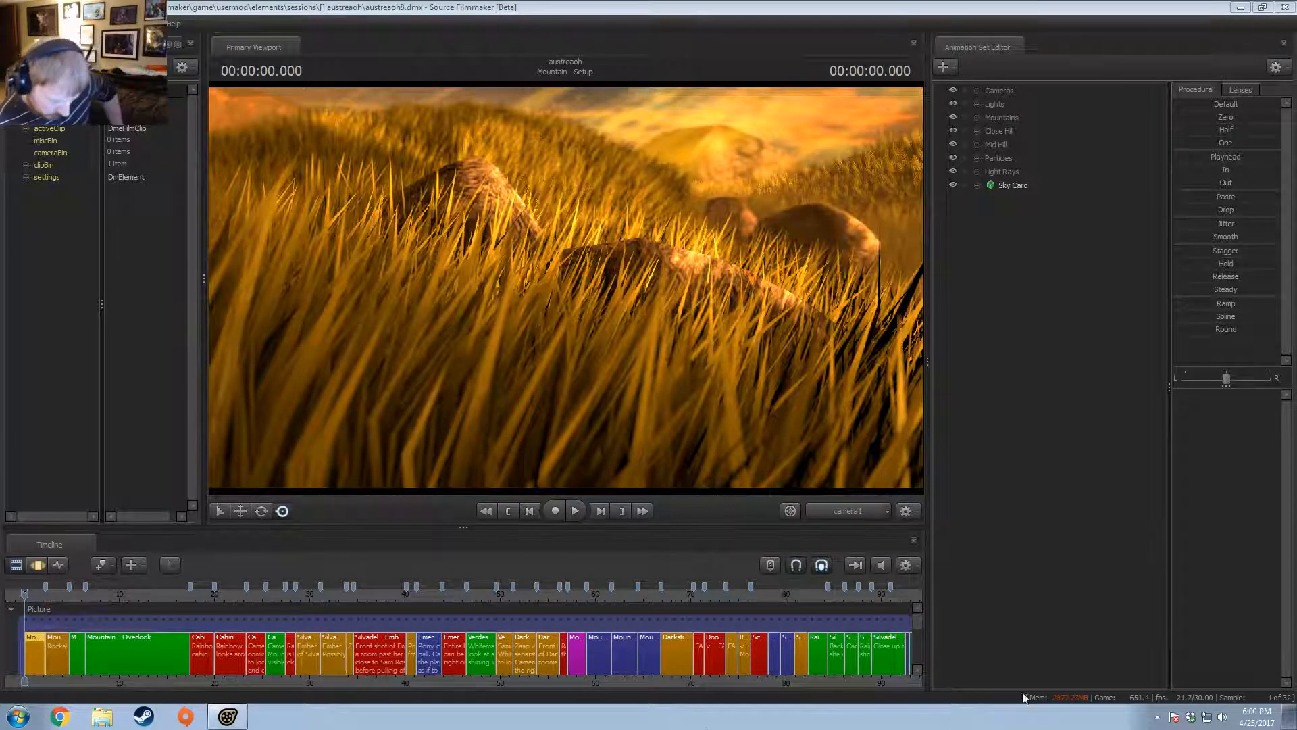
left_click(1225, 718)
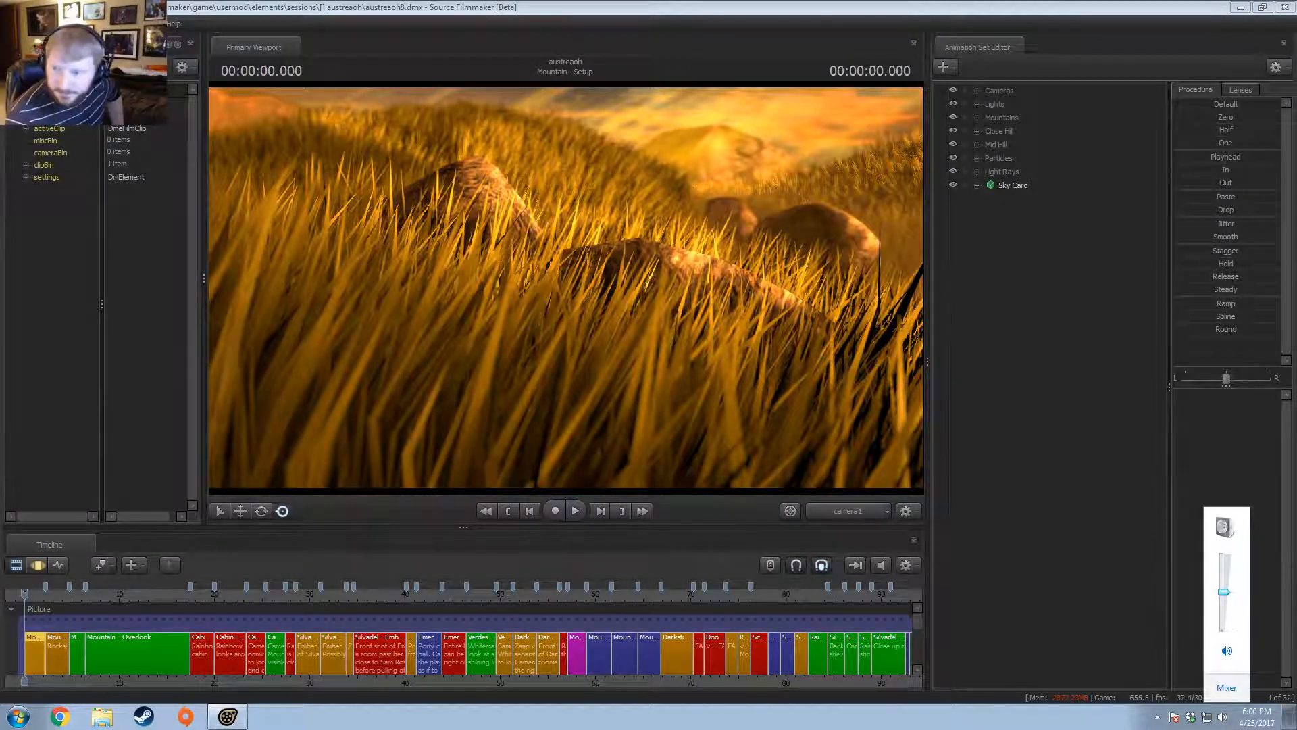
key("Escape")
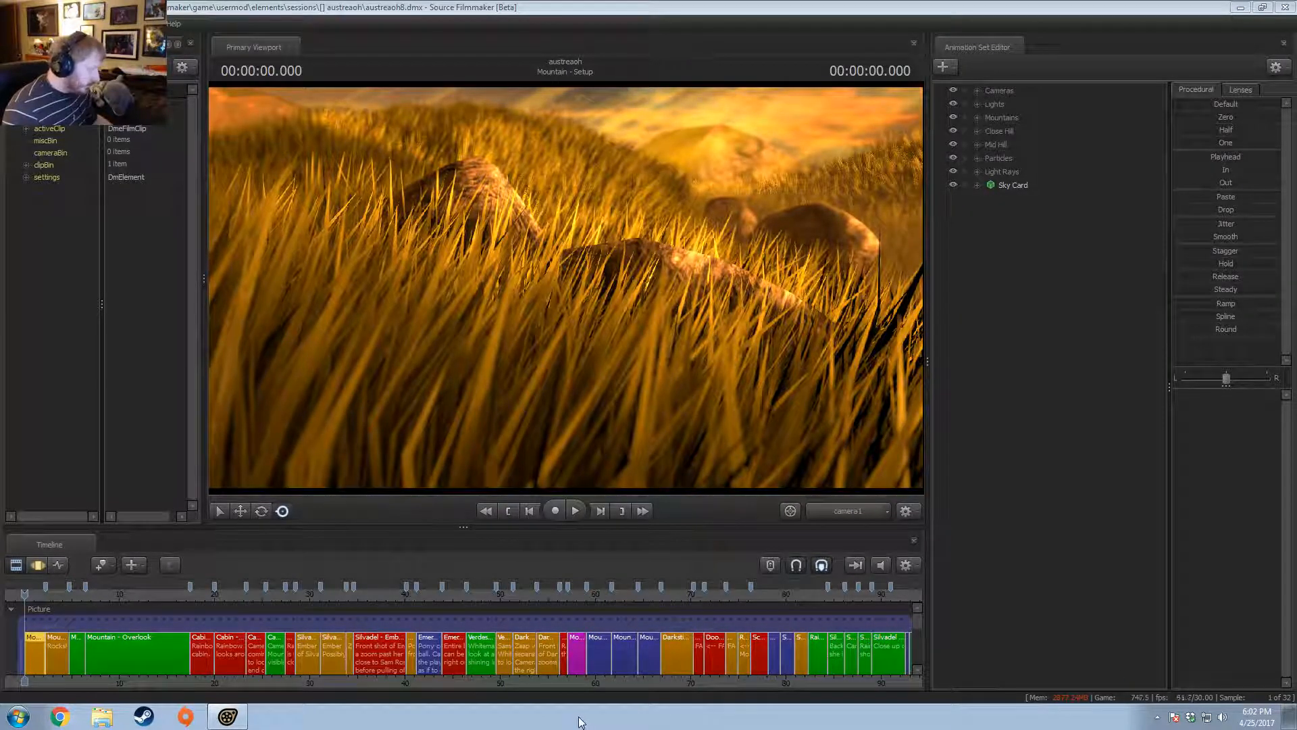
- Play back the Verdestone - Whitemane shot and move on to the Verdestone - Closeup shot
left_click(486, 600)
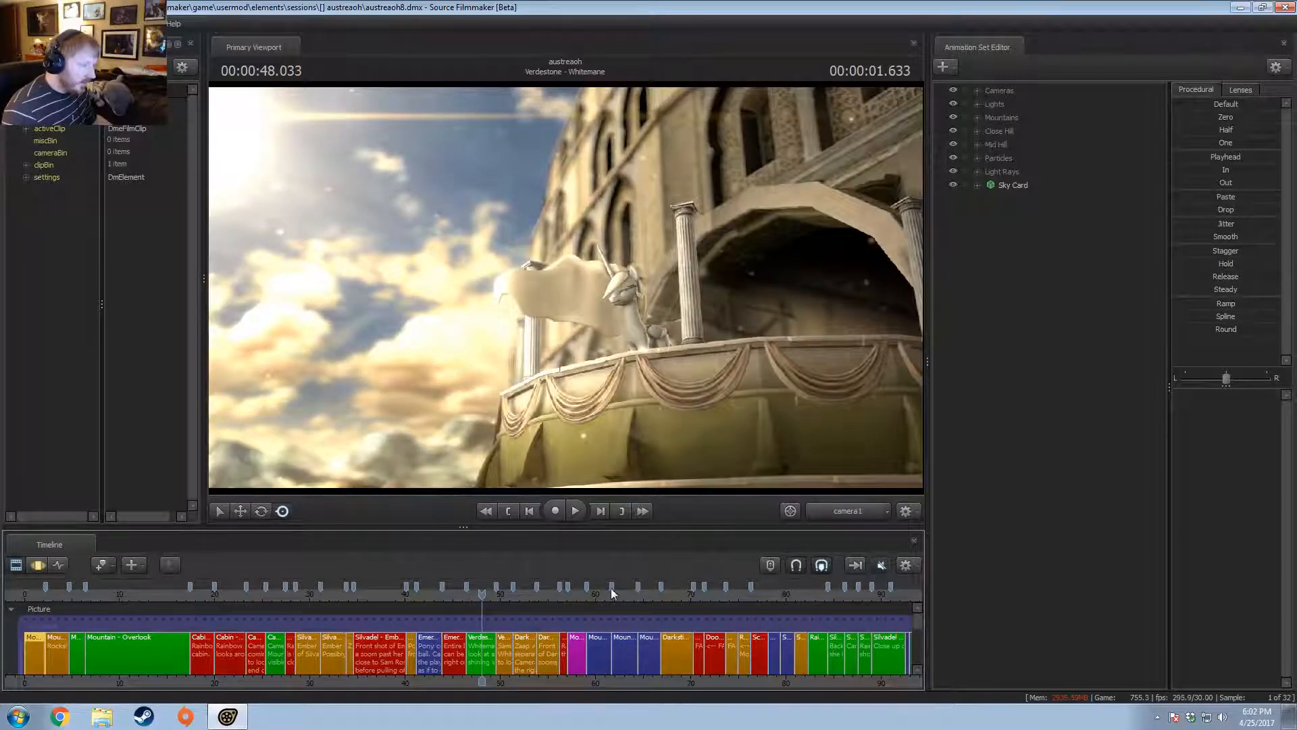
scroll(609, 591, "up", 3)
scroll(609, 592, "up", 2)
left_click_drag(318, 594, 298, 597)
key("space")
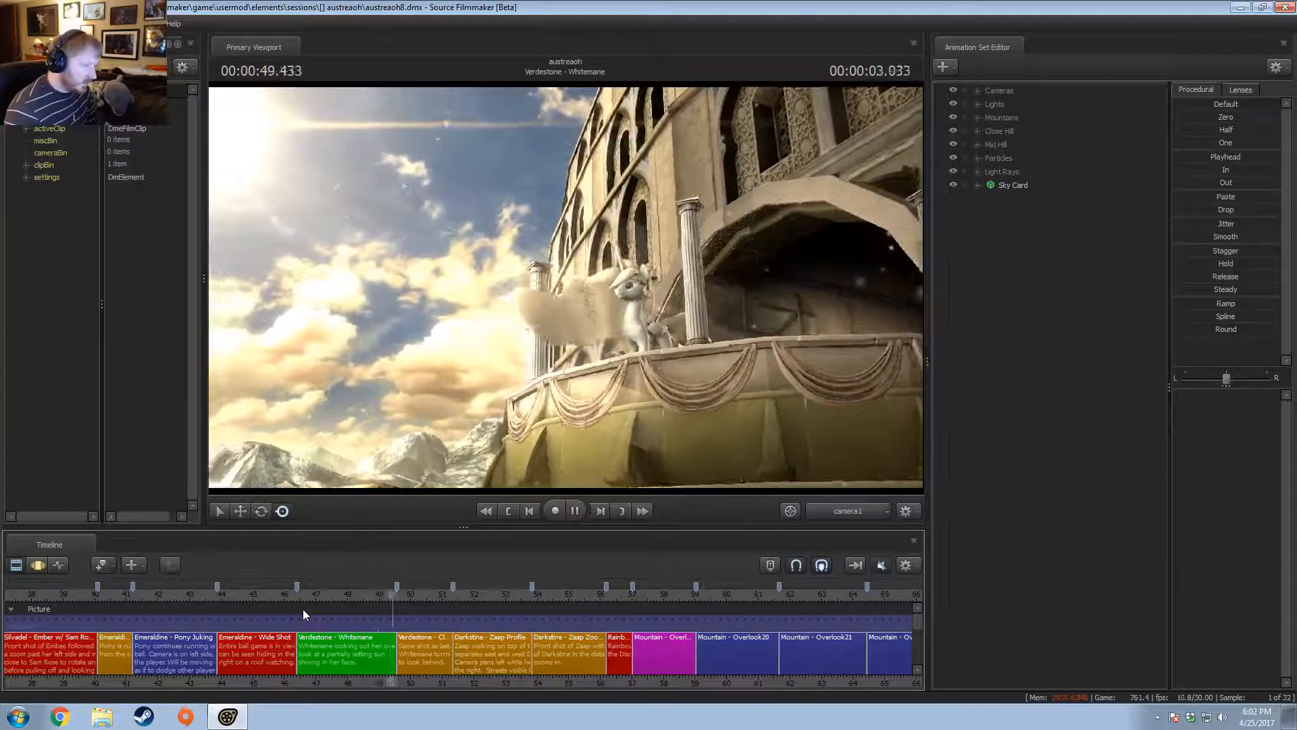
key("space")
mouse_move(408, 593)
left_mouse_down()
mouse_move(393, 594)
mouse_move(456, 615)
mouse_move(415, 615)
left_mouse_up()
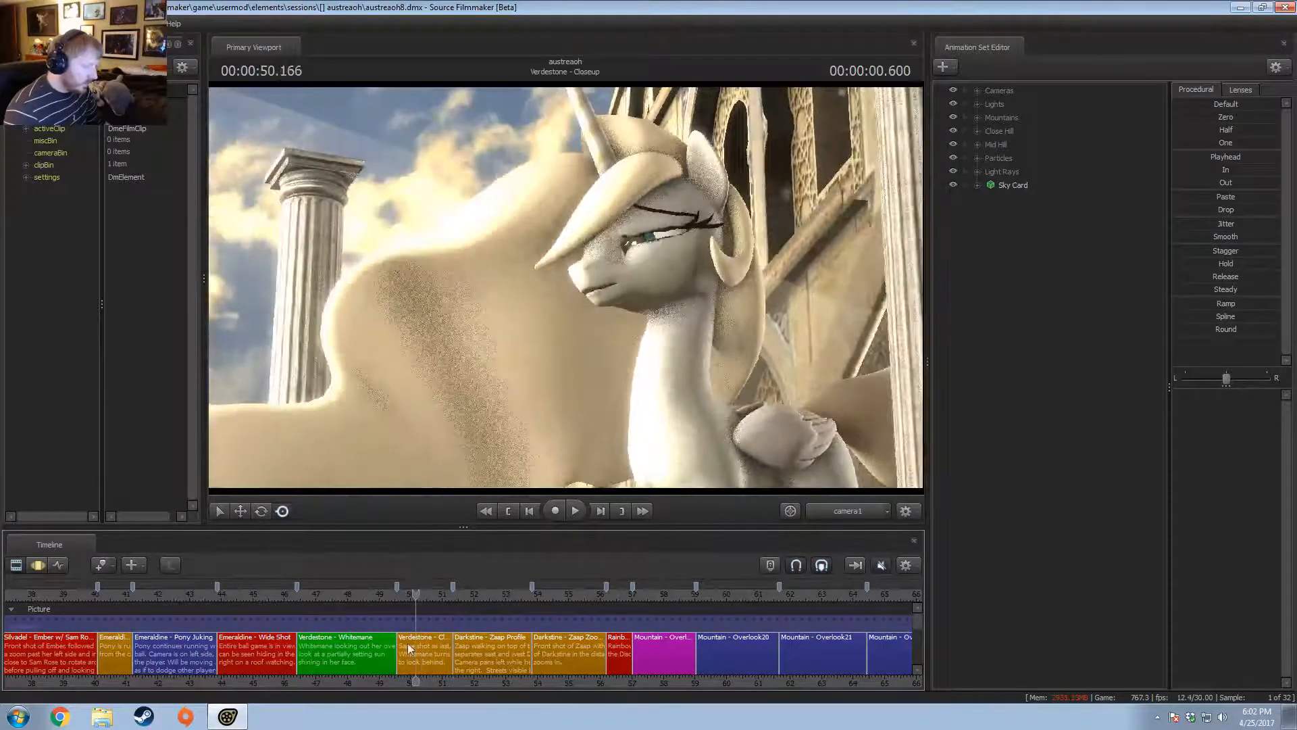
- Simplify the viewport display of the Verdestone - Closeup shot to flat, unlit shading and hide the Light Rays group
right_click(572, 313)
left_click(618, 347)
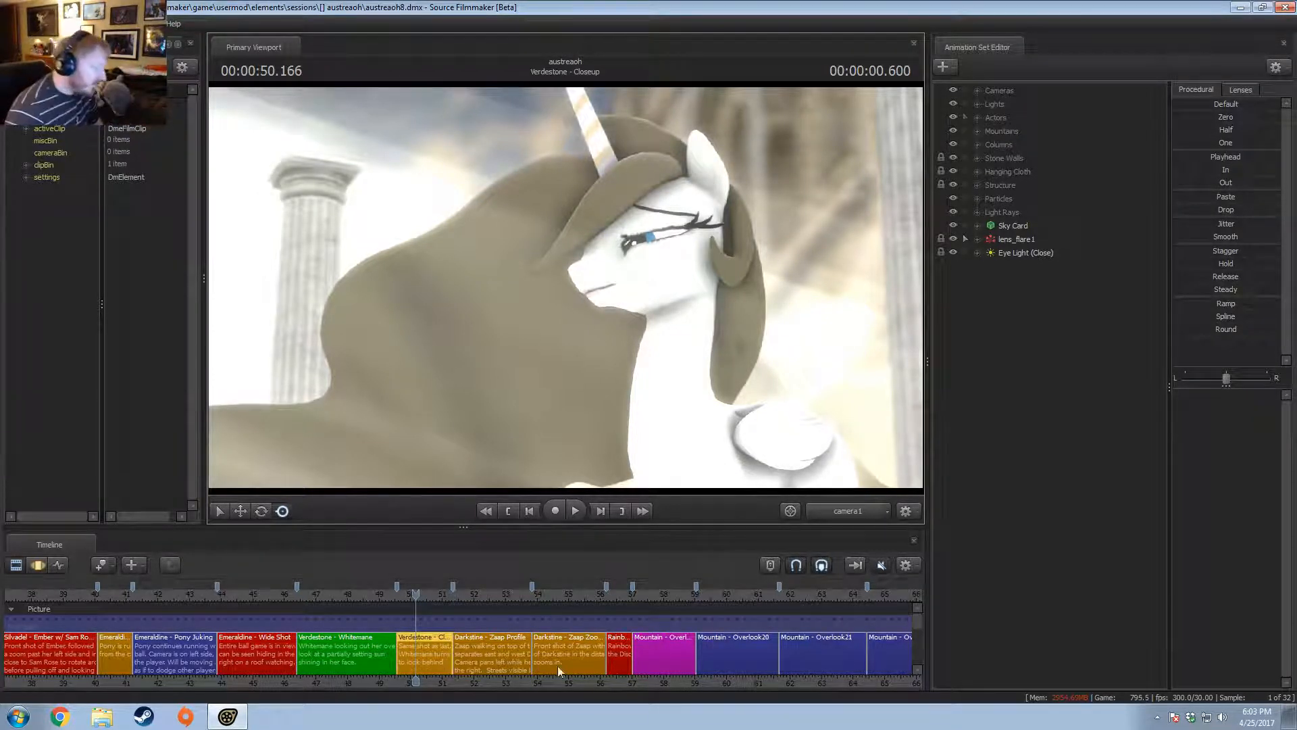
scroll(498, 671, "up", 5)
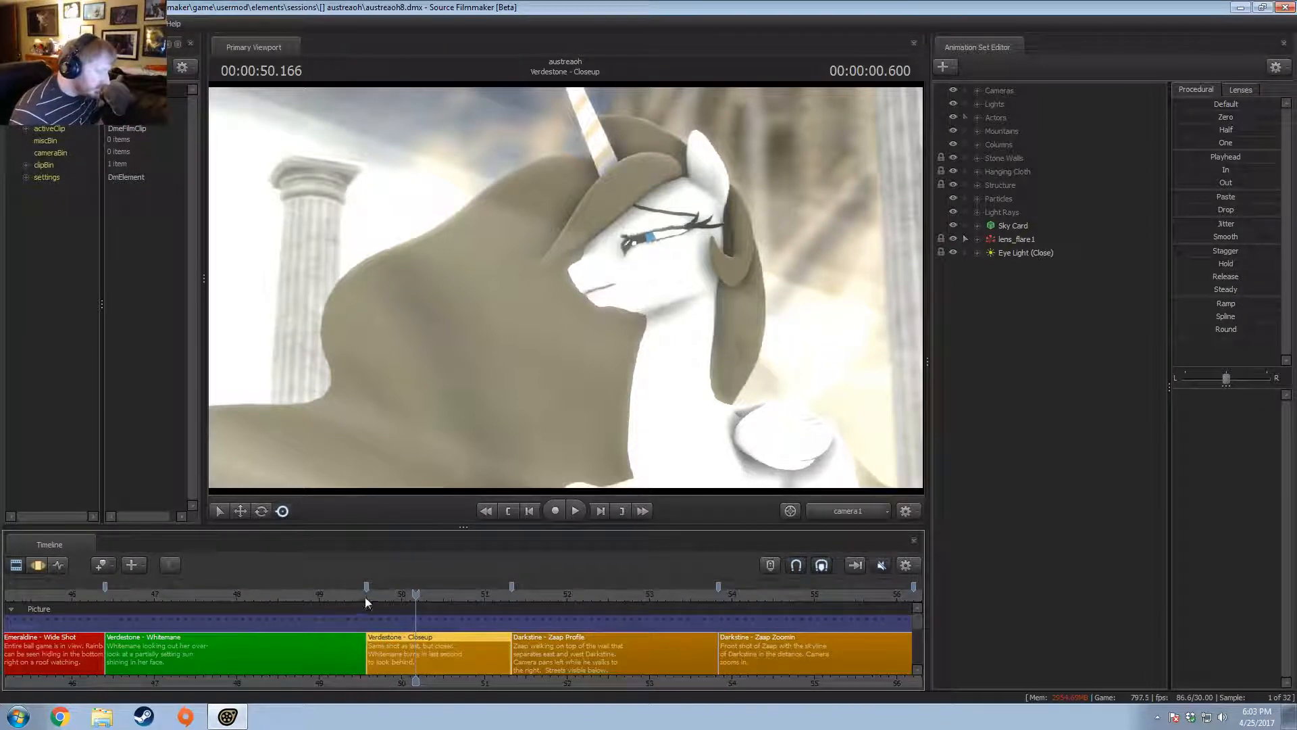
mouse_move(364, 597)
left_mouse_down()
mouse_move(408, 608)
mouse_move(389, 604)
left_mouse_up()
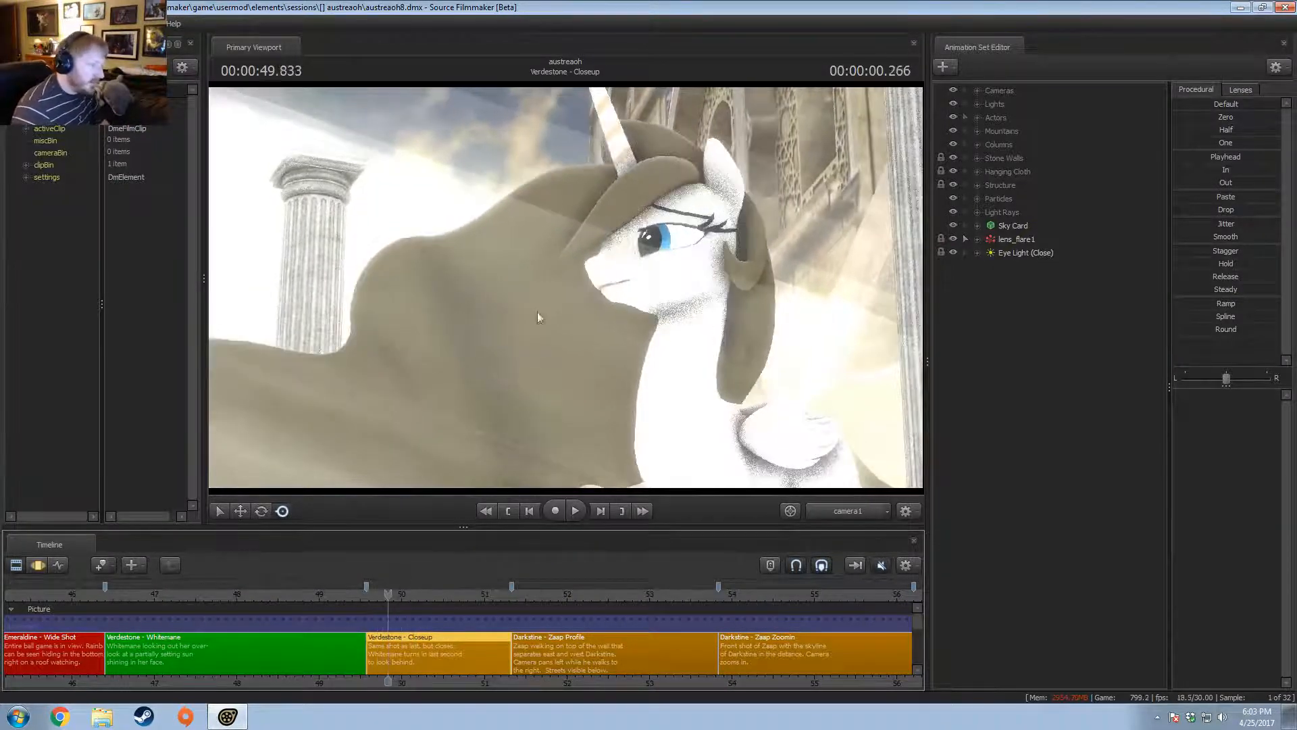
right_click(538, 282)
left_click(565, 225)
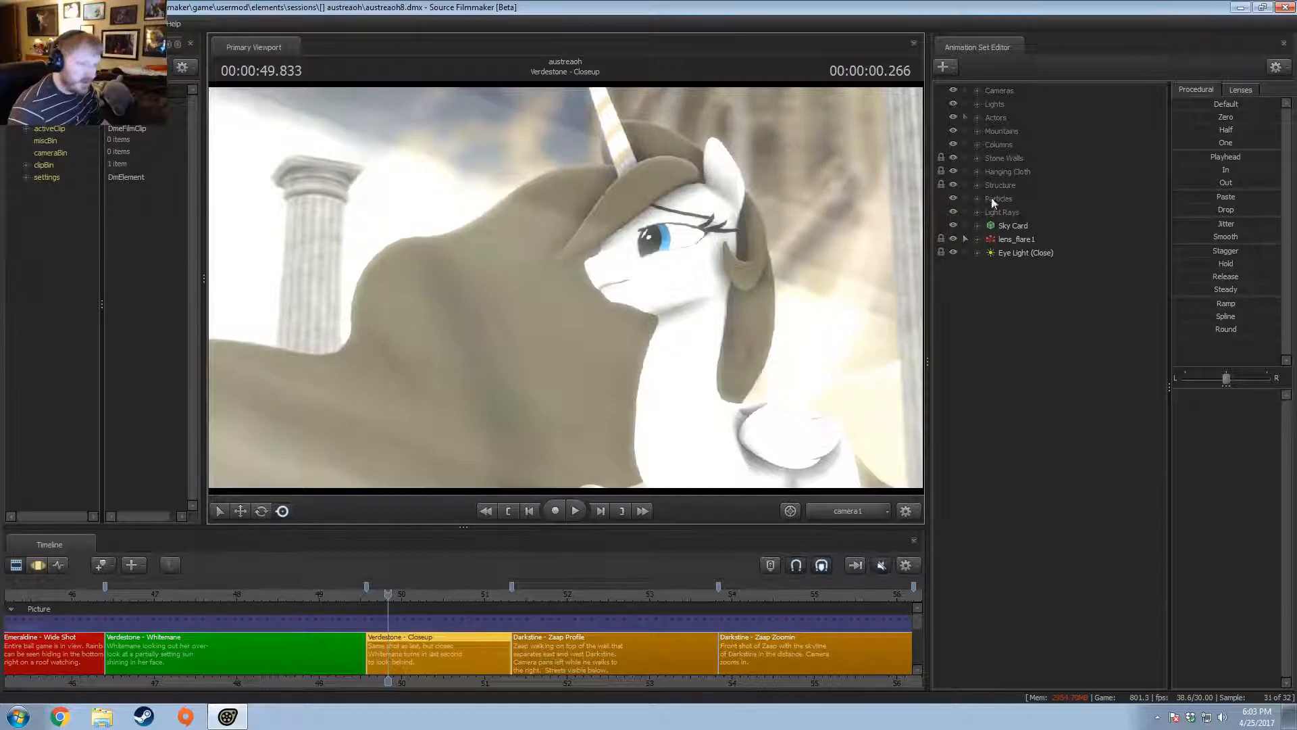
left_click(953, 212)
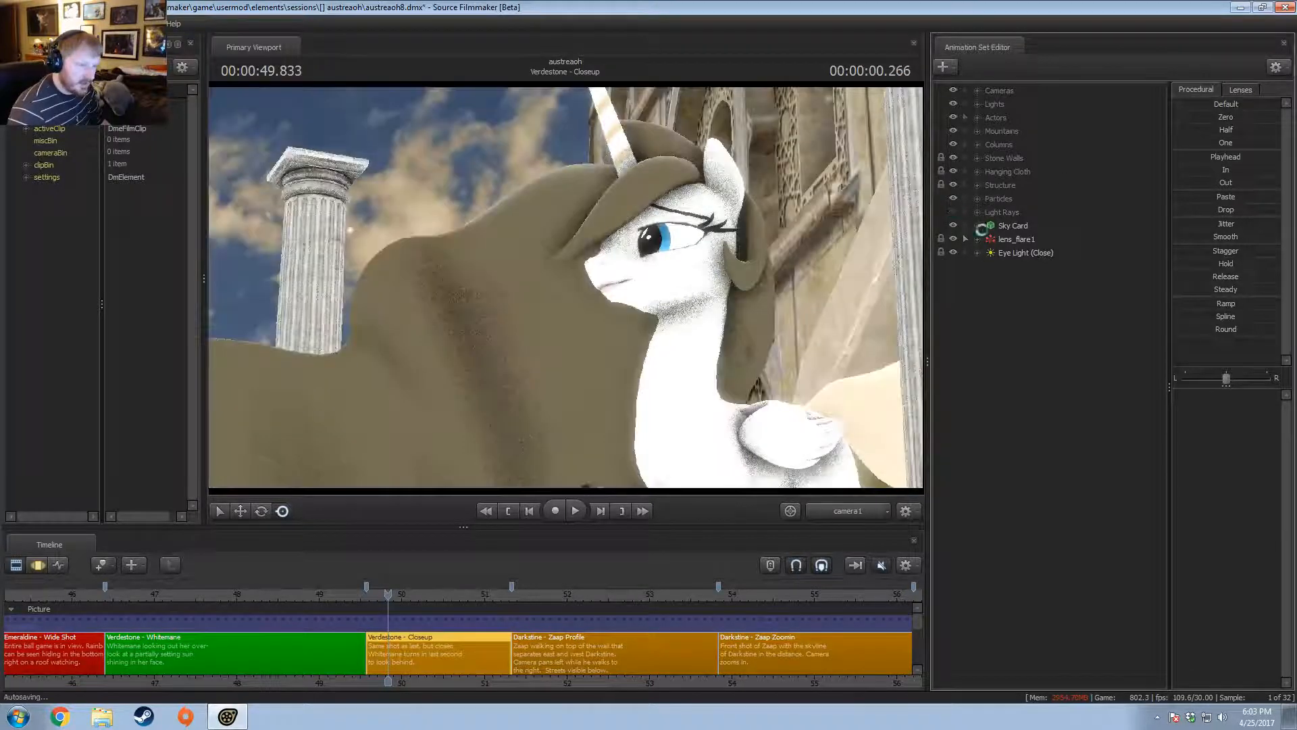
- Play the closeup in the Motion Editor and make a time selection from about 50.4 to 51.2 seconds
left_click(1017, 252)
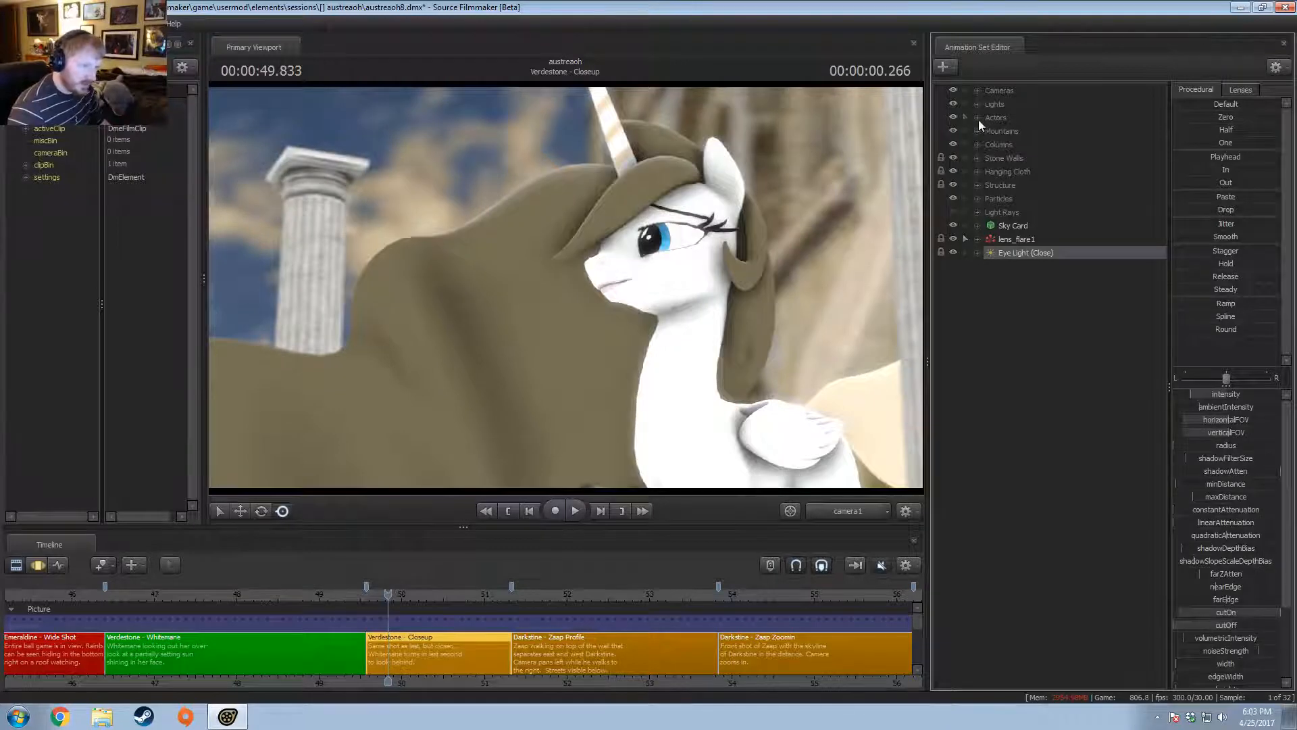
key("F3")
scroll(412, 682, "up", 2)
key("shift")
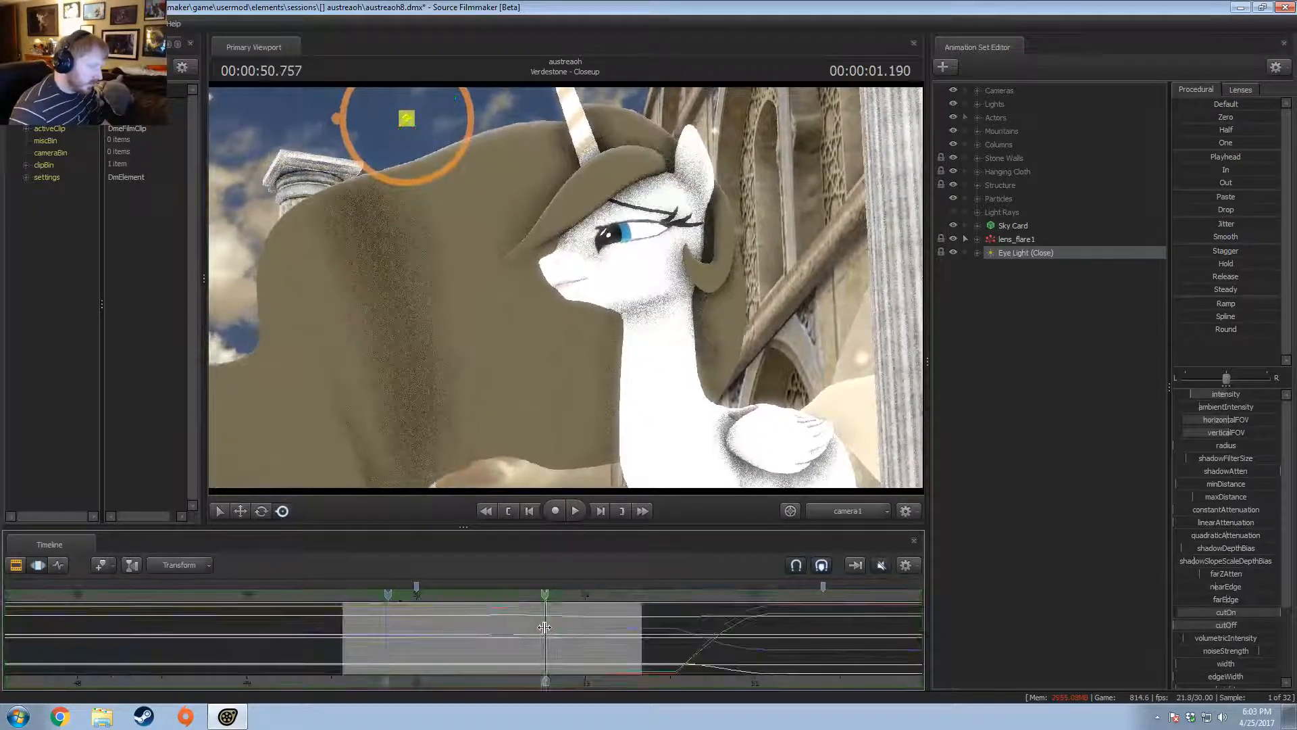
scroll(544, 627, "up", 2)
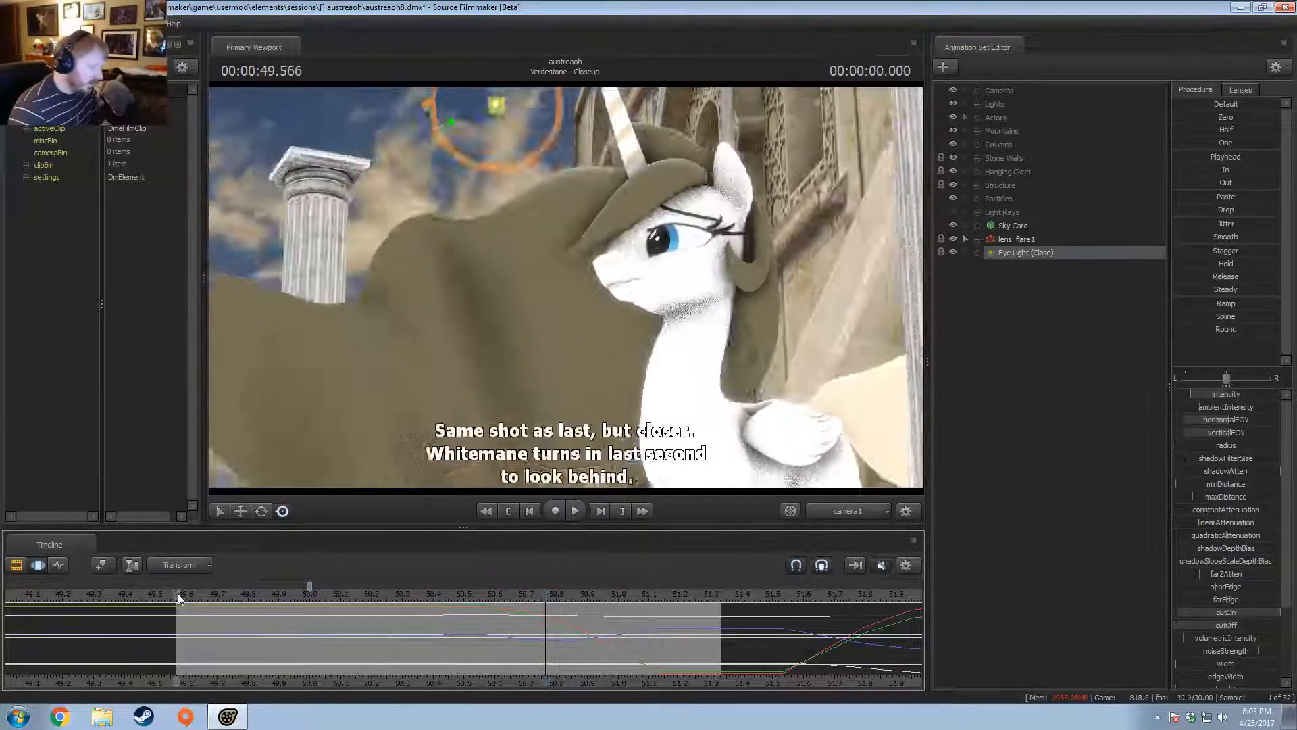
key("space")
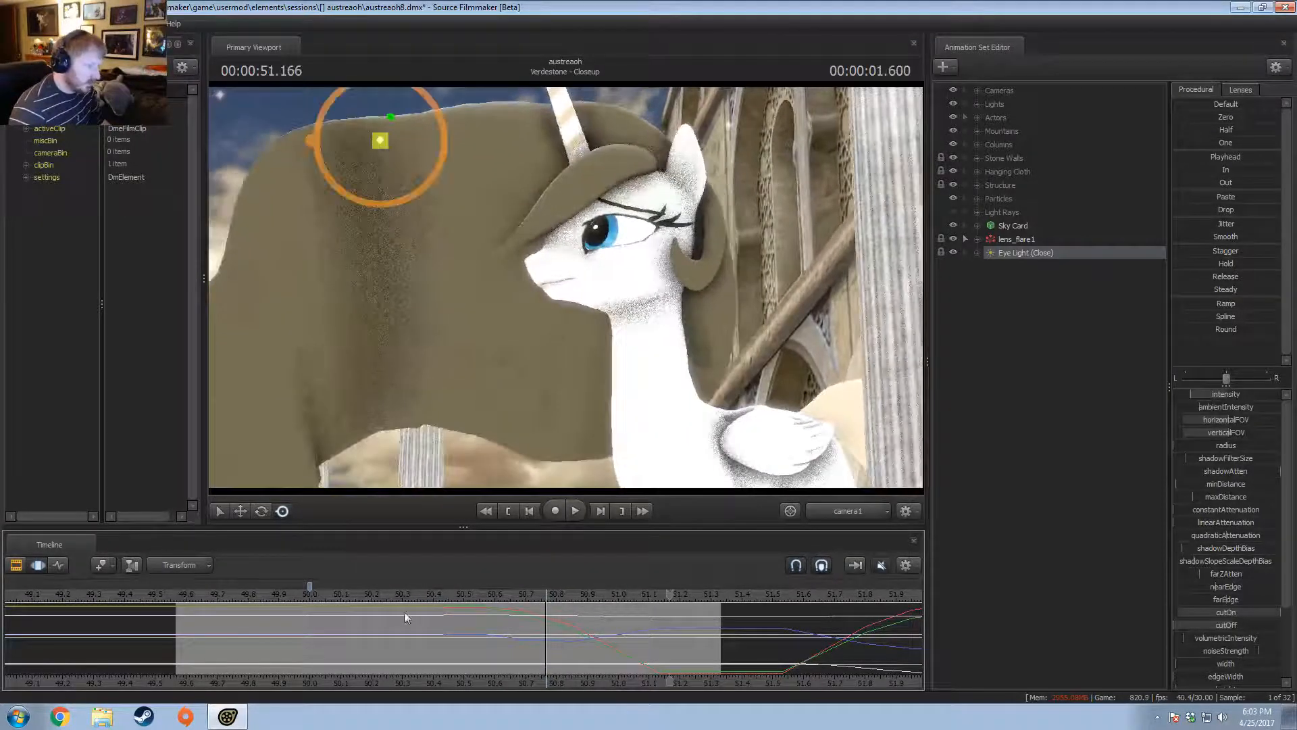
left_click_drag(537, 613, 556, 613)
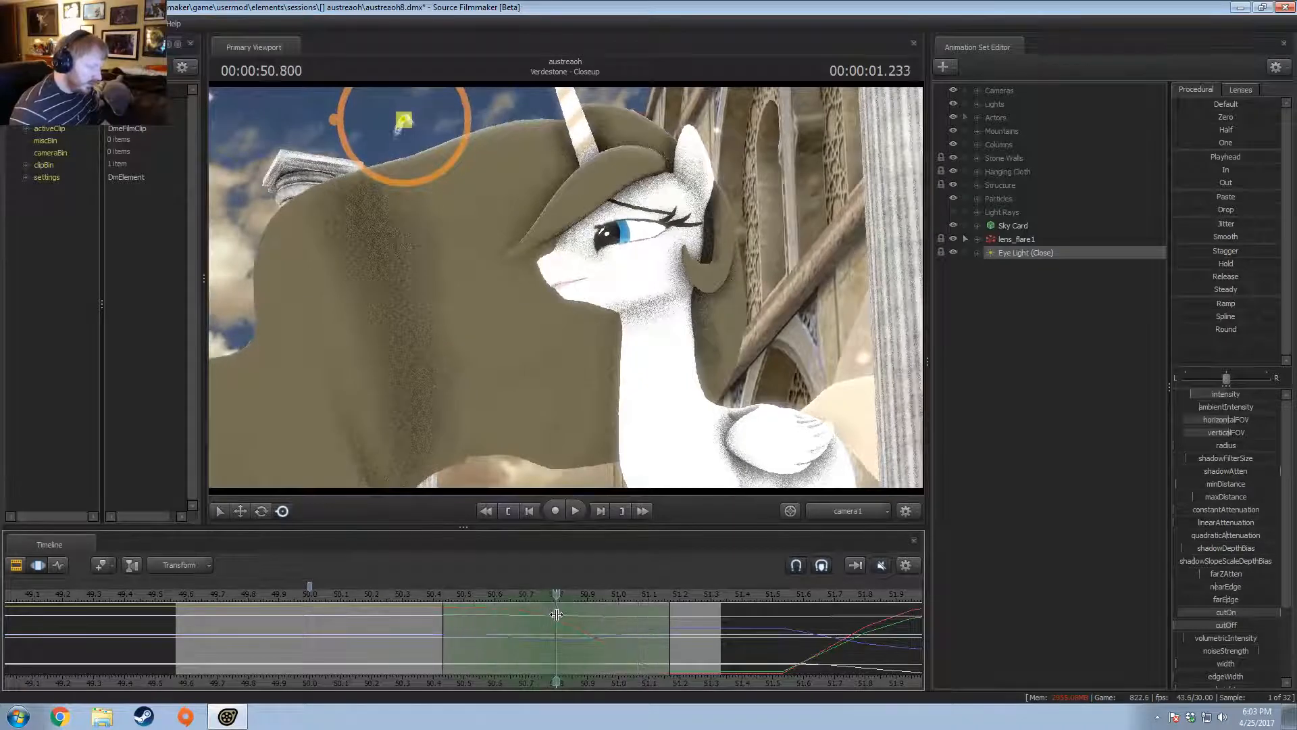
- Select Whitemane's Head control in the Body group and rotate the head over the time selection
left_click(639, 260)
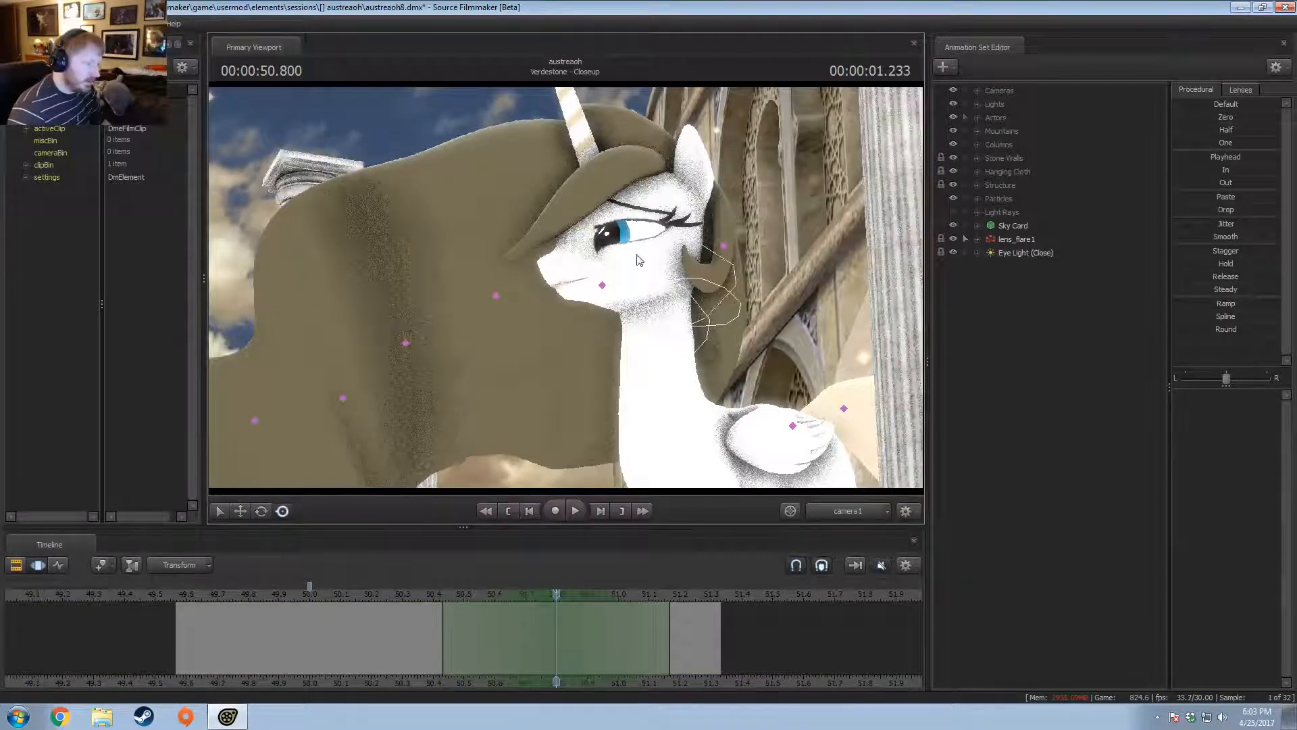
left_click(978, 118)
left_click(990, 131)
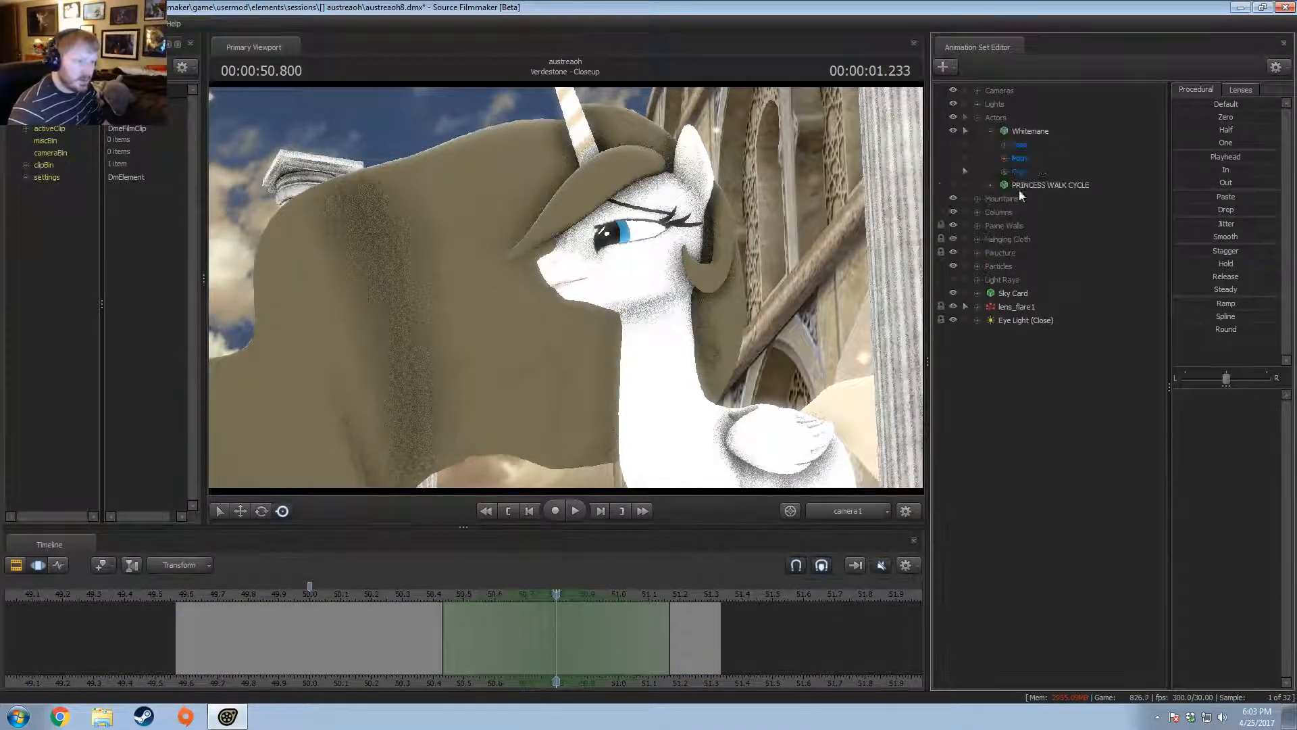
left_click(1006, 146)
left_click(1007, 148)
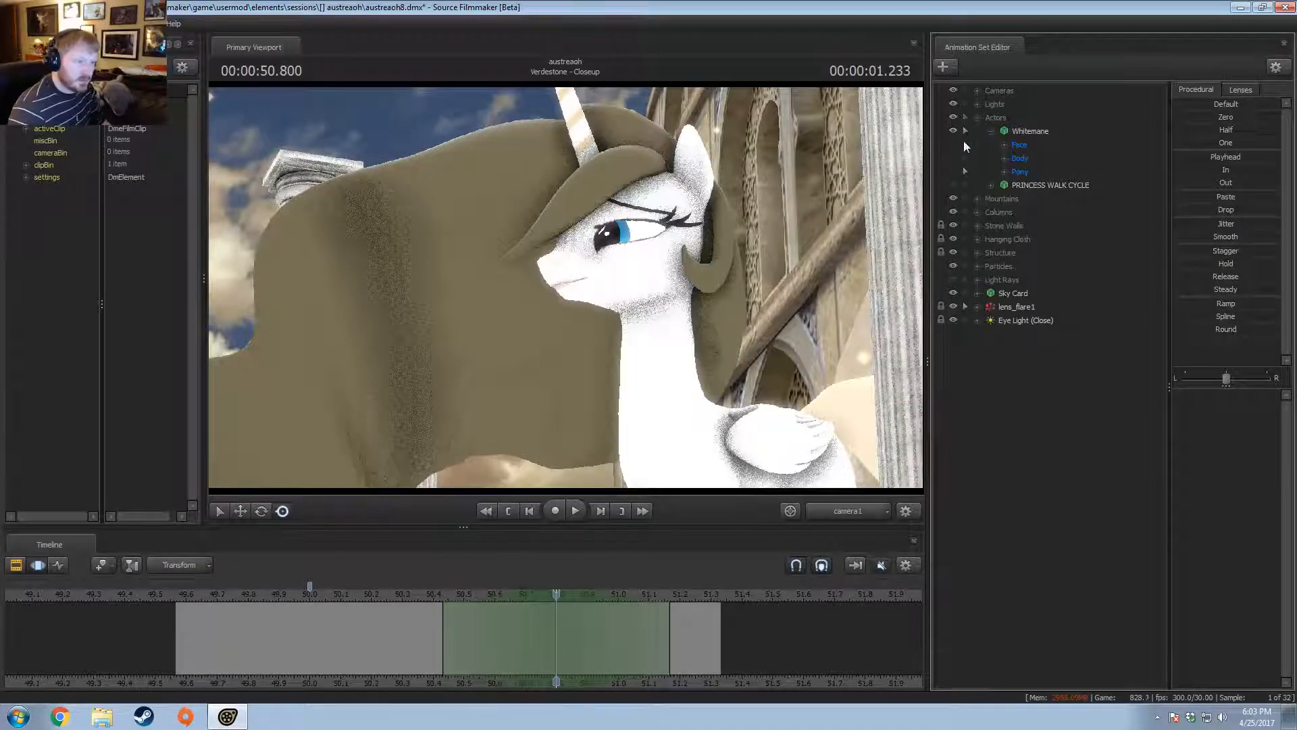
left_click(1005, 158)
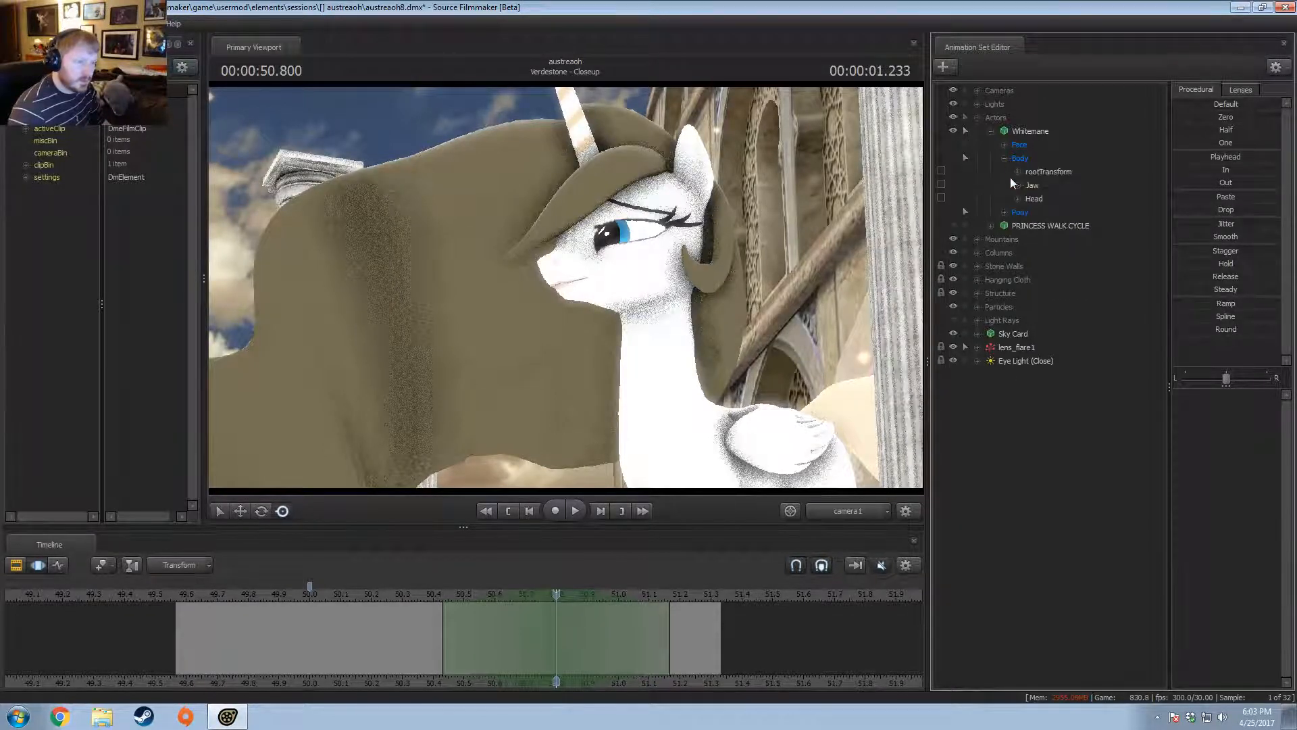
left_click(1031, 199)
key("e")
left_click_drag(615, 314, 619, 323)
left_click(433, 594)
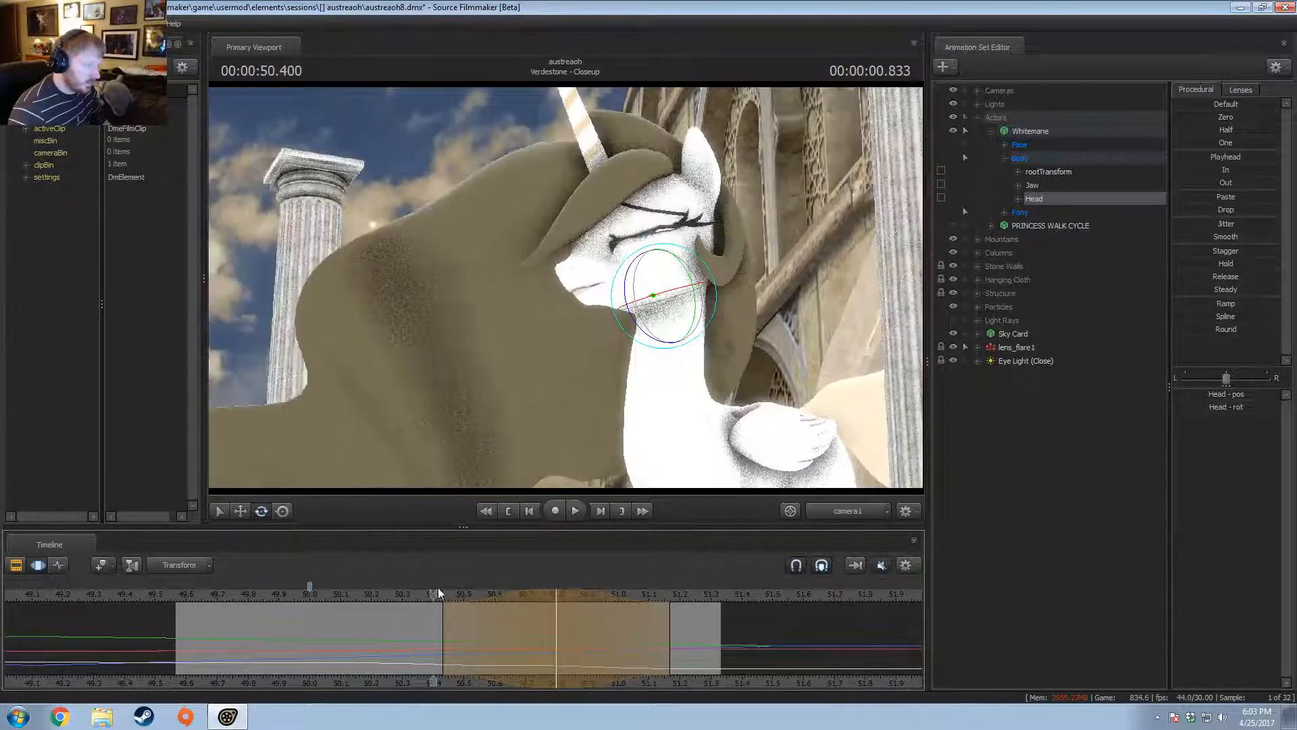
- Lock jiggle_hair1 in the JiggleBones group of Whitemane's Pony controls
left_click(1005, 212)
left_click(1017, 266)
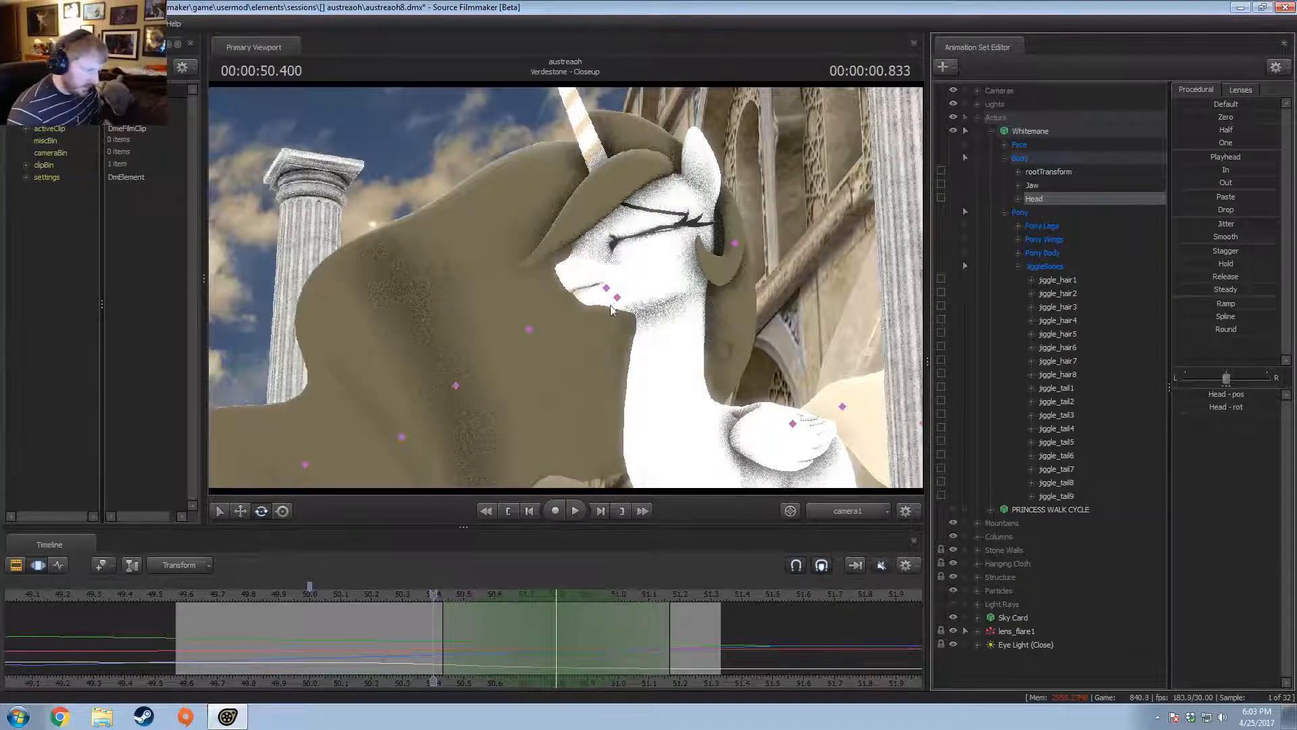
left_click(617, 298)
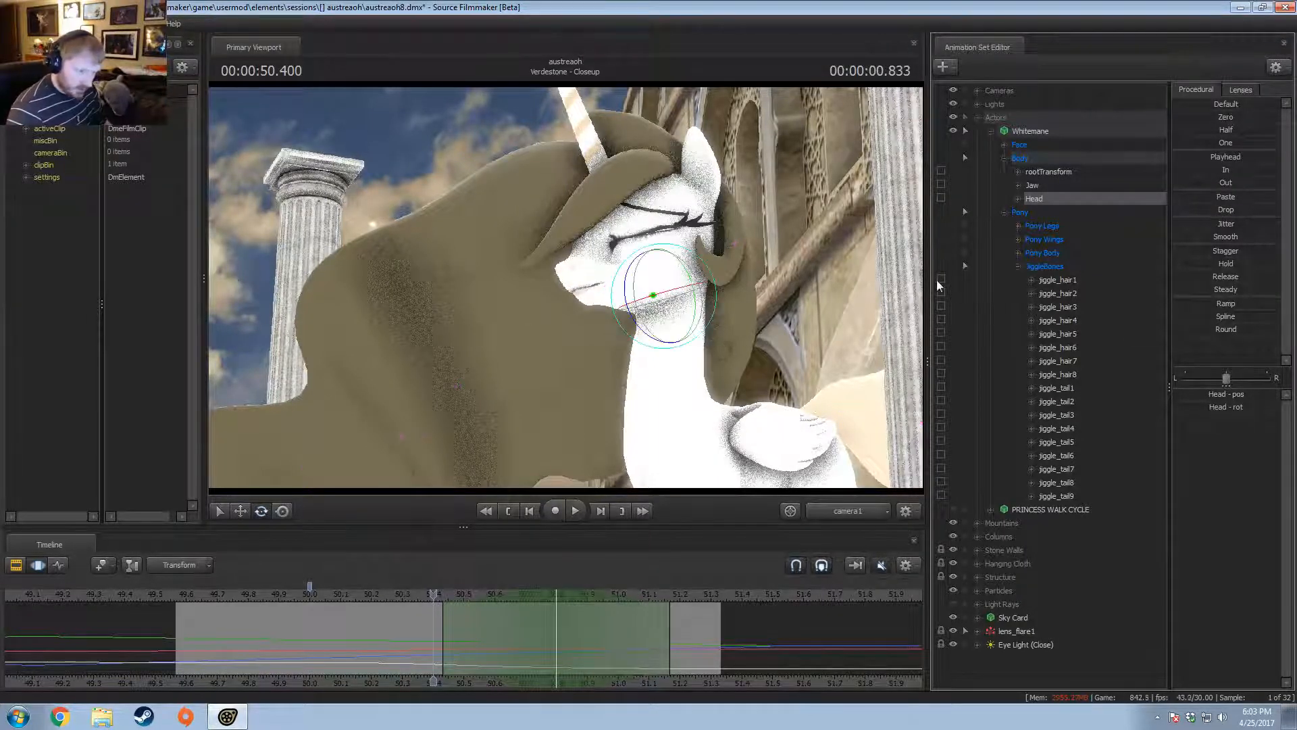
left_click(941, 280)
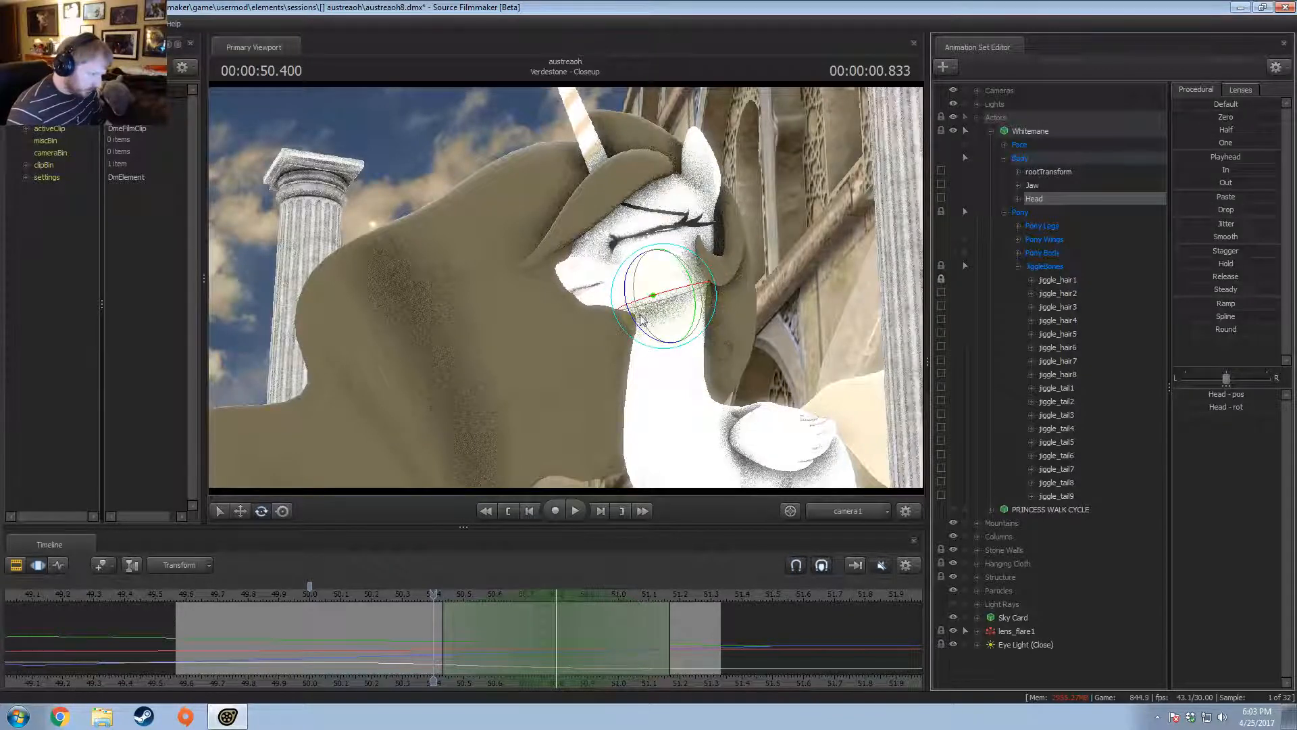
- Rotate Whitemane's head with the hair bone locked, undoing and redoing the rotation to compare the two poses
left_click_drag(641, 320, 668, 361)
key("ctrl+z")
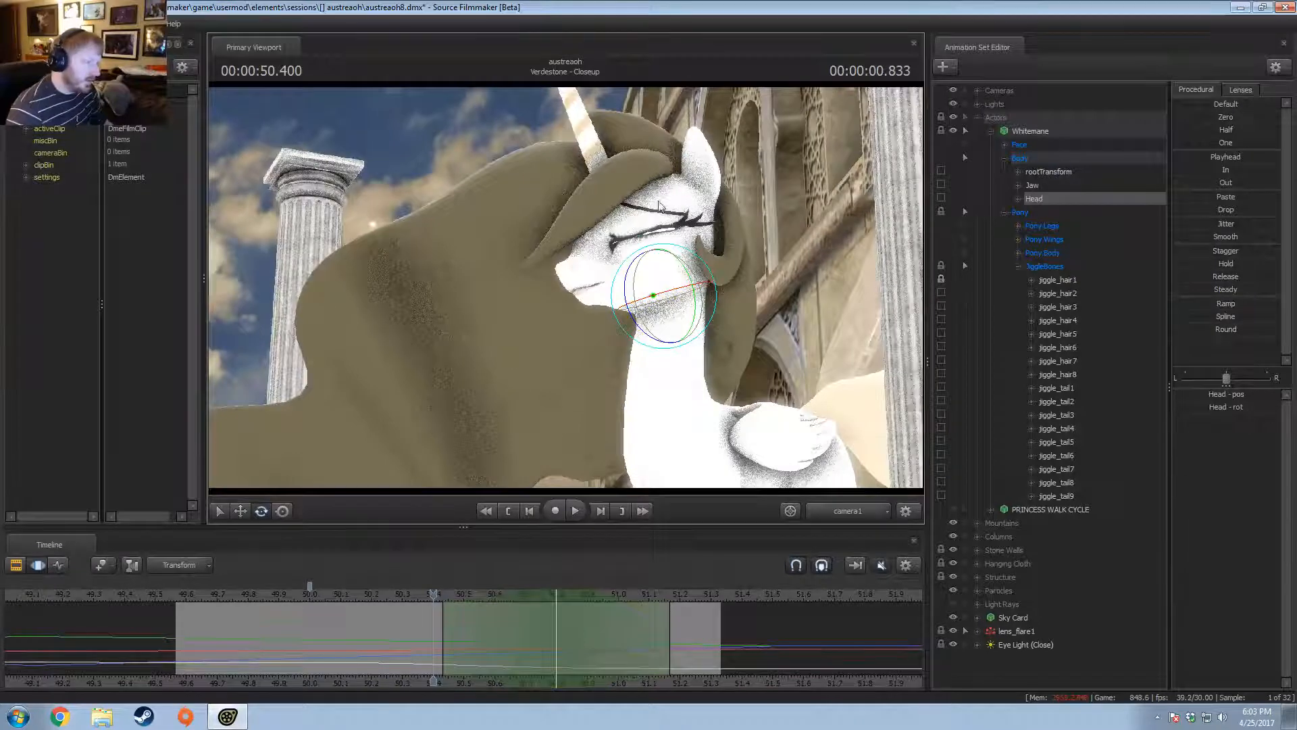
key("ctrl+y")
key("ctrl+z")
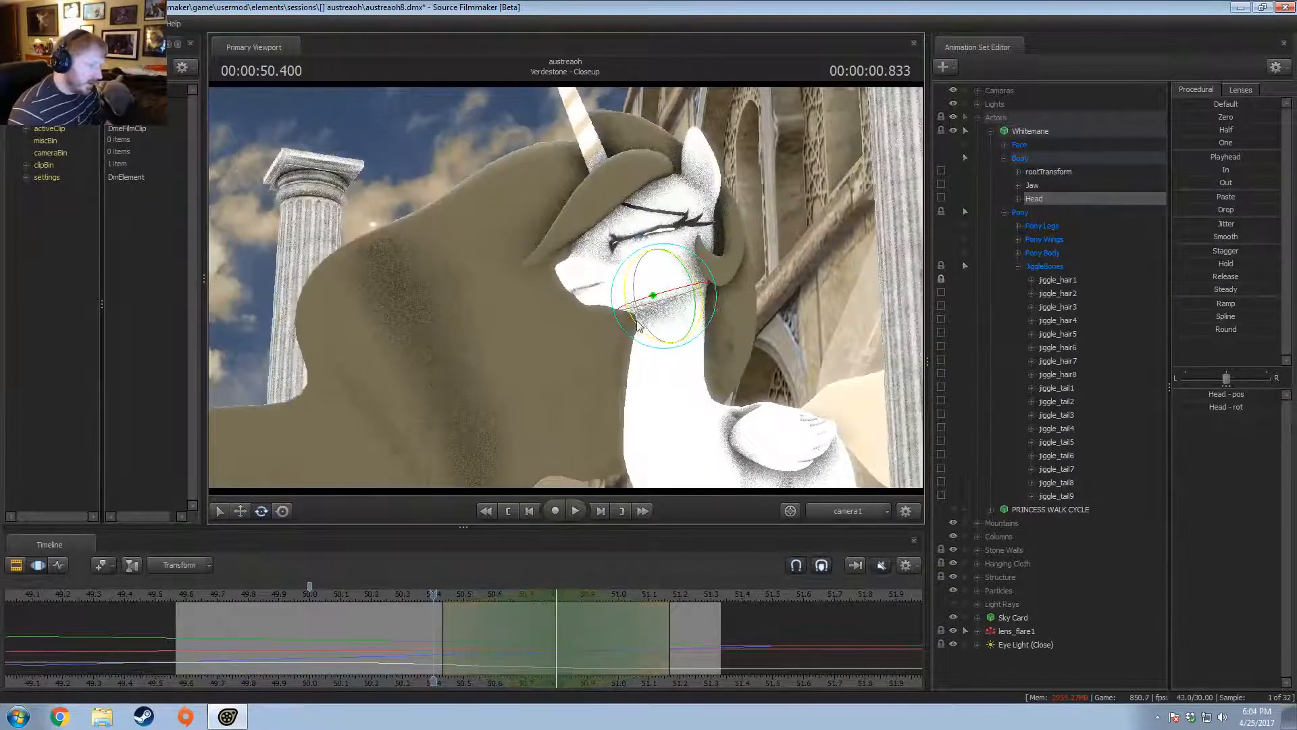
key("ctrl+y")
key("ctrl+z")
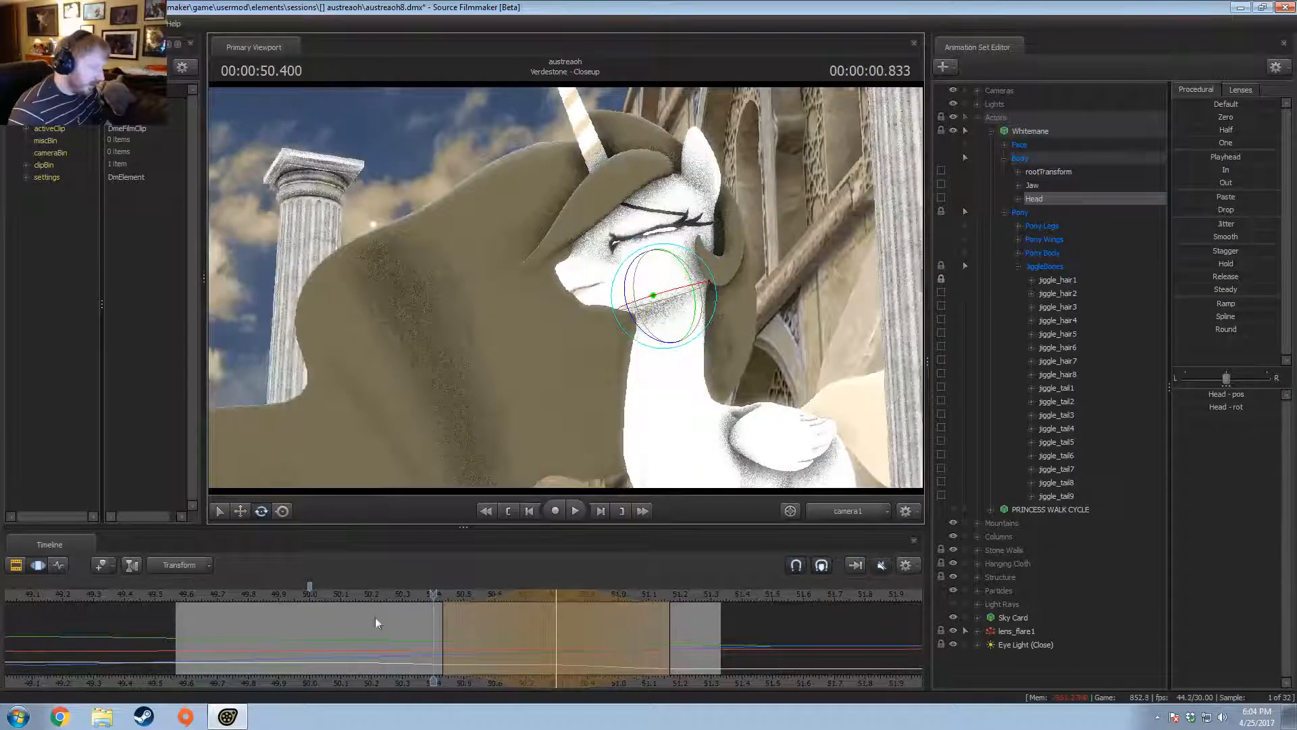
- Widen the head rotation's time selection to about 50.2 to 51.4 seconds and play the shot to check it
left_click_drag(376, 622, 483, 625)
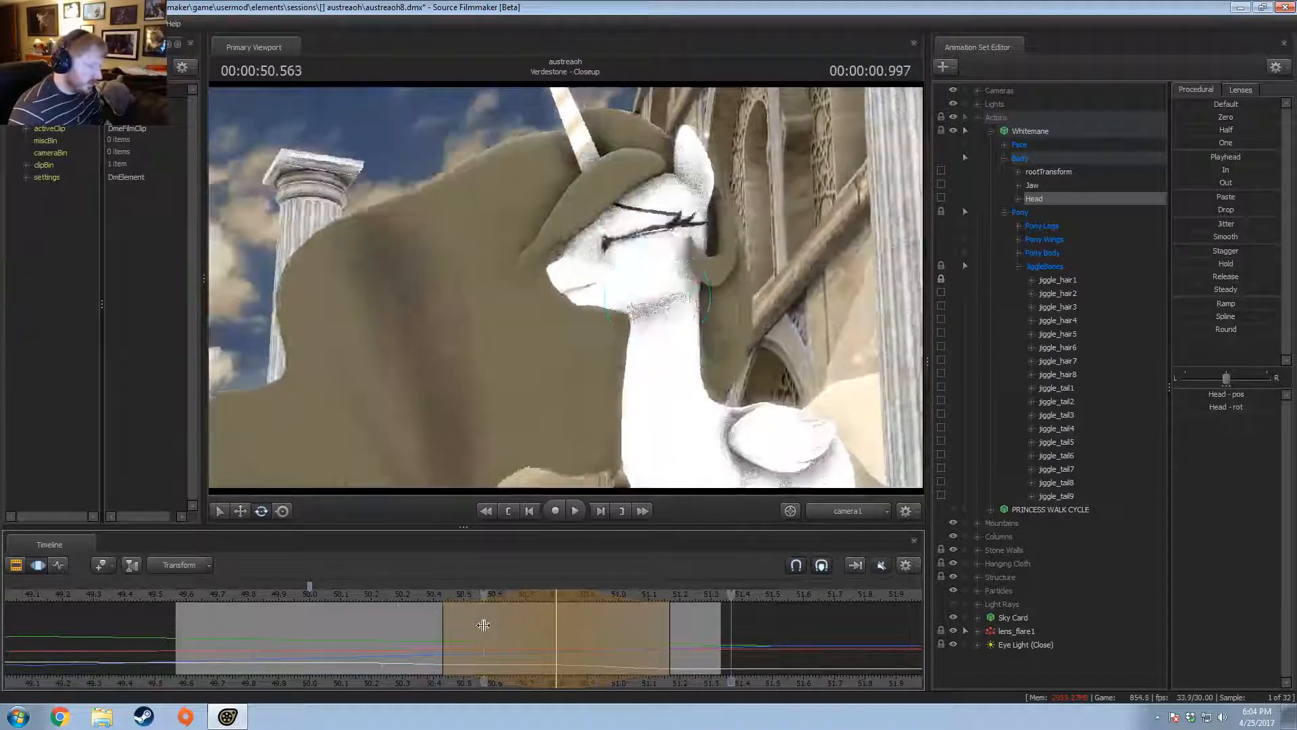
scroll(484, 625, "up", 4)
left_click(318, 595)
key("space")
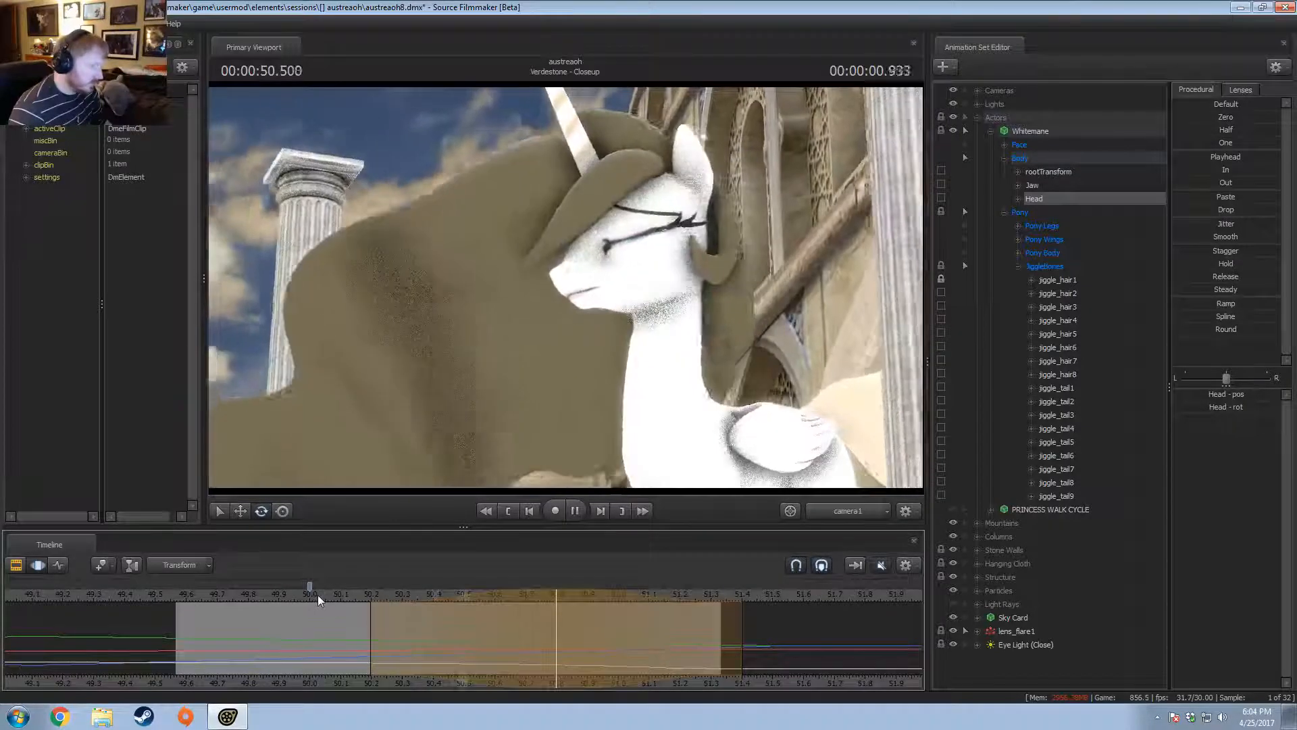
key("space")
- Shift the head rotation's time selection earlier to about 50.1 to 51.3 seconds and replay the shot
left_click_drag(474, 591, 434, 594)
left_click_drag(305, 599, 207, 594)
key("space")
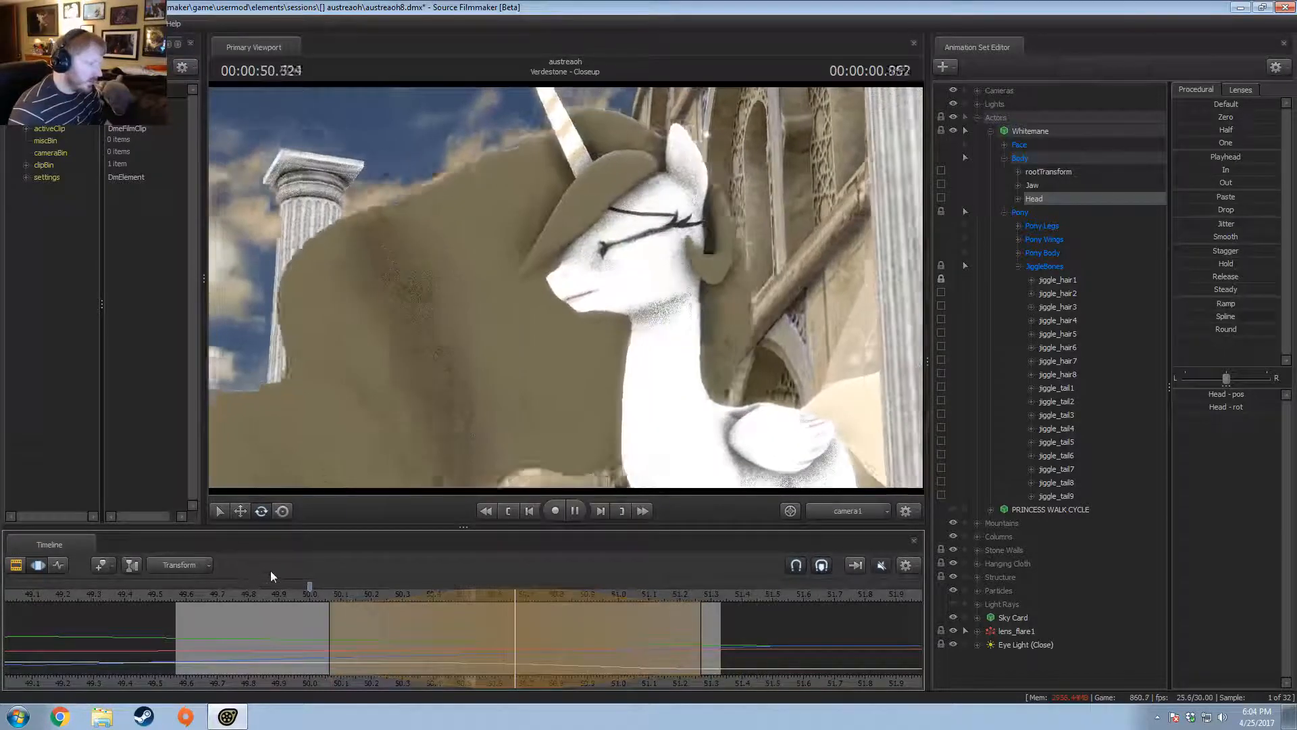
key("space")
- Smooth Whitemane's Body and Pony controls over a time selection of about 51.0 to 51.4 seconds near the end of the closeup
left_click_drag(352, 591, 698, 608)
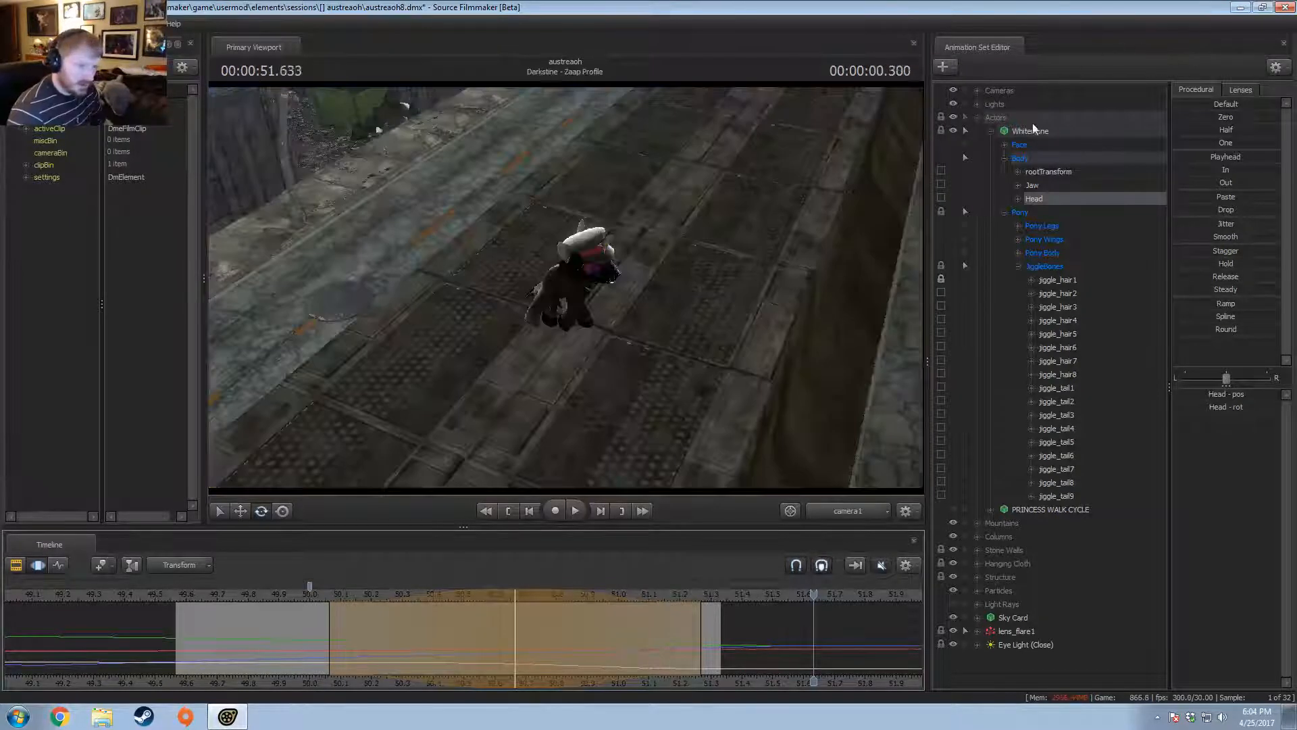
left_click(1031, 131)
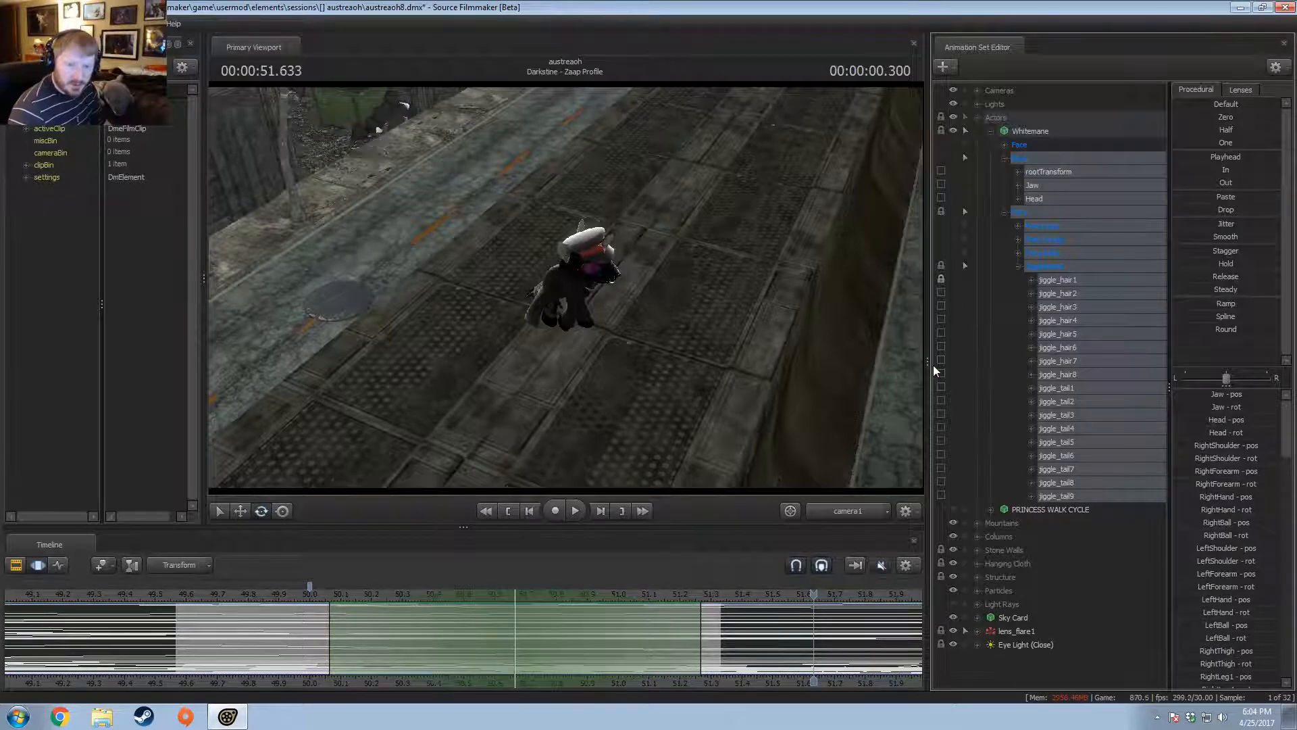
scroll(700, 620, "up", 6)
middle_click_drag(607, 679, 535, 691)
left_click_drag(501, 646, 421, 649, "shift")
scroll(432, 648, "up", 6, "shift")
scroll(453, 643, "down", 2, "shift")
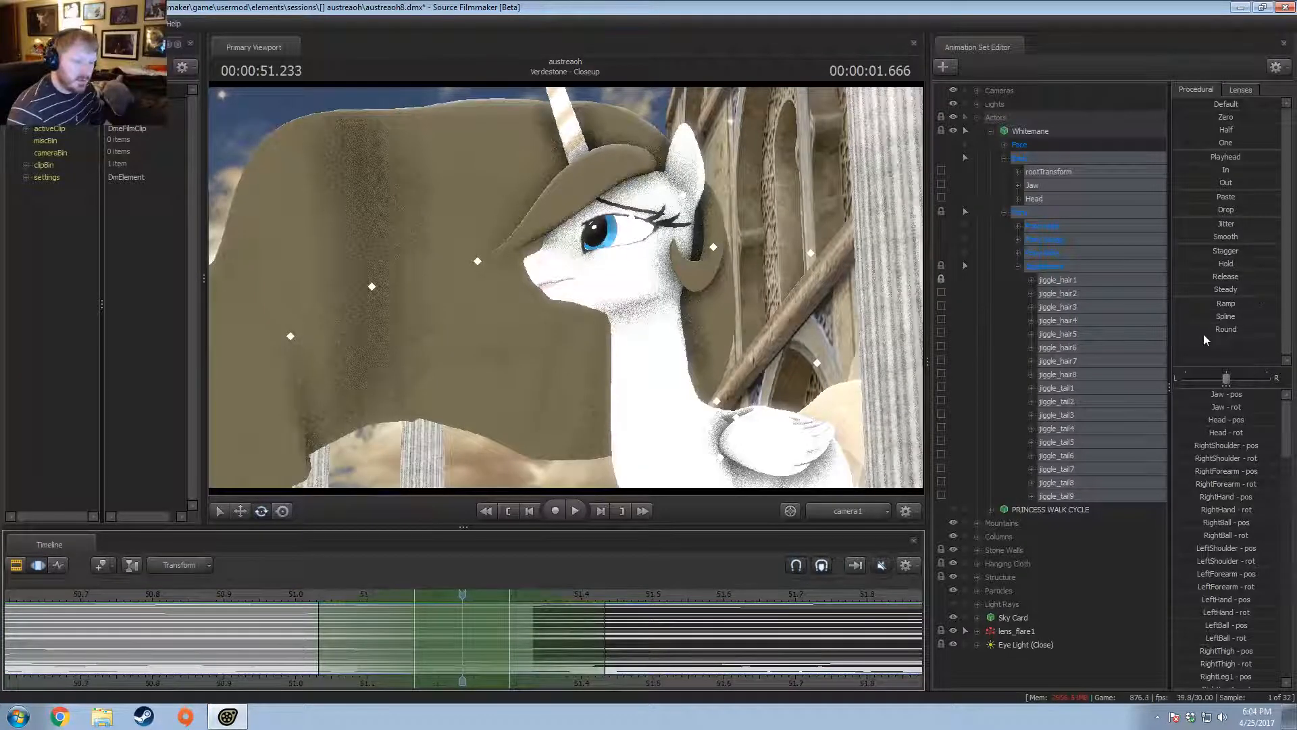
left_click_drag(1205, 238, 1224, 237)
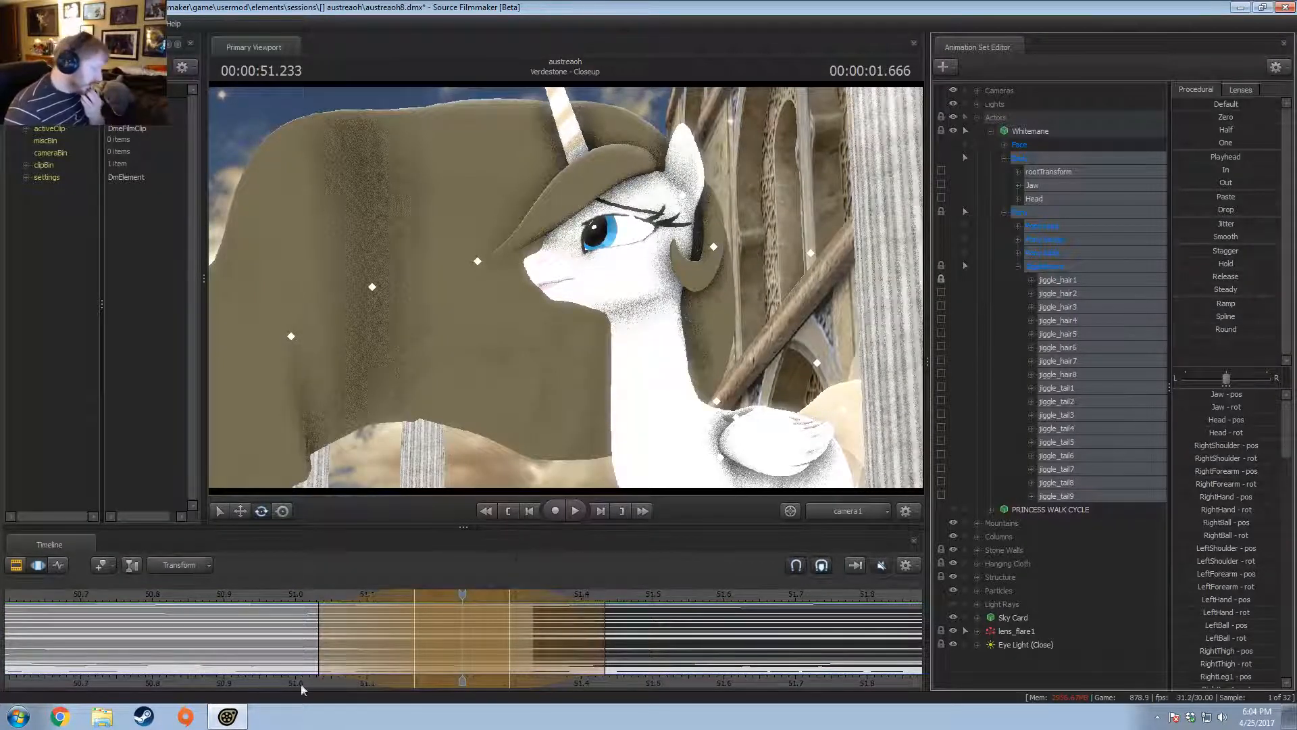
- Switch to File Explorer, open the GIFs folder in Pony SFM, and view come_to_pinkie.gif in the browser as an animation reference
left_click(101, 717)
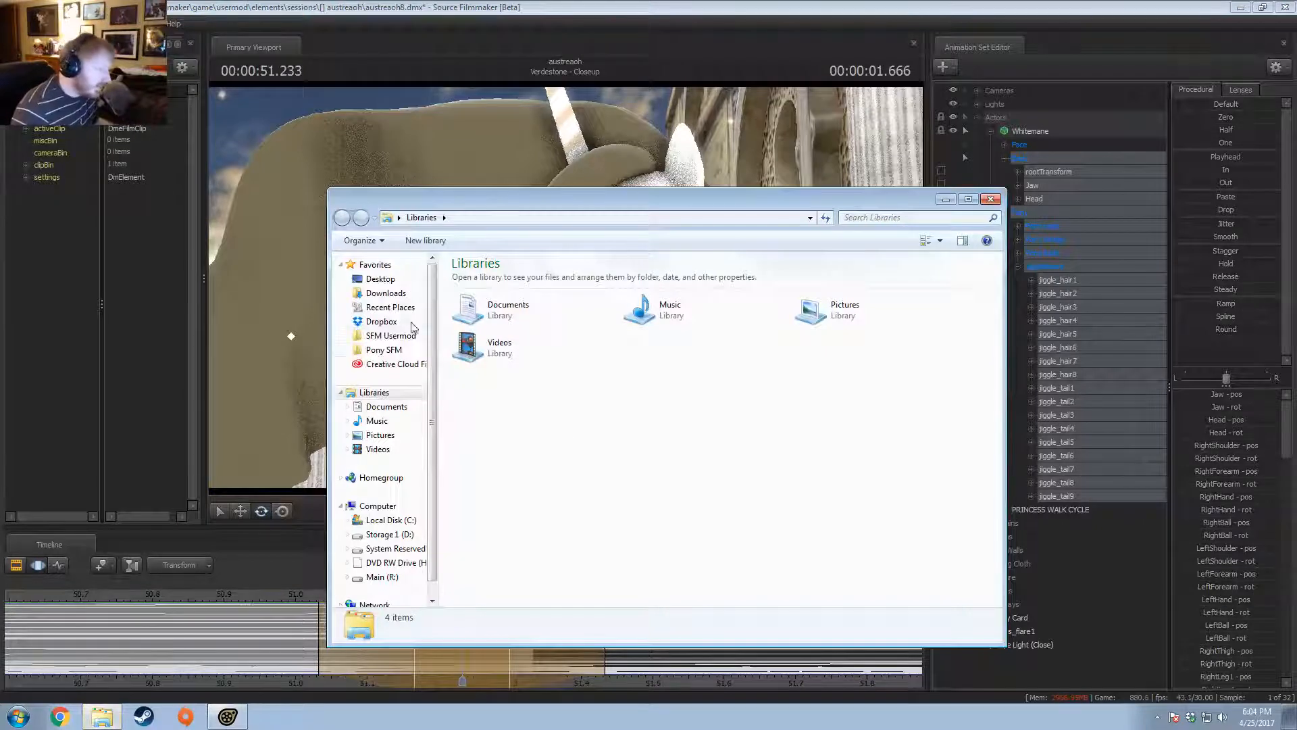
left_click(384, 350)
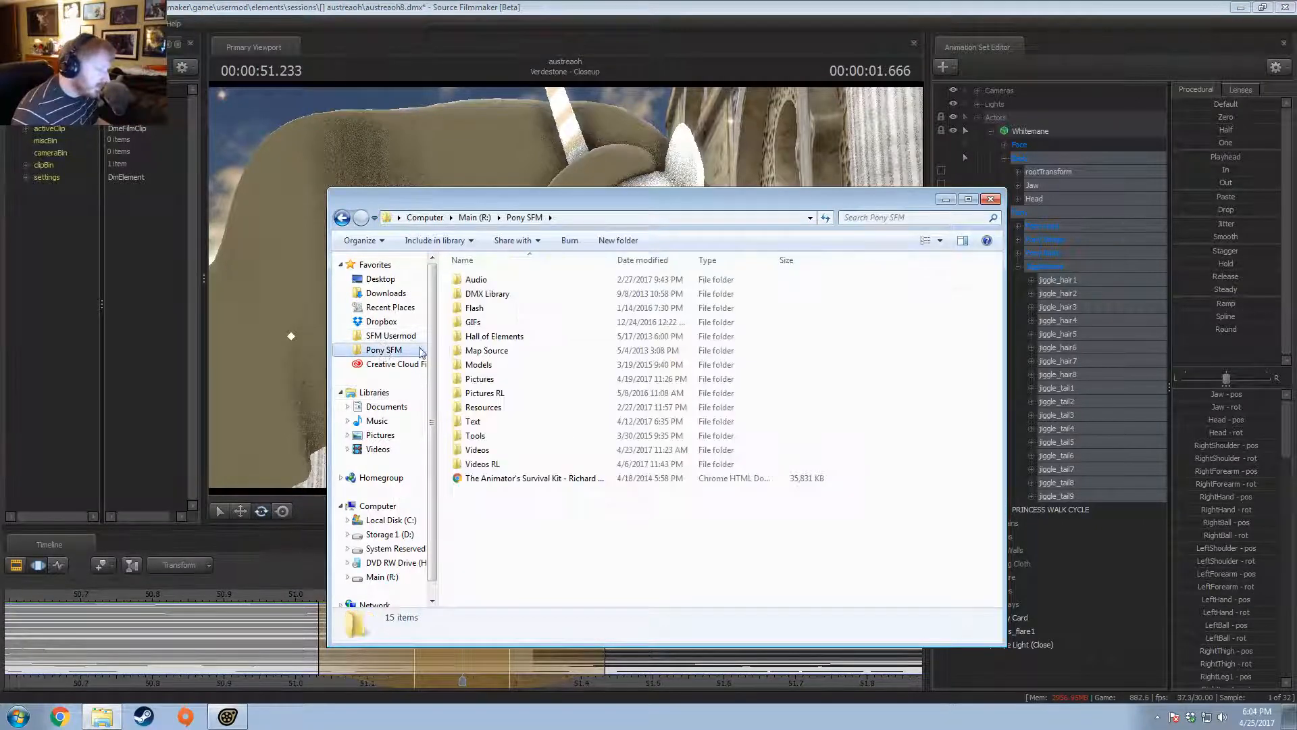
left_click(454, 323)
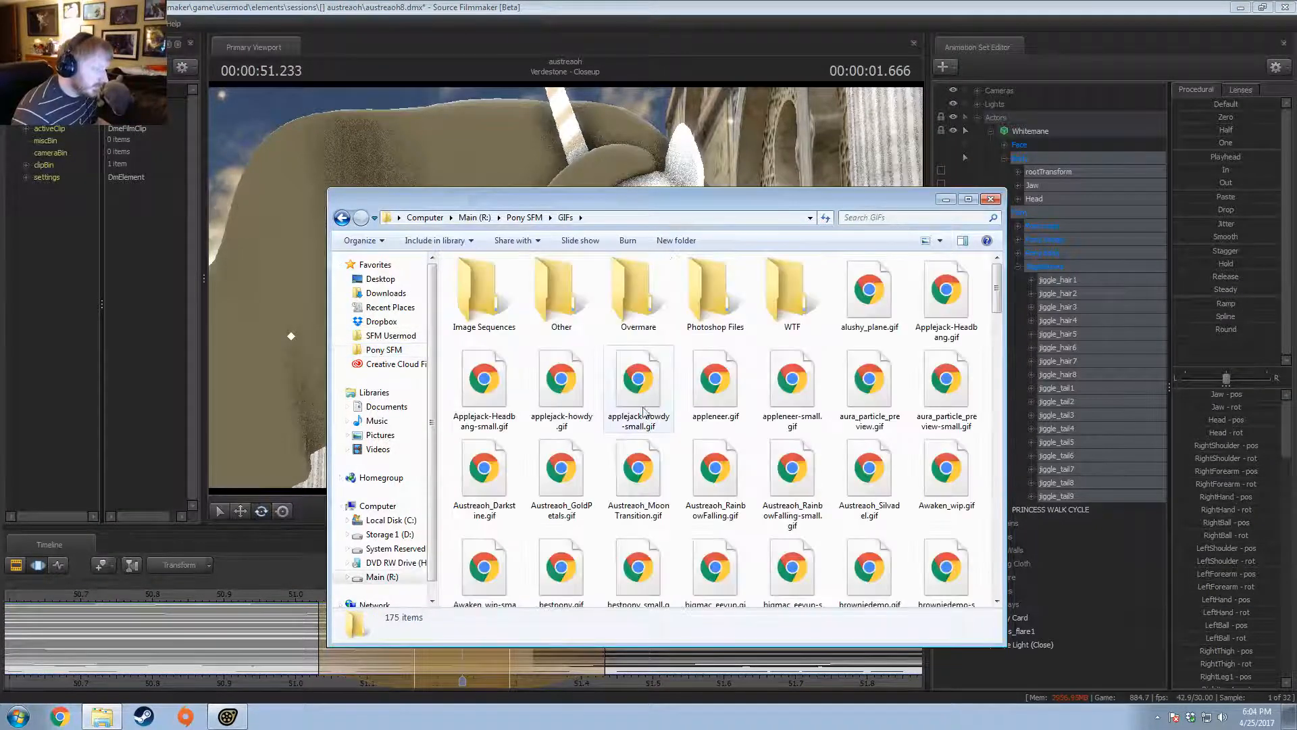
scroll(620, 431, "down", 1)
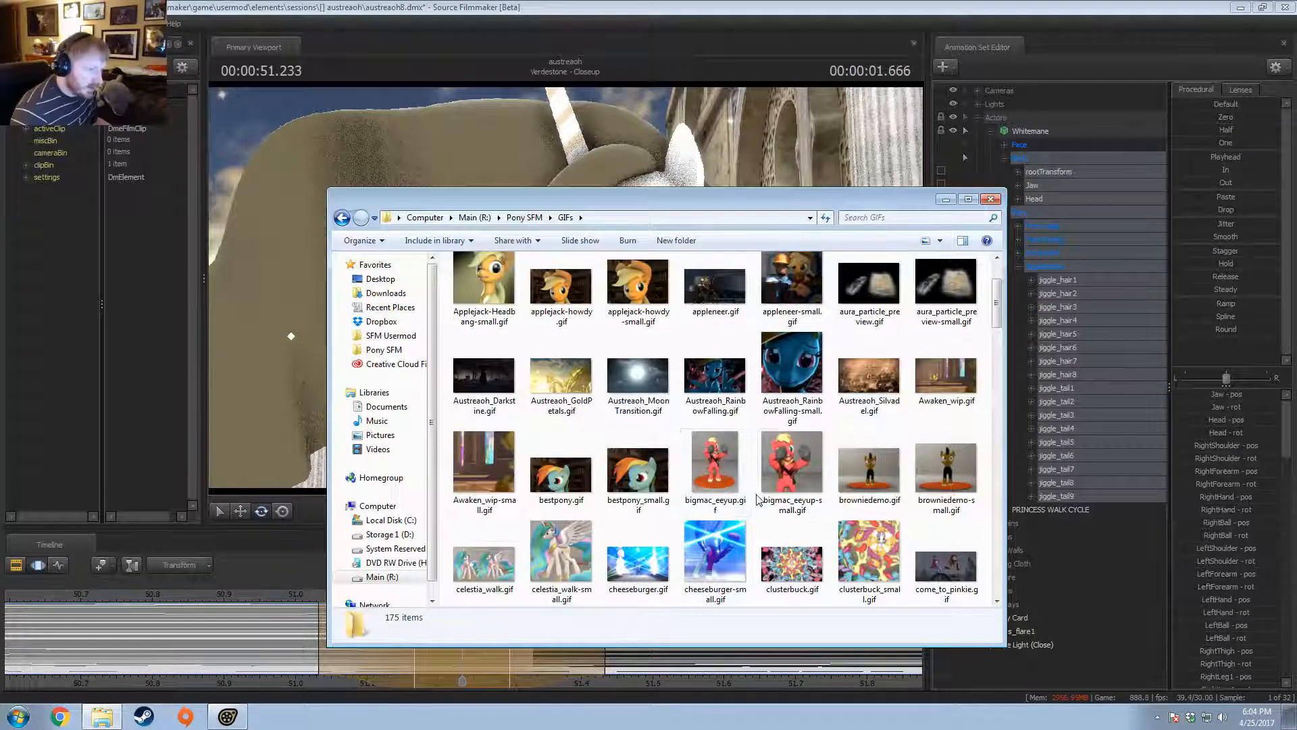
scroll(758, 500, "down", 2)
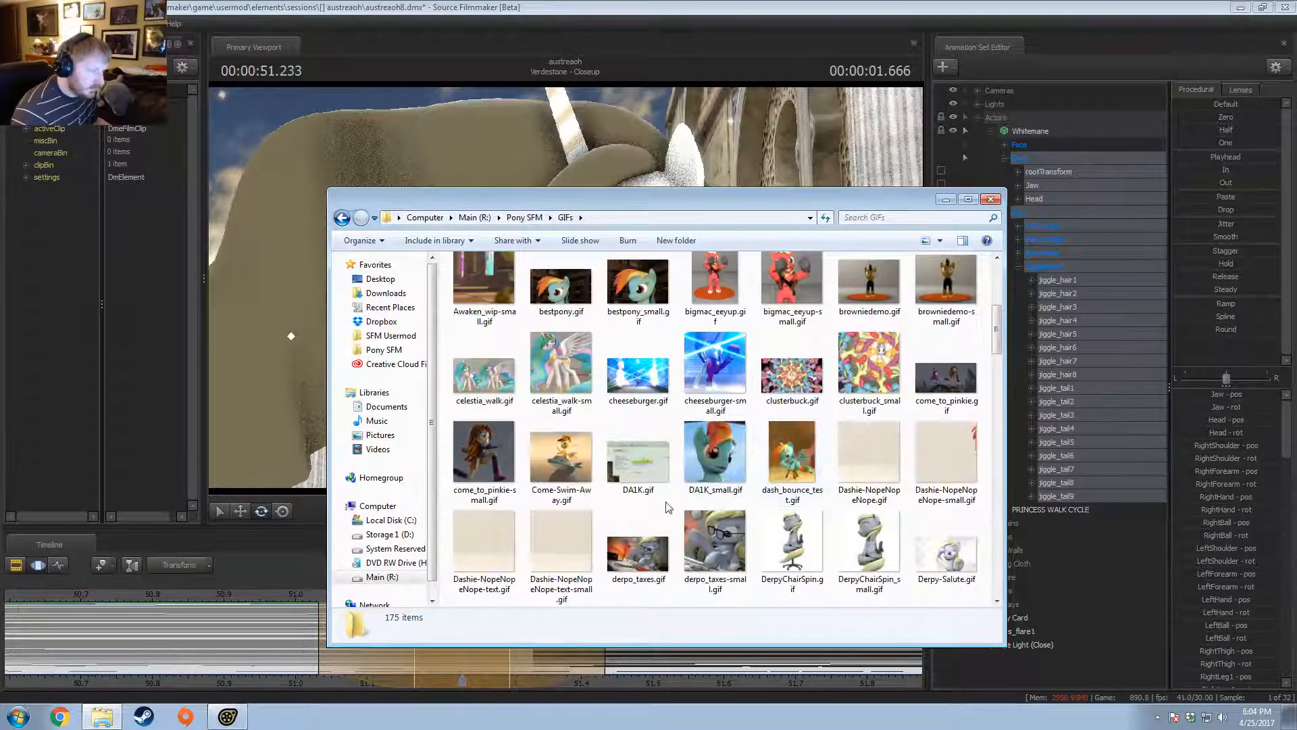
left_click(484, 458)
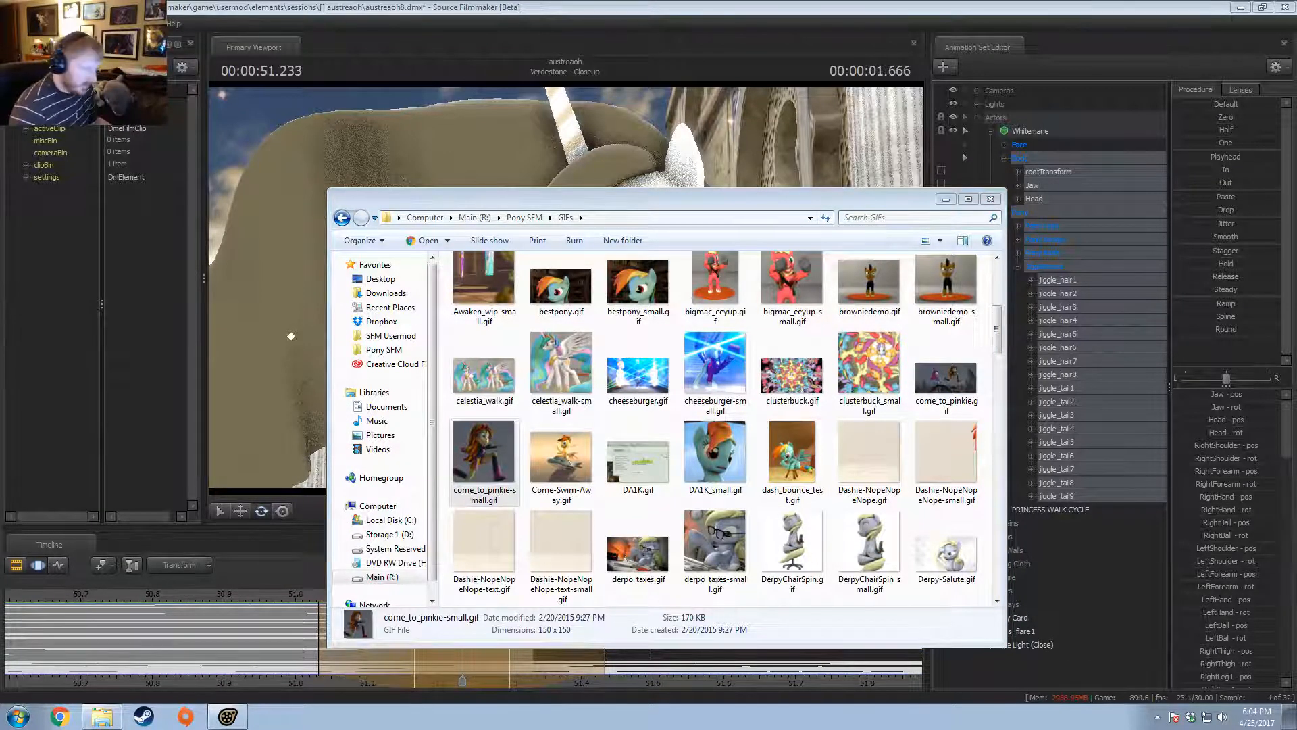
left_click(946, 377)
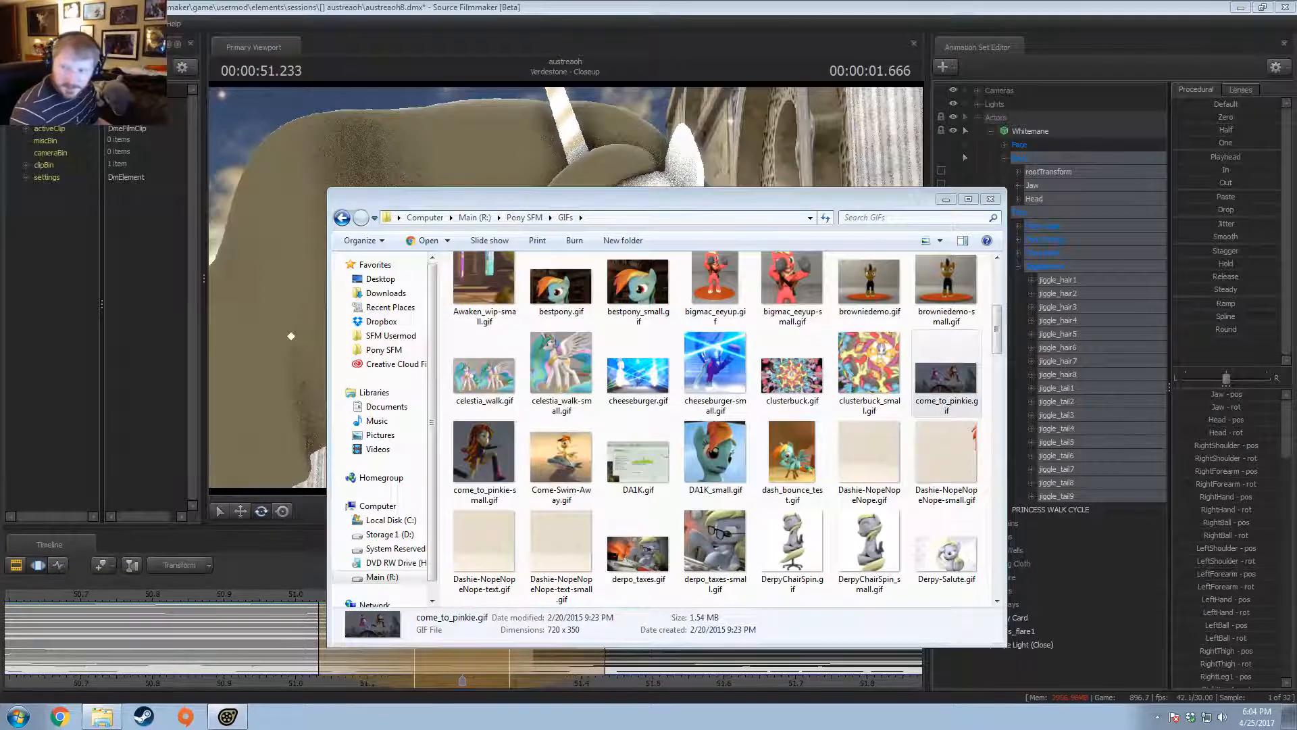
left_click_drag(1296, 287, 811, 157)
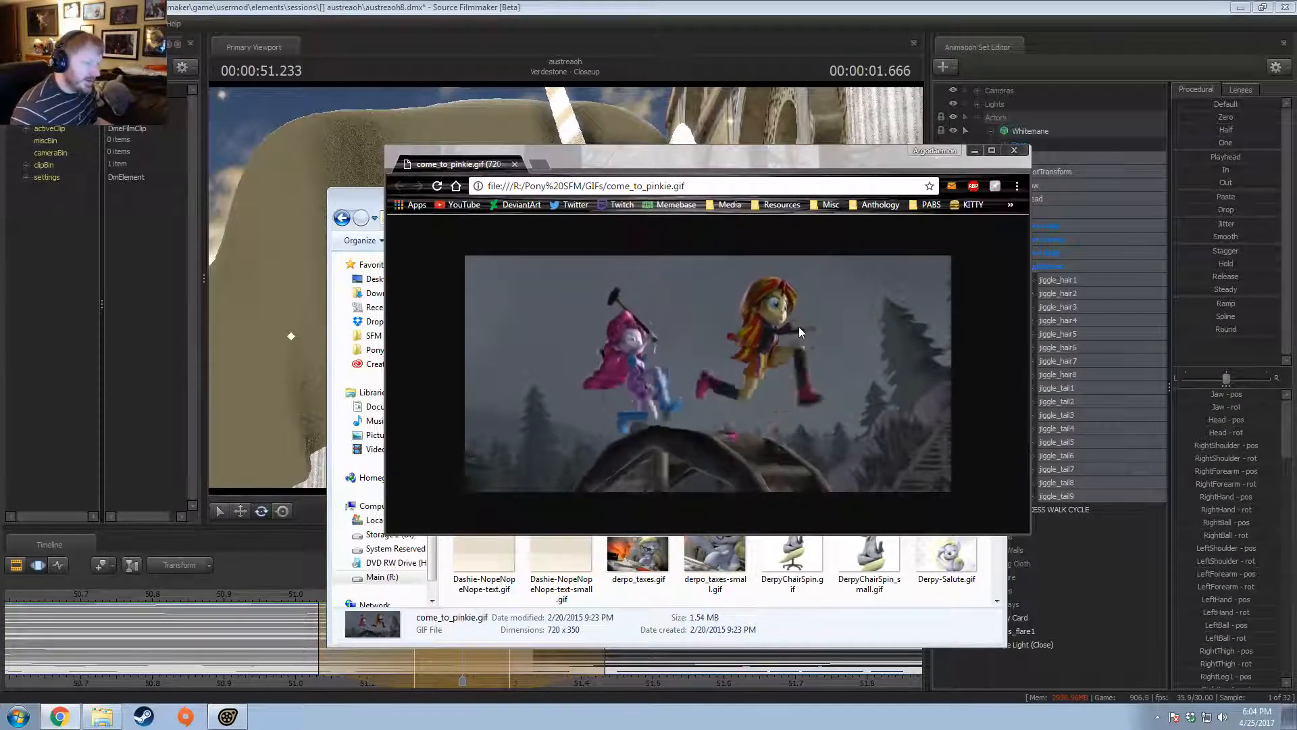
left_click(515, 164)
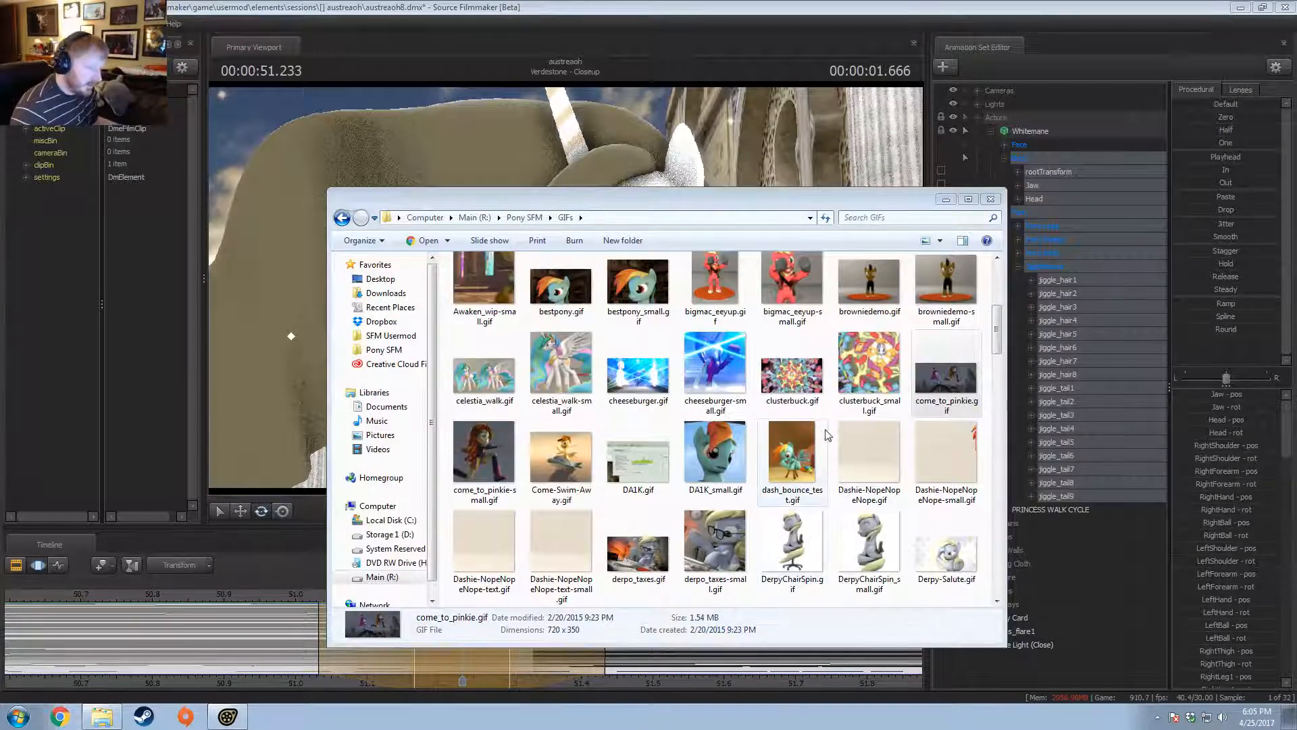
- Look through the thumbnails in the GIFs folder for another animation example, and return to Source Filmmaker
left_click(819, 447)
scroll(799, 452, "down", 5)
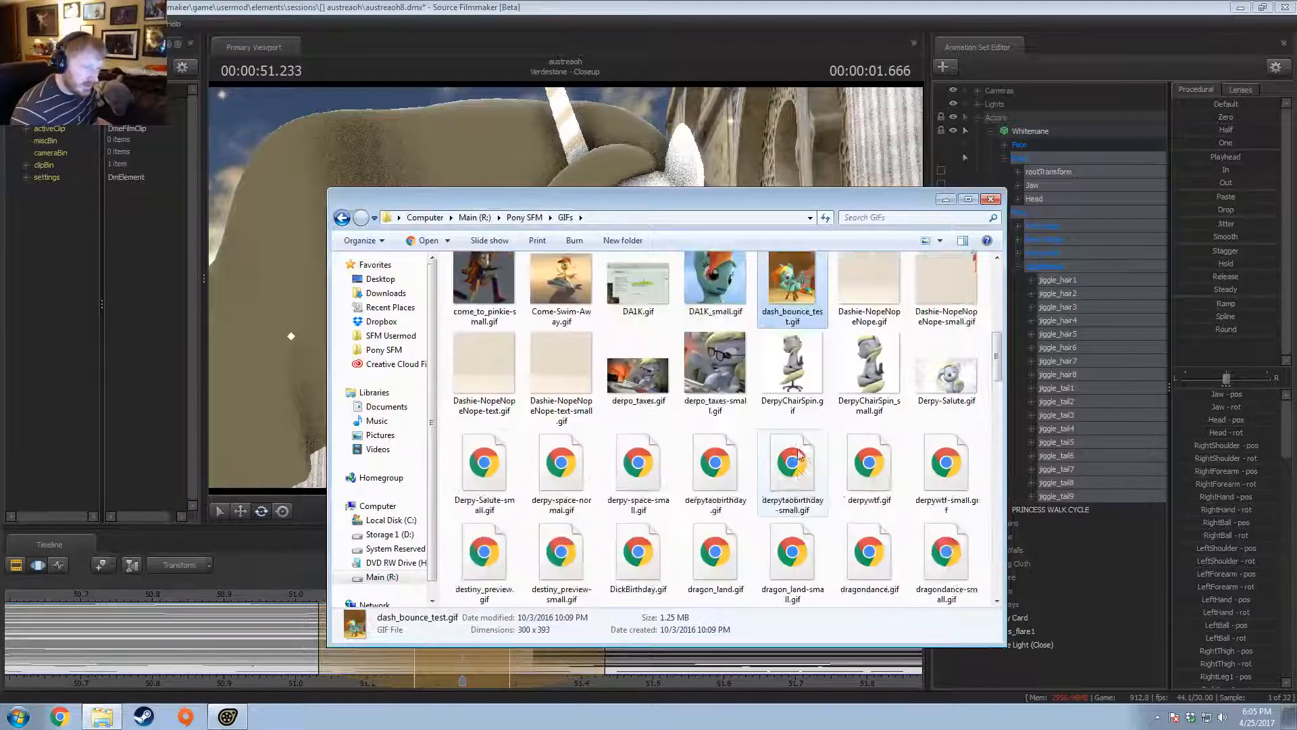
scroll(797, 449, "down", 2)
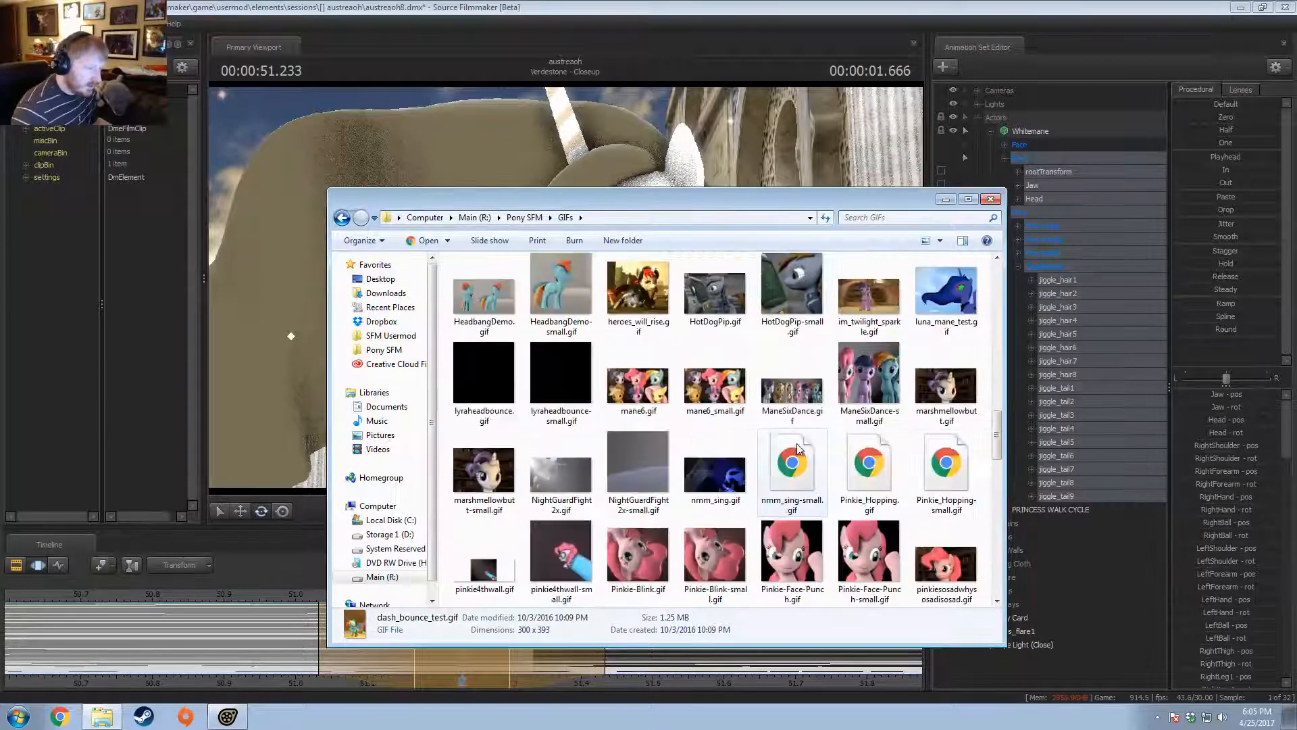
scroll(796, 443, "down", 2)
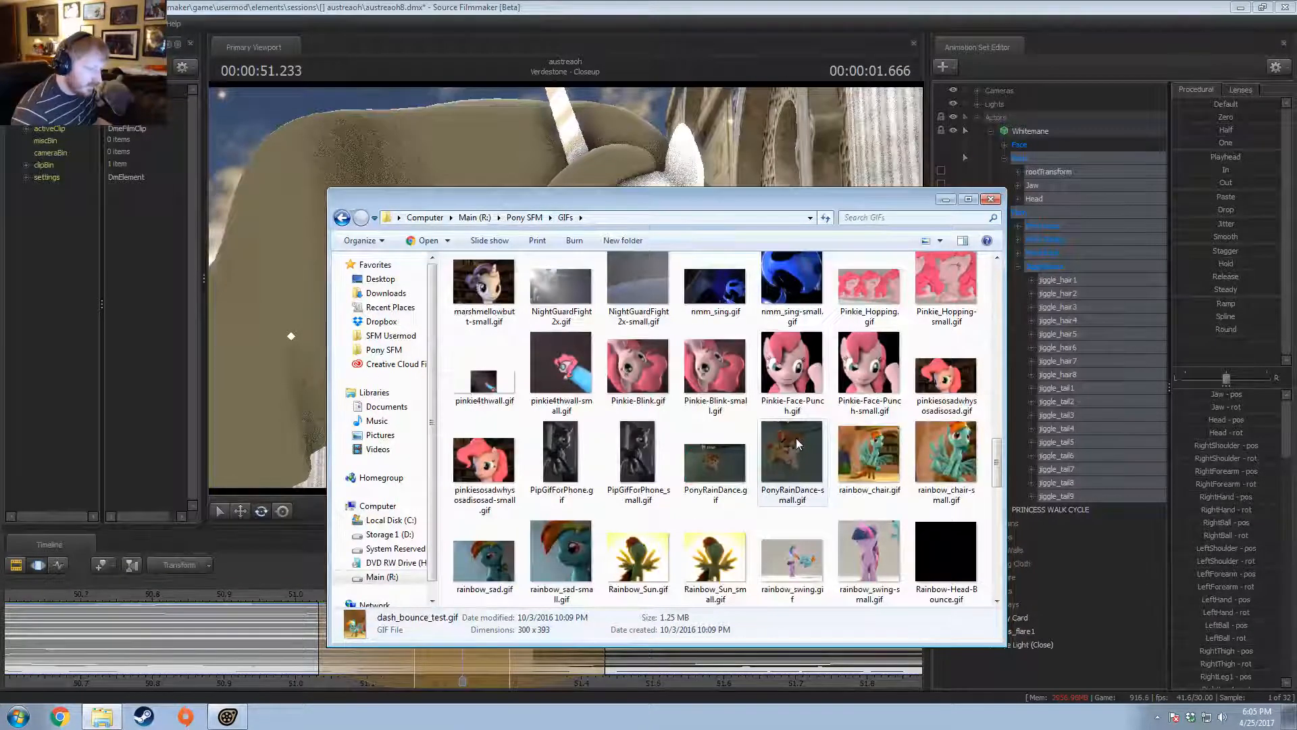
scroll(797, 443, "up", 5)
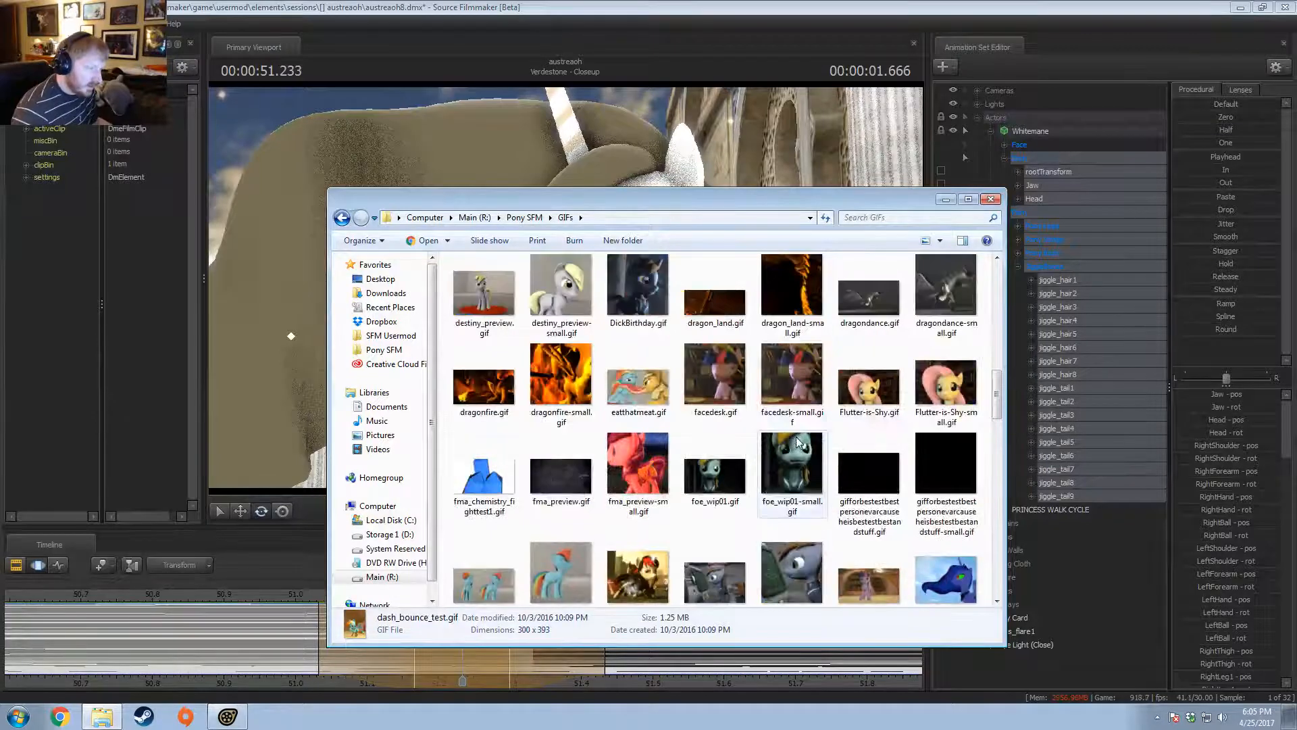
scroll(798, 443, "down", 12)
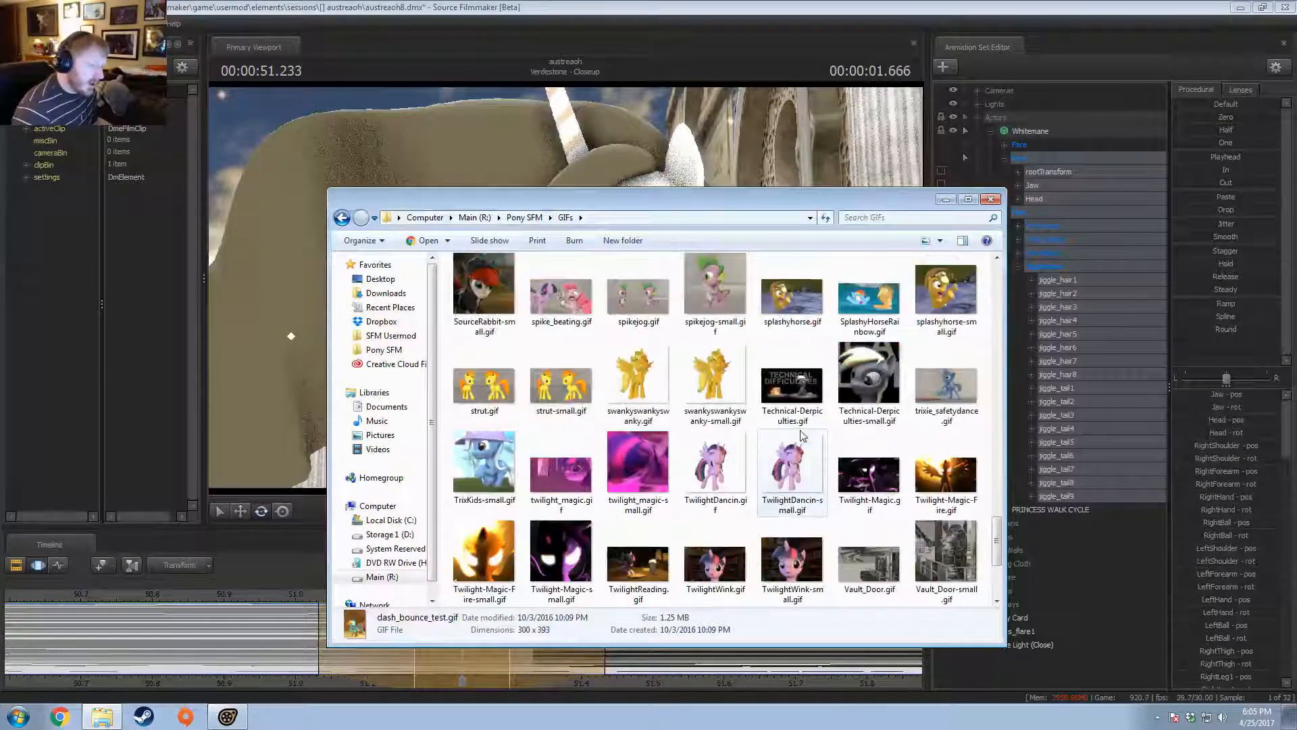
scroll(802, 436, "down", 2)
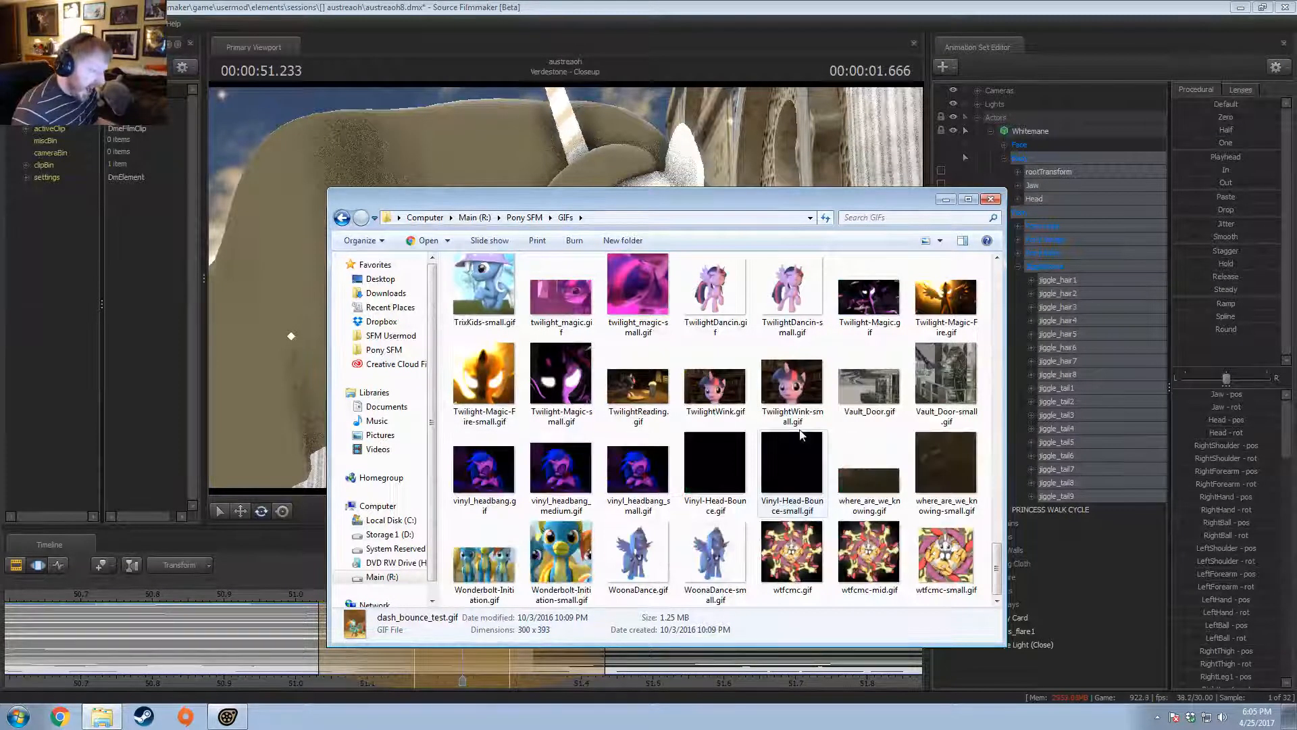
scroll(802, 435, "up", 6)
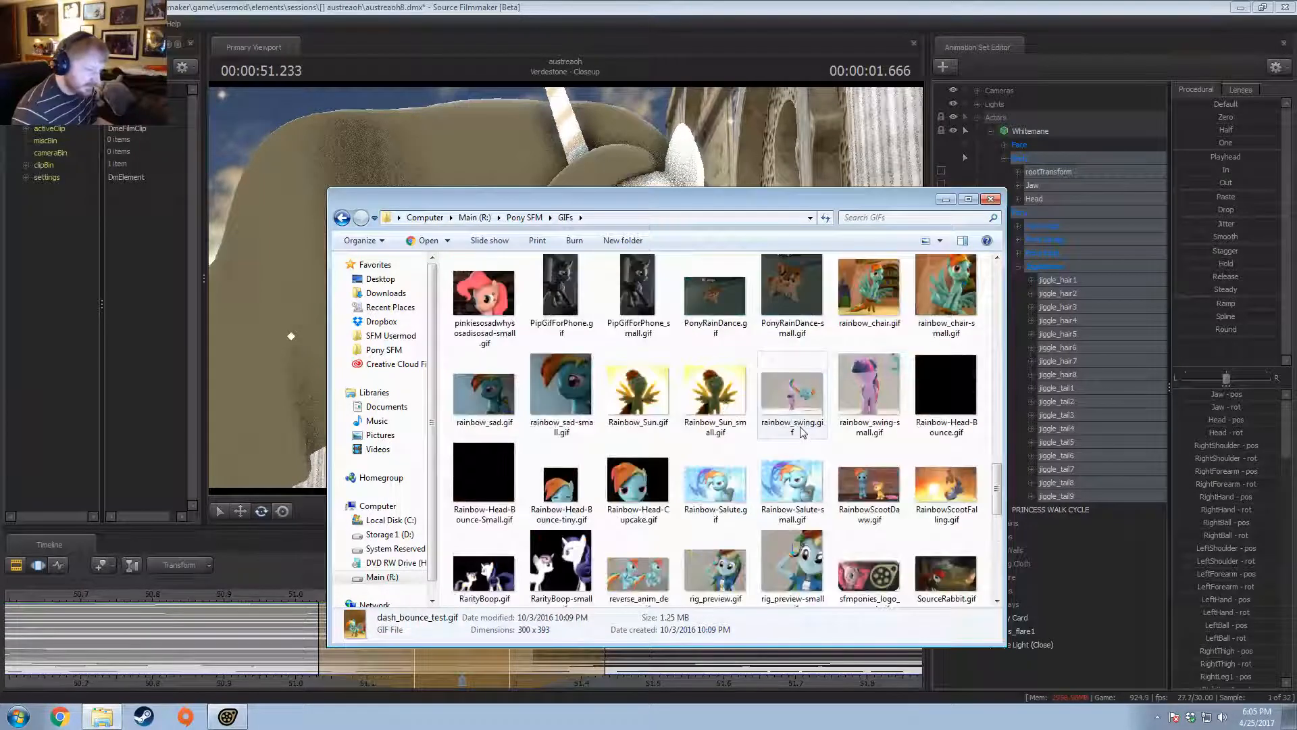
scroll(802, 433, "up", 6)
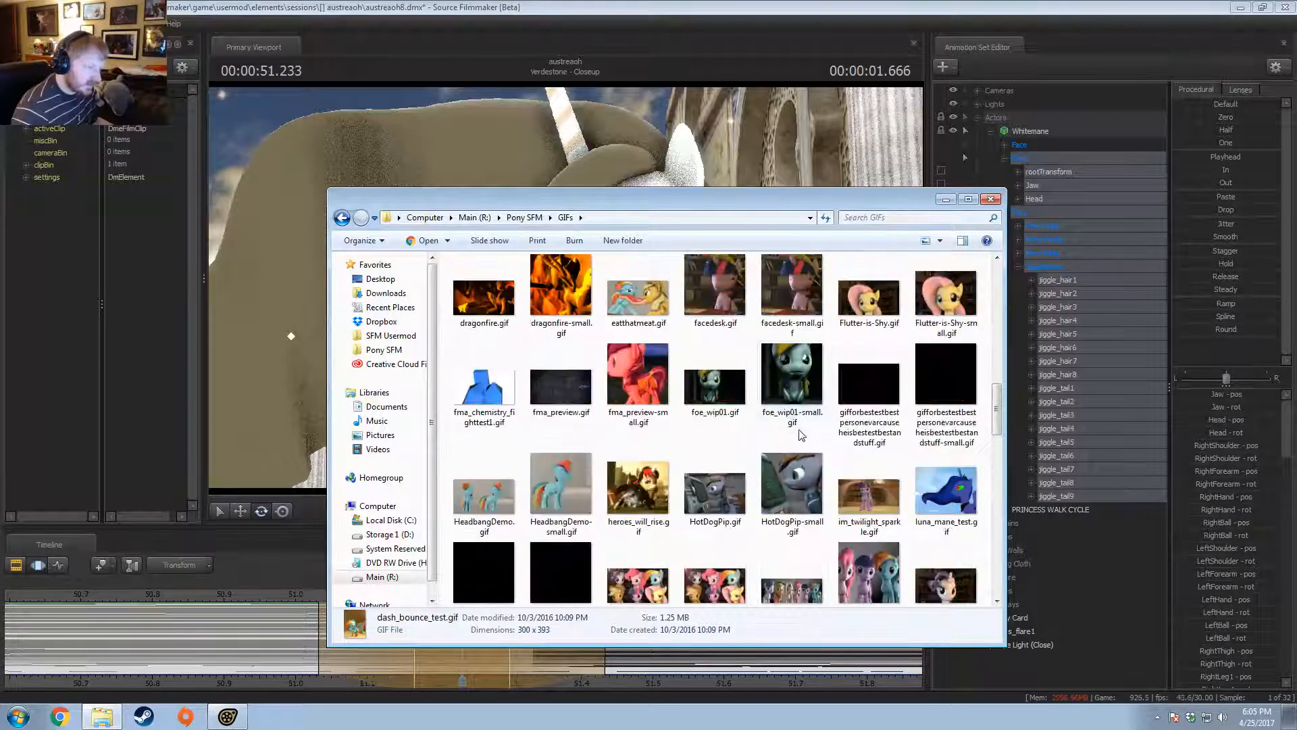
scroll(800, 434, "up", 10)
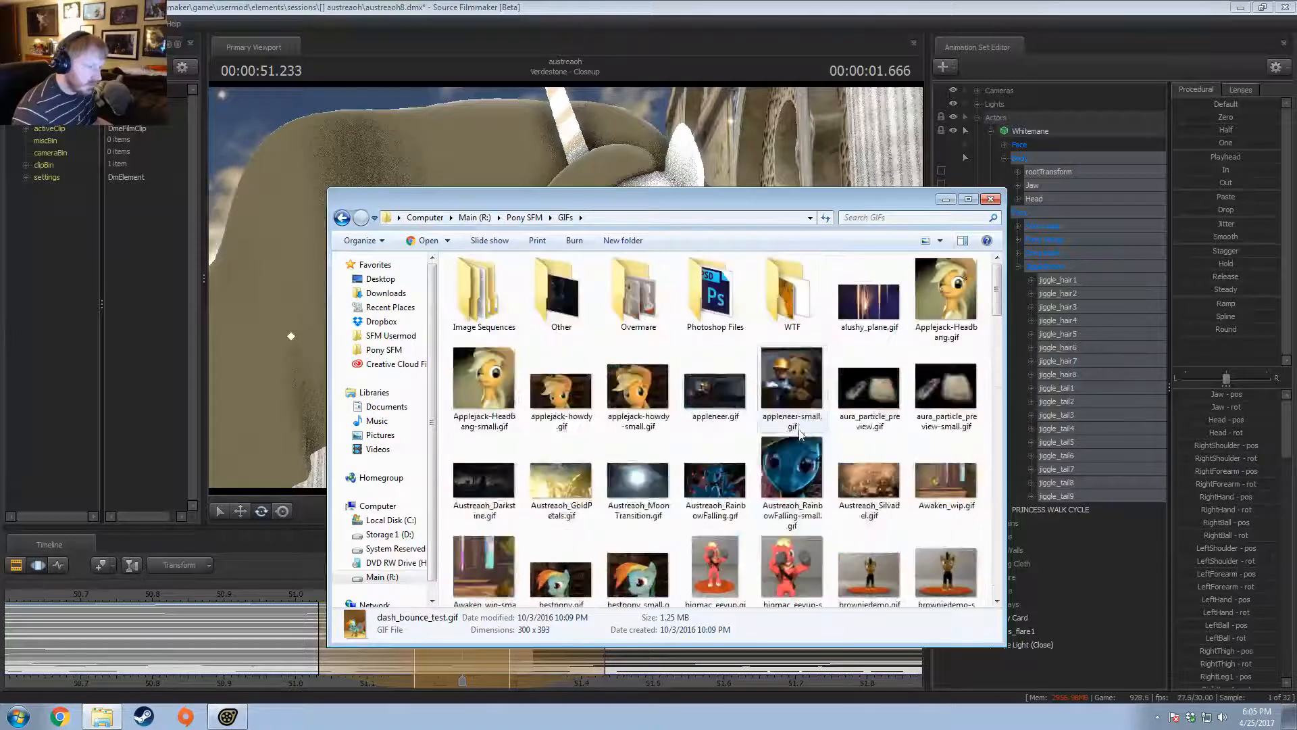
scroll(799, 434, "down", 8)
scroll(799, 434, "up", 8)
scroll(799, 434, "down", 10)
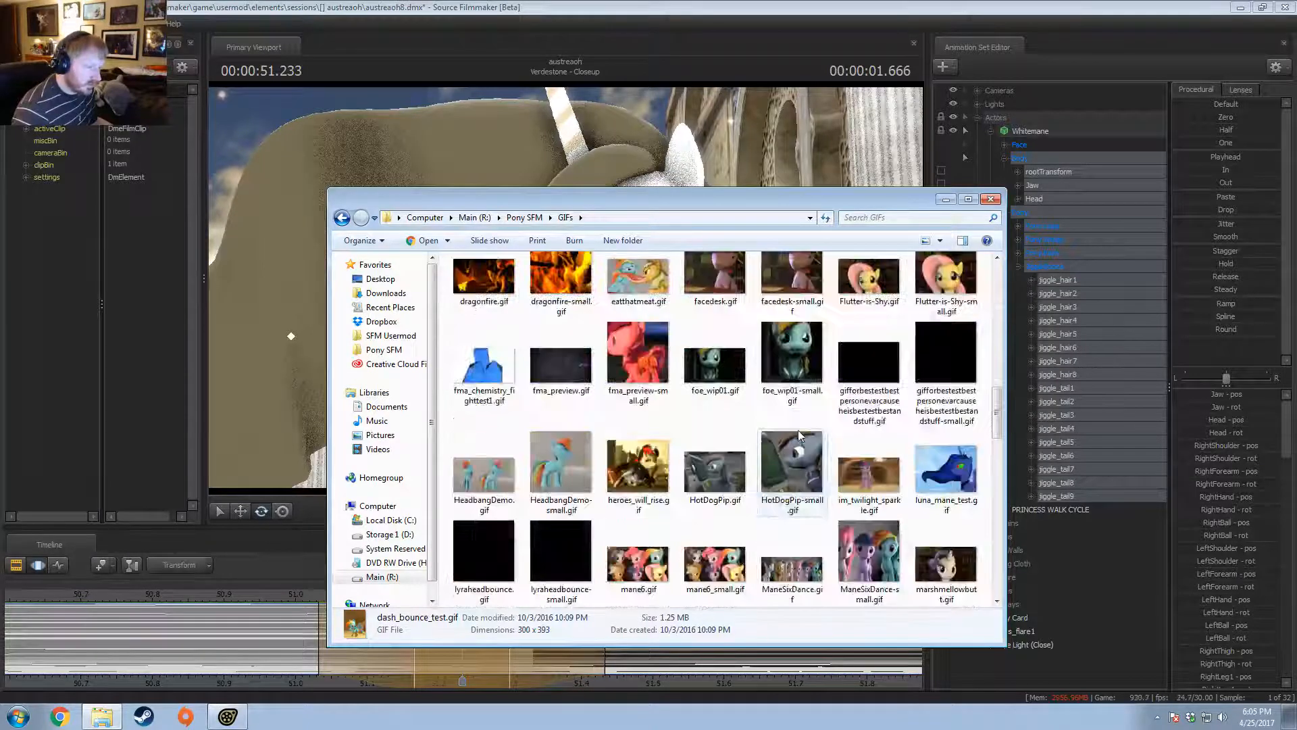
scroll(797, 430, "down", 5)
scroll(797, 430, "down", 15)
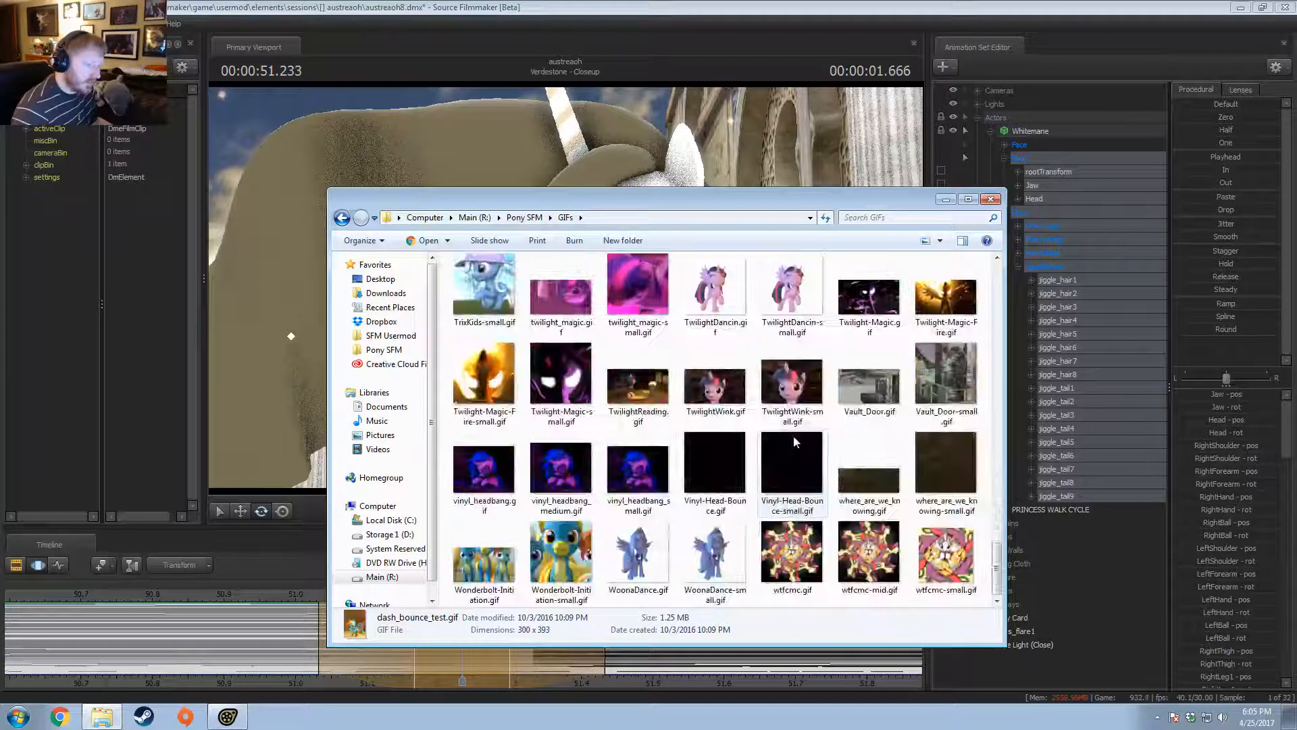
scroll(816, 430, "up", 6)
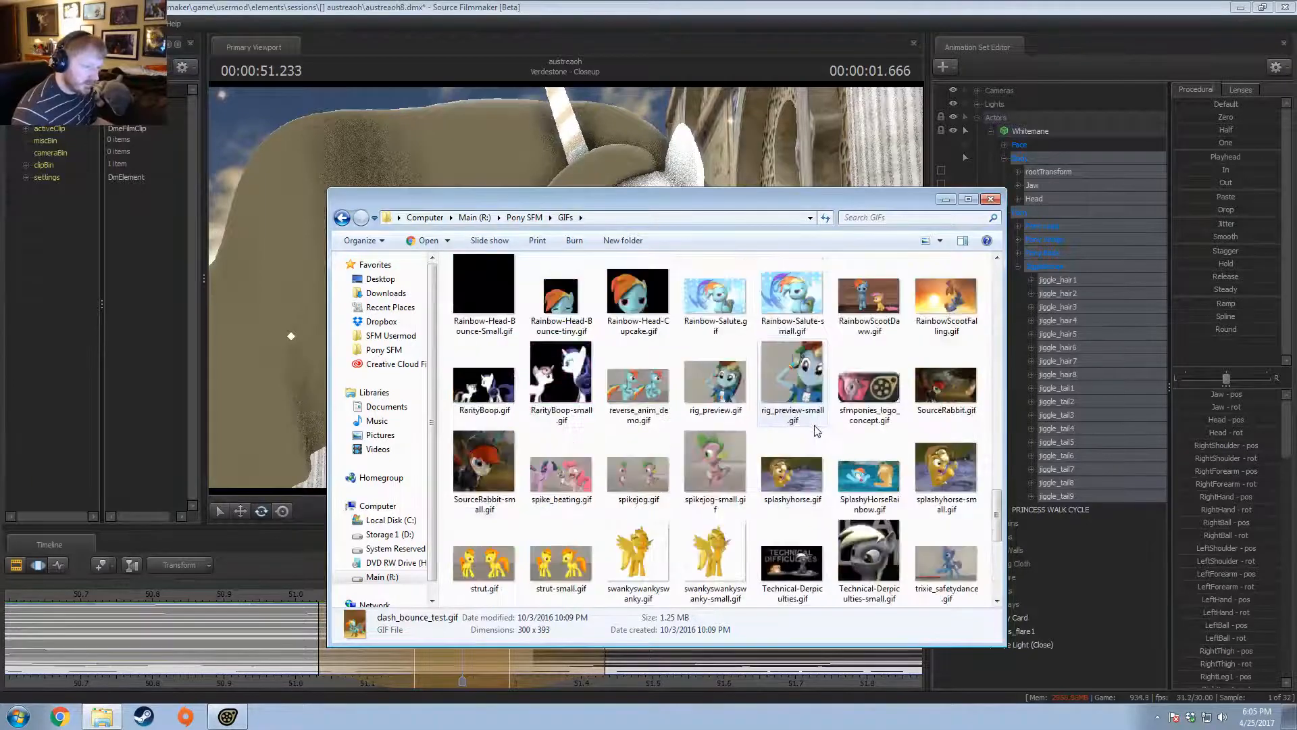
scroll(816, 431, "up", 3)
scroll(815, 430, "up", 10)
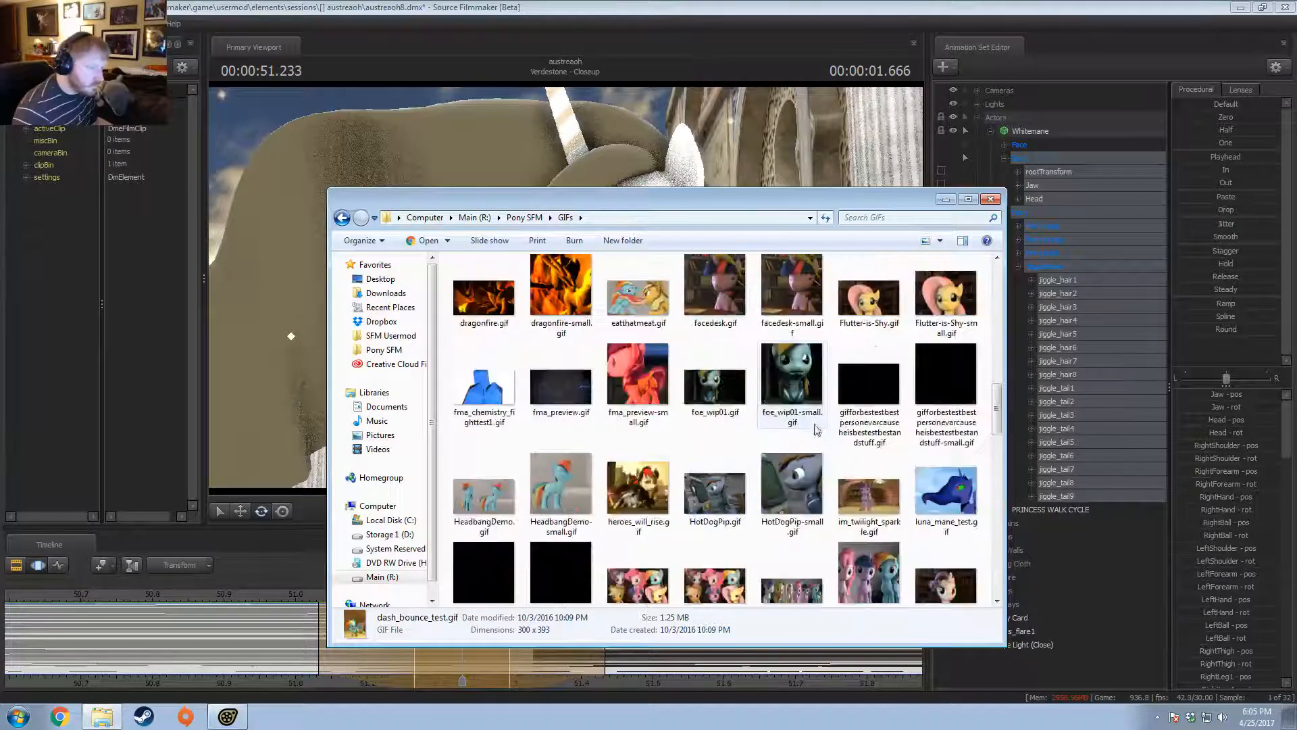
scroll(815, 430, "up", 10)
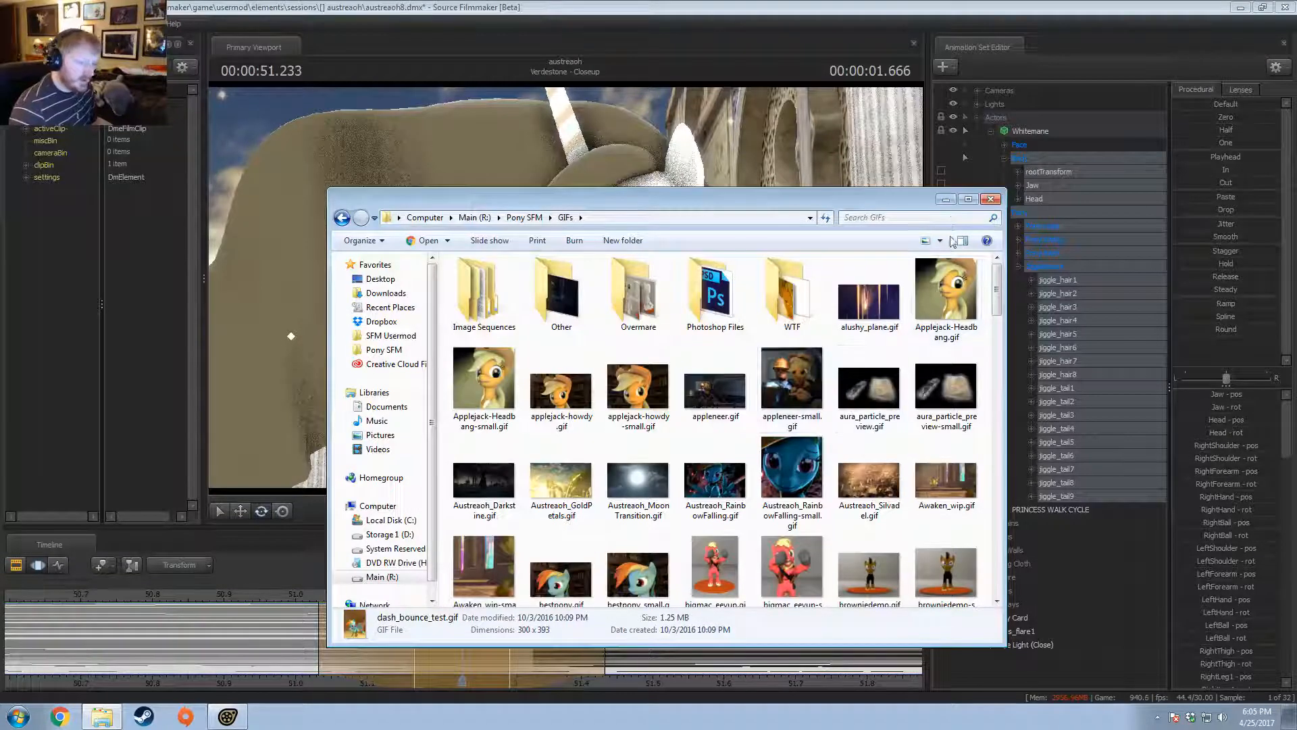
left_click(946, 198)
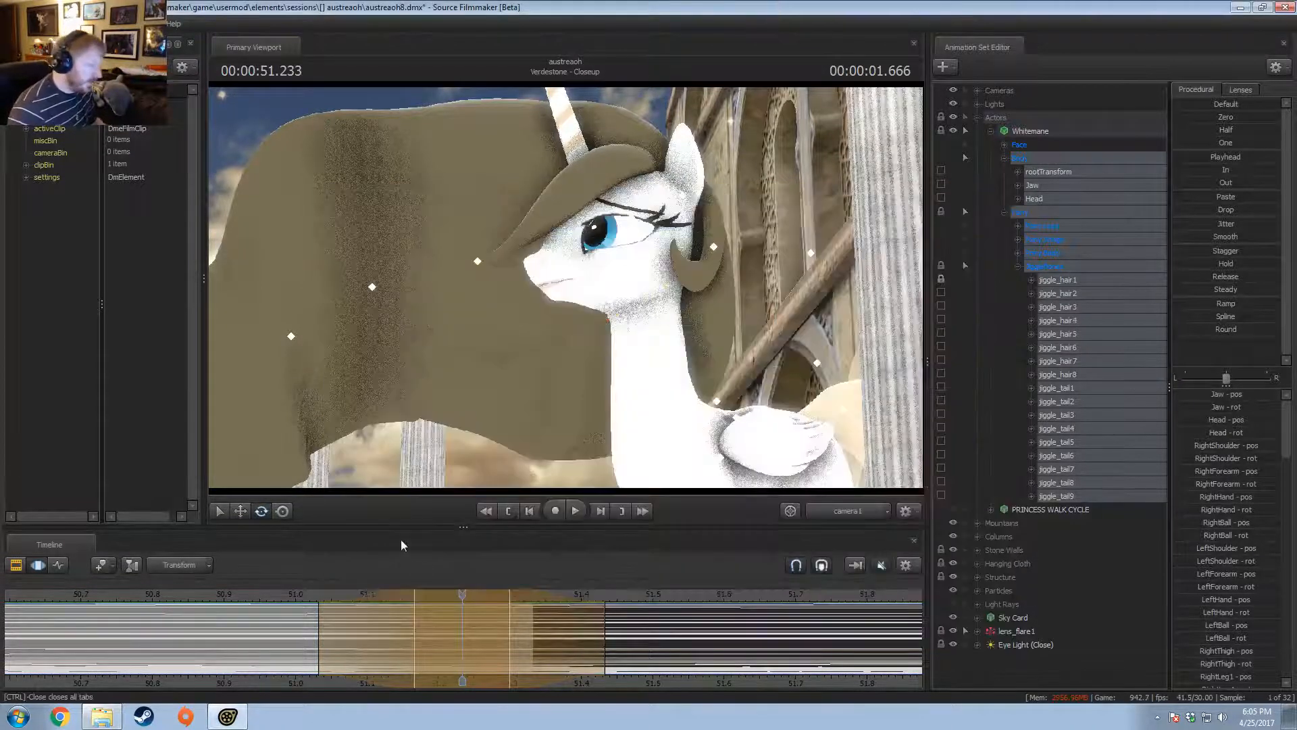
- Scrub through the end of the closeup and play it to check Whitemane's head and hair motion
left_click(207, 606)
left_click_drag(207, 608, 179, 657)
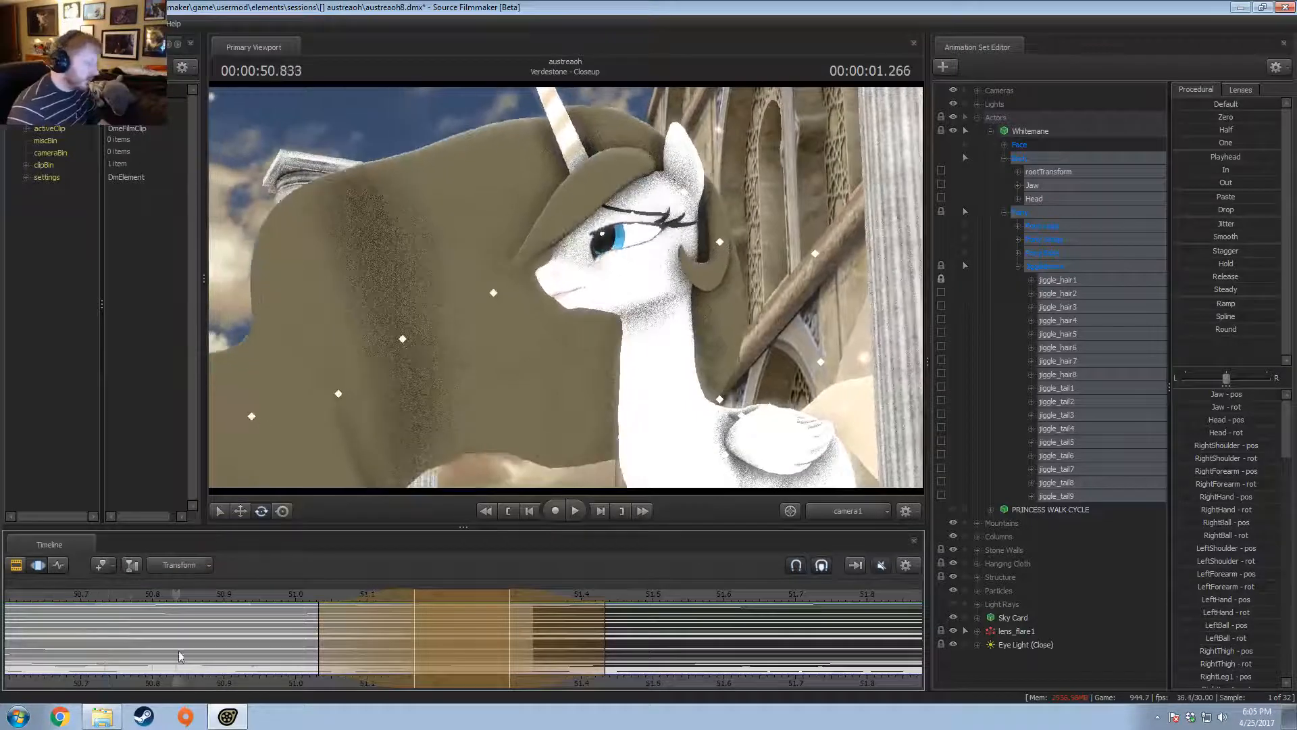
middle_click_drag(140, 683, 327, 610)
left_click_drag(328, 610, 769, 597)
key("space")
key("space")
scroll(409, 606, "down", 3)
left_click(480, 596)
key("space")
key("space")
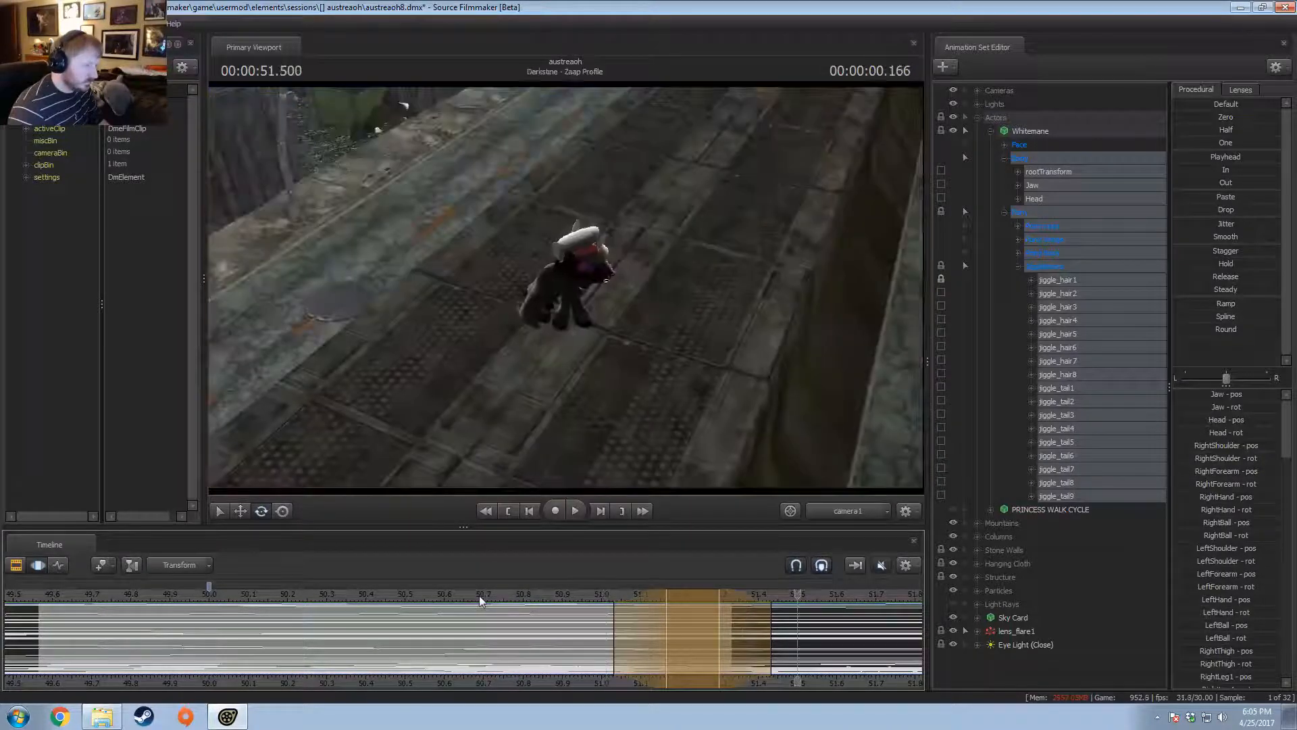
- Extend the start of the time selection back to about 50.9 seconds and replay the closeup
left_click(344, 597)
key("space")
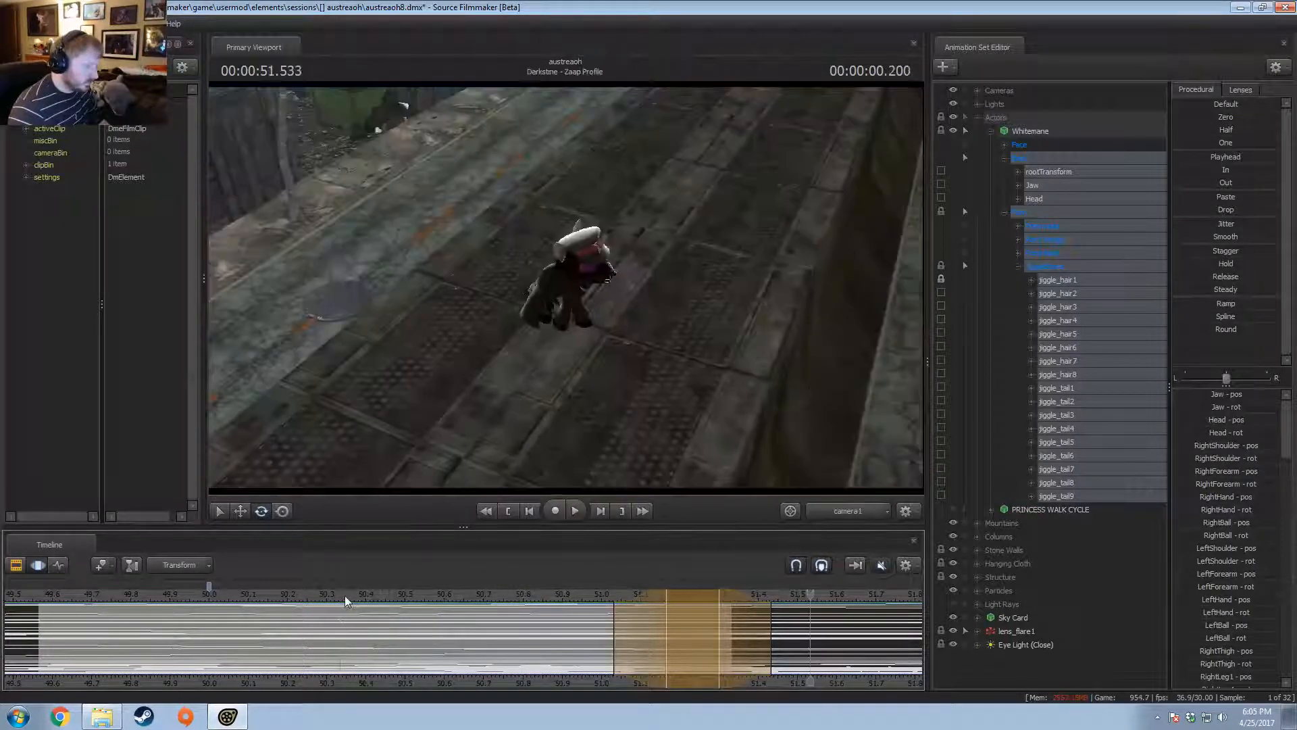
key("space")
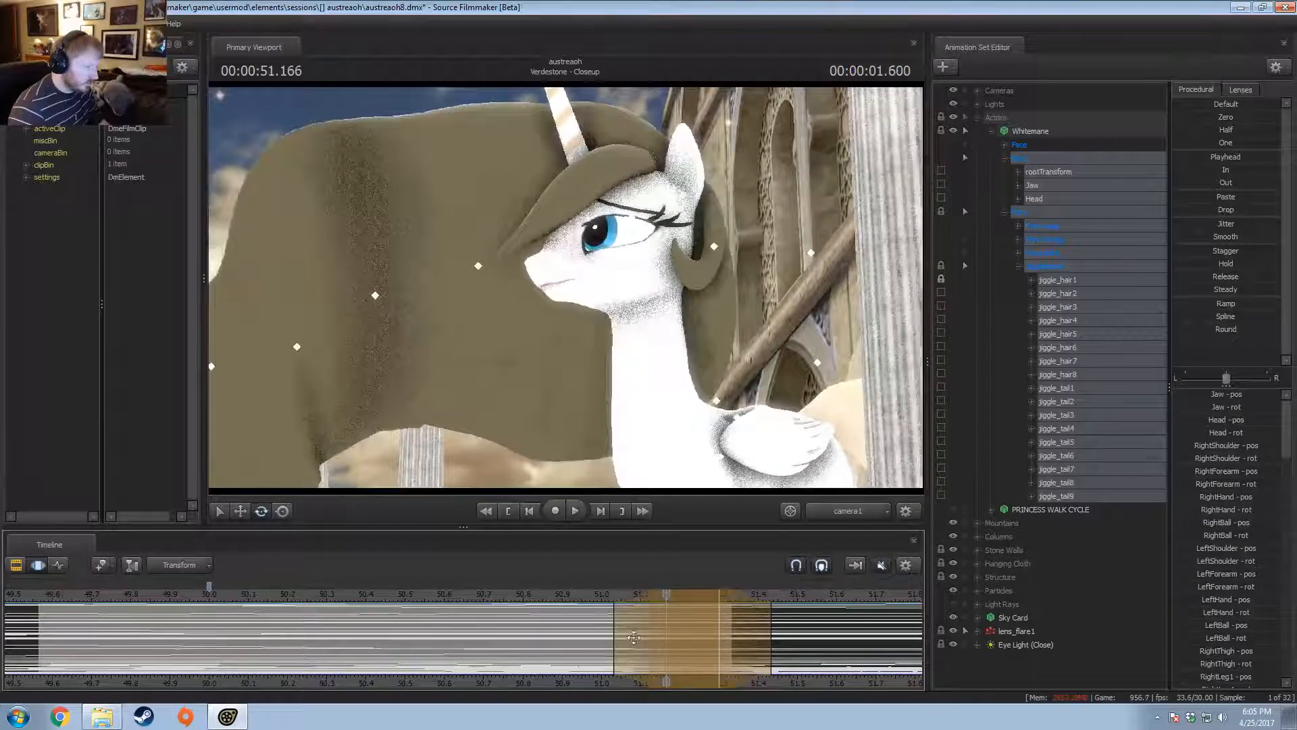
key("space")
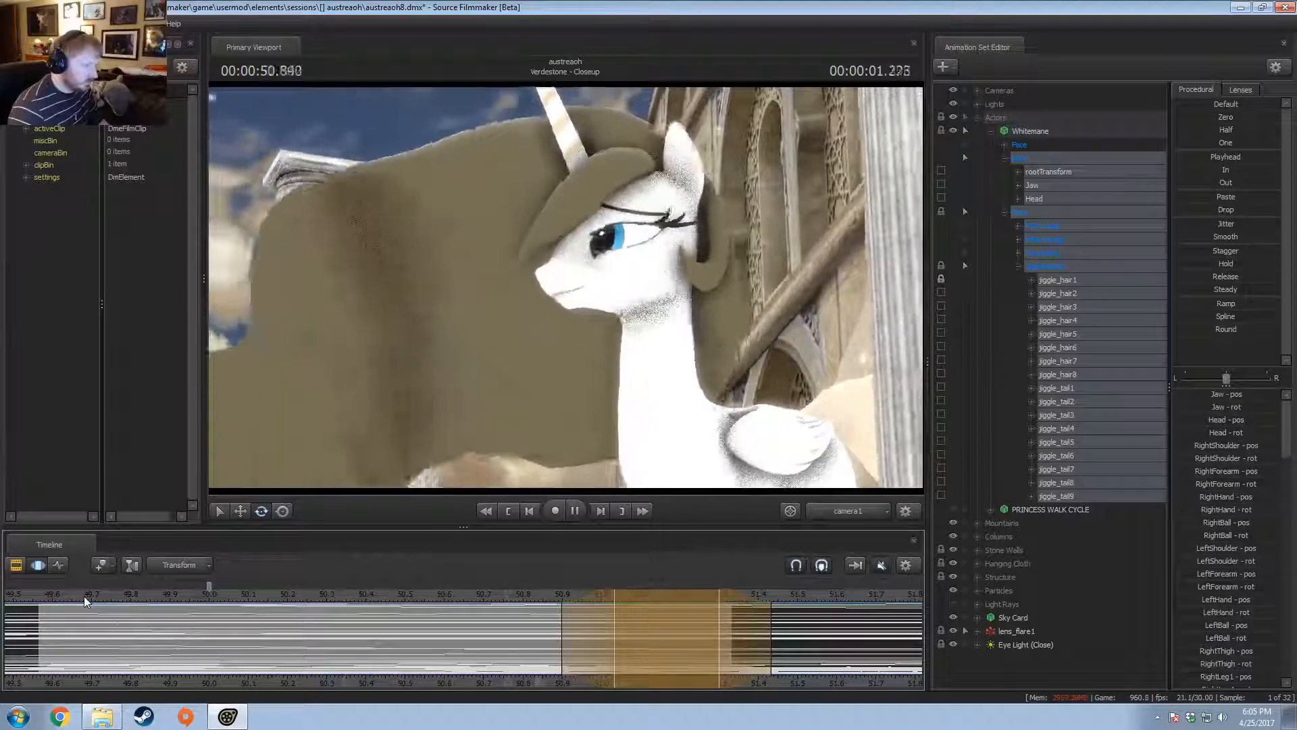
- Go to about 50.43 seconds, expand Whitemane's Face and Eyebrows controls, and select the RightEyeBrow control
left_click_drag(68, 603, 383, 603)
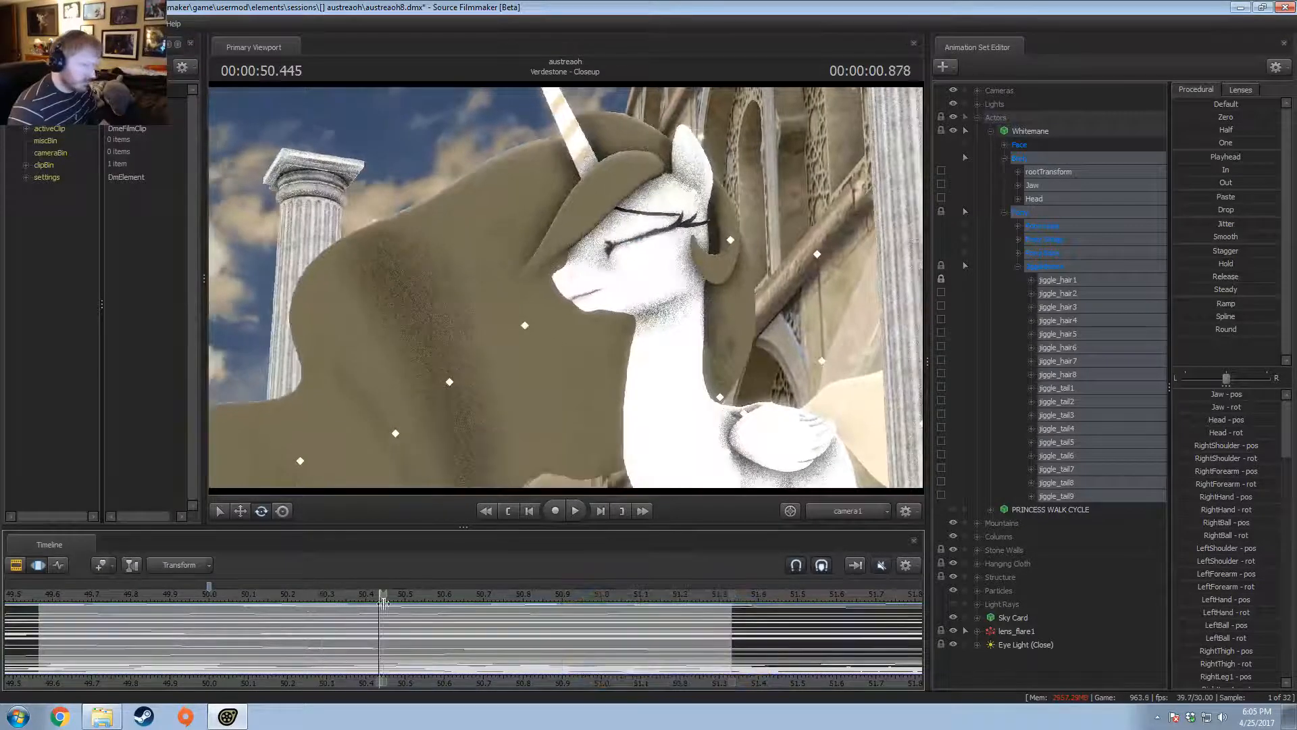
left_click(1004, 145)
left_click(1019, 171)
left_click(1051, 184)
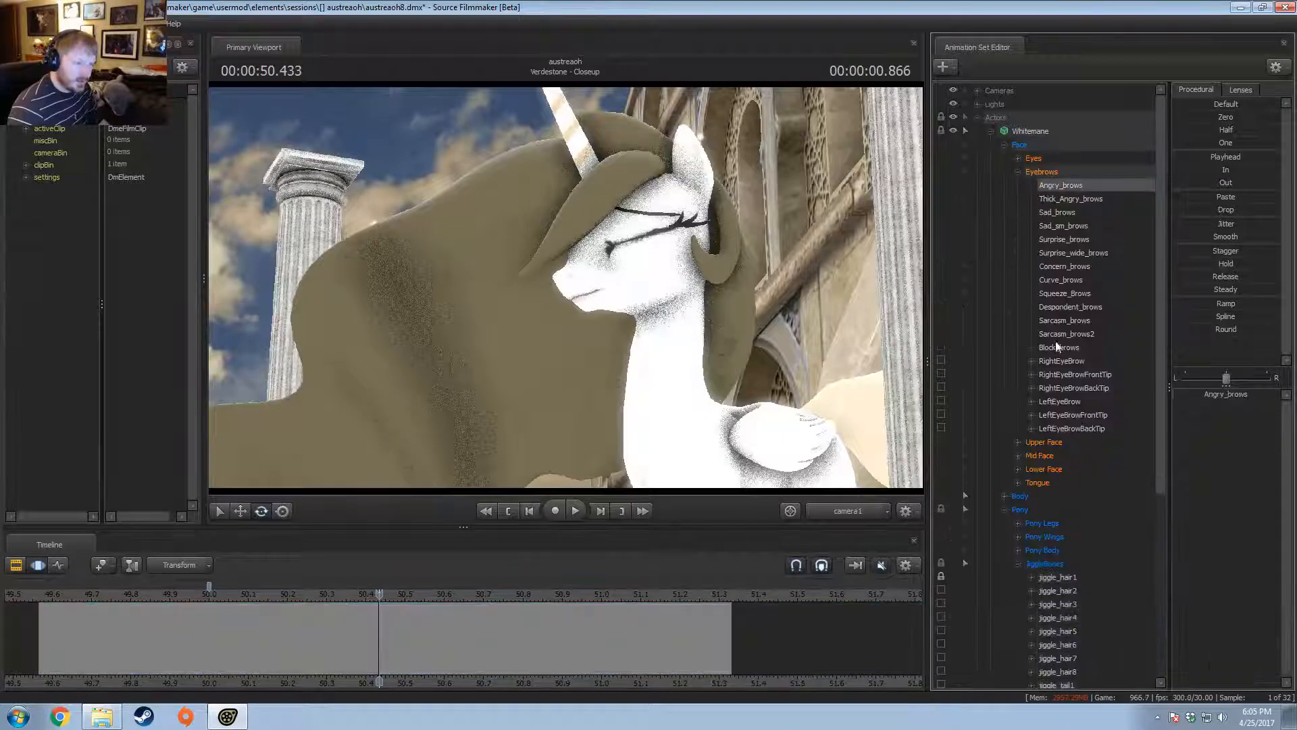
left_click(1060, 361)
- Play the session from about 46.9 seconds to review the lead-in to the closeup
scroll(460, 609, "up", 2)
scroll(262, 643, "down", 3)
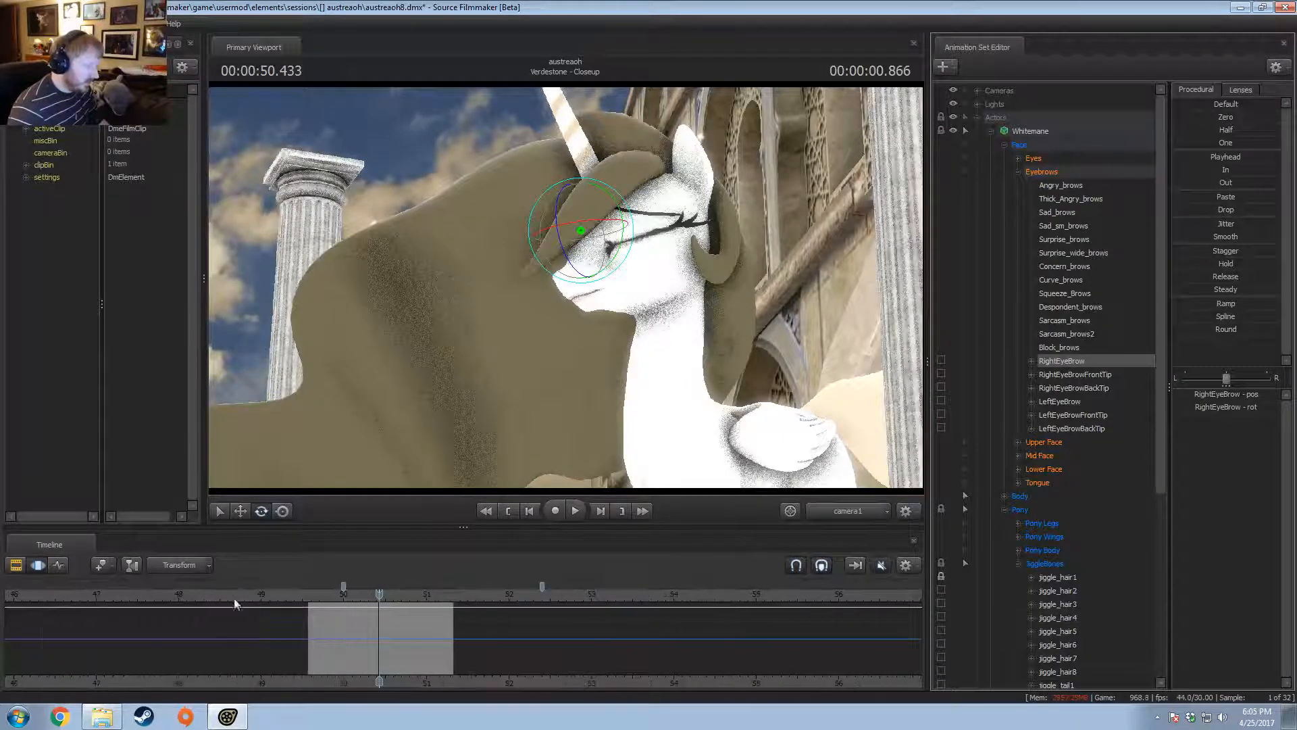
left_click(88, 602)
key("space")
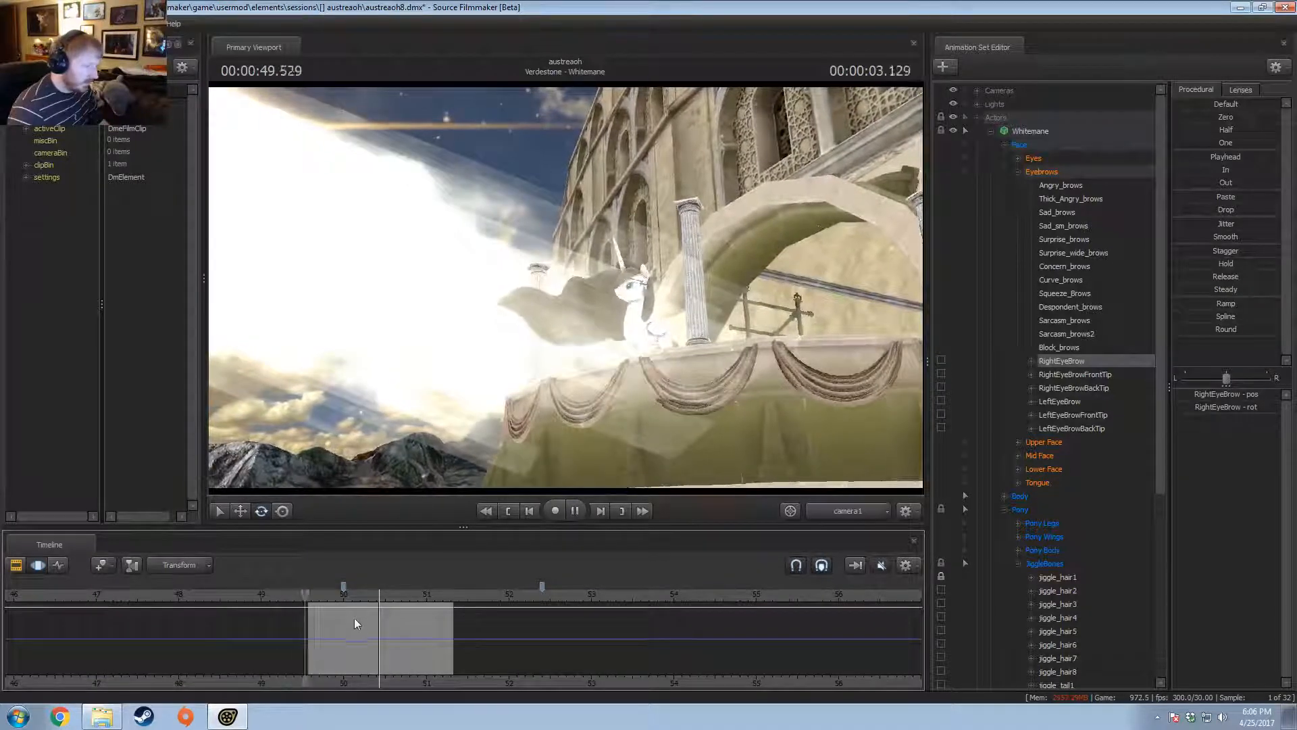
- Expand Whitemane's Eyes controls and set the playhead to 50.6 seconds in the closeup with the time selection cleared
left_click(386, 635)
scroll(387, 636, "up", 4, "shift")
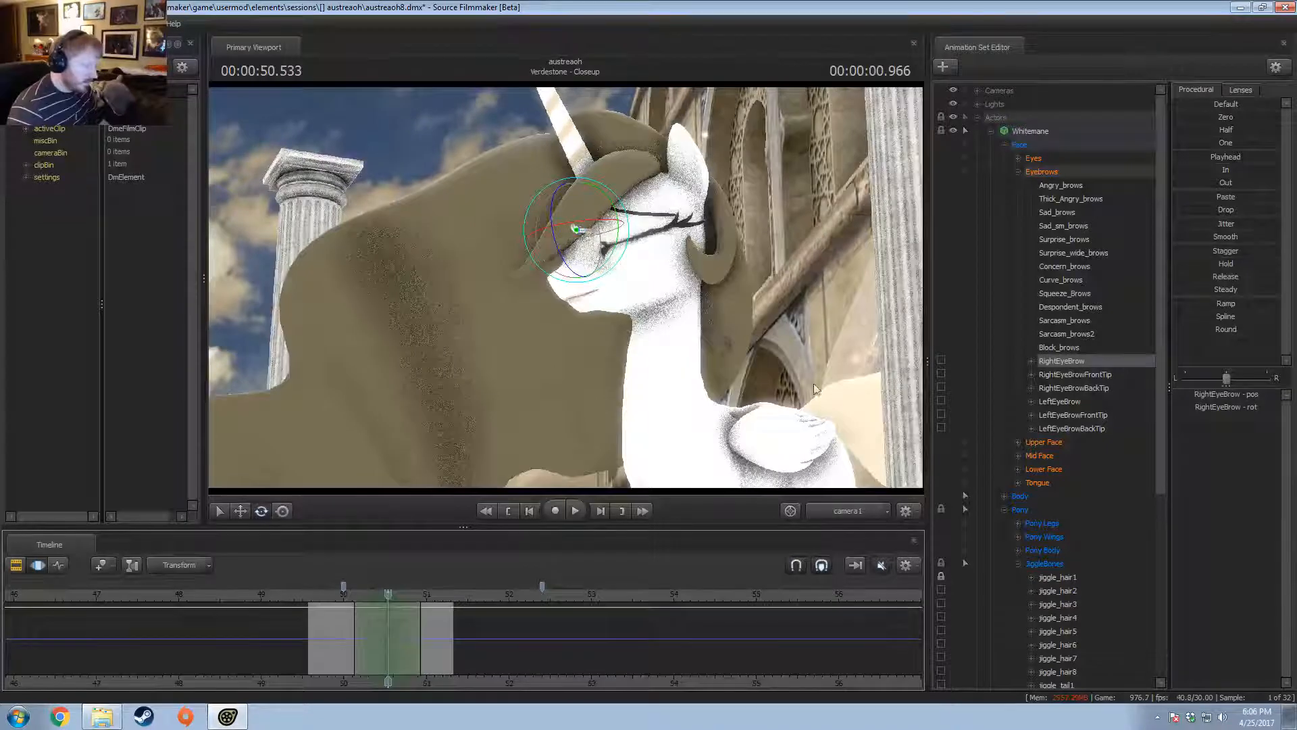
left_click(1017, 160)
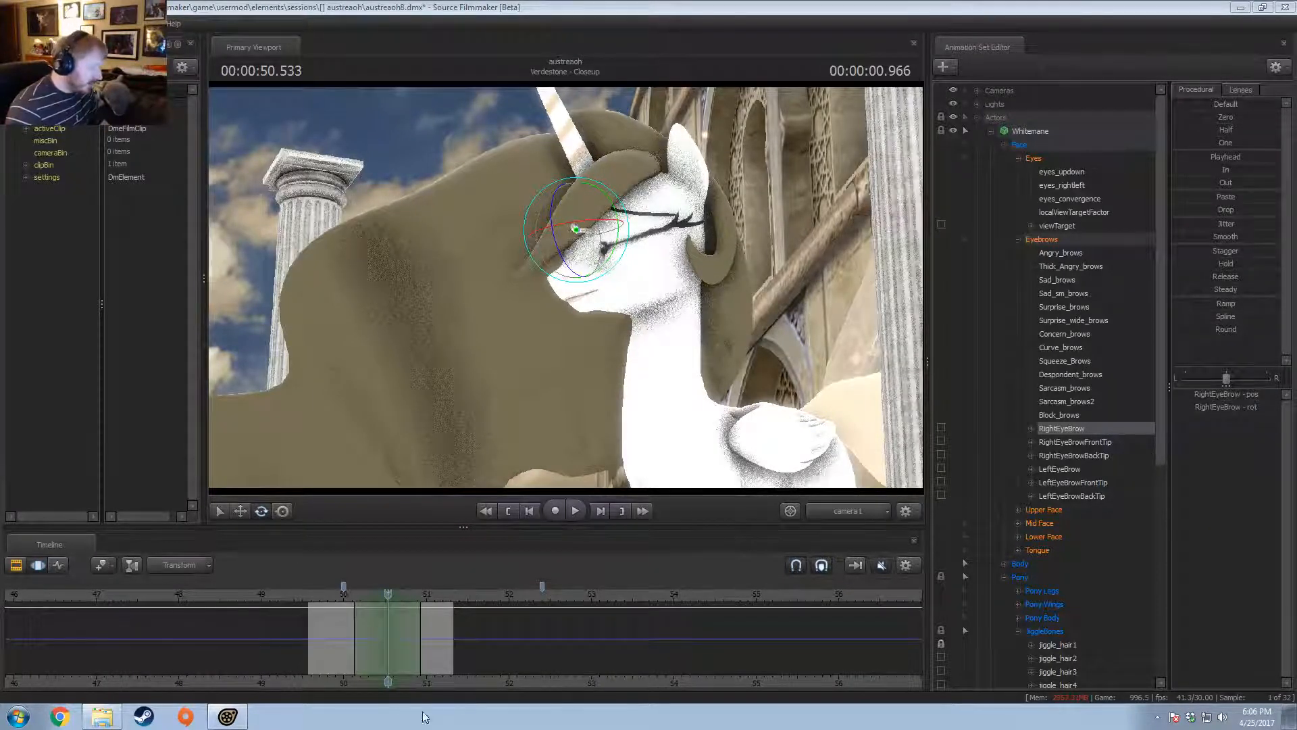
left_click(357, 638)
scroll(356, 638, "up", 2)
key("shift")
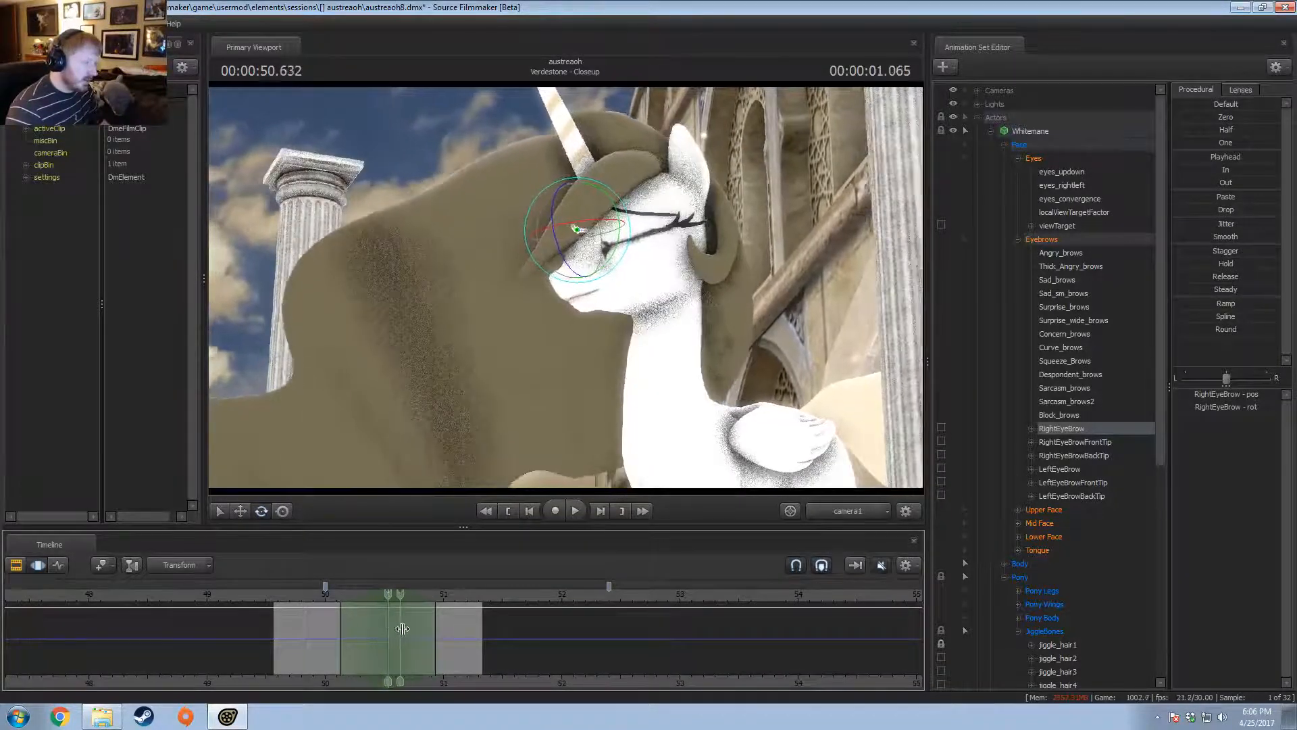
left_click(397, 622, "shift")
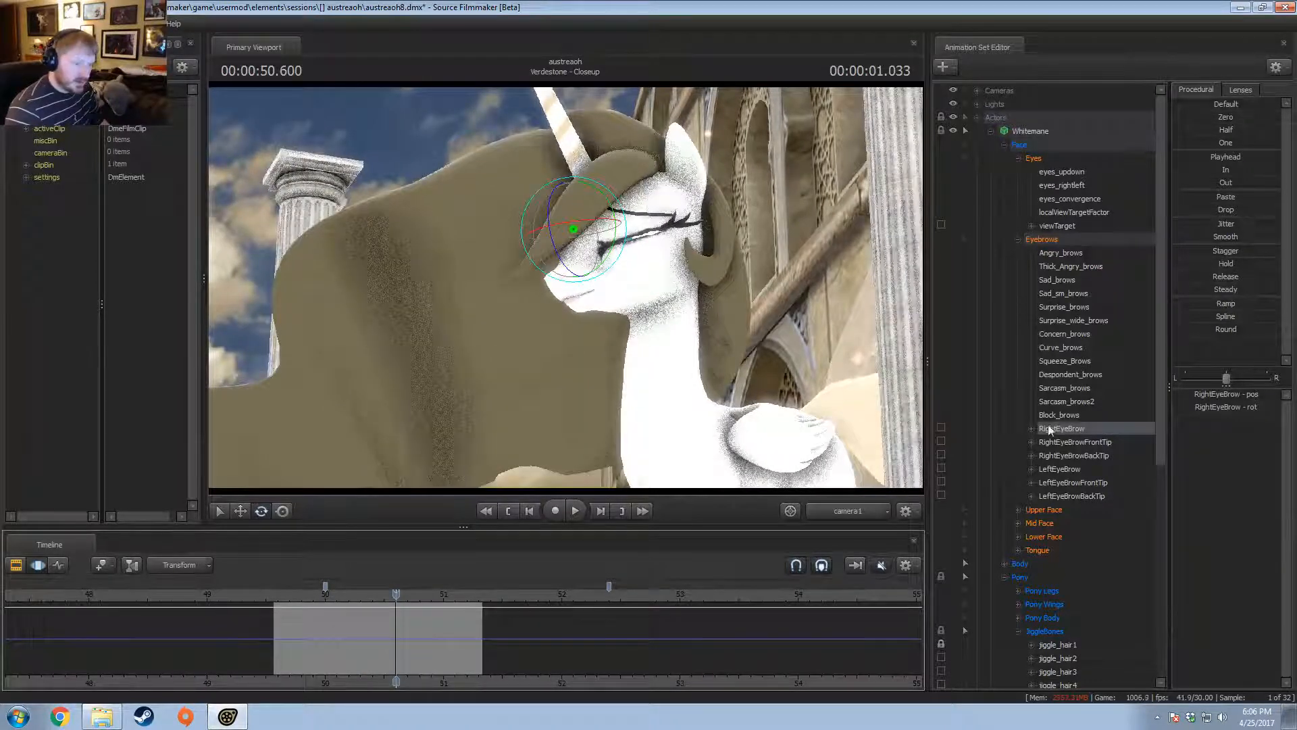
- Using the Upper Face curves as a guide, make a time selection held from about 50.27 to 50.57 seconds around the closed eyes, with wide falloffs
left_click(1057, 509)
scroll(396, 635, "up", 3)
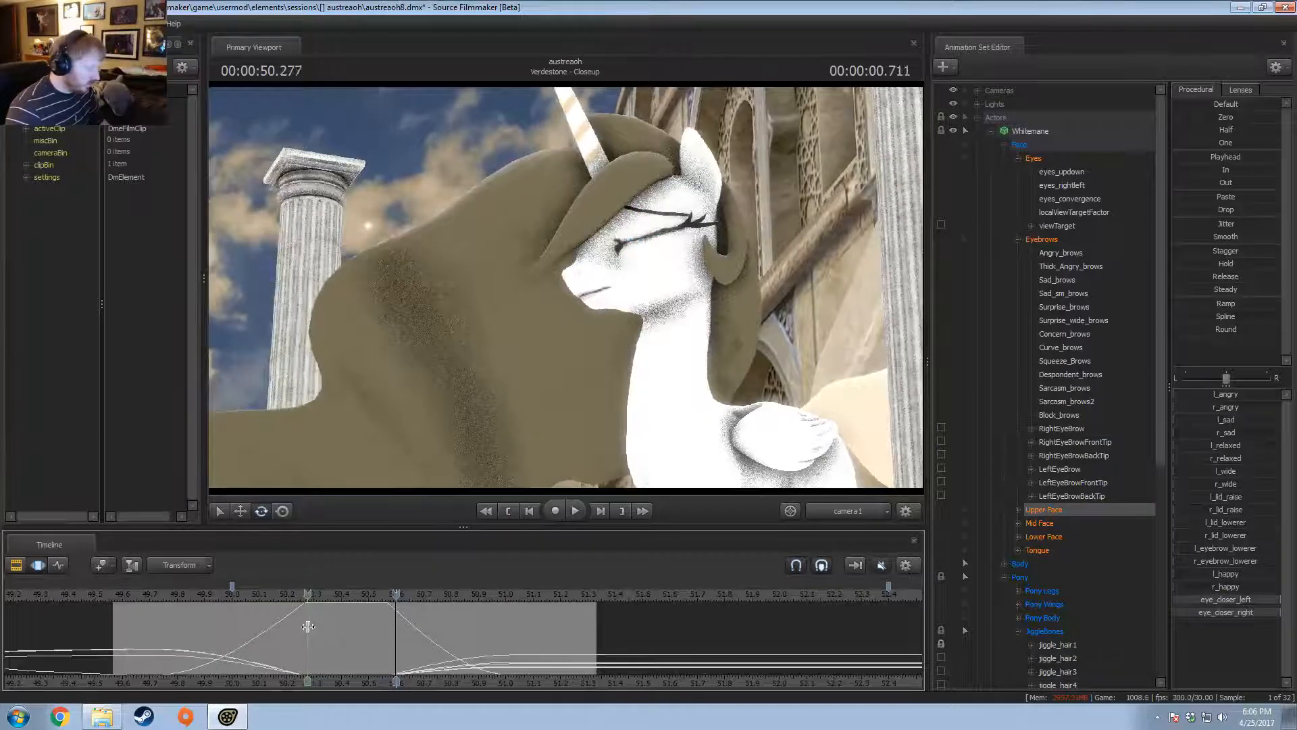
mouse_move(345, 625)
left_mouse_down()
mouse_move(387, 623)
mouse_move(367, 622)
left_mouse_up()
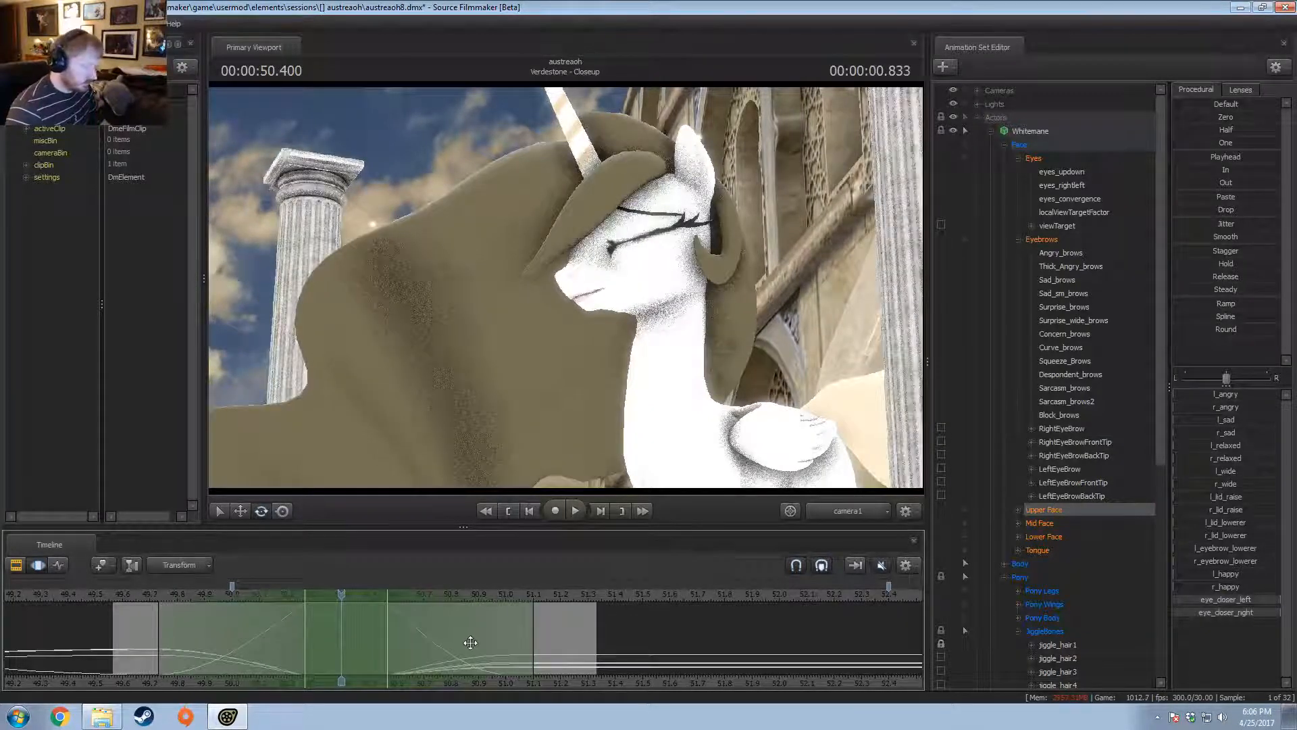
- Lower the LeftEyeBrow control and adjust its rotation at 50.4 seconds so the brow sits closer to the closed eye
left_click(1058, 428)
left_click(1059, 468)
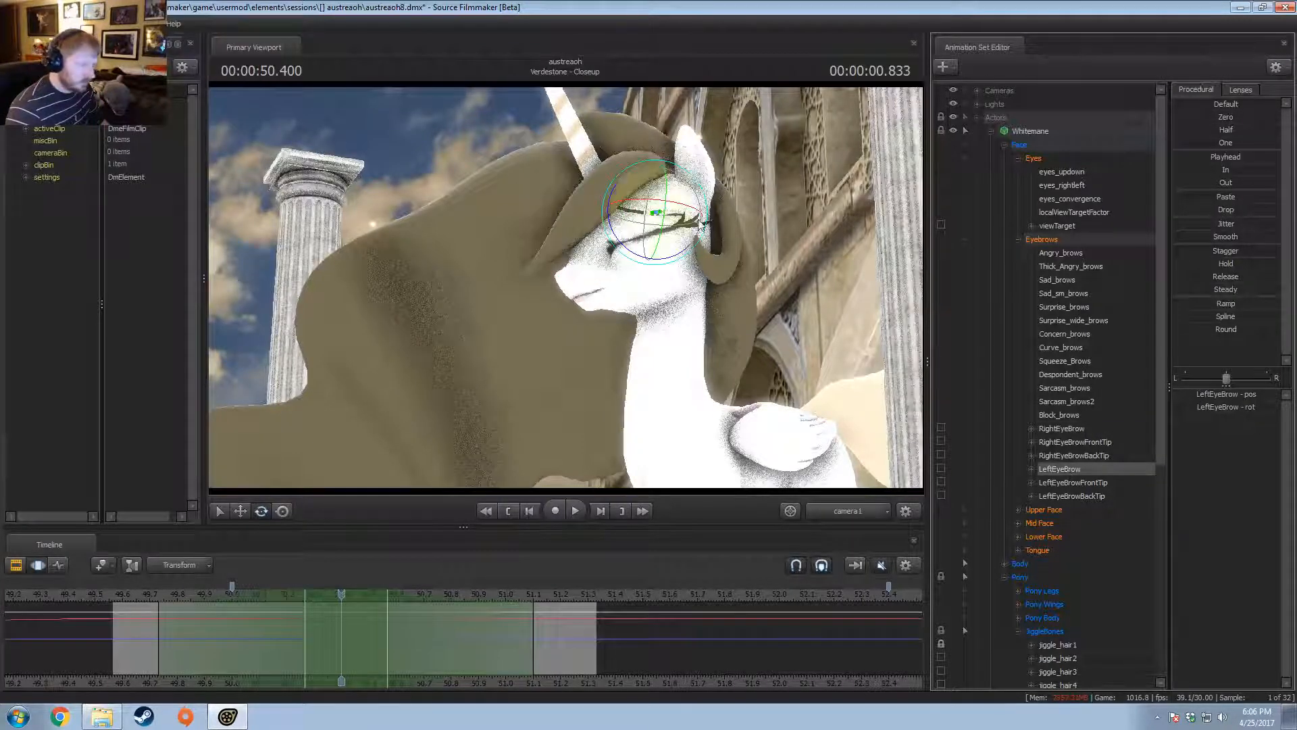
left_click_drag(616, 240, 618, 249)
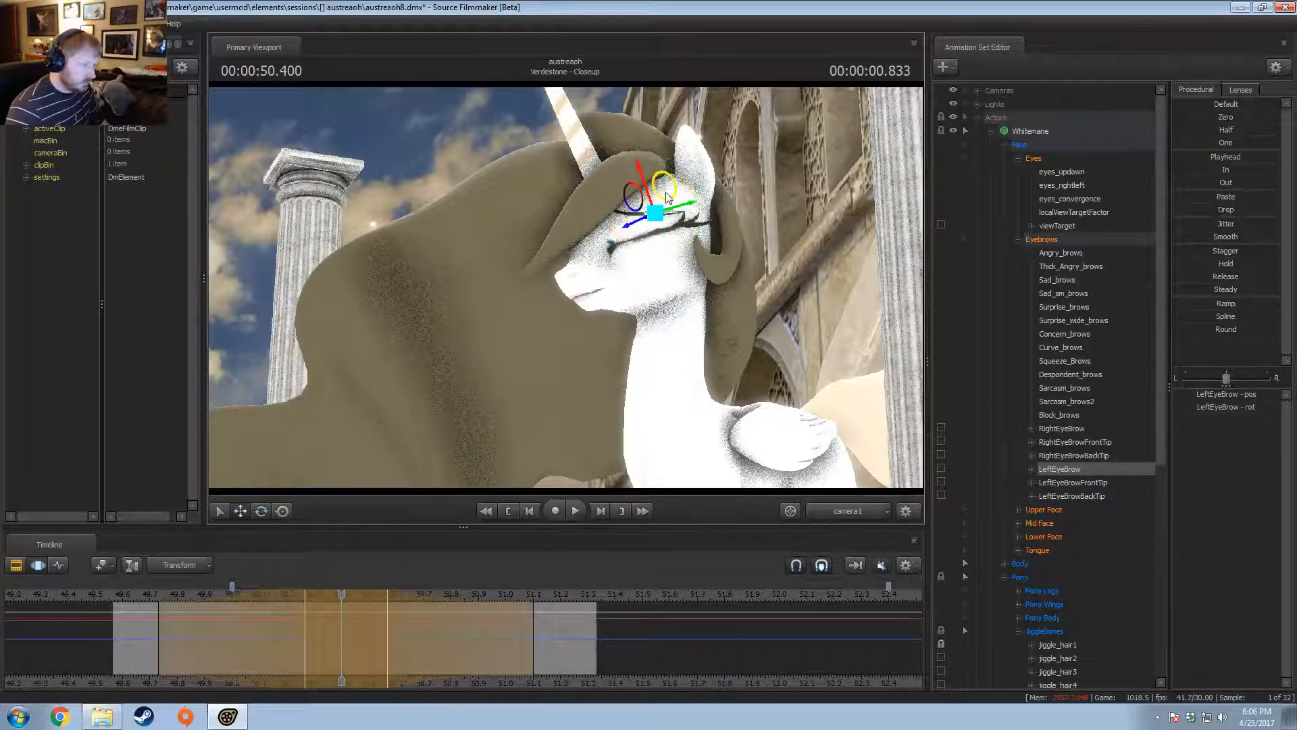
left_click_drag(667, 197, 664, 215)
key("e")
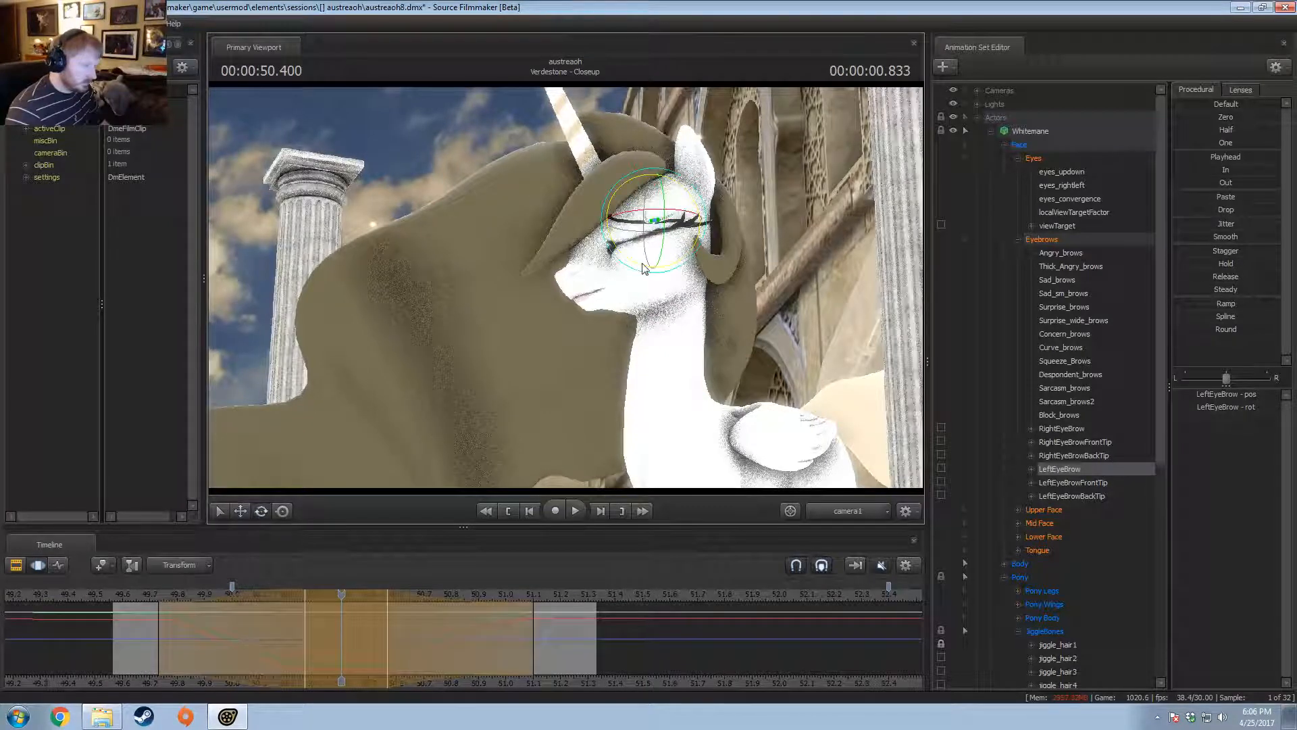
- Shift the eyebrow edit slightly later twice, to be held from about 50.33 to 50.63 seconds, replaying the closeup each time
key("space")
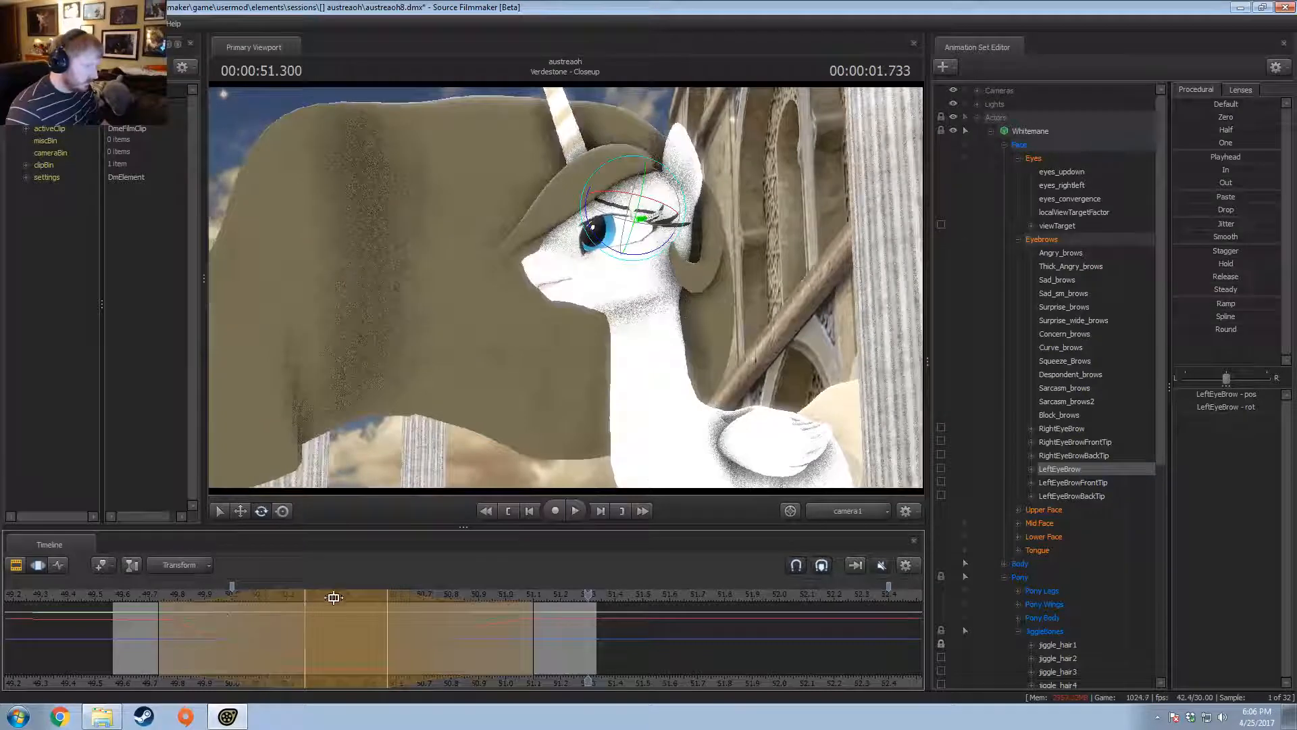
left_click_drag(333, 597, 343, 598)
key("space")
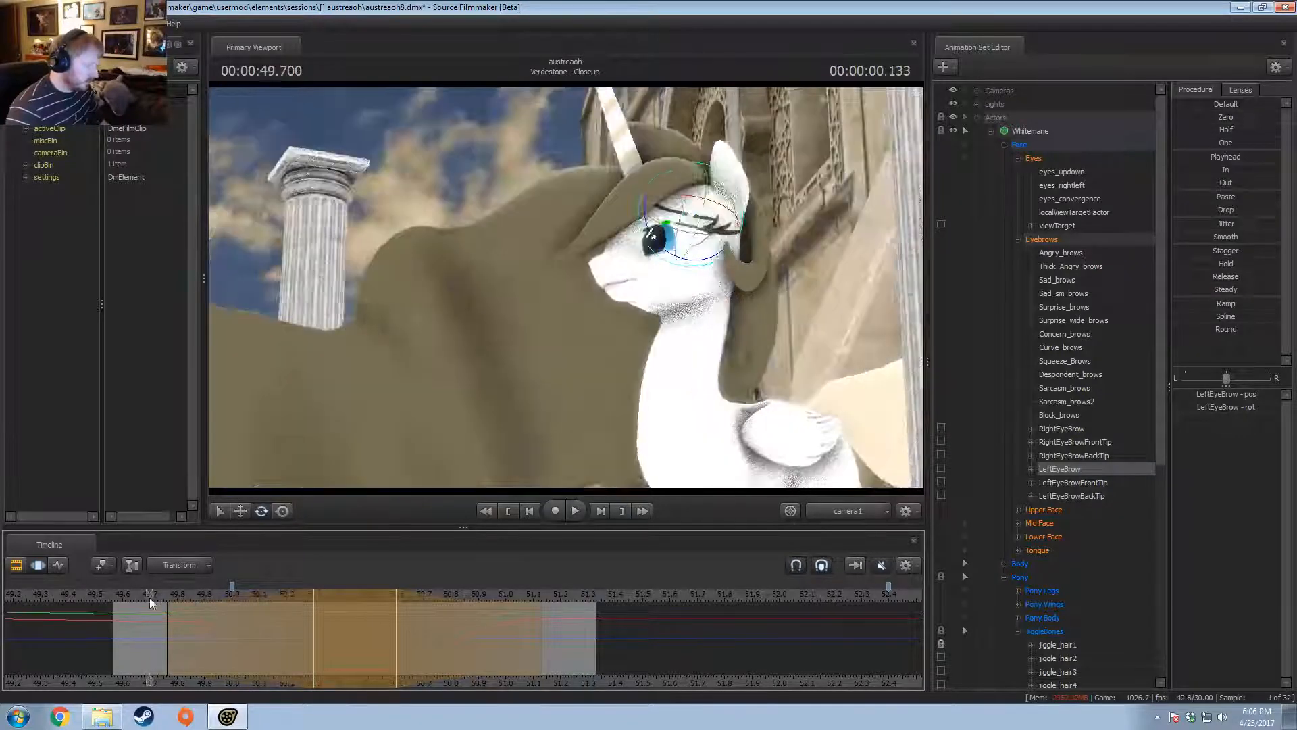
key("space")
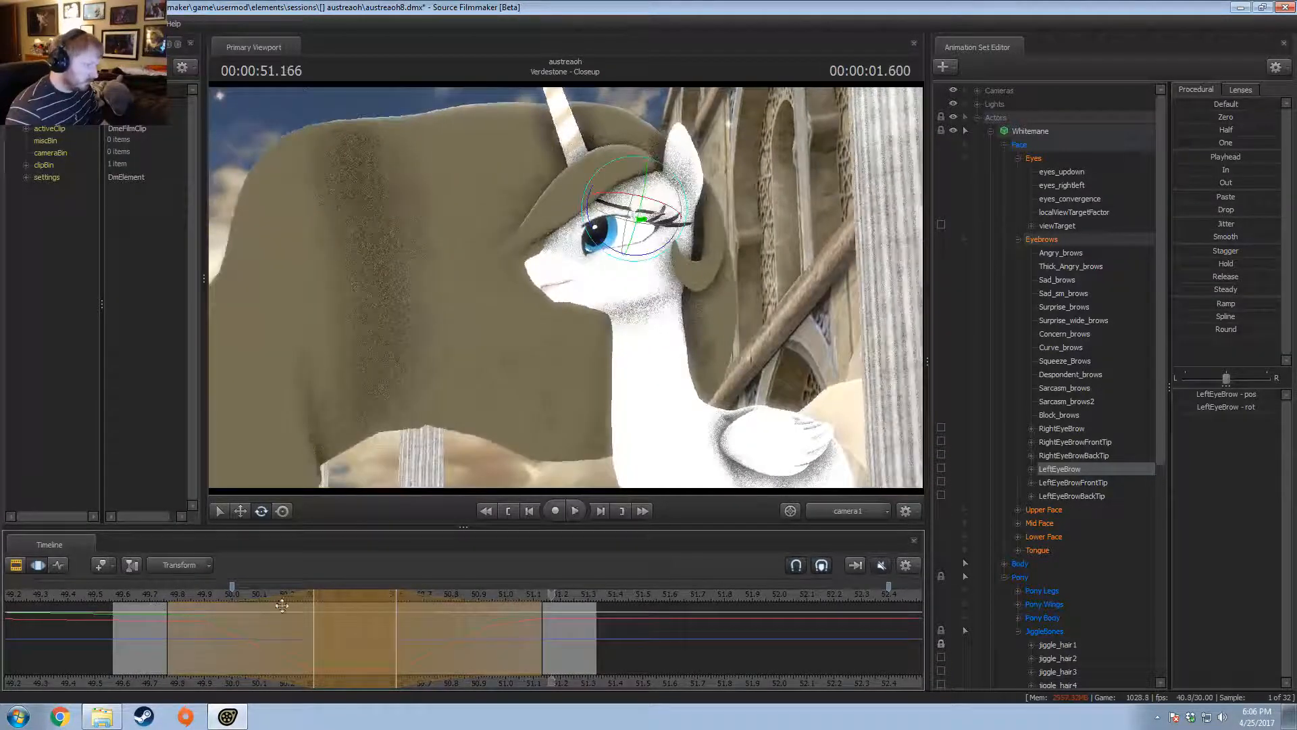
left_click_drag(325, 591, 335, 591)
key("space")
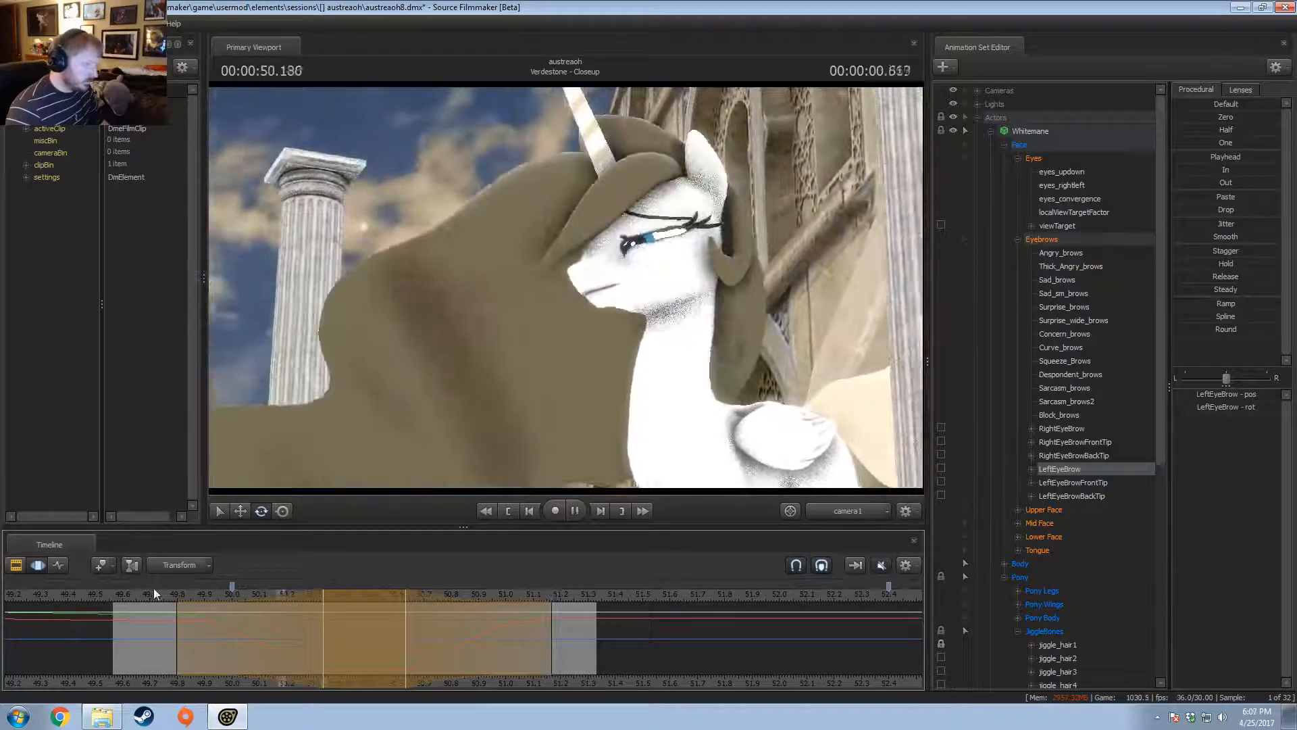
key("space")
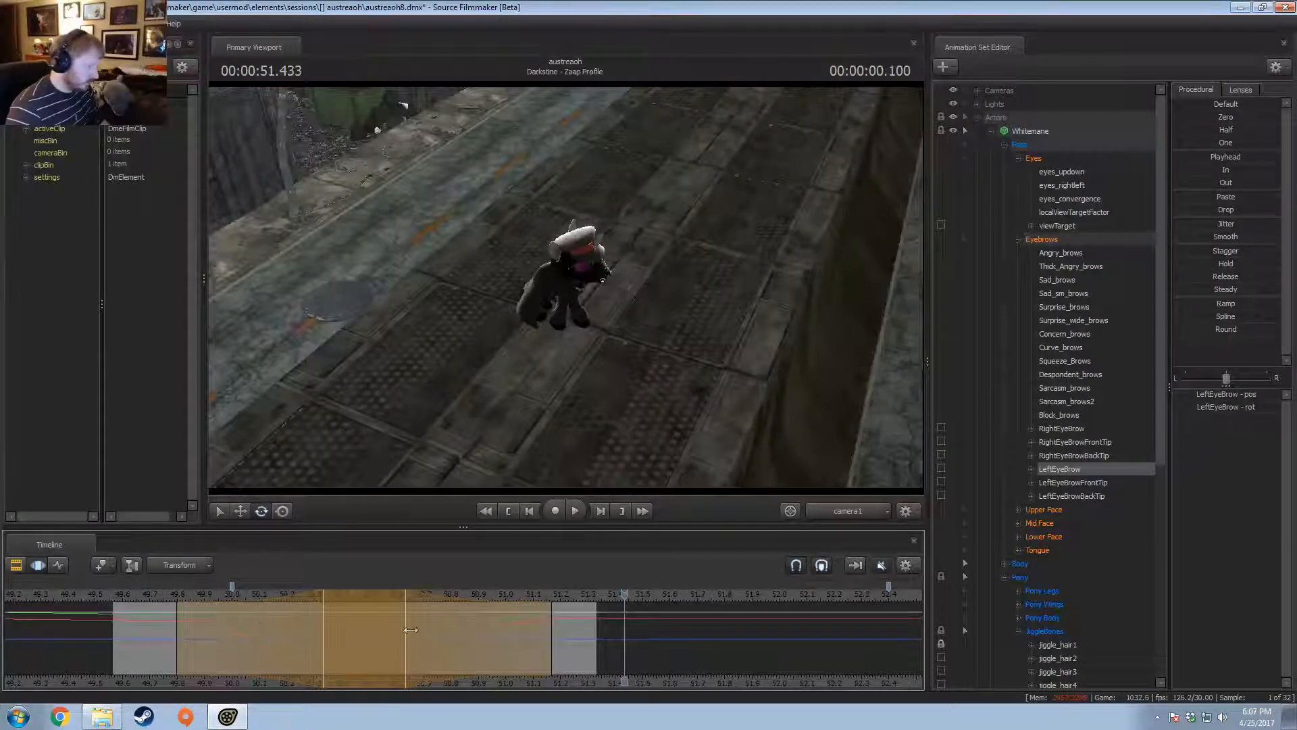
- Select about 49.87 to 51.13 seconds, apply Smooth to LeftEyeBrow, and play the result
left_click_drag(209, 635, 542, 614)
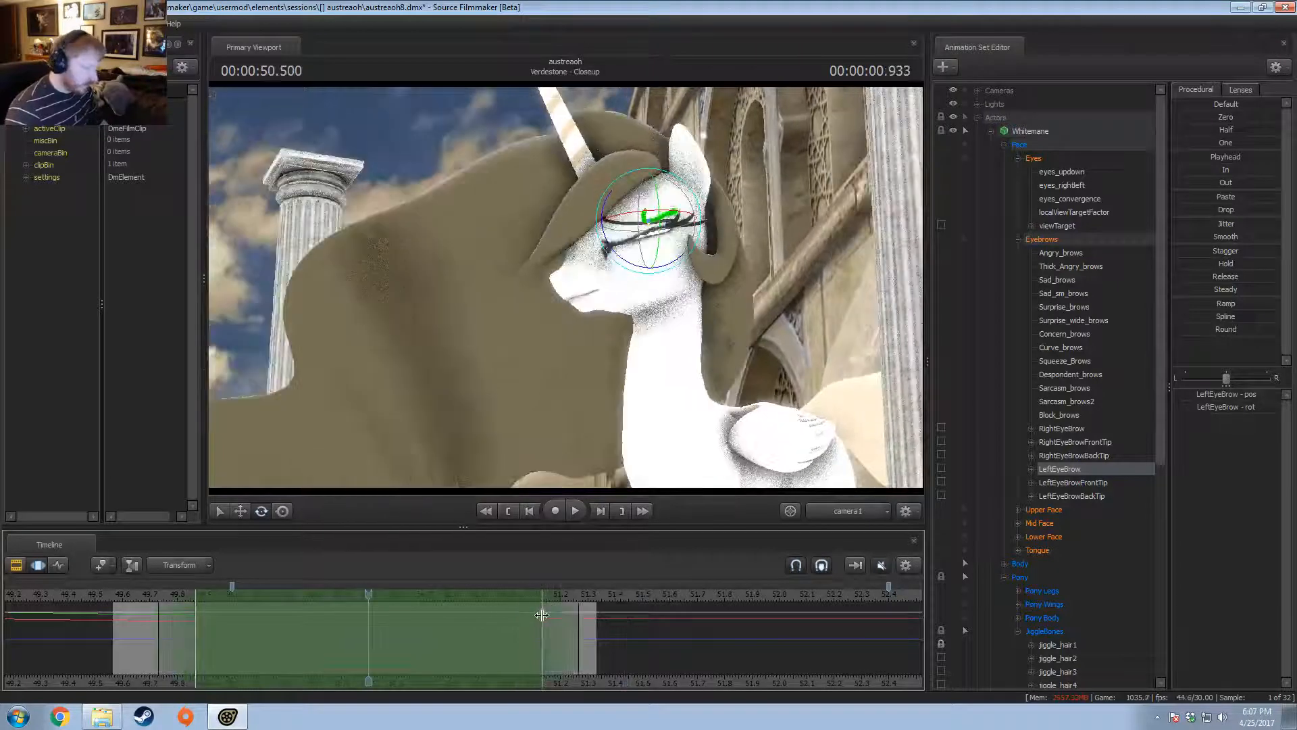
left_click(1223, 236)
key("space")
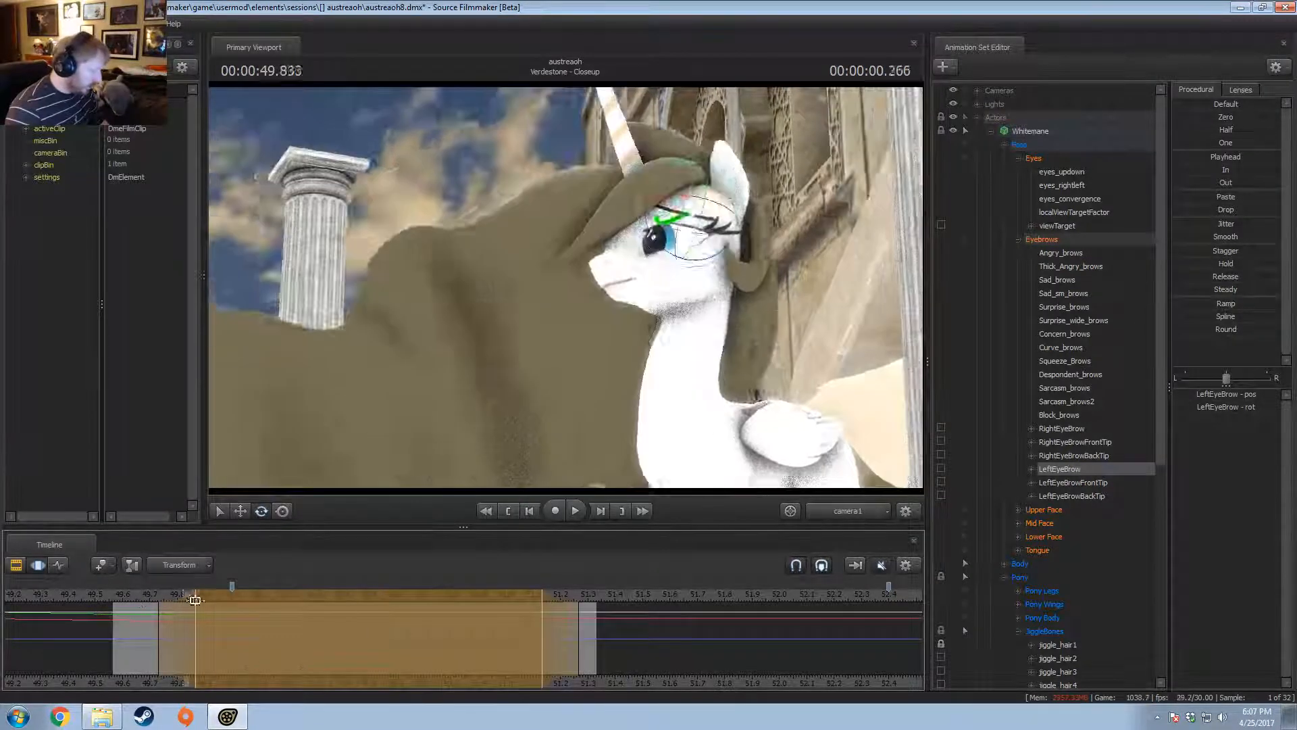
- Raise LeftEyeBrow and adjust its rotation from about 51.17 seconds onward, with a falloff starting at about 50.7 seconds
left_click_drag(336, 622, 552, 633)
left_click_drag(552, 634, 480, 653, "shift")
left_click_drag(642, 265, 642, 263)
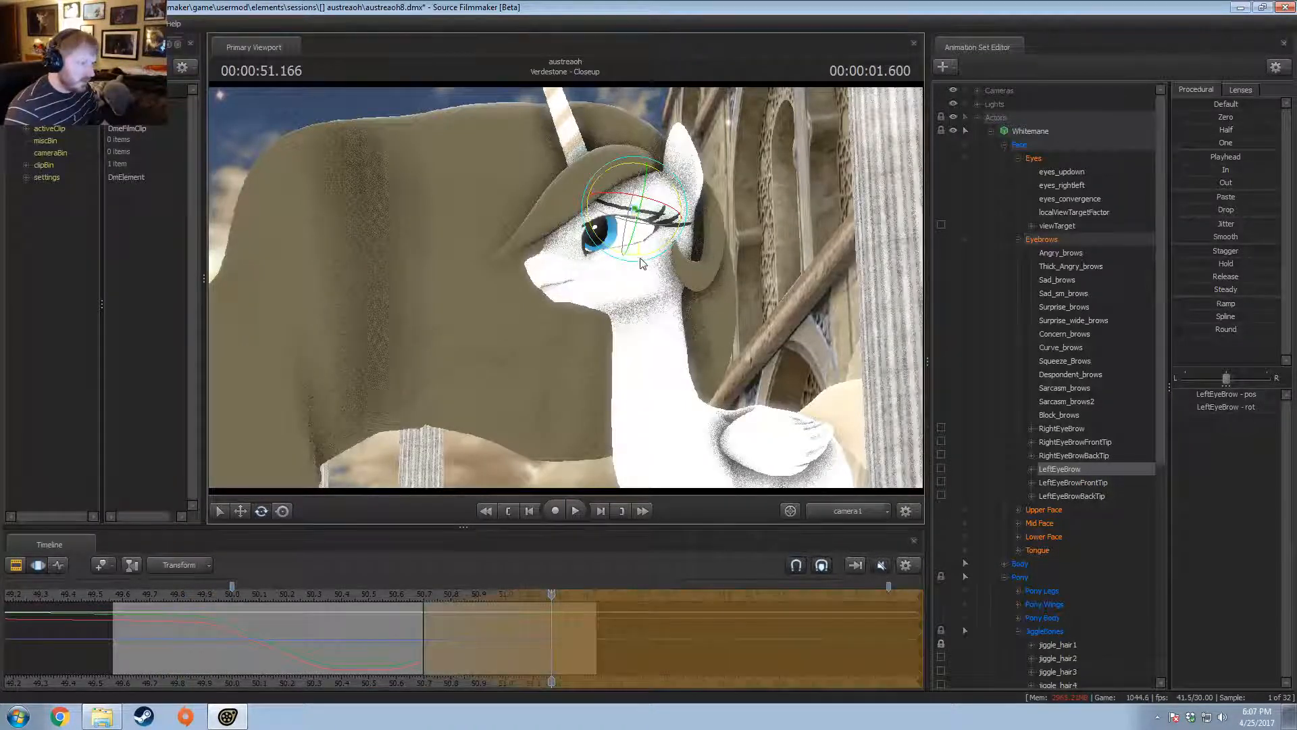
key("w")
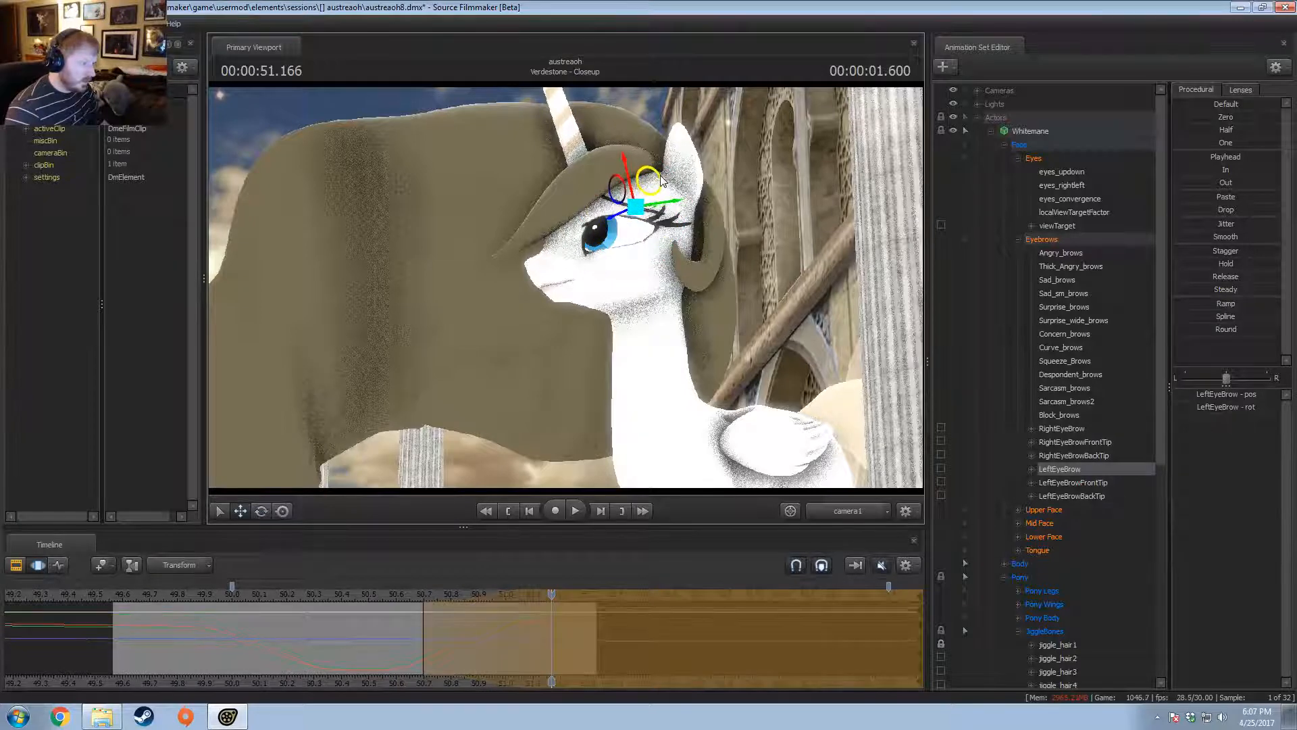
- Replay the eye opening and extend the eyebrow edit's falloff back to about 50.63 seconds
left_click(391, 594)
key("space")
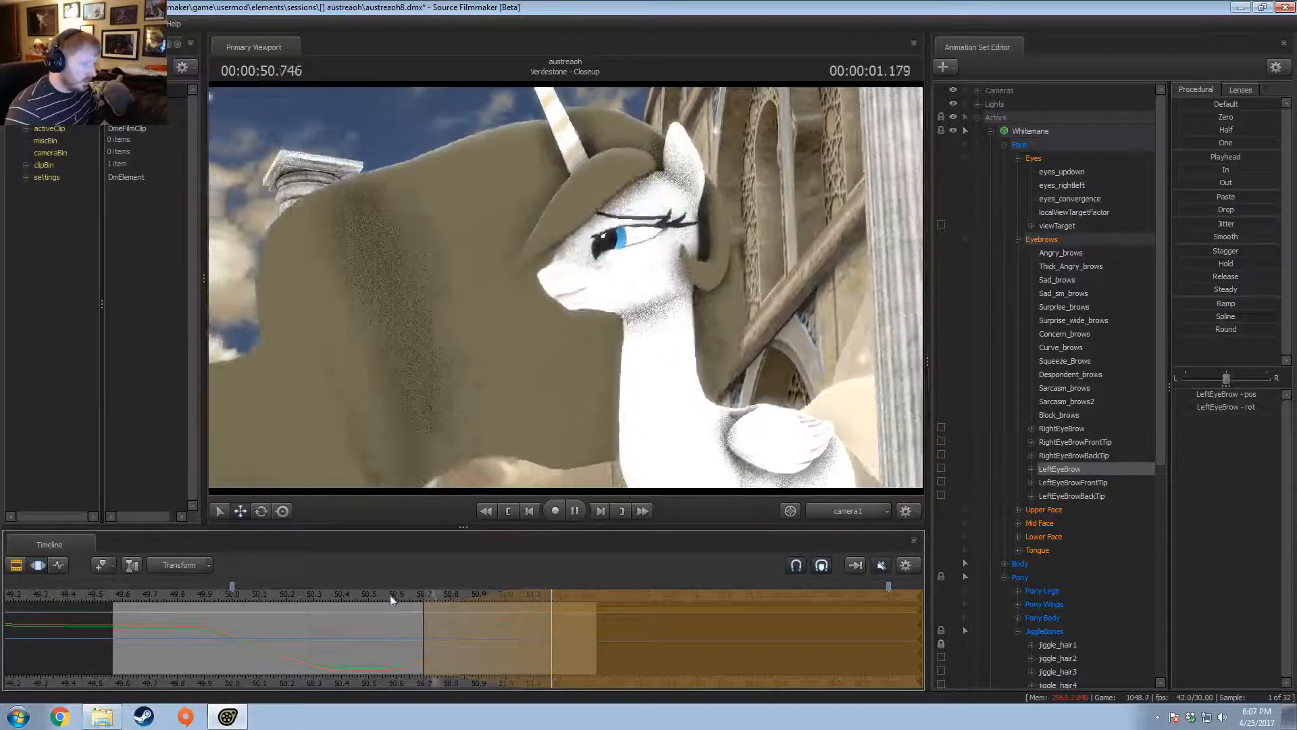
key("space")
left_click_drag(429, 623, 398, 635)
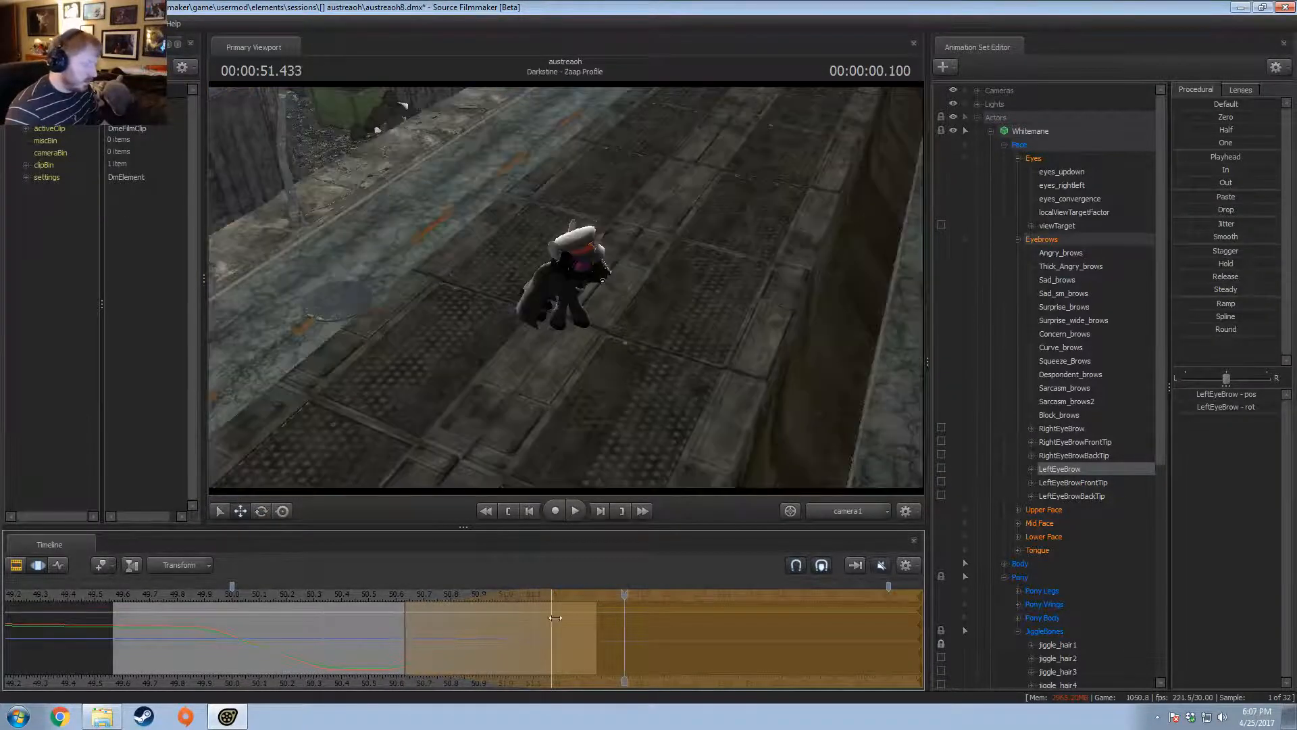
- Move the start of the held eyebrow pose to about 51.23 seconds and replay the closeup from several points
left_click(314, 593)
key("space")
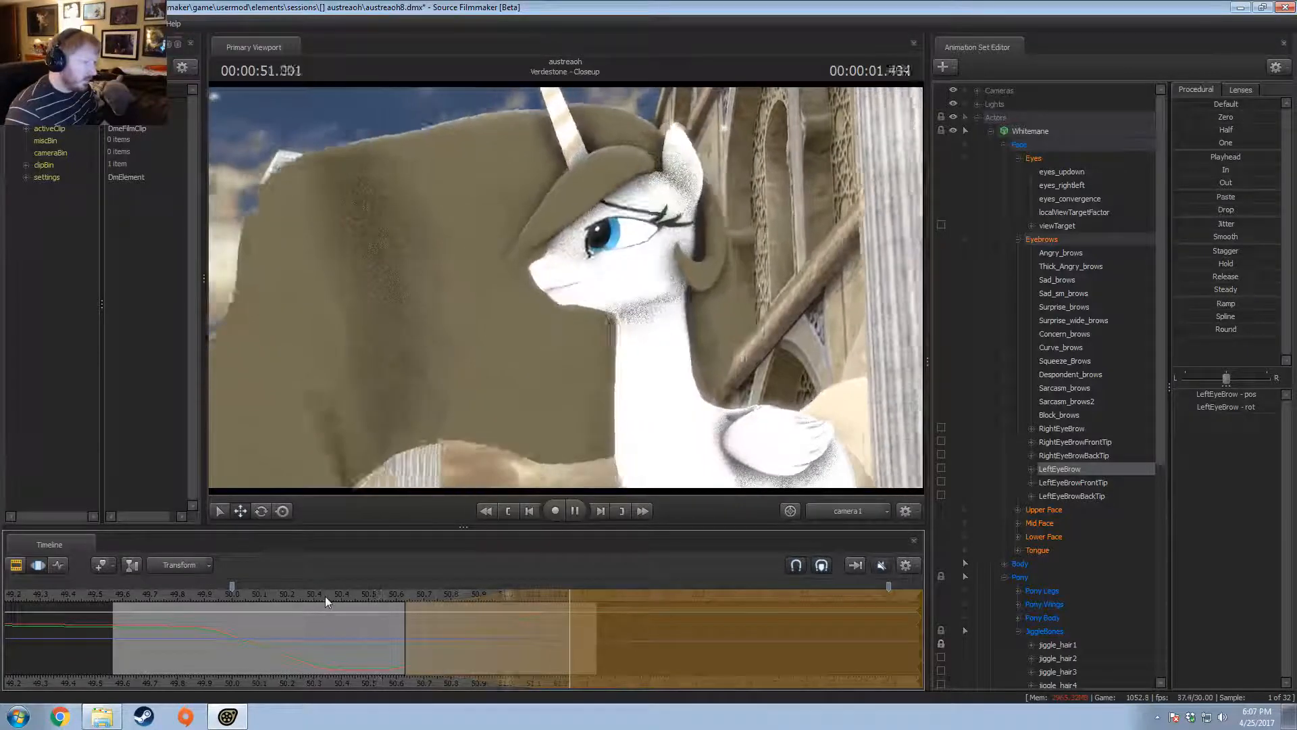
key("space")
left_click(356, 598)
key("space")
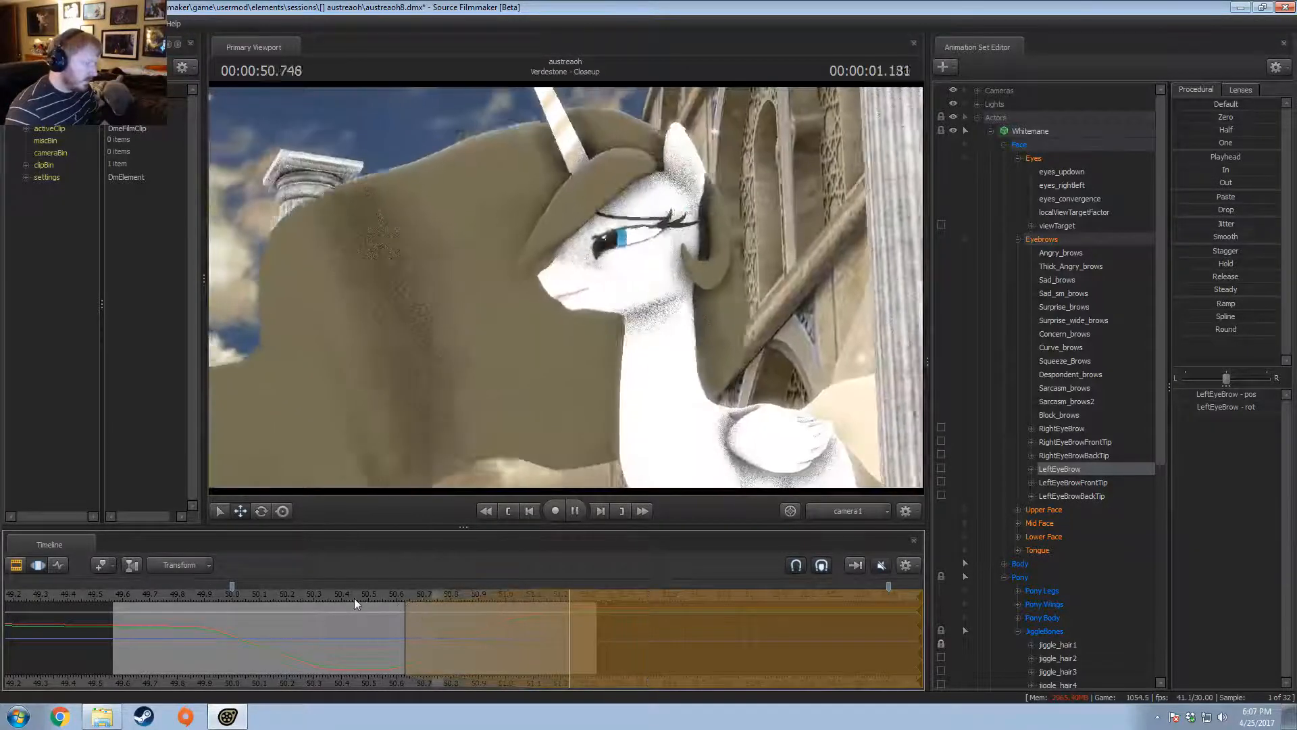
left_click(121, 598)
key("space")
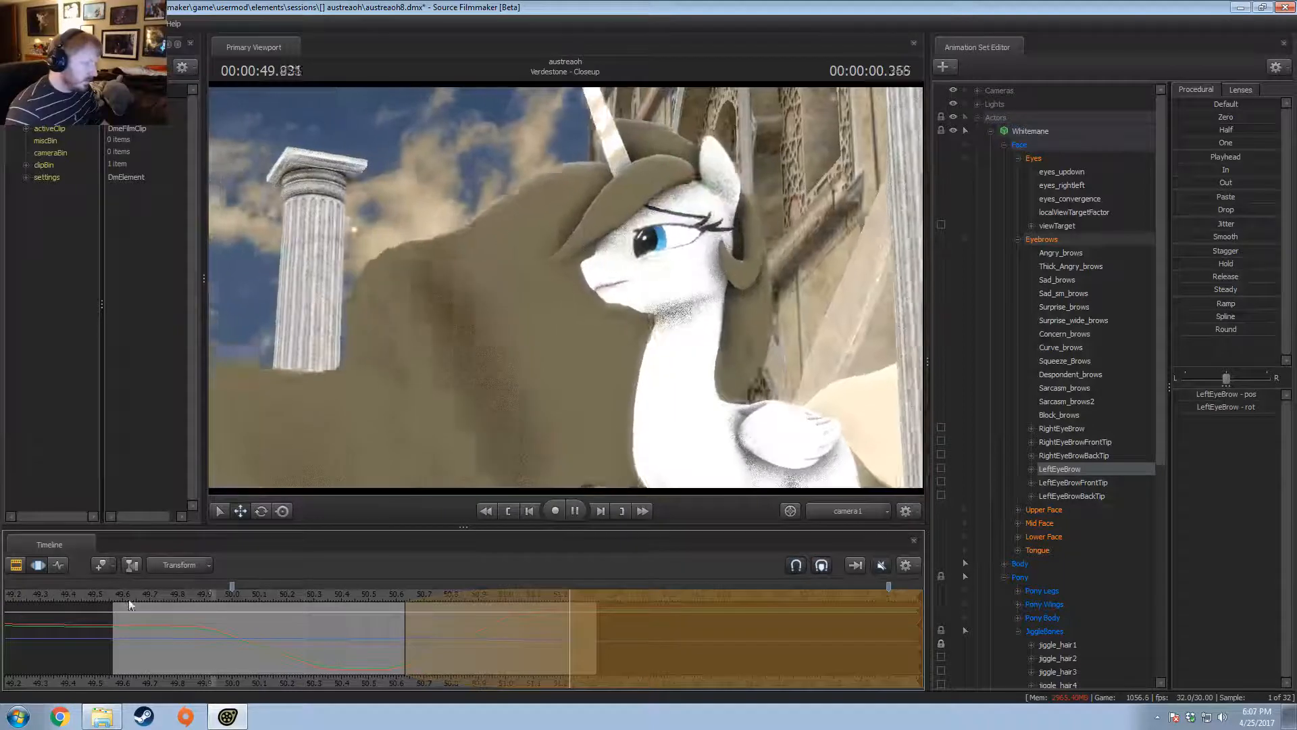
key("space")
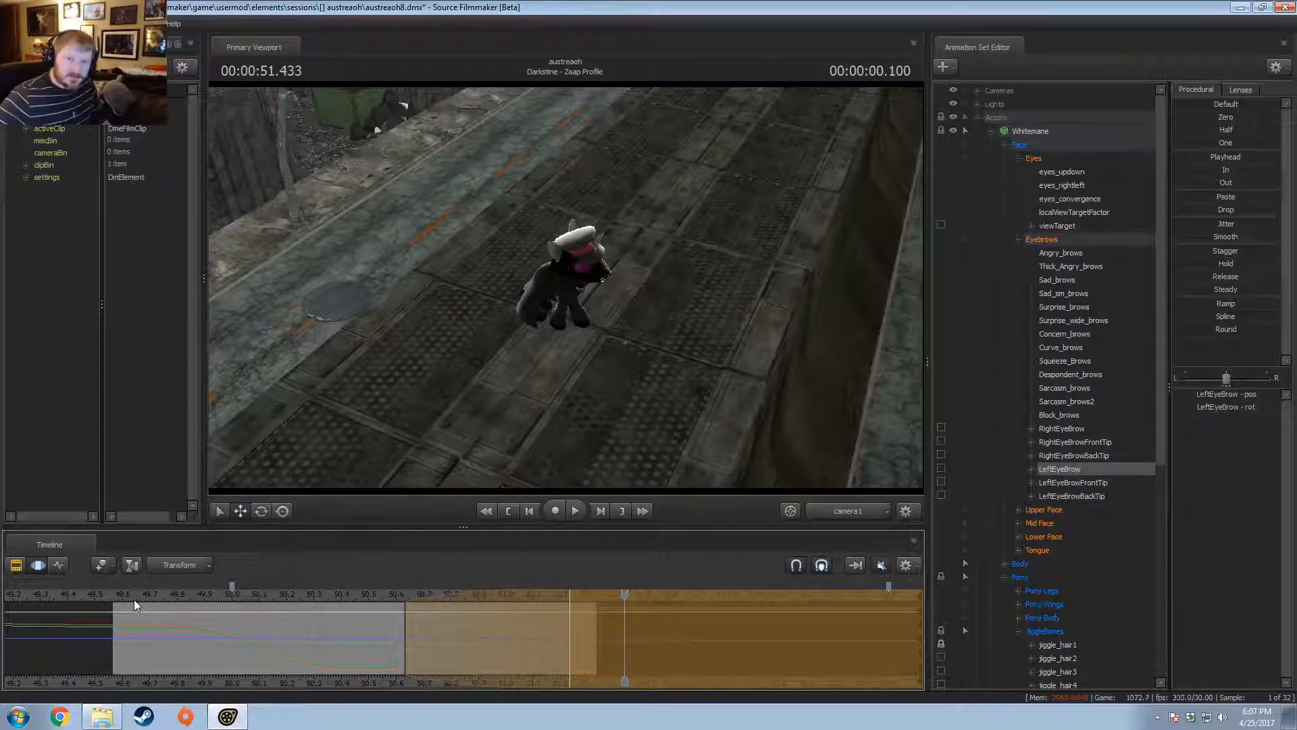
- Smooth LeftEyeBrow over a selection held from about 50.87 to 51.27 seconds, widen its falloff, and commit the edit
left_click(133, 565)
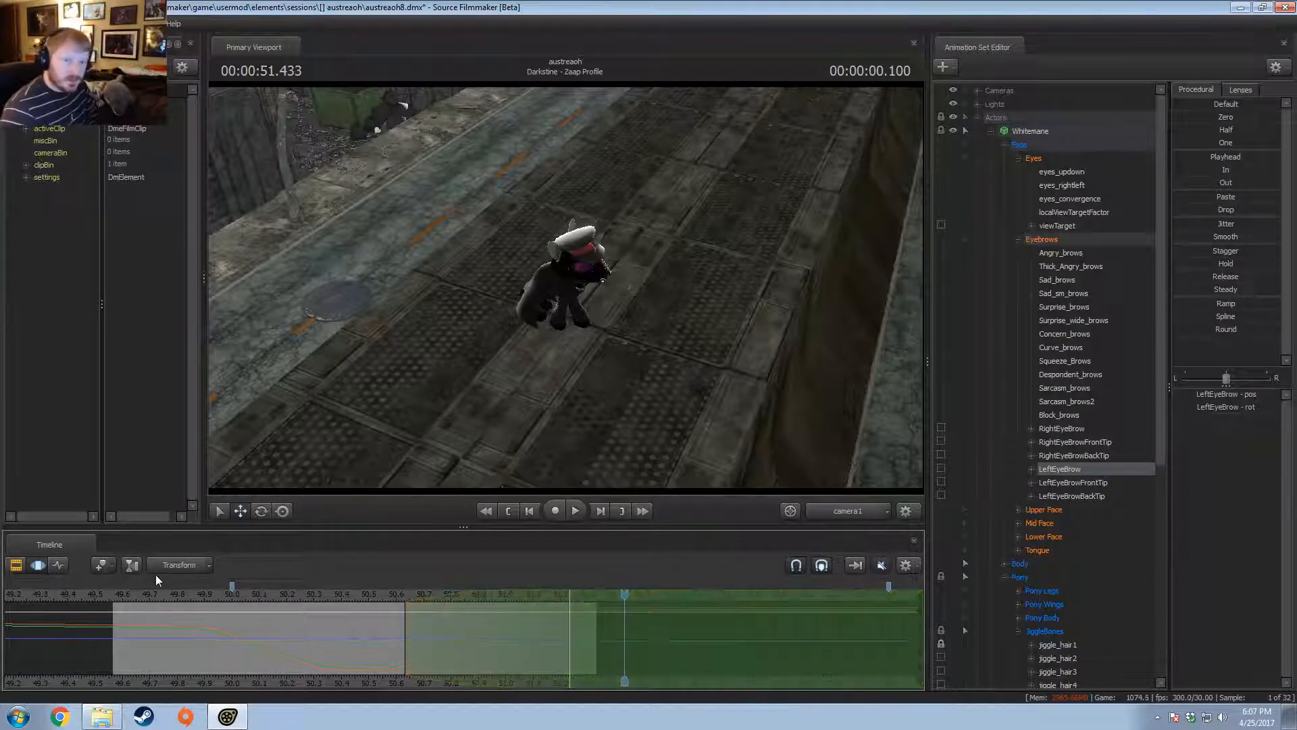
key("shift")
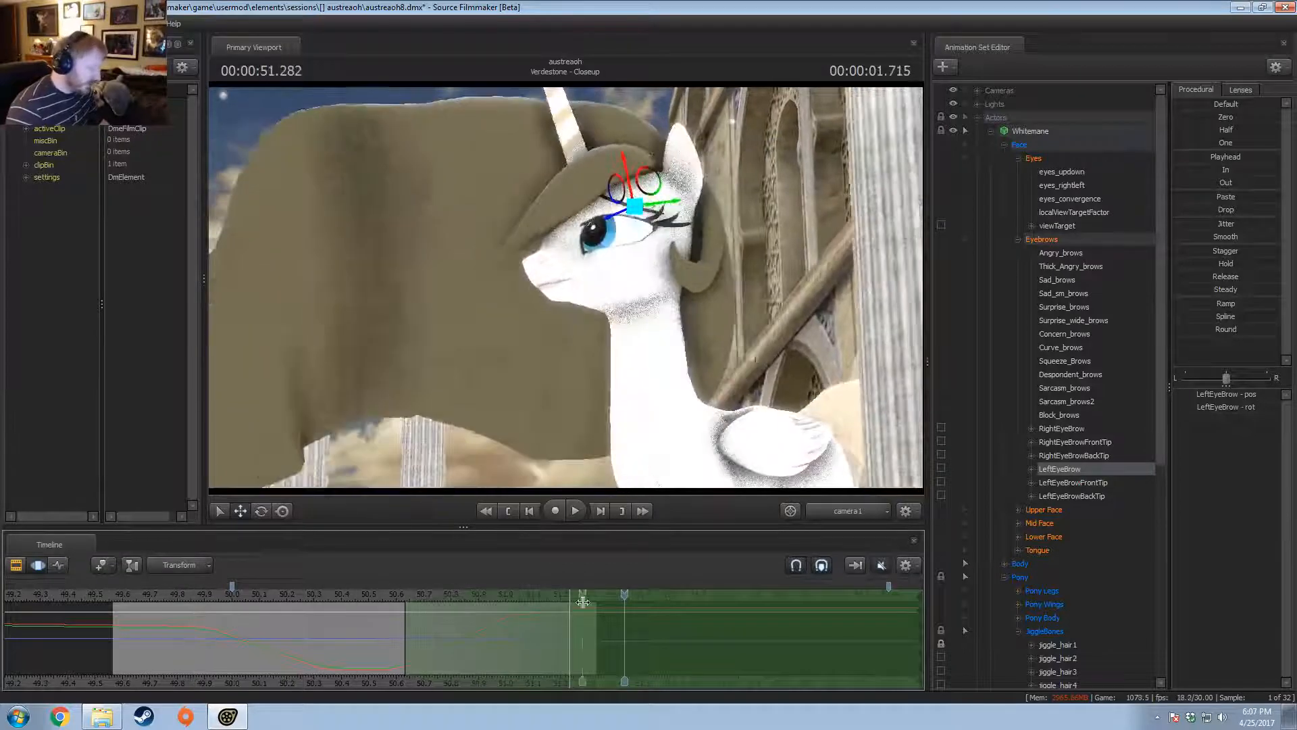
left_click(524, 617)
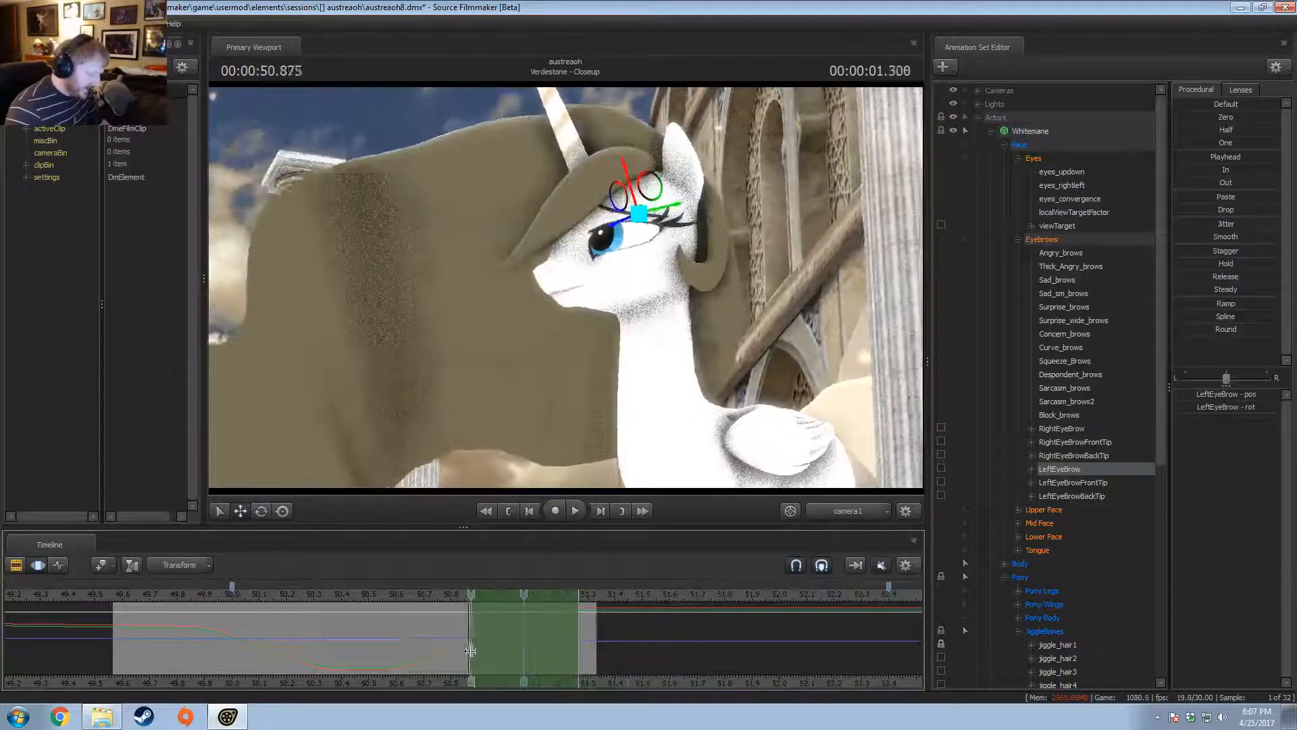
left_click_drag(1246, 239, 1285, 239)
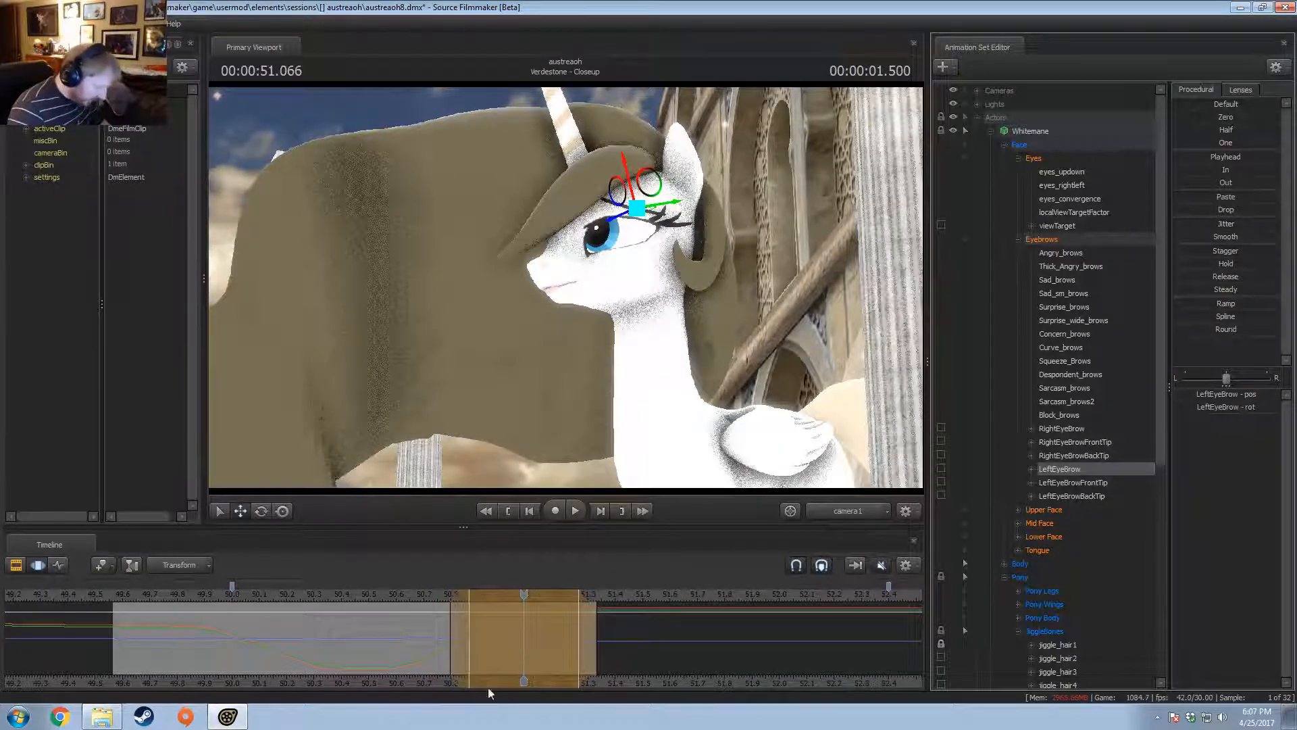
scroll(504, 658, "up", 1, "shift")
key("Return")
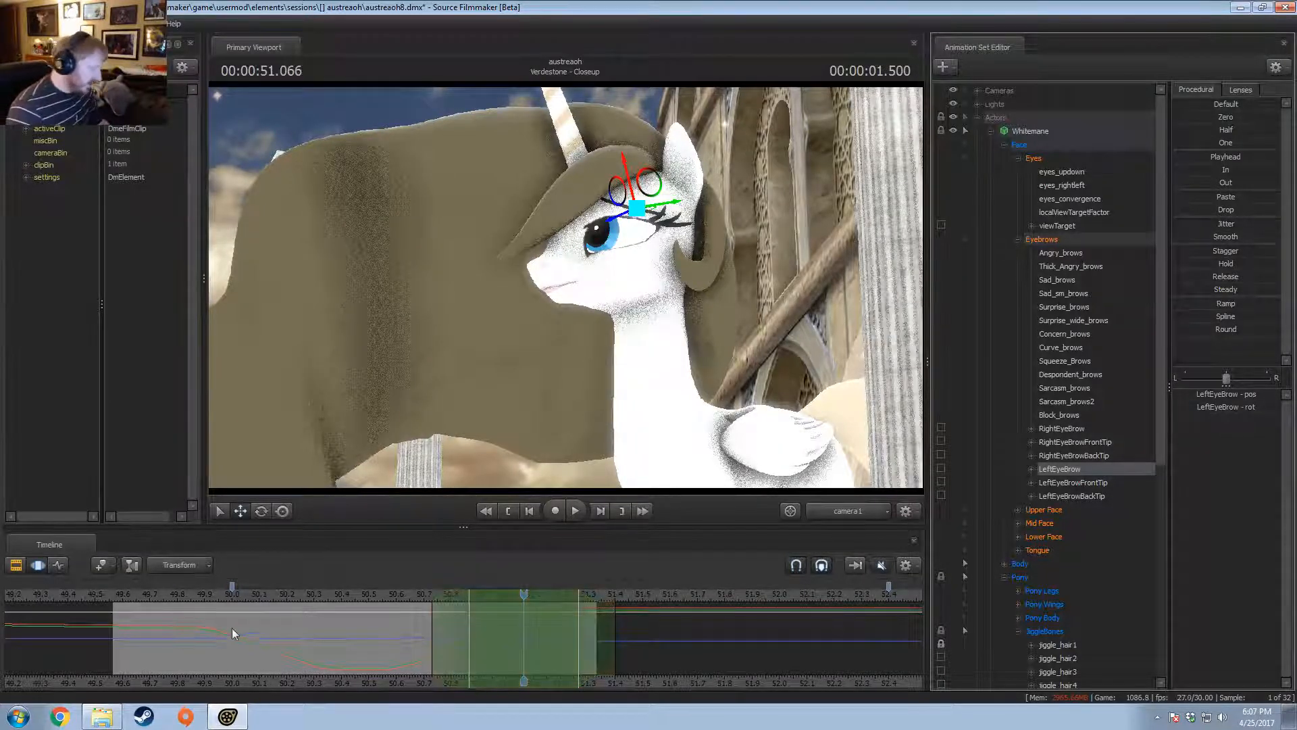
- Examine LeftEyeBrow's curves in an enlarged Graph Editor, and return to the Motion Editor at about 49.93 seconds
left_click(159, 595)
key("F2")
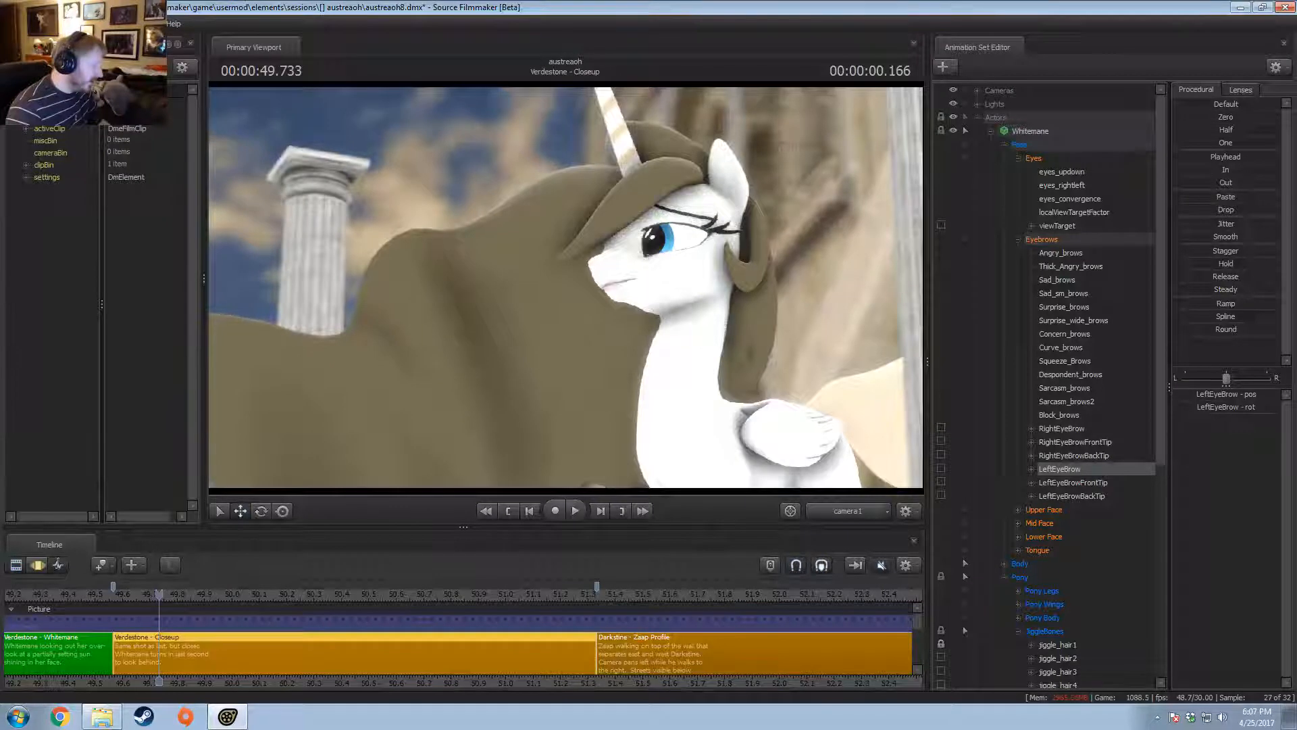
left_click(58, 564)
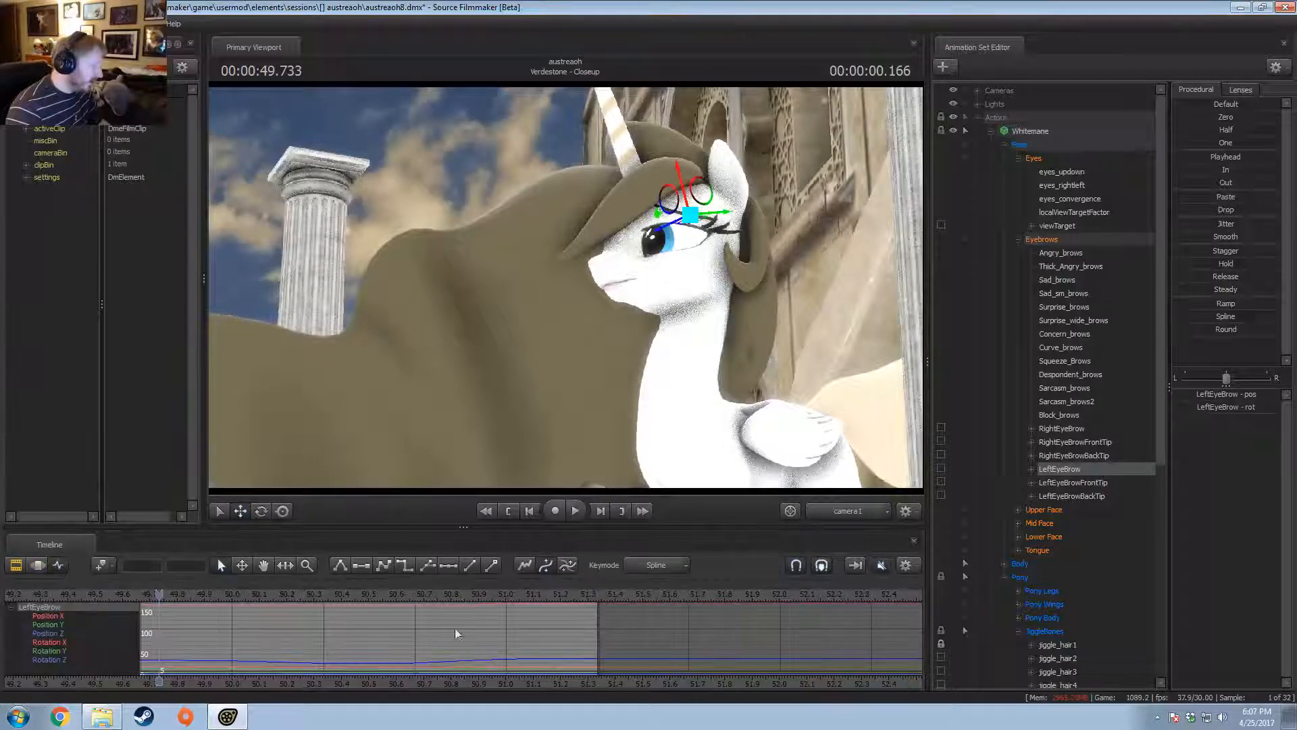
left_click(39, 567)
left_click(59, 565)
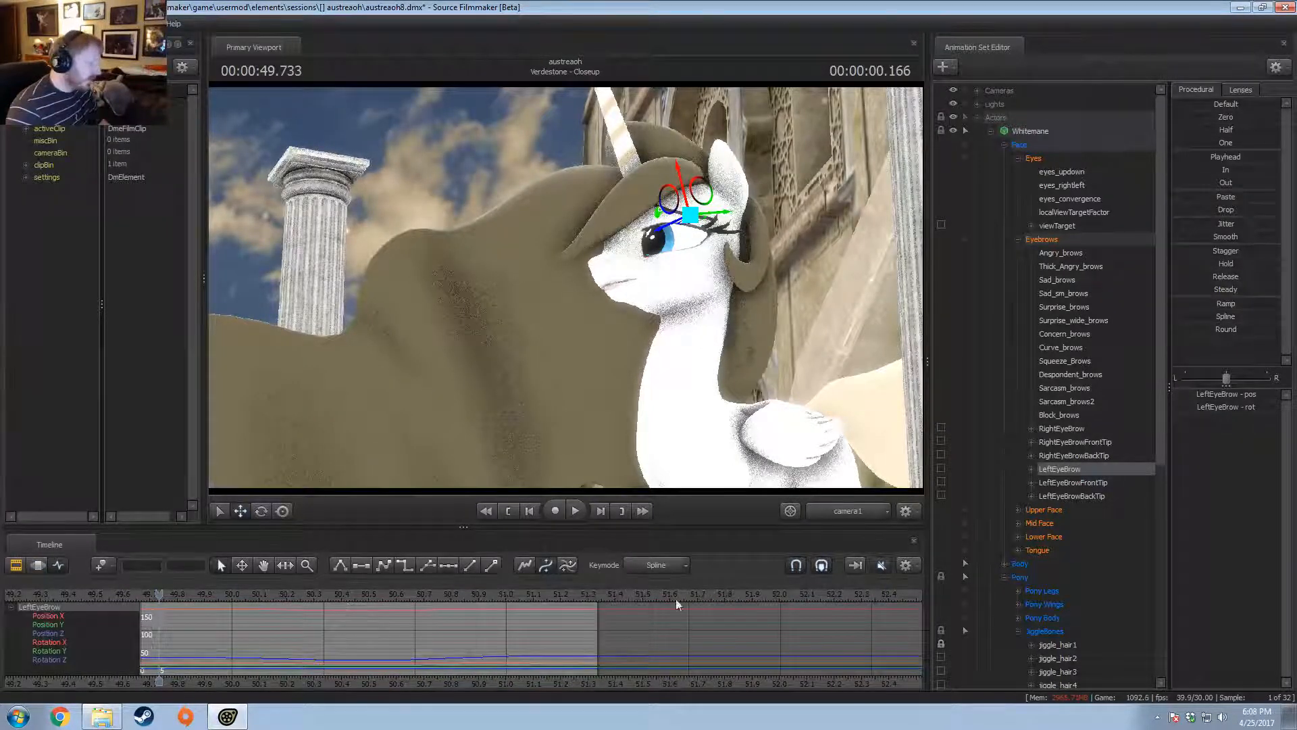
left_click_drag(650, 528, 665, 479)
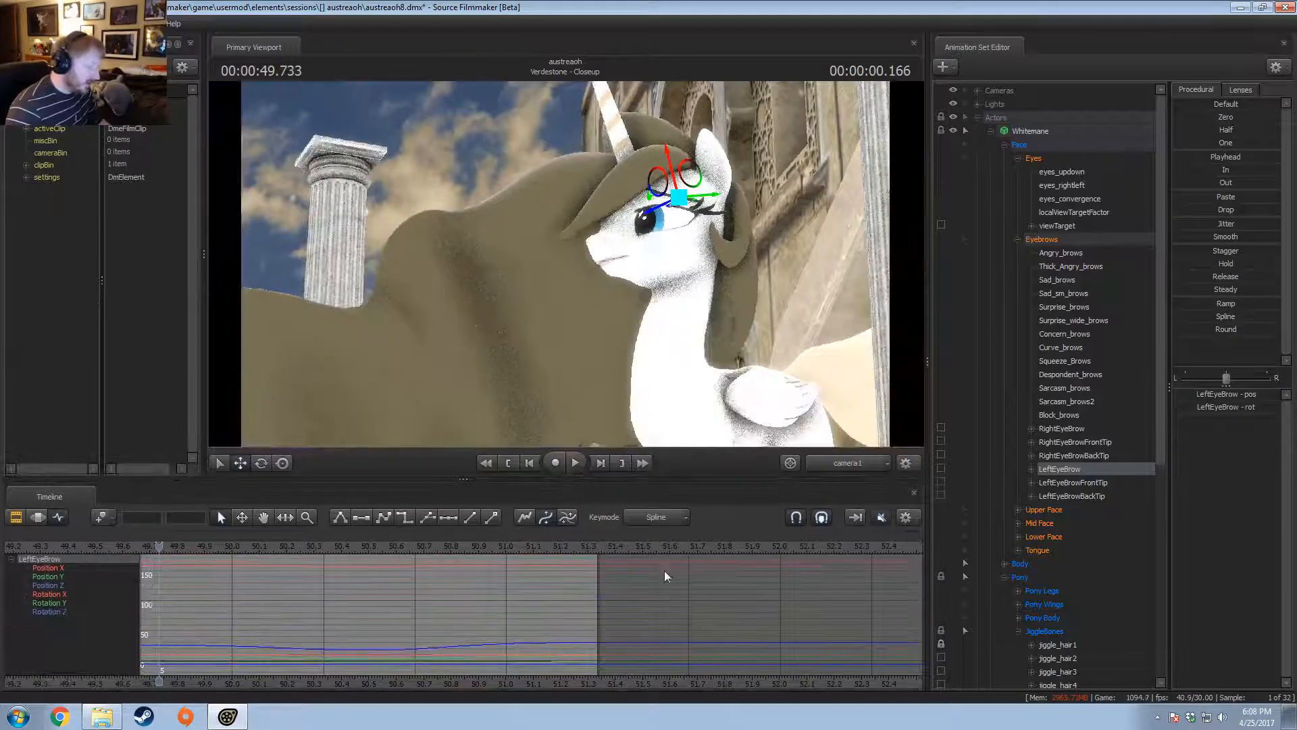
left_click(40, 519)
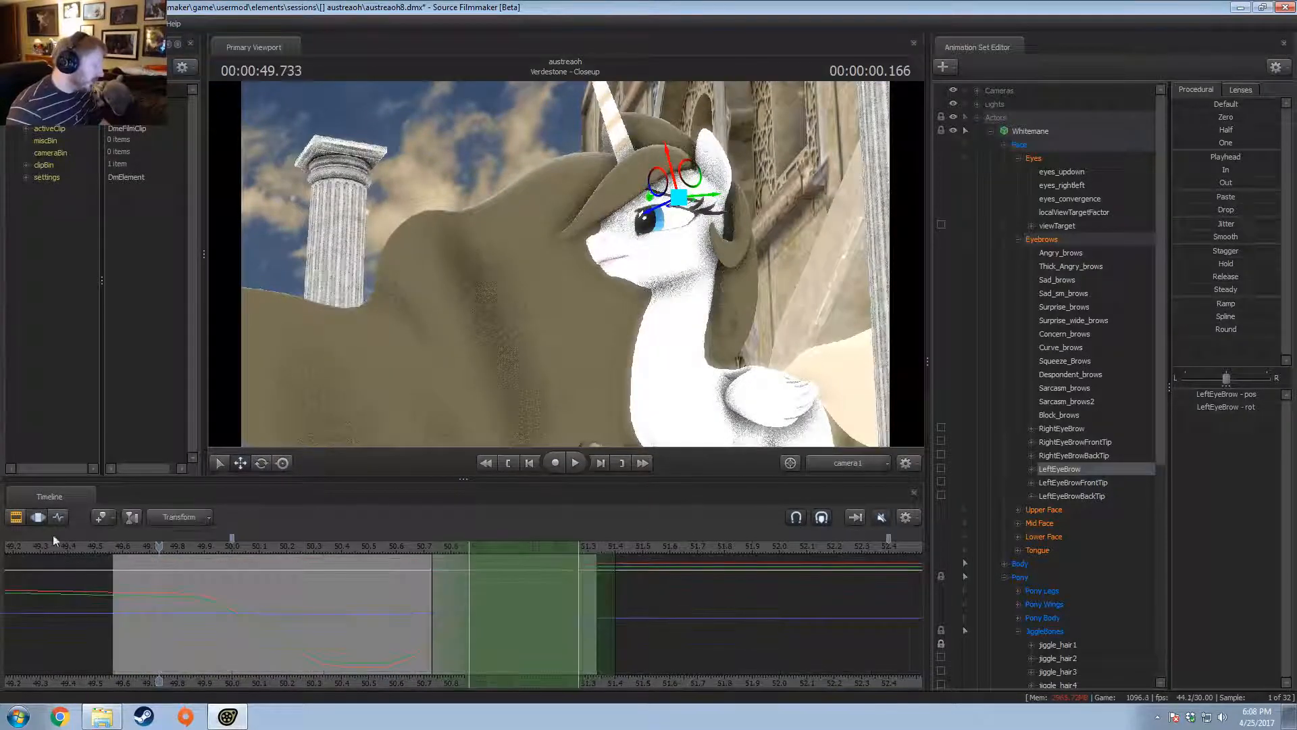
left_click(200, 546)
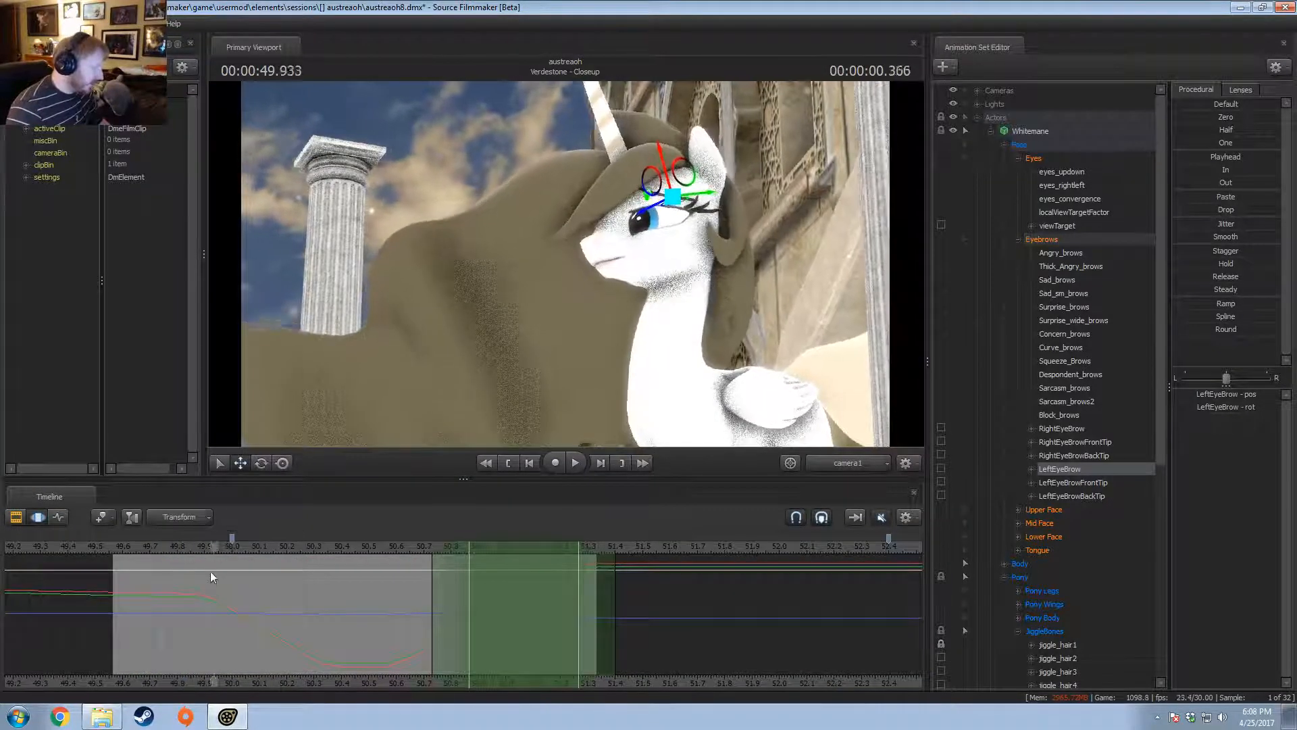
- Replay the closeup around the blink and return to about 51.27 seconds
key("space")
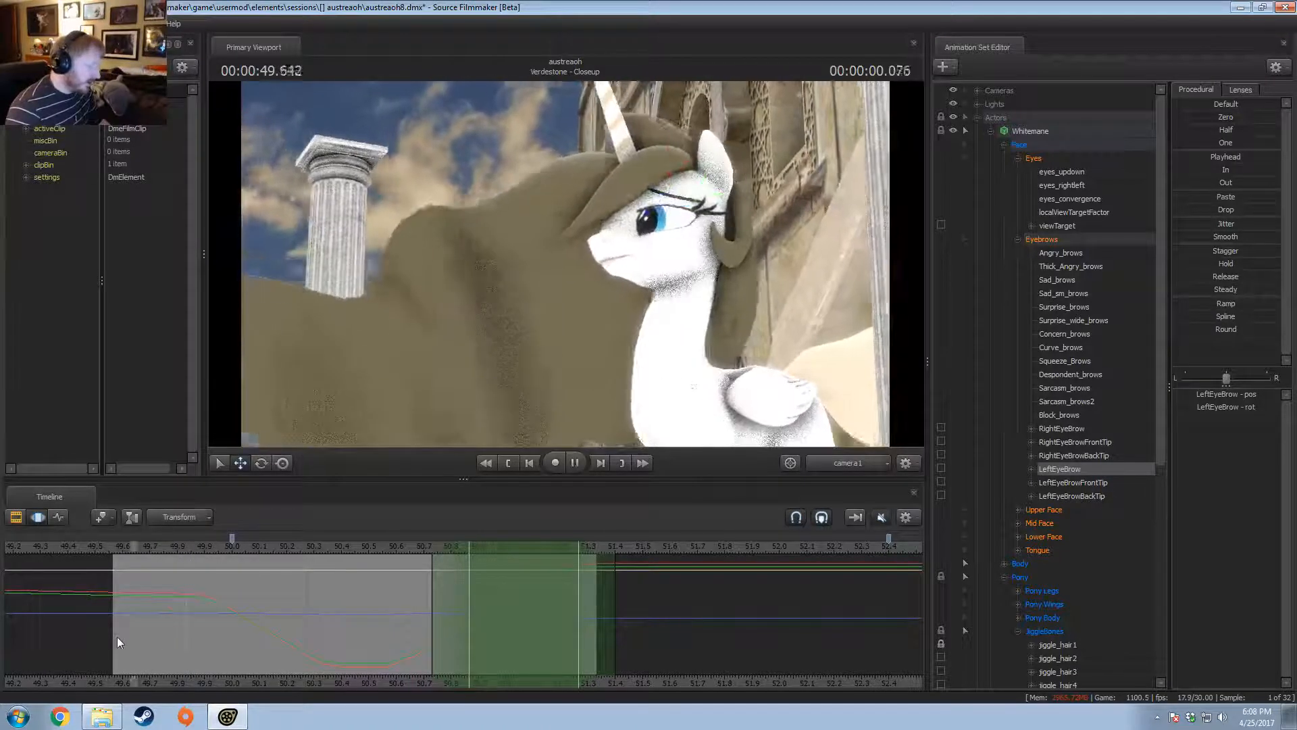
key("space")
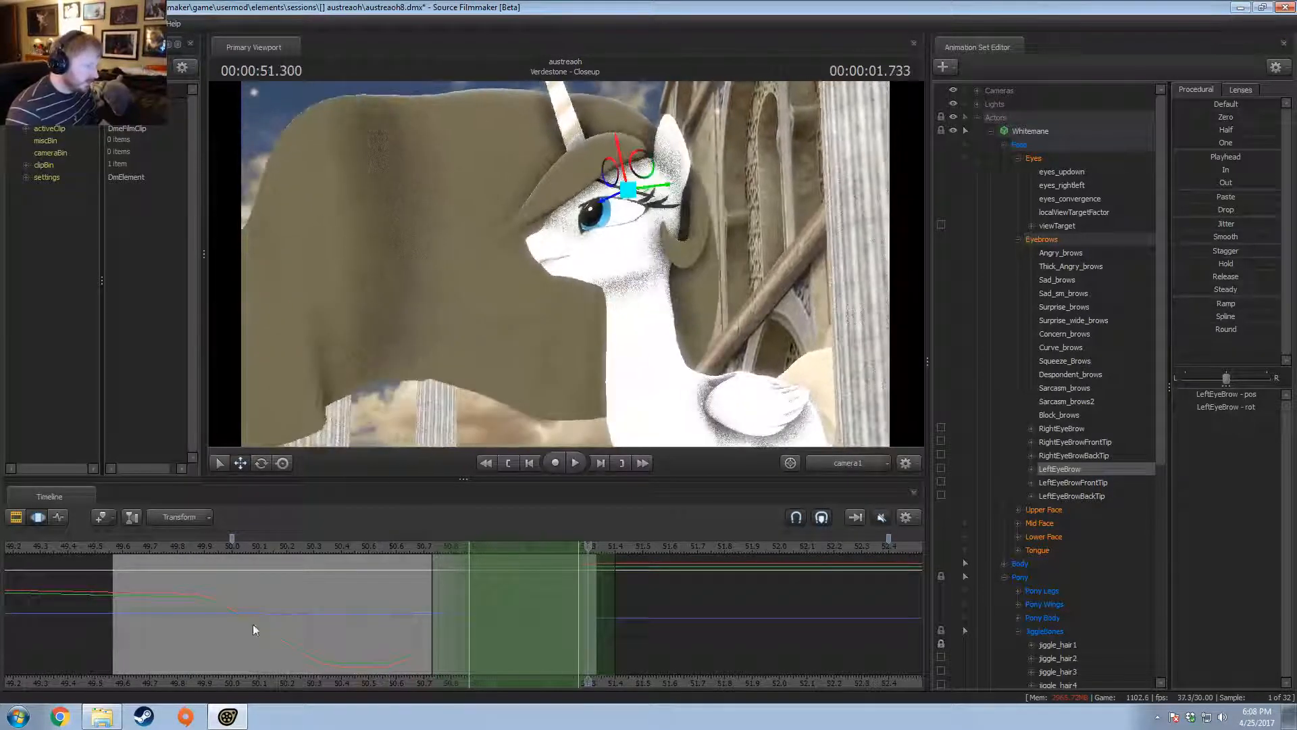
left_click(389, 546)
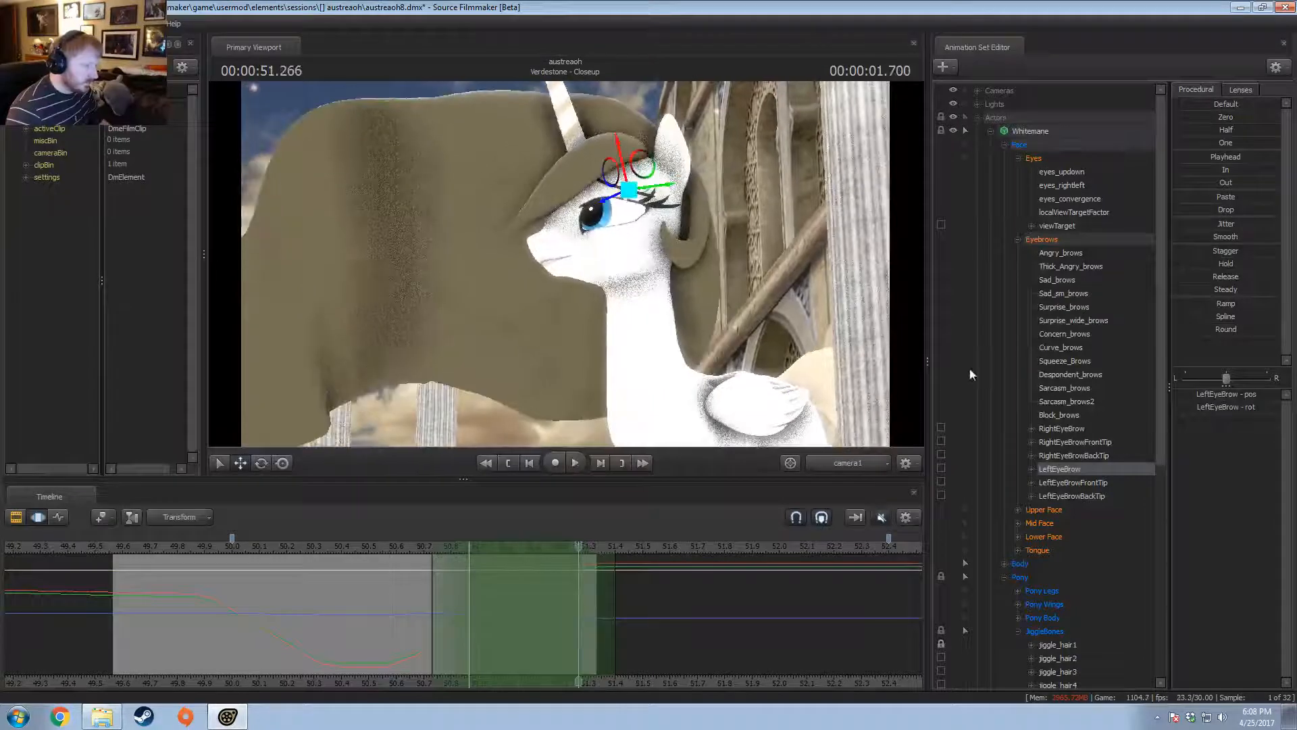
- Blend Whitemane's Upper Face controls partway toward zero around 50.97 seconds, with the falloff spanning about 50.57 to 51.37 seconds
left_click(1059, 240)
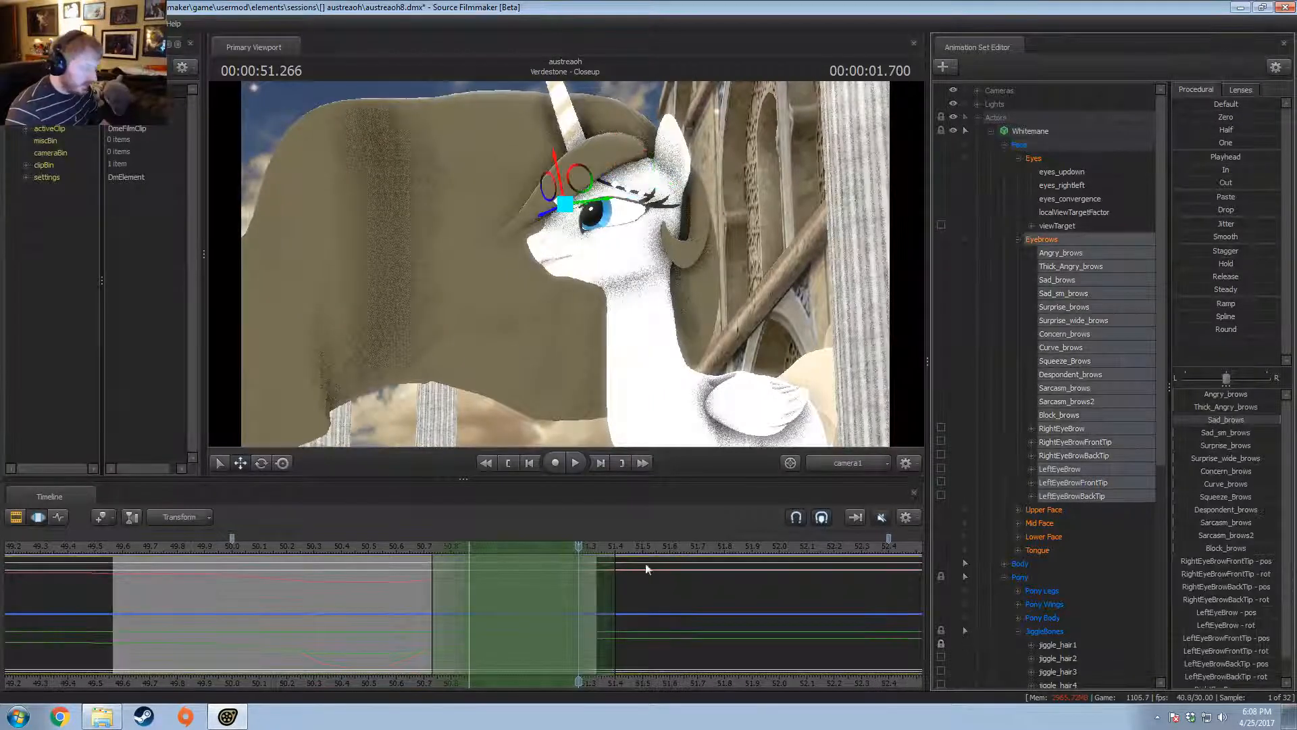
scroll(356, 607, "up", 2)
left_click(1044, 510)
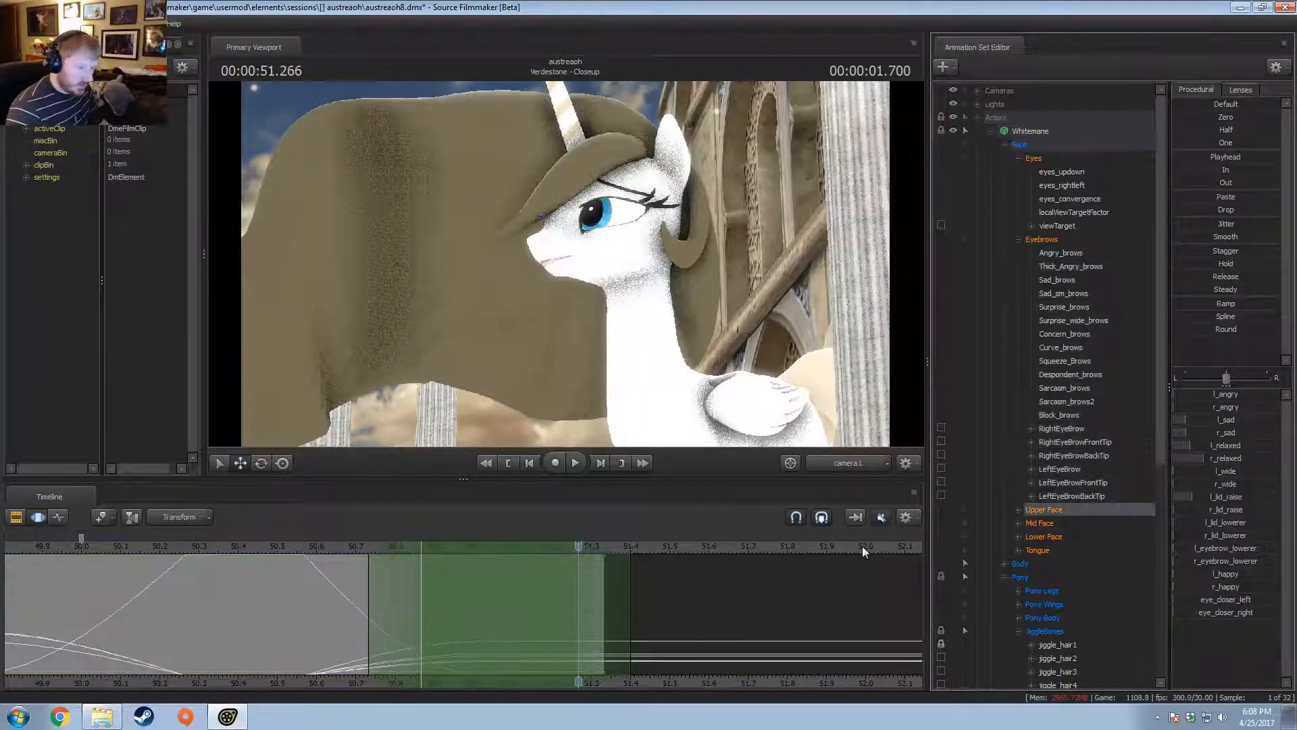
left_click(447, 611)
scroll(450, 611, "up", 6, "shift")
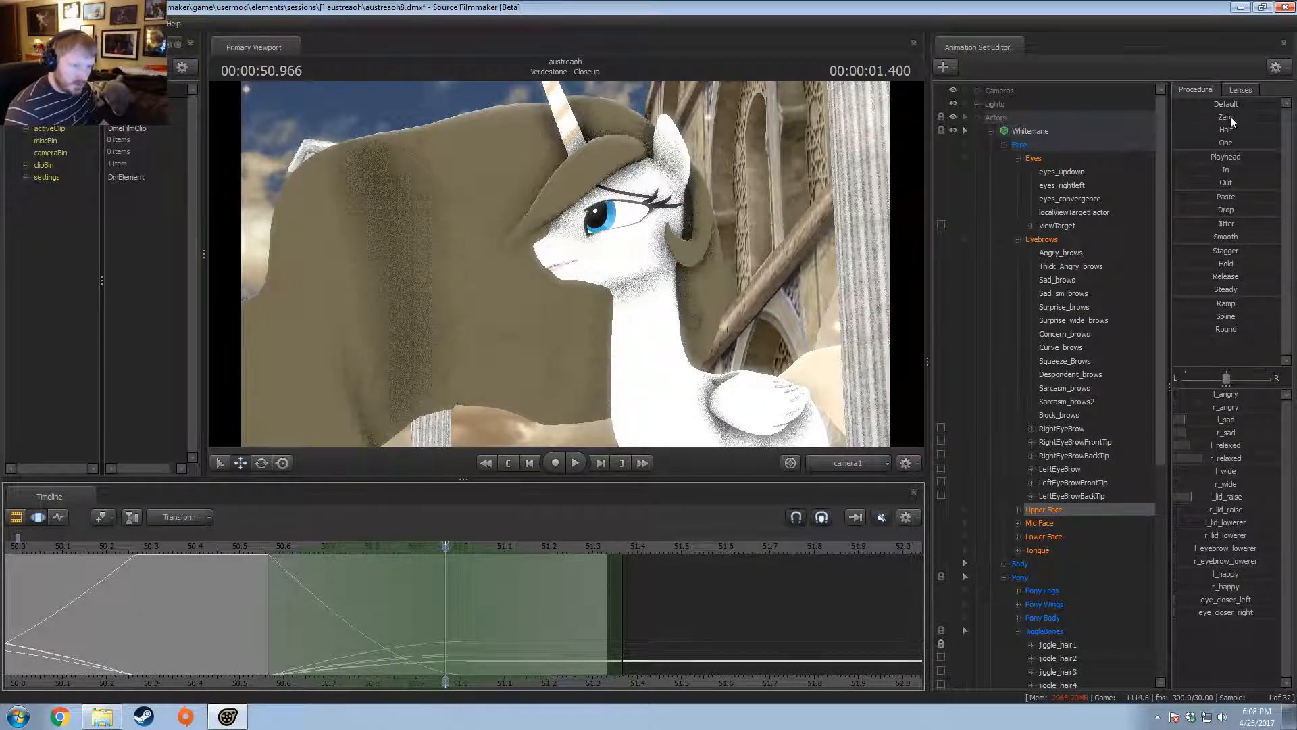
left_click_drag(1230, 117, 1286, 118)
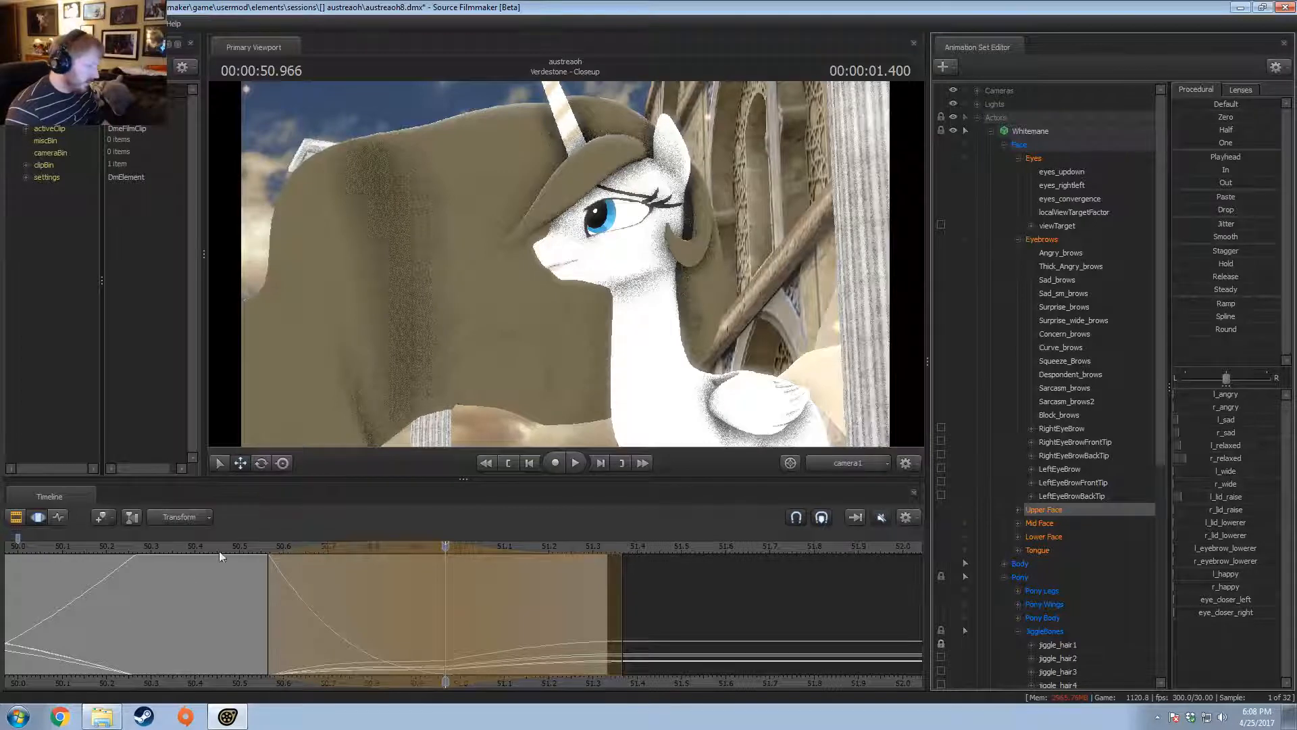
- Commit to reviewing the relaxed upper face by replaying the closeup from about 50 and 49.63 seconds
key("space")
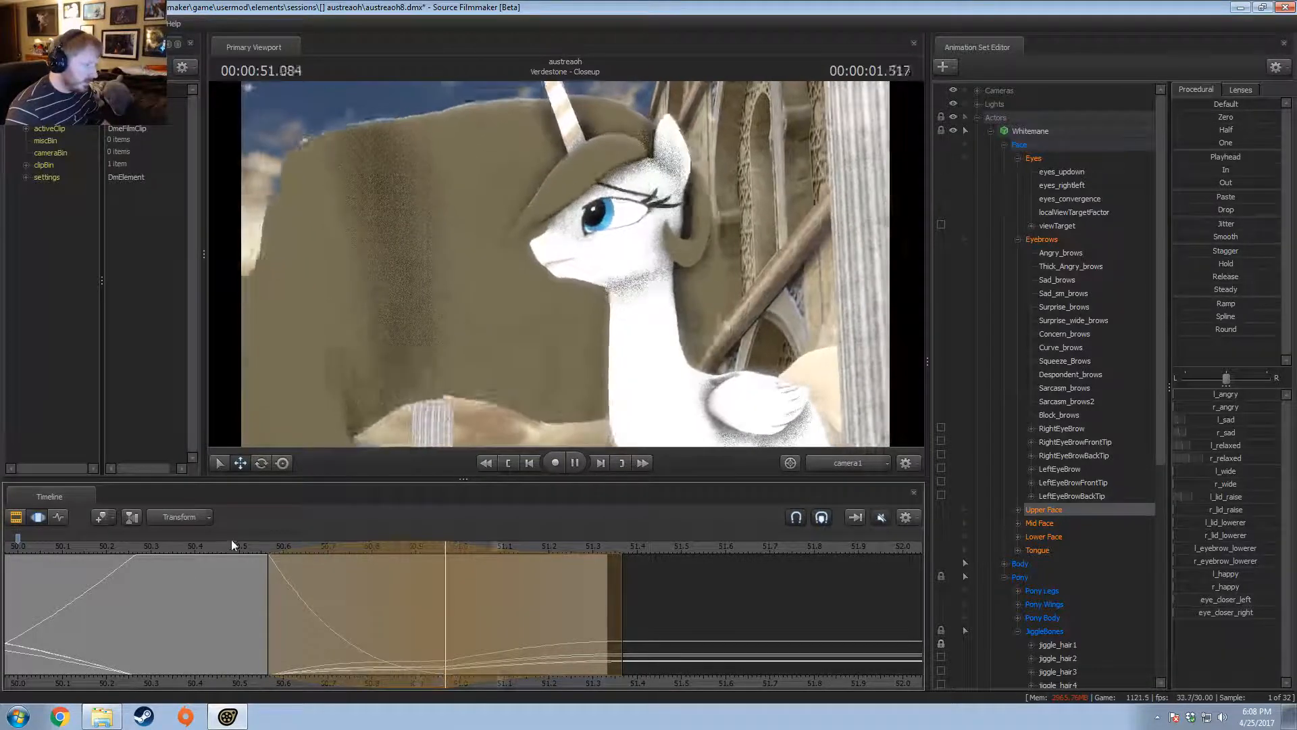
key("space")
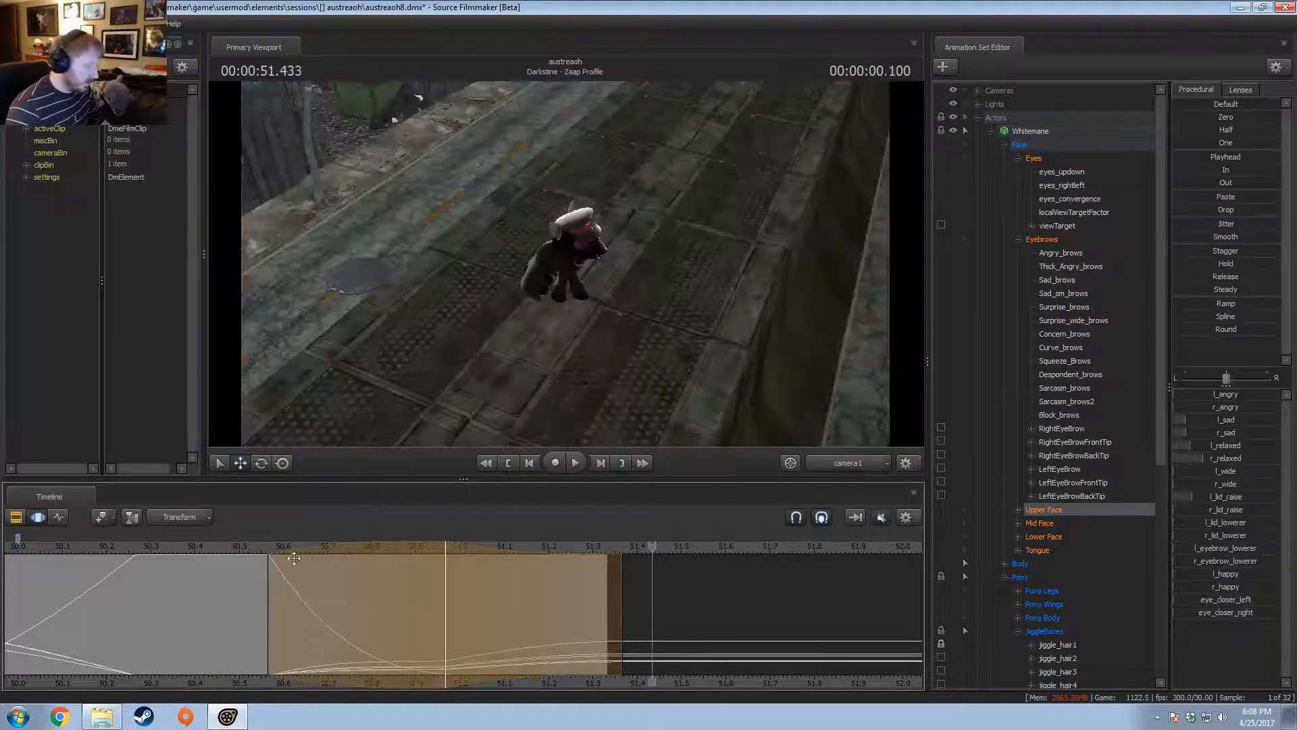
scroll(294, 558, "down", 2)
left_click(257, 546)
key("space")
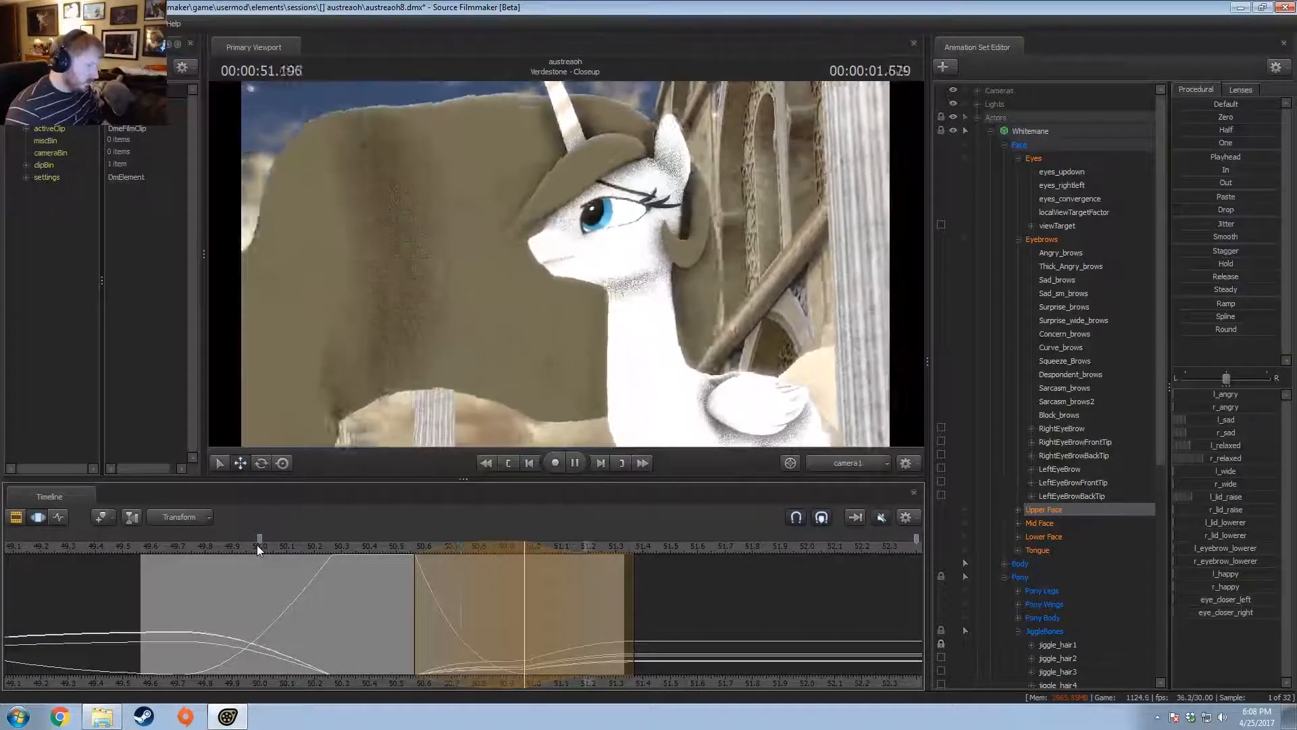
key("space")
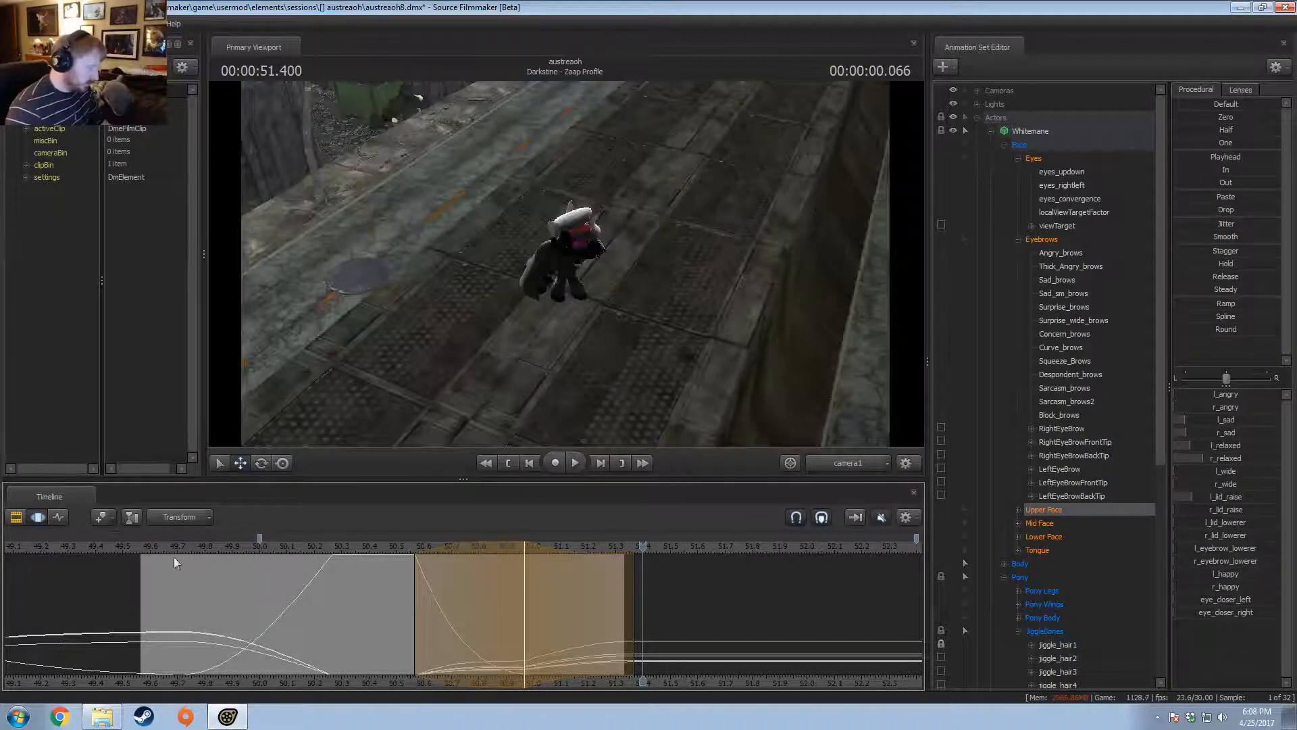
left_click(157, 546)
key("space")
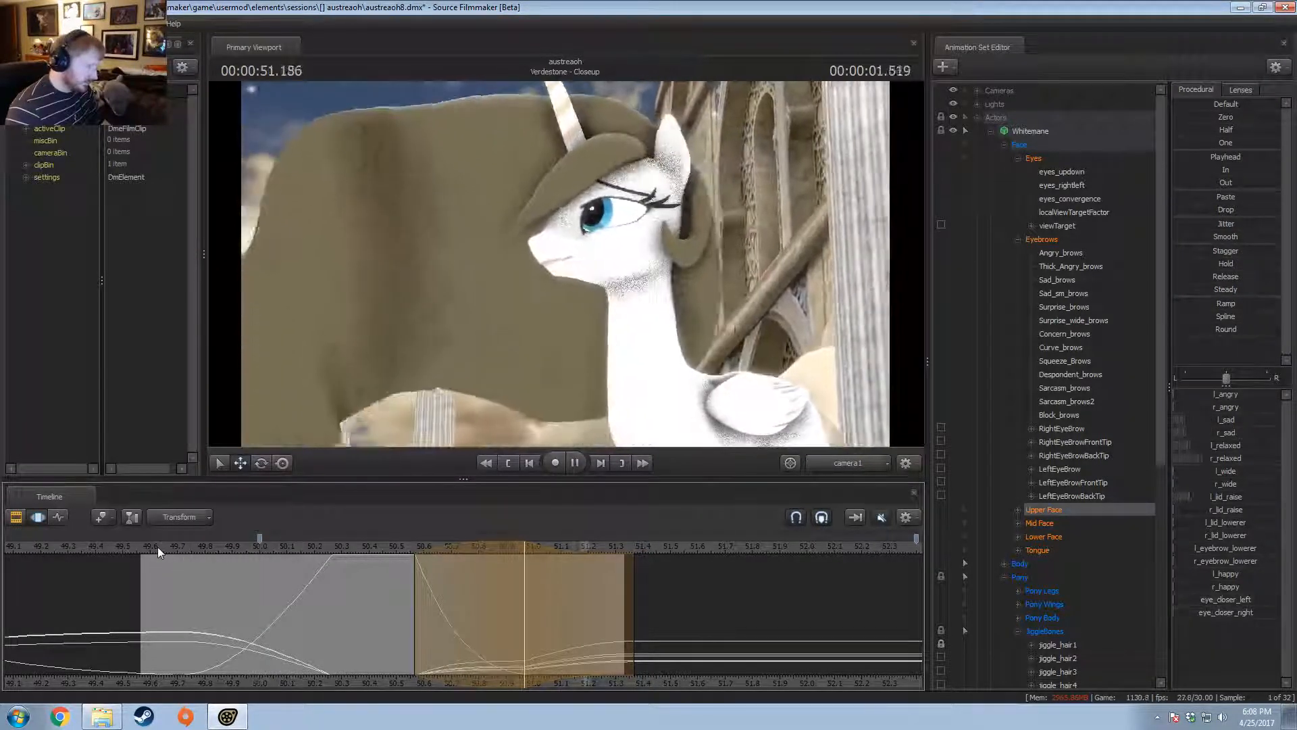
- Raise l_smirk and r_smirk in Lower Face with the selection held from about 51.1 seconds, and shift the hold's start to 51.23 seconds
left_click_drag(530, 598, 561, 597)
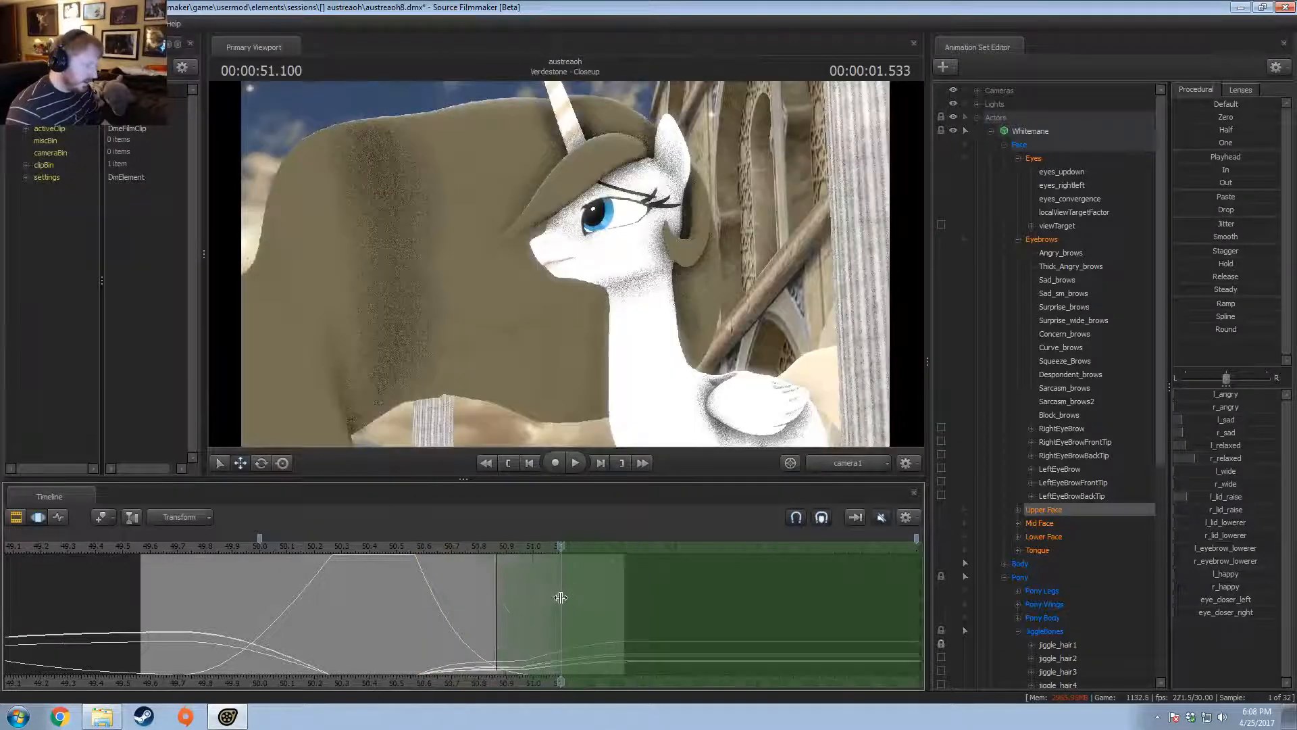
left_click(1042, 537)
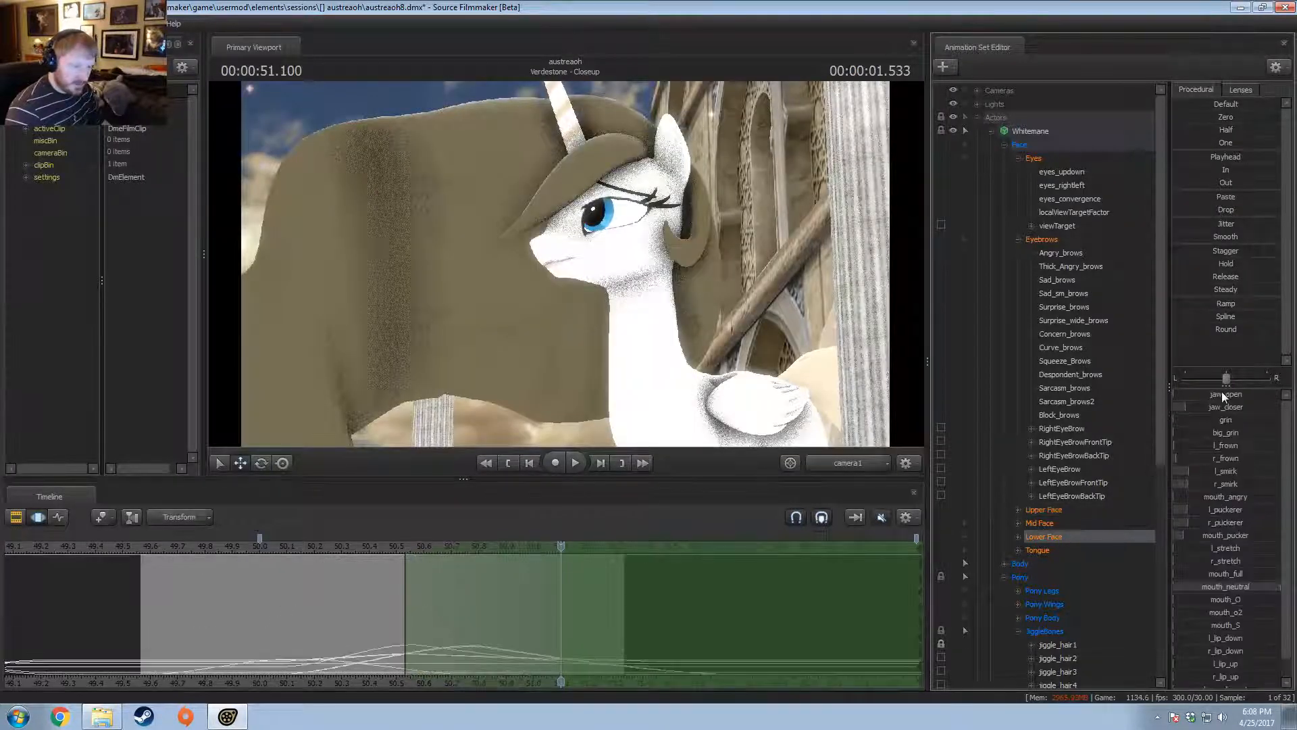
mouse_move(1230, 472)
left_mouse_down()
mouse_move(1253, 473)
mouse_move(1235, 484)
left_mouse_up()
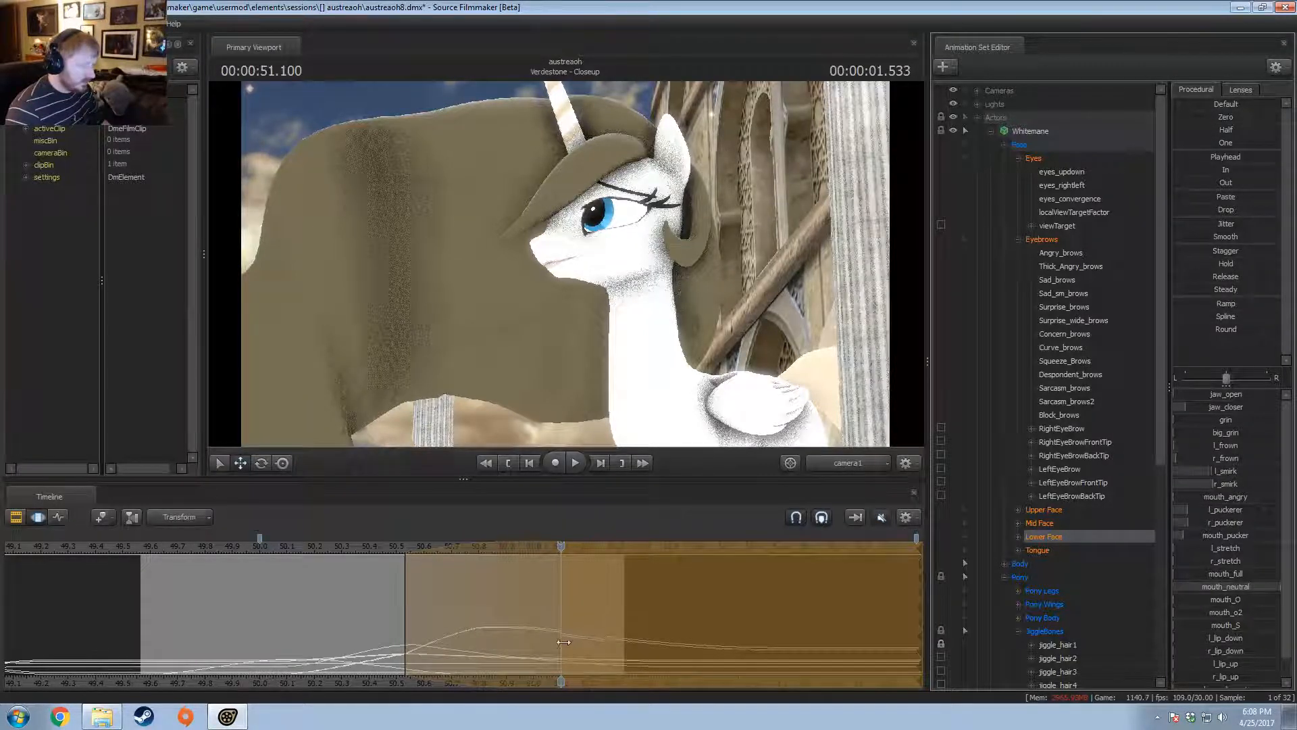
key("shift")
- Replay the smirk through the end of the closeup, finishing with a pass in the Clip Editor from about 49.8 seconds
key("space")
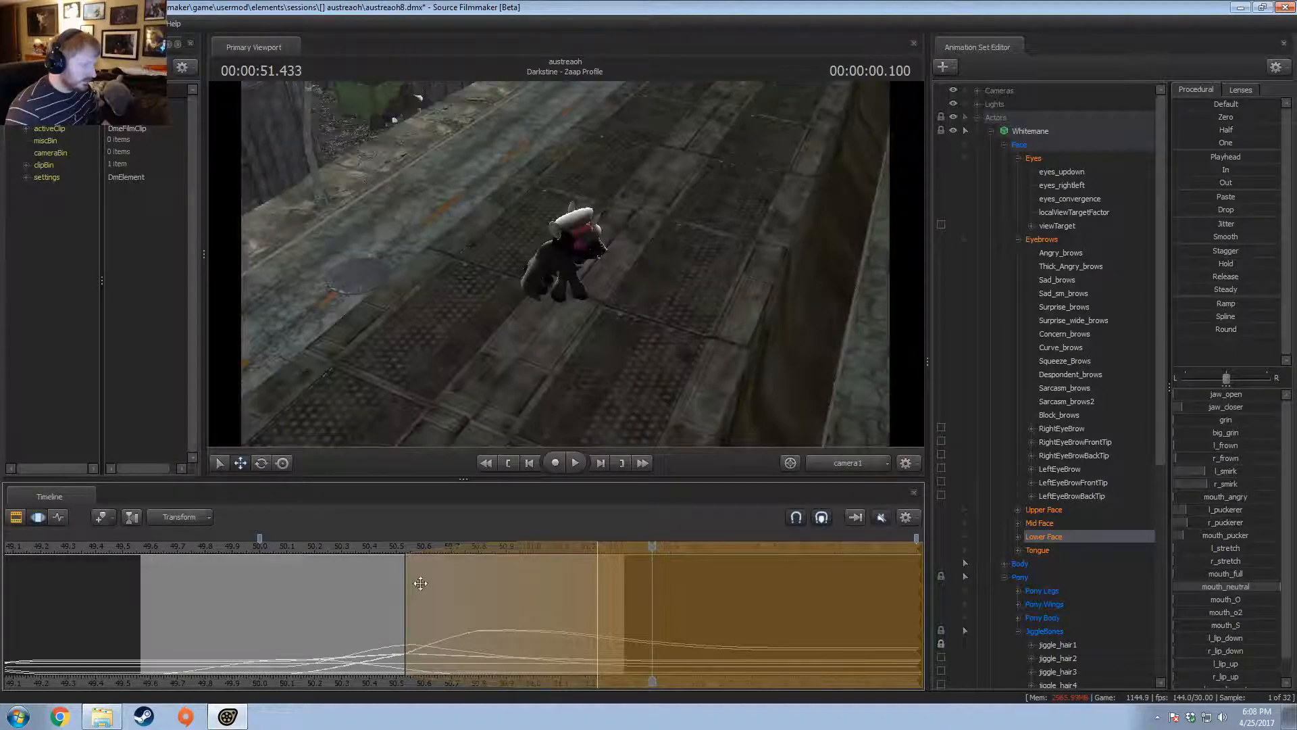
left_click(600, 547)
key("space")
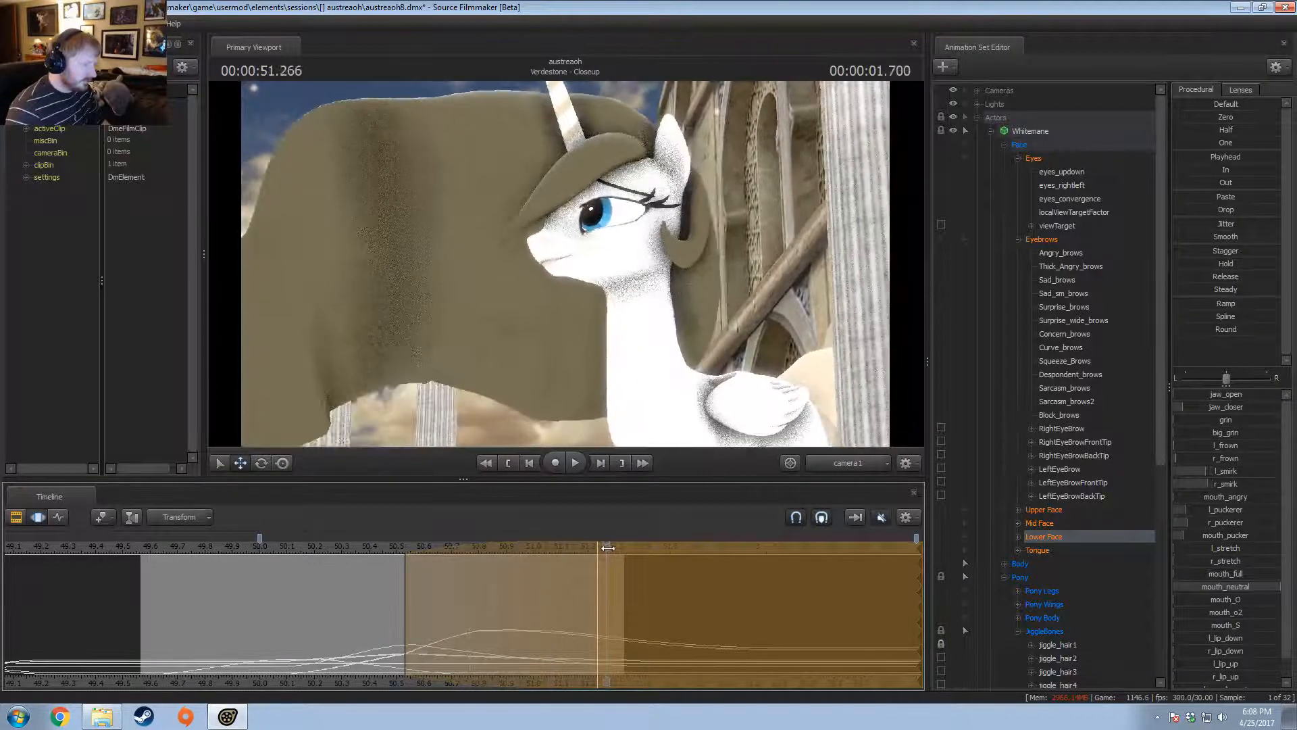
left_click(202, 611)
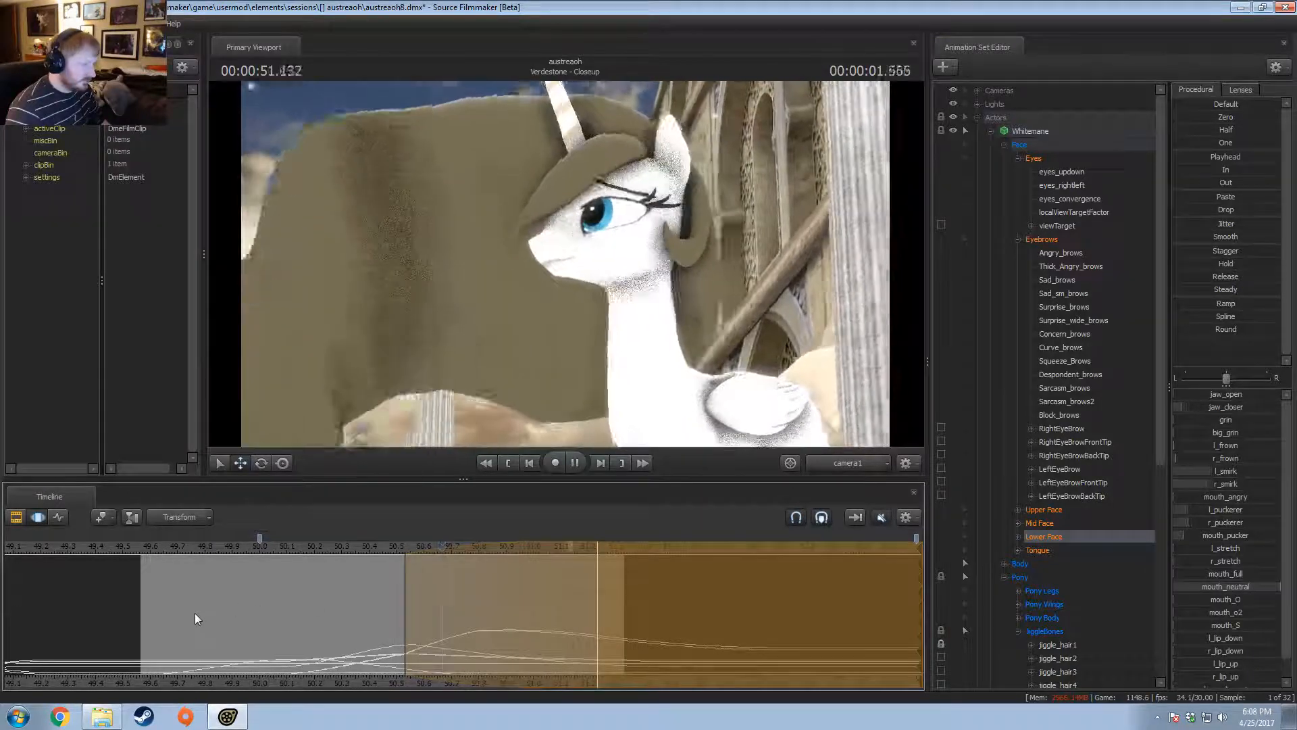
left_click(207, 549)
key("F2")
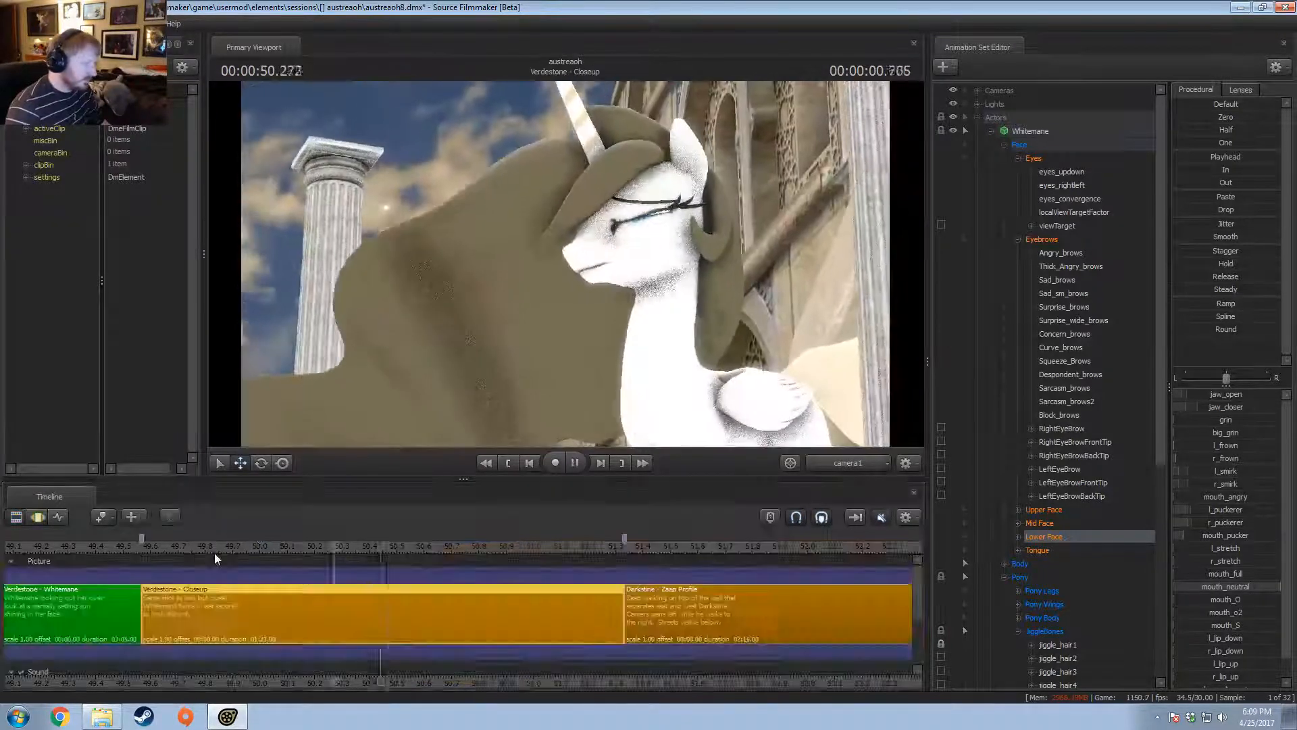
key("space")
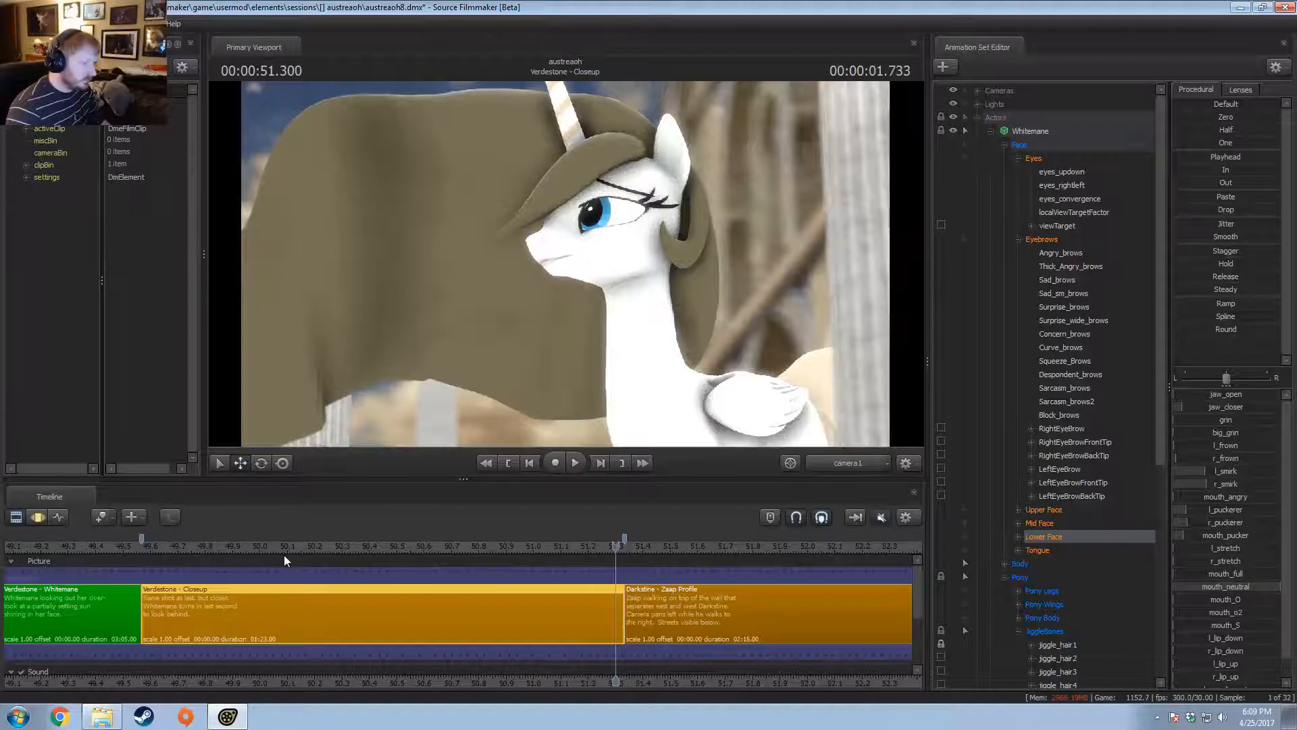
- Turn on scene lighting in the primary viewport, replay the closeup from about 49.63 seconds, and stop at 51.17 seconds
key("F4")
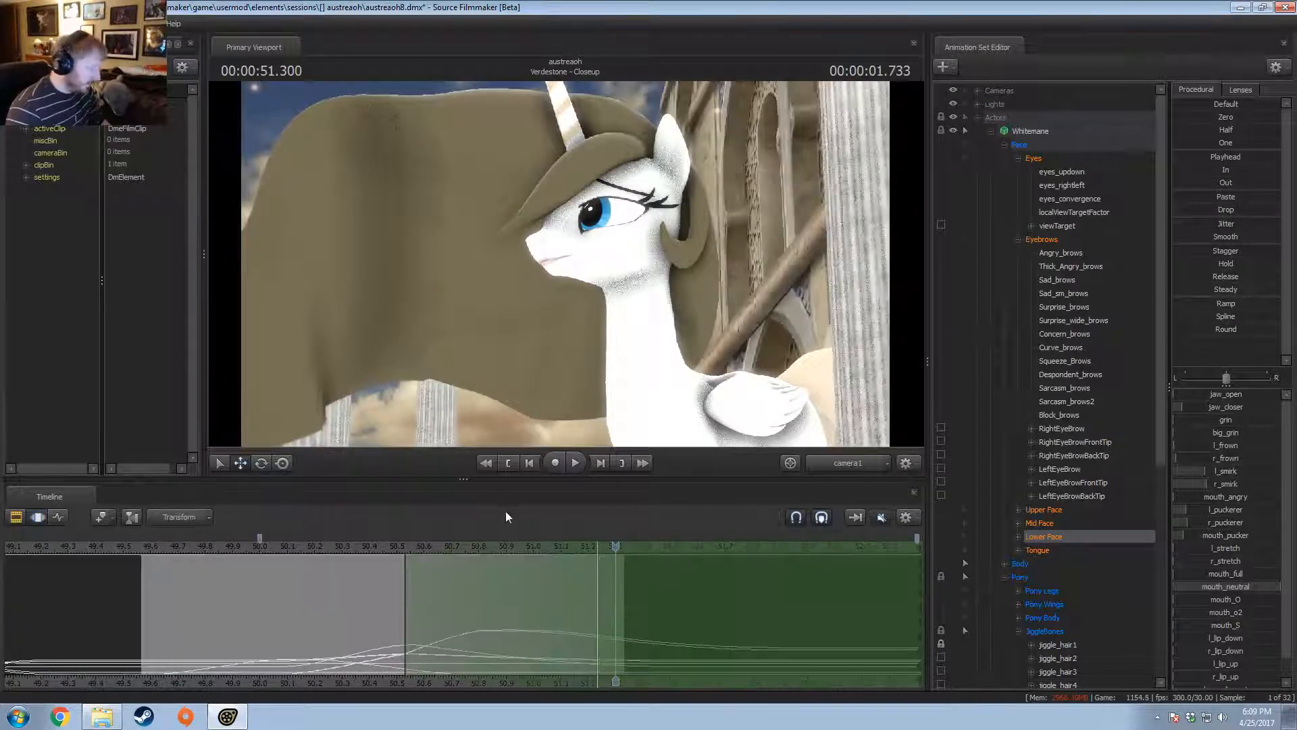
key("F2")
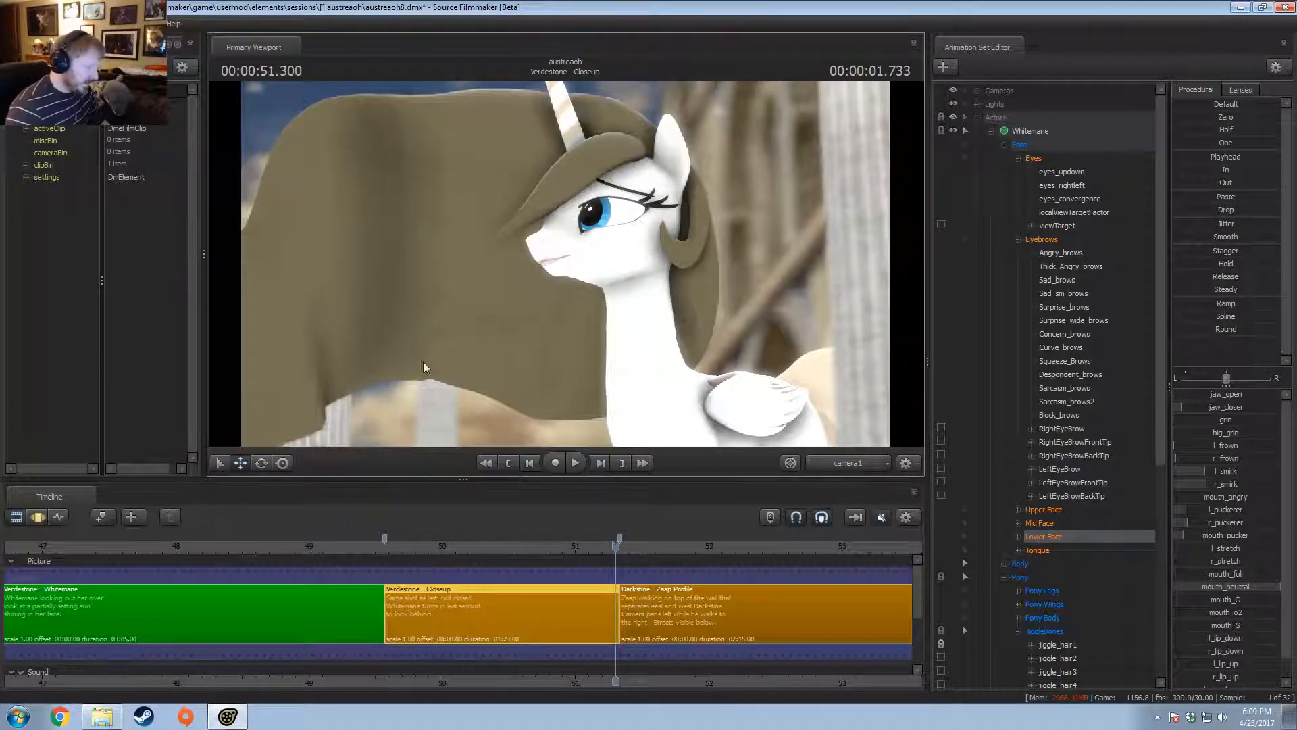
right_click(419, 362)
left_click(442, 398)
left_click(389, 548)
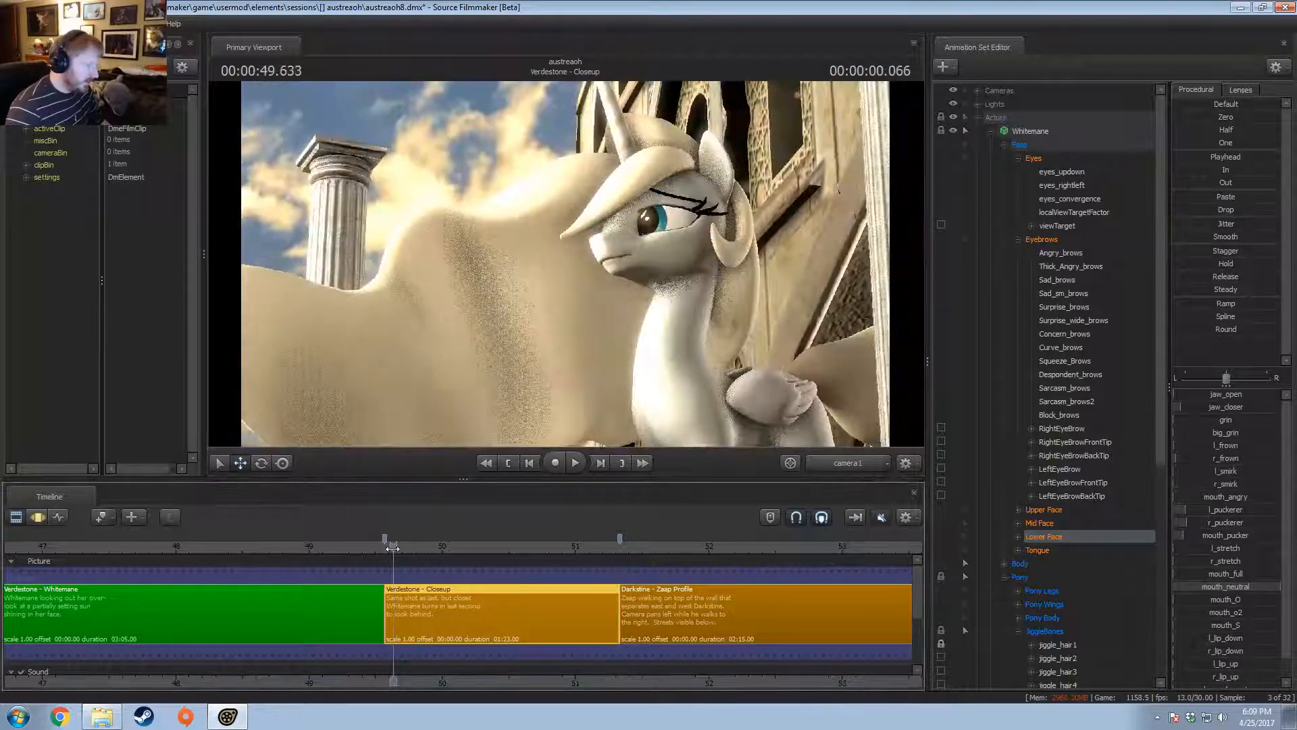
key("space")
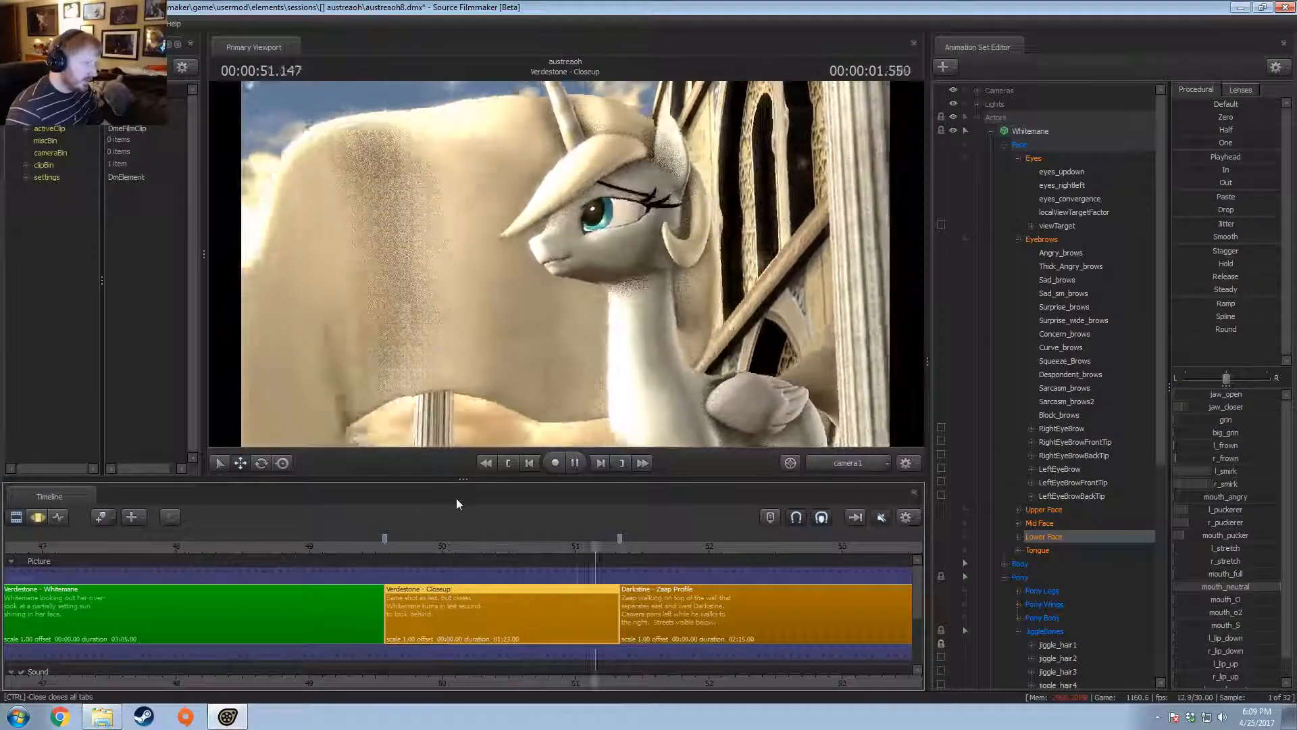
key("space")
left_click(597, 545)
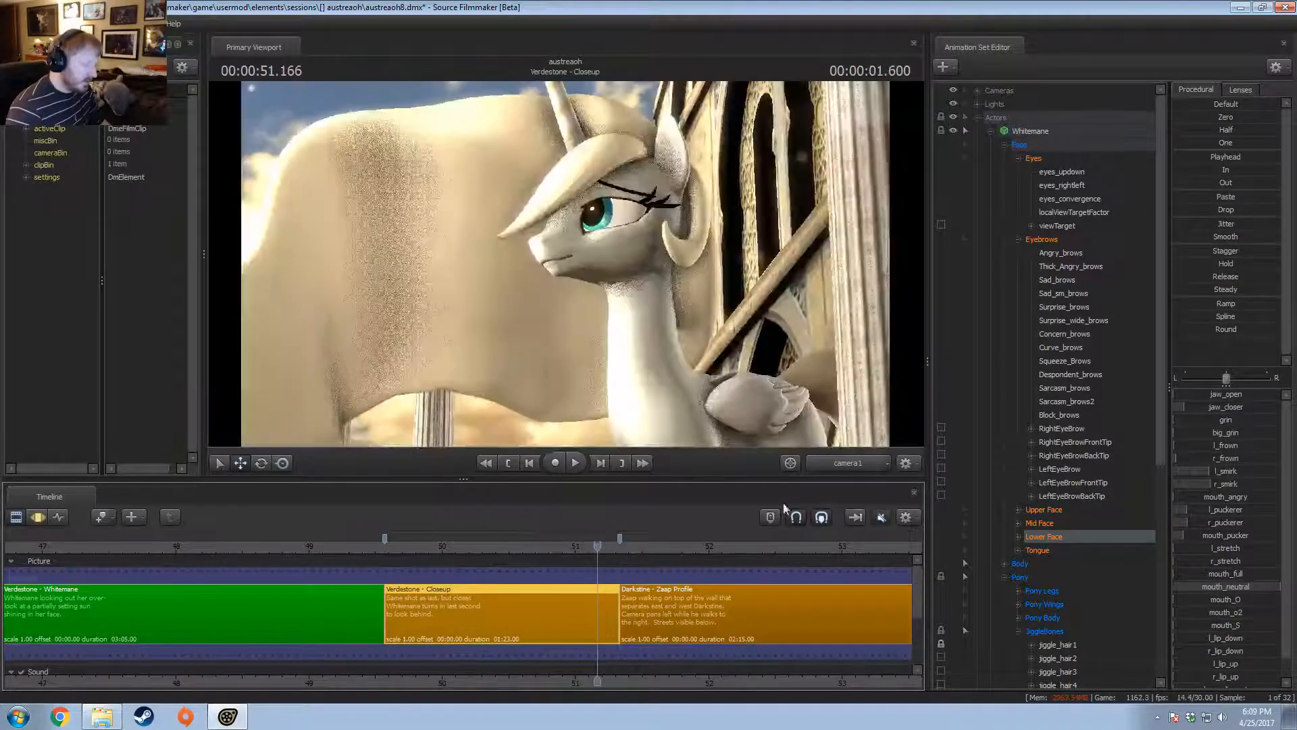
- Pull back to a wide view with the Work Camera and open an enlarged secondary viewport showing camera1
left_click(836, 464)
key("s")
left_click_drag(804, 313, 804, 313)
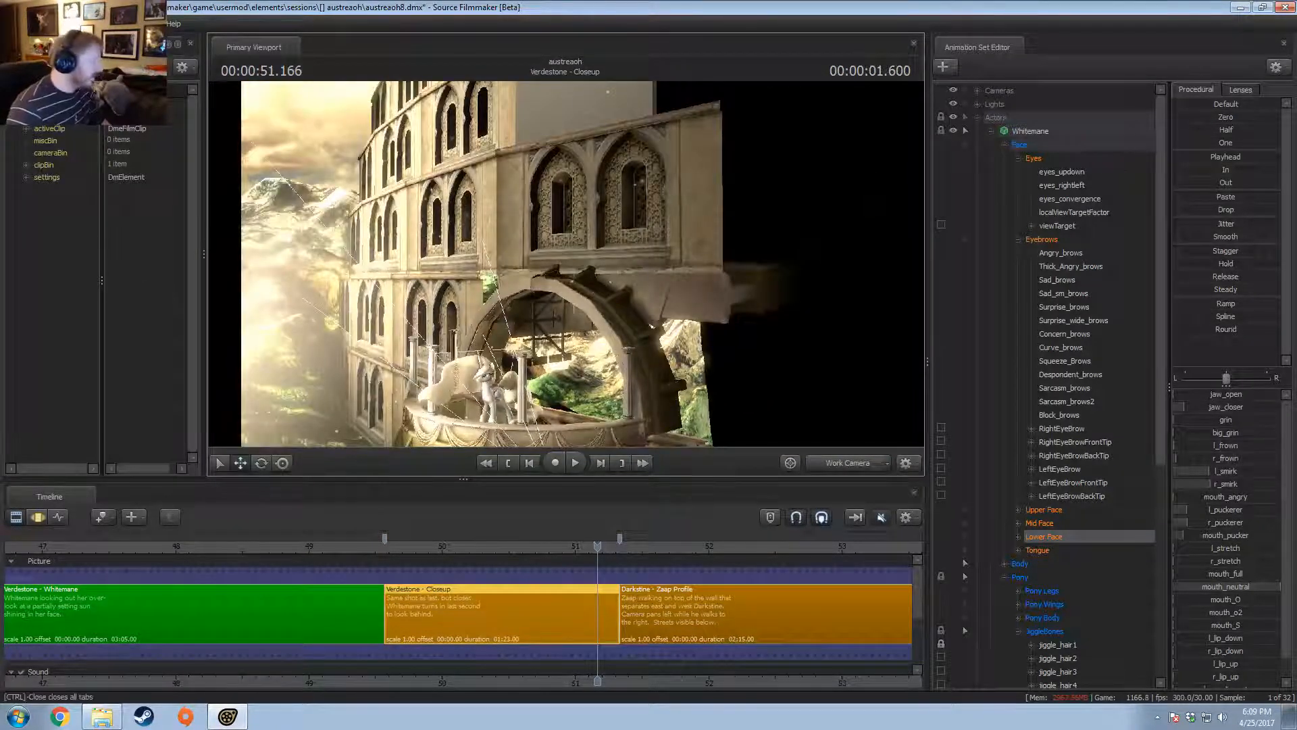
left_click(71, 24)
left_click(81, 137)
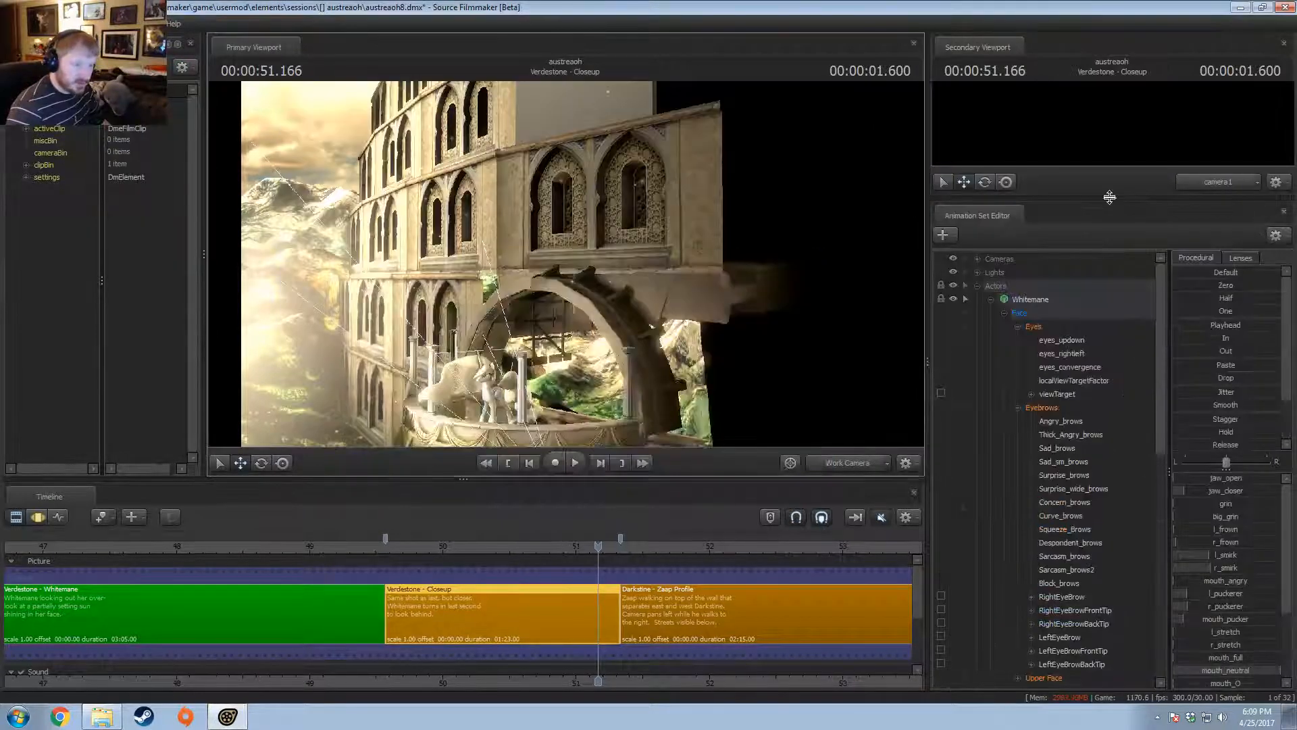
left_click_drag(1109, 196, 1112, 323)
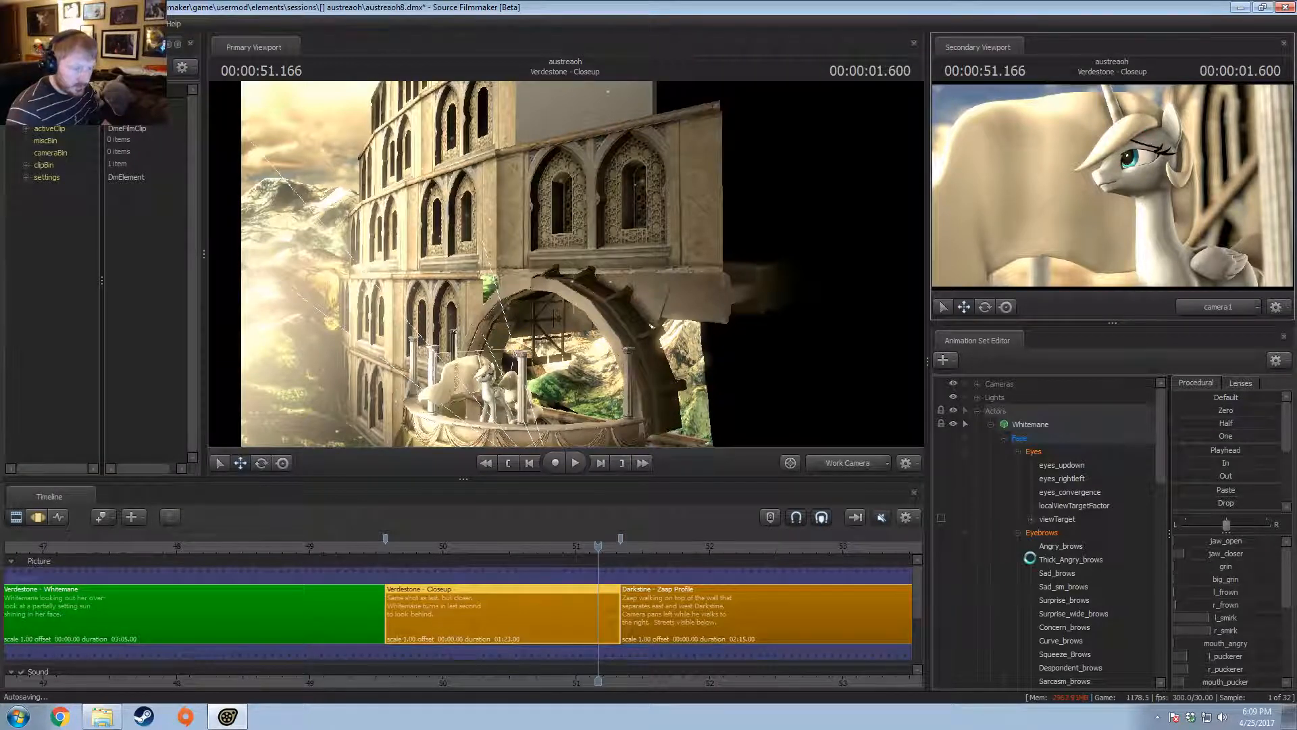
- Collapse Whitemane's control groups and toggle the visibility of Light Rays
scroll(979, 429, "down", 8)
left_click(978, 414)
scroll(990, 439, "up", 8)
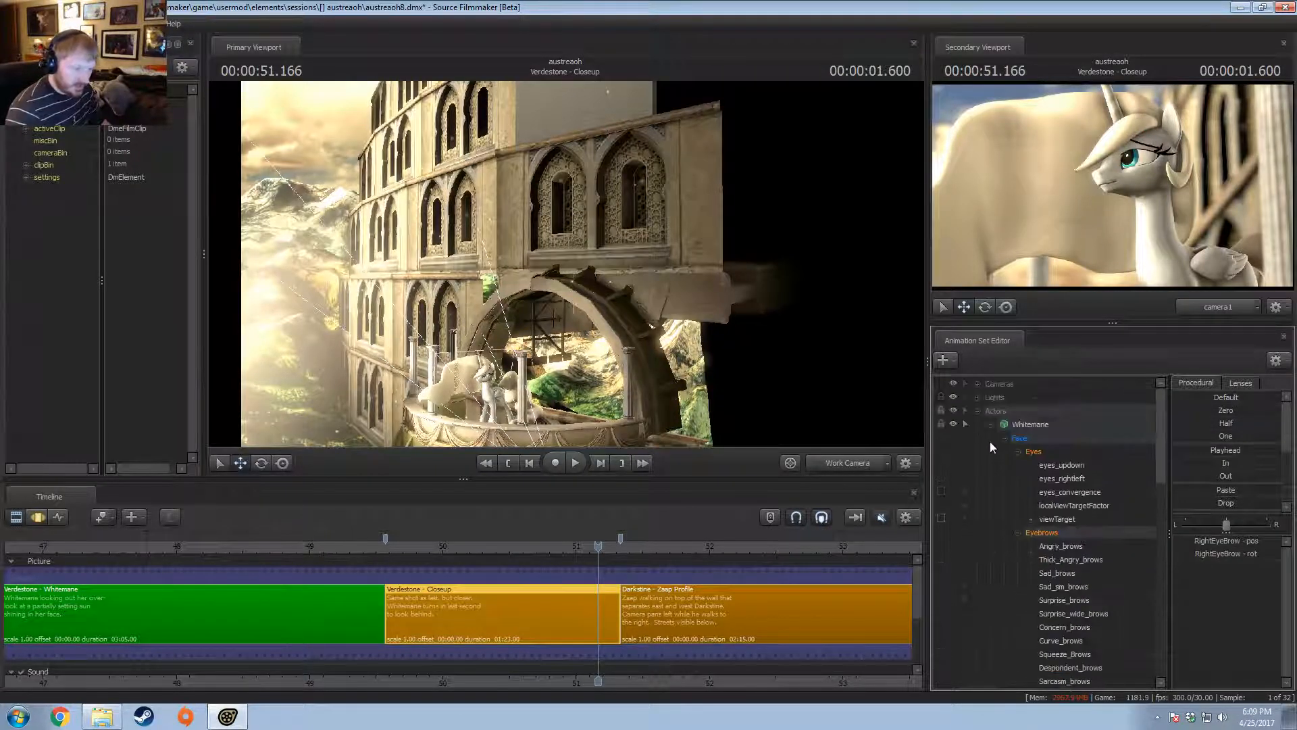
left_click(990, 425)
left_click(954, 532)
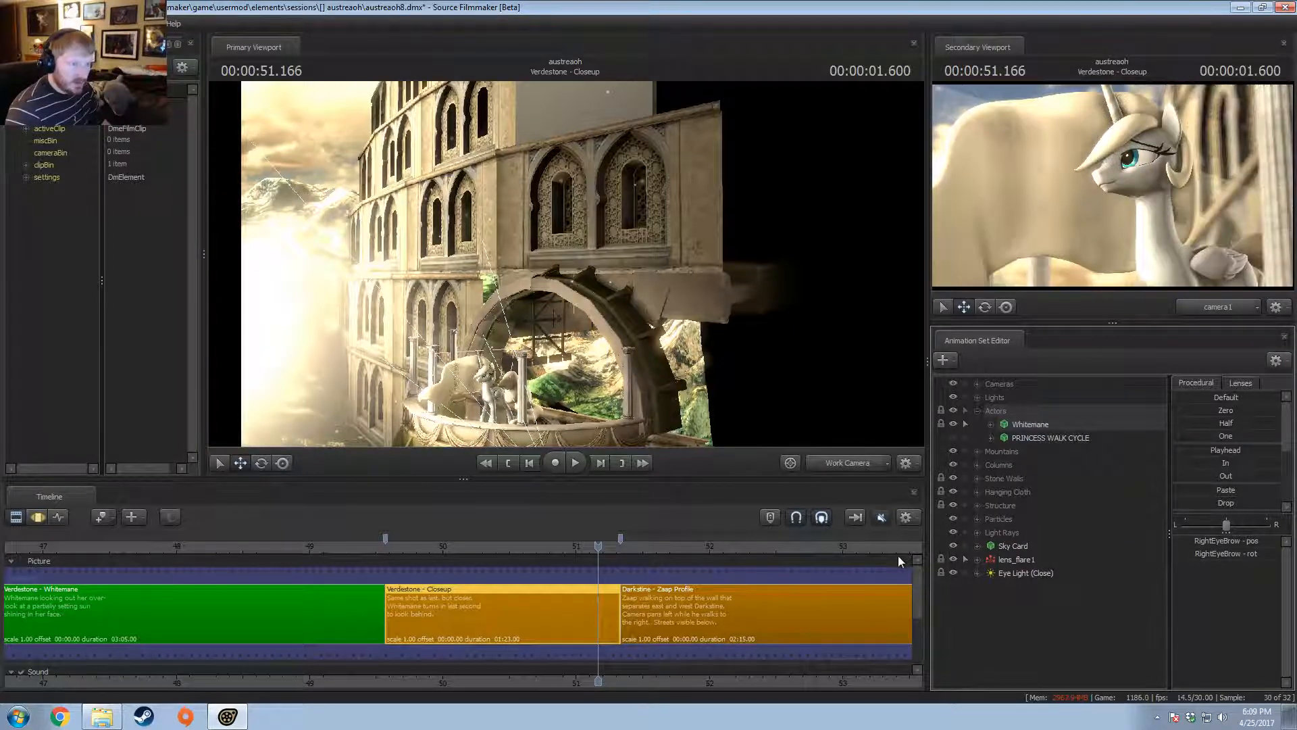
- Inspect lens_flare1 in the Motion Editor and check its animation set options
key("F3")
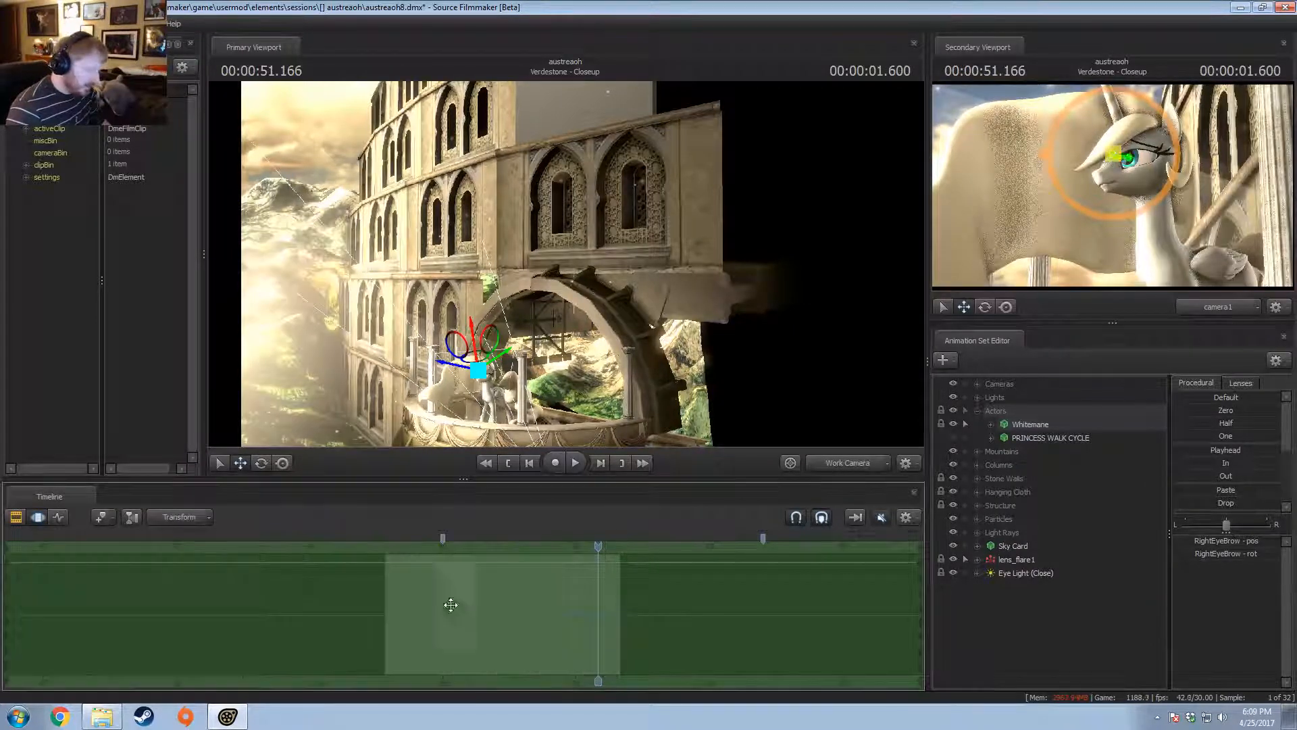
left_click(1015, 559)
right_click(1001, 564)
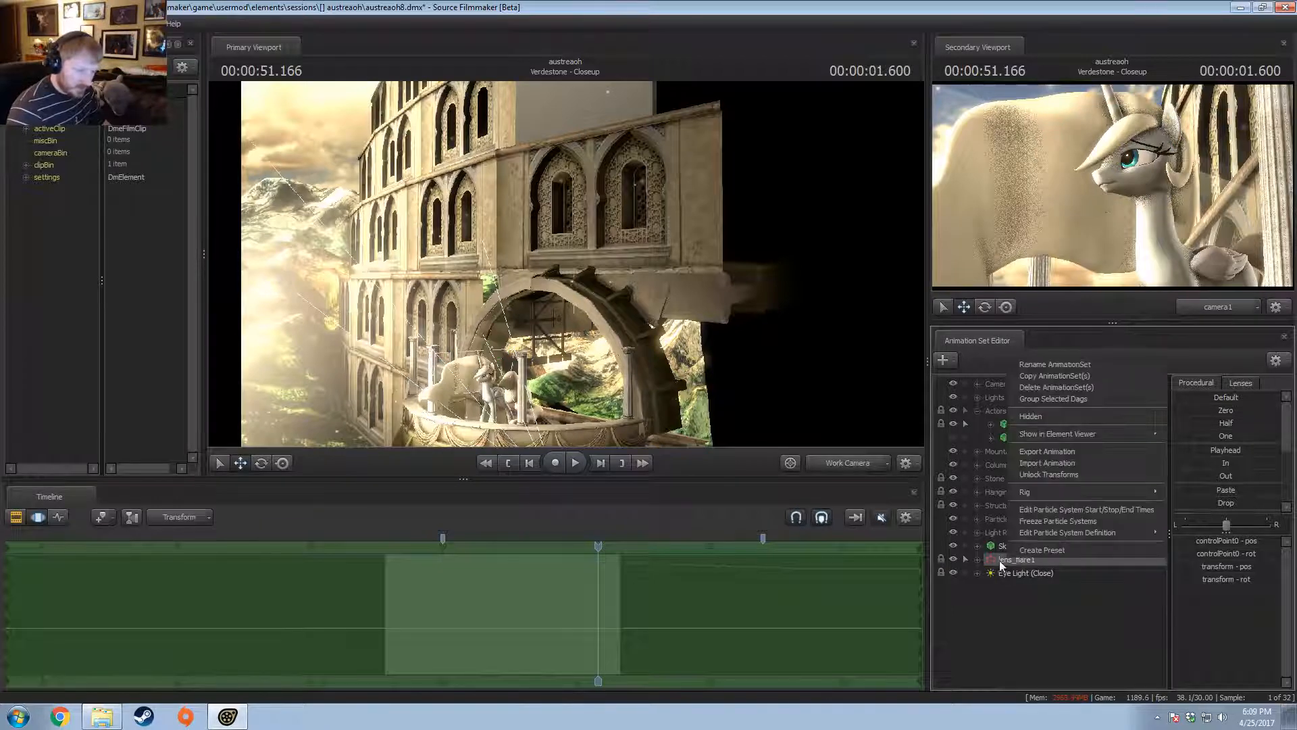
left_click(1001, 564)
mouse_move(1002, 564)
left_mouse_down()
mouse_move(1001, 524)
mouse_move(1006, 567)
left_mouse_up()
- Return to the Clip Editor and play the Verdestone - Whitemane shot, stopping at about 48.17 seconds
key("F2")
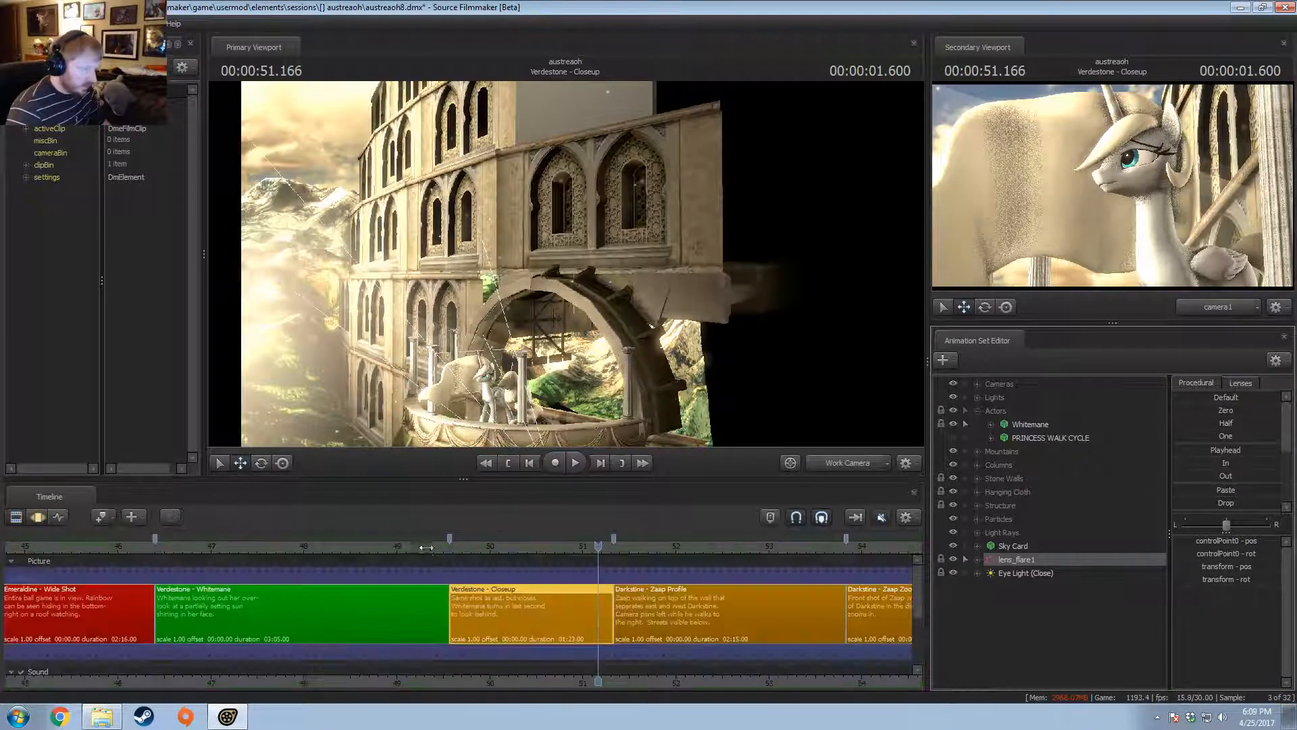
left_click_drag(127, 546, 341, 547)
left_click(418, 637)
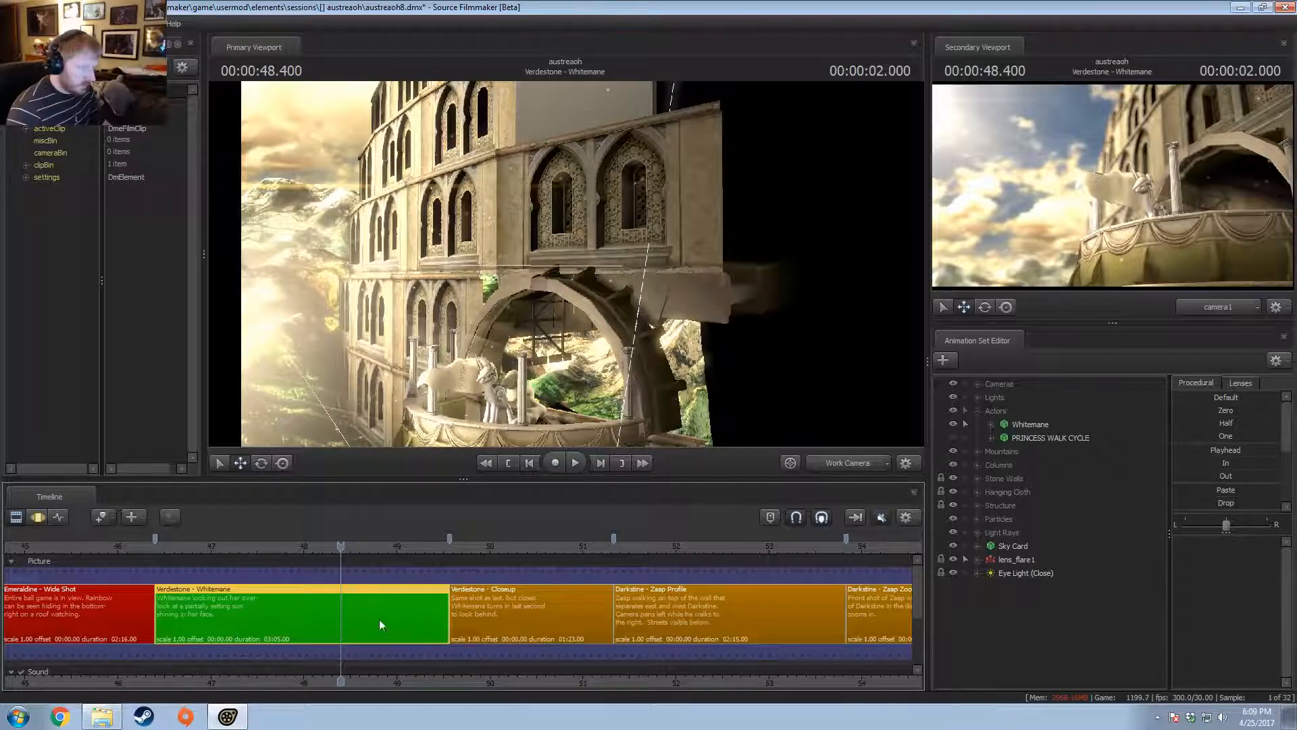
left_click_drag(215, 549, 254, 548)
key("space")
key("space")
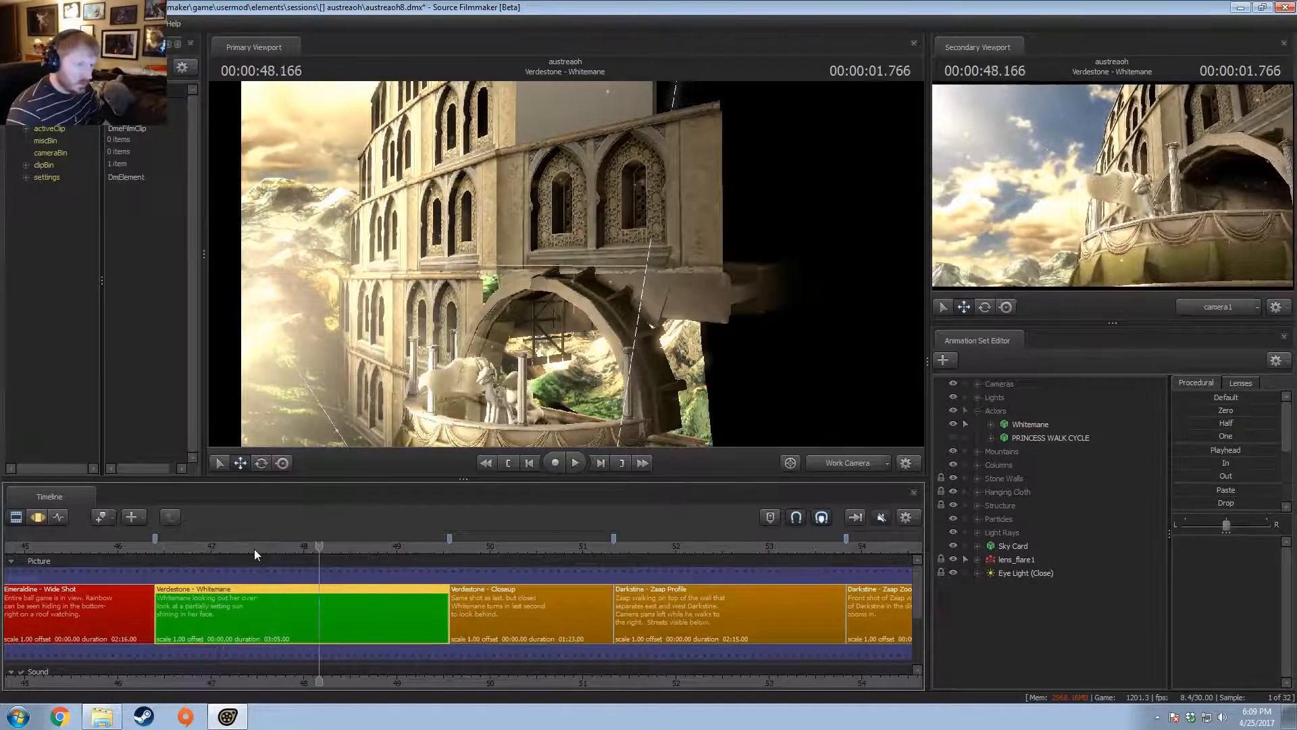
- Show camera1 in the primary viewport and play the Verdestone - Whitemane shot from about 46.77 seconds and part of the Closeup shot
left_click(844, 463)
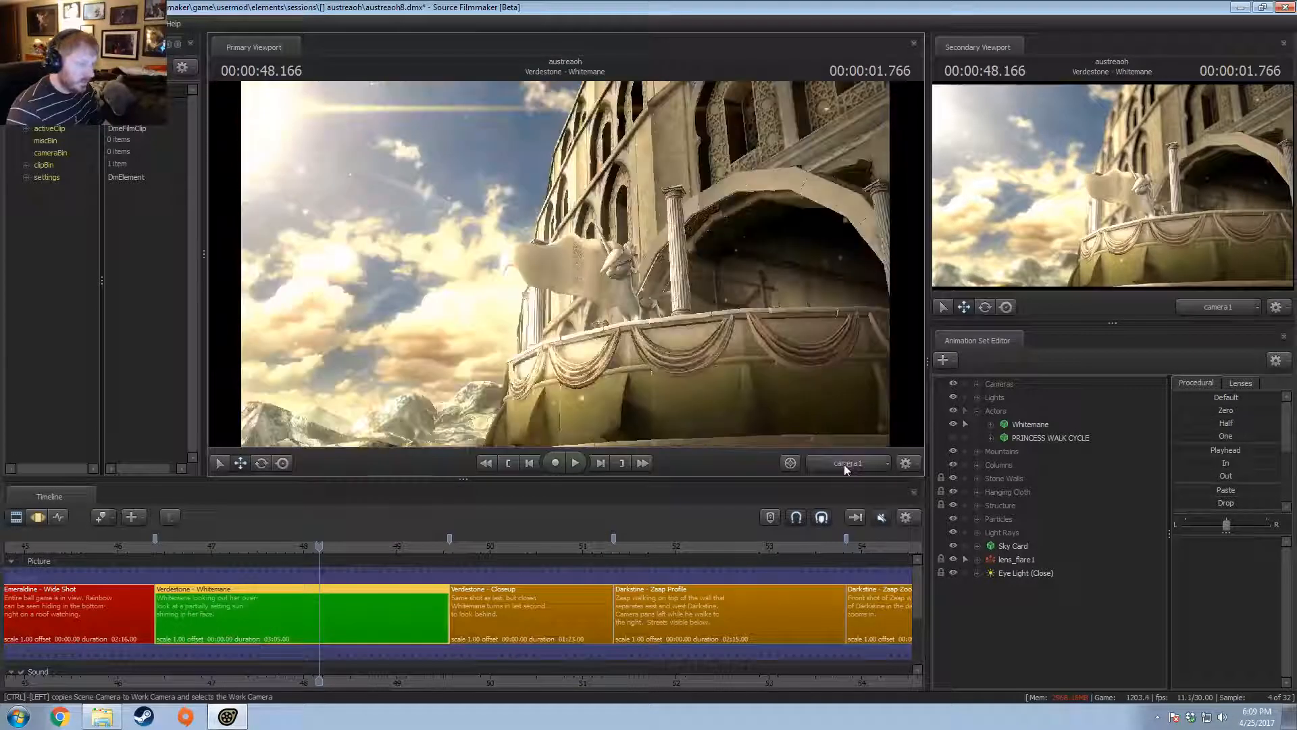
left_click(190, 548)
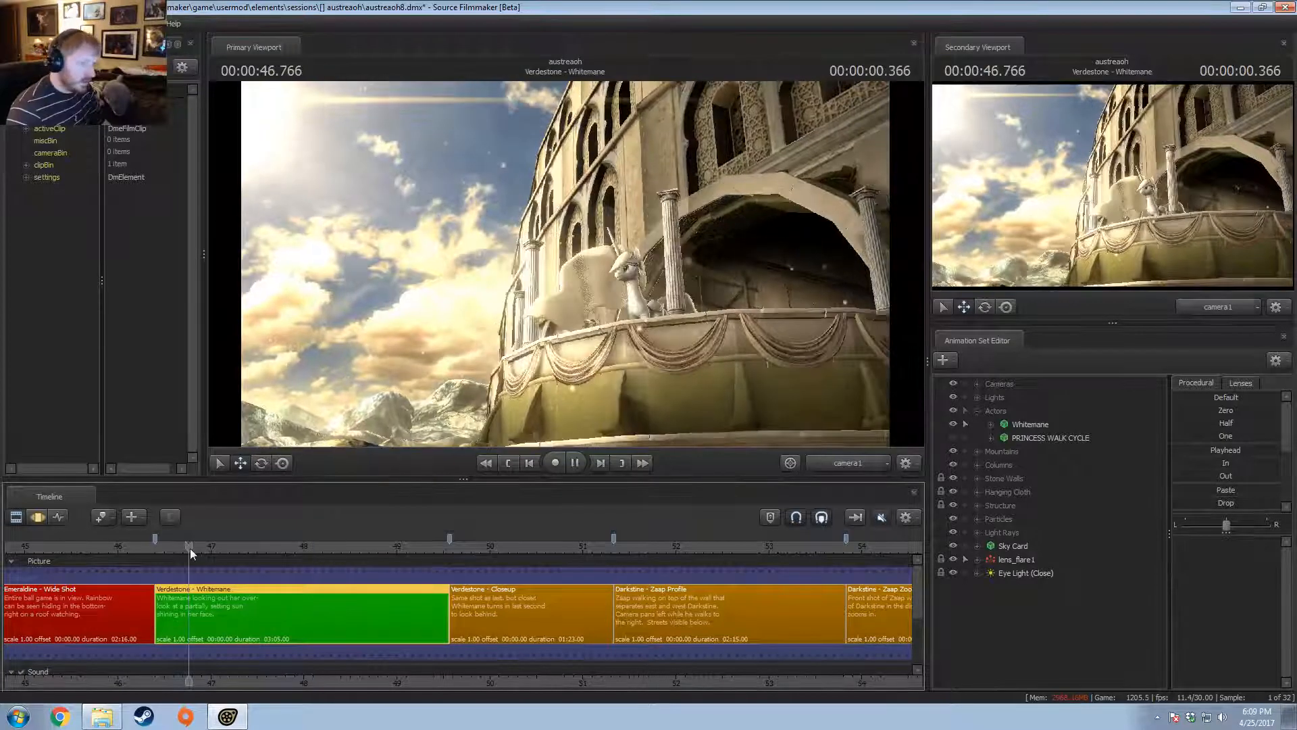
key("space")
key("space")
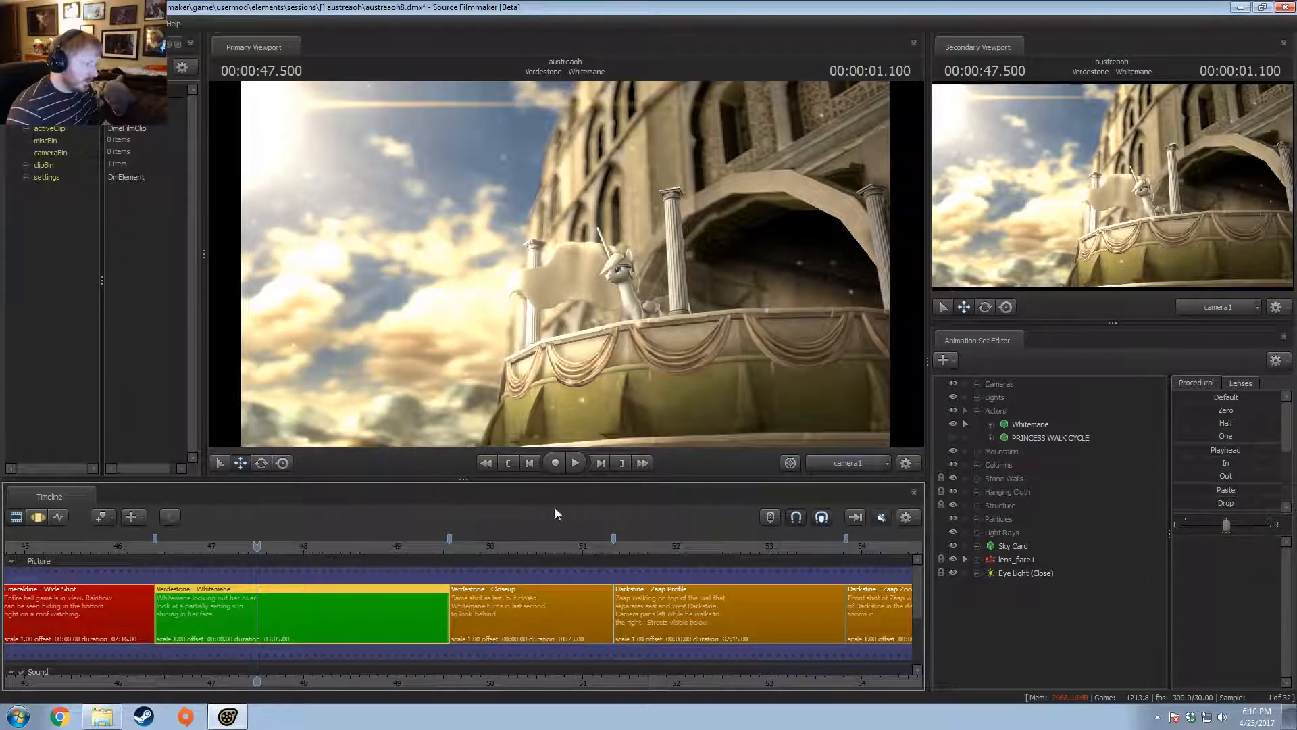
left_click(512, 541)
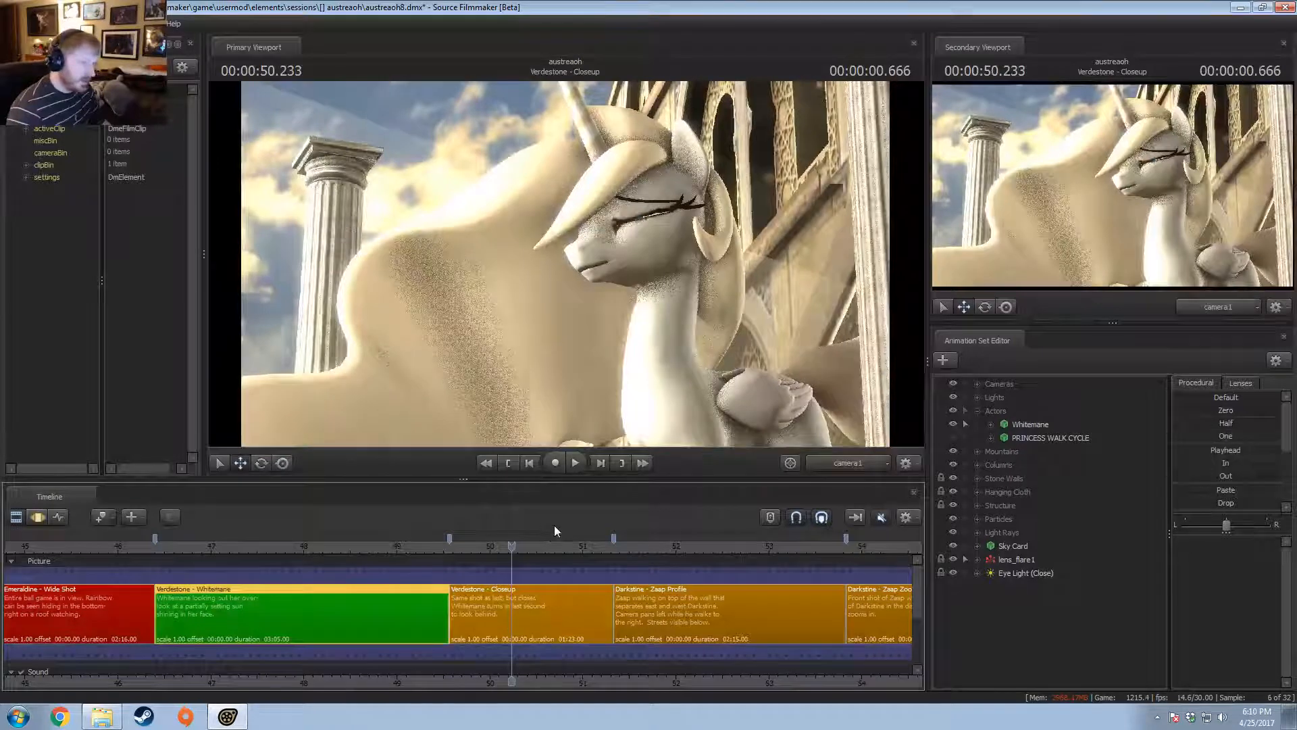
key("space")
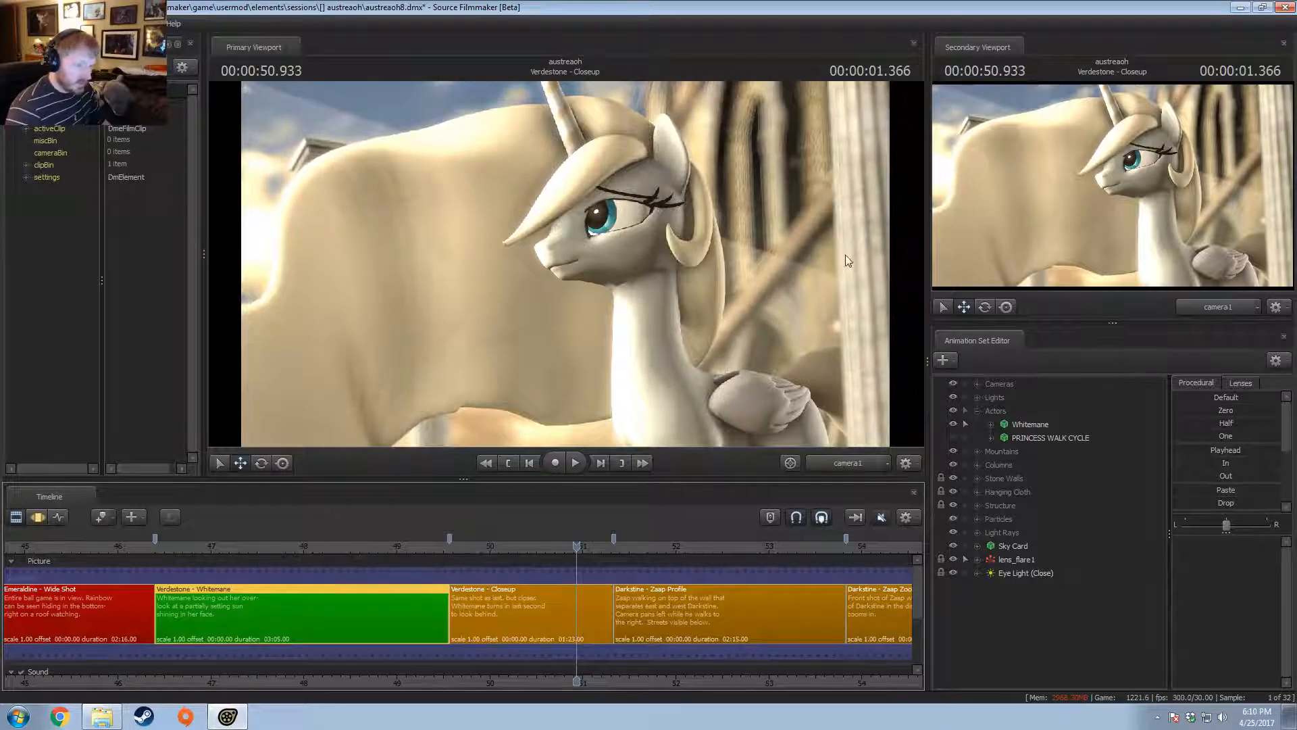
- In the Verdestone - Closeup shot, expand the Lights group and look through the Corner Volumetric light in the Motion Editor
left_click(541, 623)
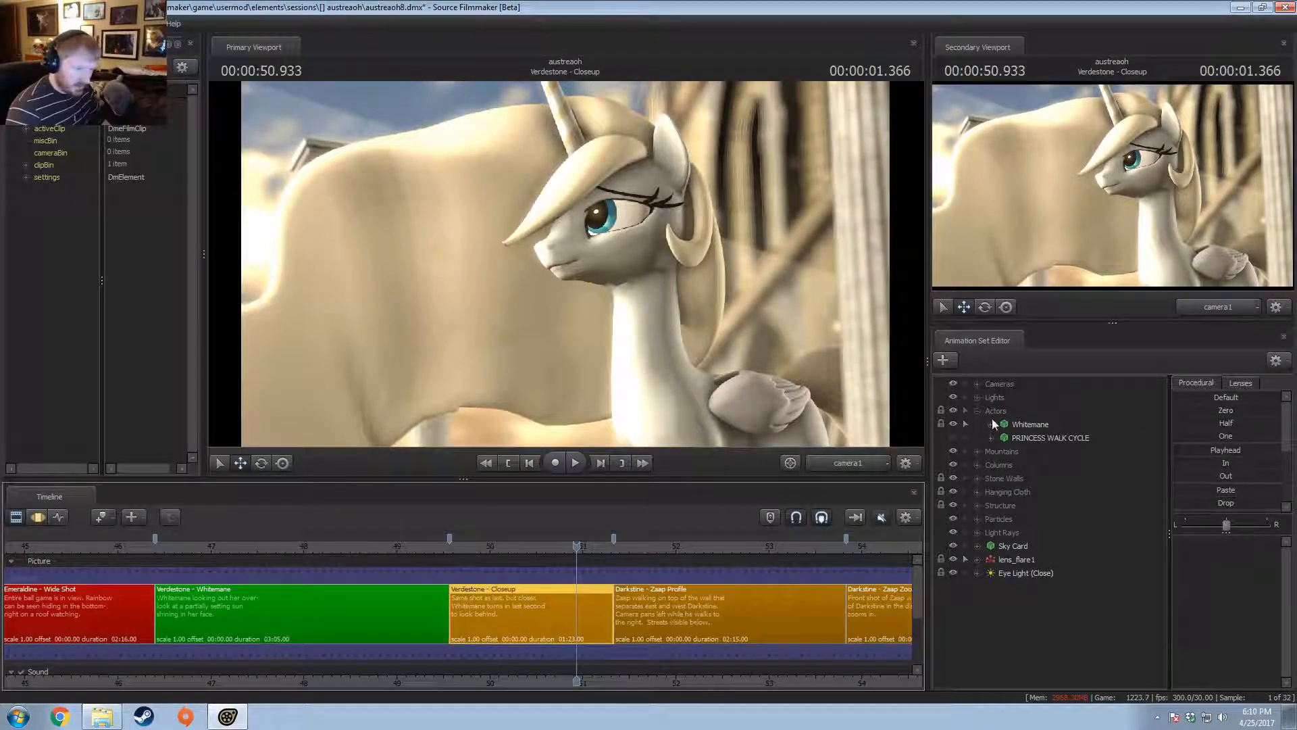
left_click(978, 397)
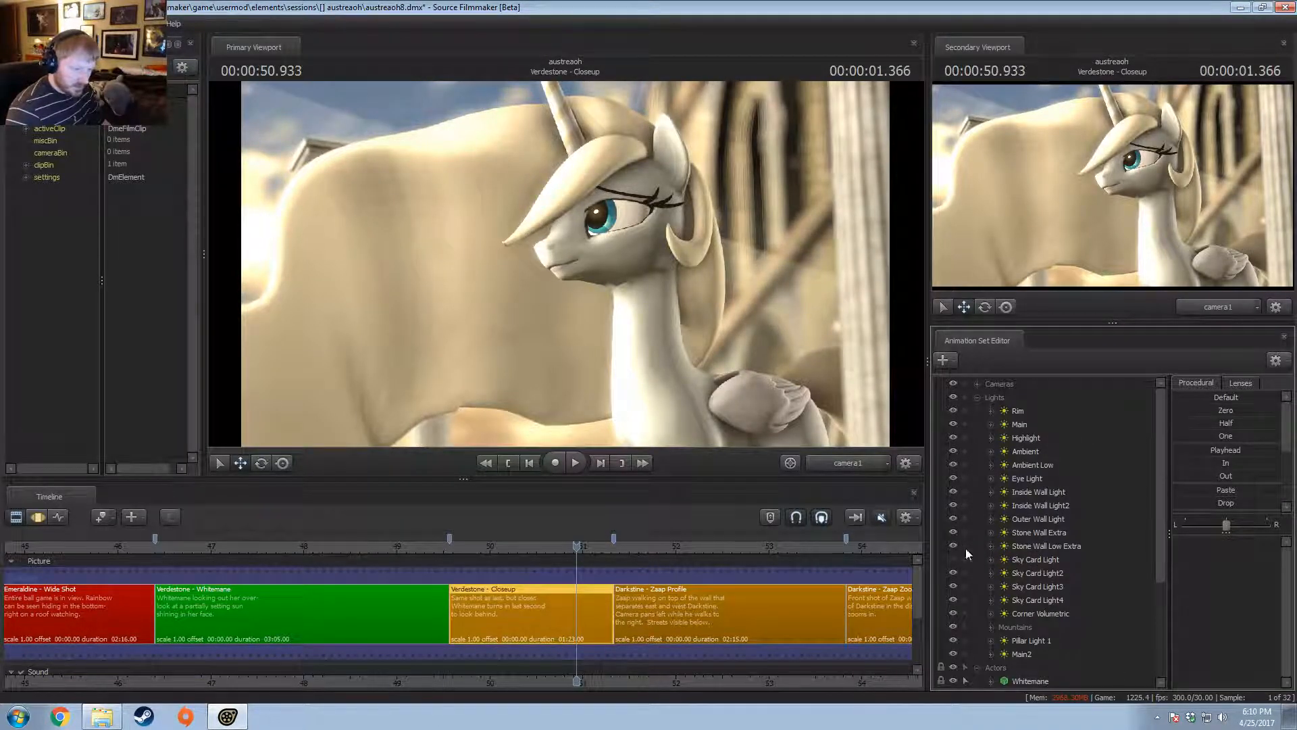
right_click(1027, 610)
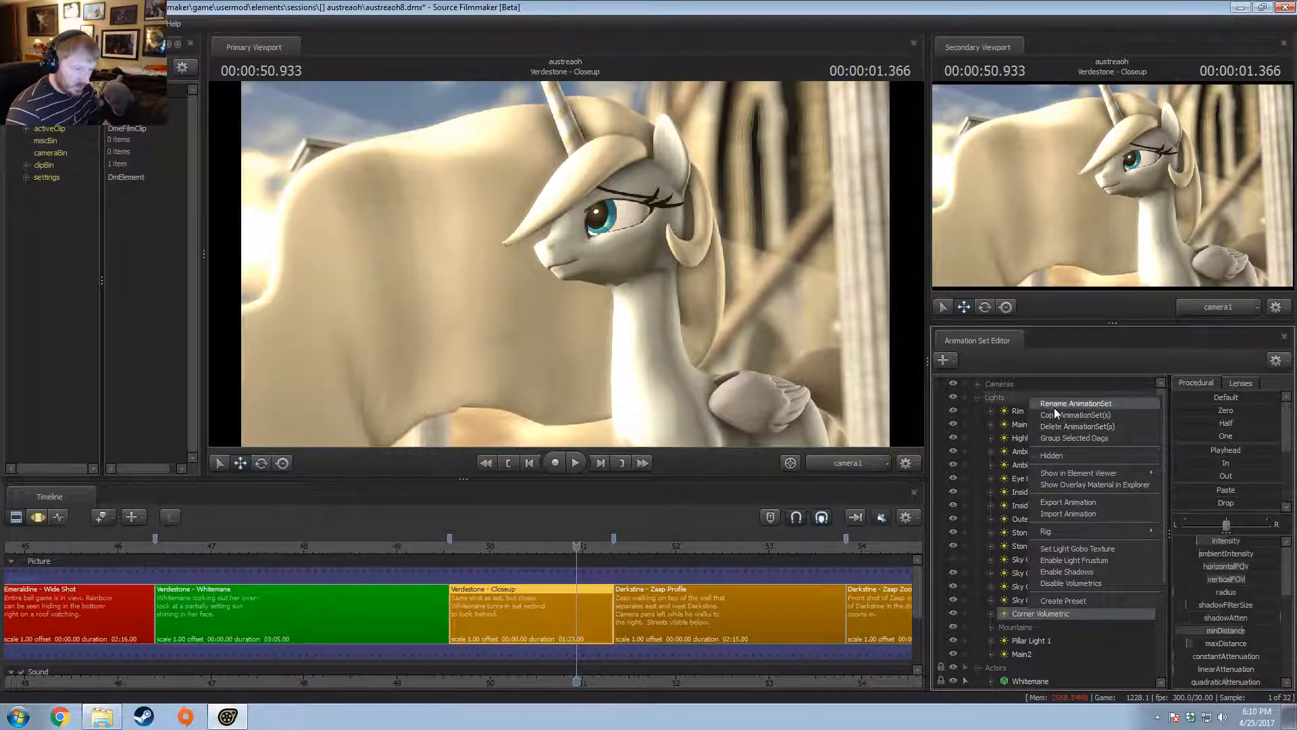
left_click(1020, 611)
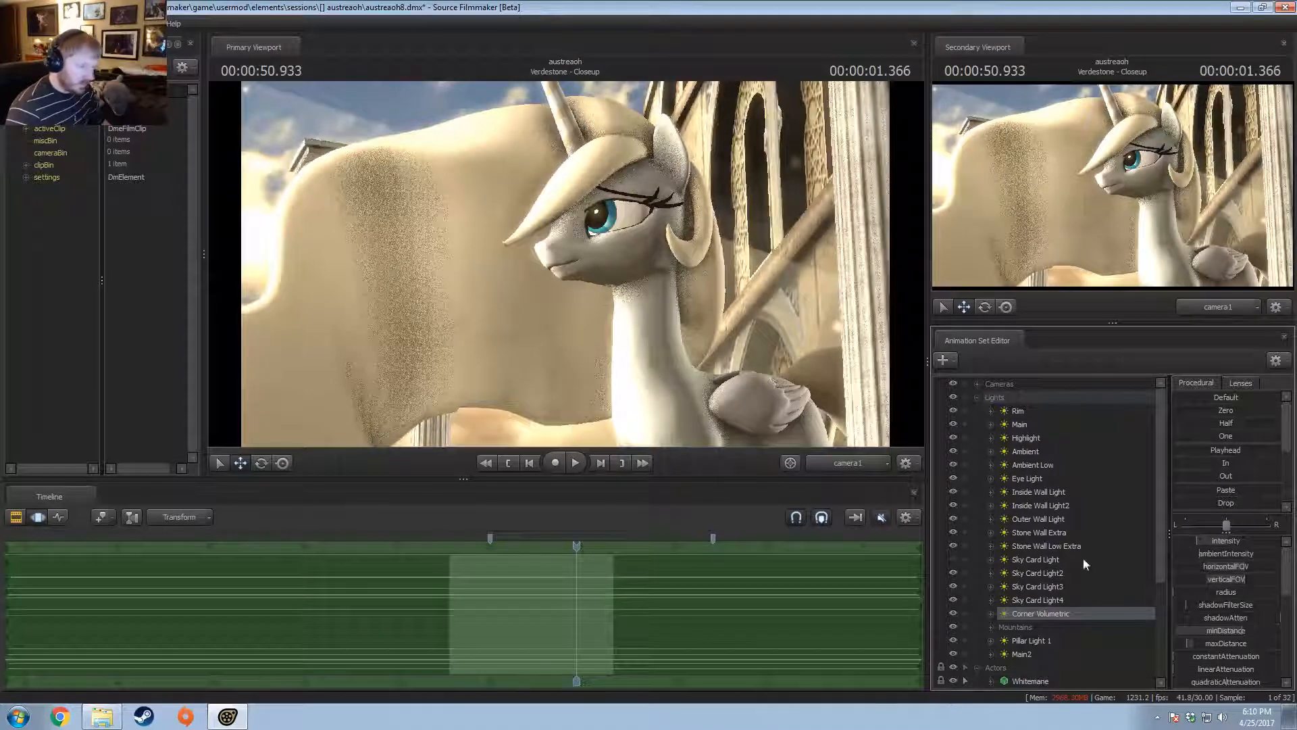
double_click(1058, 615)
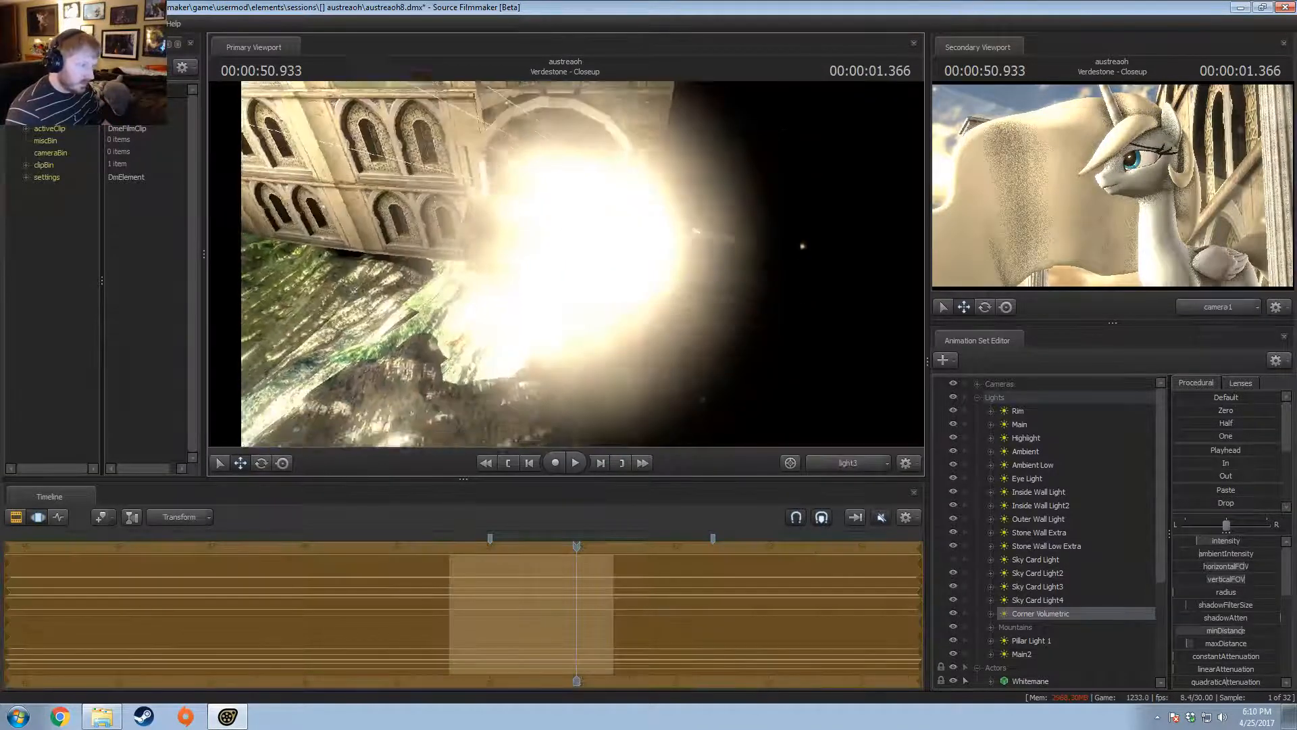
- Reposition and re-aim the Corner Volumetric light so that it points toward Whitemane's balcony
mouse_move(566, 263)
left_mouse_down()
mouse_move(498, 271)
mouse_move(587, 253)
mouse_move(583, 266)
left_mouse_up()
key("a")
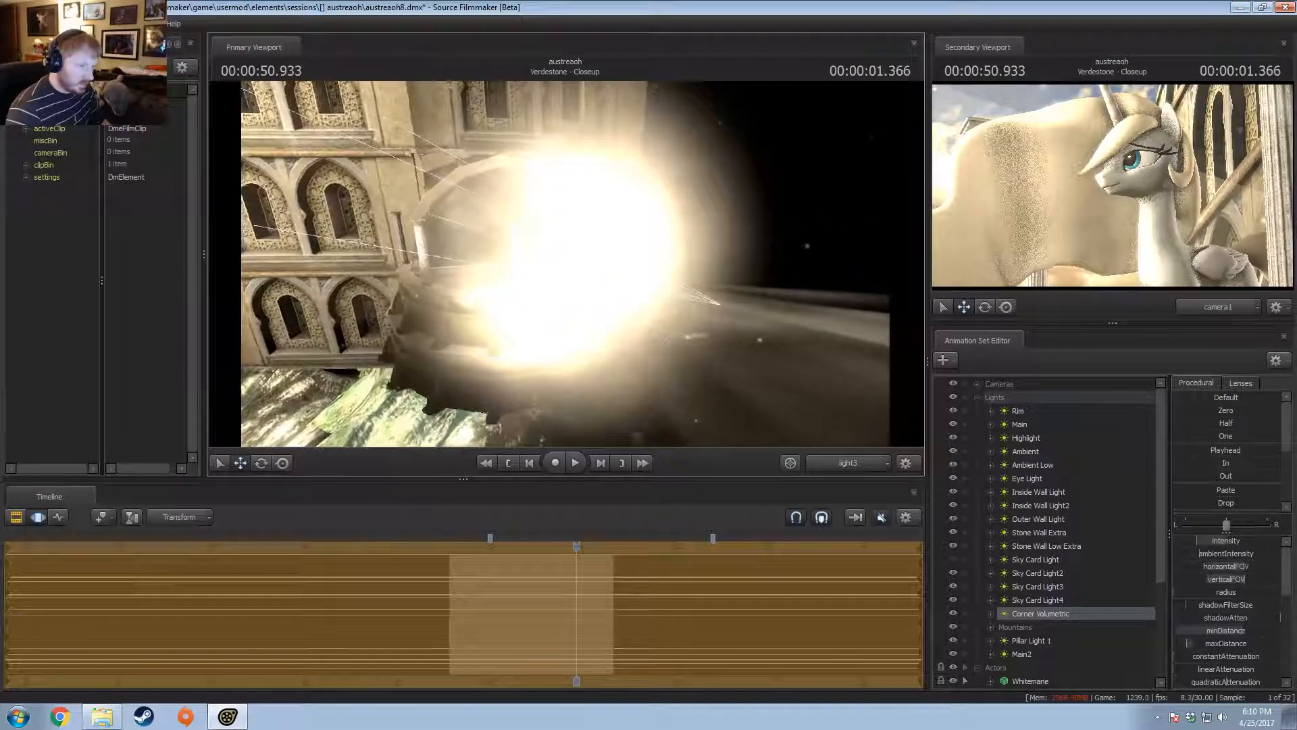
key("d")
key("s")
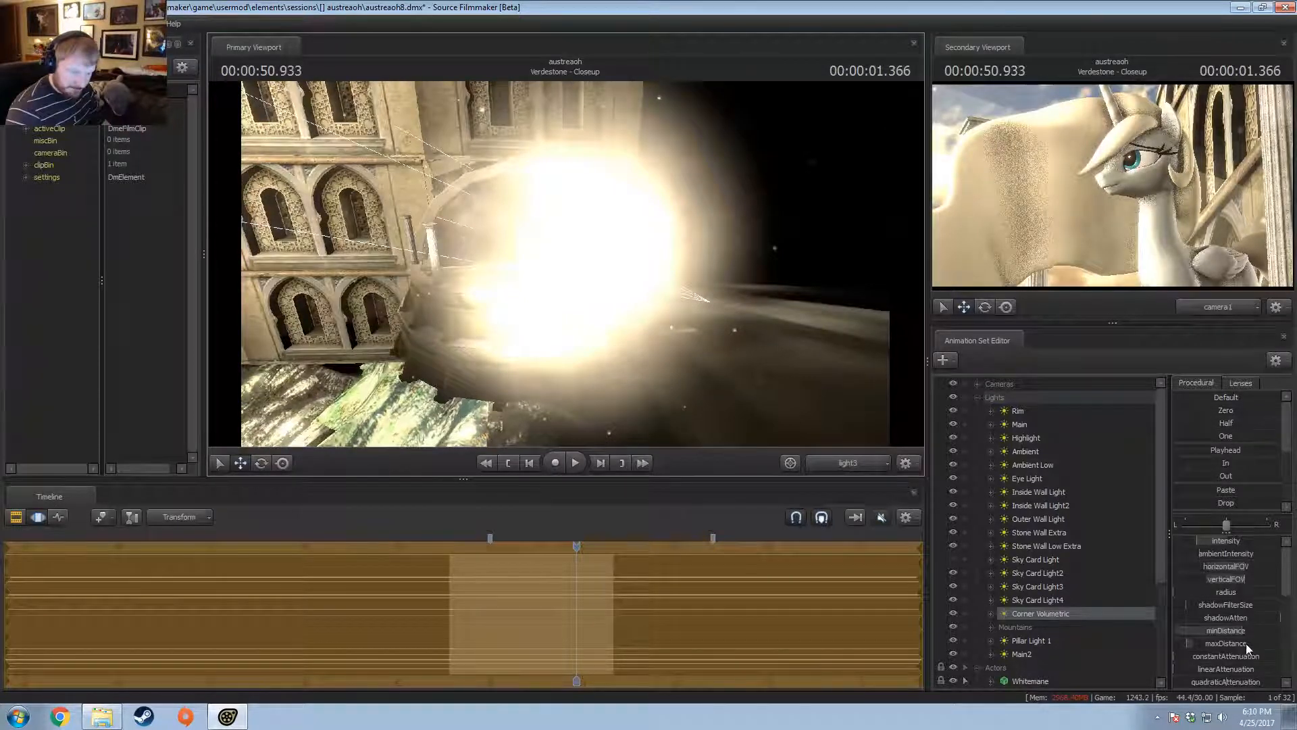
- Reduce the Corner Volumetric light's farEdge and move the light closer to the balcony
scroll(1245, 642, "down", 3)
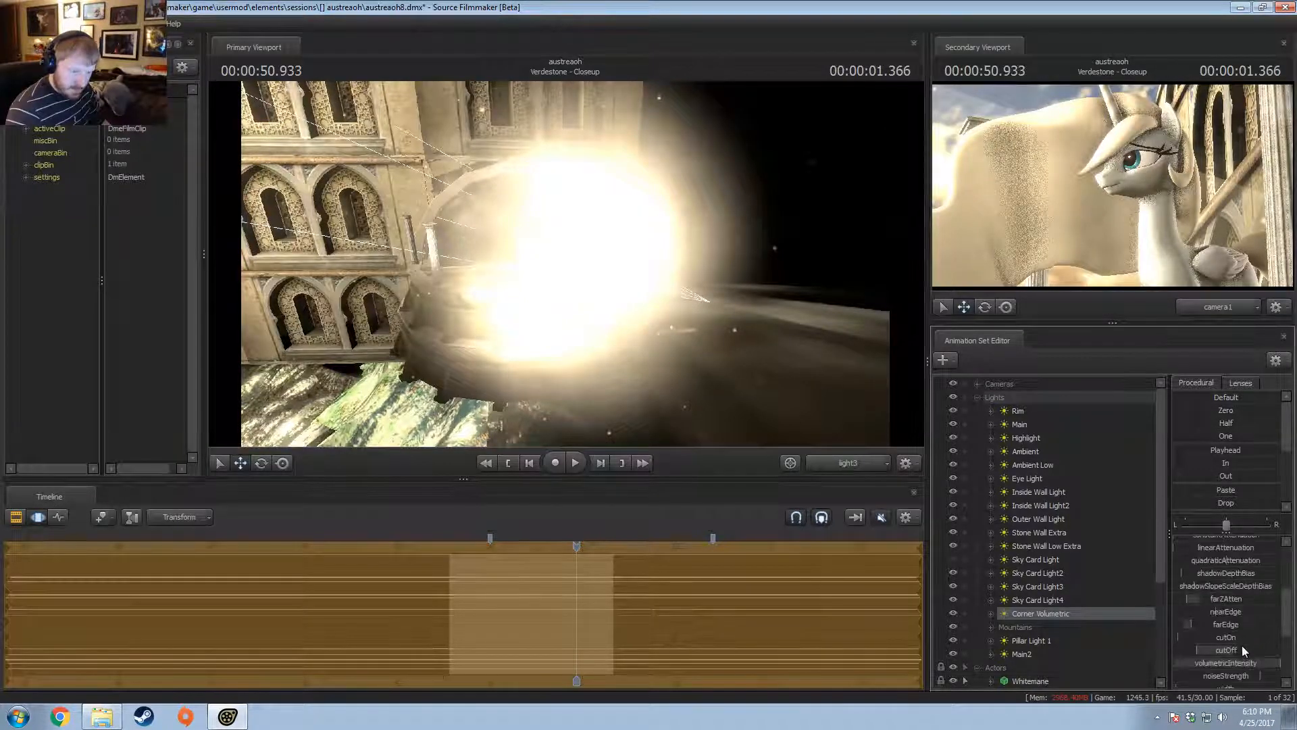
left_click_drag(1242, 646, 1230, 629)
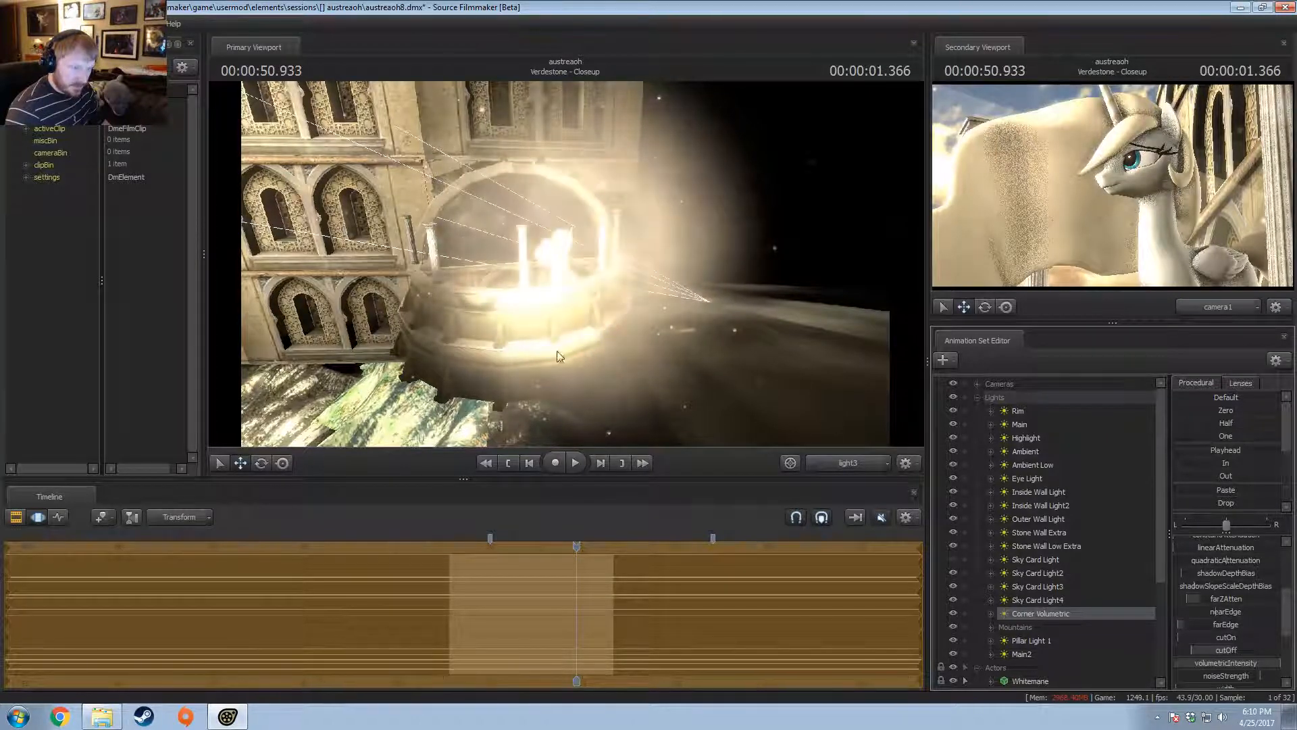
key("w")
left_click_drag(557, 352, 540, 352)
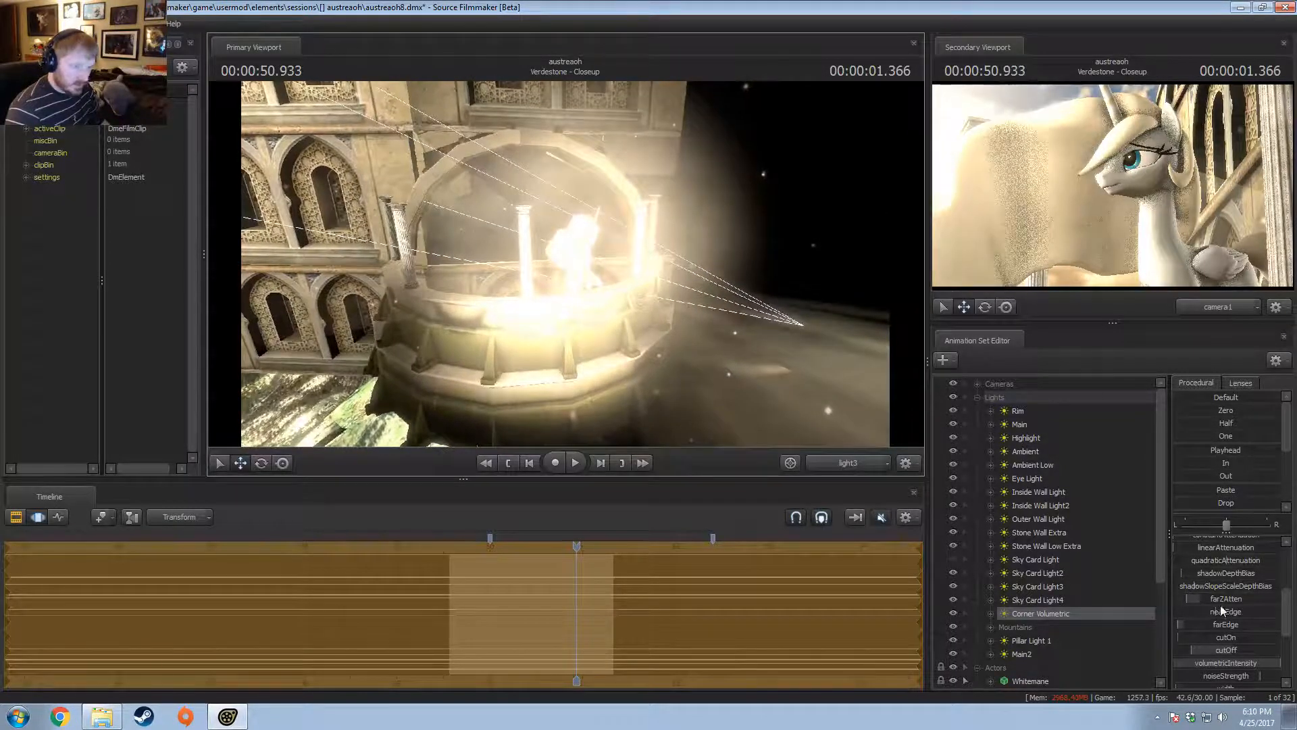
- Lower the Corner Volumetric light's intensity, then play the Closeup shot in the Clip Editor and return to about 49.63 seconds
scroll(1220, 594, "up", 3)
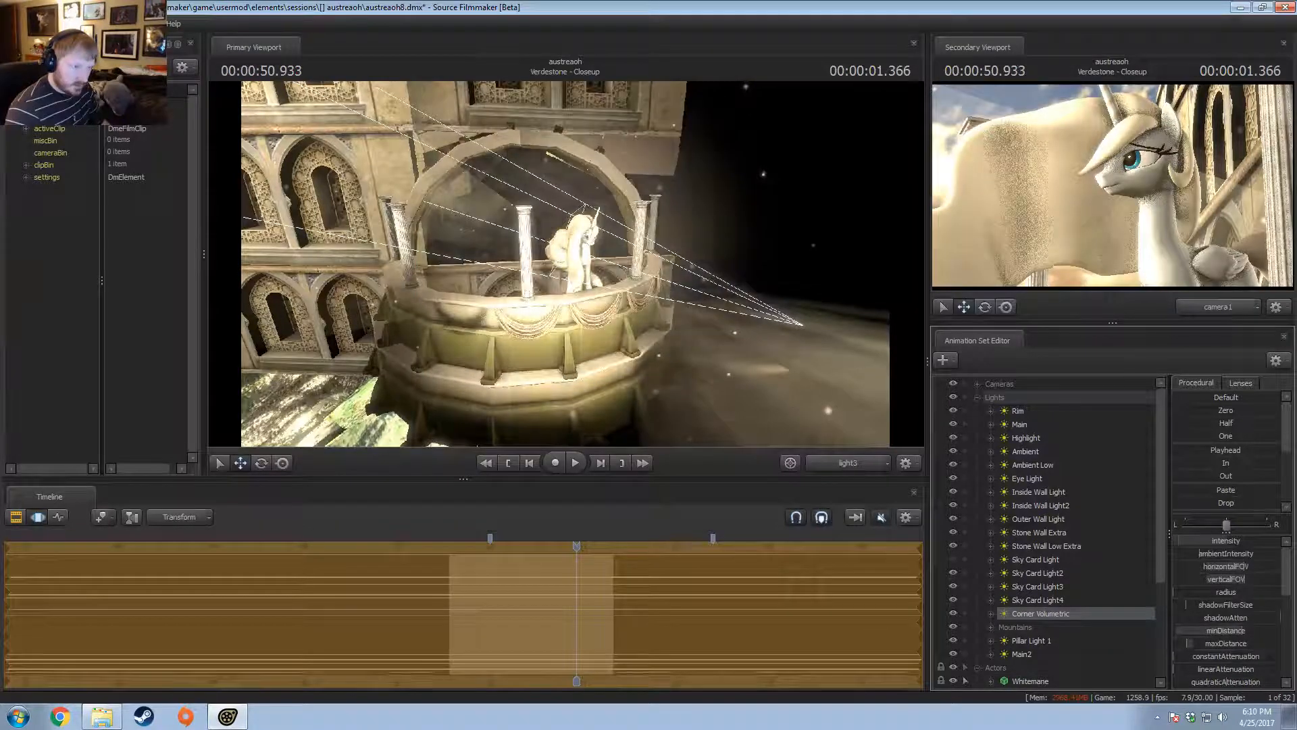
key("F3")
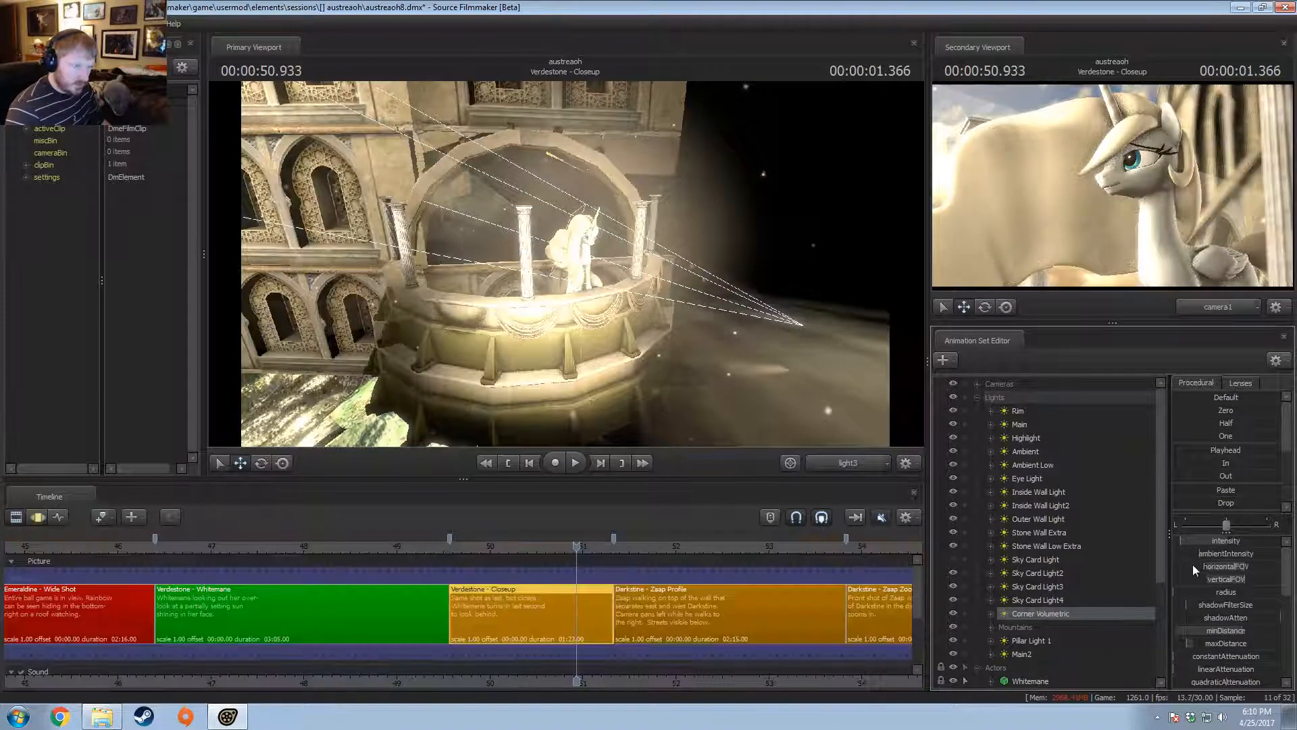
key("space")
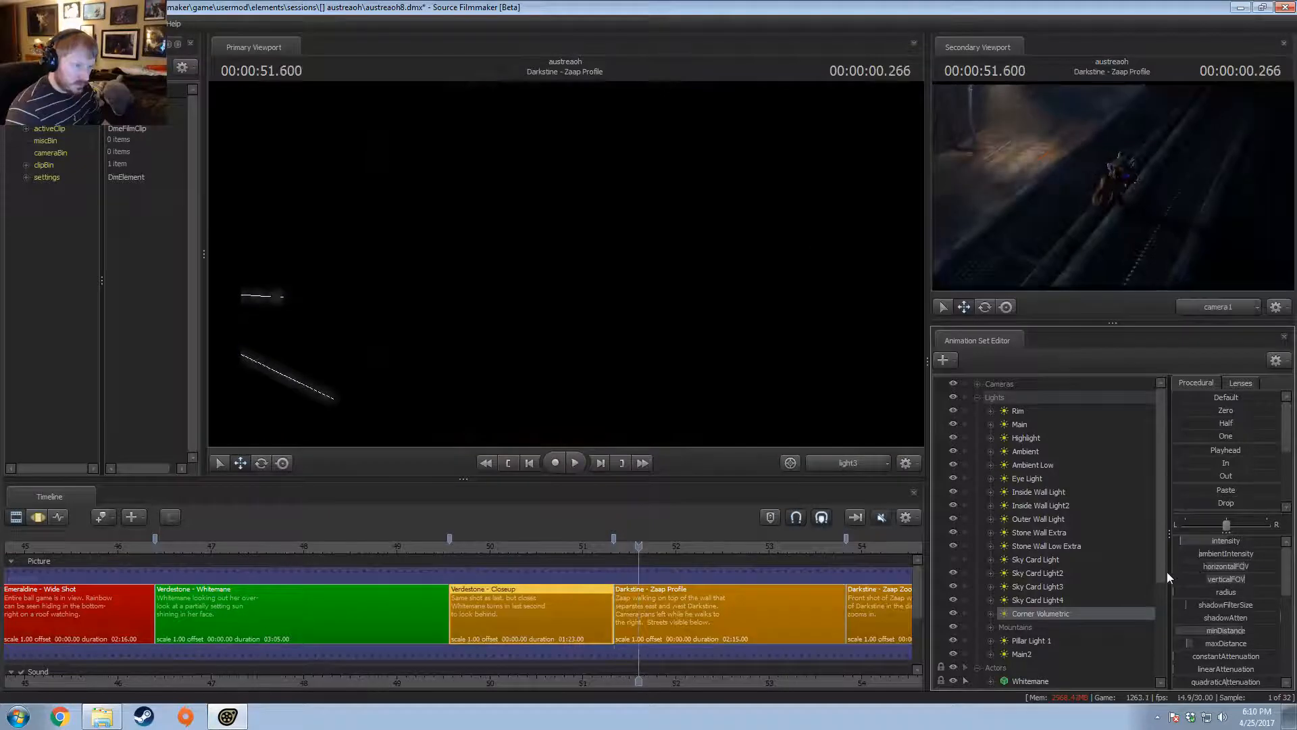
left_click(455, 548)
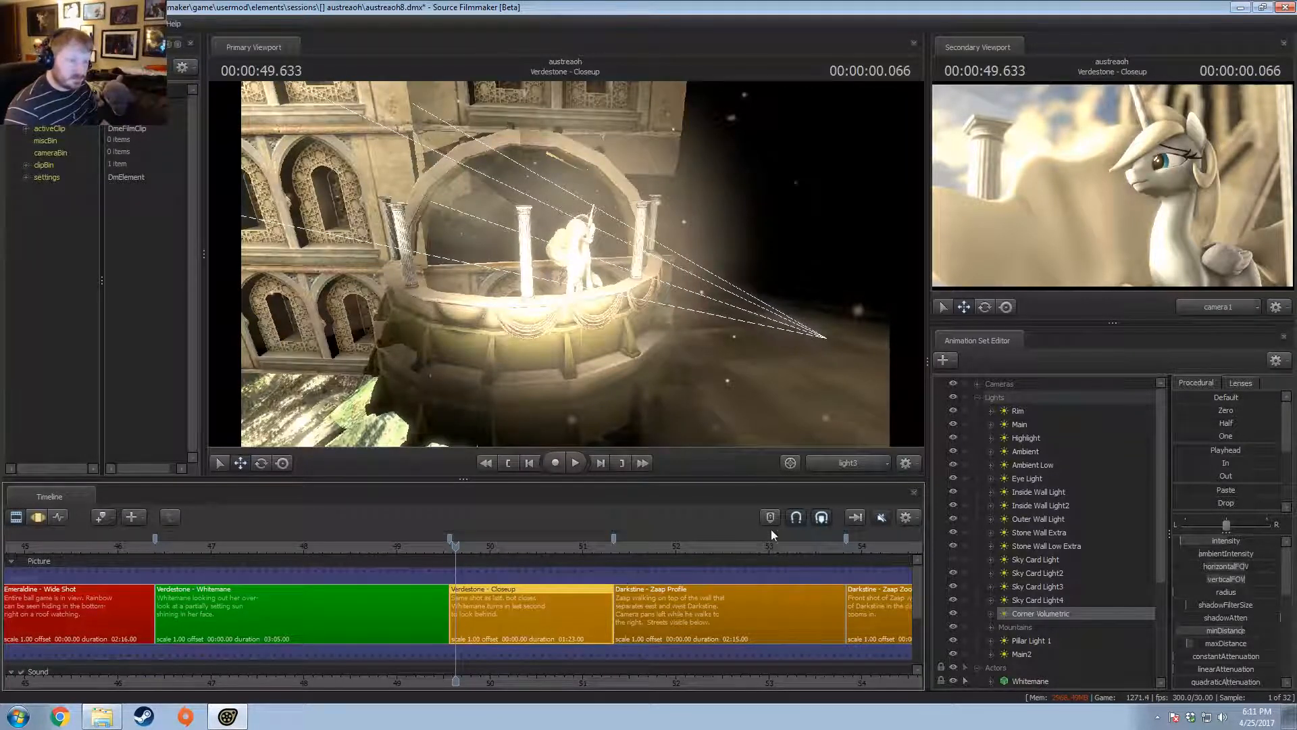
- Move lens_flare1 into the Particles group and expand that group
scroll(1004, 631, "down", 4)
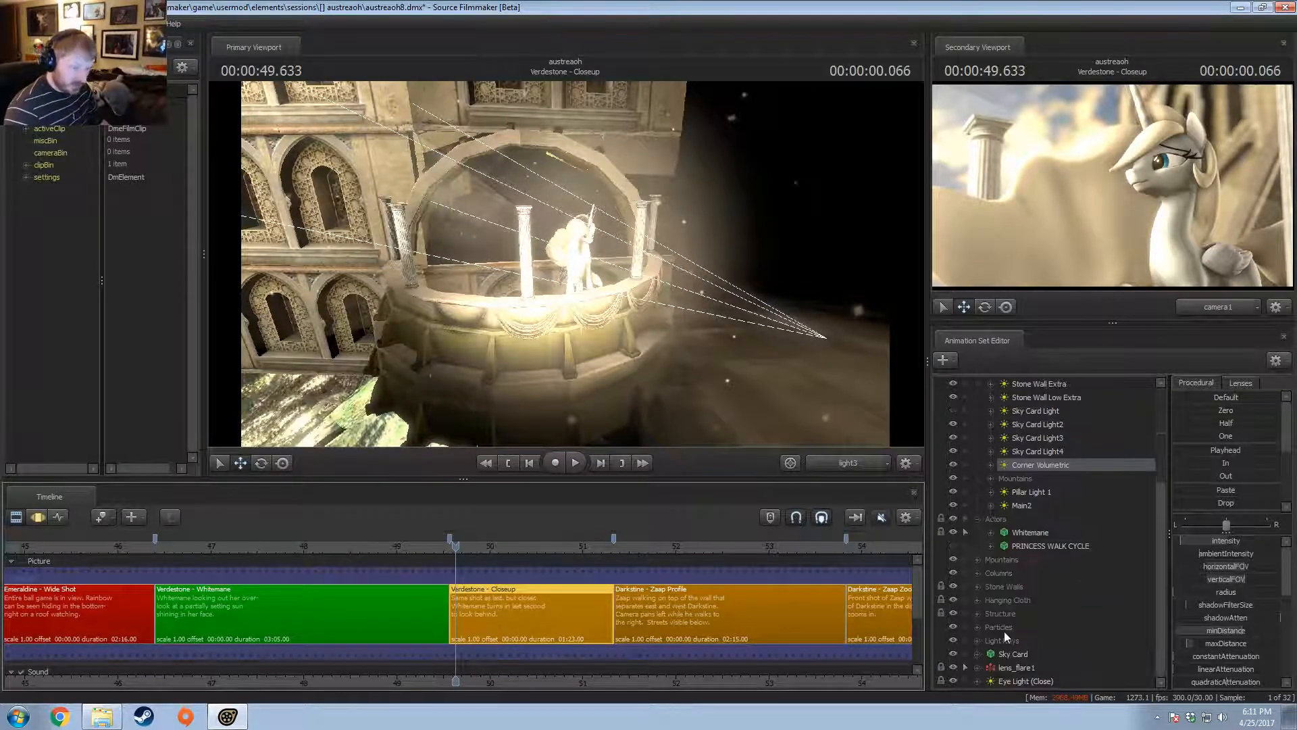
left_click_drag(1011, 665, 1003, 628)
left_click(978, 640)
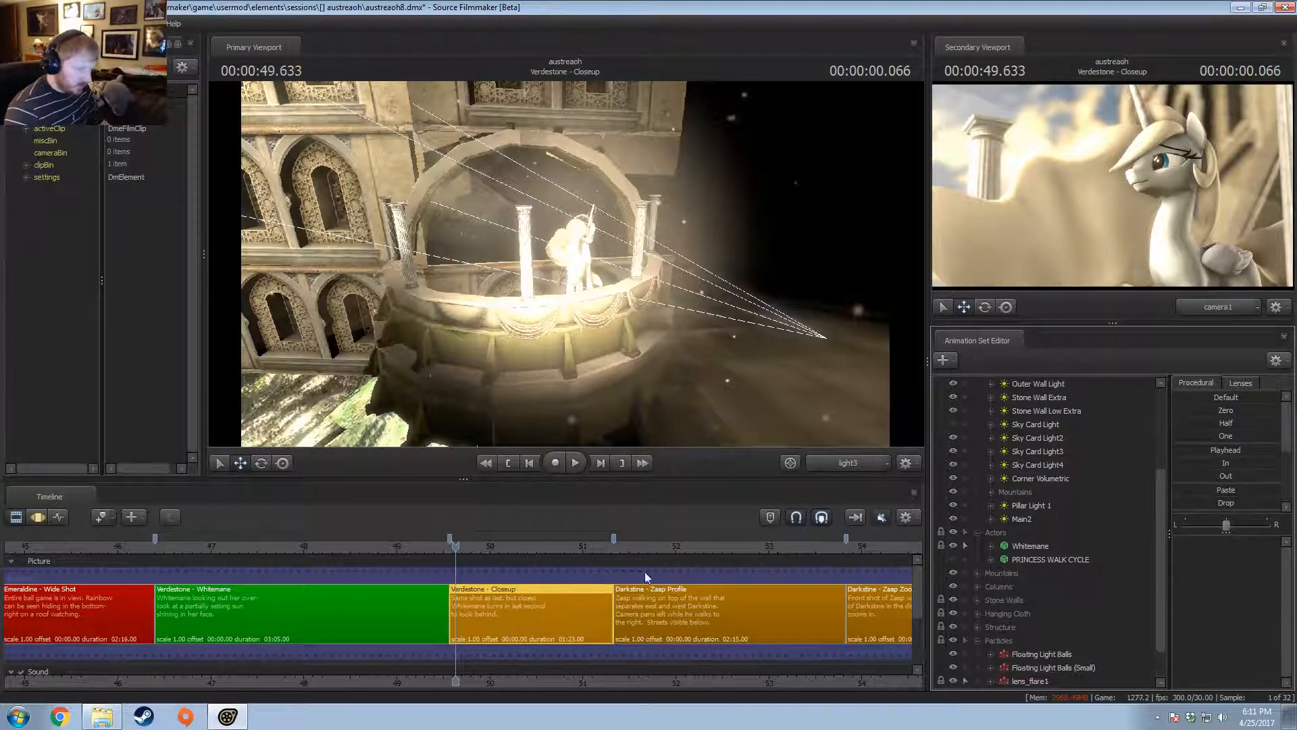
- Switch the primary viewport to the Work Camera and frame Whitemane's balcony from outside
left_click(866, 461)
left_click(679, 329)
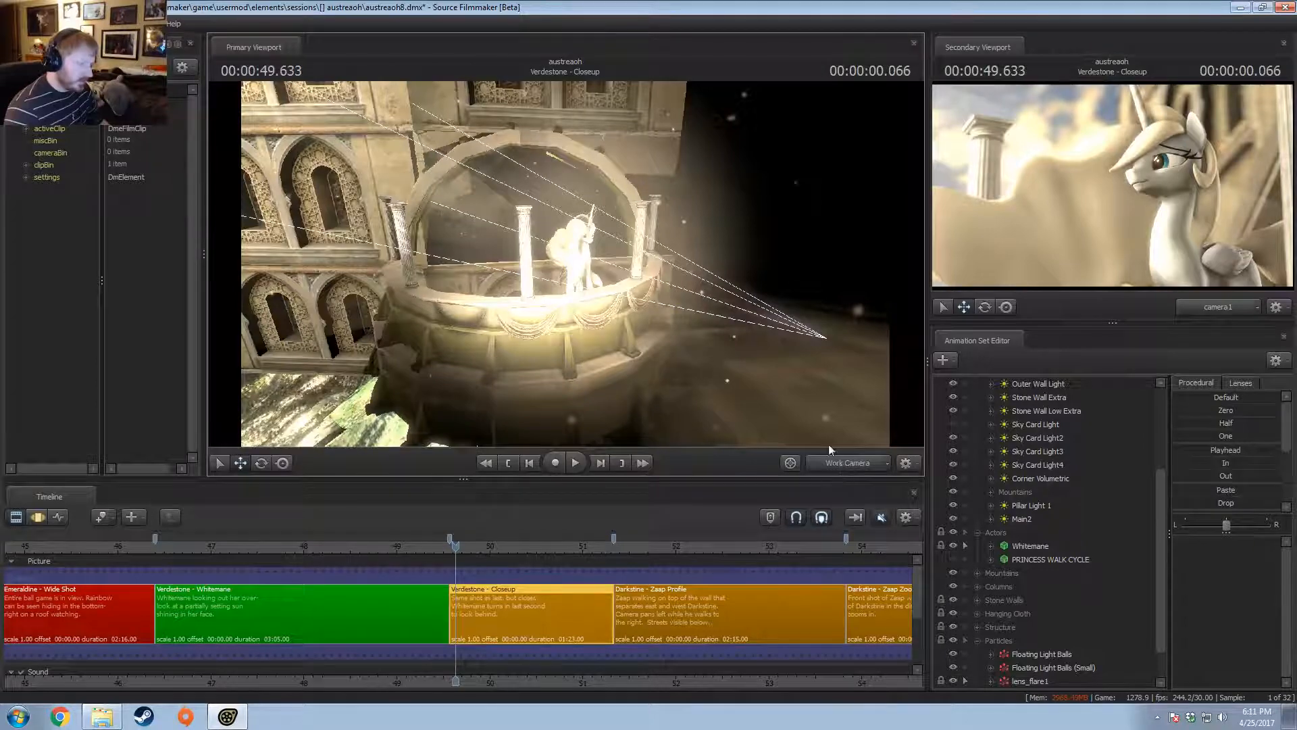
left_click_drag(829, 444, 669, 413)
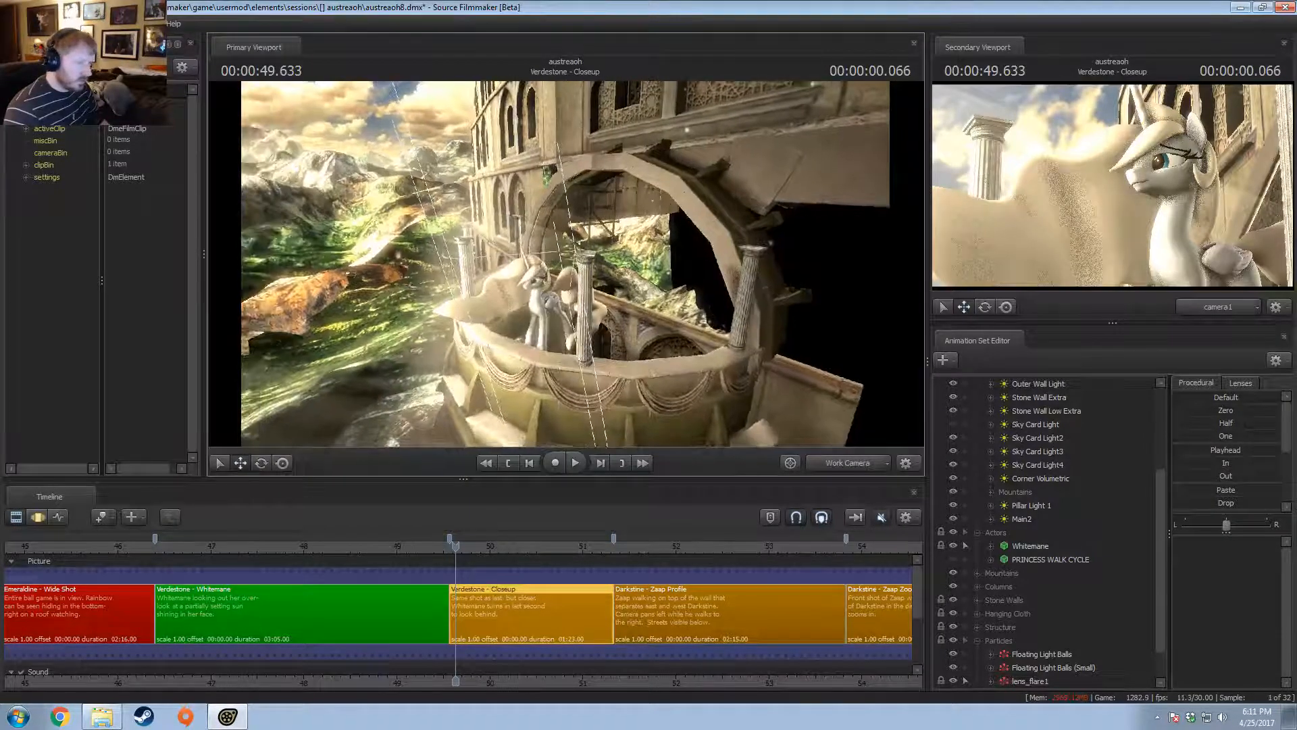
mouse_move(566, 264)
left_mouse_down()
mouse_move(595, 268)
mouse_move(571, 270)
left_mouse_up()
- Copy the Floating Light Balls animation set from the Particles group
scroll(1015, 684, "down", 1)
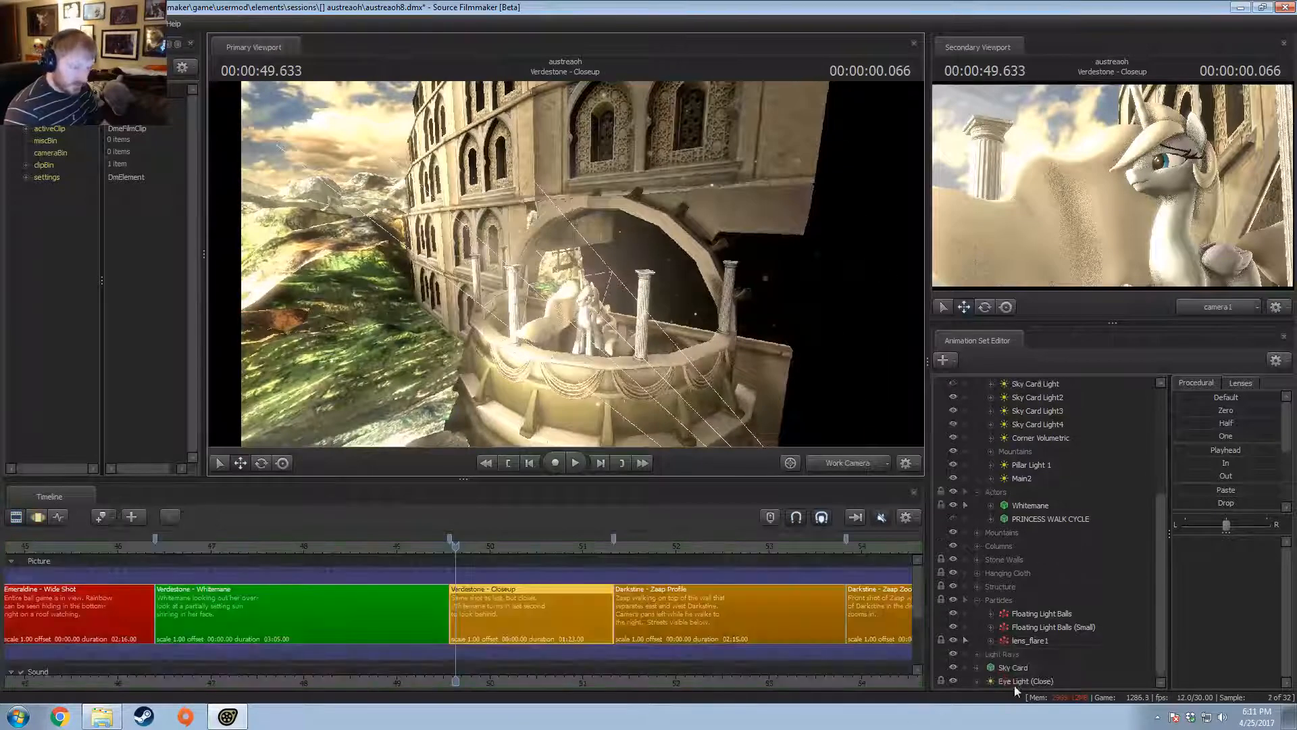
right_click(1040, 626)
left_click(1019, 612)
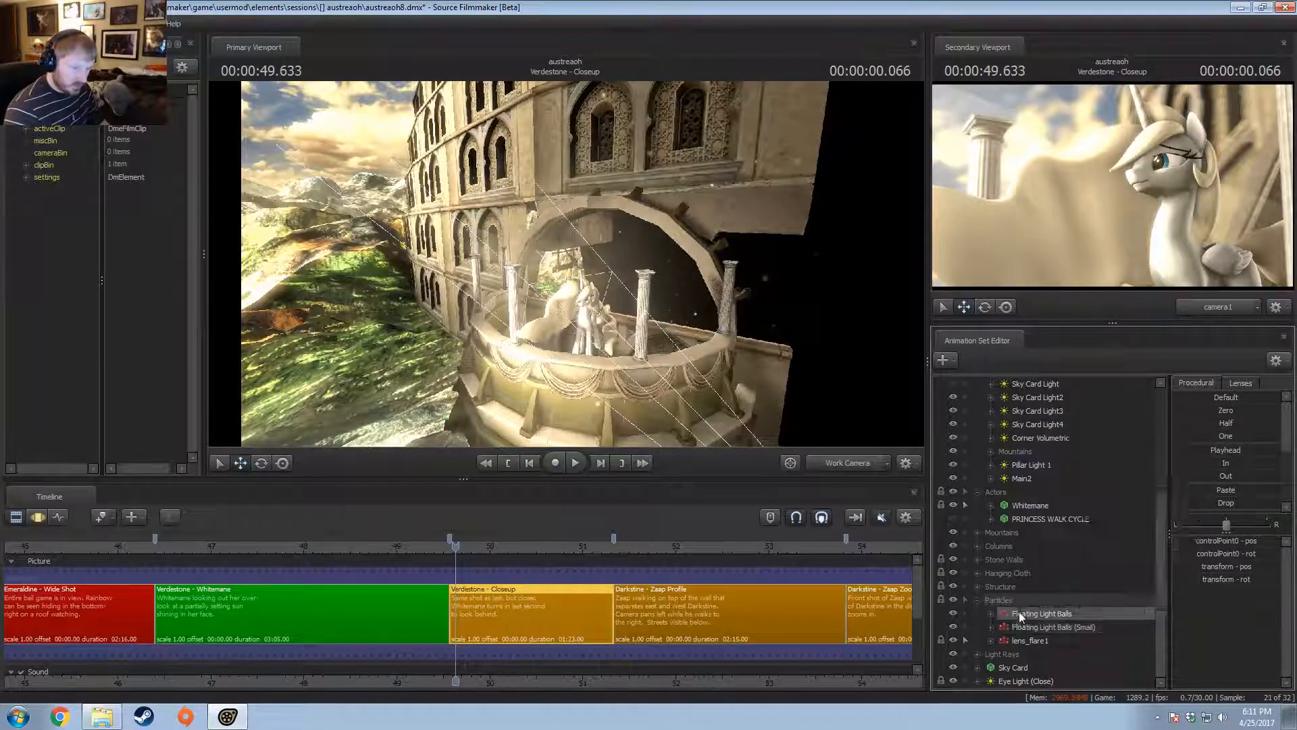
right_click(1019, 611)
left_click(1053, 445)
- Collapse the Lights group and move Eye Light (Close) into it
scroll(978, 596, "up", 4)
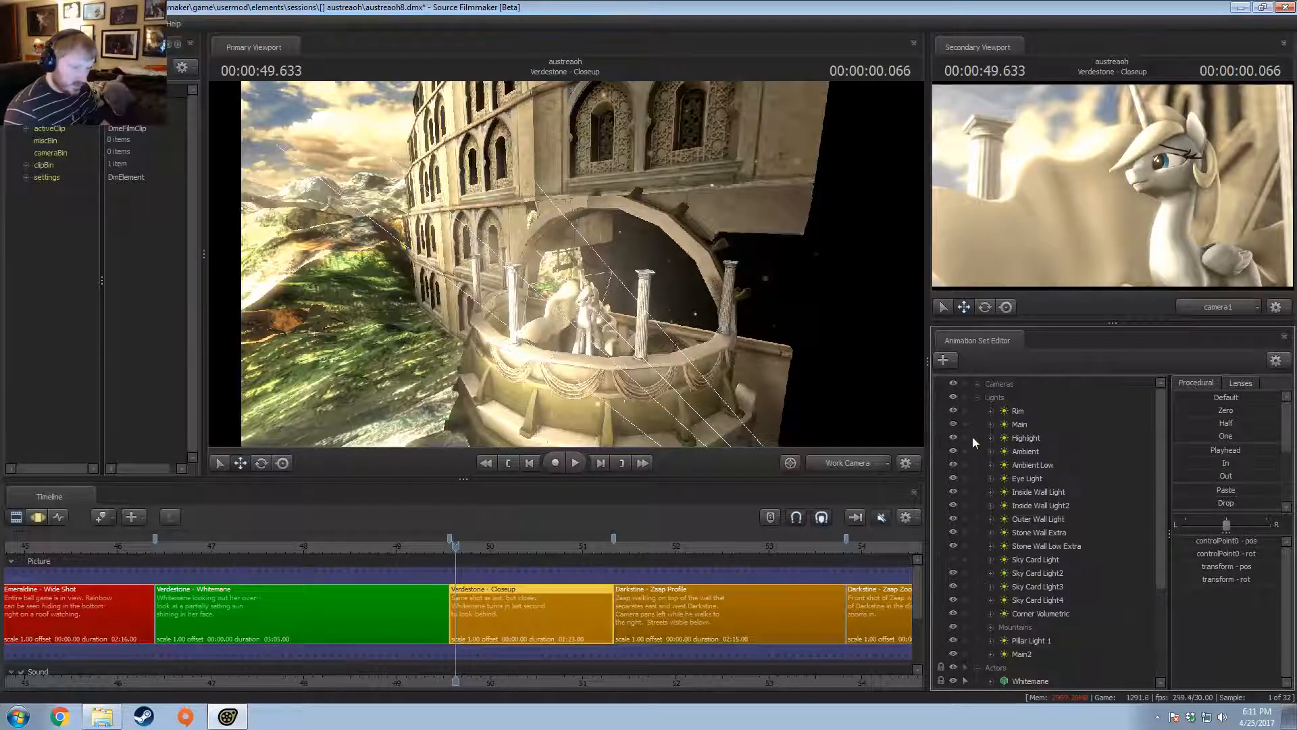
left_click(976, 398)
left_click(1011, 557)
double_click(1021, 400)
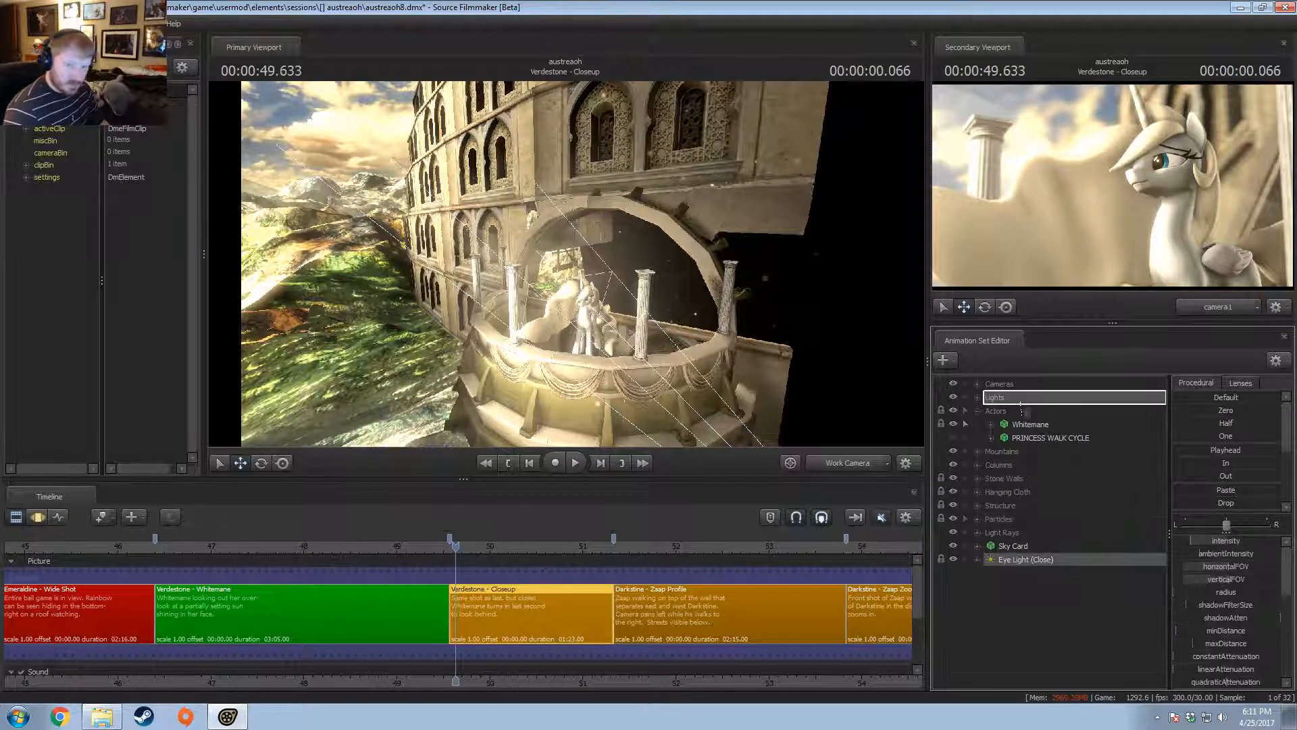
left_click_drag(1021, 404, 1021, 403)
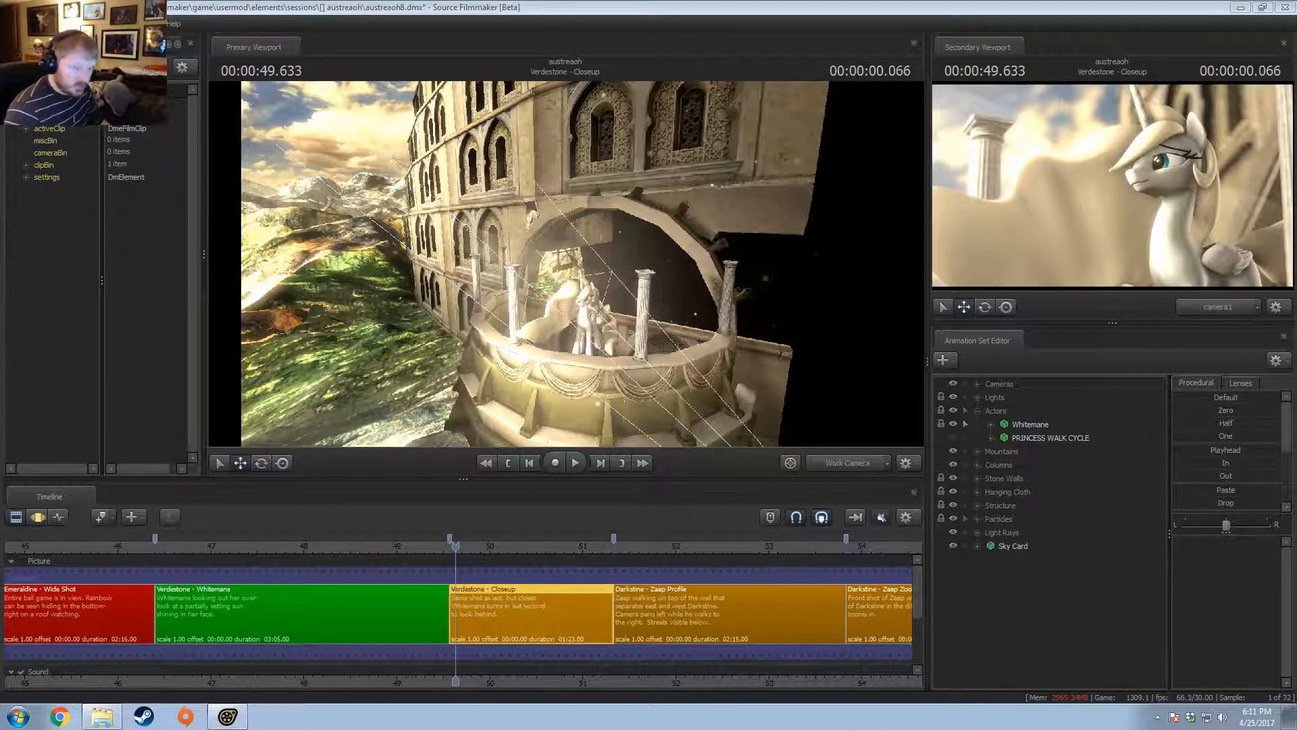
- Paste the copied animation set and rename it Floating Light Balls 2
right_click(1060, 590)
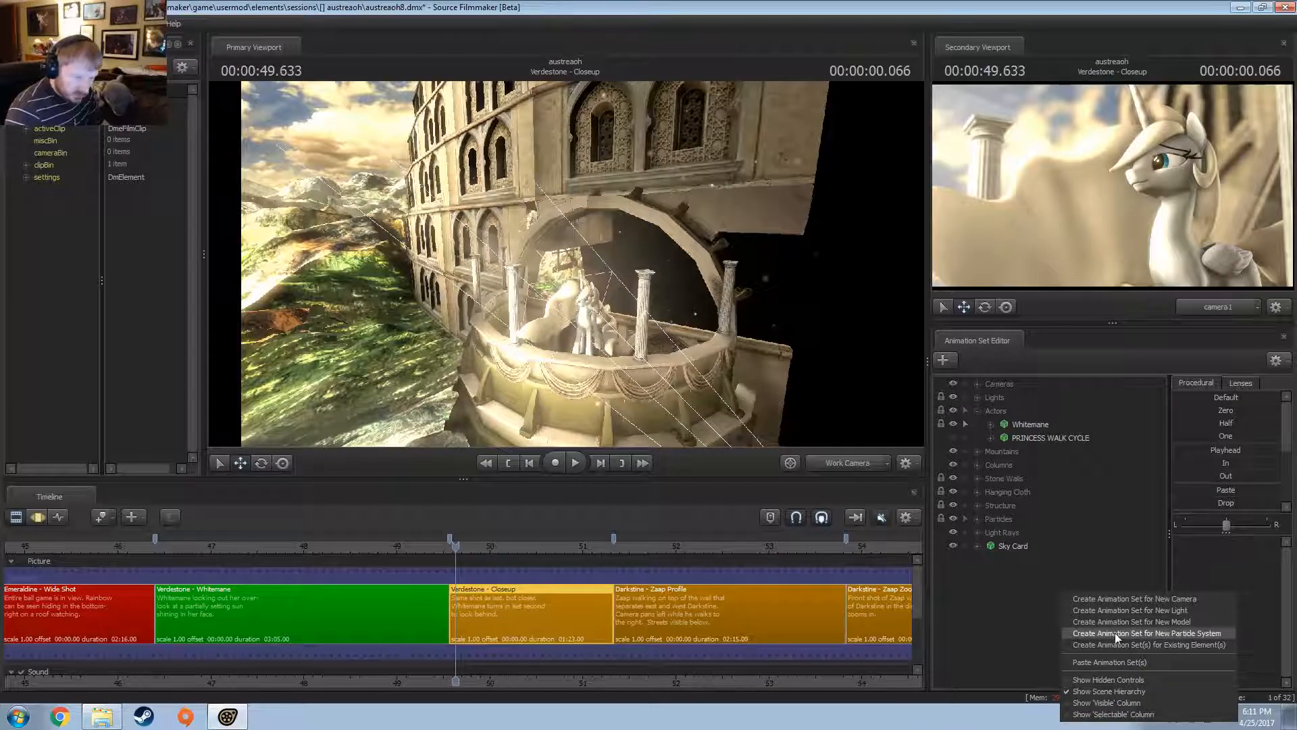
left_click(1105, 662)
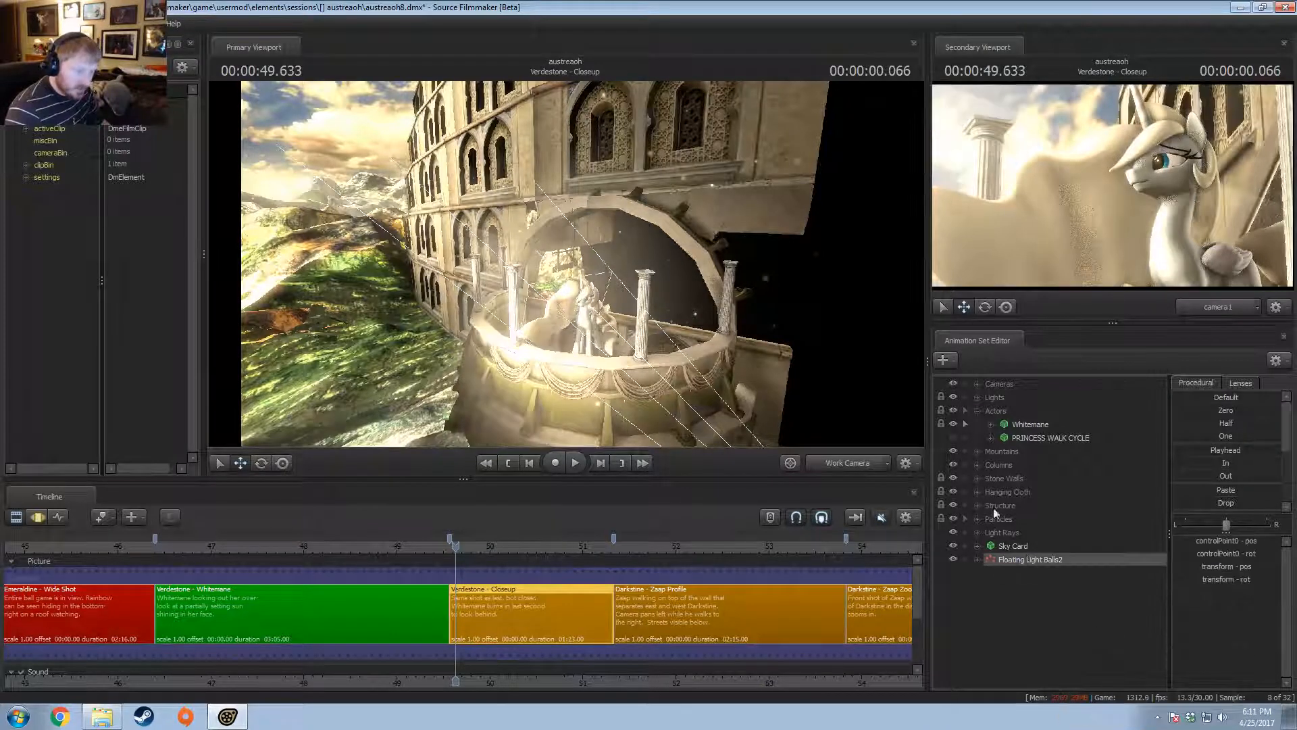
right_click(1039, 561)
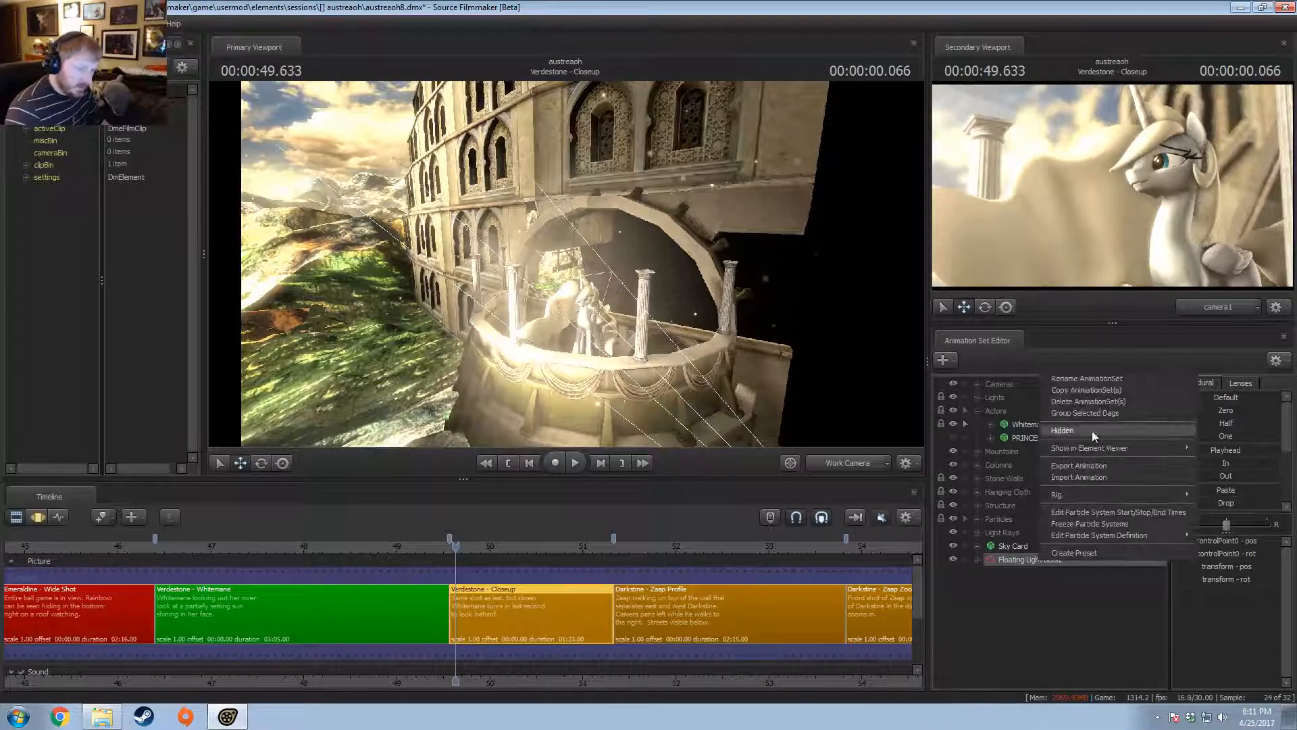
left_click(1084, 379)
left_click(676, 351)
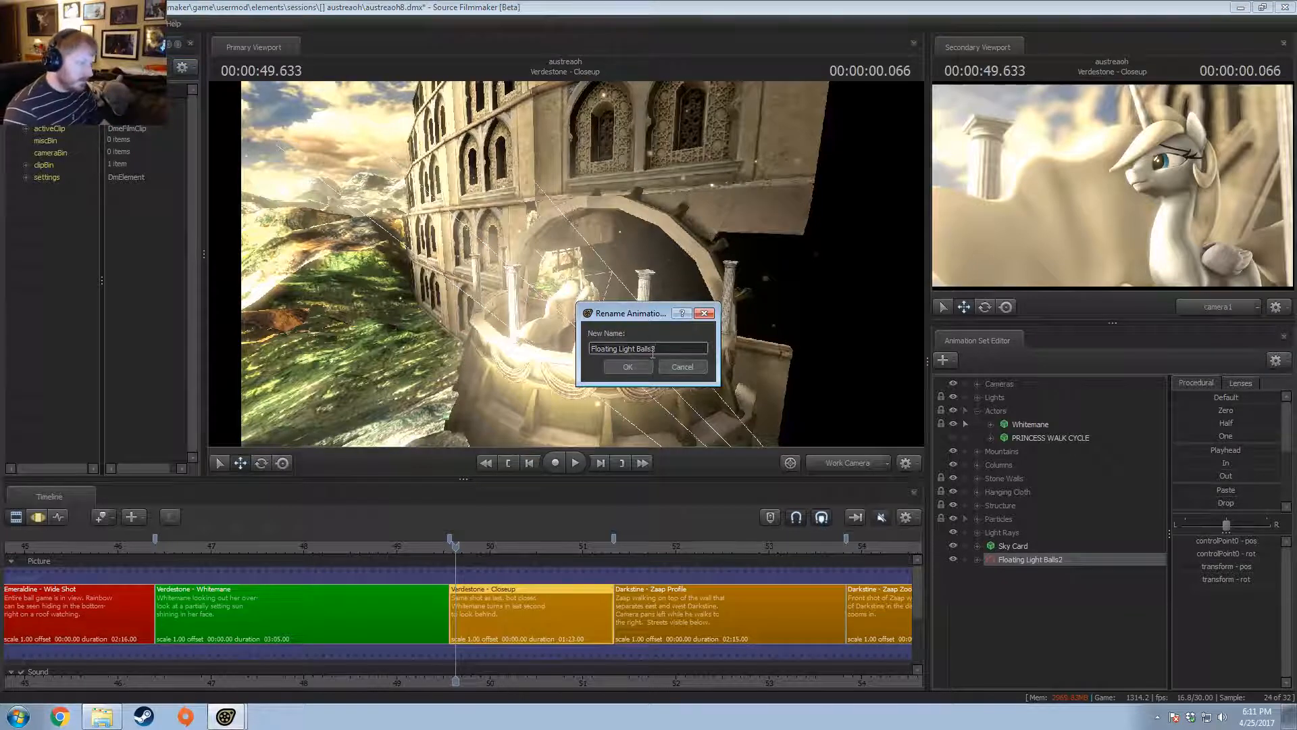
left_click(645, 368)
- Open the particle system definition of Floating Light Balls 2 in the Particle System Editor
right_click(1048, 560)
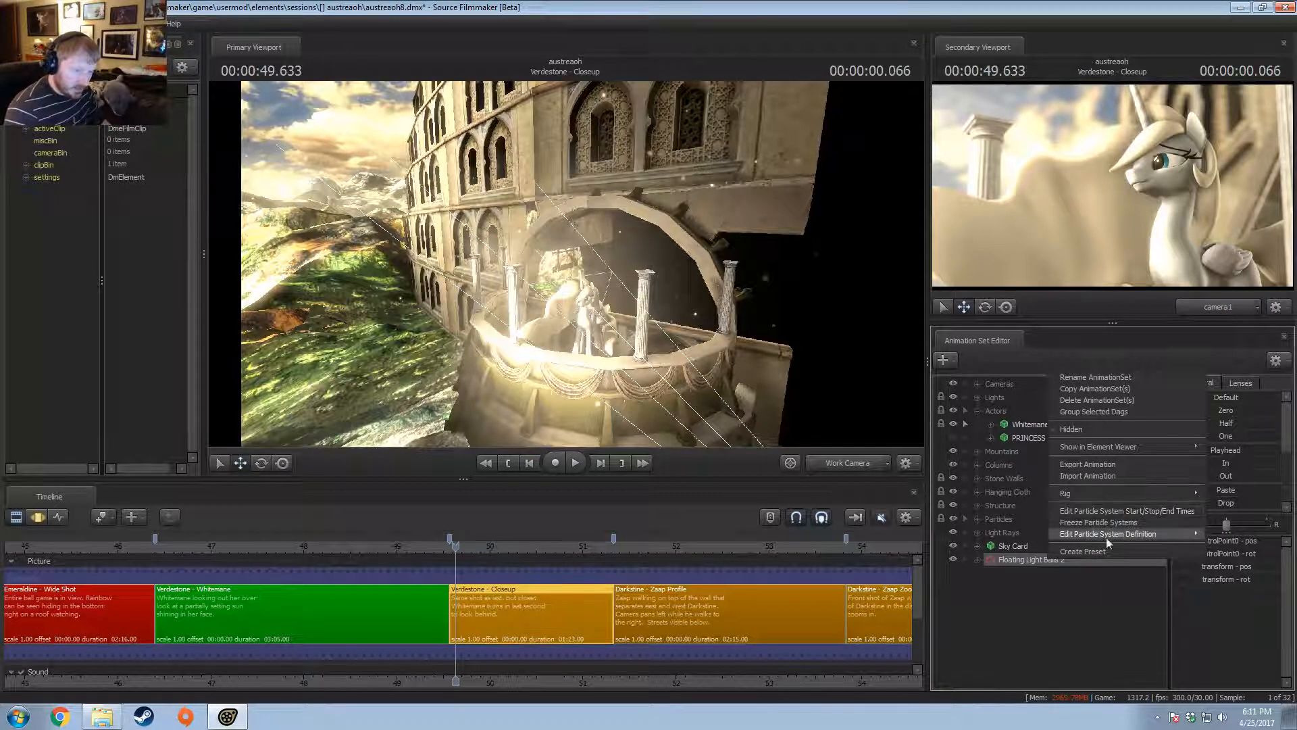
mouse_move(1138, 534)
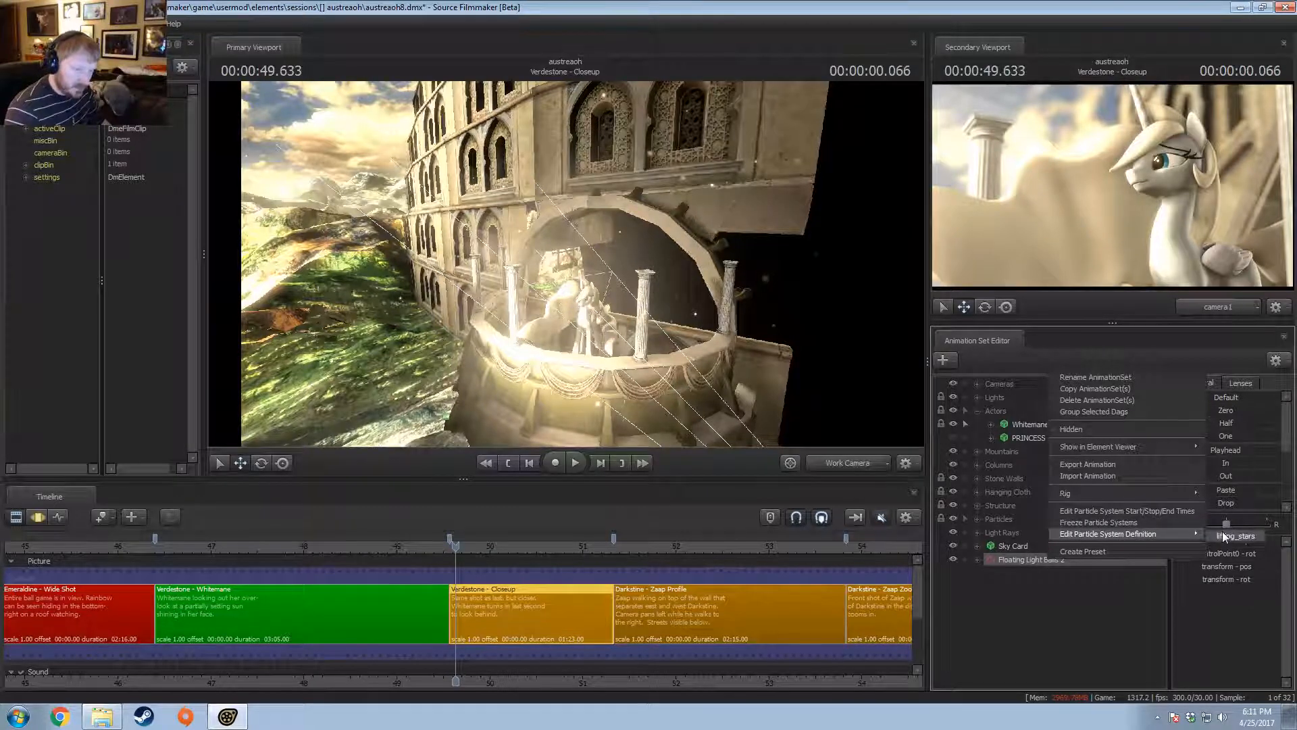
left_click(1224, 536)
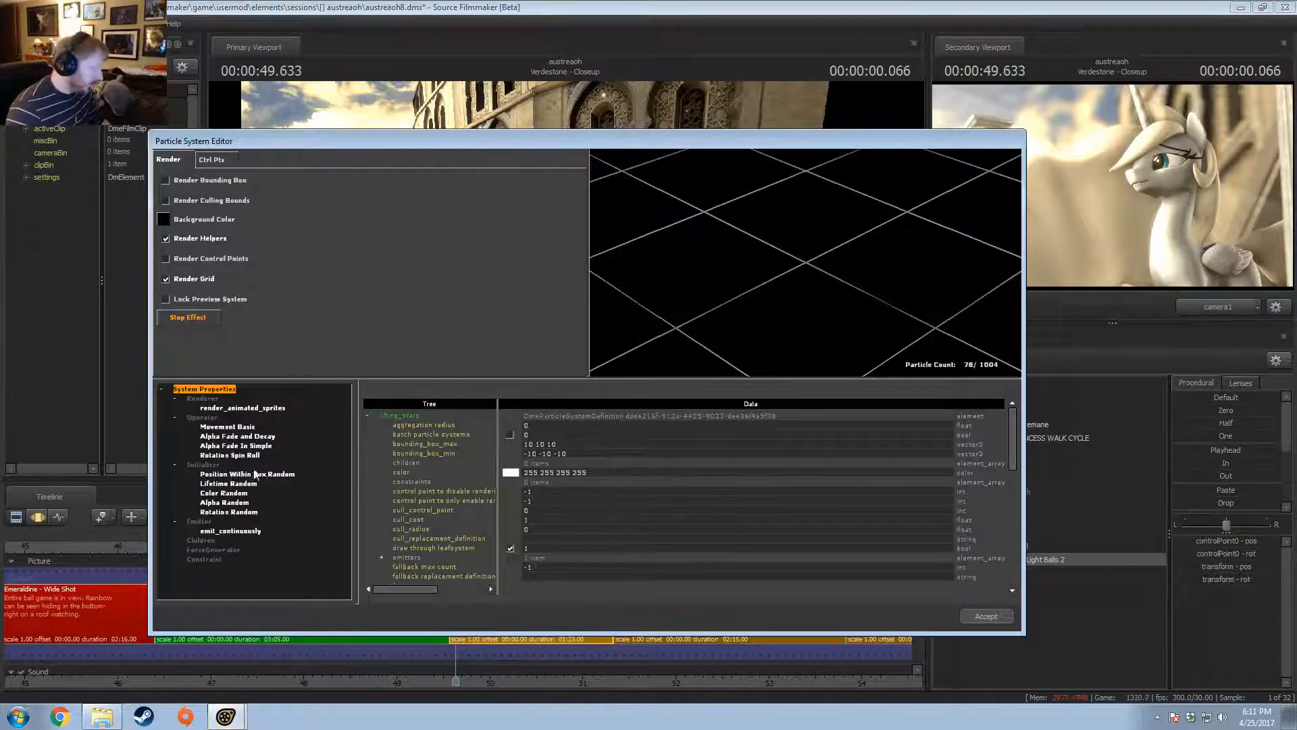
- Close the particle definition, show Floating Light Balls 2 in the Element Viewer and instance its particle system
left_click(986, 616)
right_click(1031, 559)
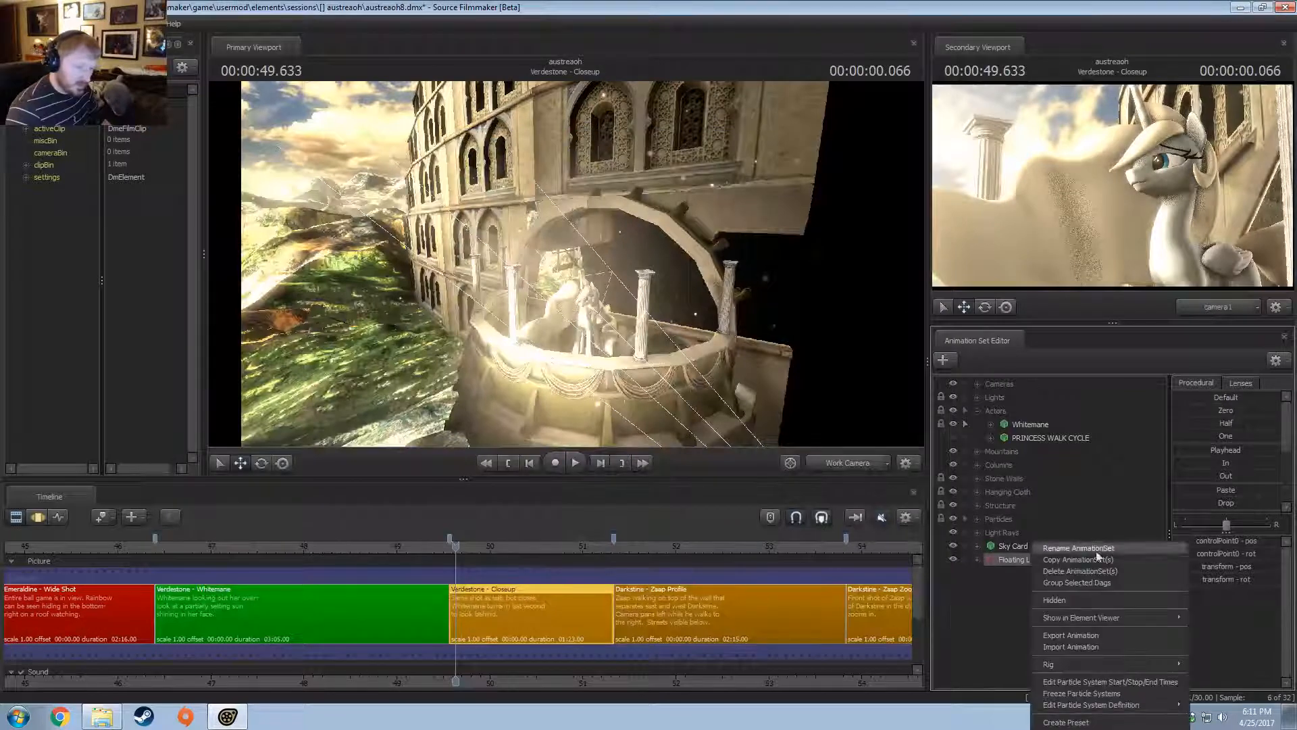
left_click(1213, 627)
double_click(134, 239)
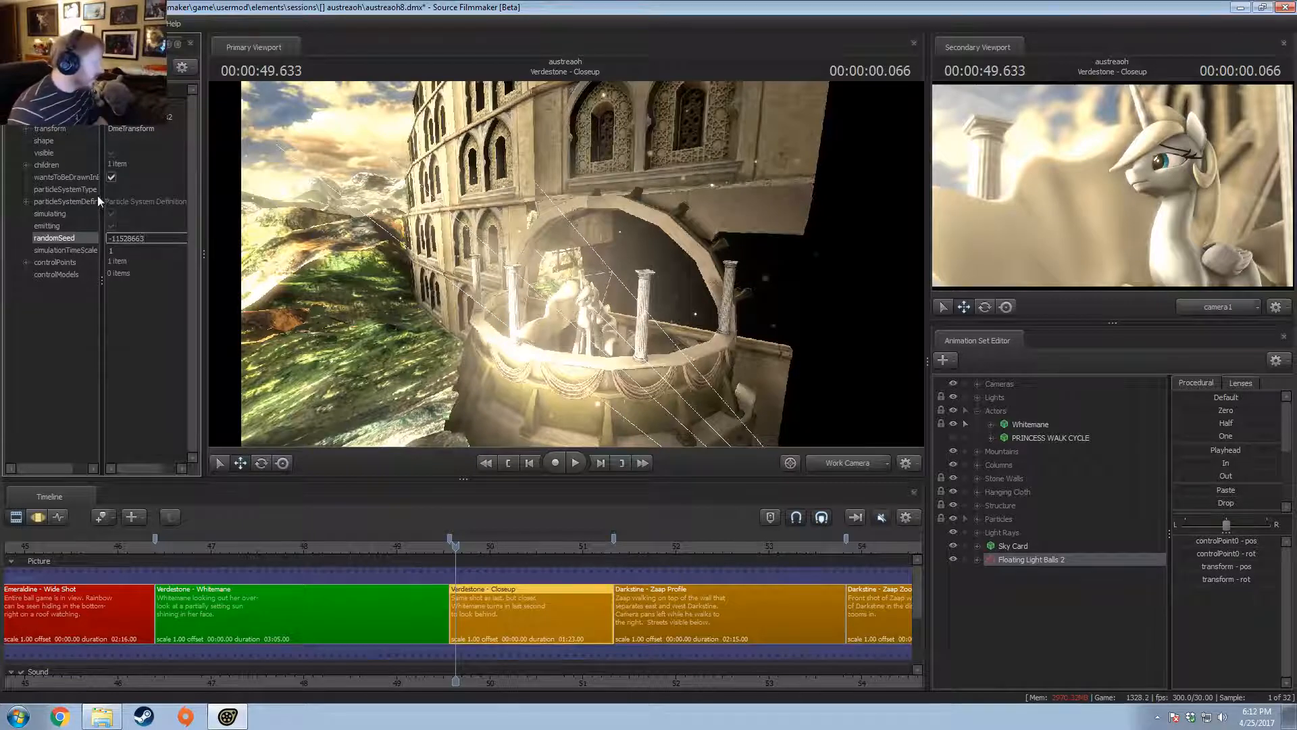
right_click(60, 95)
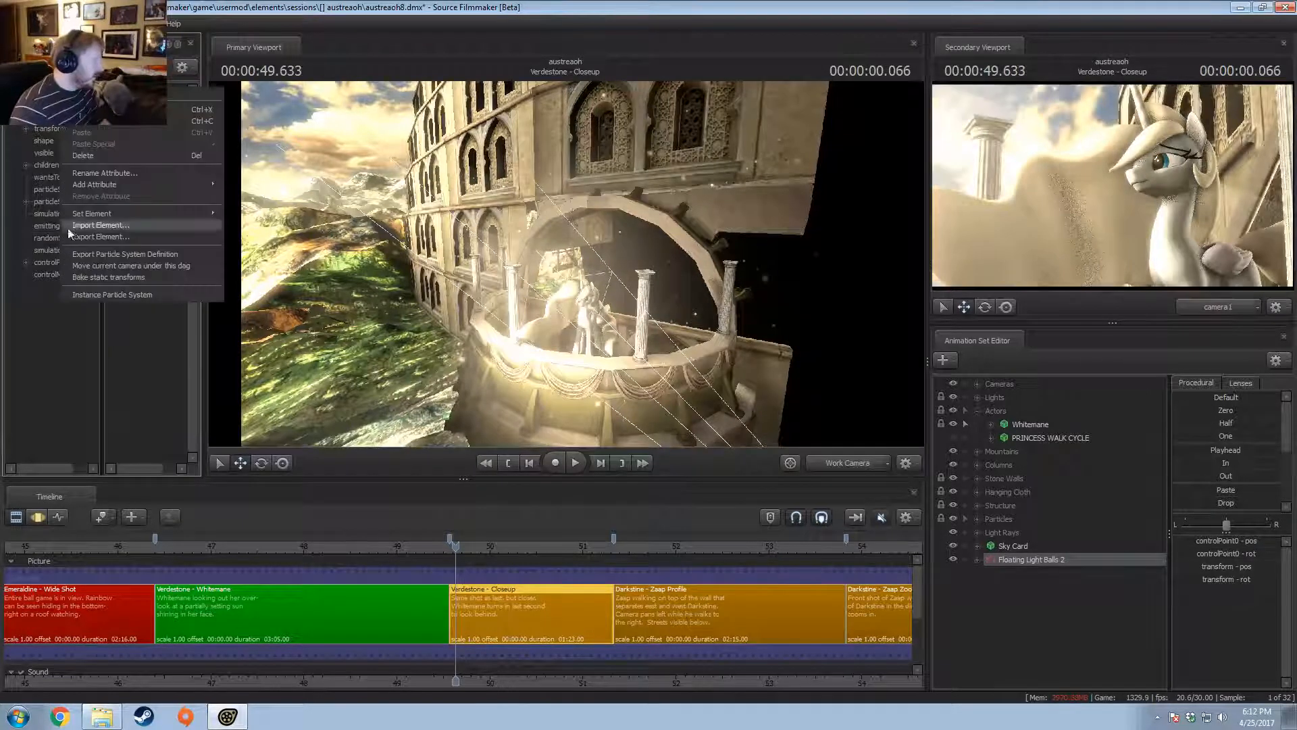
left_click(100, 295)
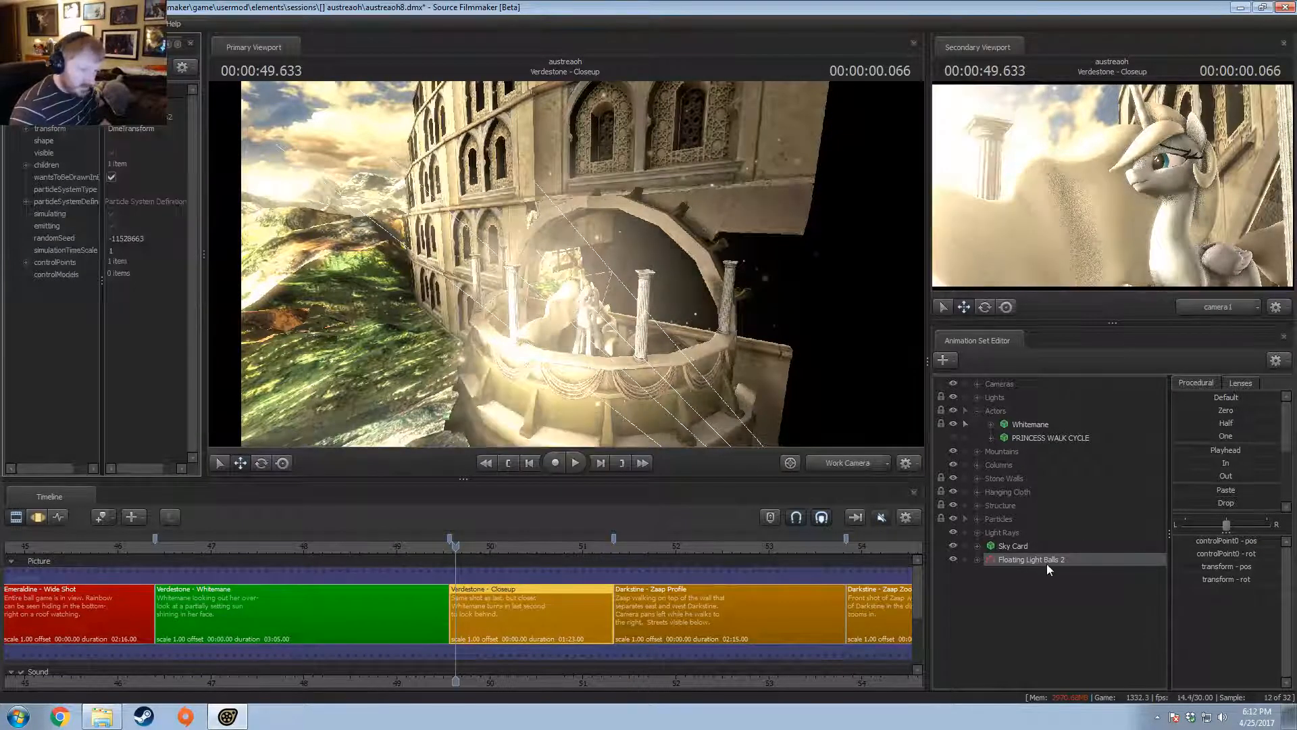
- Try a different max value for the Position Within Box Random initializer in the Floating Light Balls 2 particle definition
left_click(1047, 564)
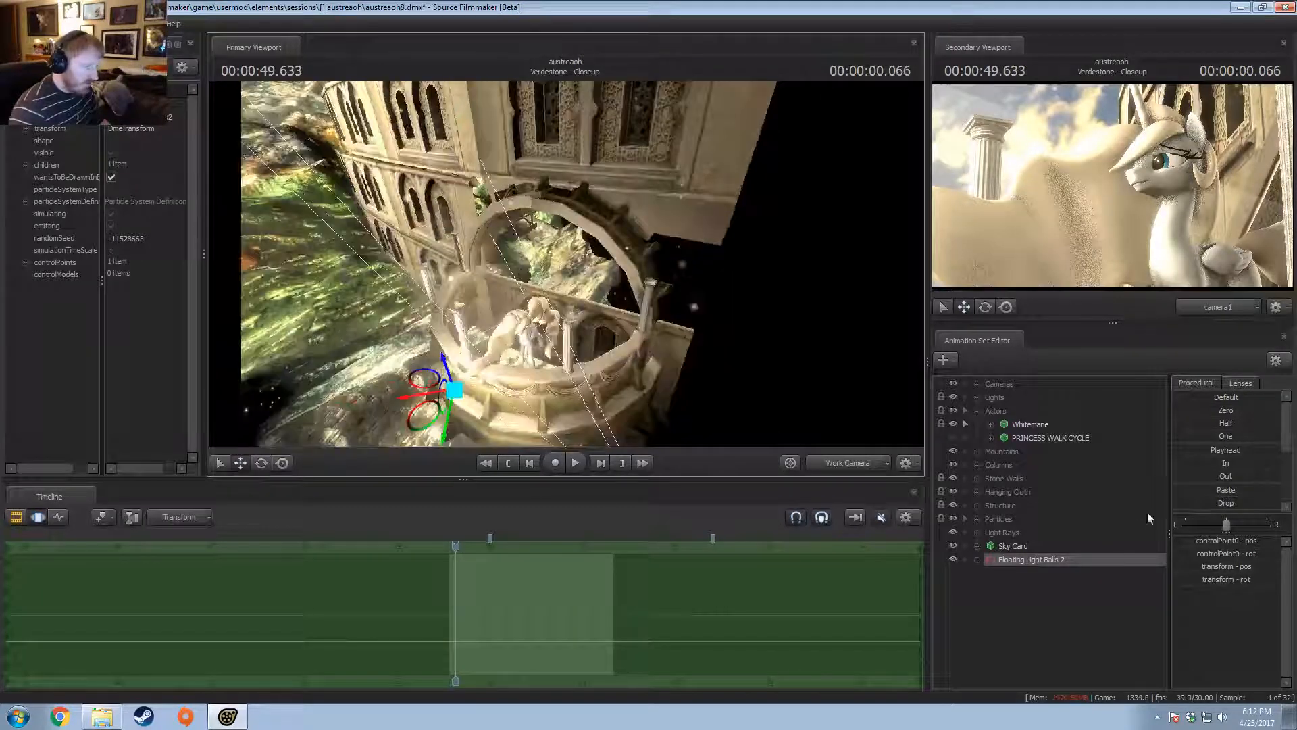
right_click(1081, 559)
mouse_move(1150, 537)
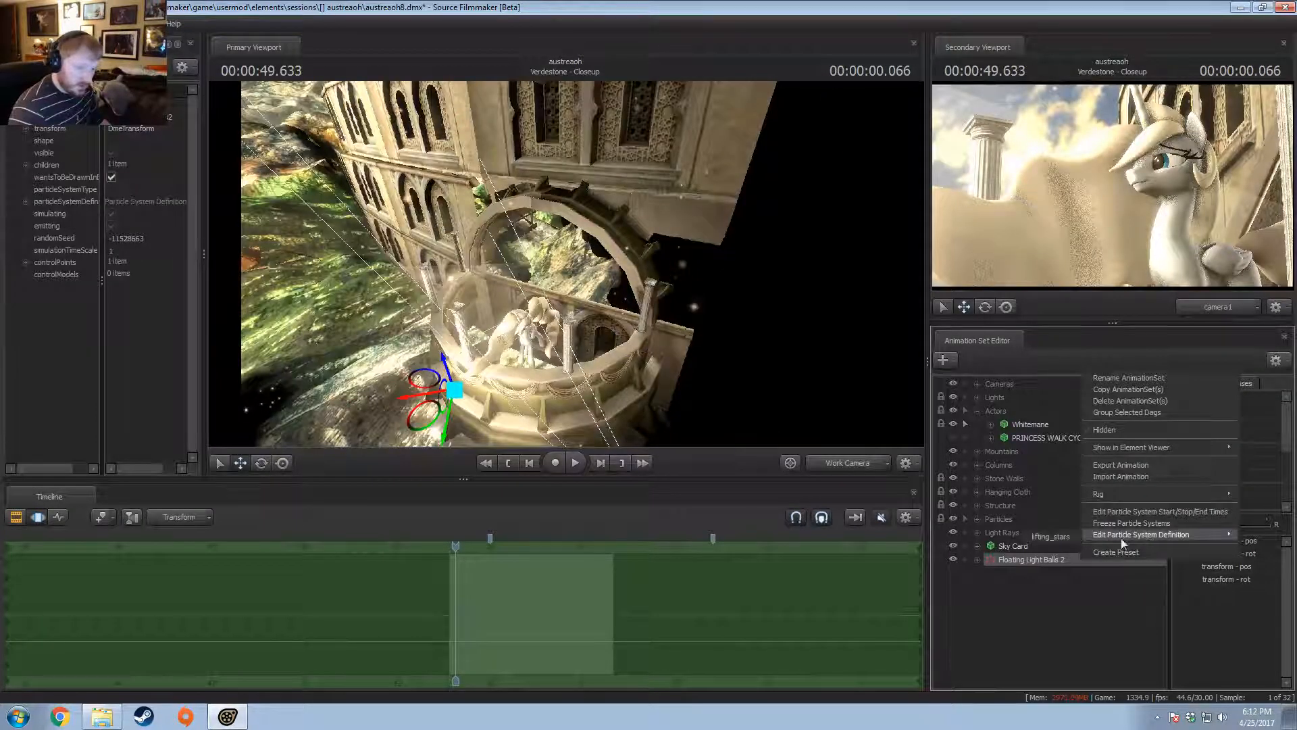
left_click(1049, 537)
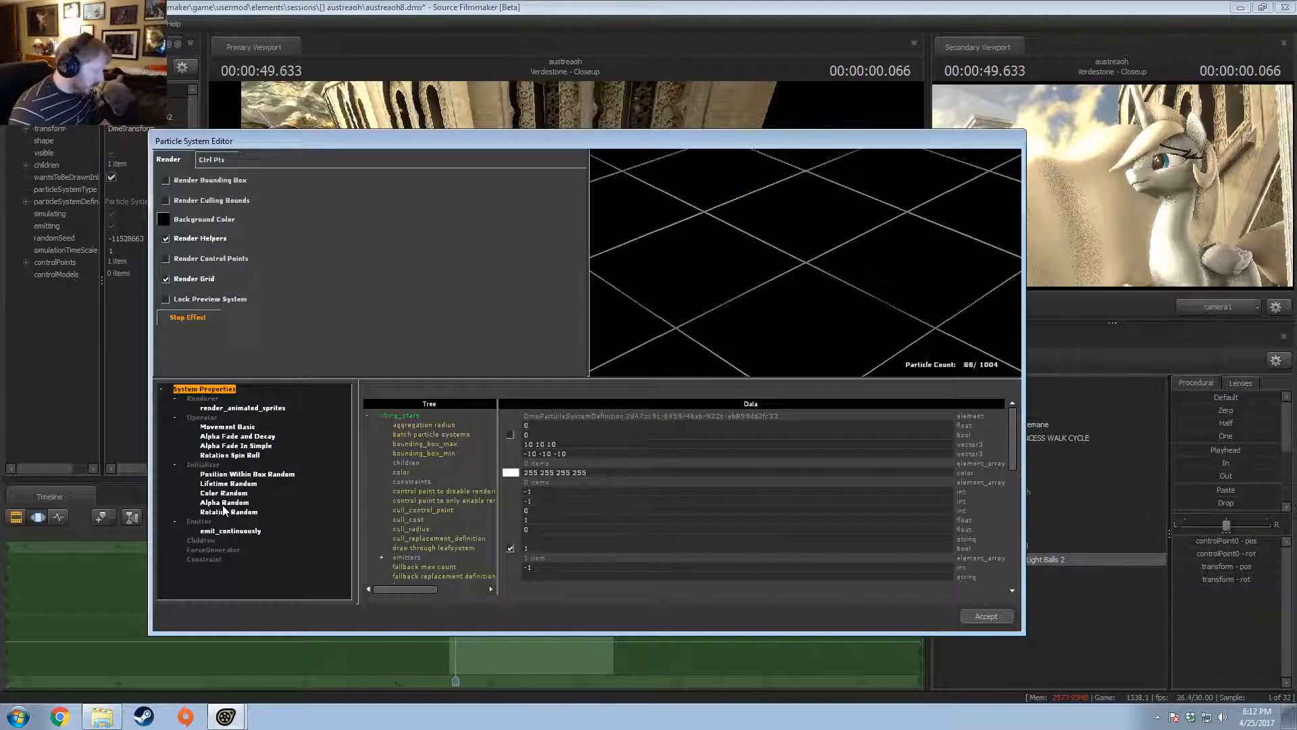
left_click(228, 475)
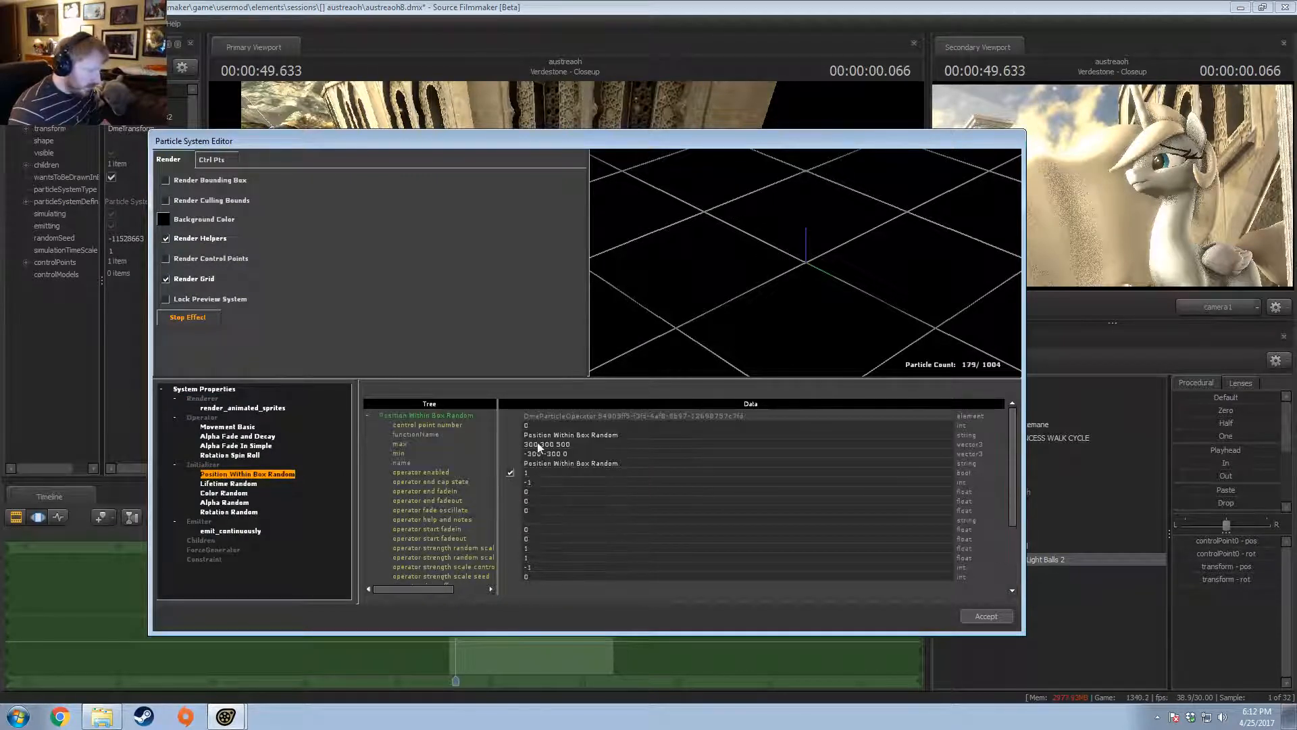
double_click(533, 443)
type("150")
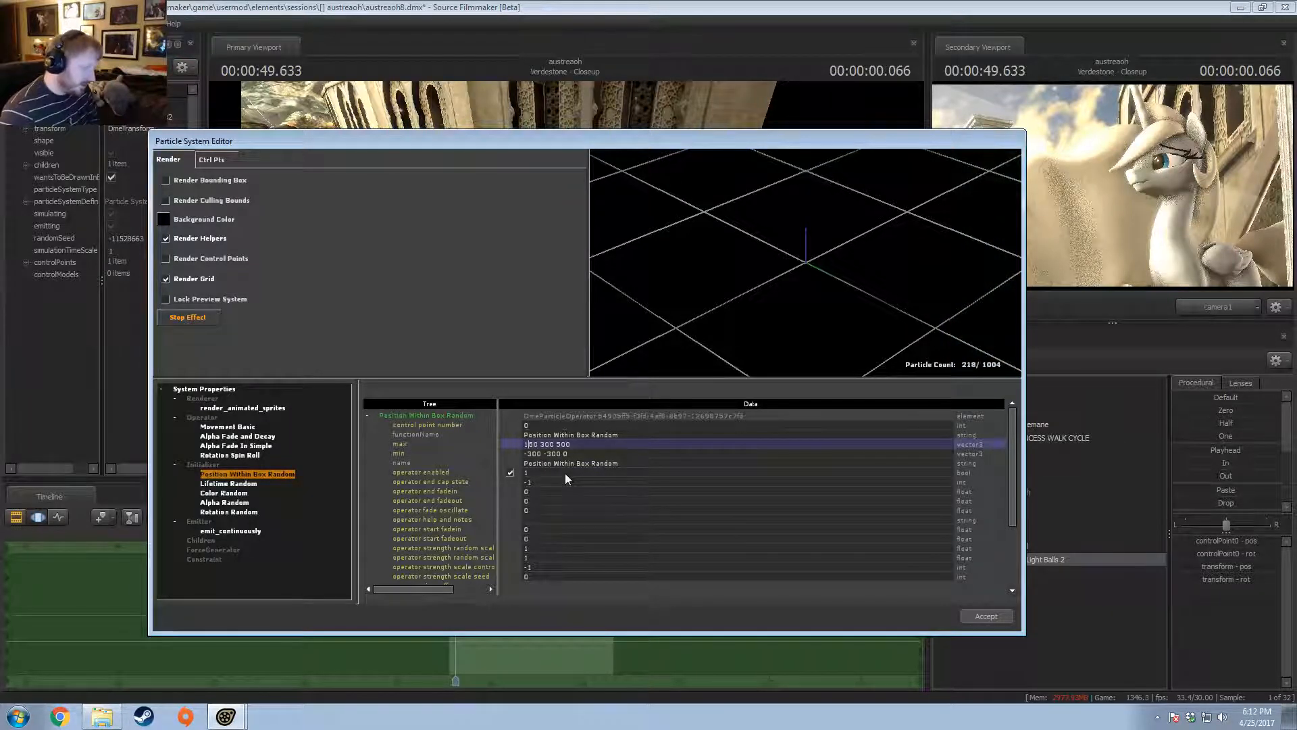
type("30")
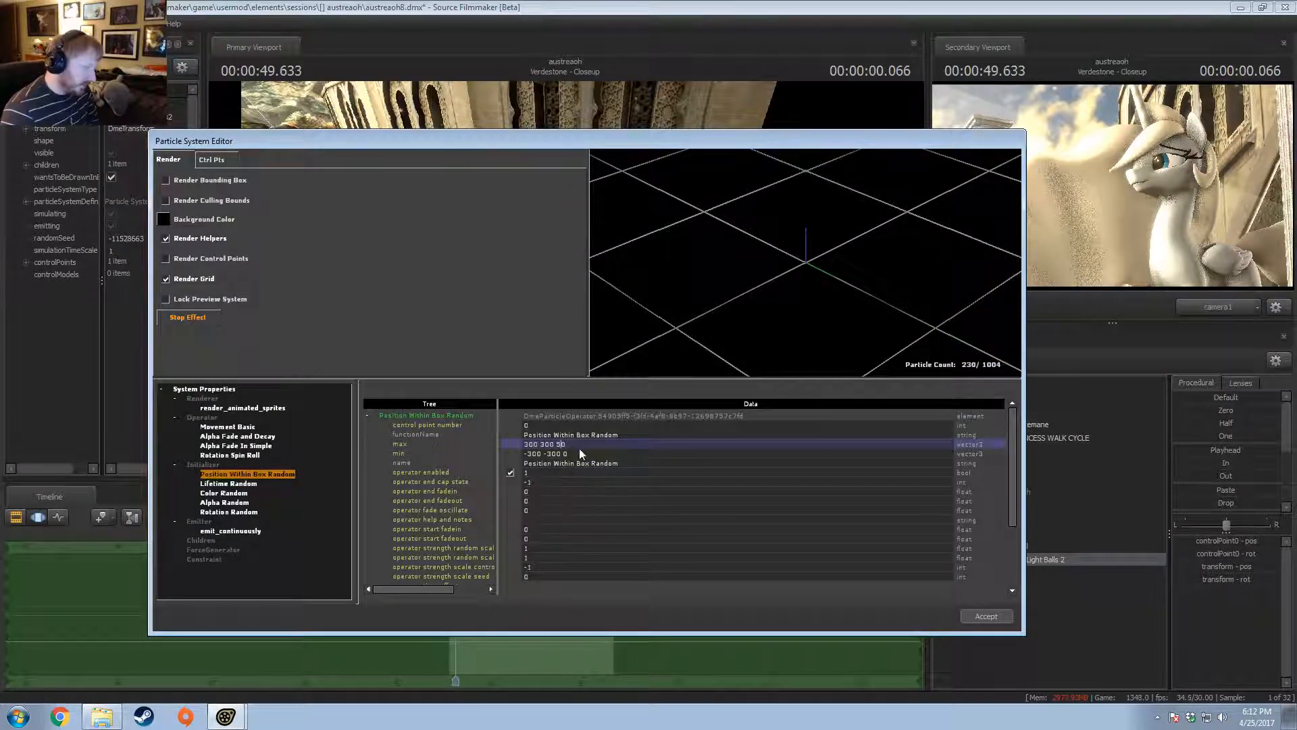
key("BackSpace")
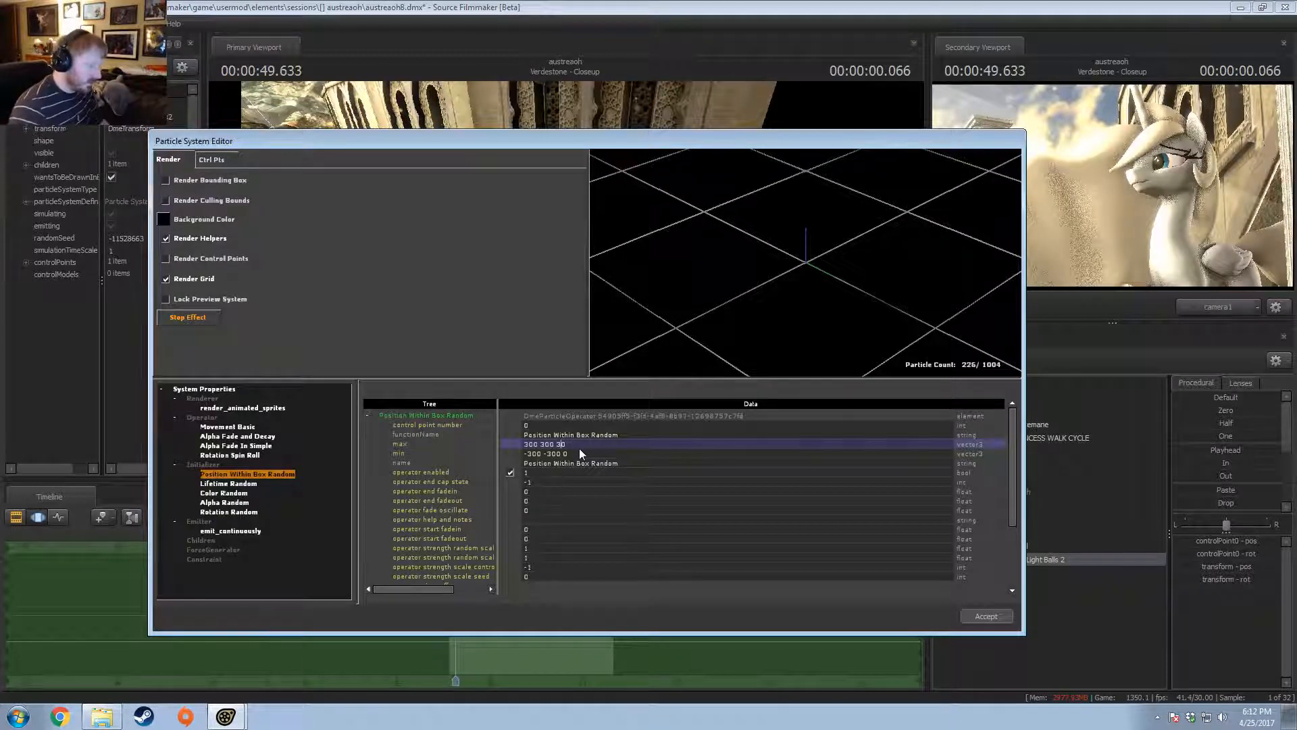
left_click(985, 617)
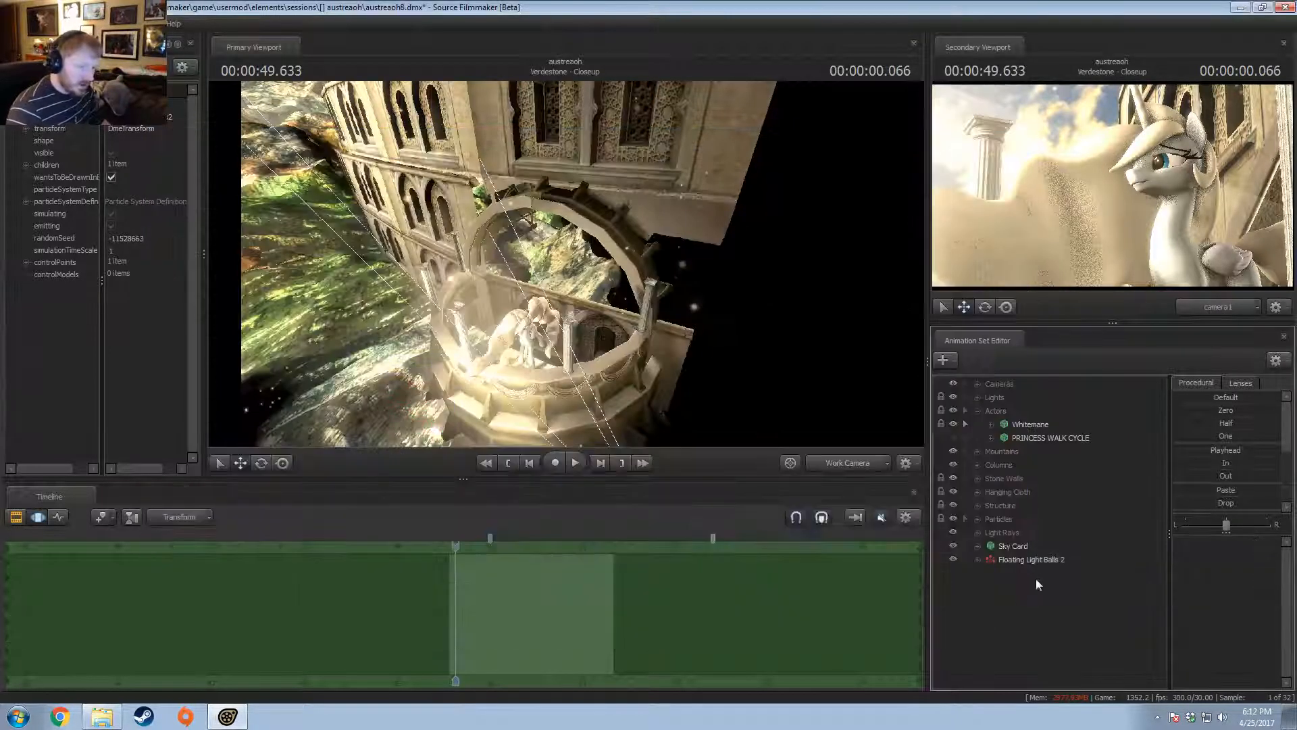
- Move the Floating Light Balls 2 emitter beside the round balcony, checking its placement against frame 00:00:50.266
left_click(860, 469)
left_click(853, 463)
left_click_drag(662, 304, 628, 365)
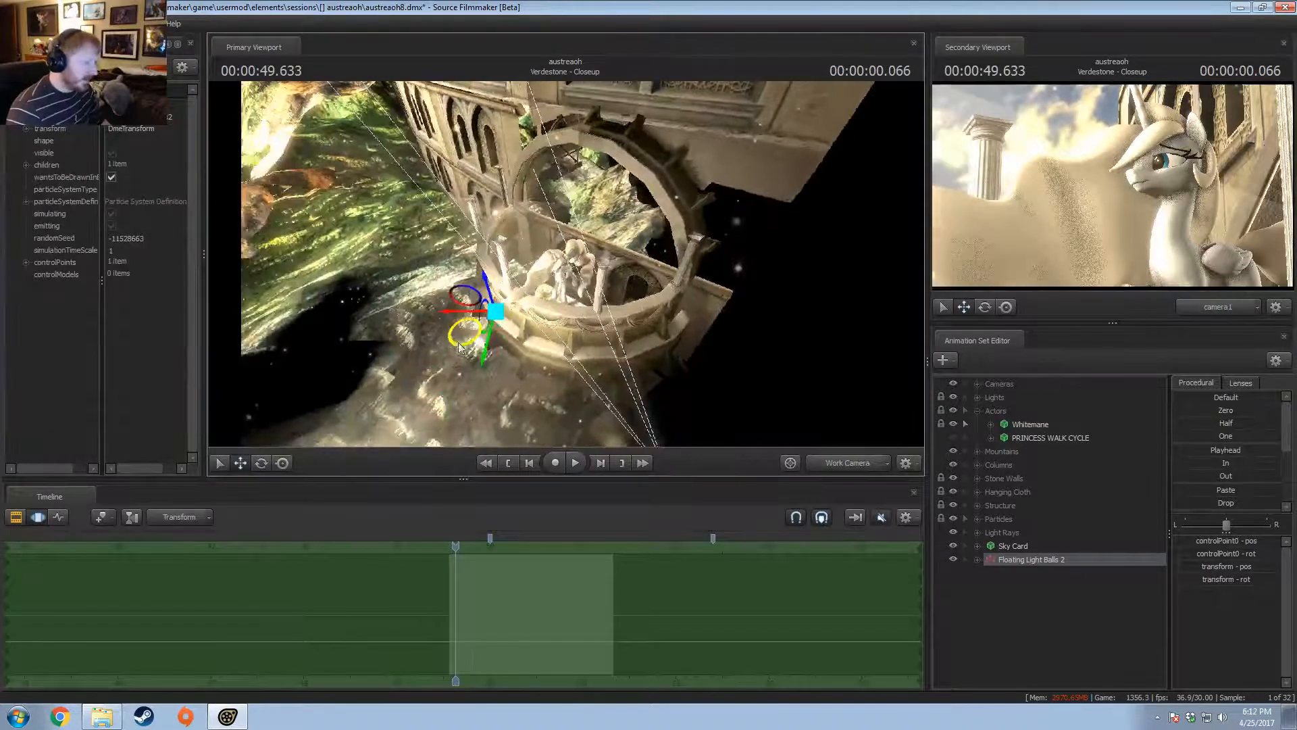
left_click_drag(478, 338, 532, 438)
left_click_drag(459, 546, 514, 546)
left_click_drag(601, 371, 663, 342)
left_click_drag(562, 296, 554, 293)
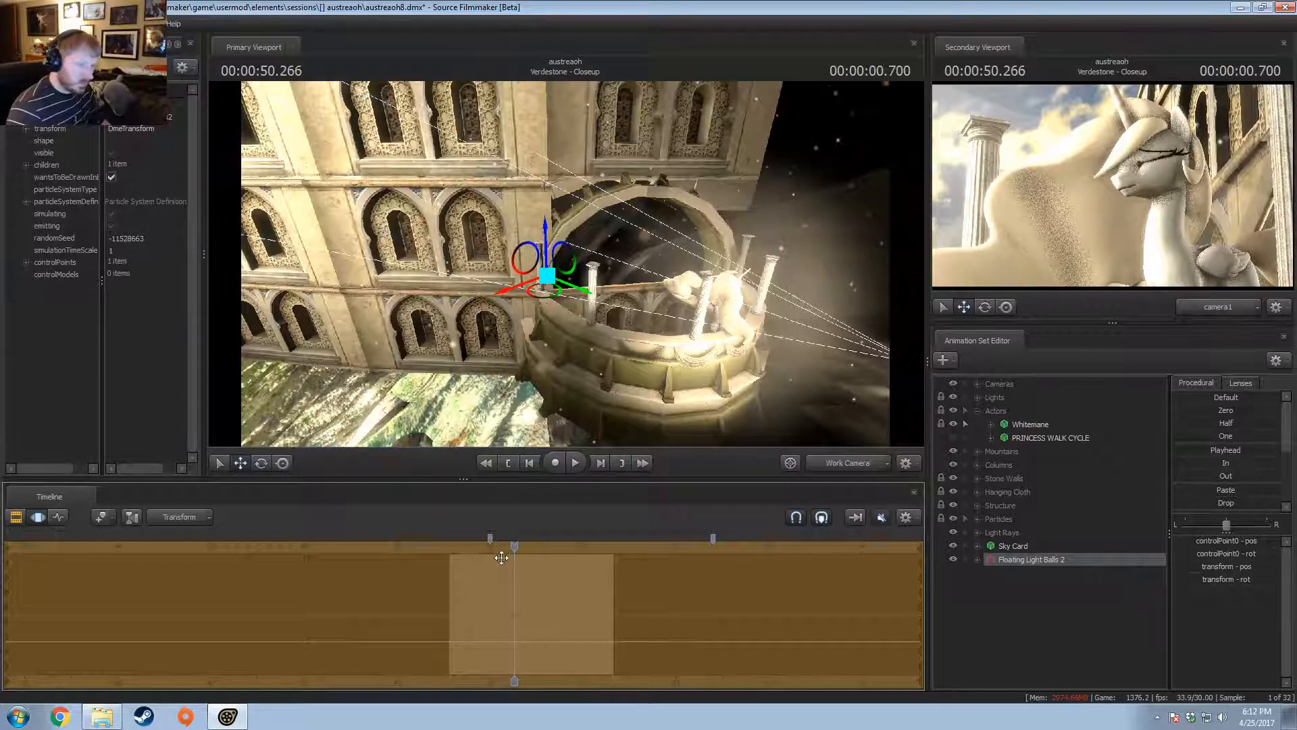
- Play the Verdestone - Closeup shot from near its start to review the particles, and return to the Clip Editor
left_click_drag(514, 546, 465, 550)
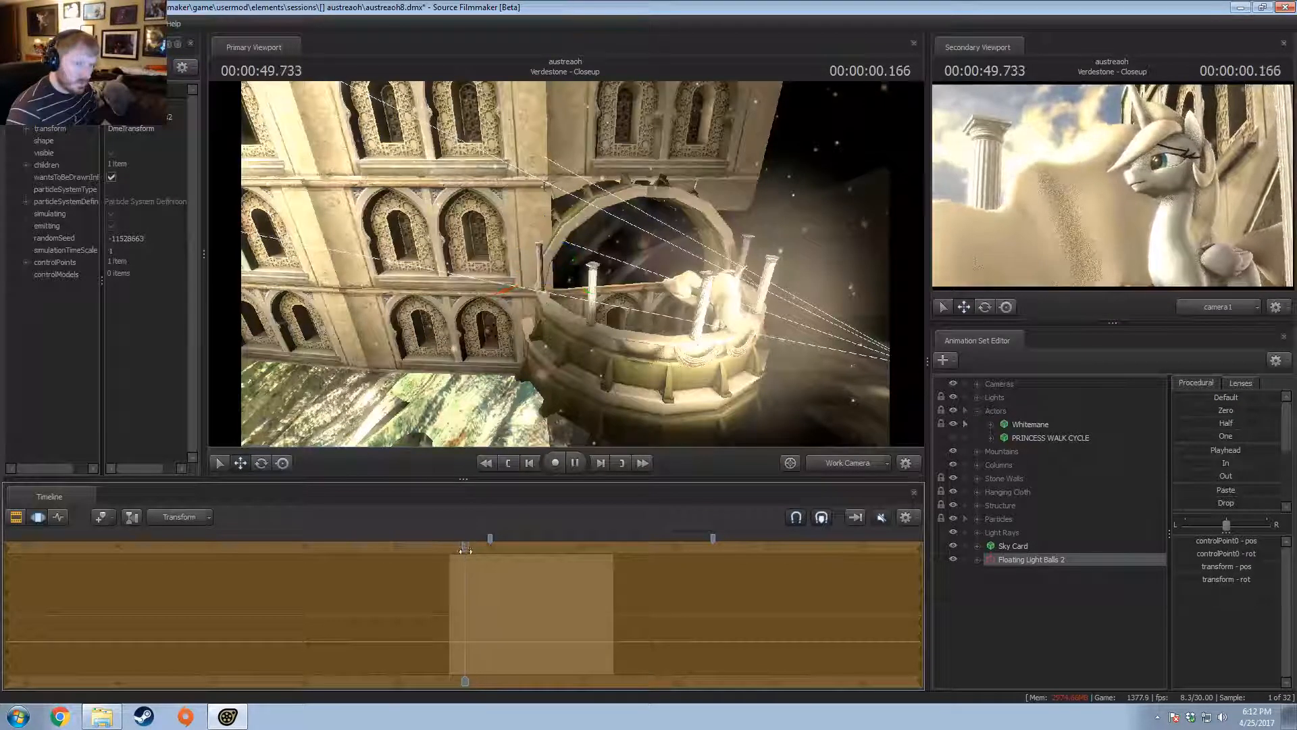
key("space")
key("F2")
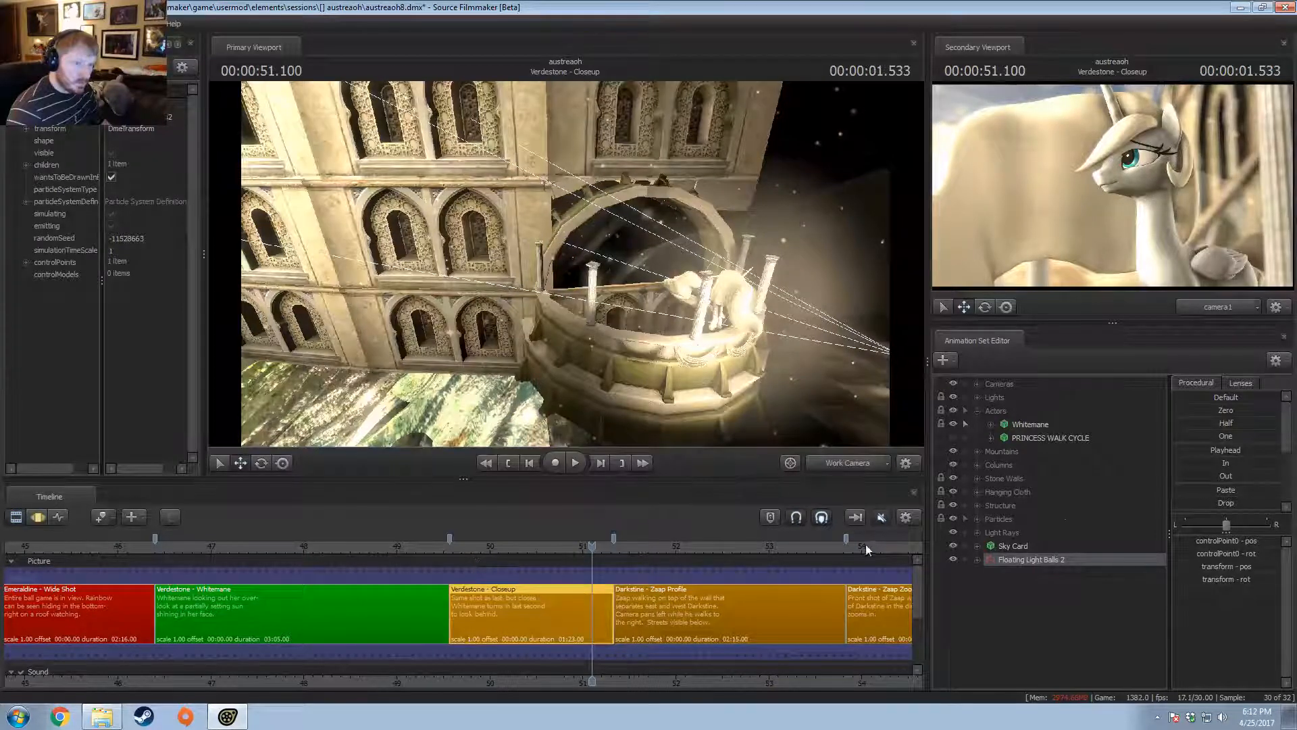
- Set alpha_min to 40 in the Alpha Random initializer of Floating Light Balls 2 and accept the change
right_click(1059, 560)
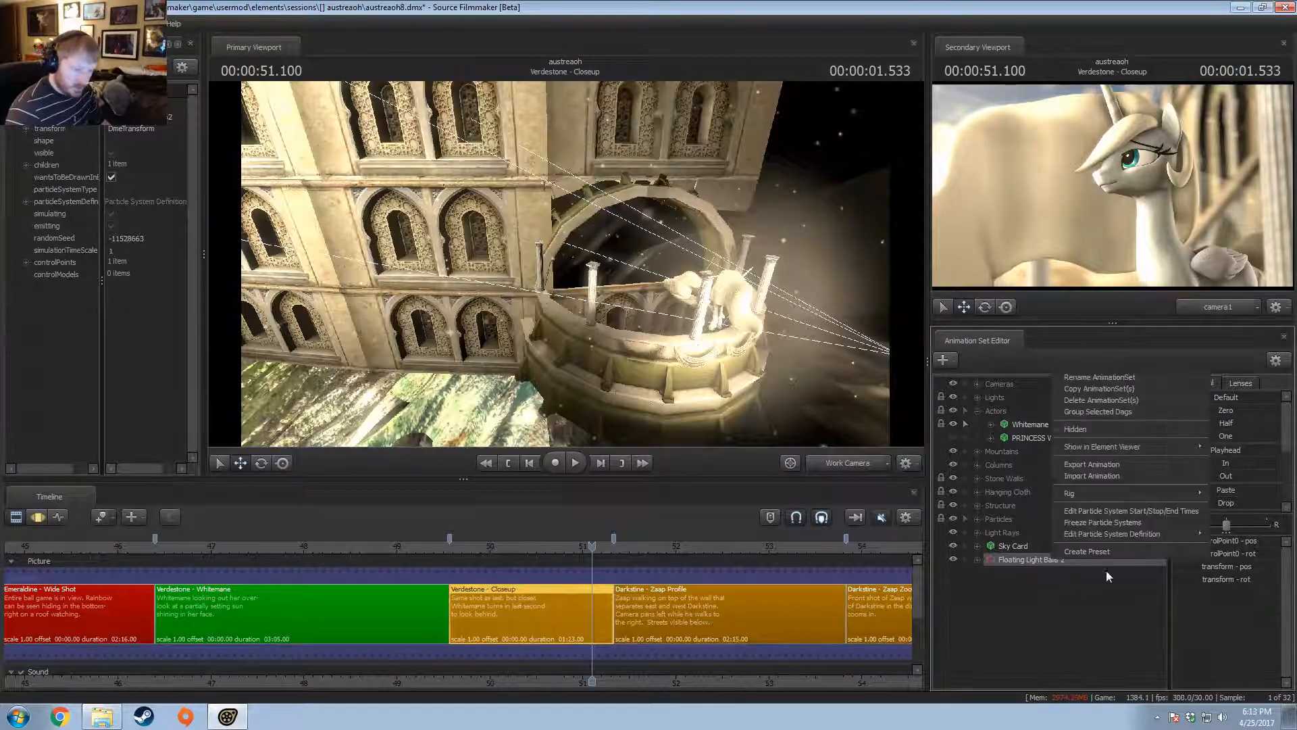
mouse_move(1116, 534)
left_click(1240, 535)
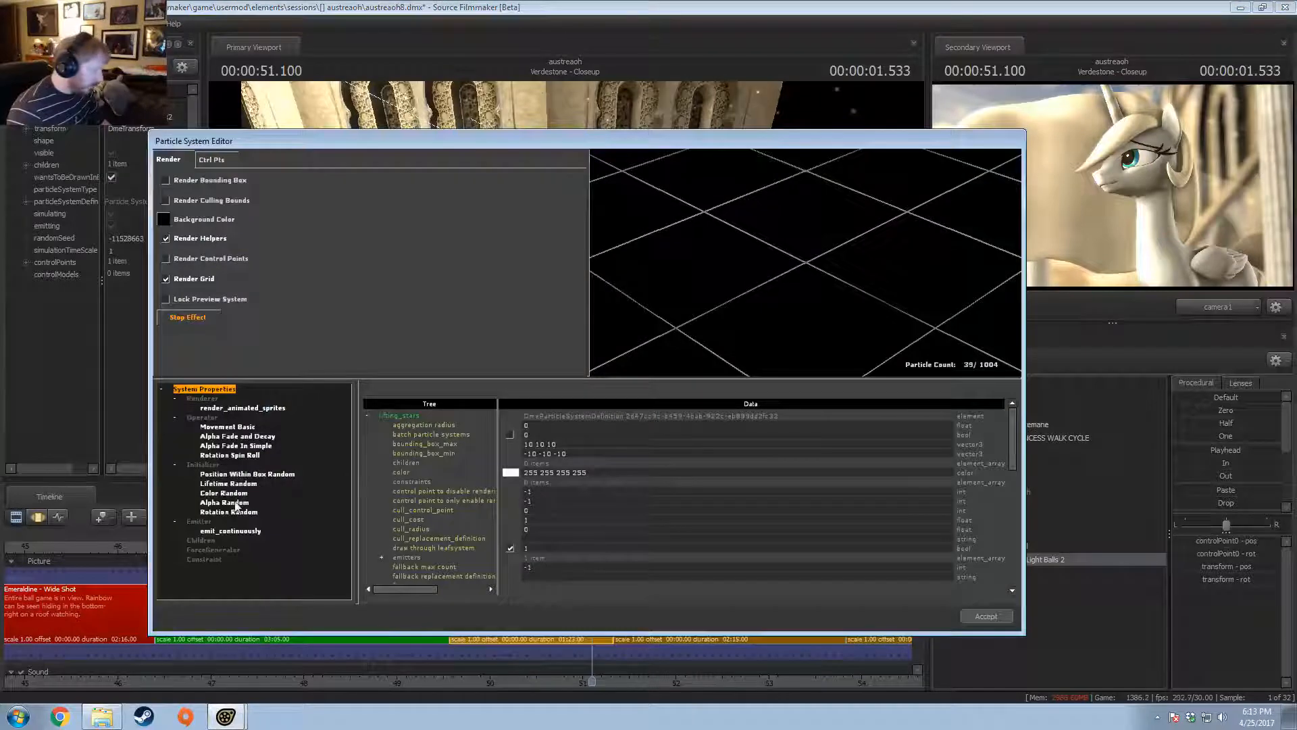
double_click(541, 435)
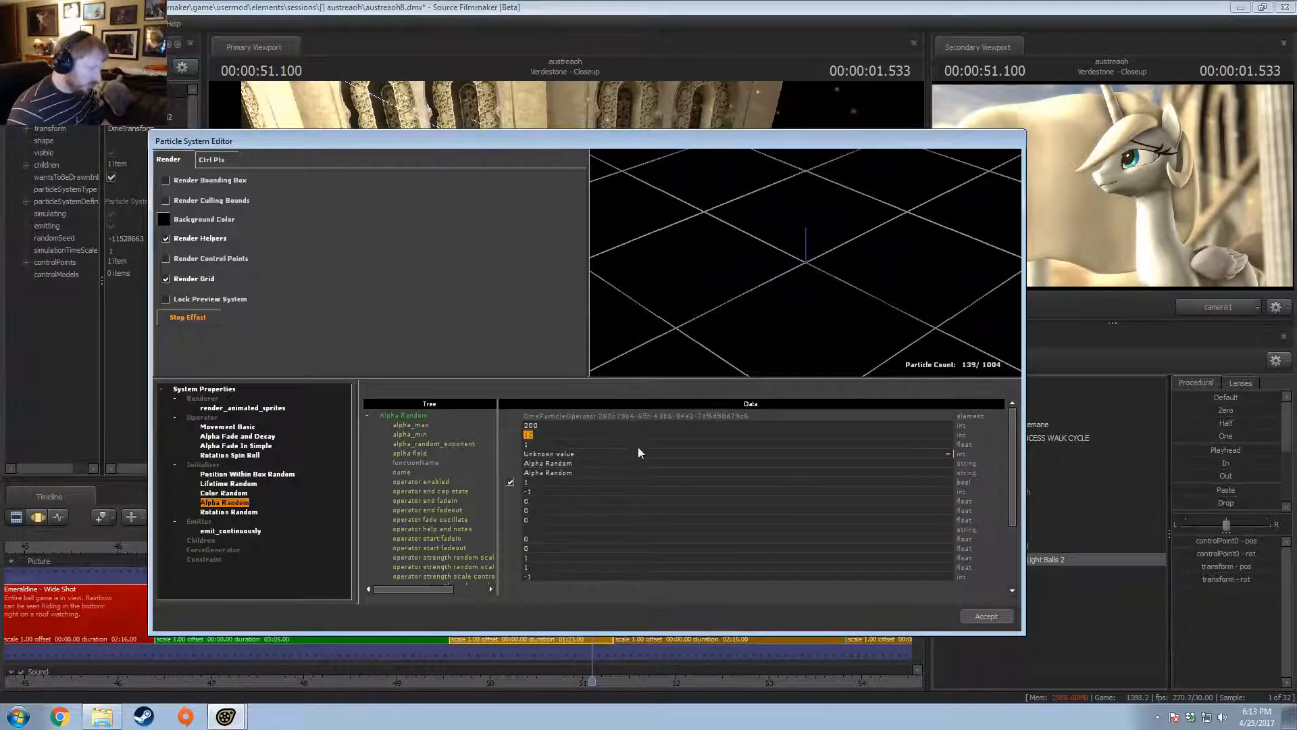
type("40")
key("Return")
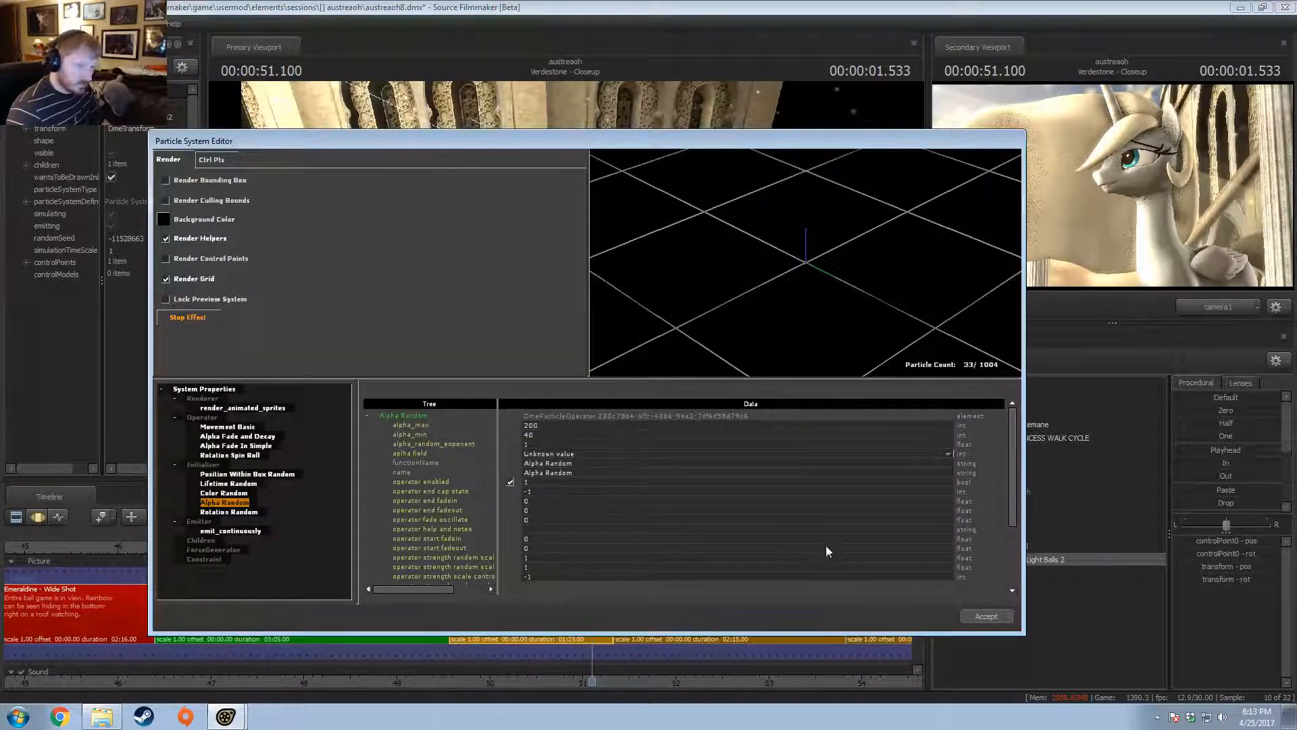
left_click(986, 616)
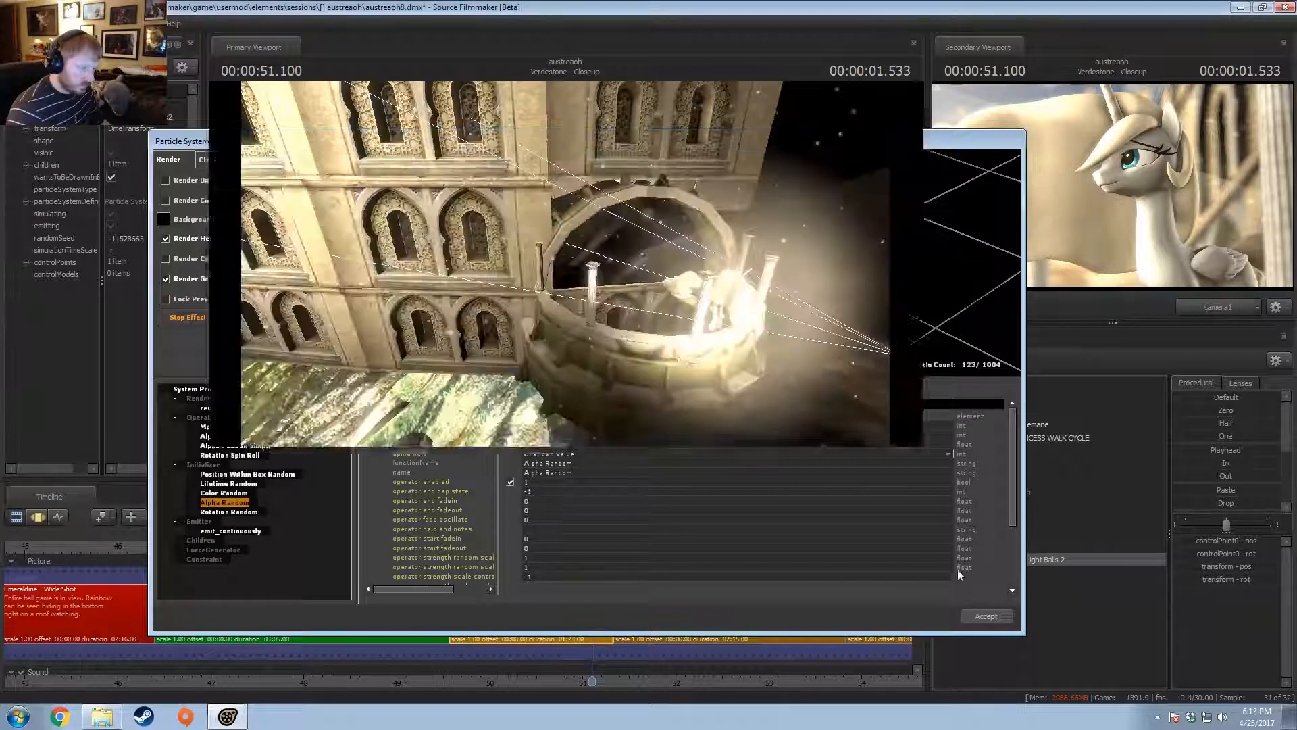
right_click(1008, 561)
mouse_move(1047, 530)
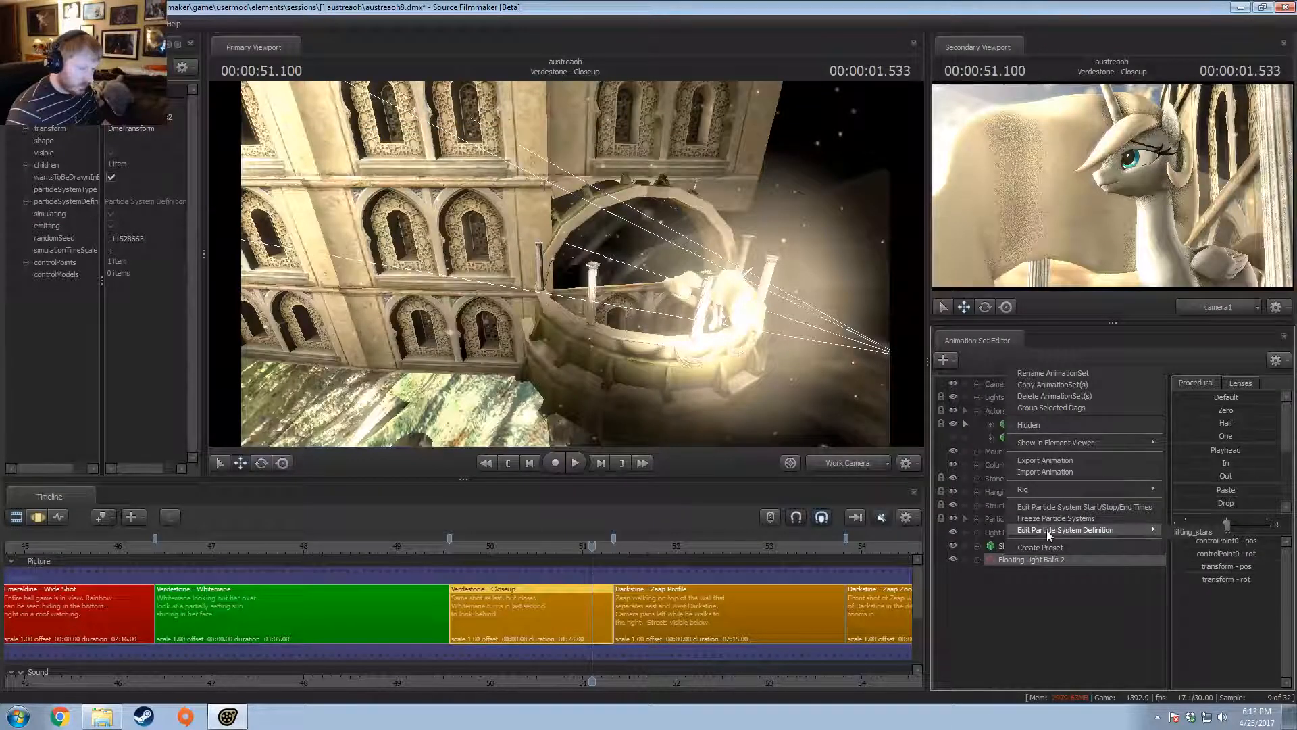
left_click(1016, 614)
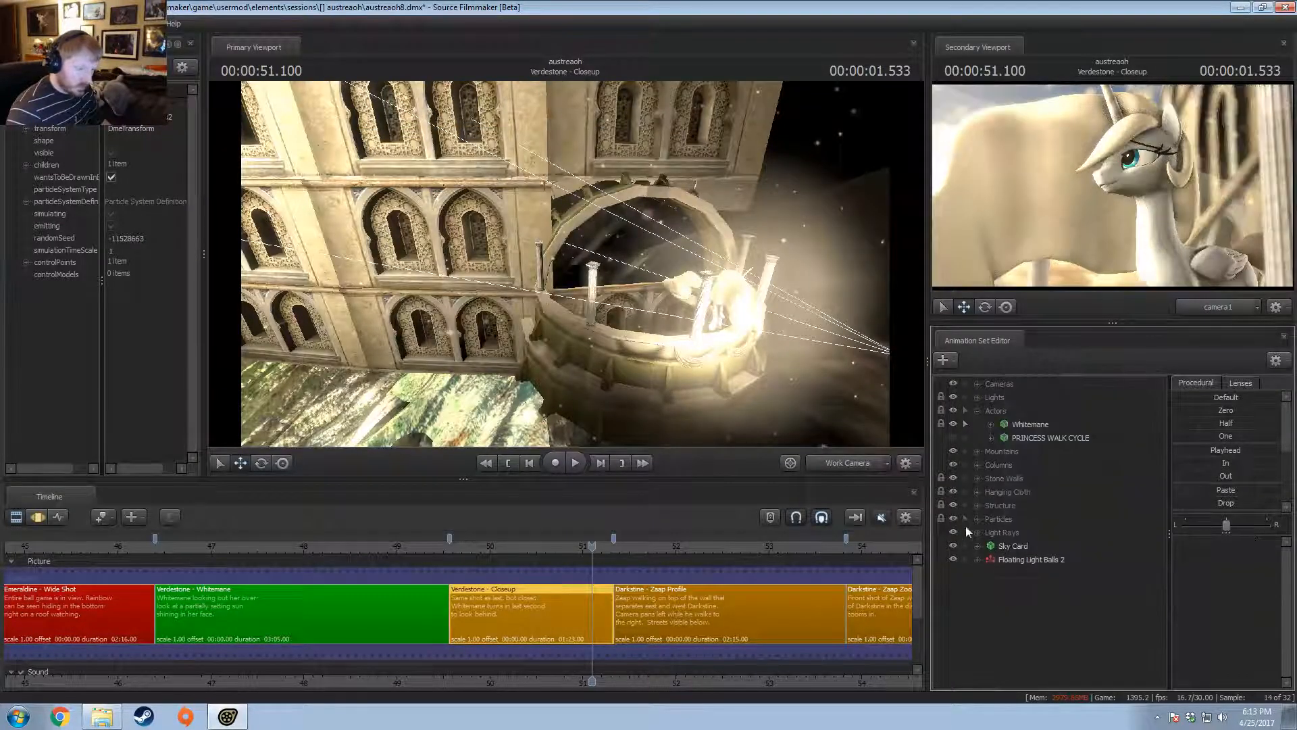
- Toggle the Particles group's visibility and examine how the floating particles spread around the balcony and tower
left_click(953, 518)
left_click_drag(644, 279, 646, 284)
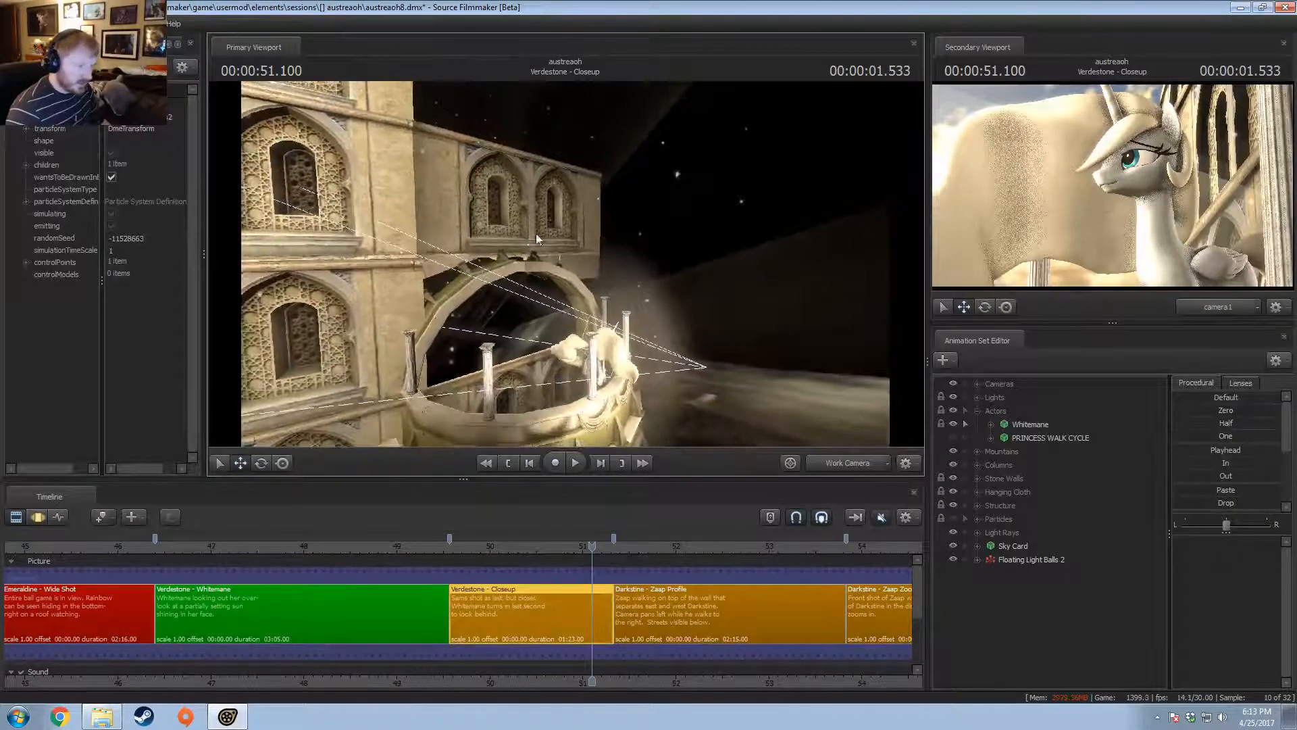
left_click_drag(537, 238, 542, 251)
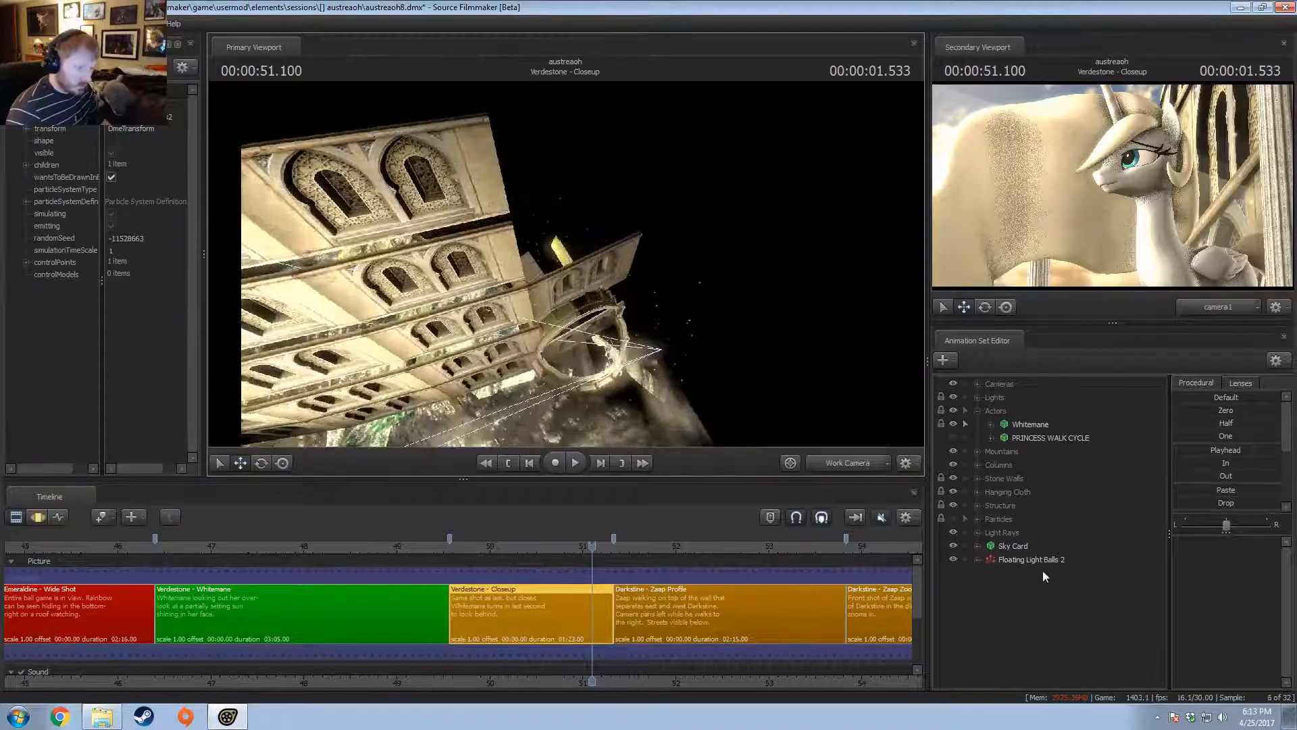
- In Floating Light Balls 2's Position Within Box Random initializer, set the X maximum to 100 and the X minimum to -100
left_click(1081, 559)
right_click(1097, 558)
left_click(1208, 530)
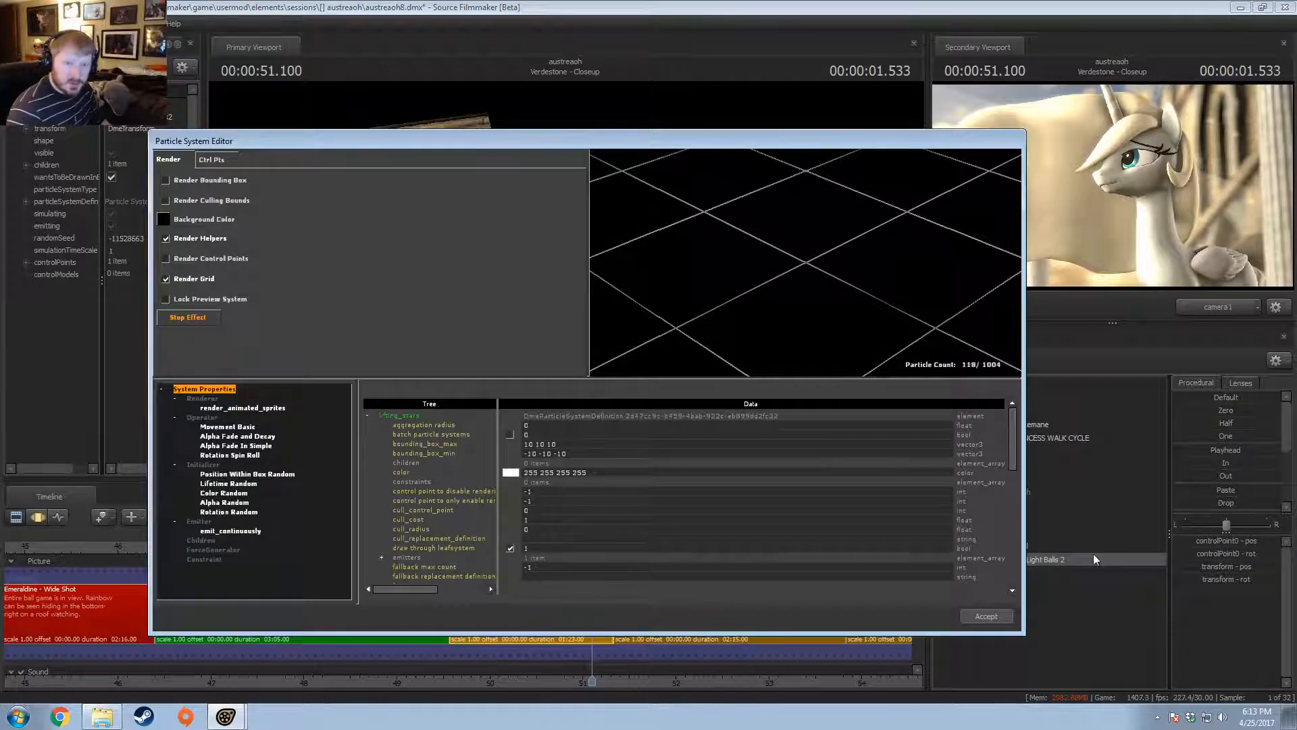
left_click(254, 475)
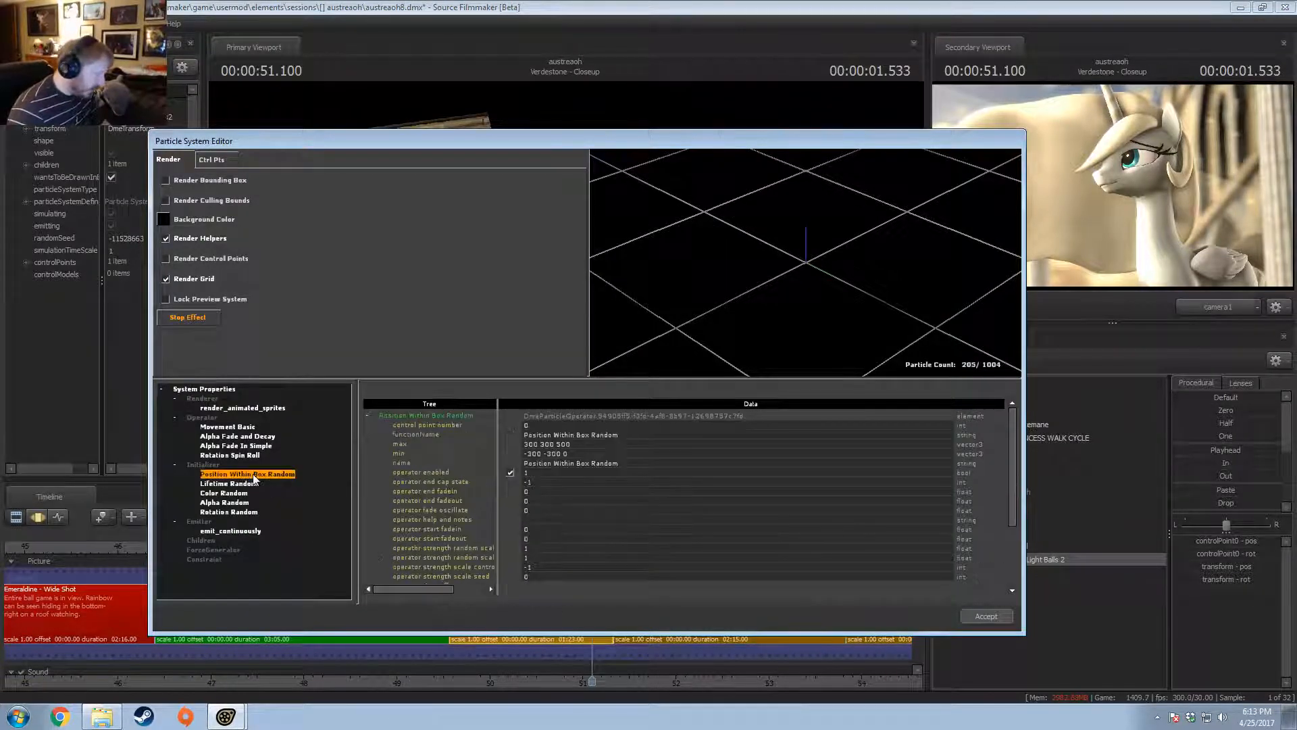
double_click(513, 443)
key("Return")
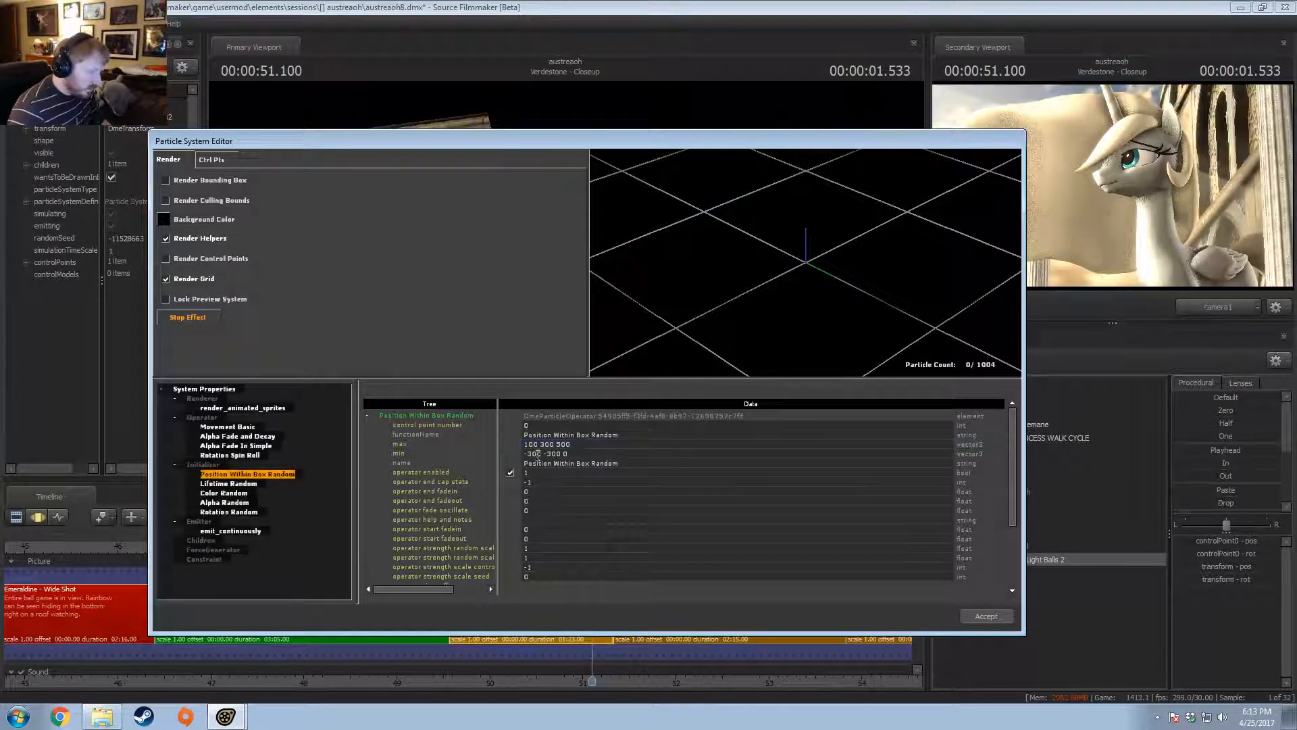
double_click(533, 453)
type("1000")
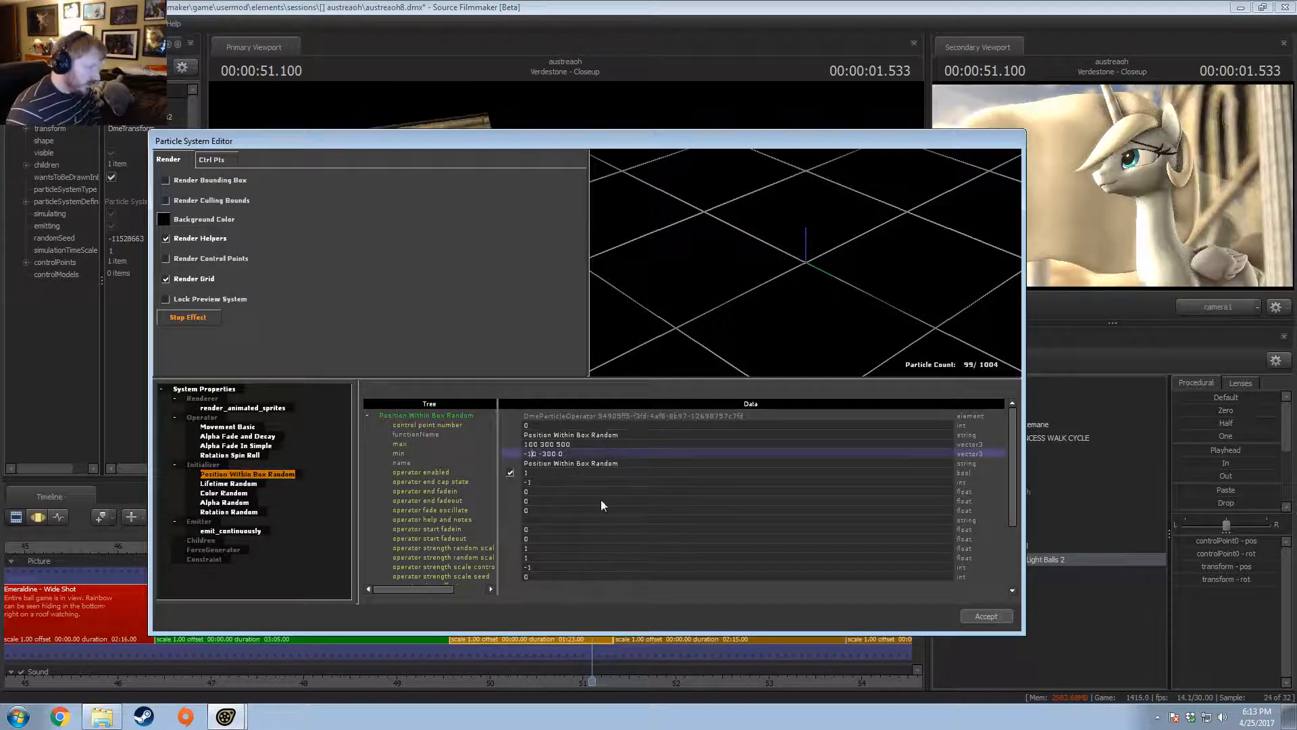
key("BackSpace")
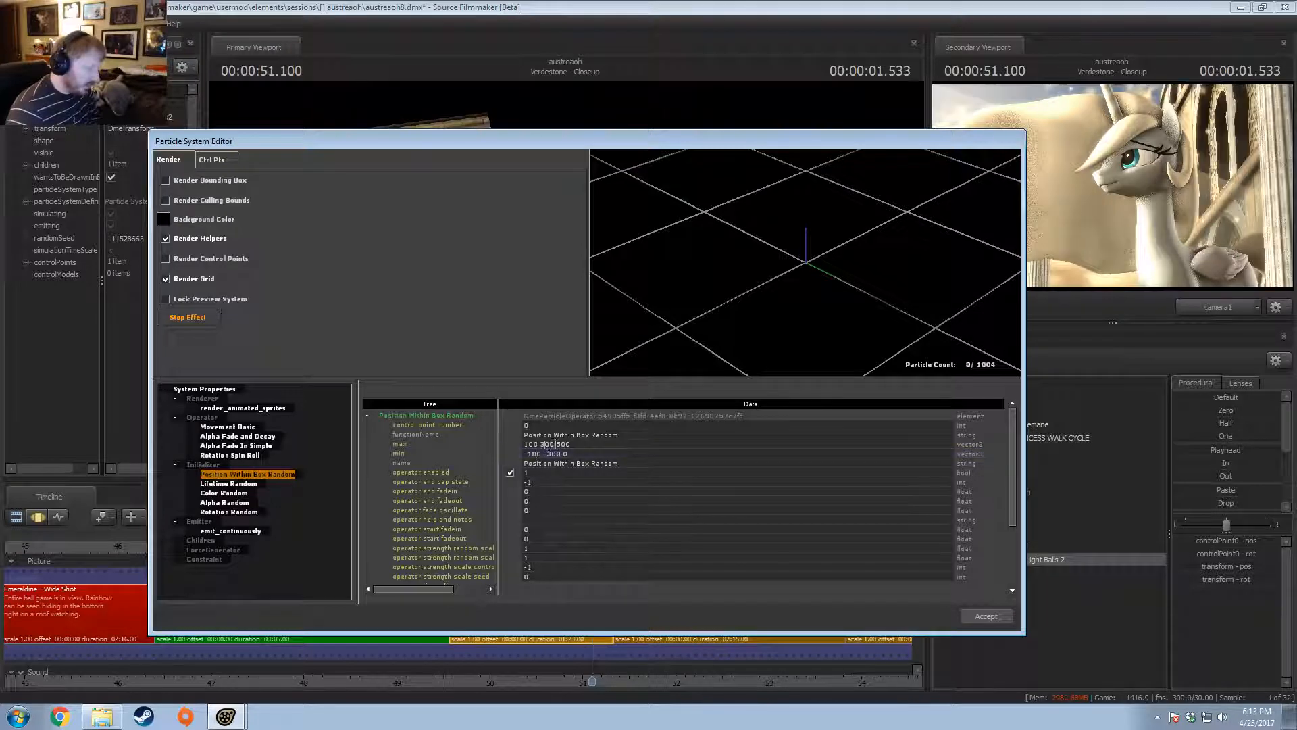
key("Return")
- Set the Y maximum of the Position Within Box Random initializer to 100 and its Y minimum to -100
double_click(547, 443)
type("10")
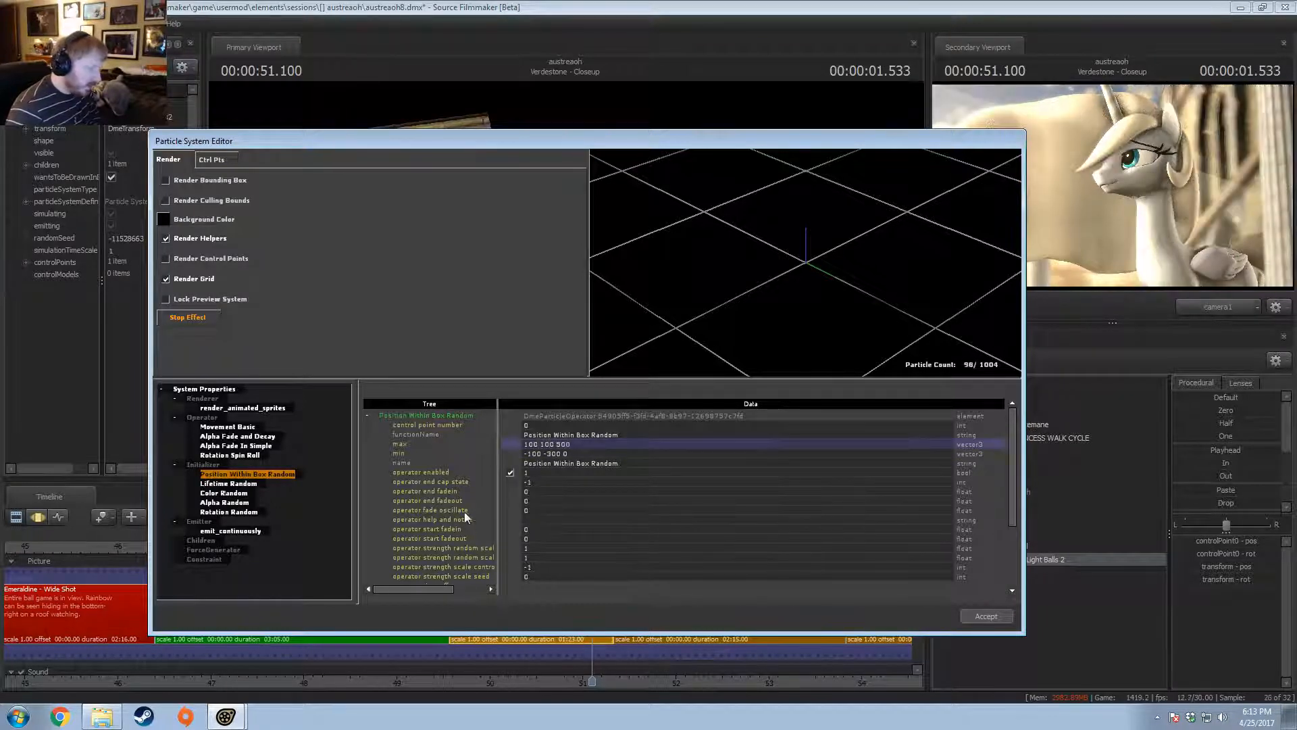
key("Return")
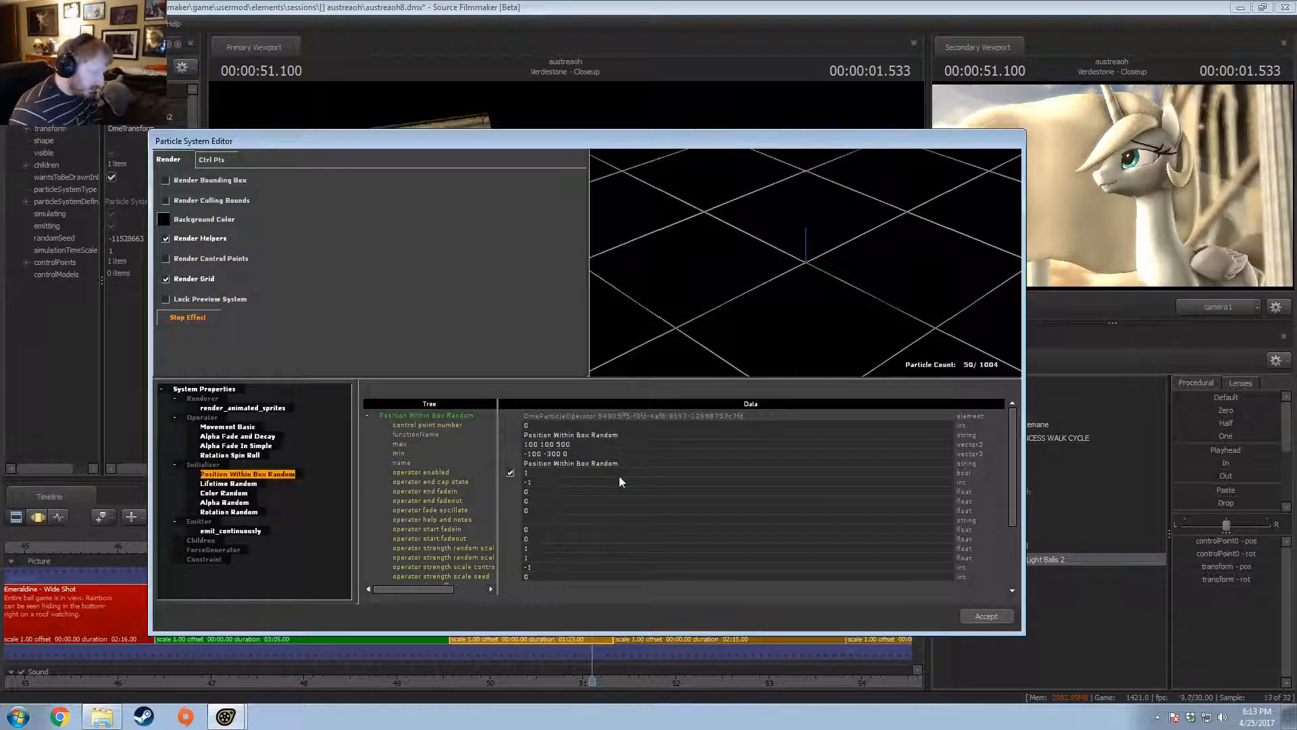
left_click(555, 453)
key("BackSpace")
key("BackSpace")
key("BackSpace")
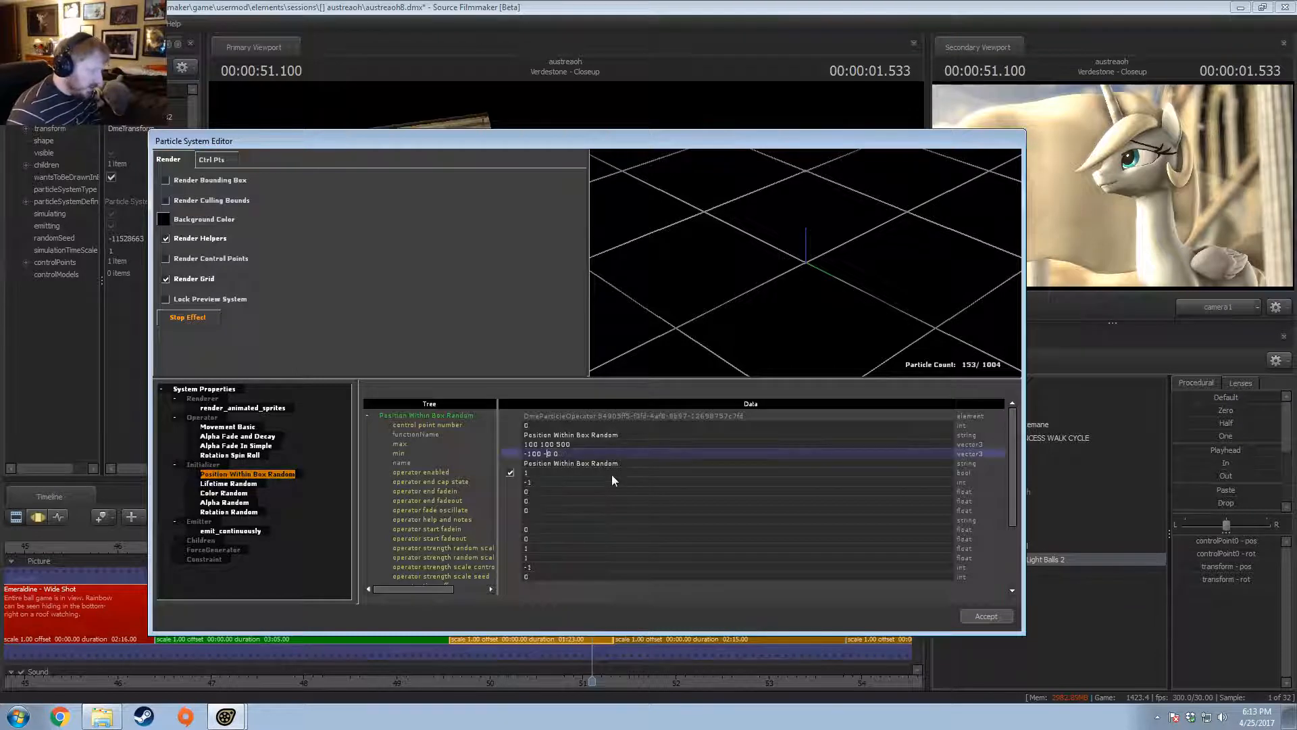
type("100")
key("Return")
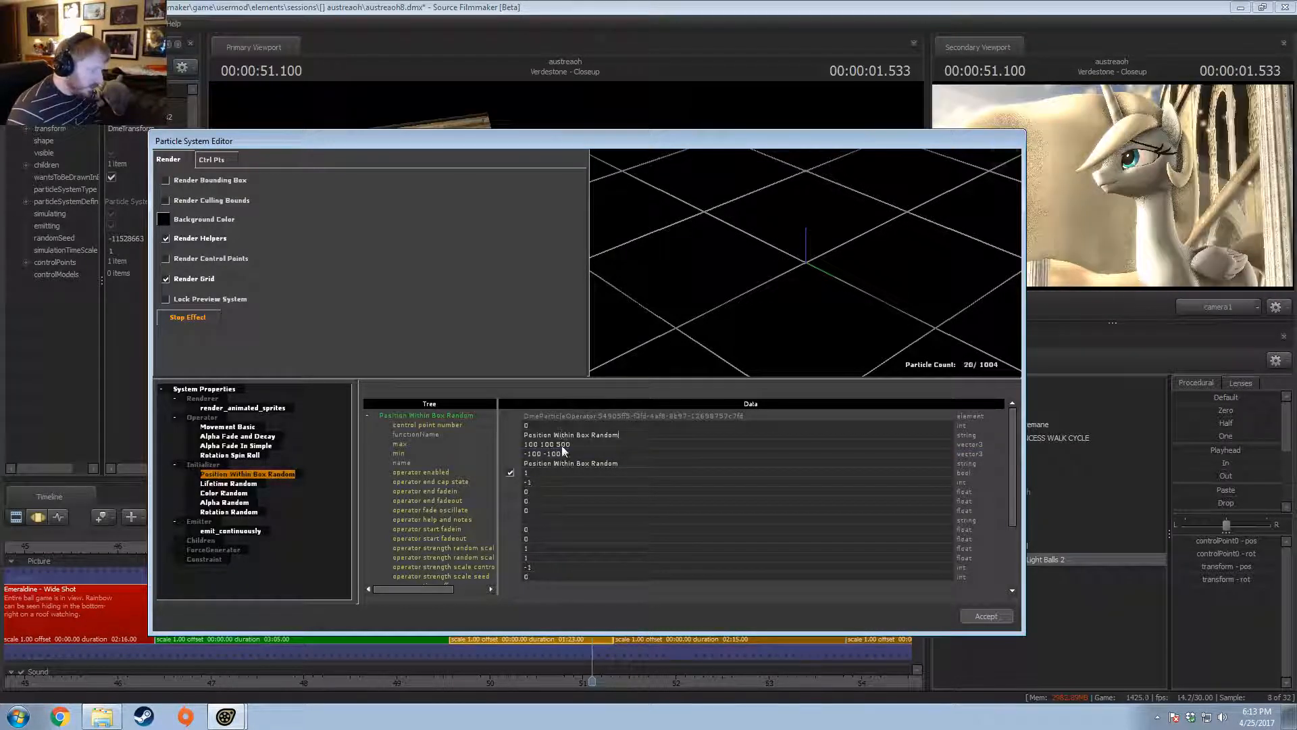
- Reduce the Z maximum of the Position Within Box Random initializer to 200
left_click(575, 446)
key("Left")
key("Left")
key("BackSpace")
type("2")
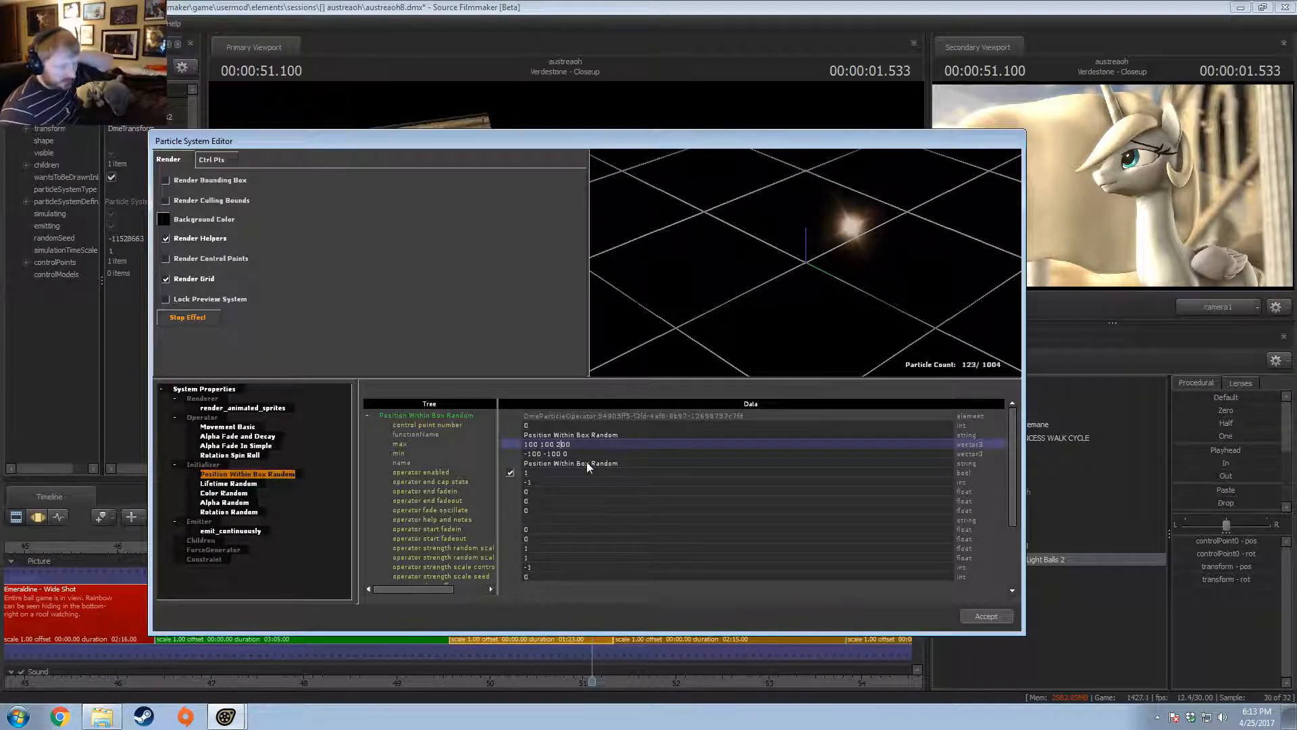
- Accept Floating Light Balls 2's spawn box edits, reposition the particle system beside the balcony and preview it back to the shot's start
left_click(585, 455)
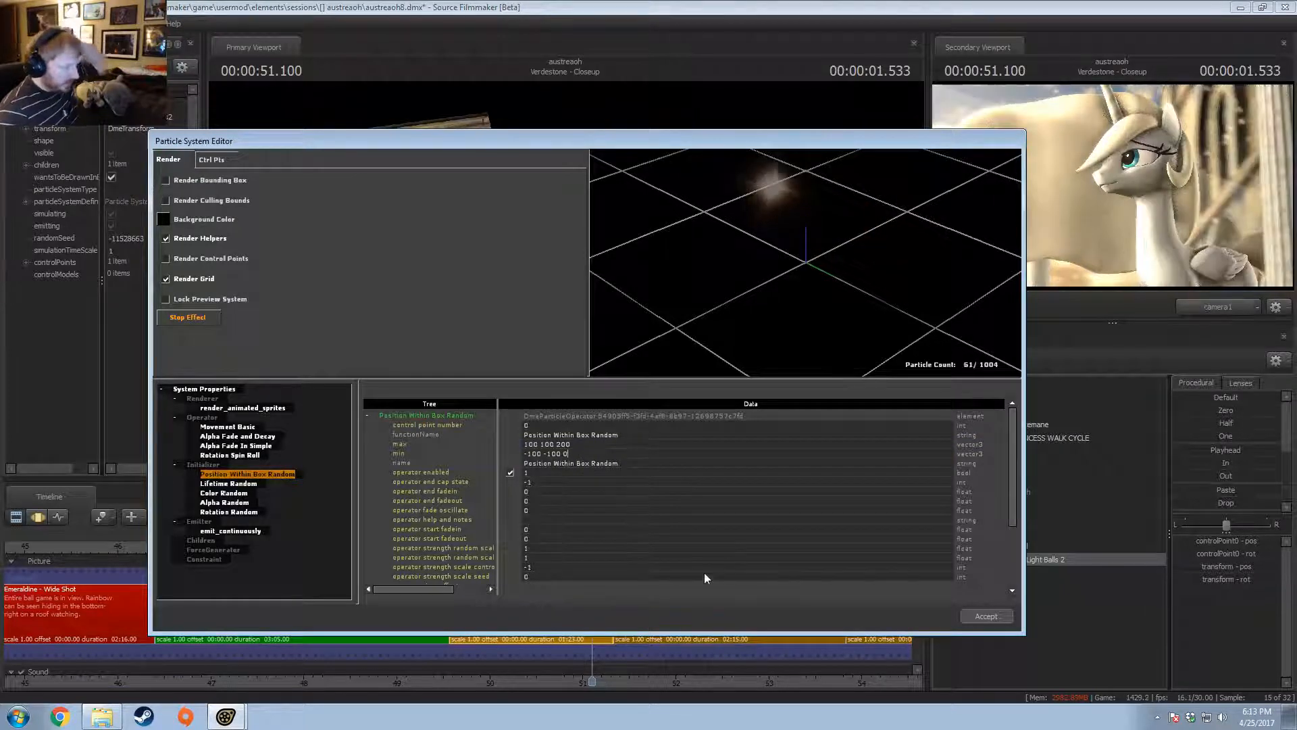
left_click(985, 617)
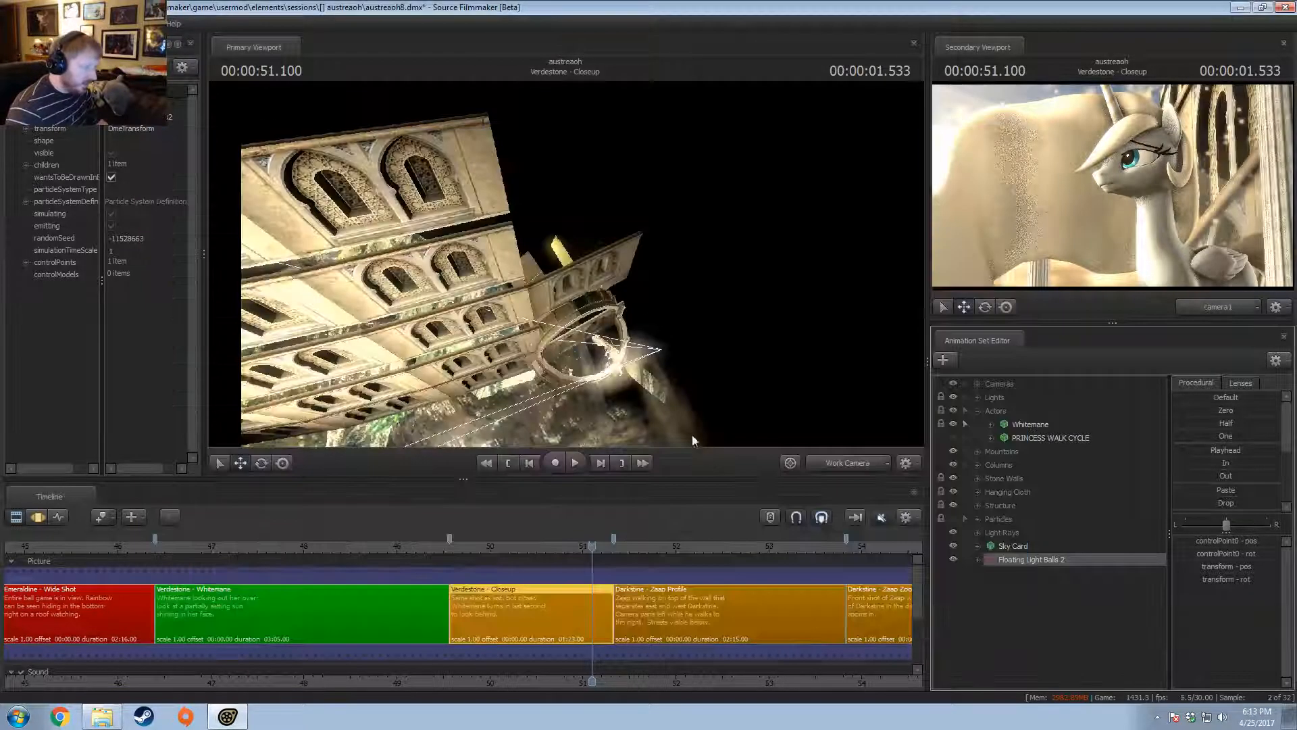
left_click_drag(694, 378, 694, 379)
left_click_drag(542, 277, 566, 297)
key("F2")
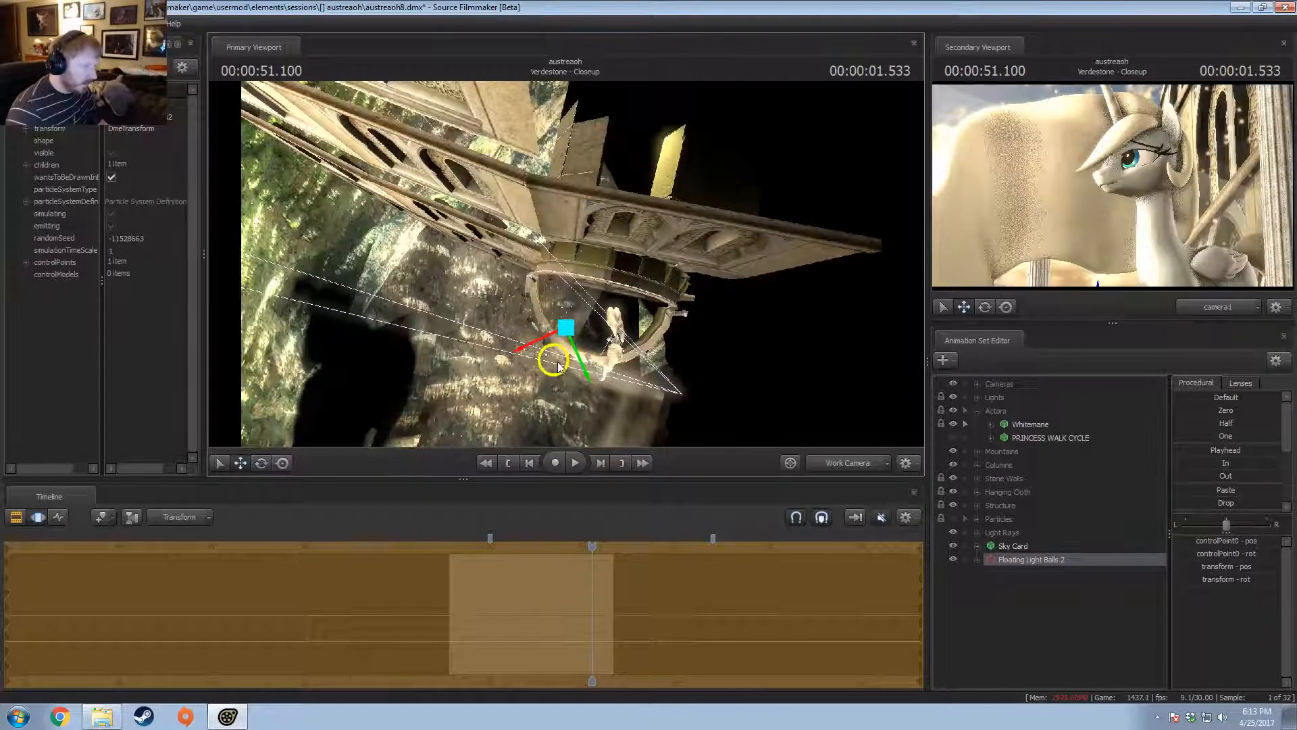
left_click_drag(594, 545, 593, 546)
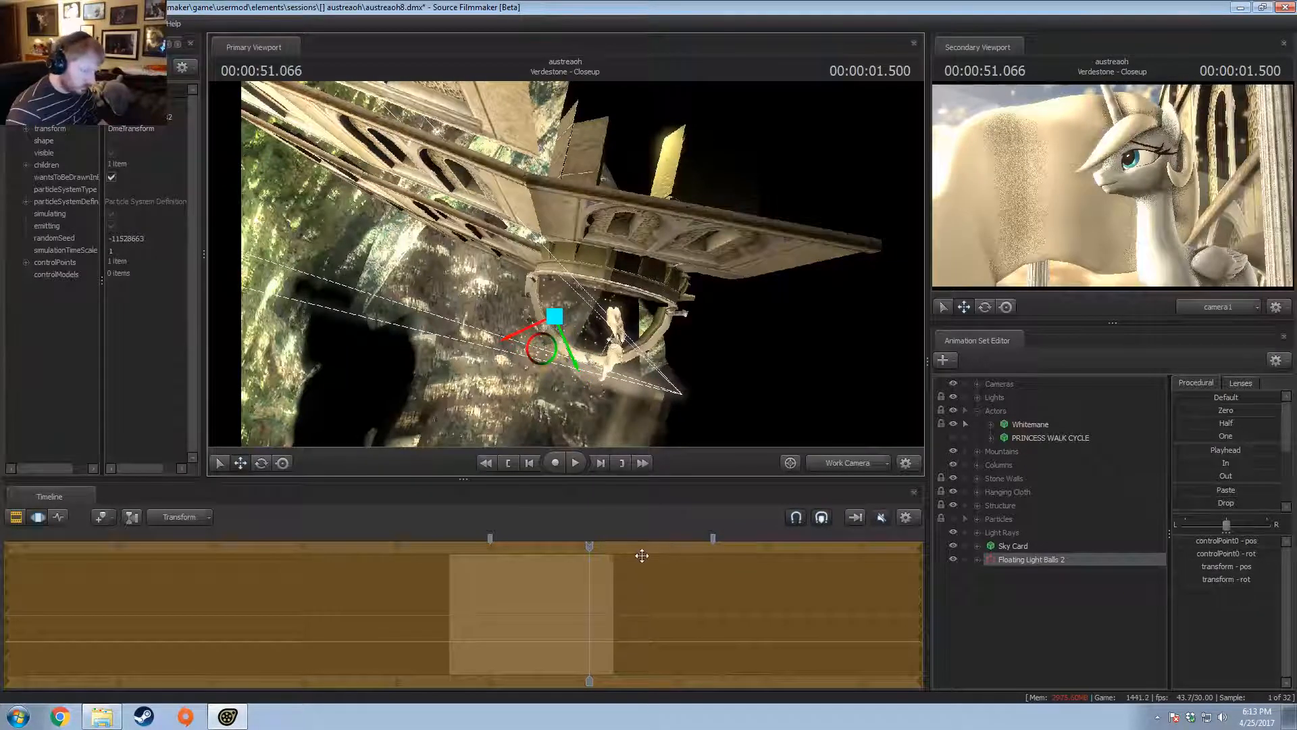
left_click_drag(593, 561, 462, 600)
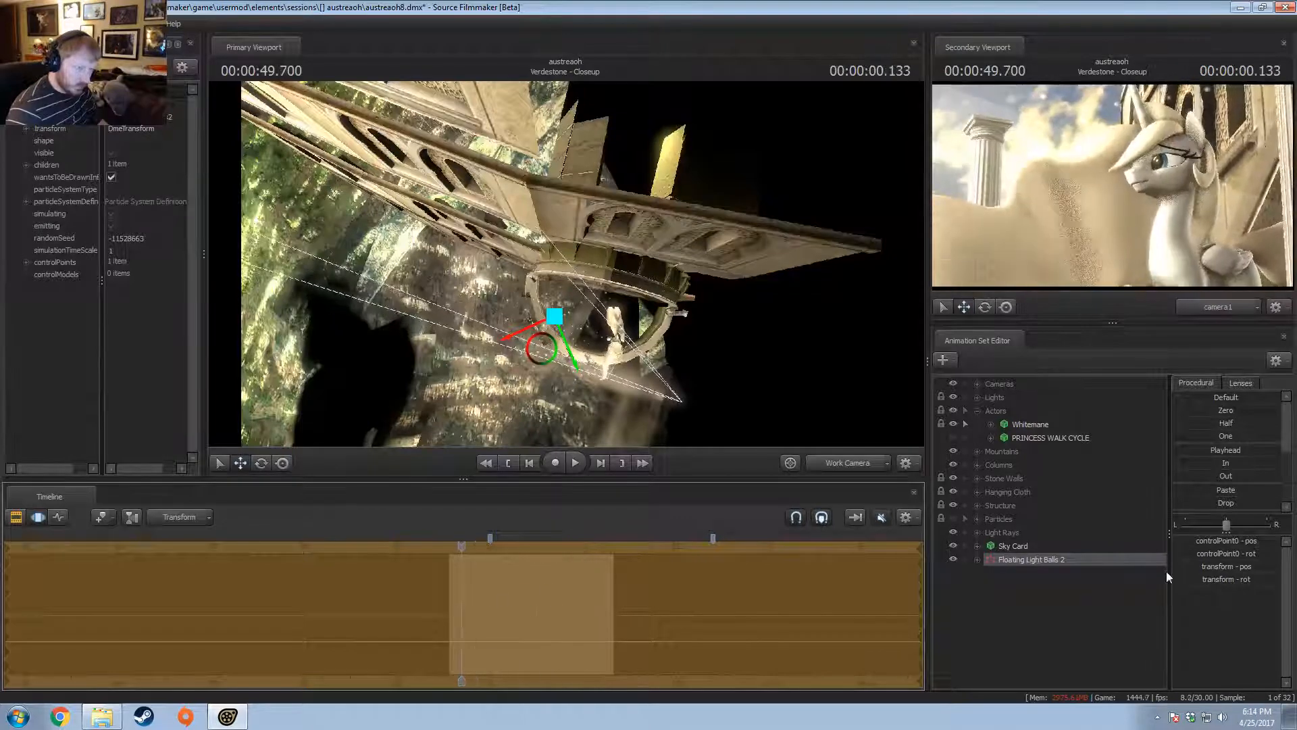
right_click(1044, 561)
mouse_move(1098, 538)
left_click(1230, 540)
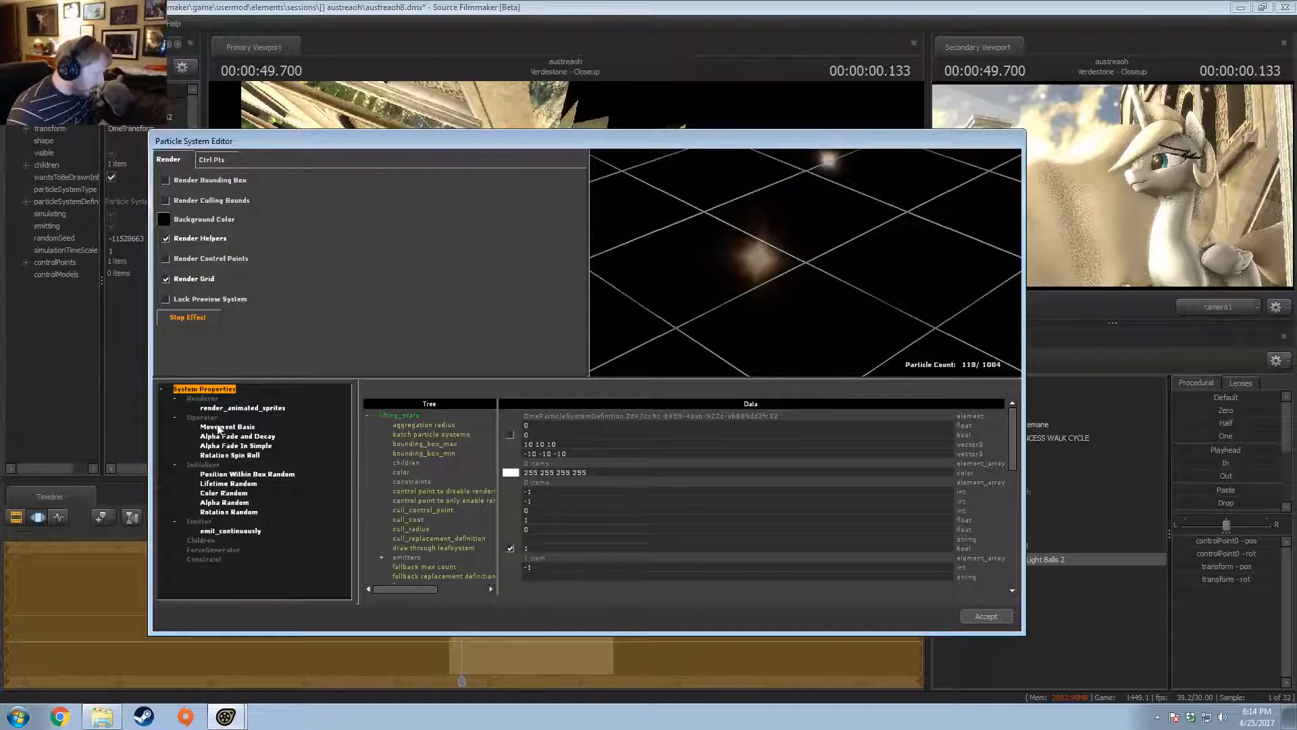
left_click(985, 616)
left_click_drag(566, 270, 746, 390, "alt")
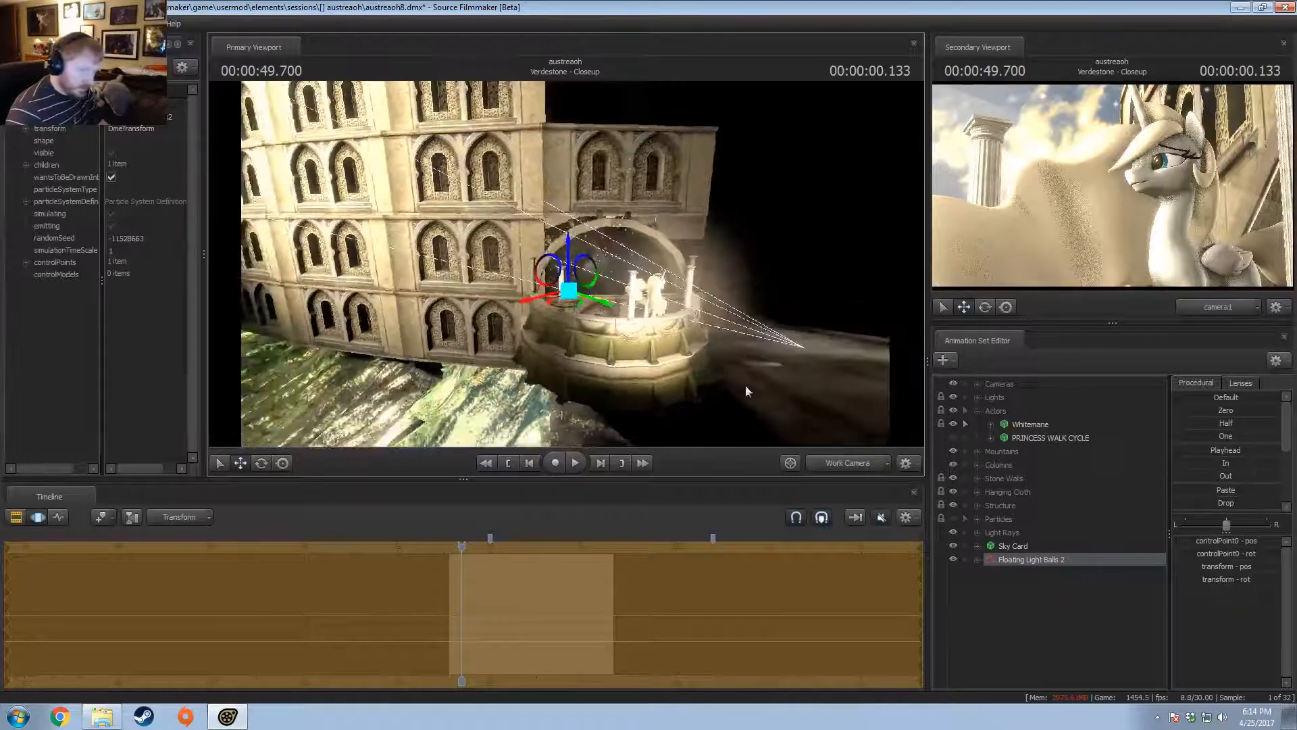
- In Floating Light Balls 2's Position Within Box Random initializer, set the X and Y maximums to 200 and the X and Y minimums to -200
right_click(1020, 561)
mouse_move(1129, 538)
left_click(1213, 539)
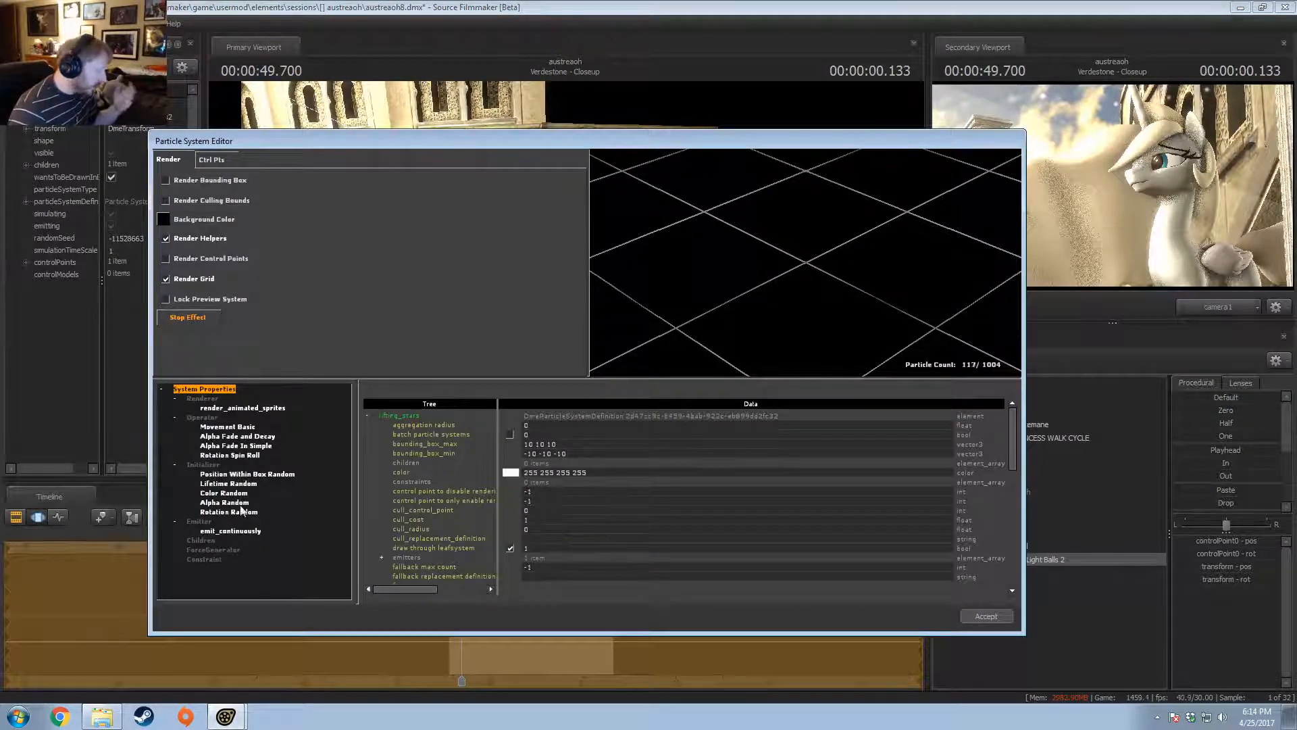
left_click(227, 476)
double_click(529, 445)
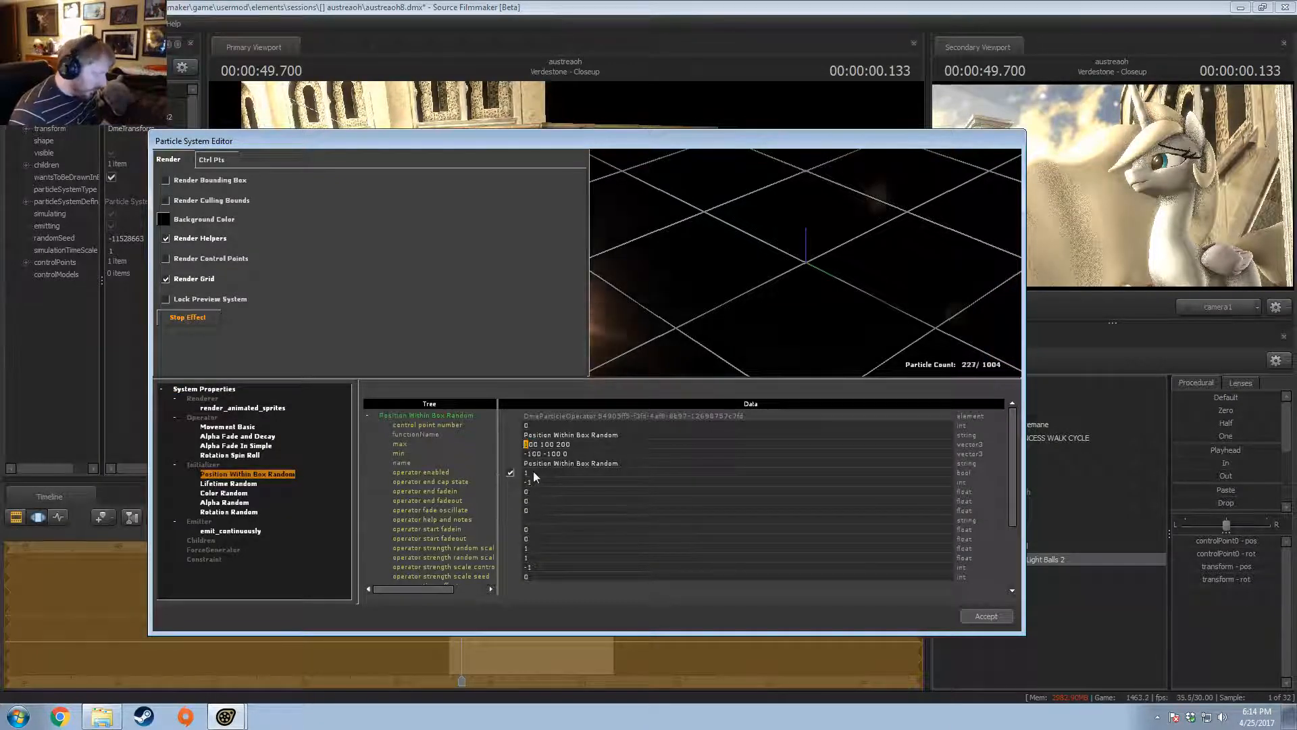
type("200 200")
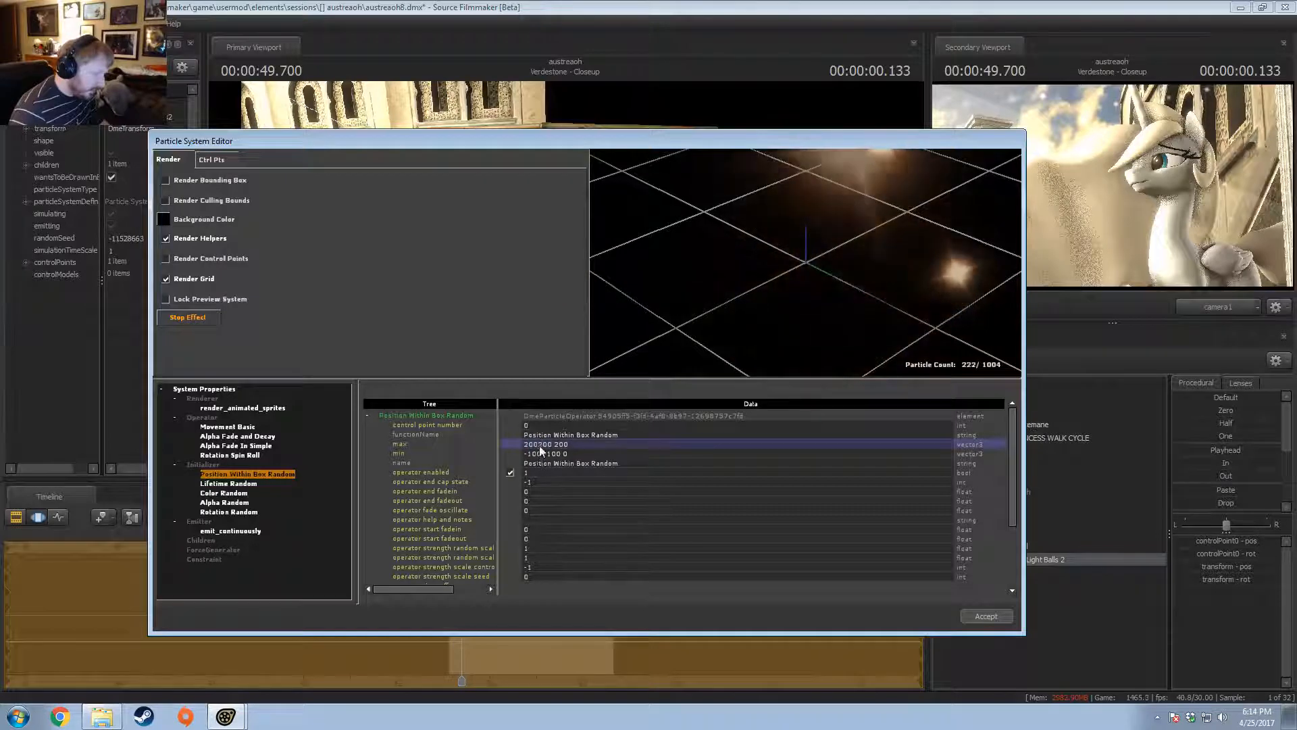
double_click(529, 454)
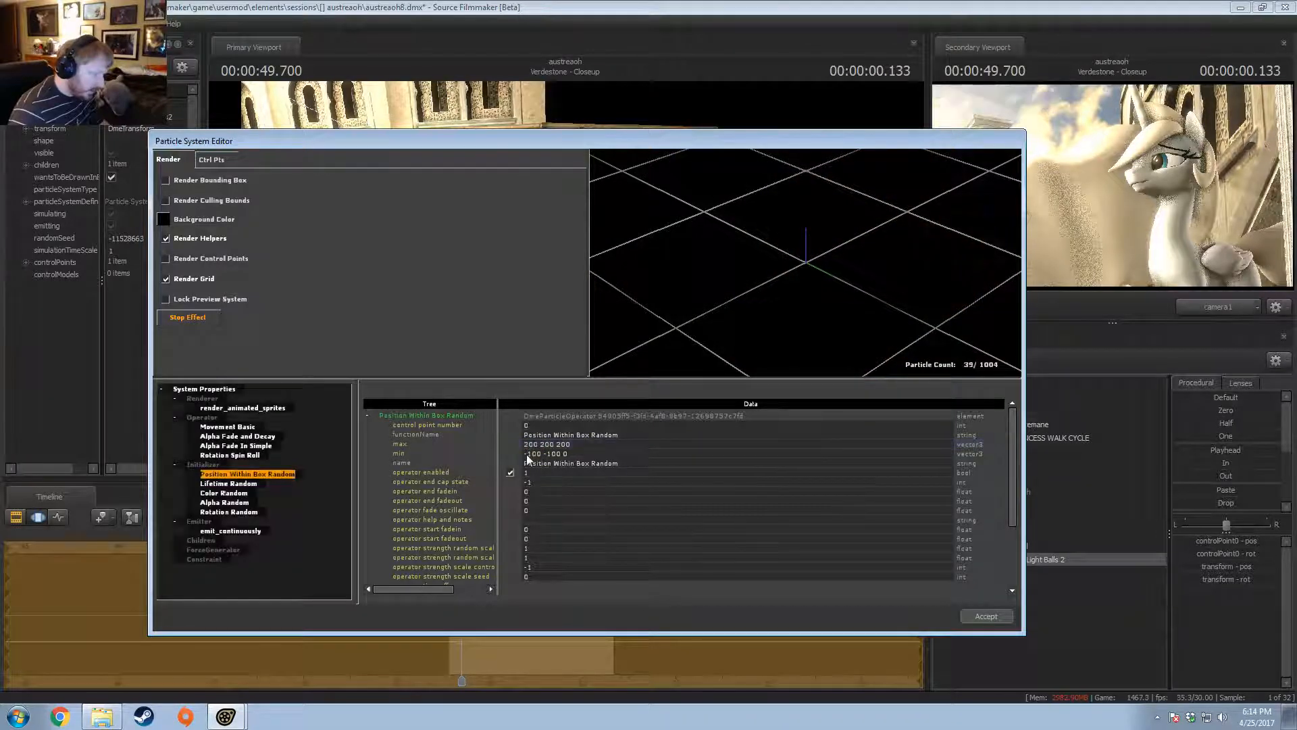
type("200 -200")
key("Return")
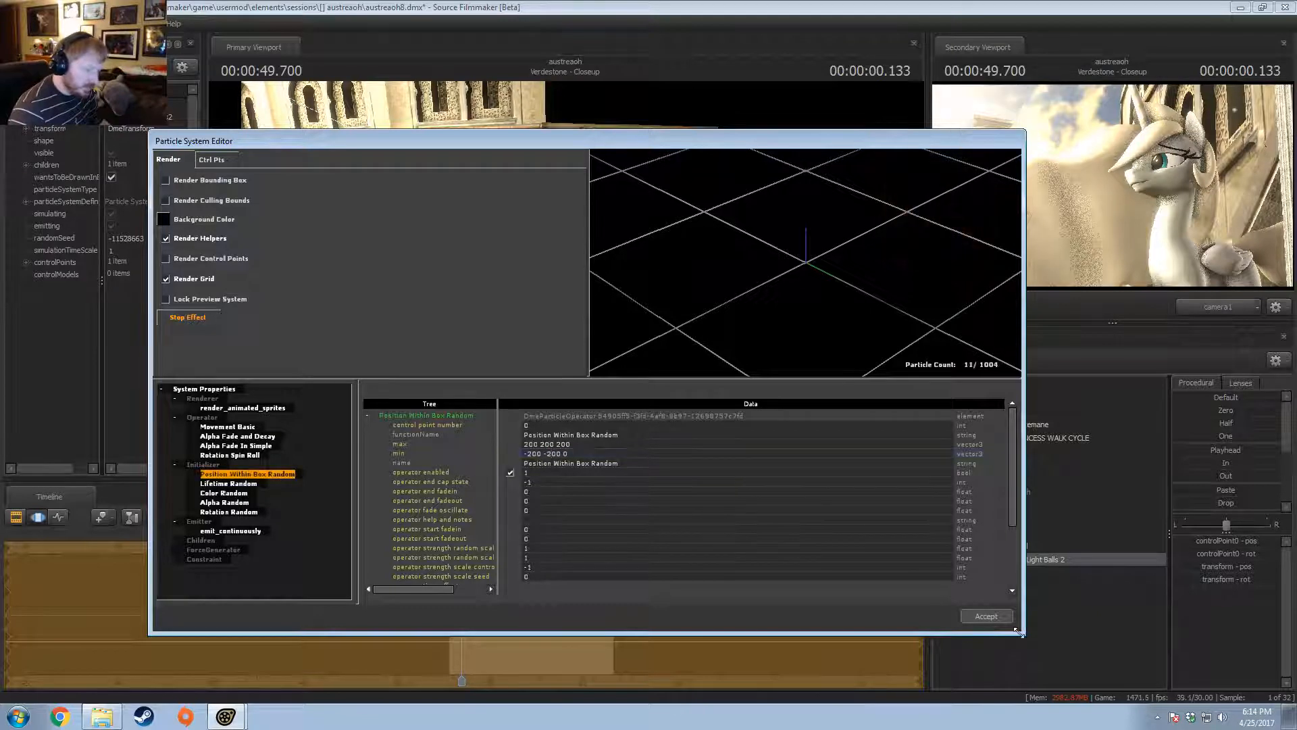
left_click(987, 616)
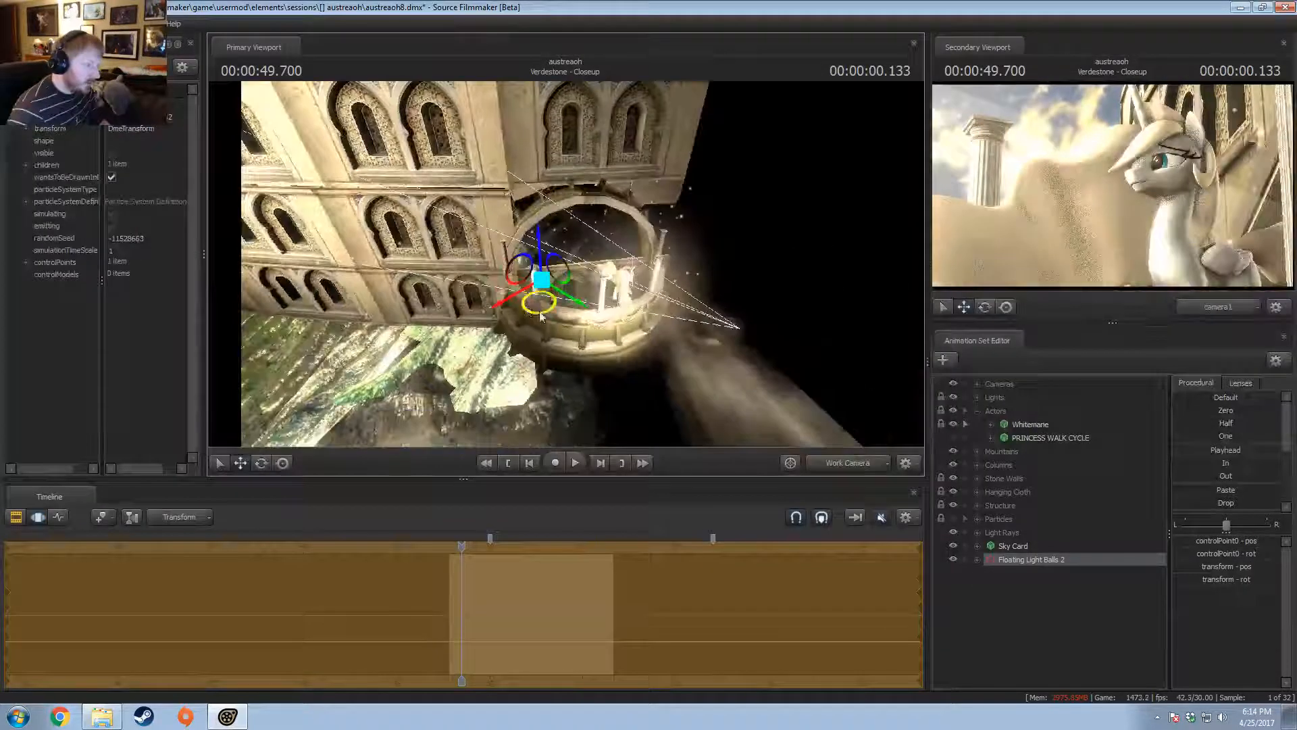
- Move Floating Light Balls 2 slightly closer to the round balcony
left_click_drag(489, 304, 544, 419)
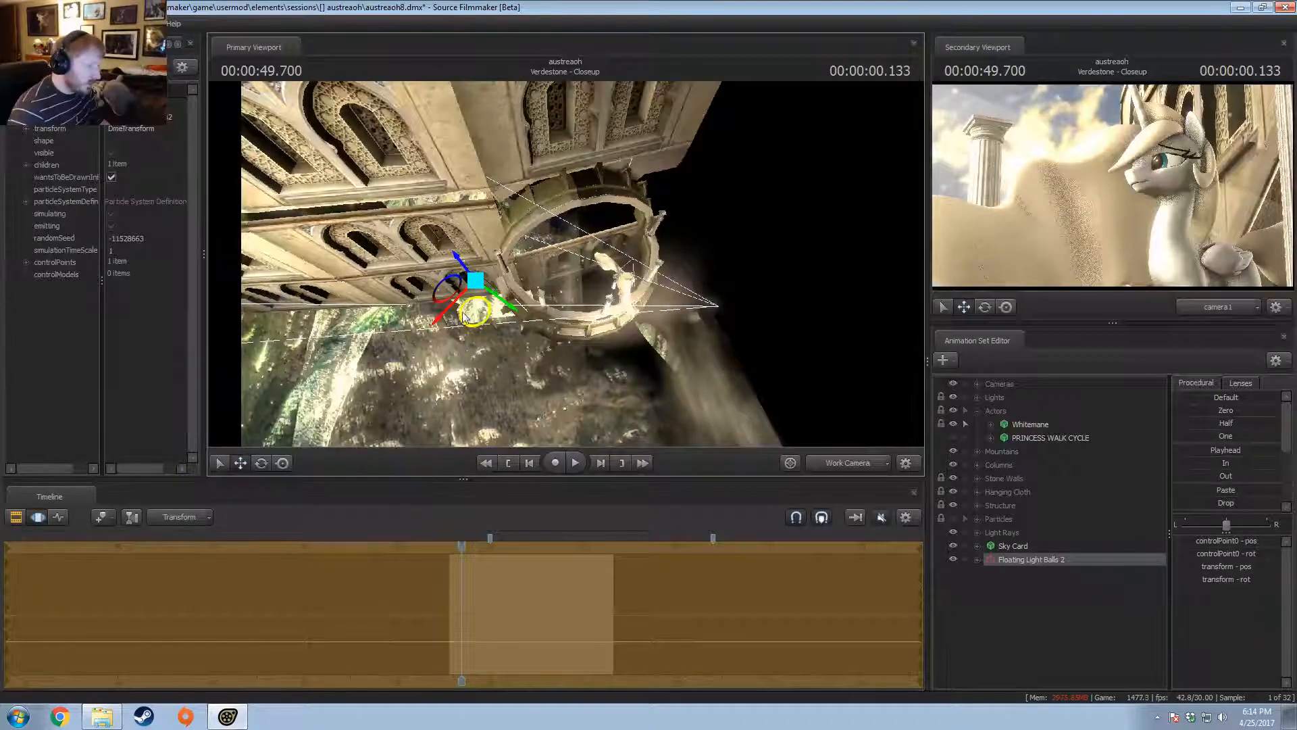
left_click_drag(465, 314, 497, 321)
left_click(468, 544)
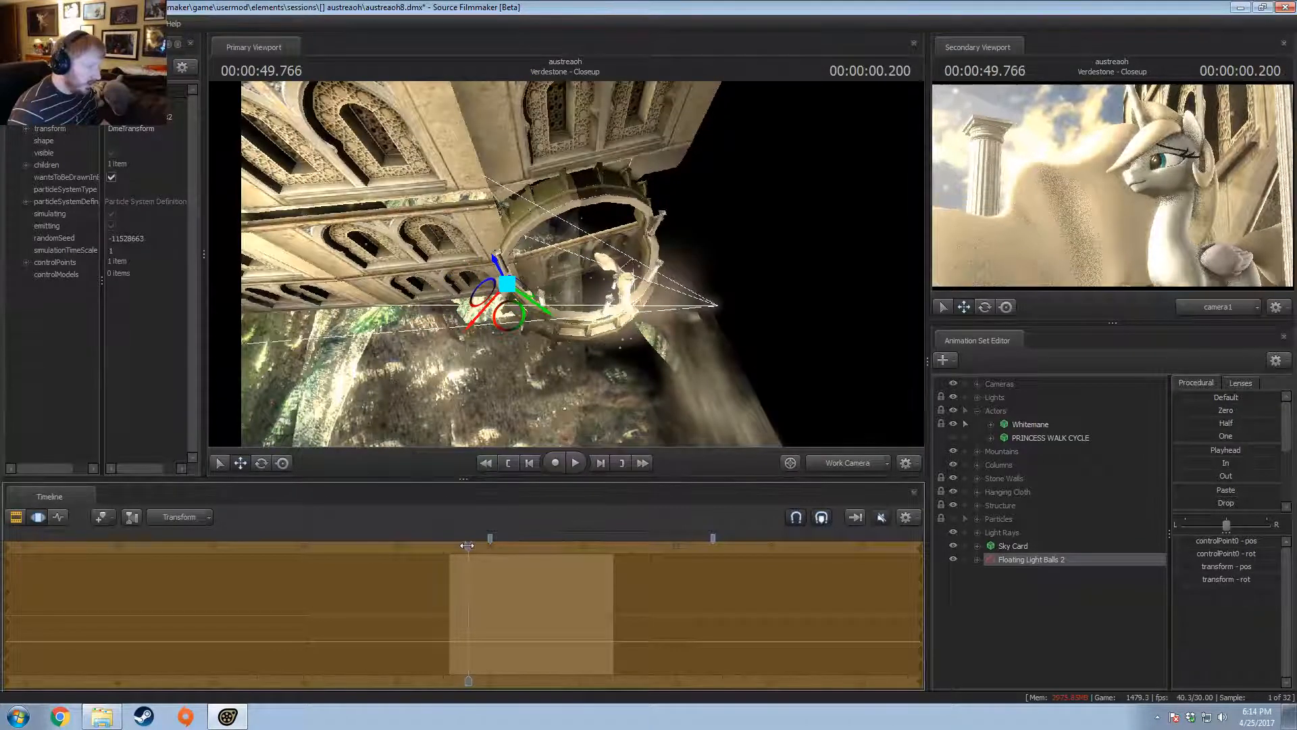
- Play and scrub through the Verdestone - Closeup shot to examine how the new particles drift around the character
mouse_move(564, 399)
left_mouse_down("alt")
mouse_move(554, 388)
mouse_move(574, 422)
left_mouse_up("alt")
key("F2")
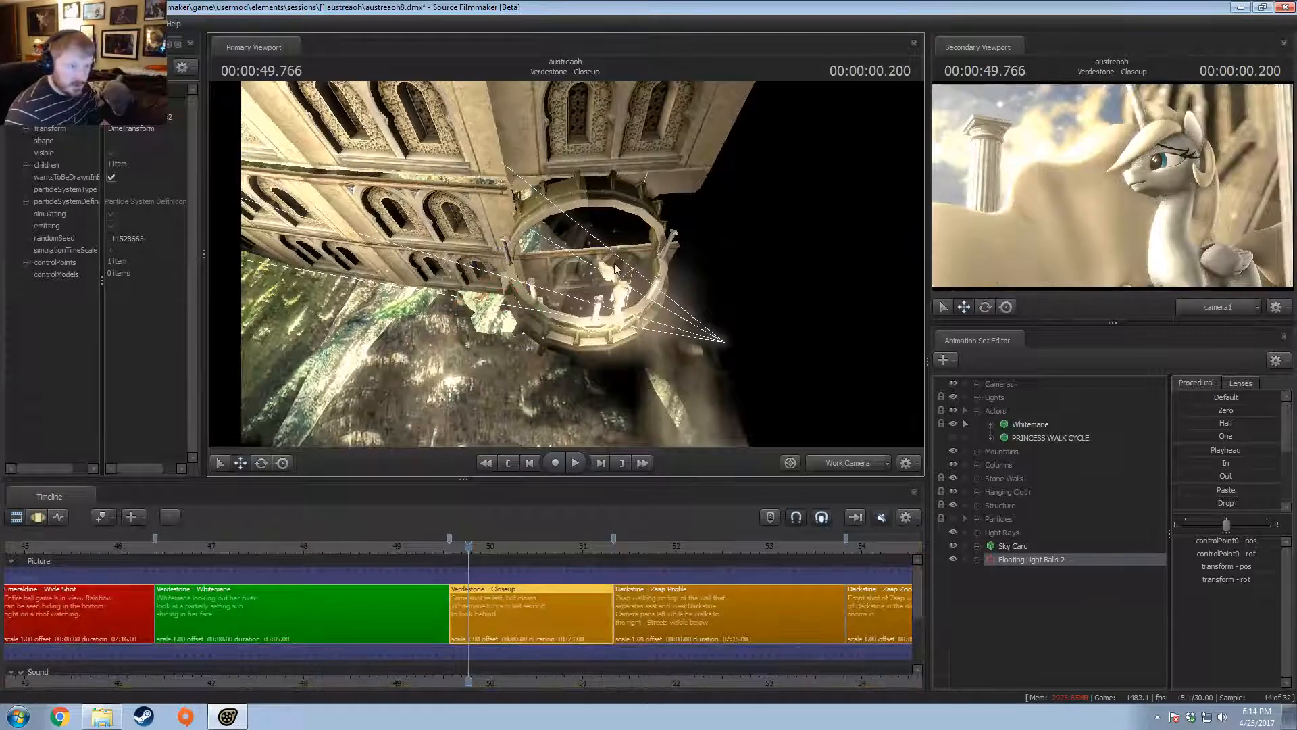
key("space")
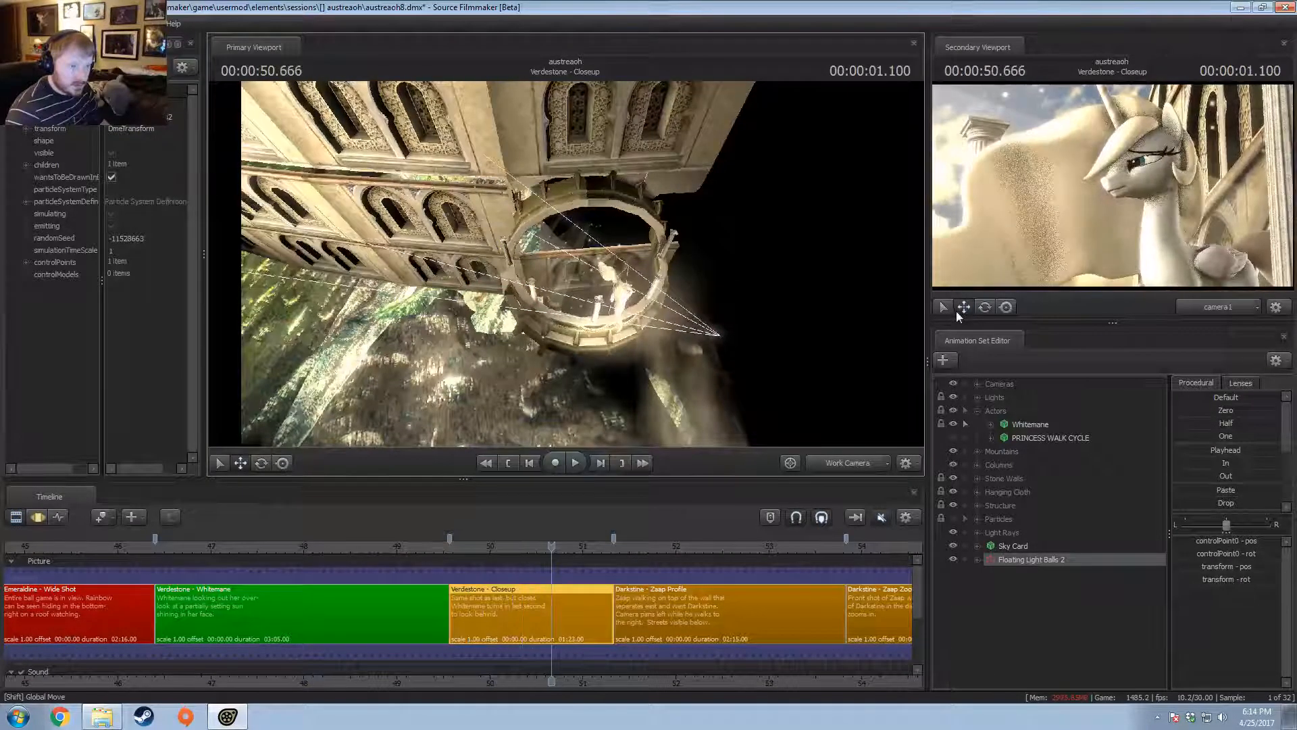
left_click_drag(465, 553, 509, 571)
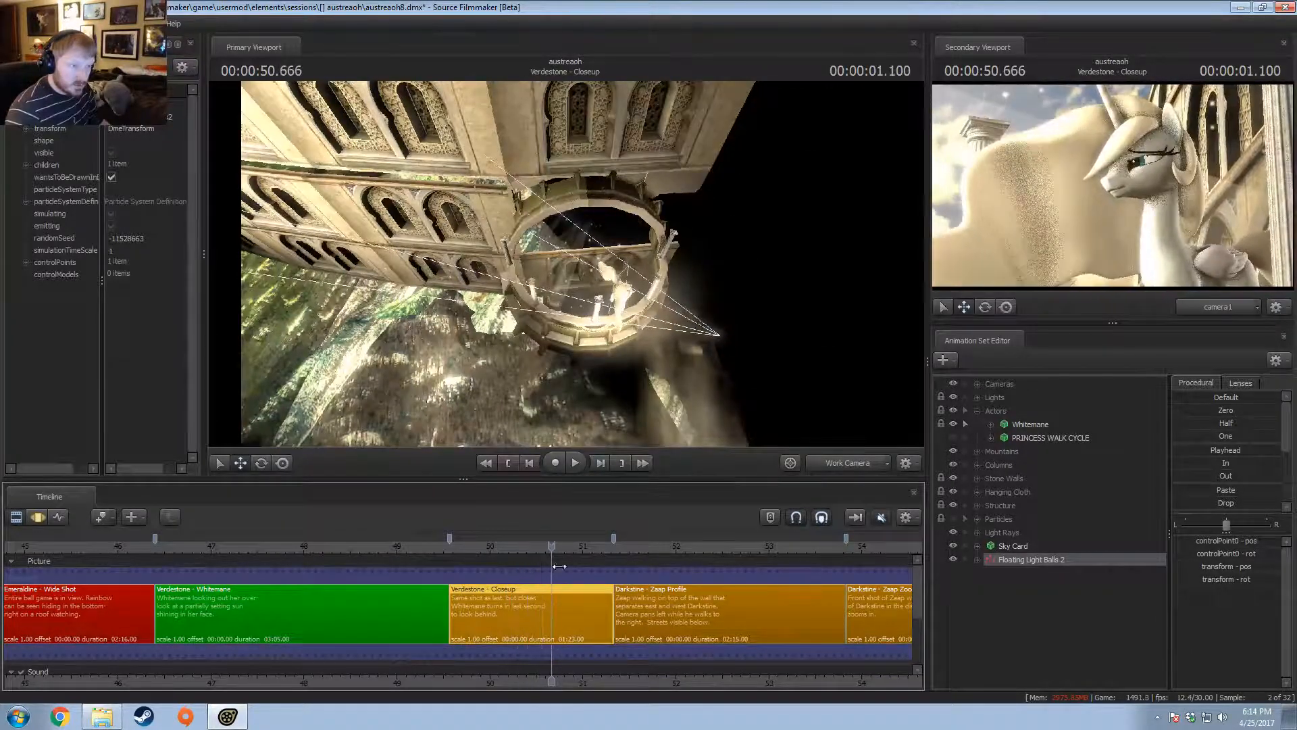
- Open Floating Light Balls 2's lifting_stars particle definition and add a Radius Random initializer
right_click(1048, 561)
mouse_move(1087, 533)
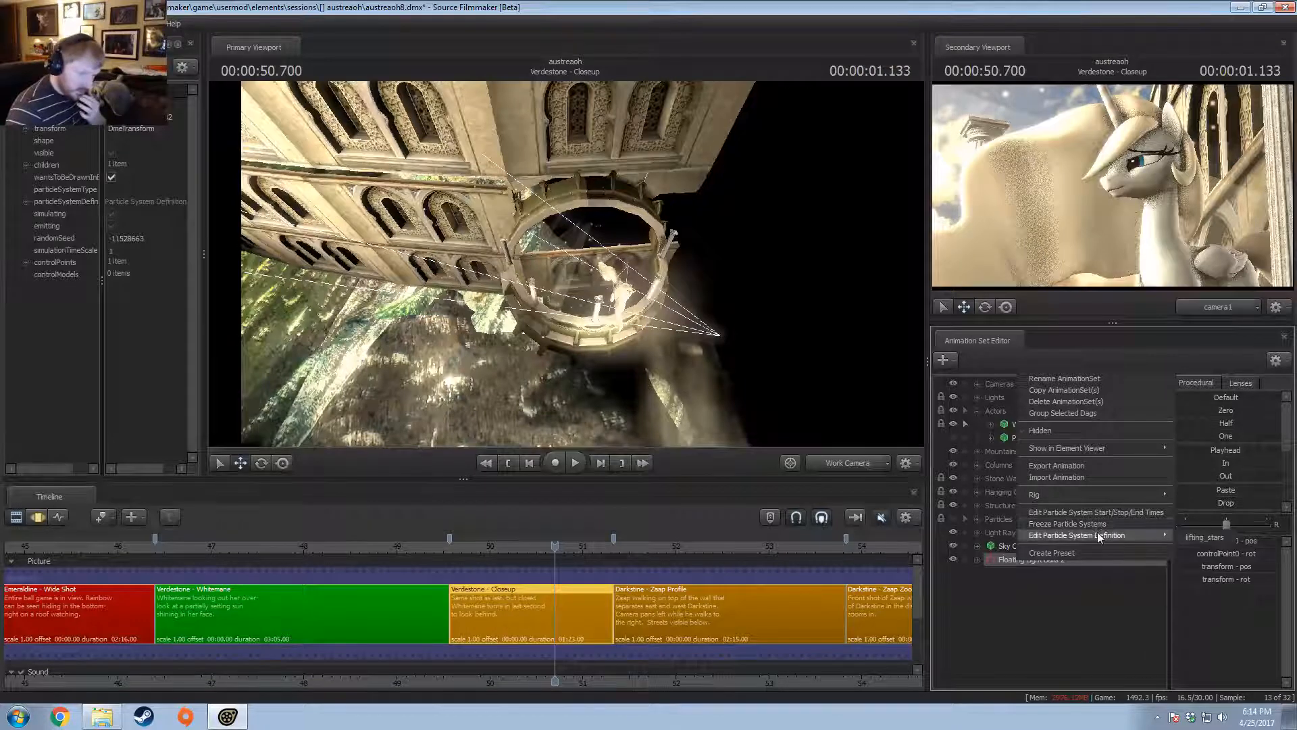
left_click(1196, 539)
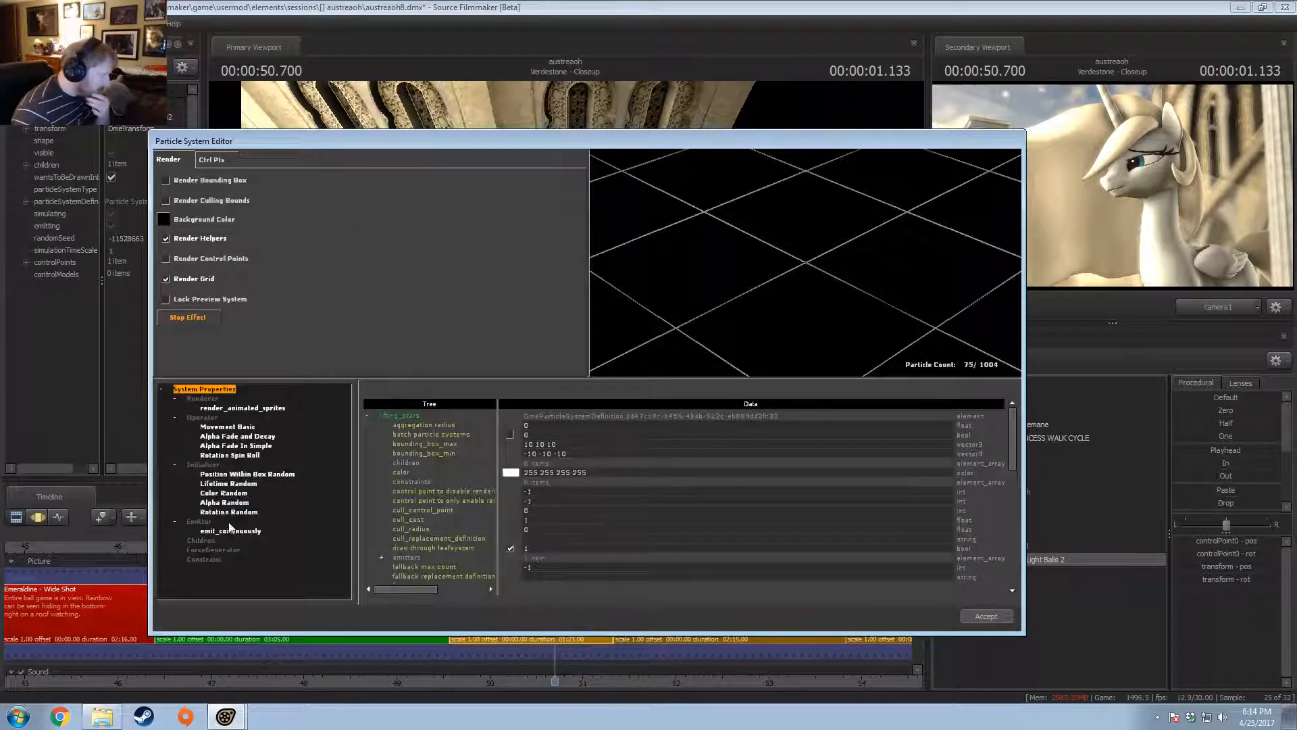
right_click(206, 467)
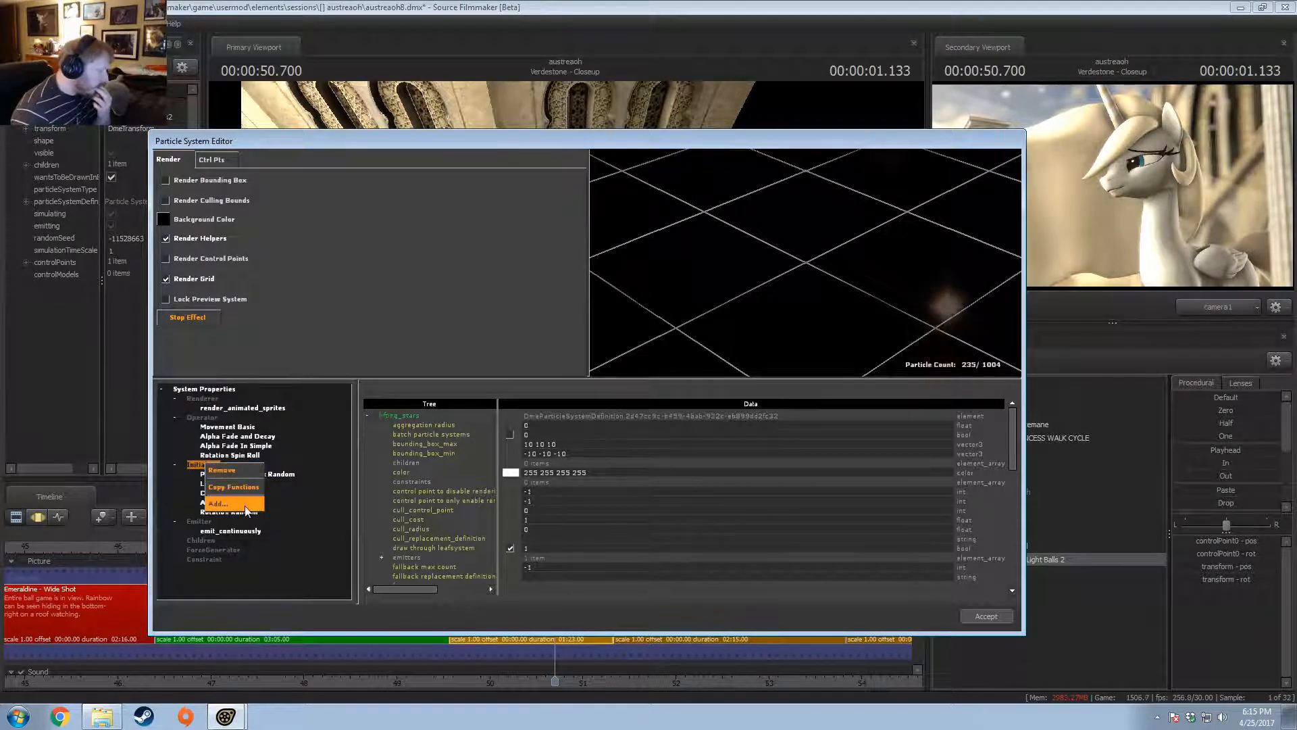
left_click(218, 503)
left_click_drag(671, 338, 678, 408)
left_click(519, 417)
double_click(519, 417)
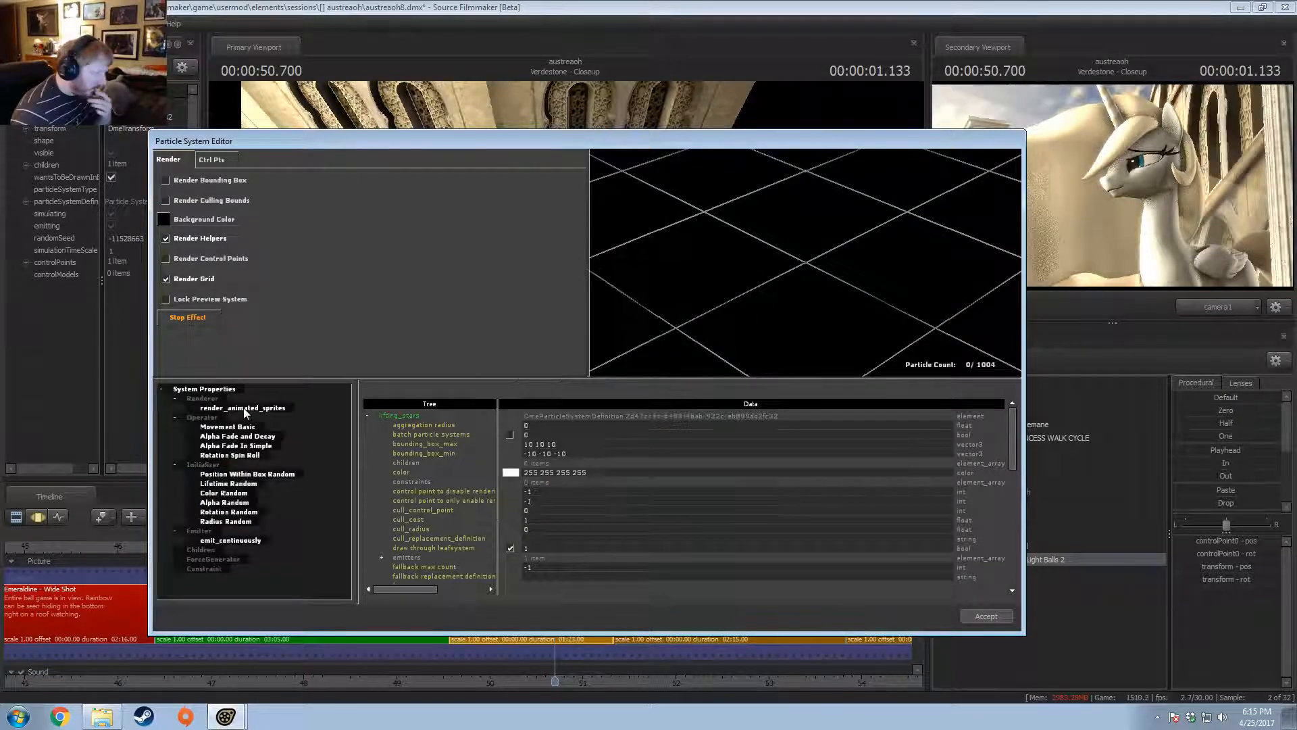
- Check the system's base radius, set Radius Random's radius_min to 3, adjust its radius_max and accept the definition
left_click(223, 391)
scroll(633, 546, "down", 5)
scroll(491, 545, "down", 5)
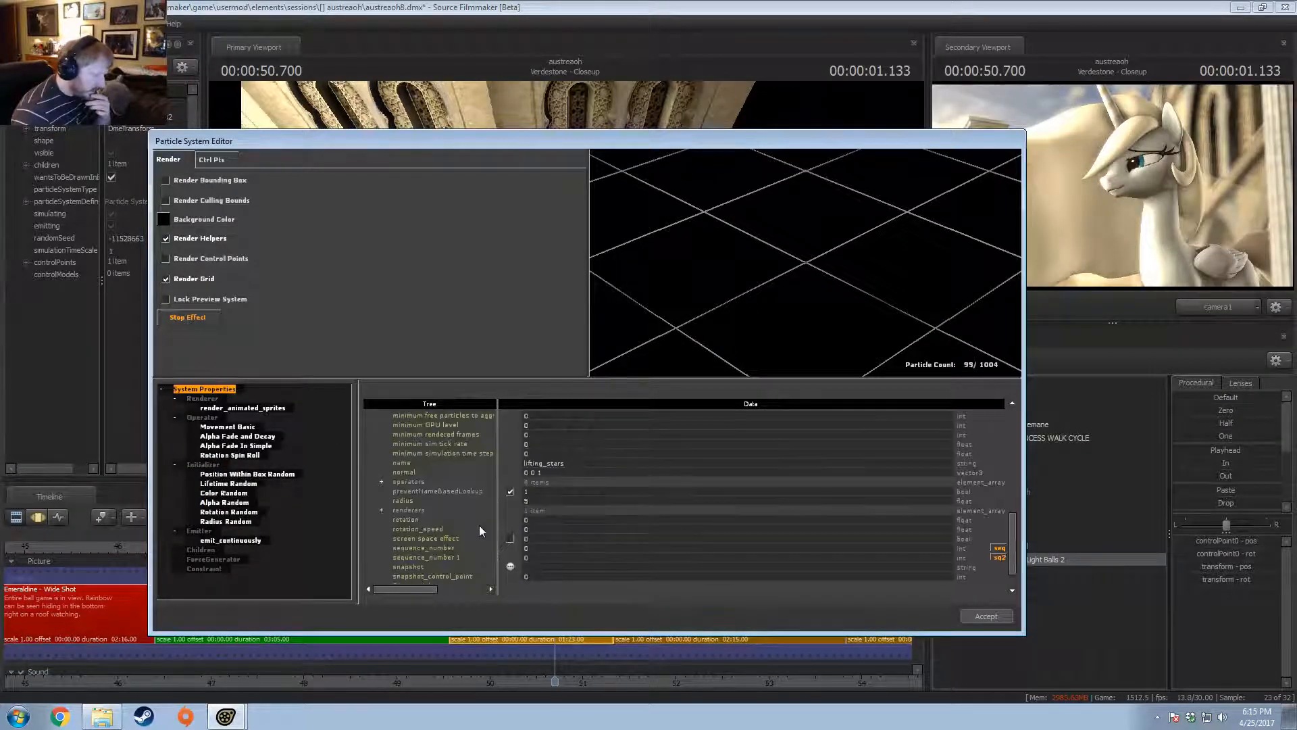
left_click(229, 522)
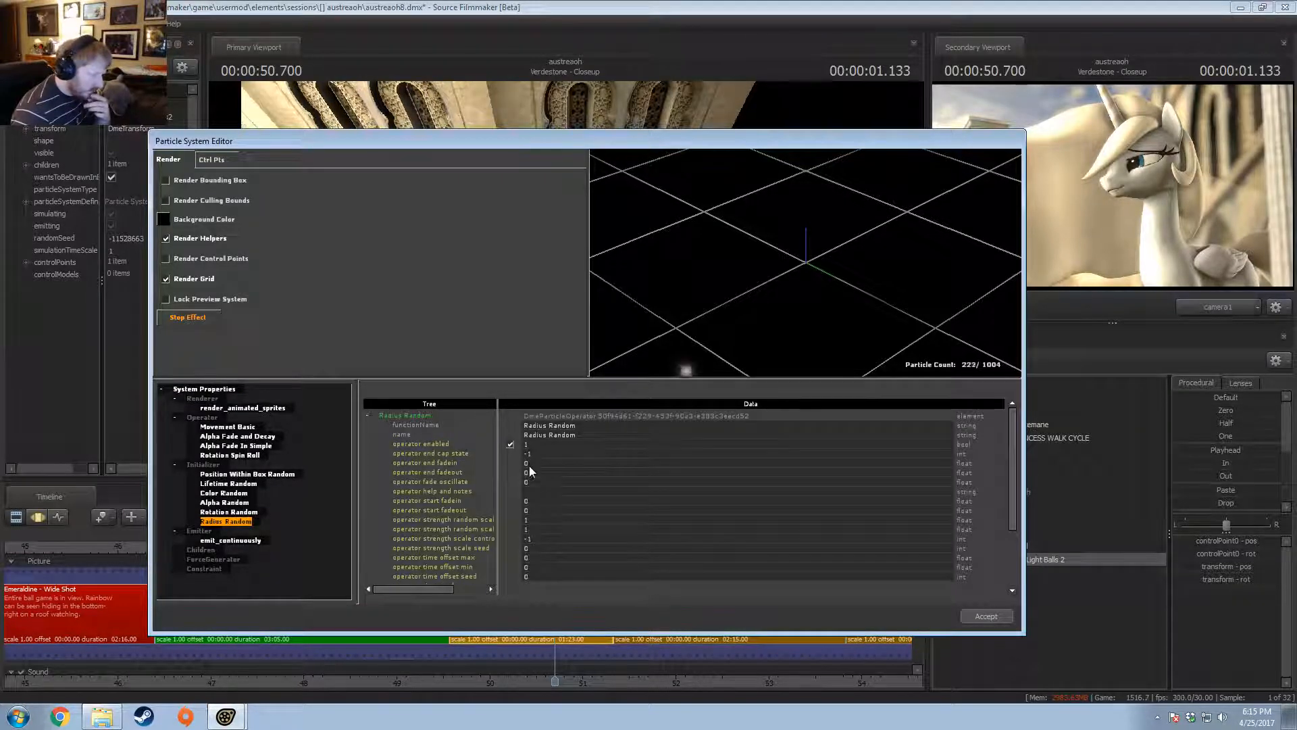
scroll(531, 468, "down", 3)
double_click(525, 558)
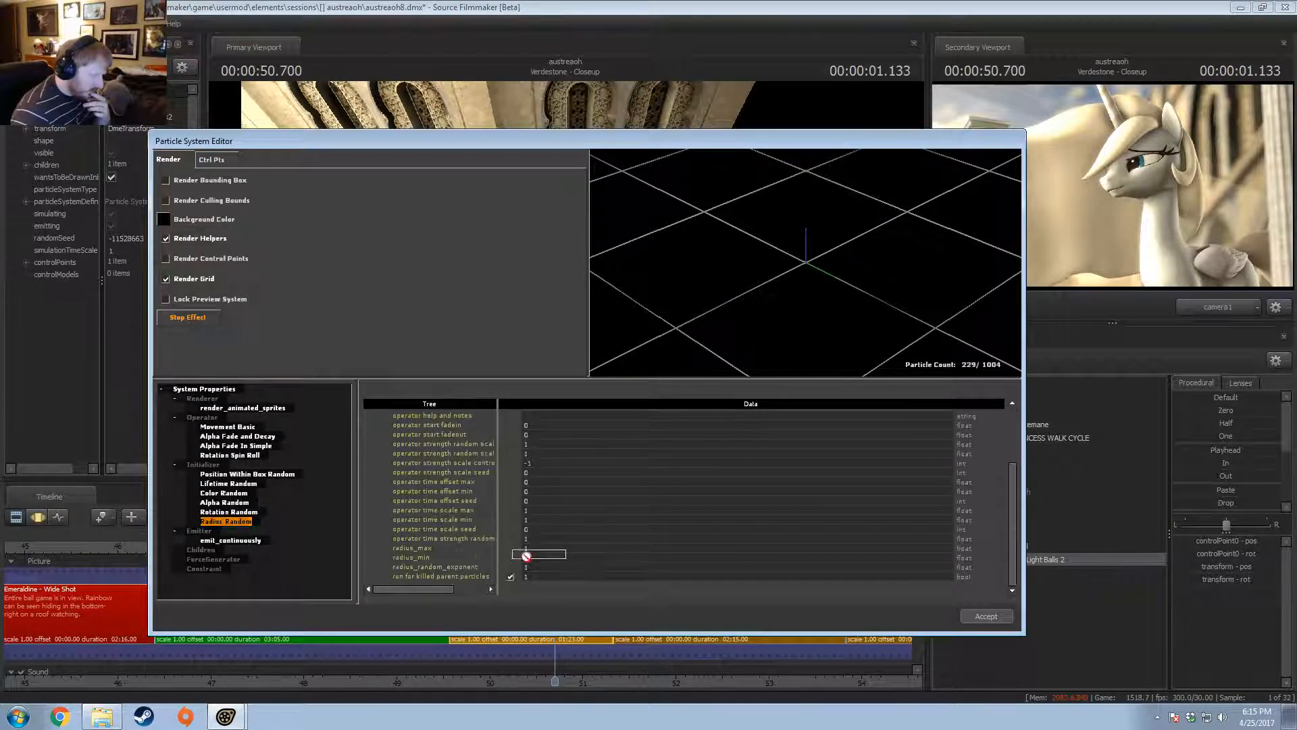
type("3")
left_click(527, 548)
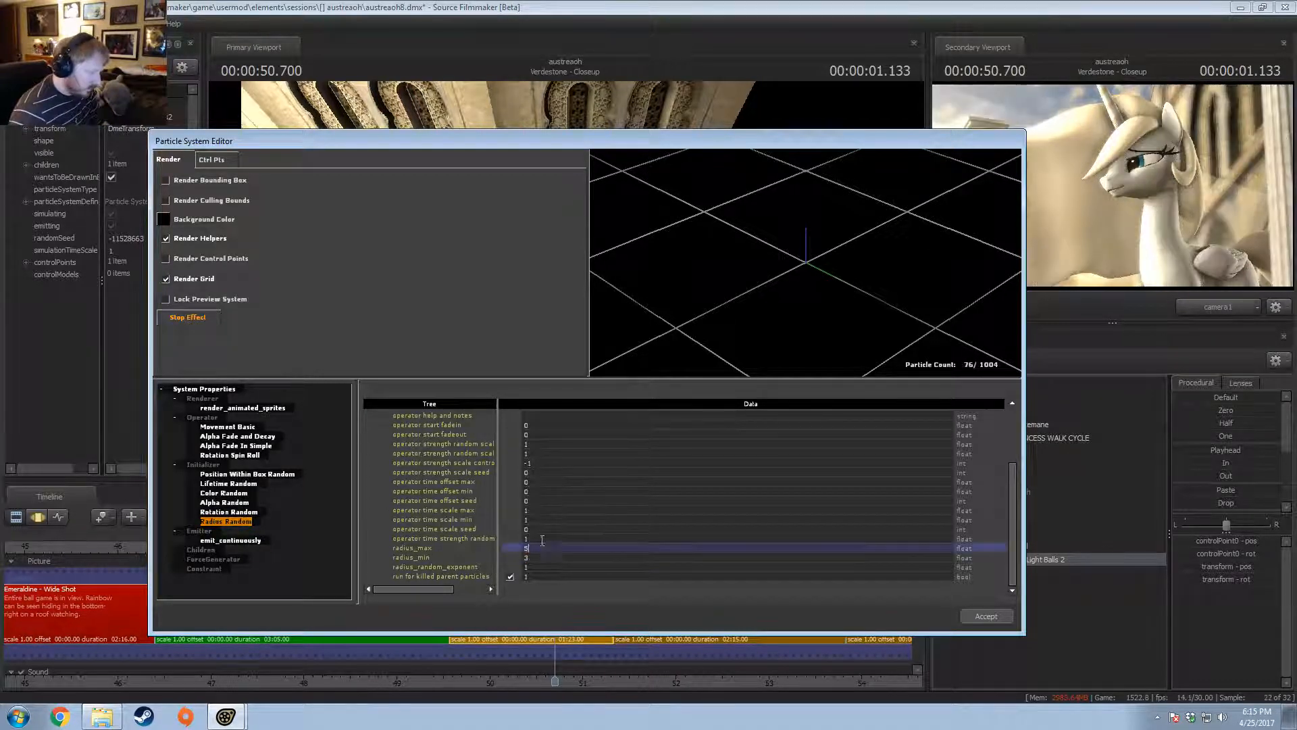
left_click(981, 616)
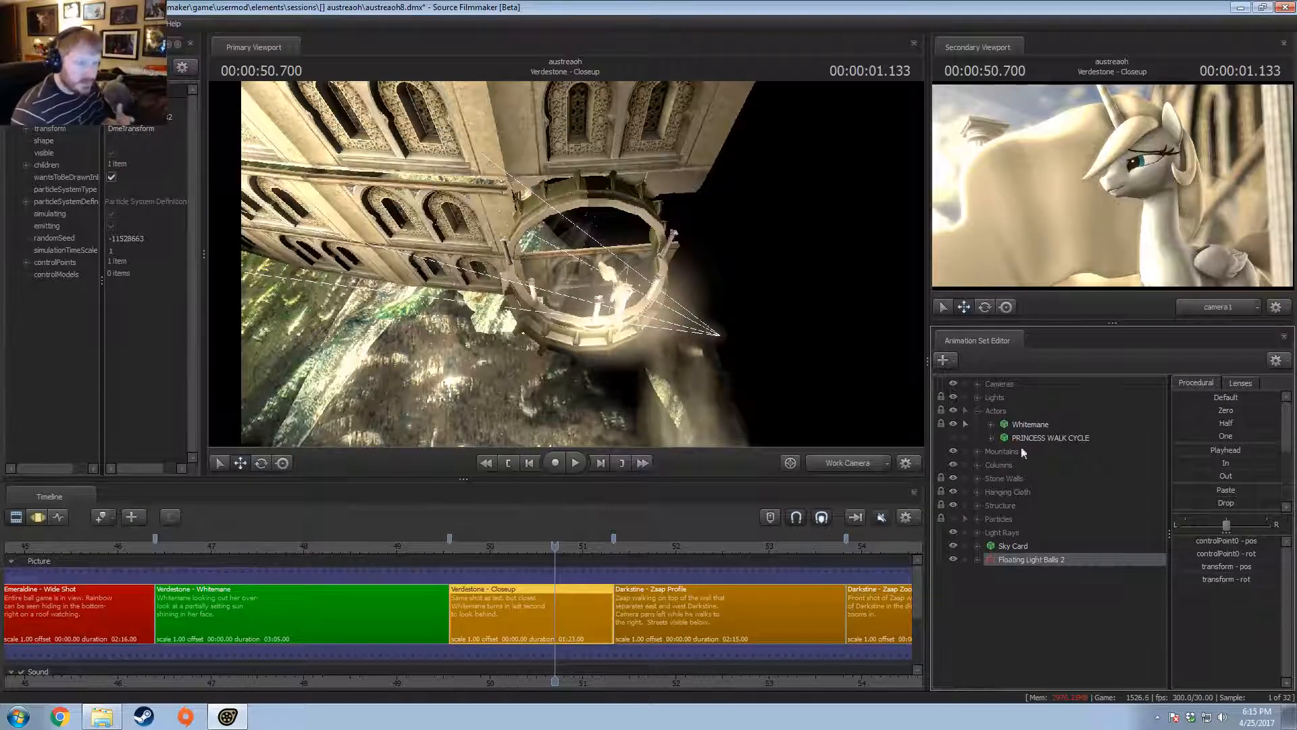
- Move the Floating Light Balls 2 animation set into the Particles group
double_click(1002, 506)
key("Escape")
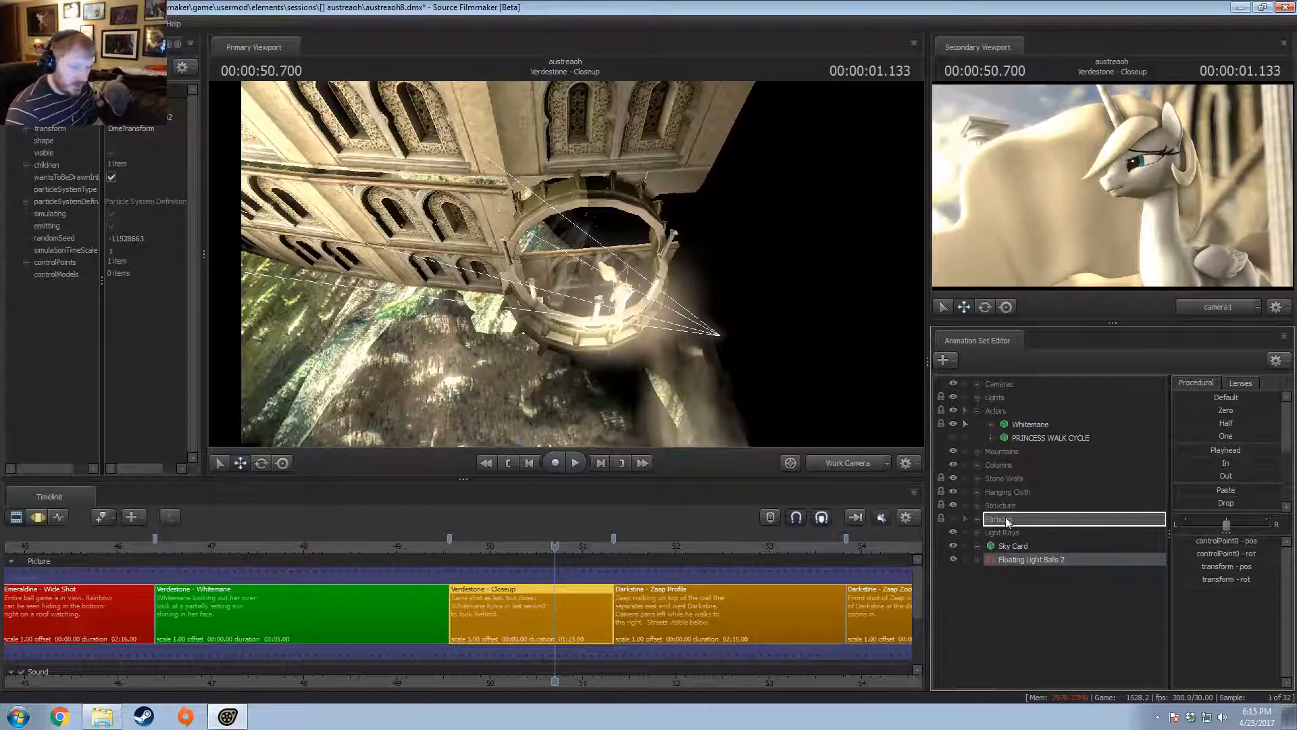
key("Delete")
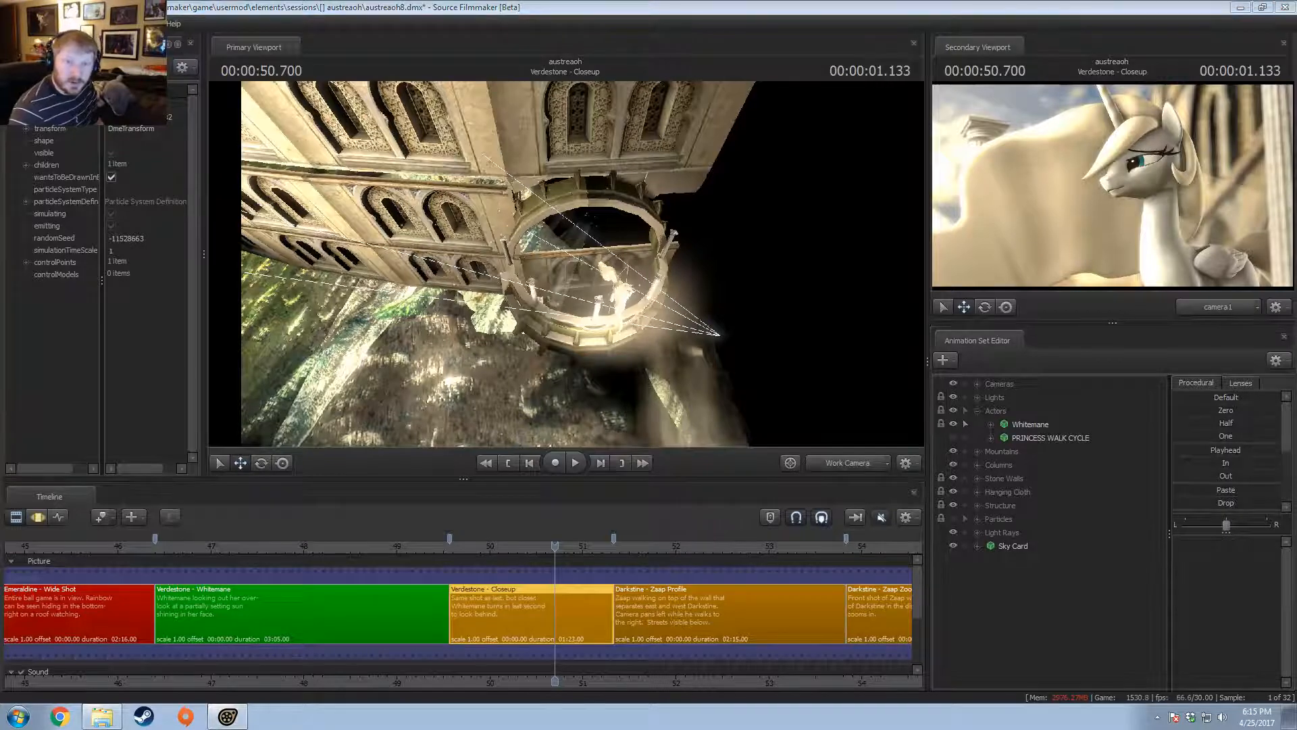
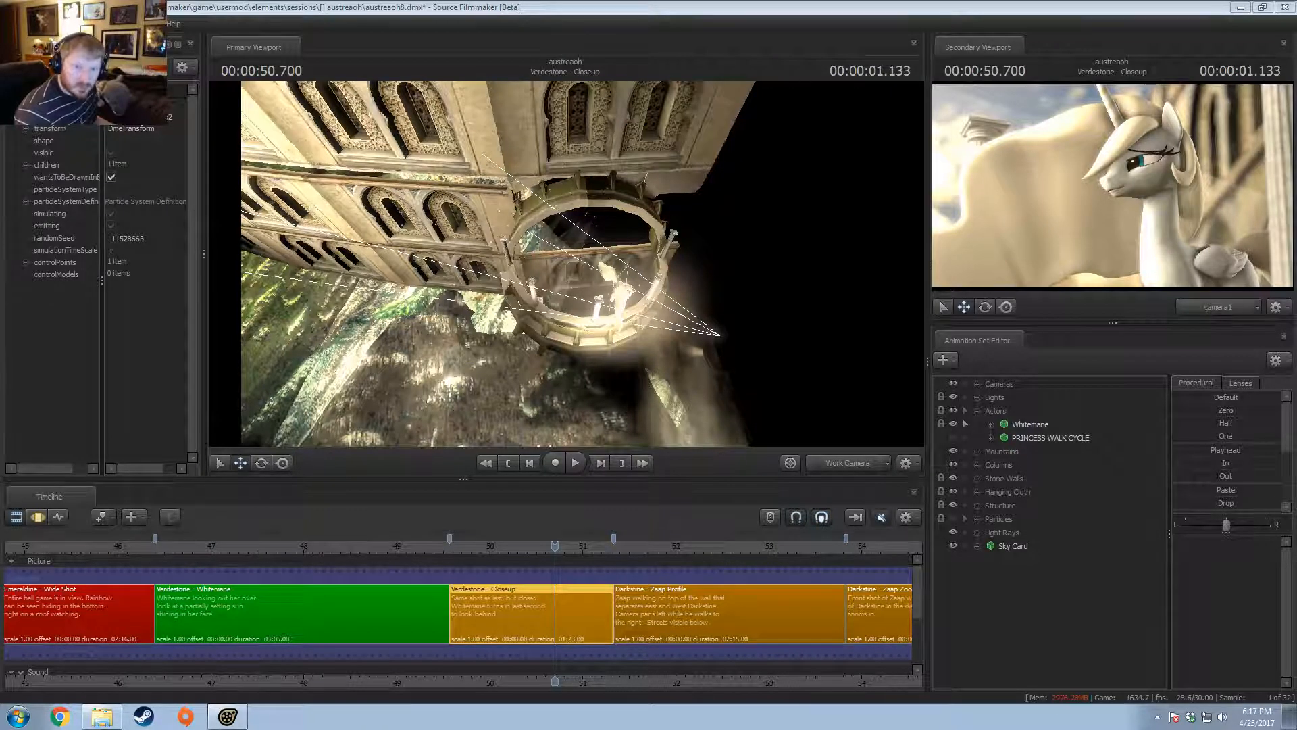
- Turn off lighting in the viewport to show the mountain scenery unlit
left_click_drag(424, 306, 427, 361)
left_click_drag(566, 283, 566, 264)
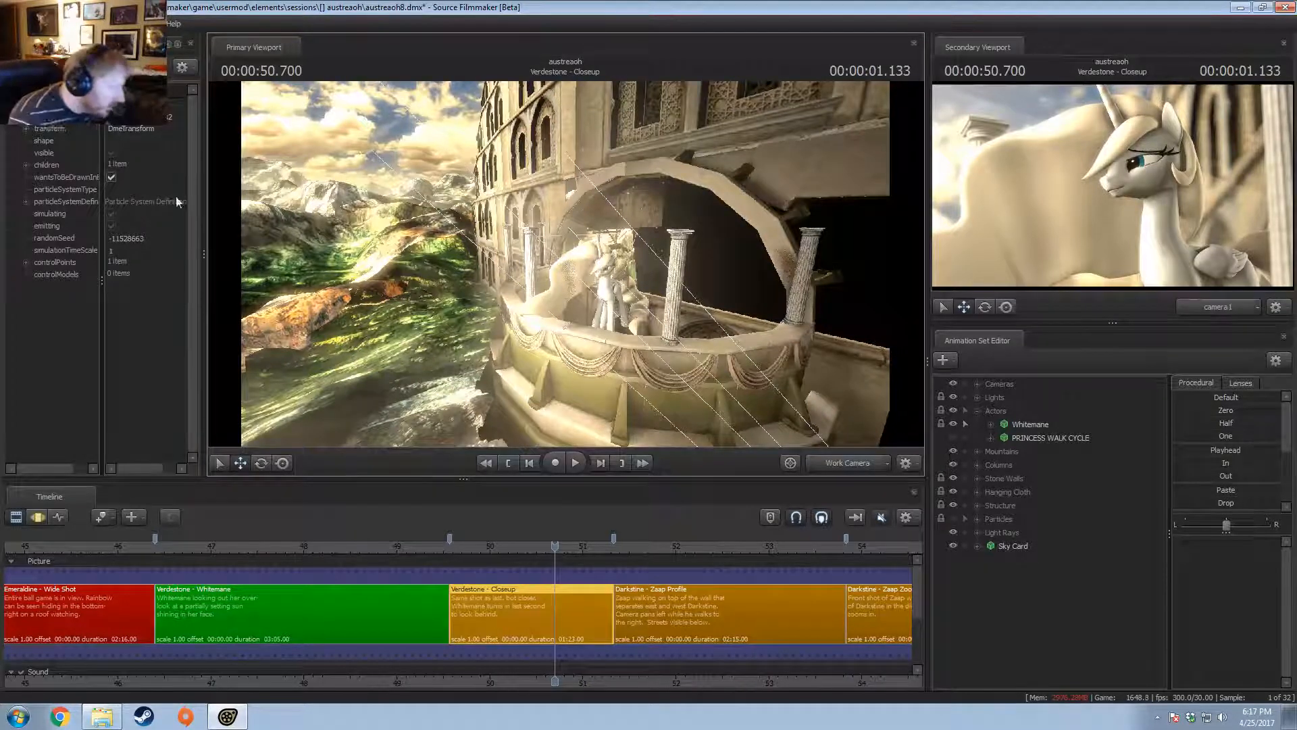
right_click(485, 167)
left_click(510, 209)
key("w")
left_click_drag(440, 246, 614, 269)
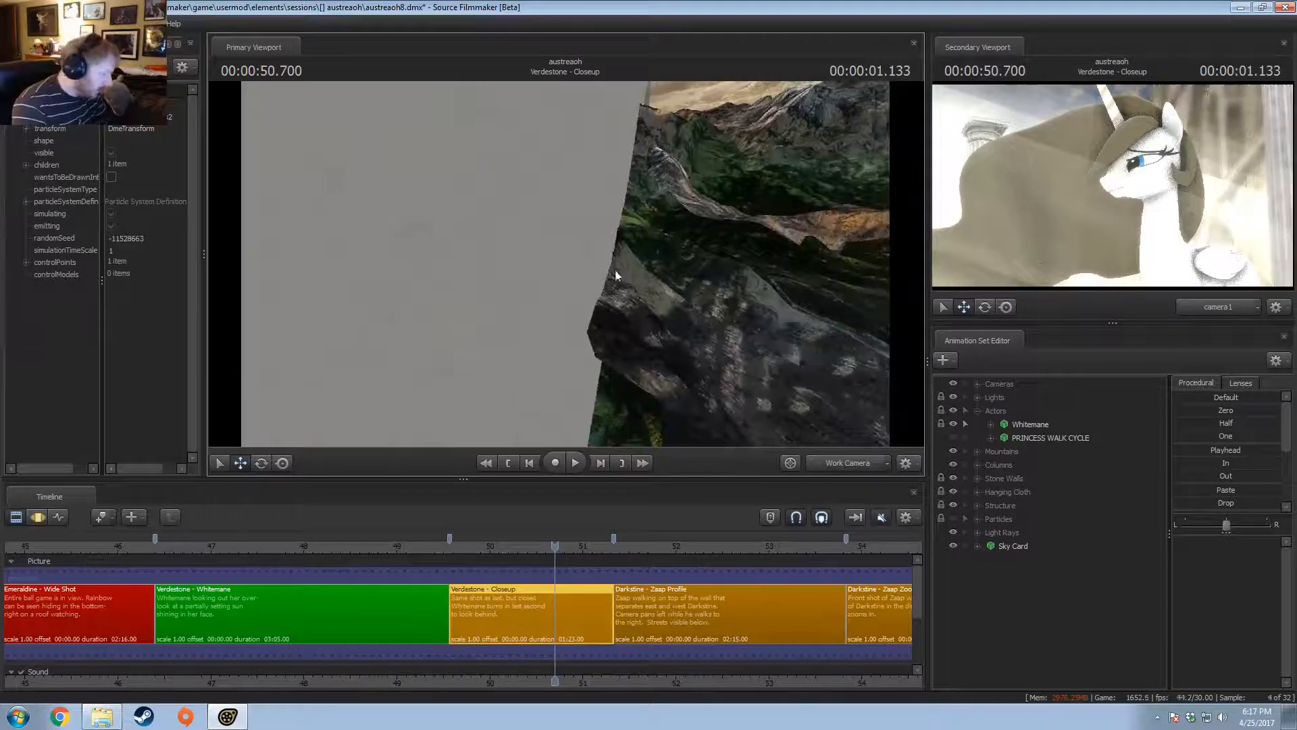
- Create an animation set for a new model, filtering the models by "little" and opening vn_littlepip_ultimate.mdl
right_click(1027, 601)
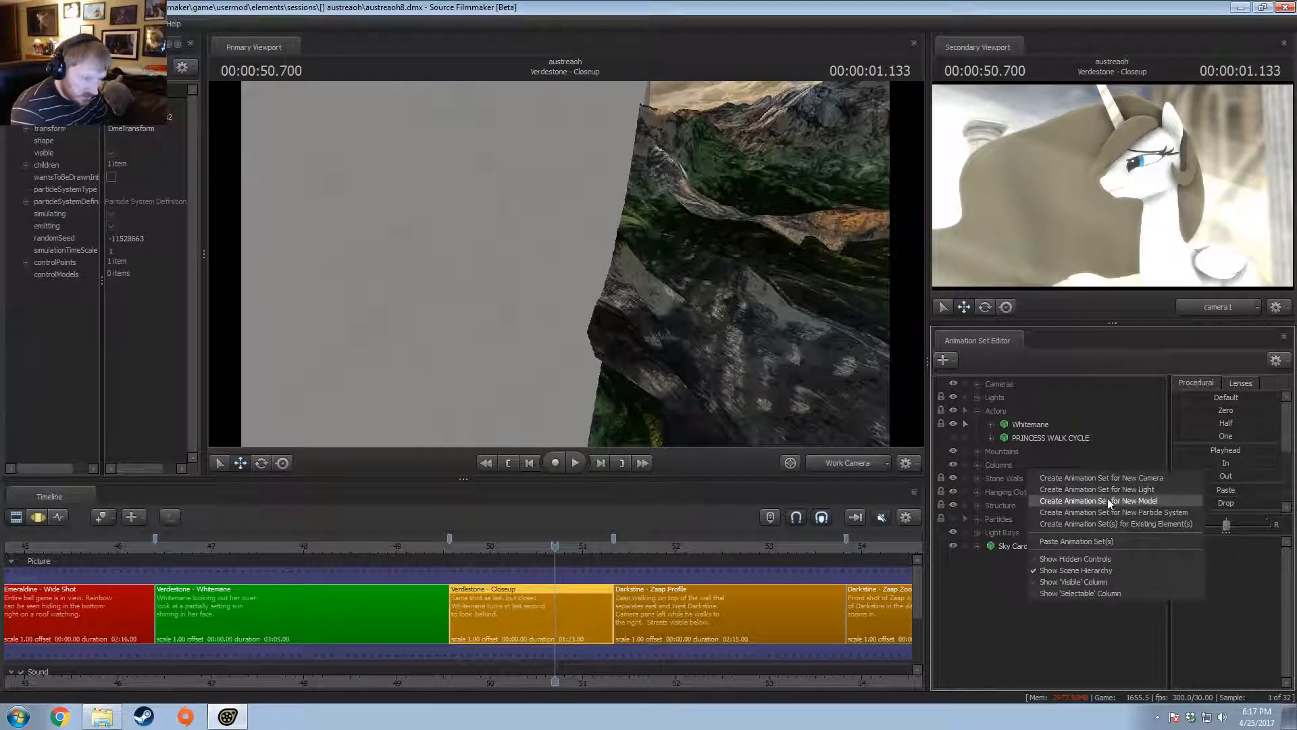
left_click(1108, 497)
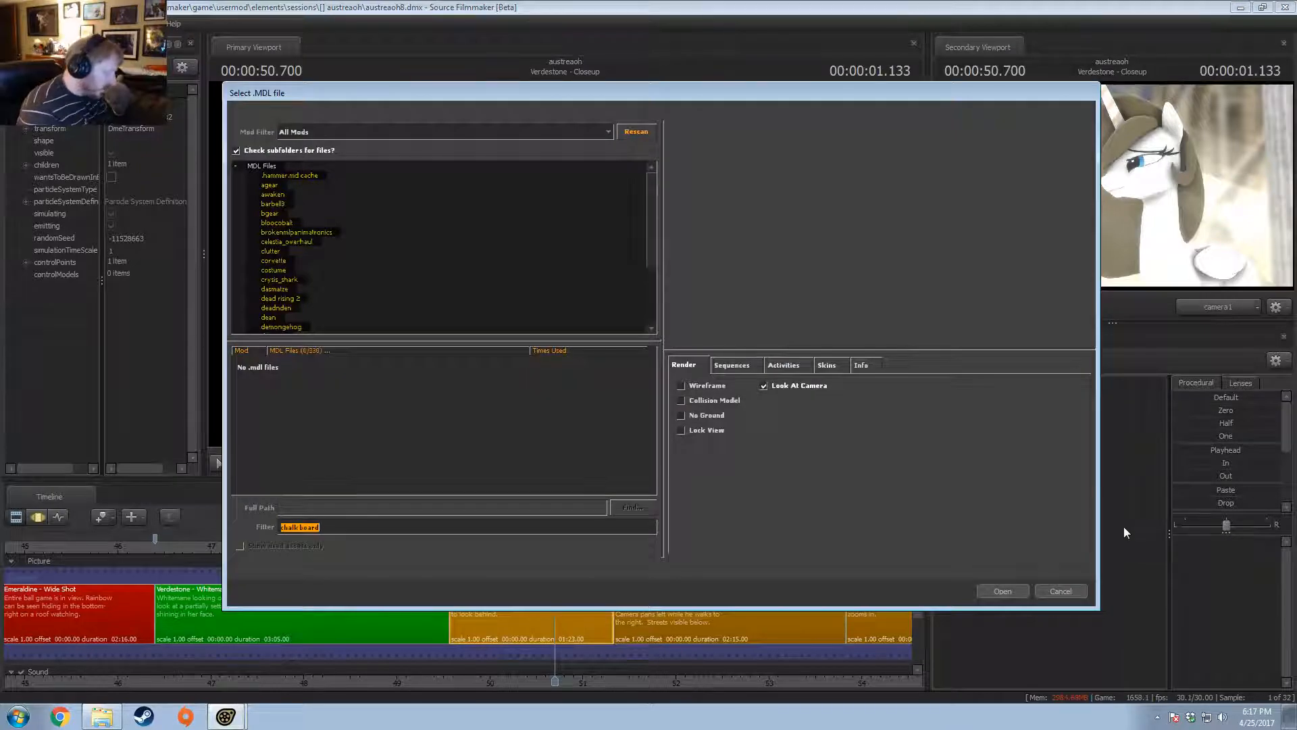
key("BackSpace")
type("litt")
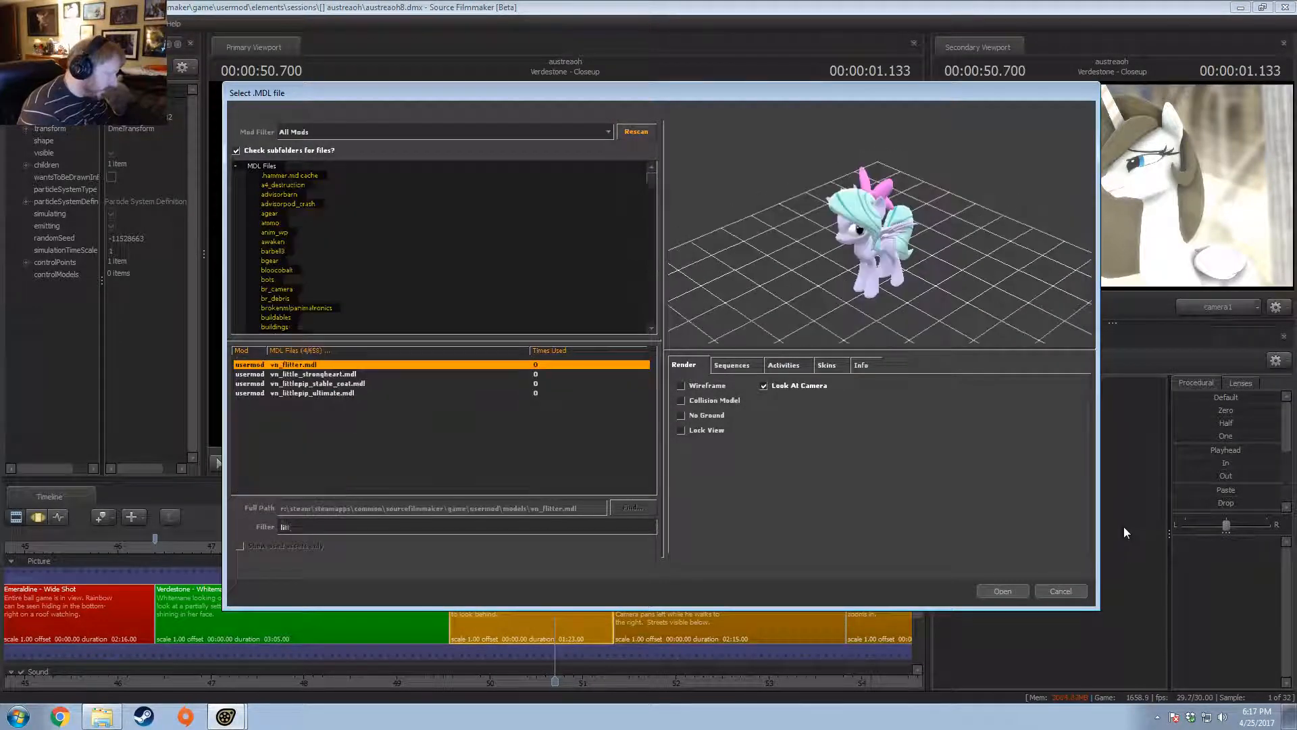
type("le")
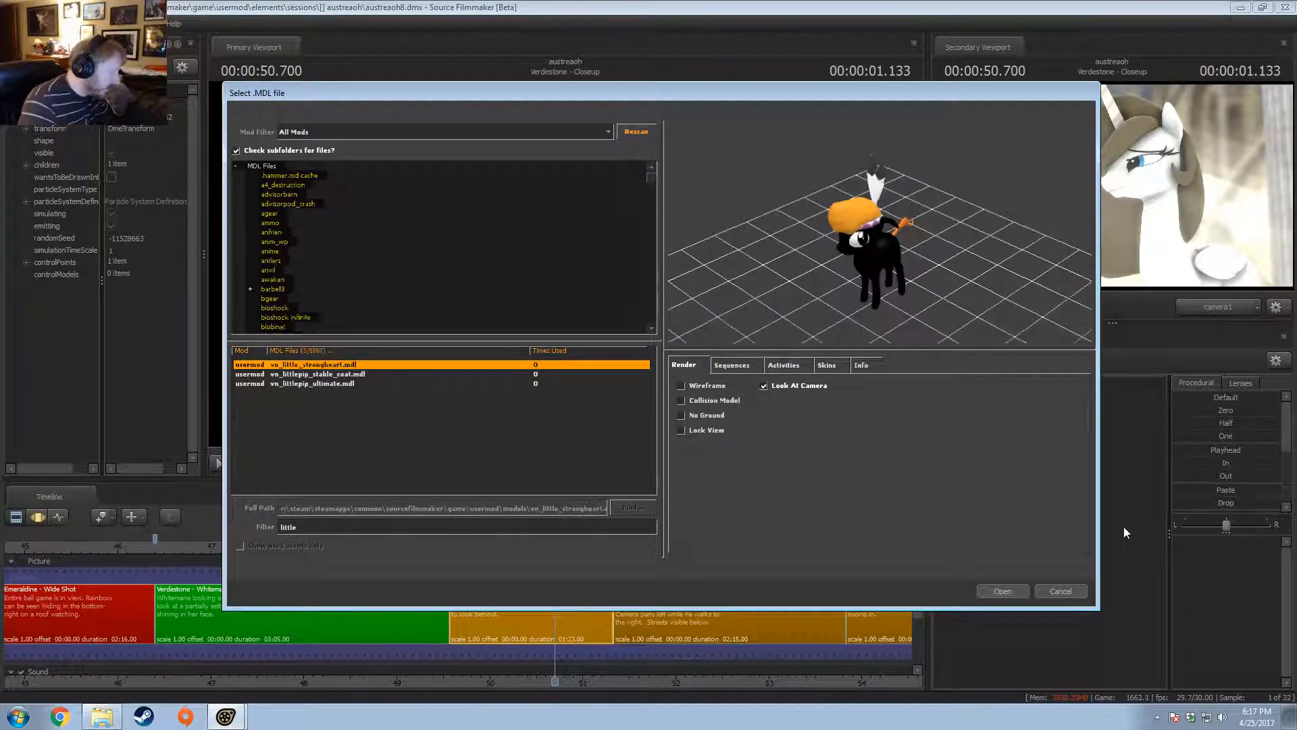
left_click(314, 380)
left_click(314, 383)
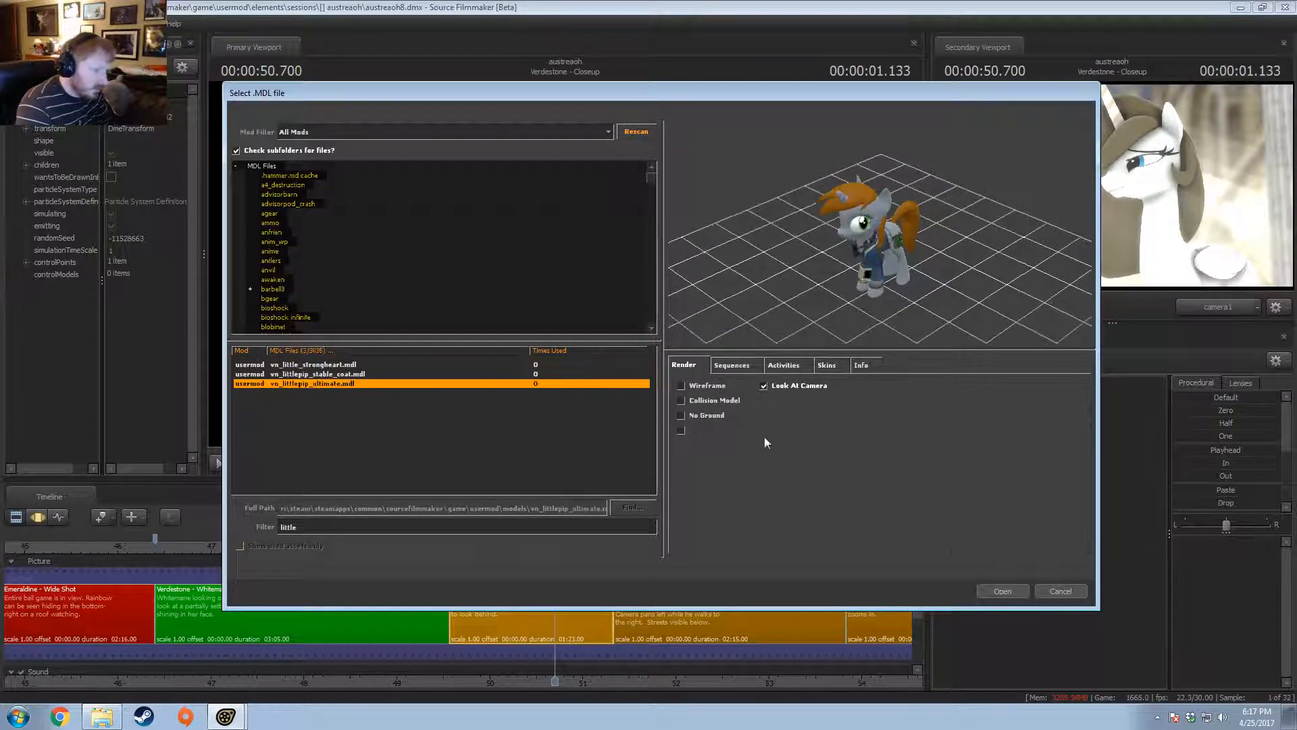
left_click(1003, 591)
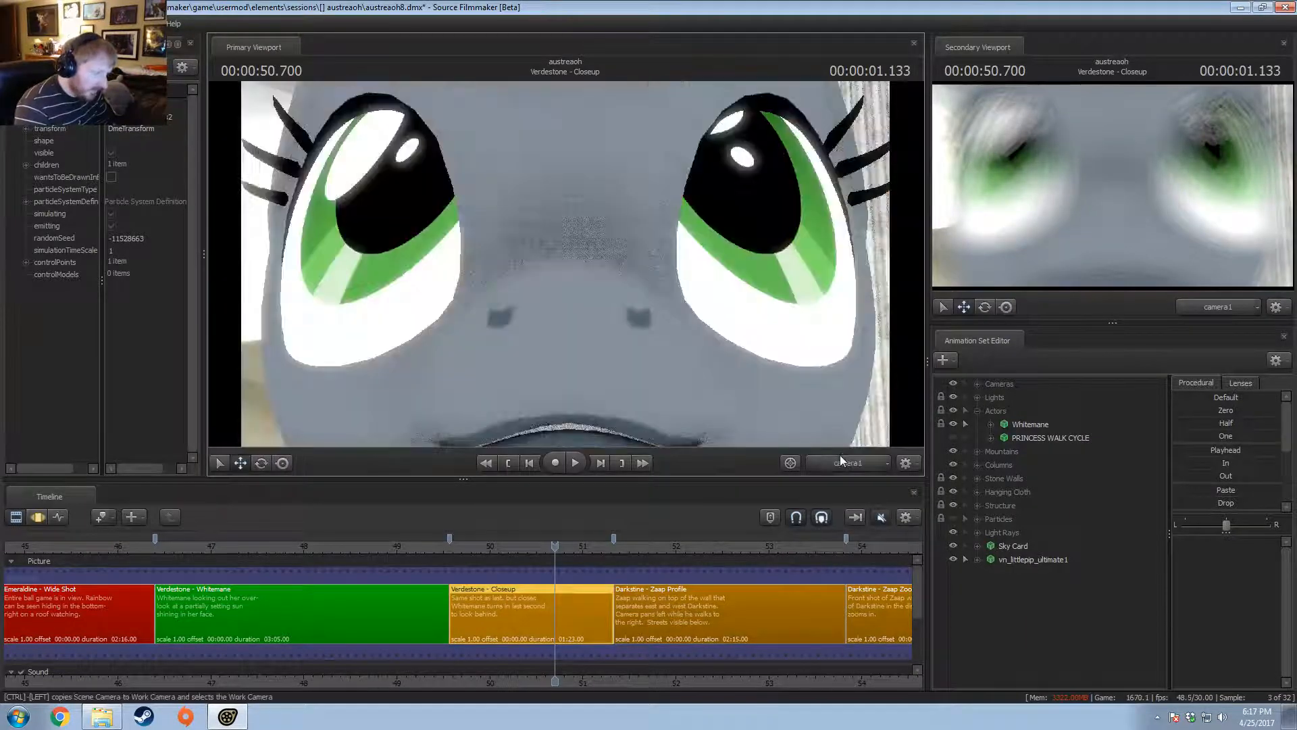
- Switch to the work camera and move the vn_littlepip_ultimate1 model into the open in front of the mountains
left_click(840, 462)
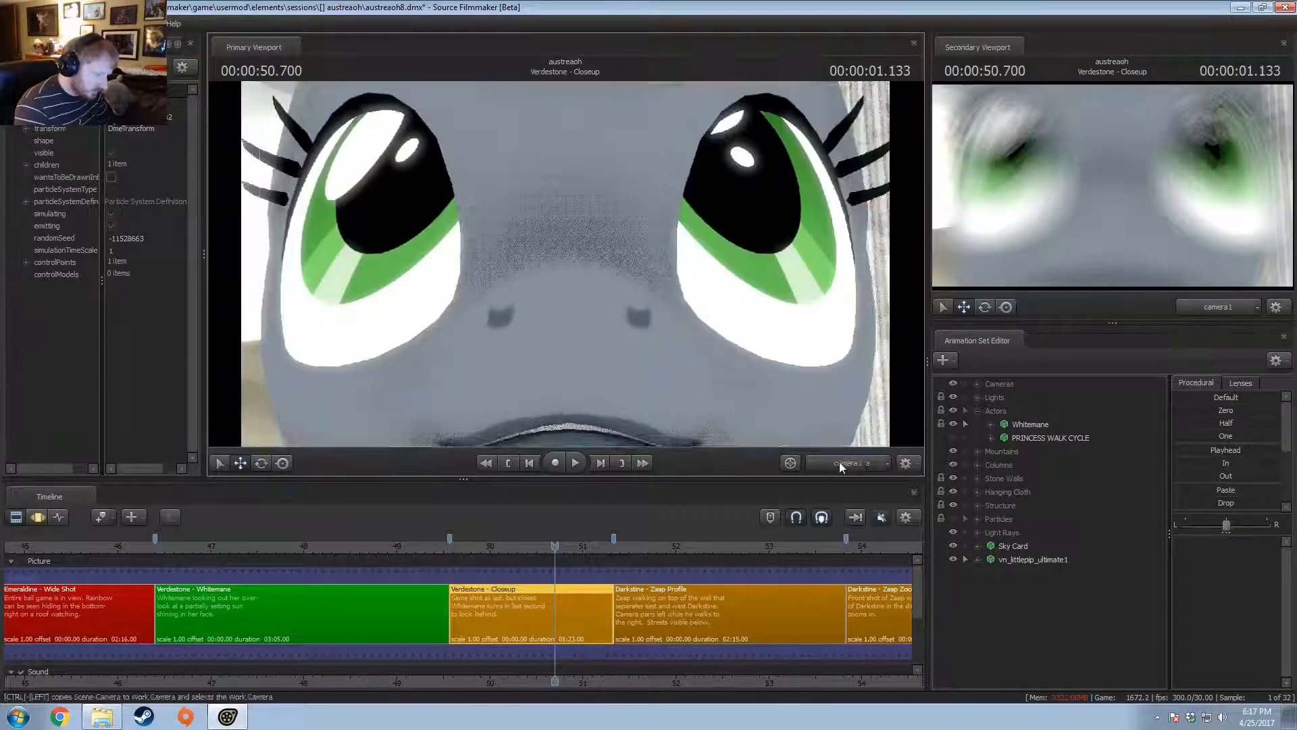
left_click_drag(757, 365, 638, 281)
key("s")
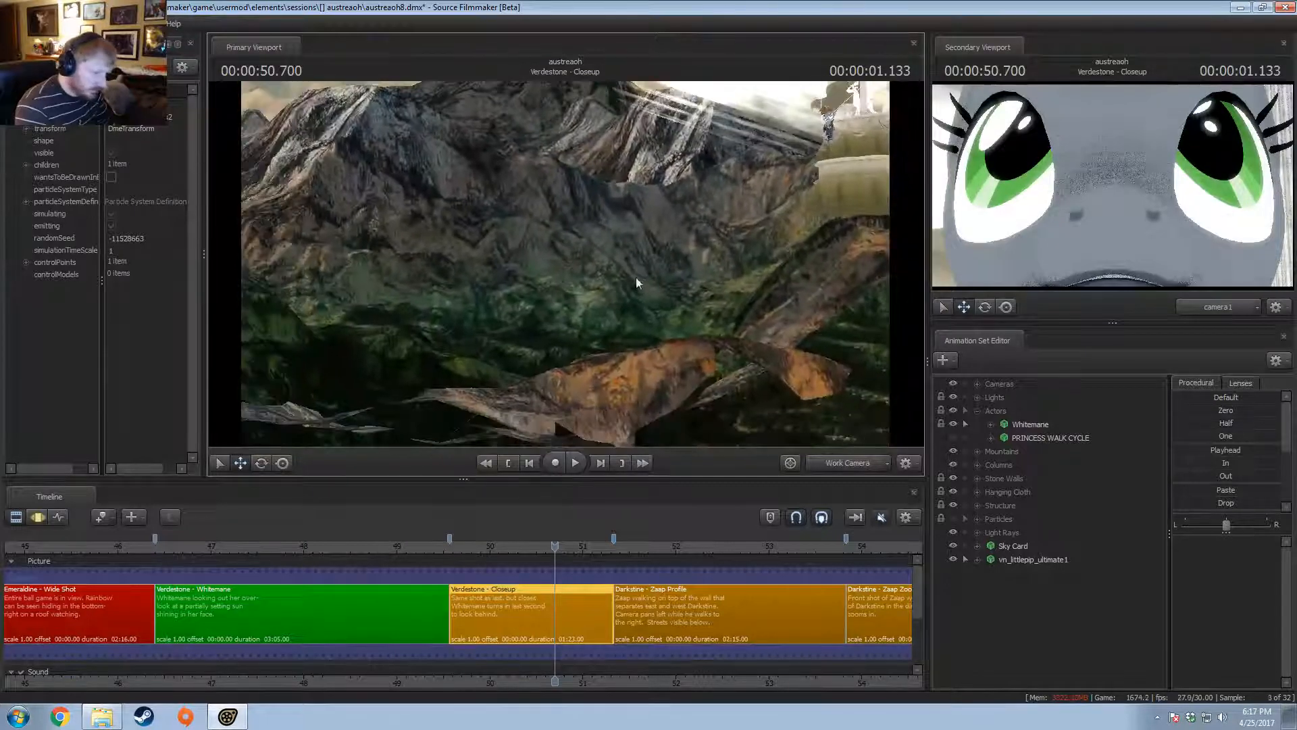
left_click(1027, 560)
key("F3")
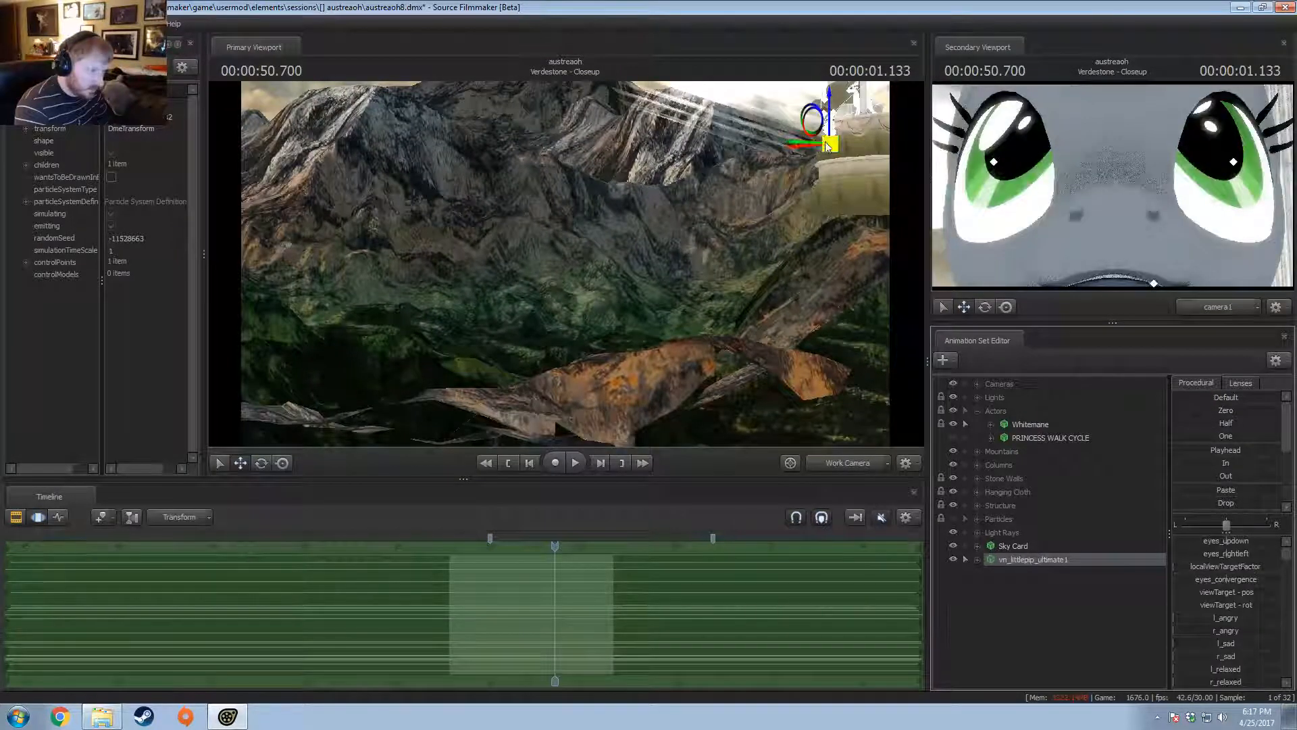
left_click_drag(823, 160, 444, 329)
key("w")
mouse_move(565, 264)
left_mouse_down()
mouse_move(524, 298)
mouse_move(522, 278)
mouse_move(567, 262)
left_mouse_up()
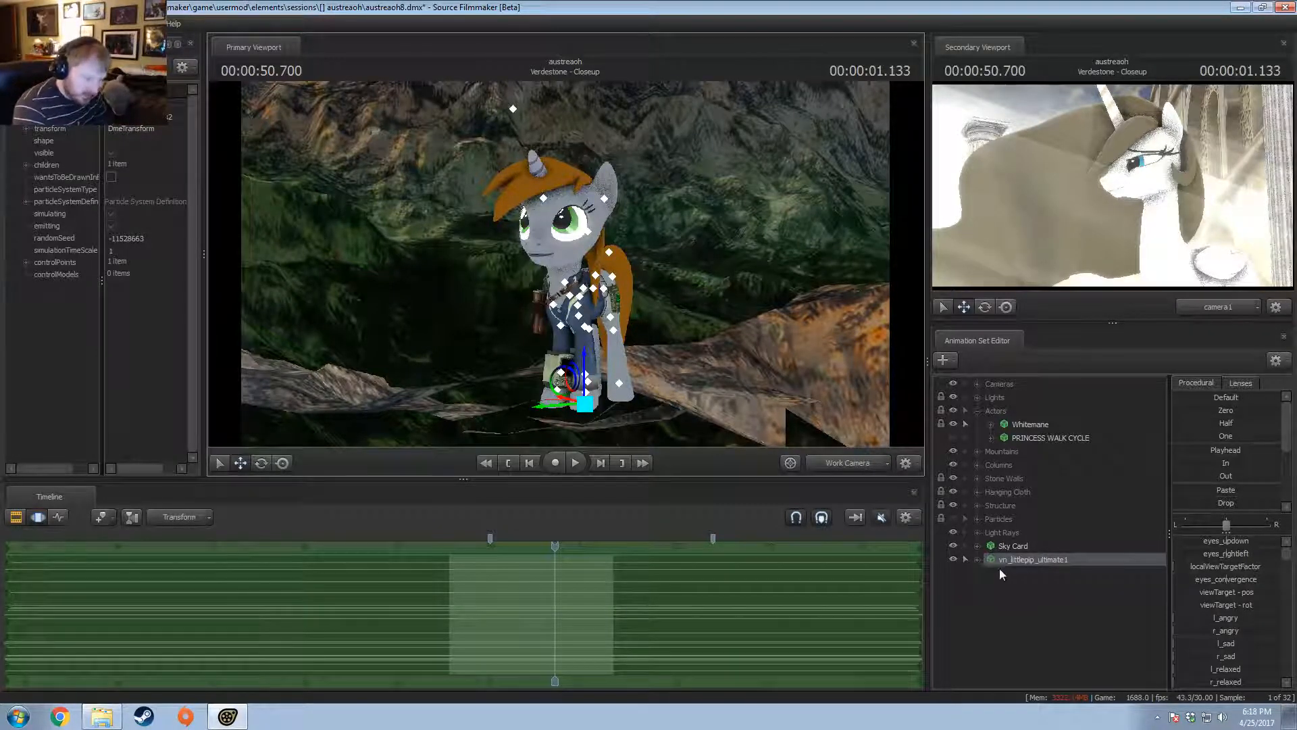
- Expand vn_littlepip_ultimate1's Pony Body group and add a scale control to the Pelvis bone
left_click(977, 559)
left_click(991, 586)
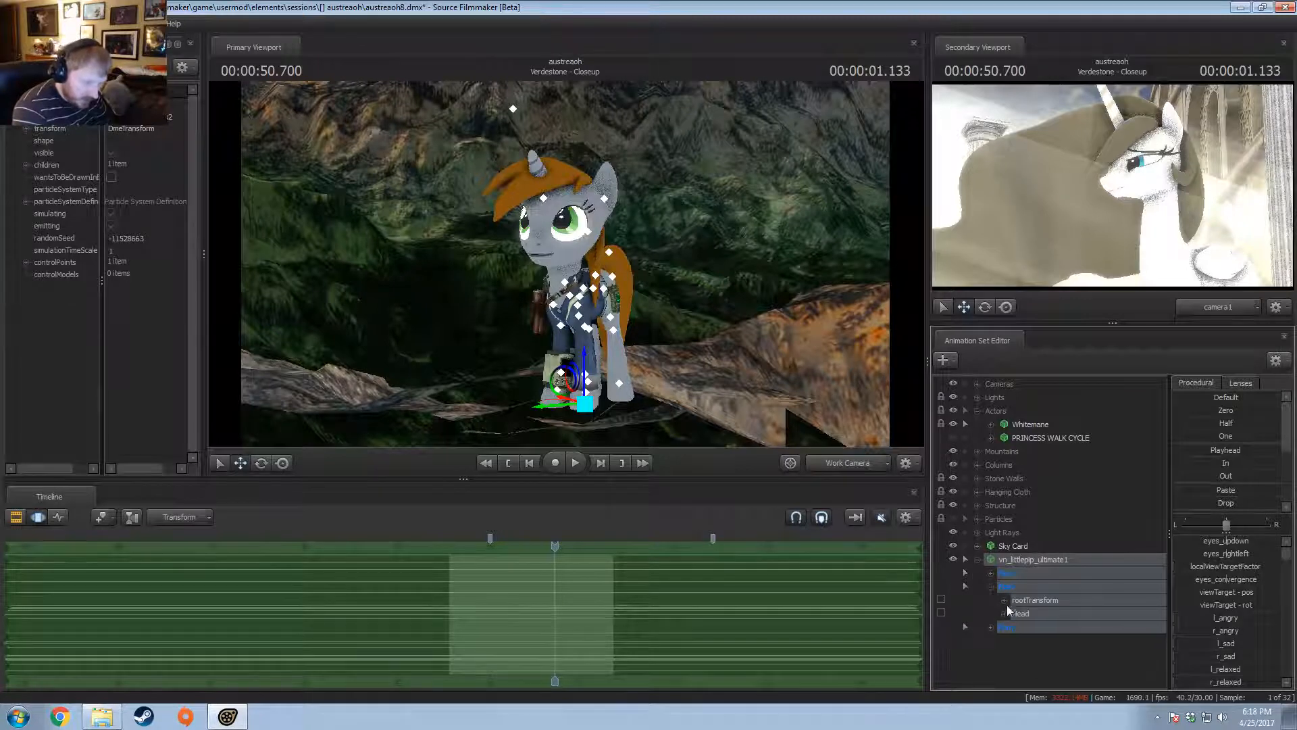
left_click(990, 587)
left_click(990, 600)
left_click(1004, 627)
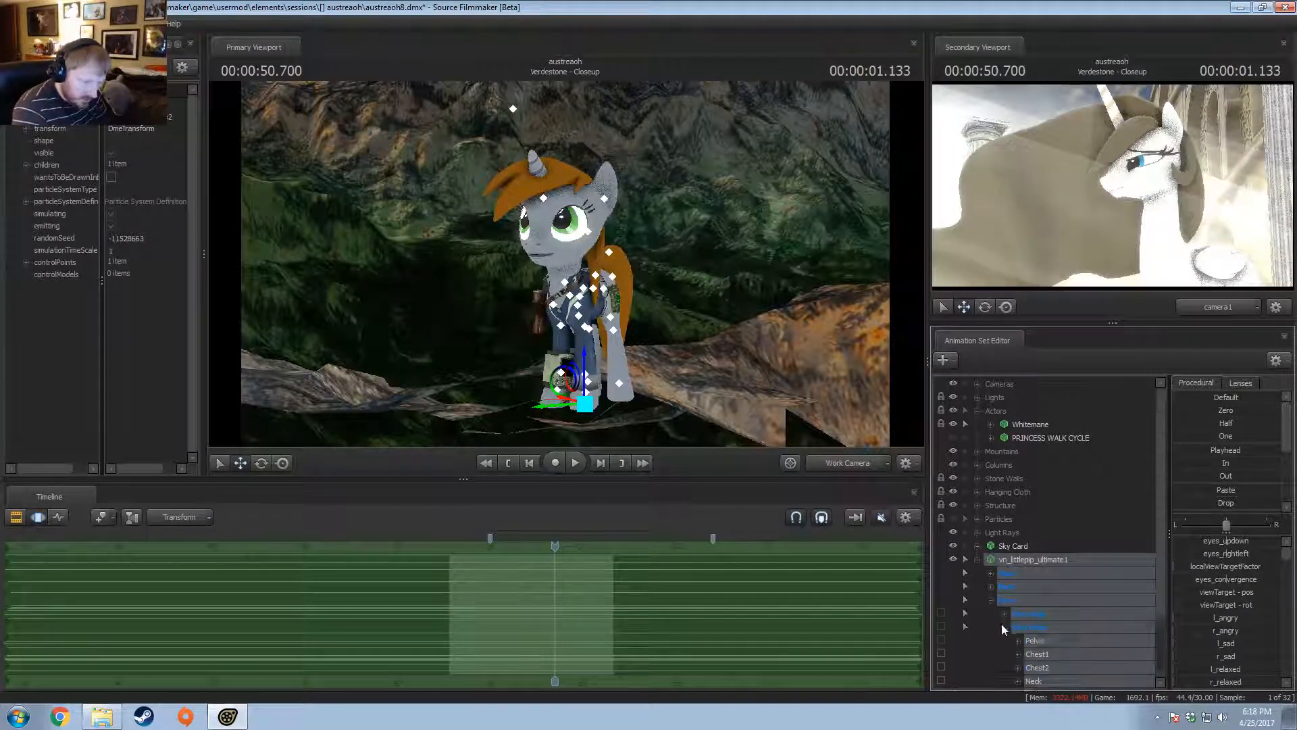
scroll(1027, 595, "down", 2)
left_click(1050, 561)
right_click(1050, 561)
left_click(1069, 591)
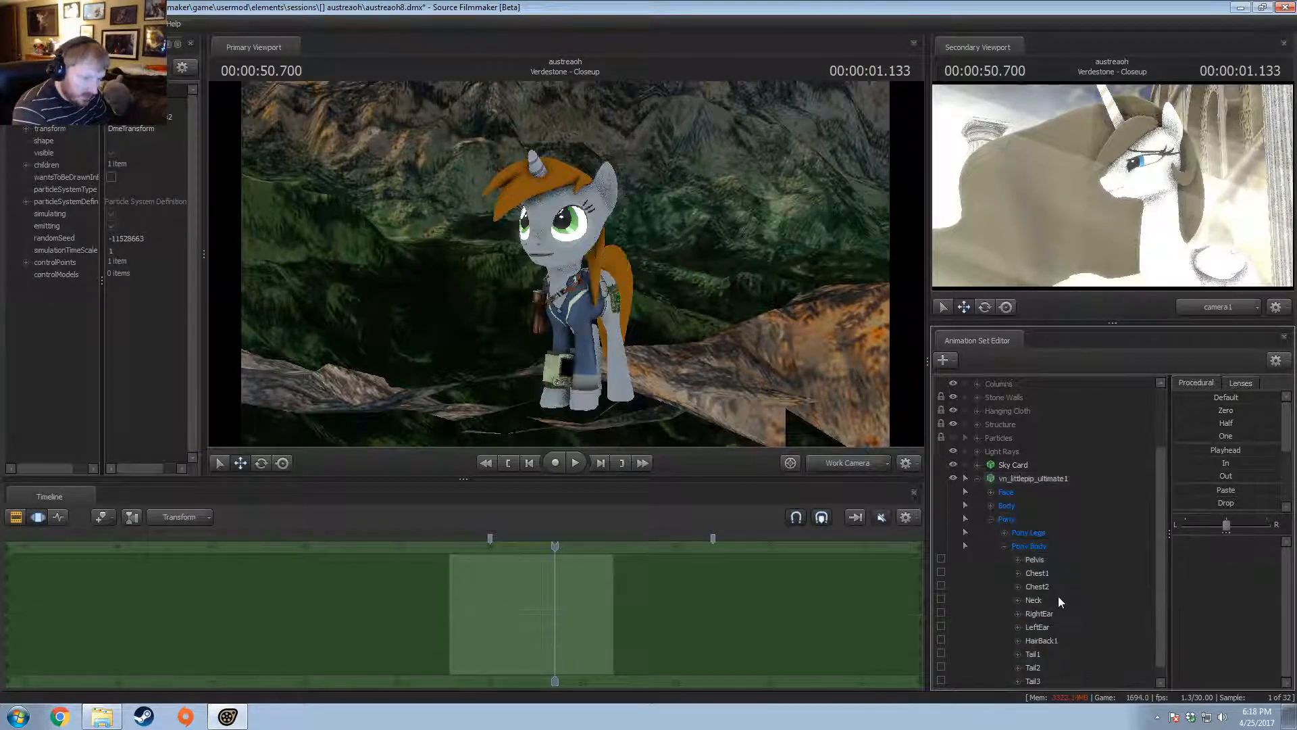
- Check the model's rootTransform control and try adjusting its size with Pelvis_scale
scroll(1045, 635, "down", 1)
left_click(1046, 681)
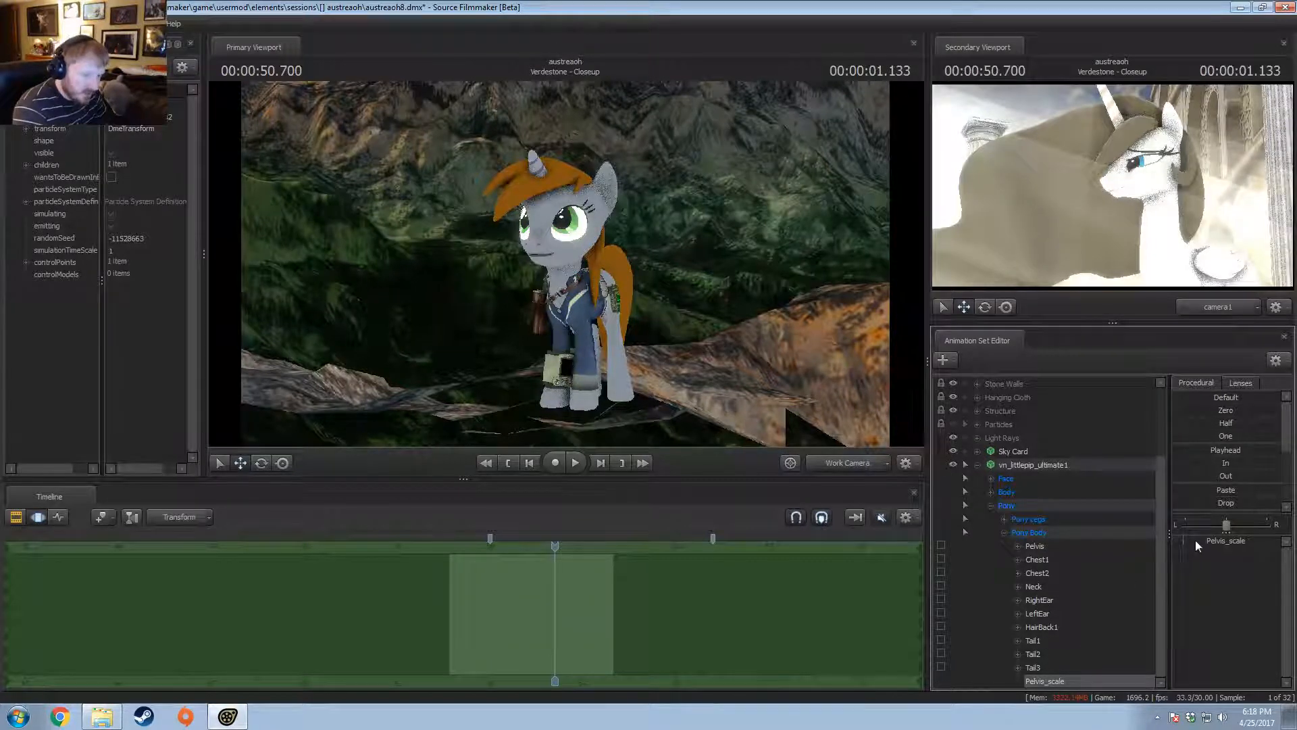
left_click(991, 492)
left_click(1030, 506)
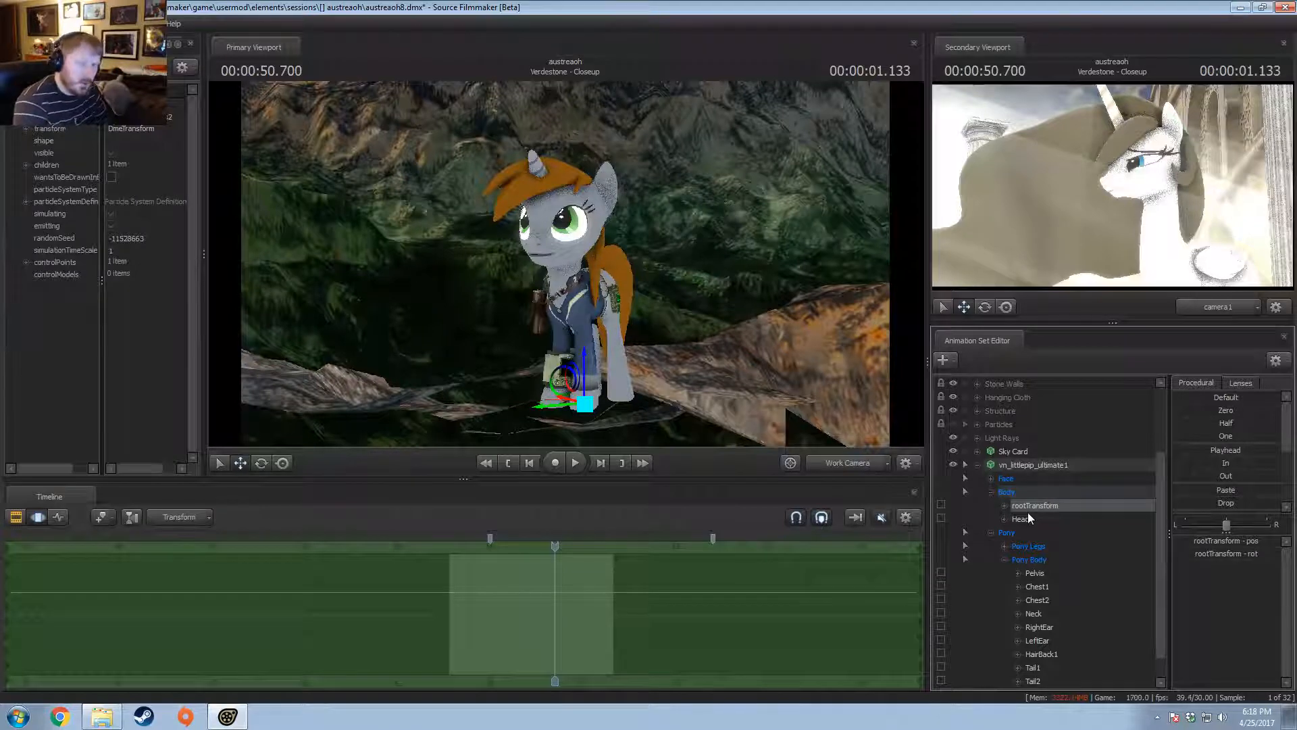
left_click(991, 492)
left_click(1048, 681)
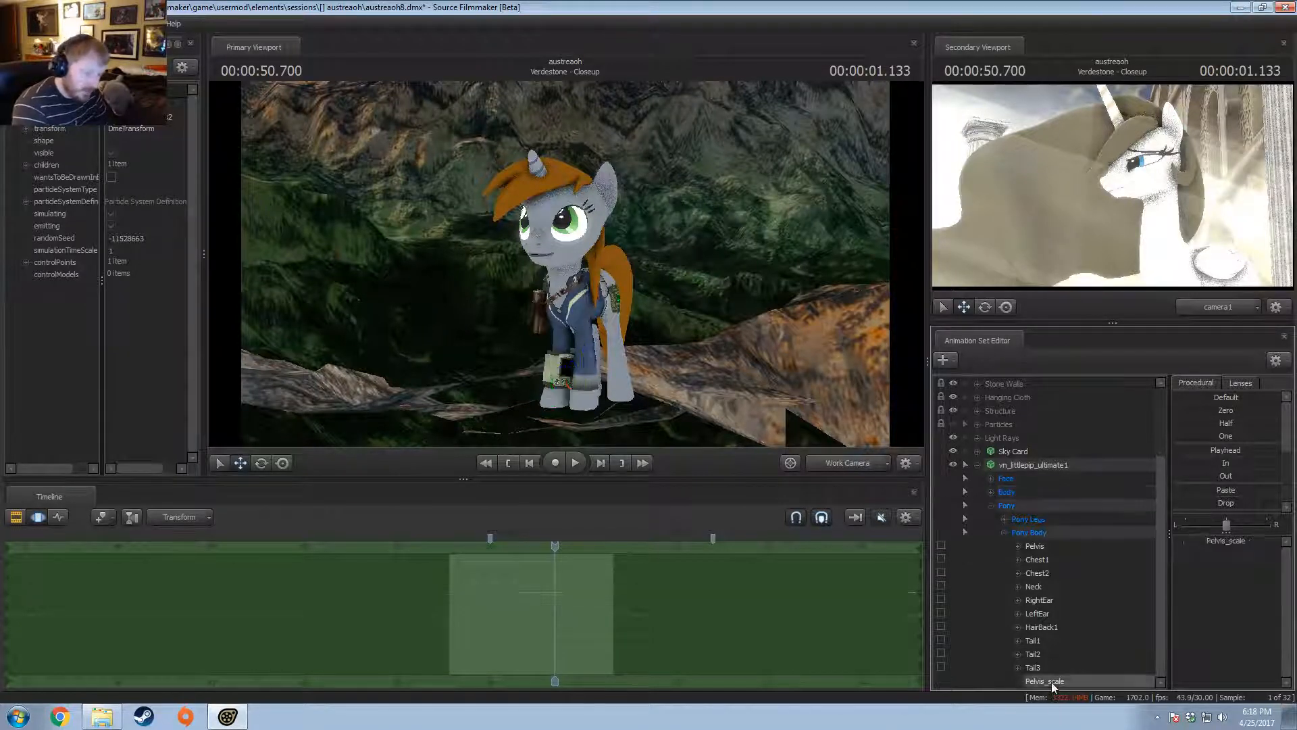
mouse_move(1209, 542)
left_mouse_down()
mouse_move(1236, 542)
mouse_move(1189, 542)
mouse_move(1205, 545)
left_mouse_up()
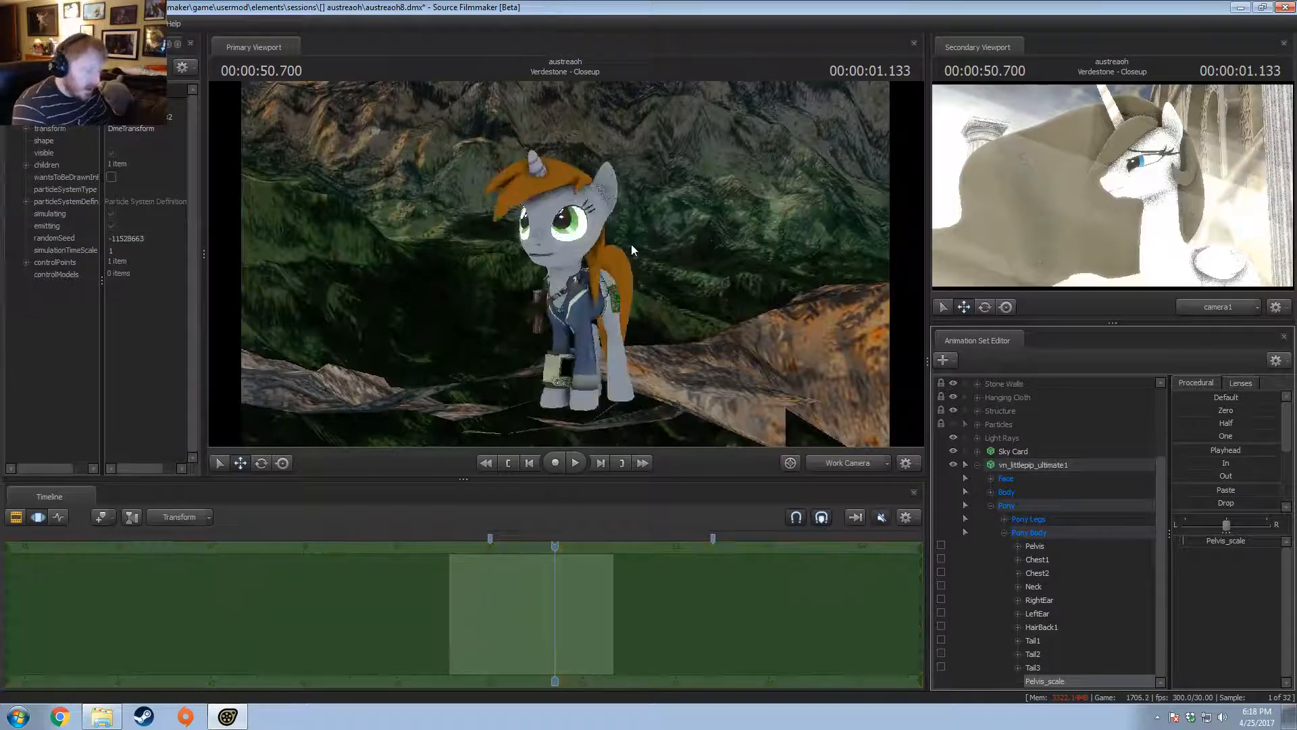
- Import argo_leavingstable_lilpip_v1.dmx from the Fallout - Leaving the Stable folder onto all of vn_littlepip_ultimate1's controls except rootTransform
middle_click_drag(631, 250, 803, 367)
left_click(1023, 464)
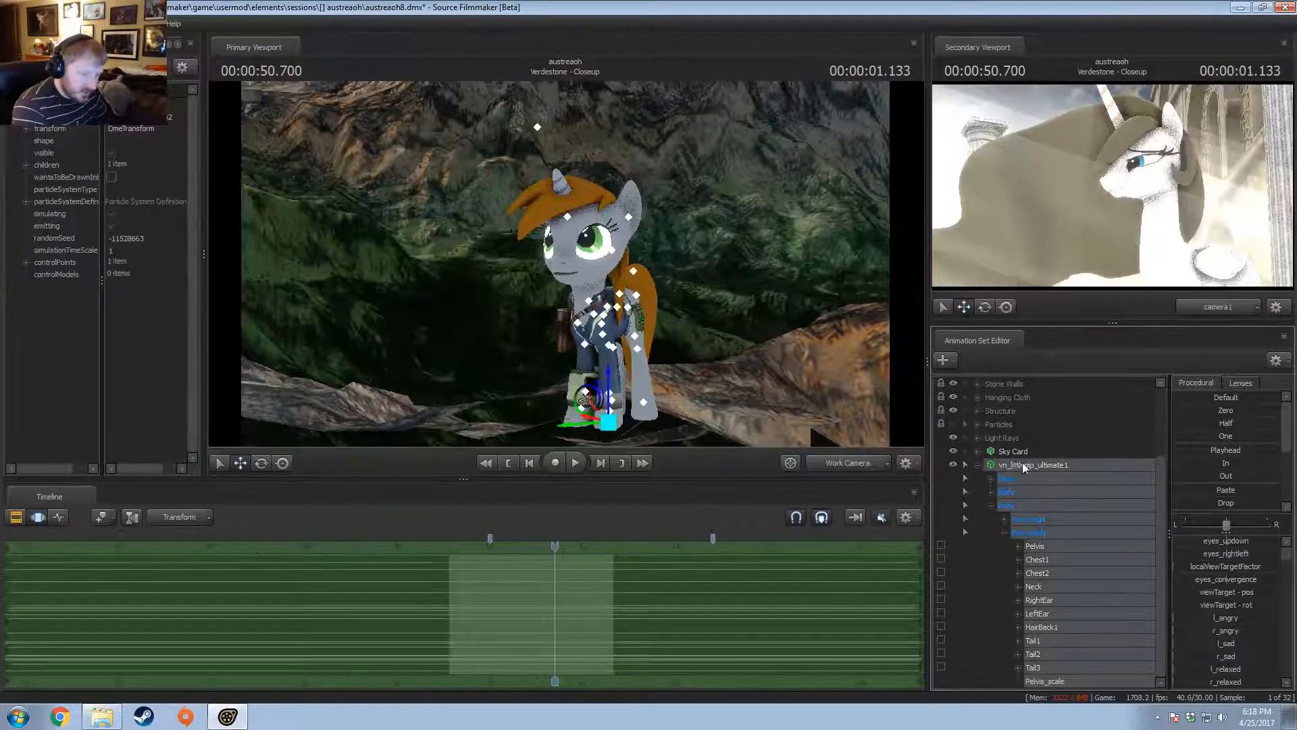
right_click(1022, 464)
left_click(992, 493)
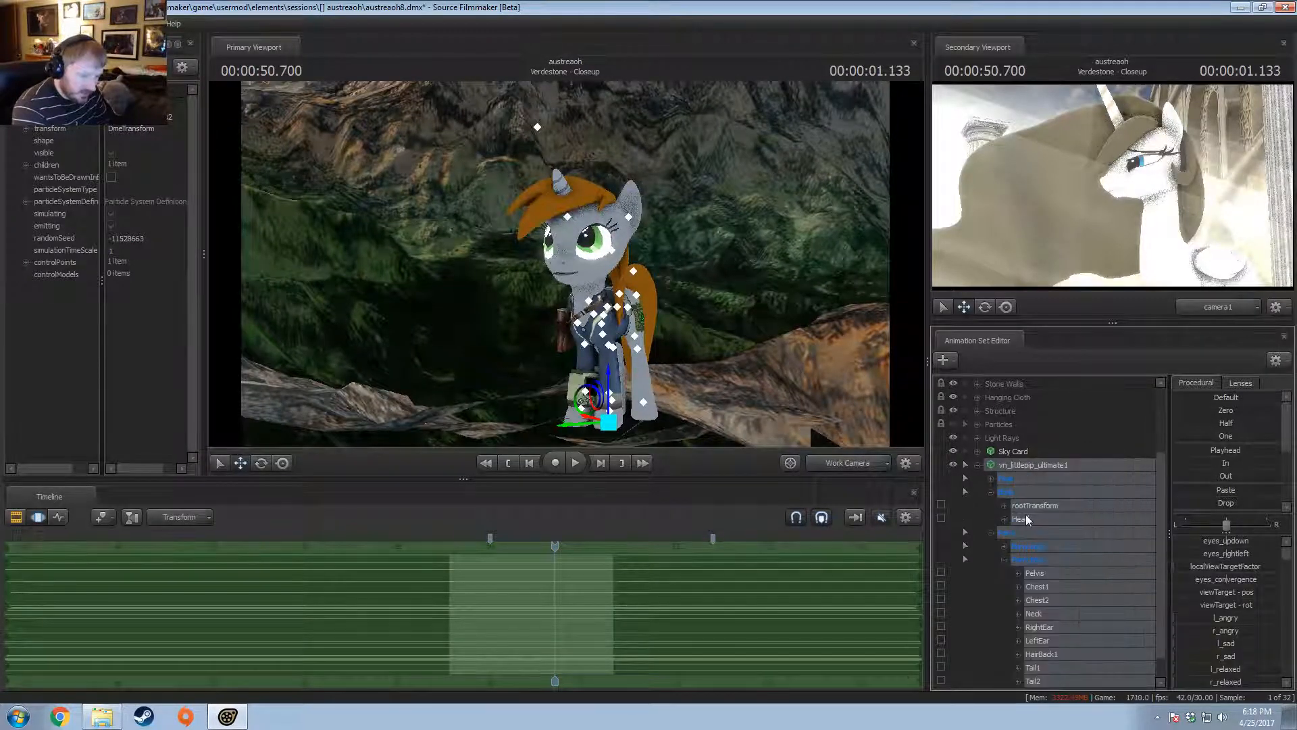
right_click(1032, 516)
left_click(1066, 604)
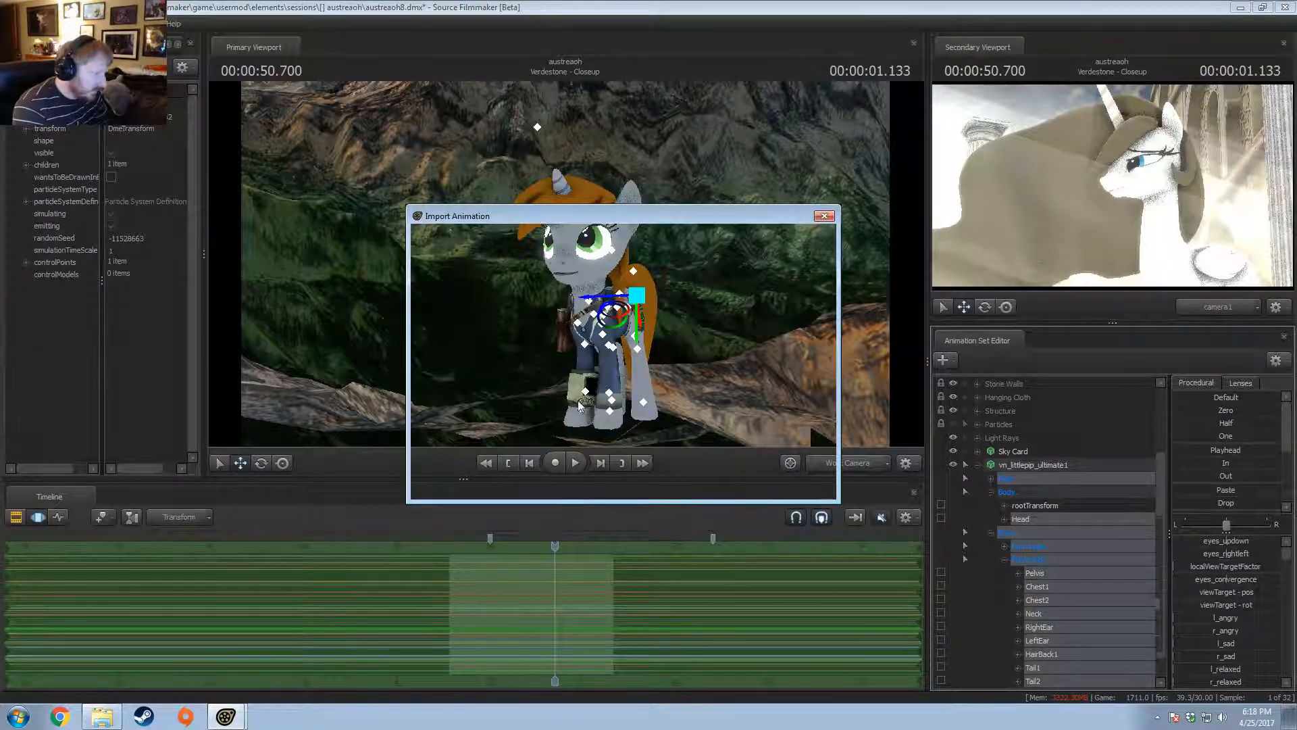
left_click(767, 238)
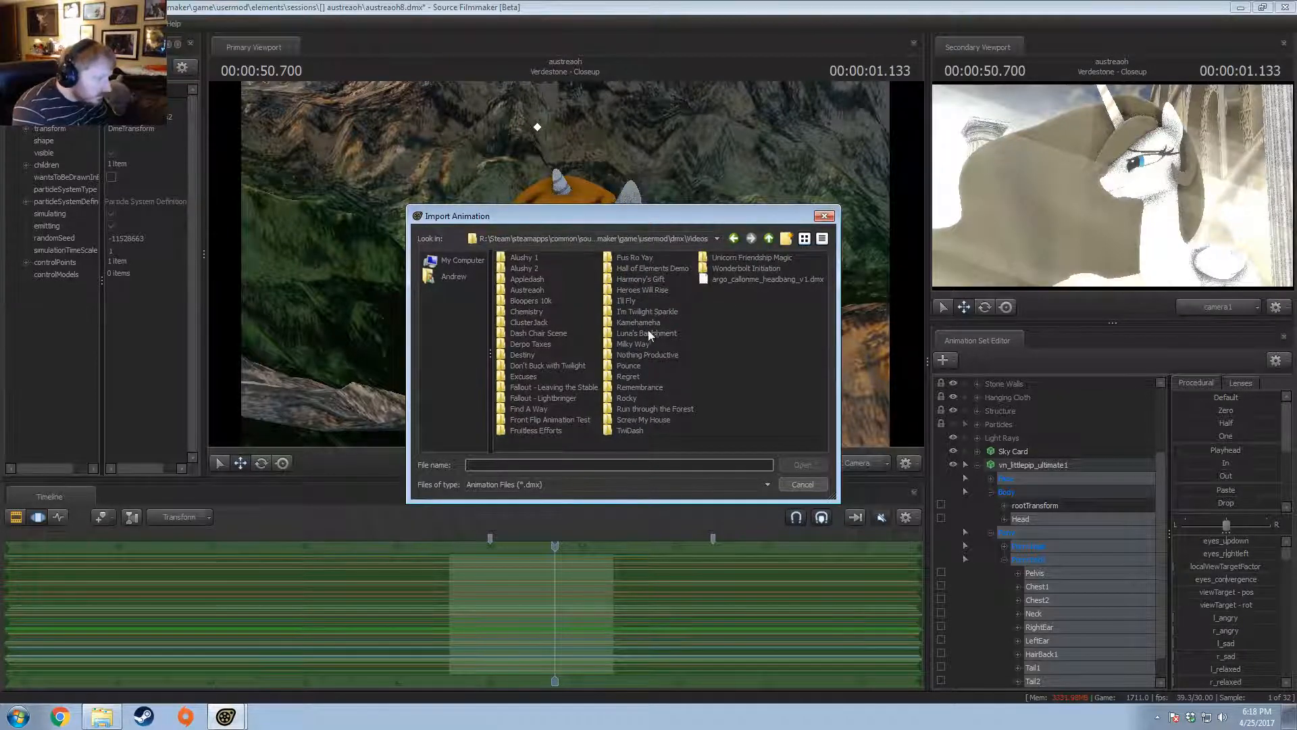
double_click(545, 386)
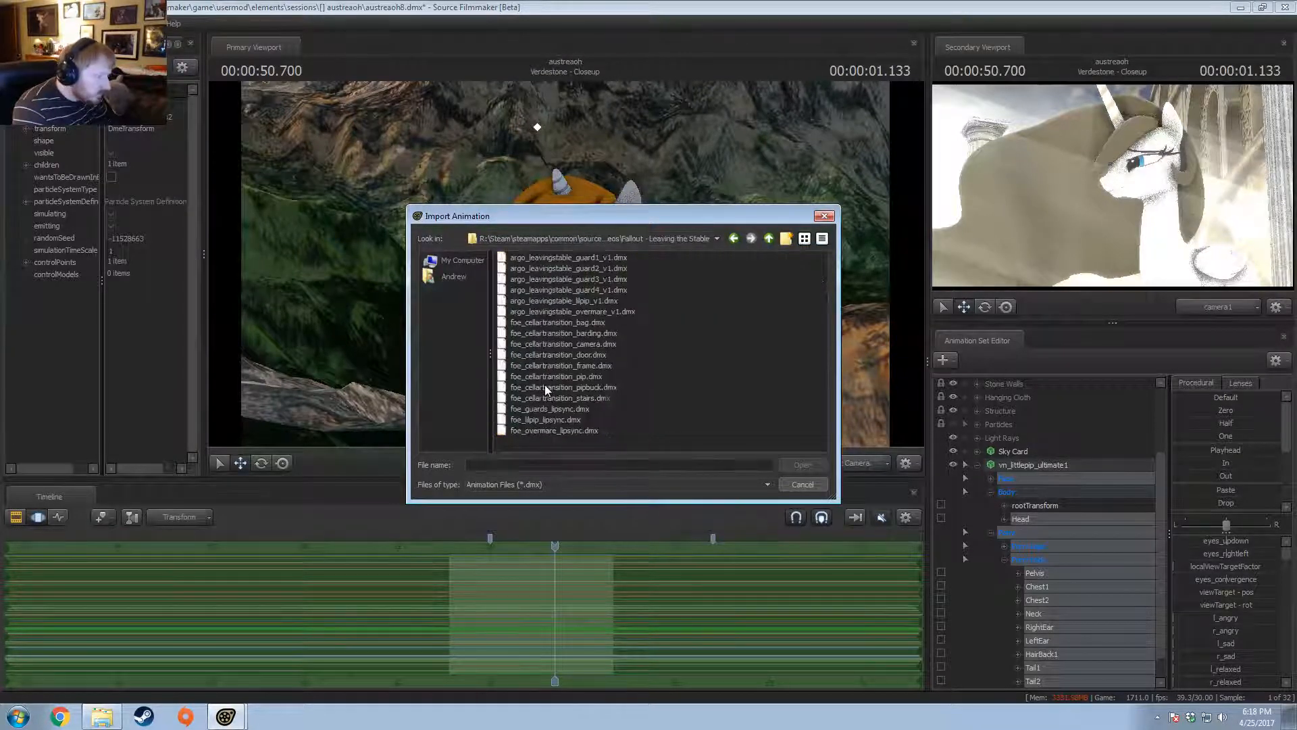
double_click(574, 300)
left_click(654, 419)
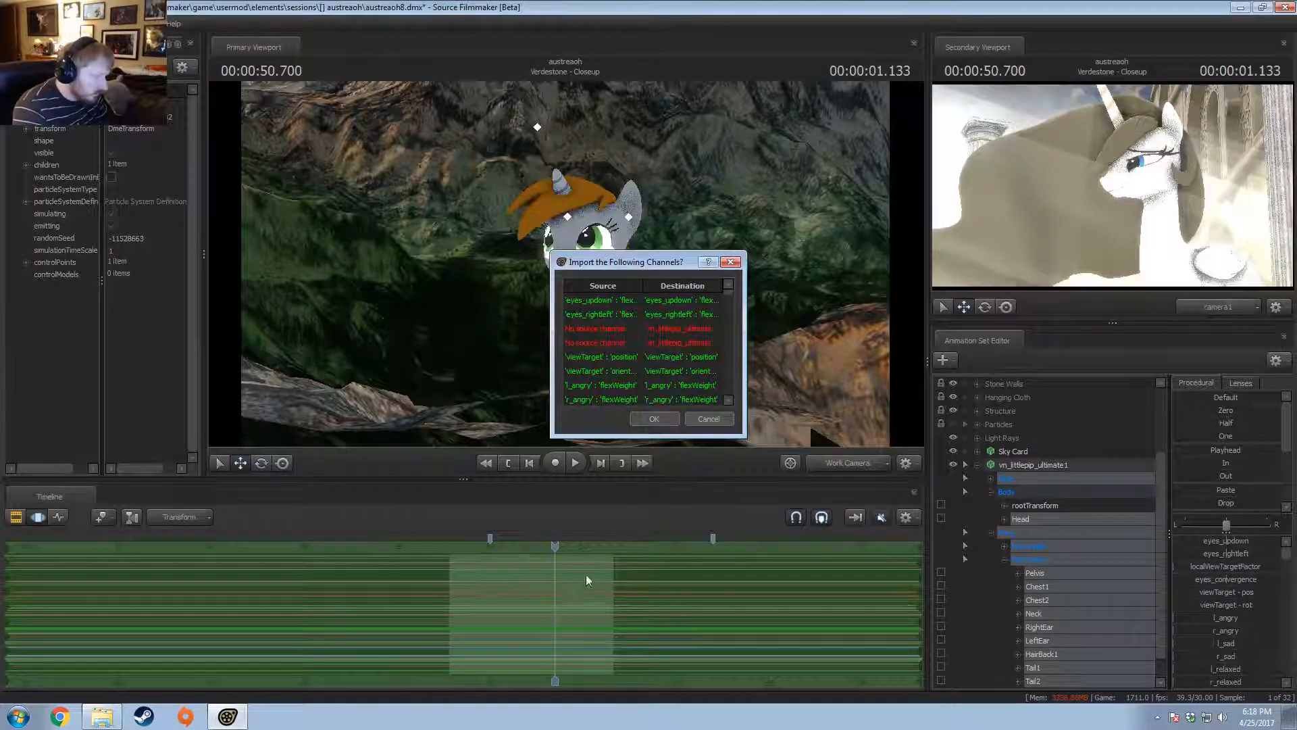
- Play the imported animation through the closeup shot and return the playhead to 50.700 seconds
left_click_drag(555, 546, 479, 573)
key("space")
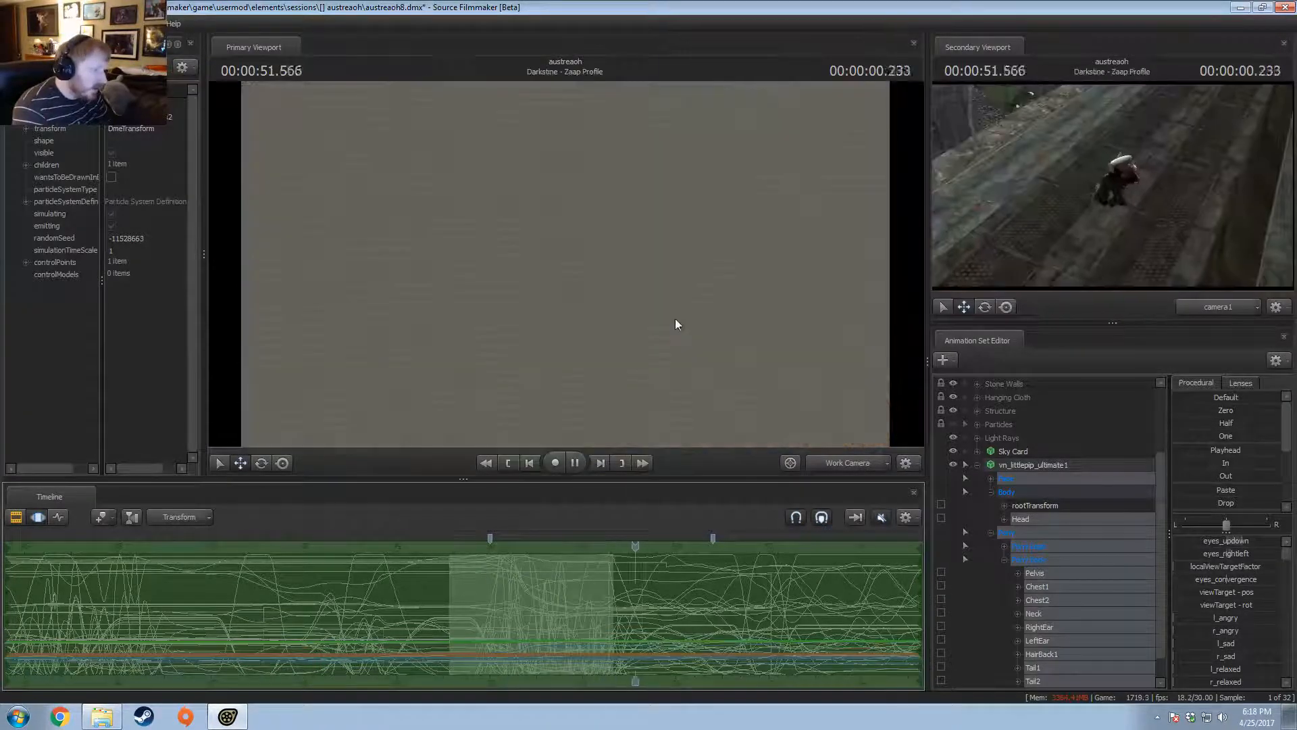
key("space")
left_click_drag(652, 545, 555, 549)
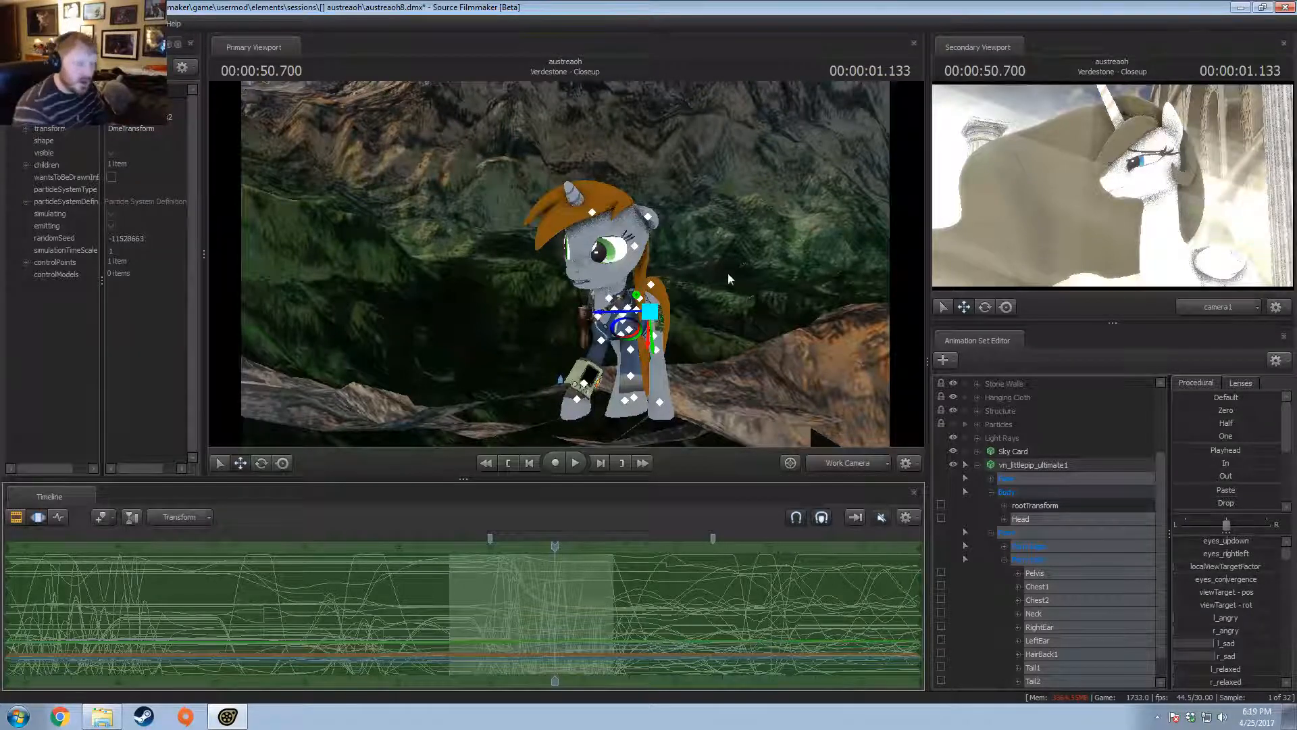
- Try different Pelvis_scale values on the animated model and undo the change
scroll(1100, 655, "down", 1)
left_click(1077, 680)
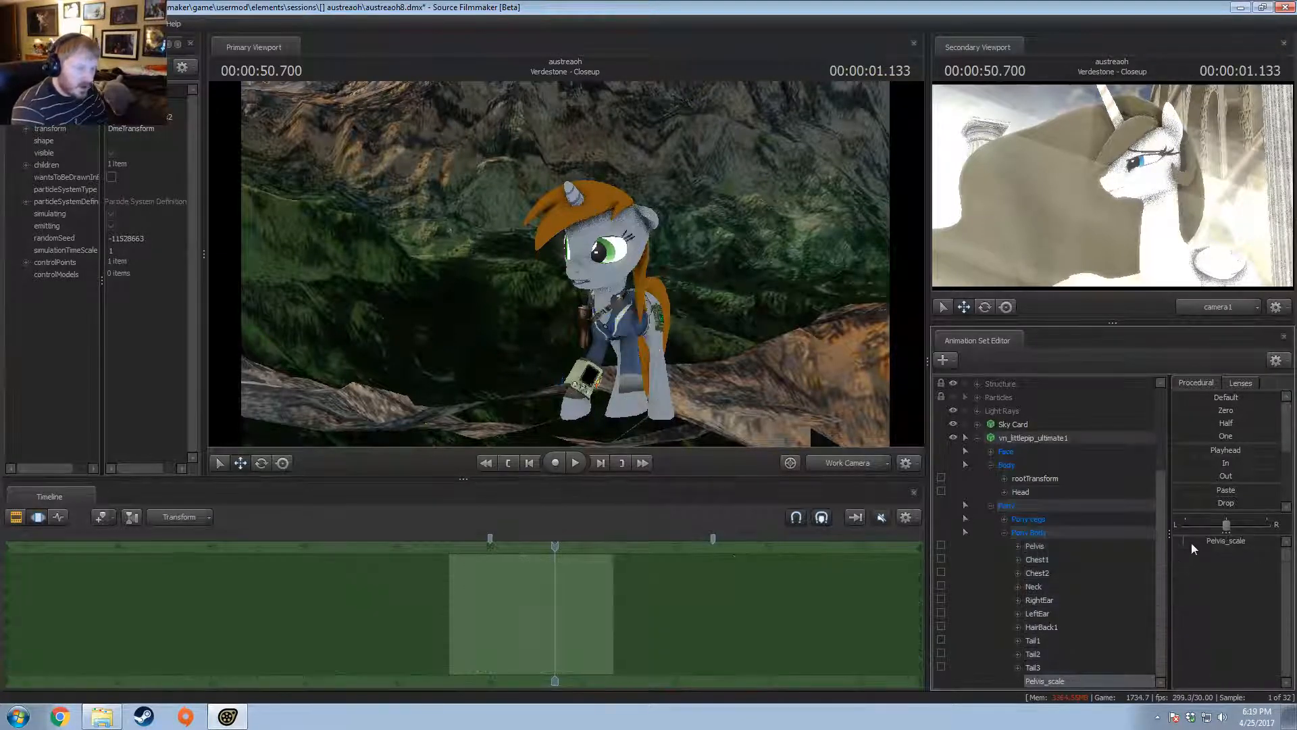
left_click_drag(1191, 544, 1190, 562)
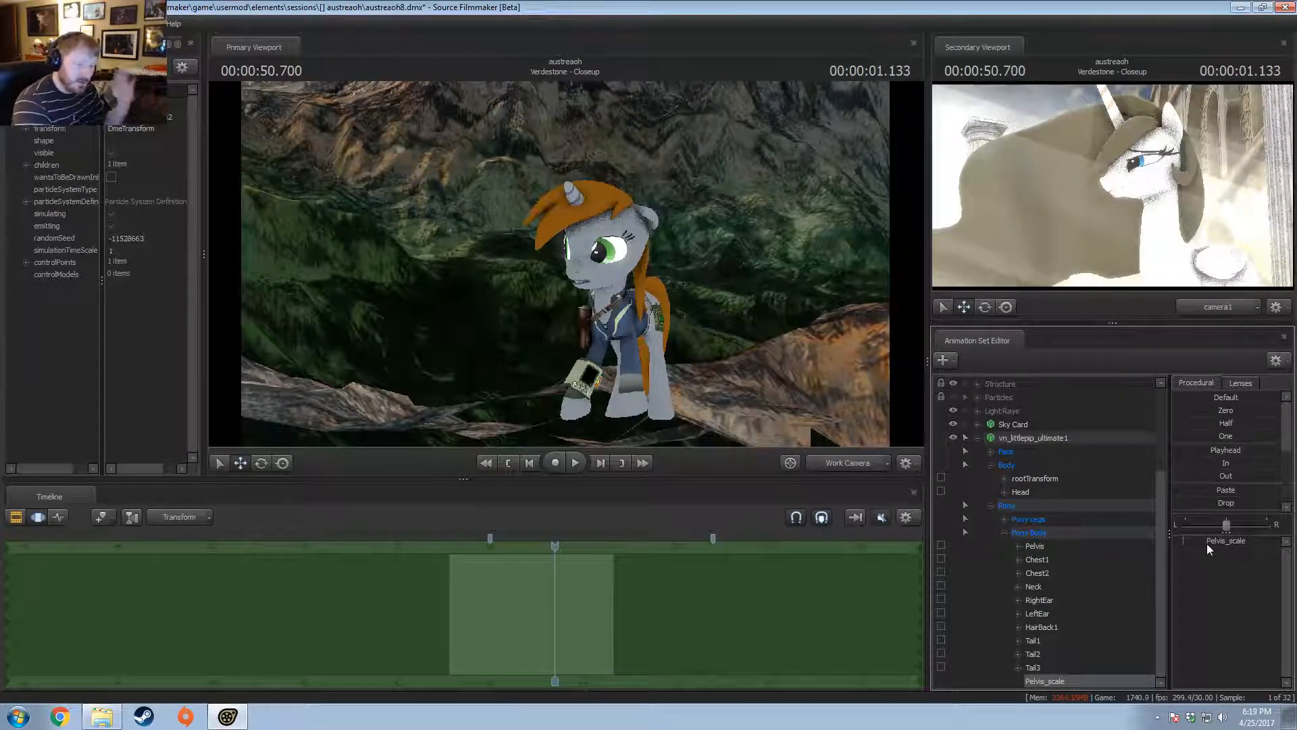
left_click_drag(1207, 545, 1177, 565)
key("ctrl+z")
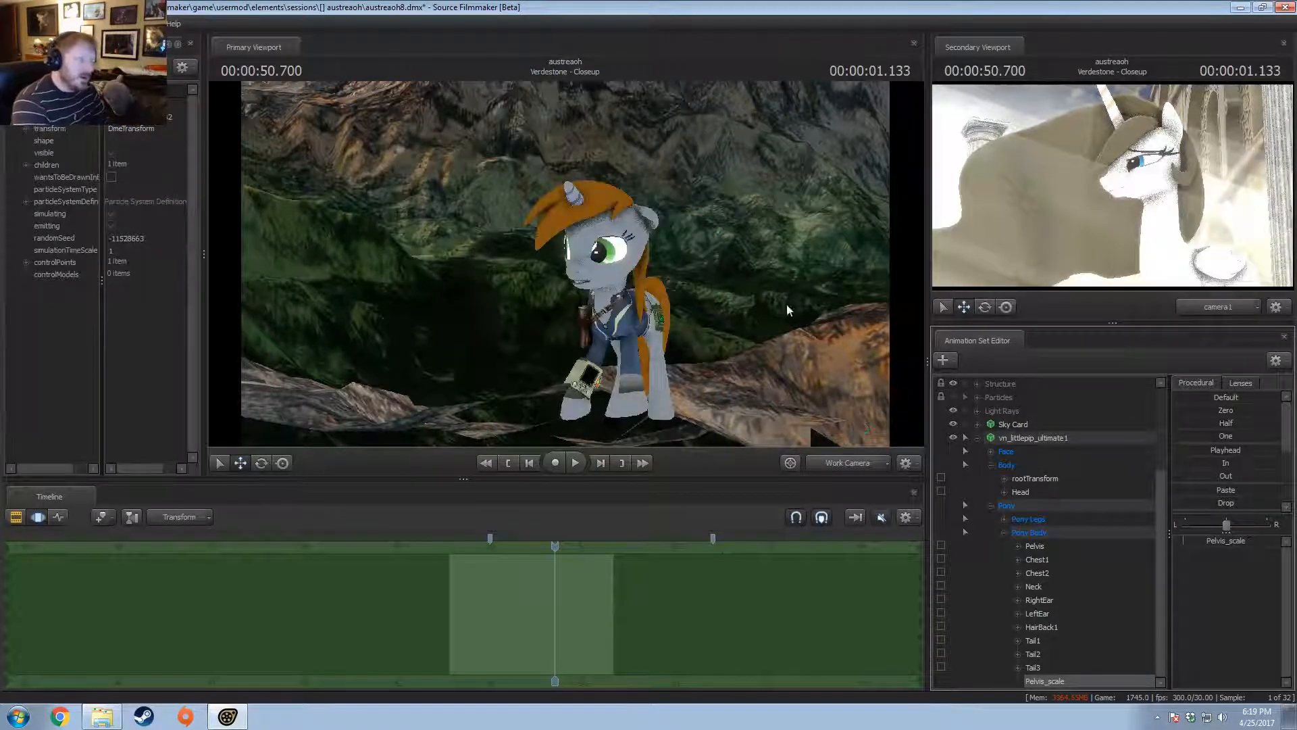
- Reframe the model, enlarge it with Pelvis_scale and preview its animation at the new size
mouse_move(788, 309)
left_mouse_down()
mouse_move(789, 338)
mouse_move(796, 293)
left_mouse_up()
key("s")
key("w")
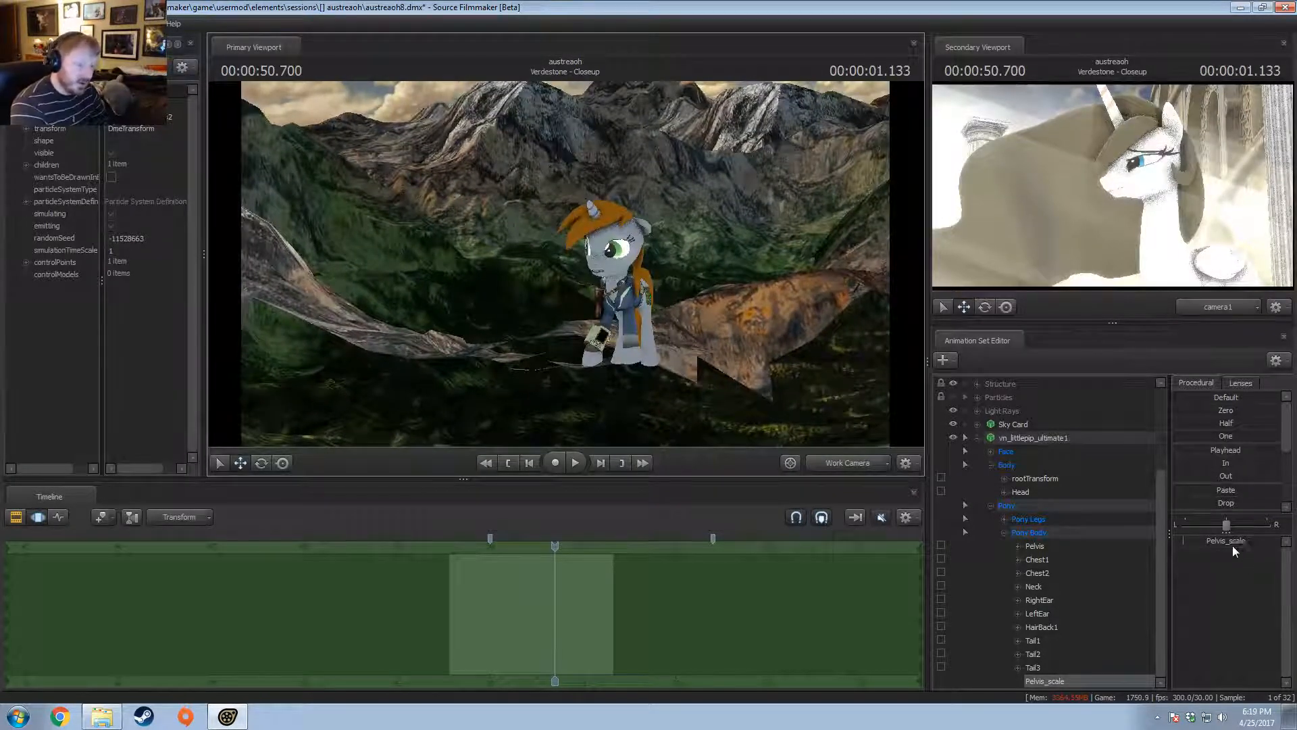
key("w")
mouse_move(629, 378)
left_mouse_down()
mouse_move(611, 354)
mouse_move(655, 360)
mouse_move(628, 381)
left_mouse_up()
key("space")
key("space")
key("z")
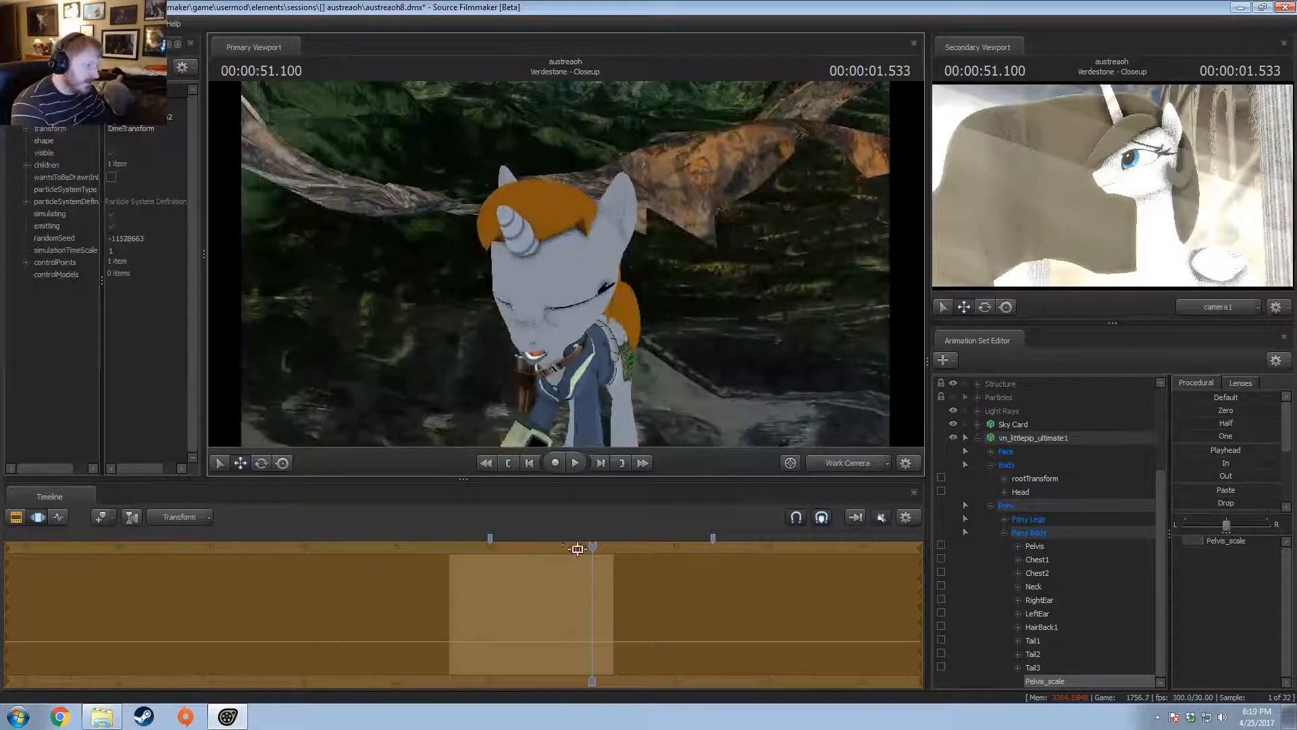
- Play the closeup shot several times from different angles to examine how the enlarged model's animation moves
left_click_drag(592, 546, 458, 547)
key("space")
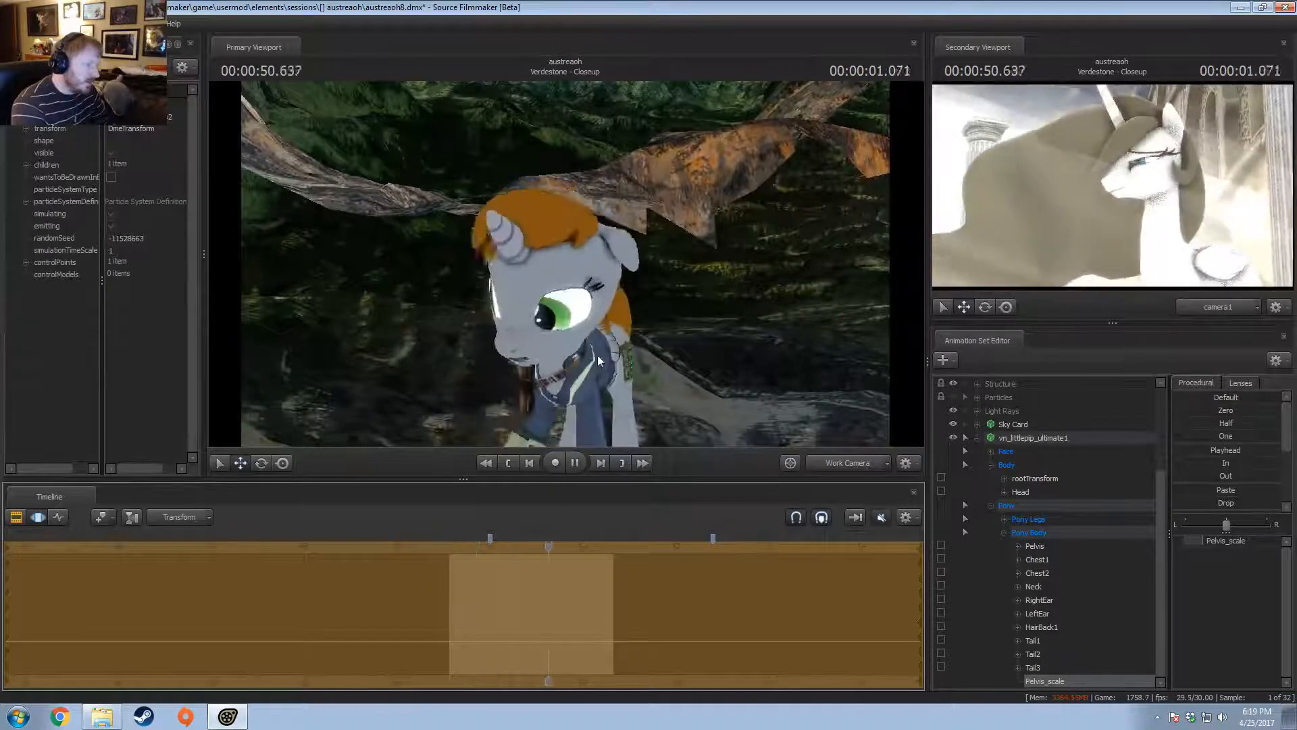
key("space")
left_click_drag(656, 297, 621, 304)
key("d")
key("space")
key("space")
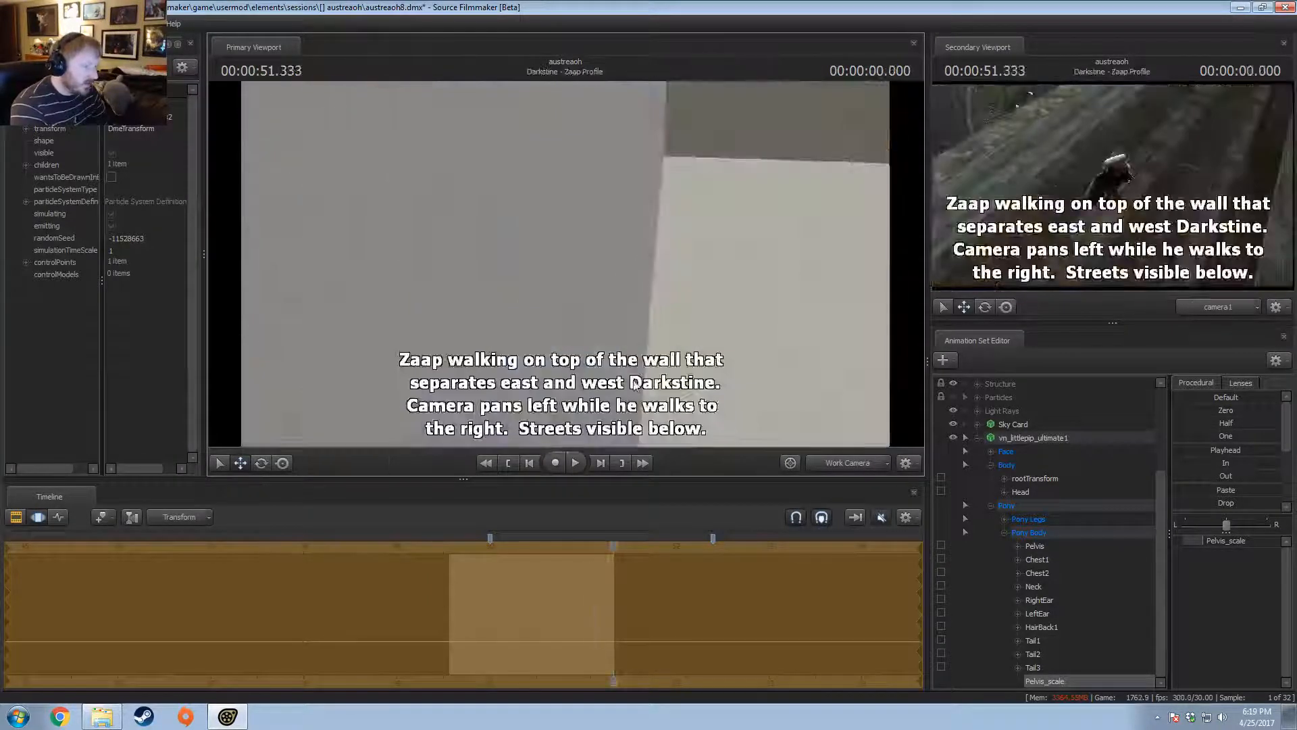
left_click_drag(614, 546, 555, 549)
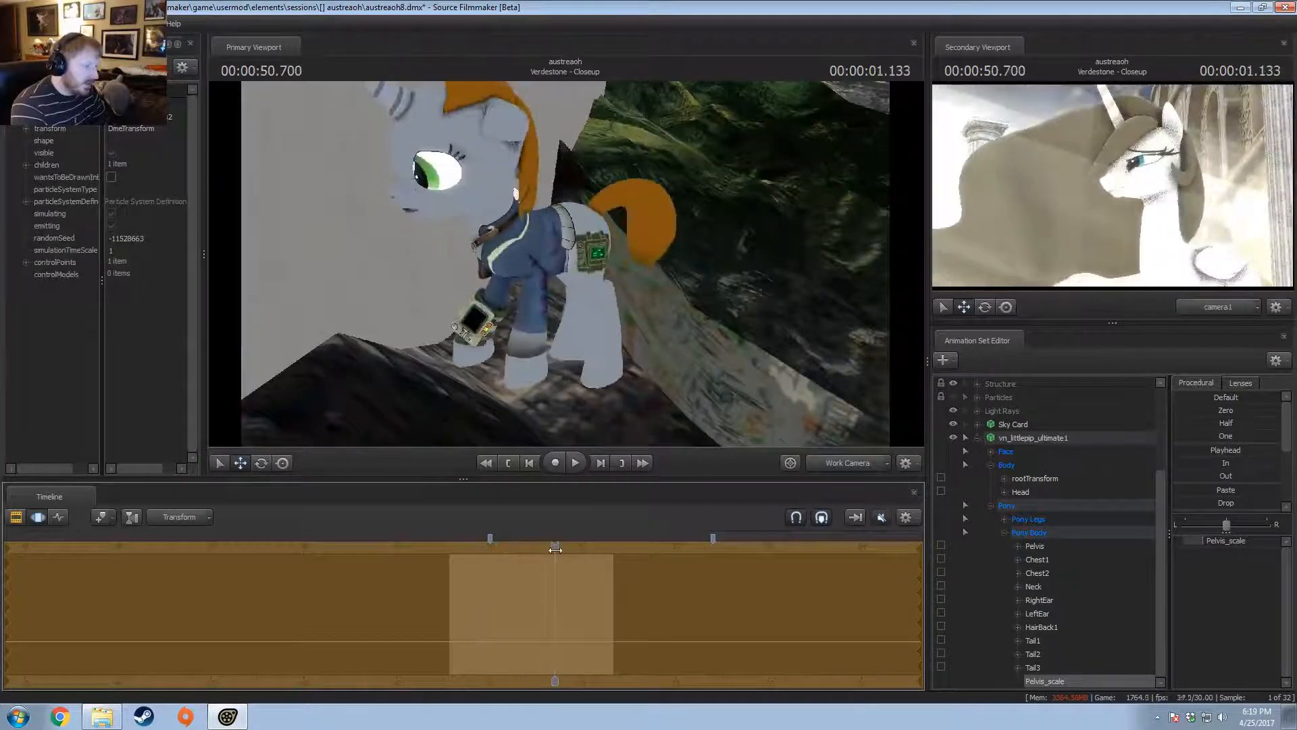
left_click_drag(759, 177, 628, 331)
key("space")
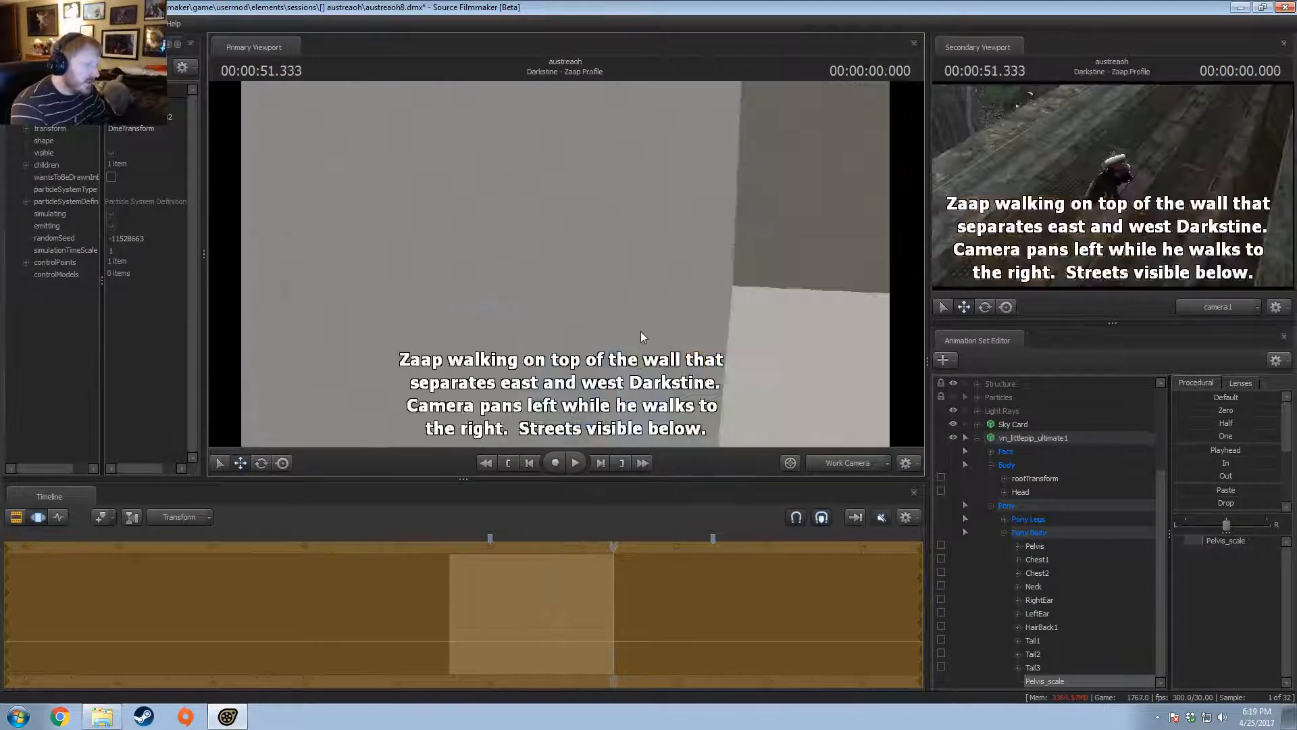
key("space")
key("space")
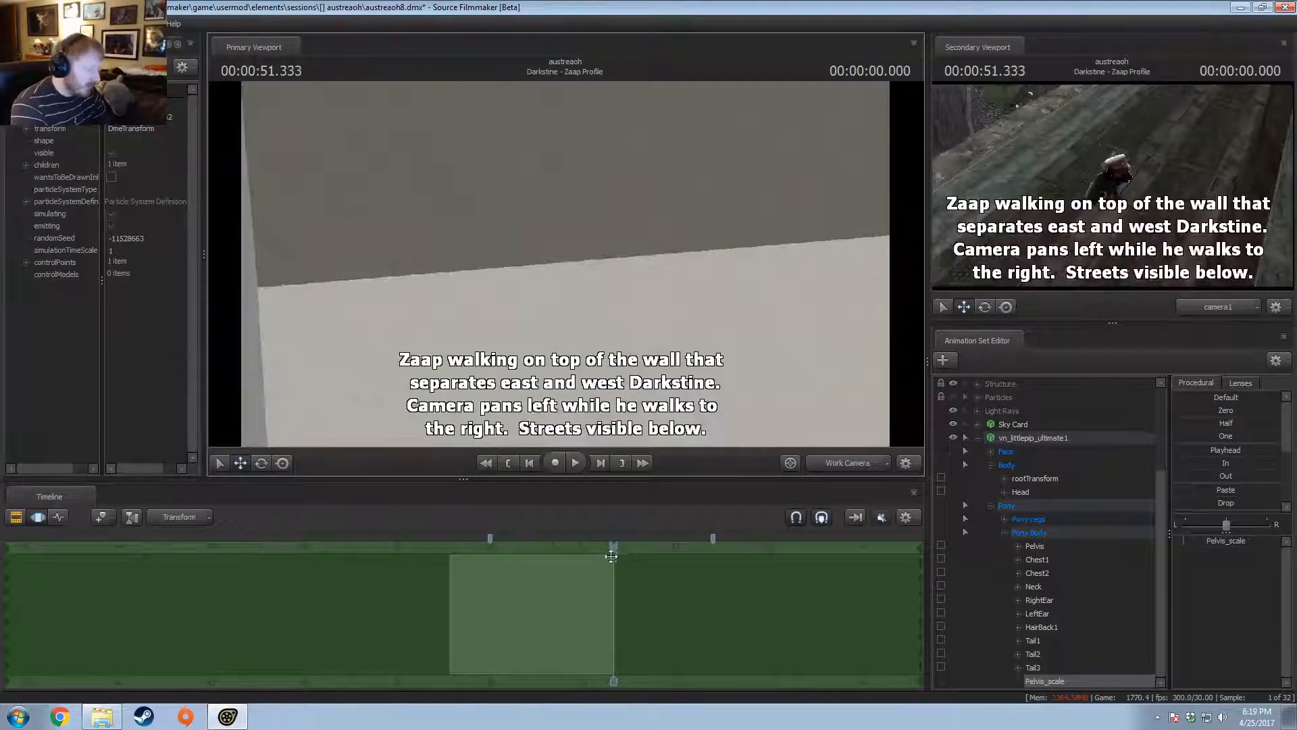
- Replay the Verdestone - Closeup shot while moving the view around the enlarged Littlepip model to inspect its unbaked hair and tail motion
left_click_drag(612, 557, 506, 554)
key("space")
left_click_drag(674, 348, 574, 342)
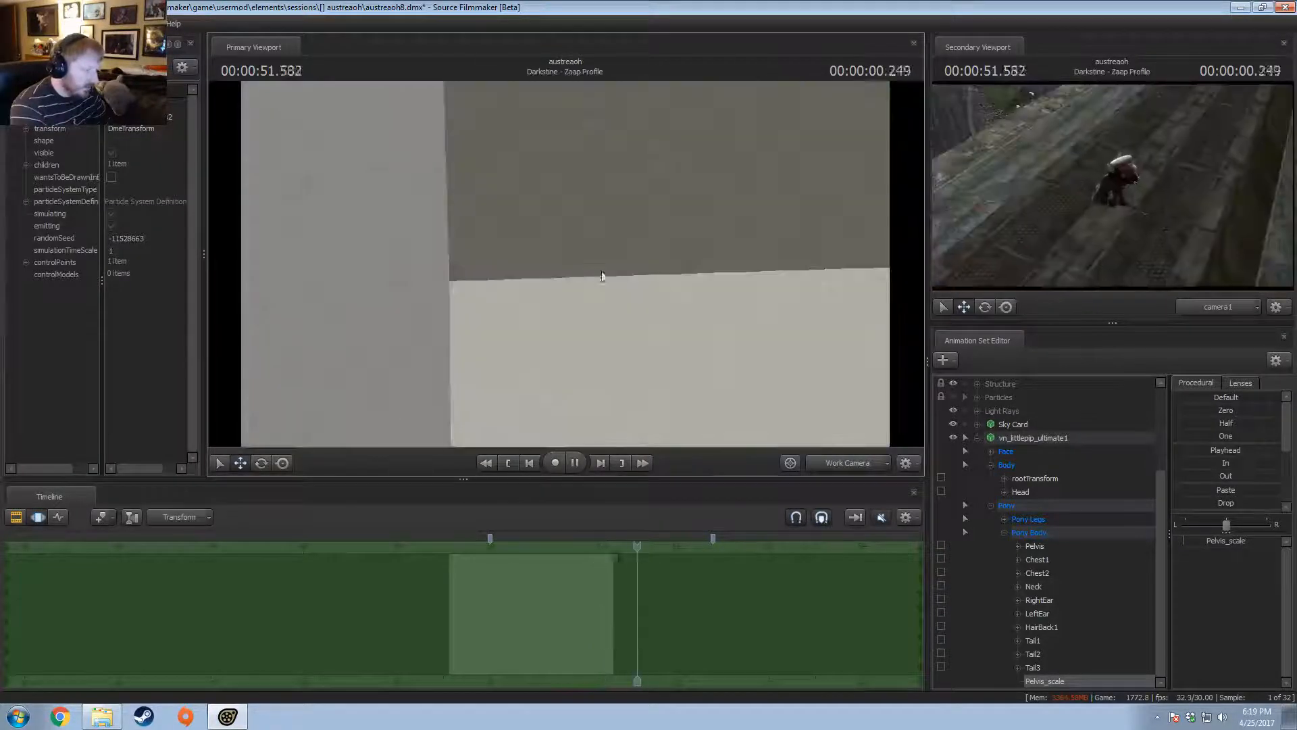
key("space")
left_click_drag(648, 545, 485, 563)
key("space")
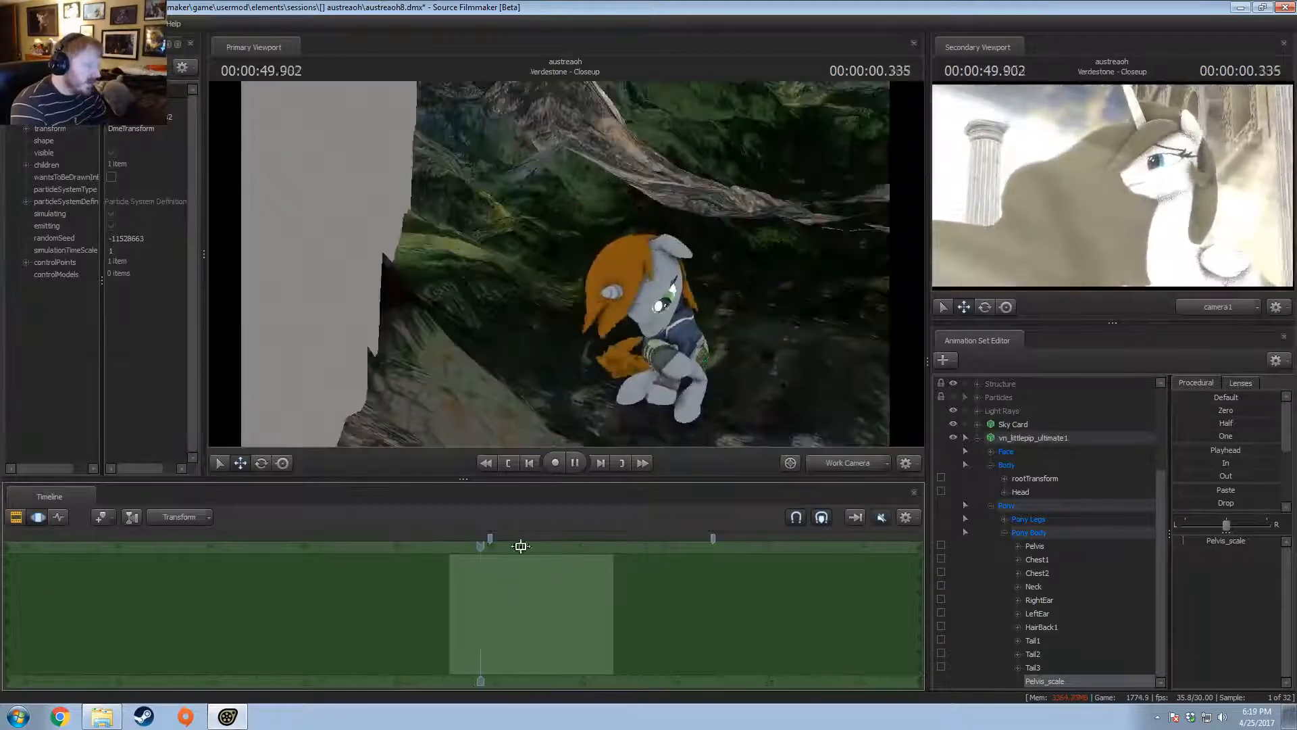
key("space")
left_click_drag(791, 335, 520, 378)
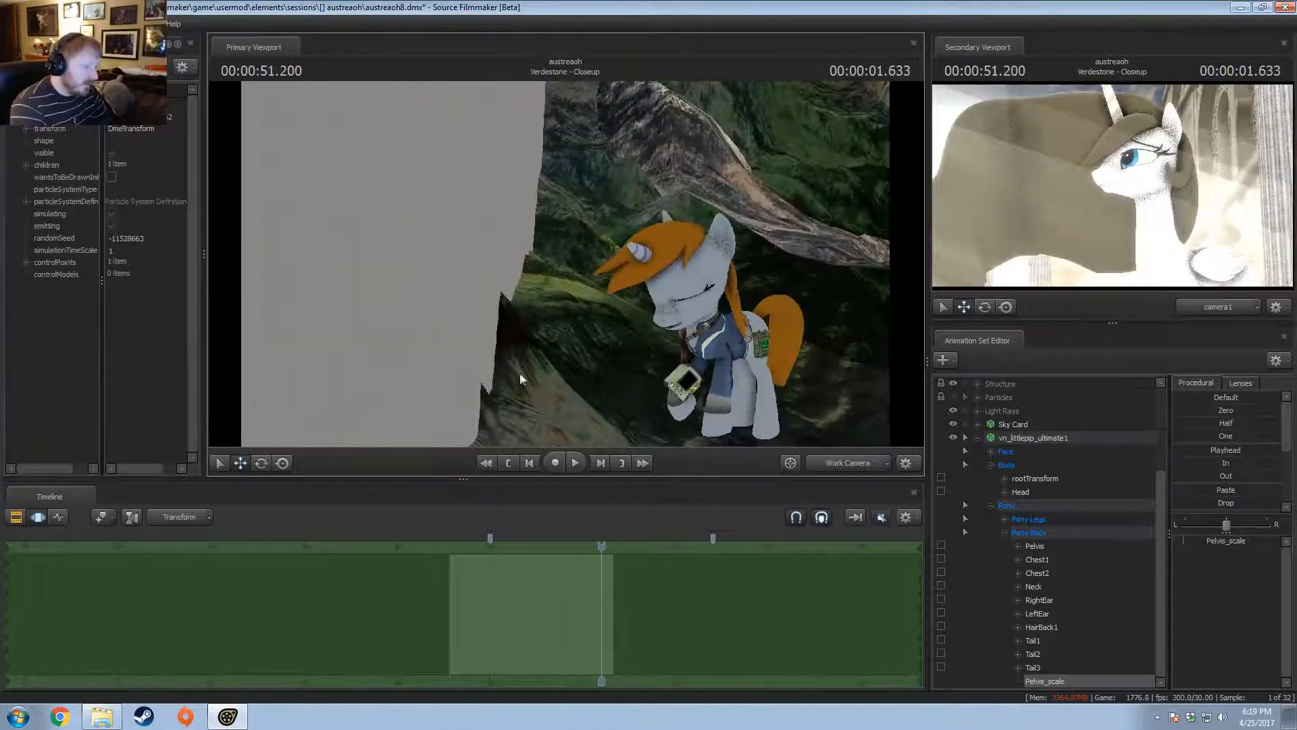
left_click_drag(602, 576, 469, 573)
left_click_drag(566, 262, 473, 263)
key("d")
key("space")
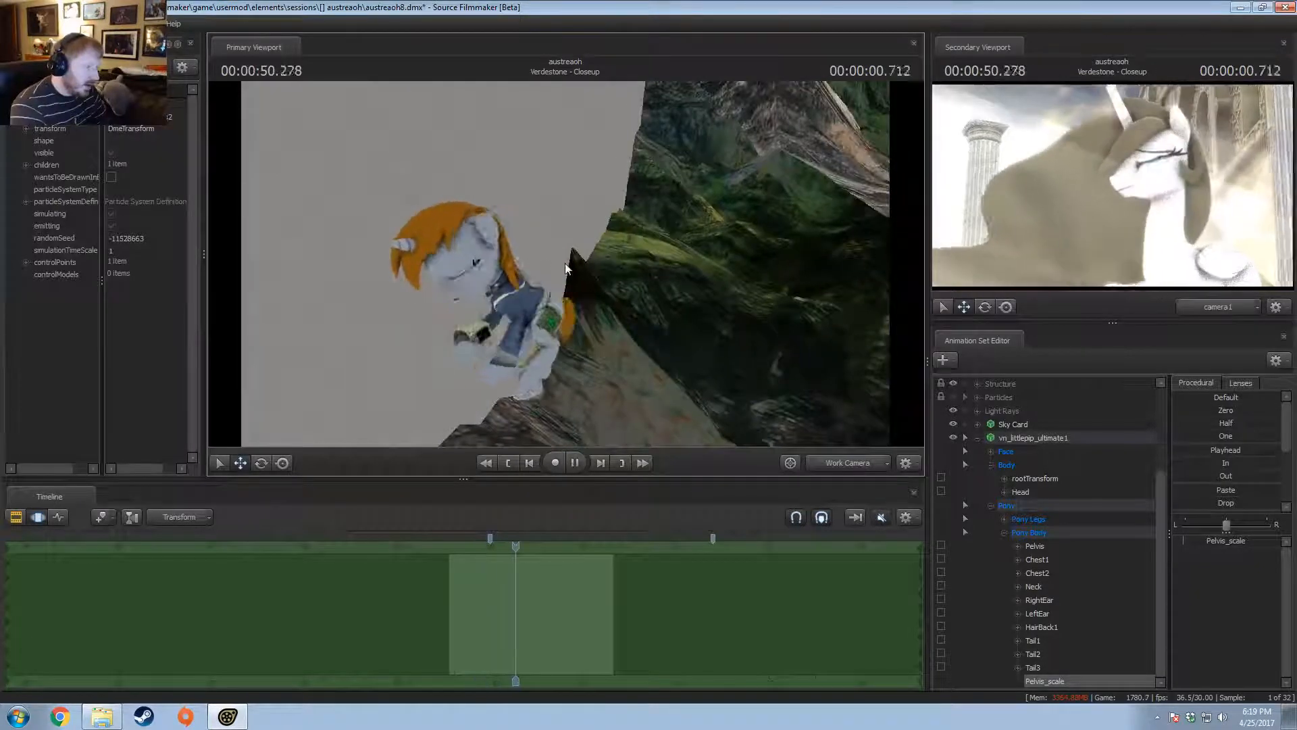
key("space")
mouse_move(570, 258)
left_mouse_down()
mouse_move(642, 270)
mouse_move(568, 262)
left_mouse_up()
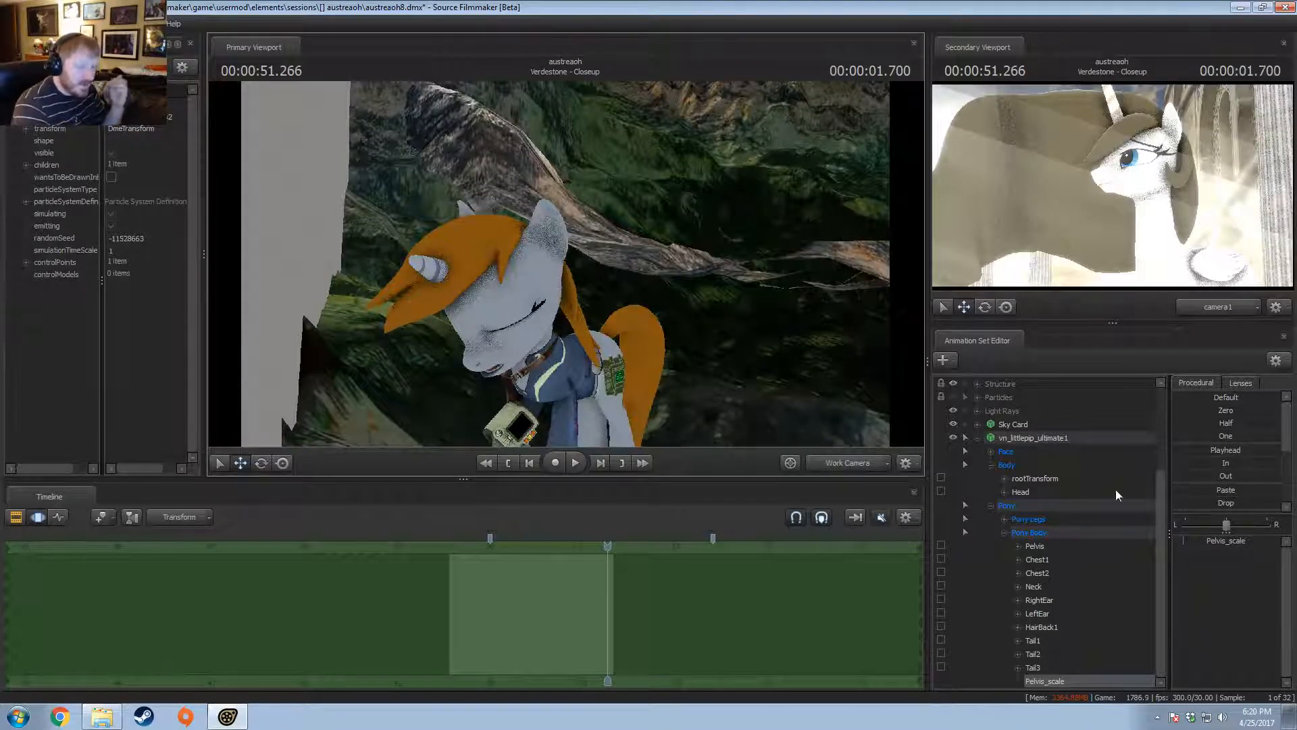
- Bake the procedural bones of vn_littlepip_ultimate1 and play the closeup shot to preview the baked motion
left_click(1060, 439)
left_click_drag(676, 270, 567, 270)
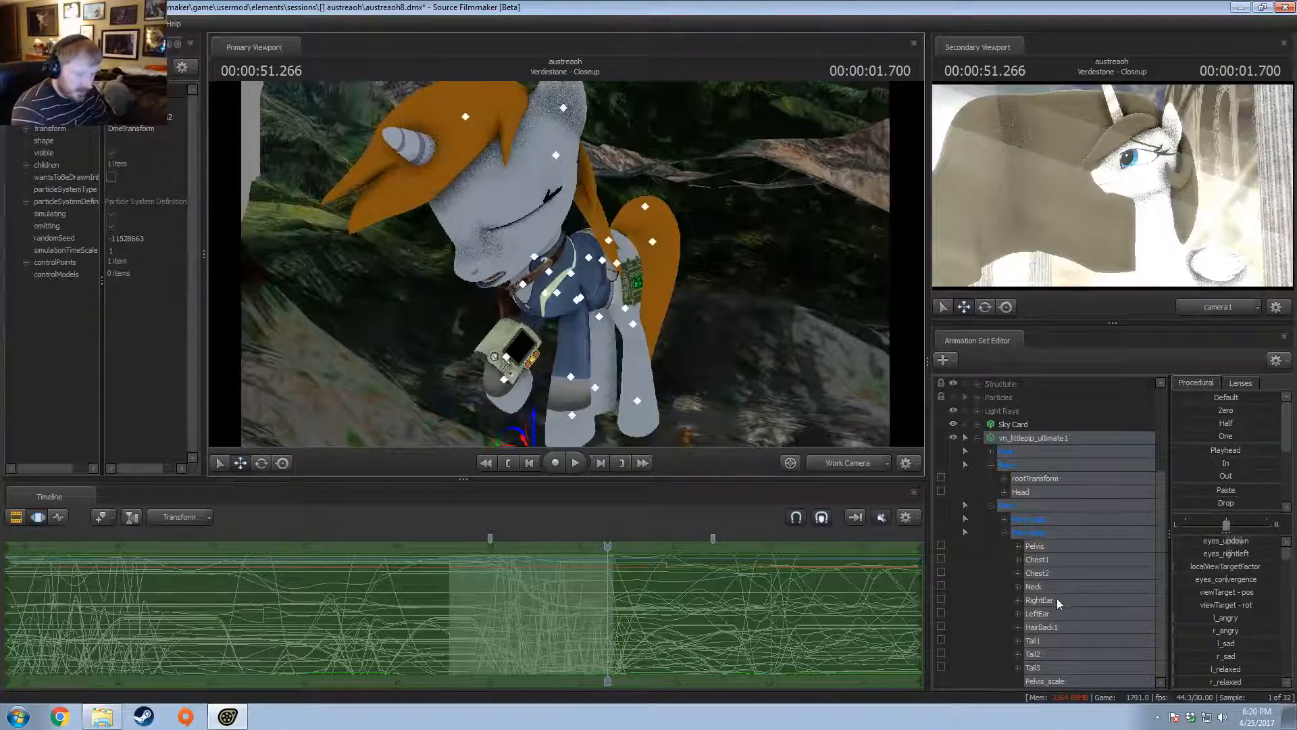
right_click(1028, 443)
mouse_move(1051, 571)
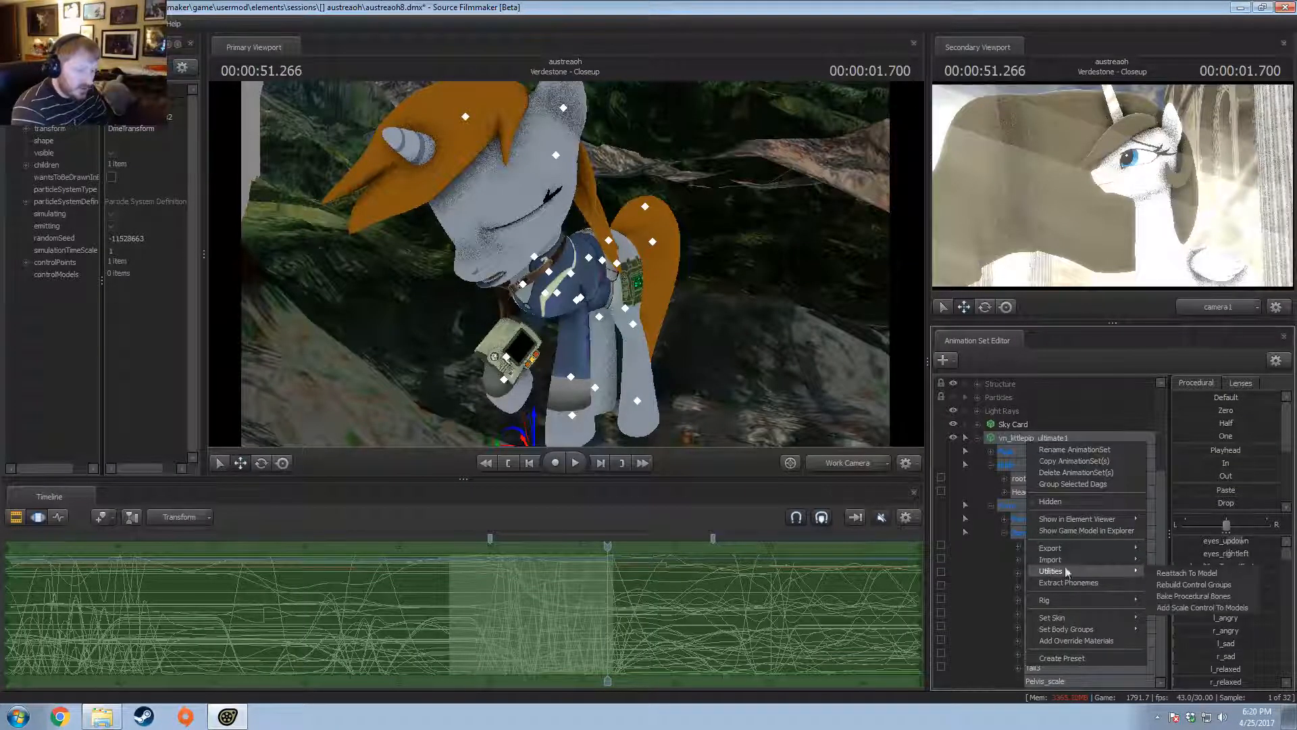
left_click(1182, 596)
left_click_drag(604, 547, 483, 549)
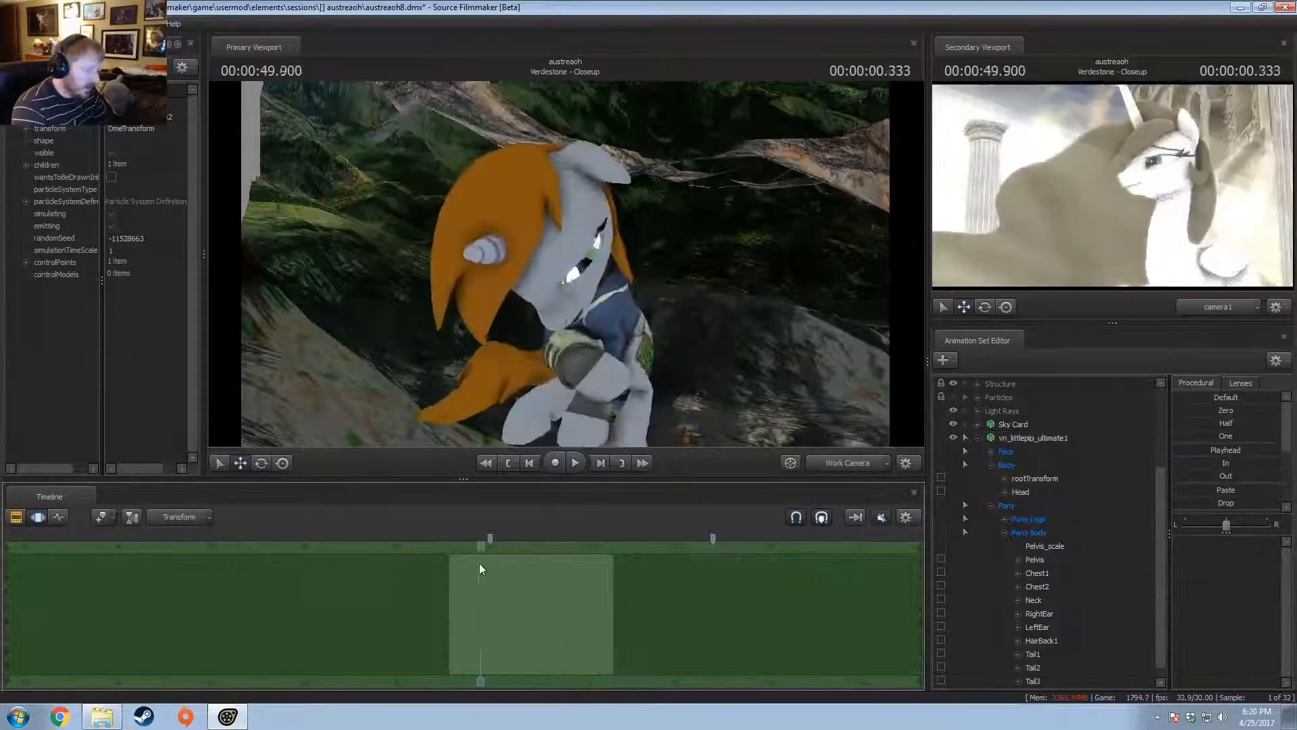
key("space")
key("space")
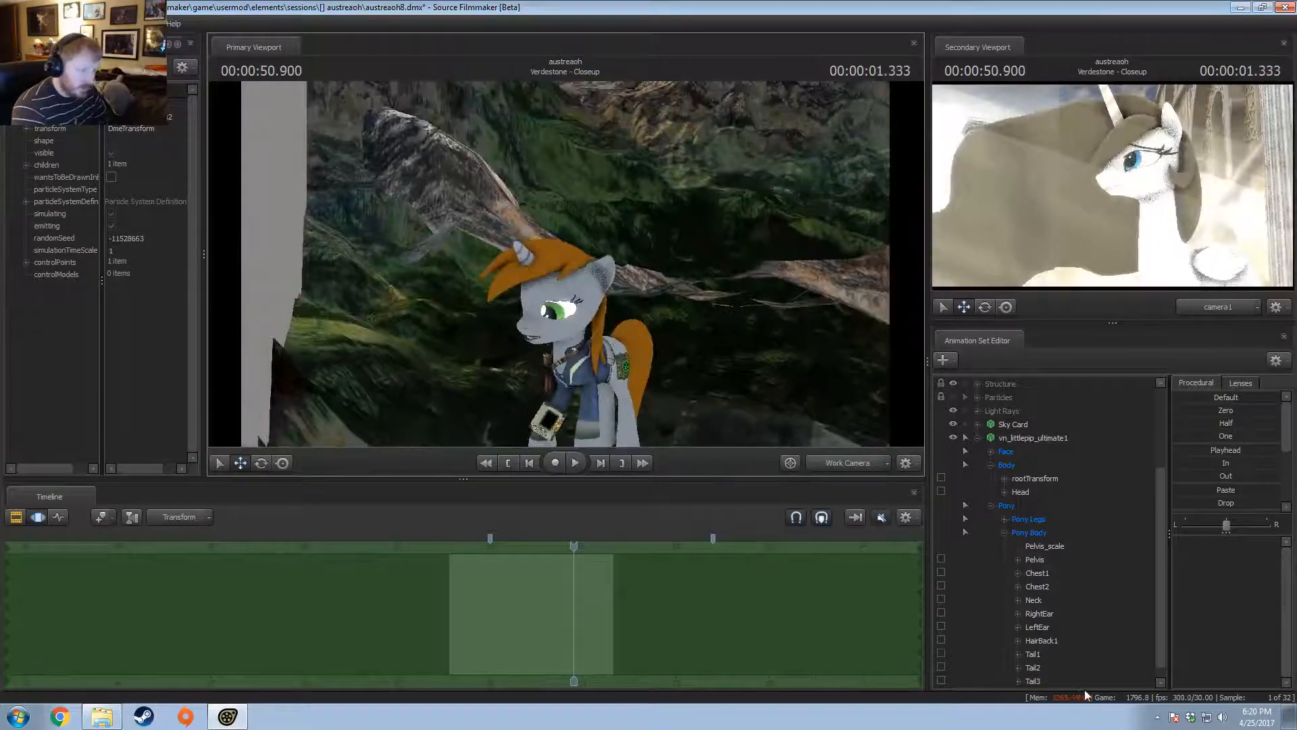
- Try enlarging the baked model with Pelvis_scale, preview its motion and look through its JiggleBones controls
scroll(1059, 674, "down", 1)
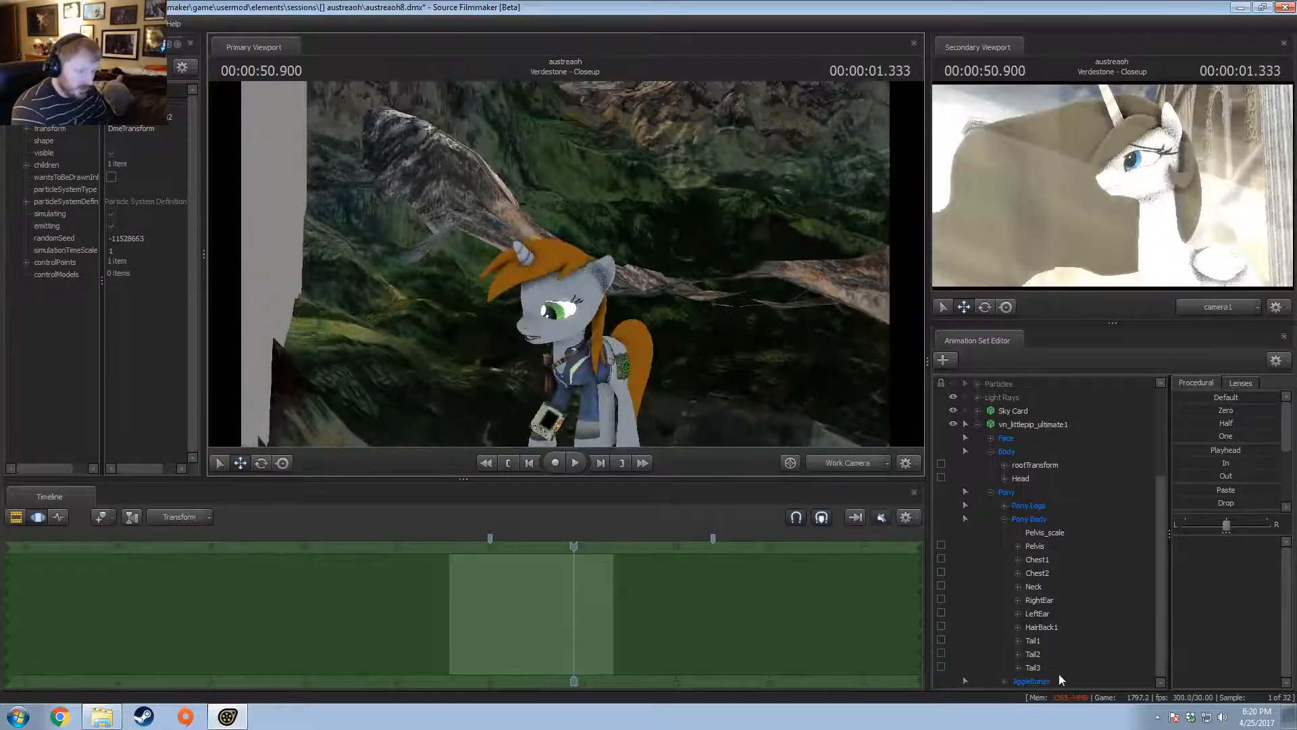
left_click(1037, 533)
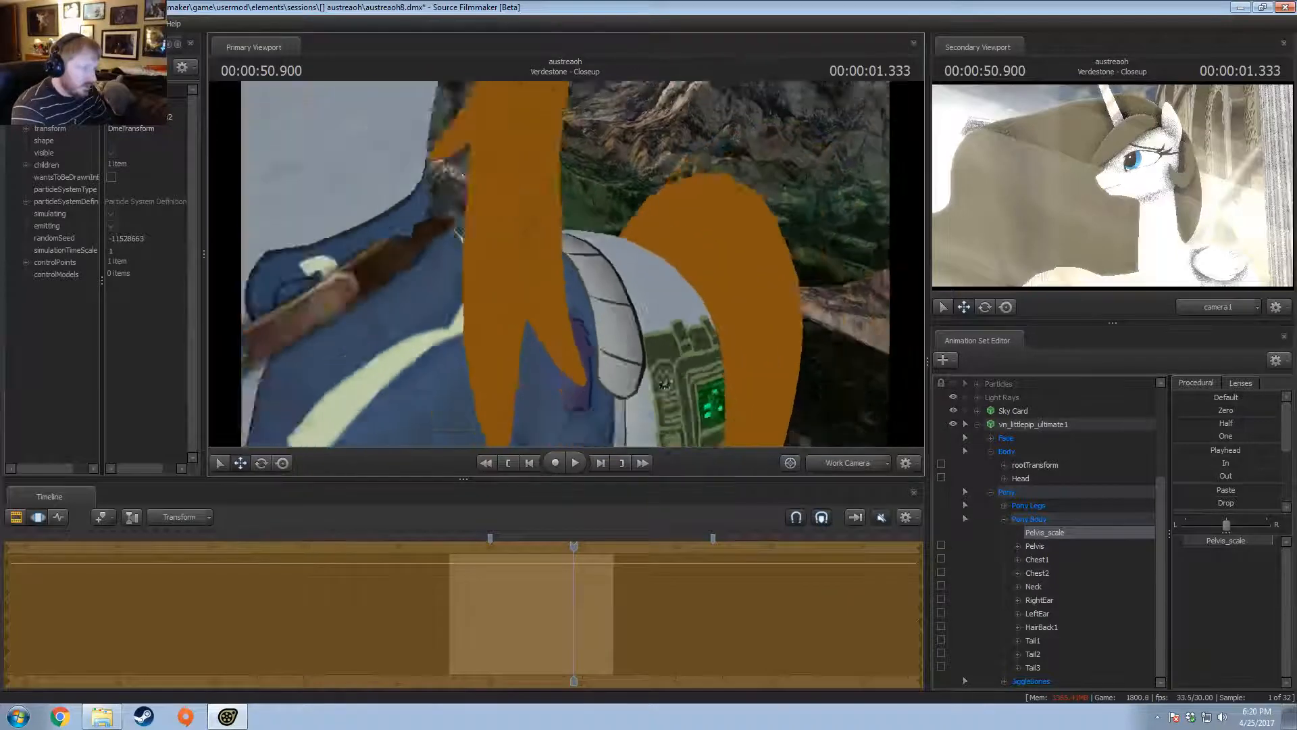
right_click_drag(567, 378, 598, 481)
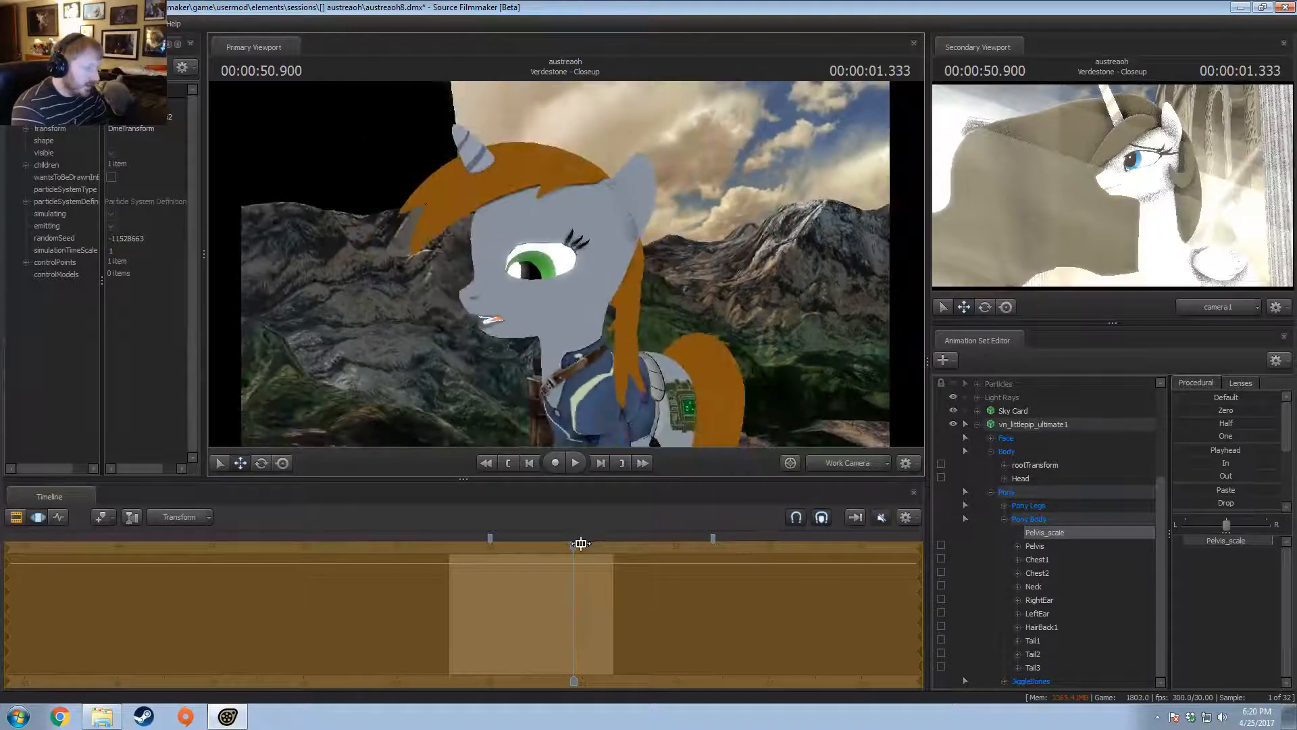
key("space")
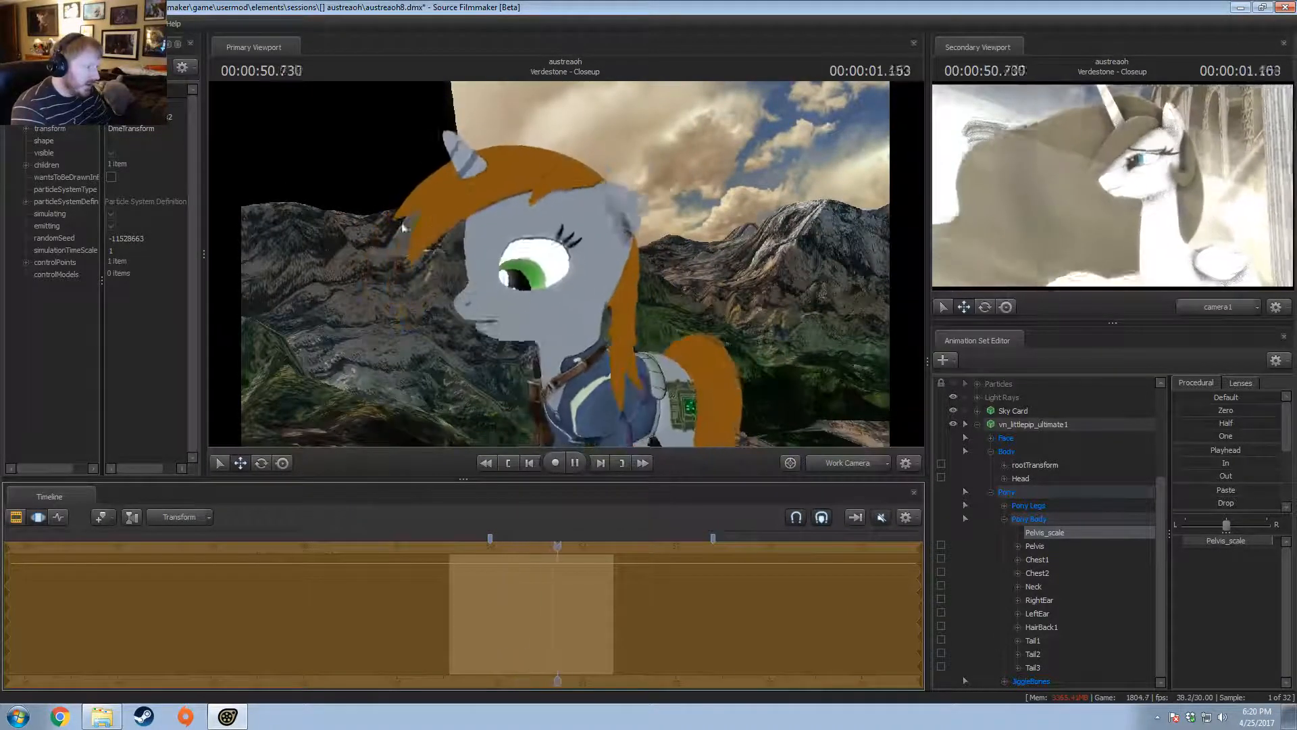
key("space")
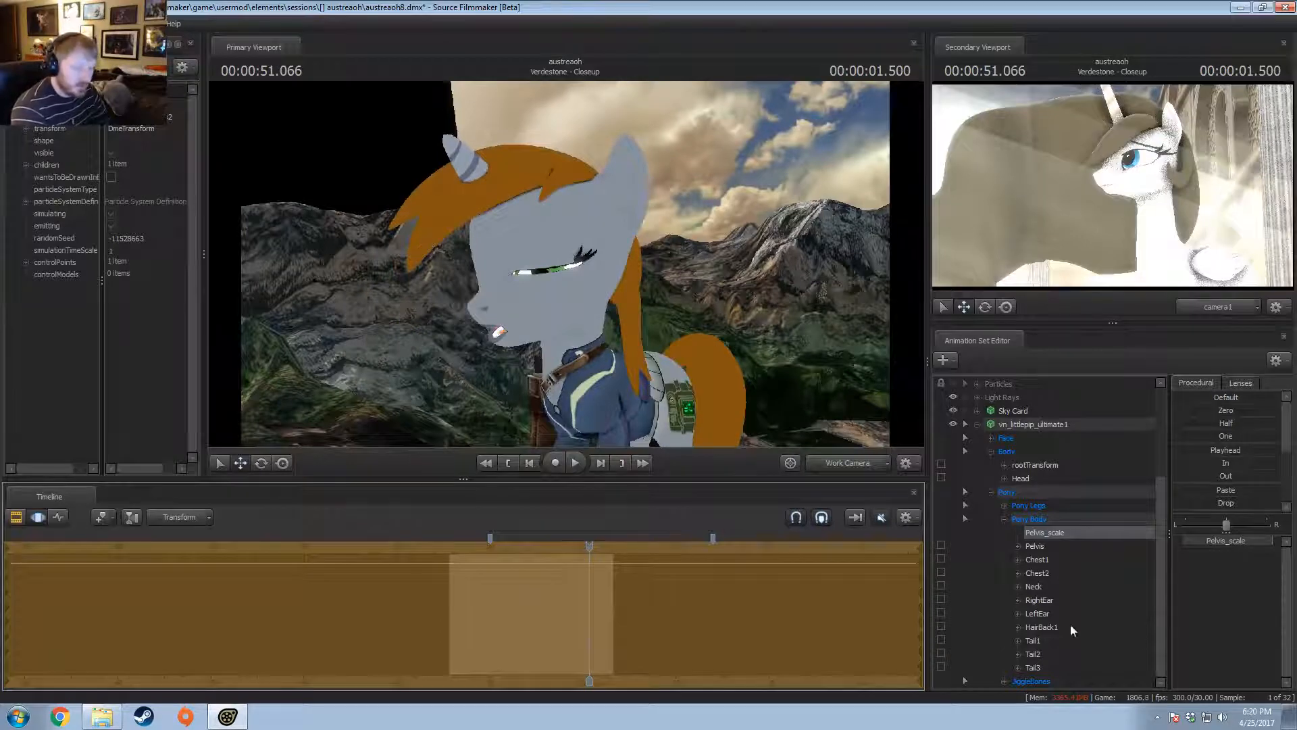
scroll(1006, 681, "down", 3)
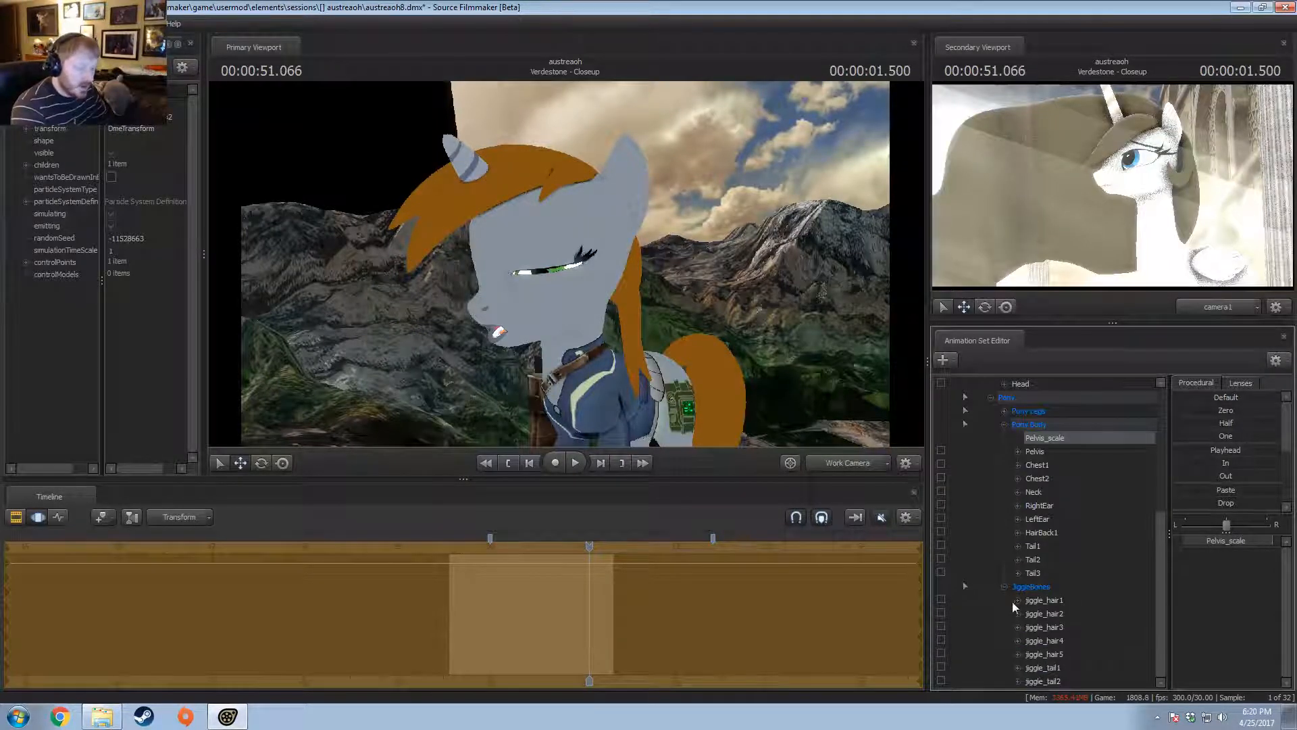
scroll(1006, 597, "up", 3)
key("space")
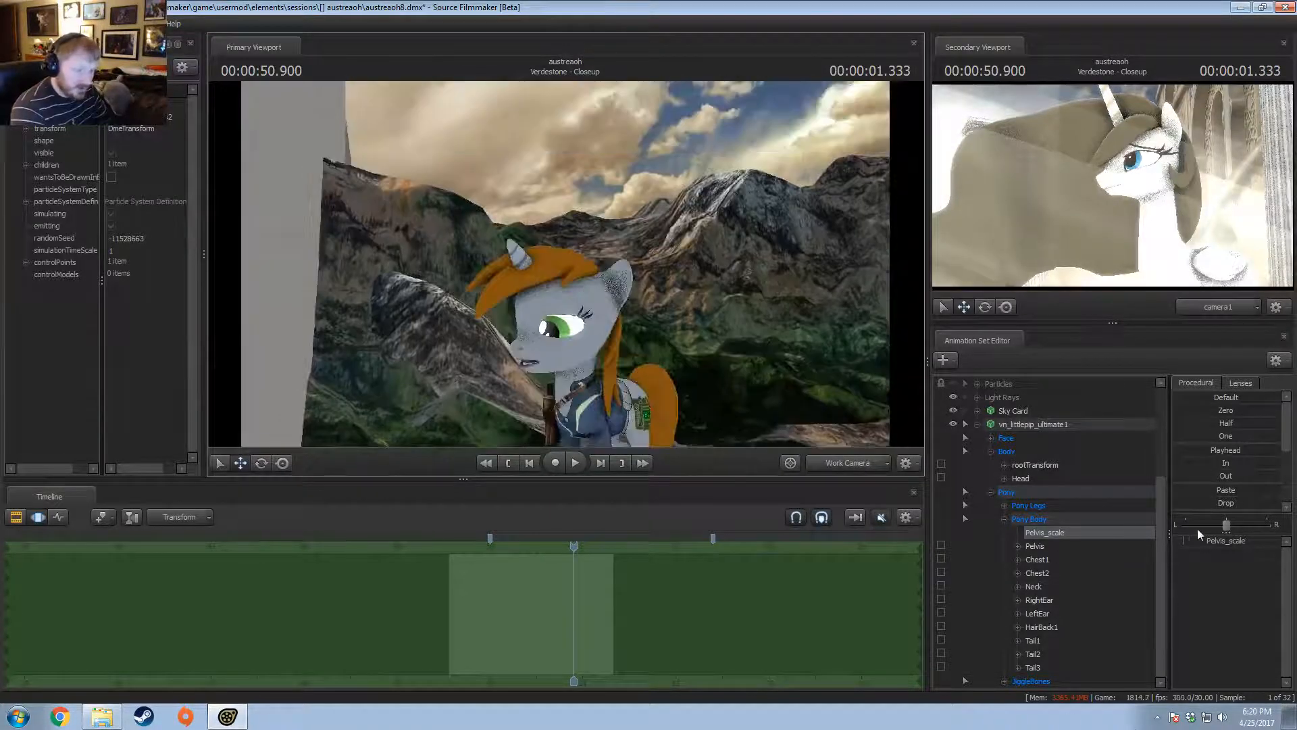
- Set Pelvis_scale to 0.09 on the Littlepip model and play the closeup shot to preview it at that scale
left_click(1206, 537)
type("0.09")
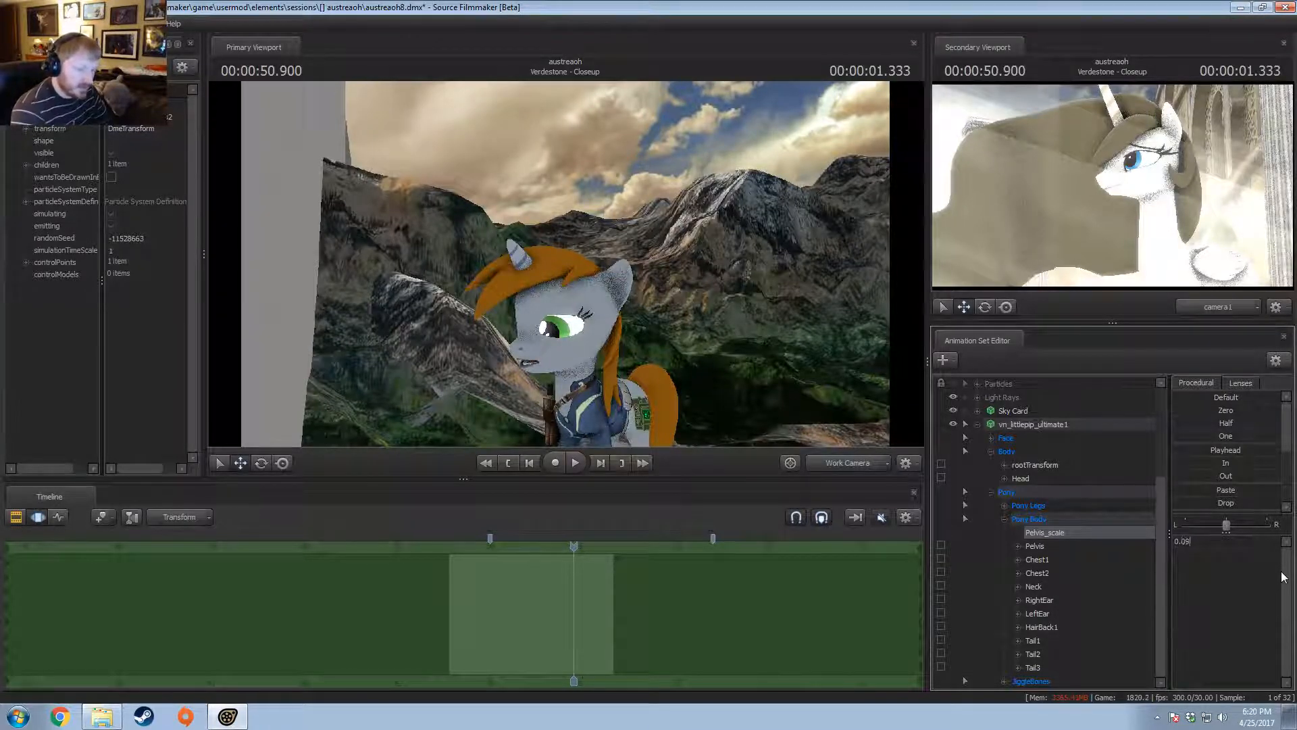
key("Return")
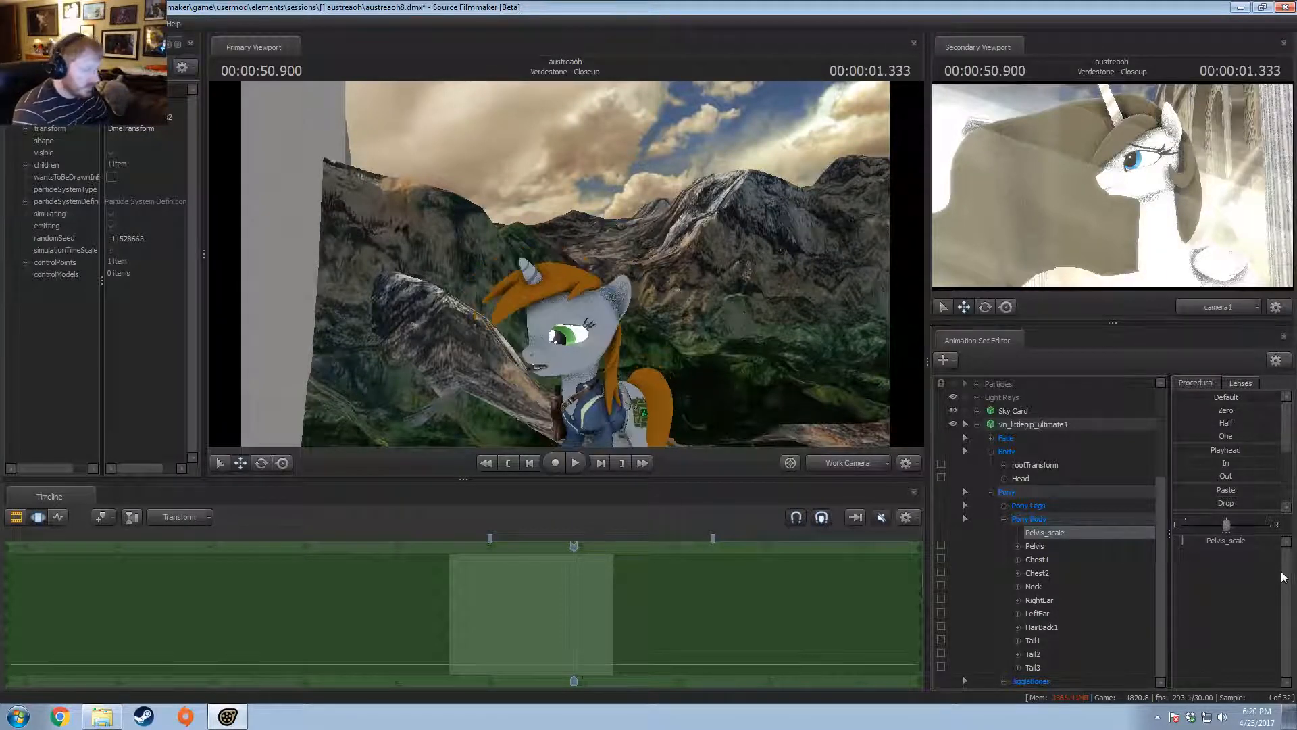
left_click_drag(512, 325, 574, 524)
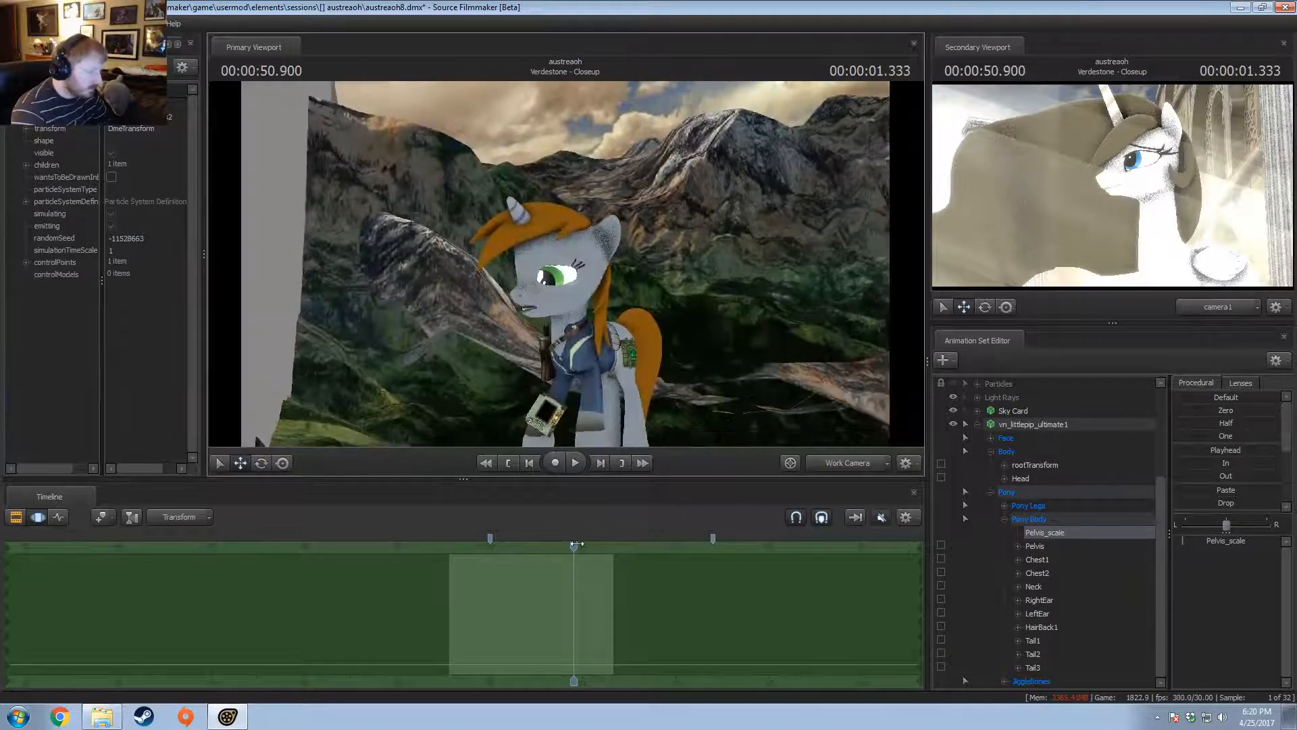
key("space")
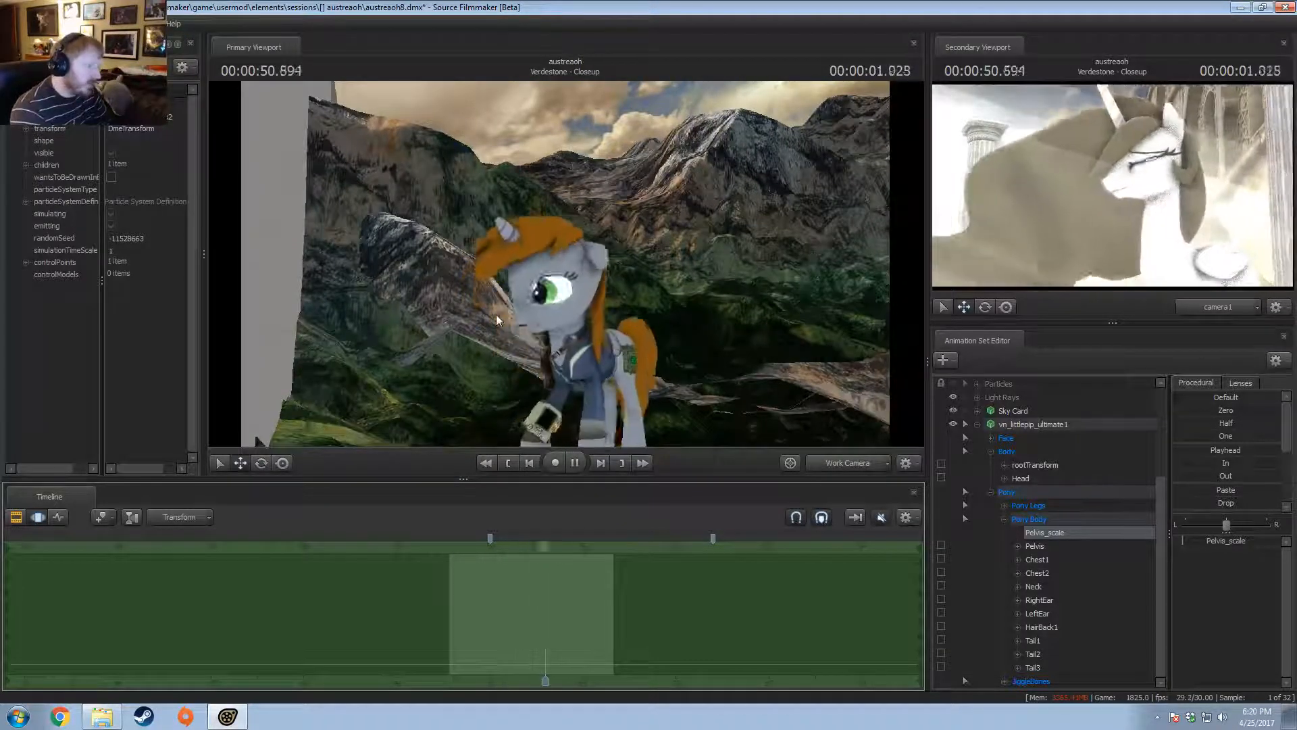
key("space")
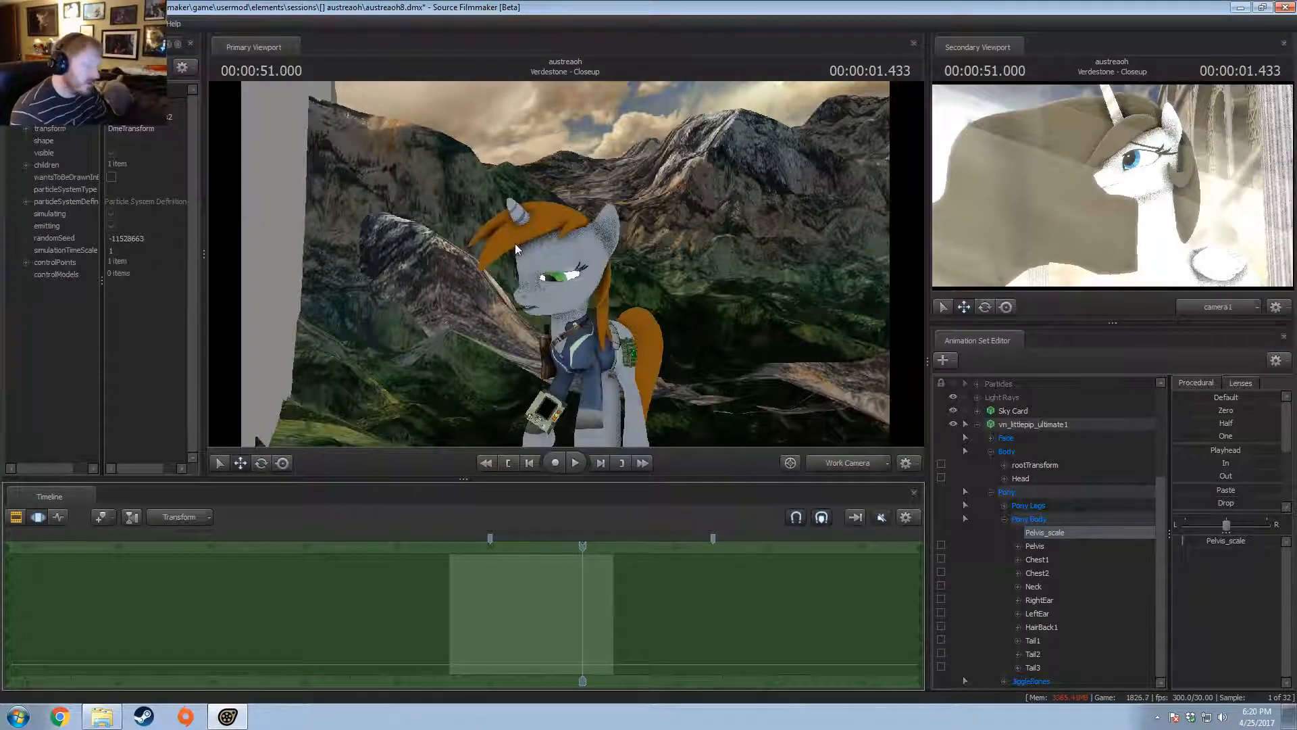
left_click_drag(583, 546, 452, 548)
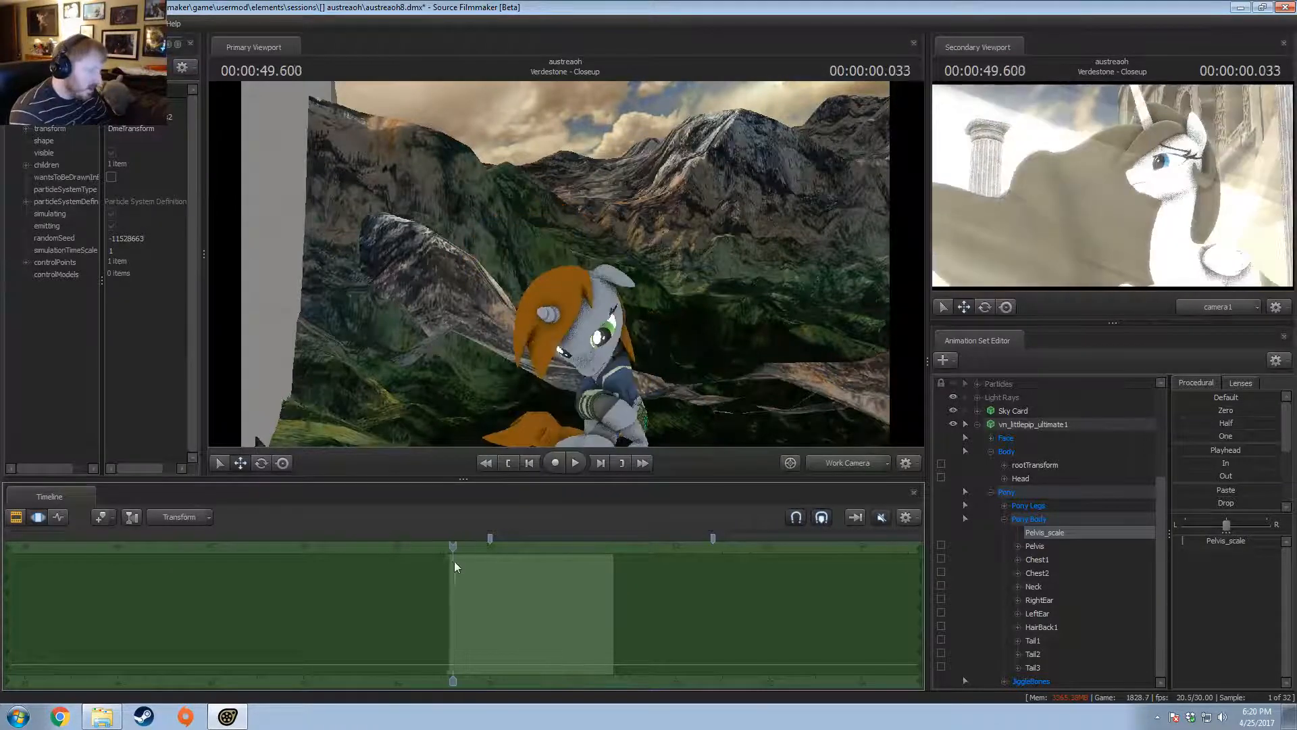
key("space")
key("space")
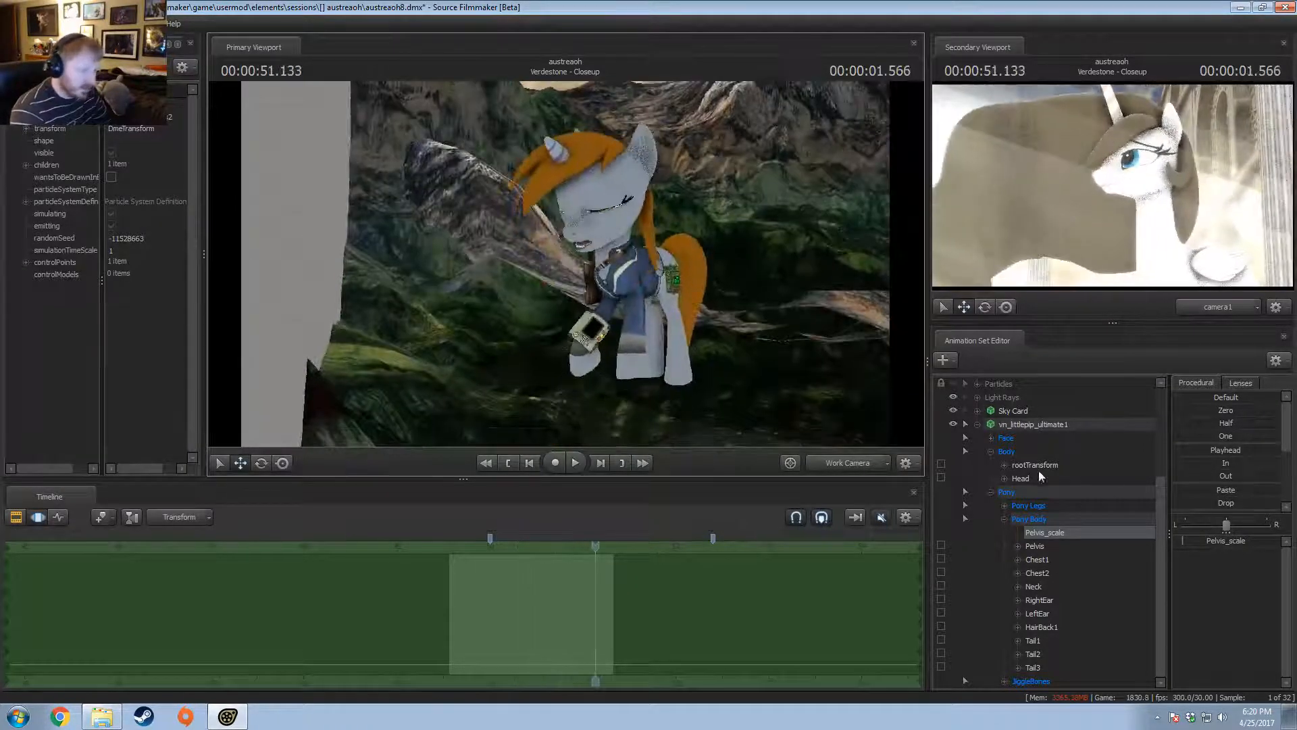
- Bake the Littlepip model's procedural bones again at the current scale and replay the closeup shot from its start
right_click(1037, 424)
mouse_move(1081, 611)
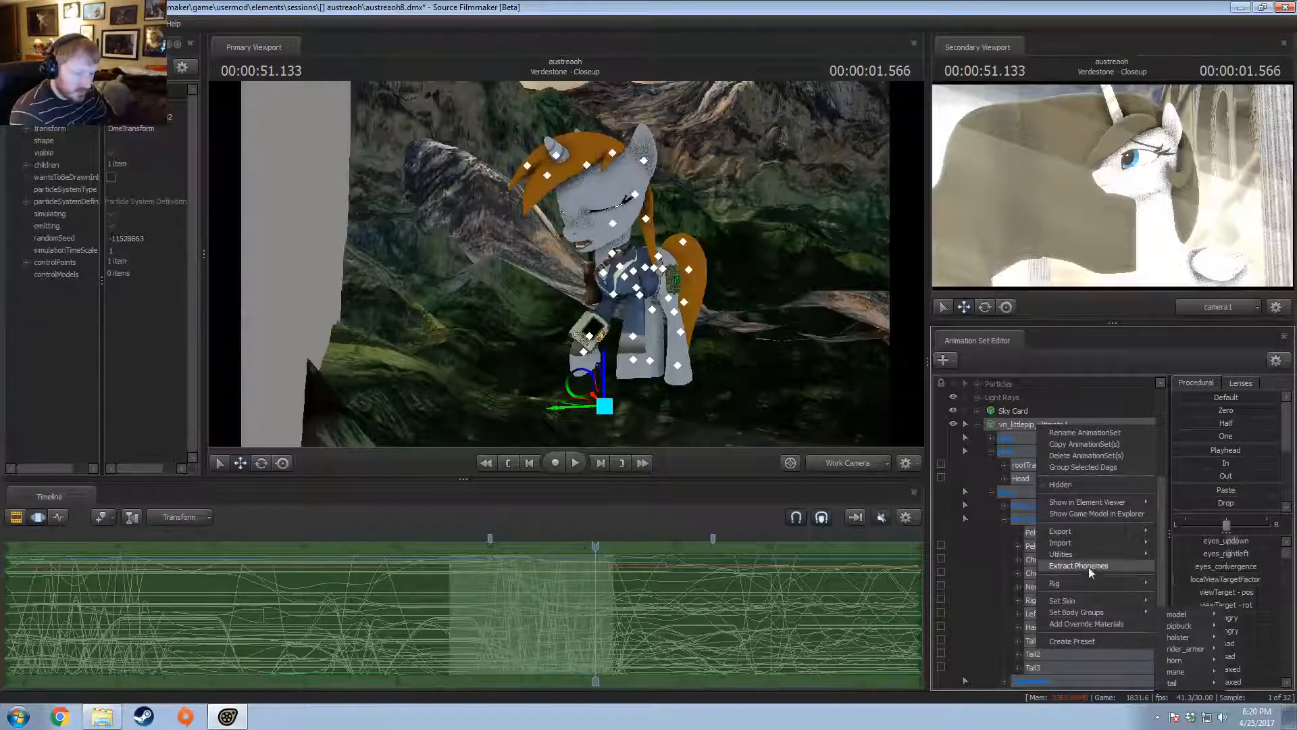
left_click(1180, 579)
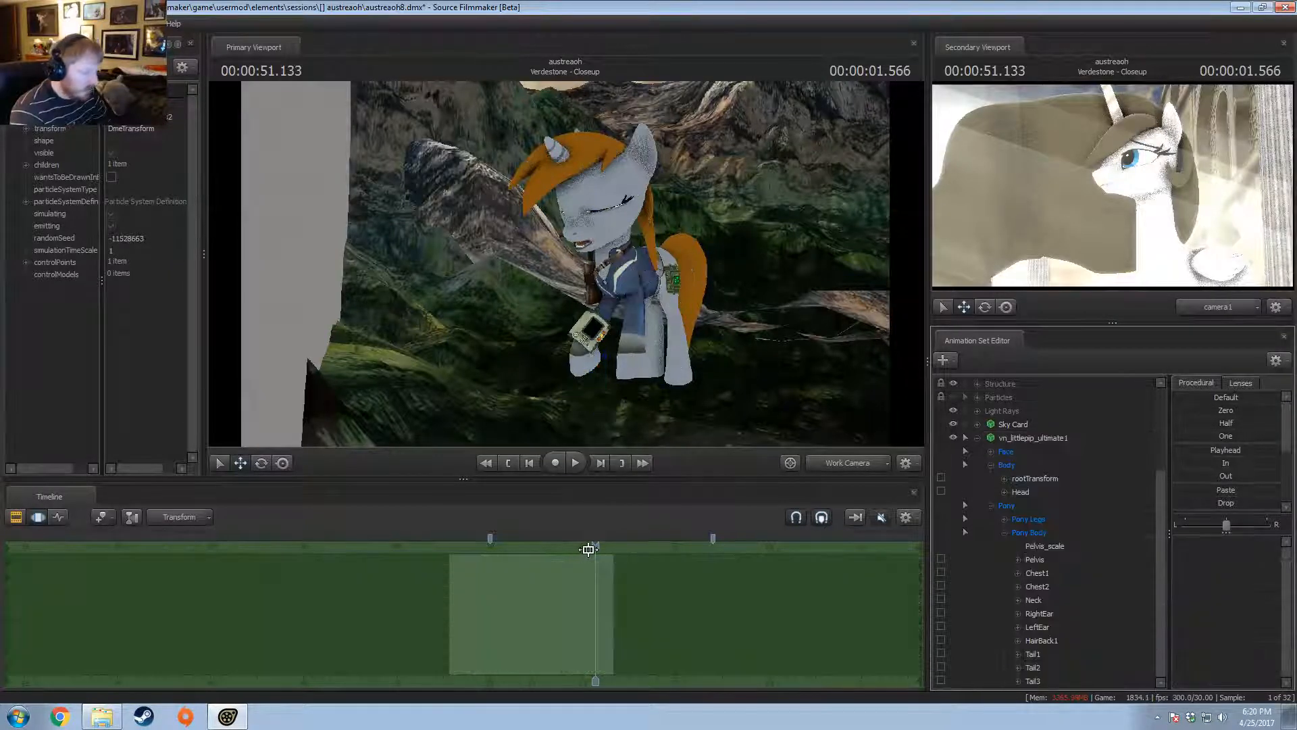
left_click_drag(588, 545, 478, 556)
left_click_drag(597, 546, 466, 562)
key("space")
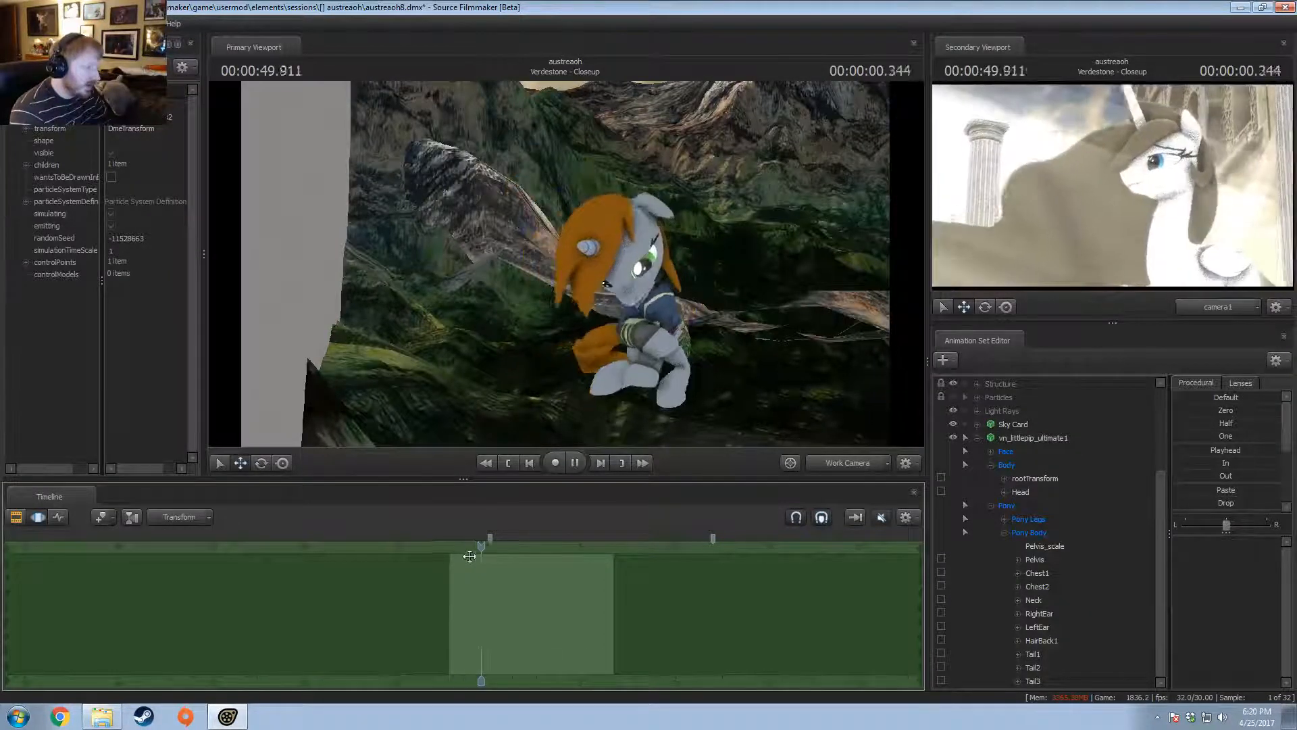
key("space")
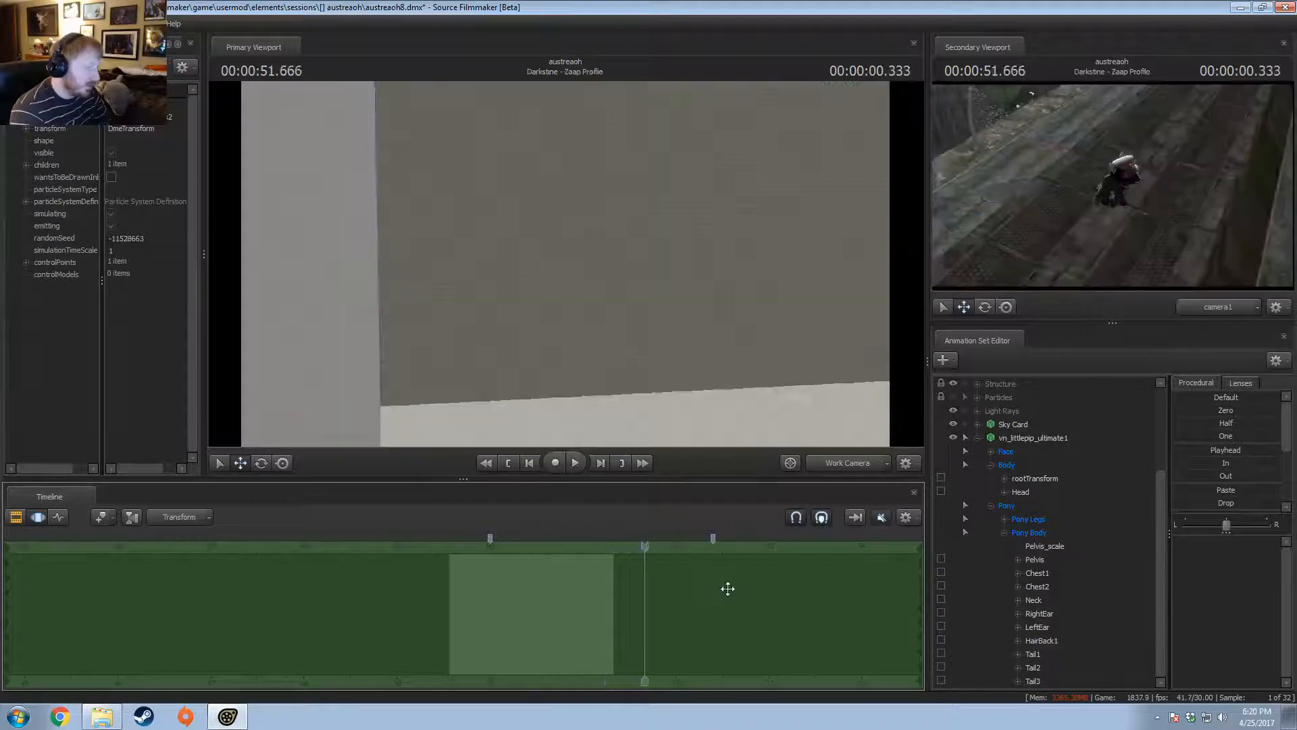
left_click_drag(638, 546, 456, 575)
key("space")
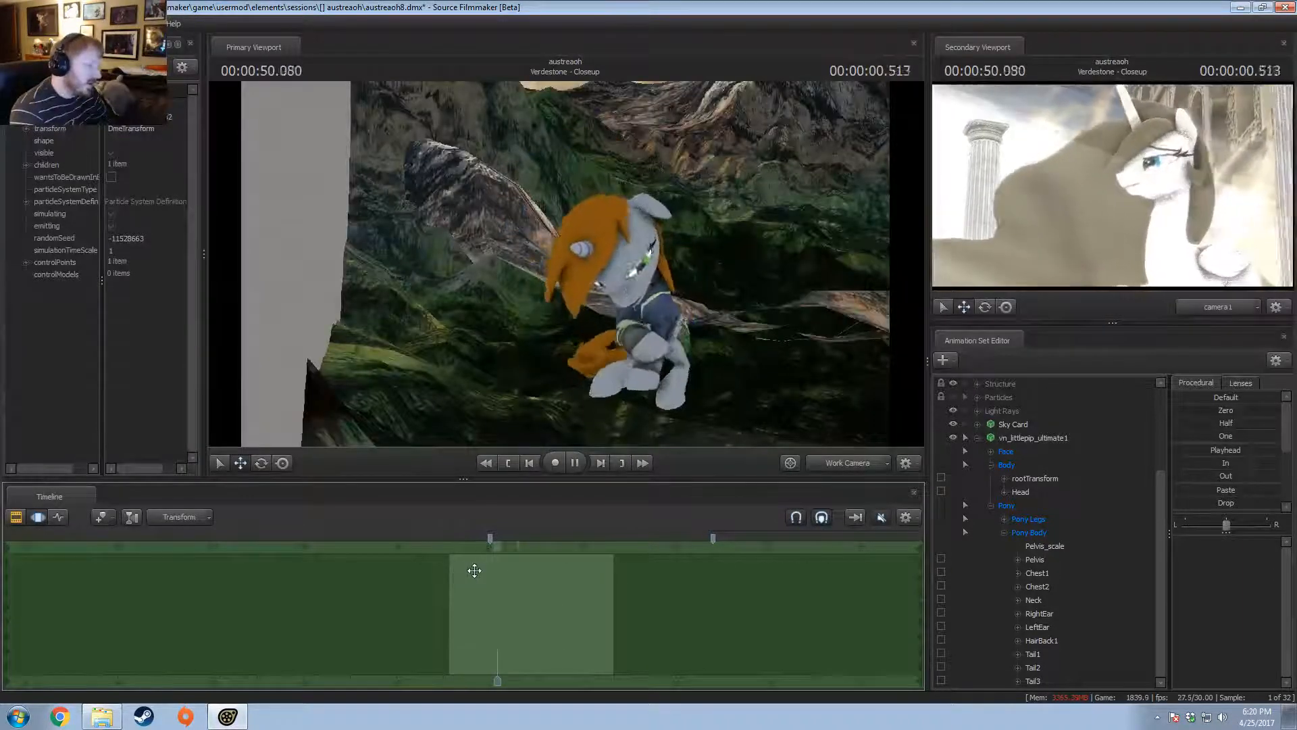
key("space")
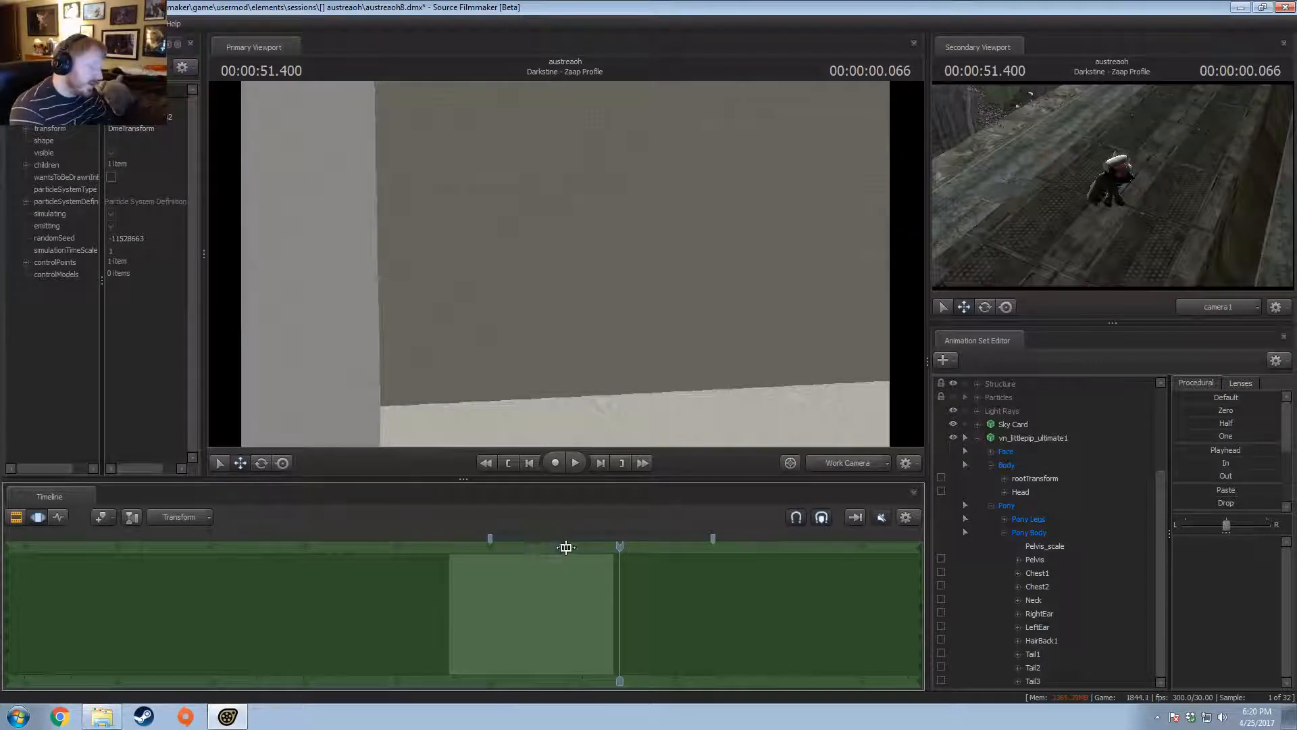
left_click_drag(620, 546, 457, 587)
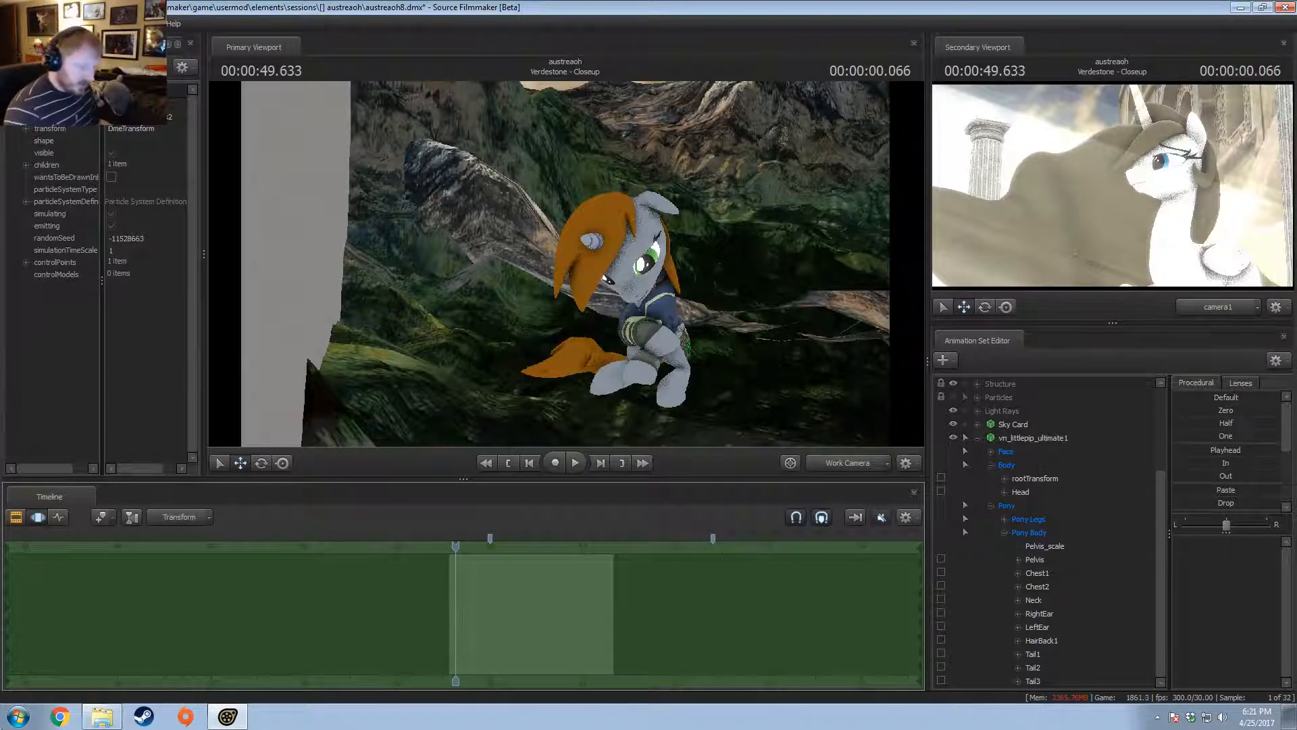
- Select the whole vn_littlepip_ultimate1 animation set and play the closeup shot once more from about 49.600 seconds
right_click(1048, 444)
left_click(465, 552)
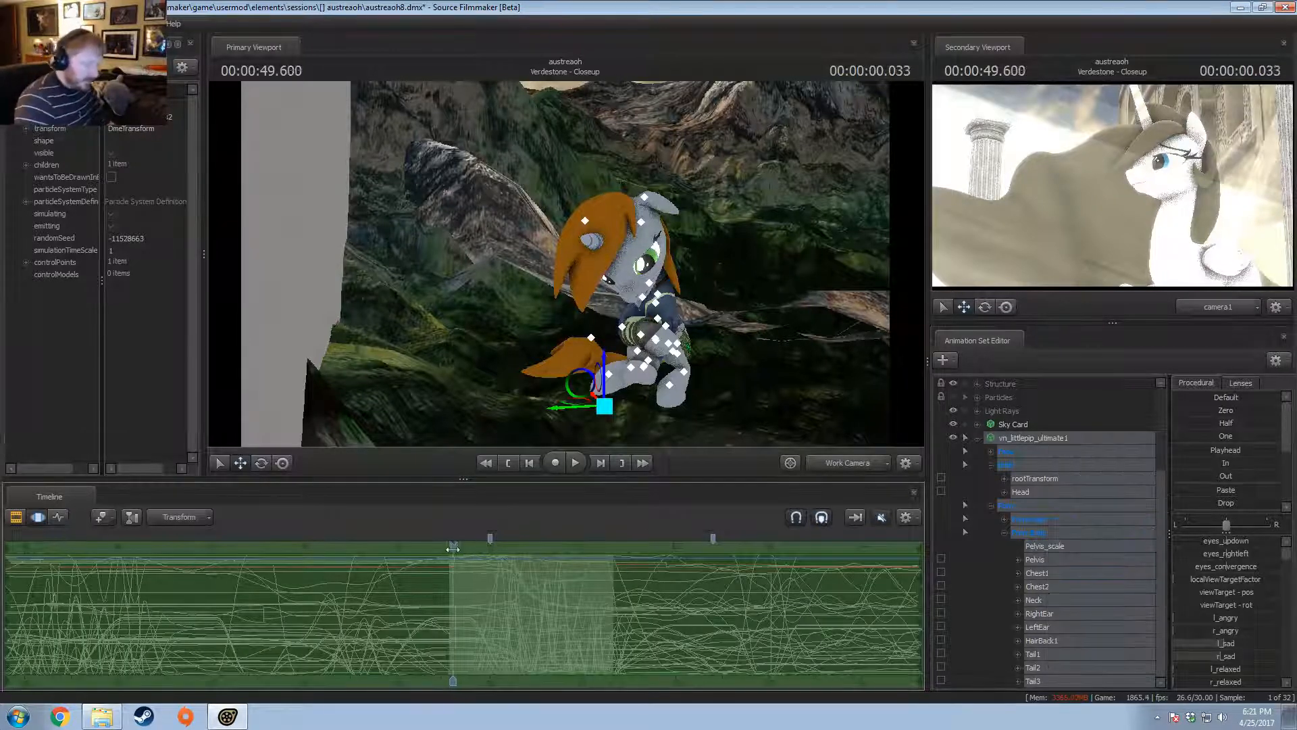
key("space")
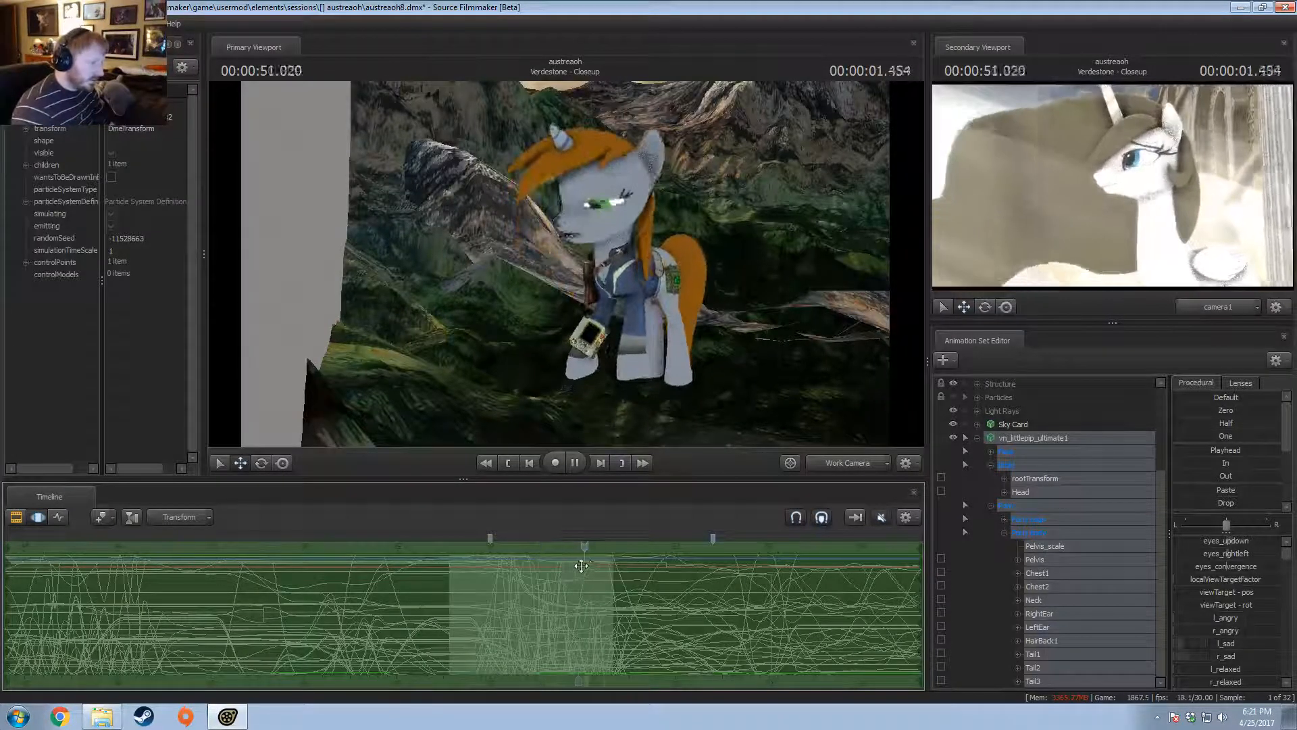
key("space")
- Delete the vn_littlepip_ultimate1 animation set and return to the Clip Editor with the playhead at 49.700 seconds
right_click(1056, 453)
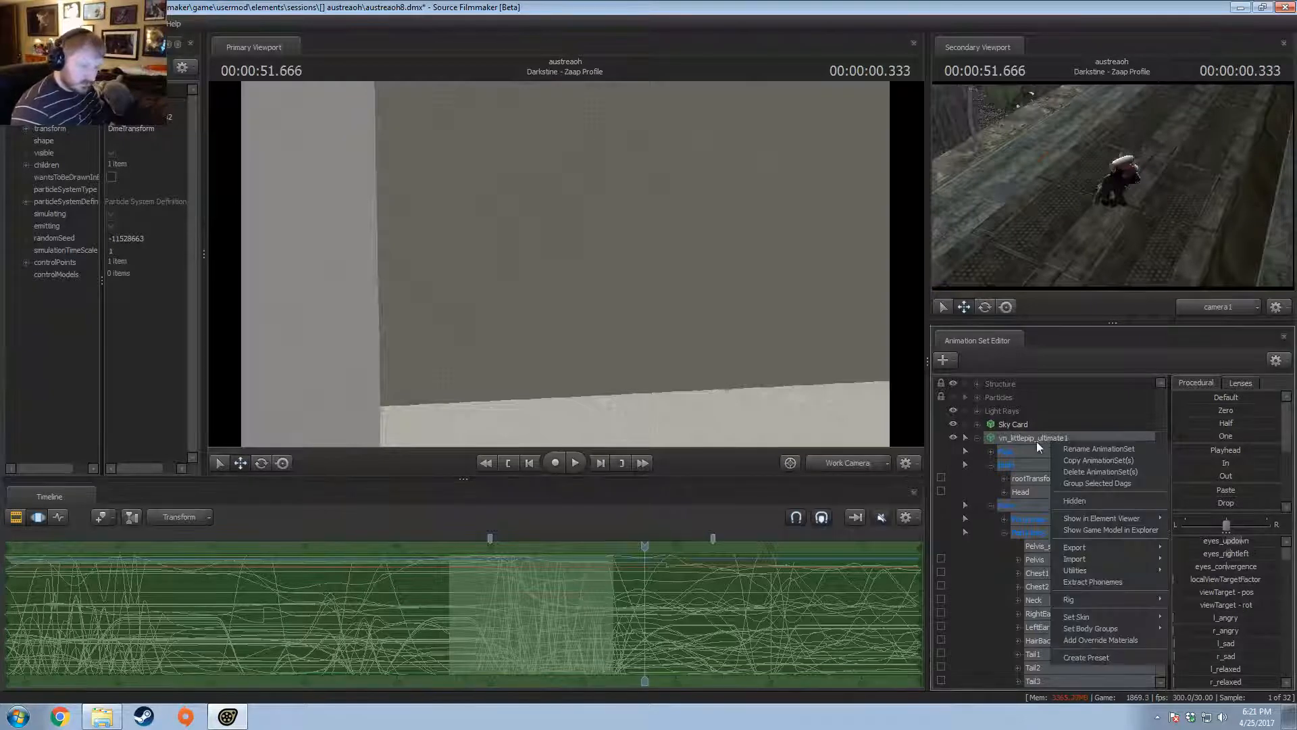
left_click(1068, 477)
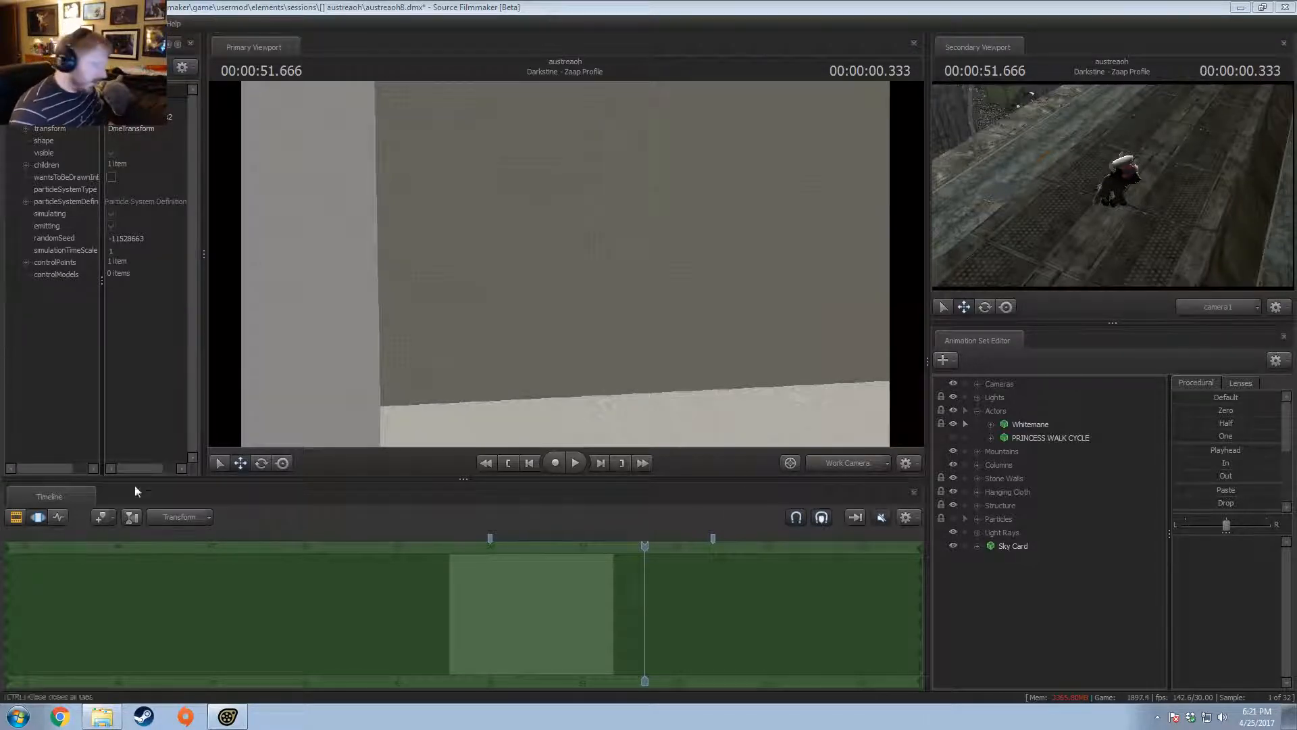
key("F2")
left_click(463, 549)
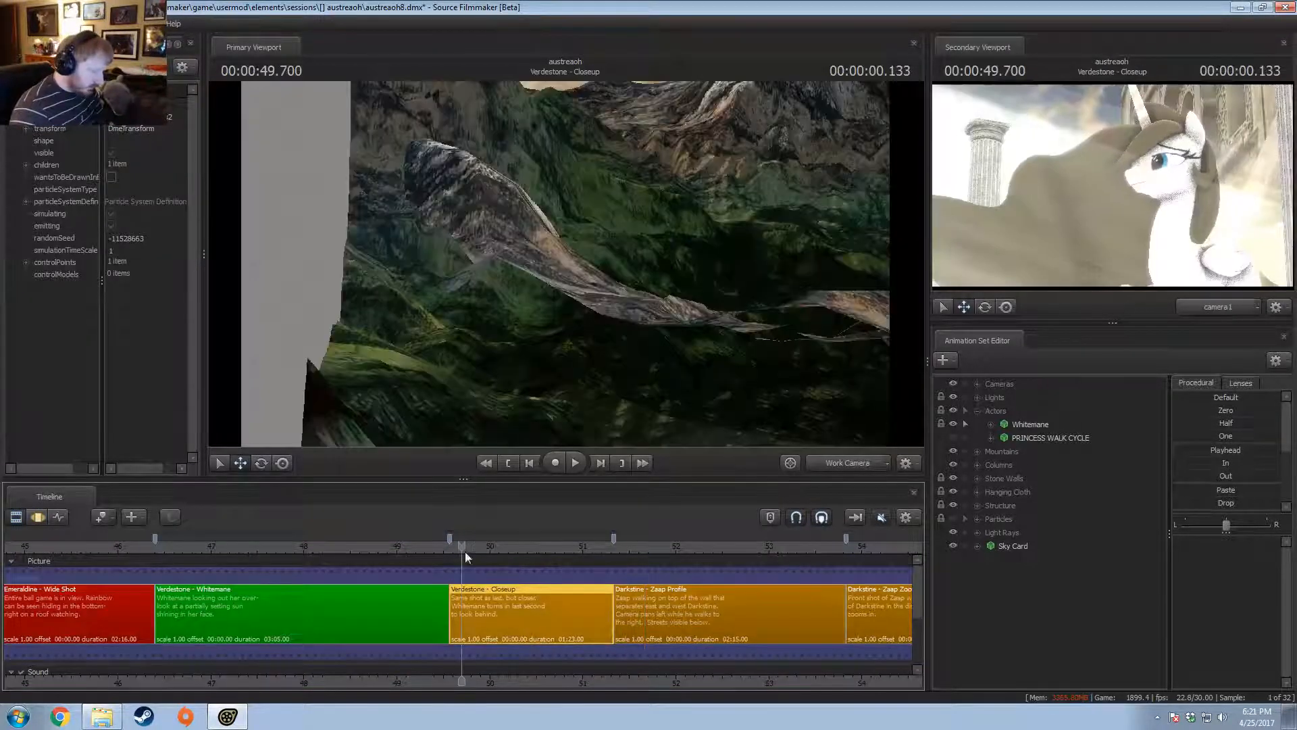
- Bring the Whitemane balcony into view with the work camera and enable lighting in the primary viewport
key("s")
left_click_drag(567, 264, 581, 233)
right_click(566, 264)
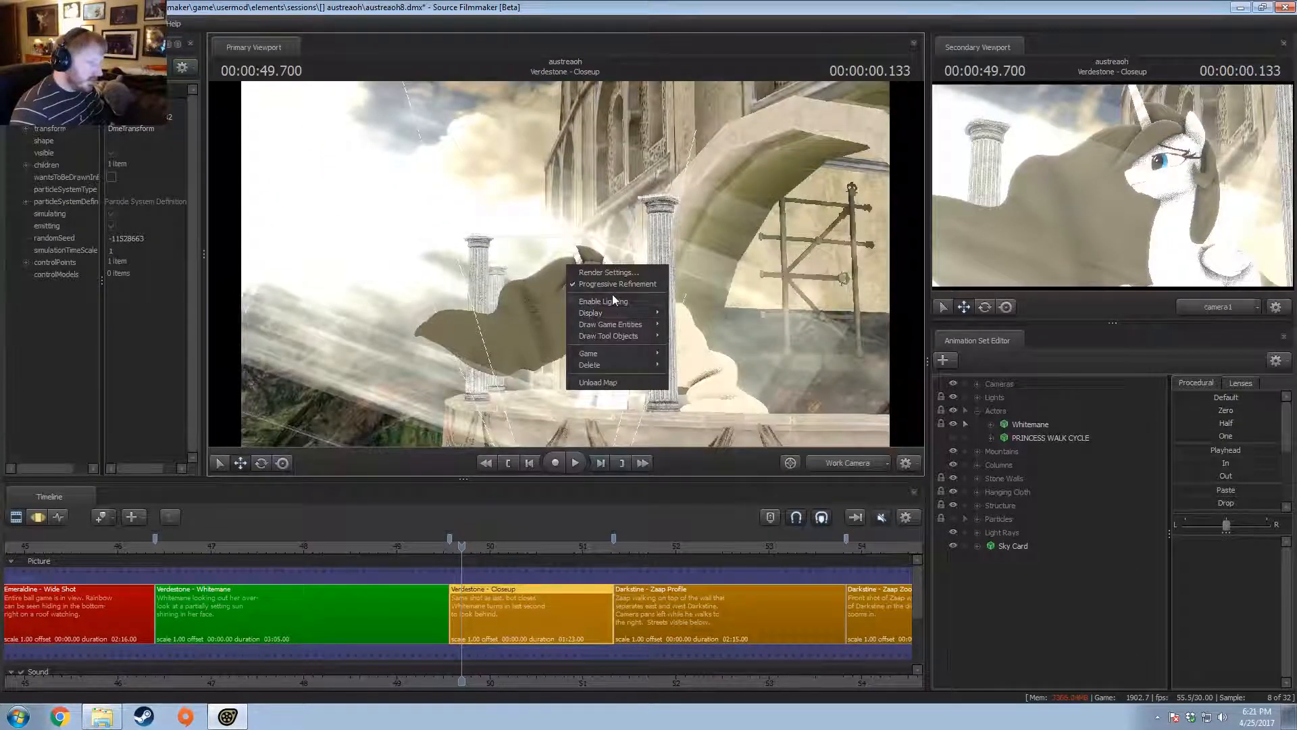
left_click(614, 301)
left_click_drag(622, 304, 595, 360)
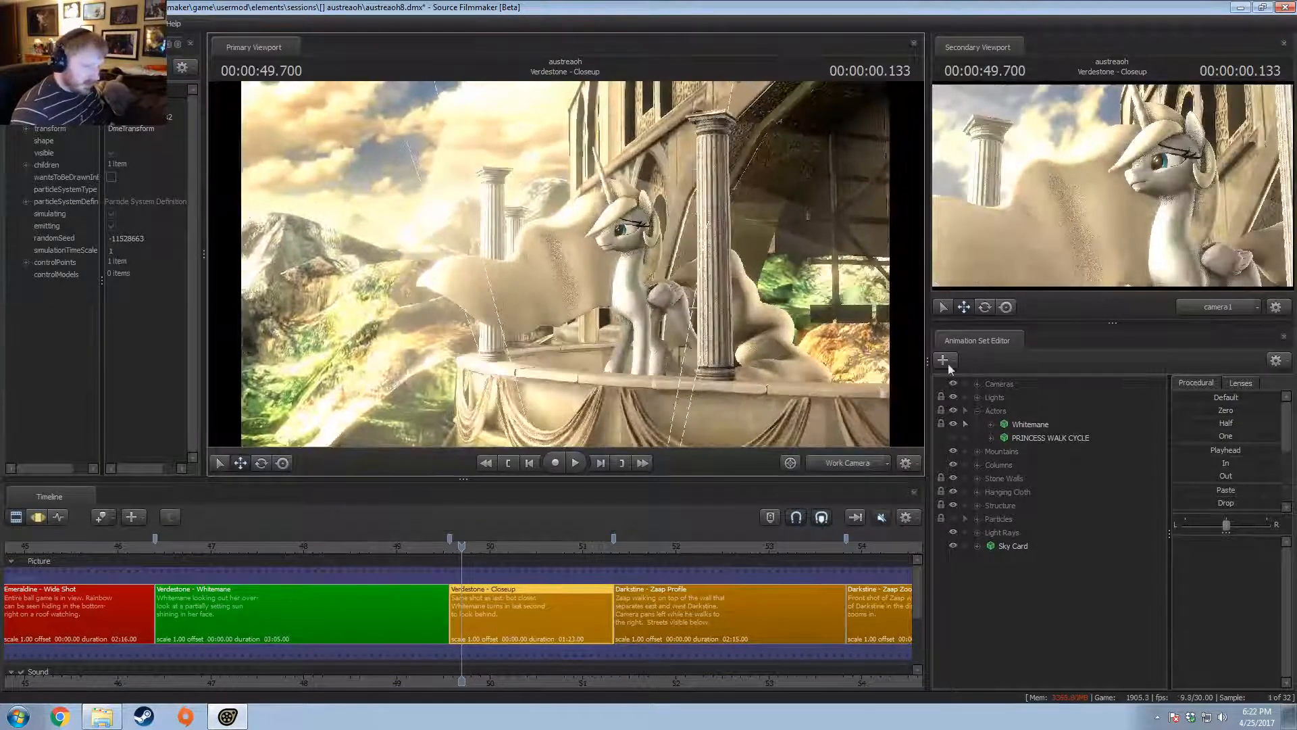
- Select the Whitemane animation set and play the Verdestone - Closeup shot from 49.600 seconds
left_click(1016, 424)
right_click(1016, 424)
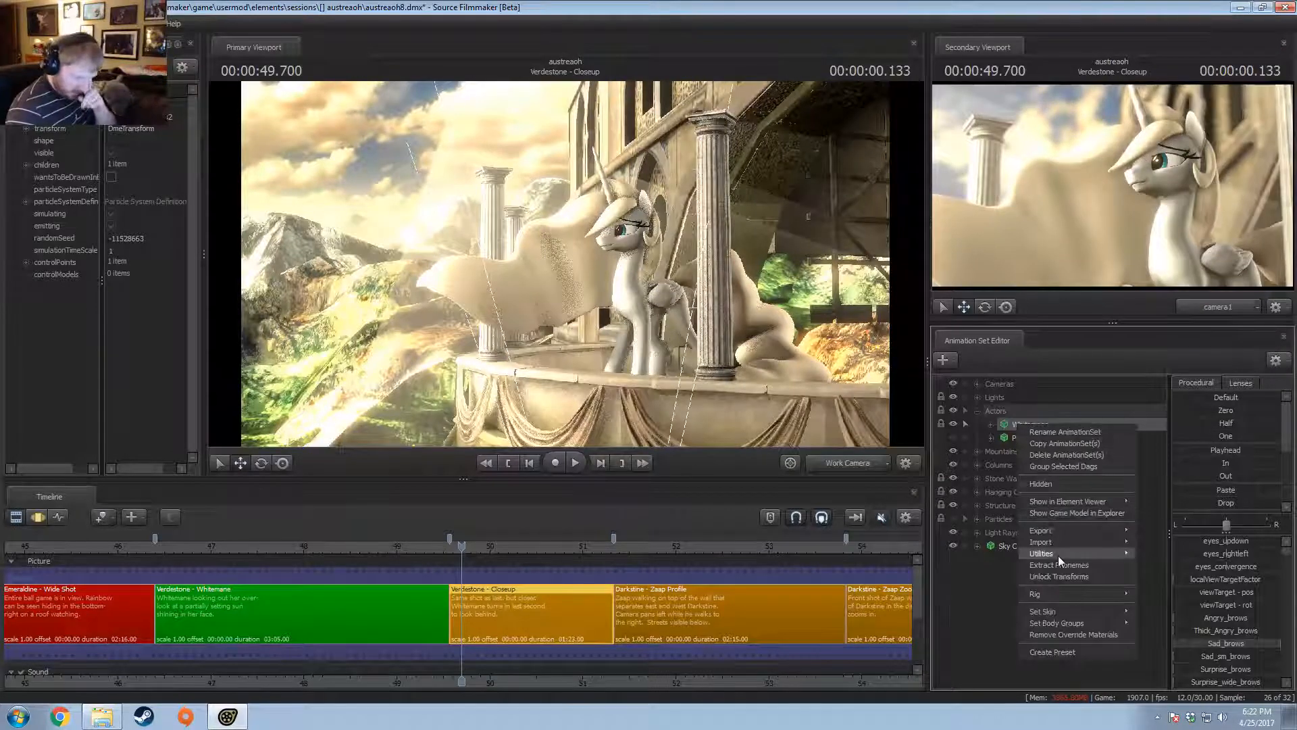
left_click(466, 544)
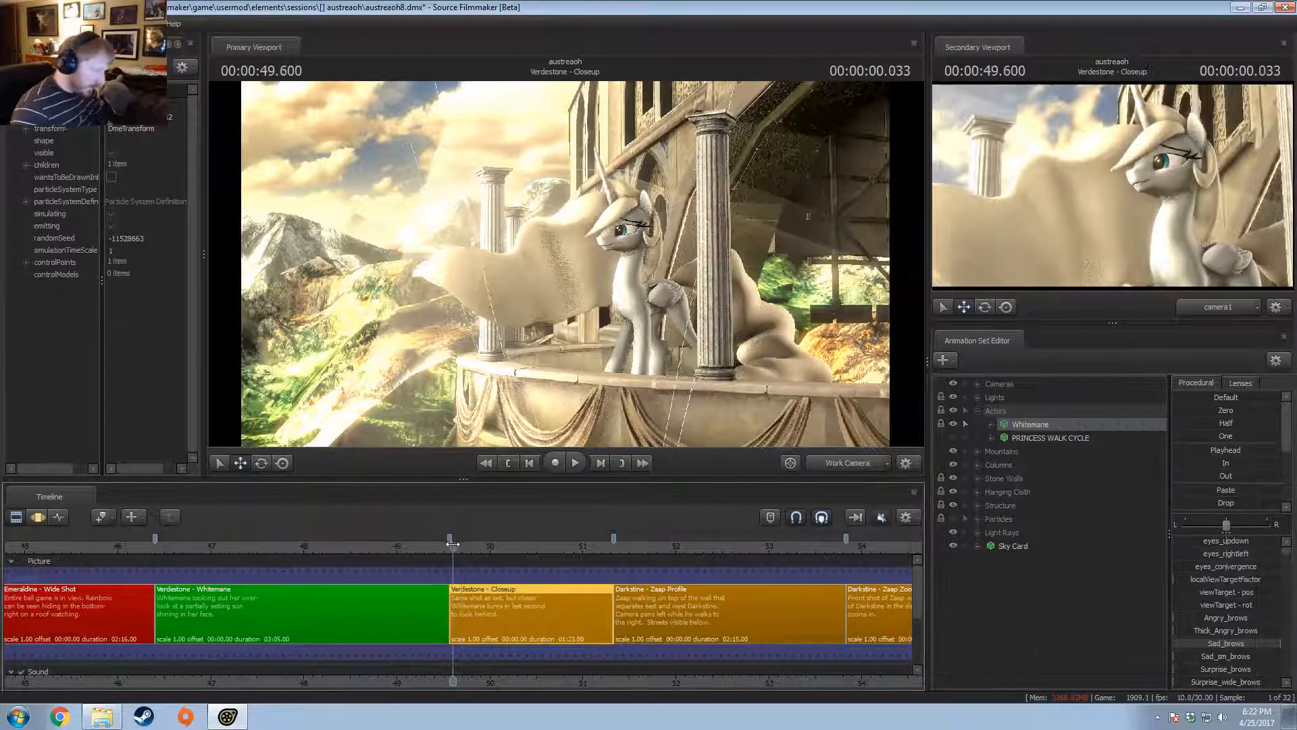
key("space")
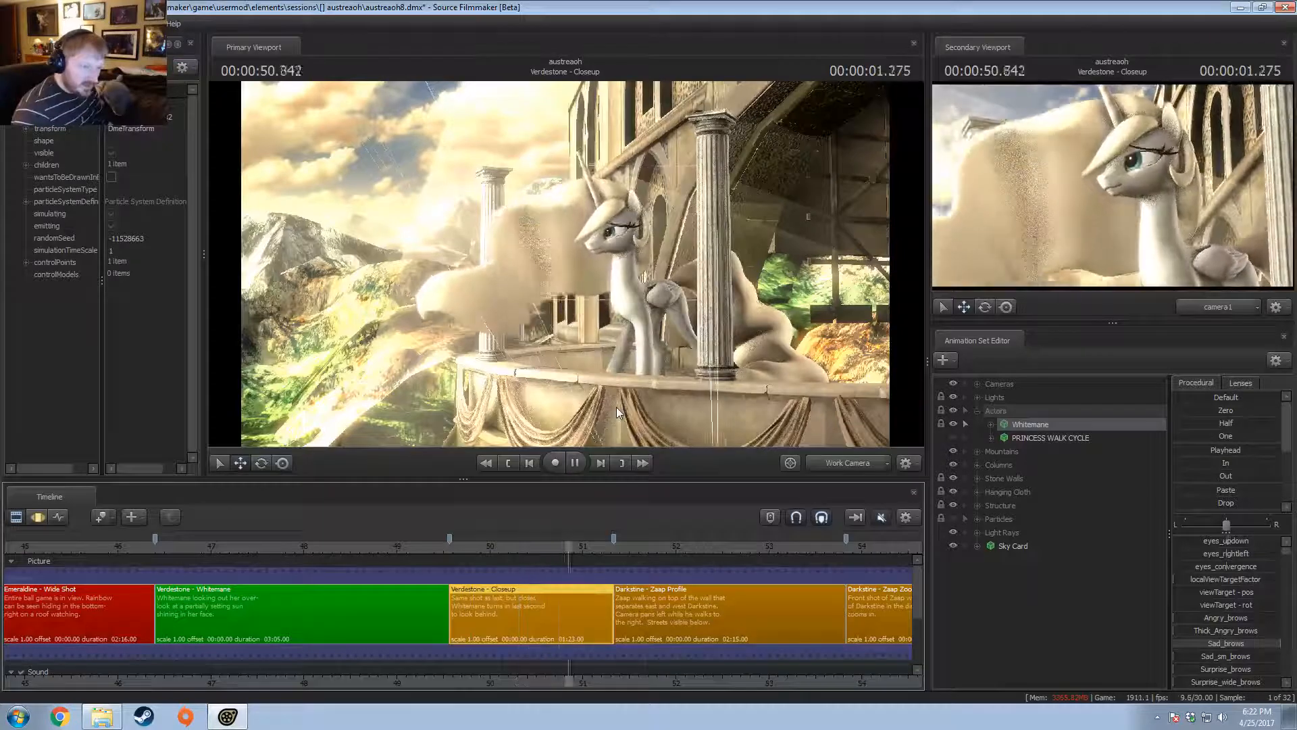
key("space")
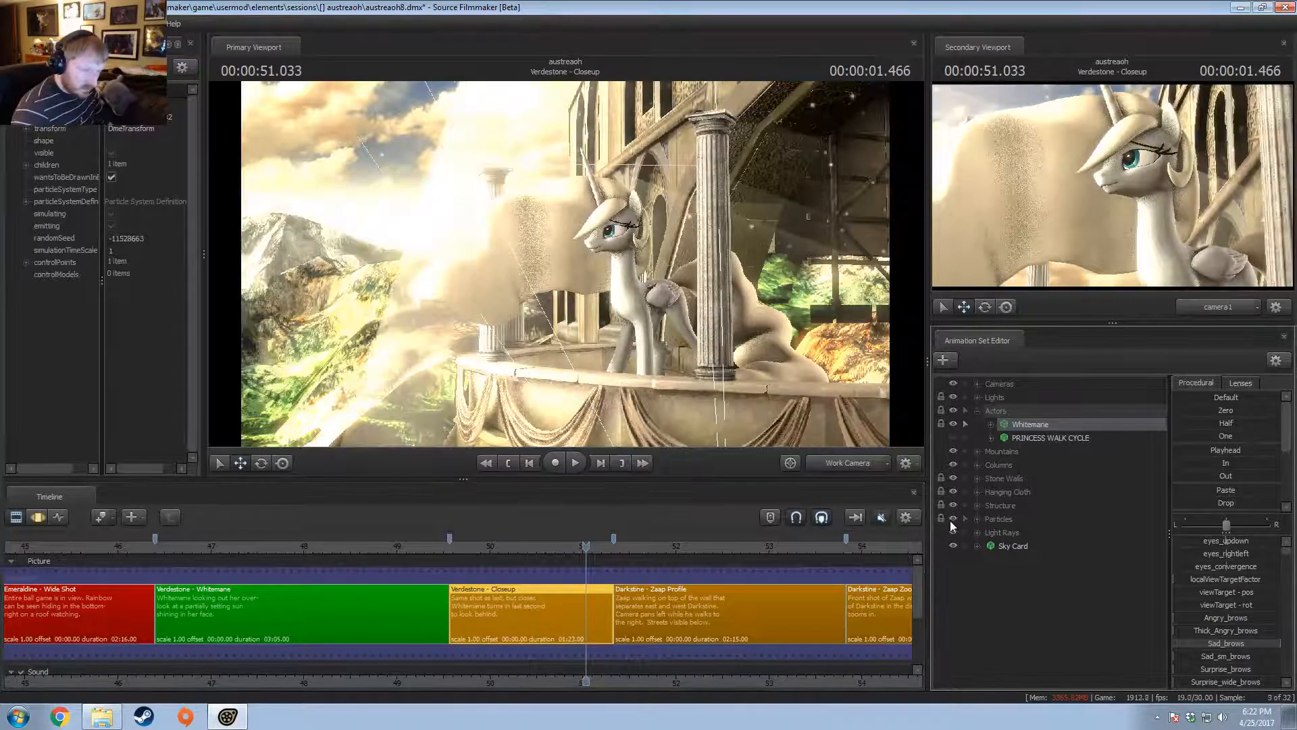
key("space")
key("space")
right_click(538, 624)
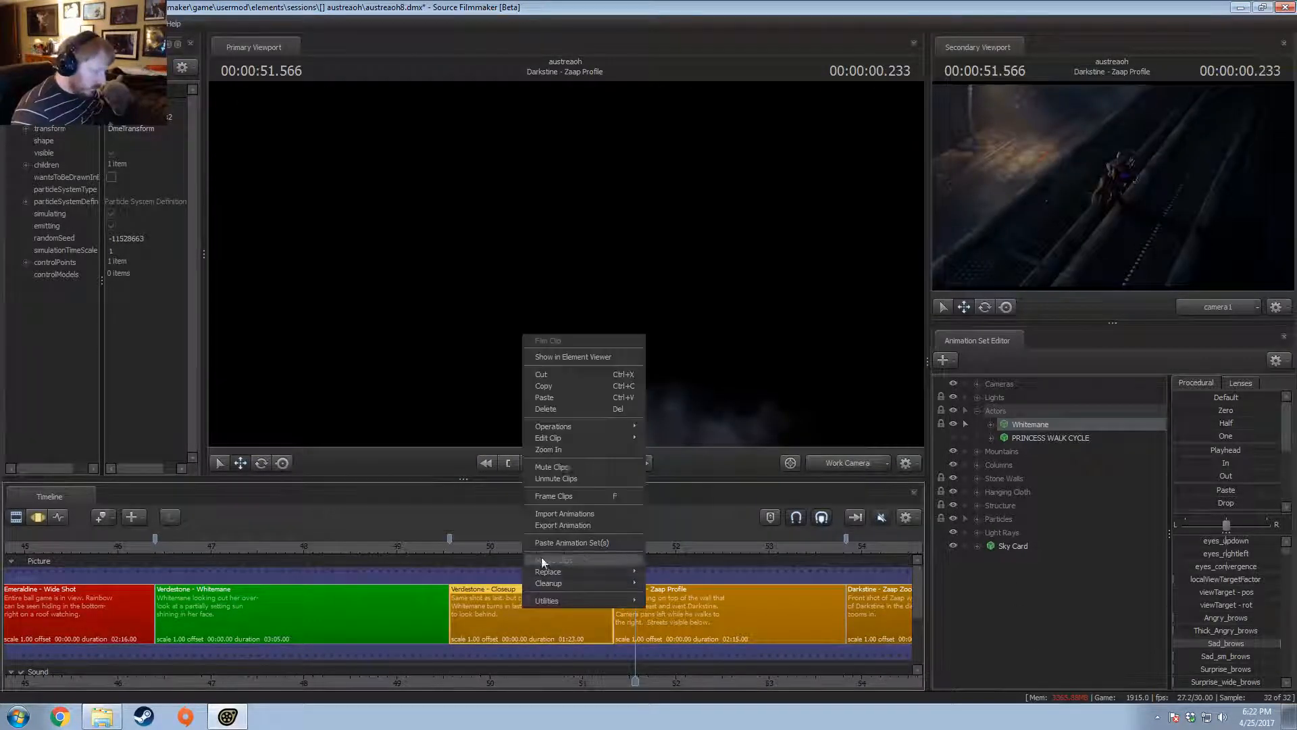
mouse_move(598, 439)
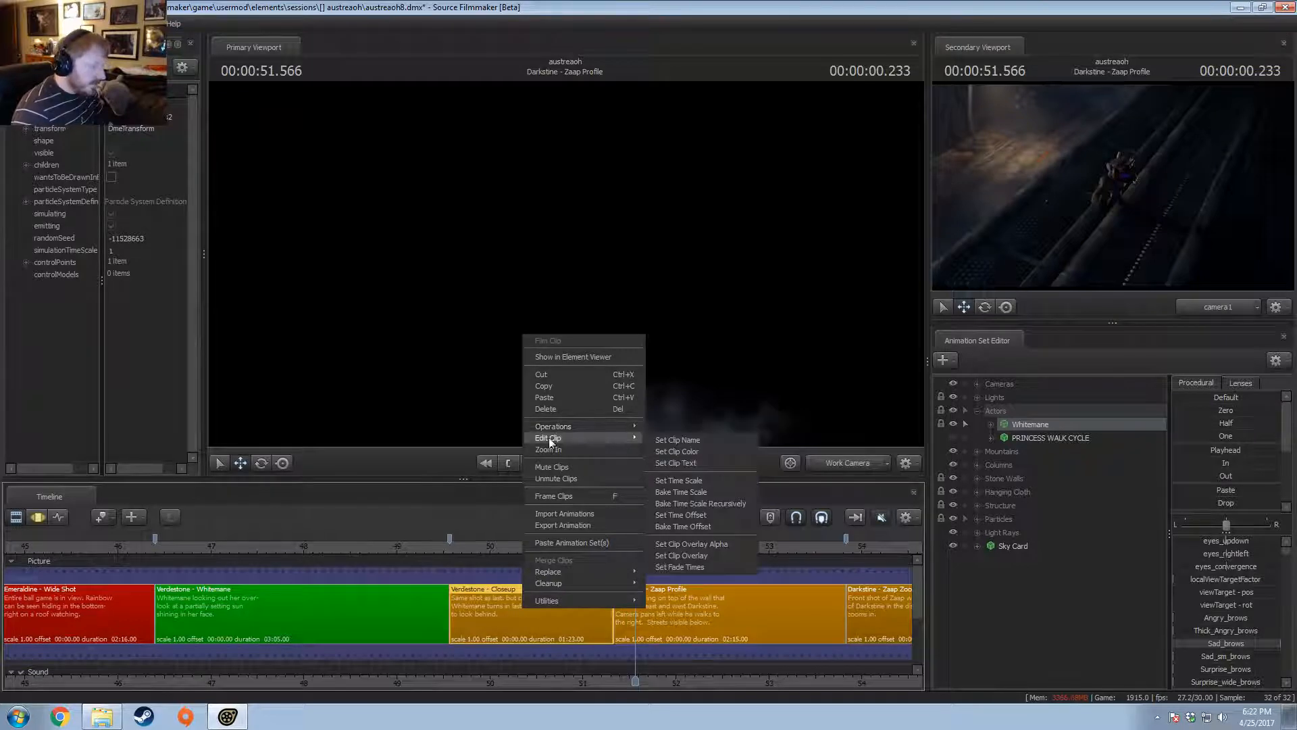
- Return the playhead to the Verdestone - Closeup shot and move the Mountains subgroup to the top of the Lights group
left_click(458, 546)
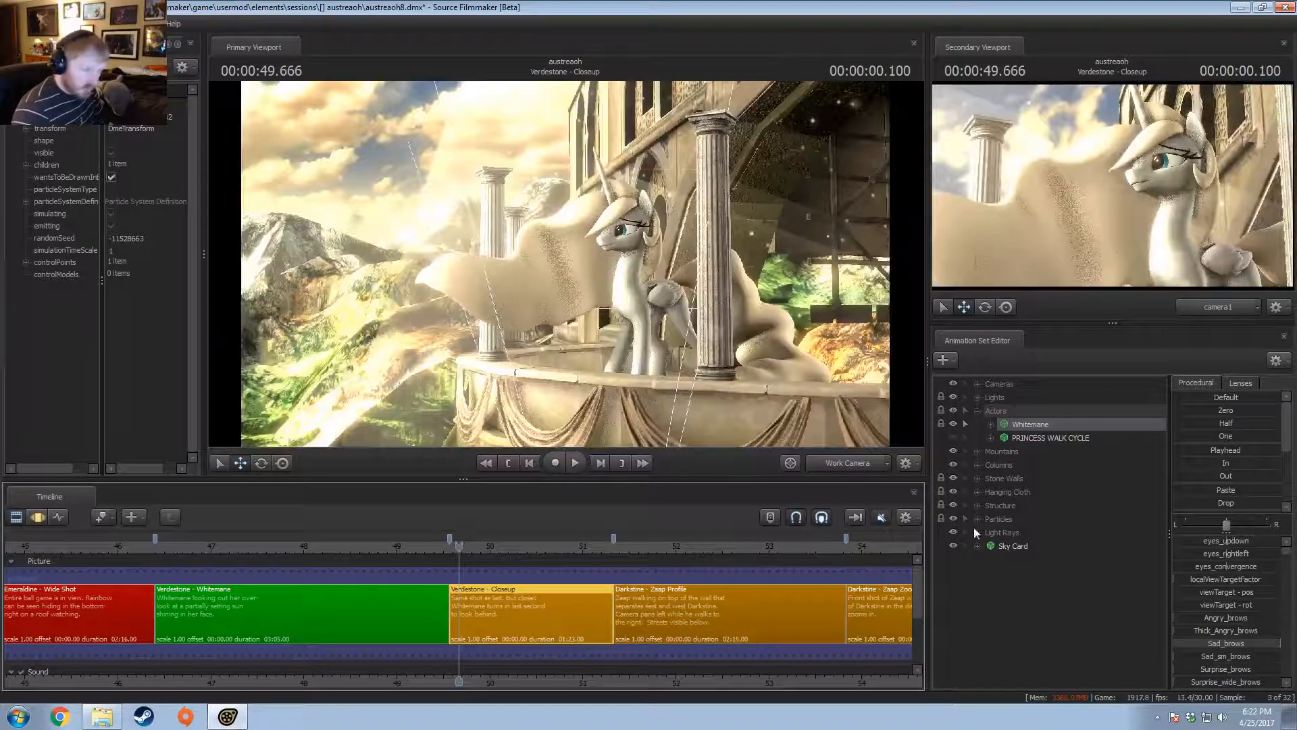
left_click(976, 398)
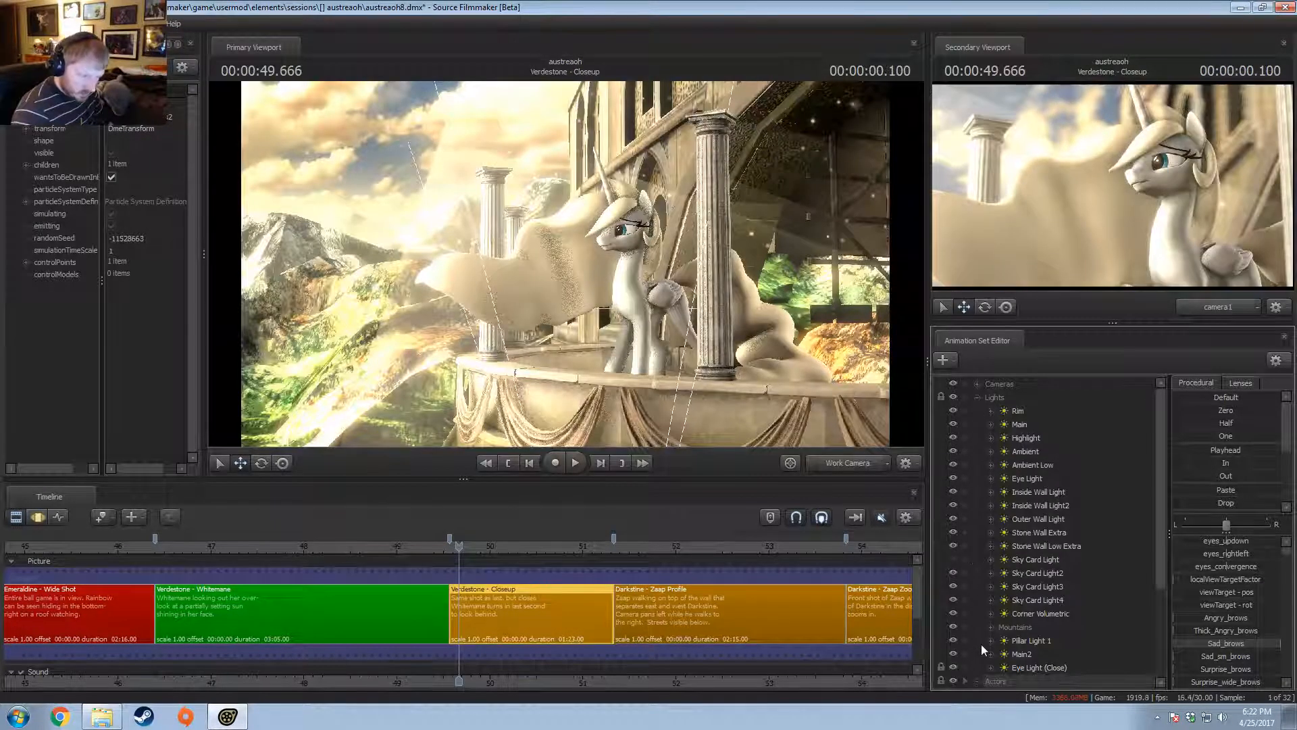
left_click(1024, 667)
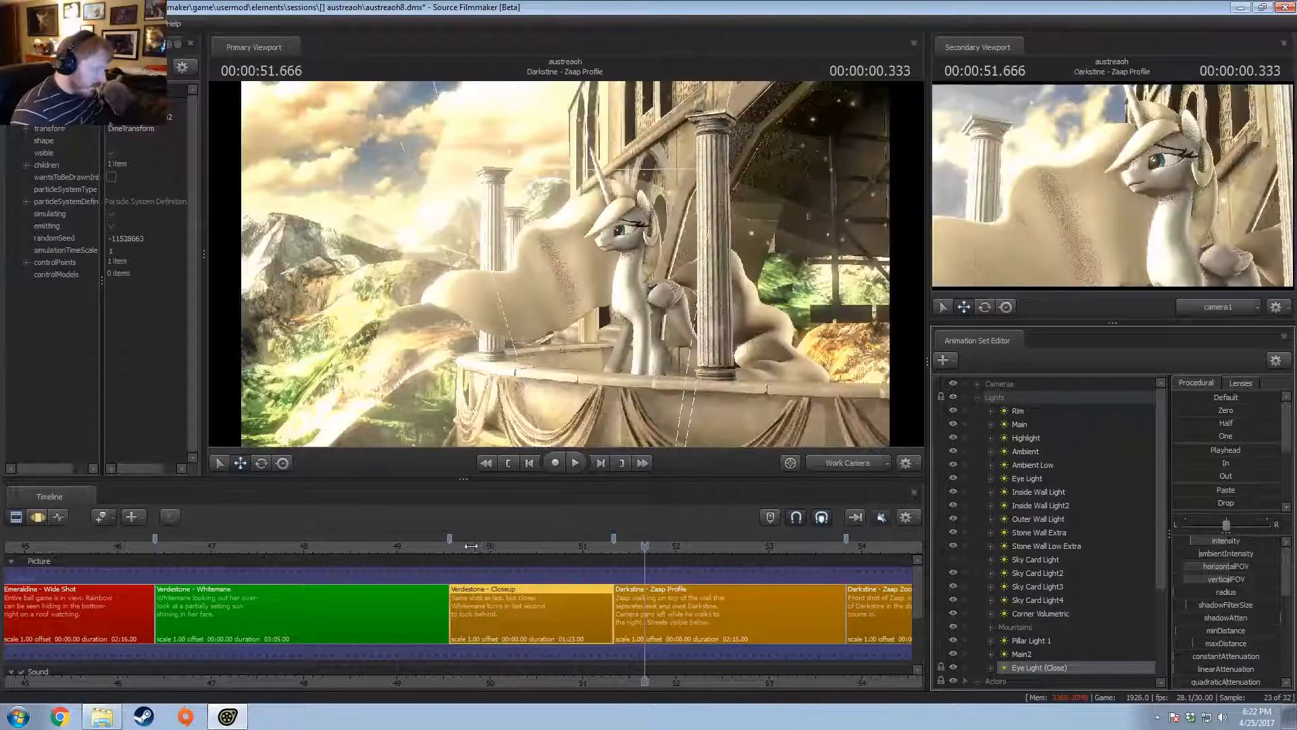
left_click(469, 546)
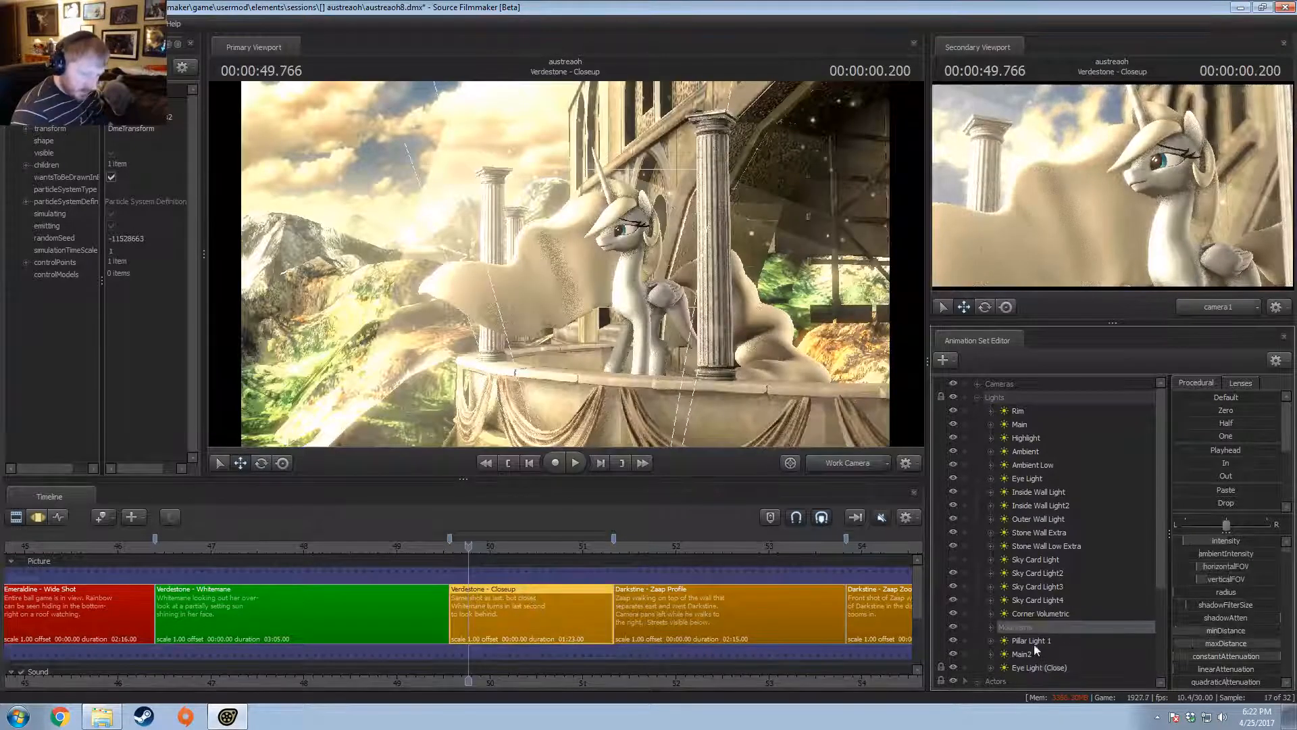
left_click(1018, 636)
left_click_drag(1016, 628, 1014, 409)
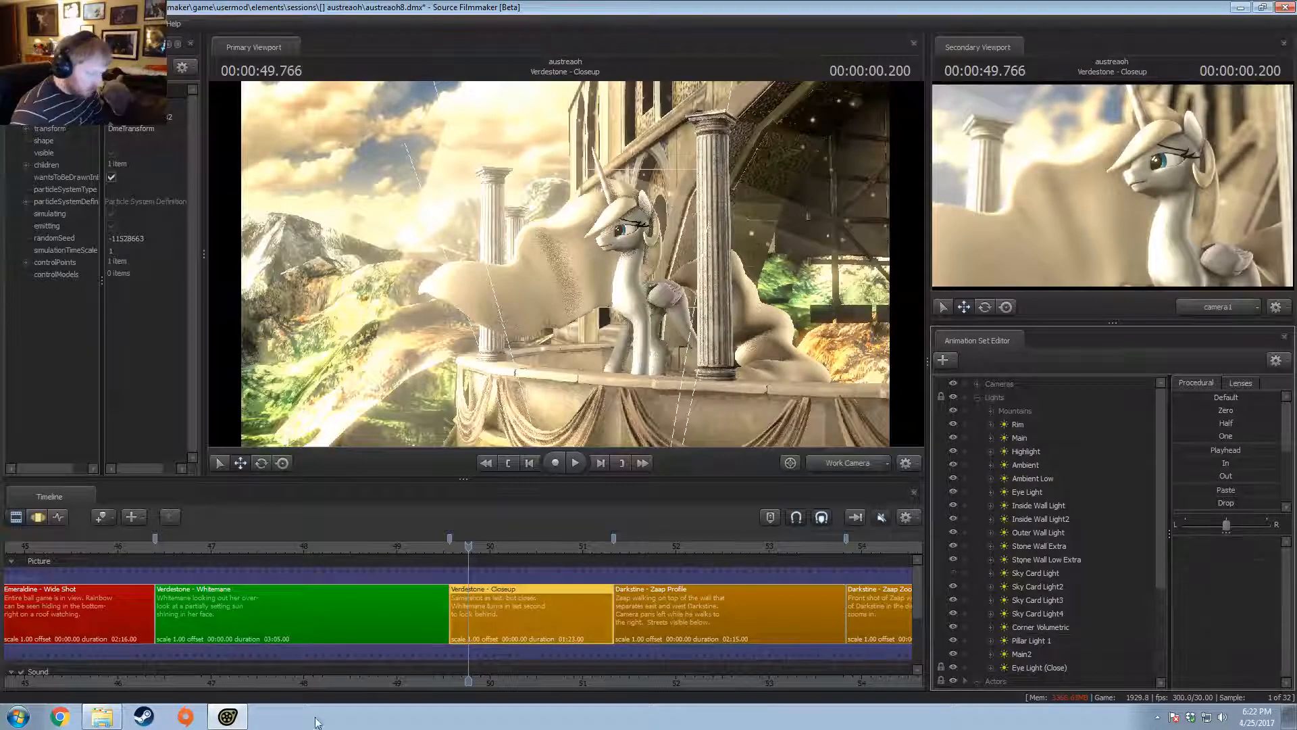
- In the Verdestone - Whitemane shot, move the Mountains subgroup to the top of Lights and Eye Light (Close) up the list, then reselect the Closeup shot
left_click(256, 636)
left_click_drag(1023, 627, 1031, 410)
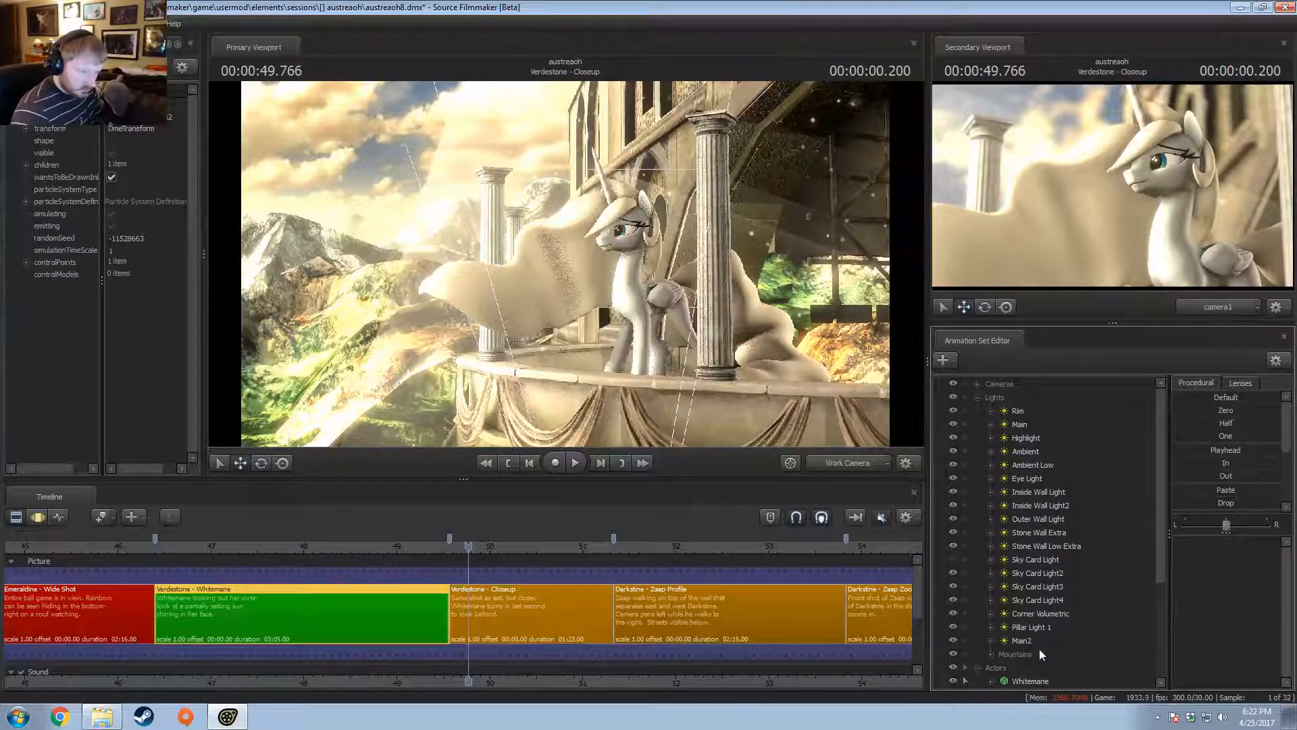
left_click_drag(1018, 654, 991, 403)
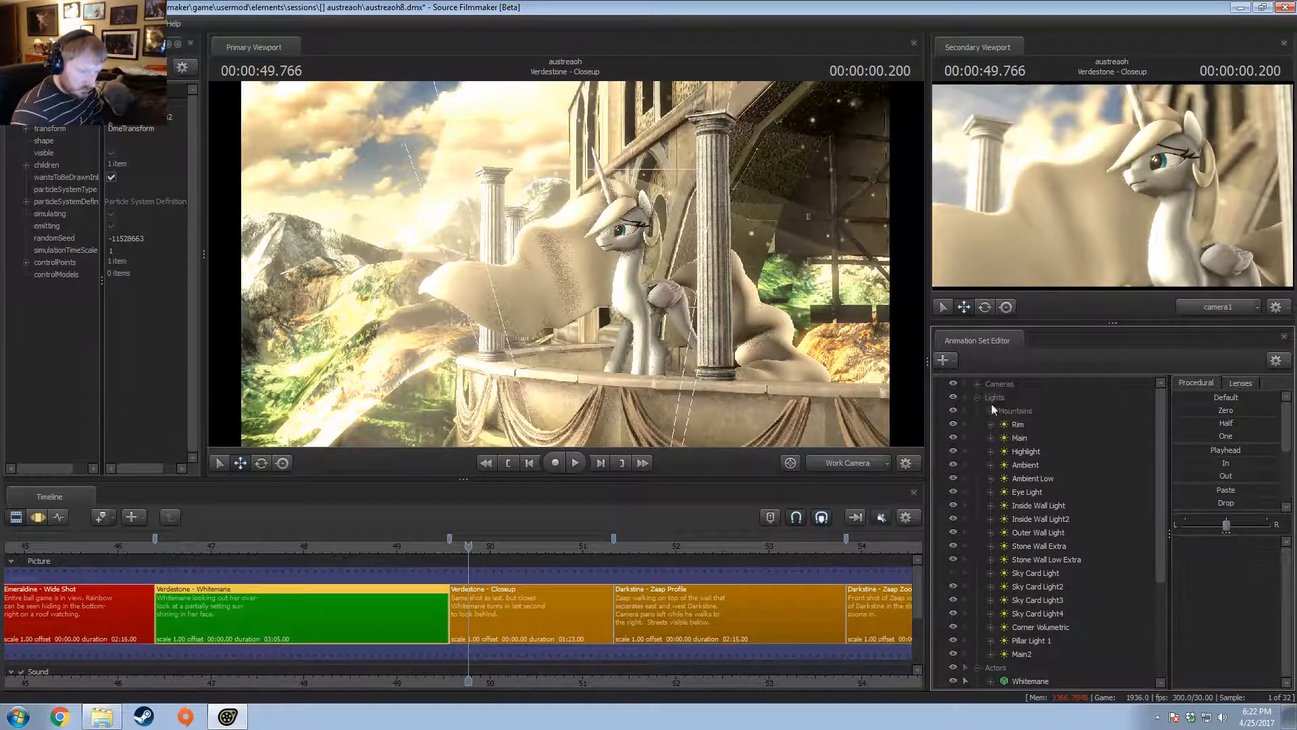
left_click(979, 397)
left_click(977, 410)
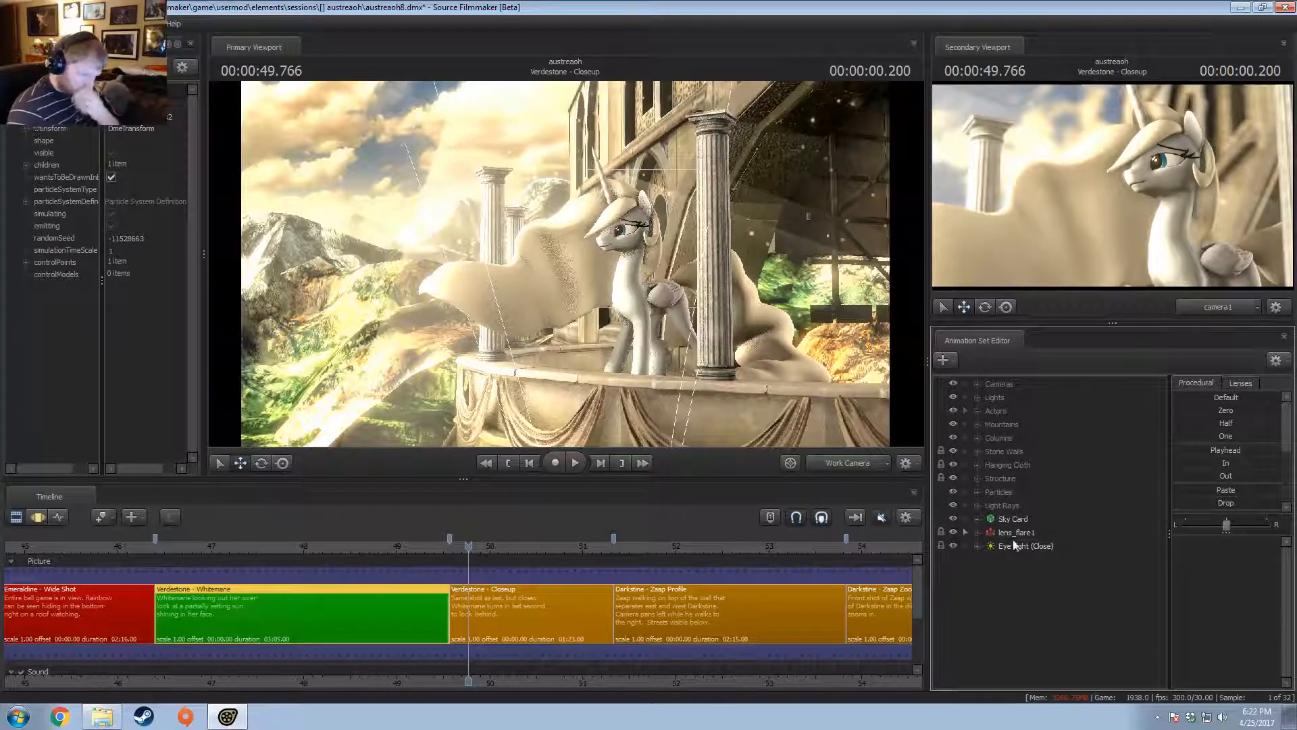
left_click_drag(1012, 545, 1008, 512)
left_click(540, 610)
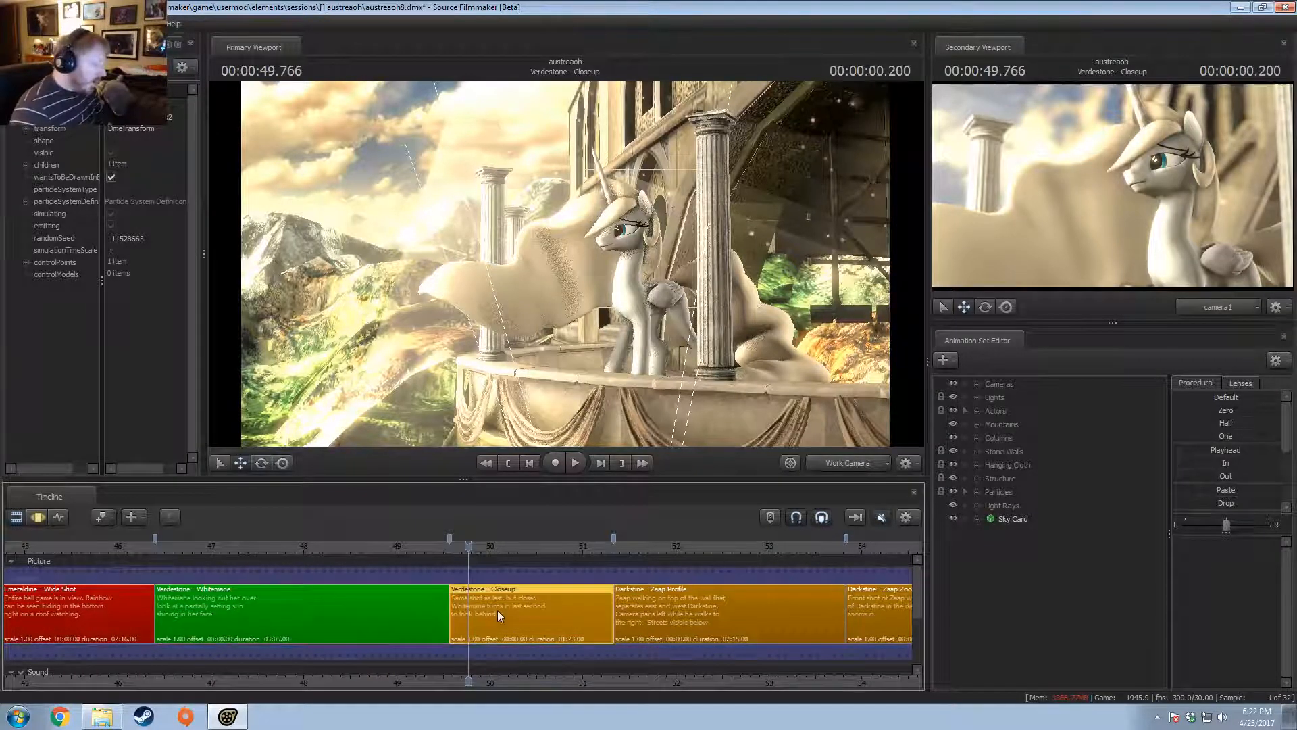
- Examine the balcony, arch and surrounding building of the Closeup shot from farther away with the work camera
left_click(845, 464)
left_click(837, 460)
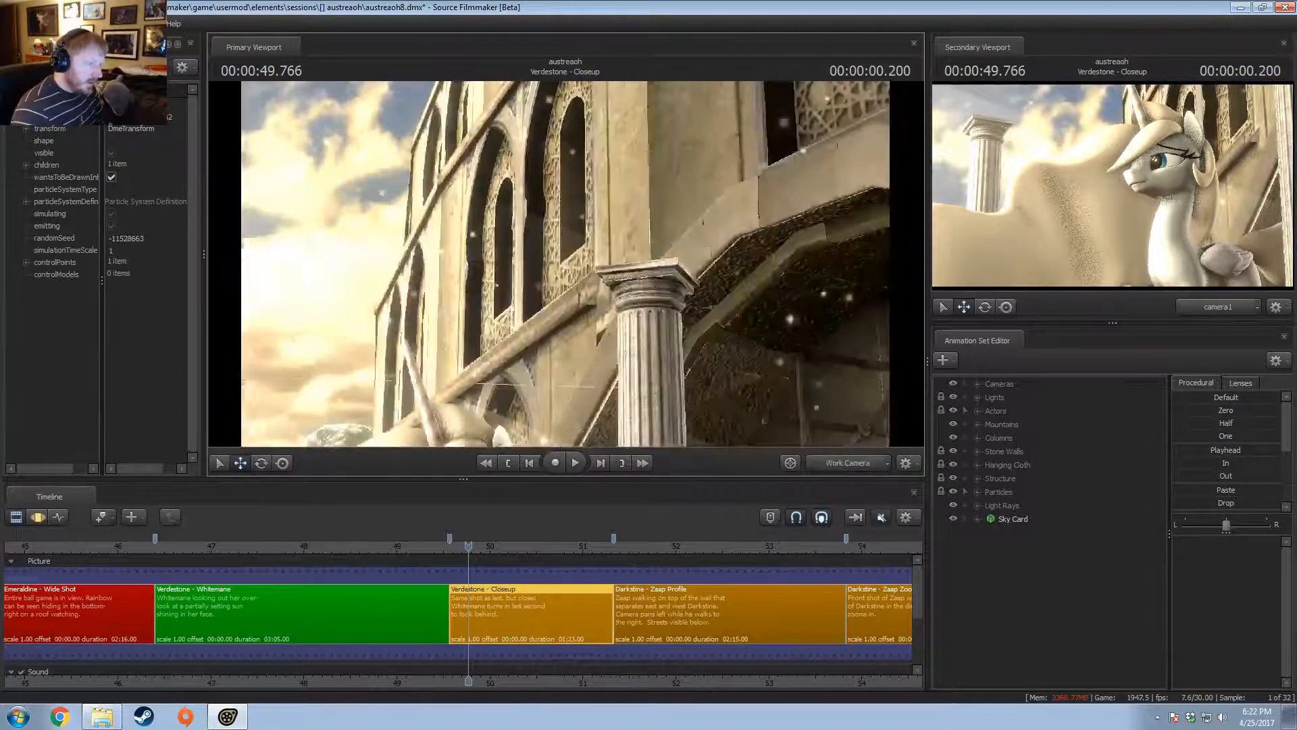
key("s")
left_click_drag(565, 264, 608, 287)
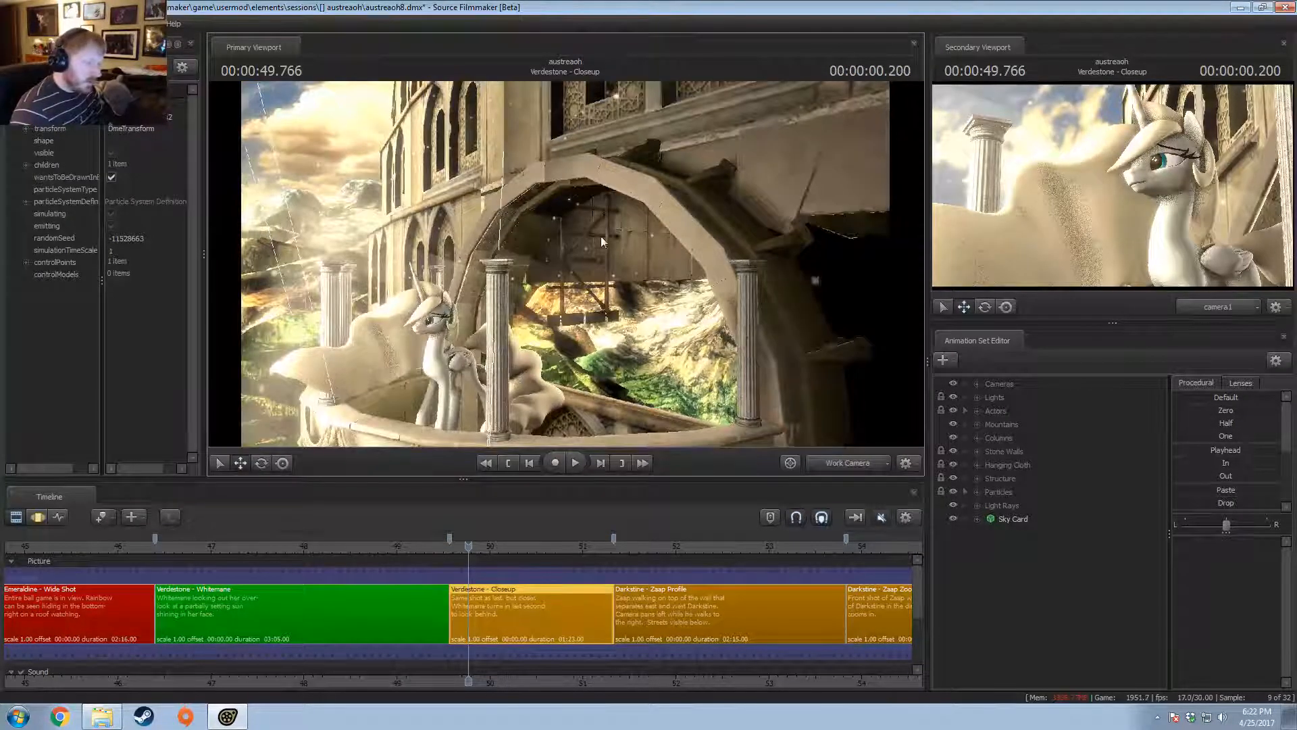
mouse_move(601, 237)
left_mouse_down()
mouse_move(628, 243)
mouse_move(575, 247)
mouse_move(625, 250)
mouse_move(584, 247)
mouse_move(601, 249)
left_mouse_up()
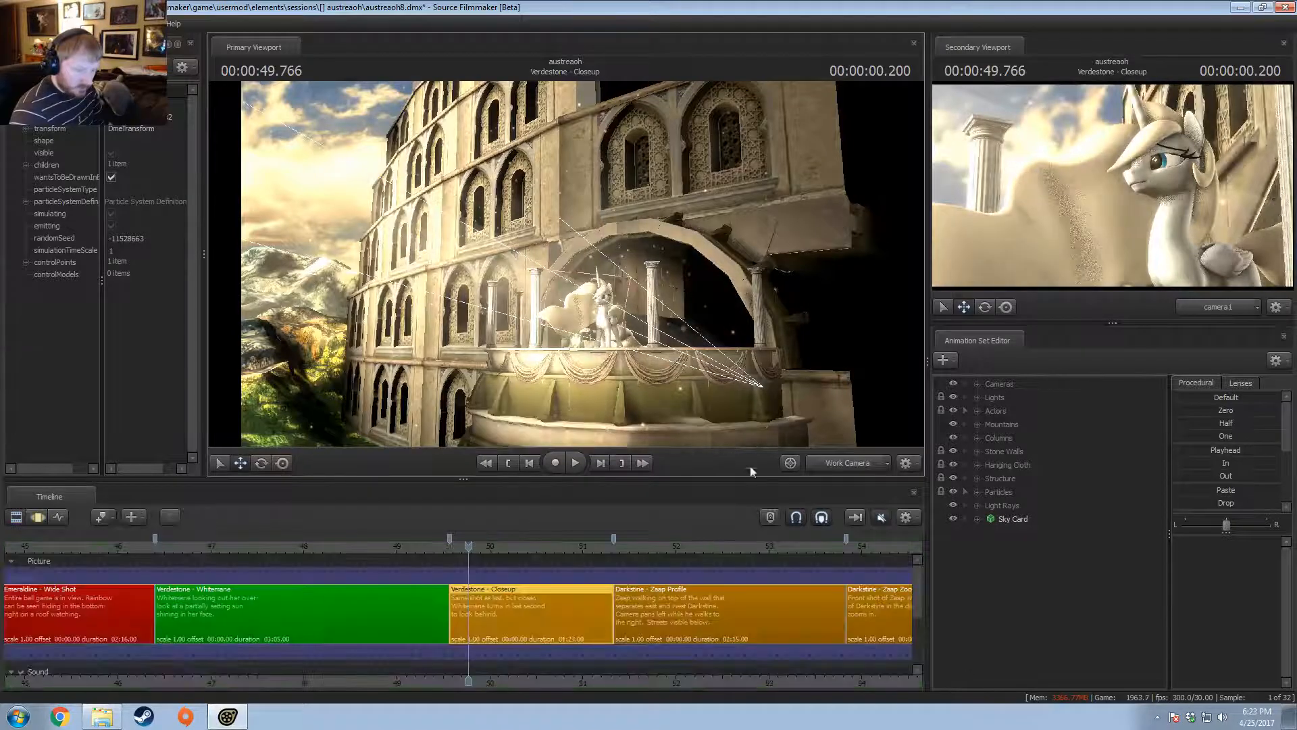
- Switch to the Motion Editor and delete Cloth 1 through Cloth 6 of the Hanging Cloth group
key("F3")
left_click_drag(617, 229, 563, 266)
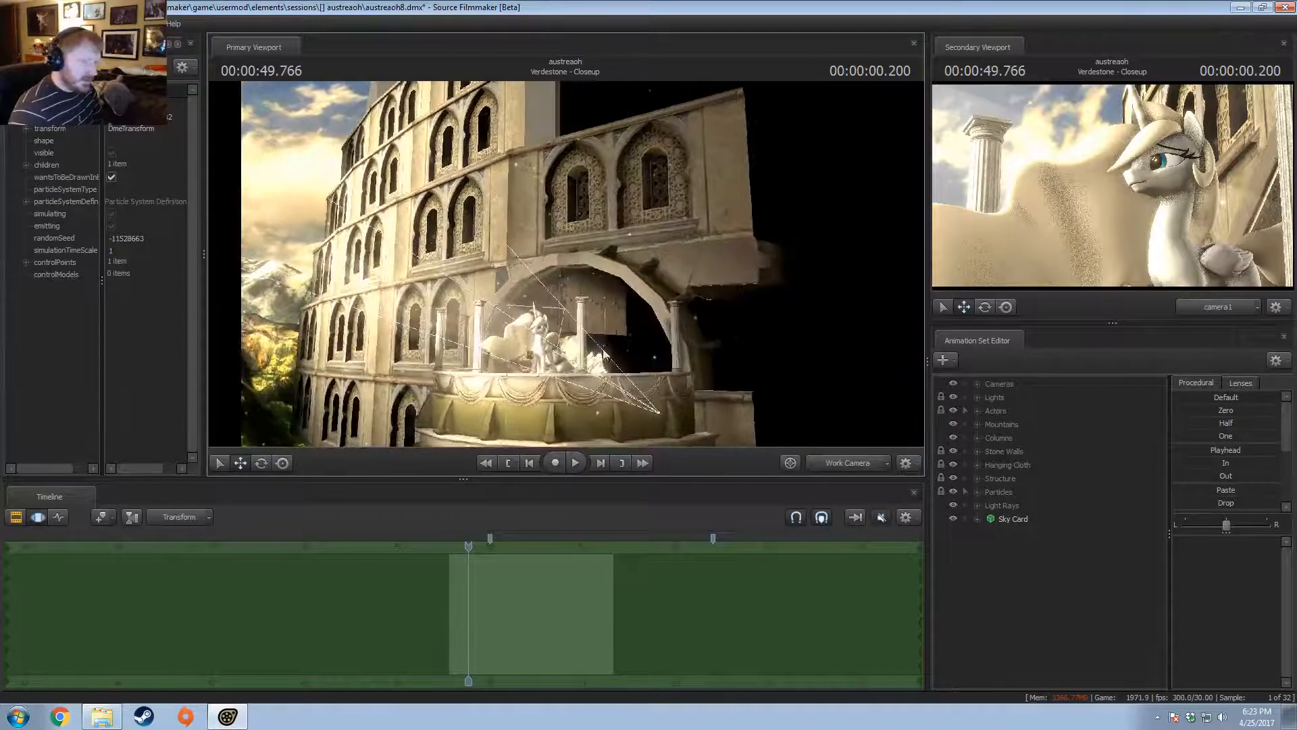
left_click_drag(626, 336, 639, 350)
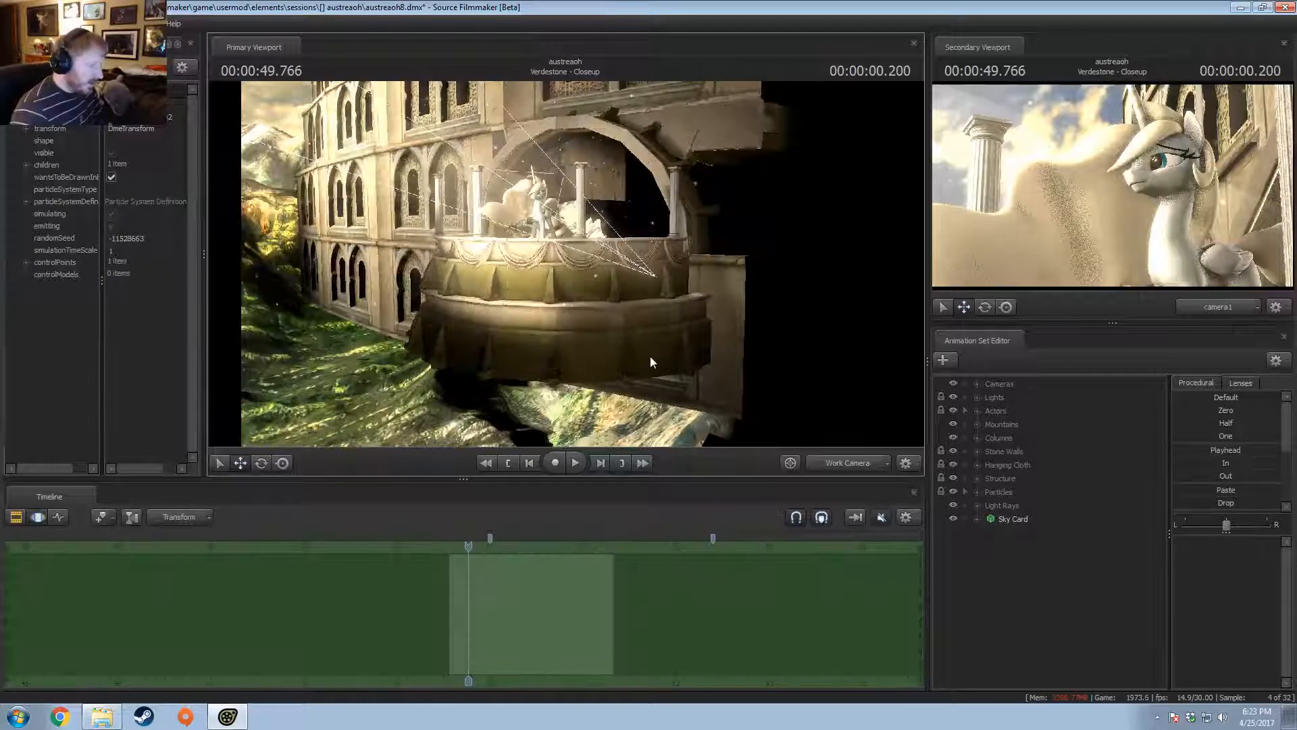
left_click(977, 463)
left_click(993, 467)
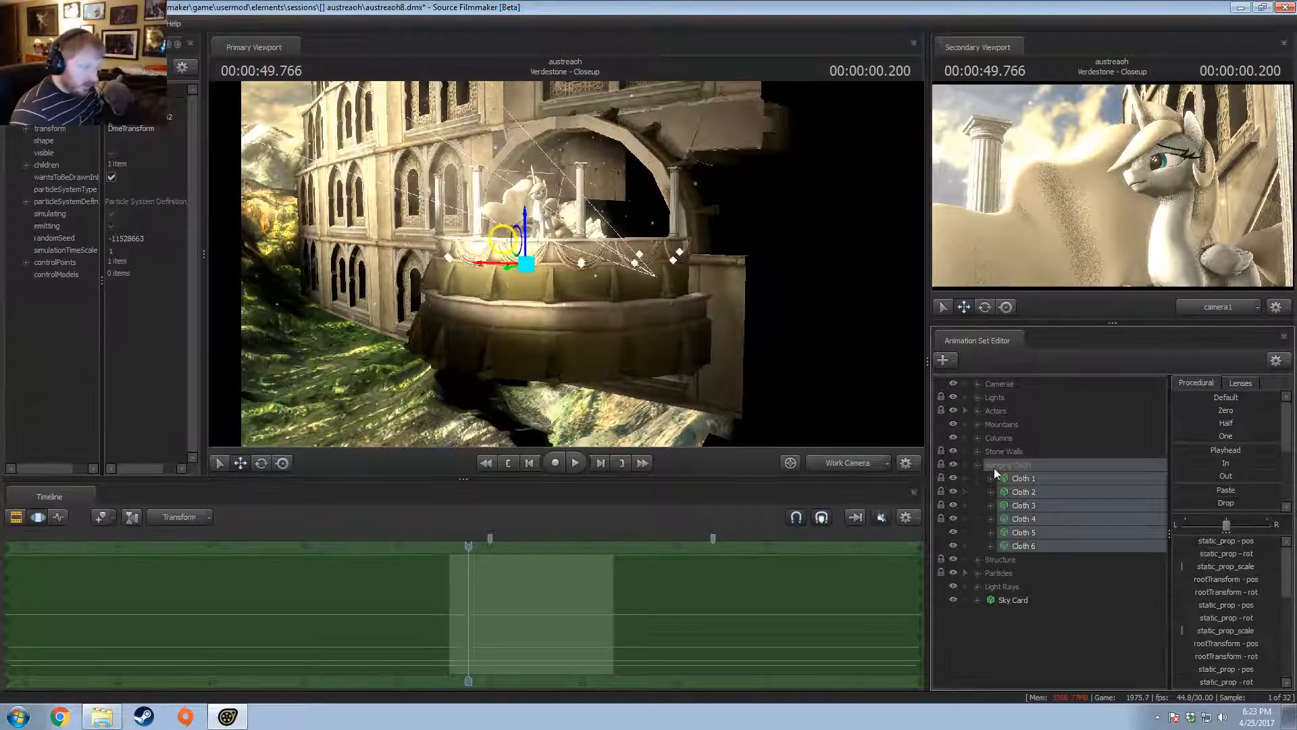
left_click_drag(562, 341, 564, 337)
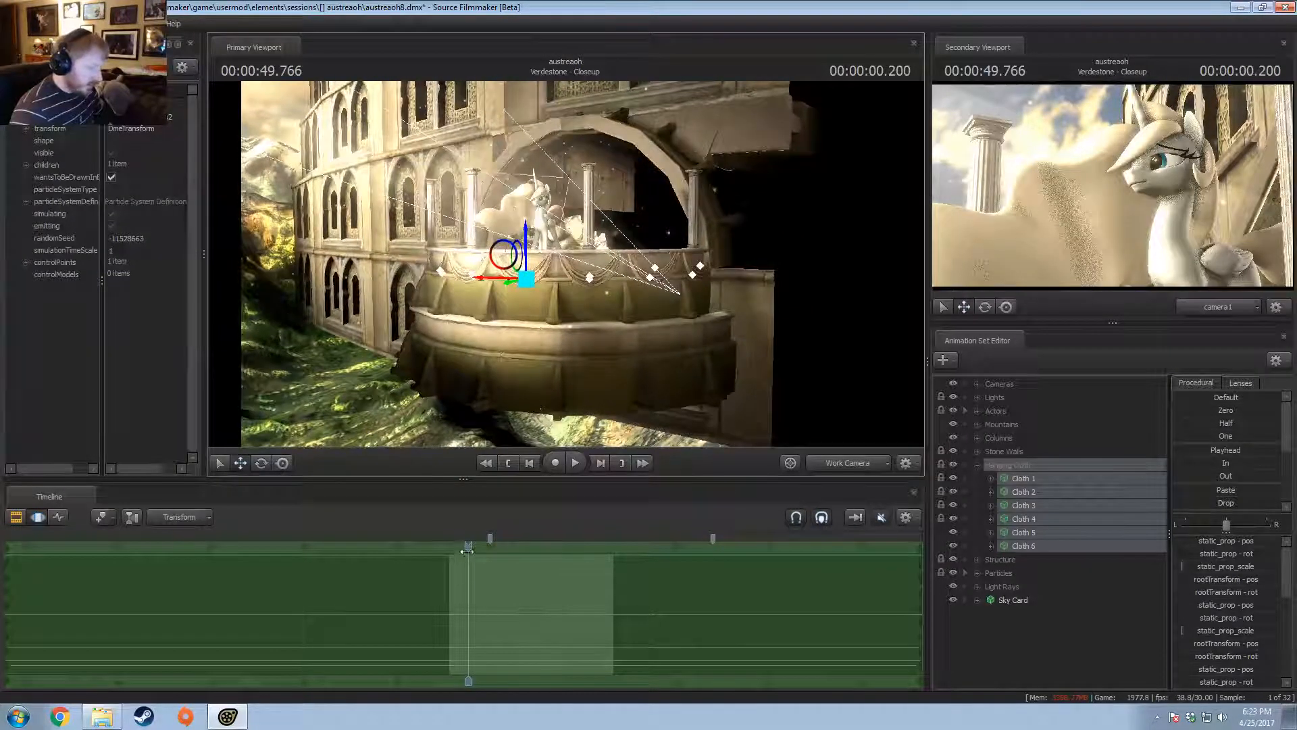
left_click_drag(468, 551, 554, 584)
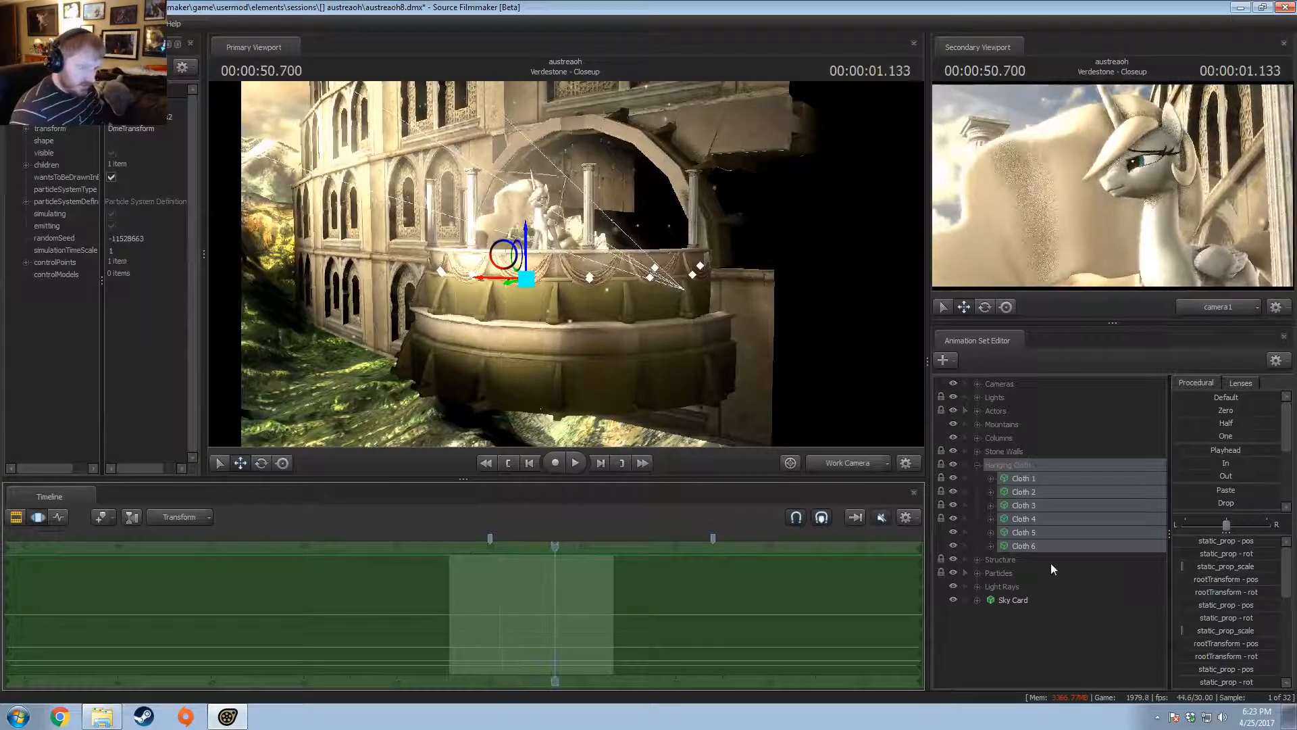
right_click(1043, 517)
left_click(1064, 545)
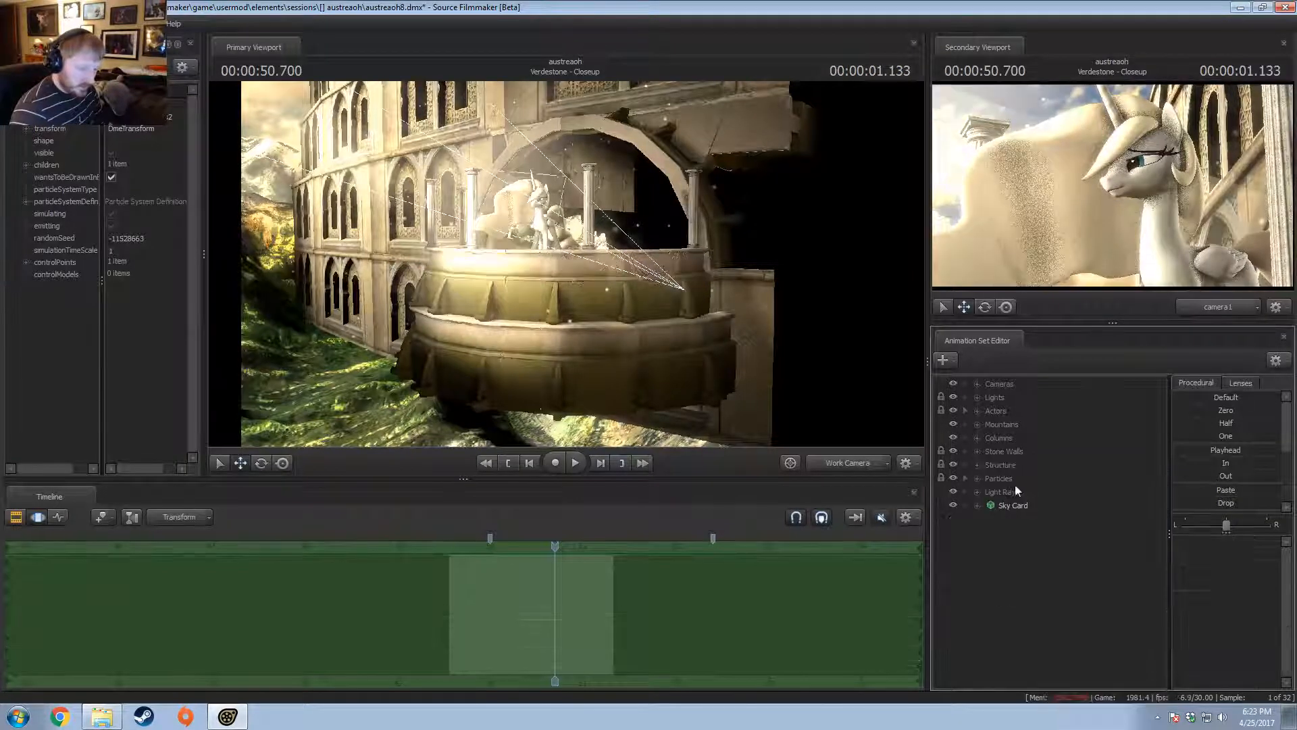
- Make the Stone Walls group selectable and delete the balcony's lower wall ring, from Stone Wall (Main)2 through Stone Wall Corner 16
left_click(977, 451)
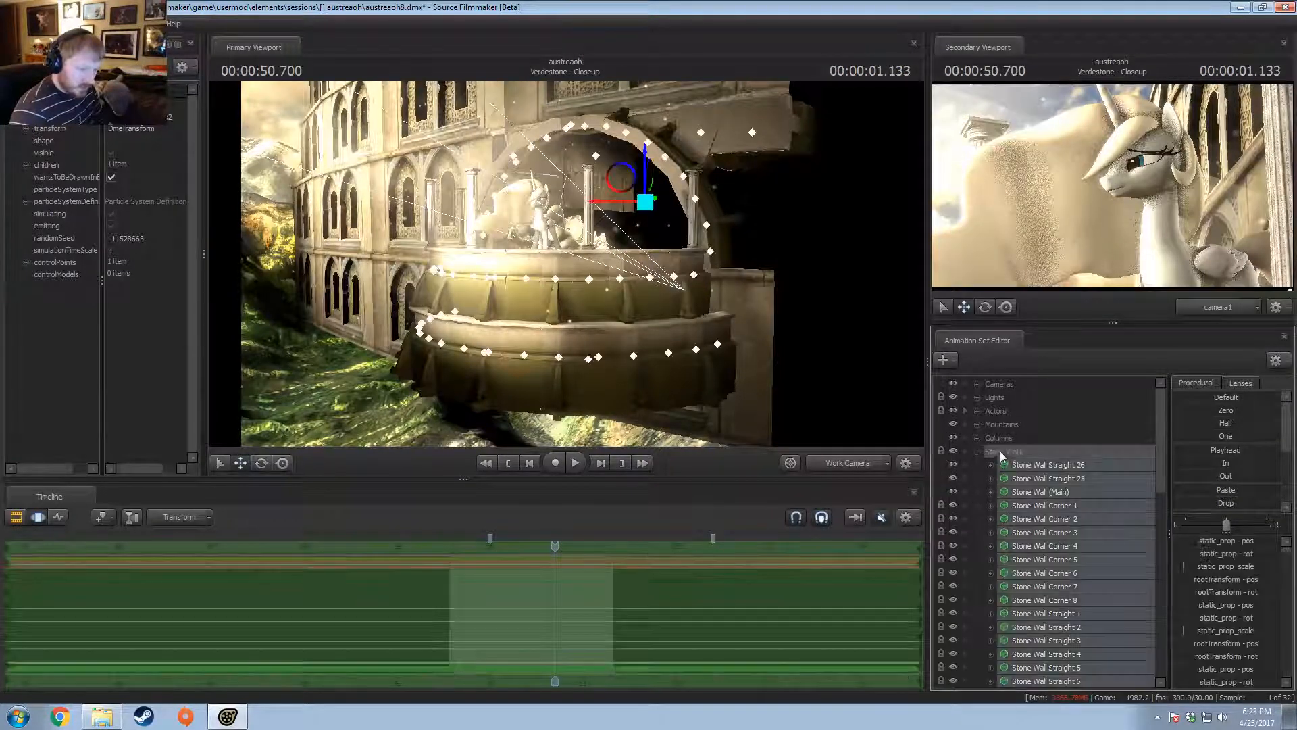
left_click(619, 352)
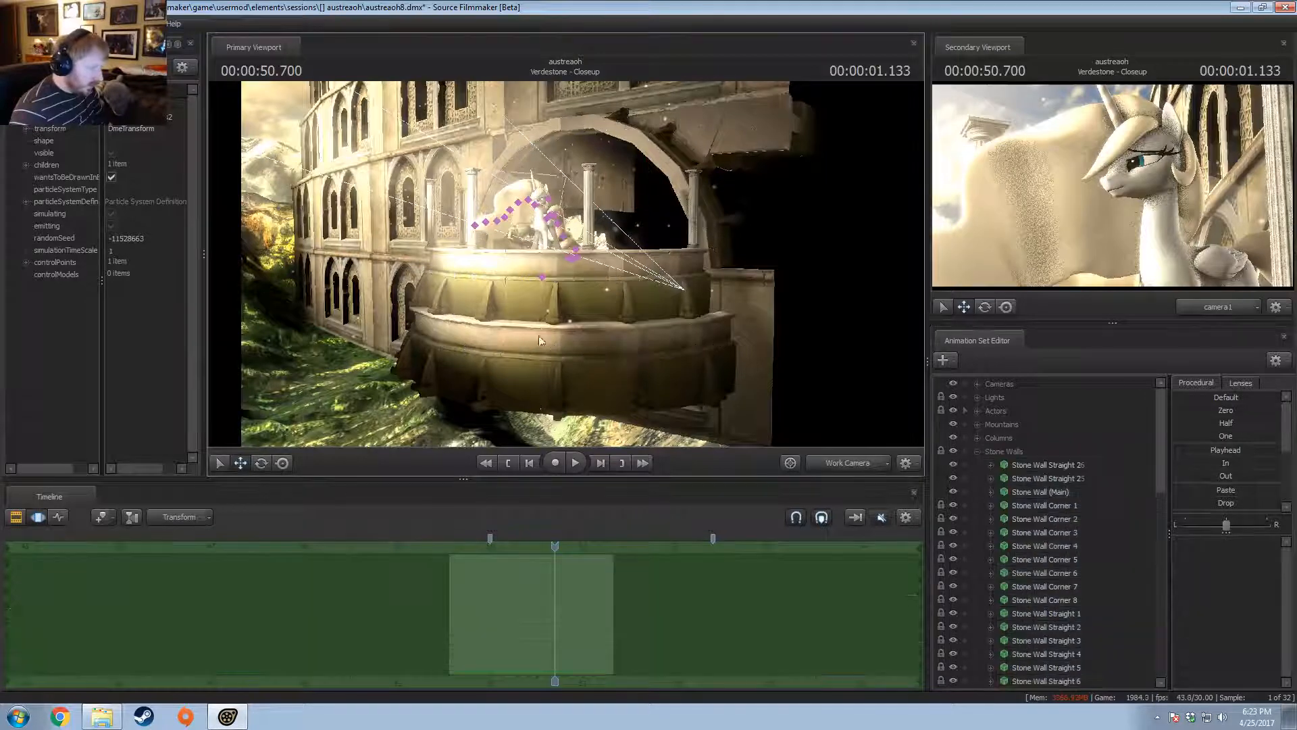
left_click(964, 451)
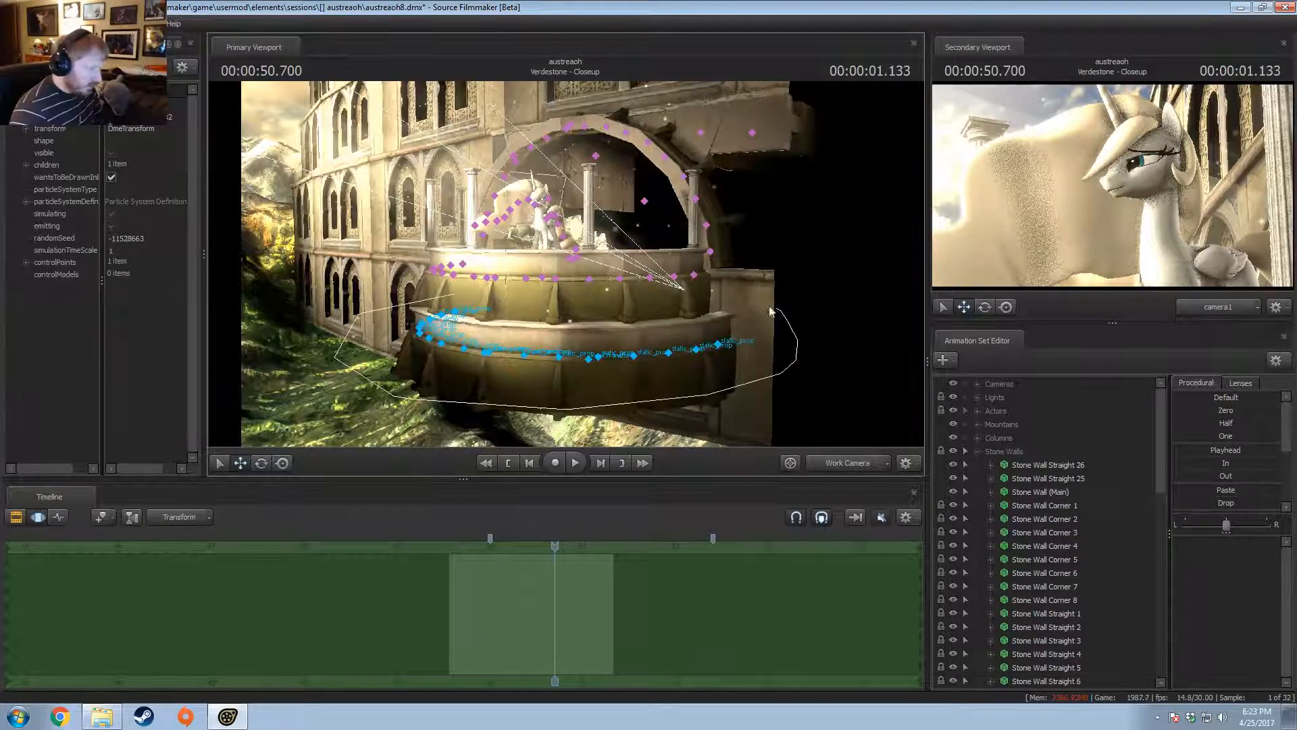
left_click(710, 395)
scroll(1028, 590, "down", 6)
scroll(1036, 473, "down", 3)
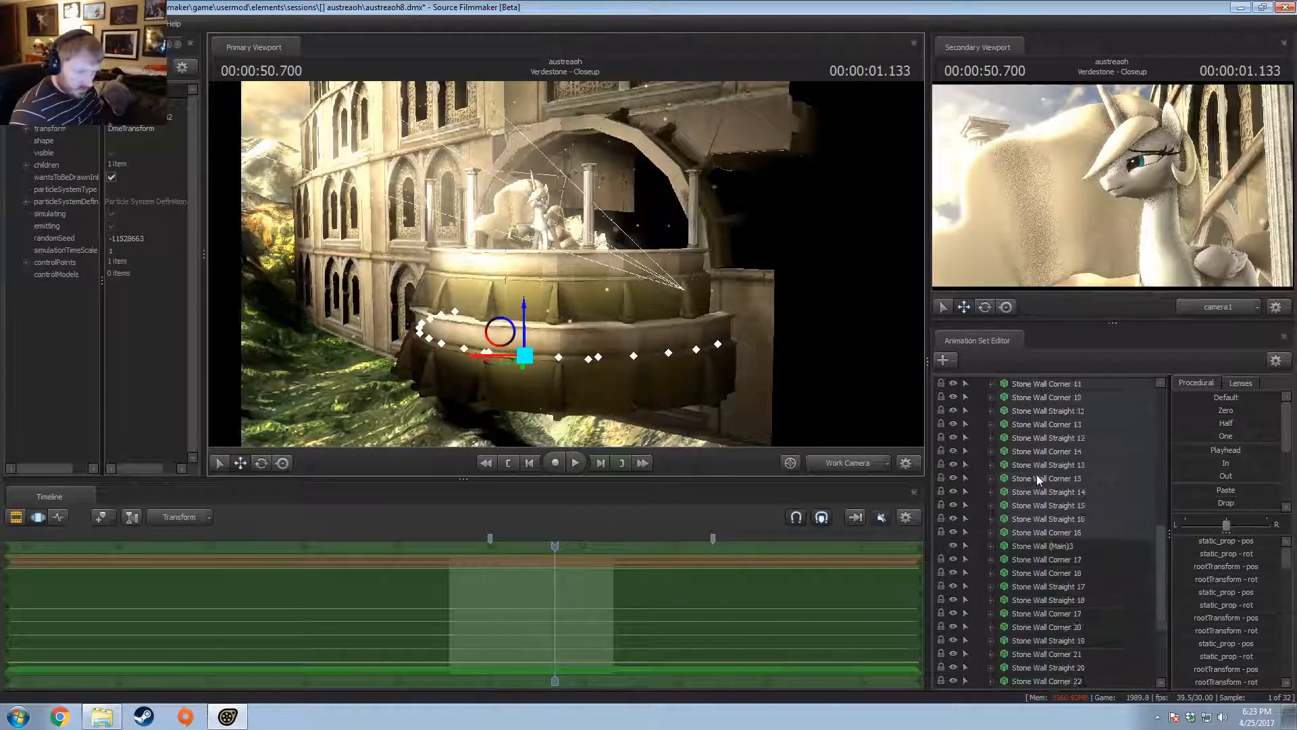
left_click(1077, 654, "shift")
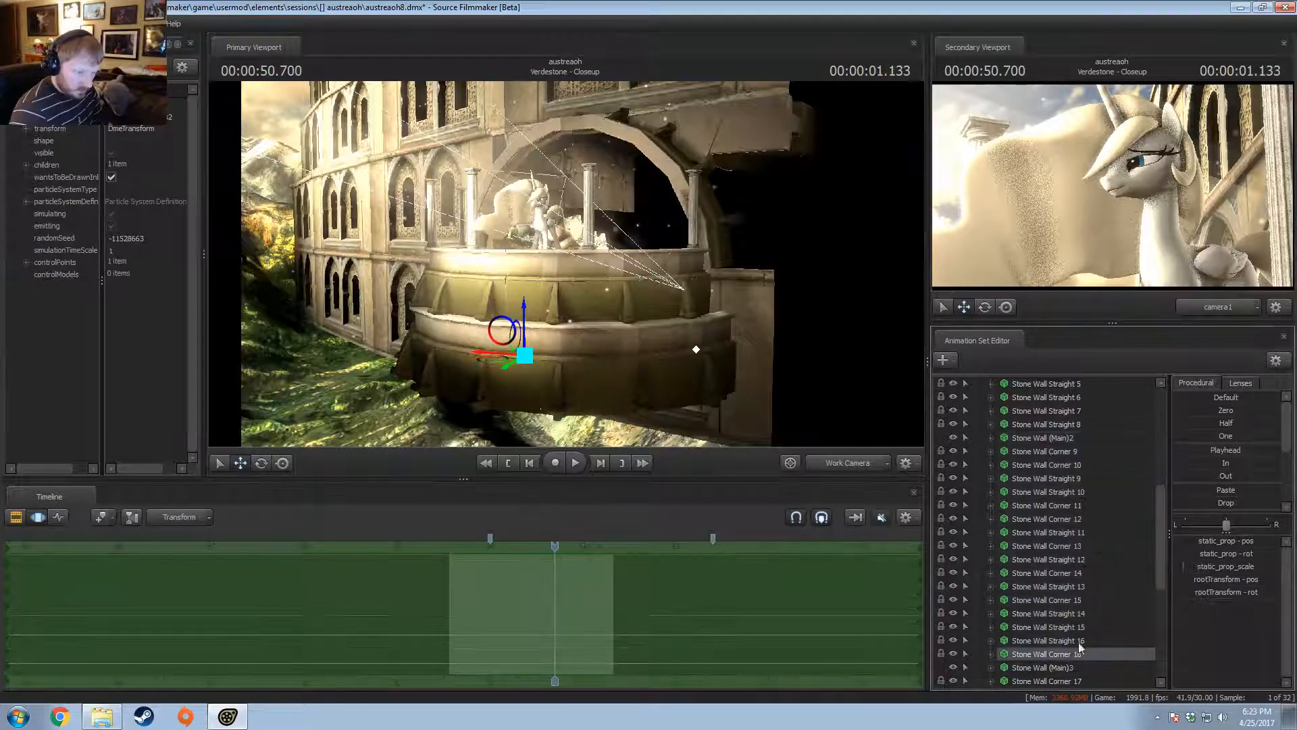
right_click(1049, 445)
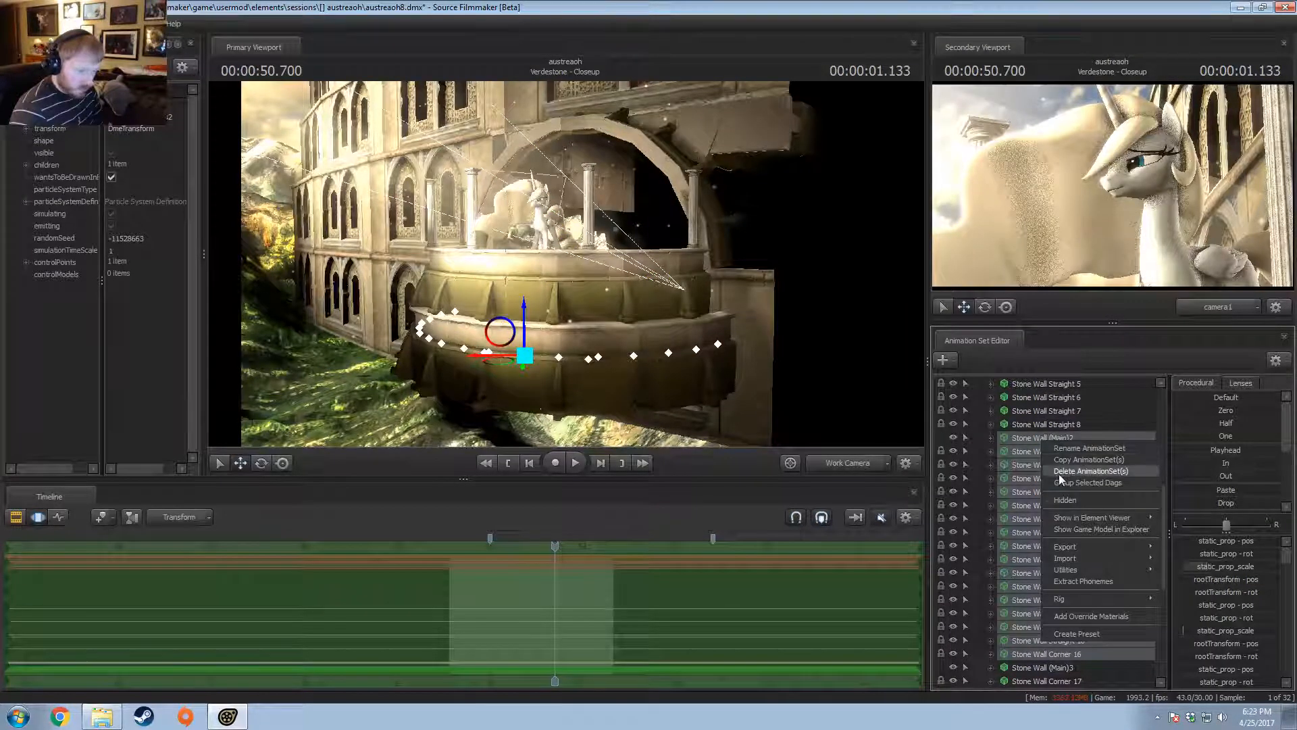
left_click(1059, 471)
scroll(977, 455, "up", 5)
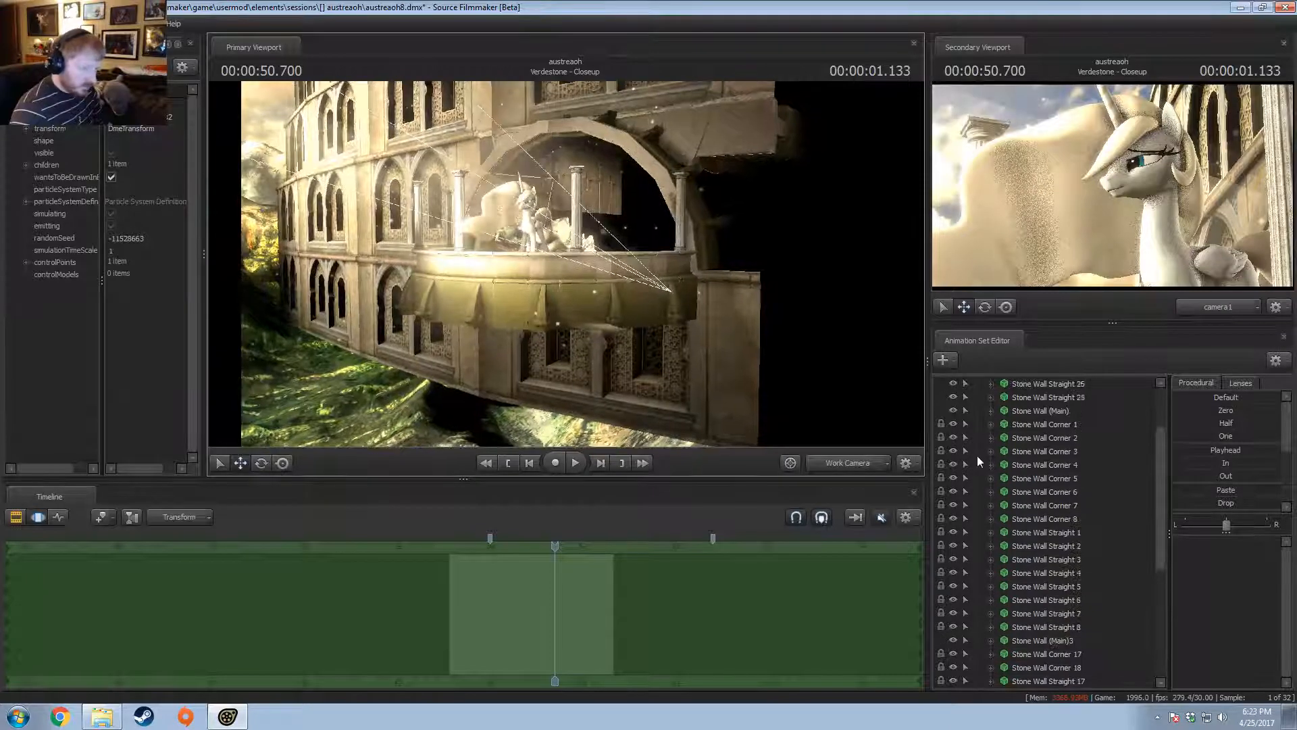
left_click(977, 452)
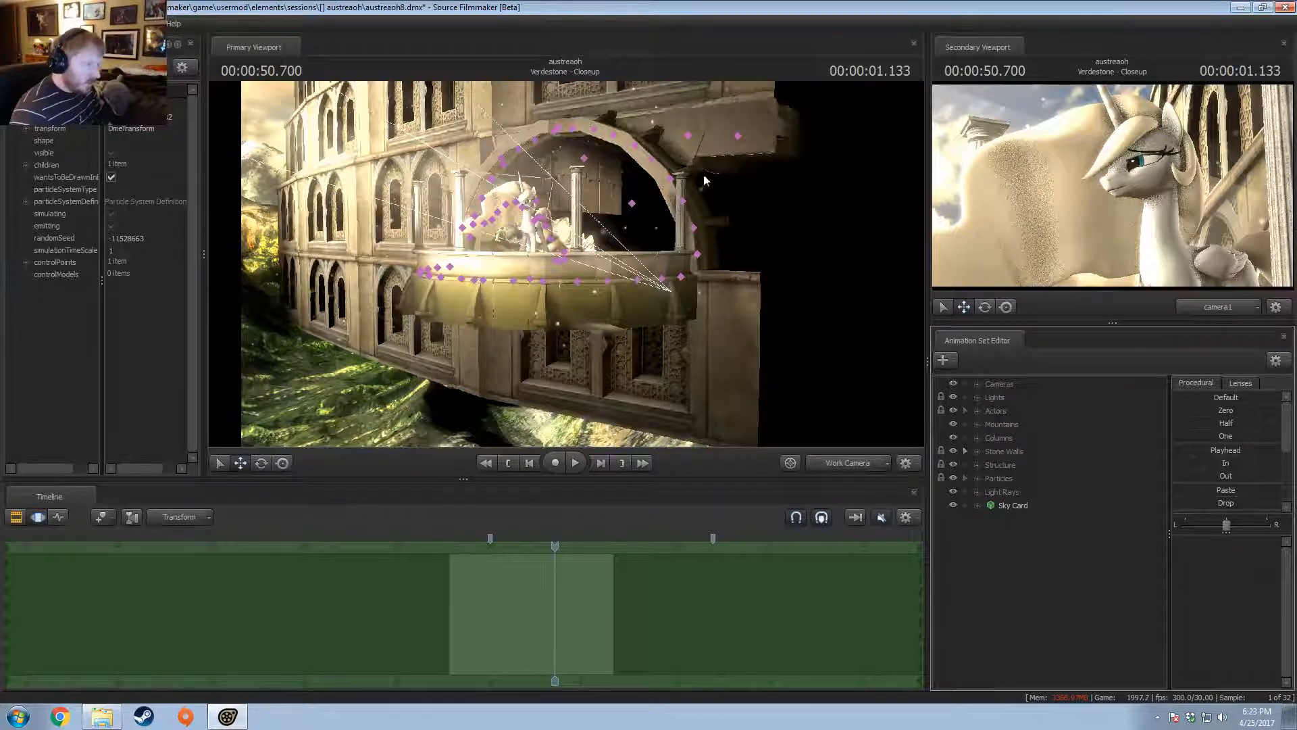
- Delete Stone Wall Straight 26 and Stone Wall Straight 25, the wall pieces beside the top of the balcony arch
left_click_drag(704, 174, 694, 192)
left_click(695, 192)
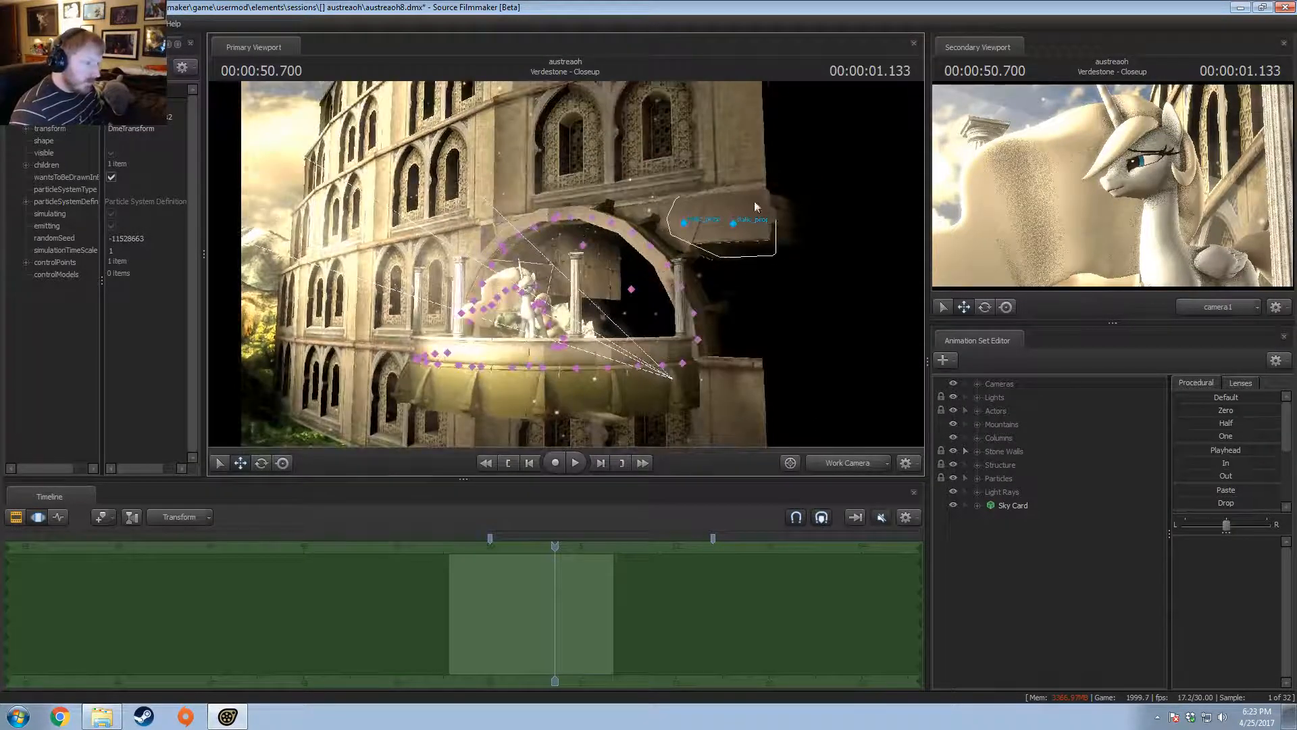
left_click(977, 452)
left_click(1042, 476)
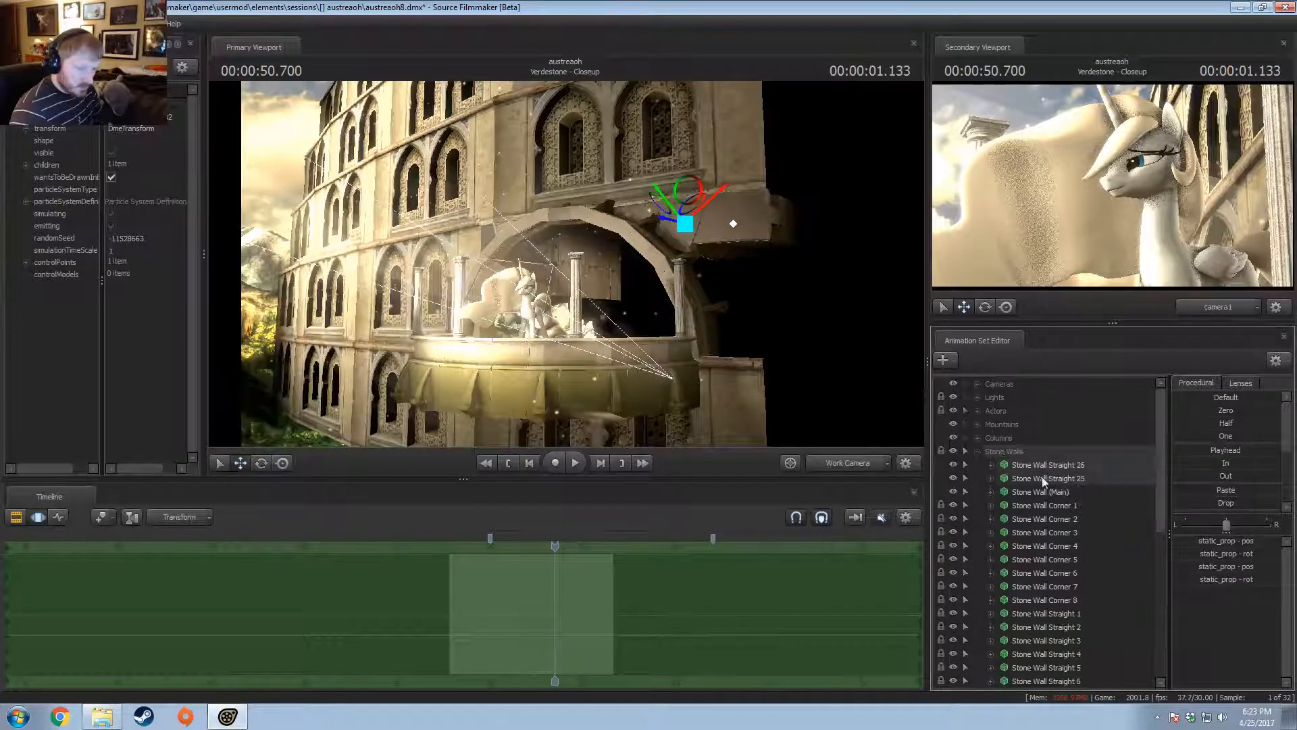
right_click(1054, 481)
left_click(708, 216)
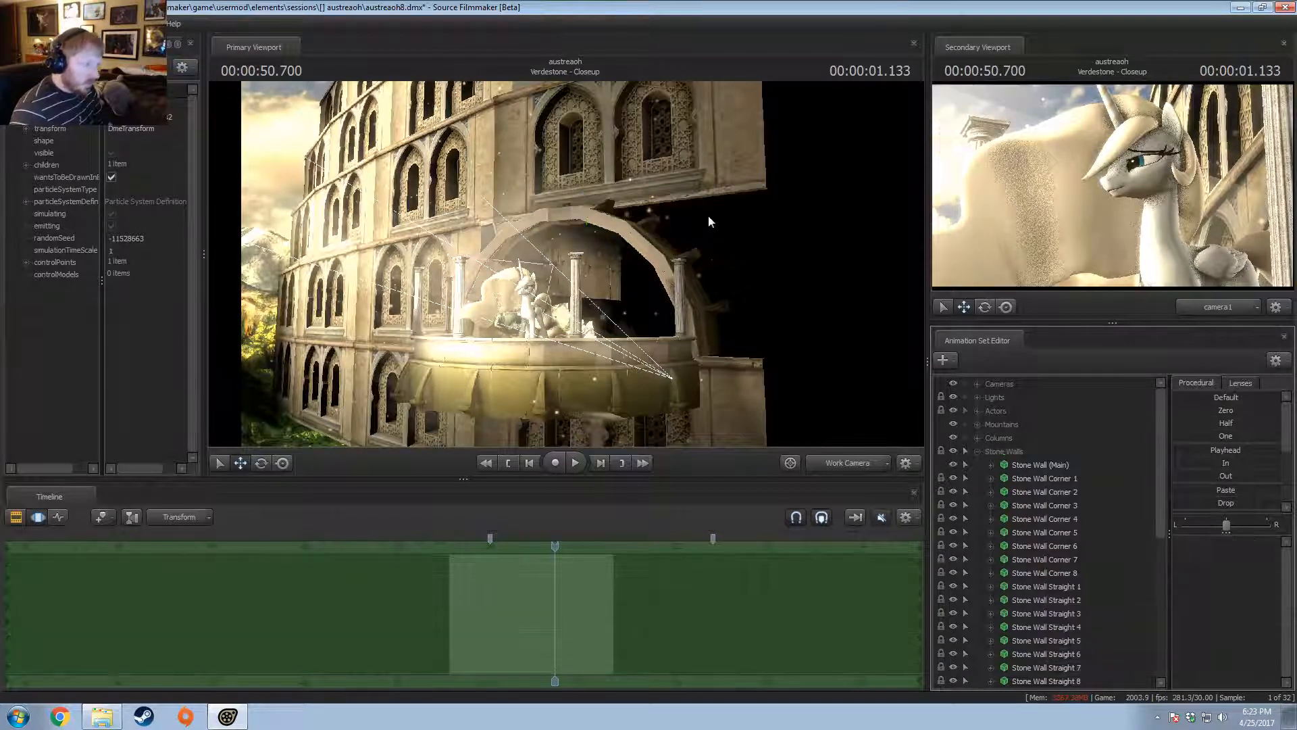
- Delete the arch's wall pieces from Stone Wall Straight 18 through Stone Wall Straight 22, leaving Stone Wall Corner 19 out of the selection
mouse_move(708, 217)
left_mouse_down()
mouse_move(498, 264)
mouse_move(642, 192)
mouse_move(655, 303)
mouse_move(633, 244)
mouse_move(574, 277)
mouse_move(703, 405)
mouse_move(757, 332)
left_mouse_up()
left_click_drag(554, 547, 567, 571)
scroll(1026, 546, "down", 6)
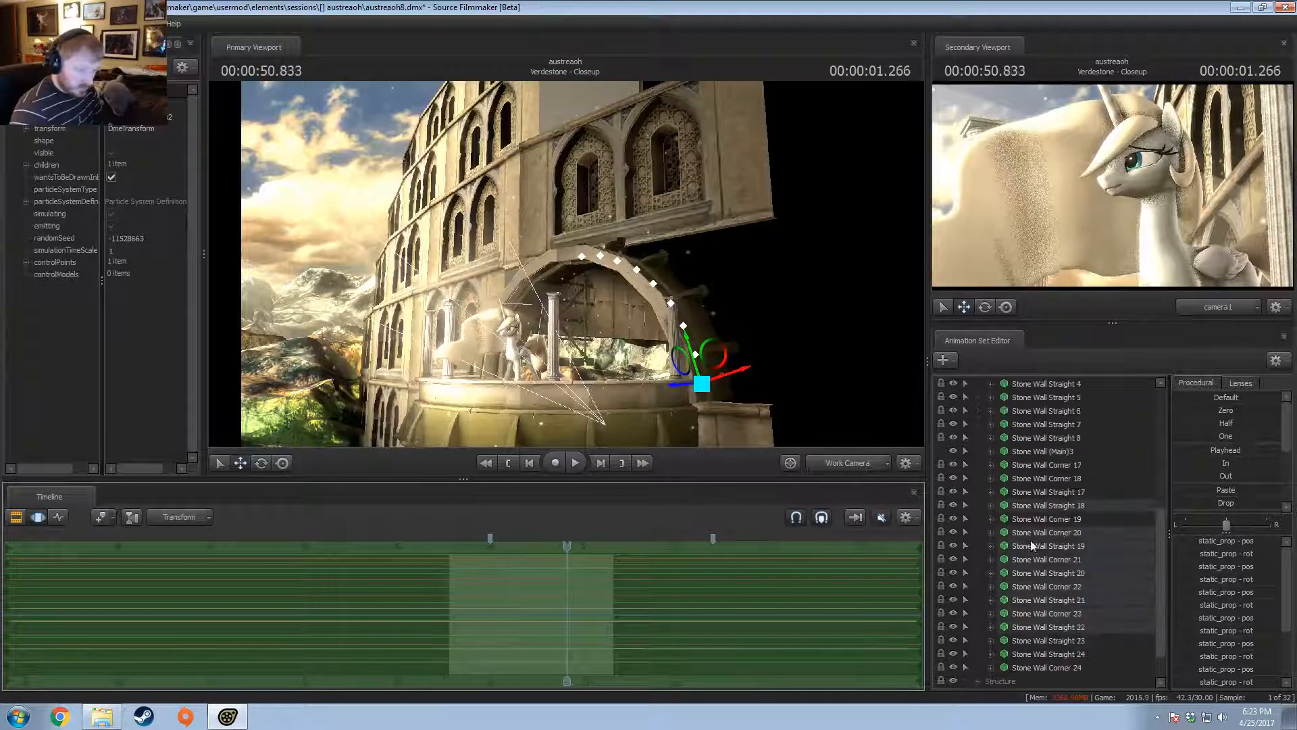
left_click_drag(1057, 506, 1071, 627)
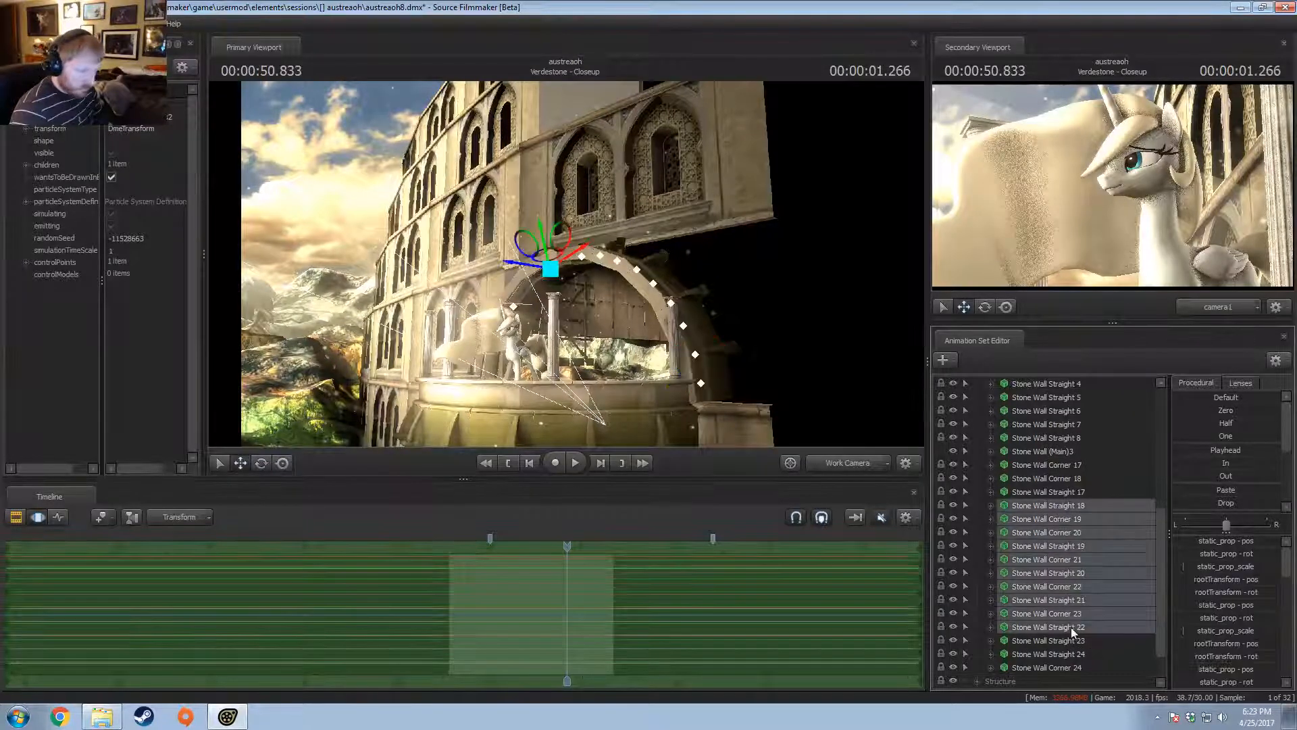
left_click(1069, 558, "ctrl")
left_click(1063, 518, "ctrl")
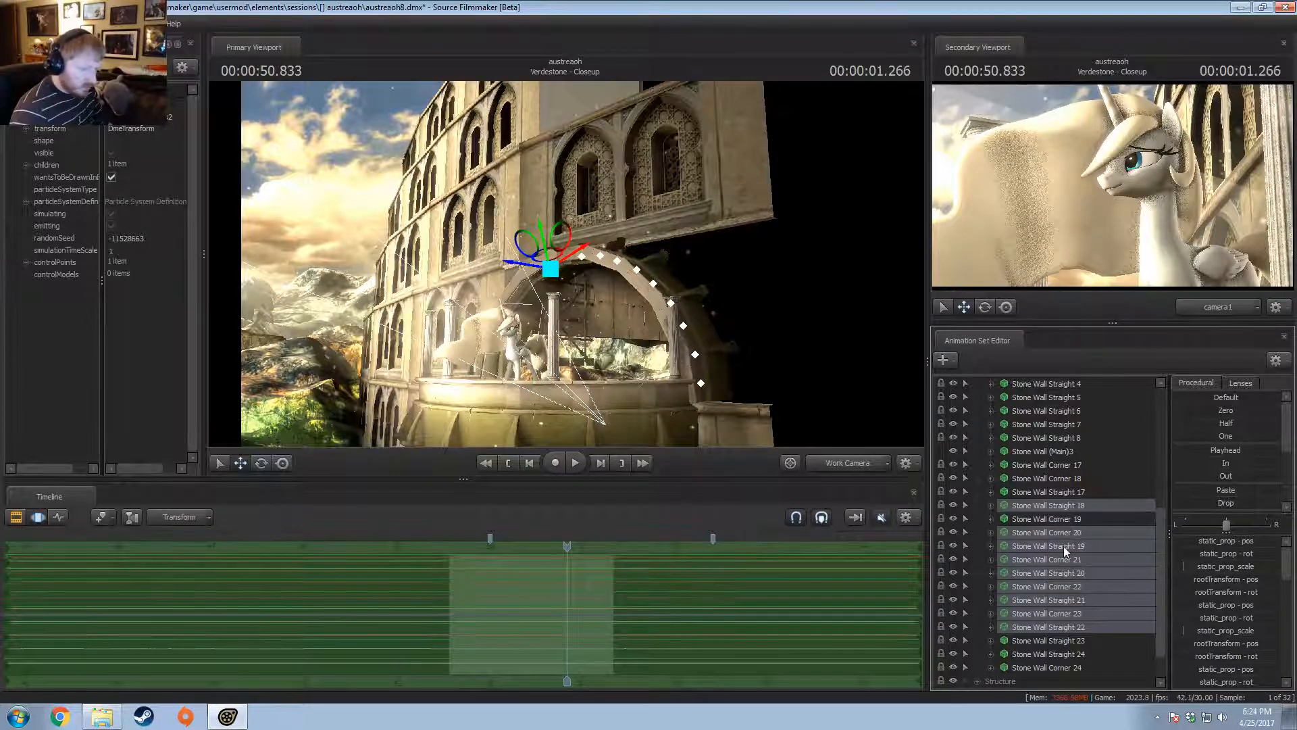
right_click(1064, 546)
left_click(1106, 366)
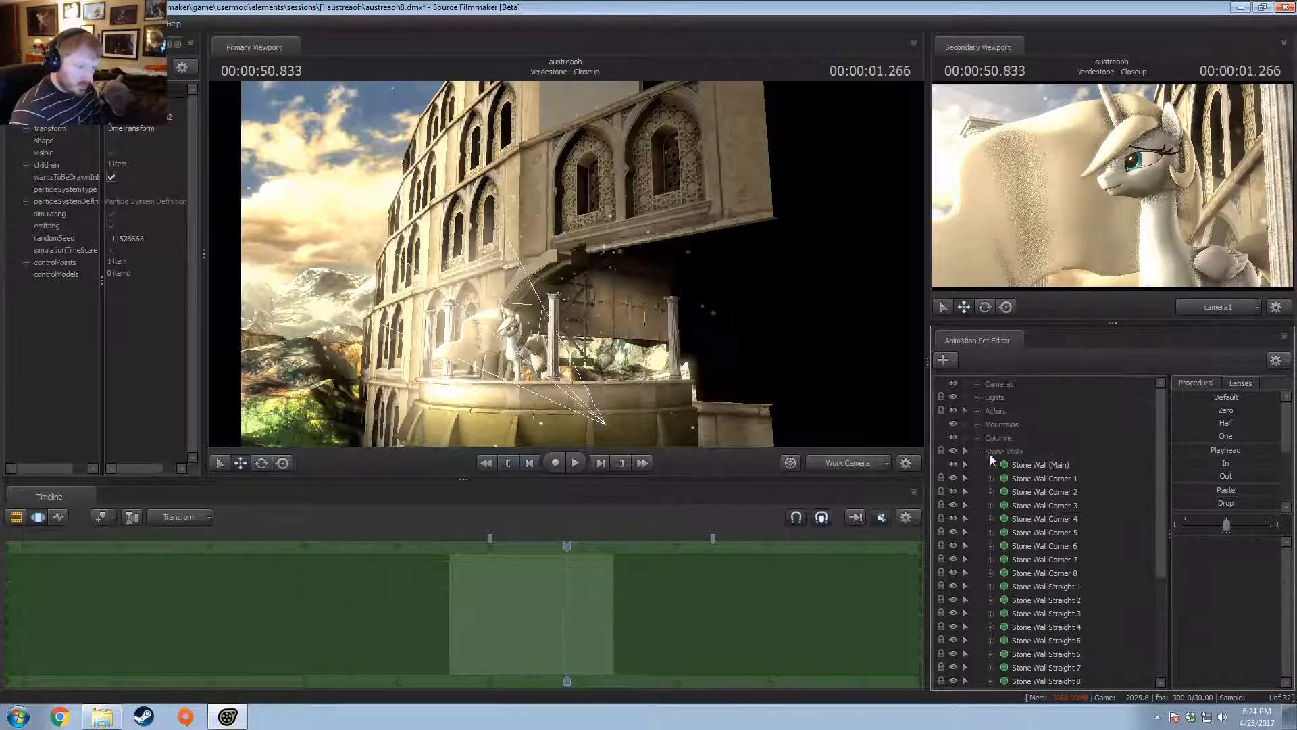
- Collapse the Stone Walls group and delete Column 5 from the Columns group
left_click(976, 452)
left_click(977, 439)
left_click(983, 439)
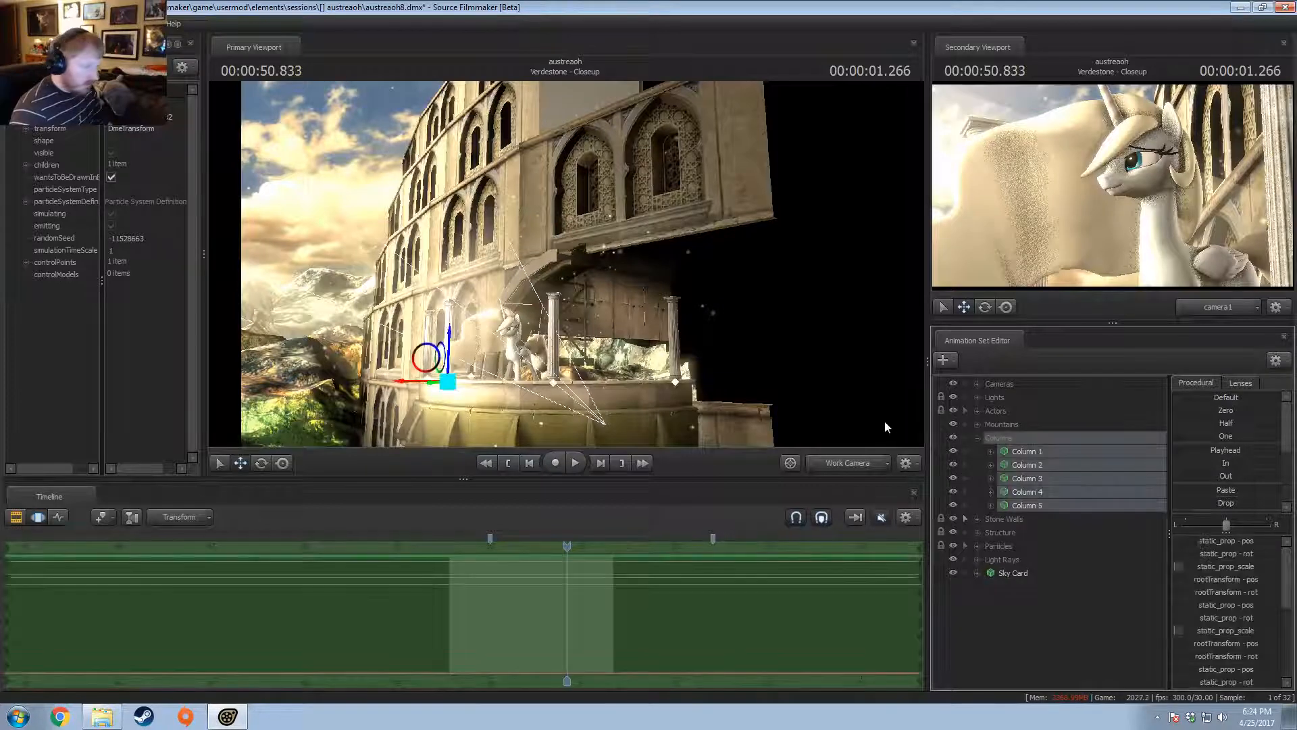
left_click(708, 346)
left_click(1036, 504)
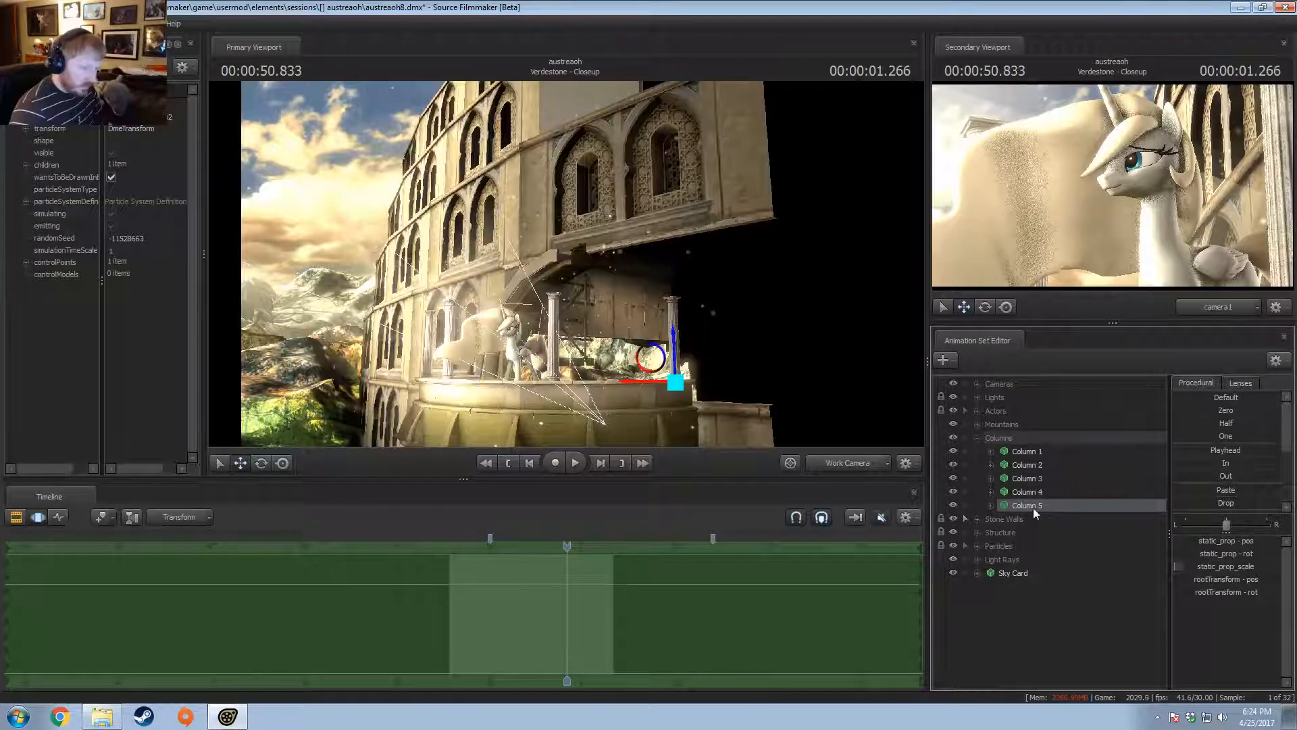
right_click(1033, 508)
left_click(1036, 538)
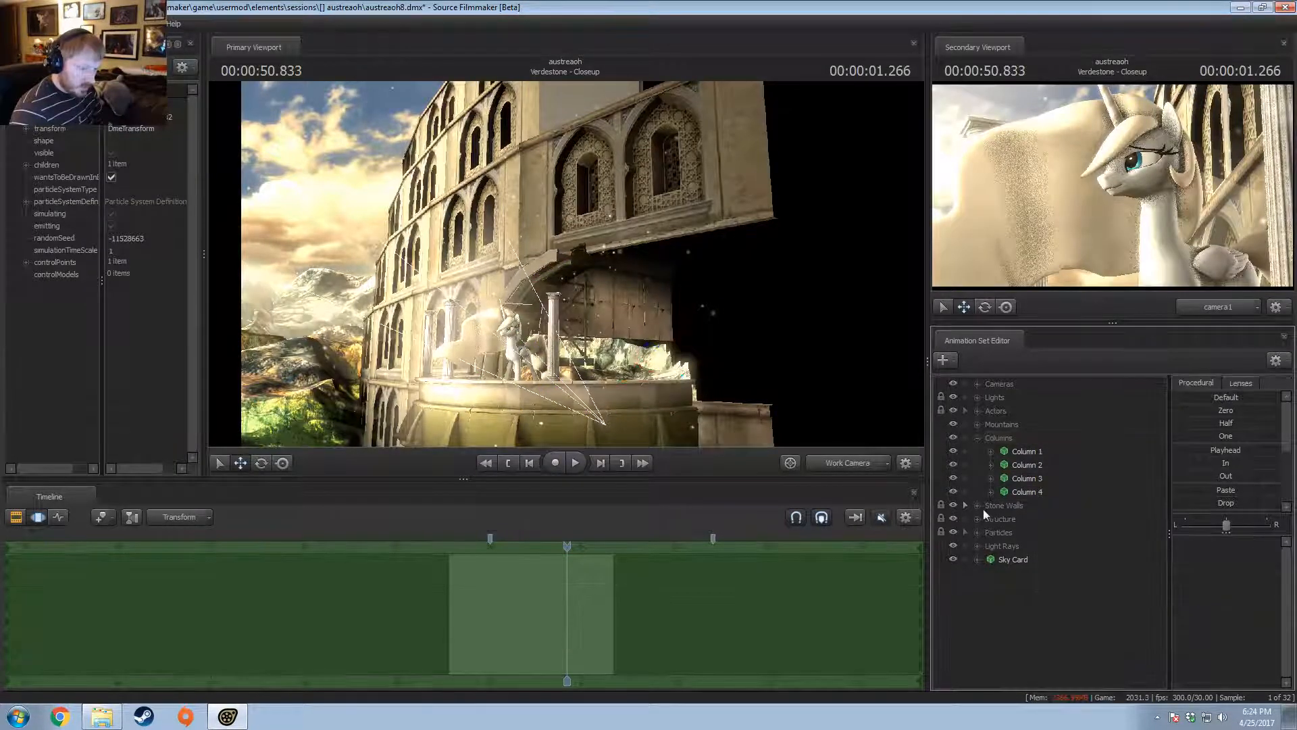
- Inspect the props in the Mountains group with the work camera, toggling the visibility of snow_scene_mountains21 off and on
left_click(977, 438)
left_click(977, 424)
double_click(1039, 478)
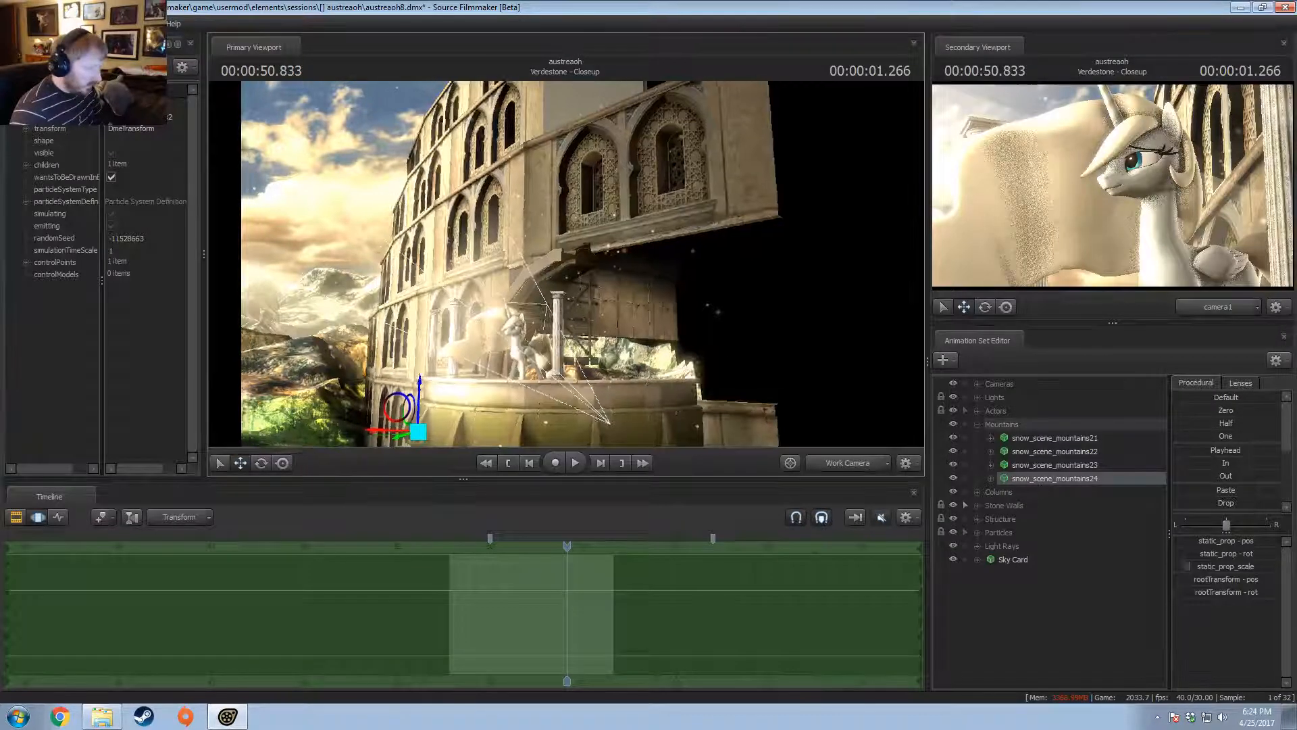
left_click(1052, 464)
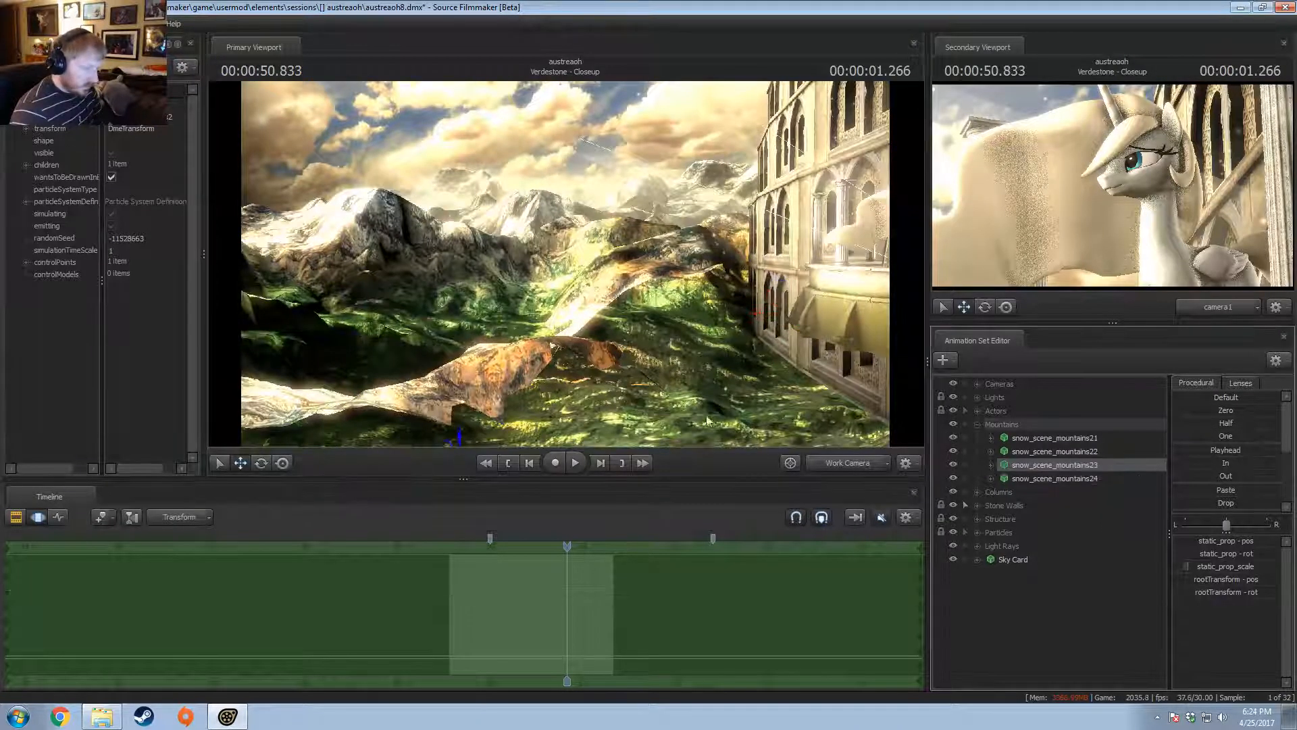
left_click_drag(707, 421, 669, 453)
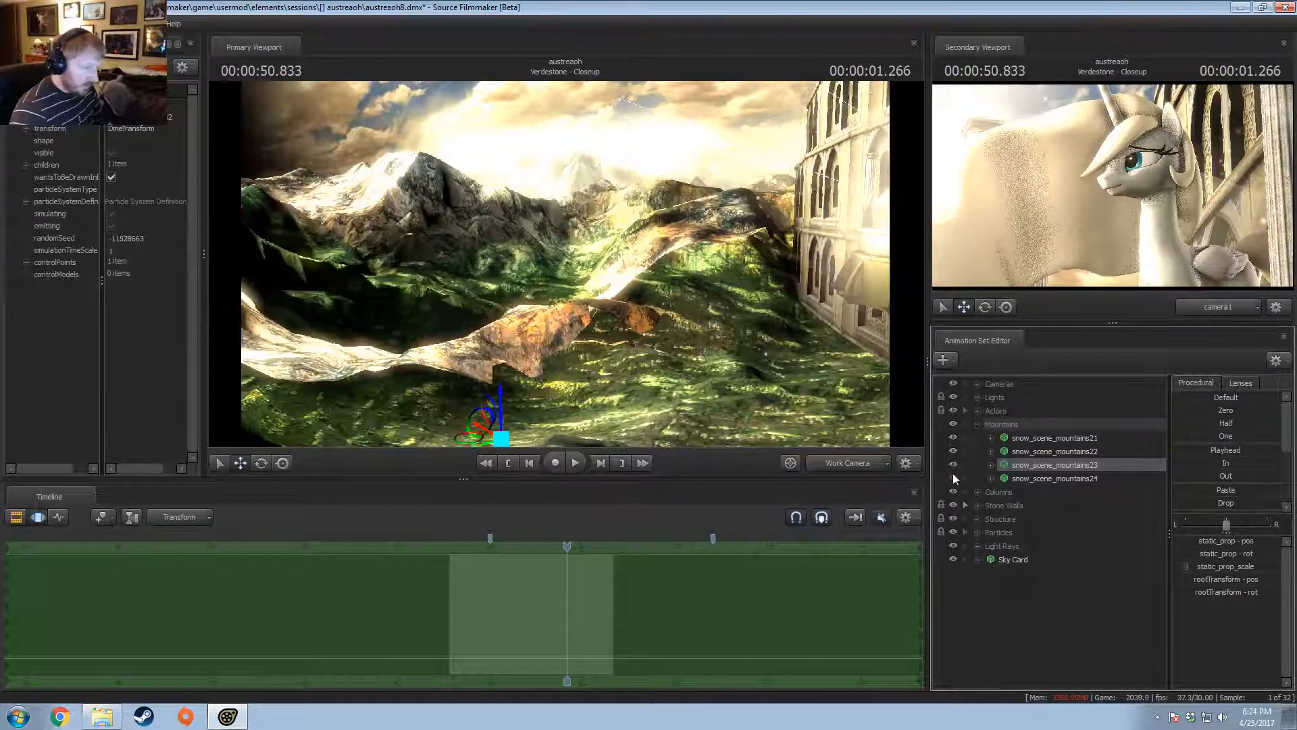
left_click(953, 438)
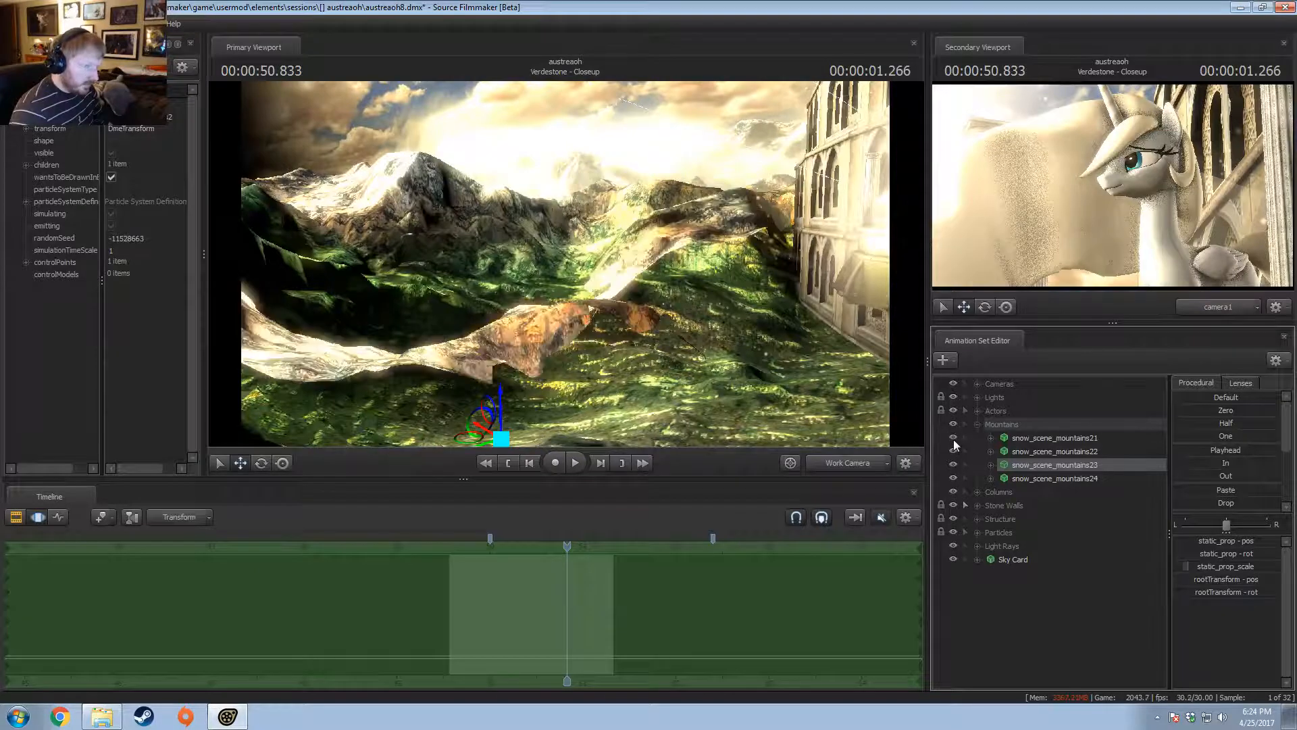
left_click(953, 439)
- Try deleting snow_scene_mountains21, check the shot at 51.000 seconds, and undo the deletion
left_click(1036, 438)
right_click(1040, 438)
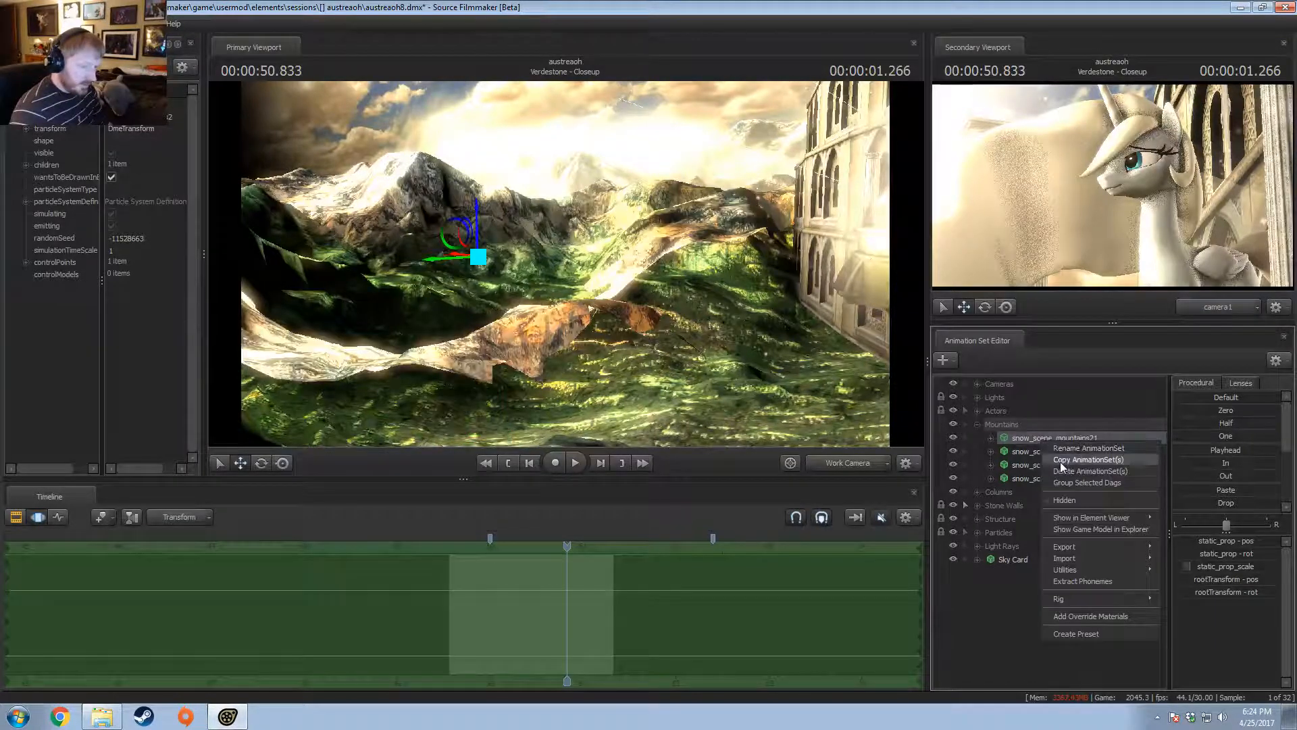
left_click(1059, 472)
left_click_drag(481, 599, 583, 600)
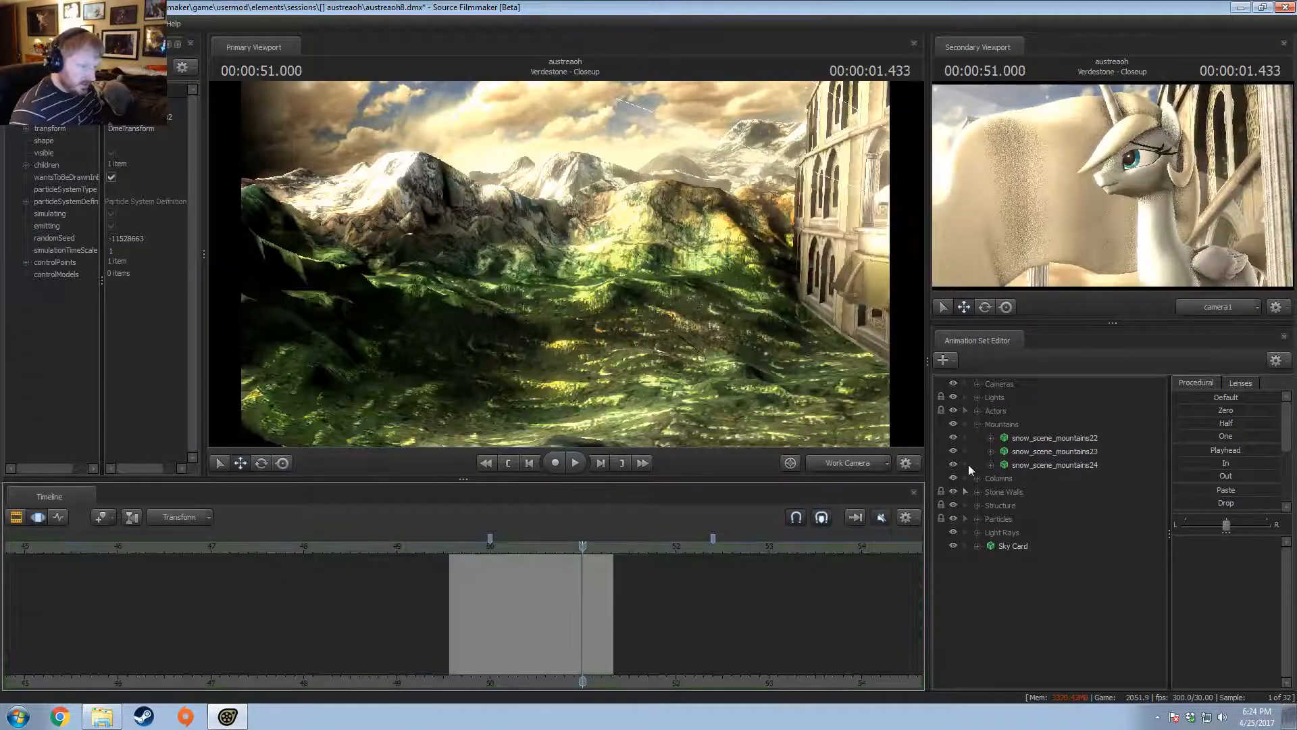
key("ctrl+z")
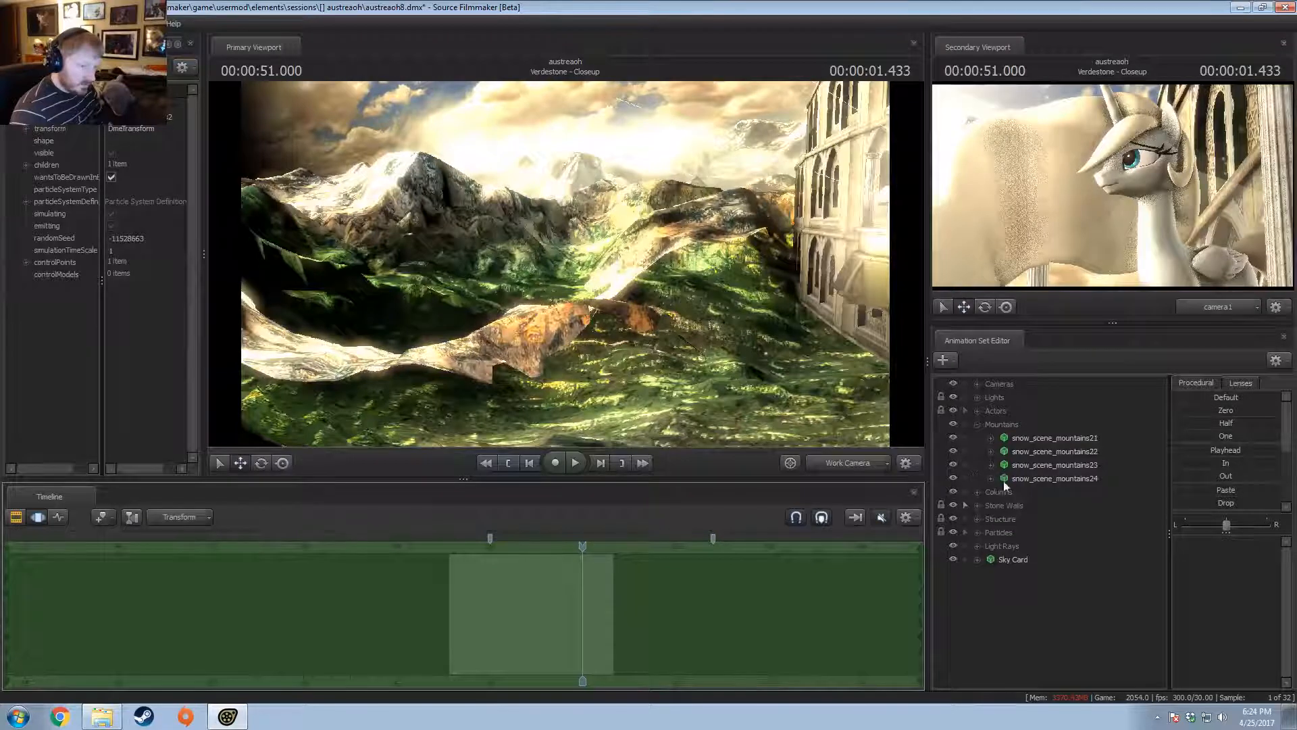
- Check the mountains through camera1 and the work camera, and delete all four snow_scene_mountains props of the Mountains group
left_click(996, 425)
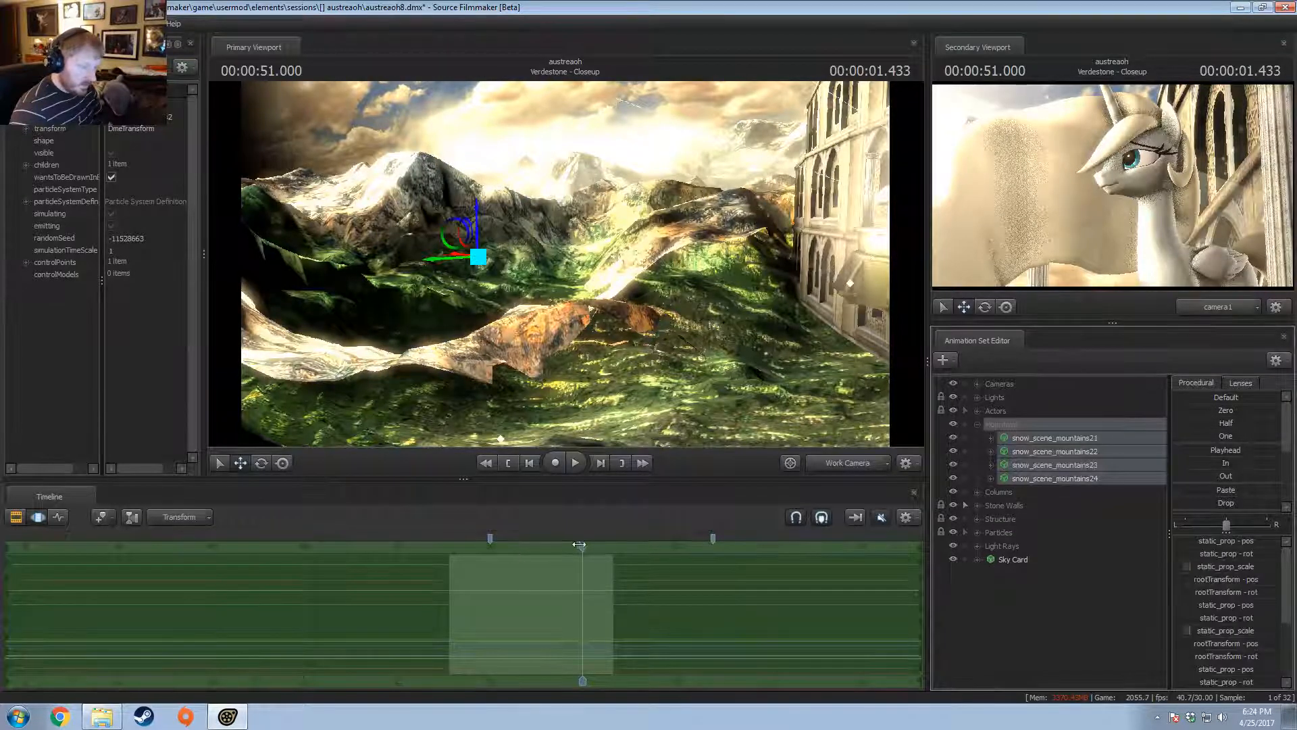
left_click_drag(580, 544, 530, 598)
left_click(845, 462)
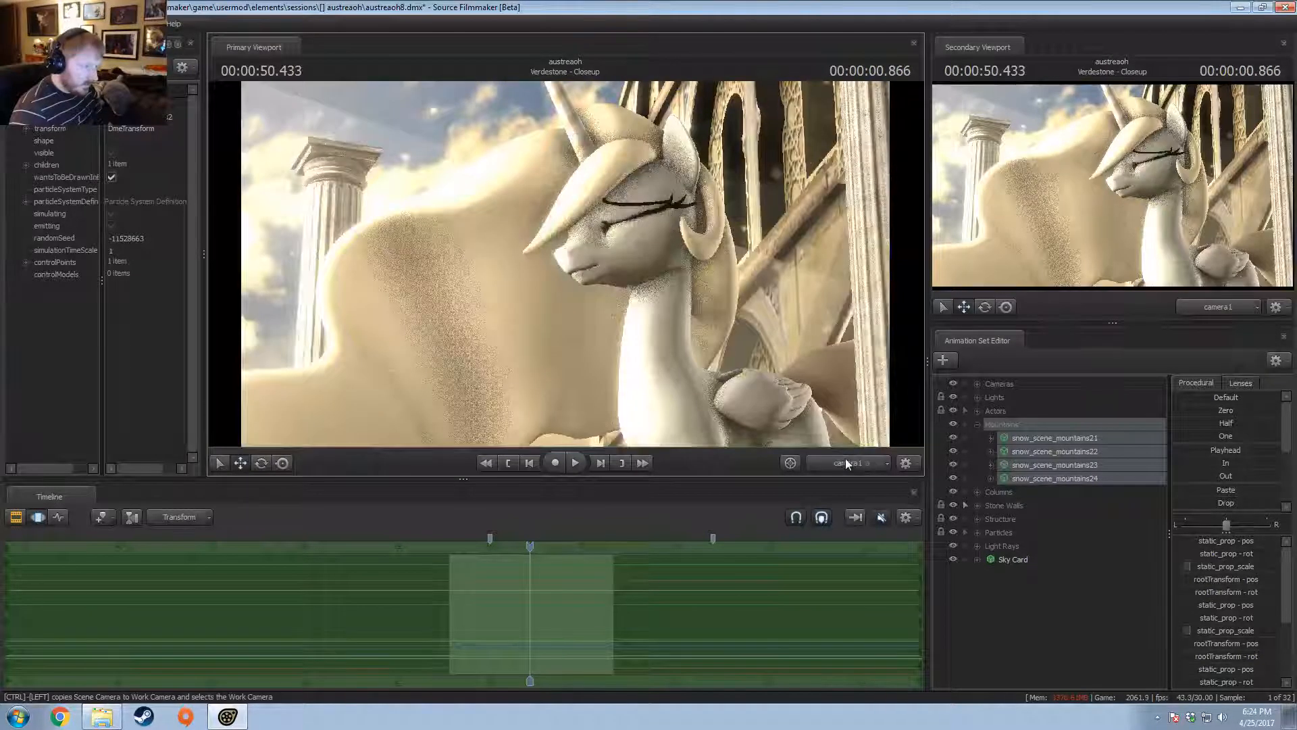
left_click(845, 462)
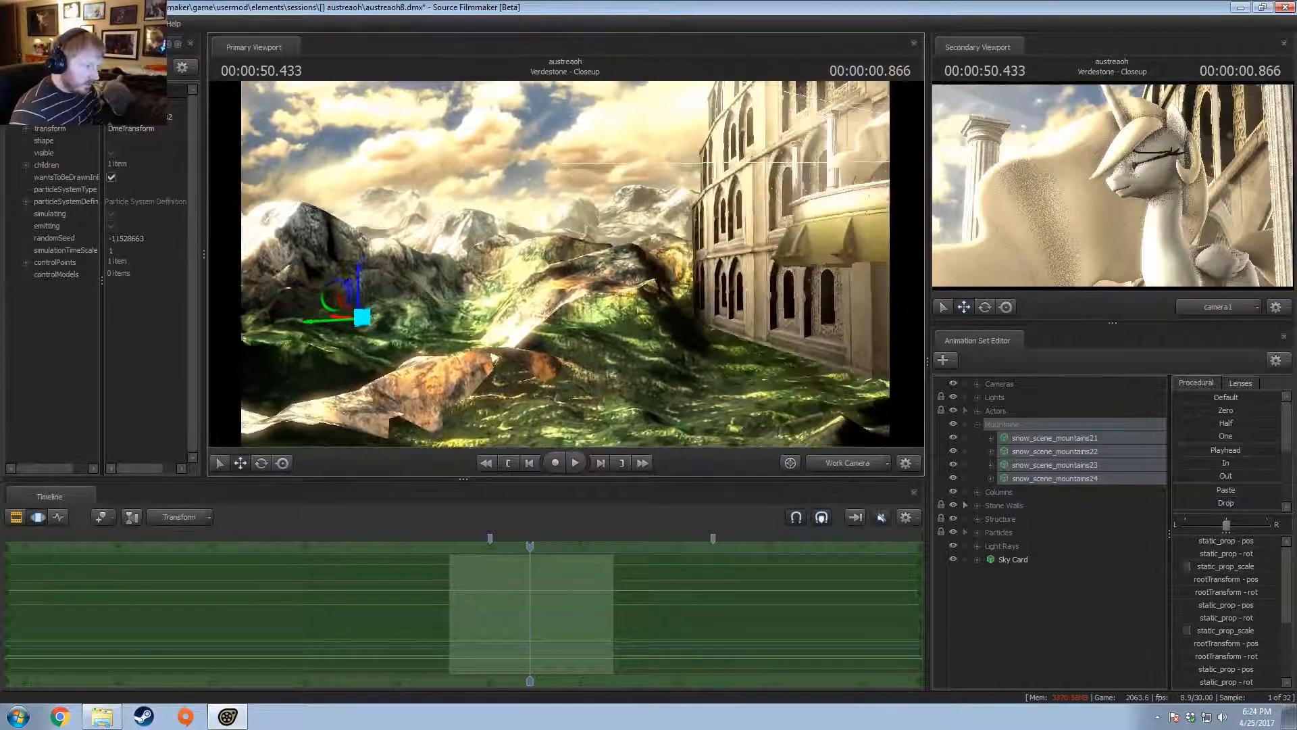
left_click_drag(565, 263, 569, 262)
mouse_move(551, 581)
left_mouse_down()
mouse_move(484, 589)
mouse_move(568, 589)
mouse_move(529, 589)
left_mouse_up()
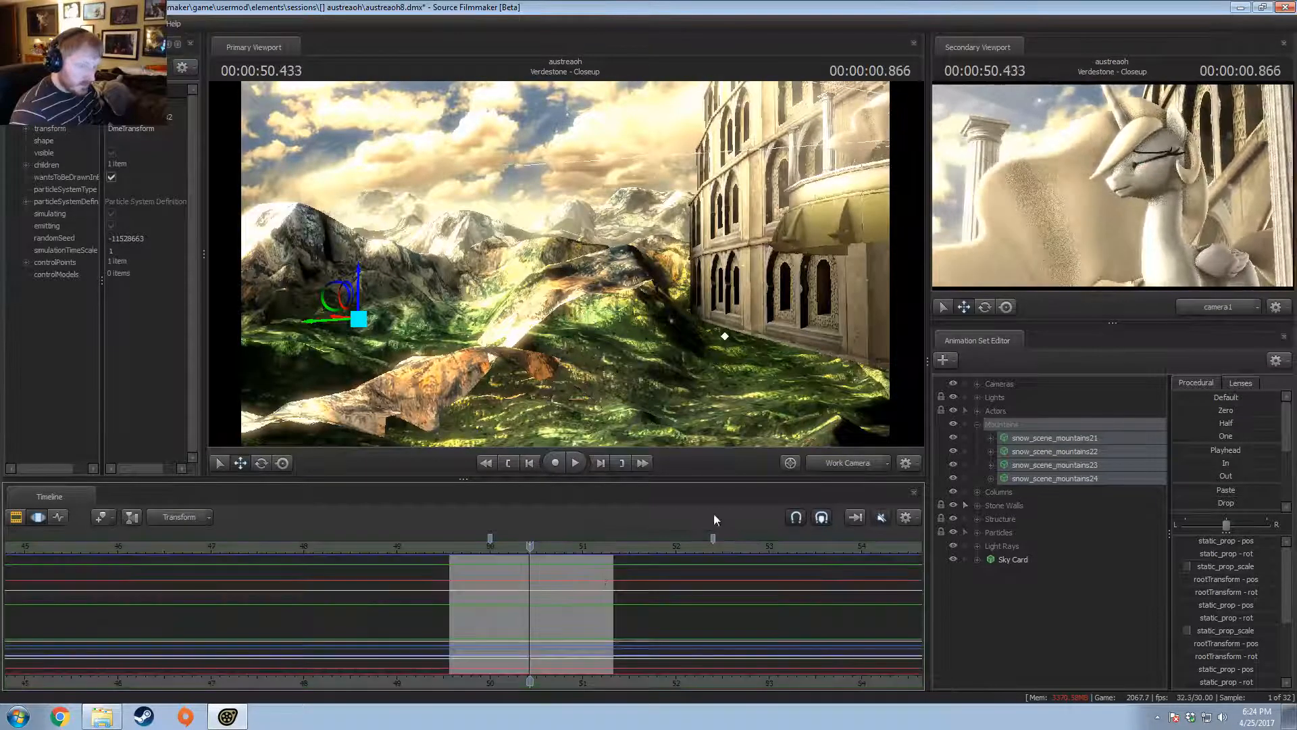
right_click(1042, 440)
left_click(1088, 472)
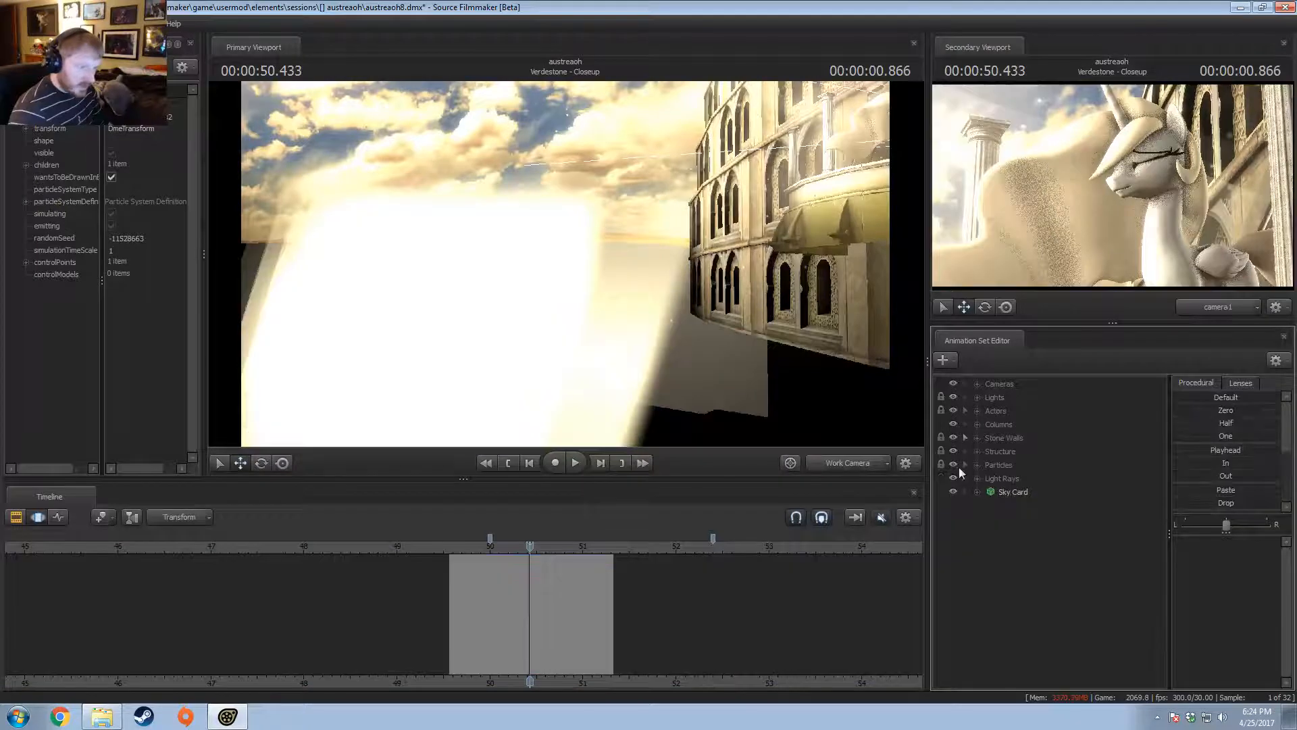
- Delete the whole mountain lights subgroup in Lights, from Mountain Volumetrics 1 through Mountain Ambient3
left_click(977, 398)
left_click(991, 411)
left_click(1013, 410)
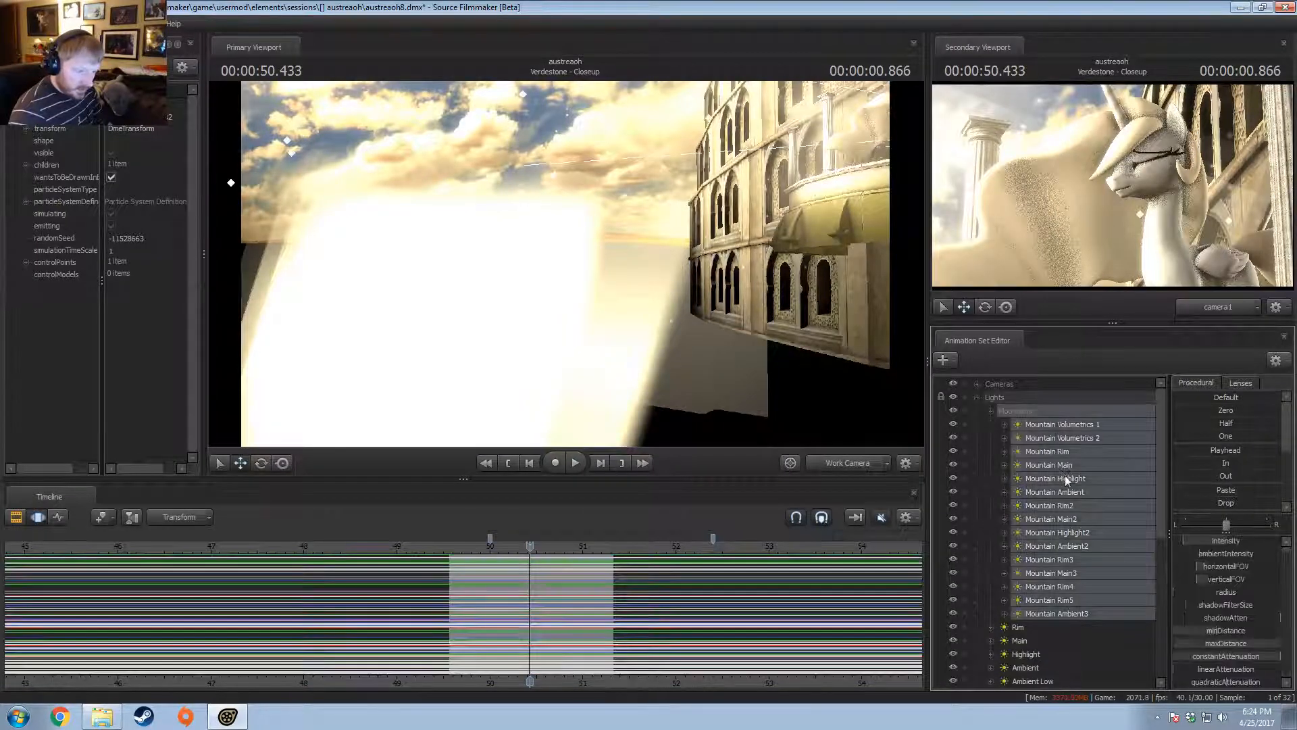
right_click(1067, 477)
left_click(1093, 507)
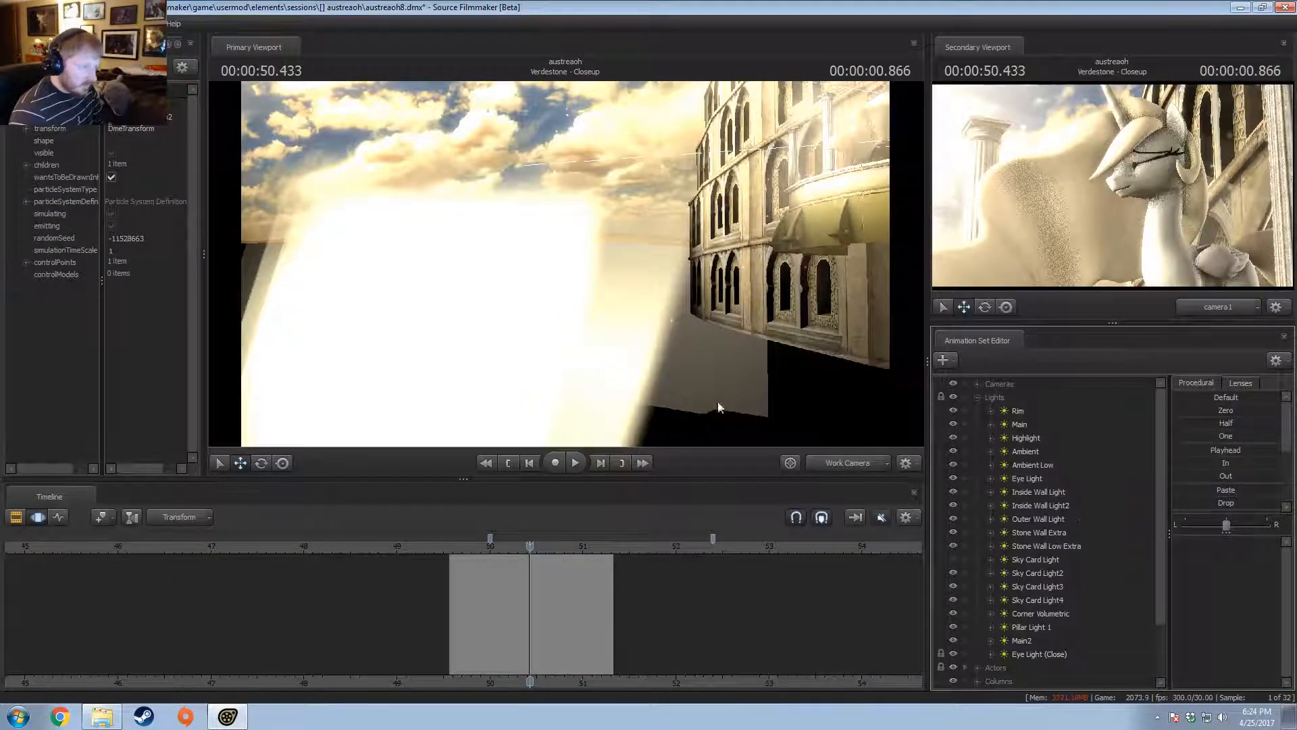
- Undo the deletion of the Mountains light group and toggle the group's visibility to examine its effect on the scene
key("ctrl+z")
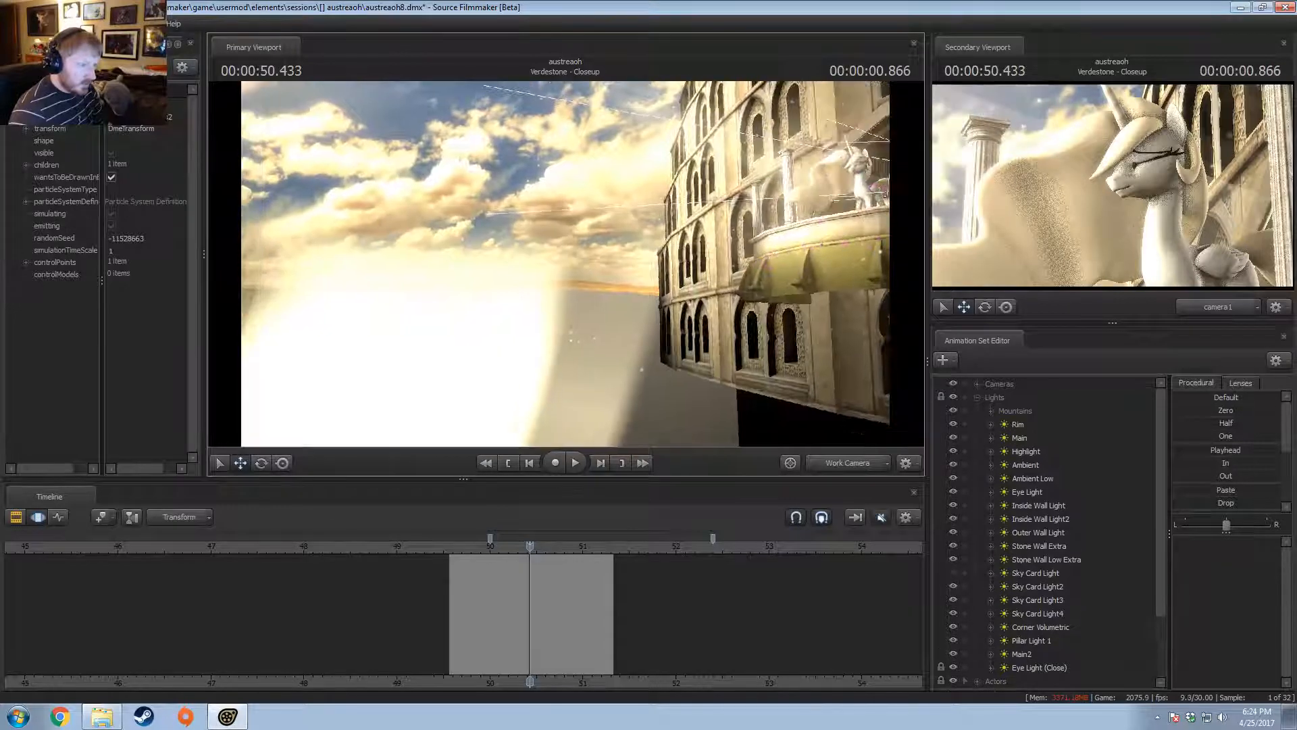
left_click(991, 411)
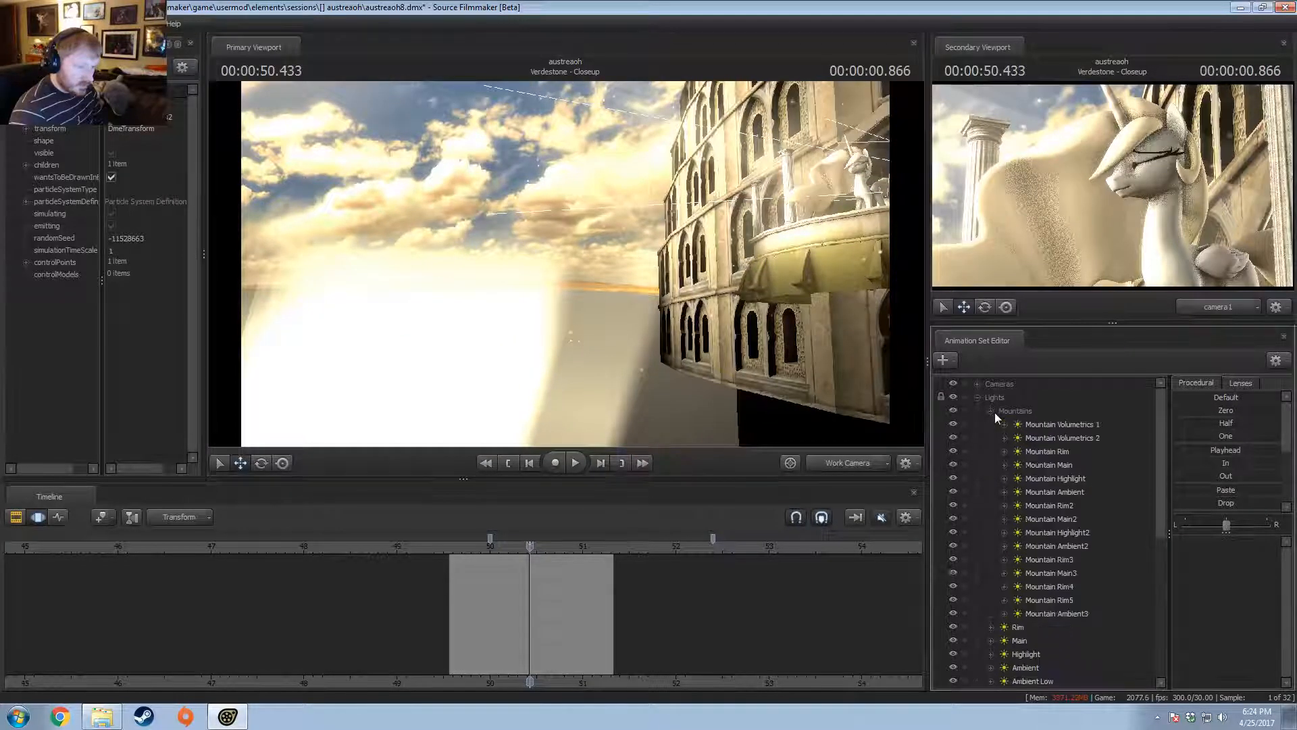
left_click(994, 412)
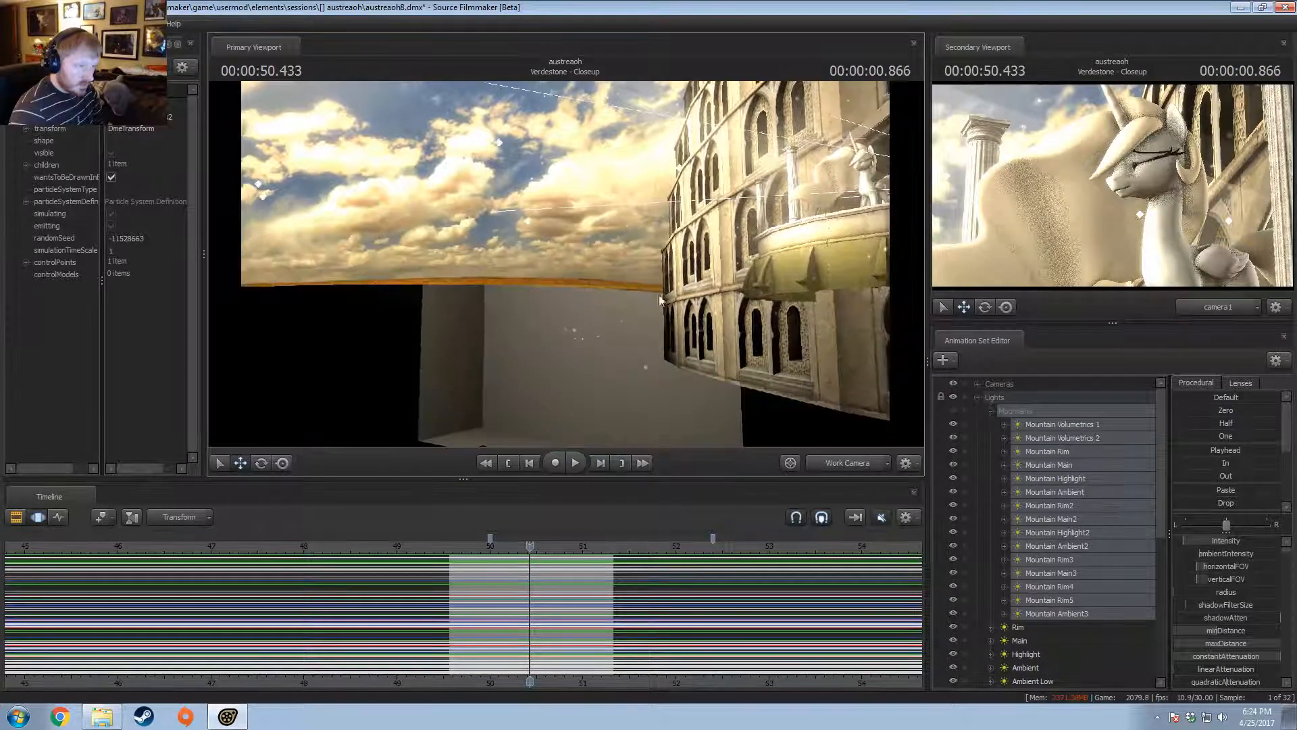
left_click(952, 410)
left_click_drag(744, 324, 747, 325)
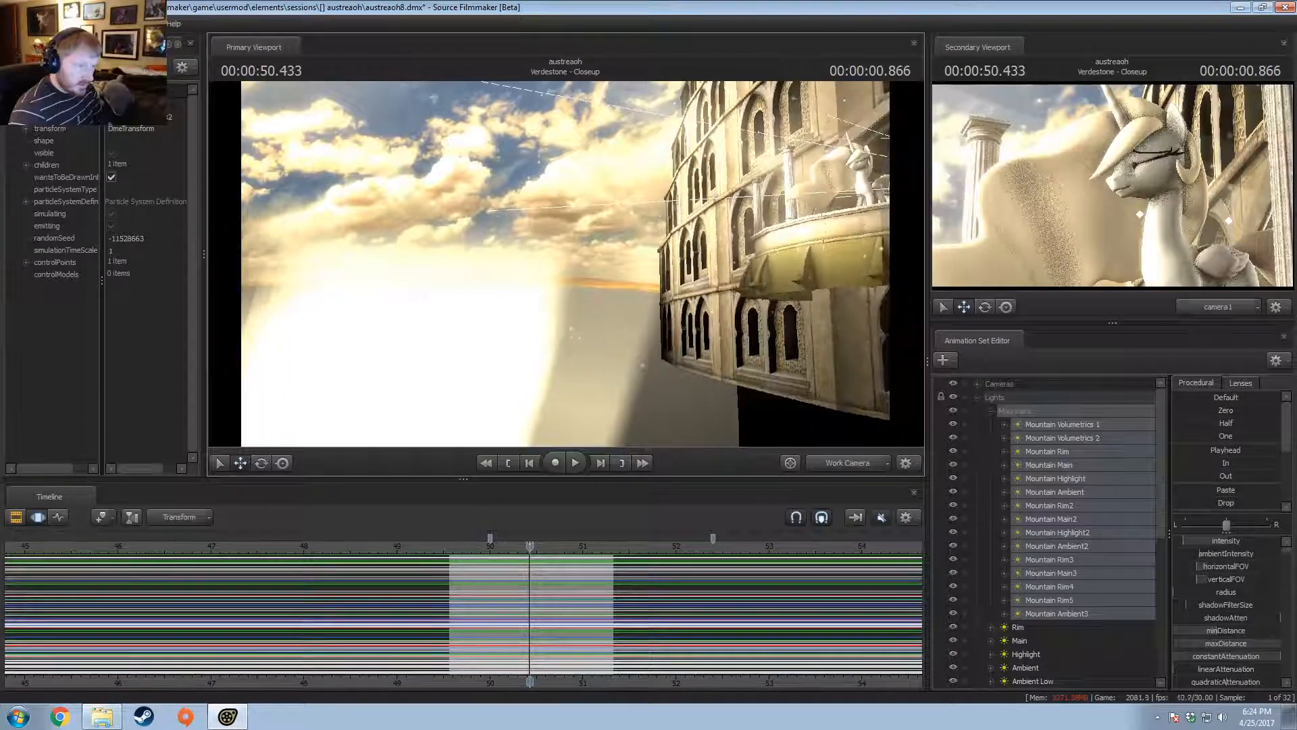
left_click(953, 411)
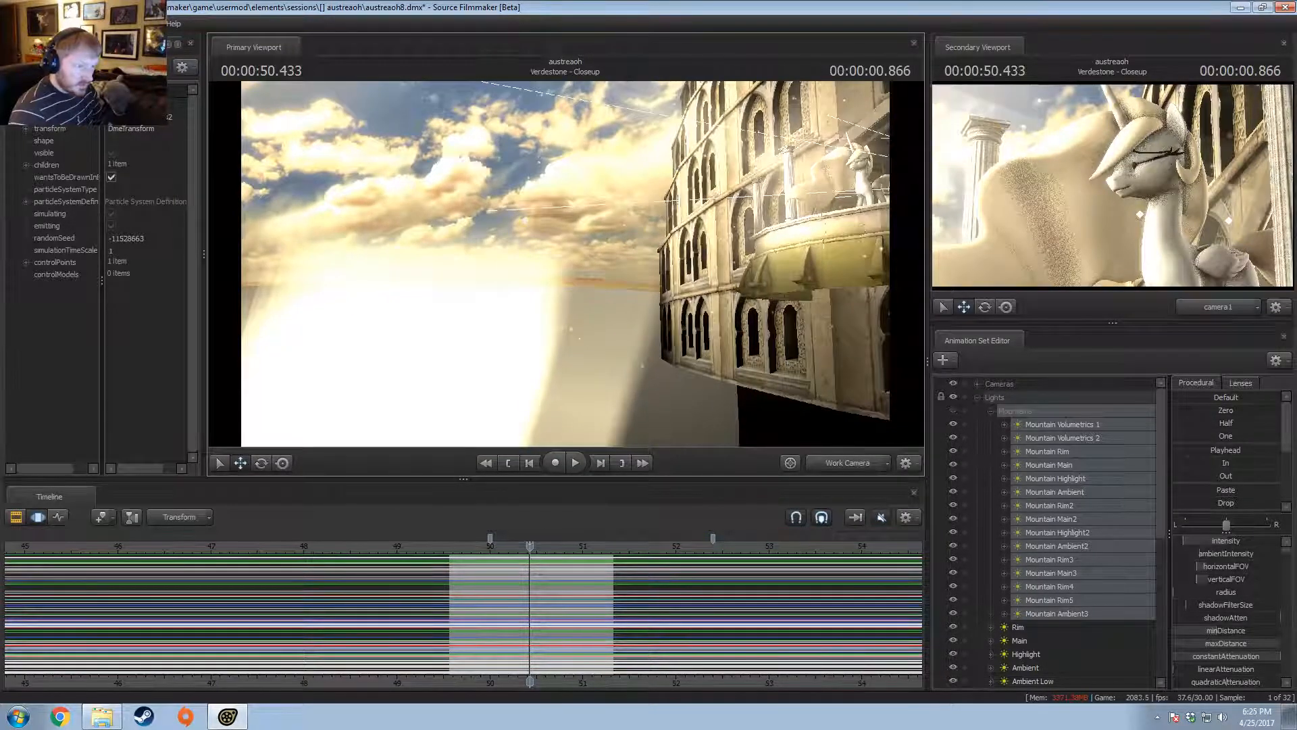
- Delete the Mountains lights and the hidden Sky Card Light from the Lights group
right_click(1036, 428)
left_click(1088, 464)
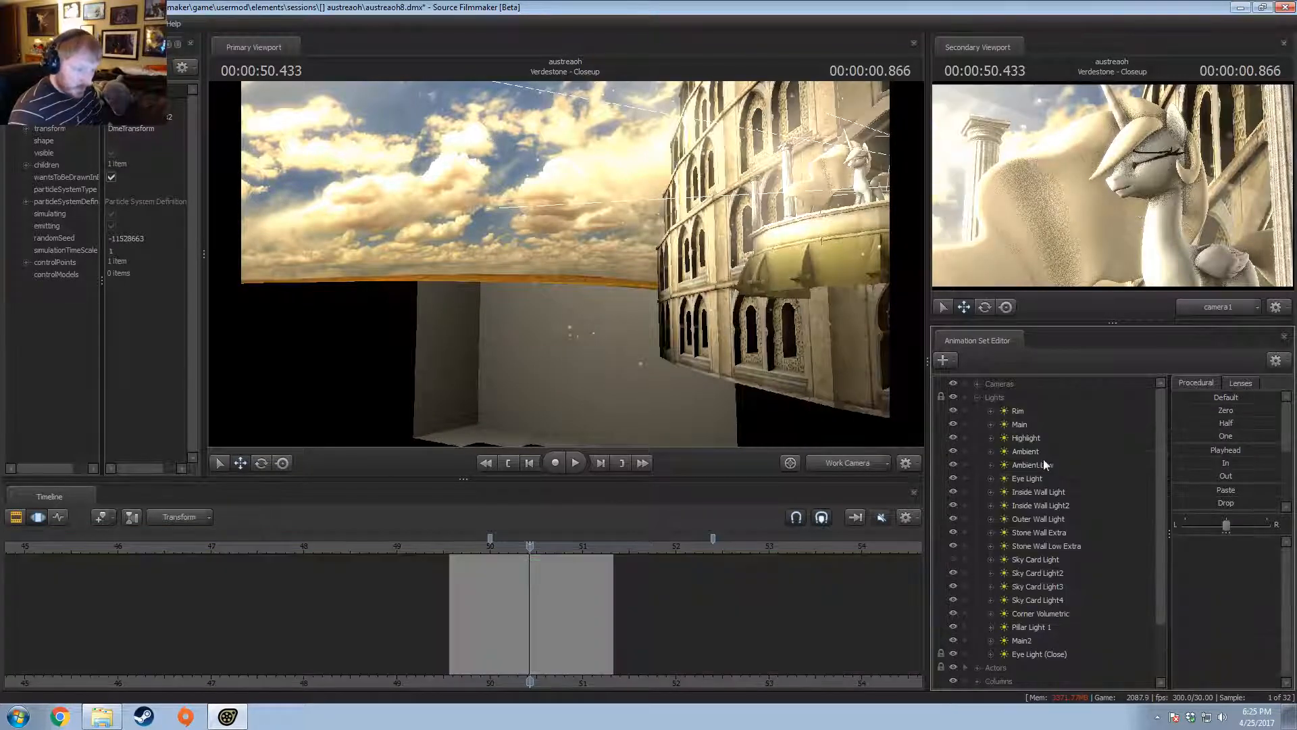
left_click(1031, 560)
right_click(1023, 561)
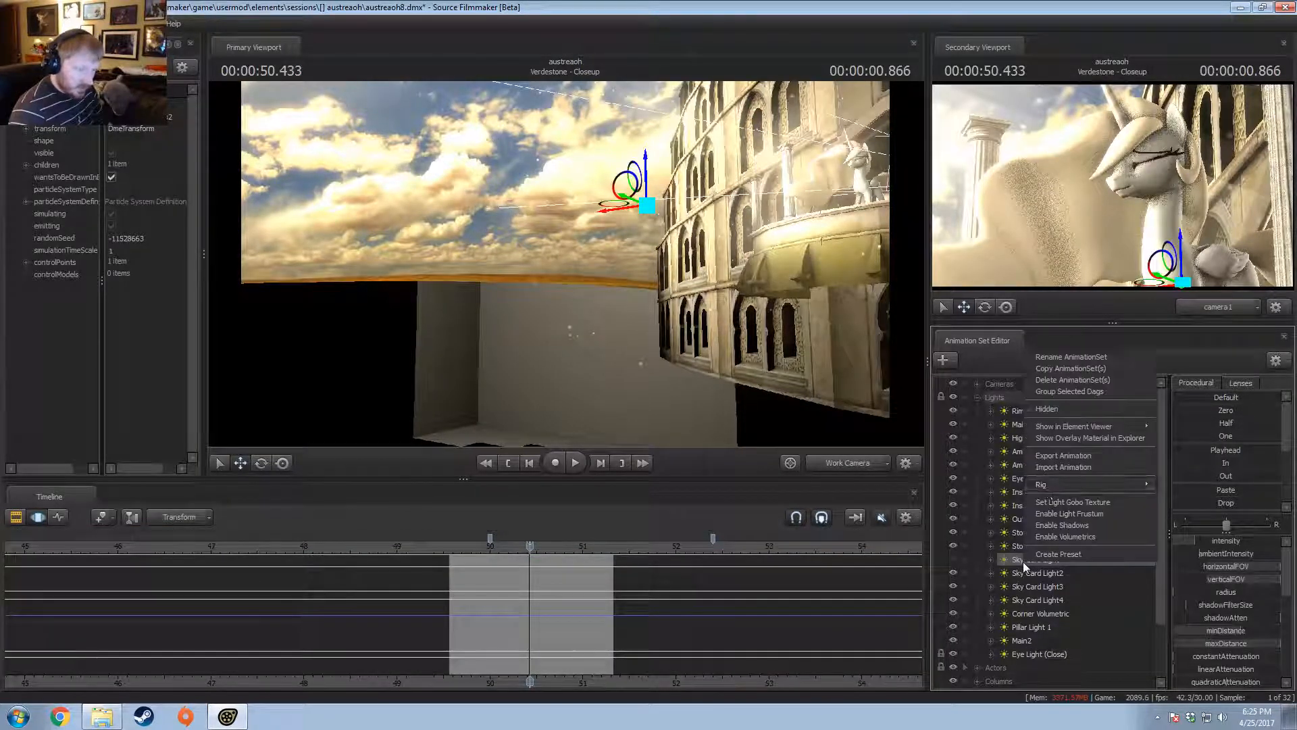
left_click(1056, 383)
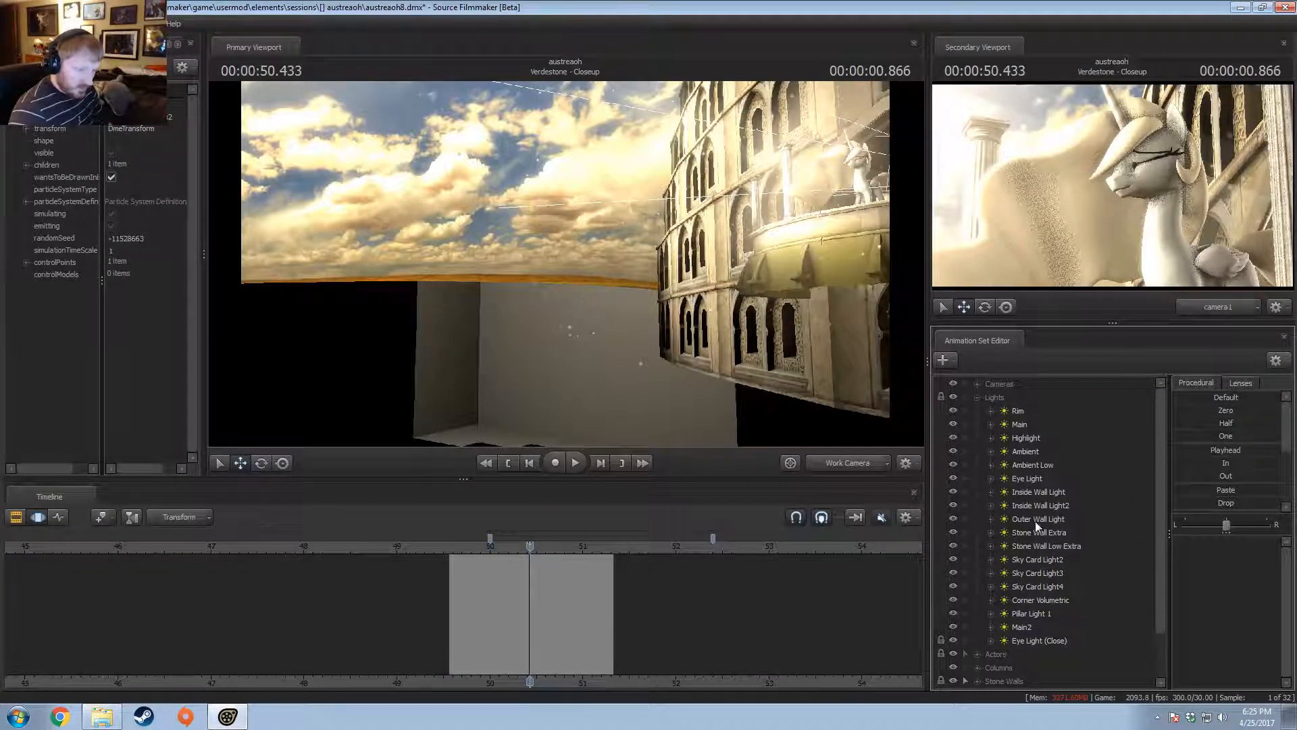
- Delete the PRINCESS WALK CYCLE actor from the Verdestone - Closeup shot
left_click(1031, 614)
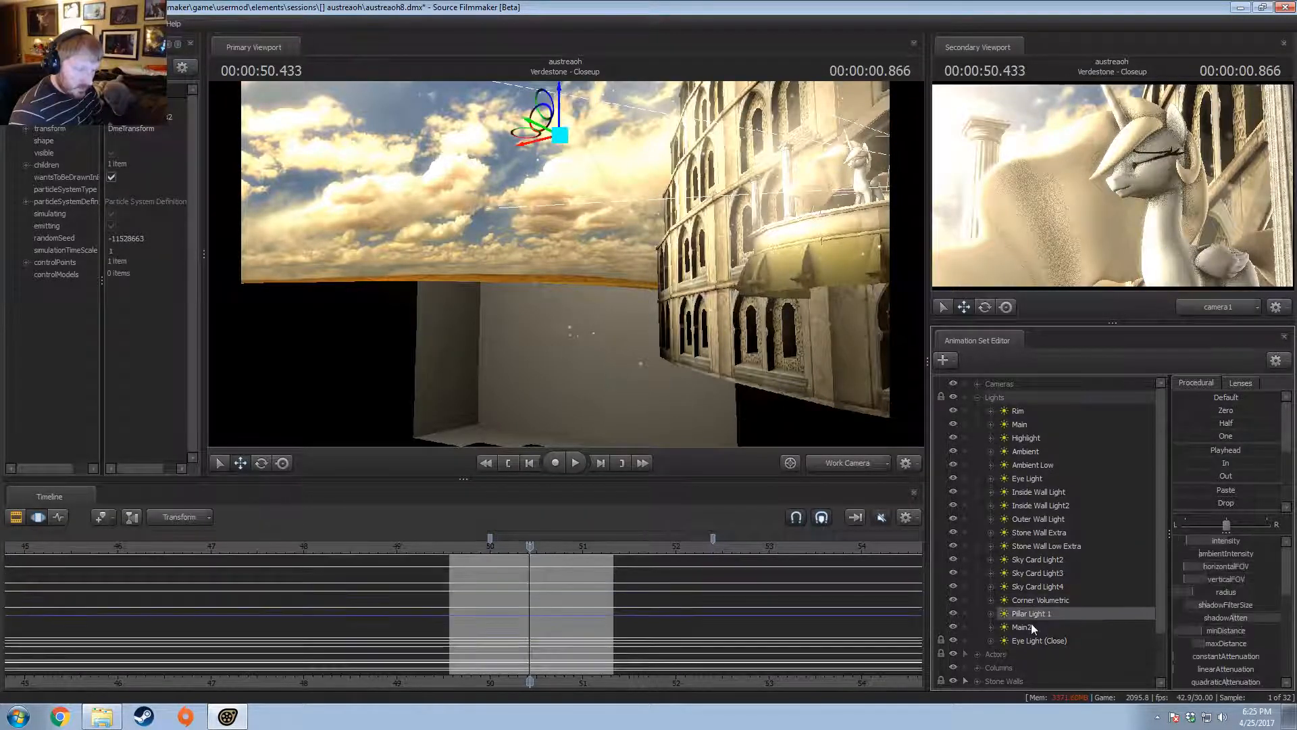
left_click(1027, 641)
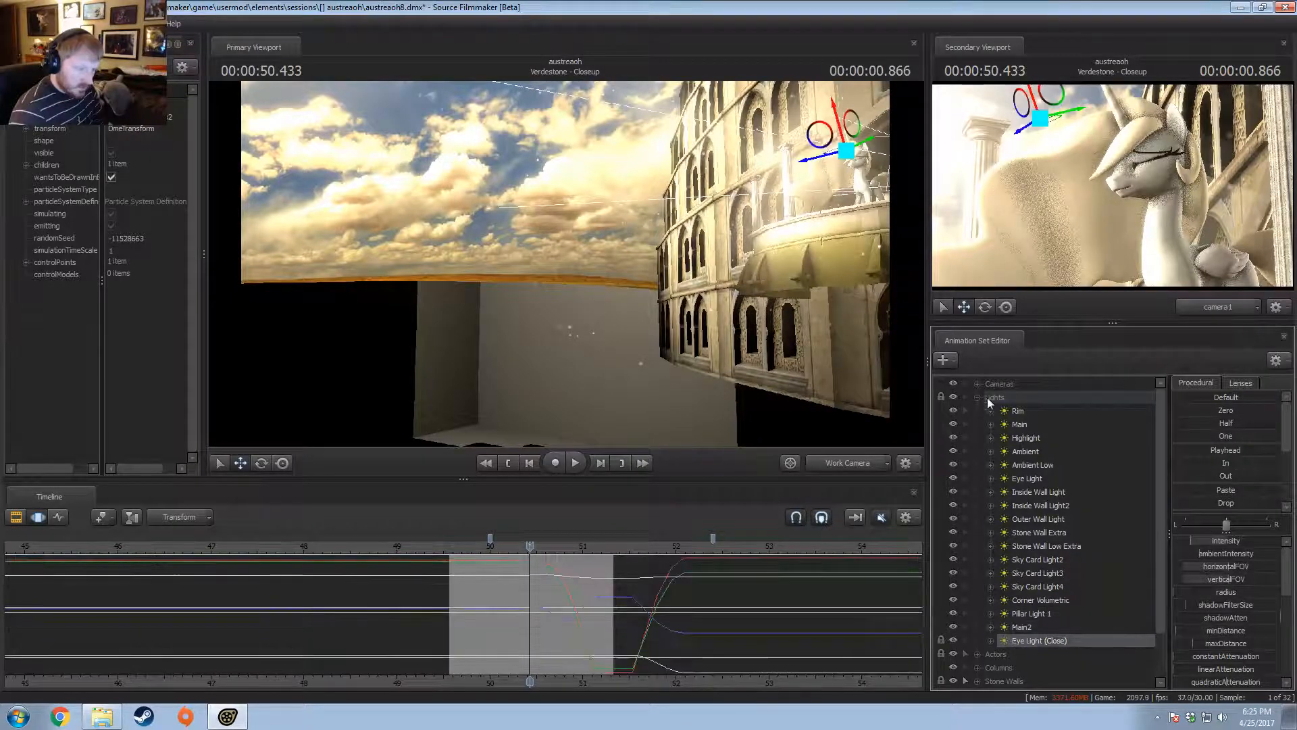
left_click(983, 397)
left_click(976, 410)
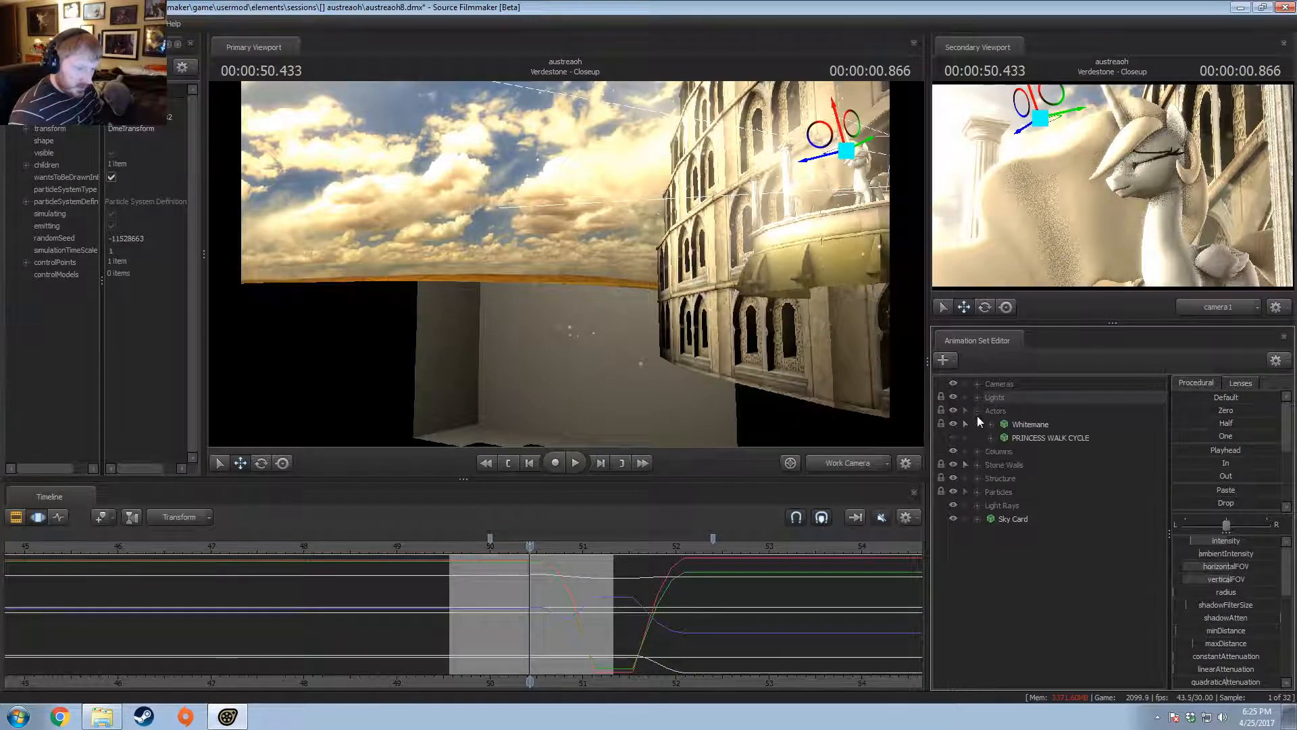
left_click(1014, 438)
right_click(1014, 437)
left_click(977, 410)
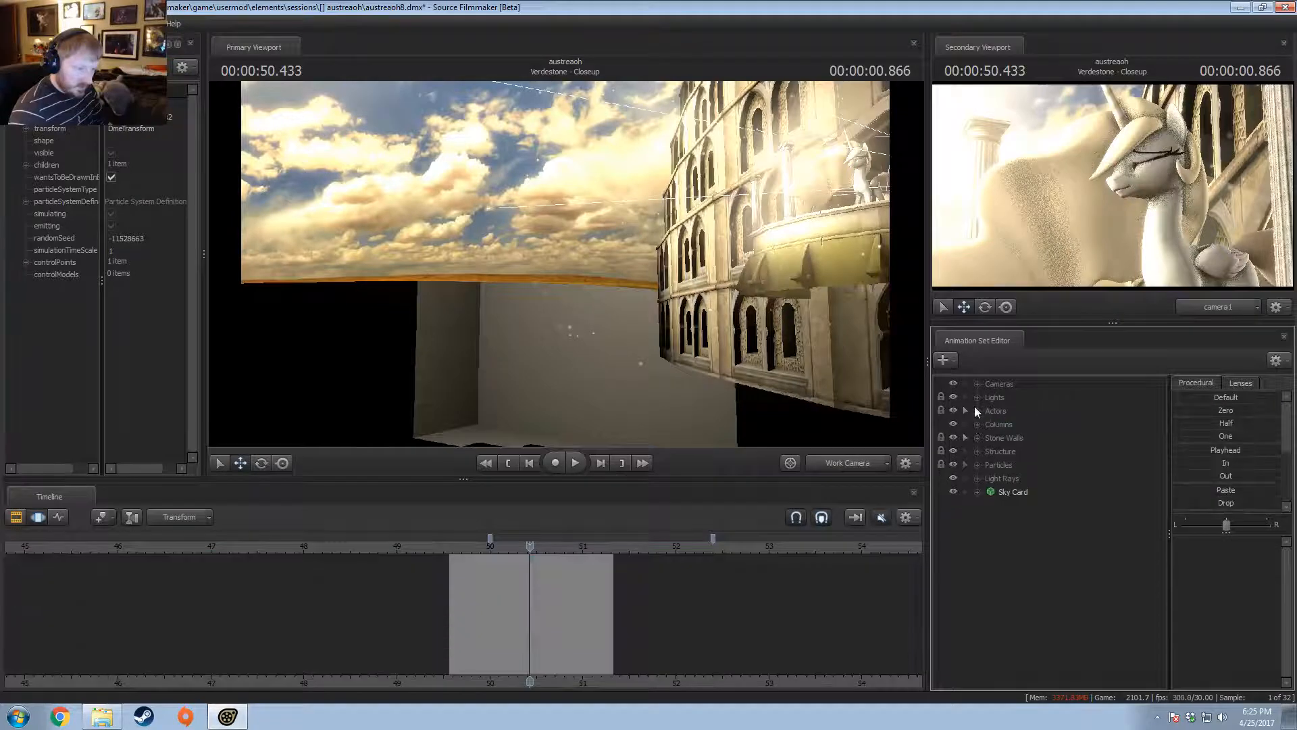
- Delete the PRINCESS WALK CYCLE actor from the Verdestone - Whitemane shot and return to the Verdestone - Closeup shot
left_click(977, 424)
left_click(1004, 426)
key("F2")
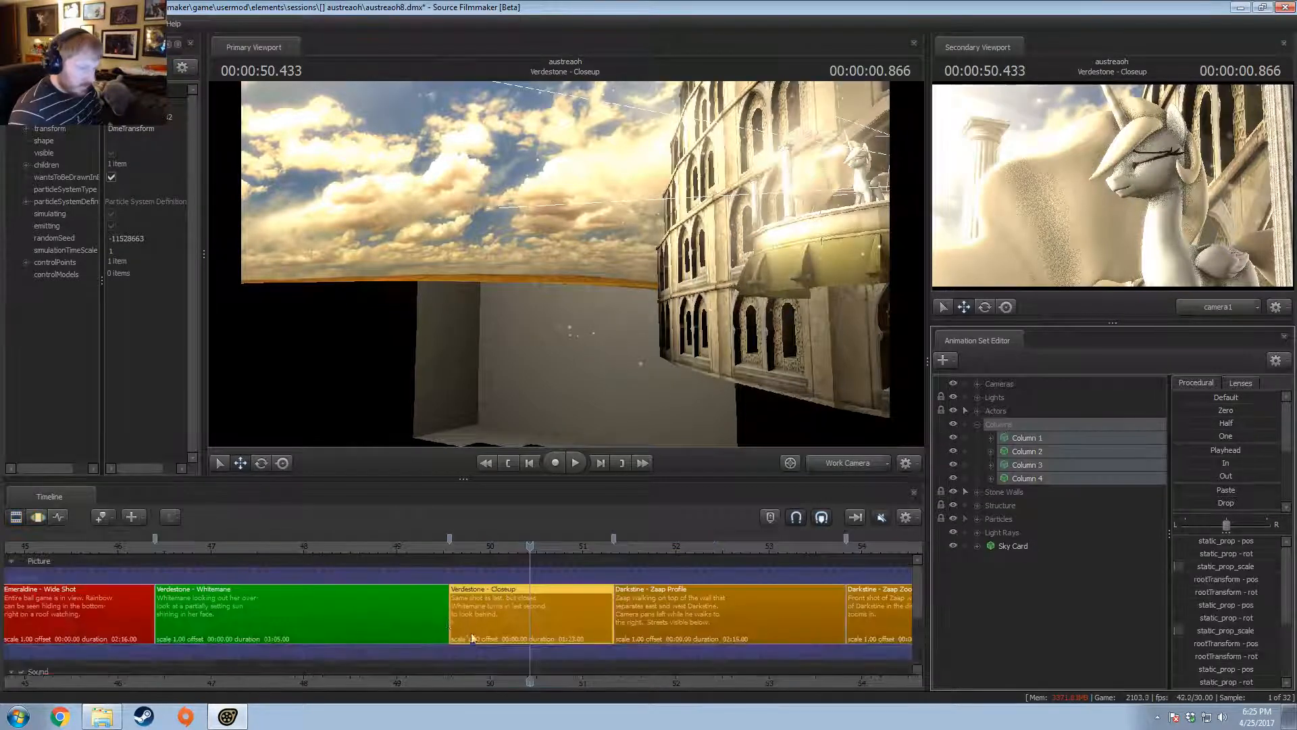
left_click(342, 640)
left_click(977, 411)
left_click(1026, 436)
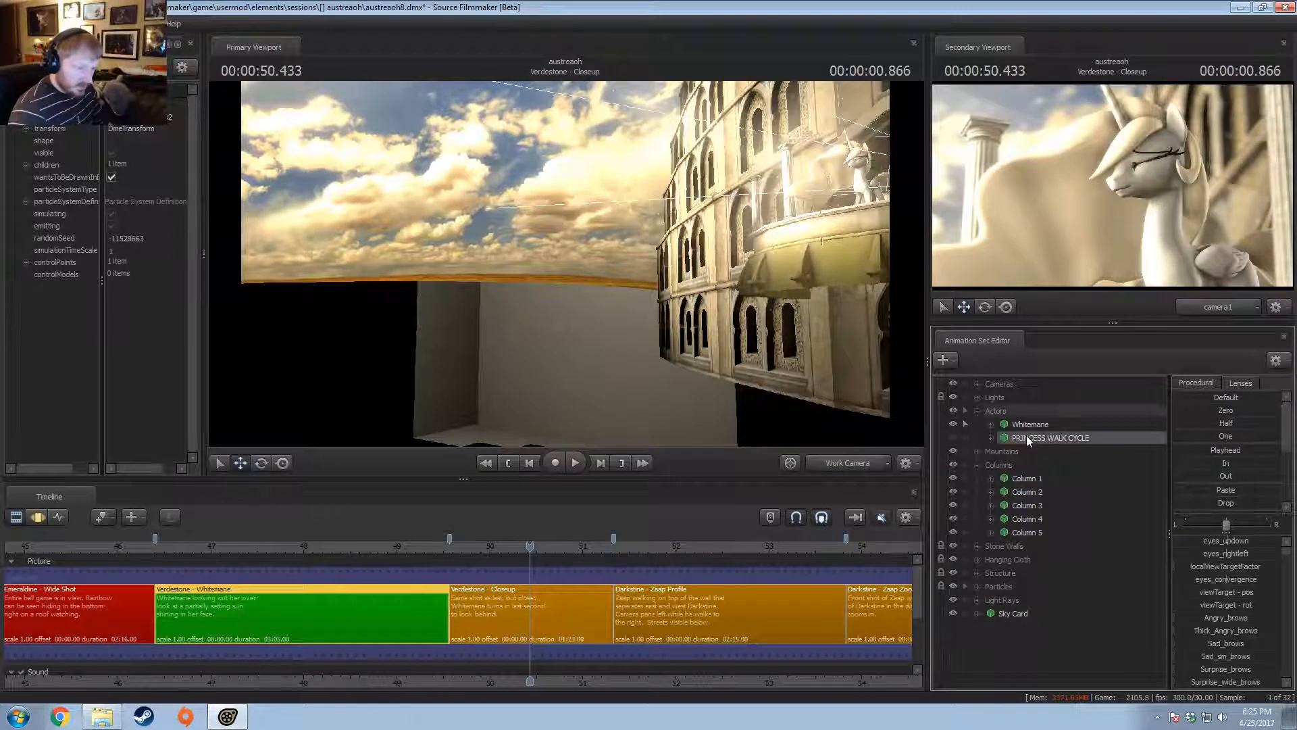
right_click(1027, 436)
left_click(1045, 465)
left_click(531, 592)
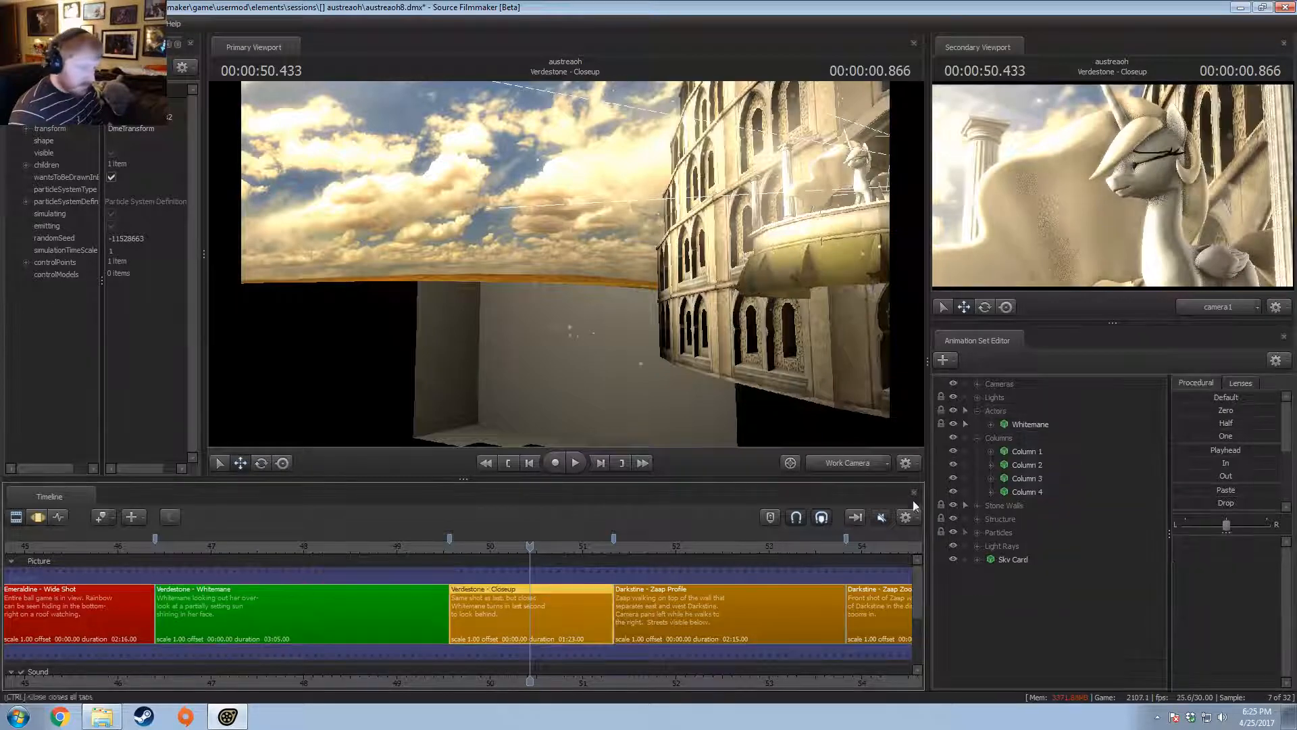
- Delete Stone Wall Corner 8, Stone Wall Straight 7 and Stone Wall Straight 8 from the Stone Walls group
left_click(977, 411)
left_click(978, 437)
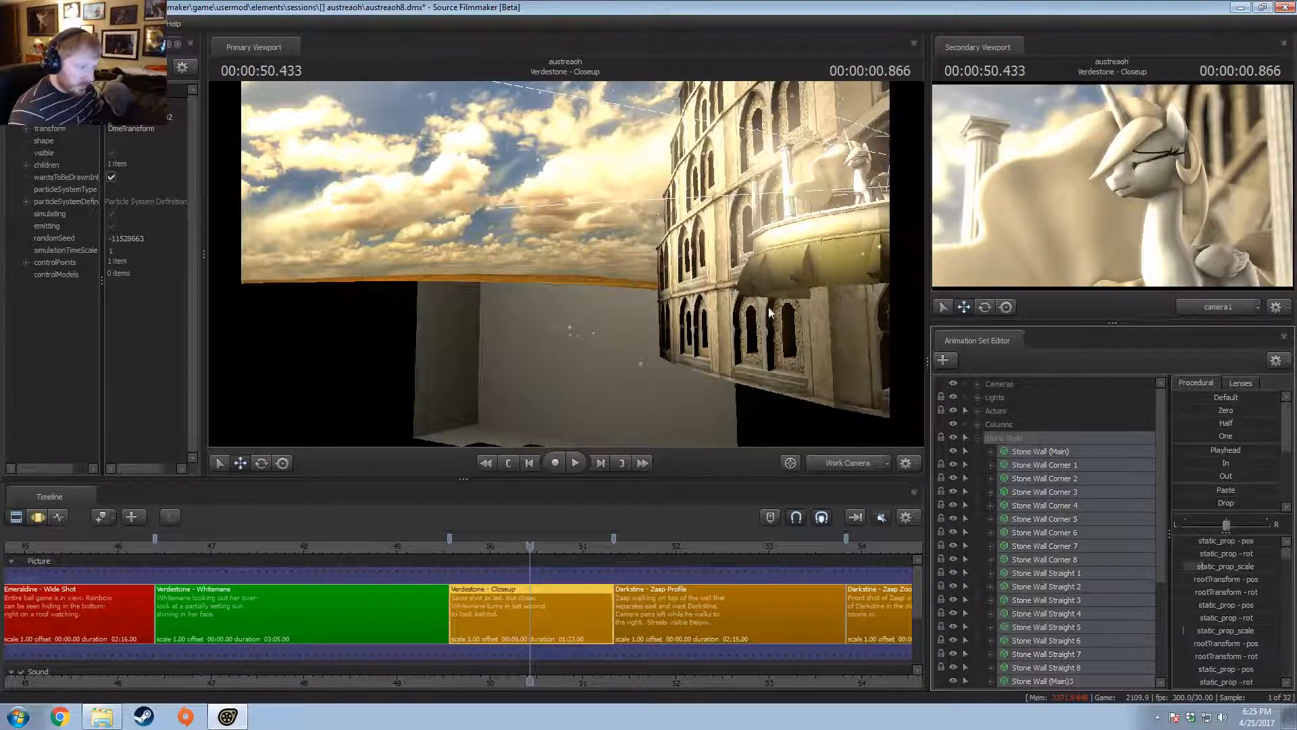
mouse_move(581, 266)
left_mouse_down()
mouse_move(584, 294)
mouse_move(587, 280)
left_mouse_up()
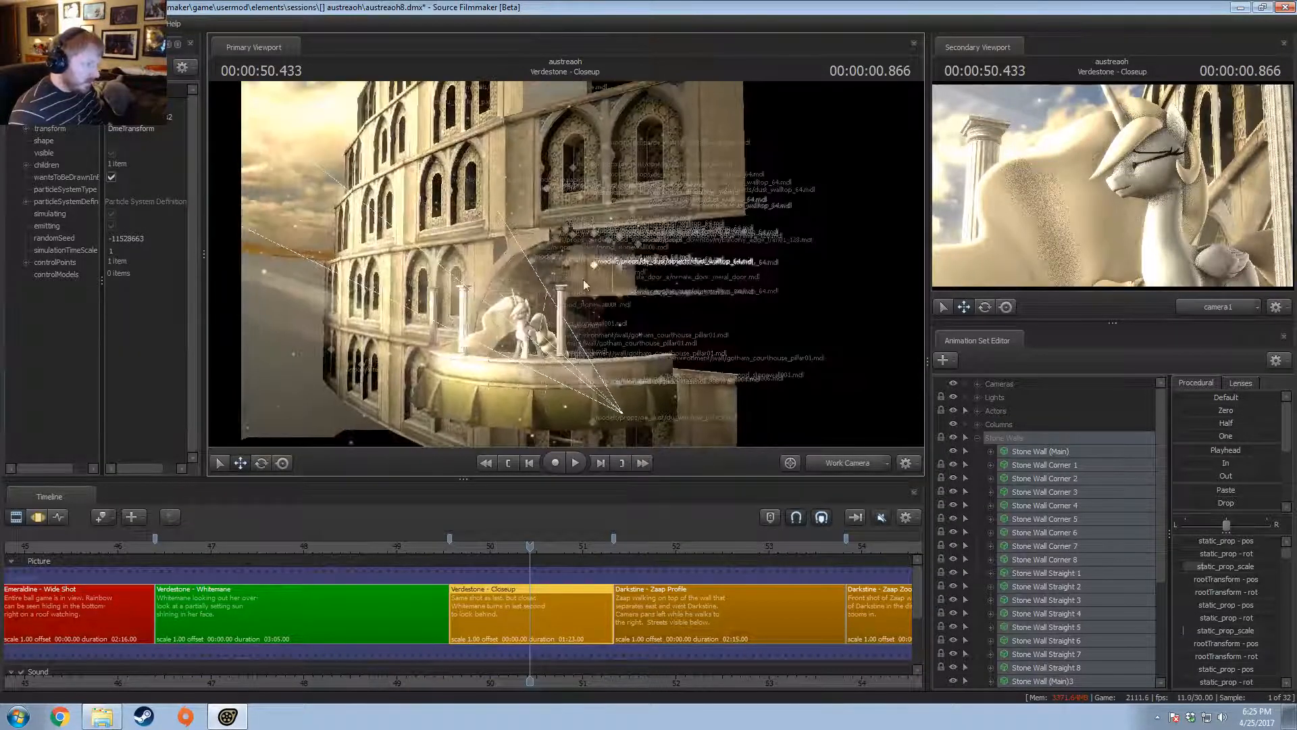
key("F3")
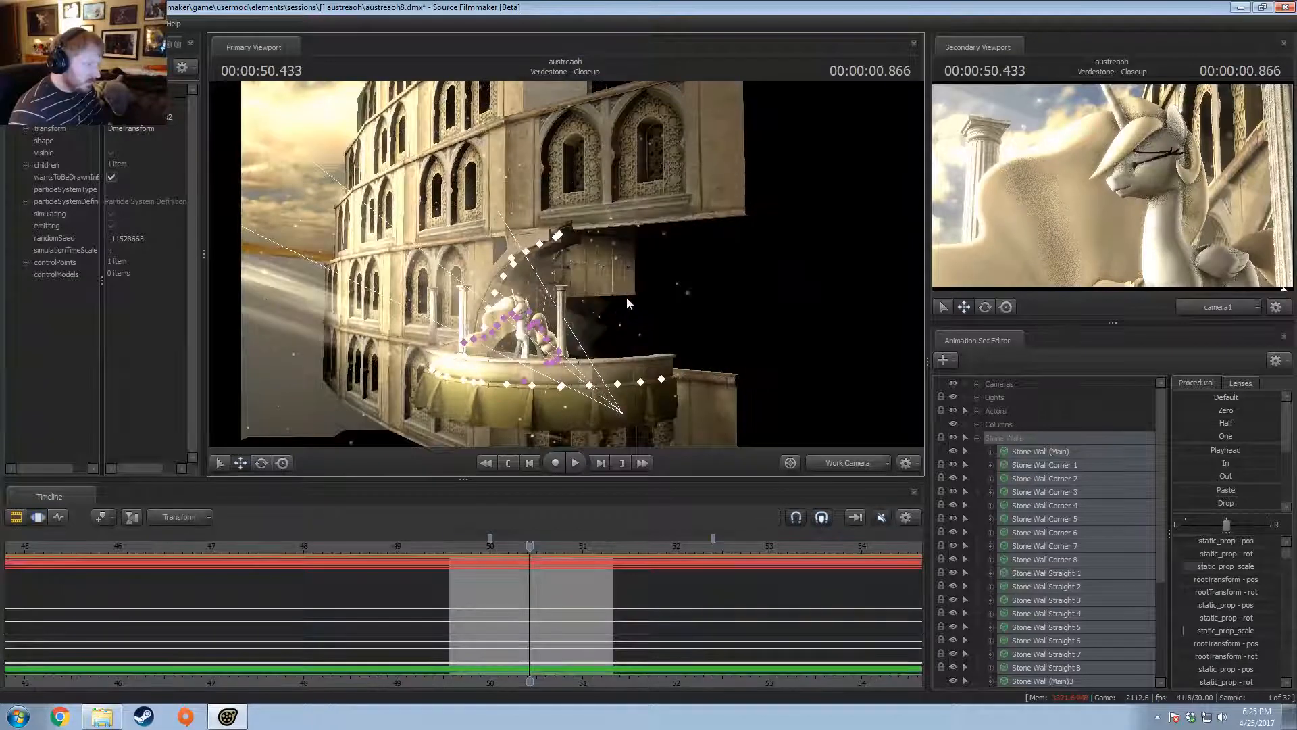
left_click(661, 379)
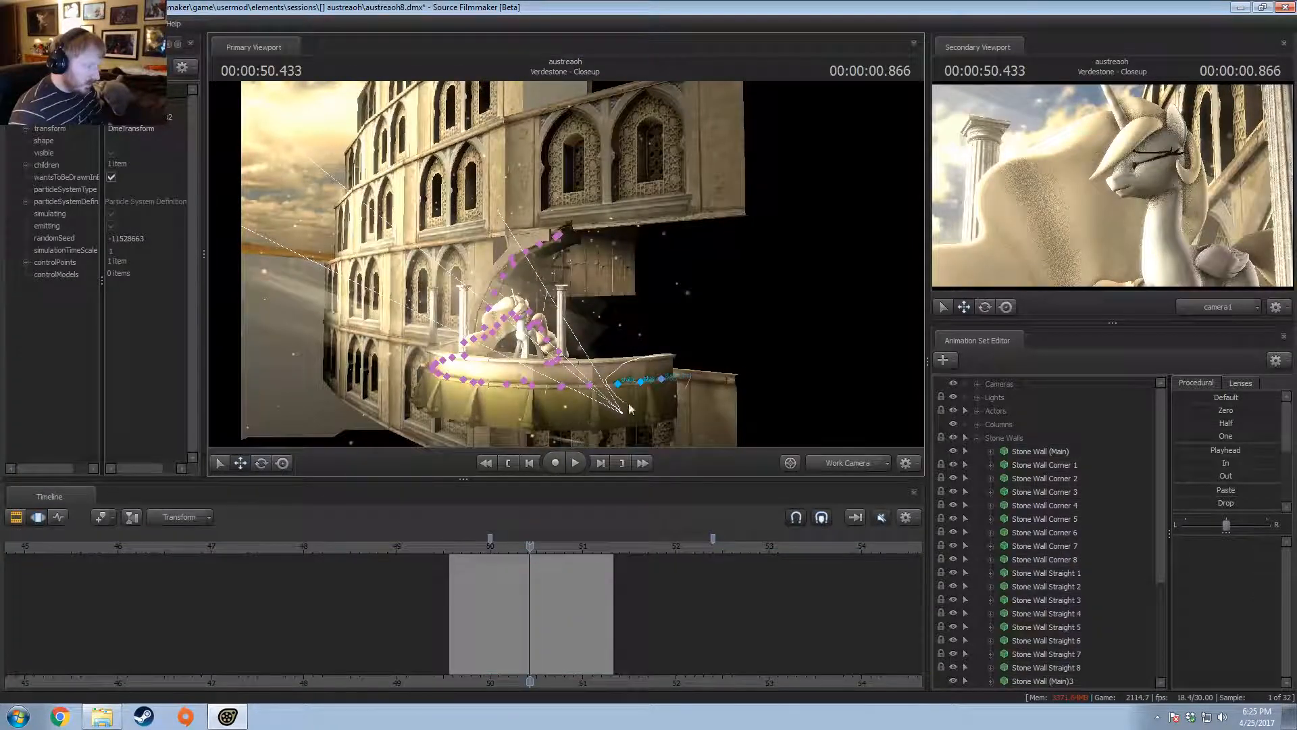
left_click(1065, 558)
left_click(1056, 654, "ctrl")
left_click(1055, 663, "ctrl")
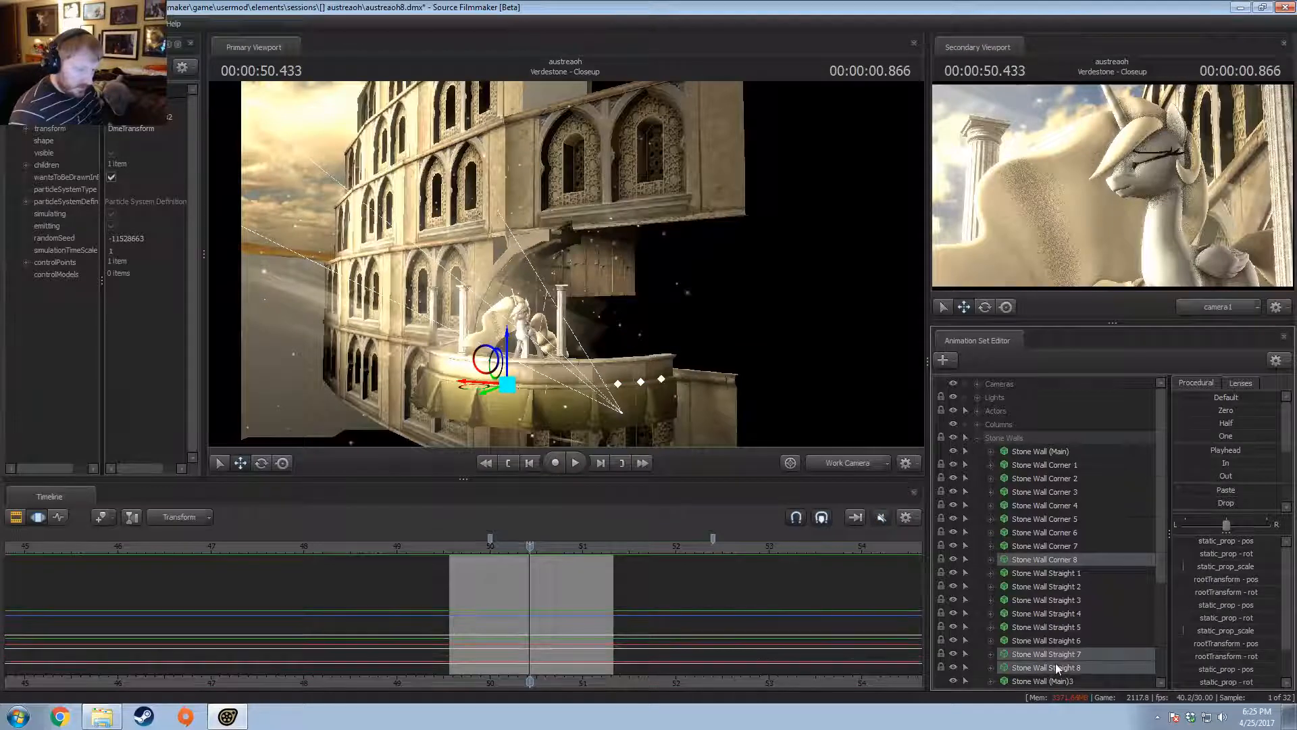
right_click(1056, 663)
left_click(1092, 483)
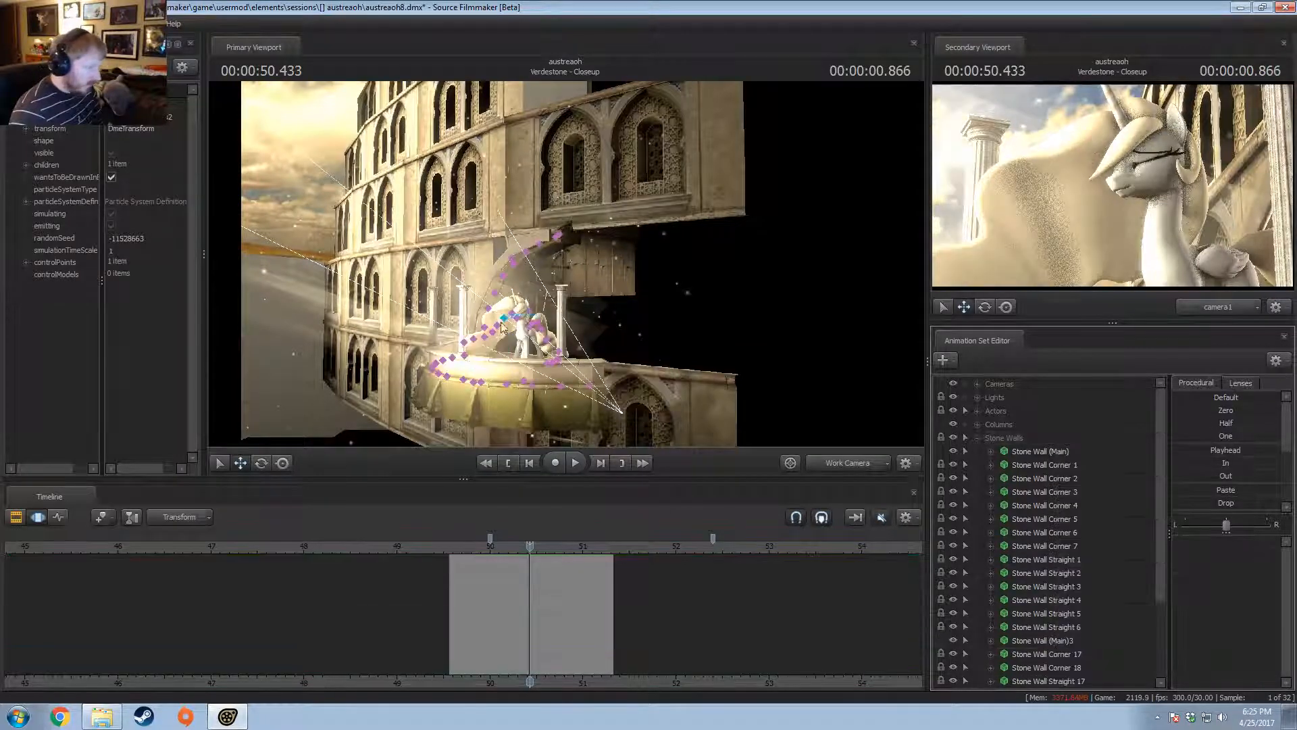
- Delete the hidden Arch model from the Structure group
left_click_drag(560, 236, 473, 237)
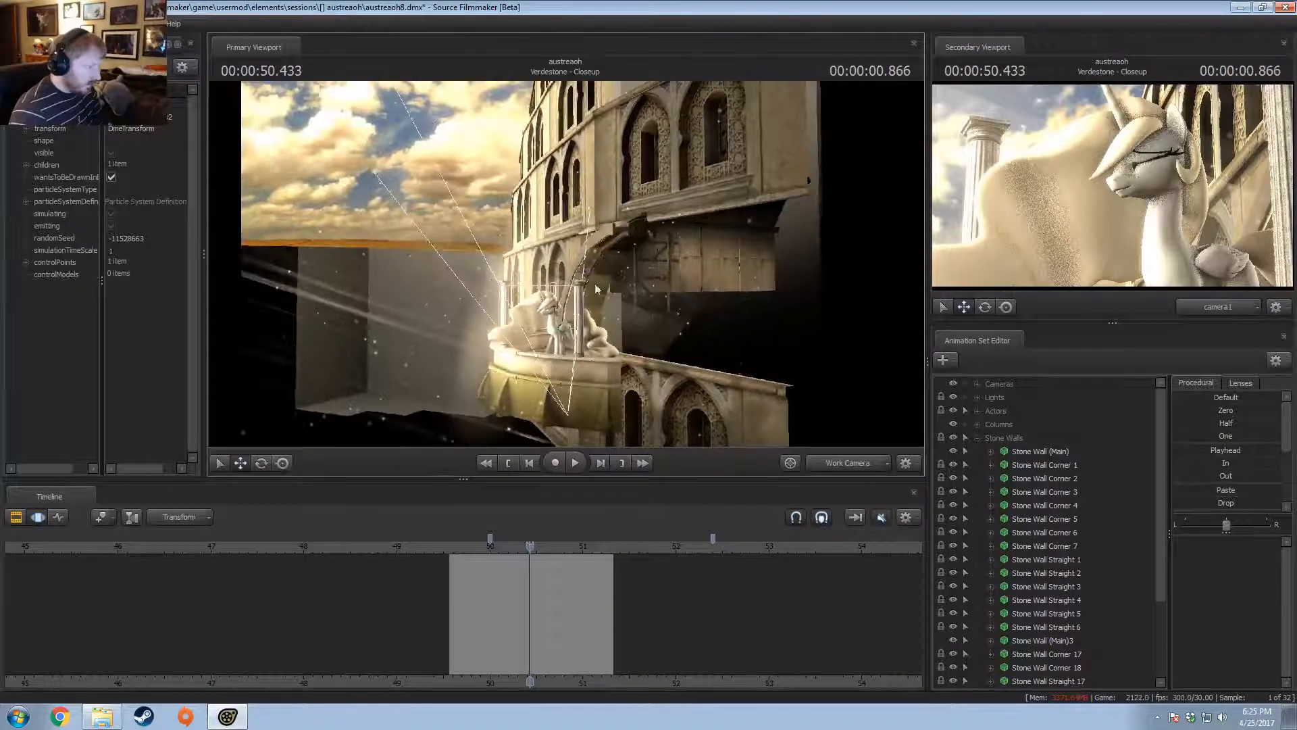
left_click(976, 438)
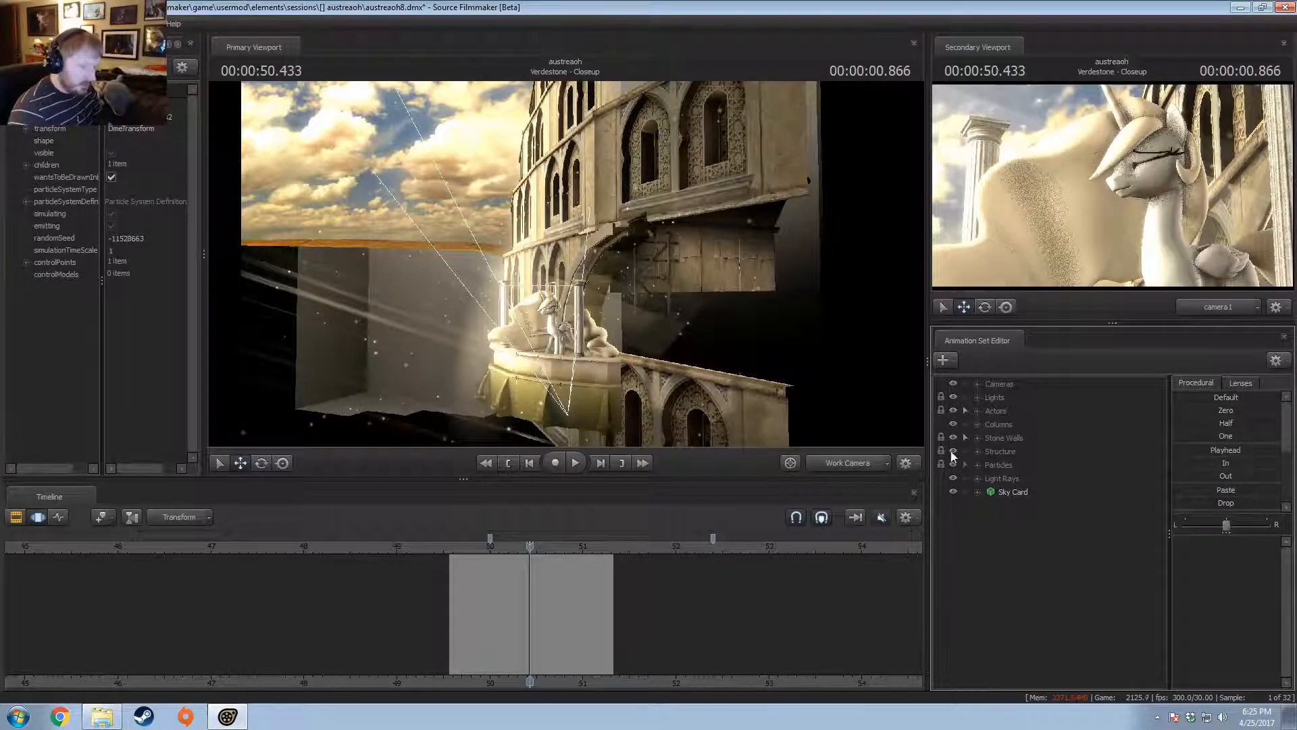
left_click(976, 450)
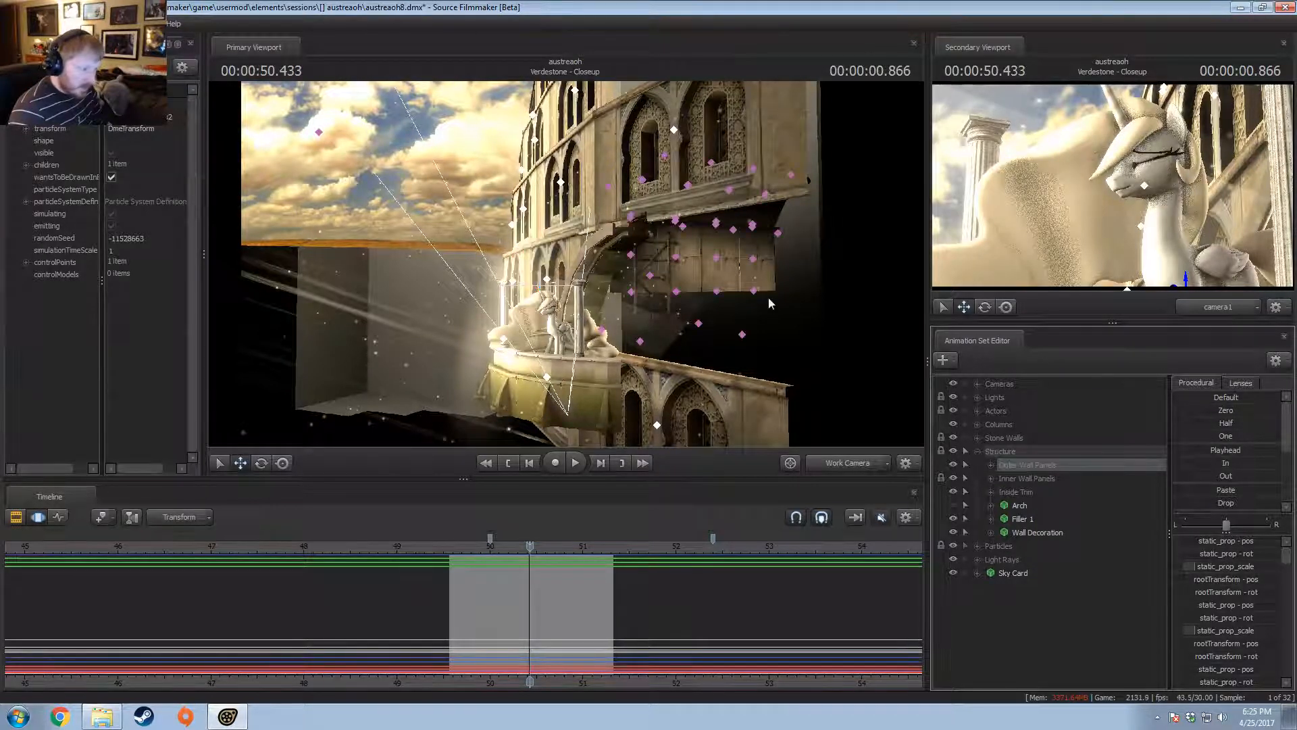
left_click(1022, 505)
key("f")
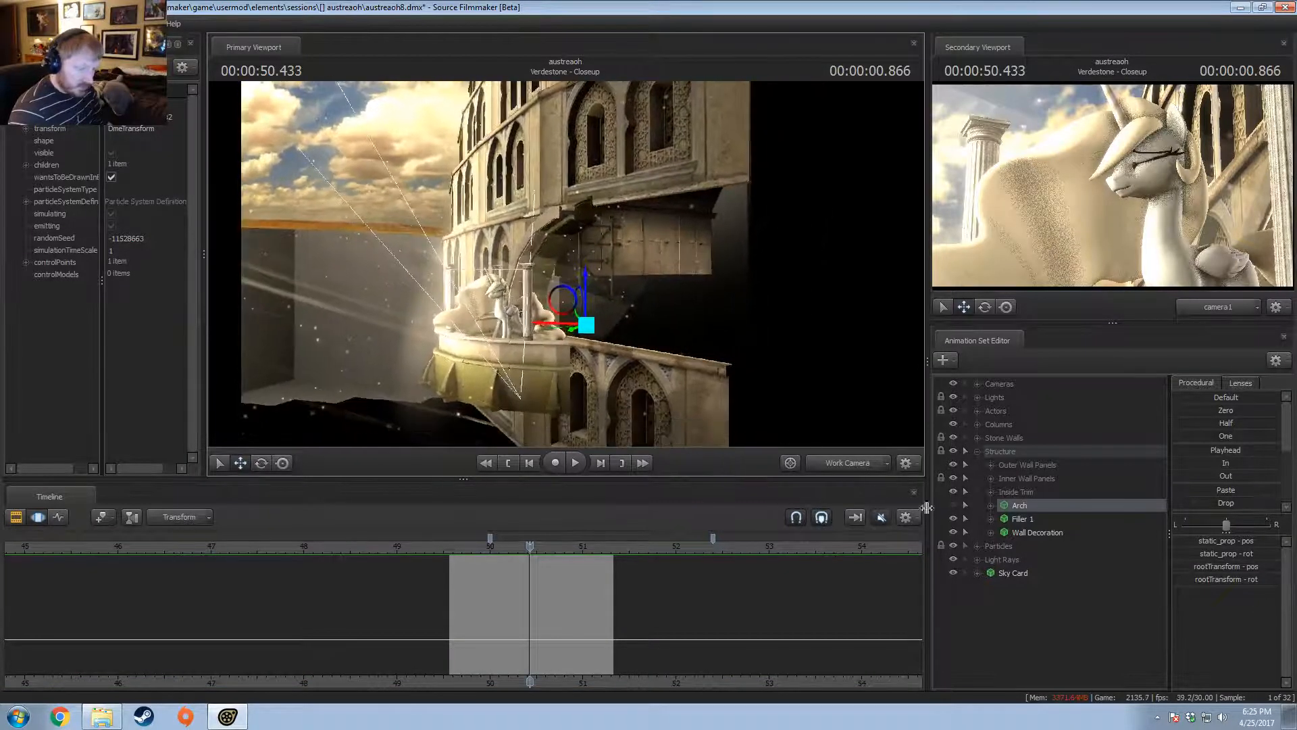
right_click(1023, 507)
left_click(1054, 537)
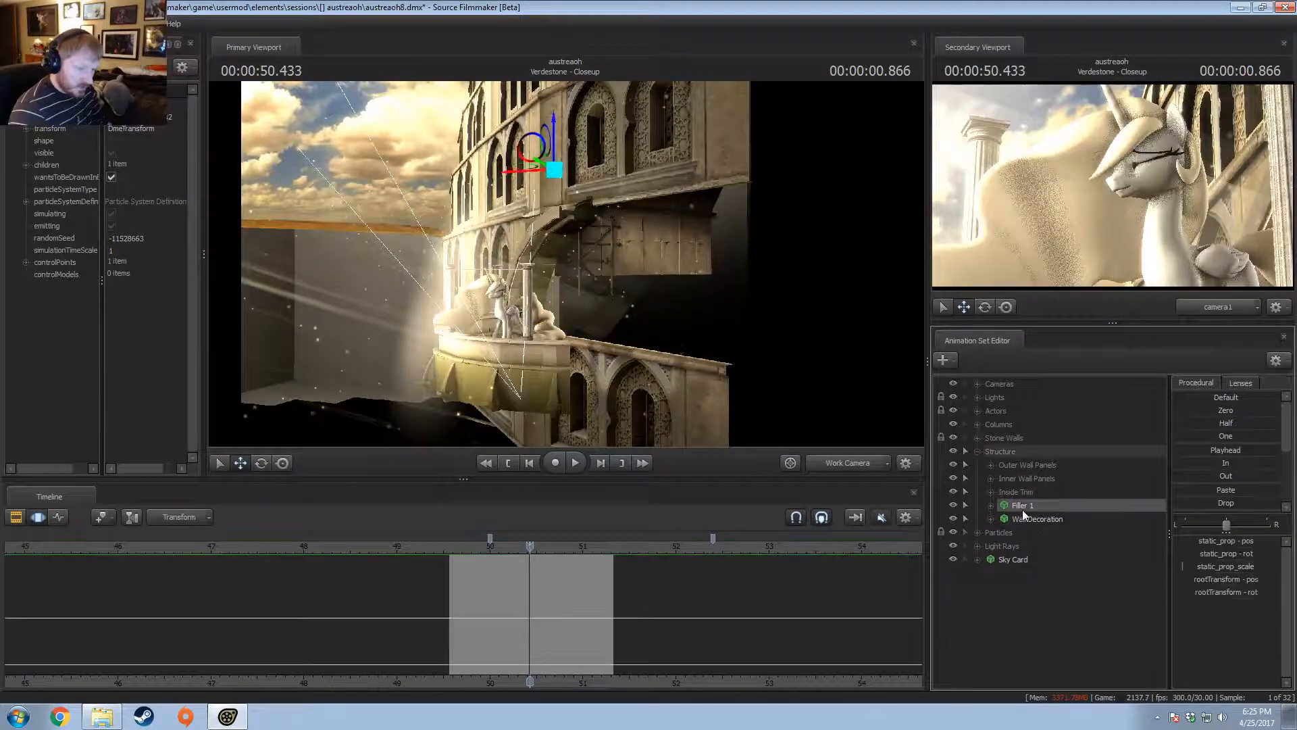
- Toggle Filler 1's visibility to check its effect on the shot, and delete it from the Structure group
left_click(952, 504)
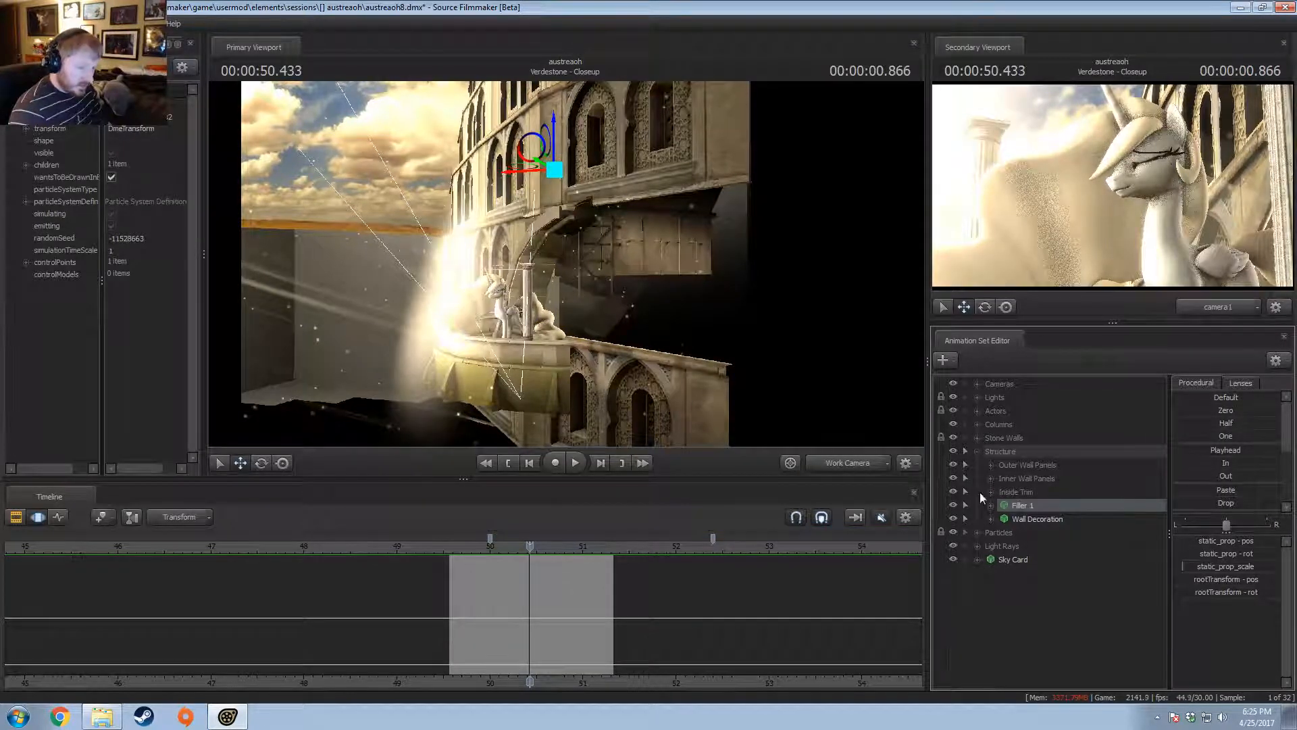
right_click(1017, 508)
left_click(1038, 530)
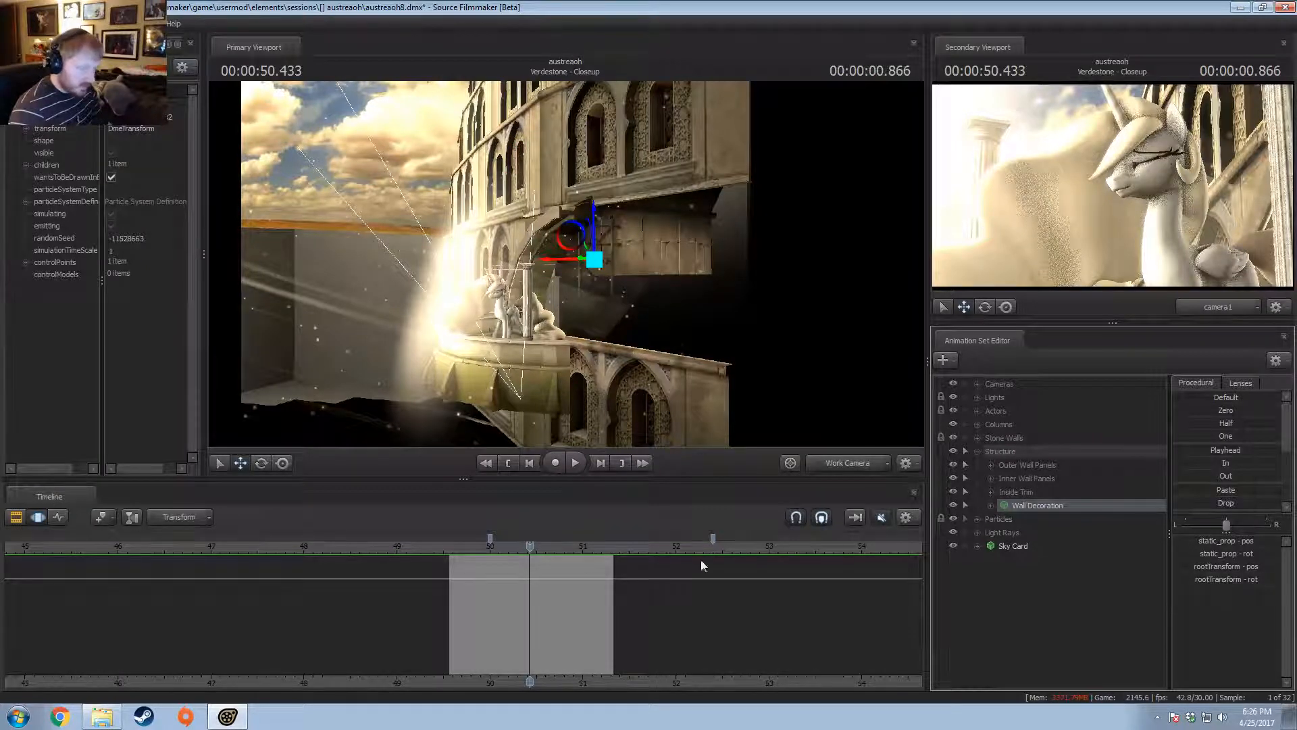
- Move the playhead to 00:00:49.700 and temporarily hide Wall Decoration, Outer Wall Panels and Inside Trim to check whether the camera sees them
left_click_drag(511, 551, 462, 553)
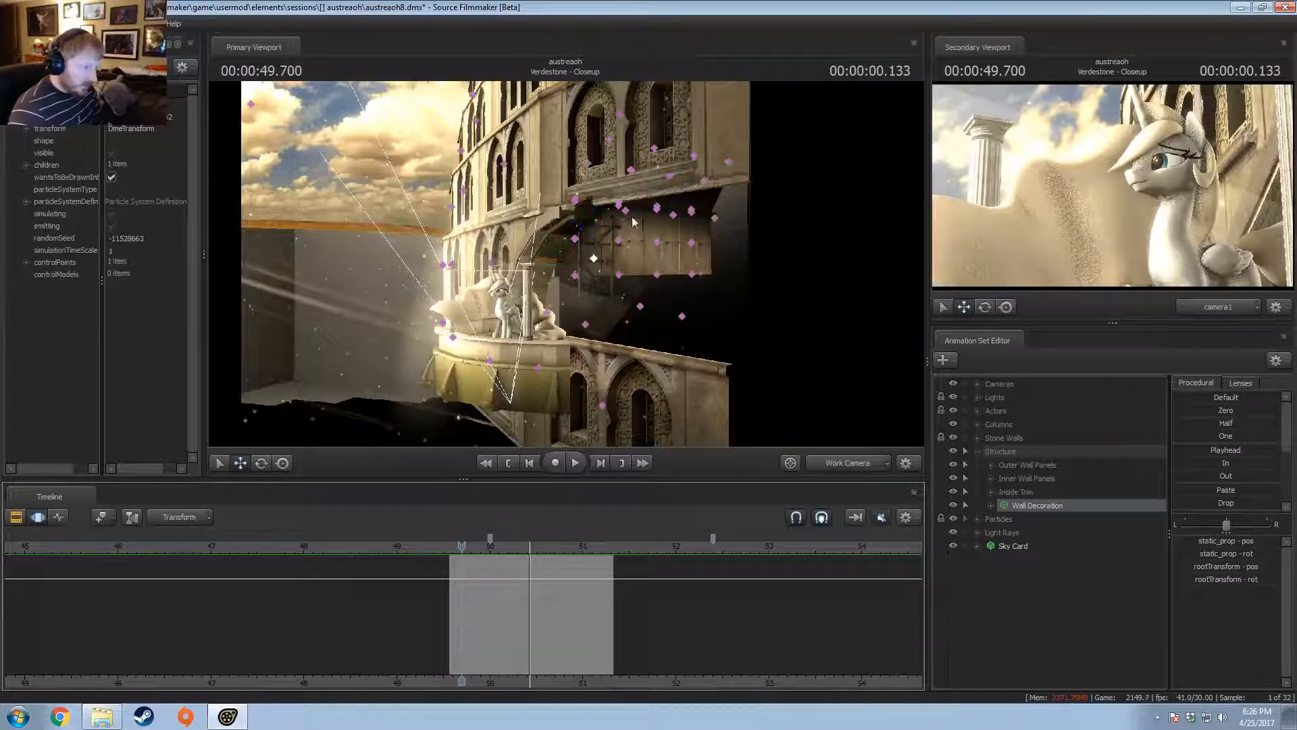
left_click(952, 505)
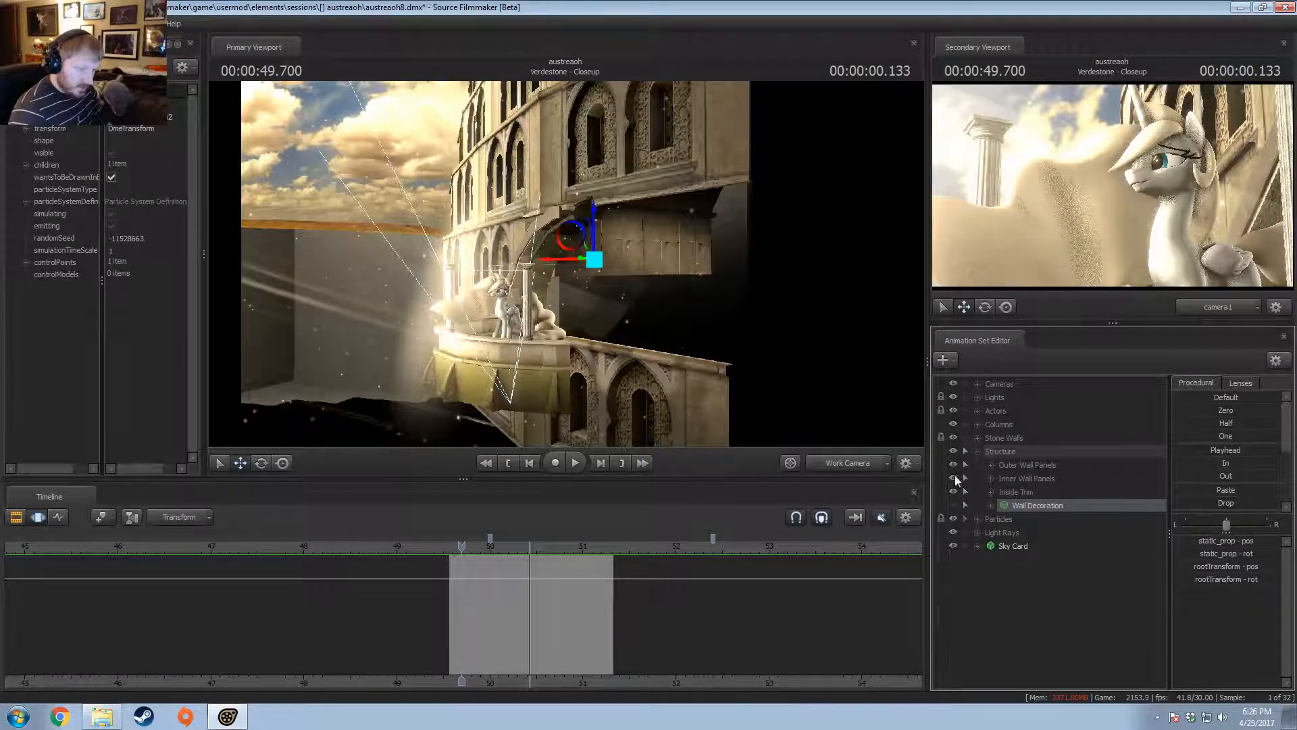
left_click(954, 468)
left_click(954, 491)
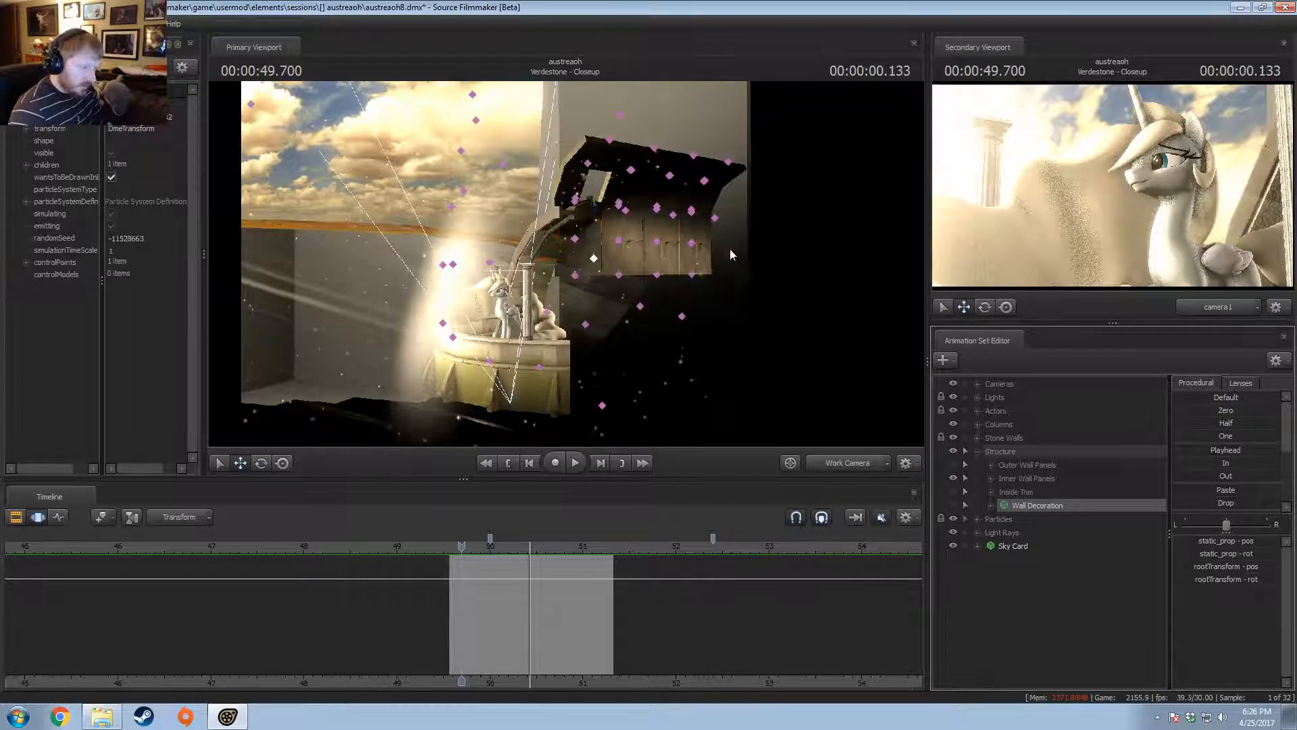
left_click(954, 465)
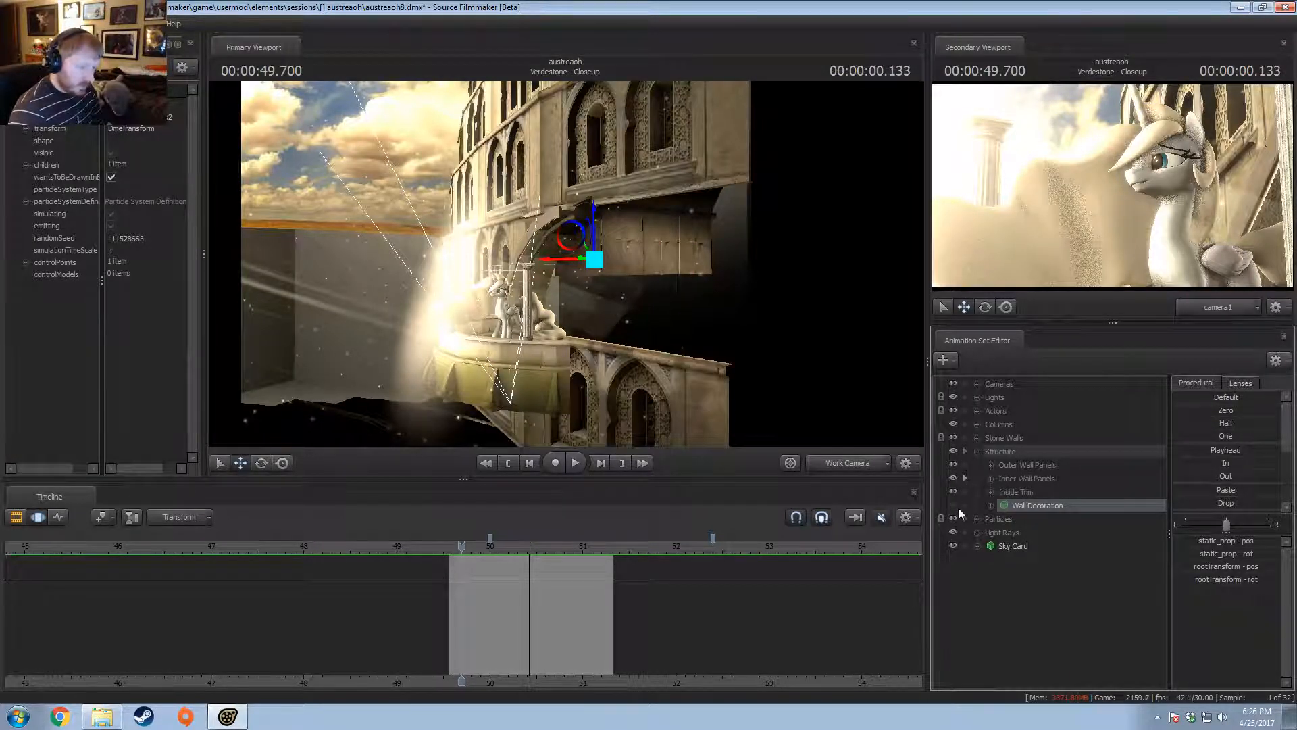
left_click(954, 505)
- Delete Inside Wall Panels 13 to 24 and the last four panels of the Inner Wall Panels group
mouse_move(726, 135)
left_mouse_down("ctrl")
mouse_move(642, 239)
mouse_move(730, 311)
mouse_move(737, 155)
left_mouse_up("ctrl")
left_click(991, 479)
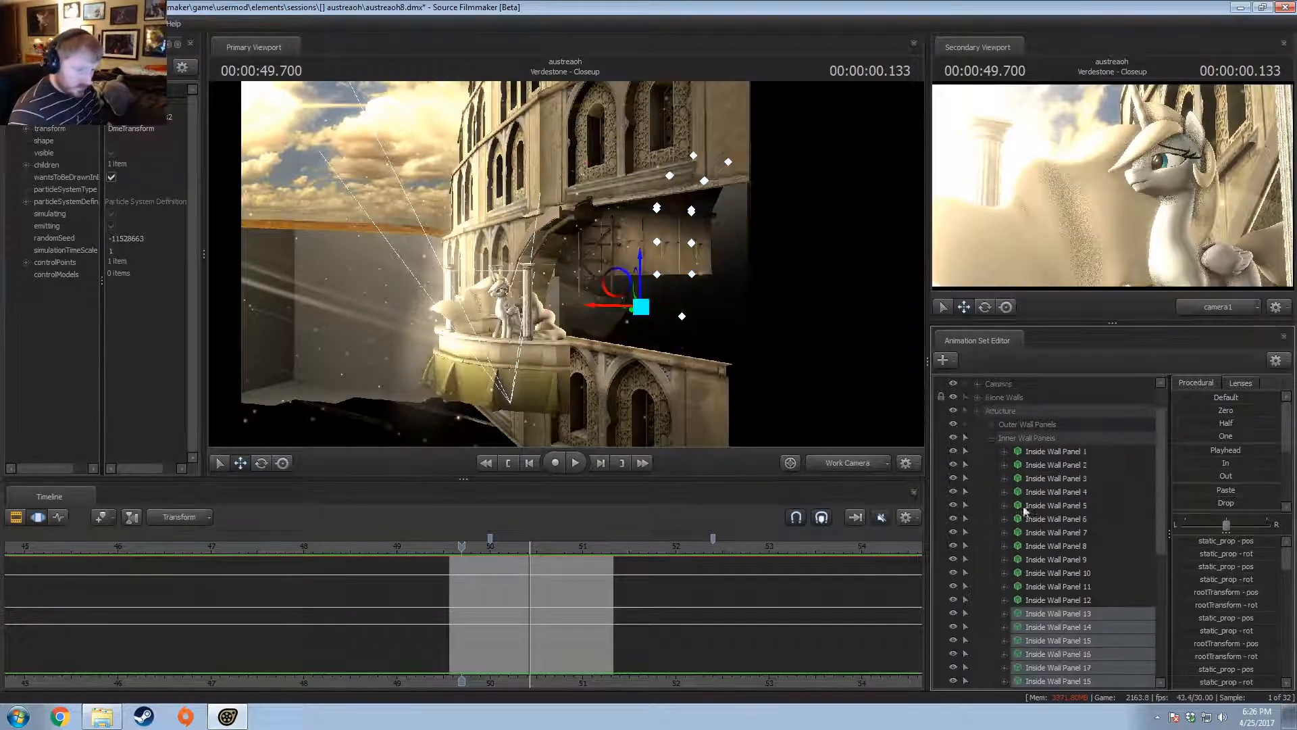
scroll(1077, 570, "down", 7)
right_click(1076, 488)
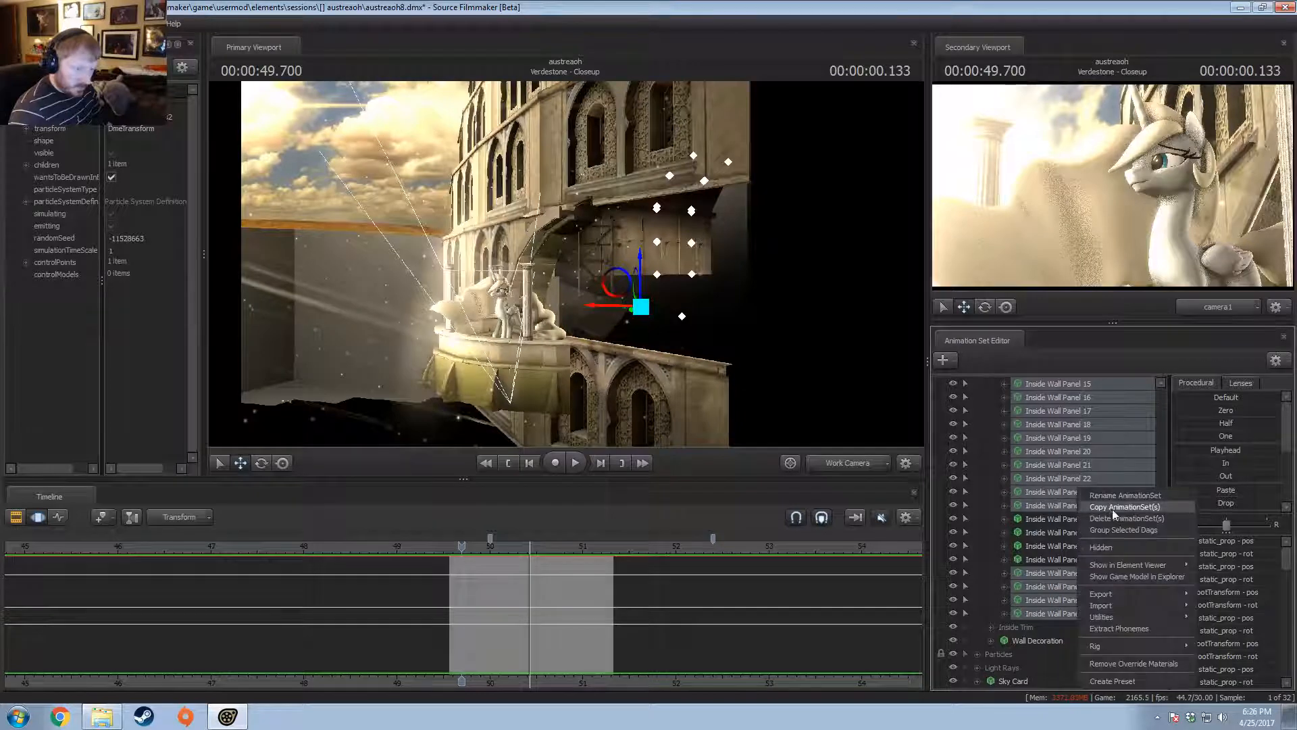
left_click(1113, 516)
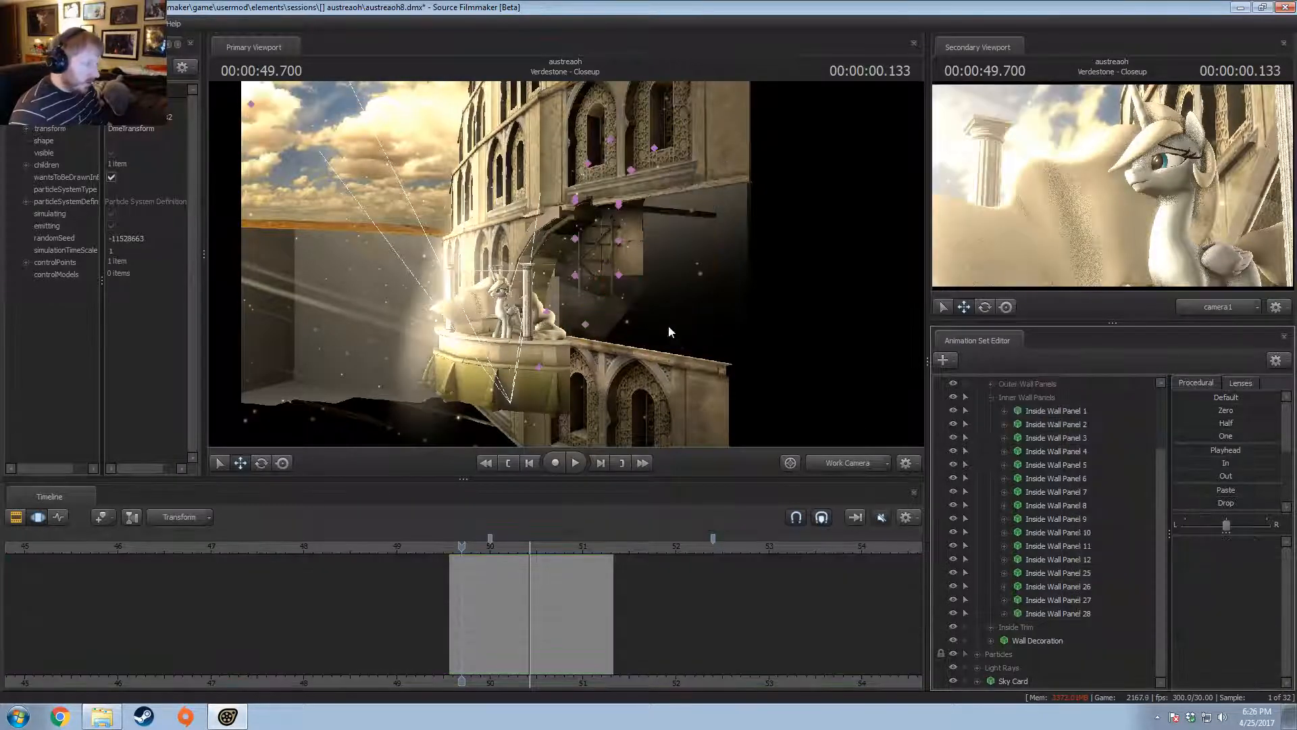
- Select Inside Wall Panel 10 and the Outer Wall Panels group to examine where they sit relative to the camera
left_click_drag(668, 326, 634, 320)
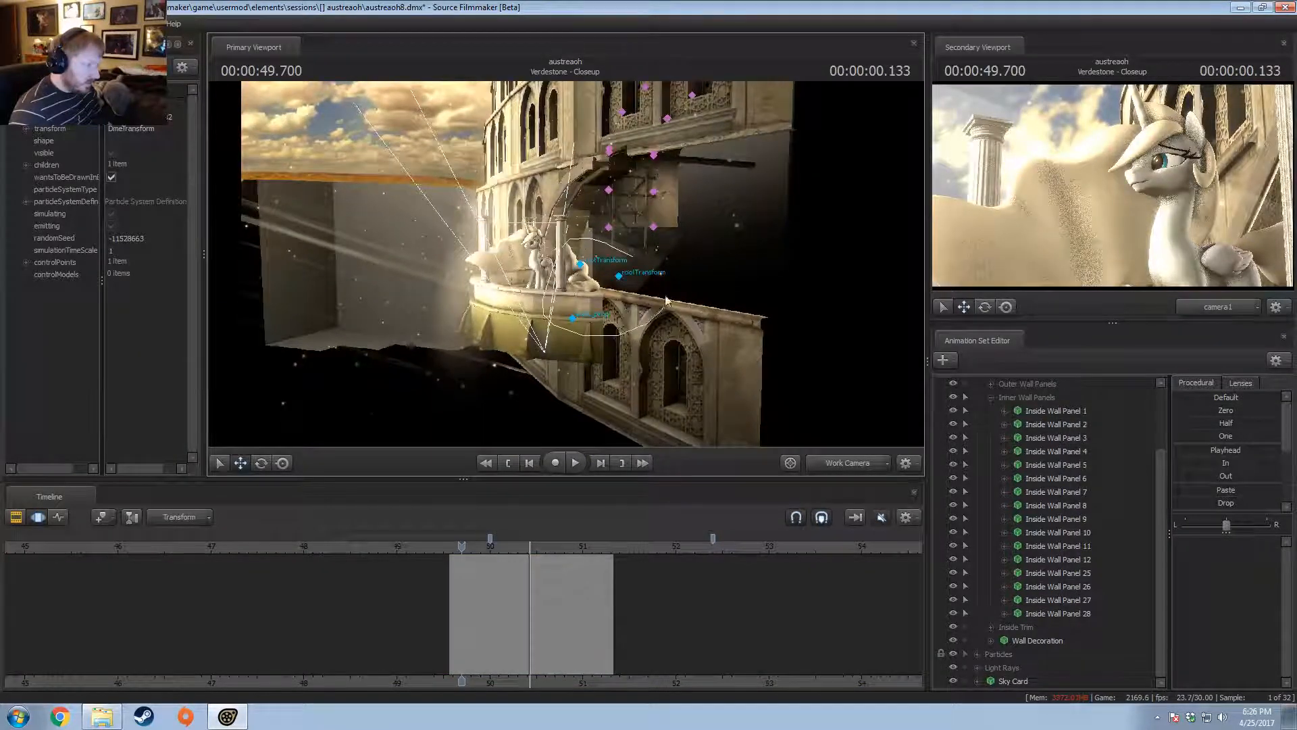
left_click(579, 276)
left_click_drag(579, 277, 788, 237, "shift")
left_click_drag(557, 248, 781, 230)
left_click_drag(557, 249, 750, 240)
scroll(1006, 452, "up", 2)
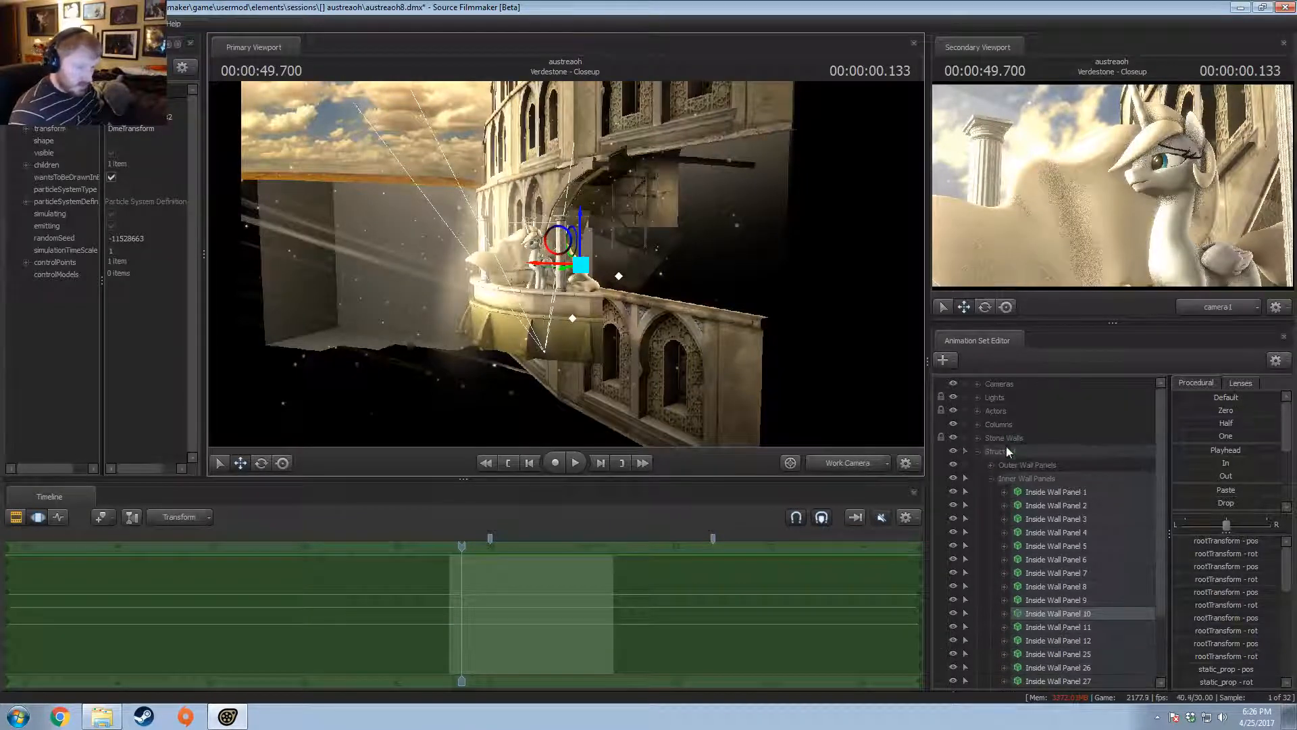
left_click(989, 478)
left_click(991, 465)
left_click(1024, 465)
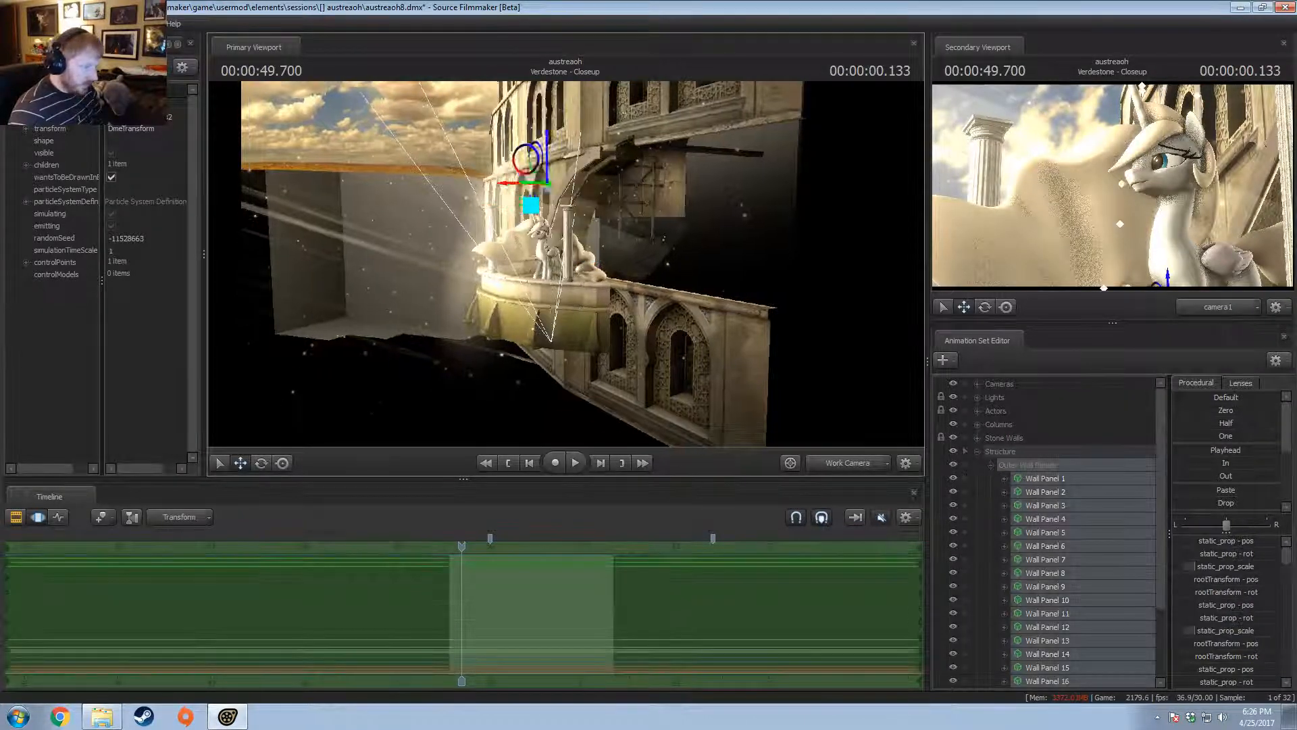
left_click(989, 465)
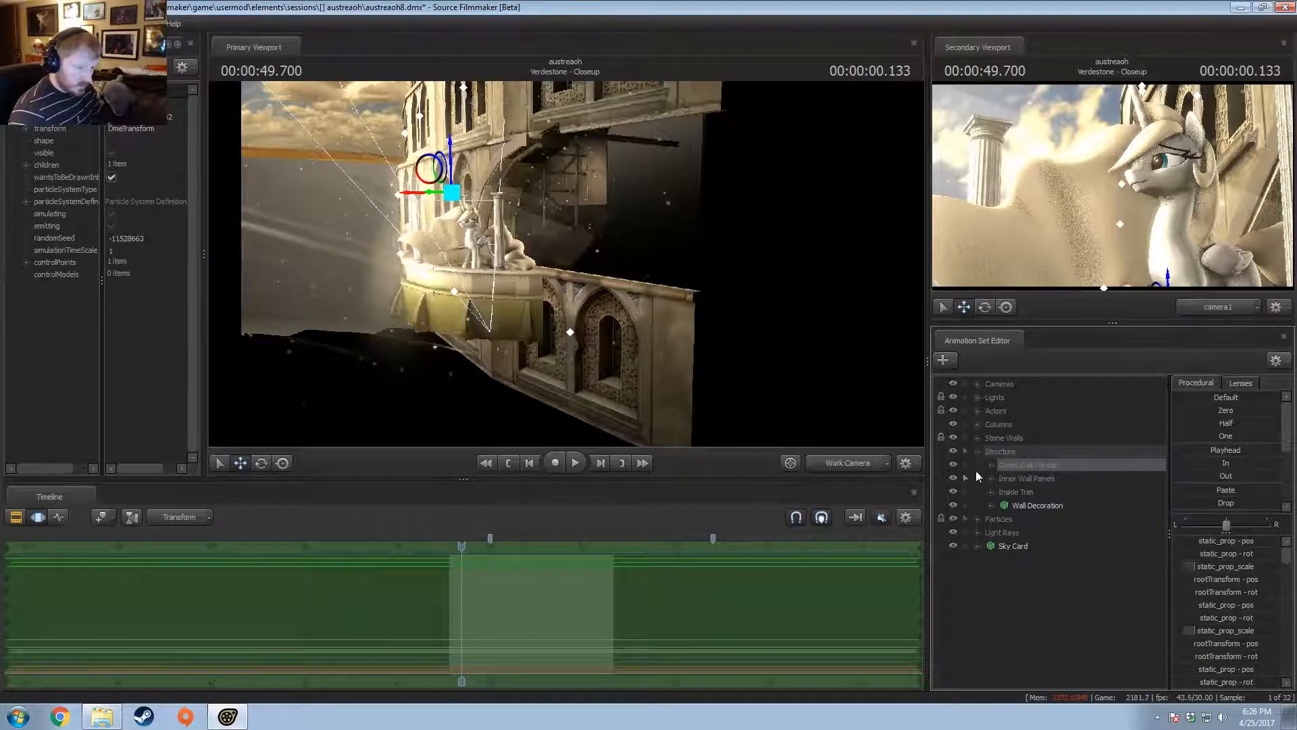
- Delete Wall Panel 5, the panel beside and below the balcony, from the Outer Wall Panels group
left_click(567, 328)
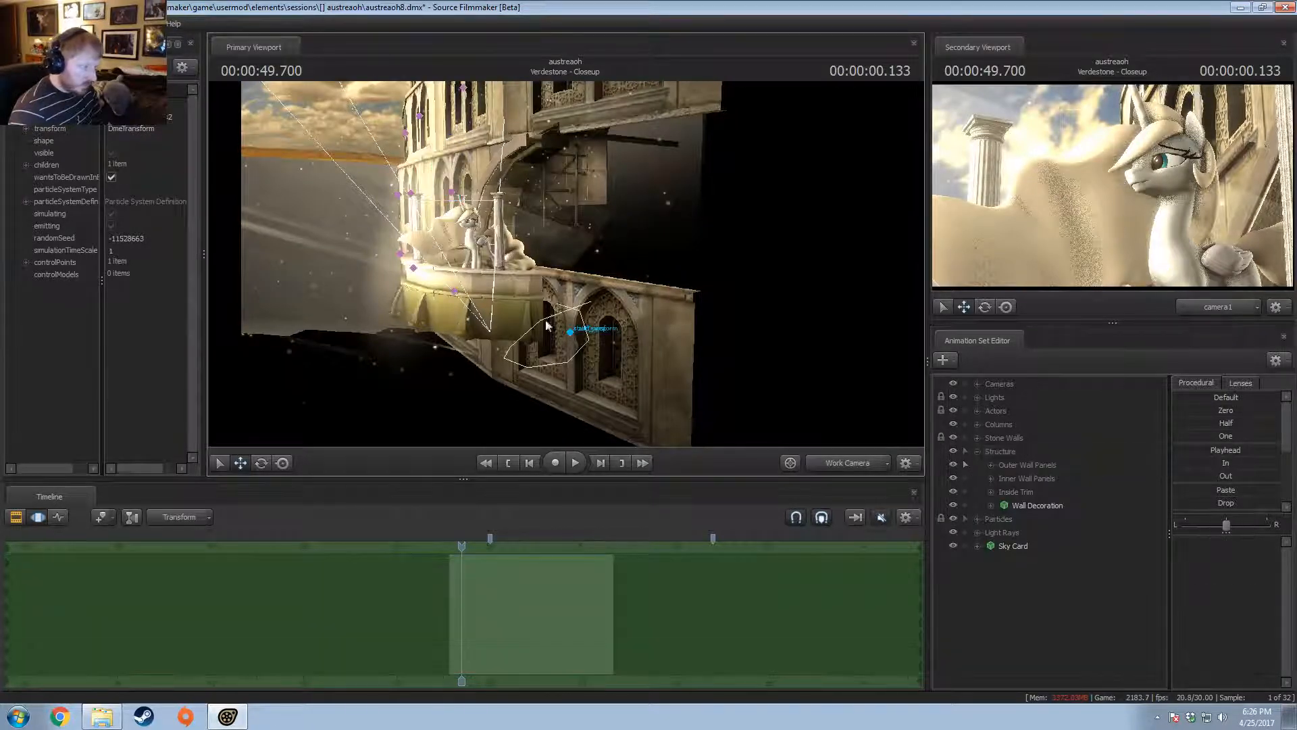
left_click(997, 461)
left_click(991, 465)
scroll(991, 464, "down", 3)
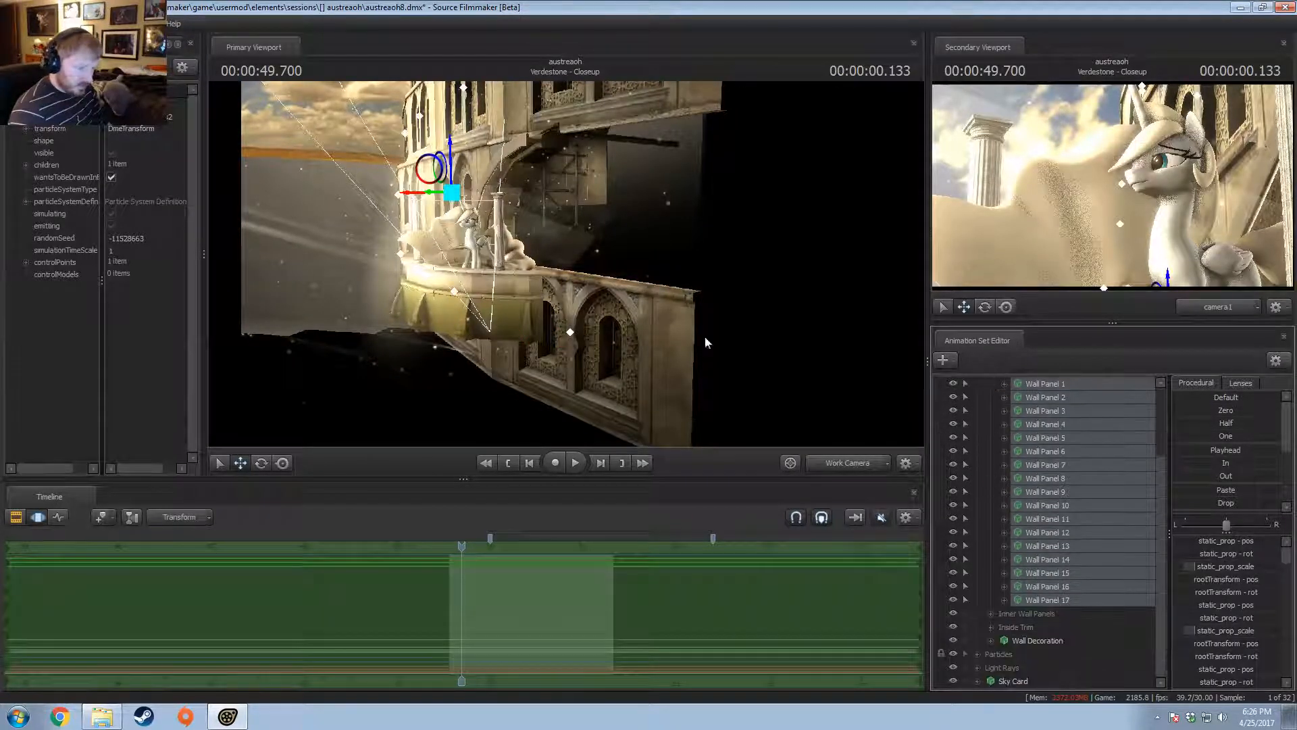
left_click(616, 287)
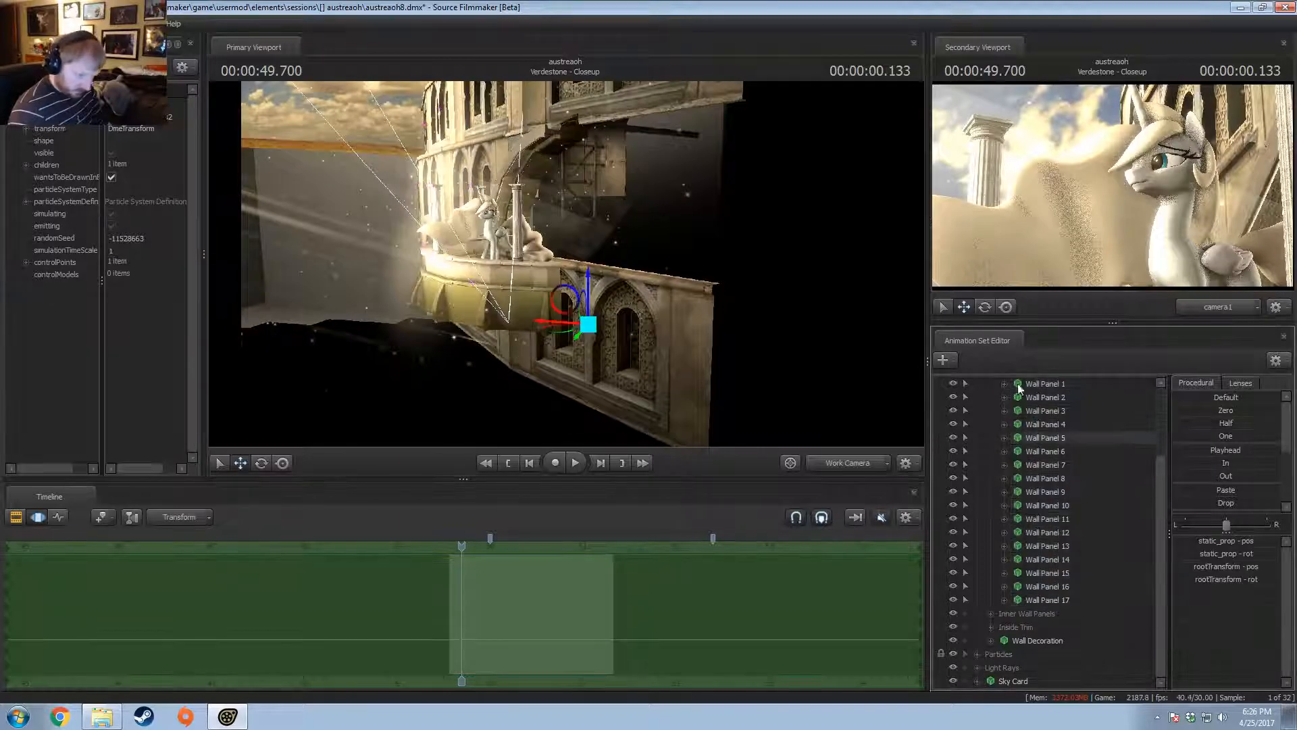
right_click(1052, 443)
left_click(1085, 467)
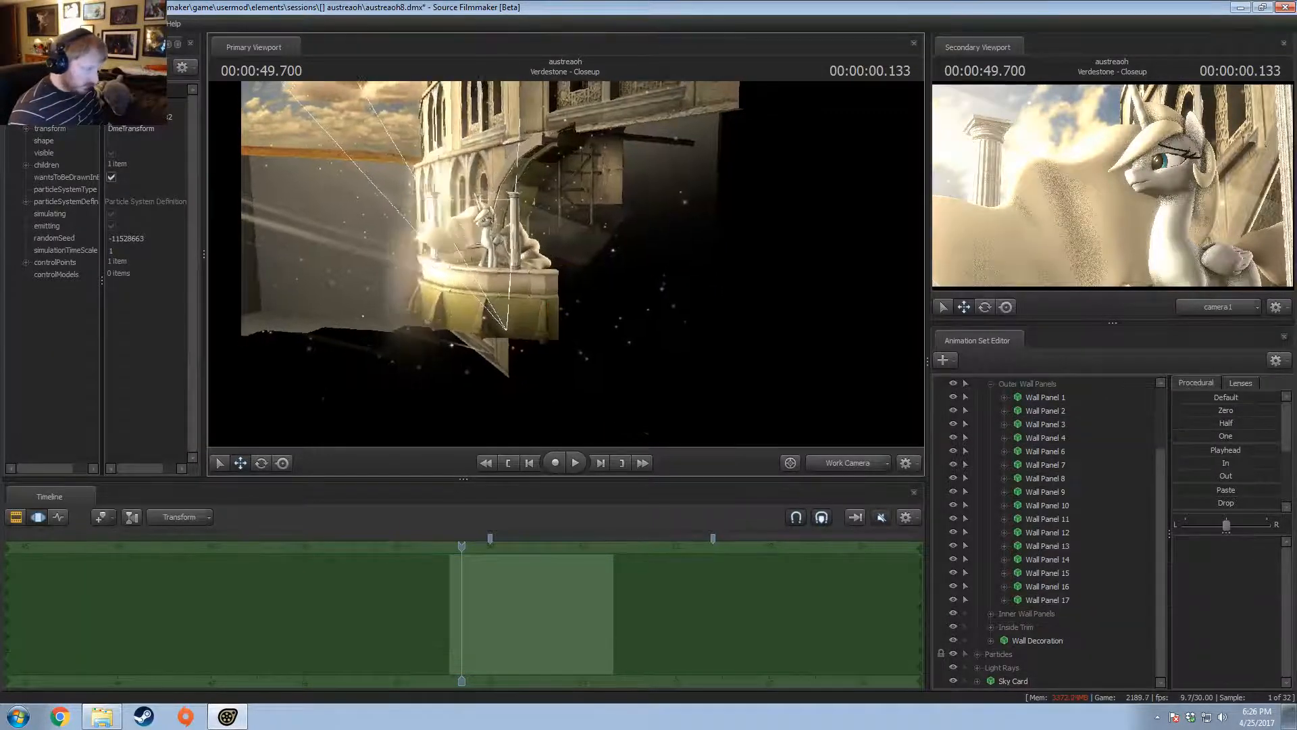
- Delete Wall Panels 4, 8 and 15, the lowest row of the tower, from the Outer Wall Panels group
left_click_drag(567, 264, 451, 273)
left_click(472, 290)
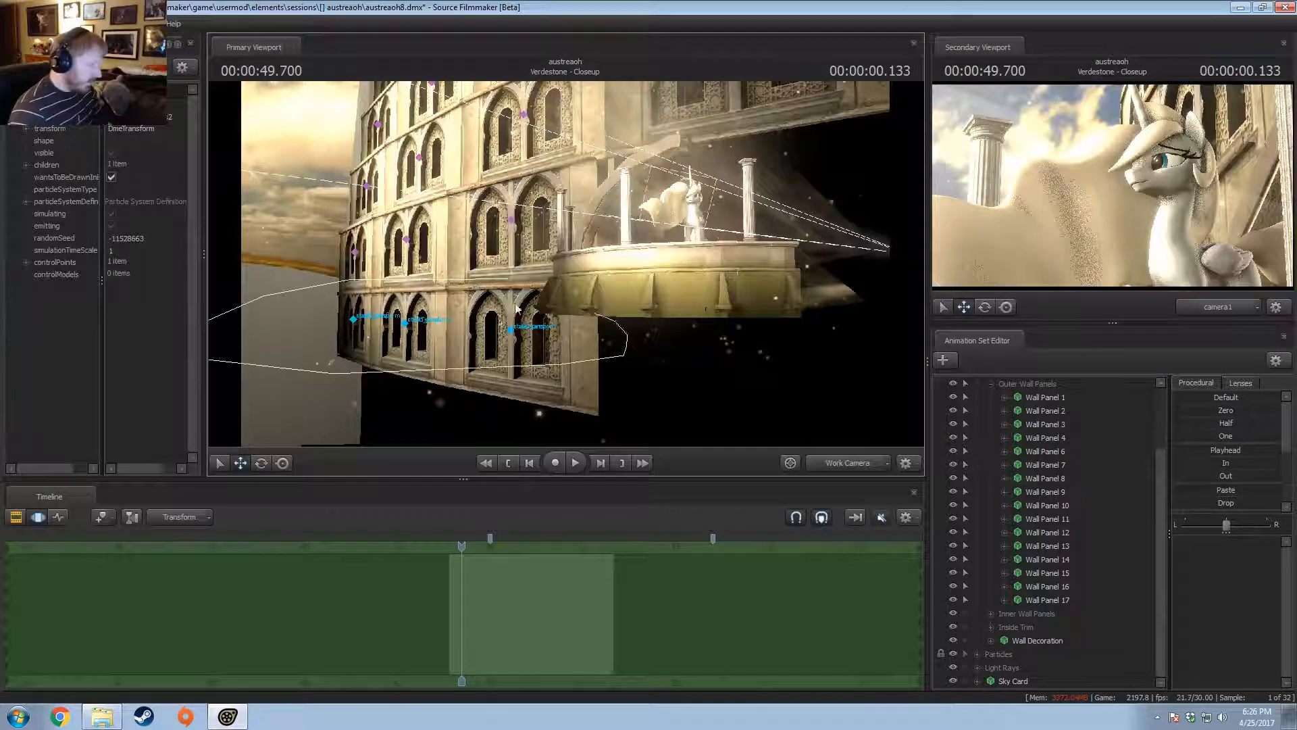
left_click(1044, 477, "ctrl")
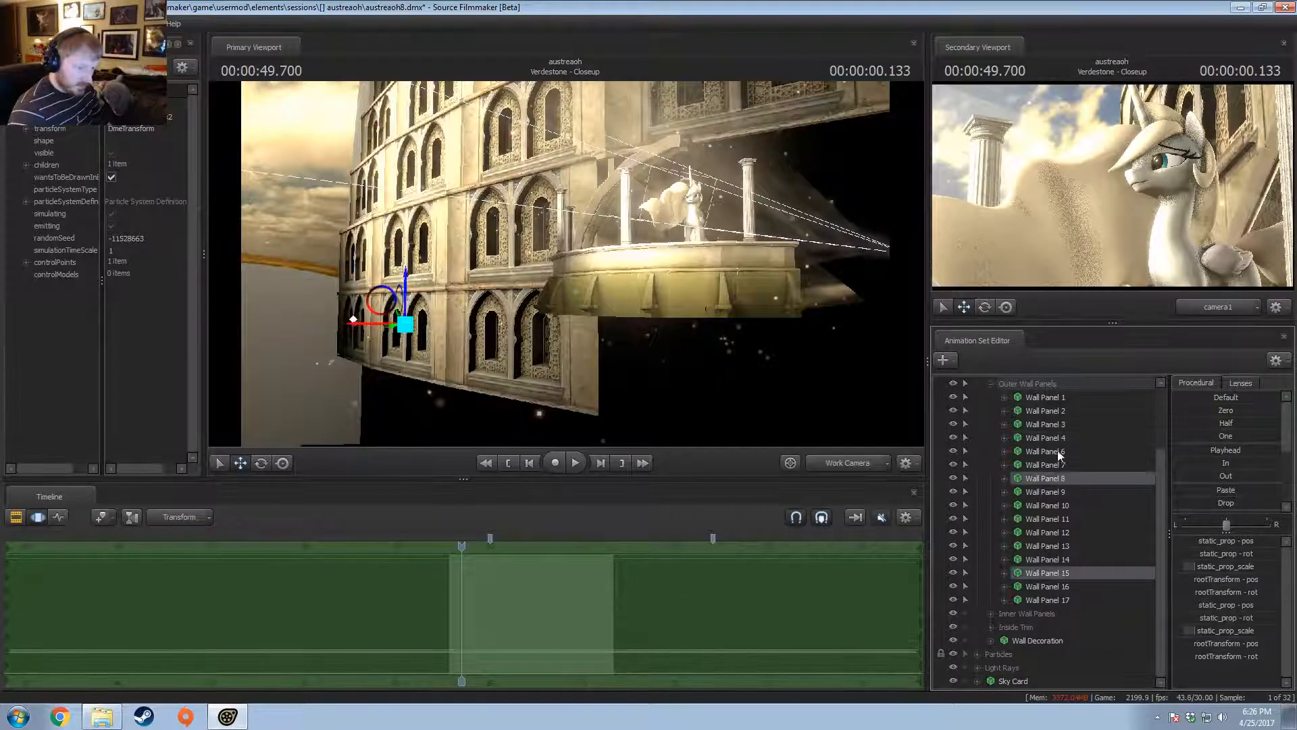
left_click(1044, 438, "ctrl")
right_click(1062, 438)
left_click(1085, 465)
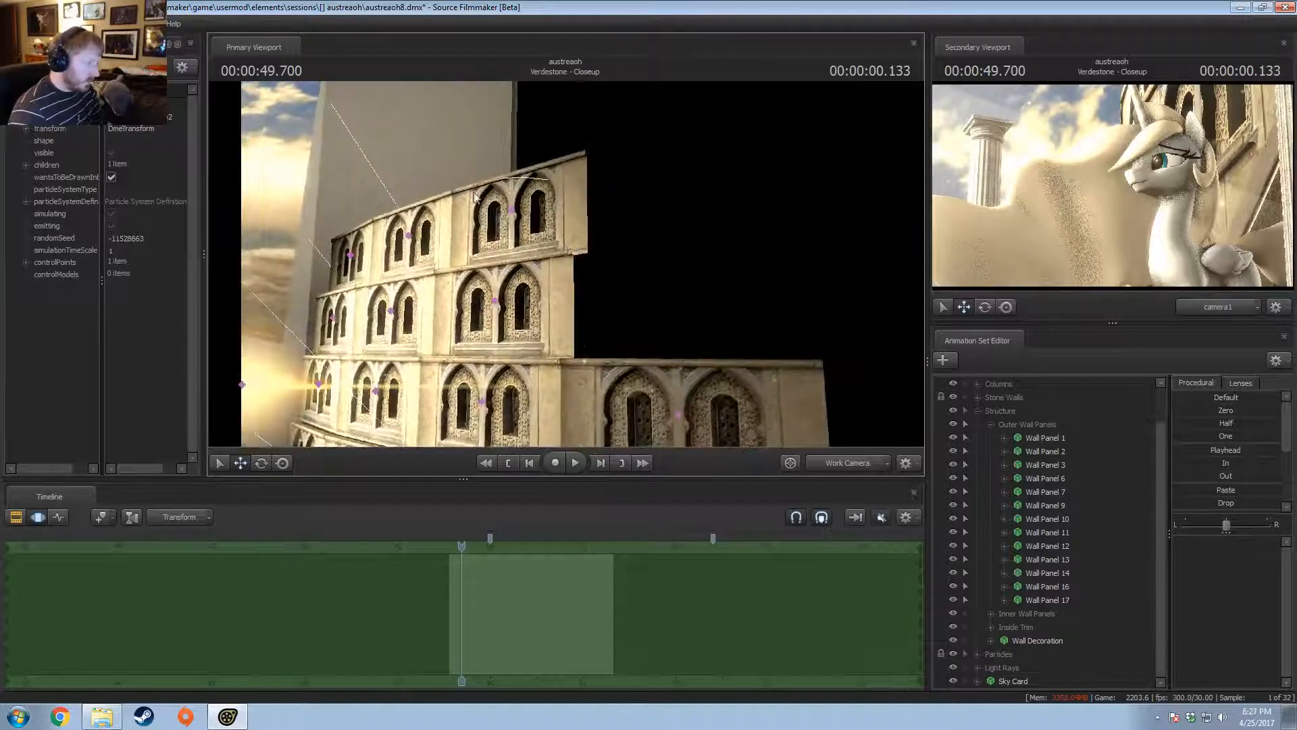
- Delete Wall Panel 10 at the top of the tower from the Outer Wall Panels group
left_click(1003, 454)
right_click(1049, 514)
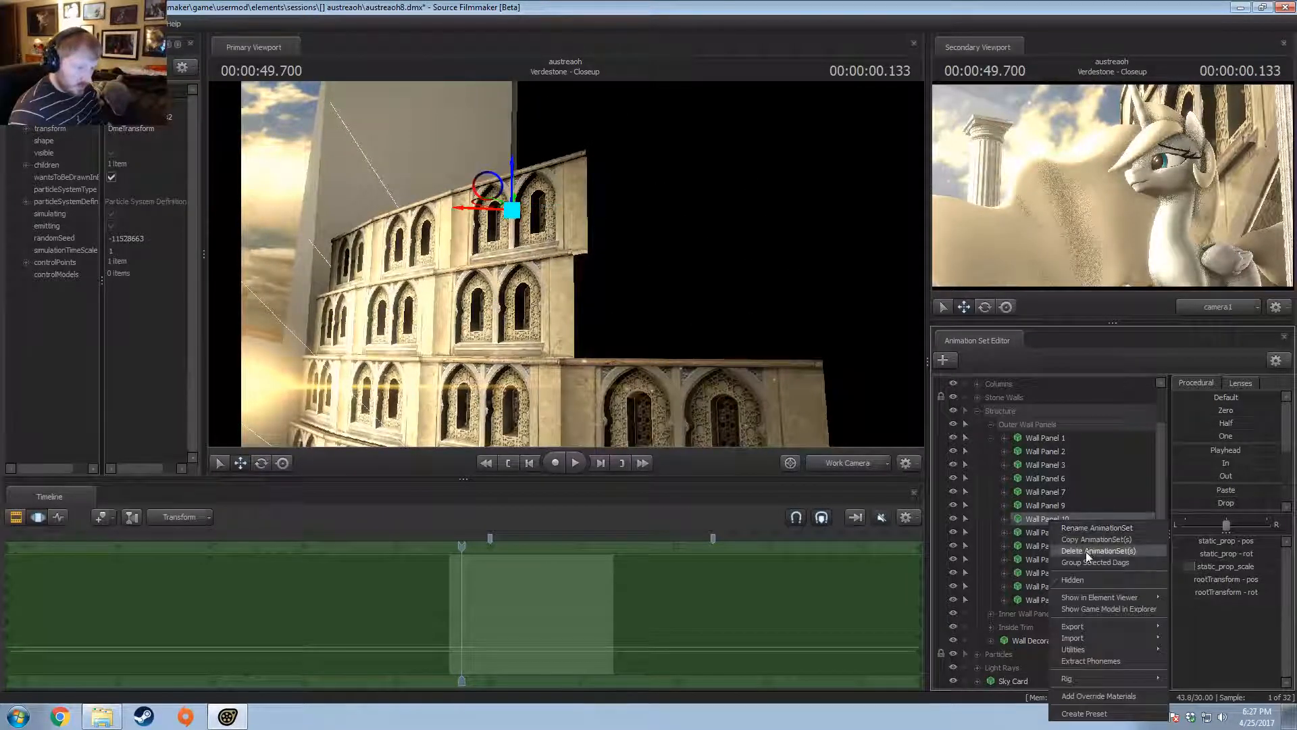
left_click(1078, 541)
left_click(980, 431)
- Inspect the Inside Trim group from behind the structure and delete its three balcony_edge_trim01 models
left_click(977, 438)
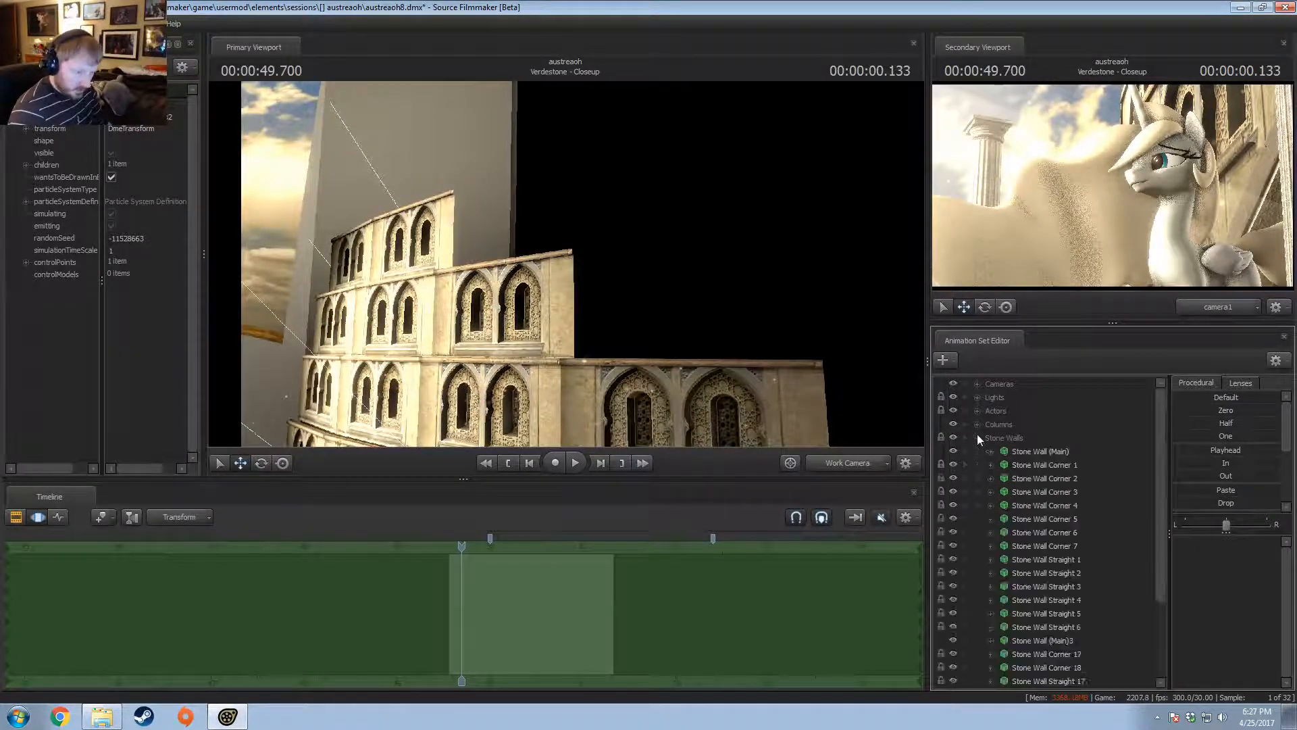
left_click(977, 438)
left_click(977, 451)
left_click(990, 478)
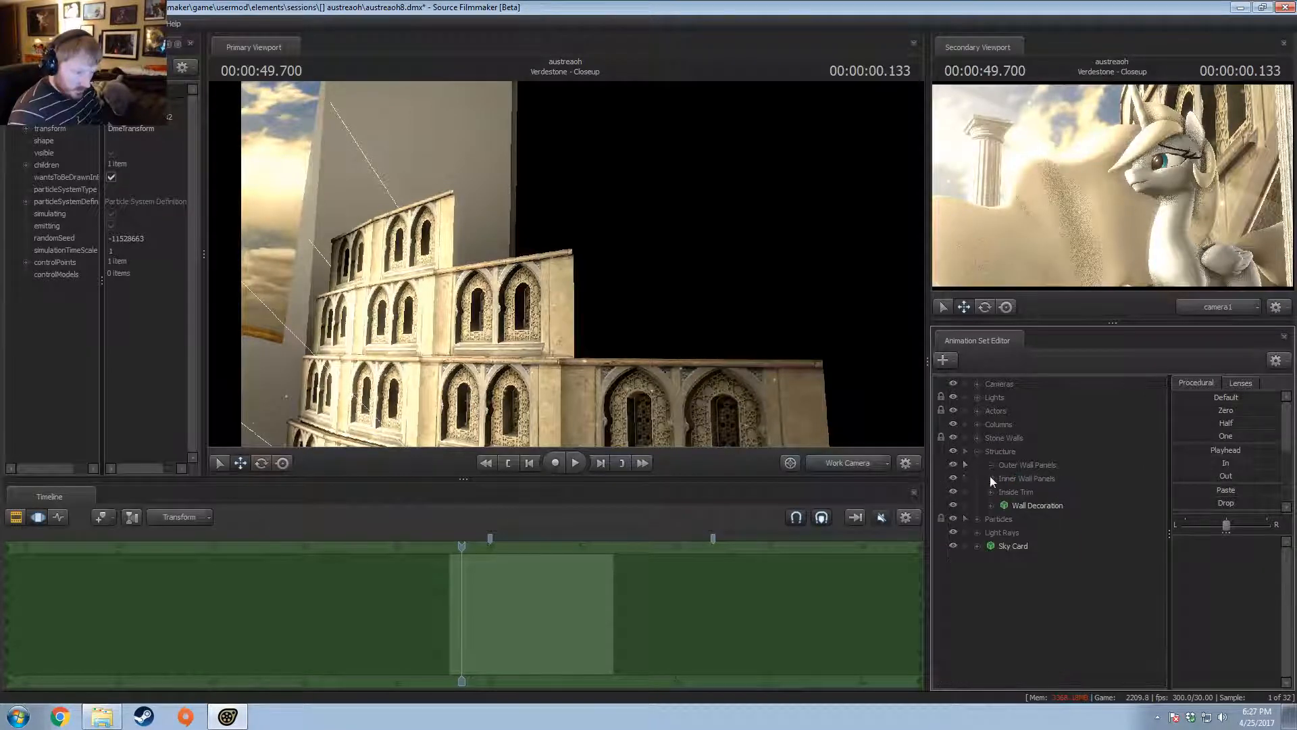
left_click(990, 492)
left_click(1014, 491)
key("f")
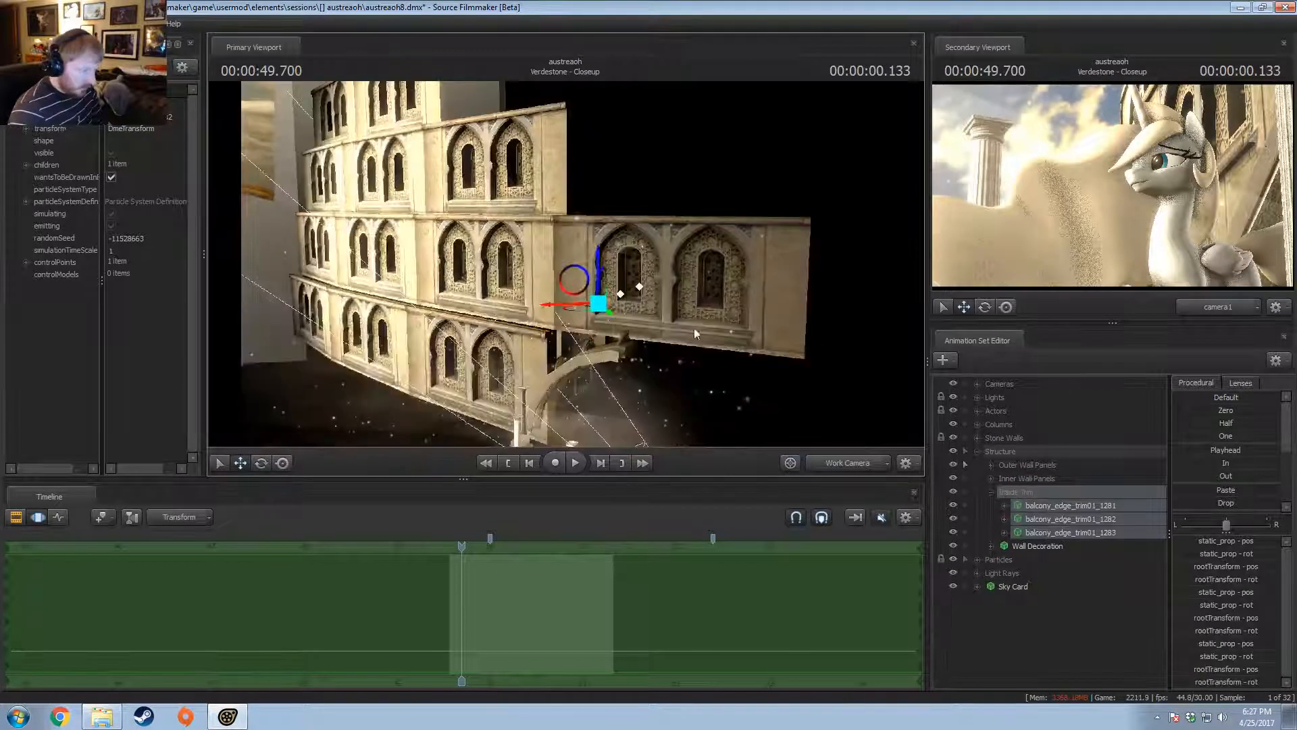
left_click_drag(728, 366, 728, 360)
left_click_drag(567, 264, 419, 256)
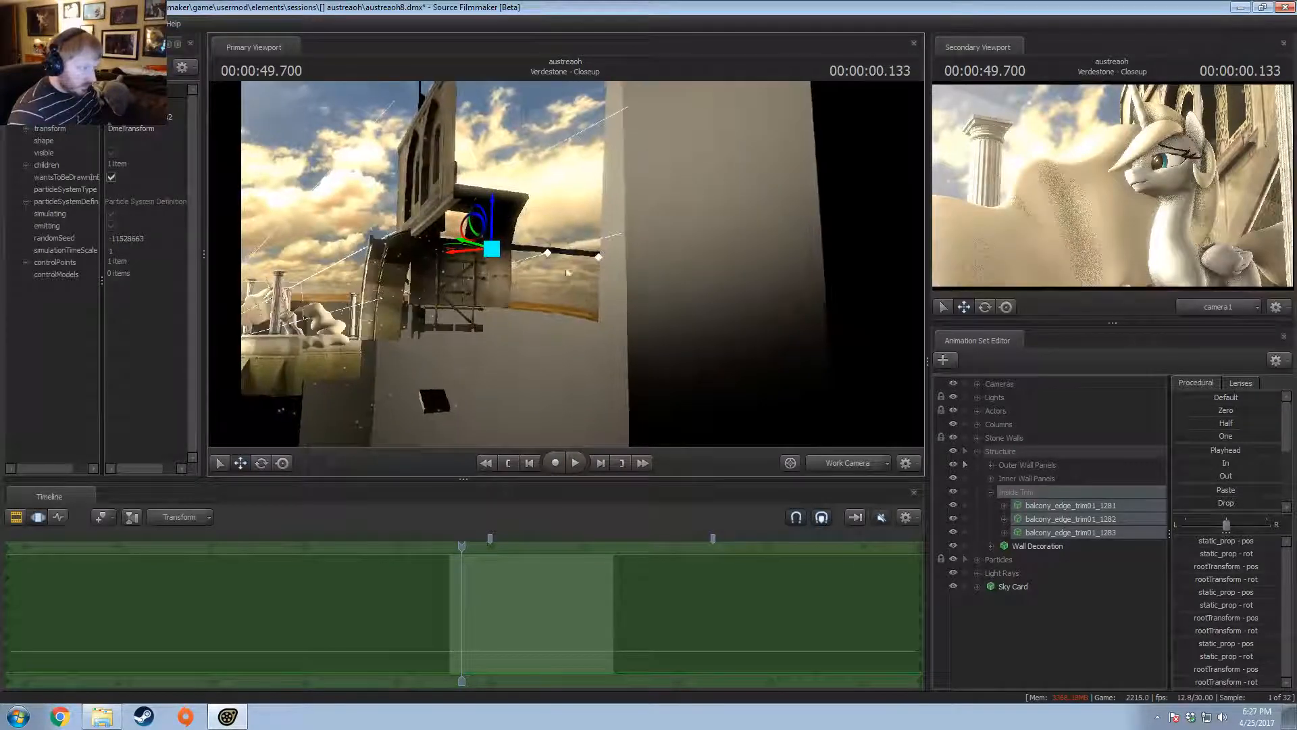
right_click(1053, 516)
left_click(1100, 541)
left_click(966, 450)
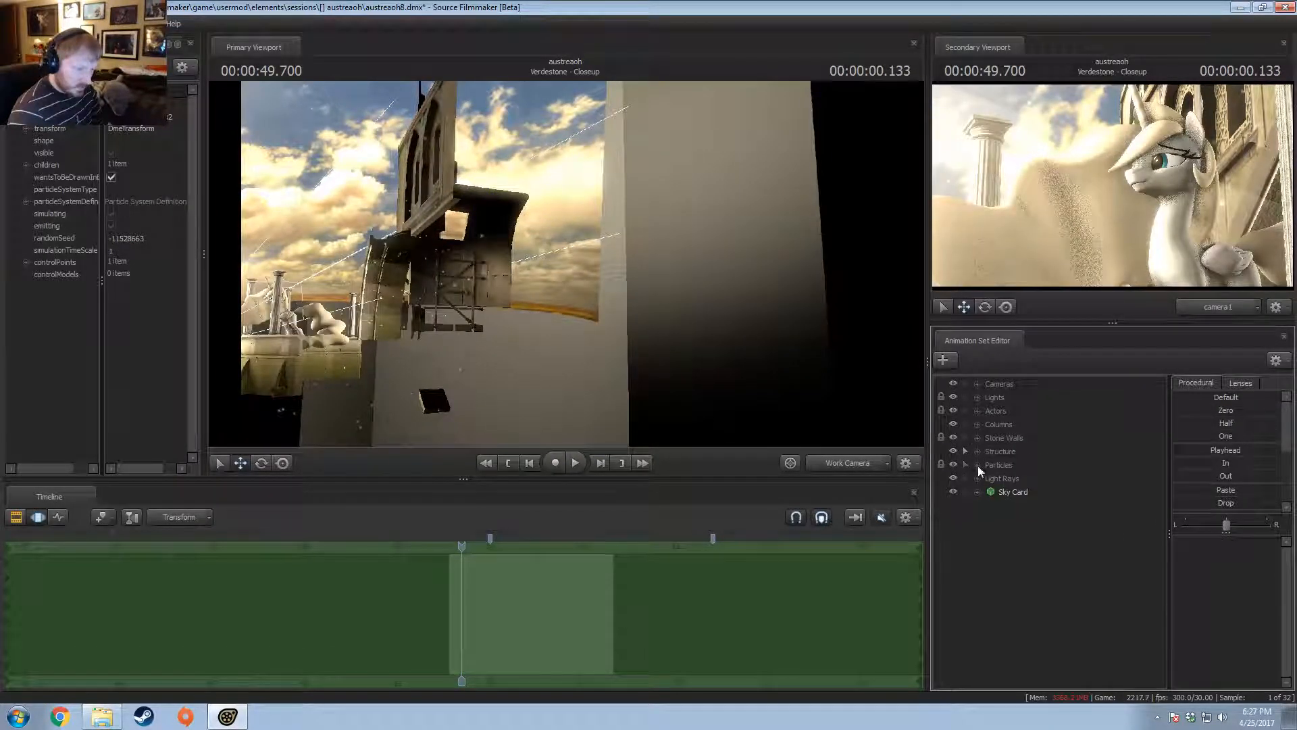
- Delete lens_flare1 from the Particles group
left_click(967, 465)
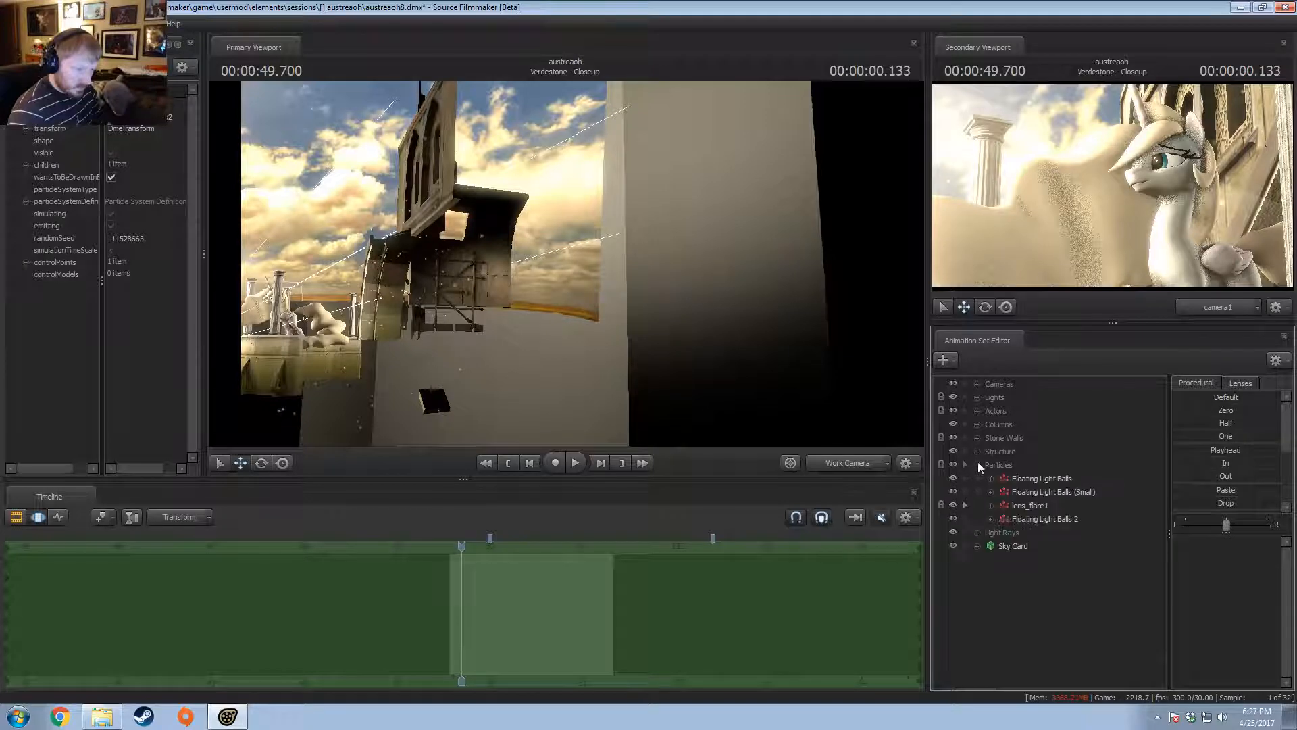
left_click(1032, 505)
right_click(1034, 507)
left_click(1039, 538)
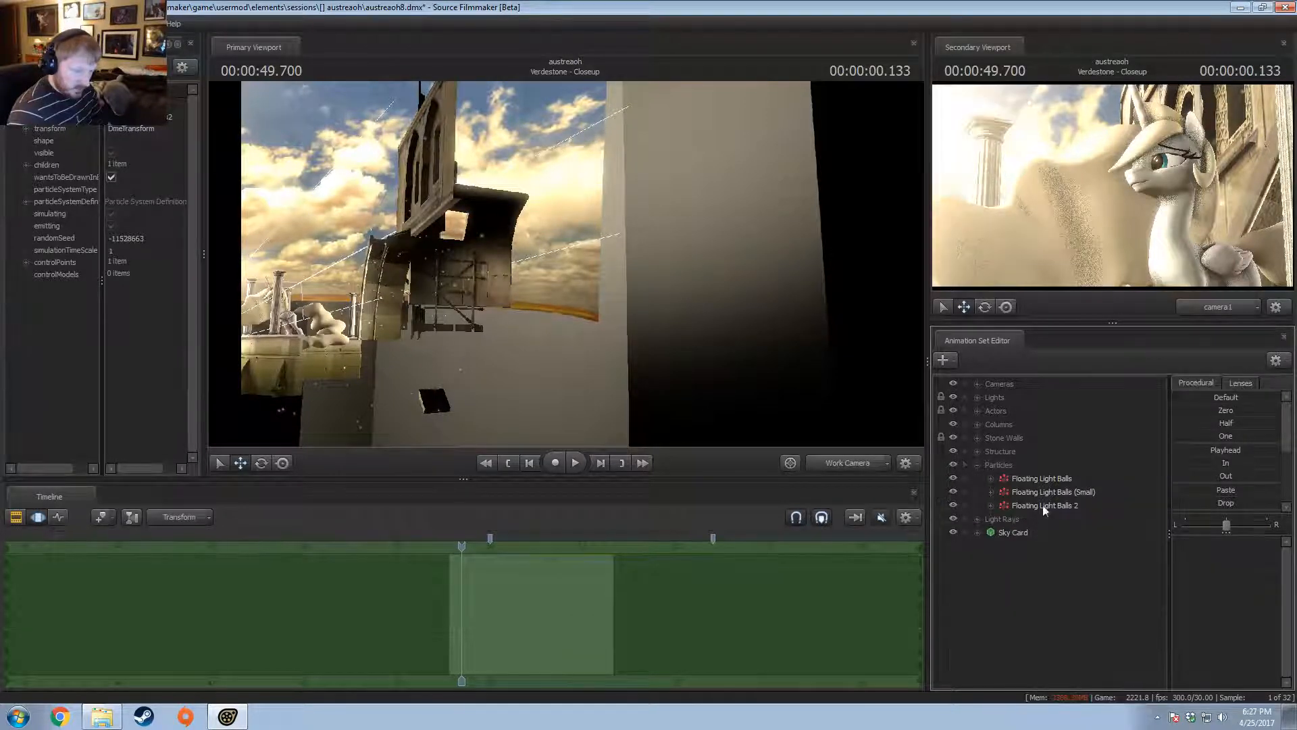
- Examine the three Floating Light Balls particle systems and radiant_lightrays_rainstorm2 in the scene
left_click(1037, 478)
left_click(1036, 491)
left_click(1036, 505)
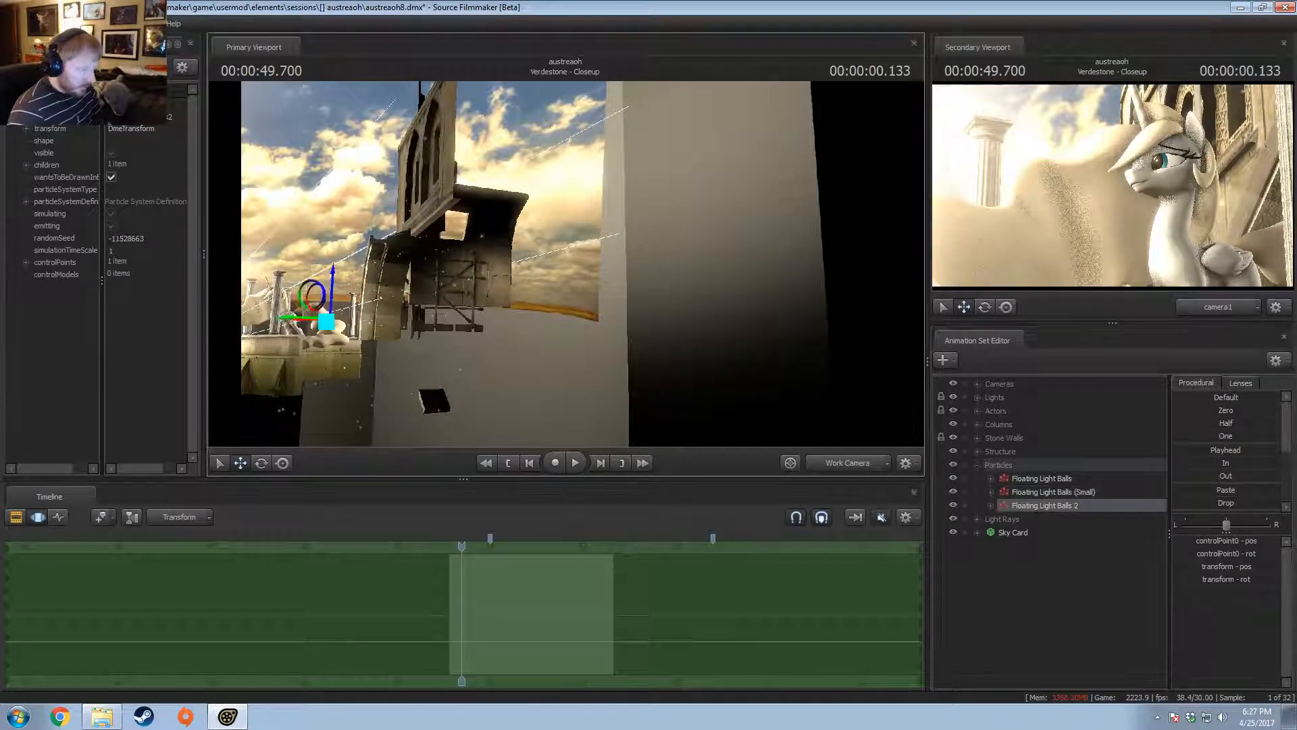
left_click_drag(566, 264, 507, 267)
left_click(977, 465)
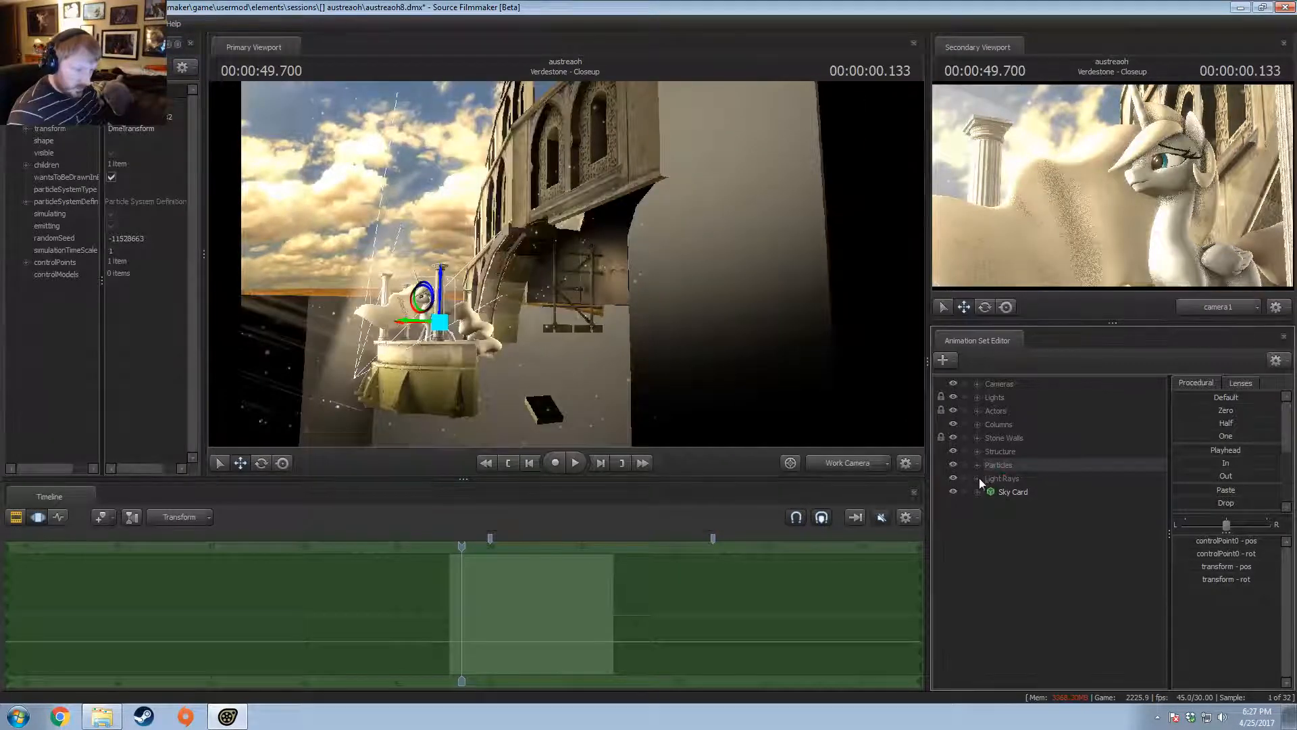
left_click(977, 478)
left_click(1034, 505)
left_click_drag(566, 264, 547, 289)
left_click_drag(740, 354, 722, 411)
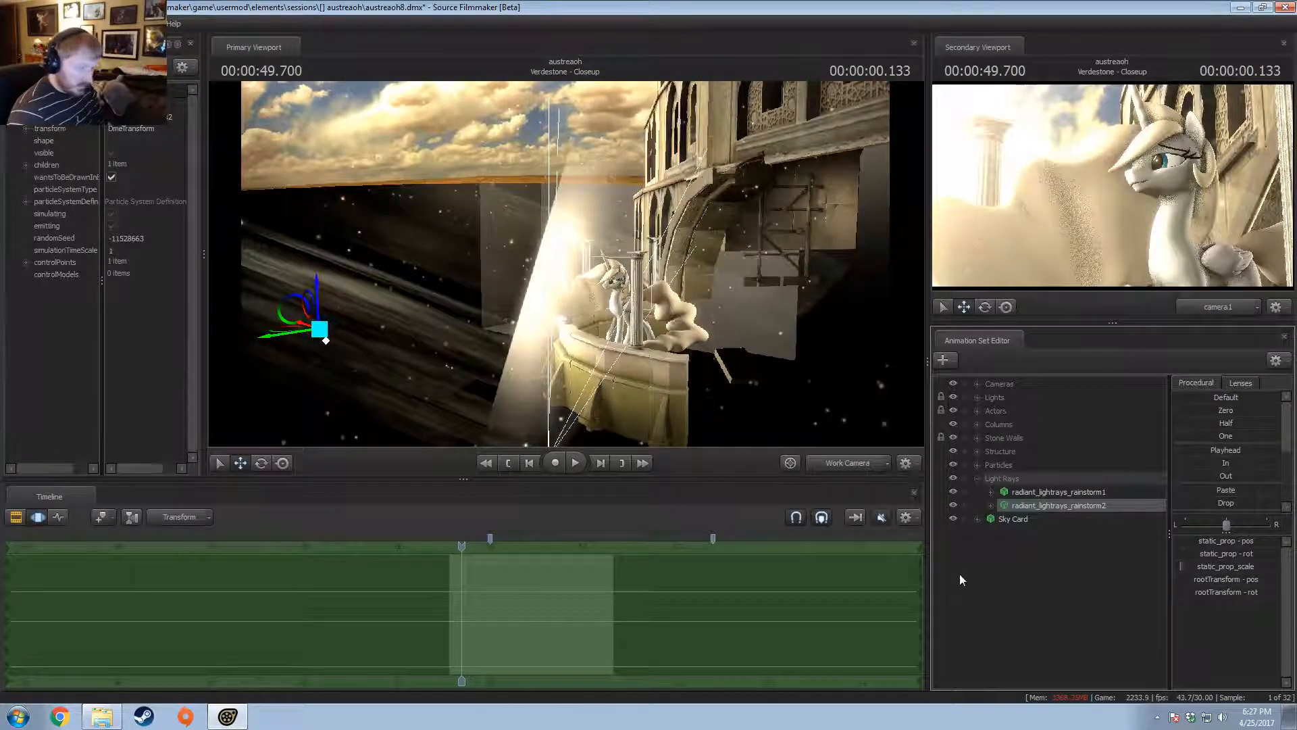
left_click(976, 478)
- Switch the primary viewport to camera1, play back the Closeup shot and move the playhead to 00:00:50.100
left_click_drag(743, 337, 786, 435)
left_click(829, 462)
mouse_move(462, 546)
left_mouse_down()
mouse_move(540, 548)
mouse_move(454, 550)
left_mouse_up()
key("space")
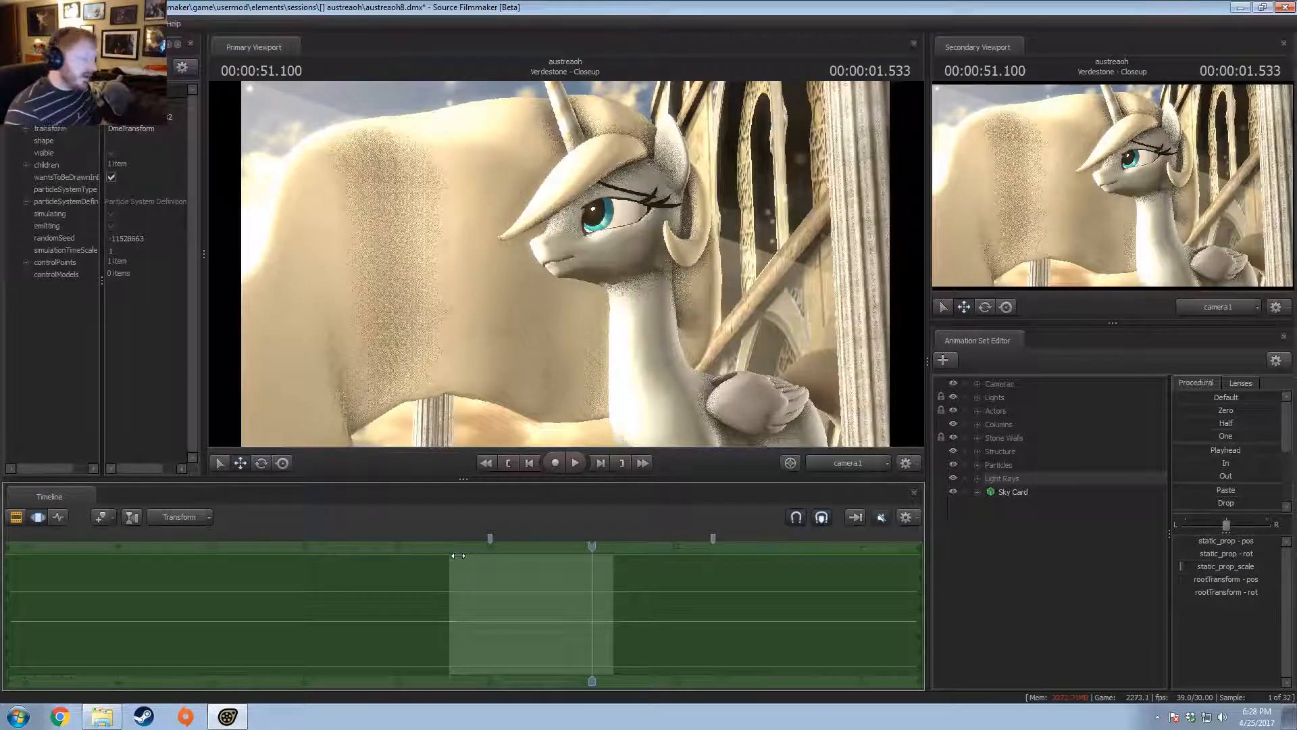
left_click(498, 610)
scroll(566, 665, "down", 3)
scroll(578, 665, "up", 9)
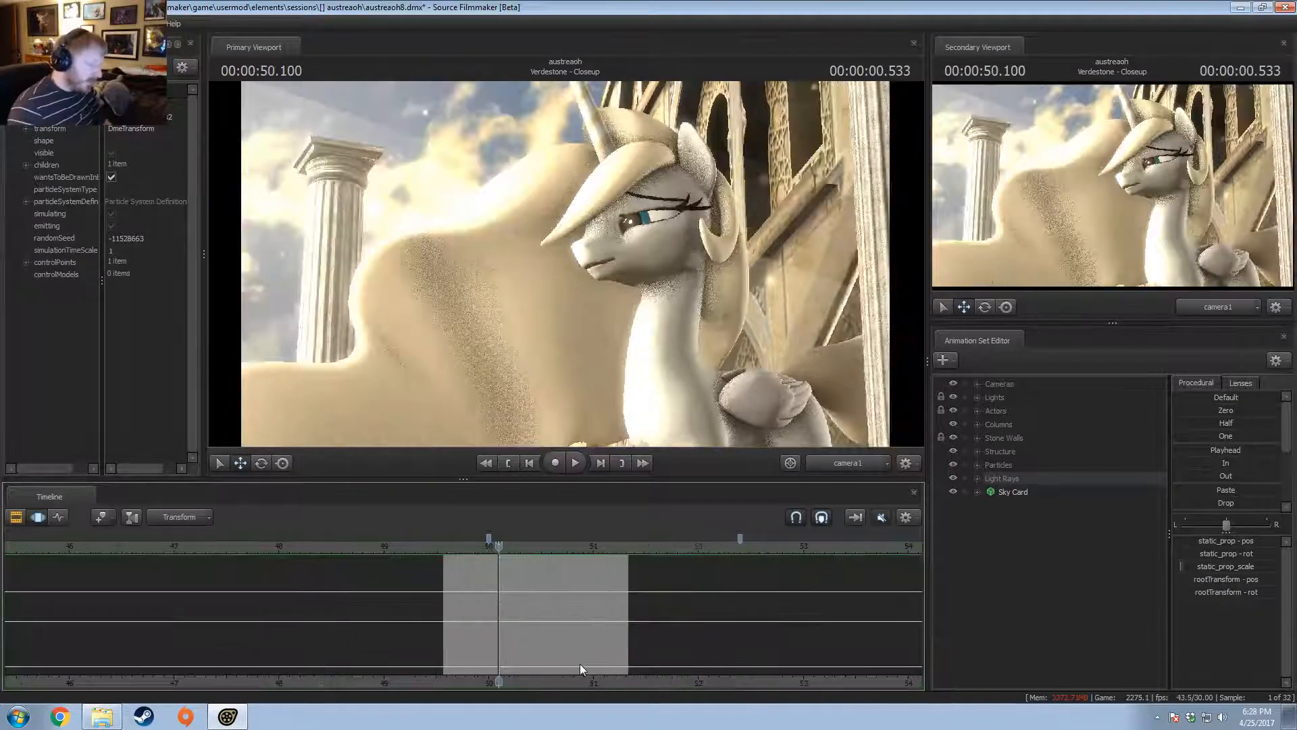
middle_click_drag(590, 679, 404, 681)
scroll(402, 603, "up", 3)
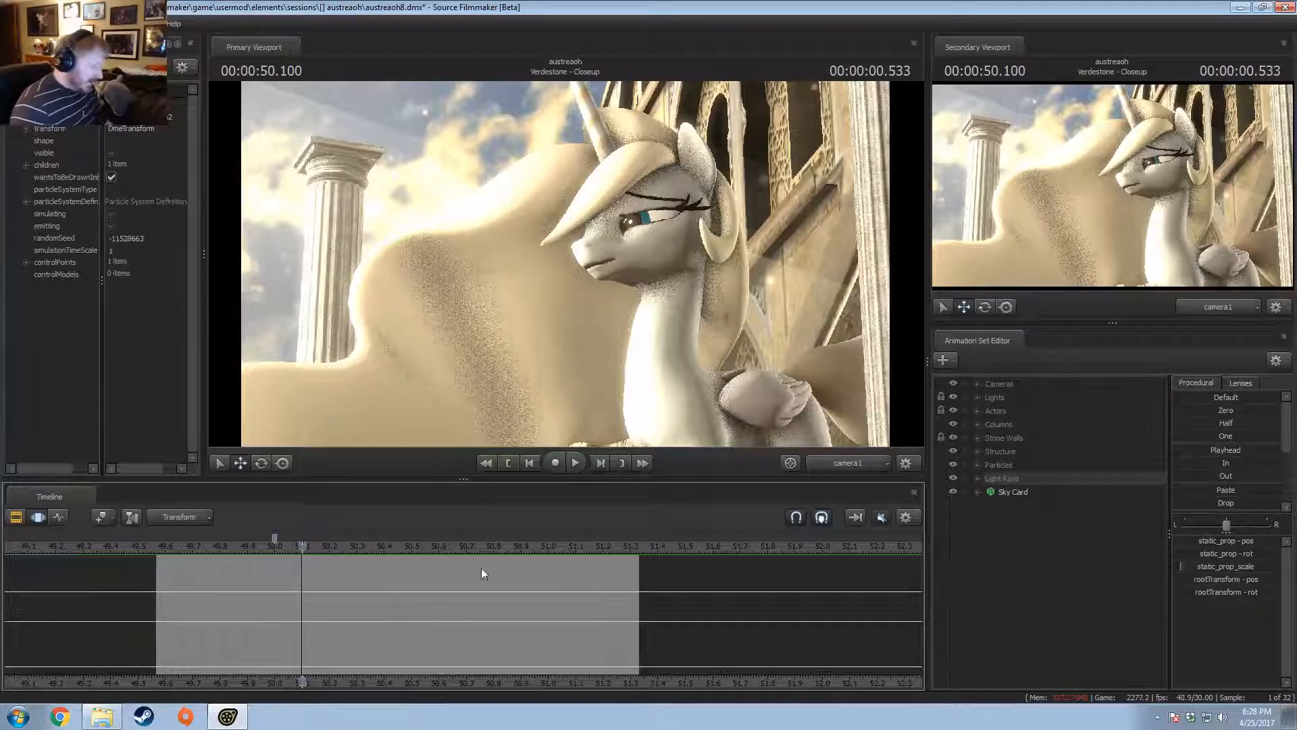
- Show the timeline's clips, move the playhead to 00:00:50.233 and set the Verdestone - Closeup clip's background color to green
scroll(489, 574, "down", 5)
key("F2")
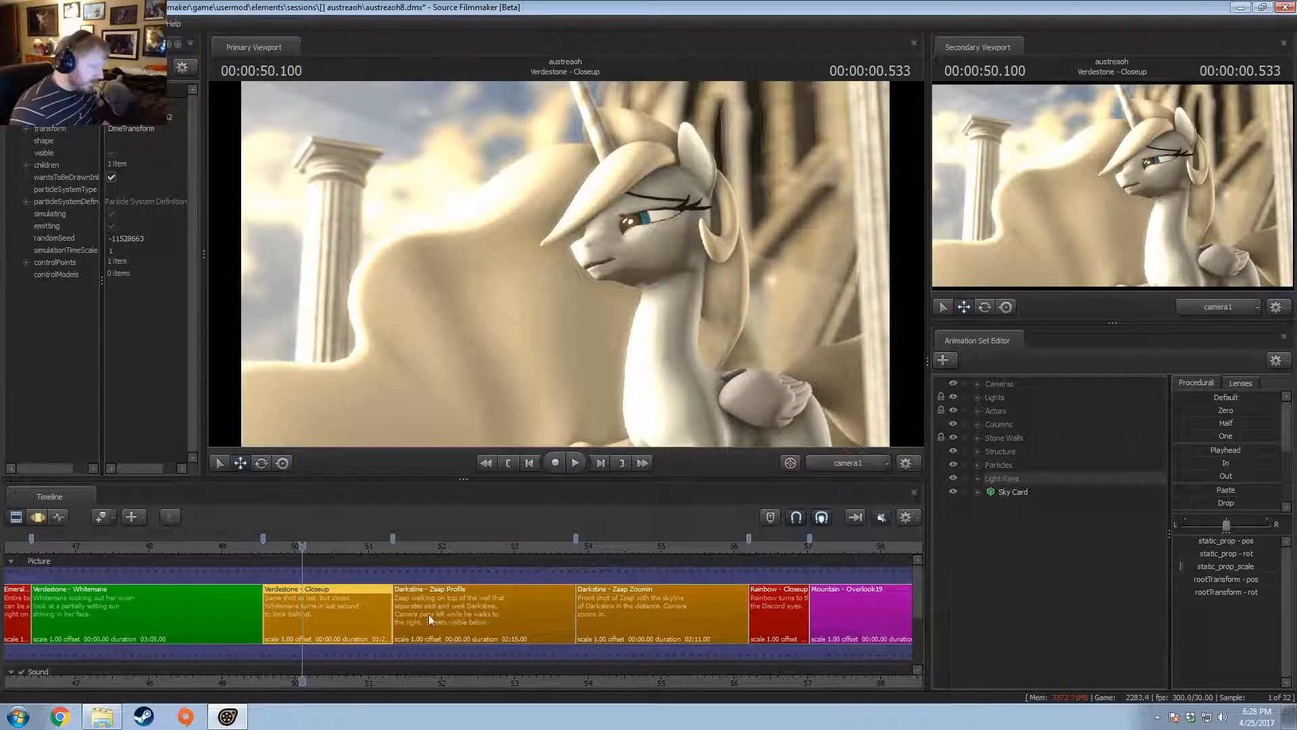
mouse_move(317, 545)
left_mouse_down()
mouse_move(273, 546)
mouse_move(314, 569)
left_mouse_up()
right_click(333, 611)
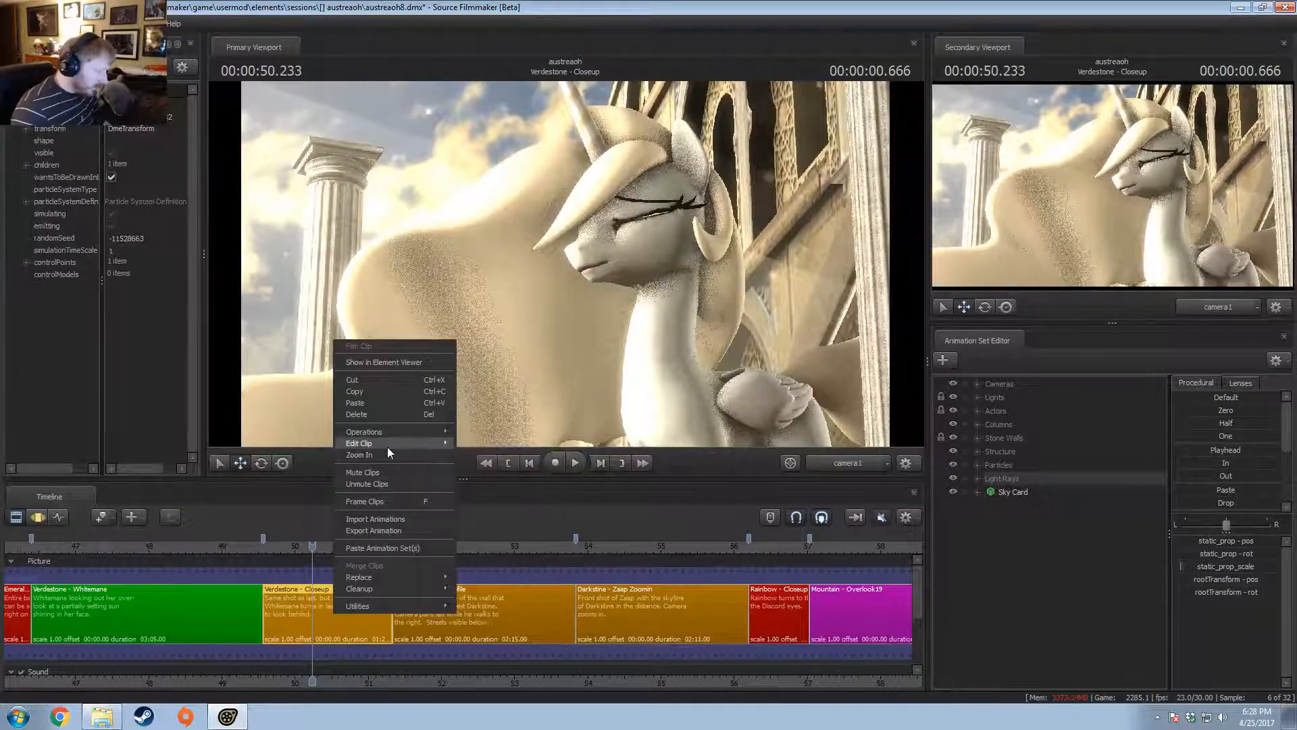
mouse_move(388, 443)
left_click(513, 551)
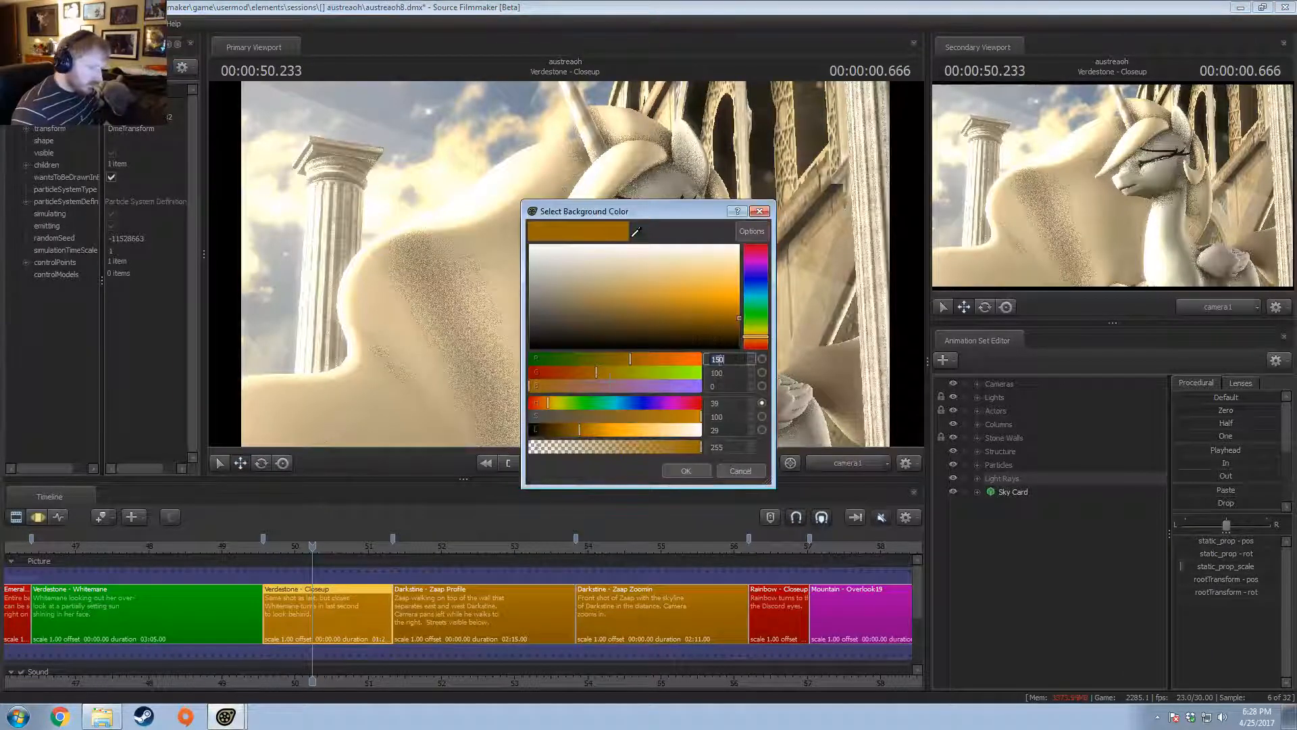
left_click(610, 381)
key("Return")
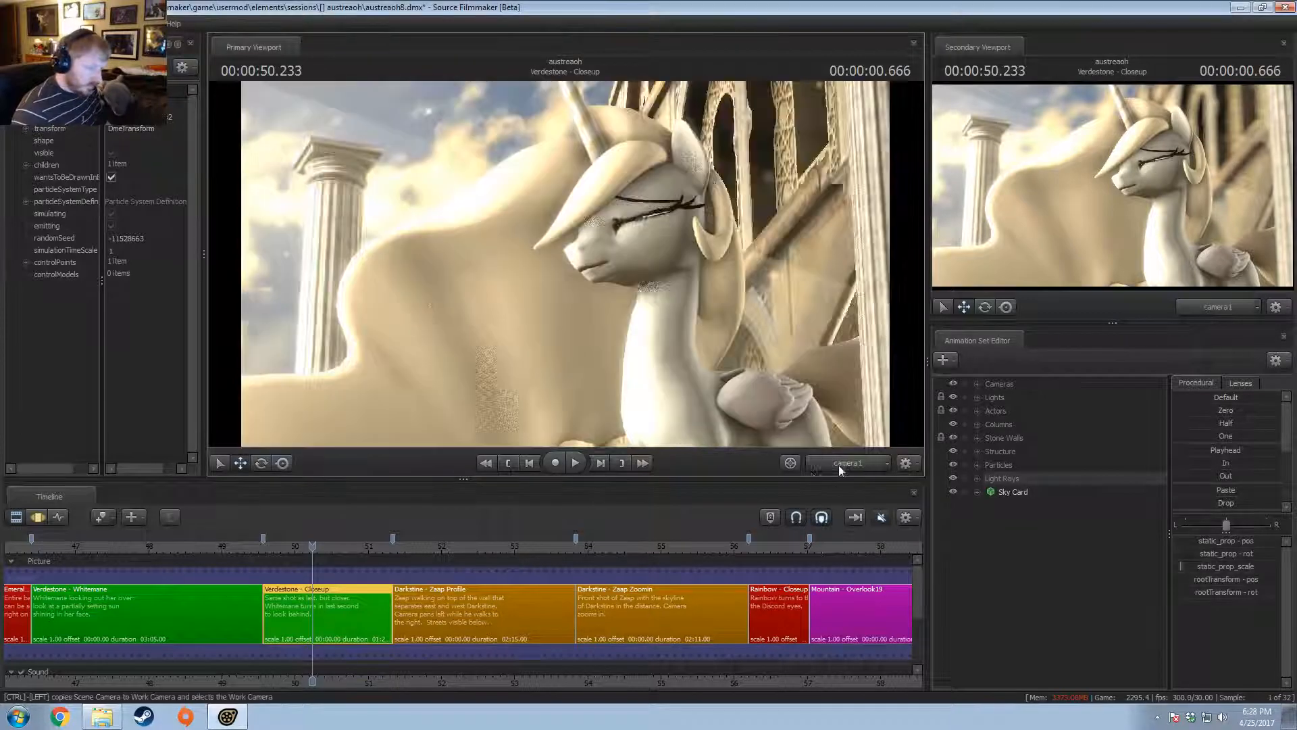
- Bring the Darkstine - Zaap Profile clip into view, play its beginning and set the playhead to 00:00:51.733
scroll(539, 589, "down", 2)
scroll(538, 589, "down", 4)
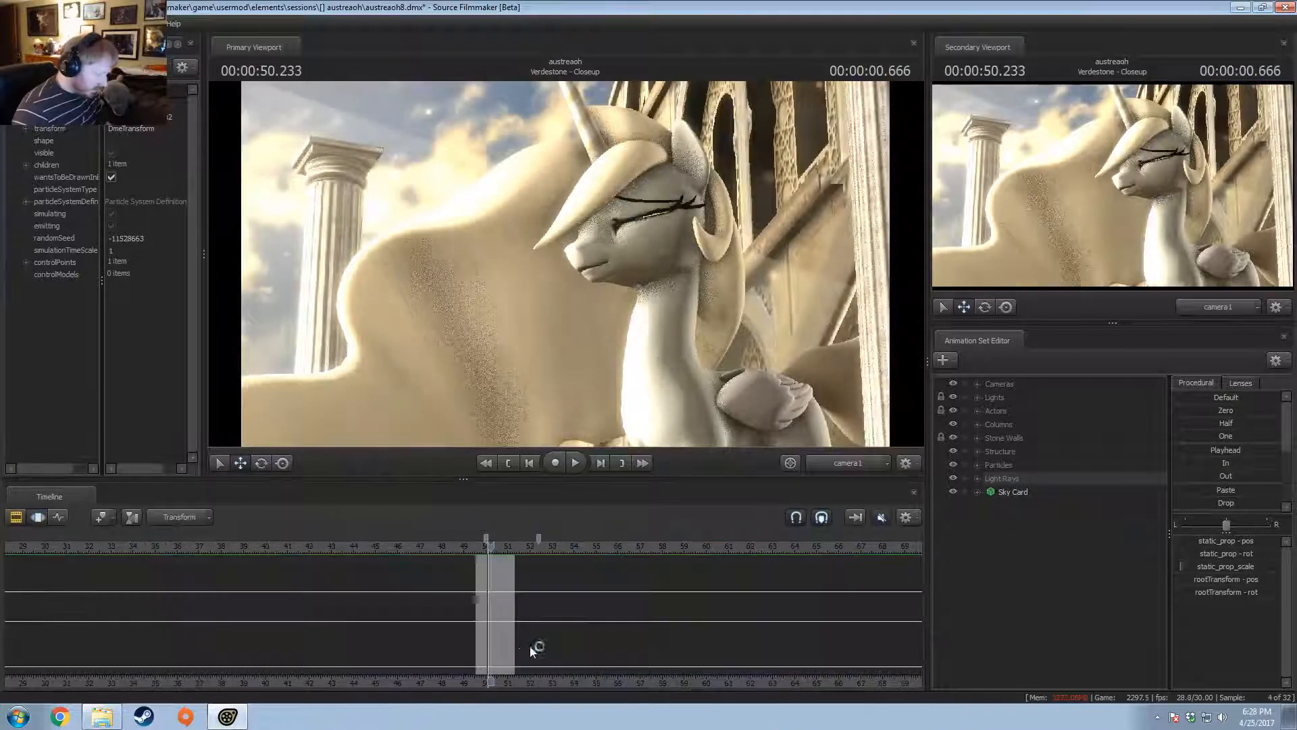
left_click_drag(521, 553, 513, 547)
scroll(513, 548, "up", 5)
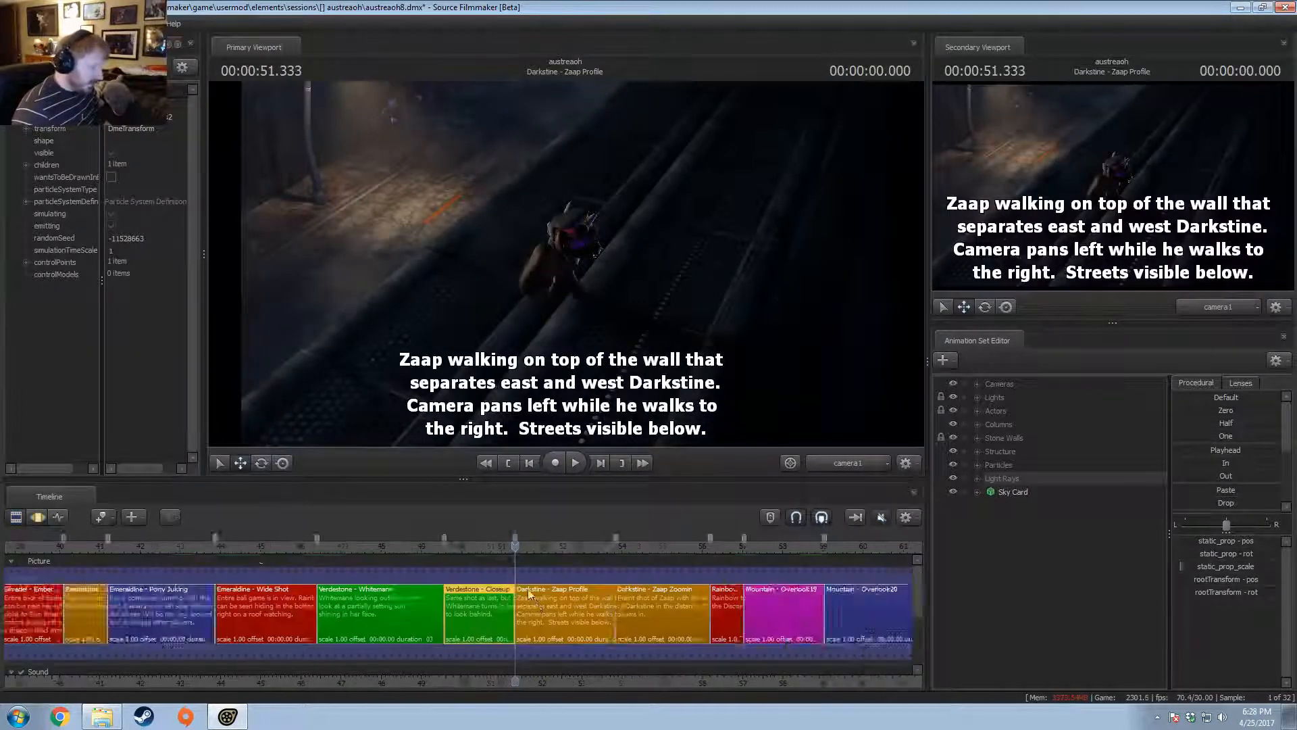
middle_click_drag(549, 678, 310, 670)
key("space")
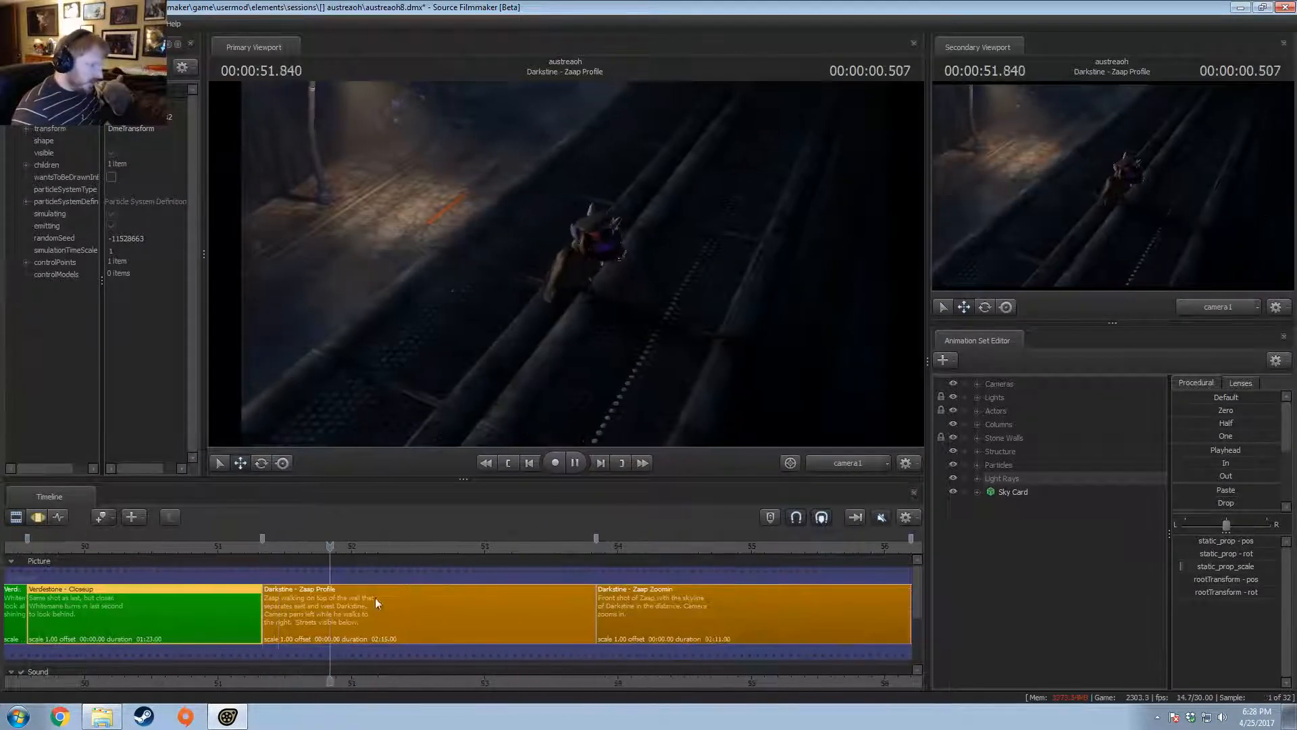
left_click(315, 544)
- Turn off lighting in the primary viewport and select the Darkstine - Zaap Profile clip
right_click(562, 293)
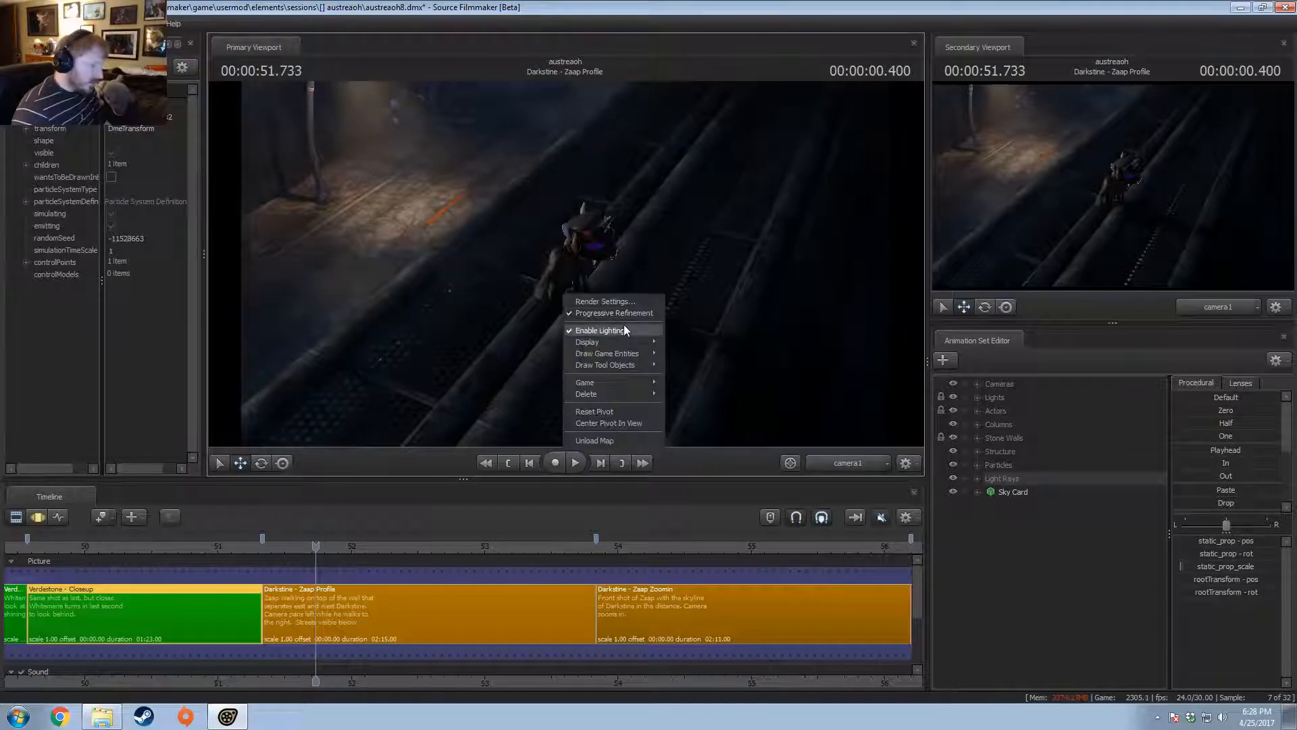
left_click(622, 326)
left_click(392, 604)
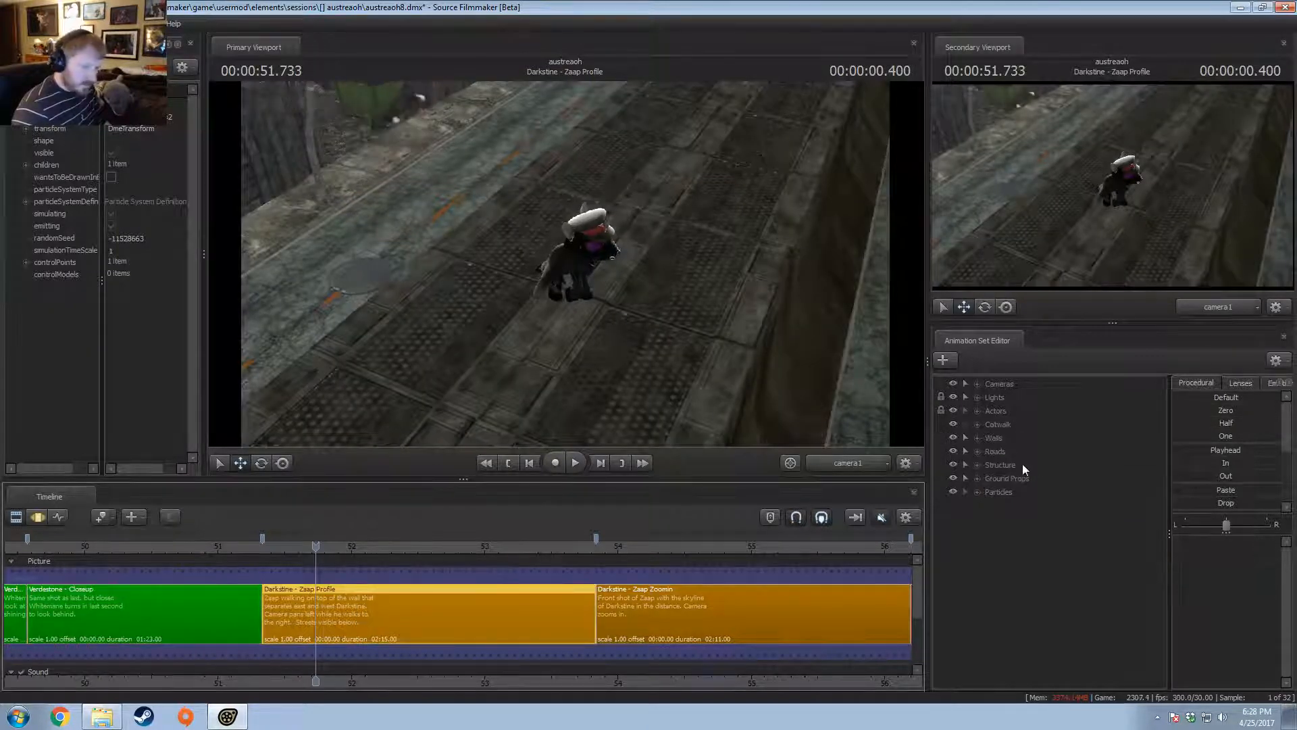
- Expand the Actors group and Zaap in the animation set list and look through the character's utility options
left_click(978, 410)
left_click(996, 424)
left_click(991, 424)
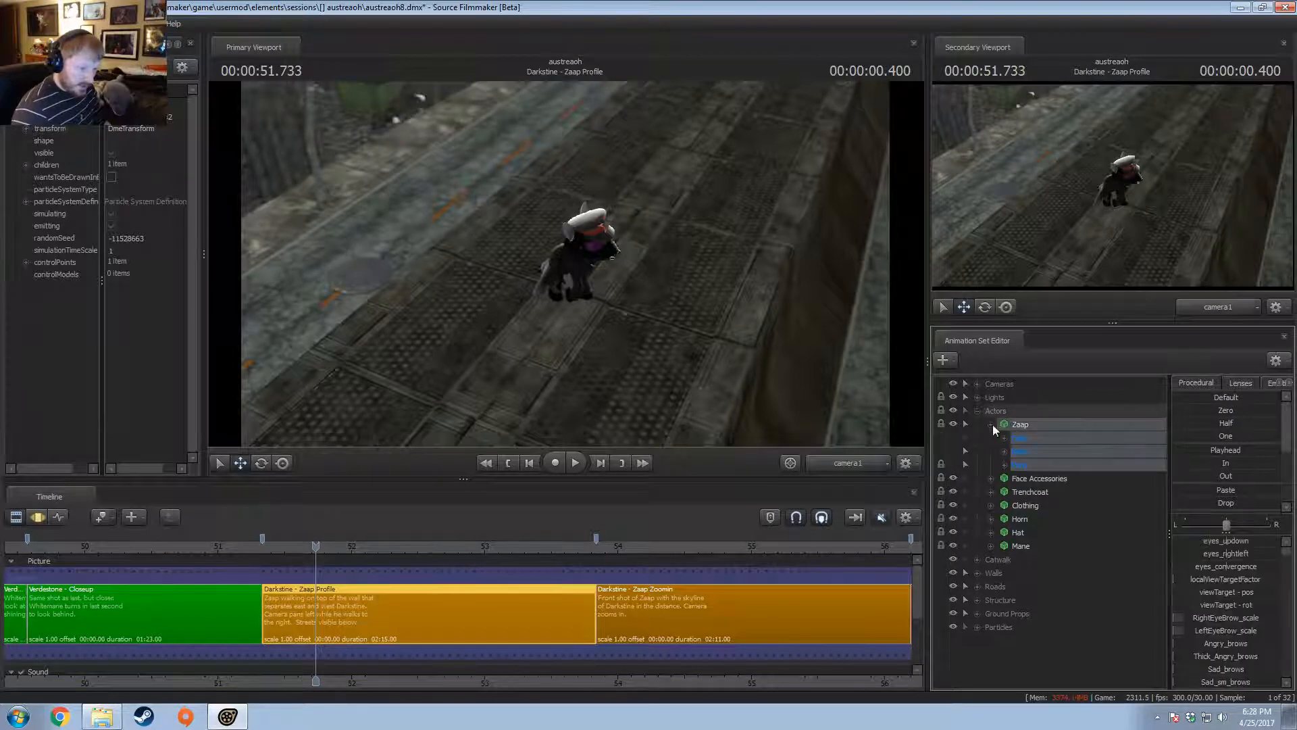
right_click(1021, 427)
mouse_move(1080, 543)
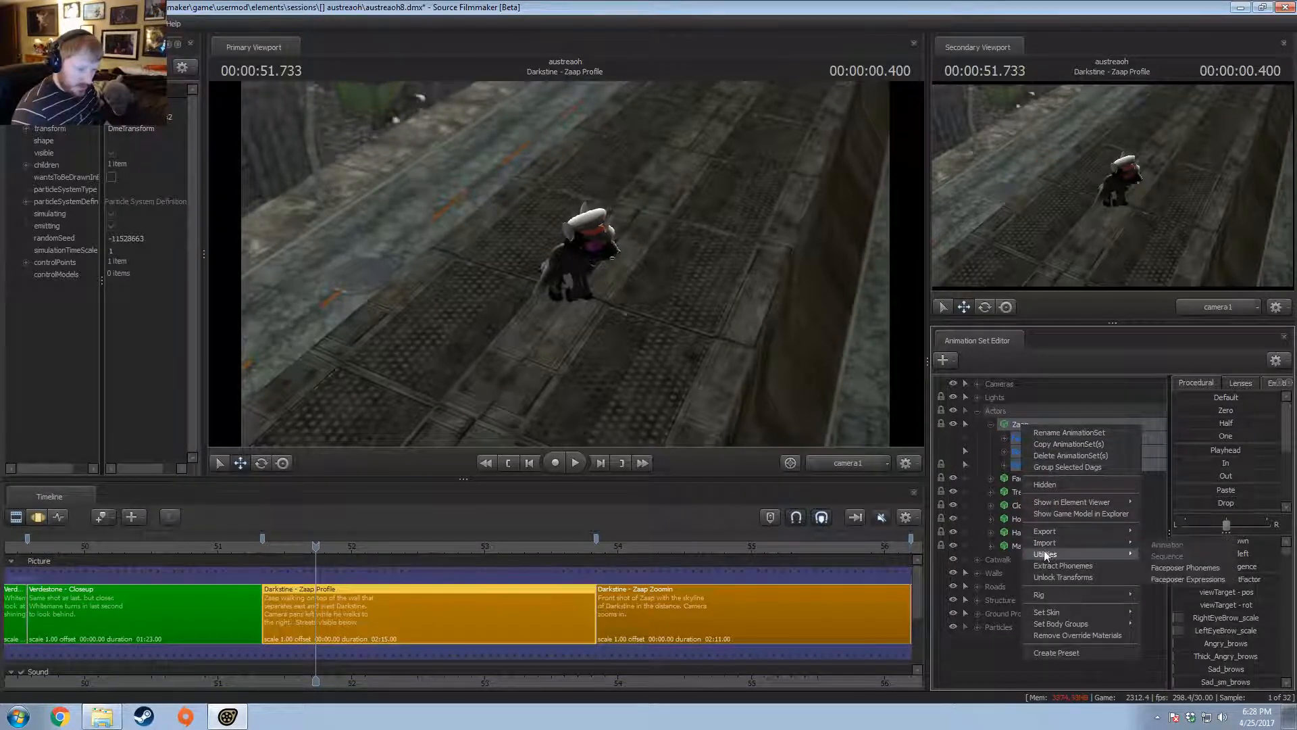
left_click(1175, 578)
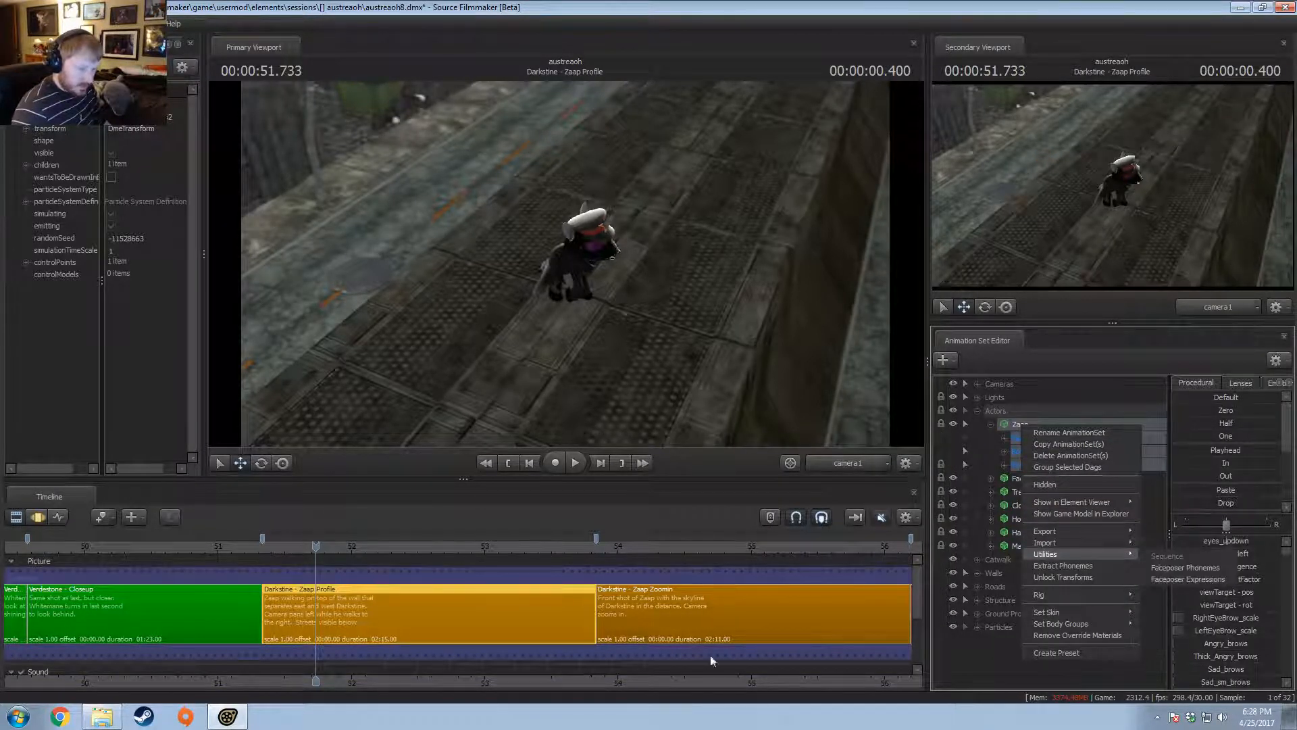
- Play Darkstine - Zaap Profile from its start, switch the primary viewport to Work Camera, and stop at 00:00:55.533 in Zaap Zoomin
left_click(267, 548)
key("space")
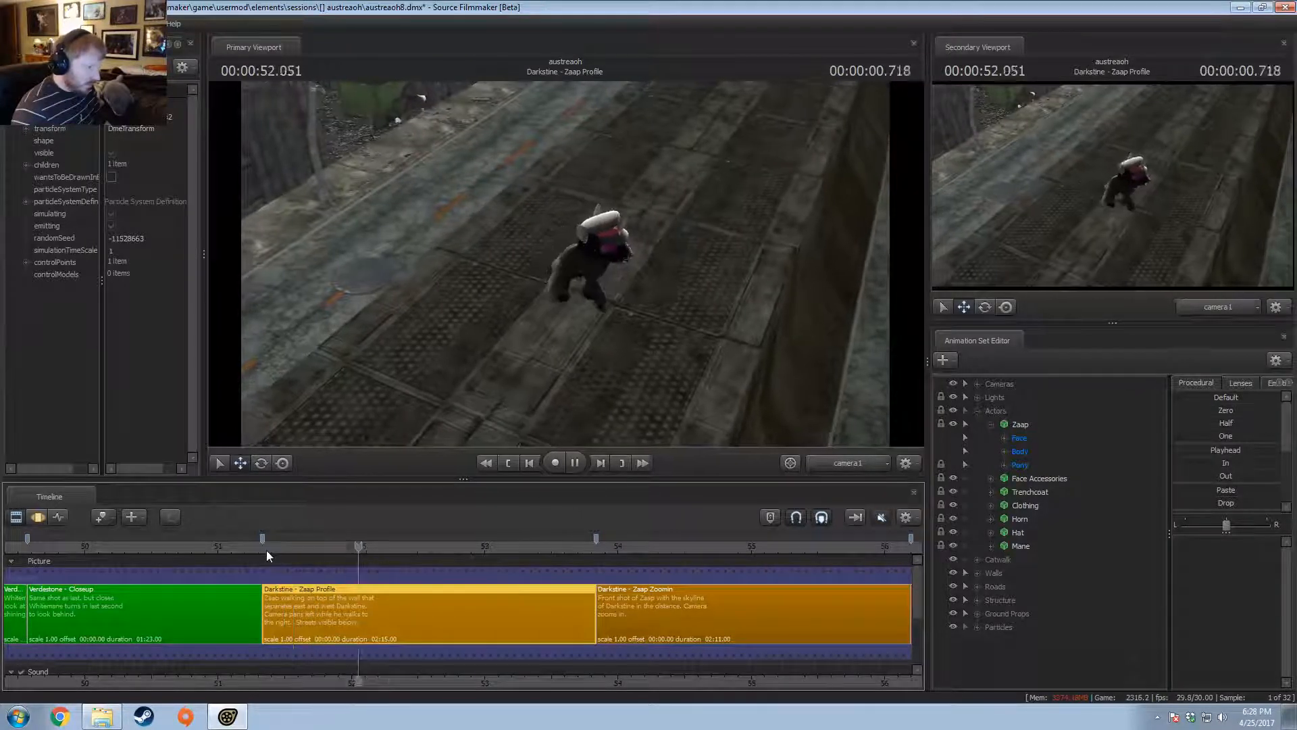
key("space")
left_click(676, 346)
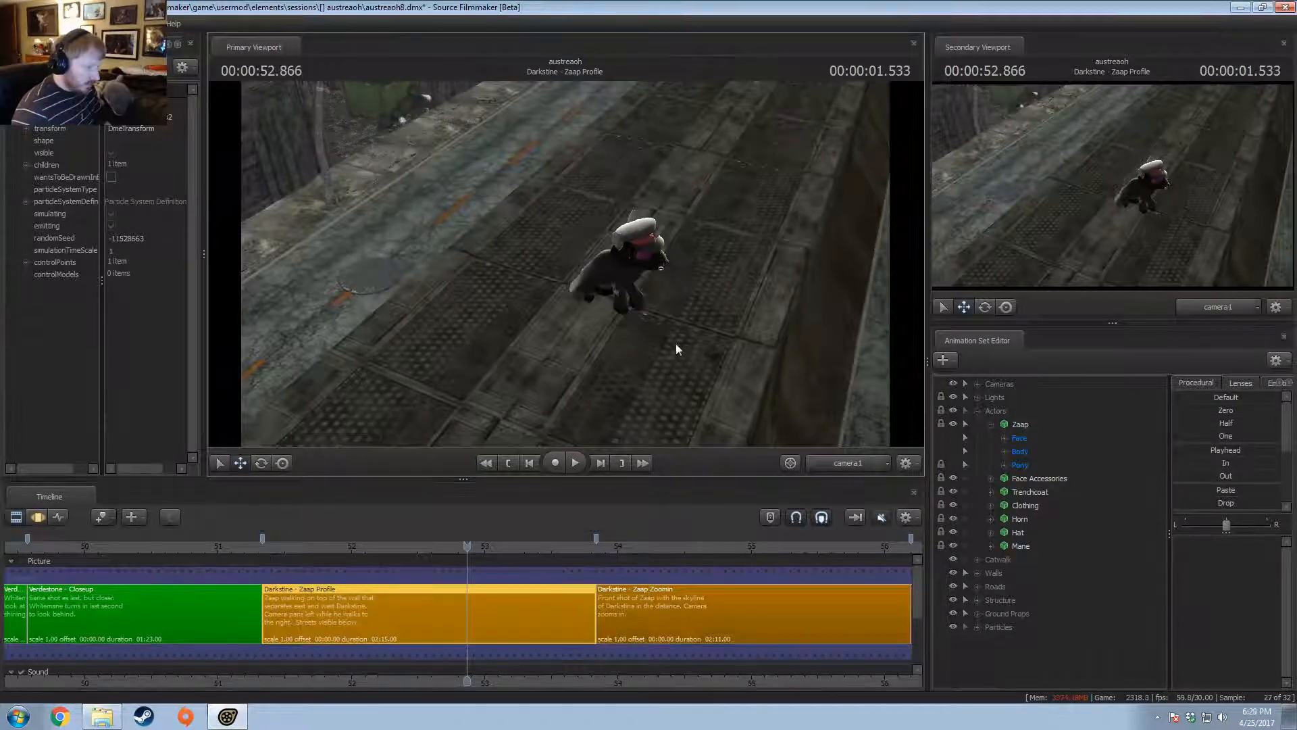
left_click(646, 375)
left_click(580, 459)
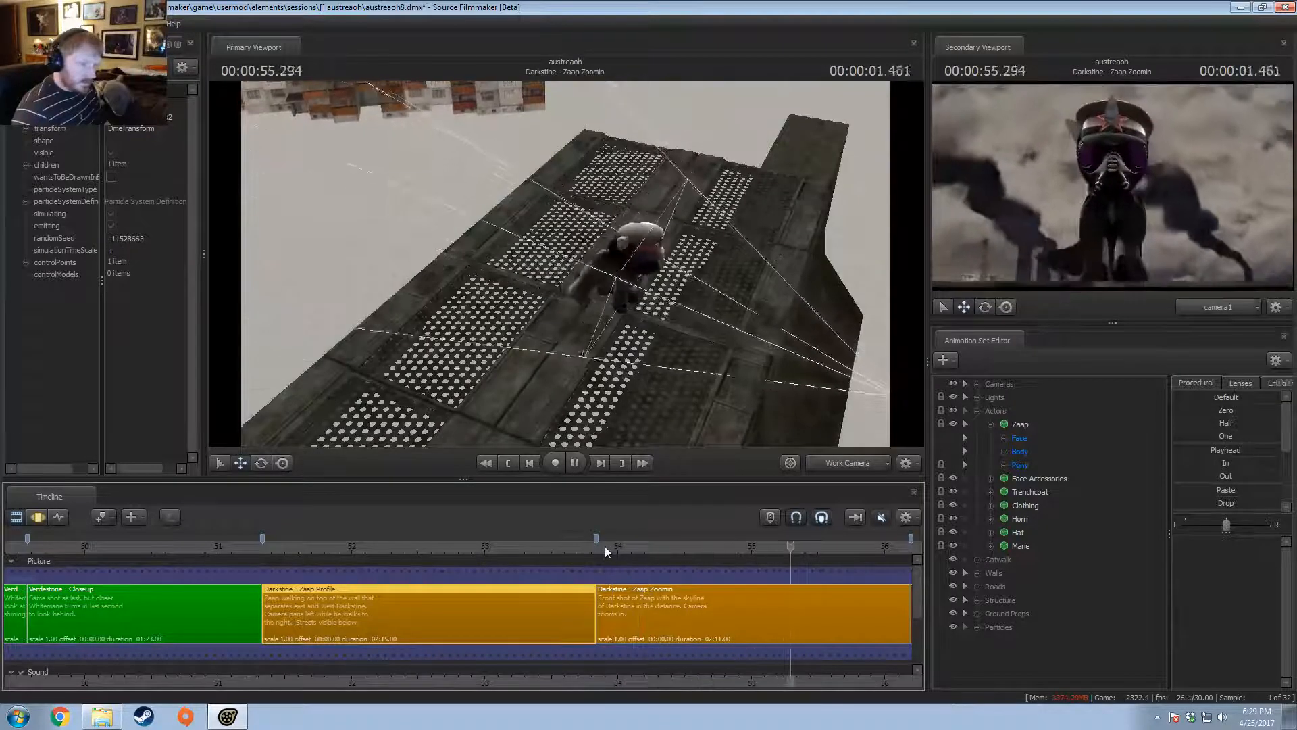
key("space")
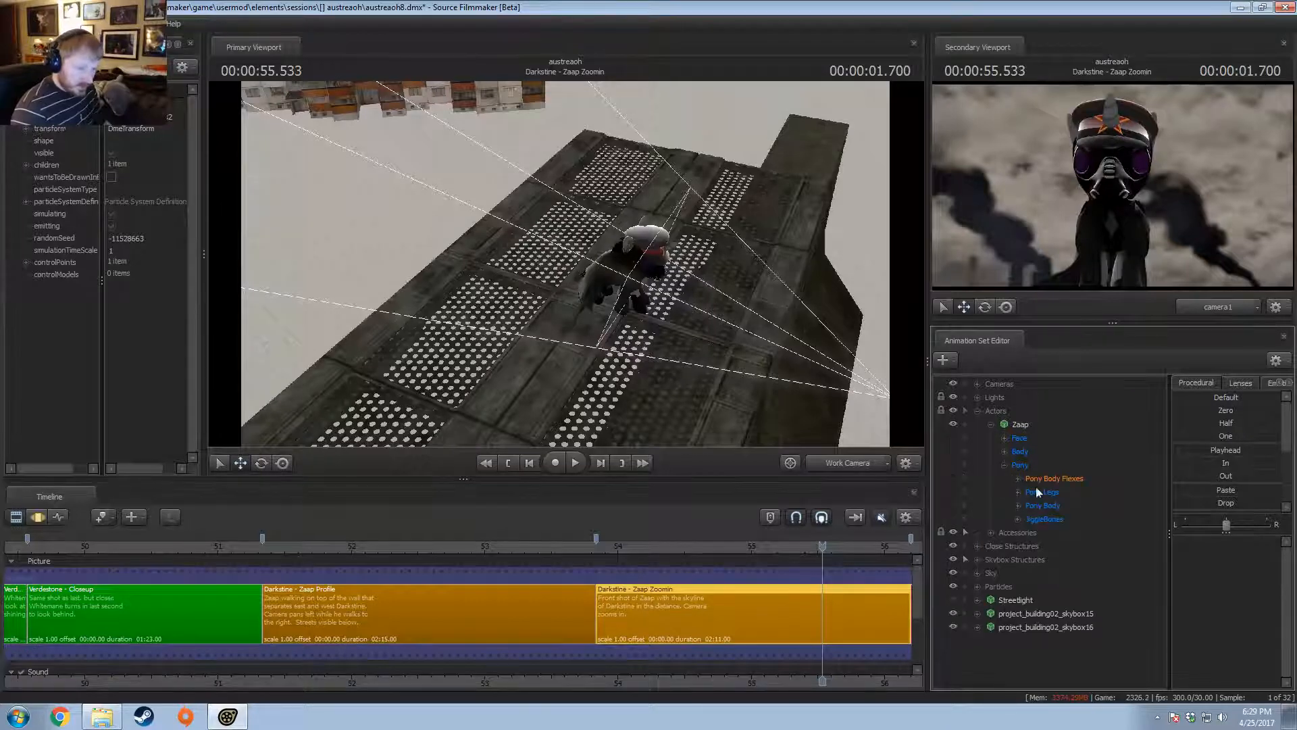
- Examine the motion of Zaap's RightEarjiggle, LeftEarjiggle, RightEar and LeftEar controls in the Zaap Zoomin shot using the Motion Editor
right_click(1019, 424)
left_click(1004, 497)
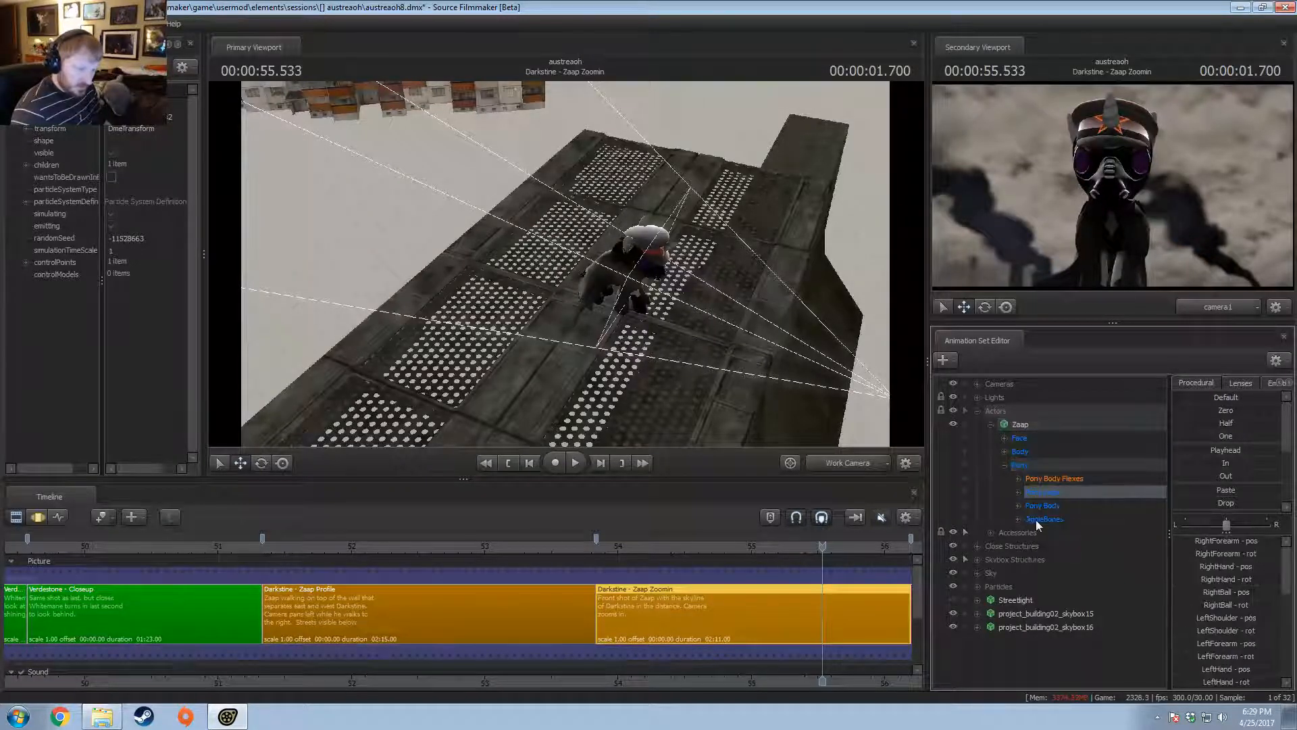
left_click(1037, 519)
left_click(1017, 518)
key("F3")
left_click_drag(1057, 576, 1059, 582)
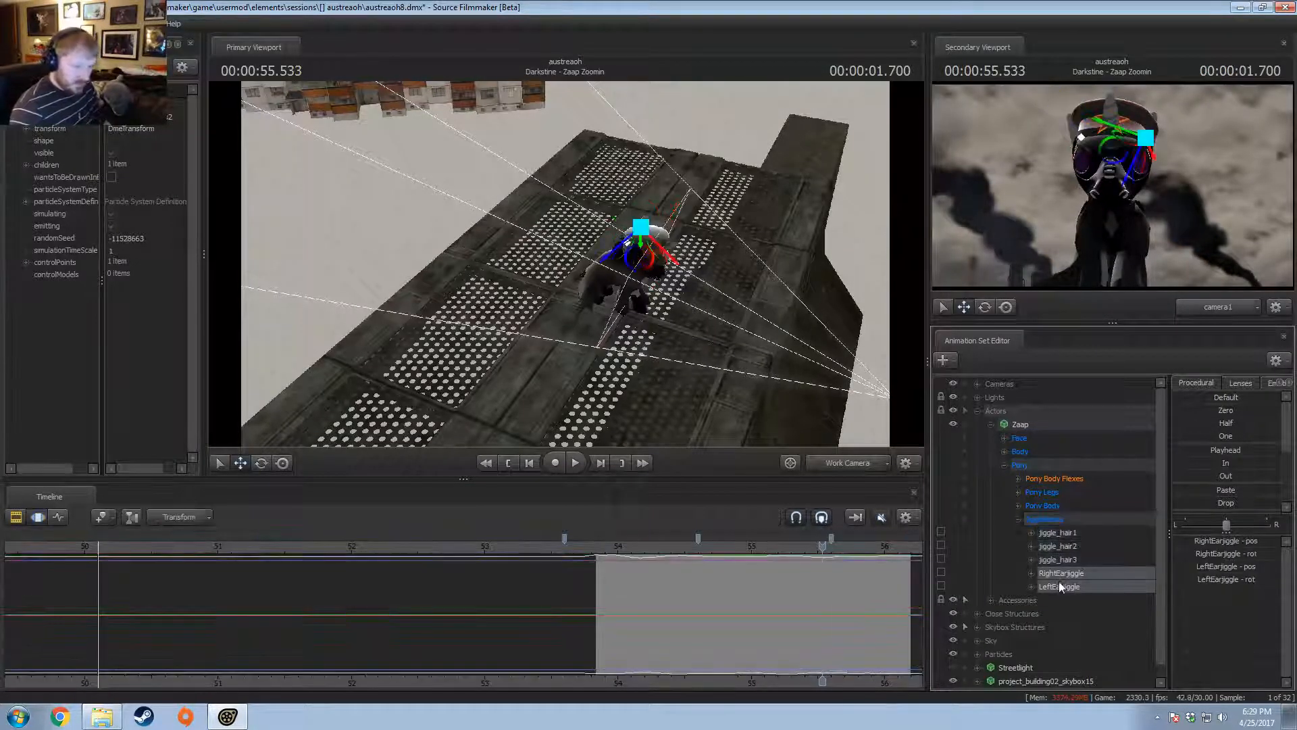
left_click(1019, 506)
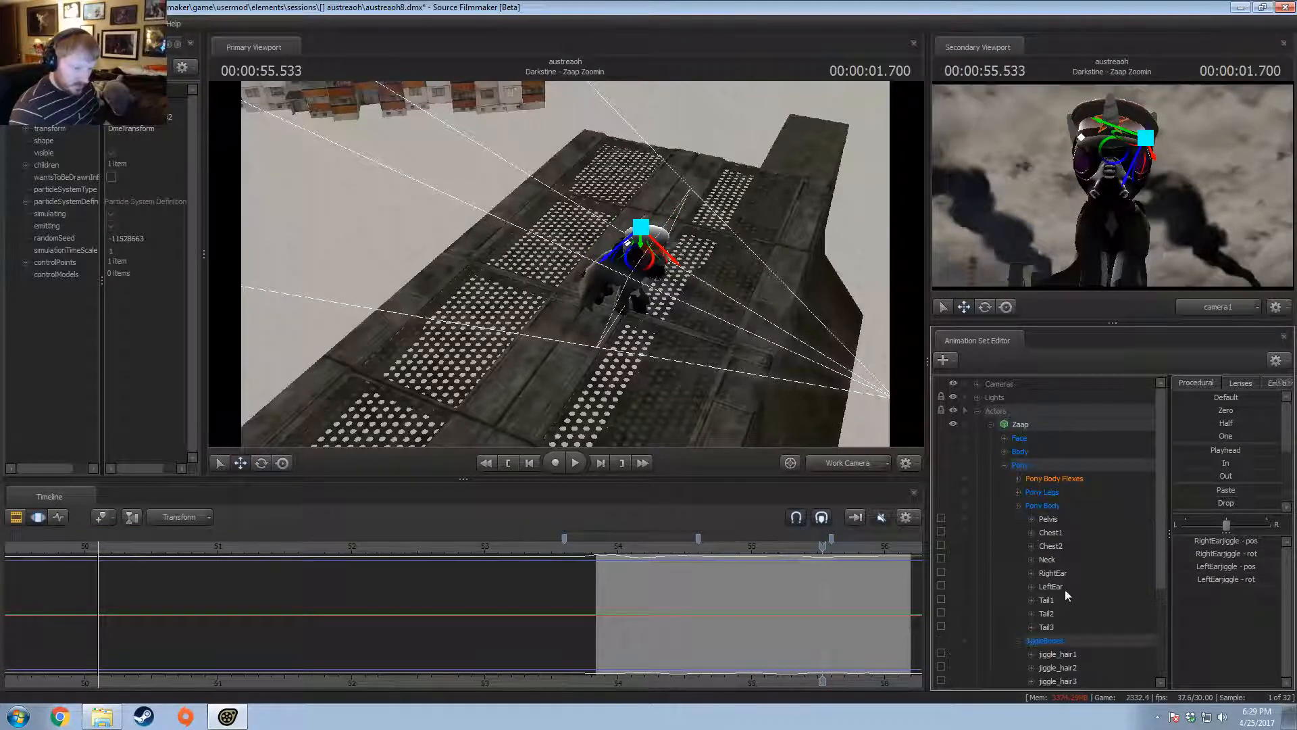
left_click_drag(1054, 585, 1054, 576)
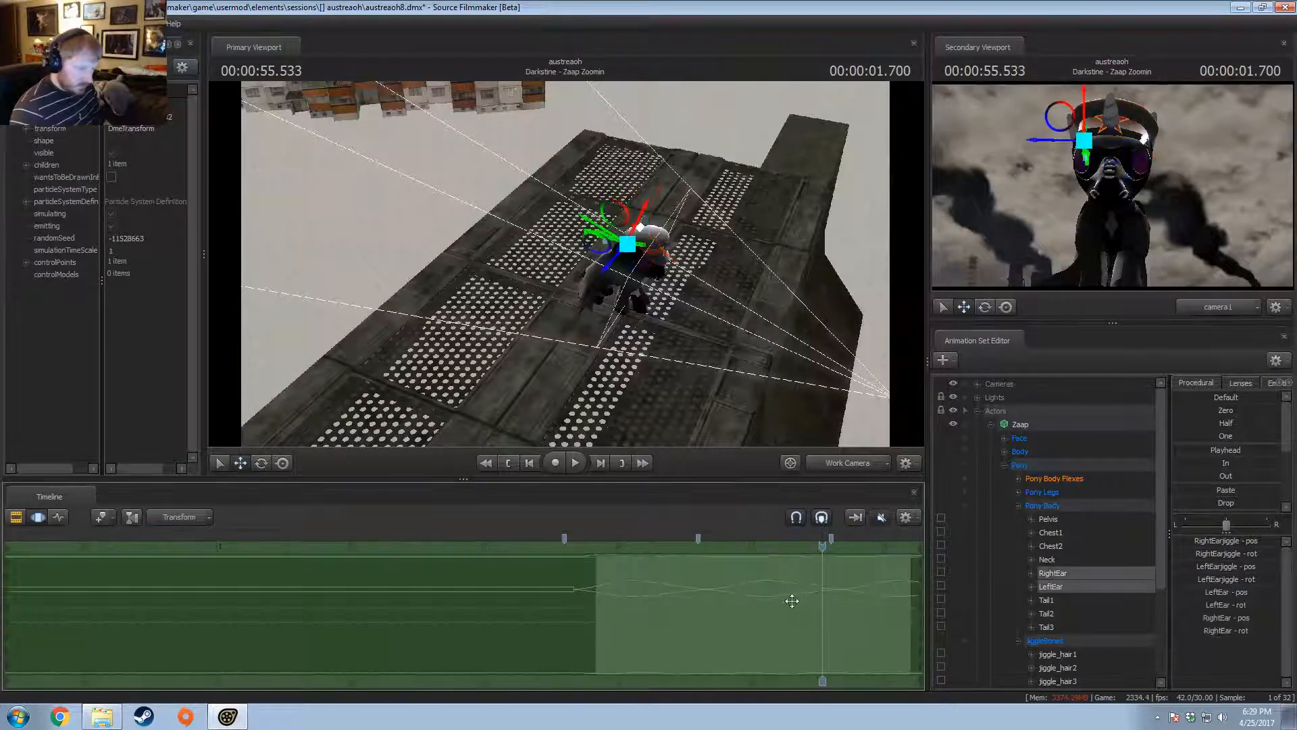
- Go to 00:00:52.766 in Zaap Profile and select RightEar, LeftEar and both ear jiggle controls to inspect their motion
key("F2")
left_click(454, 549)
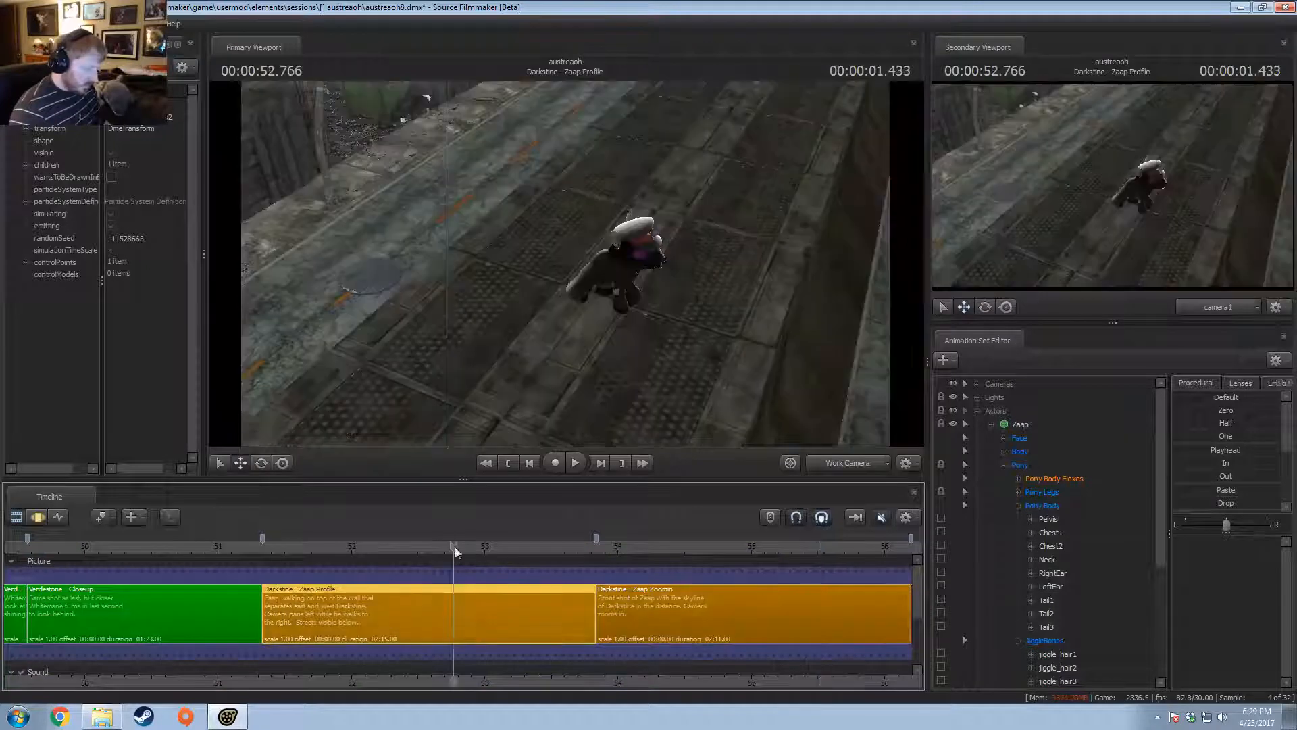
left_click_drag(1055, 571, 1052, 587)
scroll(1063, 606, "down", 4)
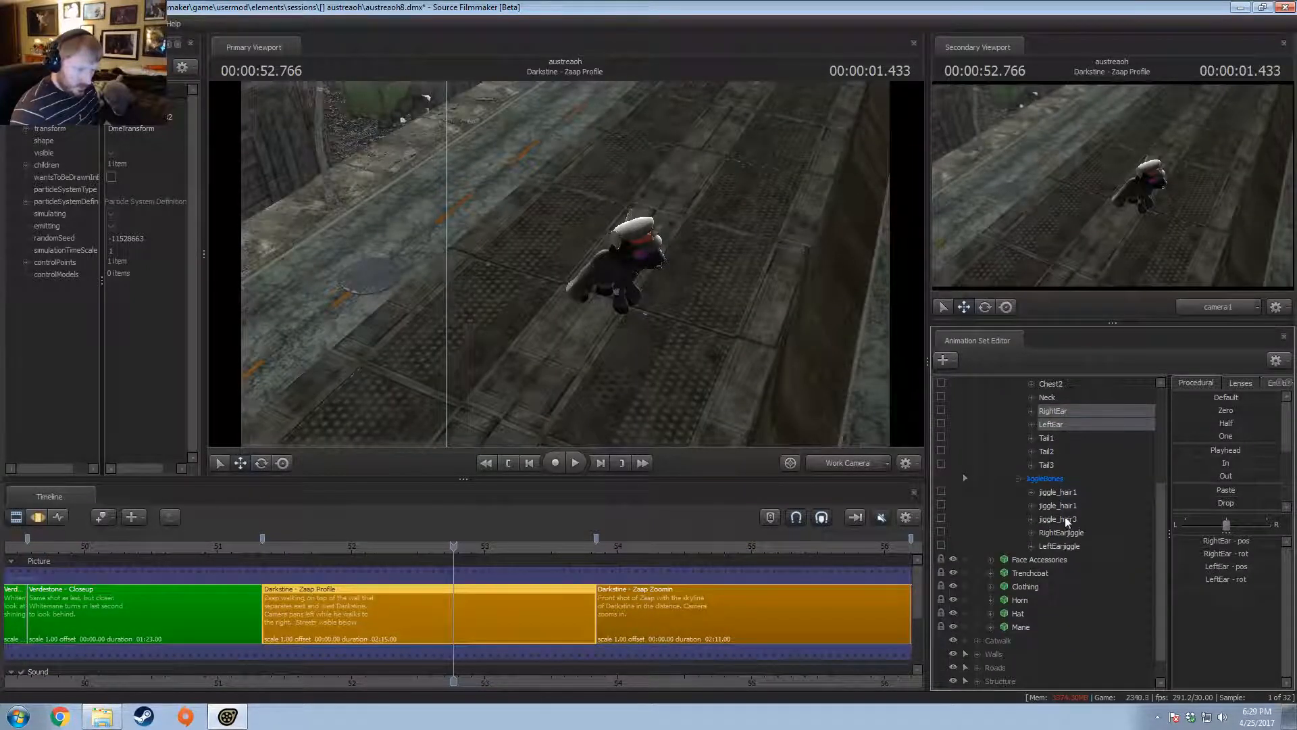
left_click_drag(1063, 533, 1057, 547, "ctrl")
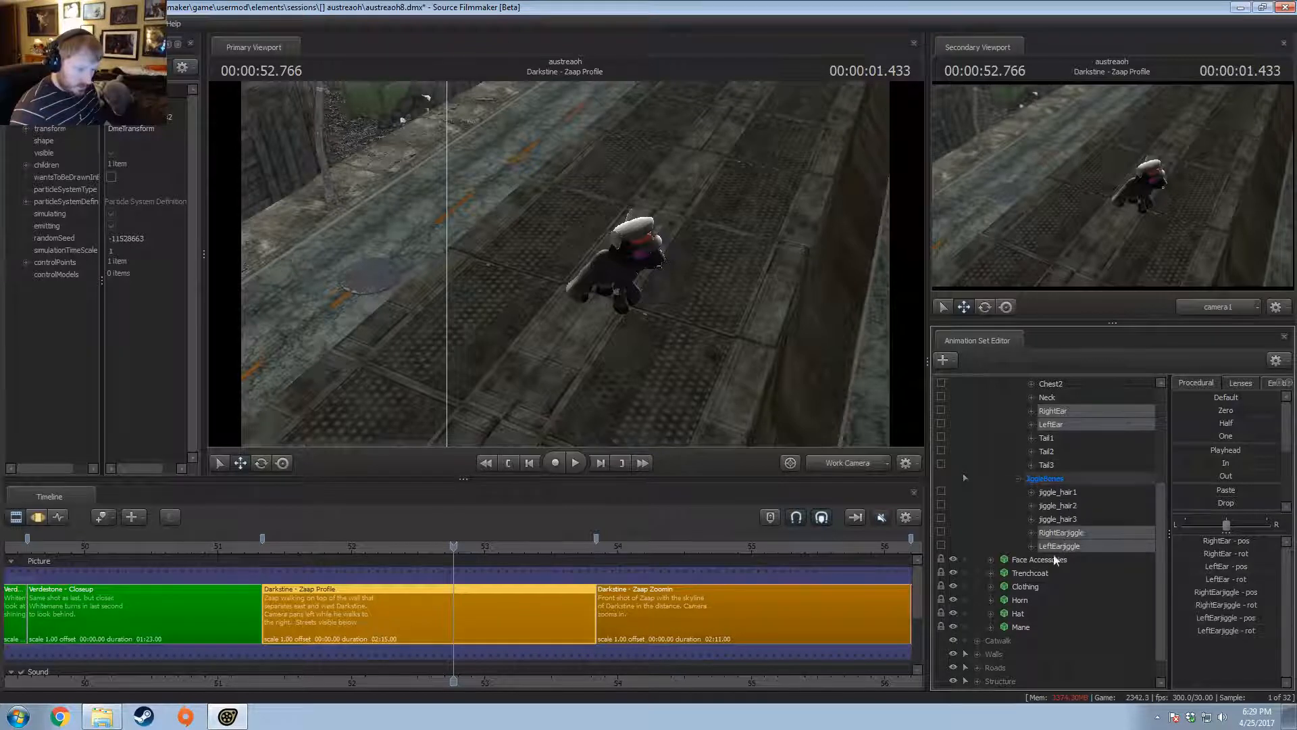
key("F3")
scroll(618, 581, "down", 1)
key("F2")
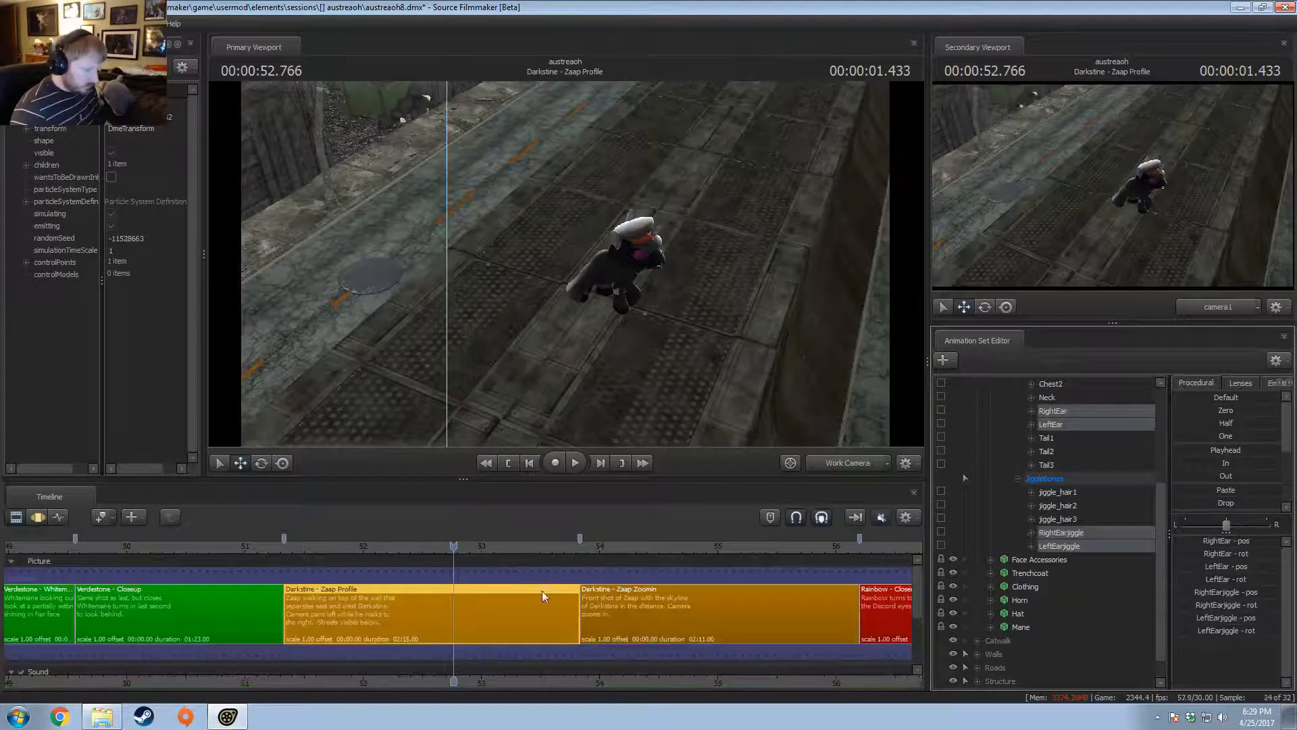
- Check the LeftEar motion in the Zaap Zoomin shot and return to the Zaap Profile clip in the Motion Editor
left_click(641, 603)
key("F3")
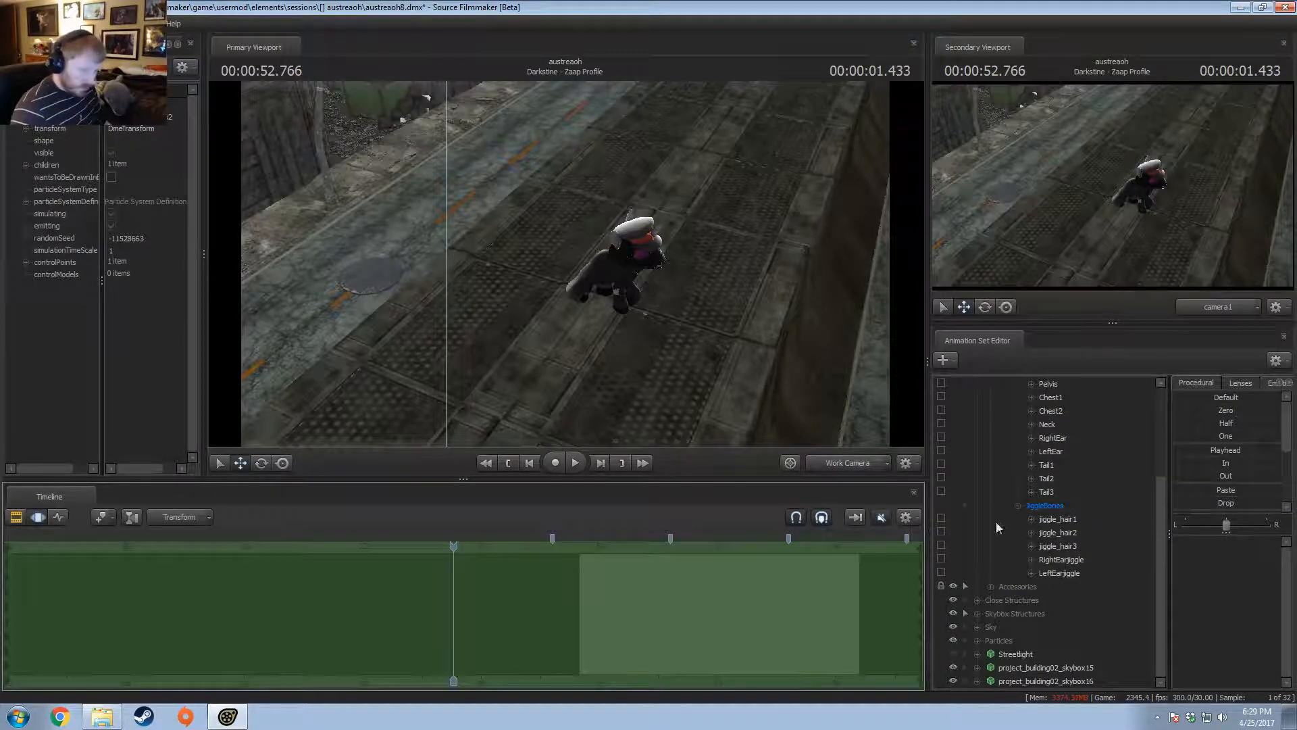
left_click(1050, 451)
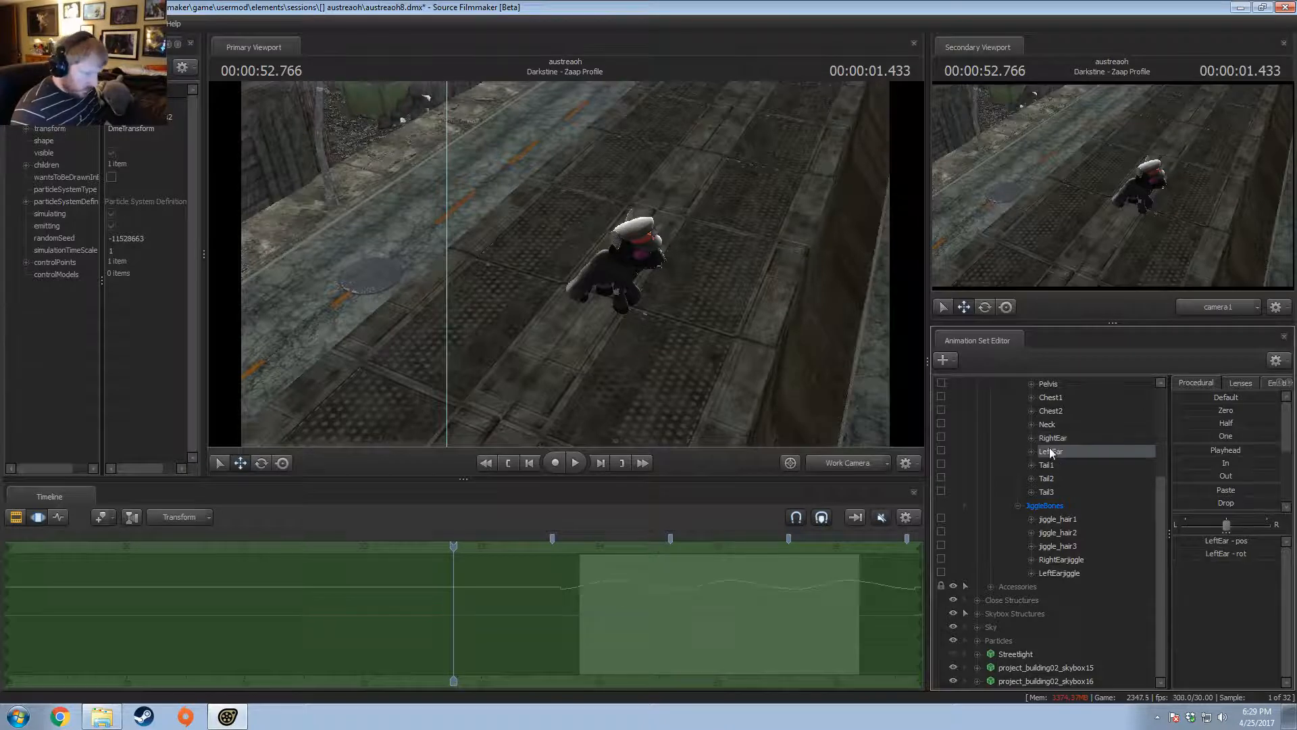
key("F2")
left_click(553, 613)
key("F3")
- Select RightEar, LeftEar, RightEarjiggle and LeftEarjiggle in Zaap Profile and place the playhead where the ear waves begin, at about 00:00:53.65
left_click(1054, 438)
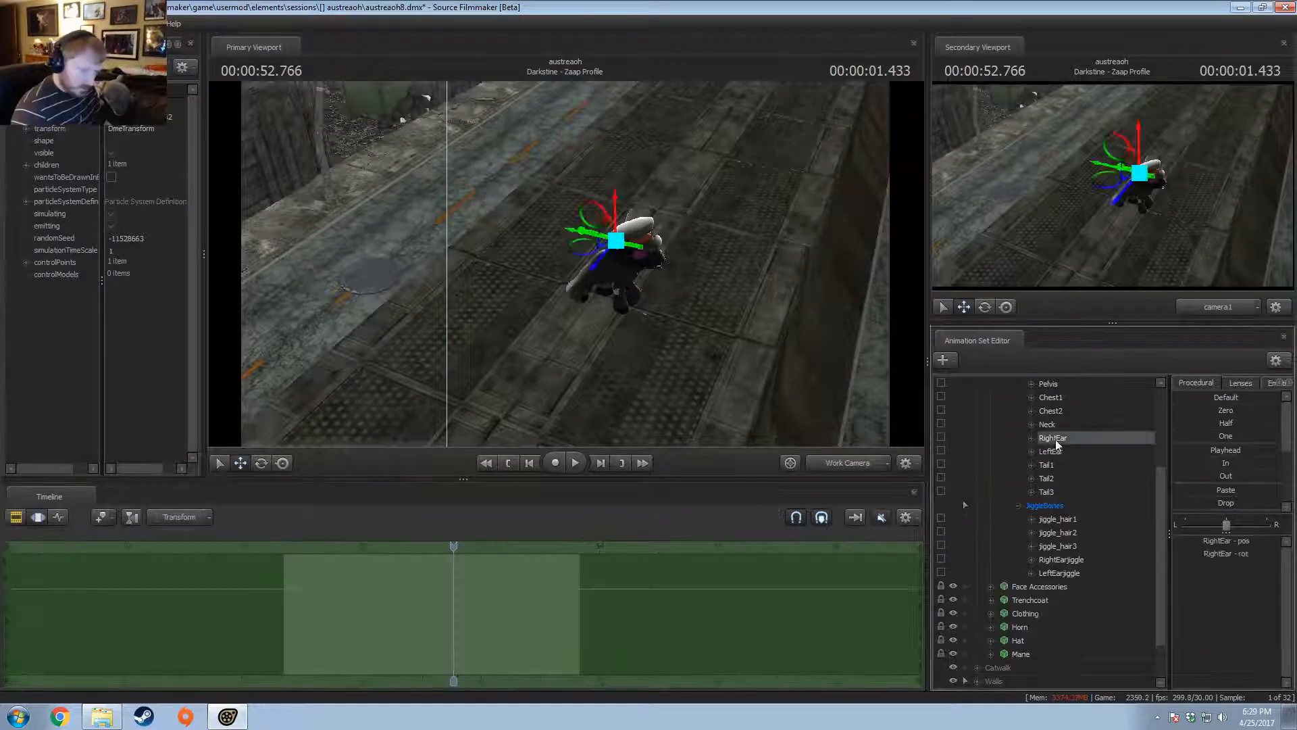
left_click(1050, 450, "ctrl")
left_click(1061, 560, "ctrl")
left_click(1059, 573, "ctrl")
left_click(515, 628)
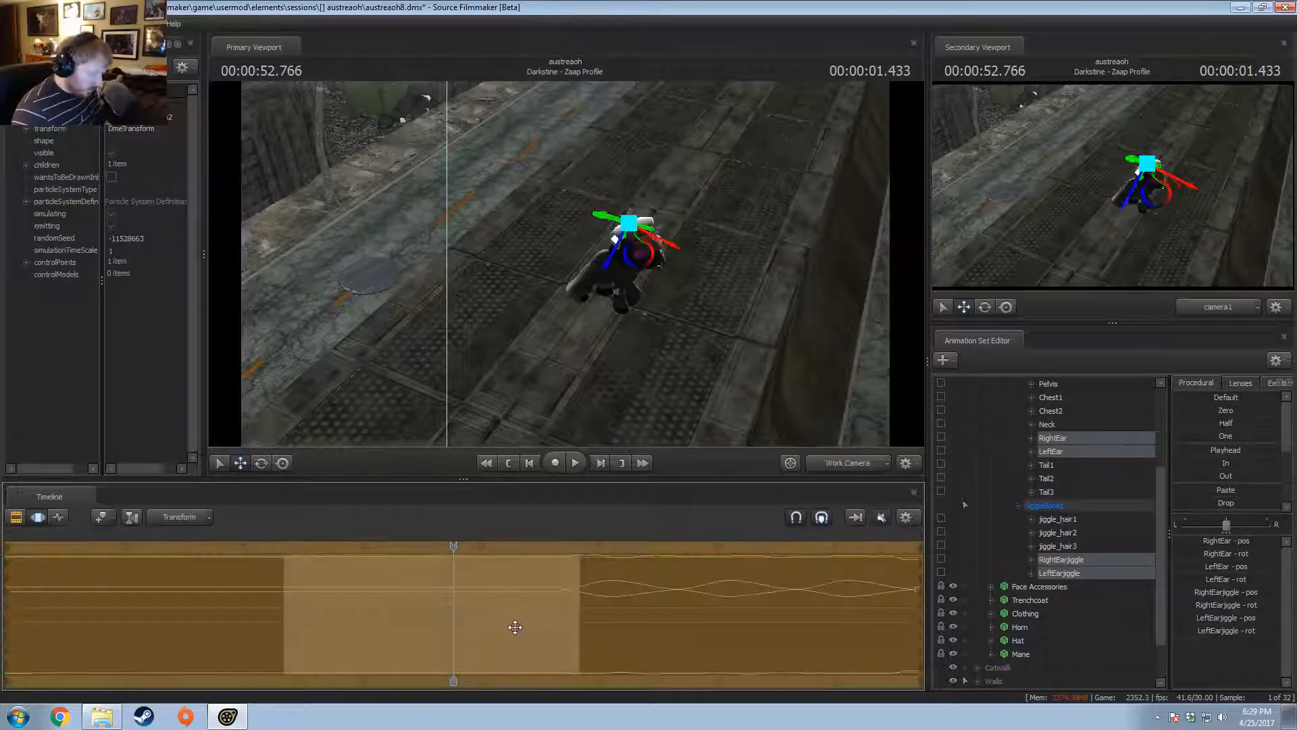
left_click(622, 635)
scroll(651, 614, "down", 5)
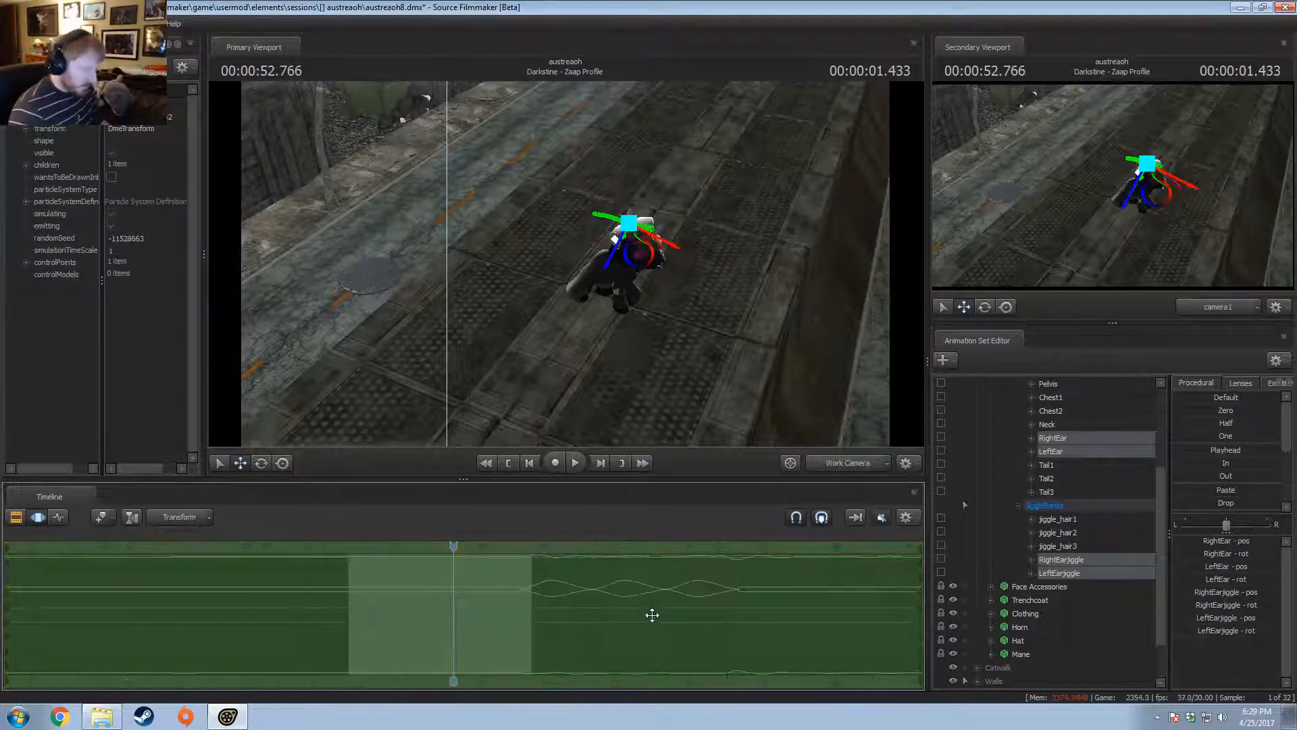
scroll(652, 613, "up", 4)
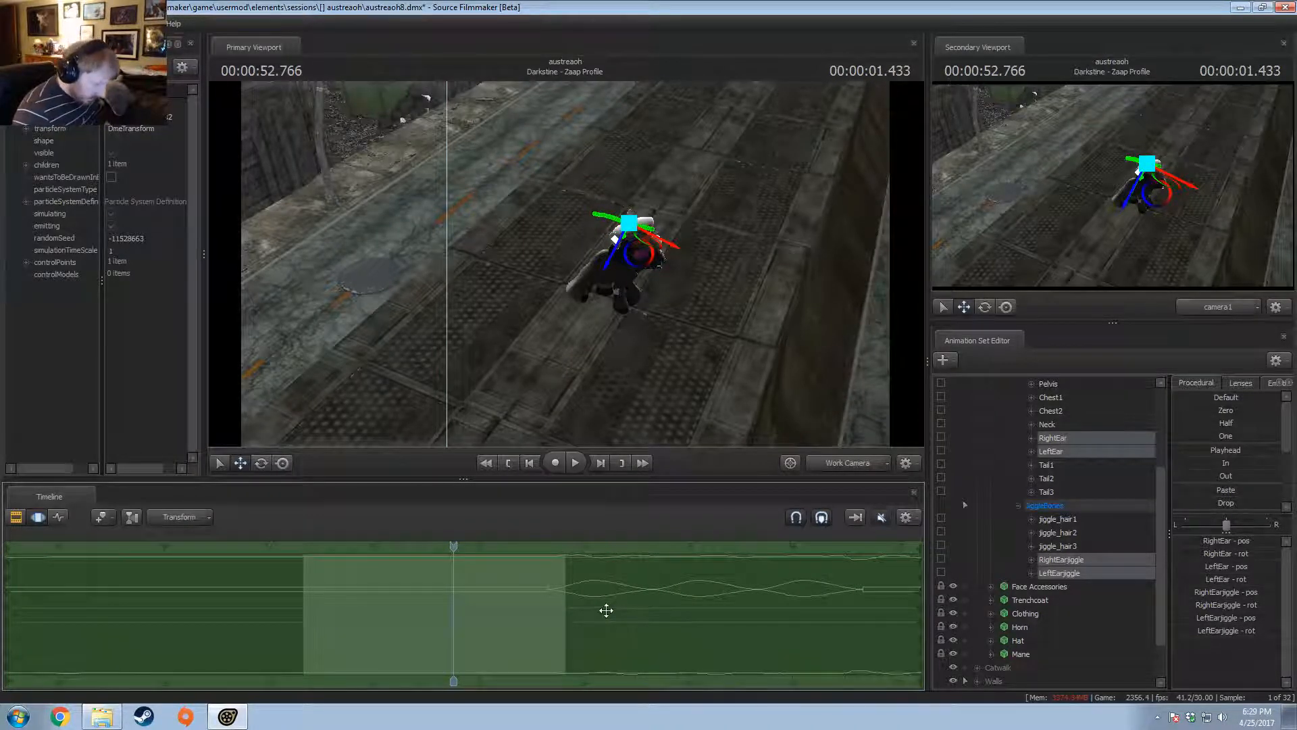
left_click(548, 603)
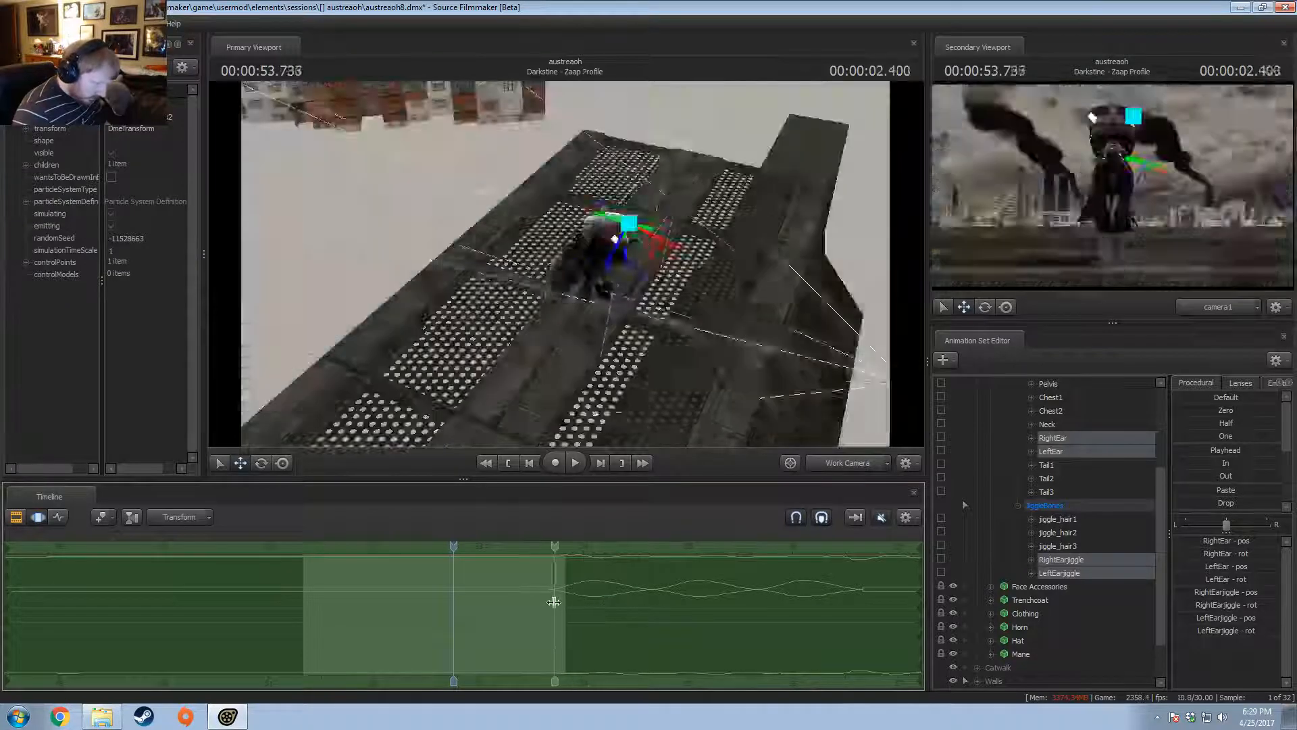
key("F4")
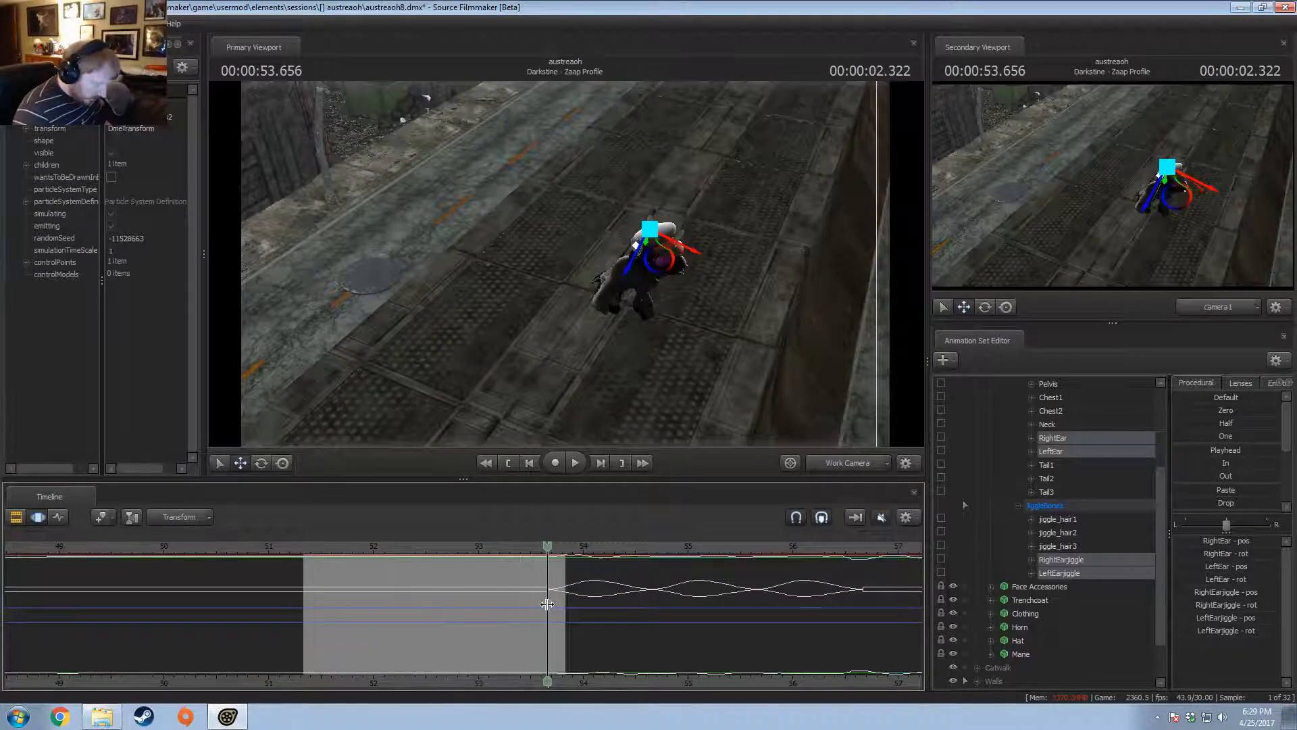
- Copy the waving ear motion that follows 00:00:53.65 and paste it earlier in time so it covers the Zaap Profile shot
left_click_drag(548, 603, 744, 614, "shift")
mouse_move(744, 614)
left_mouse_down()
mouse_move(544, 617)
mouse_move(864, 629)
mouse_move(478, 655)
mouse_move(496, 658)
mouse_move(502, 629)
mouse_move(521, 628)
left_mouse_up()
left_click(495, 657)
left_click(463, 639)
key("Escape")
key("ctrl+a")
- Select RightEarjiggle and LeftEarjiggle and set a time selection over the seam near 00:00:53.63, with its falloff starting at about 53.4
left_click_drag(603, 604, 546, 615)
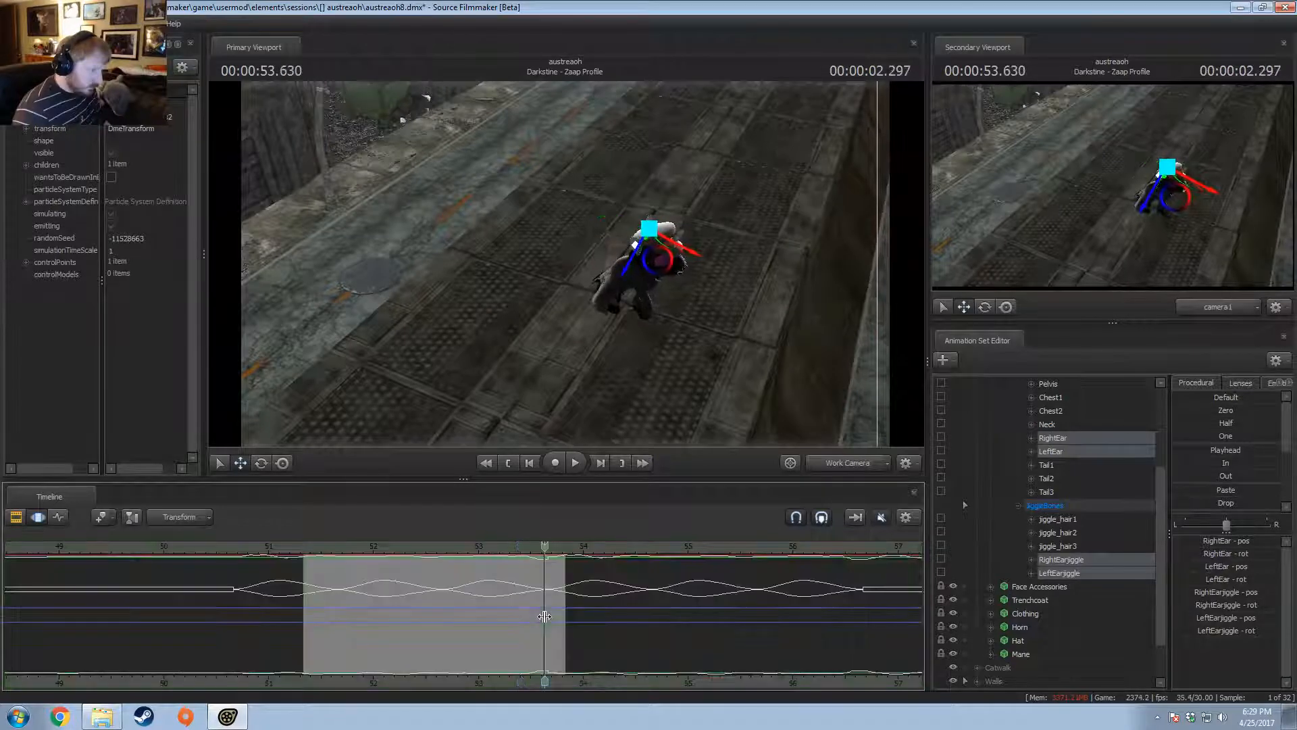
left_click(1052, 560)
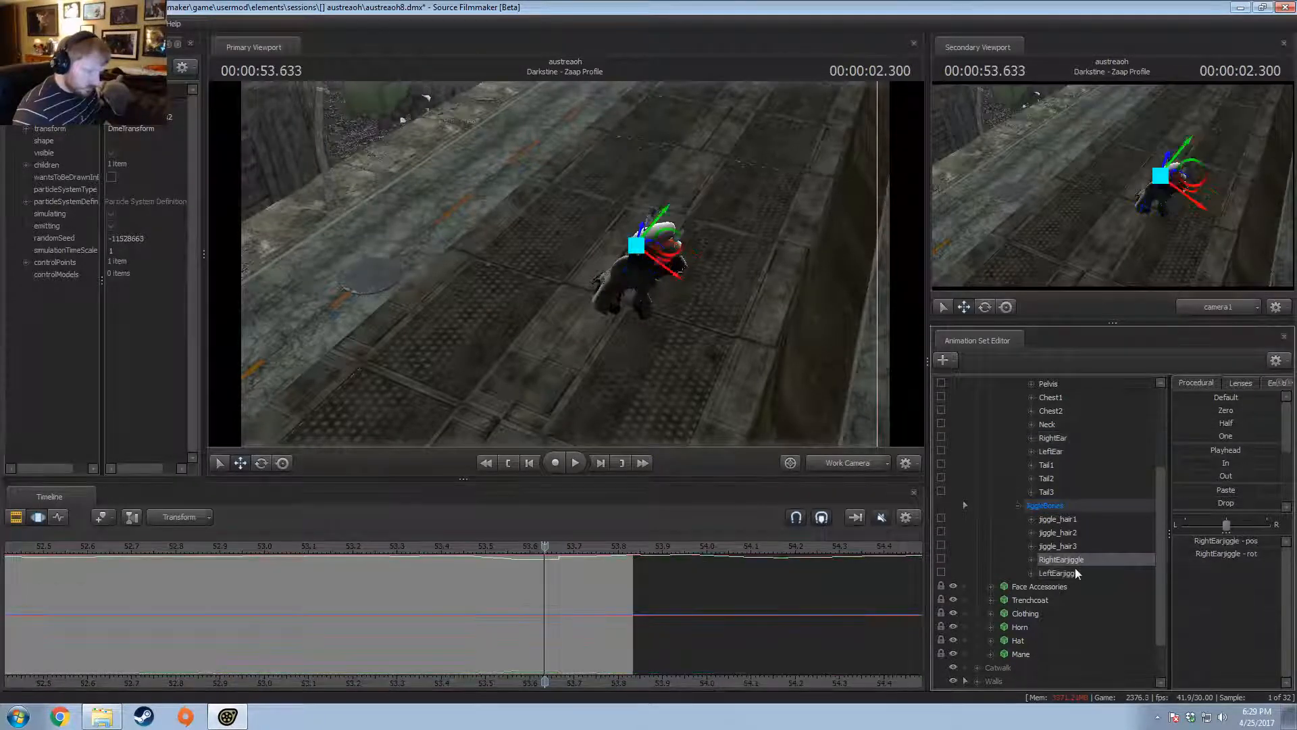
left_click(1059, 573, "ctrl")
mouse_move(595, 575)
left_mouse_down()
mouse_move(562, 581)
mouse_move(599, 585)
left_mouse_up()
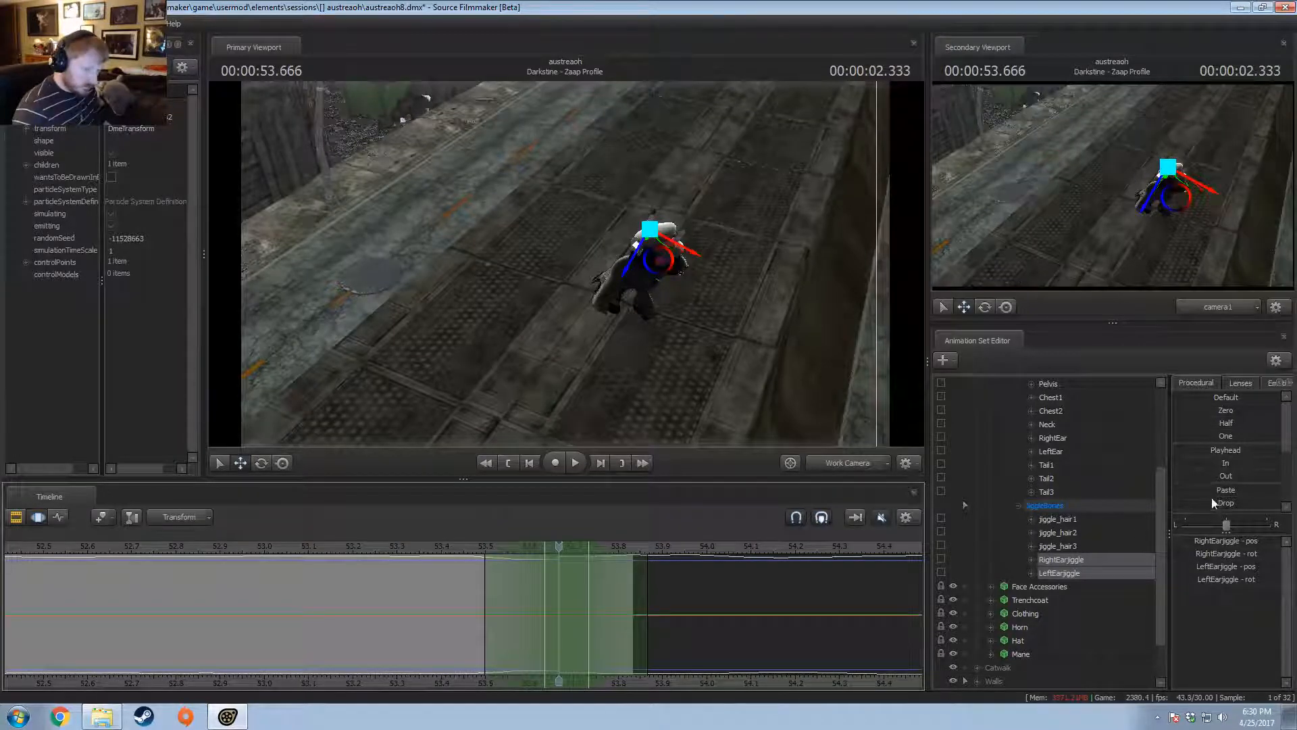
scroll(1219, 500, "down", 3)
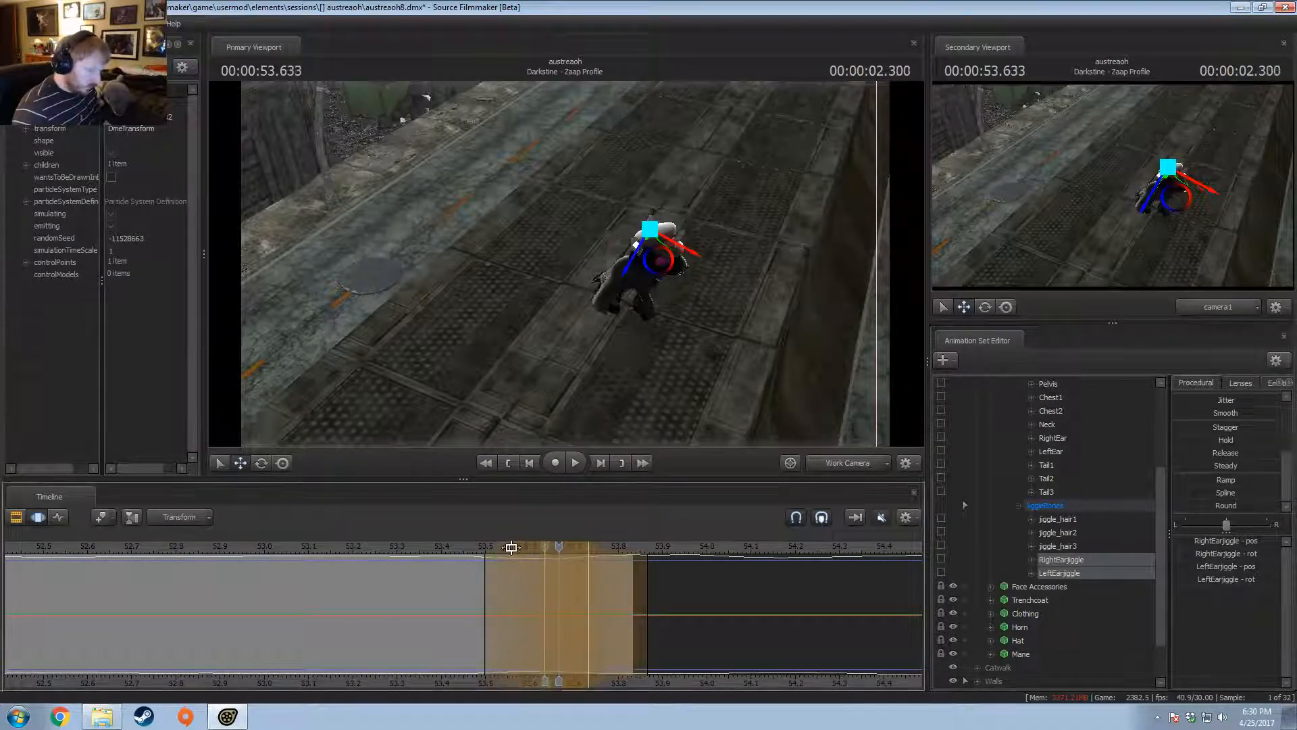
left_click_drag(493, 588, 449, 588)
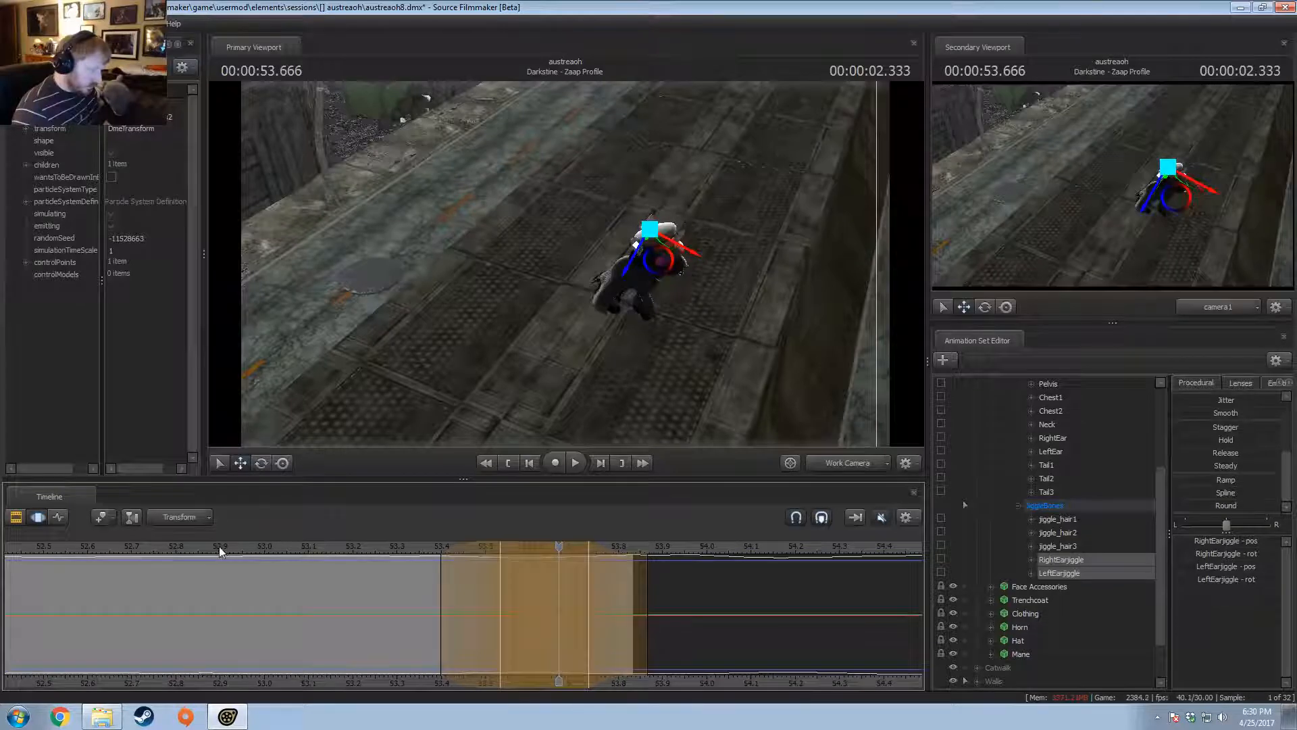
- Play the Zaap Profile shot from its beginning twice to review the ear motion, stopping at 00:00:52.866
scroll(221, 550, "down", 2)
left_click(73, 548)
key("space")
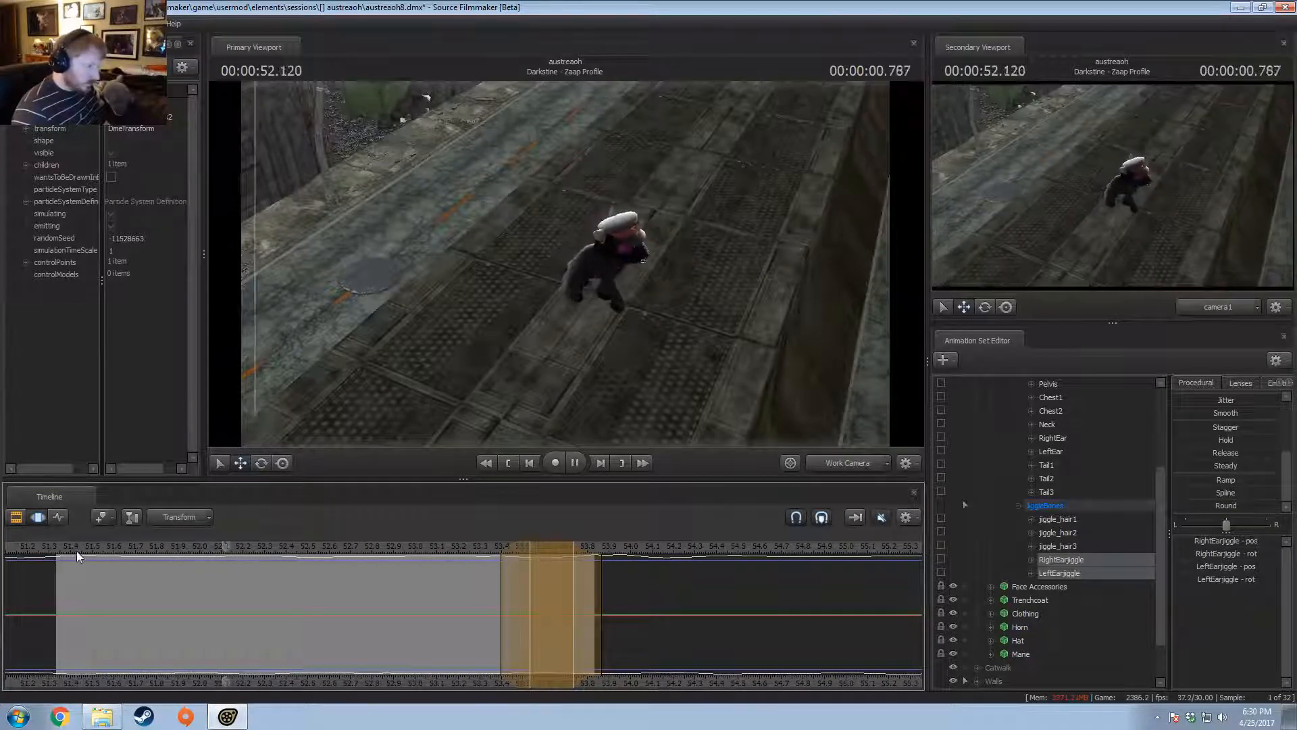
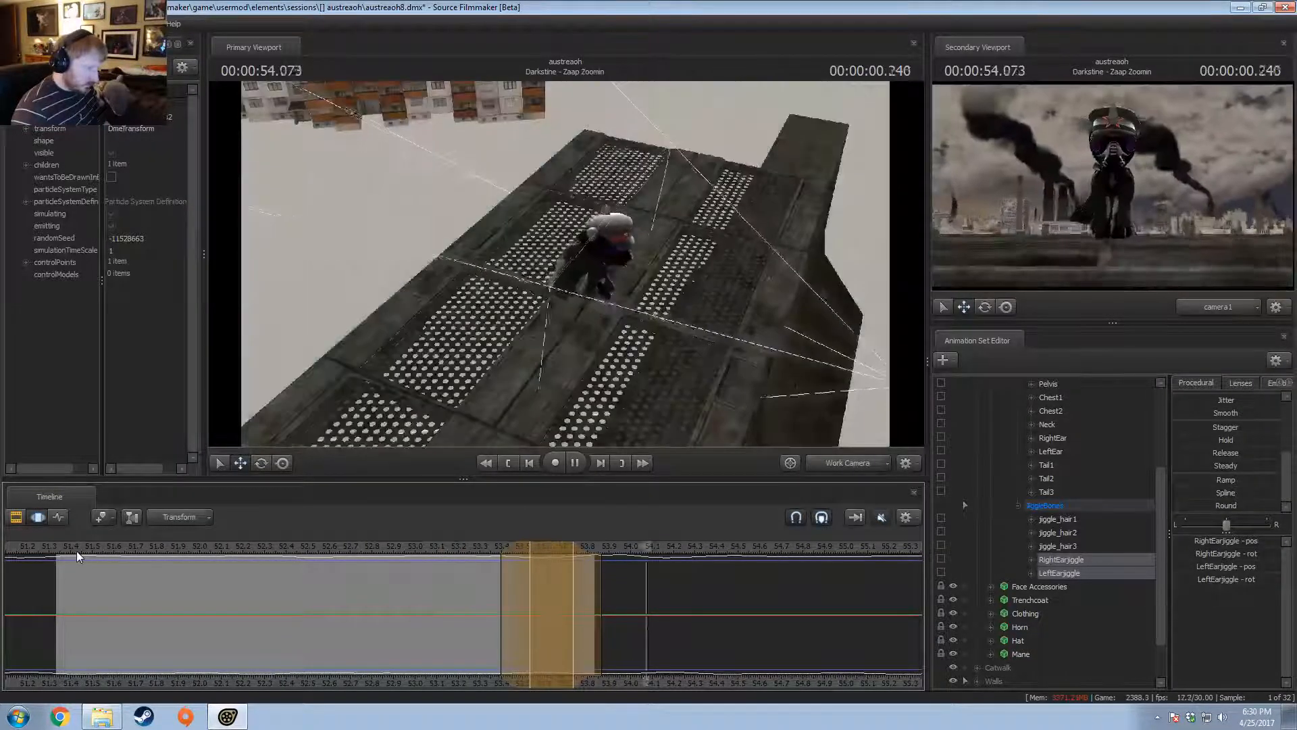
scroll(88, 556, "down", 1)
left_click(193, 549)
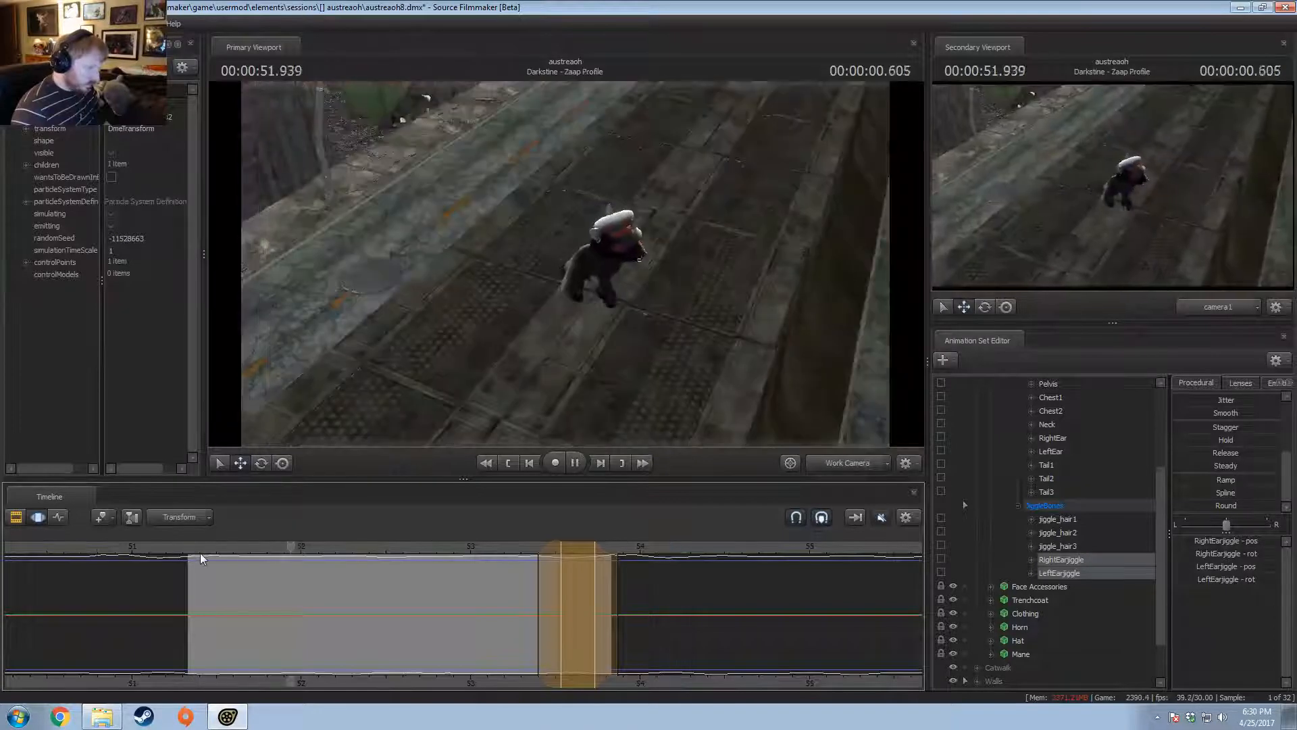
key("space")
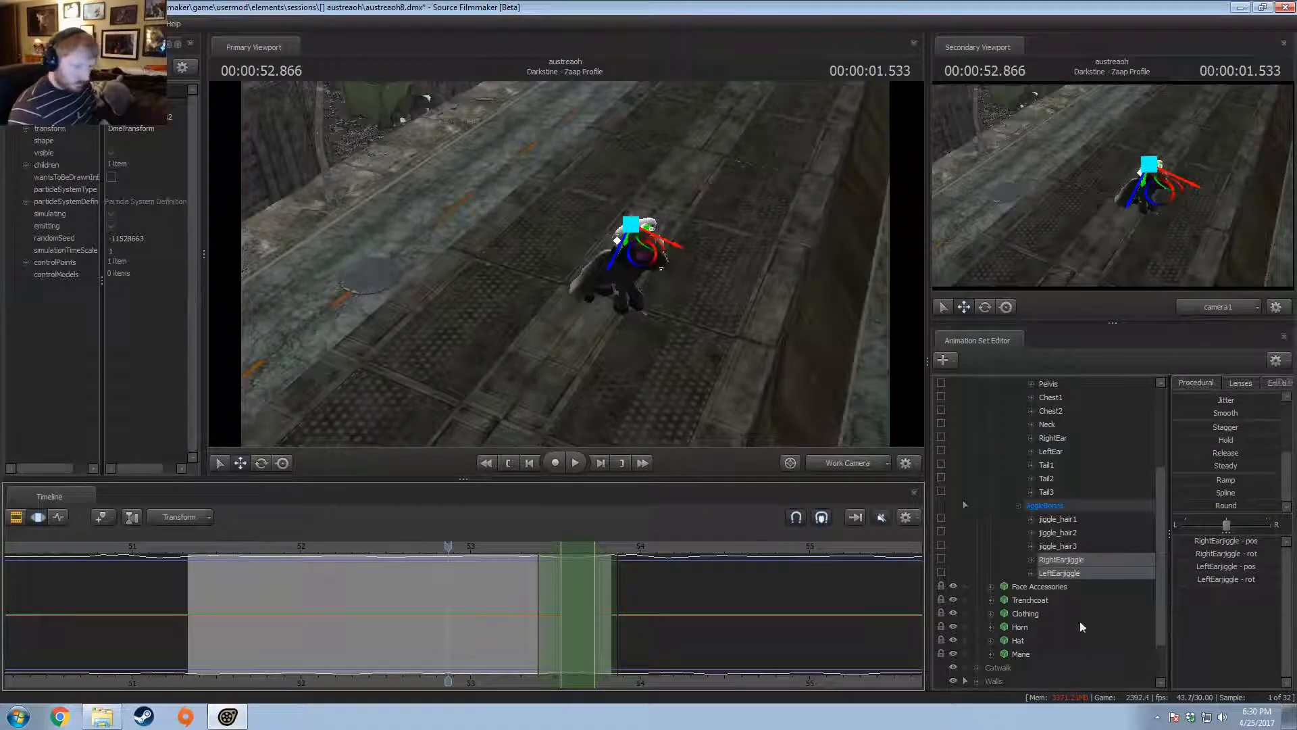
- Offset the LeftEar motion slightly earlier in time and play back the Zaap Profile shot to review it
left_click(1054, 464)
left_click(1060, 451)
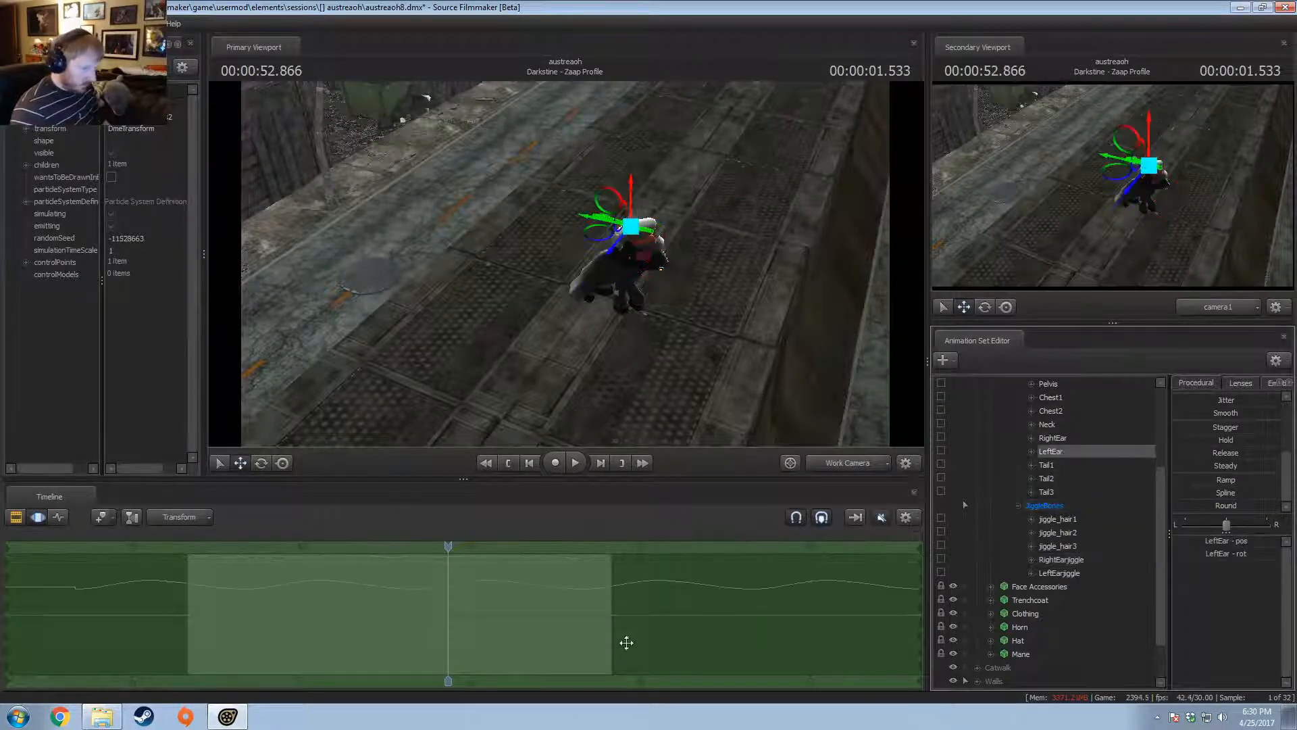
key("space")
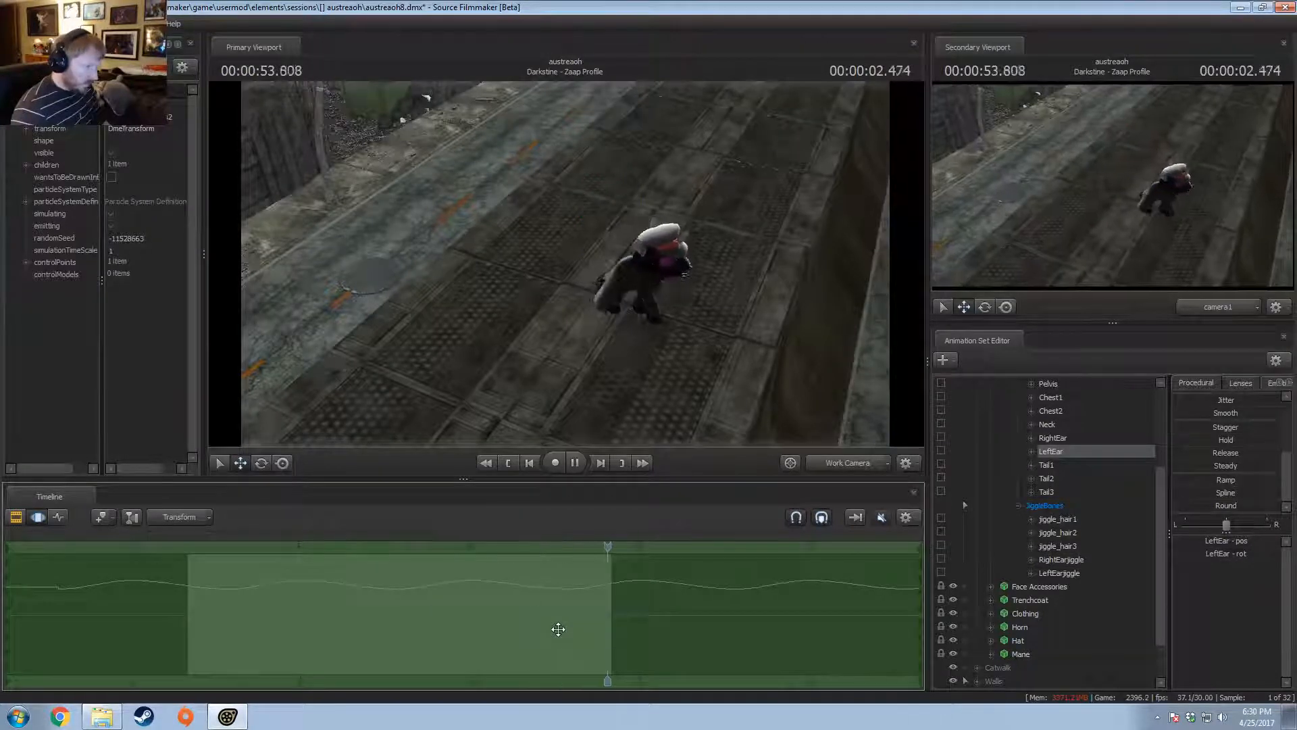
key("space")
left_click_drag(668, 565, 198, 604)
key("space")
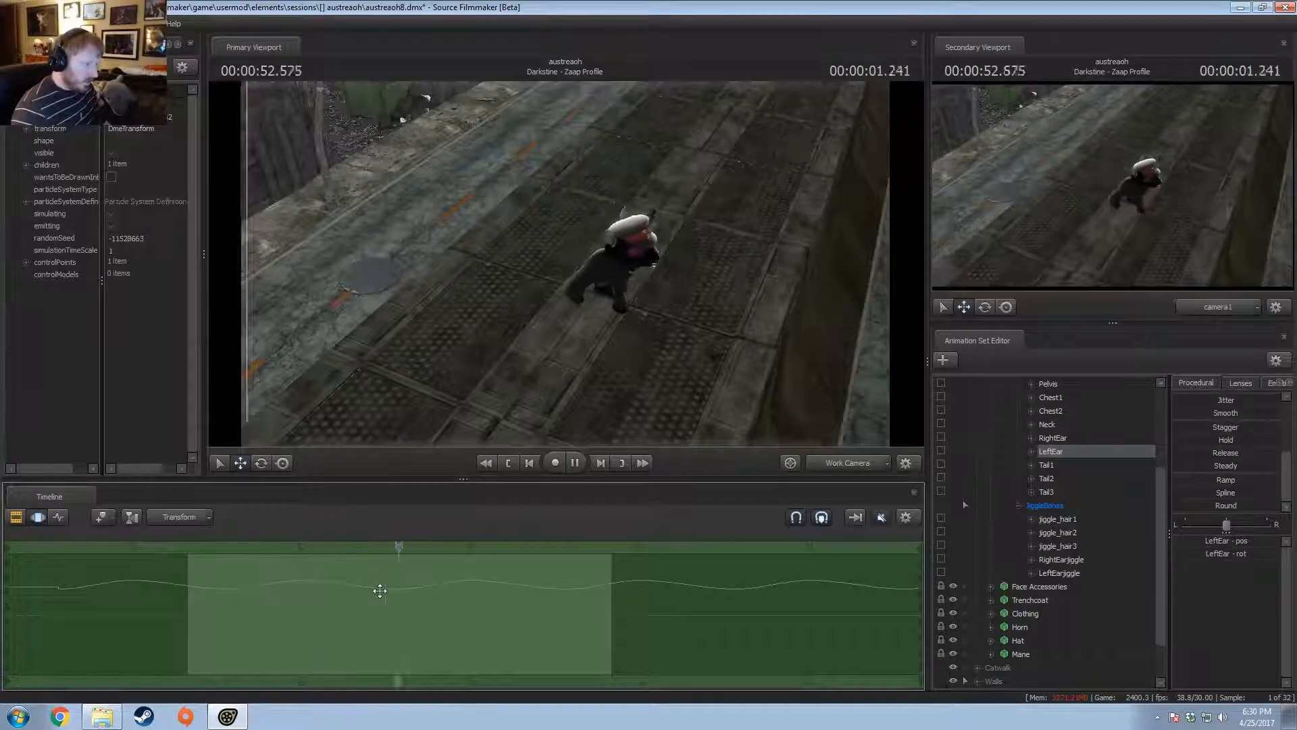
- Return to the start of the Zaap Profile shot at 00:00:51.400 and select the Trenchcoat animation set
key("space")
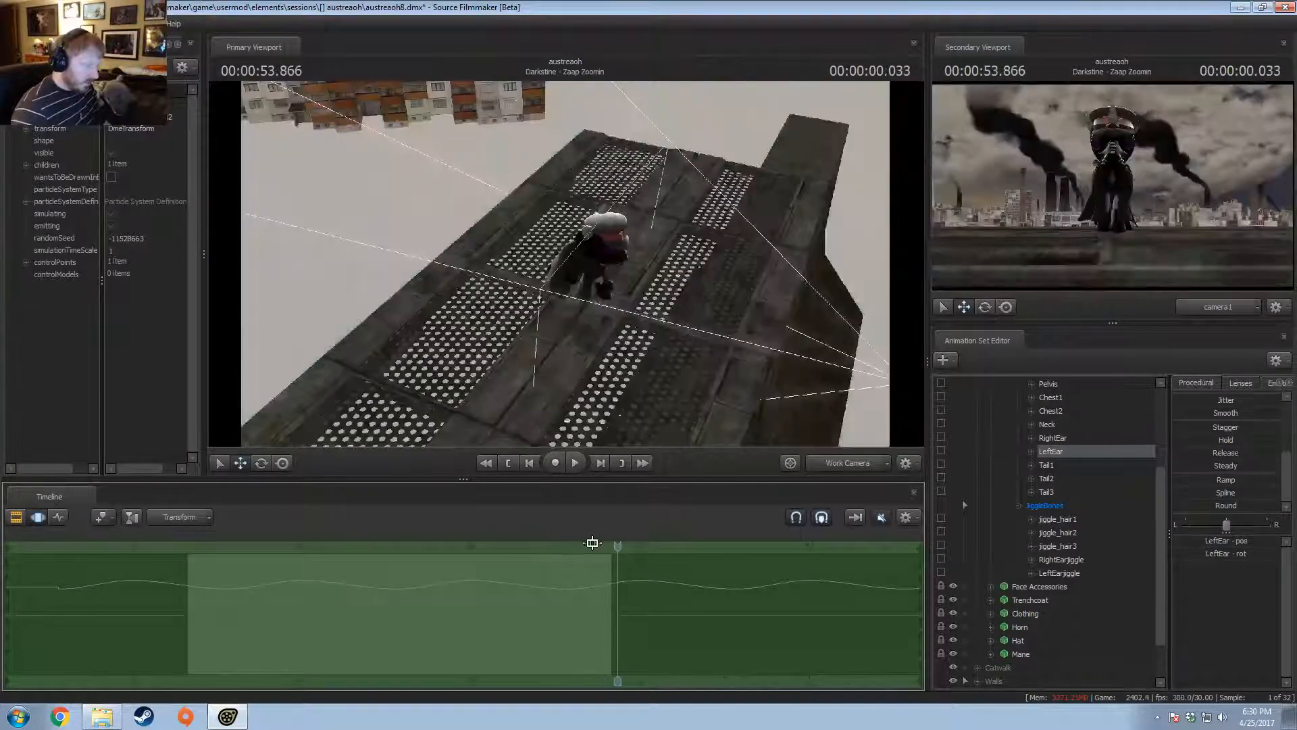
left_click_drag(619, 543, 199, 545)
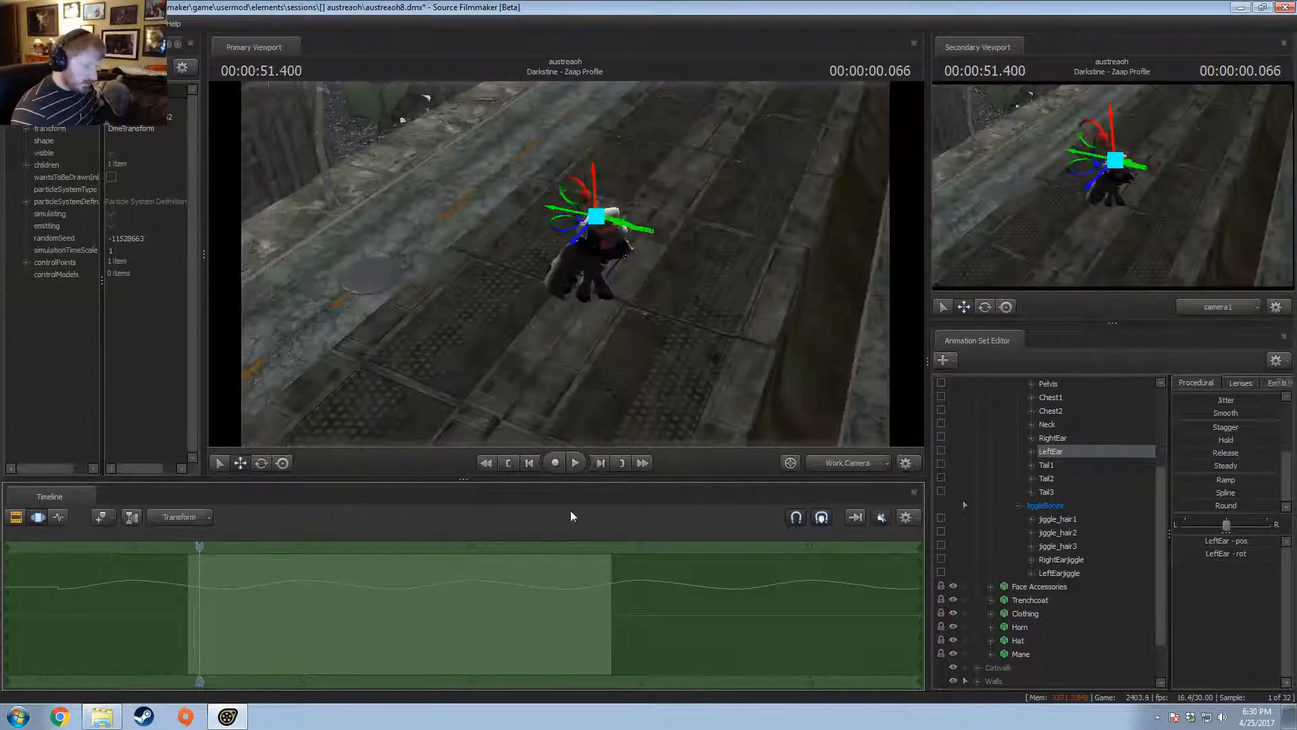
left_click(568, 277)
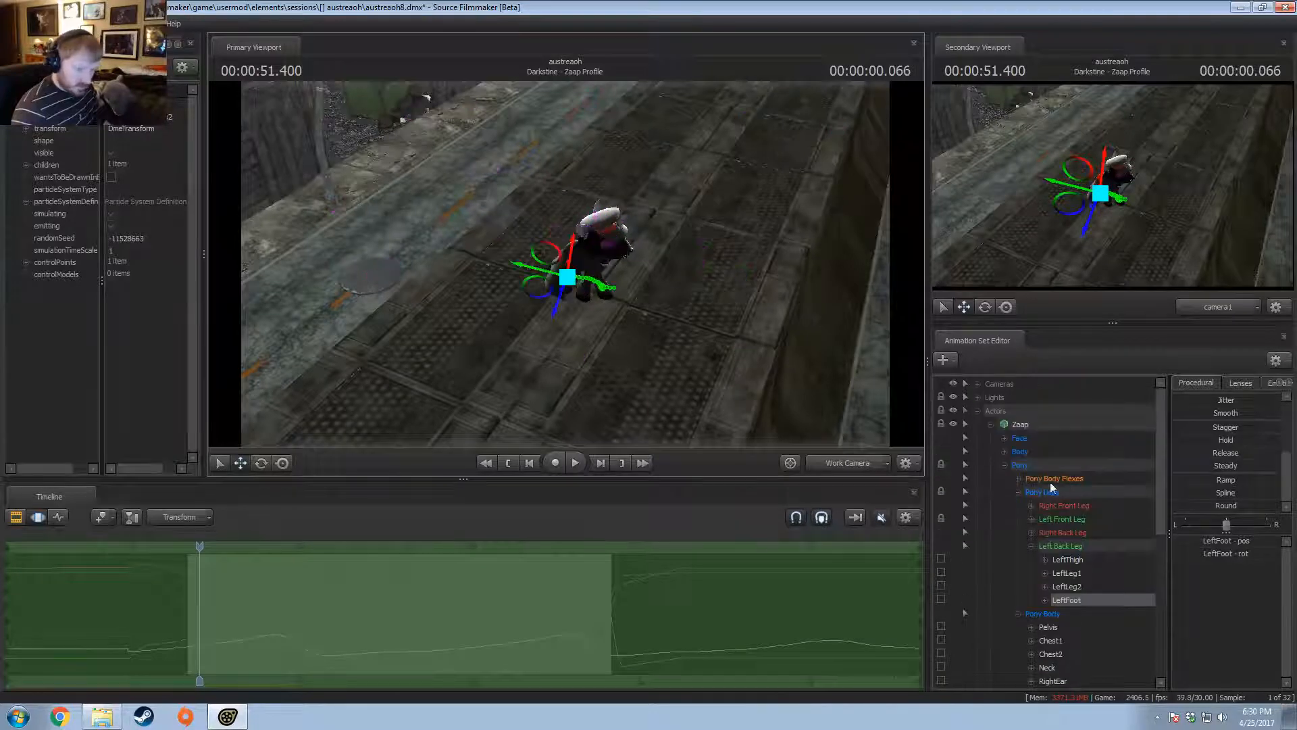
left_click(1009, 464)
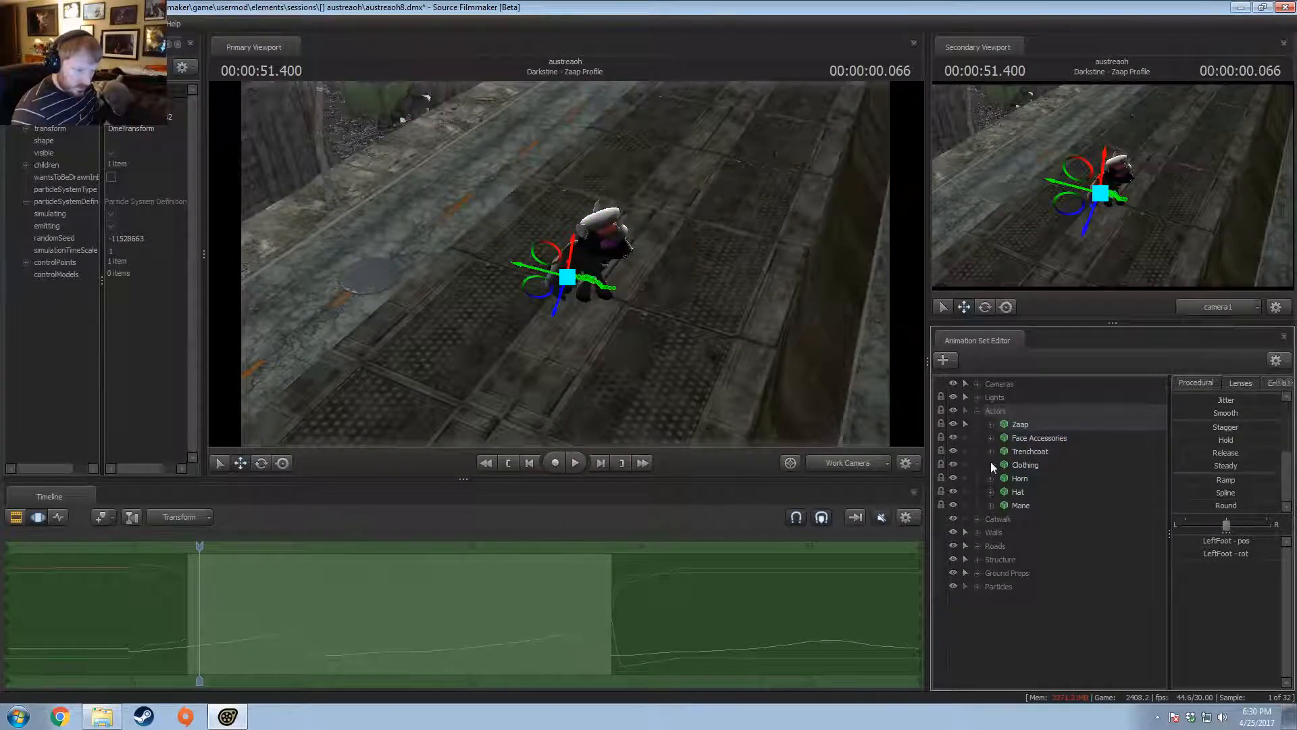
left_click(993, 452)
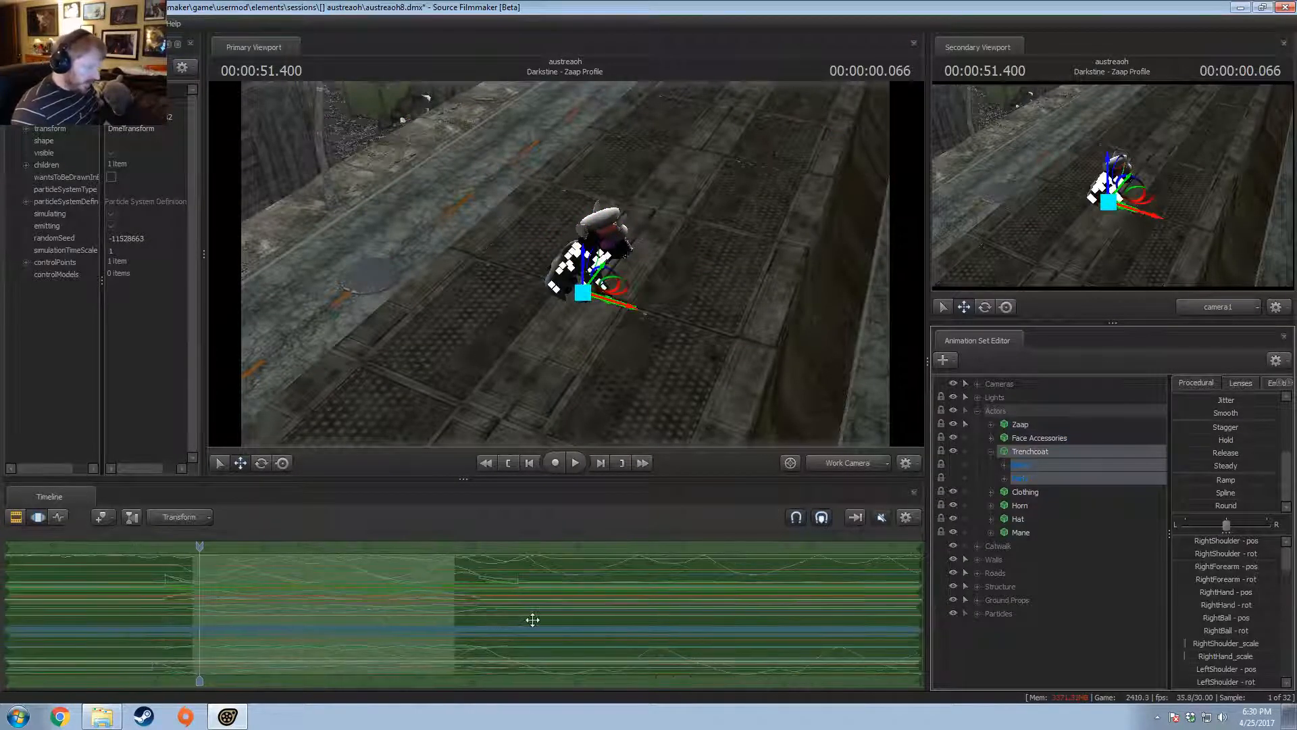
- Play the Zaap Profile shot through camera1 to review the coat motion into the next shot
left_click(854, 465)
key("space")
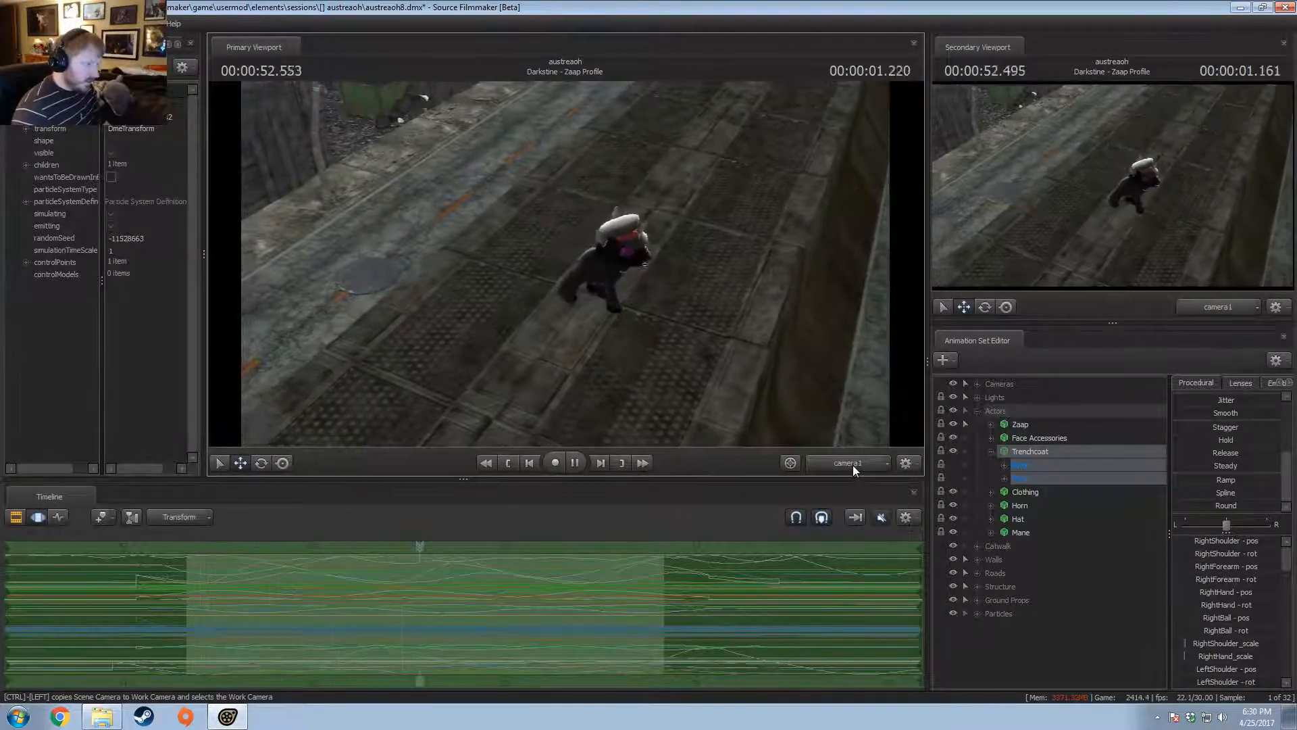
left_click(688, 545)
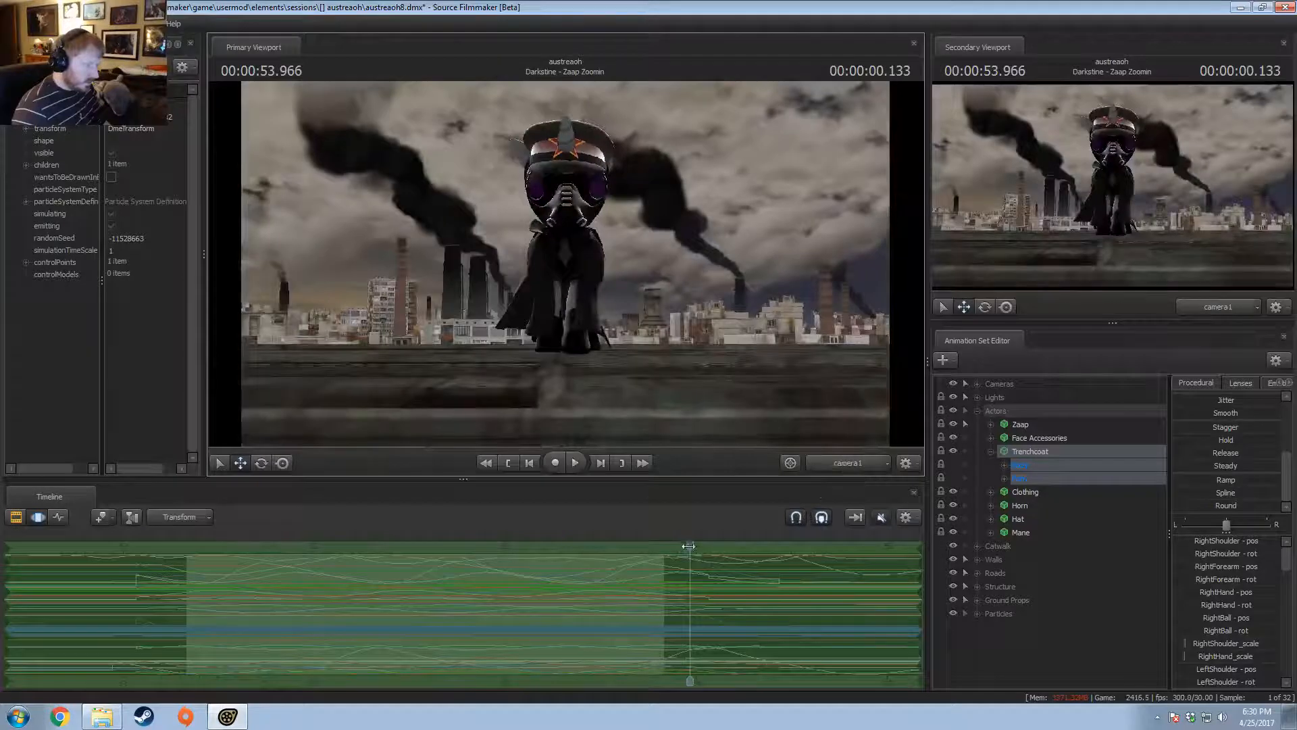
- Move to 00:00:54.200, switch to the Work Camera, and select the Darkstine - Zaap Zoomin clip in the Clip Editor
left_click_drag(688, 546, 737, 557)
left_click(849, 464)
key("F2")
left_click(751, 605)
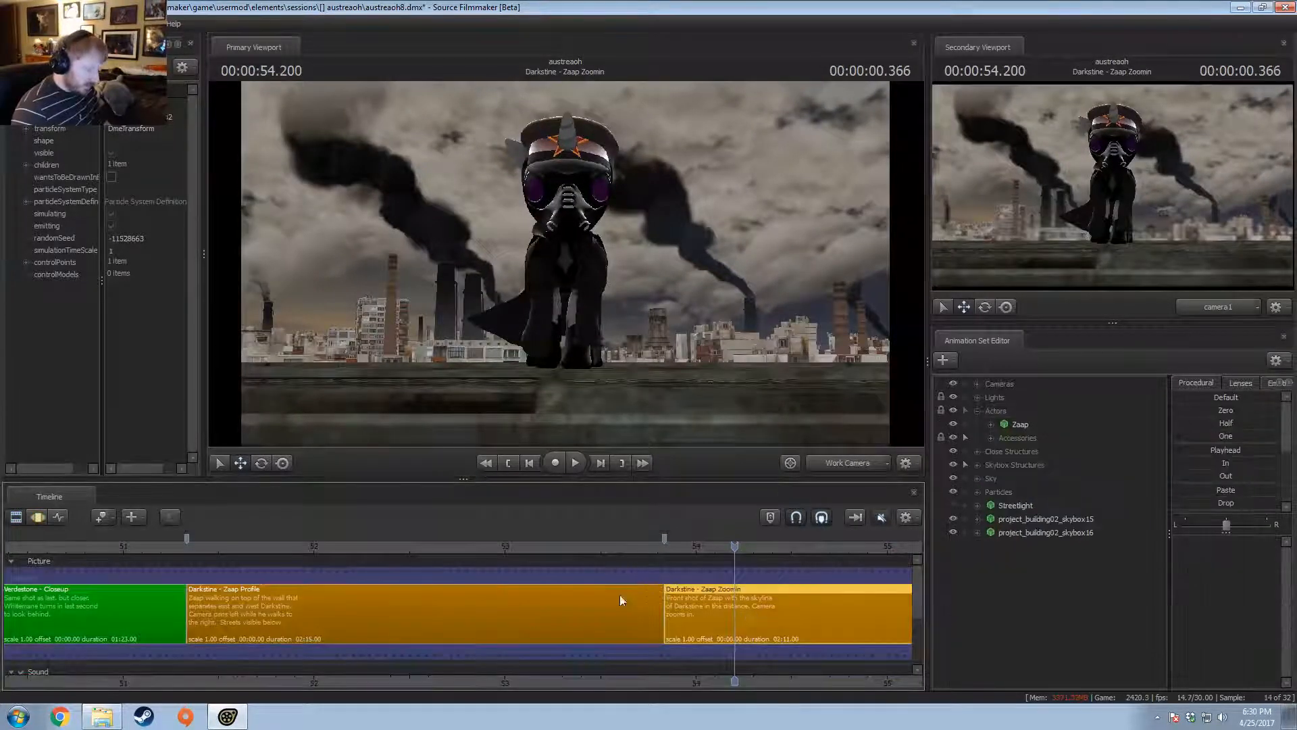
- Place the playhead at 00:00:54.033 in Darkstine - Zaap Zoomin and open the shot for motion editing with the Work Camera
left_click(621, 548)
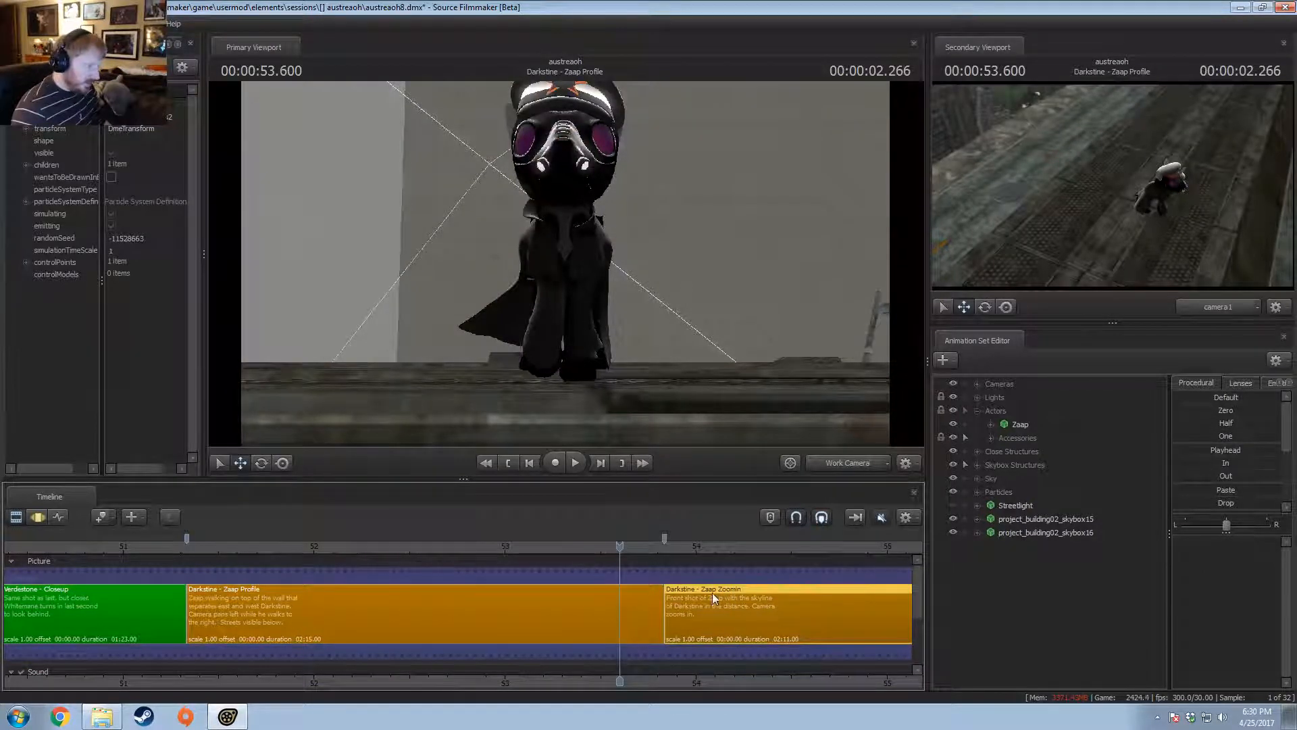
left_click(703, 546)
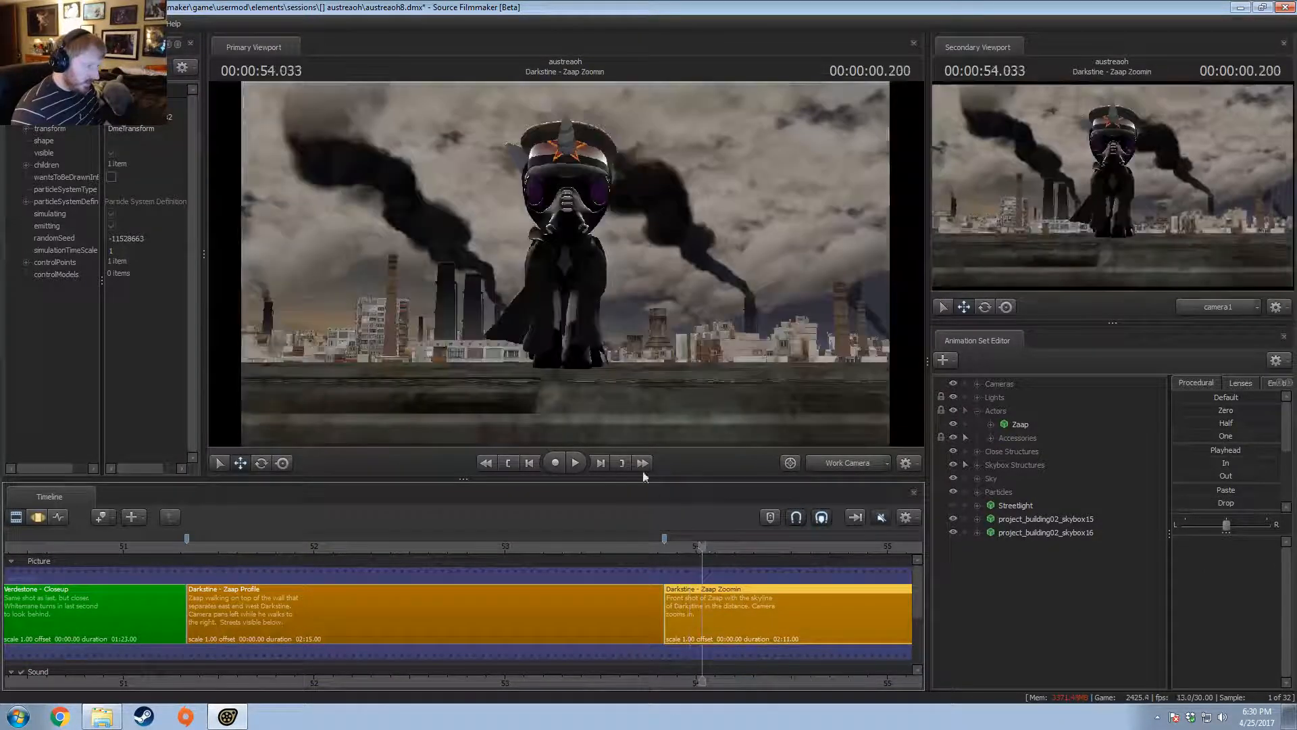
left_click(829, 465)
left_click(849, 465)
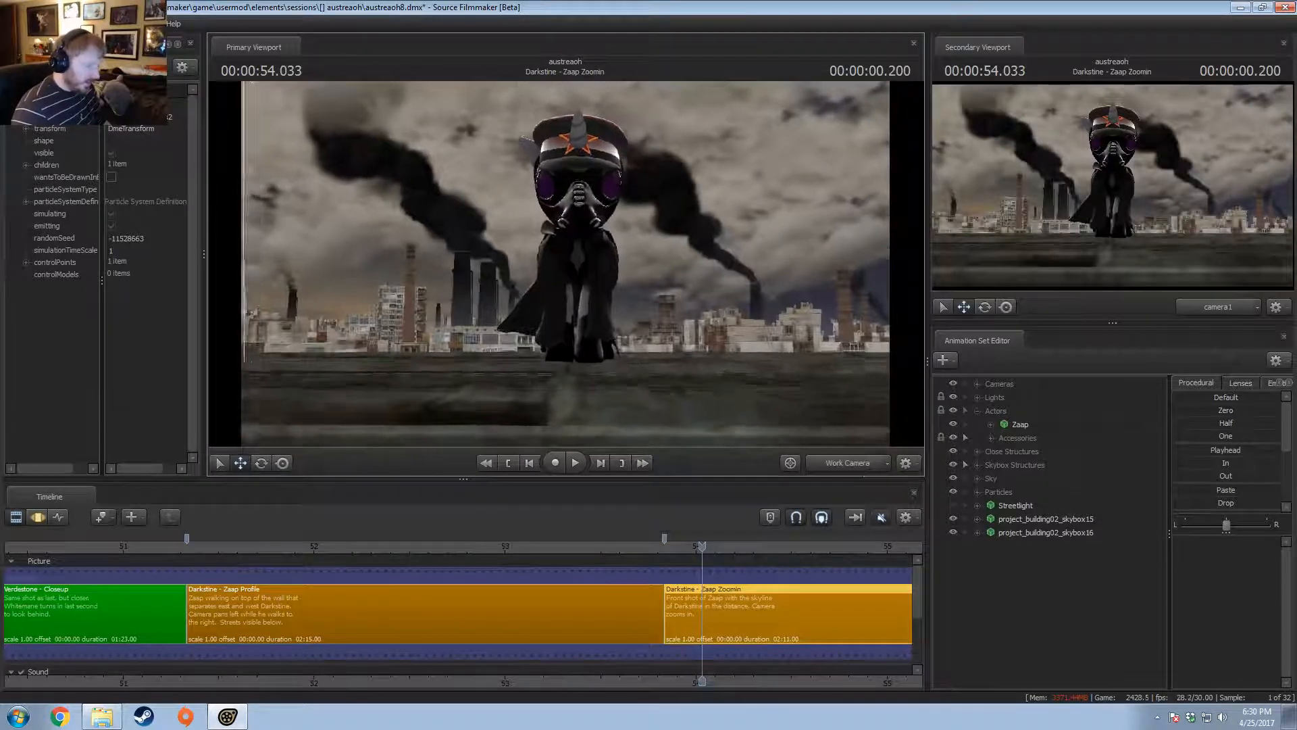
key("F4")
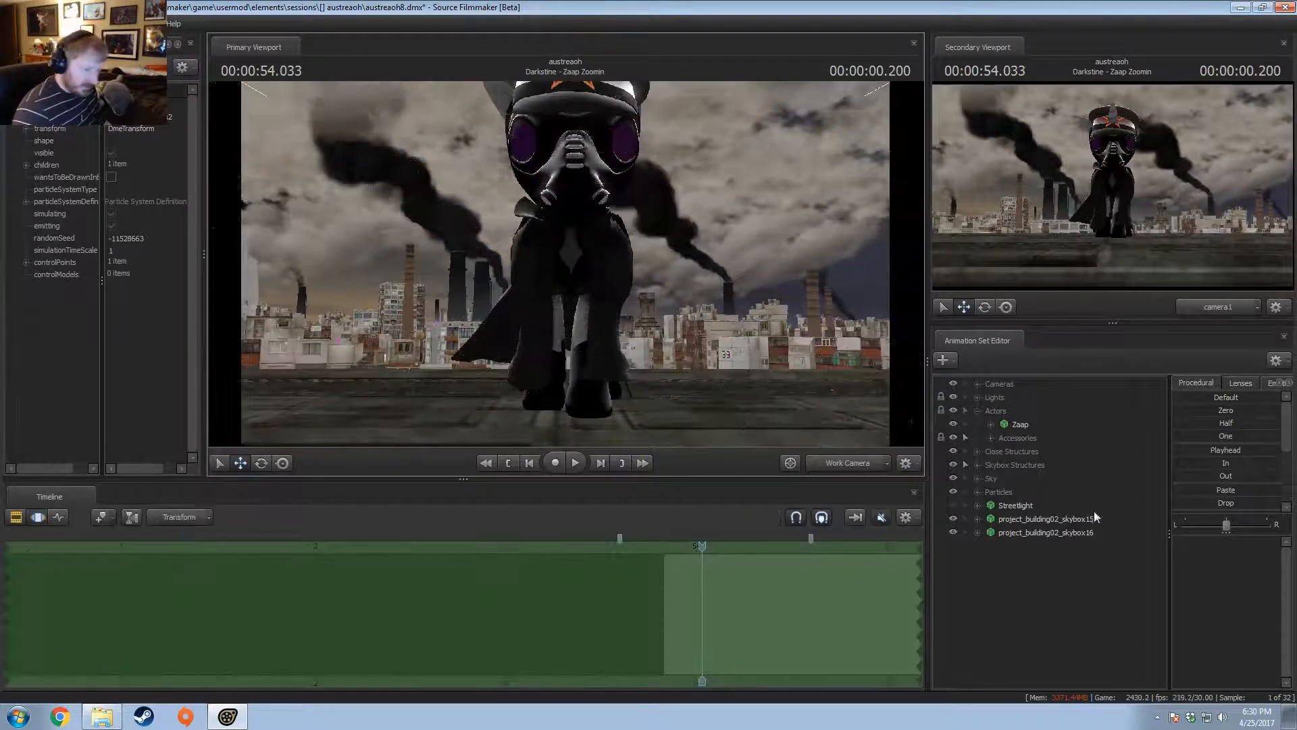
left_click(991, 427)
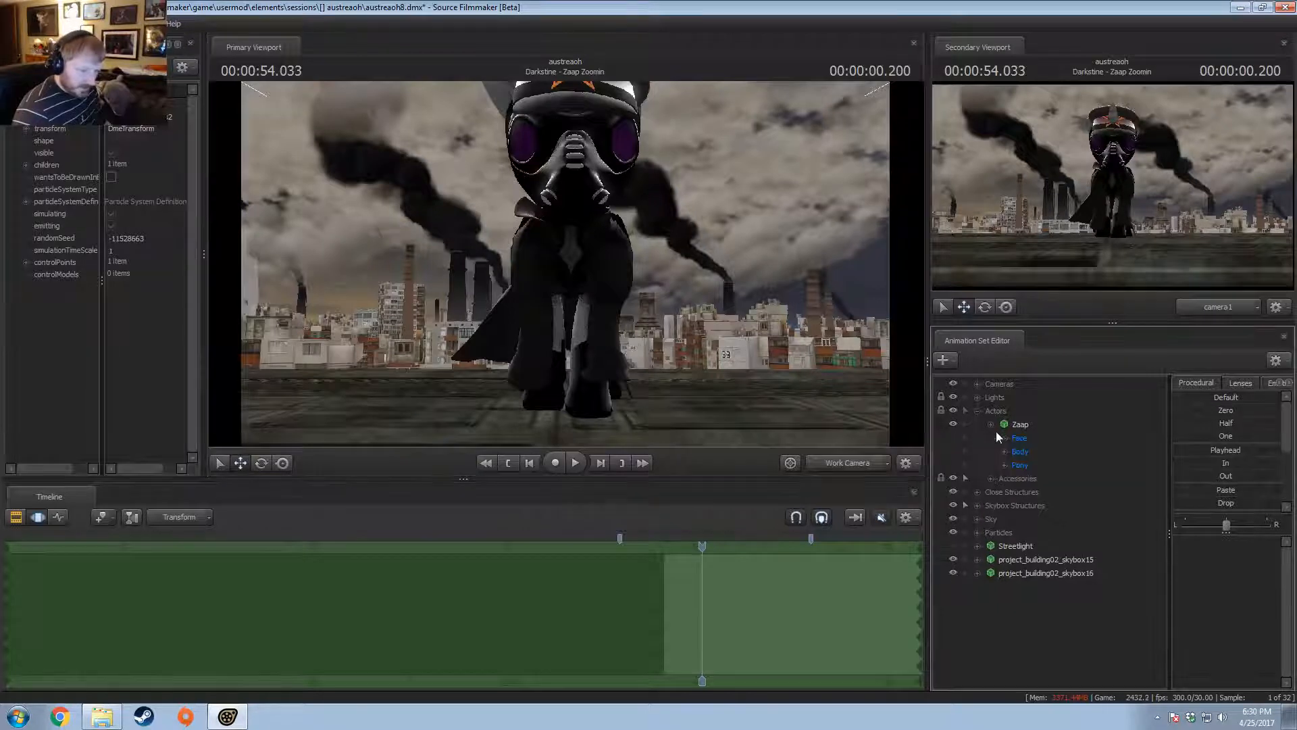
left_click(1005, 464)
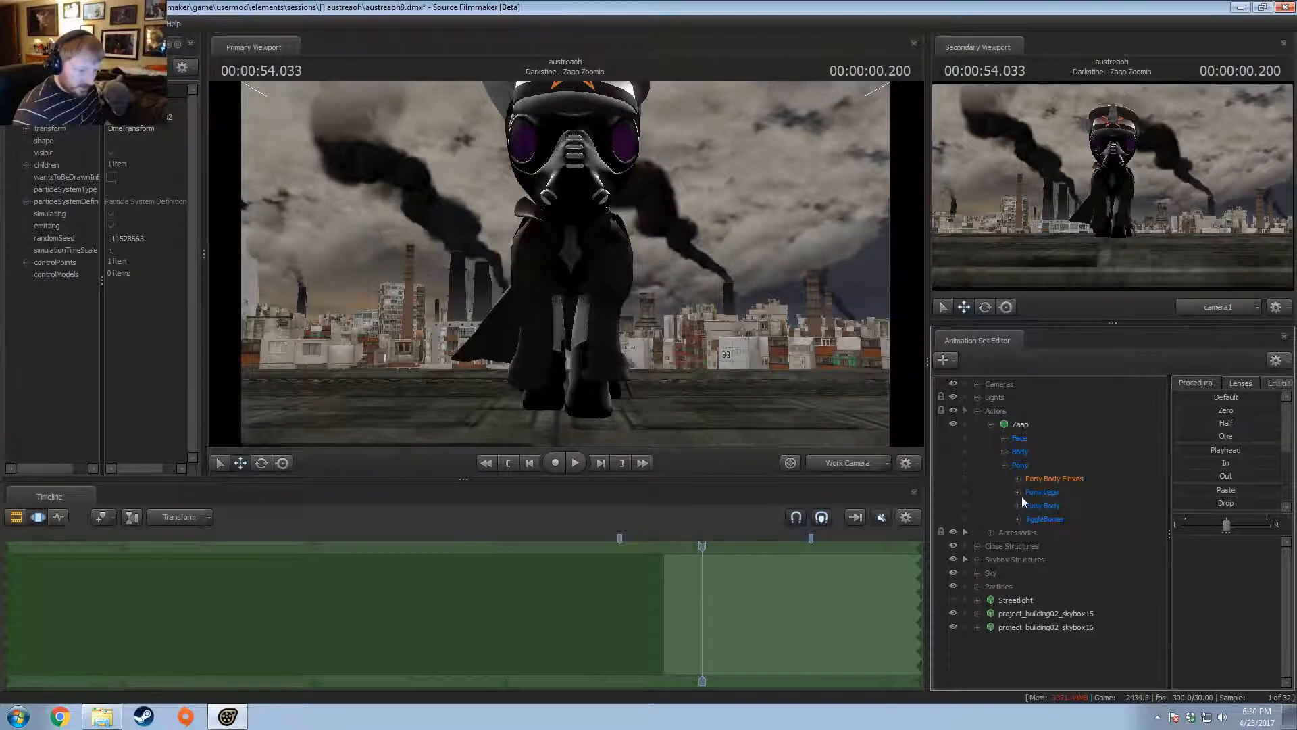
left_click(1018, 492)
left_click(1031, 506)
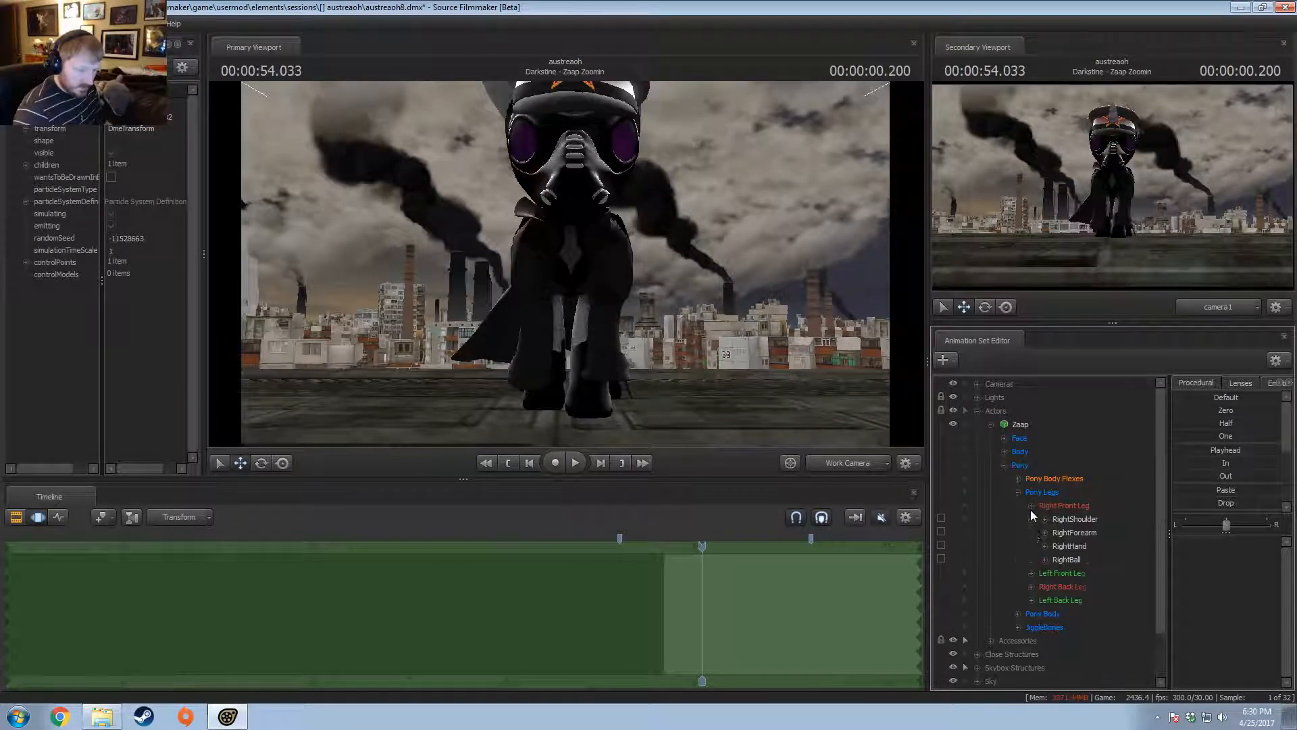
left_click(1032, 573)
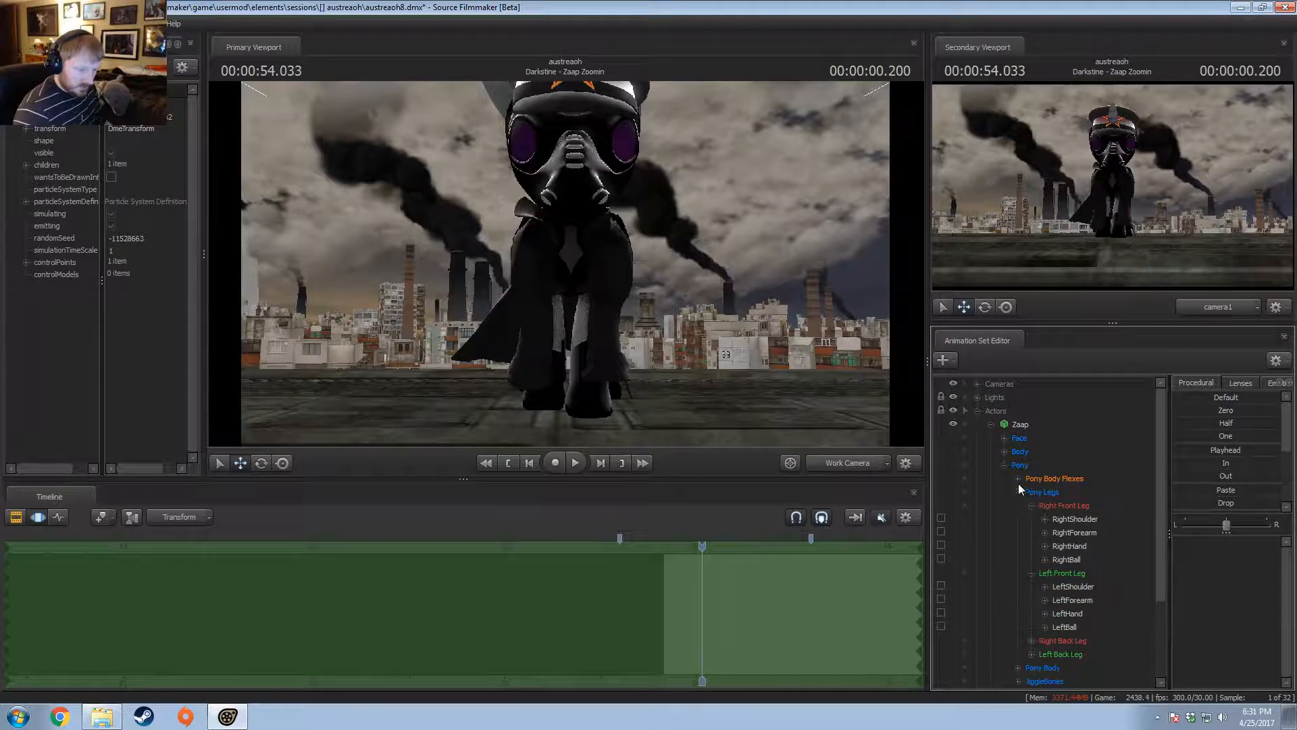
left_click(1005, 464)
- Expand the Trenchcoat accessory's Pony Legs down to the bones of the right and left front legs
left_click(990, 477)
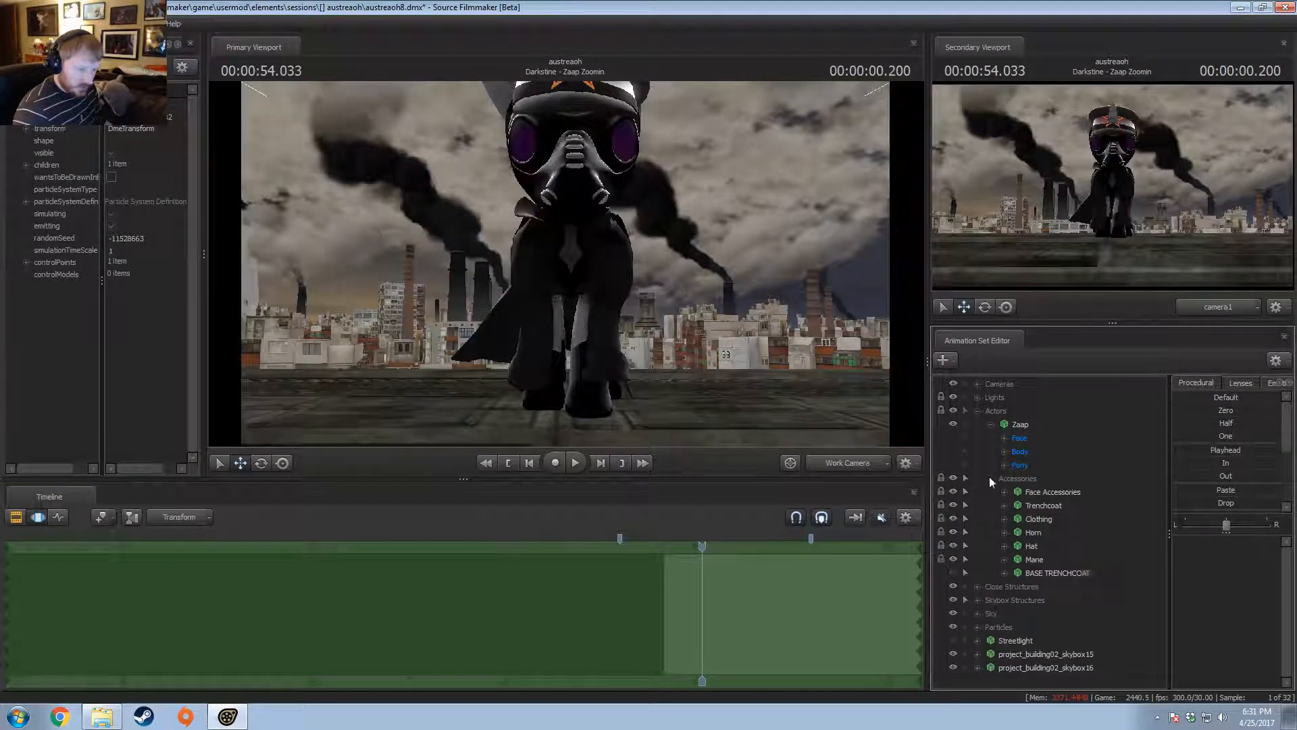
left_click(1005, 506)
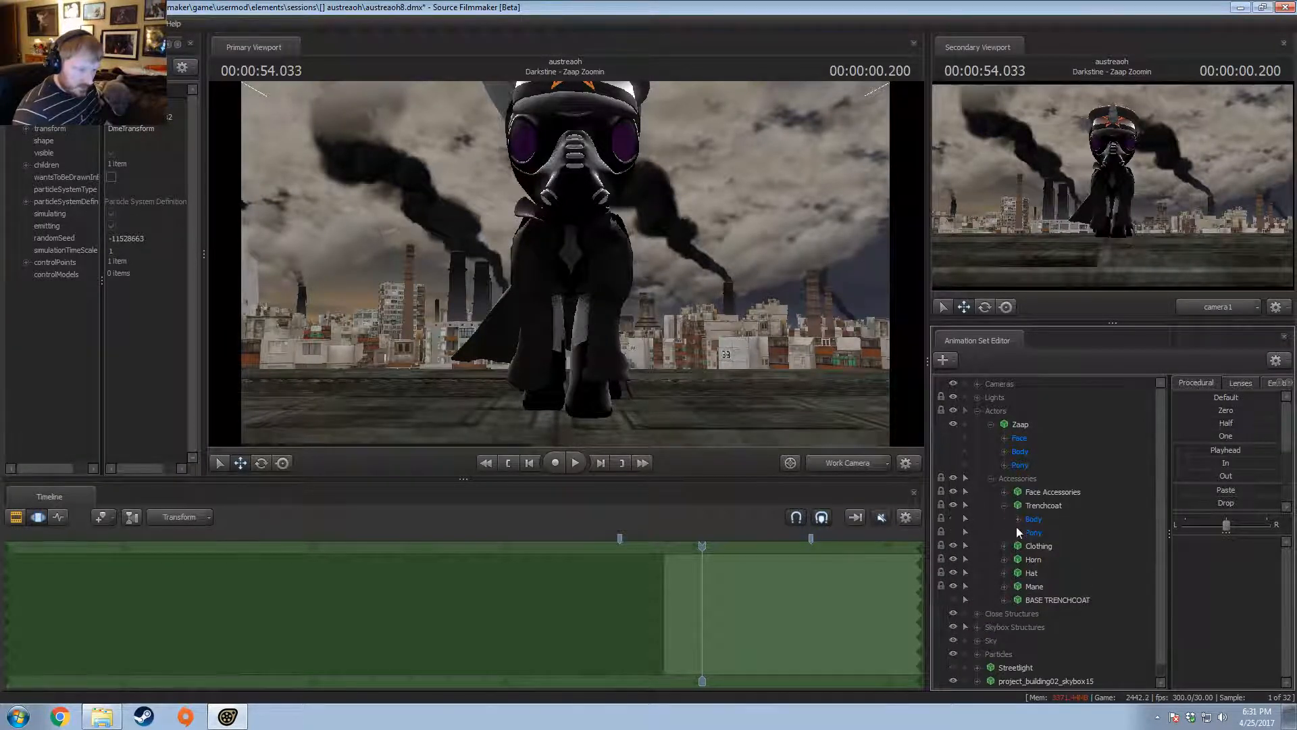
left_click(1018, 519)
left_click(1018, 546)
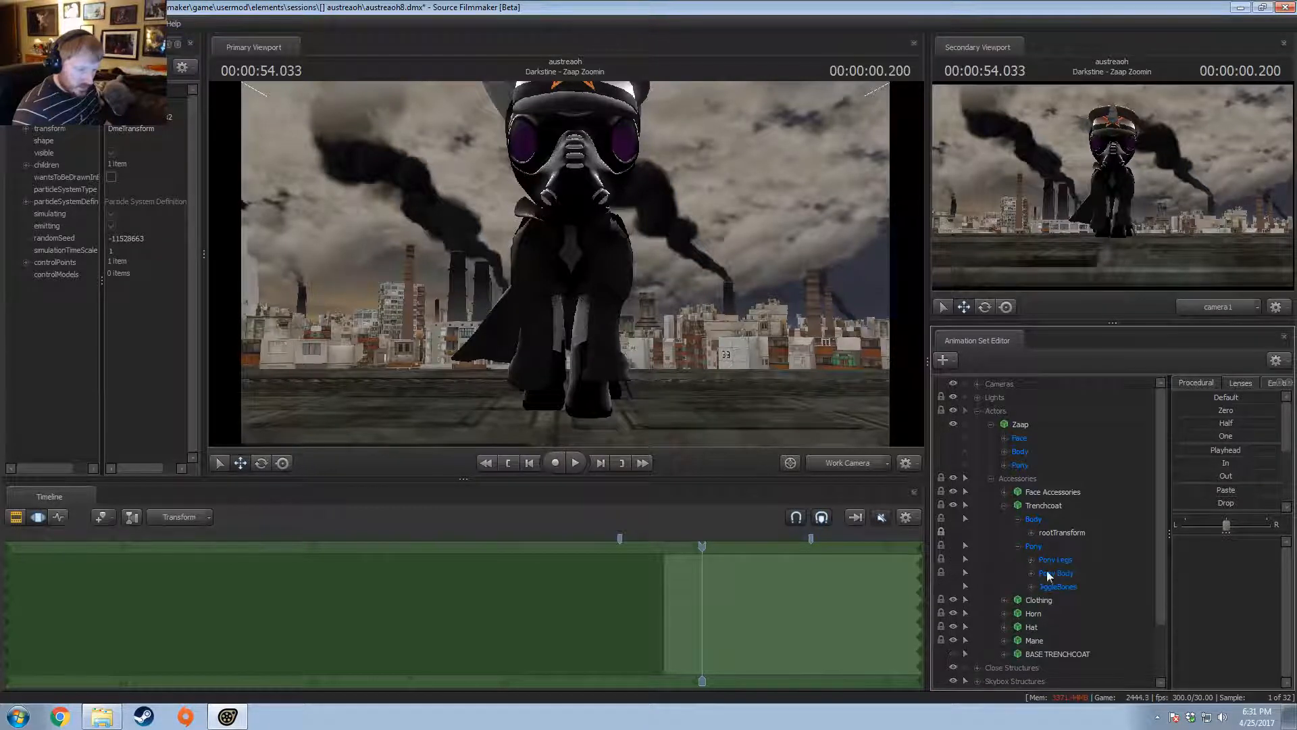
left_click(1031, 560)
scroll(1028, 565, "down", 2)
left_click(1045, 506)
left_click(1045, 493)
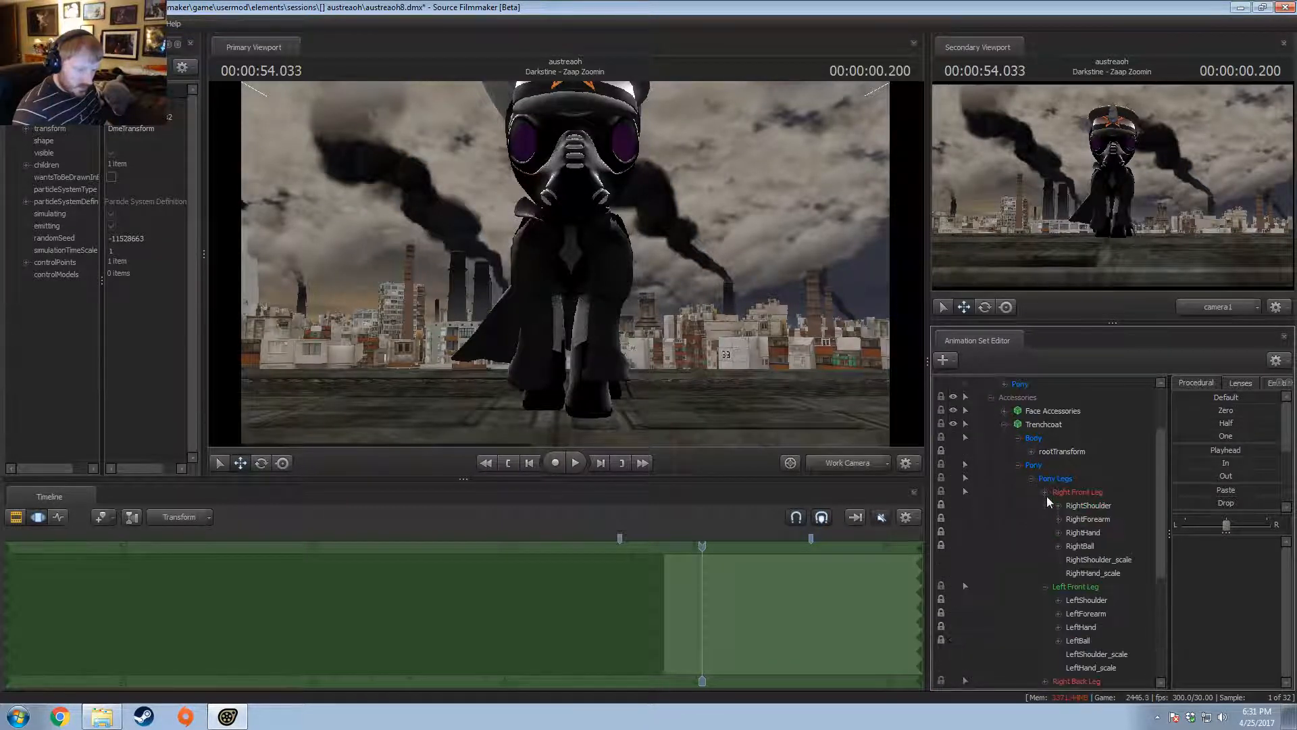
- Try to shift the Trenchcoat's RightShoulder, RightForearm, RightHand and RightBall inward together, and undo it
left_click(1077, 508)
key("w")
left_click_drag(682, 399, 662, 409)
left_click(1079, 545, "shift")
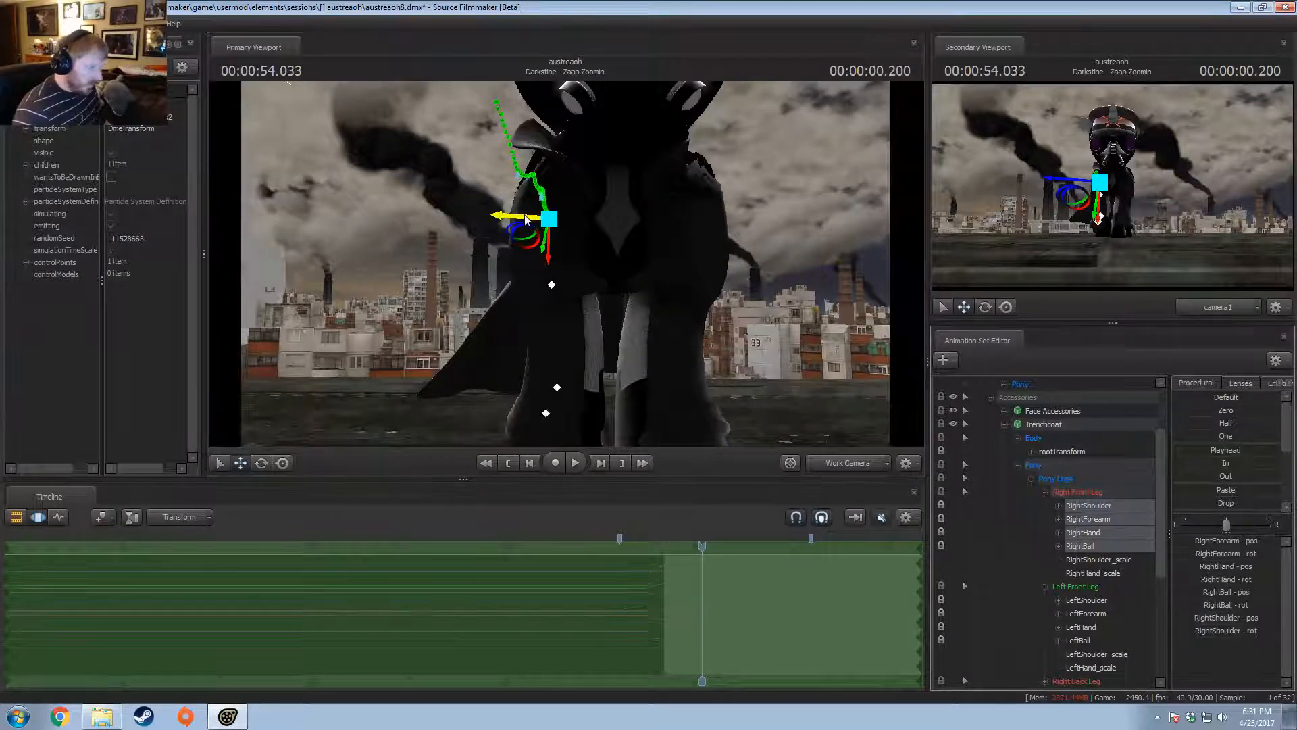
left_click_drag(525, 218, 541, 219)
key("ctrl+z")
left_click_drag(735, 369, 567, 264)
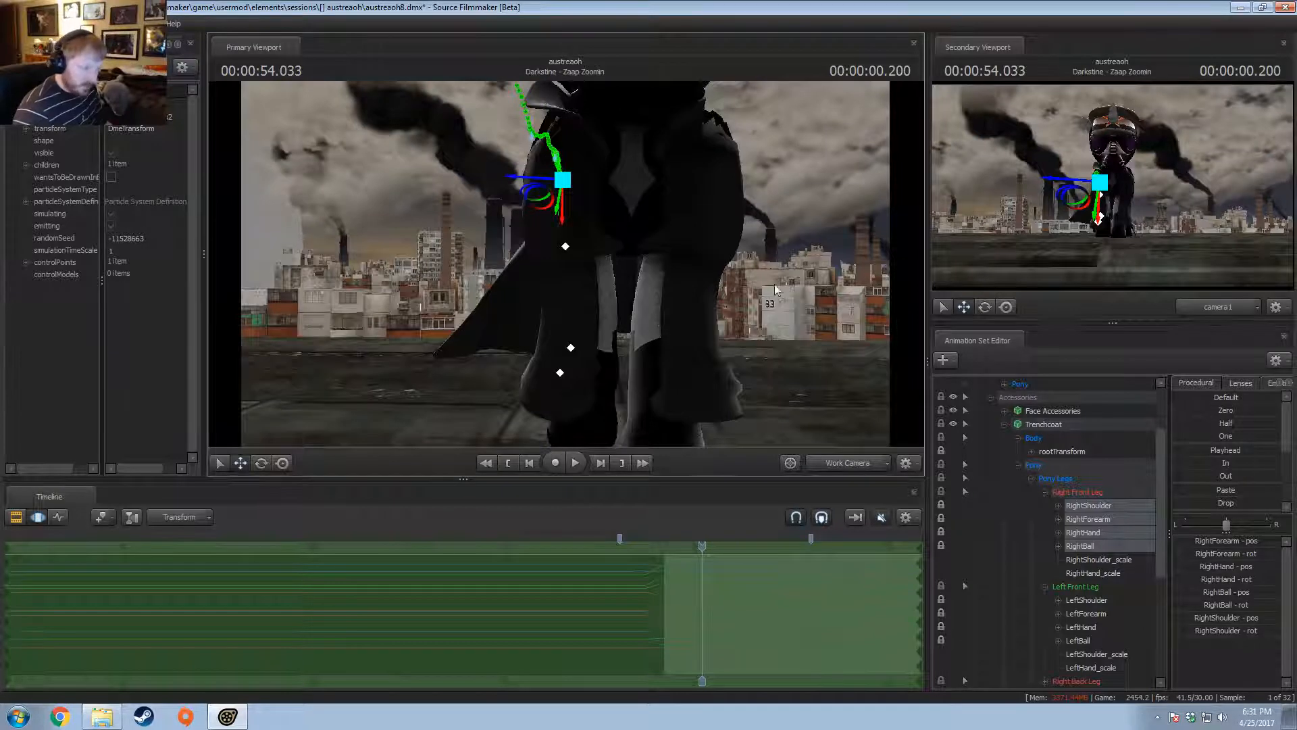
- Move the Trenchcoat's RightShoulder and RightForearm inward toward the body at 00:00:54.033, nudging RightShoulder a second time
left_click(1083, 506)
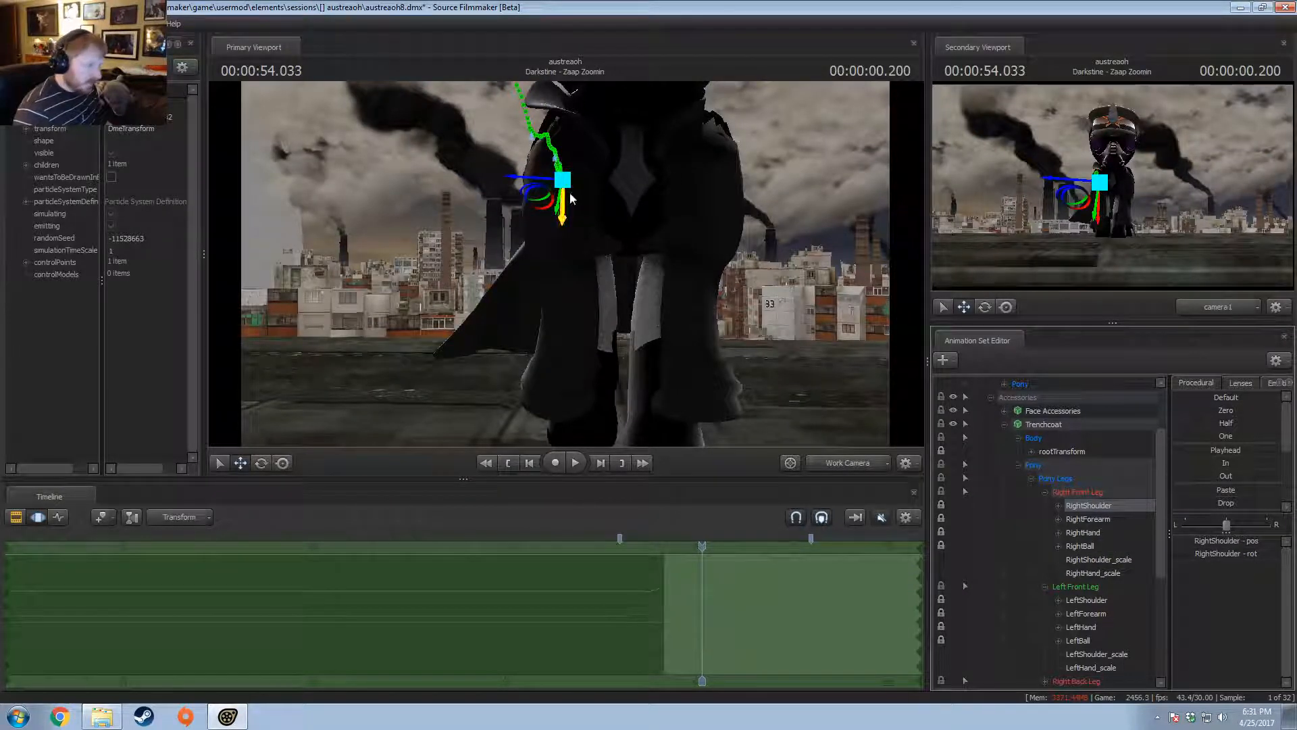
left_click_drag(536, 184, 585, 284)
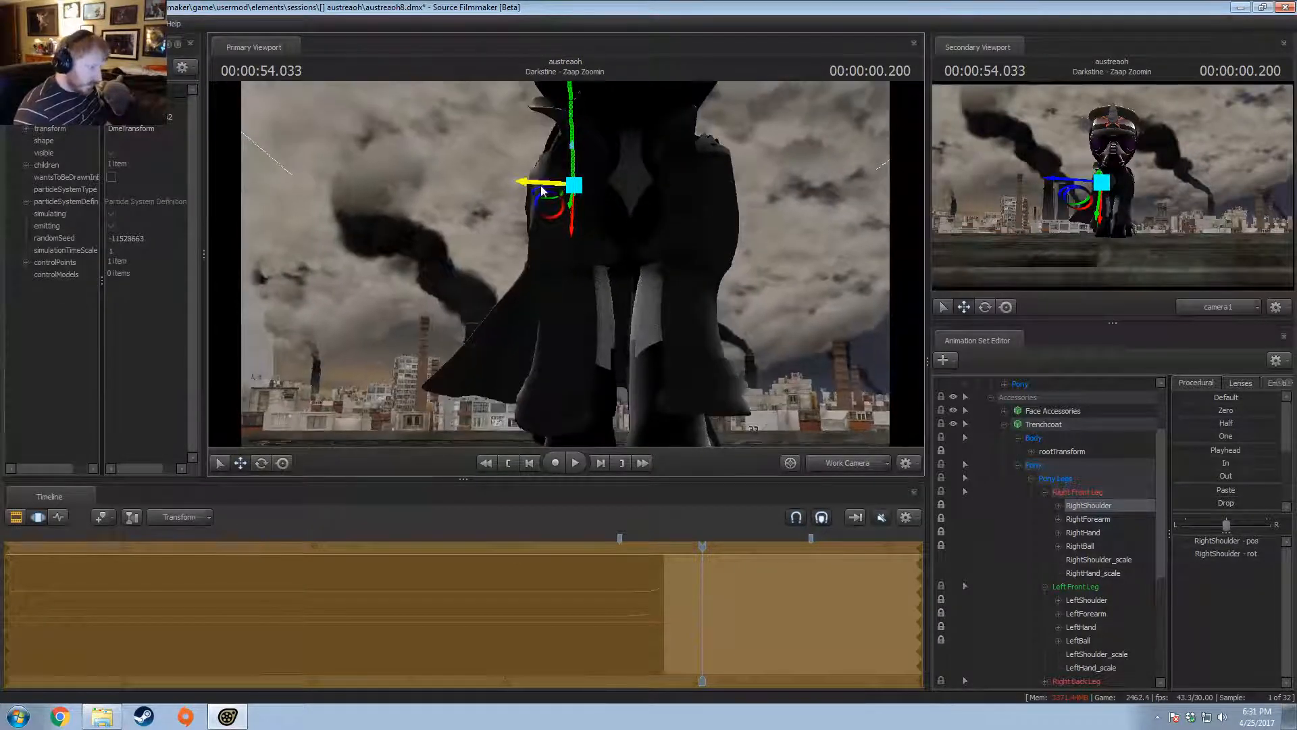
left_click(1088, 519)
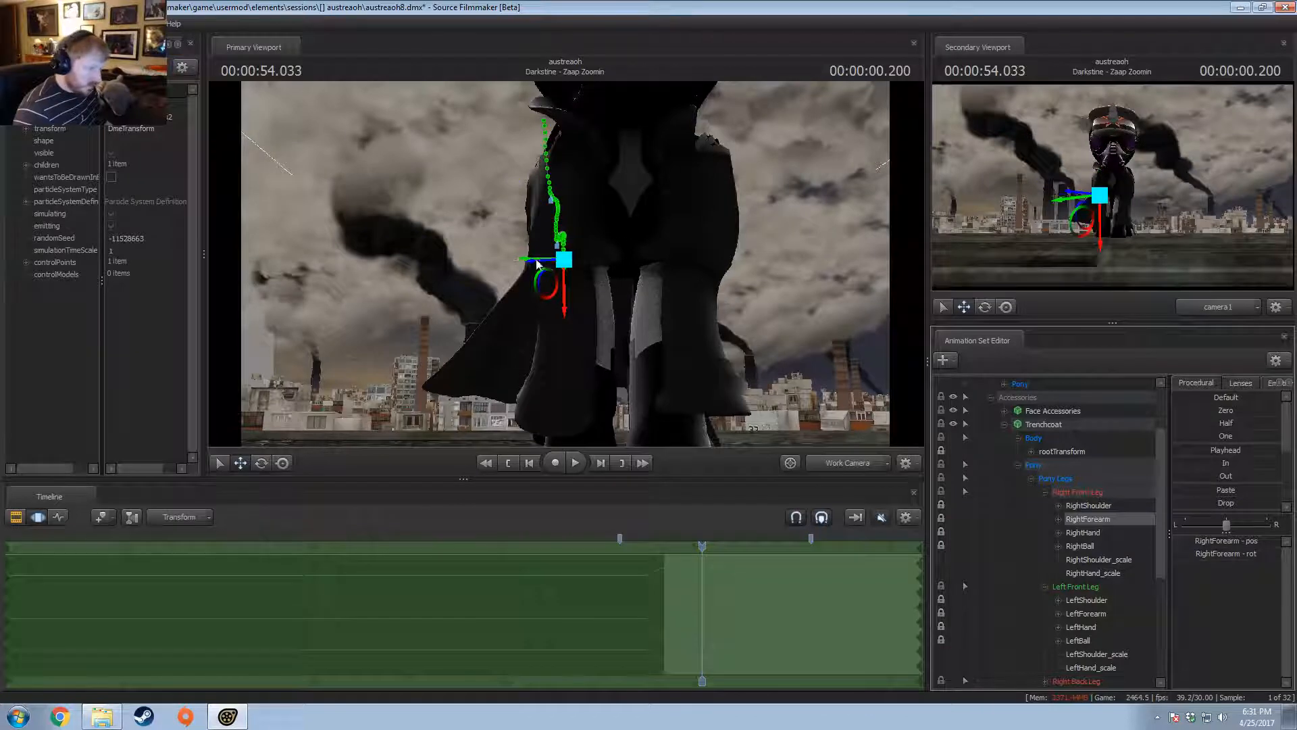
left_click_drag(549, 263, 554, 265)
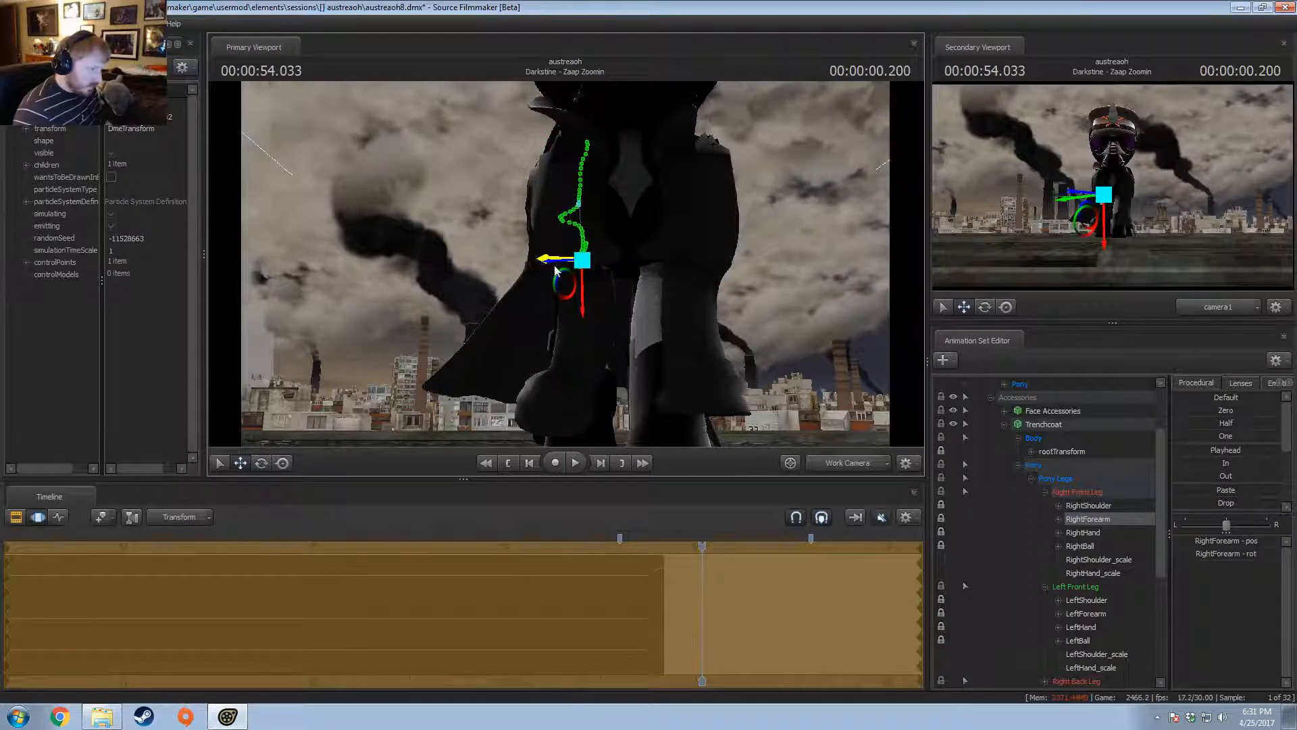
left_click(1088, 505)
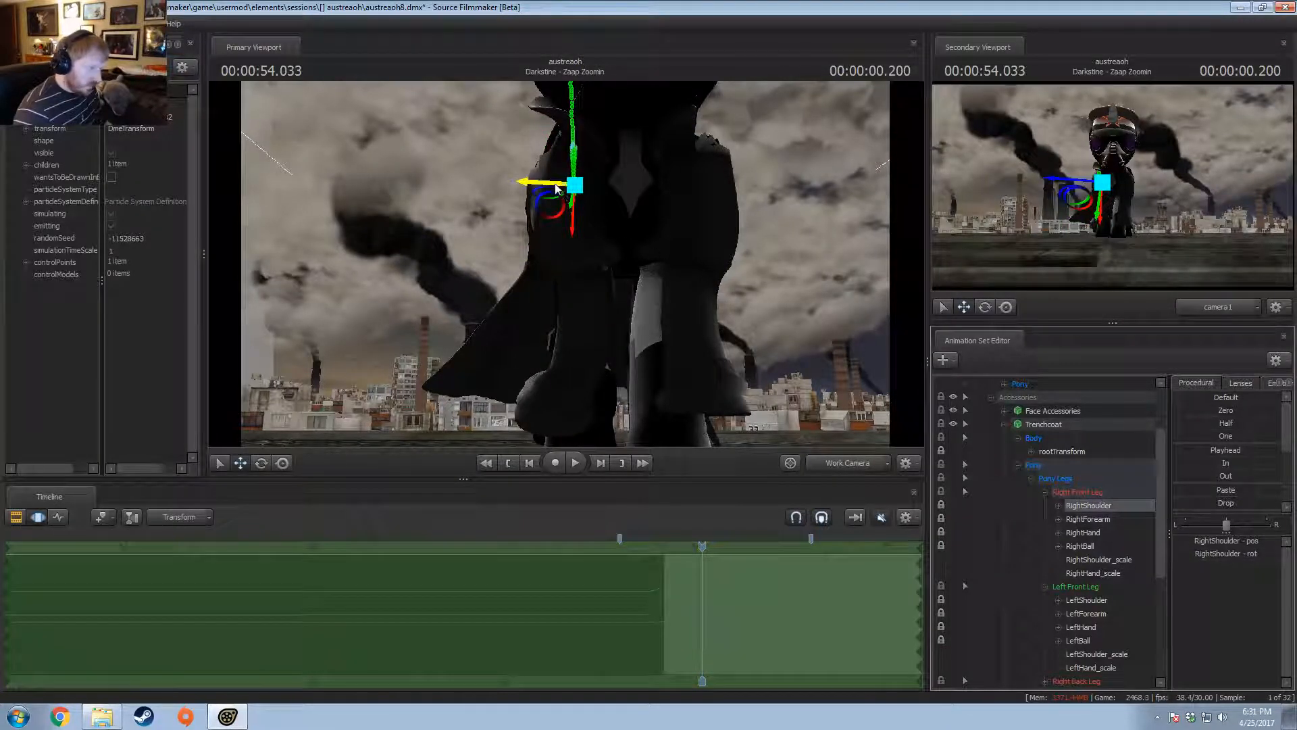
left_click_drag(555, 183, 560, 189)
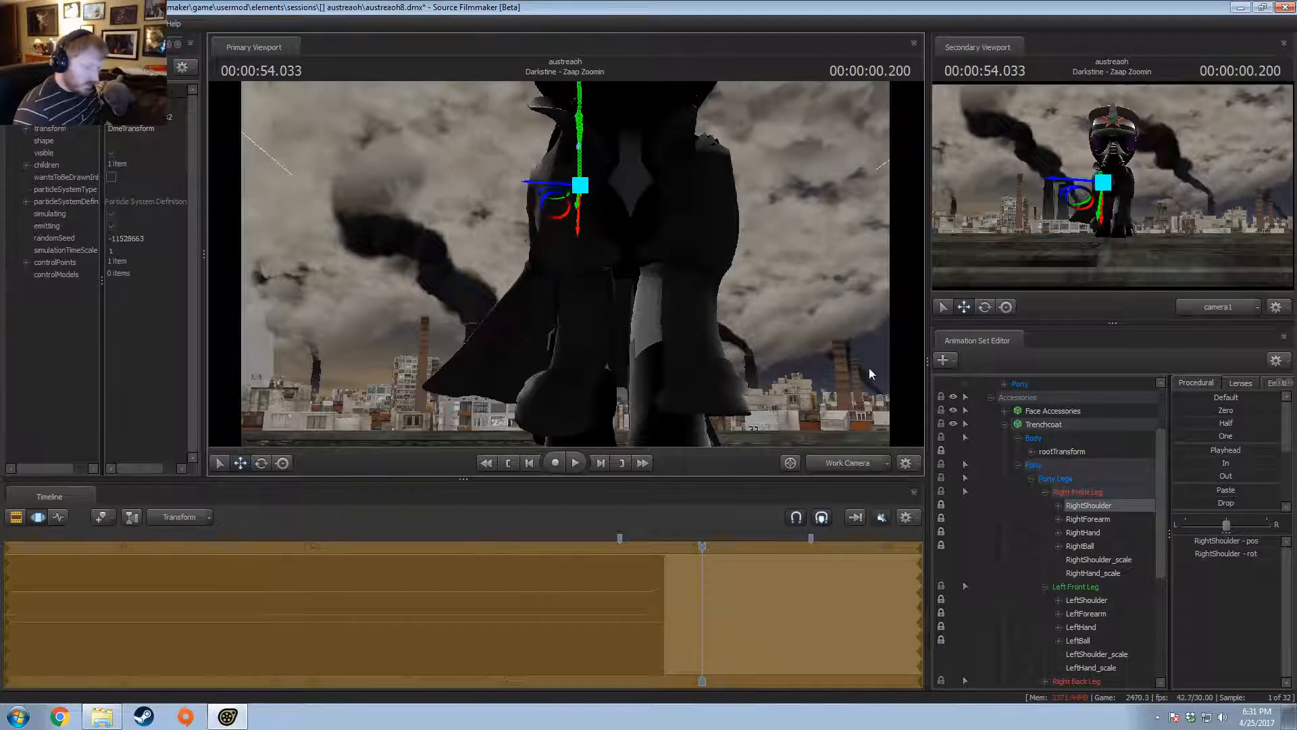
- Move the Trenchcoat's RightHand and RightBall inward so the lower sleeve follows the leg, with an extra nudge to RightHand
left_click(1083, 533)
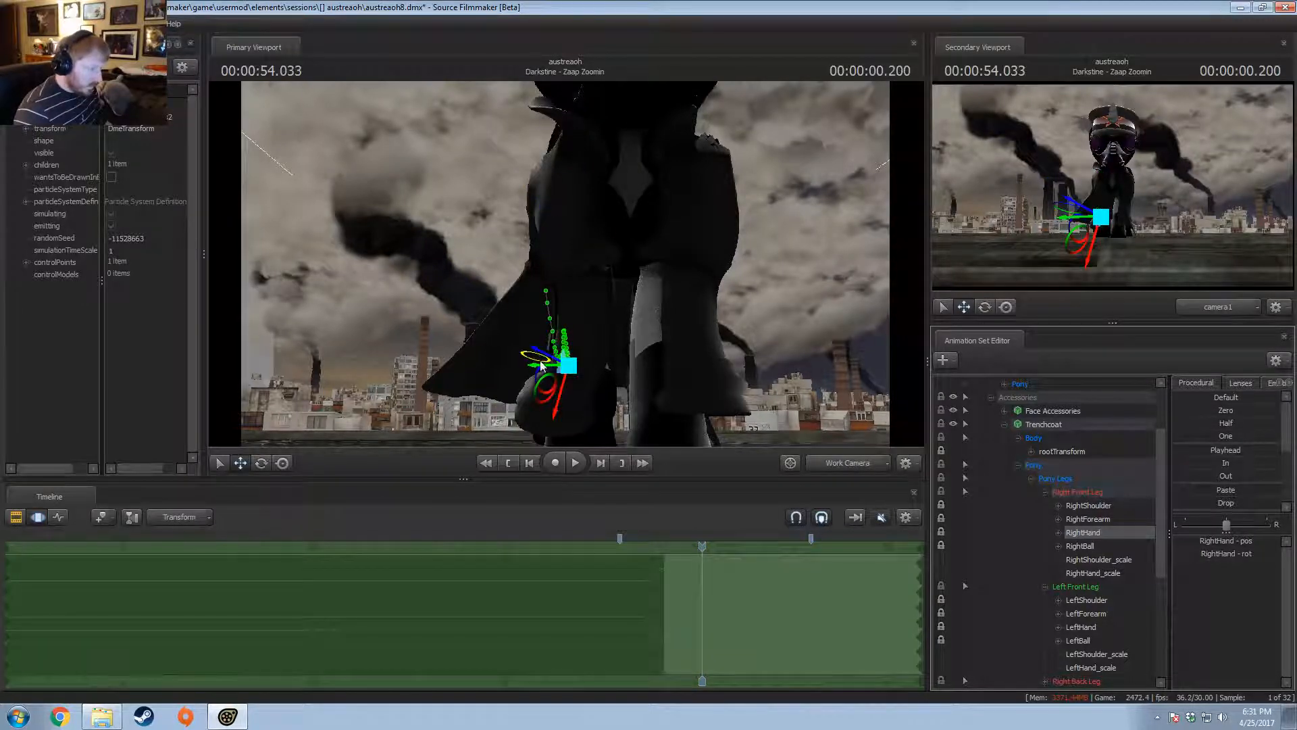
mouse_move(565, 266)
left_mouse_down()
mouse_move(589, 272)
mouse_move(573, 249)
mouse_move(583, 275)
left_mouse_up()
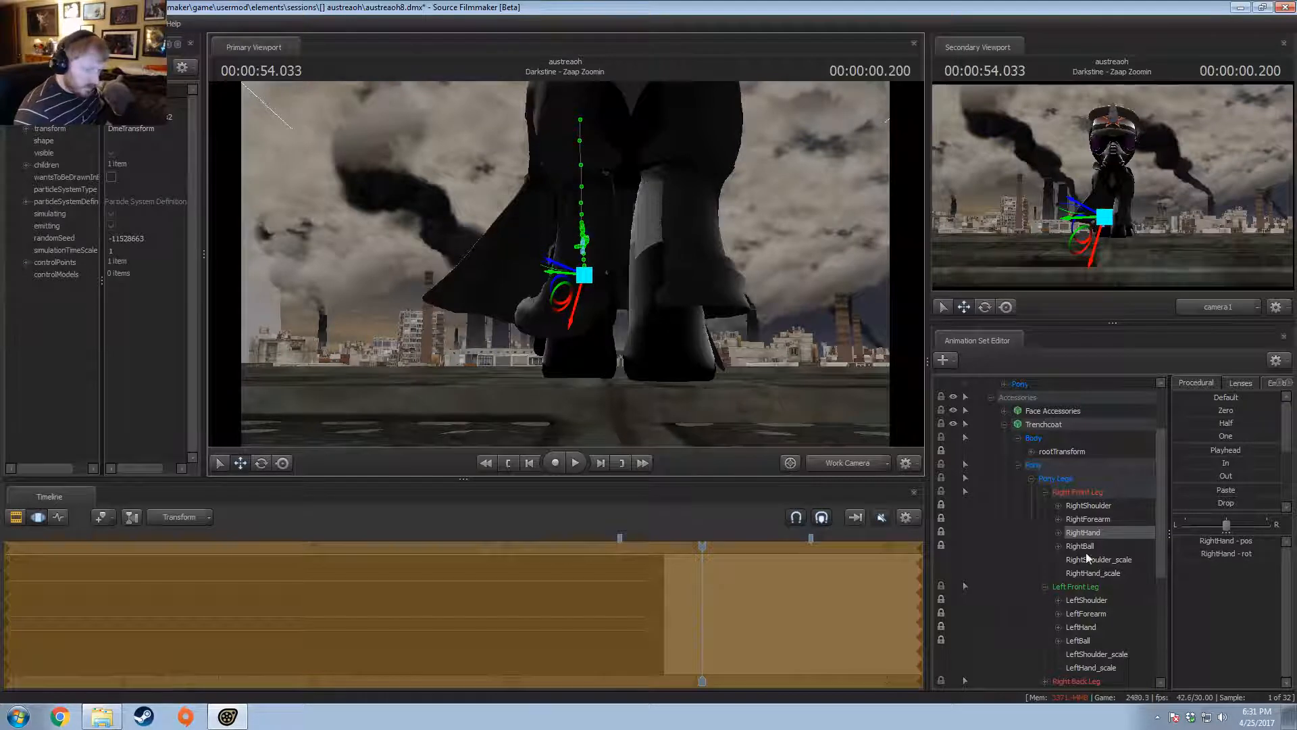
left_click(1086, 546)
left_click_drag(520, 293, 548, 315)
mouse_move(691, 360)
left_mouse_down("alt")
mouse_move(632, 352)
mouse_move(686, 360)
left_mouse_up("alt")
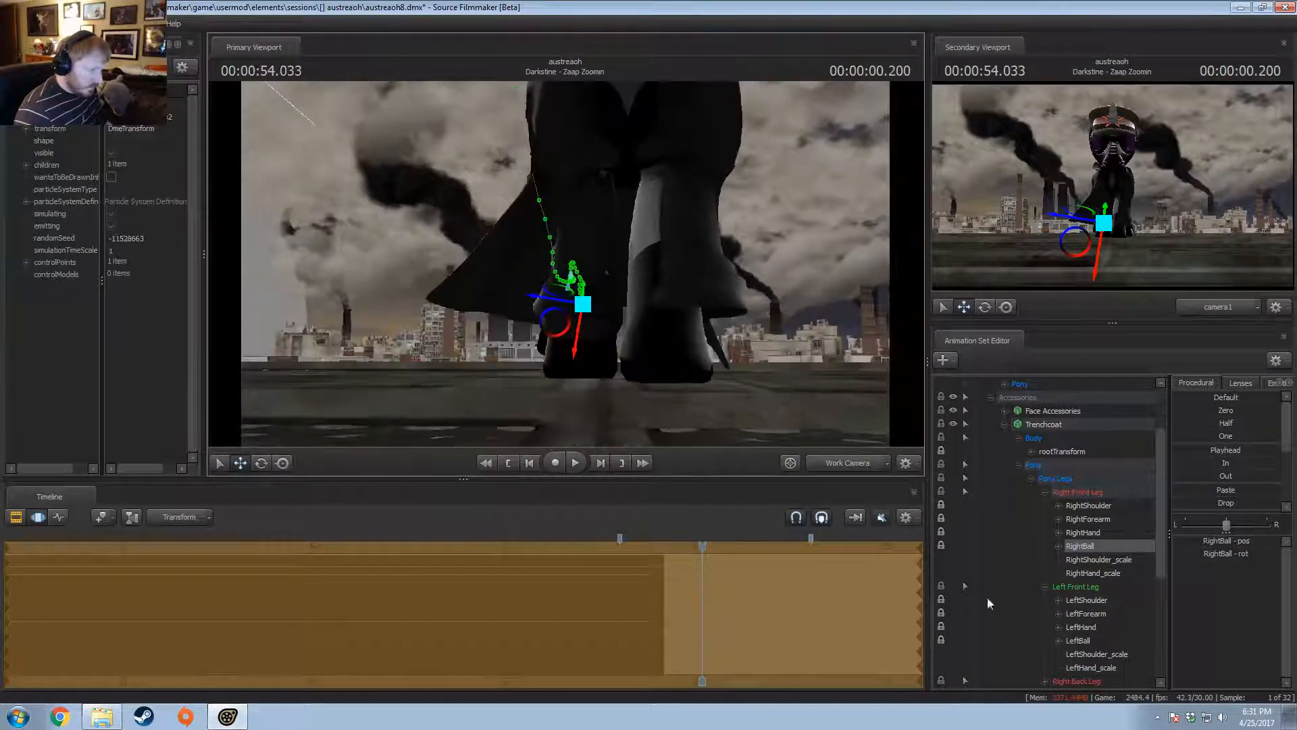
left_click(1083, 532)
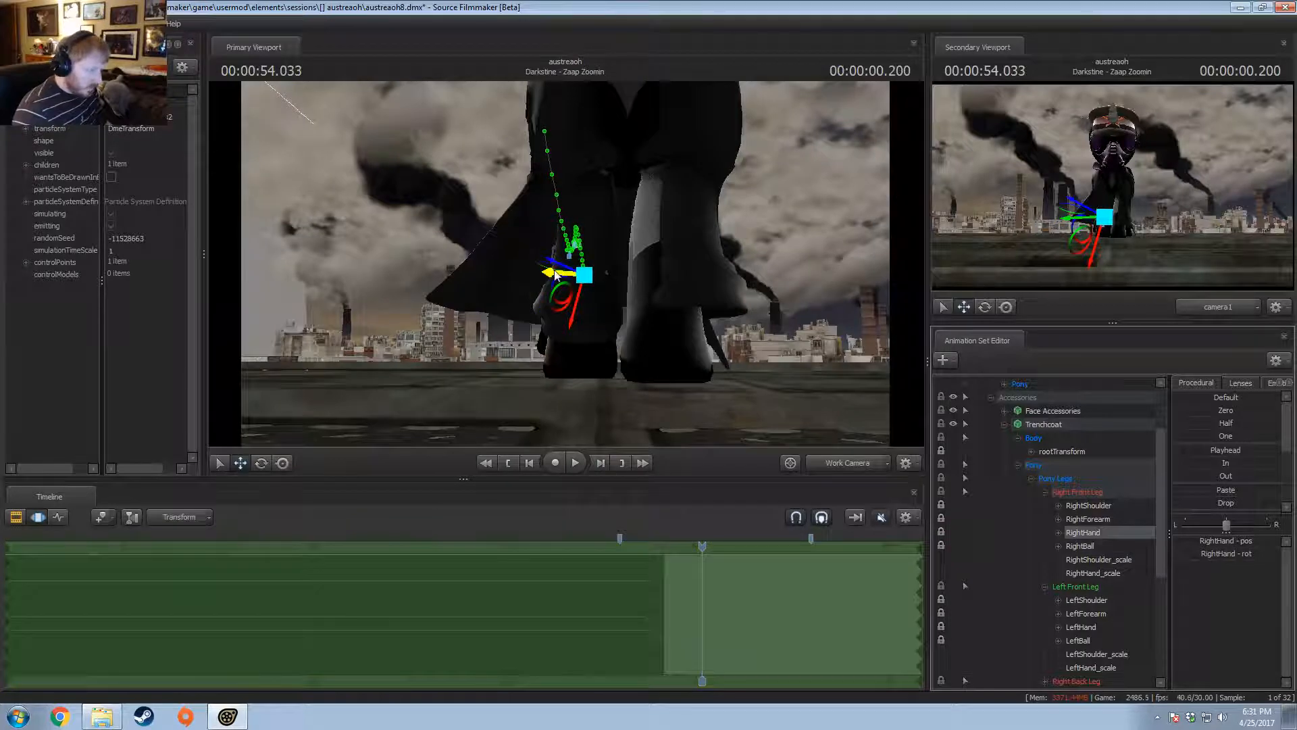
left_click_drag(556, 273, 565, 266)
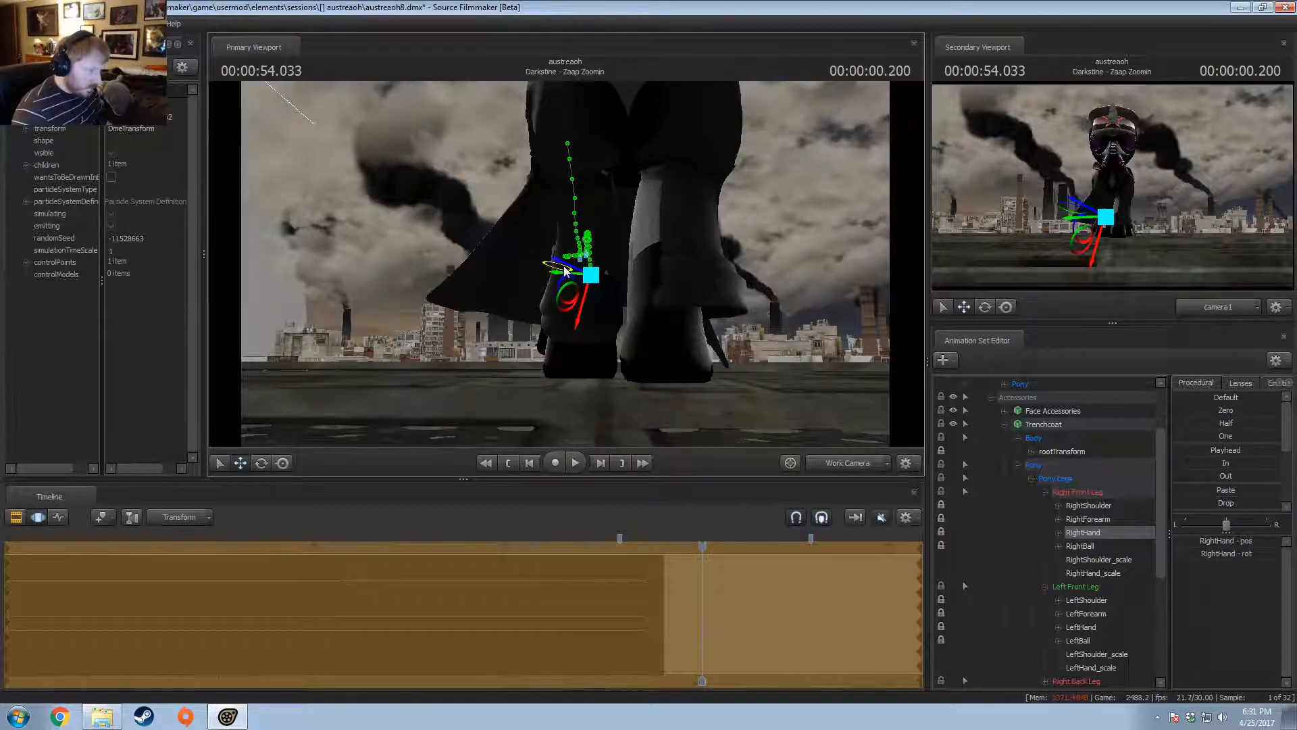
- Play the Zaap Zoomin shot and scrub back to 00:00:53.933 to check the adjusted right sleeve
key("space")
key("space")
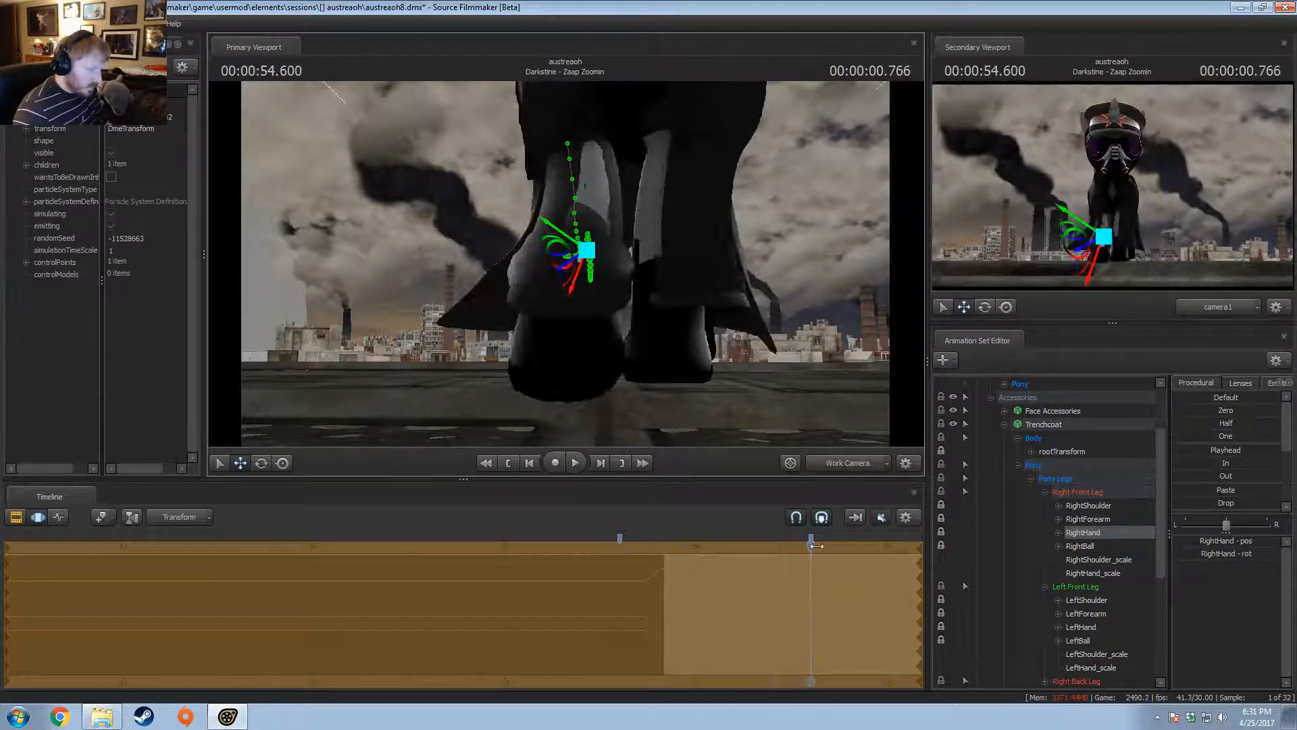
left_click_drag(817, 546, 683, 559)
key("s")
left_click_drag(593, 283, 592, 265)
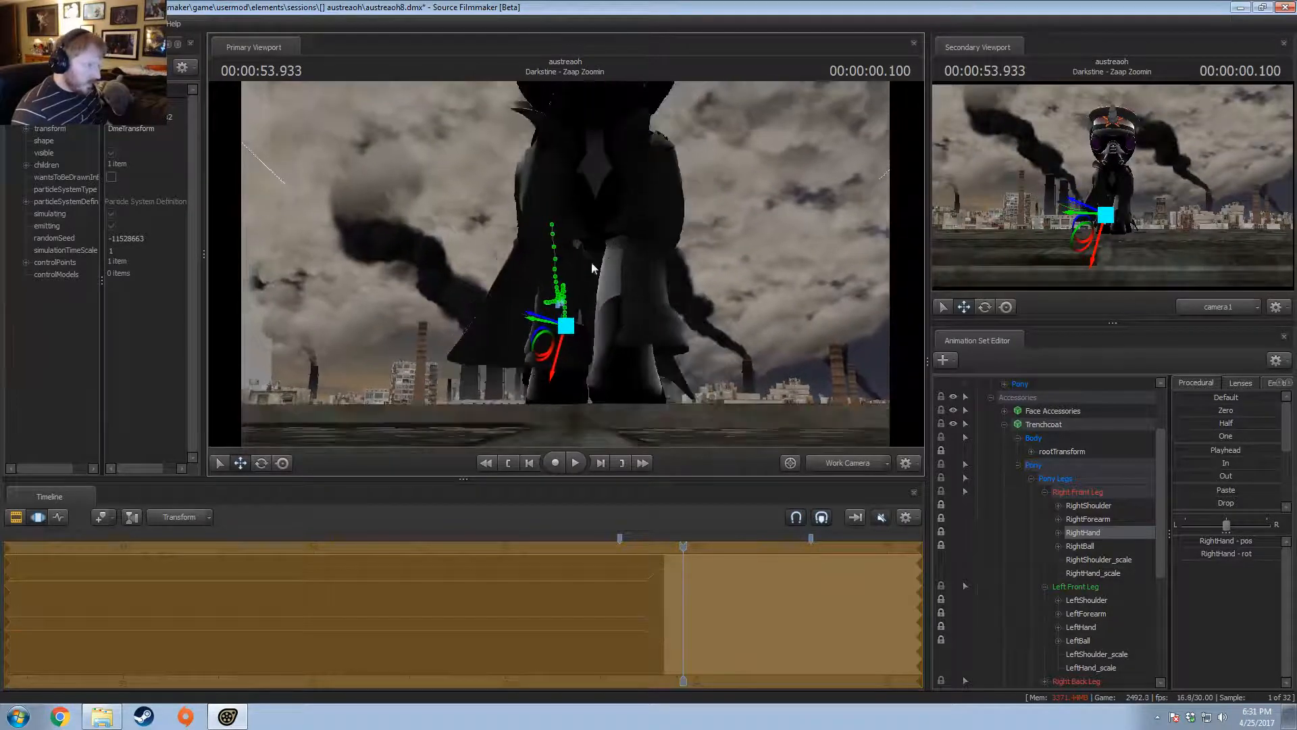
- Play the Zaap Zoomin shot several times from near its start to check how the trenchcoat's right sleeve follows the leg
key("space")
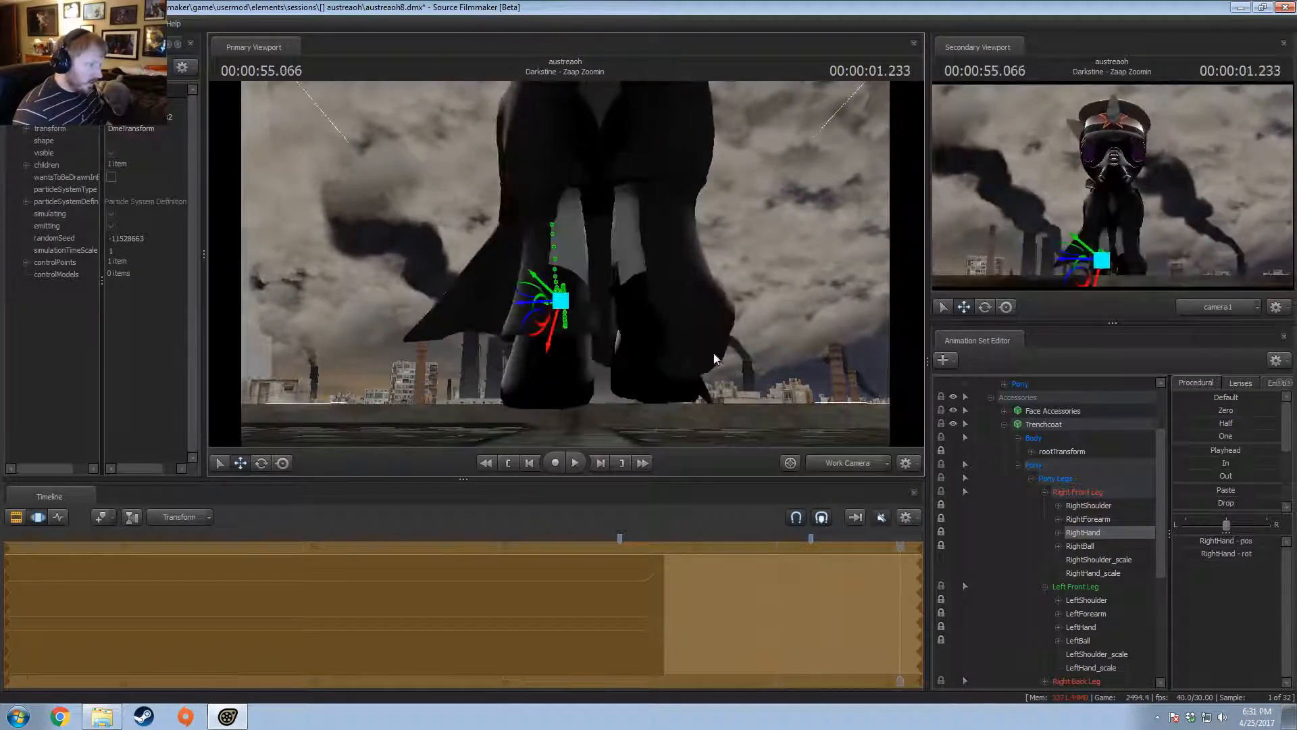
left_click_drag(716, 359, 571, 302)
key("z")
key("space")
key("space")
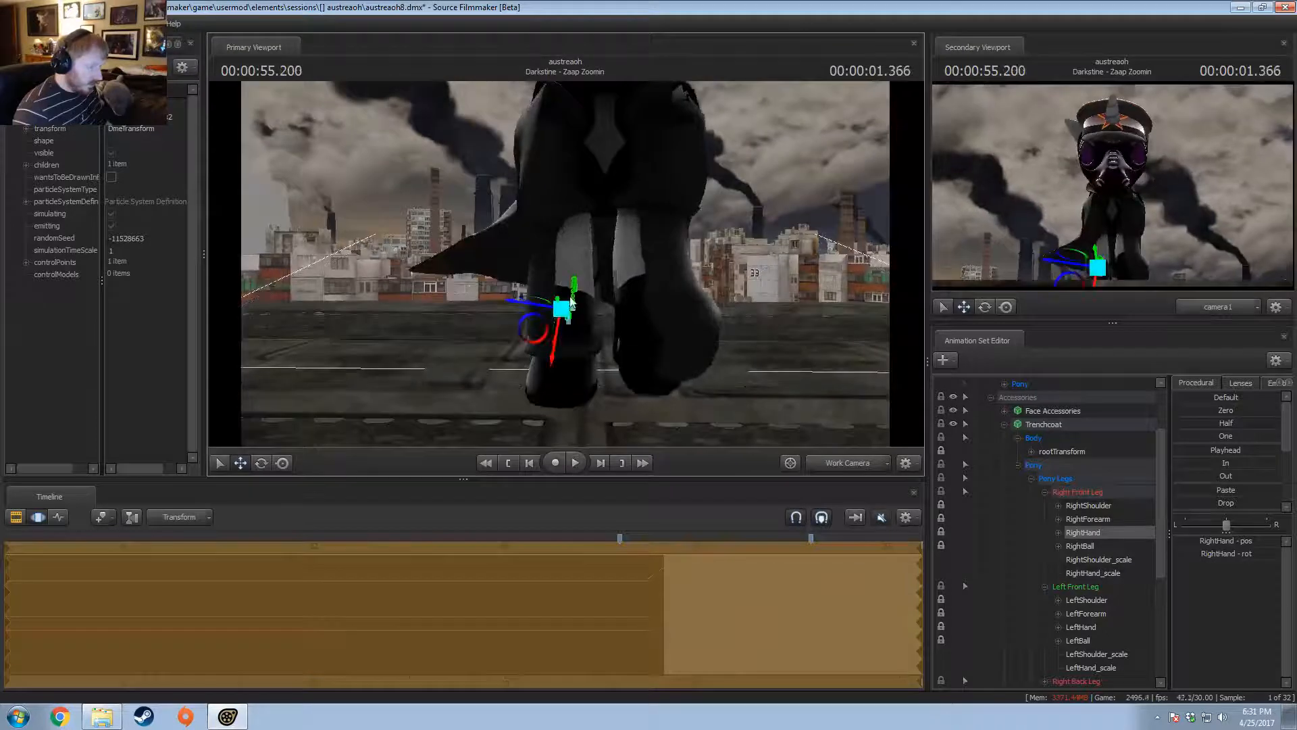
left_click_drag(788, 586, 657, 624)
middle_click_drag(775, 676, 438, 691)
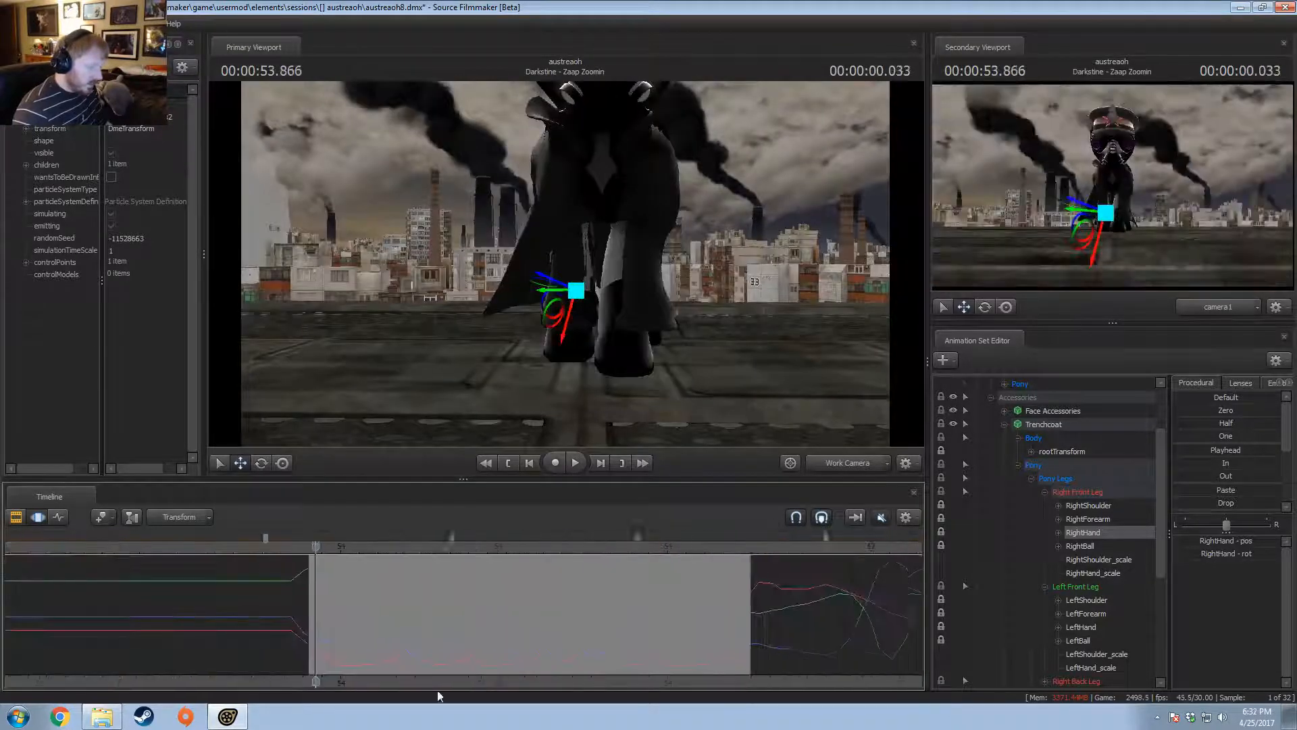
key("space")
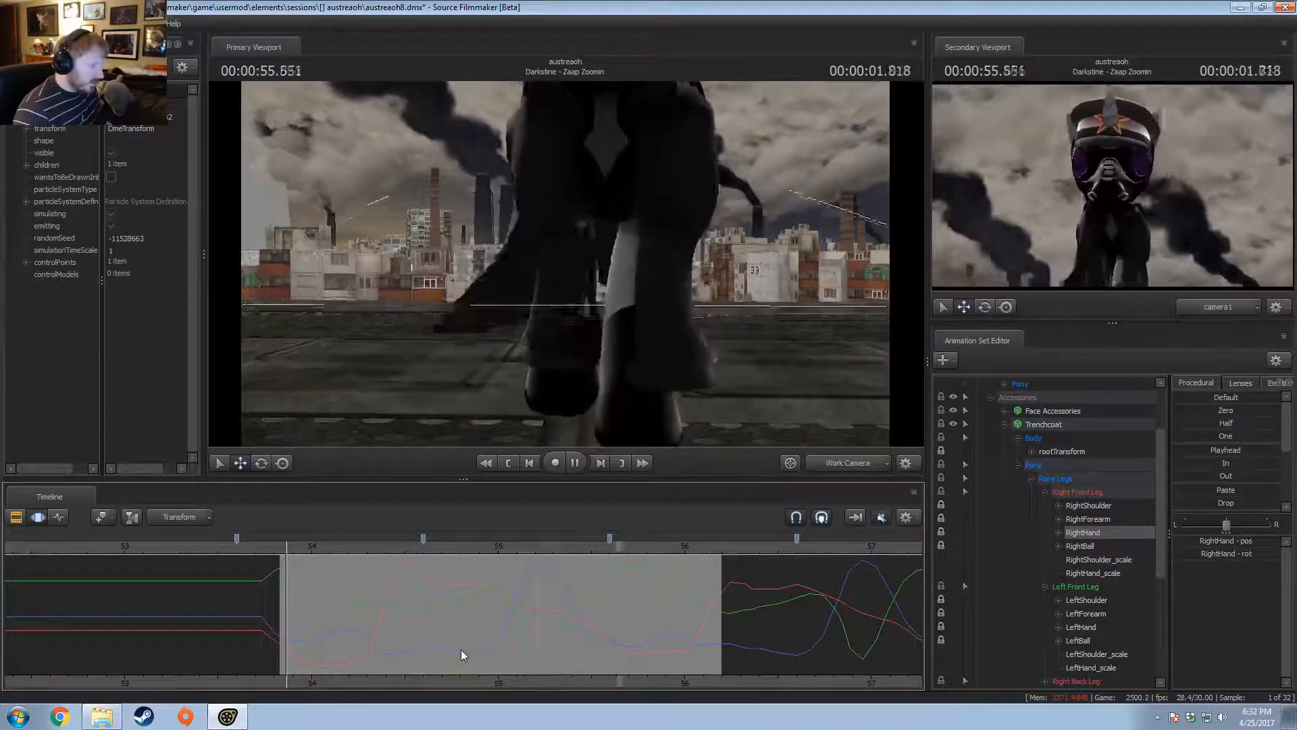
key("space")
- Undo the recent adjustments to the Trenchcoat's right sleeve and place the playhead at 00:00:54.200
left_click(299, 550)
key("Down")
key("ctrl+a")
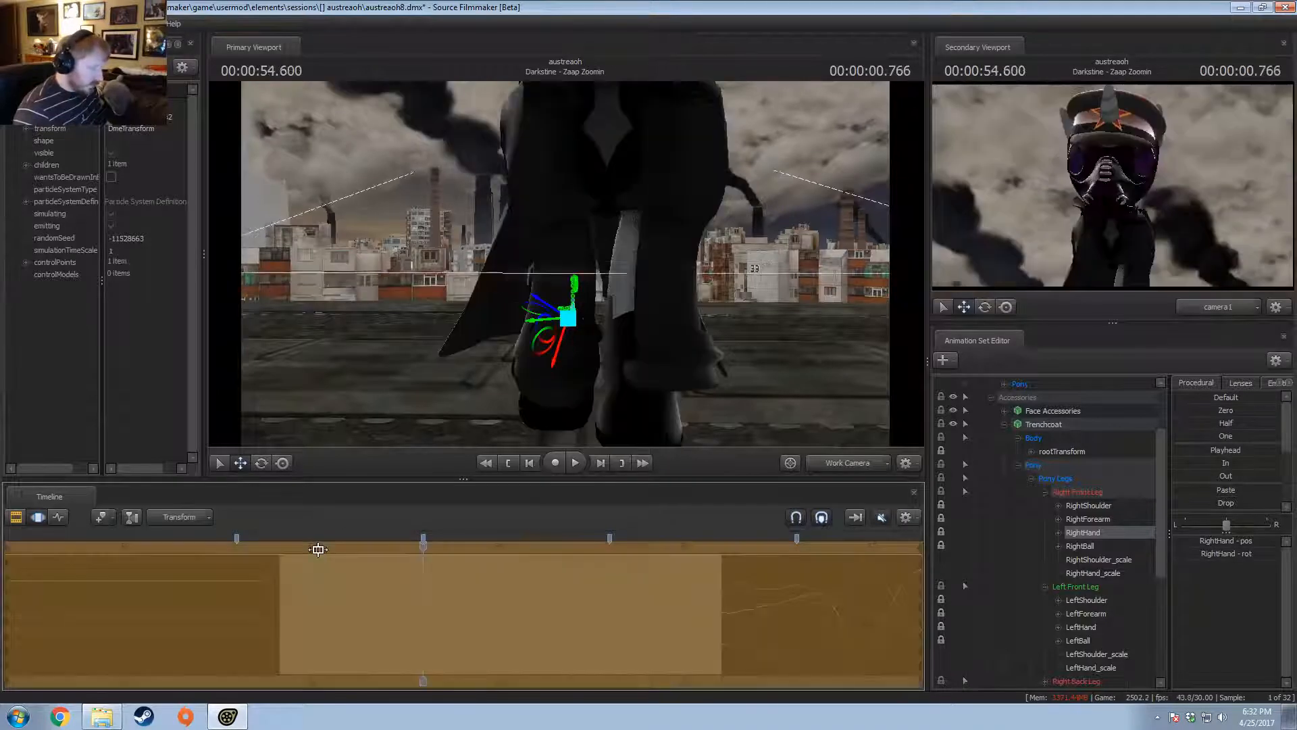
key("ctrl+z")
key("ctrl+z")
key("ctrl+z")
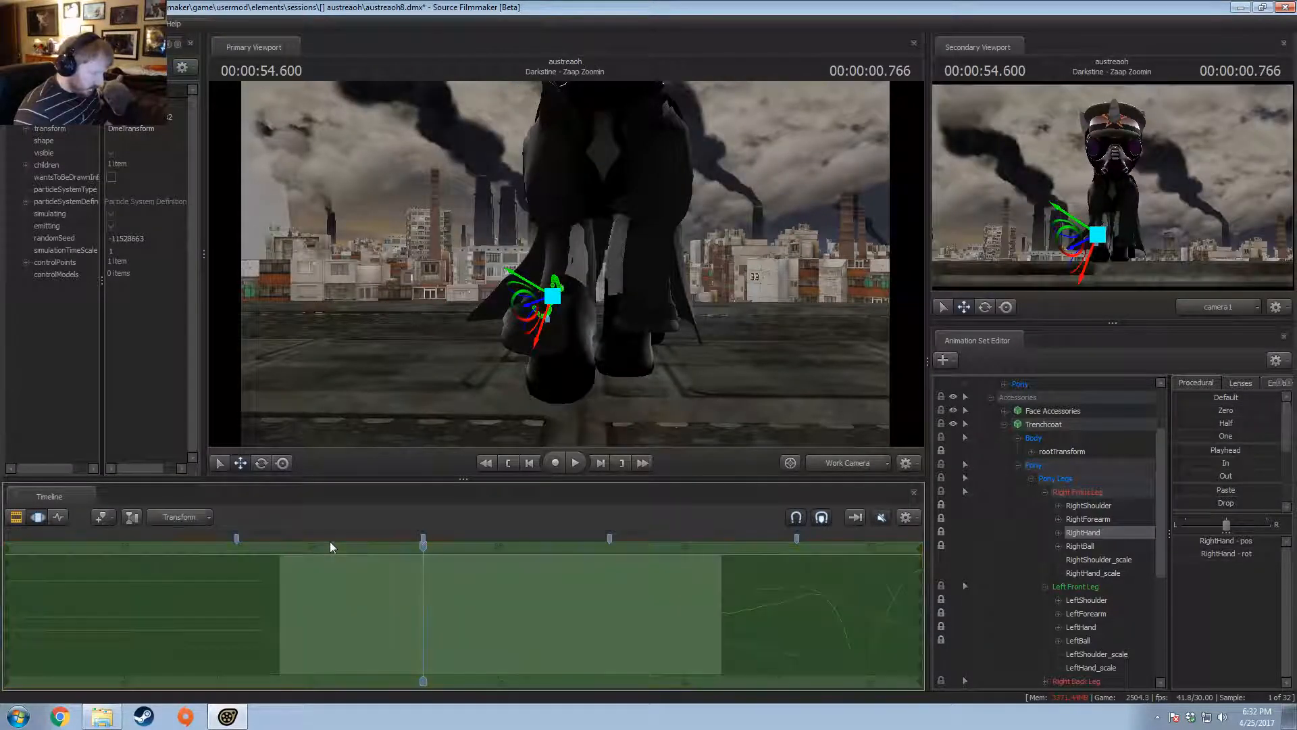
key("Down")
key("ctrl+a")
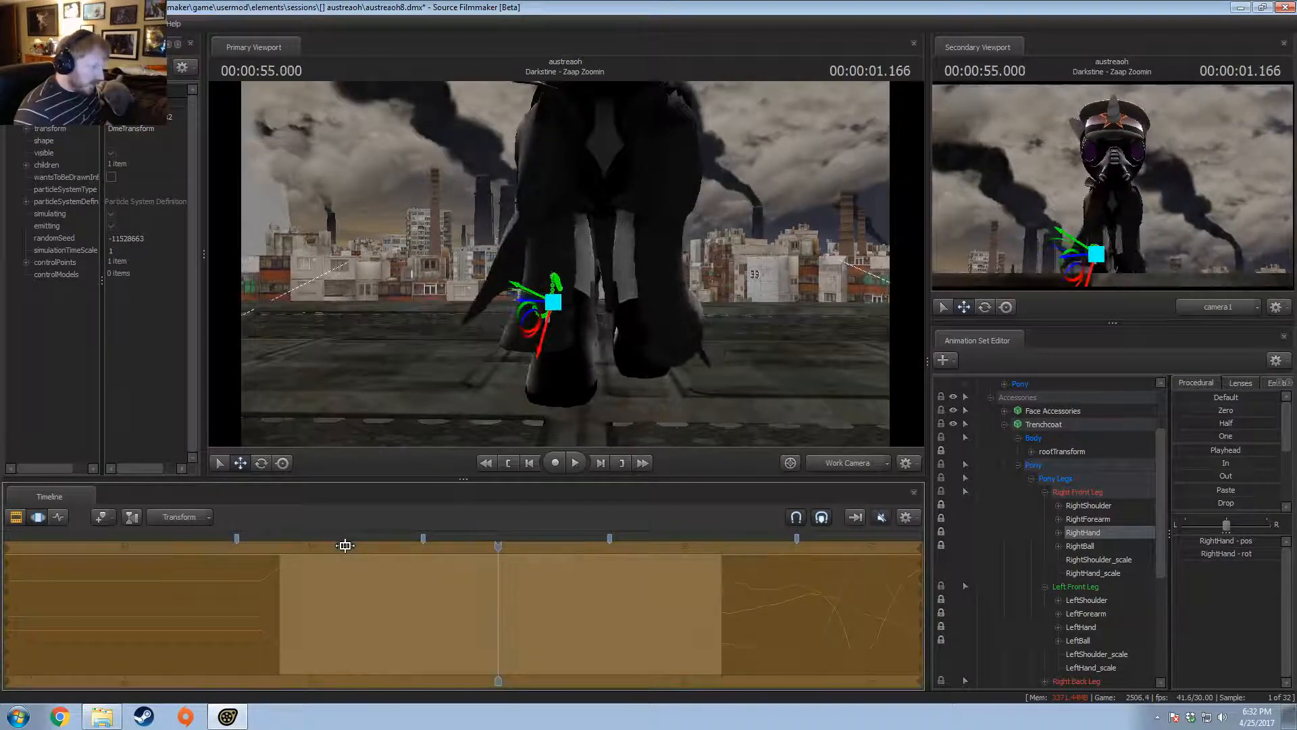
left_click(348, 611)
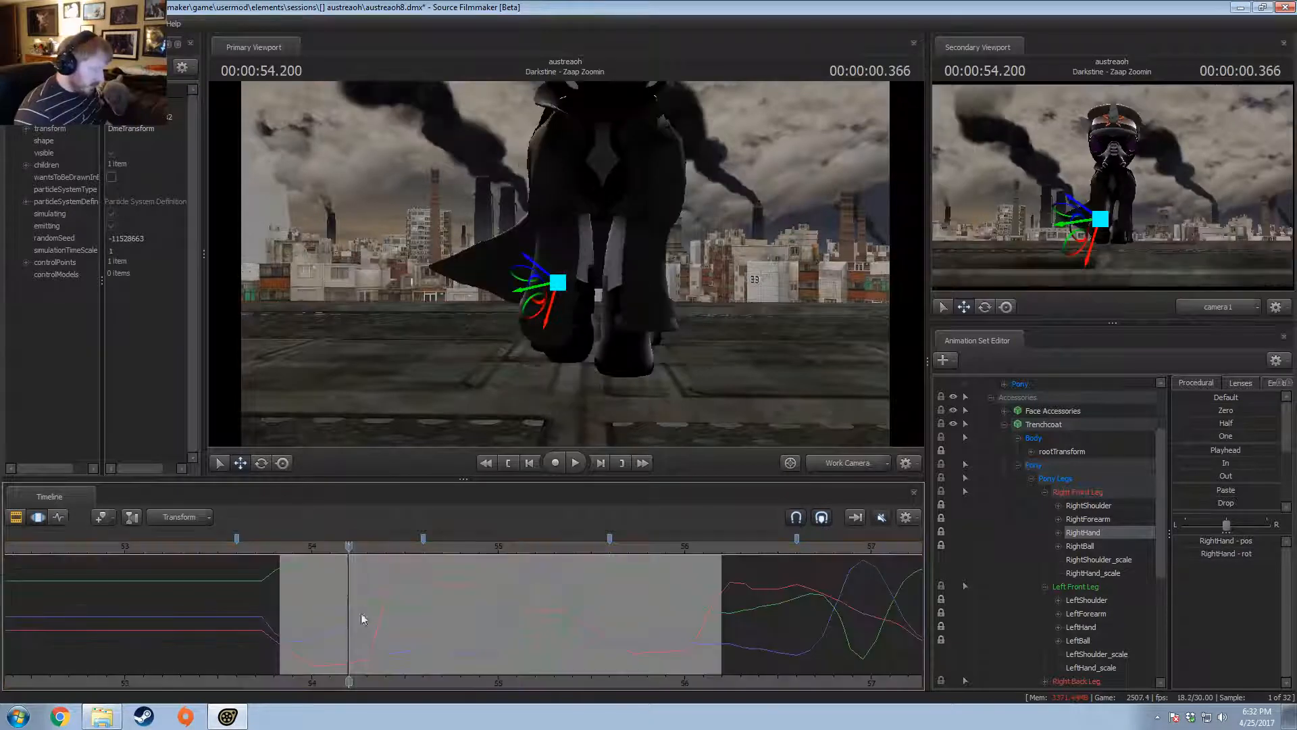
- Try to zero the Trenchcoat's shoulder, forearm, hand and ball bones on both the right and left front legs
left_click(1072, 507)
left_click(1085, 544, "shift")
left_click(1087, 602, "ctrl")
left_click(1086, 627, "ctrl")
left_click(1086, 639, "ctrl")
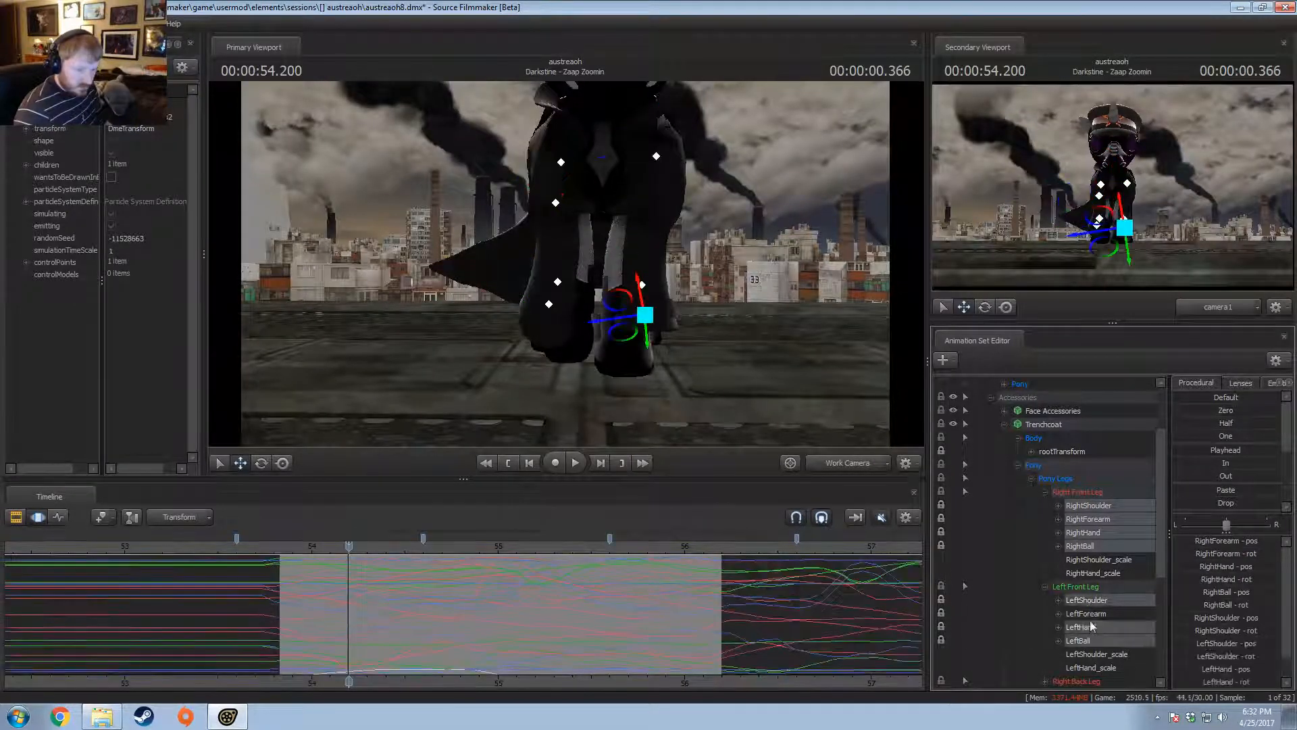
left_click(1086, 613, "ctrl")
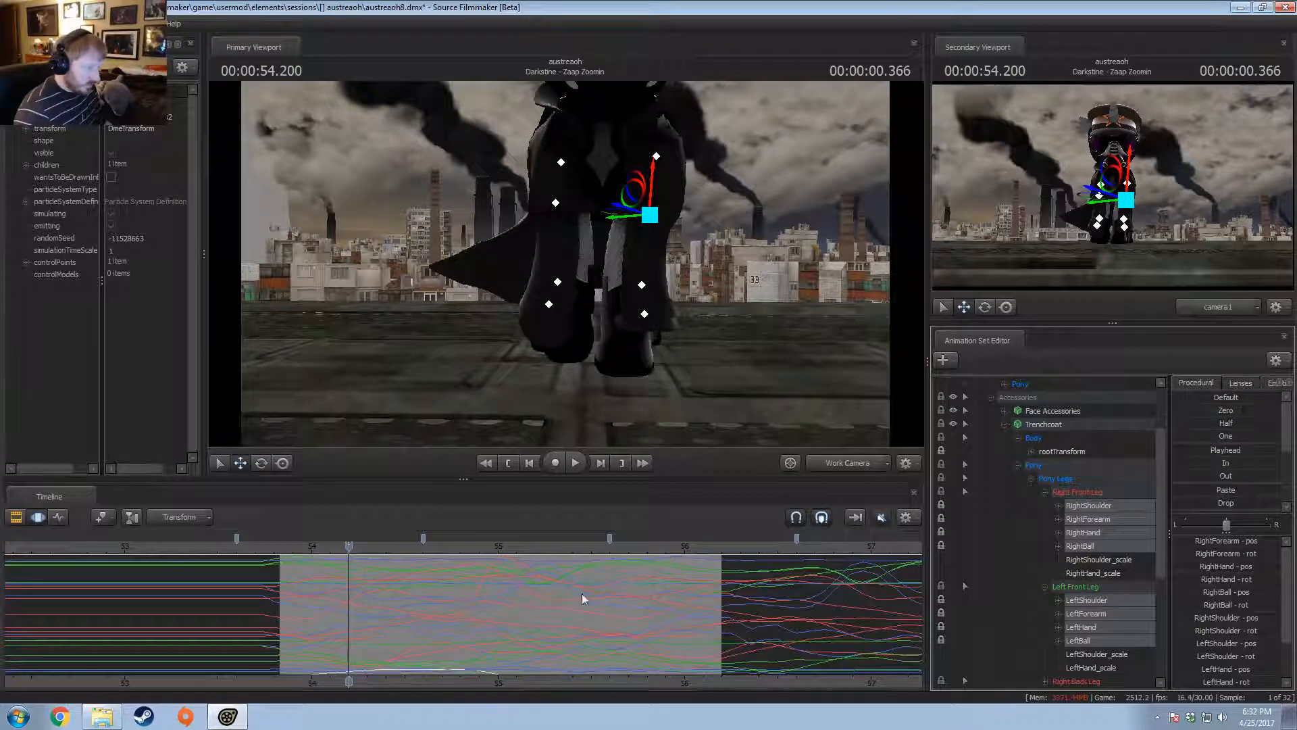
key("ctrl+v")
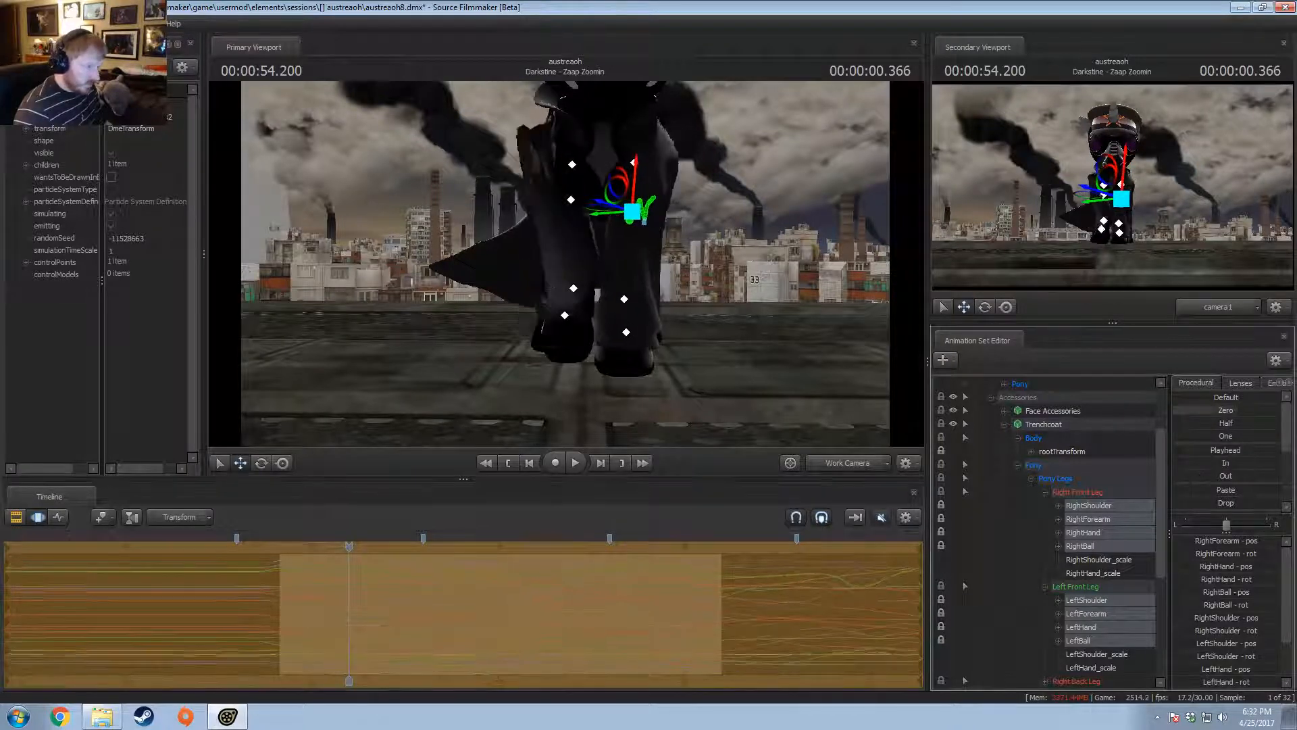
left_click(1081, 546)
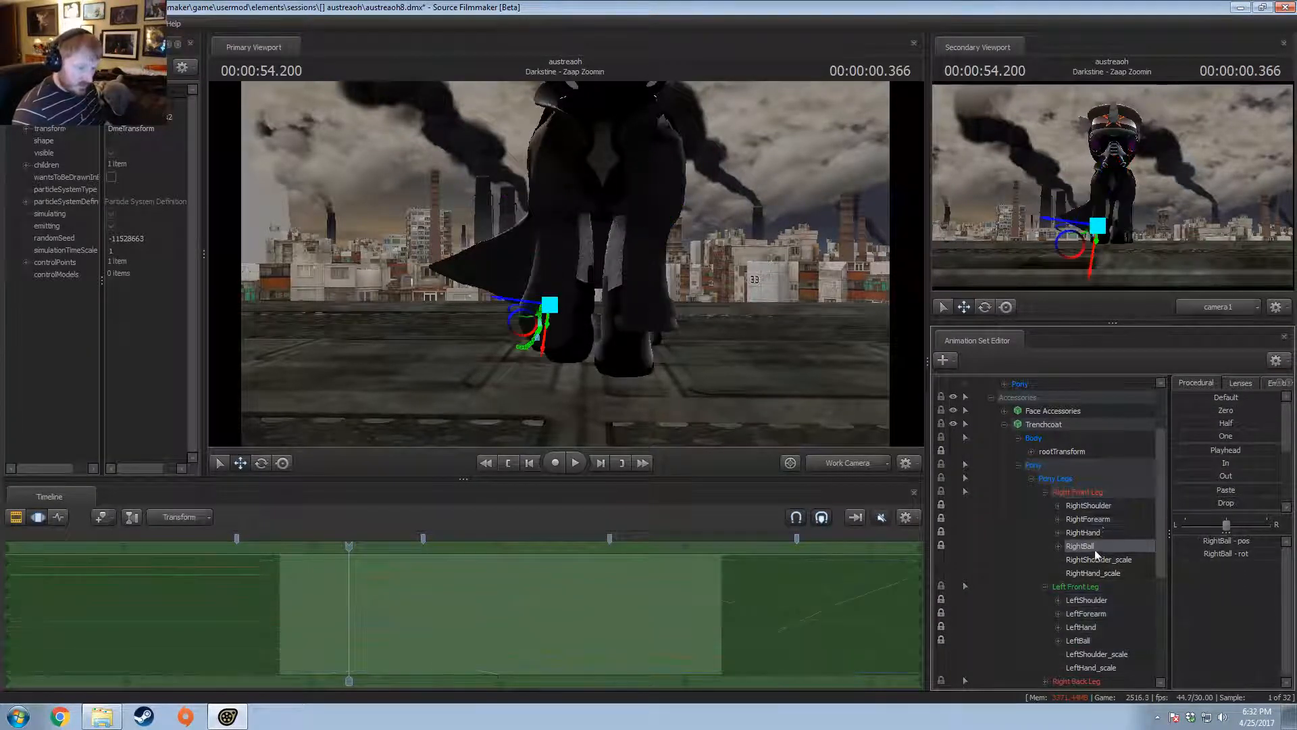
- Zero the Trenchcoat's LeftShoulder, LeftForearm, LeftHand and LeftBall, and play the shot to check the left sleeve
left_click_drag(1097, 604, 1096, 646)
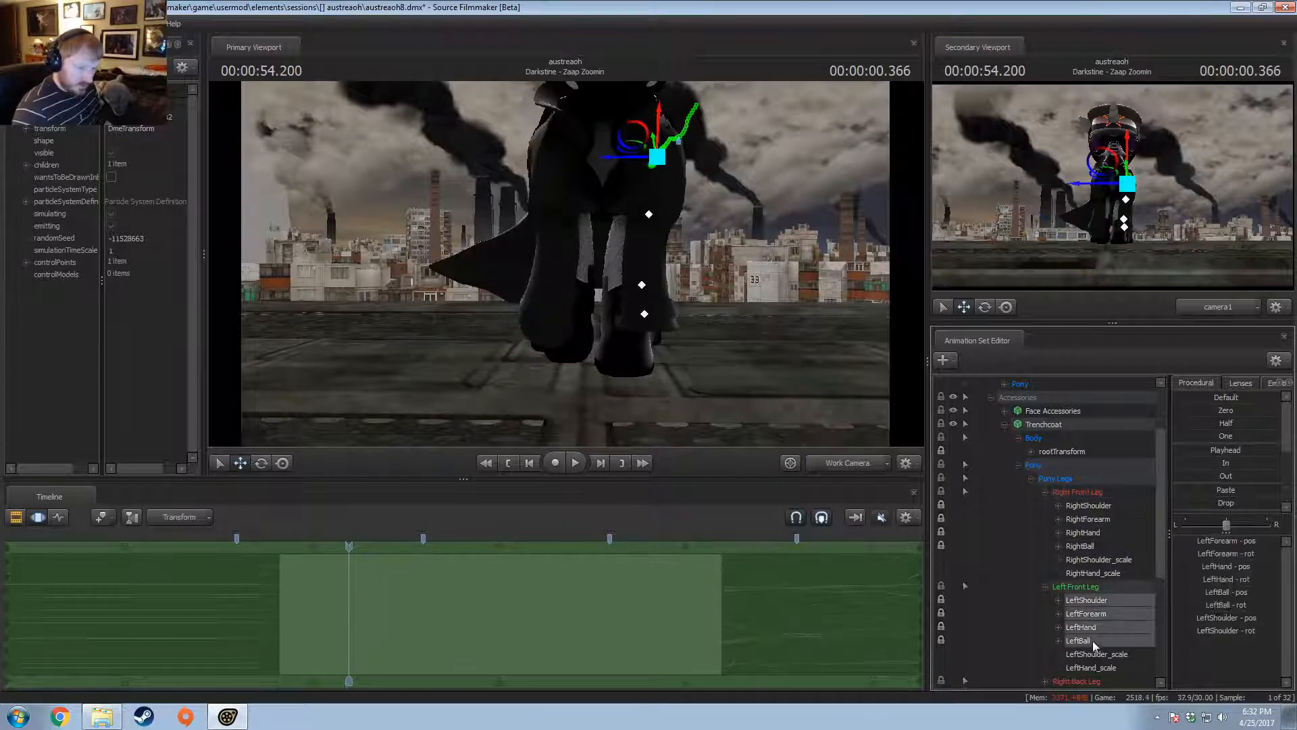
left_click(1226, 410)
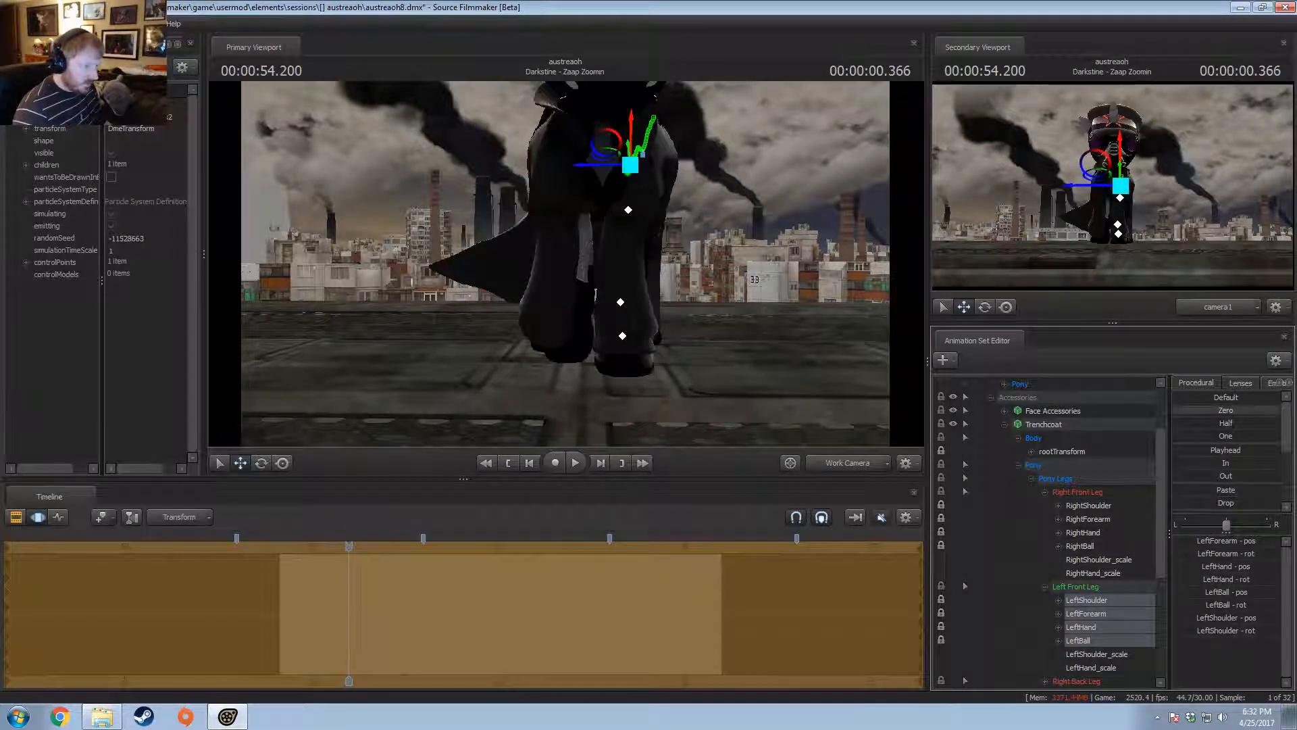
left_click_drag(342, 555, 287, 559)
key("space")
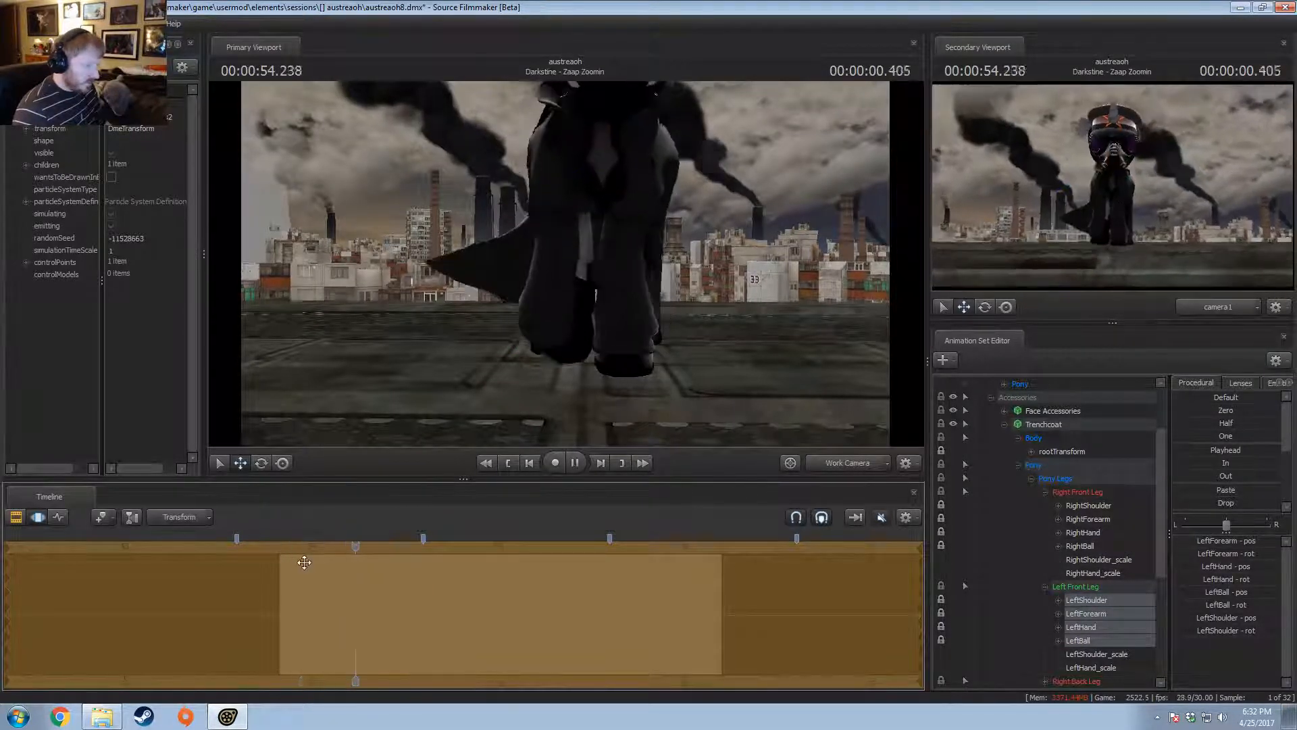
key("space")
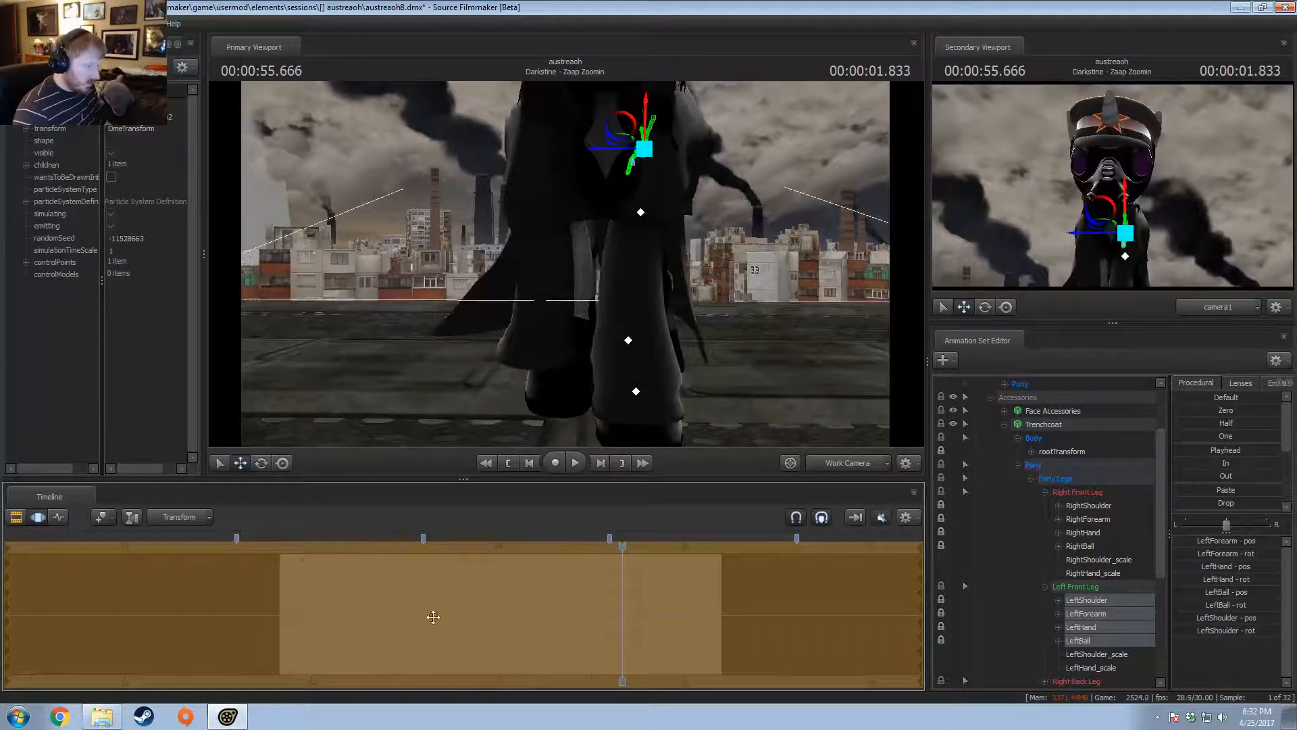
- Try to zero the Trenchcoat's RightShoulder, RightForearm, RightHand and RightBall together, and inspect the right sleeve at 00:00:54.866
left_click_drag(1087, 505, 1092, 545)
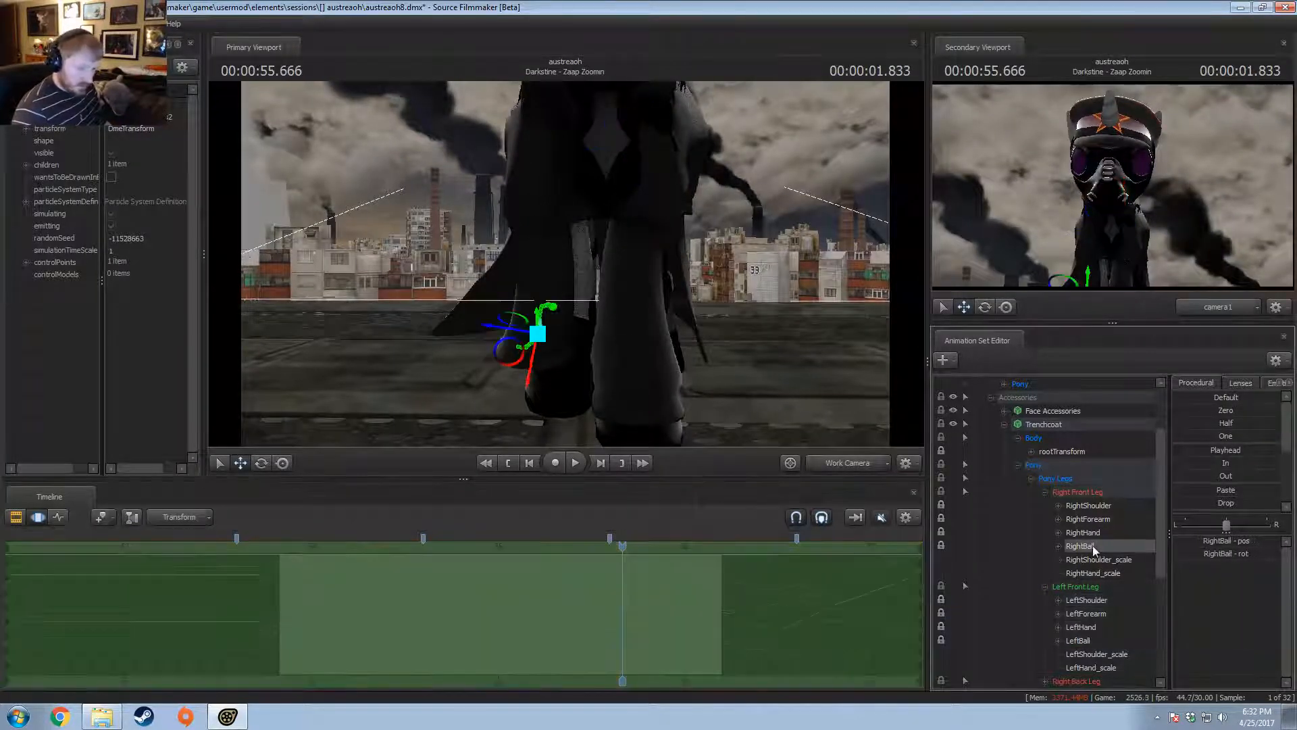
left_click_drag(1224, 400, 1015, 461)
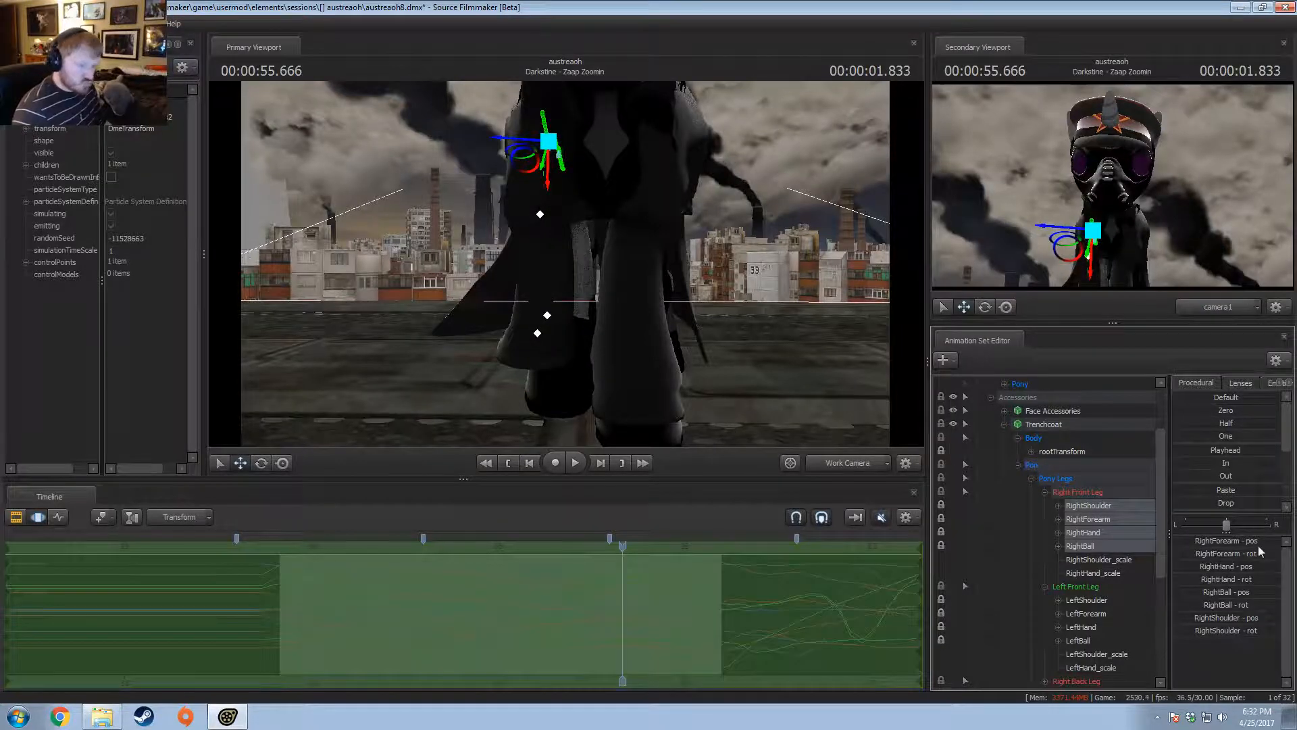
left_click_drag(621, 548, 472, 594)
left_click_drag(541, 202, 663, 162, "alt")
- Try the Zero preset on the Trenchcoat's RightShoulder and the Half preset on its RightHand separately at 00:00:54.866
left_click(565, 145)
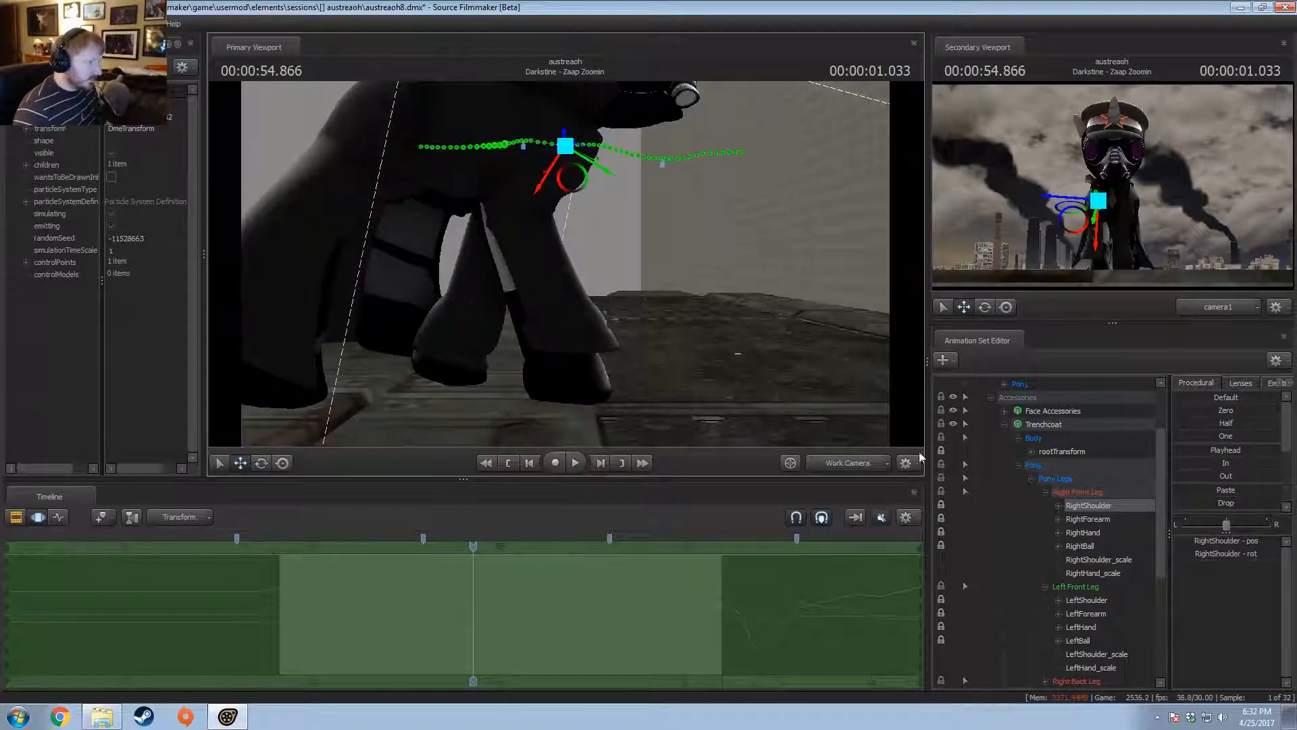
left_click(1083, 507)
left_click_drag(675, 237, 470, 223, "alt")
left_click_drag(1238, 412, 1199, 416)
left_click(1113, 519)
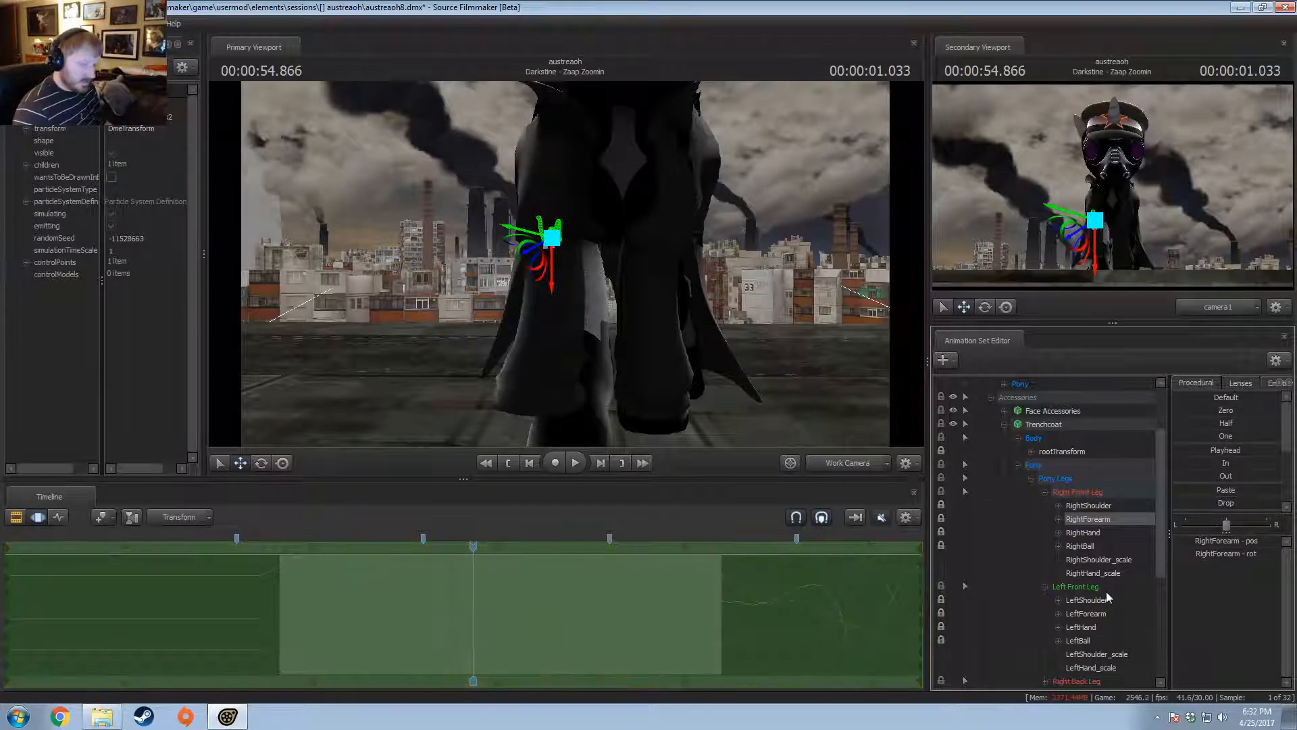
left_click(1083, 533)
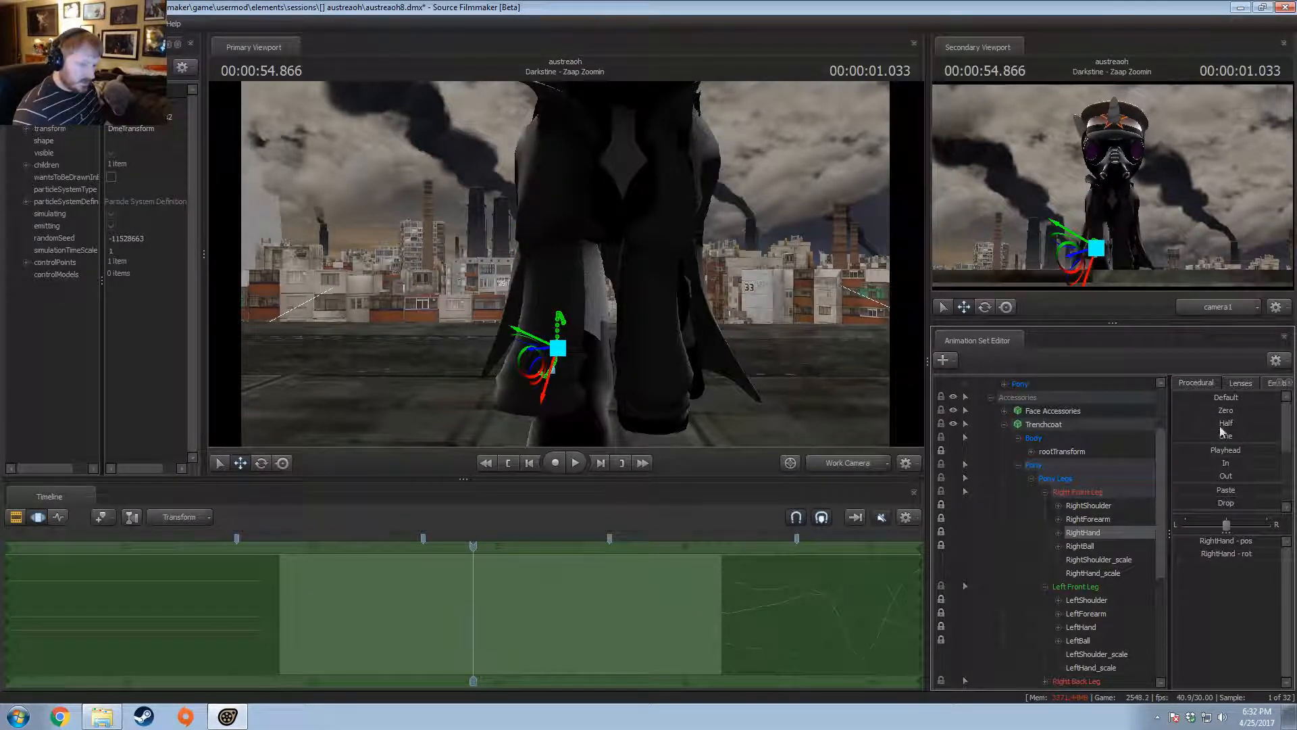
left_click_drag(1220, 425, 1256, 424)
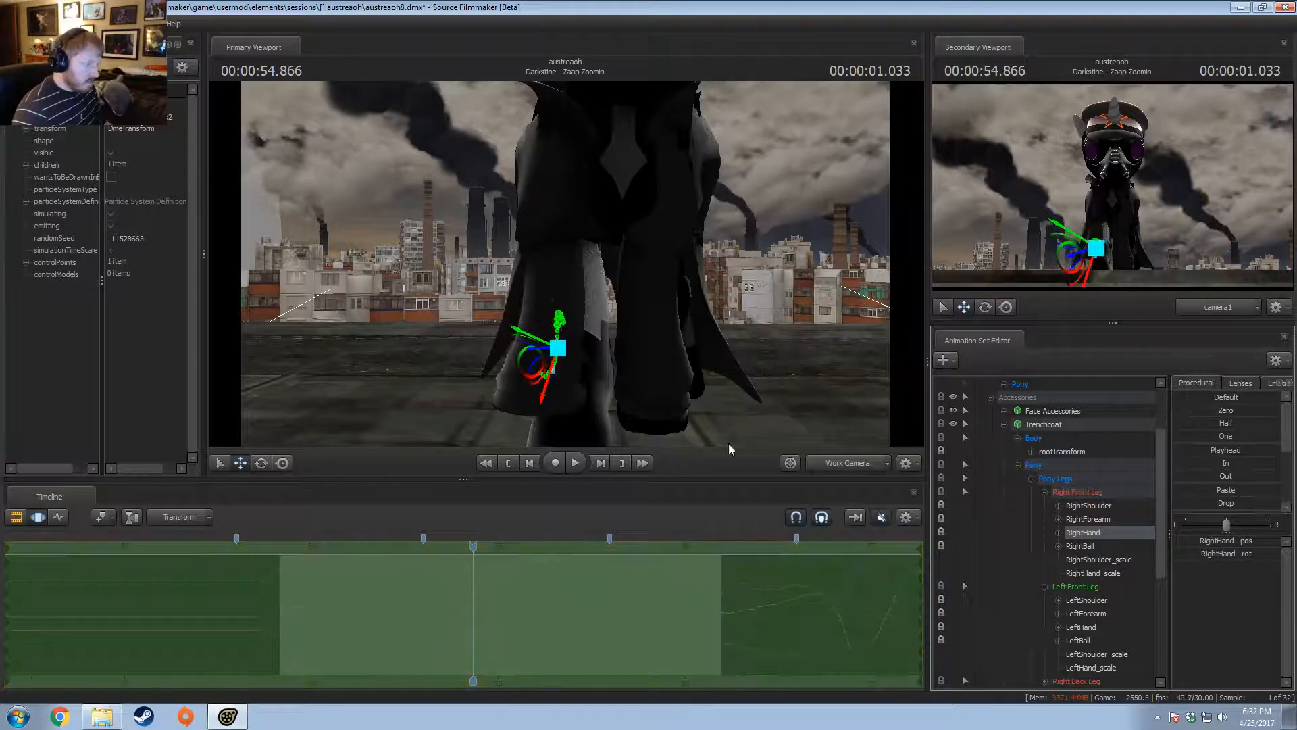
- Move the Trenchcoat's RightShoulder slightly inward and bring RightForearm in toward the body at 00:00:54.866
left_click(588, 169, "ctrl")
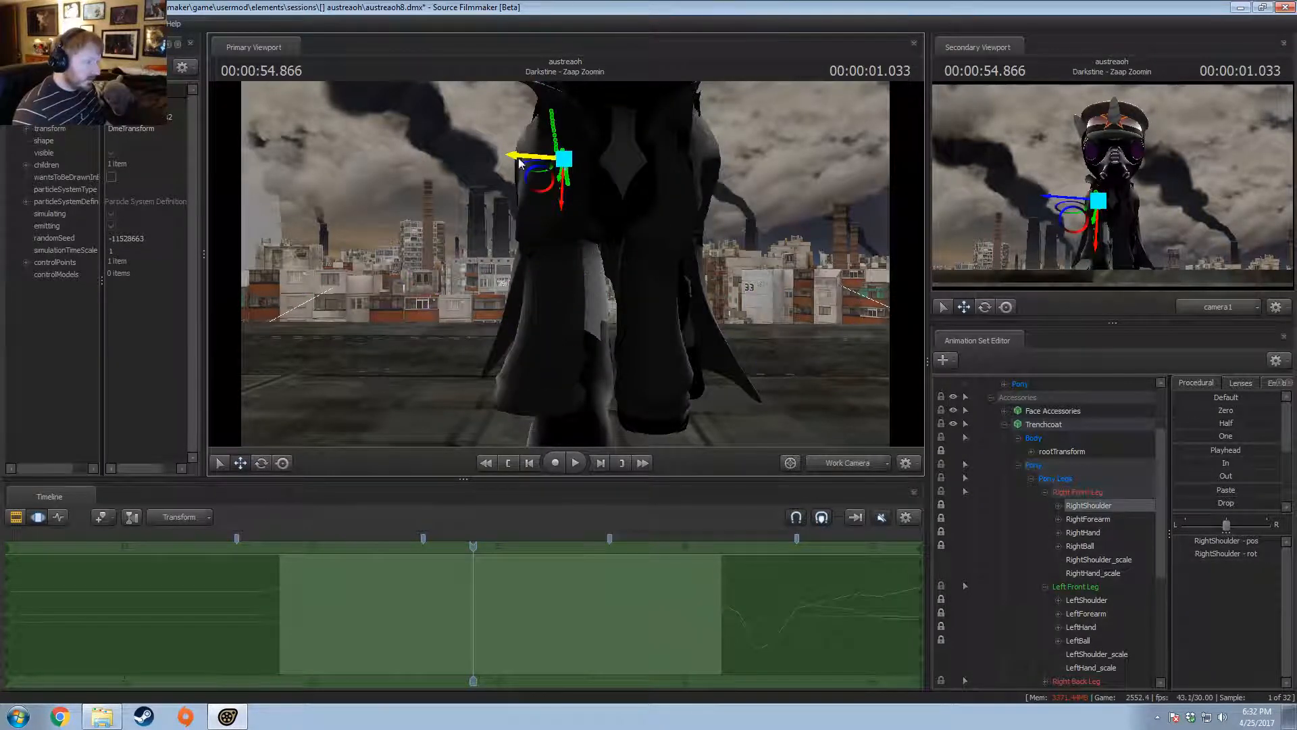
left_click_drag(521, 162, 529, 166)
left_click(548, 236, "ctrl")
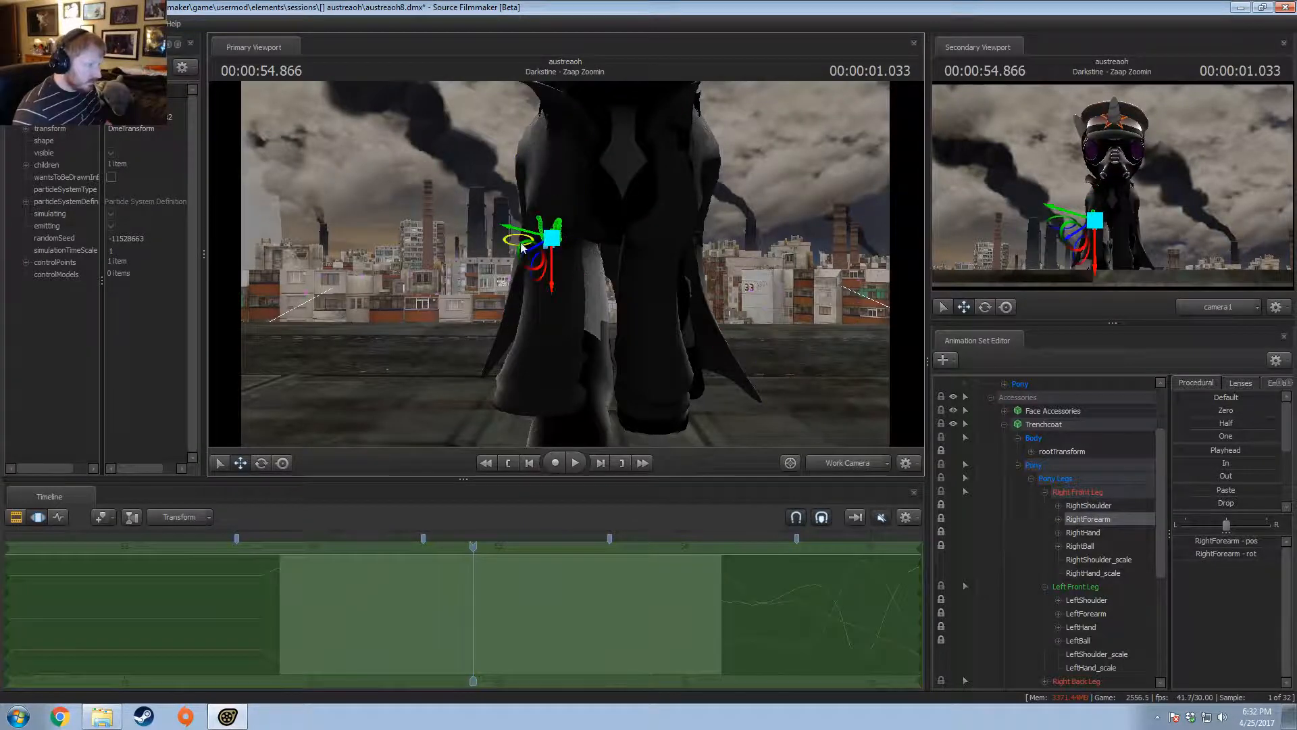
left_click_drag(520, 236, 917, 356)
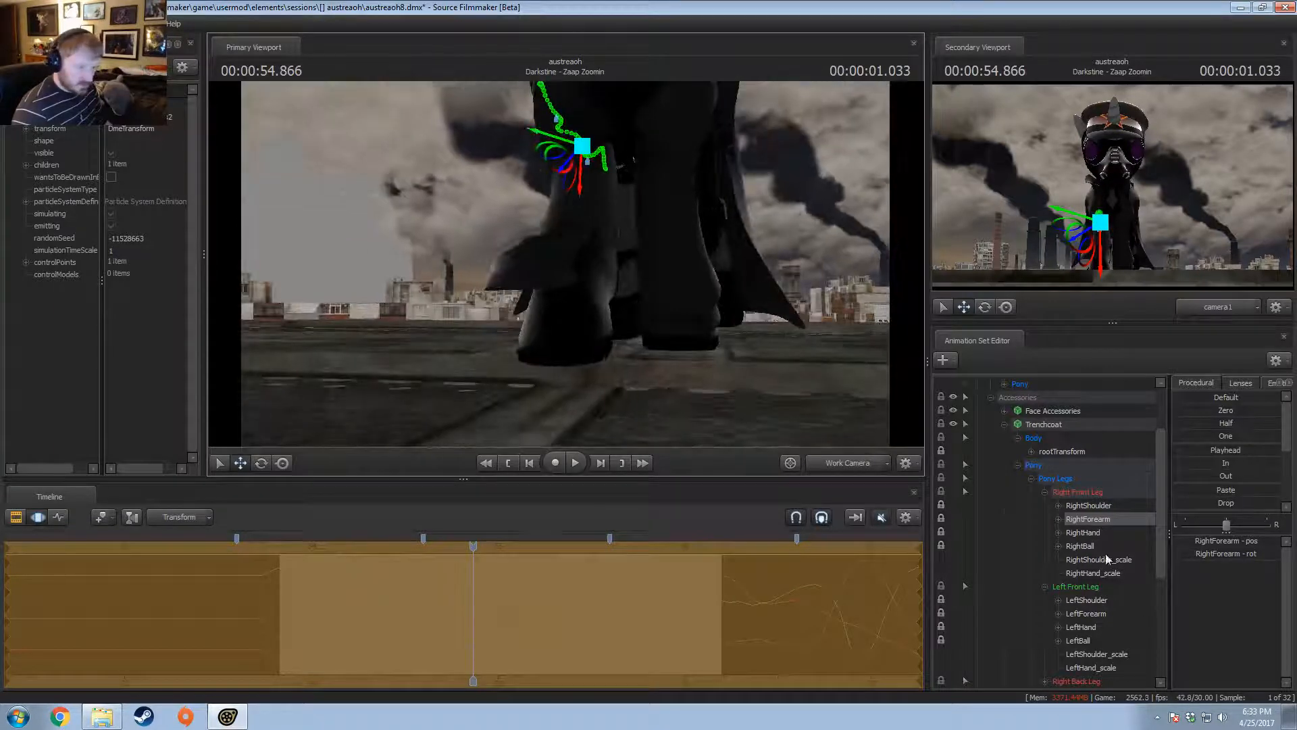
- Move the Trenchcoat's RightHand and RightBall inward so the lower right sleeve wraps around the leg
left_click(1082, 532)
left_click_drag(615, 267, 551, 289, "alt")
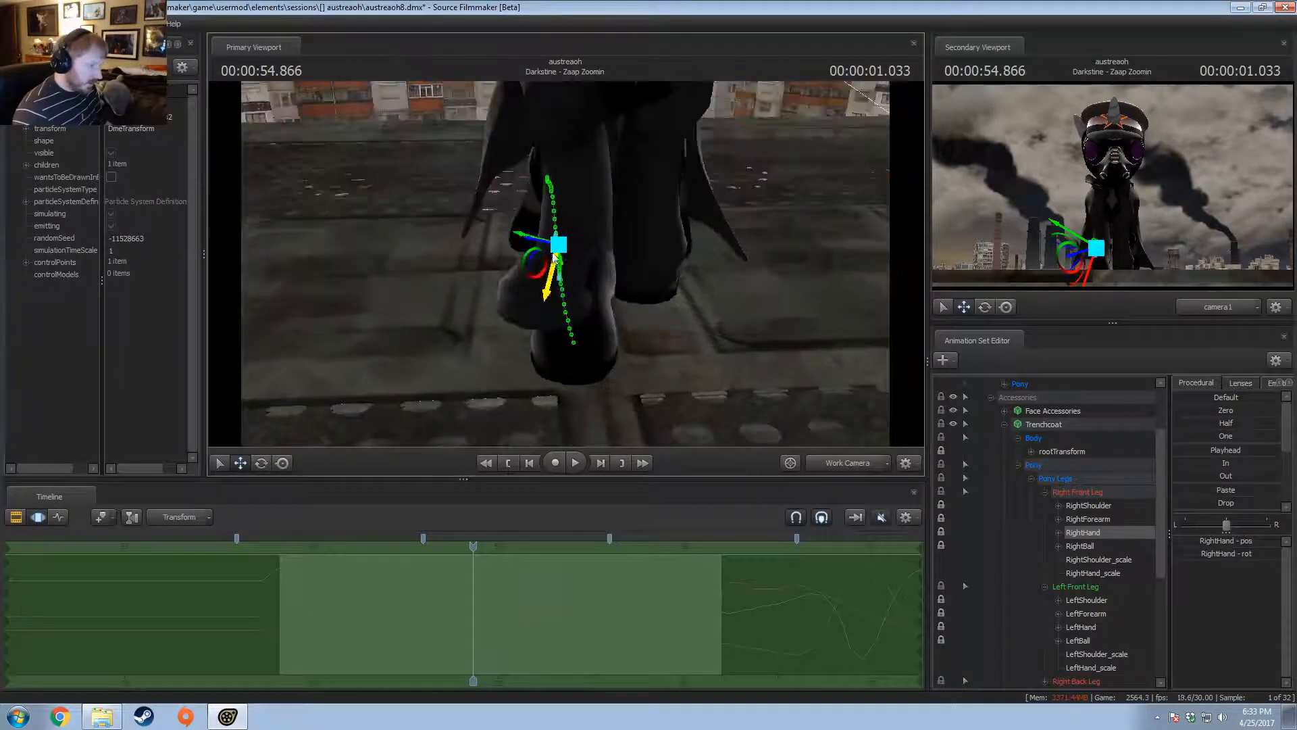
left_click_drag(559, 244, 587, 266)
left_click(1124, 545)
left_click_drag(555, 309, 723, 376)
- Fine-tune the Trenchcoat's RightBall and RightHand with further small moves to center the cuff on the right hoof
left_click(1113, 533)
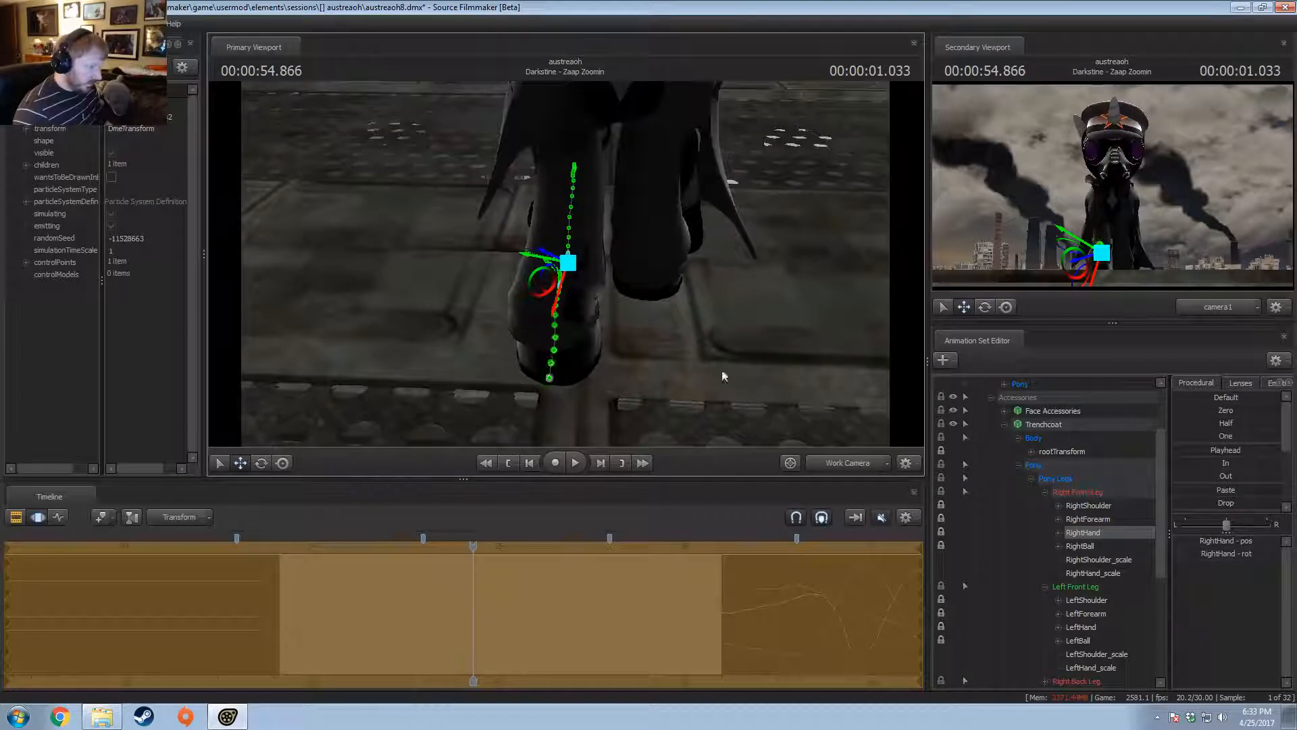
left_click(1095, 546)
left_click_drag(530, 297, 547, 312)
left_click(1100, 533)
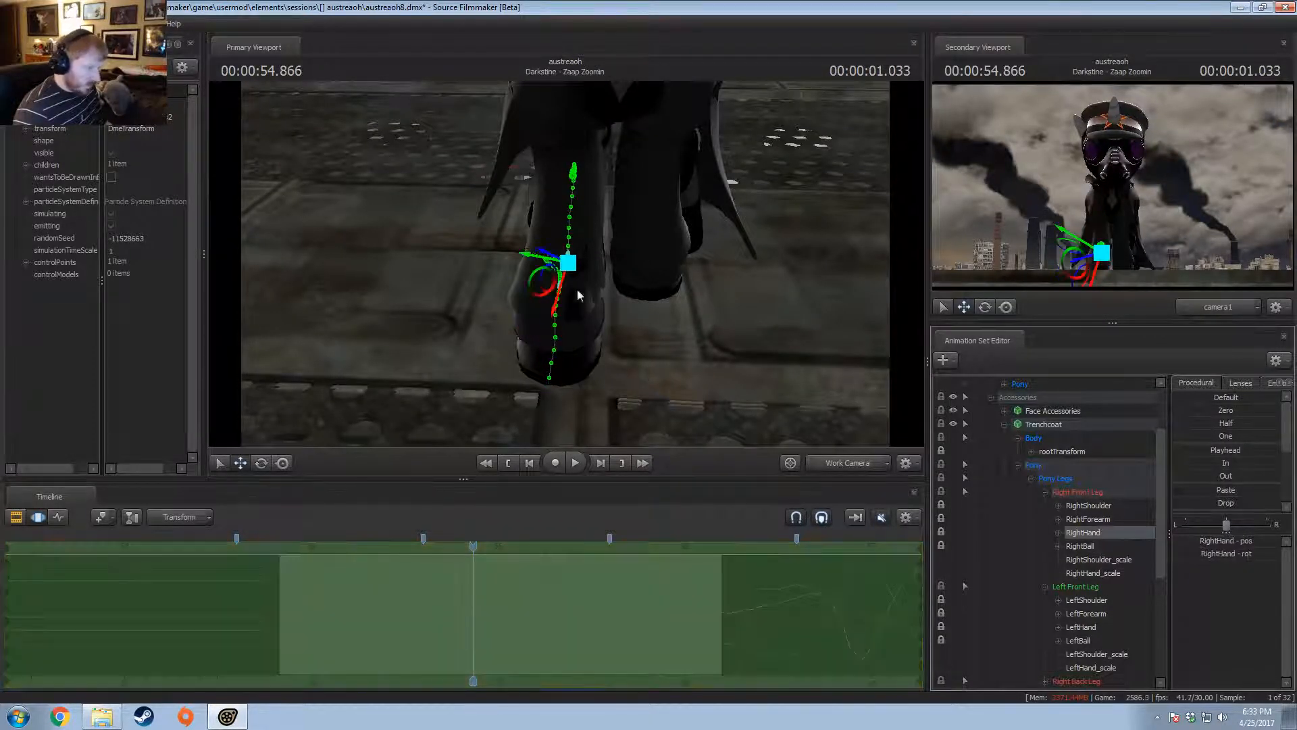
scroll(575, 266, "up", 2)
left_click_drag(561, 256, 633, 270)
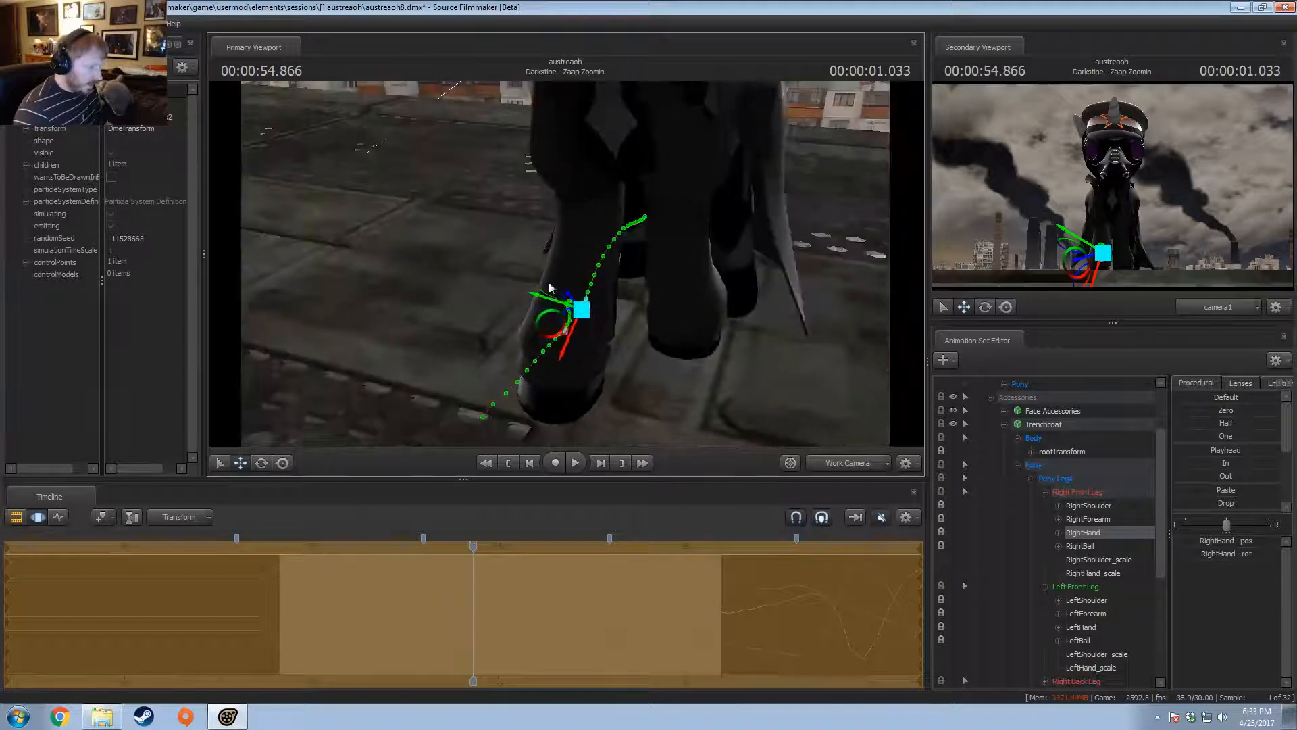
- Adjust the Trenchcoat's RightForearm position so the middle of the right sleeve fits around the leg
left_click(1088, 519)
left_click_drag(732, 360, 555, 269)
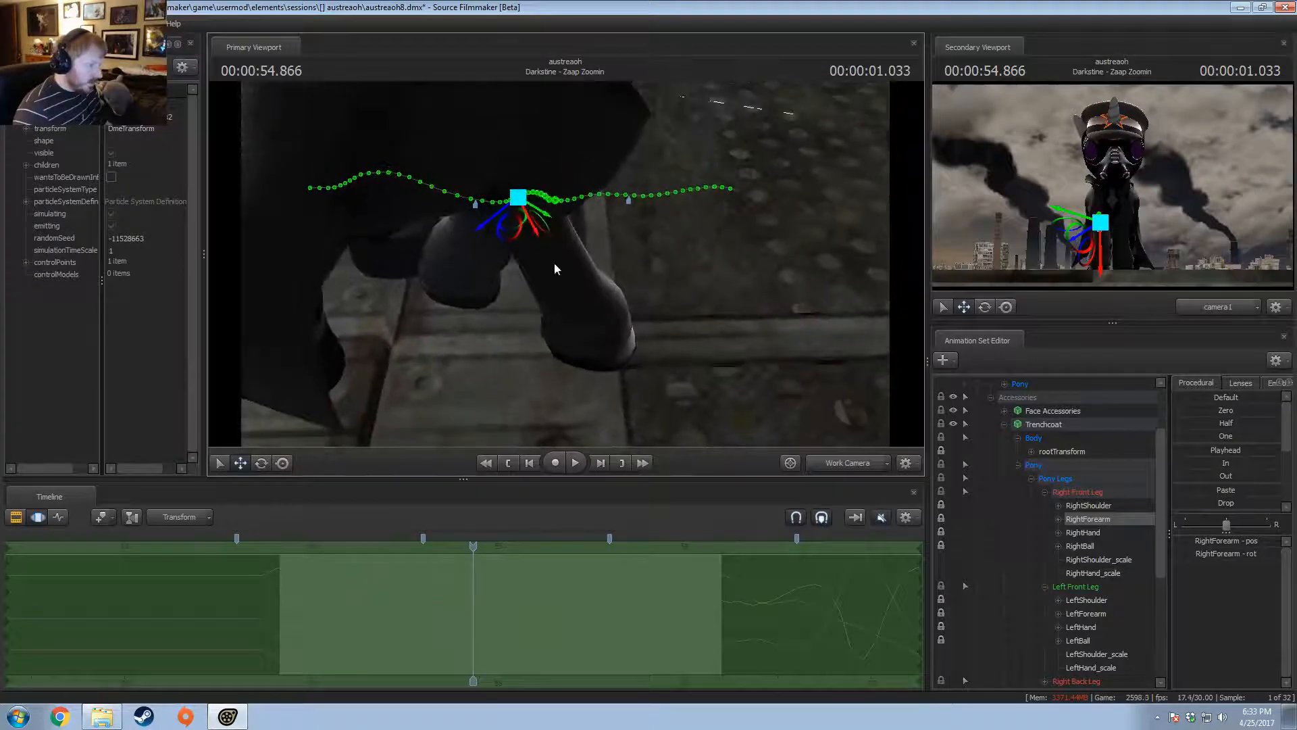
left_click_drag(547, 215, 824, 477)
- Select the Trenchcoat's RightShoulder through RightBall and play the Zaap Zoomin shot through camera1 to check the sleeves
key("F2")
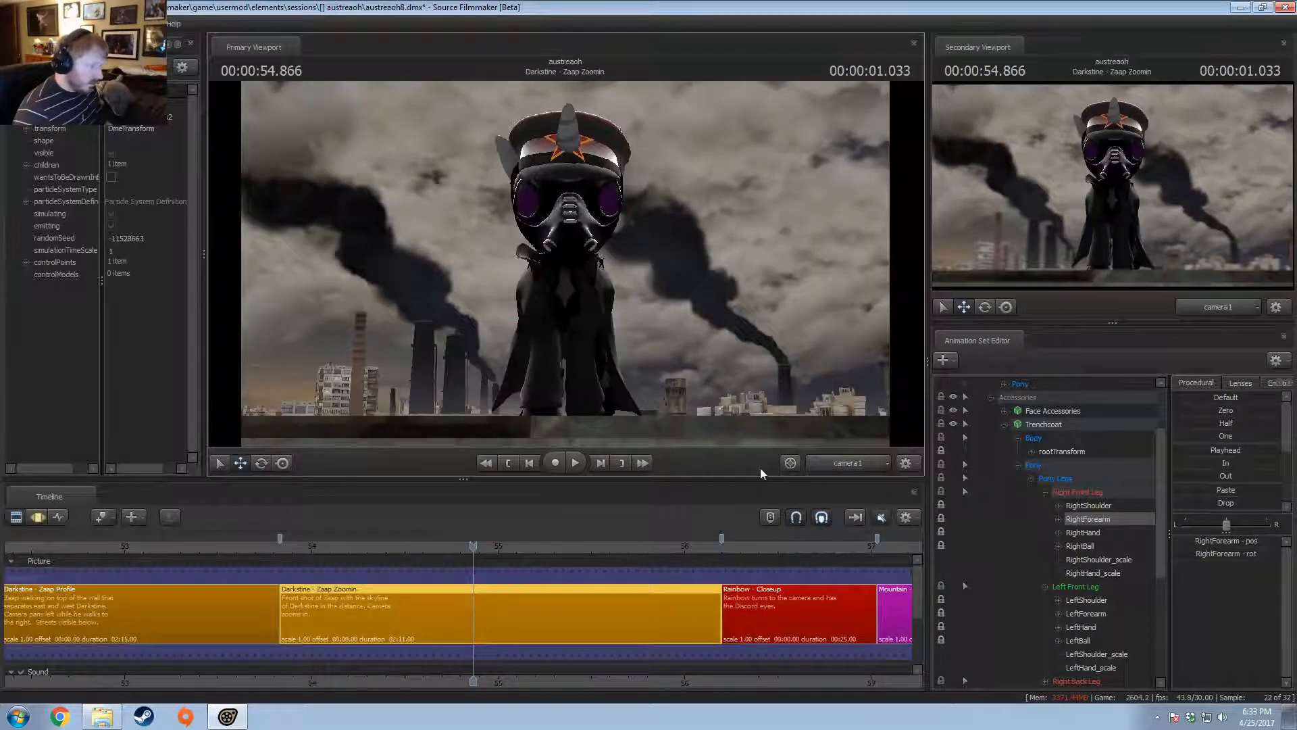
key("F3")
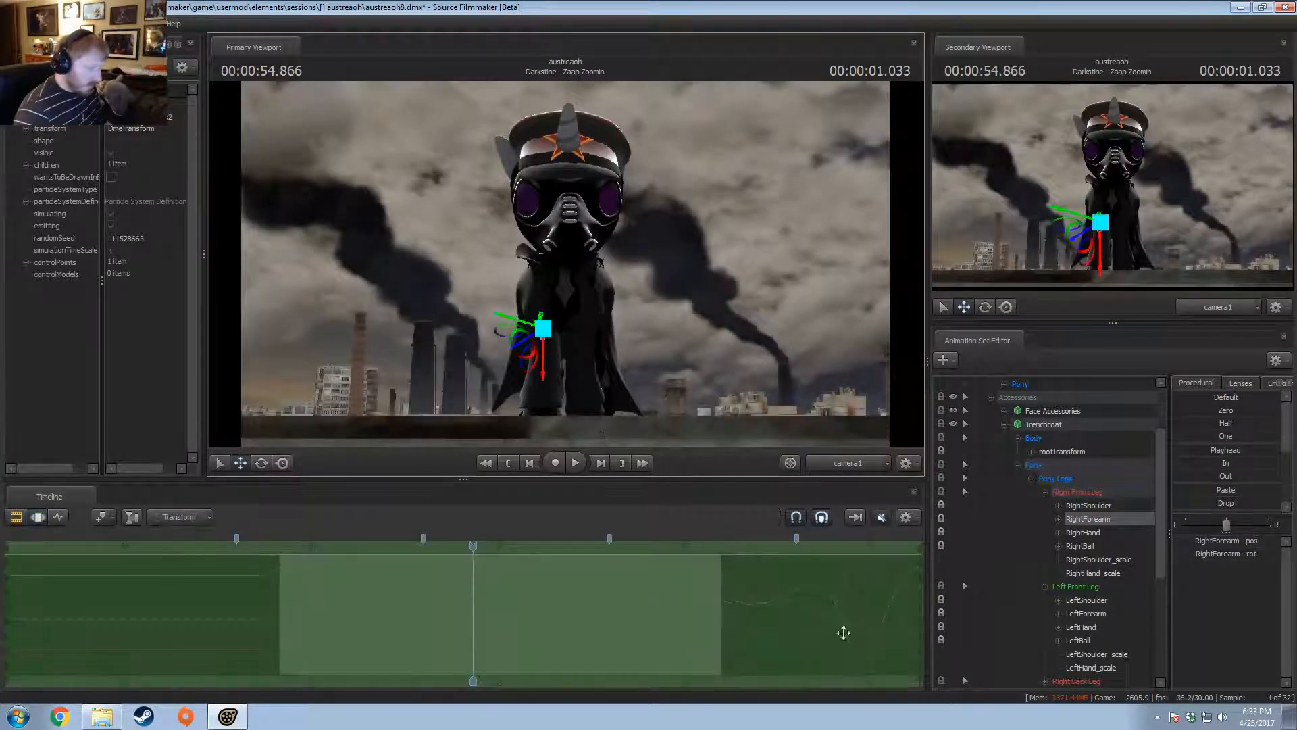
left_click(1084, 546, "shift")
key("F3")
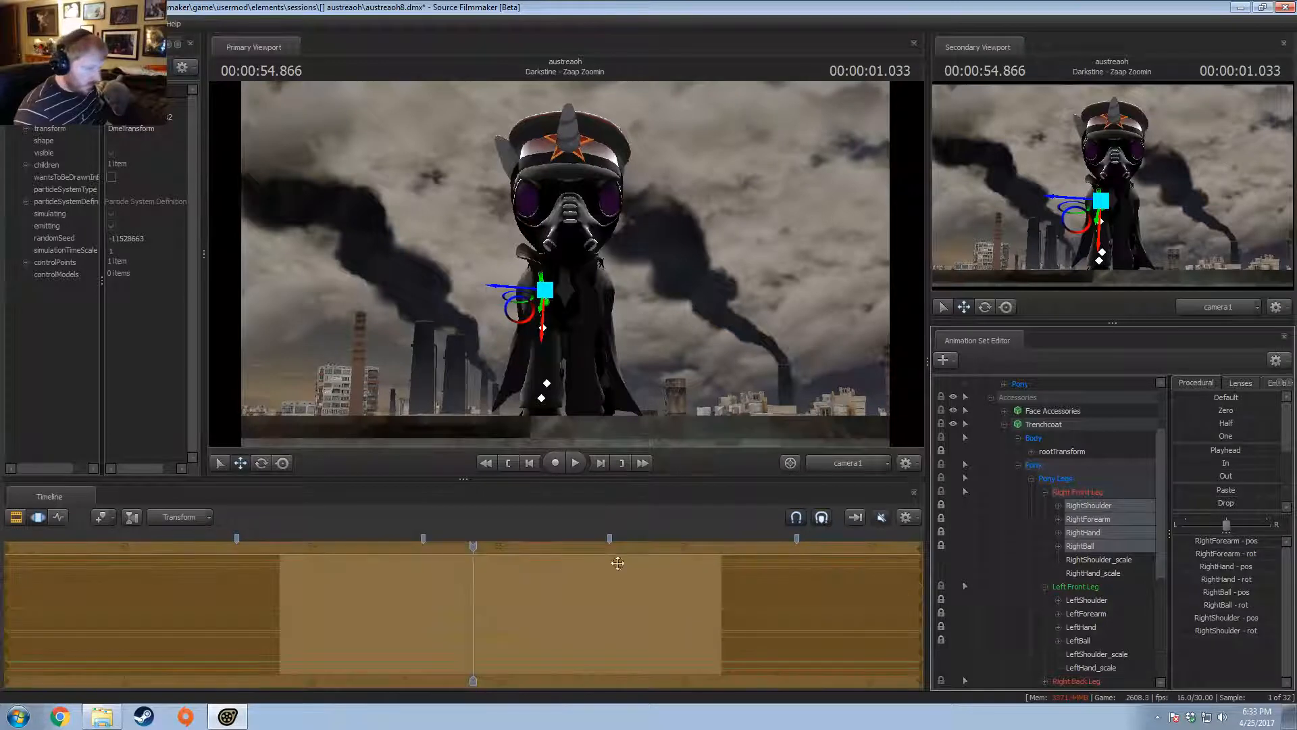
left_click_drag(464, 569, 295, 551)
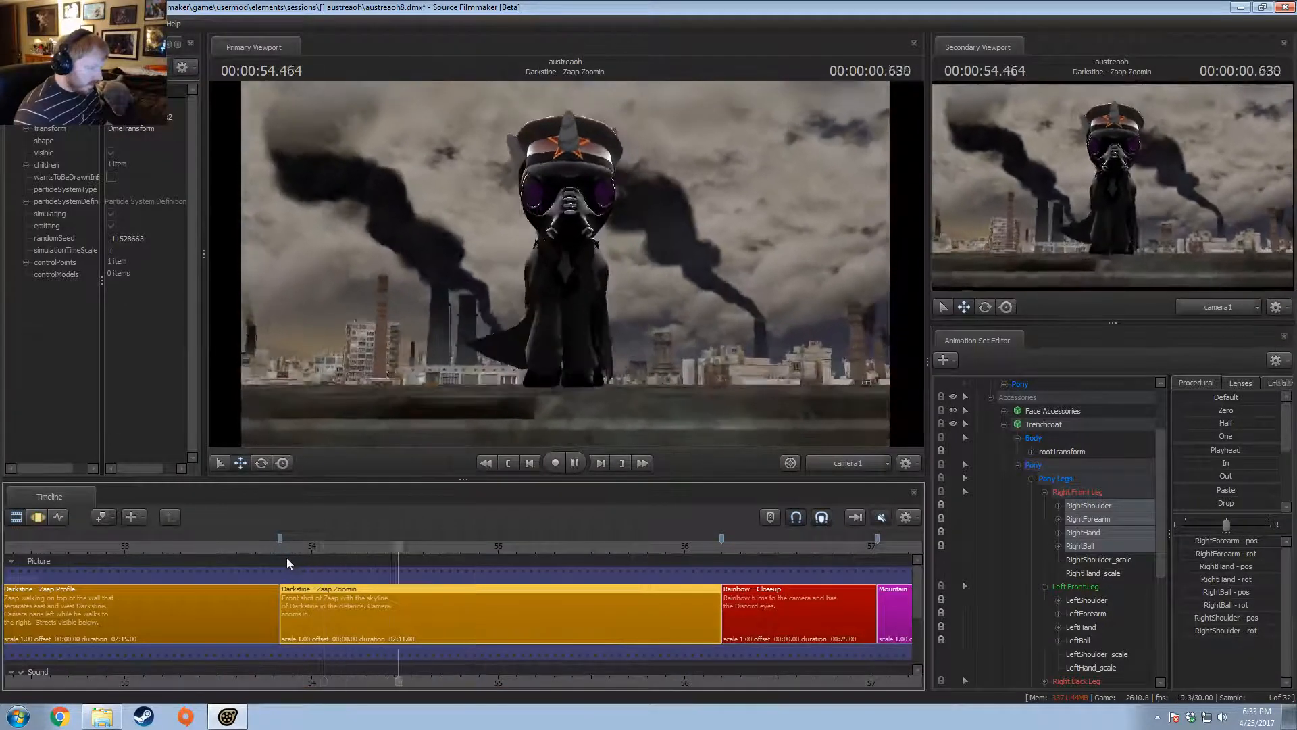
key("space")
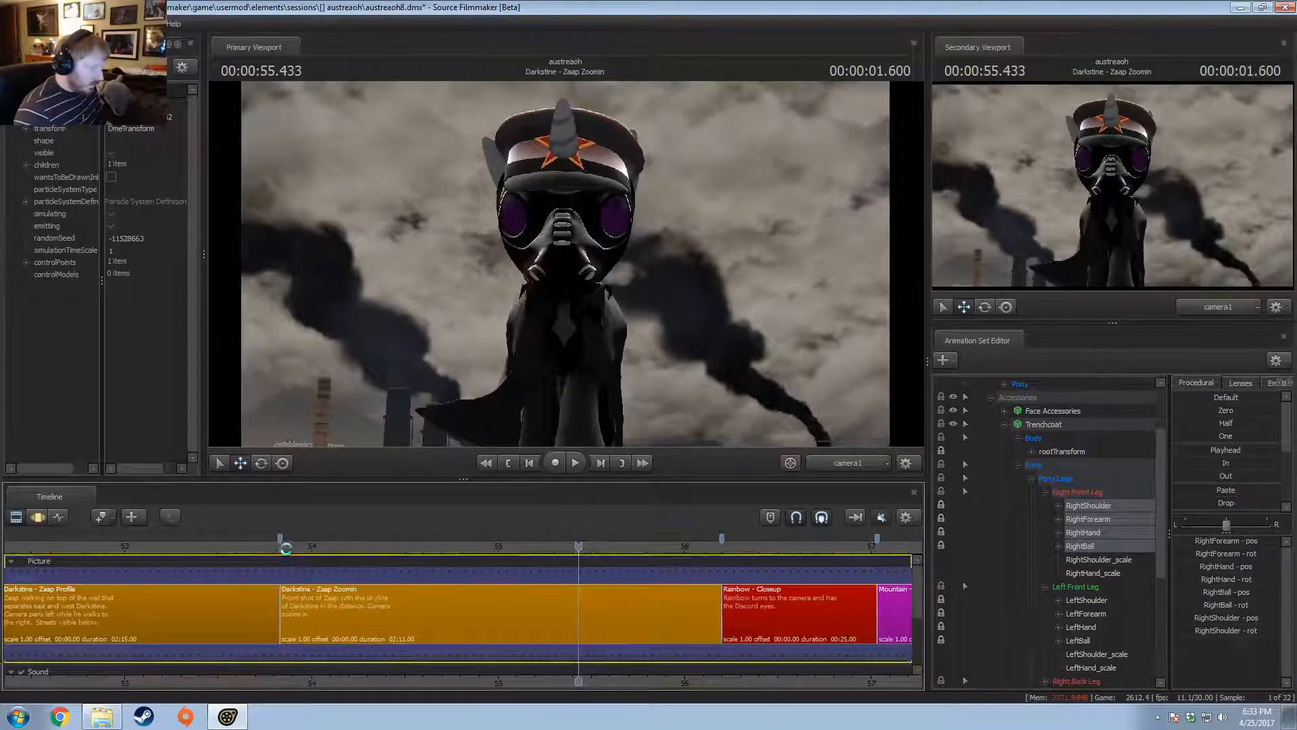
- Play the Darkstine - Zaap Zoomin shot through camera1 and the Work Camera to check the coat sleeves
left_click(287, 547)
key("space")
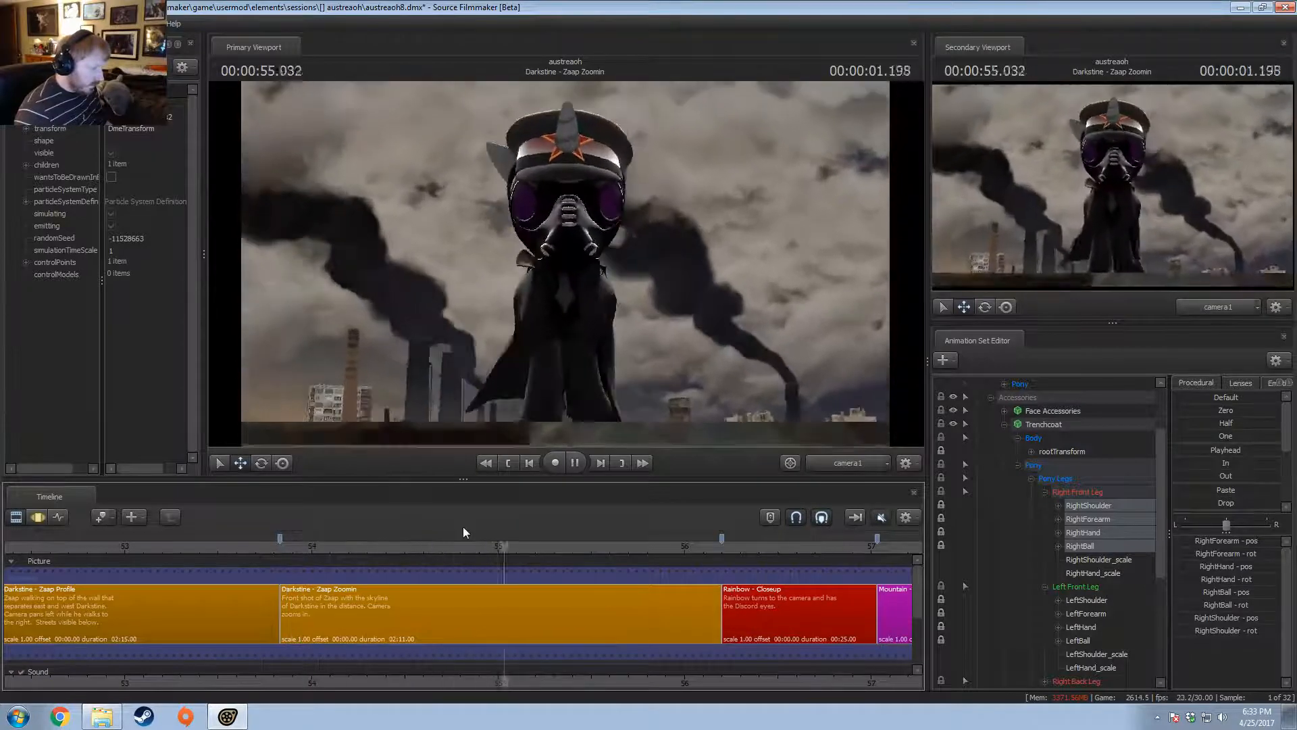
key("space")
left_click(790, 463)
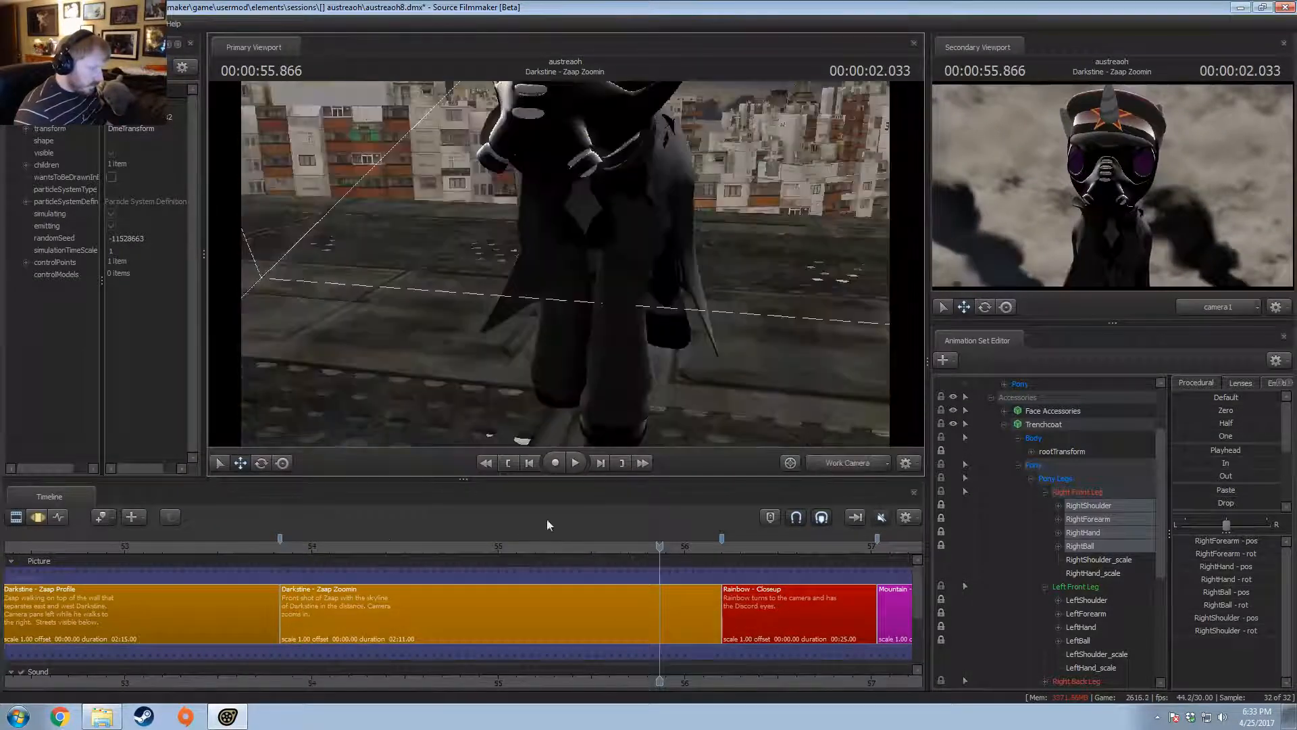
left_click(327, 546)
key("space")
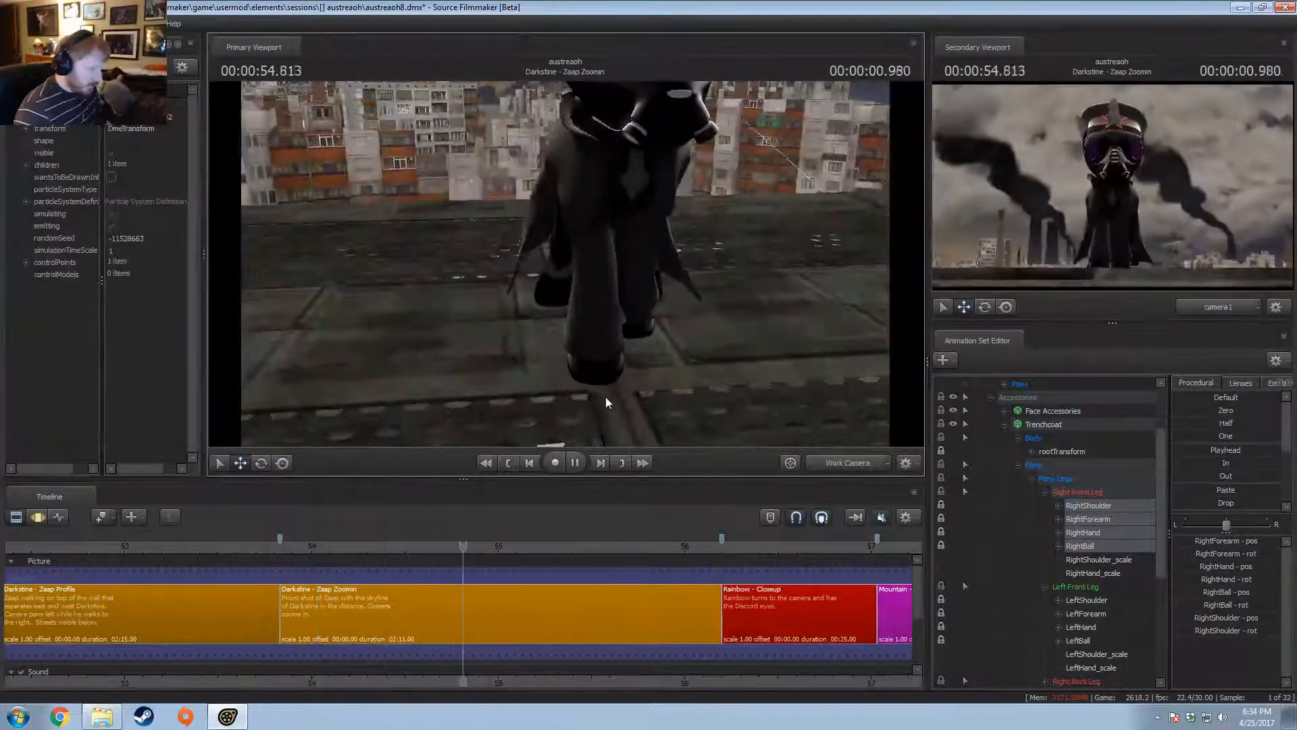
key("space")
- Limit the time selection to about 55.0 to 55.5 s and nudge the Trenchcoat's RightHand to fit the right sleeve around the leg
left_click_drag(639, 384, 572, 319)
key("F3")
key("F2")
key("F3")
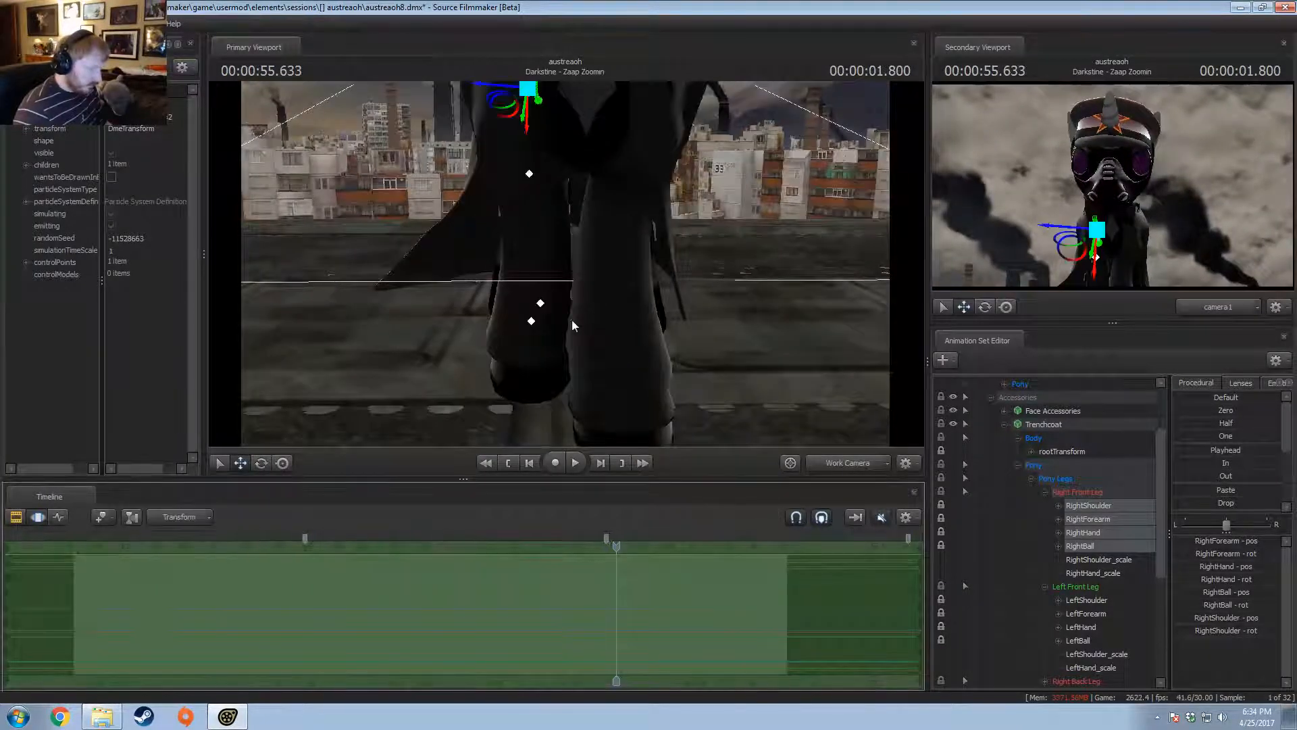
mouse_move(516, 637)
middle_mouse_down()
mouse_move(751, 610)
mouse_move(425, 642)
mouse_move(571, 636)
mouse_move(497, 628)
middle_mouse_up()
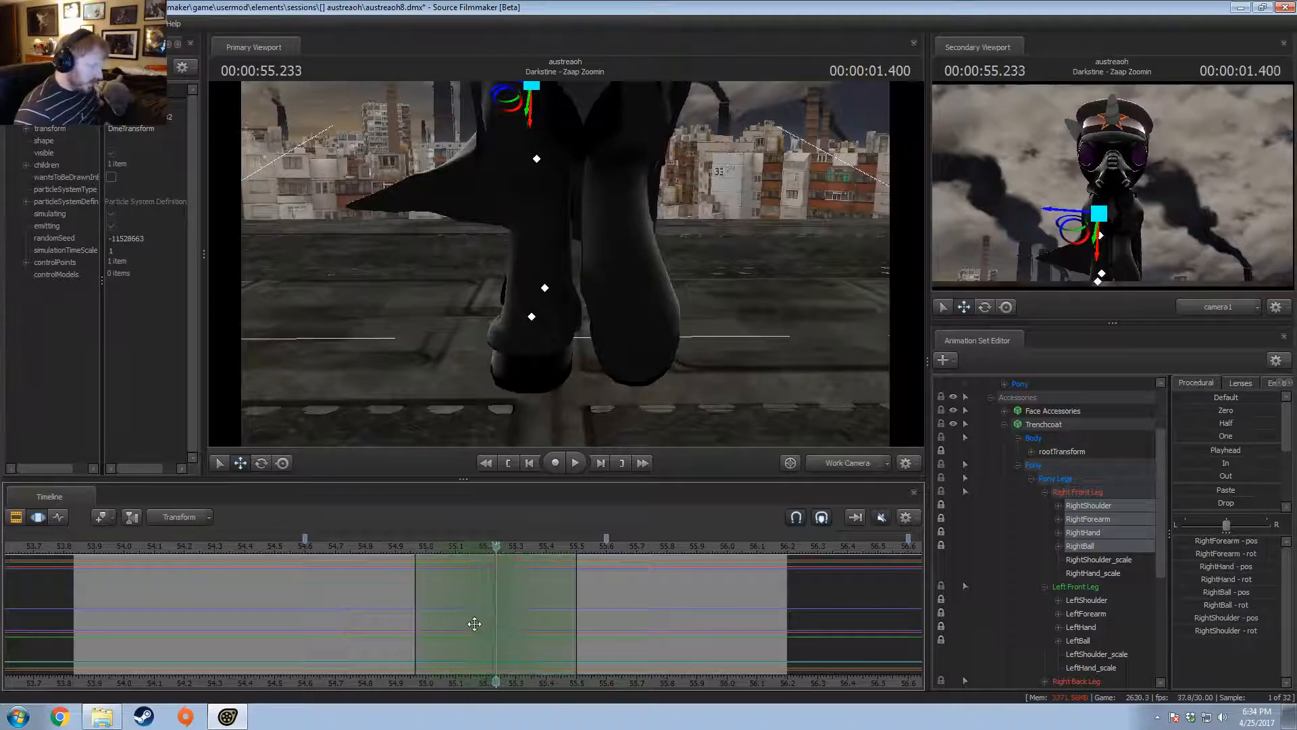
left_click(1093, 536)
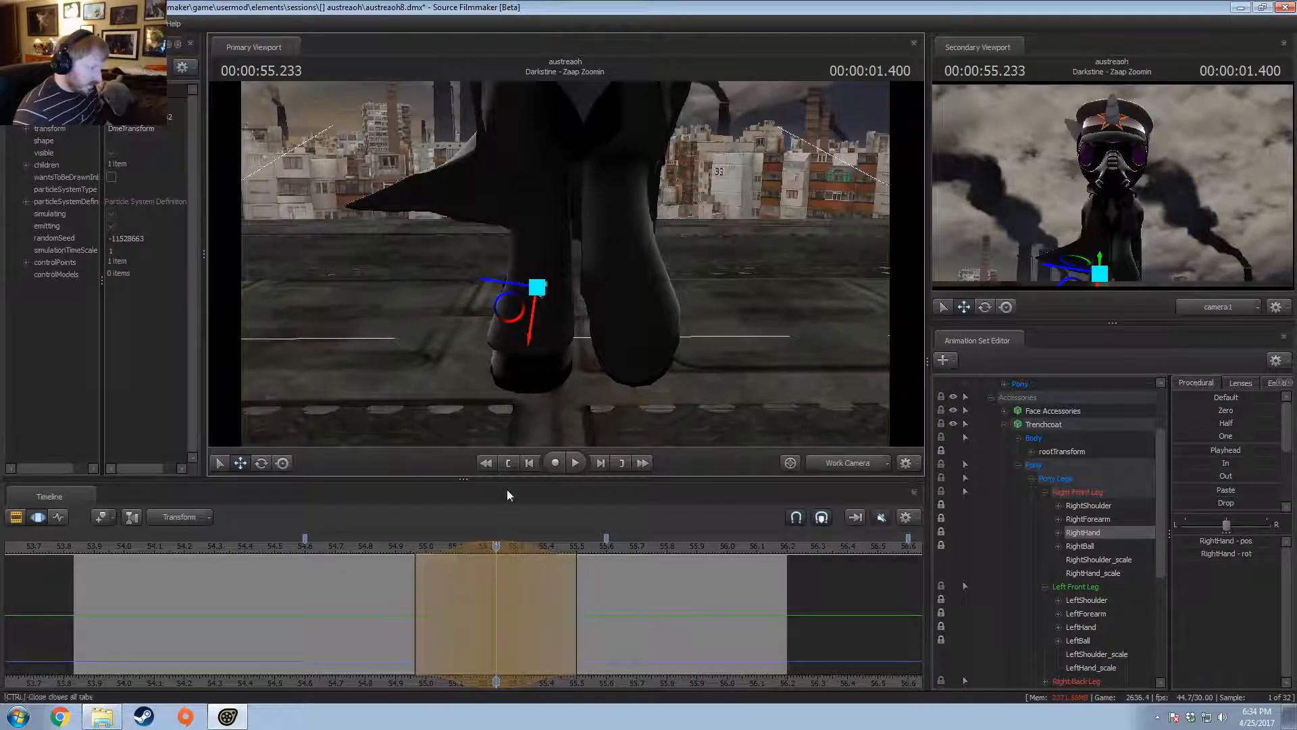
- Replay the Zaap Zoomin shot through the Work Camera and camera1 to check the adjusted right sleeve
left_click(397, 546)
key("space")
key("space")
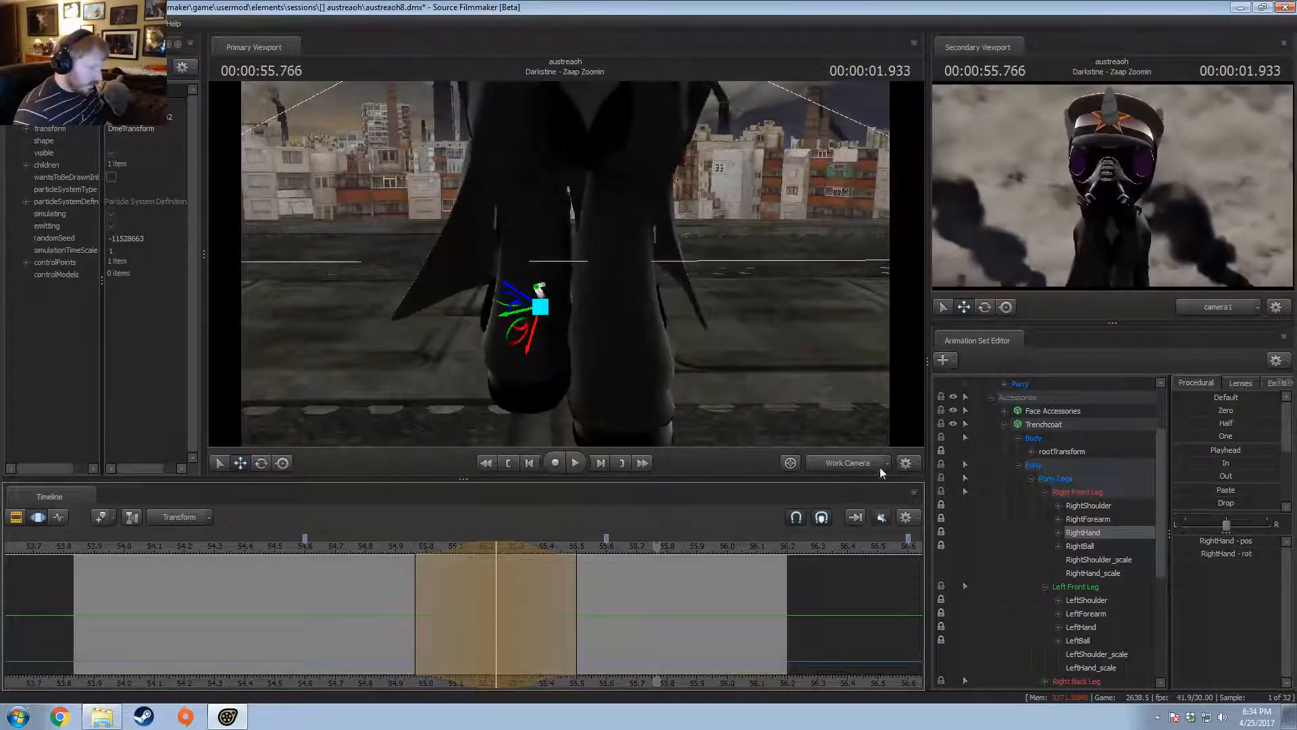
left_click(880, 463)
left_click(381, 546)
key("space")
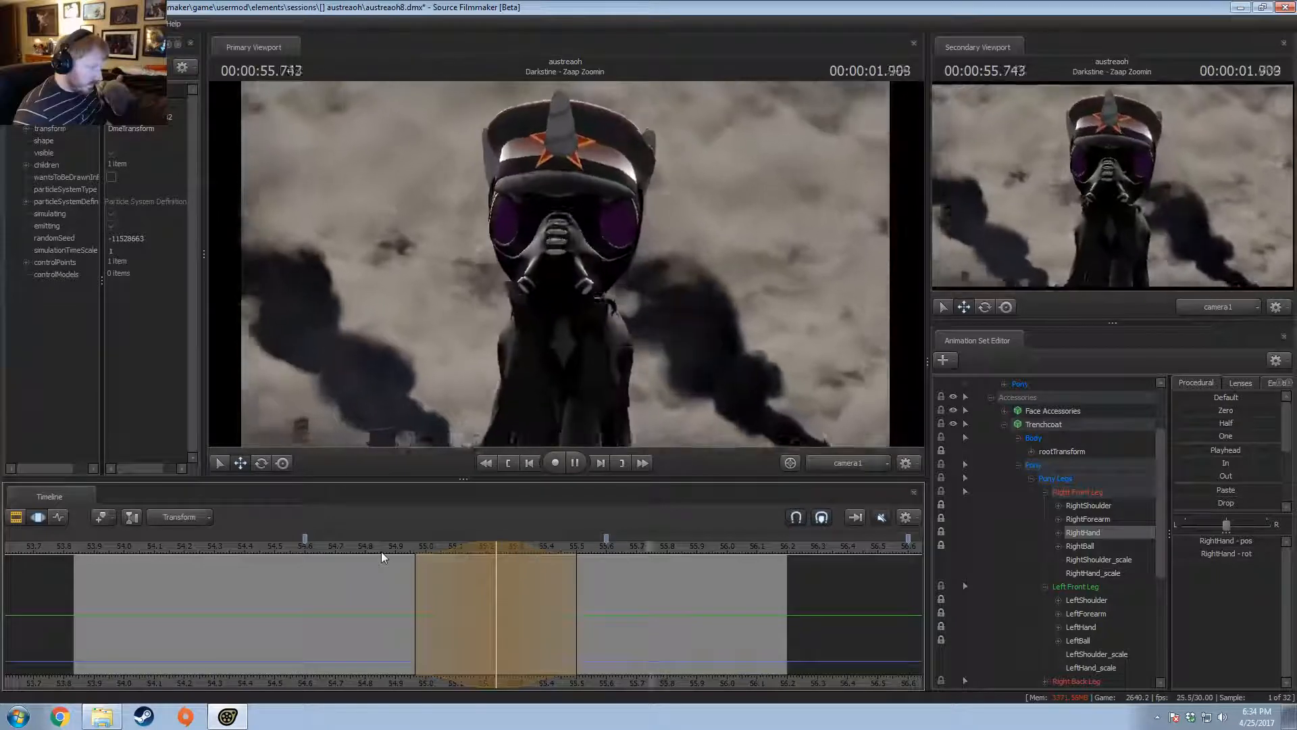
left_click(319, 551)
key("space")
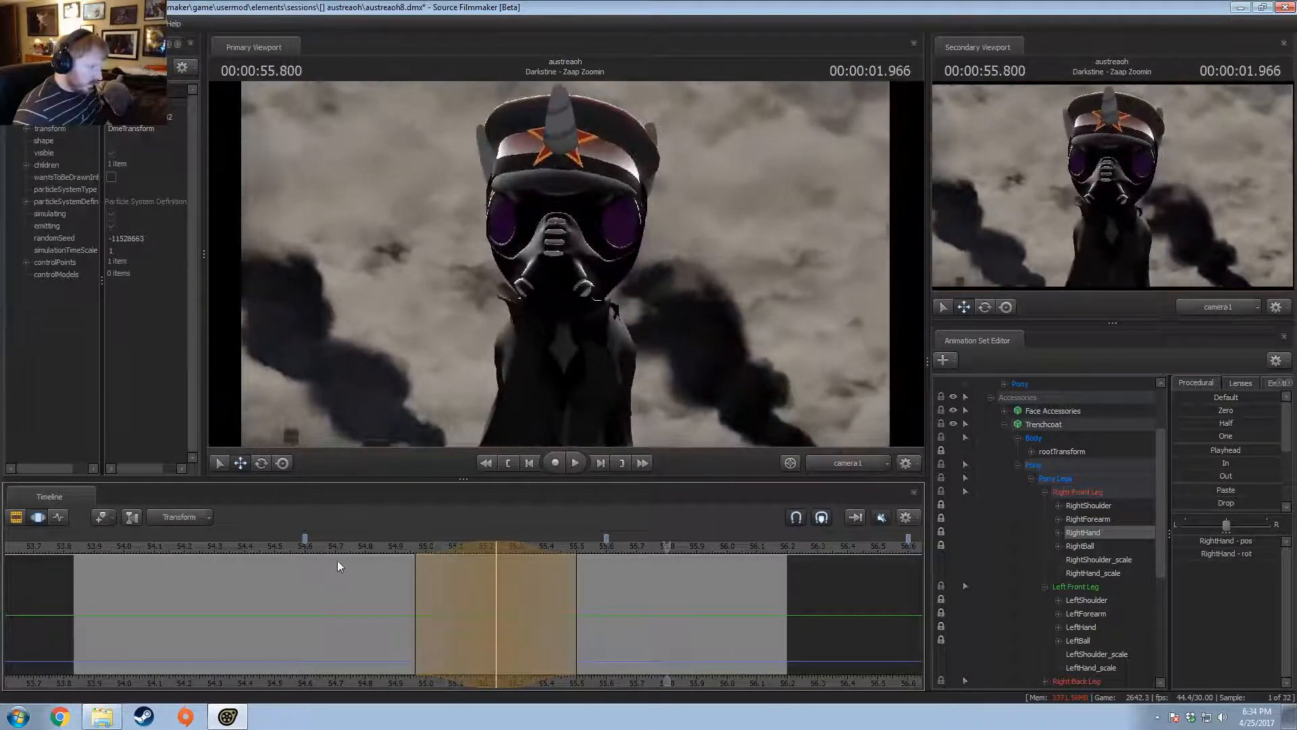
left_click(343, 551)
key("F2")
key("space")
key("space")
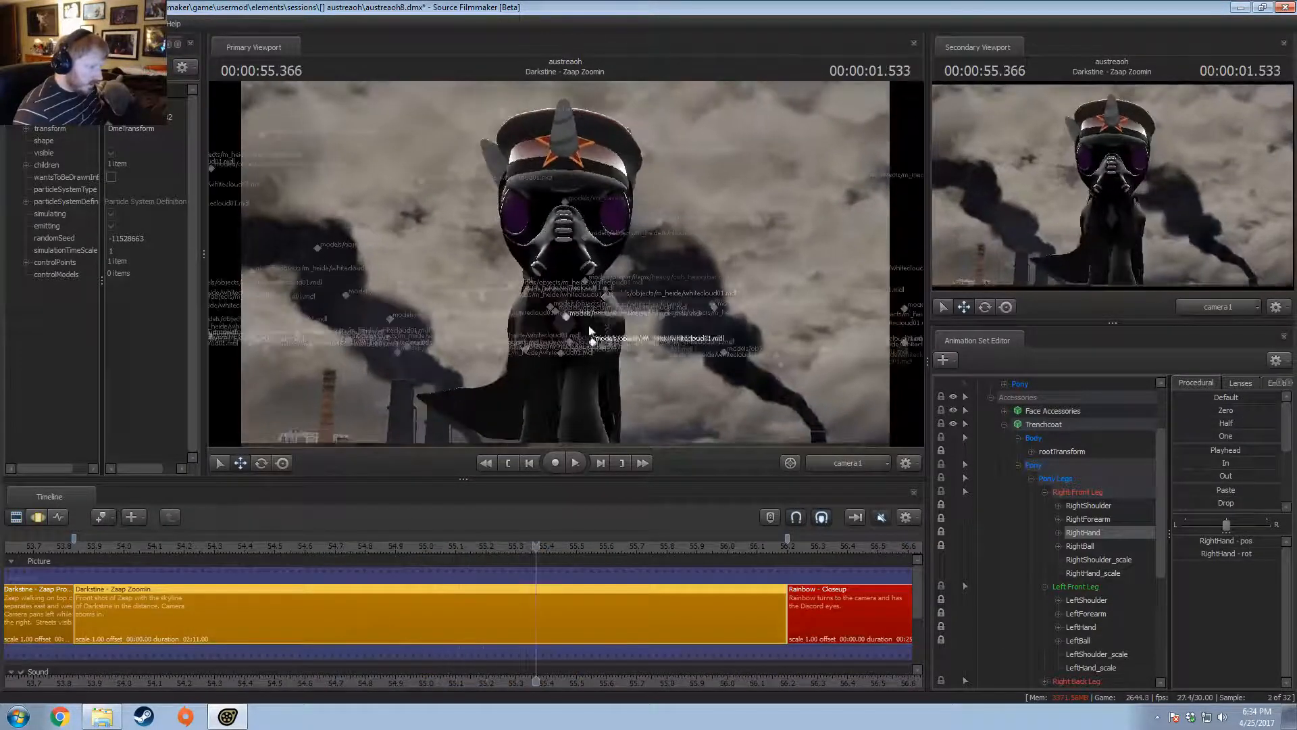
- Try moving and rotating the Trenchcoat's LeftShoulder over the whole shot, undoing the trial adjustments
key("F3")
left_click(586, 326)
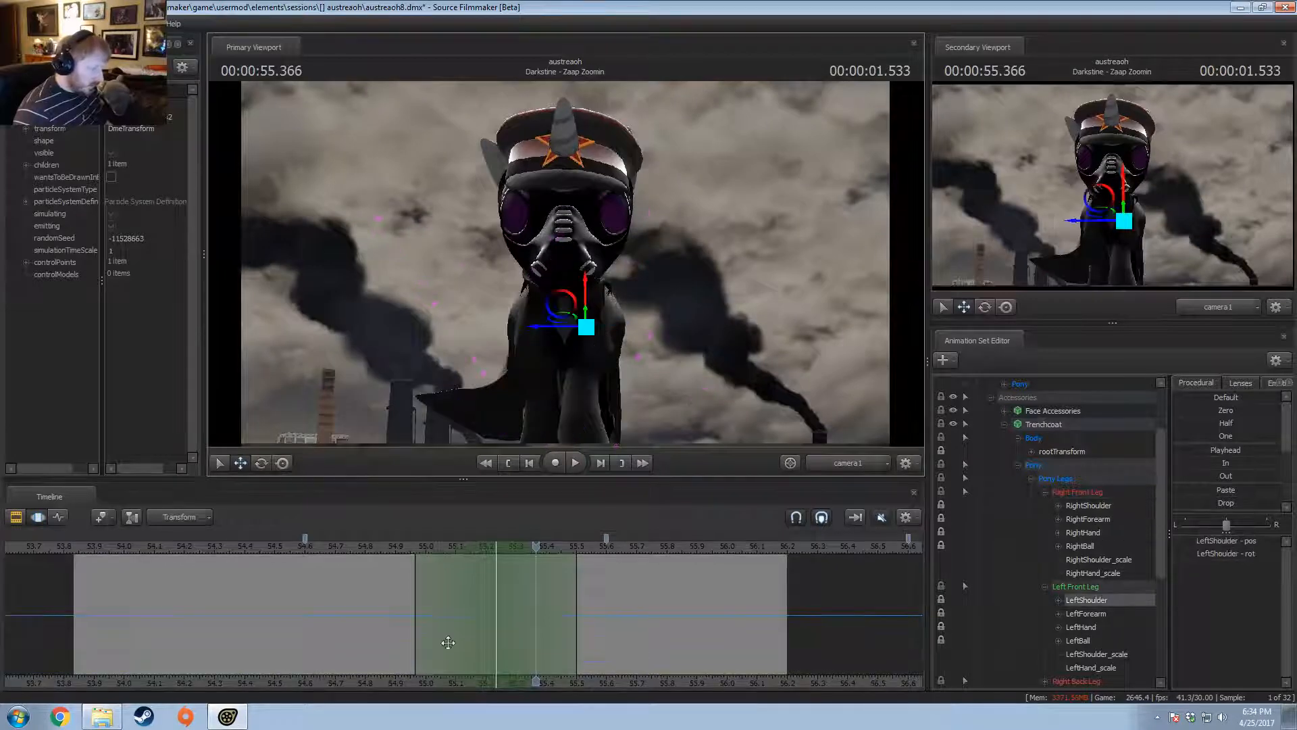
left_click(448, 641)
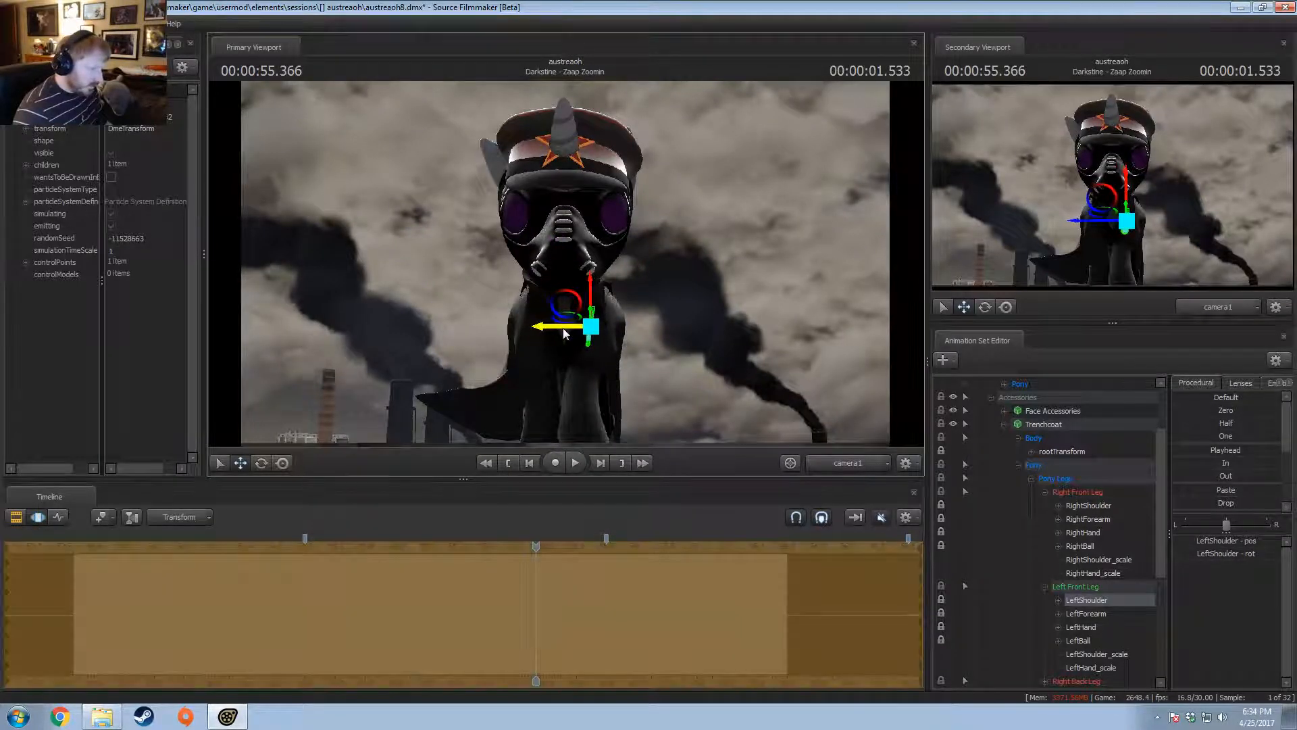
key("e")
left_click_drag(629, 302, 630, 367)
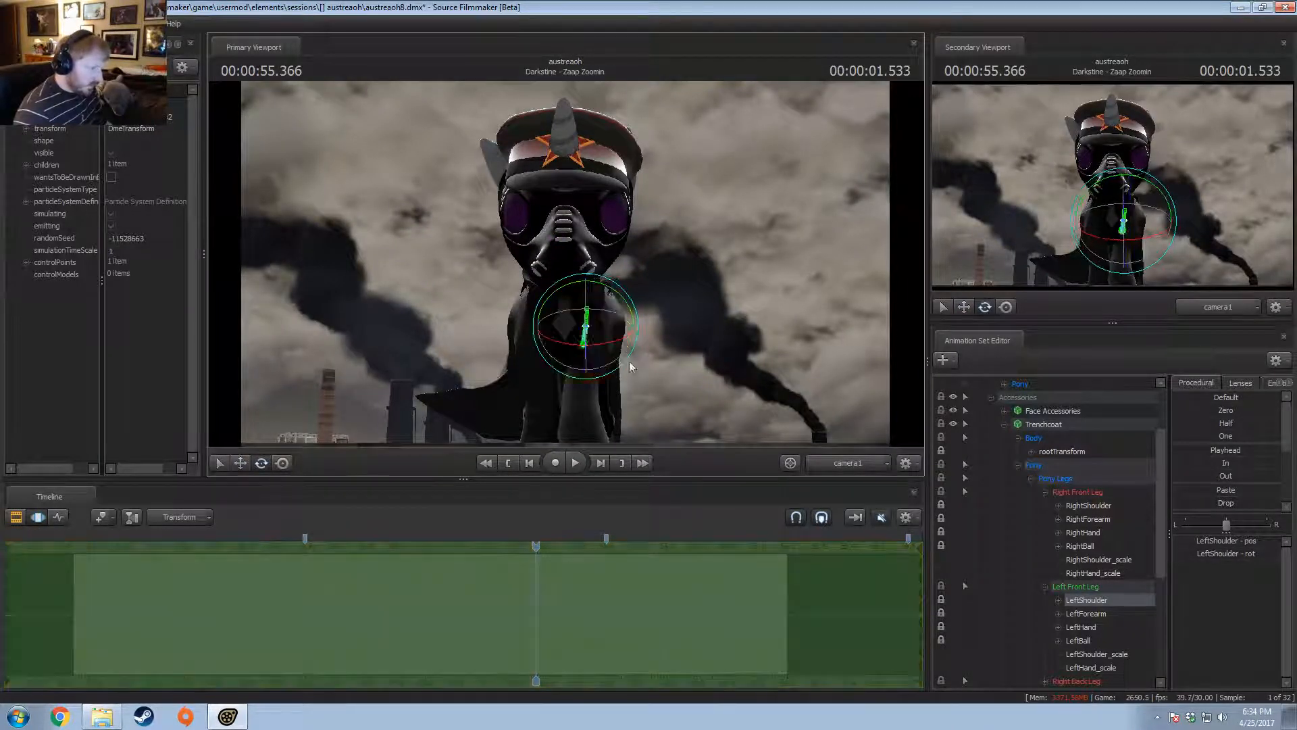
left_click(845, 462)
mouse_move(585, 255)
left_mouse_down()
mouse_move(601, 209)
mouse_move(585, 255)
mouse_move(564, 242)
left_mouse_up()
key("w")
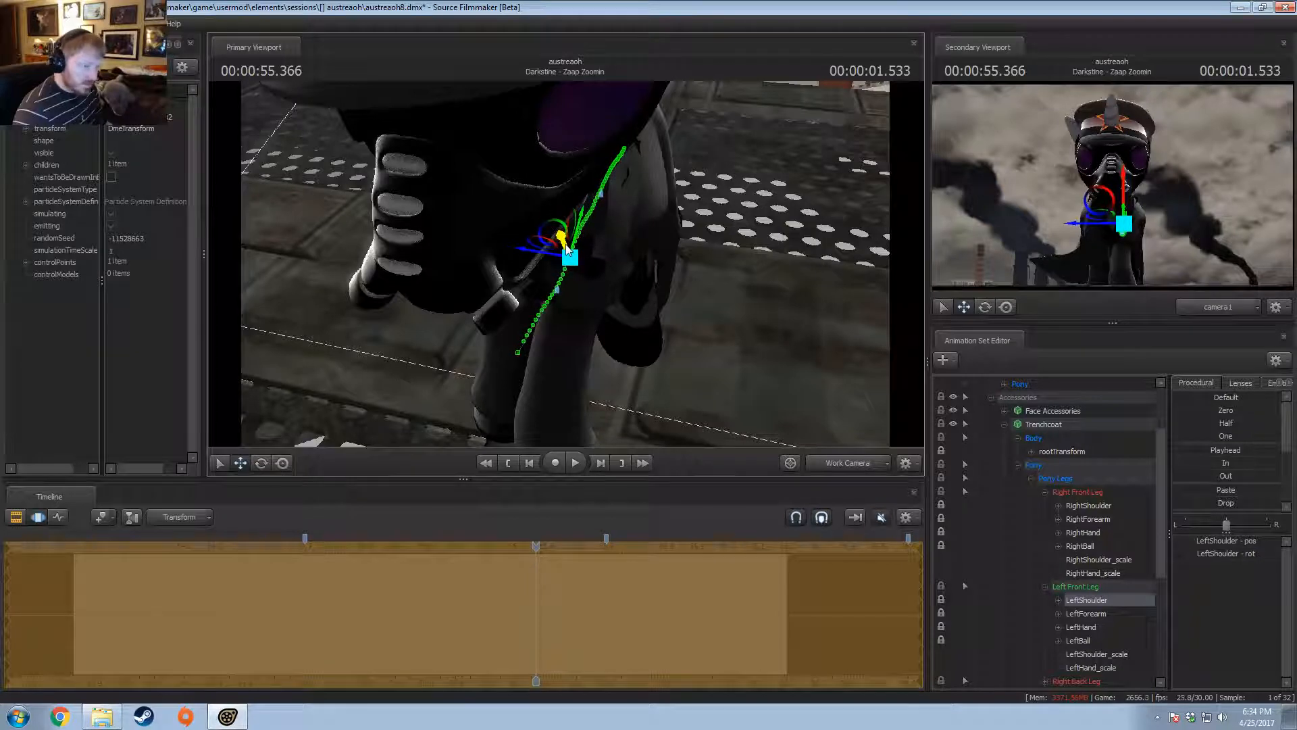
key("ctrl+z")
left_click_drag(566, 374, 567, 254, "alt")
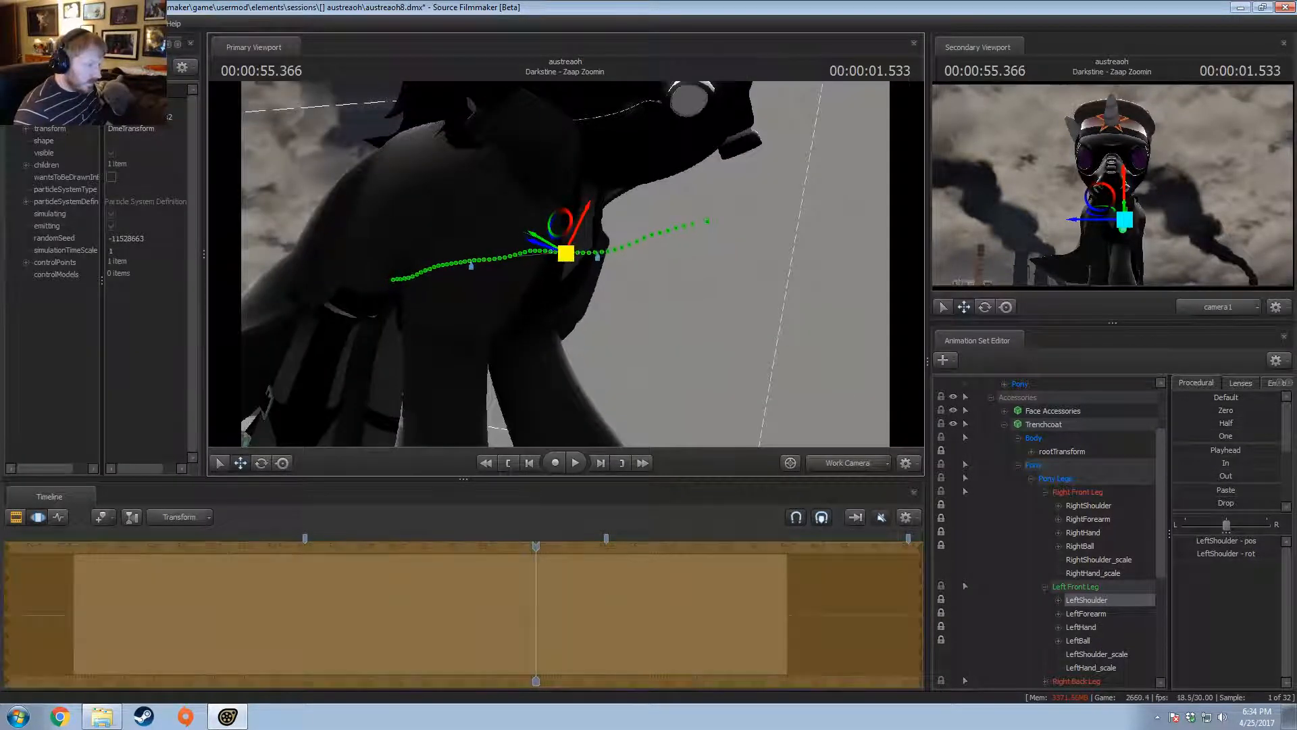
key("ctrl+z")
left_click_drag(736, 347, 561, 257, "alt")
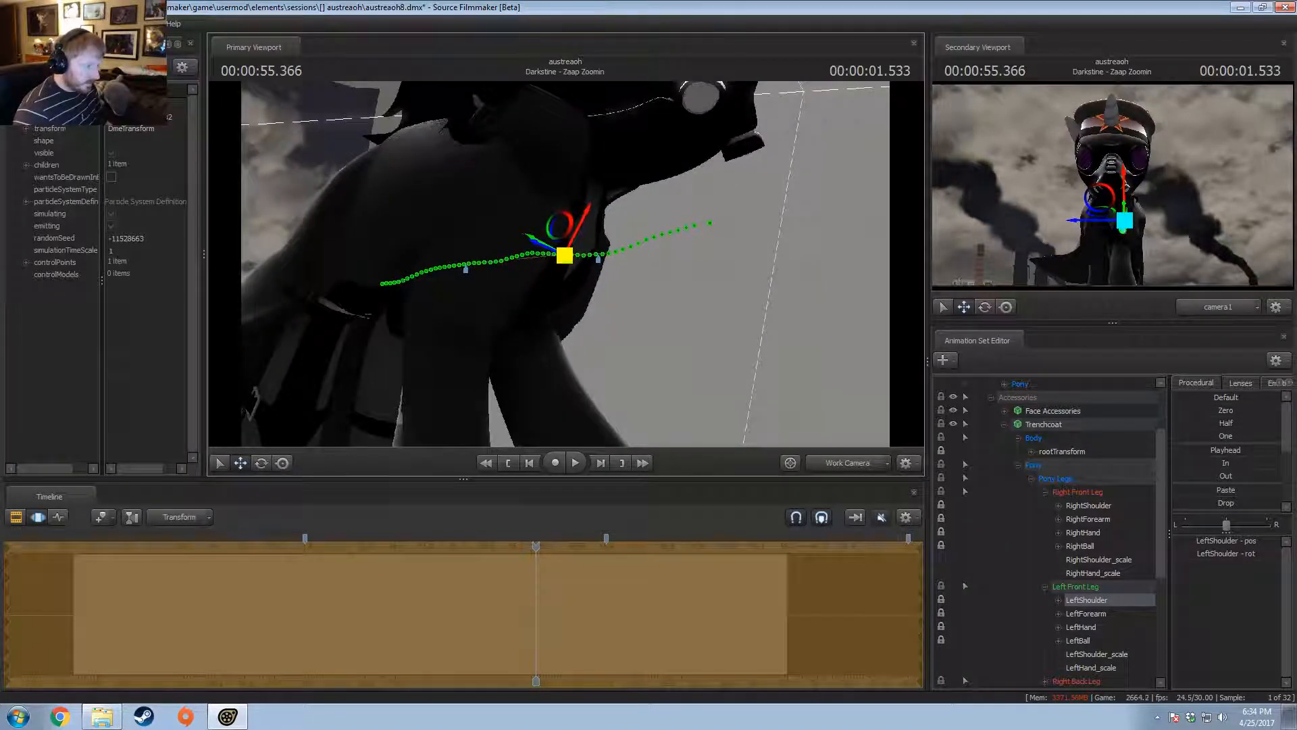
- Select the Trenchcoat's Jiggle1 bone, move it to settle the collar against the body, and play the shot
scroll(1086, 588, "down", 3)
left_click(595, 207)
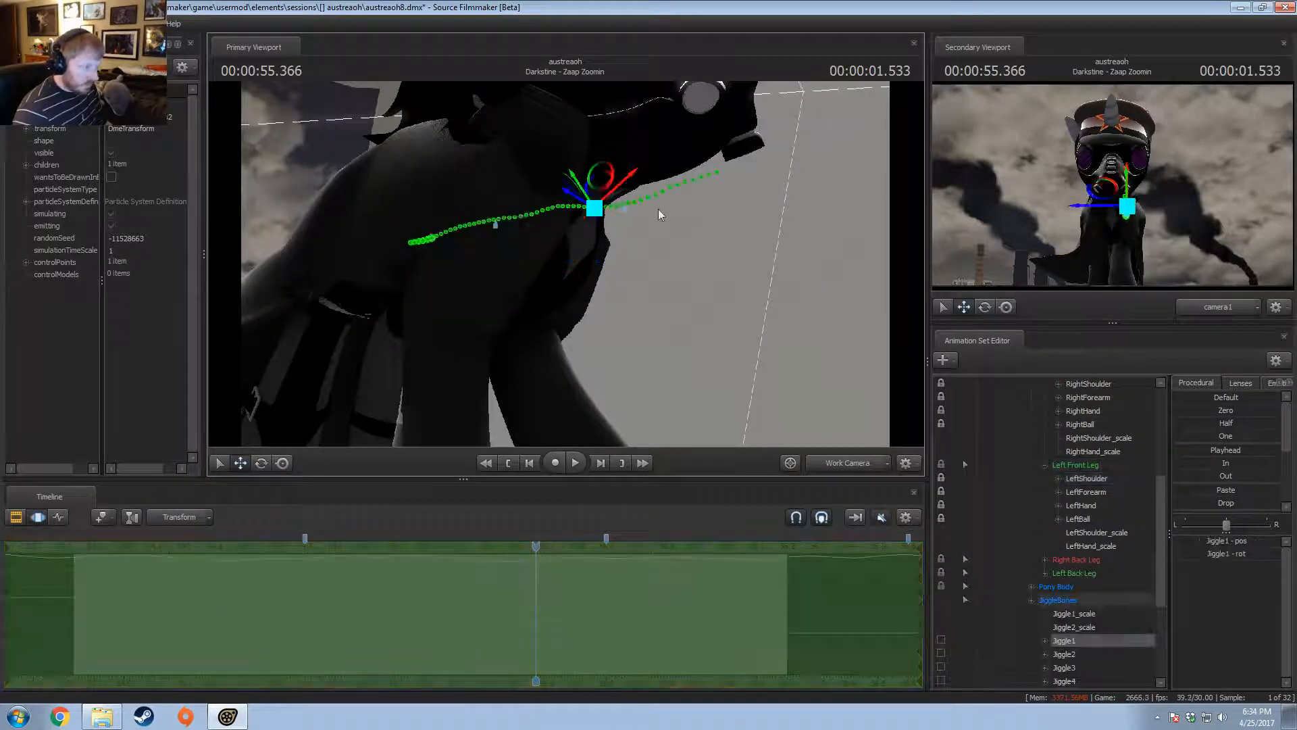
left_click_drag(660, 211, 566, 269, "alt")
left_click_drag(593, 207, 572, 264)
key("space")
key("space")
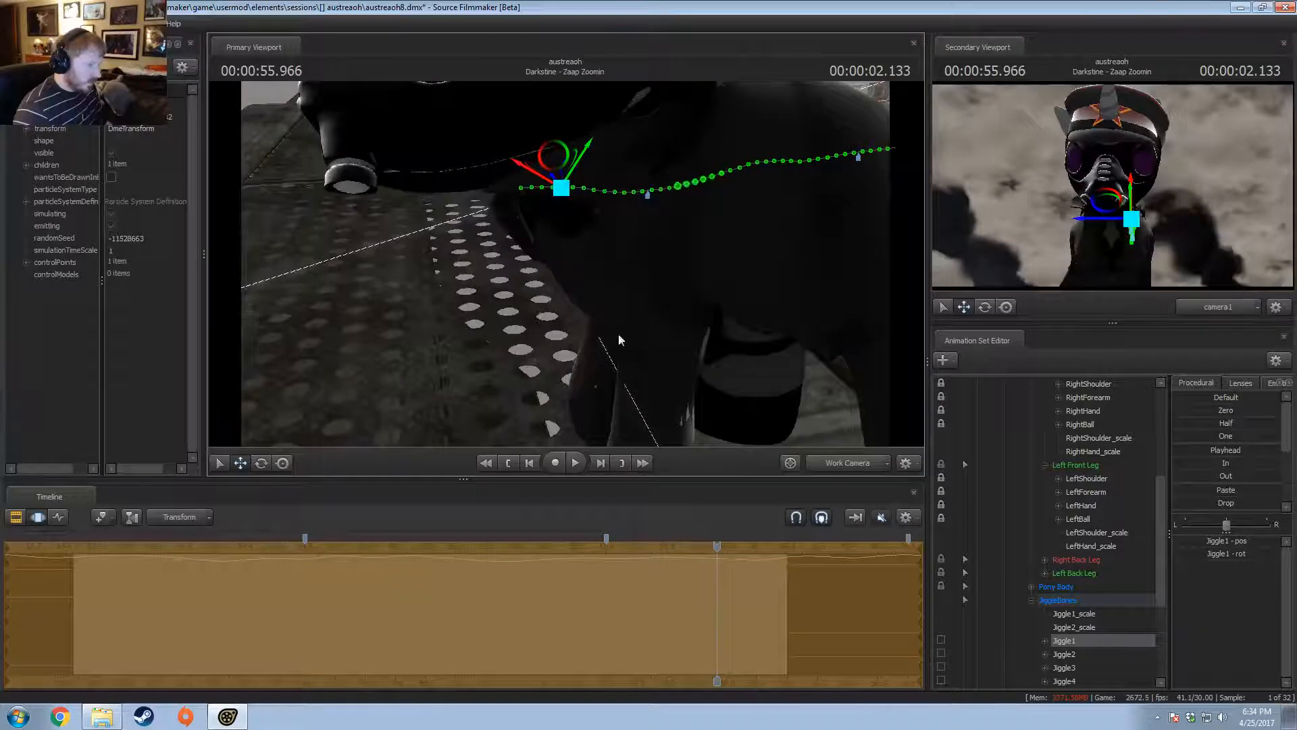
- Refine the Trenchcoat's Jiggle1 rotation and position near the shot's end, viewing the collar from several angles
left_click_drag(618, 333, 507, 325, "alt")
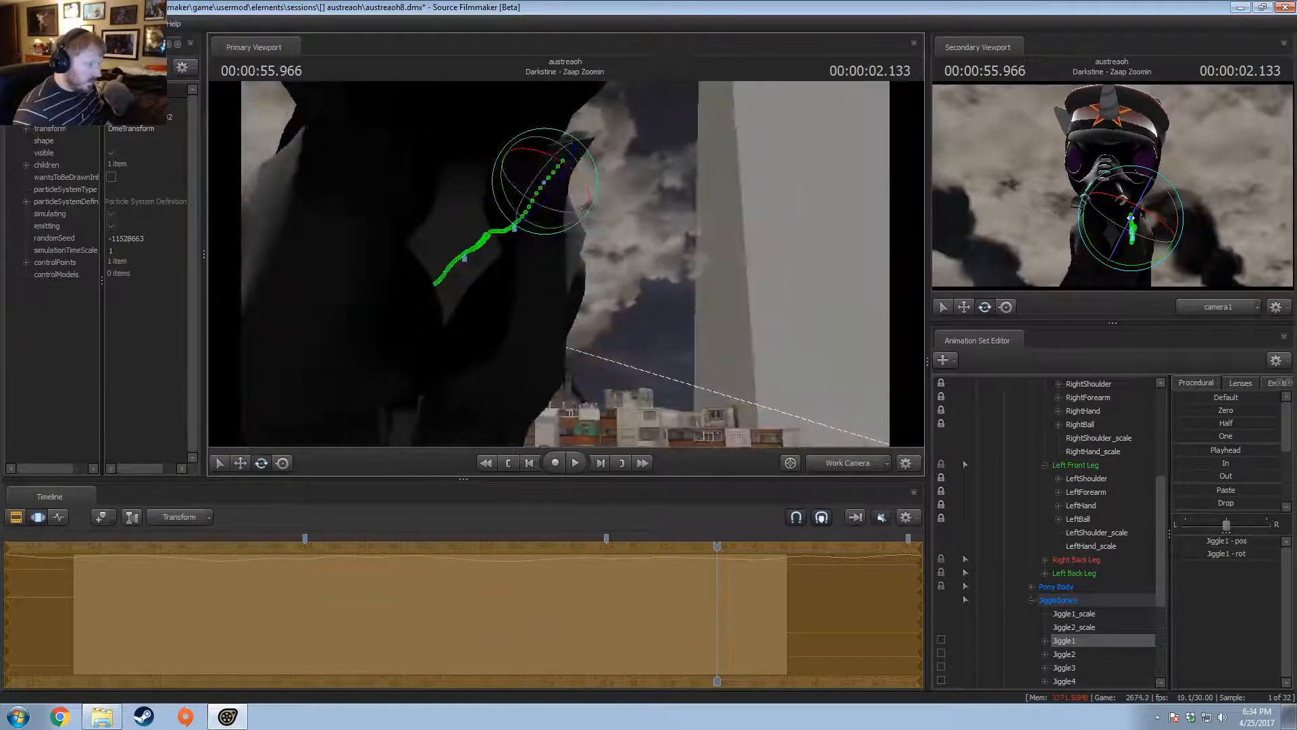
left_click_drag(587, 205, 593, 245, "alt")
key("w")
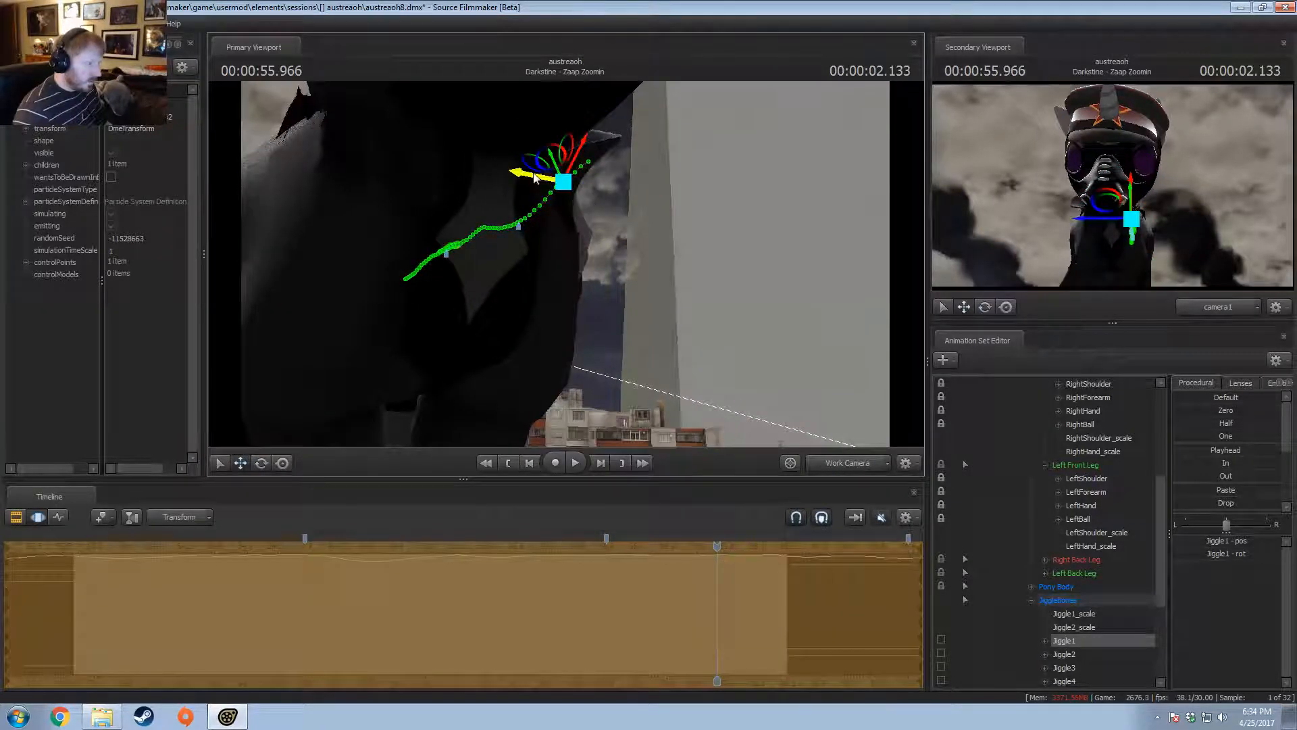
- Play the Zaap Zoomin shot through camera1 to check the collar's movement
key("space")
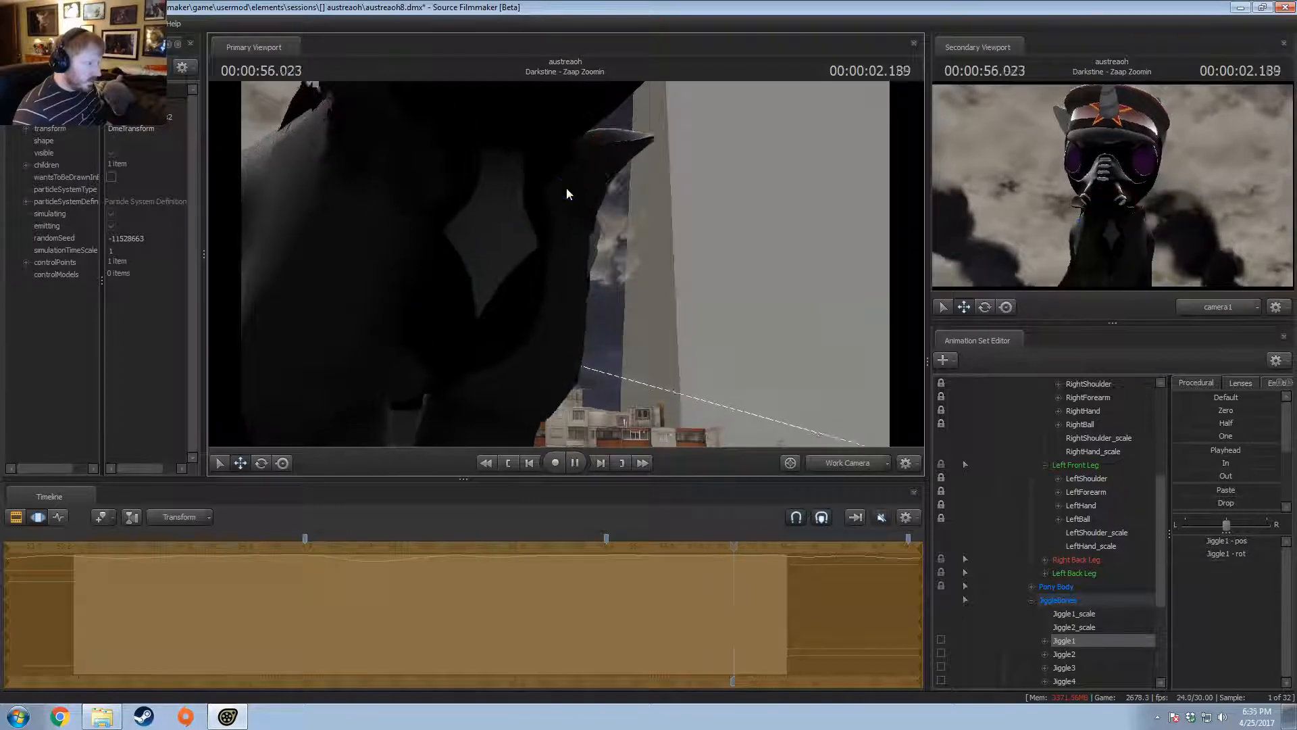
left_click(857, 459)
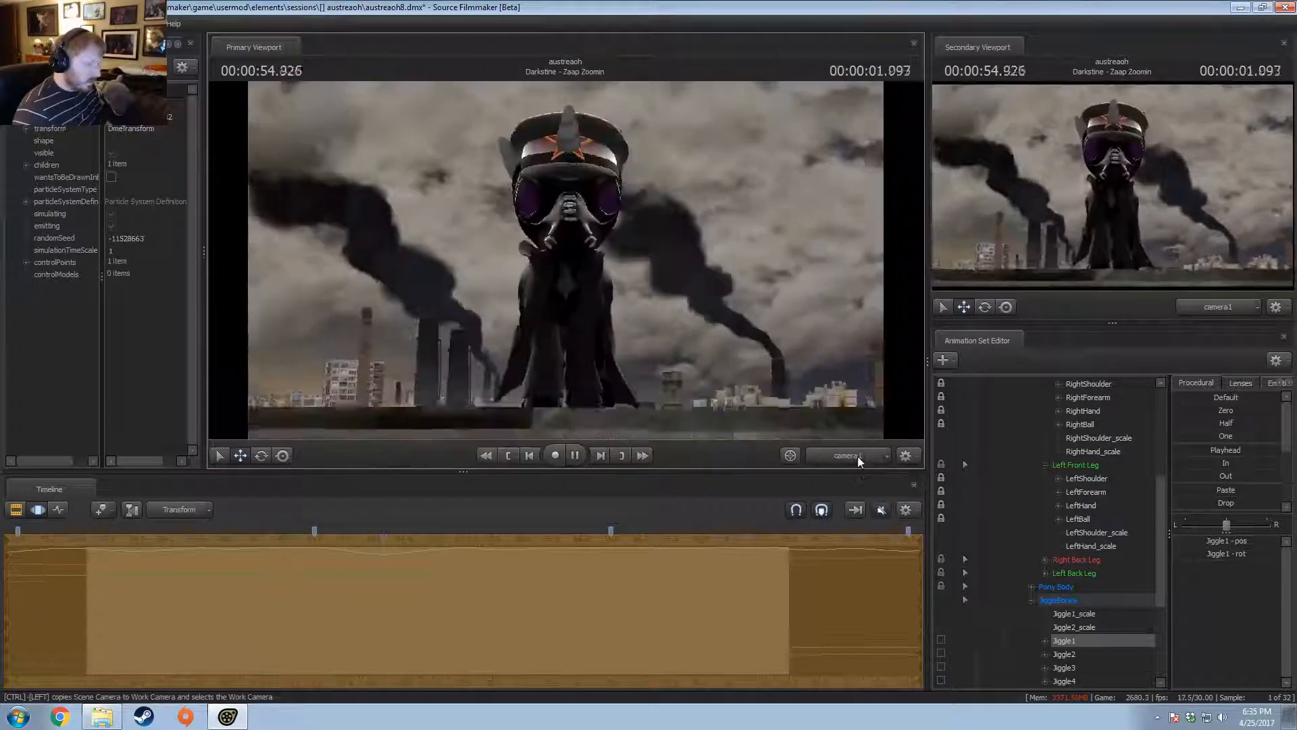
key("space")
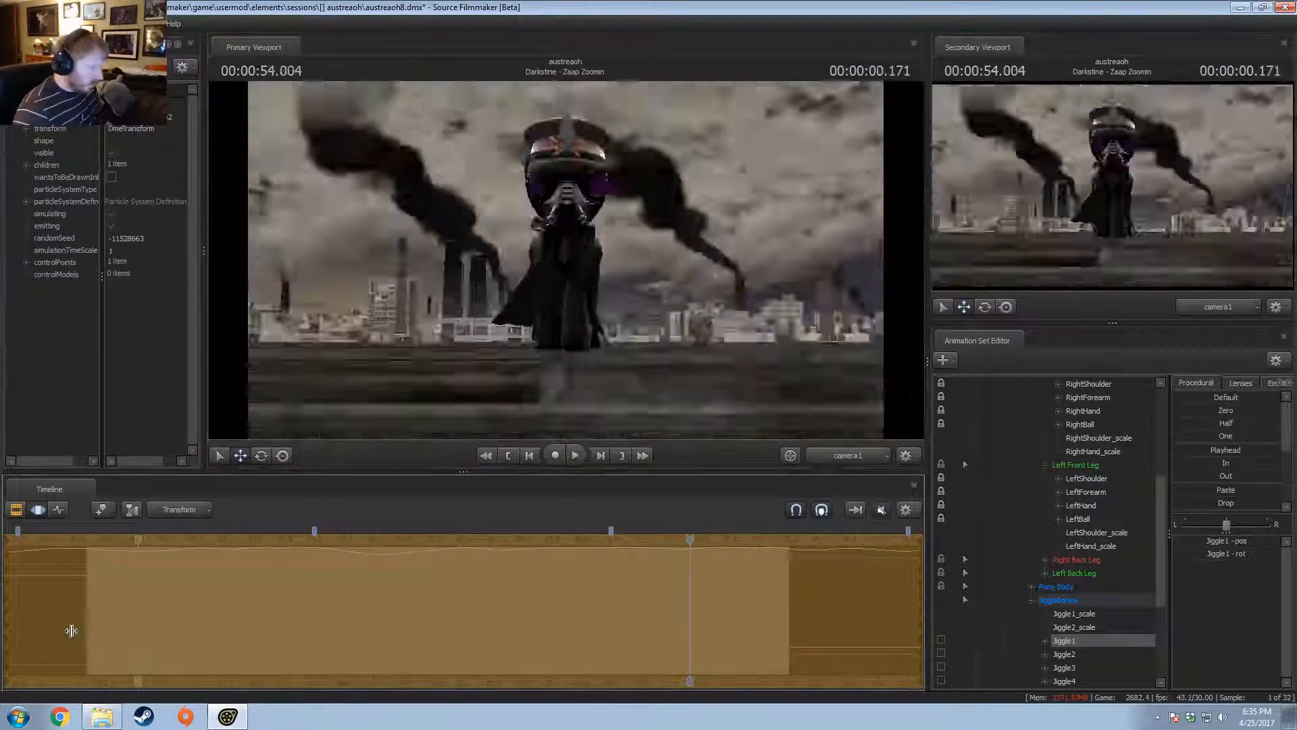
left_click_drag(67, 628, 99, 617, "shift")
key("space")
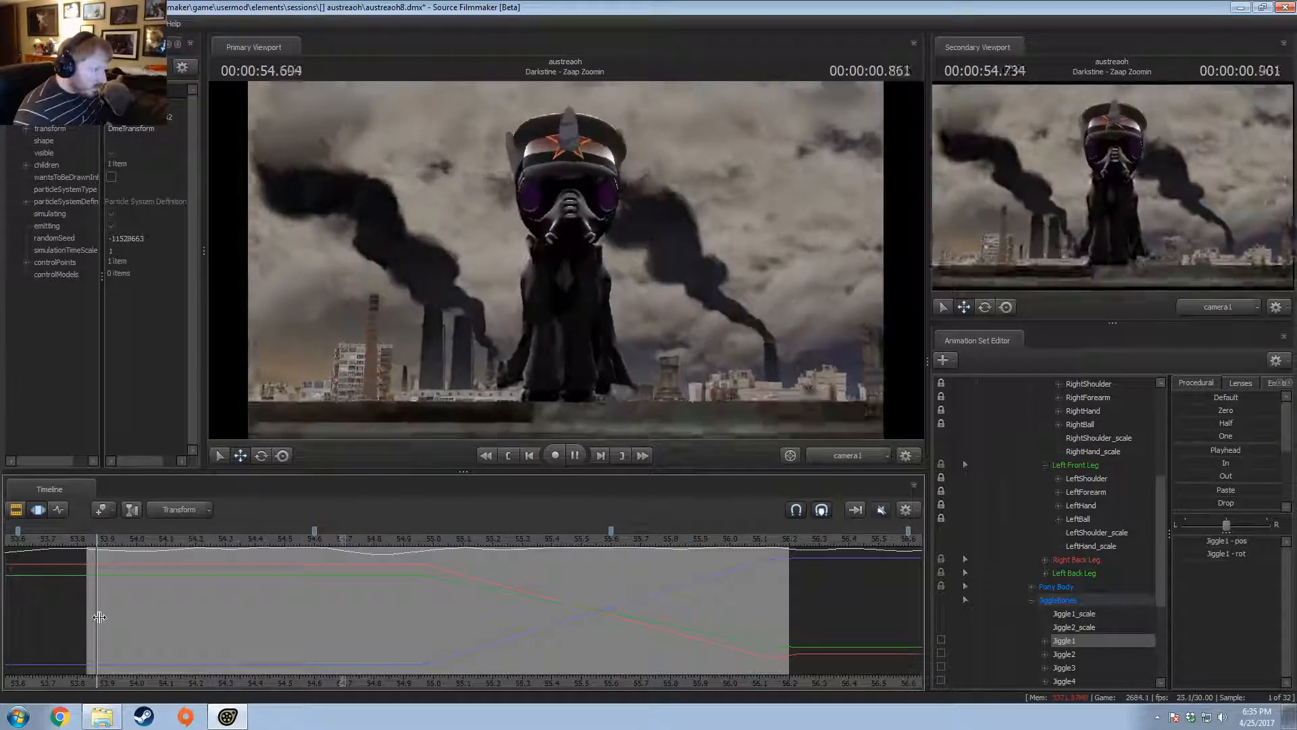
- Move Jiggle1 inward over the entire time range in the Work Camera and inspect the collar at 54.5 and 55.0 s
left_click(843, 455)
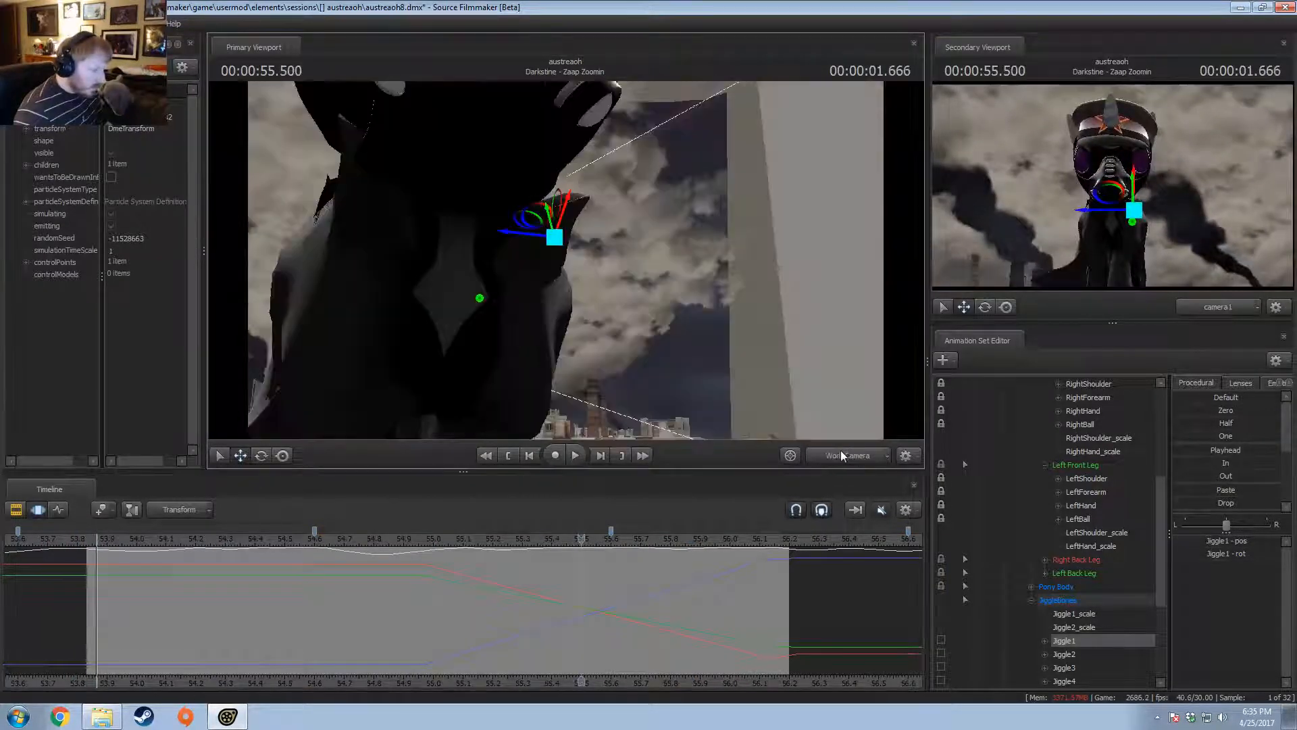
key("ctrl+a")
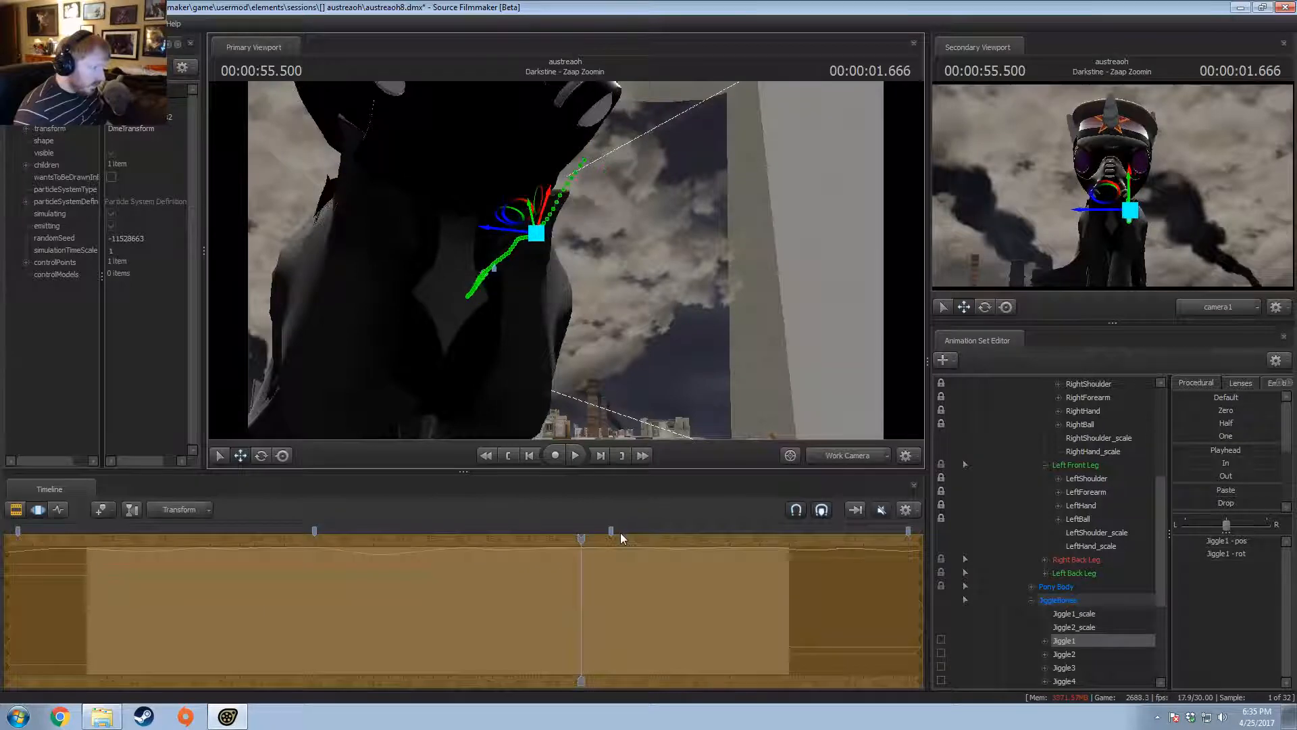
left_click_drag(426, 627, 285, 643, "ctrl")
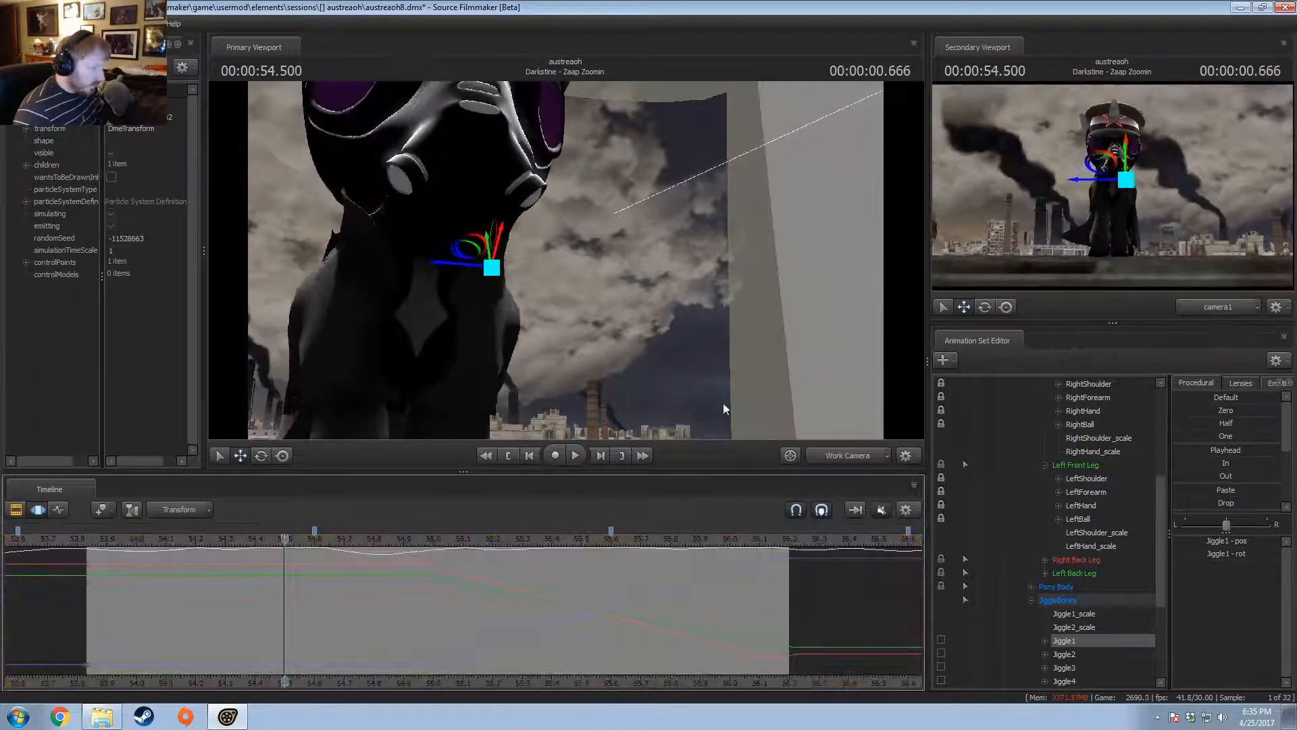
left_click_drag(723, 409, 566, 288)
key("w")
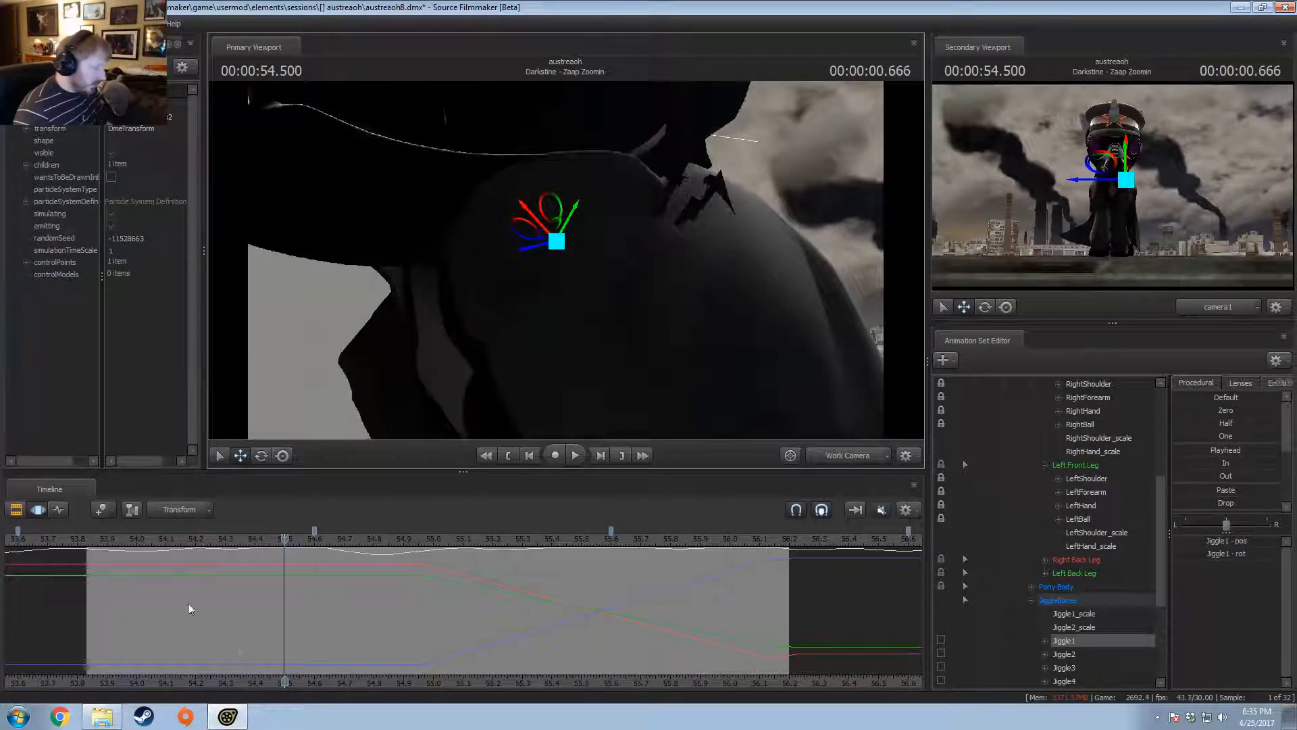
left_click_drag(197, 585, 420, 583, "ctrl")
left_click_drag(471, 483, 471, 483, "ctrl")
left_click_drag(567, 265, 566, 265)
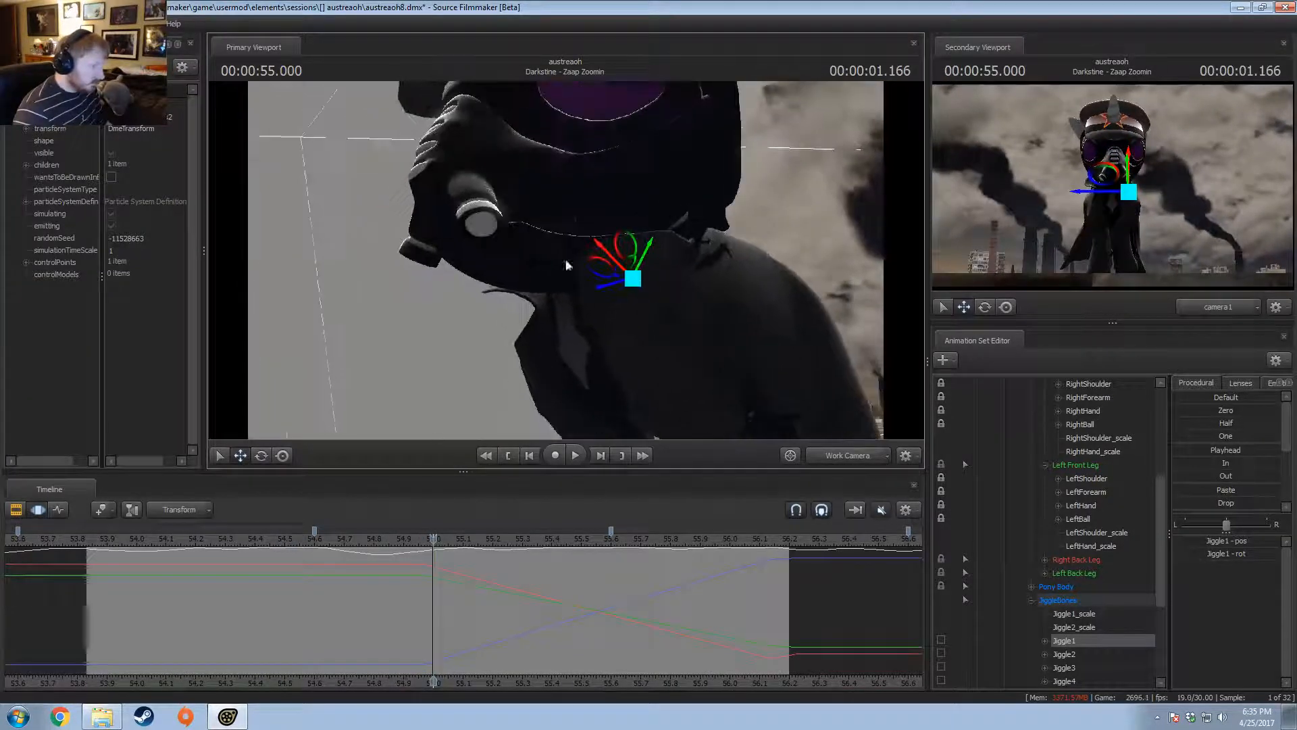
- Set the time selection from about 55.4 s onward and rotate and move Jiggle1 to reshape the collar near the shot's end
left_click_drag(87, 593, 649, 611, "shift")
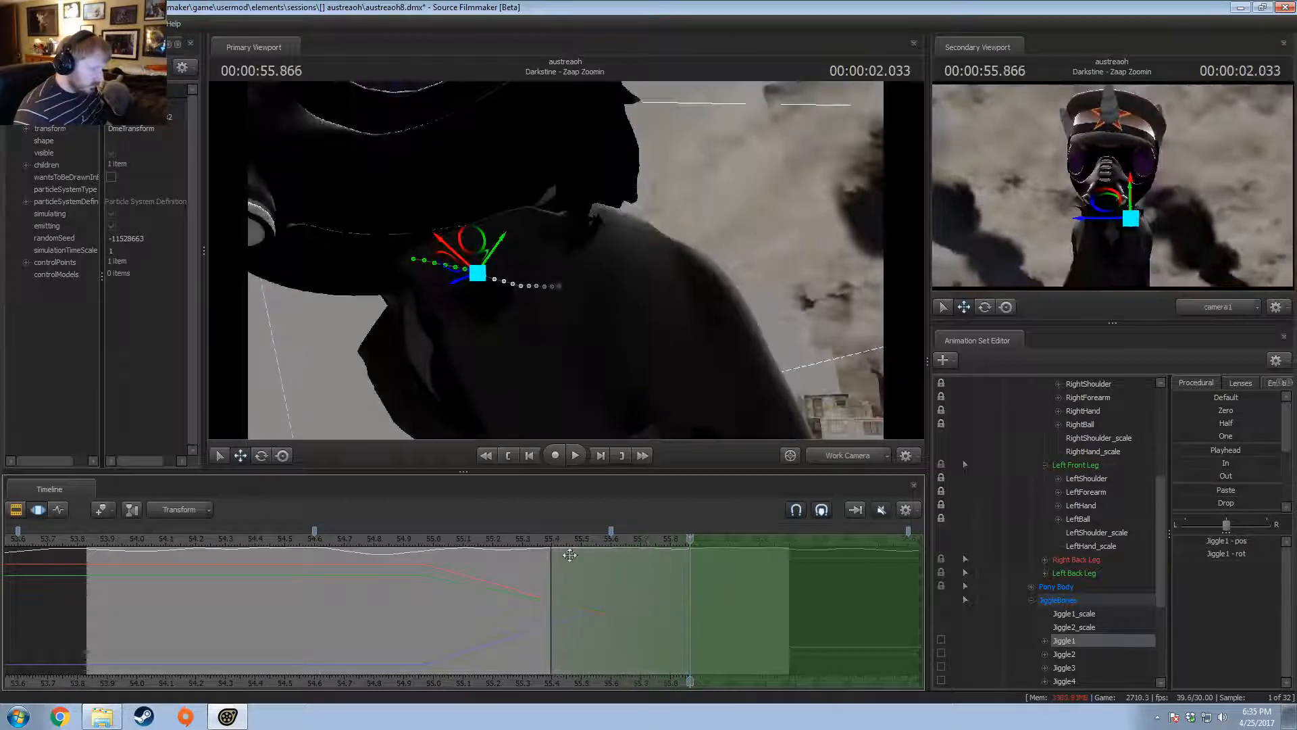
left_click_drag(475, 298, 567, 263)
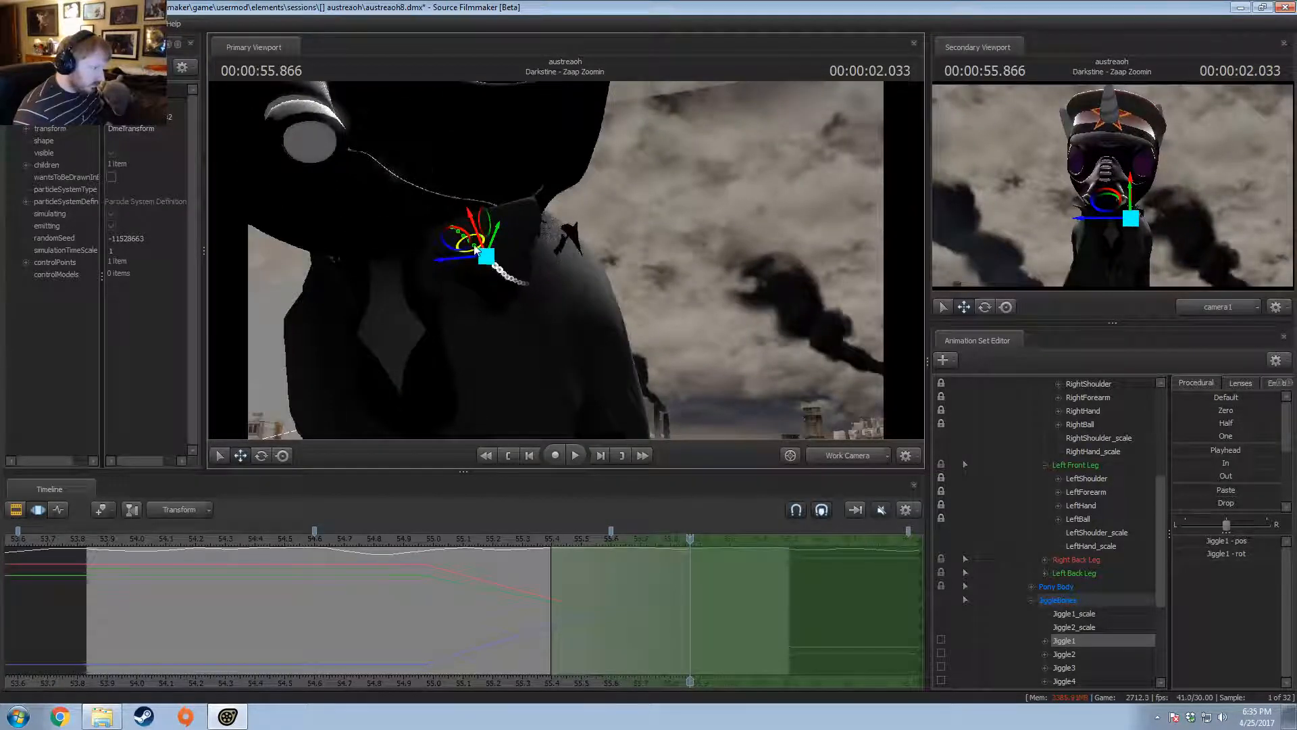
key("e")
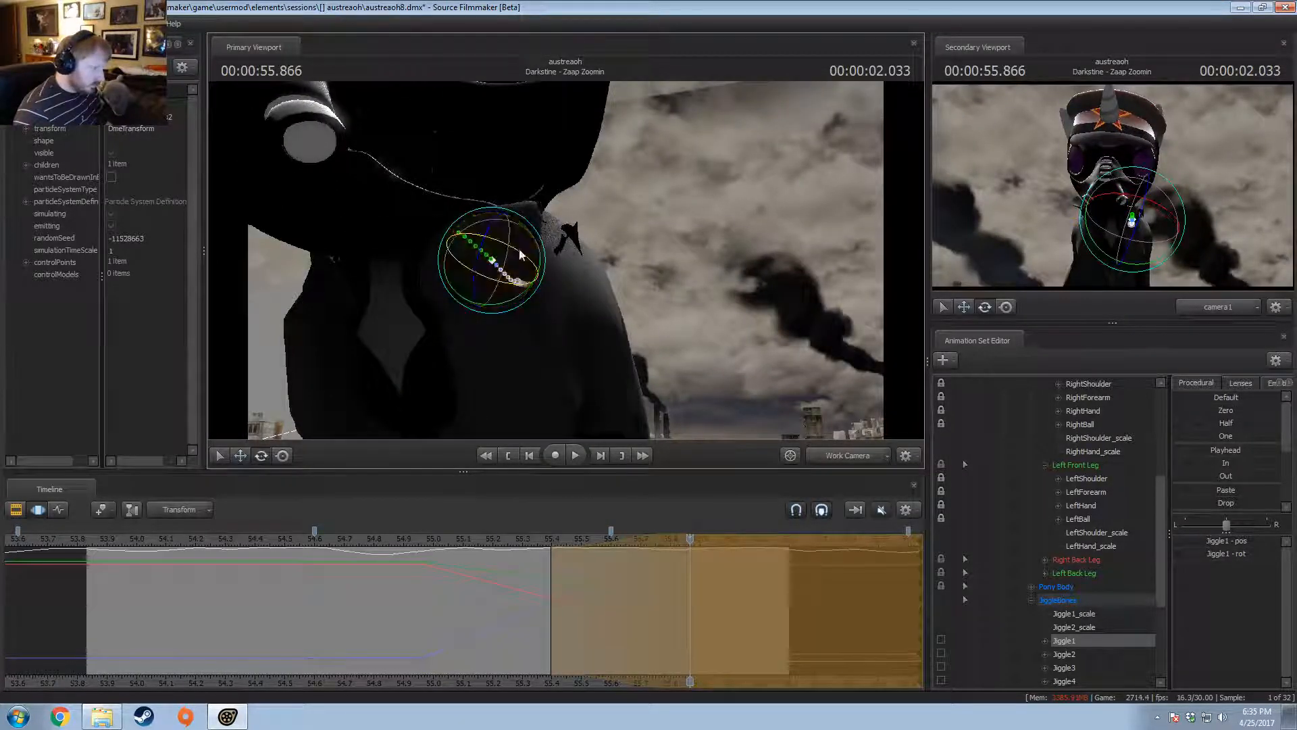
left_click_drag(520, 254, 513, 259)
key("w")
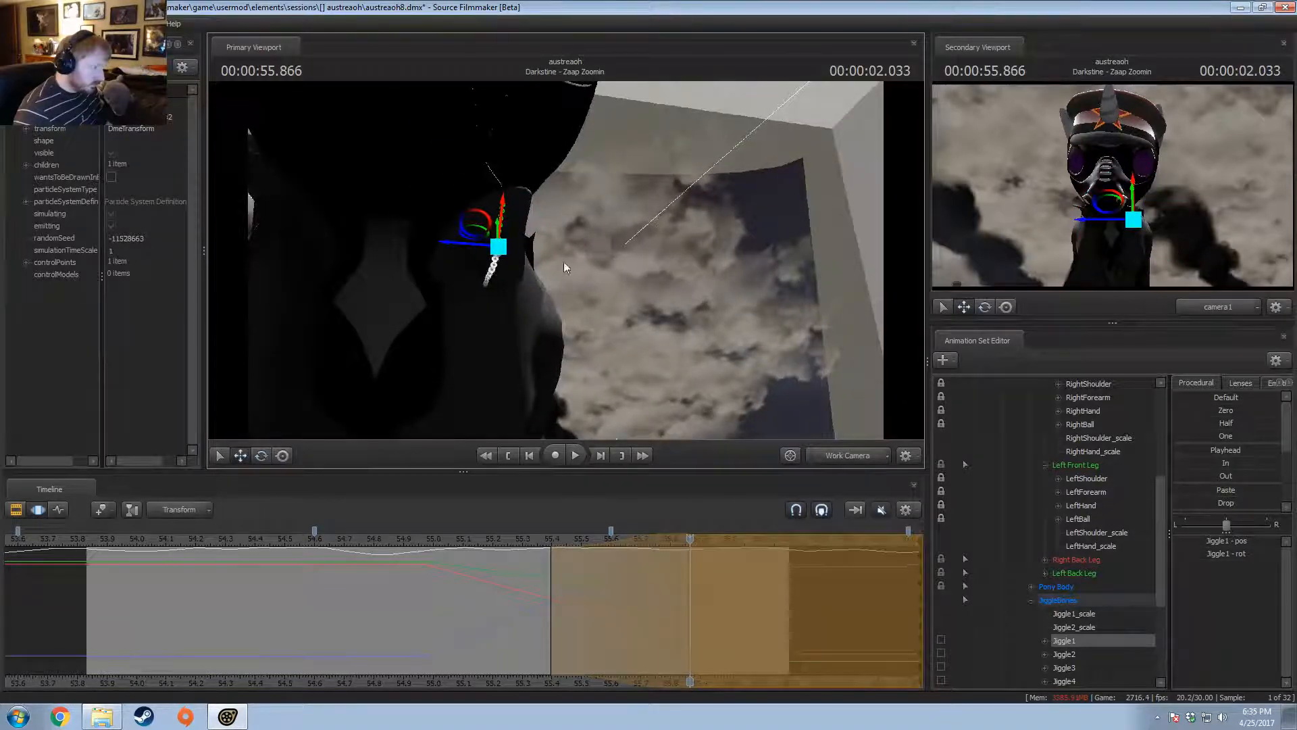
- Play the Zaap Zoomin shot in the Work Camera from midway and from its start to check the collar
left_click(460, 542)
key("space")
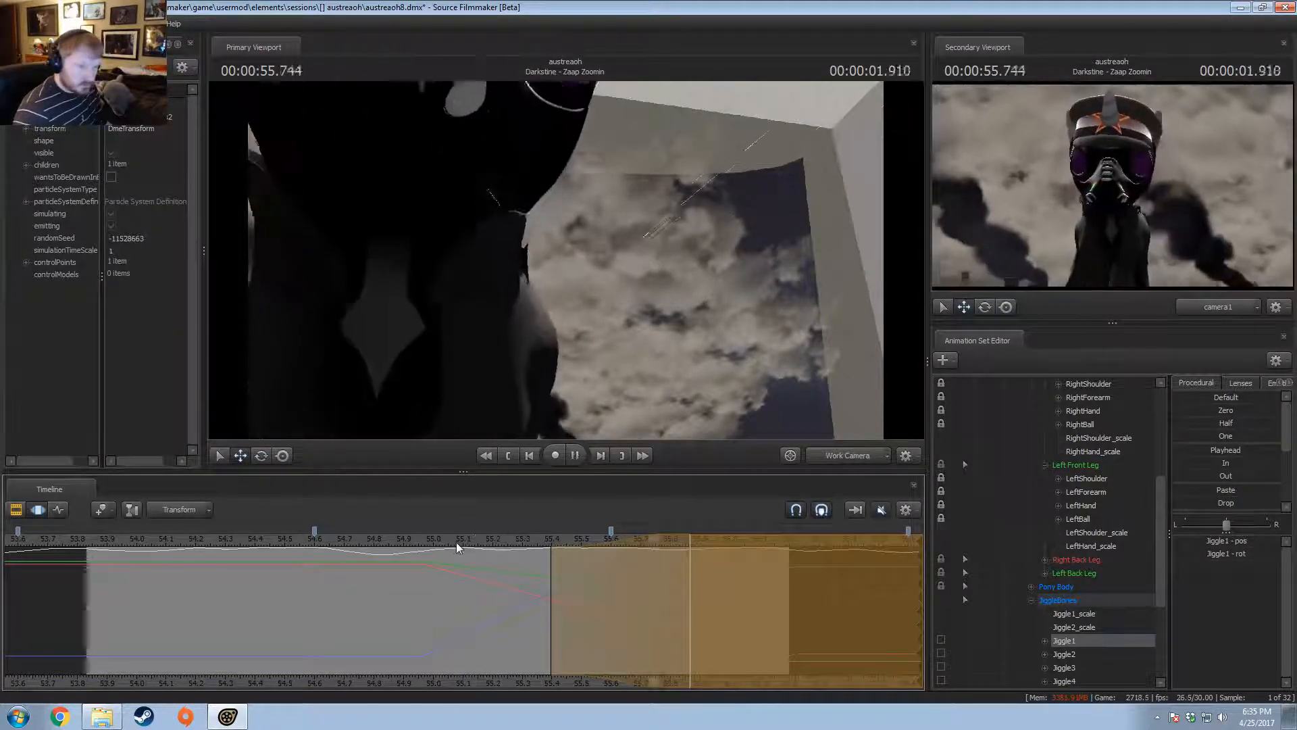
left_click(113, 542)
key("space")
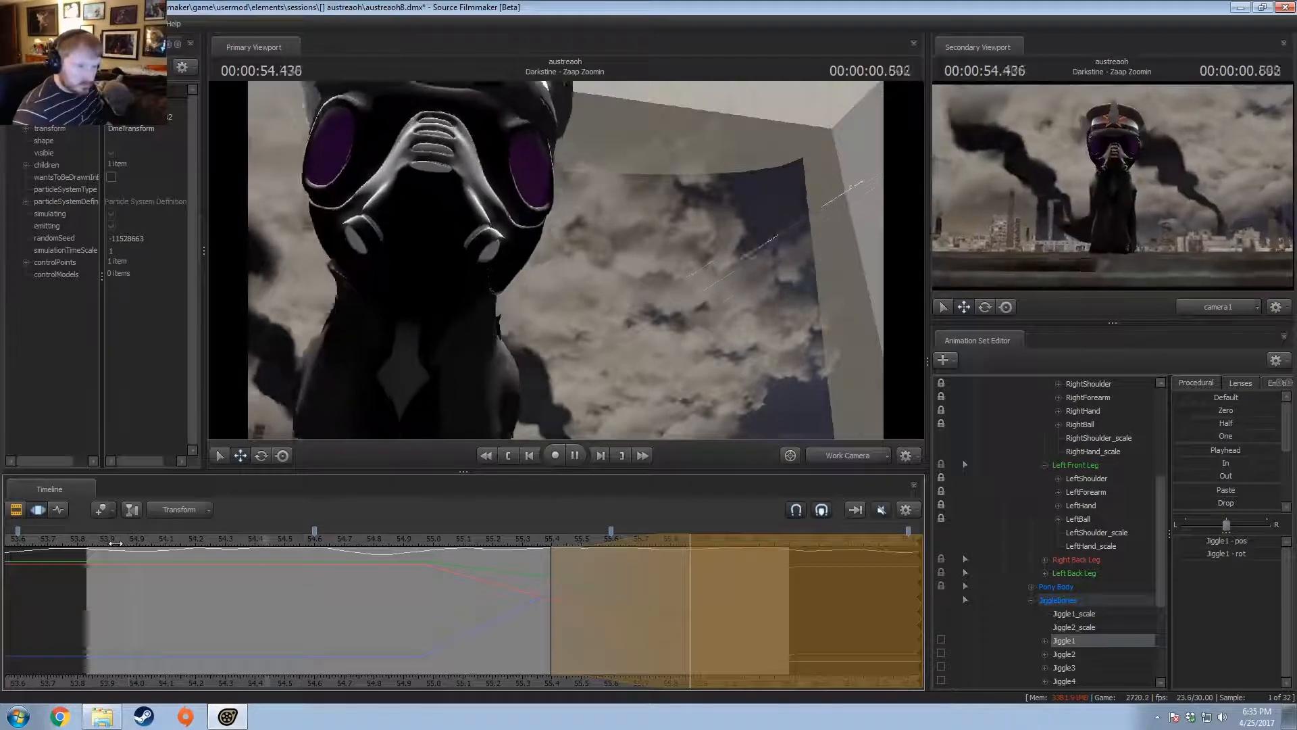
- Play the Zaap Zoomin shot in the Work Camera and check the collar from a new angle near the shot's end
key("space")
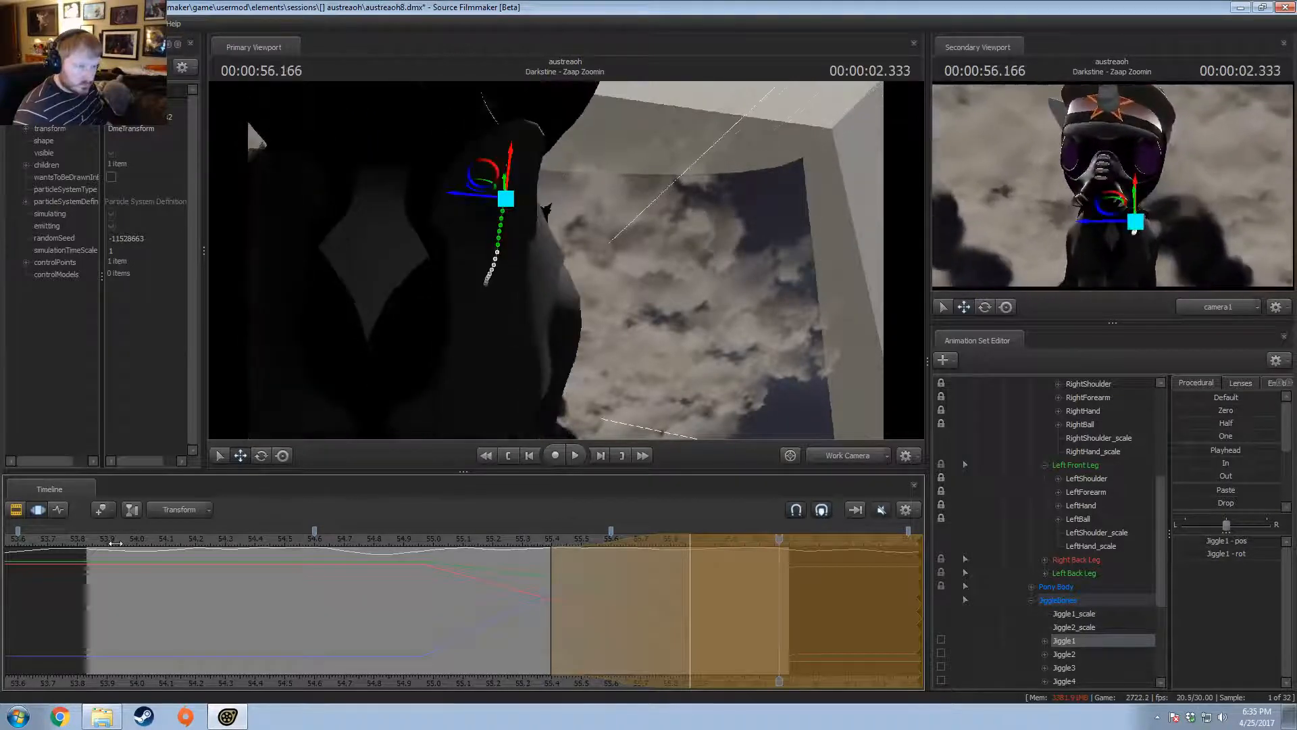
left_click_drag(513, 297, 566, 262, "alt")
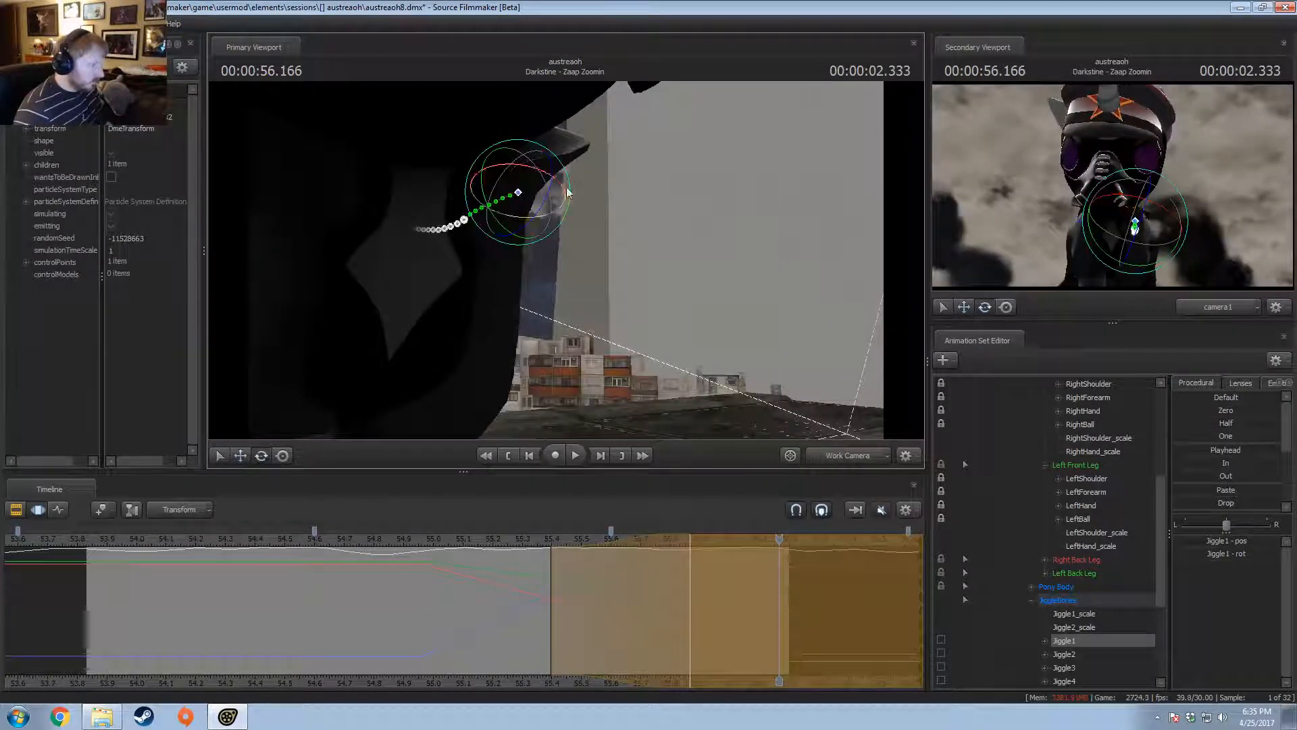
left_click(304, 539)
key("space")
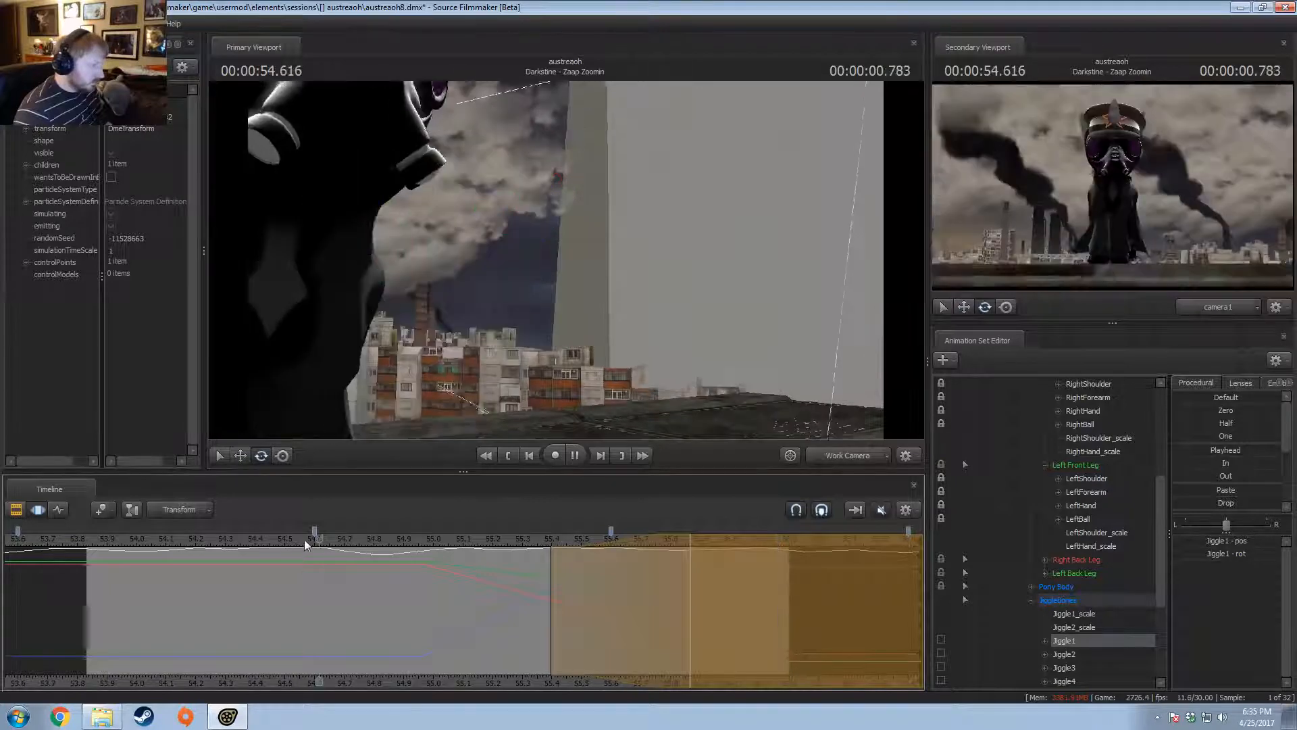
key("space")
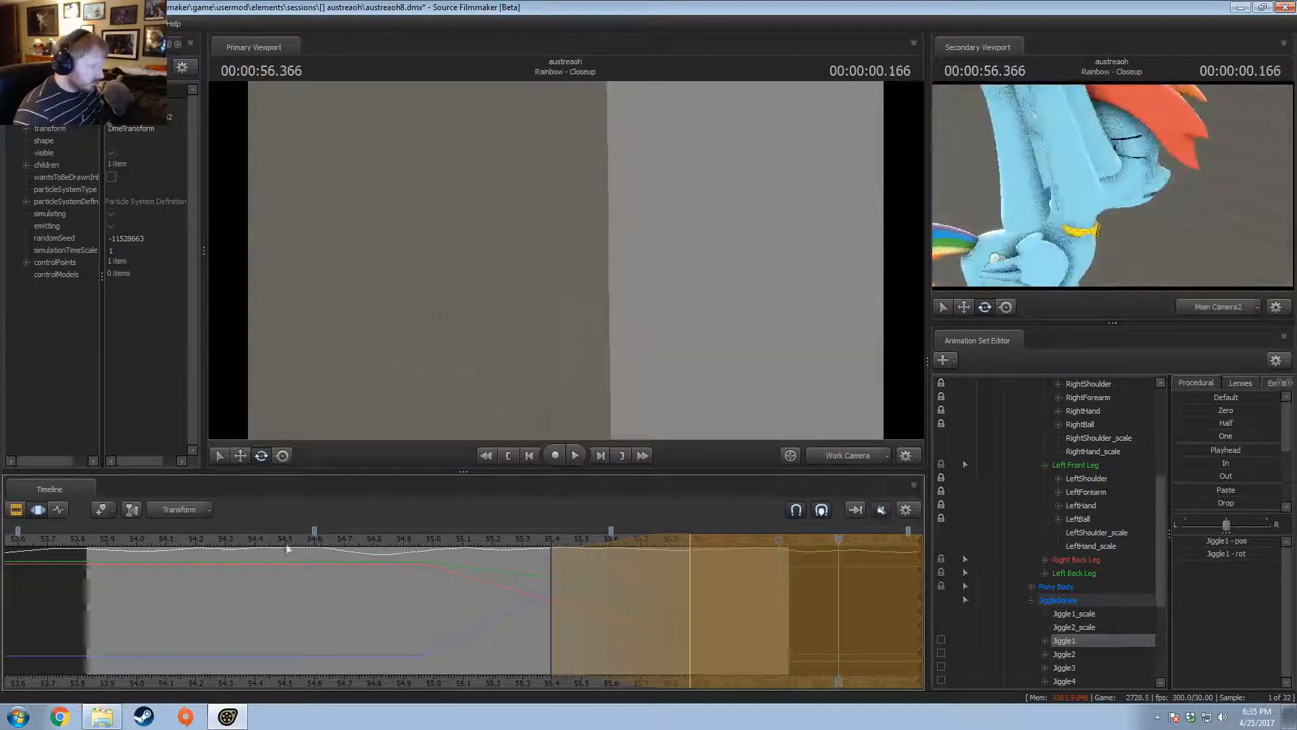
- Play the Zaap Zoomin shot repeatedly from its start through camera1 to check the coat's movement
left_click_drag(128, 539, 98, 539)
left_click(837, 455)
key("space")
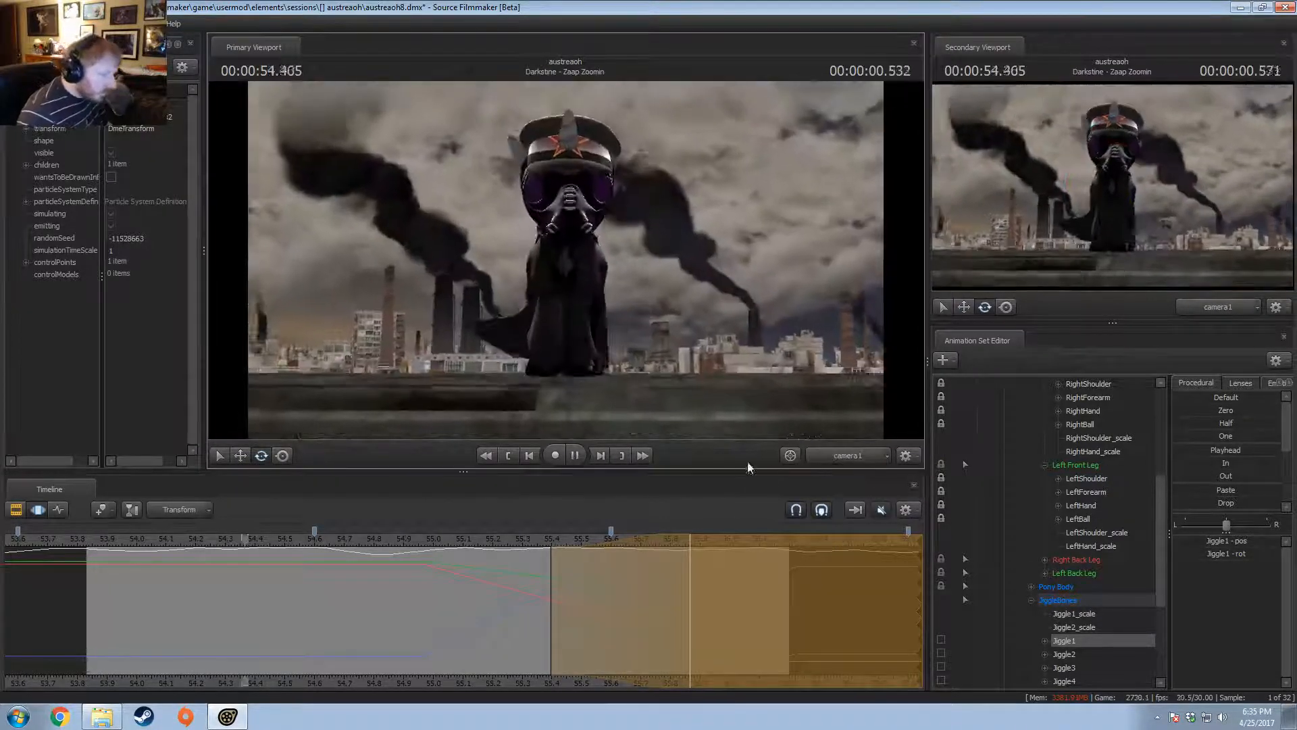
key("space")
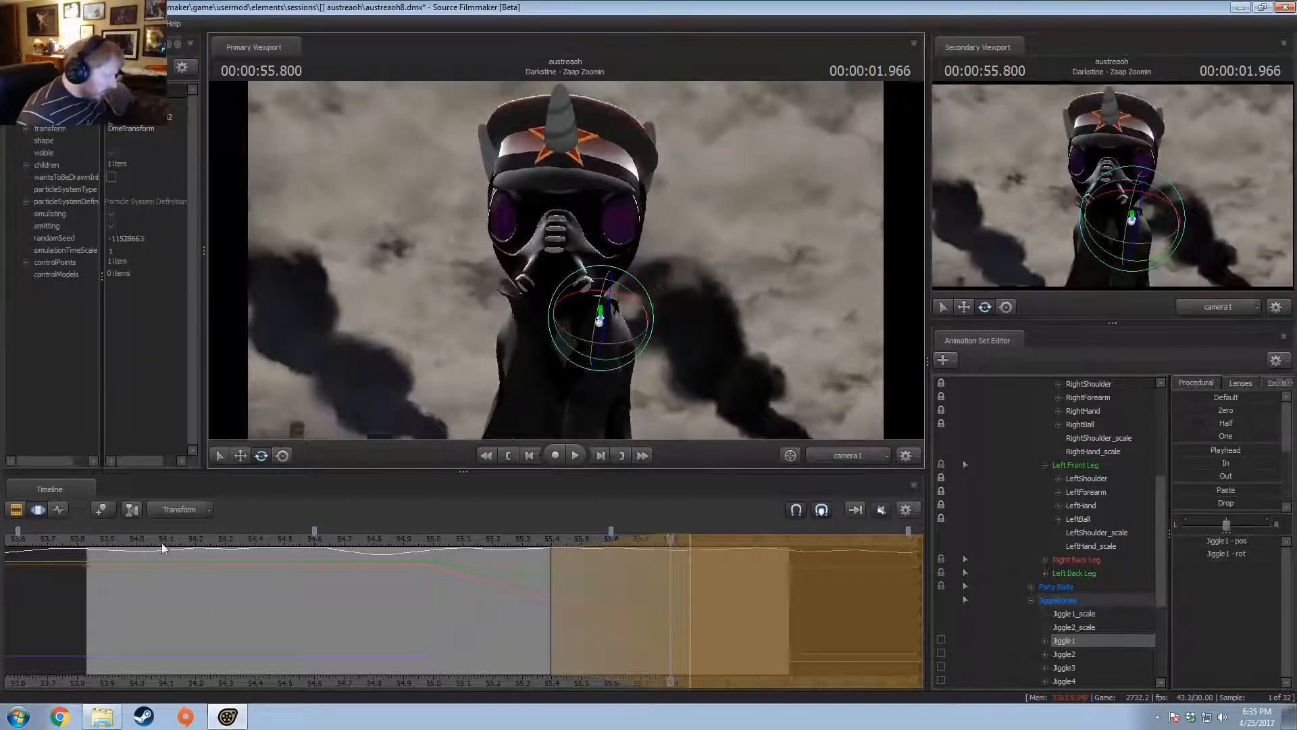
left_click(106, 540)
key("space")
key("space")
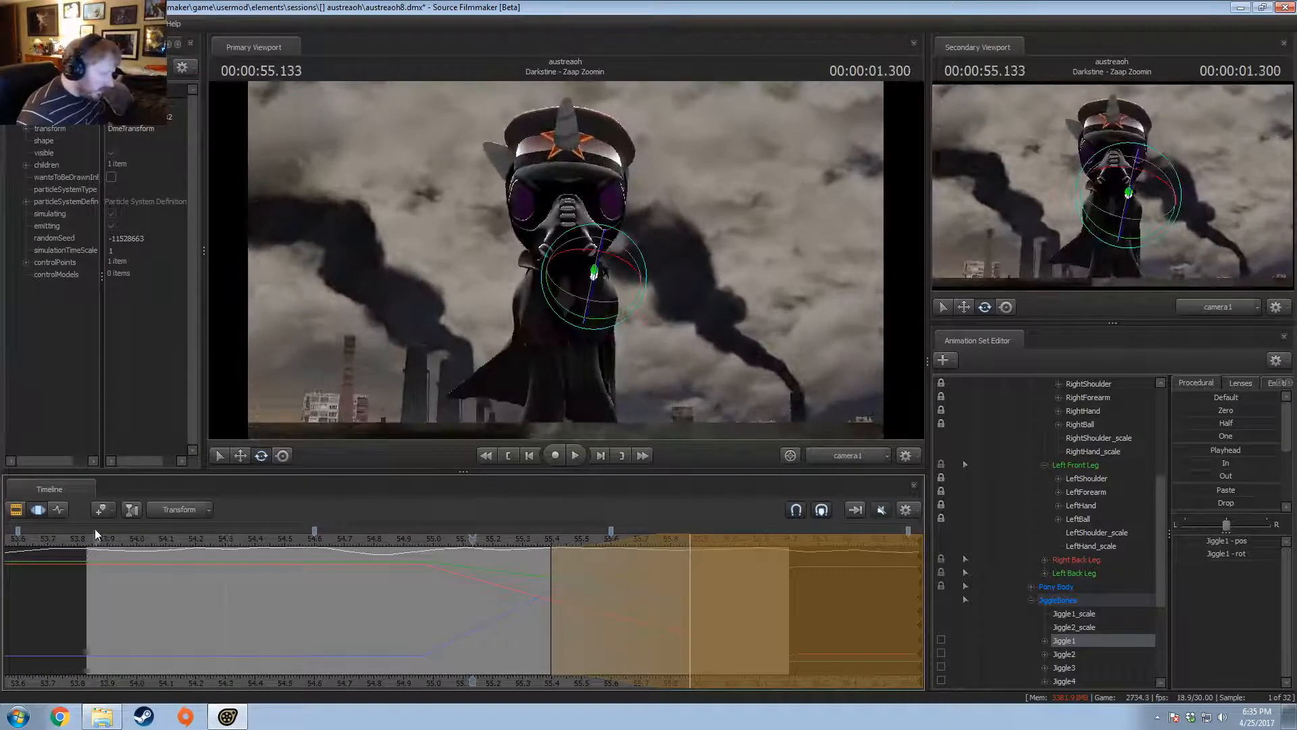
left_click(96, 537)
key("space")
key("space")
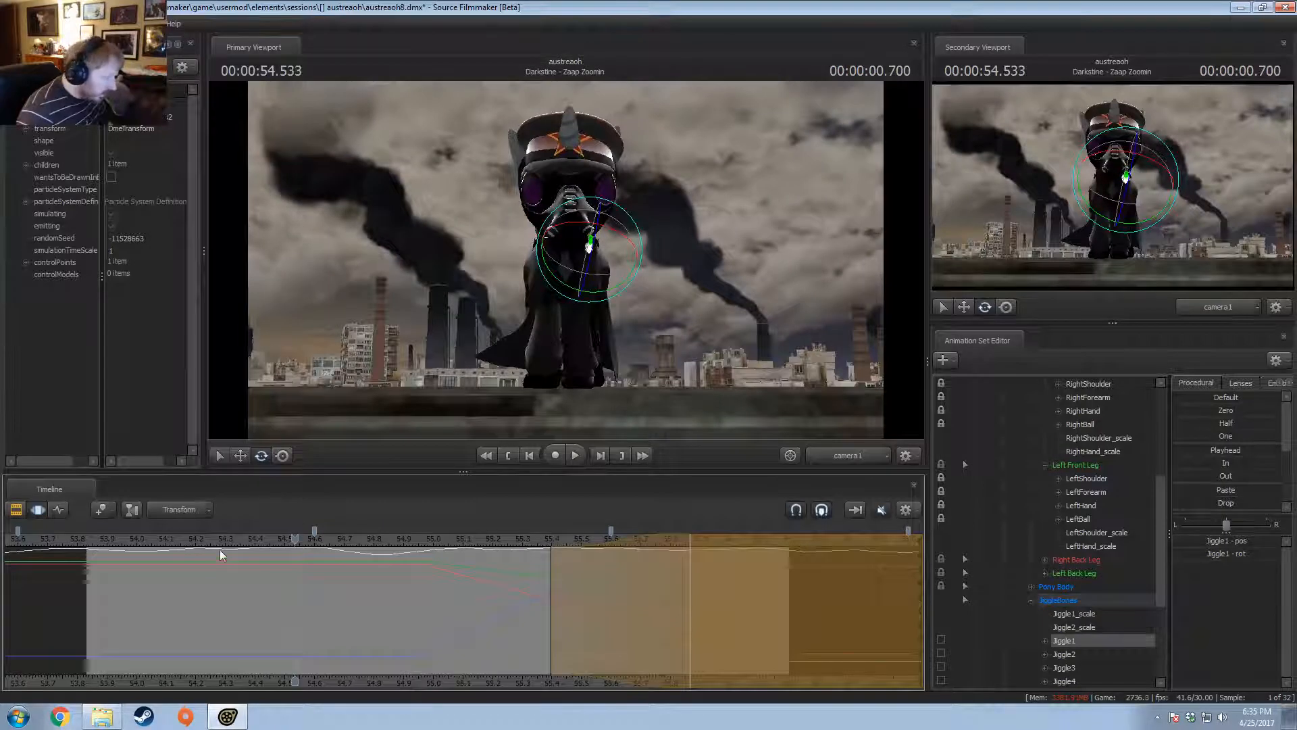
- Inspect Zaap's front legs in the Work Camera around 54.2 s and set a time selection from 54.0 to 54.6 s
left_click(196, 539)
left_click(848, 453)
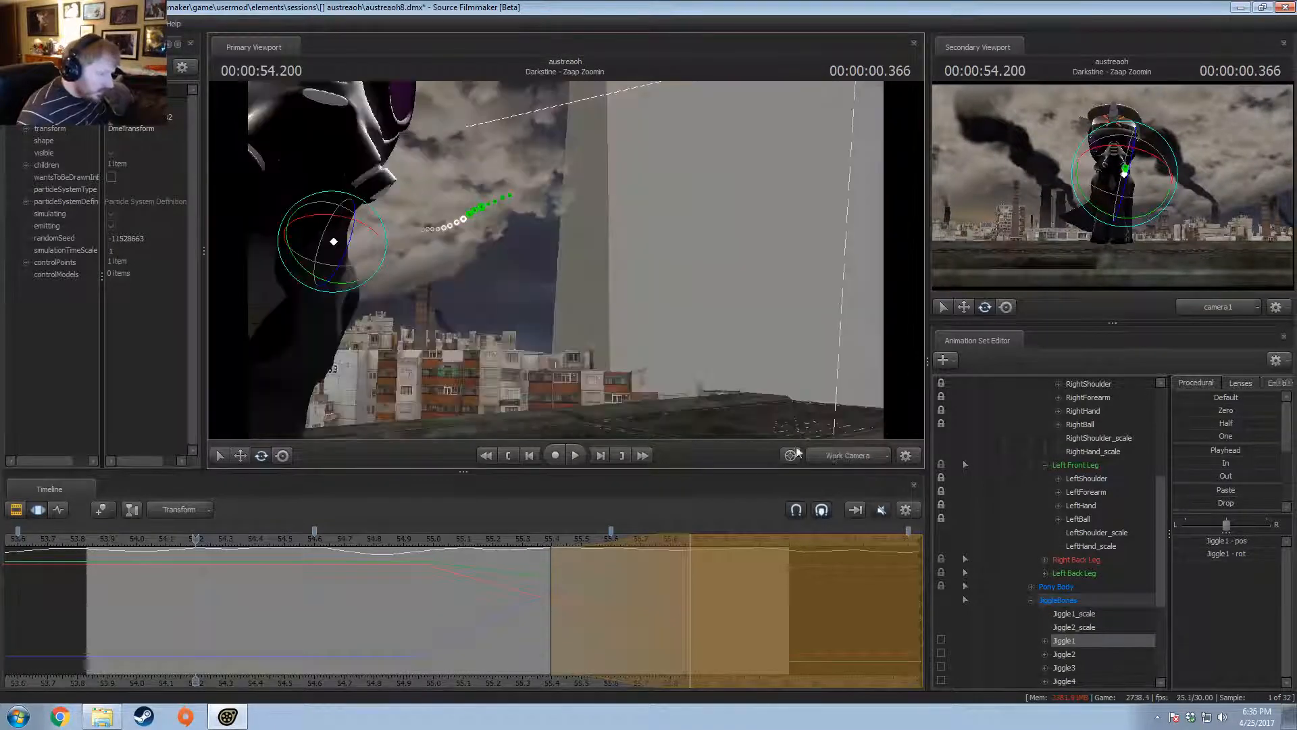
left_click_drag(544, 295, 441, 358)
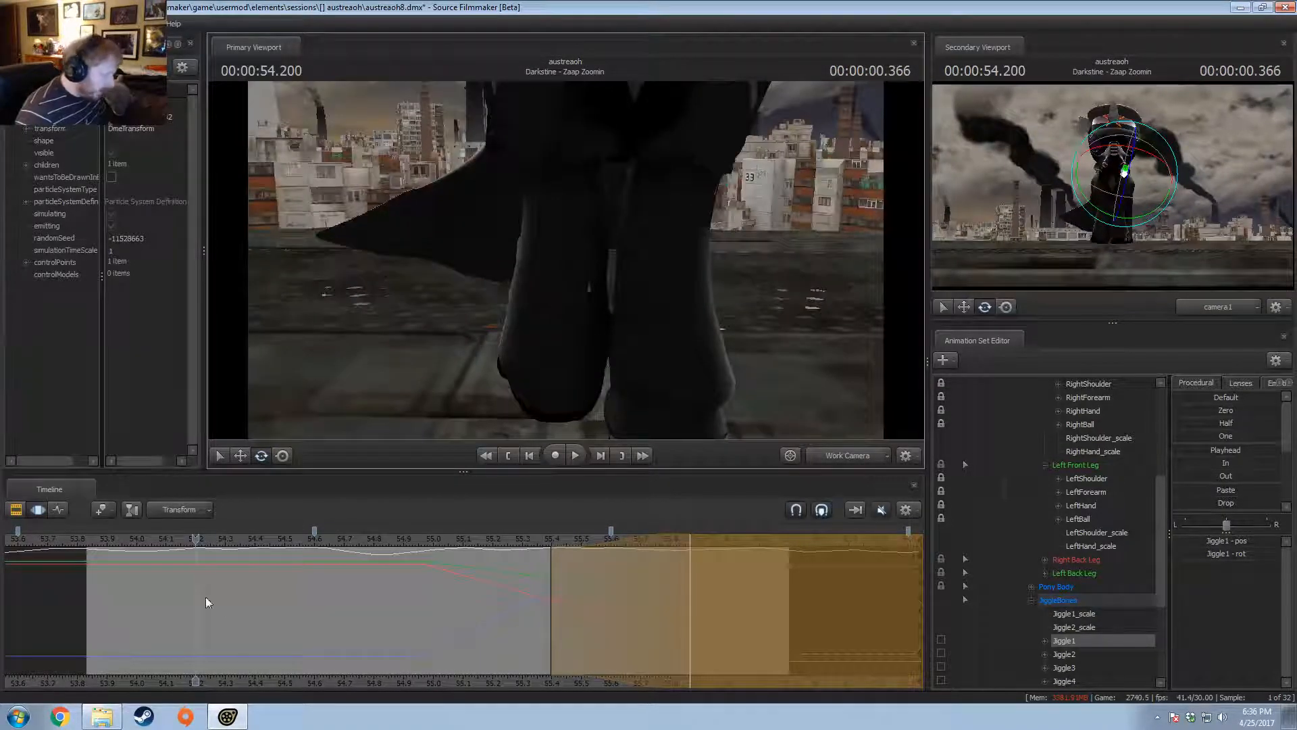
mouse_move(207, 602)
middle_mouse_down()
mouse_move(81, 593)
mouse_move(140, 579)
mouse_move(196, 590)
mouse_move(165, 602)
mouse_move(258, 601)
mouse_move(226, 600)
middle_mouse_up()
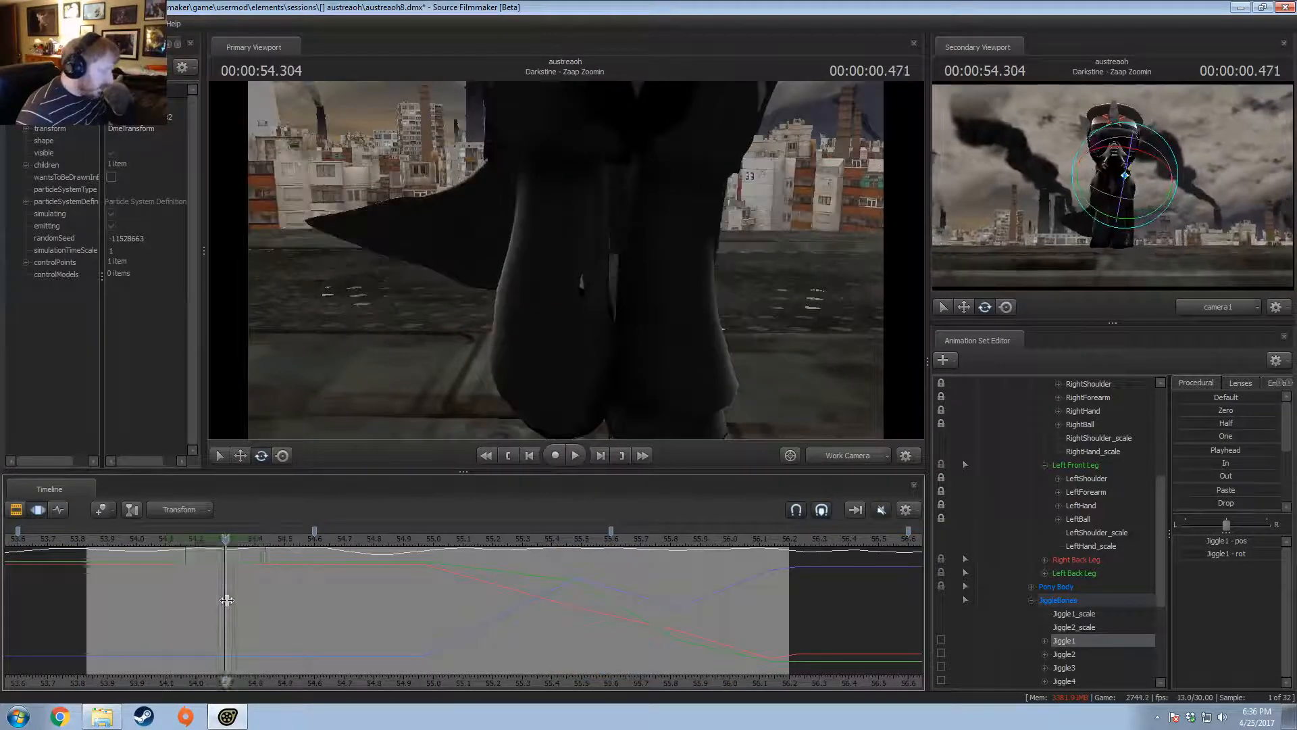
left_click(227, 602)
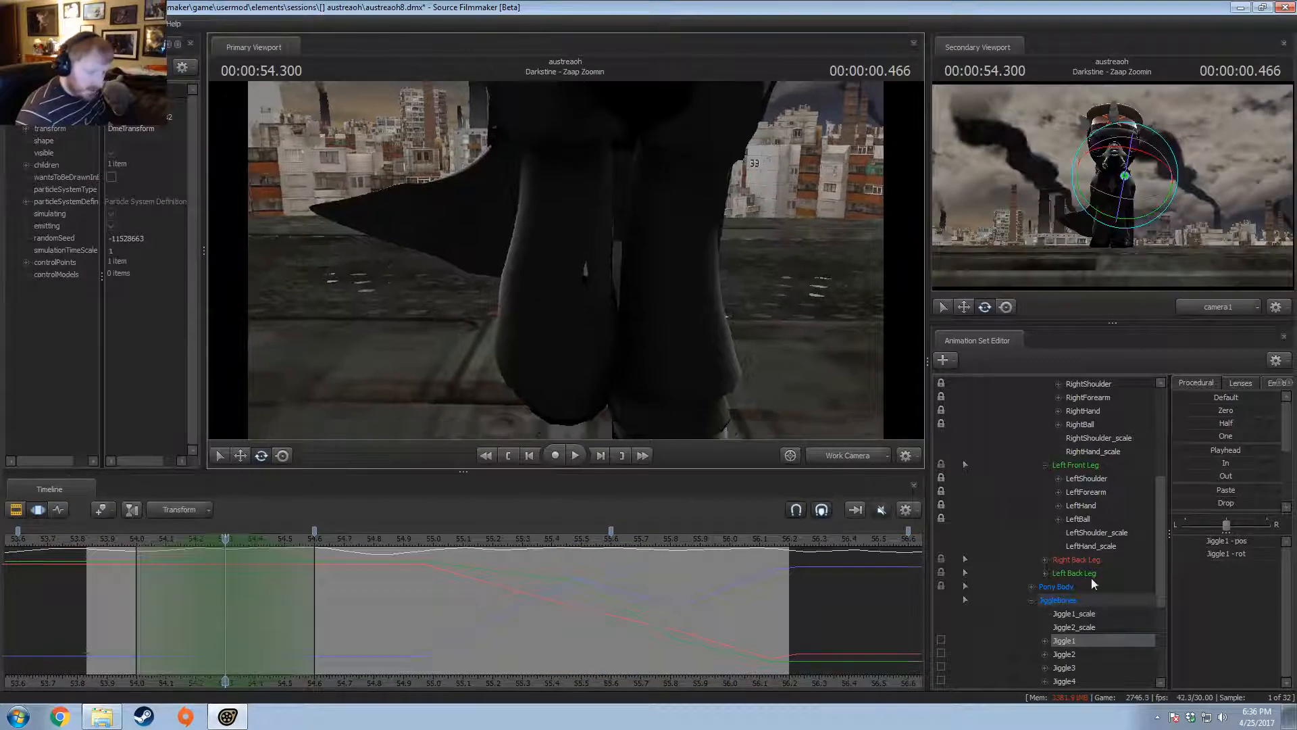
- Move the Trenchcoat's RightForearm slightly at 54.3 s to correct the right front sleeve within the time selection
scroll(1085, 598, "up", 3)
left_click(1085, 520)
left_click_drag(569, 253, 642, 253, "alt")
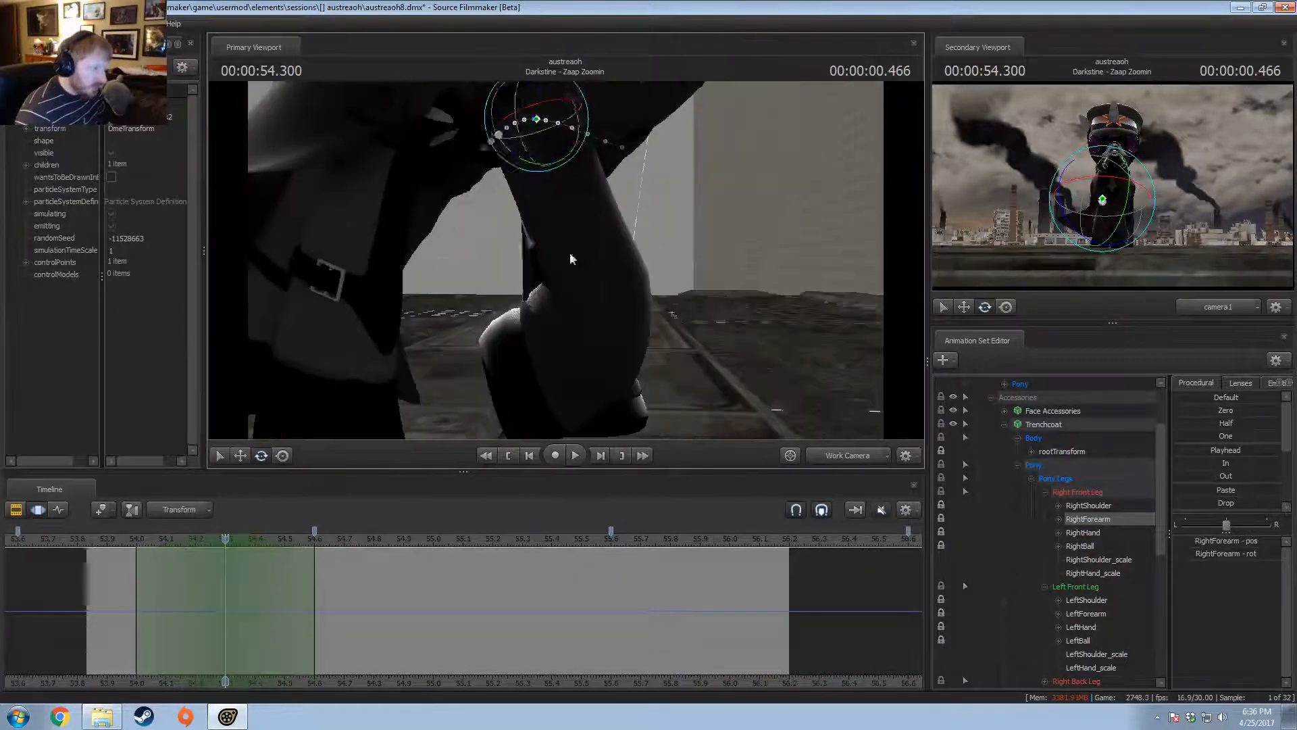
key("w")
left_click_drag(538, 145, 547, 223, "alt")
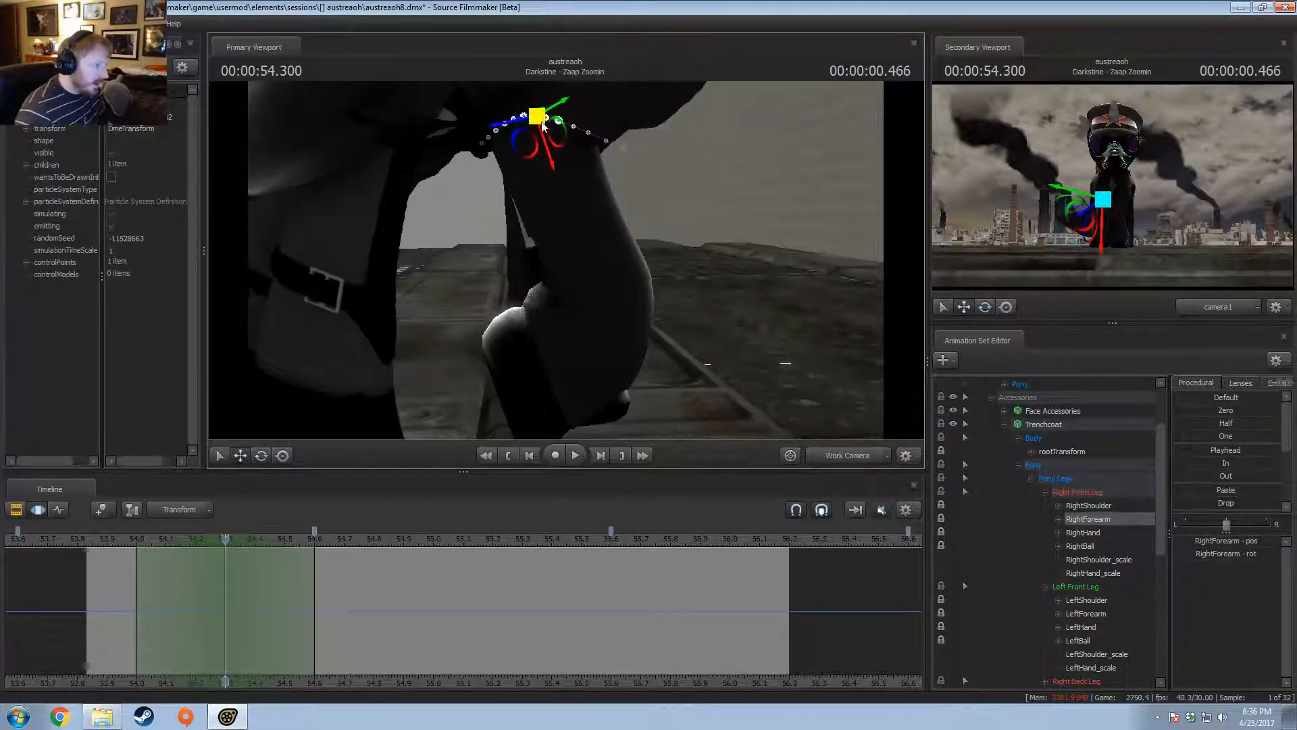
left_click_drag(542, 123, 540, 115)
left_click_drag(575, 289, 566, 262, "alt")
left_click_drag(210, 605, 358, 622)
- Play the Zaap Zoomin shot through camera1 to check the sleeve and switch the timeline to the Clip Editor
left_click(837, 452)
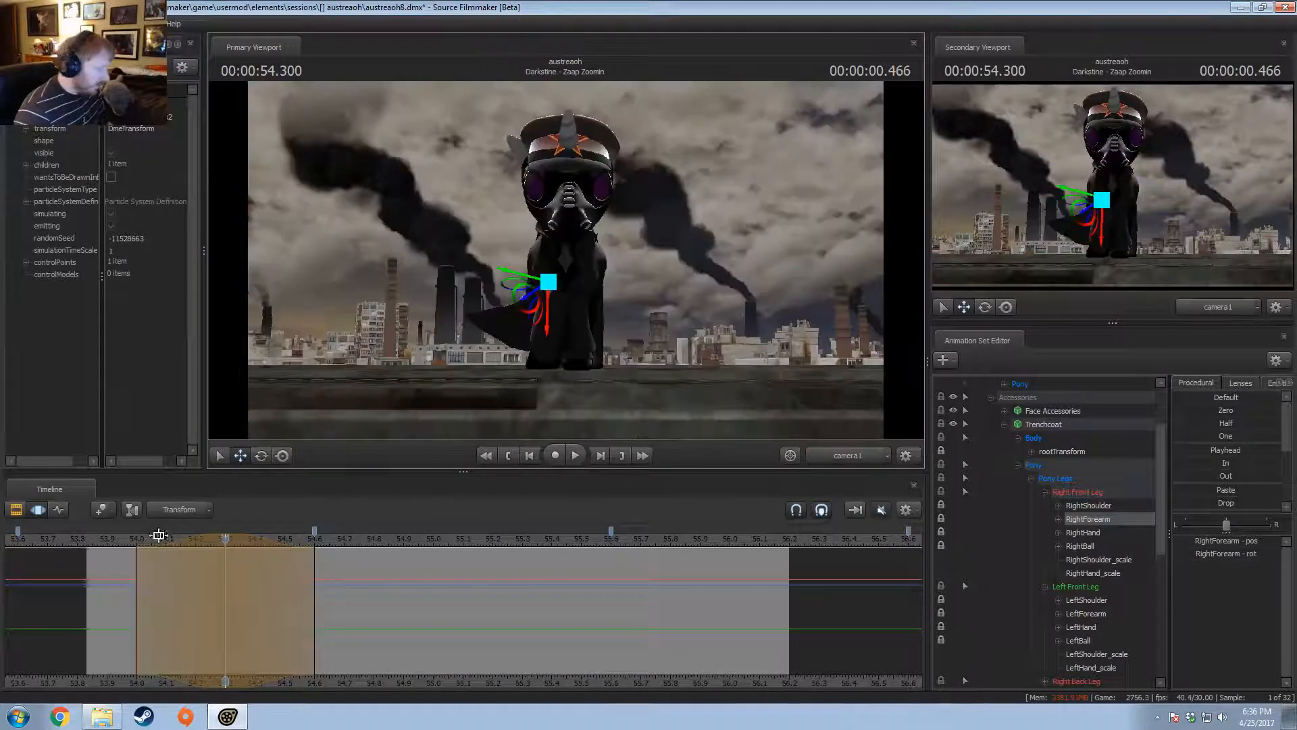
left_click(113, 538)
key("space")
key("F2")
key("space")
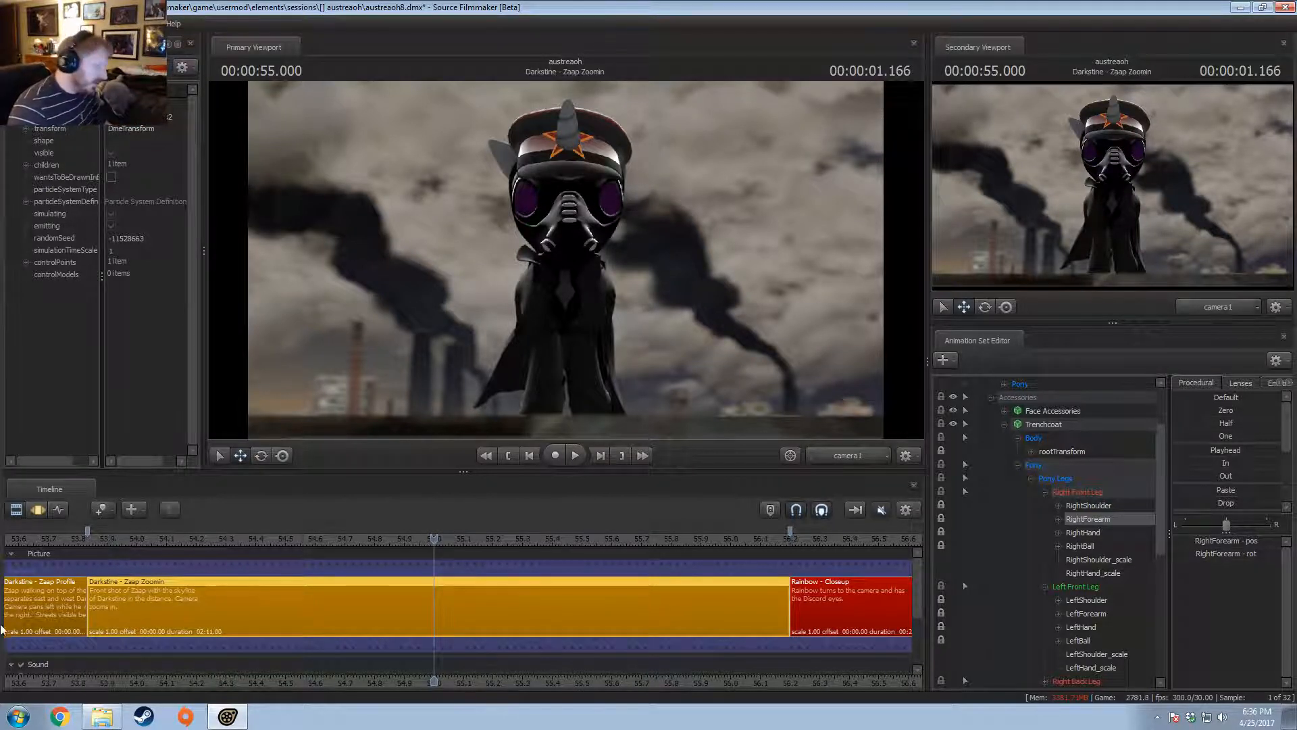
- Replay the Zaap Zoomin shot several times from its start in the Clip Editor to review the coat
left_click(117, 539)
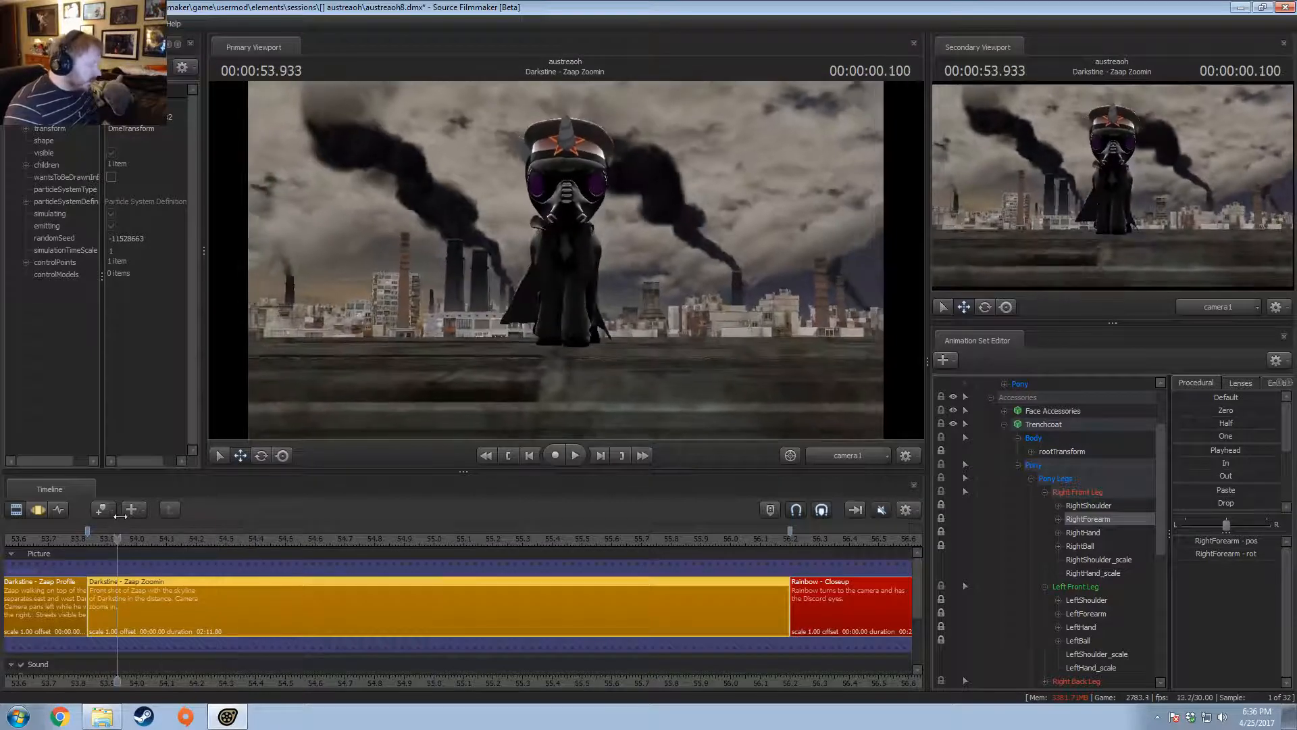
left_click_drag(115, 532, 87, 538)
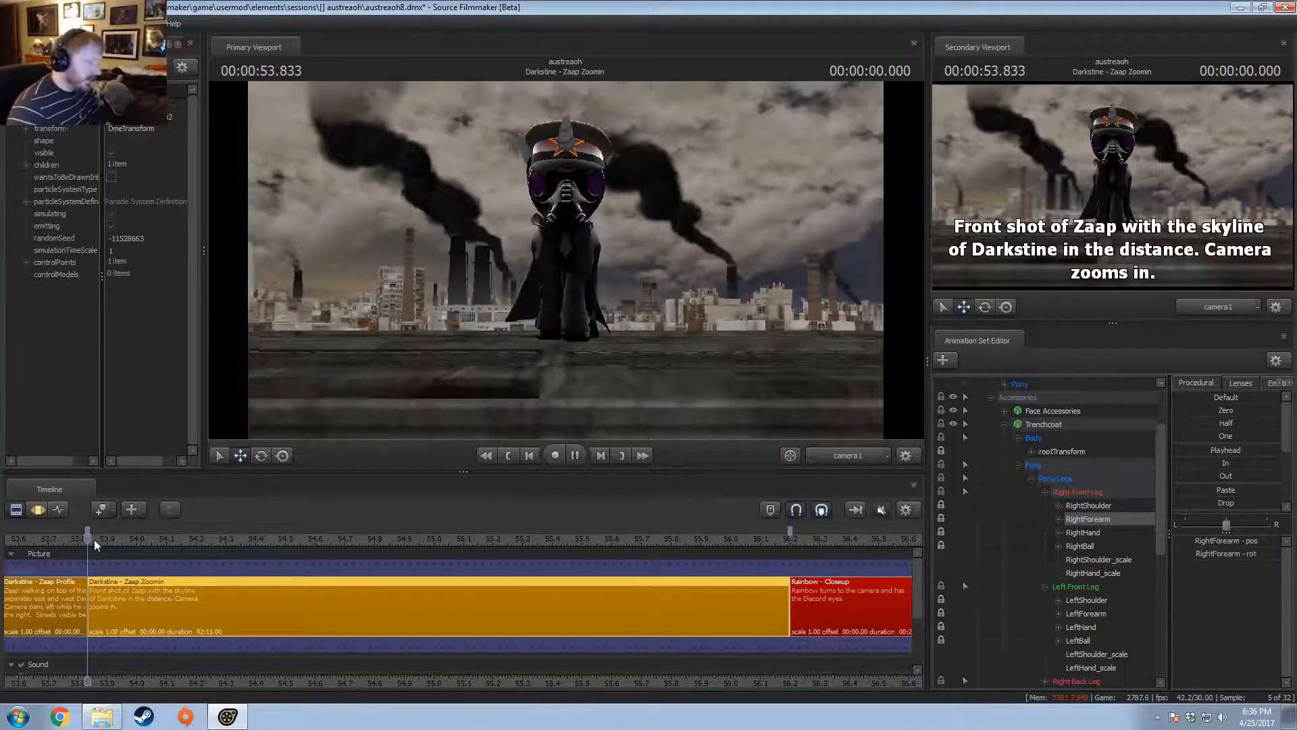
key("space")
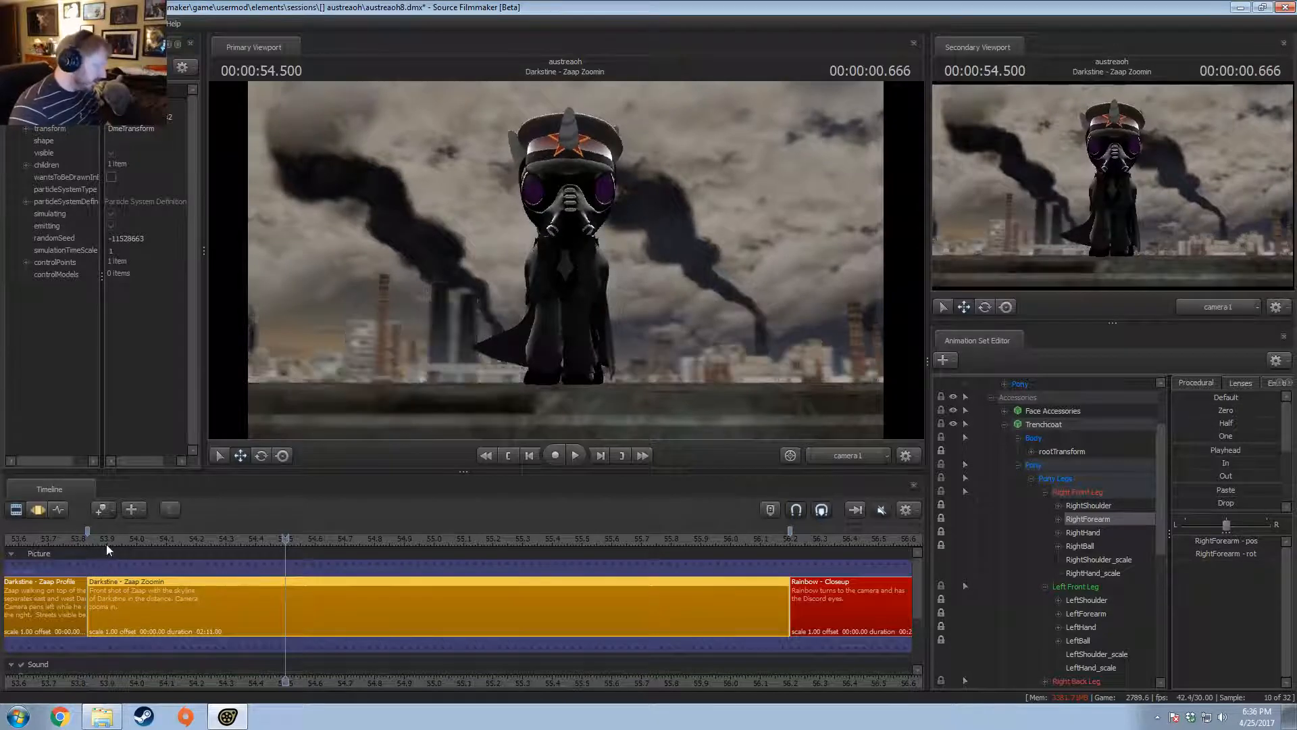
left_click(96, 545)
key("space")
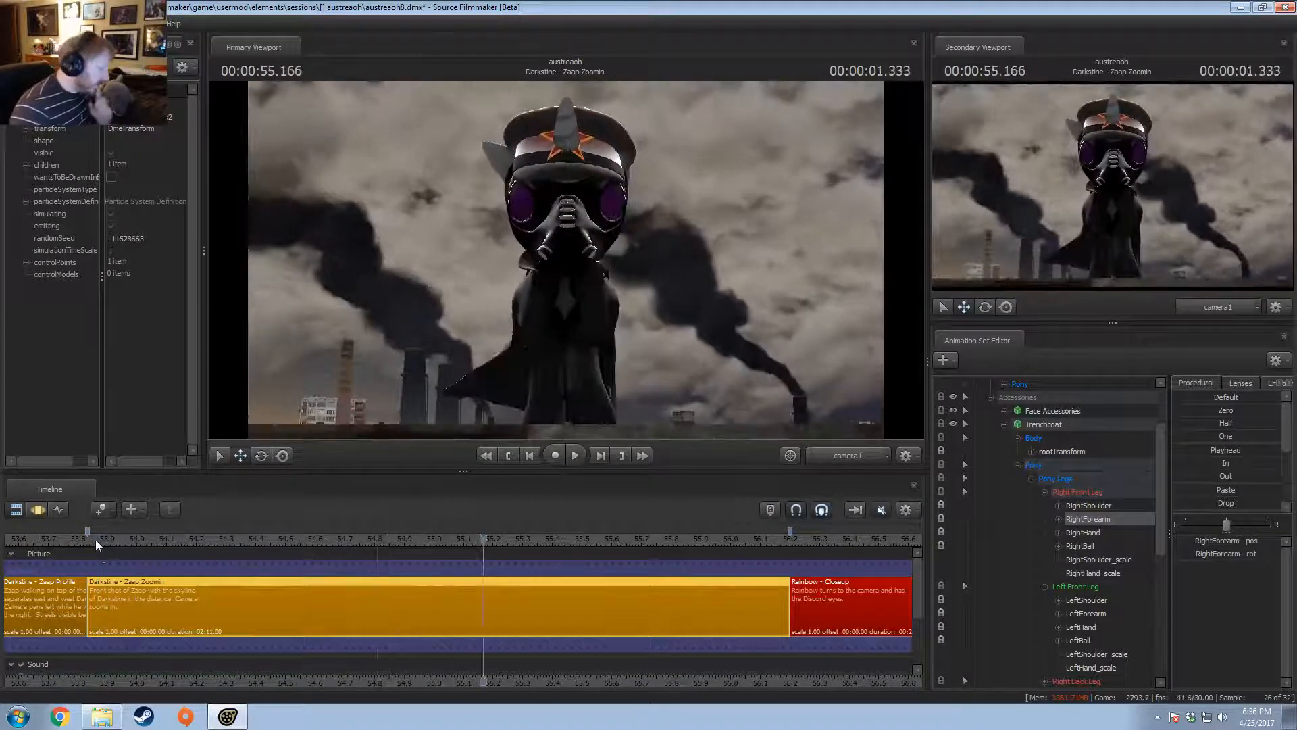
left_click(95, 540)
key("space")
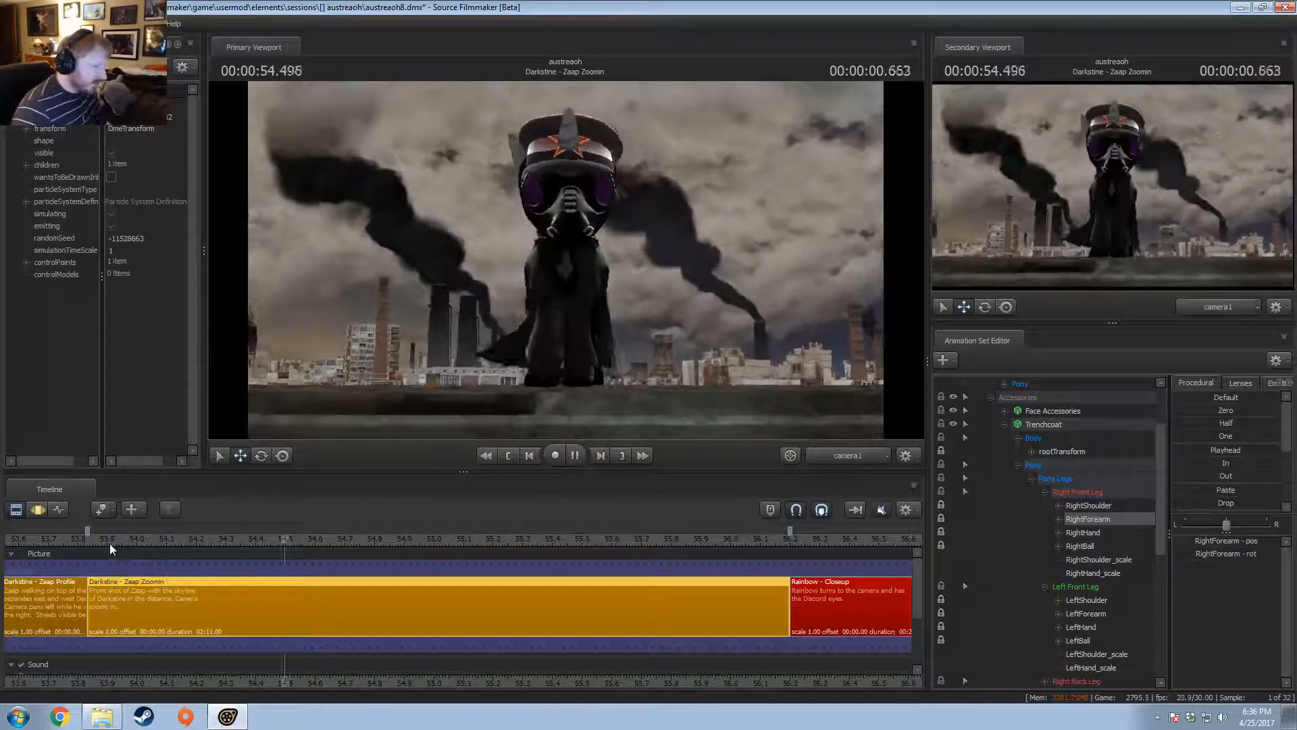
key("space")
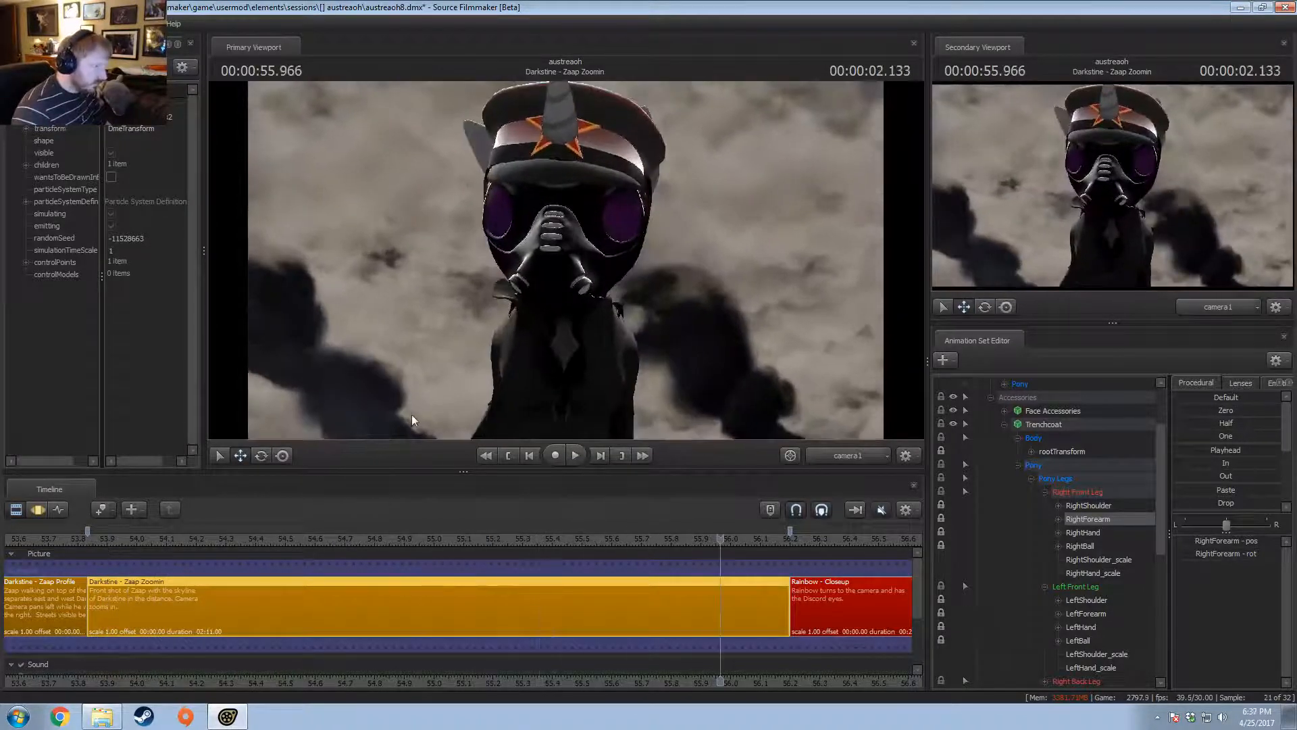
- Turn on the scene lighting in the primary viewport and review the Zaap Zoomin shot from its start
right_click(448, 273)
left_click(484, 312)
left_click(94, 539)
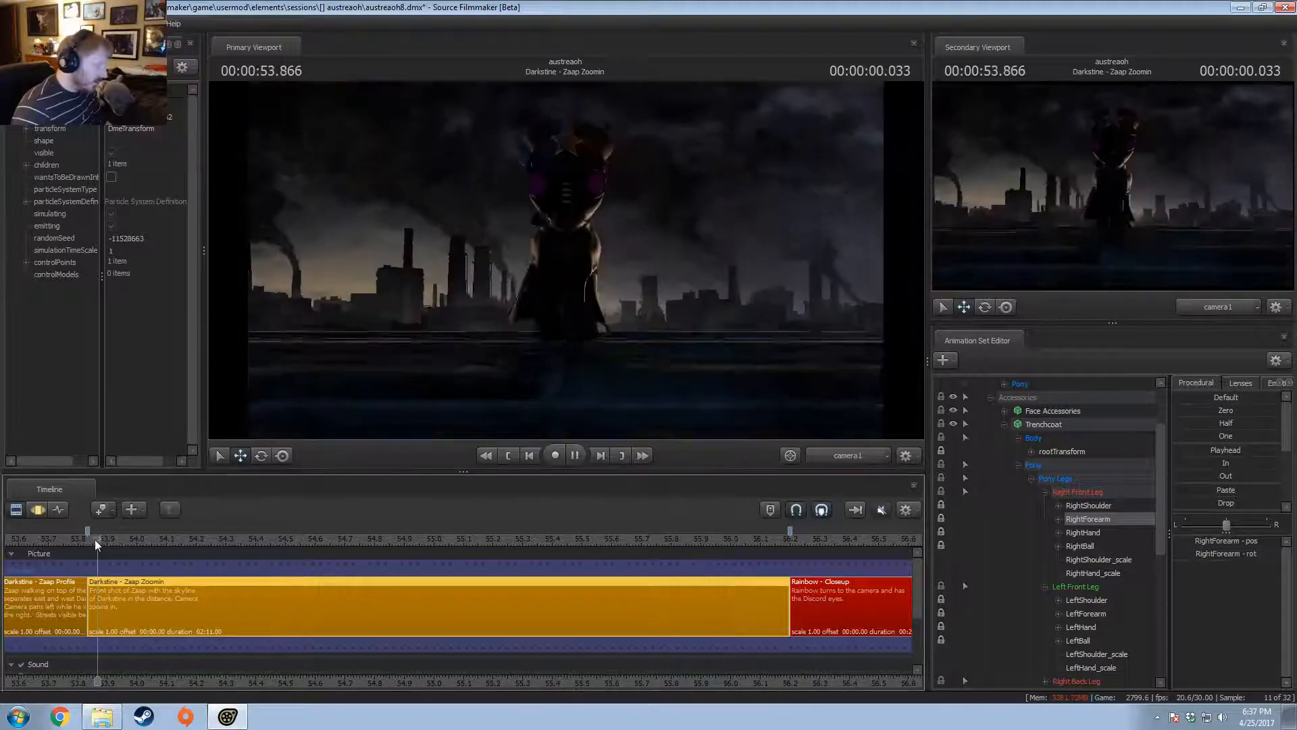
key("space")
left_click(98, 539)
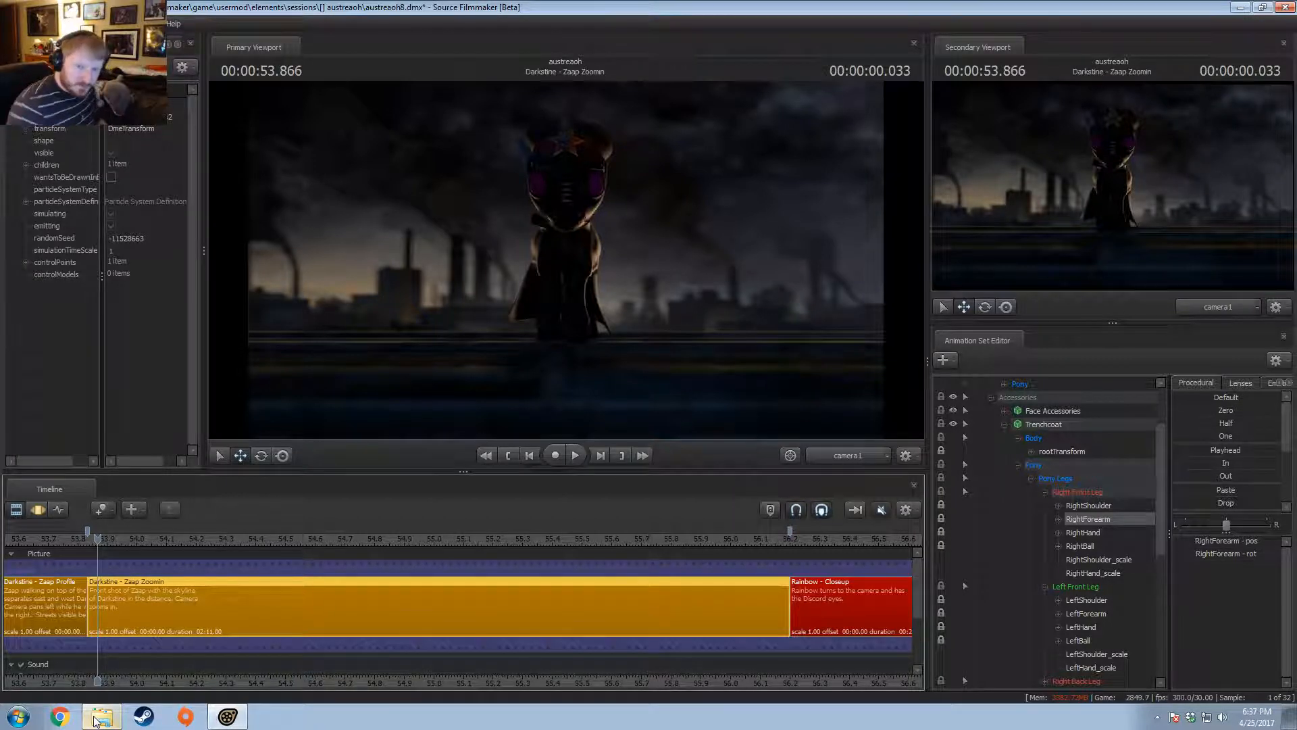
- Switch to Chrome, open the Austraeoh story page on Fimfiction from the Speaker bookmark, and show its hidden chapters
scroll(161, 642, "down", 2)
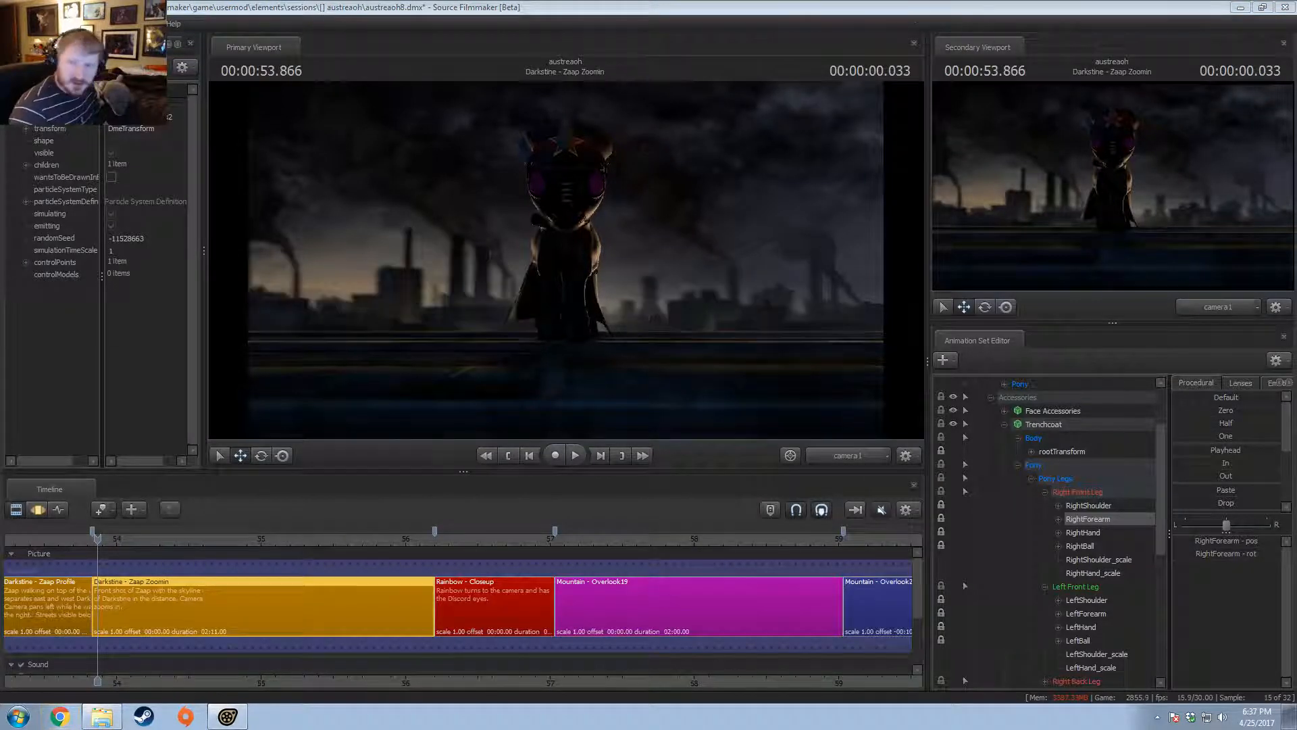
left_click(60, 716)
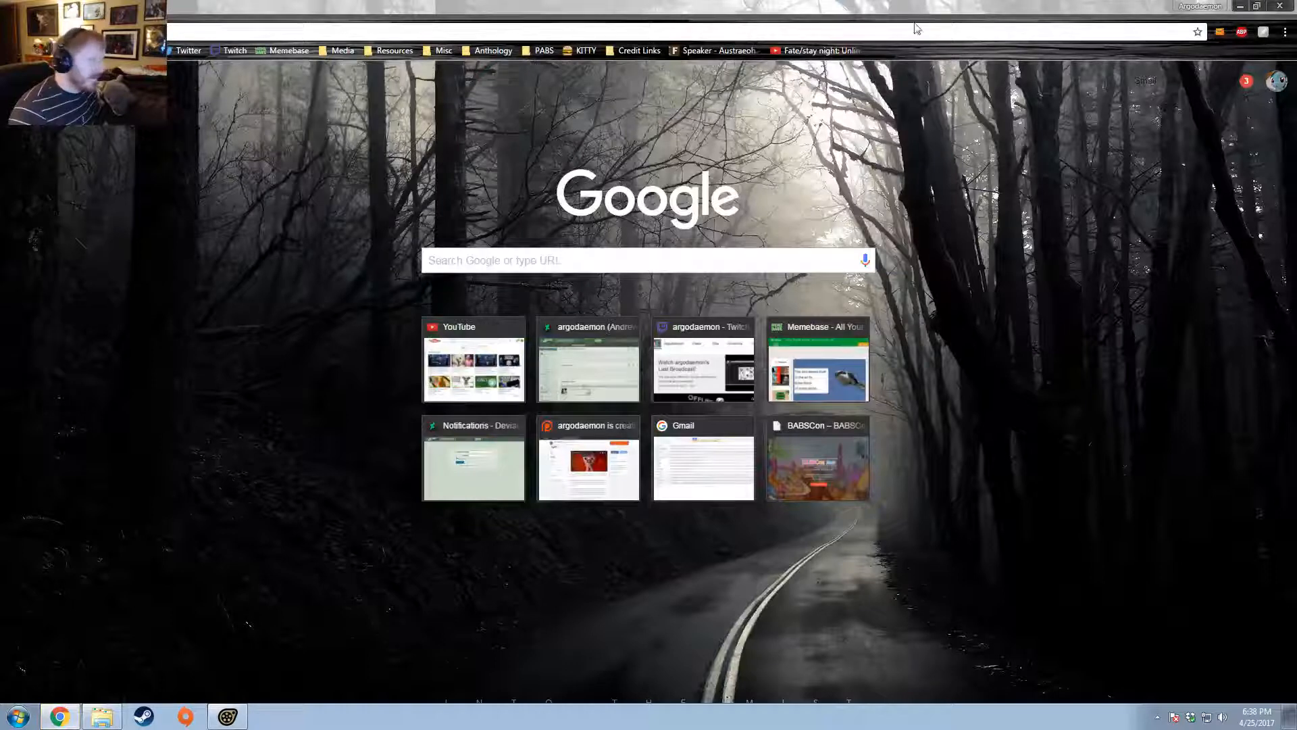
left_click(718, 50)
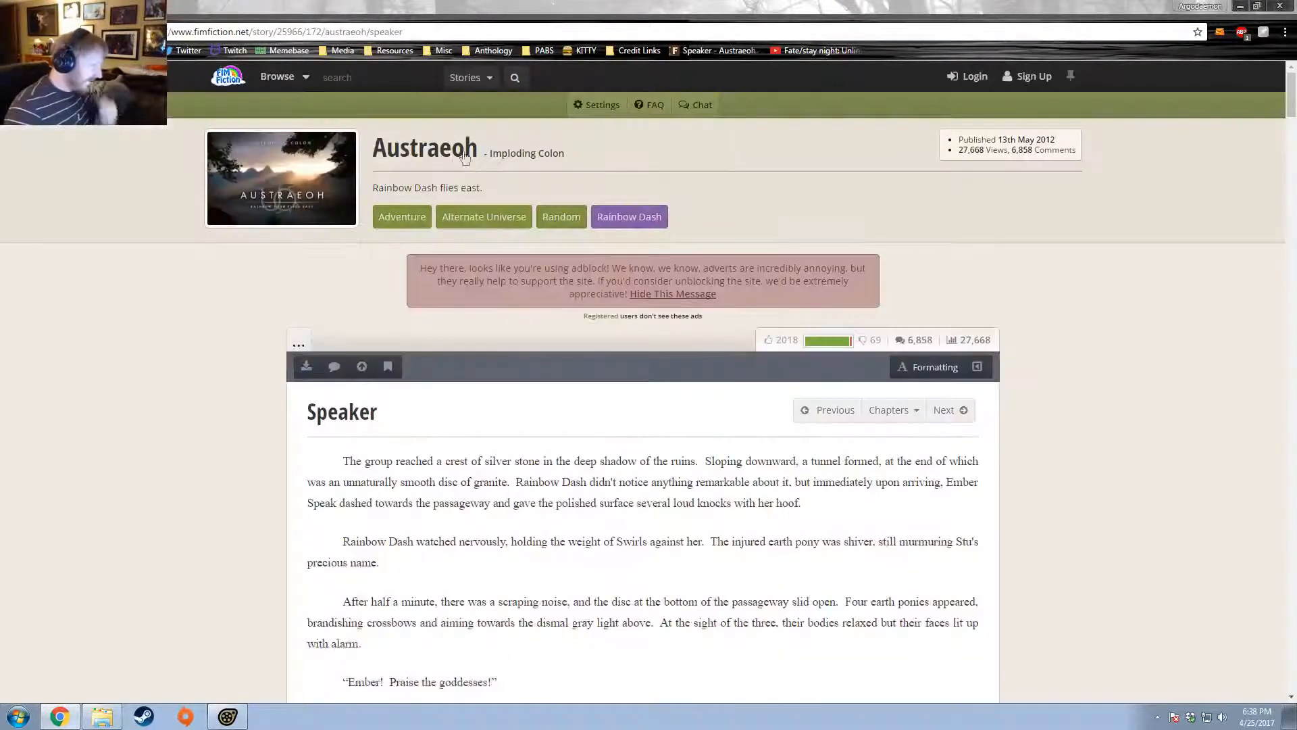
left_click(468, 145)
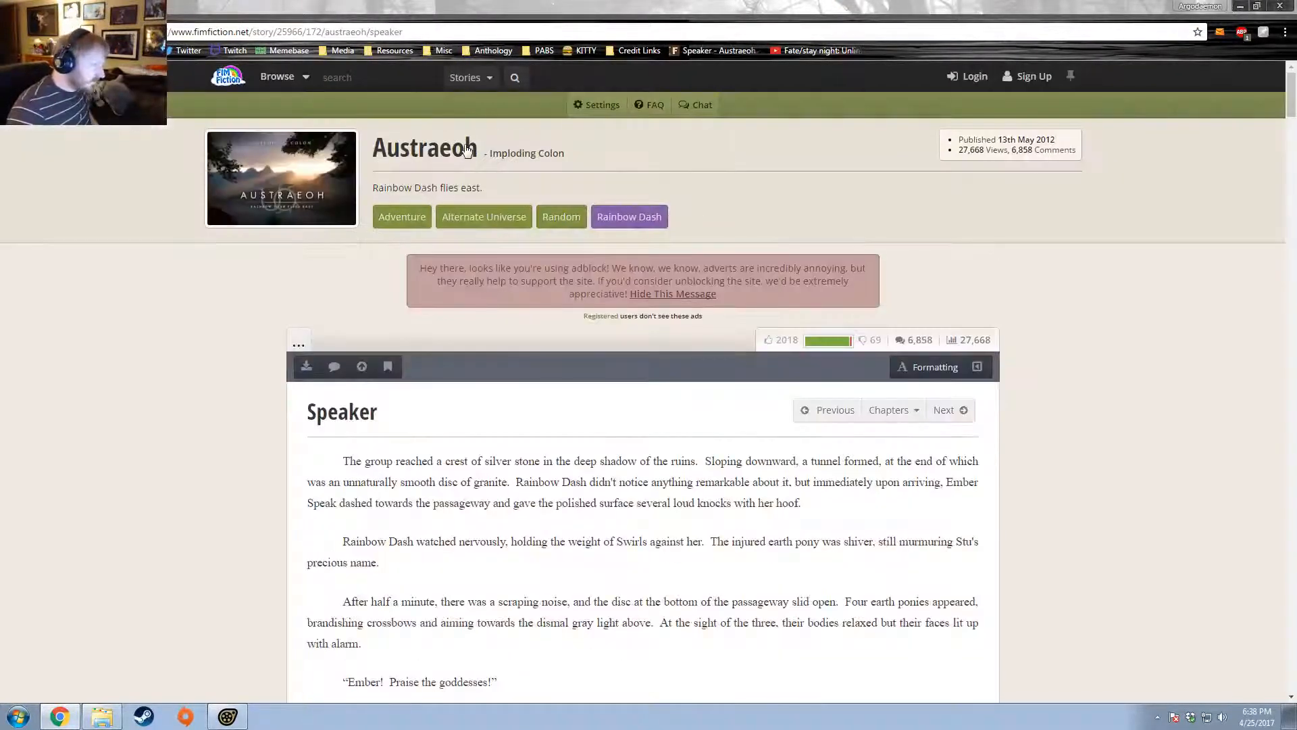
scroll(375, 383, "down", 7)
scroll(376, 383, "up", 4)
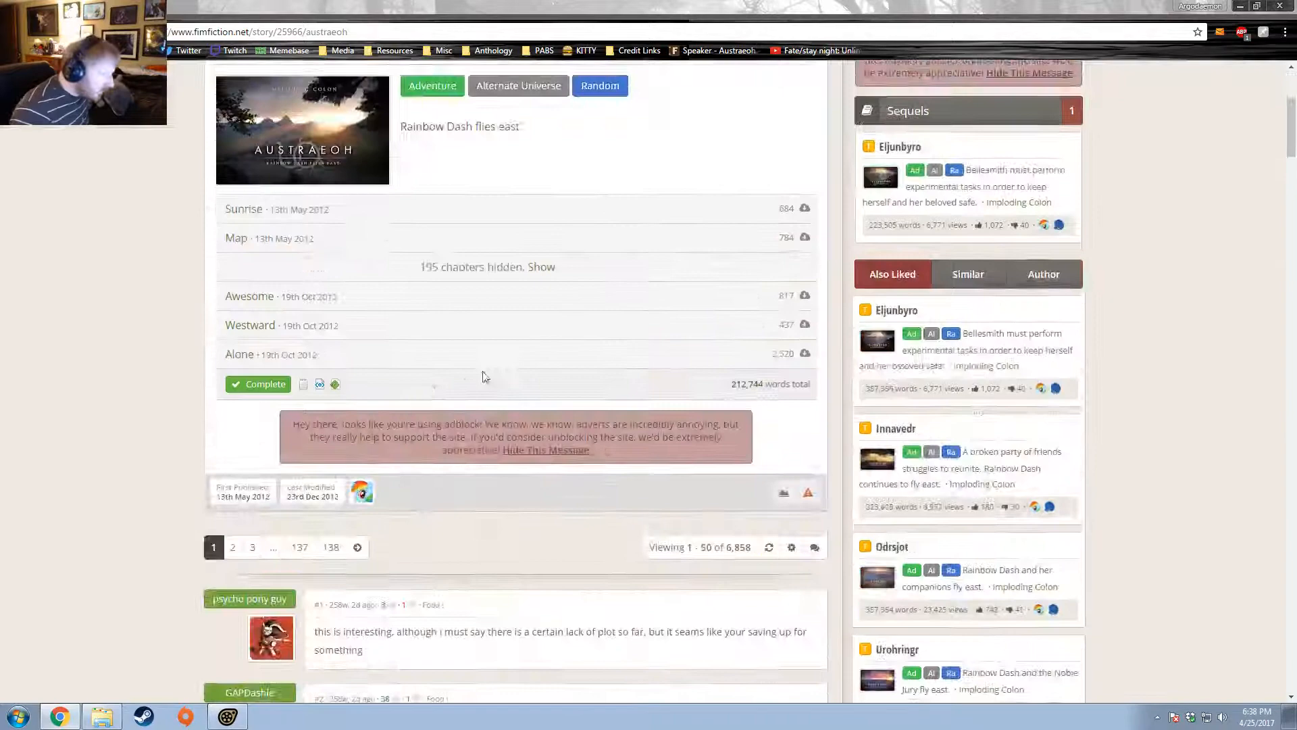
left_click(539, 267)
- Look through the Austraeoh chapter list for the Darkstine wall scene and open the Turrets chapter
scroll(425, 379, "down", 20)
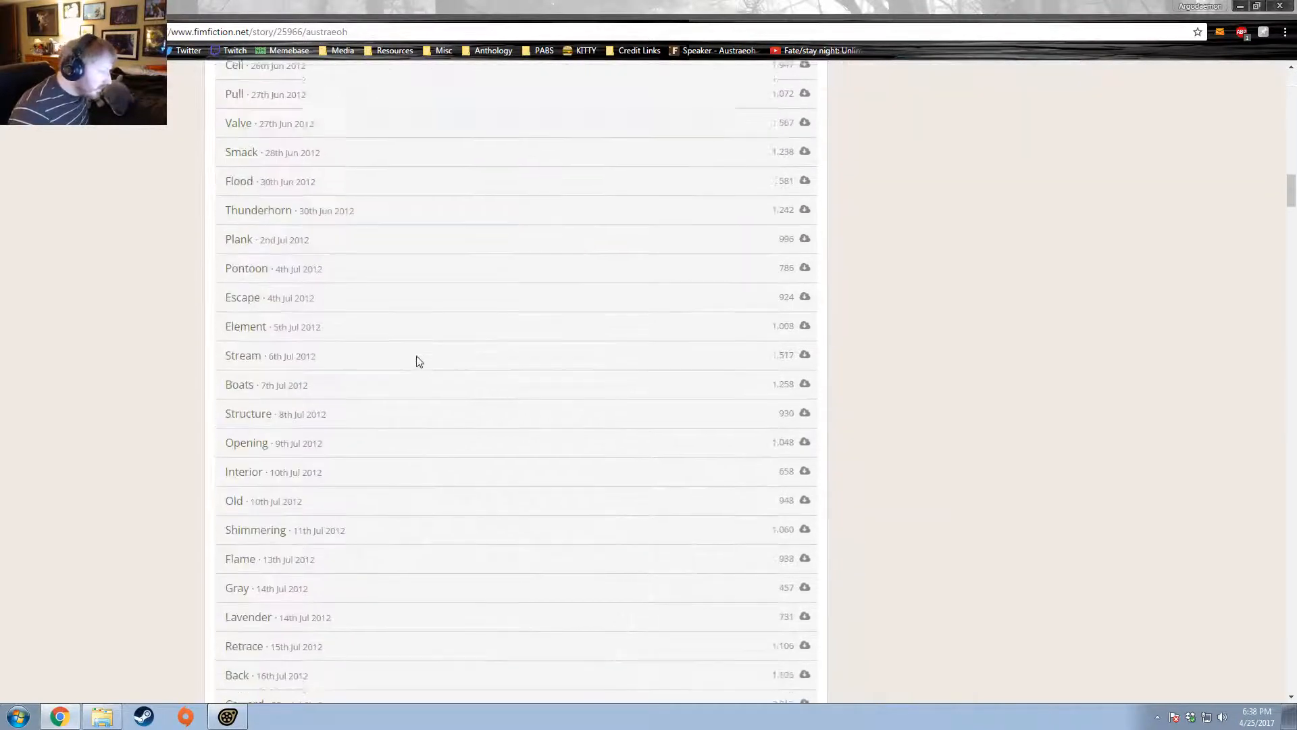
scroll(413, 358, "up", 20)
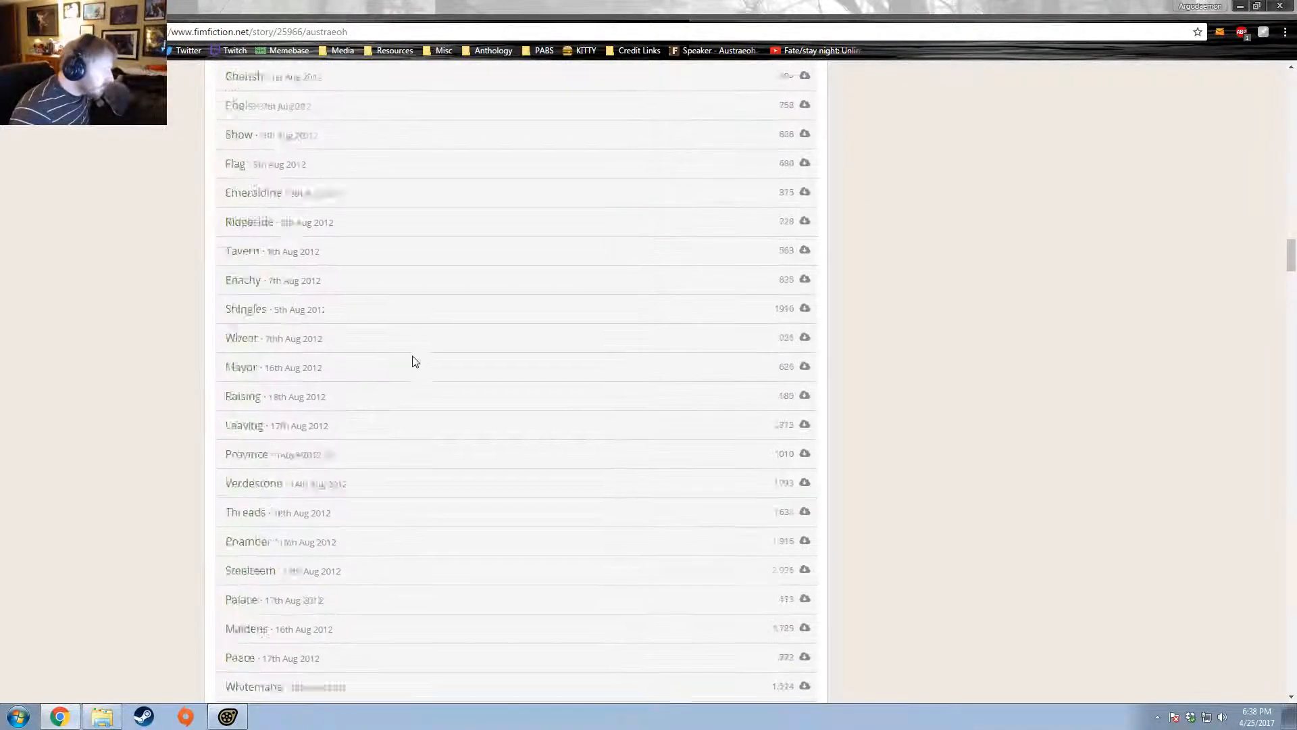
scroll(412, 367, "up", 10)
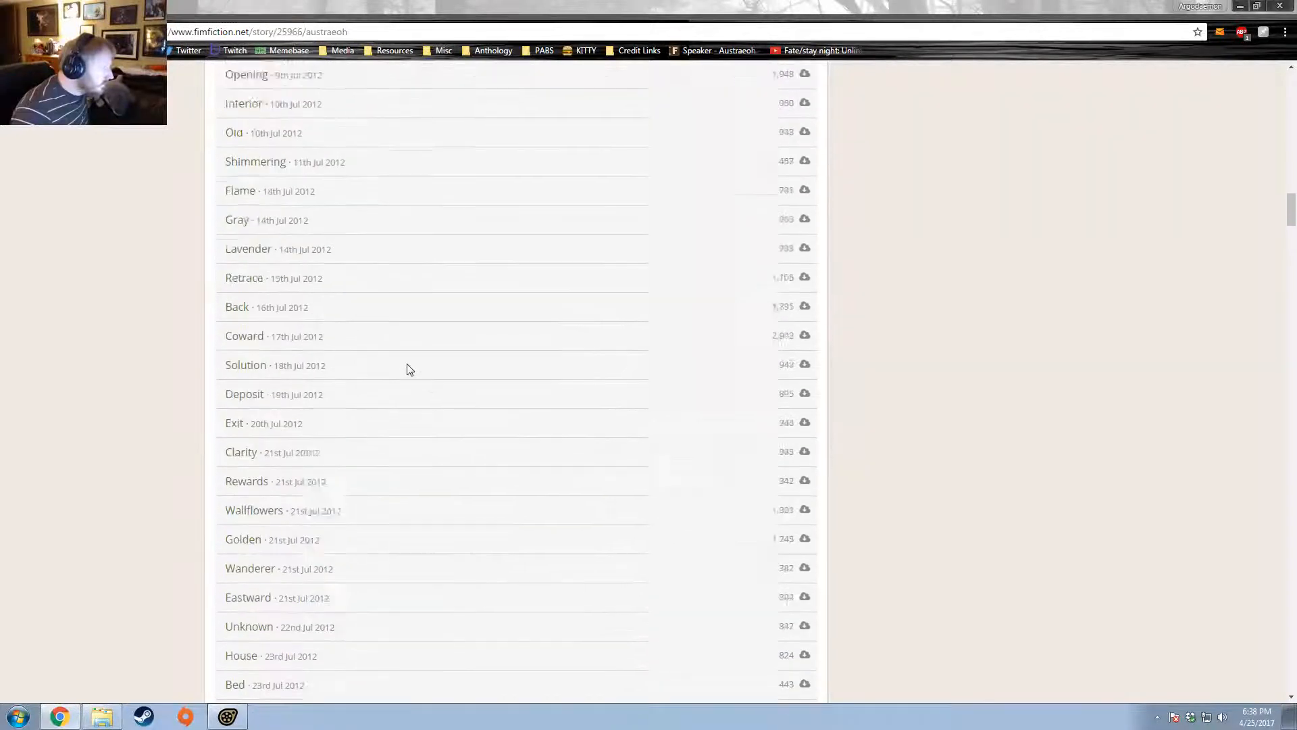
scroll(406, 368, "up", 9)
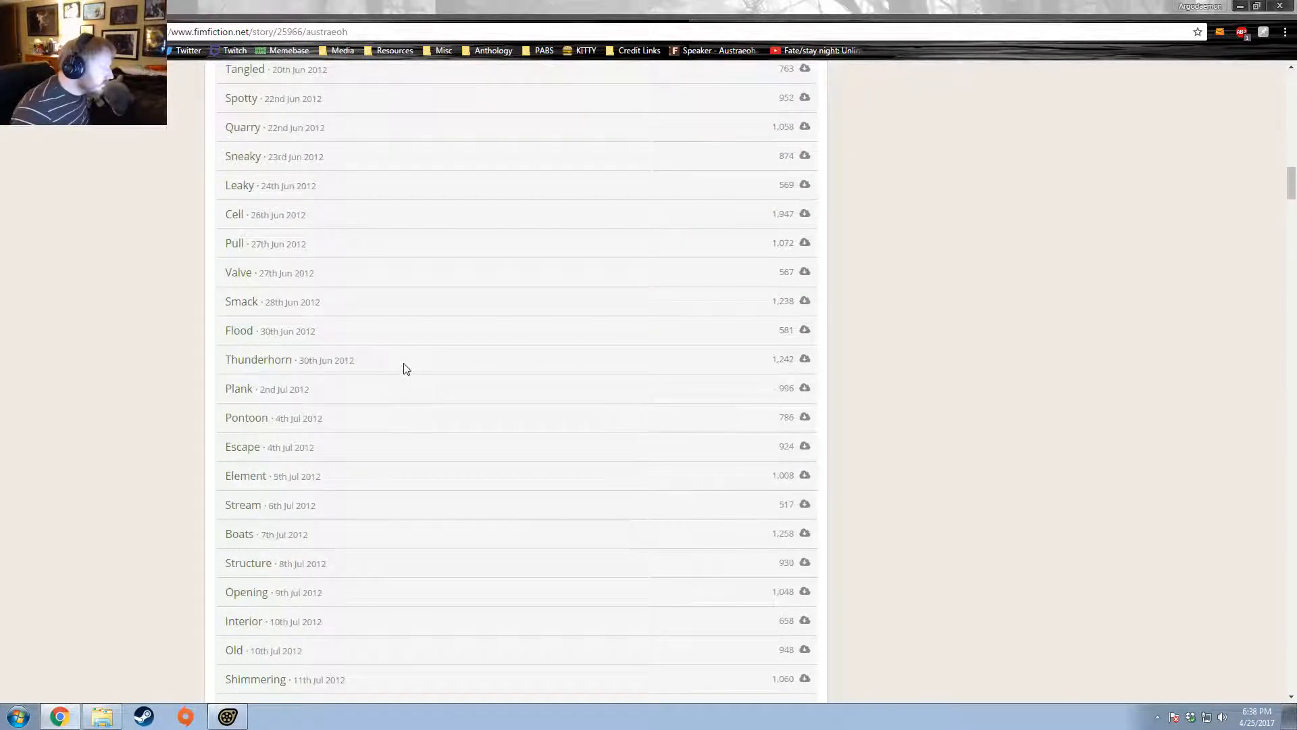
scroll(406, 368, "down", 9)
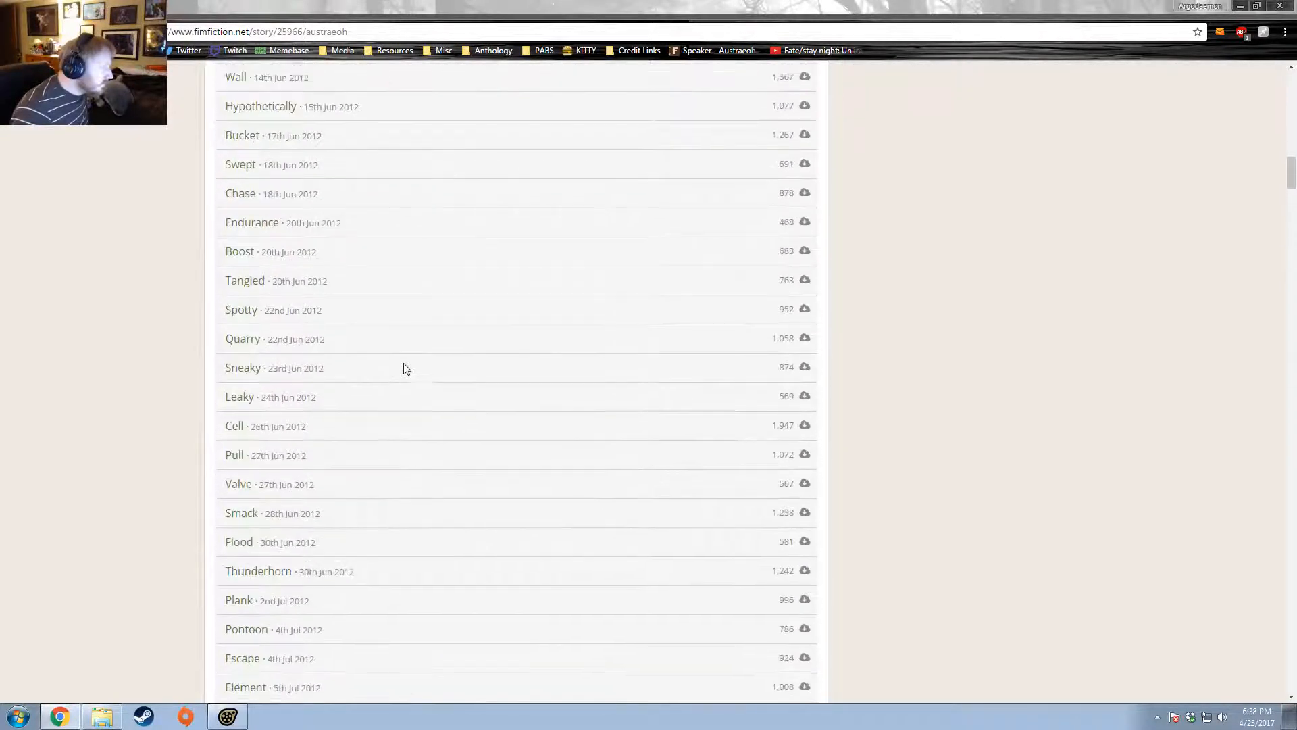
scroll(264, 382, "down", 18)
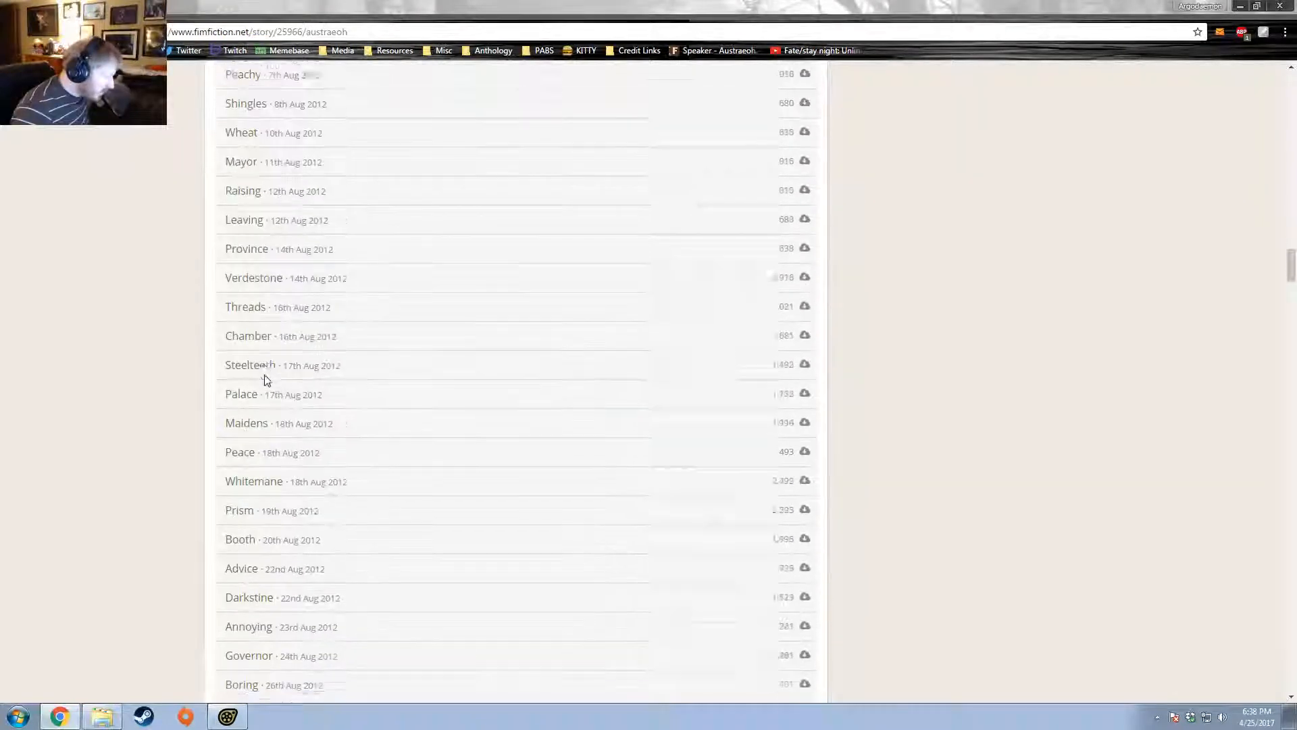
scroll(263, 426, "down", 5)
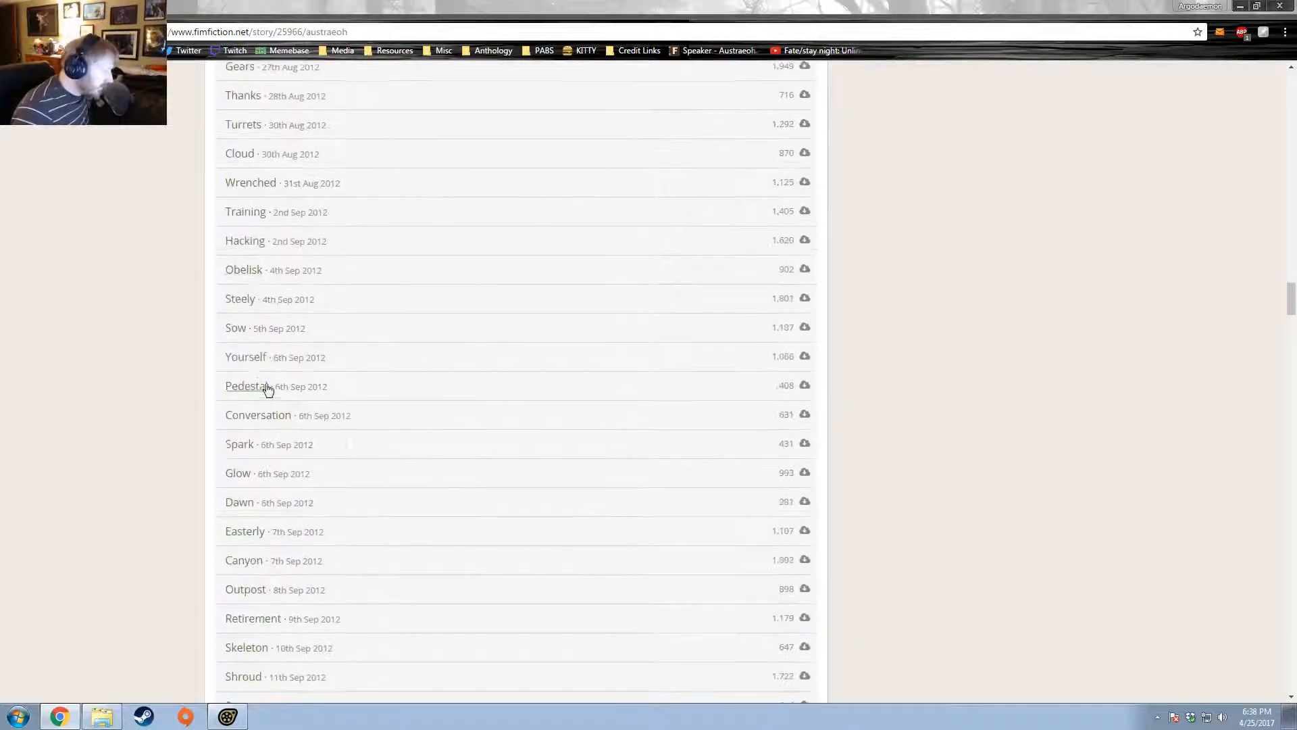
scroll(256, 257, "down", 7)
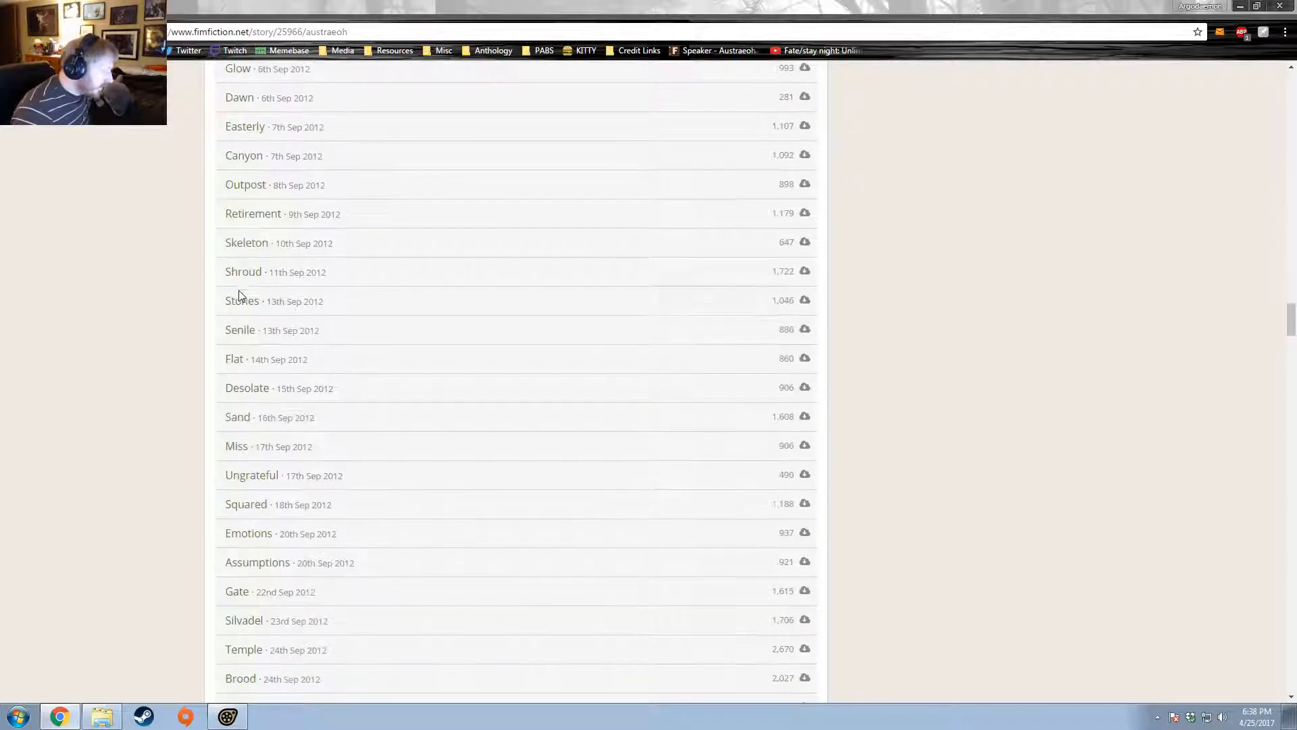
scroll(281, 308, "down", 7)
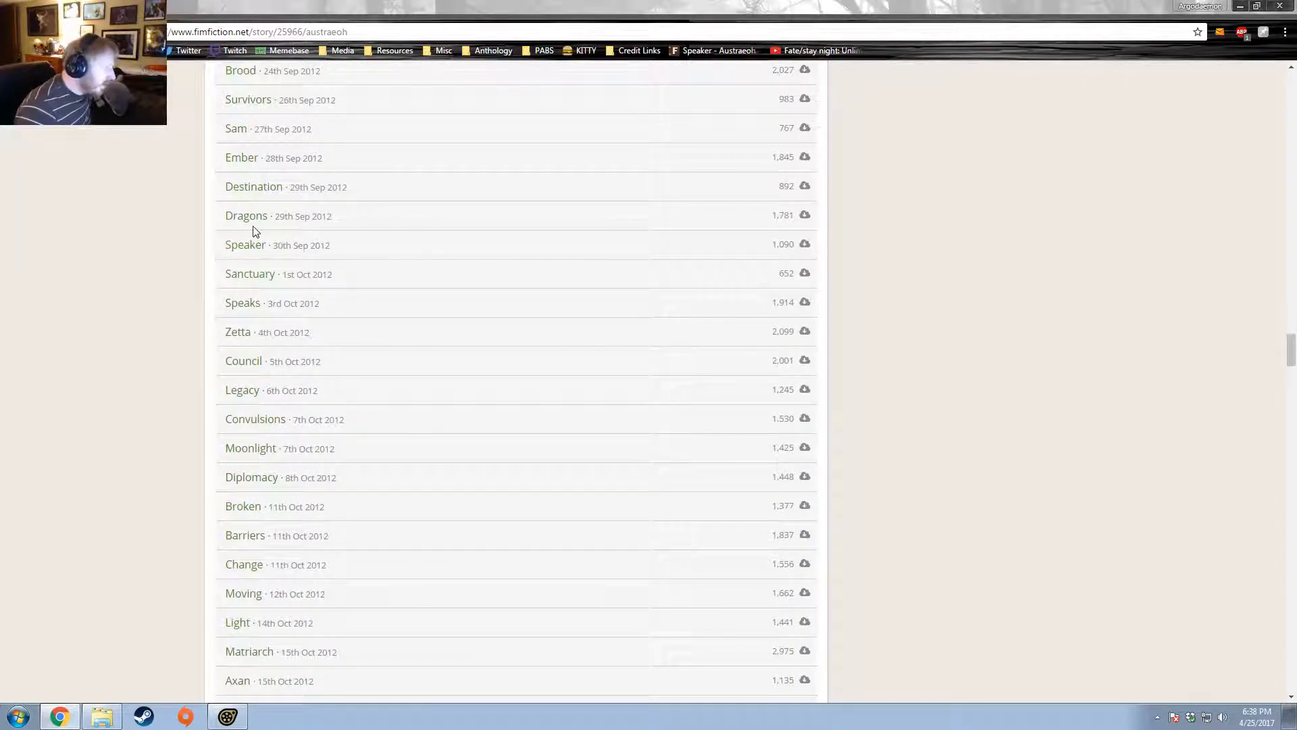
scroll(254, 233, "up", 4)
scroll(256, 479, "up", 4)
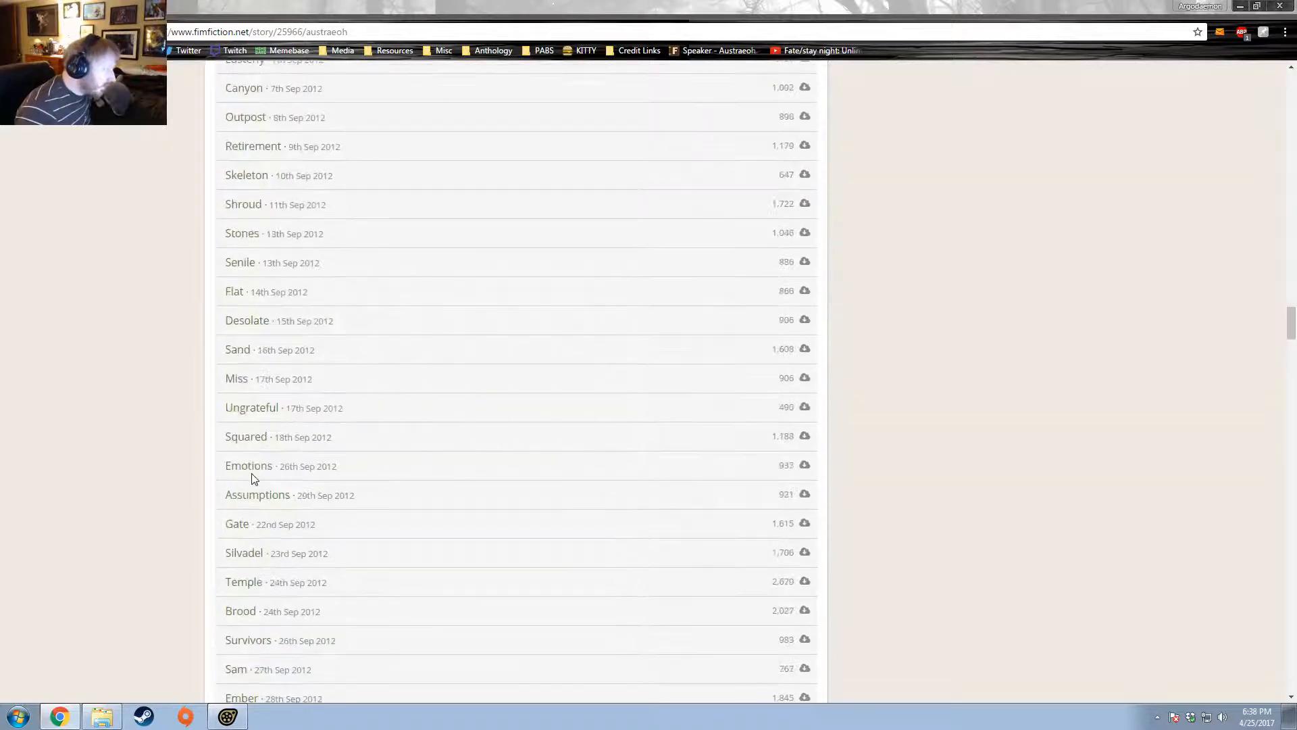
scroll(248, 365, "up", 4)
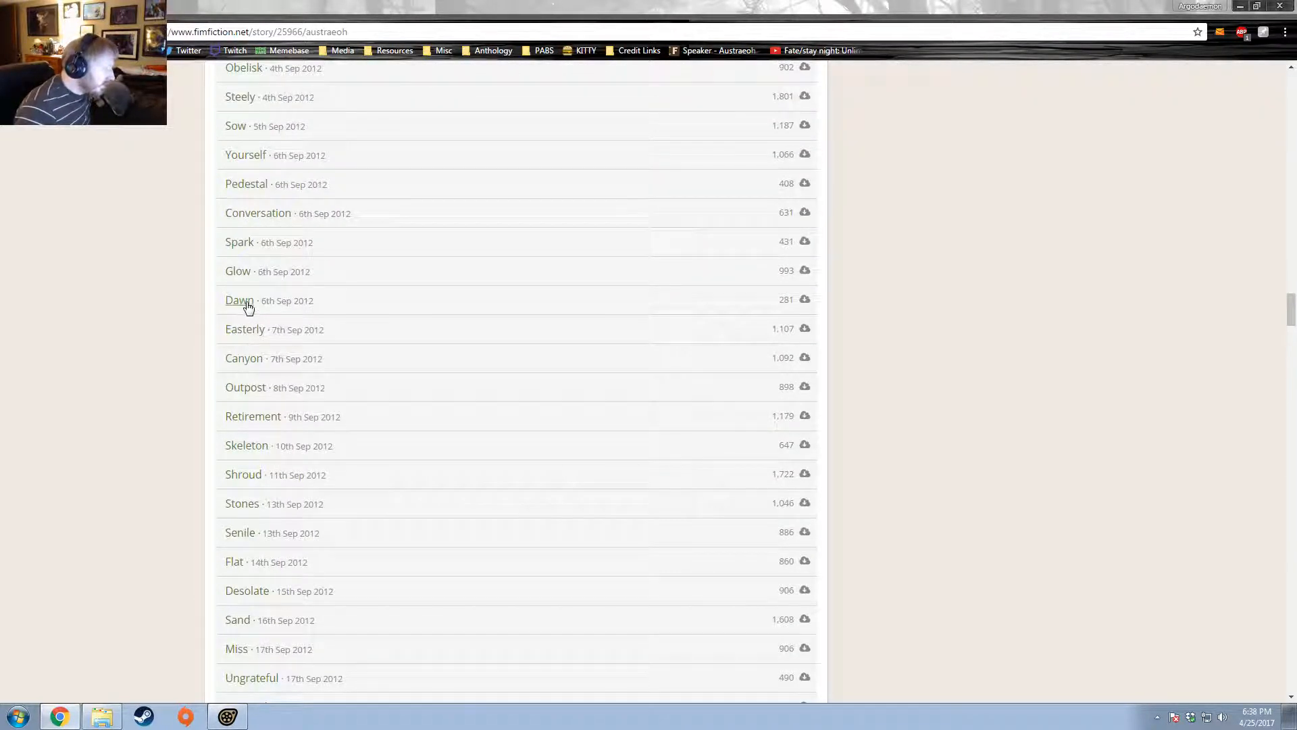
scroll(248, 307, "up", 4)
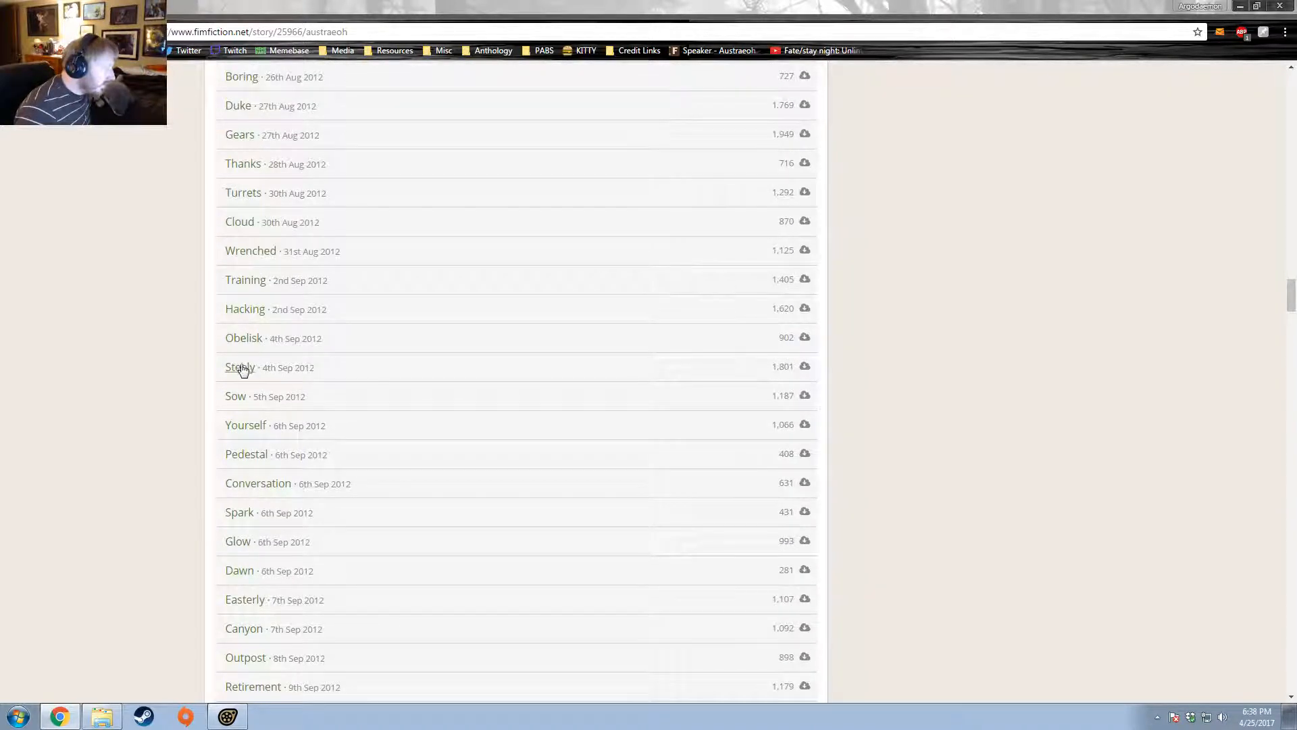
scroll(248, 297, "up", 3)
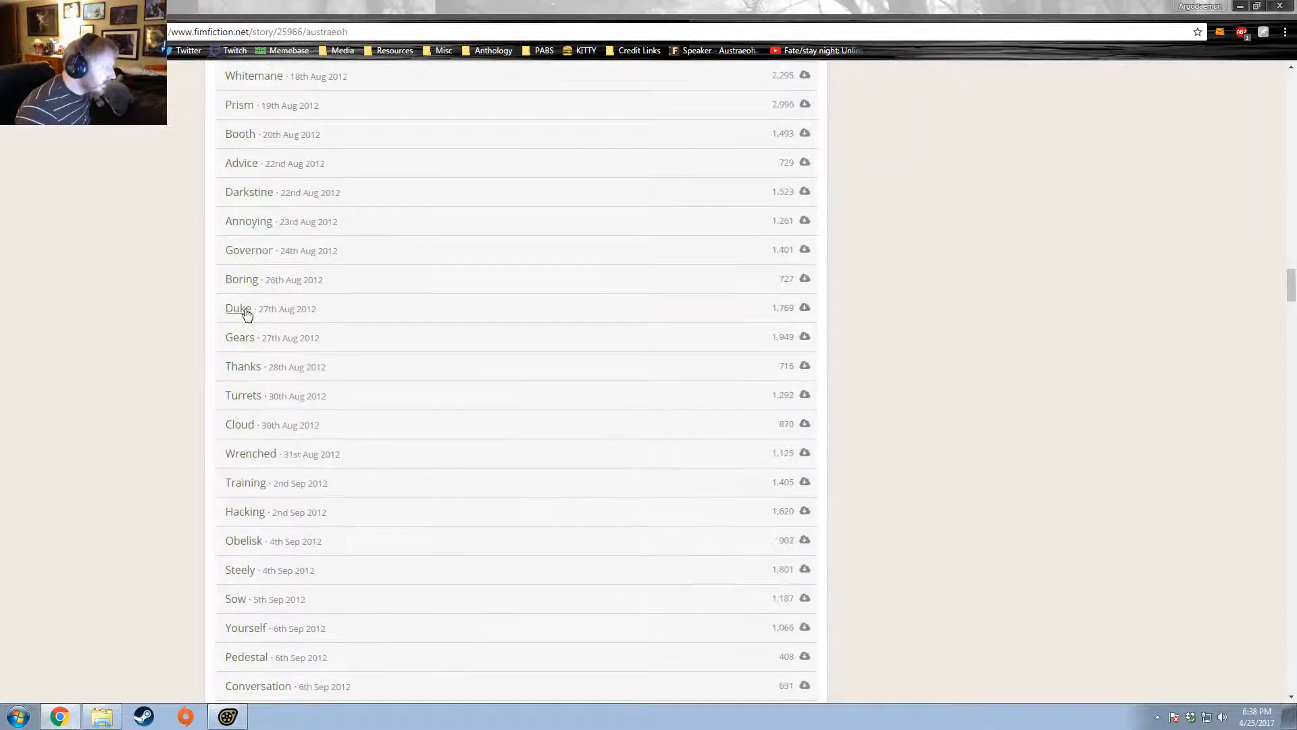
left_click(243, 396)
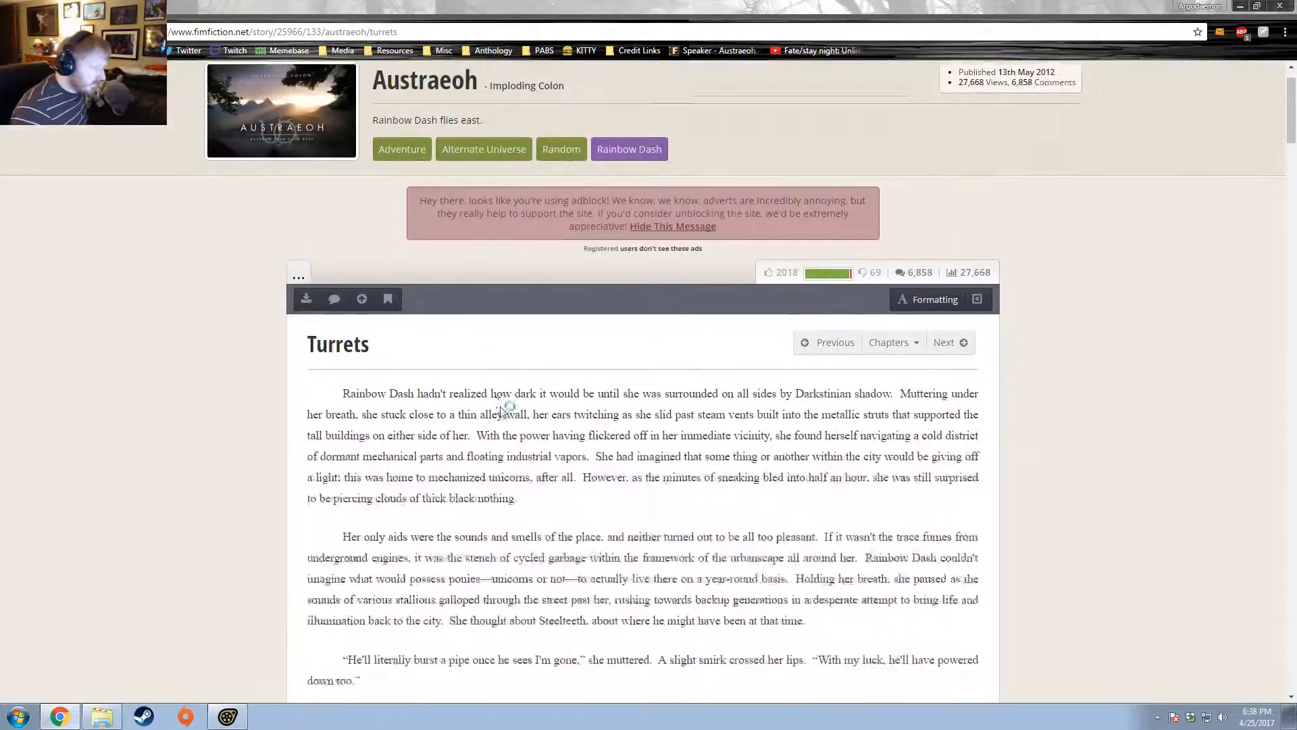
- Read the opening of the Turrets chapter for its description of the New Ring wall and its turrets
scroll(503, 405, "down", 2)
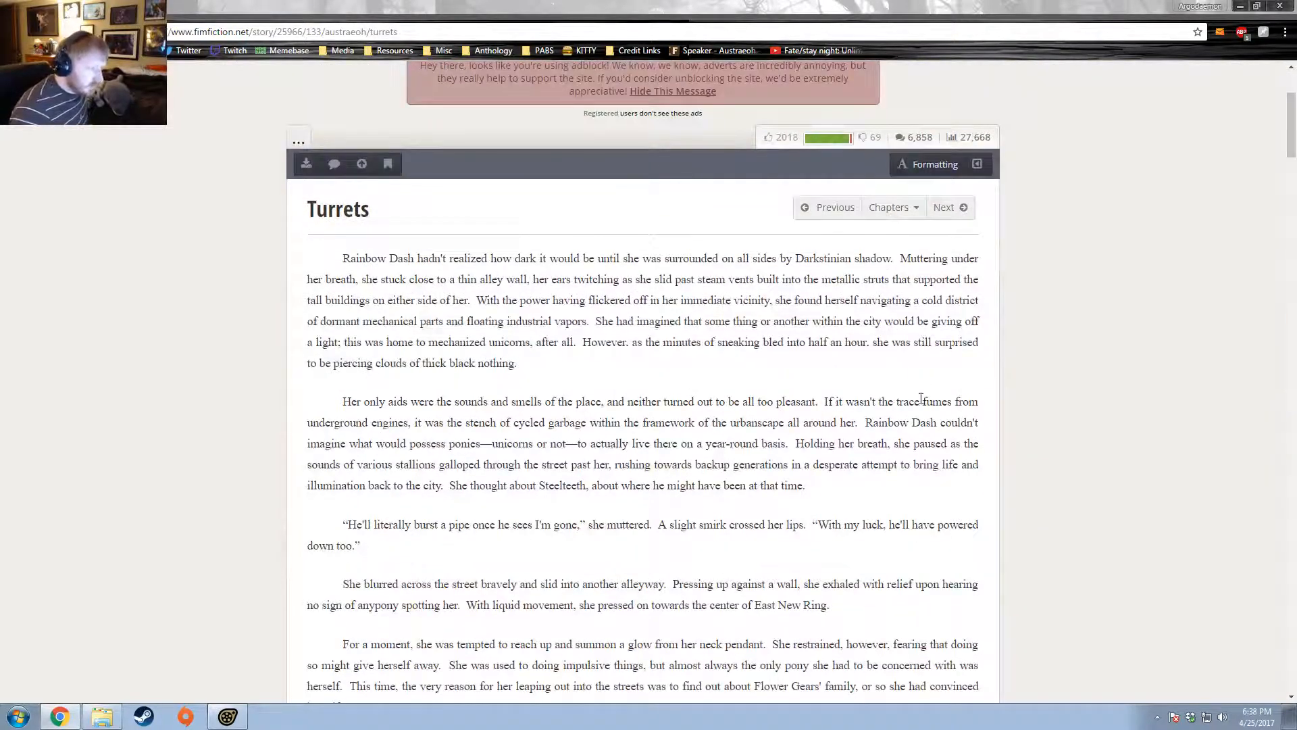
scroll(603, 435, "down", 5)
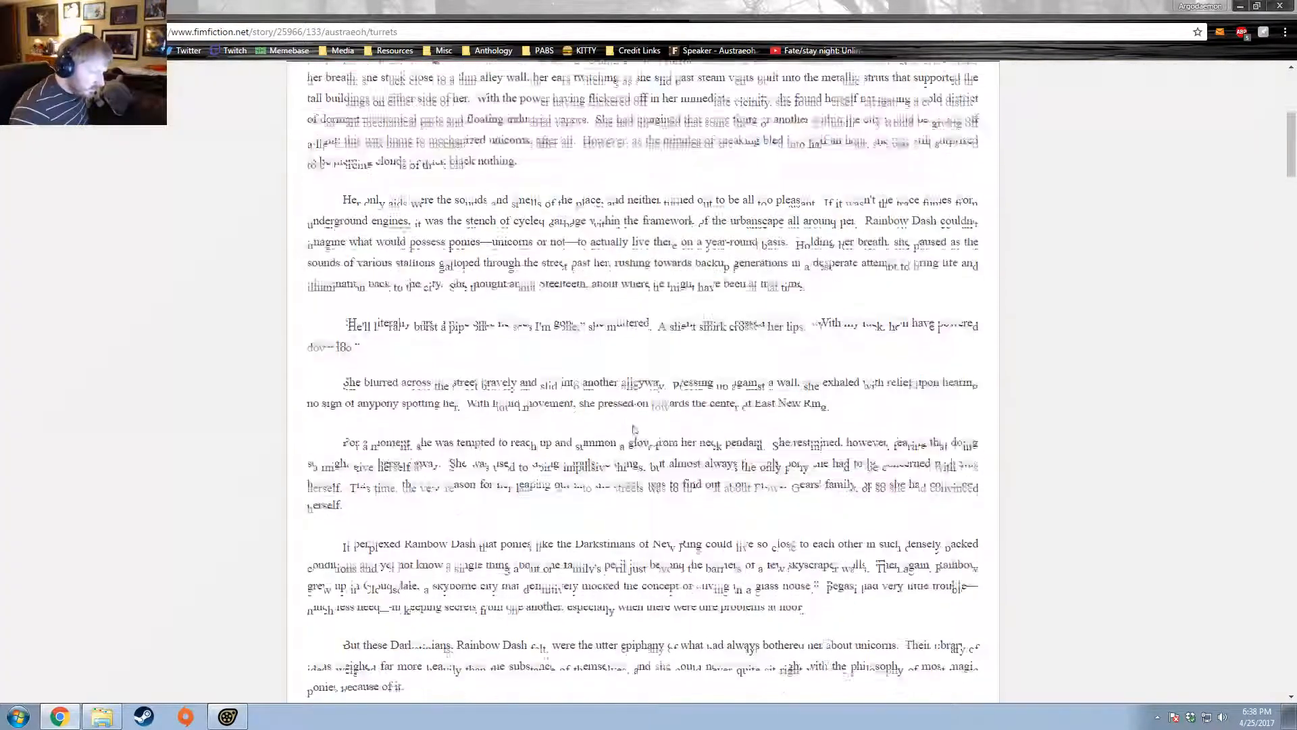
scroll(683, 394, "down", 1)
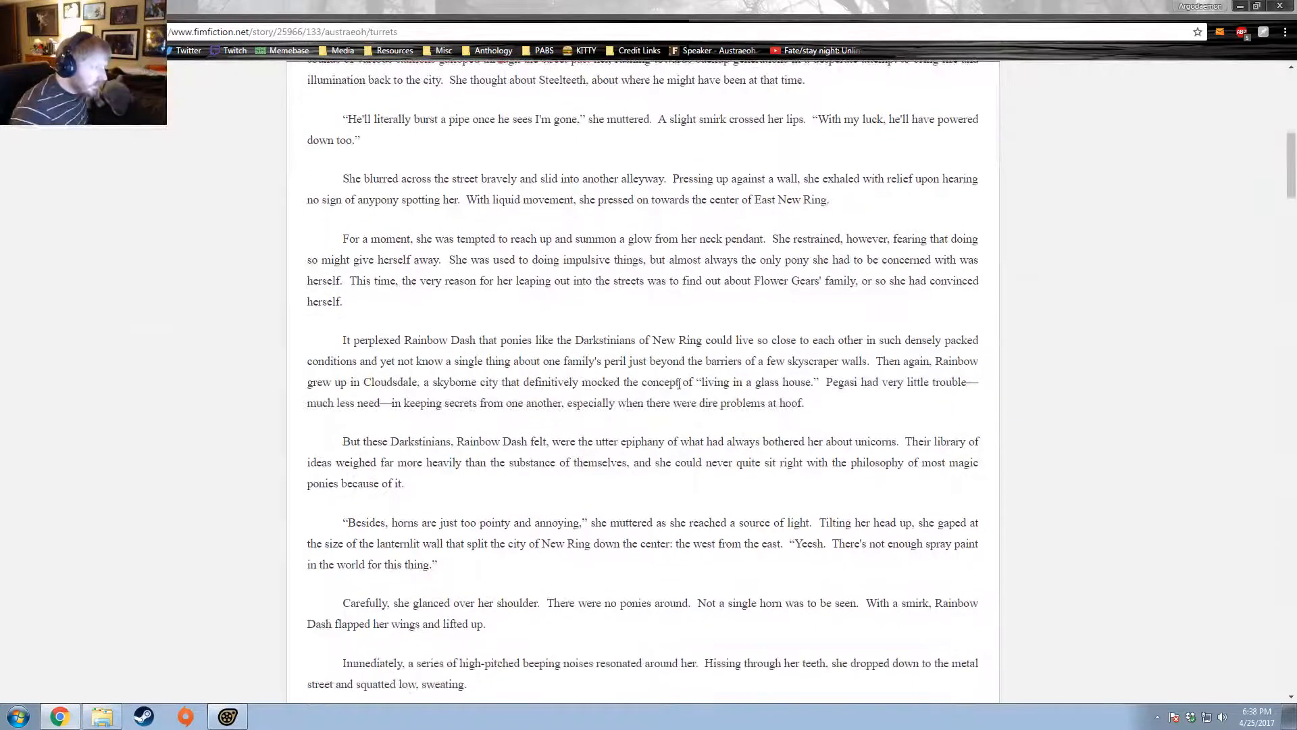
scroll(651, 352, "down", 2)
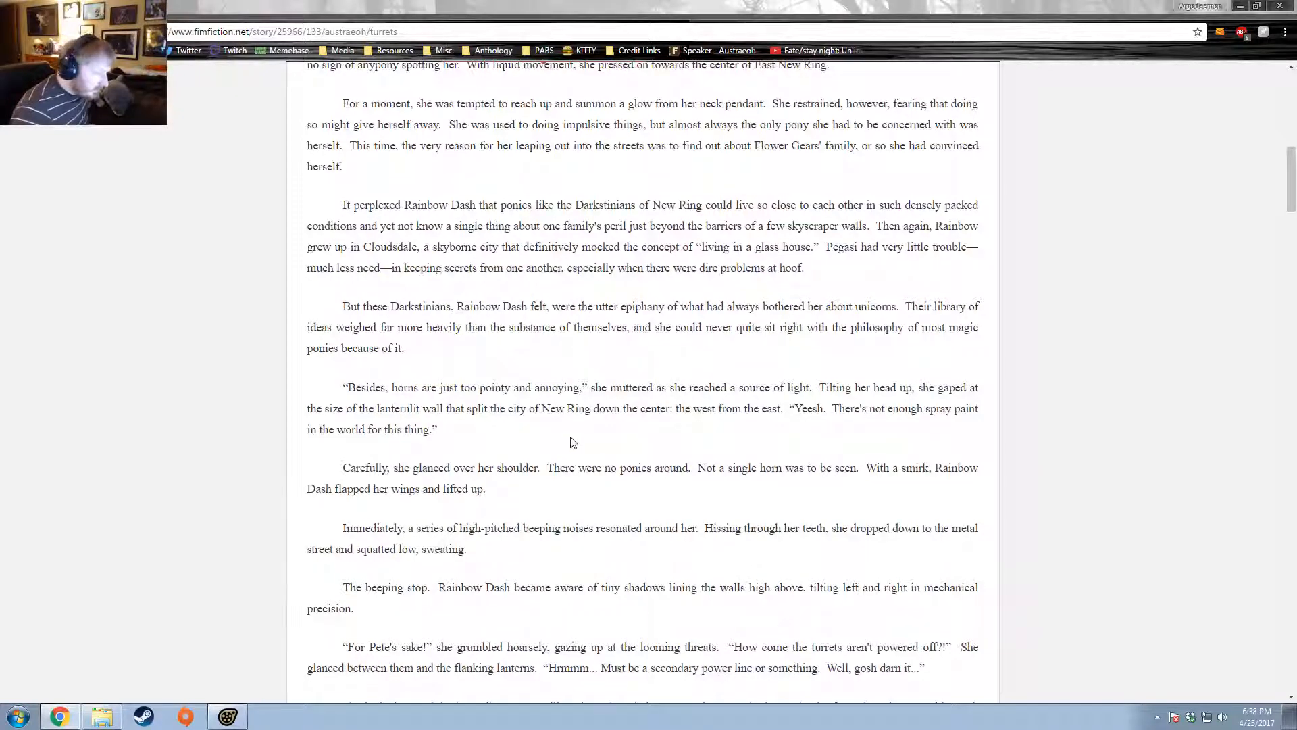
scroll(573, 443, "down", 1)
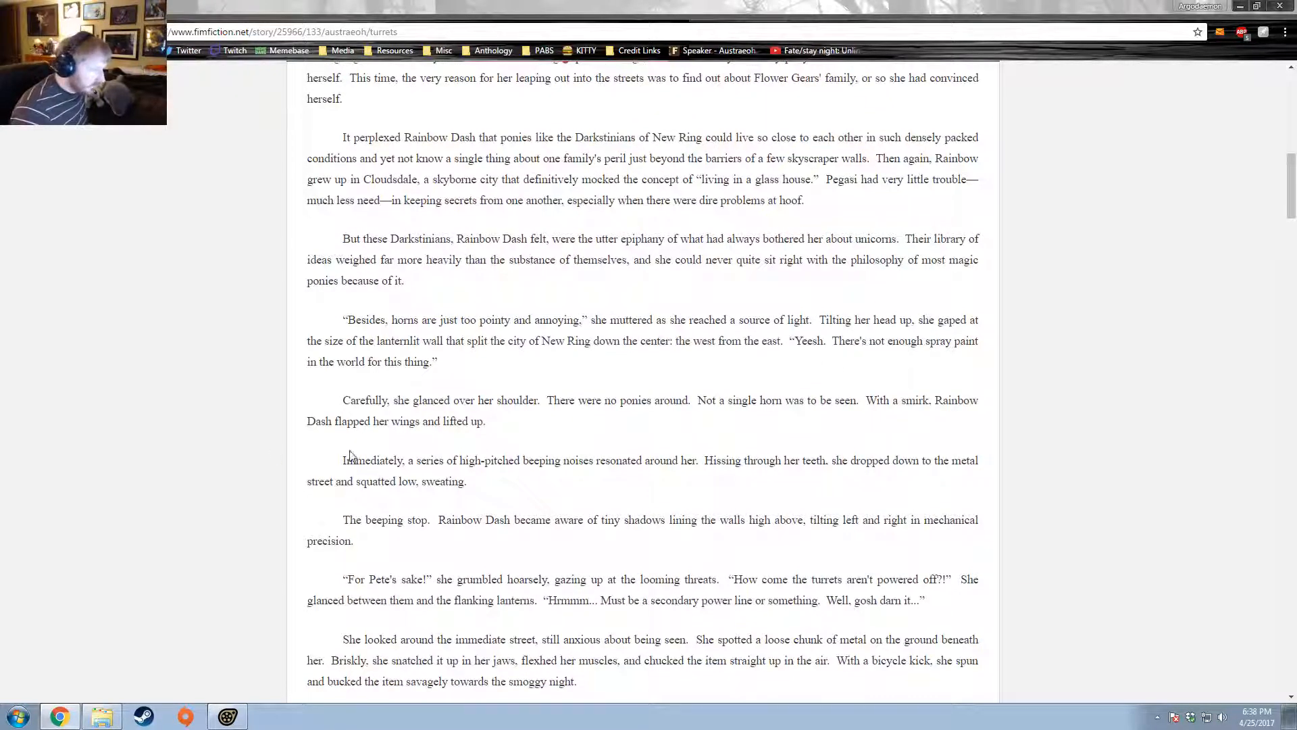
scroll(406, 439, "down", 1)
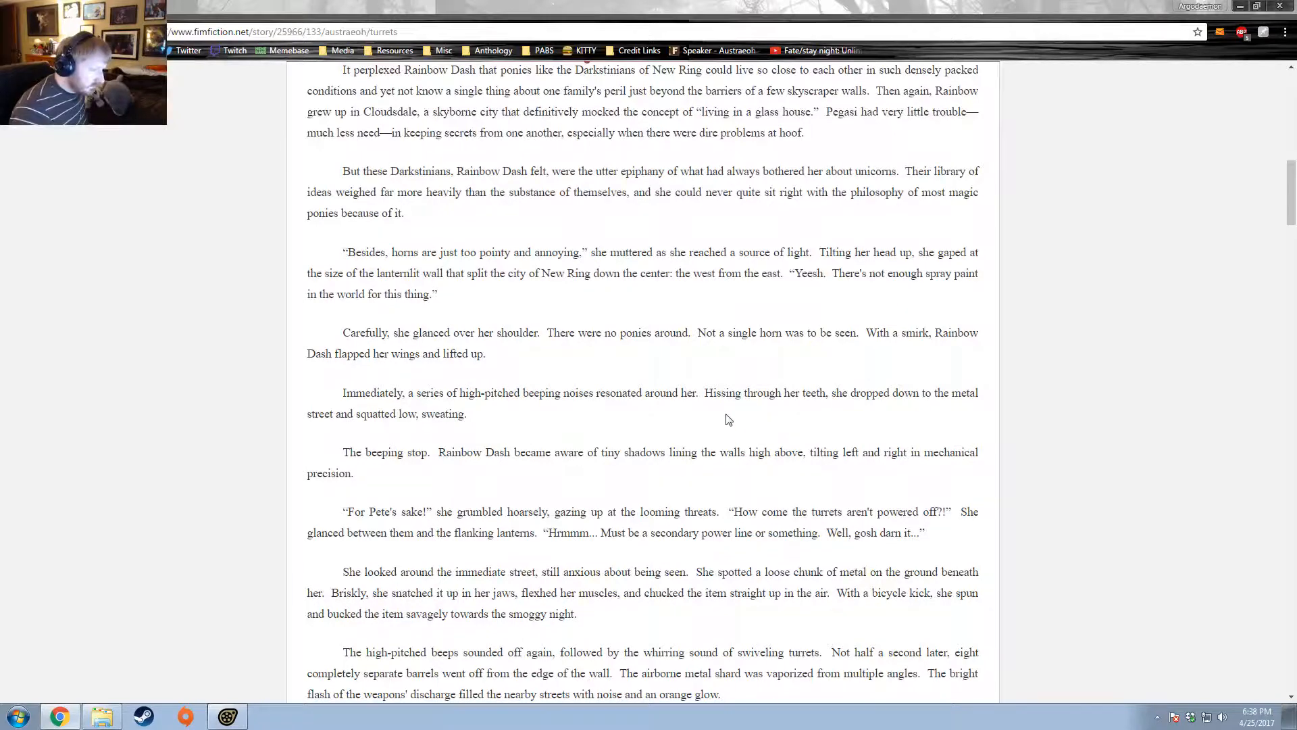
scroll(729, 419, "down", 2)
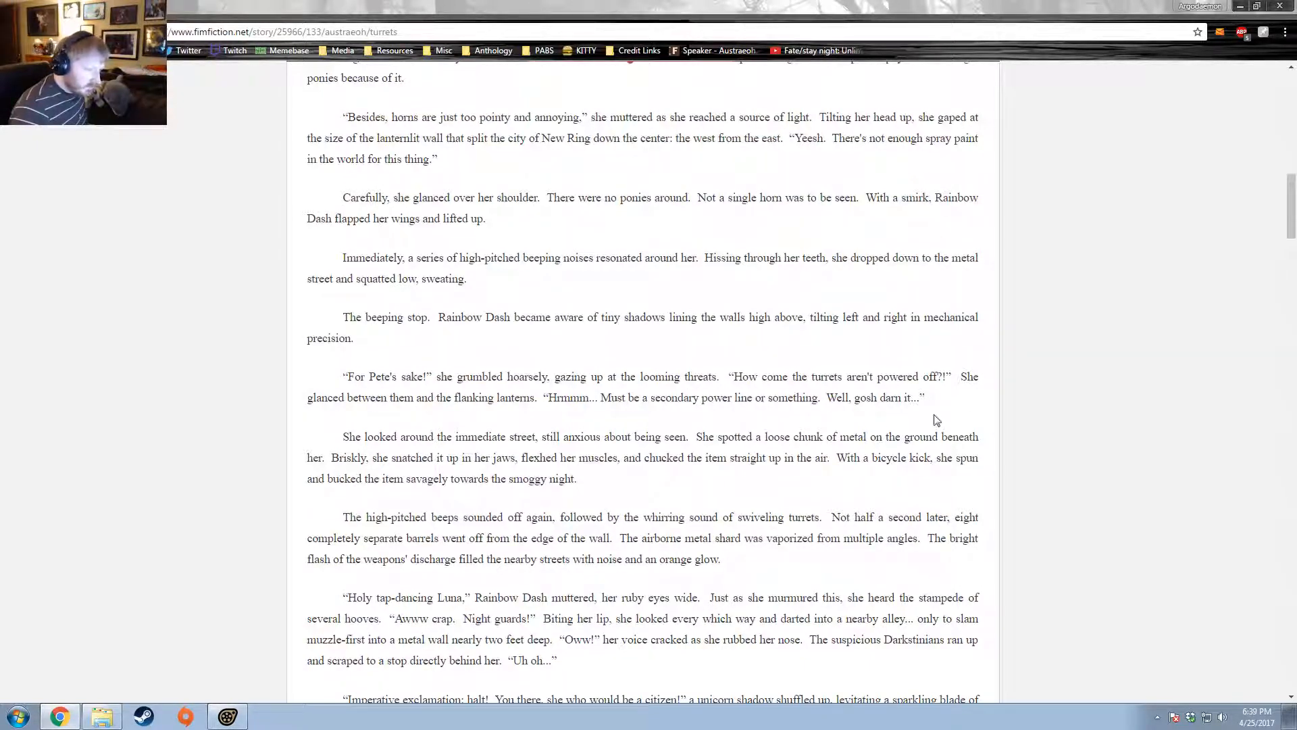
scroll(964, 409, "down", 1)
scroll(922, 336, "down", 1)
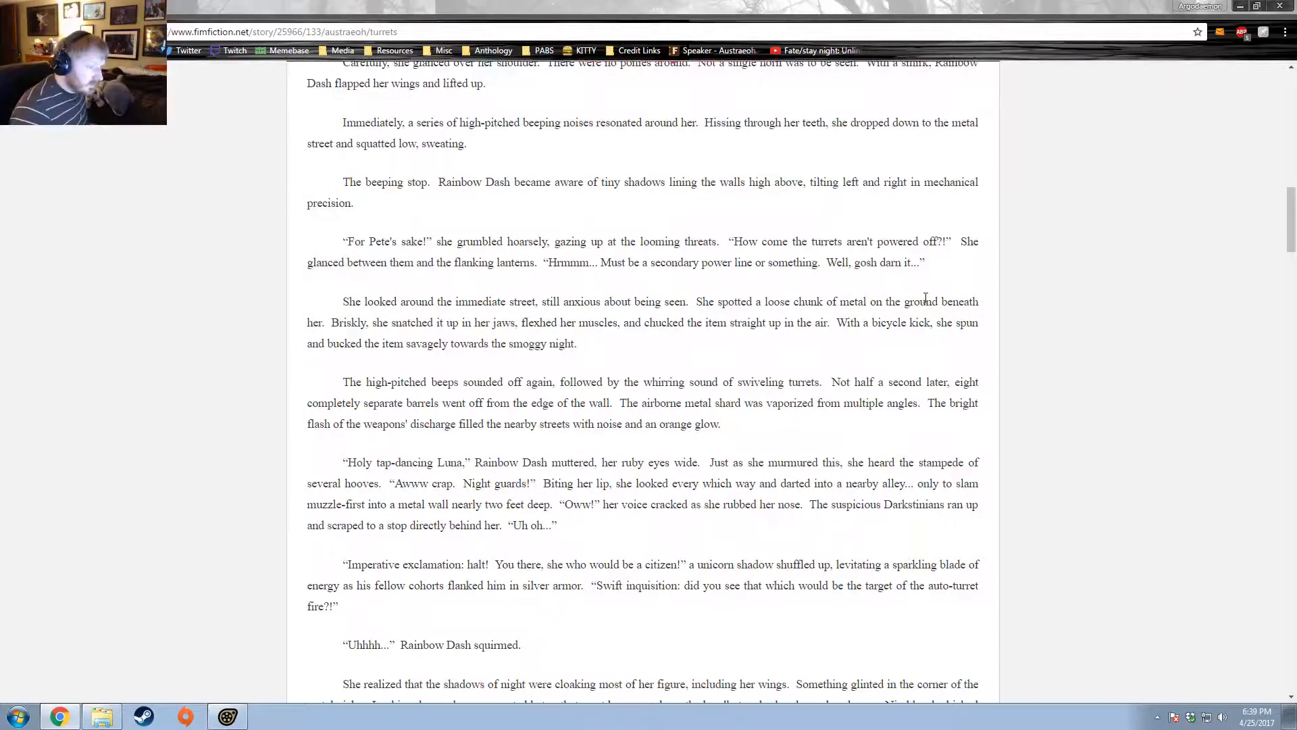
scroll(925, 298, "up", 4)
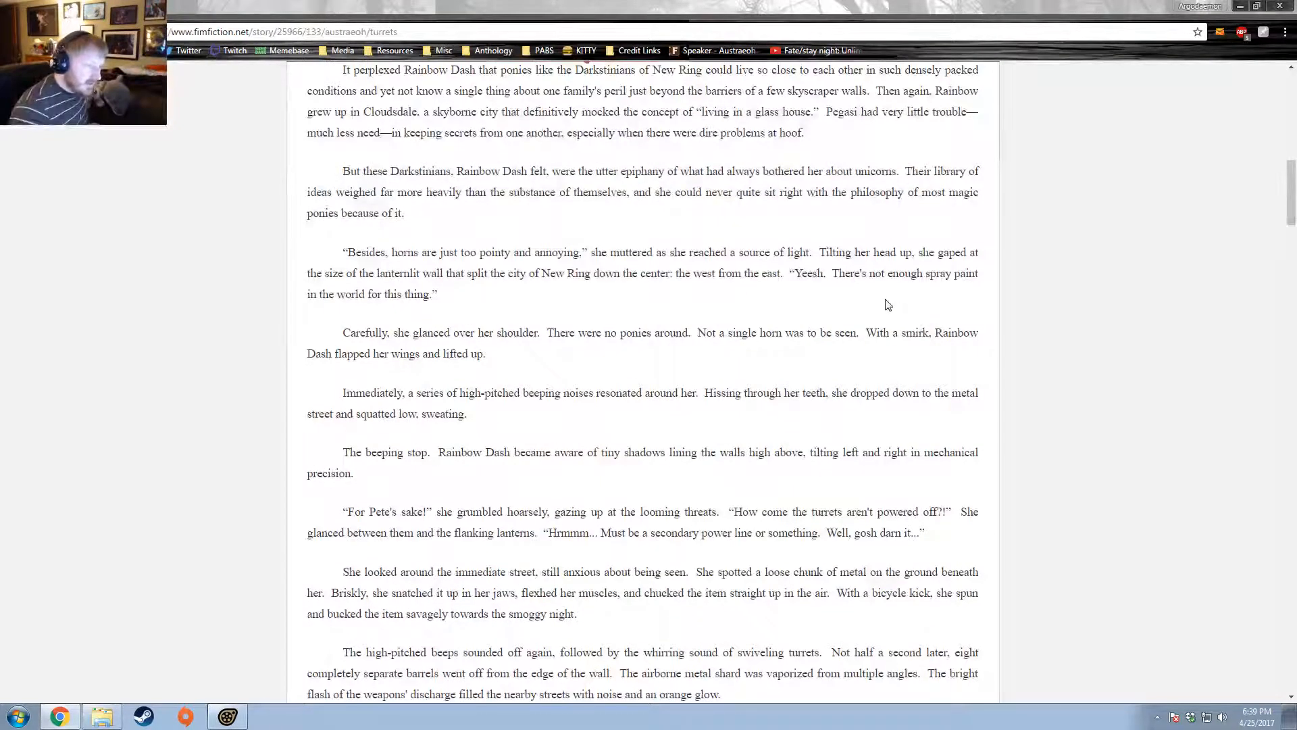
scroll(887, 302, "up", 2)
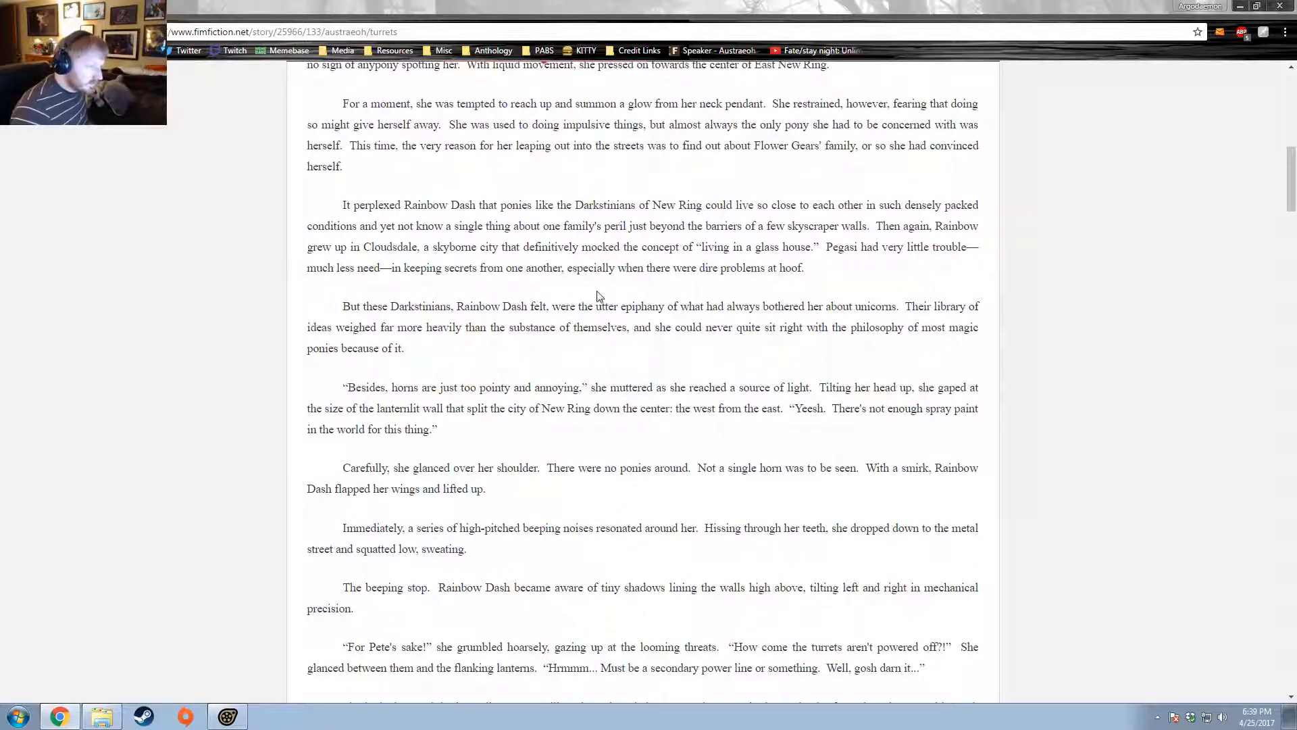
- Return to Source Filmmaker, view the Zaap Zoomin set from above through the Work Camera, and collapse the Actors group
left_click(1241, 6)
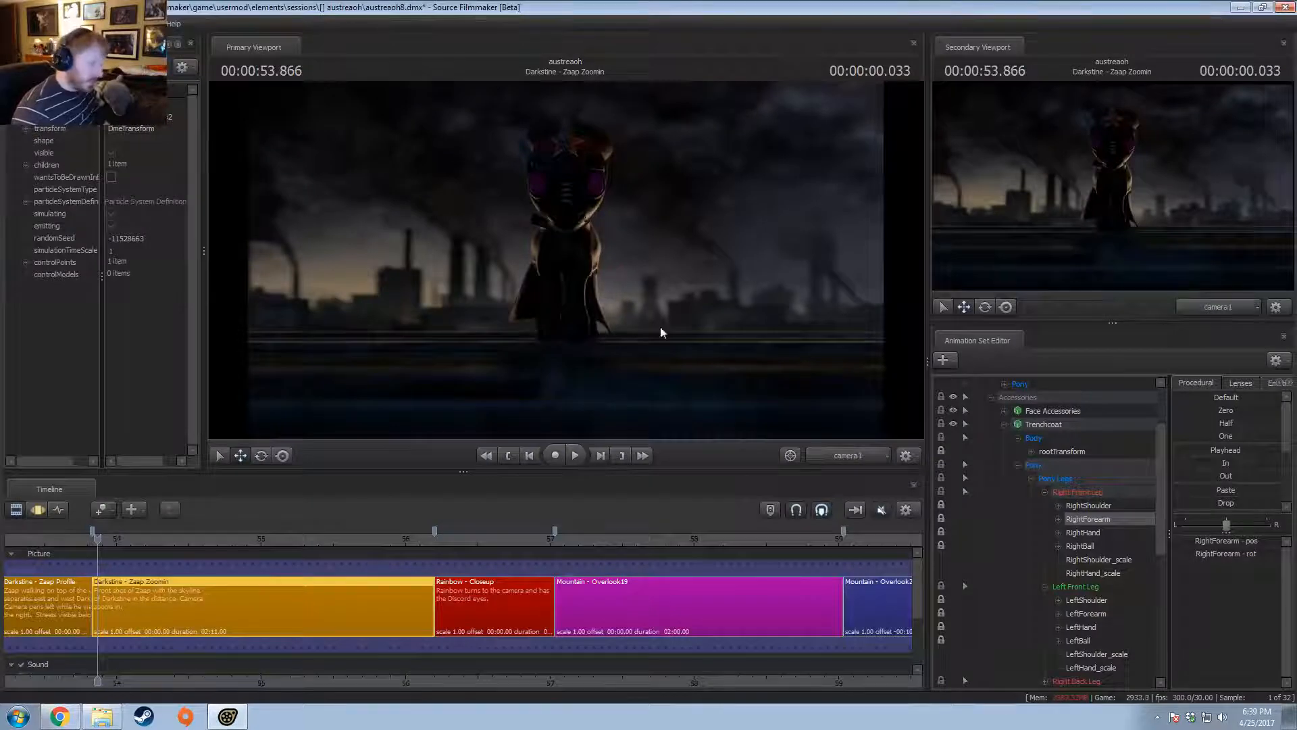
left_click(846, 459)
left_click_drag(716, 304, 737, 399)
mouse_move(571, 263)
left_mouse_down()
mouse_move(594, 267)
mouse_move(570, 263)
left_mouse_up()
key("s")
left_click(991, 398)
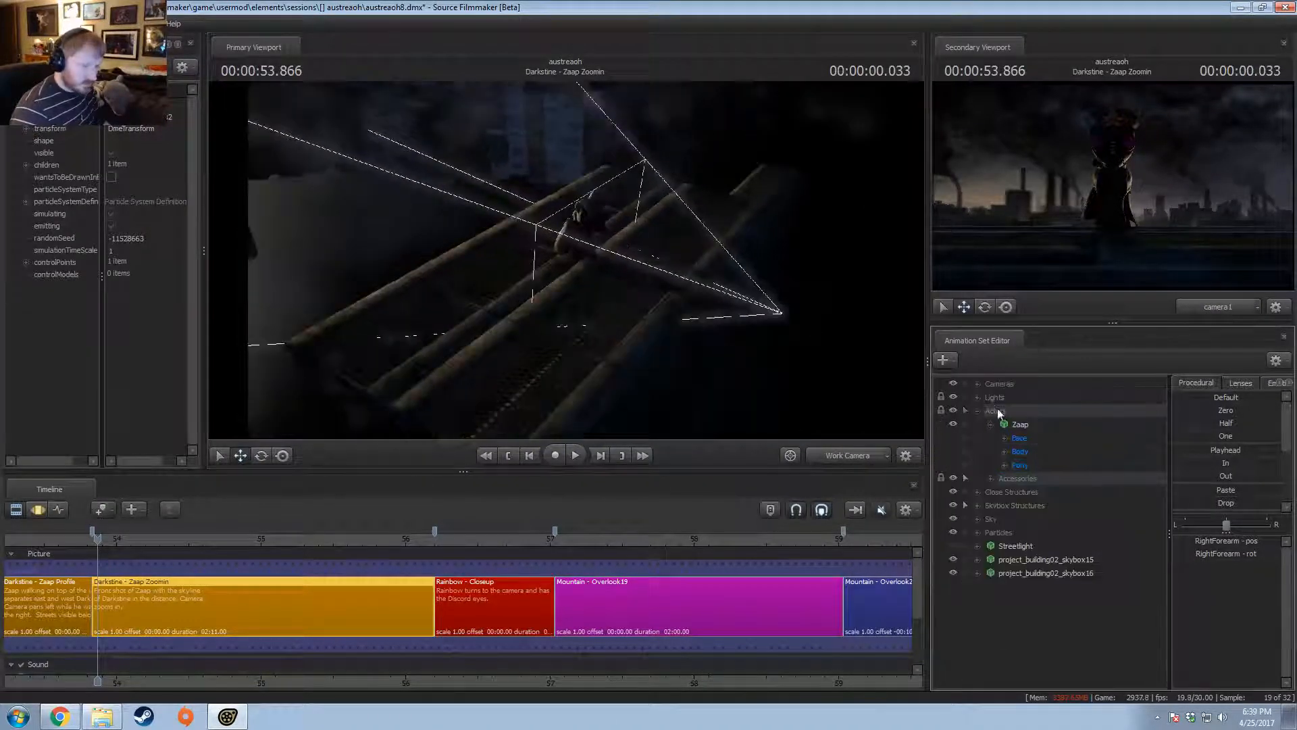
left_click(978, 411)
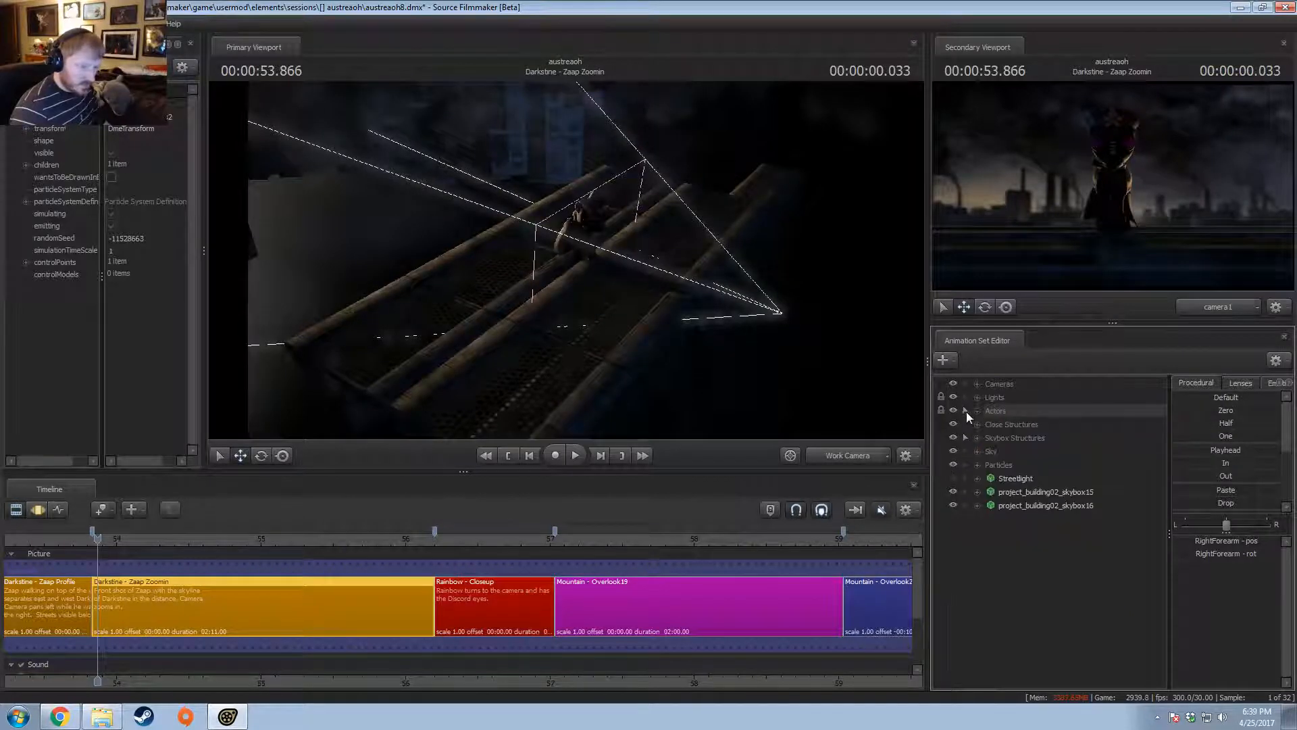
- Move project_building02_skybox15 and project_building02_skybox16 into the Skybox Structures group and return the timeline to the Clip Editor
left_click(1033, 492)
left_click(1027, 507, "shift")
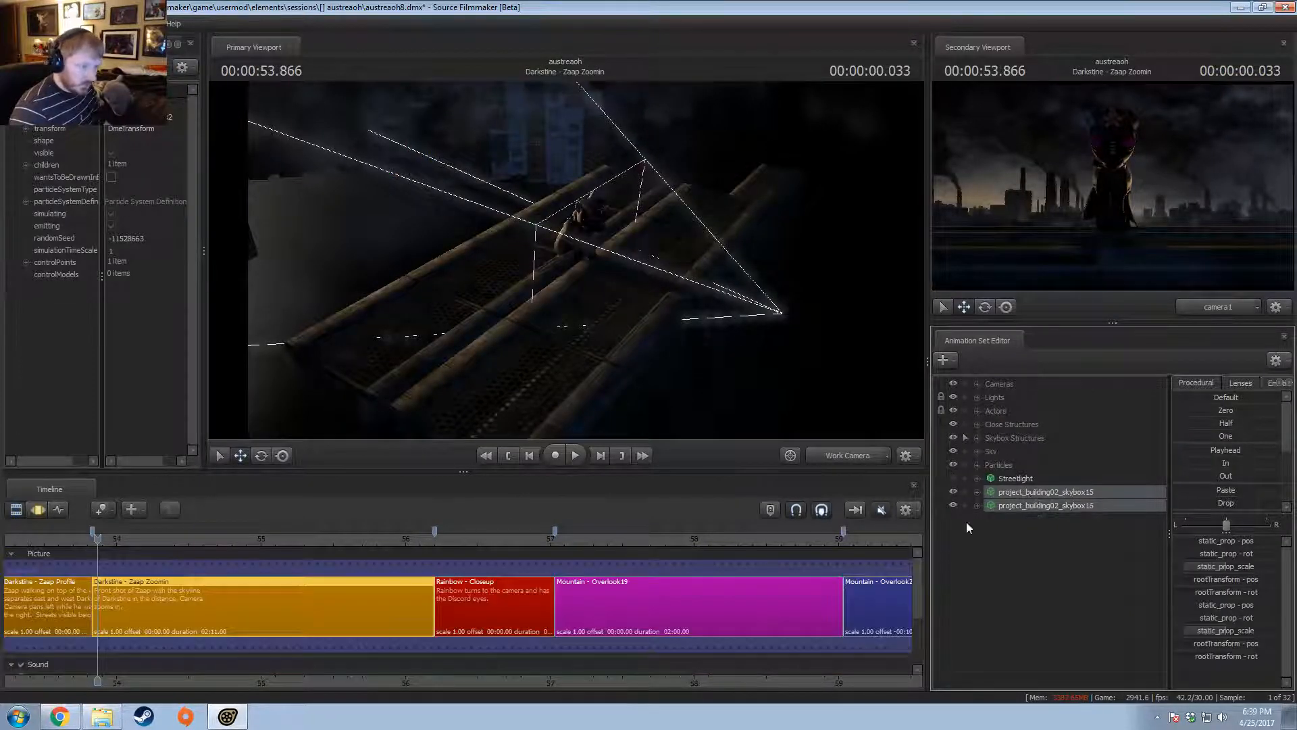
left_click(881, 568)
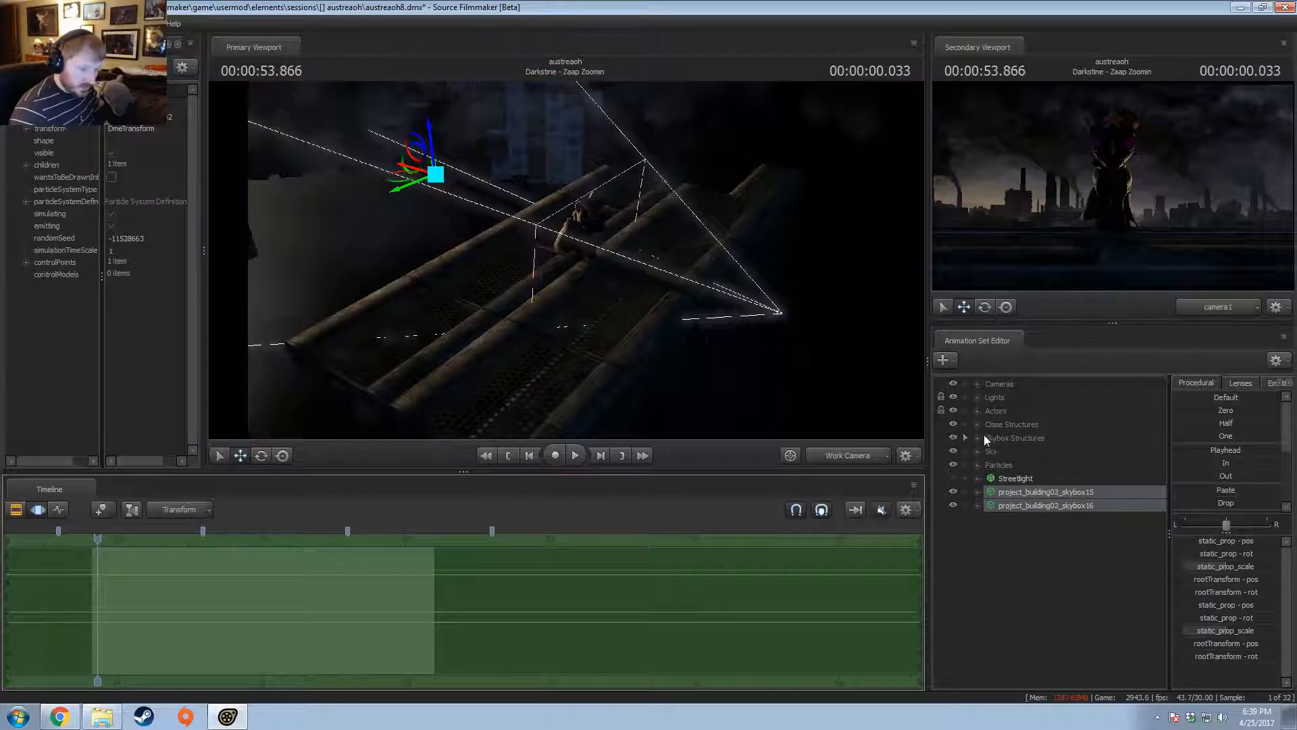
left_click(977, 438)
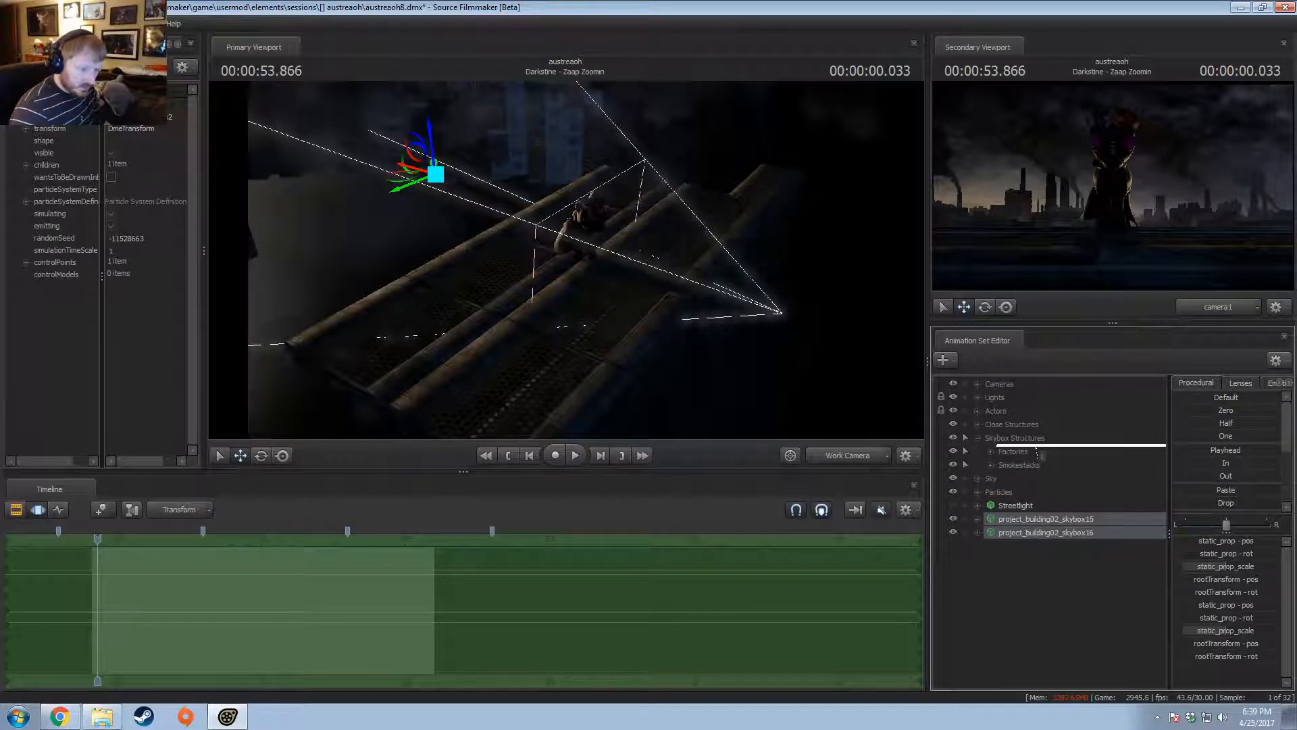
left_click(983, 439)
left_click_drag(983, 440, 982, 440)
left_click(977, 439)
key("F2")
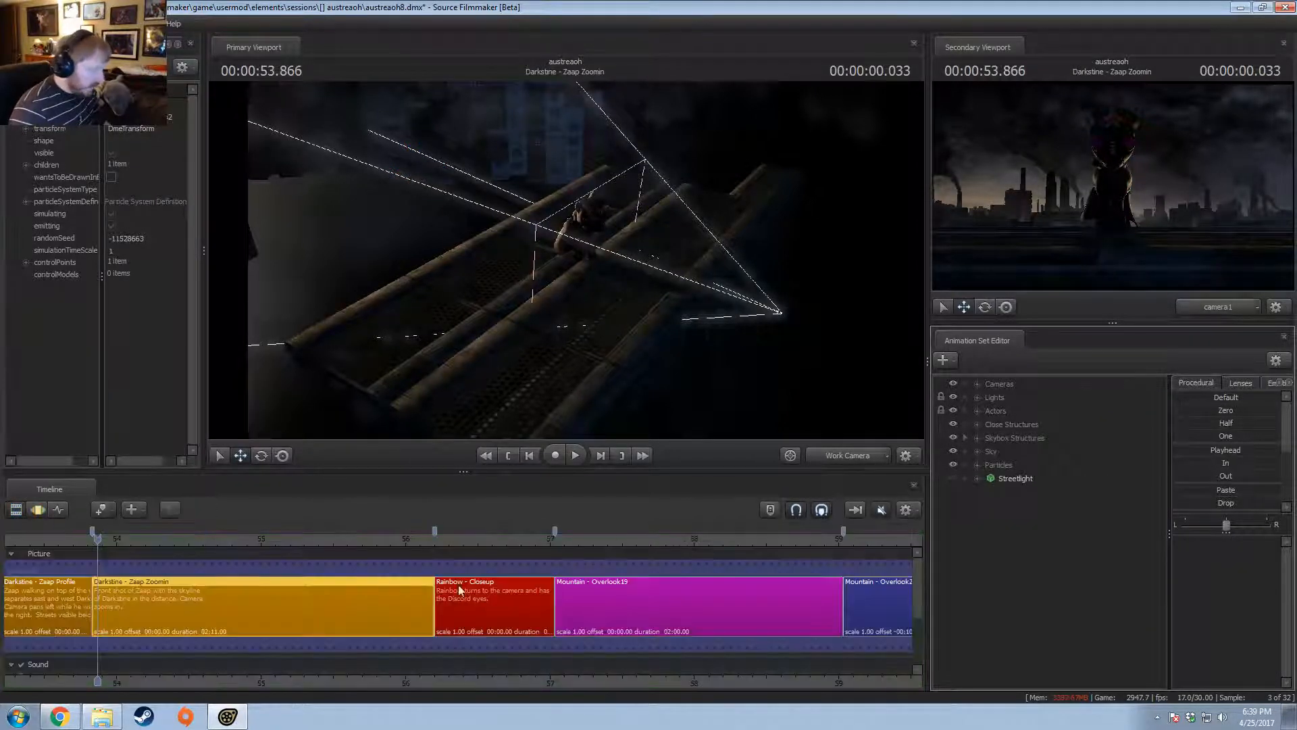
left_click(59, 607)
left_click(138, 605)
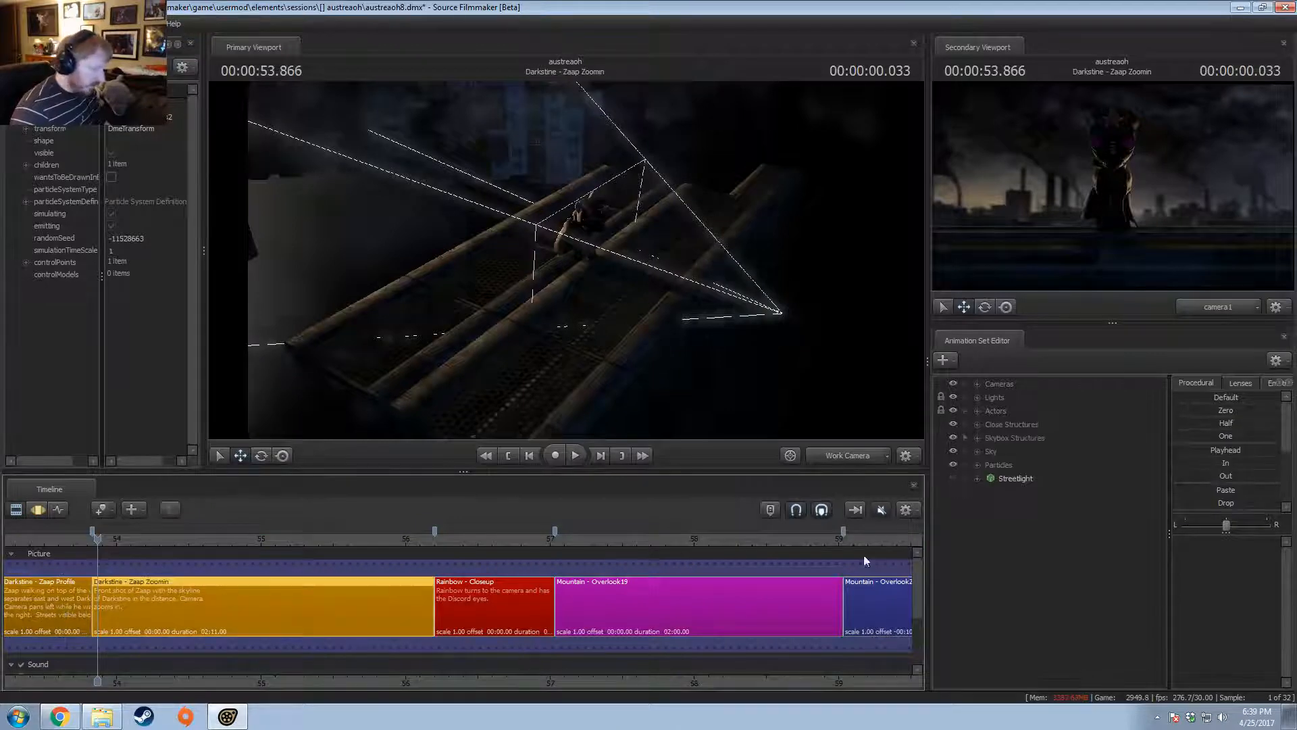
- Search the model browser for turret and preview the results through pipe_turretsroom04.mdl, closing it without adding a model
left_click(1083, 533)
right_click(1082, 534)
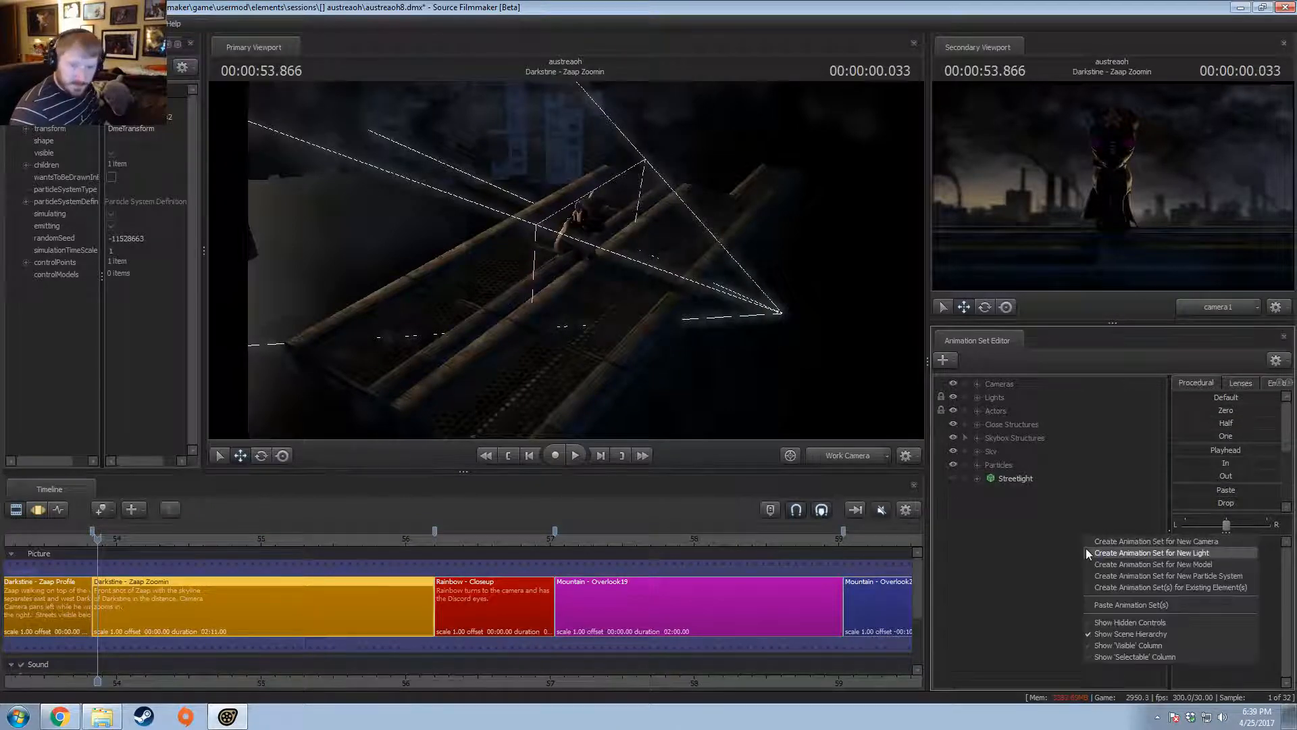
left_click(1141, 563)
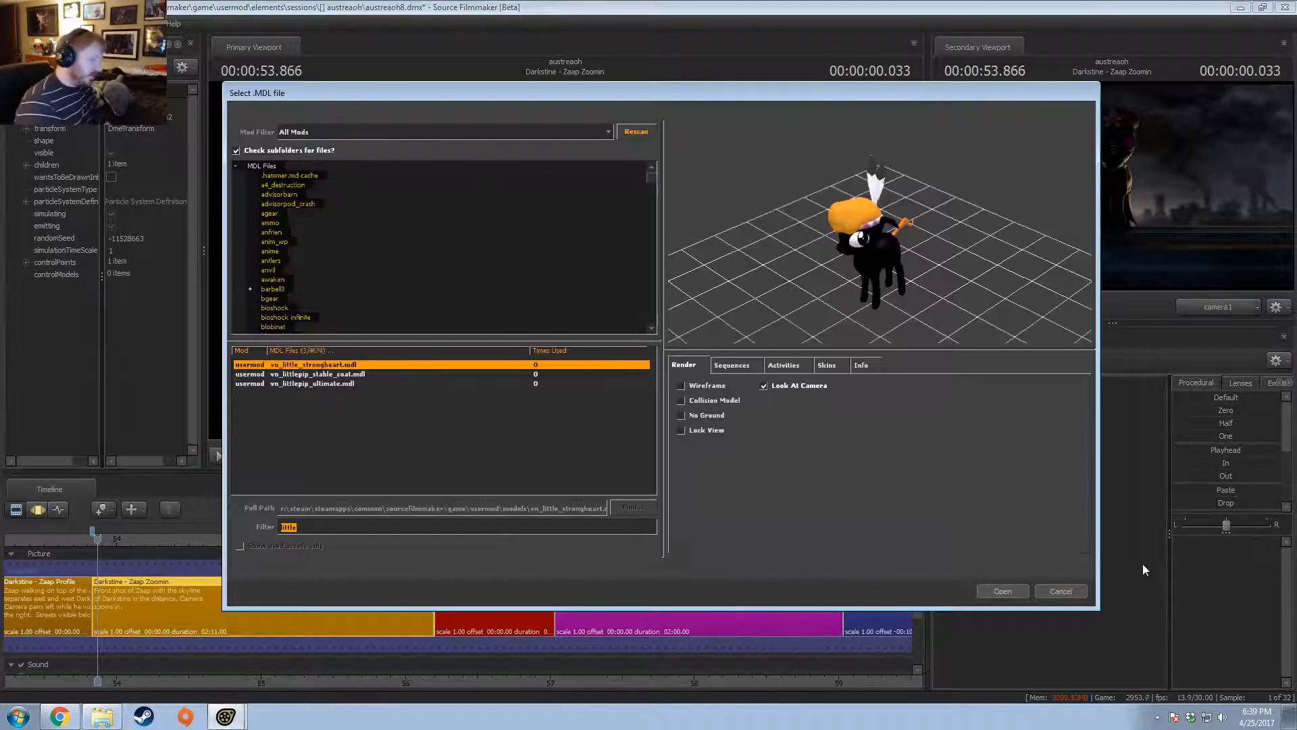
type("turret")
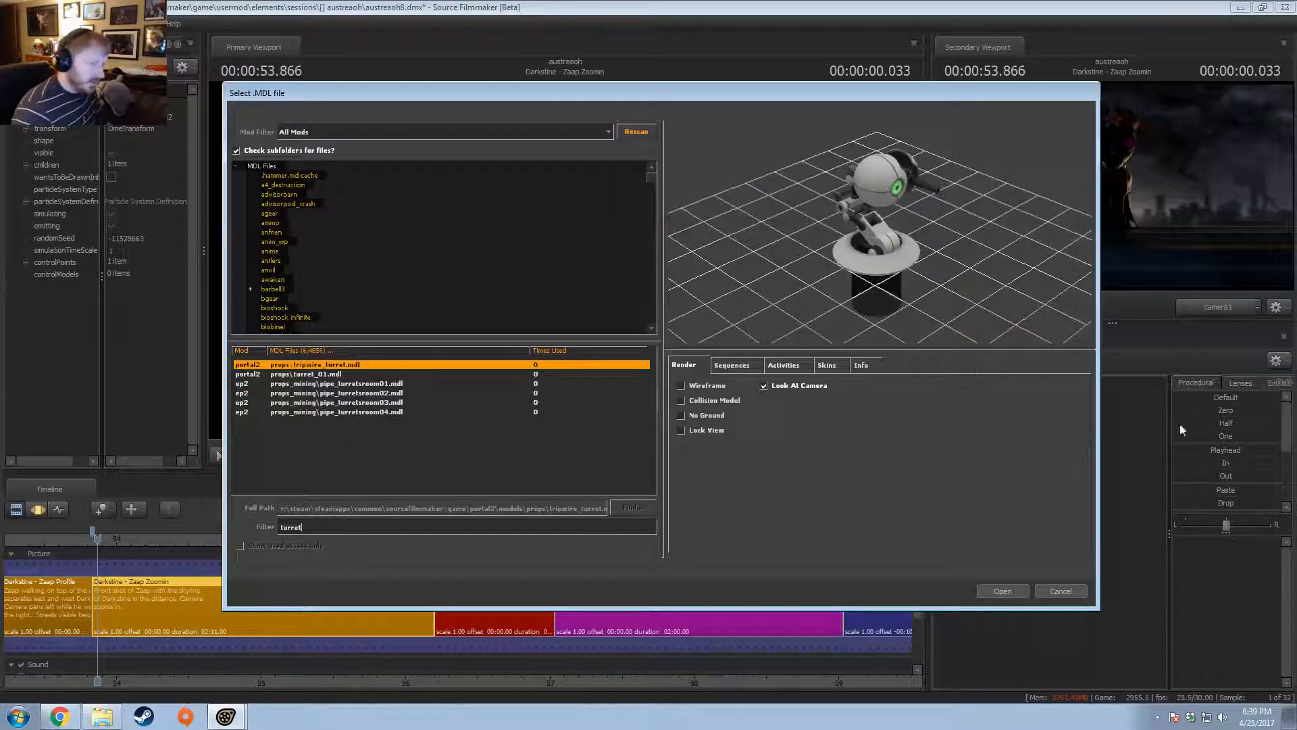
key("Down")
key("Down")
key("Down")
key("Down")
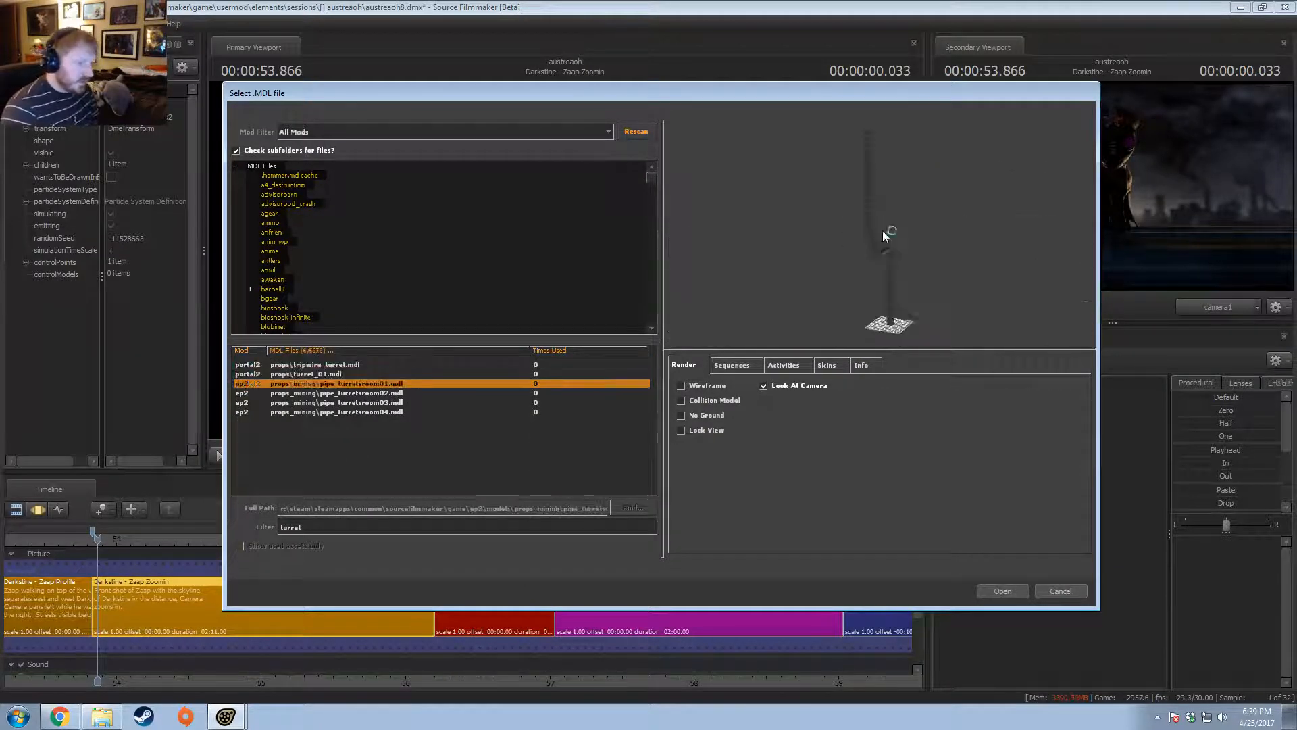
key("Down")
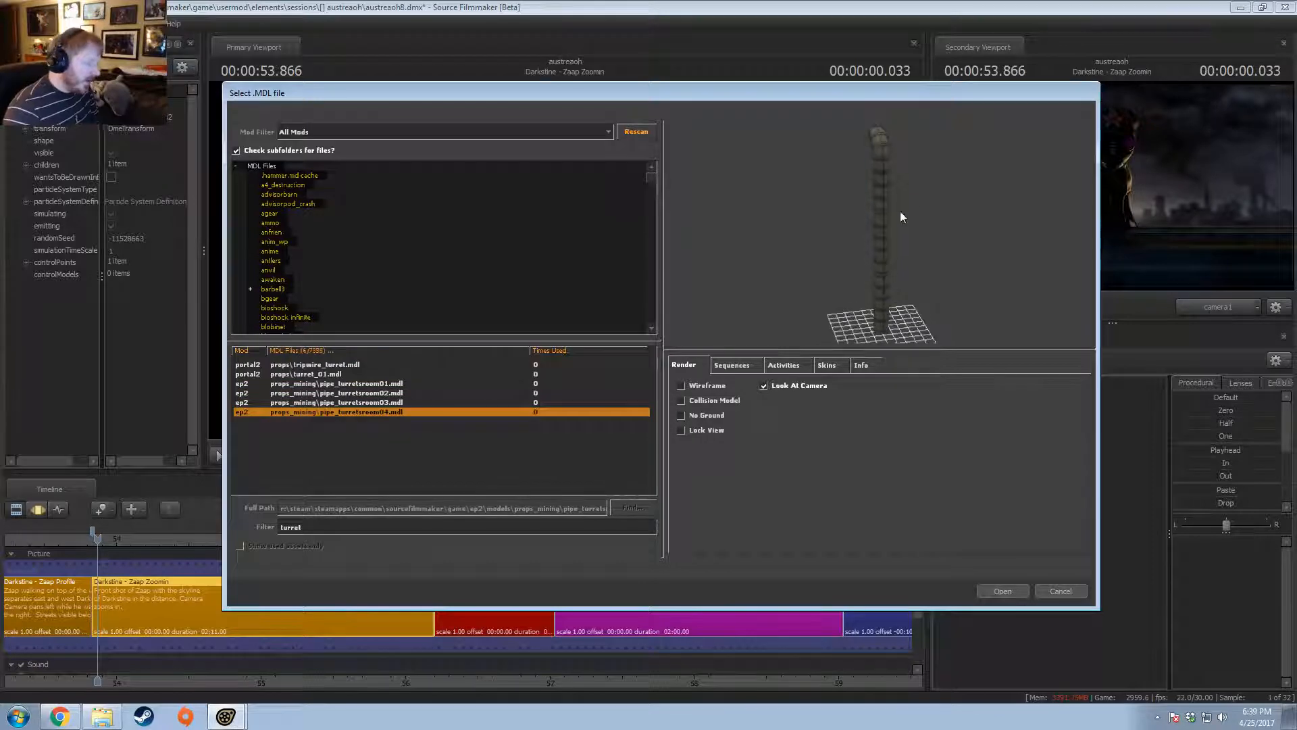
left_click(1066, 593)
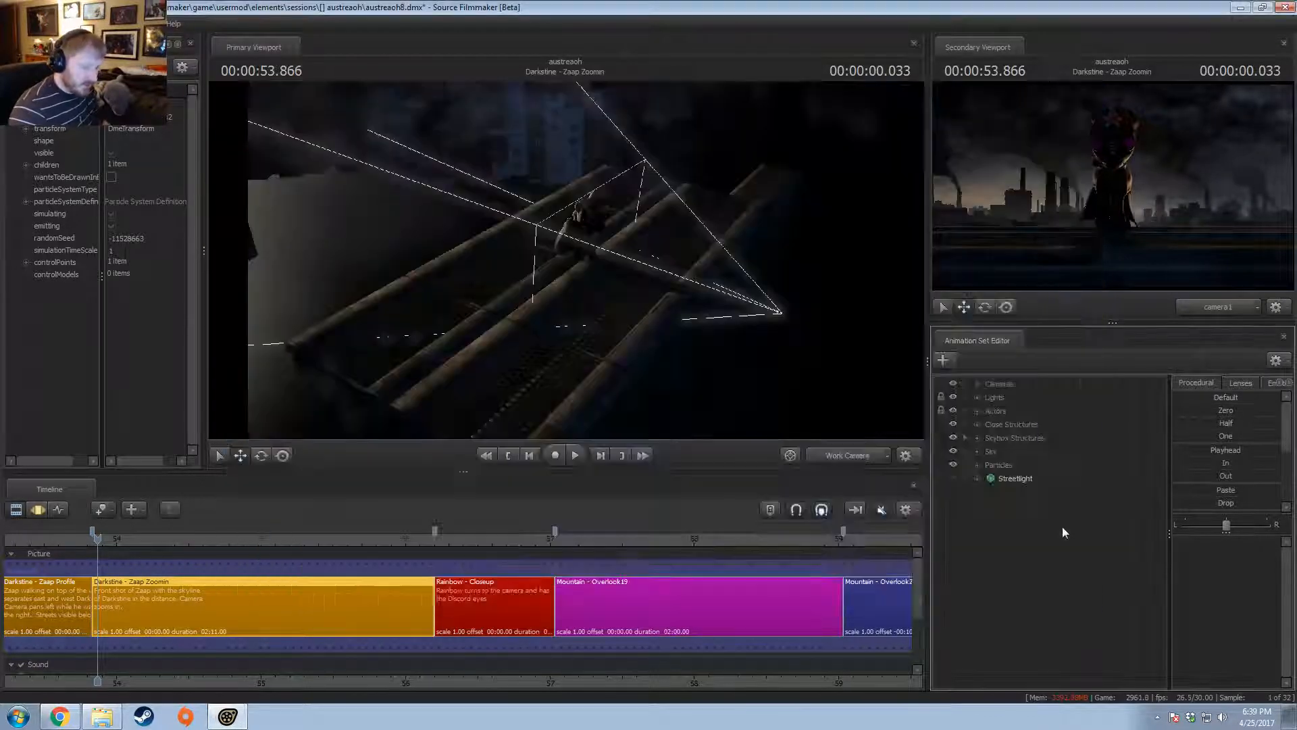
- Reopen the model browser for a new animation set and preview turret_cart.mdl with its ejector sequence, turret_scanner.mdl and turret_scanner_booth.mdl
right_click(996, 534)
left_click(1052, 567)
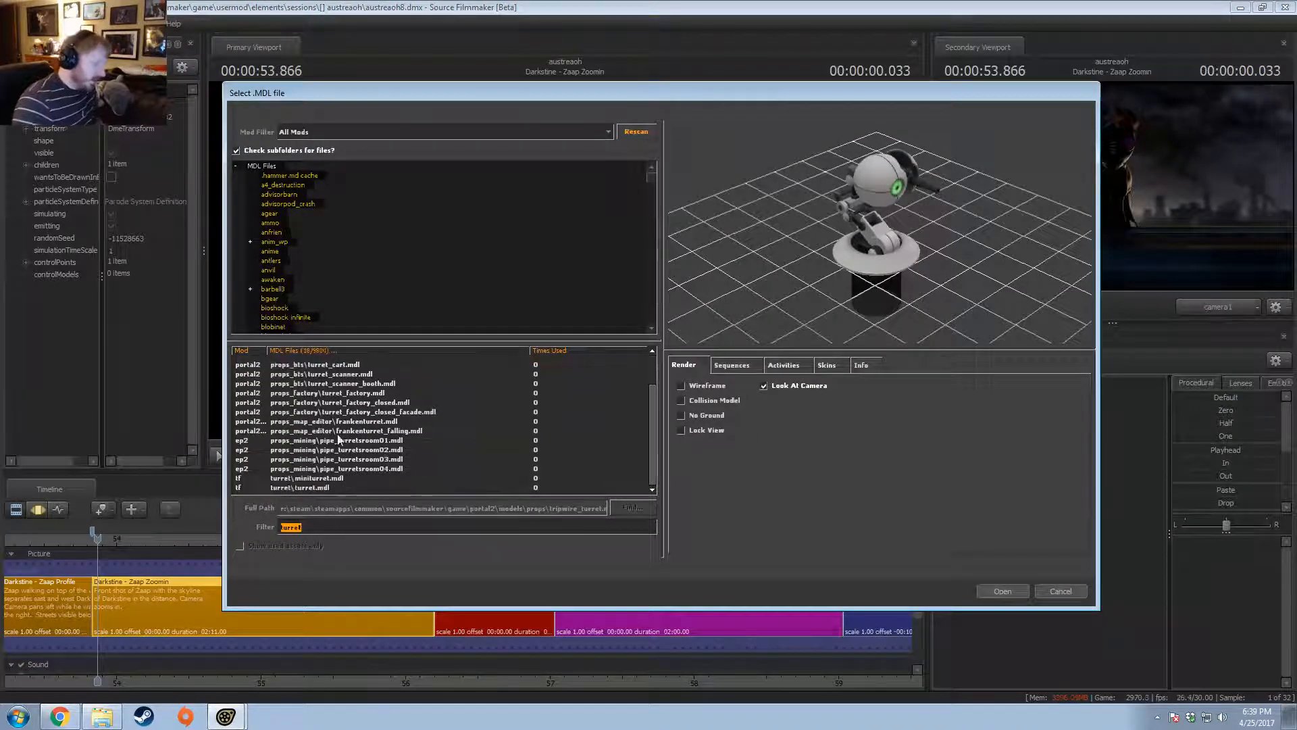
left_click(345, 403)
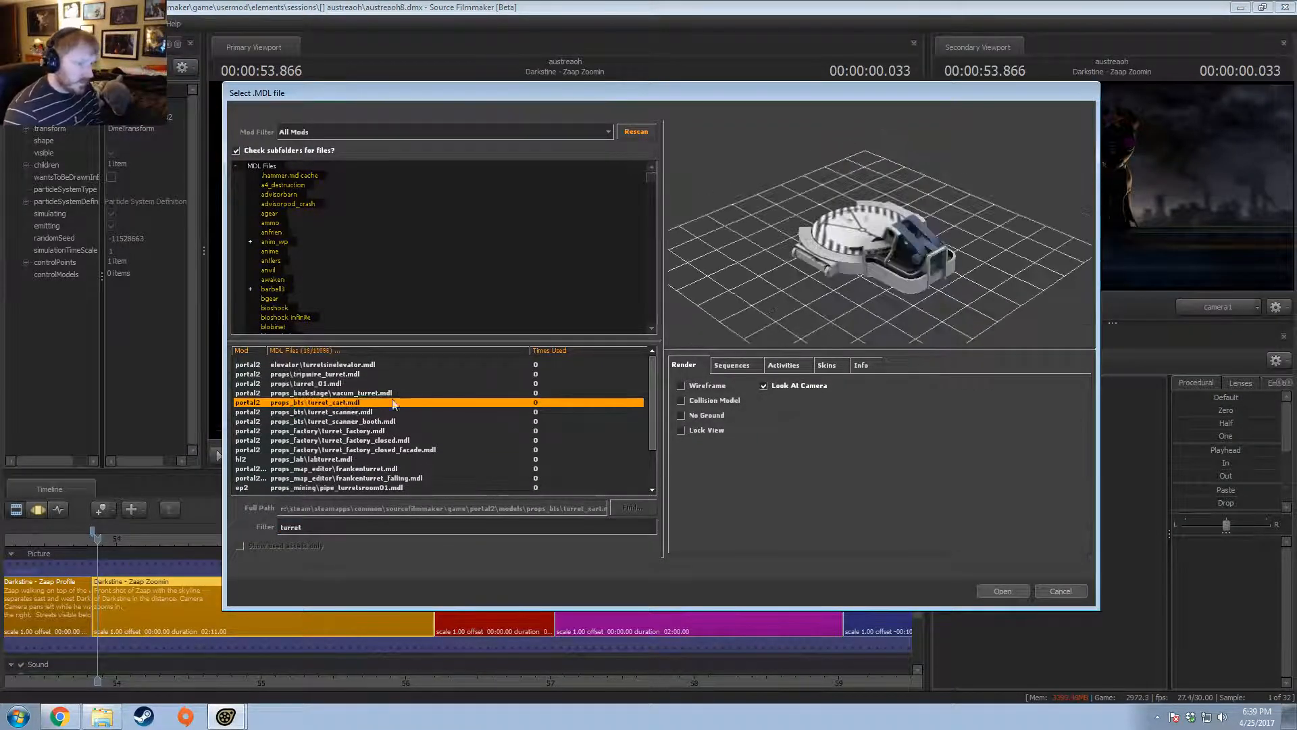
left_click_drag(802, 240, 876, 265)
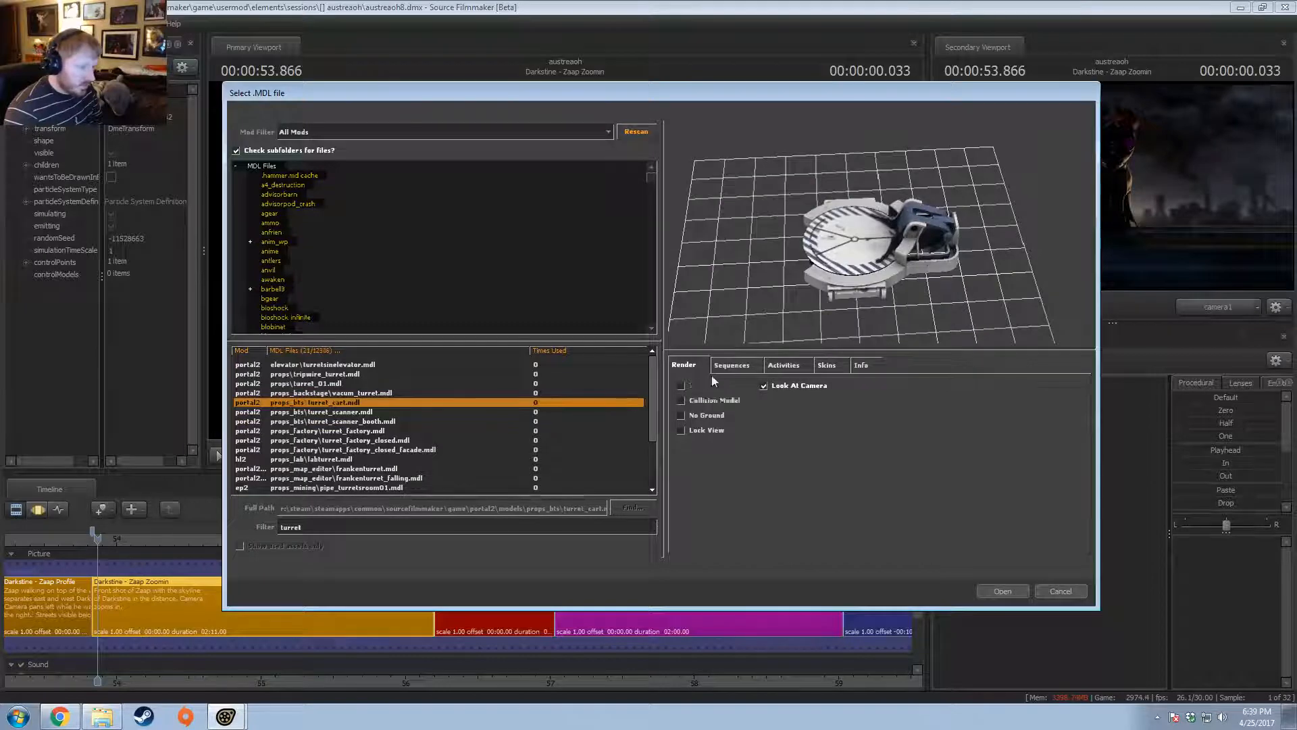
left_click(729, 366)
left_click(698, 407)
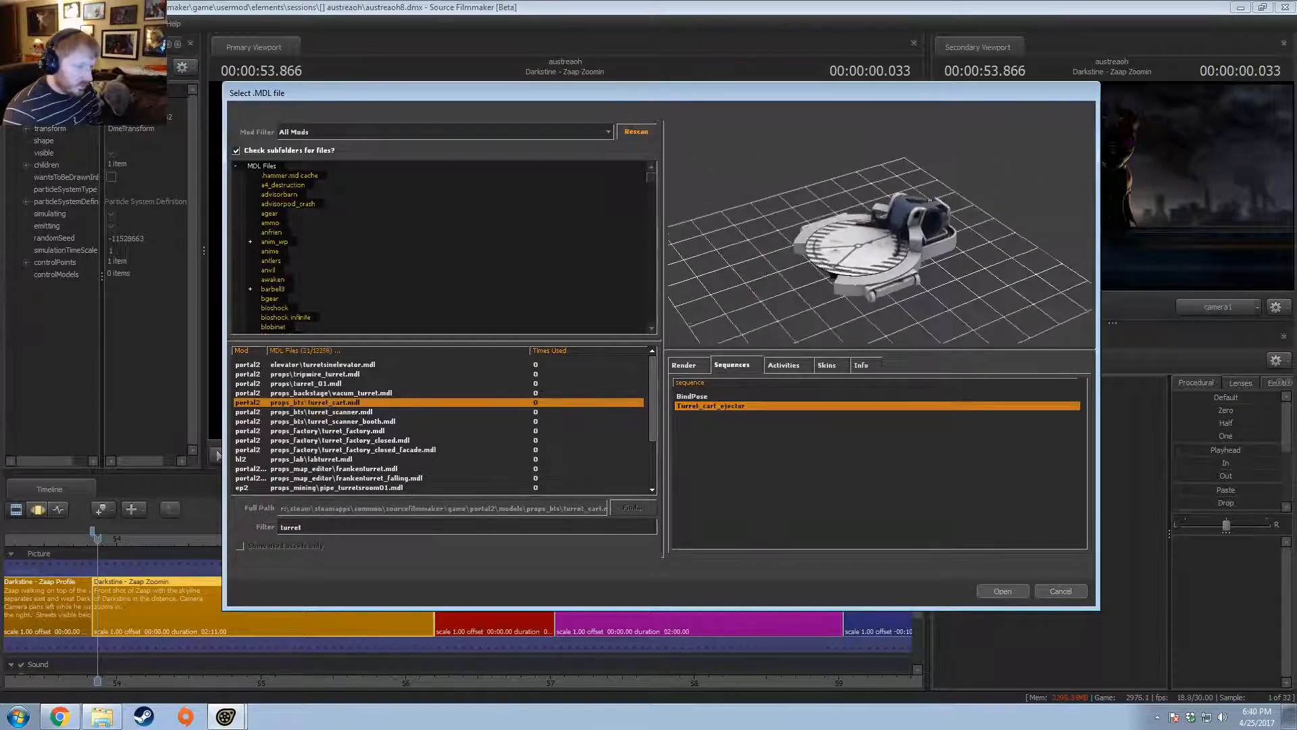
left_click(321, 411)
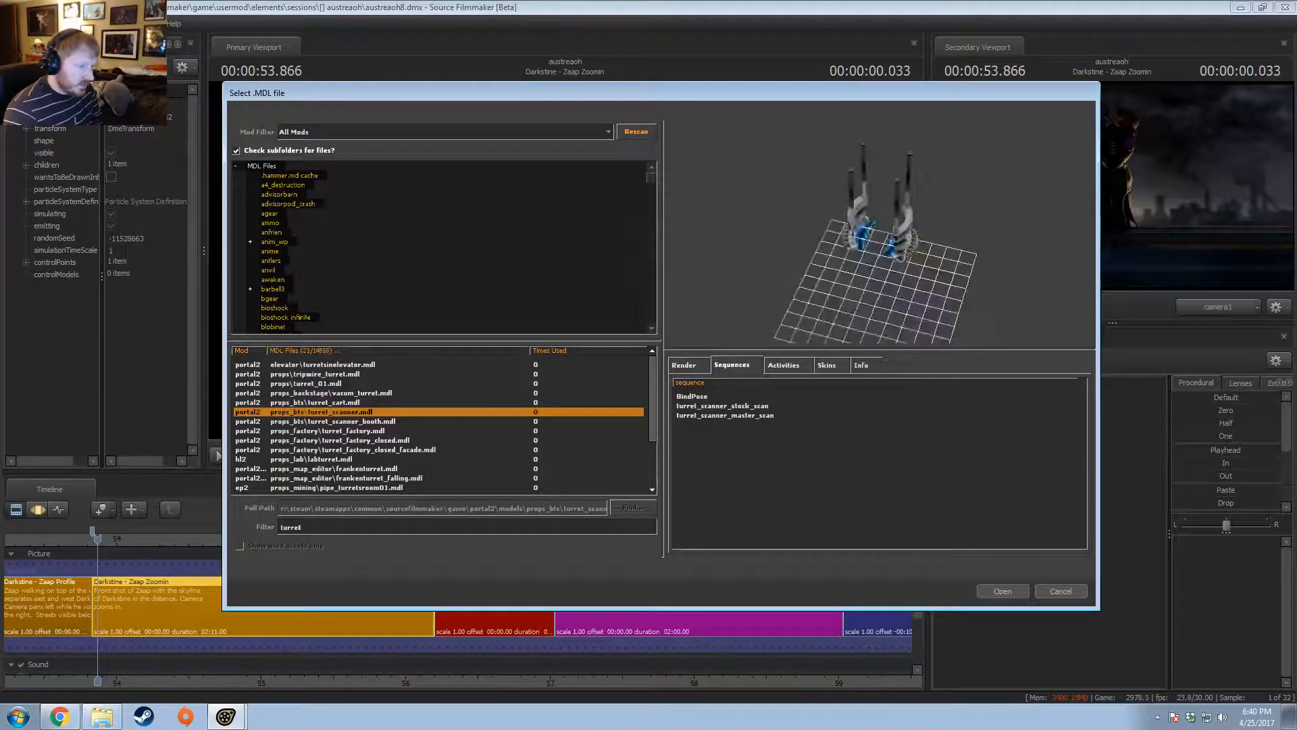
scroll(878, 233, "up", 5)
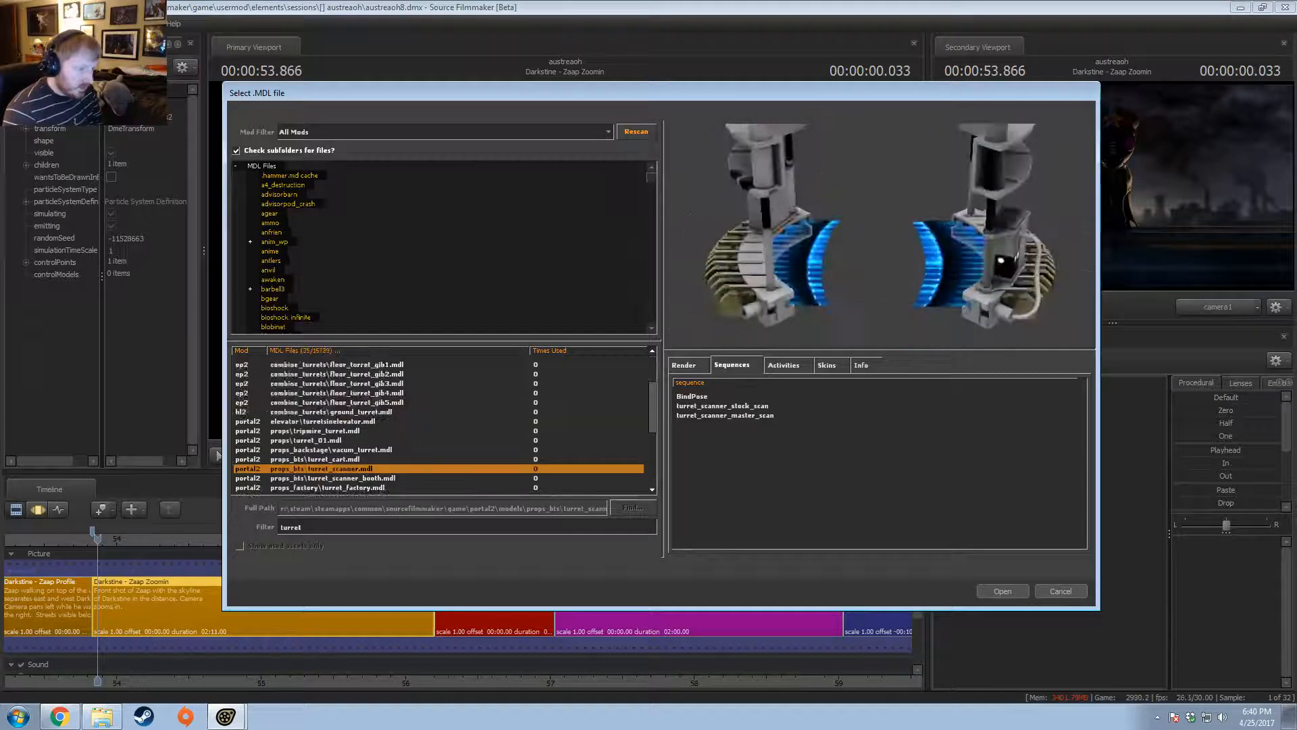
left_click(320, 478)
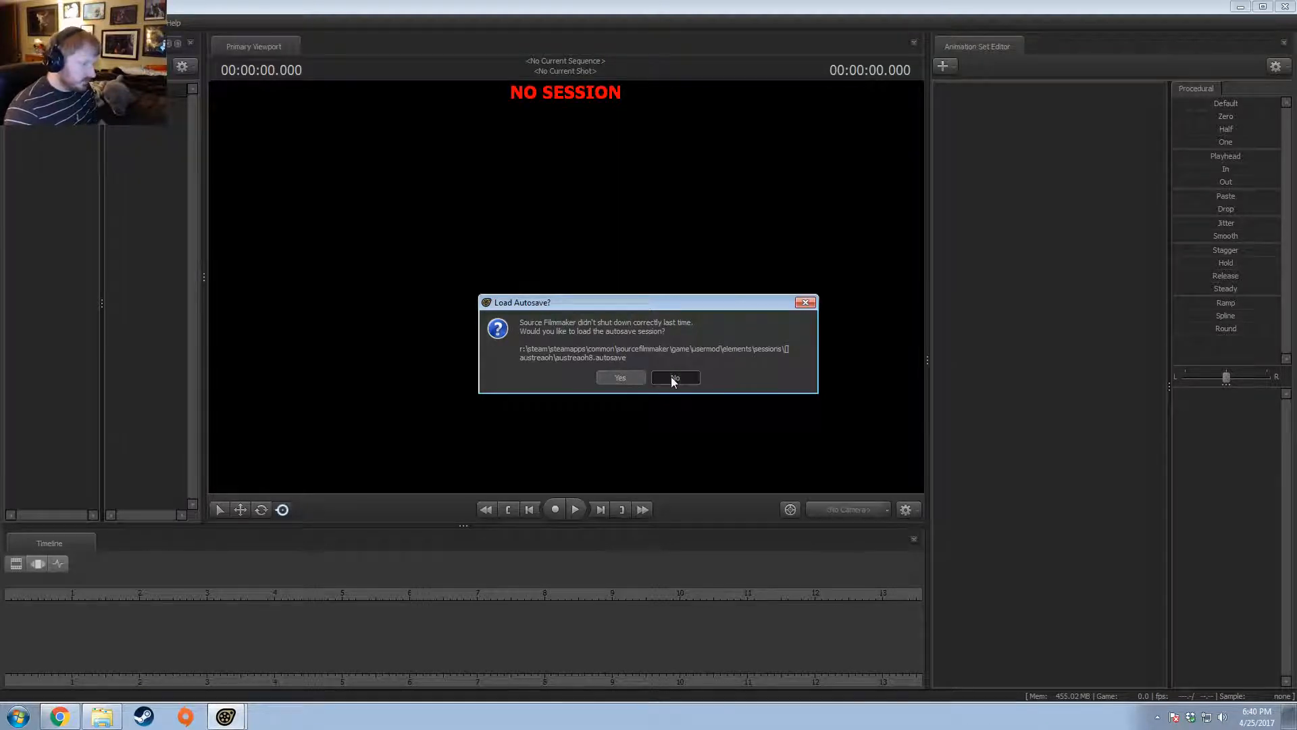
- Decline loading the autosave session and bring the playhead to the Darkstine - Zaap Profile shot in the austreaoh8 session
left_click(674, 378)
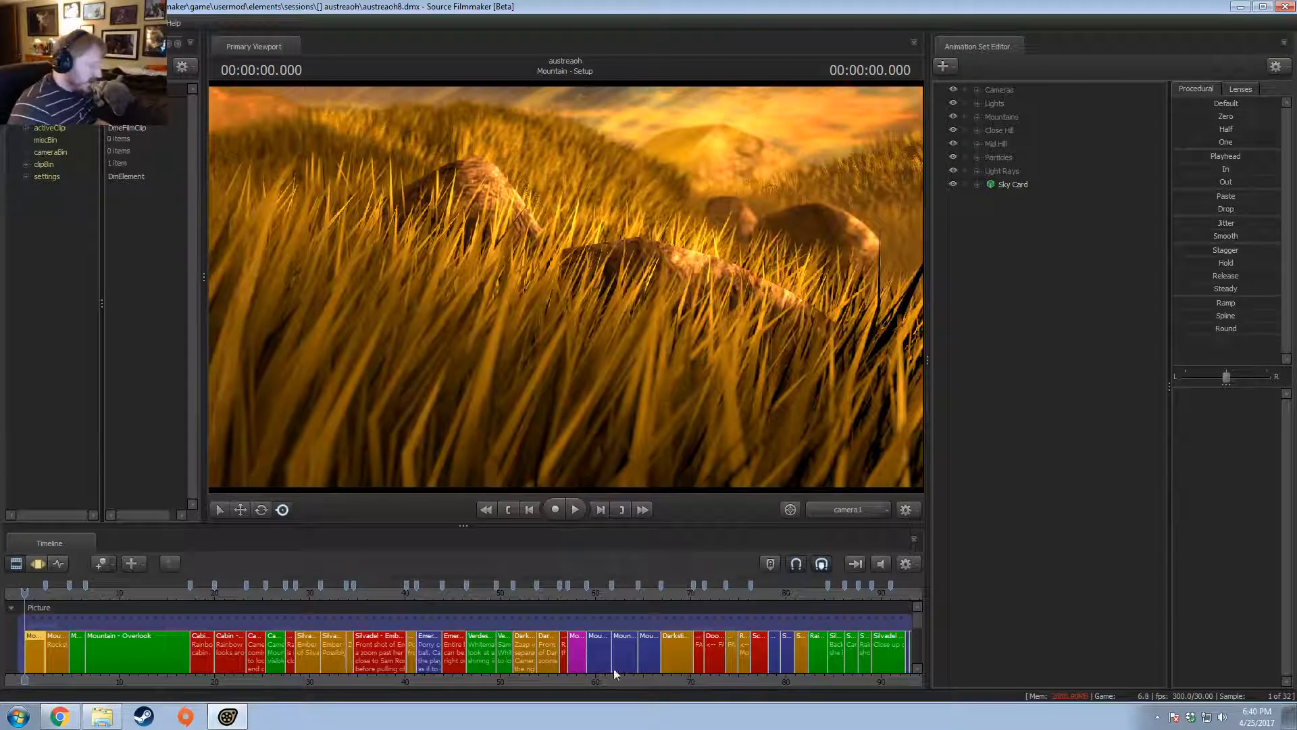
left_click(528, 593)
scroll(518, 650, "up", 10)
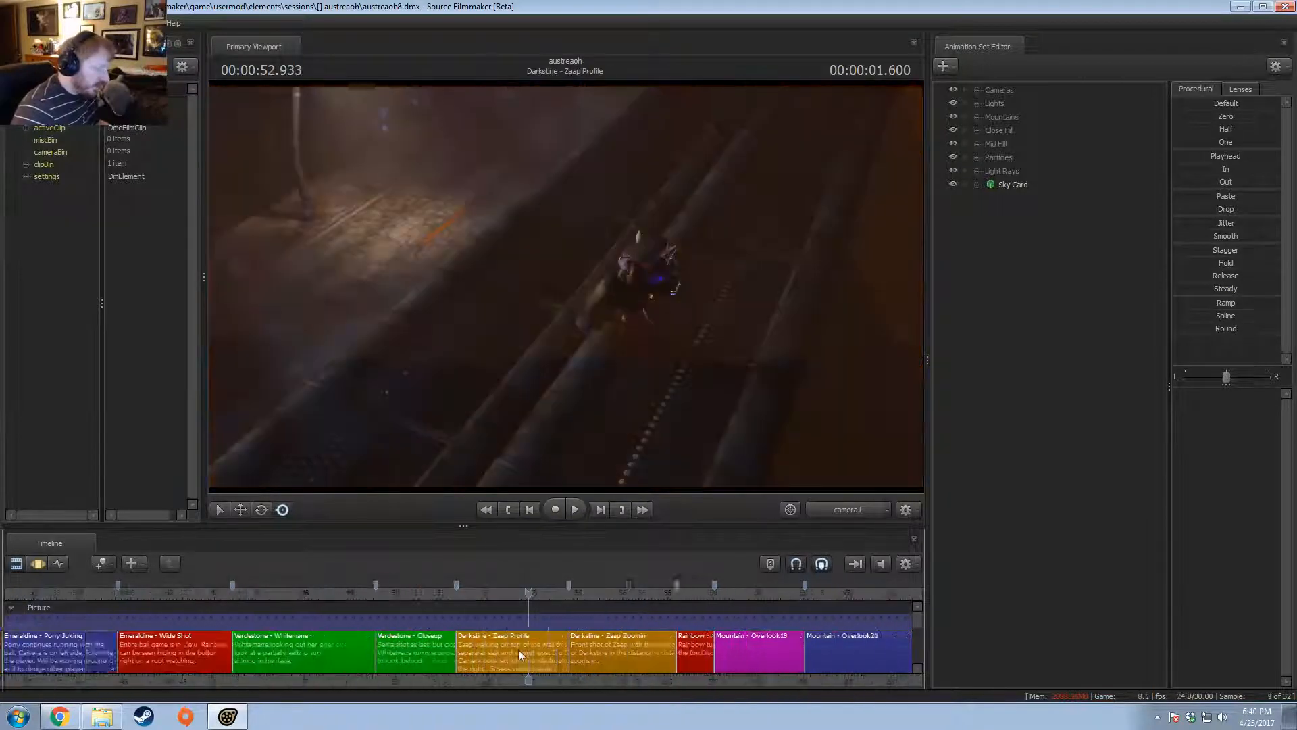
left_click(417, 592)
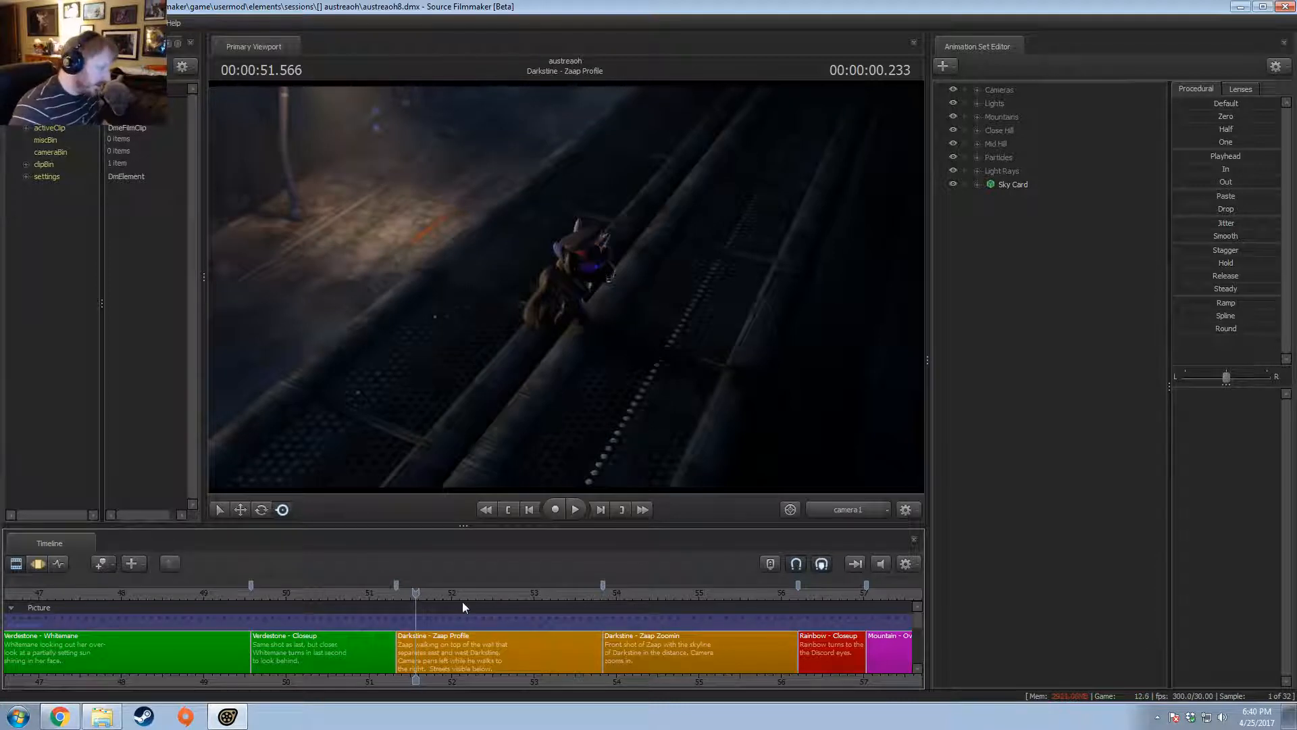
scroll(513, 649, "down", 10)
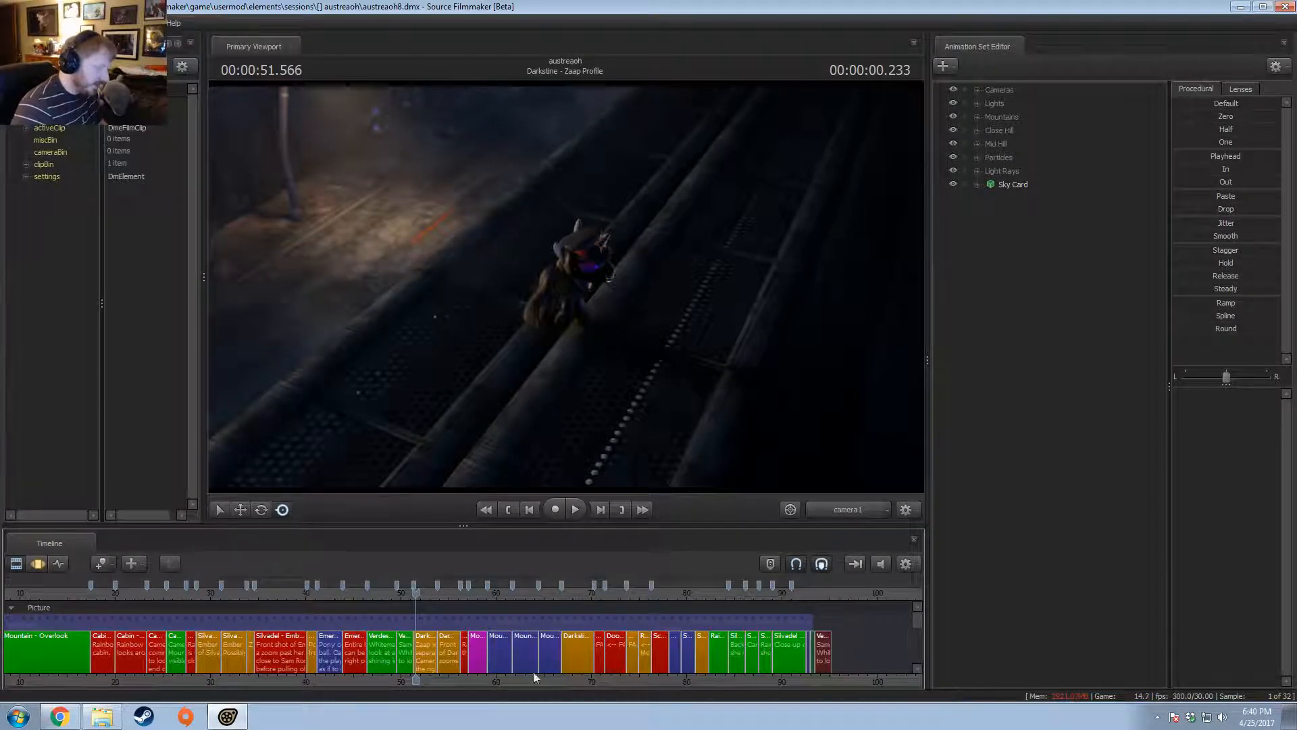
scroll(477, 668, "up", 10)
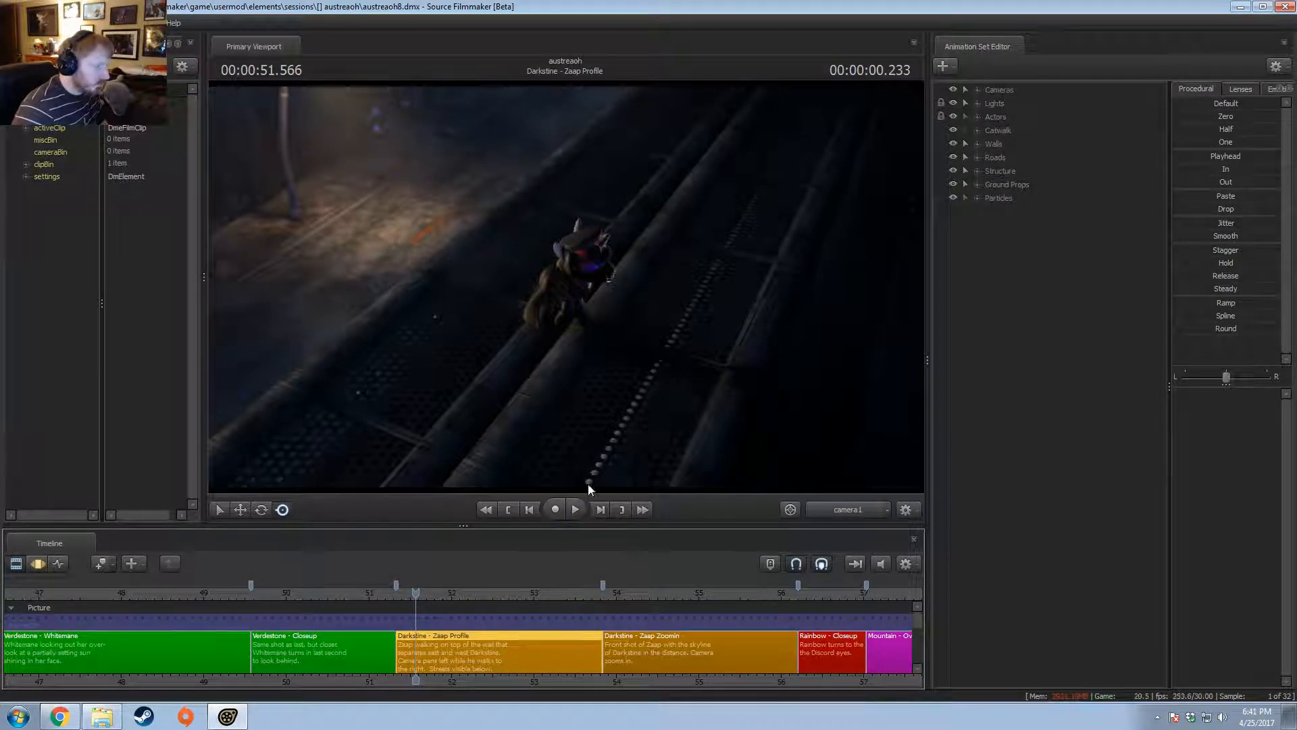
scroll(491, 628, "down", 10)
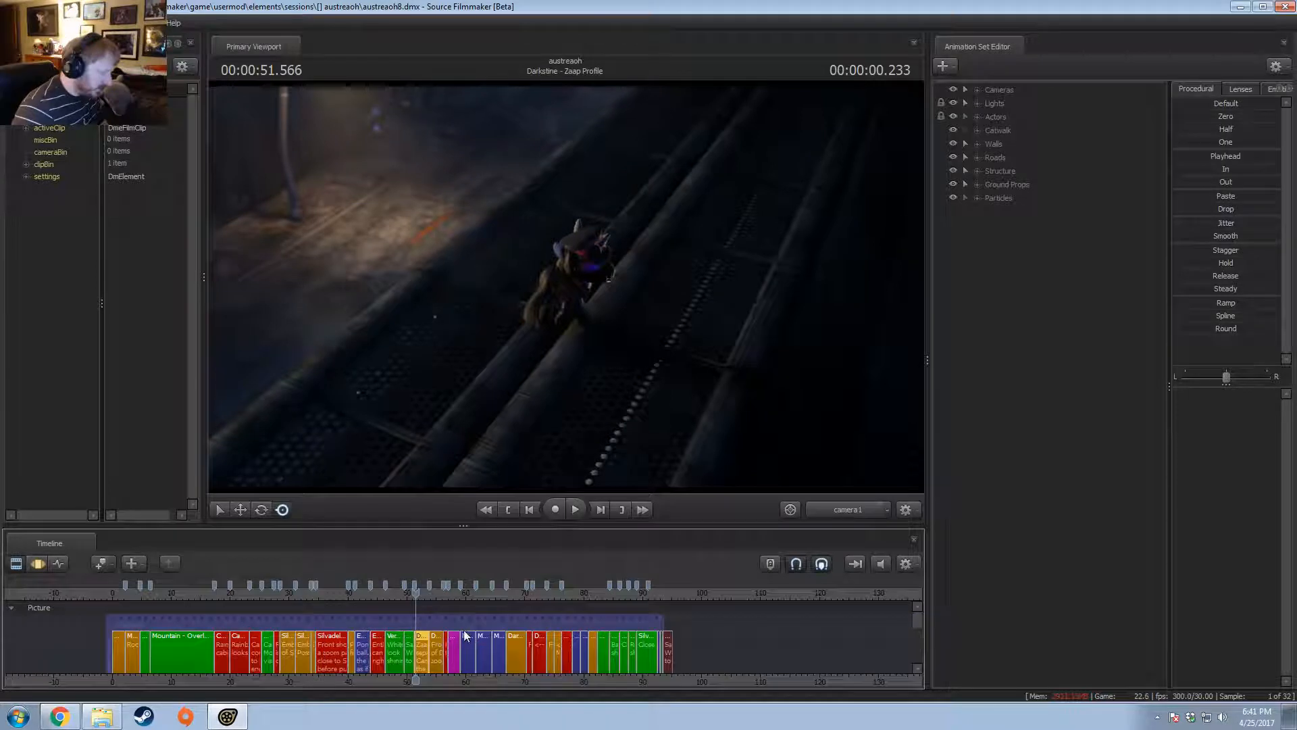
scroll(517, 648, "up", 10)
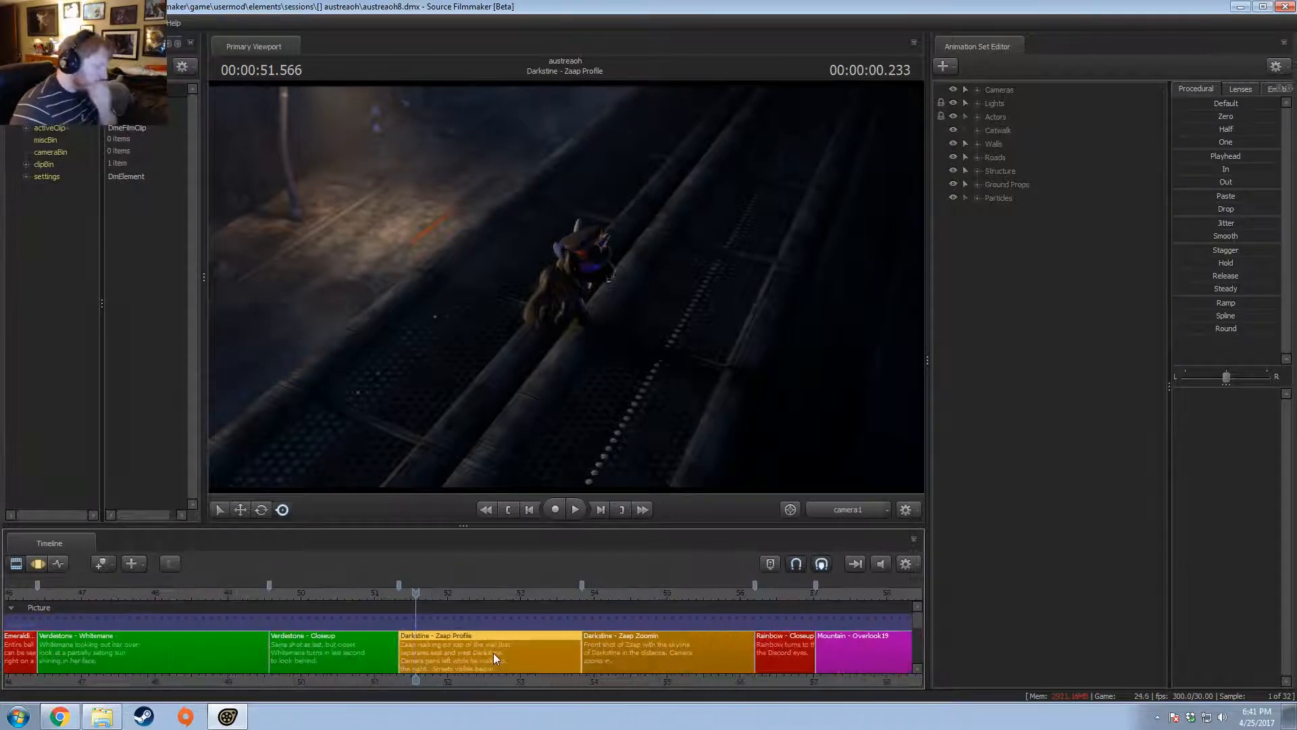
- Open the model browser for a new animation set, filter for turret, and preview ceiling_turret.mdl and the first combine_cannon models
right_click(1007, 237)
left_click(1073, 285)
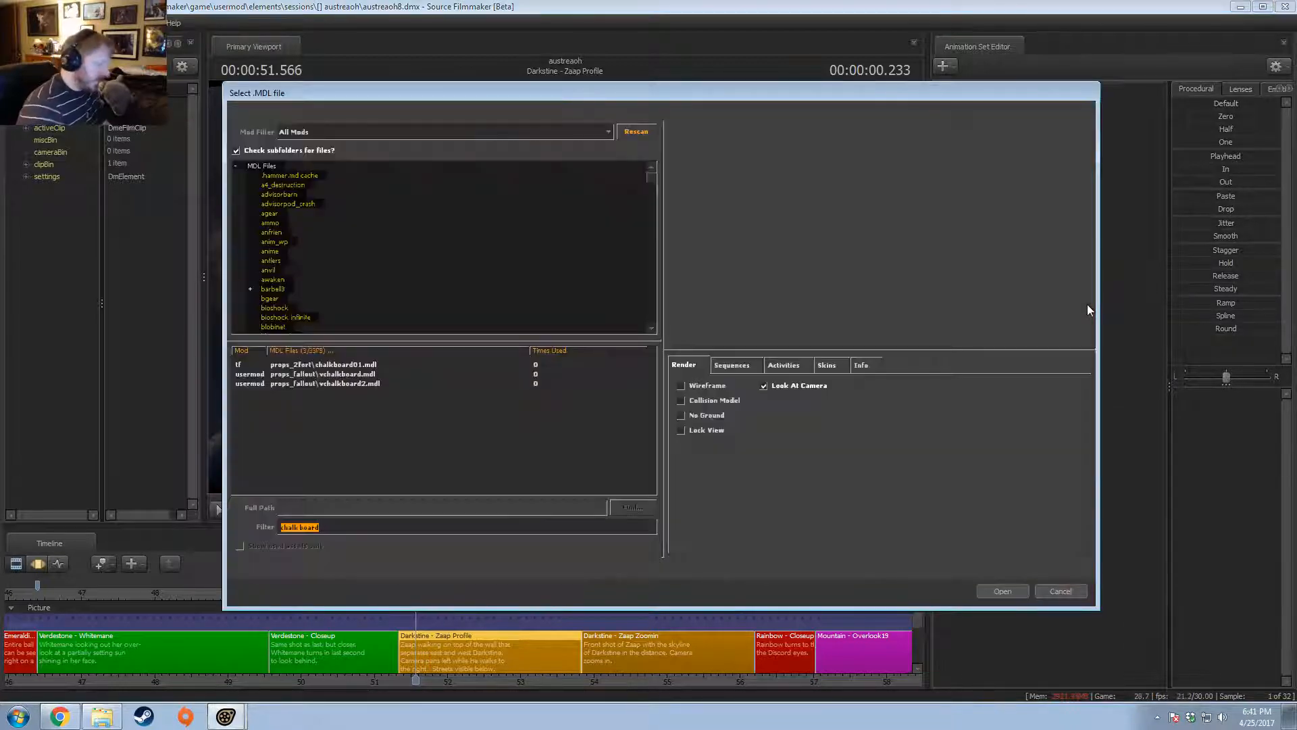
type("turret")
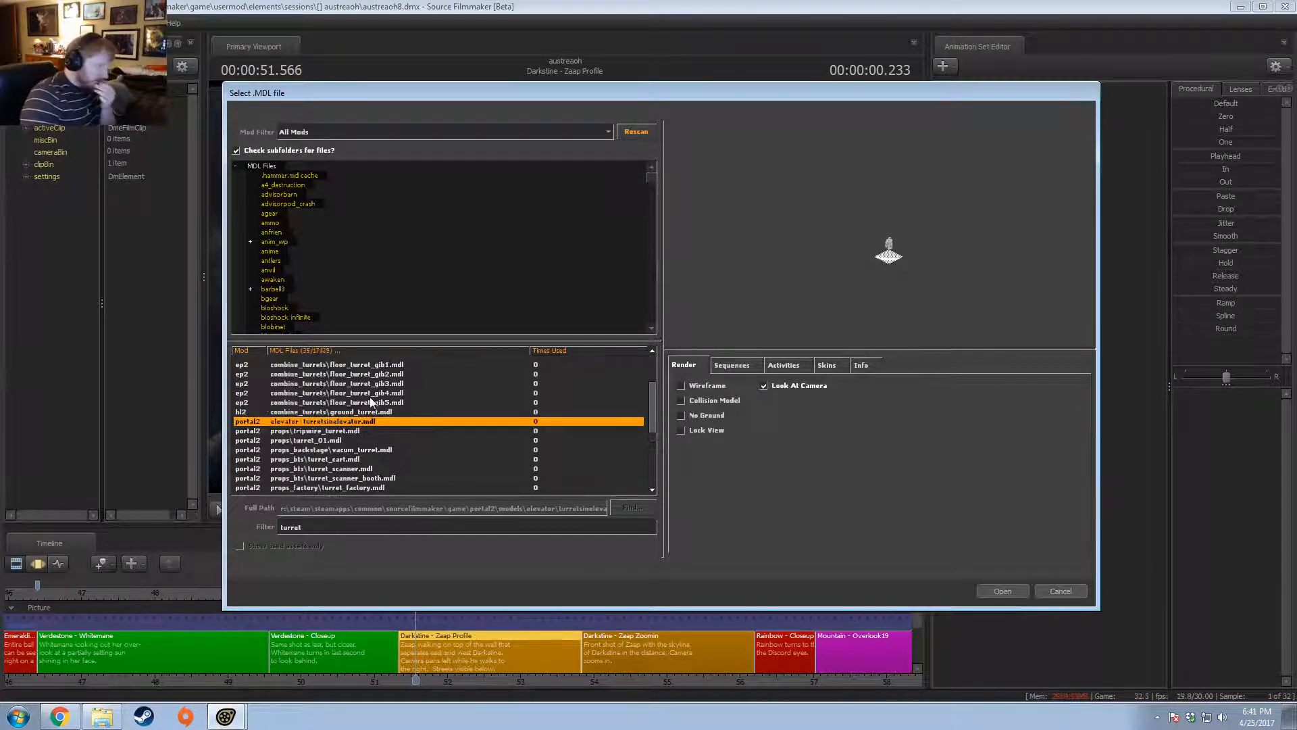
left_click(371, 364)
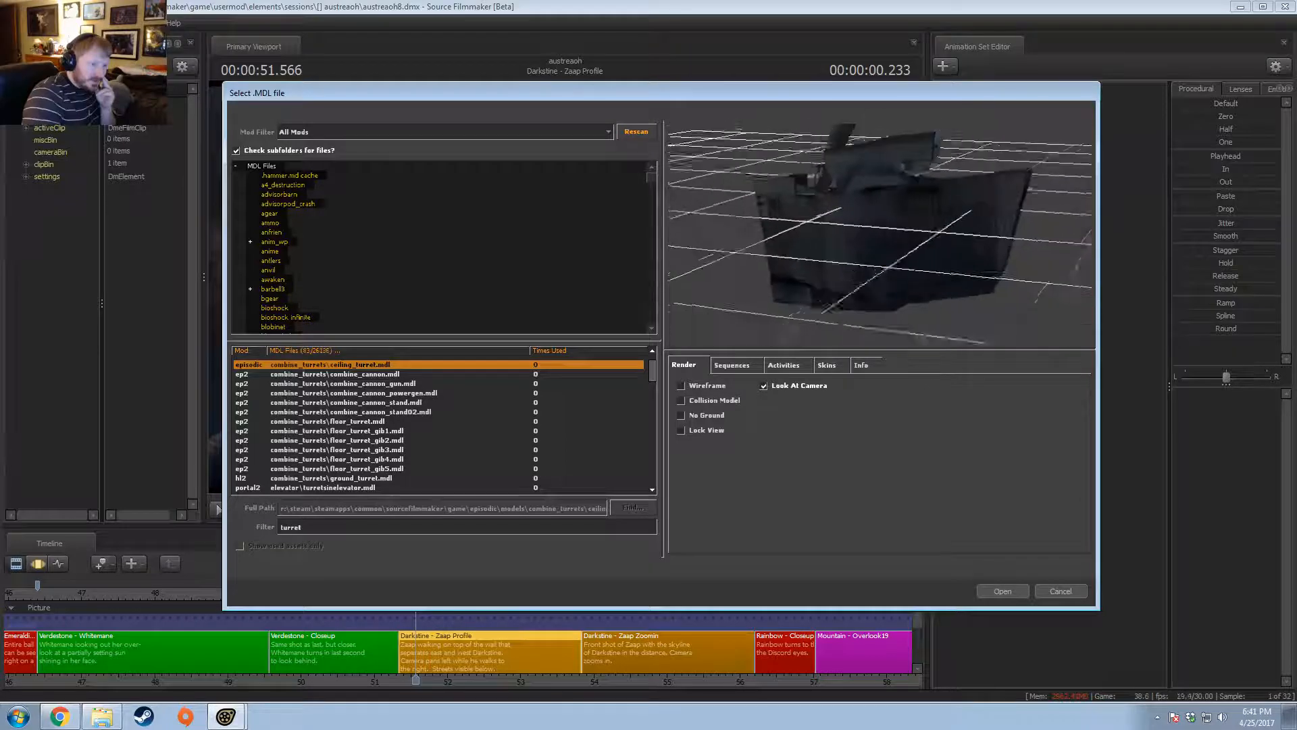
left_click(323, 374)
key("Down")
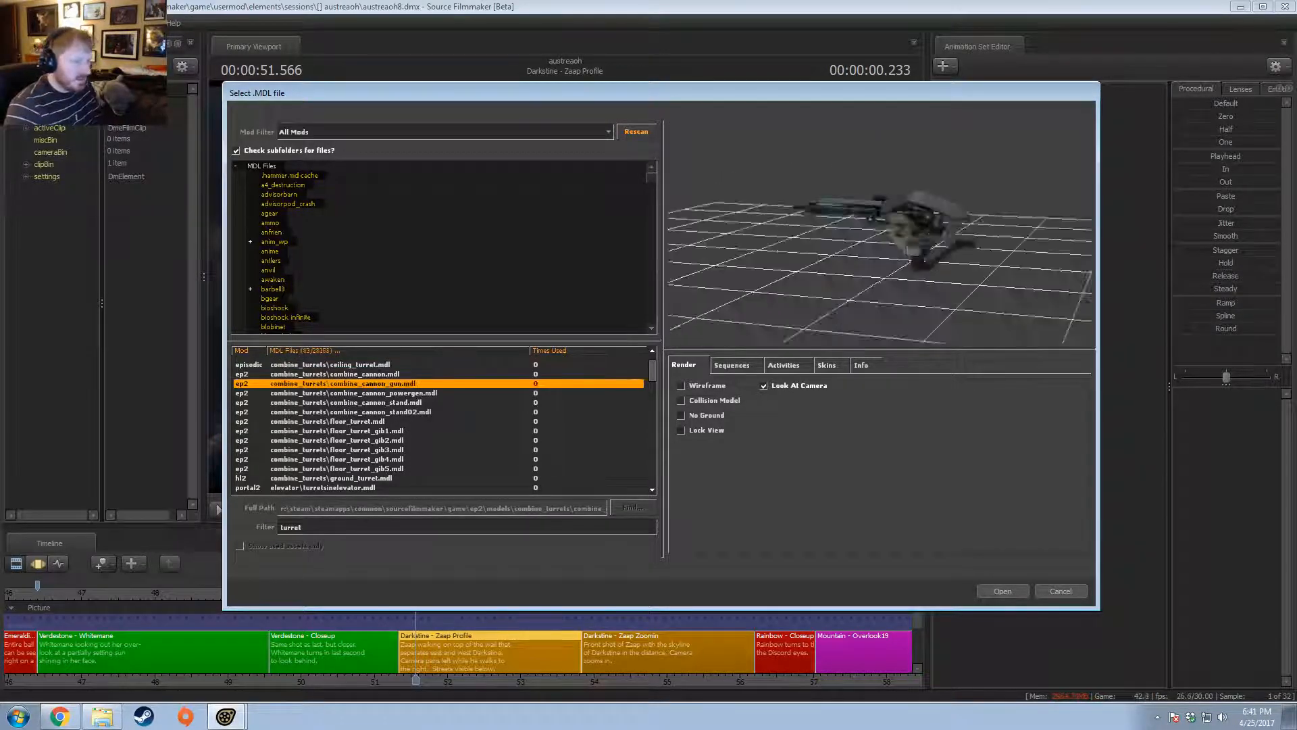
key("Down")
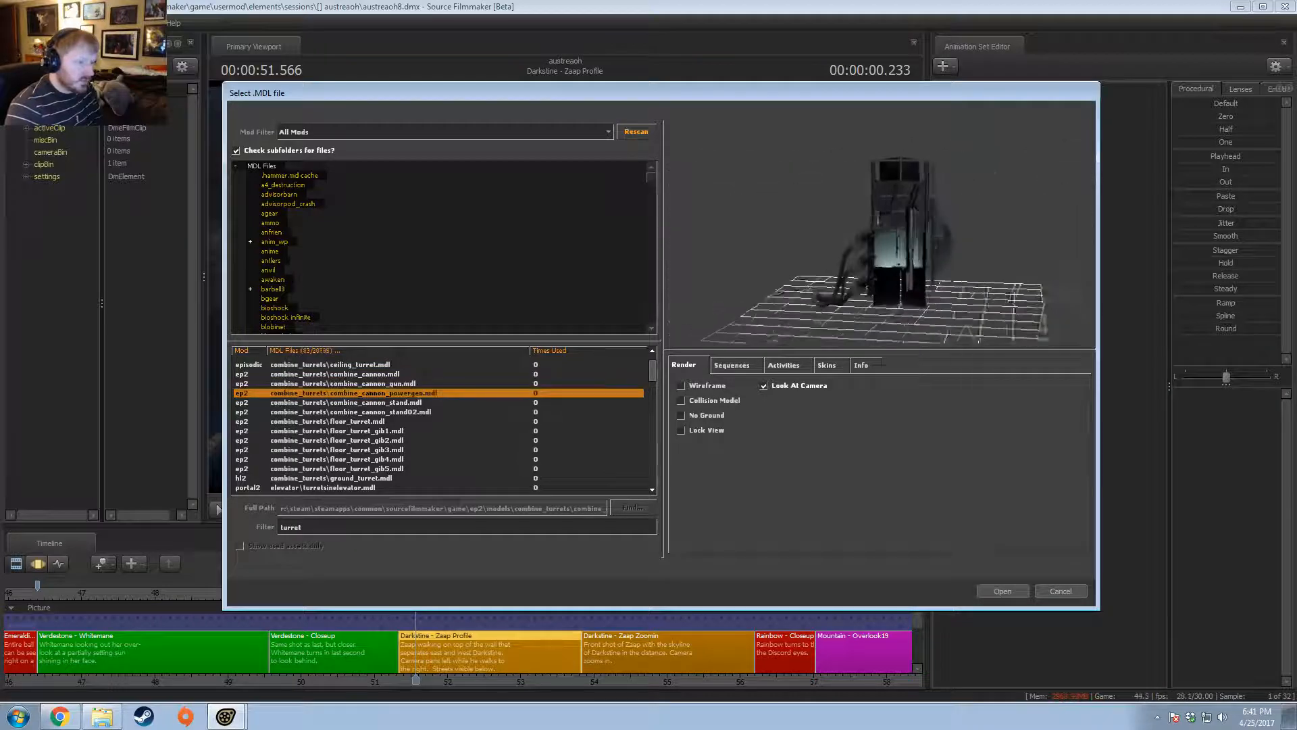
- Compare the previews of the combine_cannon, combine_cannon_gun, combine_cannon_powergen and combine_cannon_stand models
key("Up")
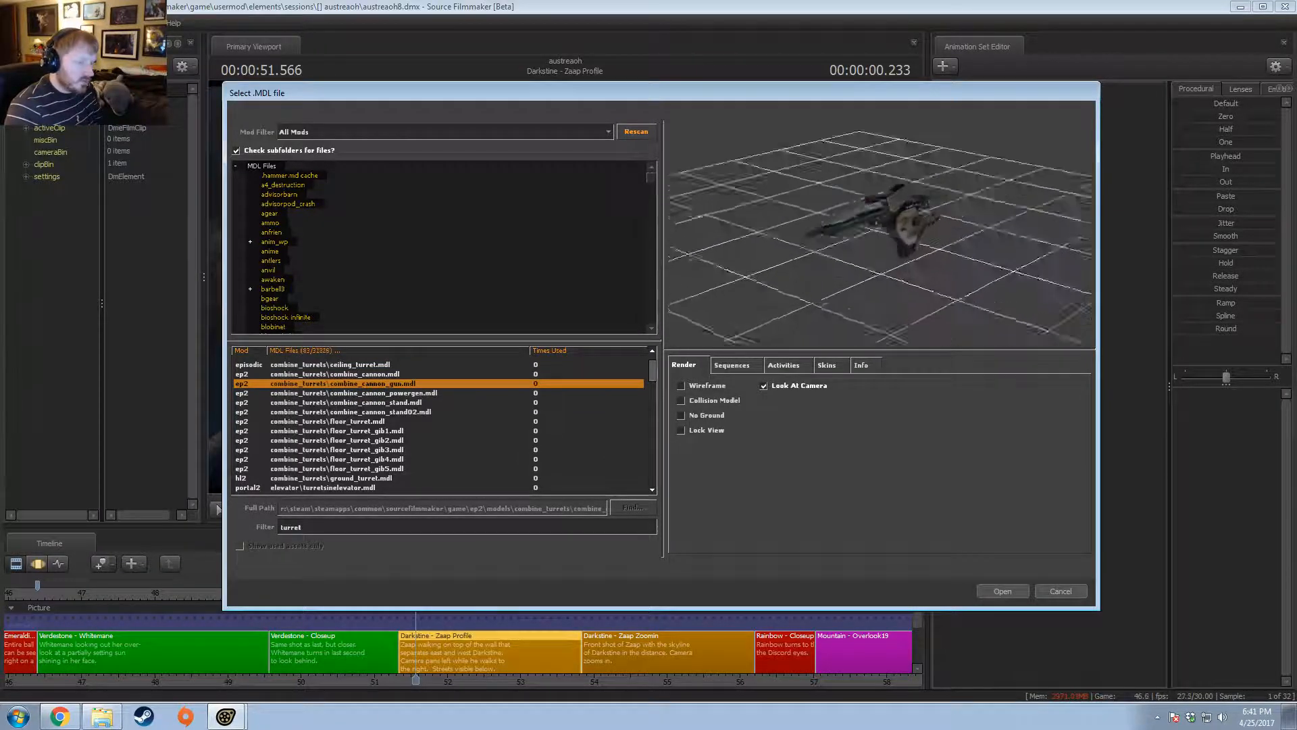
key("Down")
key("Up")
key("Down")
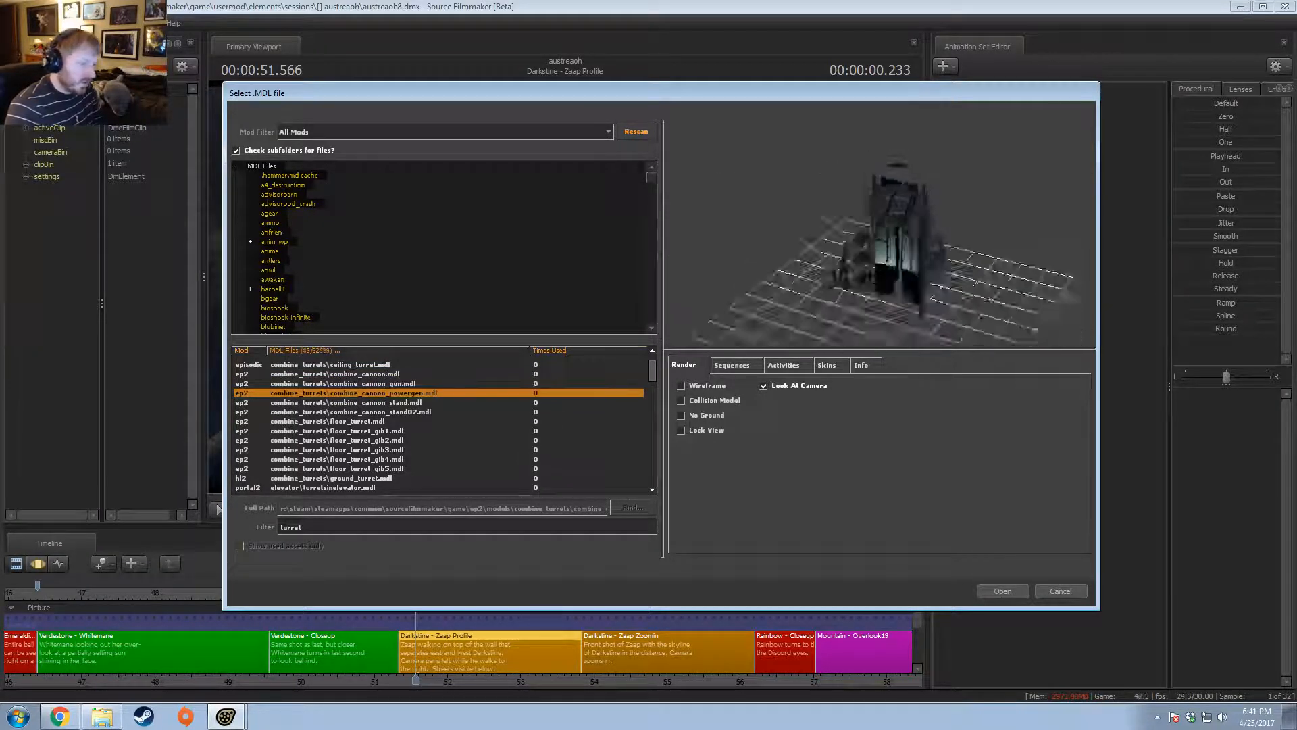
key("Down")
key("Down")
key("Up")
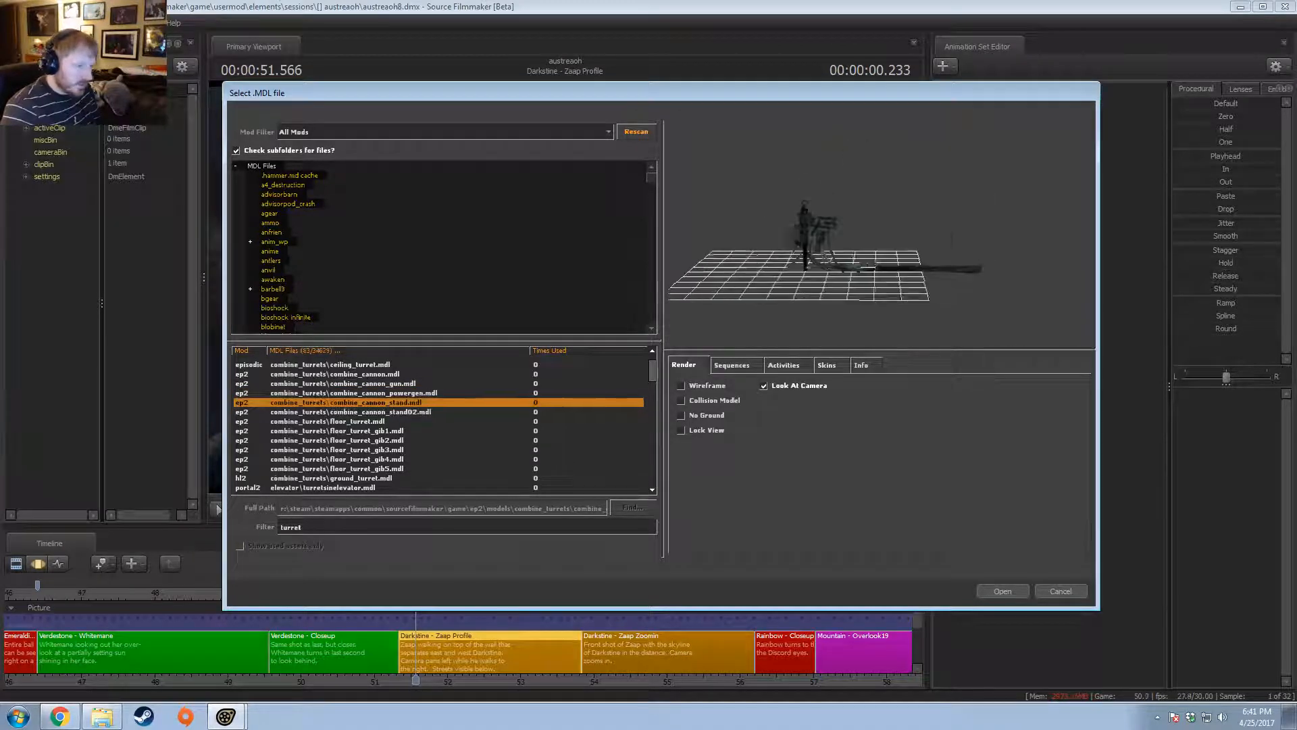
key("Up")
key("Down")
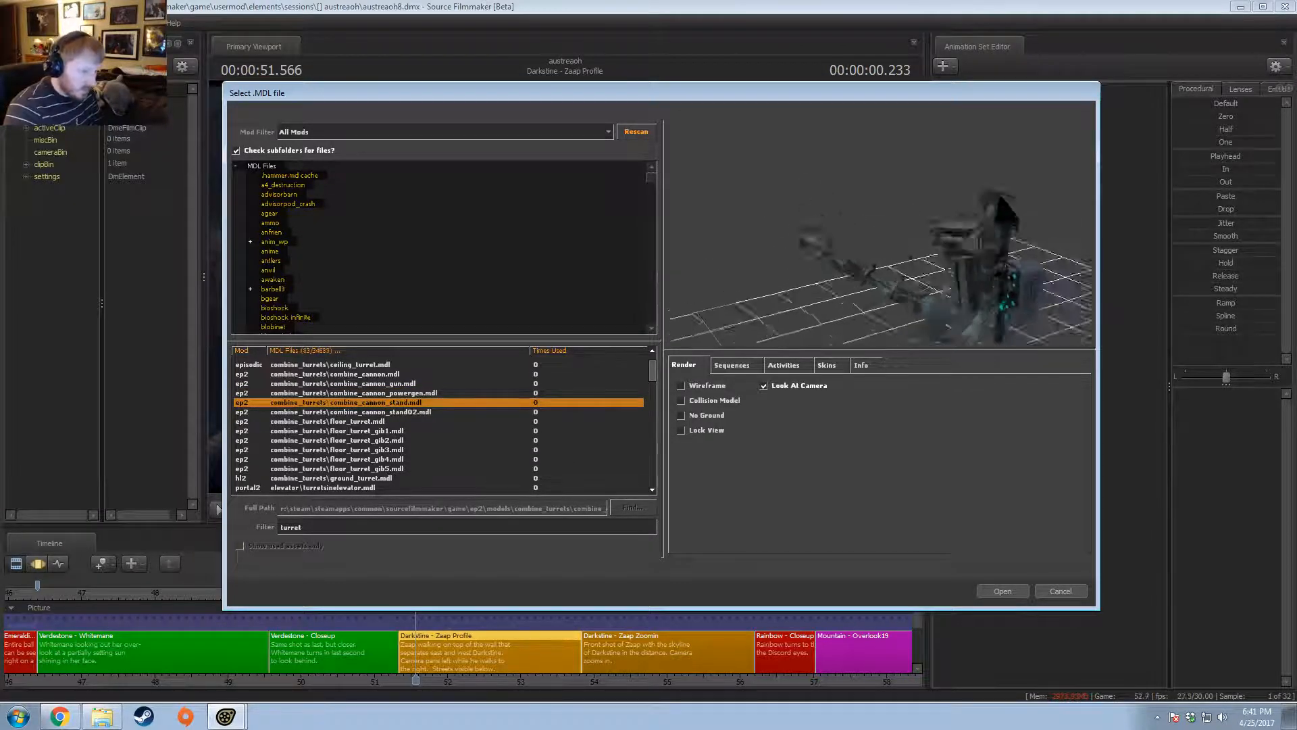
key("Up")
key("Up")
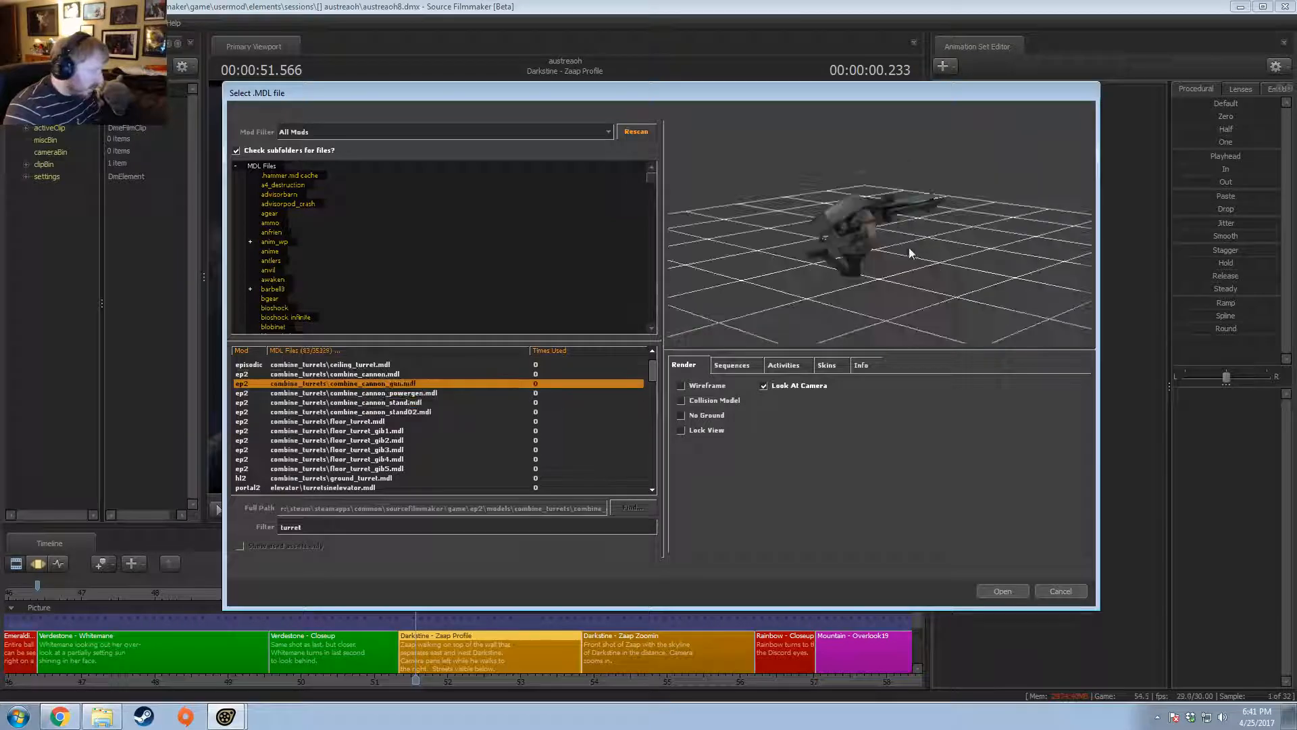
key("Up")
key("Down")
key("Up")
key("Down")
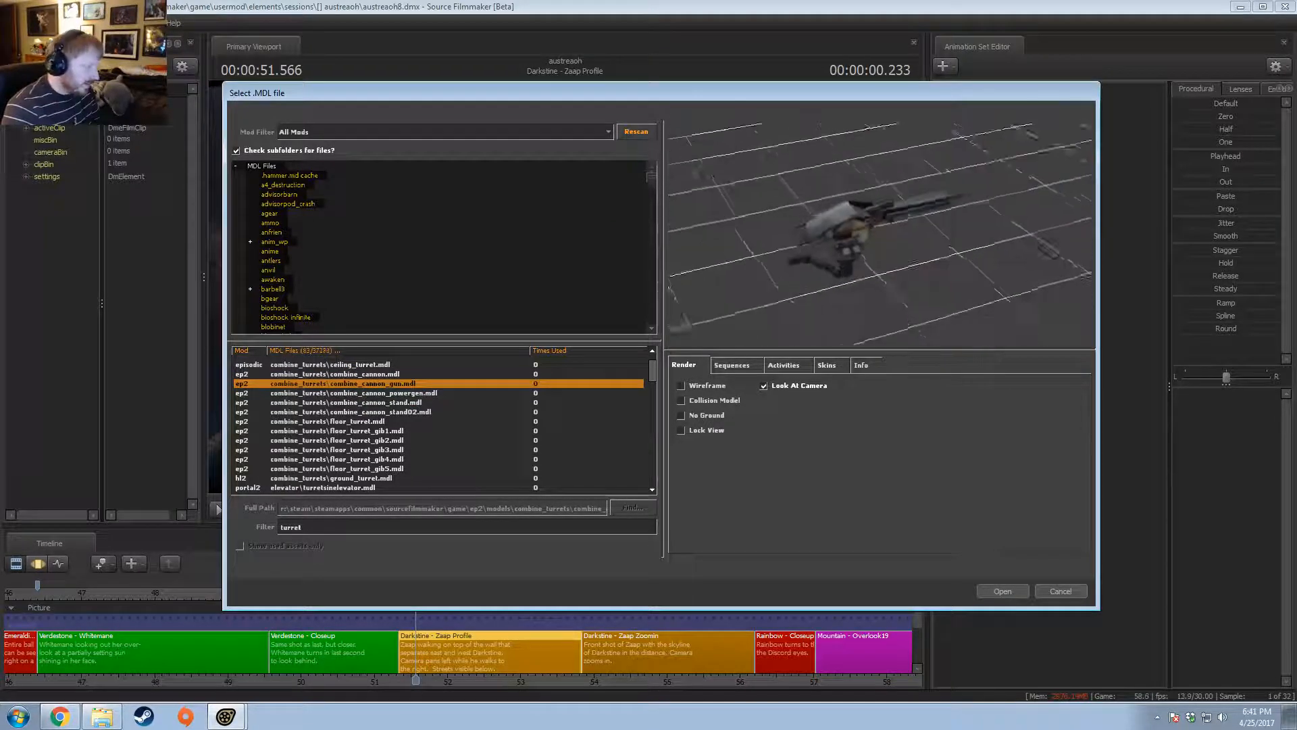
- Preview the combine floor_turret.mdl and its floor_turret_gib models in the turret results
key("Down")
key("Down")
key("Down")
key("Down")
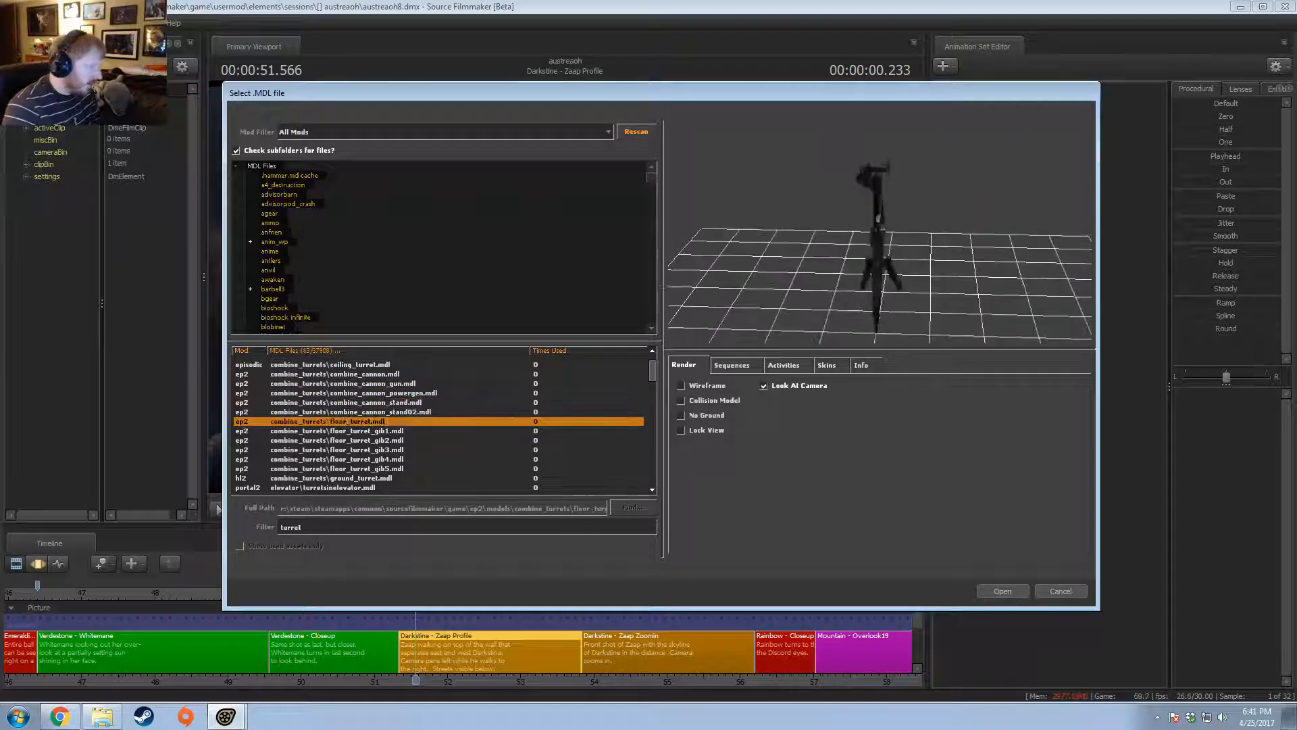
key("Down")
key("Down")
key("Down")
key("Down")
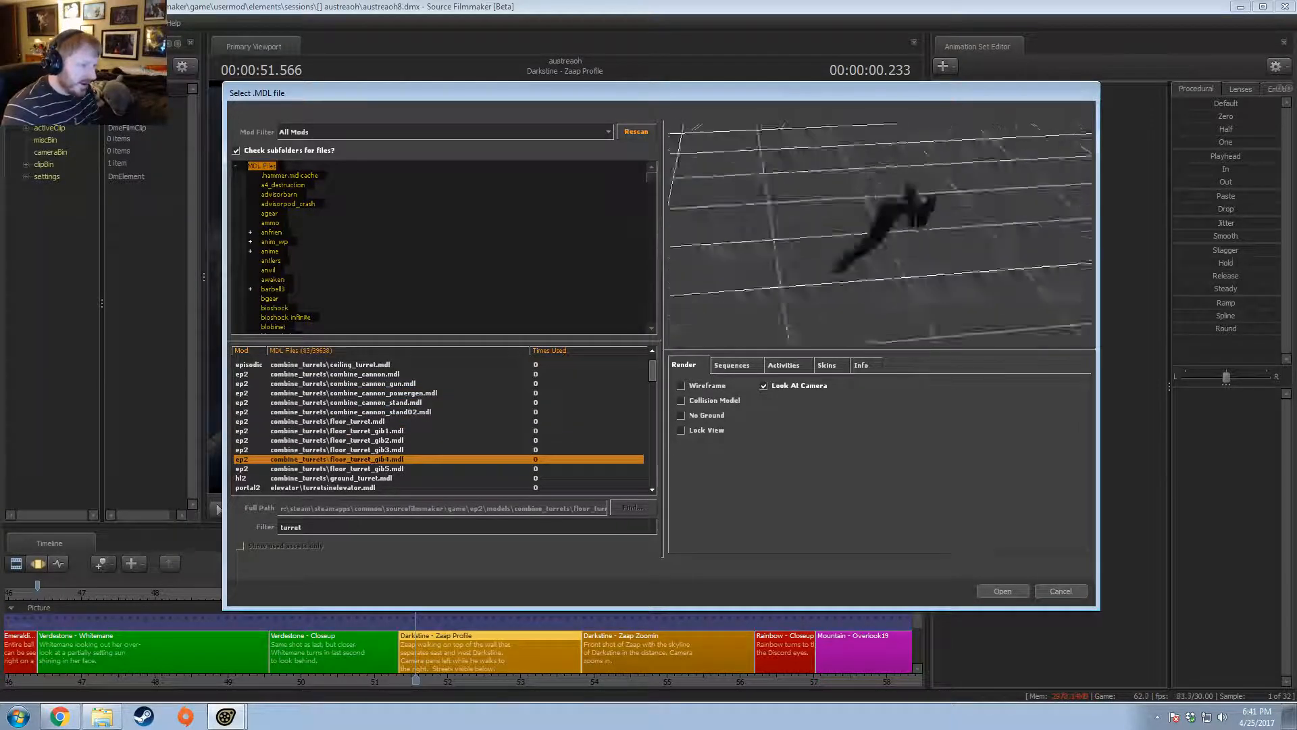
key("Up")
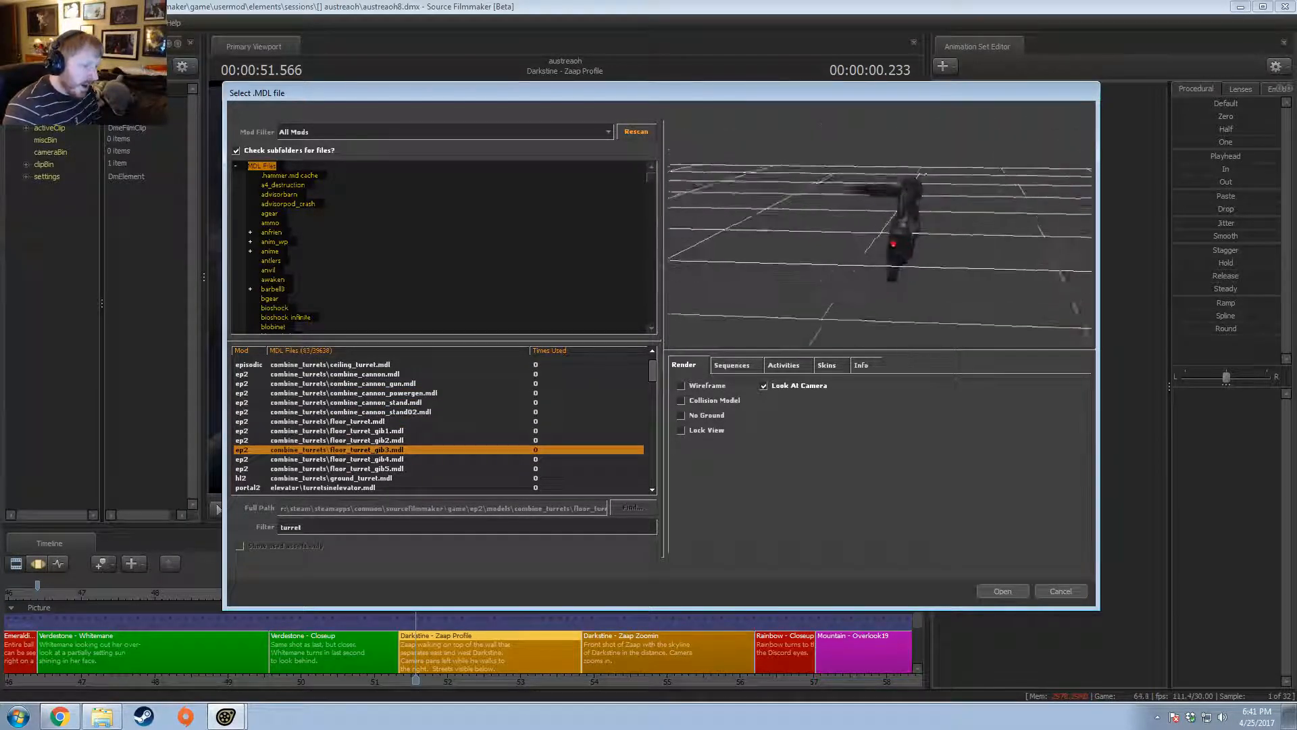
- Preview ground_turret.mdl, turretsinelevator.mdl, sentryturret.mdl and the Abrams tank's m1_gib_turret.mdl
key("Down")
key("Down")
key("Down")
key("Down")
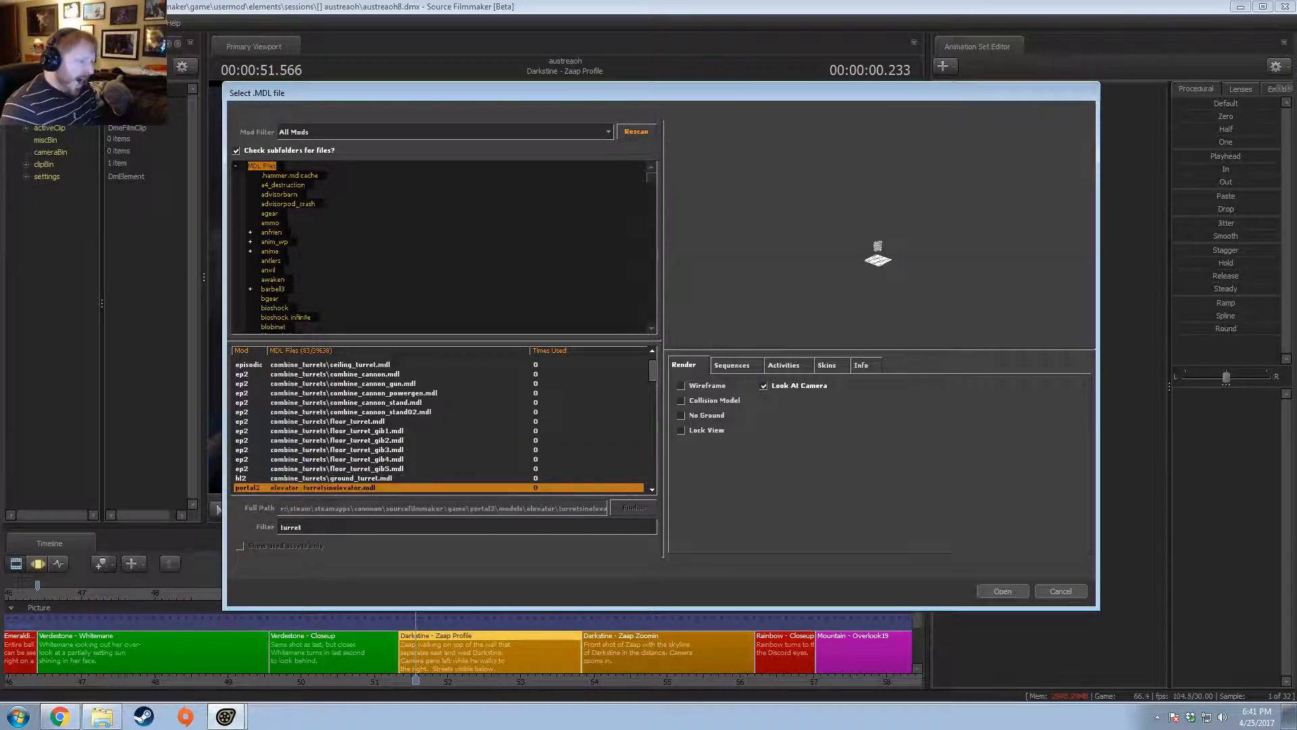
key("Down")
key("Down")
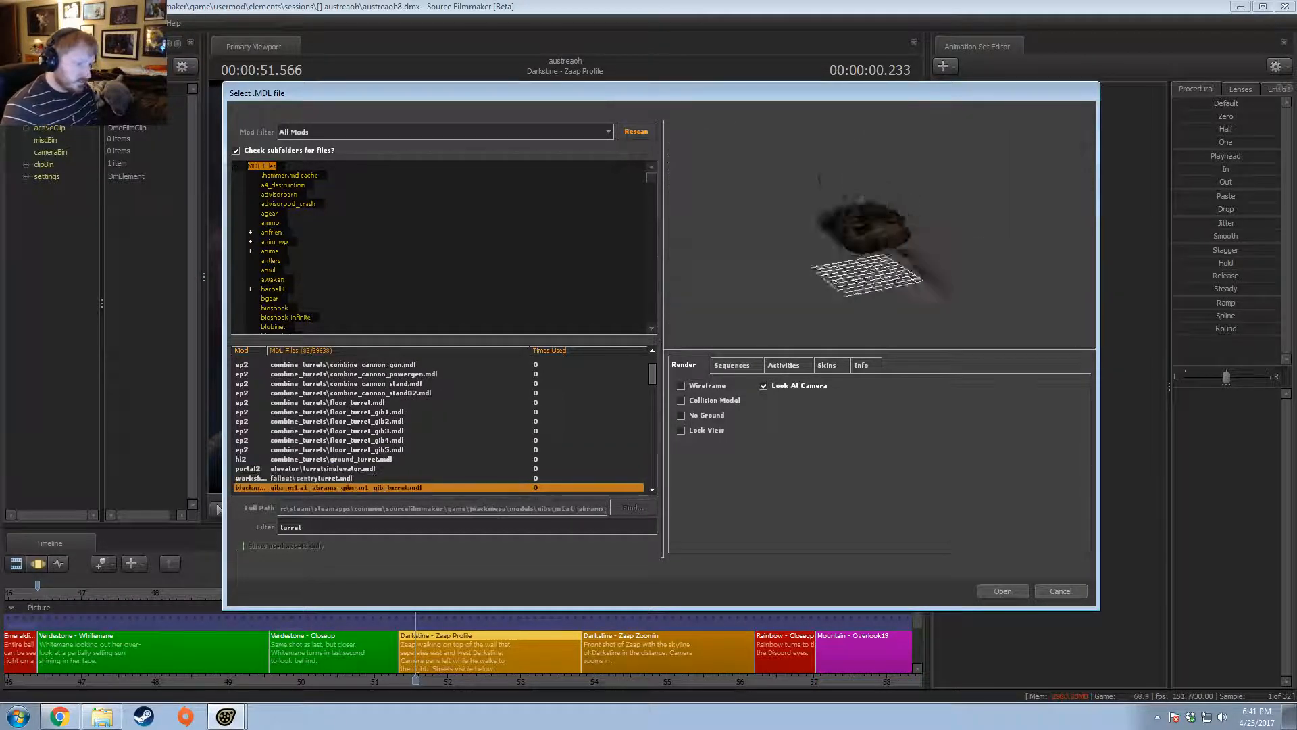
key("Up")
key("Down")
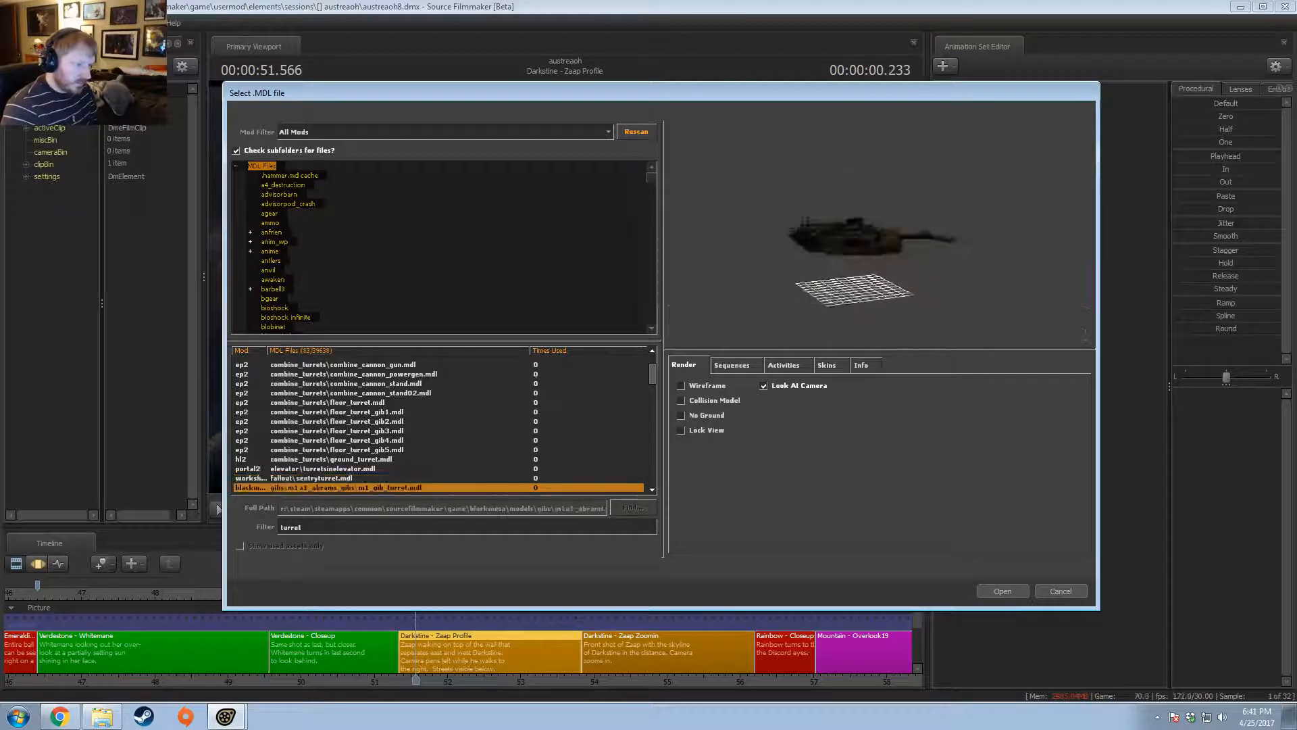
- Preview m1_gib_turret_machinegun.mdl and the Portal 2 turret models from turret.mdl through turret_debris_med.mdl
key("Down")
key("Down")
key("Down")
key("Down")
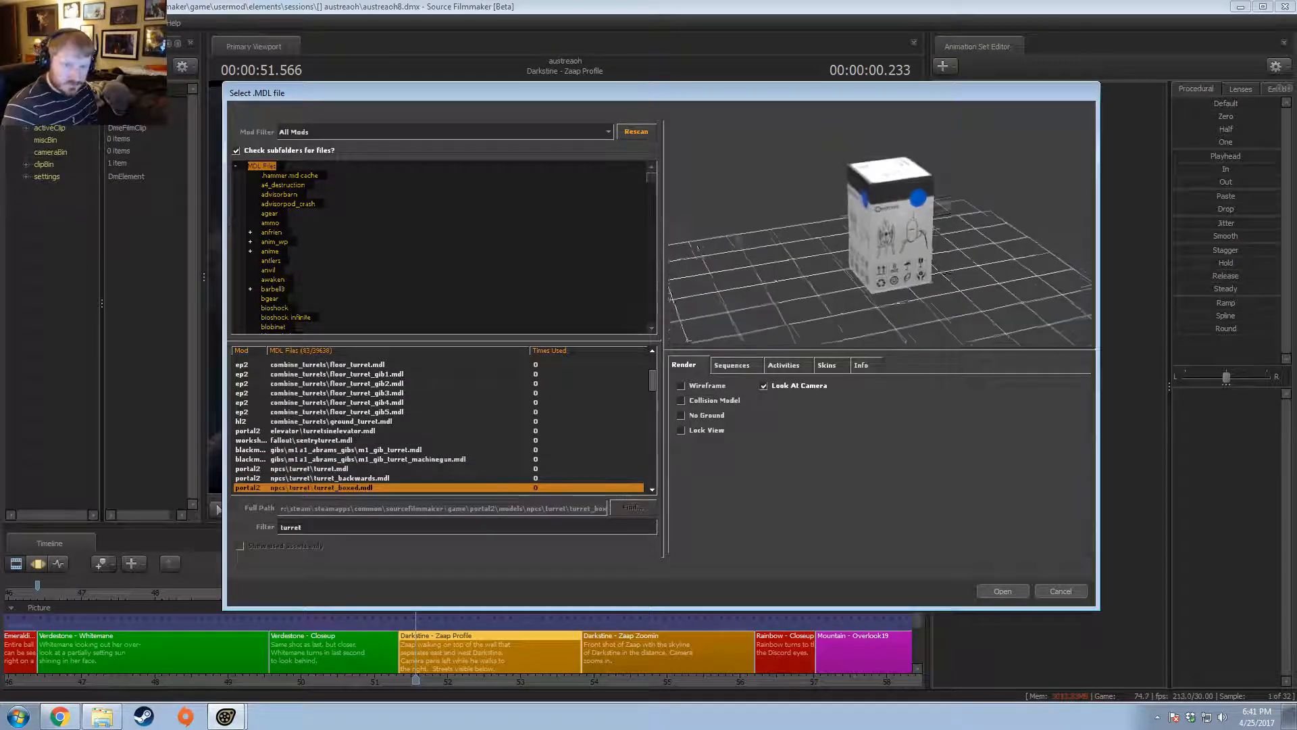
key("Down")
key("Down")
key("Down")
key("Down")
key("Down")
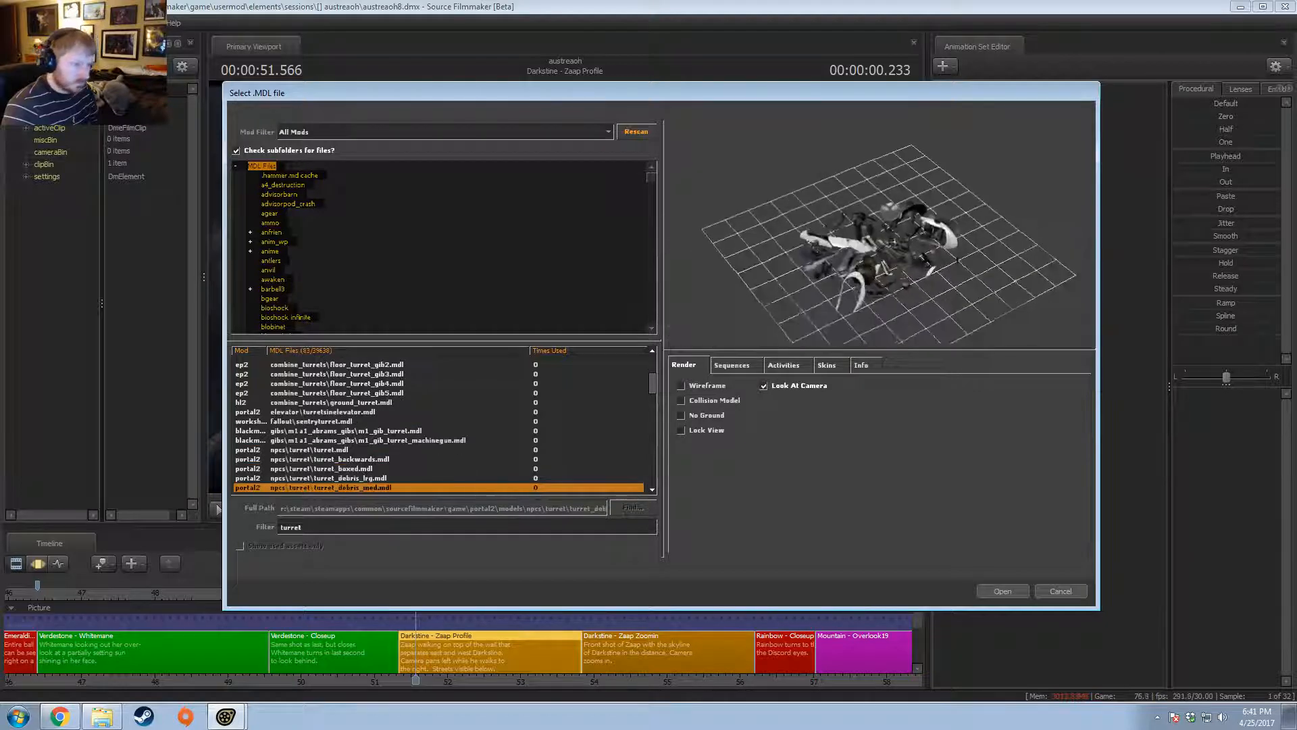
- Browse the remaining Portal 2 turret models, from the turret_fx_break_gib pieces through turret_skeleton.mdl and tripwire_turret.mdl to turret_01.mdl
key("Down")
key("Down")
key("Down")
key("Down")
key("Down")
key("Down")
key("Down")
key("Down")
key("Down")
key("Down")
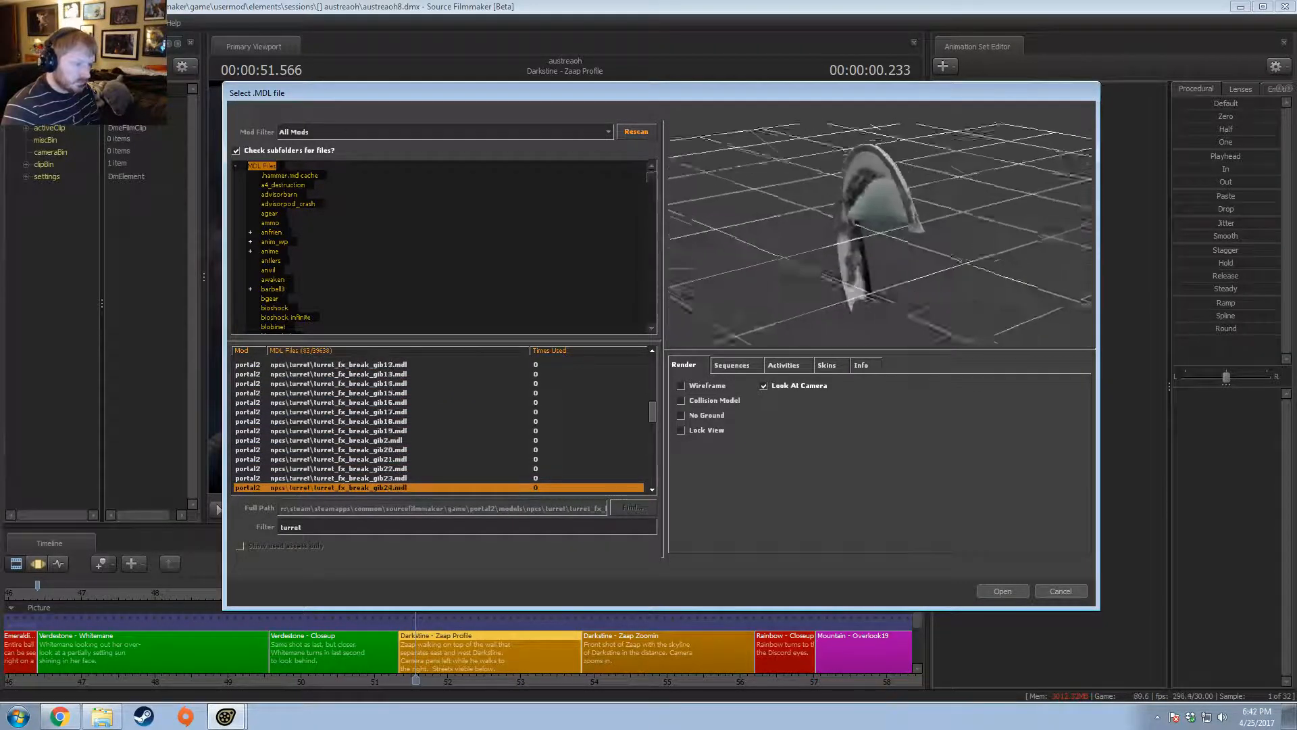
key("Down")
key("Down")
key("Down")
key("Down")
key("Down")
key("Down")
key("Down")
key("Down")
key("Down")
key("Down")
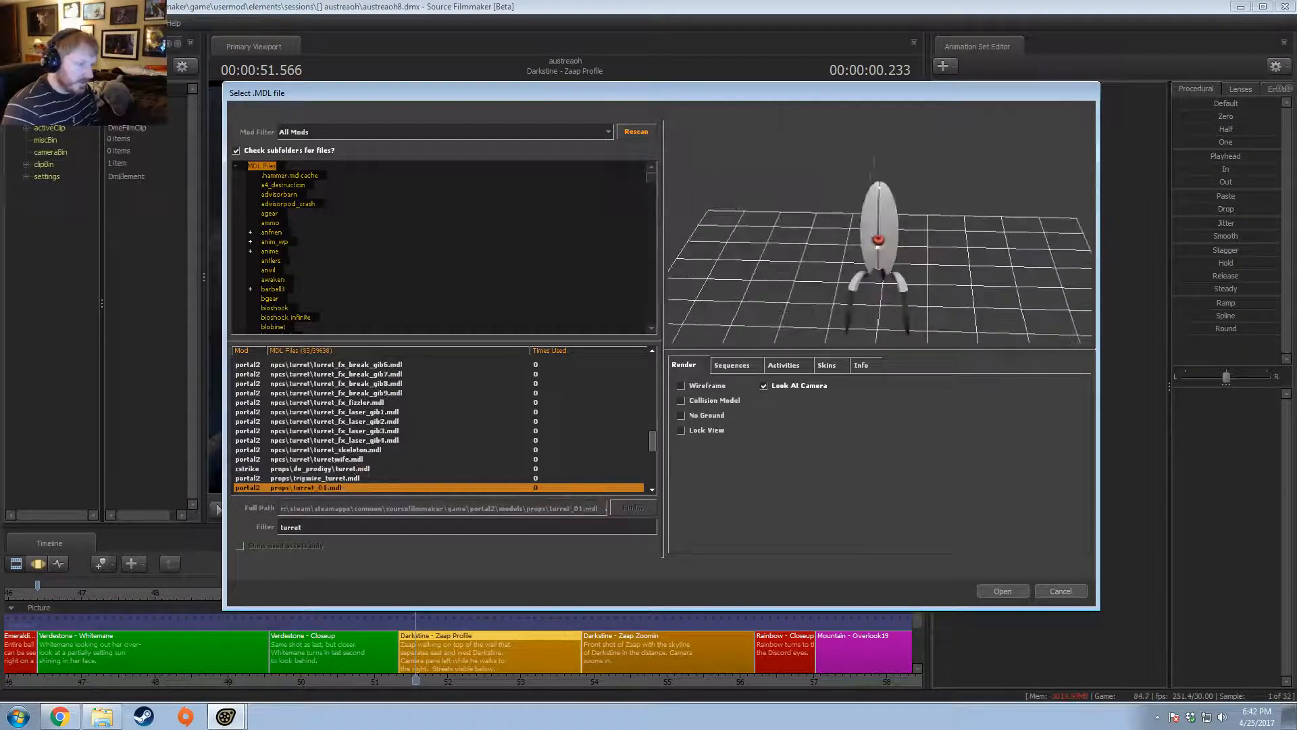
- Preview the turret_scanner, turret_factory, labturret and frankenturret models, viewing the props from another angle
key("Down")
key("Down")
key("Down")
key("Down")
key("Down")
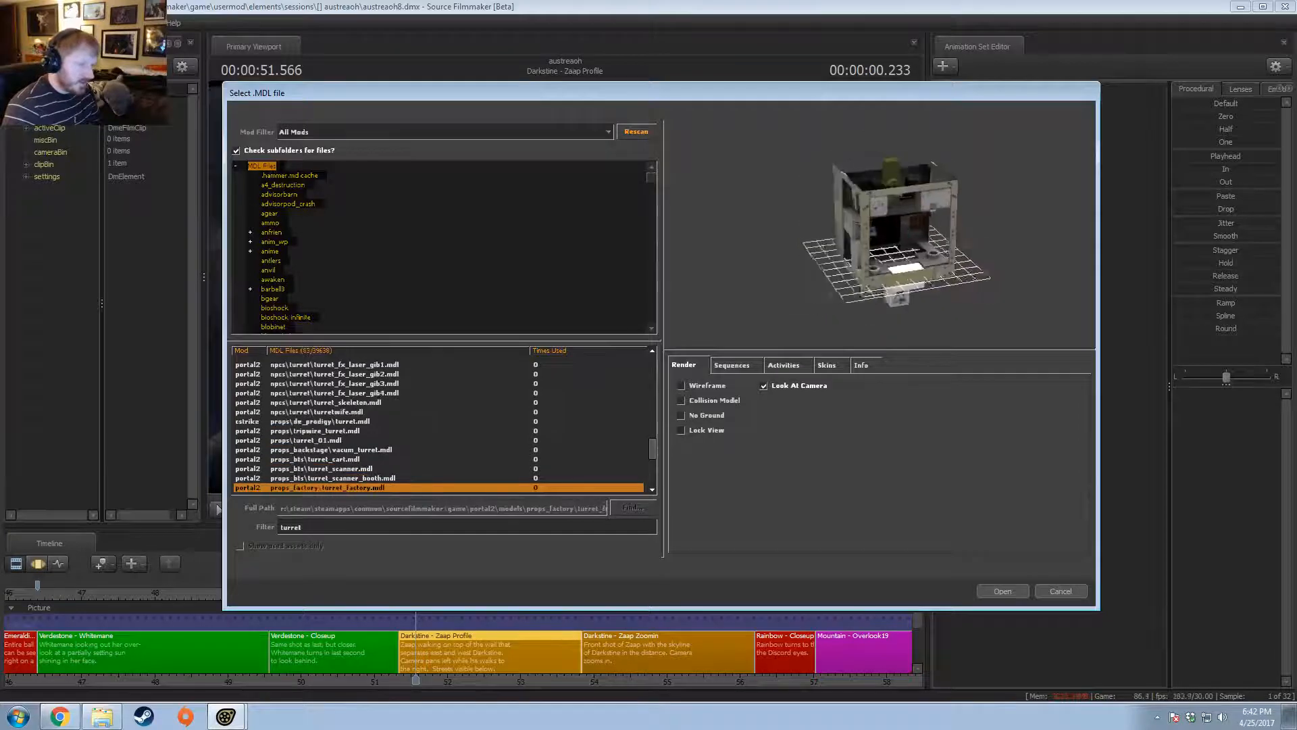
key("Down")
key("Down")
key("Down")
key("Down")
key("Down")
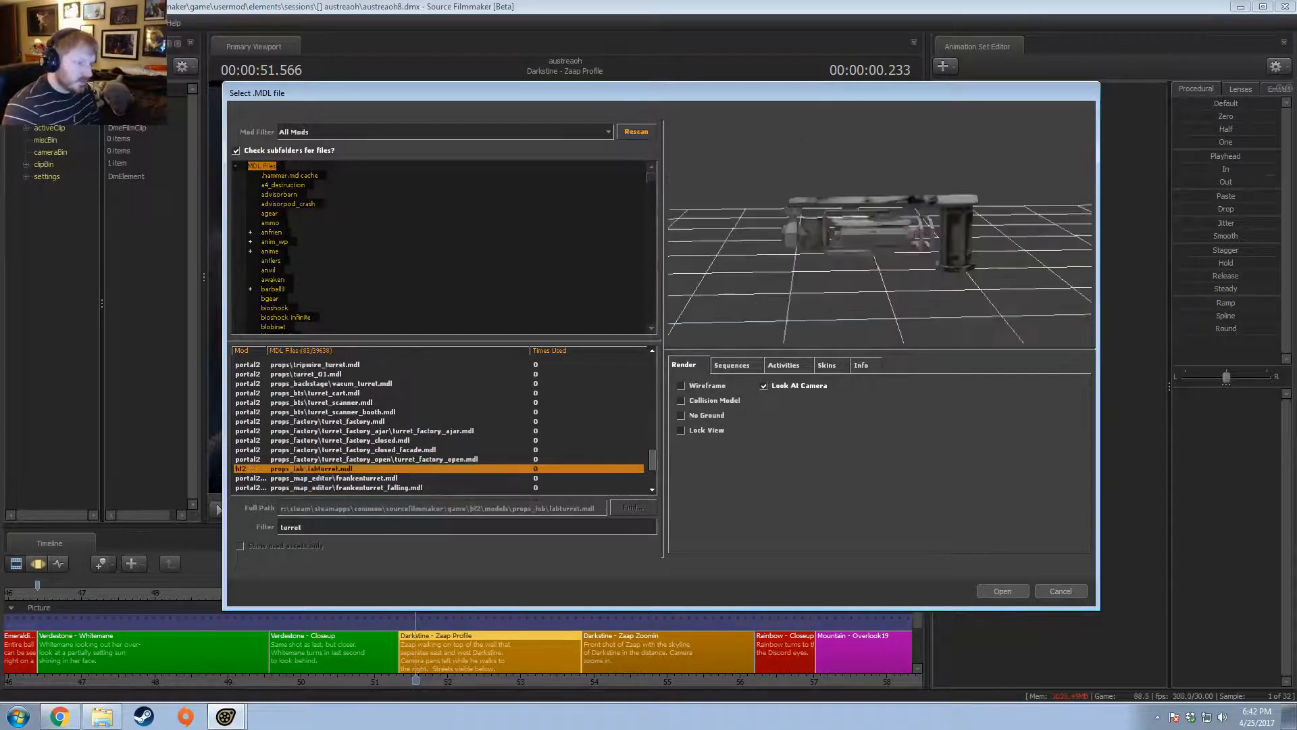
key("Up")
left_click_drag(880, 233, 973, 253)
key("Down")
key("Down")
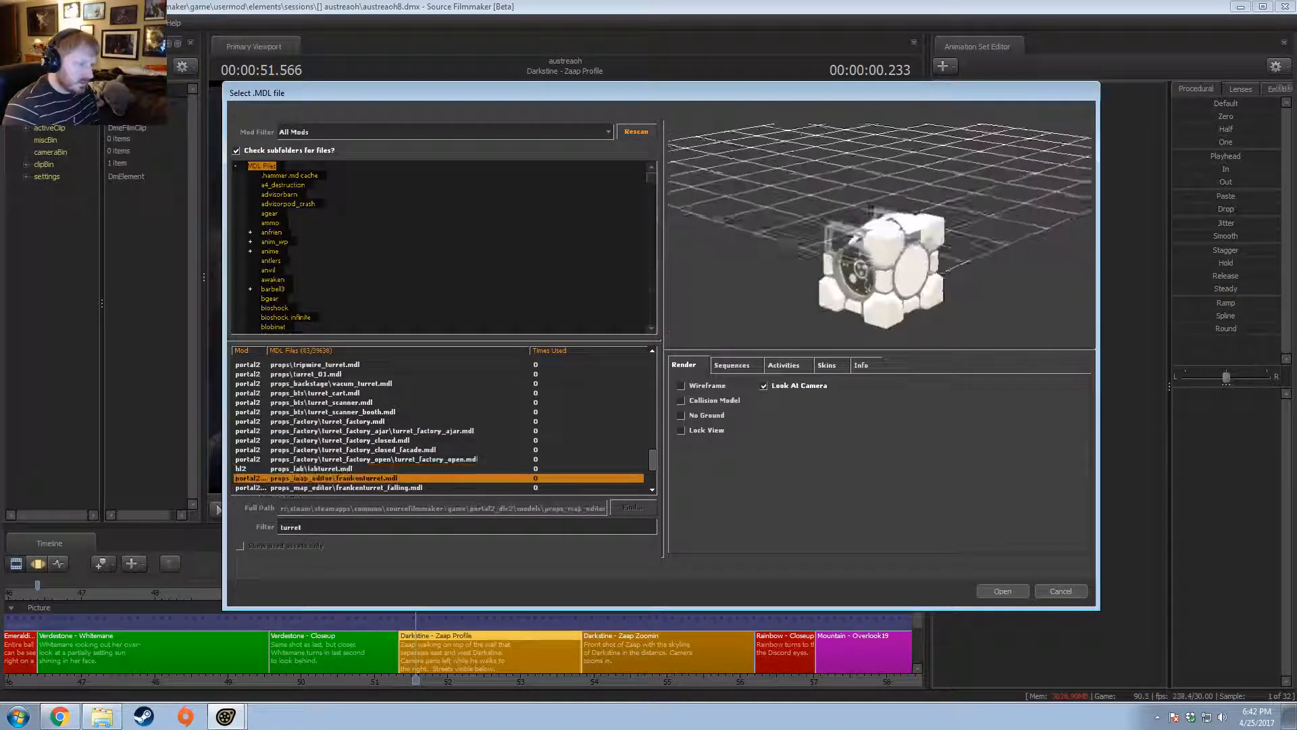
- Preview the pipe_turretsroom, silo turret and turret_lowres models, and compare miniturret.mdl with the tf turret.mdl
key("Down")
key("Down")
key("Down")
key("Down")
key("Down")
key("Down")
key("Down")
key("Down")
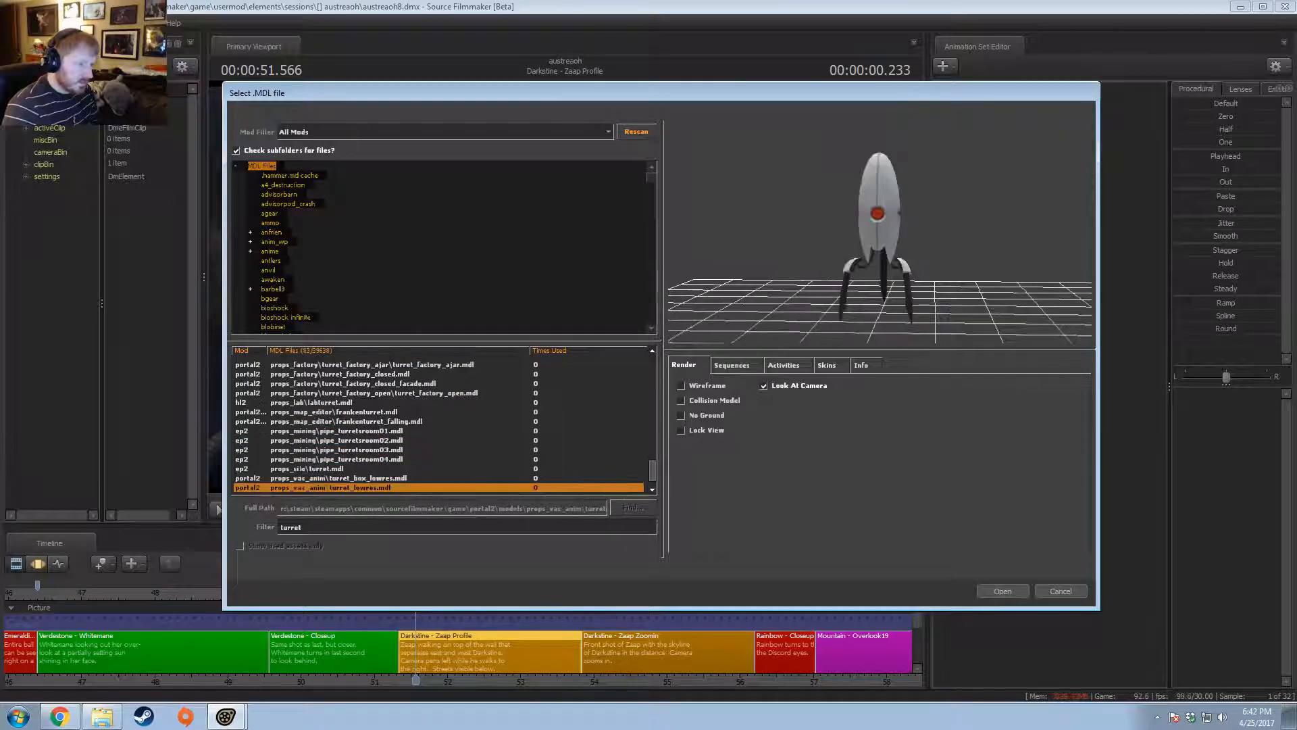
key("Down")
key("Down")
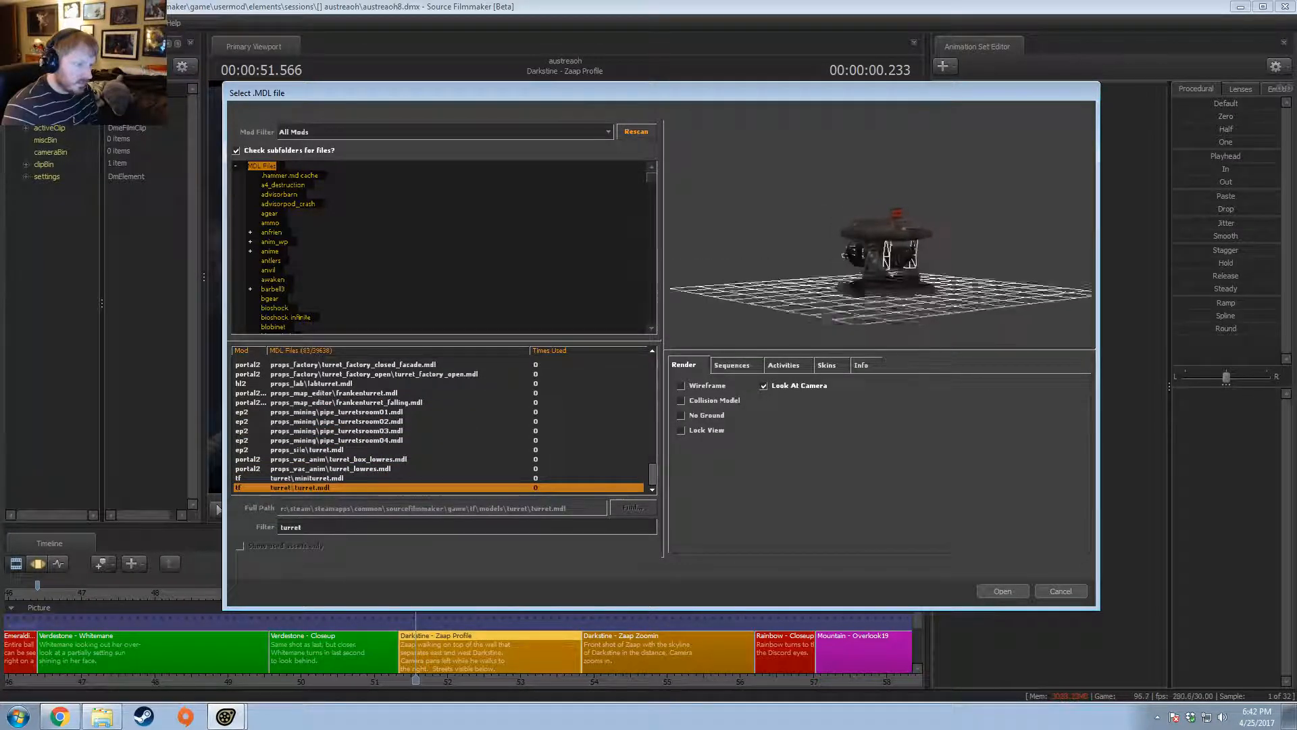
key("Up")
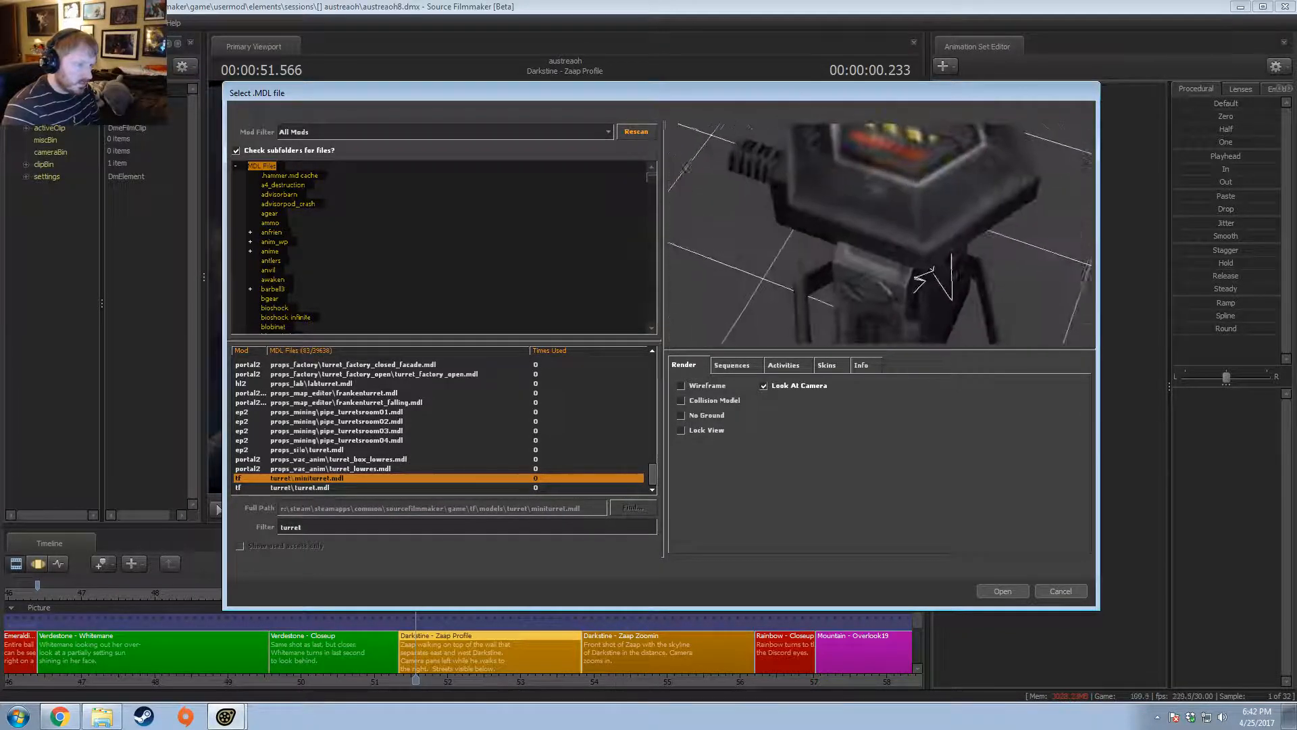
key("Down")
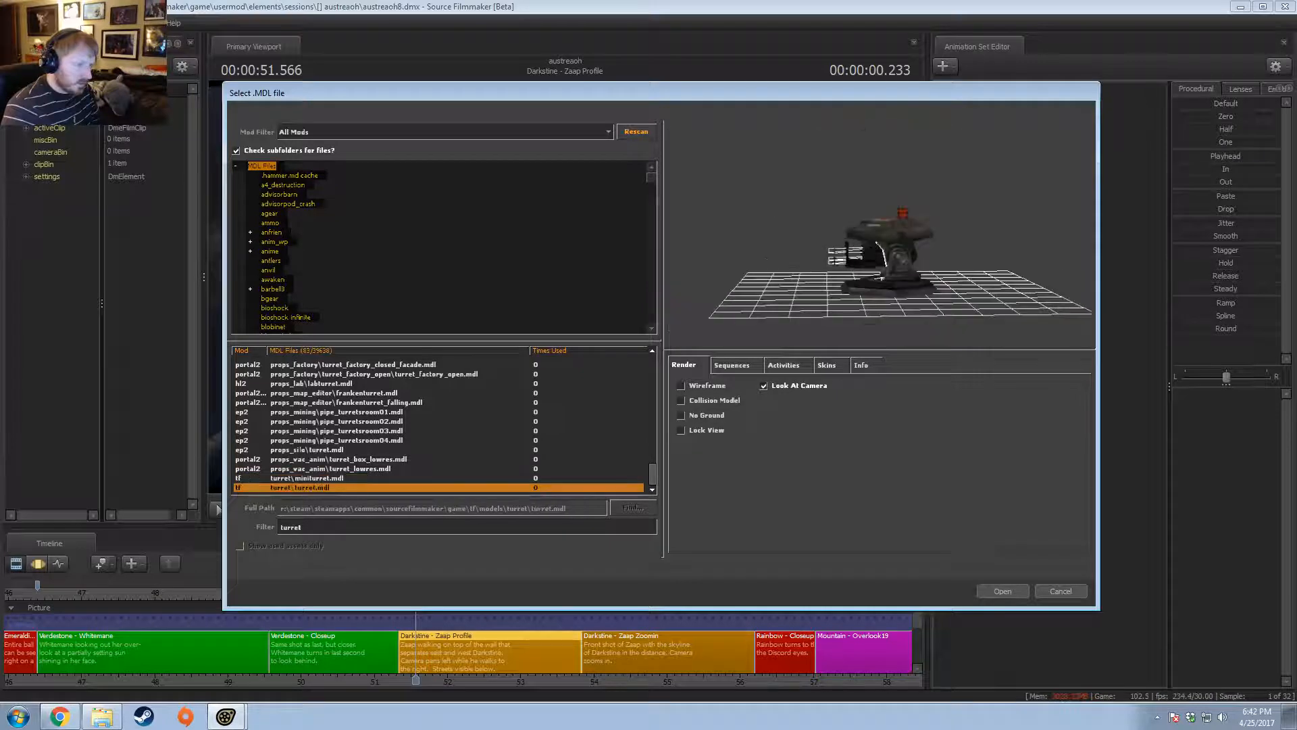
- Preview the die, retire, deploy, spin and fire sequences of the tf turret.mdl
left_click(741, 366)
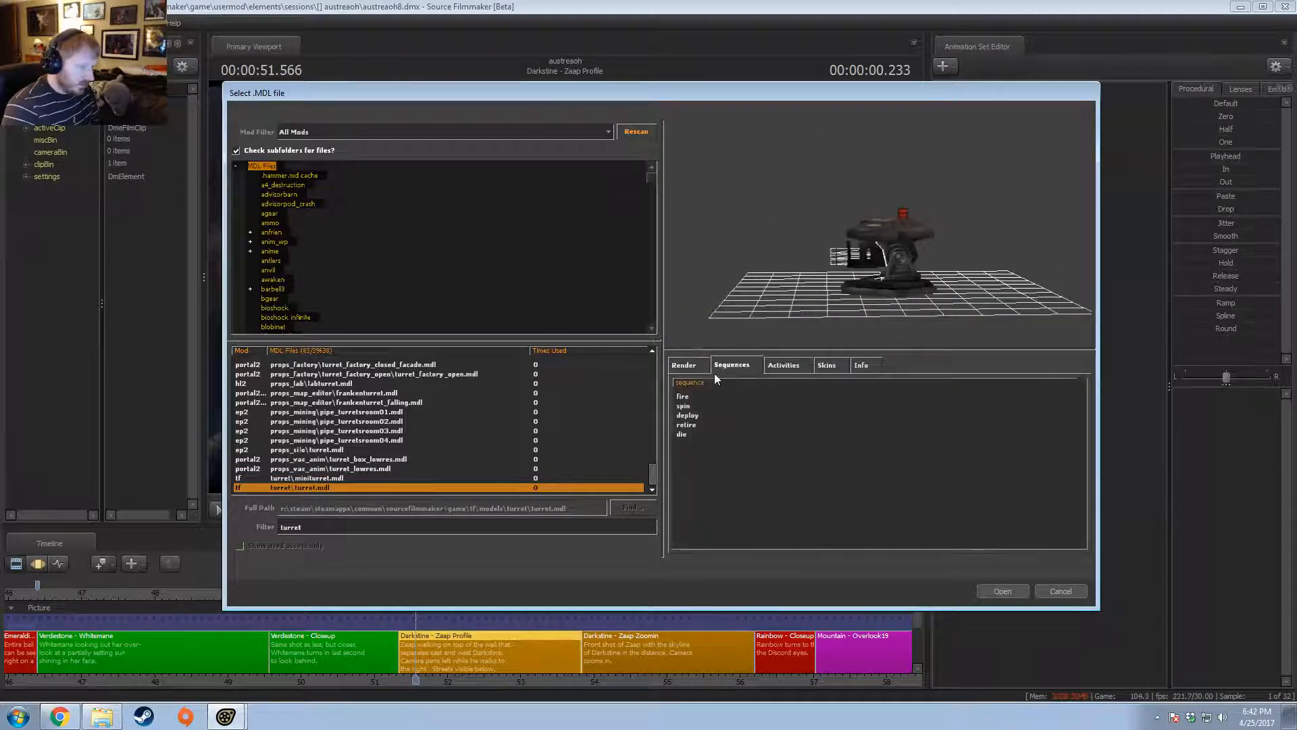
left_click(684, 434)
left_click(686, 425)
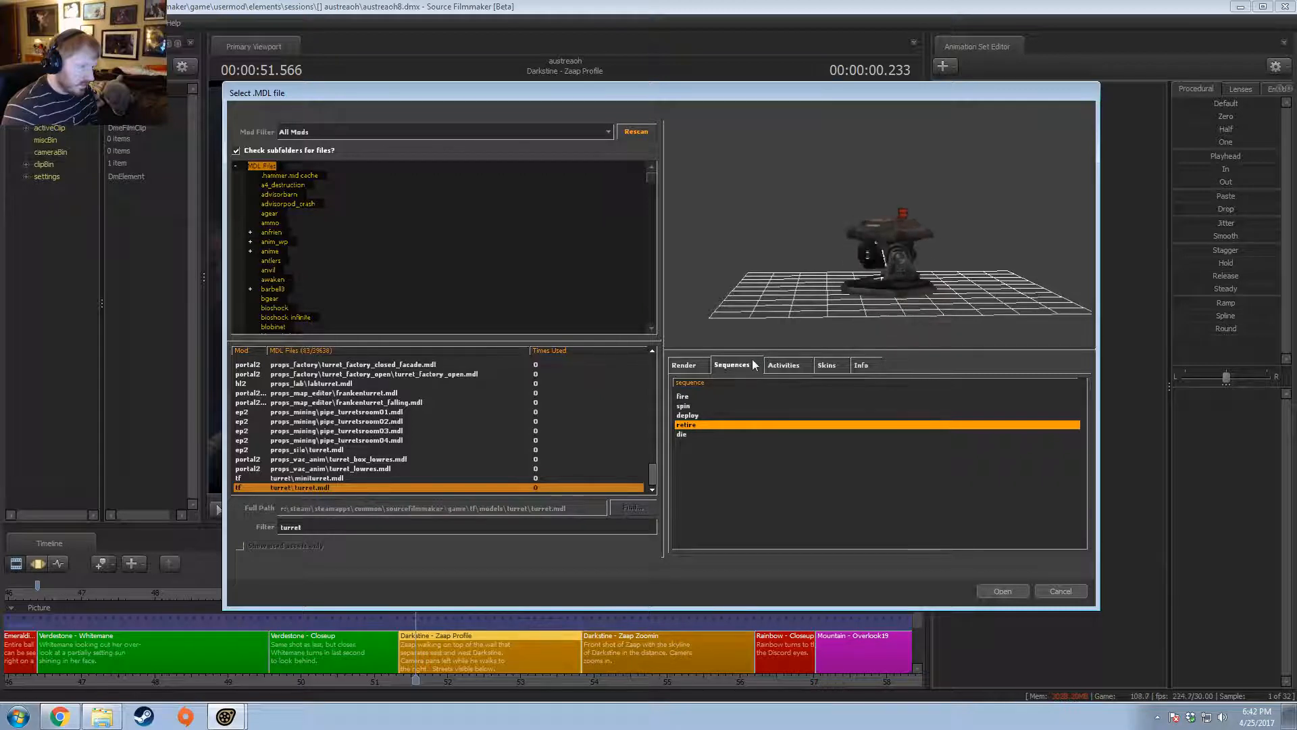
left_click(688, 416)
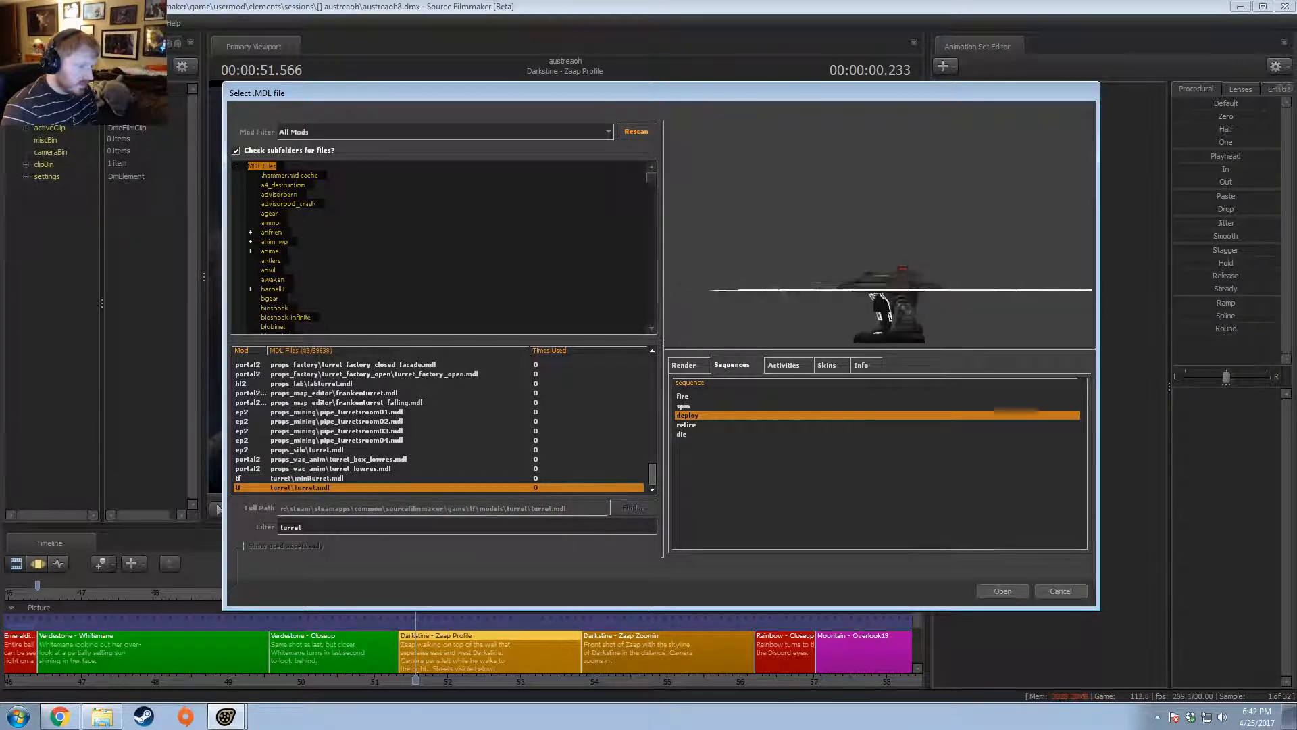
left_click(691, 407)
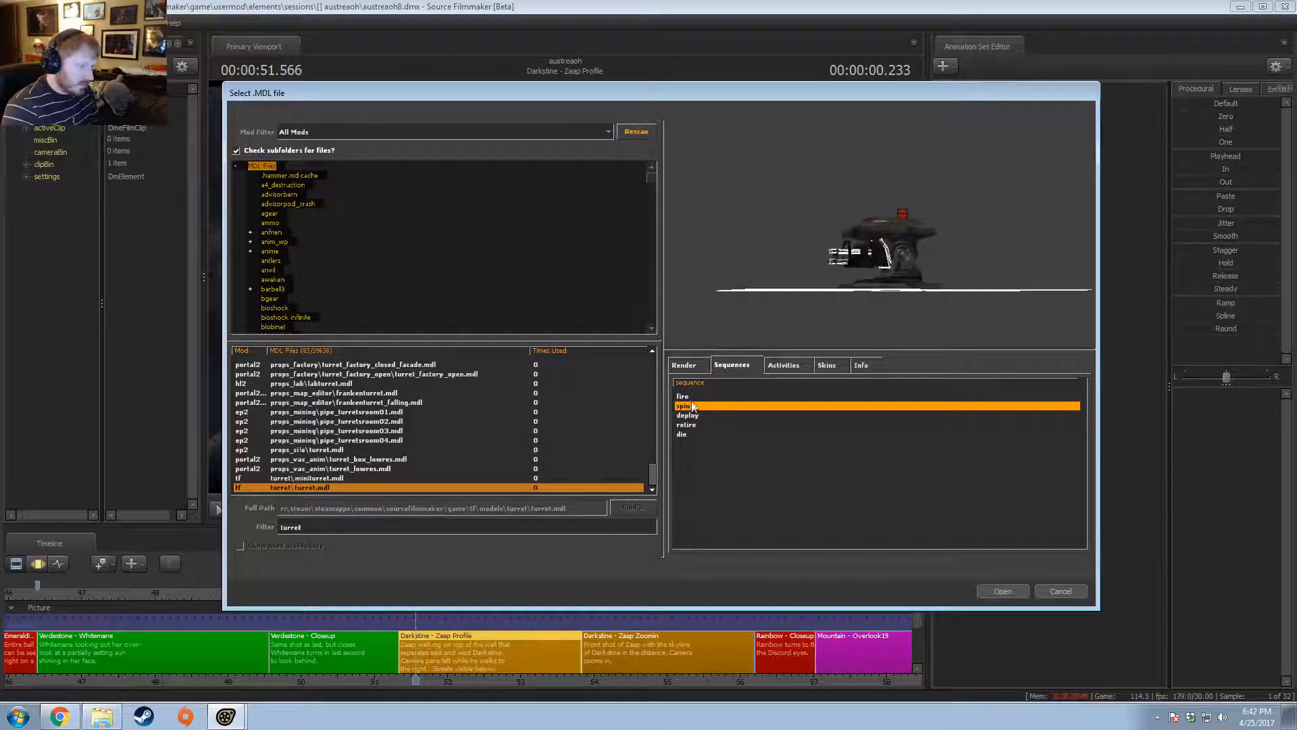
left_click(688, 397)
left_click_drag(831, 297, 833, 343)
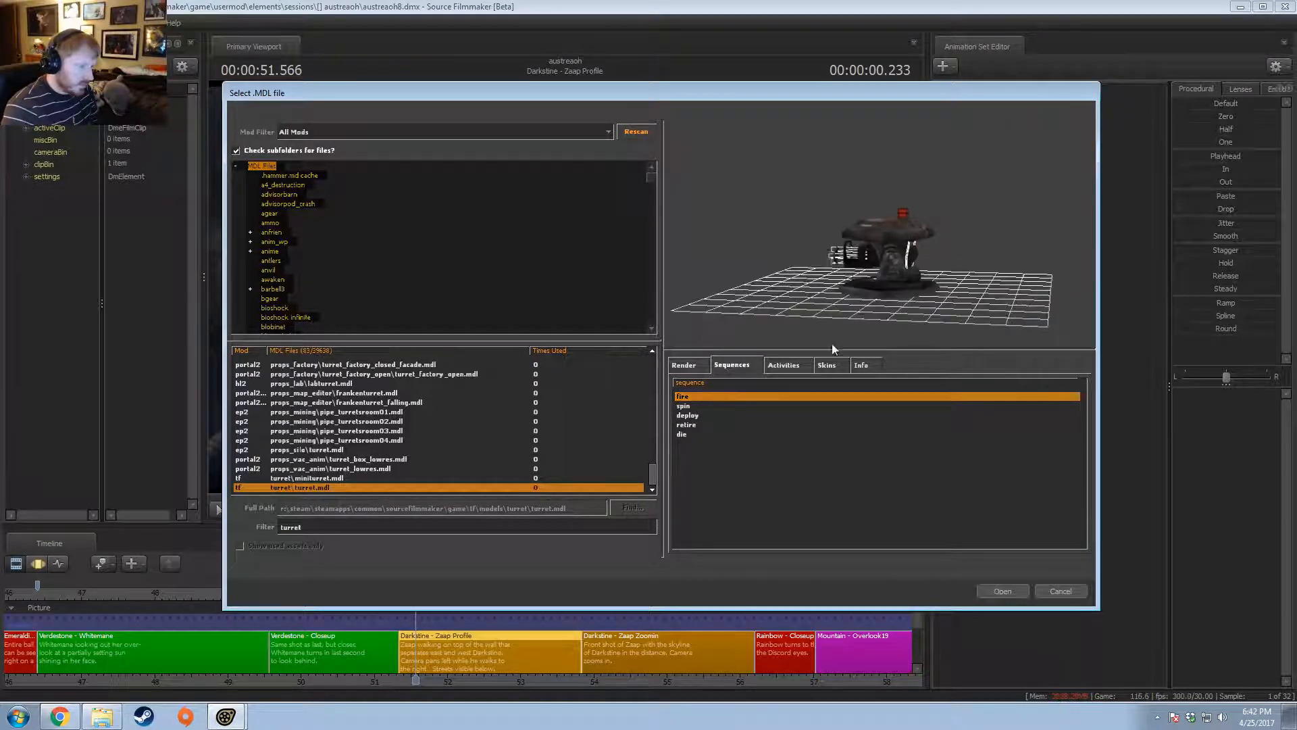
left_click(718, 418)
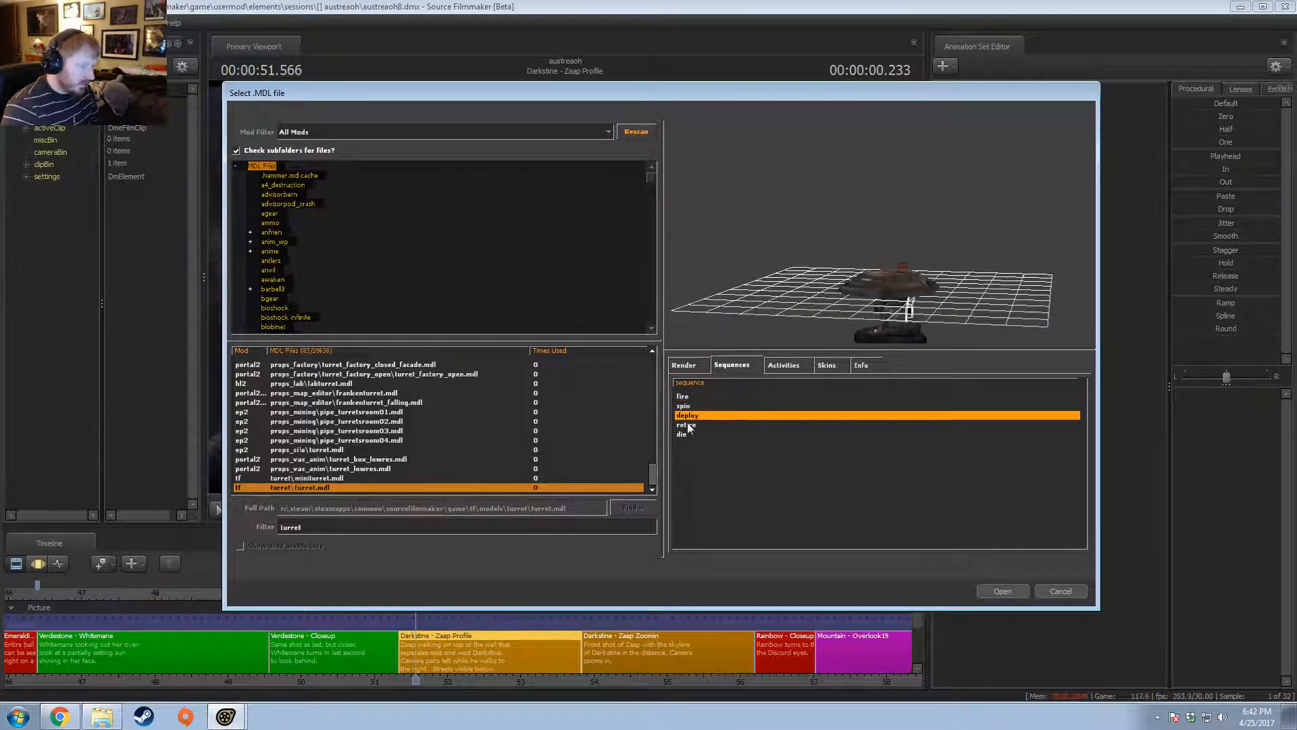
- Compare miniturret.mdl again with the tf turret.mdl and the Portal 2 turret_lowres.mdl
left_click(301, 479)
key("Down")
key("Up")
key("Up")
key("Down")
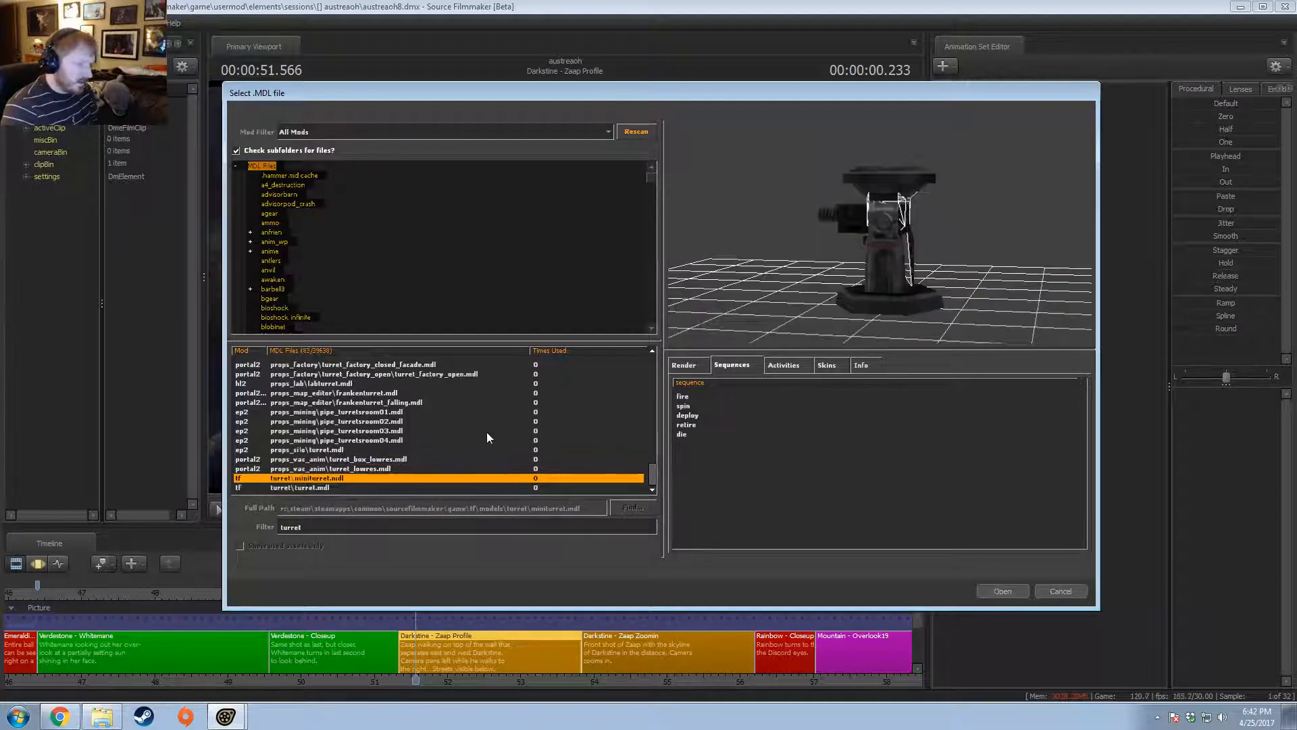
key("Up")
- Filter the models for cannon and preview the entries from the combine_cannon parts down to the Hyperion loader_cannon models
scroll(347, 433, "up", 15)
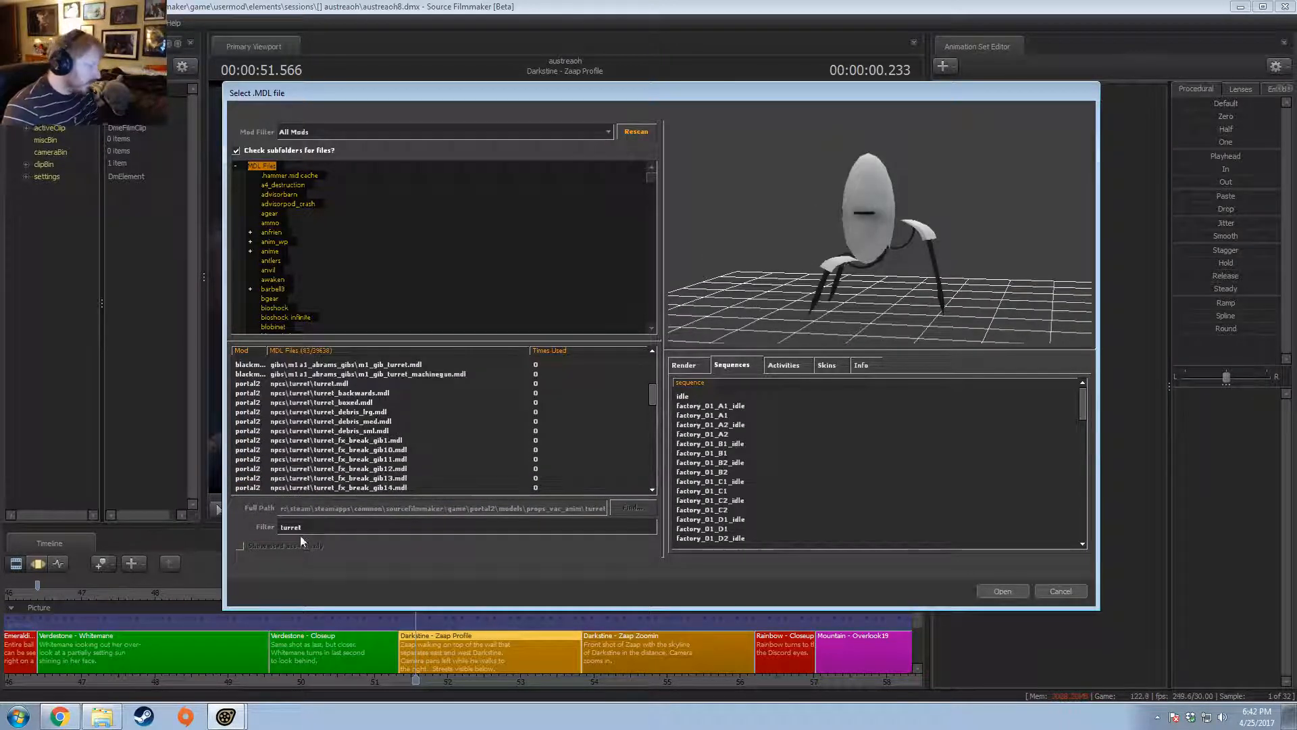
type("canon")
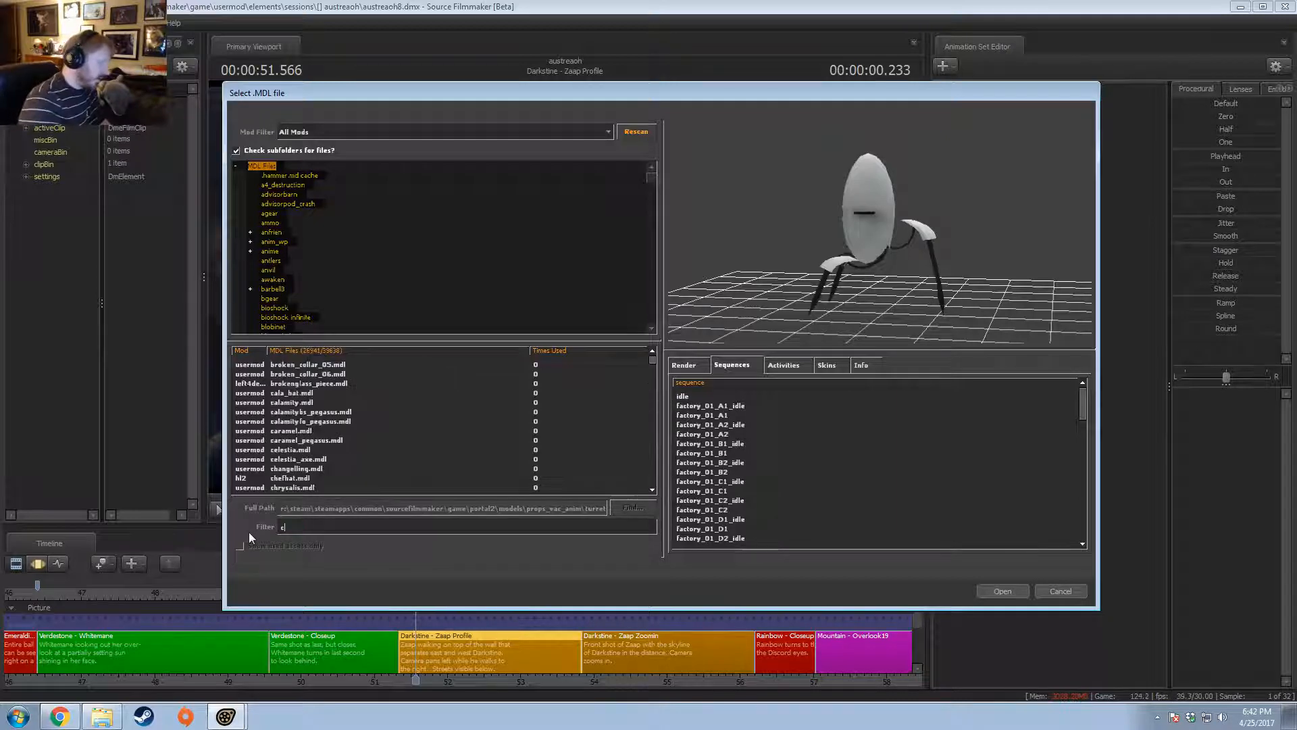
key("BackSpace")
key("BackSpace")
type("non")
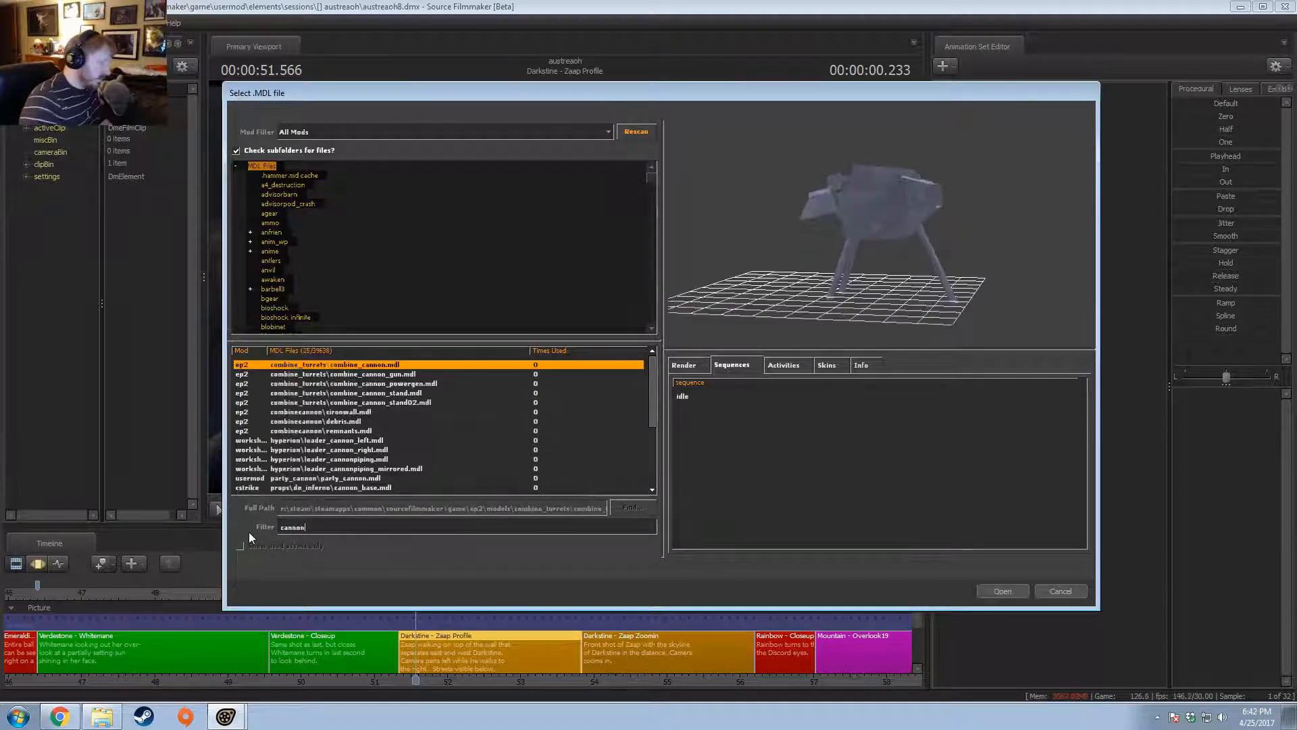
key("Down")
key("Down")
key("Down")
key("Down")
key("Down")
key("Down")
key("Down")
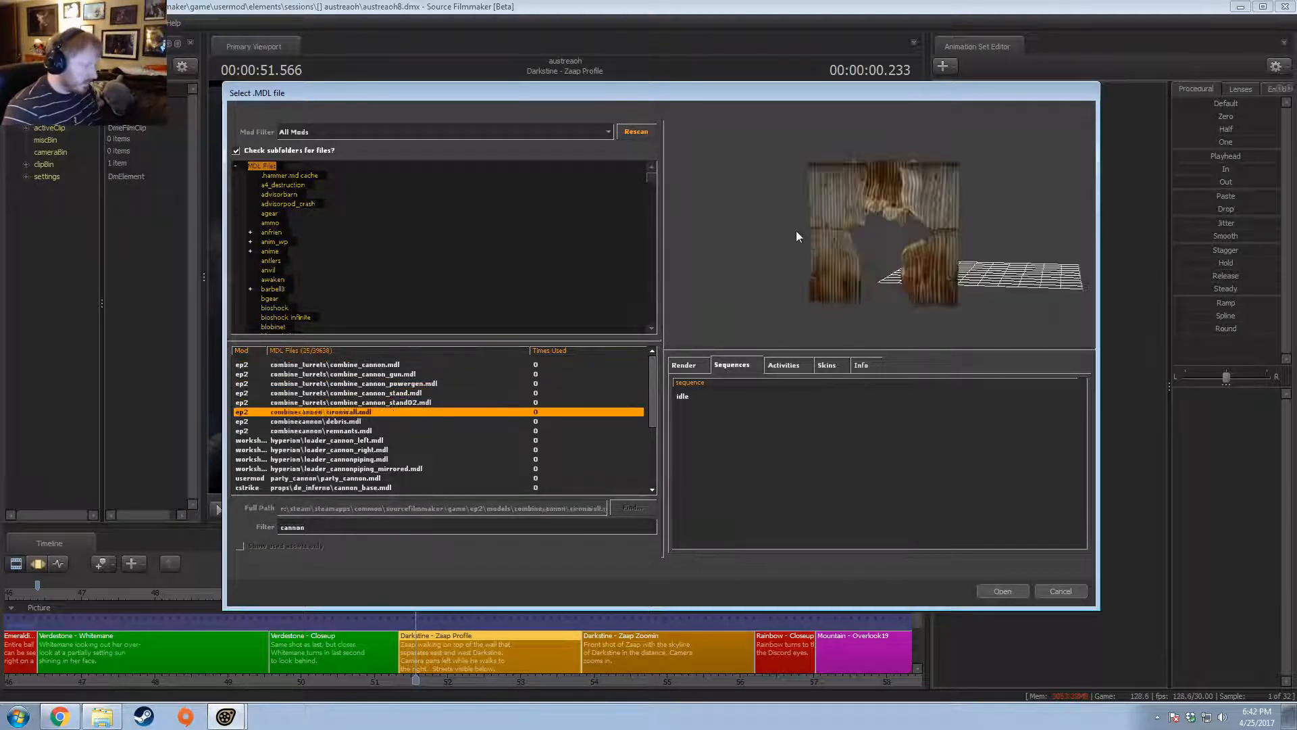
key("Down")
key("Down")
key("Down")
- Compare the Hyperion loader_cannon_left.mdl and loader_cannon_right.mdl previews
key("Up")
key("Up")
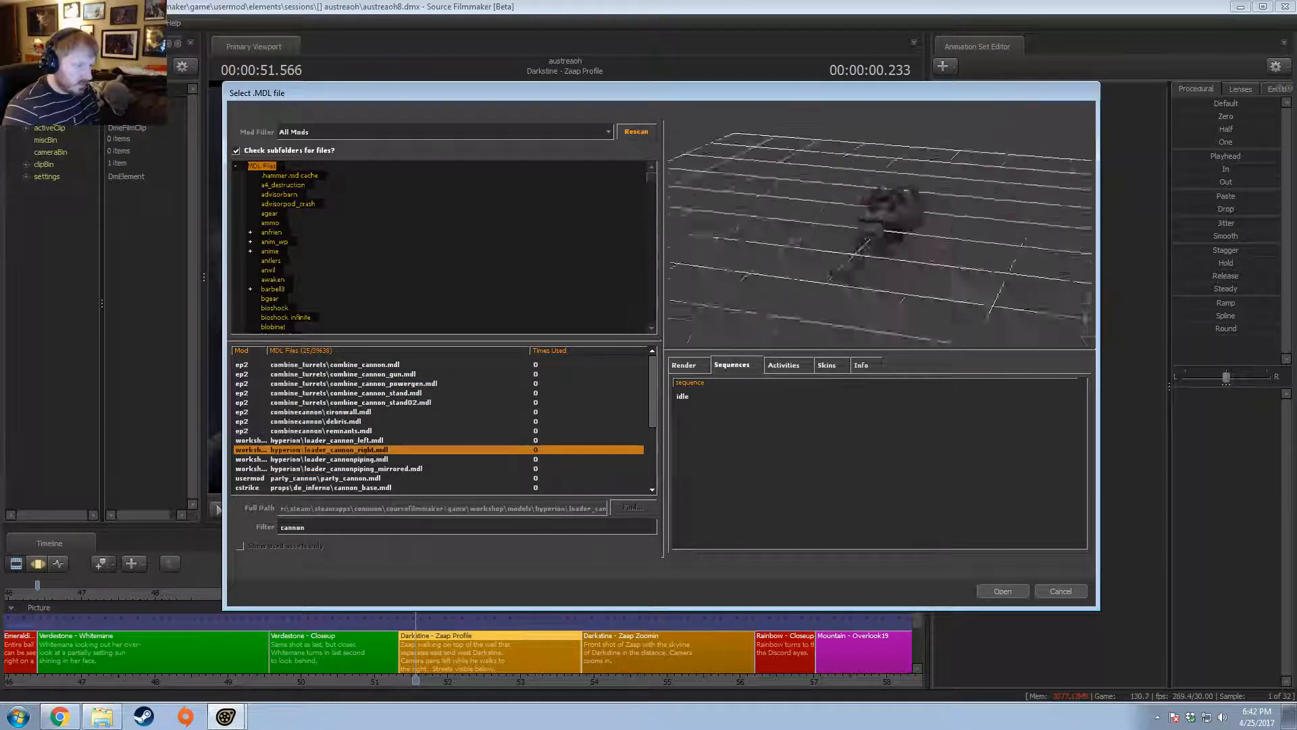
key("Down")
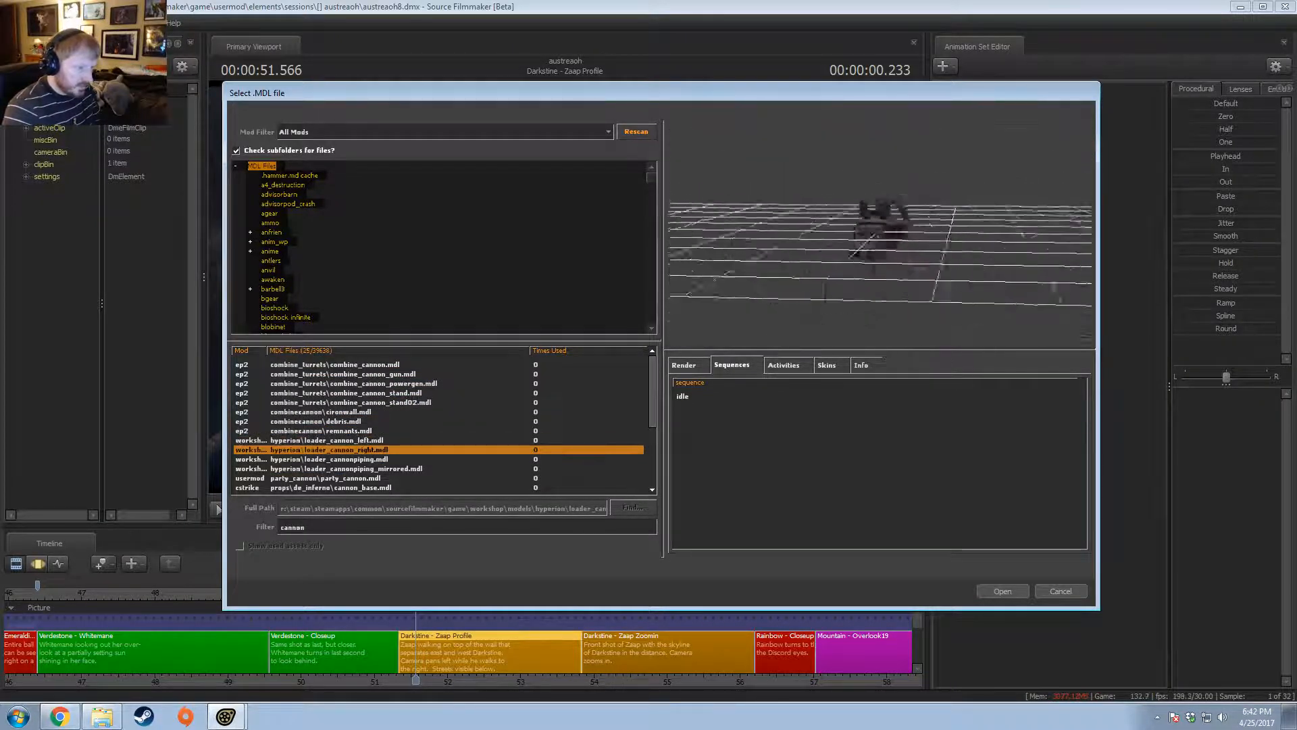
key("Up")
key("Down")
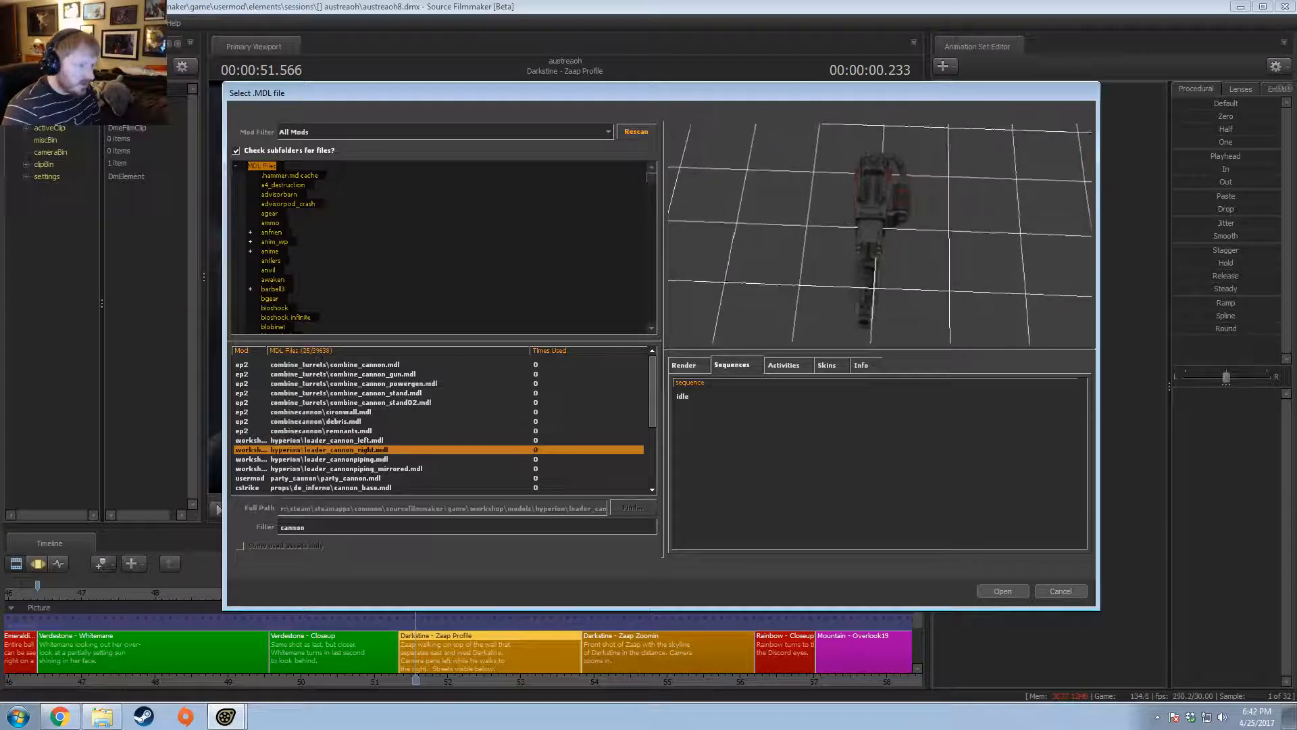
key("Up")
key("Down")
key("Up")
key("Down")
key("Up")
key("Down")
key("Up")
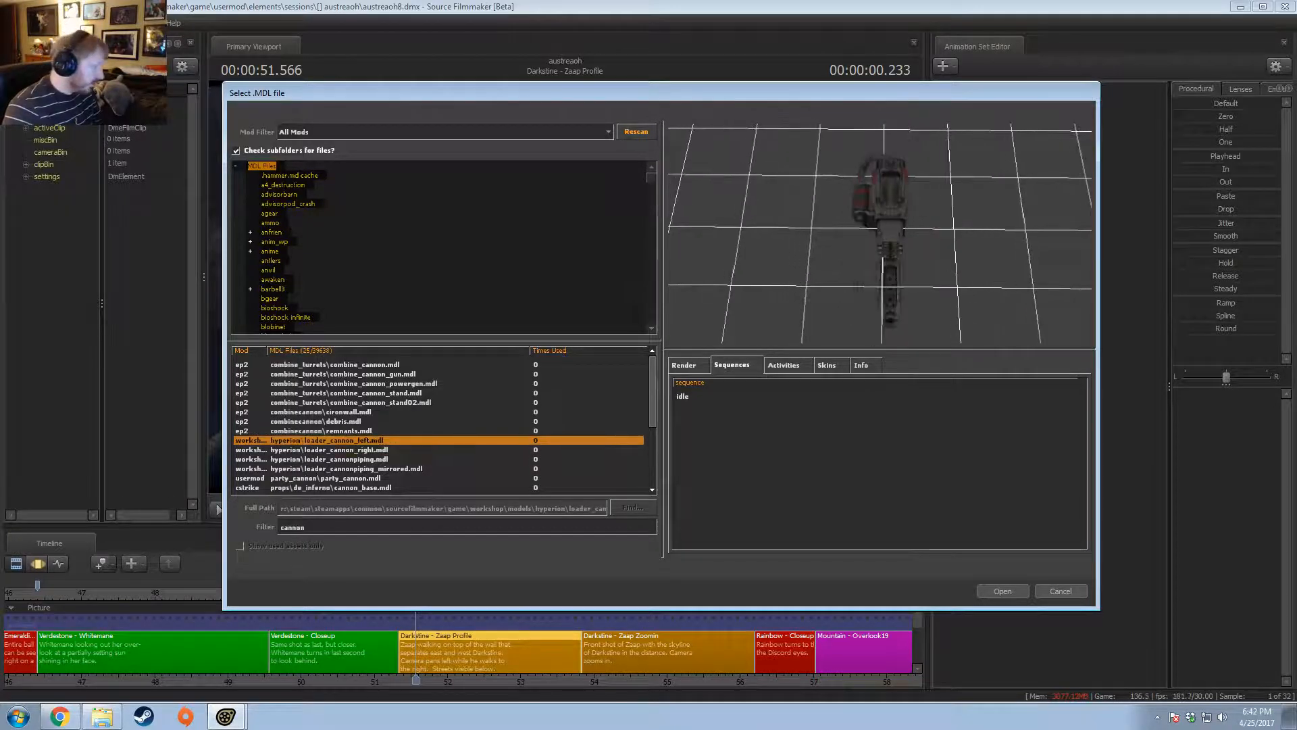
- Preview loader_cannonpiping.mdl and loader_cannonpiping_mirrored.mdl against the left and right loader cannons
key("Down")
key("Down")
key("Down")
key("Up")
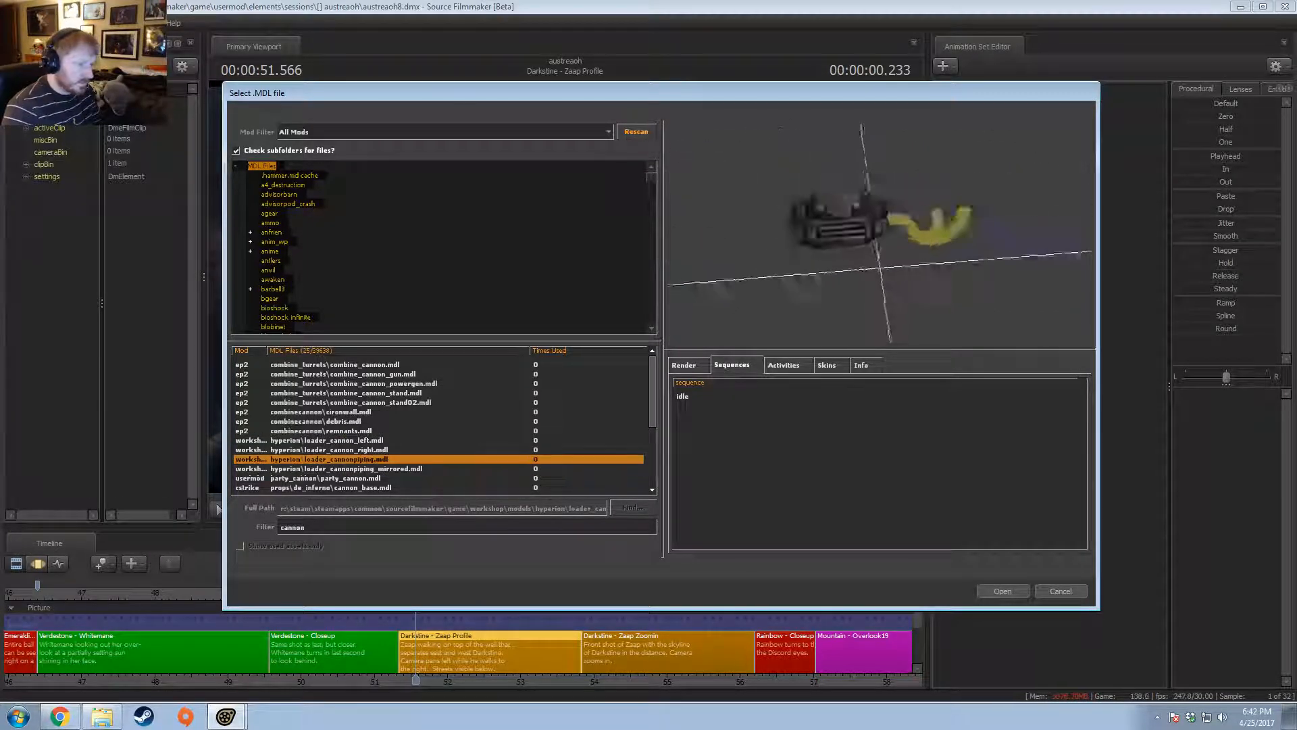
key("Up")
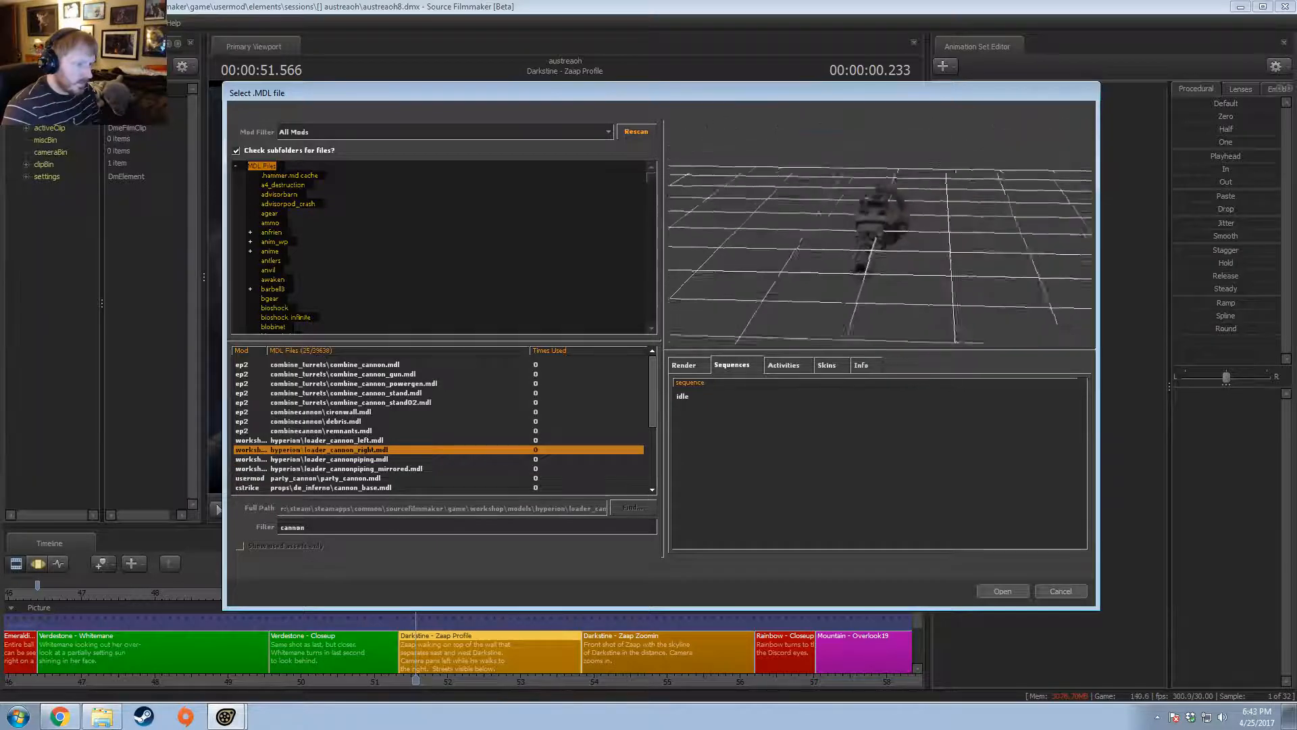
key("Down")
key("Down")
key("Down")
key("Up")
key("Up")
key("Up")
key("Up")
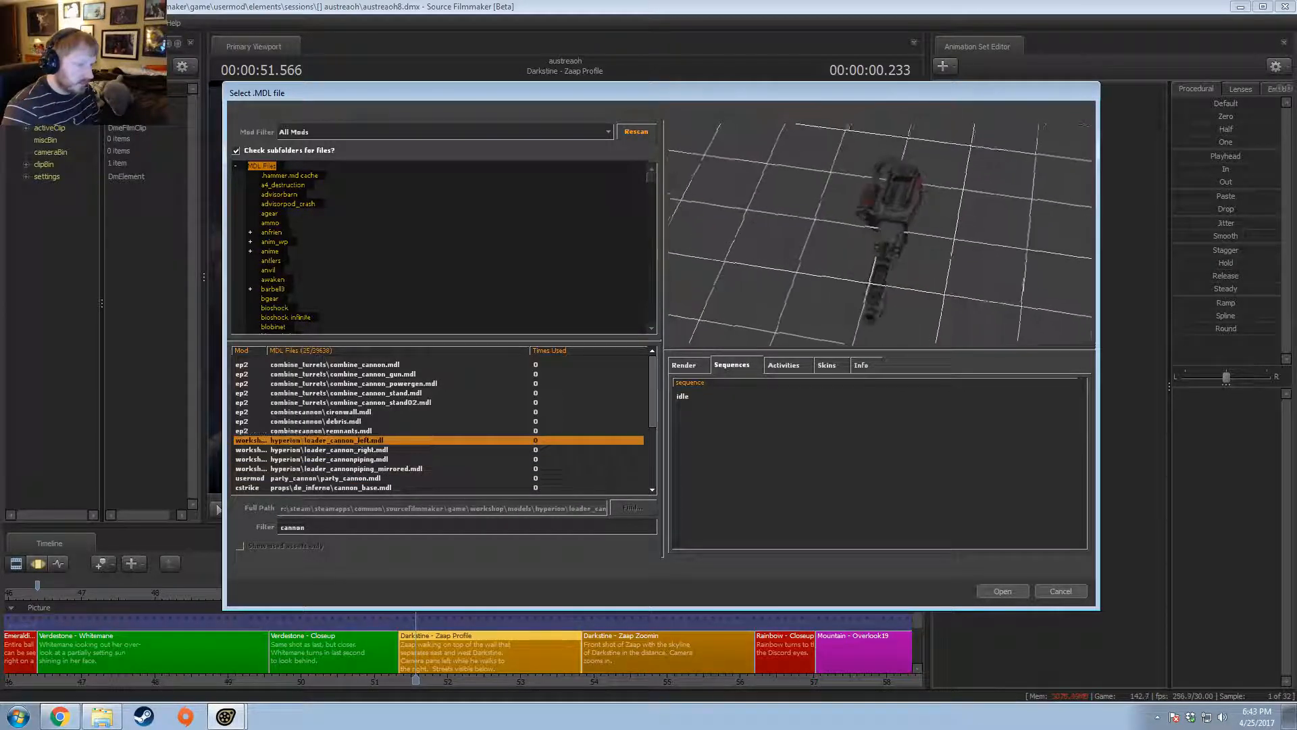
- Add the Hyperion loader_cannon_left.mdl and loader_cannon_right.mdl models to the Darkstine - Zaap Profile shot
key("Down")
key("Up")
left_click(1003, 590)
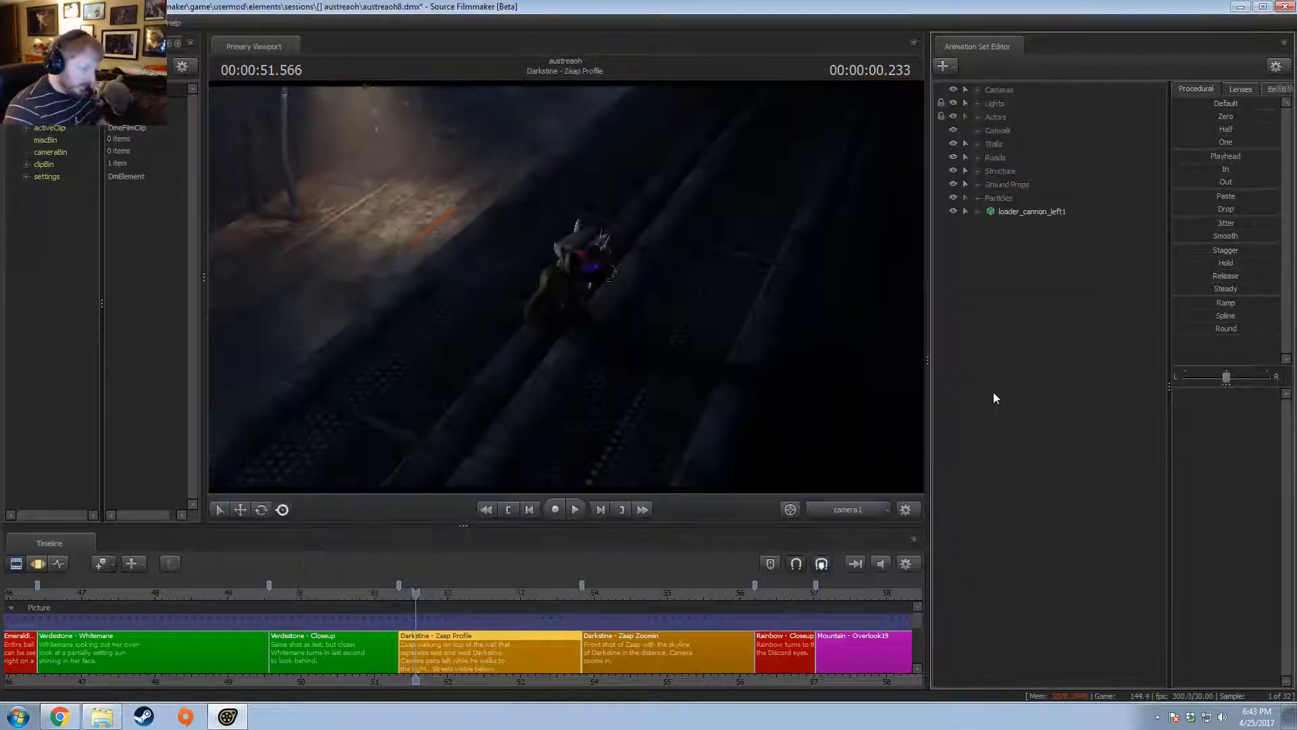
right_click(1020, 326)
left_click(1096, 357)
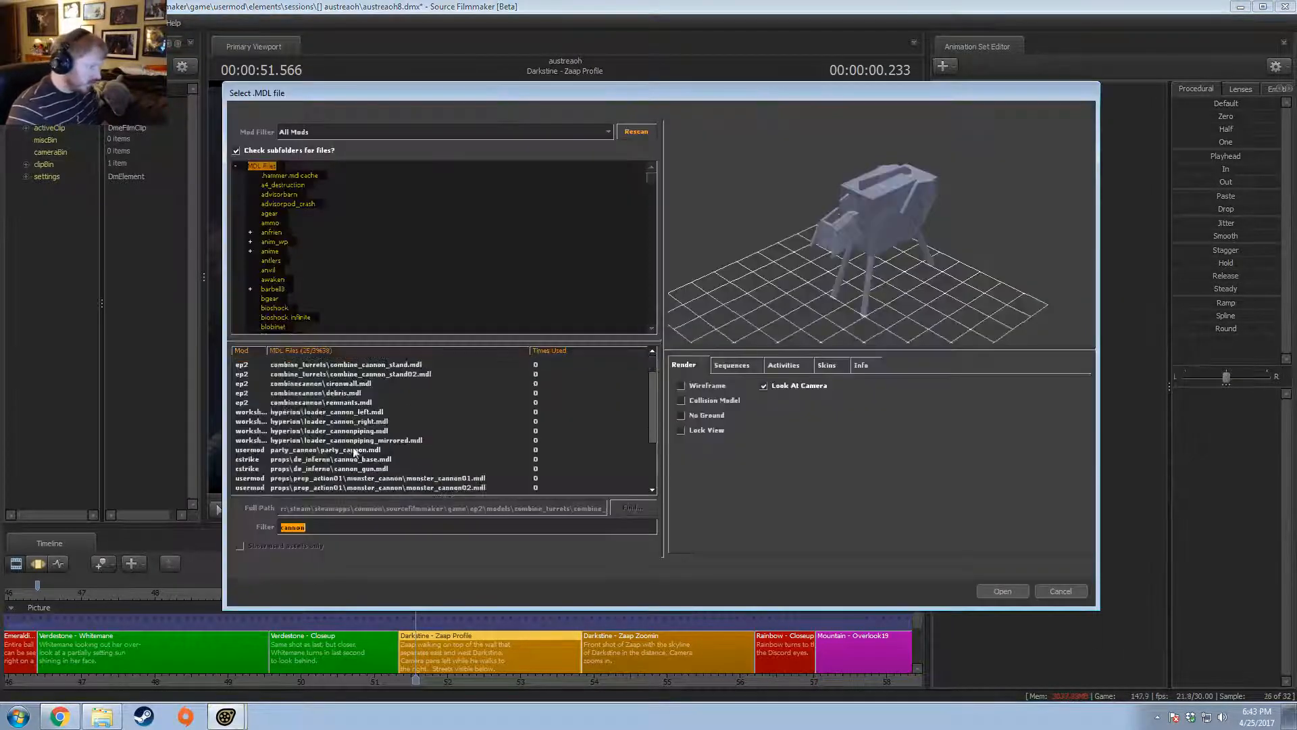
left_click(351, 422)
left_click_drag(895, 91, 931, 93)
left_click(1038, 592)
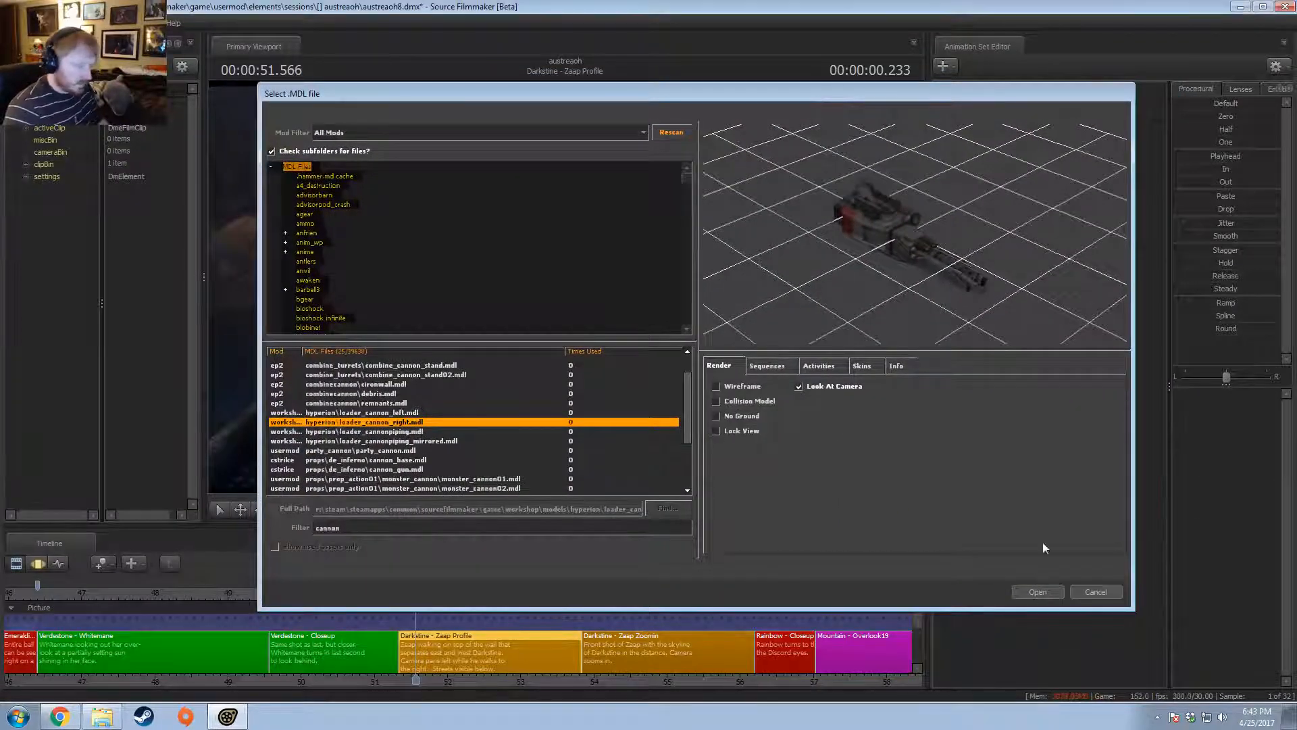
- Switch the viewport to the Work Camera and frame the two loader cannons with loader_cannon_right1 selected for moving
right_click(1022, 209)
left_click(1013, 226)
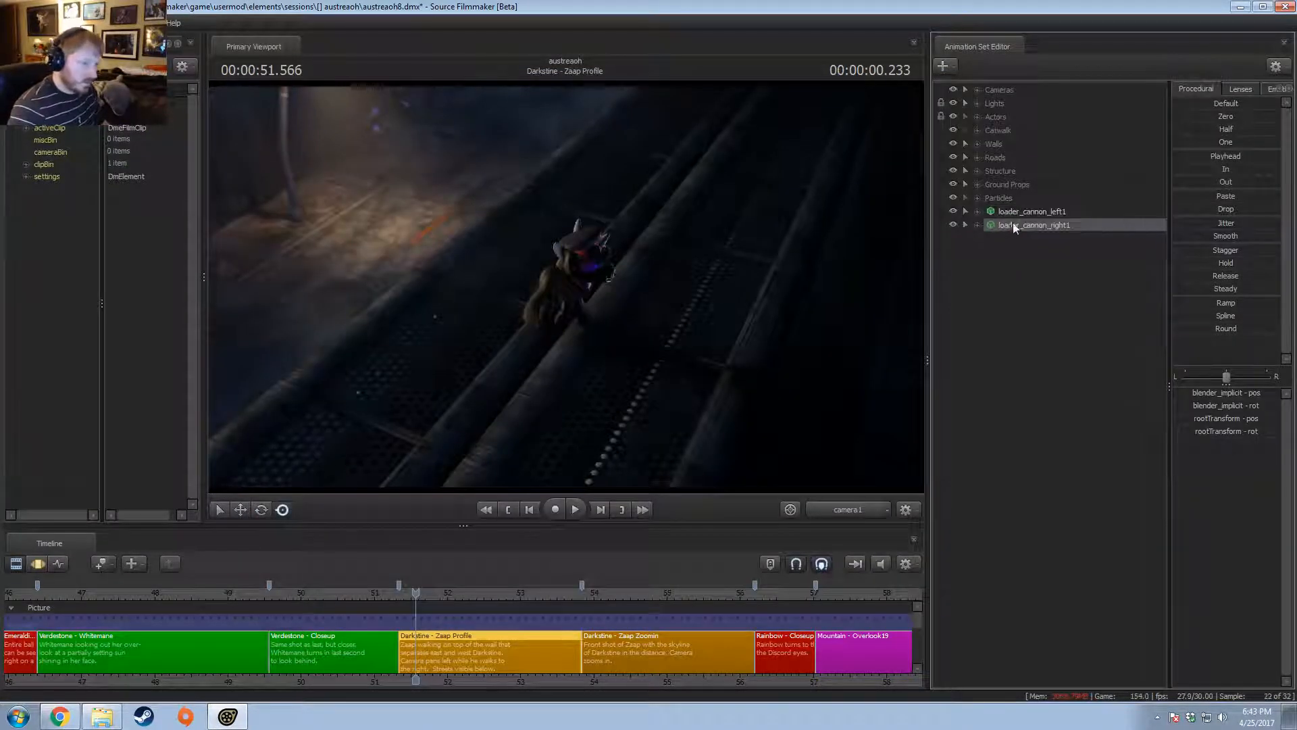
left_click(835, 510)
left_click_drag(608, 317, 582, 294)
right_click(581, 337)
left_click(627, 374)
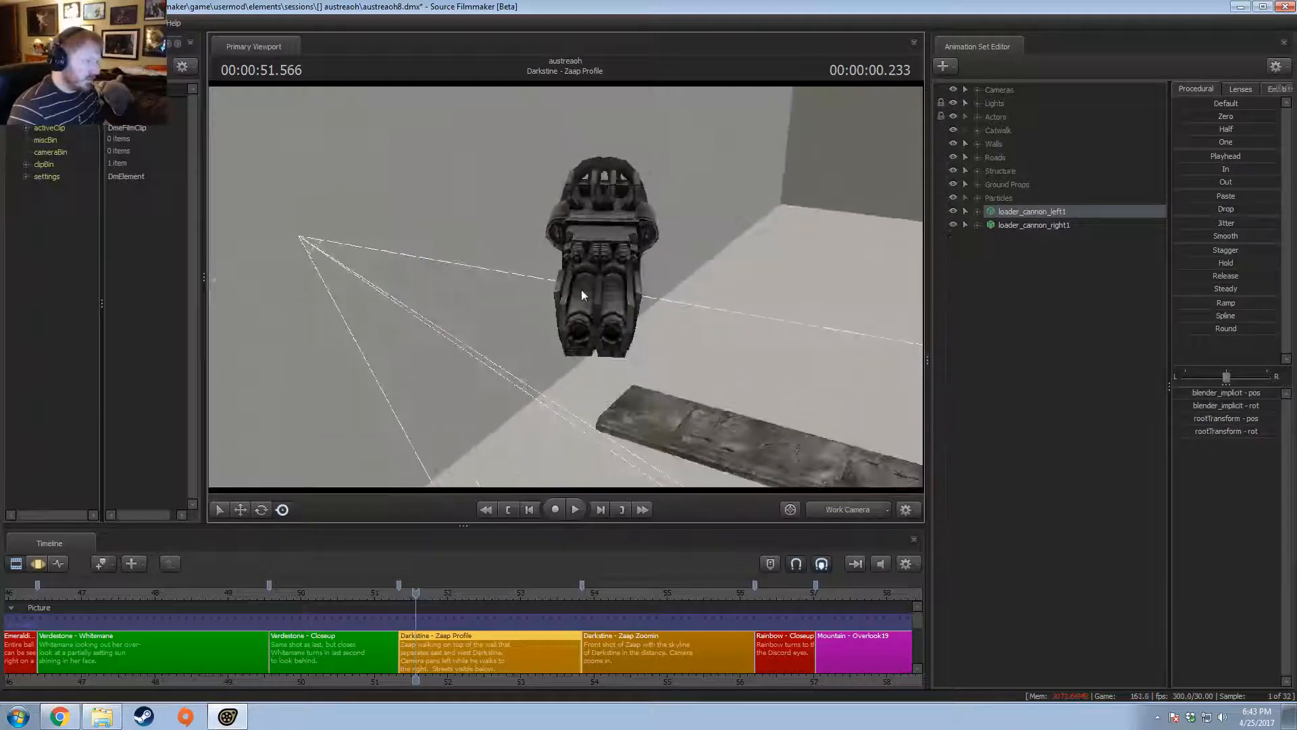
left_click(990, 226)
left_click_drag(647, 241, 598, 215)
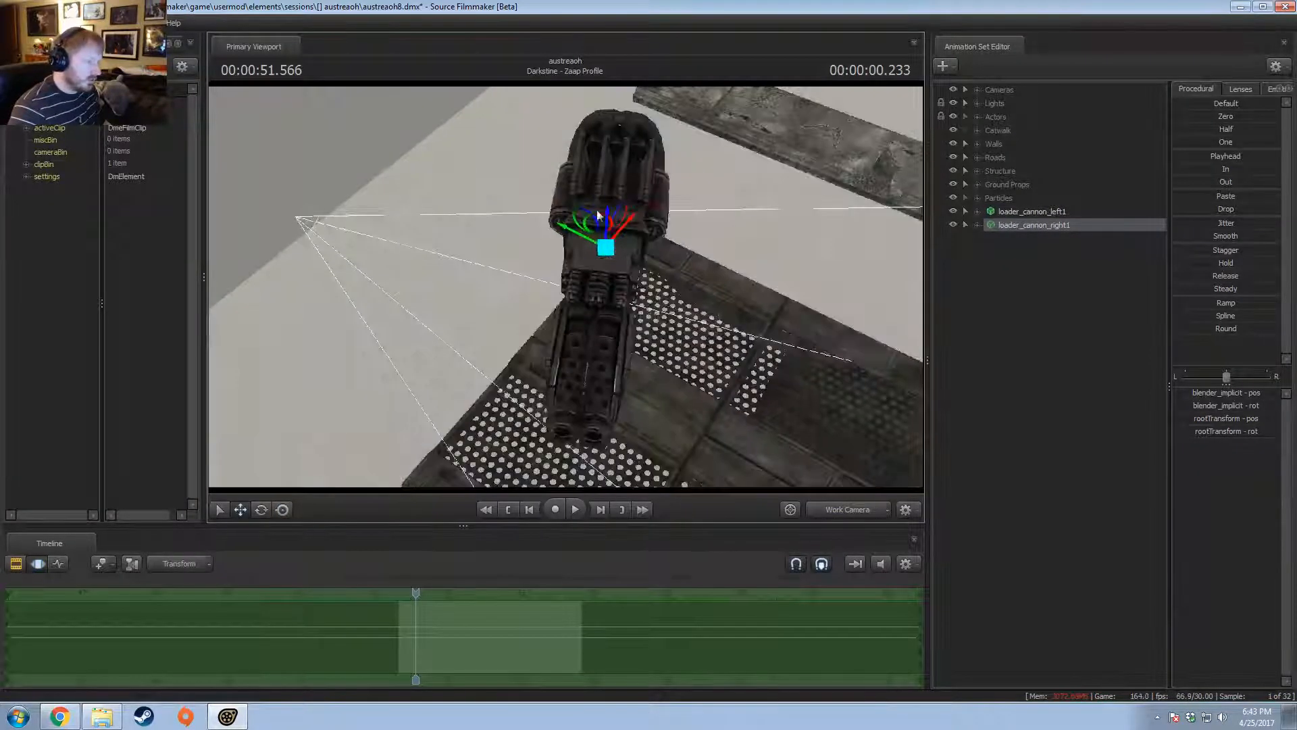
- Rotate loader_cannon_left1 to a new heading through the rot channel of its rootTransform
left_click(977, 224)
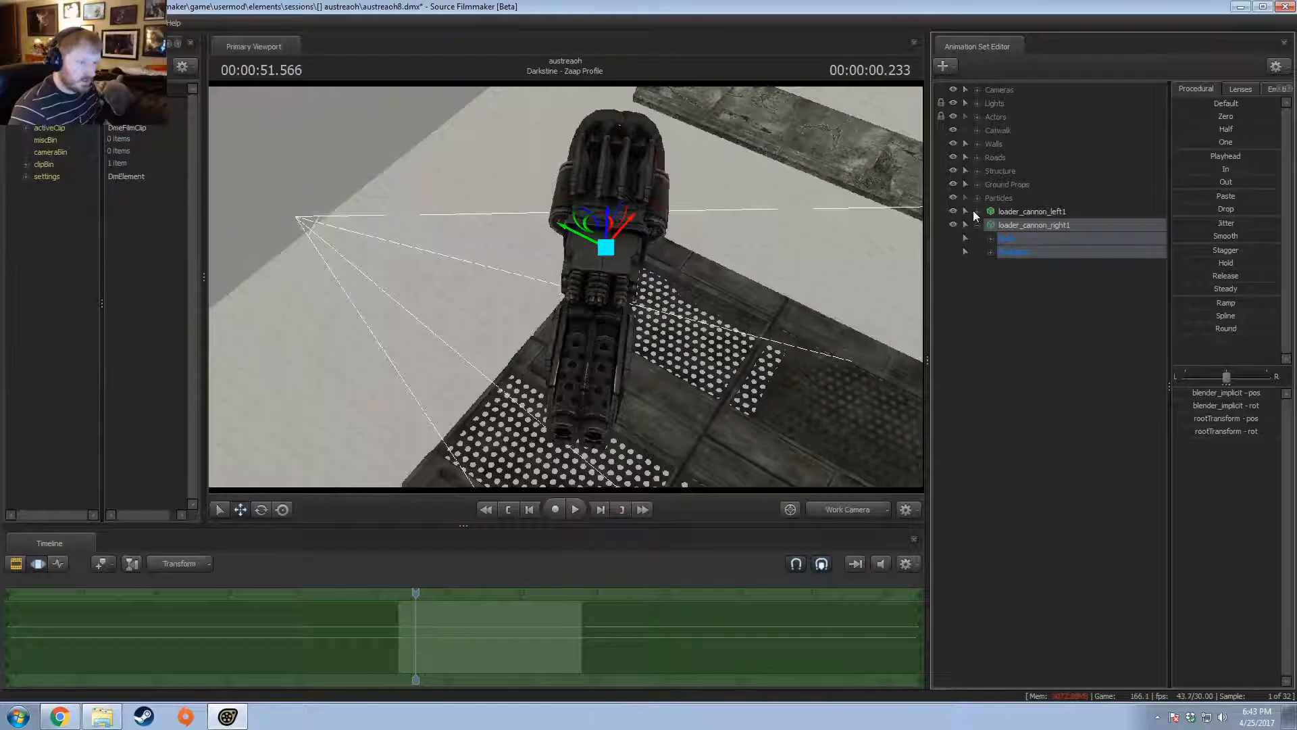
left_click(977, 211)
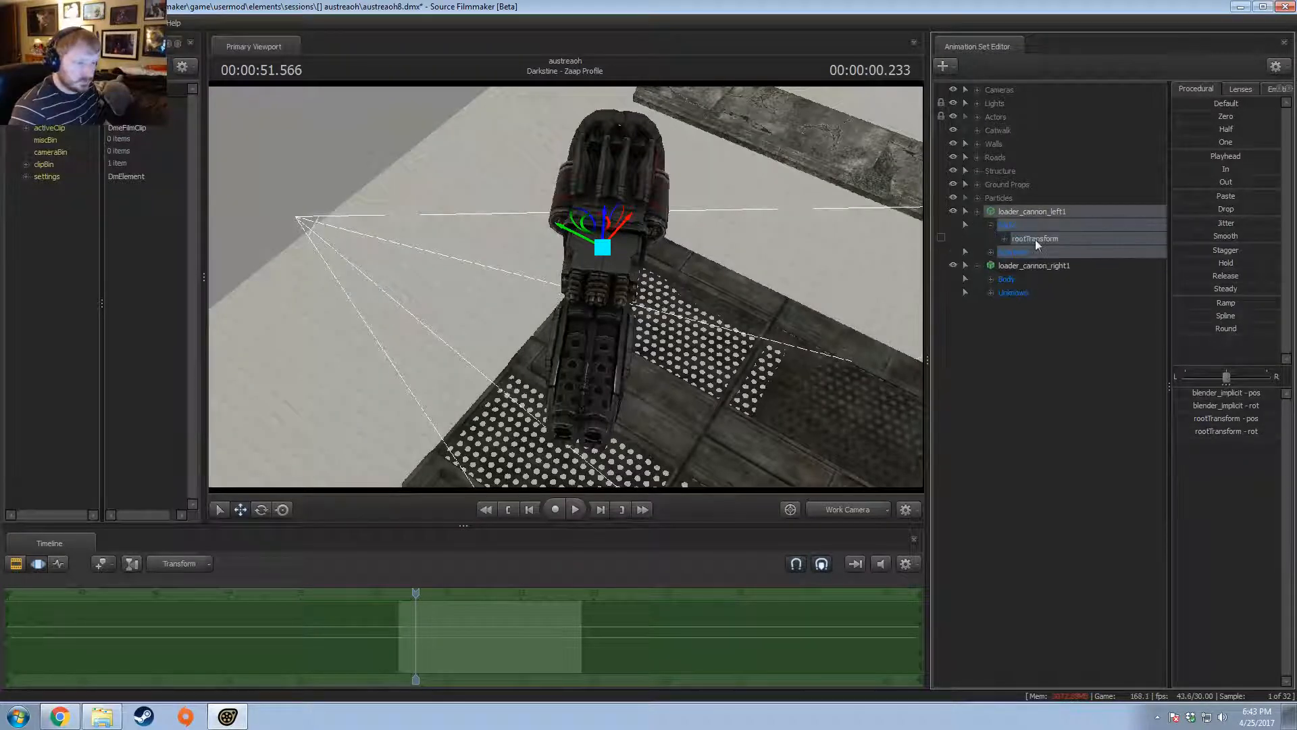
left_click(1035, 239)
right_click(1052, 239)
left_click(1005, 238)
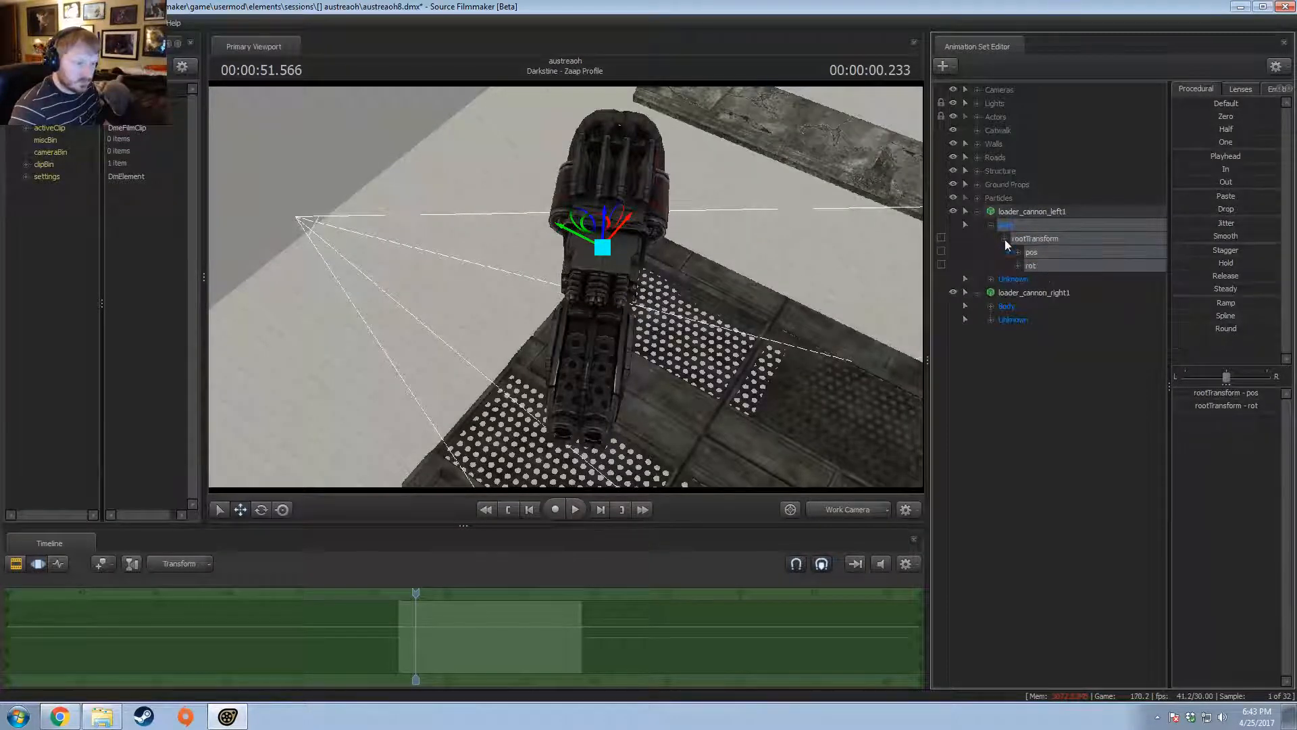
left_click(1045, 266)
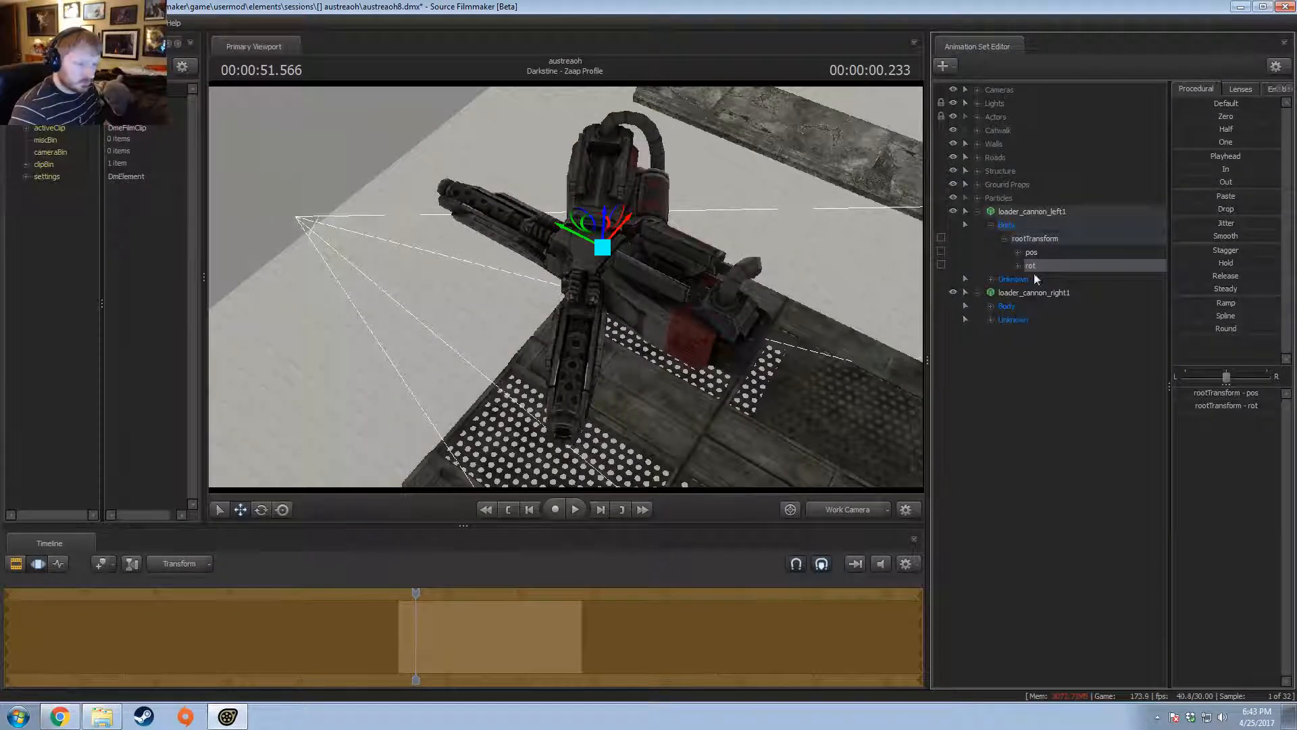
- Align loader_cannon_right1 with the left cannon, unlock its transforms and place it alongside
left_click(1041, 212)
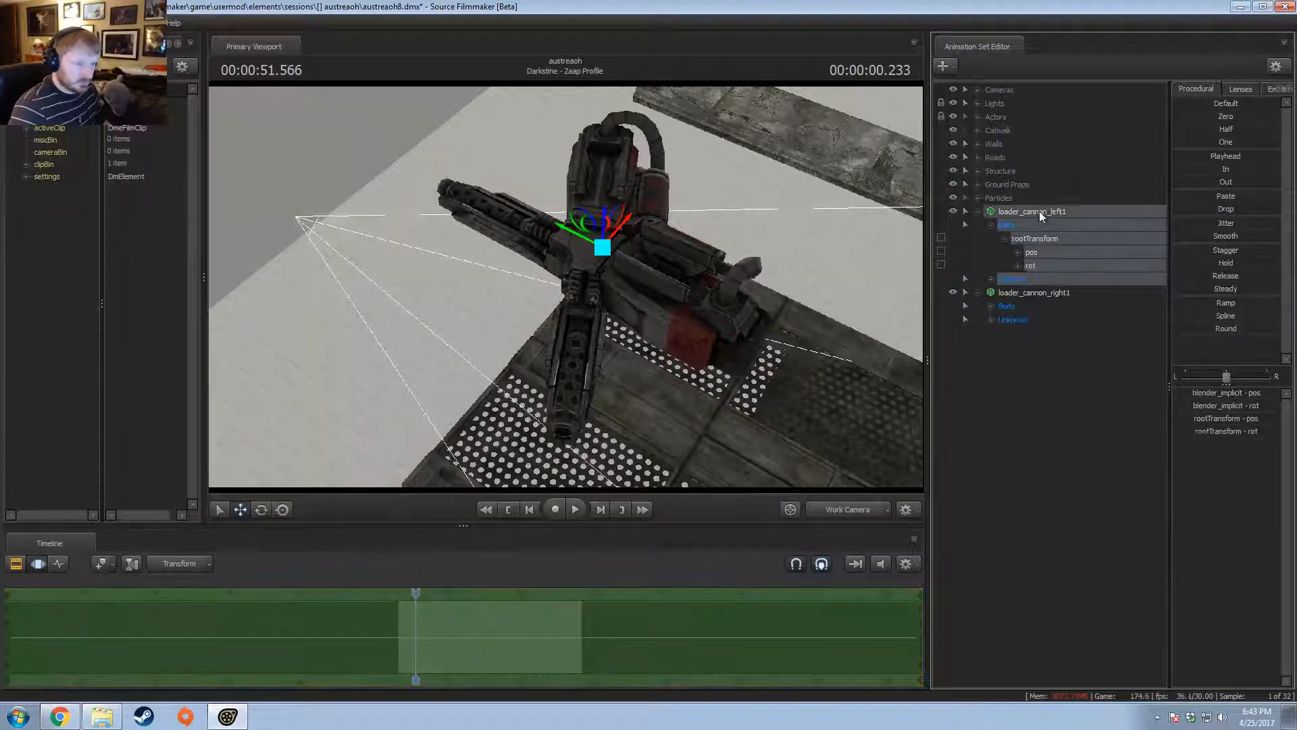
left_click(1032, 295)
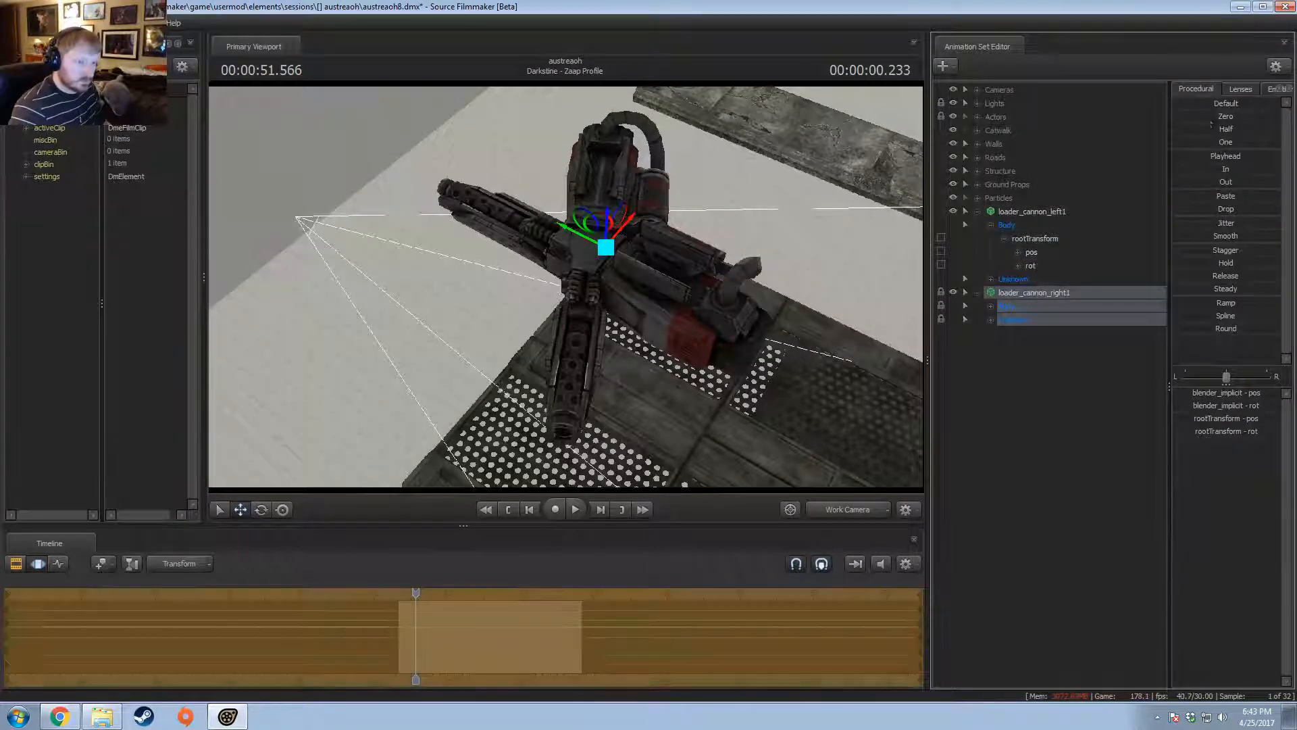
right_click(1000, 293)
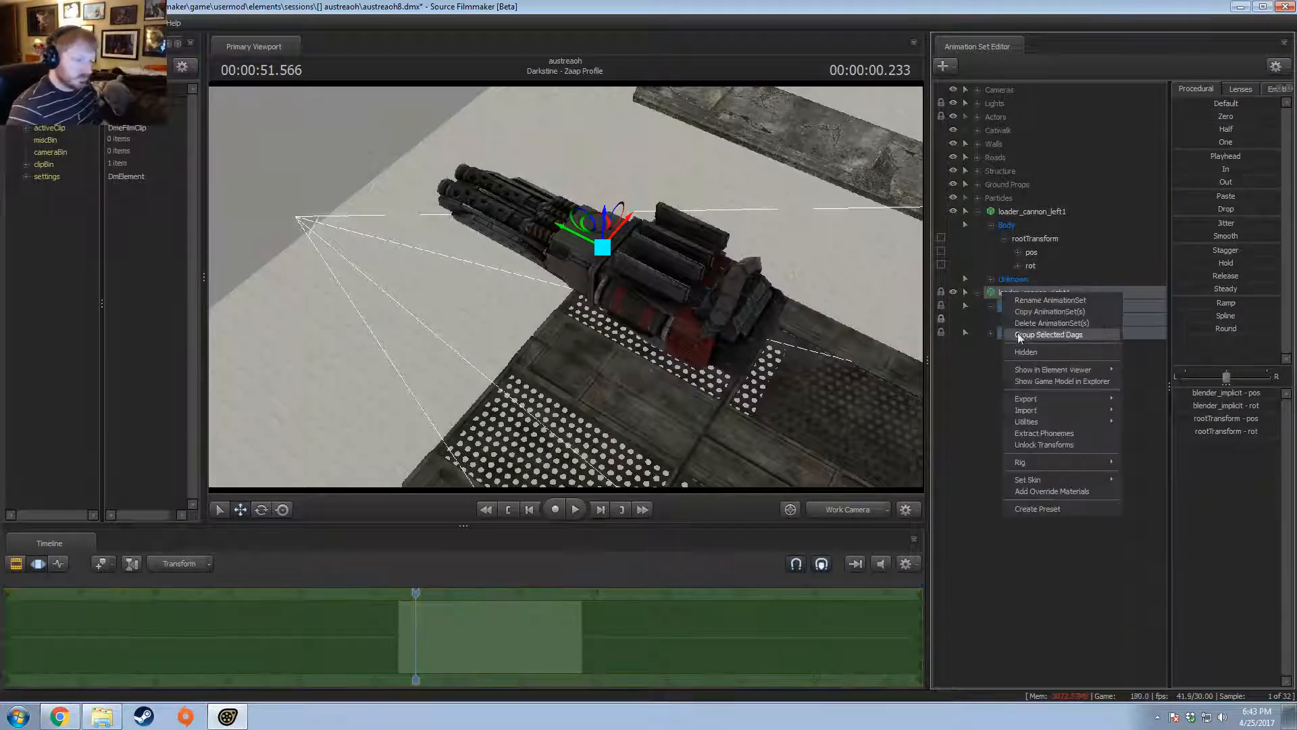
left_click(1044, 448)
left_click_drag(760, 273, 639, 305)
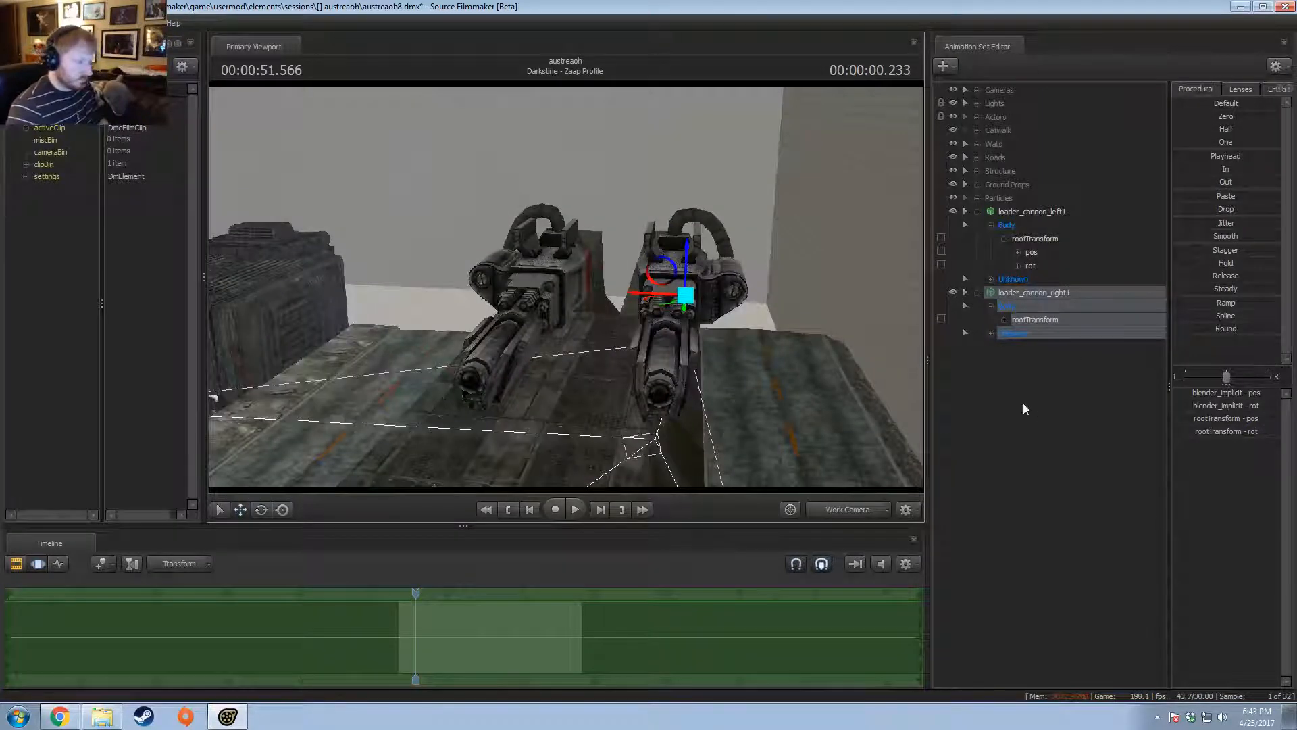
- Filter the models for mount, add agear_mount.mdl to the shot and focus the view on it
right_click(1050, 415)
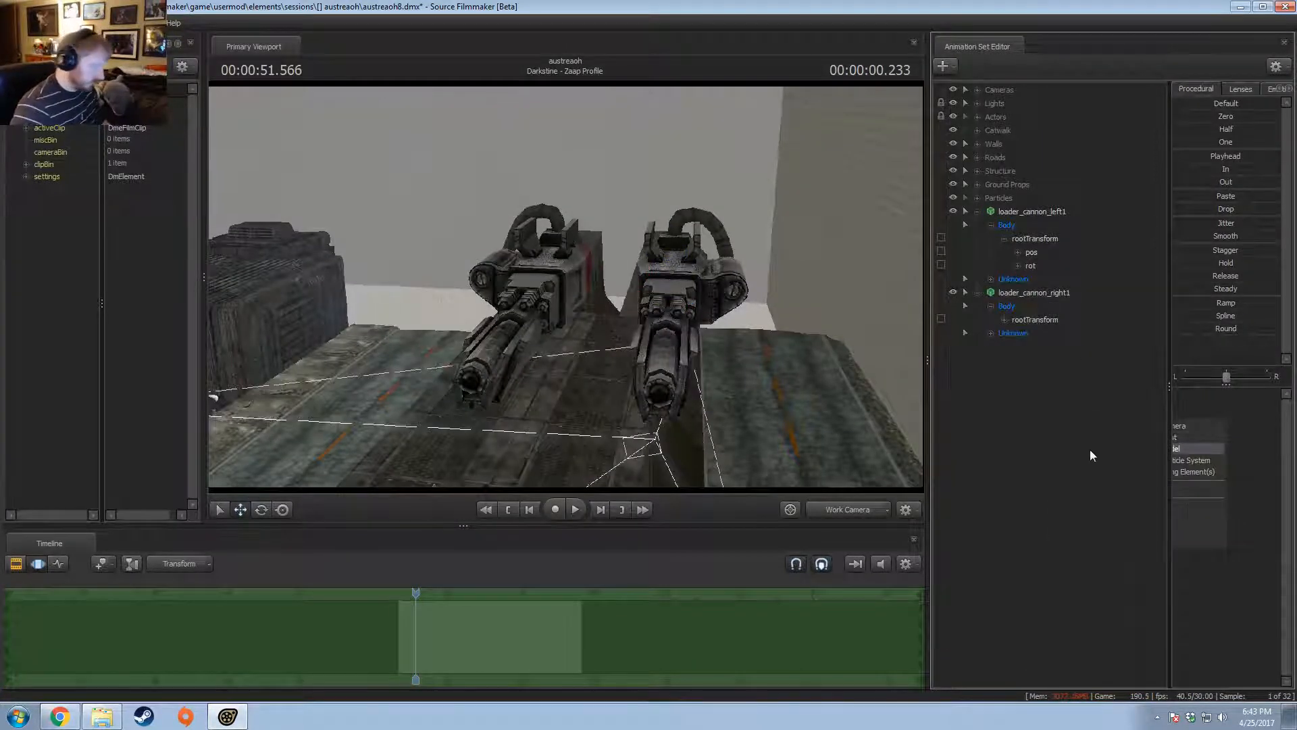
left_click(1089, 448)
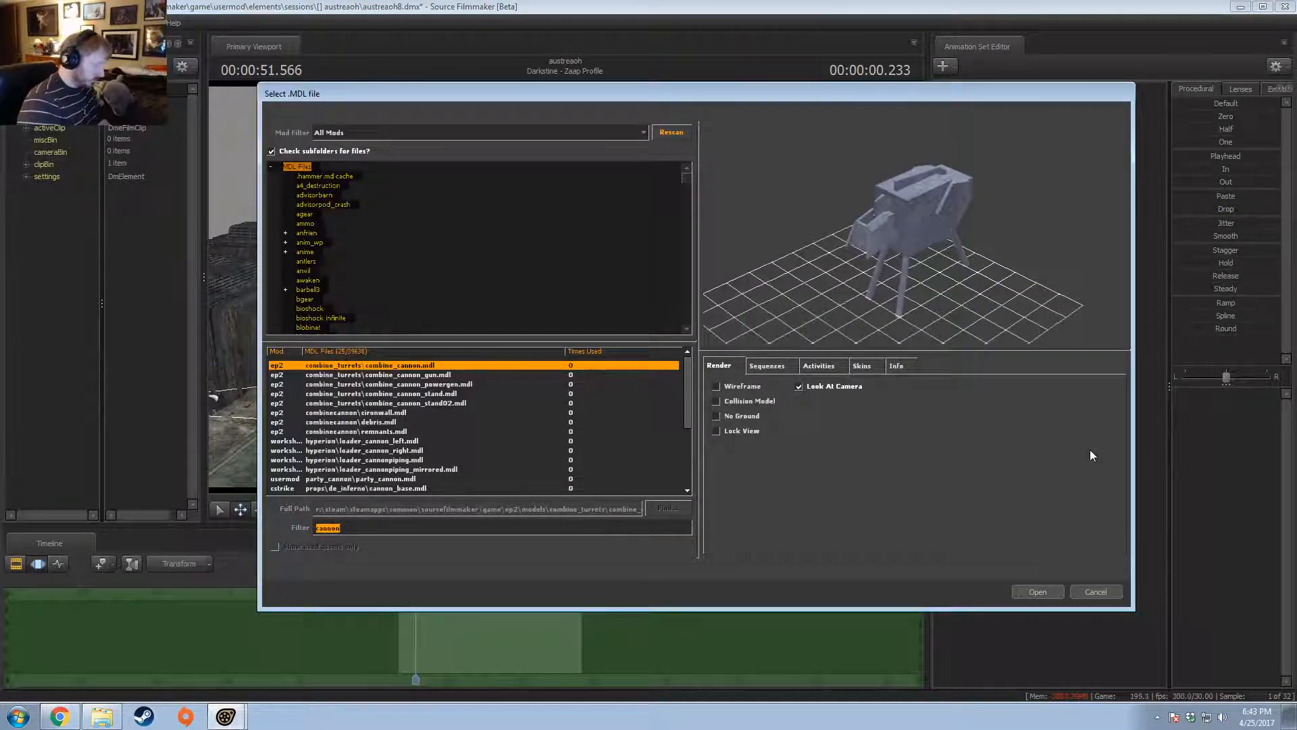
type("mount")
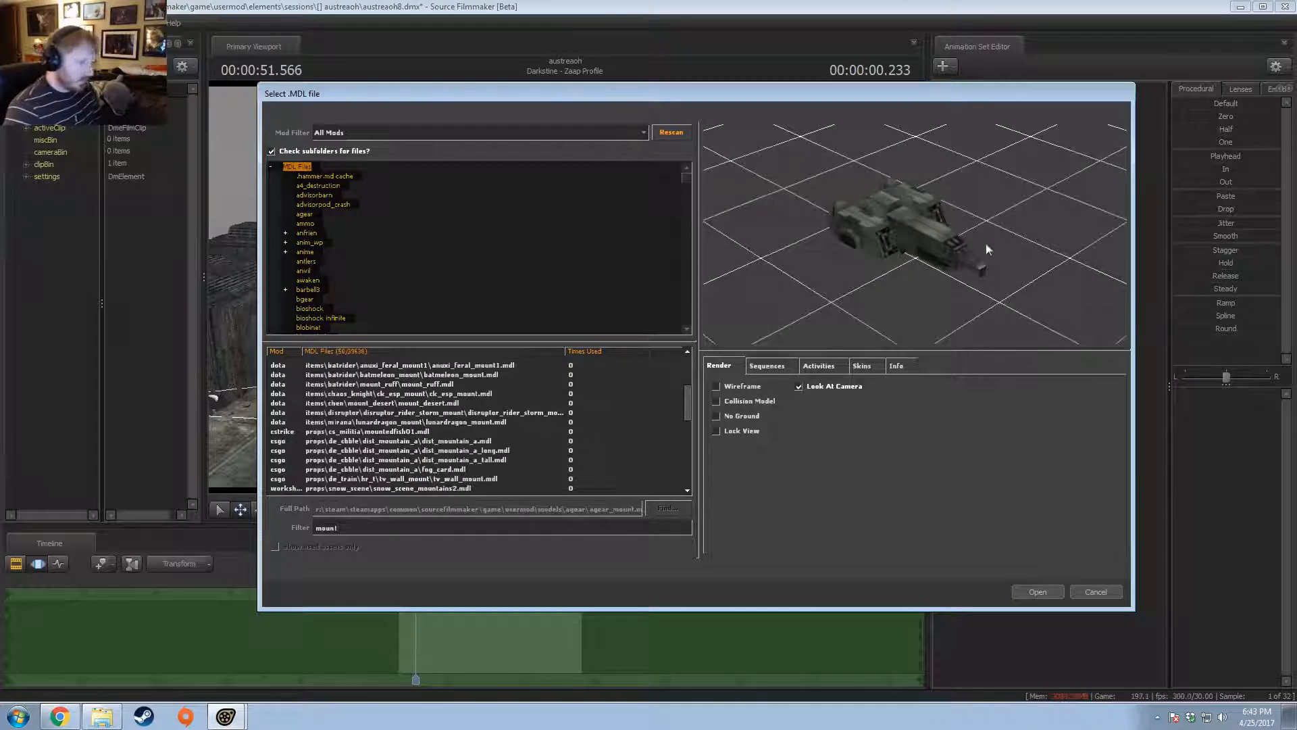
left_click_drag(987, 249, 968, 246)
left_click(1038, 592)
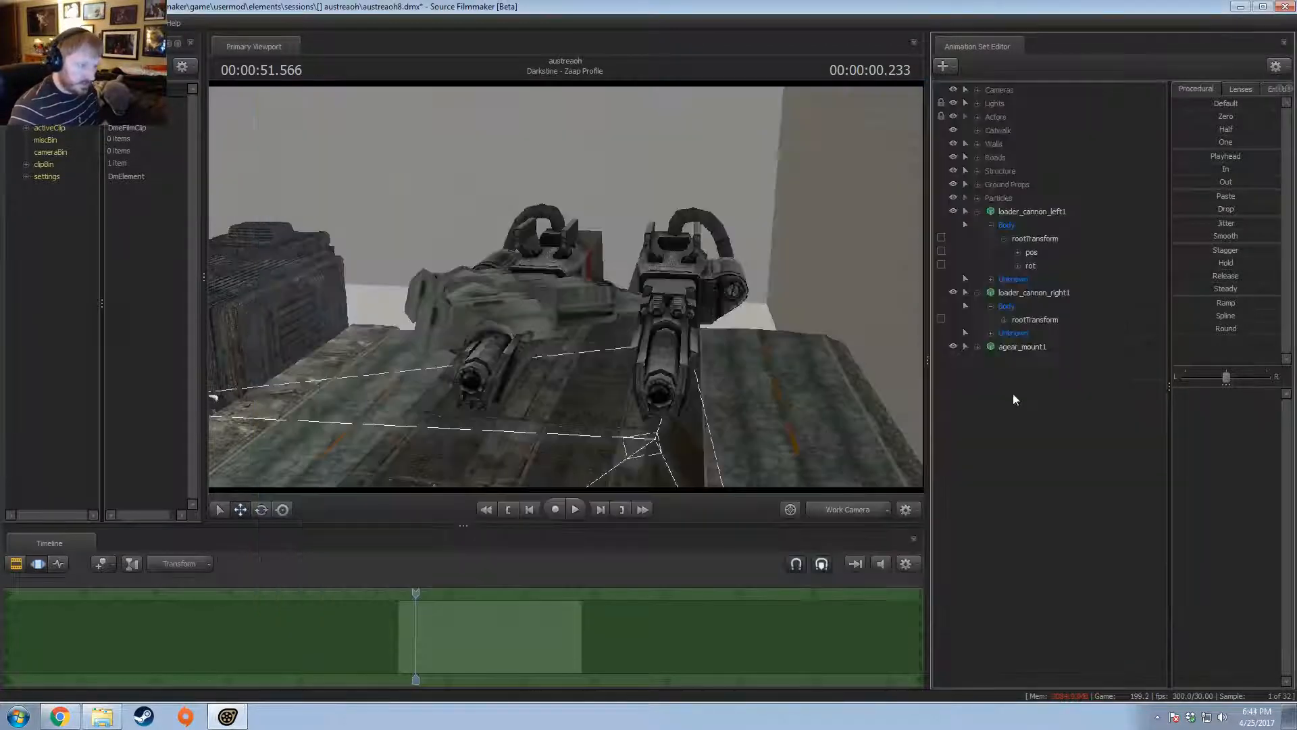
left_click(1020, 346)
key("f")
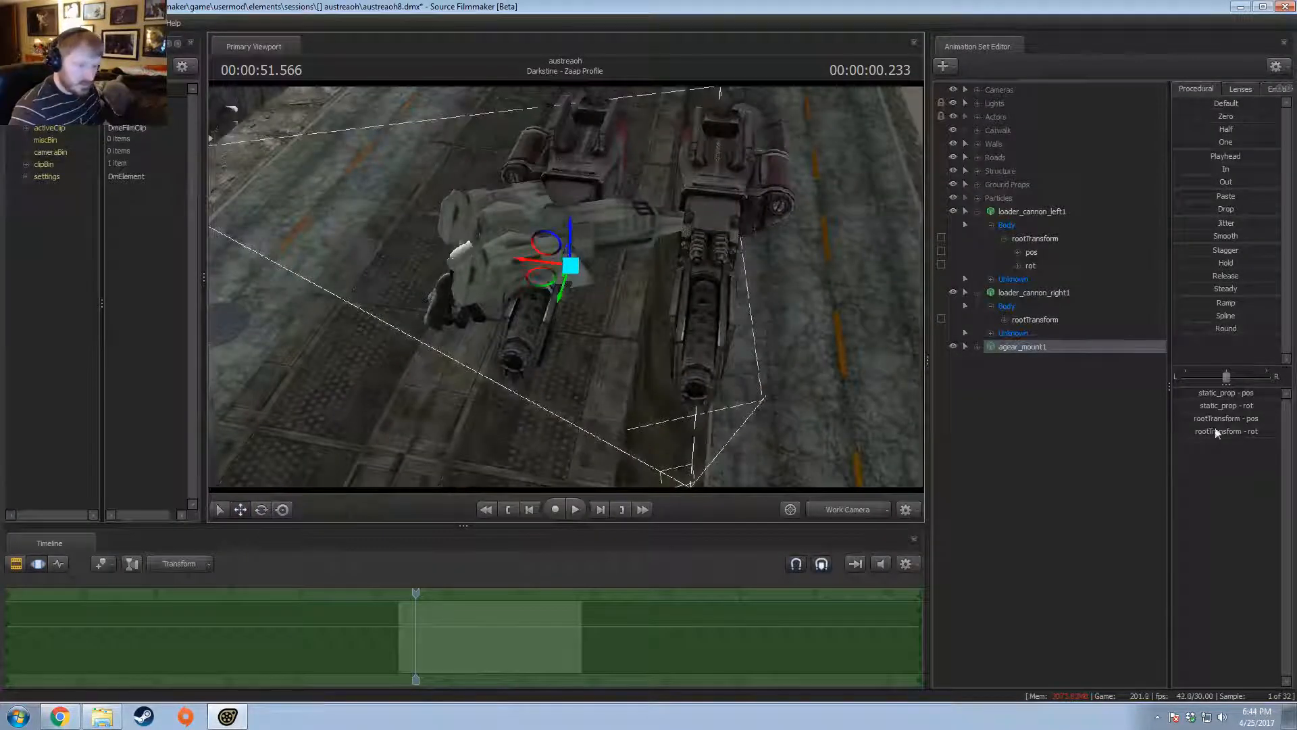
left_click(978, 346)
left_click(991, 374)
right_click(1032, 387)
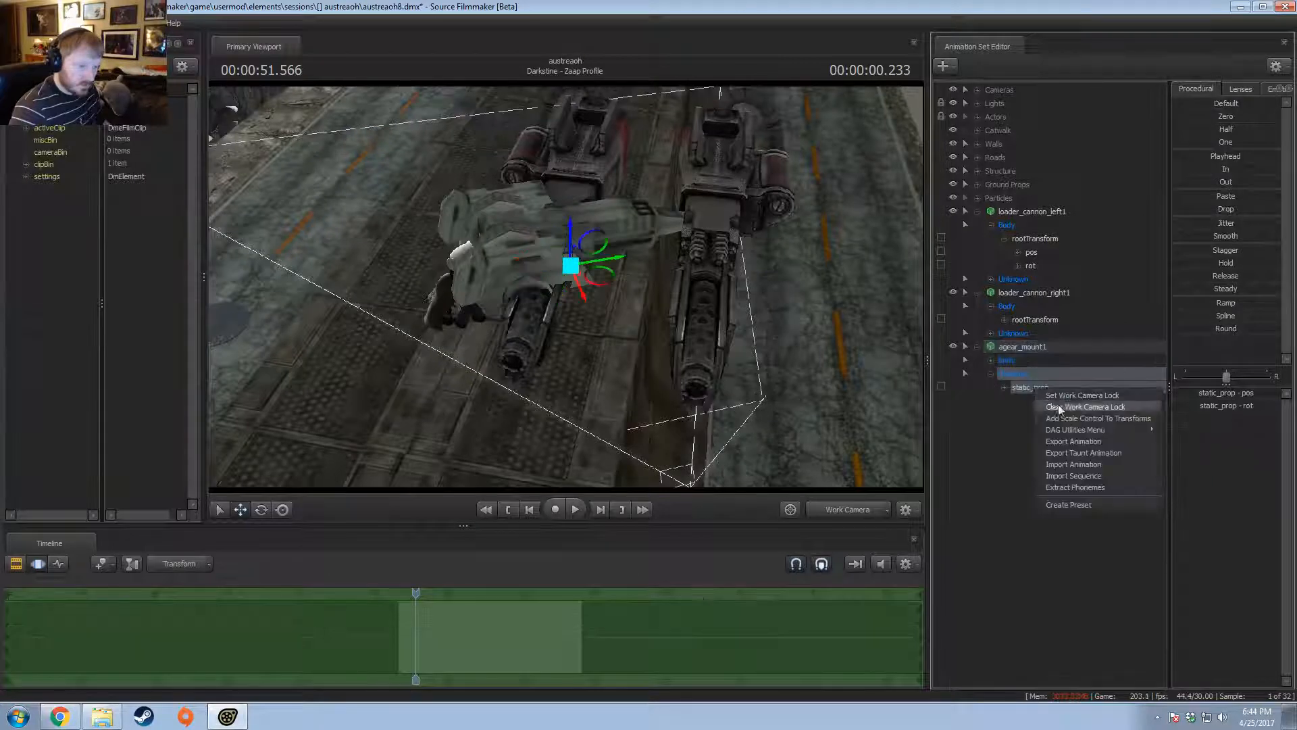
left_click(1073, 420)
mouse_move(1197, 395)
left_mouse_down()
mouse_move(1175, 394)
mouse_move(1197, 401)
left_mouse_up()
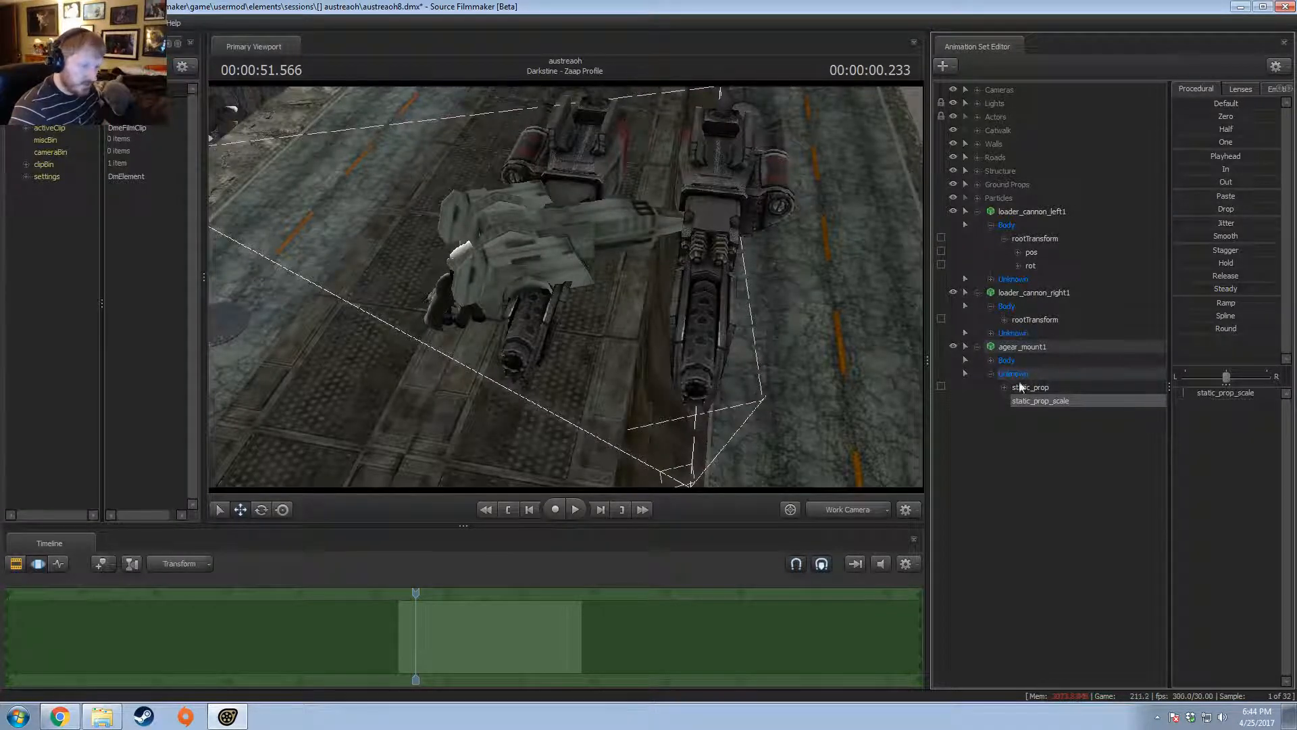
key("Delete")
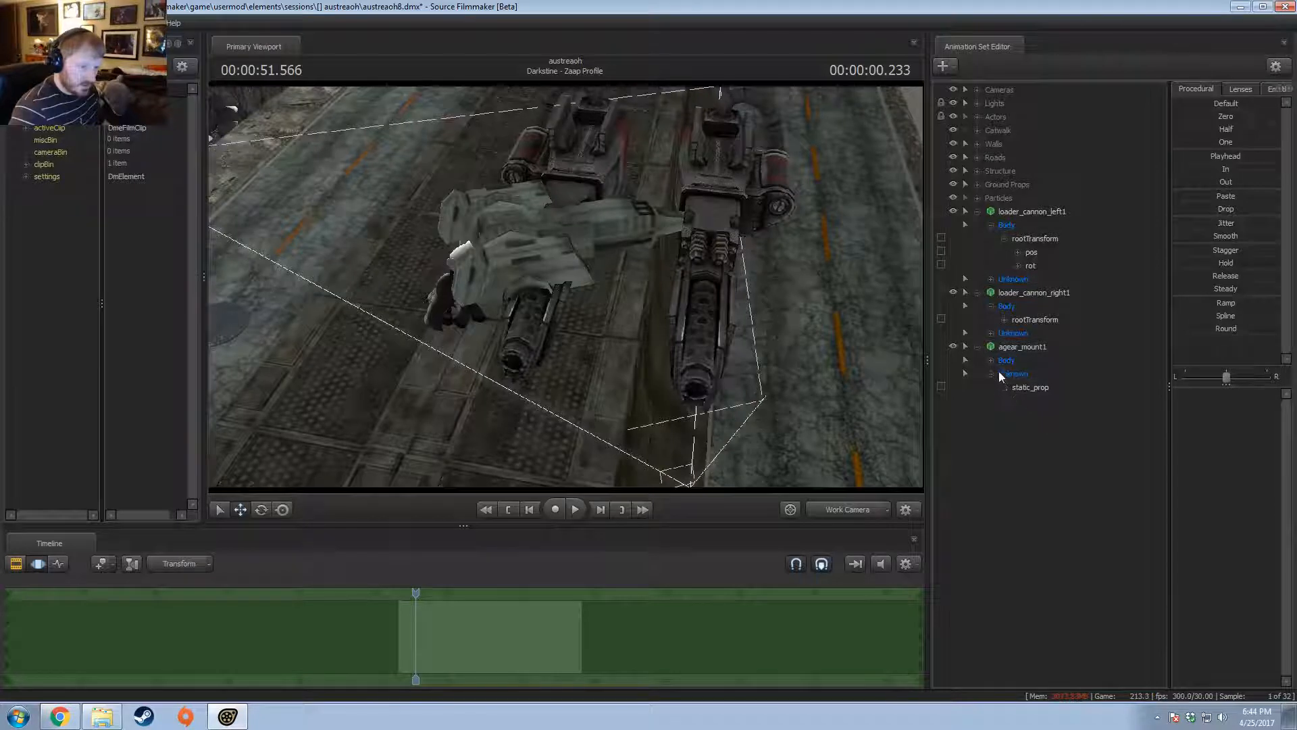
- Set the rotation value of agear_mount1's rootTransform to 0 so it faces the same way as the cannons
left_click(991, 361)
left_click(1018, 375)
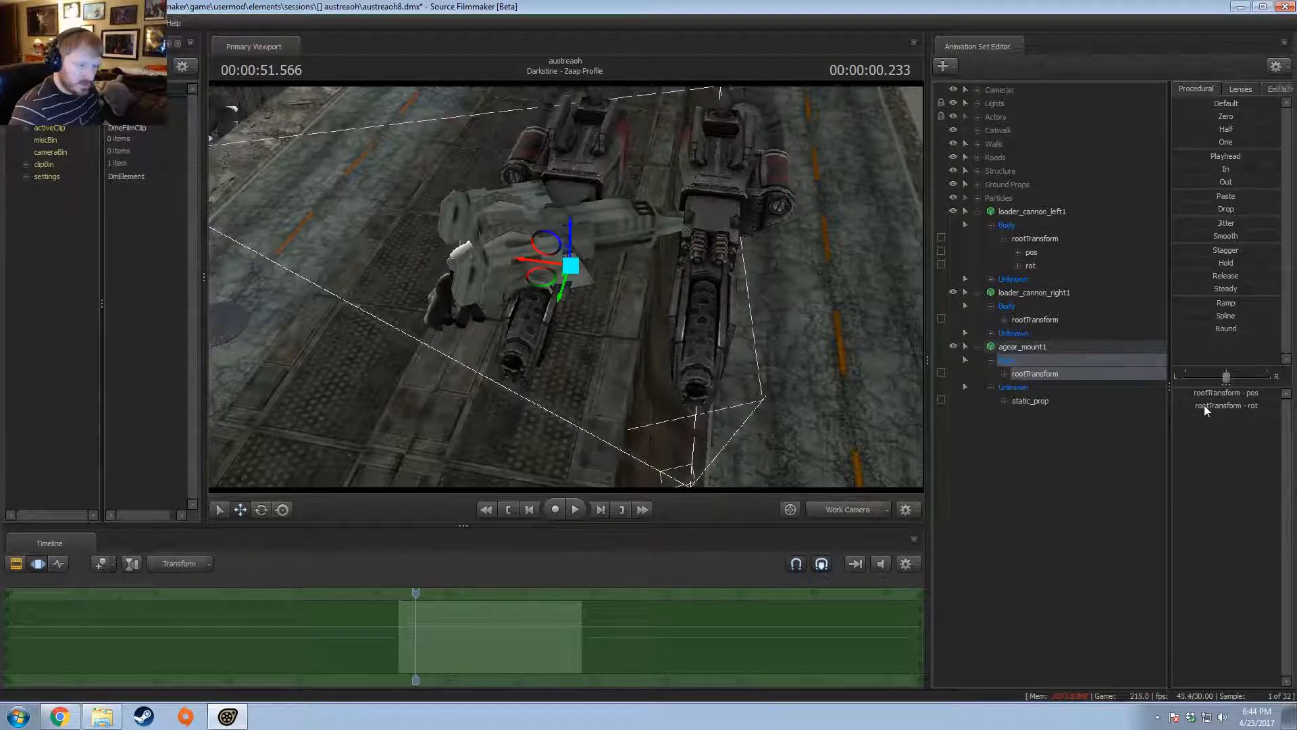
double_click(1226, 406)
double_click(1257, 408)
type("0")
key("Return")
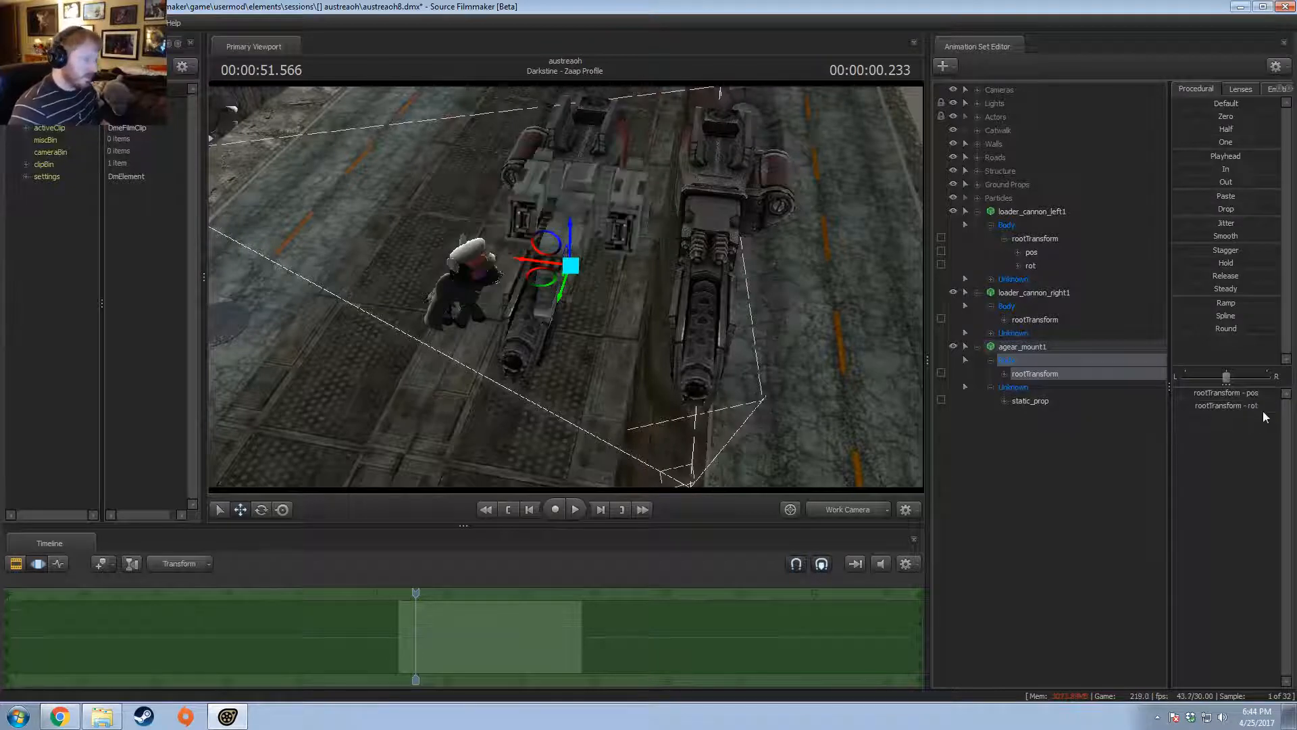
- Move agear_mount1 into the gap between the left and right loader cannons
left_click_drag(541, 277, 582, 264)
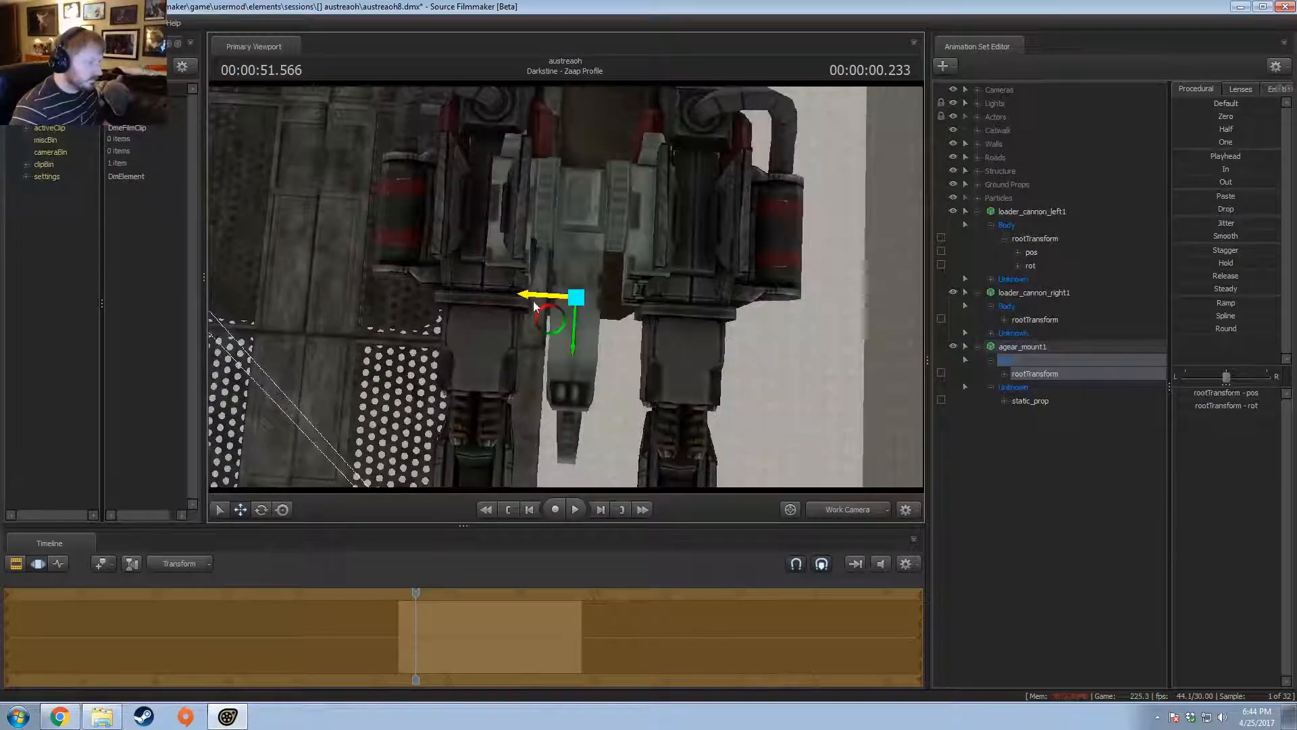
left_click_drag(534, 305, 562, 276)
left_click_drag(367, 367, 547, 303)
left_click_drag(556, 373, 620, 311)
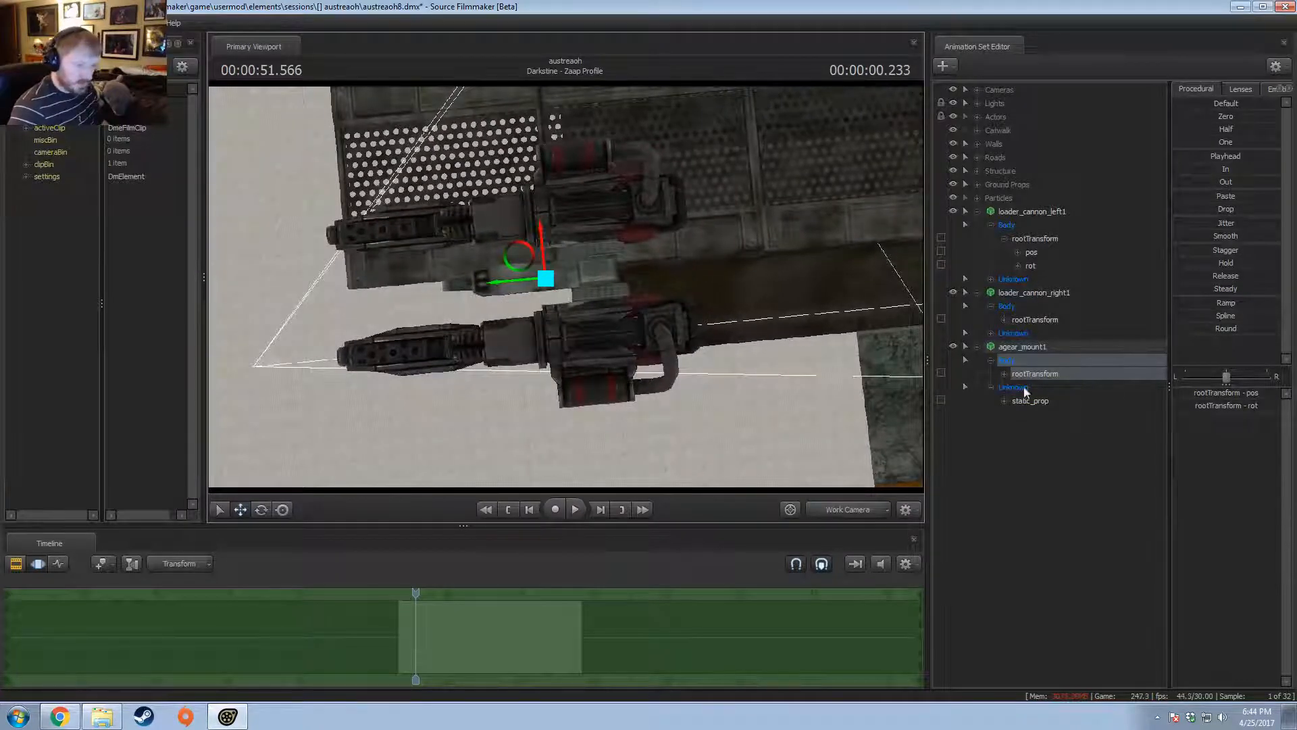
- Add a scale control to agear_mount1's static_prop and adjust the mount's scale
left_click(1004, 401)
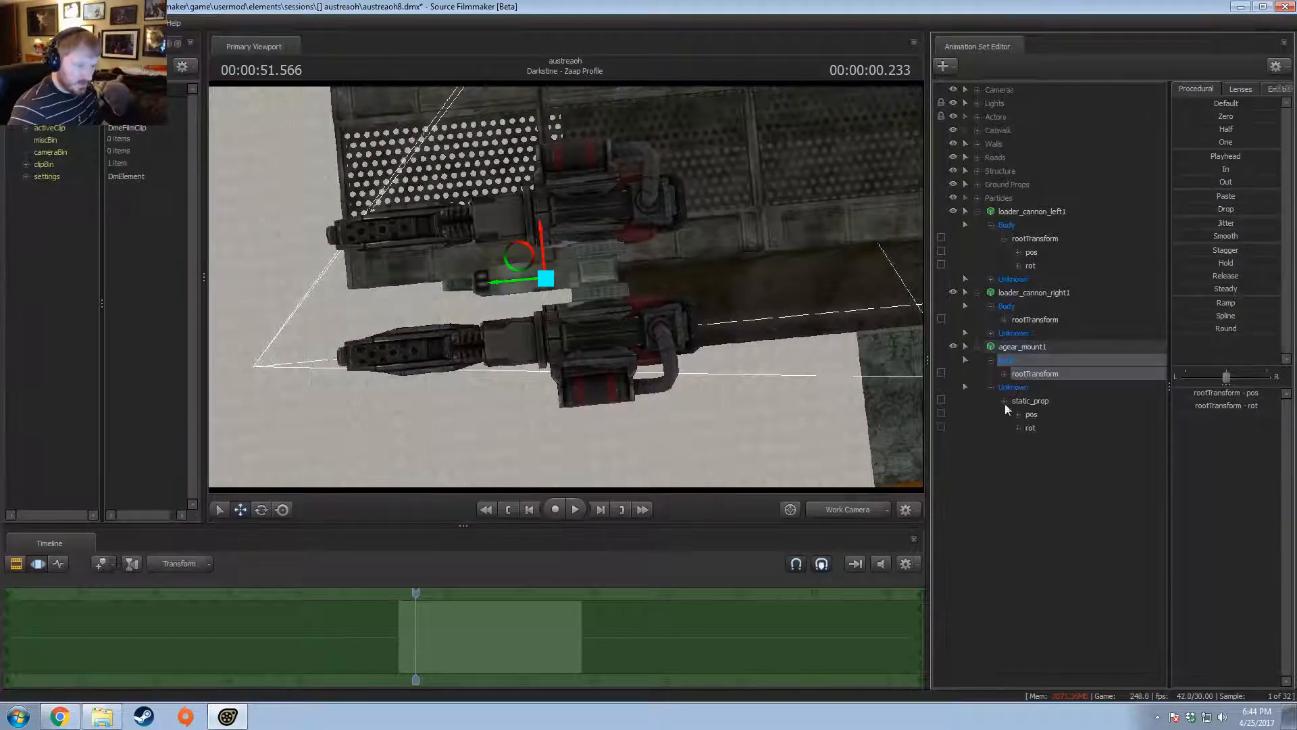
right_click(1039, 411)
left_click(1076, 436)
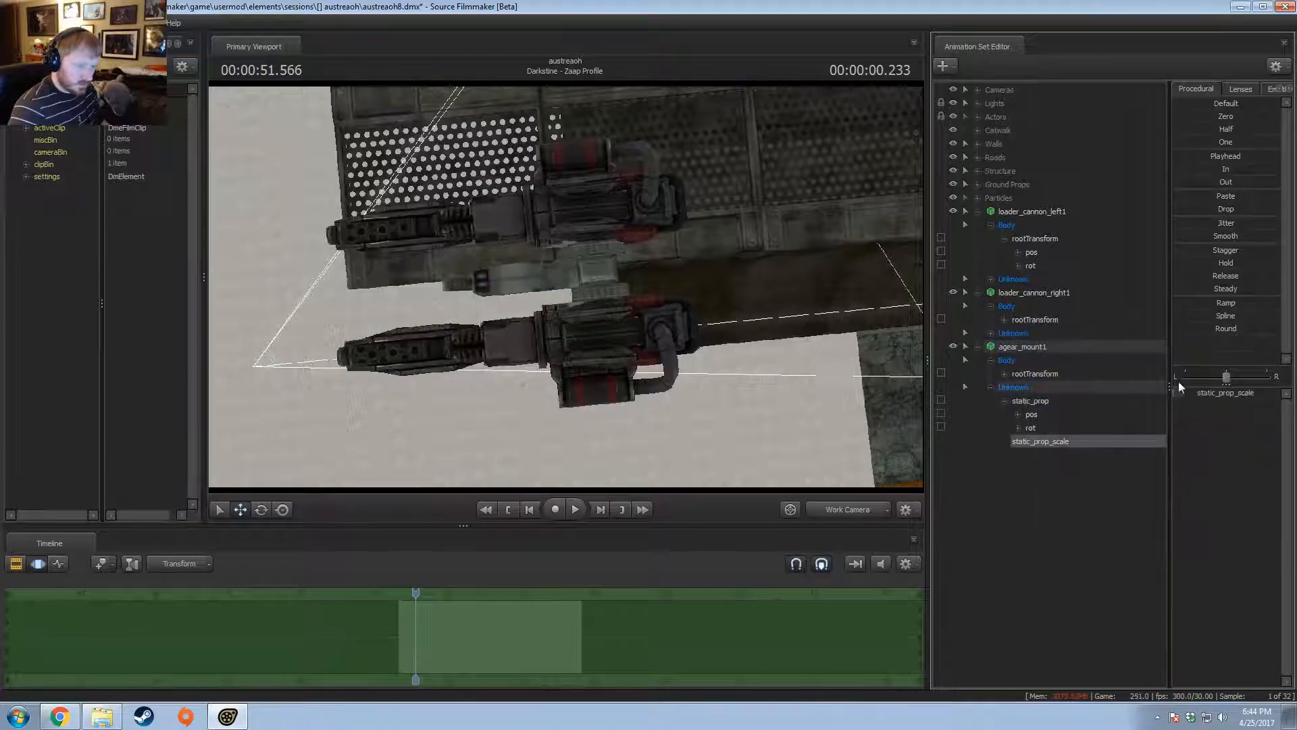
left_click_drag(1212, 392, 1219, 393)
- Reposition loader_cannon_right1, and shift both loader cannons together to fit on either side of agear_mount1
left_click(1025, 294)
left_click_drag(838, 352, 898, 365)
left_click(1034, 208, "ctrl")
mouse_move(533, 280)
left_mouse_down()
mouse_move(533, 294)
mouse_move(523, 282)
left_mouse_up()
key("w")
left_click_drag(395, 268, 562, 287)
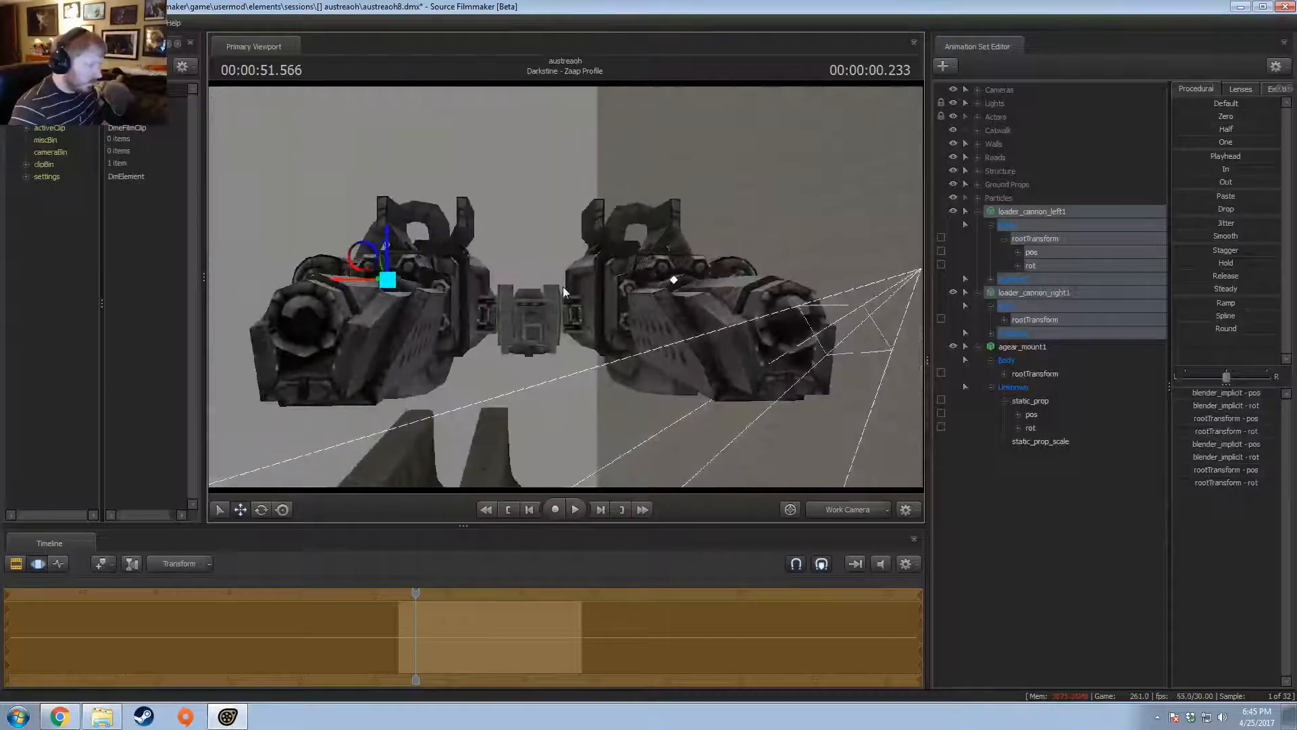
- Reposition loader_cannon_right1 sideways along its X axis relative to the central mount
left_click_drag(392, 242, 420, 375)
left_click(415, 281, "ctrl")
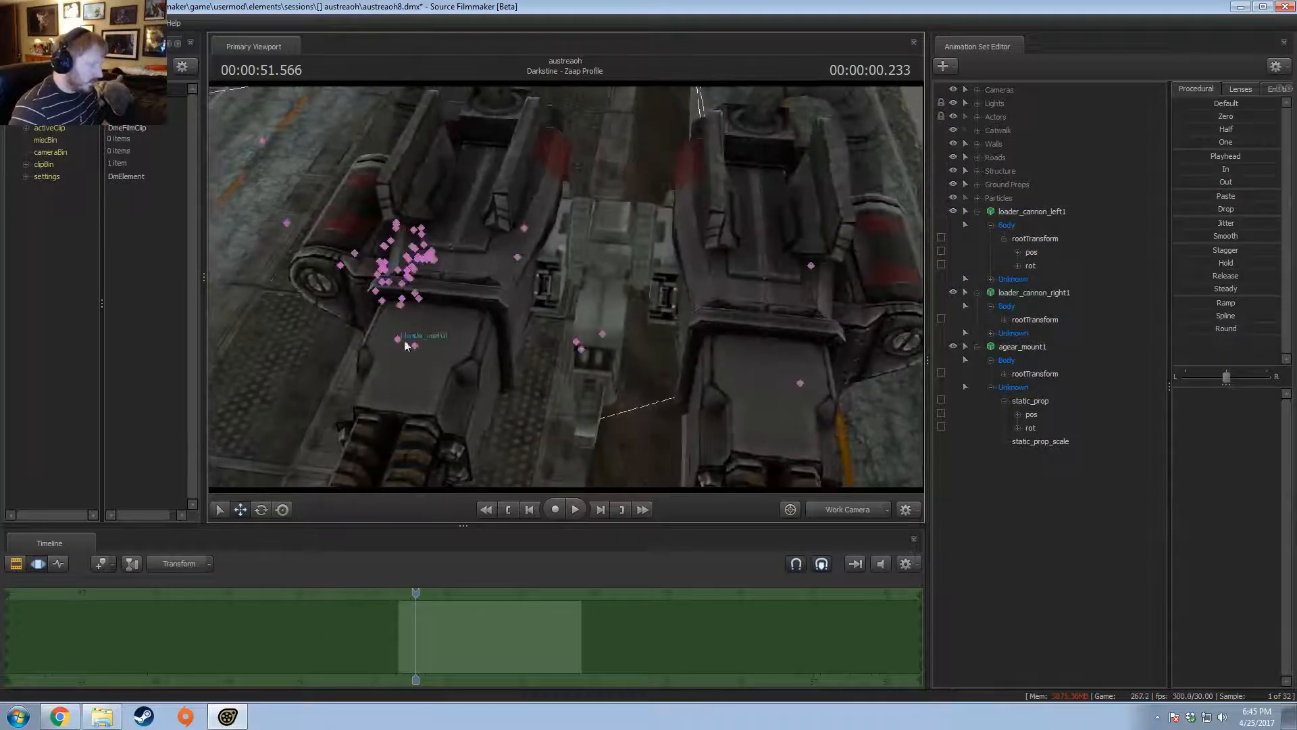
left_click(1026, 293)
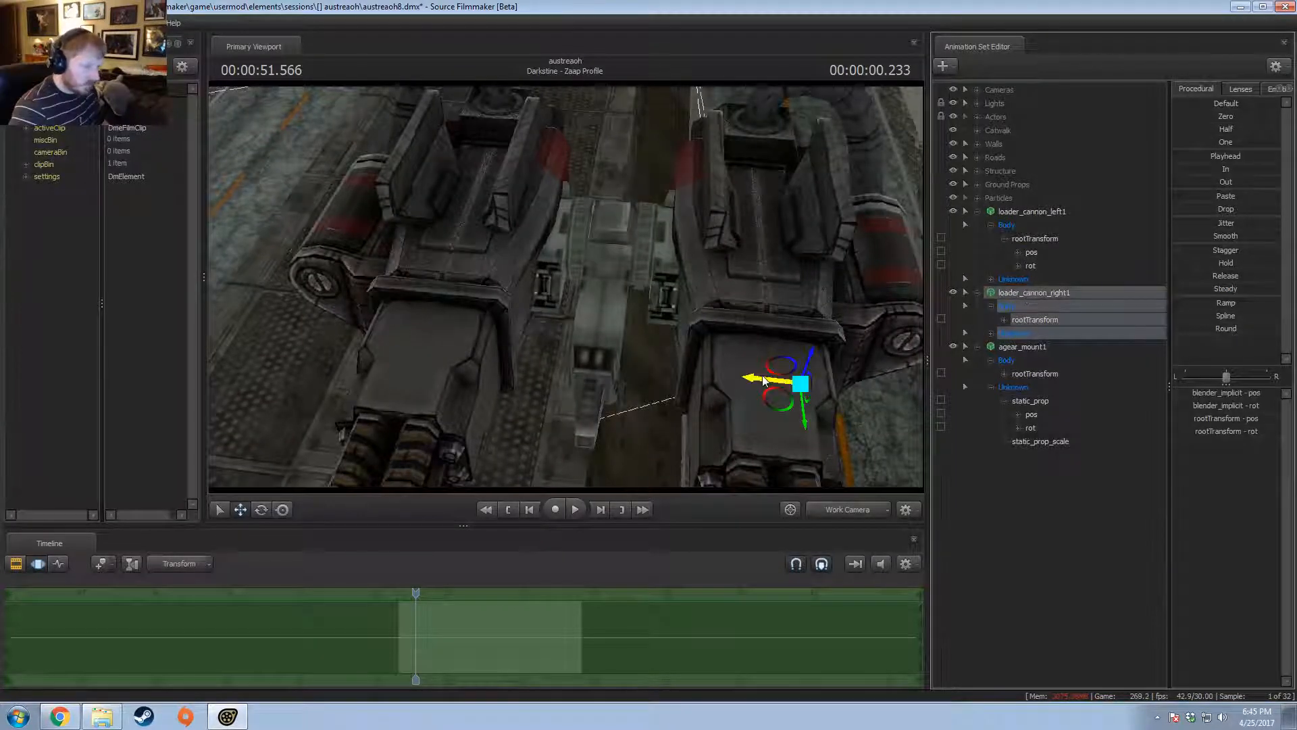
left_click_drag(761, 380, 828, 365)
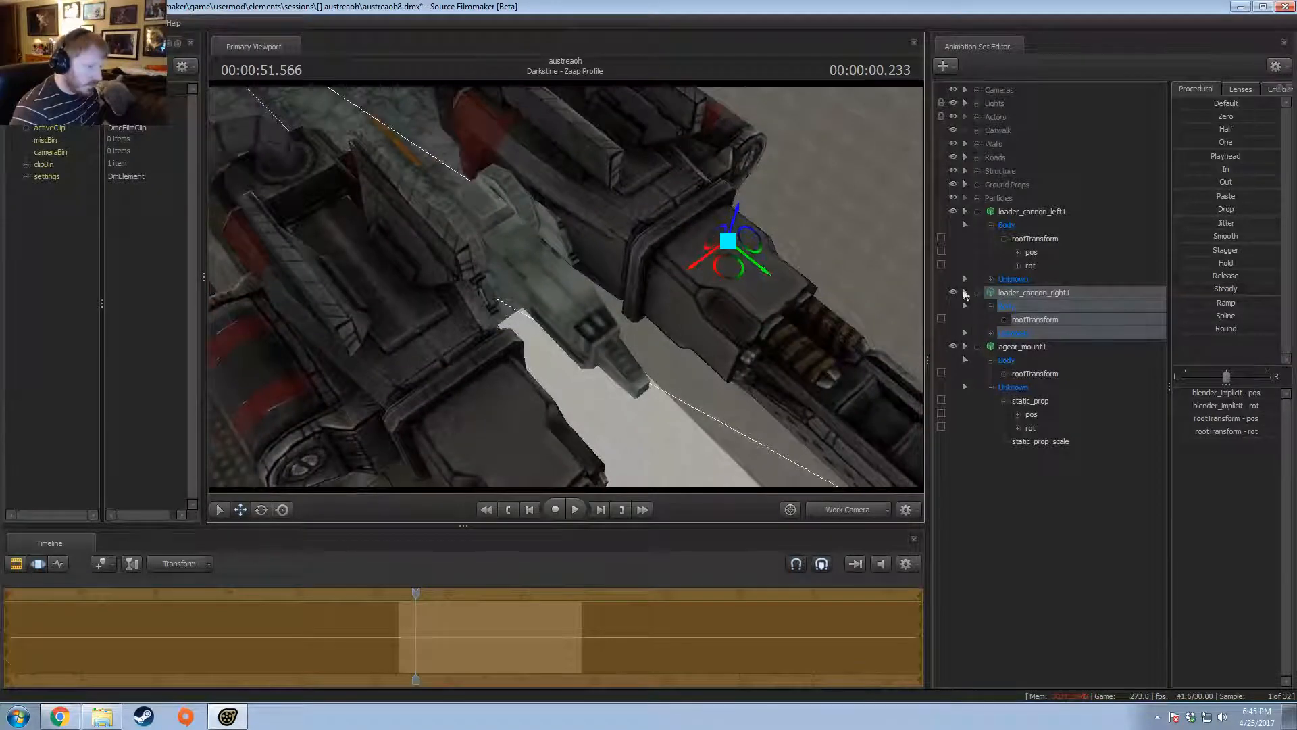
- Reposition loader_cannon_left1 sideways along its X axis relative to the central mount
left_click(1023, 216)
left_click_drag(629, 290, 560, 289, "alt")
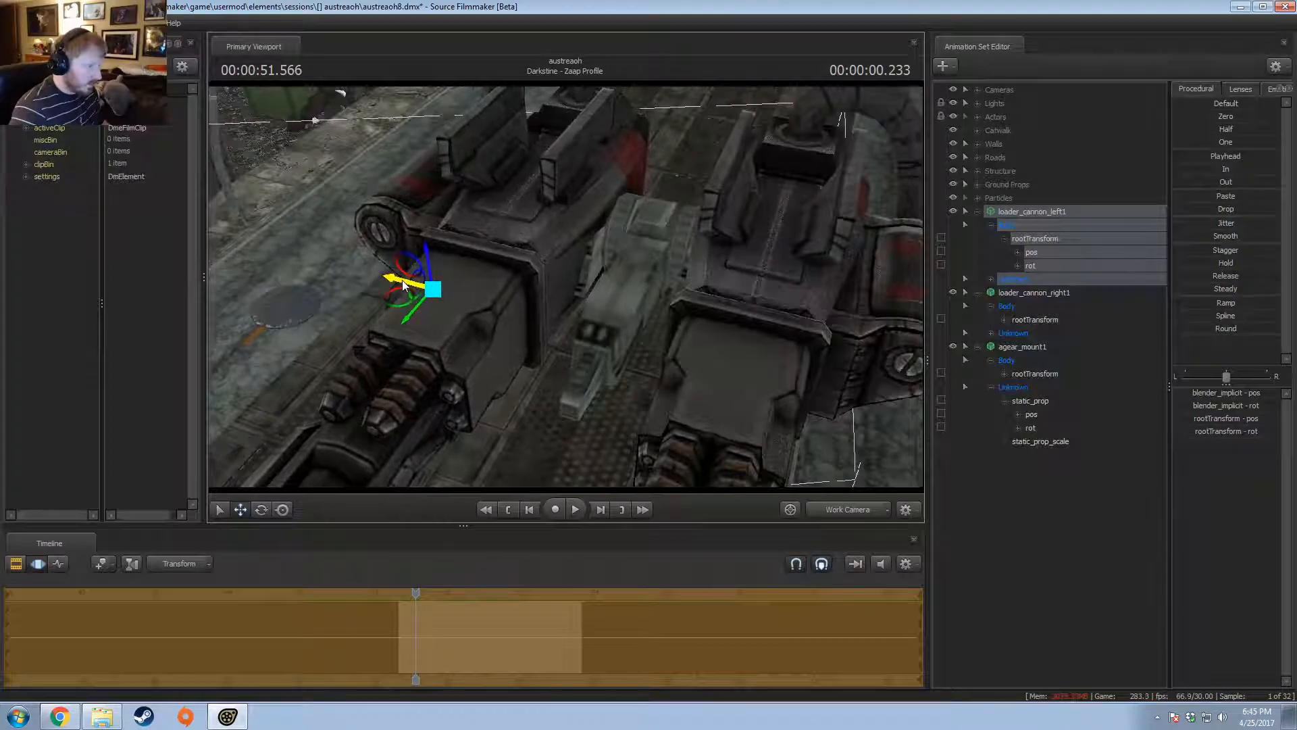
left_click_drag(403, 285, 649, 287, "alt")
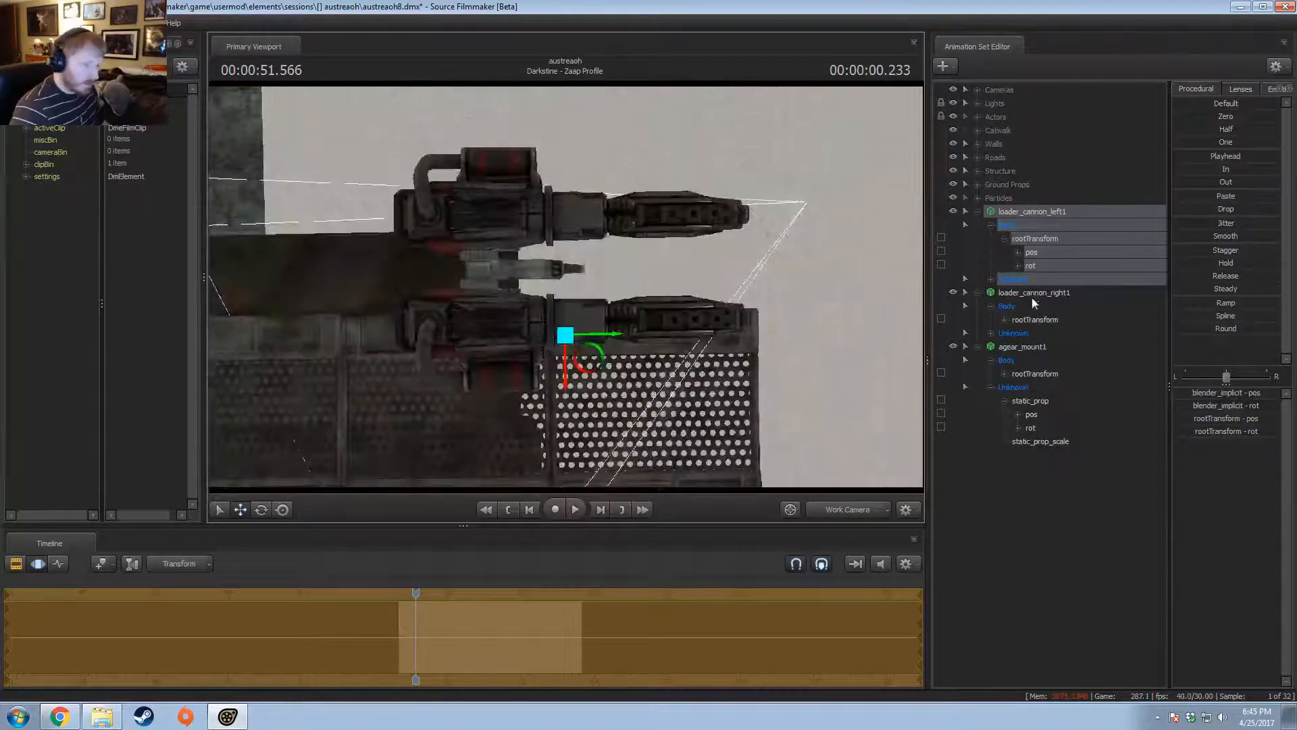
- Shift agear_mount1 lengthwise along its Y axis between the two cannons and check its fit
left_click(1023, 346)
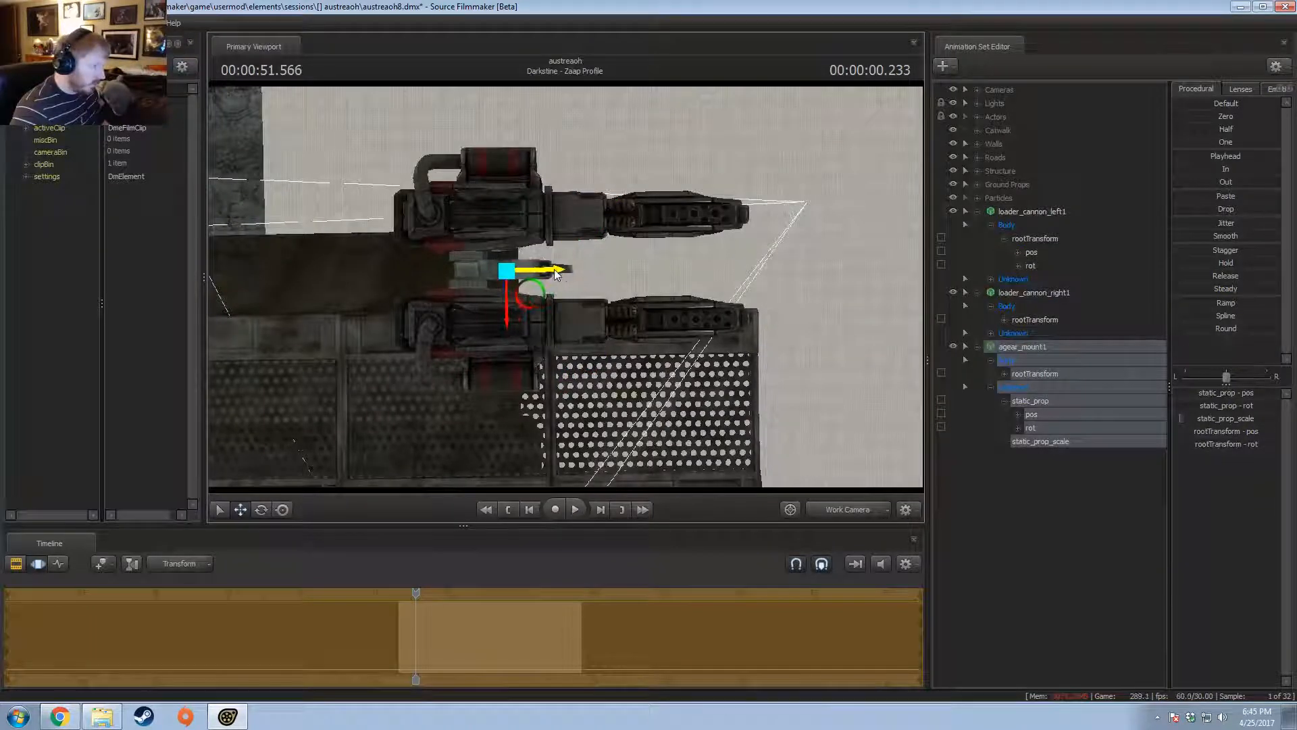
mouse_move(555, 272)
left_mouse_down()
mouse_move(824, 264)
mouse_move(566, 287)
left_mouse_up()
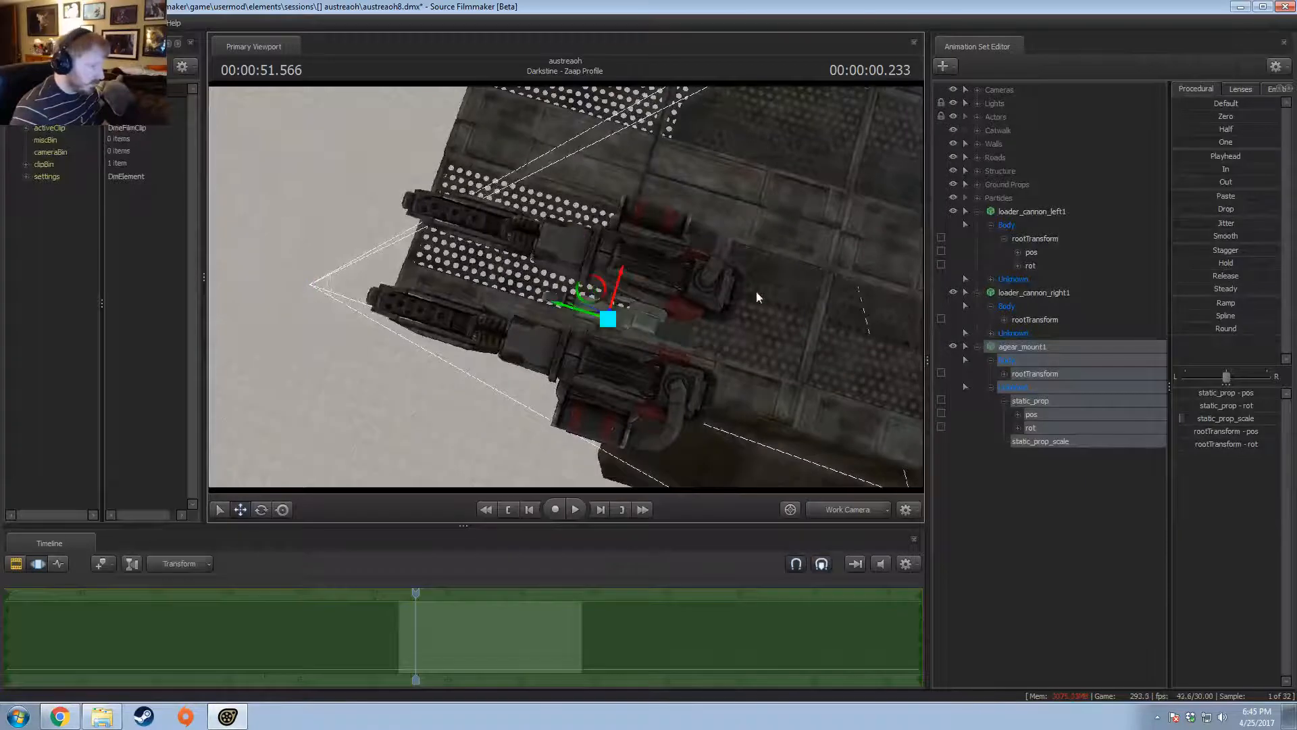
left_click_drag(756, 291, 743, 179, "alt")
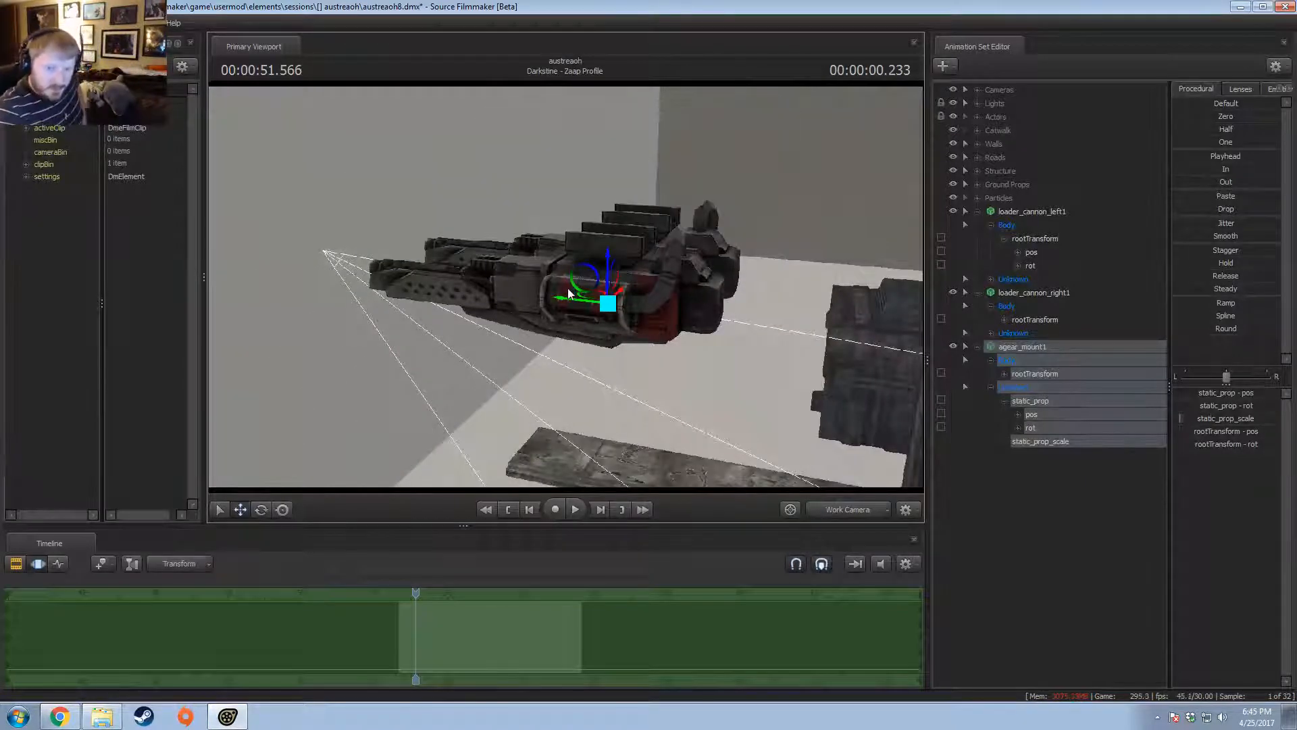
left_click_drag(541, 411, 541, 467, "alt")
- Rename the agear_mount1 animation set to "Turret Mount 1"
right_click(1015, 348)
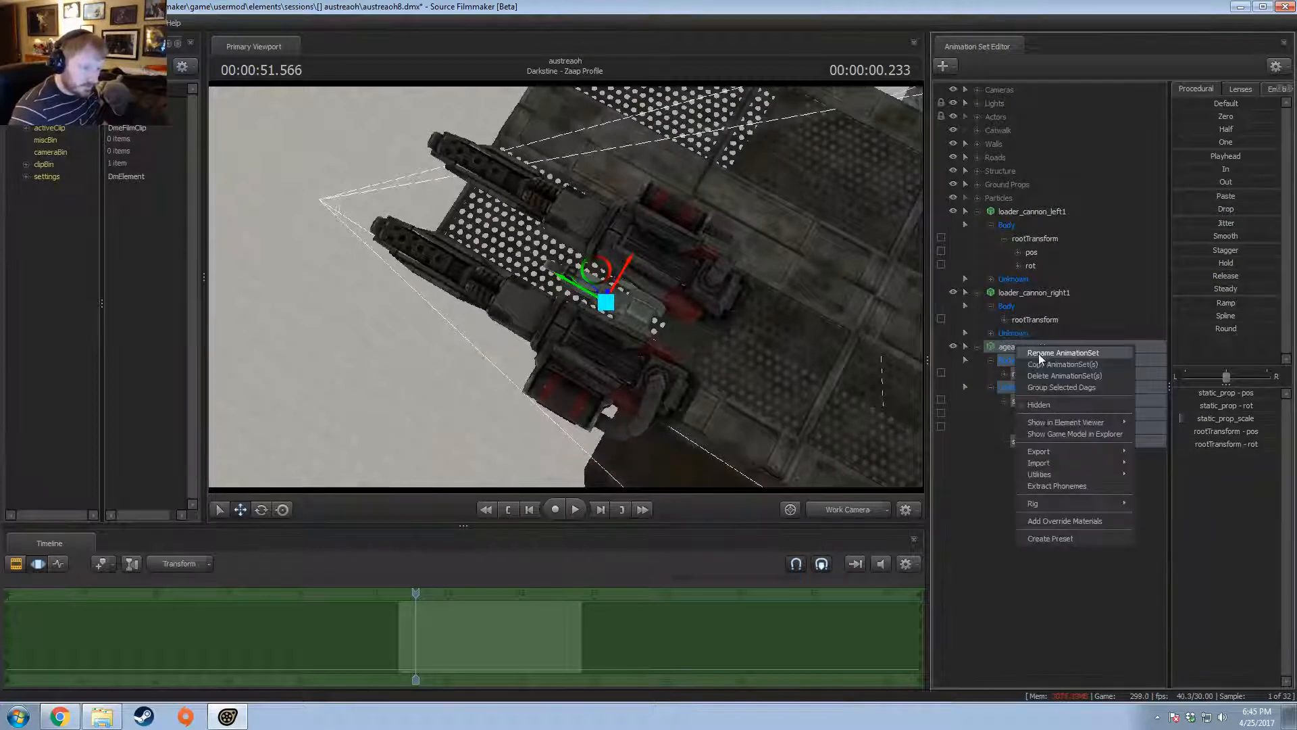
left_click(1039, 354)
type("Turren")
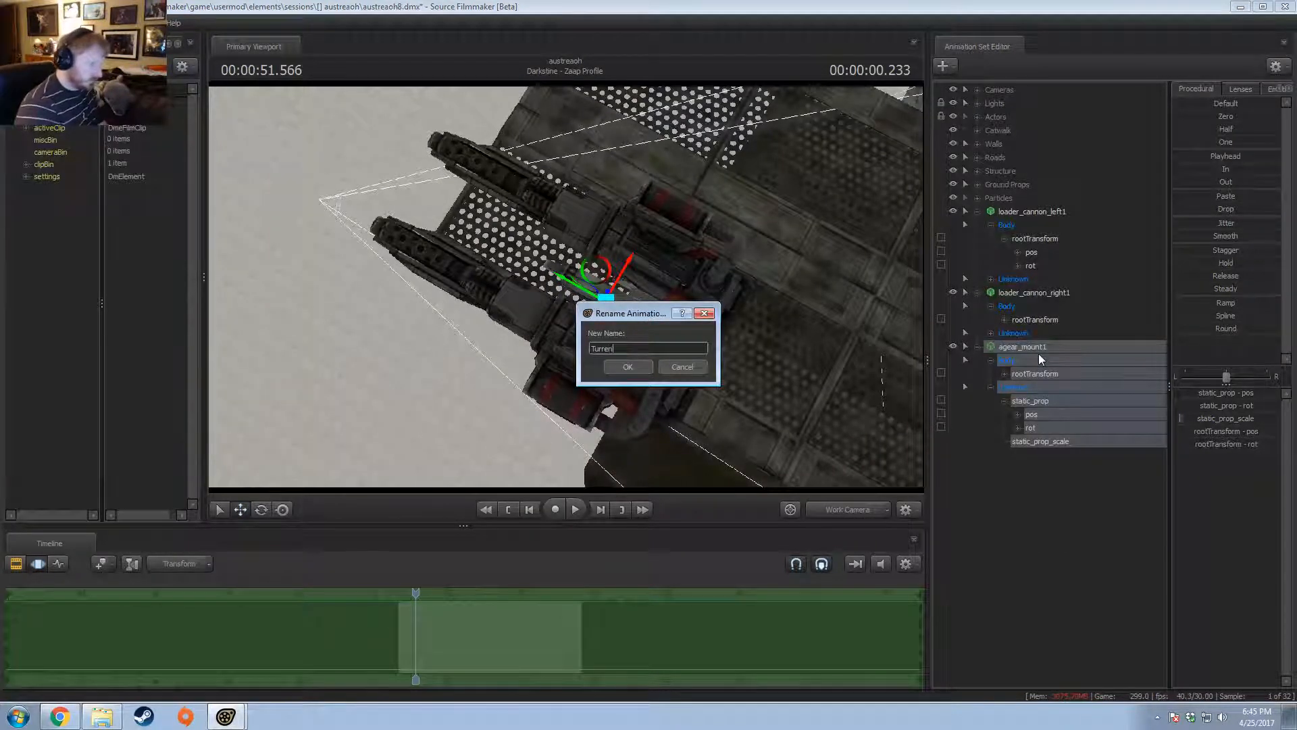
key("Return")
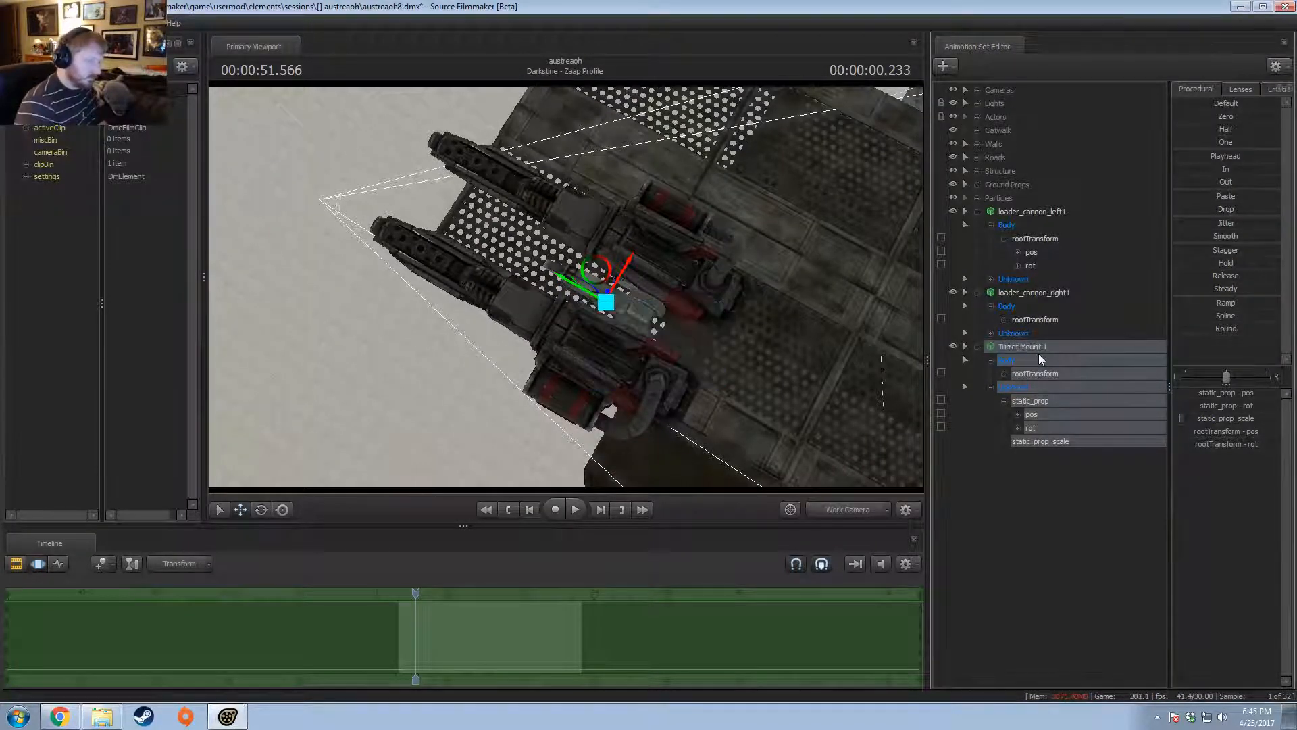
- Rename the loader_cannon_left1 animation set to "Turret Right Cannon 1"
left_click(1041, 225)
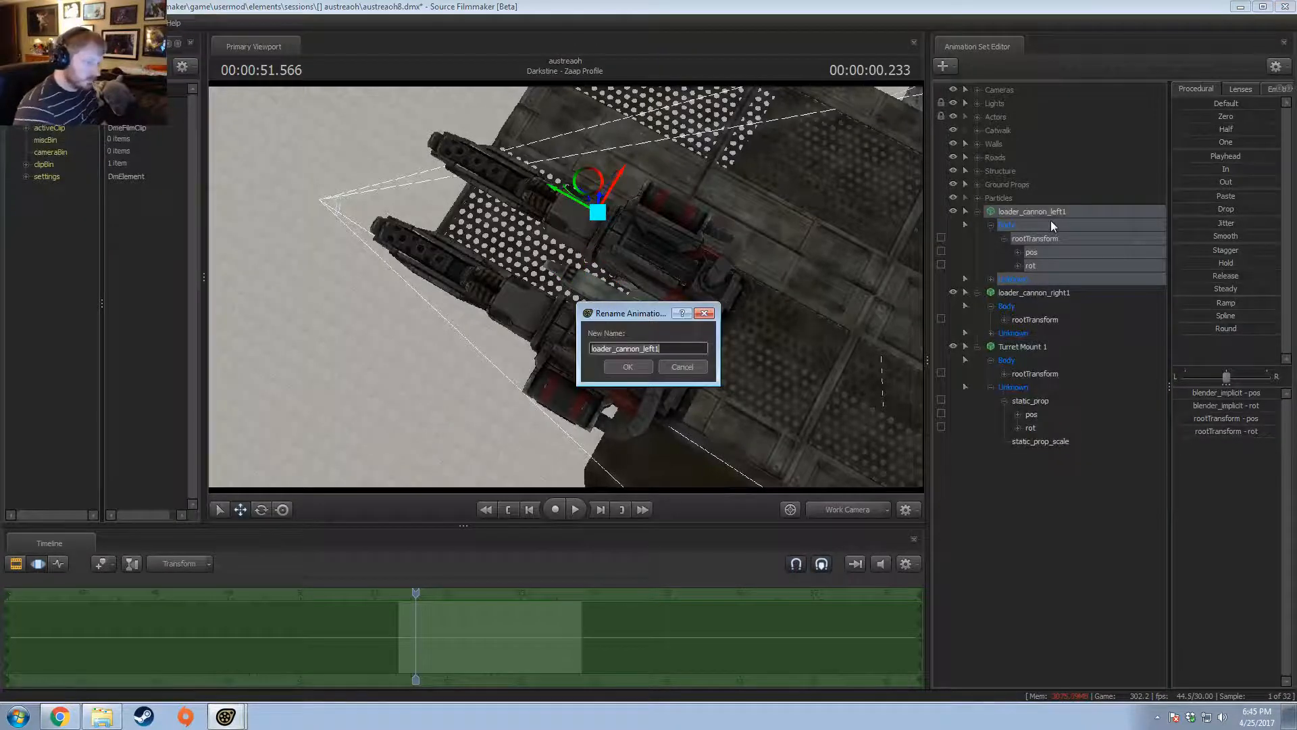
type("L")
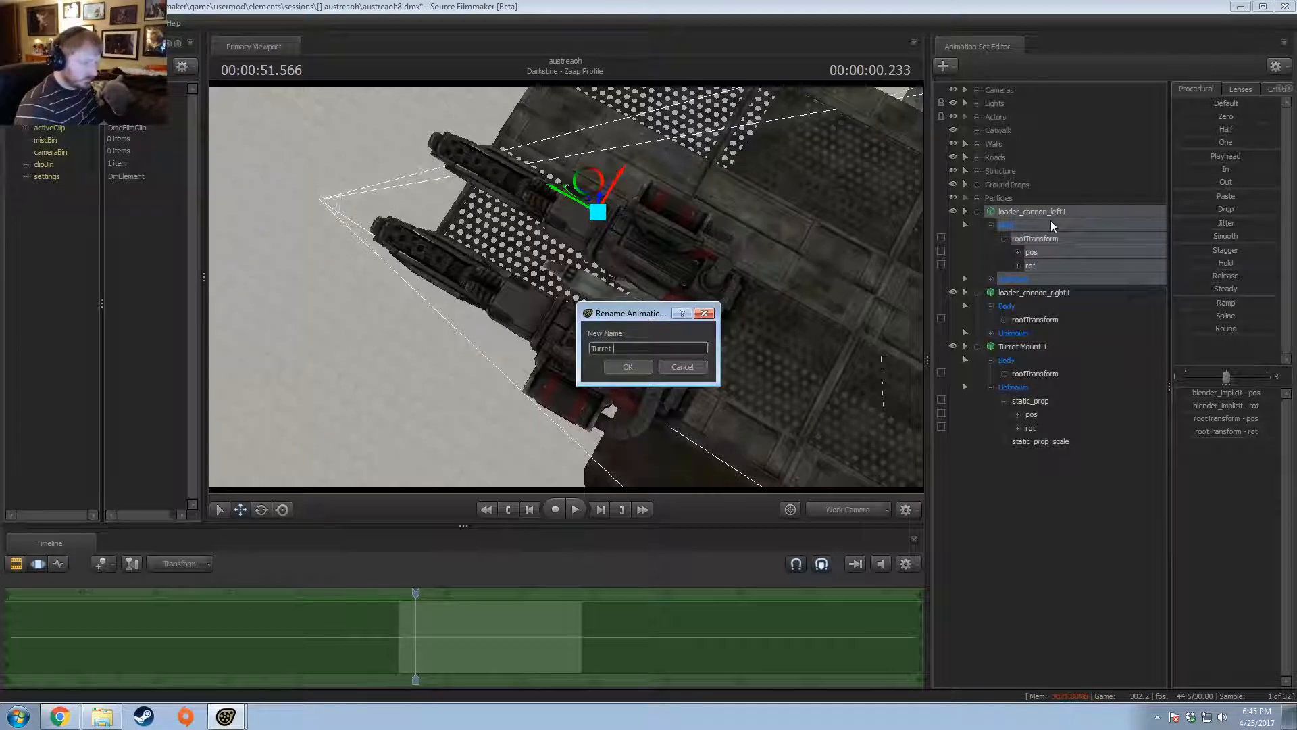
type("urret Right Cannon 1")
key("Return")
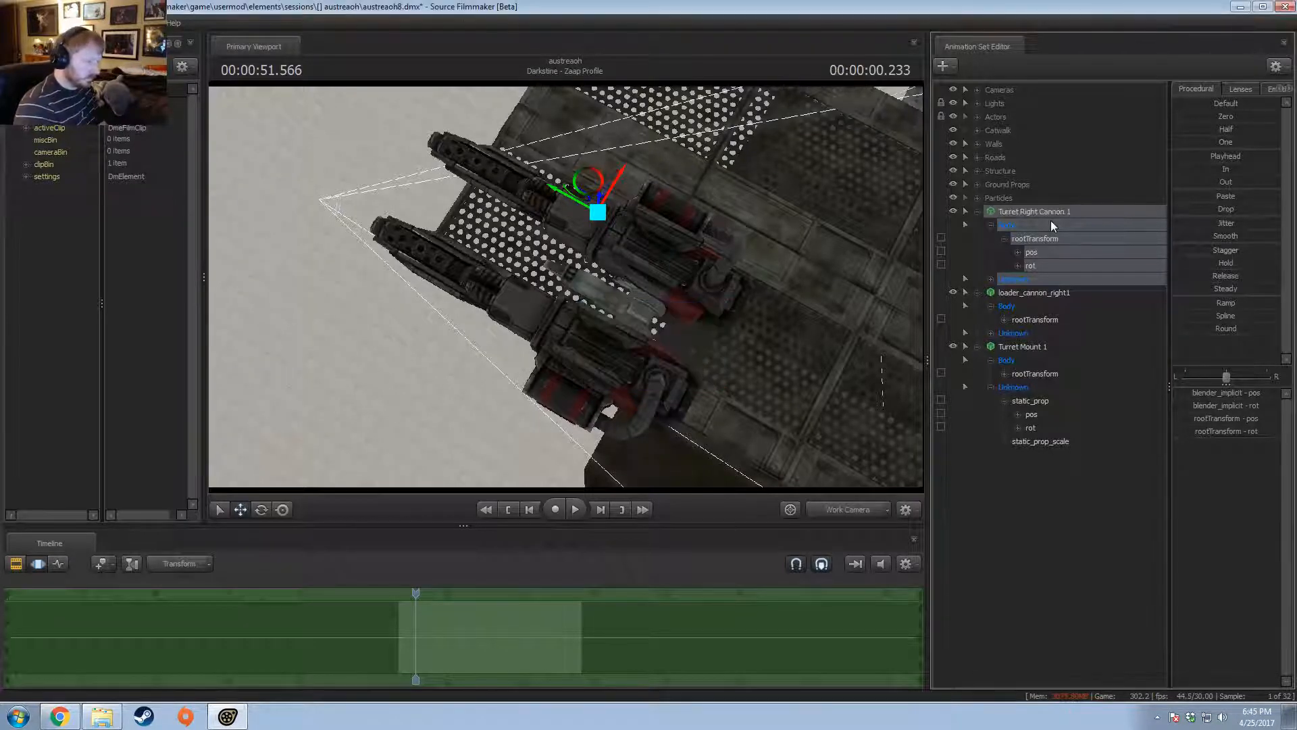
- Rename the loader_cannon_right1 animation set to "Turret Left Cannon 1"
double_click(1051, 294)
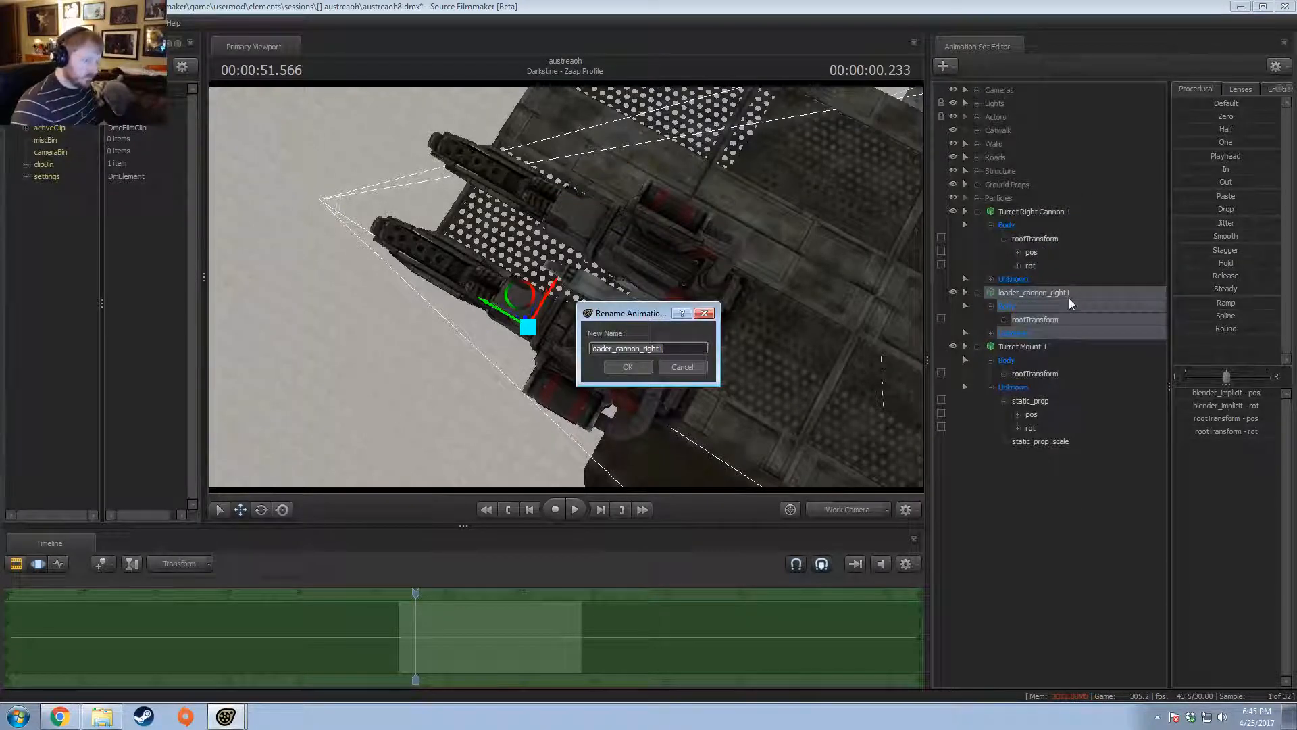
type("Turret Left Cannon 1")
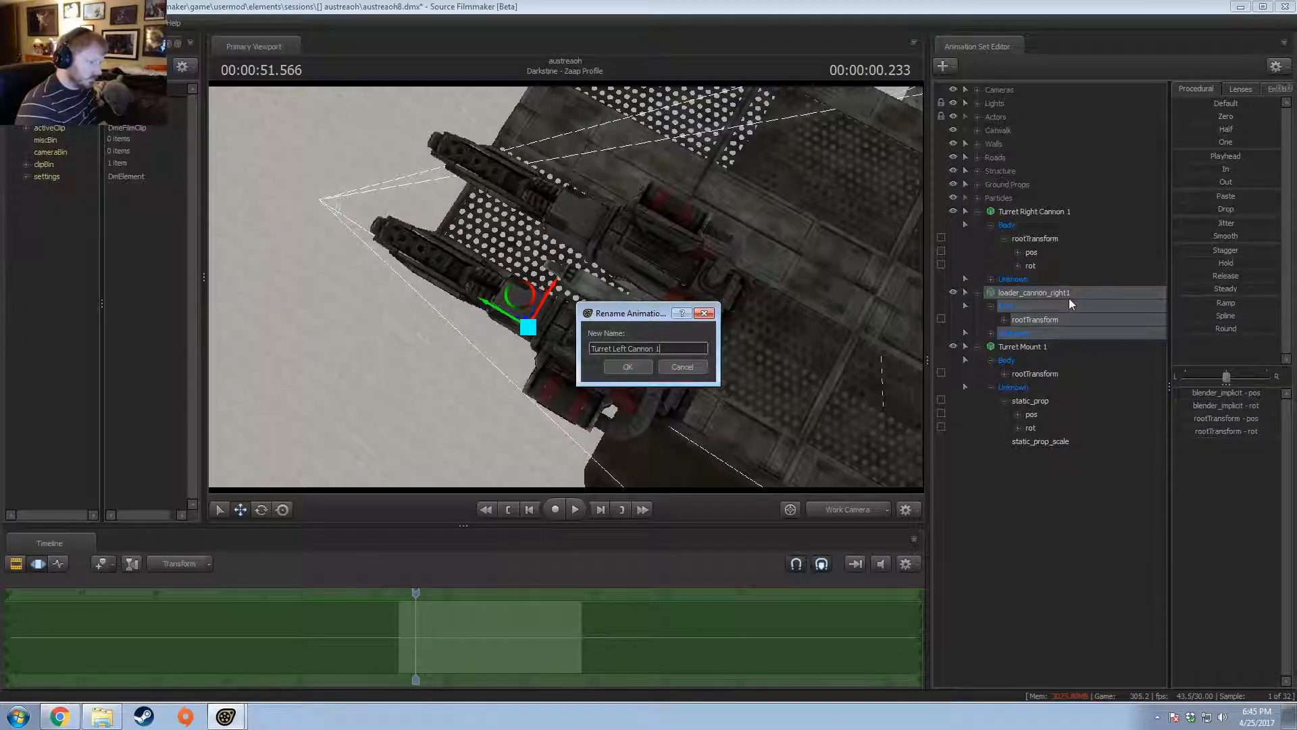
key("Return")
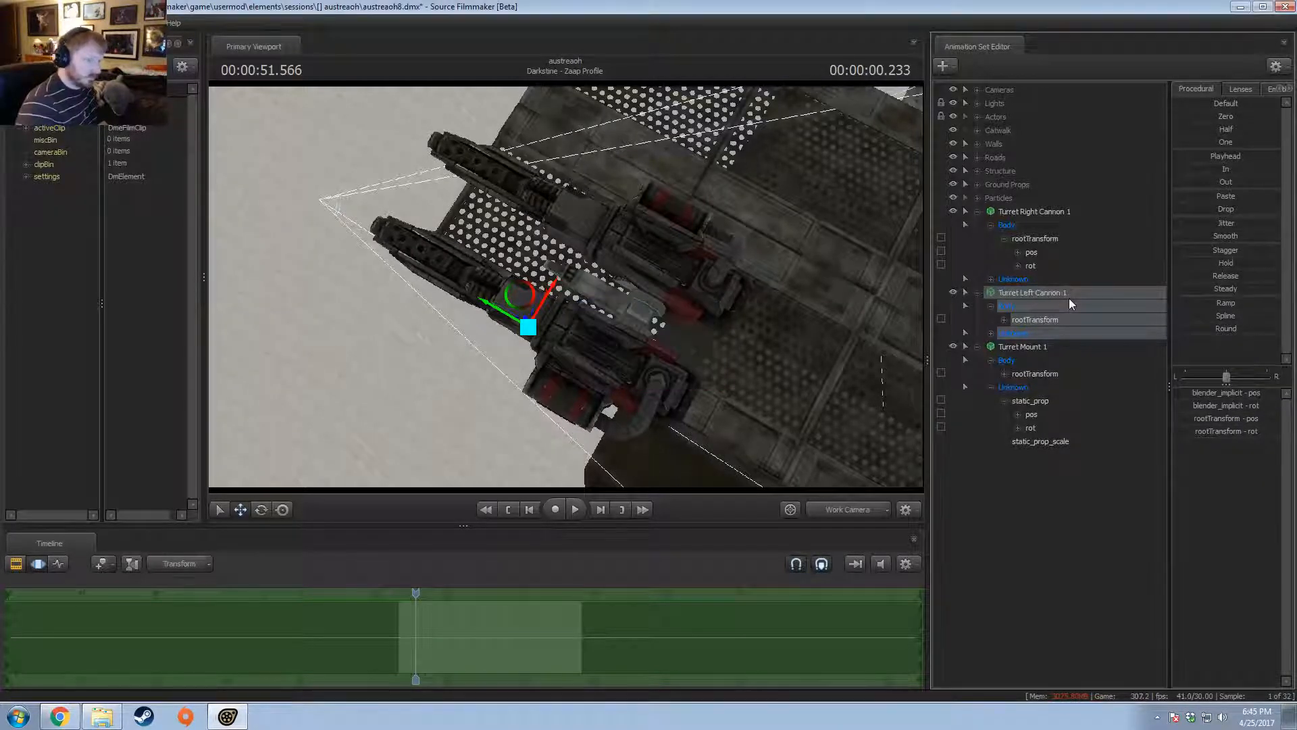
- Lock Turret Left Cannon 1 and Turret Right Cannon 1 to Turret Mount 1
left_click(1024, 343)
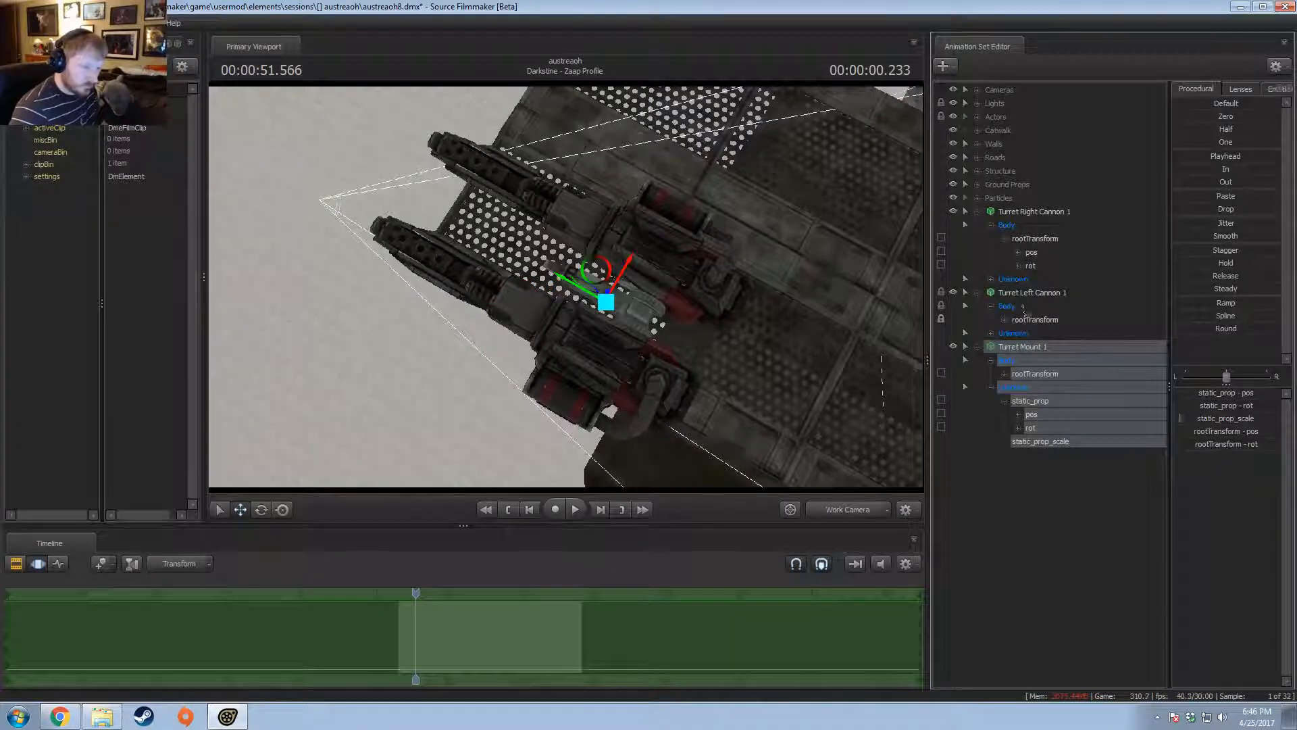
left_click_drag(1019, 217, 1020, 216)
left_click_drag(868, 405, 868, 406, "alt")
left_click_drag(864, 398, 839, 399, "alt")
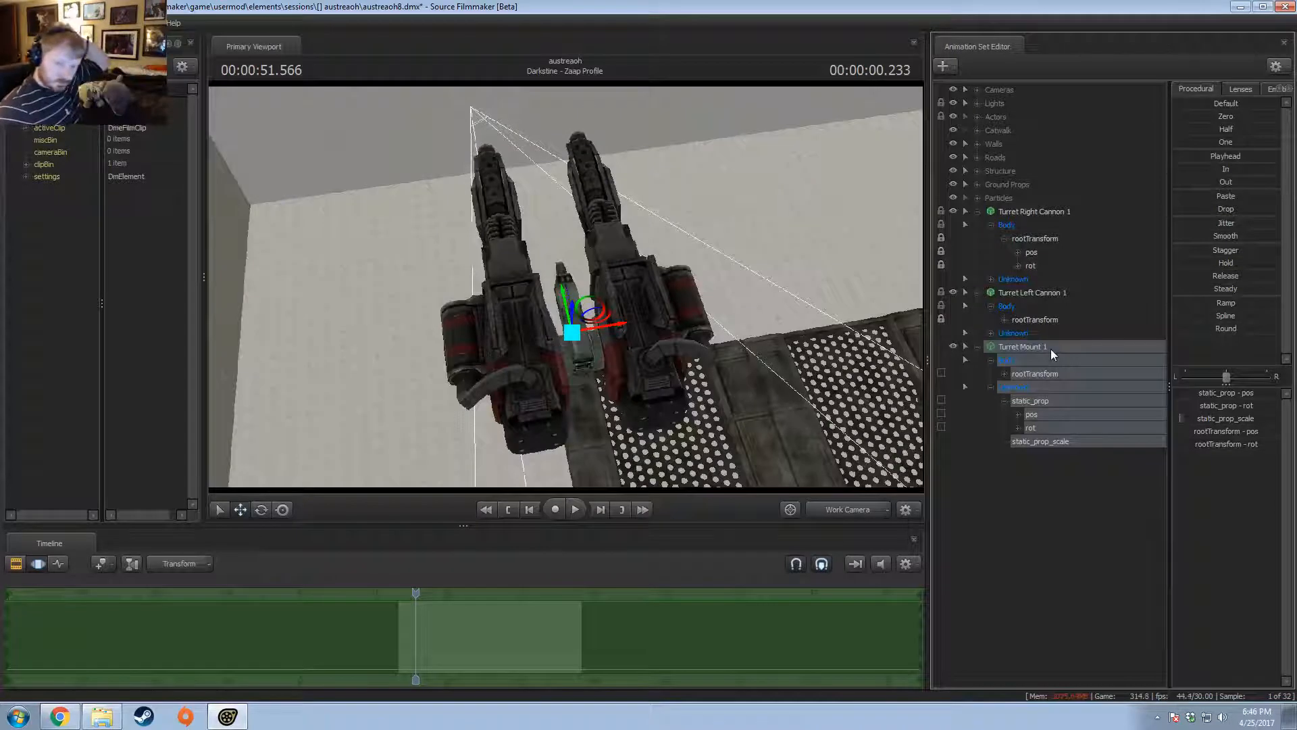
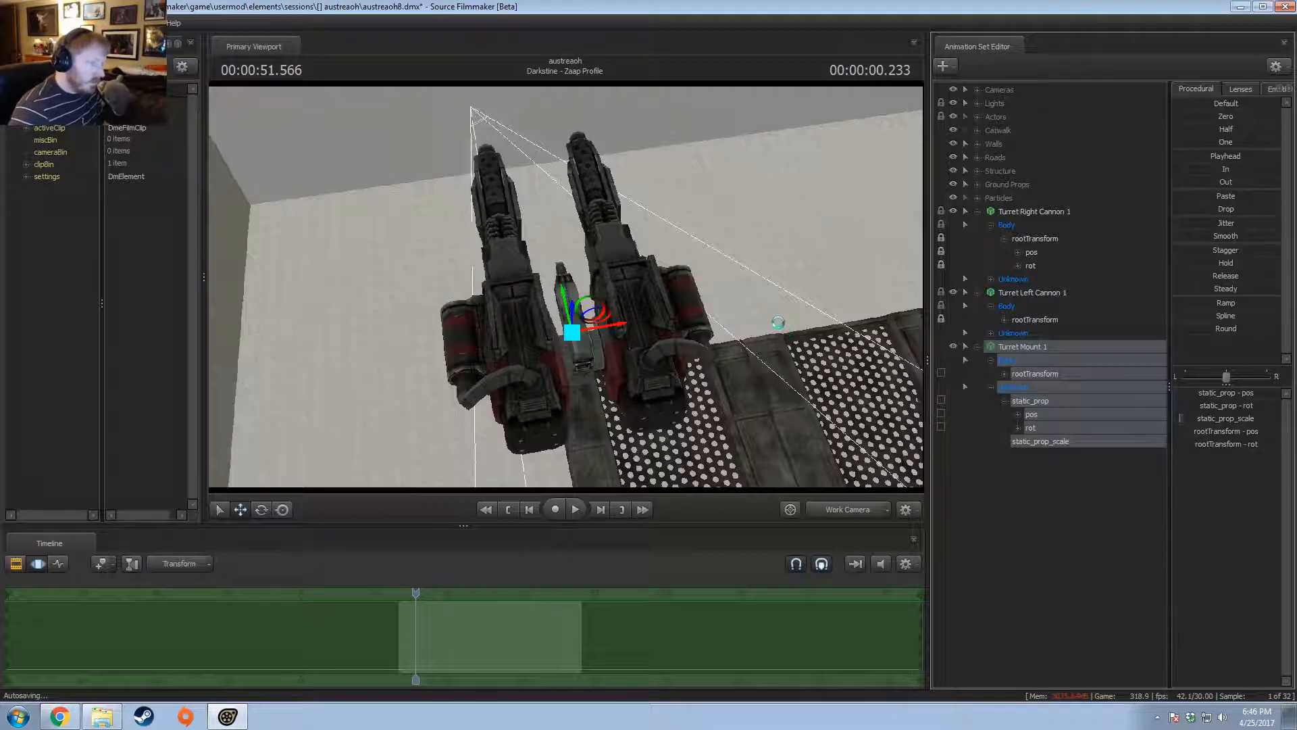
- Activate the rotate manipulator on Turret Mount 1 and examine the locked cannon assembly from the side
left_click_drag(778, 322, 647, 410)
key("ctrl")
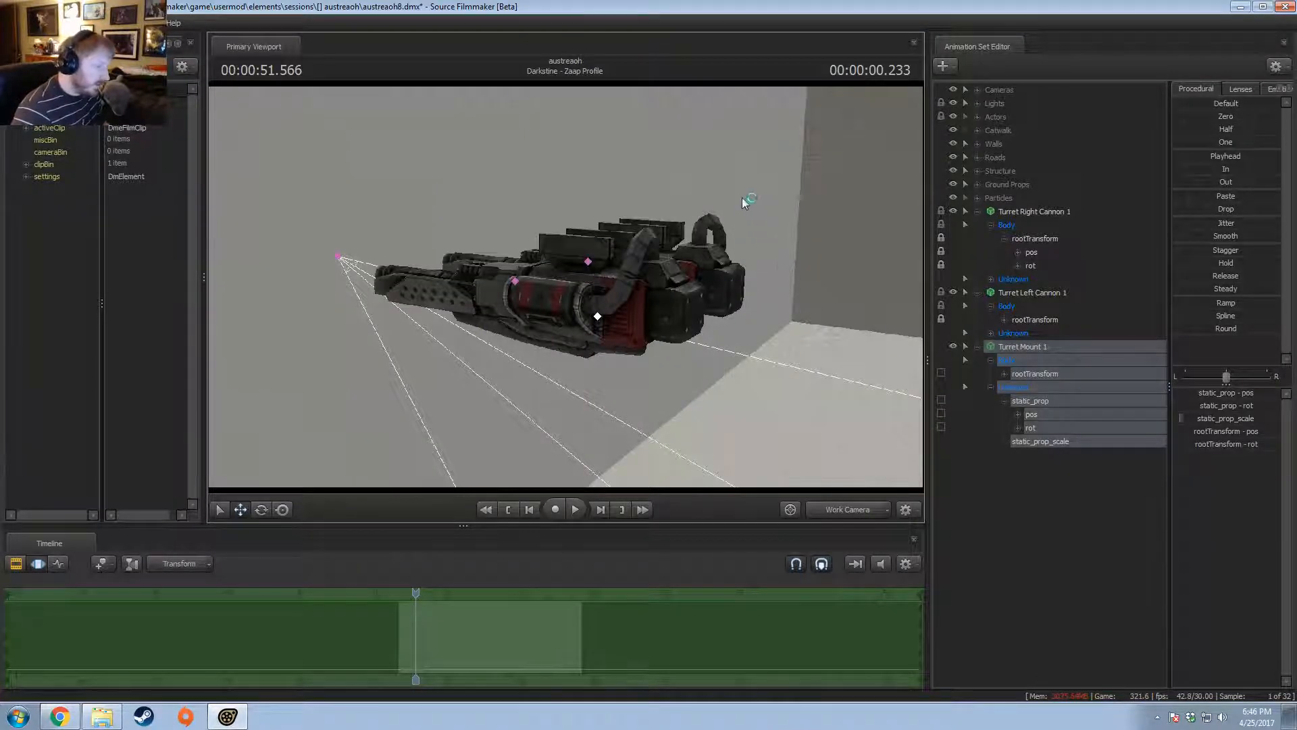
mouse_move(744, 204)
left_mouse_down("alt")
mouse_move(676, 338)
mouse_move(757, 209)
left_mouse_up("alt")
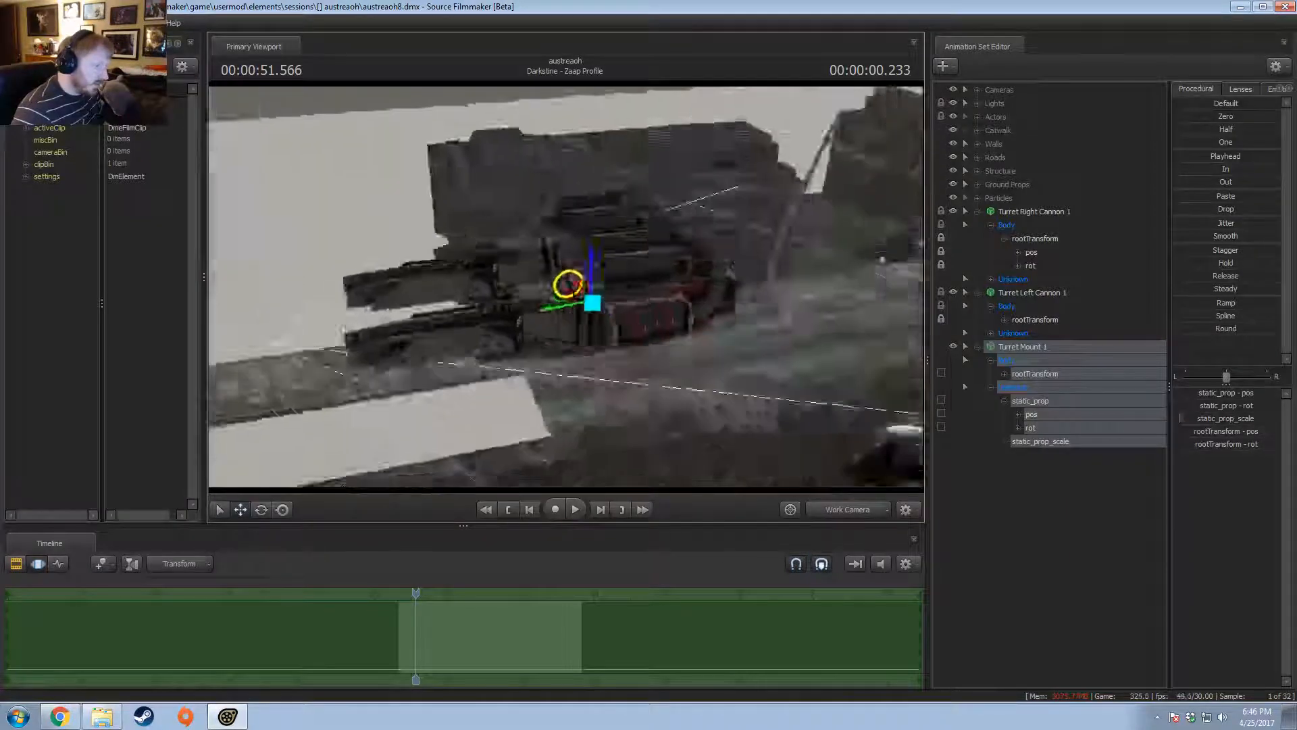
left_click_drag(568, 284, 679, 408, "alt")
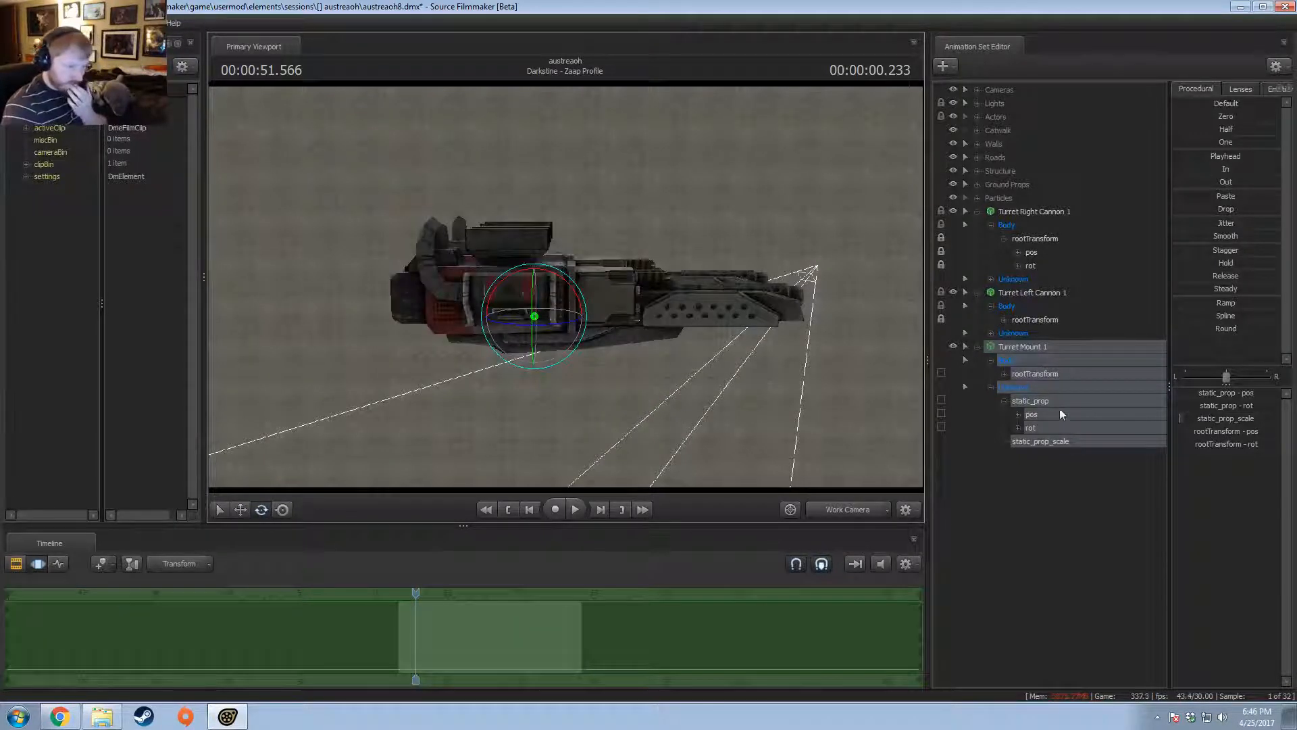
- Check the rotation values of Turret Mount 1's static_prop and rootTransform controls
left_click(1032, 400)
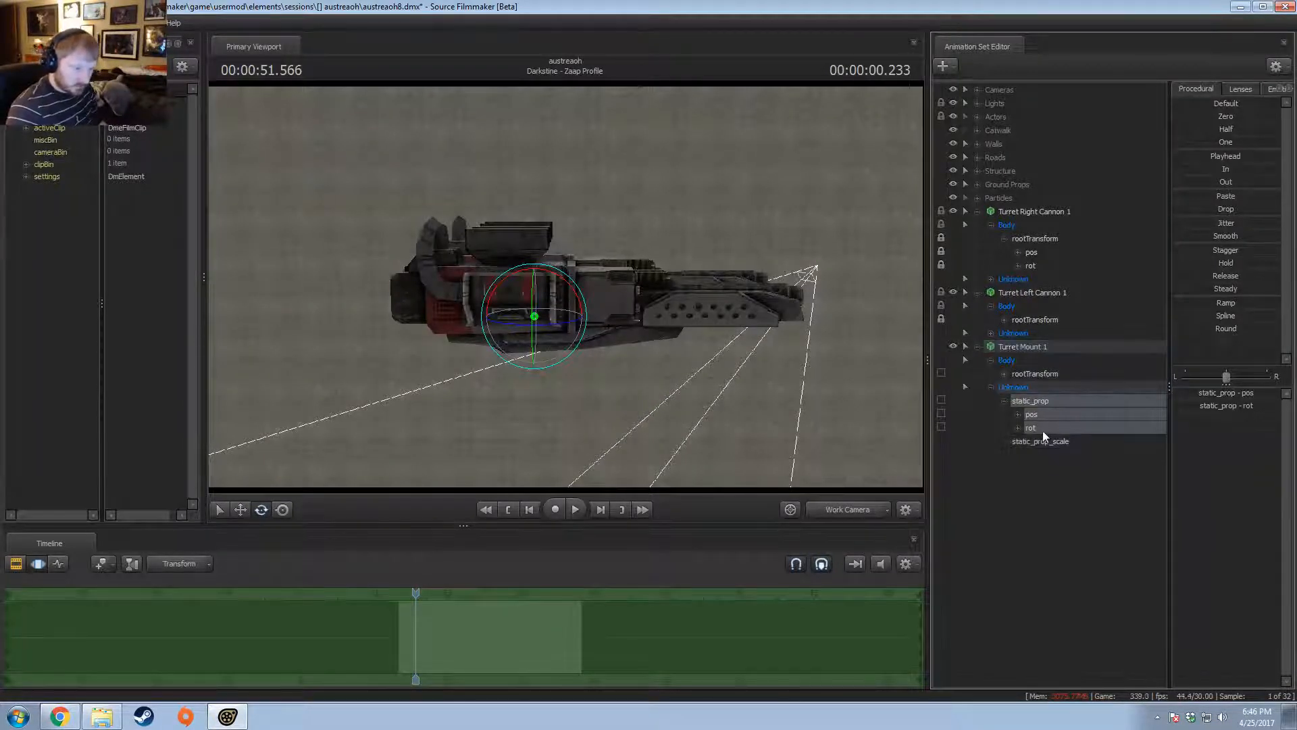
left_click(1043, 430)
left_click(1241, 406)
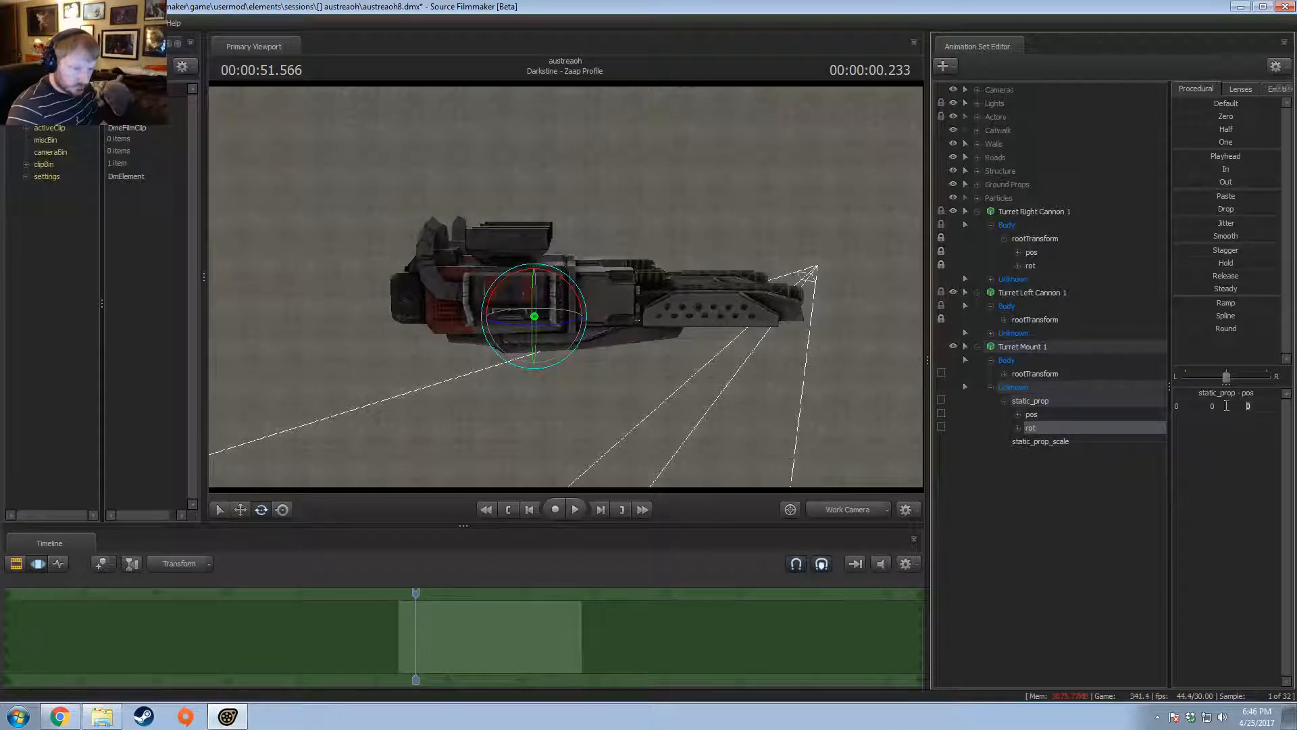
key("Return")
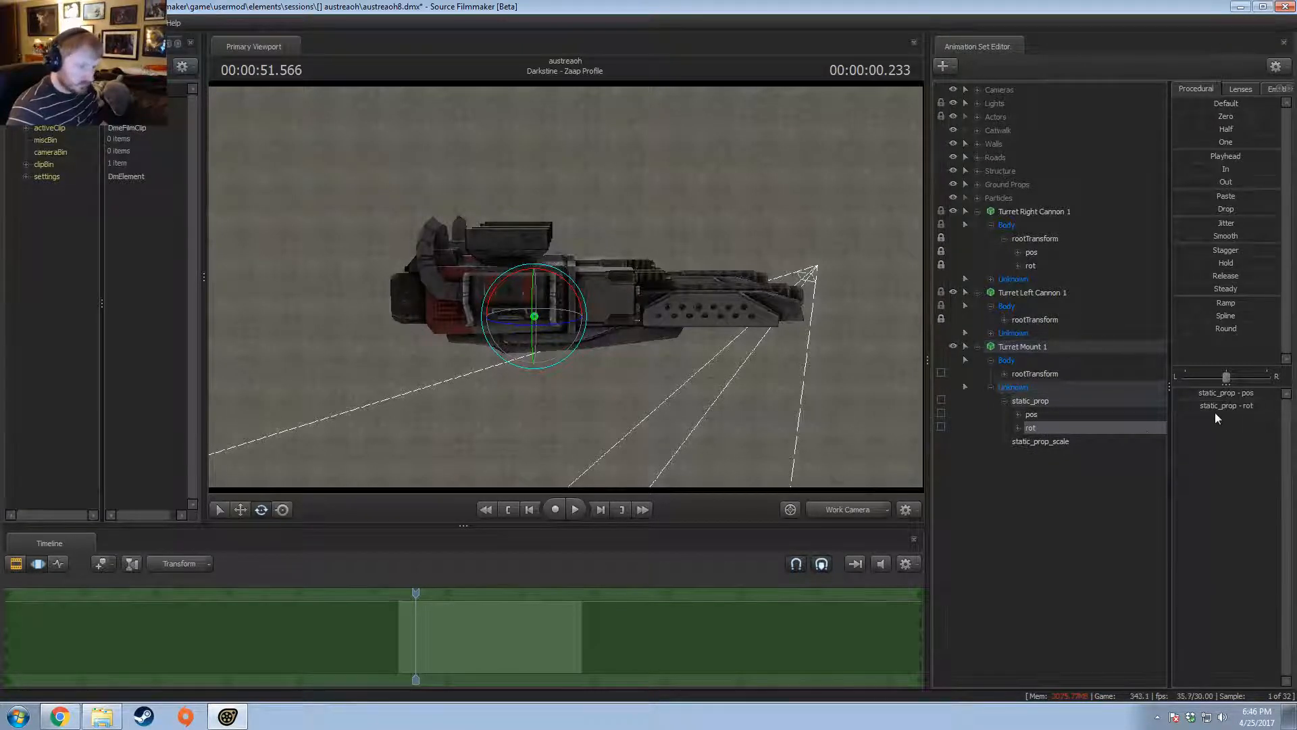
left_click(1043, 375)
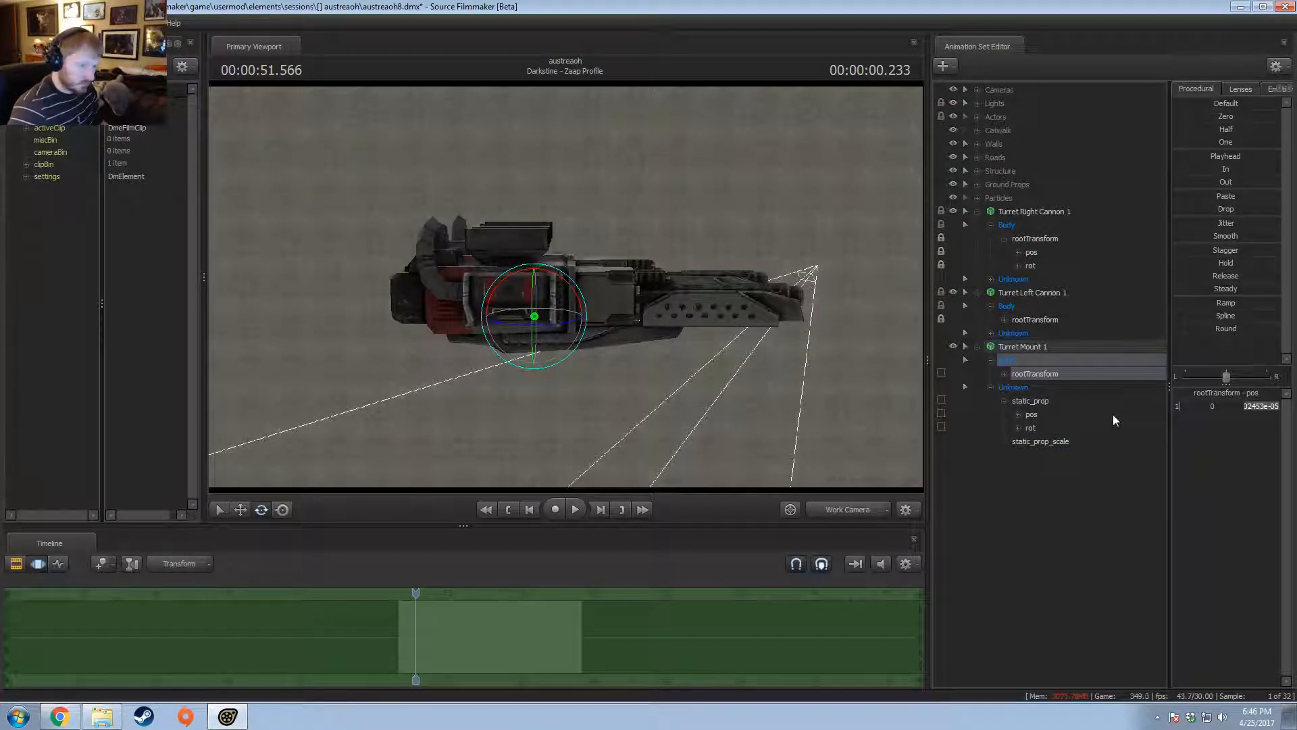
key("Return")
- Rename the Turret Left Cannon 1 animation set to "Turret ft Cannon 1"
mouse_move(677, 396)
left_mouse_down("alt")
mouse_move(608, 446)
mouse_move(677, 397)
left_mouse_up("alt")
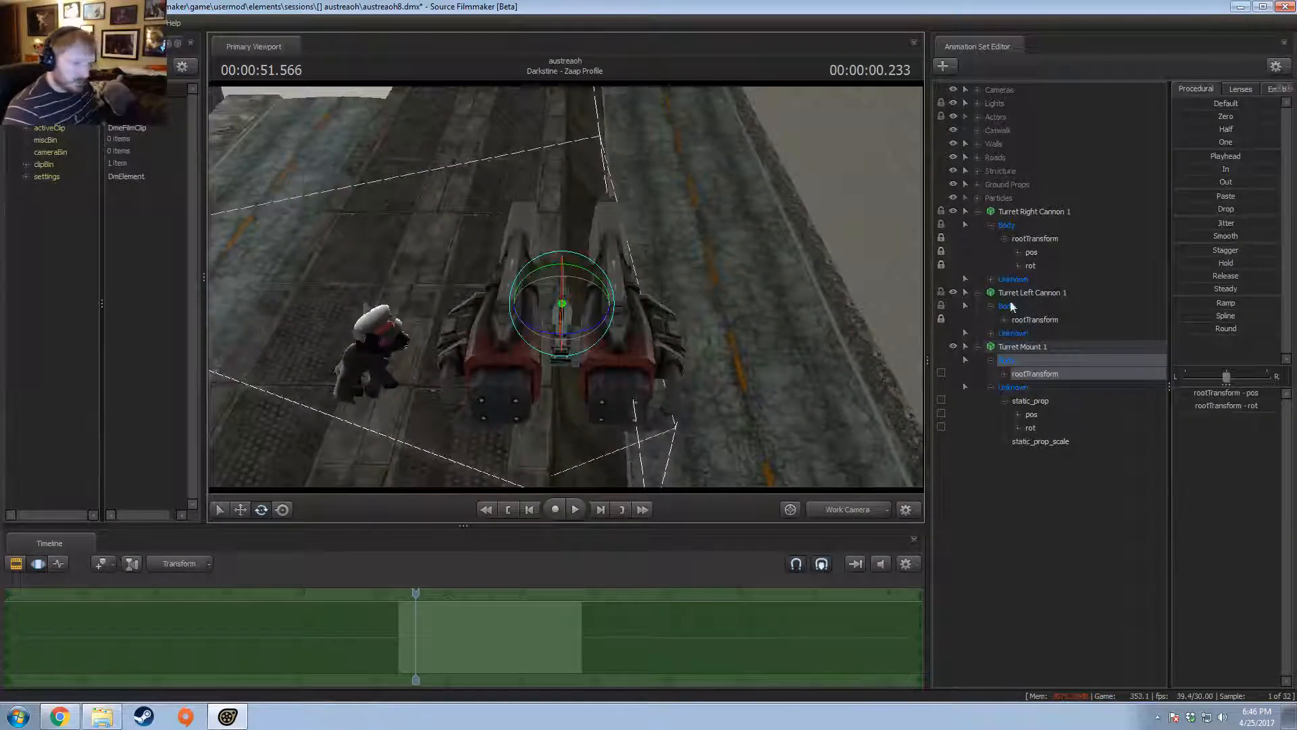
left_click(1012, 307)
left_click(1027, 295)
right_click(1024, 296)
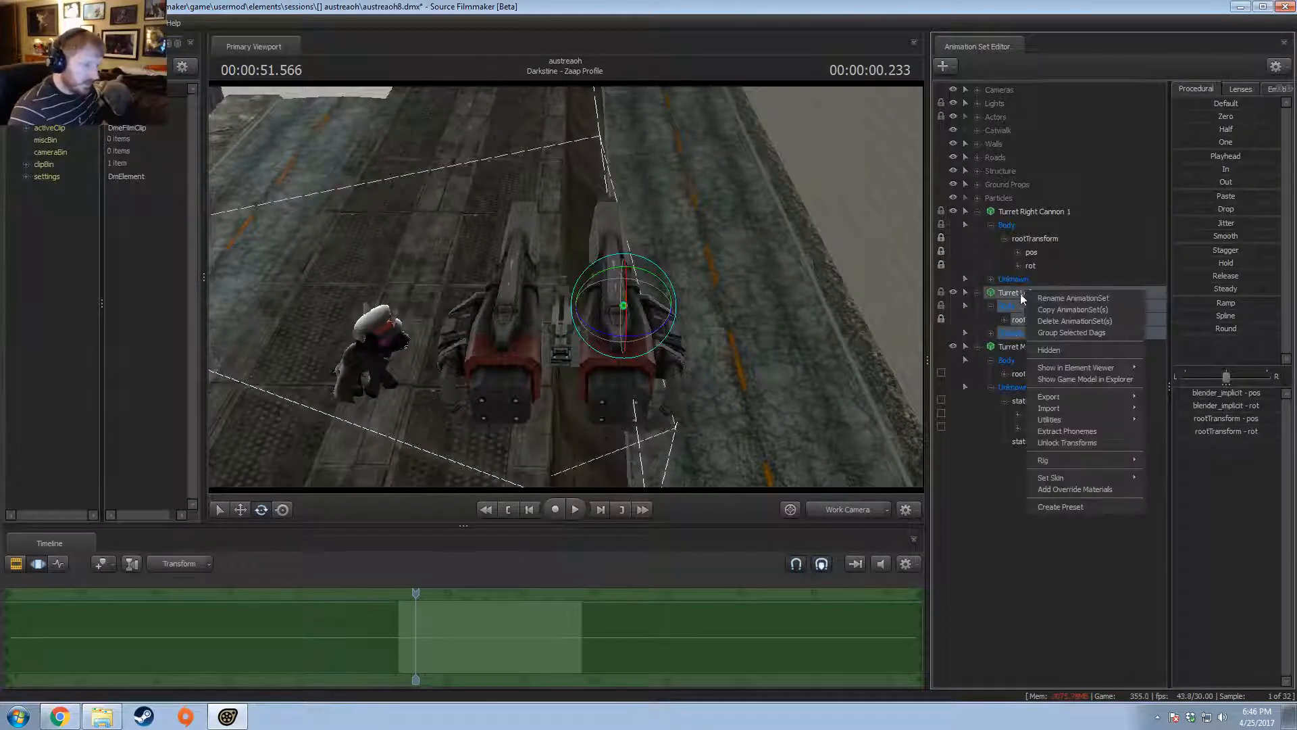
left_click(1073, 298)
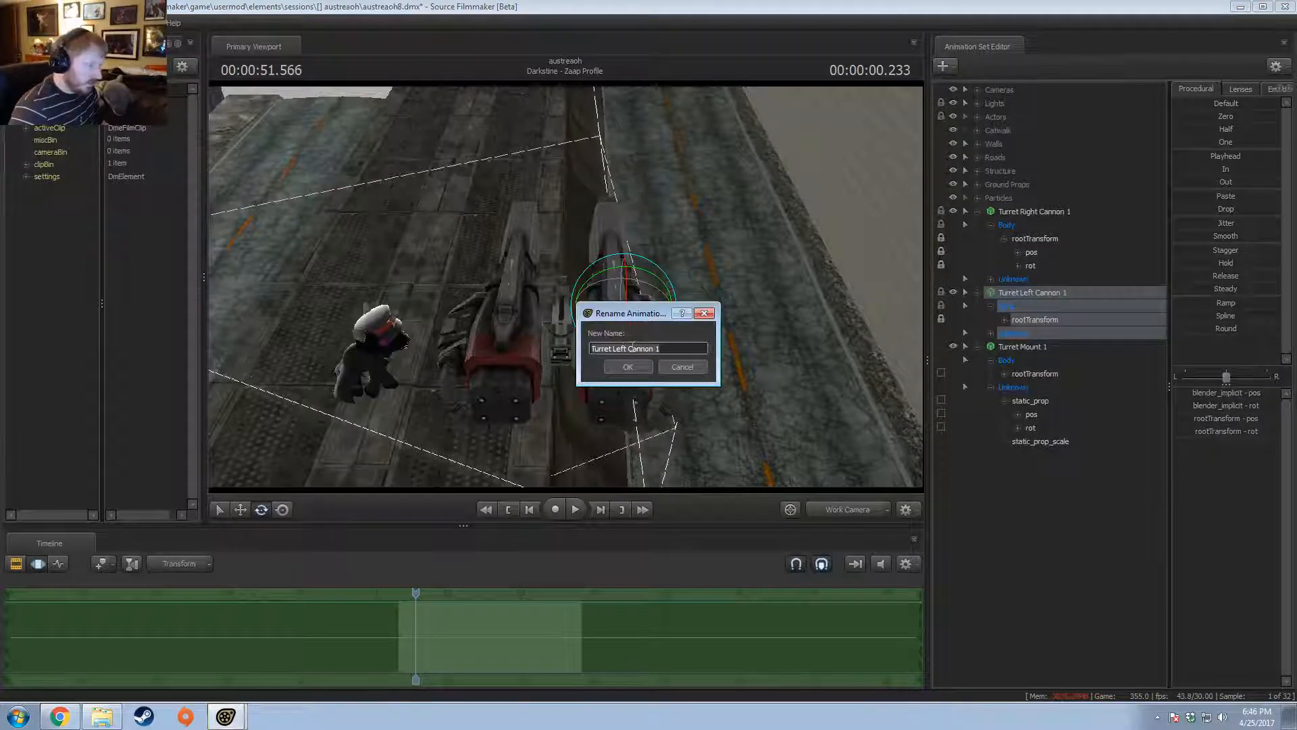
left_click(625, 348)
key("BackSpace")
key("BackSpace")
key("Return")
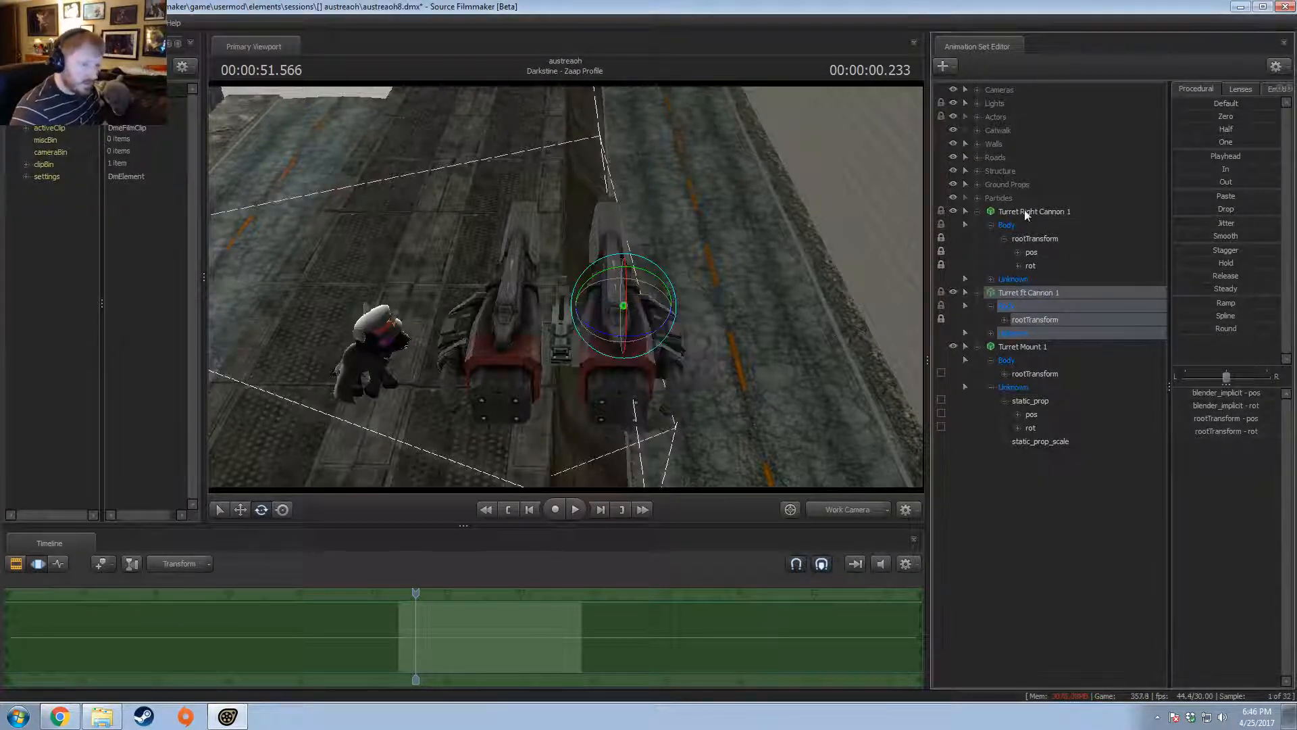
- Rename the Turret Right Cannon 1 animation set to "Turret Left Cannon 1"
right_click(1025, 213)
left_click(1066, 224)
double_click(625, 348)
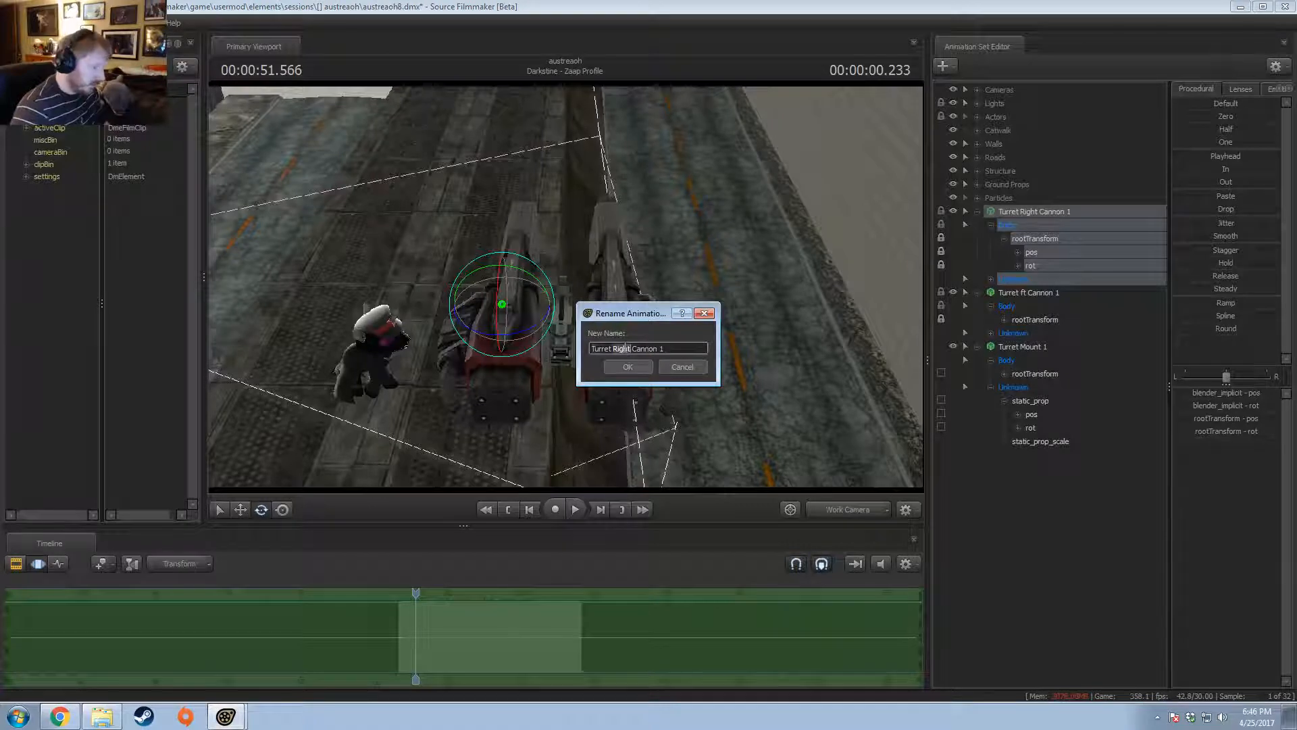
type("Left")
key("Return")
- Rename the Turret ft Cannon 1 animation set to "Turret Right Cannon 1"
right_click(1036, 291)
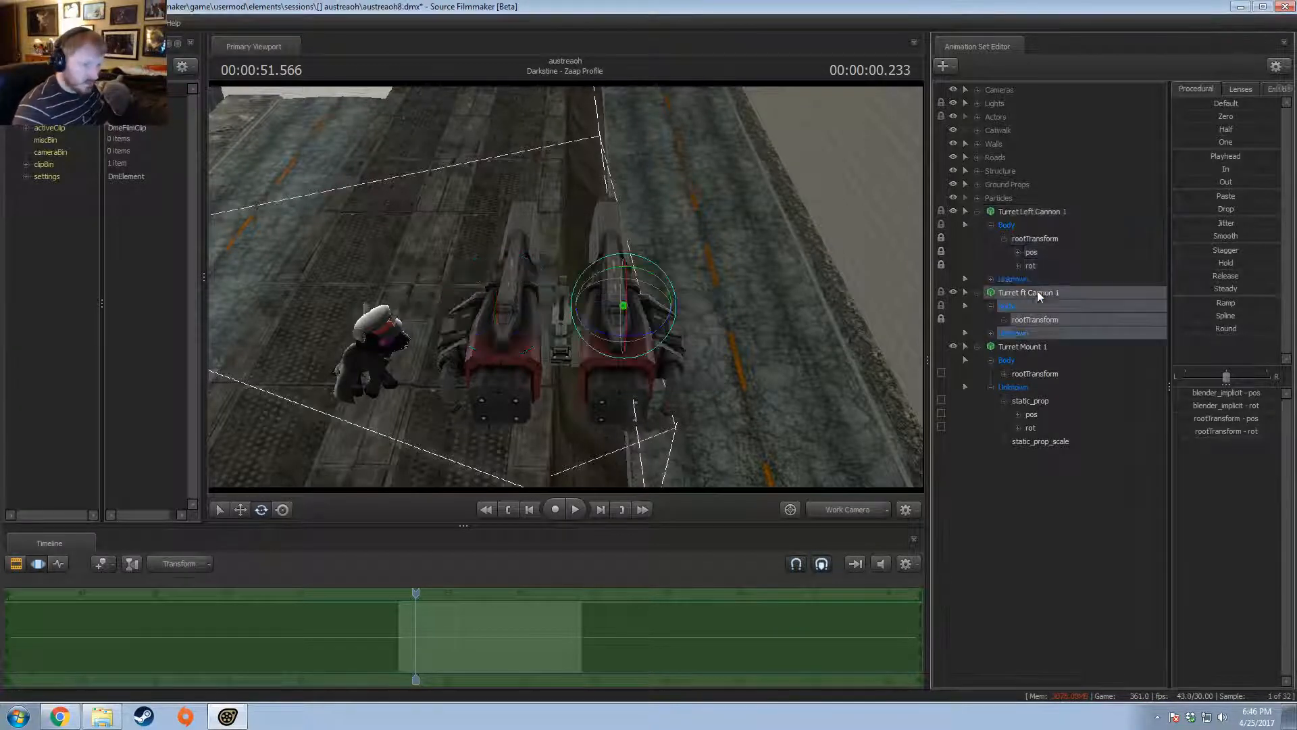
left_click(1054, 302)
left_click(618, 348)
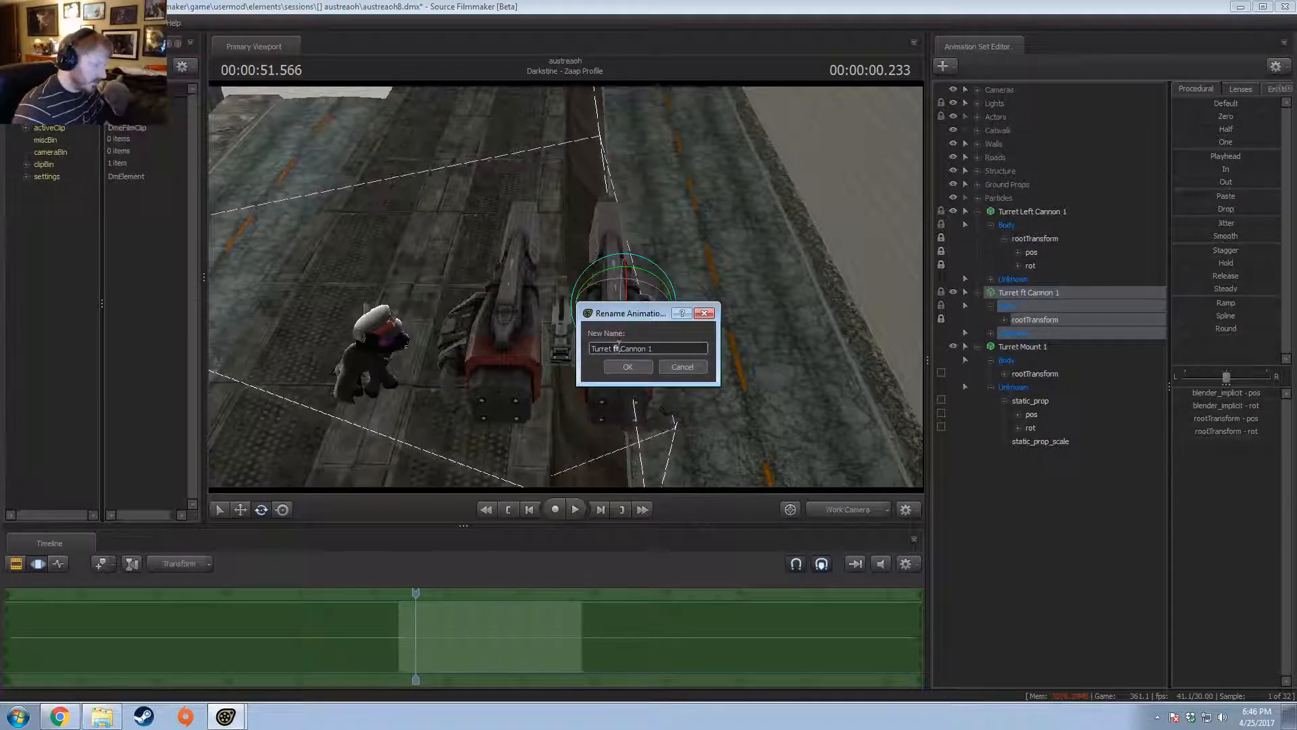
type("Right")
key("Return")
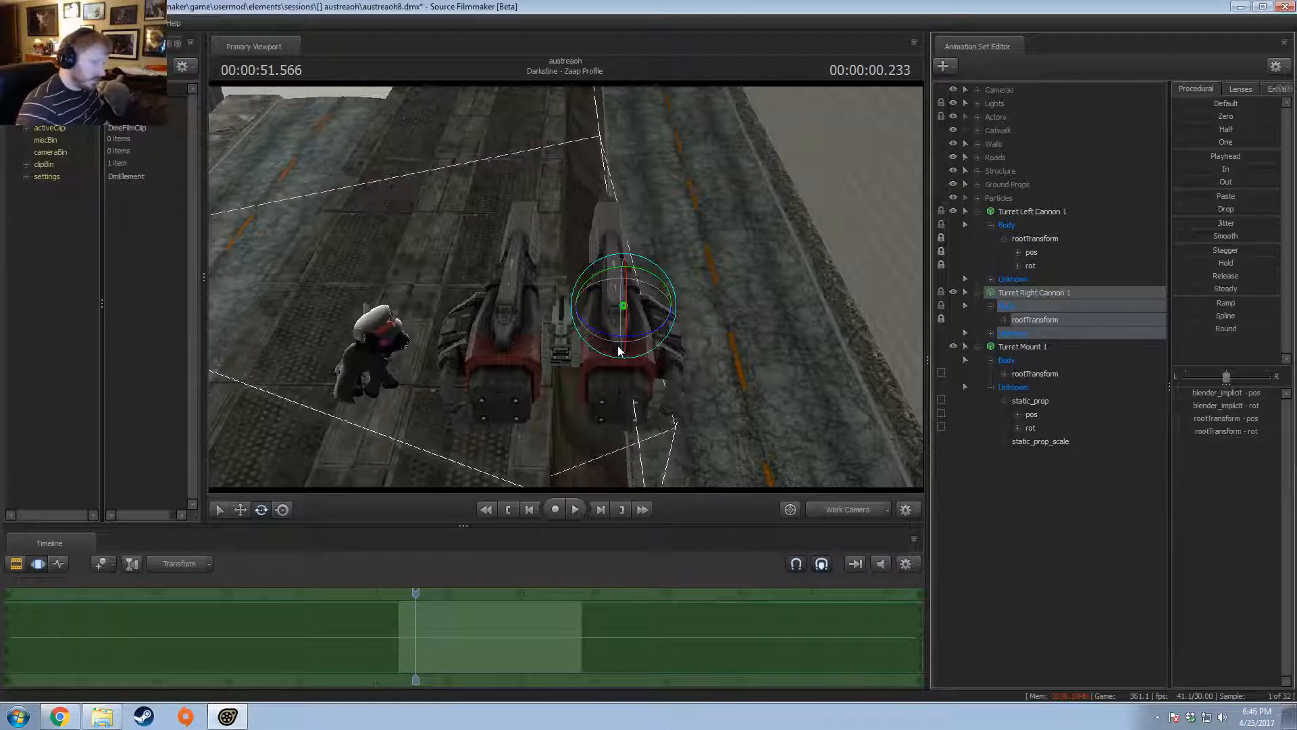
- Unlock the transforms of the Turret Left Cannon 1 and Turret Right Cannon 1 animation sets
left_click(1033, 347)
left_click_drag(725, 411, 1007, 385)
left_click_drag(855, 391, 717, 360)
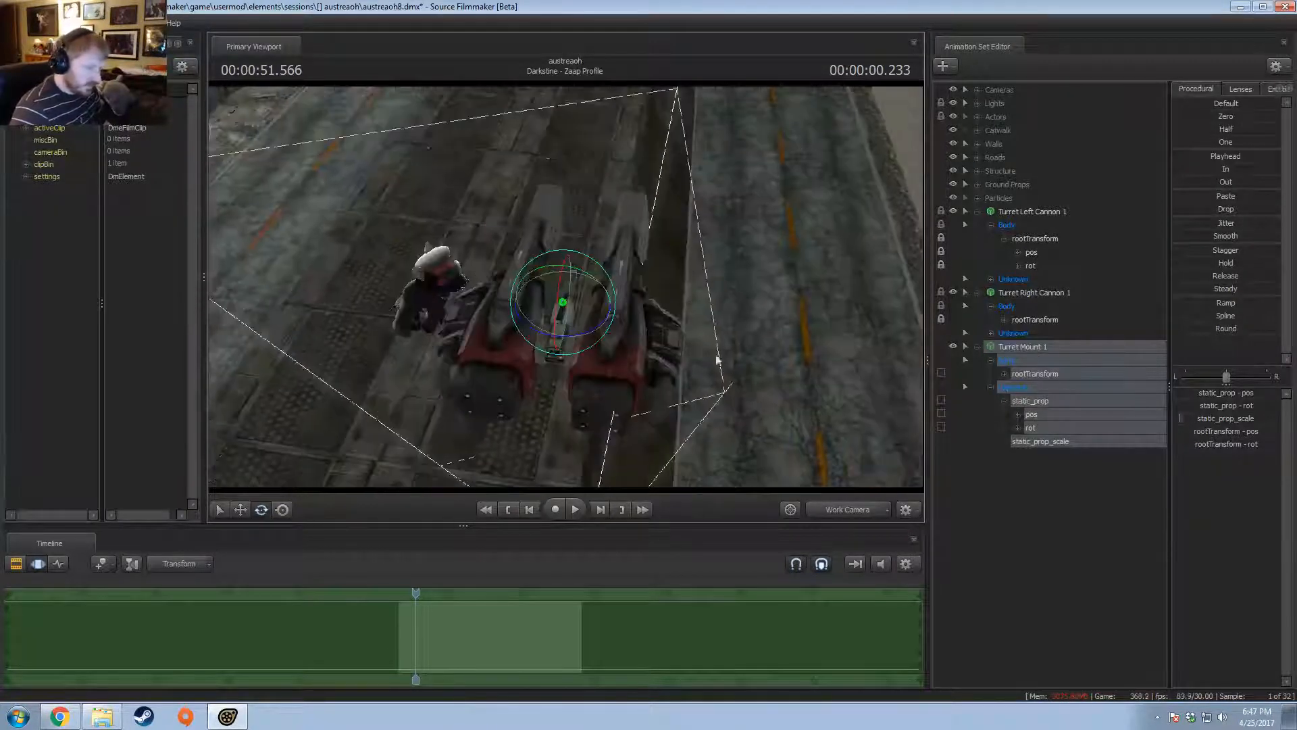
left_click(1019, 252)
right_click(1030, 298)
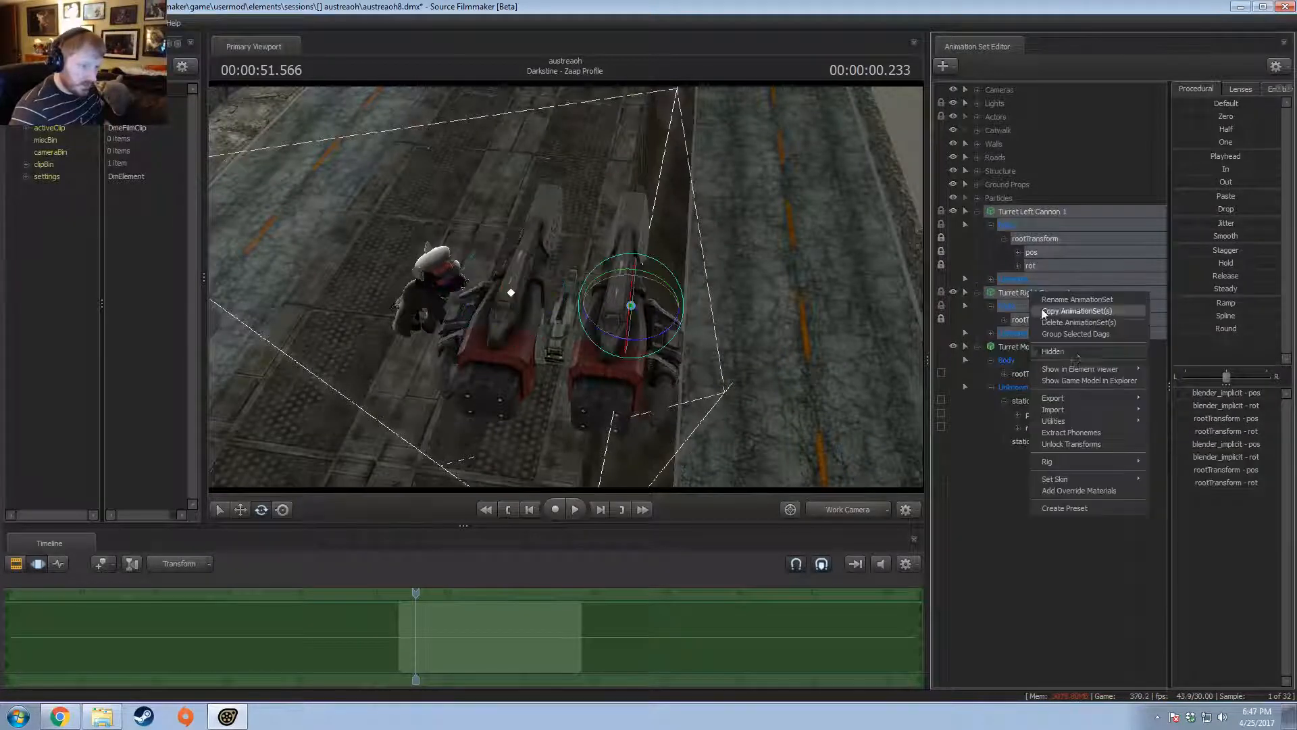
left_click(1075, 448)
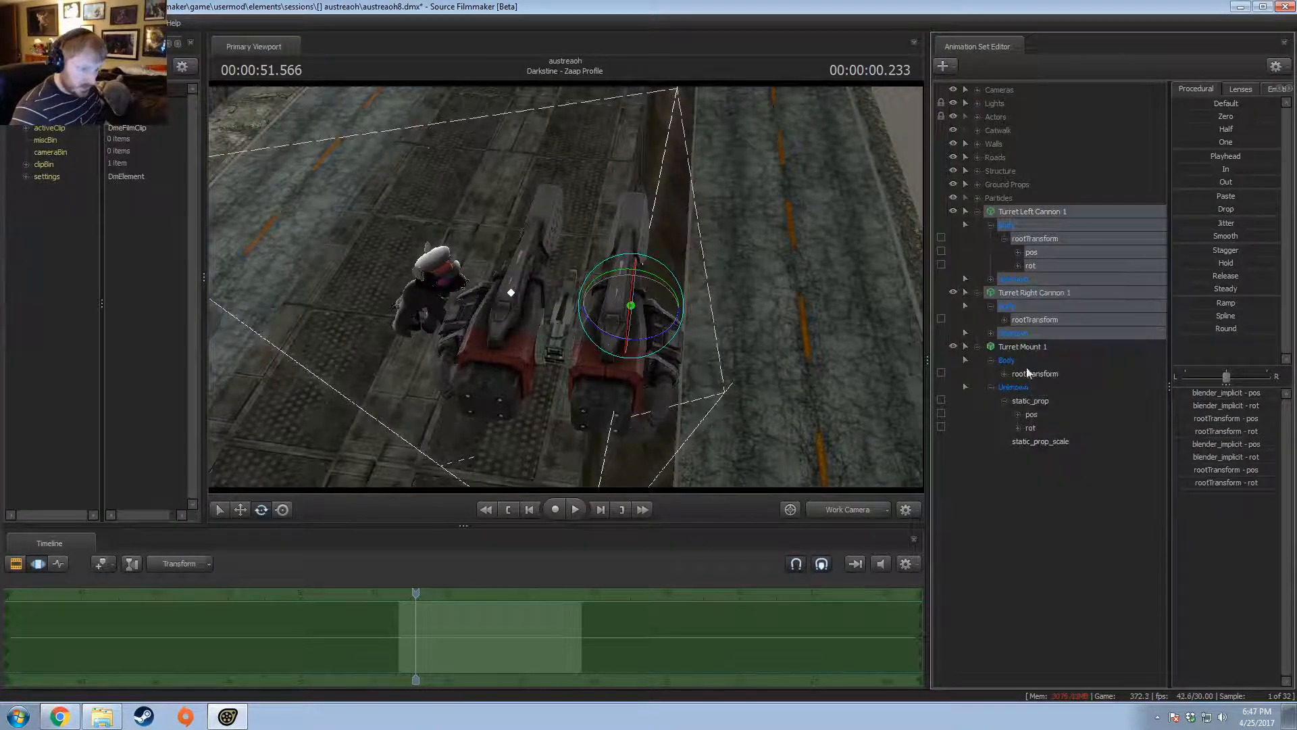
- Change Turret Mount 1's rootTransform rotation and reposition the mount between the undersides of the two cannons
left_click(1109, 375)
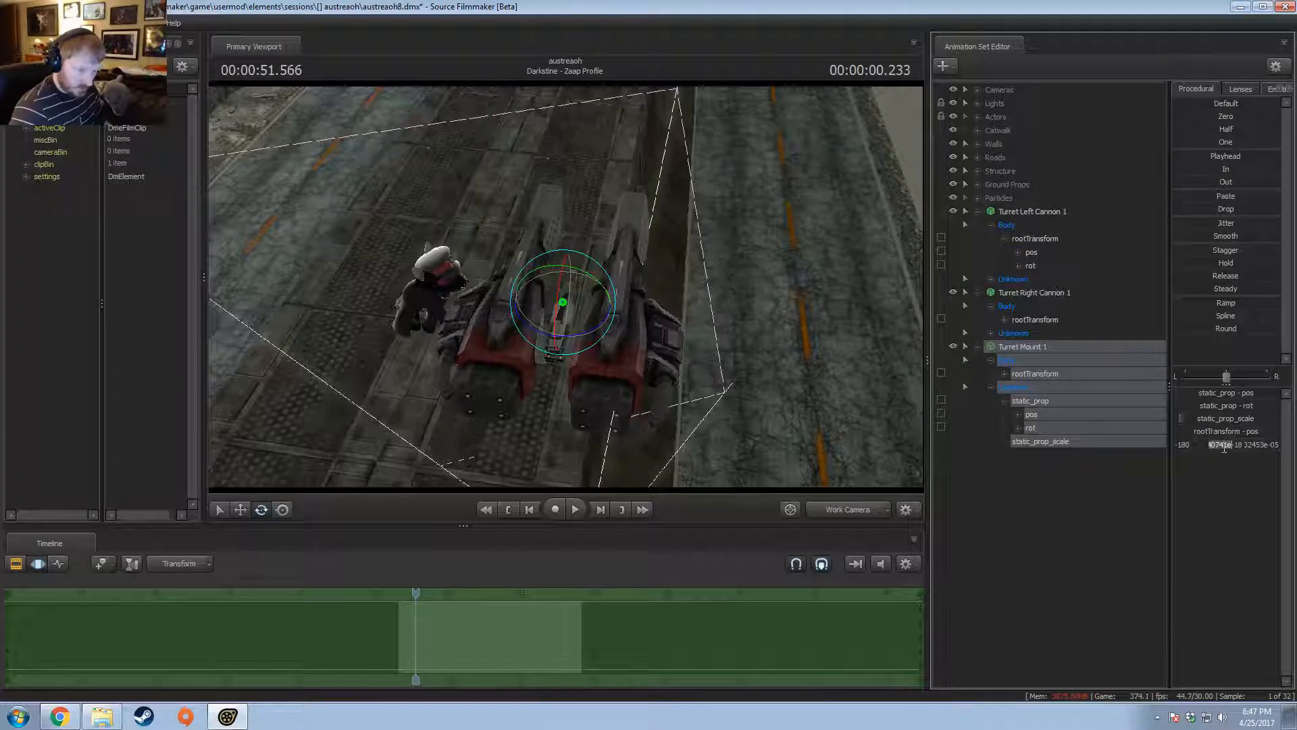
key("Return")
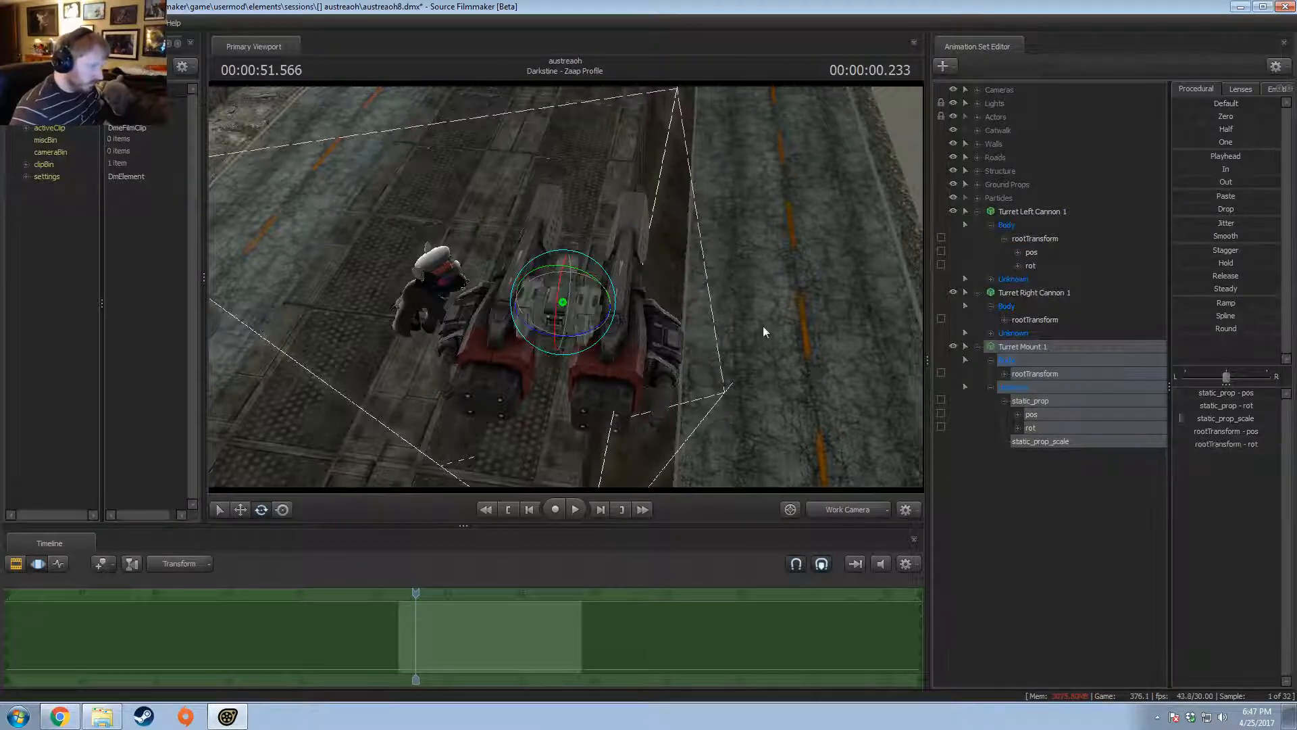
left_click_drag(765, 332, 753, 223, "alt")
key("w")
left_click_drag(562, 267, 611, 405)
left_click_drag(578, 296, 983, 403, "alt")
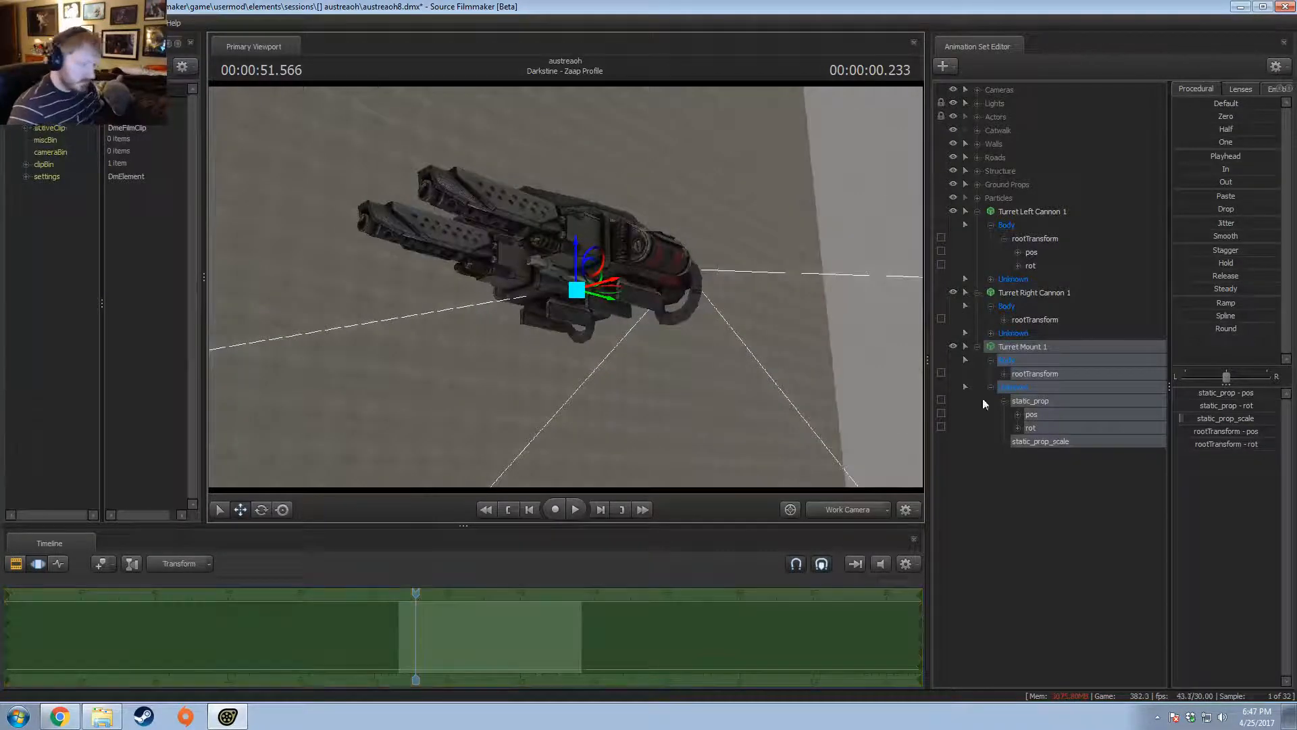
left_click_drag(644, 348, 574, 294, "alt")
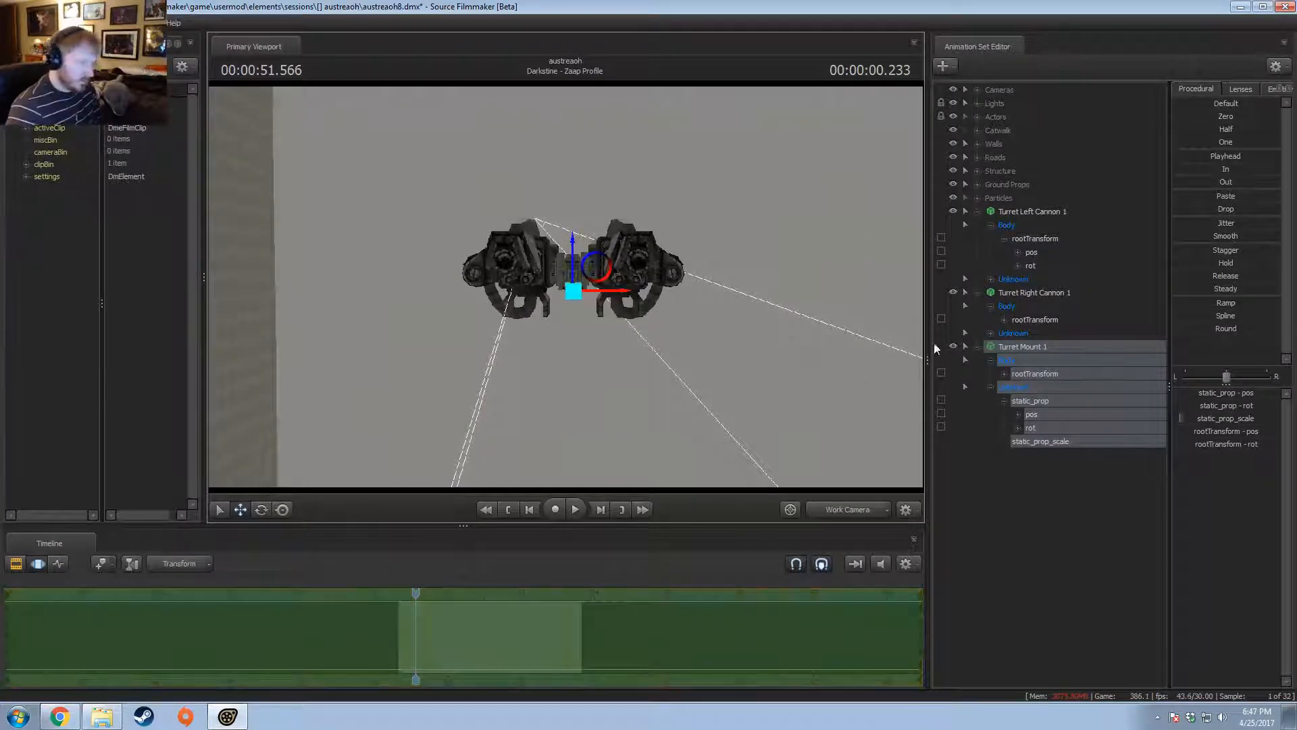
- Copy the Turret Mount 1 animation set and paste it as a second mount
right_click(1035, 346)
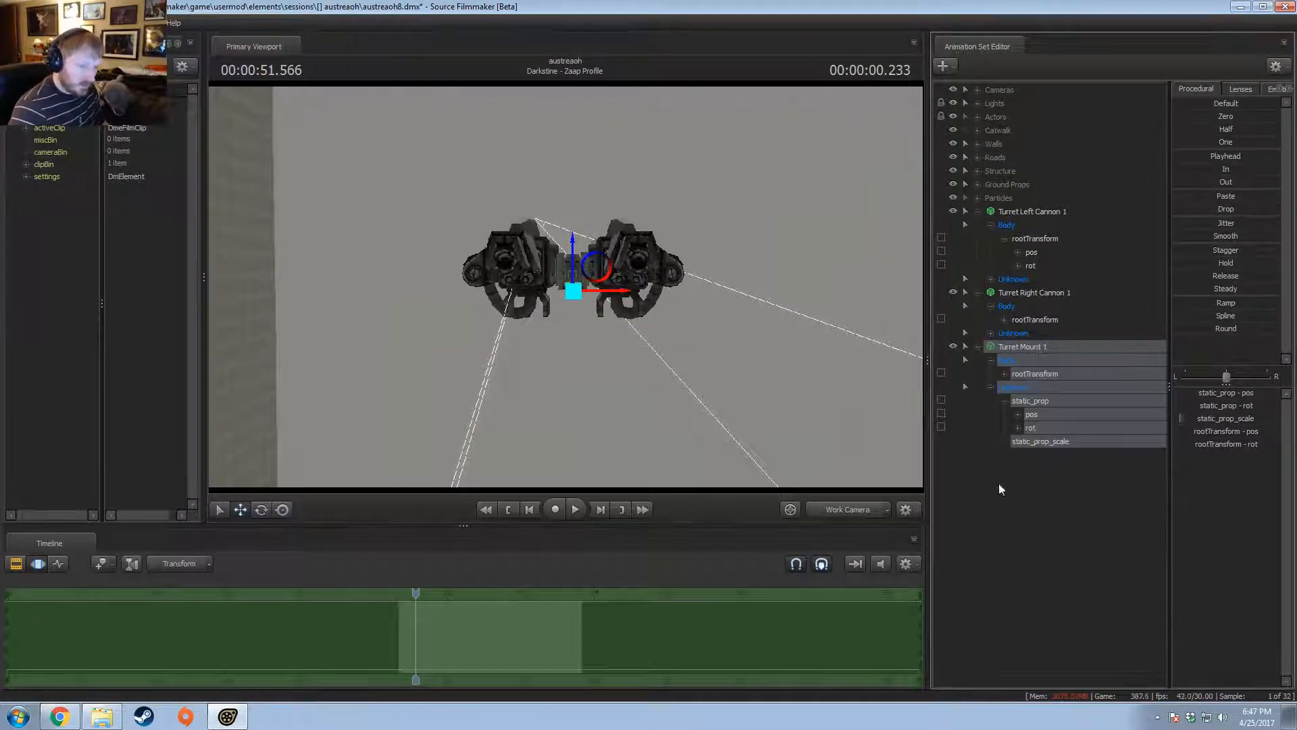
right_click(974, 552)
left_click(1034, 621)
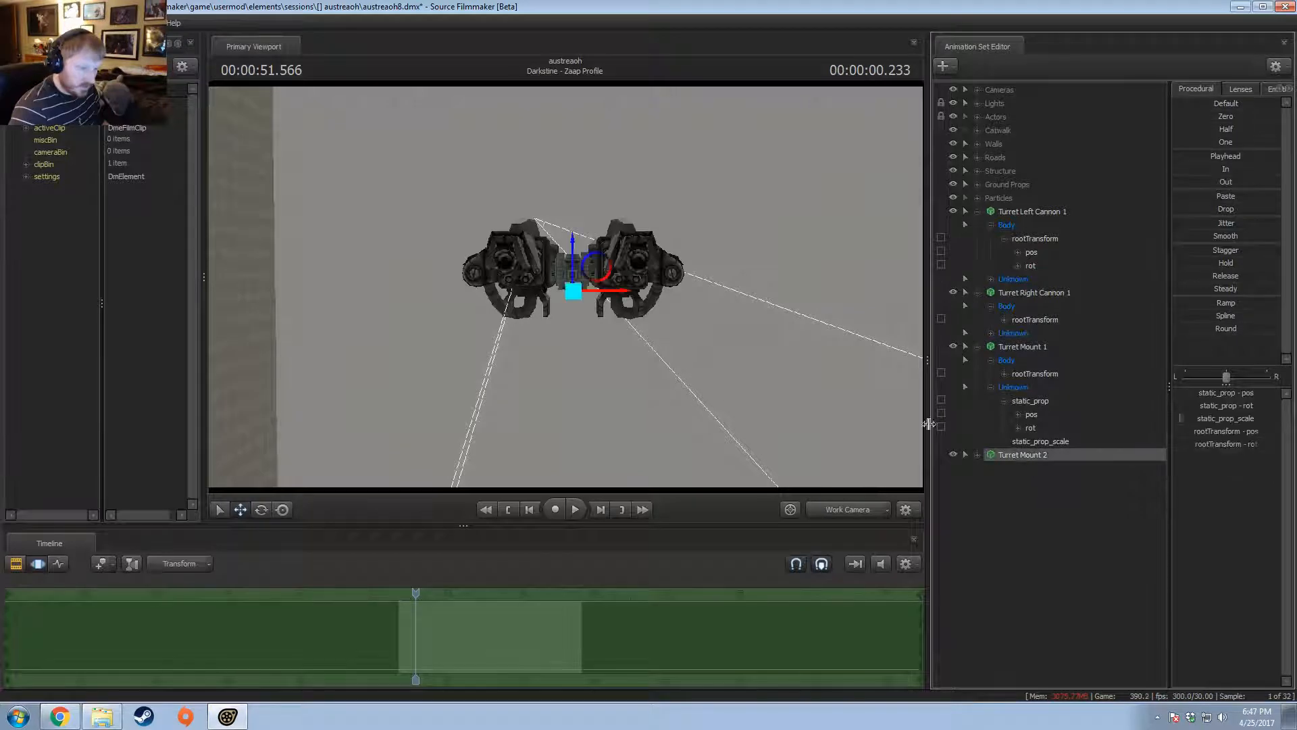
- Rotate the pasted mount to point downward and position it beneath the first mount, centred between the cannons
left_click_drag(763, 344, 561, 292, "alt")
key("e")
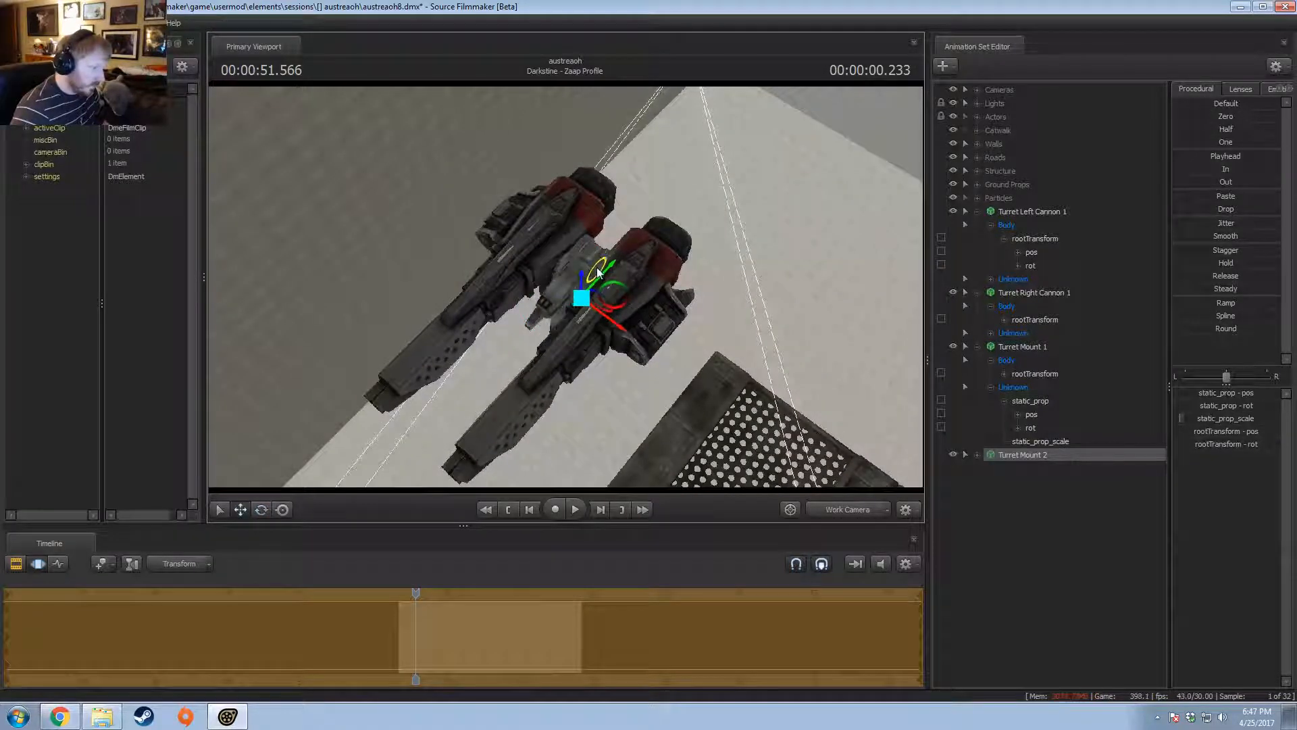
left_click_drag(652, 248, 565, 290, "alt")
key("e")
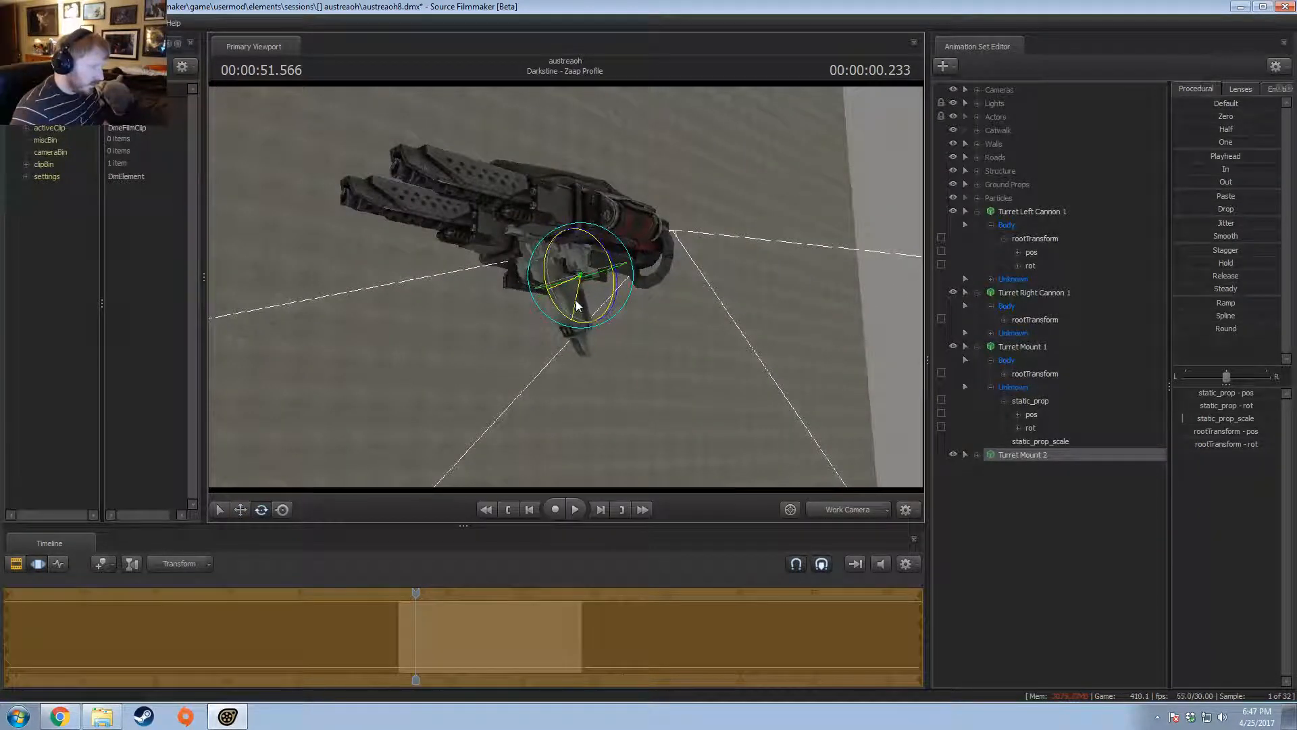
left_click_drag(564, 268, 579, 285, "alt")
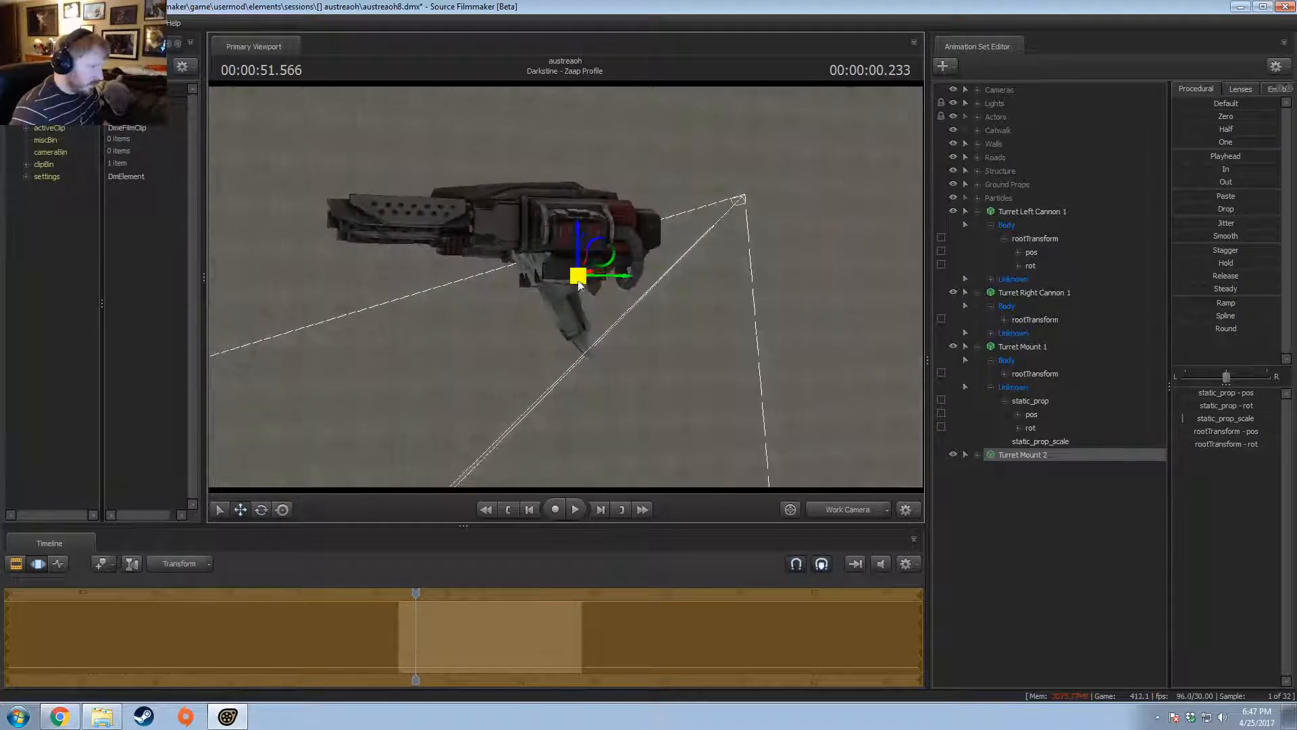
left_click_drag(614, 238, 572, 292, "alt")
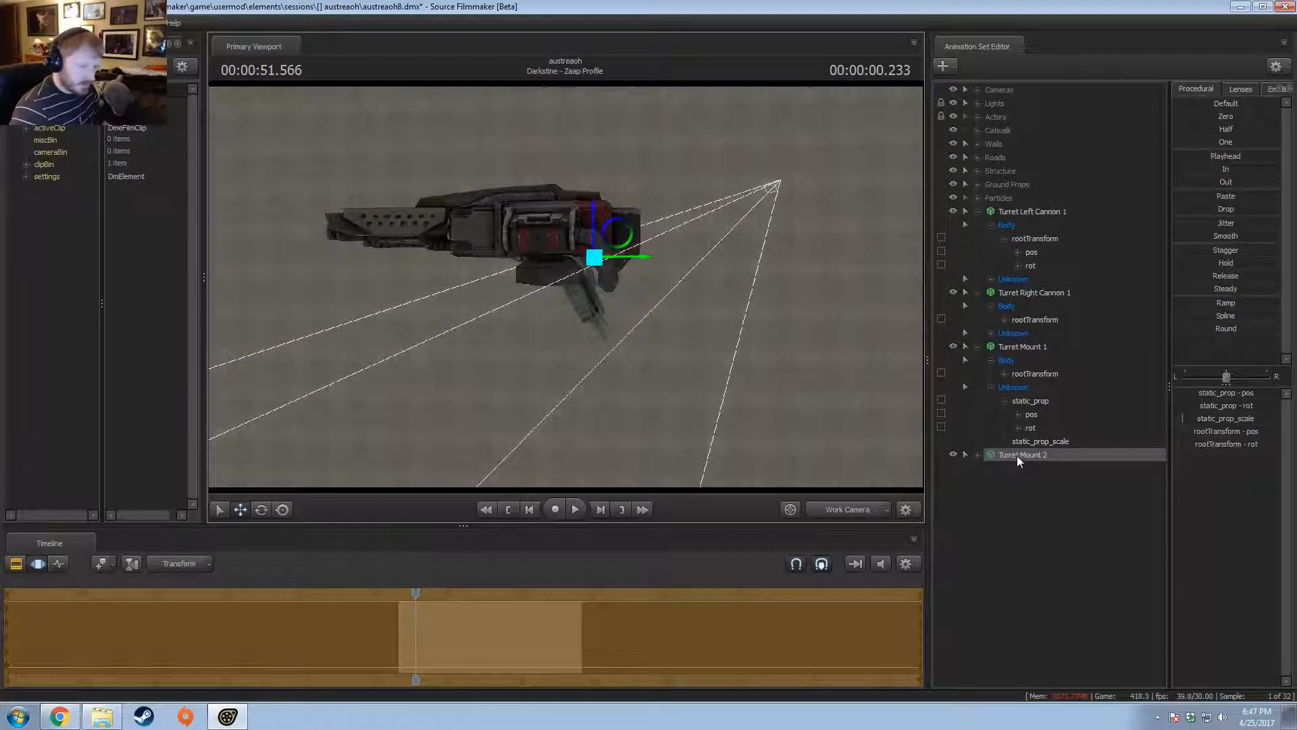
left_click_drag(709, 318, 604, 314, "alt")
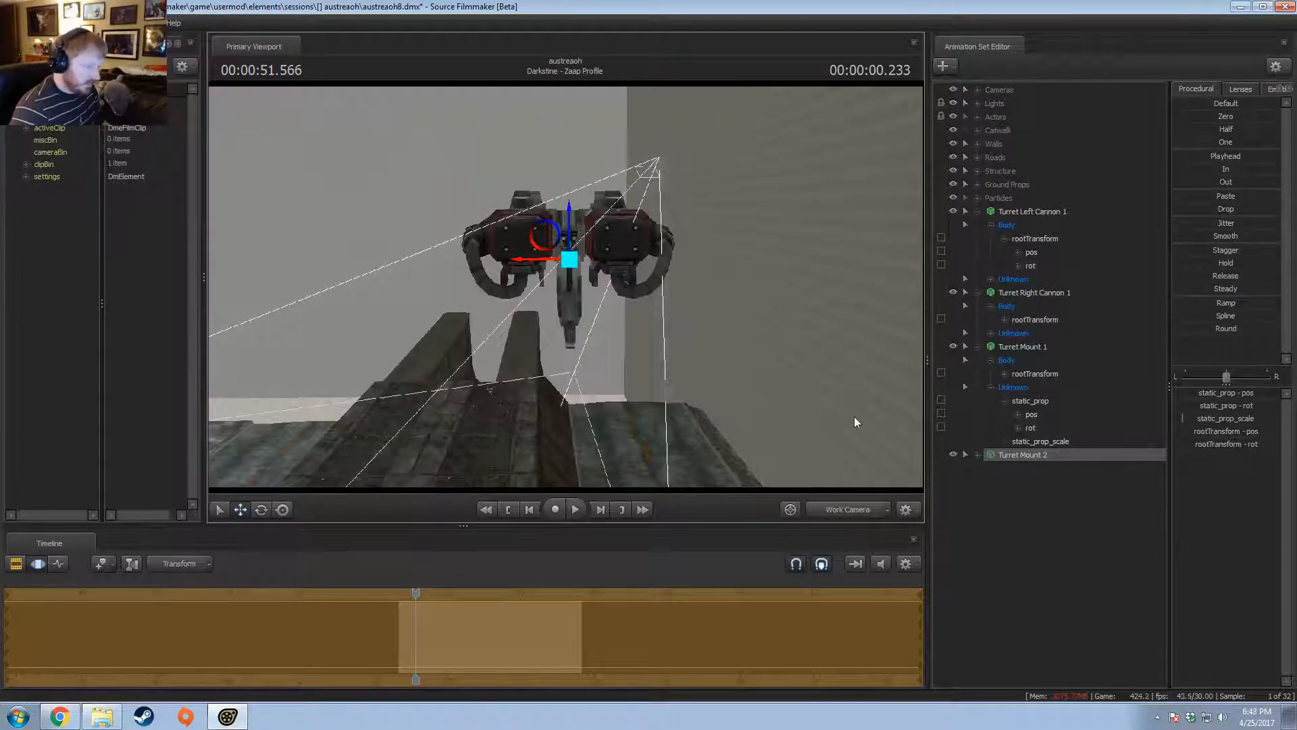
- Start an animation set for a new model, filter the models by "base" and preview the results through mojavecubbybase2.mdl
right_click(1038, 520)
left_click(1137, 549)
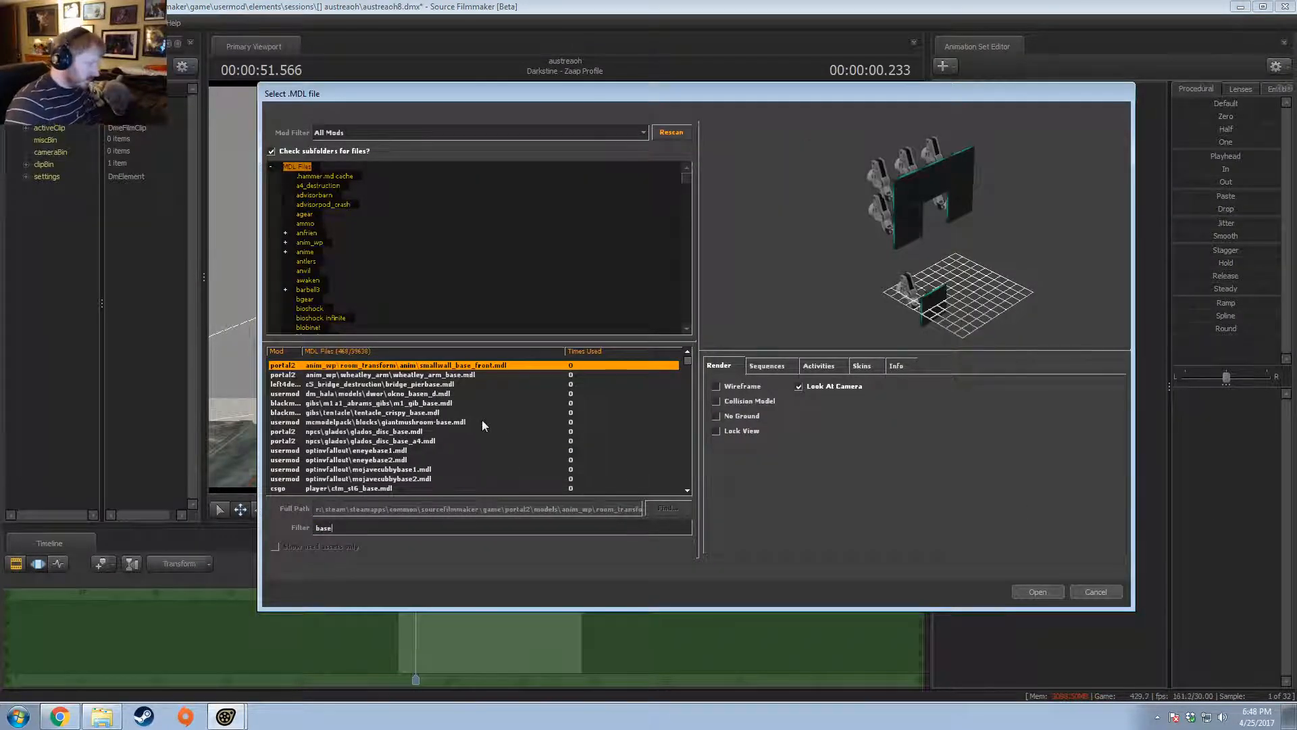
key("Down")
key("Down")
key("Down")
key("Down")
key("Up")
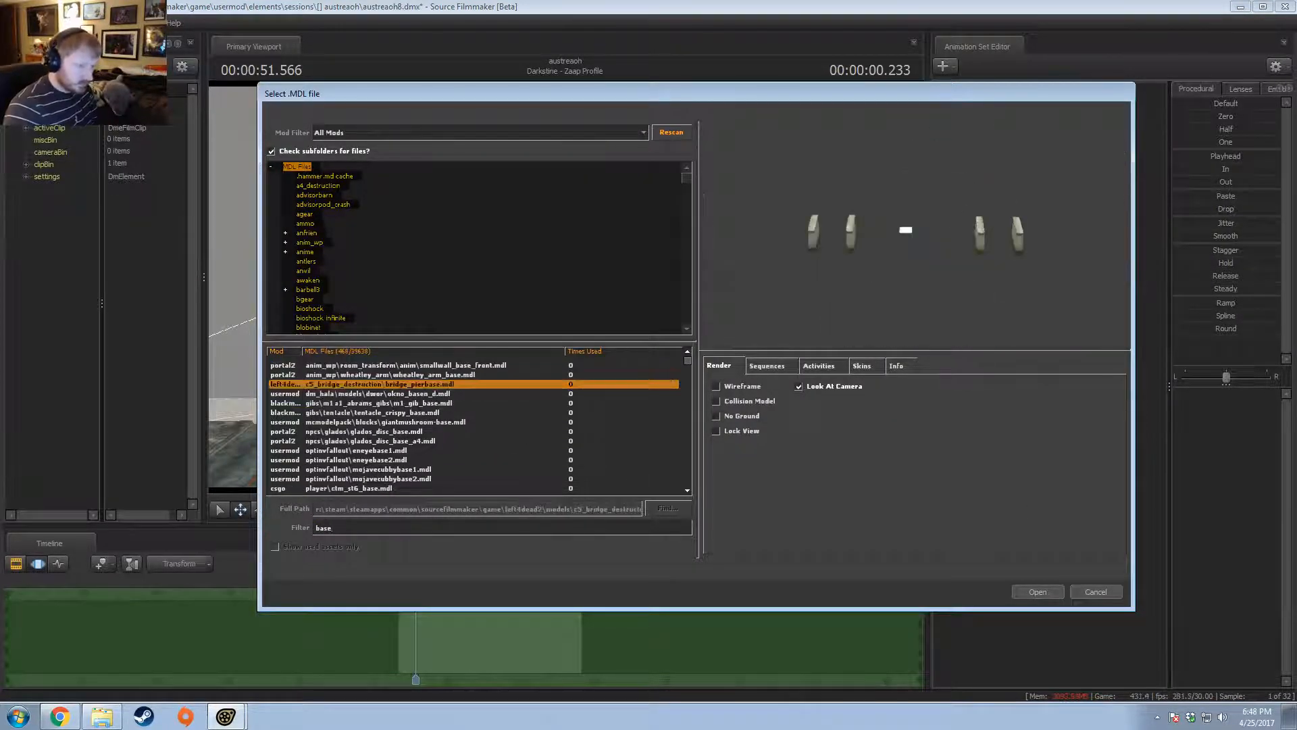
key("Down")
key("Down")
key("Down")
key("Down")
key("Down")
key("Down")
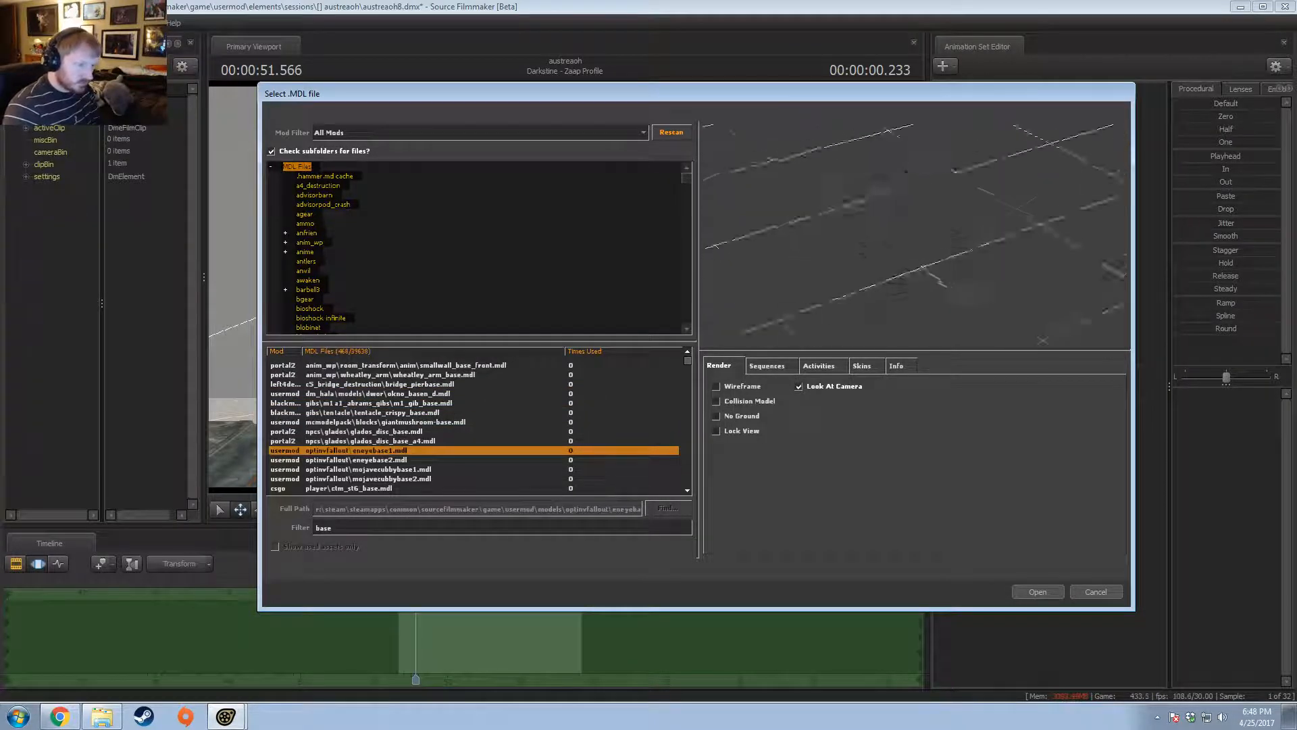
key("Up")
key("Up")
key("Down")
key("Down")
key("Down")
key("Down")
key("Down")
key("Down")
key("Down")
key("Down")
key("Down")
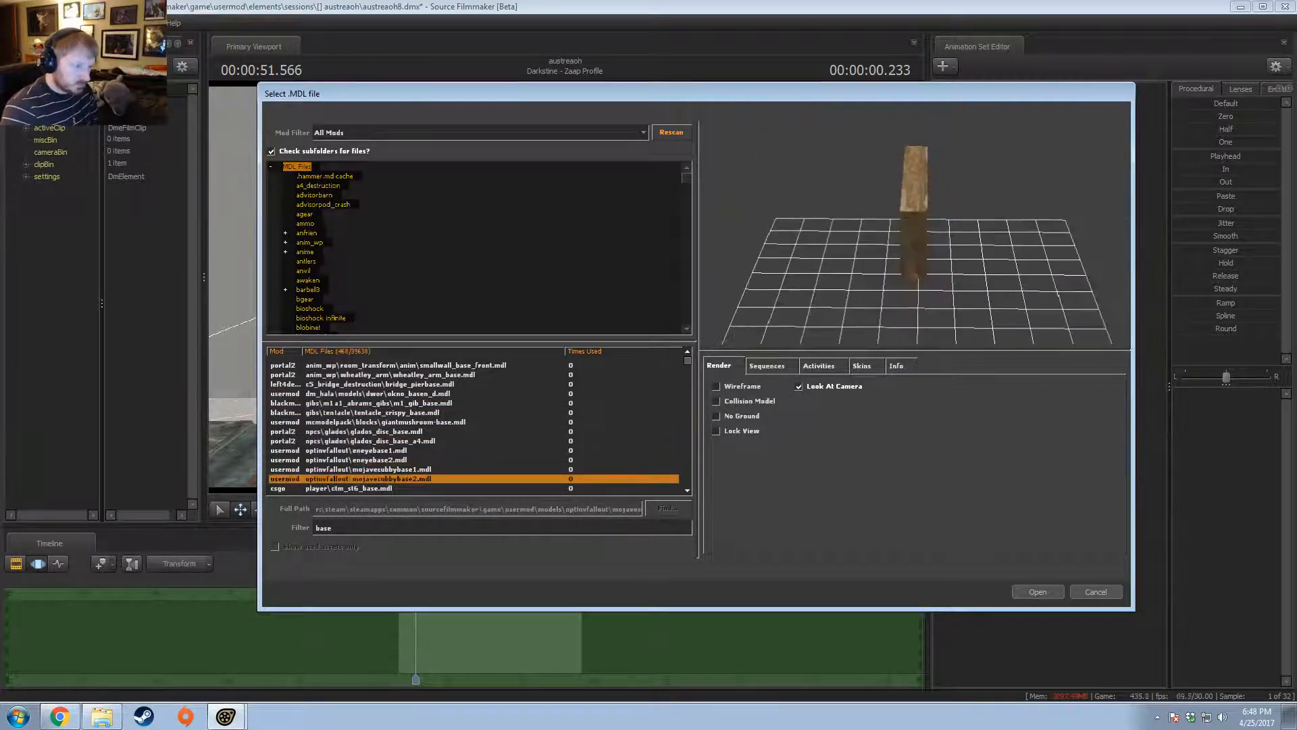
- Preview the filtered prop models from the player and junk bases through pedestal_base_reference.mdl as candidates for the turret base
key("Down")
key("Down")
key("Down")
key("Down")
key("Down")
key("Up")
key("Up")
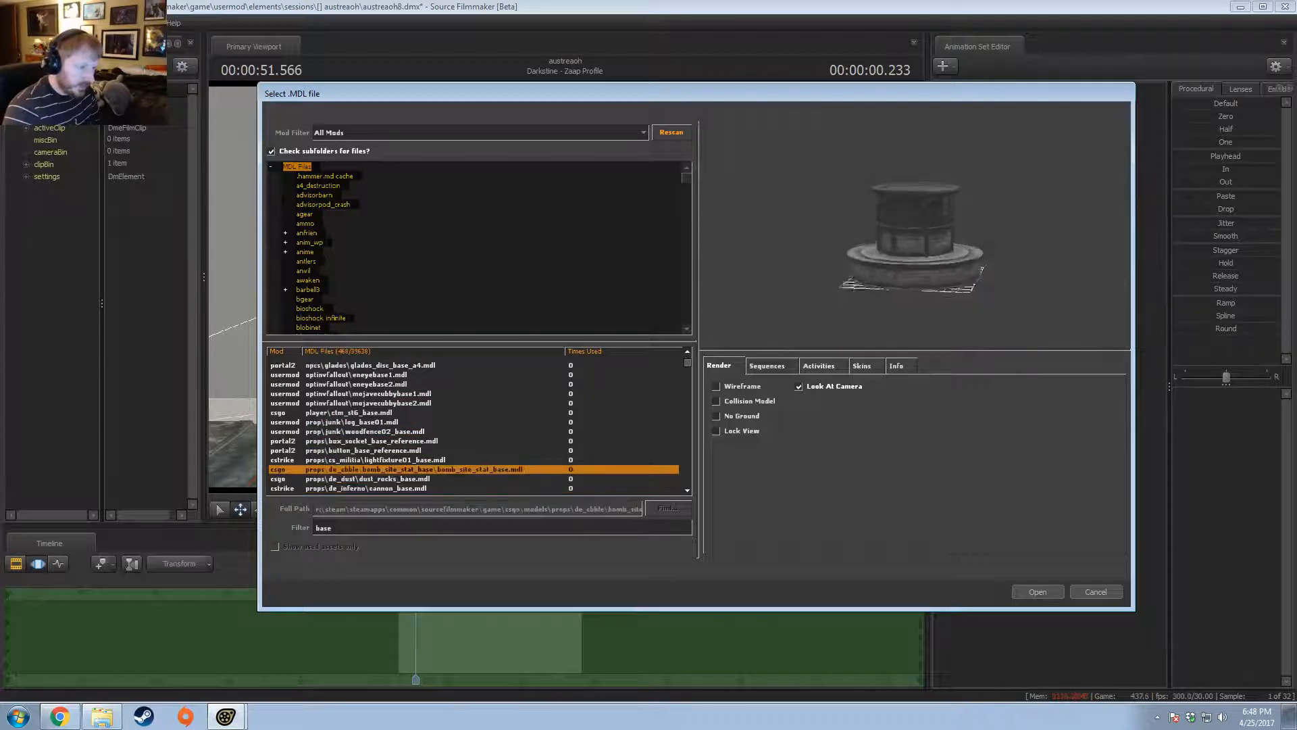
key("Down")
key("Down")
key("Down")
key("Down")
key("Down")
key("Down")
key("Down")
key("Down")
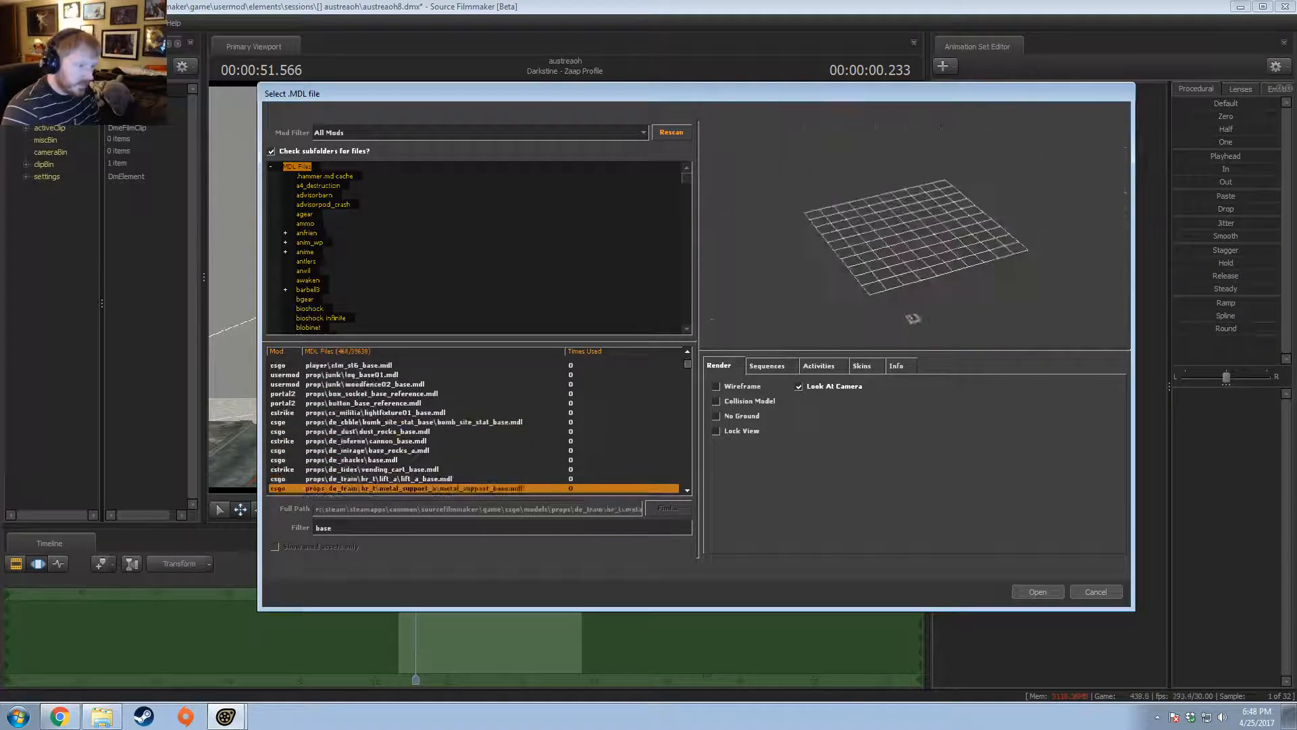
key("Down")
key("Down")
key("Down")
key("Down")
key("Down")
key("Up")
key("Up")
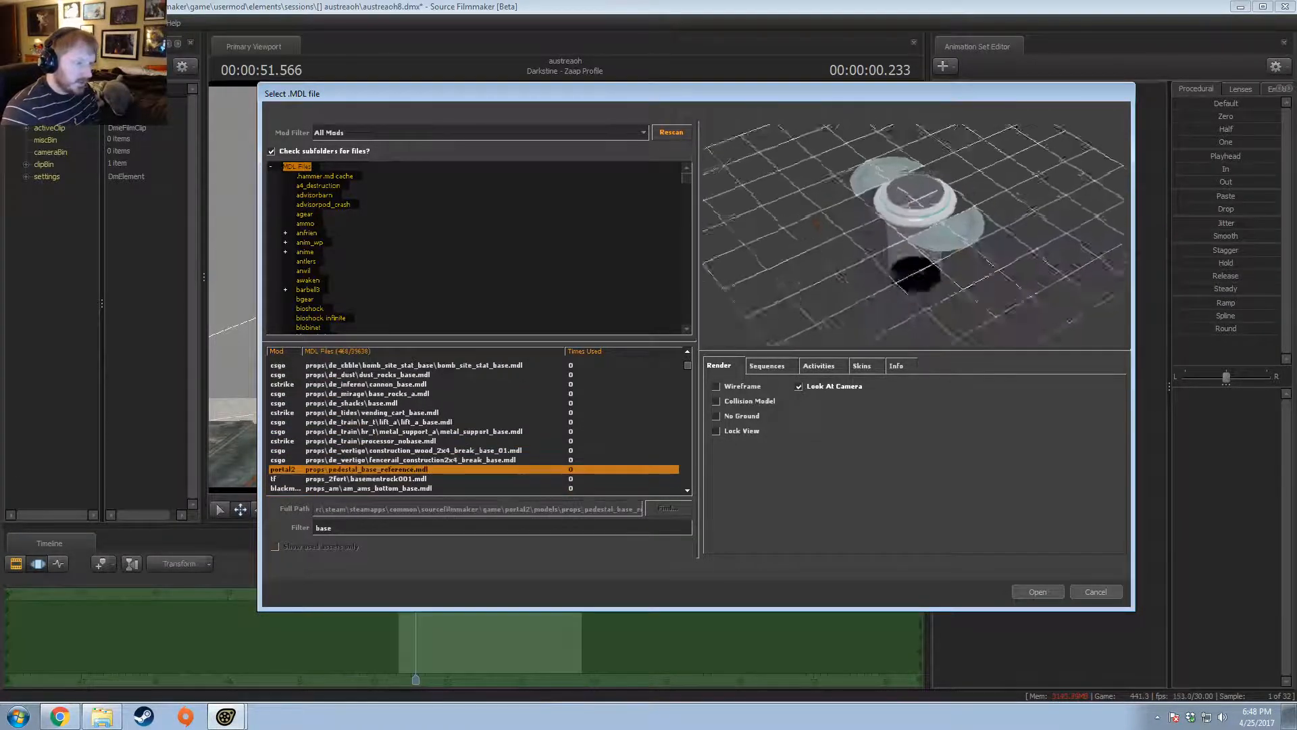
- Find am_ams_bottom_base.mdl among the filtered models and examine its preview up close from different angles
key("Down")
key("Down")
key("Down")
key("Down")
key("Up")
key("Up")
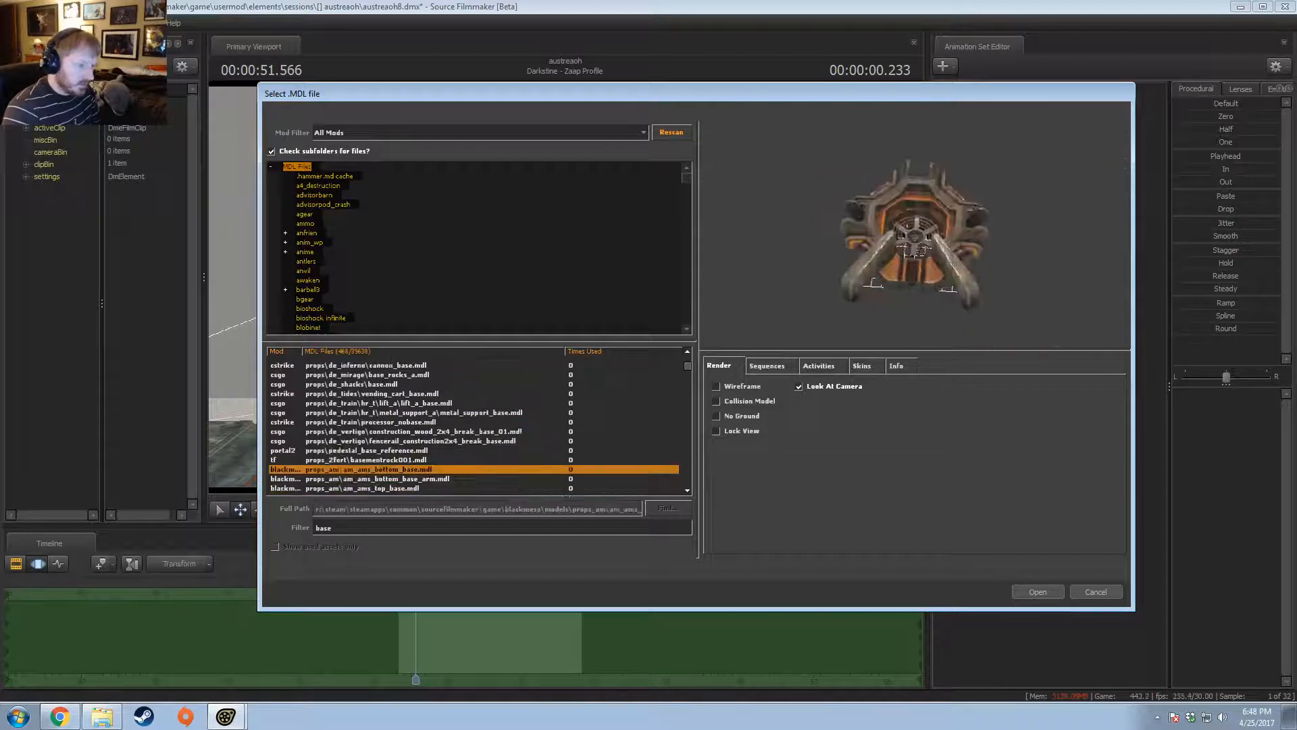
right_click_drag(936, 225, 937, 182)
mouse_move(937, 225)
left_mouse_down()
mouse_move(936, 176)
mouse_move(937, 225)
left_mouse_up()
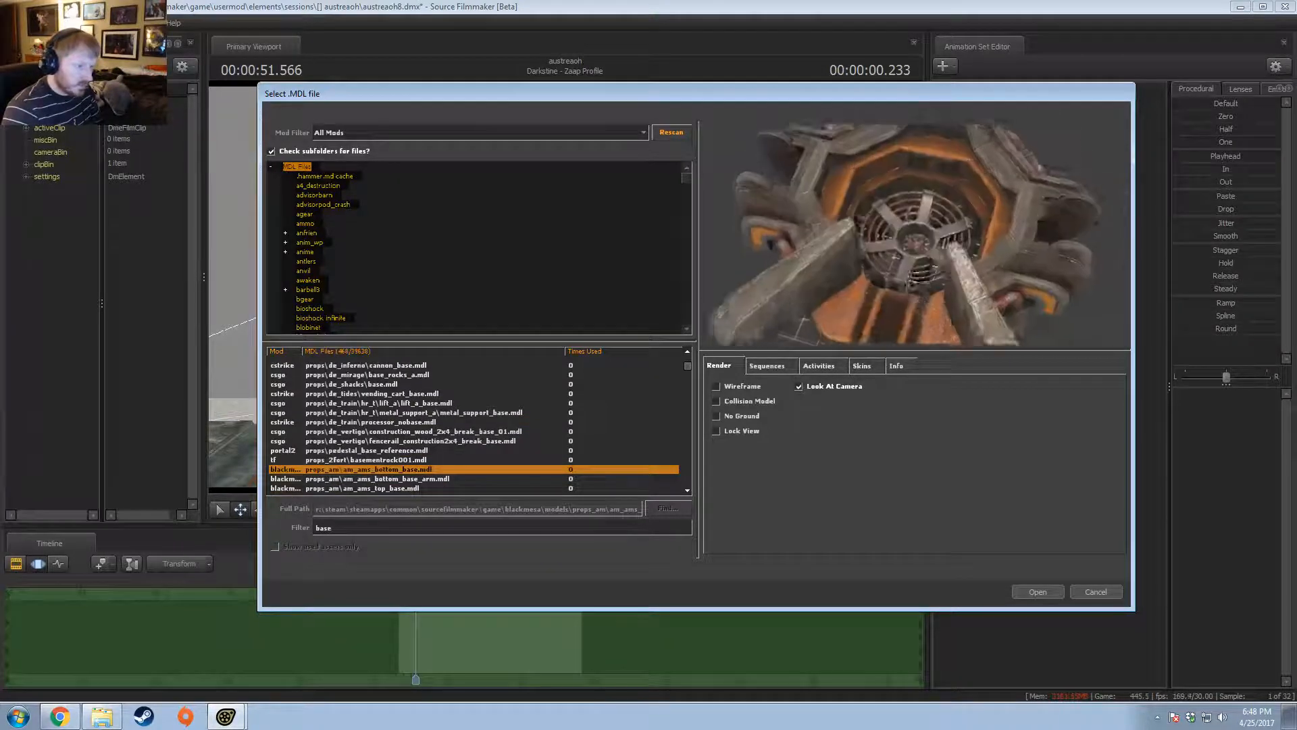
right_click_drag(936, 225, 936, 169)
left_click_drag(916, 235, 946, 203)
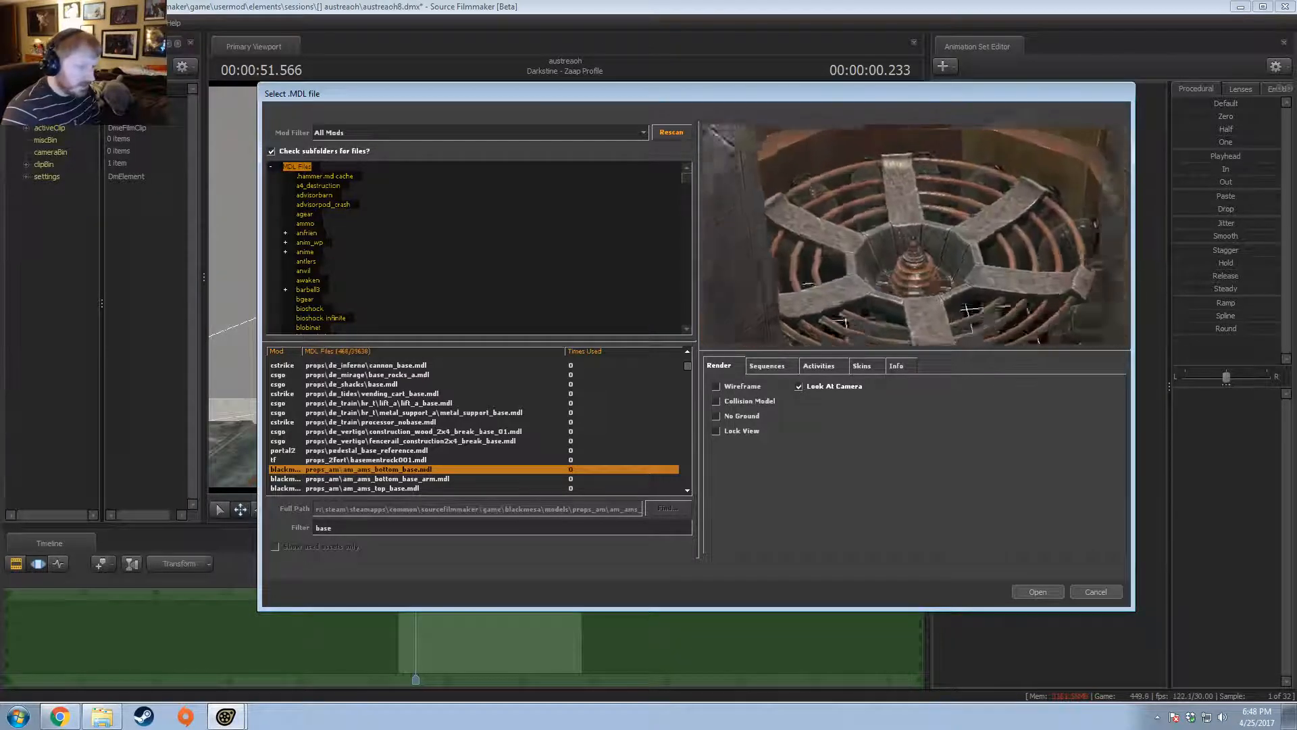
- Preview the open, idle_open and close sequences of am_ams_bottom_base_arm.mdl
key("Down")
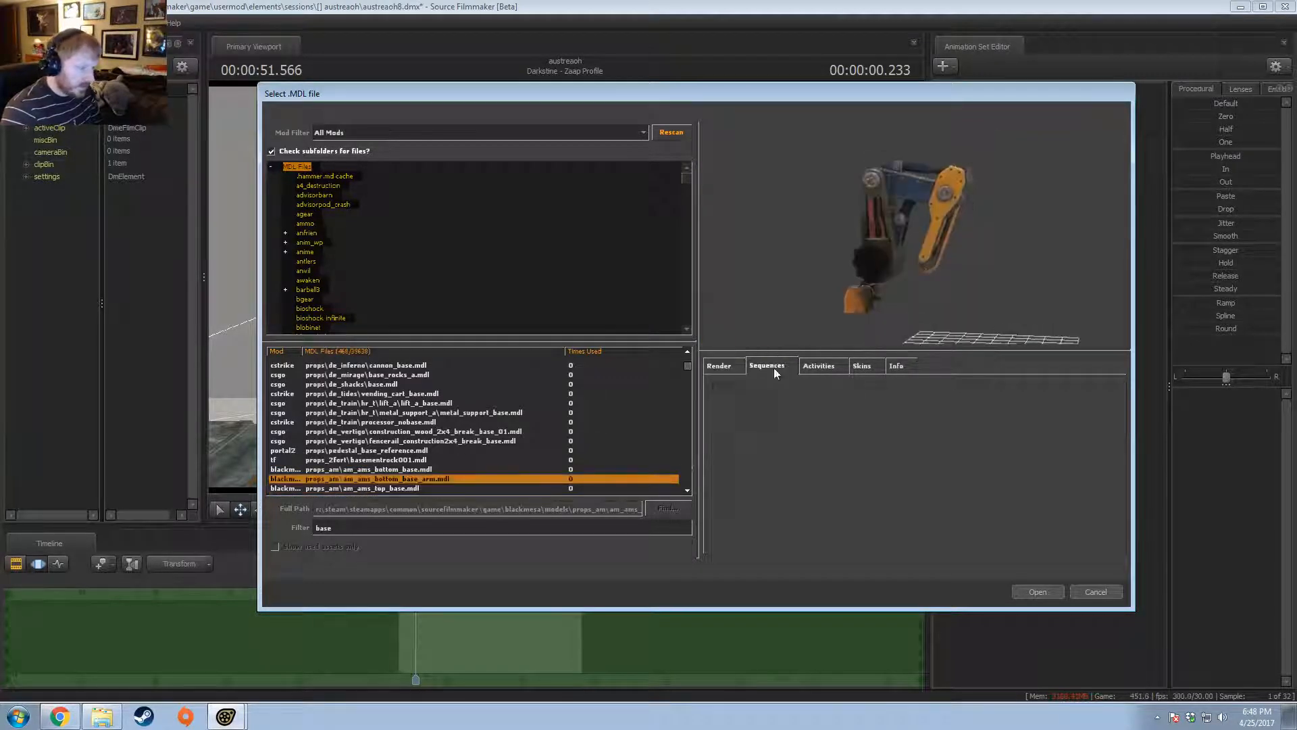
left_click(735, 407)
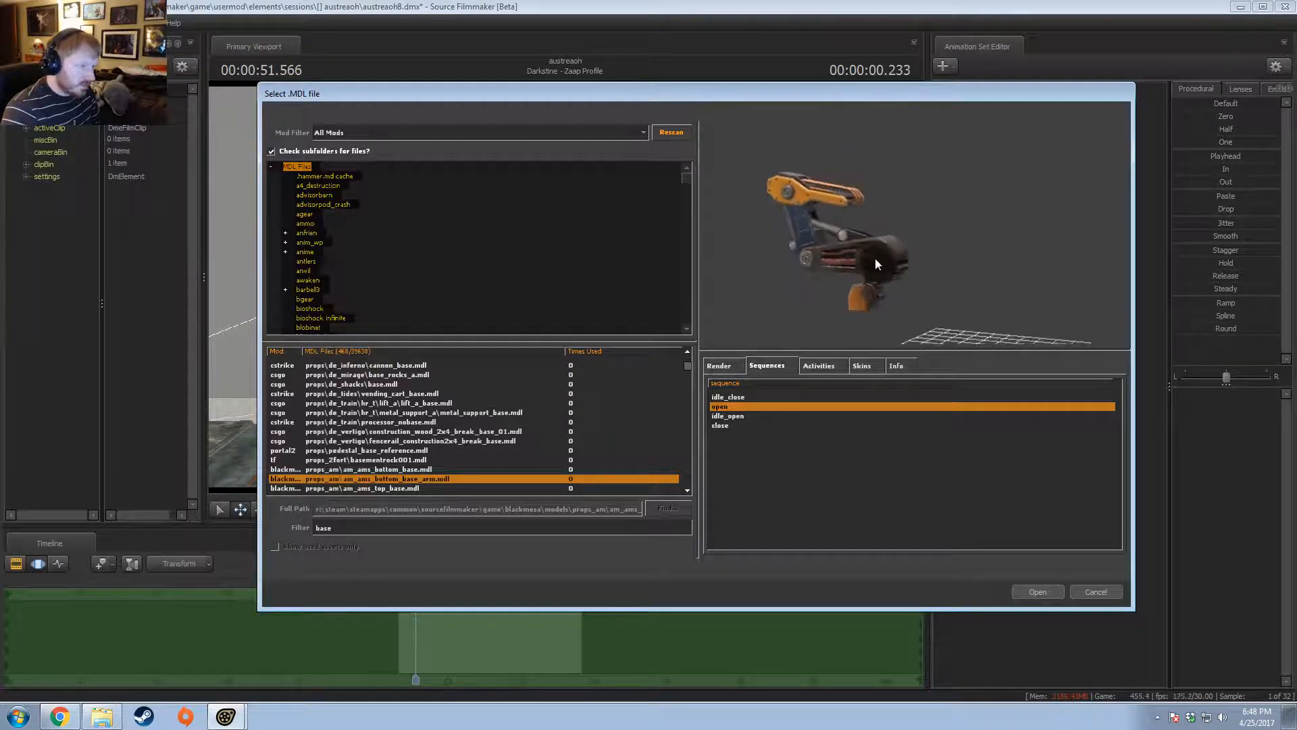
left_click(730, 417)
left_click(730, 425)
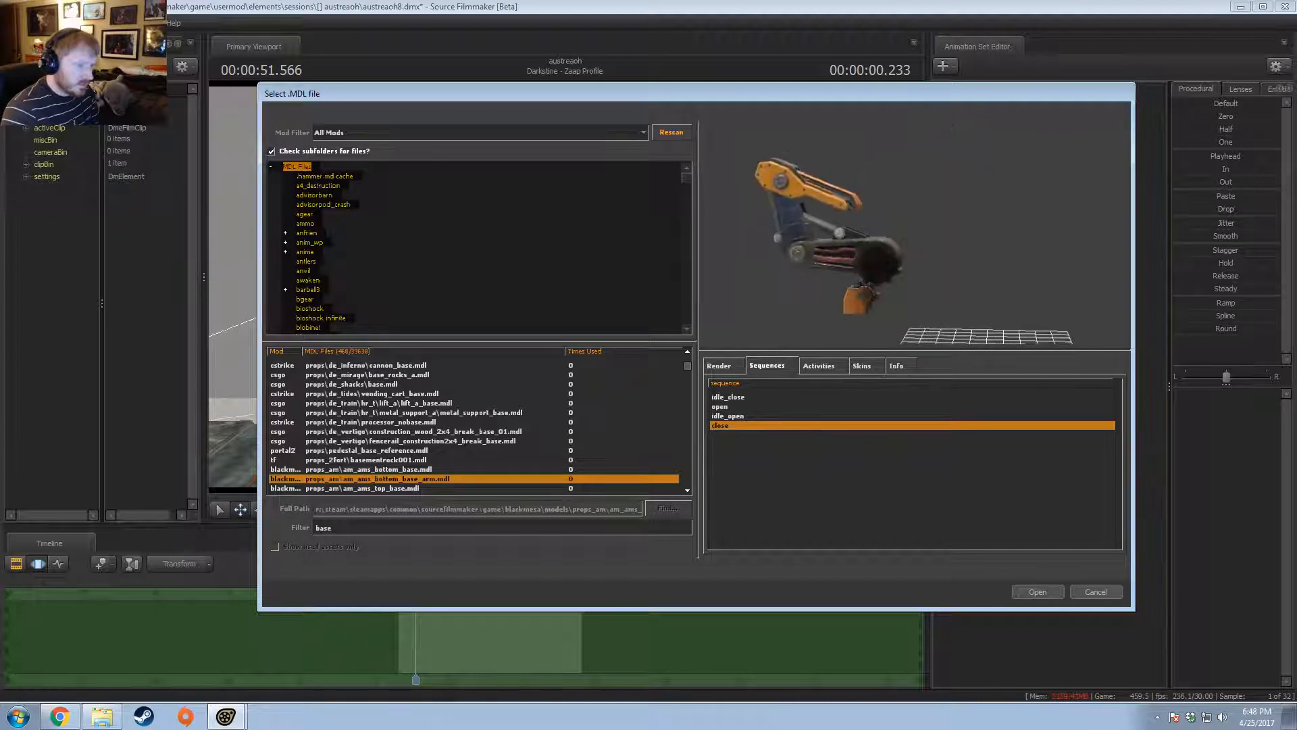
- Examine the preview of props_basement\breaker_longshaft.mdl up close and from different angles
key("Down")
key("Down")
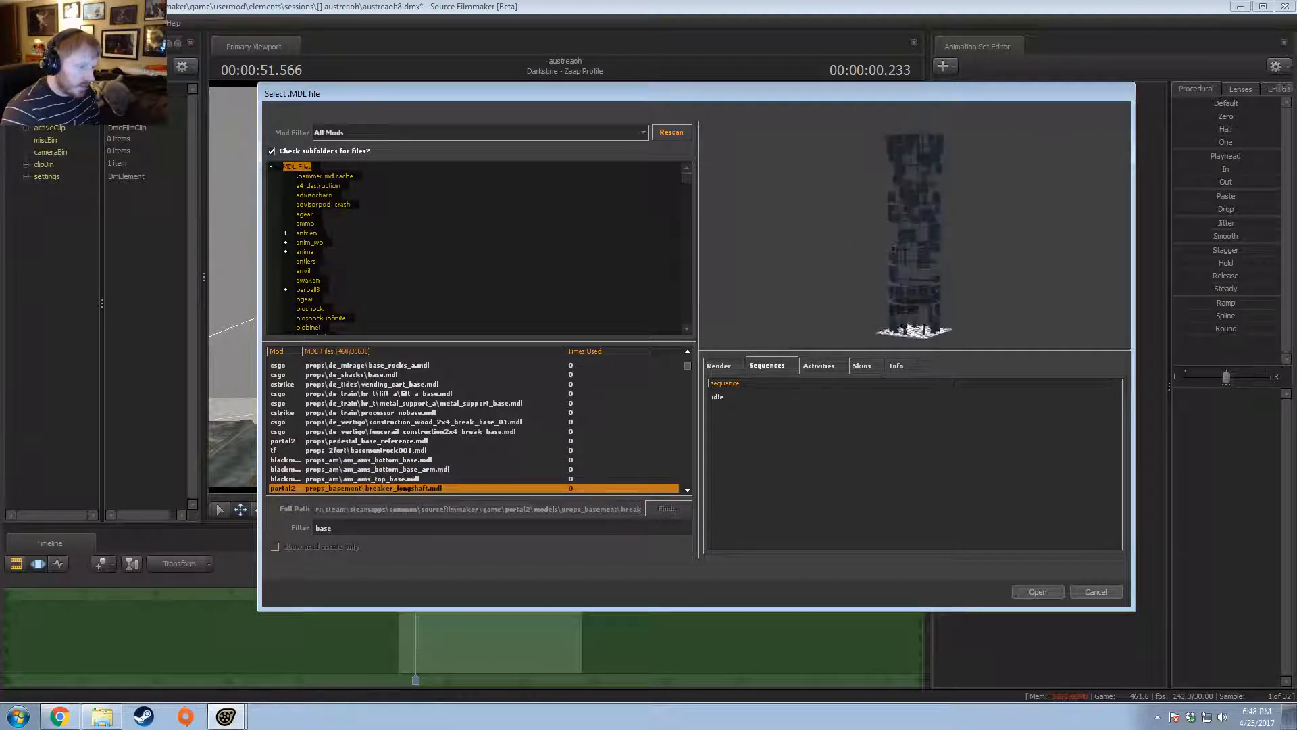
key("Down")
key("Up")
right_click_drag(897, 232, 896, 229)
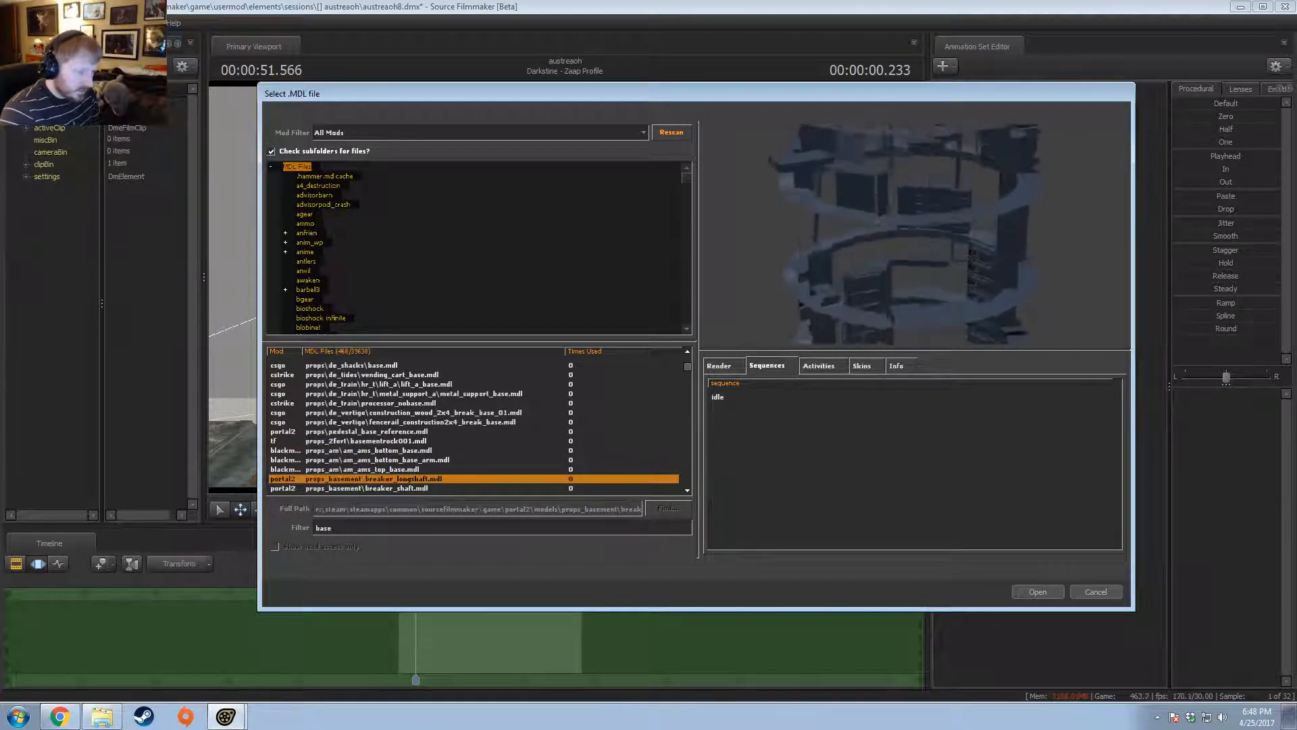
left_click_drag(905, 229, 897, 265)
mouse_move(896, 240)
right_mouse_down()
mouse_move(897, 270)
mouse_move(896, 226)
right_mouse_up()
- Examine props_basement\breaker_shaft.mdl from the side and preview its breaker_shaft_rotate_90 sequence
key("Down")
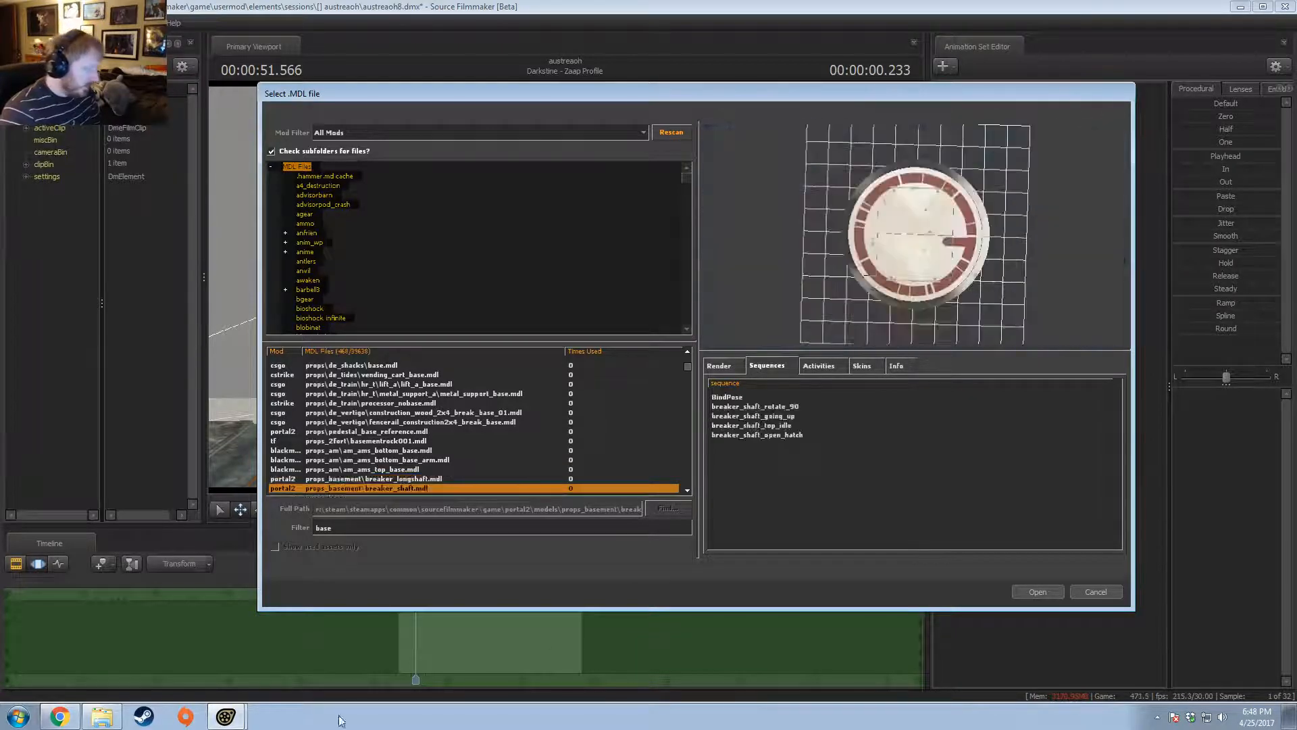
key("Down")
key("Up")
left_click_drag(809, 294, 811, 233)
key("Down")
key("Up")
left_click(750, 407)
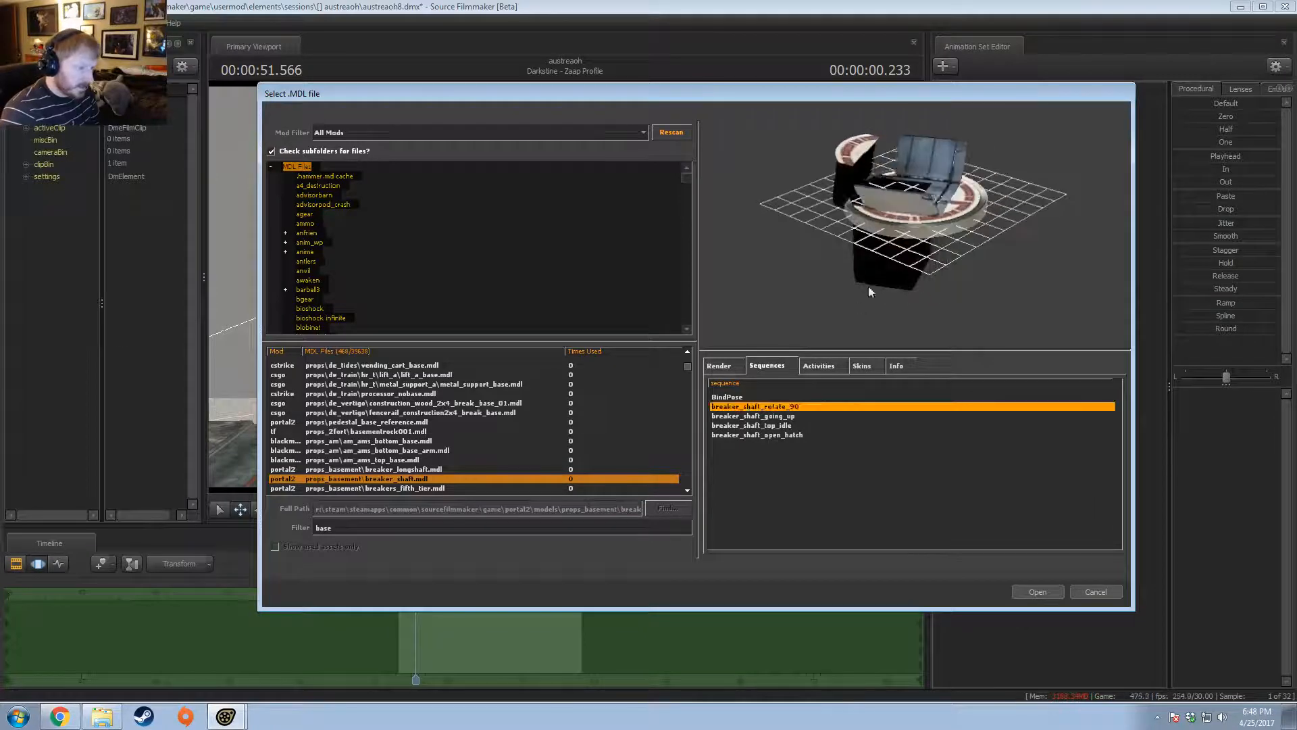
- Preview props_basement\breakers_fifth_tier.mdl and examine breakers_first_tier.mdl up close from a different angle
key("Down")
key("Down")
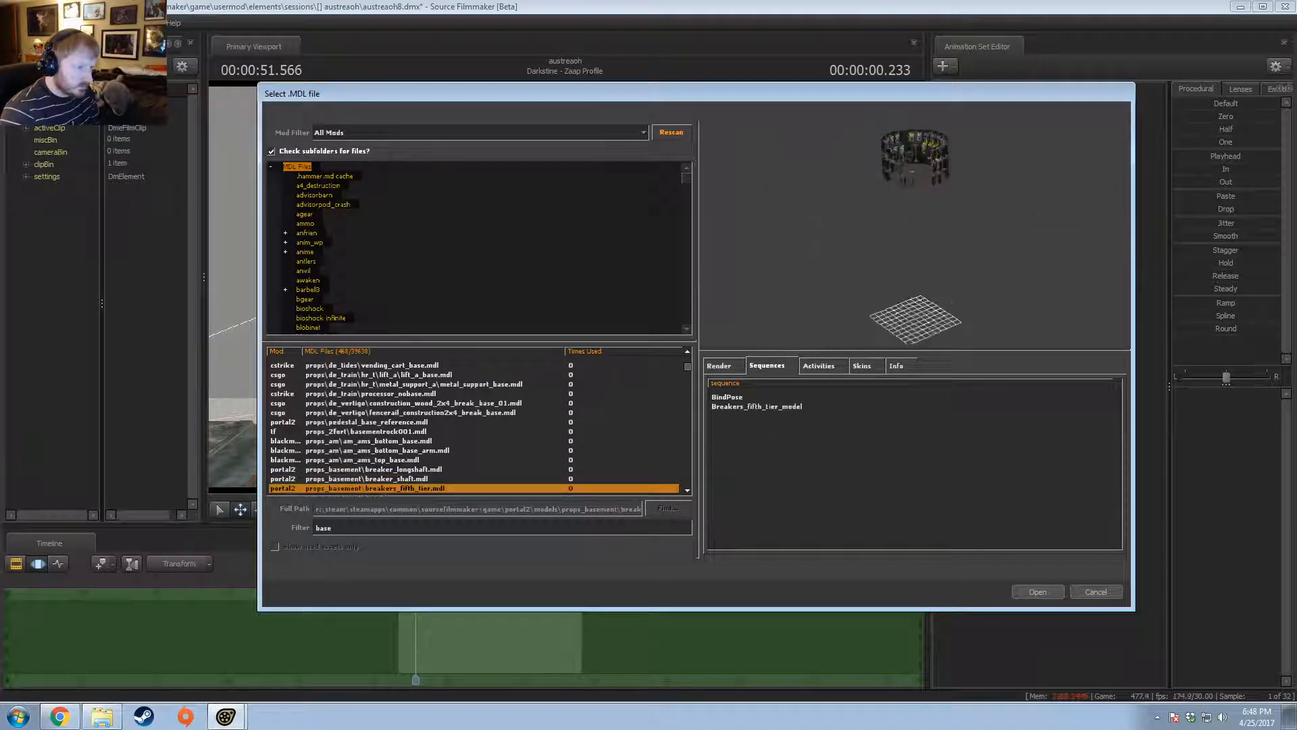
scroll(909, 241, "up", 5)
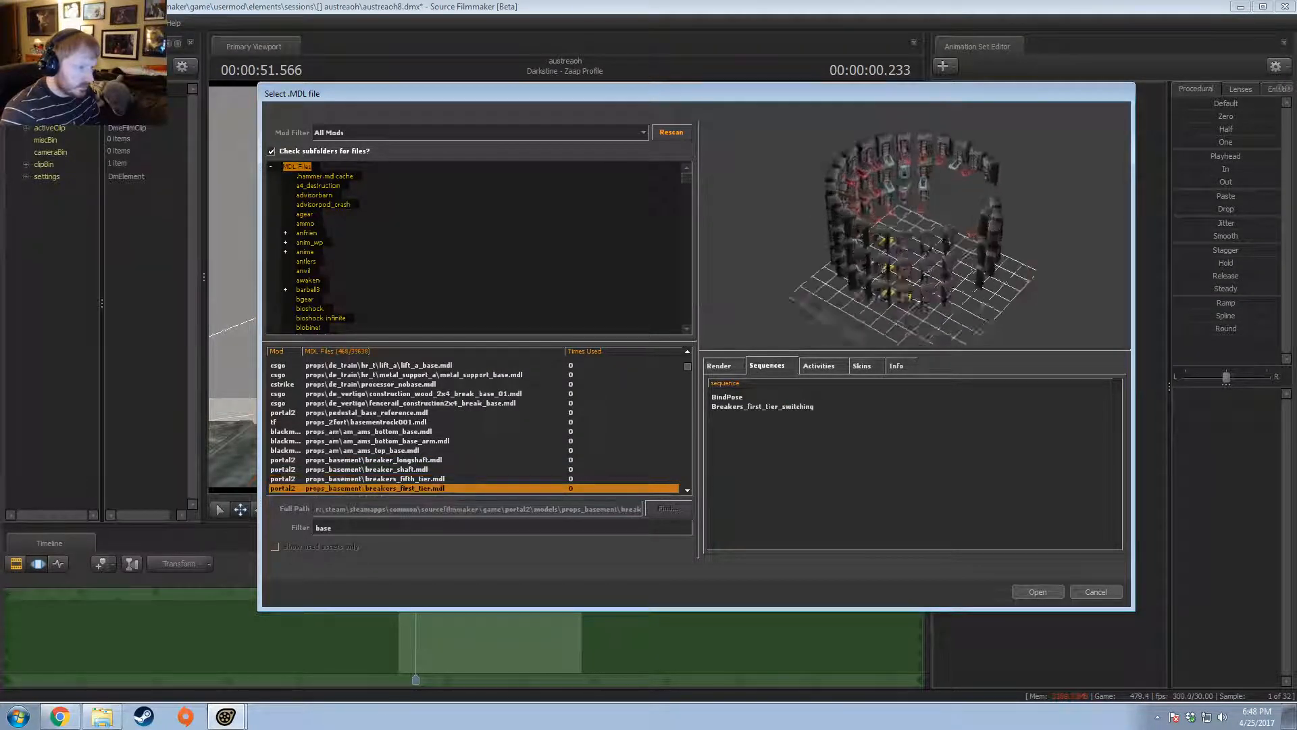
left_click_drag(895, 290, 919, 240)
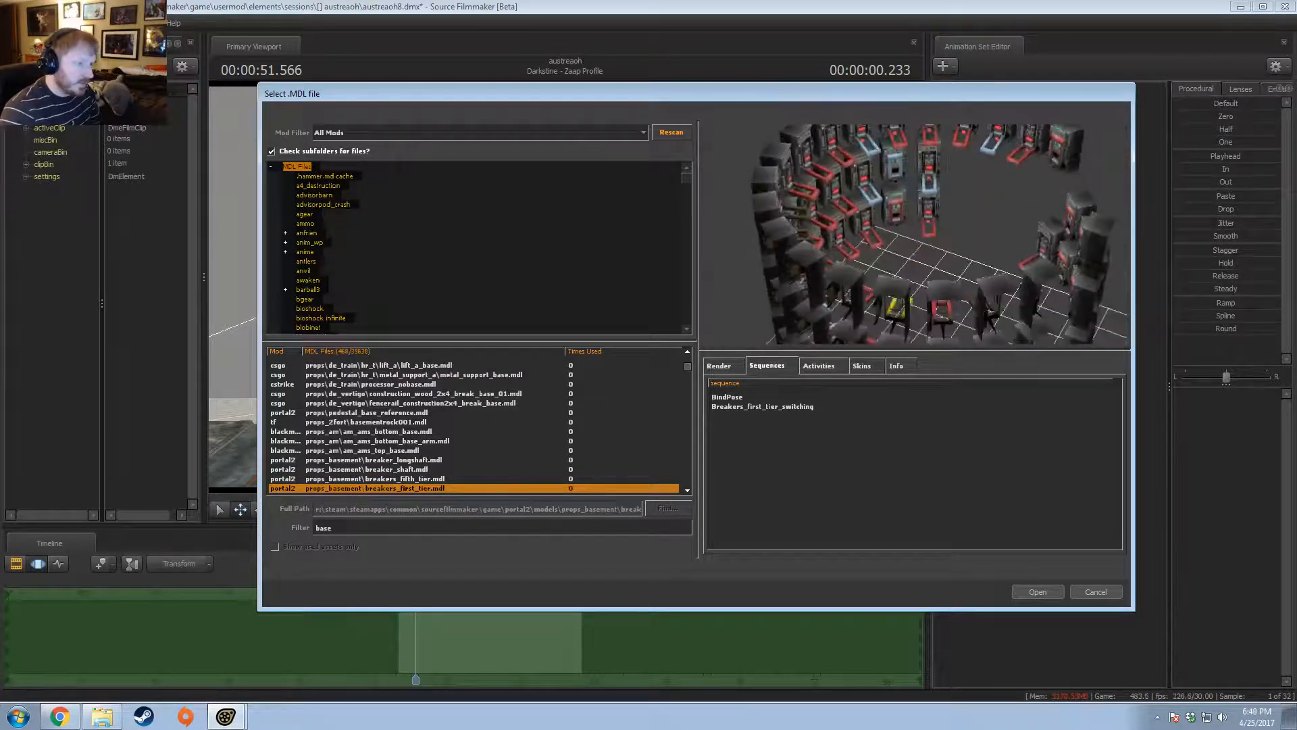
- Check the remaining props_basement models and the props_bts piston bases through vertical_small_piston_base.mdl as possible turret bases
key("Down")
key("Down")
key("Down")
key("Down")
key("Down")
key("Down")
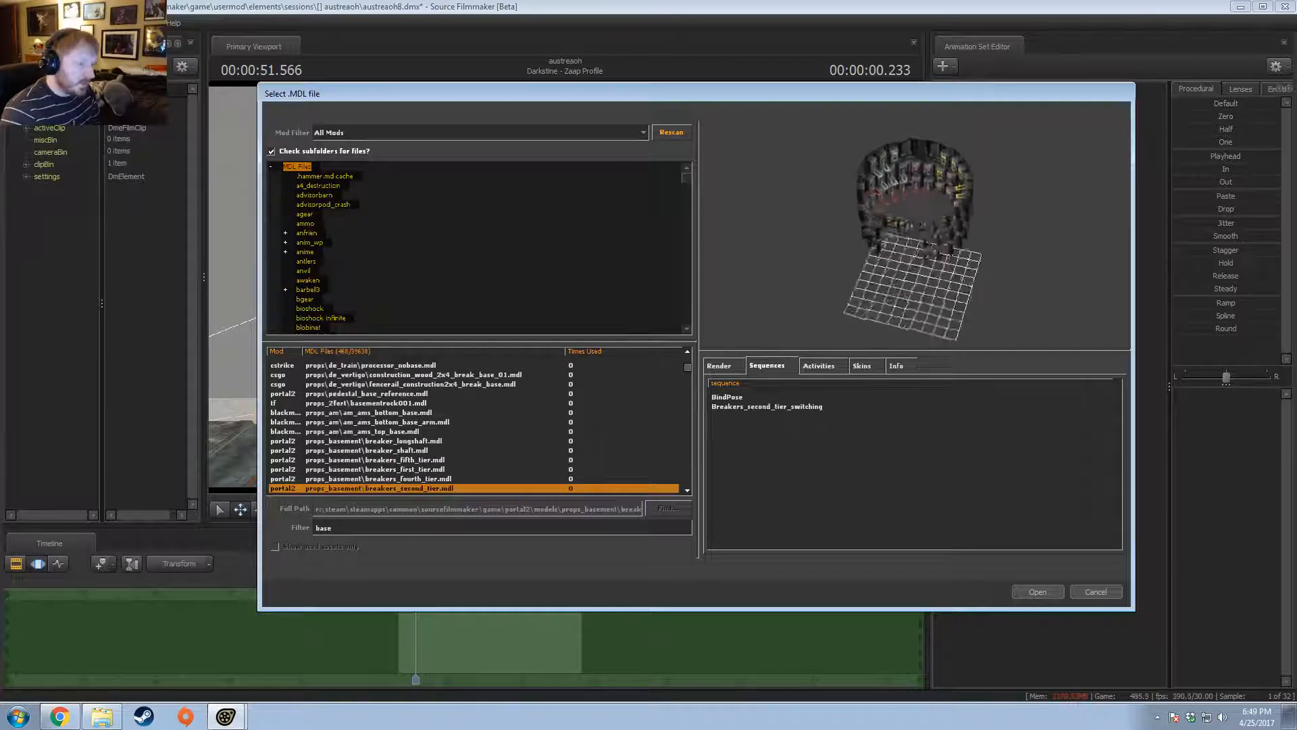
key("Down")
key("Down")
key("Down")
key("Down")
key("Down")
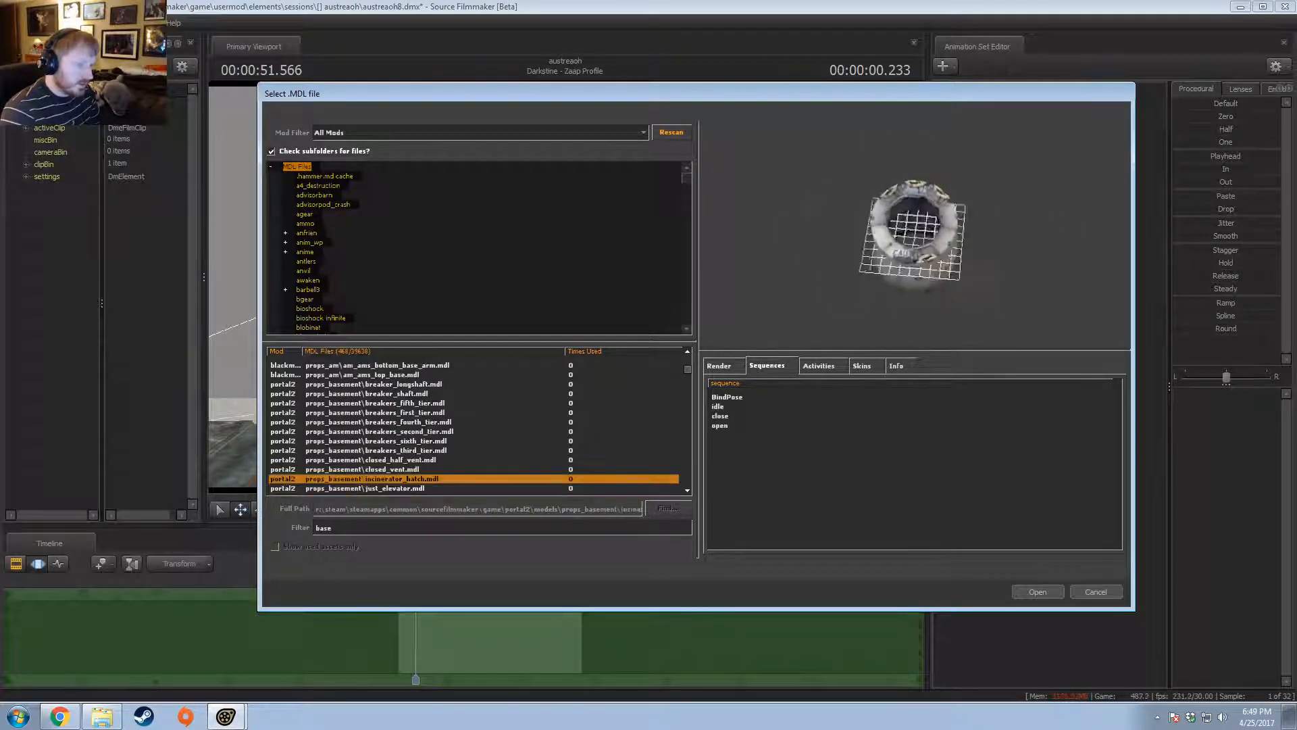
key("Down")
key("Down")
key("Down")
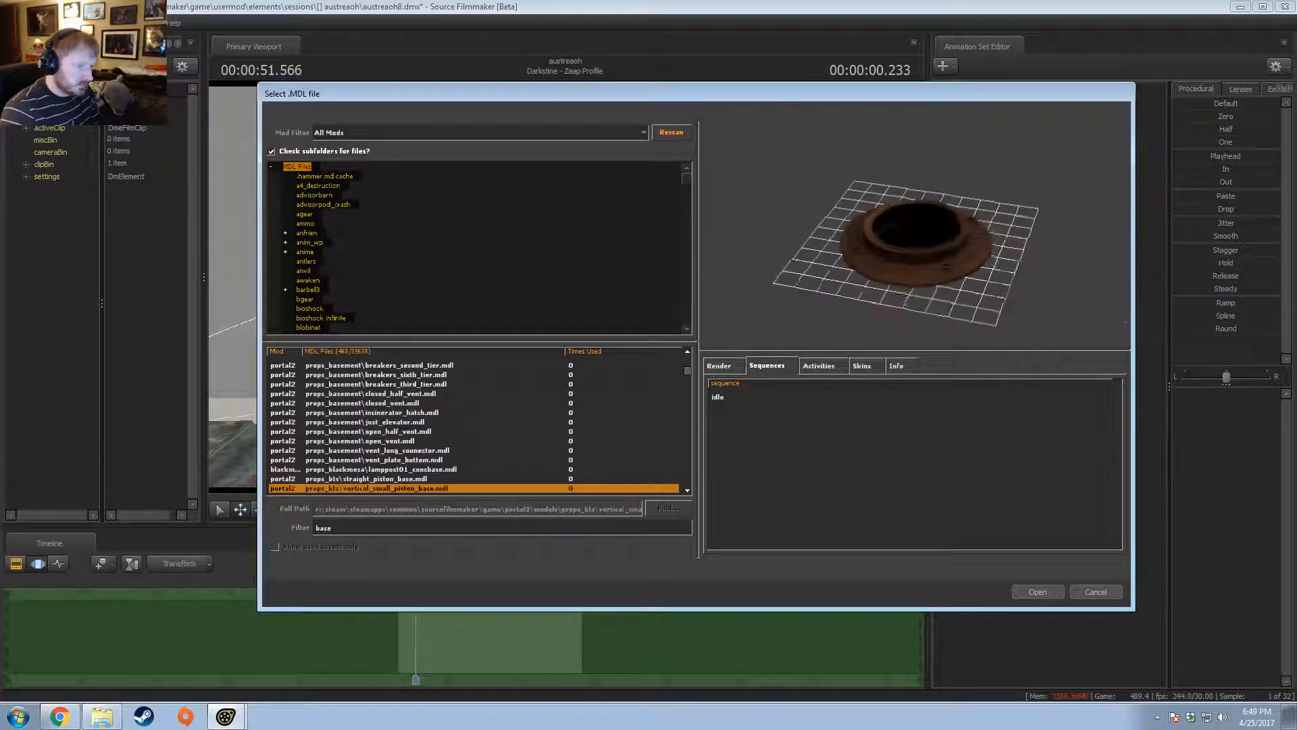
- Preview the filtered base models from props_cemetery through the first balcony post bases in props_downtown
key("Down")
key("Down")
key("Down")
key("Down")
key("Down")
key("Down")
key("Down")
key("Down")
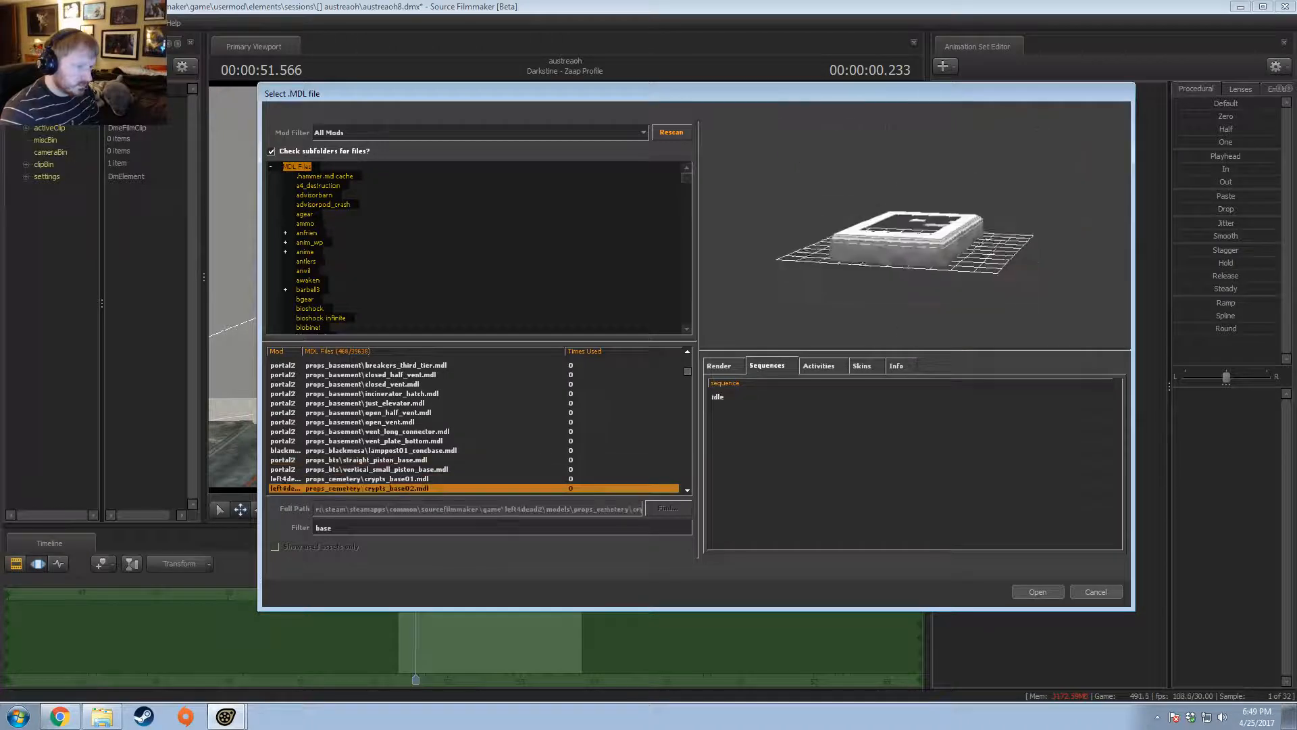
key("Down")
key("Down")
key("Down")
key("Down")
key("Down")
key("Down")
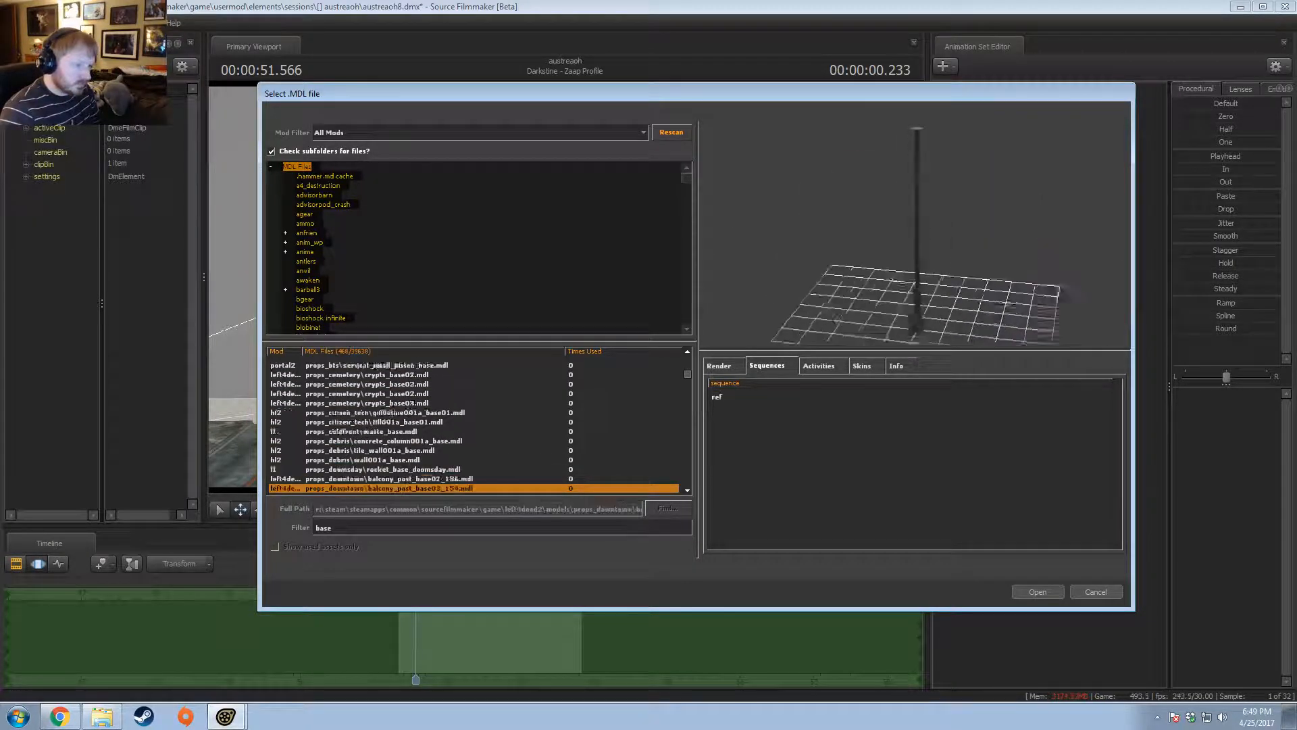
- Preview the base models from the rest of props_downtown through props_gameplay\cap_point_base.mdl
key("Down")
key("Down")
key("Down")
key("Down")
key("Down")
key("Down")
key("Down")
key("Down")
key("Down")
key("Down")
key("Down")
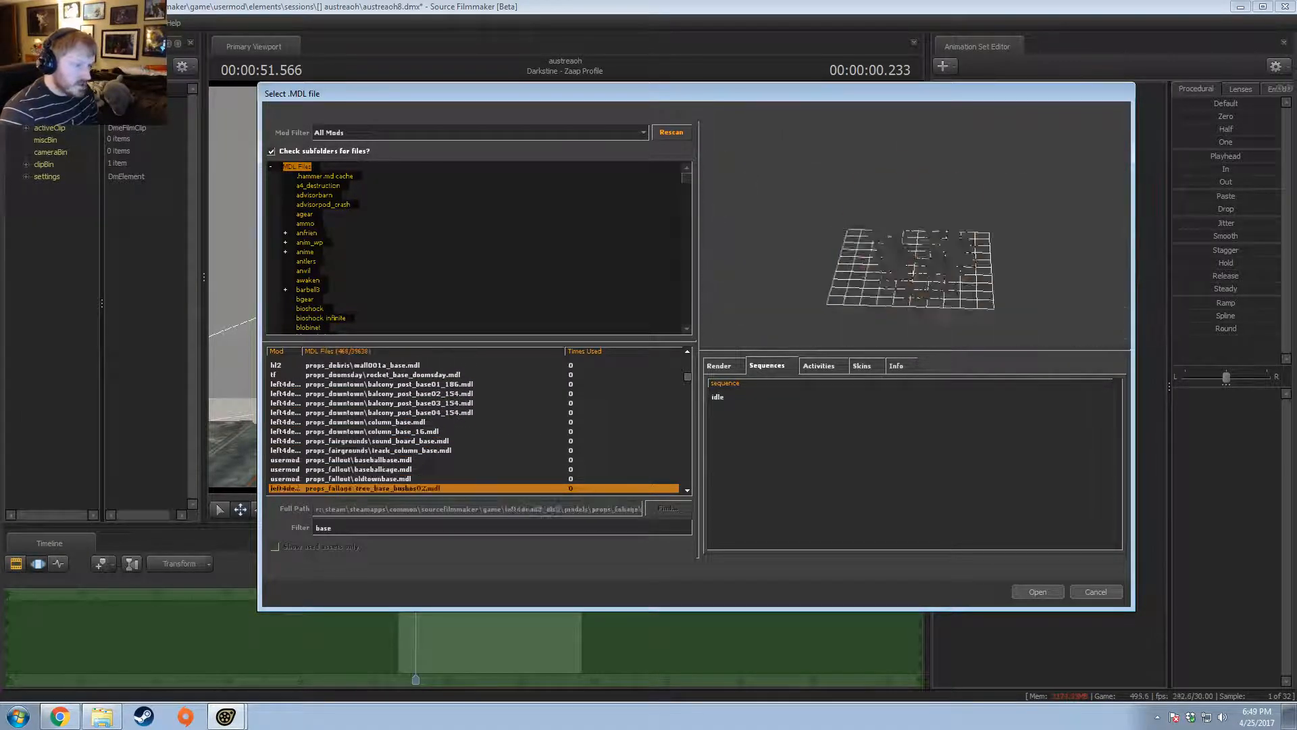
key("Down")
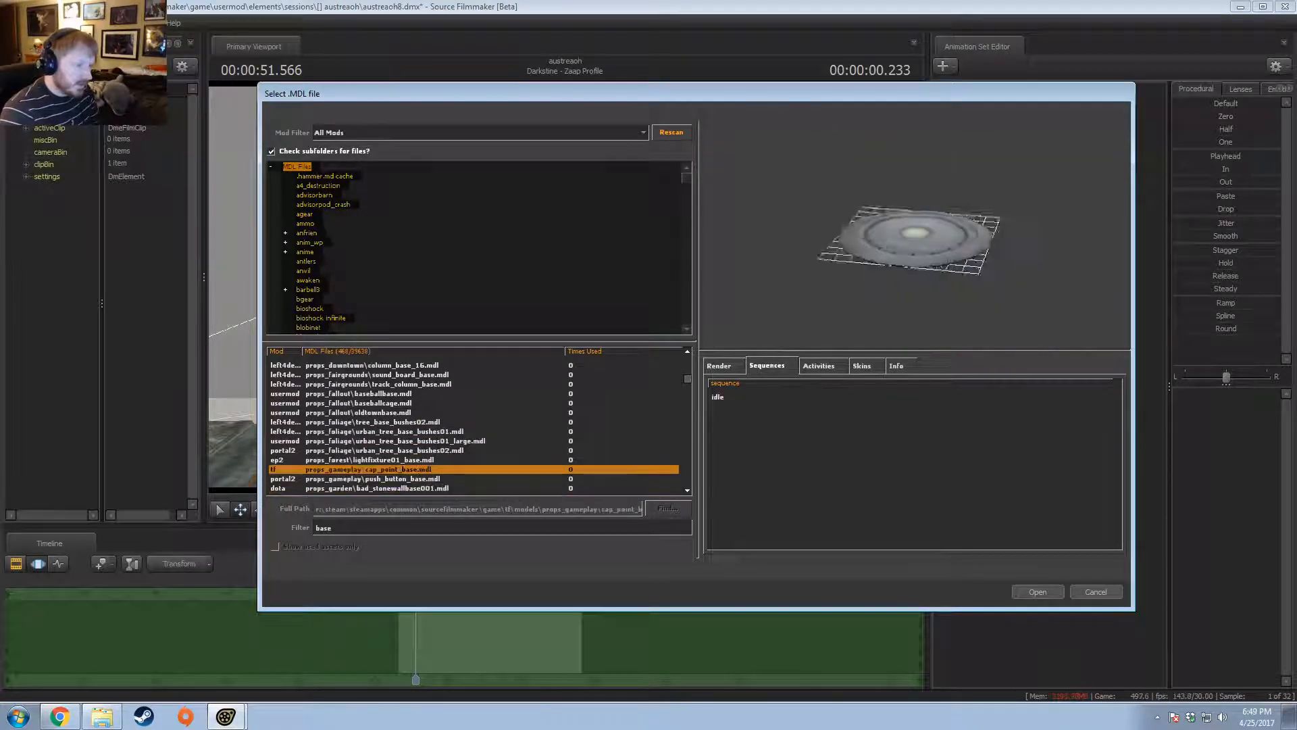
- Look through the garden, highway, interior and light base models through props_mall\mall_mannequin_base.mdl
key("Down")
key("Down")
key("Down")
key("Down")
key("Down")
key("Down")
key("Down")
key("Down")
key("Down")
key("Down")
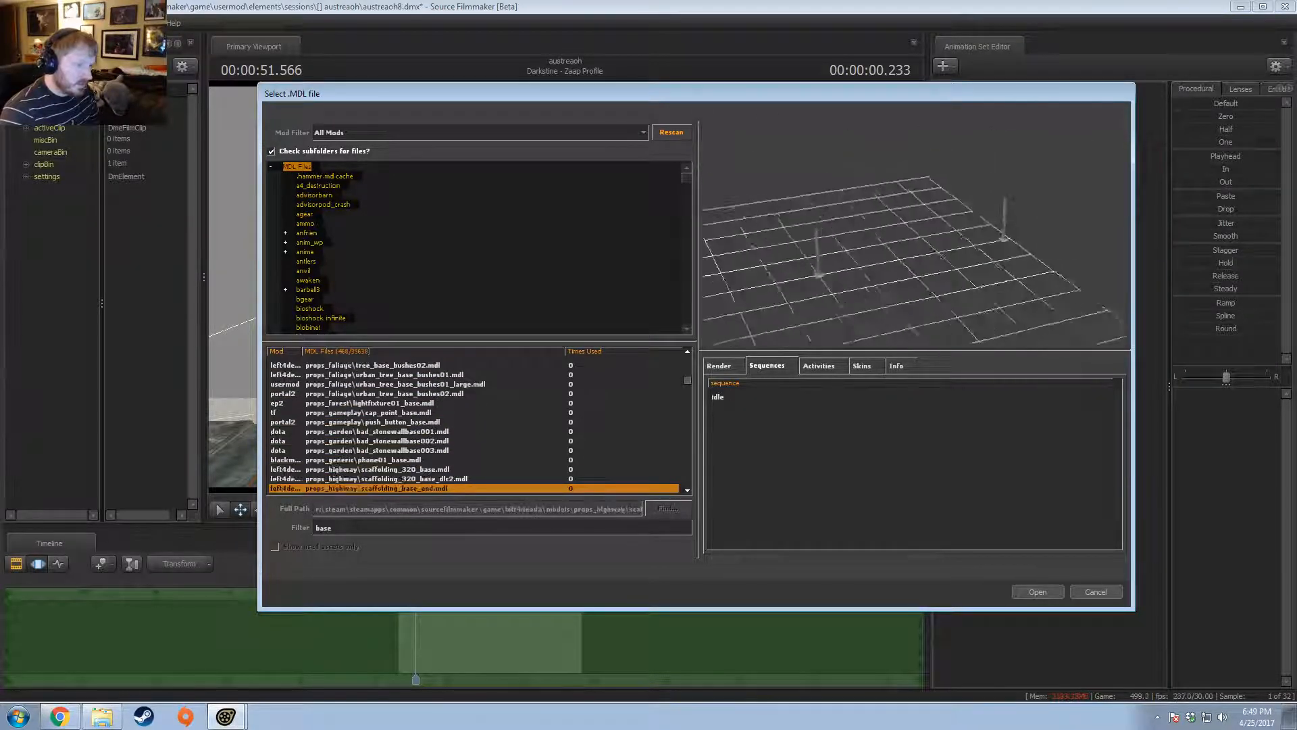
key("Down")
key("Down")
key("Down")
key("Down")
key("Down")
key("Down")
key("Down")
key("Down")
key("Down")
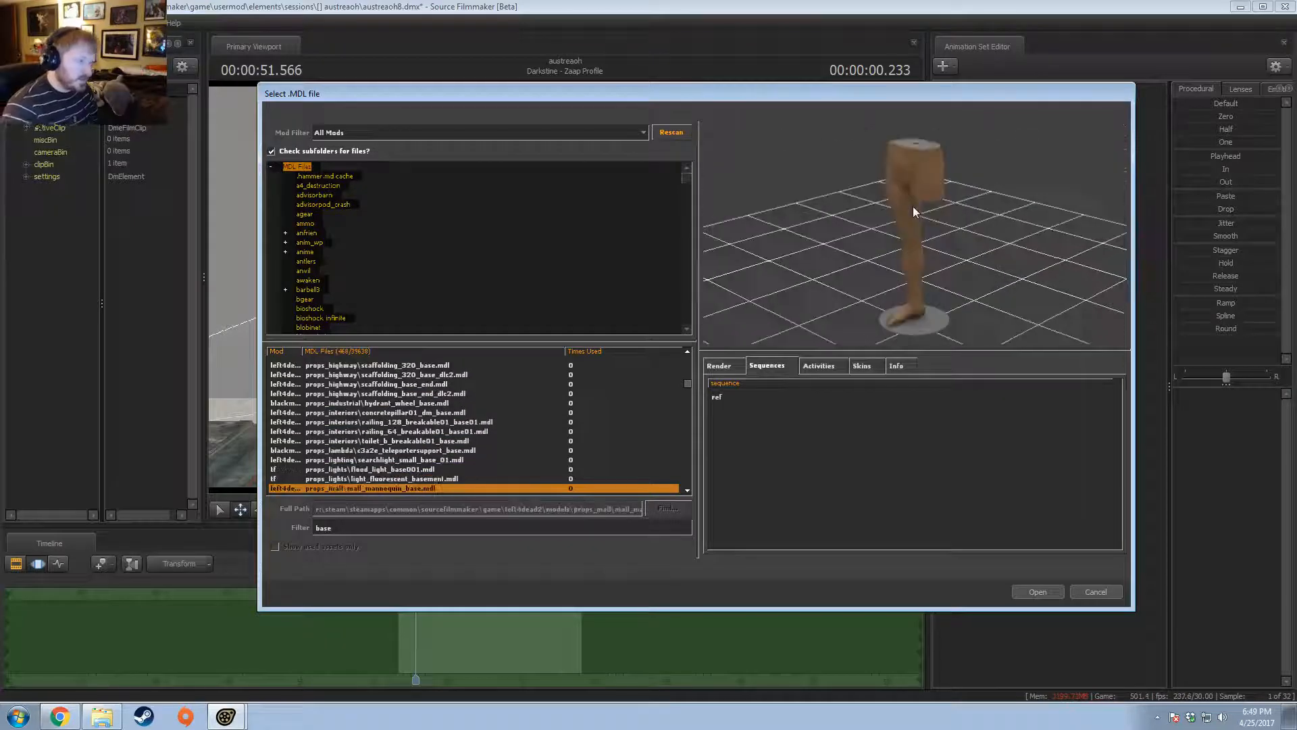
- Preview the female mannequin base and the props_medieval stone base models through stone_base_curve.mdl
key("Down")
key("Down")
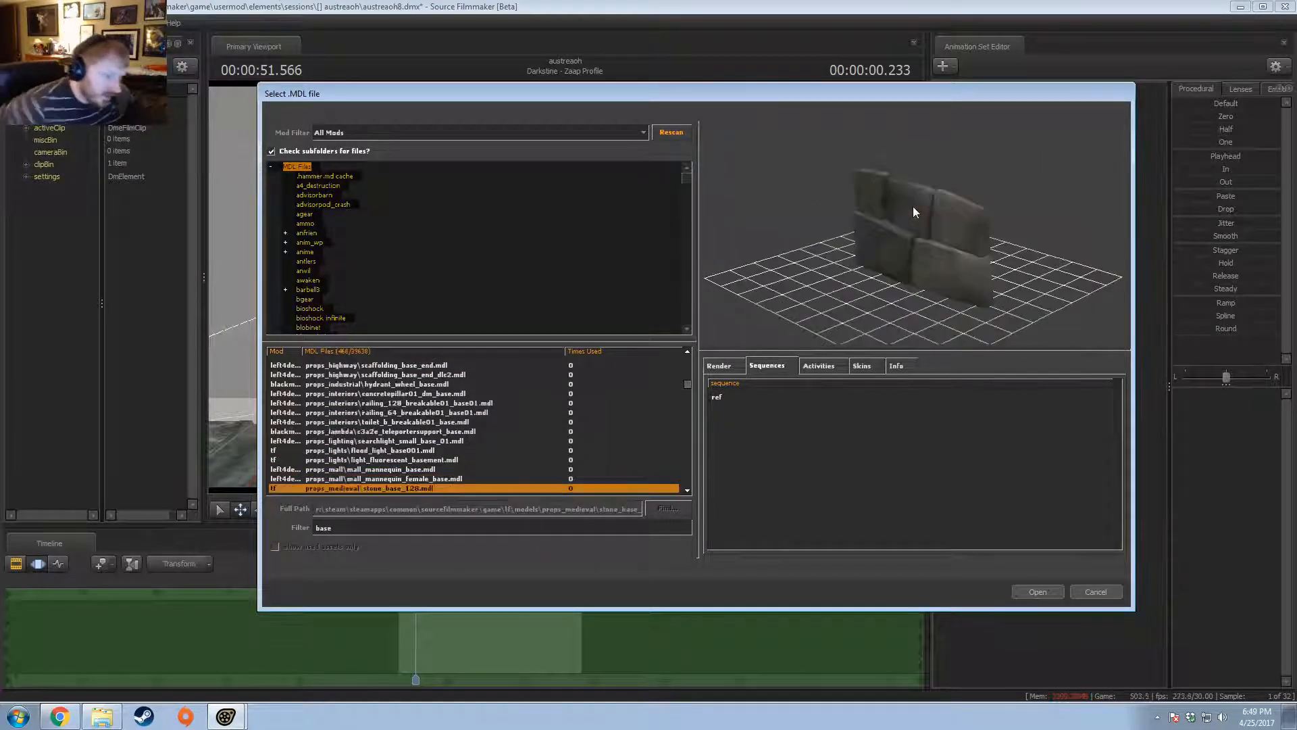
key("Down")
key("Down")
key("Down")
key("Down")
key("Down")
key("Down")
key("Down")
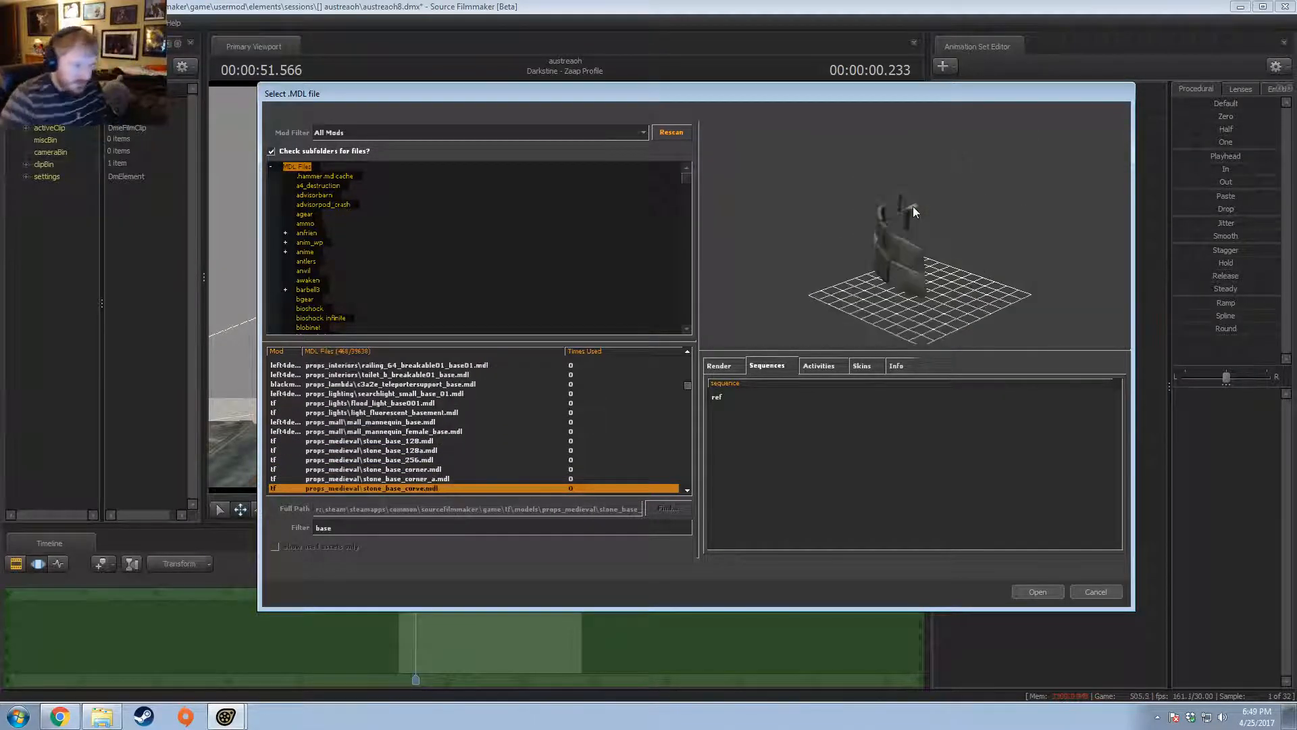
- Check the props_mining, props_mlp and first props_moonbase models through moon_bluebase_center01.mdl for a suitable turret base
key("Down")
key("Down")
key("Down")
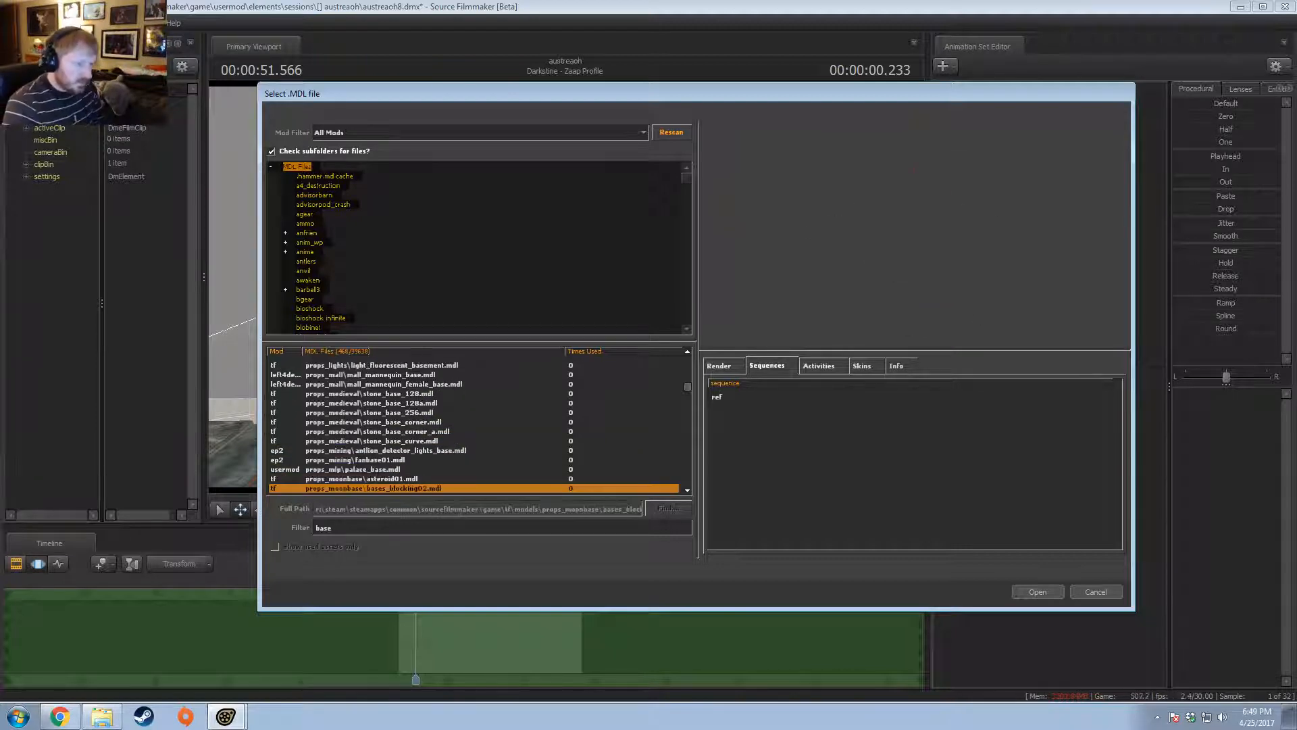
key("Down")
key("Down")
key("Down")
key("Down")
key("Down")
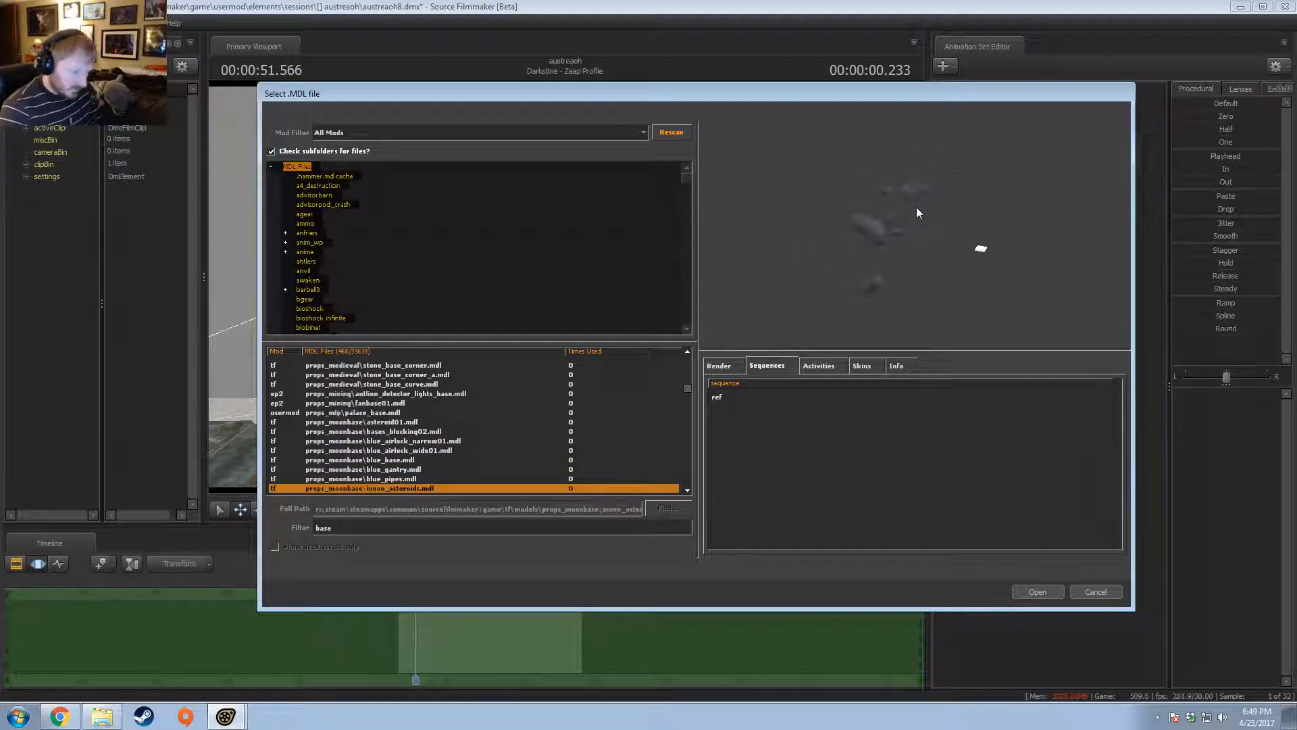
key("Down")
key("Down")
key("Down")
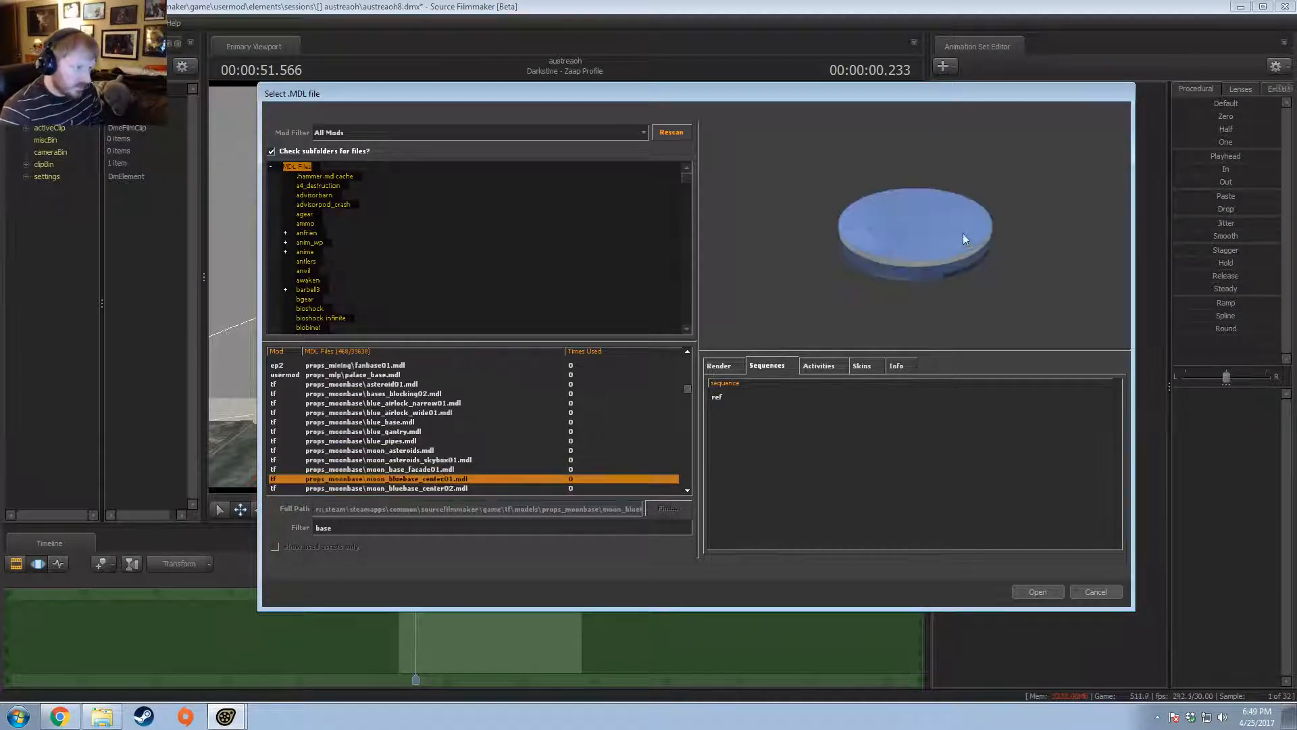
- Examine the moon_bluebase models from moon_bluebase_center02.mdl through moon_bluebase_railing01.mdl
key("Down")
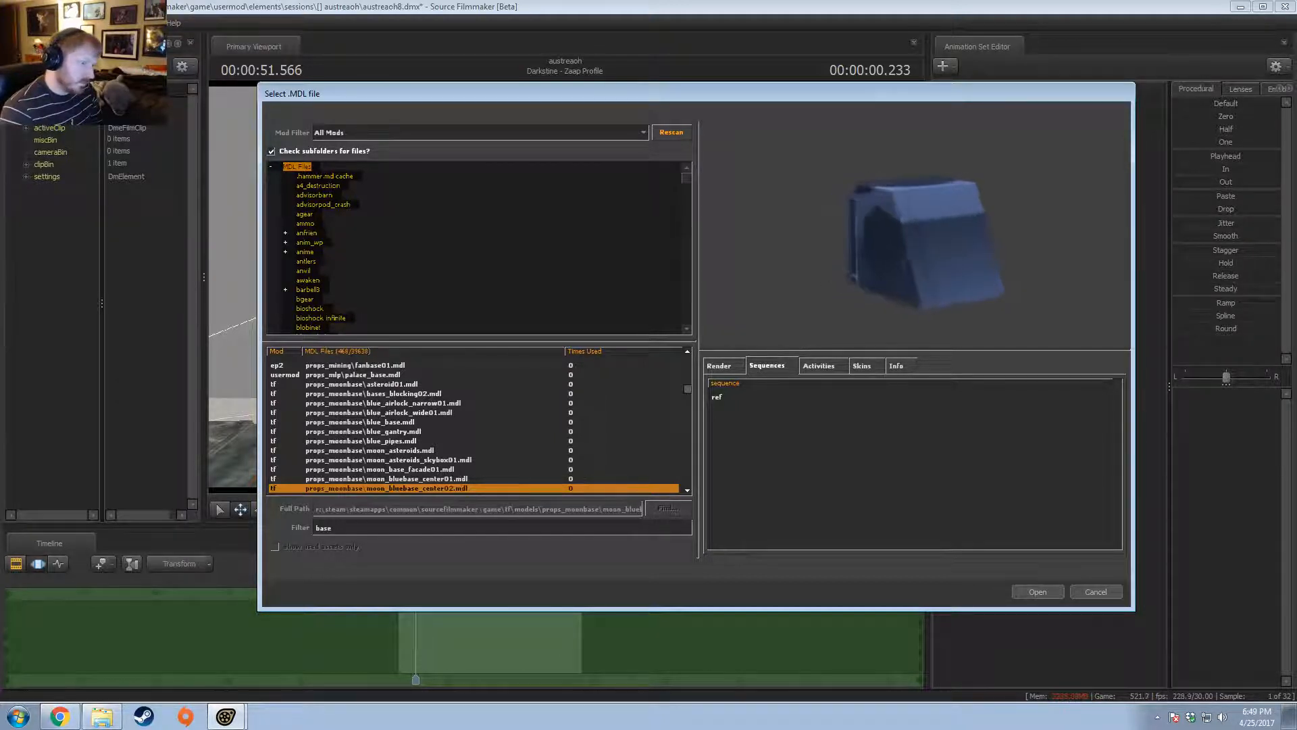
key("Down")
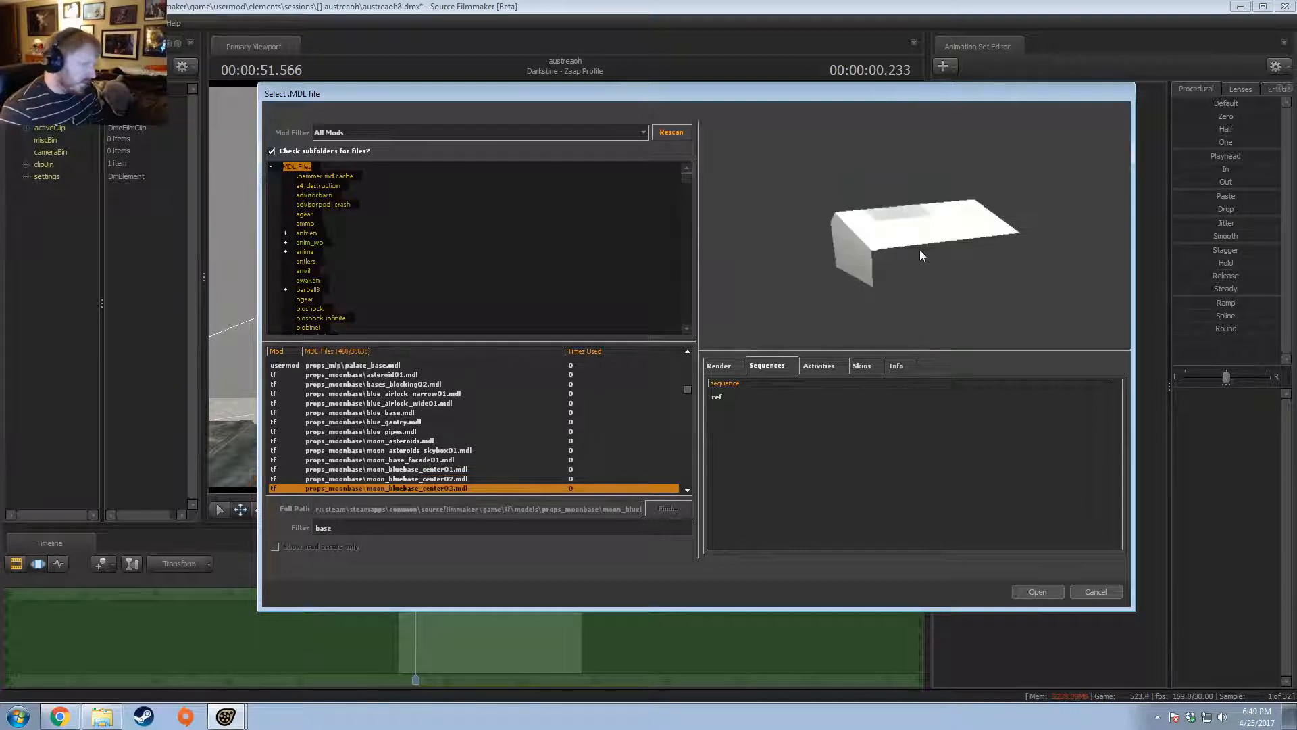
key("Down")
key("Down")
key("Down")
key("Down")
key("Down")
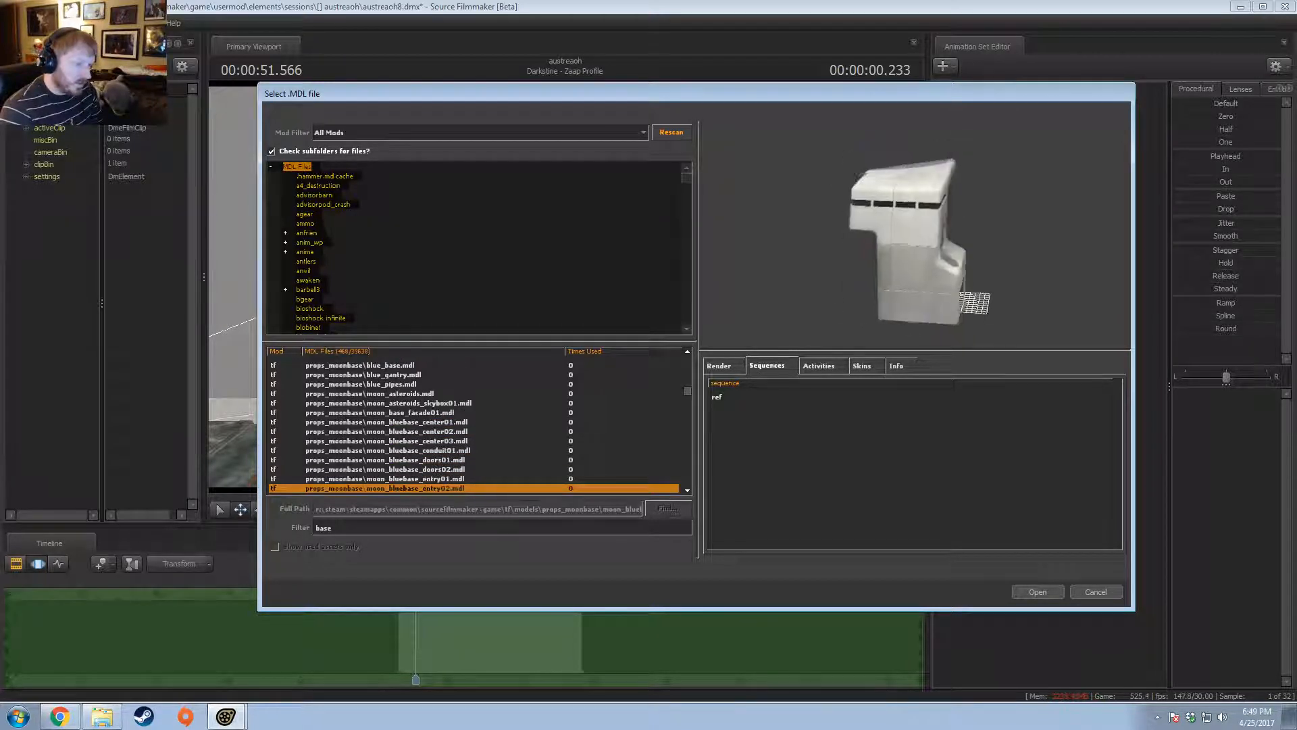
key("Down")
key("Down")
key("Down")
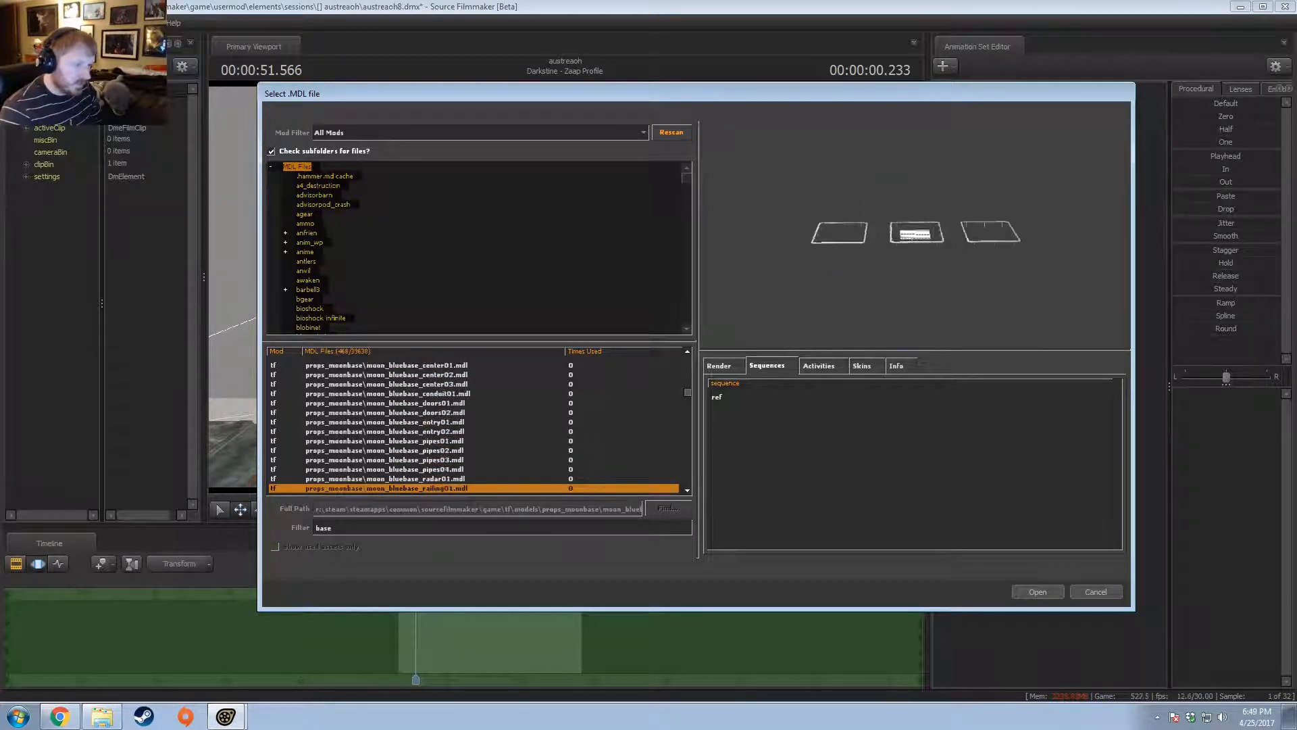
- Look through the remaining moon_bluebase models and the moon_interior models, including moon_interior_fan01.mdl and the tech pieces
key("Down")
key("Down")
key("Down")
key("Down")
key("Down")
key("Down")
key("Down")
key("Down")
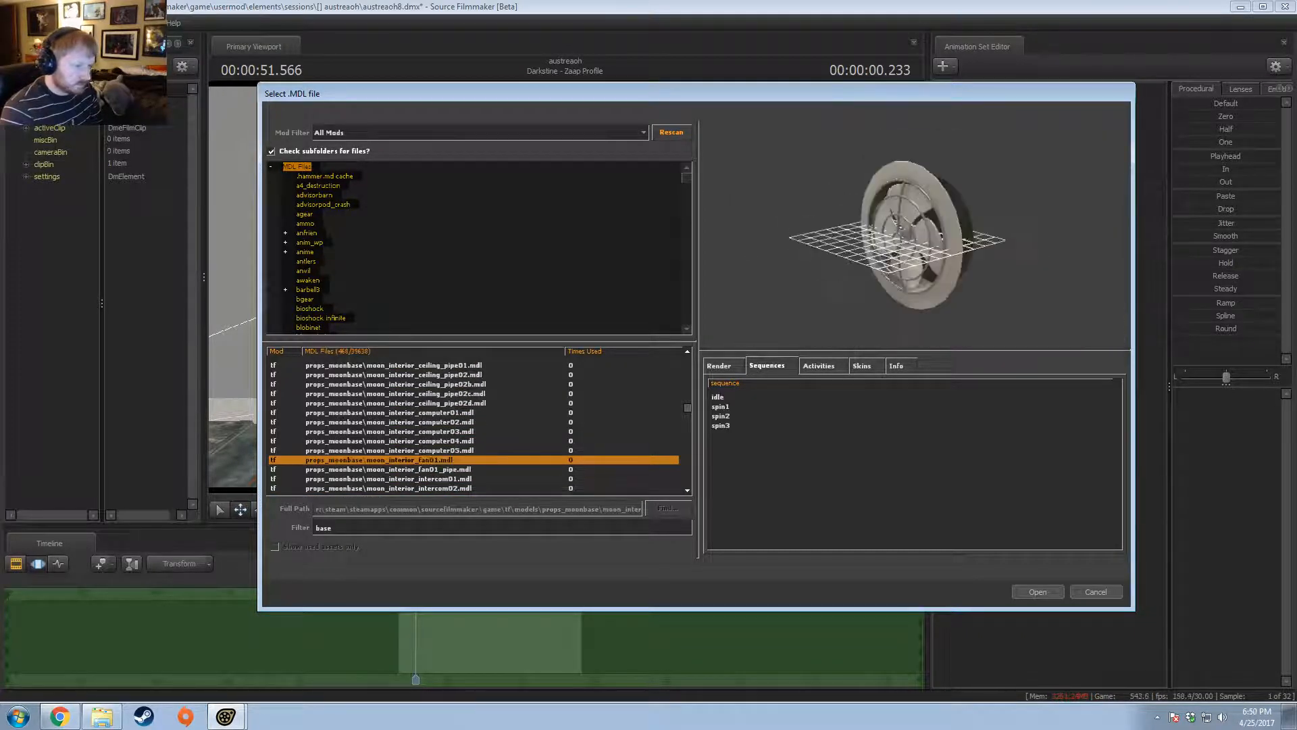
key("Down")
key("Down")
key("Down")
key("Down")
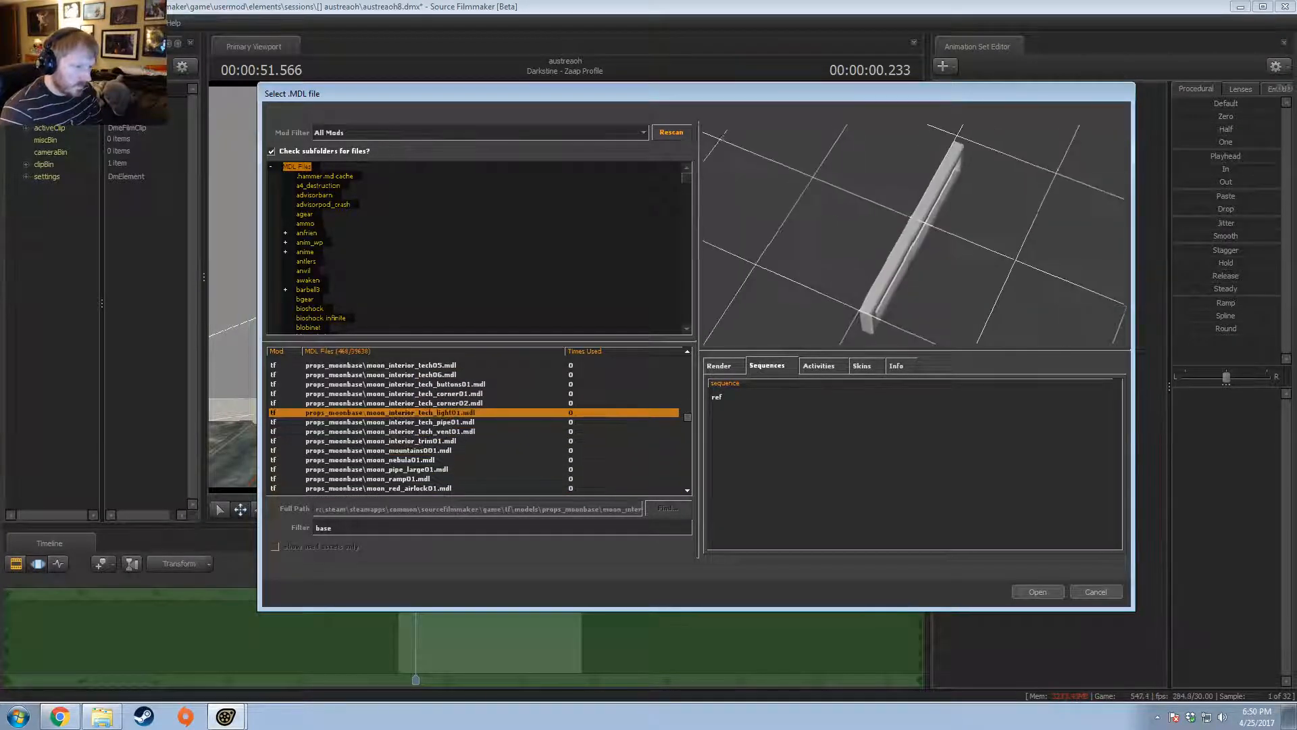
- Preview the last moon_interior models and the moon_redbase models through moon_redbase_roof03.mdl
key("Down")
key("Down")
key("Down")
key("Down")
key("Down")
key("Down")
key("Down")
key("Down")
key("Down")
key("Down")
key("Down")
key("Down")
key("Down")
key("Down")
key("Down")
key("Down")
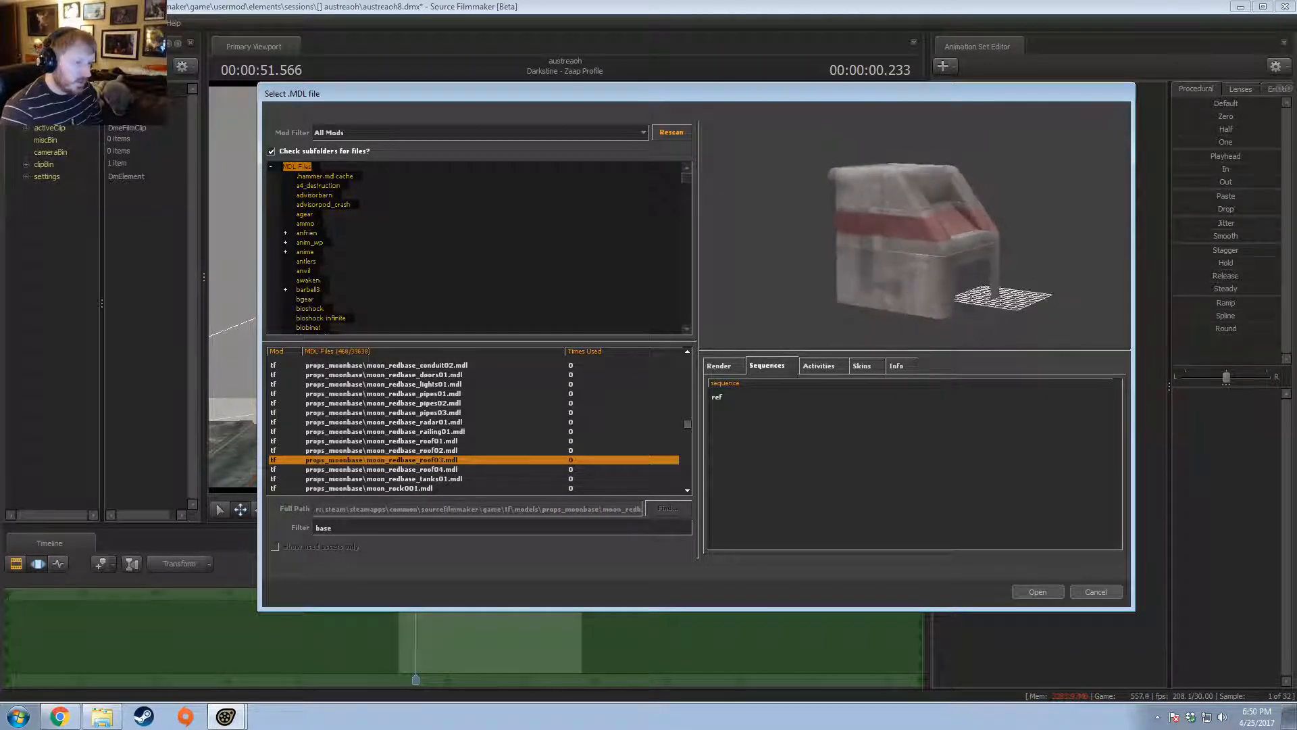
- Preview the props_moonbase models from moon_redbase_roof04.mdl through moon_stairs_window01.mdl, including the moon rocks and spaceship
key("Down")
key("Down")
key("Down")
key("Down")
key("Down")
key("Down")
key("Down")
key("Down")
key("Down")
key("Down")
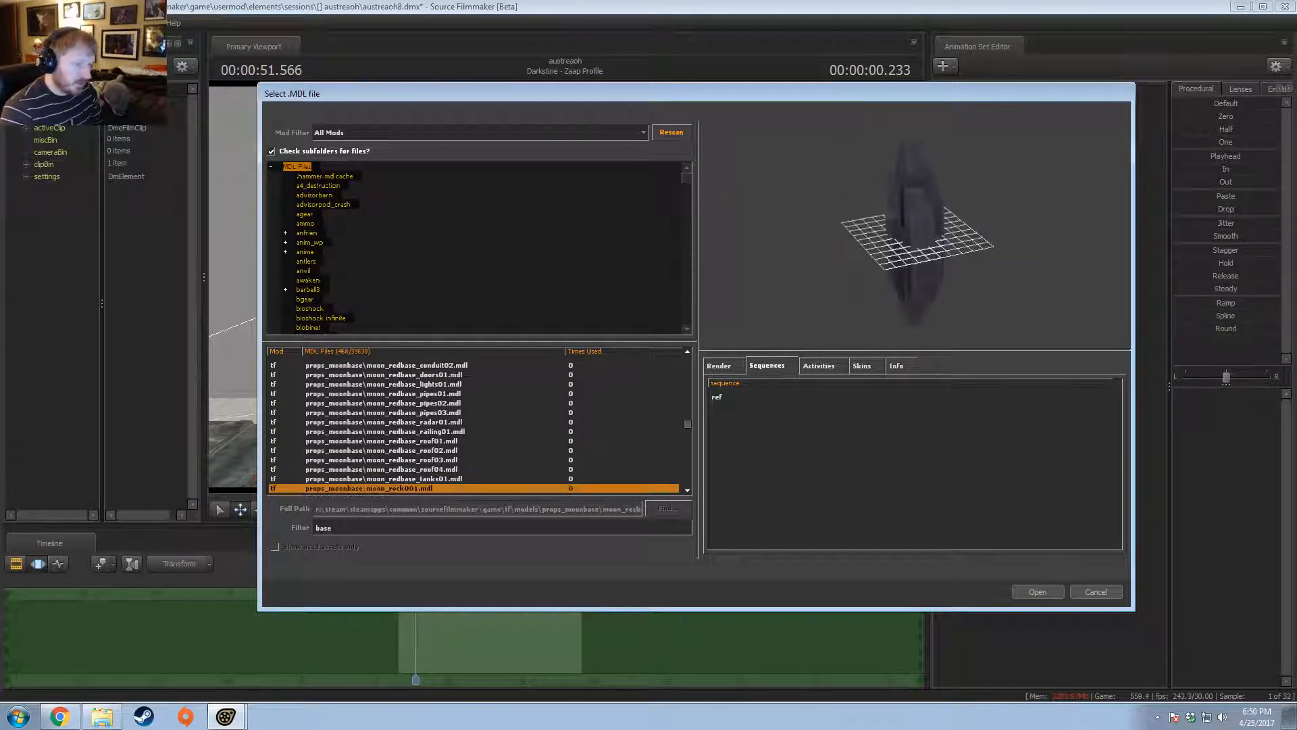
key("Down")
key("Down")
key("Down")
key("Down")
key("Down")
key("Down")
key("Down")
key("Down")
key("Down")
key("Down")
key("Down")
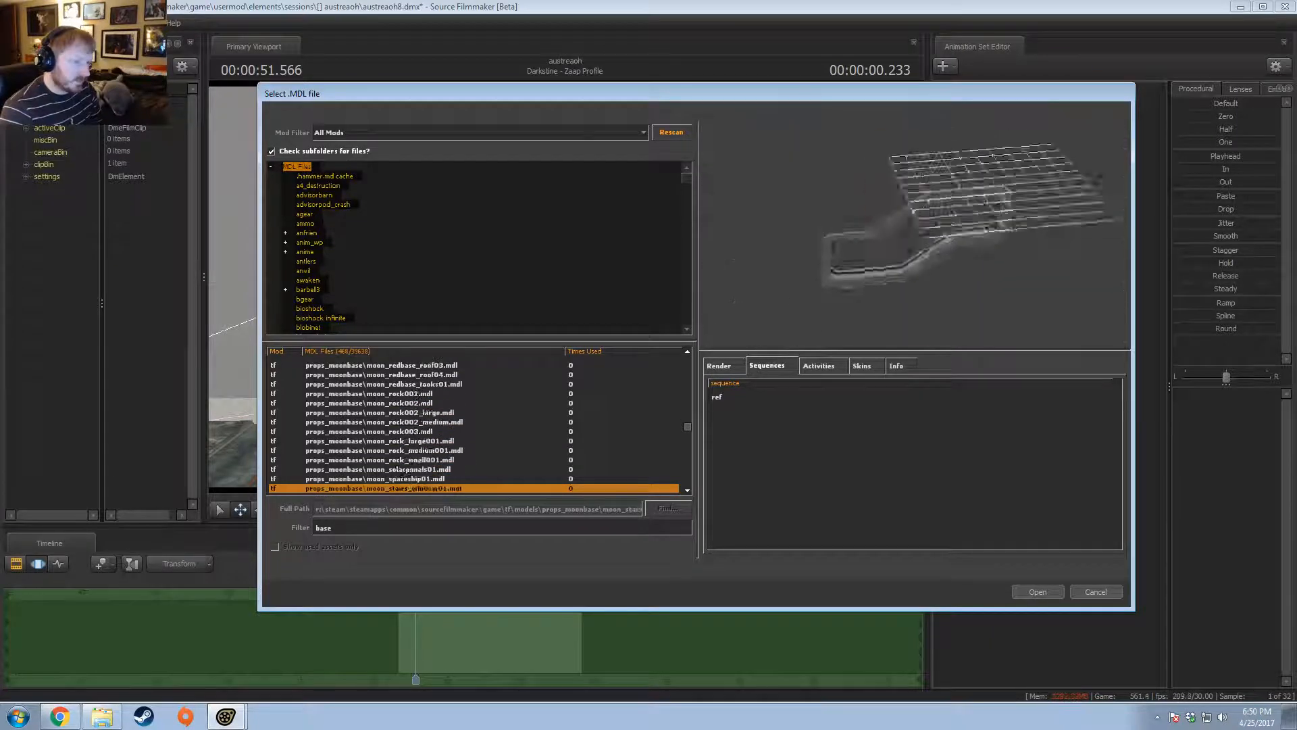
- Check moon_water_hatch01.mdl and the following props_moonbase models through red_gantry.mdl as possible turret bases
key("Up")
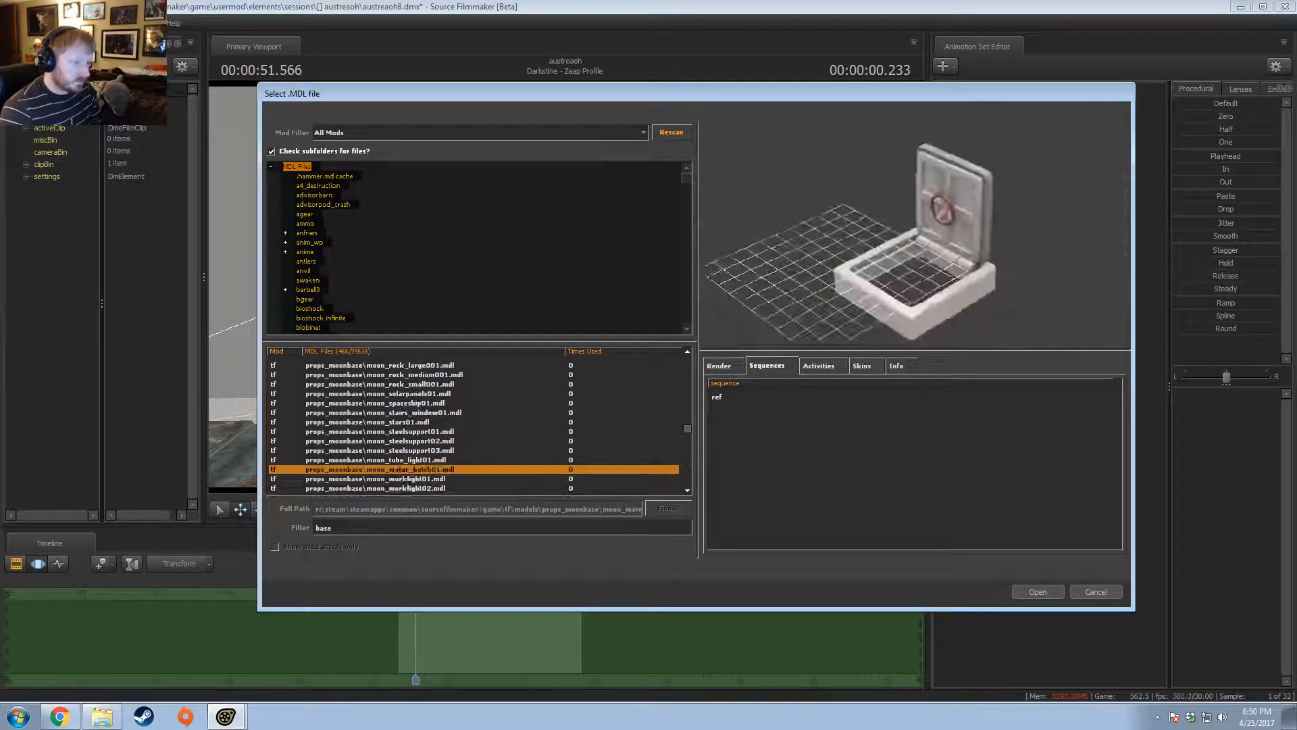
key("Down")
key("Down")
key("Down")
key("Down")
key("Down")
key("Down")
key("Down")
key("Down")
key("Down")
key("Down")
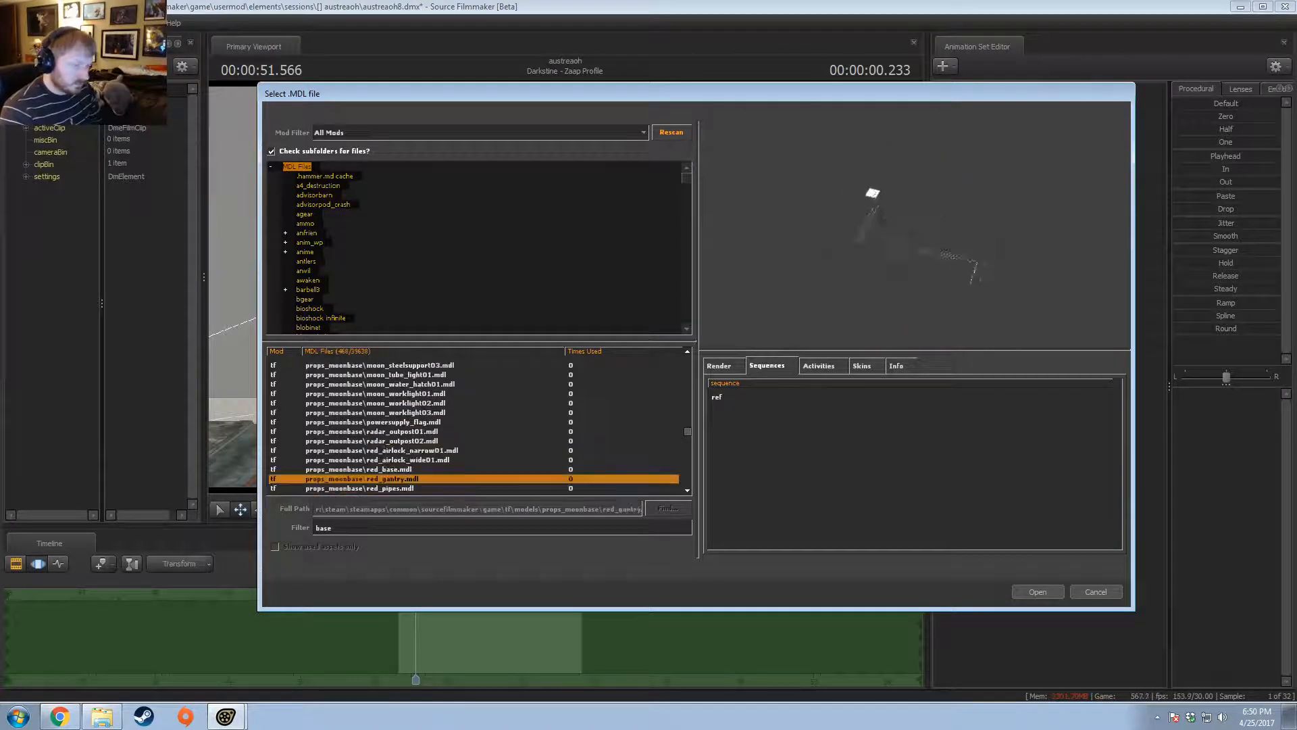
- Preview the remaining props_moonbase models after red_gantry.mdl, including solar_panels.mdl and the space retaining walls, through computer_base01.mdl
key("Up")
key("Down")
key("Down")
key("Down")
key("Down")
key("Down")
key("Down")
key("Down")
key("Down")
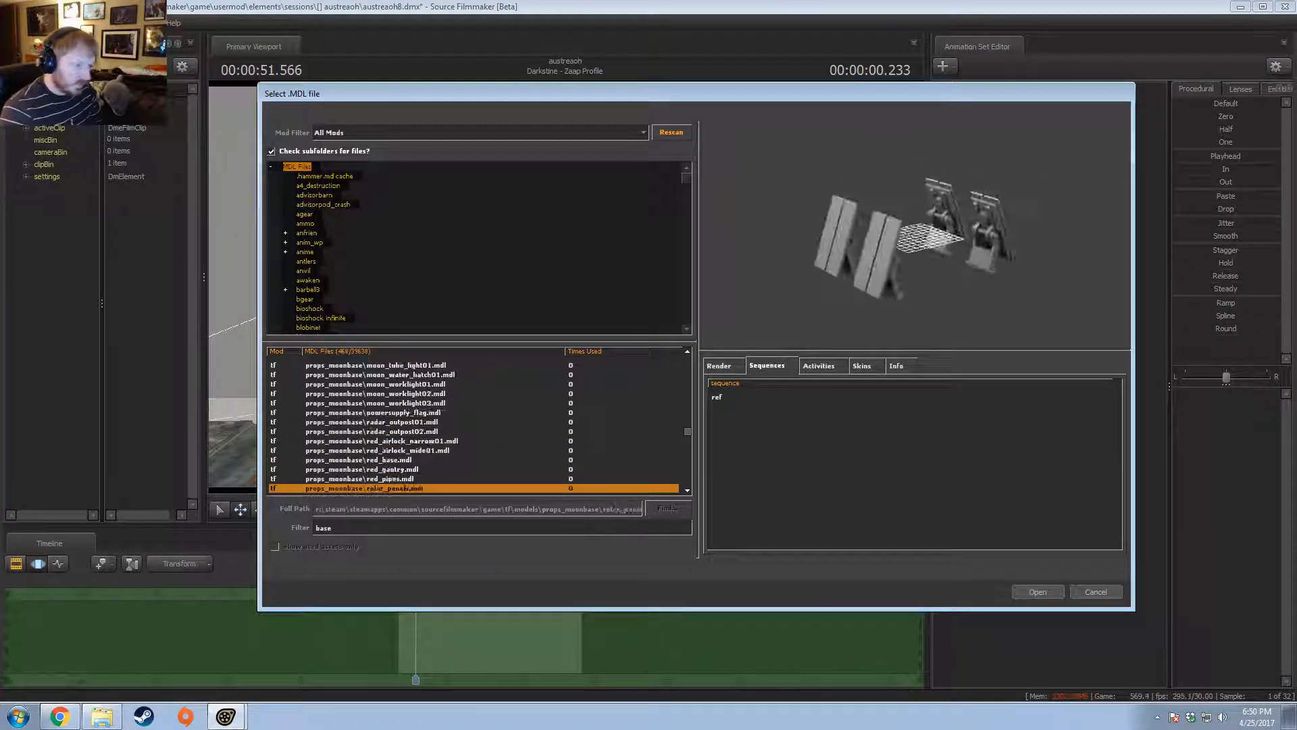
key("Down")
key("Down")
key("Down")
key("Down")
key("Down")
key("Down")
key("Down")
key("Down")
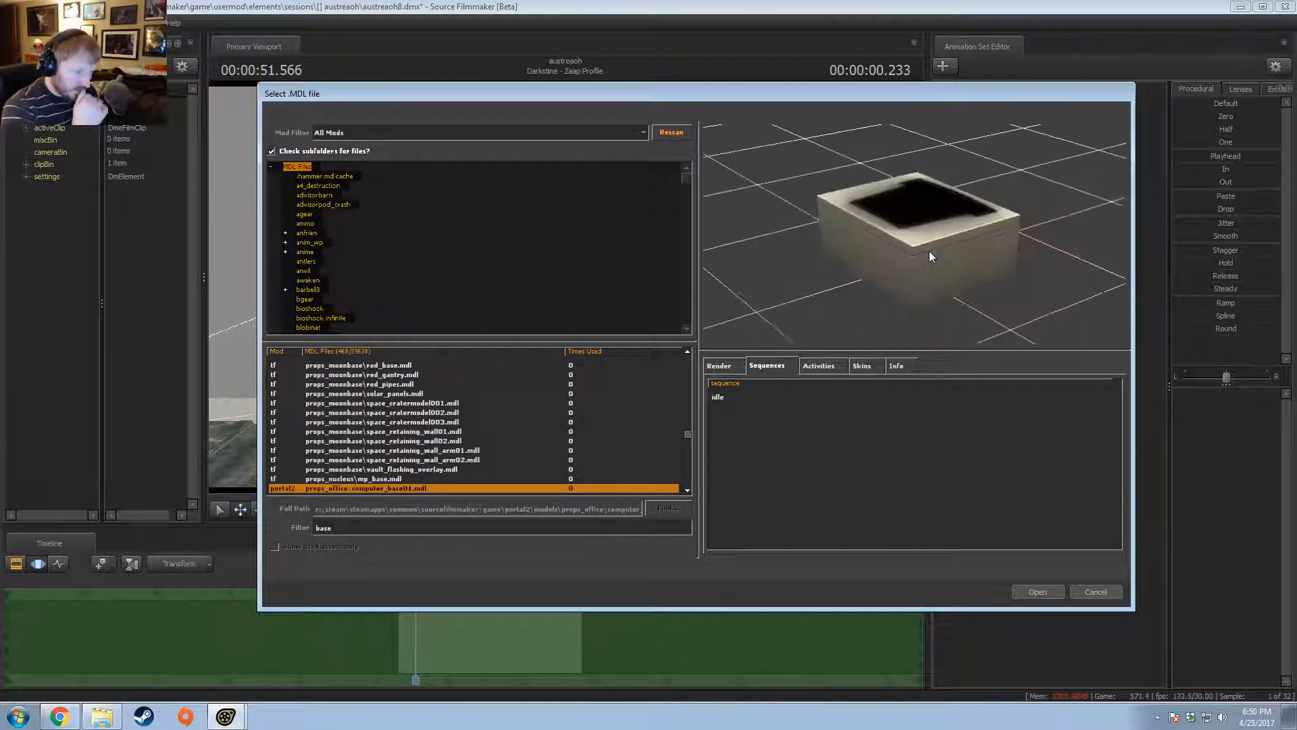
- Check mp_base.mdl, the basement door pieces, witch_hatch_base.mdl and the models through st_car_hoist_base.mdl as possible turret bases
key("Down")
key("Down")
key("Down")
key("Down")
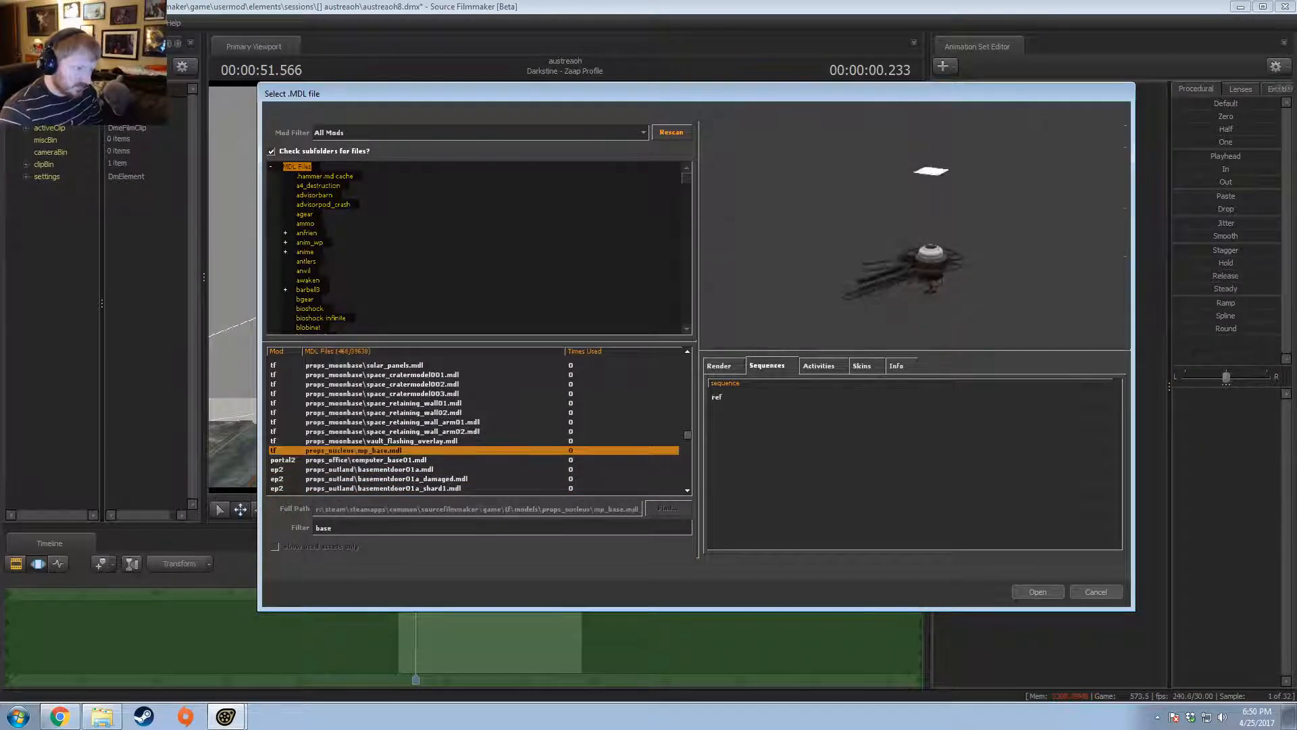
key("Down")
key("Down")
key("Down")
key("Down")
key("Down")
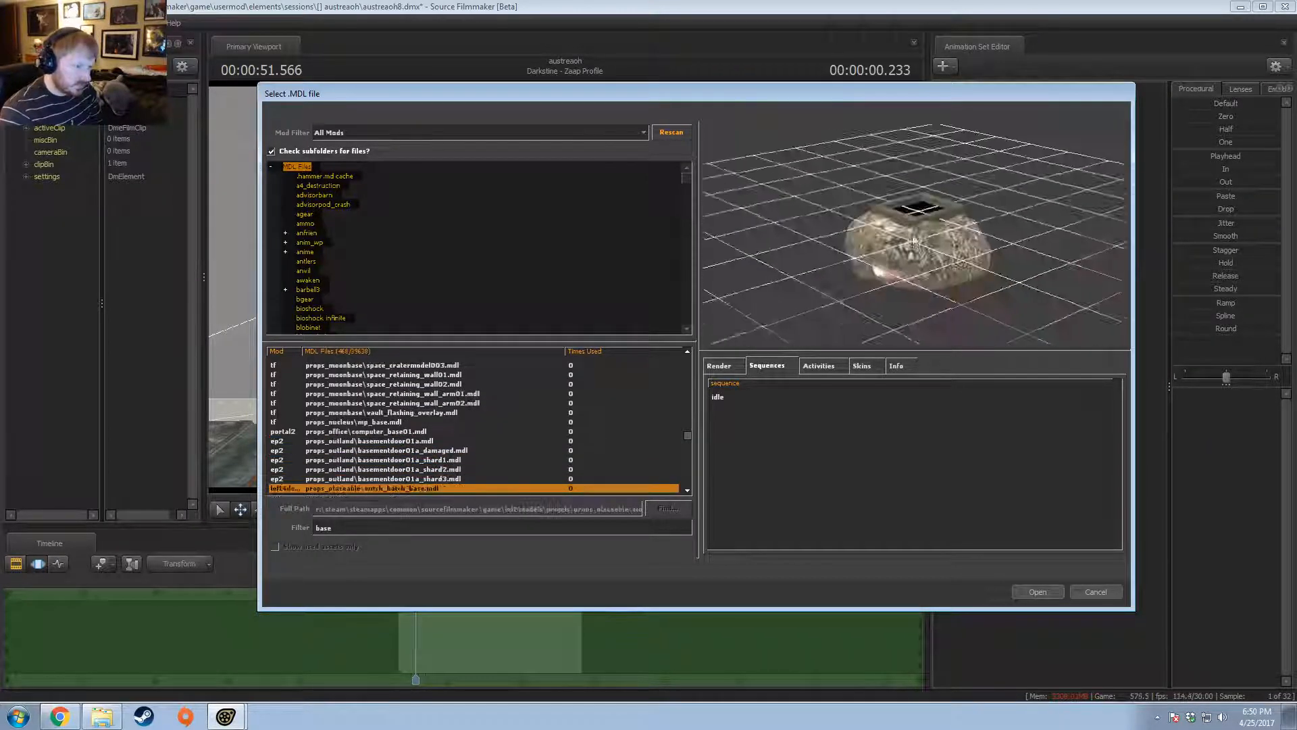
key("Down")
key("Down")
key("Down")
key("Down")
key("Down")
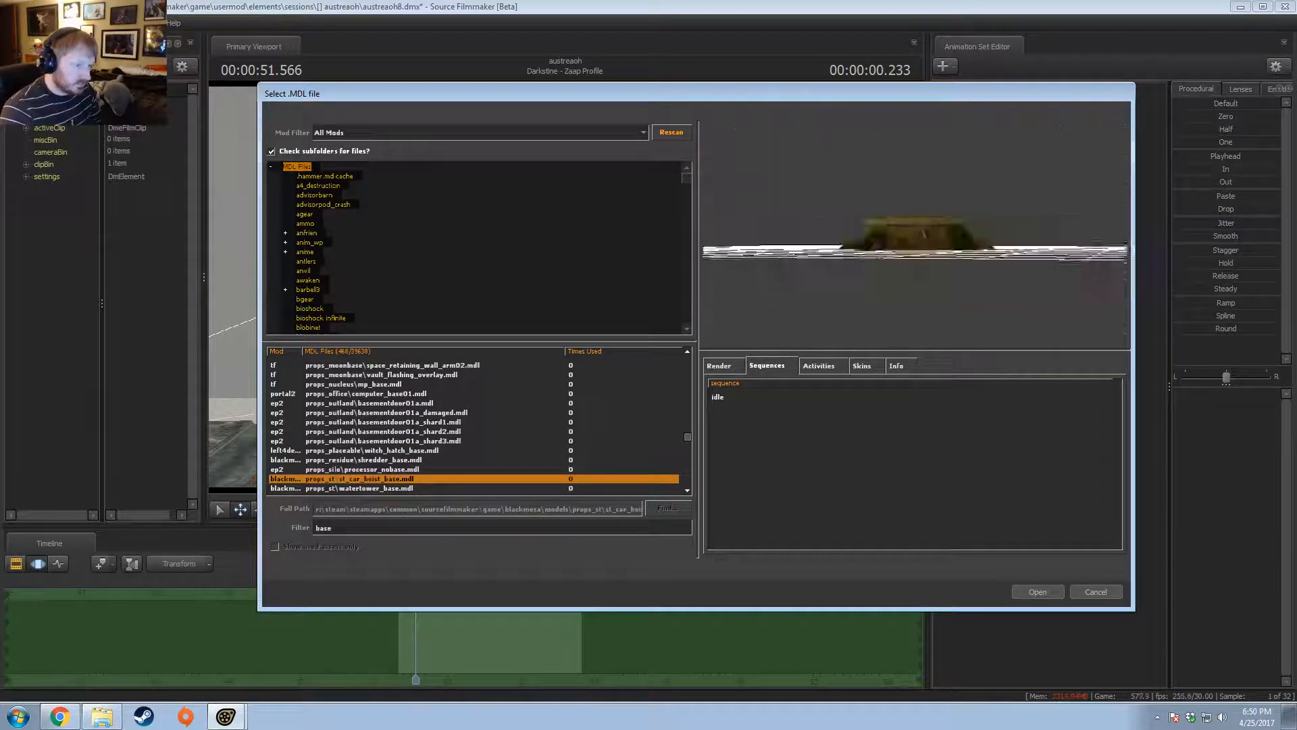
- Preview the props_structures base walls and columns and the following models through fence002_128_breakable_base.mdl
key("Down")
key("Down")
key("Down")
key("Down")
key("Down")
key("Down")
key("Down")
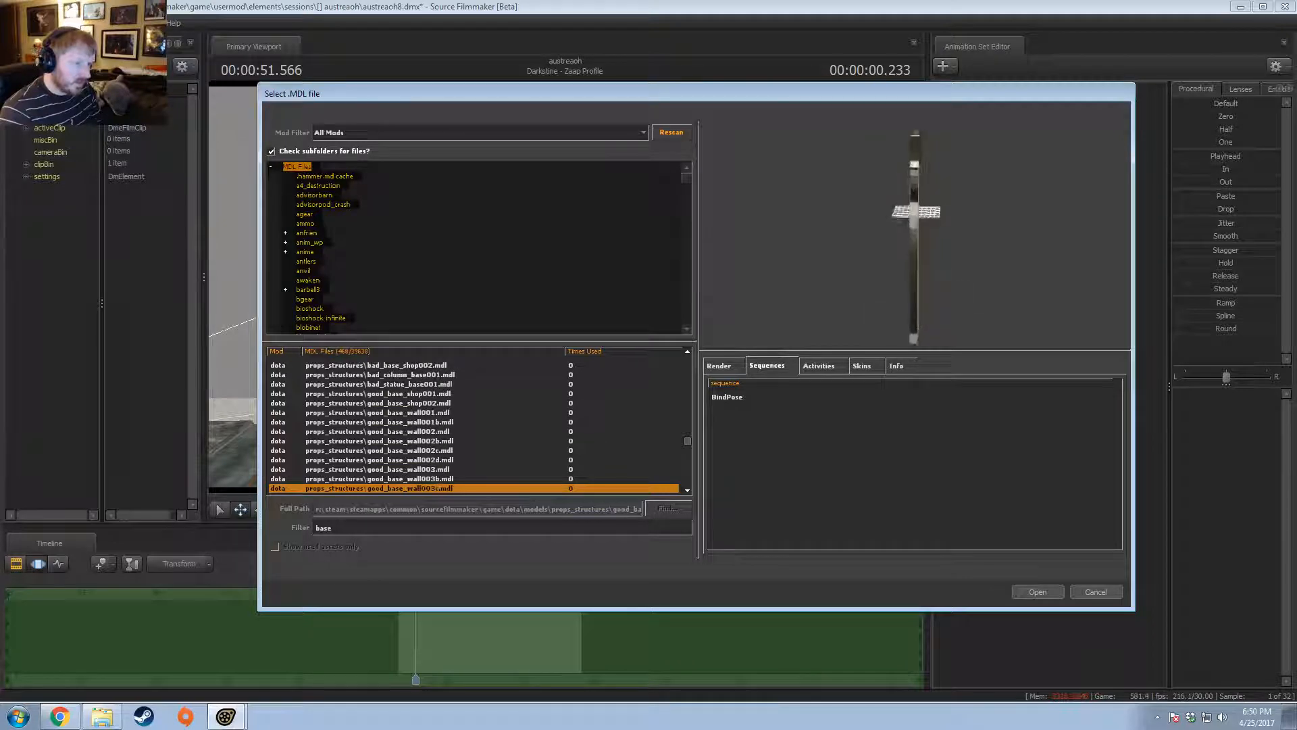
key("Down")
key("Down")
key("Down")
key("Down")
key("Down")
key("Down")
key("Down")
key("Down")
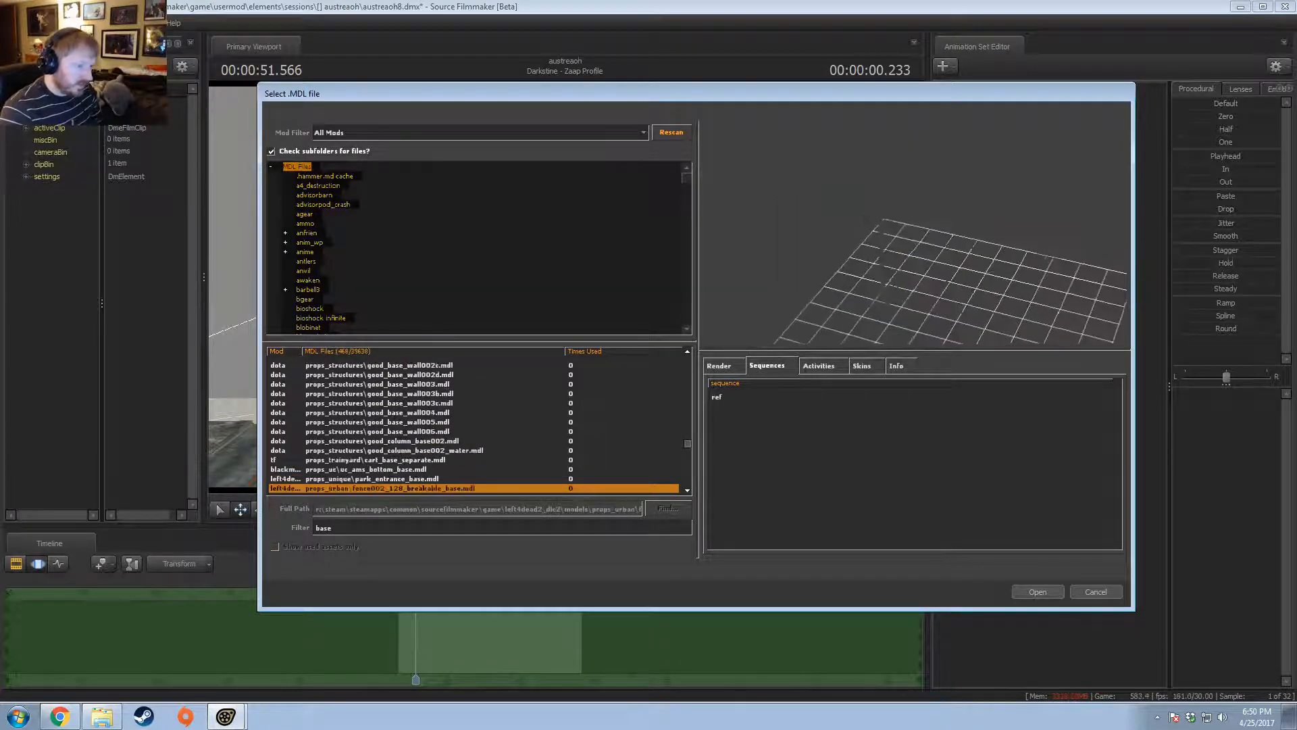
- Look through utility_truck_base.mdl, the props_viaduct_event bases and the props_wasteland models through base_snow.mdl
key("Down")
key("Down")
key("Down")
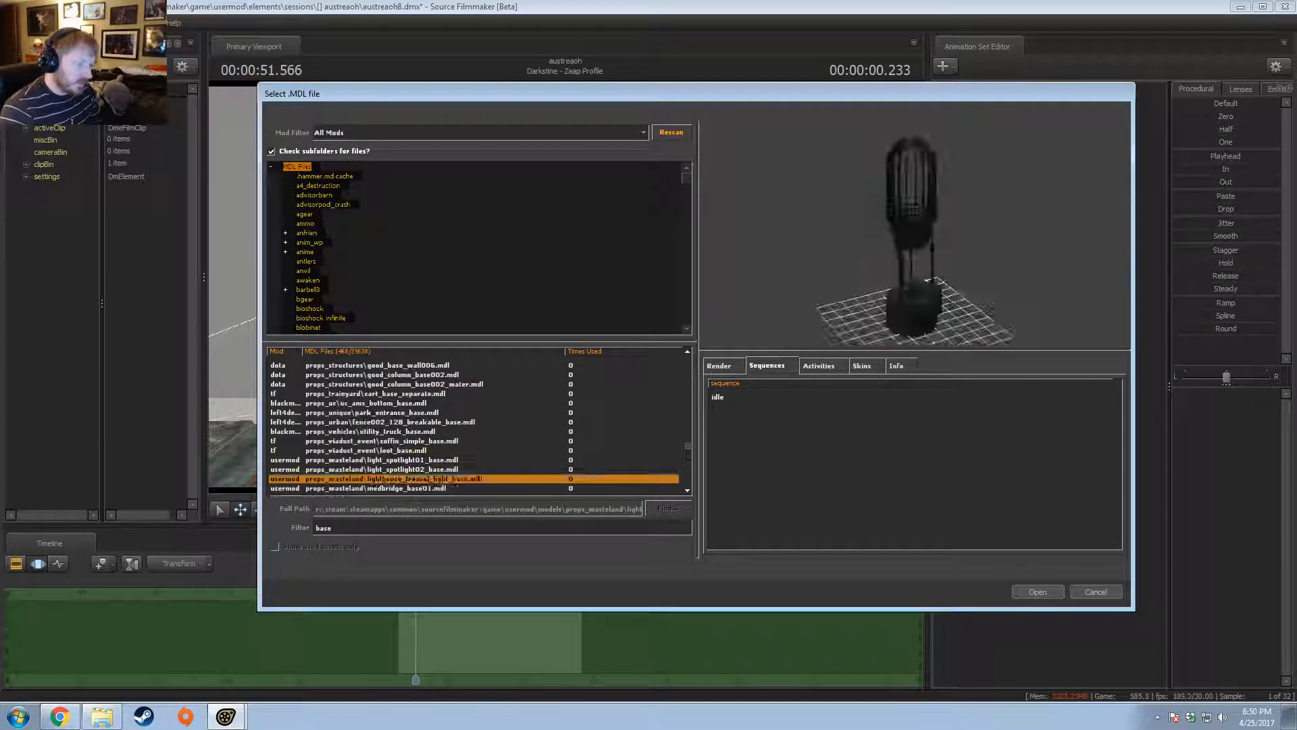
key("Down")
key("Down")
key("Down")
key("Down")
key("Down")
key("Down")
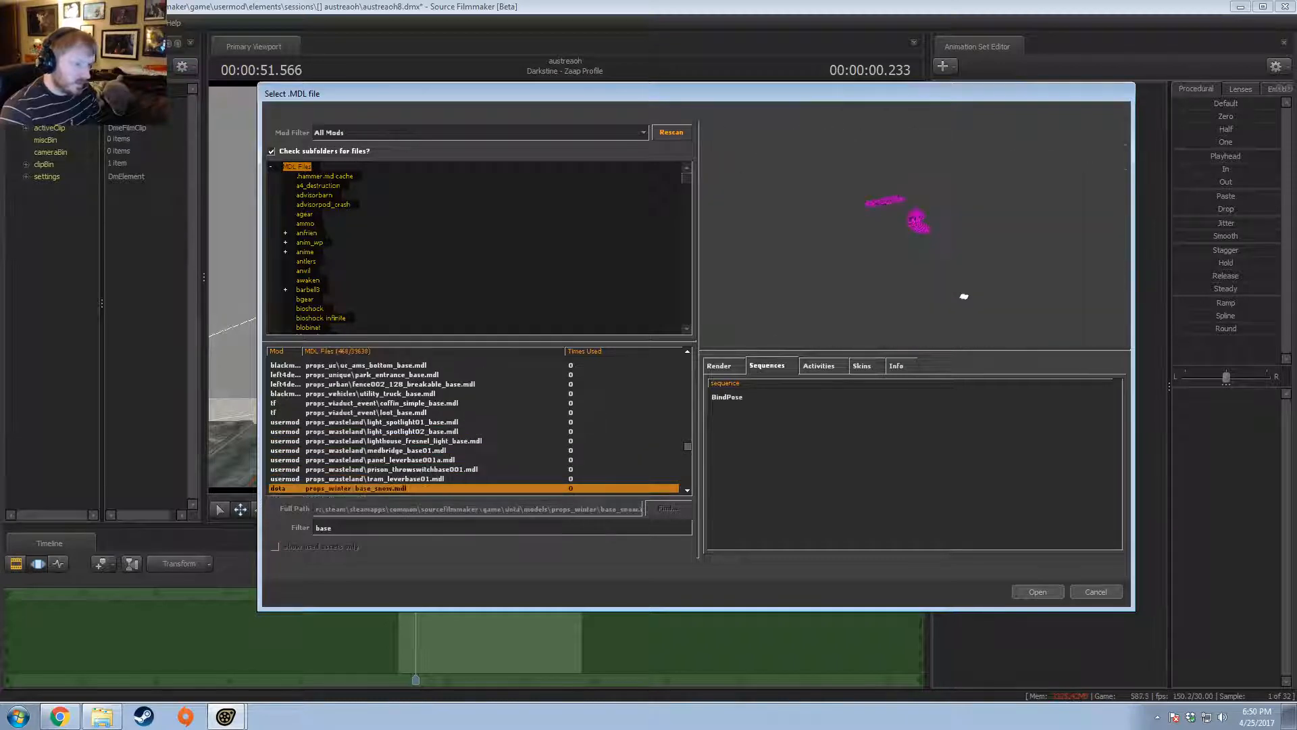
- Preview the shadertest models and the scenebuildthemes building and environment models, including monument_01_base.mdl and the gotham_arch_classic pieces
key("Down")
key("Down")
key("Down")
key("Down")
key("Down")
key("Down")
key("Down")
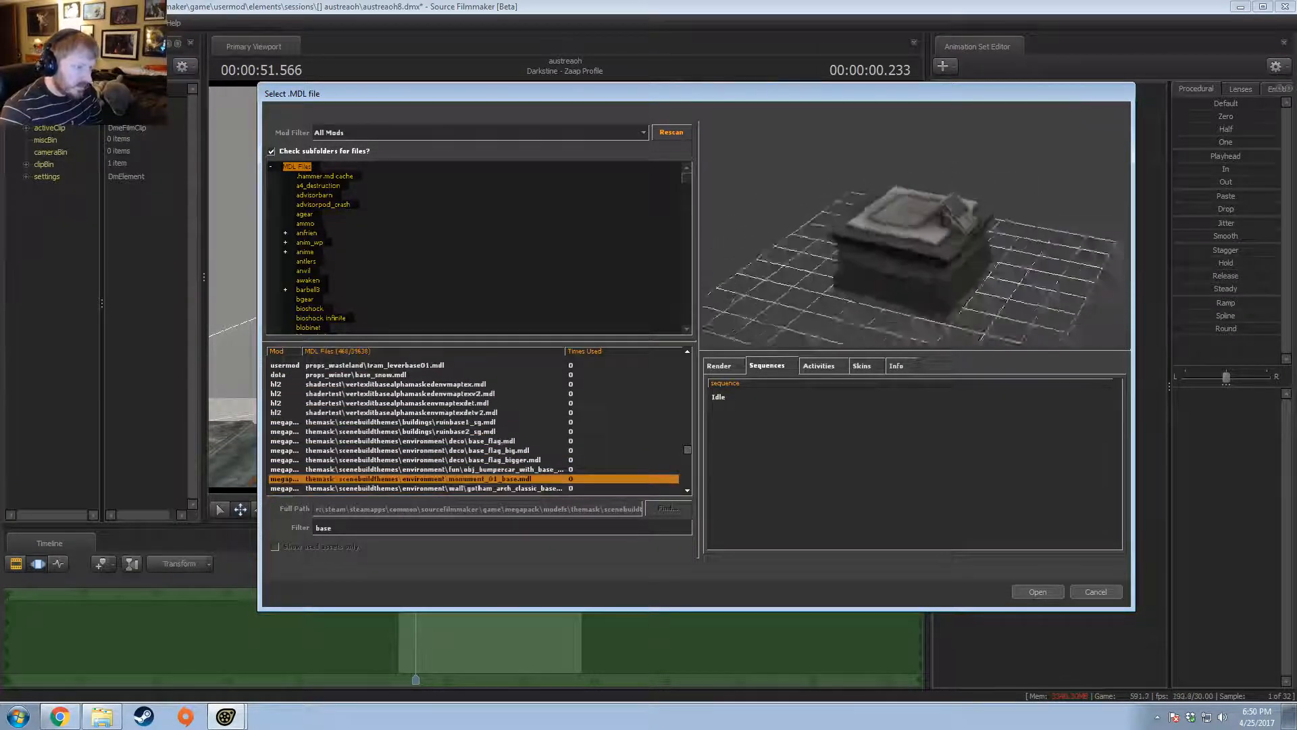
key("Down")
key("Down")
key("Down")
key("Down")
key("Down")
key("Down")
key("Down")
key("Down")
key("Down")
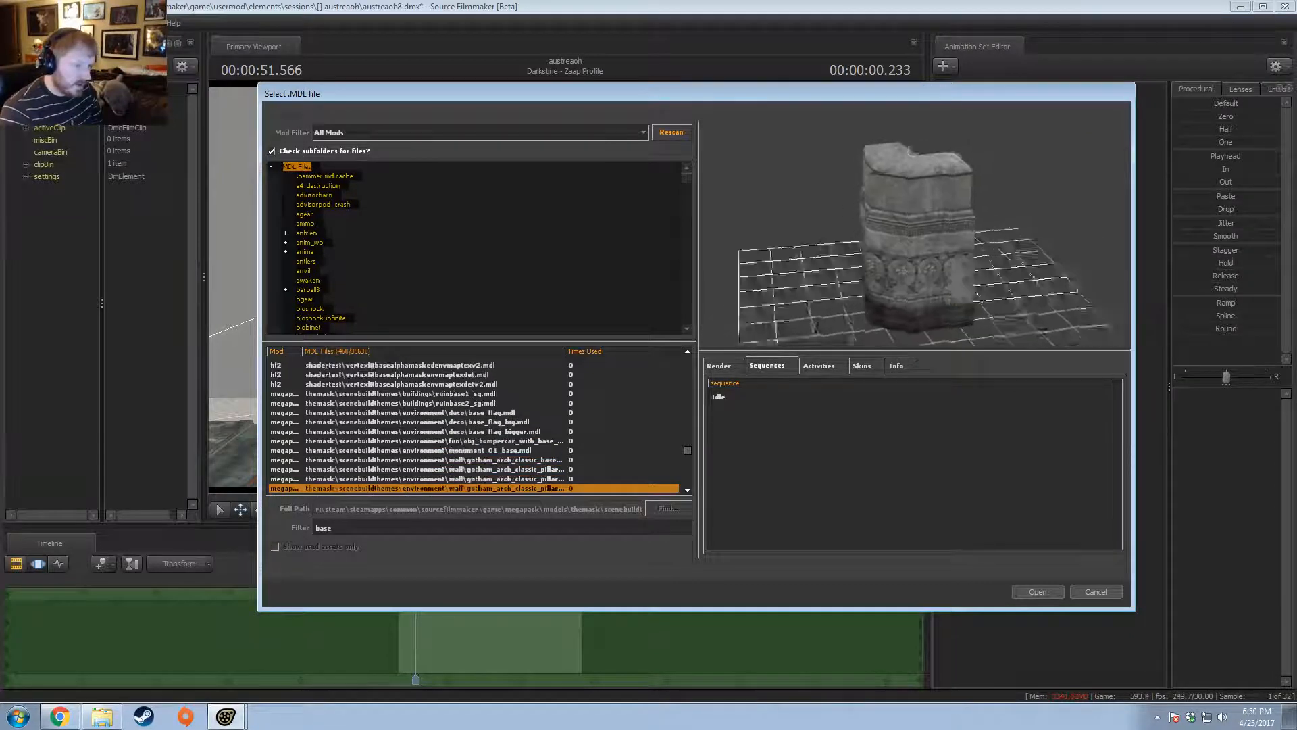
- Look through the mary_basestructure, abbase_gratepanel and furniture models through the base_blinds_192 models
key("Down")
key("Down")
key("Down")
key("Down")
key("Down")
key("Down")
key("Down")
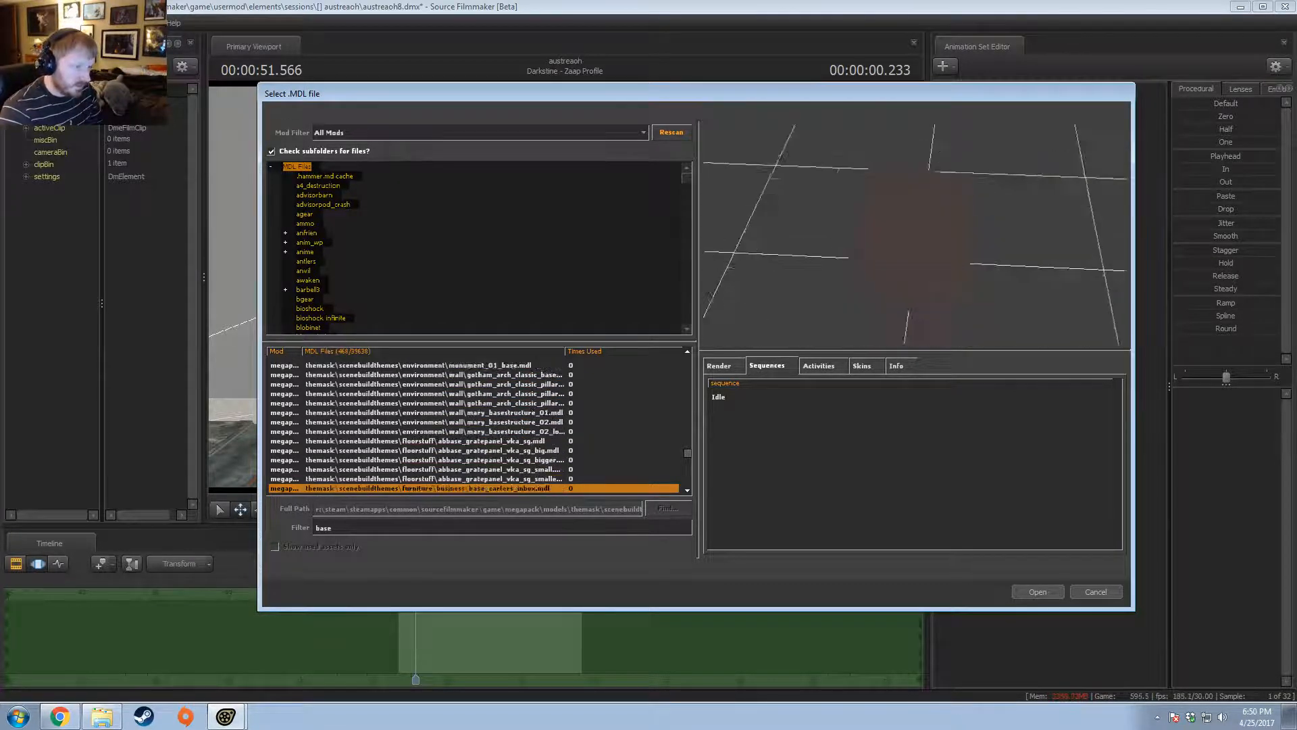
key("Down")
key("Down")
key("Down")
key("Down")
key("Down")
key("Down")
key("Down")
key("Down")
key("Down")
key("Down")
key("Down")
key("Down")
key("Down")
key("Down")
key("Down")
key("Down")
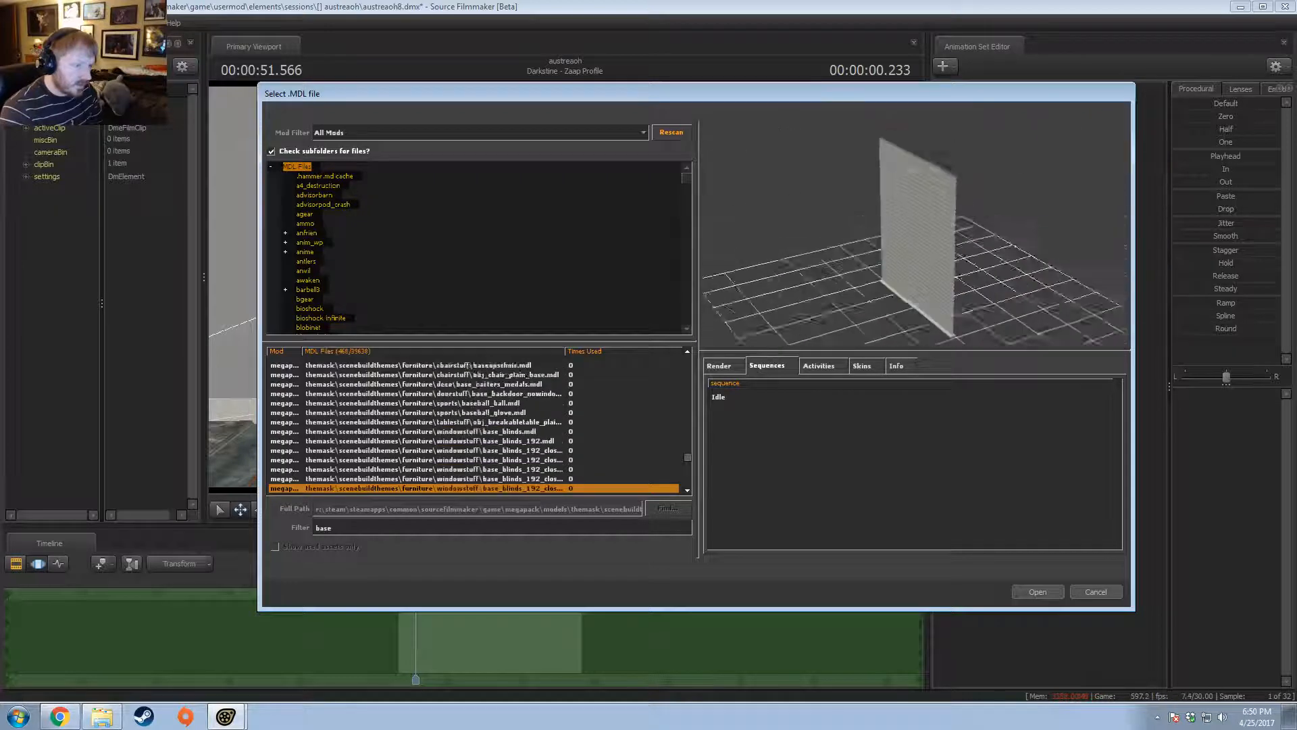
- Go past the remaining base_blinds models and examine the abnd_consolebase lab models as possible turret bases
key("Down")
key("Down")
key("Down")
key("Down")
key("Down")
key("Down")
key("Down")
key("Down")
key("Down")
key("Down")
key("Down")
key("Down")
key("Down")
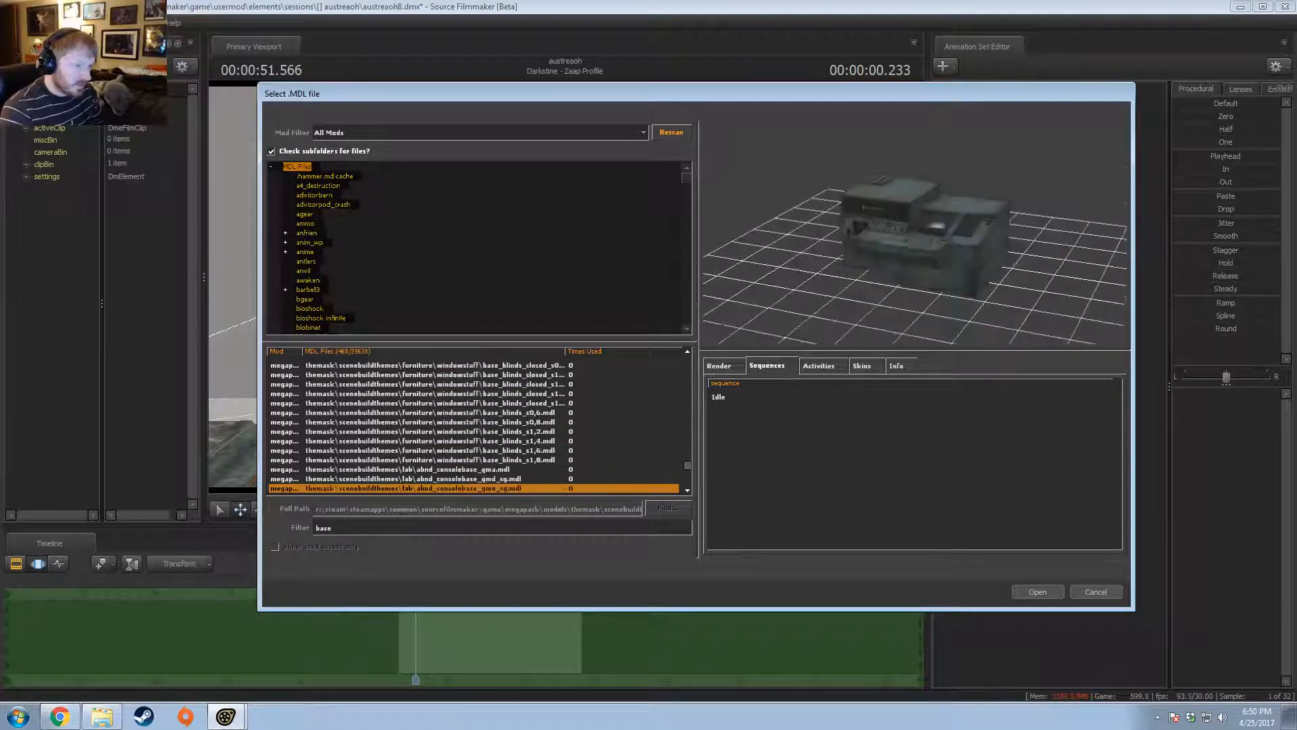
key("Up")
key("Down")
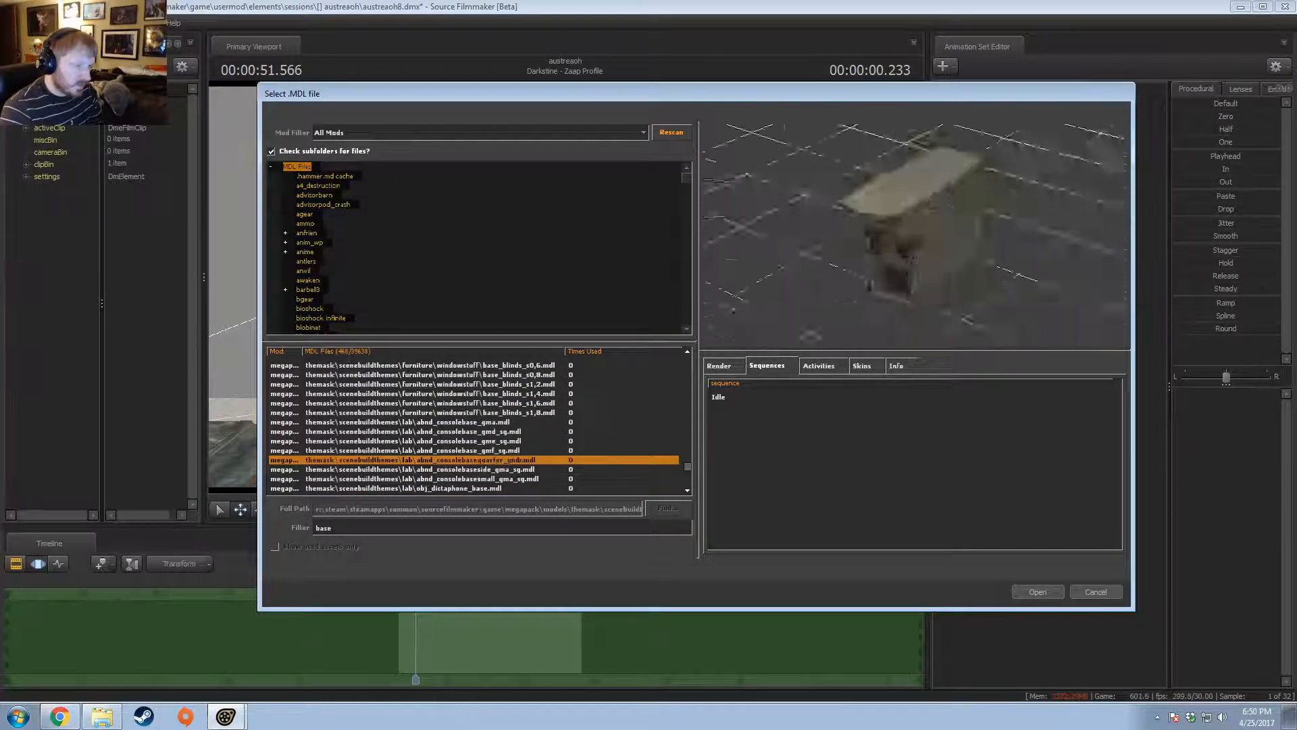
key("Down")
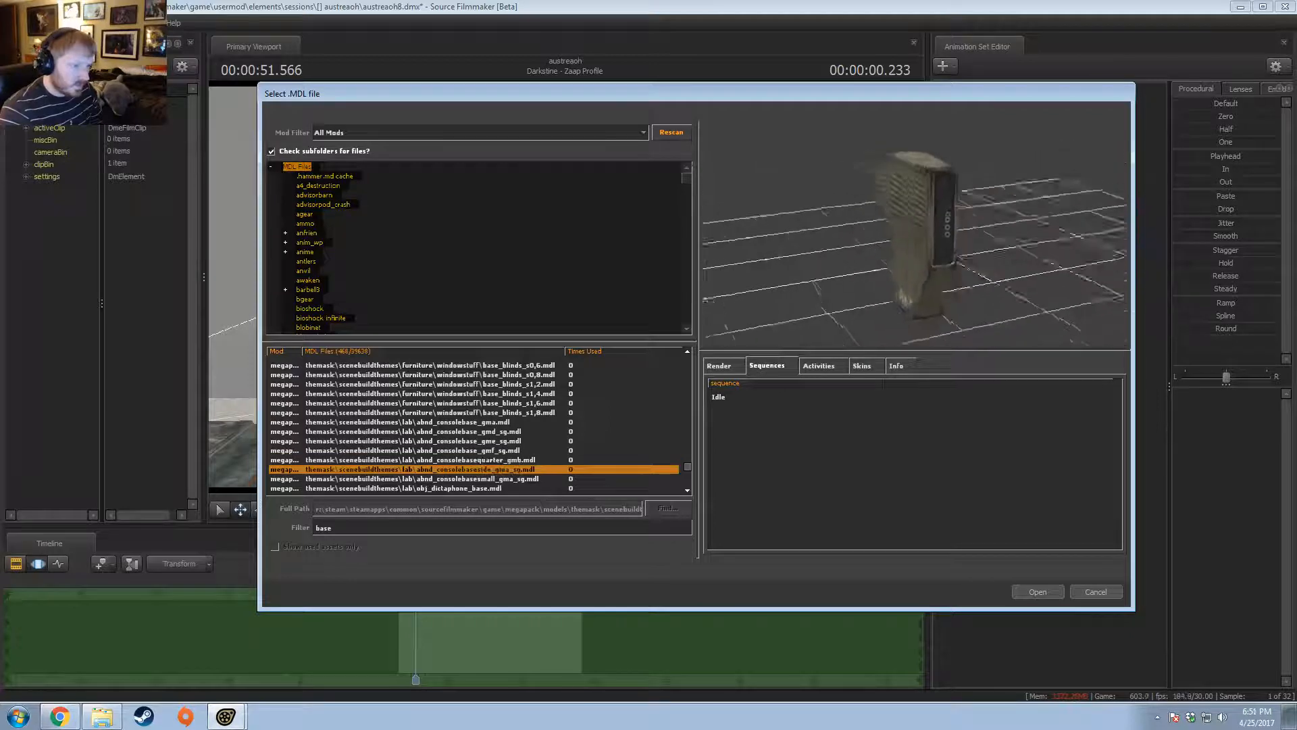
key("Up")
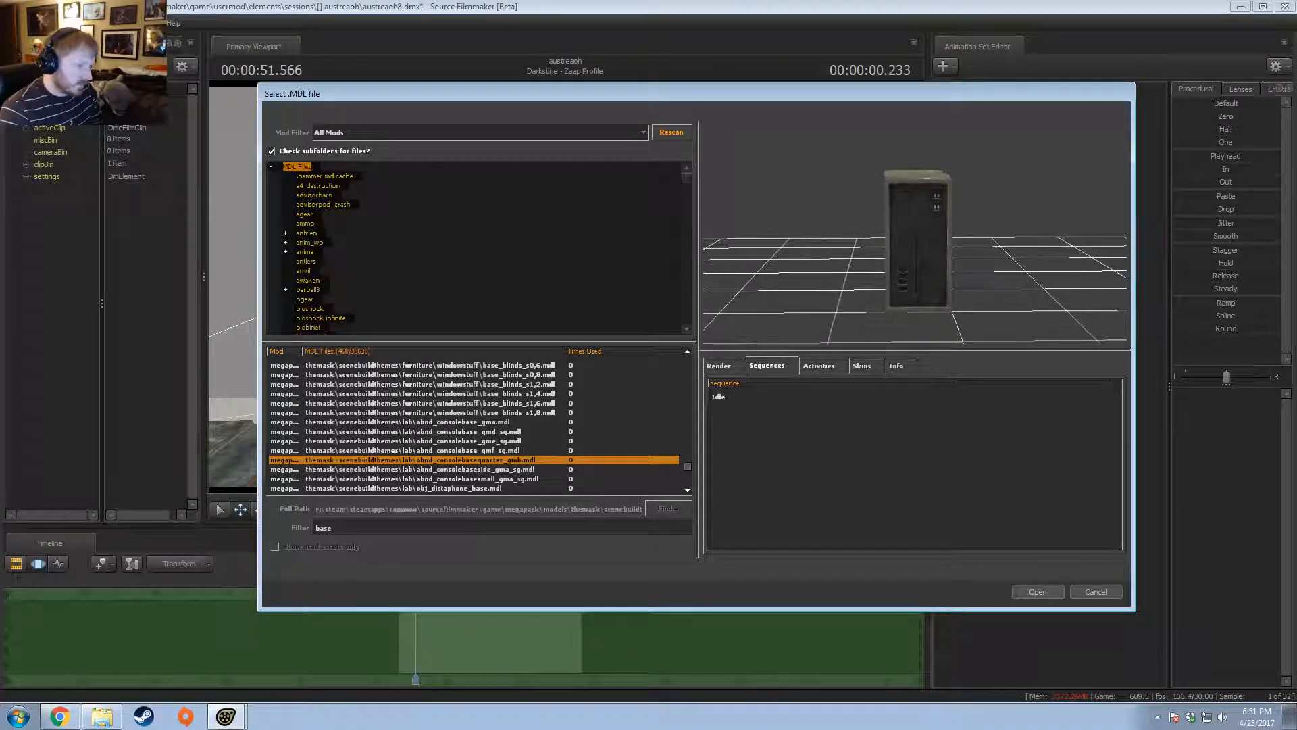
key("Up")
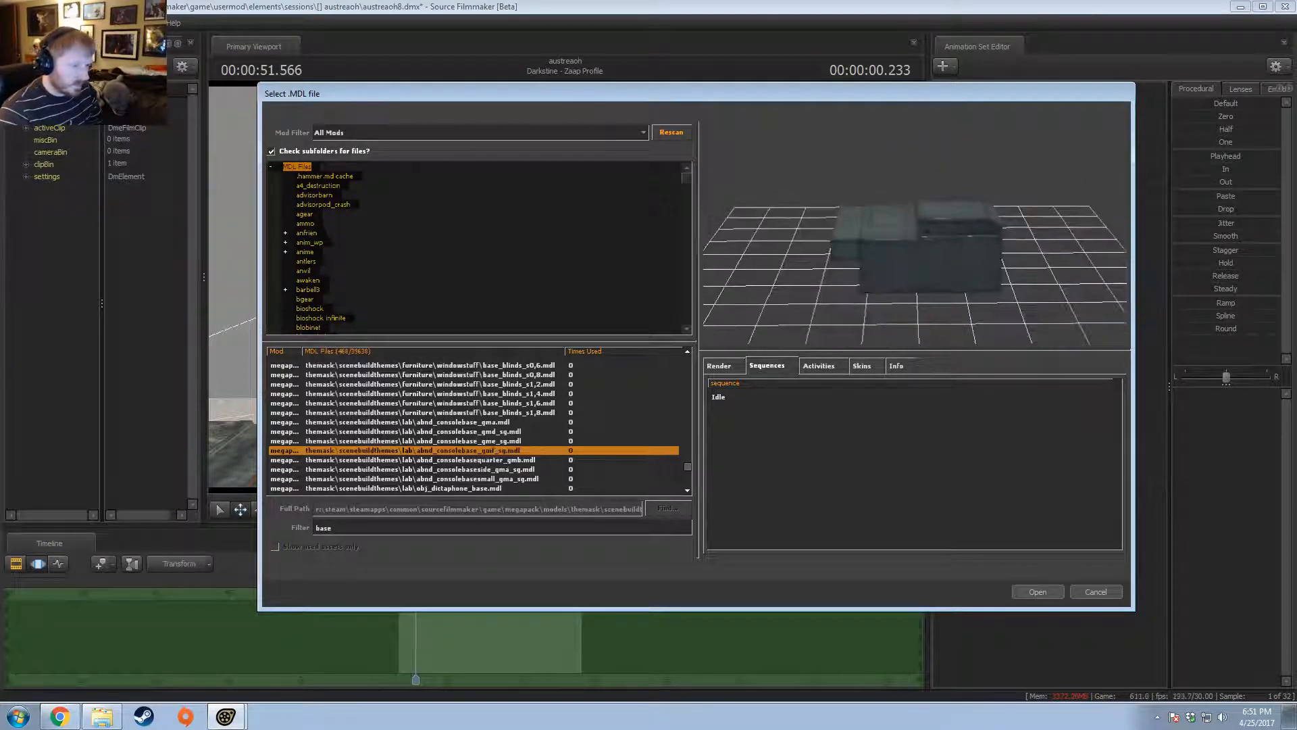
- Compare the abnd_consolebase side, small and quarter models with the neighbouring obj_dictaphone_base.mdl
key("Down")
key("Down")
key("Down")
key("Down")
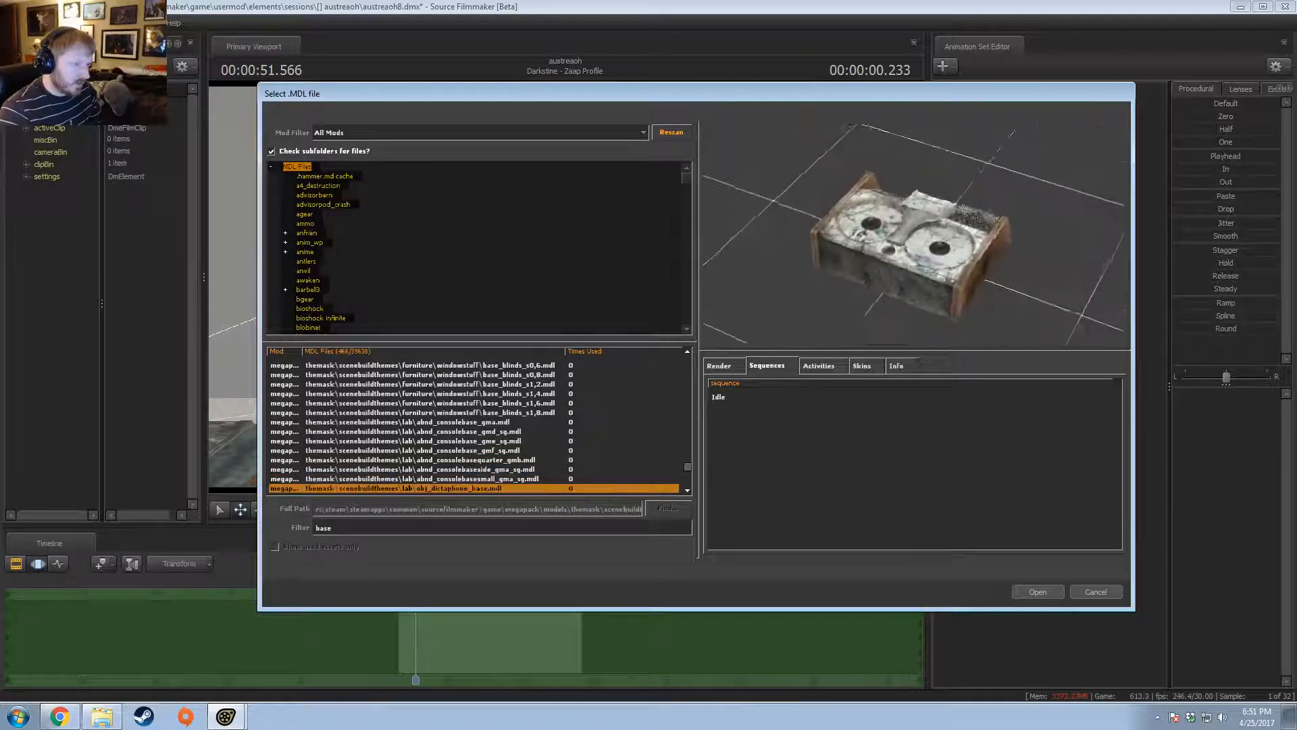
key("Down")
key("Down")
key("Up")
key("Up")
key("Up")
key("Up")
key("Down")
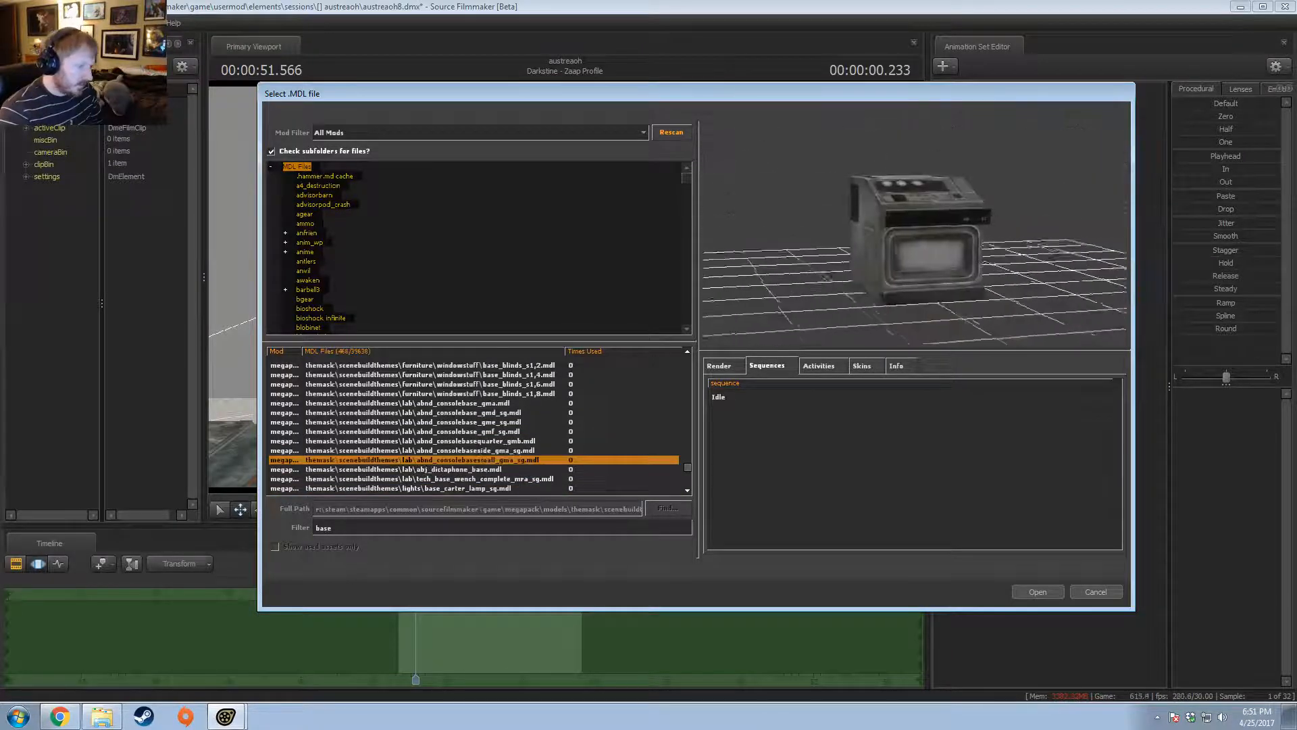
key("Up")
key("Up")
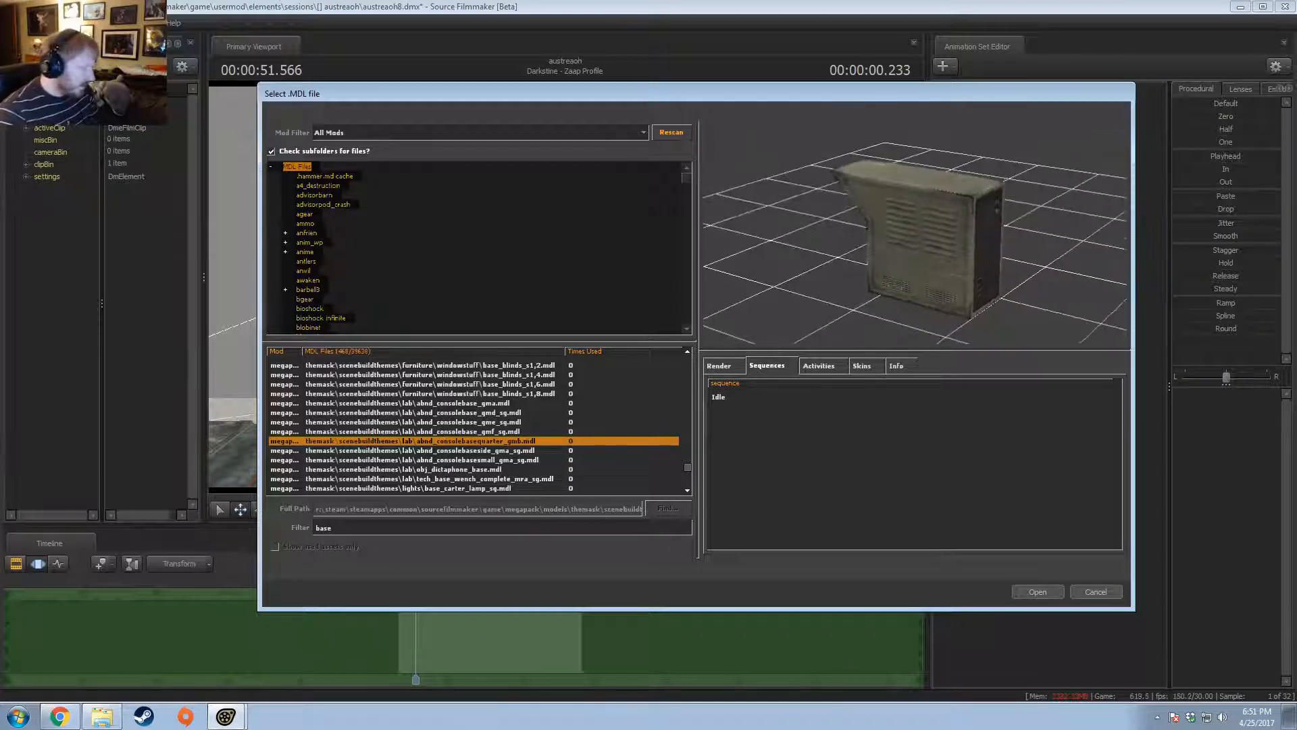
- Preview the remaining lab models and the scenebuildthemes lights models, including the tech_base_light variants
key("Down")
key("Down")
key("Down")
key("Down")
key("Down")
key("Down")
key("Down")
key("Down")
key("Down")
key("Down")
key("Down")
key("Down")
key("Down")
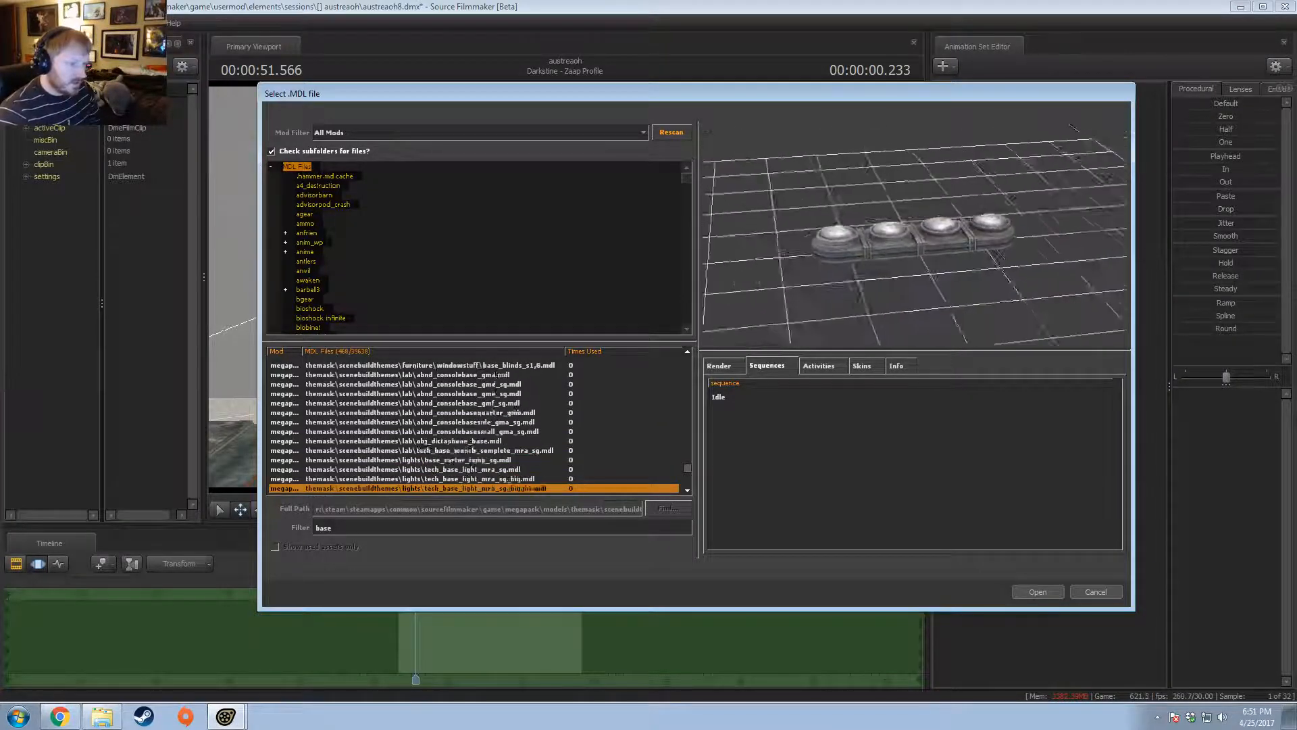
- Compare the machinery models mooring_base_fca.mdl and mooring_basetop_fca.mdl as turret bases
key("Down")
key("Up")
key("Up")
key("Up")
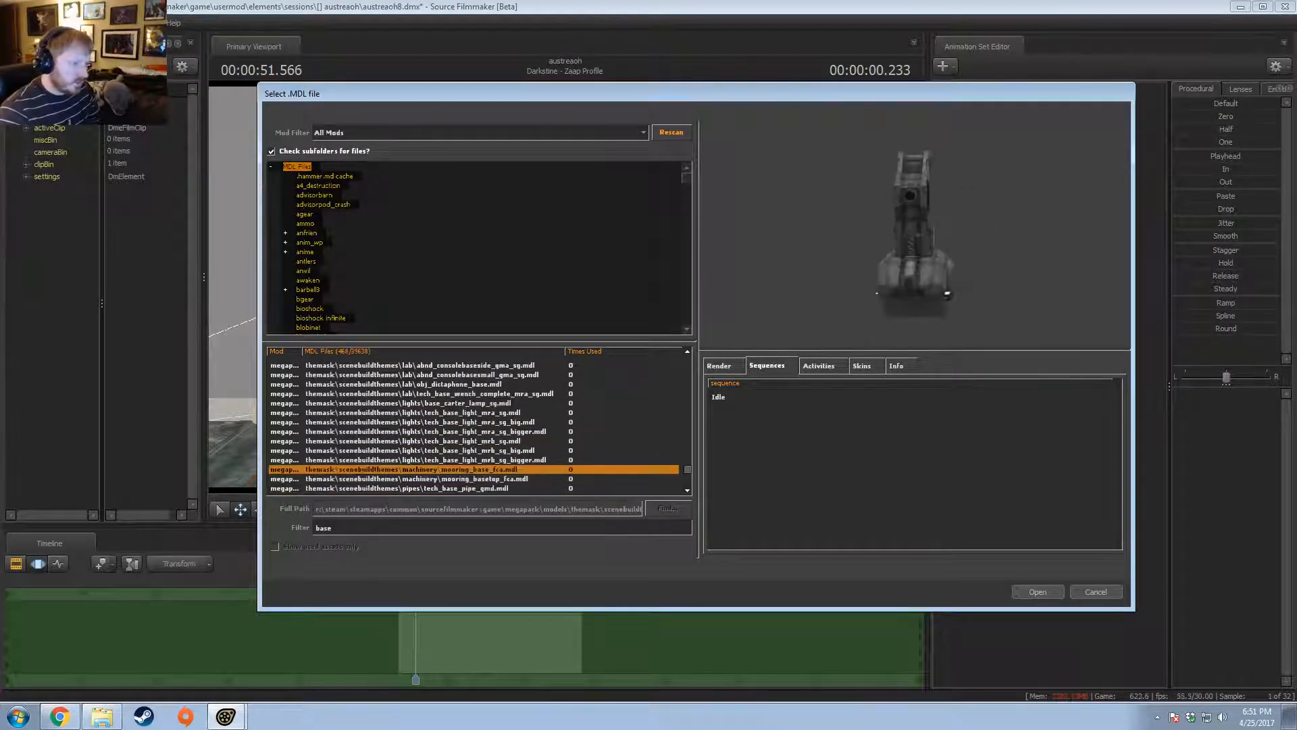
key("Down")
key("Down")
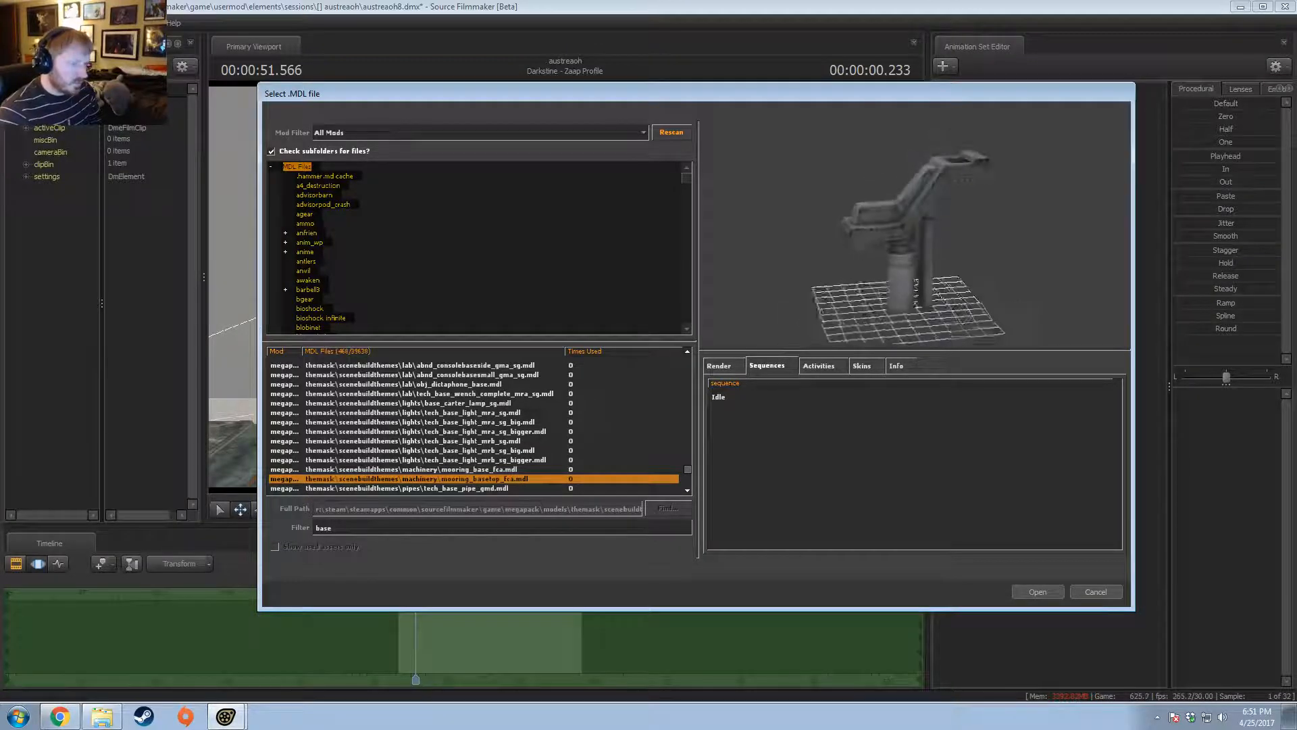
key("Up")
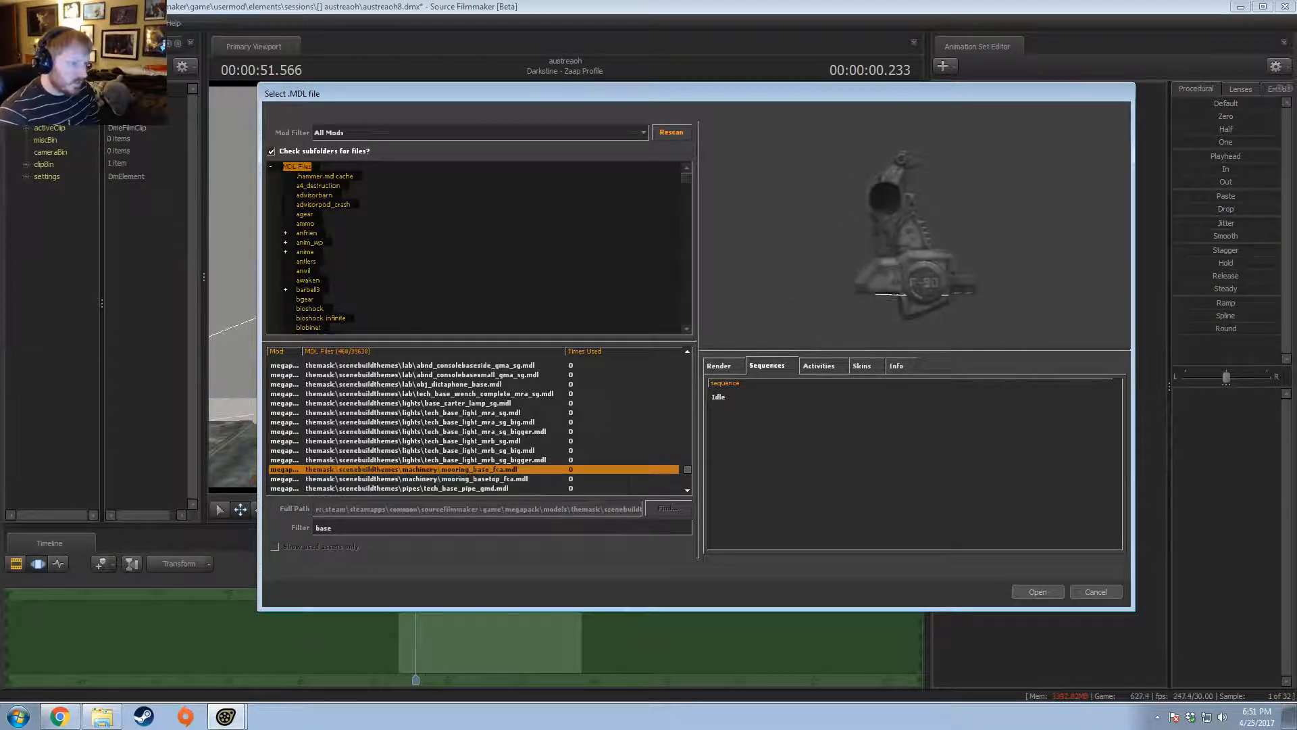
- Add mooring_base_fca.mdl to the scene, focus the view on it and expand its control groups
left_click_drag(931, 247, 931, 247)
left_click(1043, 590)
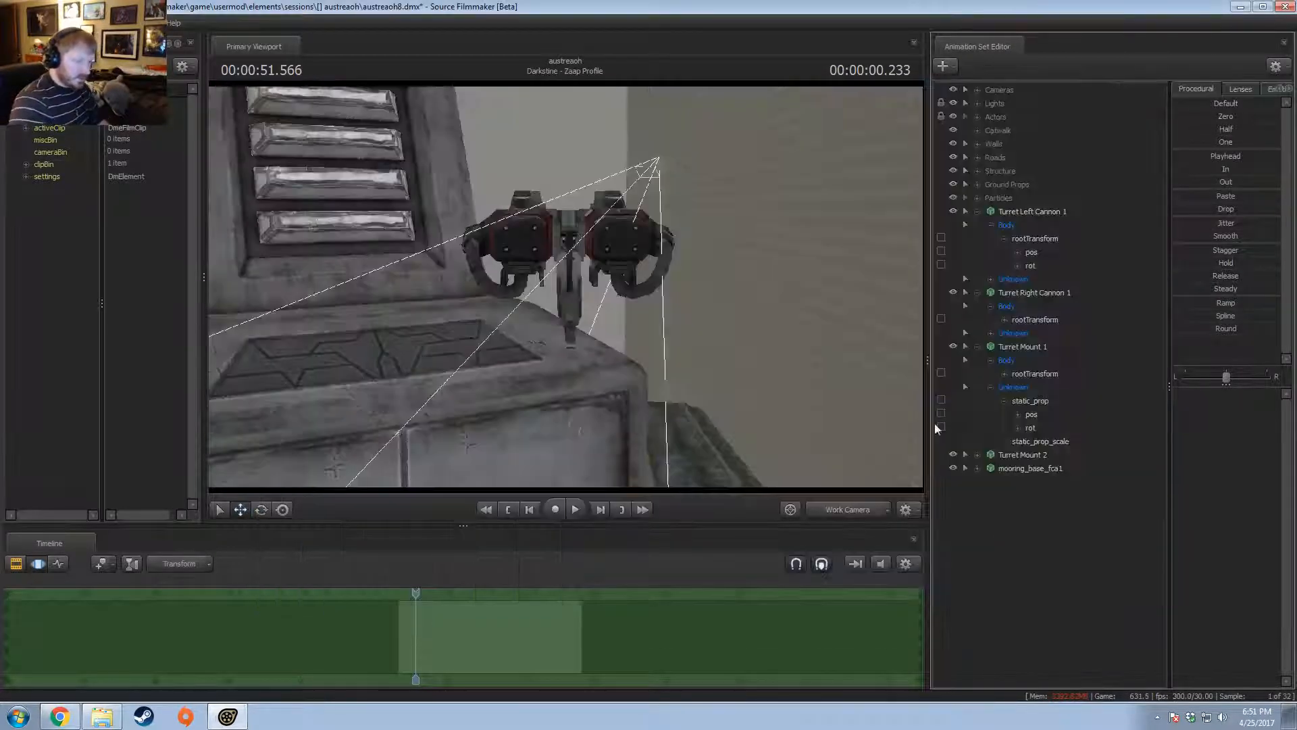
left_click(1020, 467)
key("f")
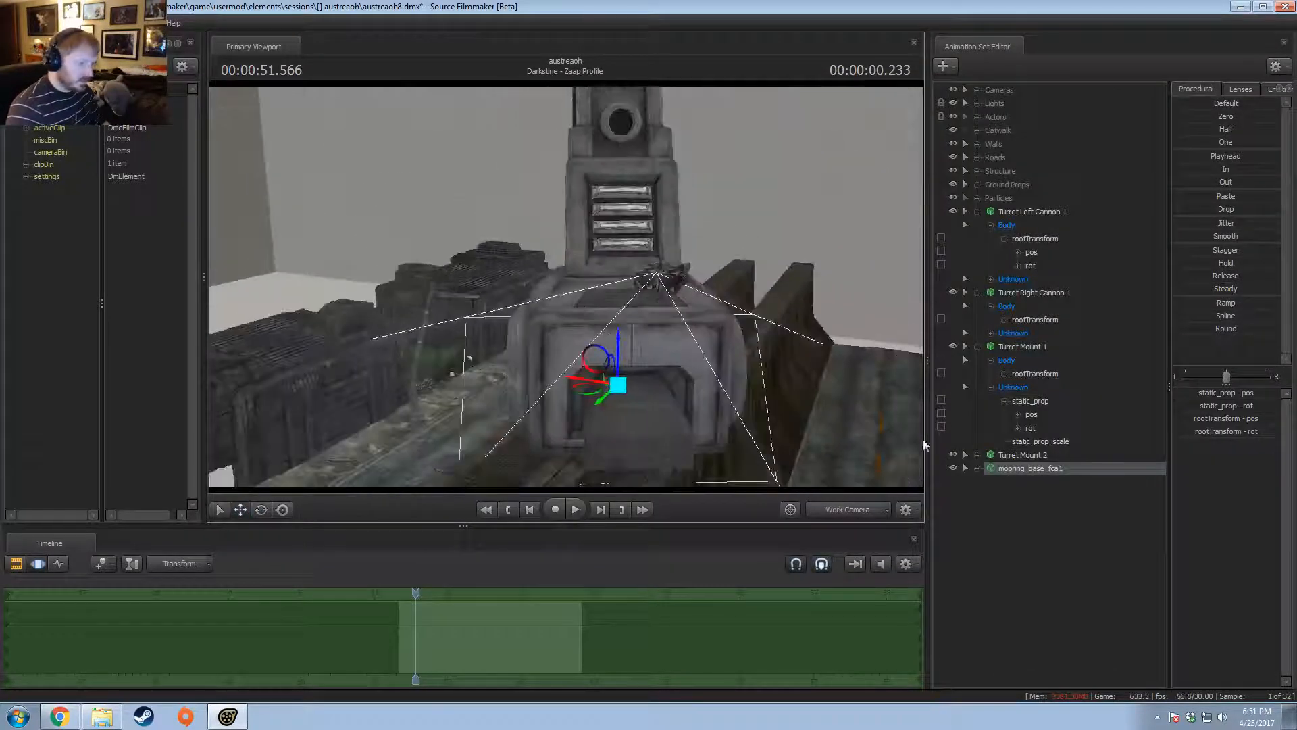
left_click(977, 468)
left_click(991, 495)
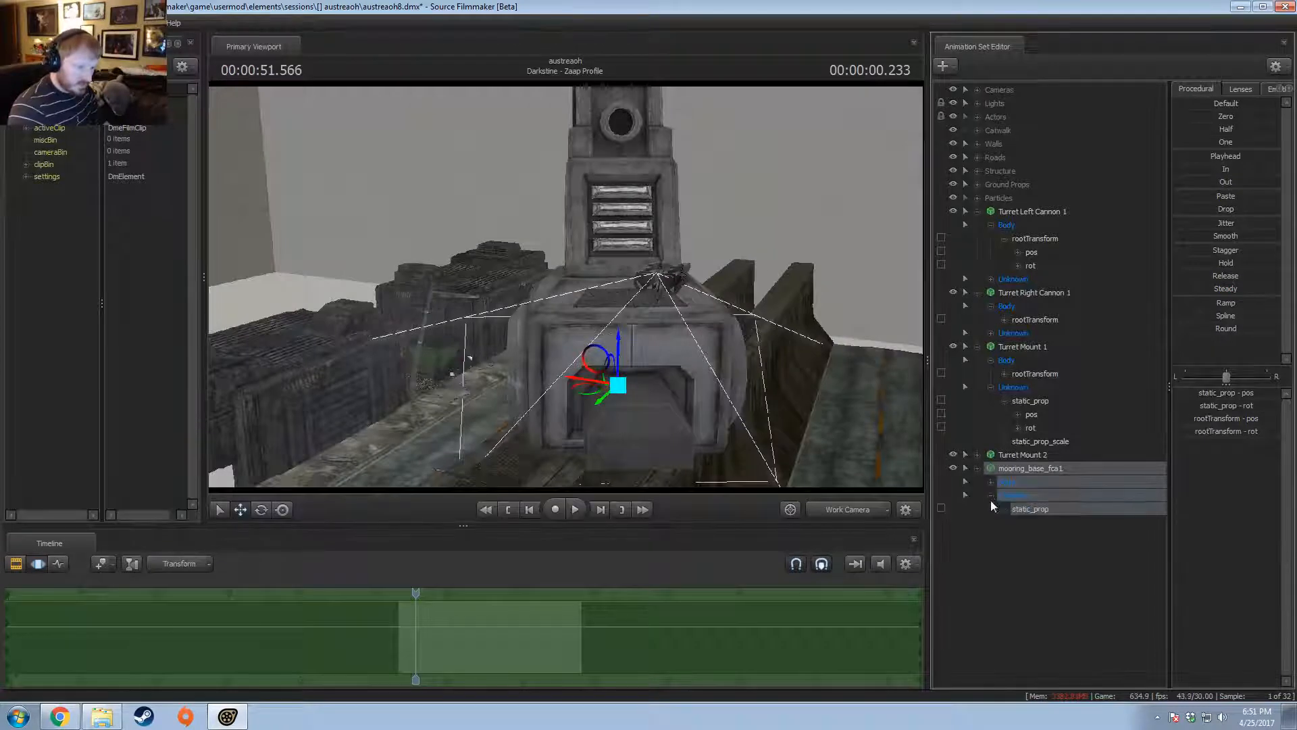
- Rename the mooring_base_fca1 animation set as Turret Base 1
right_click(1026, 468)
left_click(1058, 473)
type("Tur")
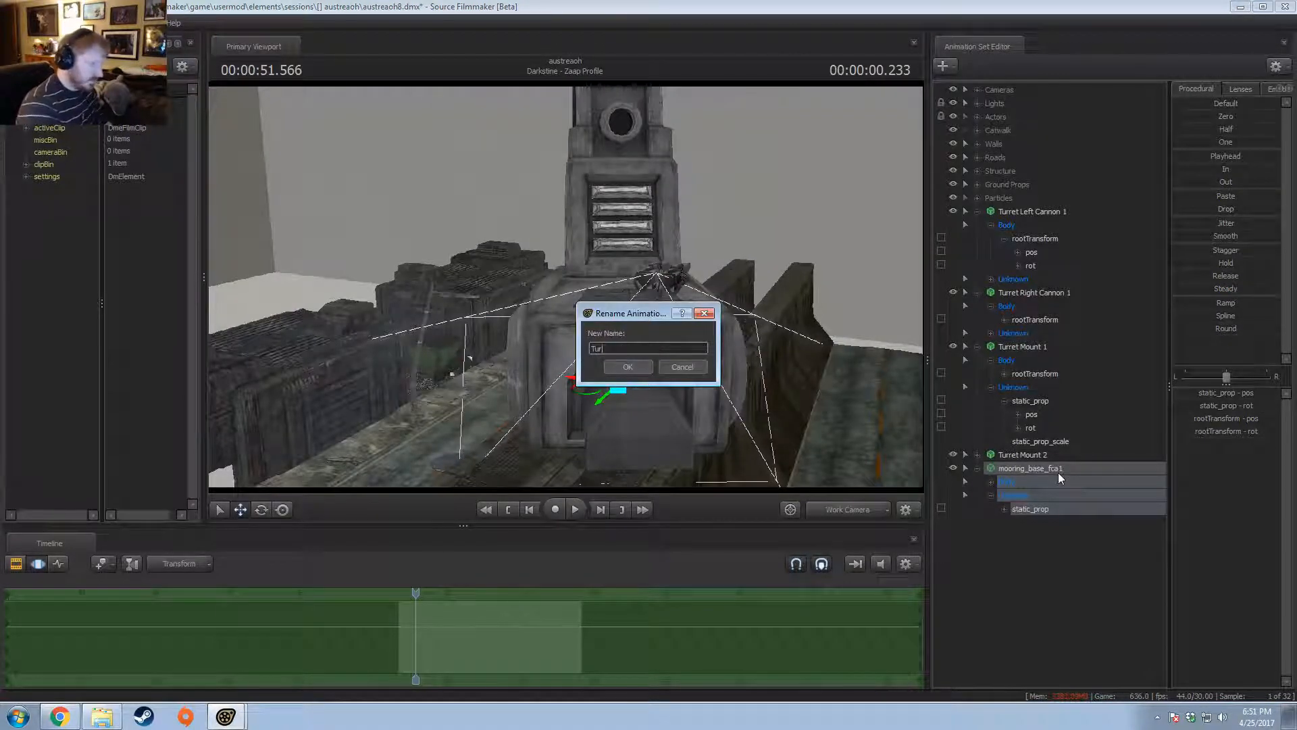
type("ret Bl")
key("Return")
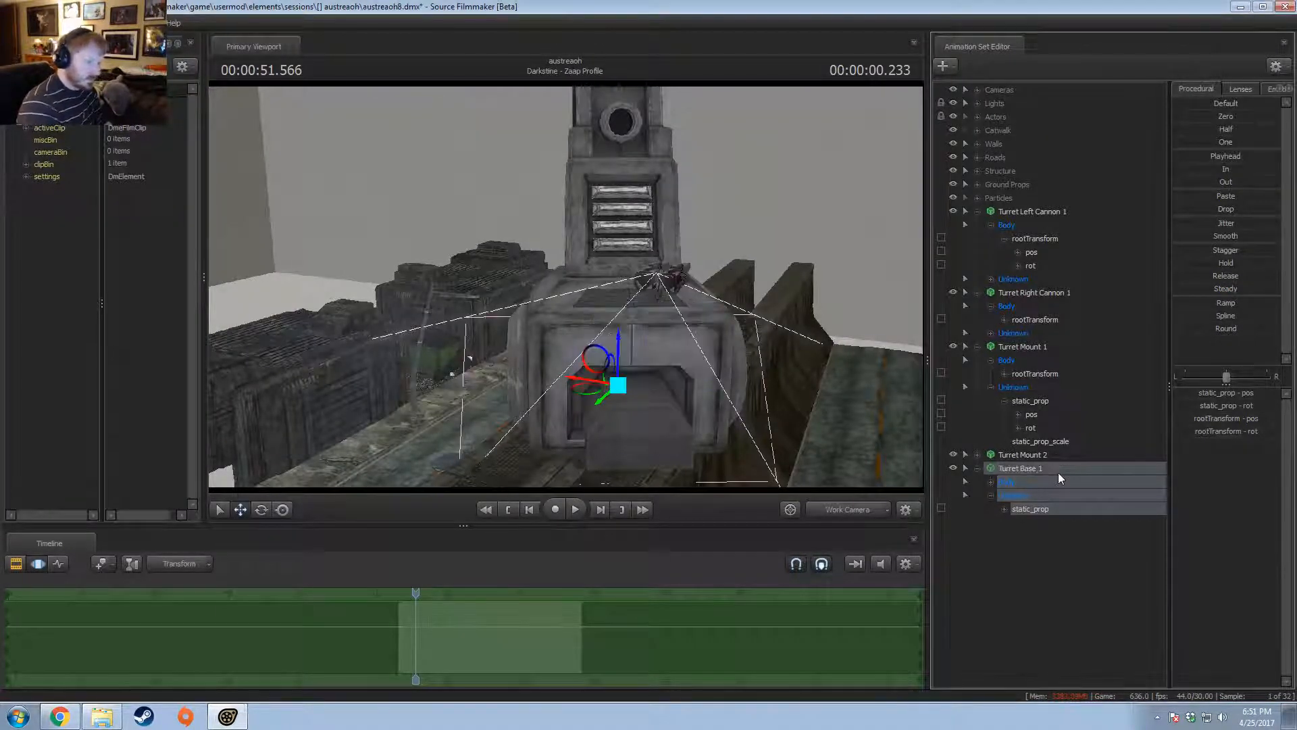
- Rename the Turret Mount 2 animation set as Turret Mount Bottom 2
right_click(1046, 456)
left_click(1051, 464)
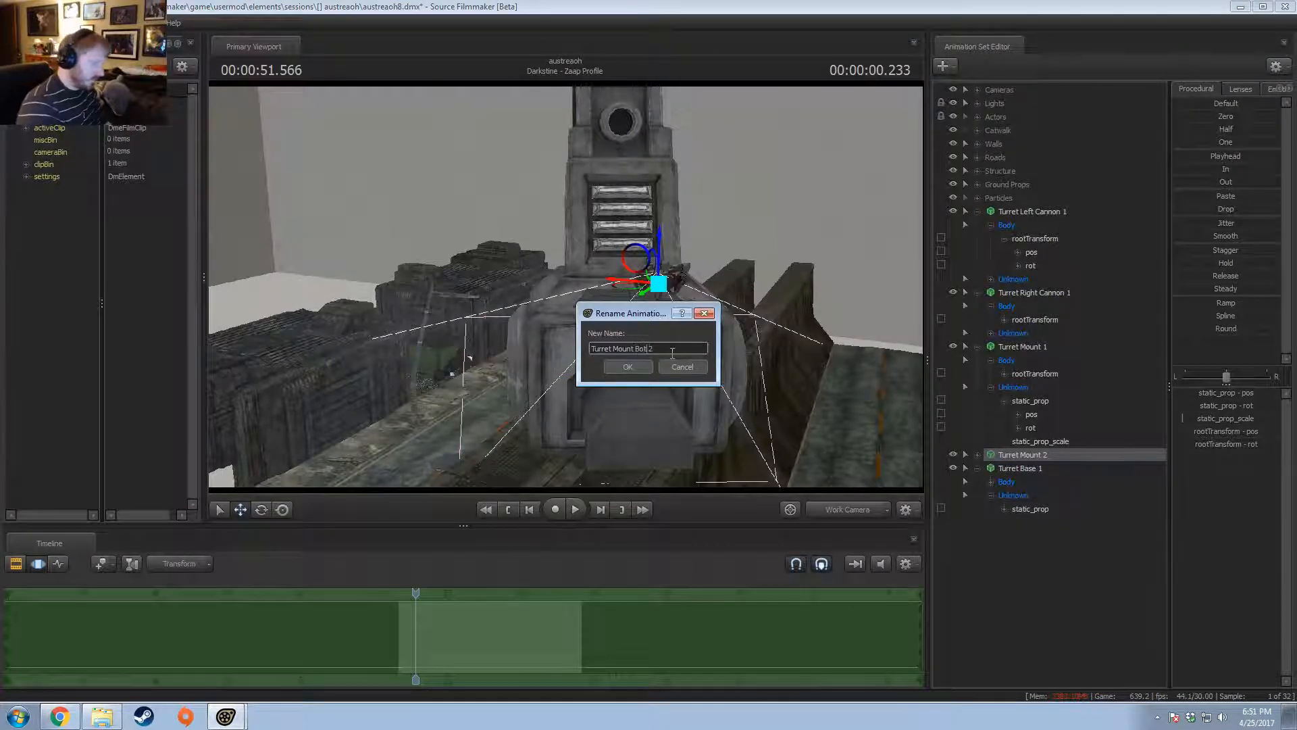
key("Return")
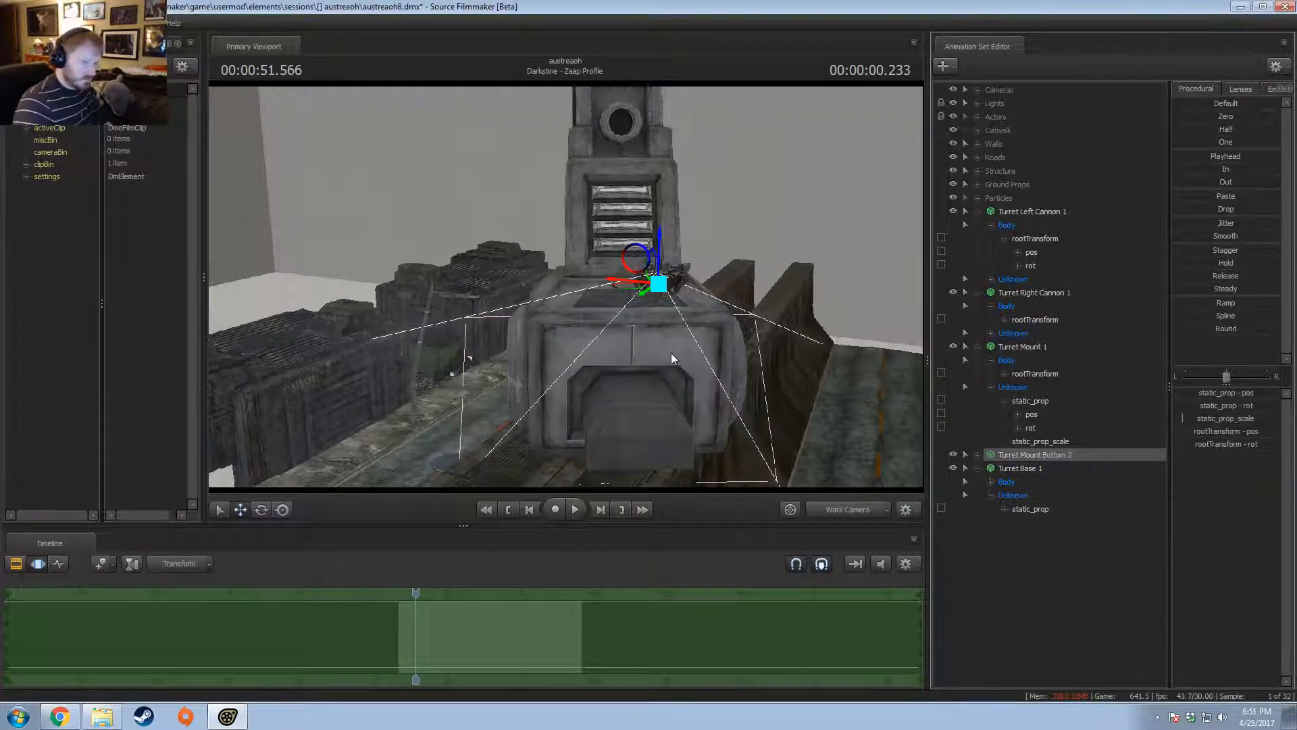
- Rename the Turret Mount Bottom 2 animation set as Turret Mount Bottom 1
right_click(1052, 449)
left_click(1057, 456)
left_click(670, 349)
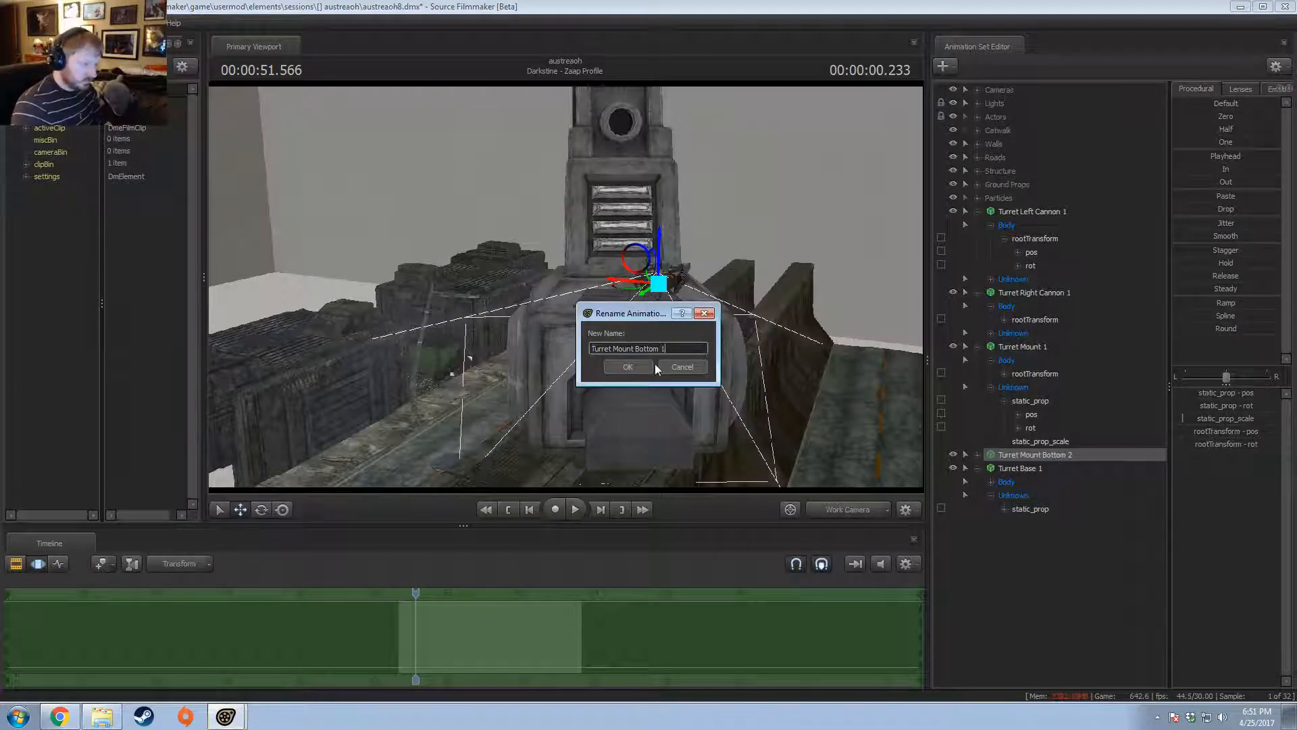
key("Return")
- Rename the Turret Mount 1 animation set as Turret Mount Top 1 and collapse its control groups
right_click(1021, 348)
left_click(1030, 355)
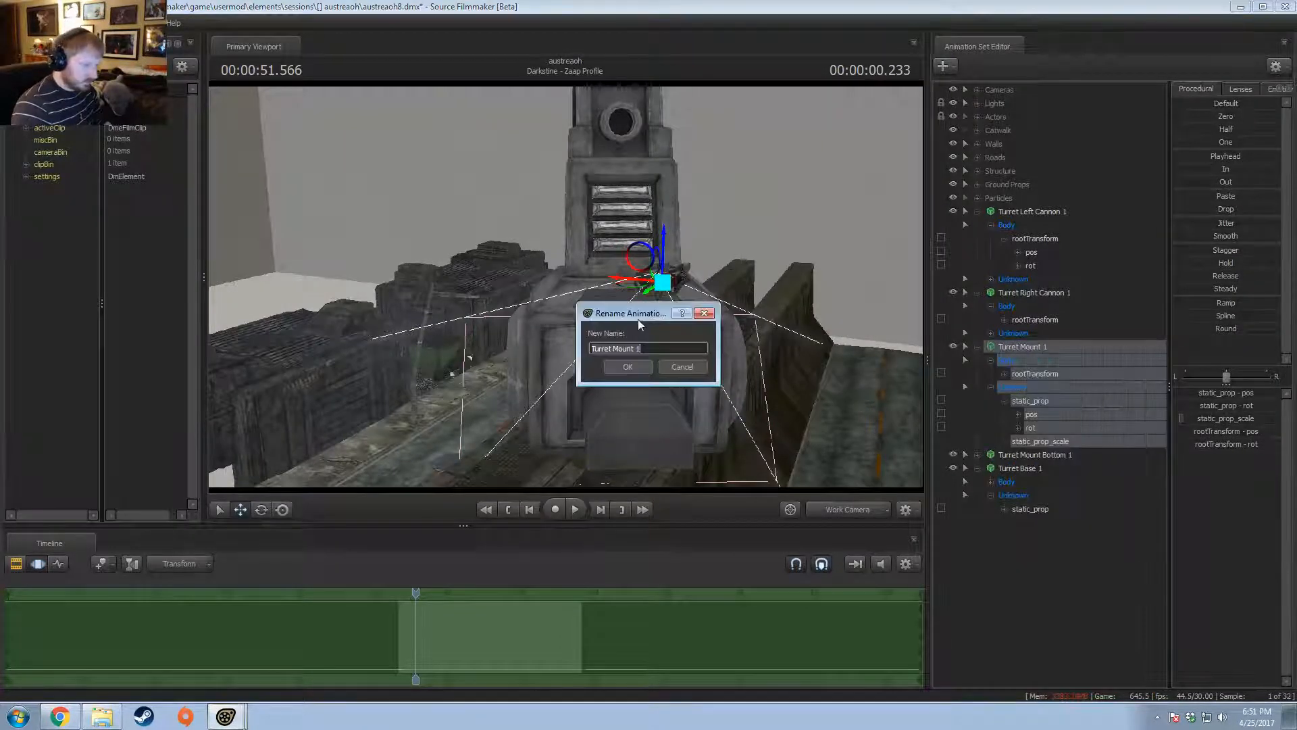
key("Return")
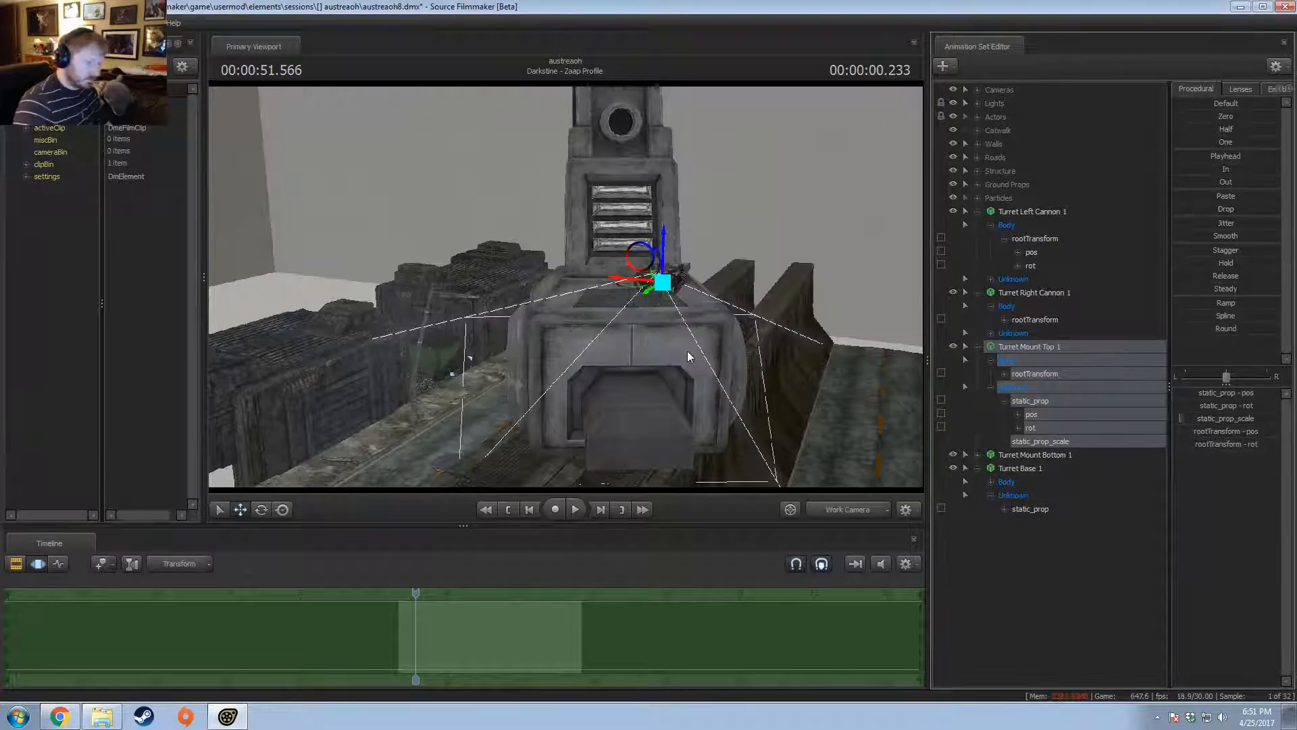
left_click(979, 347)
- Add a scale control to the static_prop of Turret Base 1 and select it
left_click(1007, 373)
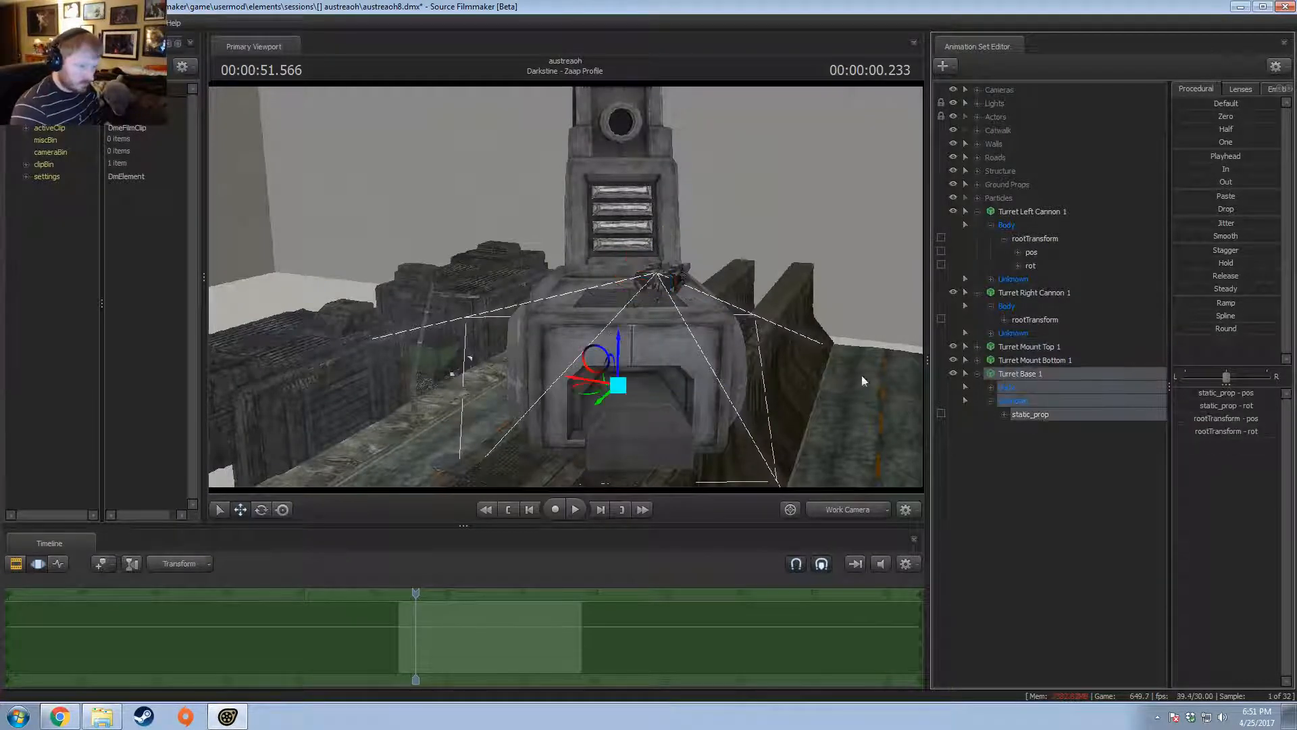
left_click(1028, 415)
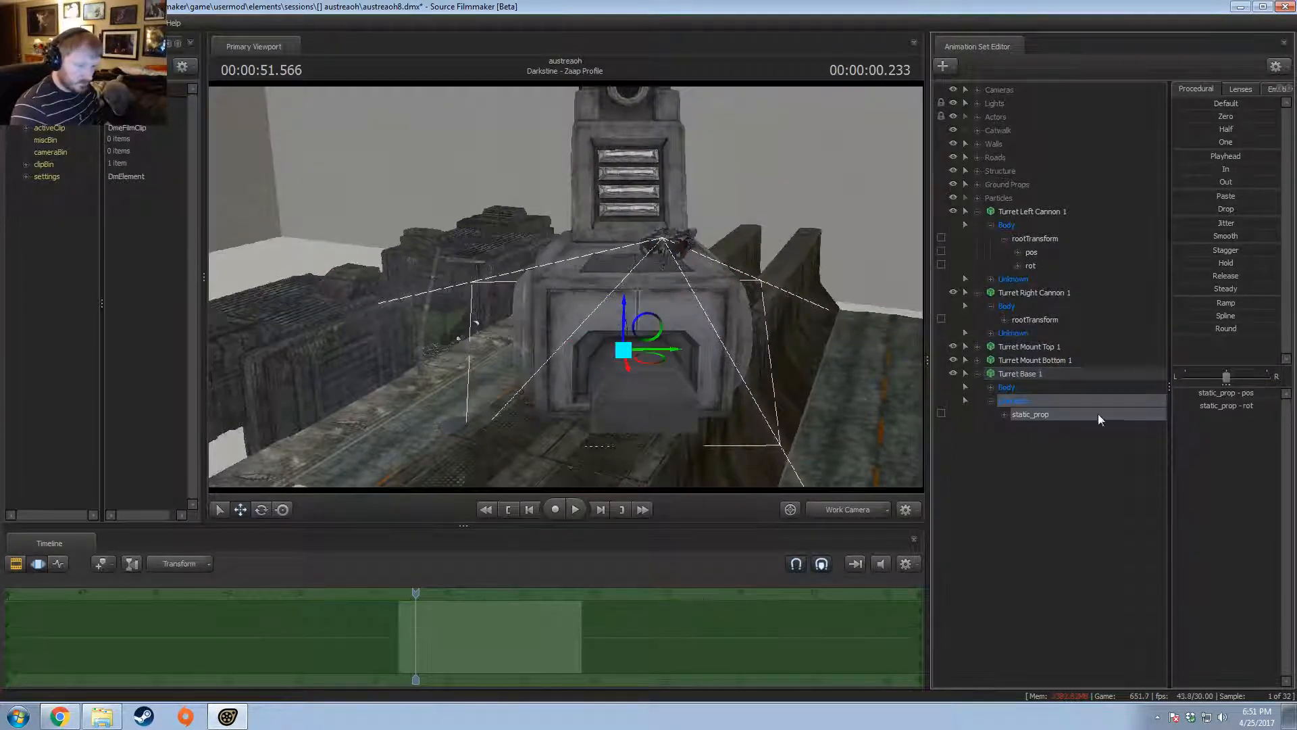
right_click(1096, 414)
left_click(1177, 442)
left_click(1063, 427)
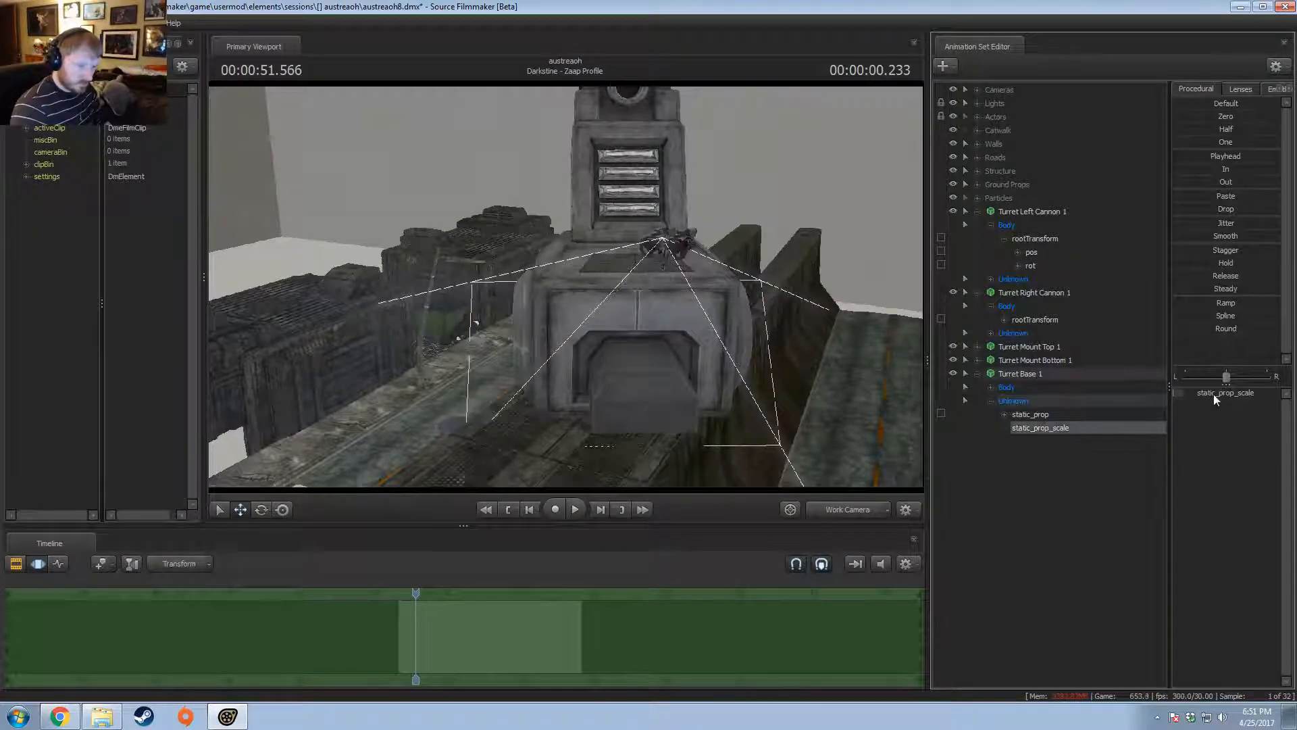
- Scale Turret Base 1 down to suit the character and move it onto the walkway in front of him
left_click_drag(1213, 395, 1152, 396)
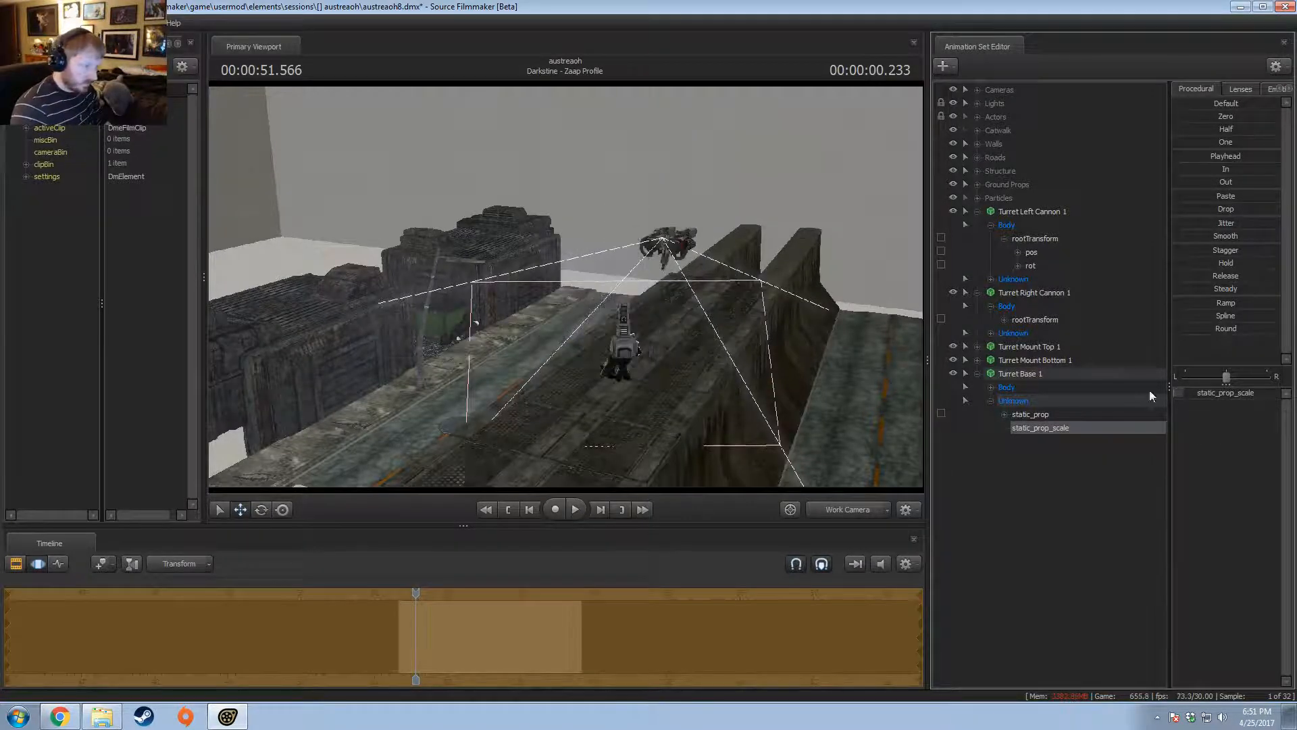
left_click(1006, 377)
left_click_drag(626, 376, 529, 442)
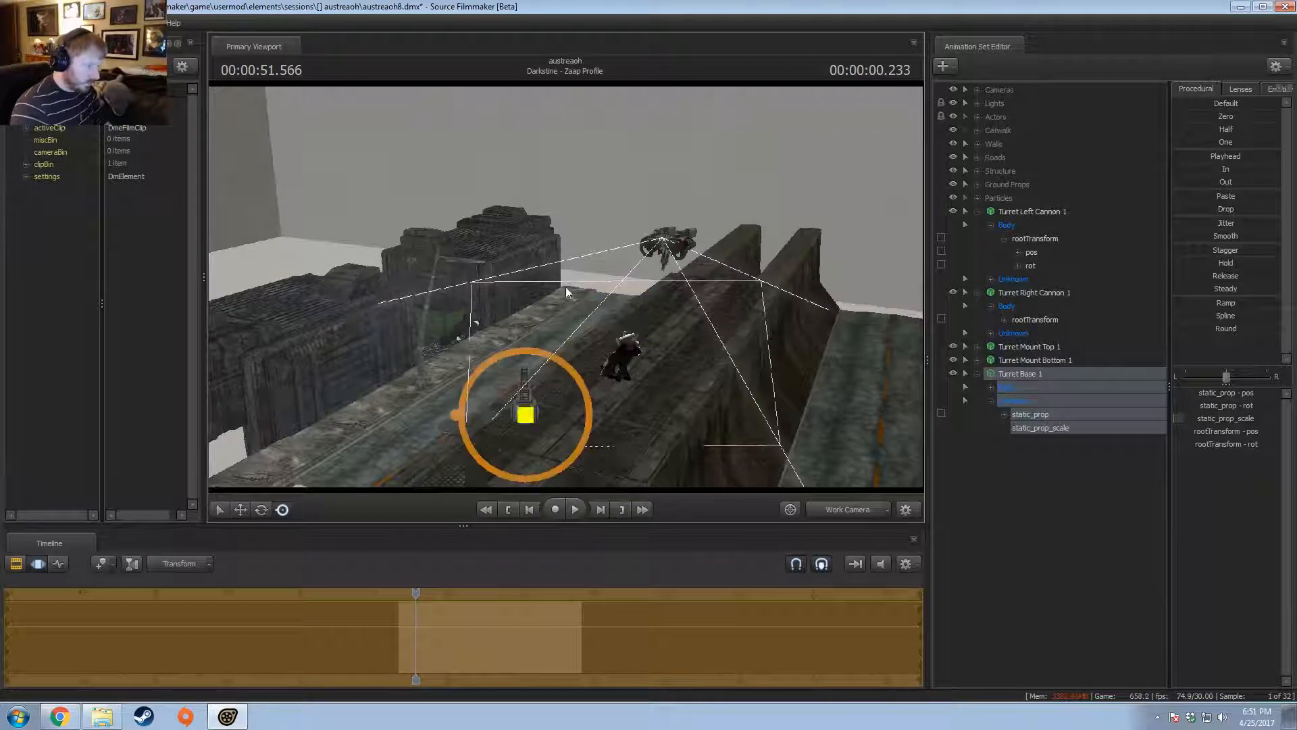
- Lock both cannons to Turret Mount Top 1, Turret Mount Top 1 to Turret Mount Bottom 1, and that mount to Turret Base 1
left_click(1026, 360)
key("f")
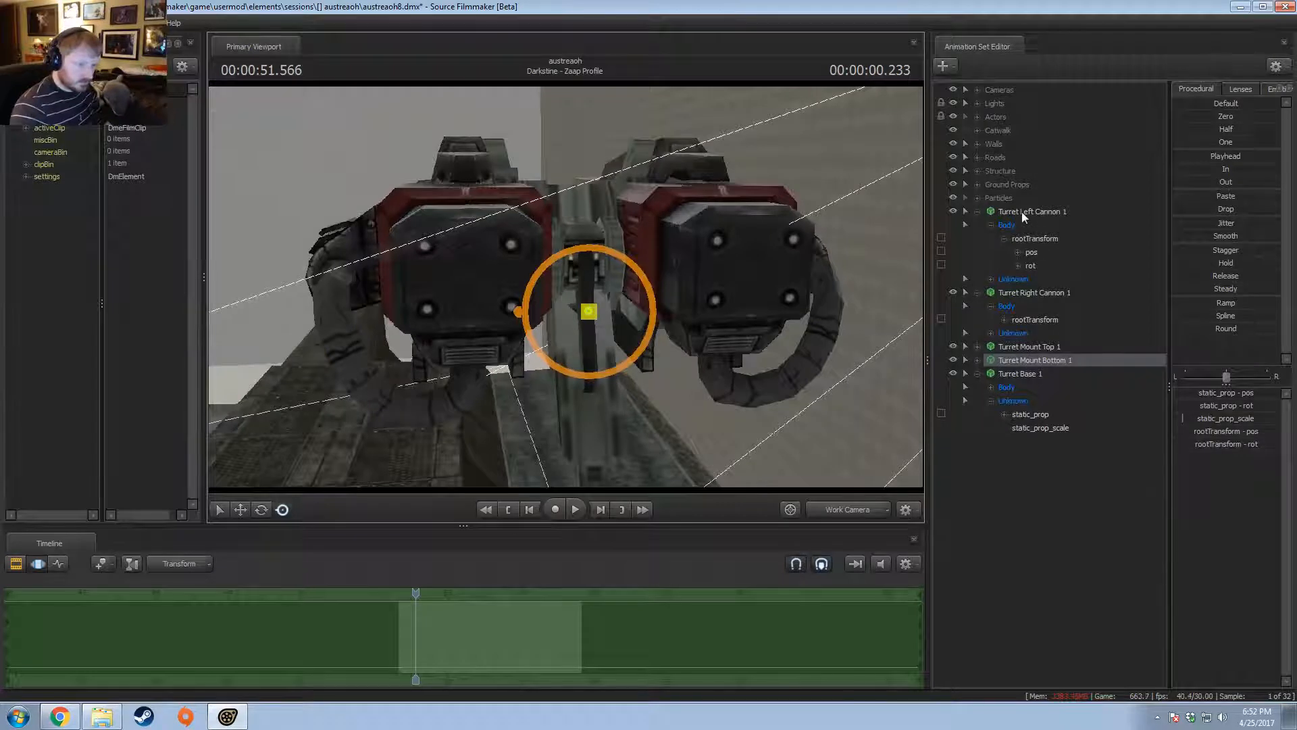
left_click_drag(1008, 347, 1017, 298)
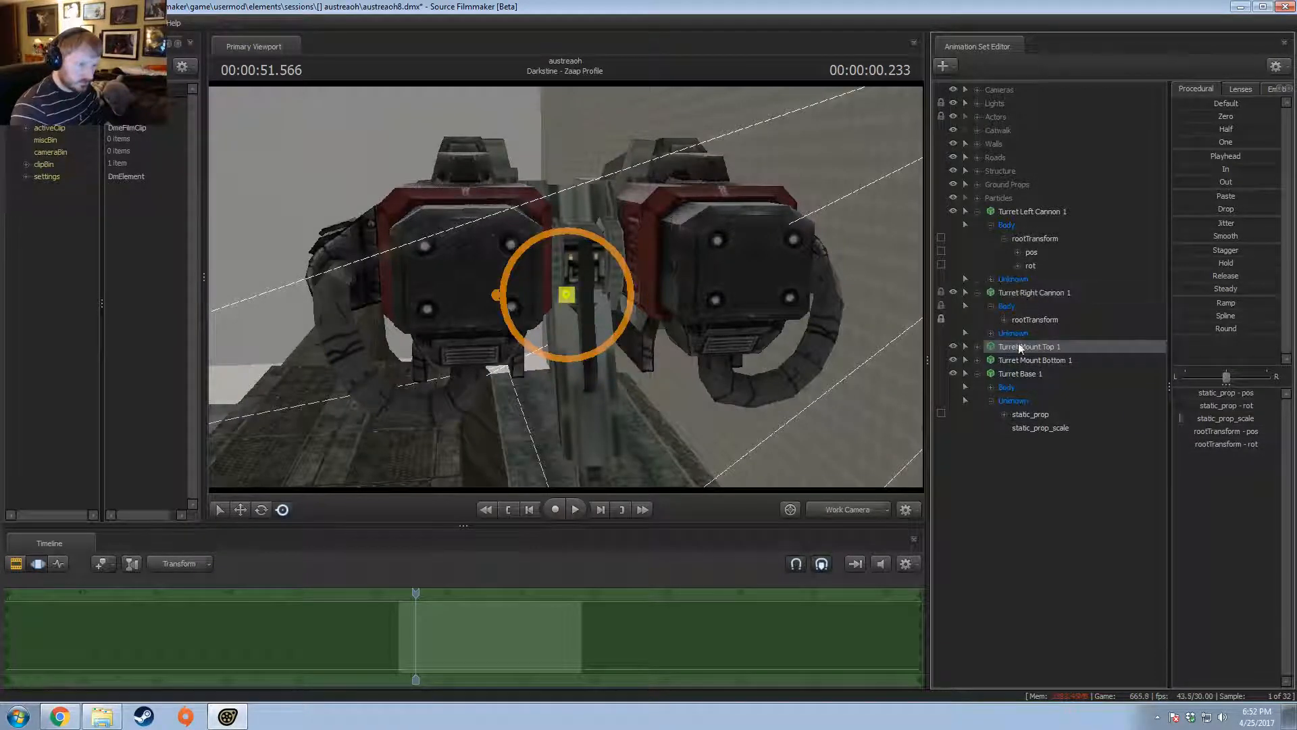
left_click_drag(1019, 220, 1020, 214)
mouse_move(1052, 362)
left_mouse_down()
mouse_move(1047, 348)
mouse_move(1045, 361)
left_mouse_up()
left_click(1040, 362)
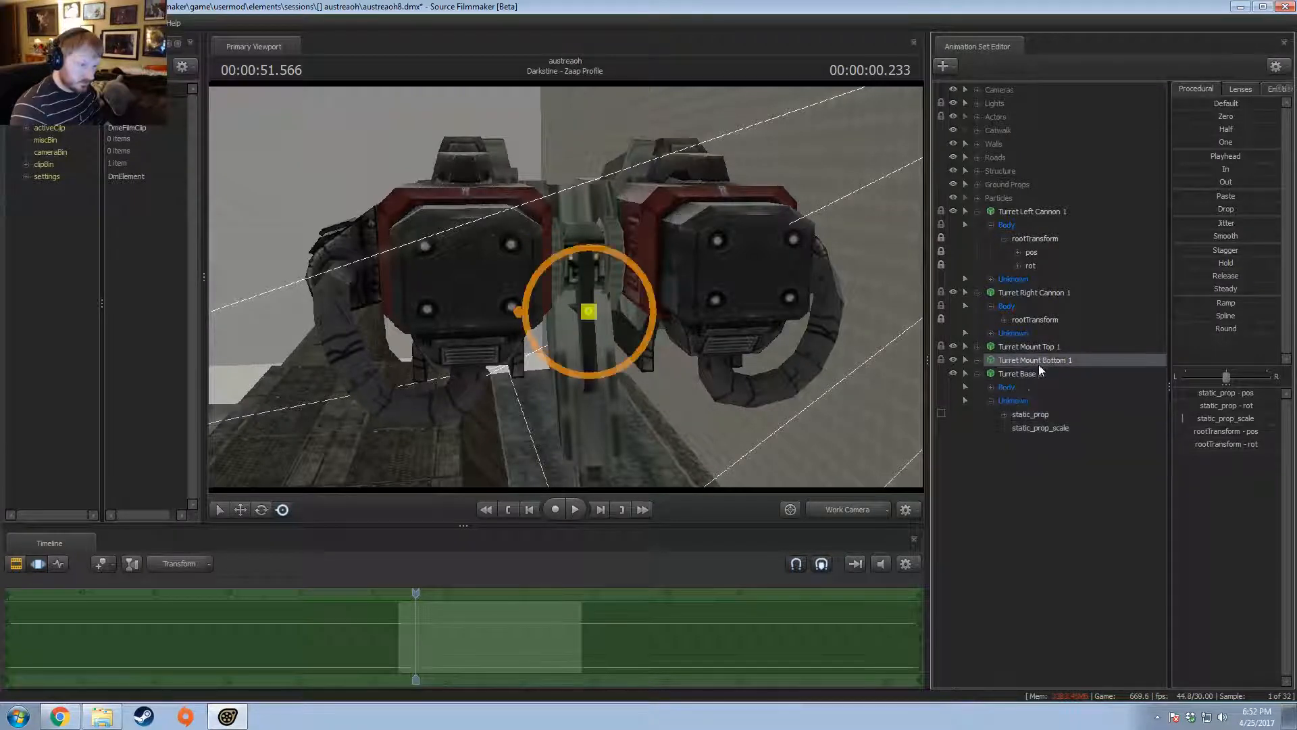
left_click(1024, 378)
- Try to bring Turret Mount Bottom 1 to the base by zeroing all of its controls at once
left_click(1032, 362)
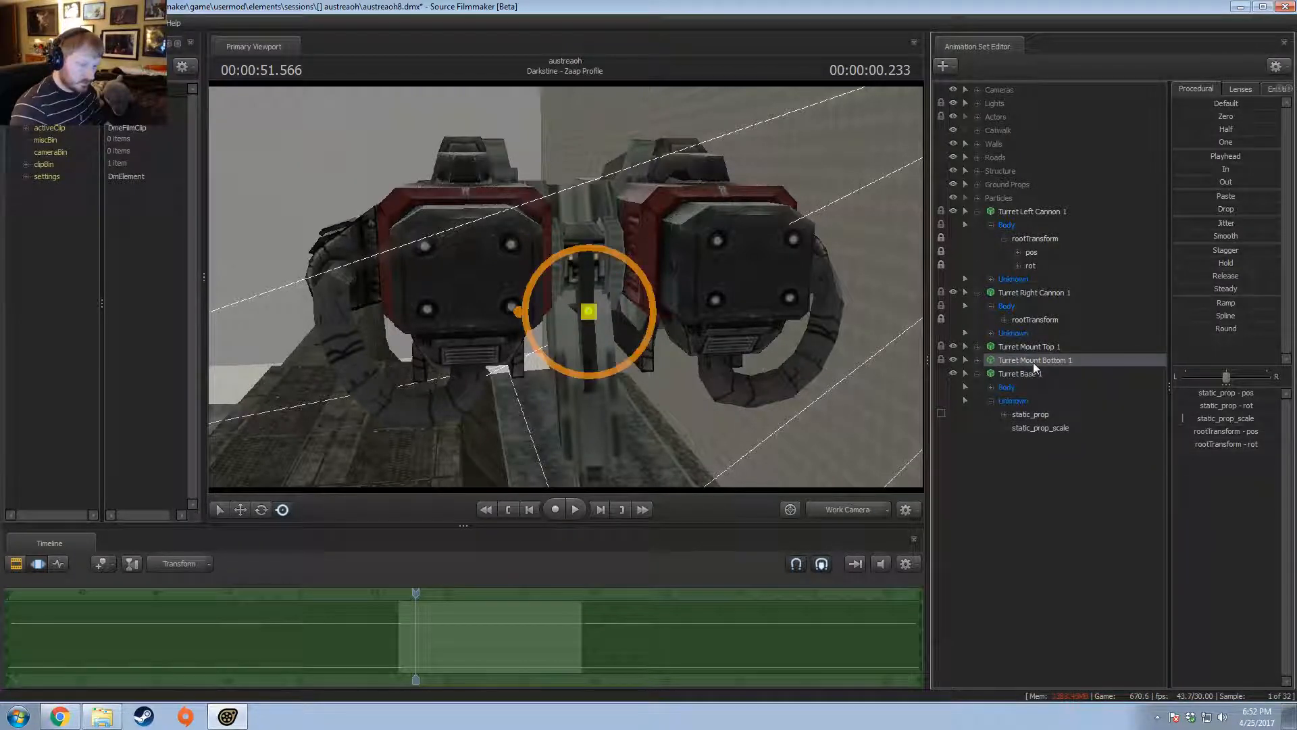
double_click(1223, 120)
left_click_drag(462, 352, 466, 368)
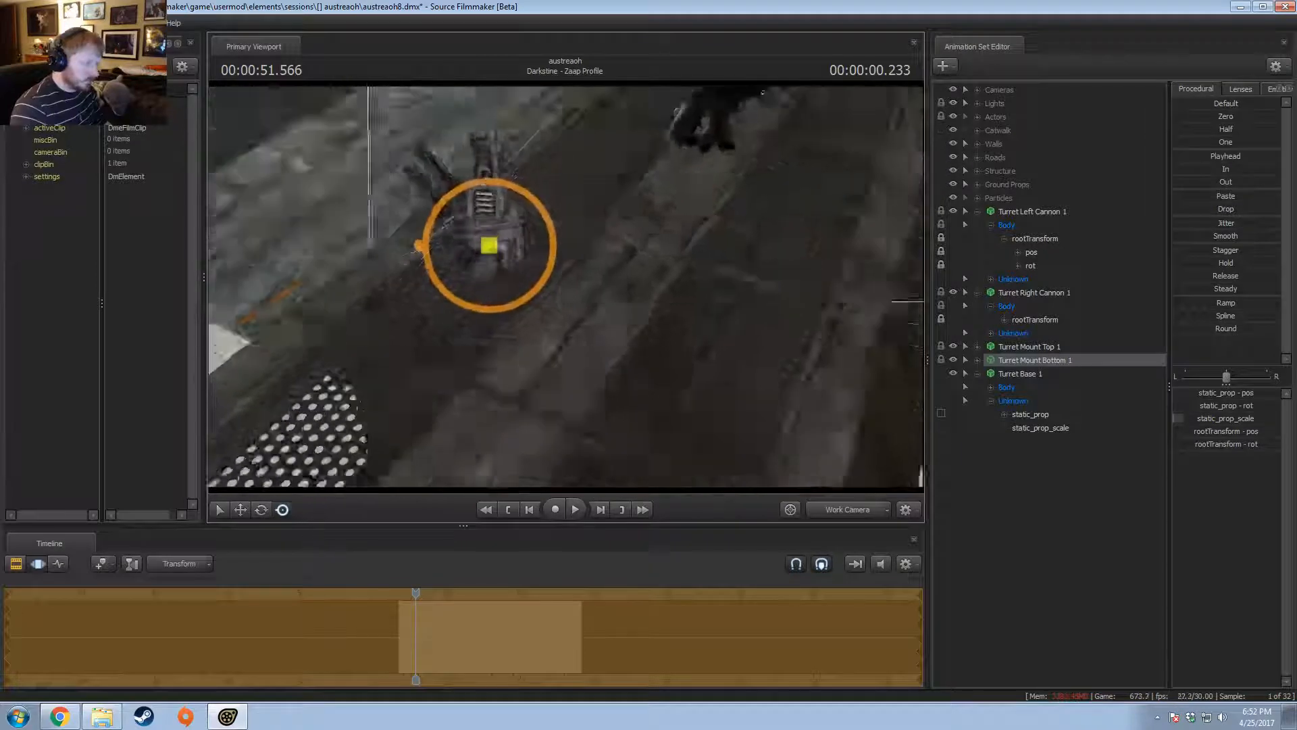
left_click_drag(605, 338, 606, 287)
key("w")
key("Escape")
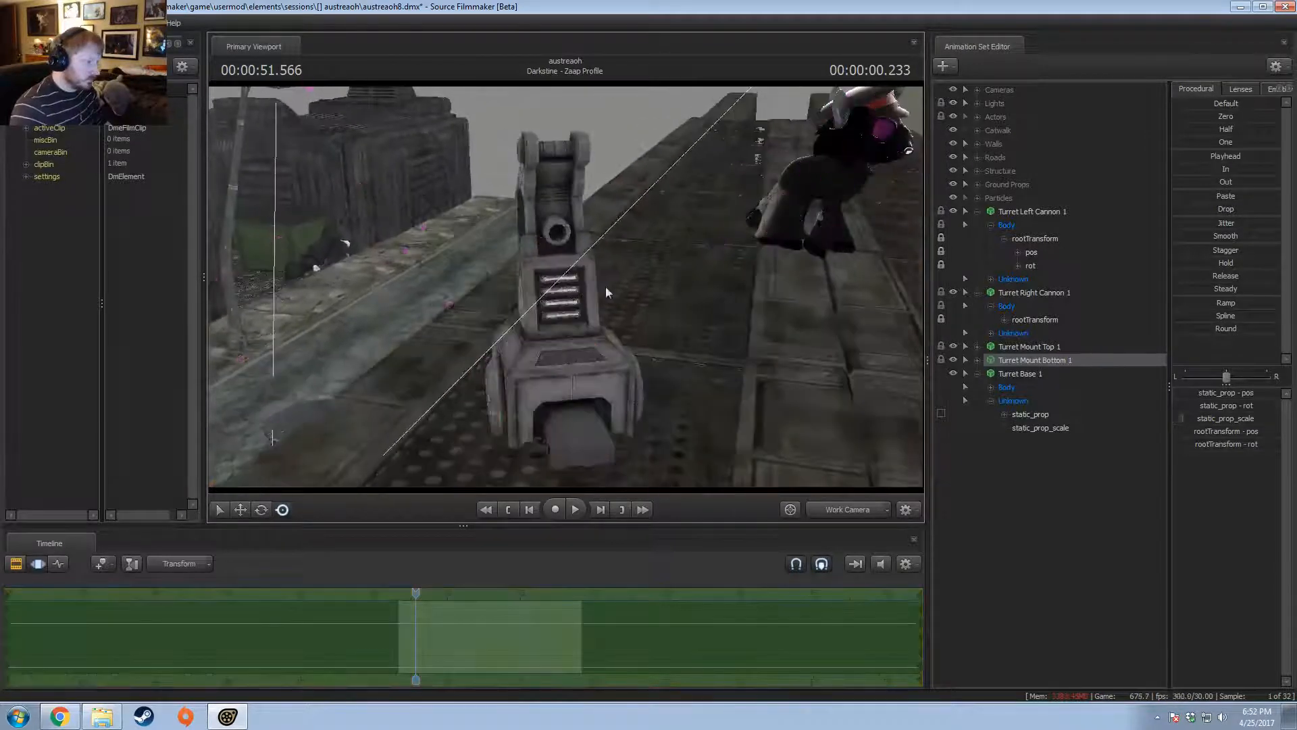
- Zero only the rootTransform position of Turret Mount Bottom 1 to bring the locked cannons to the base
left_click(977, 360)
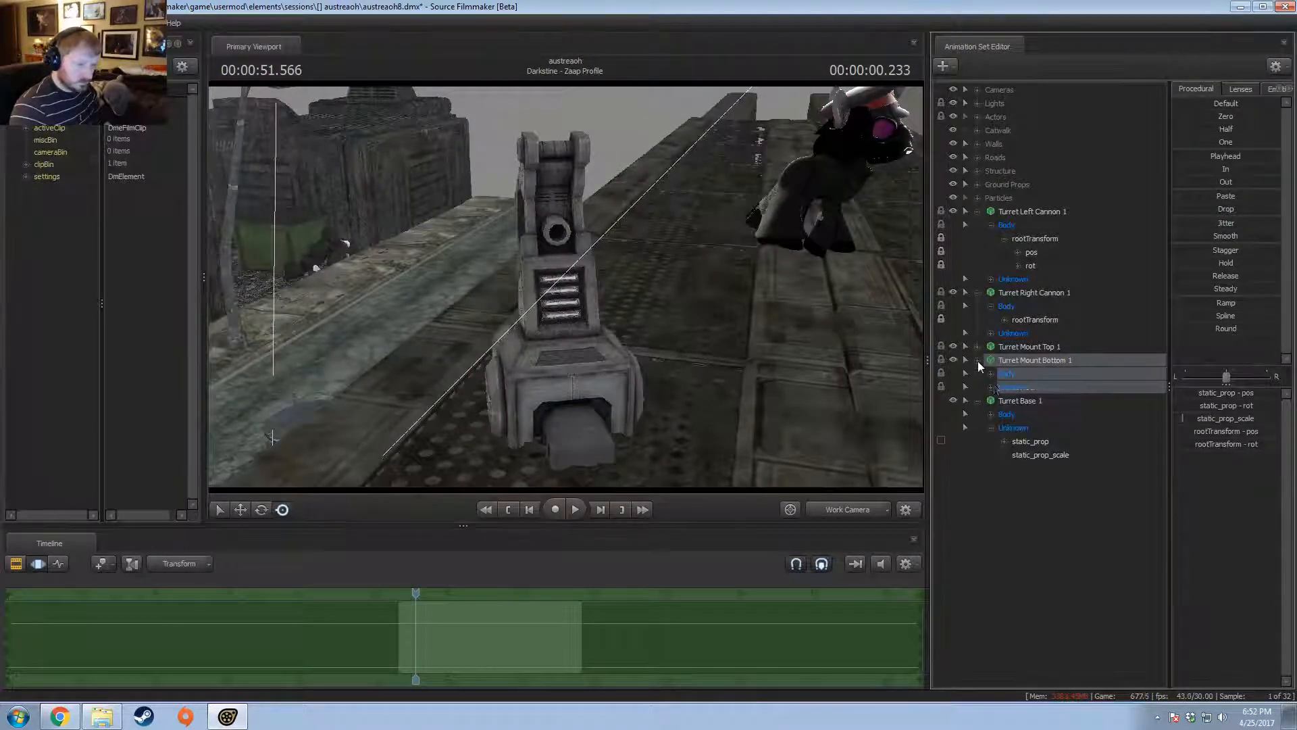
left_click(991, 387)
left_click(992, 374)
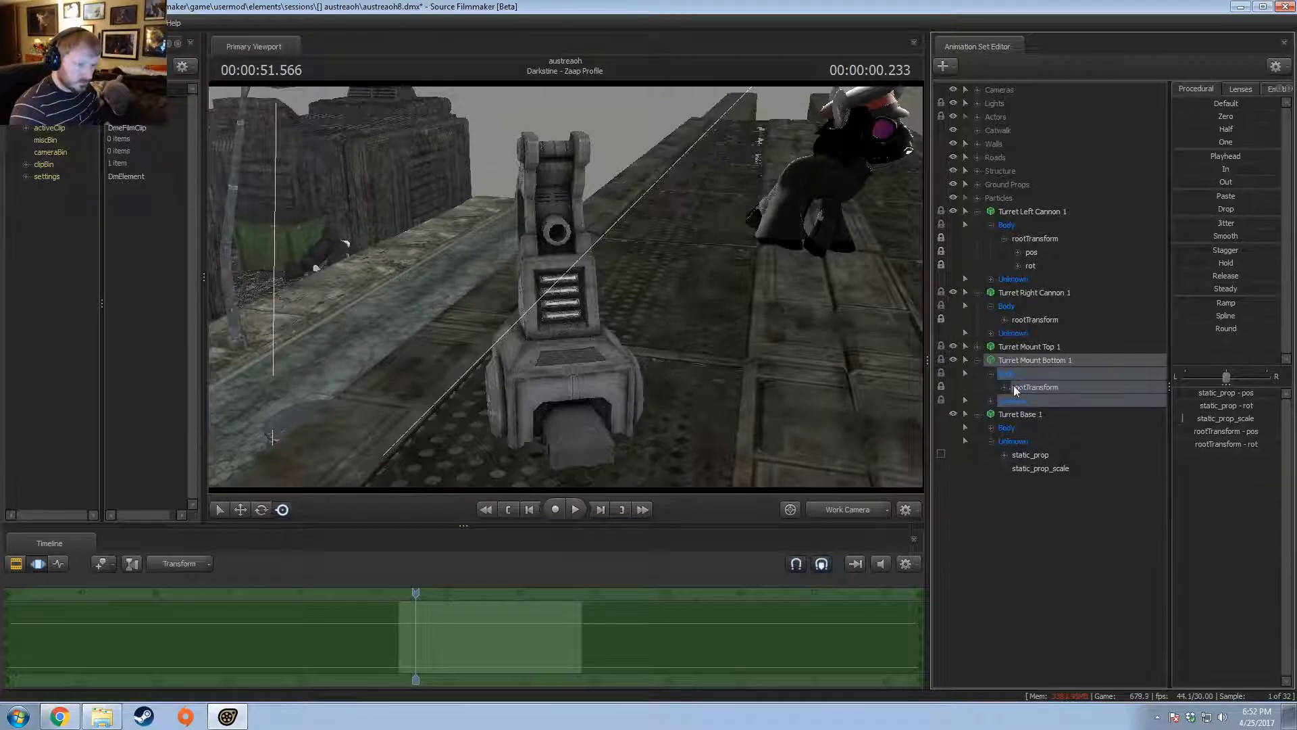
left_click(1005, 387)
left_click(1033, 402)
key("w")
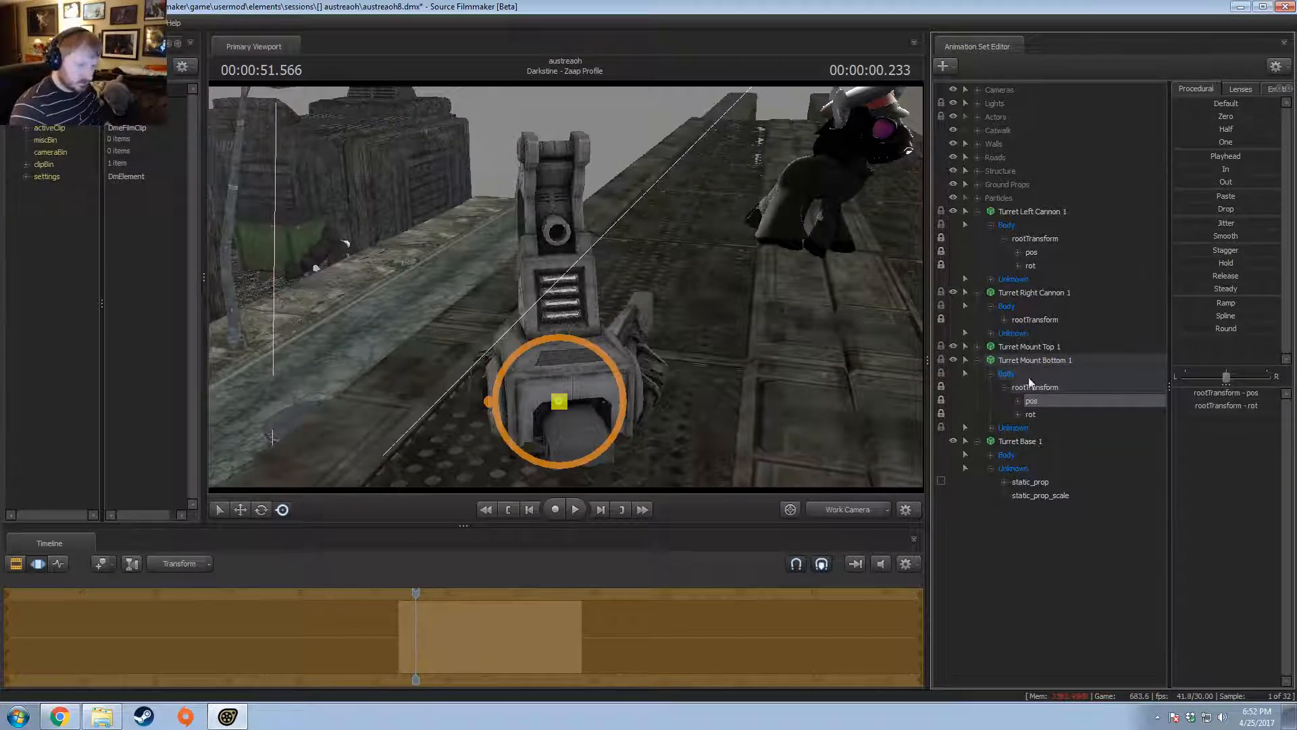
left_click(978, 360)
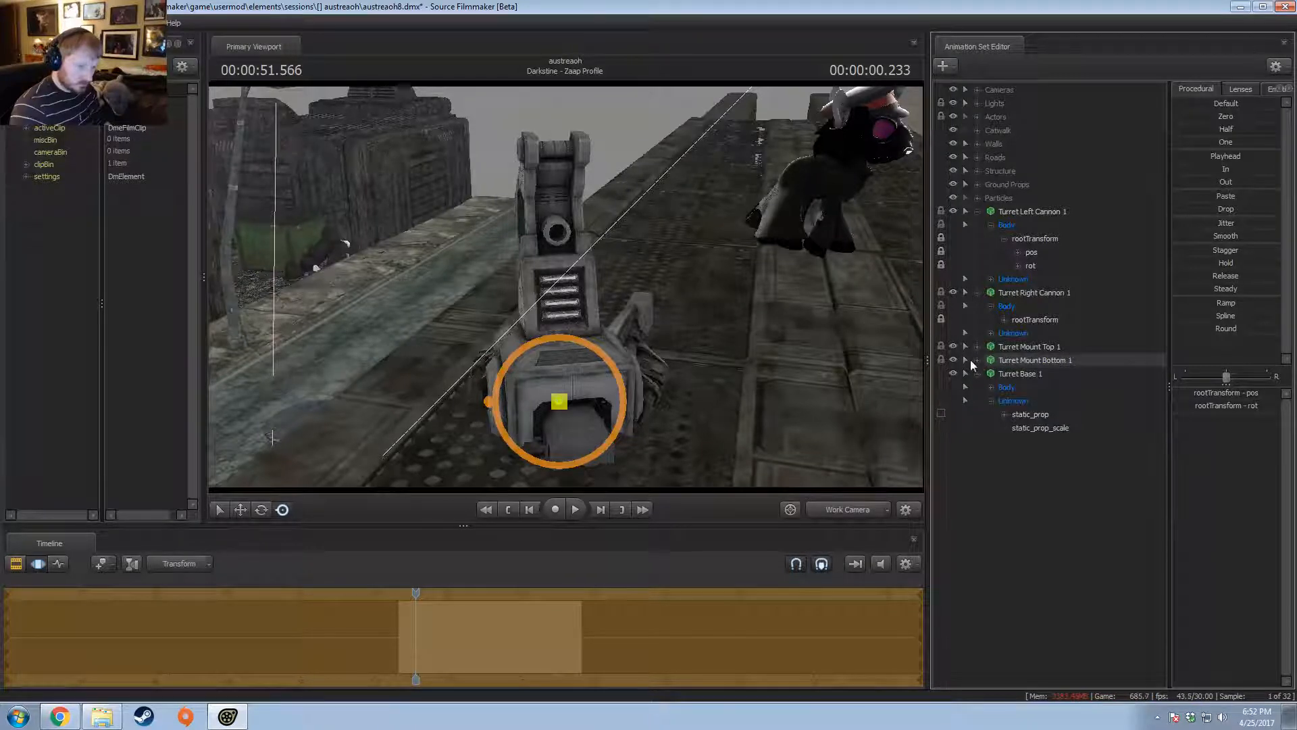
- Unlock the transforms of Turret Mount Bottom 1 and zero the rootTransform rotation of Turret Base 1
right_click(1015, 362)
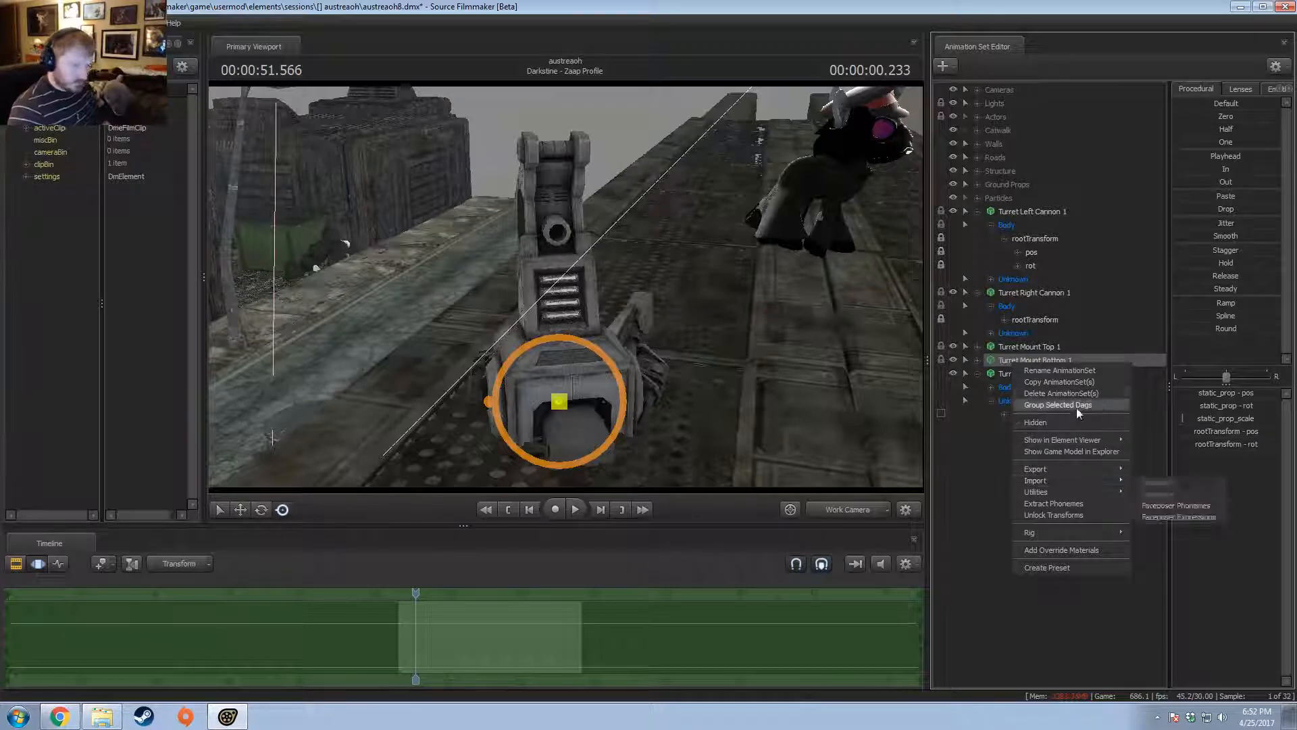
left_click(1051, 514)
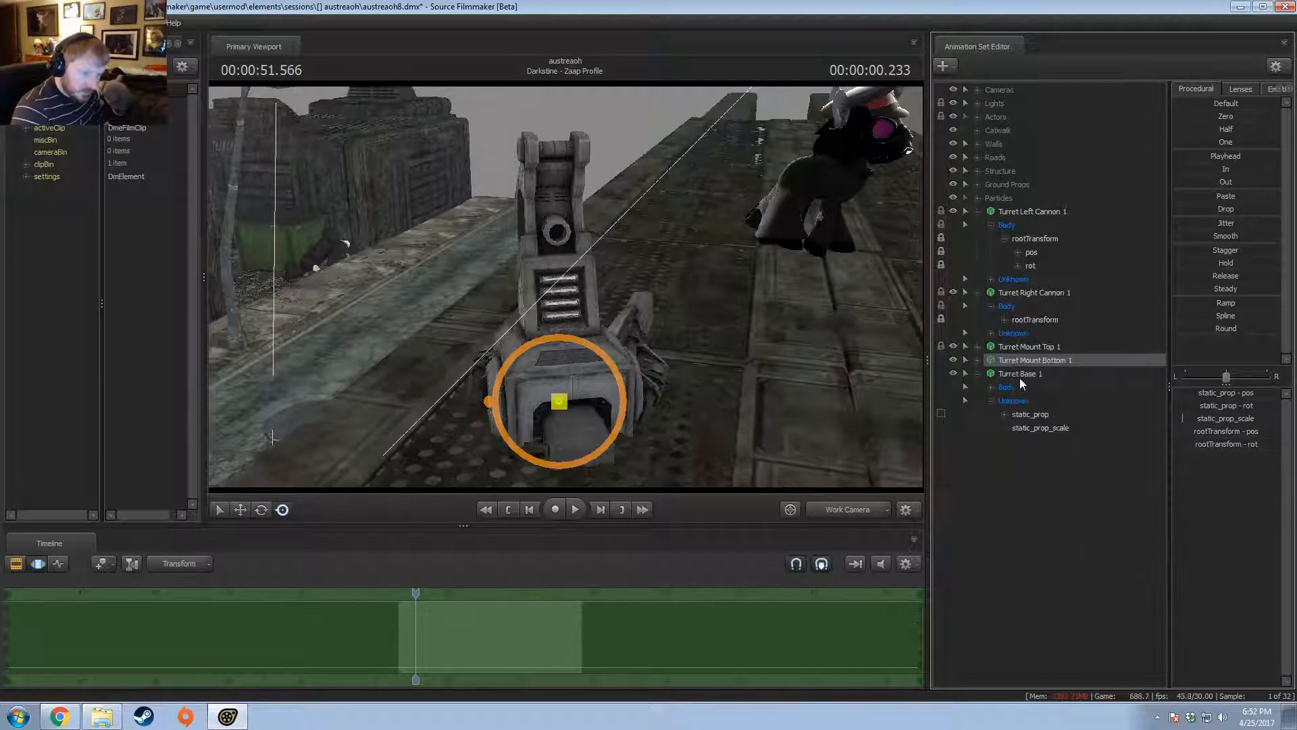
left_click(992, 387)
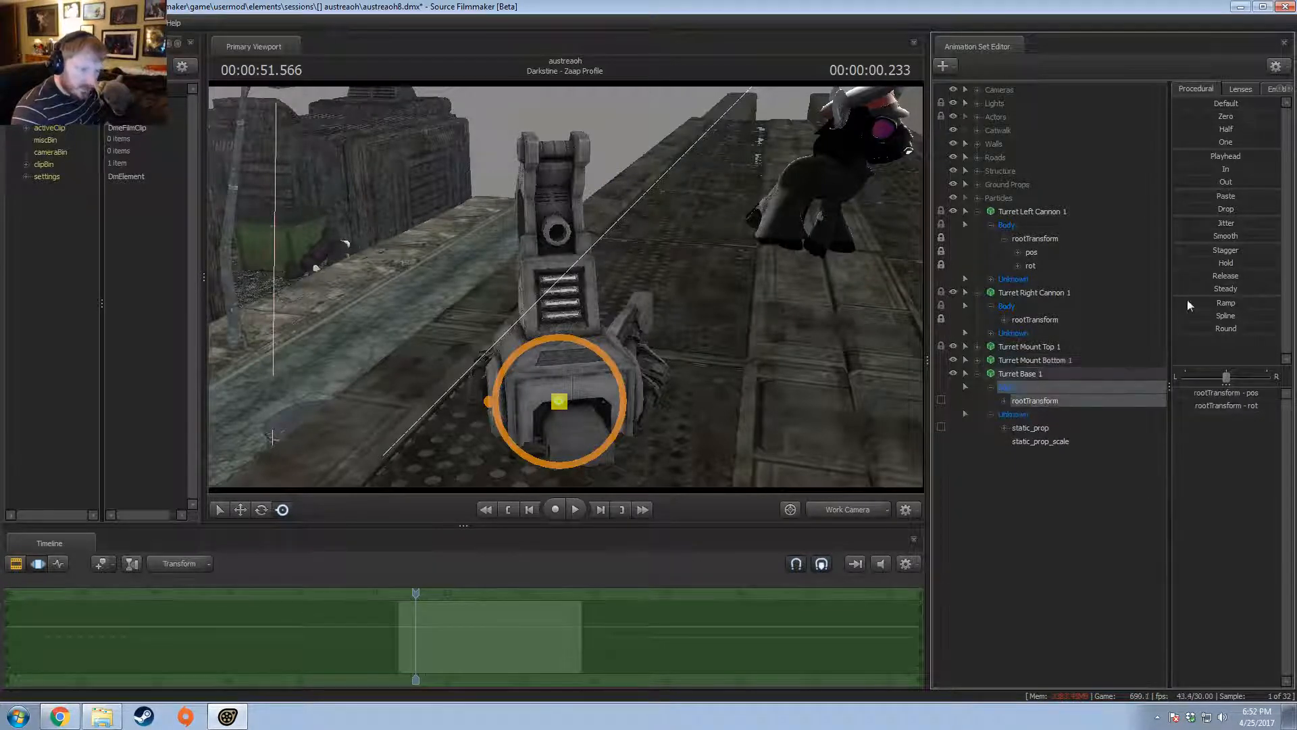
left_click(1005, 400)
left_click(1030, 428)
left_click(1209, 103)
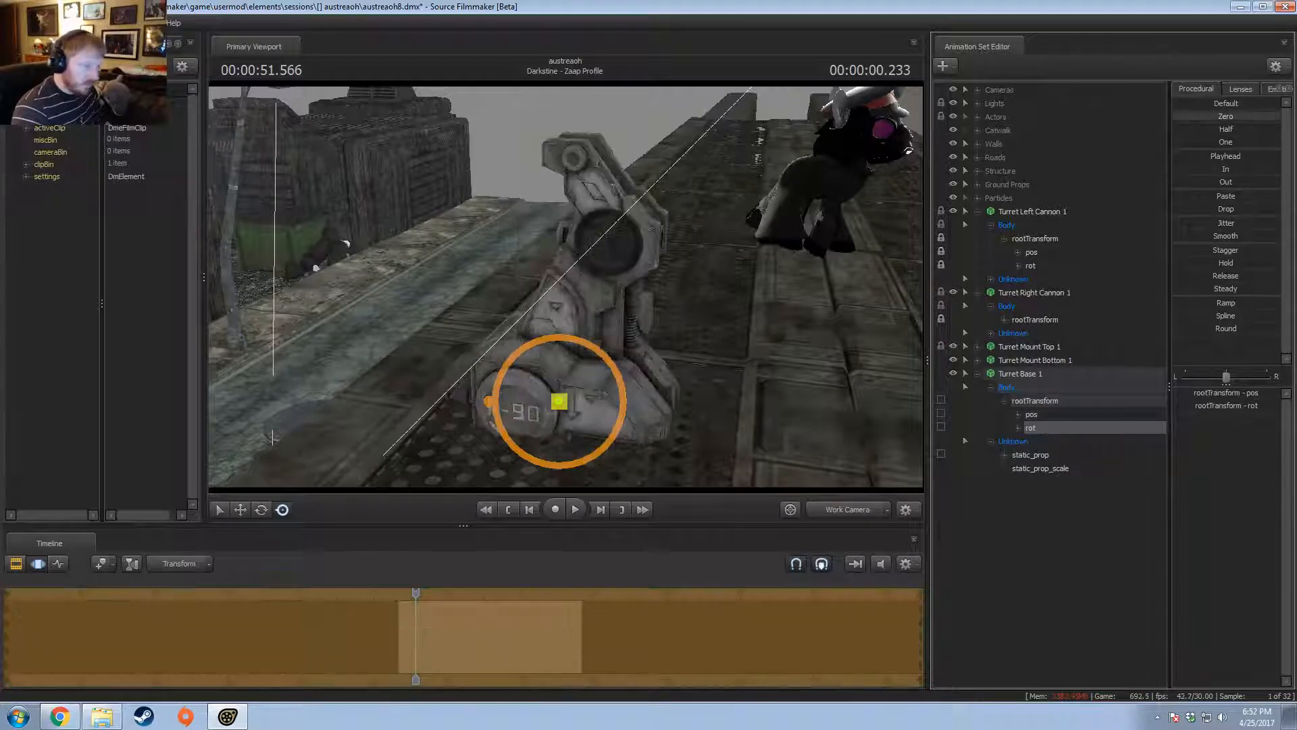
left_click_drag(683, 400, 682, 400)
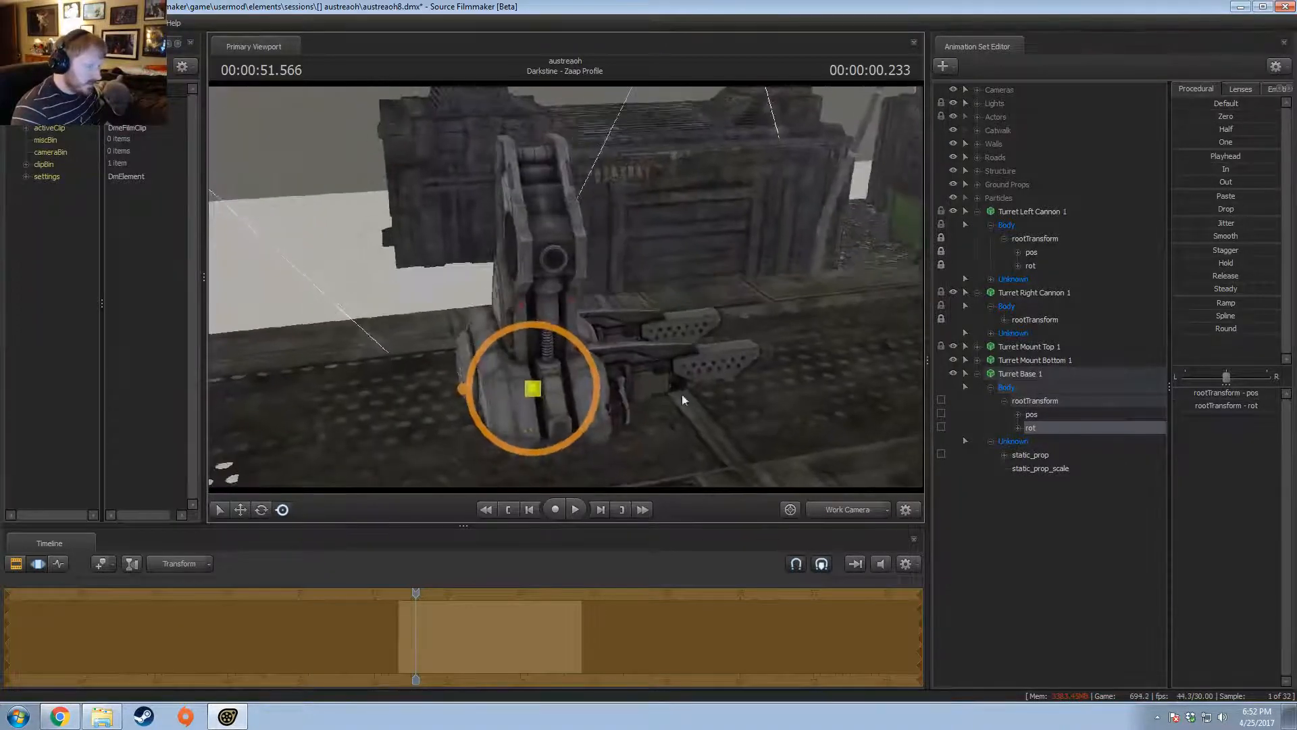
- Lock Turret Mount Bottom 1 to Turret Base 1 again and select its rootTransform for rotation editing
left_click(1036, 377)
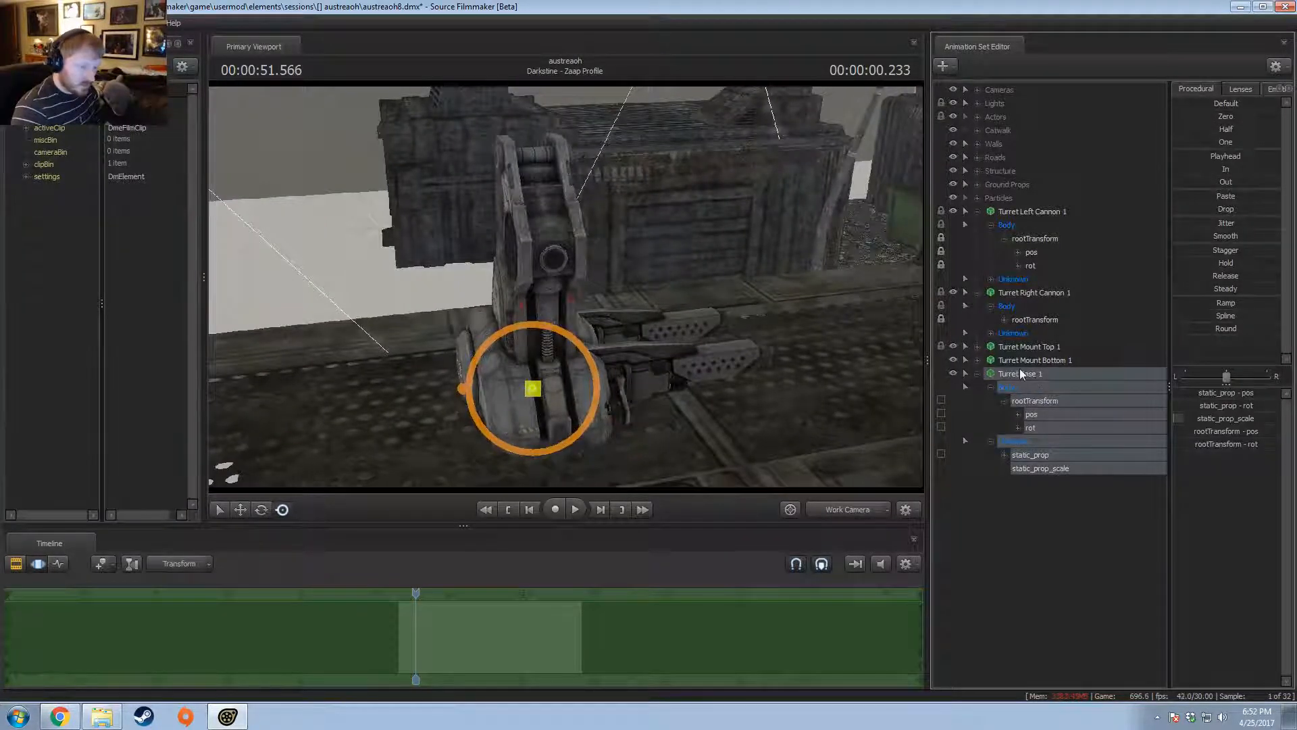
left_click(1024, 365)
key("w")
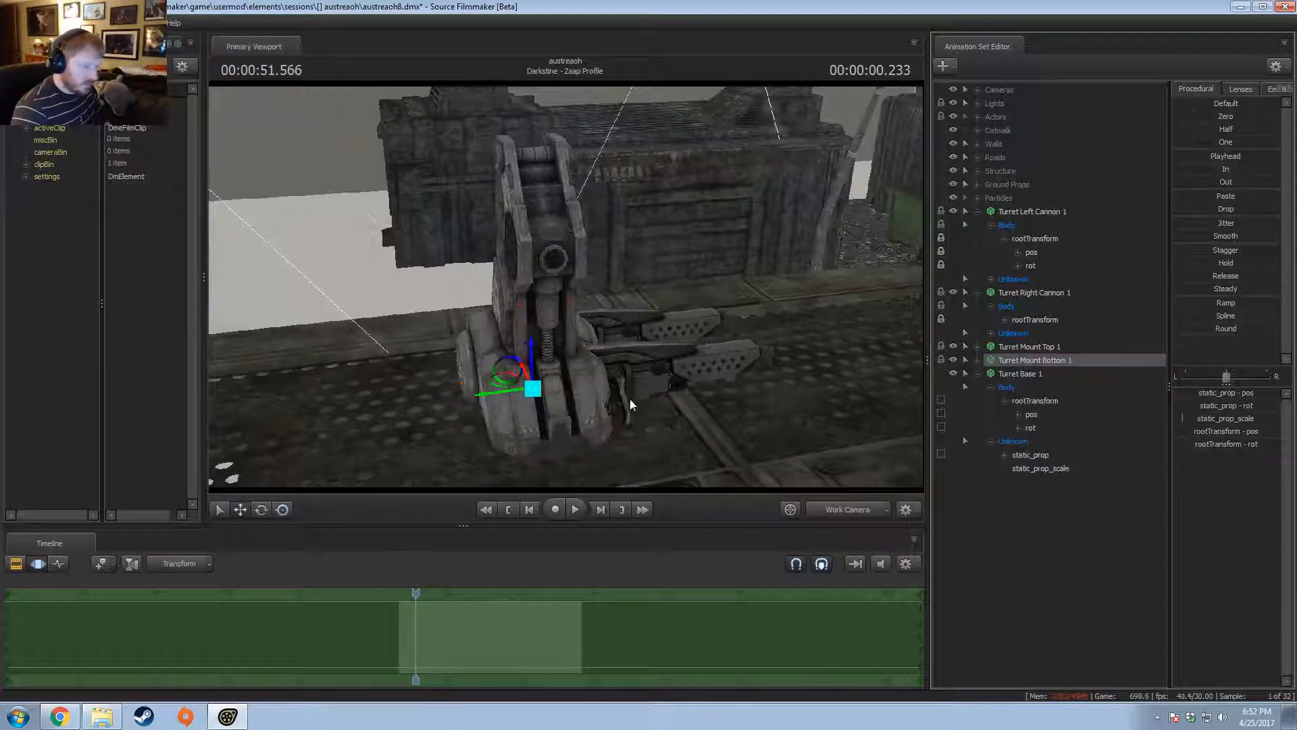
left_click(1223, 443)
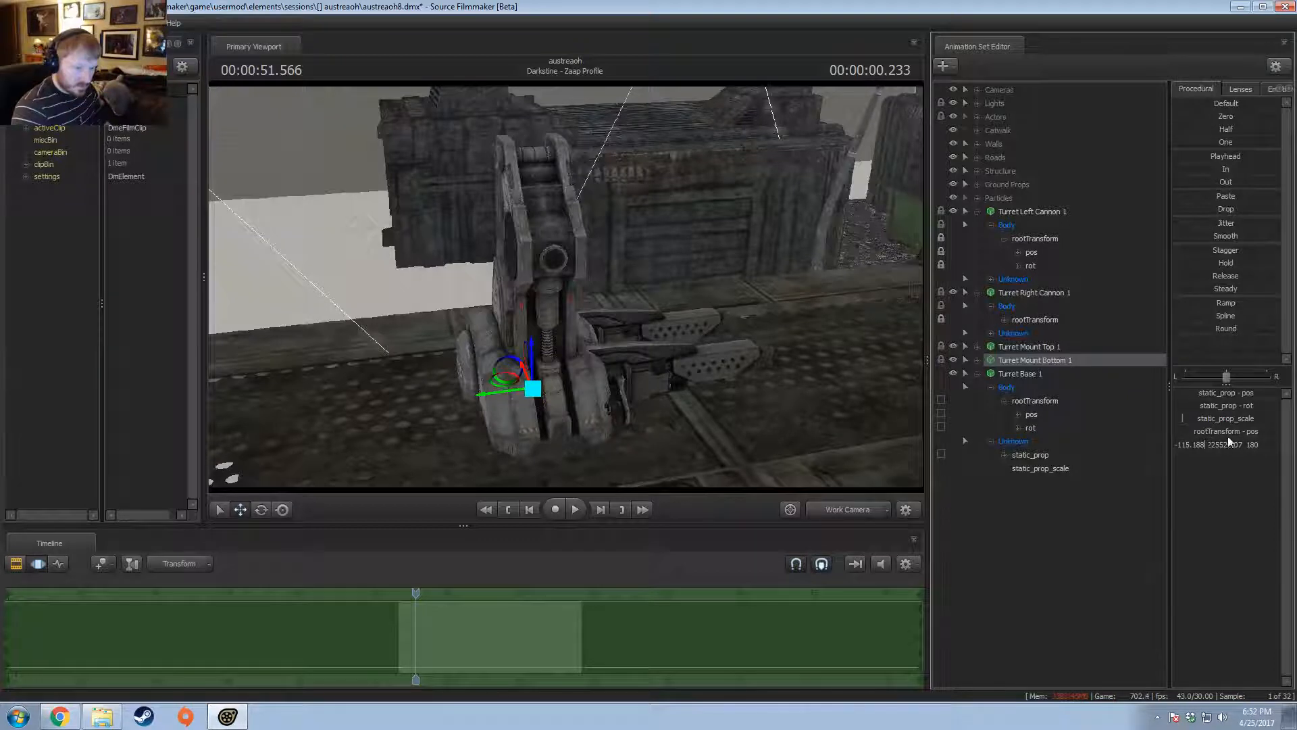
left_click(983, 359)
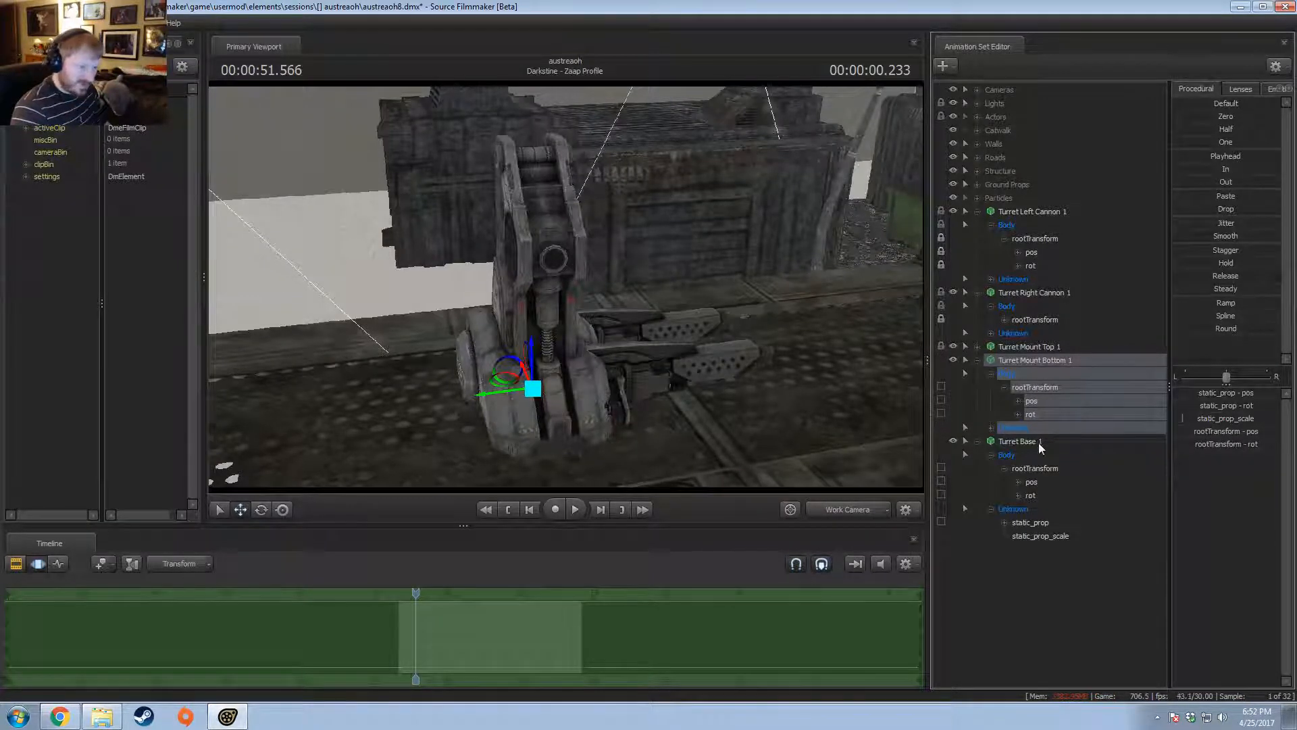
left_click(1030, 385)
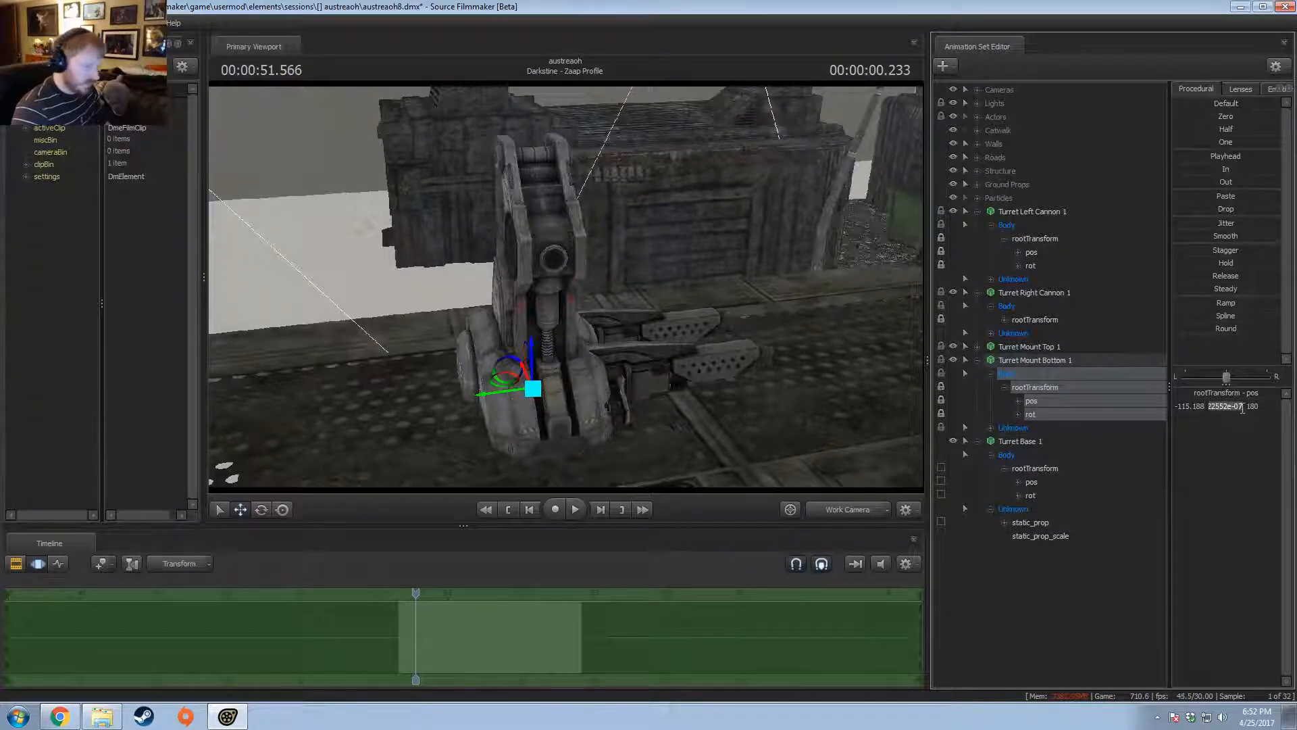
- Try 90 as the second rotation value of Turret Mount Bottom 1's rootTransform and undo the trial edits
type("90")
key("Return")
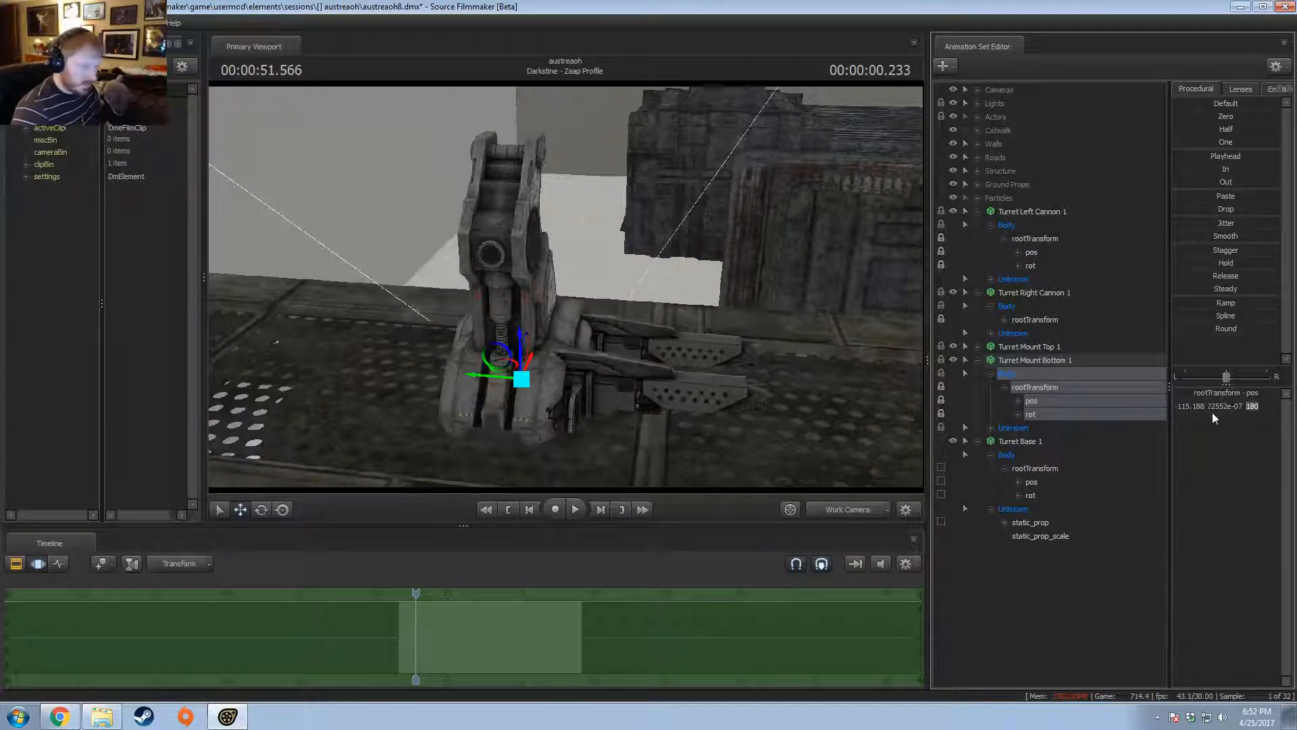
key("Return")
key("ctrl+z")
key("ctrl+z")
- Change the third rotation value of Turret Mount Bottom 1's rootTransform to turn the cannons in line with the base
double_click(1235, 405)
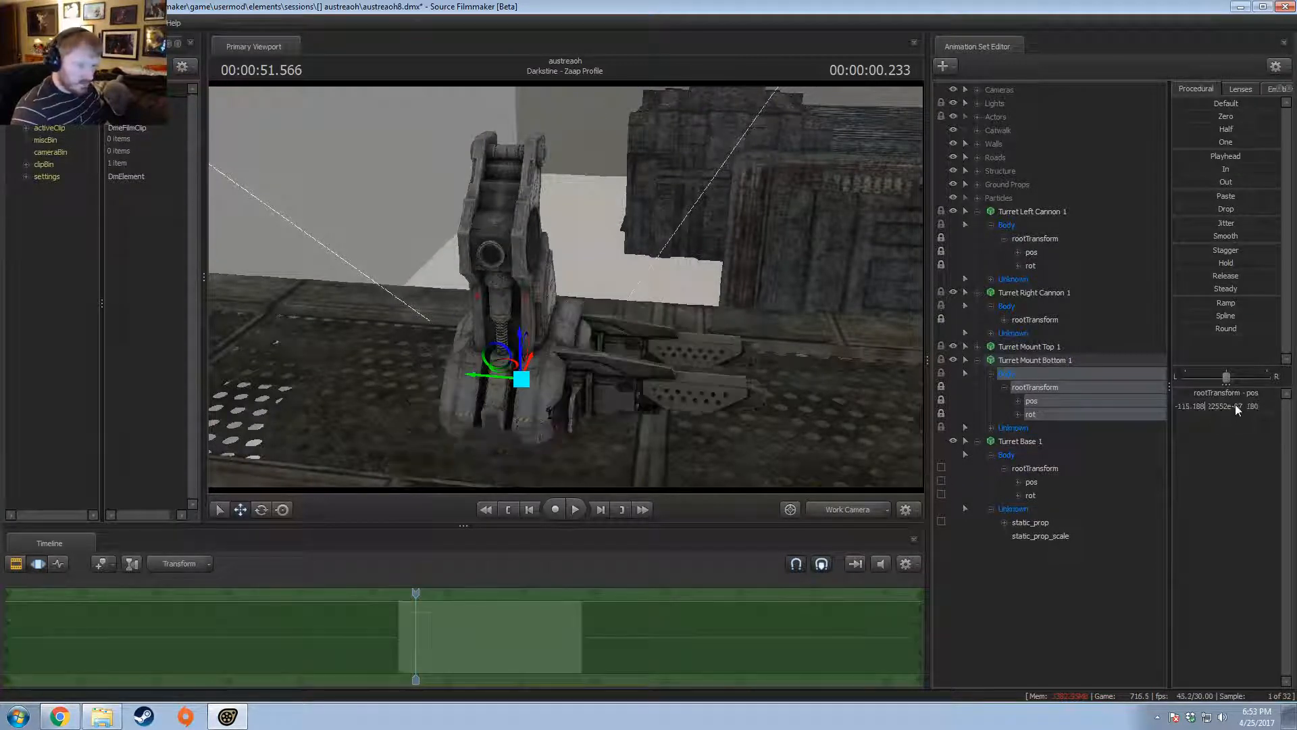
key("Tab")
key("Tab")
key("Return")
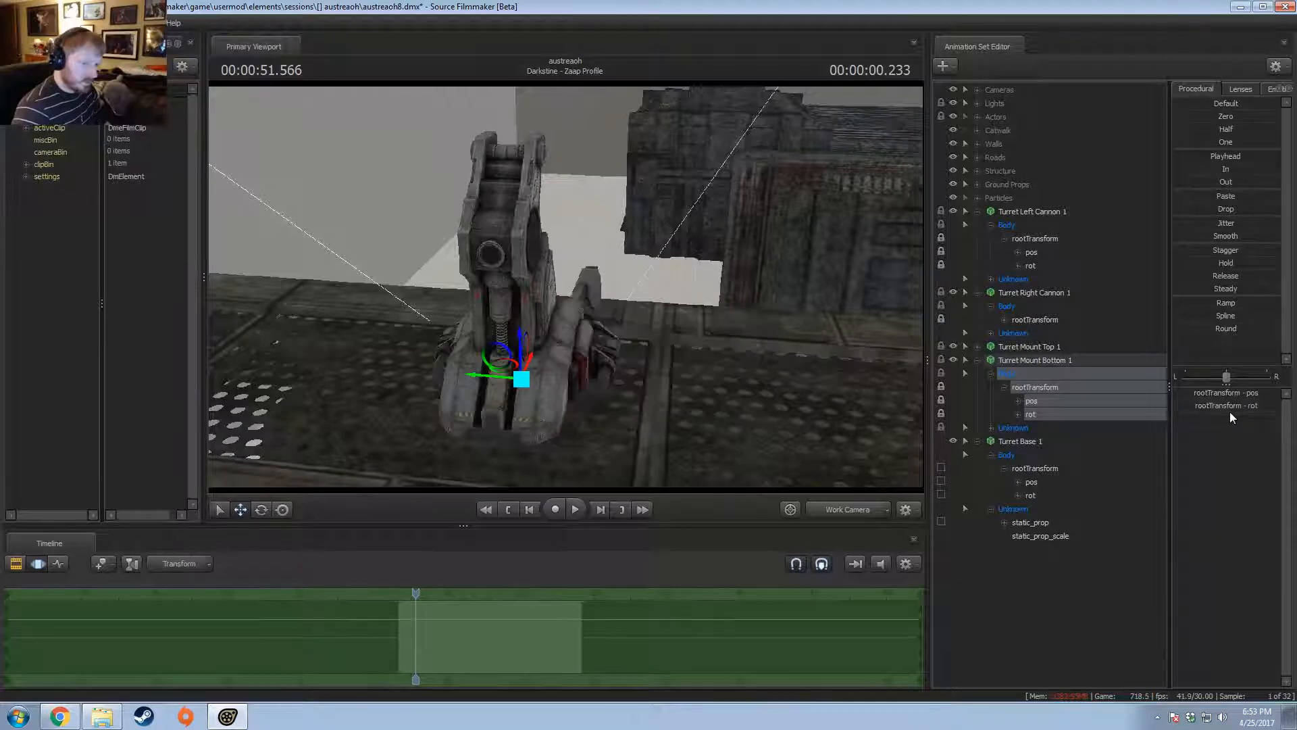
- Raise Turret Mount Bottom 1 with its locked cannons to the top of the turret base's arm
left_click_drag(401, 355, 526, 330, "alt")
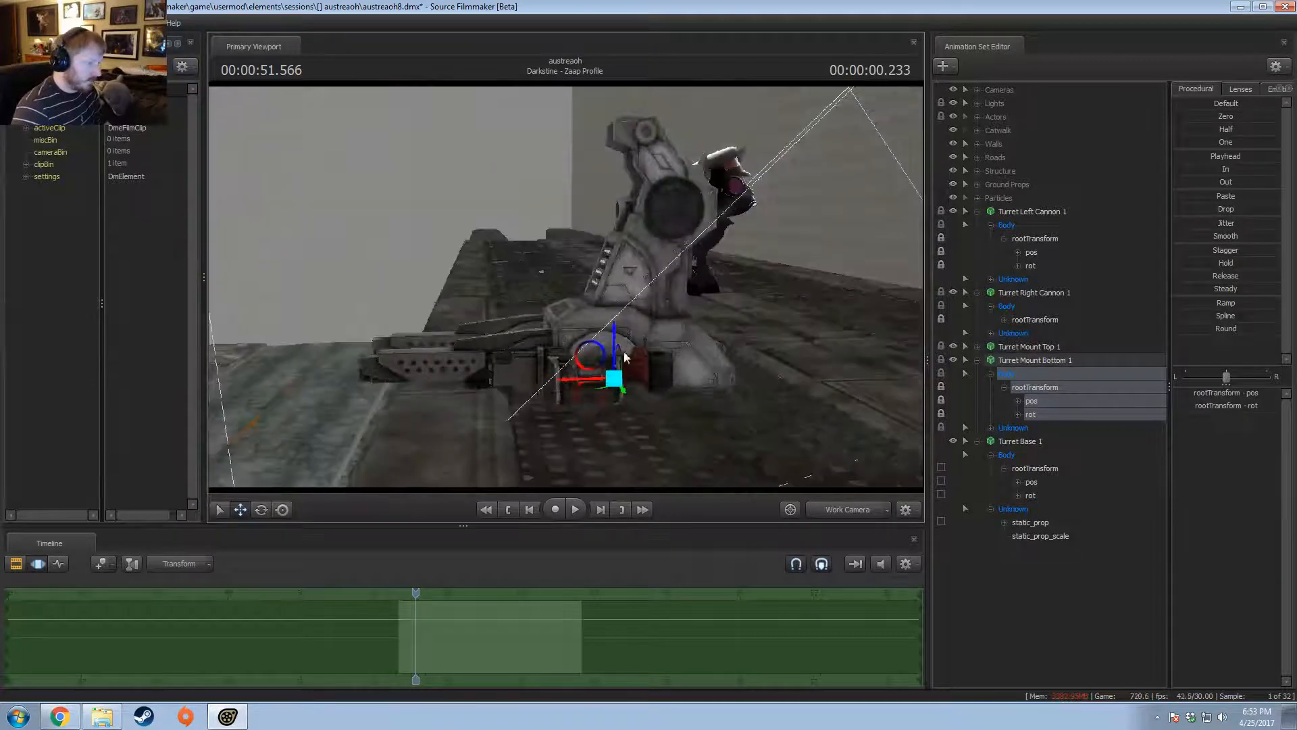
left_click_drag(594, 357, 630, 137)
left_click_drag(630, 137, 1131, 398, "alt")
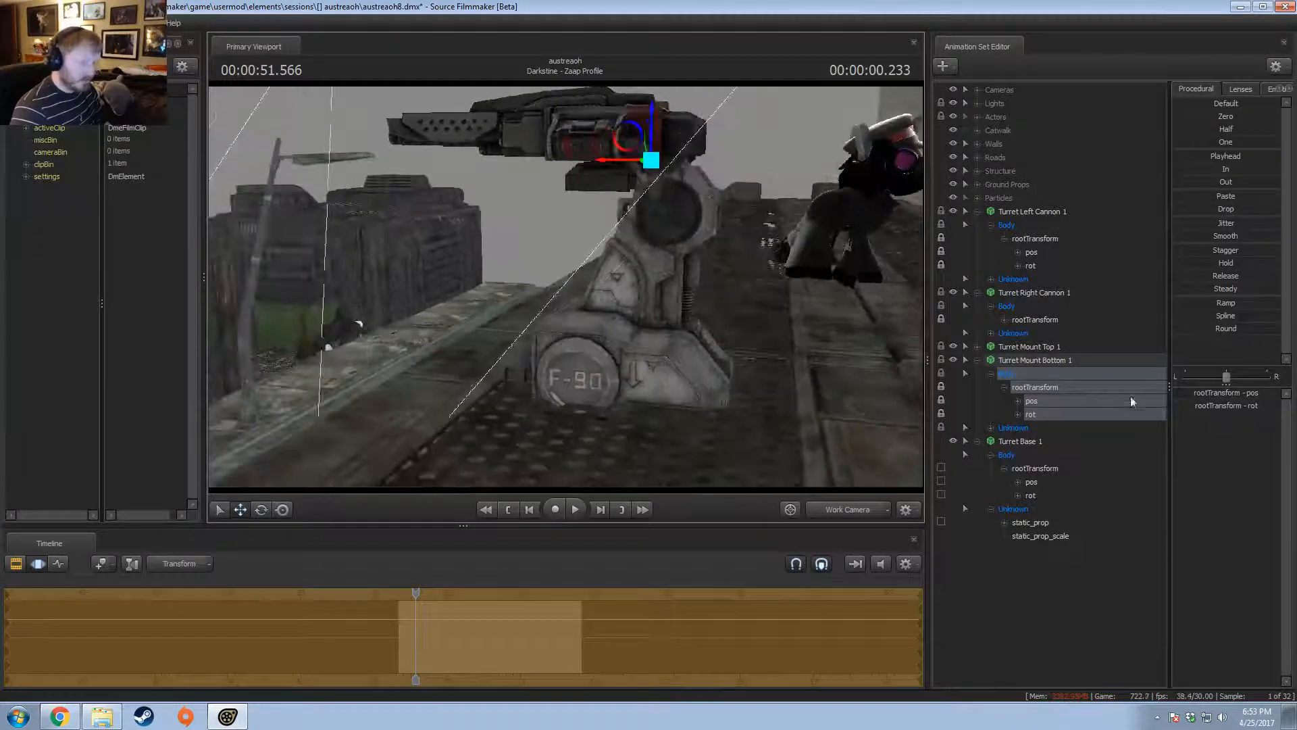
- Edit the static_prop_scale range of Turret Base 1, setting the maximum to 1 and the default to 0
left_click(1035, 443)
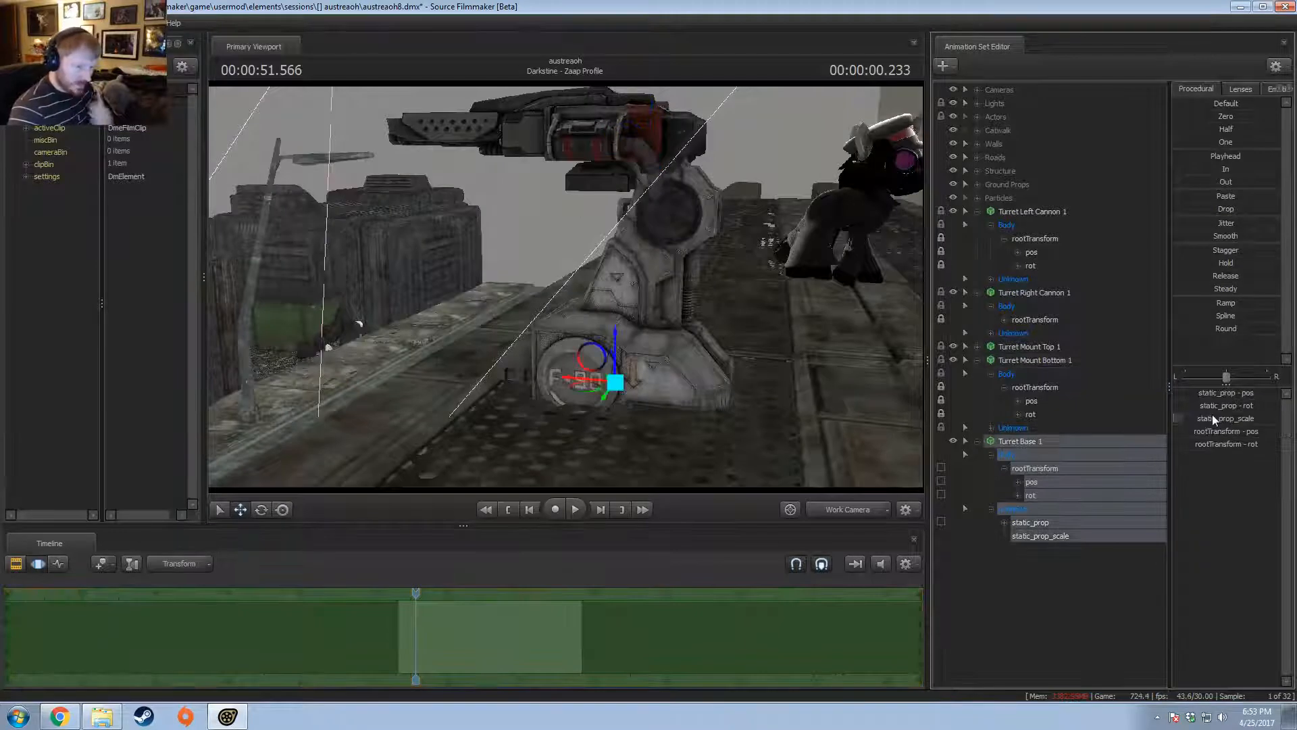
right_click(1212, 418)
left_click(1148, 426)
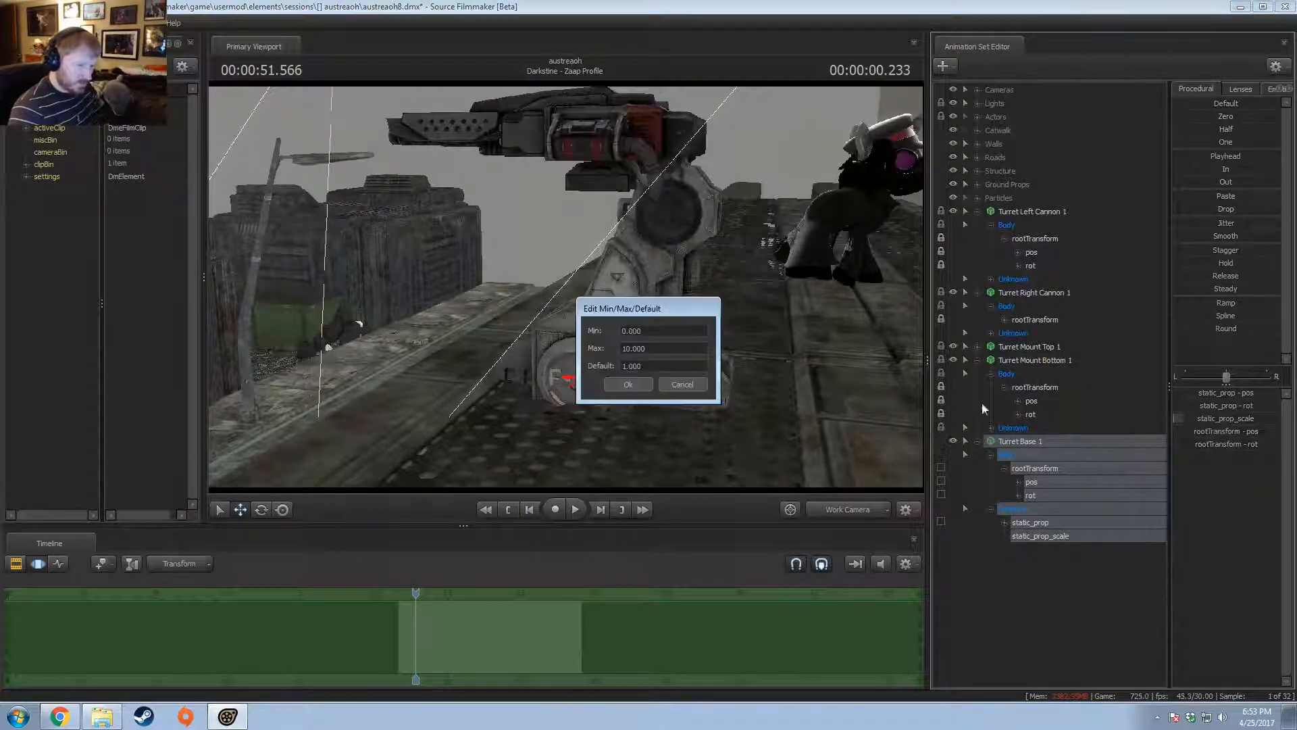
left_click(626, 365)
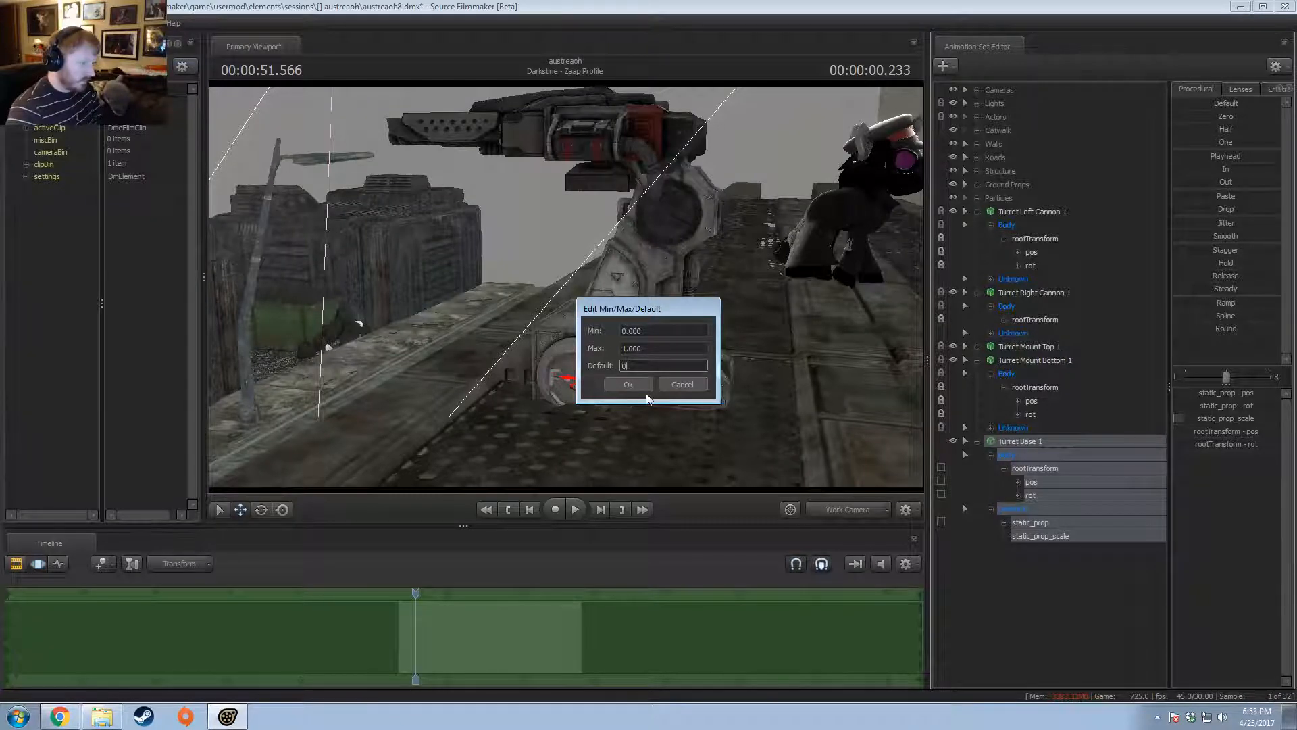
left_click(645, 393)
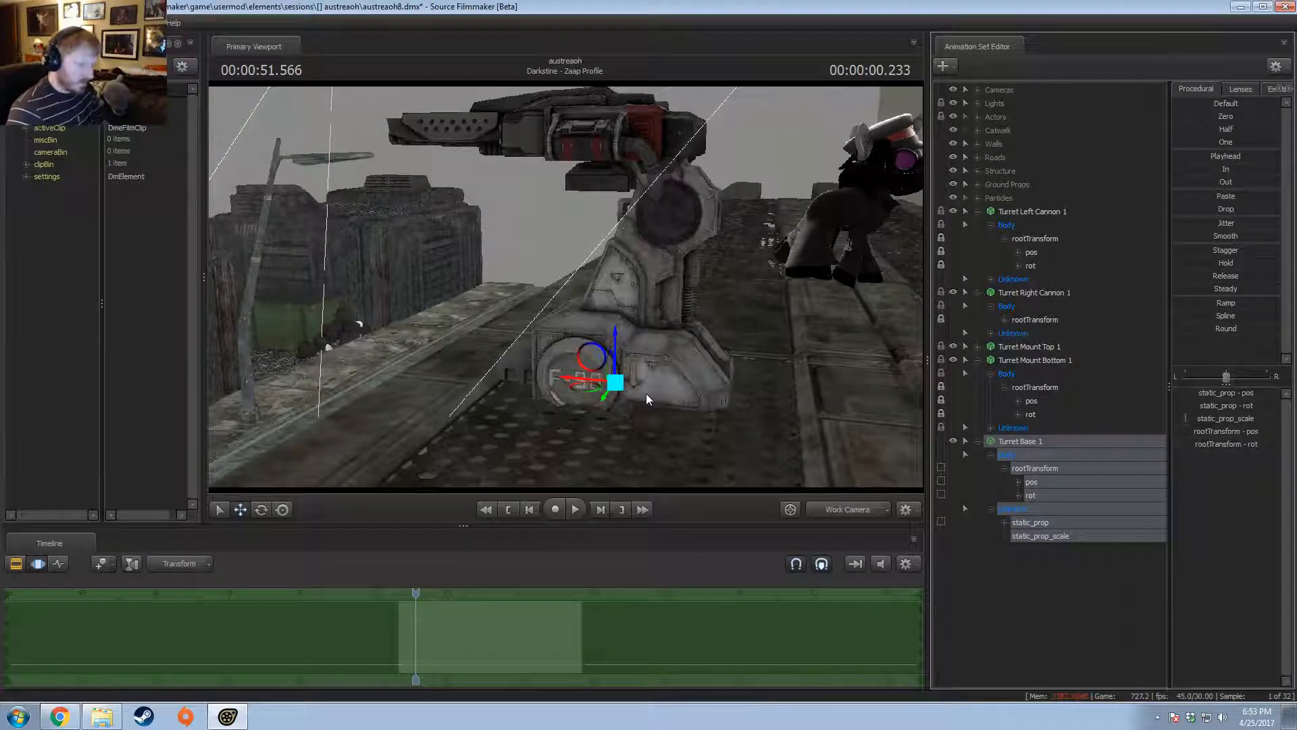
- Unlock the transforms of the static_prop control on Turret Mount Bottom 1
left_click(1045, 526)
left_click(992, 428)
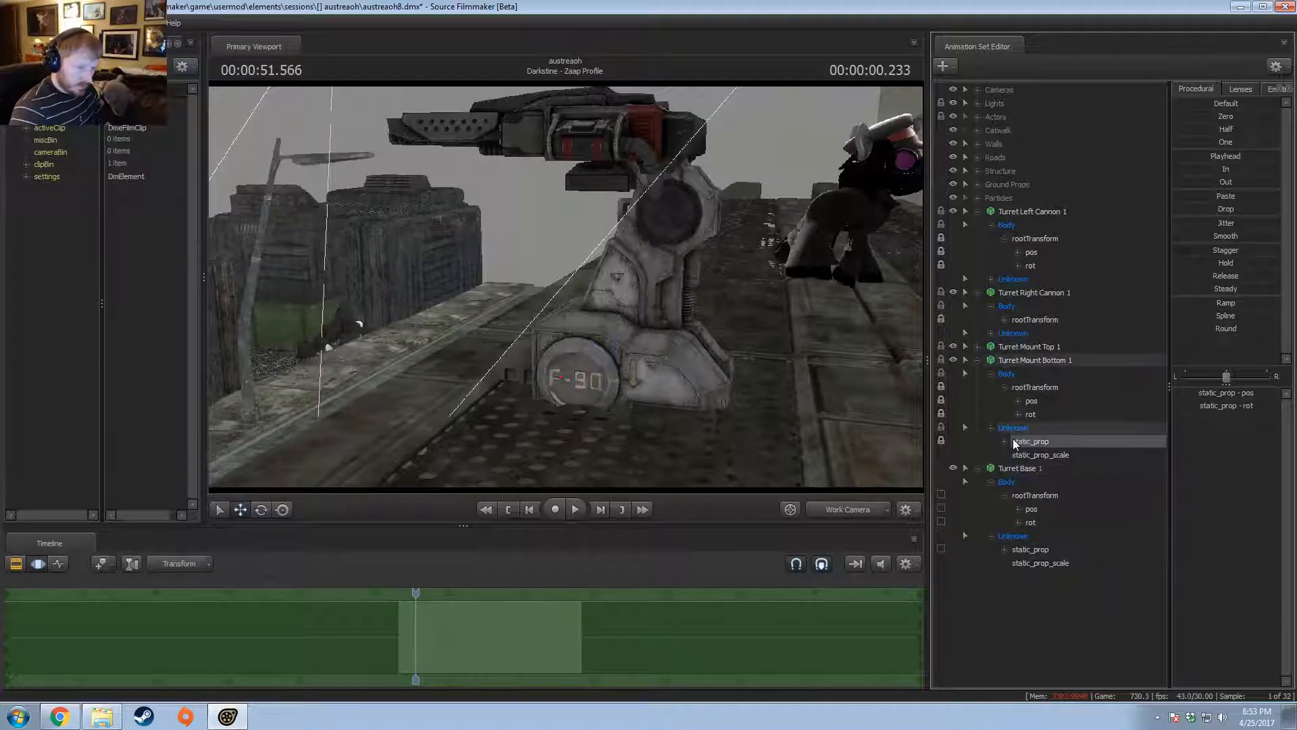
right_click(1012, 441)
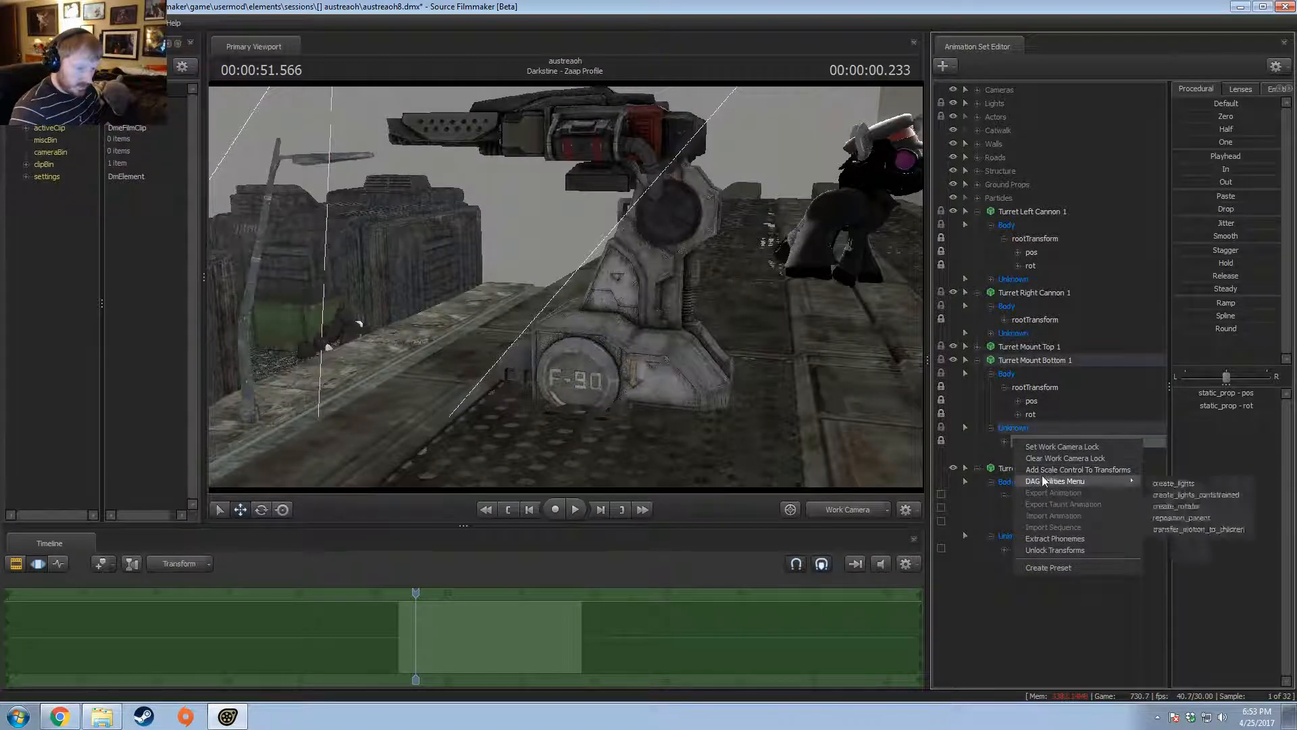
left_click(1049, 550)
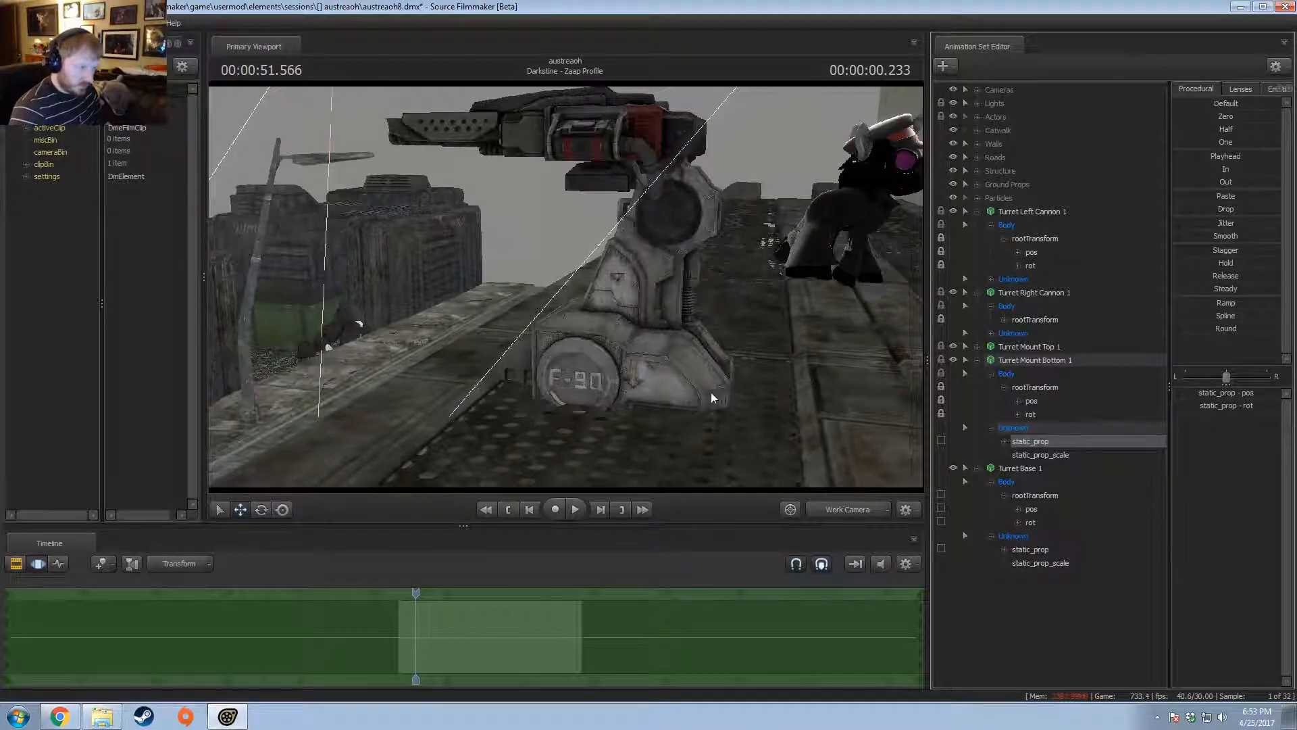
left_click_drag(712, 399, 489, 231)
- Scale Turret Base 1 down to a much smaller size using its static_prop_scale control
left_click(1031, 550)
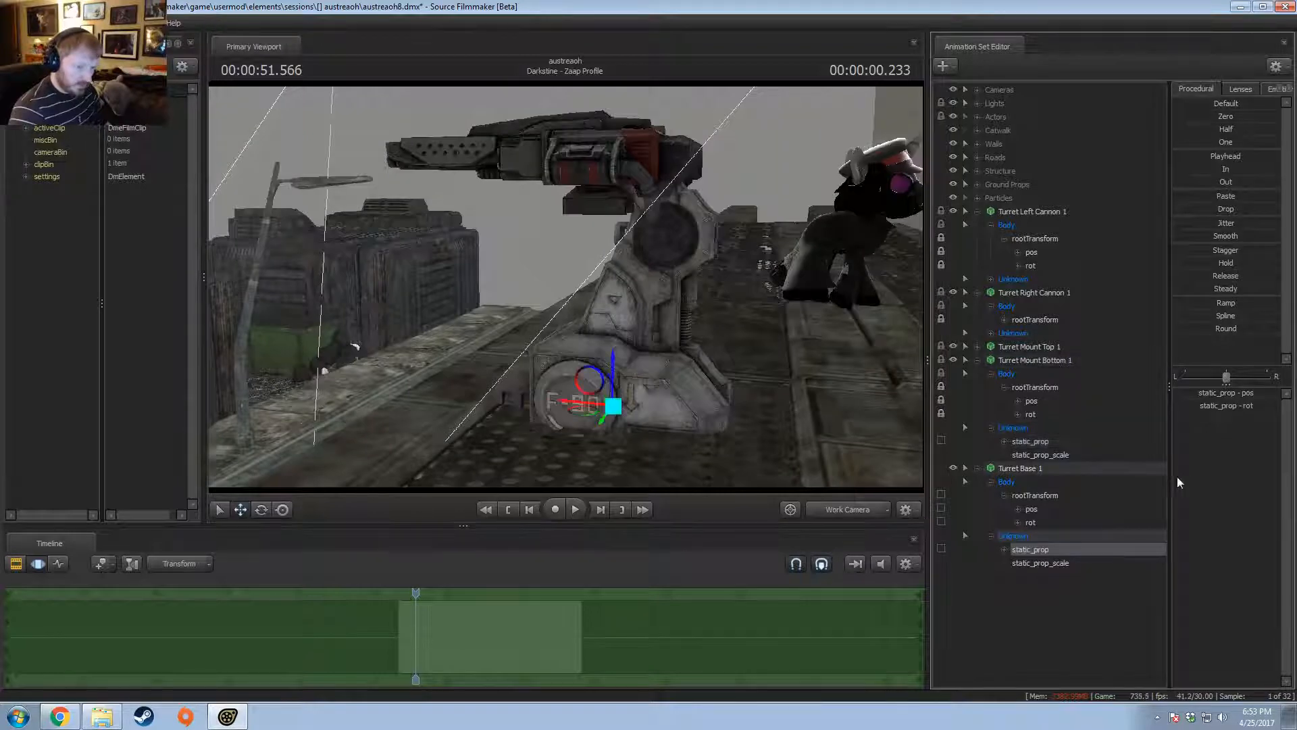
left_click(1074, 563)
left_click_drag(1250, 400, 1199, 400)
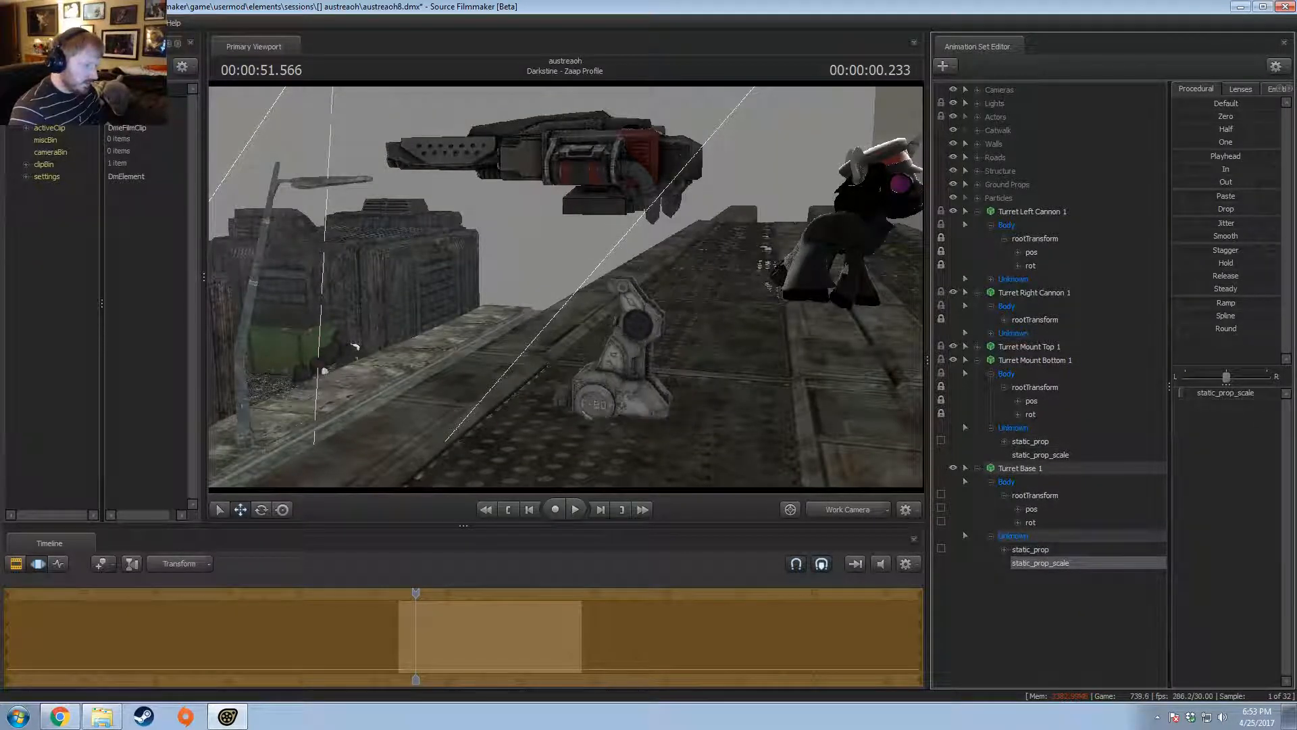
left_click_drag(638, 385, 585, 395)
left_click(637, 385)
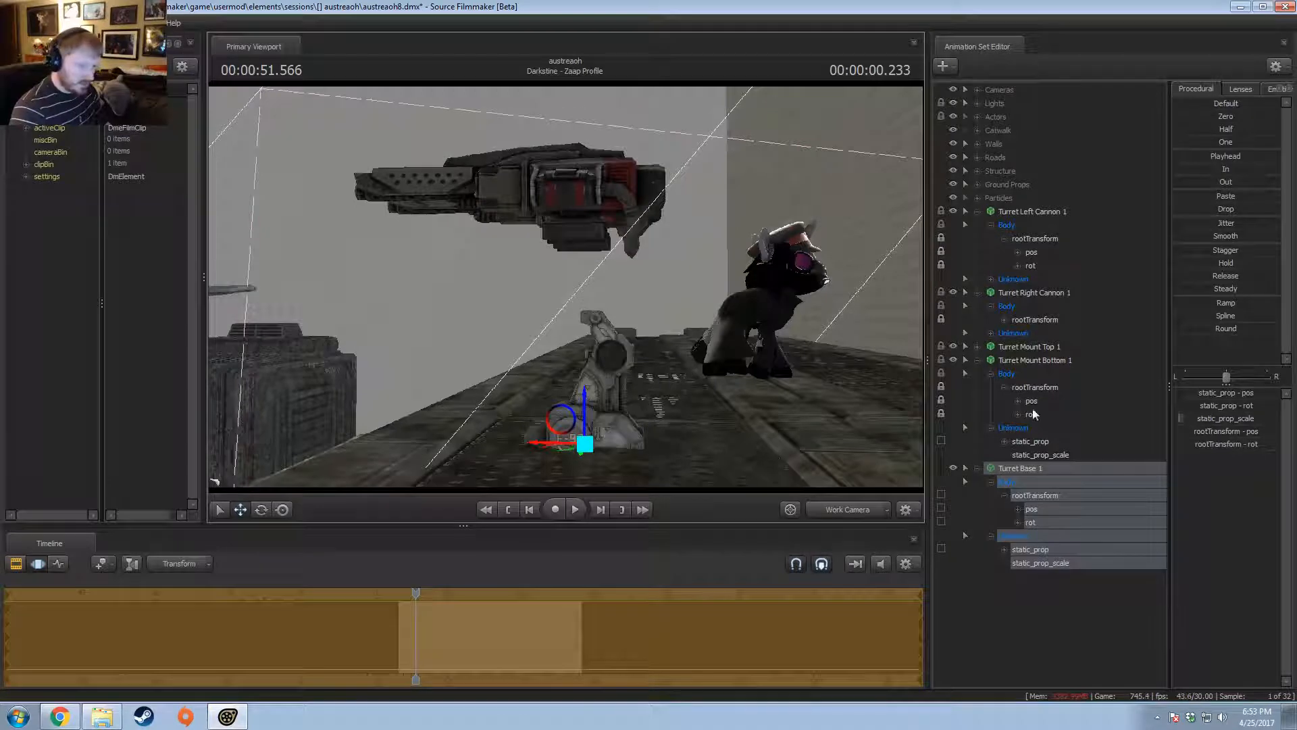
- Move Turret Mount Bottom 1 with its locked cannons down onto the arm of the smaller turret base
left_click(1036, 359)
left_click_drag(604, 204, 262, 311)
left_click_drag(629, 317, 695, 297, "alt")
left_click_drag(566, 286, 399, 311)
left_click_drag(598, 309, 566, 278)
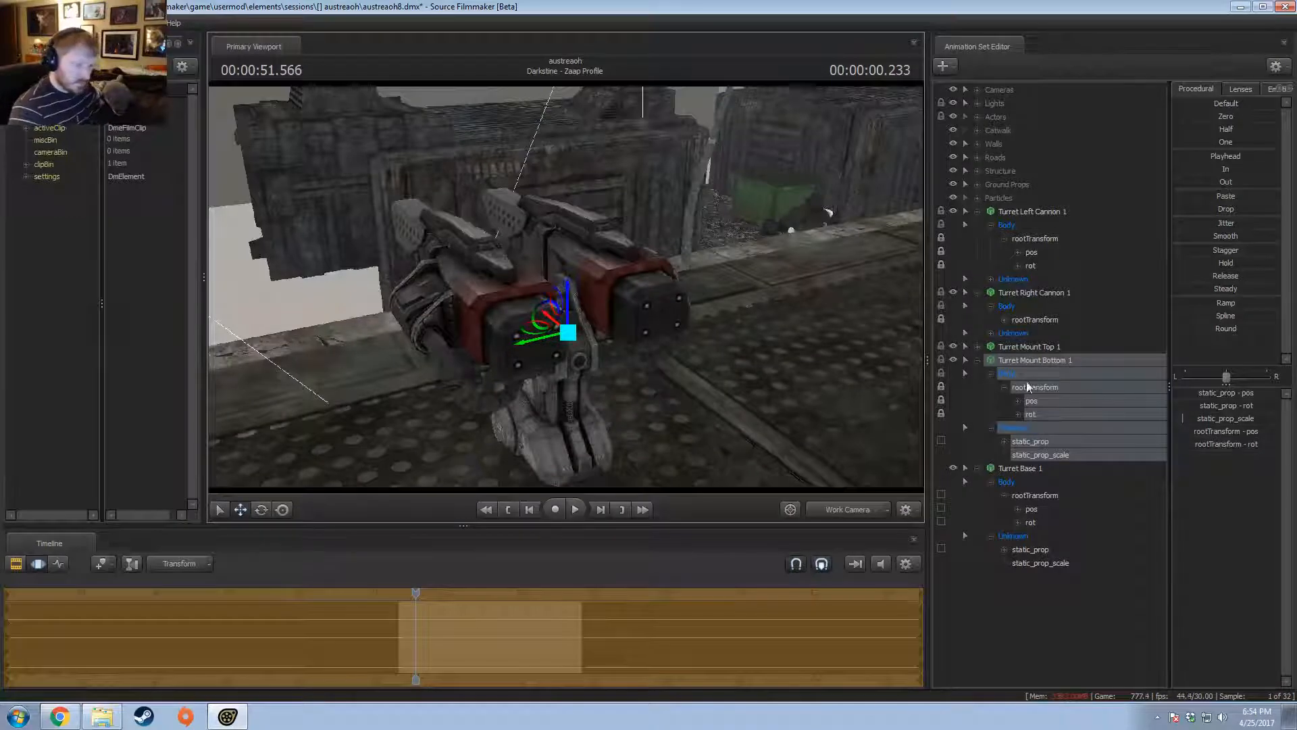
- Try deleting Turret Mount Top 1 and Turret Mount Bottom 1, and undo the deletion
left_click(1027, 347)
left_click(1023, 362, "ctrl")
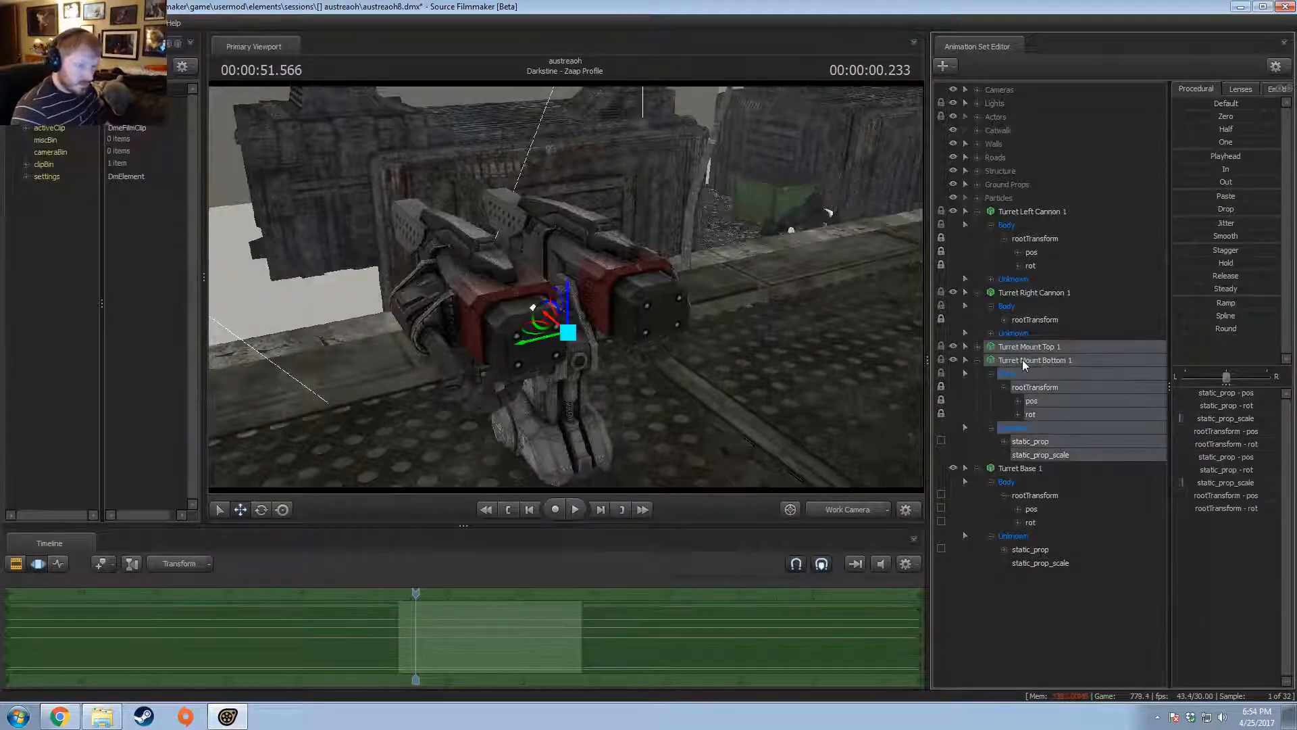
right_click(1022, 362)
left_click(1047, 389)
key("ctrl+z")
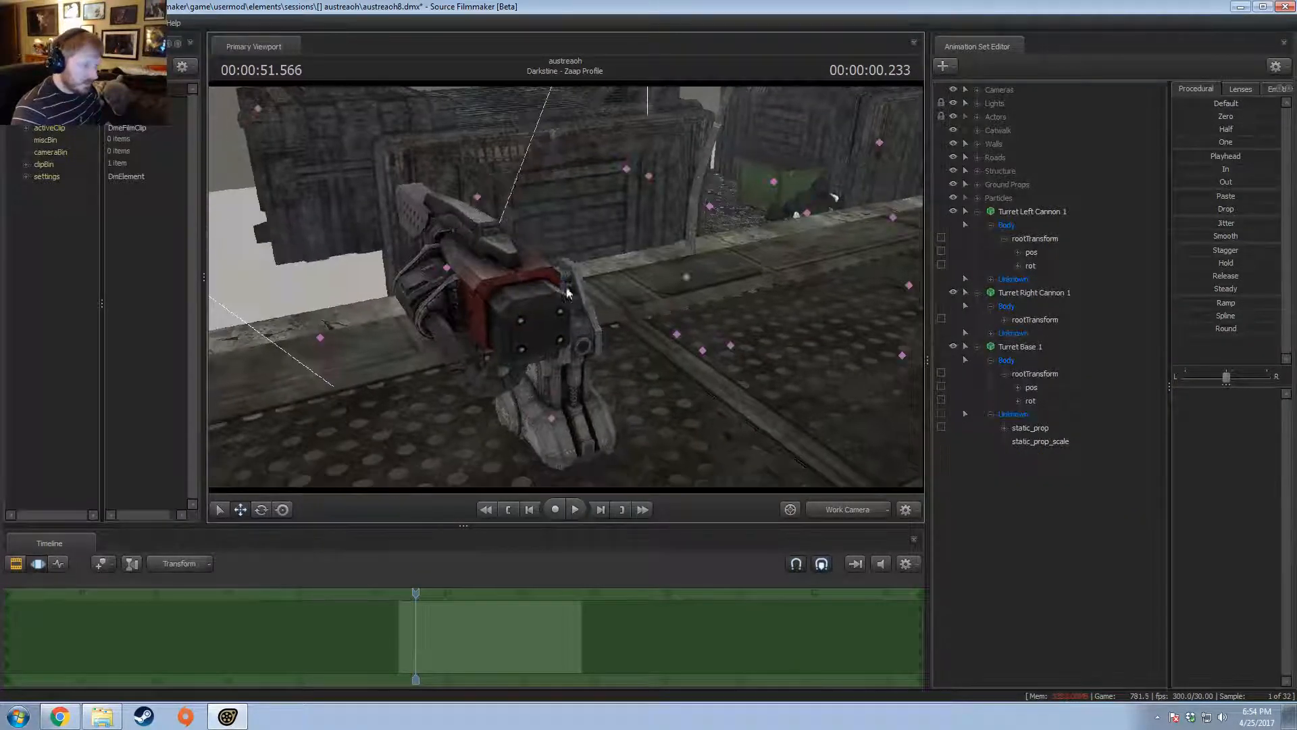
left_click_drag(1019, 346, 962, 354)
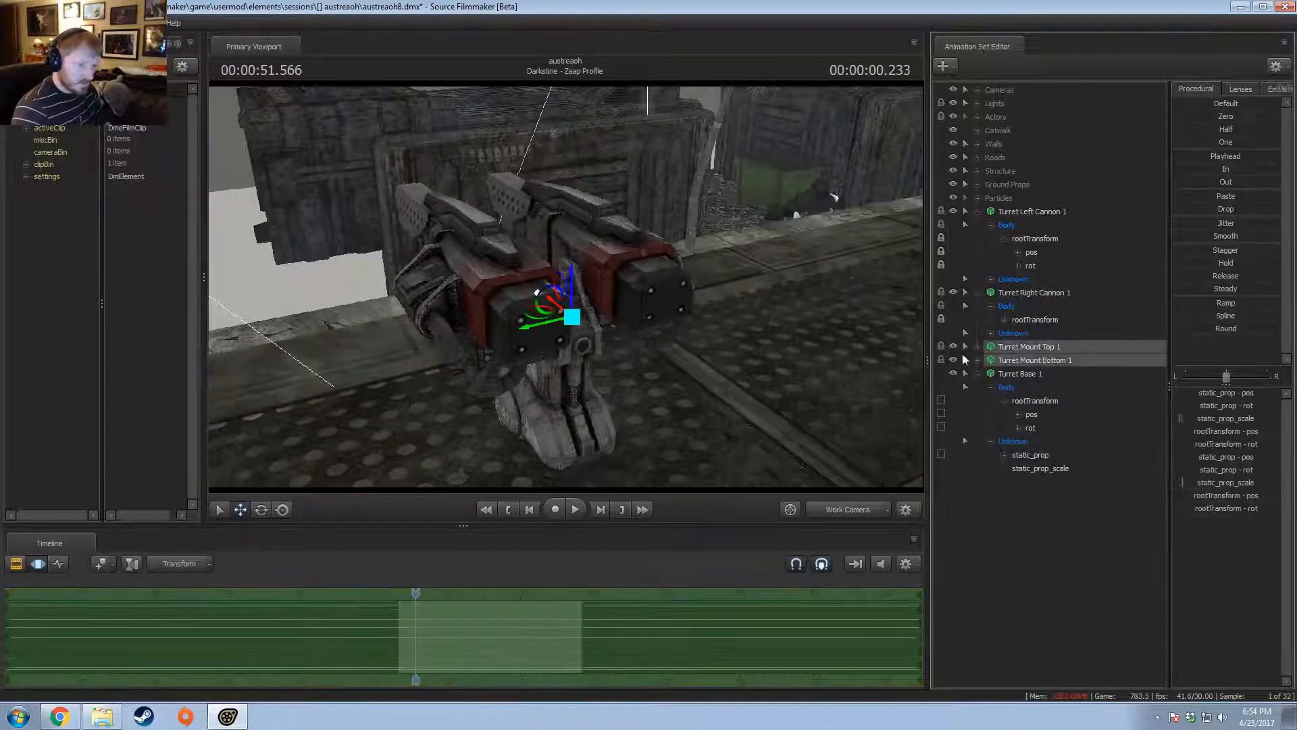
- Unlock the transforms of Turret Left Cannon 1 and Turret Right Cannon 1 together
left_click(1024, 347)
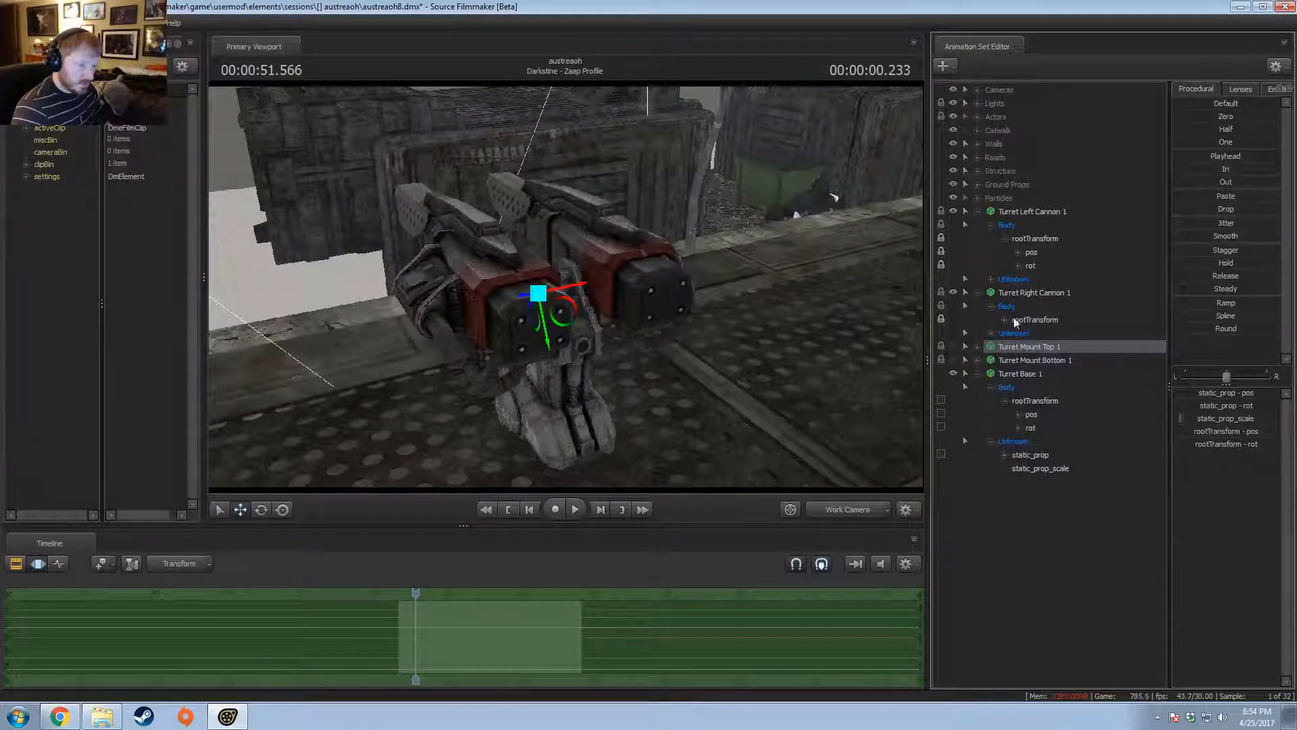
left_click(1019, 295)
left_click(1021, 213, "ctrl")
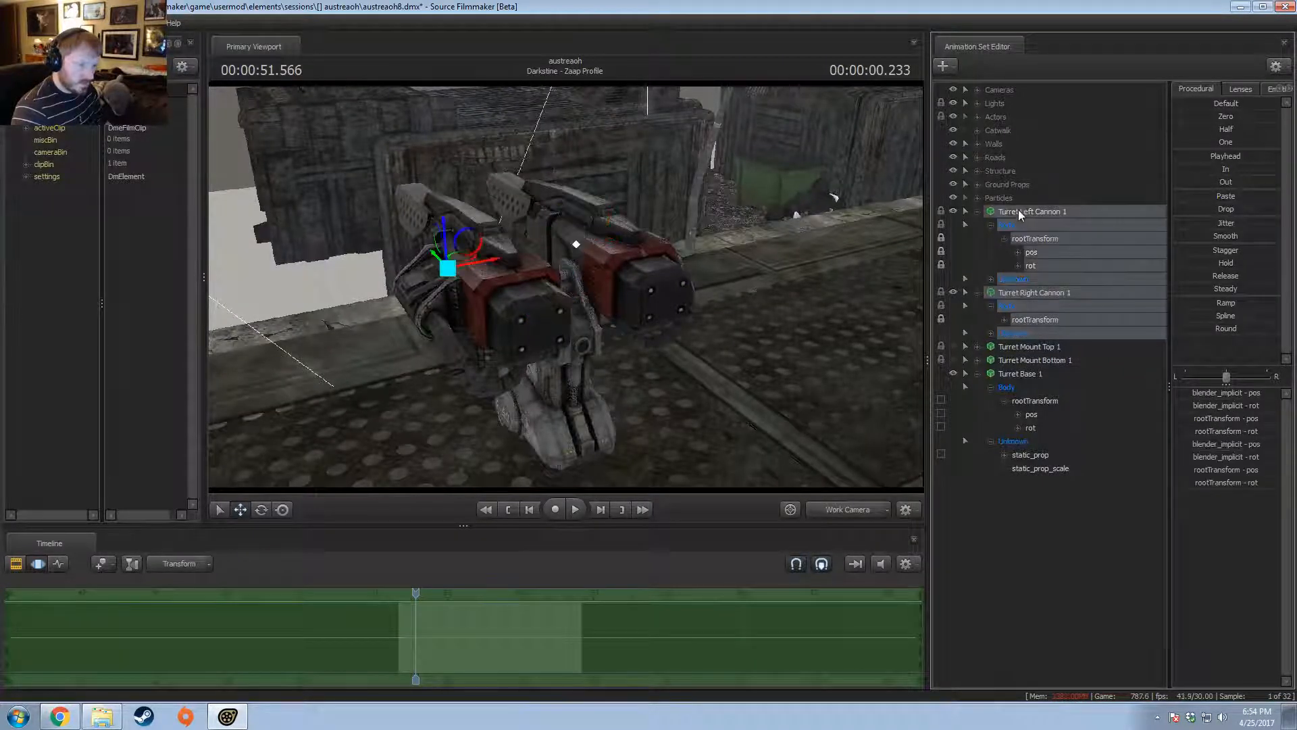
right_click(1019, 210)
left_click(1055, 361)
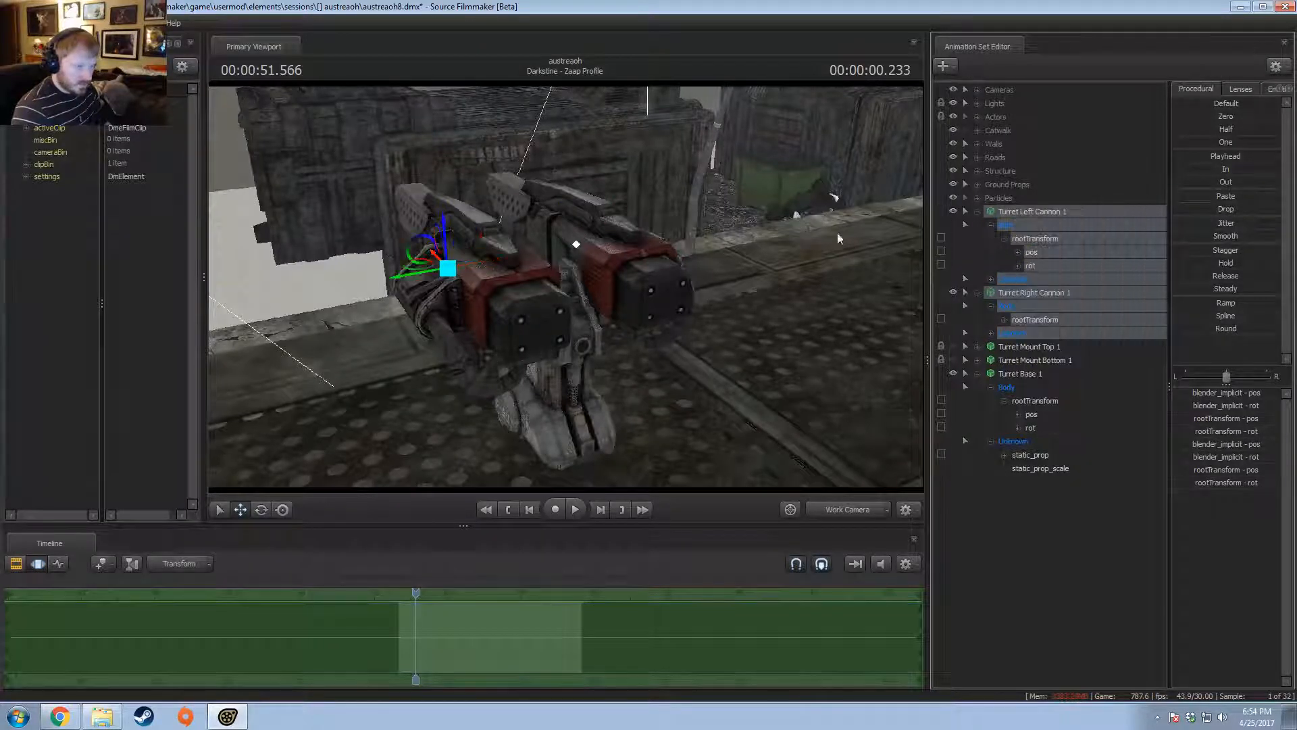
left_click_drag(837, 232, 1193, 387)
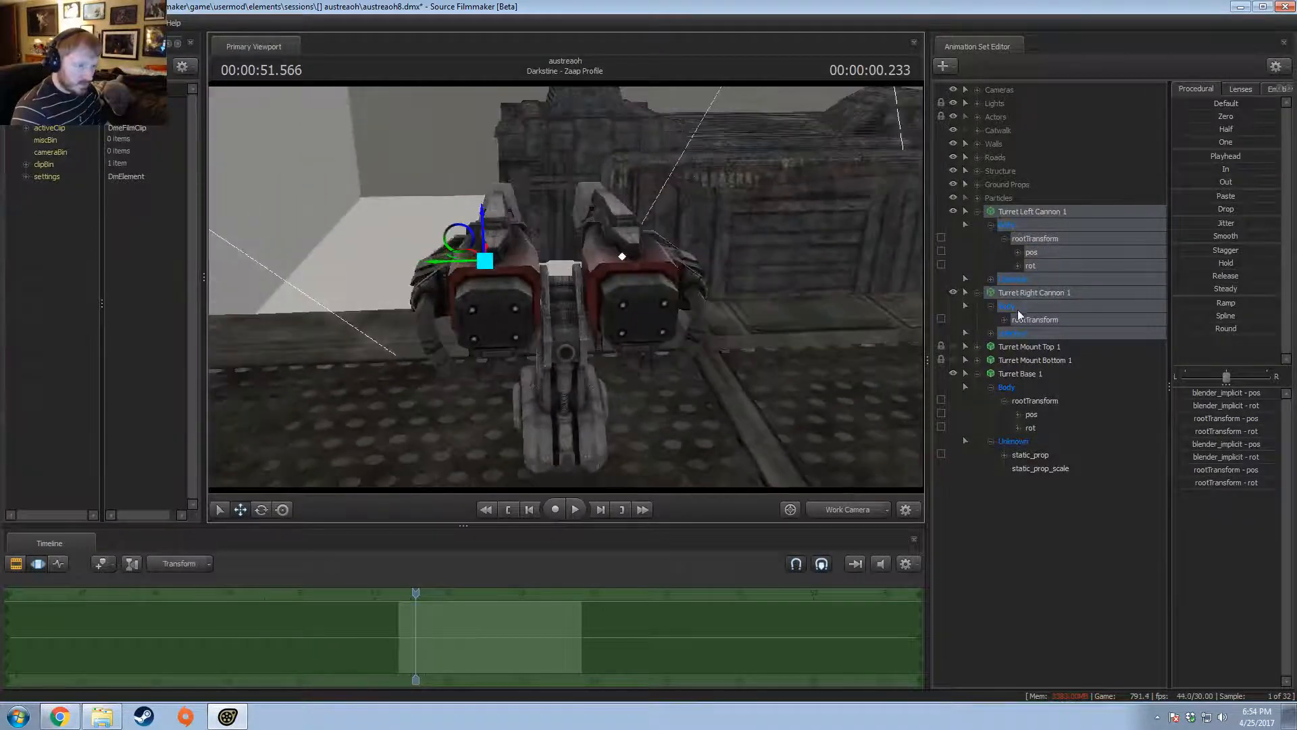
- Delete Turret Mount Top 1 and Turret Mount Bottom 1, and lock both cannons to Turret Base 1
left_click(1027, 347)
left_click(1034, 360, "ctrl")
right_click(1034, 360)
left_click(1059, 392)
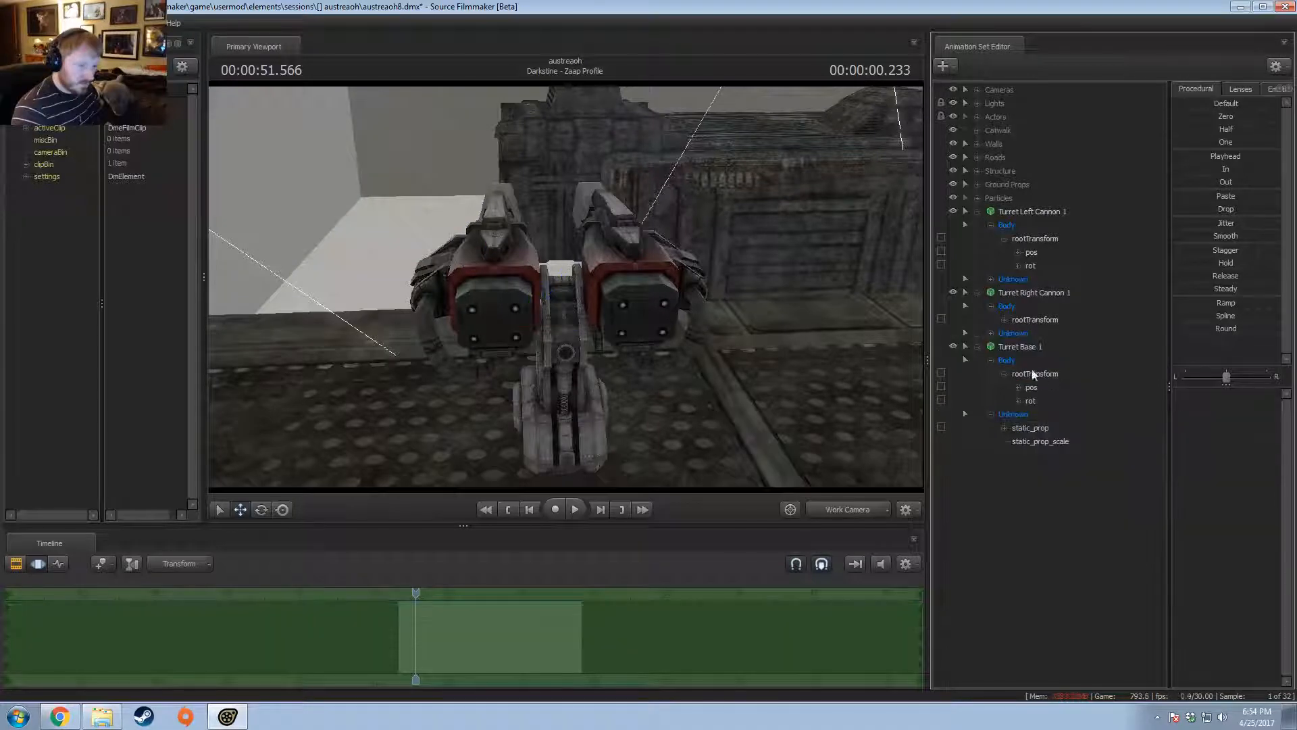
left_click_drag(1021, 346, 1031, 214)
left_click_drag(690, 323, 861, 365)
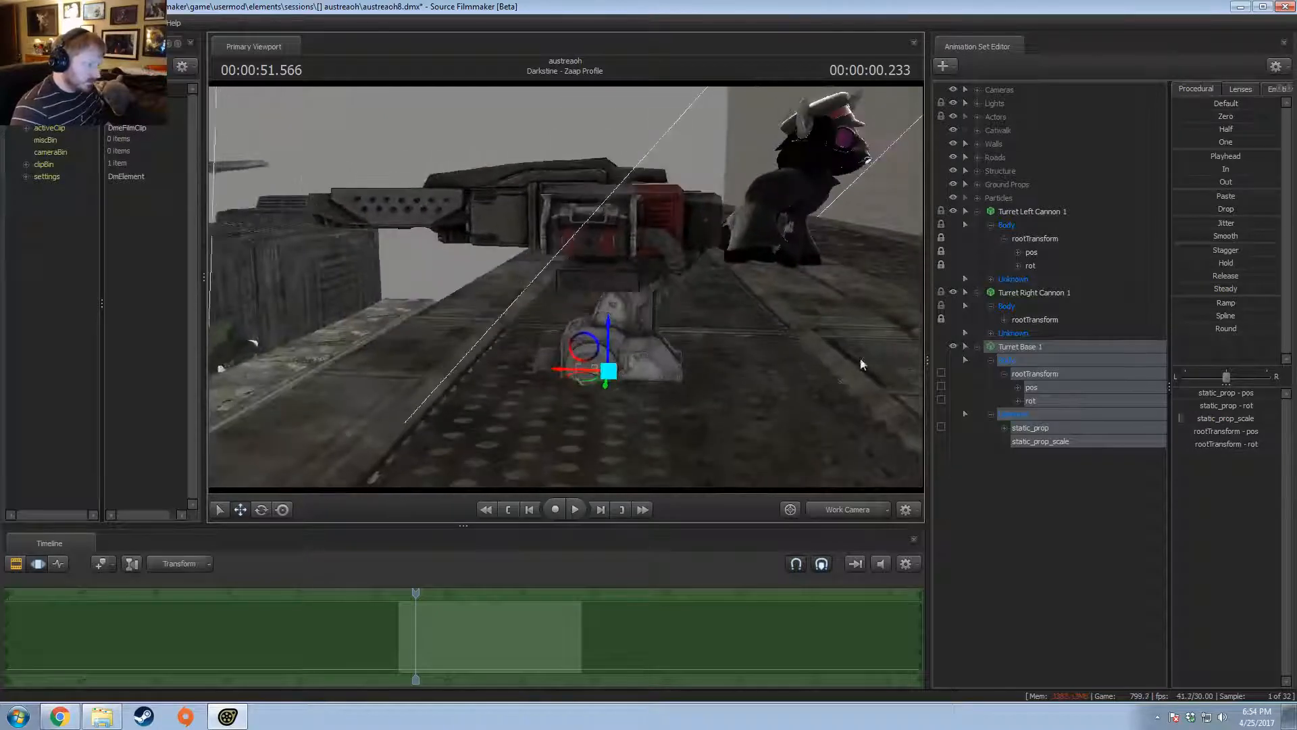
- Try repositioning both cannons together over the turret base, and undo back to before the cannons were locked and the mounts deleted
left_click(1035, 293)
left_click(1031, 210, "ctrl")
left_click(977, 212)
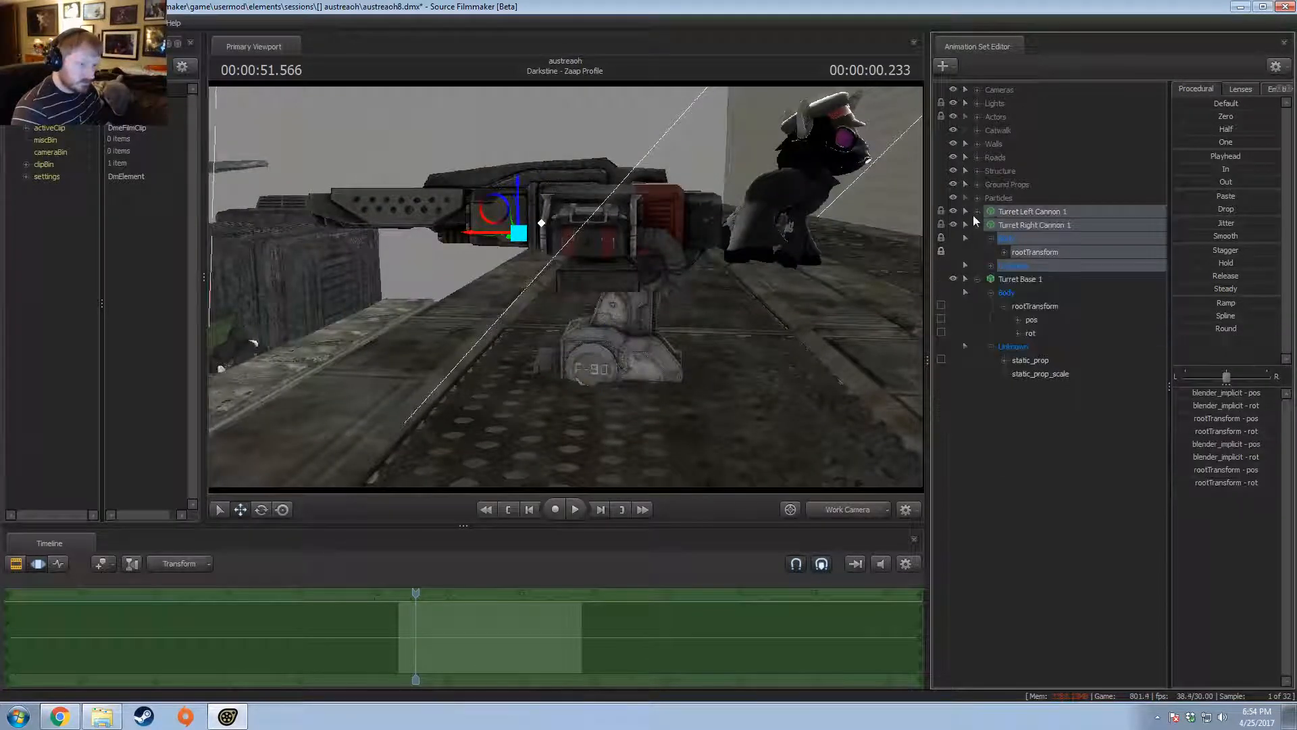
left_click(977, 225)
key("e")
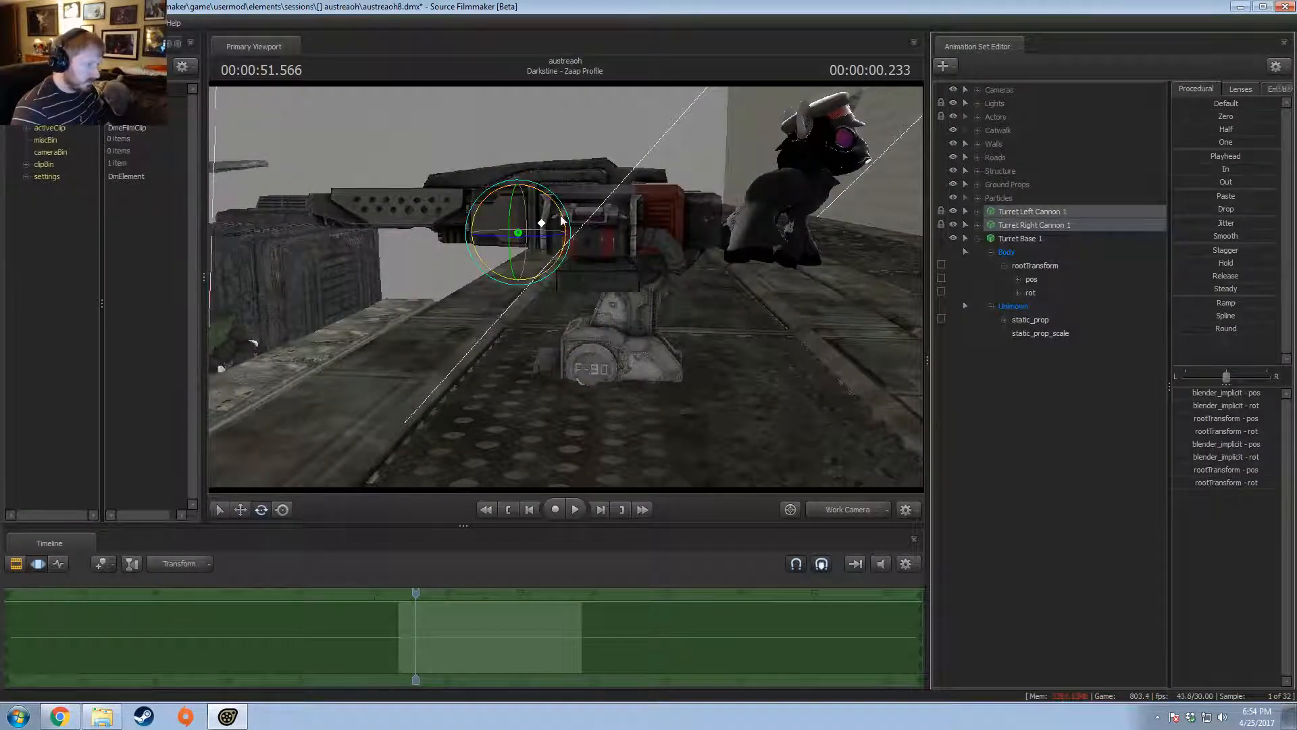
left_click_drag(562, 218, 466, 304)
left_click_drag(567, 287, 599, 264, "alt")
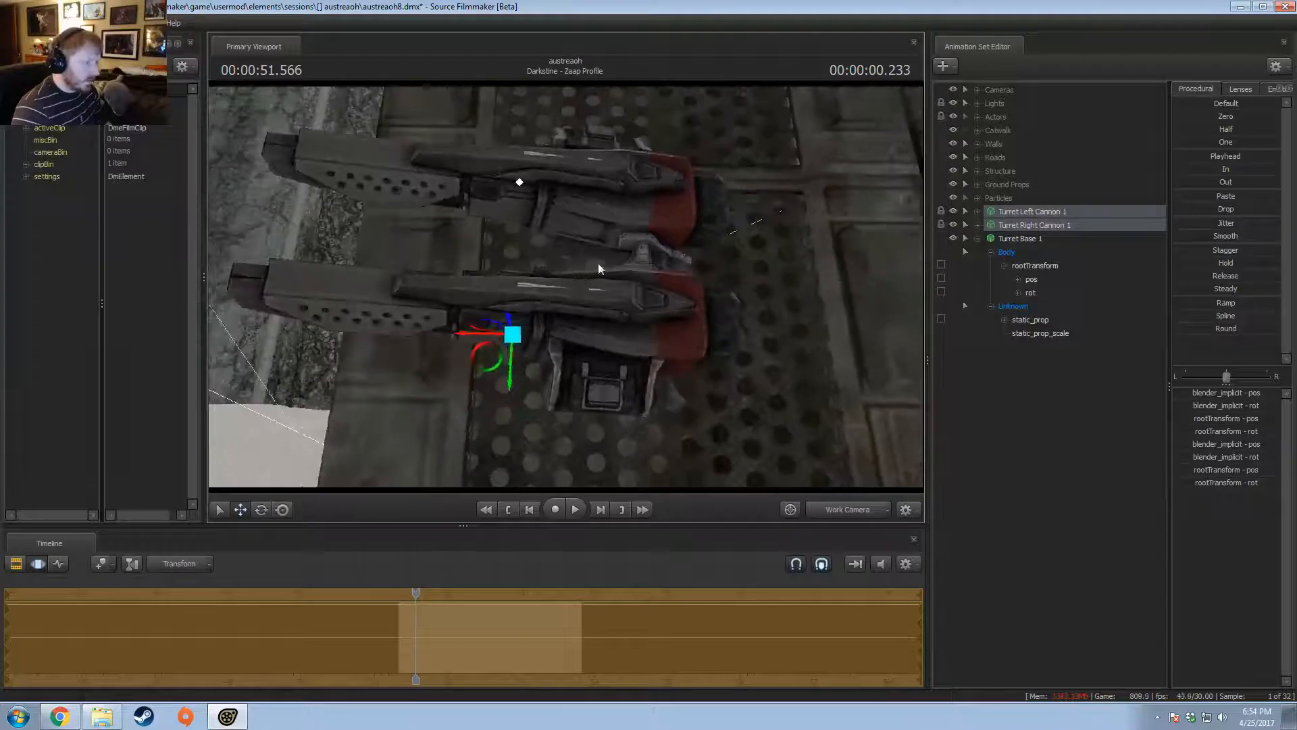
key("ctrl+z")
key("ctrl+z")
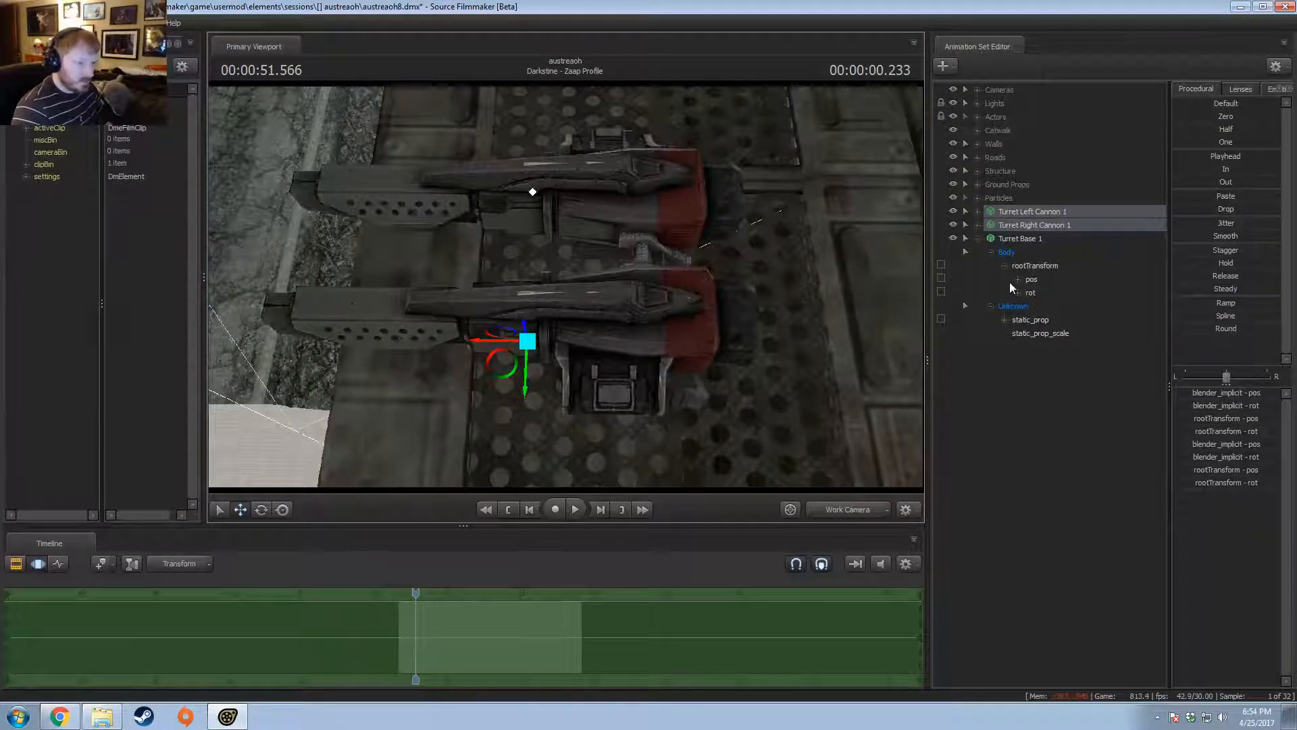
- Delete Turret Mount Bottom 1 and lock Turret Mount Top 1 to Turret Base 1
left_click(1033, 252)
right_click(1034, 252)
left_click(1069, 281)
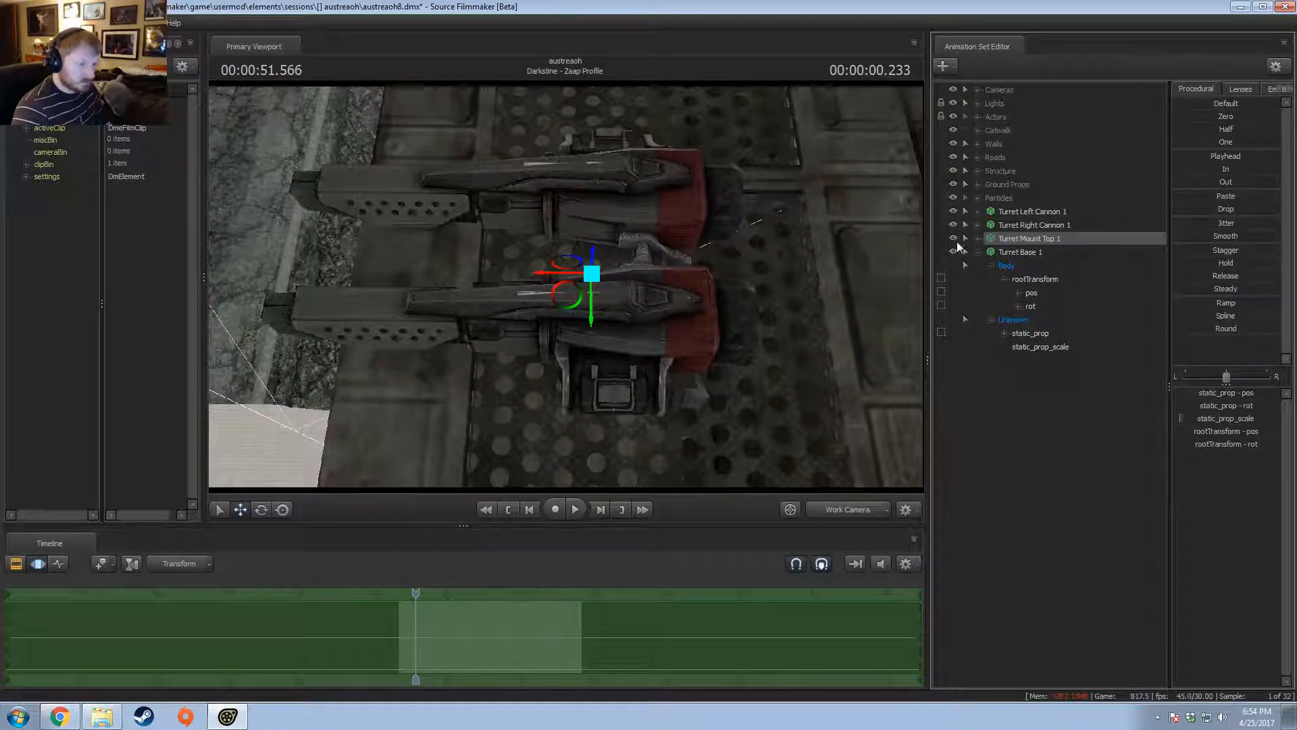
left_click(1017, 252)
- Zero the position and rotation controls of Turret Mount Top 1, leaving static_prop_scale out of the selection
left_click(1031, 240)
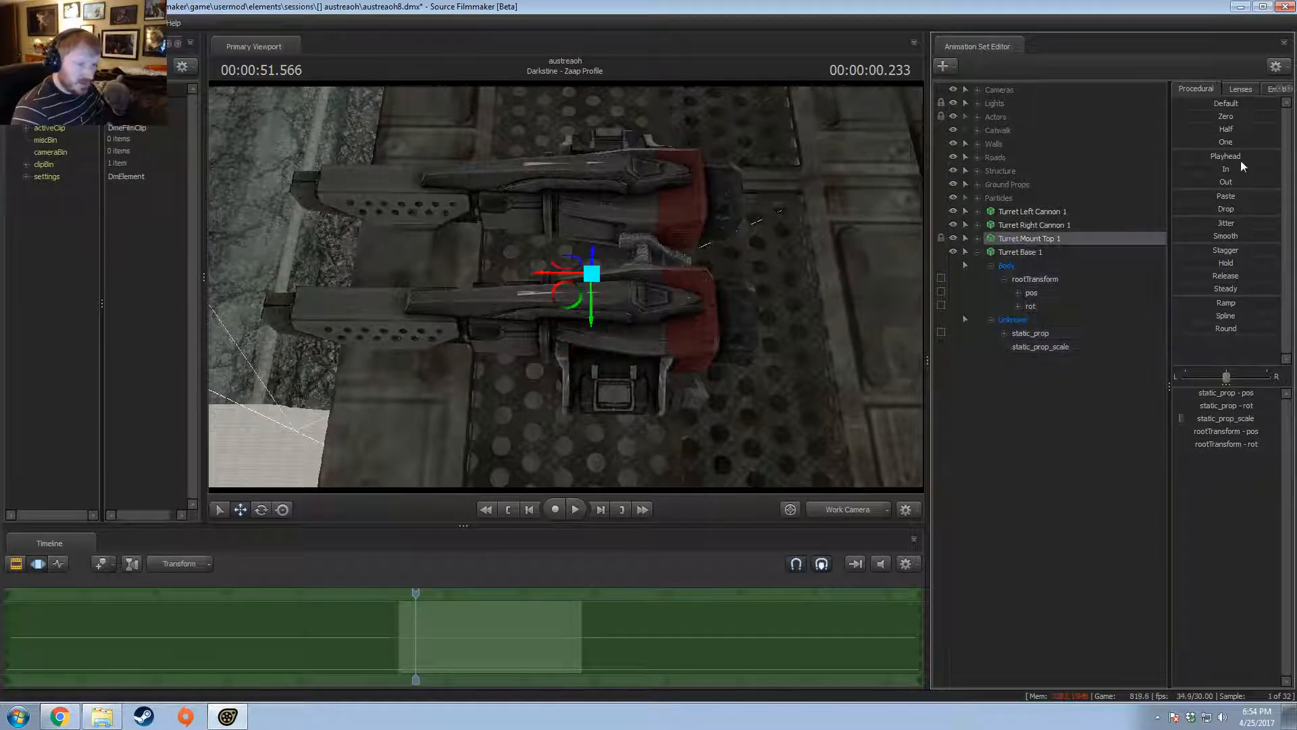
left_click(1216, 120)
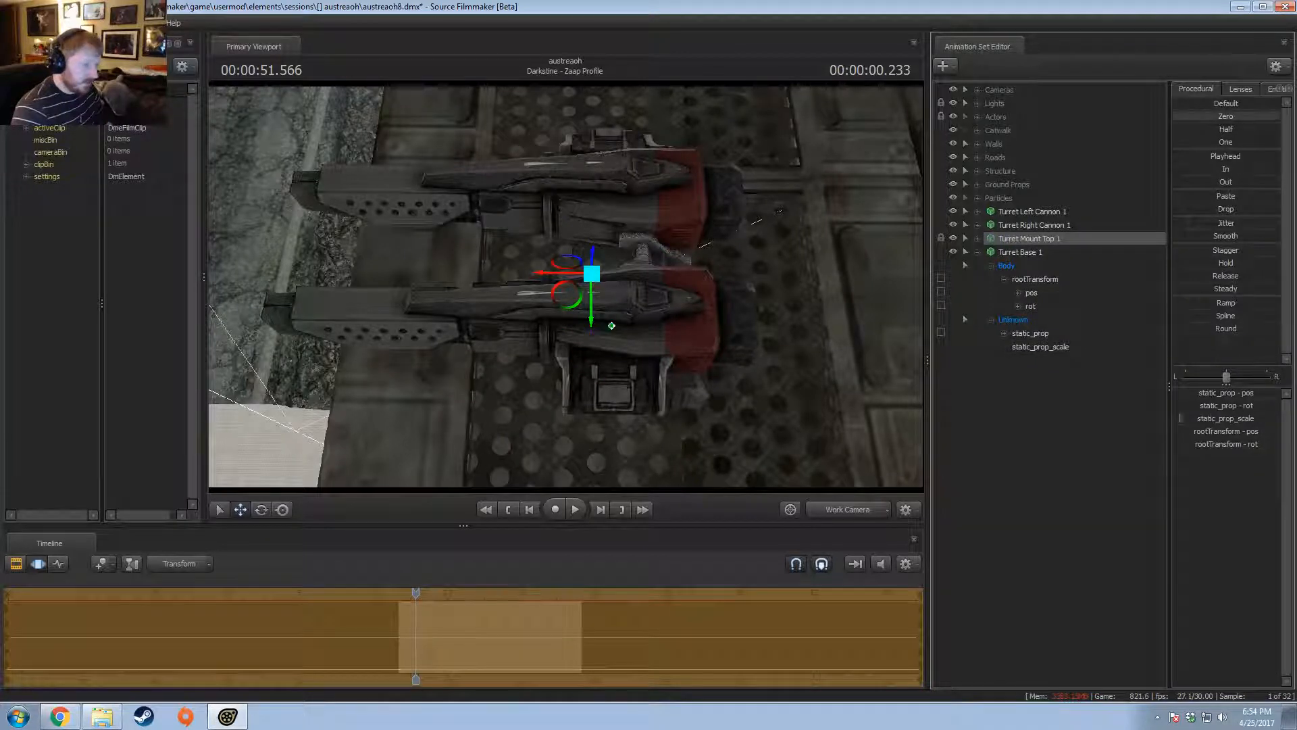
left_click(978, 238)
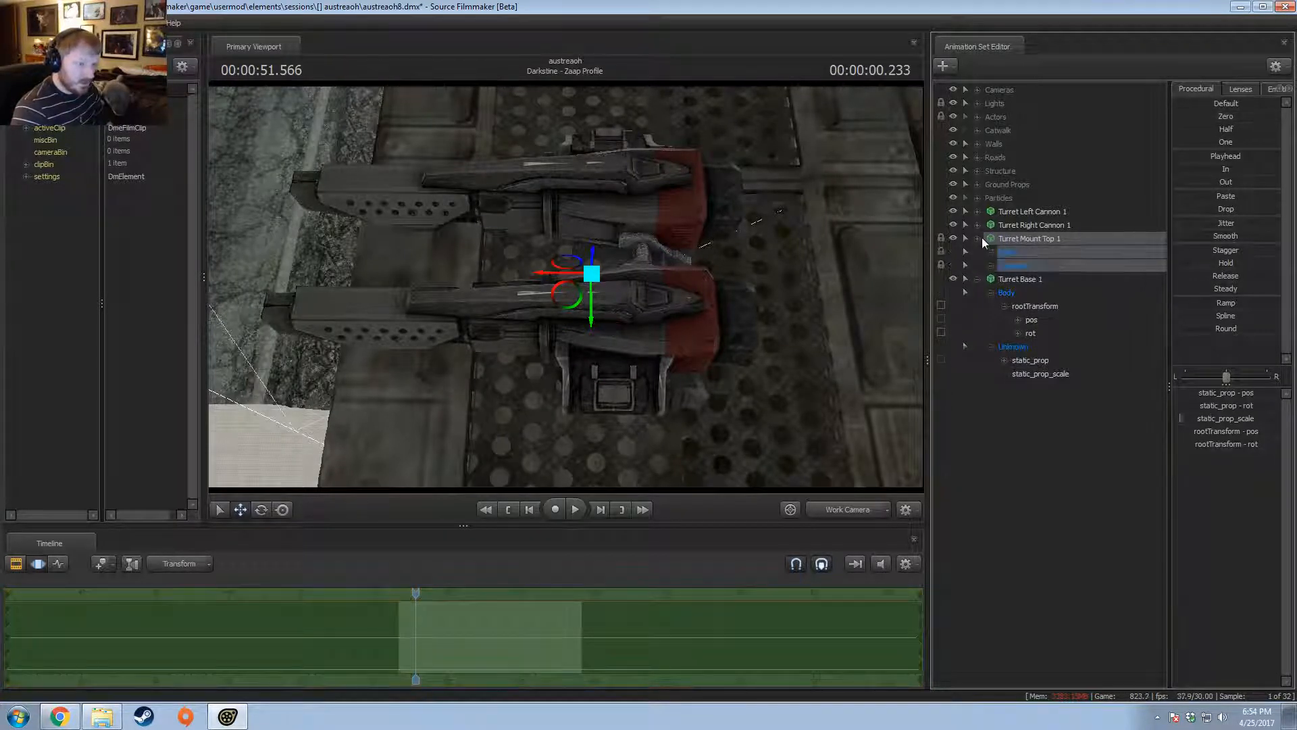
left_click(990, 265)
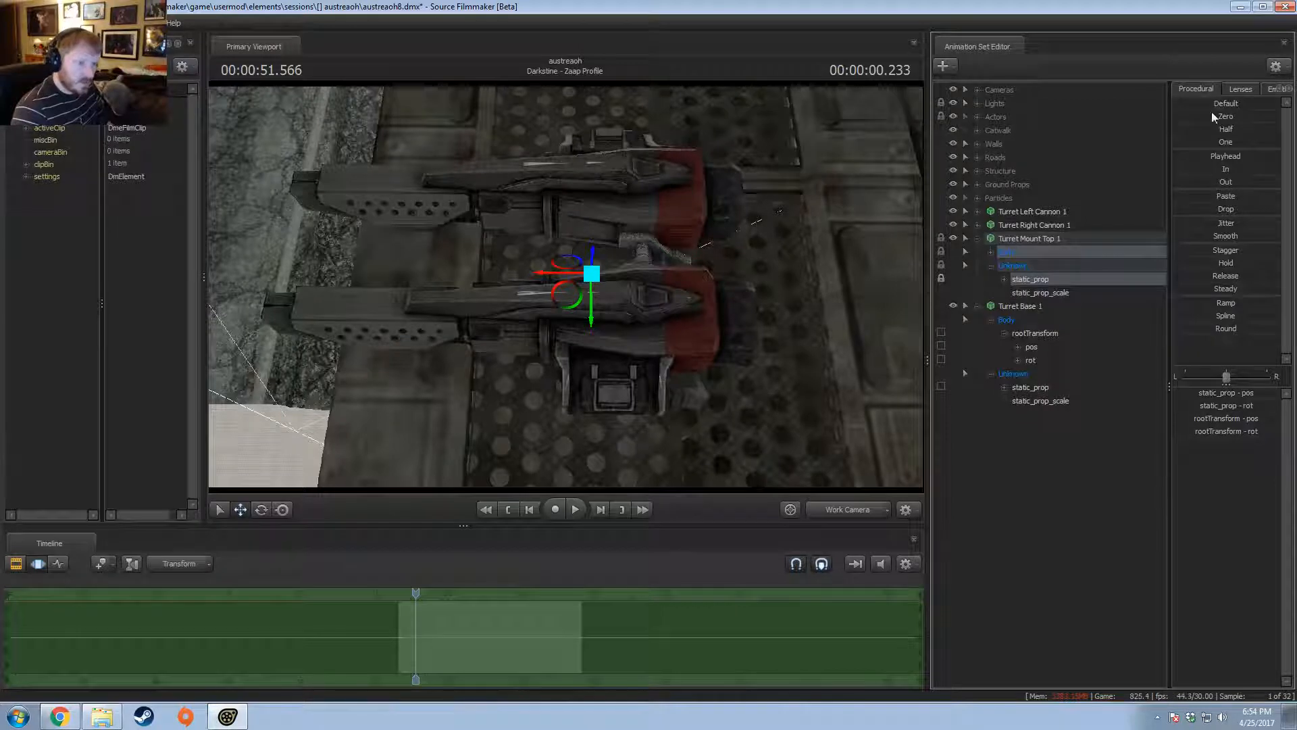
left_click(1212, 116)
- Select Turret Mount Top 1 and unlock its transforms from the turret base
left_click(1028, 251)
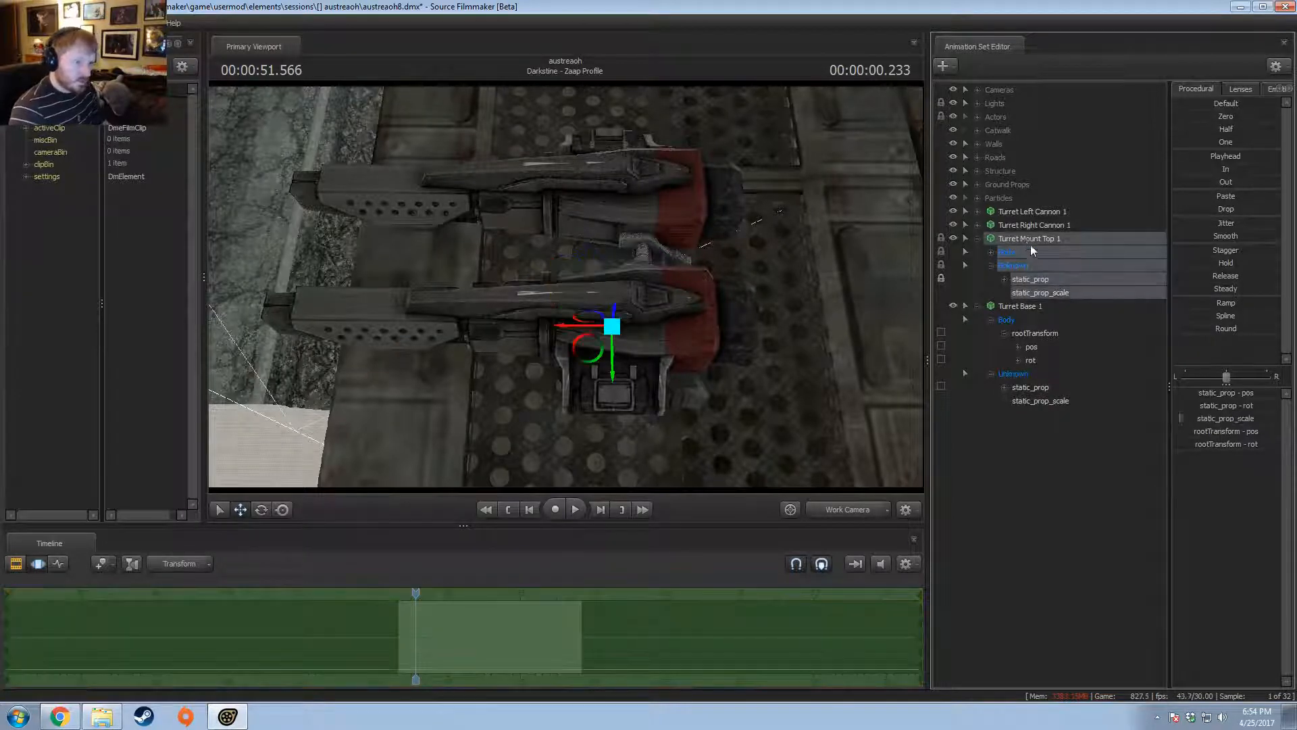
right_click(1031, 251)
left_click(1062, 392)
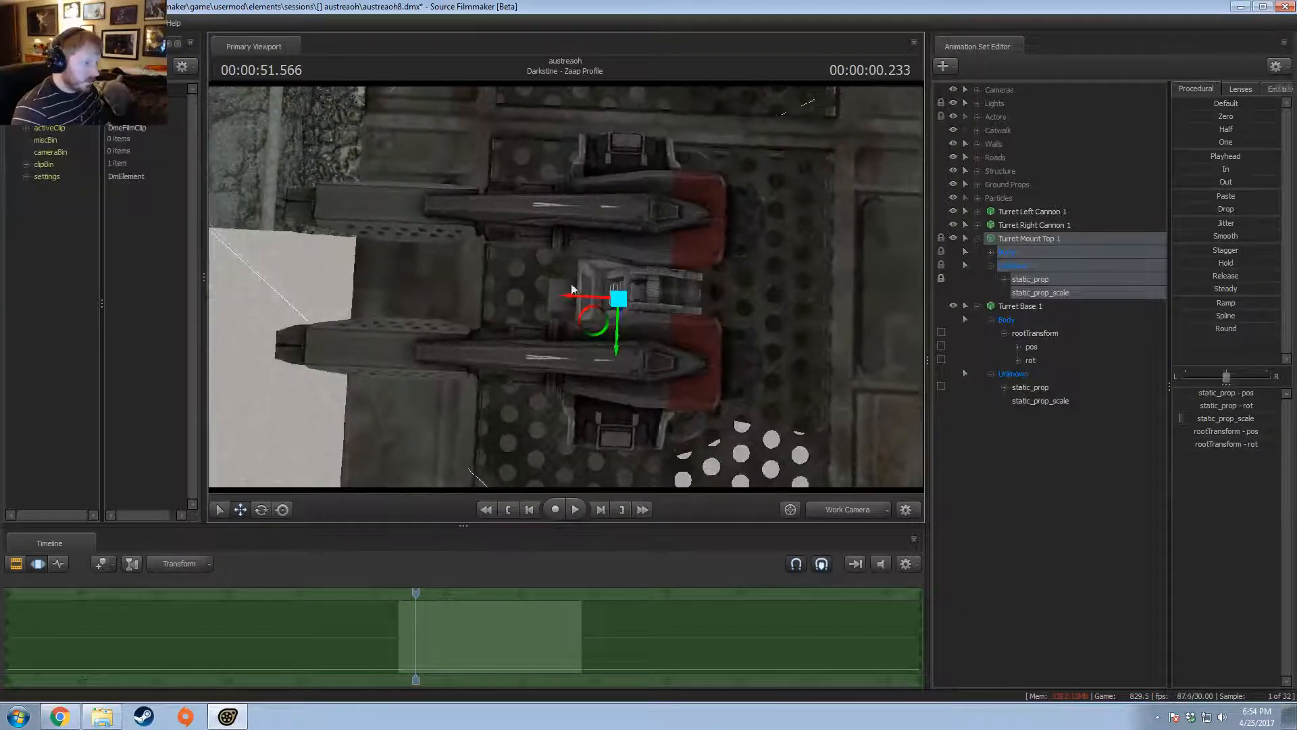
left_click_drag(638, 314, 637, 270, "alt")
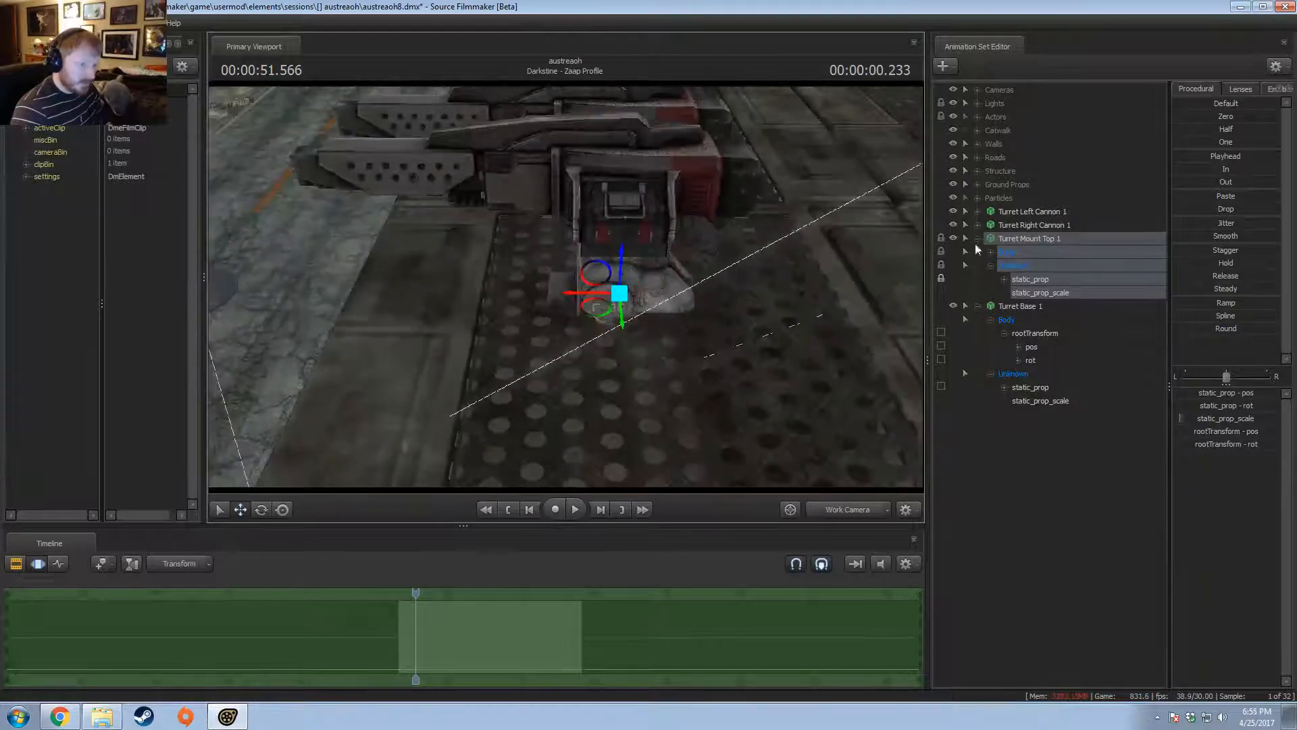
right_click(1002, 245)
left_click(1040, 380)
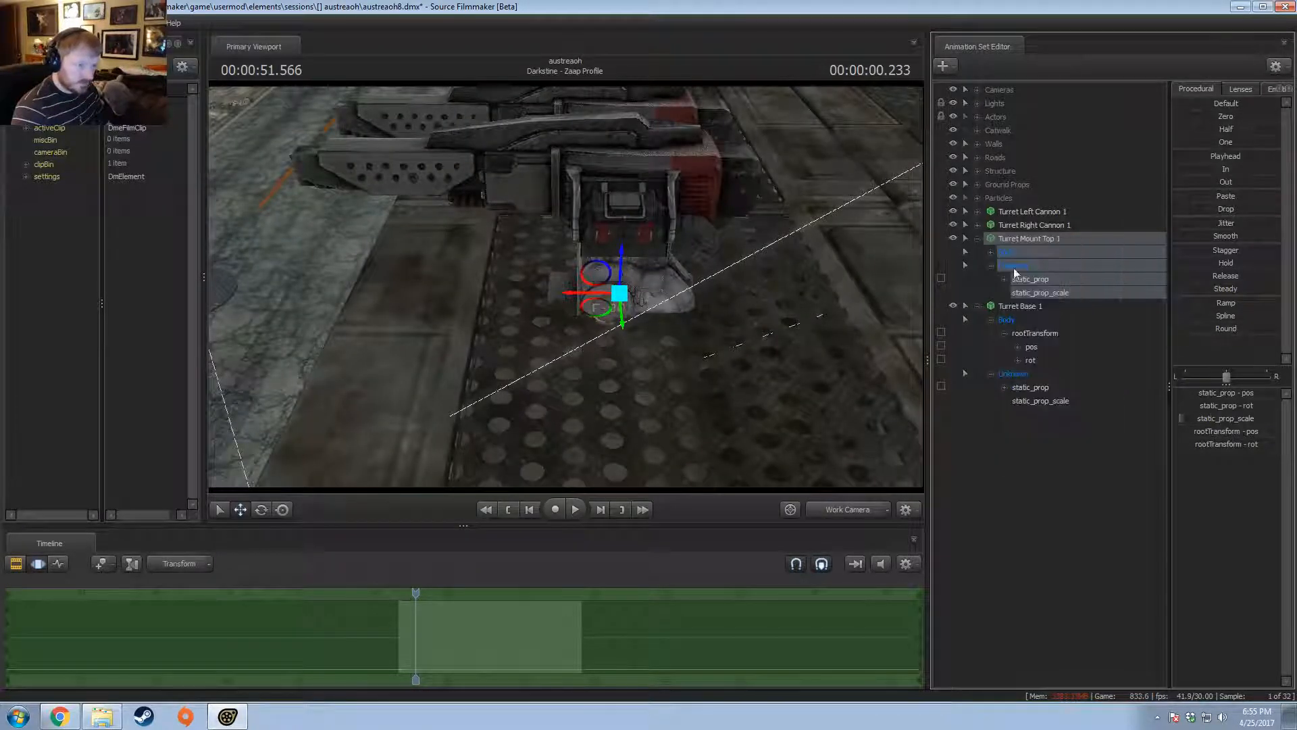
- Change the third rotation value of Turret Mount Top 1's rootTransform to turn the mount in line with the cannons
left_click_drag(604, 243, 985, 442, "alt")
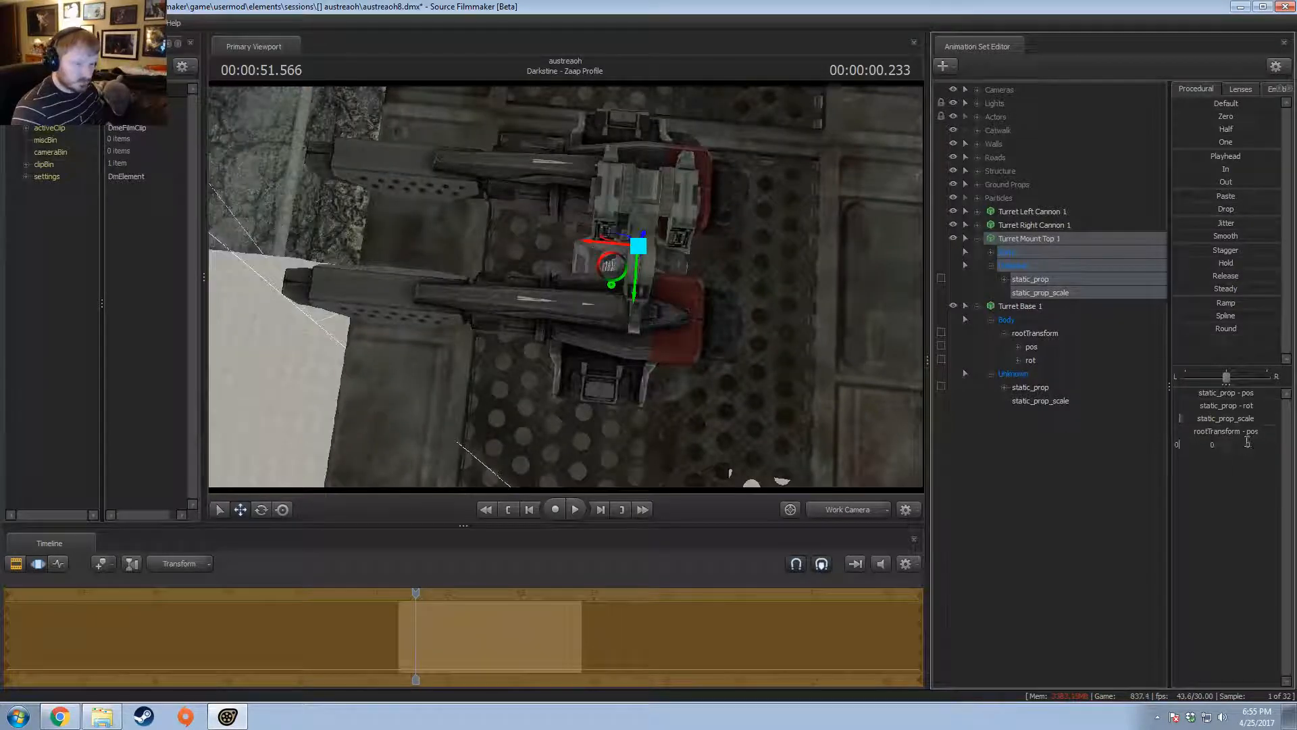
key("Return")
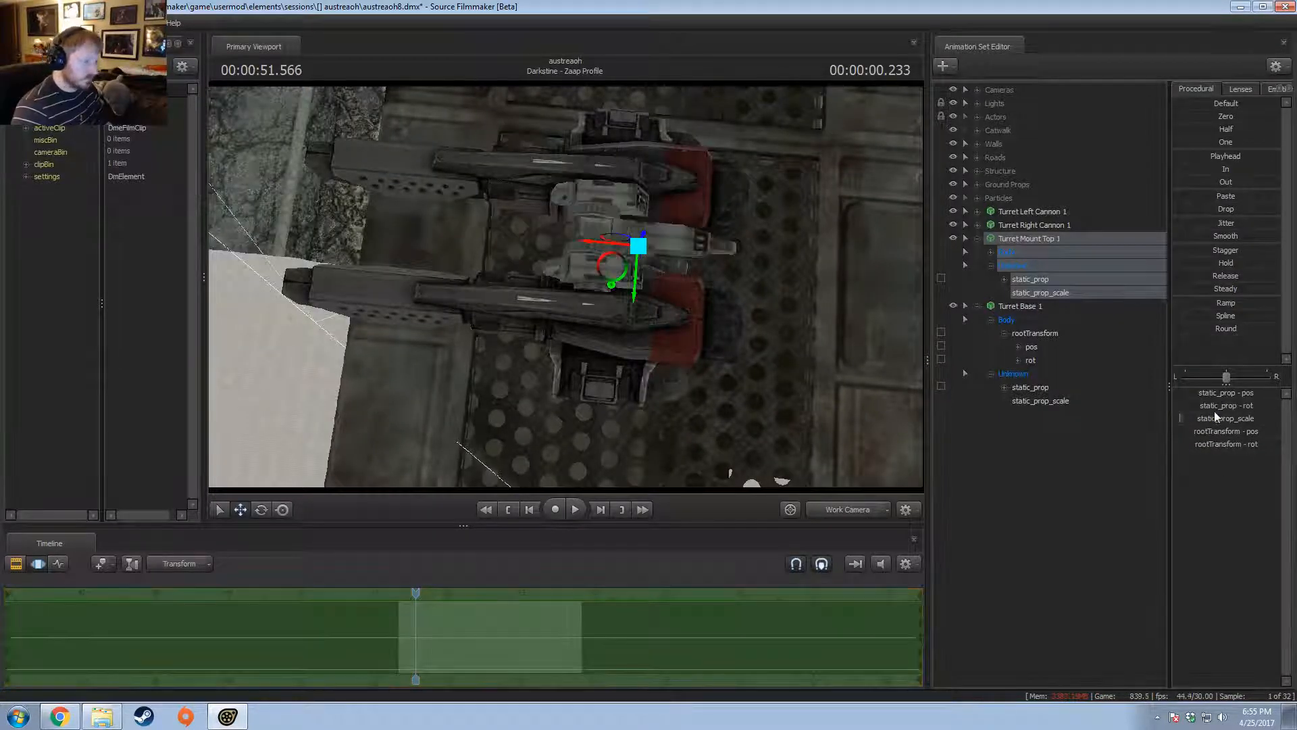
- Change the static_prop rotation of Turret Mount Top 1 and lower the mount between the two cannons
left_click(1214, 411)
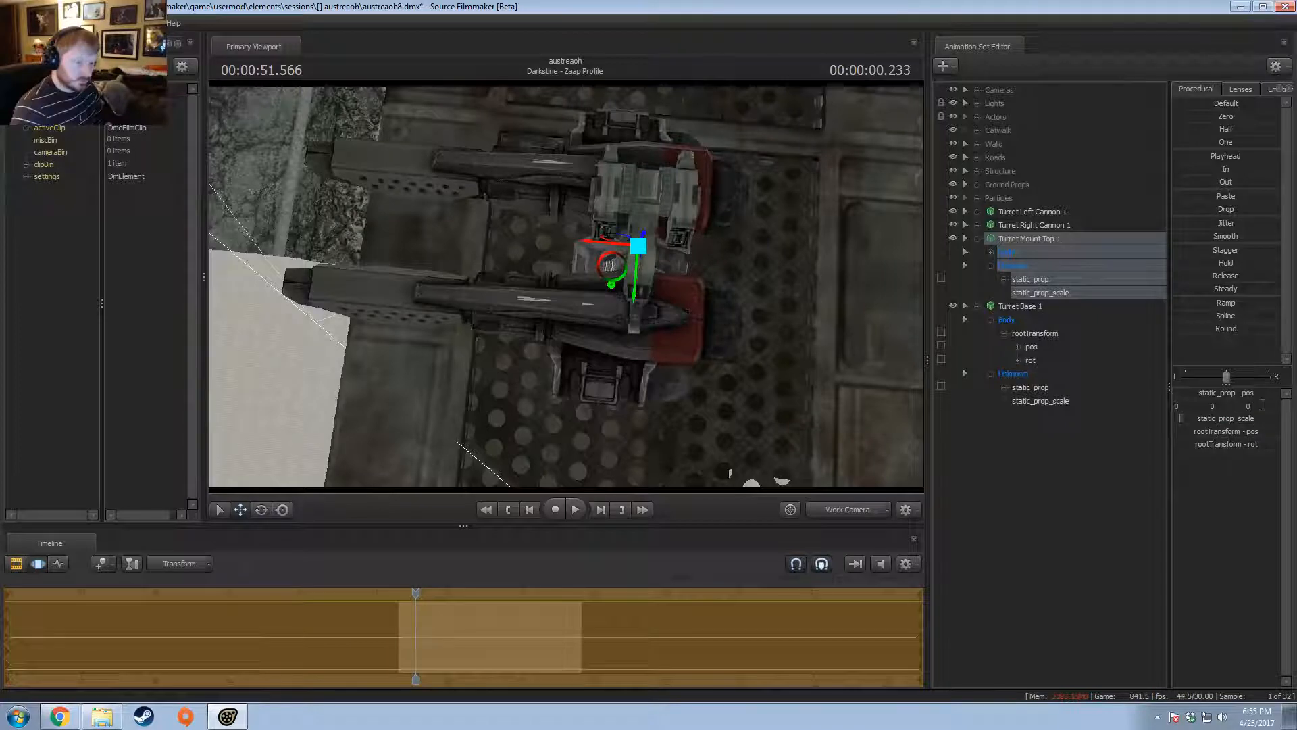
key("Return")
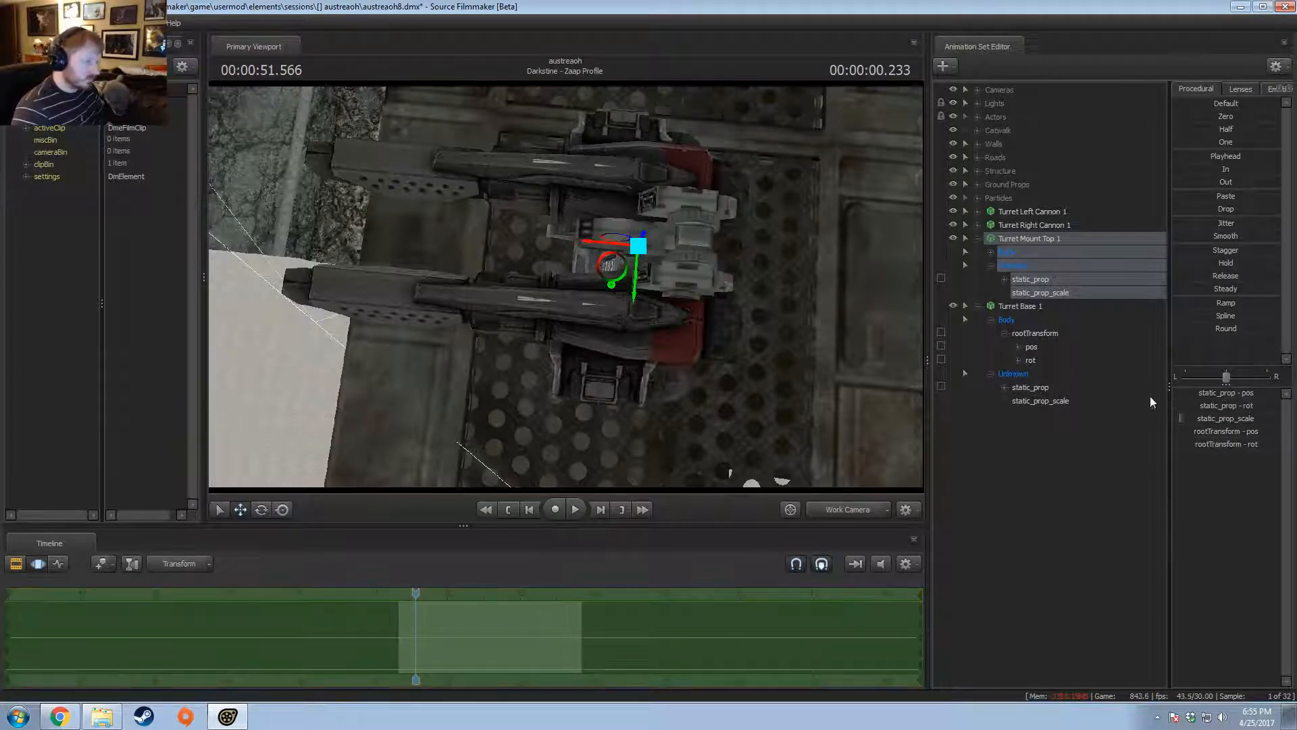
left_click_drag(594, 242, 579, 284)
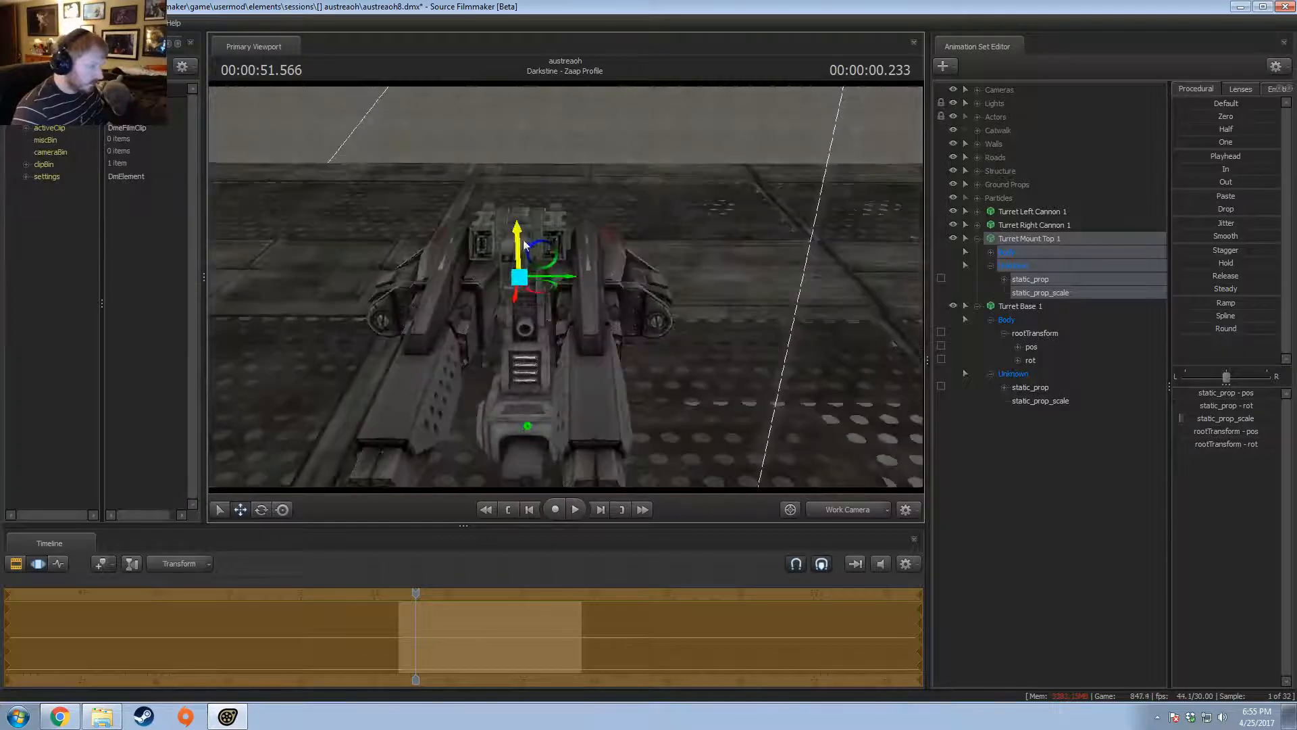
left_click_drag(525, 245, 521, 381)
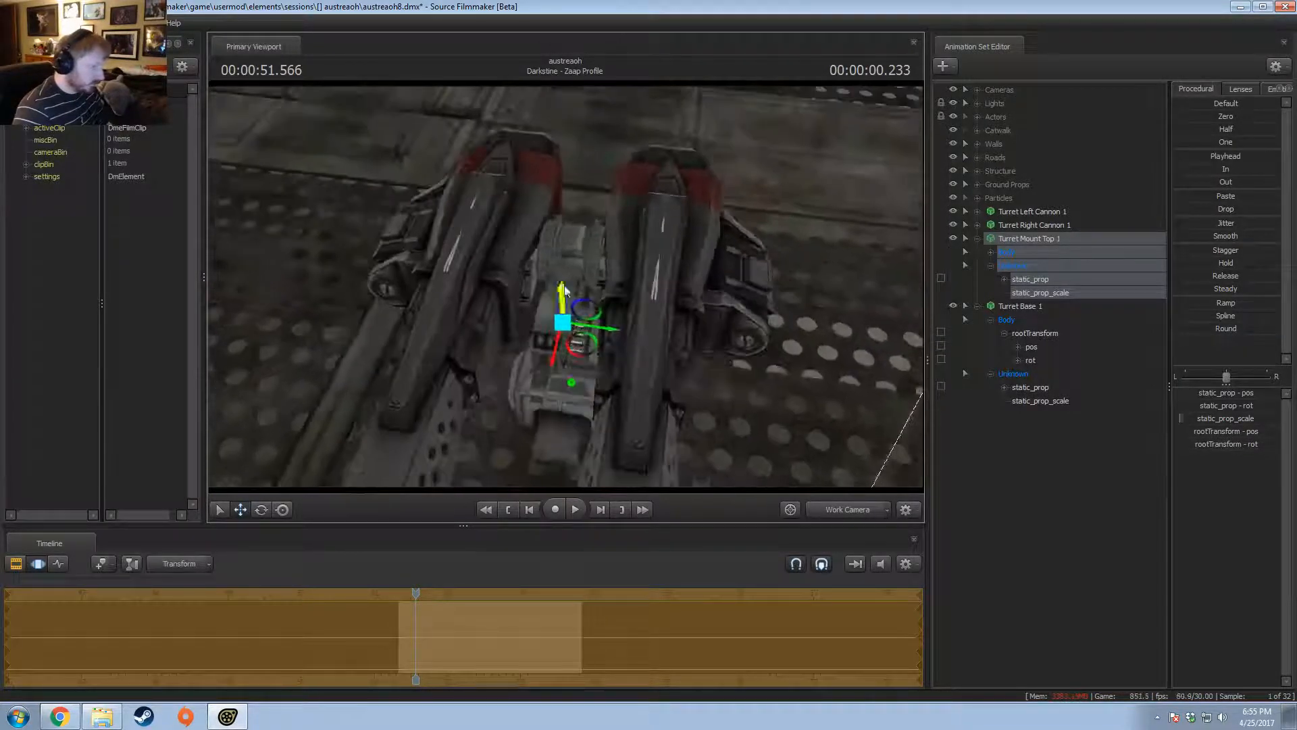
- Lock Turret Right Cannon 1 and Turret Left Cannon 1 to Turret Mount Top 1
left_click_drag(1016, 237, 1018, 225)
left_click_drag(1021, 238, 1022, 212)
left_click_drag(674, 306, 601, 297, "alt")
left_click(976, 238)
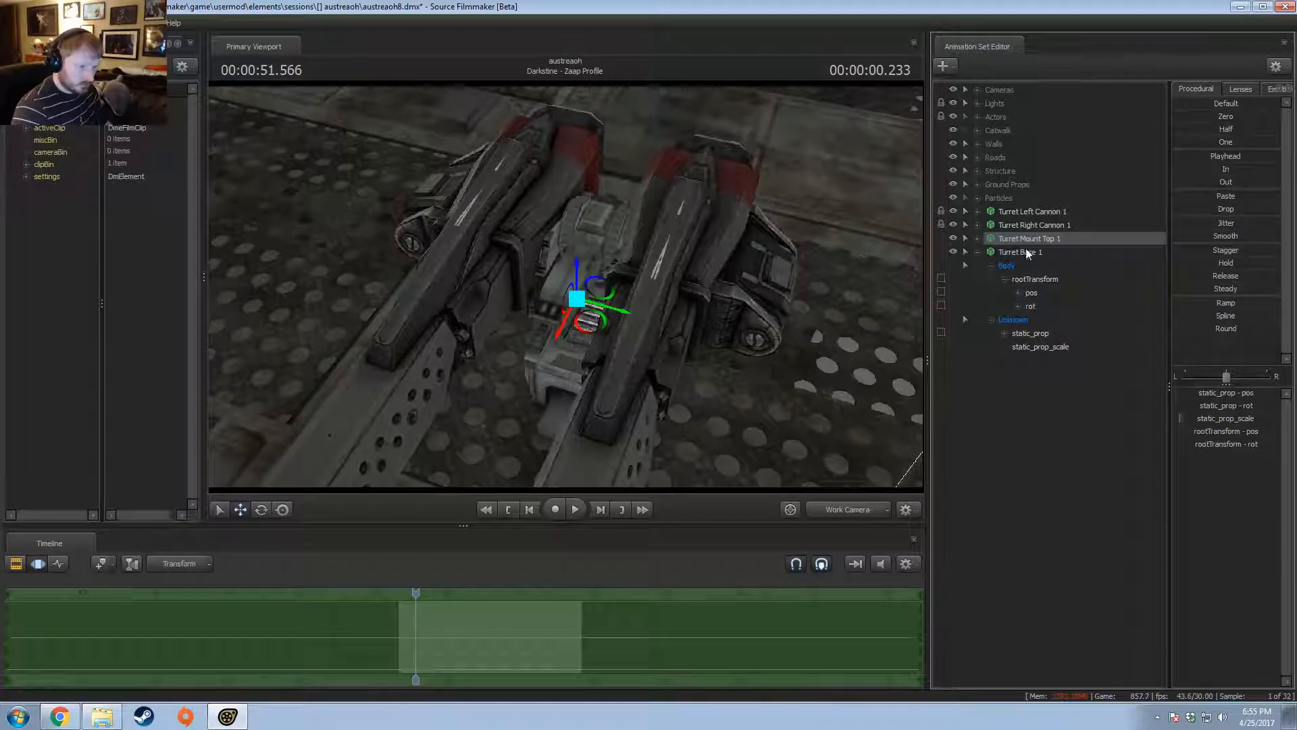
- Lock the rootTransform of Turret Mount Top 1 to the rootTransform of Turret Base 1
left_click_drag(1026, 252, 1027, 238)
left_click_drag(787, 304, 795, 308, "alt")
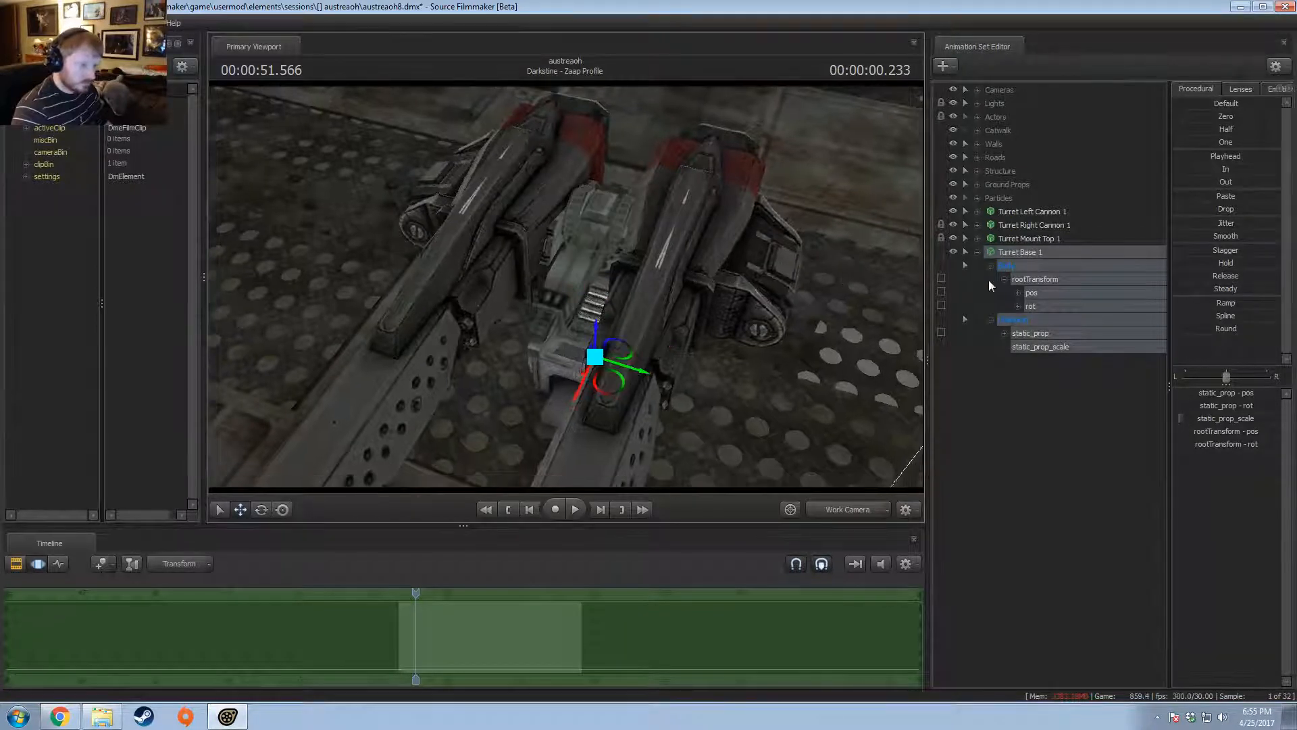
left_click(977, 238)
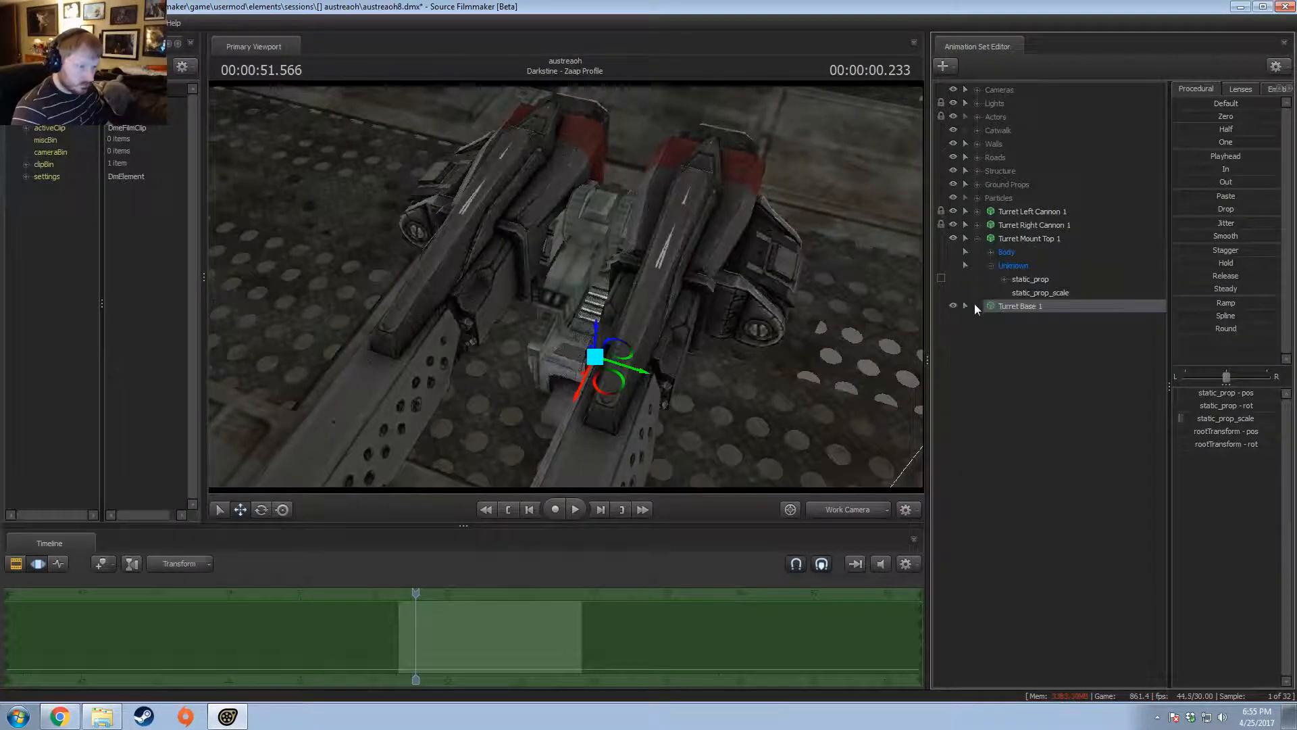
left_click(991, 253)
left_click_drag(1049, 348, 1033, 267)
left_click_drag(563, 278, 566, 287)
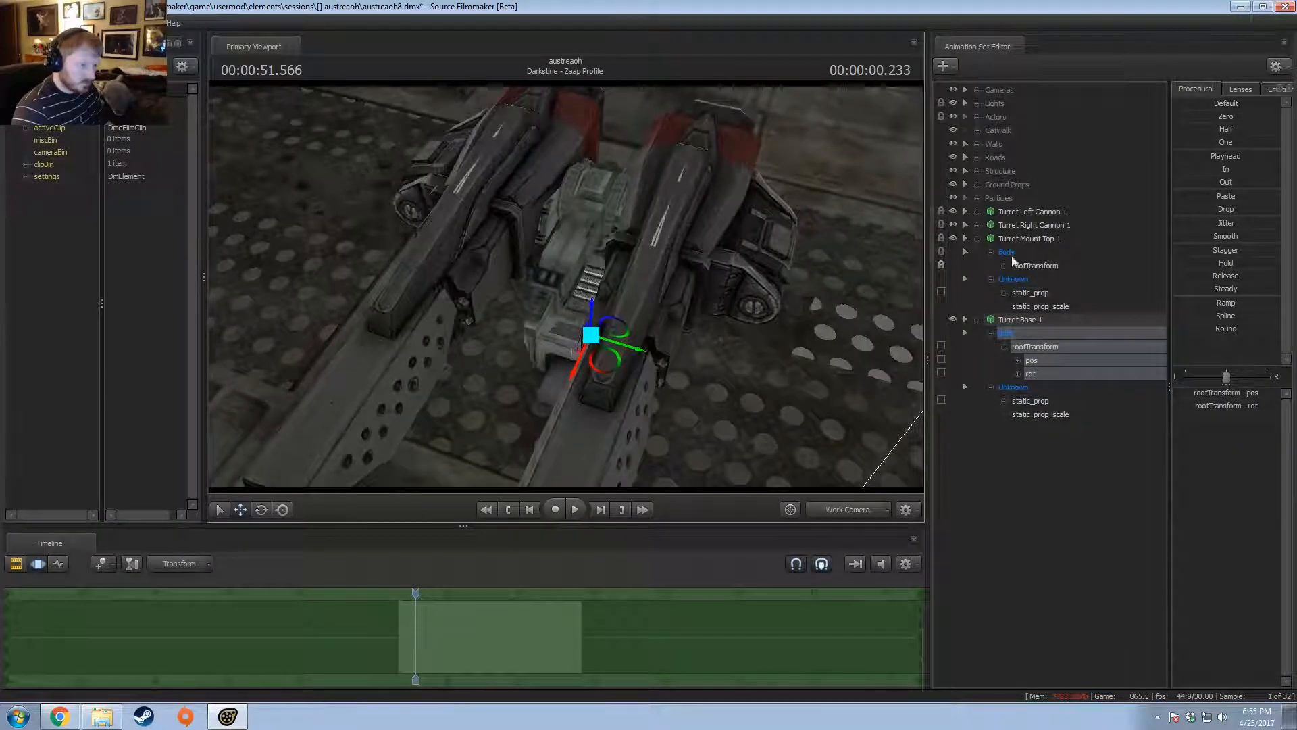
- Try rotating the whole Turret Base 1 to test the locks and undo the rotation
left_click(1038, 320)
key("e")
mouse_move(599, 342)
left_mouse_down()
mouse_move(630, 347)
mouse_move(591, 349)
mouse_move(587, 335)
left_mouse_up()
key("ctrl+z")
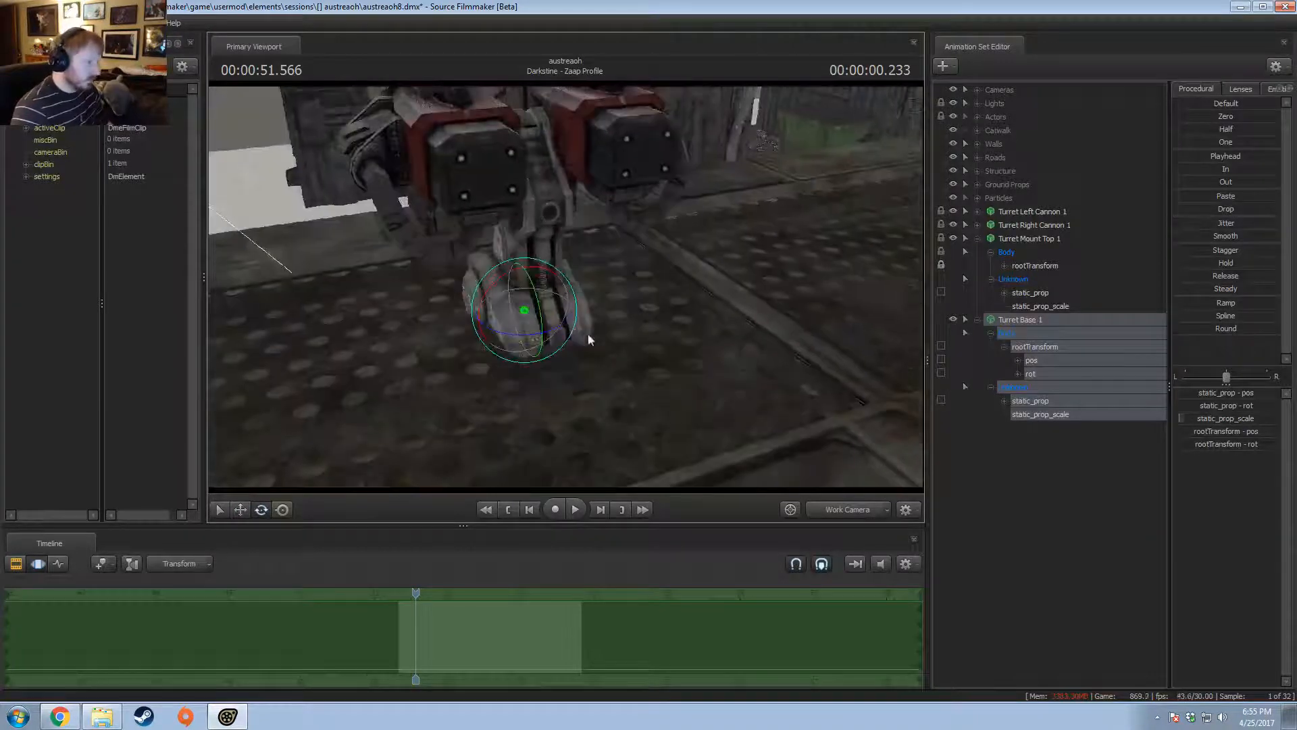
- Rotate Turret Base 1 with its locked parts and check its placement through camera1 in the Zaap Profile shot
left_click_drag(505, 332, 529, 342)
left_click_drag(562, 298, 415, 267, "alt")
key("w")
left_click_drag(415, 267, 396, 243, "alt")
left_click(870, 512)
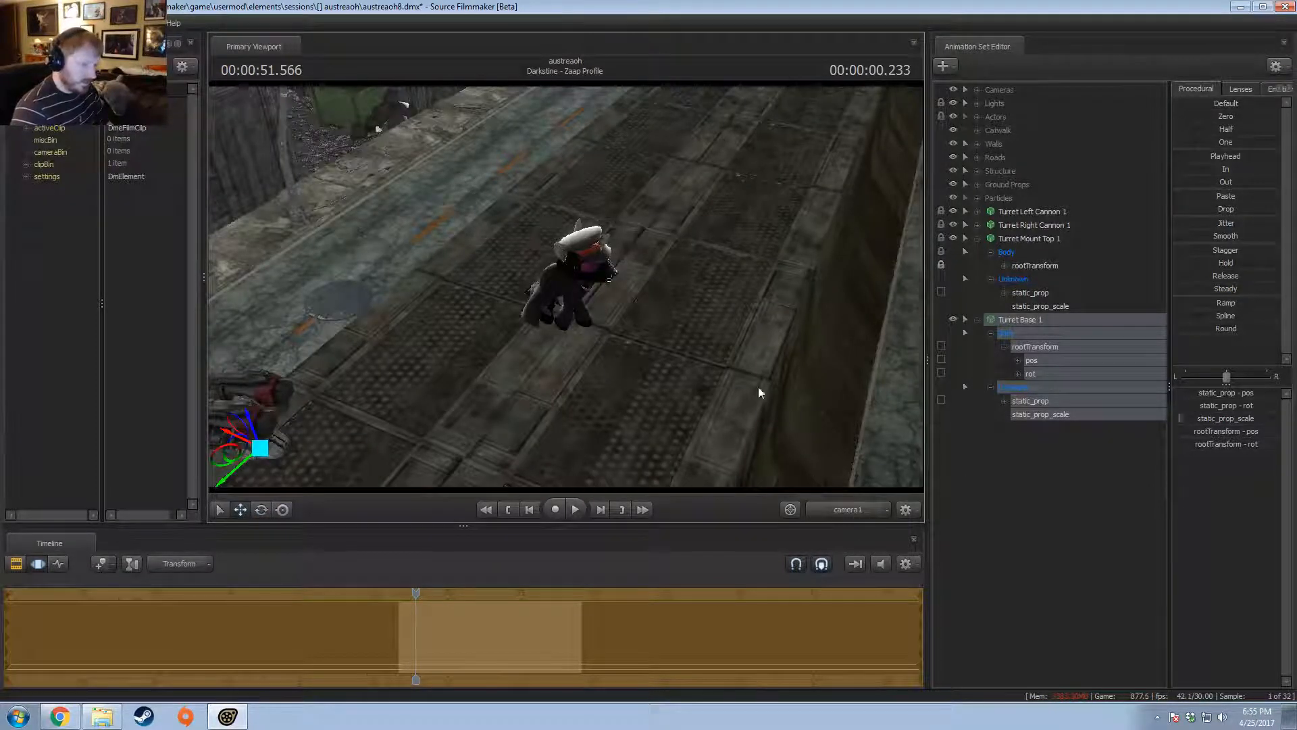
key("F2")
left_click(427, 598)
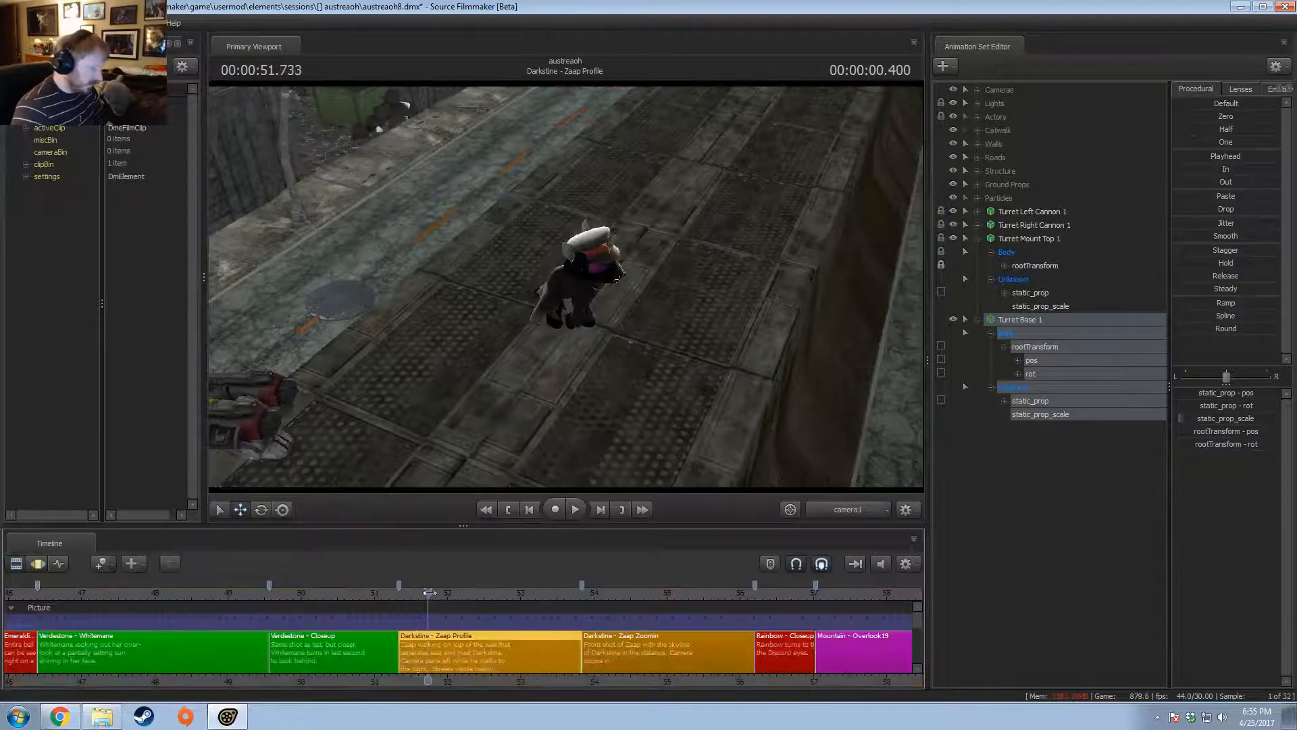
left_click_drag(428, 600, 425, 601)
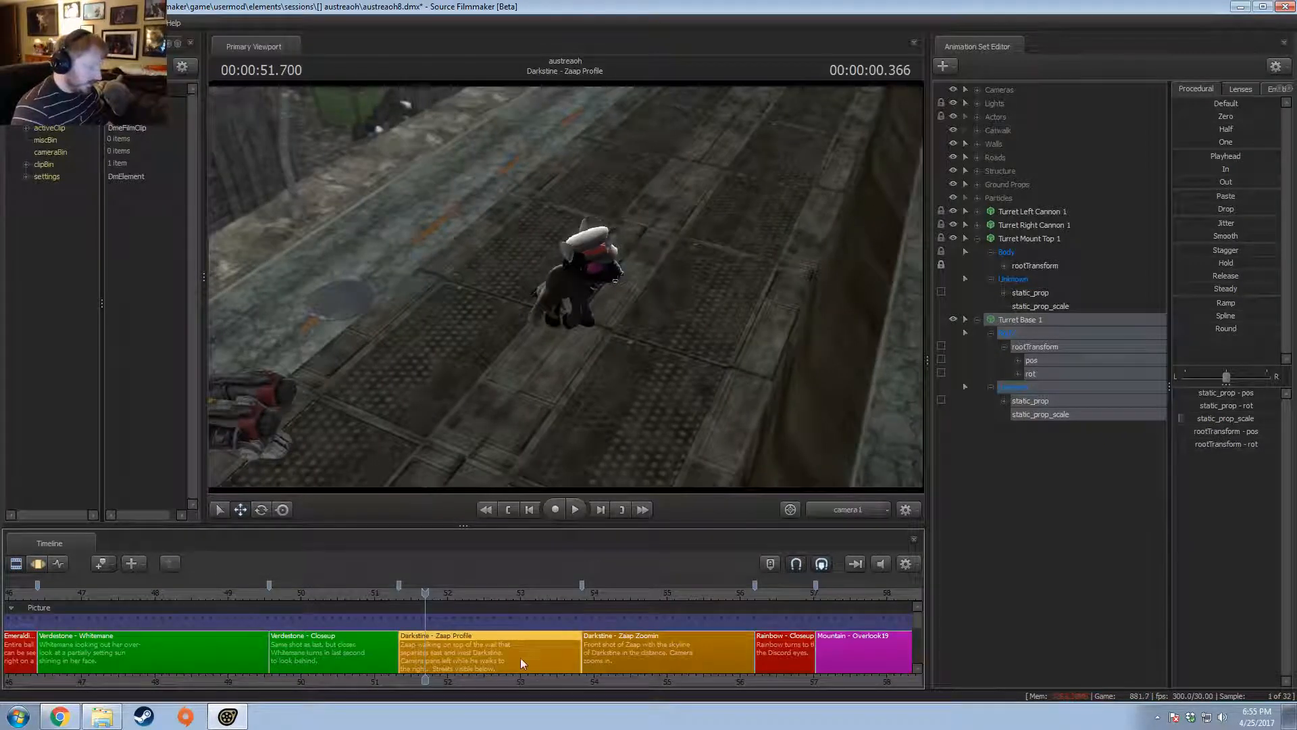
- Copy the four turret animation sets from the Darkstine - Zaap Profile shot, including their locked controls
left_click(1020, 211)
left_click(1023, 319, "shift")
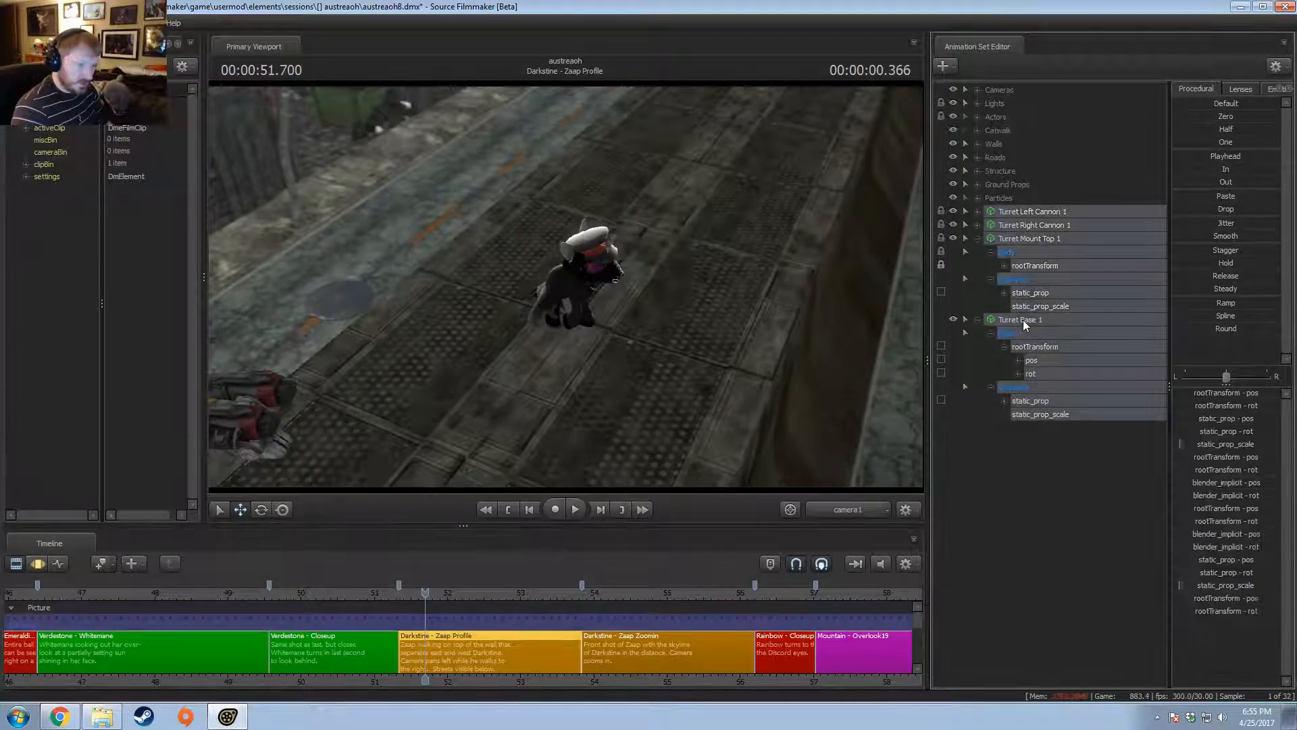
right_click(1023, 319)
left_click(1084, 342)
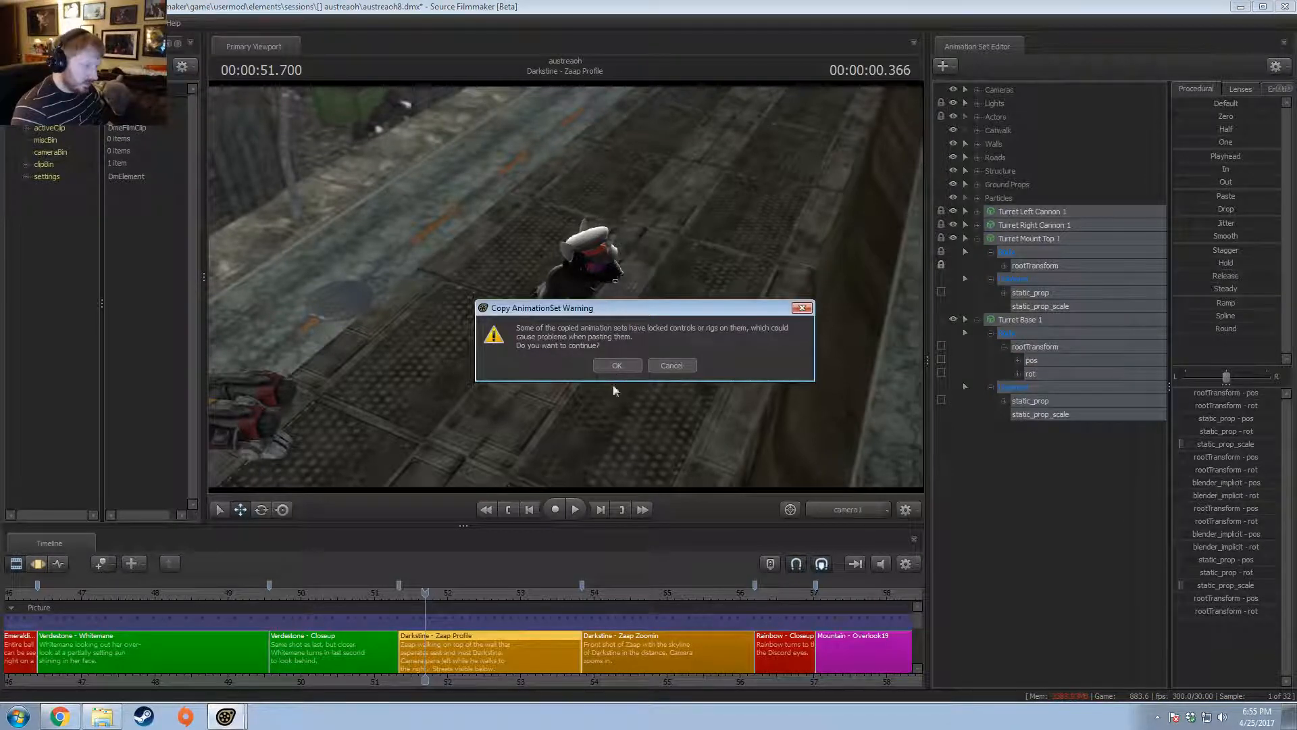
left_click(617, 364)
- Paste the copied turret animation sets into the Darkstine - Zaap Zoomin shot and show that shot
left_click(654, 666)
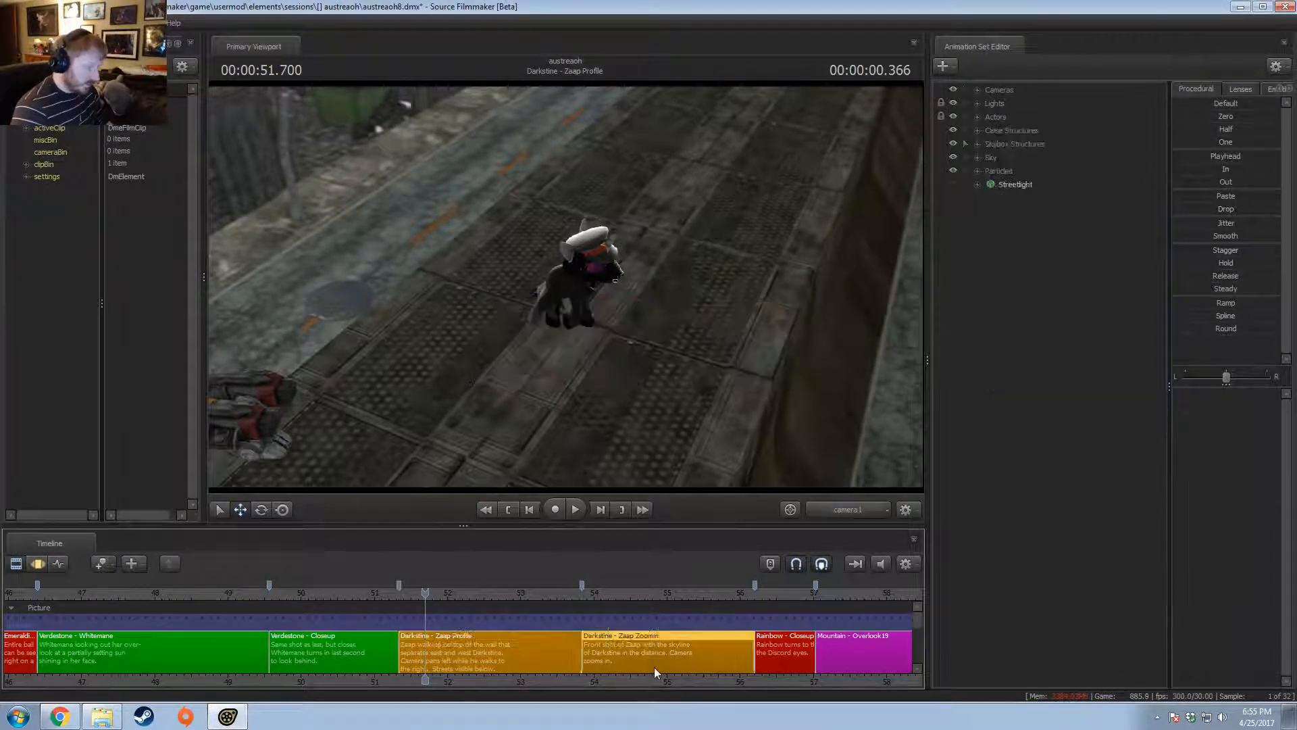
right_click(1017, 261)
left_click(1061, 328)
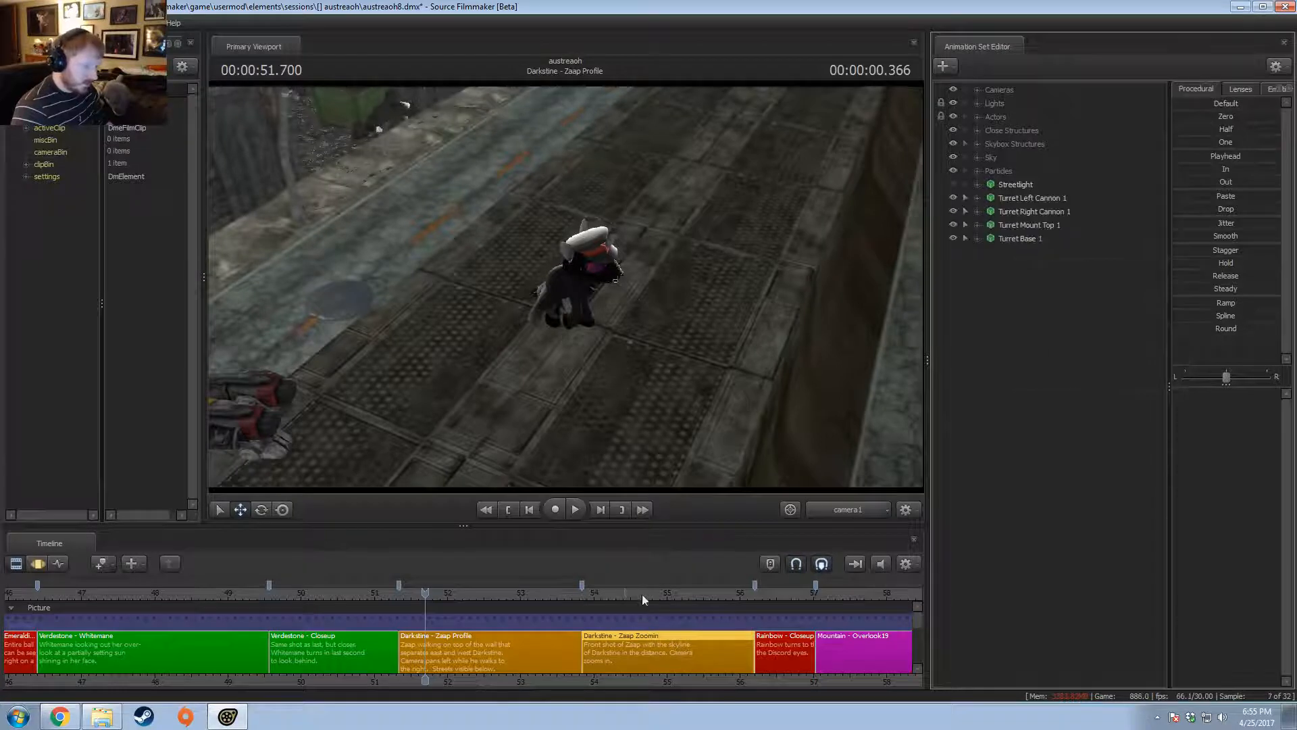
left_click(640, 593)
right_click(1012, 327)
left_click(980, 365)
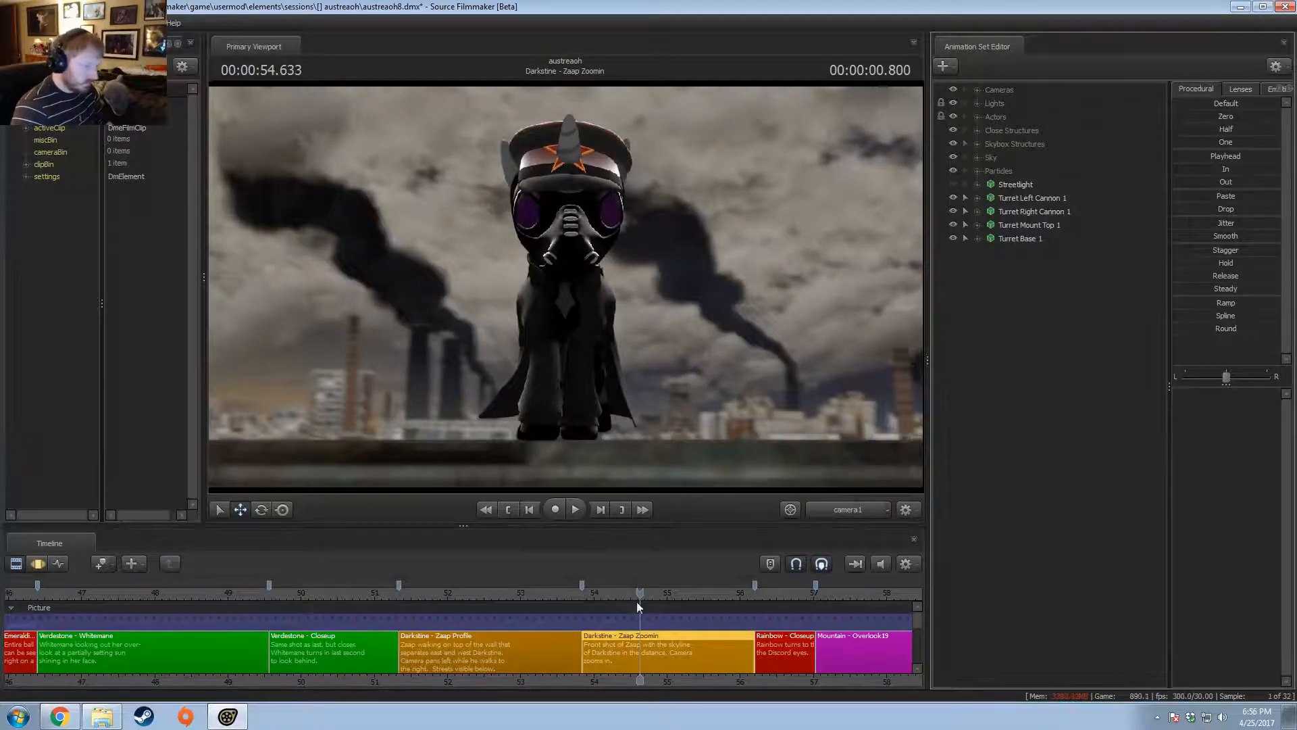
- Near the start of the Zaap Zoomin shot, lock the pasted cannons to Turret Mount Top 1 and the mount to Turret Base 1
left_click(589, 594)
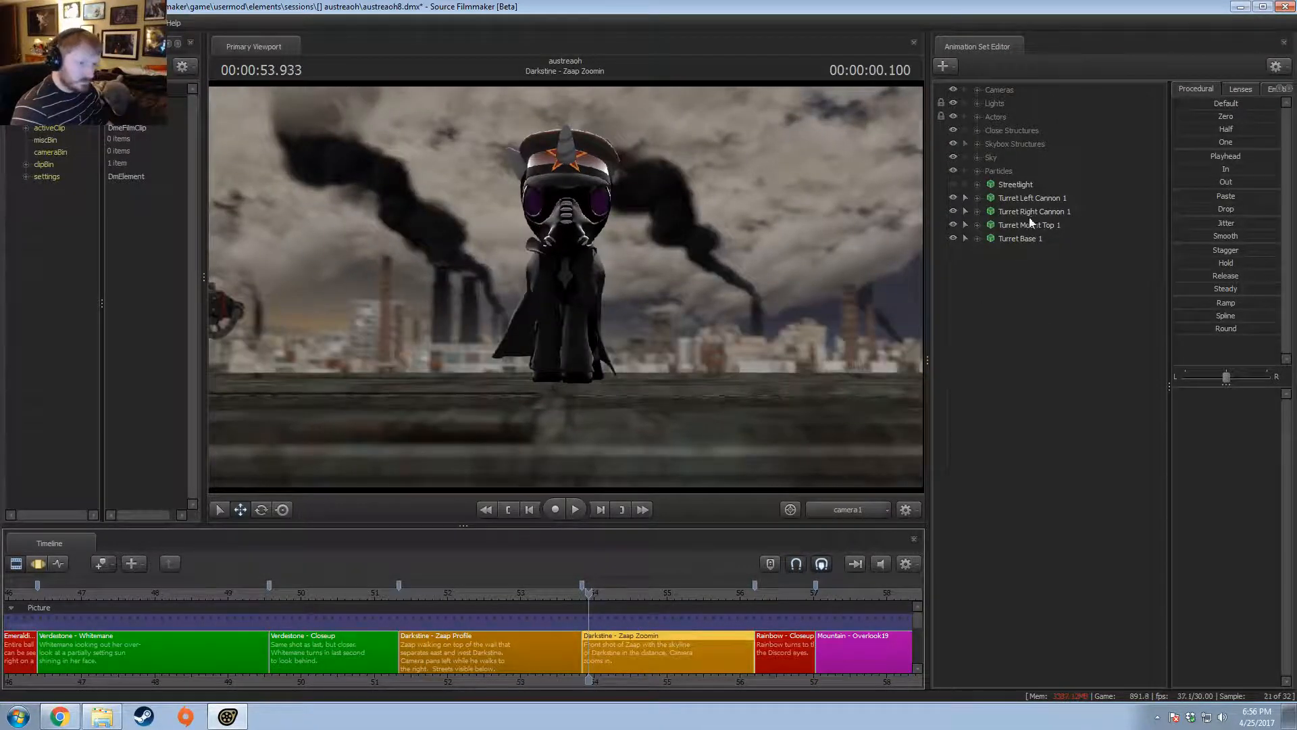
left_click_drag(1026, 225, 1030, 212)
mouse_move(1031, 226)
left_mouse_down()
mouse_move(1030, 200)
mouse_move(1031, 226)
left_mouse_up()
- Move Turret Base 1 sideways along the wall so the whole turret stands beside the character in the camera1 view
left_click(866, 511)
left_click_drag(811, 405, 608, 412)
left_click_drag(627, 162, 627, 217)
key("F3")
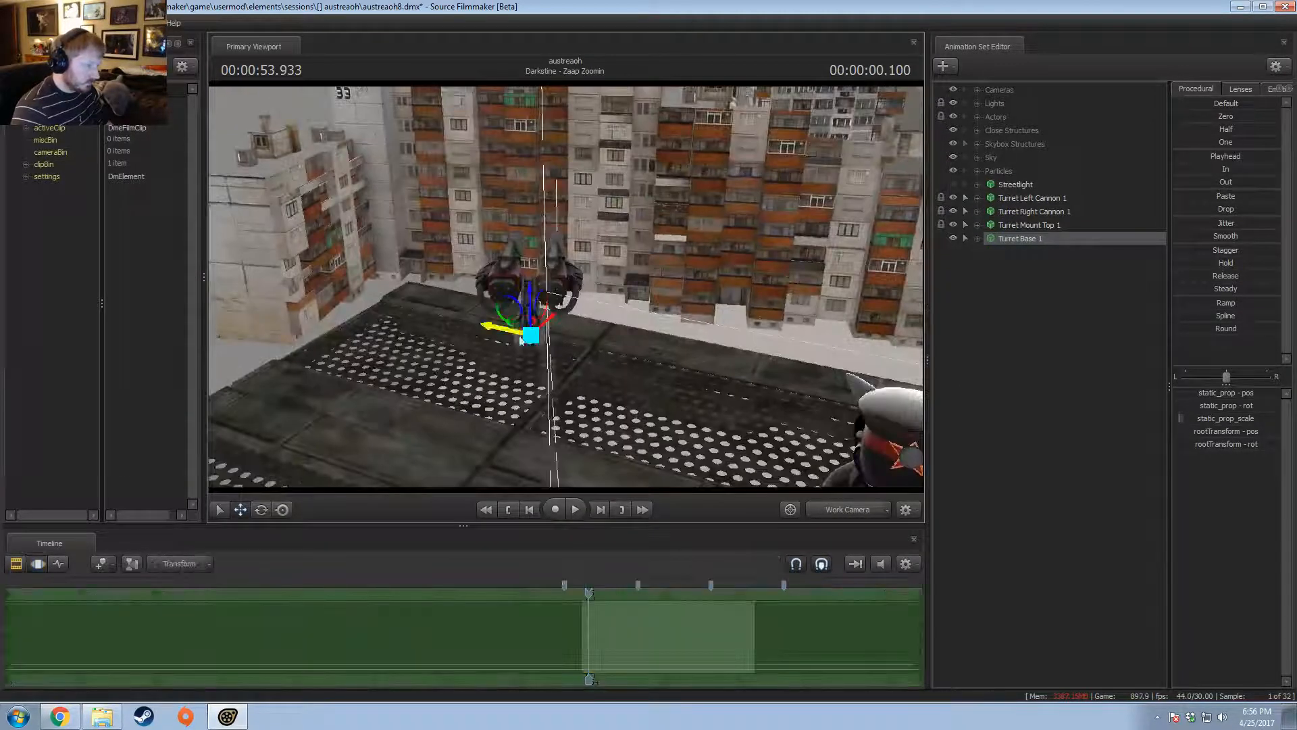
left_click_drag(521, 340, 606, 340)
left_click(837, 514)
key("F2")
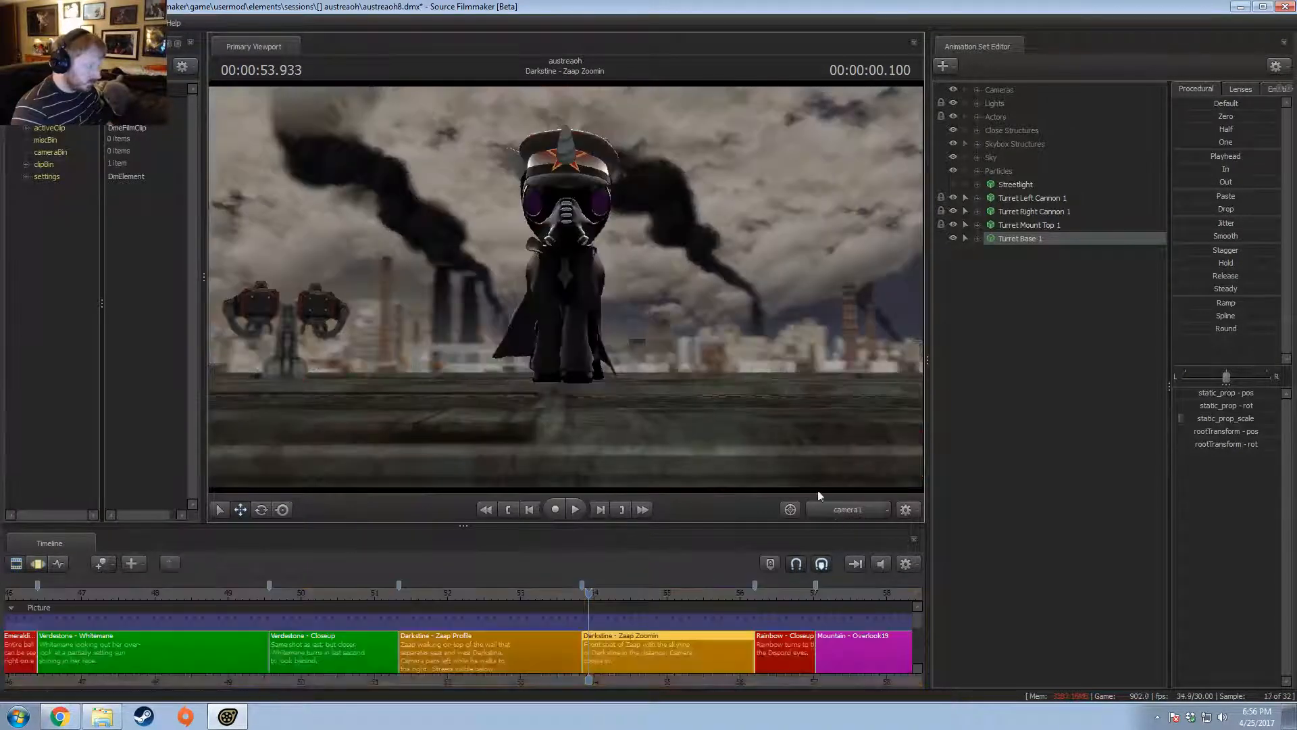
- Rotate Turret Base 1 in the Zaap Zoomin shot so the cannons point at an angle to the camera
key("F3")
key("e")
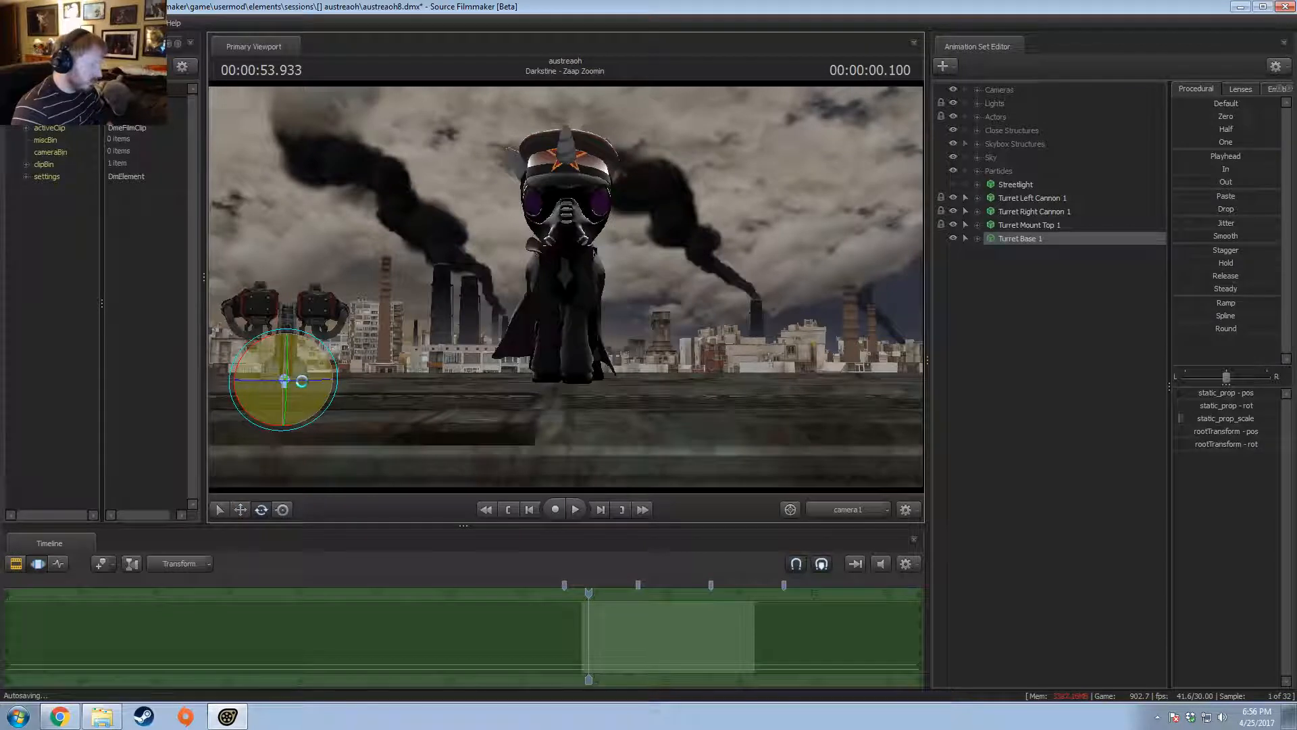
mouse_move(301, 382)
left_mouse_down()
mouse_move(319, 385)
mouse_move(281, 389)
left_mouse_up()
key("w")
key("F3")
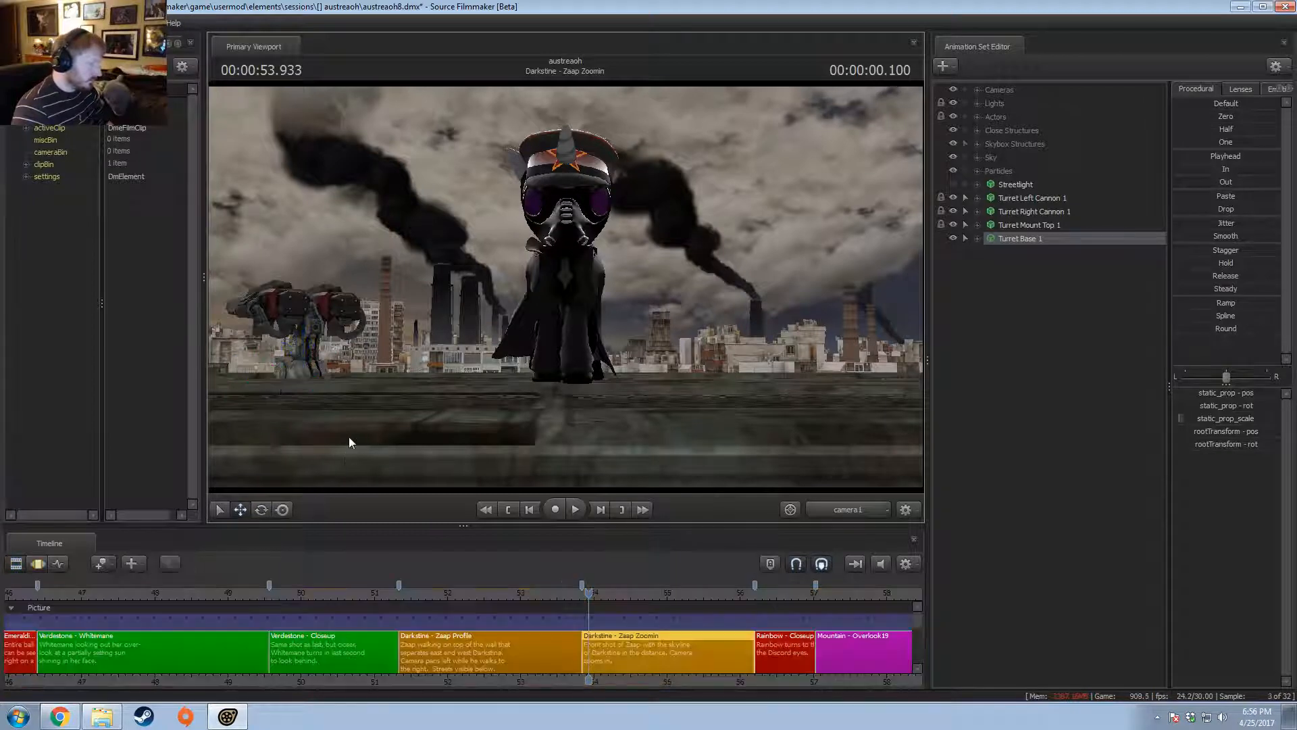
- Enable lighting in the viewport and inspect the turret from the Work Camera
right_click(375, 334)
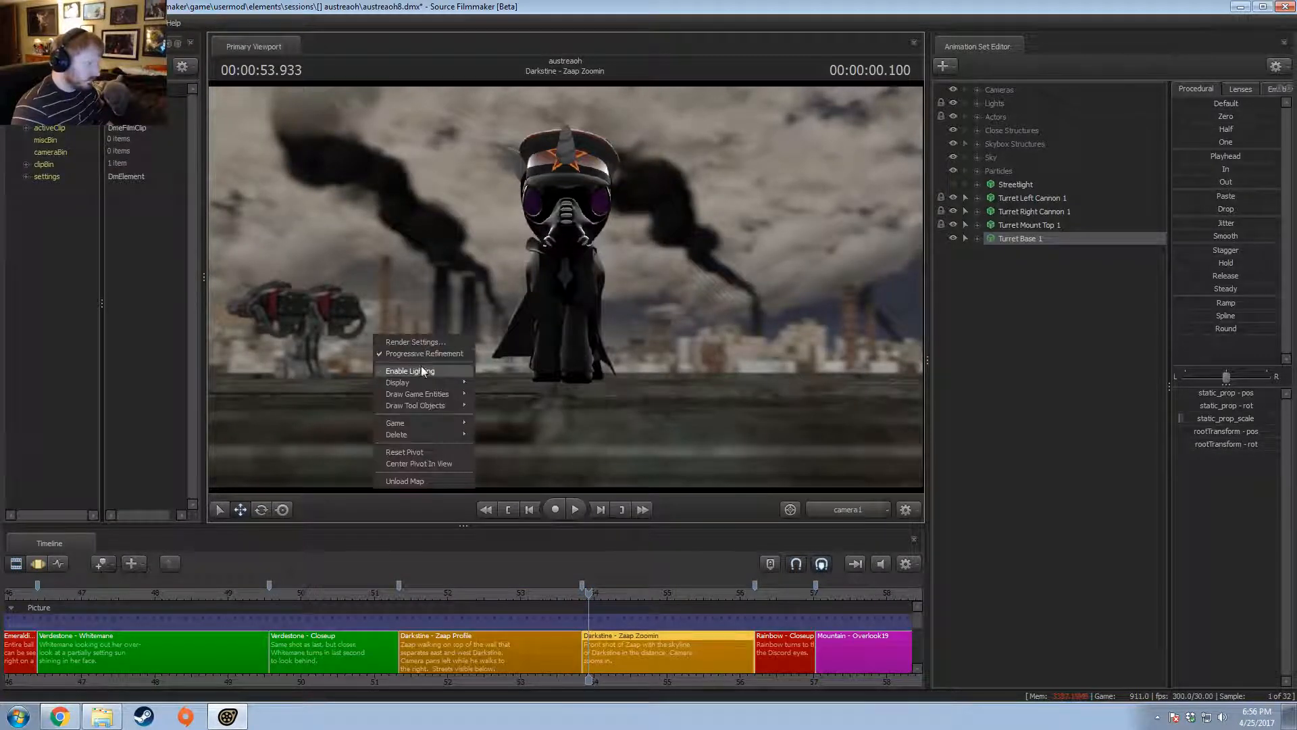
left_click(420, 366)
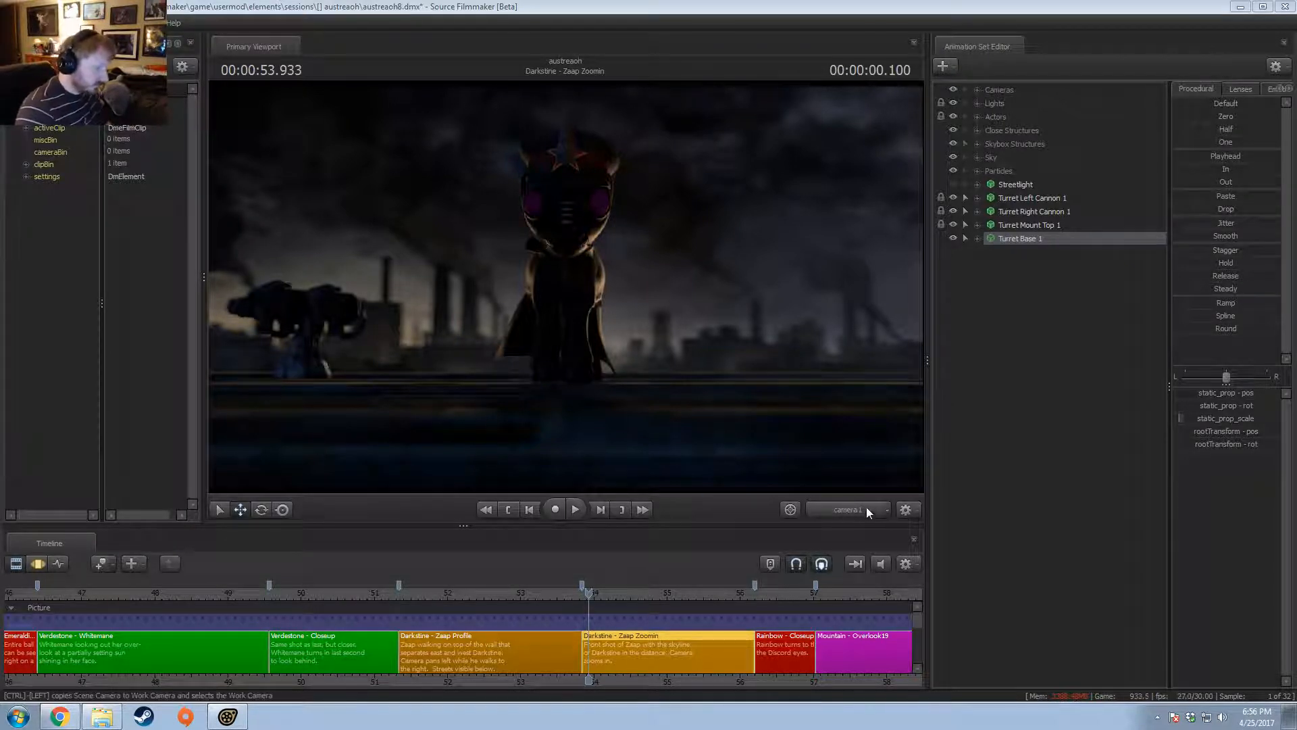
left_click(847, 509)
left_click_drag(565, 297, 565, 297)
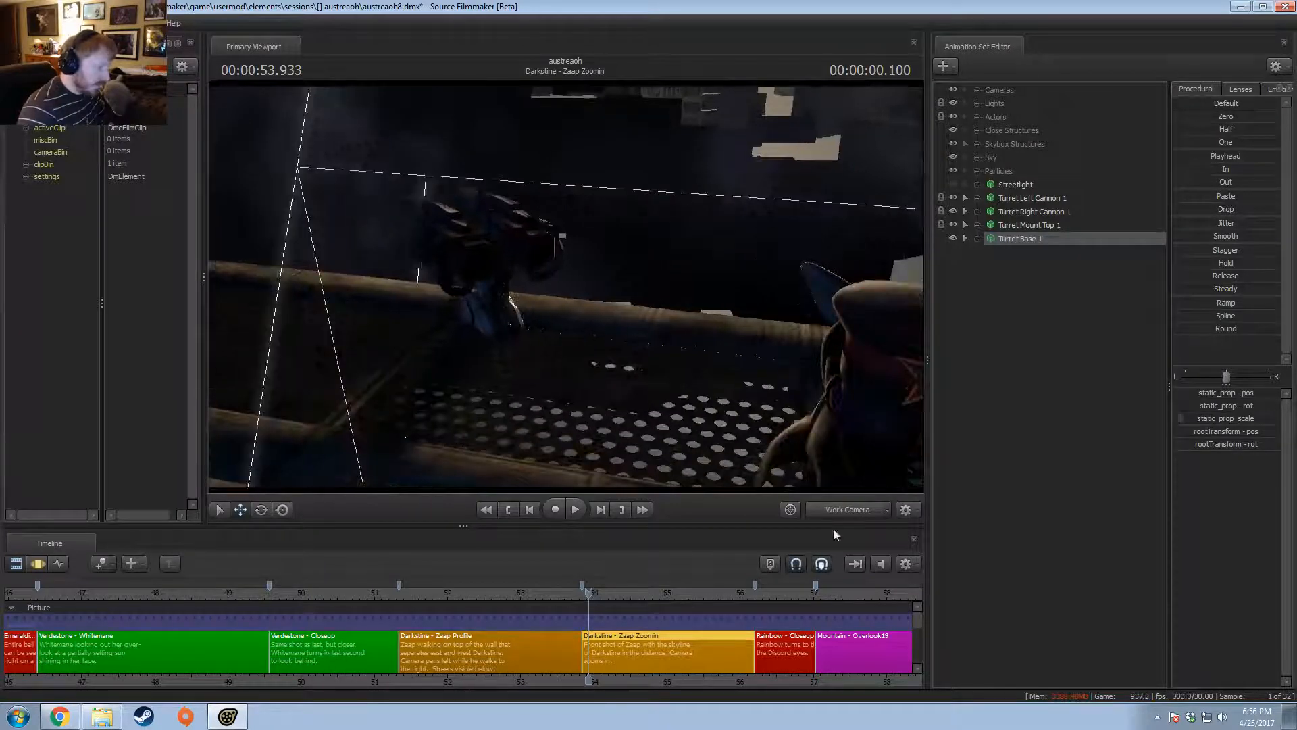
- Copy the motion samples of Turret Base 1 in the Zaap Zoomin shot
left_click(1019, 200)
left_click(1008, 240)
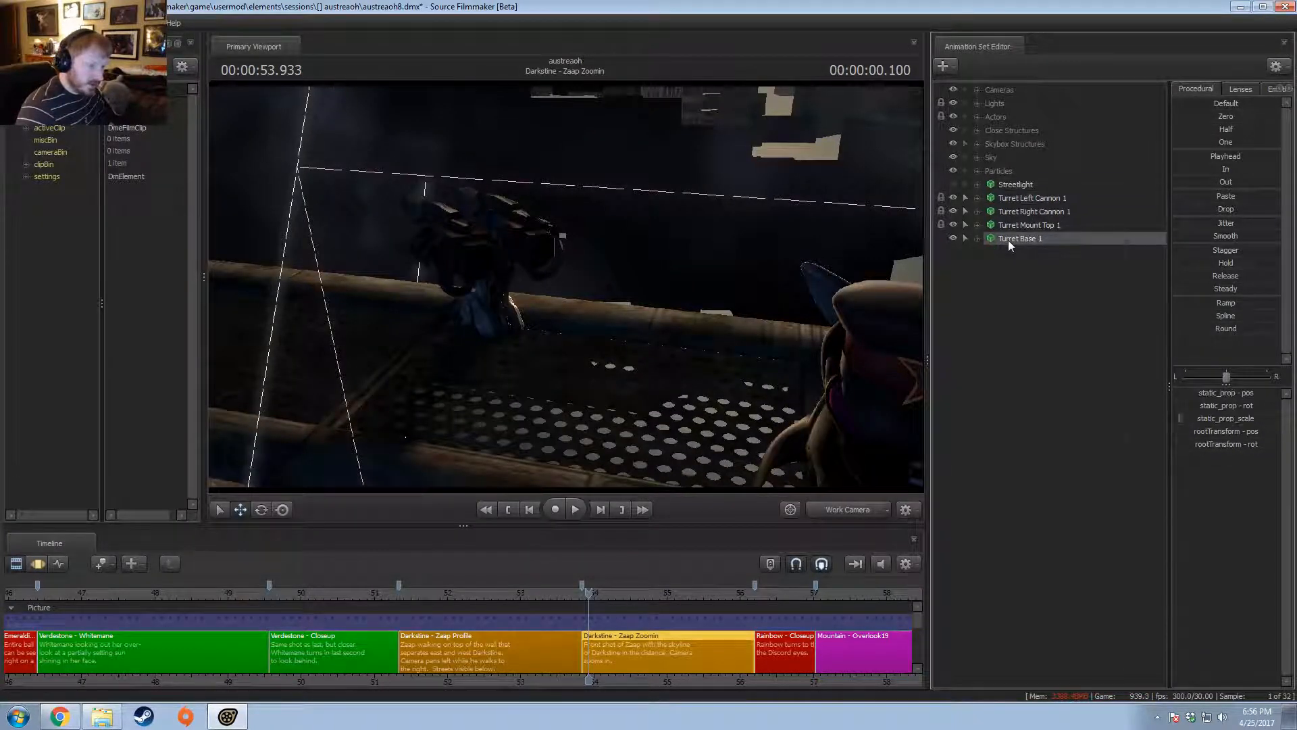
right_click(1008, 241)
left_click(602, 618)
right_click(605, 618)
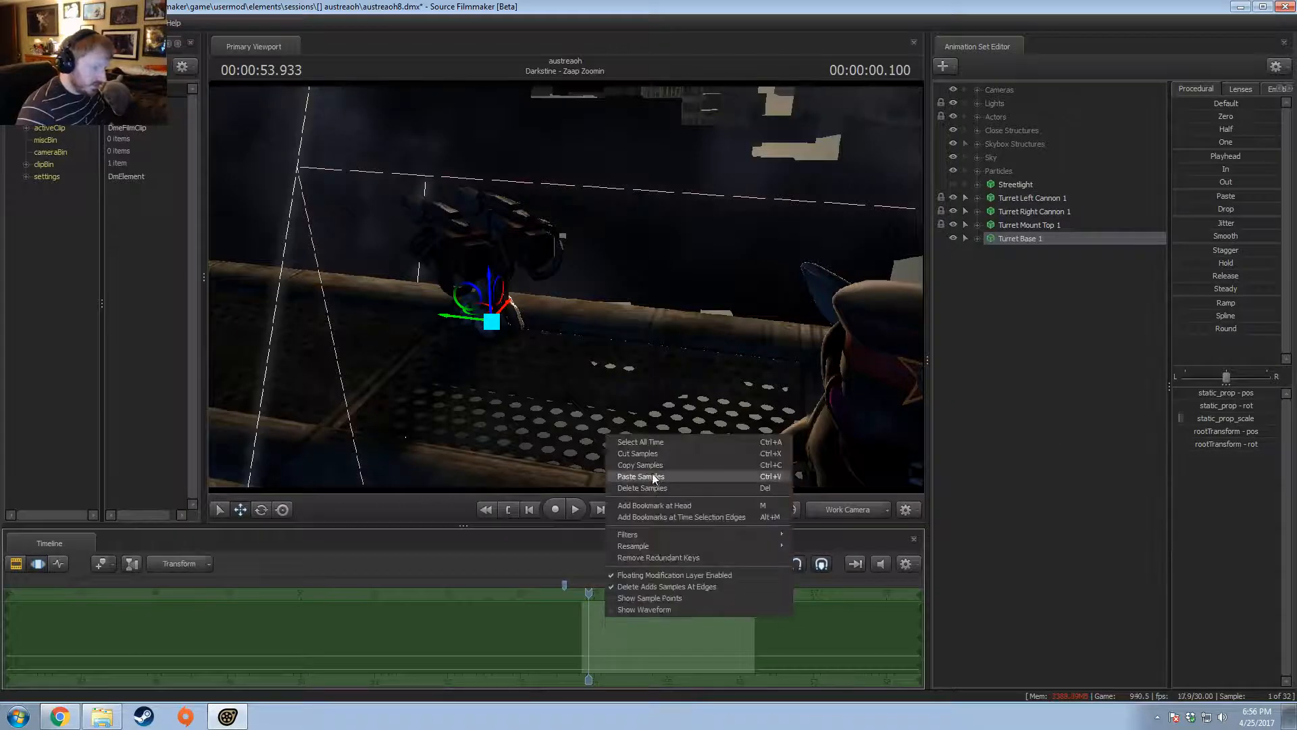
left_click(652, 470)
- Paste the copied samples onto Turret Base 1 in the Darkstine - Zaap Profile shot
key("F3")
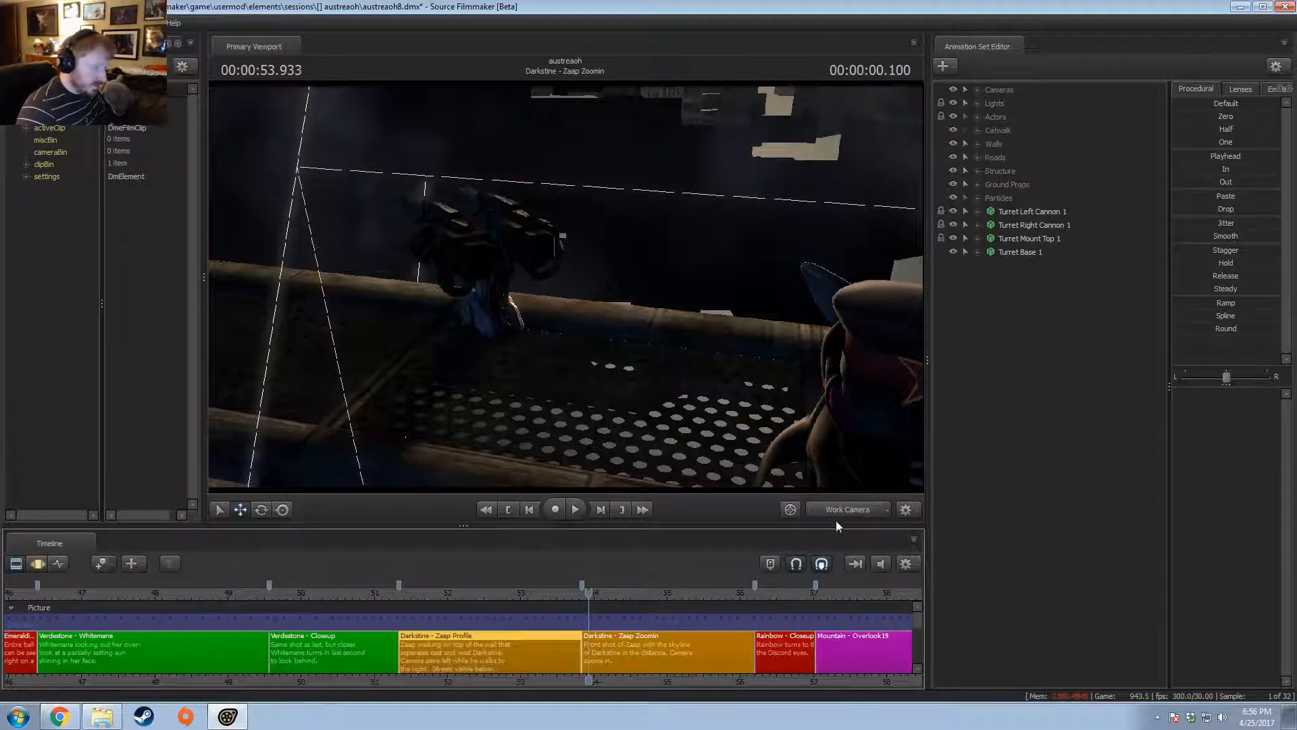
left_click(527, 593)
left_click(1020, 254)
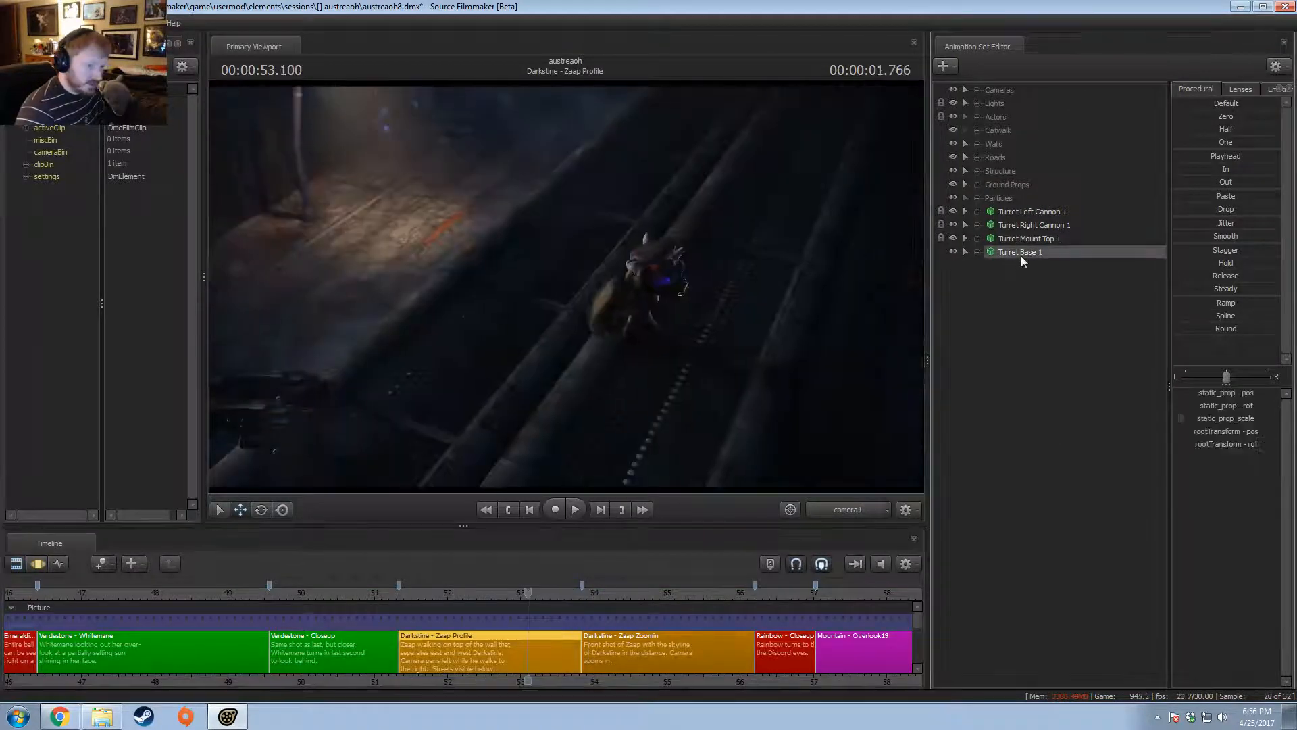
right_click(1020, 254)
key("F4")
left_click(592, 638)
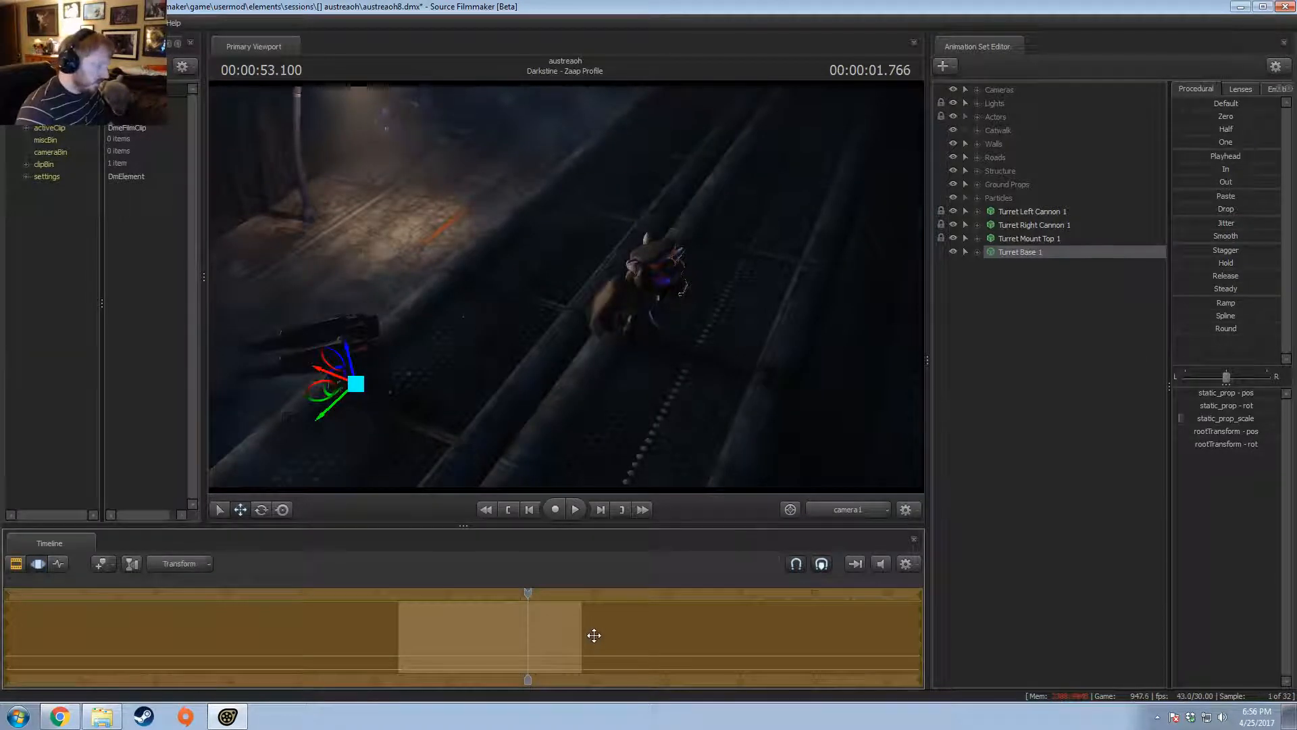
key("F3")
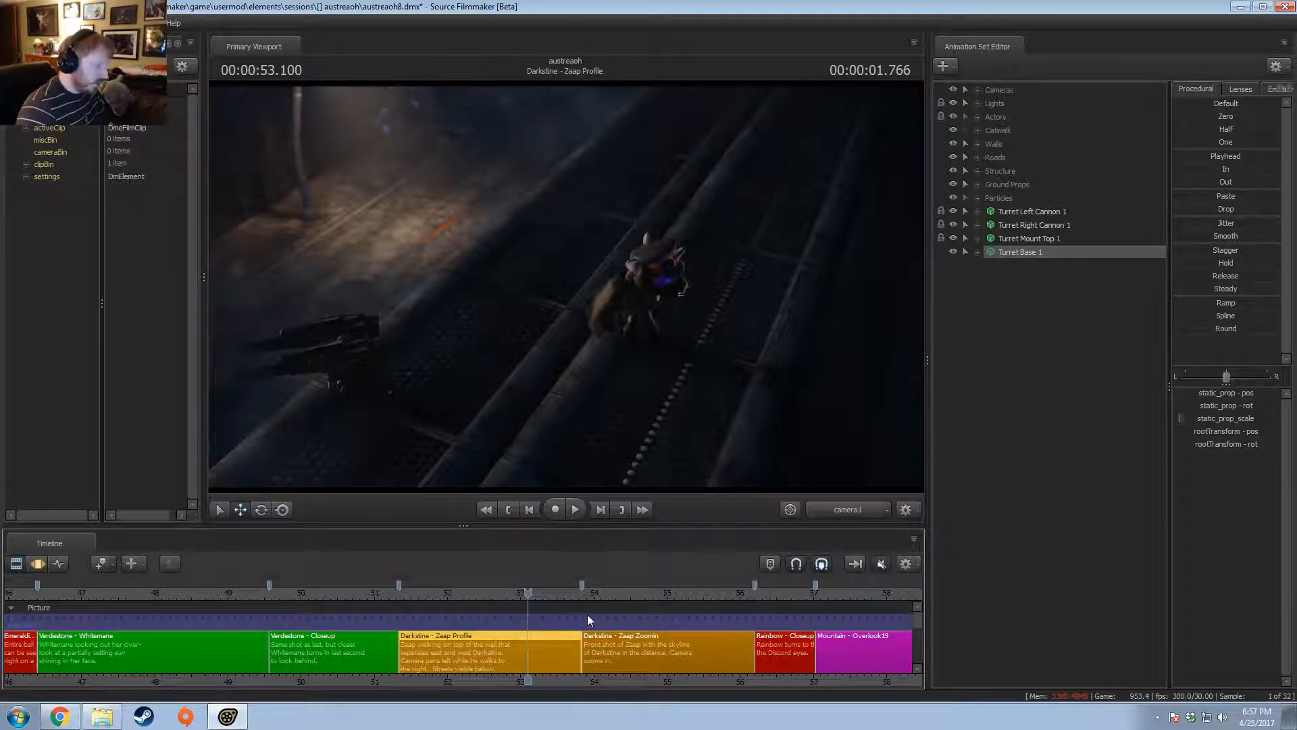
- Reorder the turret sets in the Zaap Zoomin shot as Turret Base 1, Turret Mount Top 1, Turret Left Cannon 1, Turret Right Cannon 1
left_click(616, 596)
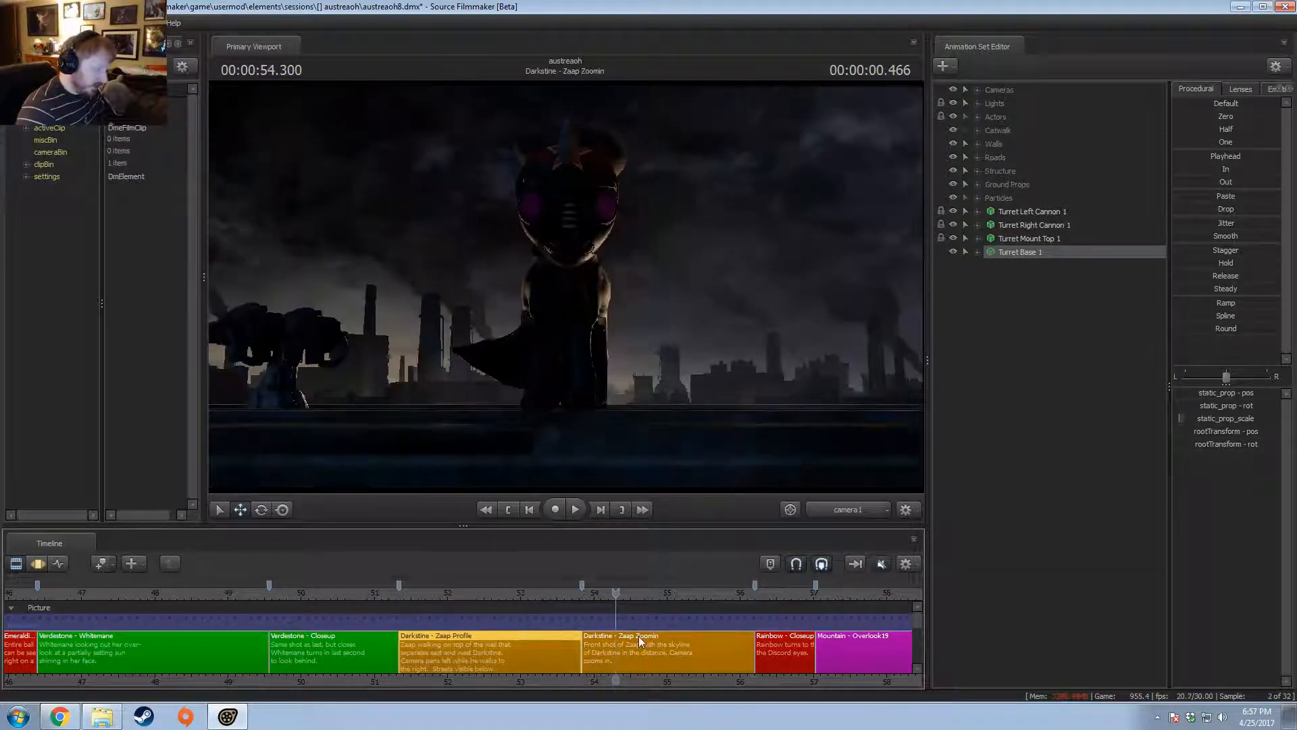
left_click(848, 510)
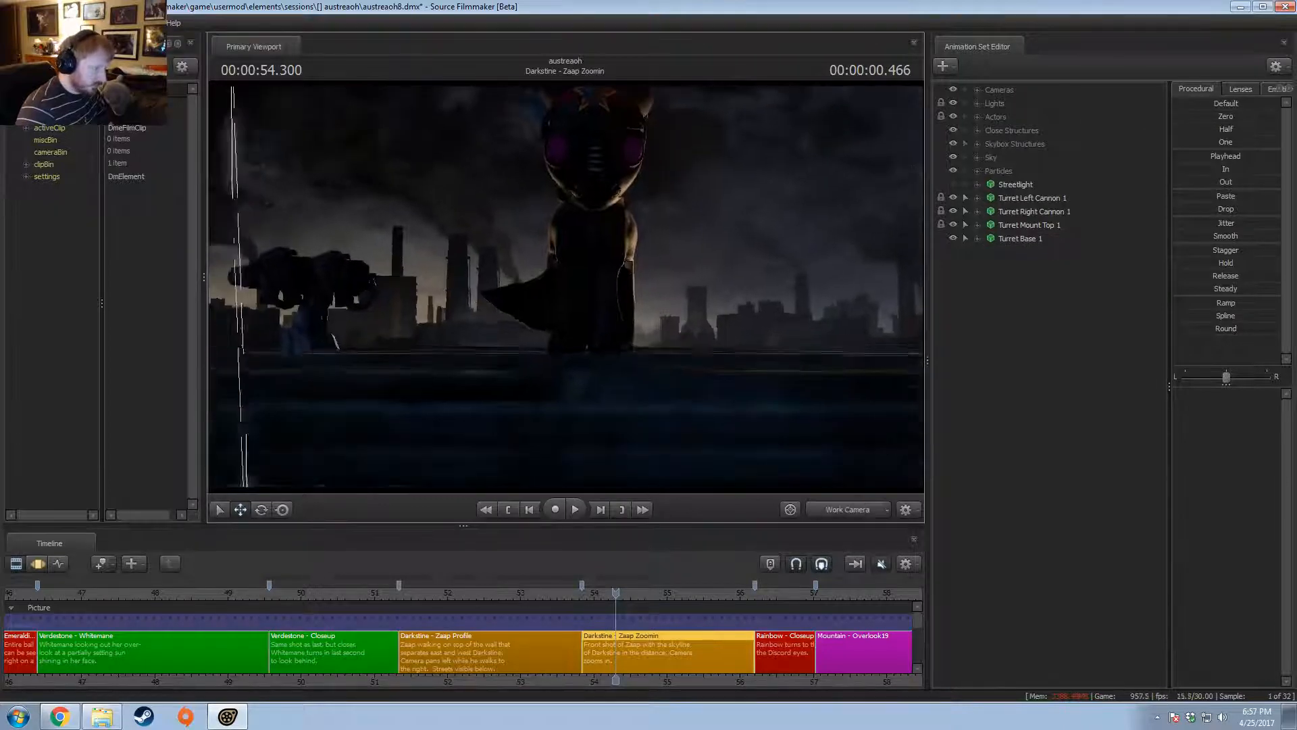
left_click(1036, 198)
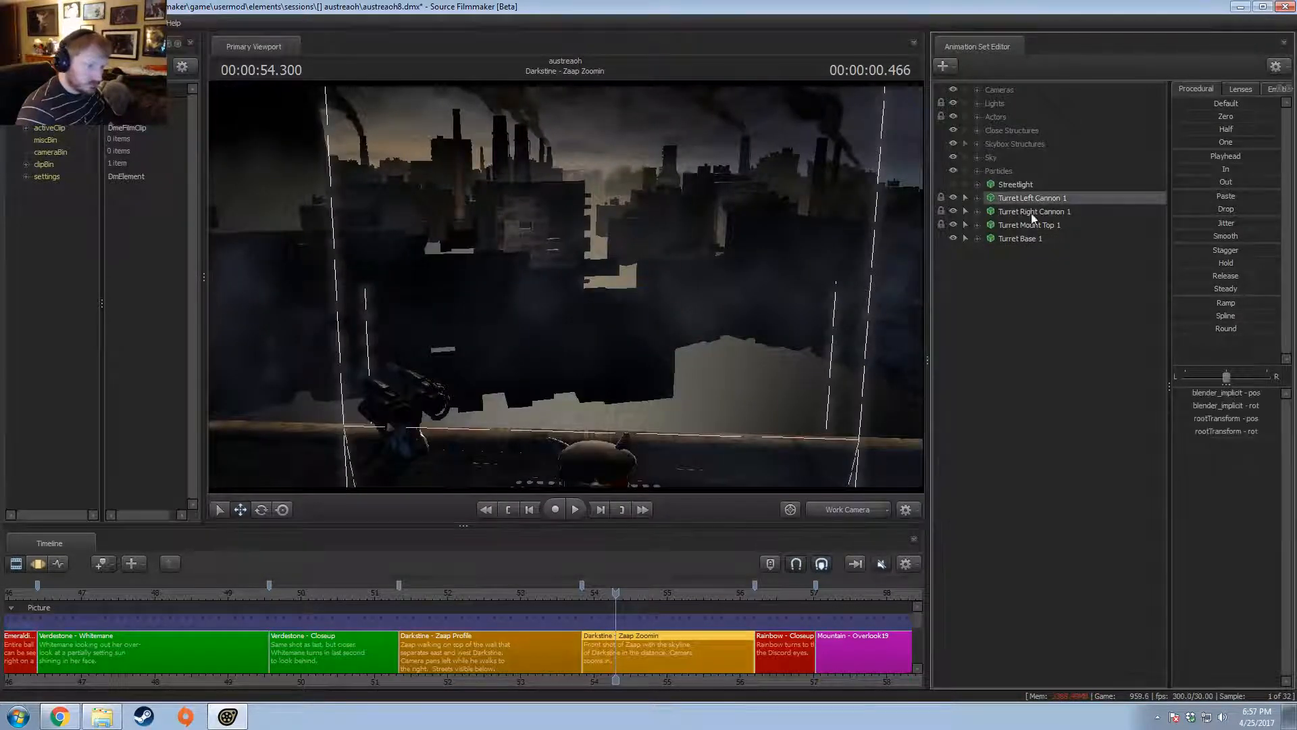
left_click(1019, 238, "shift")
left_click(1018, 239)
left_click_drag(1016, 239, 1036, 208)
left_click(1028, 198)
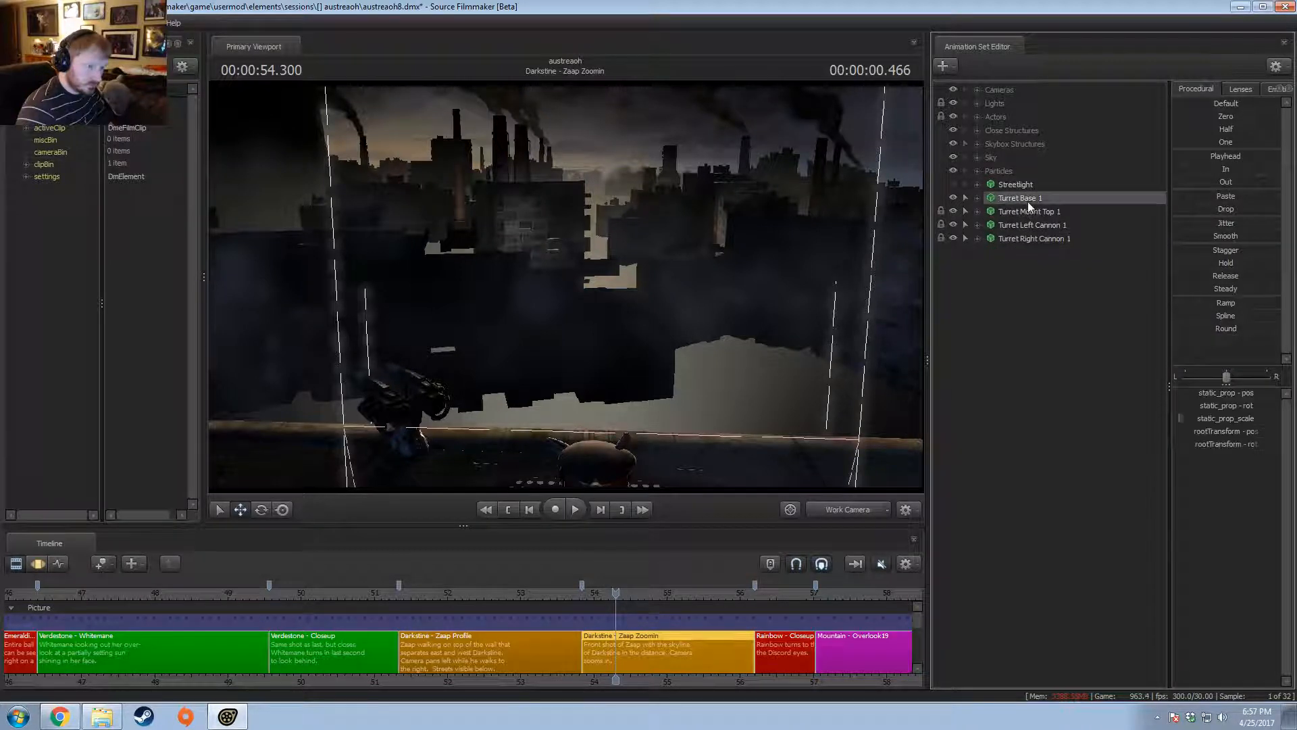
- Duplicate the four turret sets, Turret Base 1 through Turret Right Cannon 1, within the Zaap Zoomin shot
left_click(1027, 238, "shift")
right_click(1028, 239)
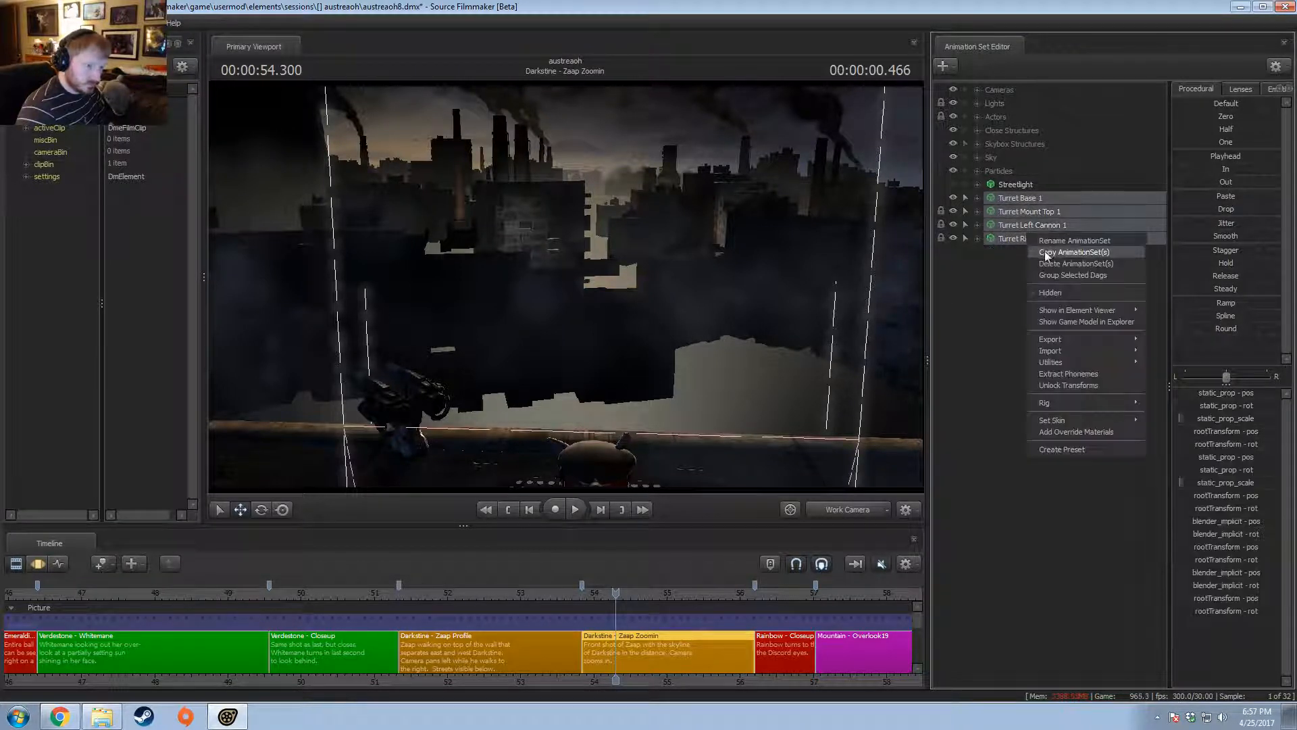
left_click(1046, 269)
left_click(618, 368)
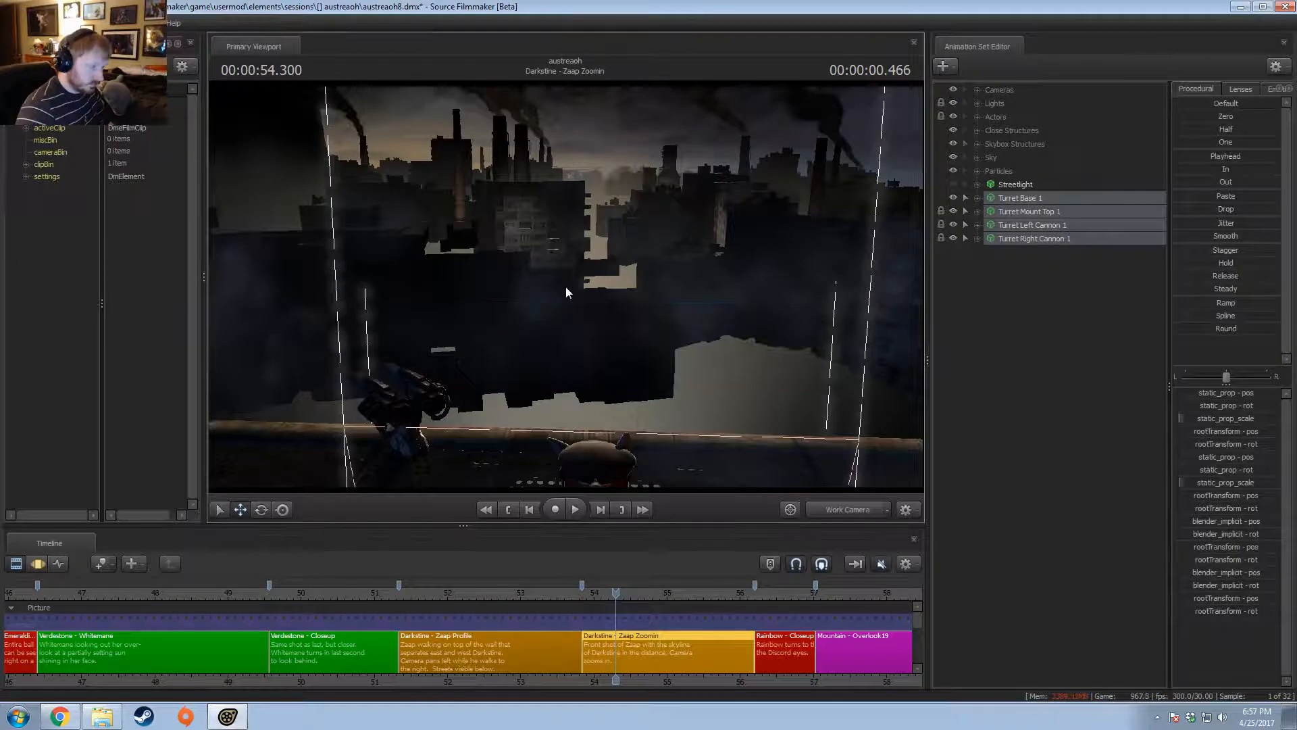
left_click(1081, 331)
right_click(1081, 331)
left_click(1125, 403)
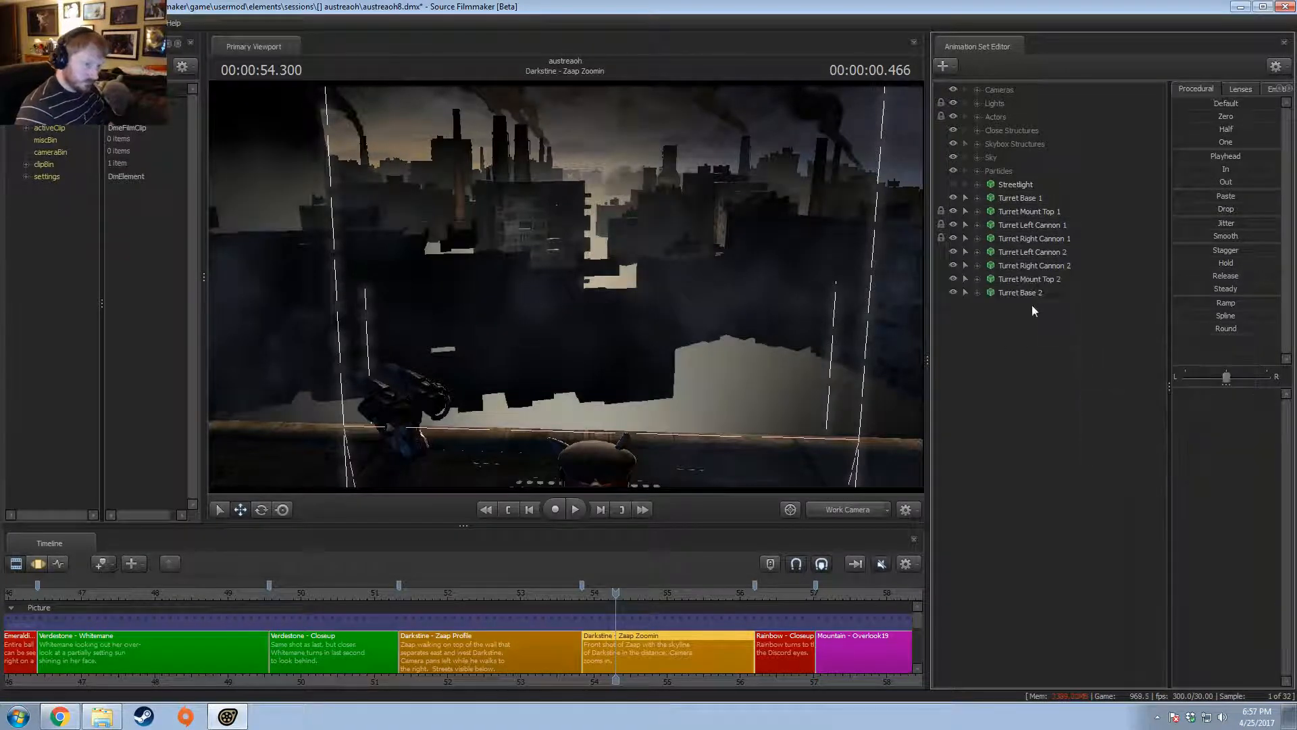
- Order the copied sets as Turret Base 2, Turret Mount Top 2, Turret Left Cannon 2, Turret Right Cannon 2, and lock all but the base
left_click(1028, 239)
left_click(1032, 198)
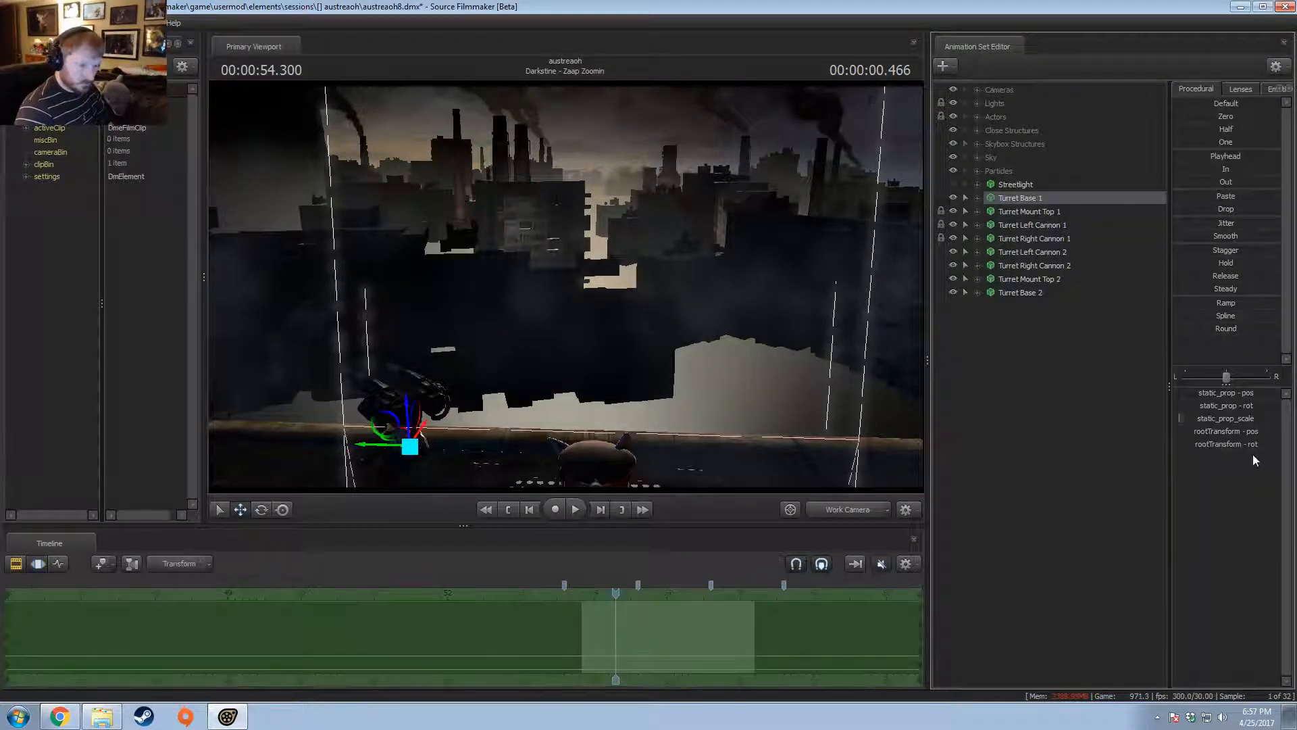
mouse_move(1265, 448)
left_click(1022, 294)
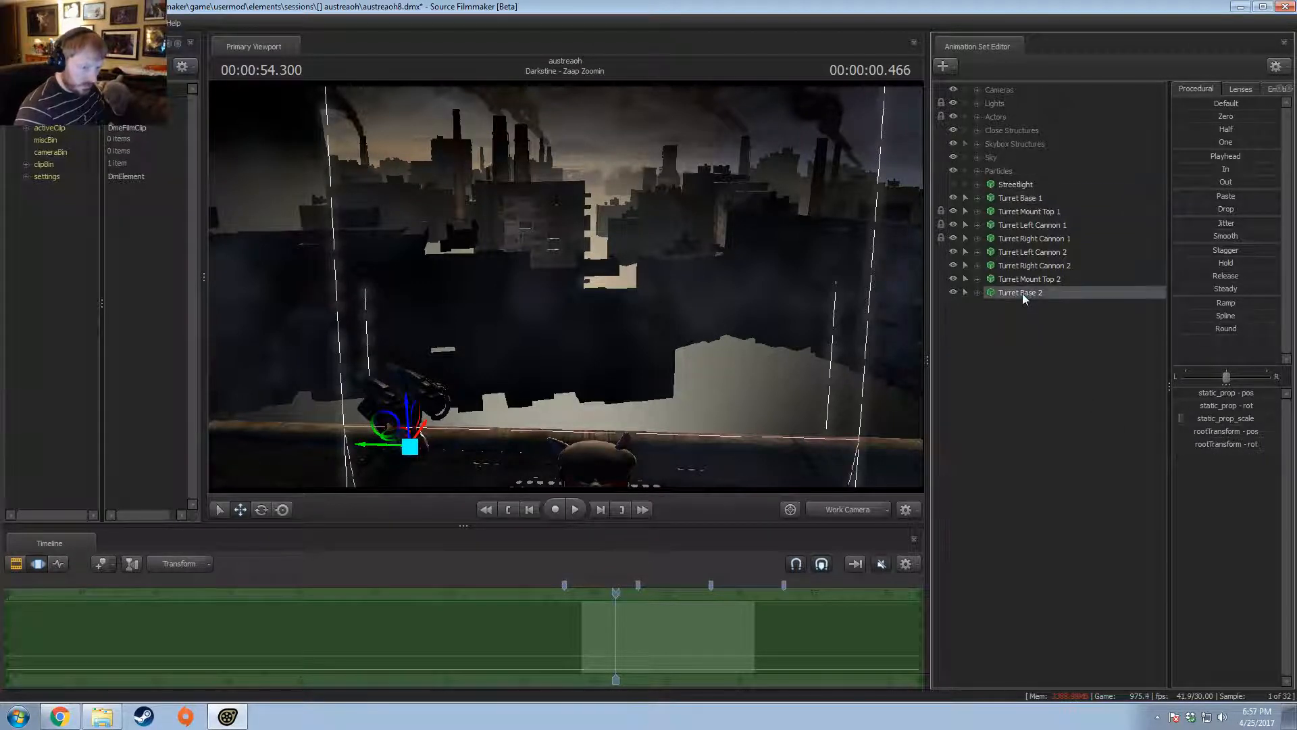
left_click_drag(838, 291, 841, 389)
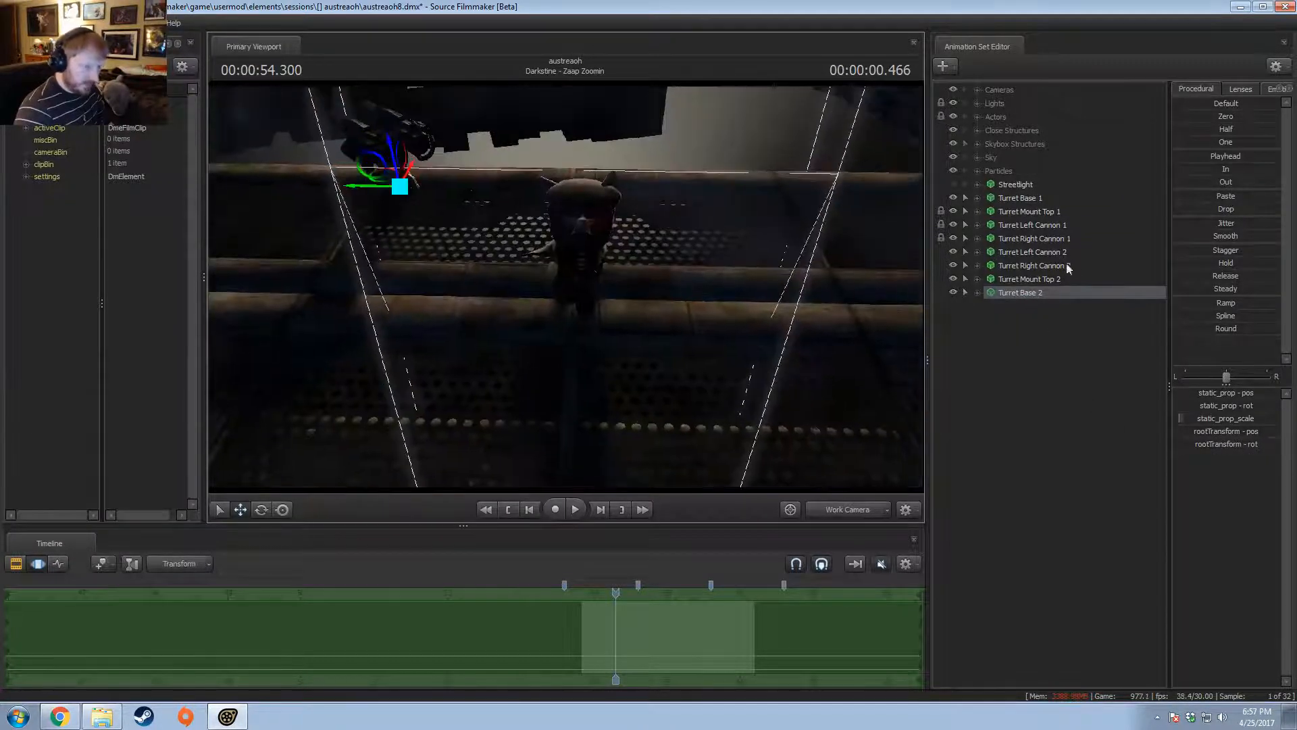
left_click_drag(1038, 274, 1028, 254)
left_click(1029, 293)
left_click(1032, 254)
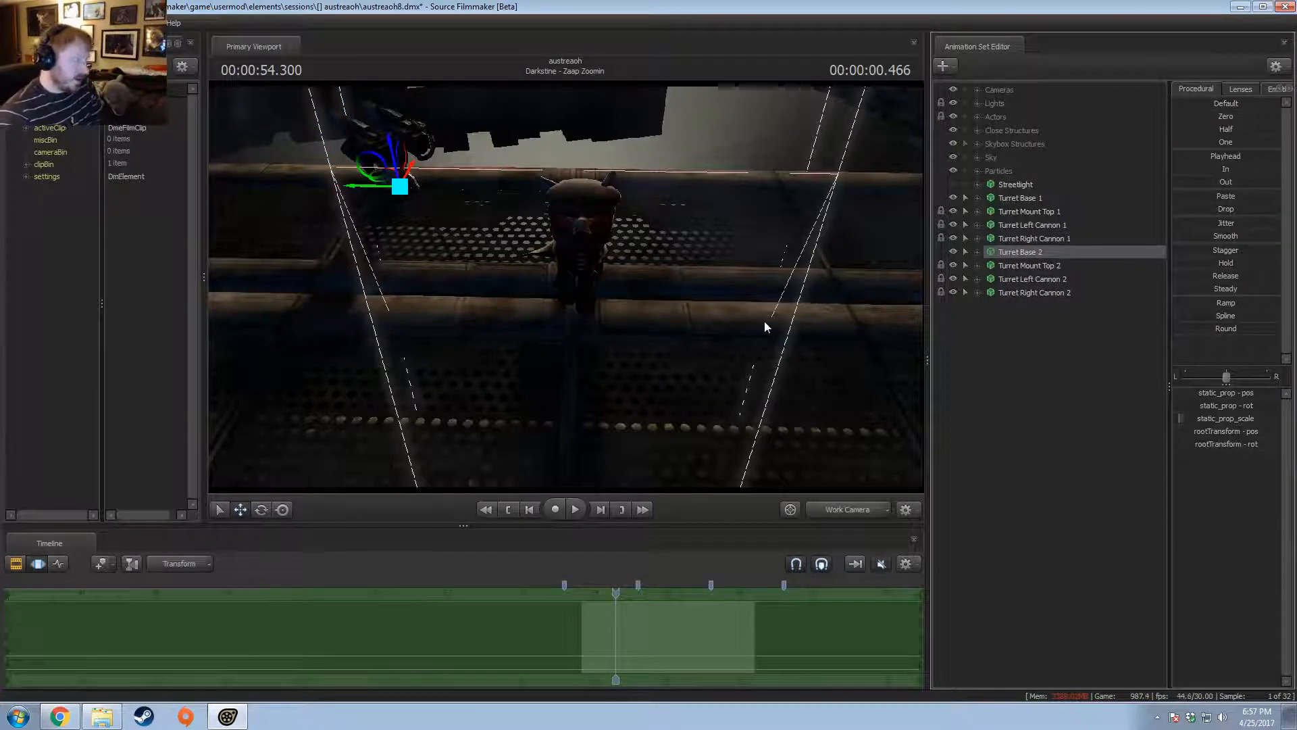
- Move Turret Base 2 sideways along the wall to Zaap's other side, mirroring the first turret's placement in the camera1 view
mouse_move(1224, 444)
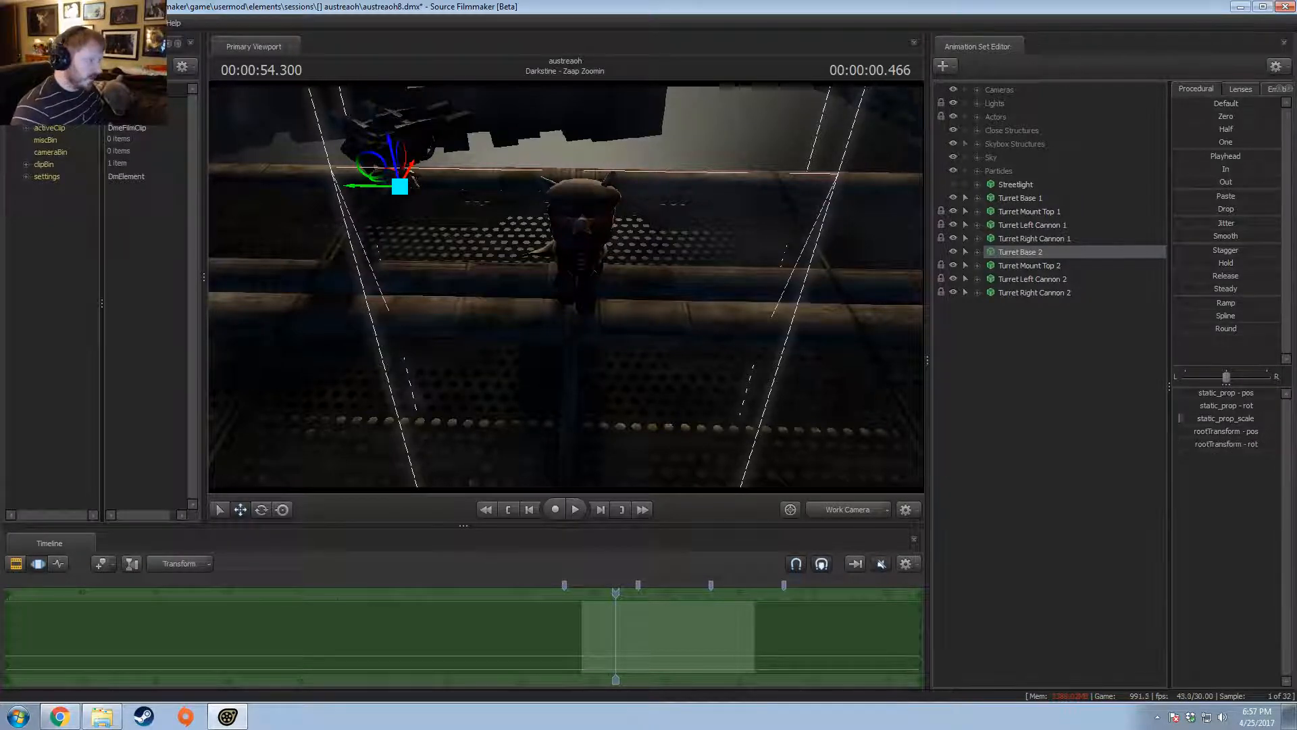
left_click_drag(386, 251, 378, 324, "alt")
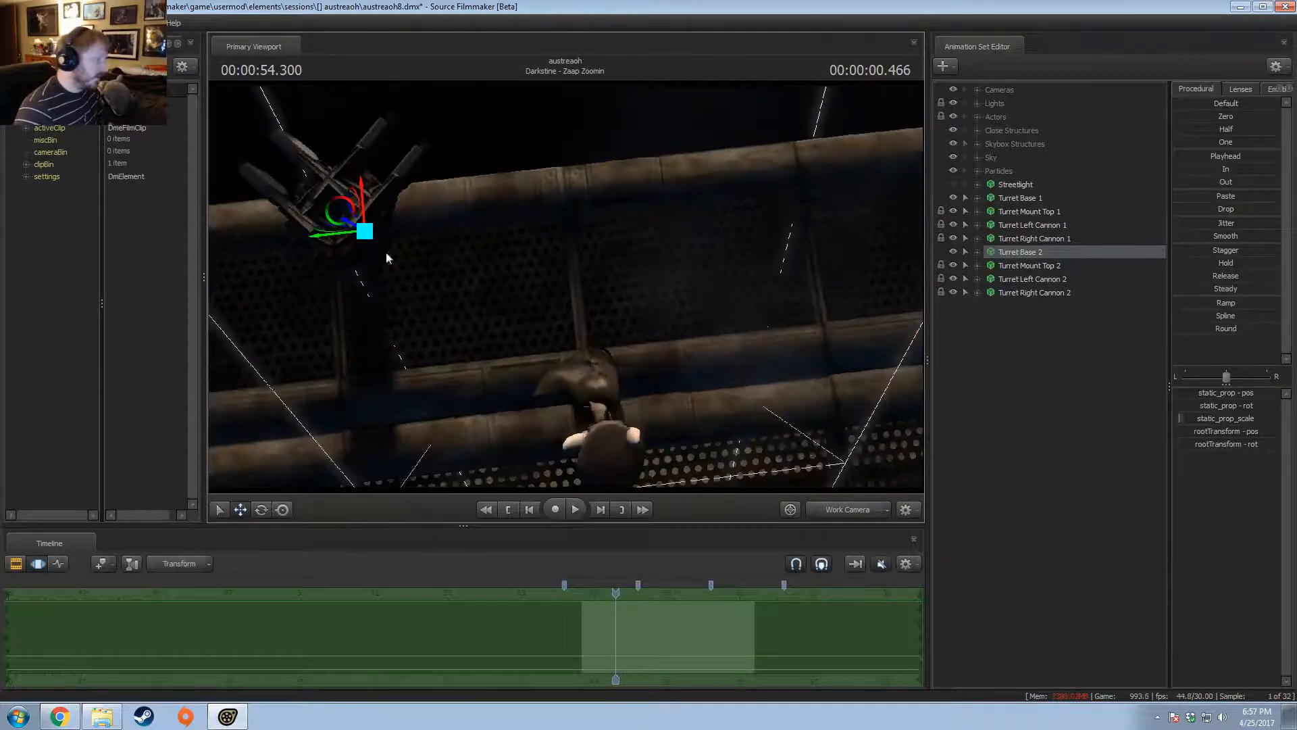
key("F4")
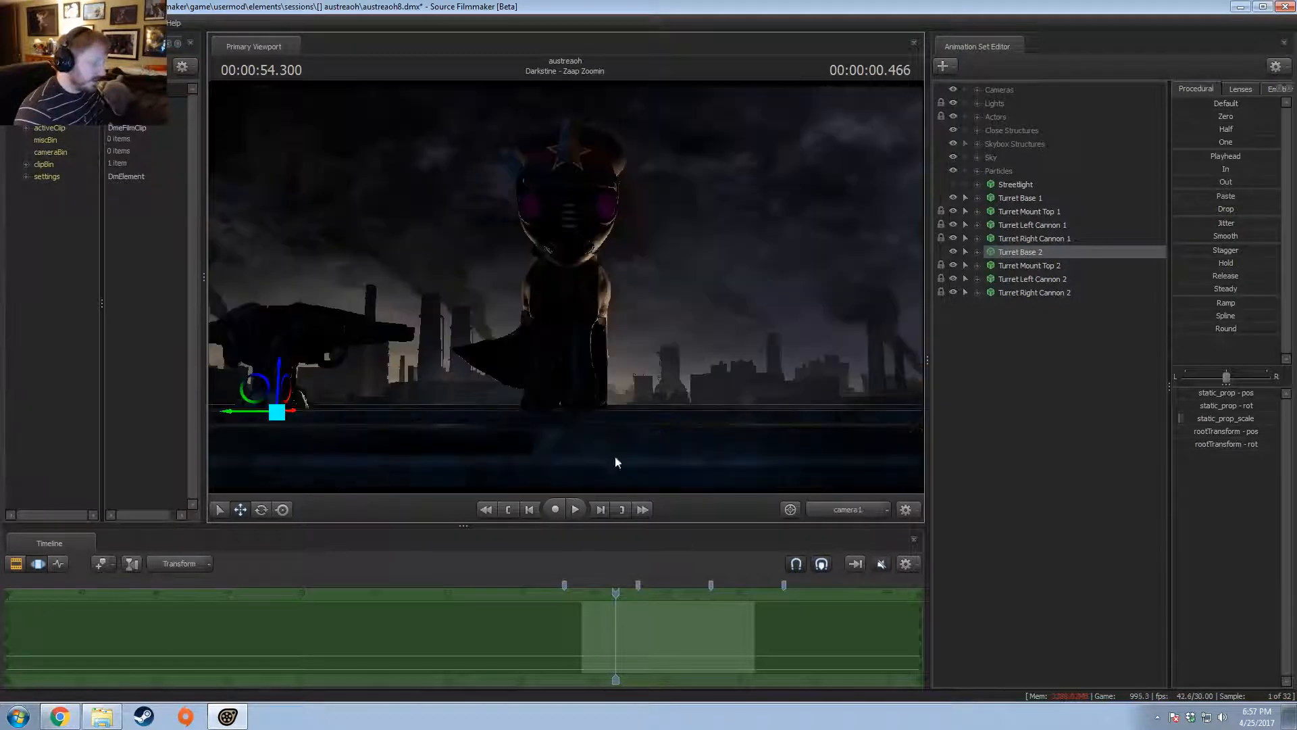
left_click_drag(243, 415, 820, 440)
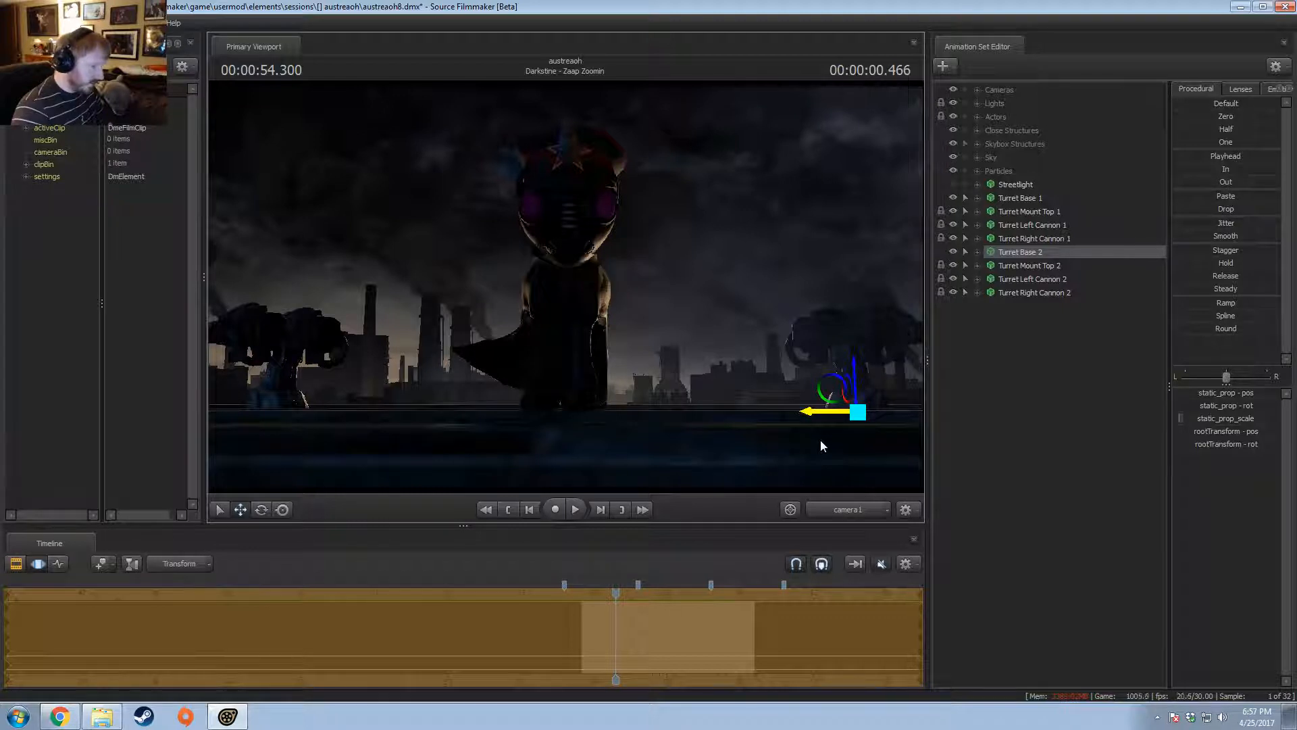
left_click_drag(821, 440, 819, 440)
- Play back the Zaap Zoomin shot and inspect the two turrets from the Work Camera
key("F2")
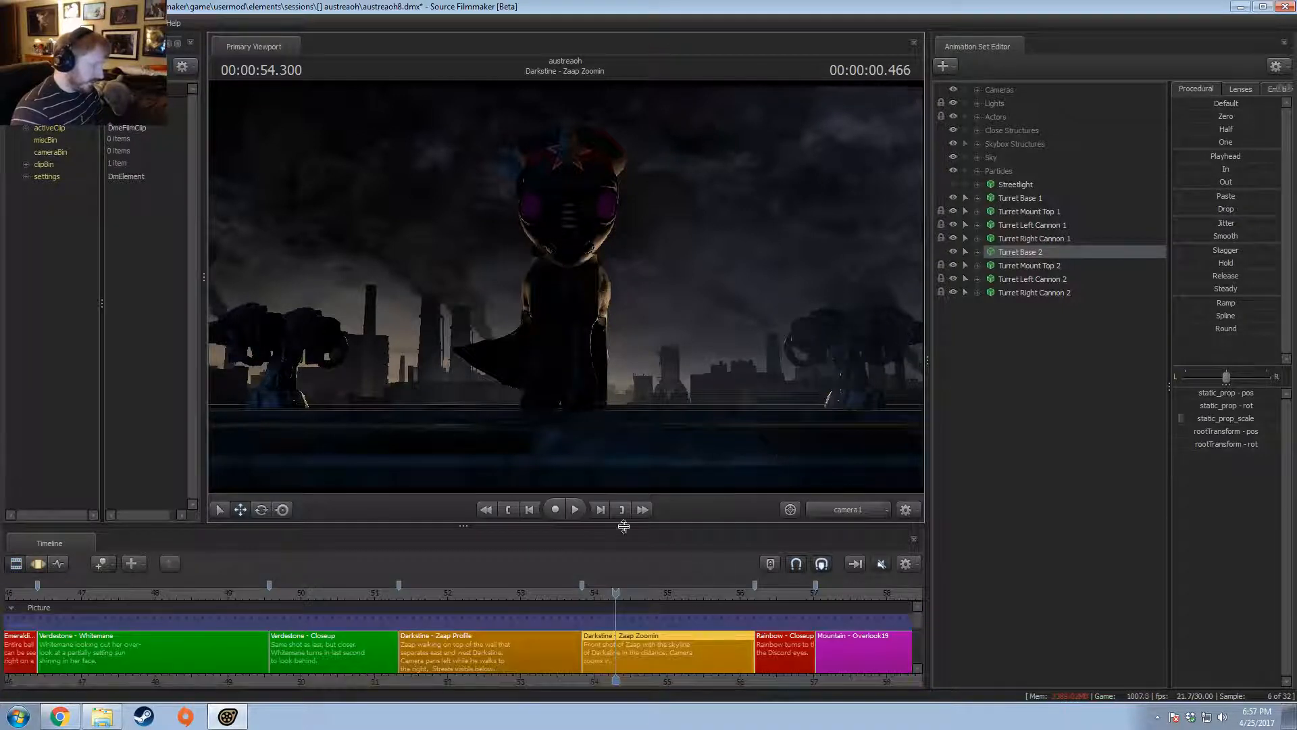
left_click_drag(613, 590, 581, 590)
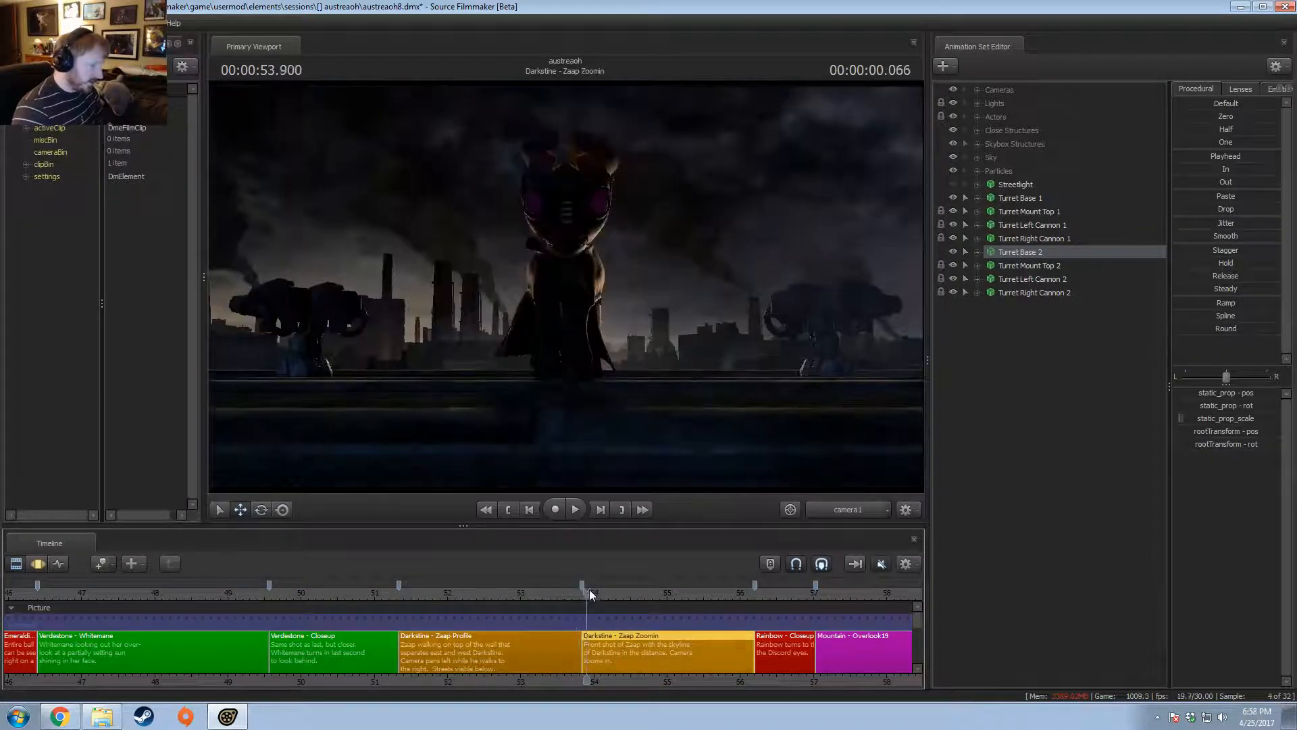
key("space")
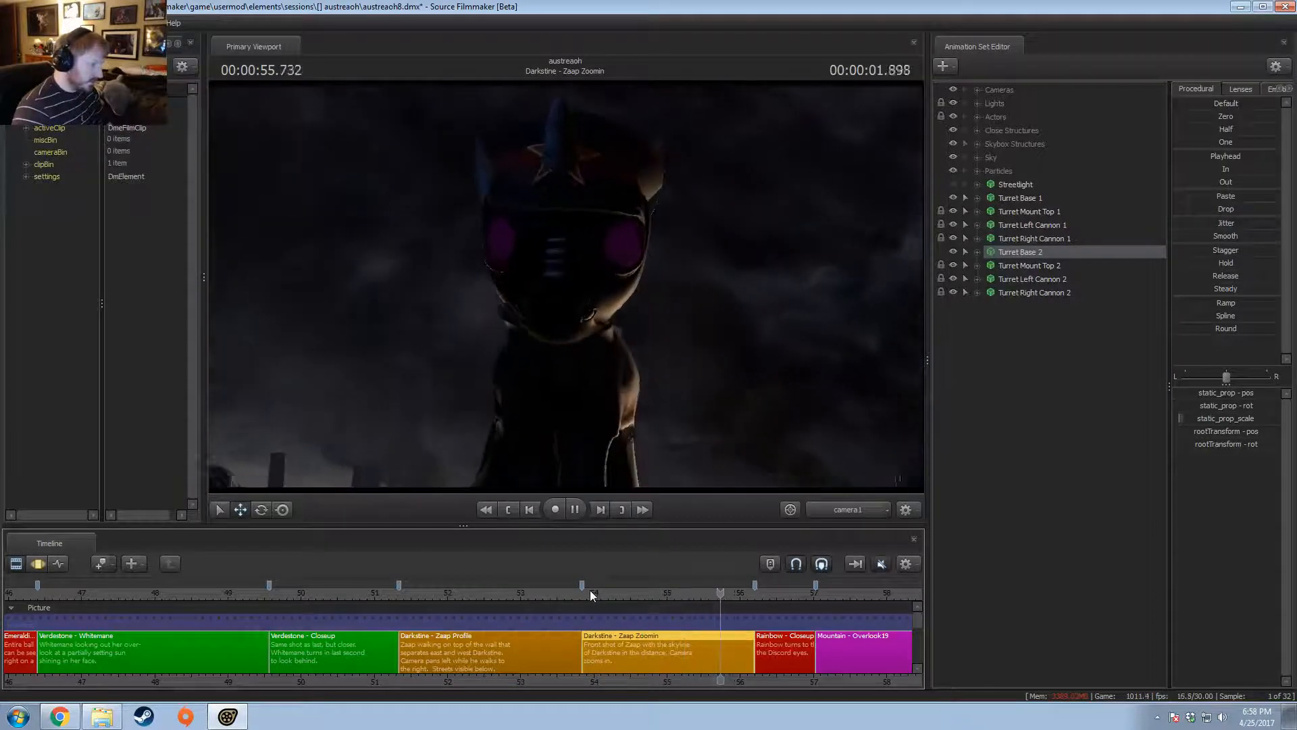
key("space")
key("F3")
key("F2")
left_click_drag(723, 598, 602, 602)
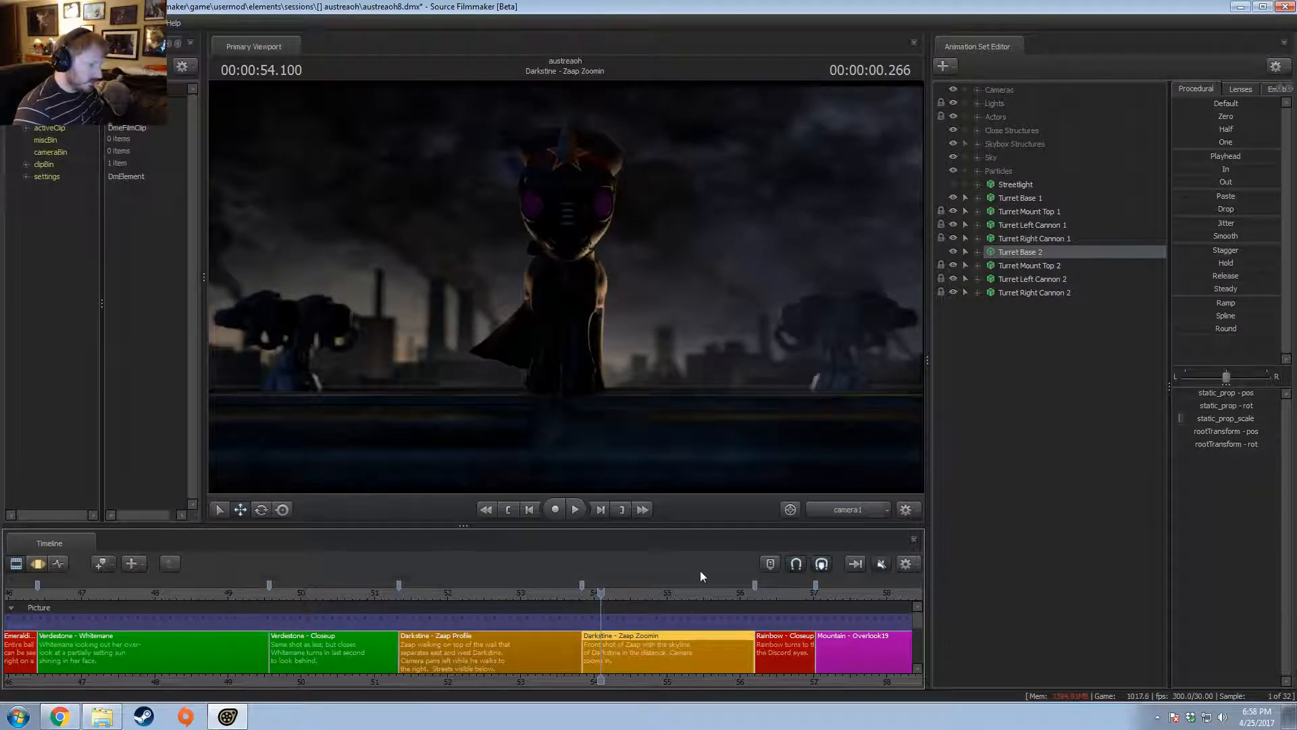
left_click(846, 509)
left_click_drag(763, 419, 666, 499)
key("s")
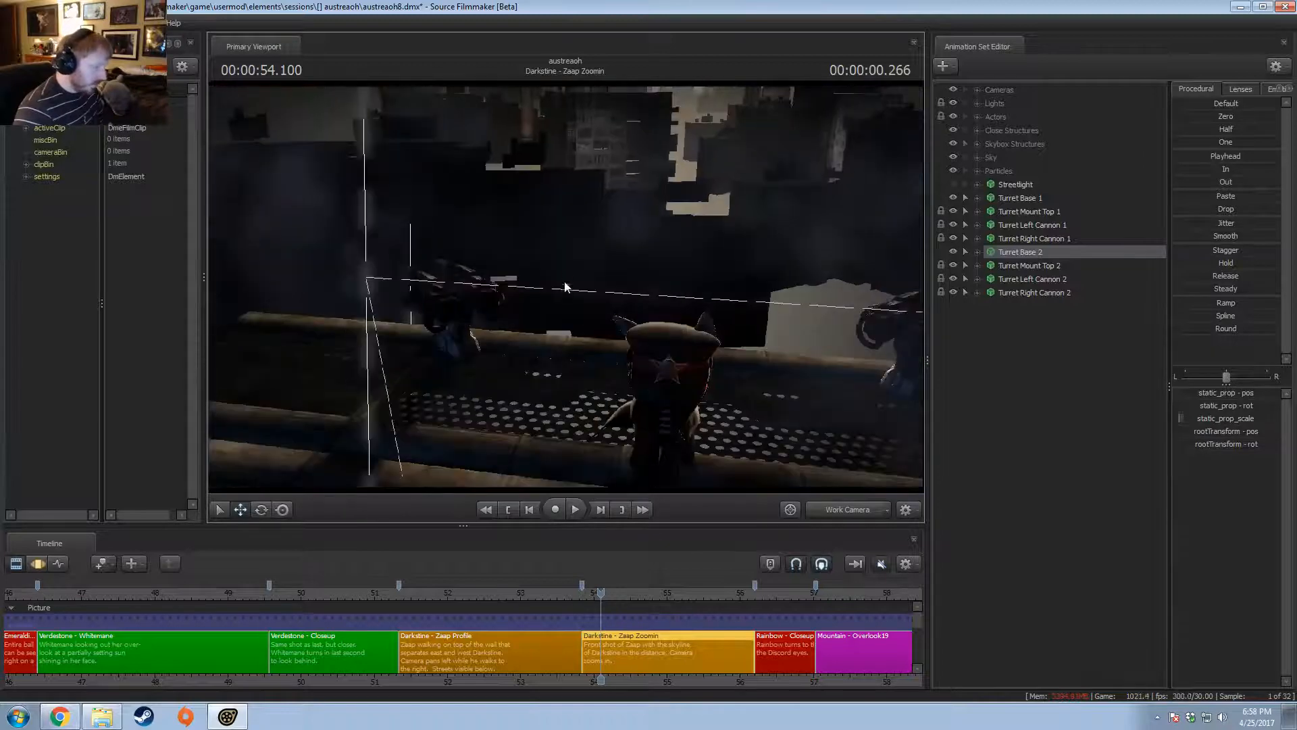
key("w")
left_click_drag(559, 249, 544, 302)
key("w")
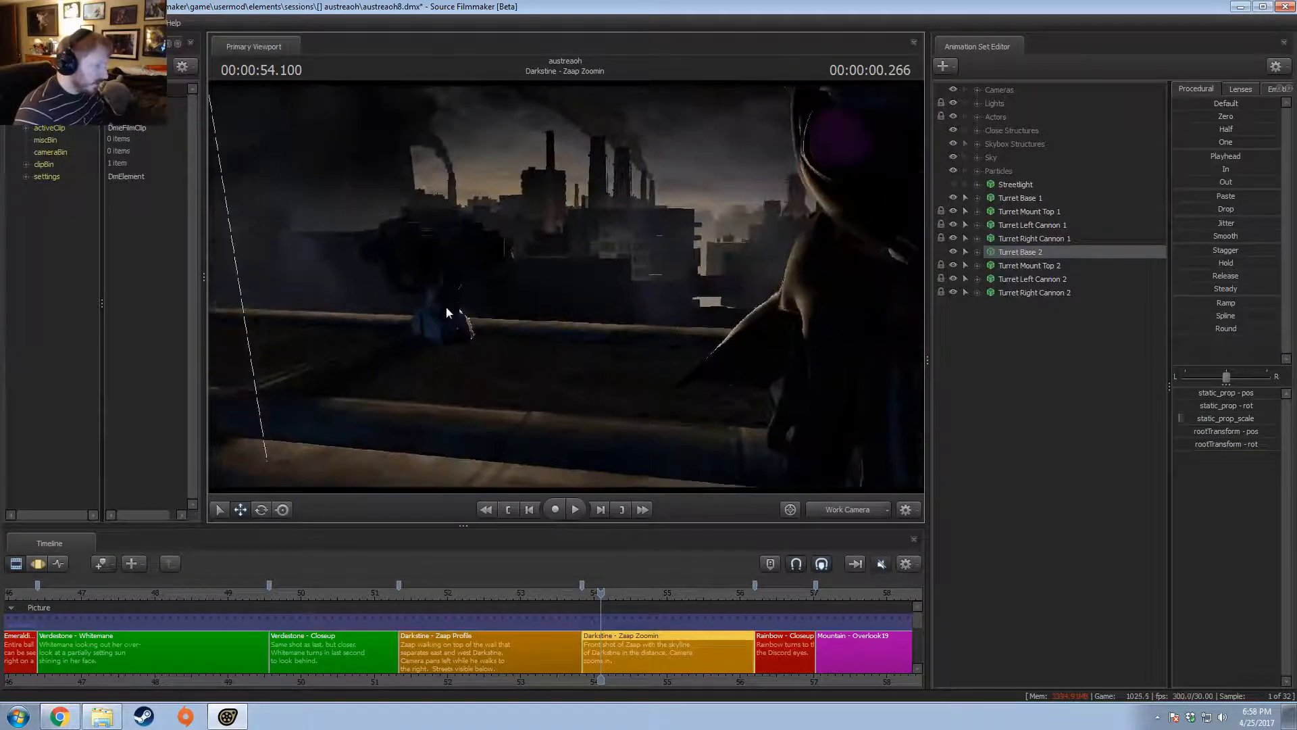
- Group the four sets of the second turret and name the group Turret 2
left_click_drag(1014, 252, 1028, 287)
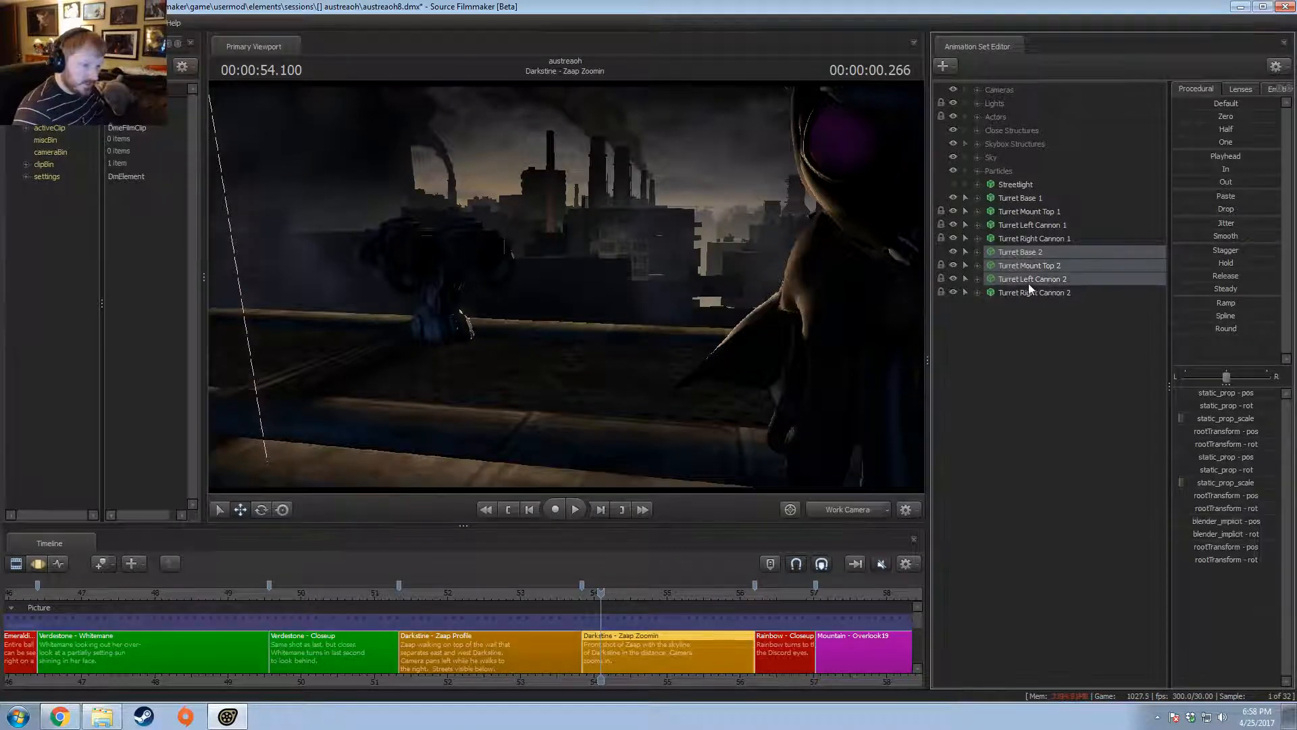
right_click(1027, 287)
left_click(1081, 328)
right_click(1039, 256)
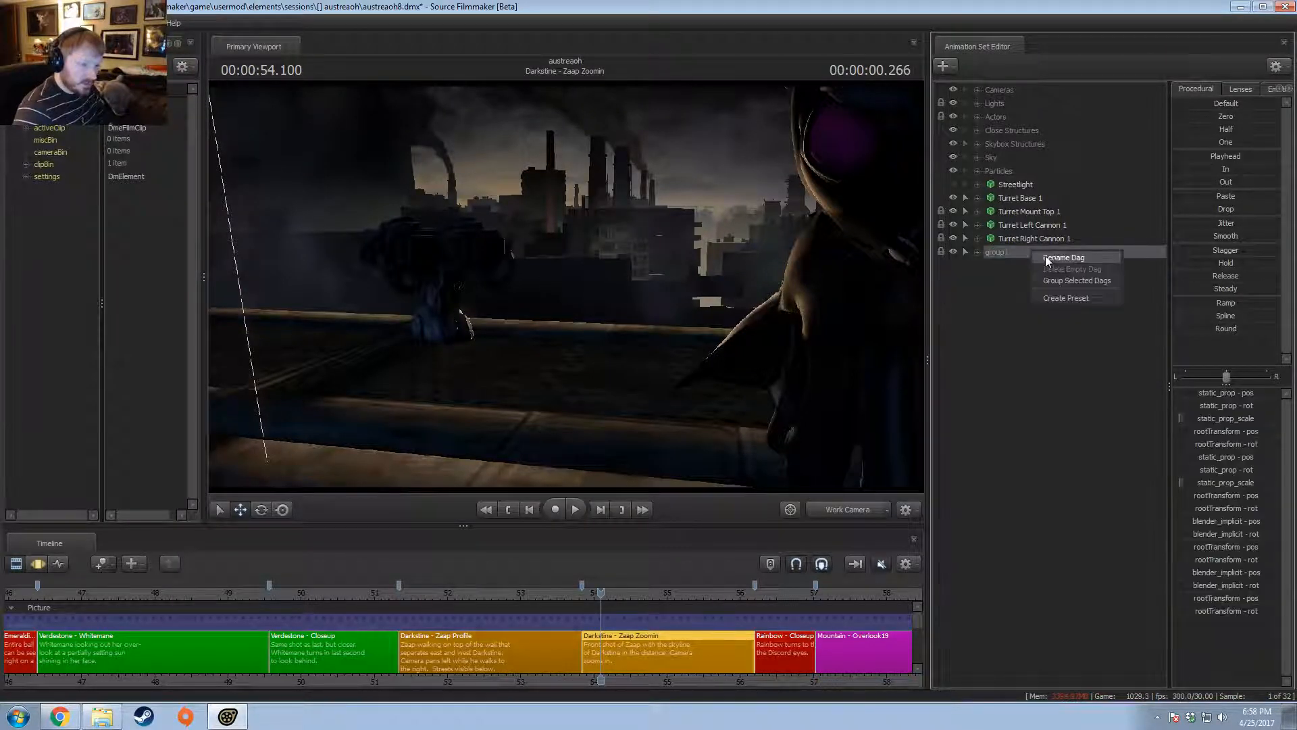
left_click(1047, 257)
type("Turret 2")
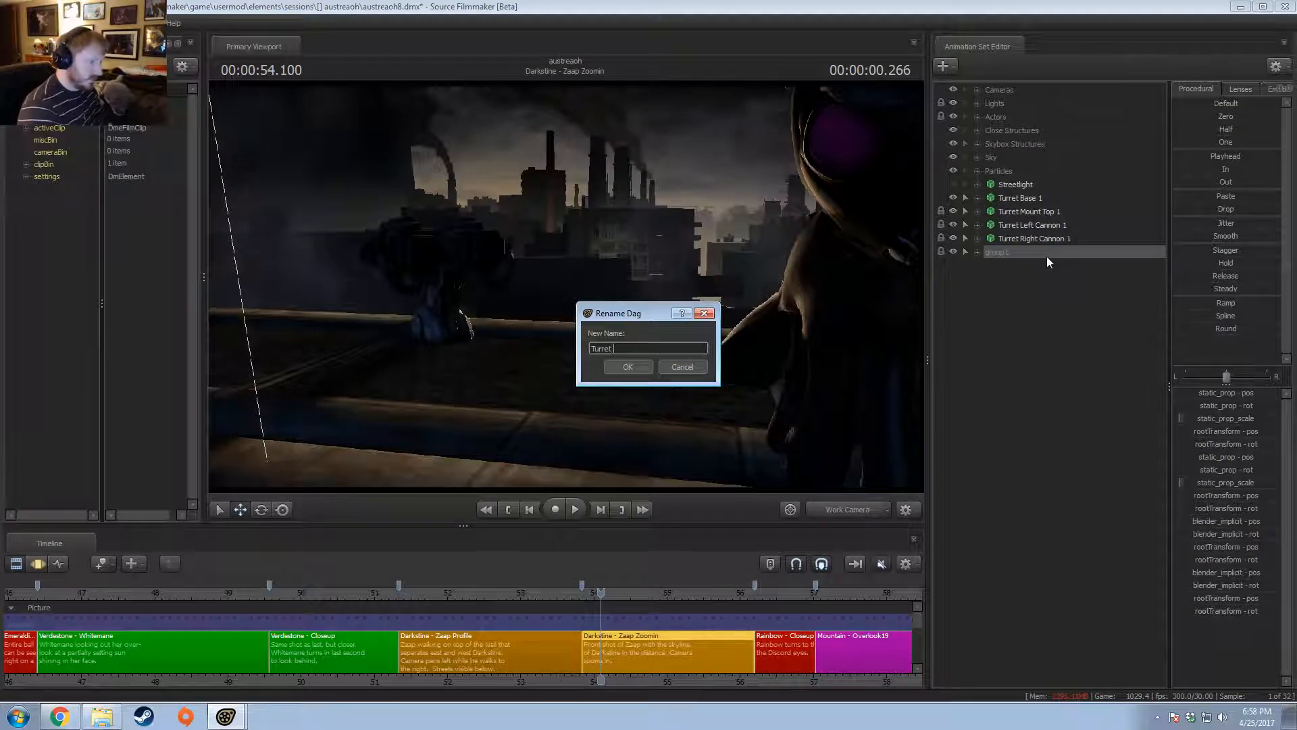
key("Return")
- Group the four sets of the first turret and name the group Turret 1
left_click(1019, 237)
left_click(1022, 199, "shift")
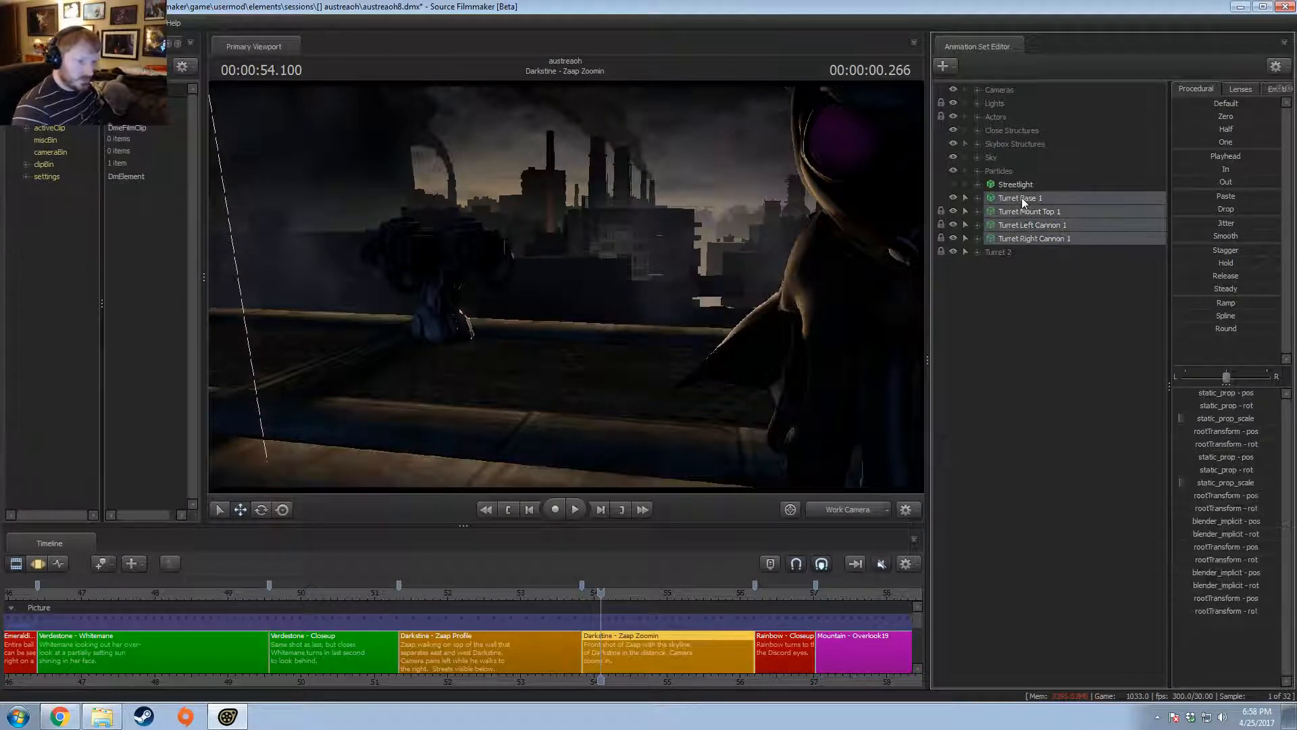
right_click(1021, 199)
left_click(1060, 242)
right_click(1005, 200)
left_click(1028, 208)
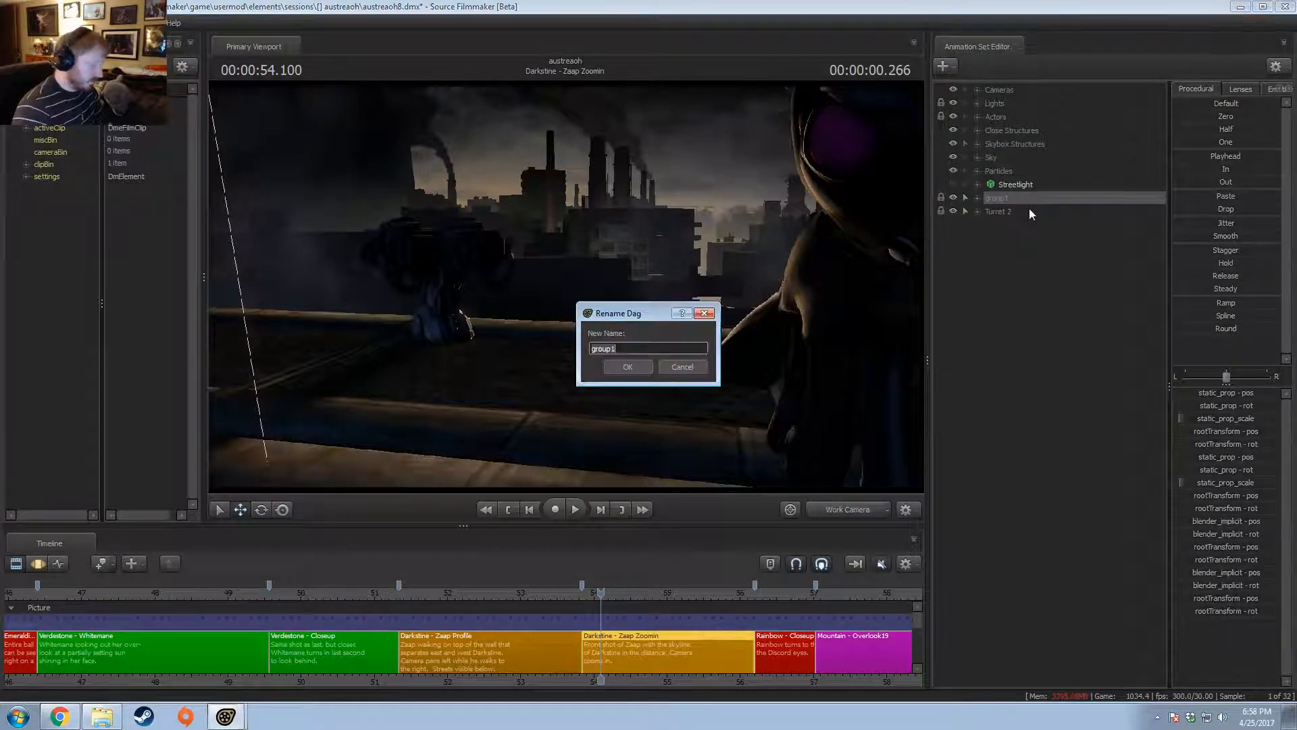
type("Turret 1")
key("Return")
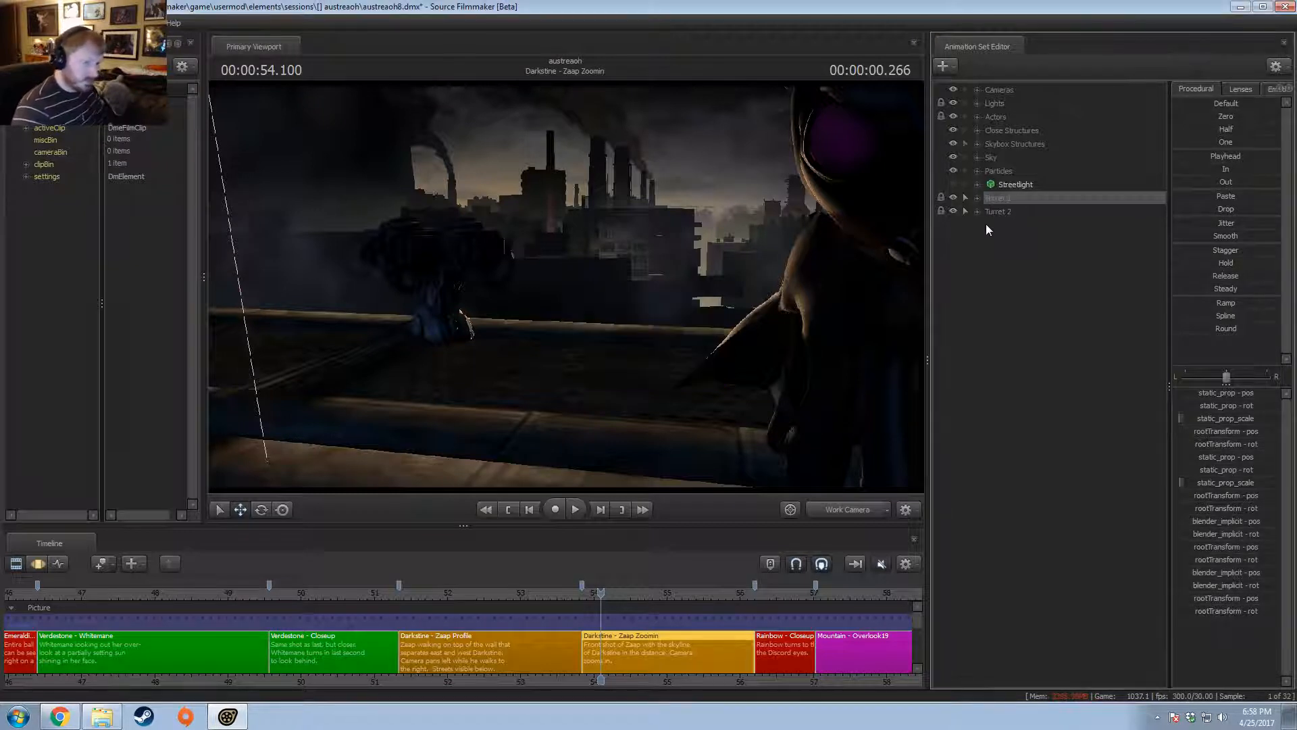
- Group Turret 1 and Turret 2 together and name the parent group Turrets
left_click(996, 212, "shift")
right_click(996, 213)
left_click(1044, 246)
right_click(1010, 200)
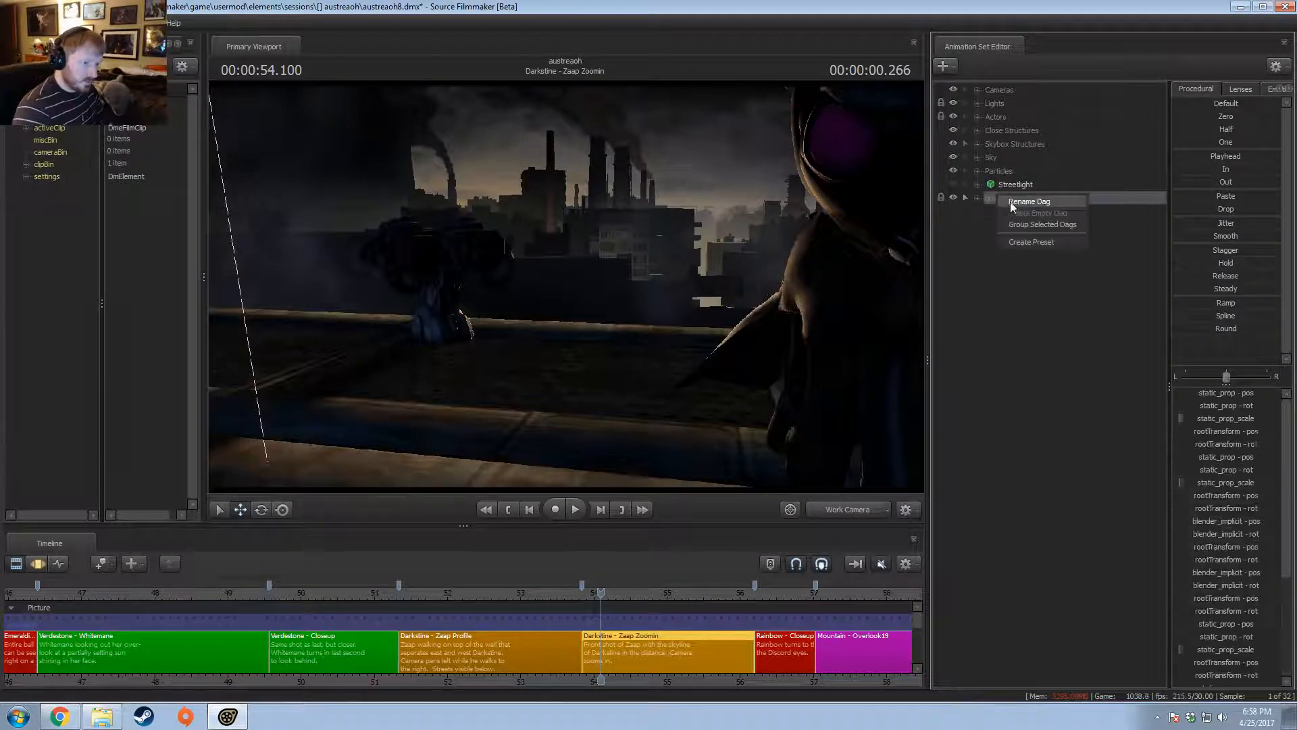
left_click(1011, 202)
type("Turrets")
key("Return")
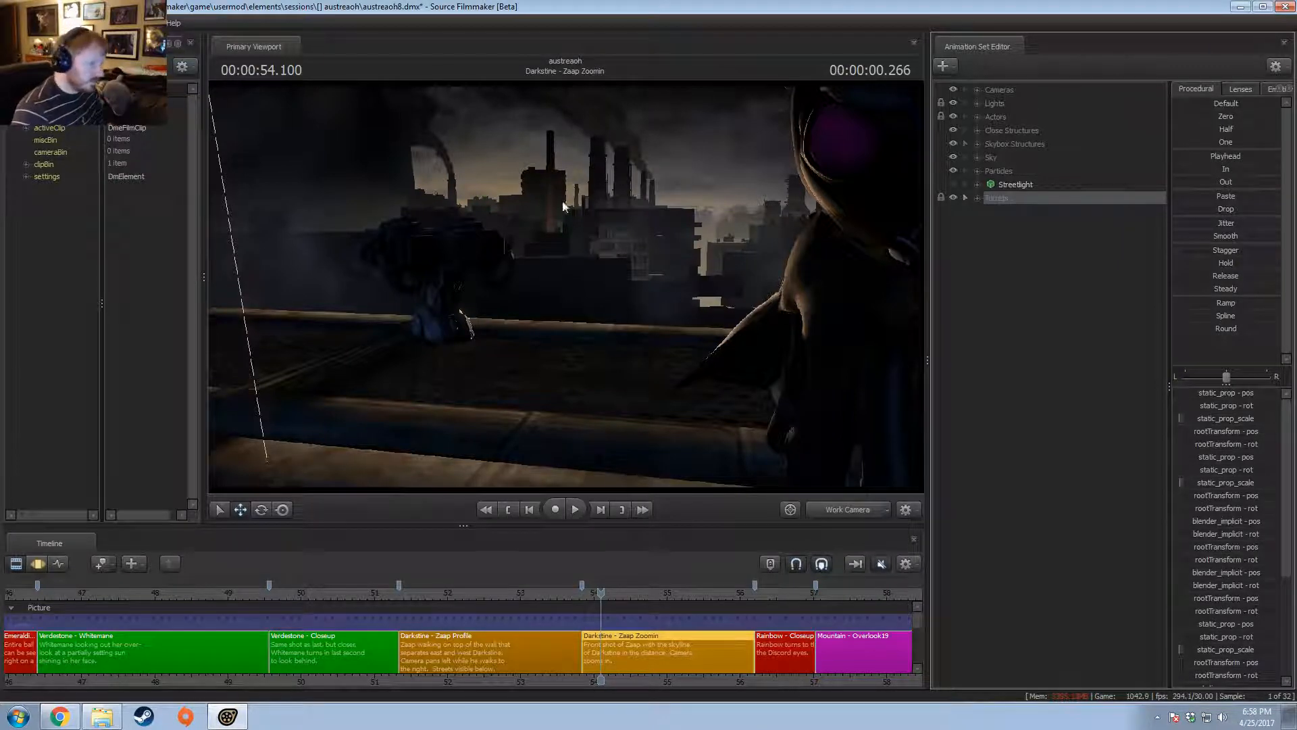
- Inspect the second turret from the Work Camera and compare the turret views in the Zaap Profile and Zaap Zoomin shots
left_click_drag(562, 202, 541, 250)
key("d")
key("z")
left_click_drag(687, 407, 687, 407)
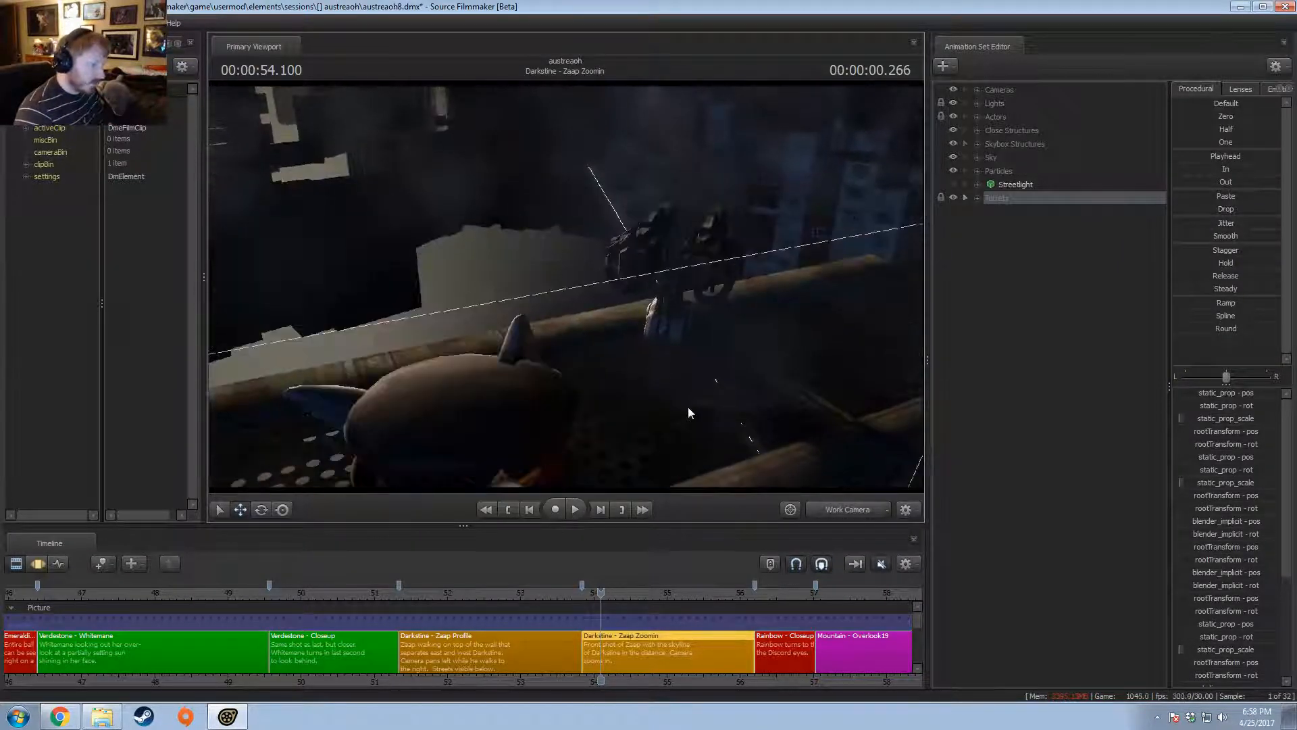
left_click(827, 507)
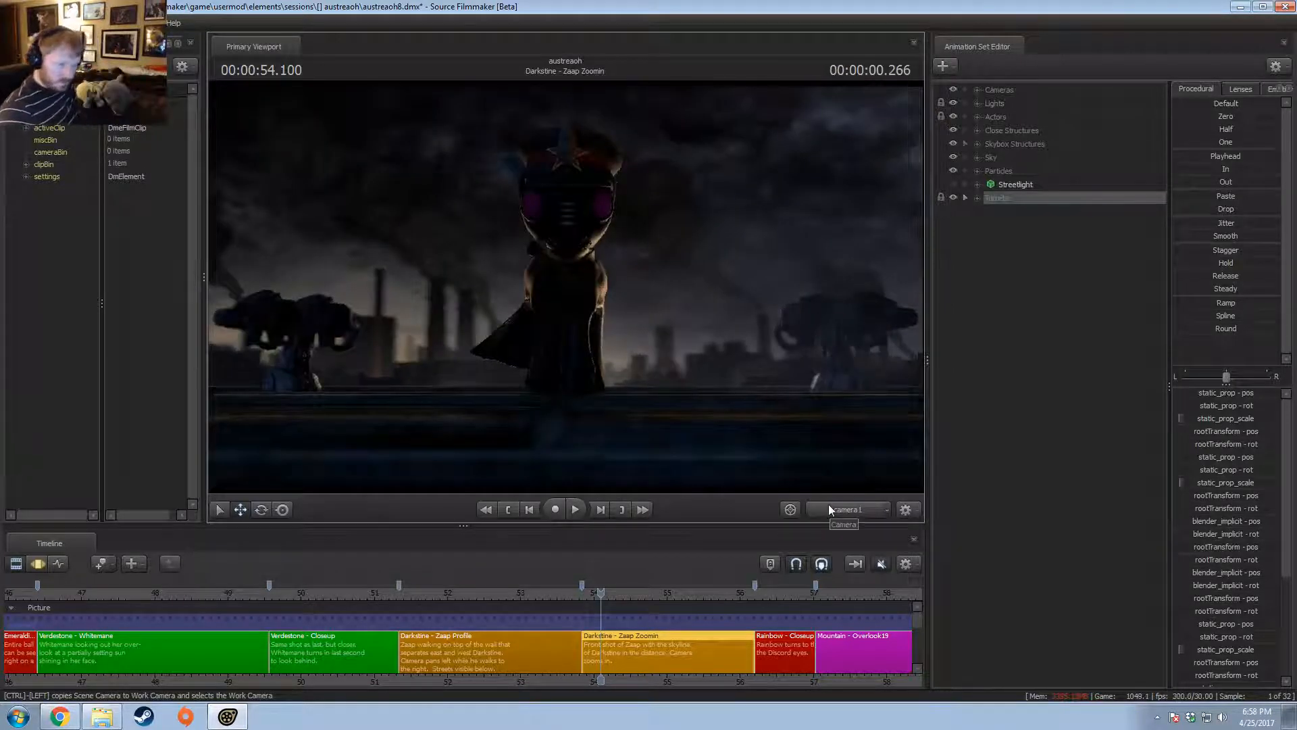
left_click(486, 594)
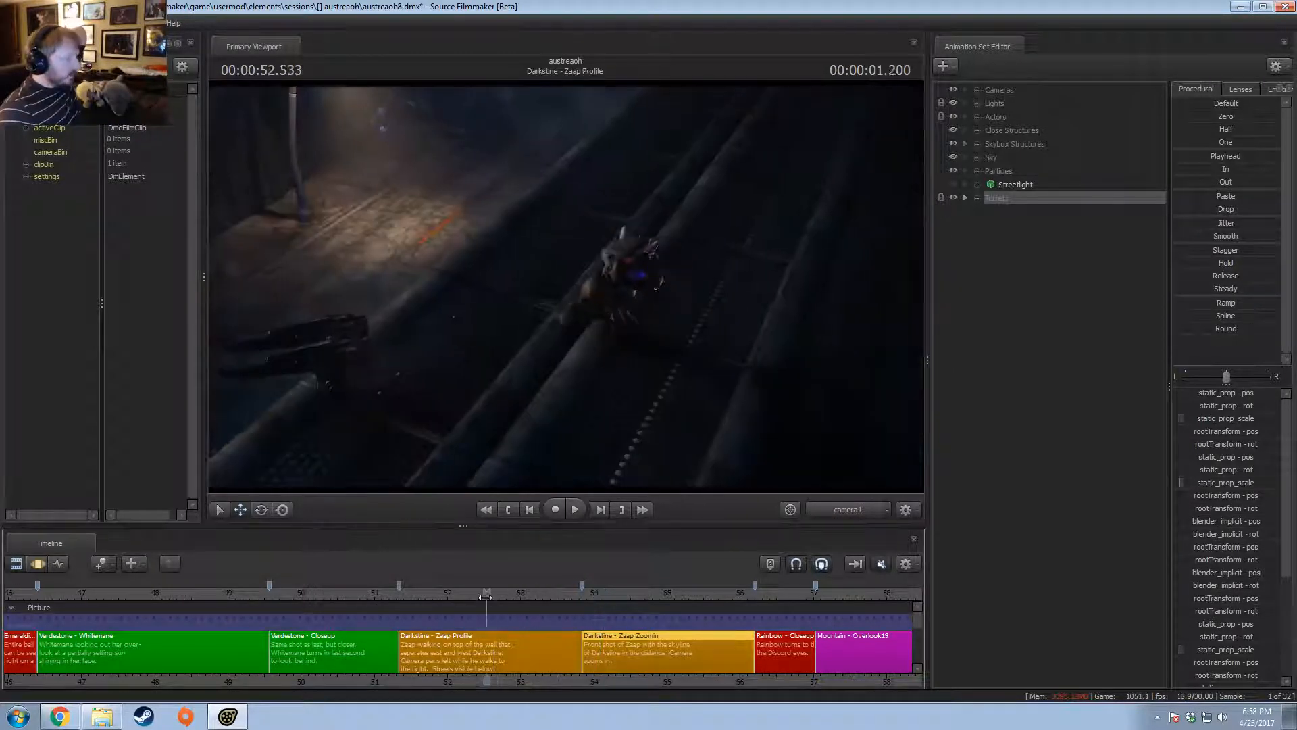
left_click(481, 594)
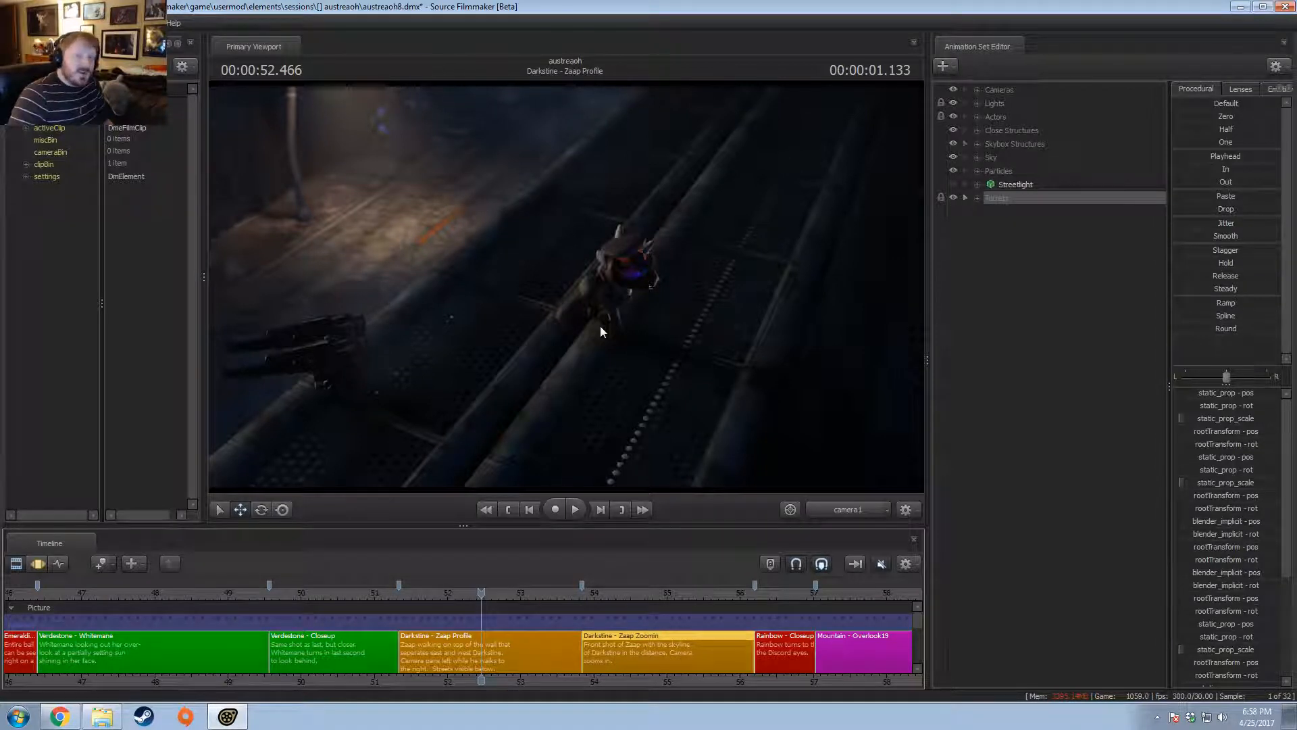
left_click(600, 594)
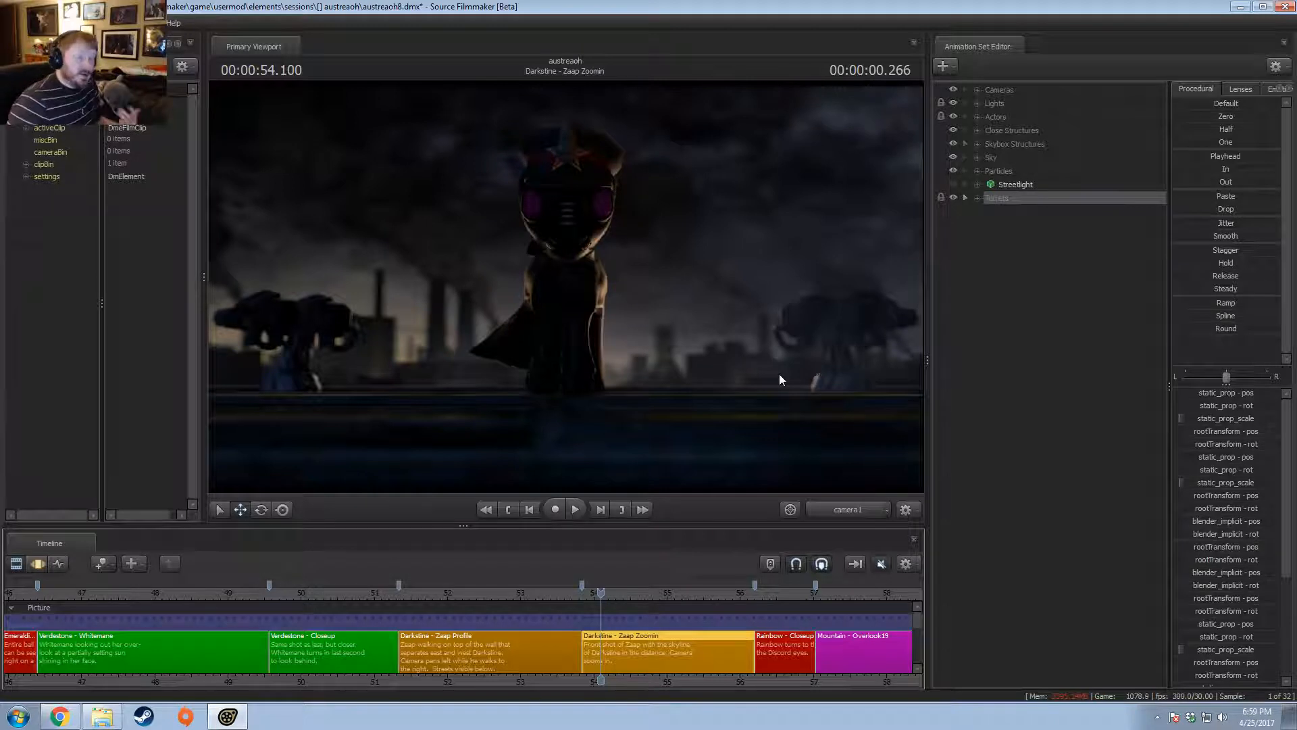
- Check the opening of the Turrets chapter in Chrome, and return to Source Filmmaker at the start of the Zaap Zoomin shot
key("alt+Tab")
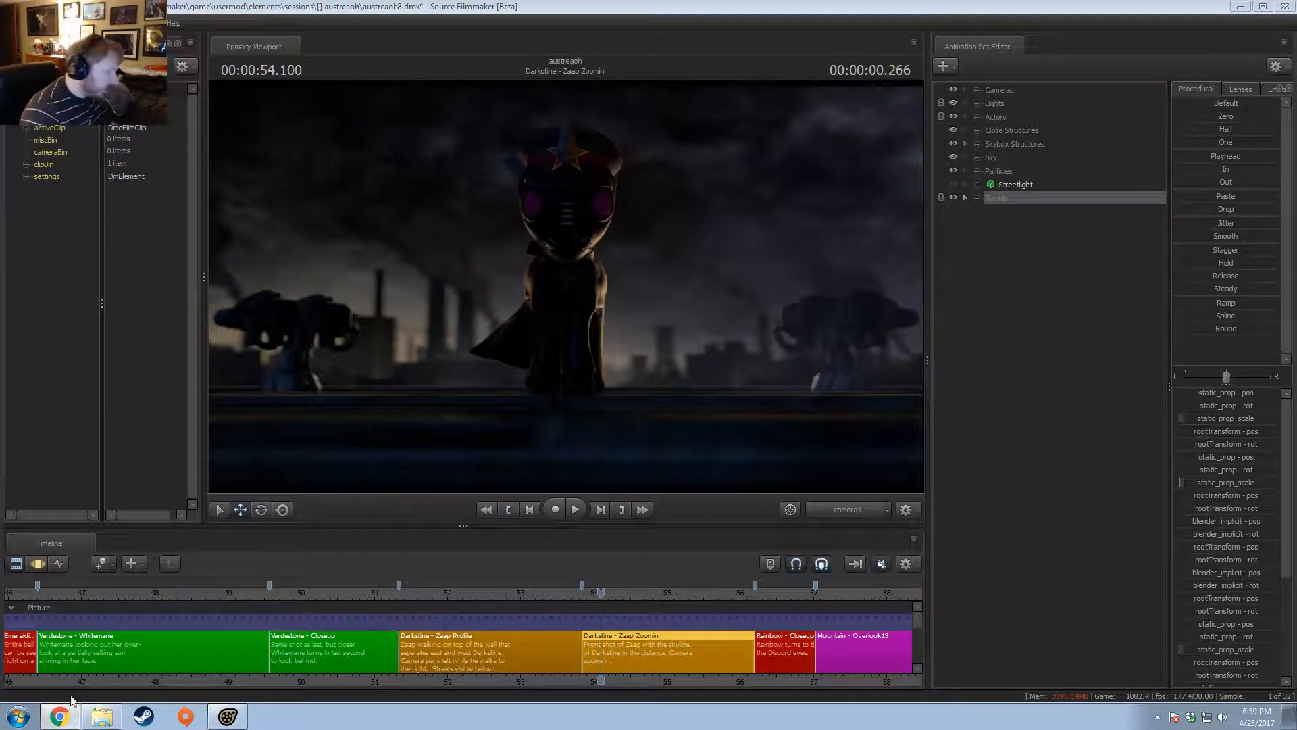
left_click(59, 715)
scroll(540, 253, "up", 10)
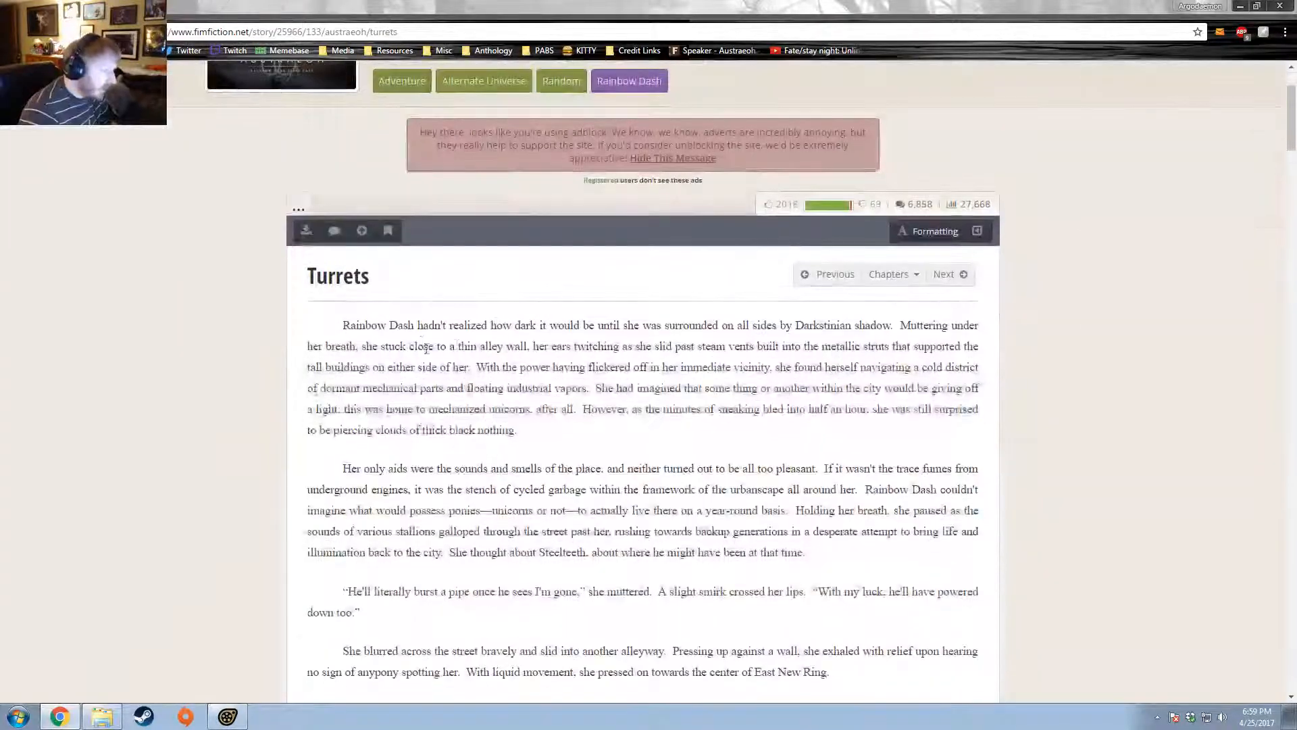
left_click_drag(474, 325, 720, 325)
left_click(724, 377)
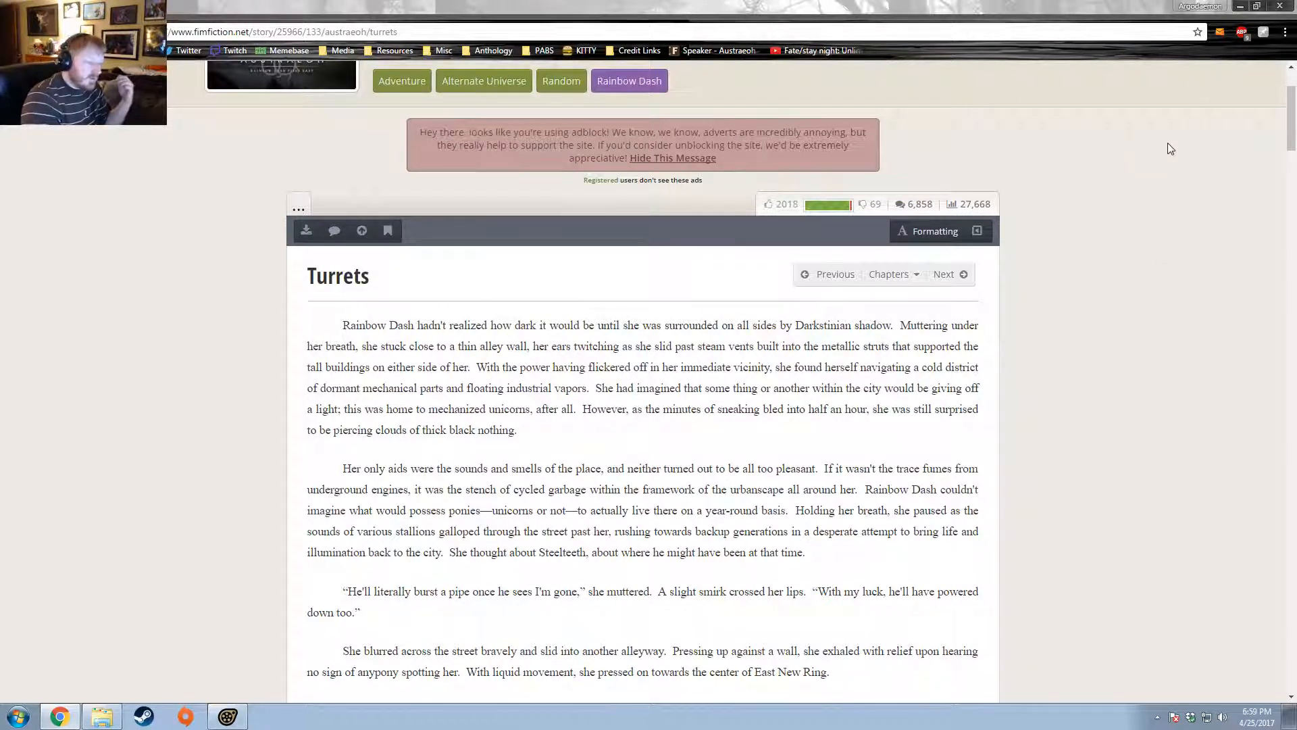
left_click(1241, 6)
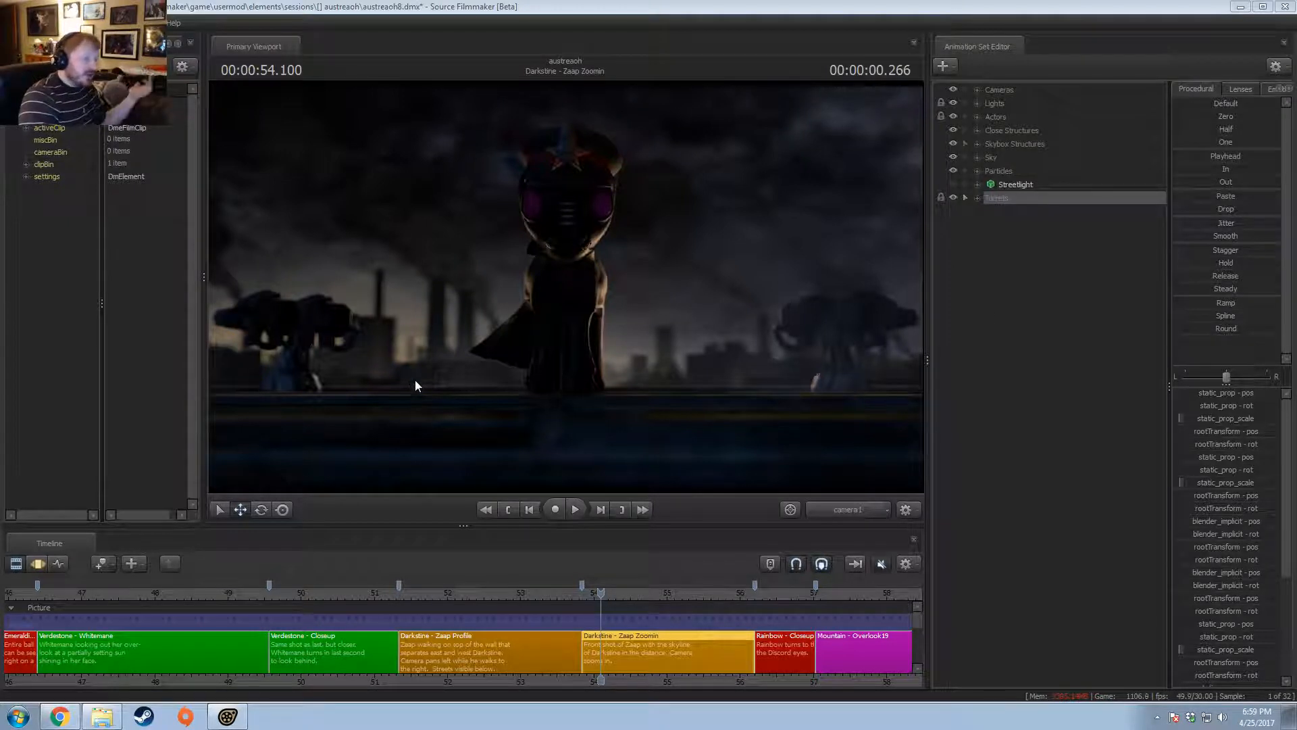
left_click(587, 593)
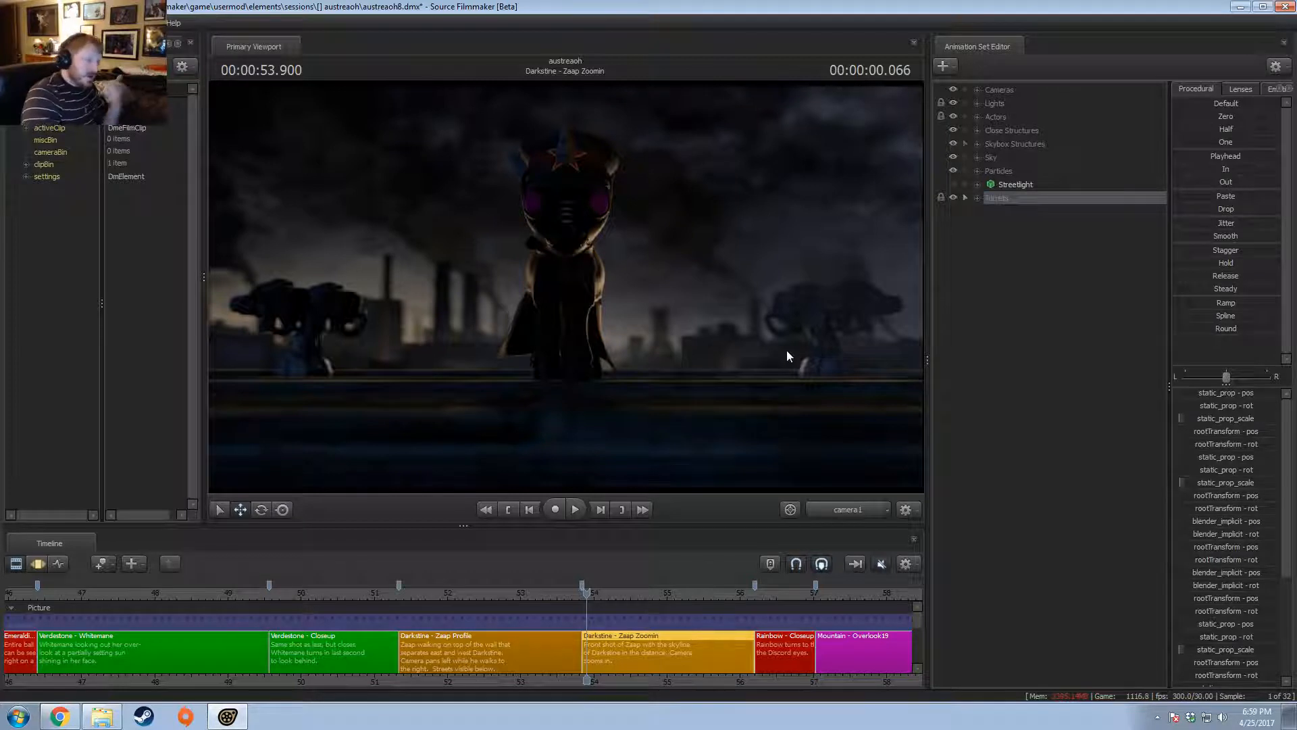
- Toggle the visibility of both City Light volumetrics, the Skybox Lights and the Sky (Volumetric) light to compare their effect on the shot
left_click(978, 117)
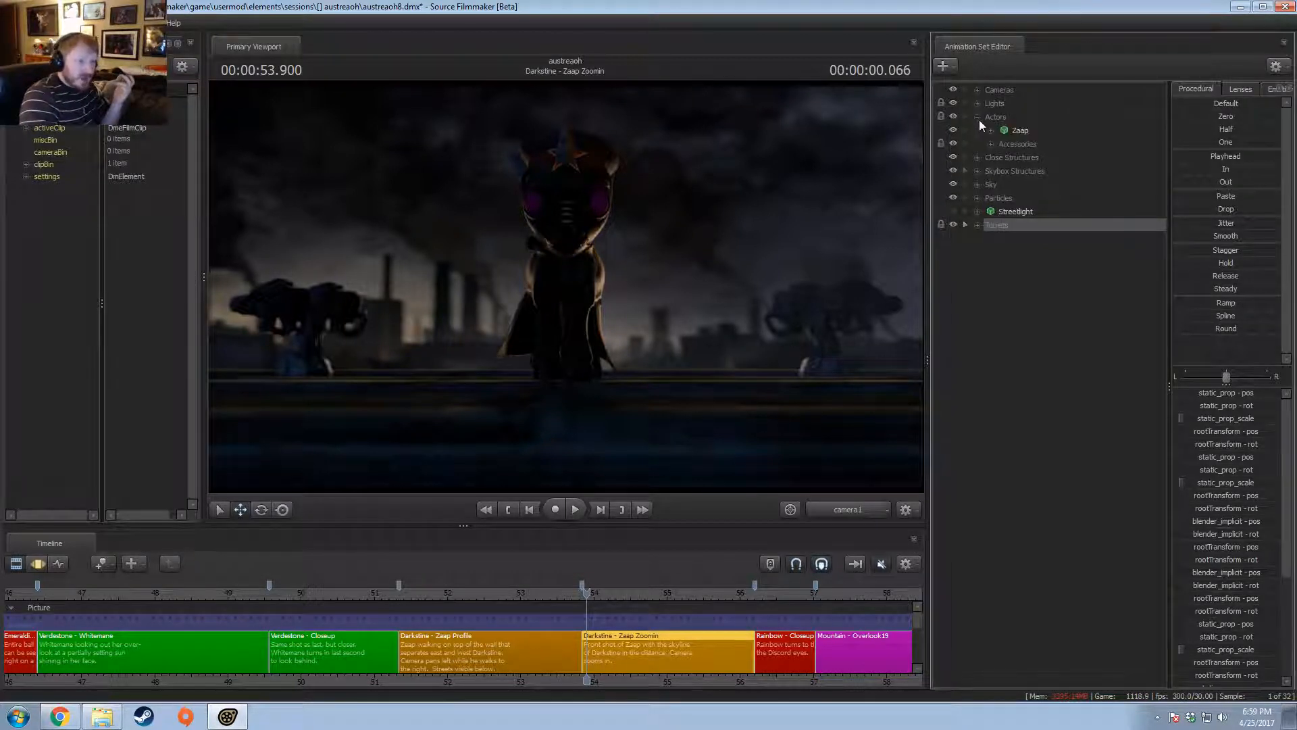
left_click(978, 117)
left_click(978, 103)
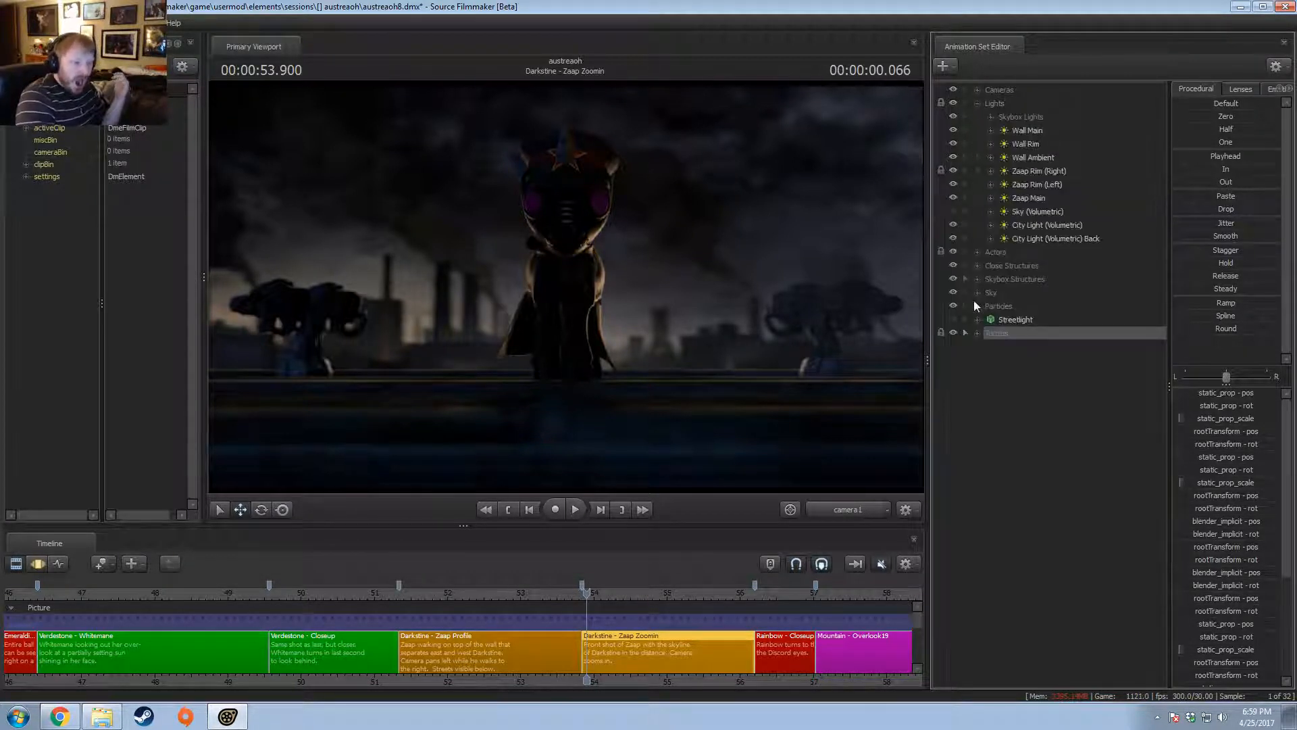
left_click(953, 225)
left_click(953, 238)
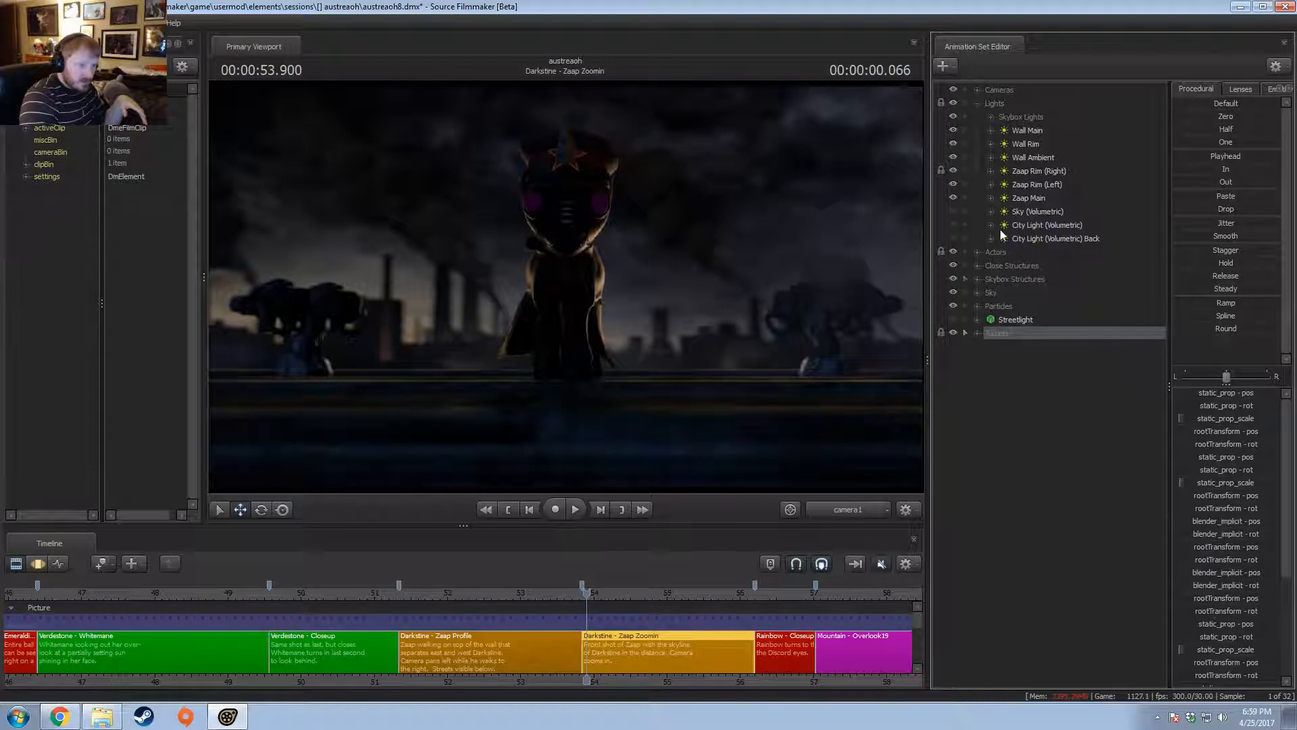
left_click(953, 116)
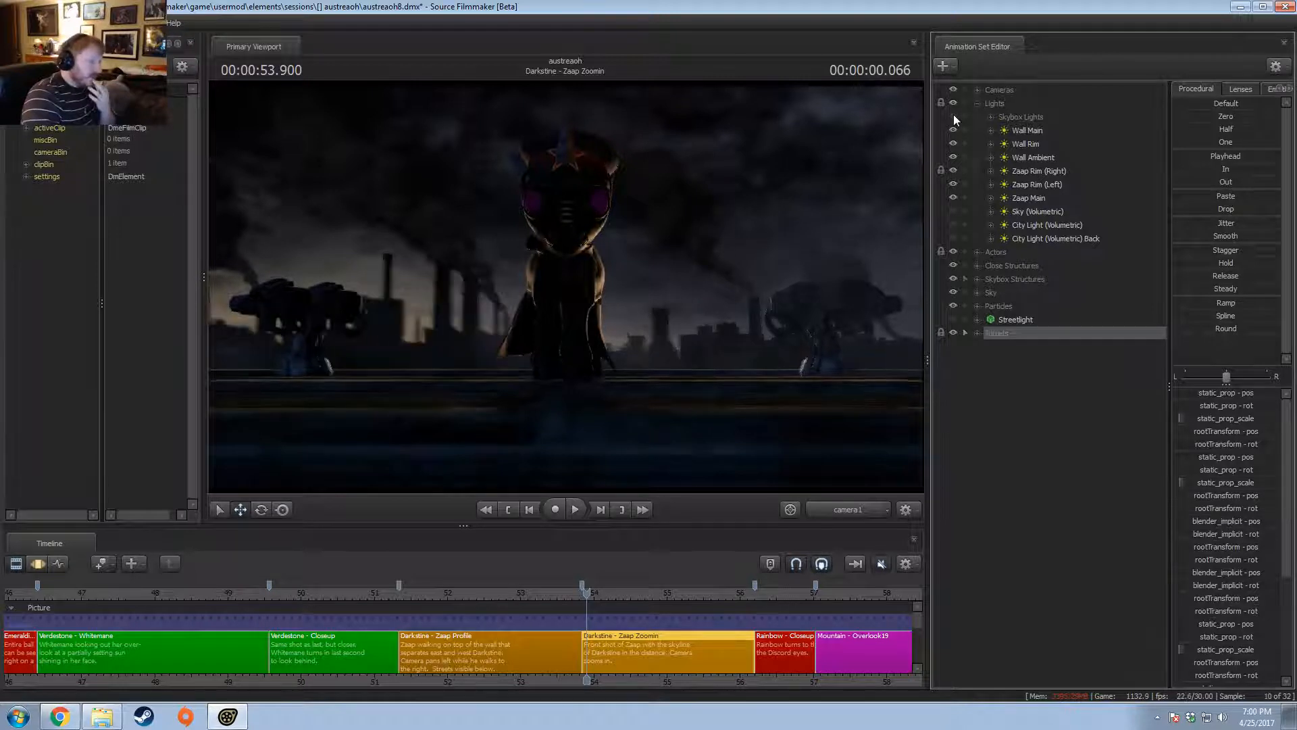
left_click(954, 116)
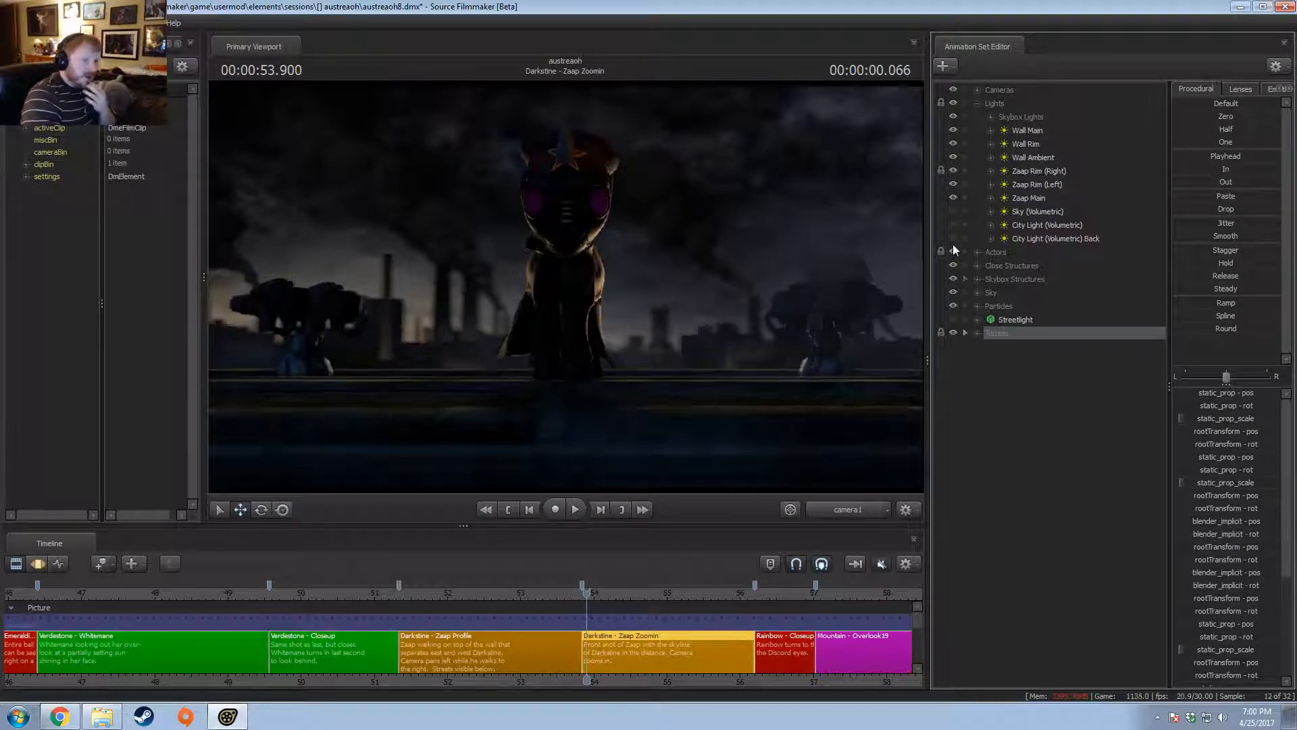
left_click(953, 225)
left_click(953, 208)
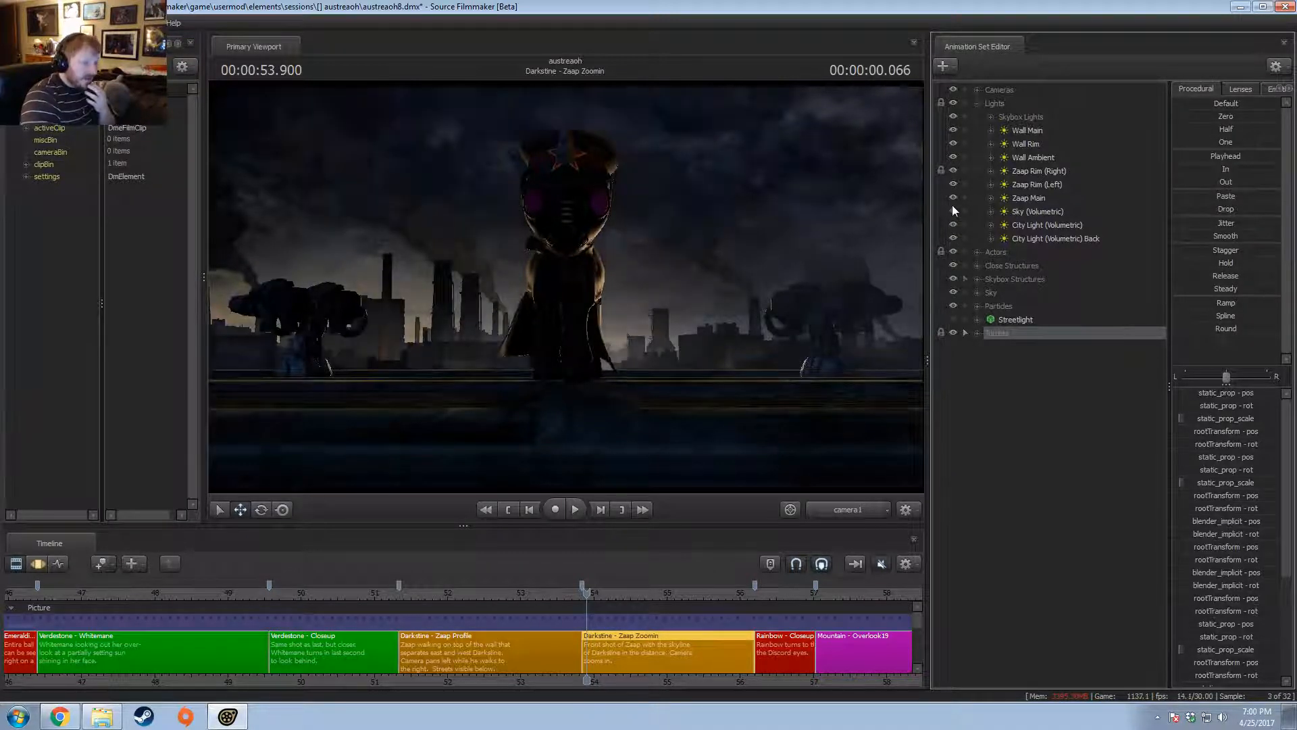
left_click(953, 211)
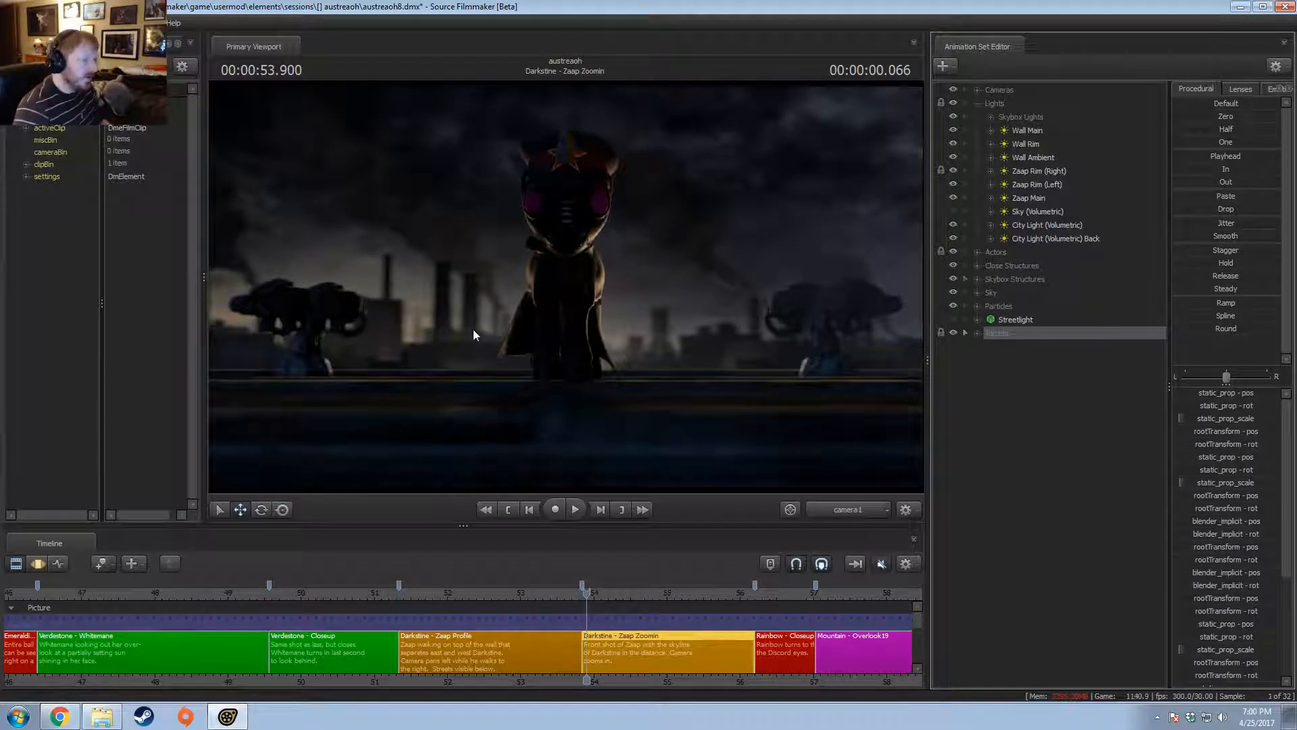
- Play the opening of the Zaap Zoomin shot and inspect the sky from the Work Camera
key("space")
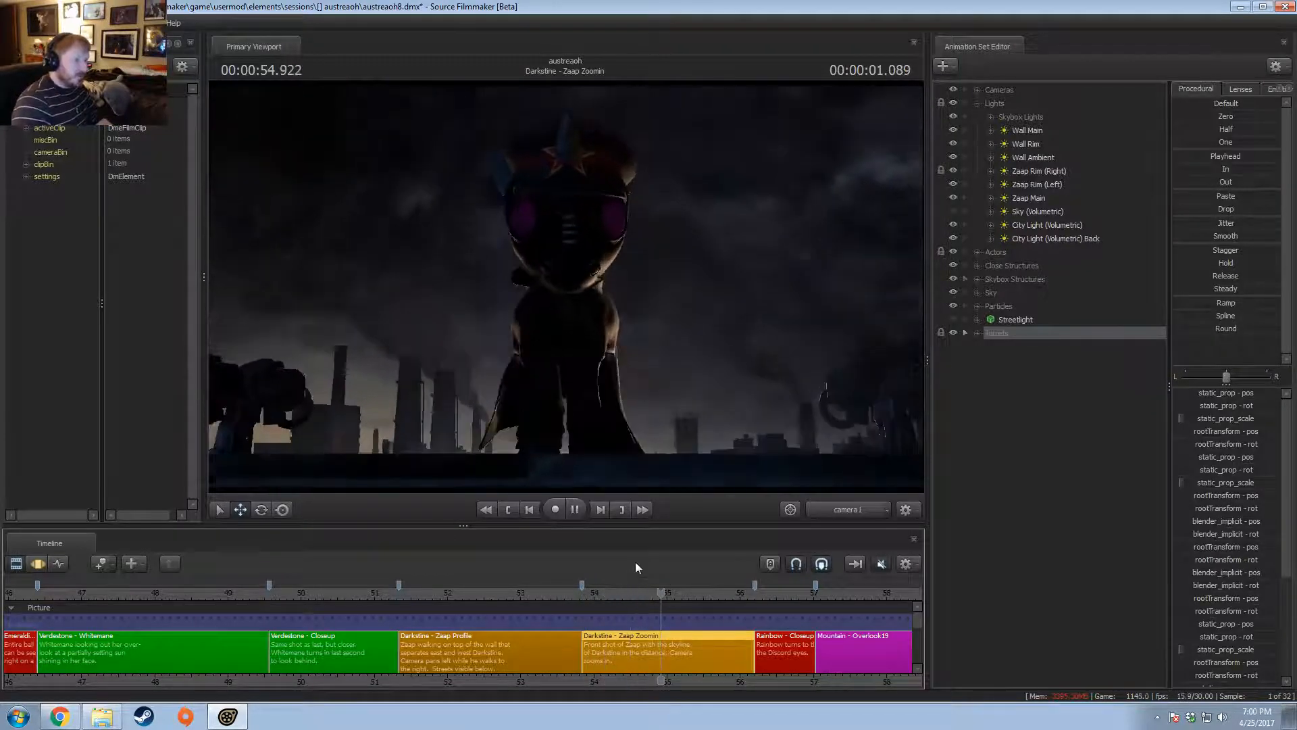
key("space")
left_click_drag(672, 601, 638, 601)
left_click_drag(671, 422, 566, 292)
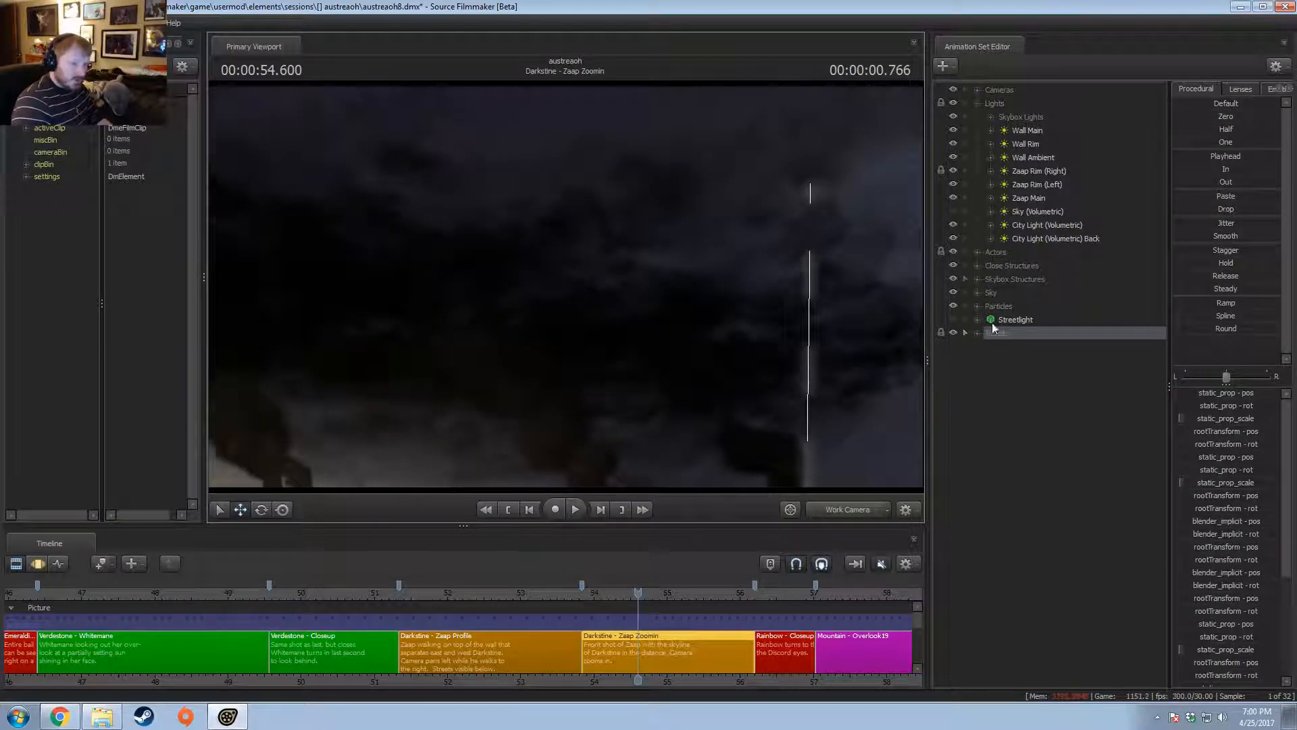
- Select the Sky group and make the motion time selection span the Zaap Zoomin shot
left_click(1000, 292)
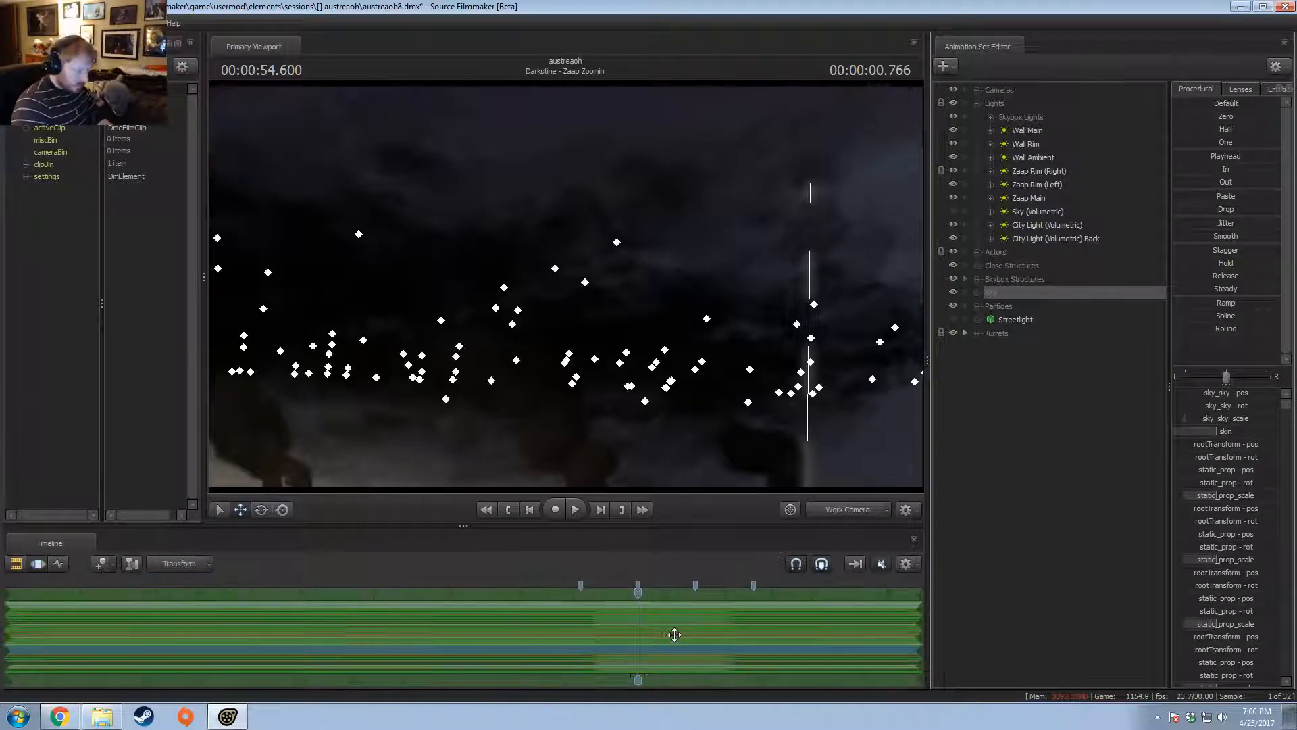
scroll(681, 635, "up", 5)
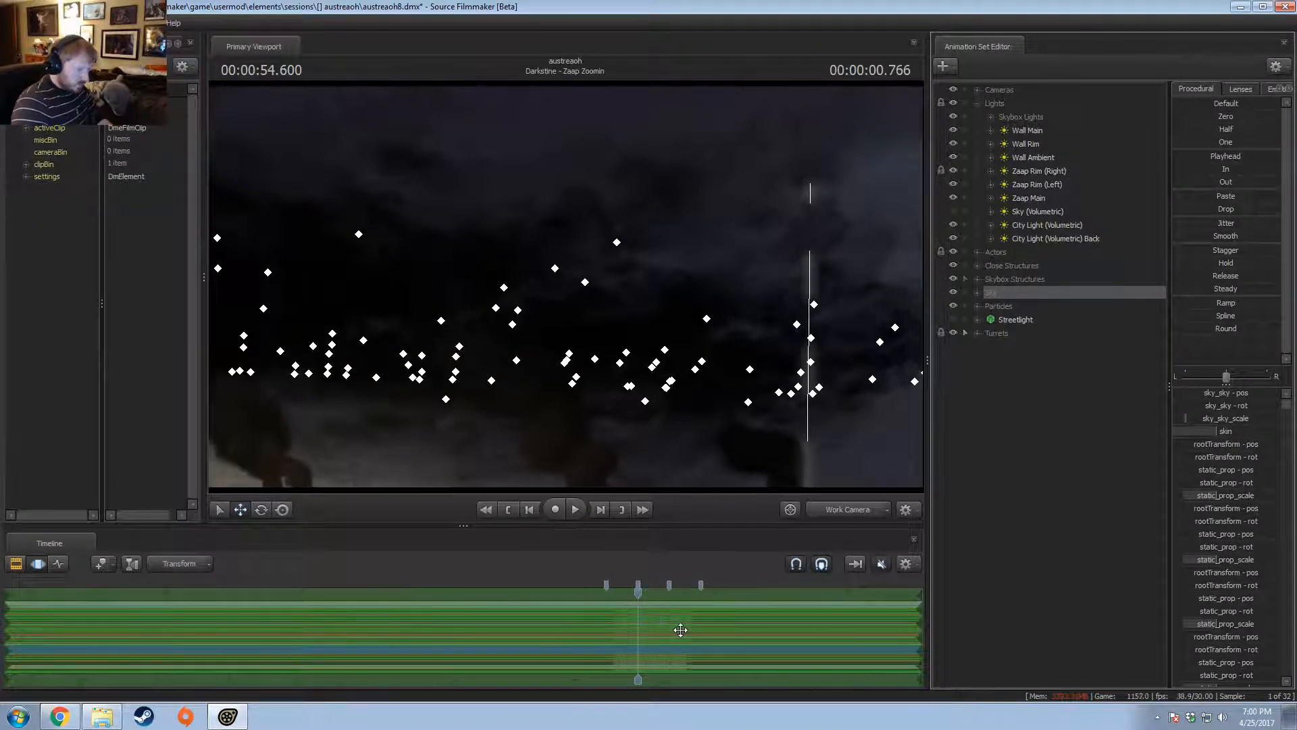
scroll(674, 639, "up", 4)
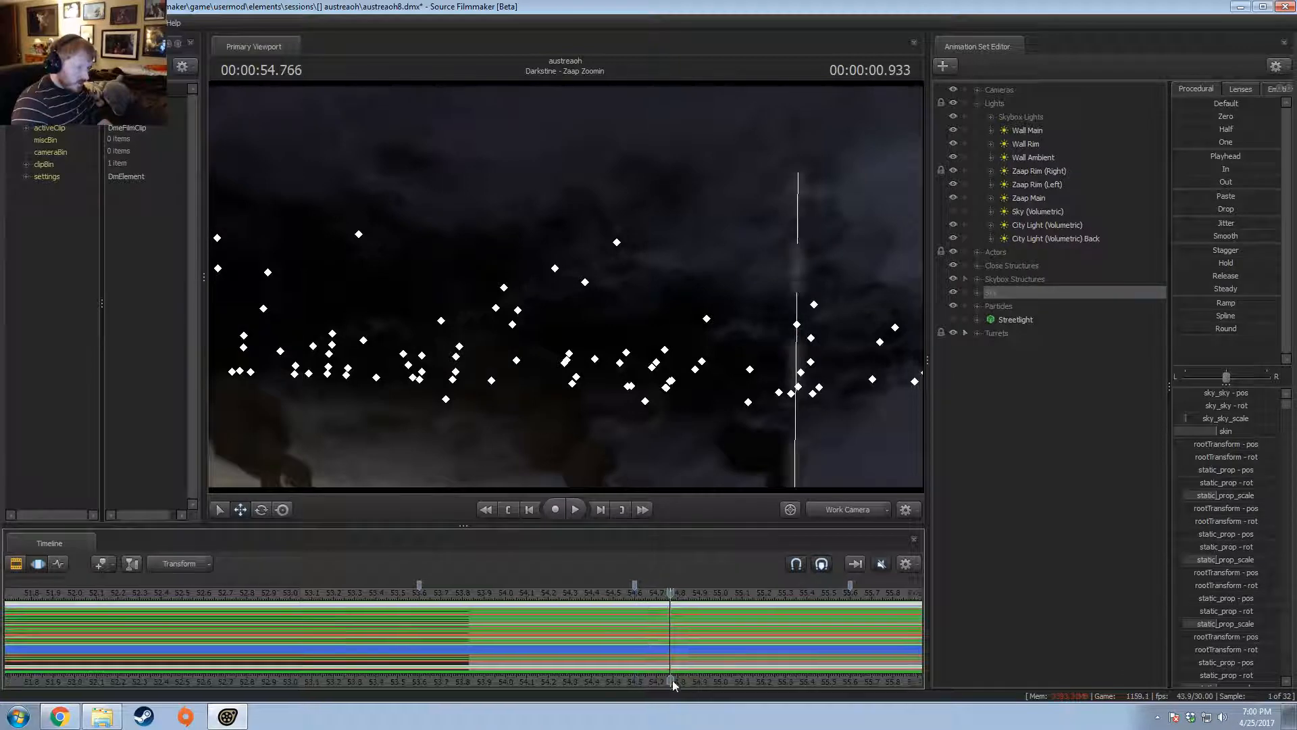
middle_click_drag(671, 683, 300, 667)
left_click_drag(466, 626, 365, 635)
scroll(366, 636, "down", 3)
scroll(366, 636, "down", 3)
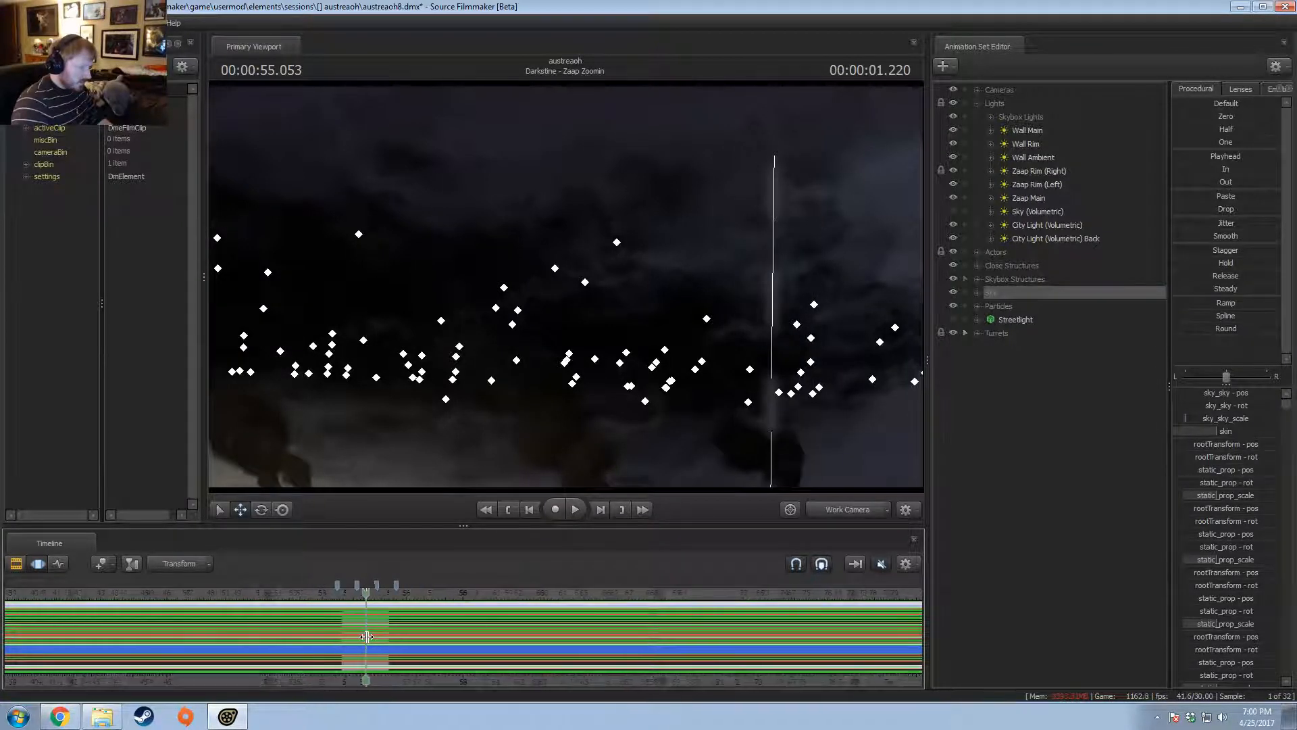
- Play the Zaap Zoomin shot through camera1, and return near its start in the clip view
left_click(837, 506)
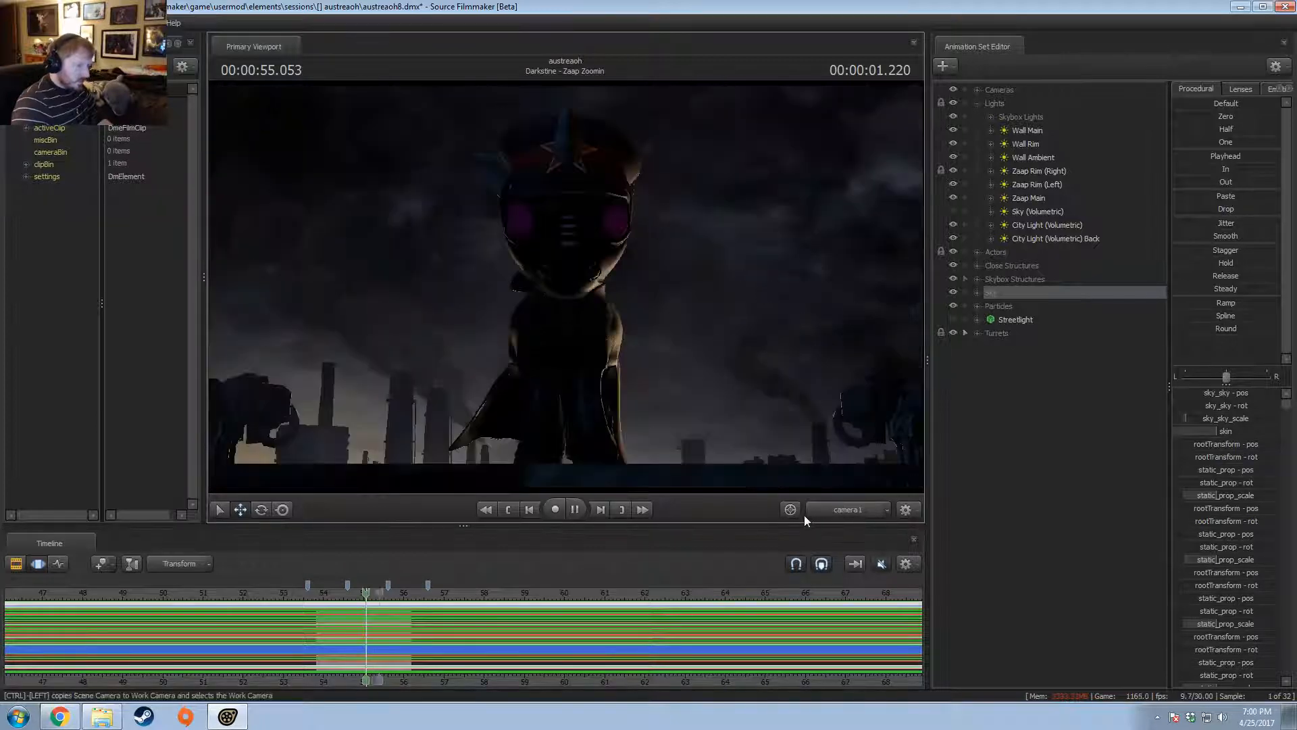
key("space")
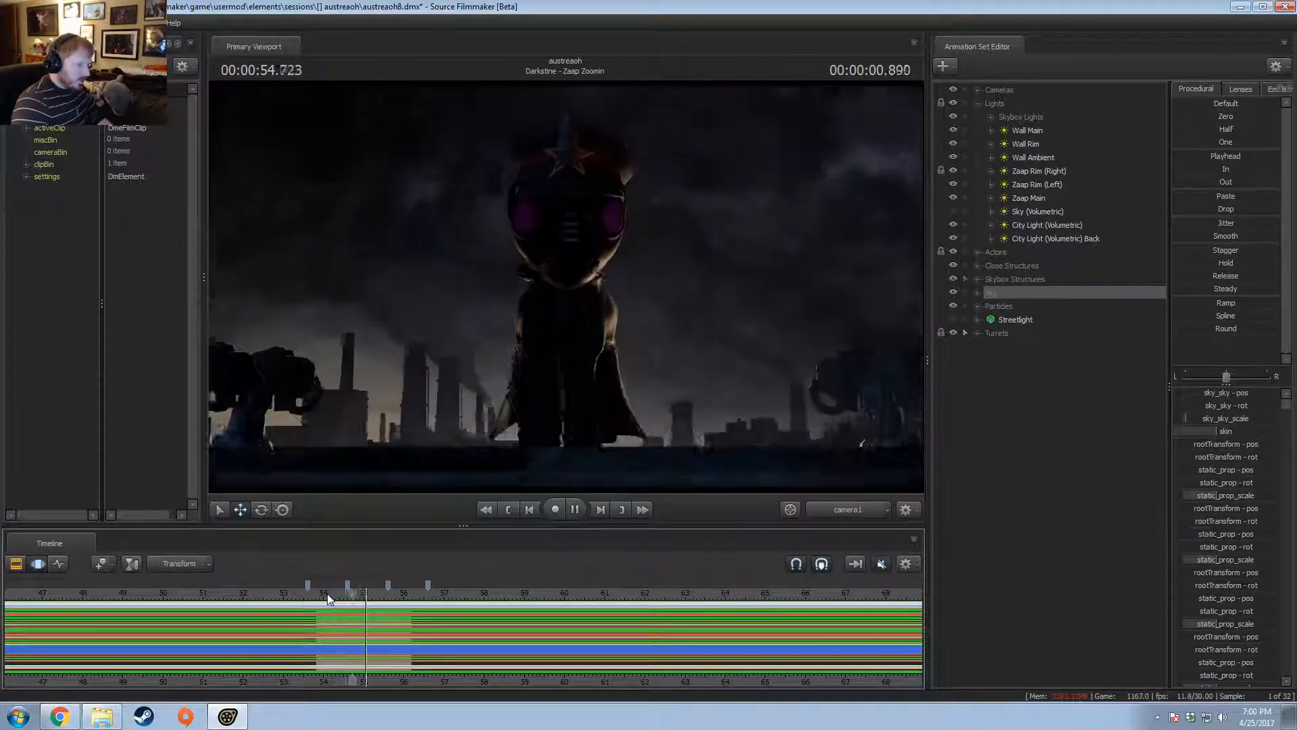
key("space")
key("F3")
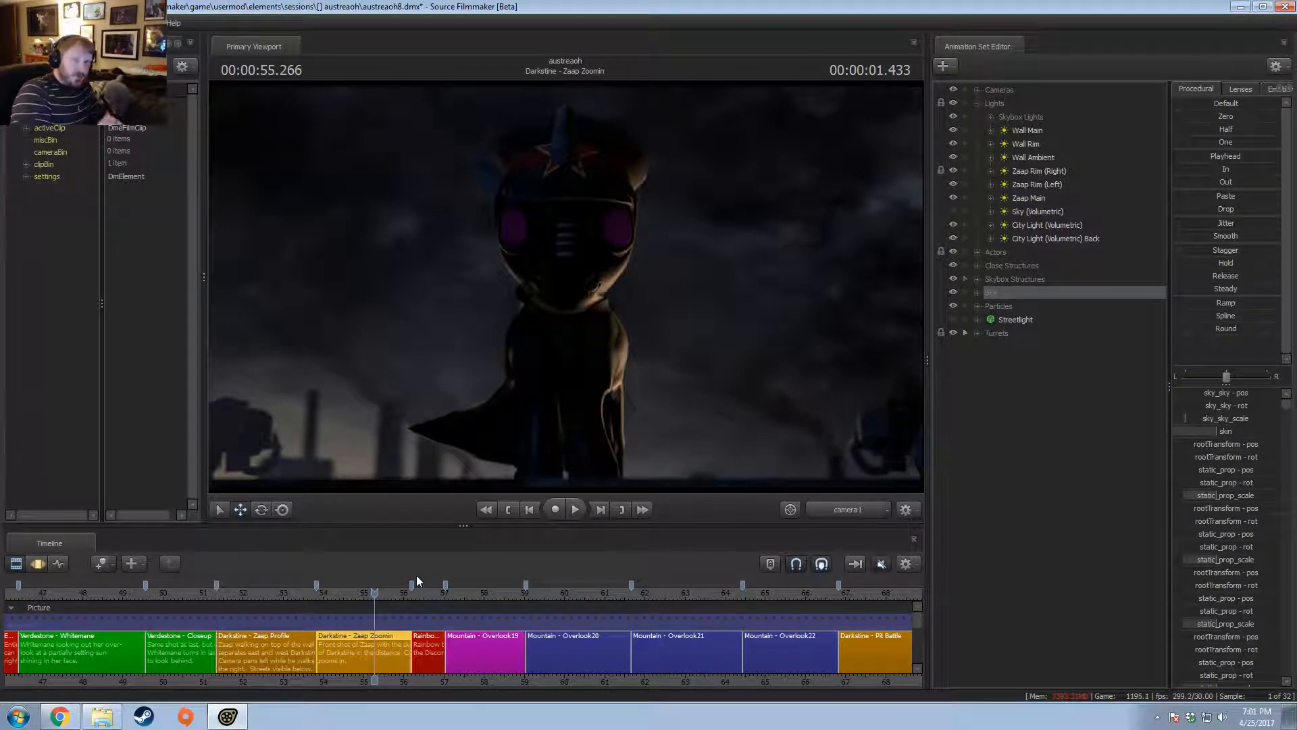
left_click(327, 587)
left_click_drag(327, 587, 325, 587)
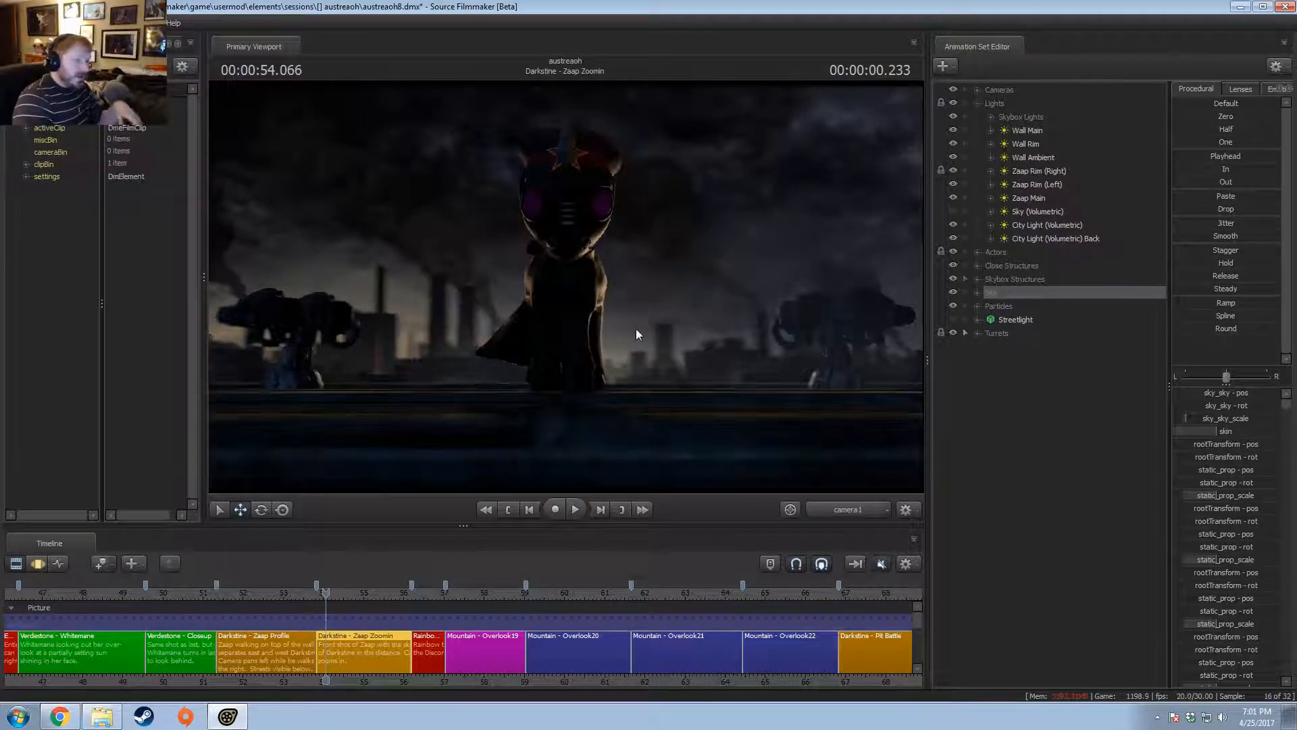
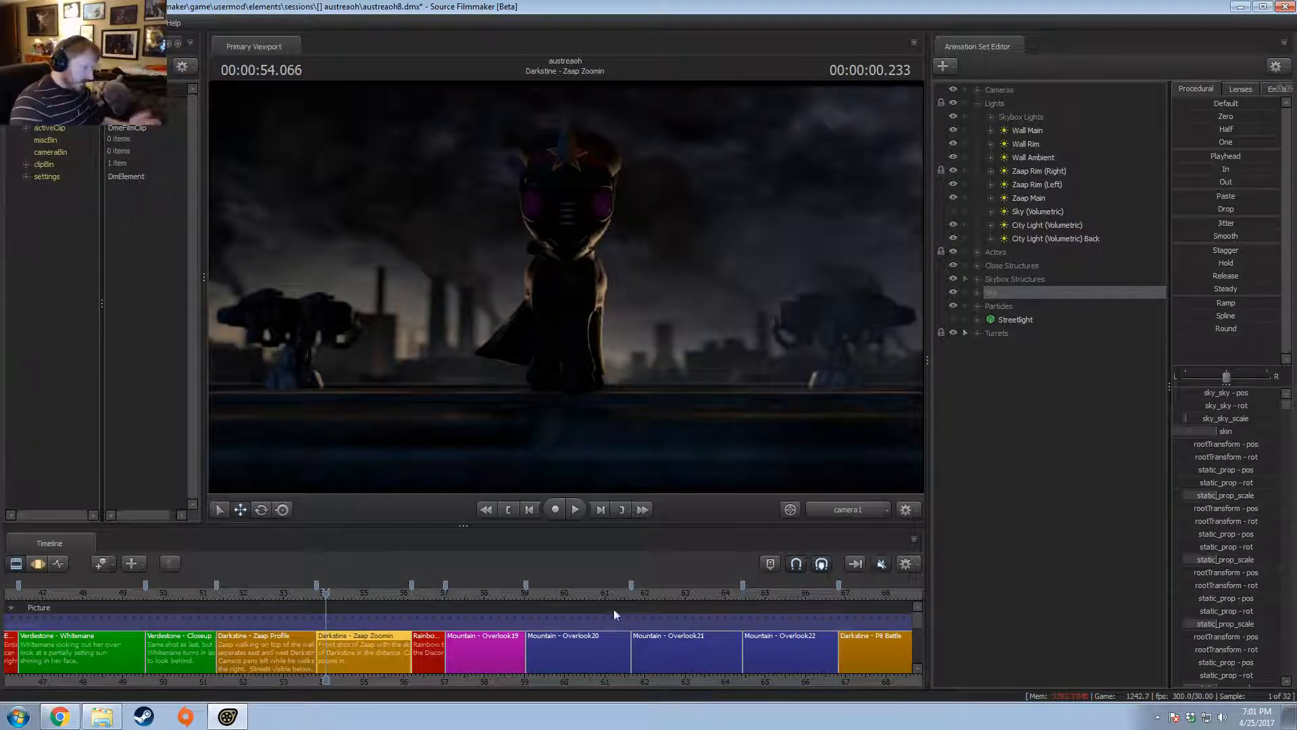
- Play and scrub through the Darkstine - Zaap Profile shot to review the turret and Zaap's walk
left_click(300, 597)
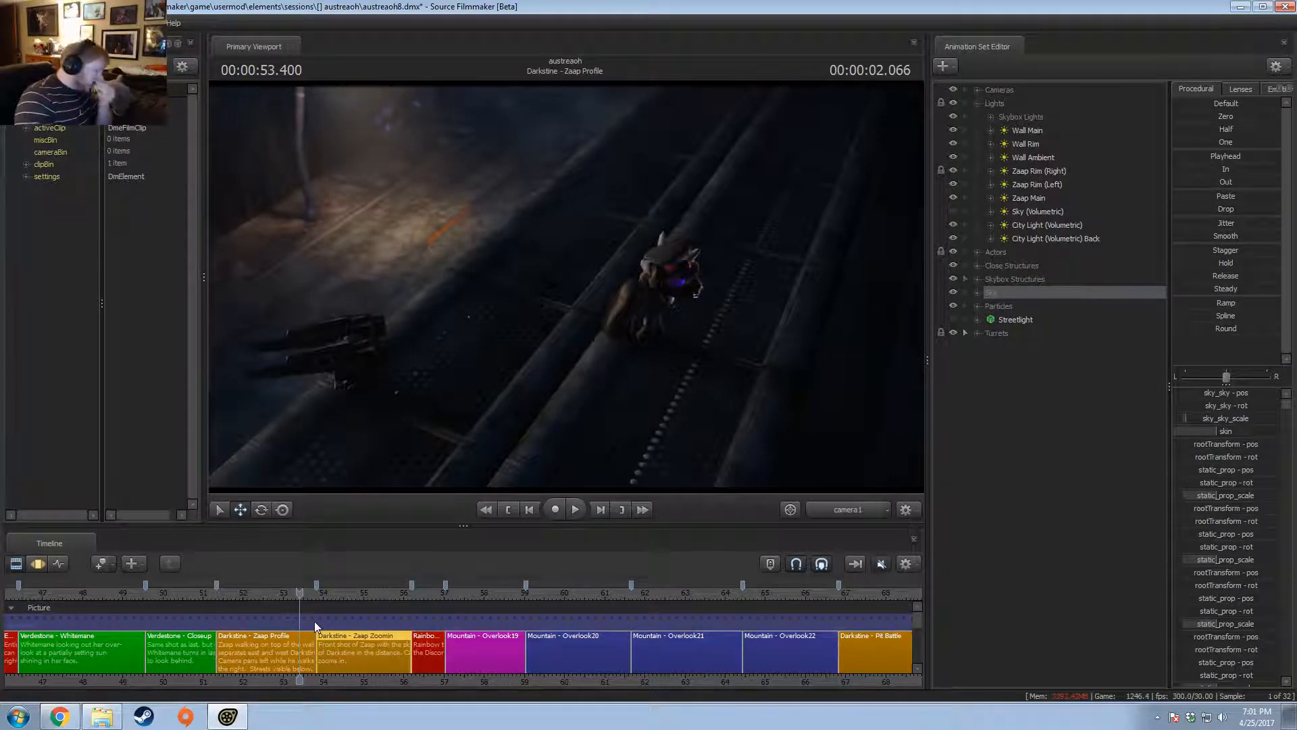
left_click(227, 597)
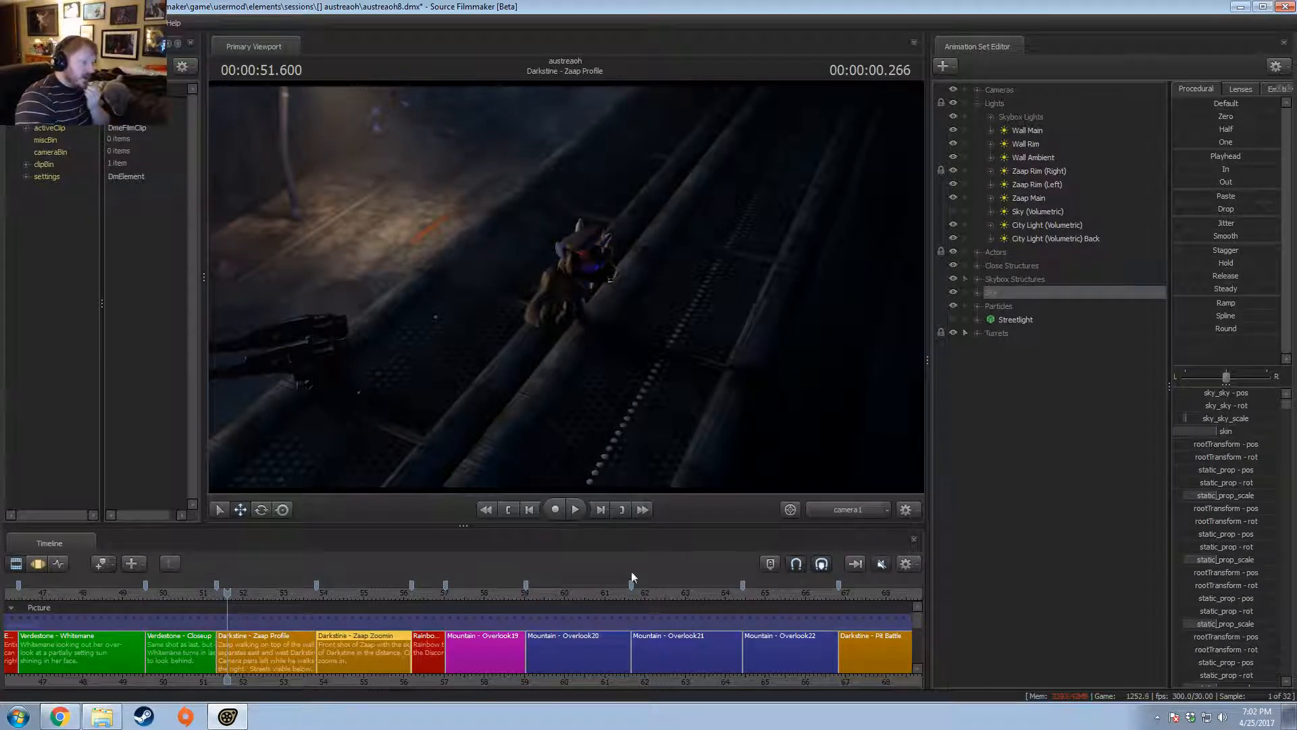
key("space")
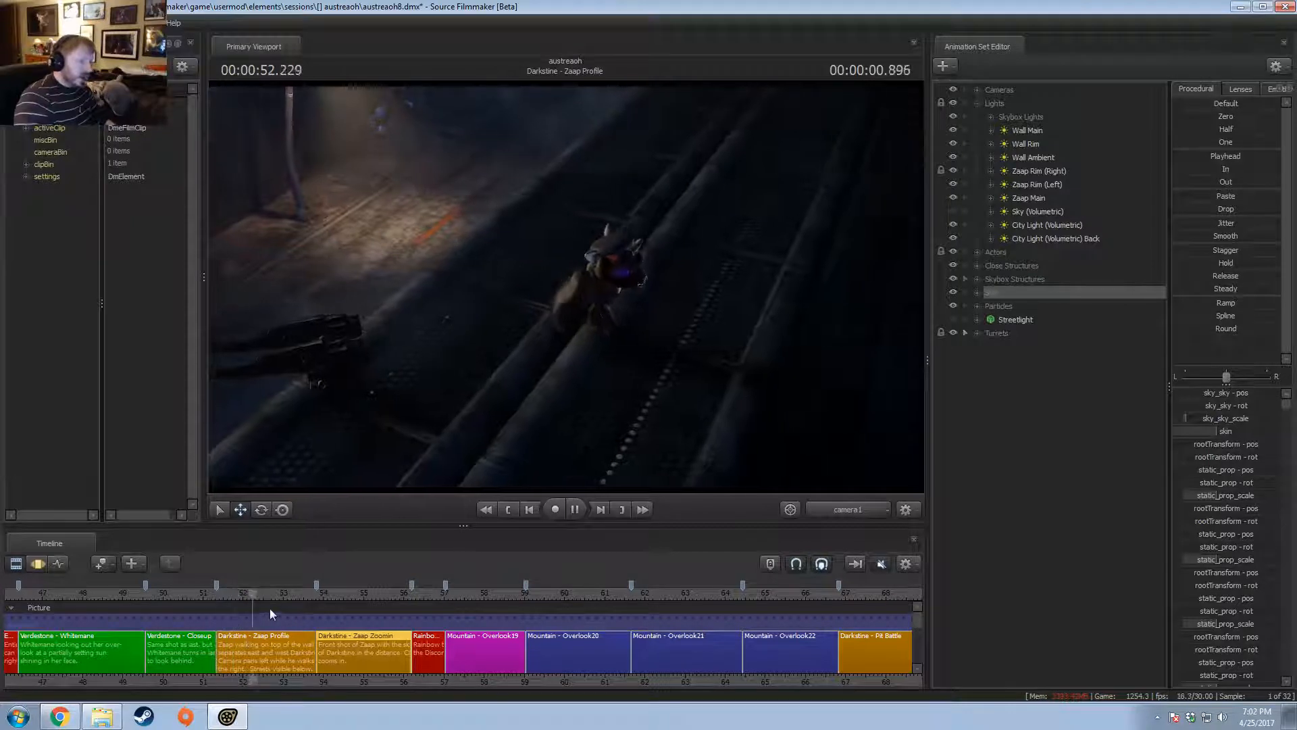
key("space")
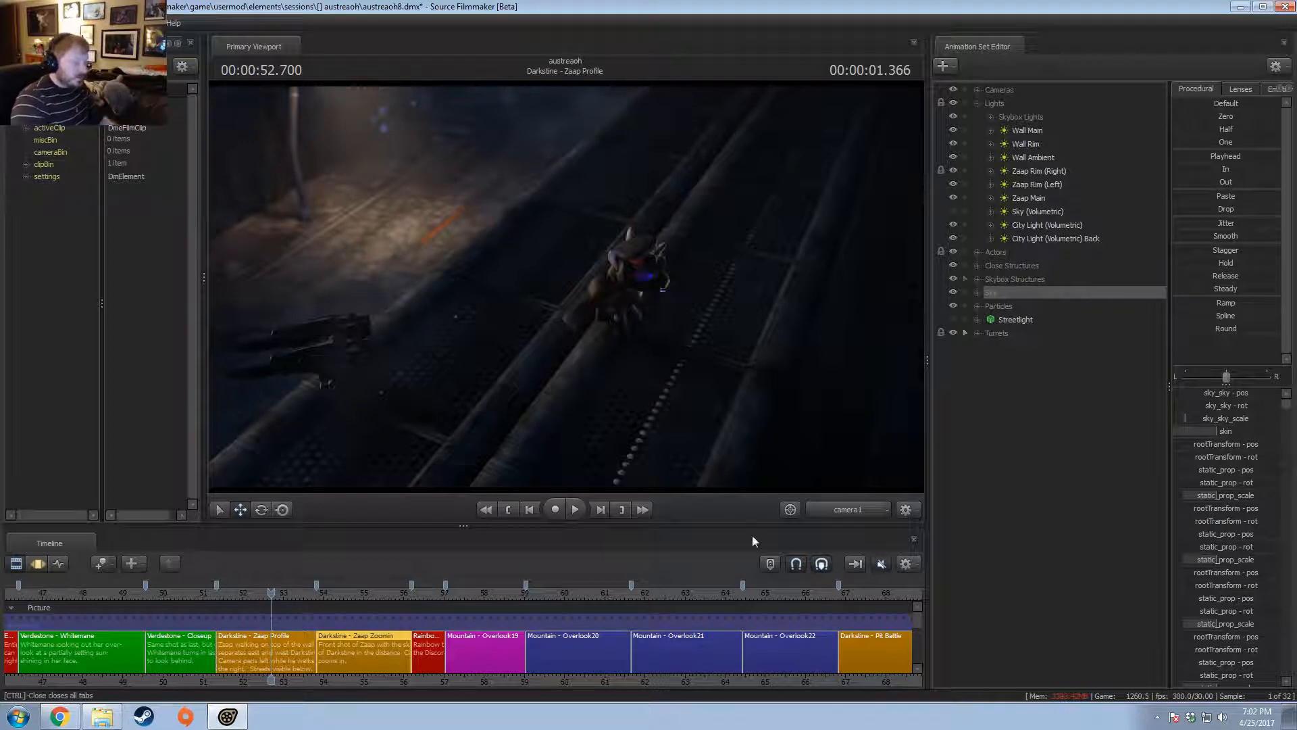
left_click(309, 595)
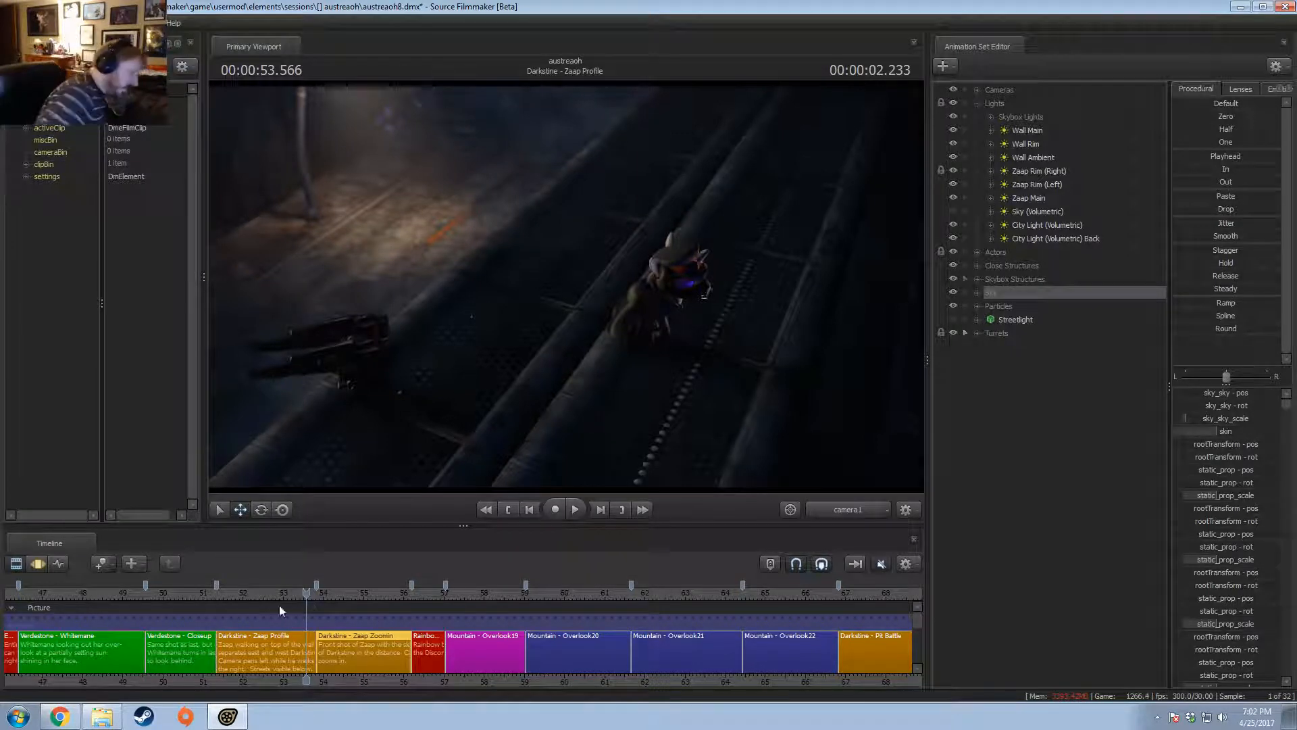
- Scrub through the Zaap Zoomin shot and examine its first frames
left_click(419, 588)
left_click_drag(419, 589, 350, 589)
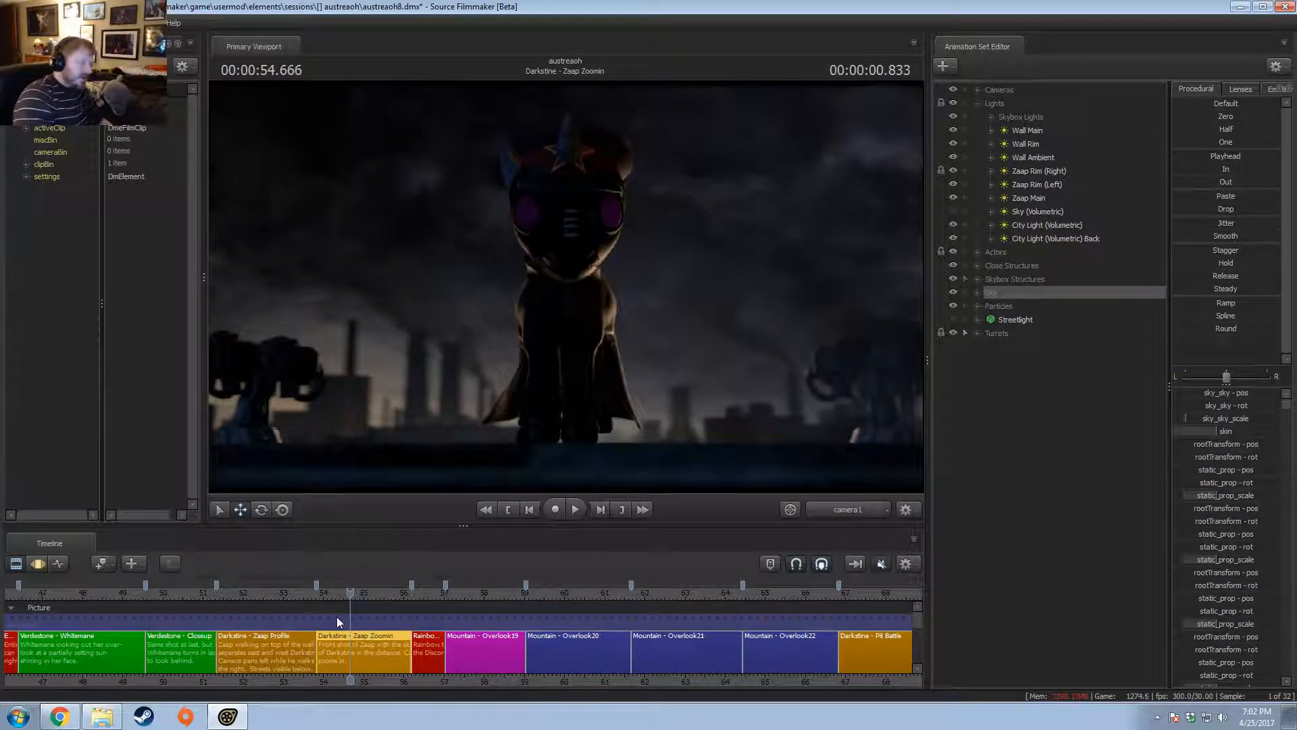
left_click(318, 594)
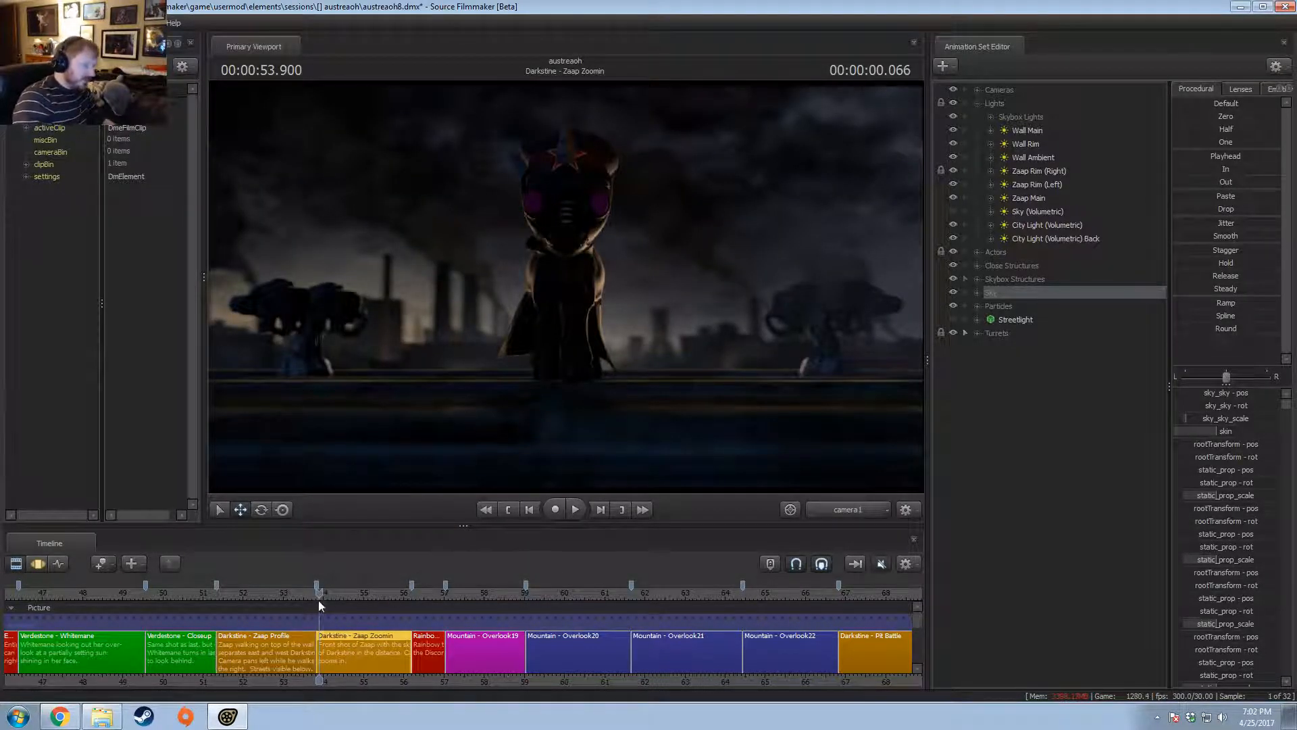
mouse_move(322, 595)
left_mouse_down()
mouse_move(335, 595)
mouse_move(325, 595)
left_mouse_up()
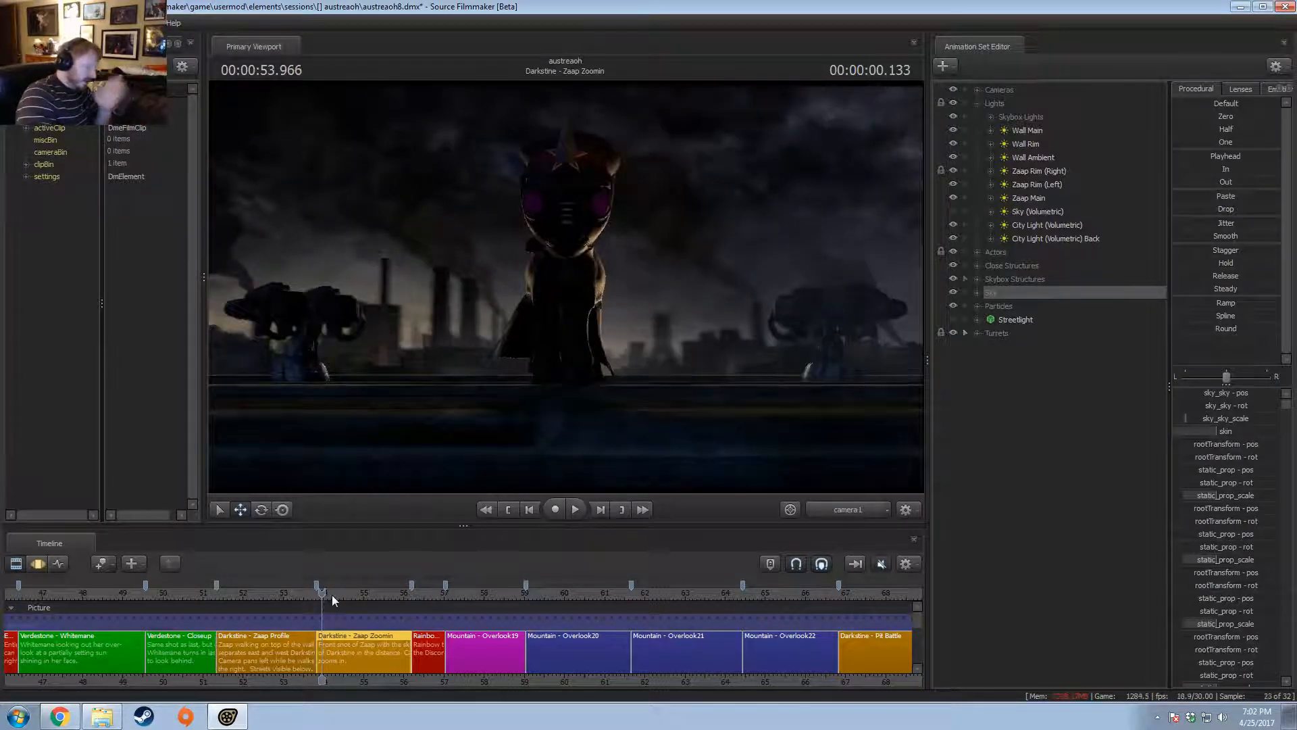
mouse_move(327, 590)
left_mouse_down()
mouse_move(292, 600)
mouse_move(340, 600)
mouse_move(318, 600)
left_mouse_up()
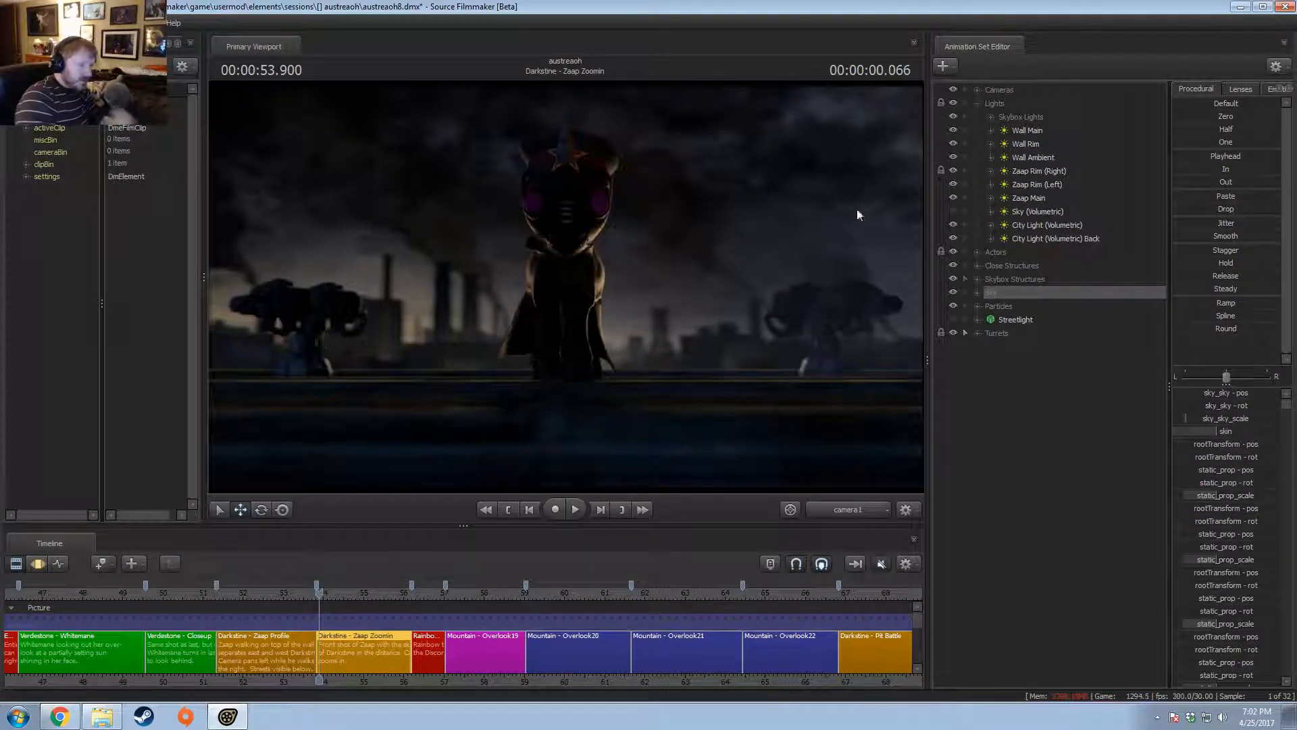
- Toggle the Zaap Main, Zaap Rim and Wall Ambient lights off and on to compare how each one lights the turrets
left_click(954, 197)
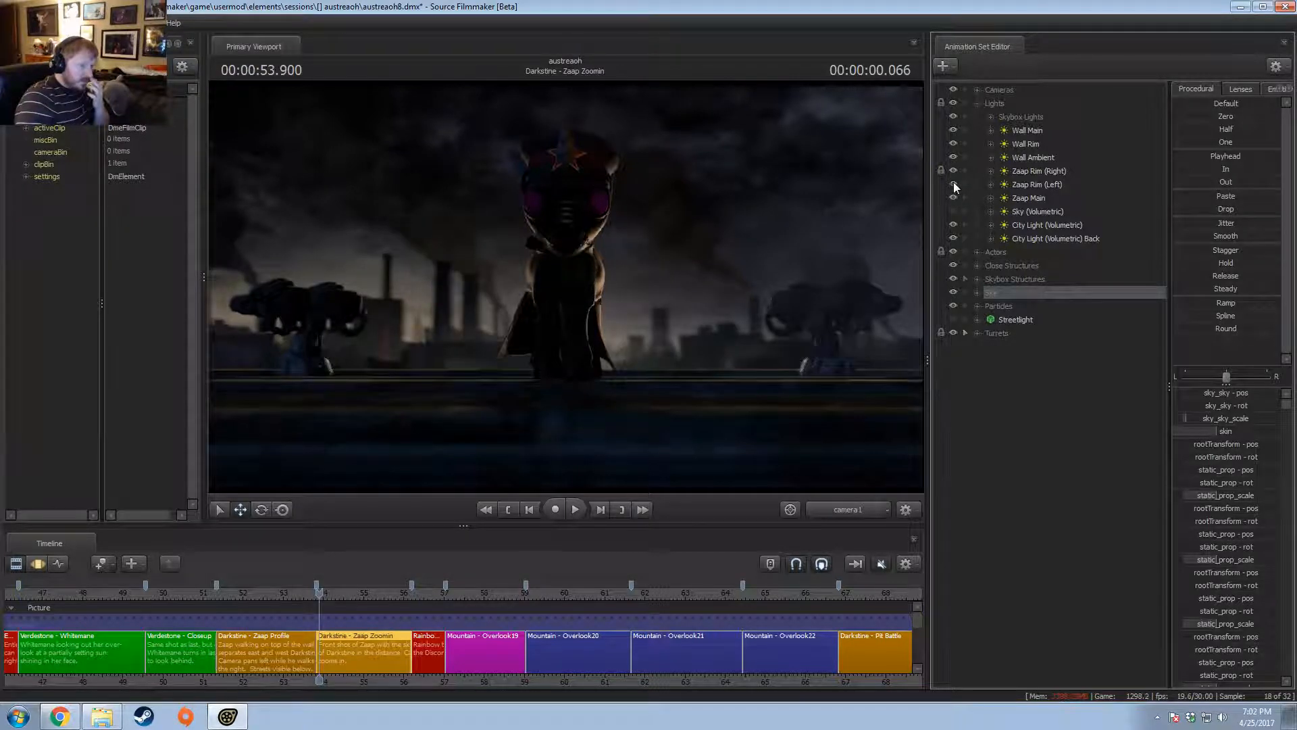
left_click(956, 170)
left_click(955, 172)
left_click(952, 179)
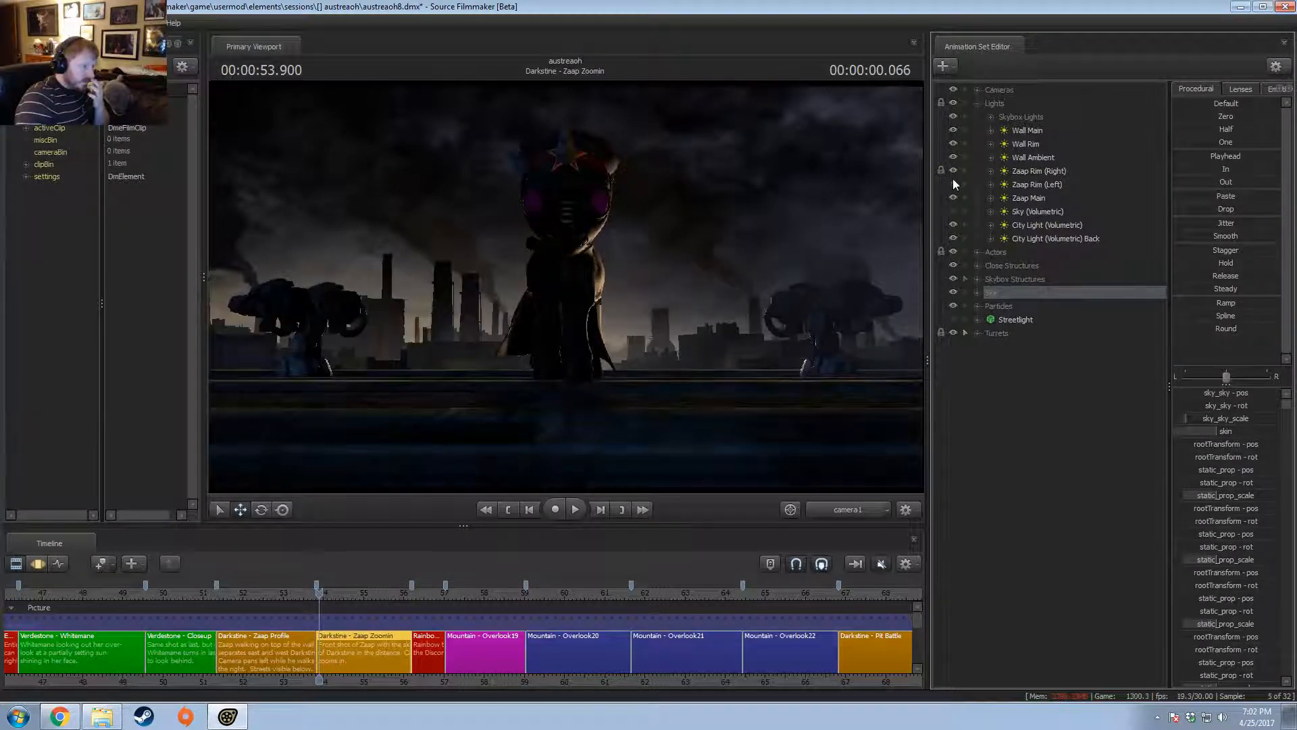
left_click(952, 171)
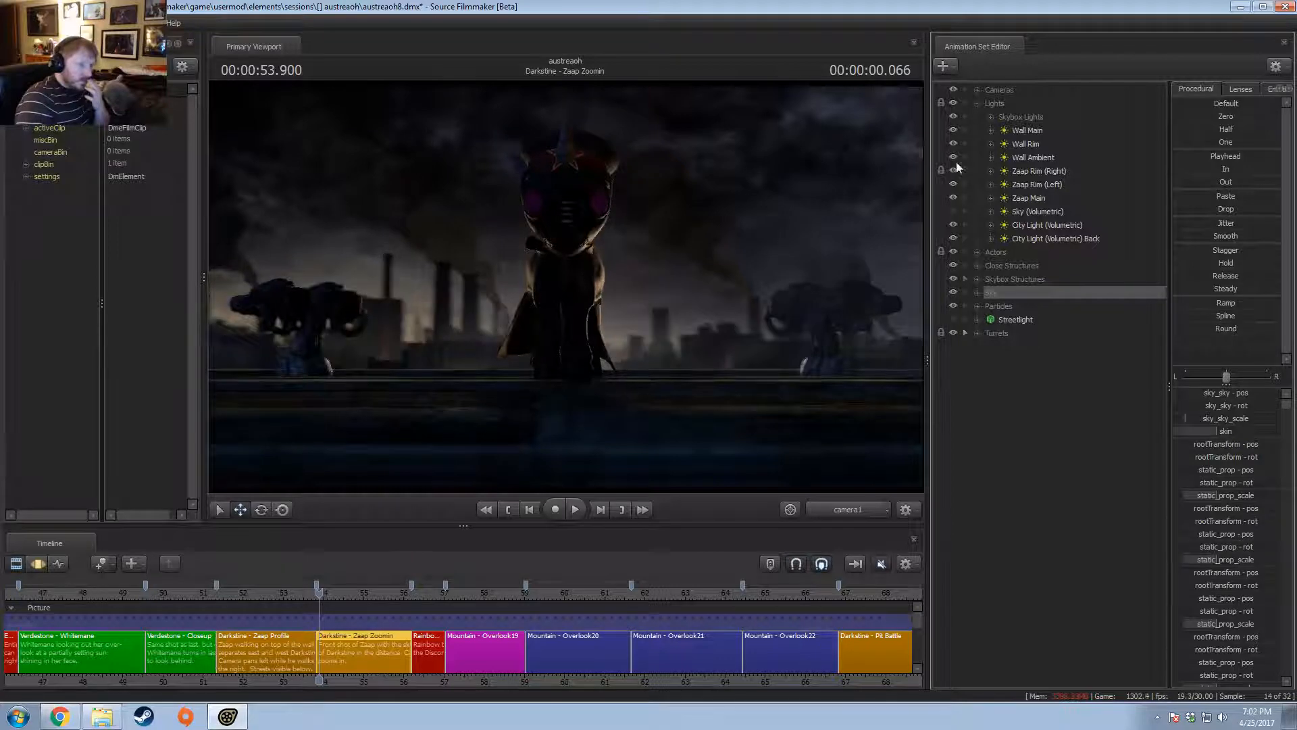
left_click(955, 157)
left_click(955, 157)
left_click(955, 157)
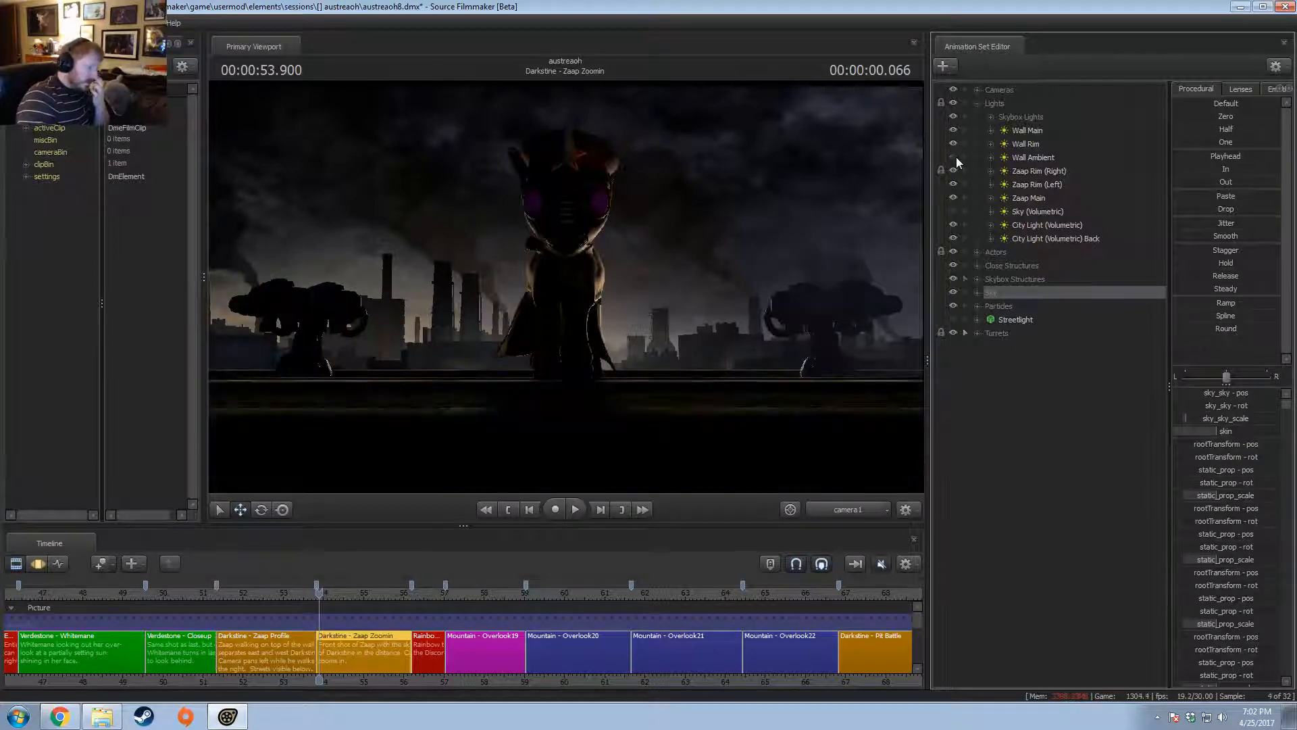
left_click(955, 157)
left_click(955, 157)
left_click(955, 156)
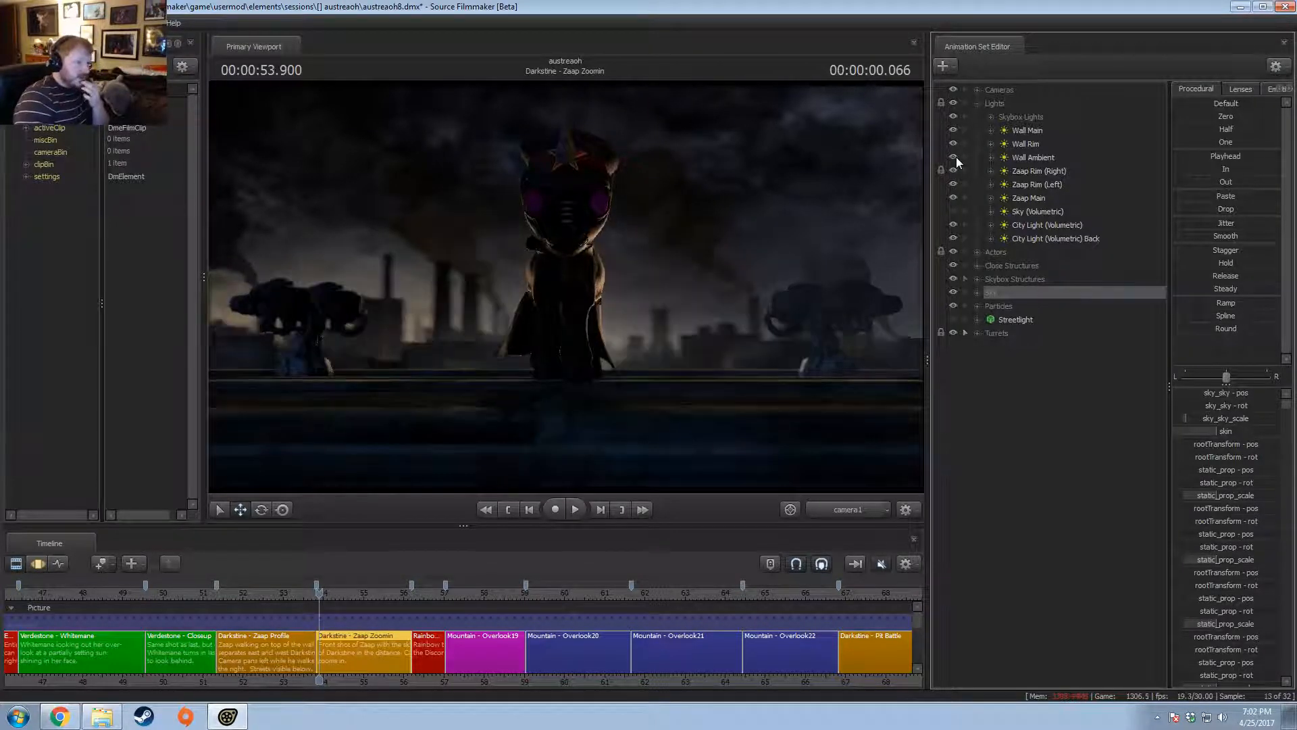
left_click(958, 167)
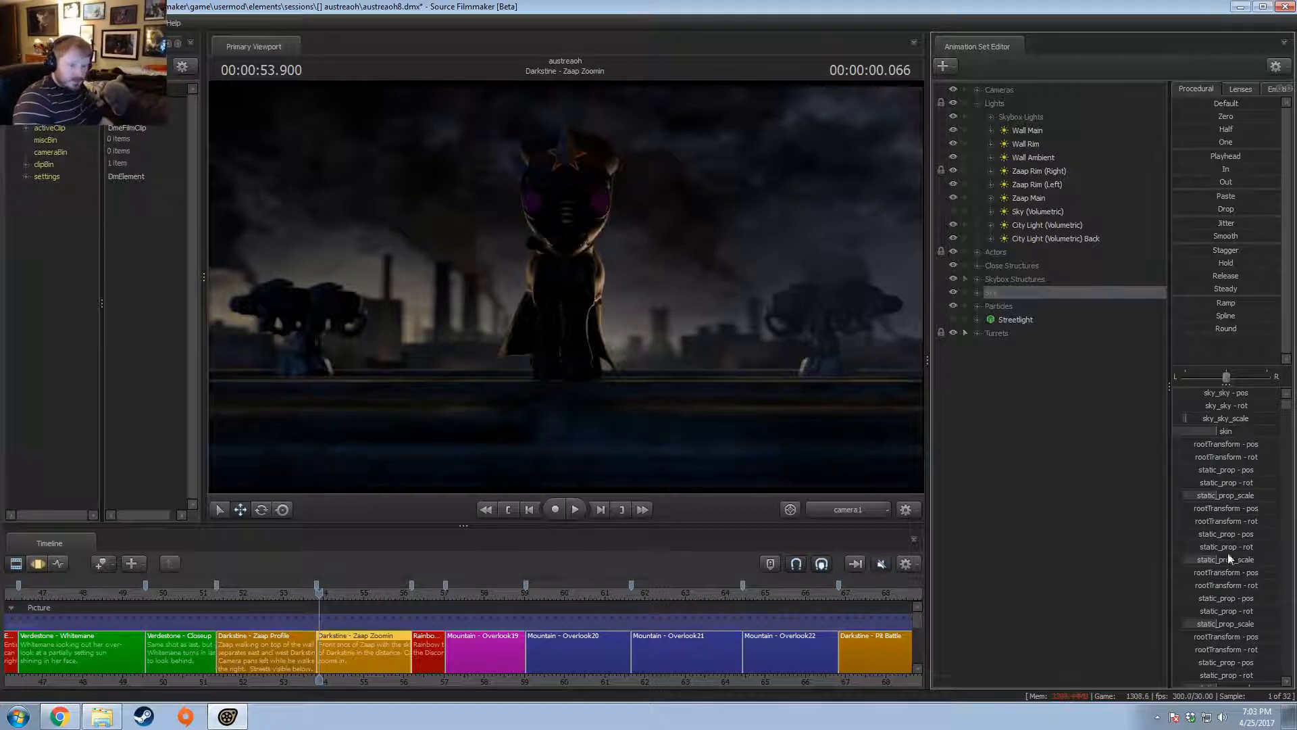
- Try a lower maxDistance on the Wall Ambient light in the motion editor
left_click(1032, 159)
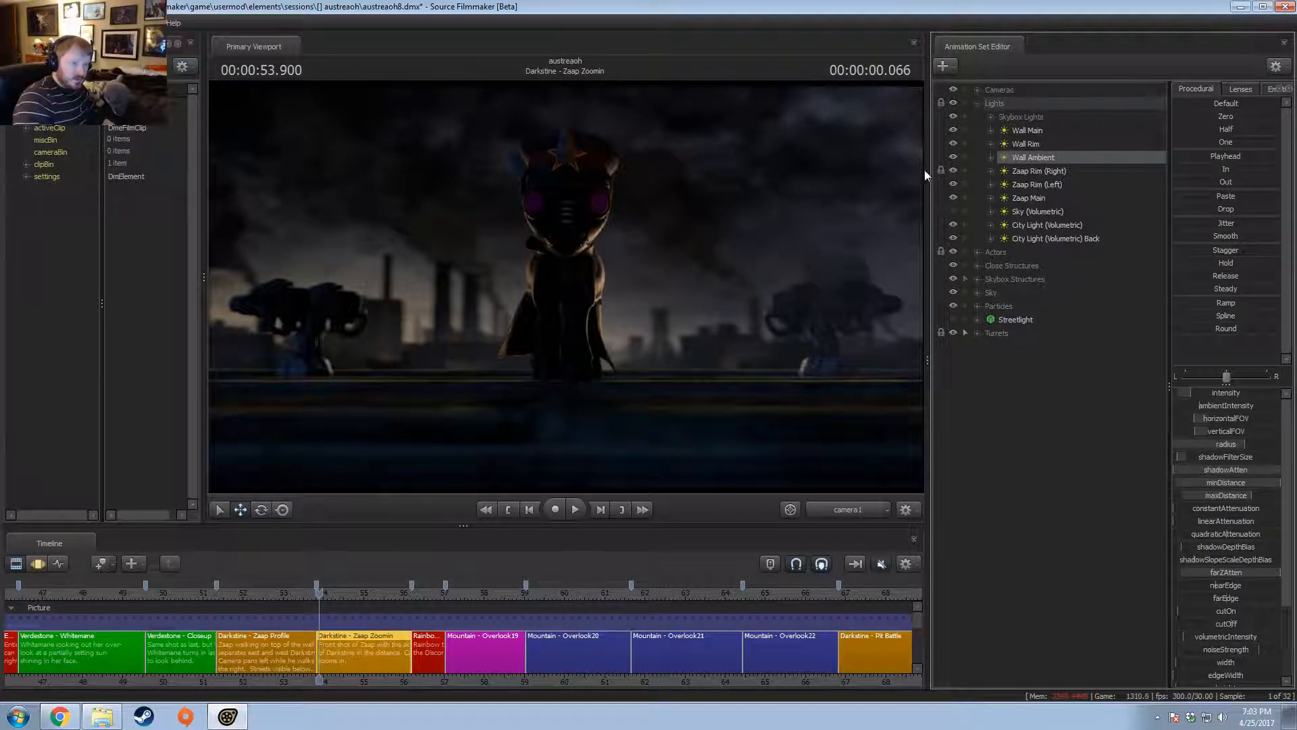
key("F3")
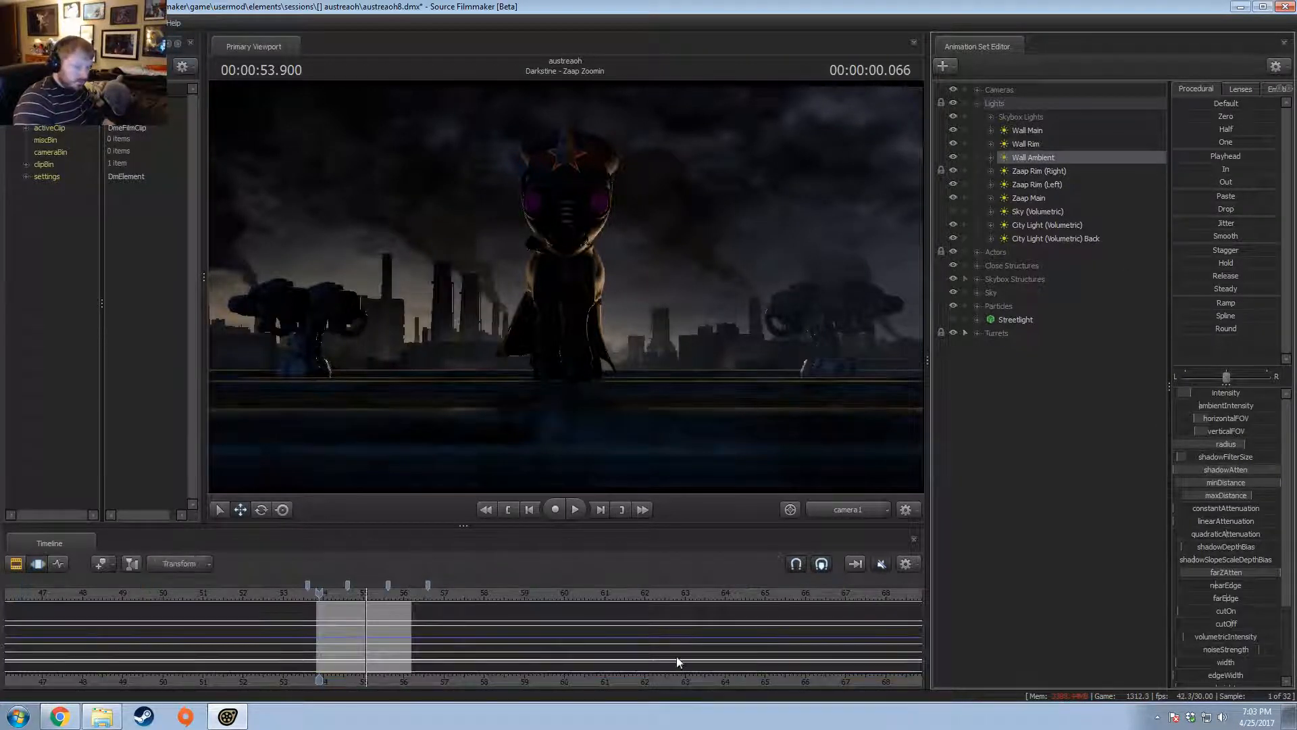
left_click_drag(1234, 498, 1198, 495)
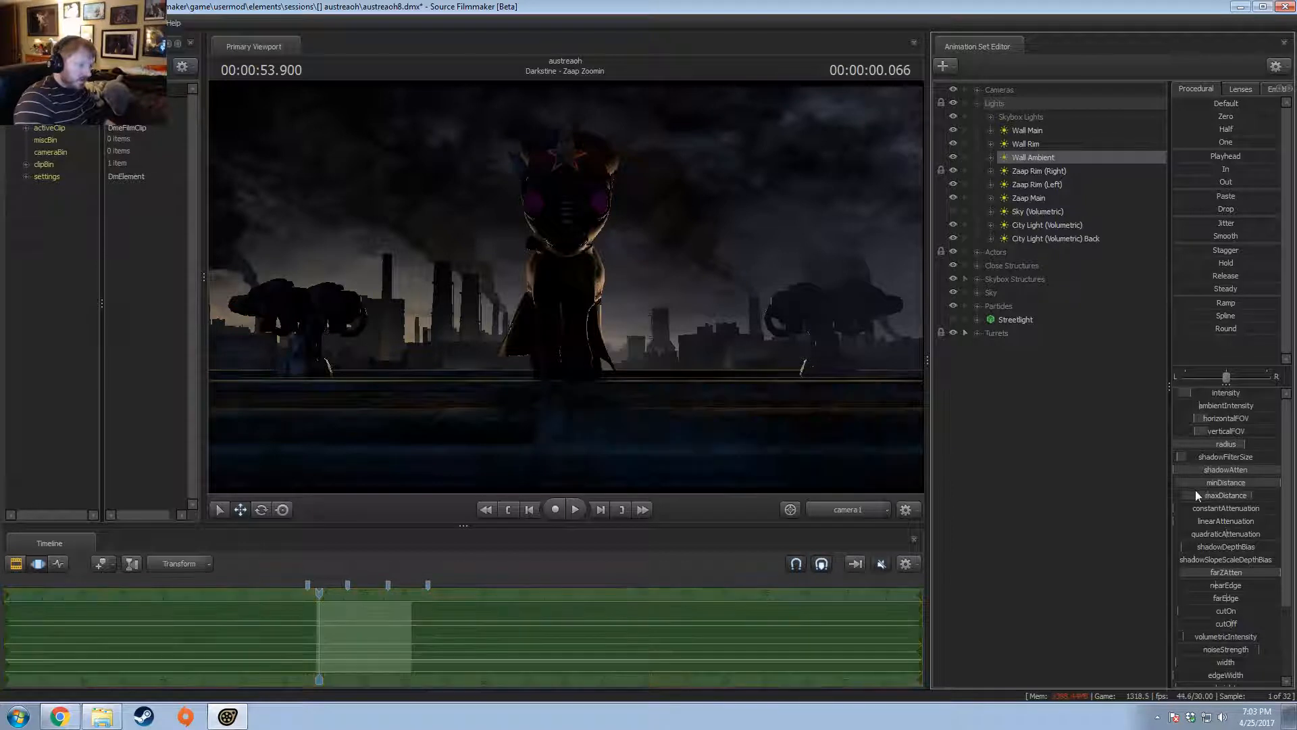
- Look through the Wall Ambient light, narrow its field of view around Zaap on the wall, and check the result through camera1
left_click_drag(1022, 162, 575, 243)
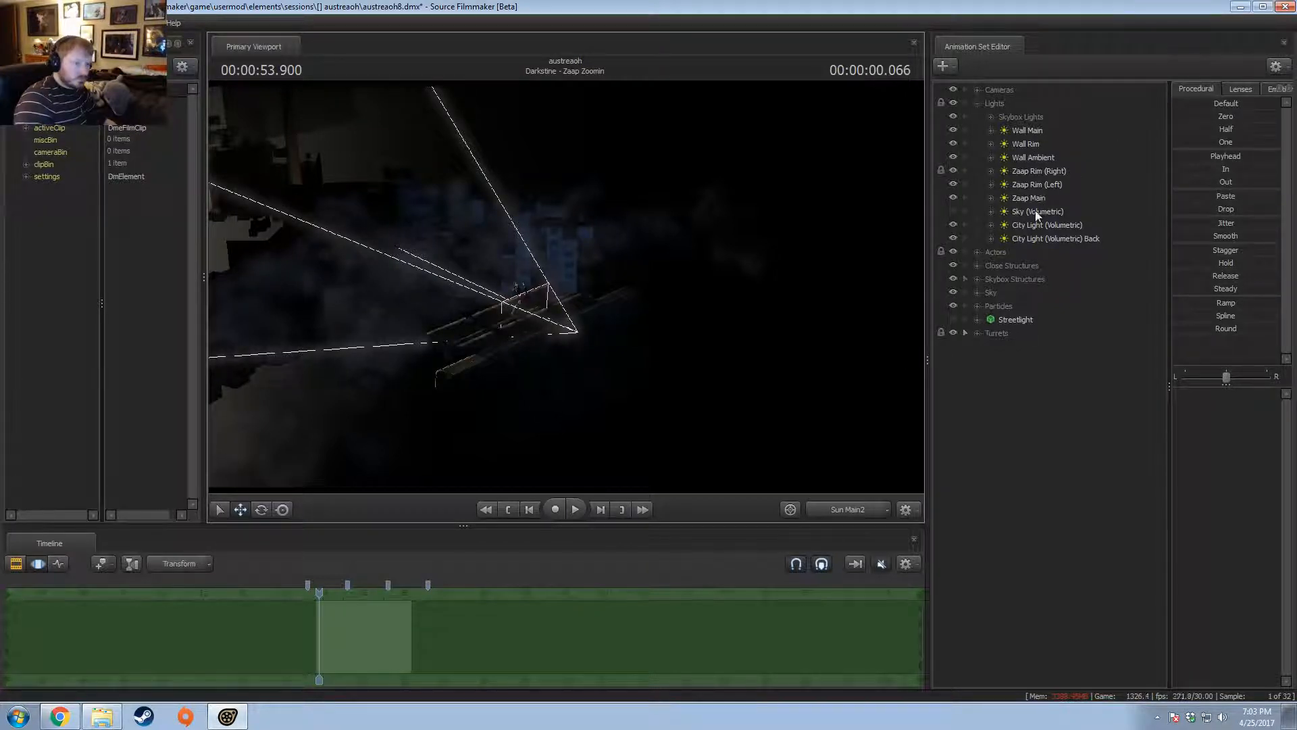
left_click(1034, 158)
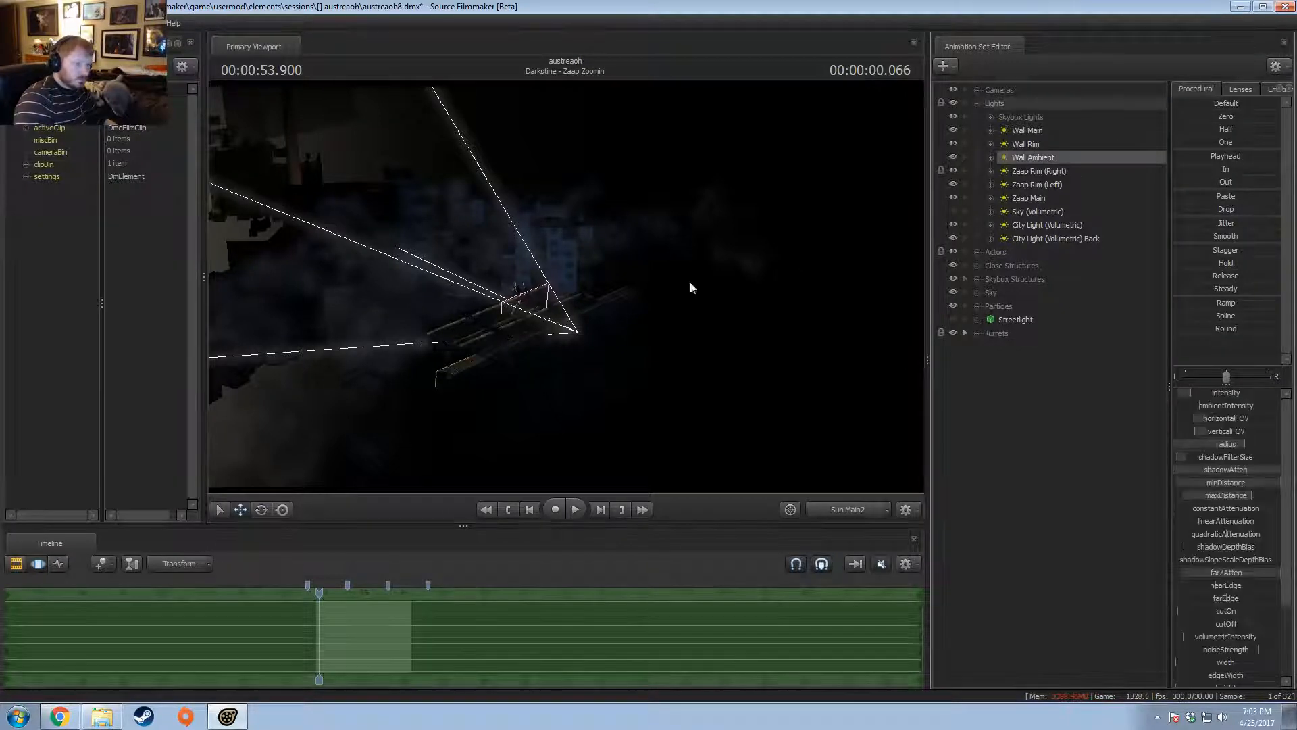
key("F2")
key("F3")
left_click_drag(561, 342, 595, 306)
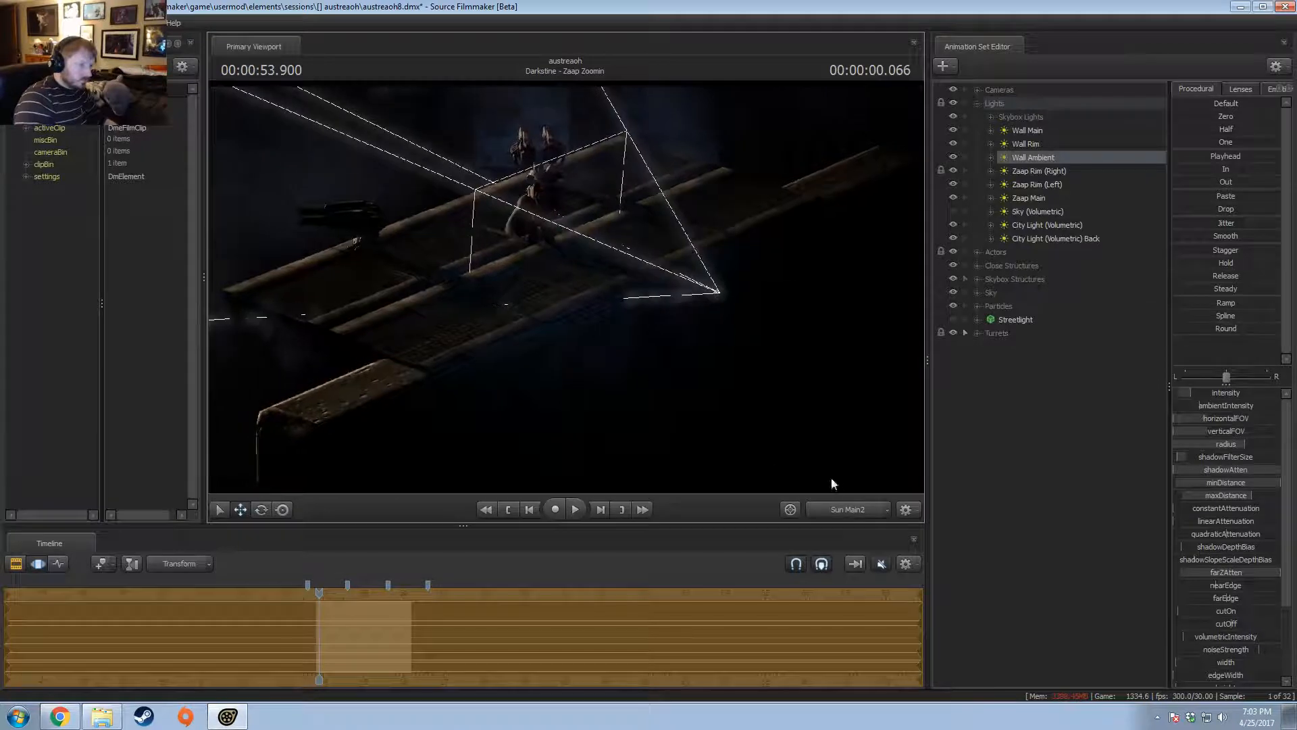
left_click(833, 510)
left_click(833, 512)
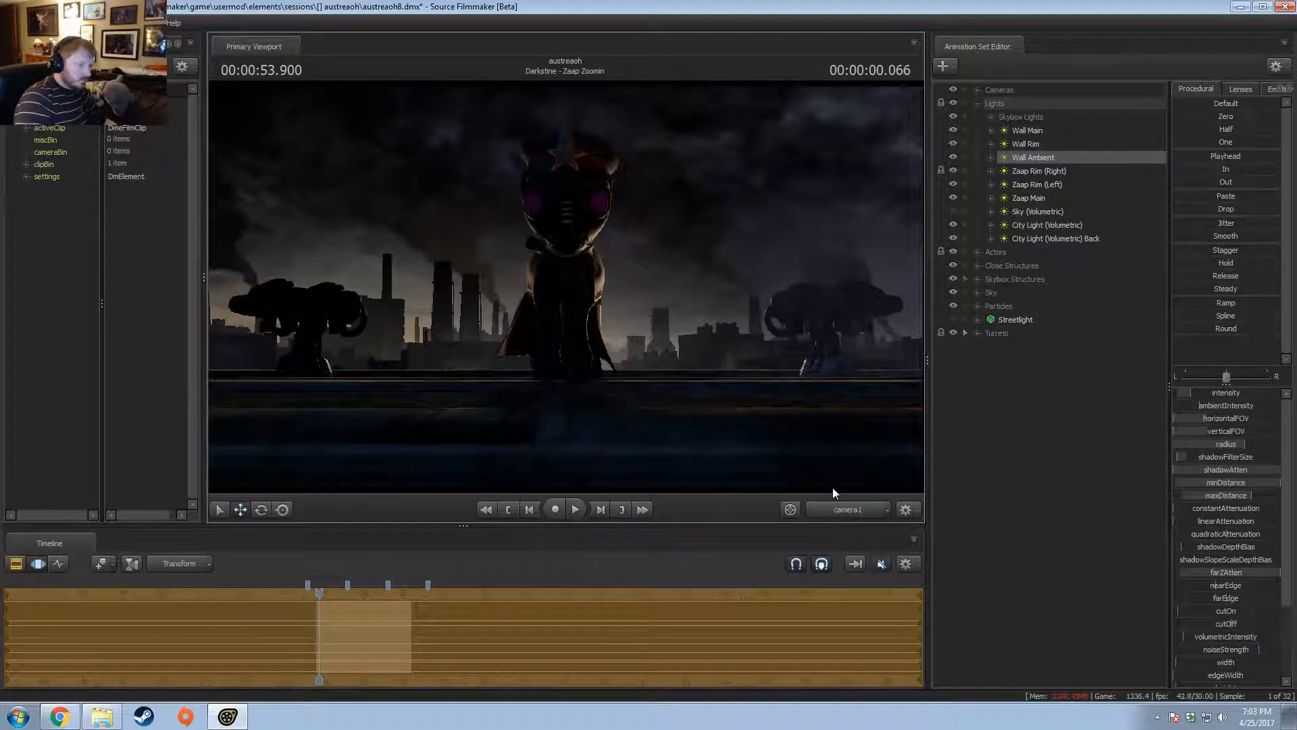
key("F3")
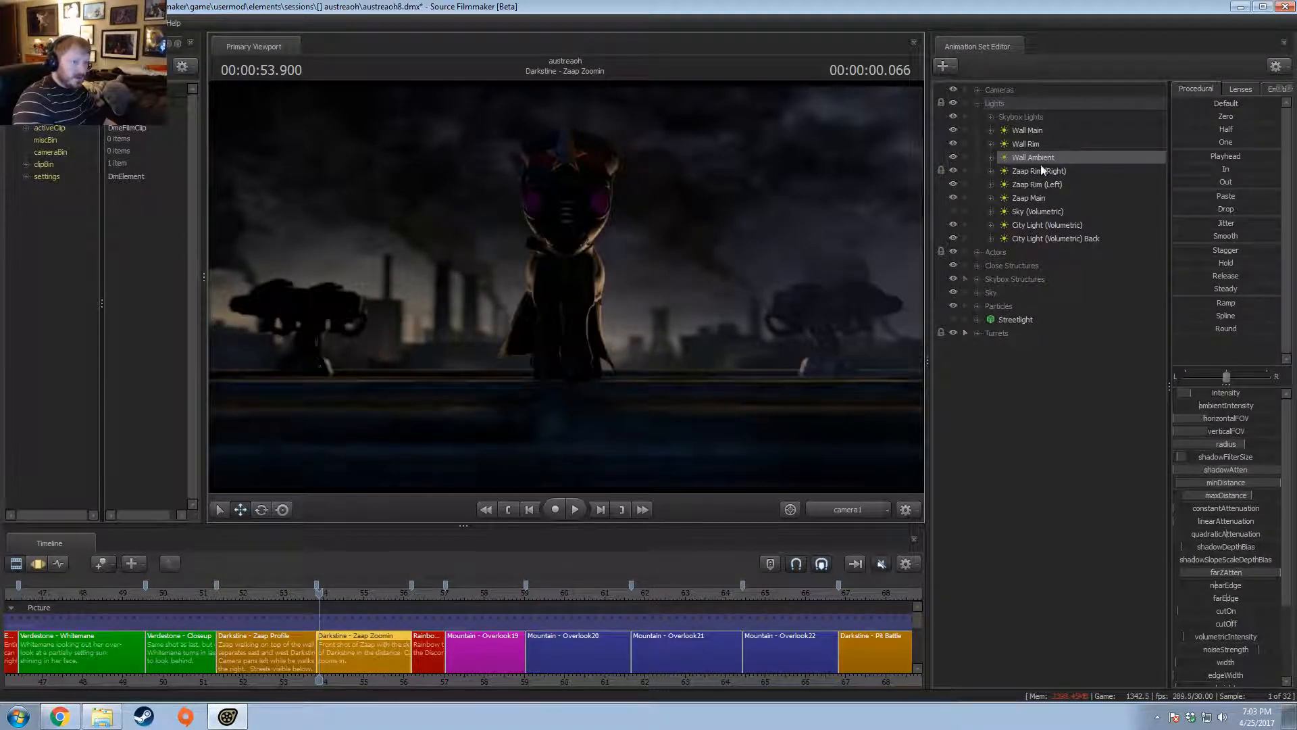
- Set the minimum allowed horizontalFOV and verticalFOV of the Wall Ambient light to 1
key("F3")
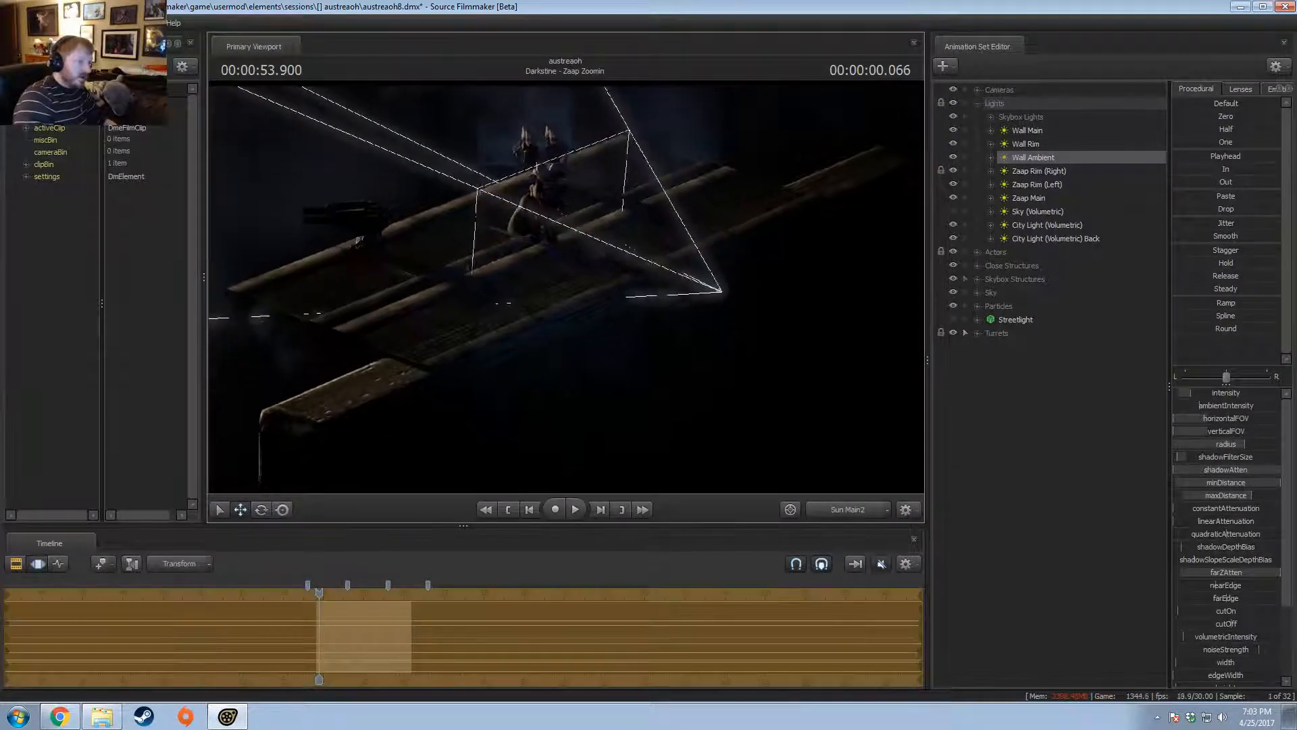
left_click_drag(781, 255, 777, 284)
left_click_drag(839, 319, 839, 319)
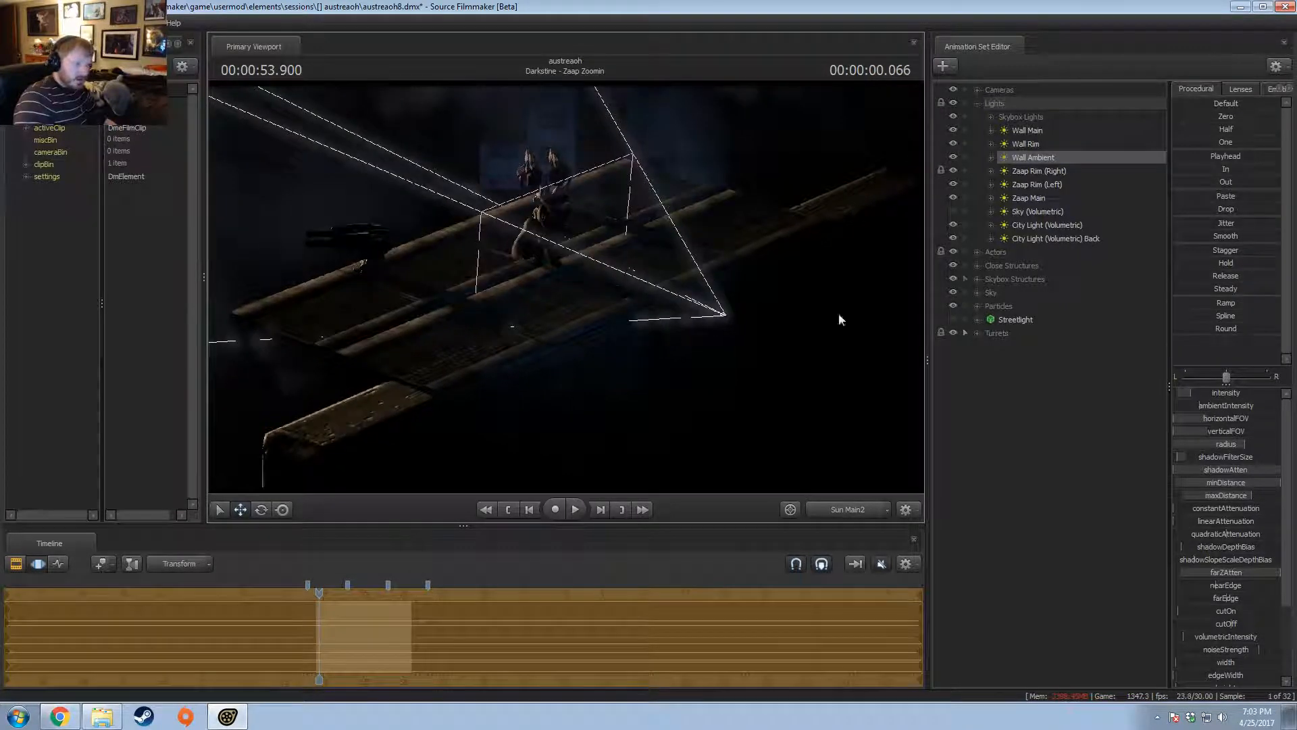
right_click(1215, 419)
left_click(1229, 439)
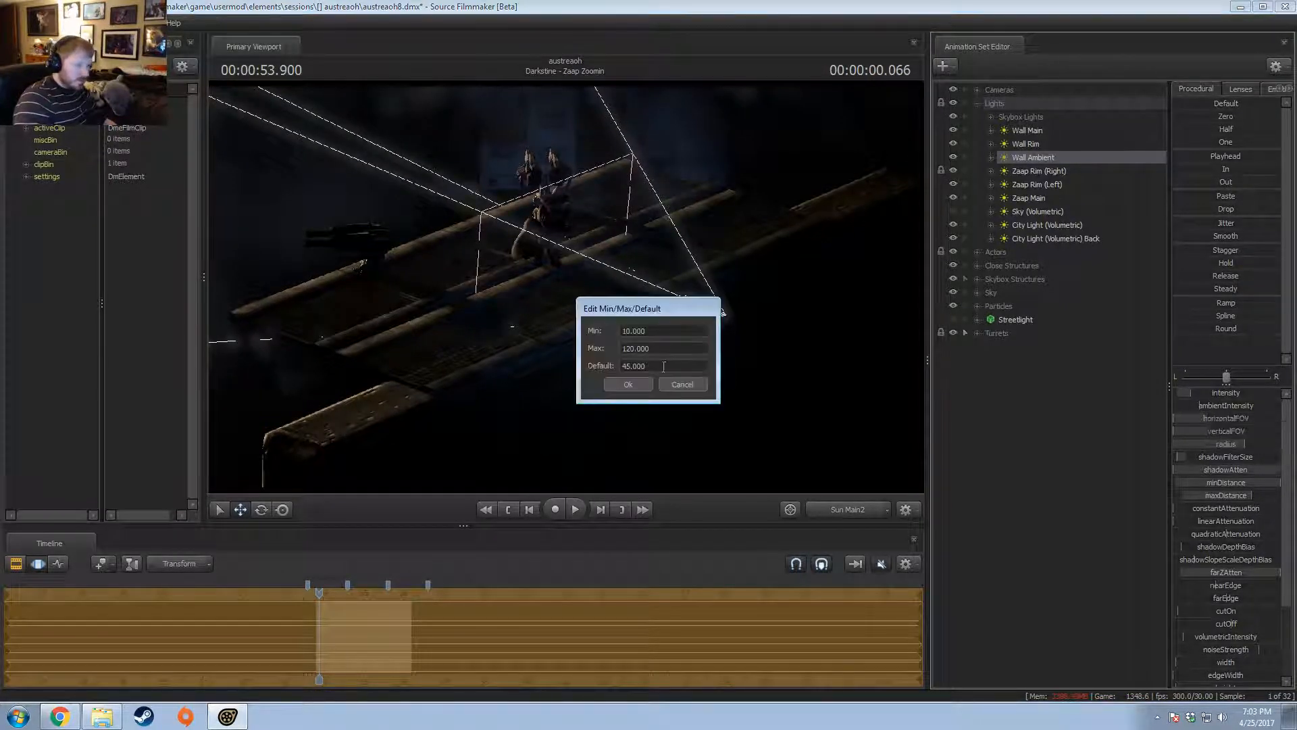
double_click(625, 331)
key("Return")
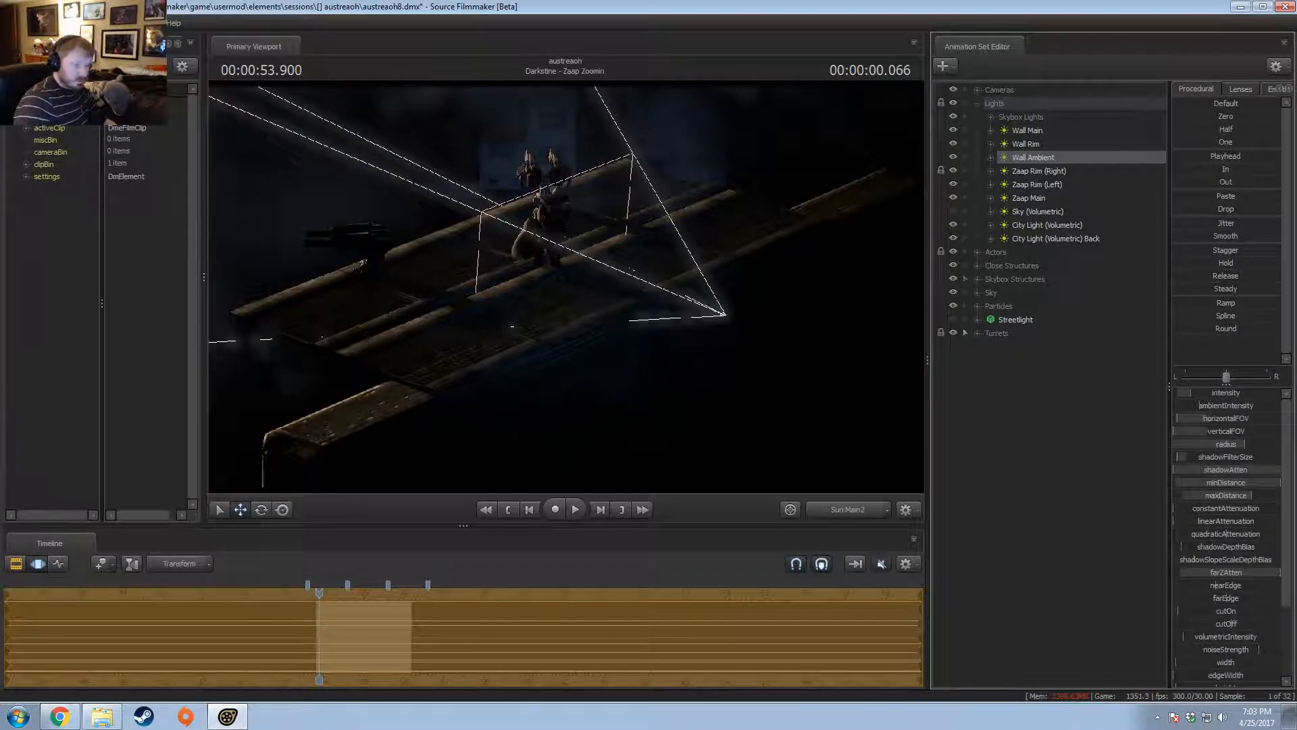
right_click(1219, 430)
left_click(1226, 444)
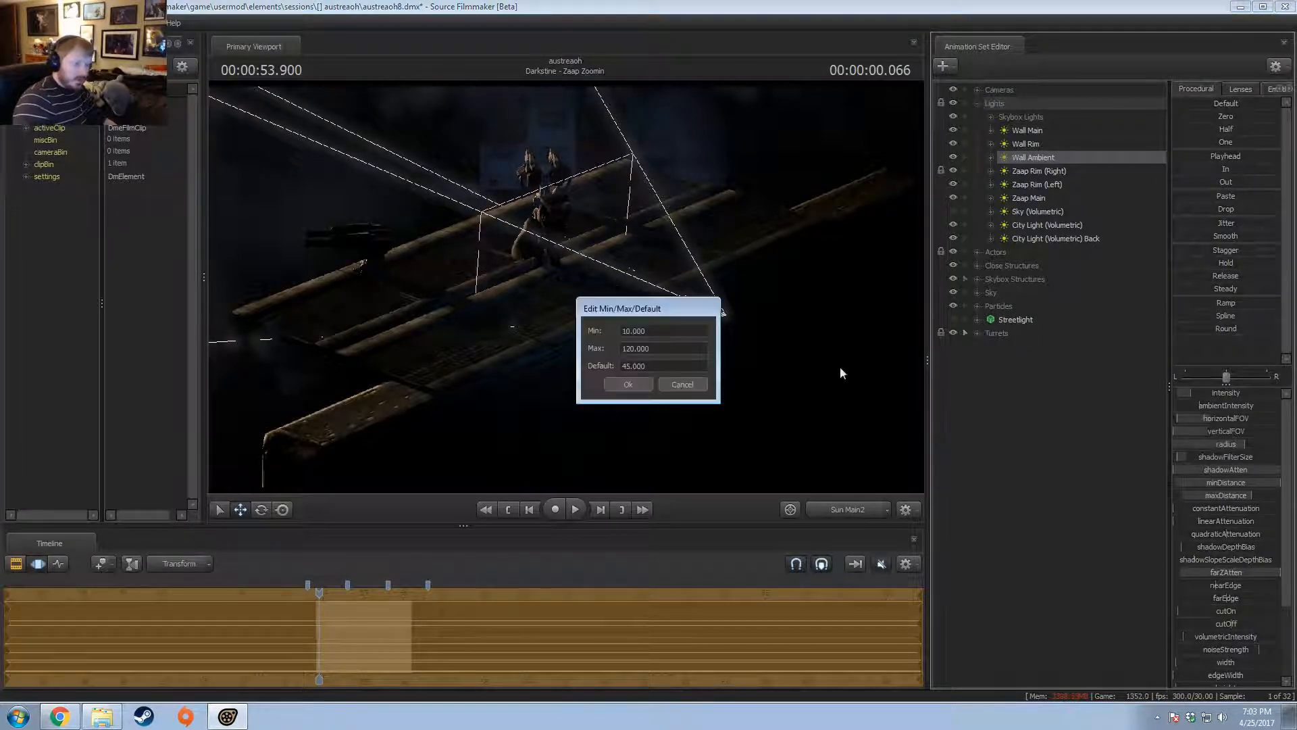
left_click(628, 331)
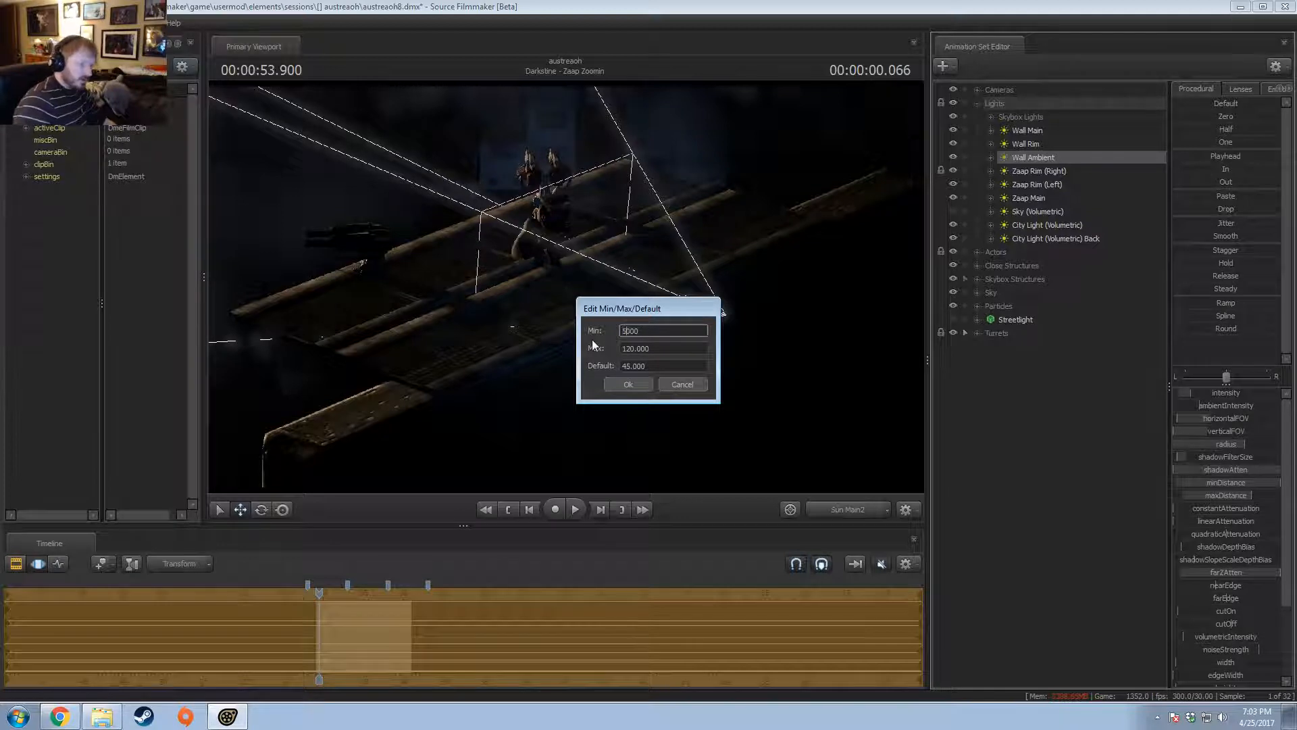
key("Return")
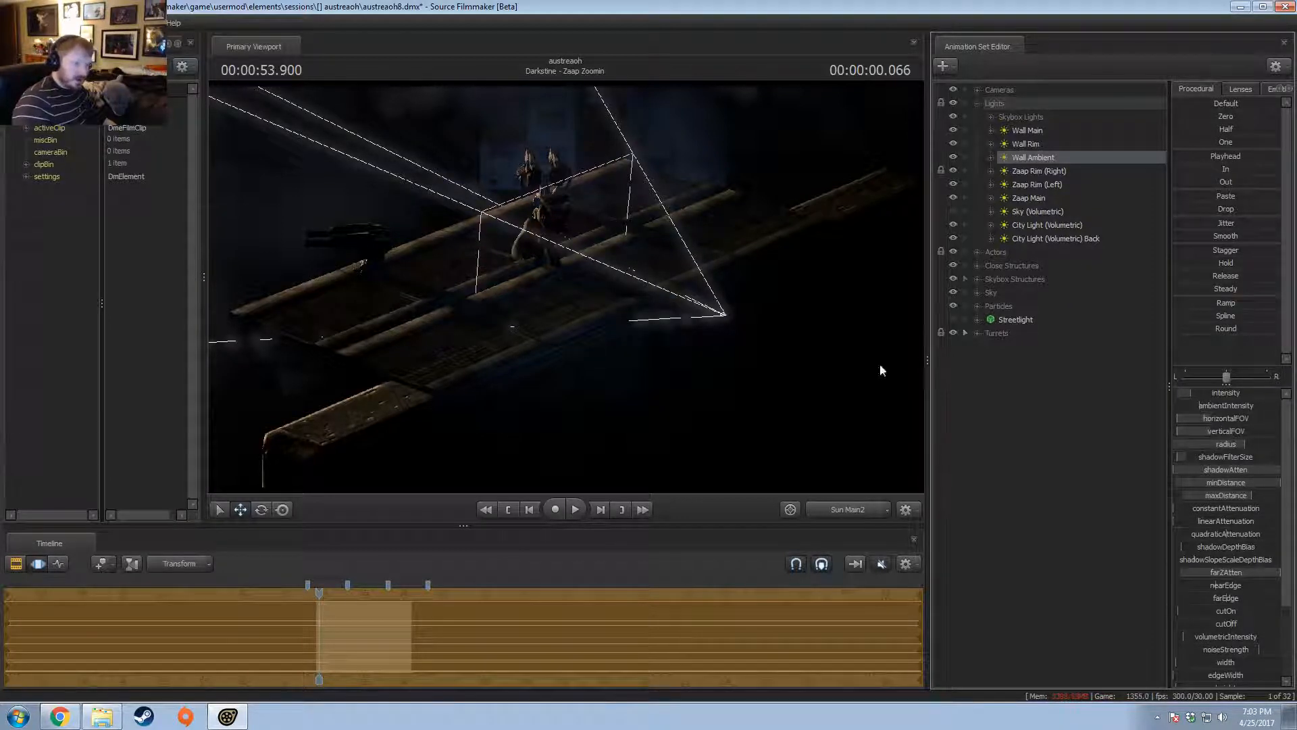
- Tighten the Wall Ambient light's cone a little more around Zaap and compare the result through camera1
left_click_drag(879, 365, 871, 375)
left_click_drag(566, 287, 565, 286)
left_click(844, 509)
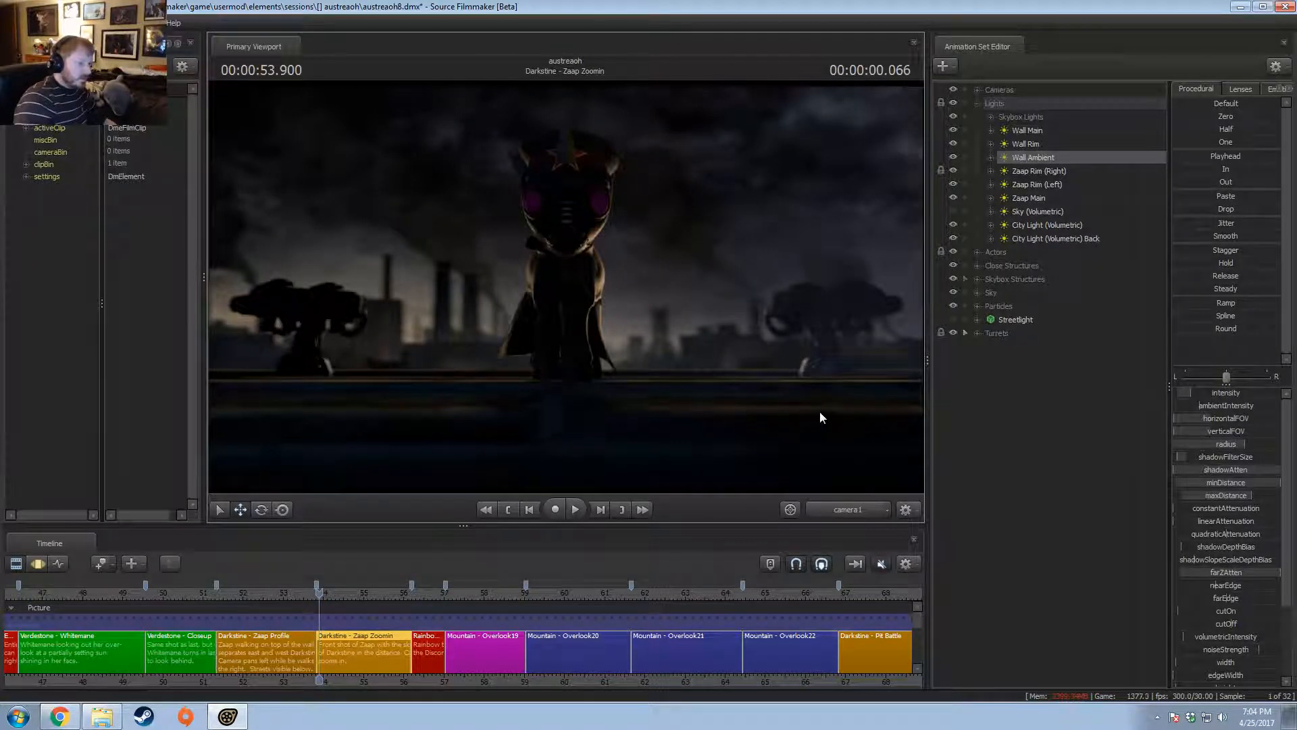
key("F3")
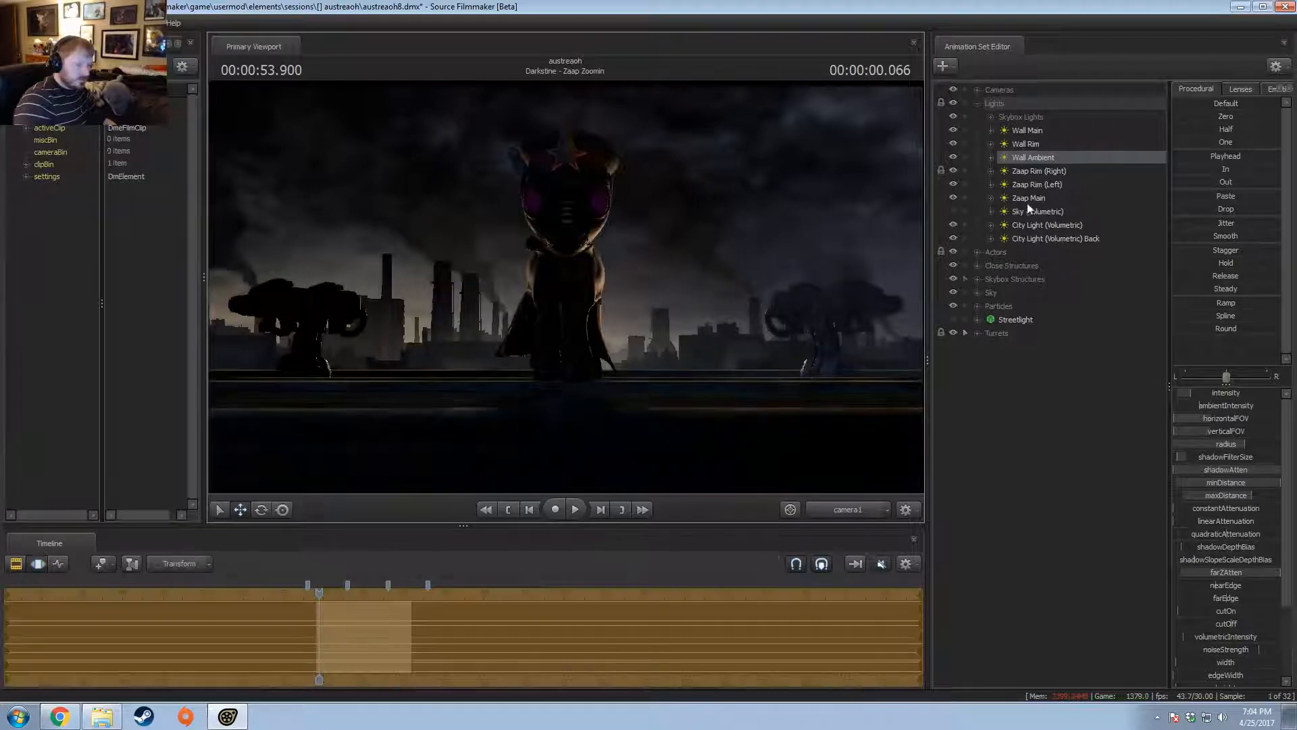
left_click_drag(1027, 200, 681, 204)
scroll(681, 199, "down", 5)
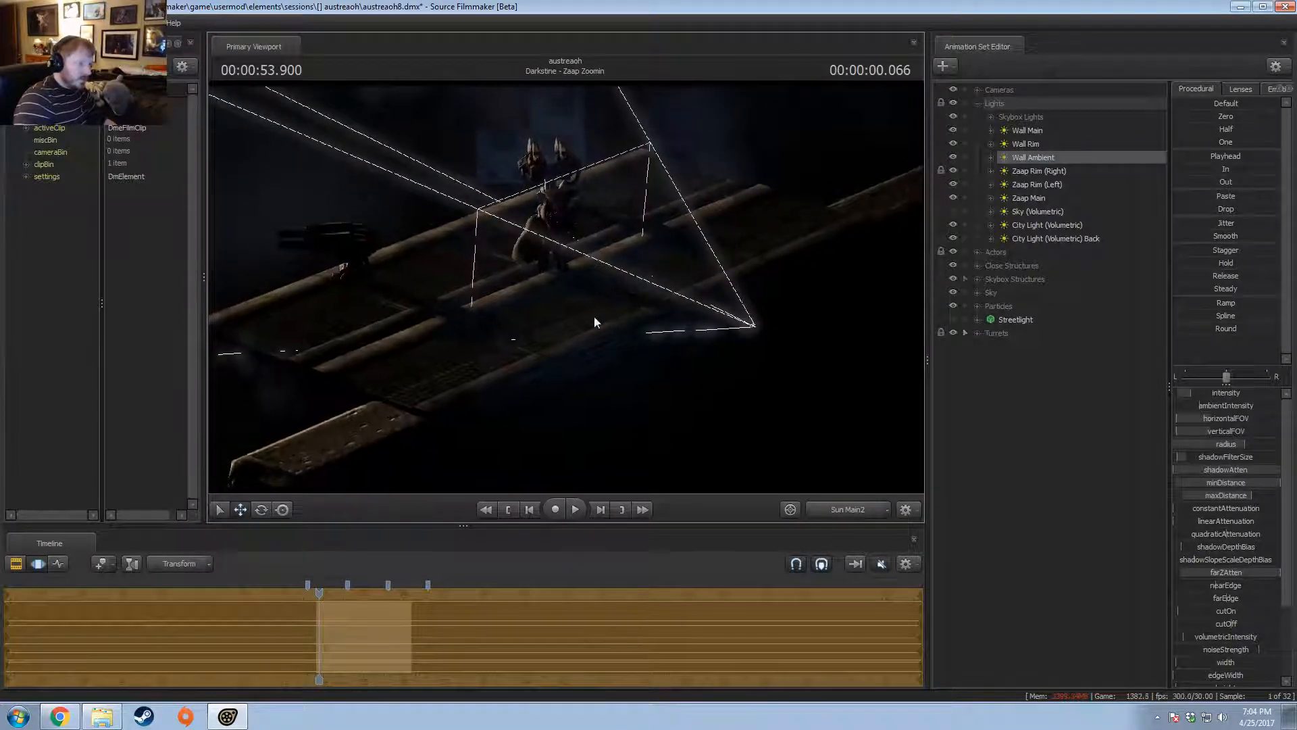
left_click(844, 510)
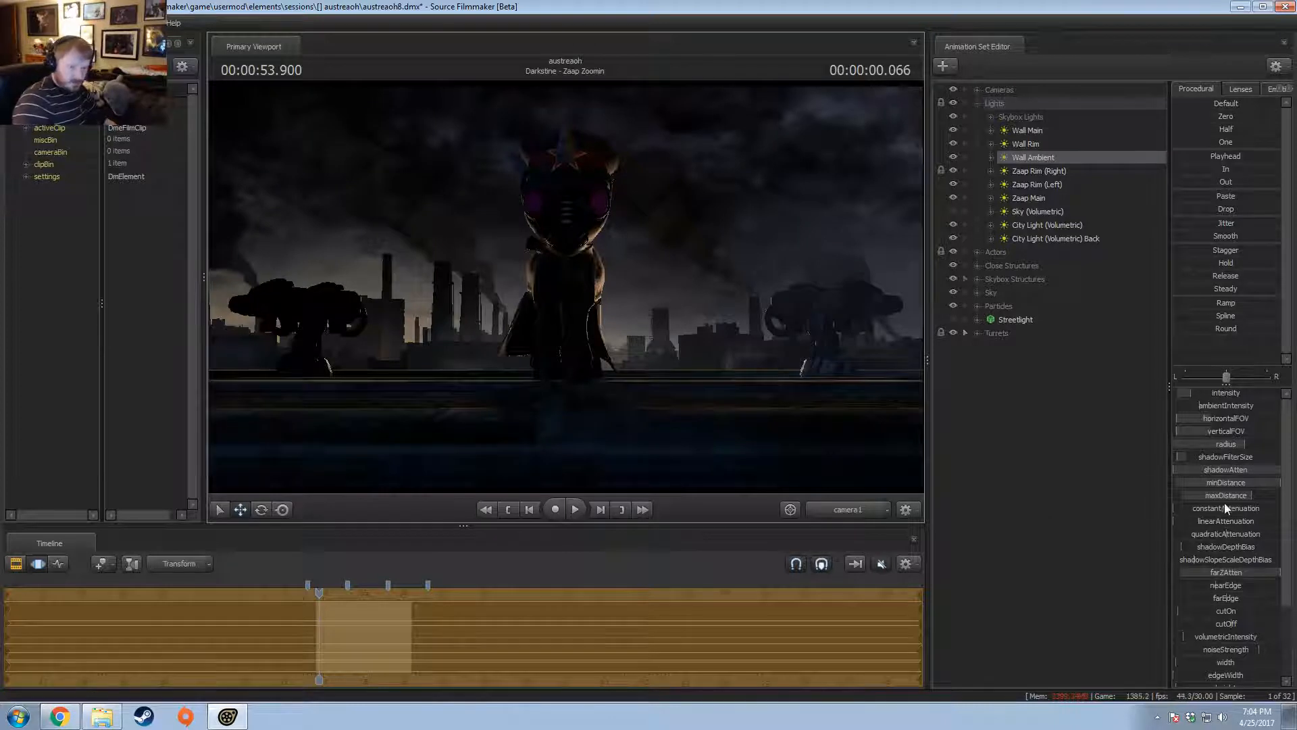
- Lower the Wall Ambient light's maxDistance, edit that control's value range, and check the following frame of Zaap Zoomin in the clip view
left_click_drag(1235, 496, 1208, 495)
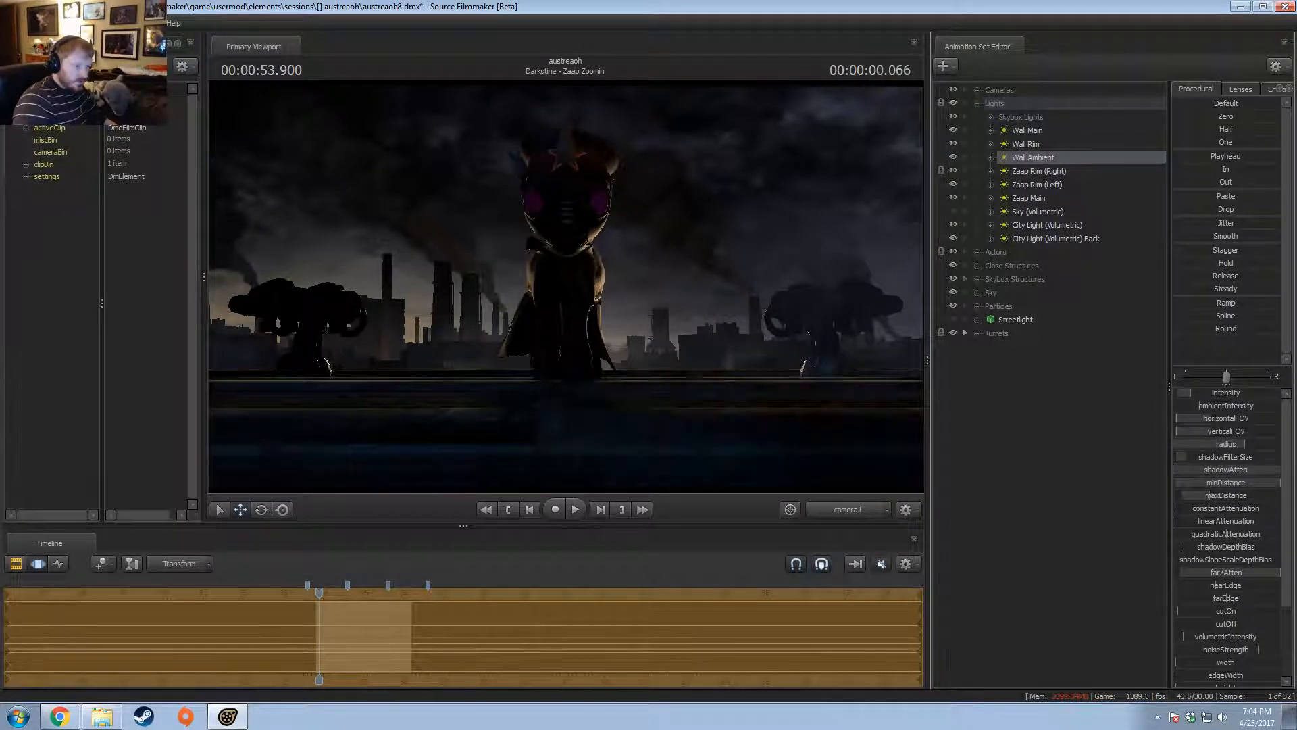
right_click(1224, 496)
left_click(1158, 501)
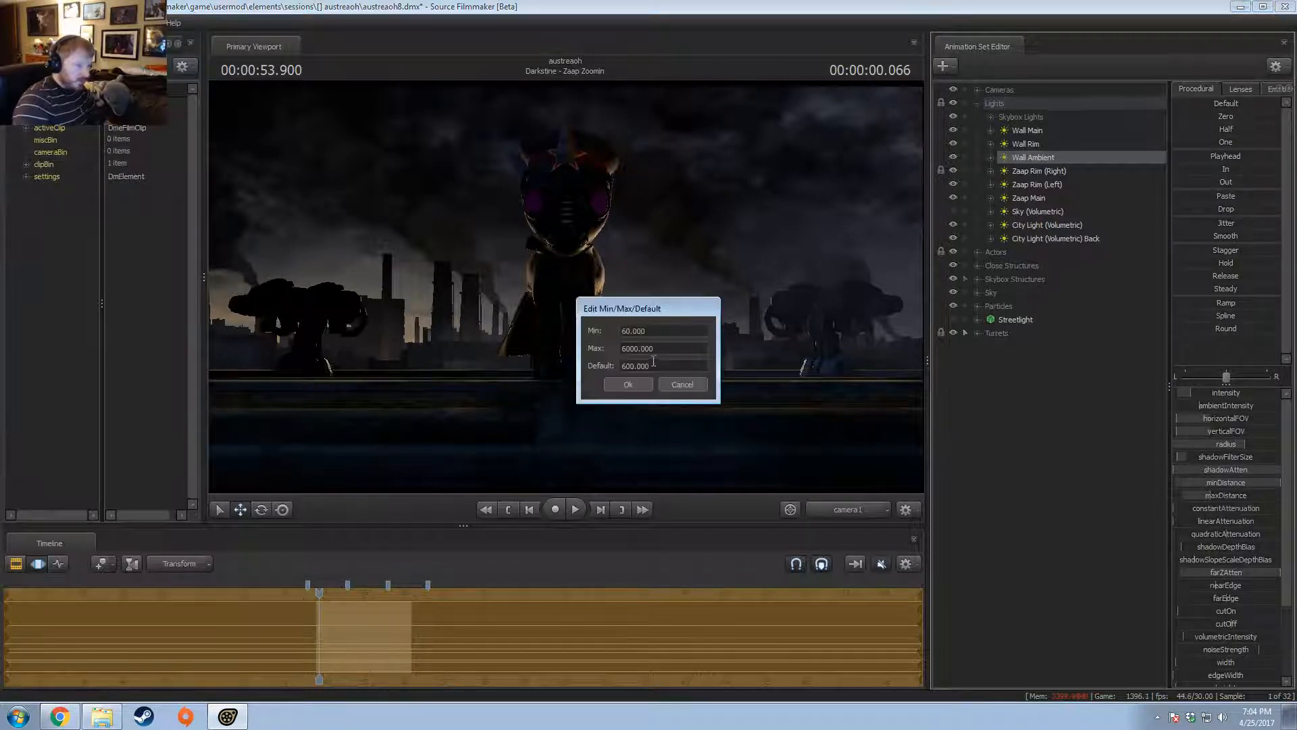
key("Return")
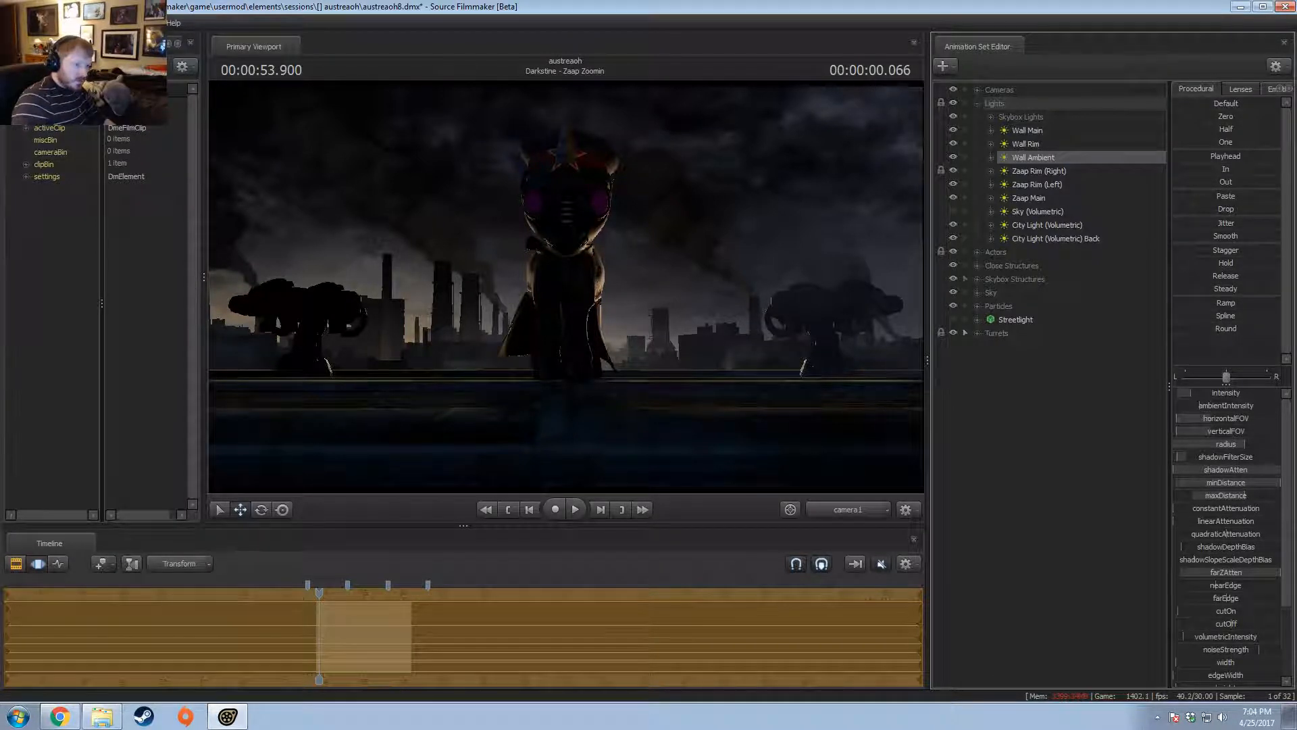
key("F2")
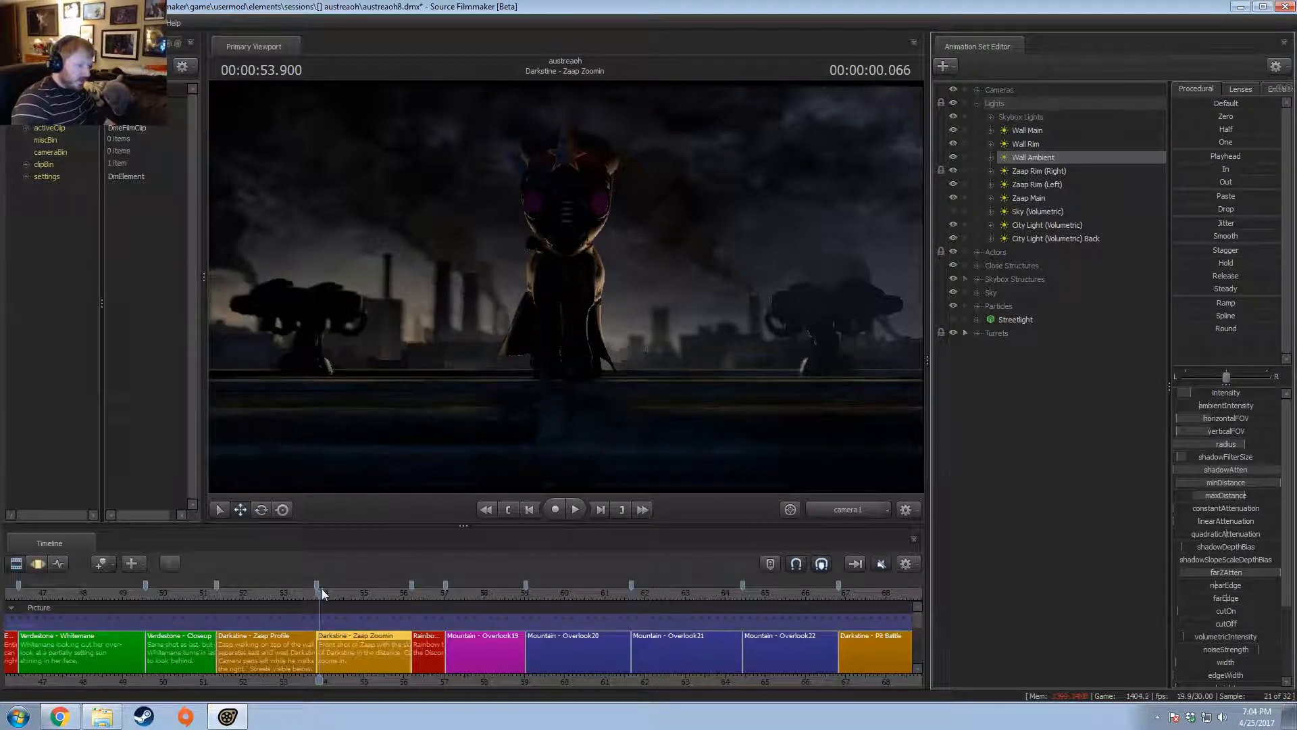
mouse_move(321, 590)
left_mouse_down()
mouse_move(333, 592)
mouse_move(321, 593)
left_mouse_up()
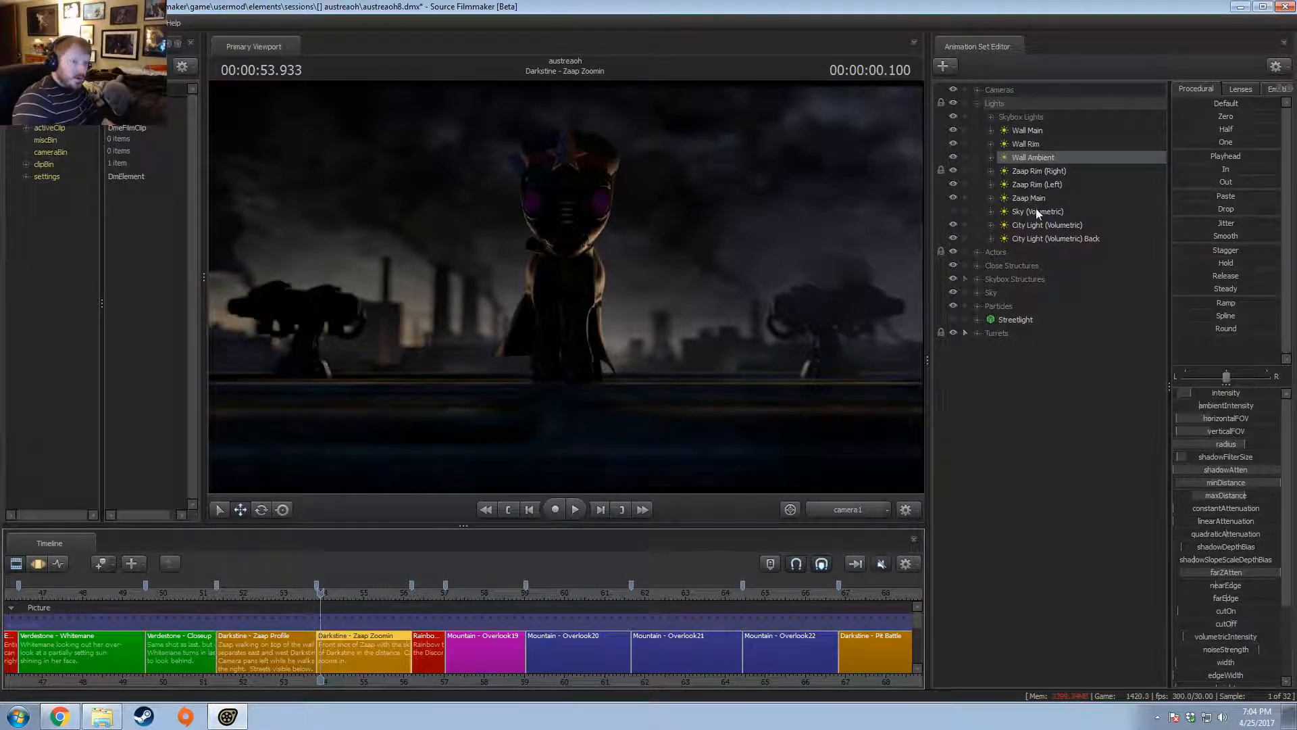
- Create a new light in the Zaap Zoomin shot and disable its shadows
right_click(979, 462)
left_click(1032, 459)
right_click(1032, 459)
left_click(1073, 472)
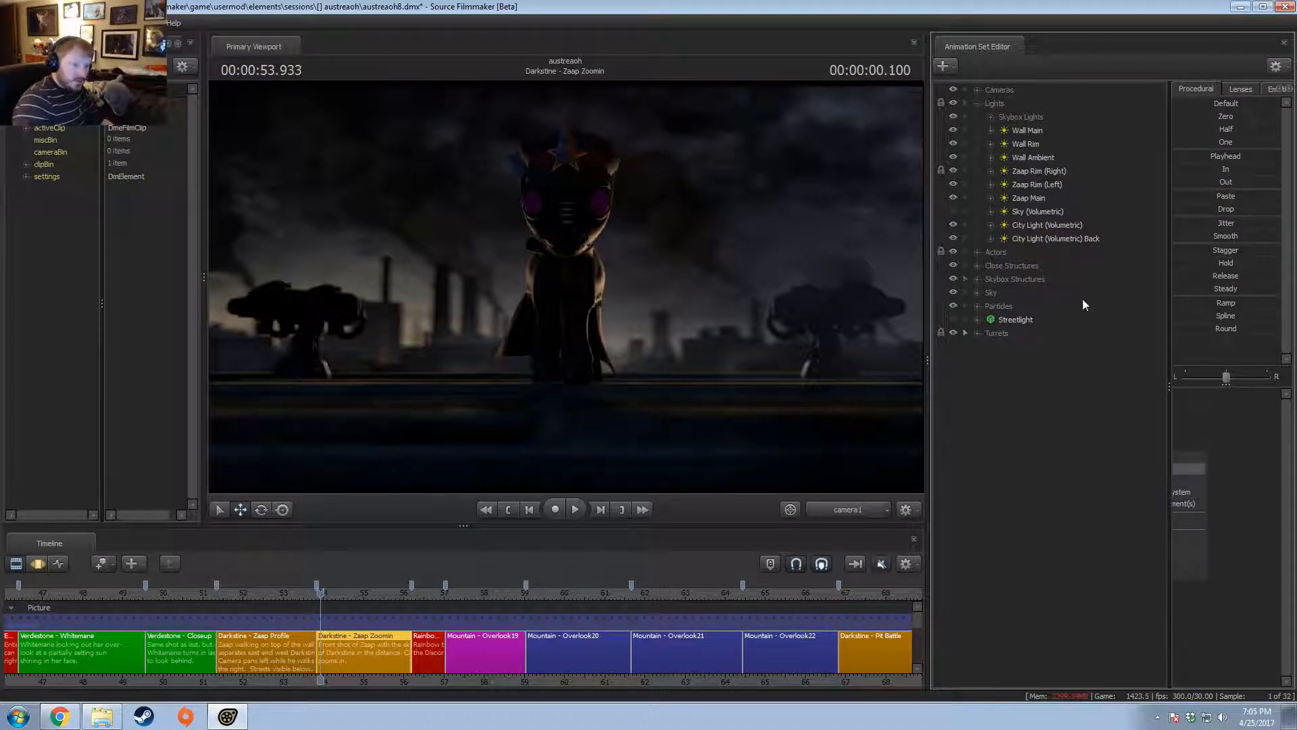
left_click(1008, 157)
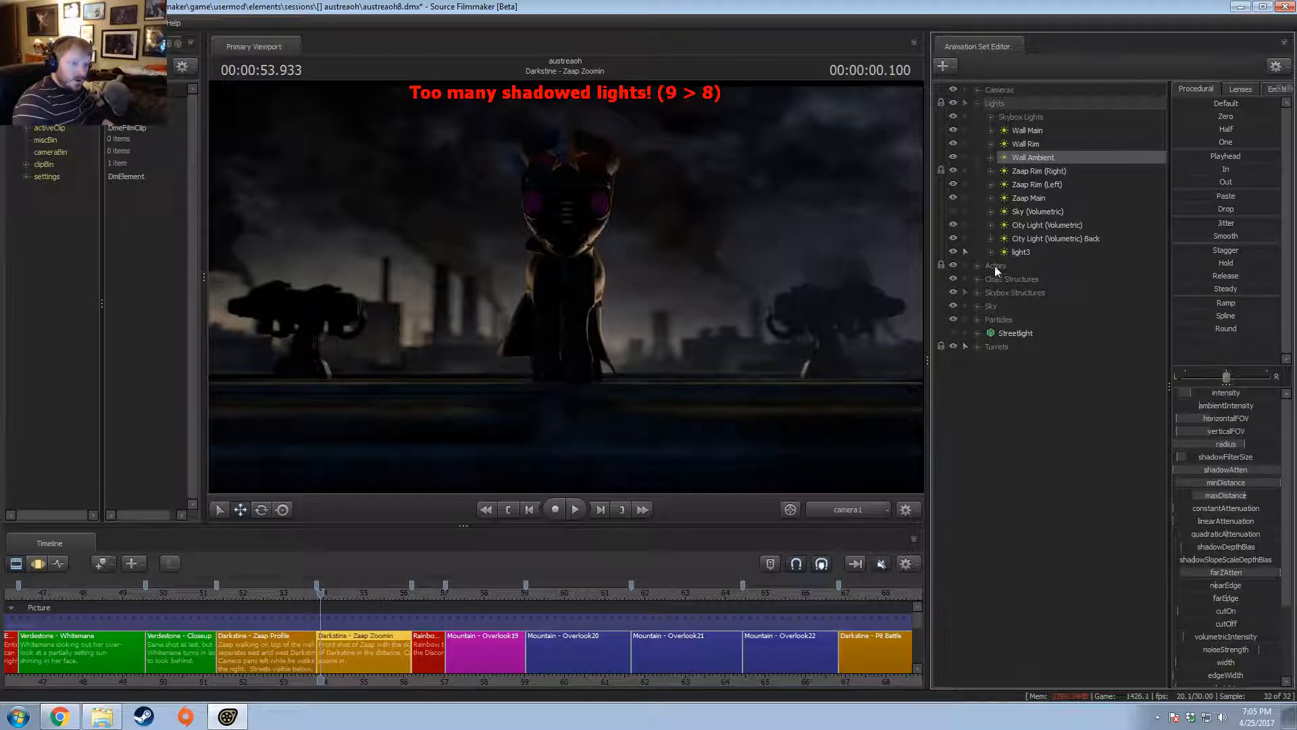
right_click(1011, 254)
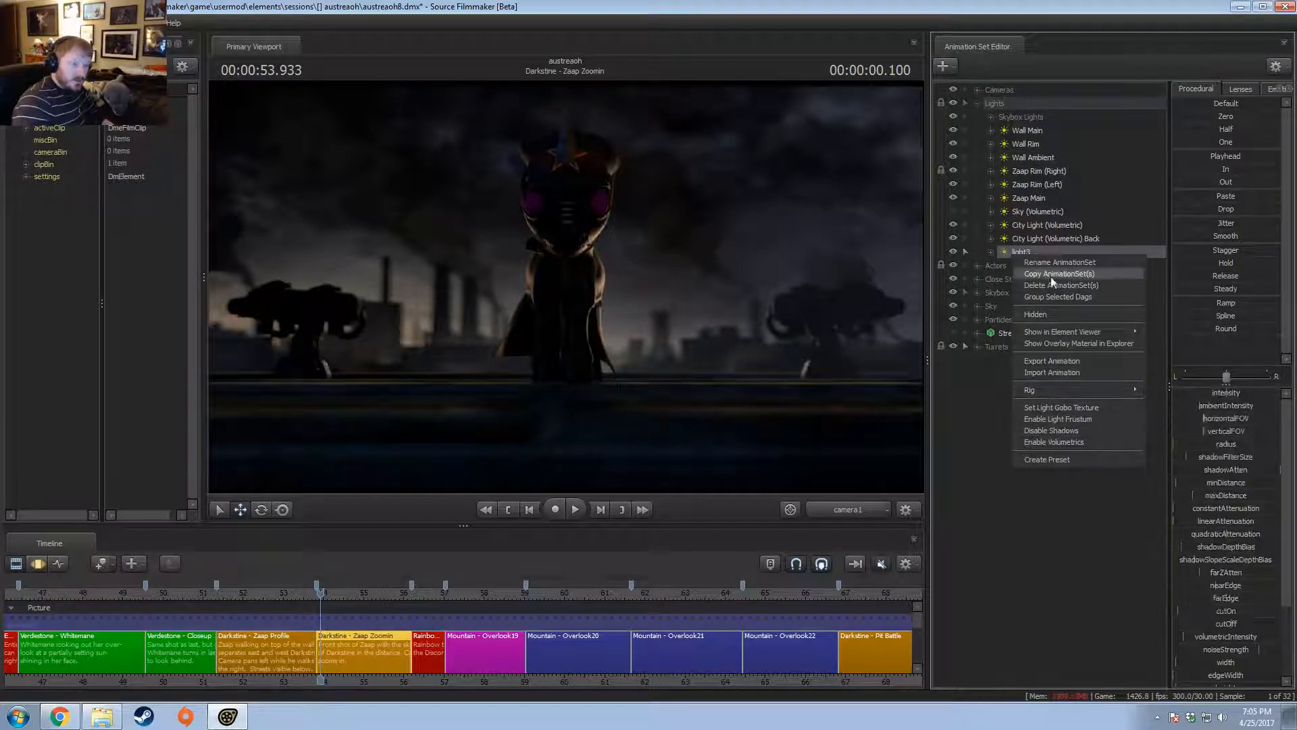
left_click(1052, 431)
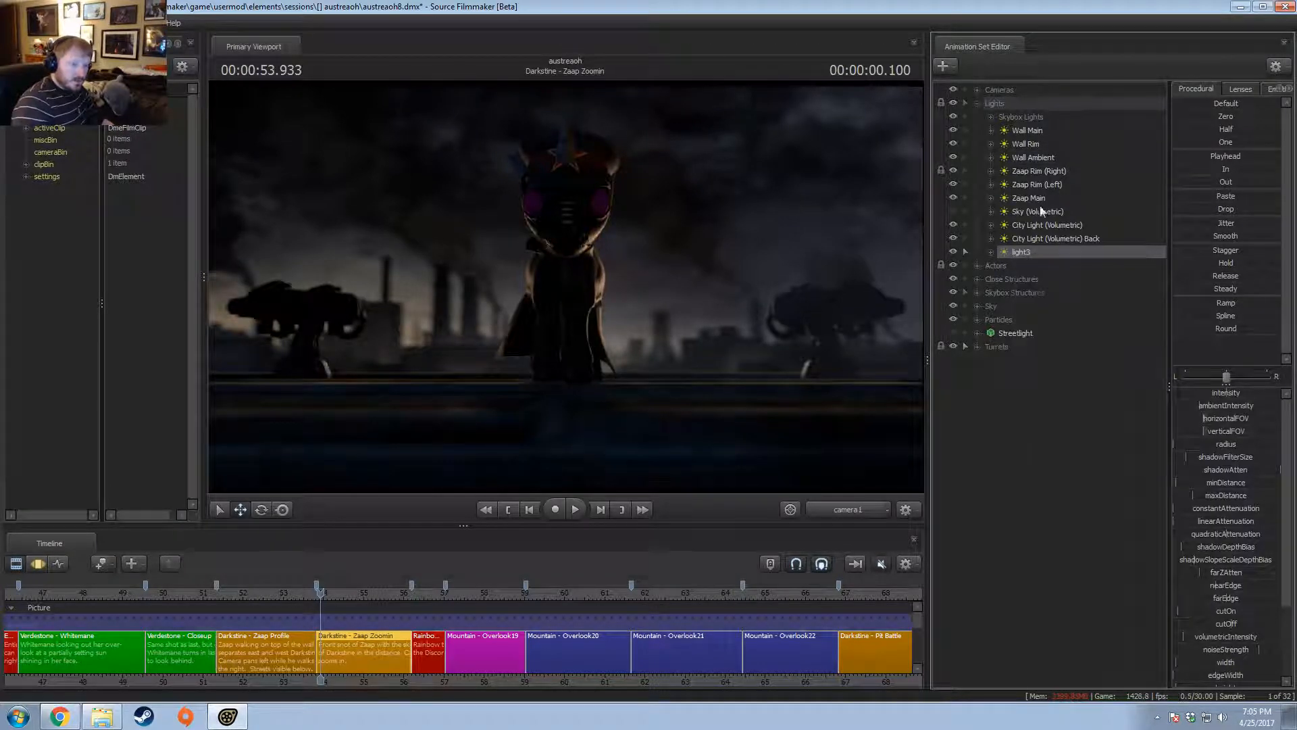
- Copy the color_red, color_green and color_blue values of the Wall Ambient light in the motion editor
left_click(991, 158)
left_click(1004, 171)
left_click(1044, 524)
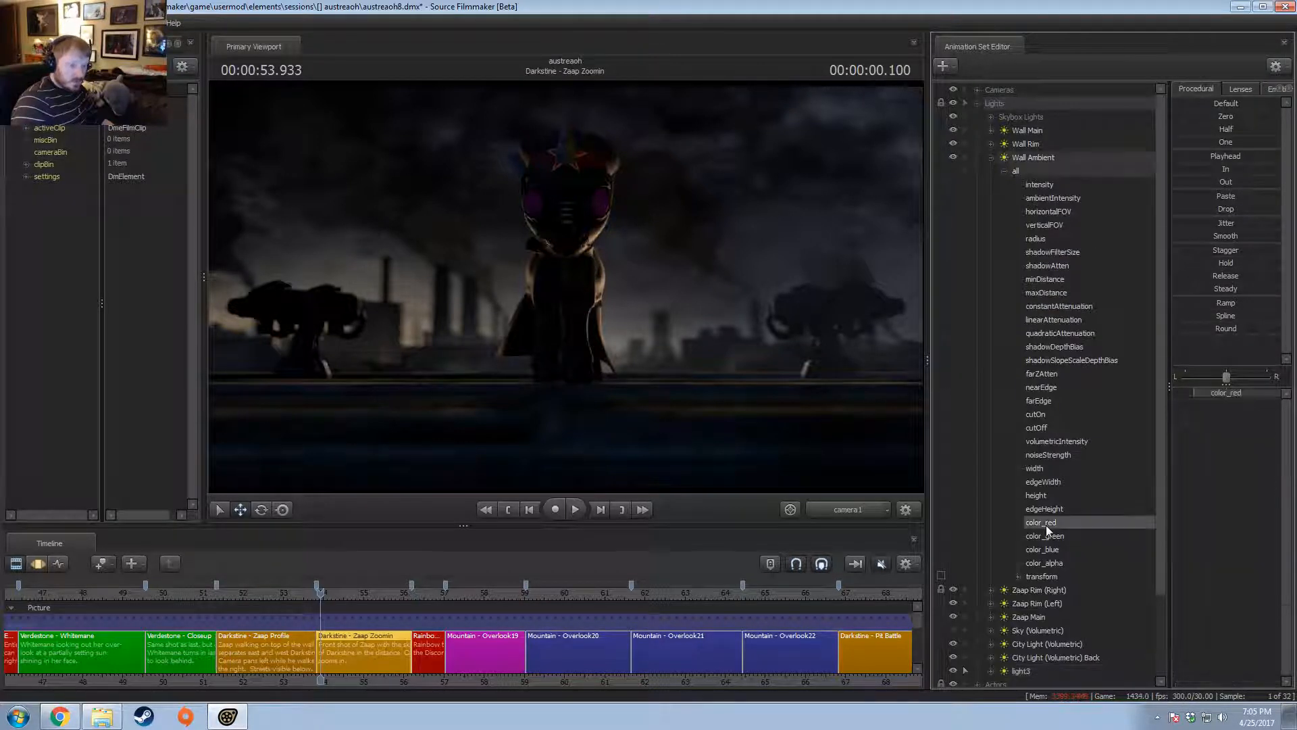
left_click(1051, 541, "ctrl")
left_click(1051, 550, "ctrl")
key("F3")
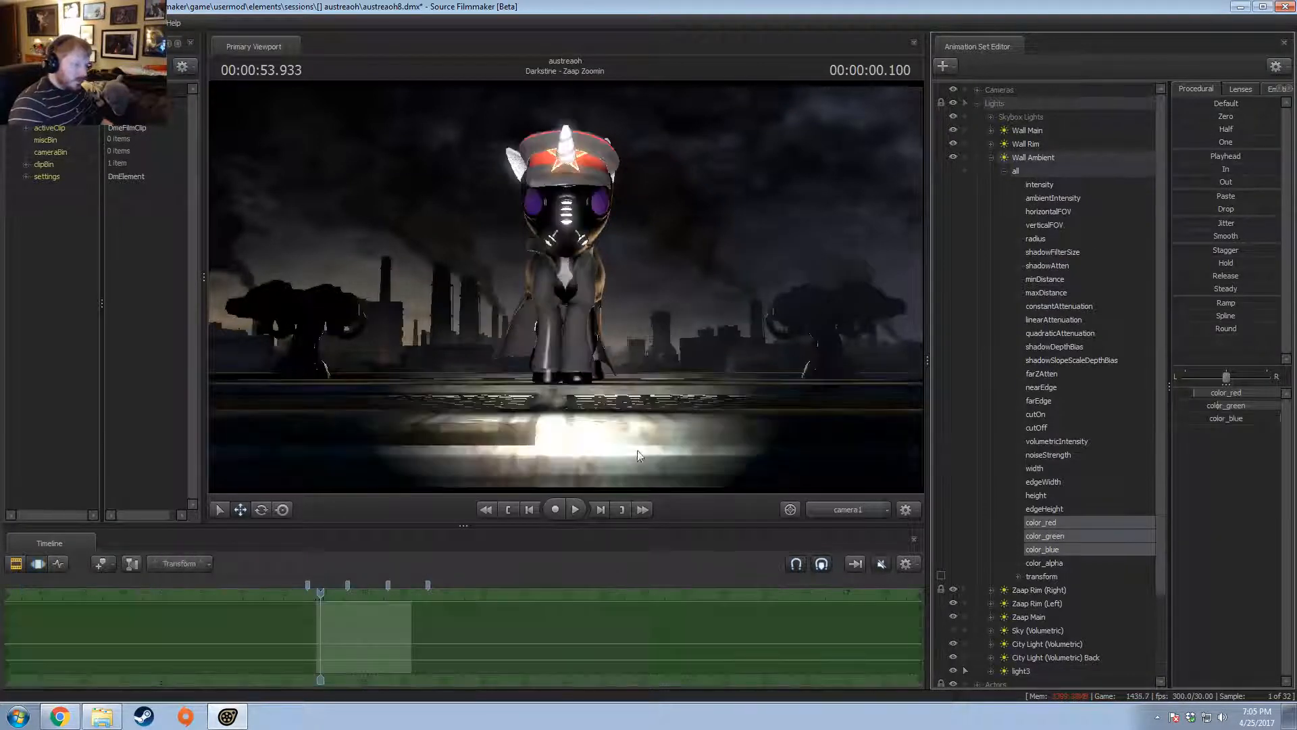
- Paste the copied Wall Ambient colour values onto light3 and apply them
key("F2")
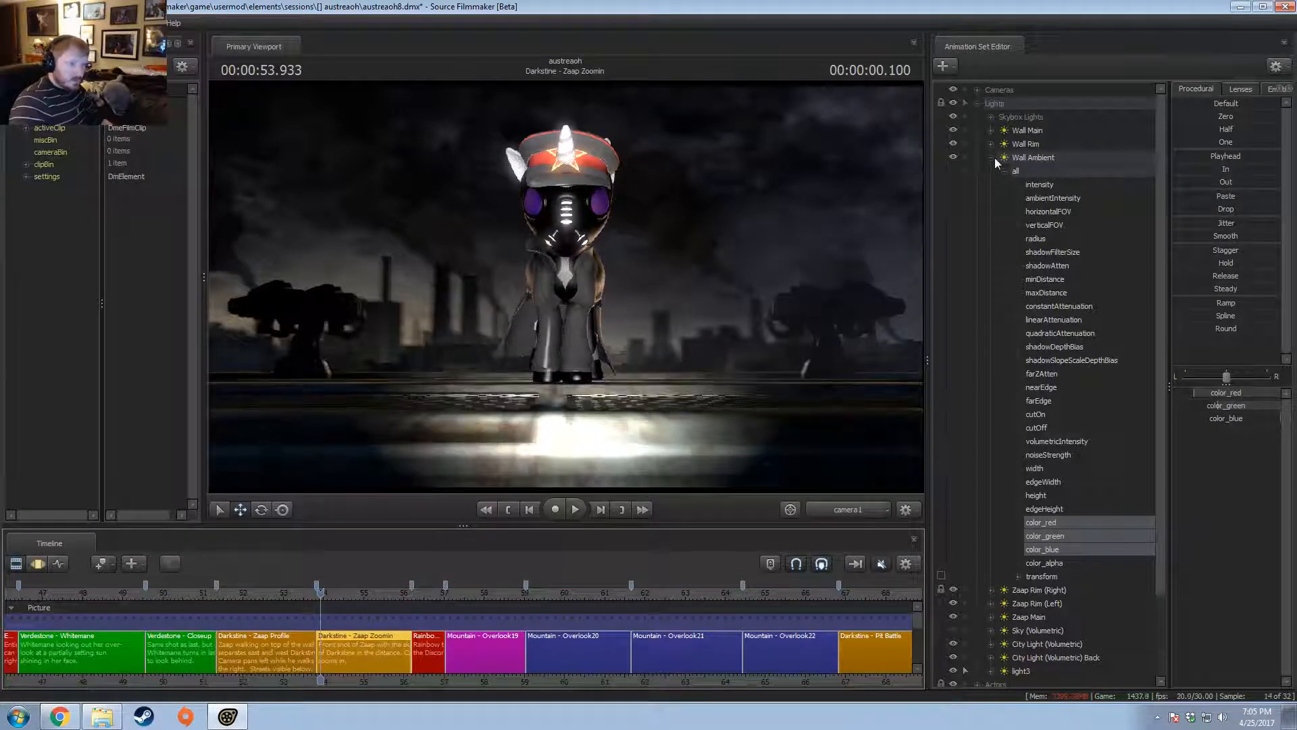
left_click(991, 158)
left_click(1021, 252)
key("F3")
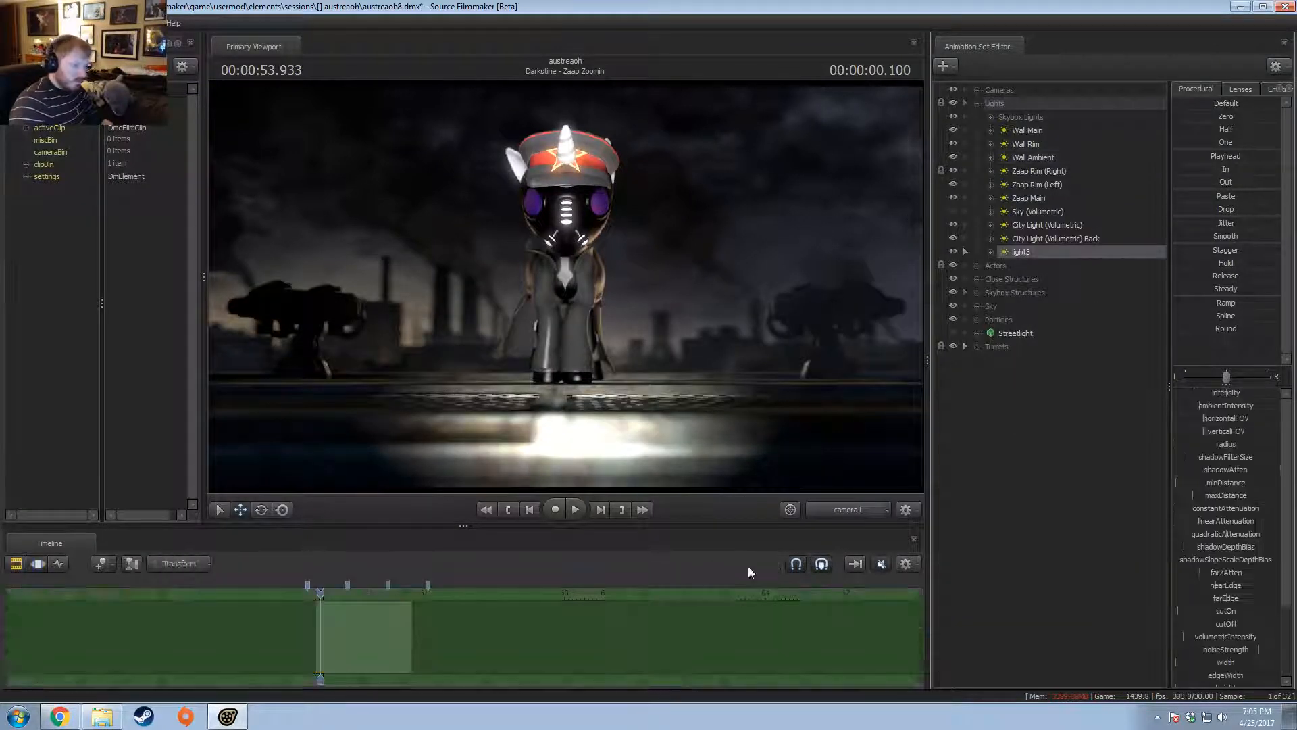
key("ctrl+v")
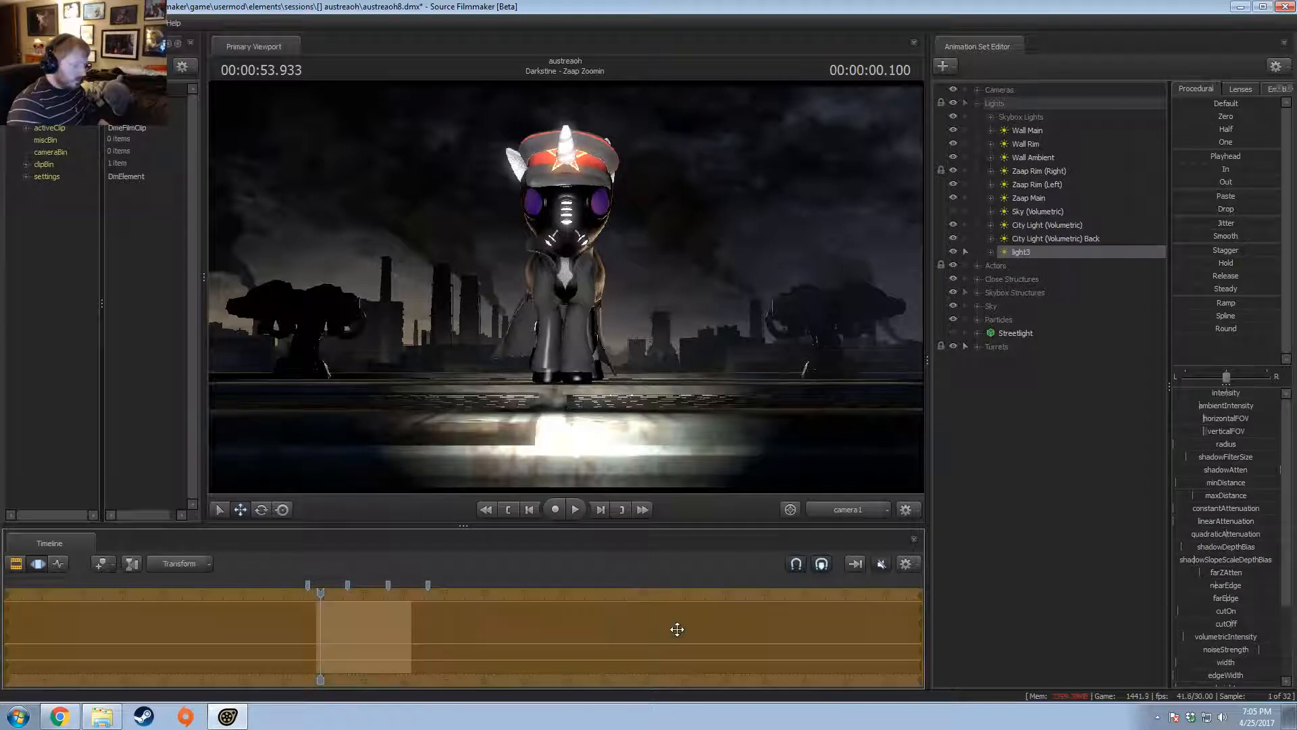
key("Return")
- Look through light3 in the primary viewport and move it so it faces Zaap and the turret beside him
left_click_drag(1034, 252, 784, 274)
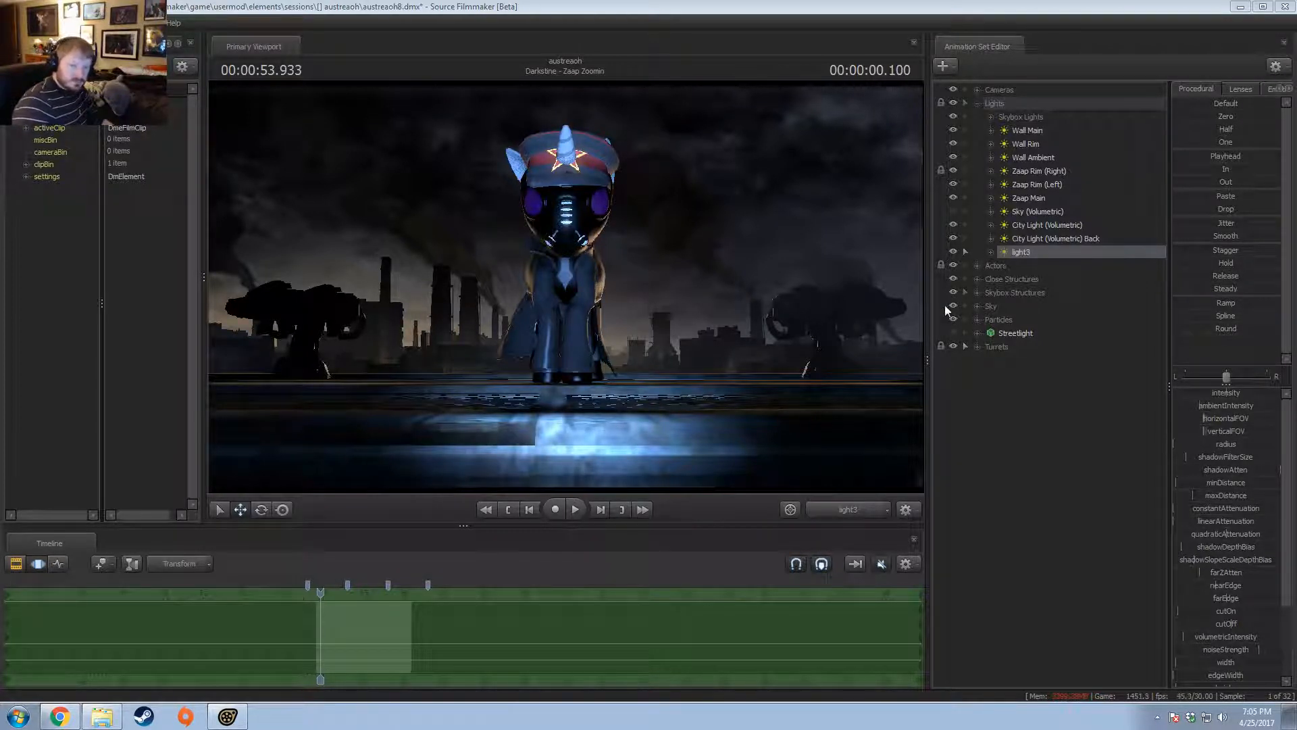
left_click(1066, 256)
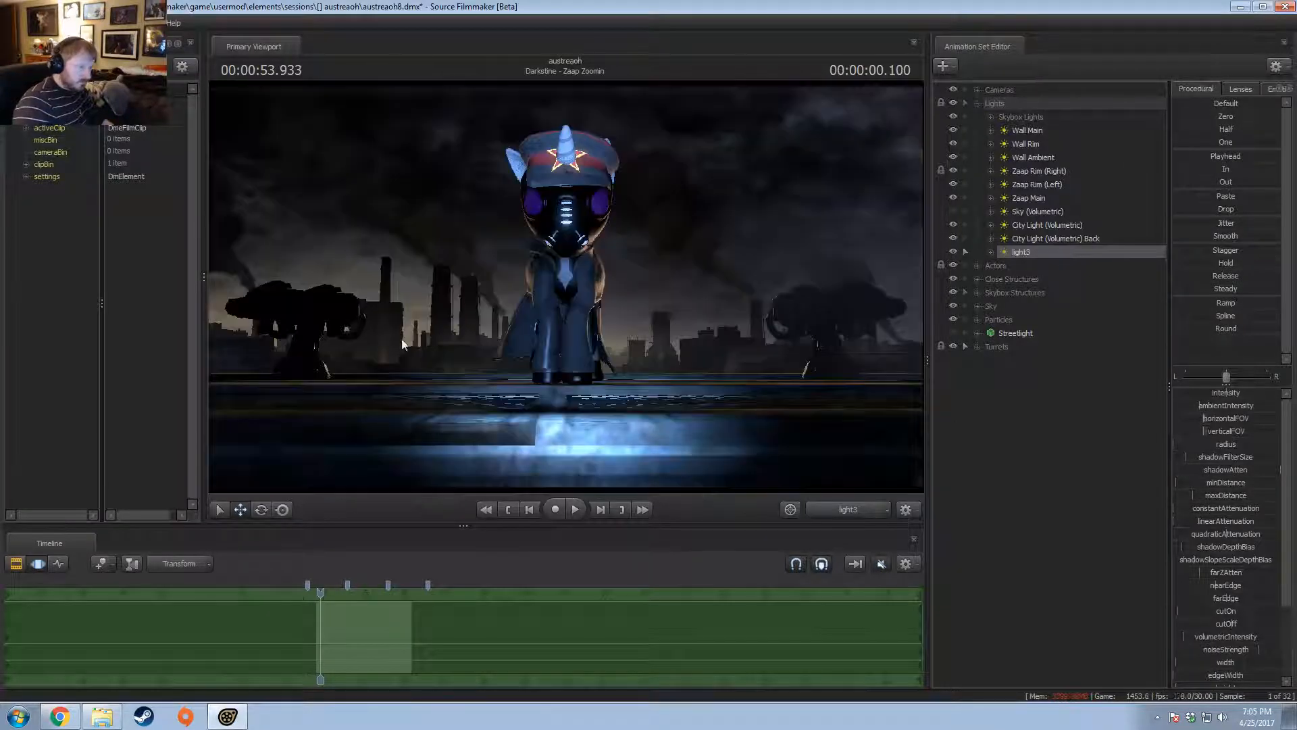
left_click_drag(598, 303, 555, 296)
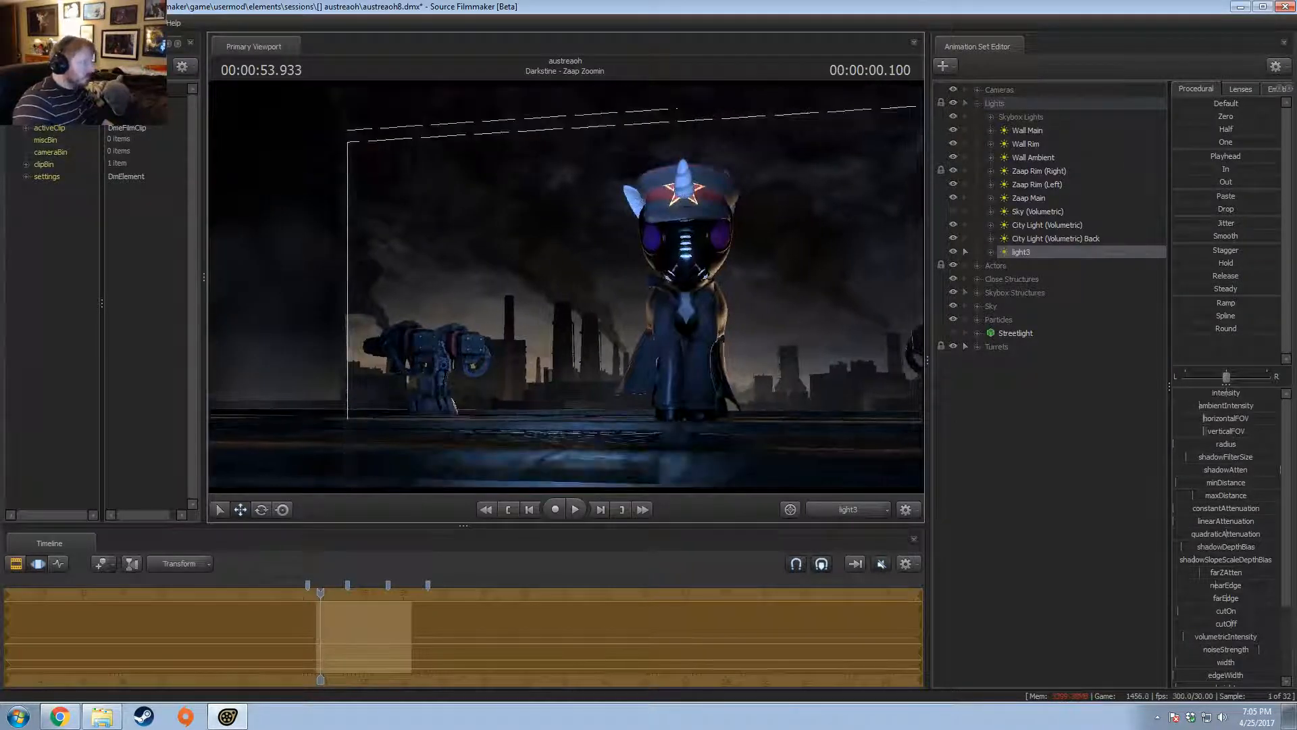
- Open a secondary viewport, dock it above the Animation Set Editor and enlarge it
left_click(71, 22)
left_click(81, 159)
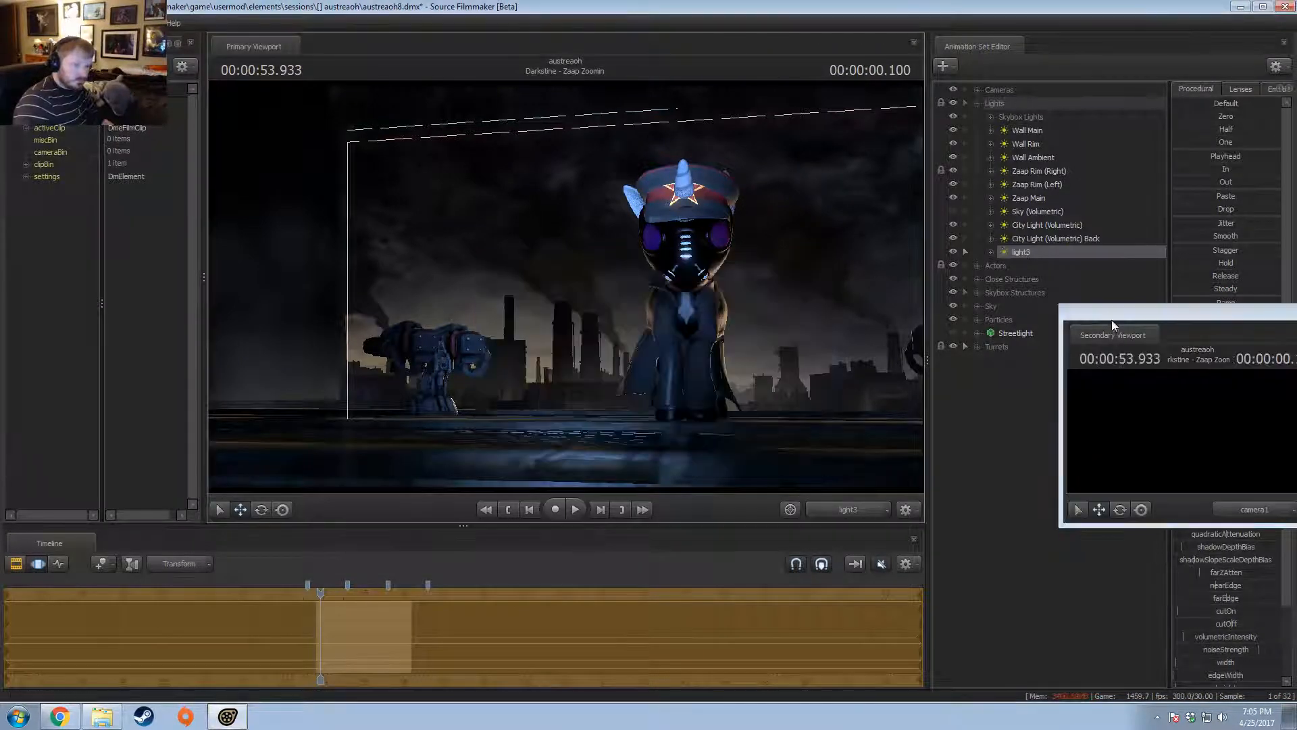
mouse_move(1112, 318)
left_mouse_down()
mouse_move(687, 321)
mouse_move(1146, 364)
mouse_move(1096, 209)
mouse_move(1108, 306)
left_mouse_up()
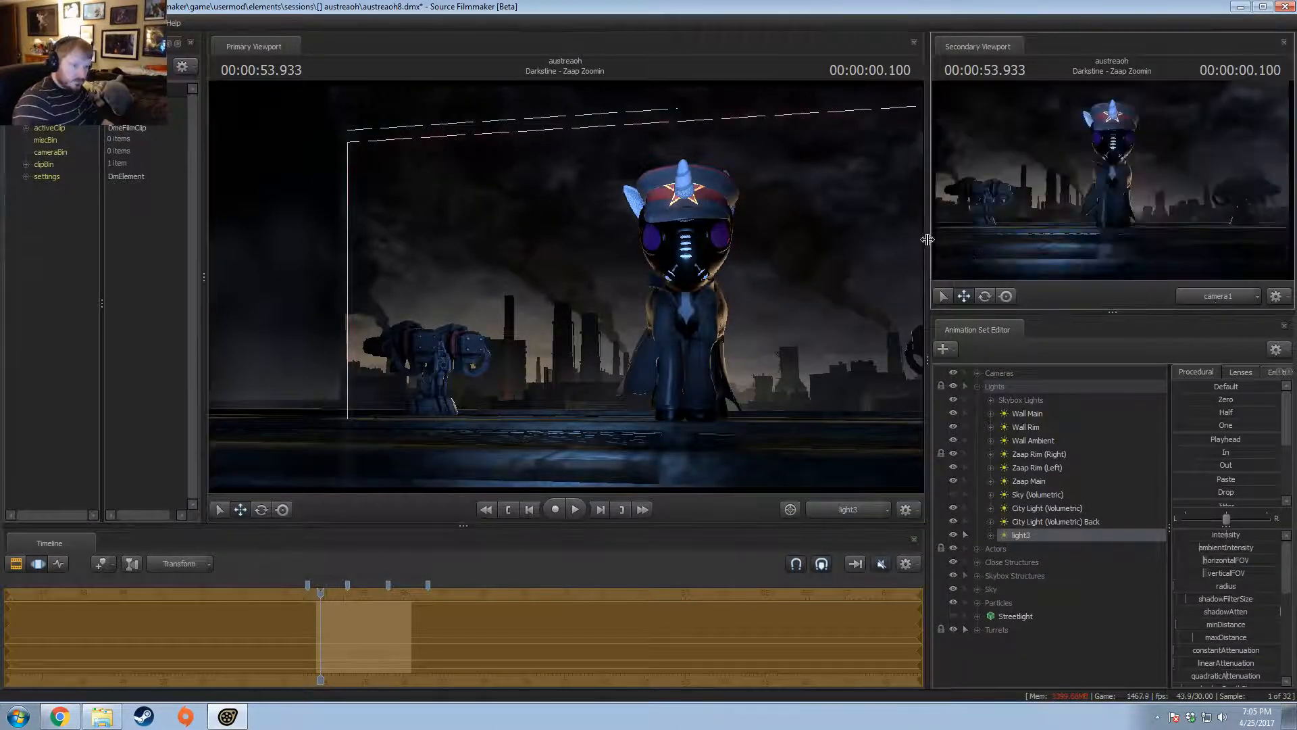
left_click_drag(927, 239, 900, 239)
left_click_drag(961, 311, 962, 337)
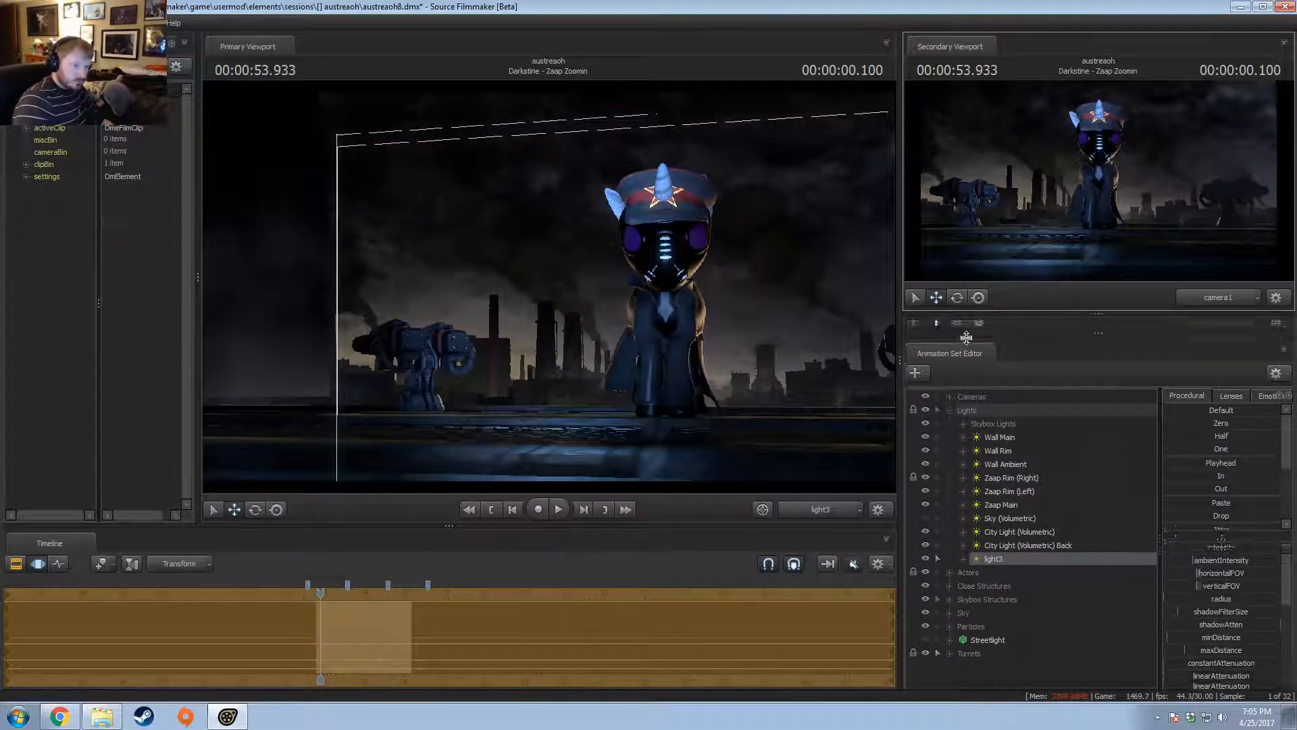
- Switch the secondary viewport to the Work Camera and frame the twin-cannon turret on Zaap's left in close-up
left_click(1246, 324, "ctrl")
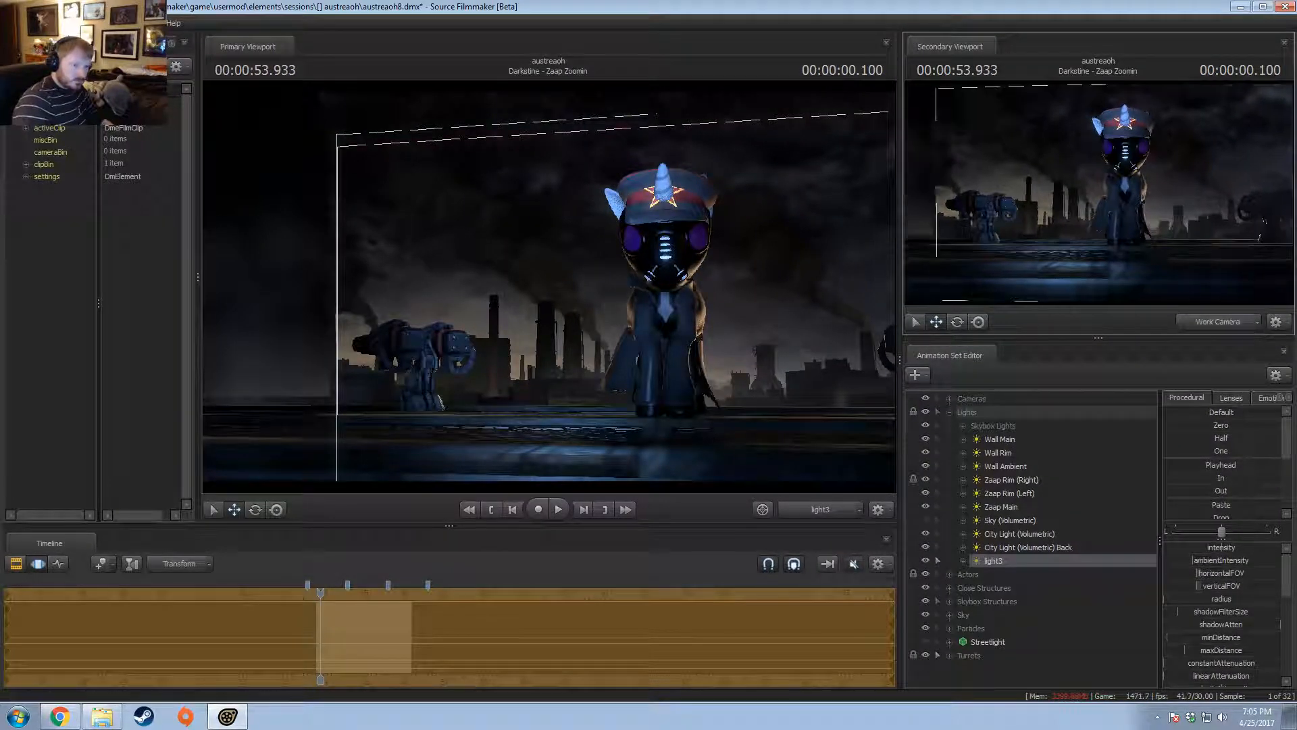
key("w")
left_click_drag(1098, 198, 1098, 198)
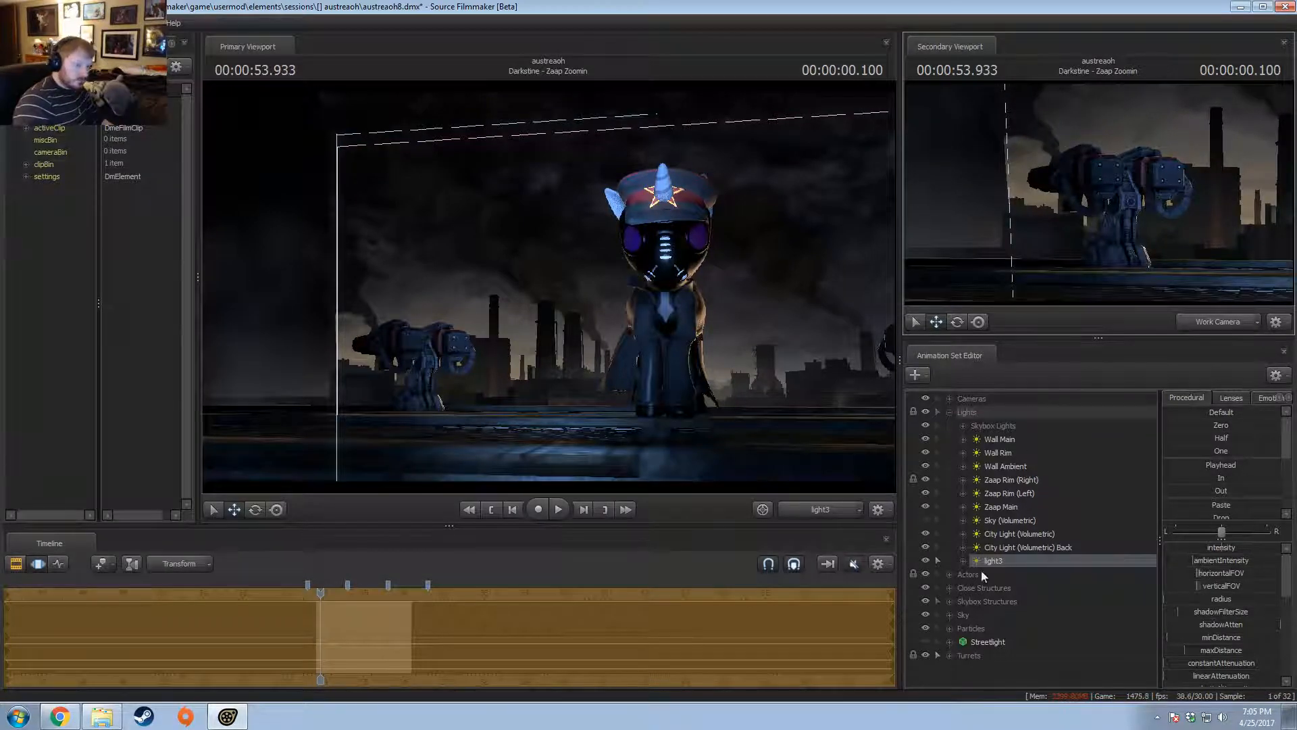
- Fly light3 to the side of the framed turret in the motion editor and return the primary viewport to camera1
key("F2")
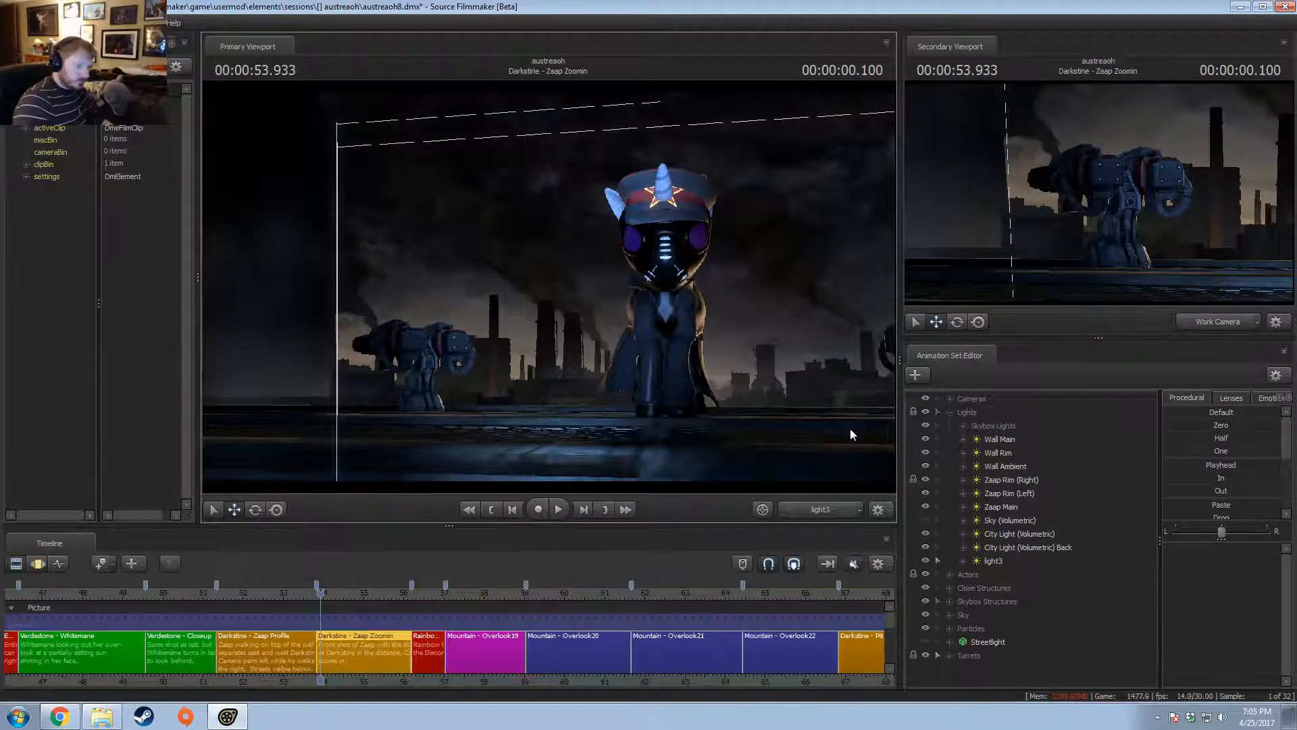
key("F3")
left_click(994, 561)
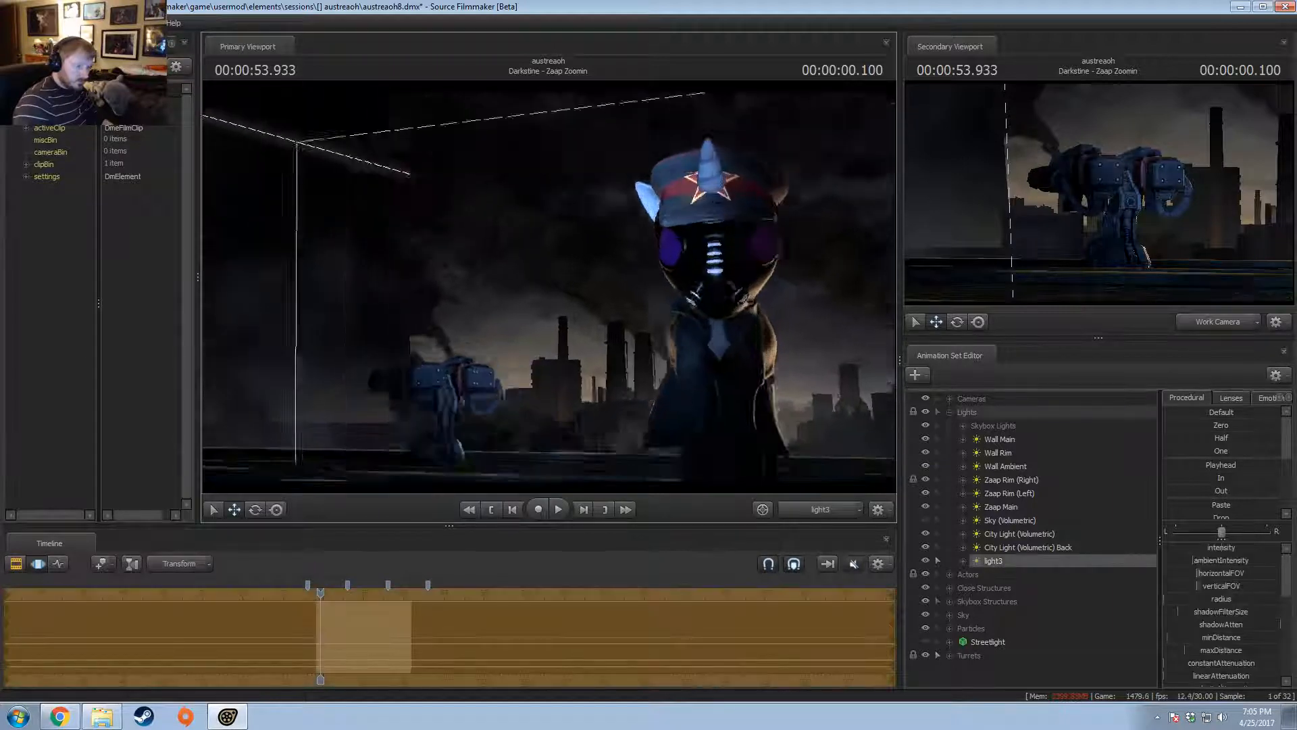
mouse_move(548, 287)
left_mouse_down()
mouse_move(517, 290)
mouse_move(537, 294)
mouse_move(520, 270)
mouse_move(541, 281)
mouse_move(504, 257)
mouse_move(551, 285)
mouse_move(588, 247)
mouse_move(591, 220)
mouse_move(588, 267)
mouse_move(517, 307)
mouse_move(511, 291)
mouse_move(531, 284)
mouse_move(503, 297)
mouse_move(588, 250)
mouse_move(598, 287)
mouse_move(564, 281)
mouse_move(582, 275)
mouse_move(583, 246)
mouse_move(550, 290)
left_mouse_up()
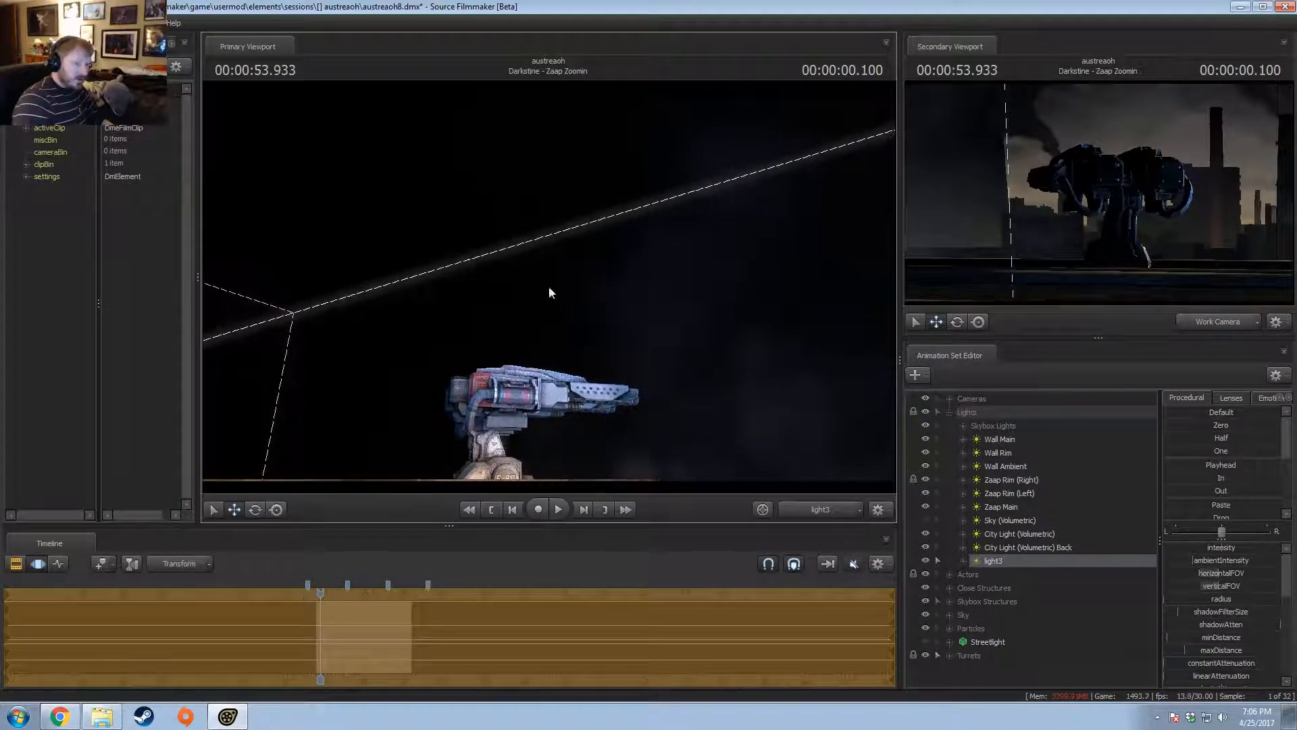
left_click(821, 509)
left_click(838, 539)
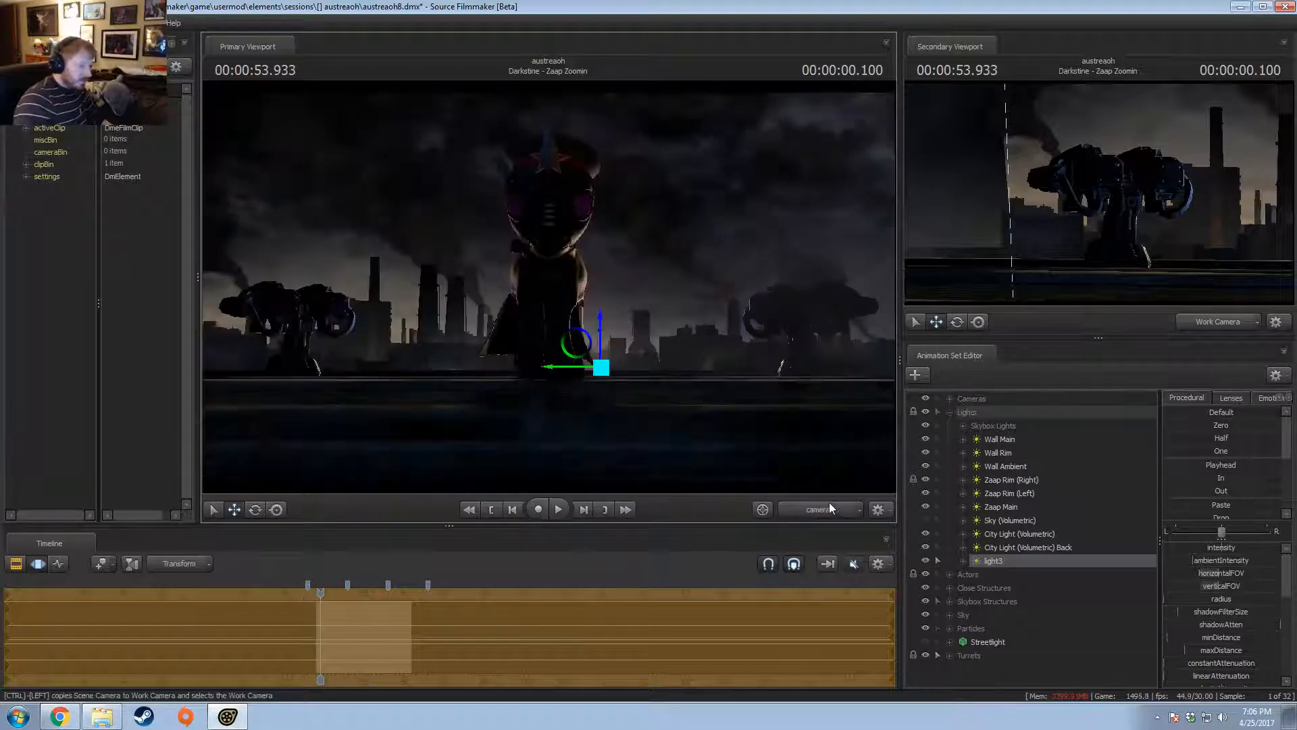
- Check light3 in the clip view, move it around to the turret's other side, and lower its intensity
key("F2")
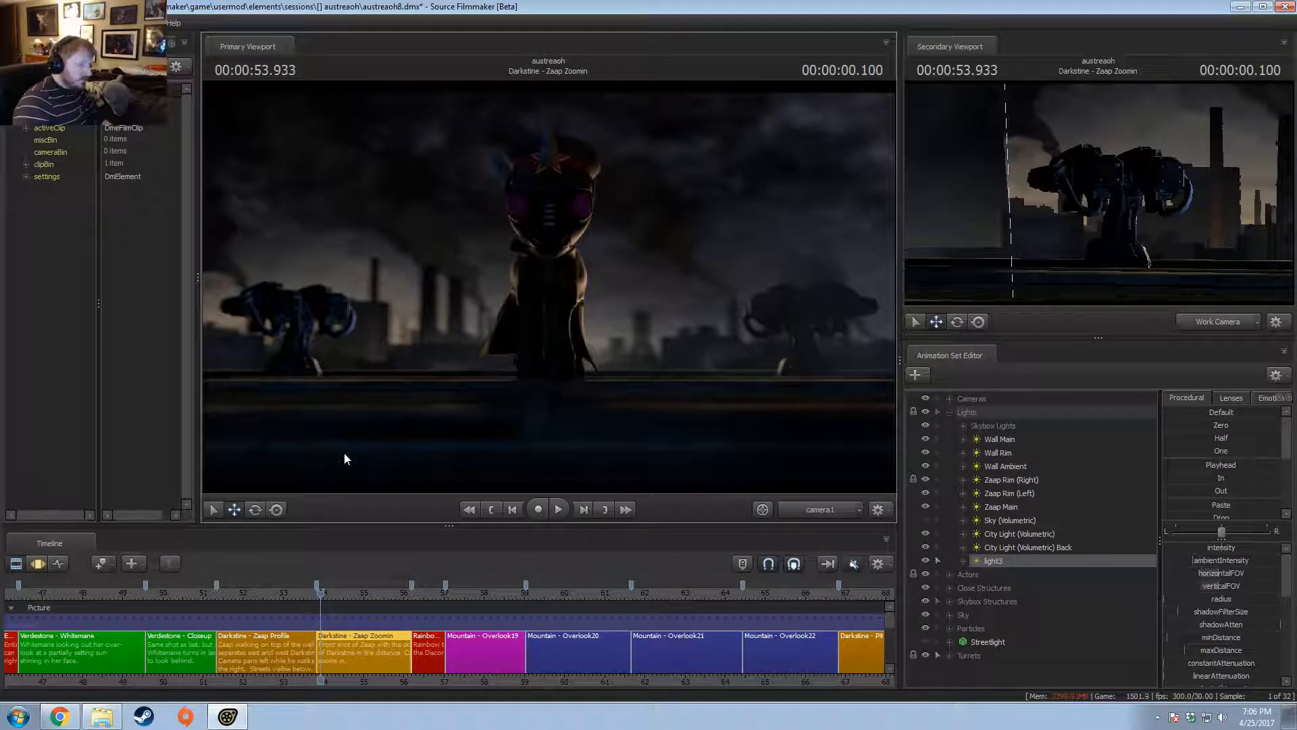
double_click(999, 560)
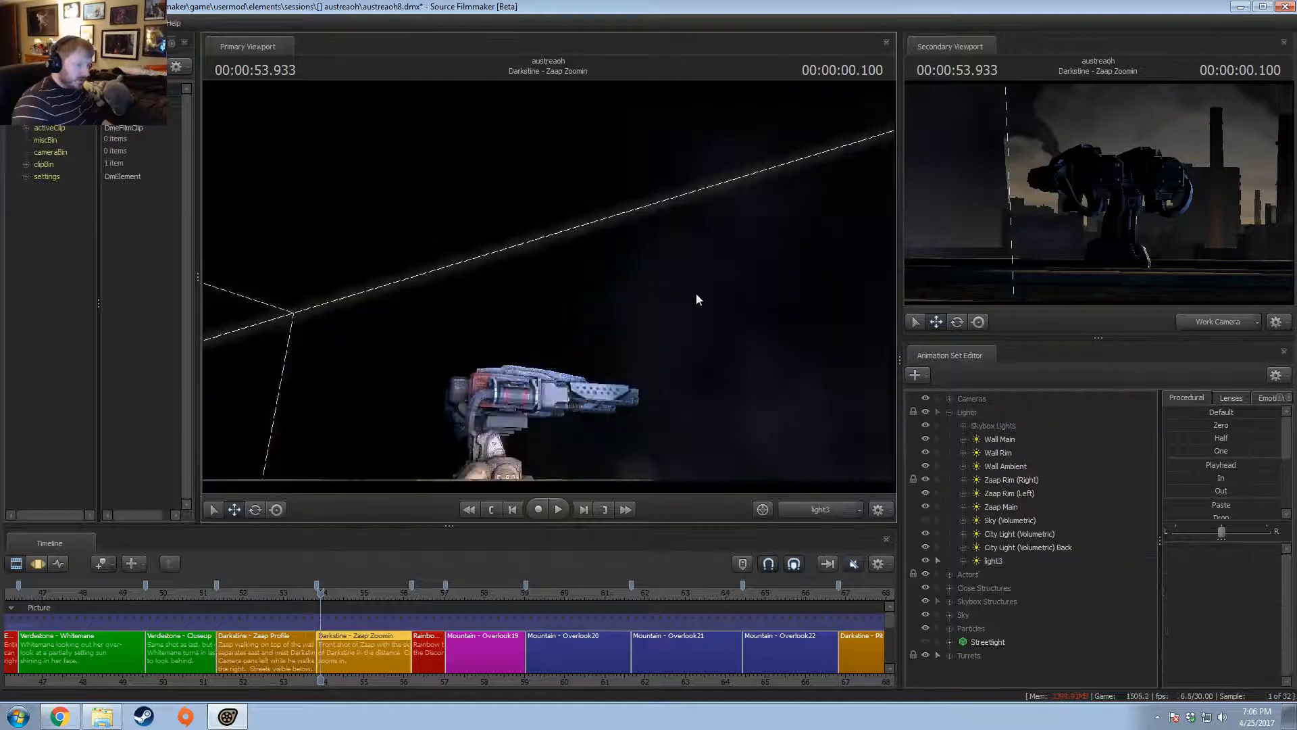
key("F3")
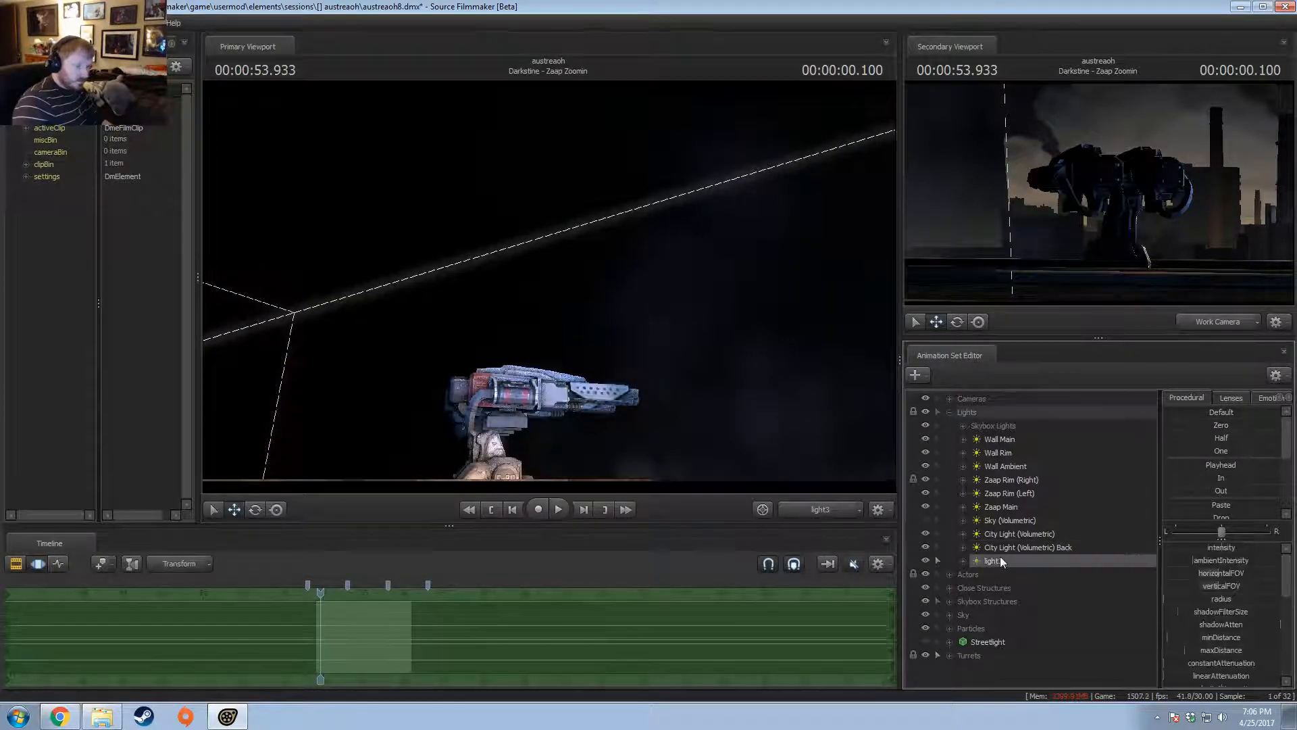
left_click(998, 560)
left_click_drag(548, 290, 579, 234)
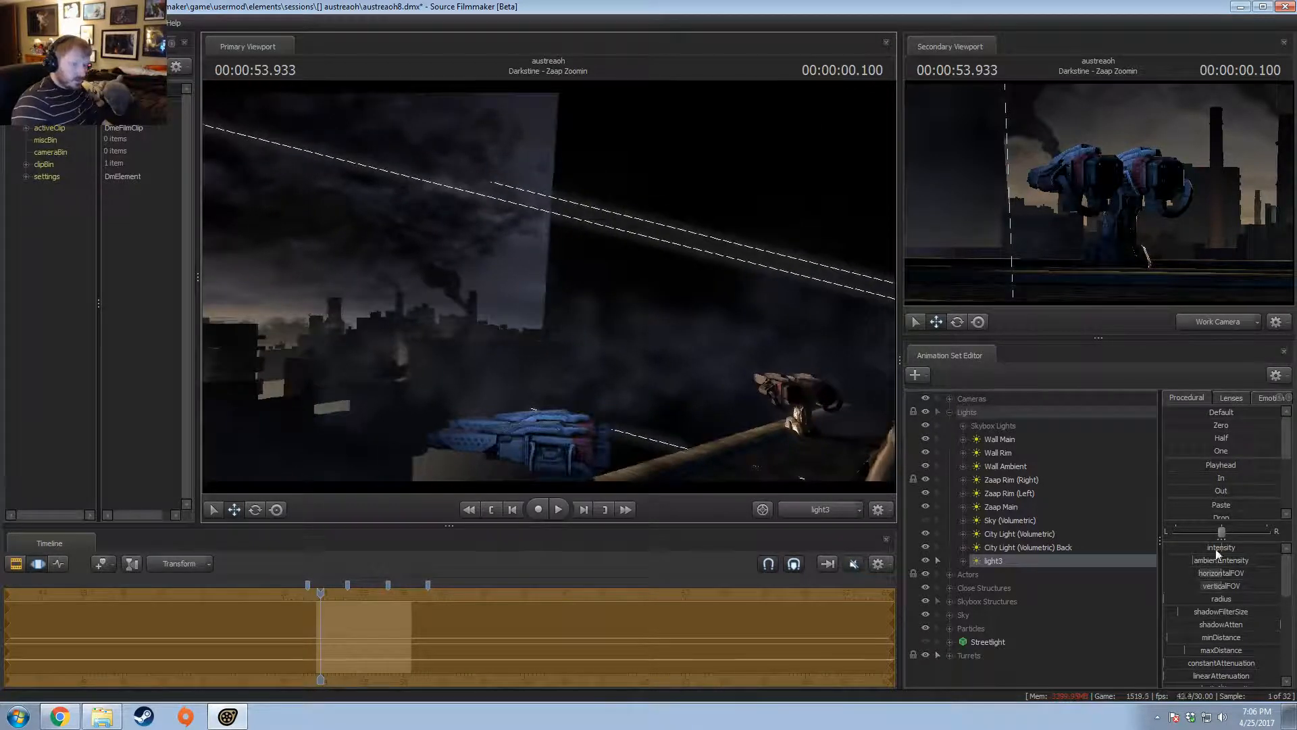
left_click_drag(1218, 552, 1208, 553)
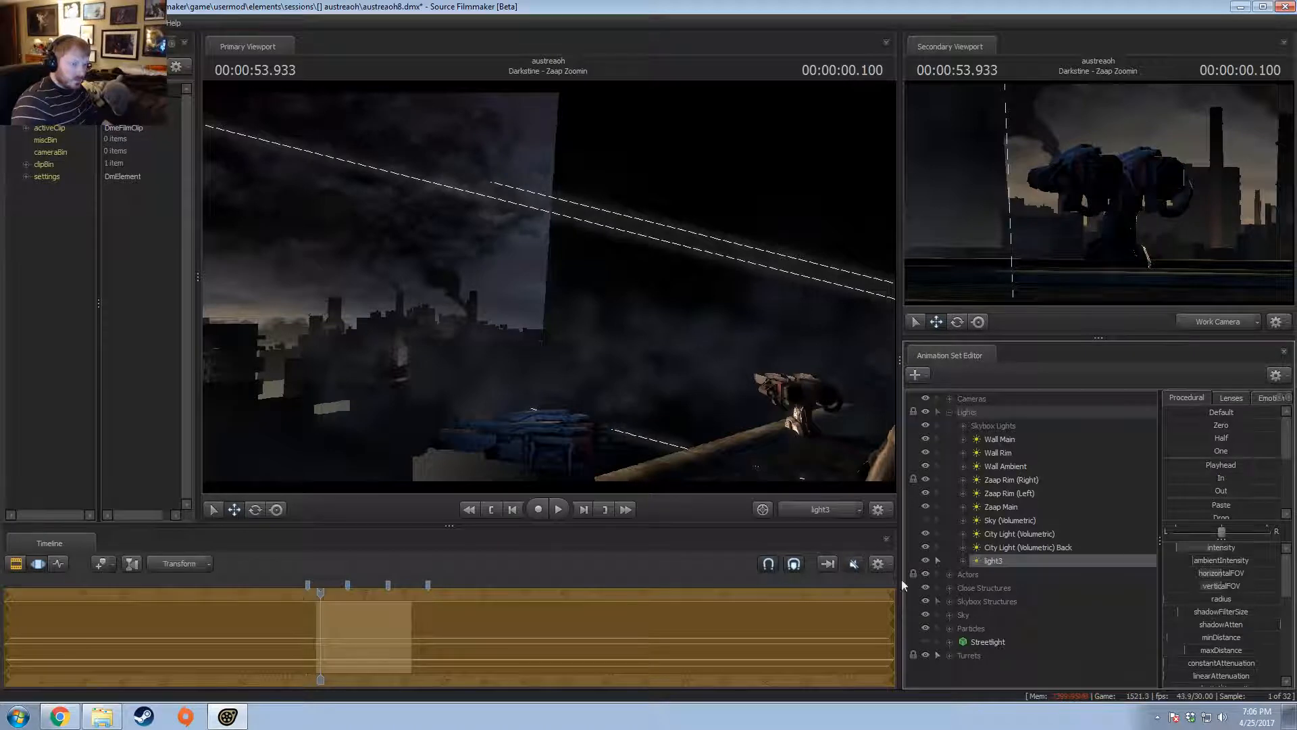
left_click(824, 513)
- Review the shot in the clip view, reposition light3 in front of the turret, and reduce its intensity further
key("F2")
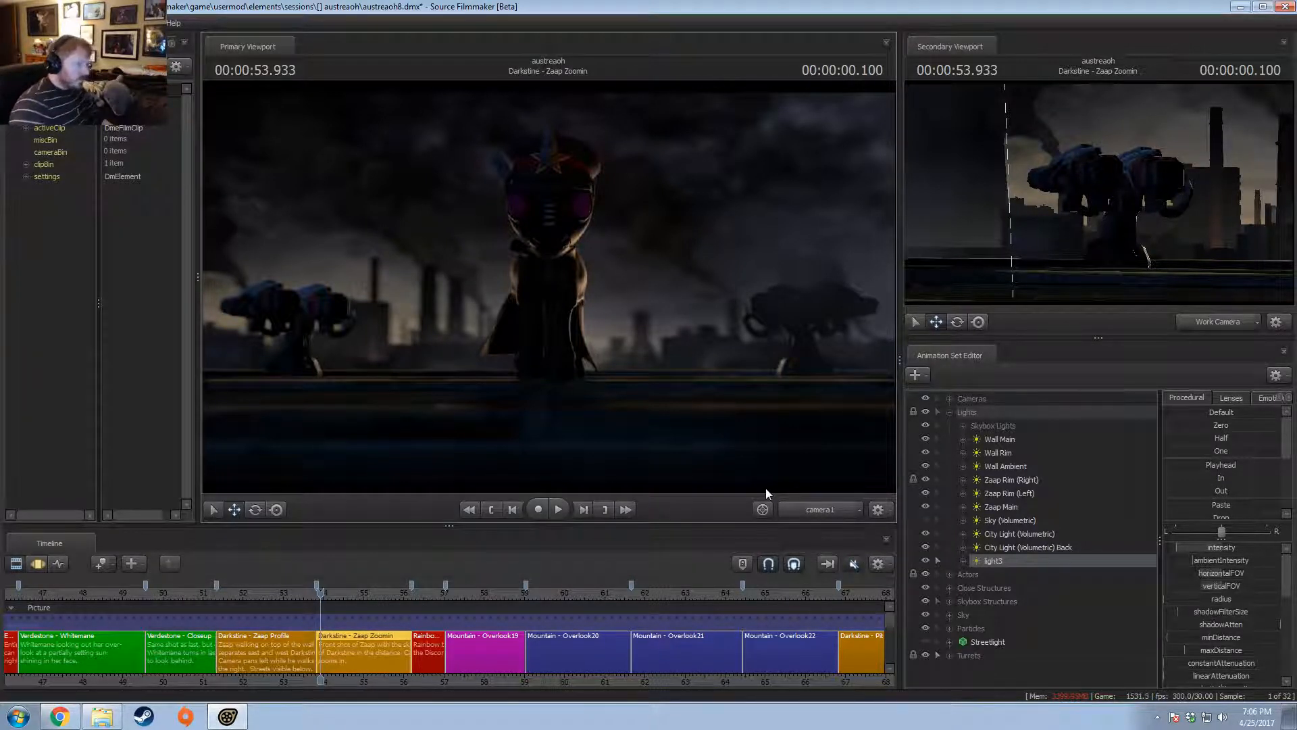
double_click(1008, 561)
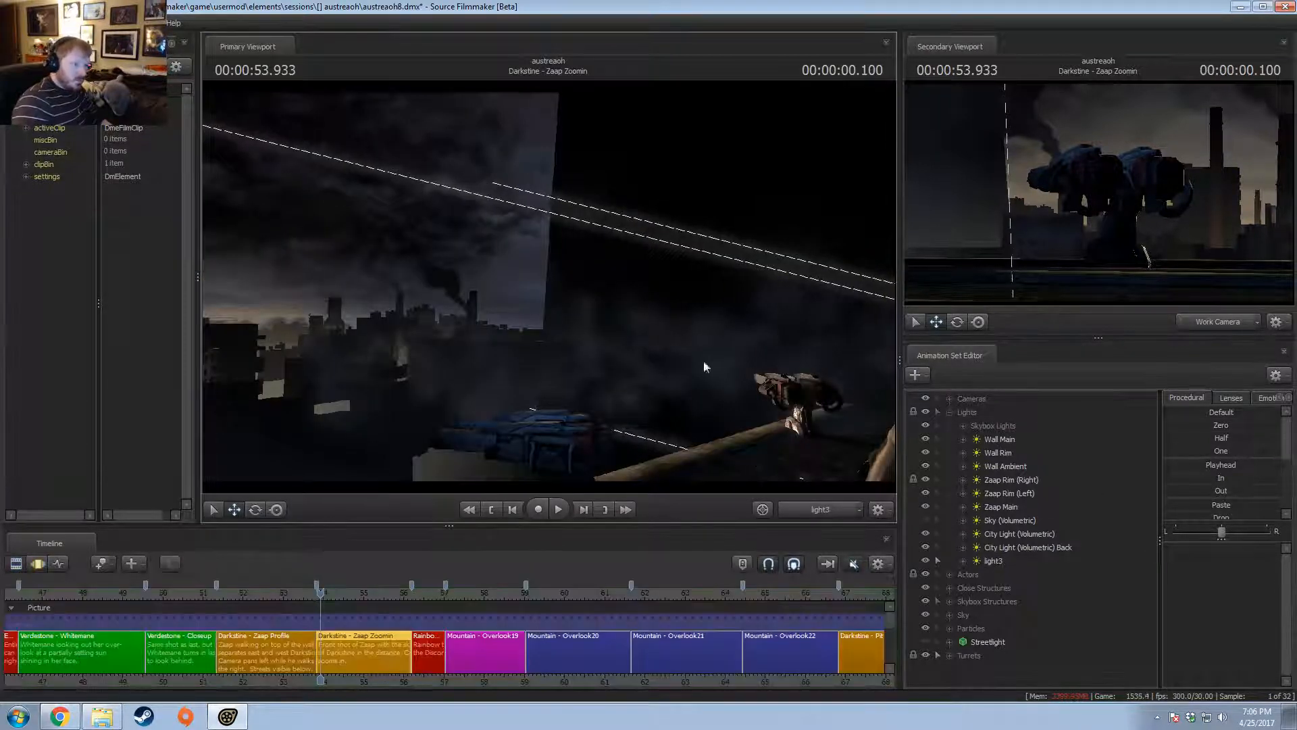
left_click(993, 561)
left_click_drag(549, 284, 475, 250)
left_click_drag(1224, 549, 1209, 549)
left_click(820, 508)
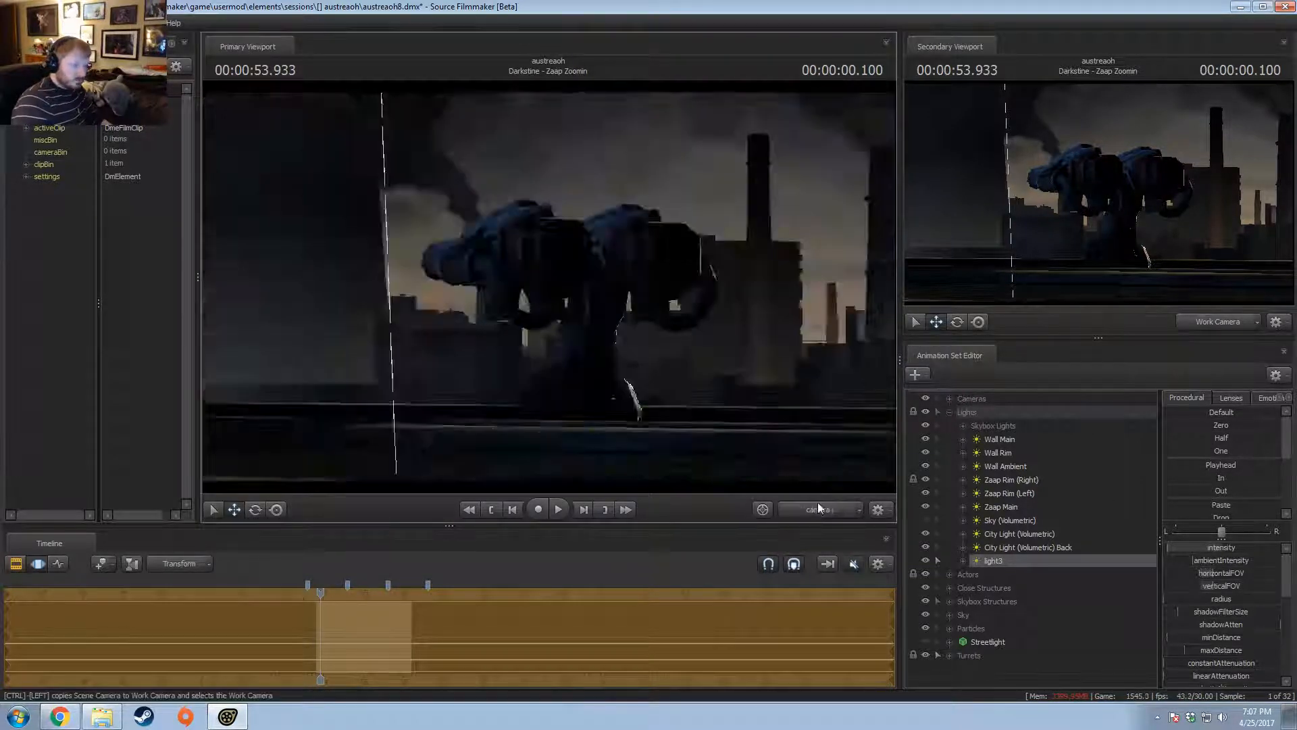
left_click(797, 529)
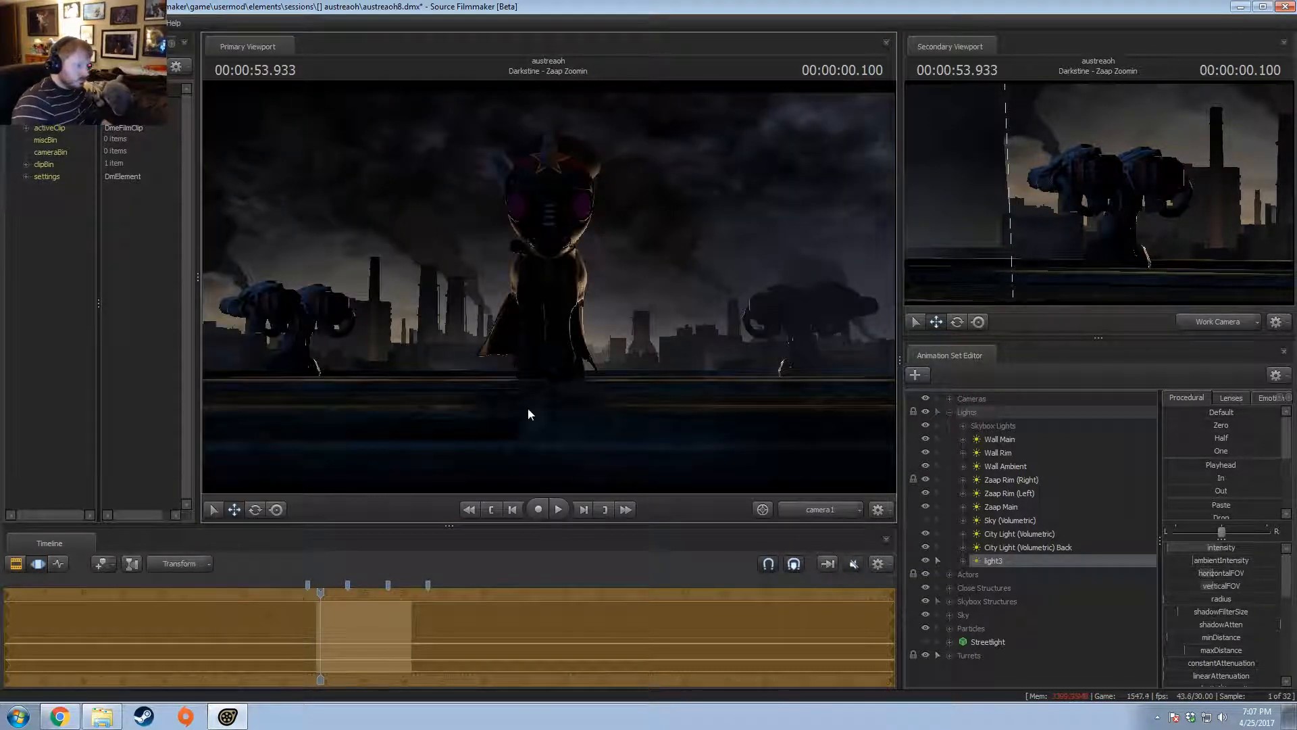
- Edit the min/max range of light3's intensity control
right_click(1189, 545)
left_click(1198, 556)
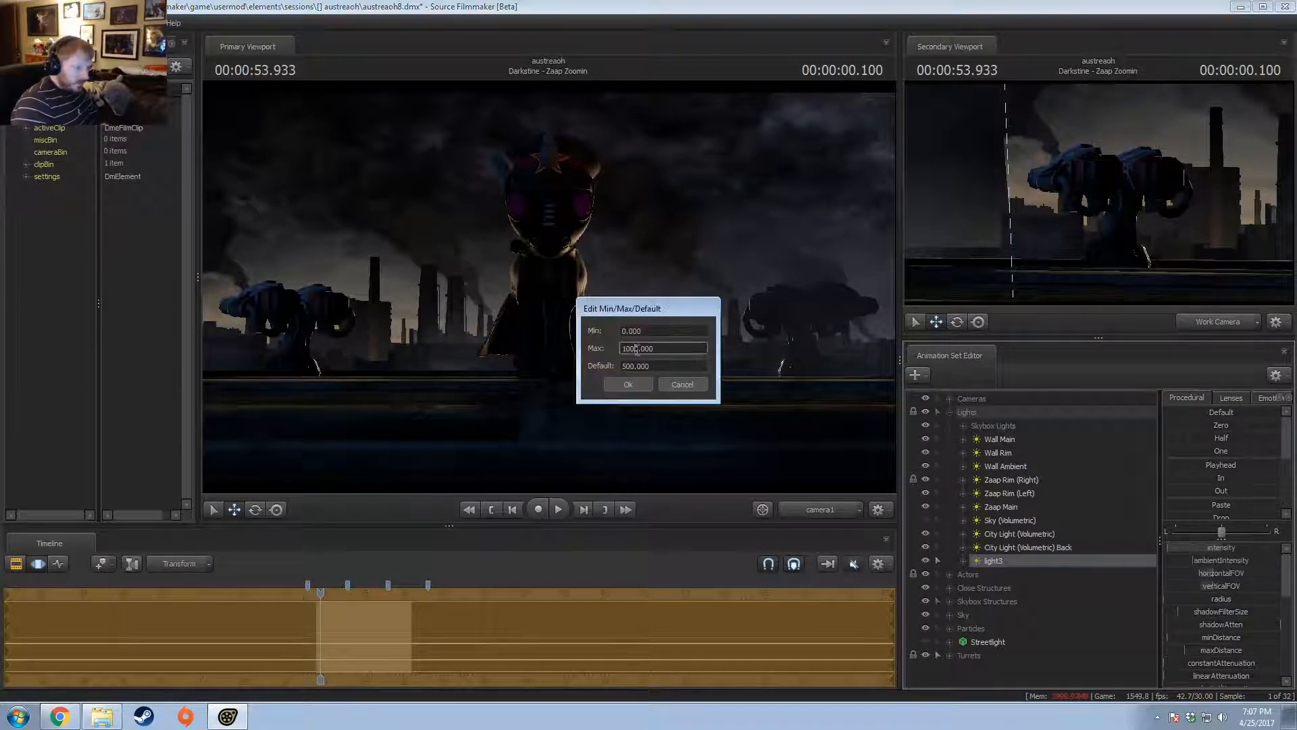
left_click(633, 384)
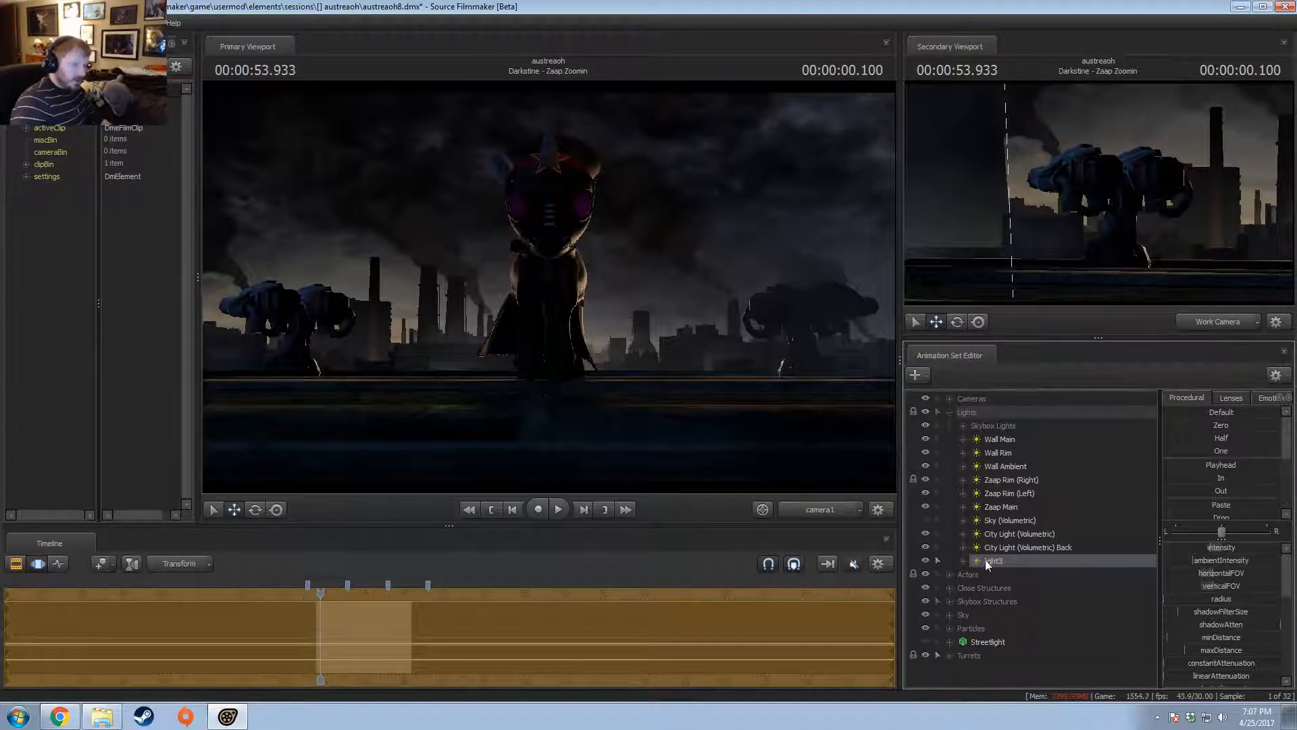
- Re-aim light3 at the turret from the front side, dim its intensity, and check the result through camera1 in the clip view
left_click_drag(986, 562, 487, 375)
left_click_drag(1220, 546, 1182, 546)
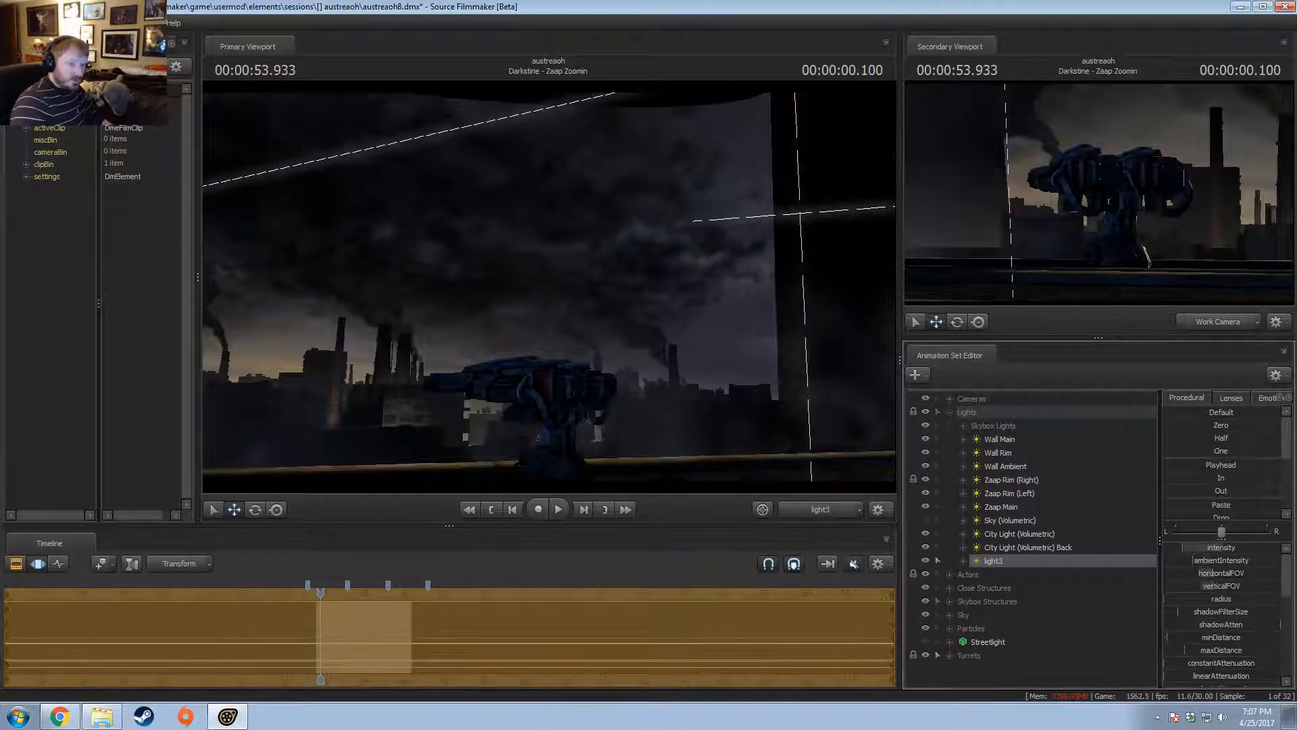
left_click(840, 514)
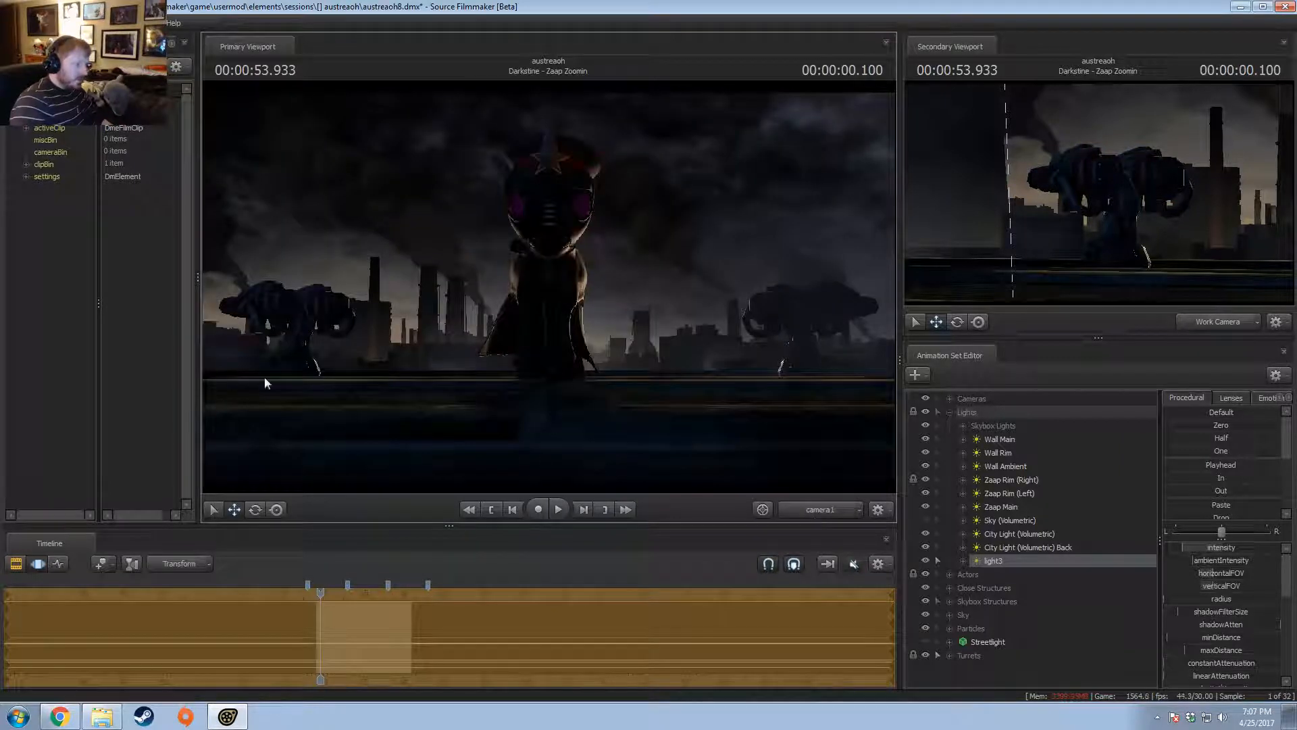
left_click_drag(1214, 551, 1203, 549)
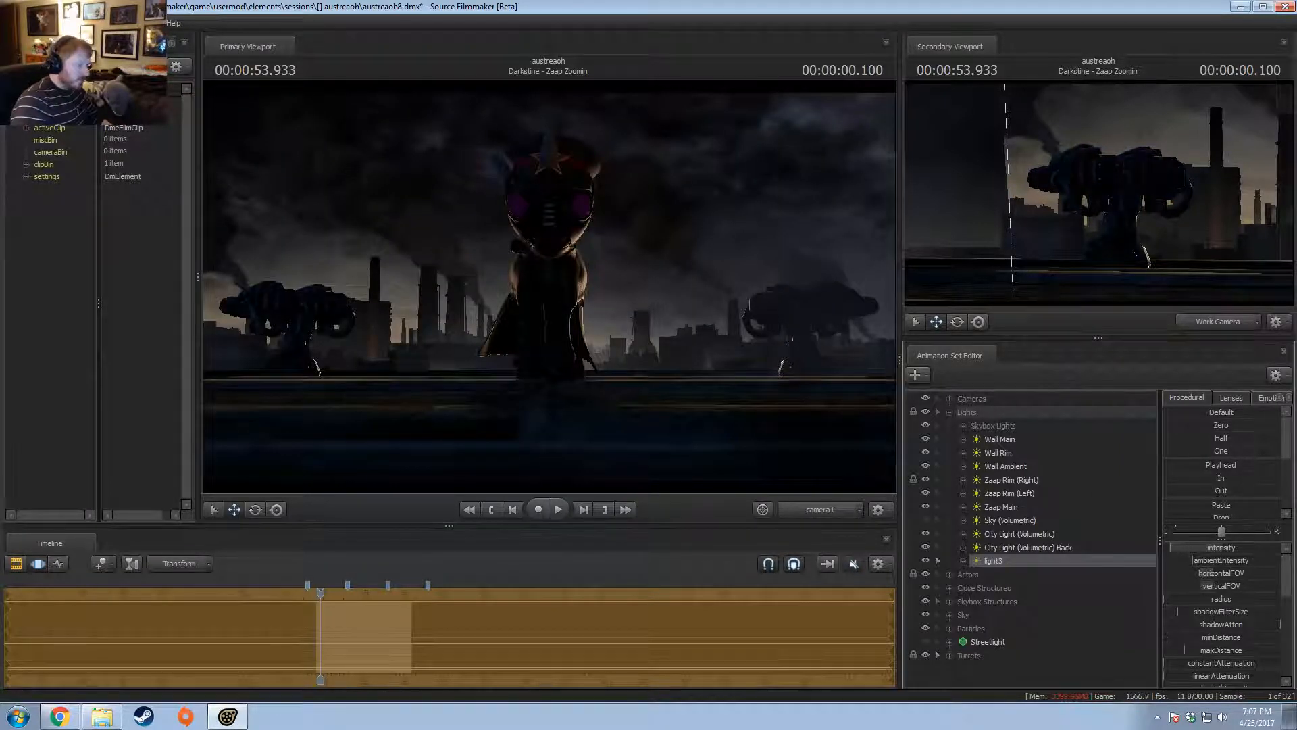
key("F2")
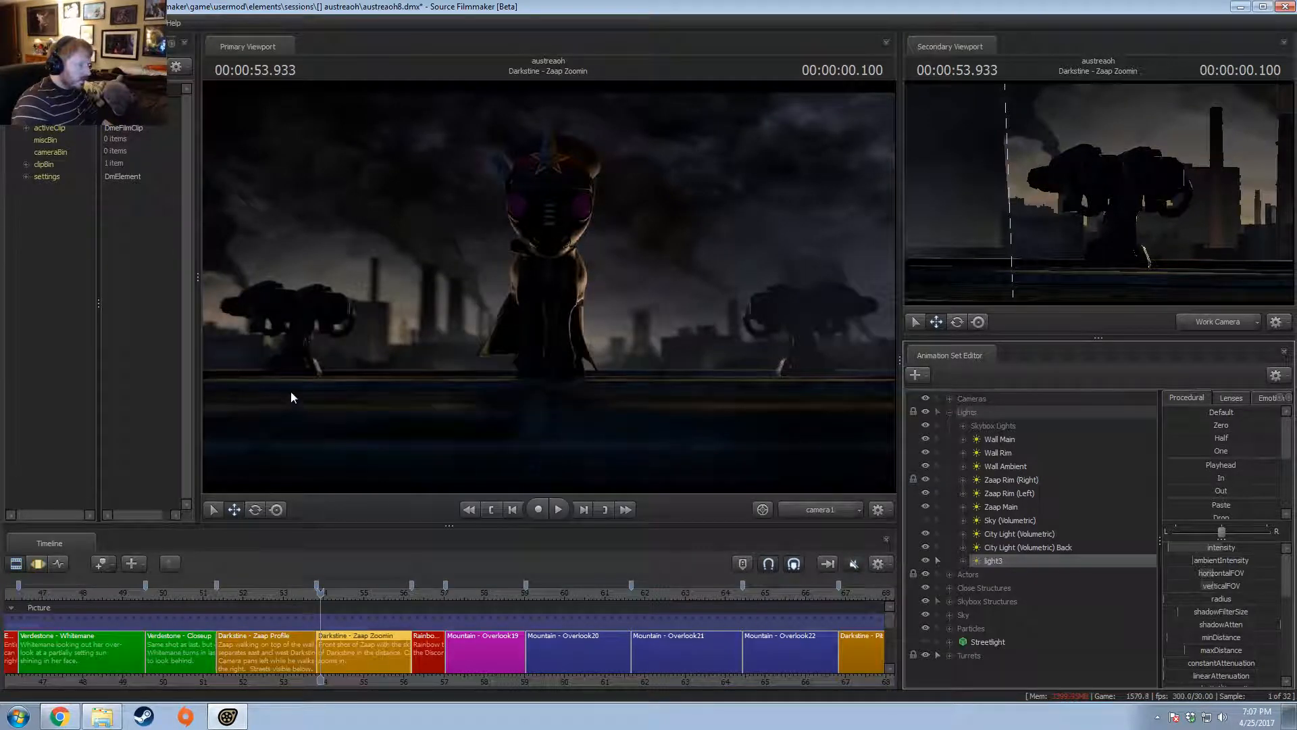
- Rename light3 as Turret Light Left
right_click(991, 561)
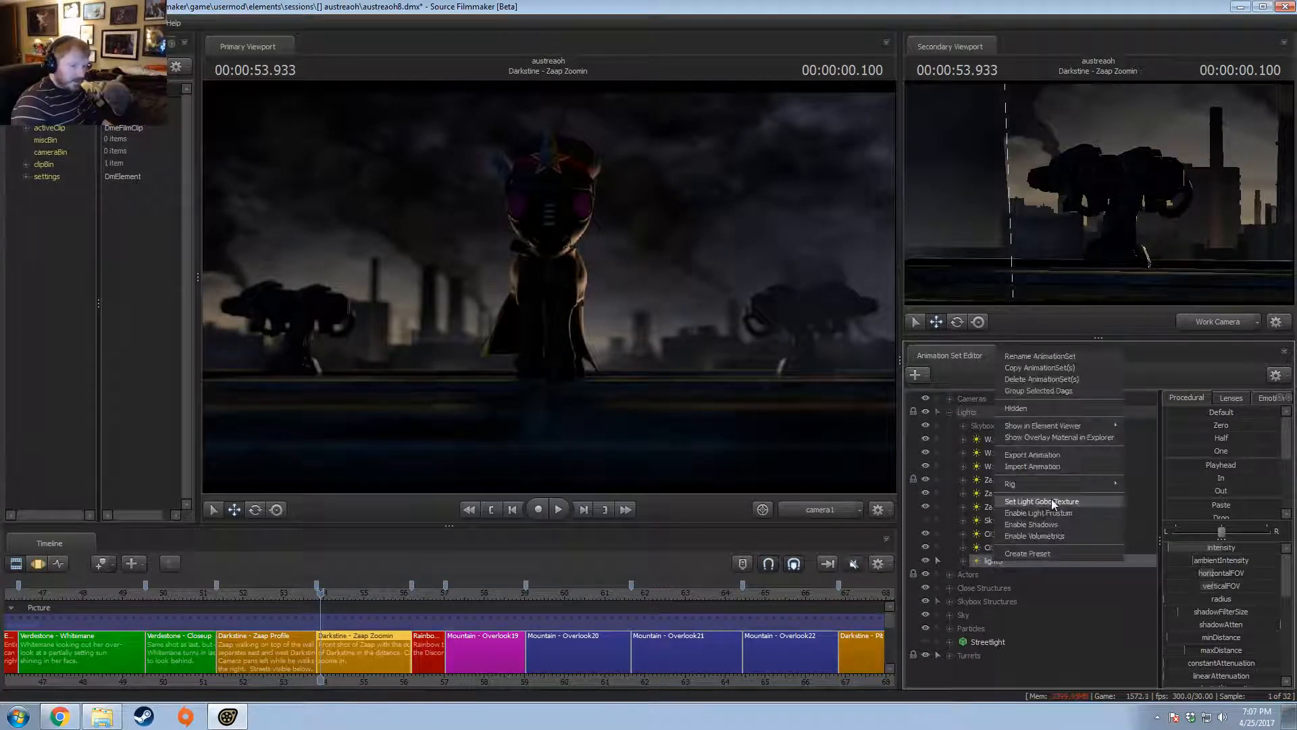
left_click(1039, 359)
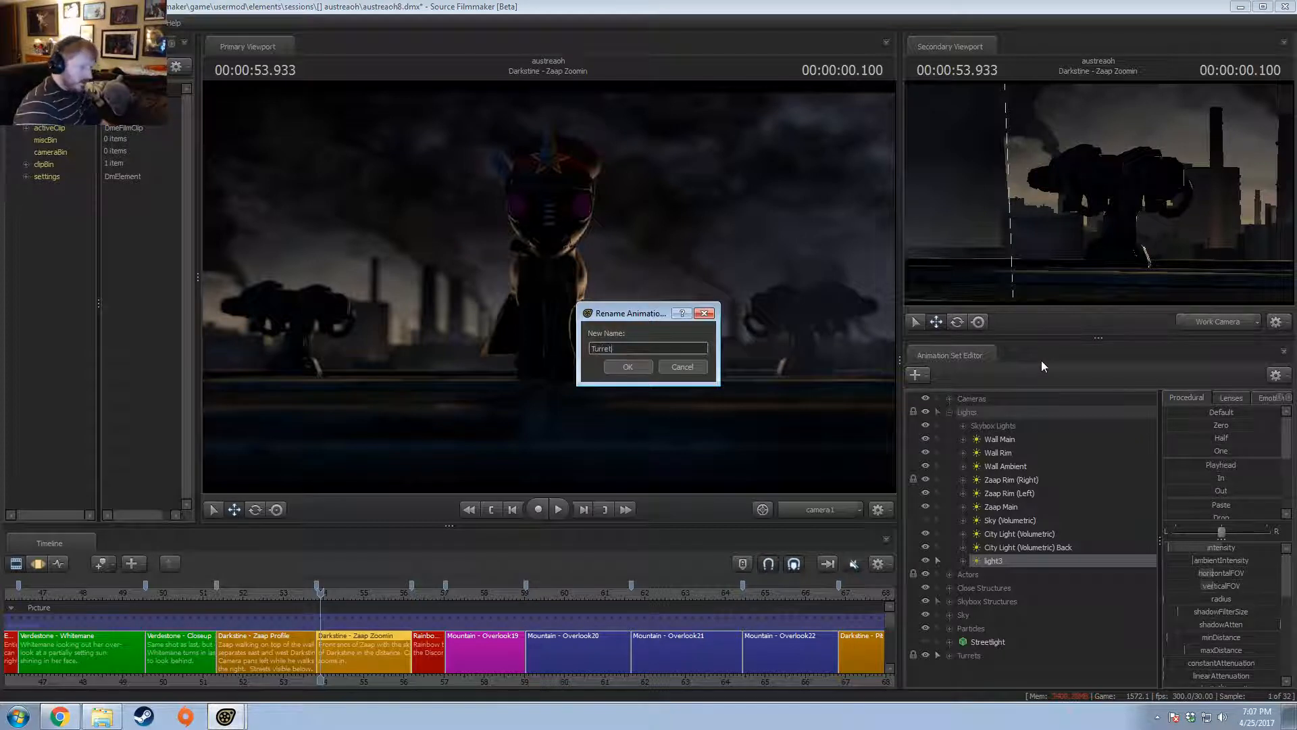
type("Turret Light Leftr")
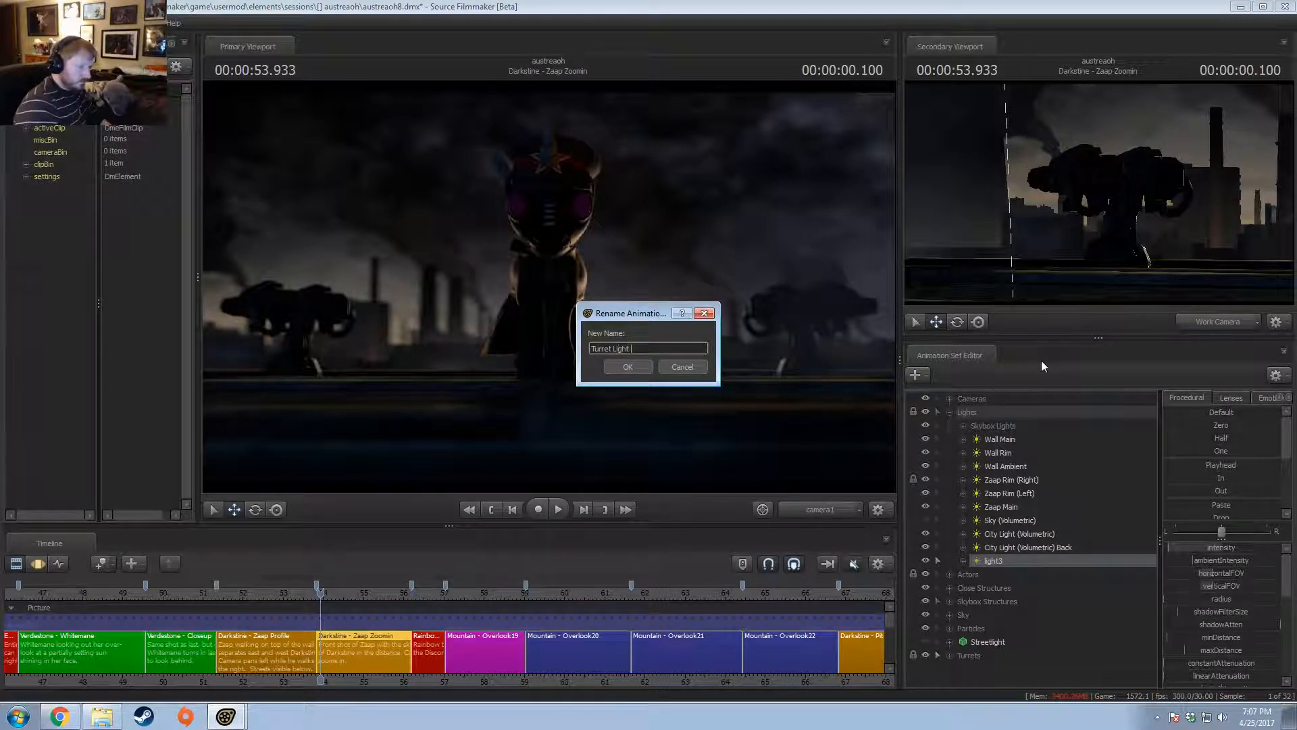
key("Return")
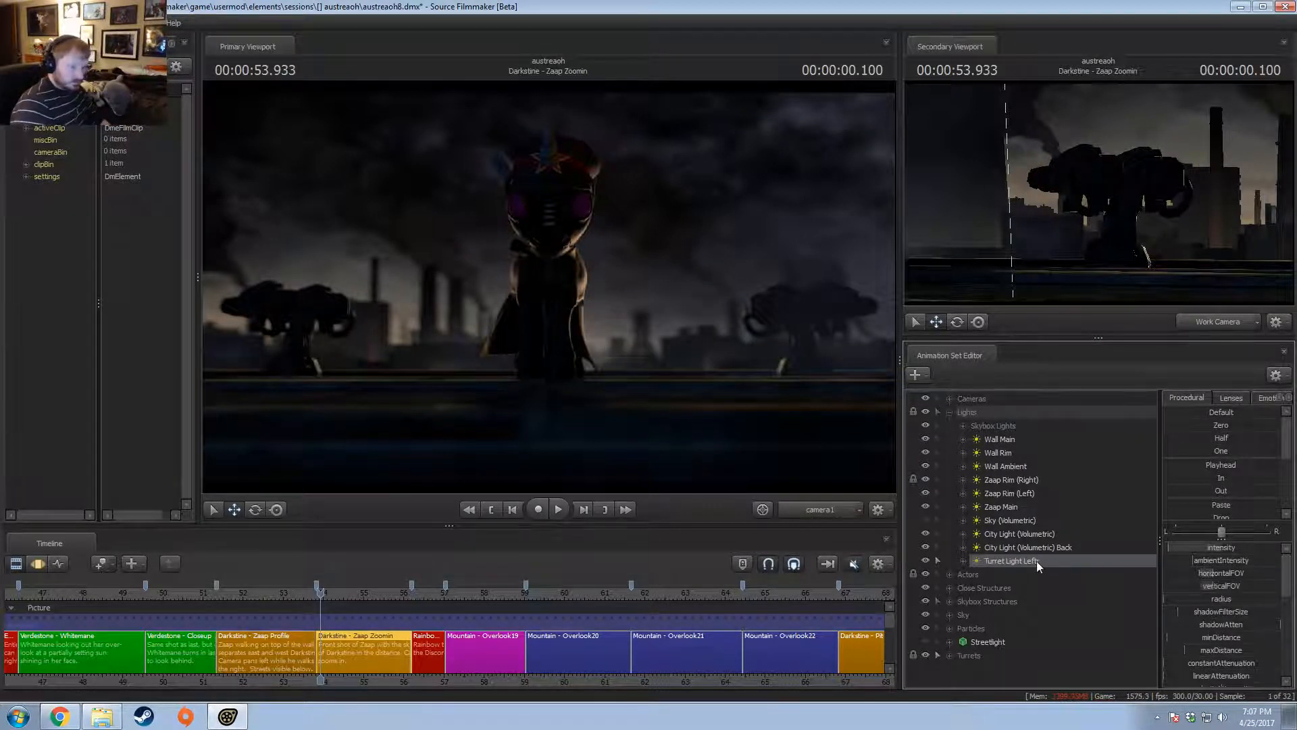
right_click(1037, 561)
left_click(1074, 356)
left_click(682, 352)
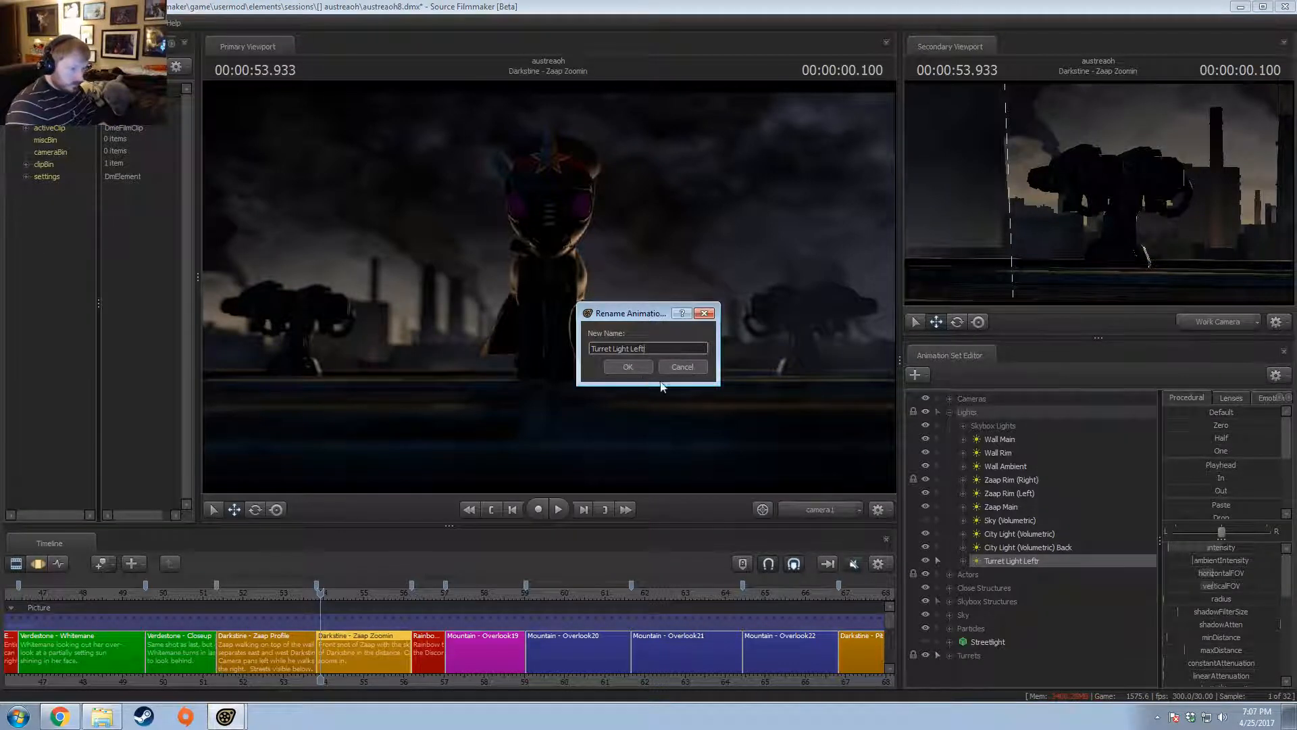
left_click(628, 366)
- Copy the Turret Light Left animation set and paste a duplicate of it into the shot
right_click(1032, 562)
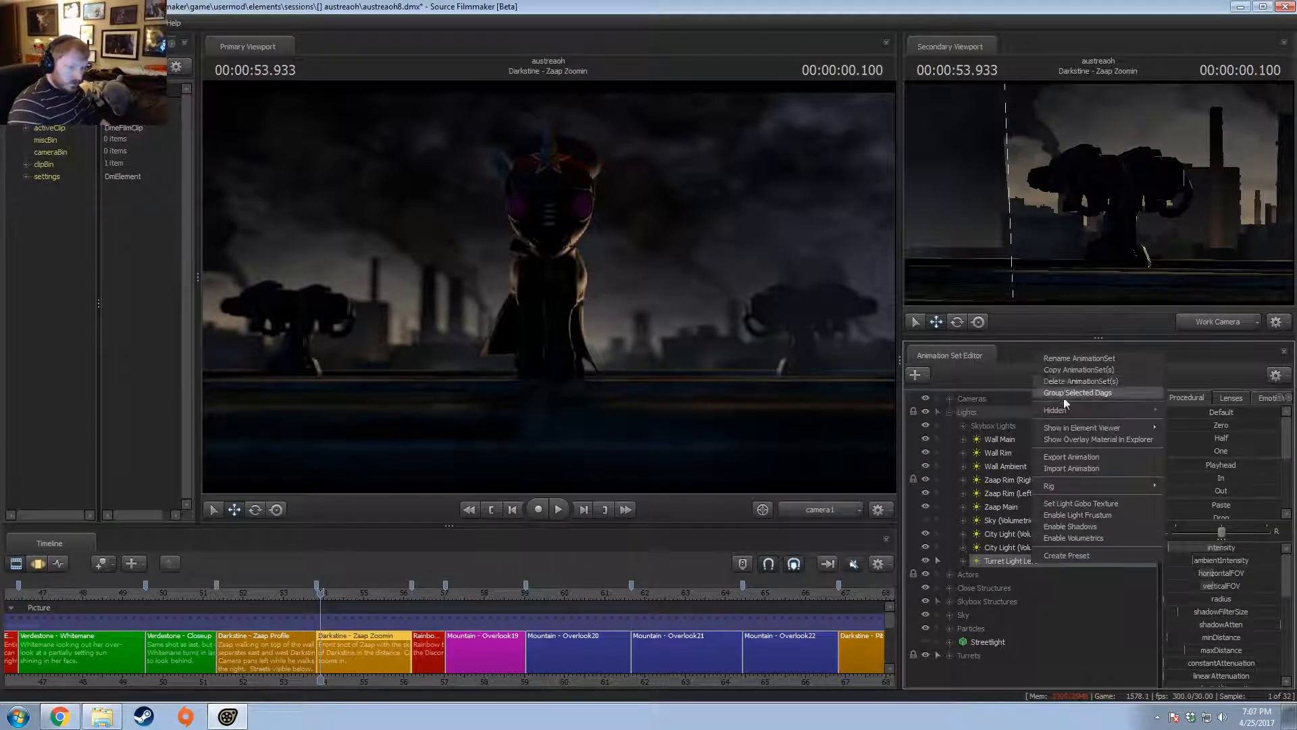
left_click(1059, 363)
right_click(977, 561)
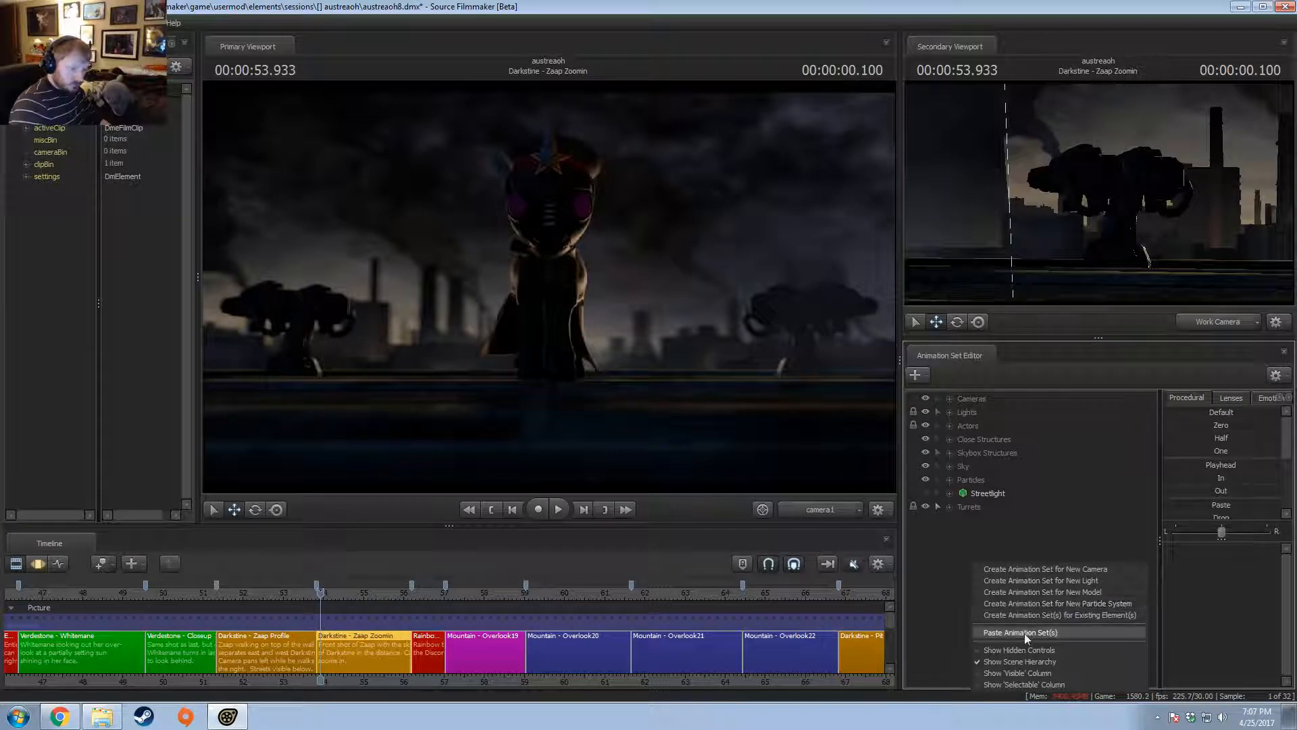
left_click(984, 534)
- Look through the duplicate turret light in the primary viewport and start renaming it
double_click(987, 521)
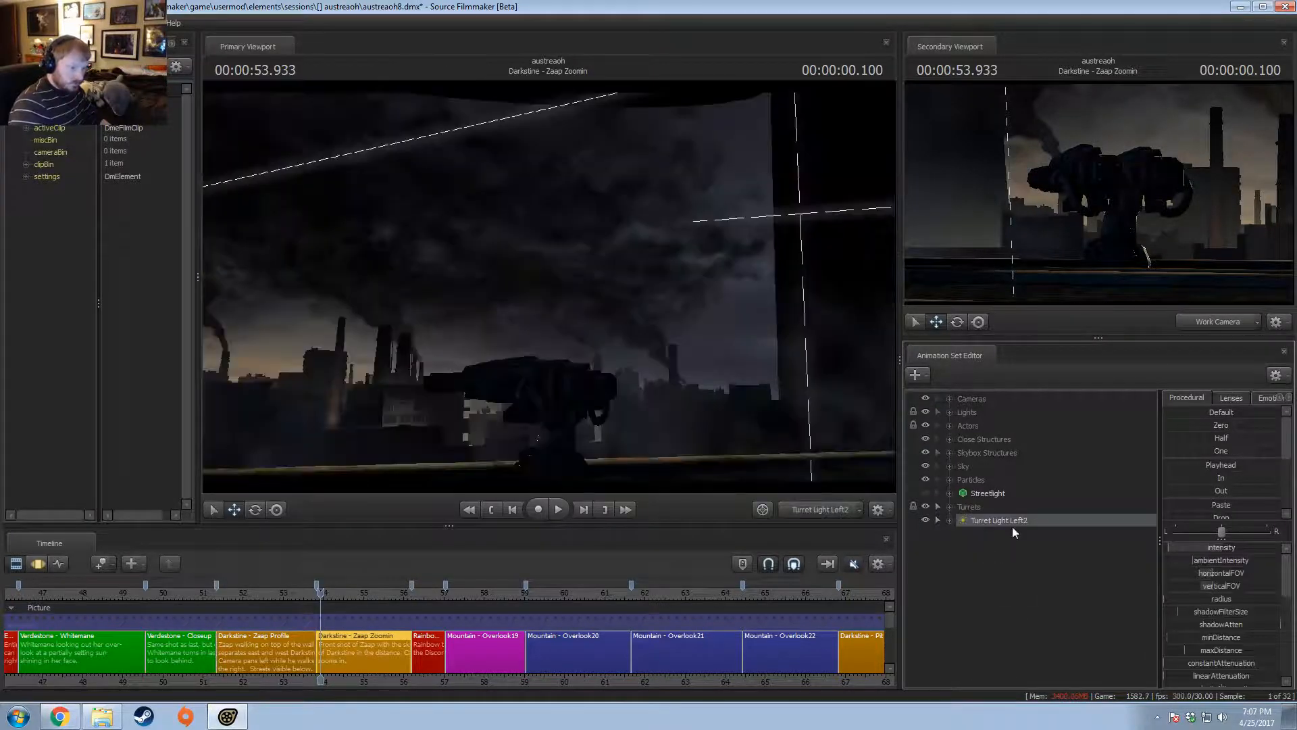
right_click(1027, 409)
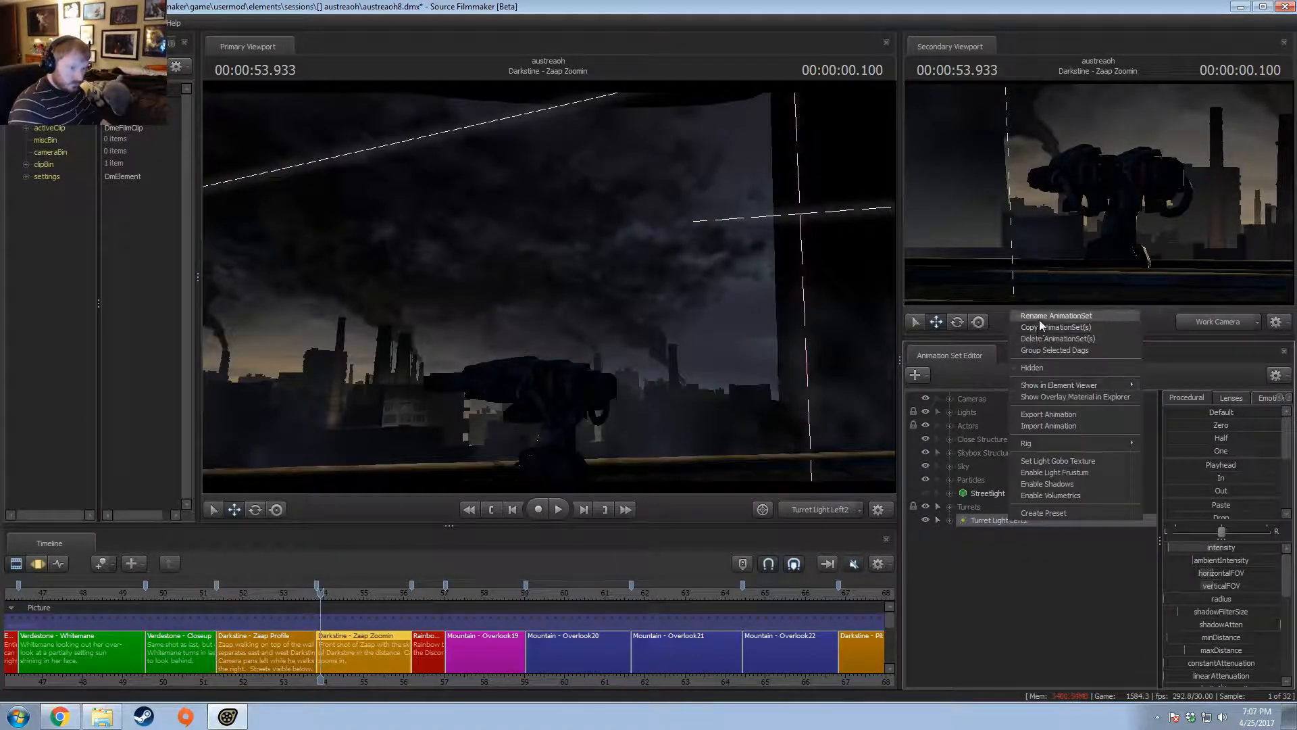
- Rename the Turret Light Left2 animation set to Turret Light Right
left_click(1040, 317)
type("R")
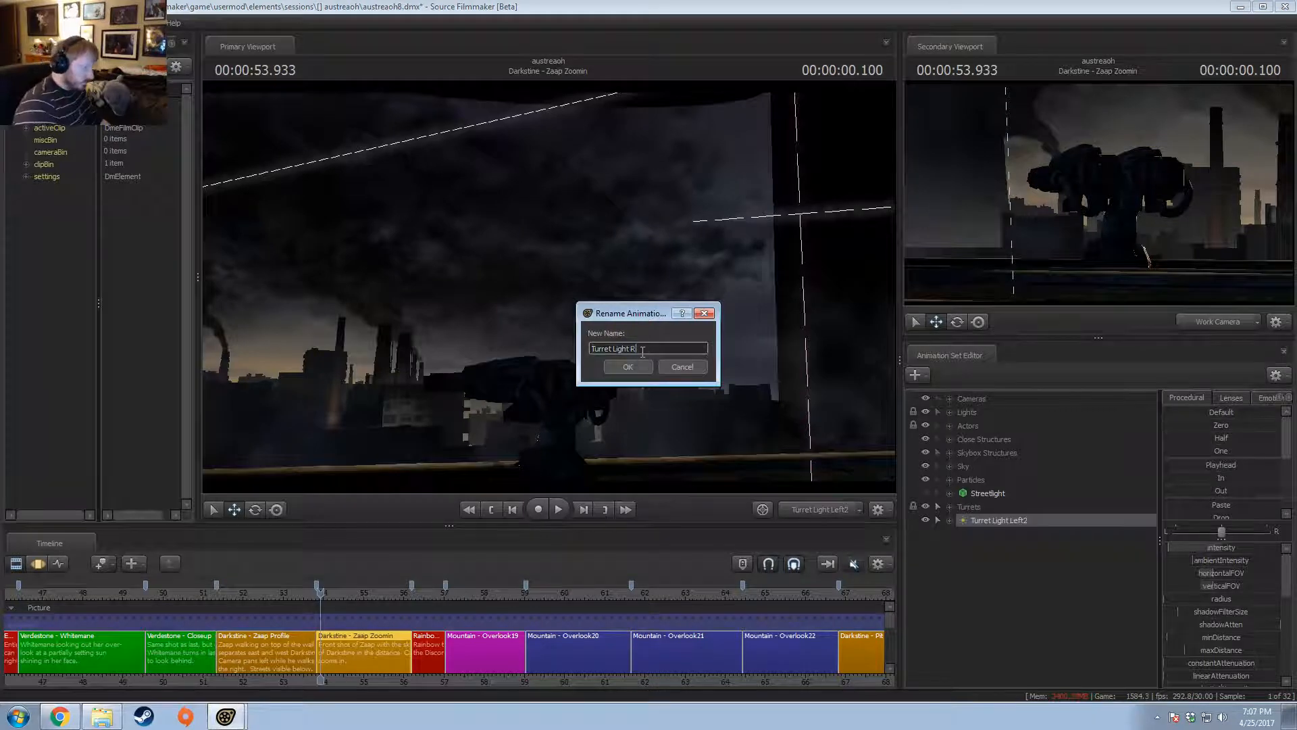
type("ight")
key("Return")
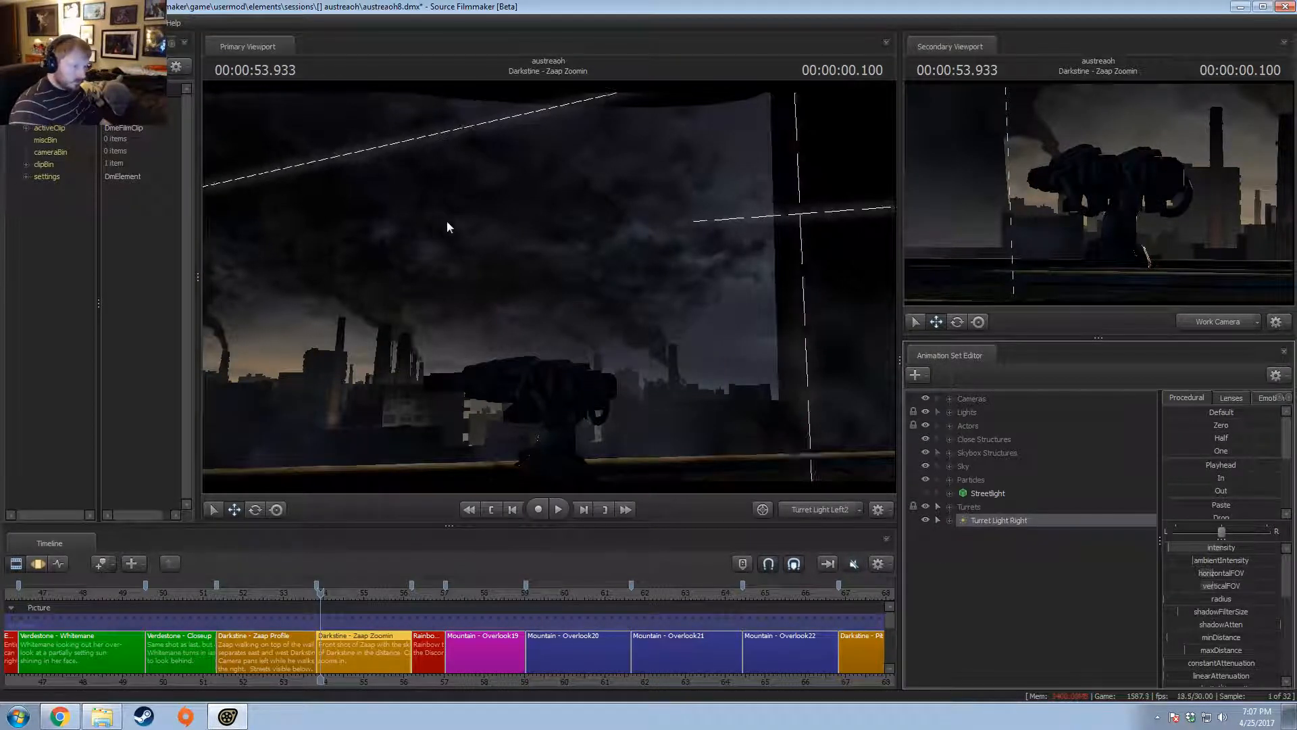
- Reposition and aim Turret Light Right at the right-hand turret, check the shot through camera1, and move the playhead to 53.966
key("F3")
mouse_move(527, 249)
left_mouse_down()
mouse_move(500, 253)
mouse_move(554, 252)
mouse_move(513, 250)
mouse_move(527, 249)
left_mouse_up()
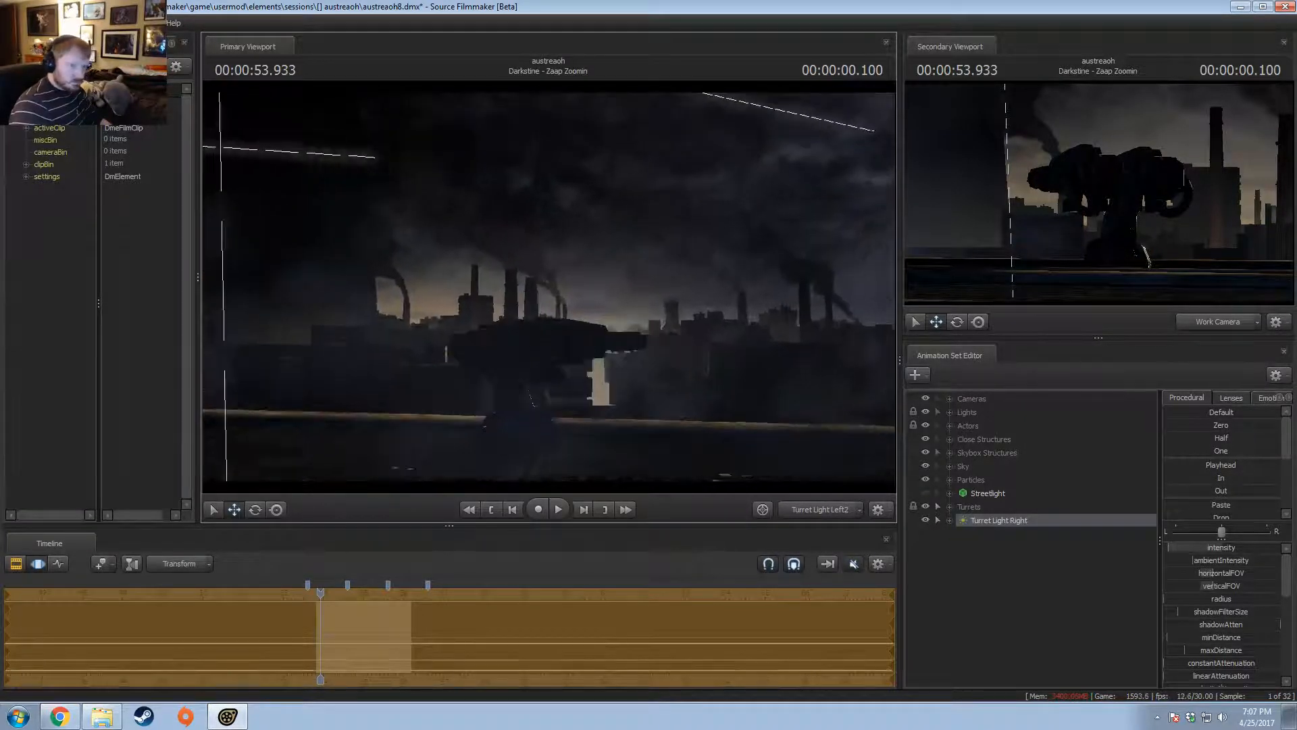
left_click_drag(1118, 236, 1168, 216)
left_click_drag(1099, 185, 1097, 195)
left_click_drag(751, 408, 666, 415)
left_click(820, 509)
left_click(823, 526)
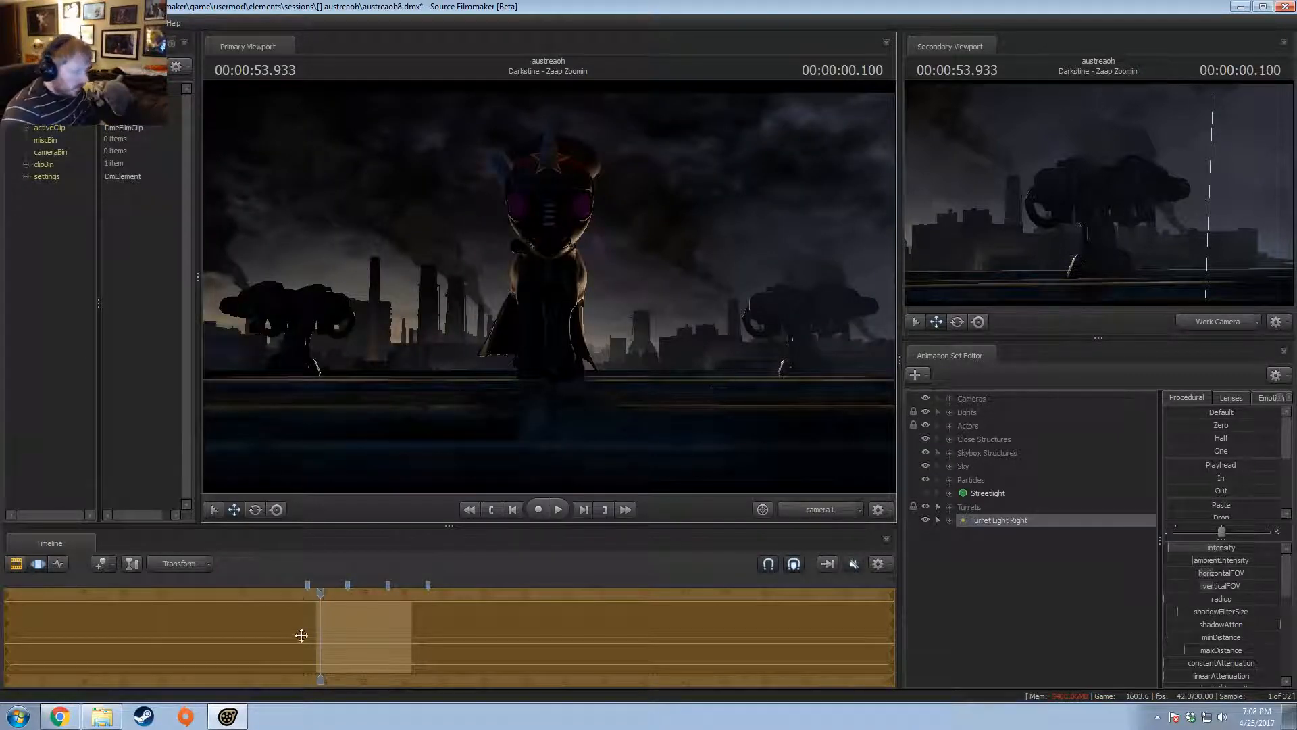
left_click_drag(319, 605, 294, 642)
key("F2")
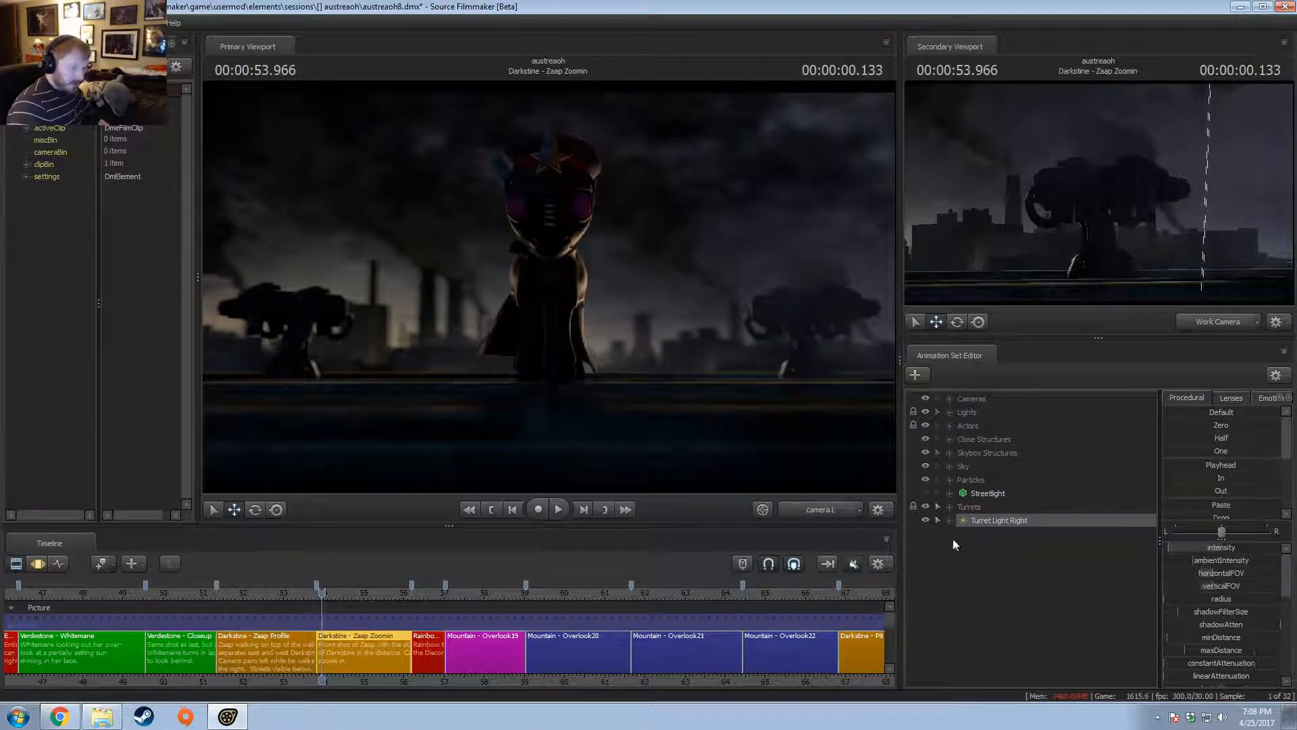
- File Turret Light Right in the Lights group and paste a copy of the Zaap Rim (Left) light
left_click(949, 412)
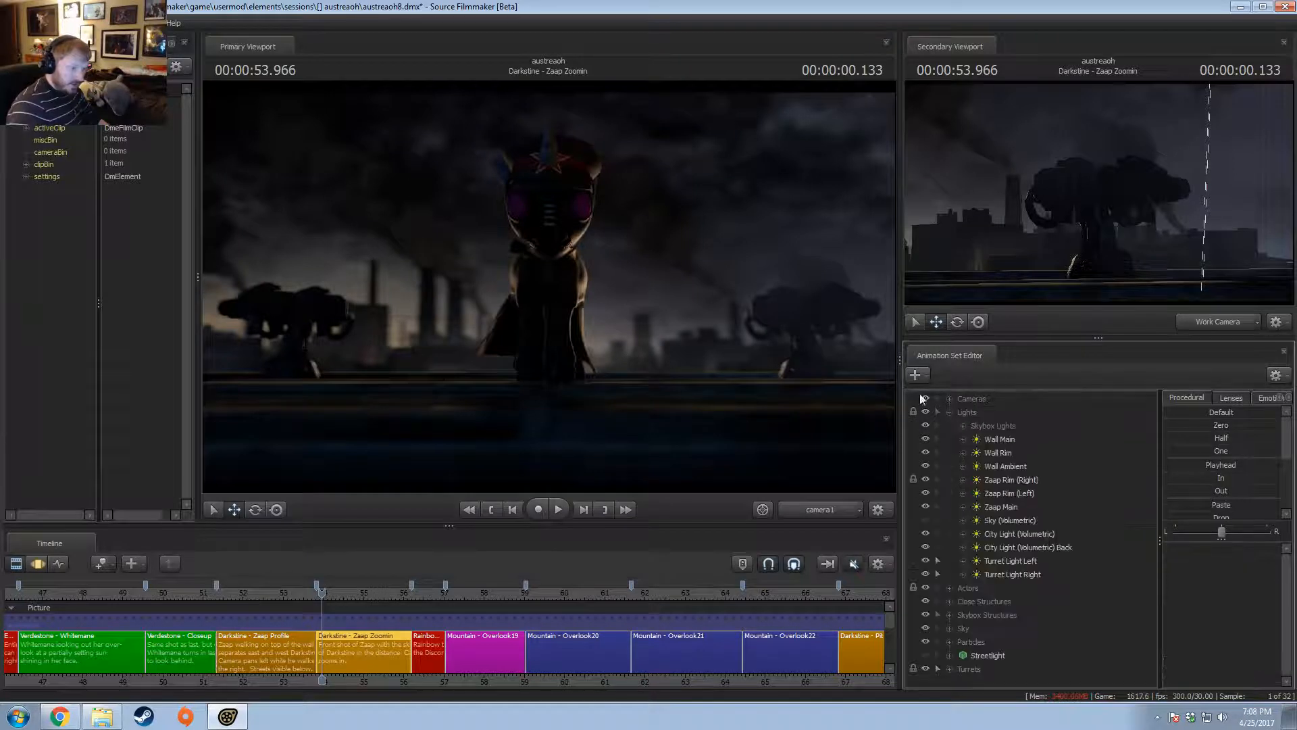
right_click(1011, 498)
left_click(1038, 513)
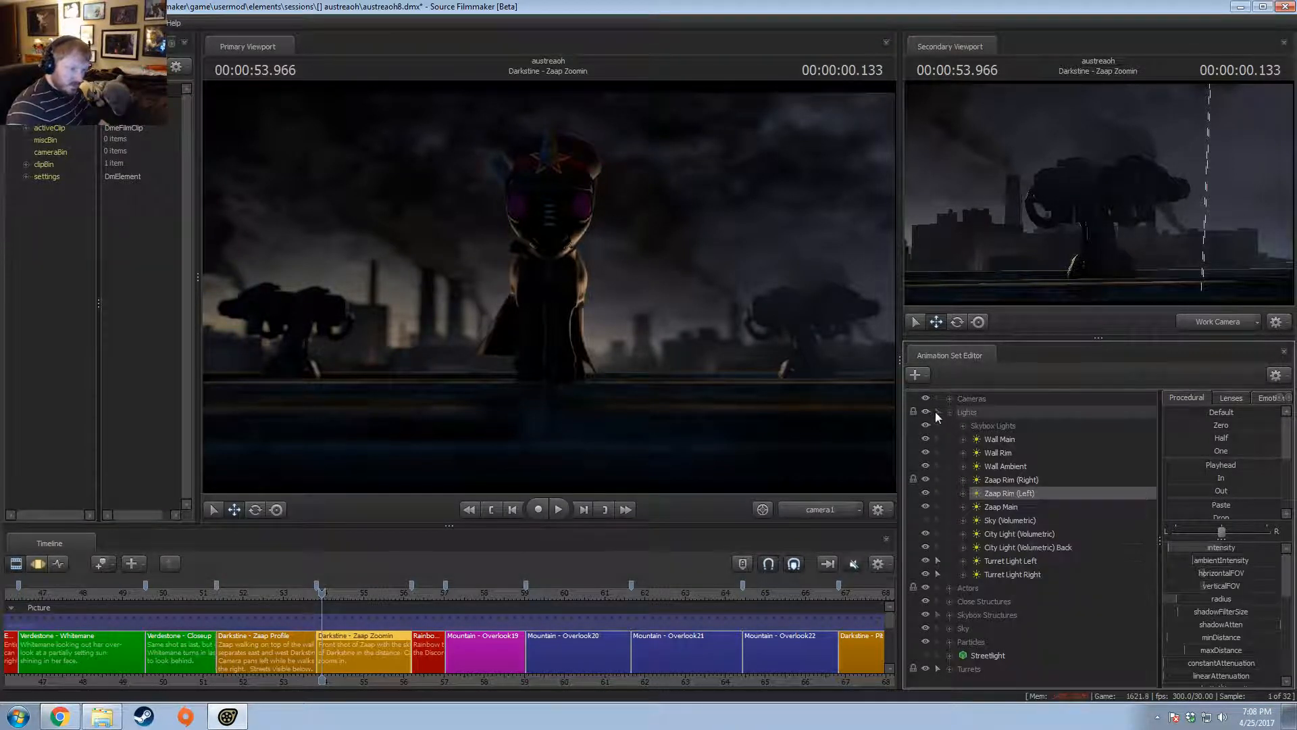
left_click(948, 412)
right_click(970, 583)
left_click(1031, 647)
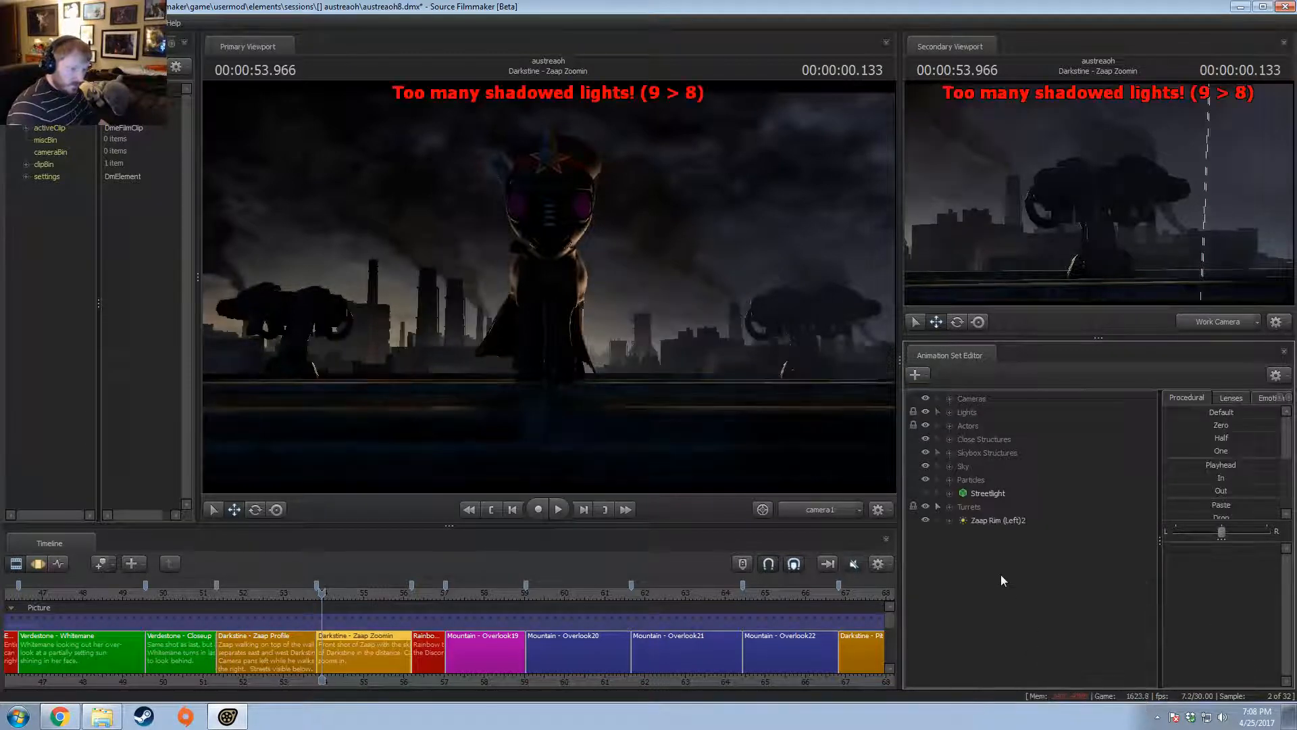
- Disable shadows on the Zaap Rim (Left) copy and rename it Turret Yellow Light Left
right_click(1003, 523)
left_click(1031, 489)
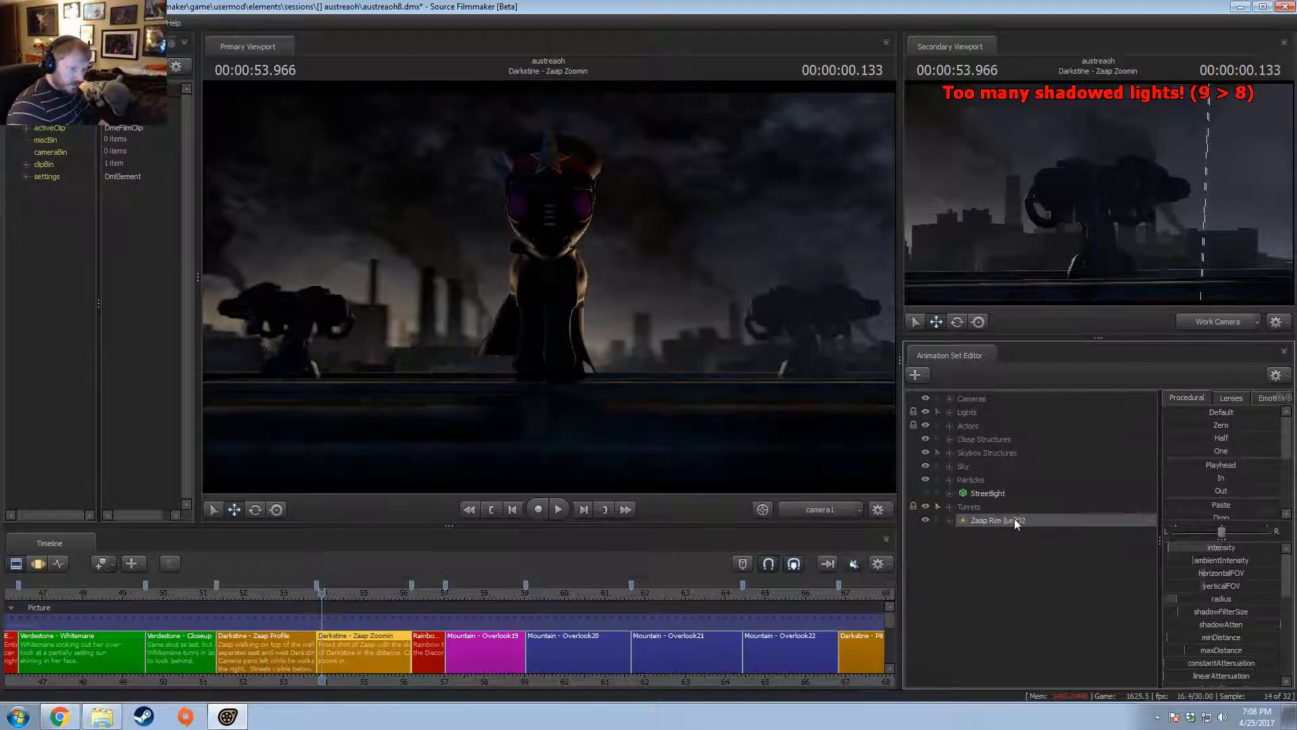
right_click(1015, 518)
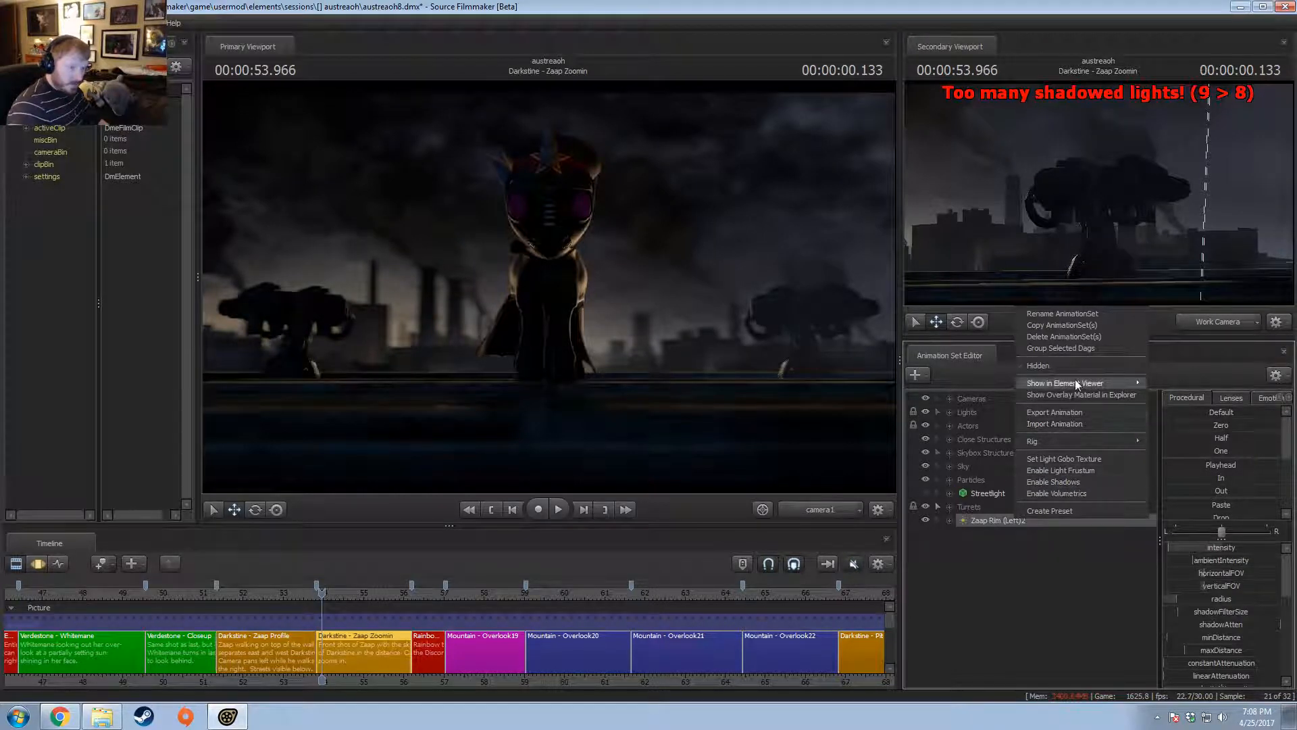
left_click(1069, 314)
type("Turret")
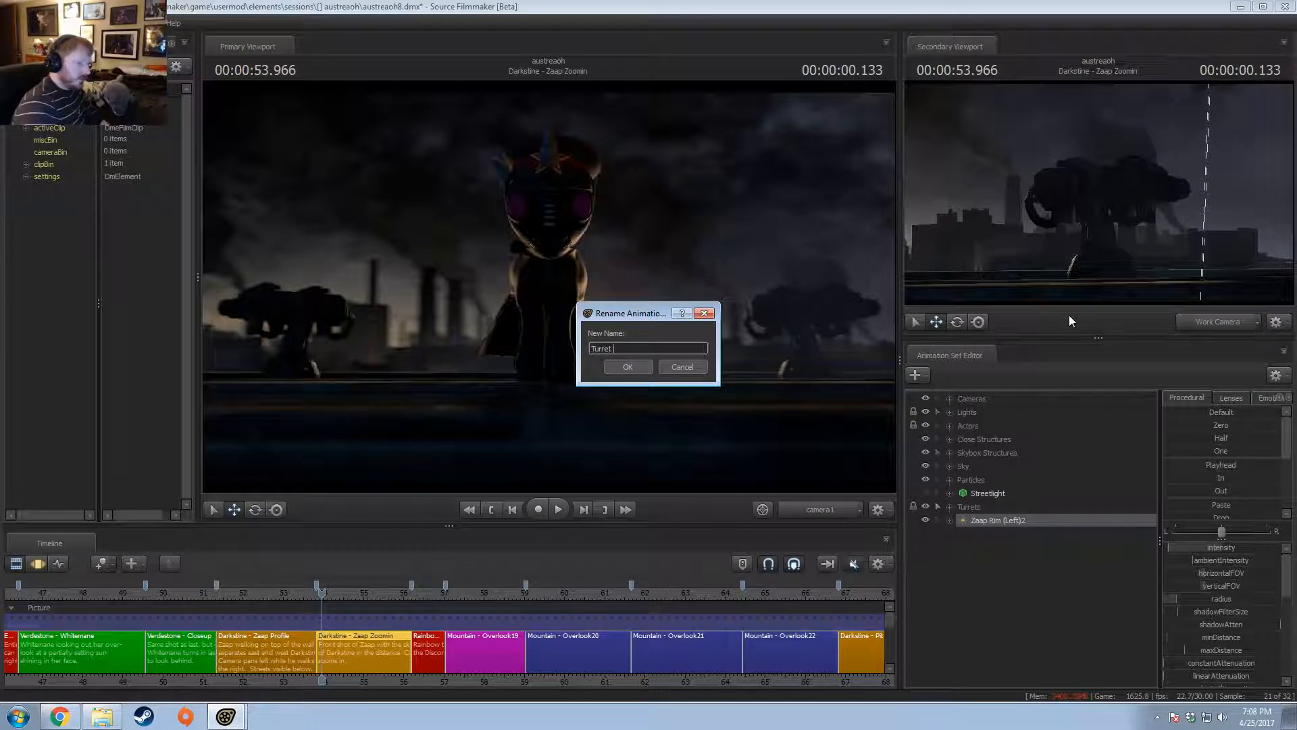
type(" Yellow Light Left")
key("Return")
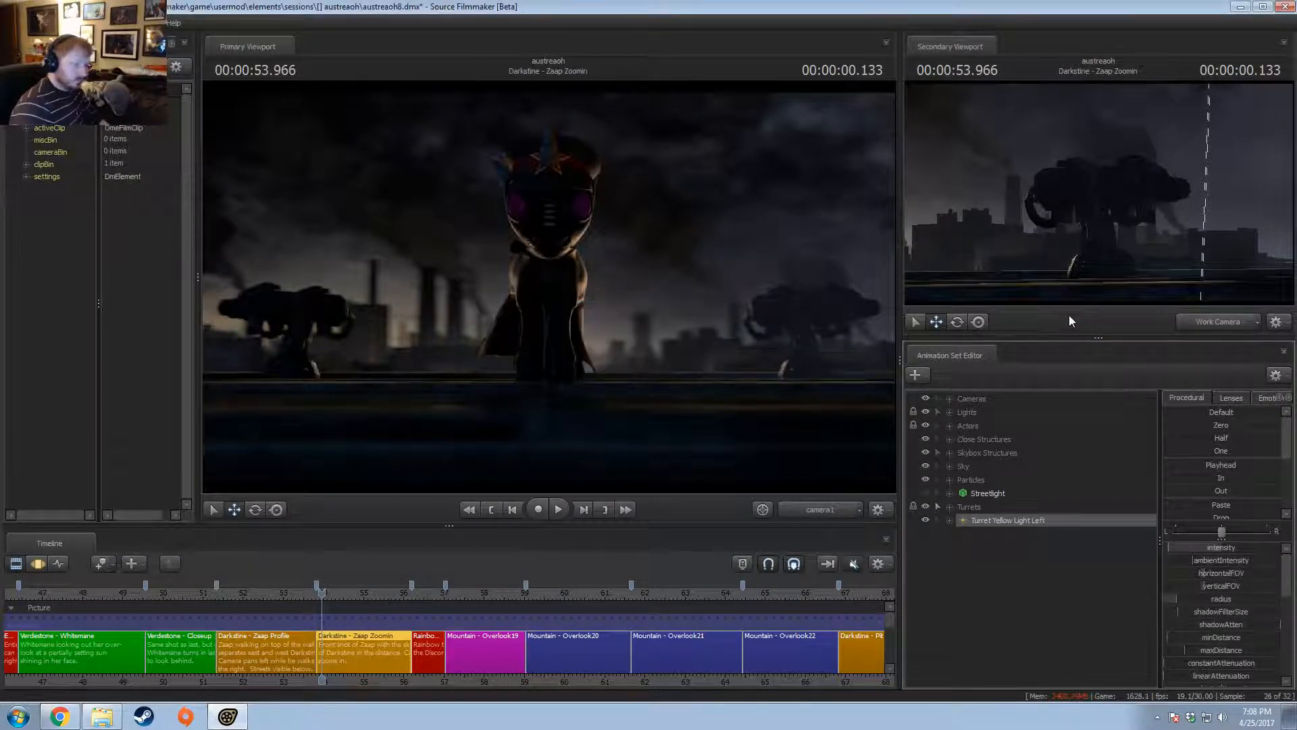
- Look through Turret Yellow Light Left and move it from the character to shine on the left-hand turret
double_click(1044, 521)
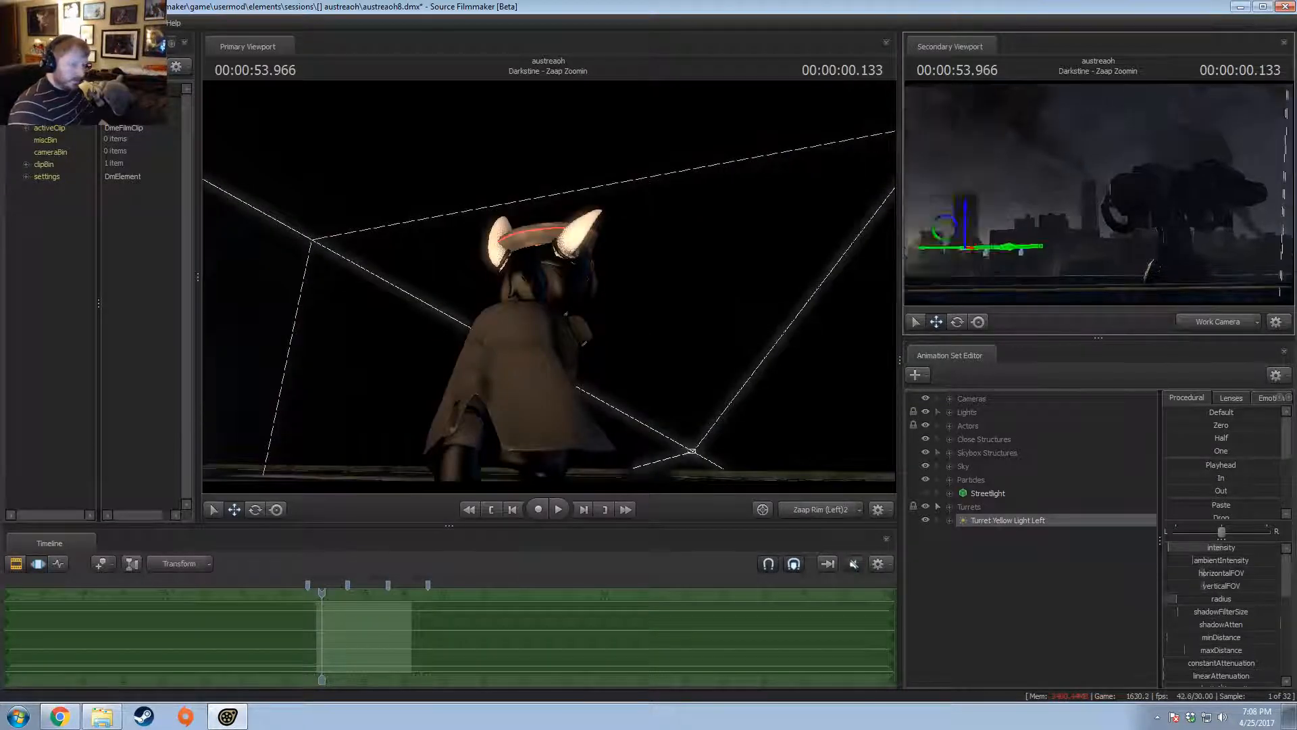
left_click_drag(1108, 196, 1047, 192)
left_click_drag(498, 205, 585, 320)
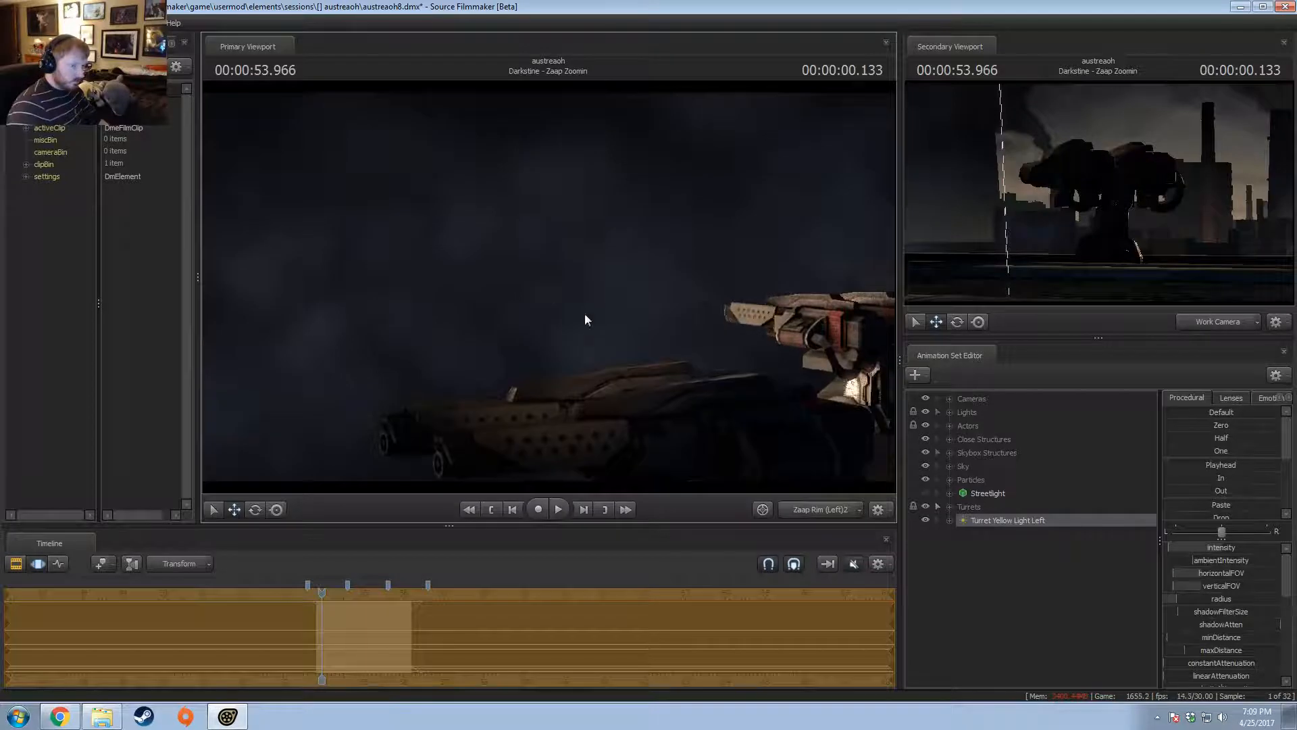
- Show Turret Yellow Light Left in the element viewer and enable its uberlight attribute
right_click(1028, 522)
left_click(1041, 500)
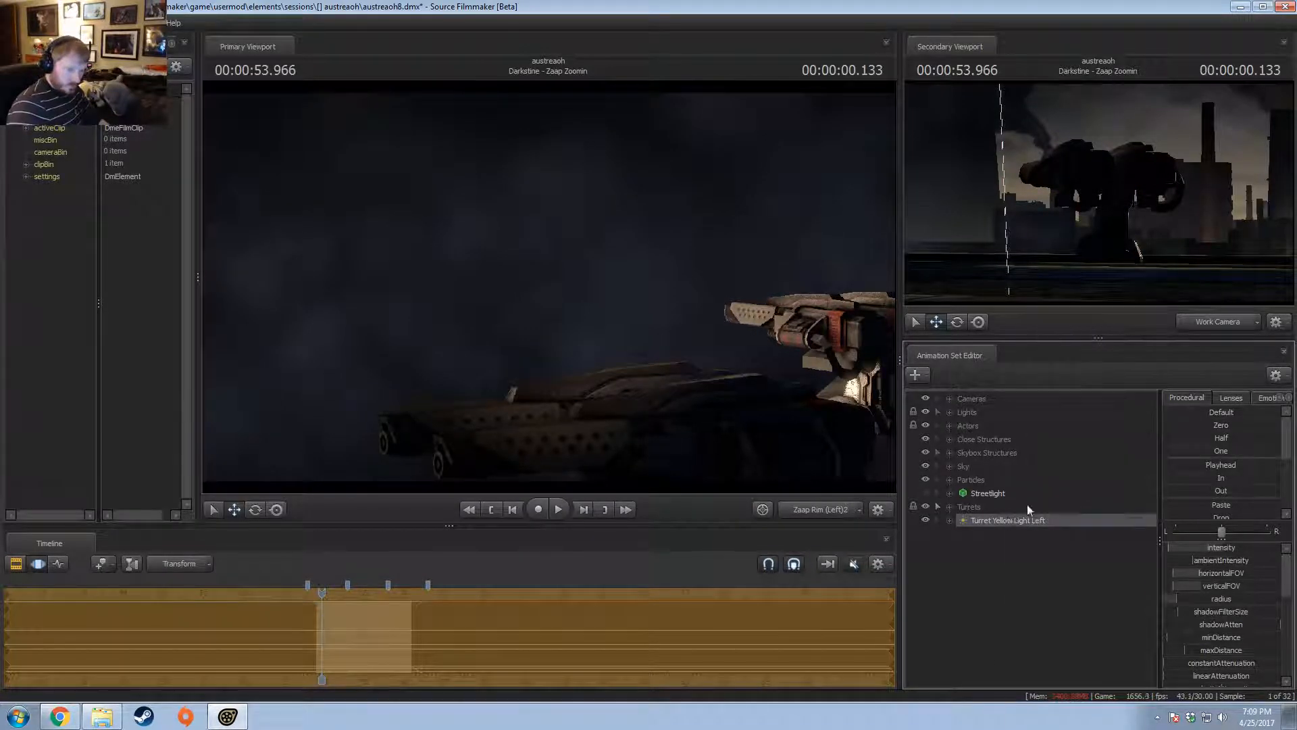
right_click(1027, 518)
mouse_move(1115, 594)
left_click(1205, 592)
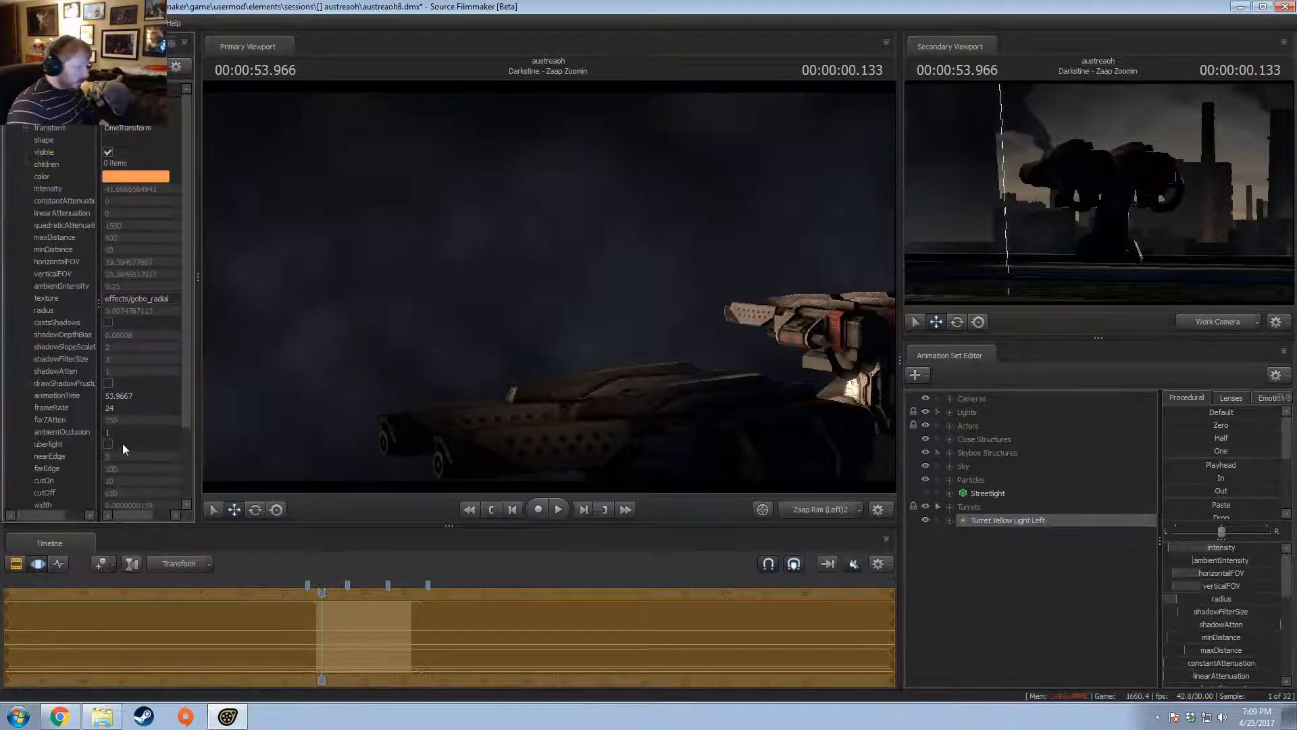
left_click(107, 445)
- Re-aim Turret Yellow Light Left so the whole turret gun is framed, and check the shot through camera1
left_click_drag(604, 315, 633, 329)
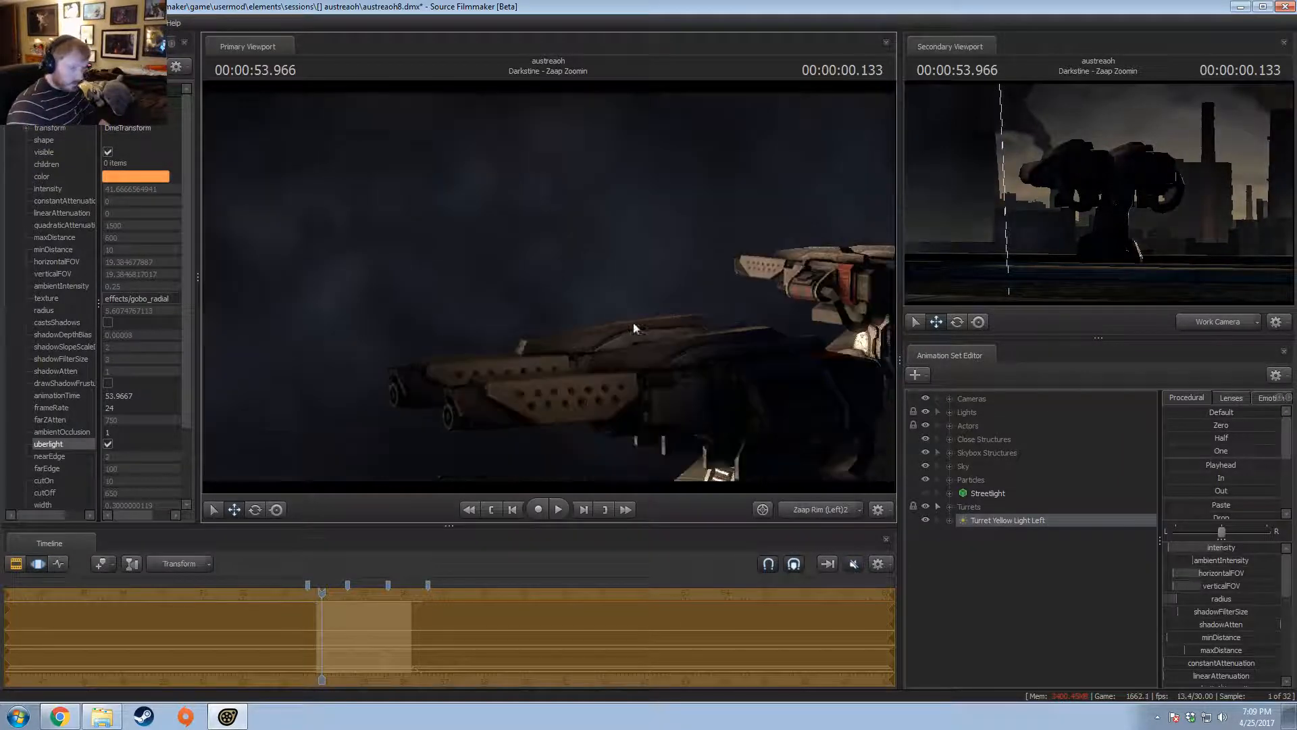
scroll(1226, 638, "down", 5)
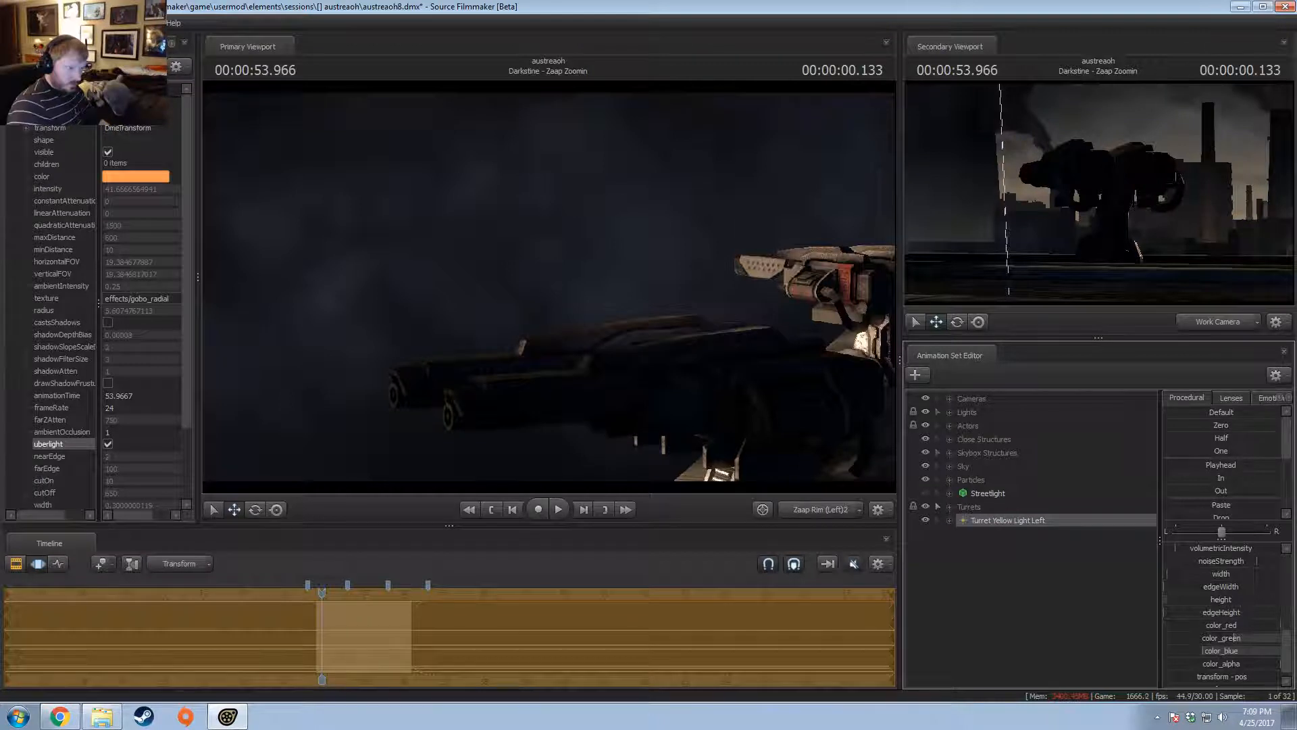
left_click_drag(608, 311, 550, 291)
key("F2")
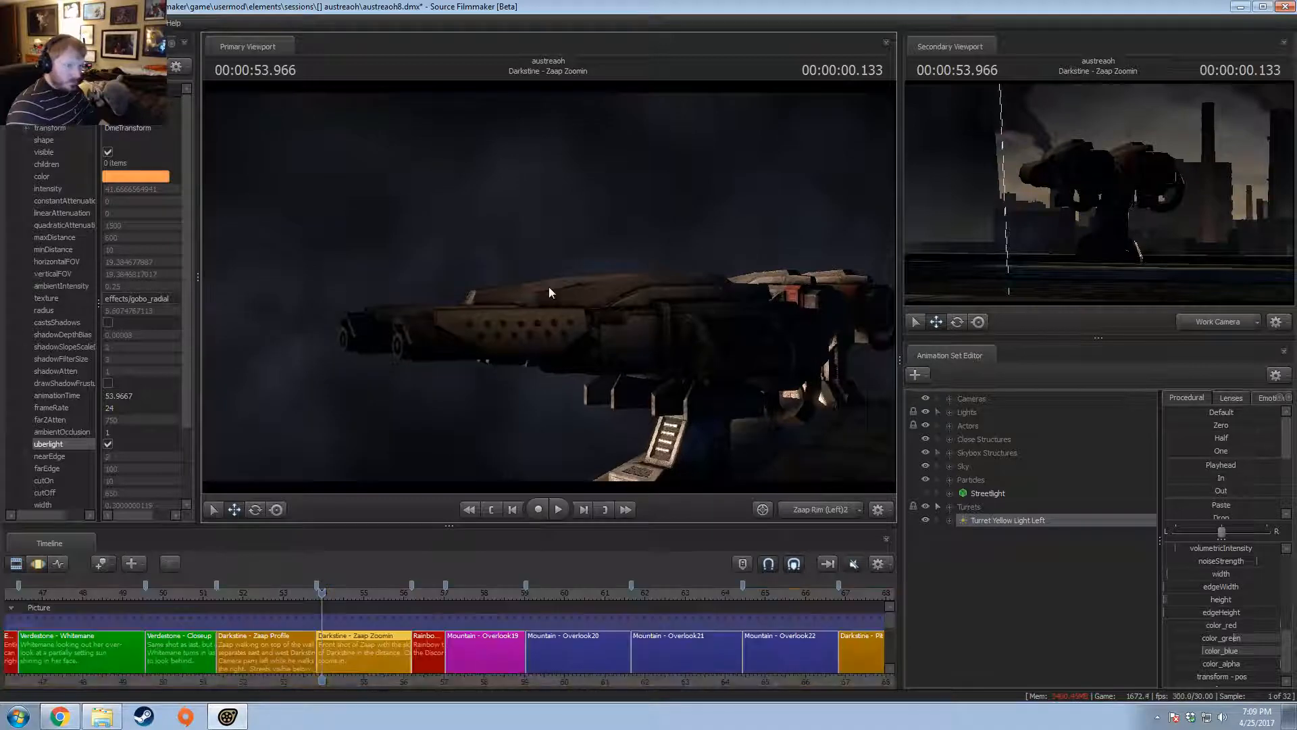
left_click(833, 511)
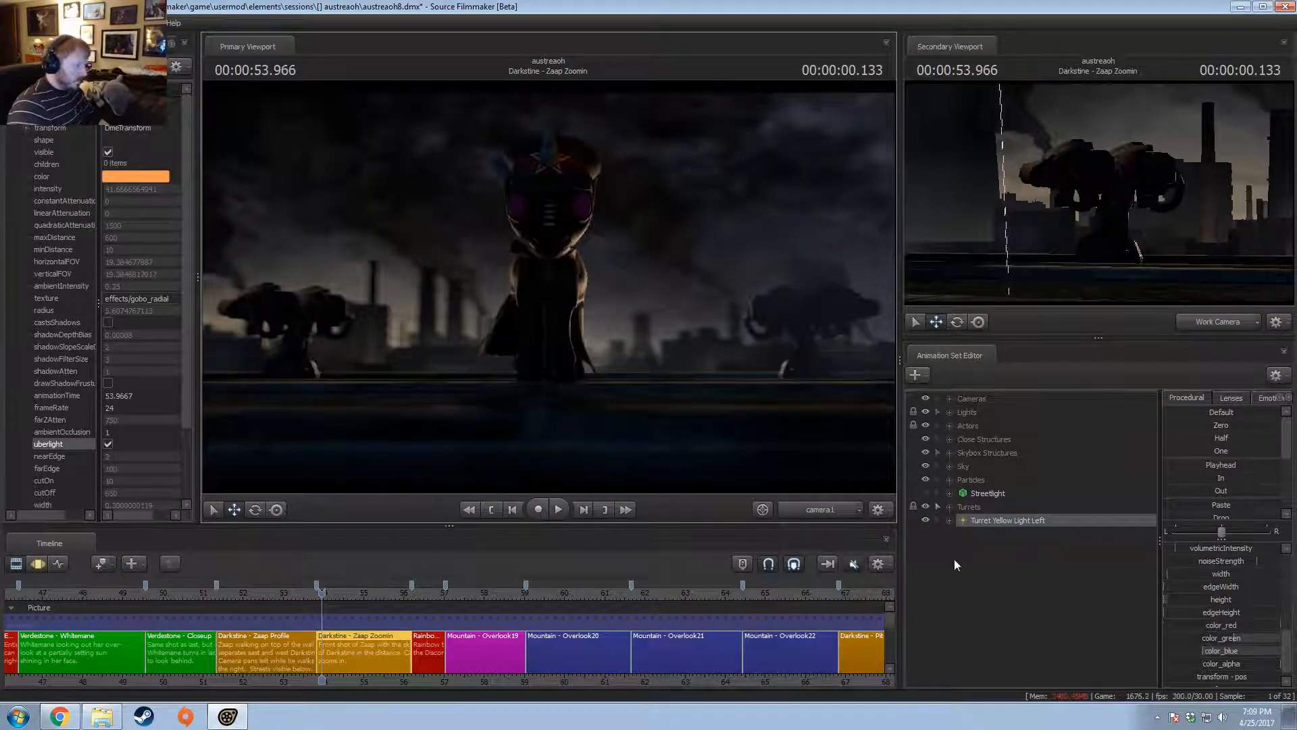
- Return to the view through Turret Yellow Light Left, shift it slightly around the turret, and recheck the shot from camera1
left_click(833, 509)
left_click(833, 509)
left_click(604, 279)
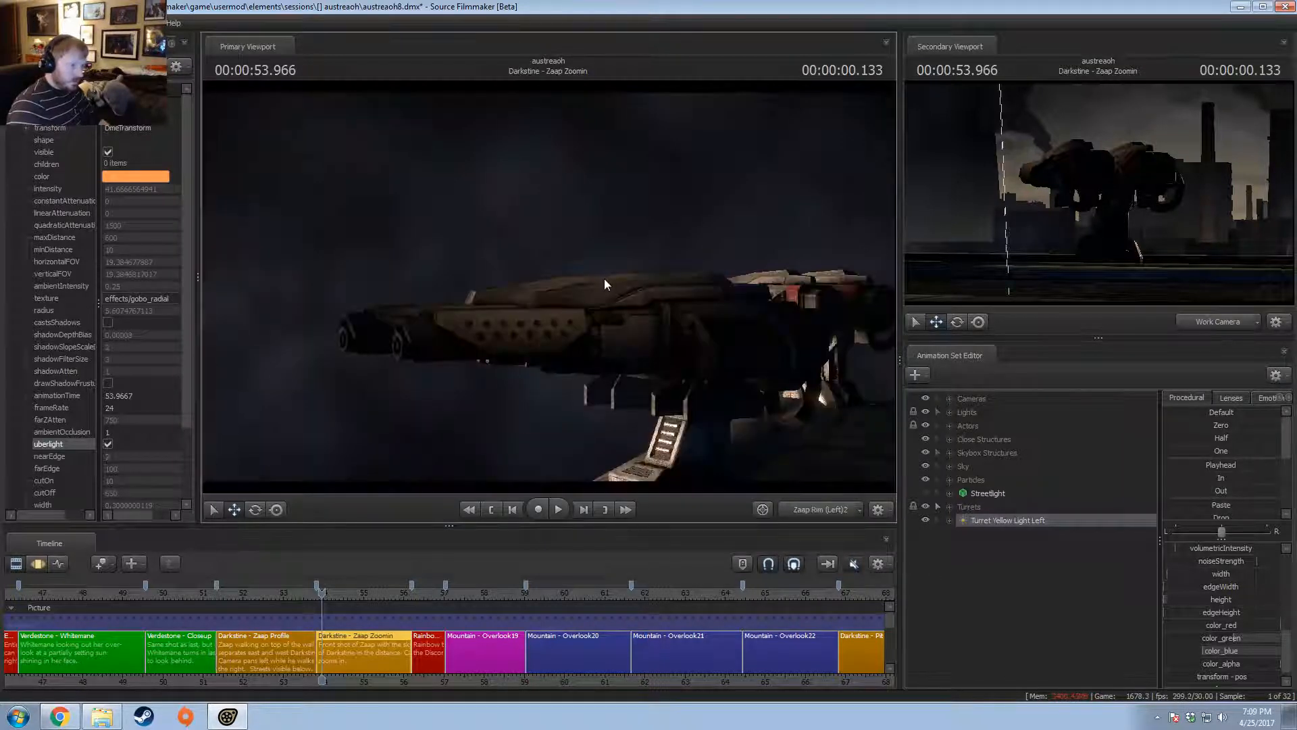
key("F3")
key("s")
left_click_drag(690, 331, 690, 332)
key("w")
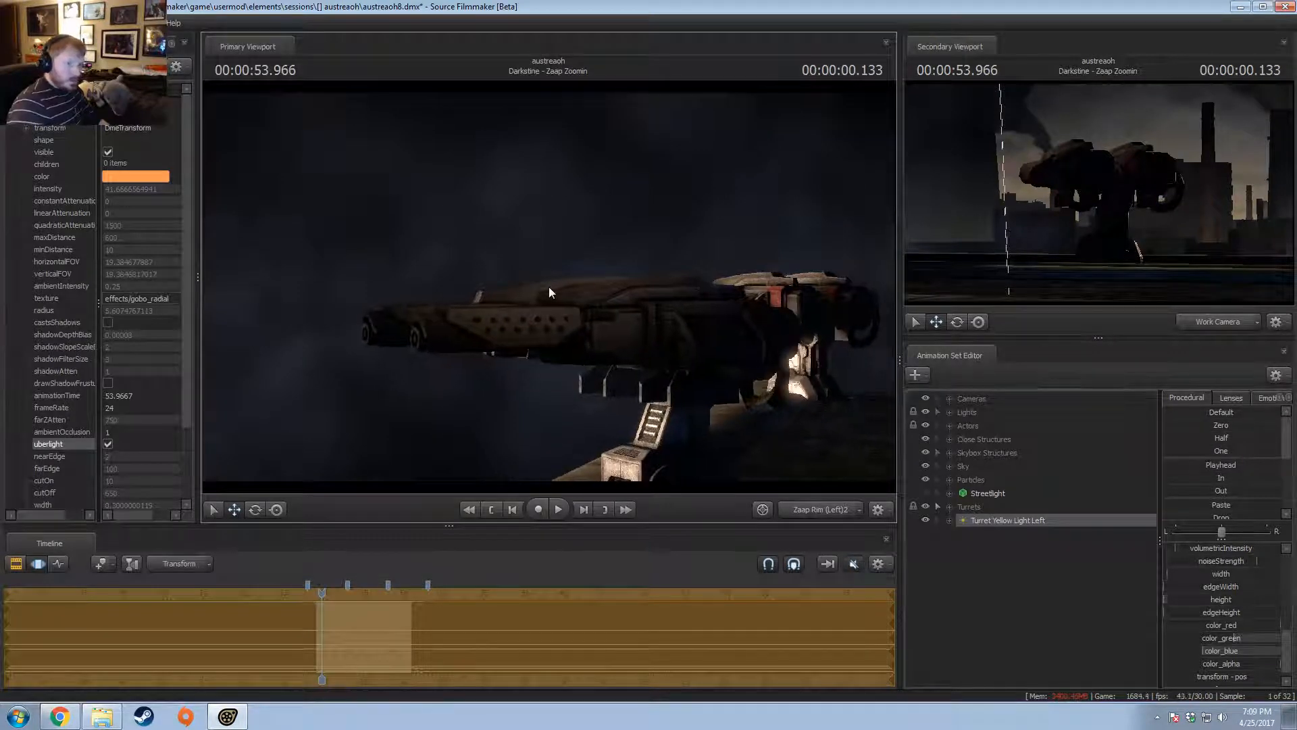
key("F2")
left_click(762, 509)
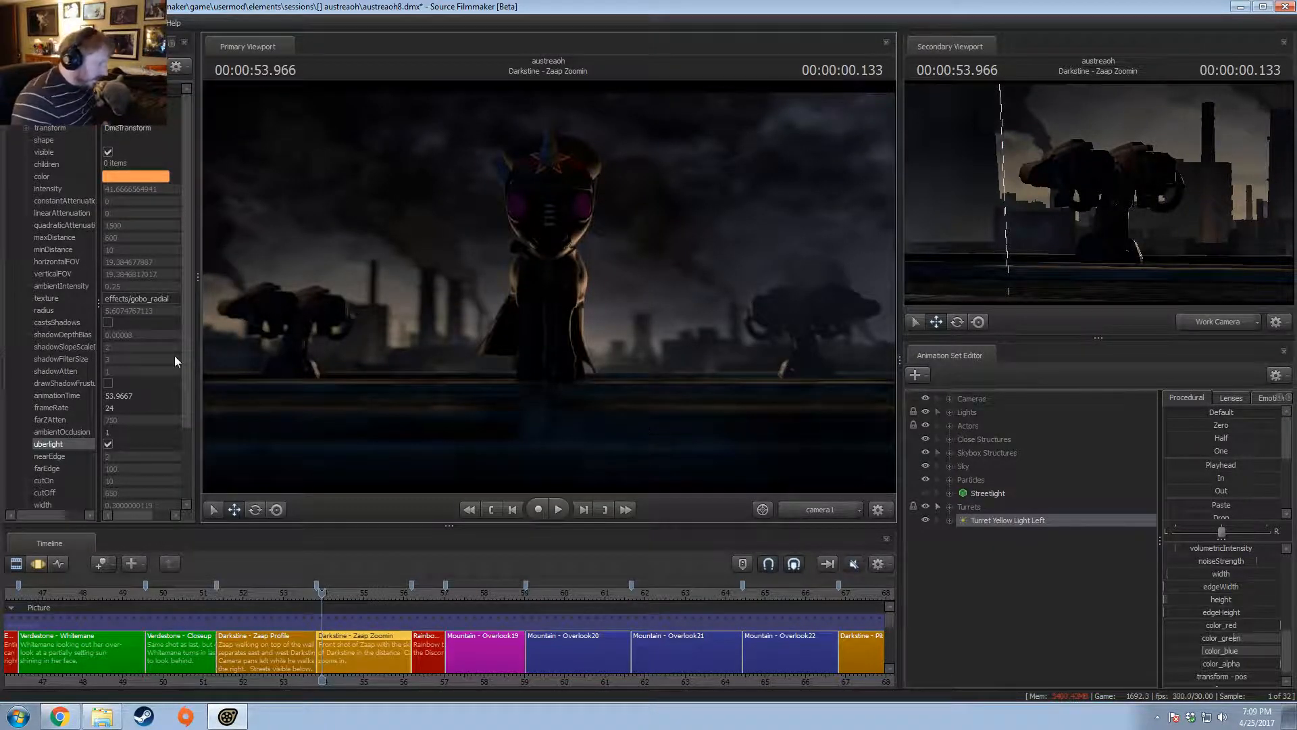
- Copy the Turret Yellow Light Left animation set and paste it as a second light
right_click(1031, 520)
left_click(1062, 330)
right_click(1024, 590)
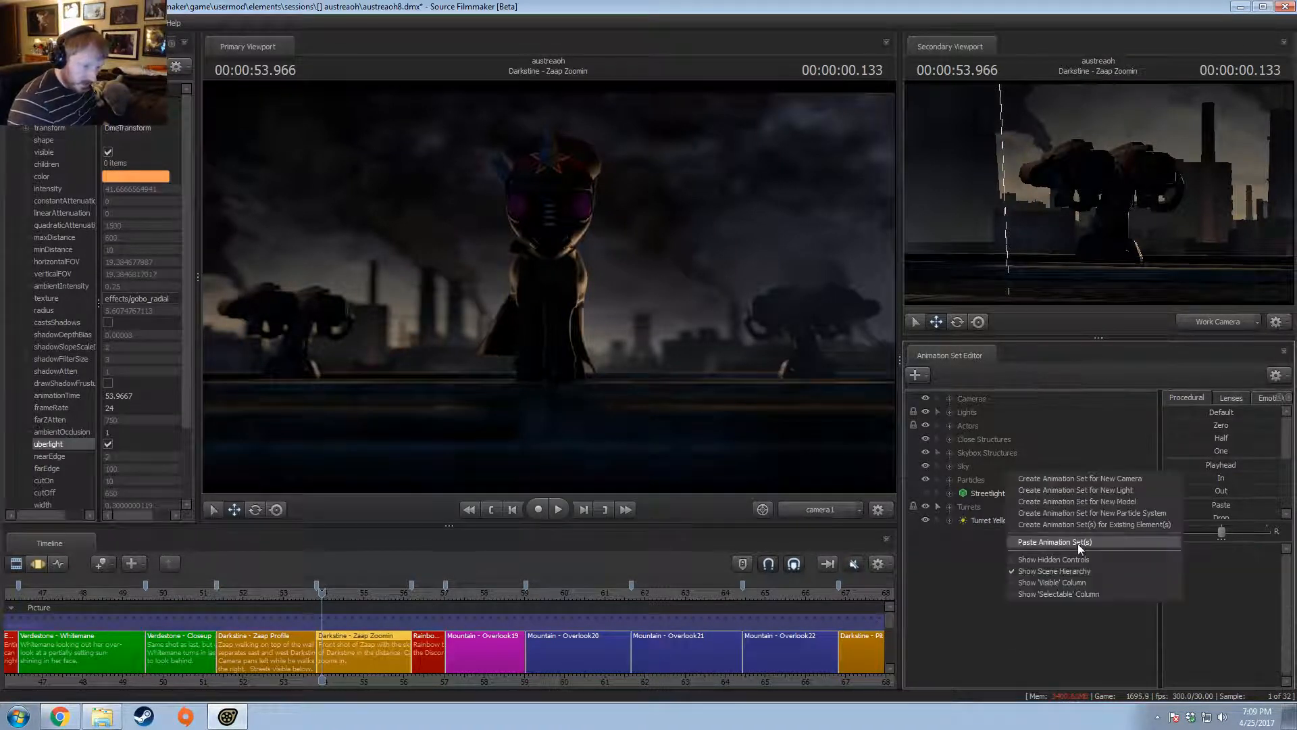
left_click(1077, 540)
- Move the pasted yellow light close to the rear, red-panelled part of the left-hand turret and check the shot through camera1
key("F3")
left_click_drag(576, 288, 777, 333)
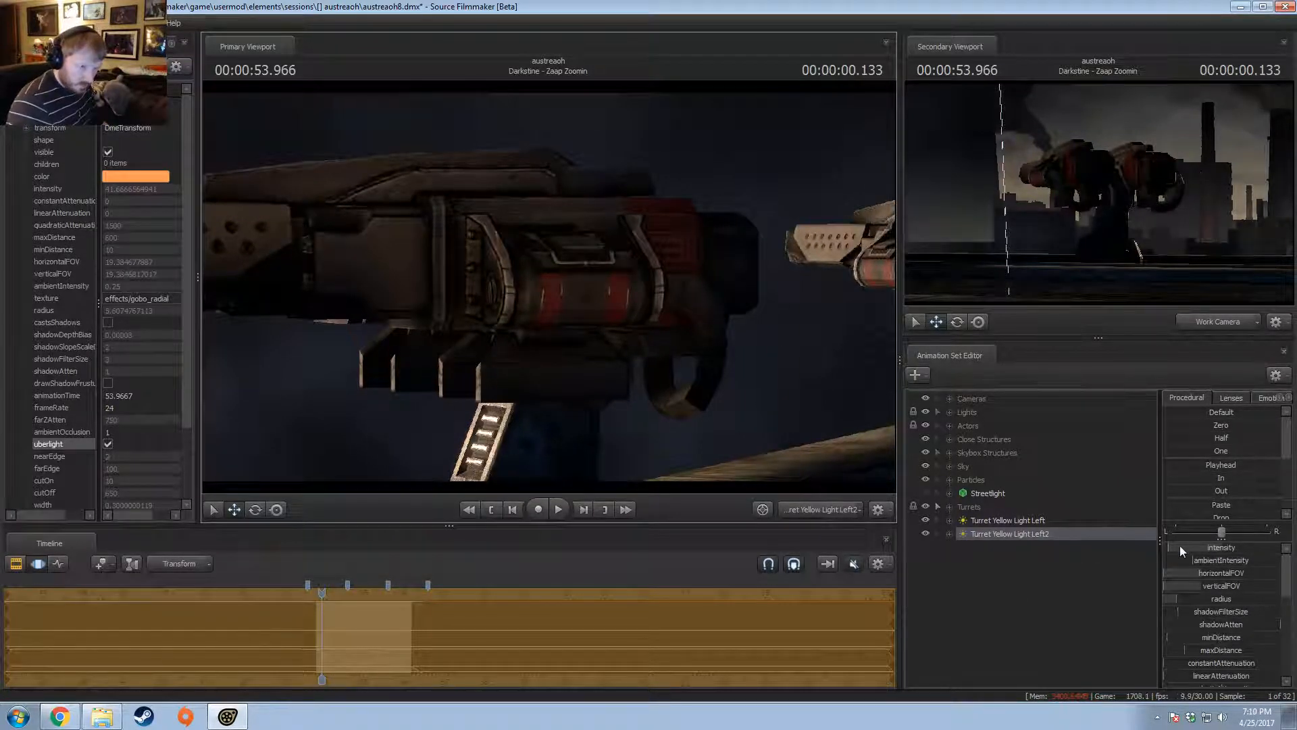
scroll(1243, 632, "down", 3)
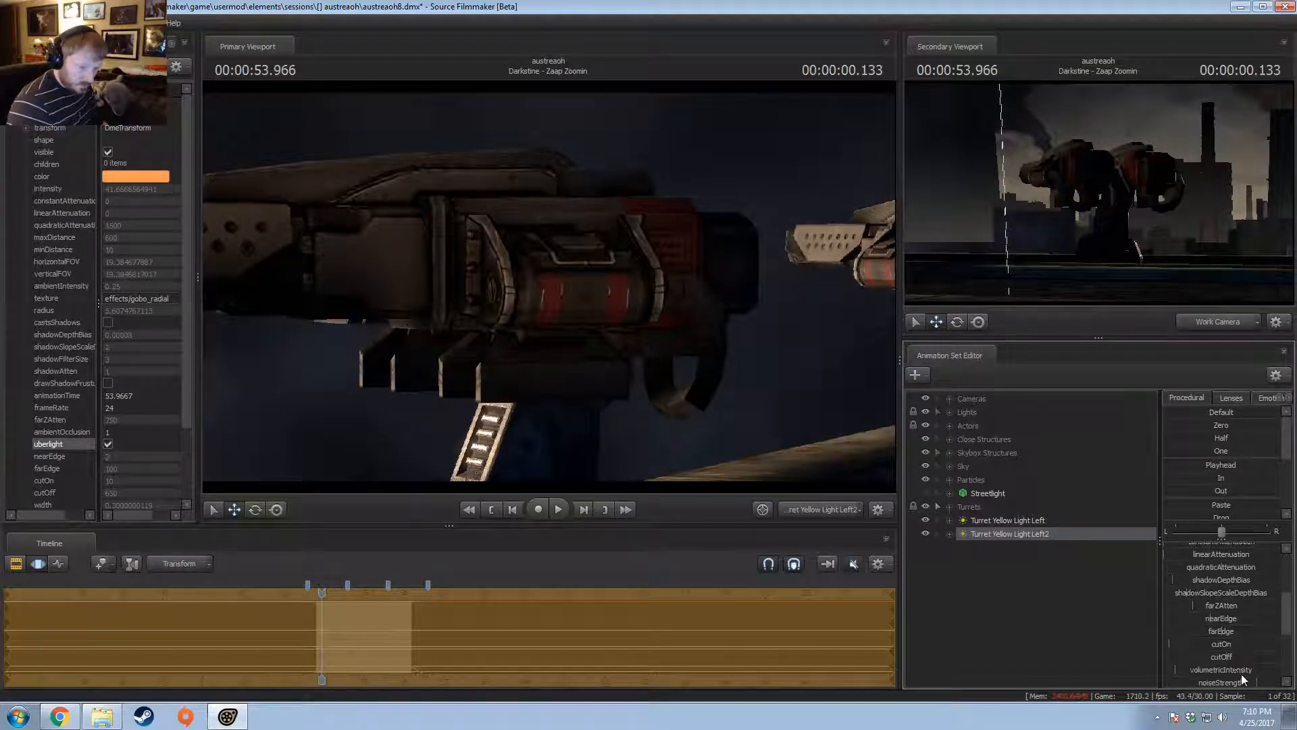
scroll(1231, 648, "down", 3)
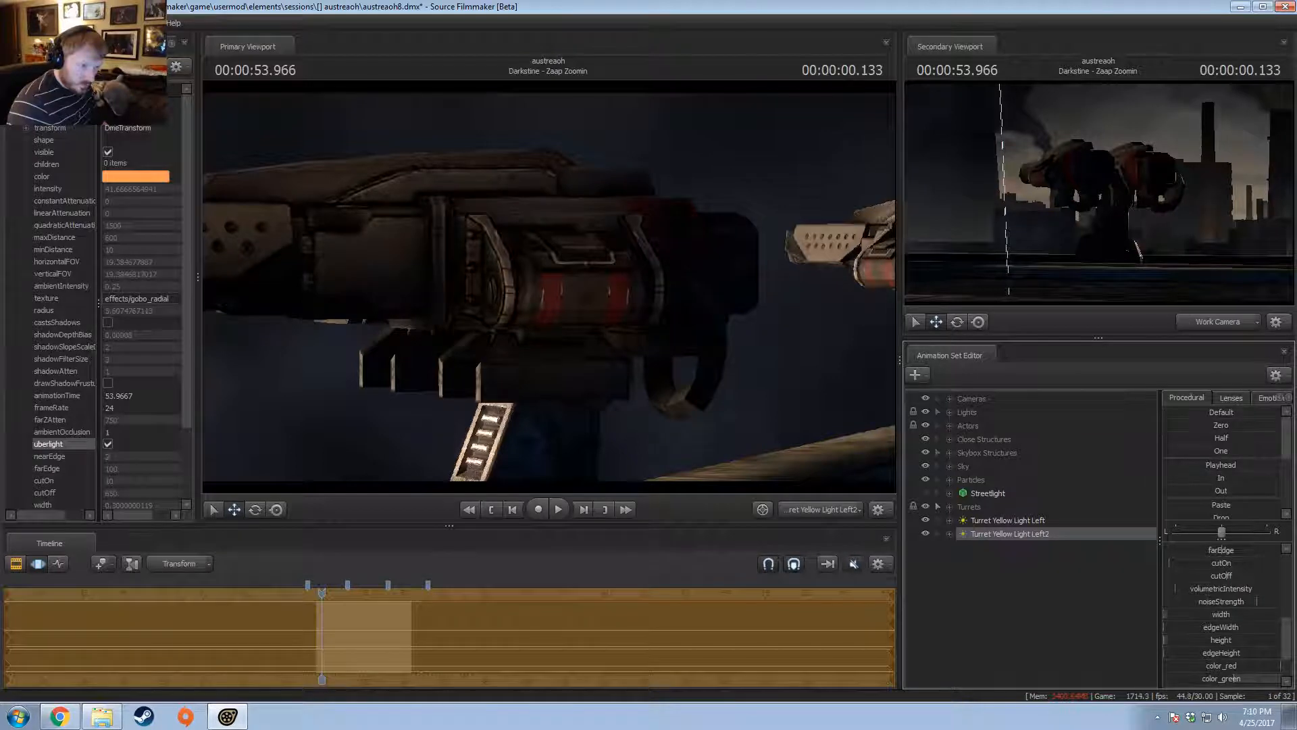
left_click_drag(529, 331, 547, 281)
key("ctrl+1")
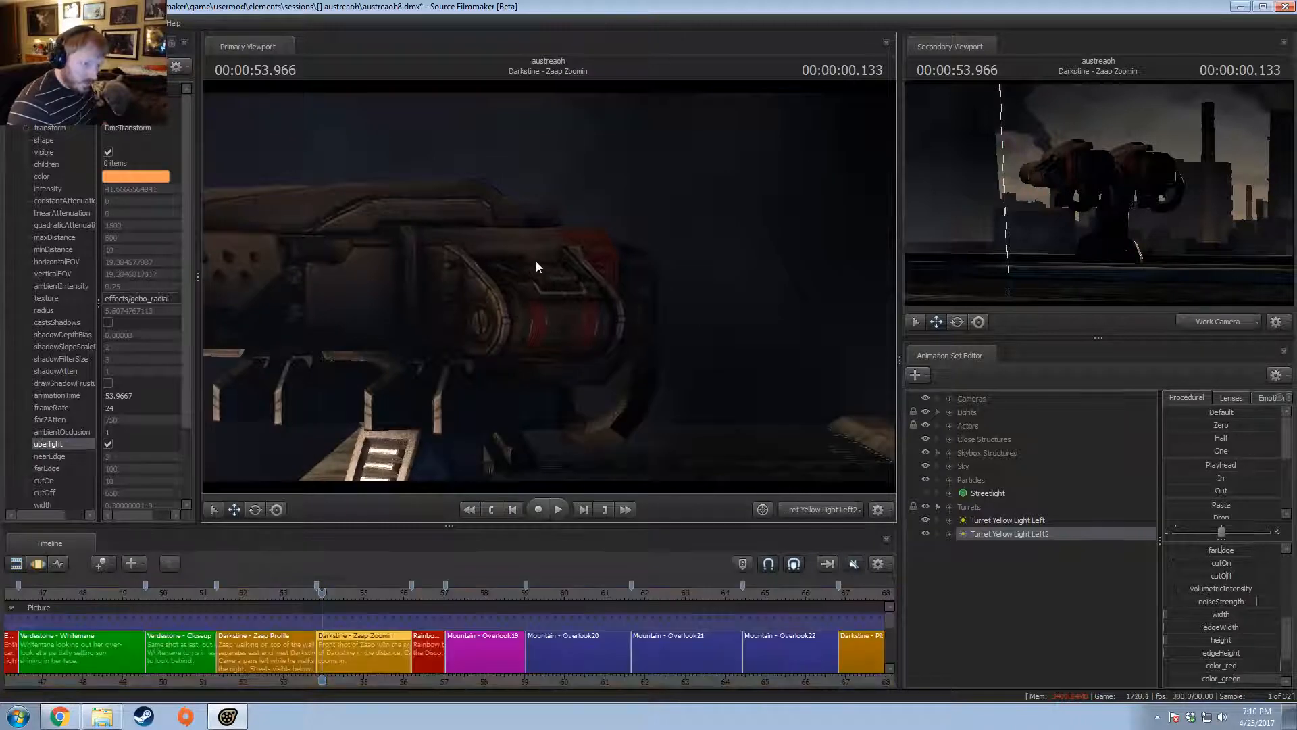
left_click(840, 511)
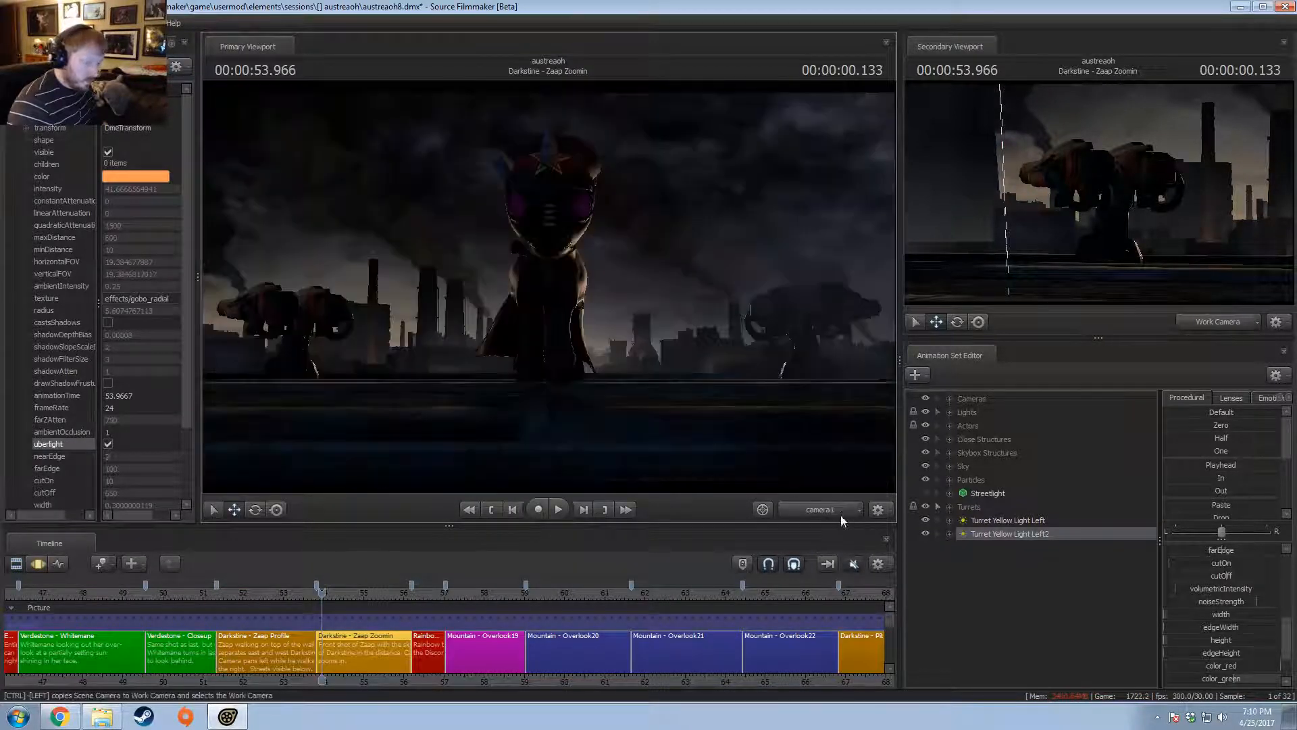
- Adjust the intensity of Turret Yellow Light Left2 and preview the shot in the clip editor
key("ctrl+2")
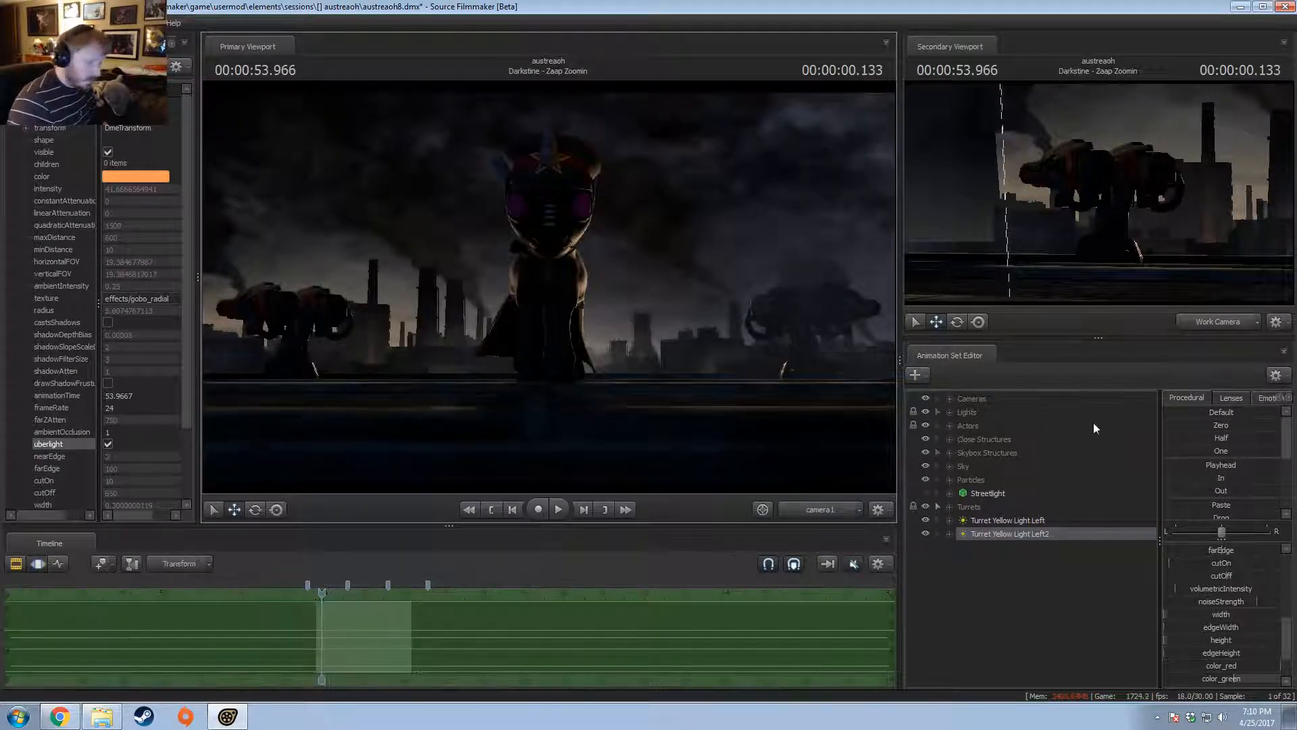
scroll(1227, 558, "up", 5)
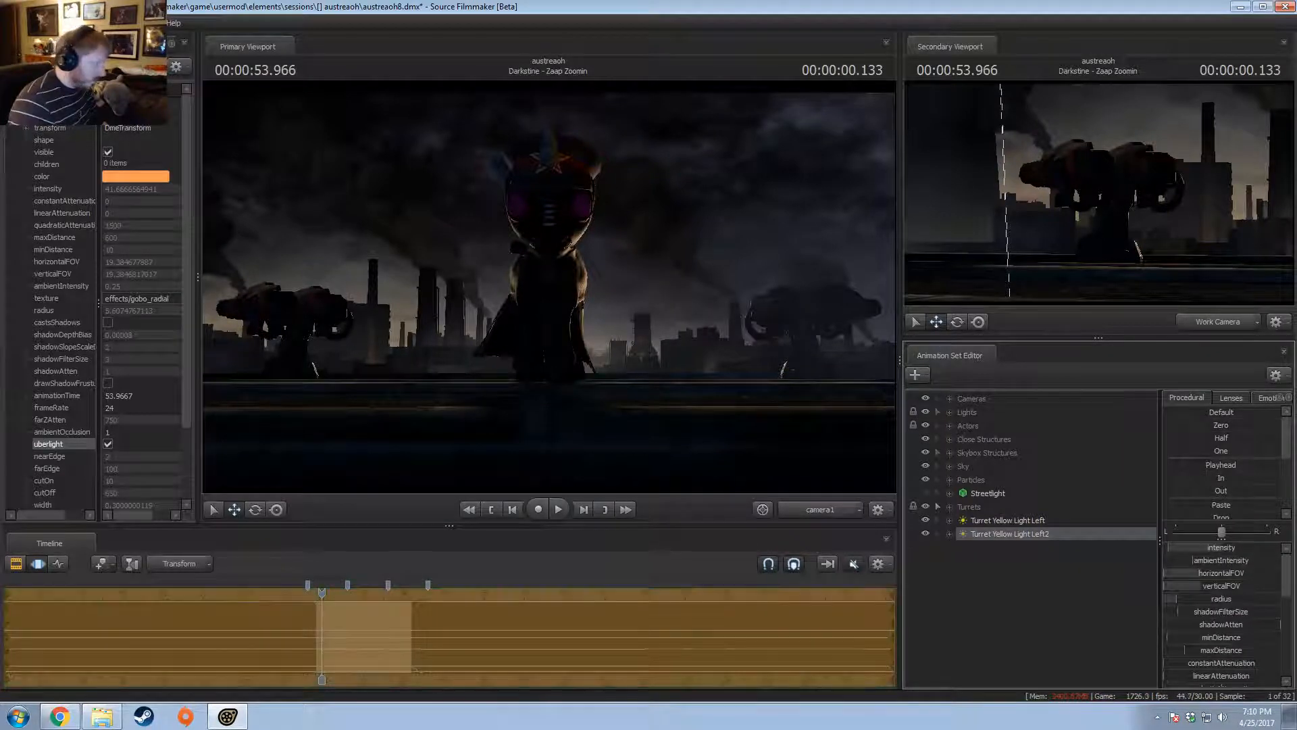
left_click_drag(1228, 549, 1228, 548)
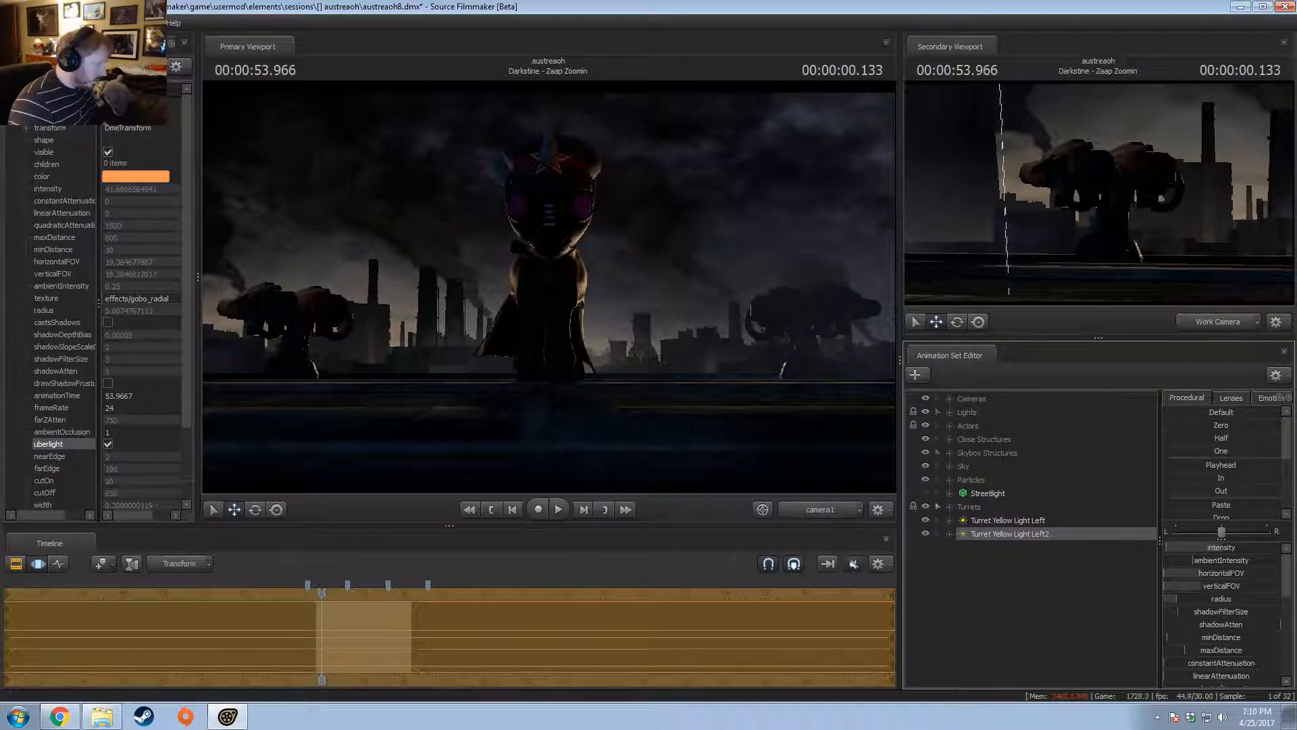
key("ctrl+1")
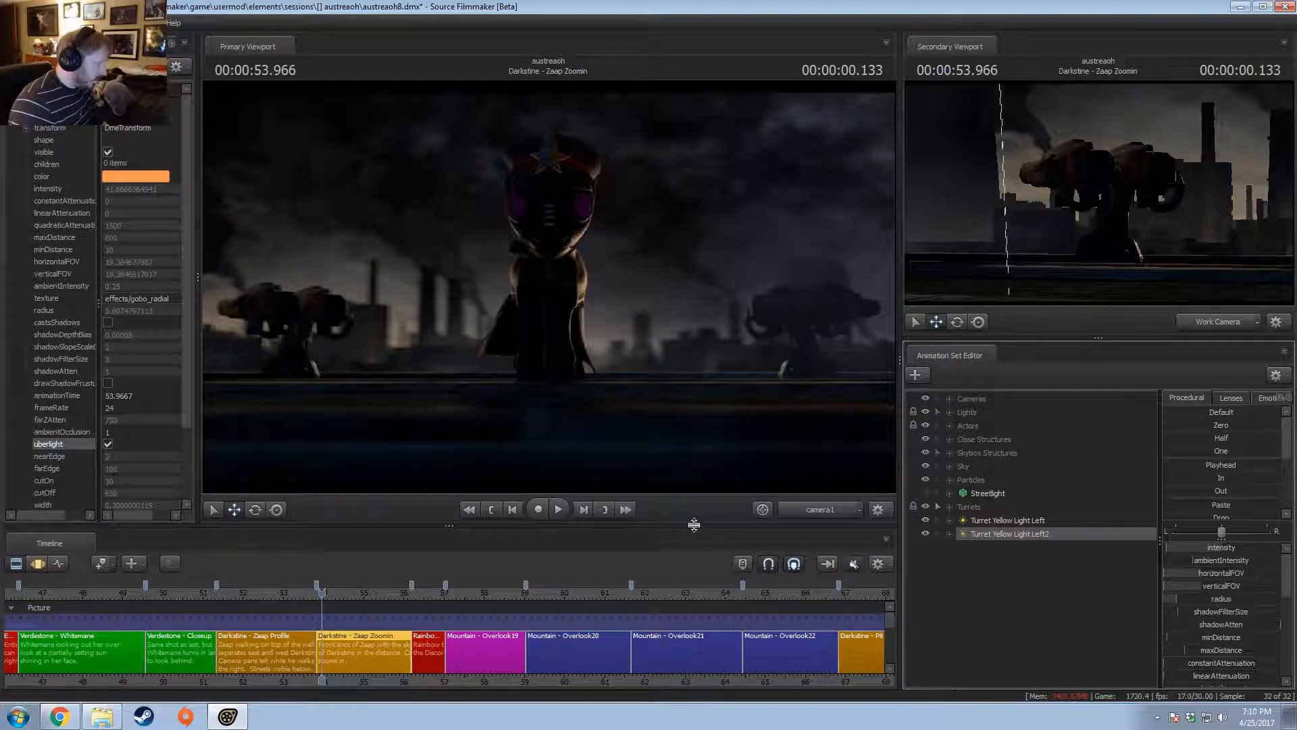
- Limit the intensity slider's maximum to 100 for Turret Yellow Light Left2, readjust its intensity and preview the shot in the clip editor
key("ctrl+2")
right_click(1180, 538)
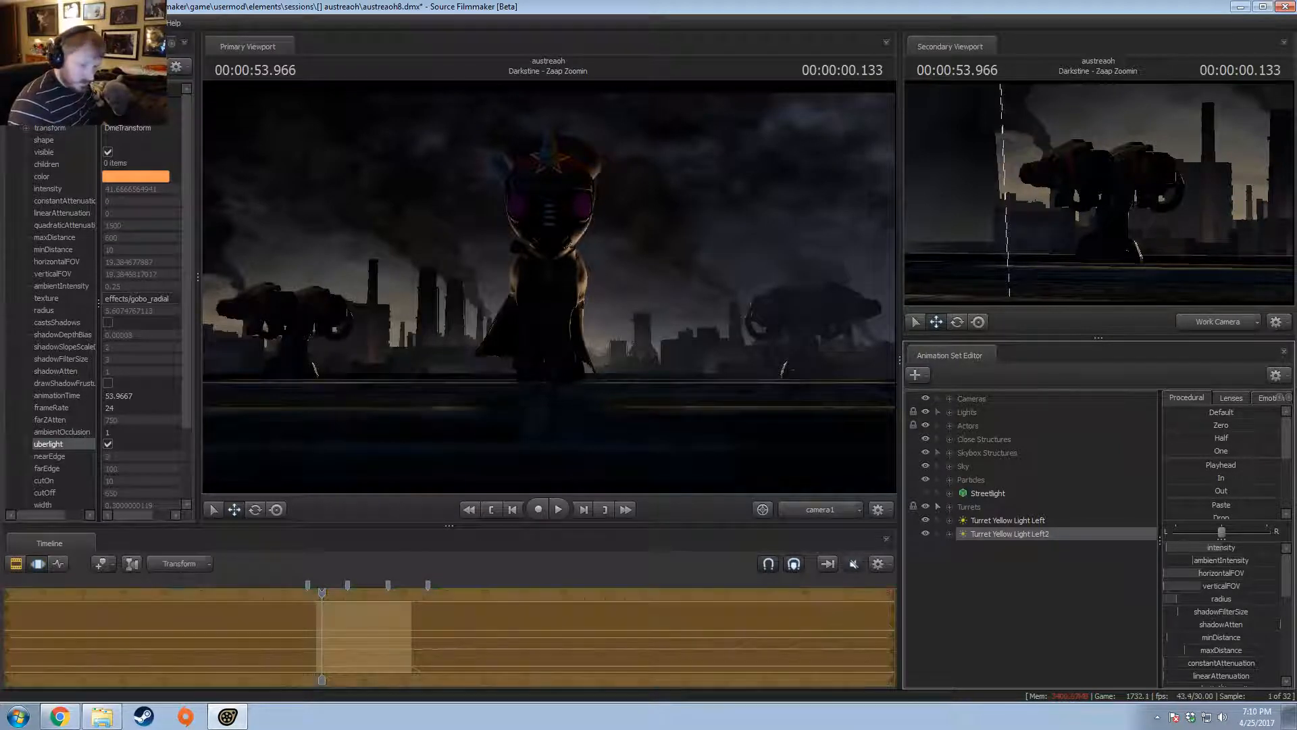
left_click(1192, 564)
left_click(649, 348)
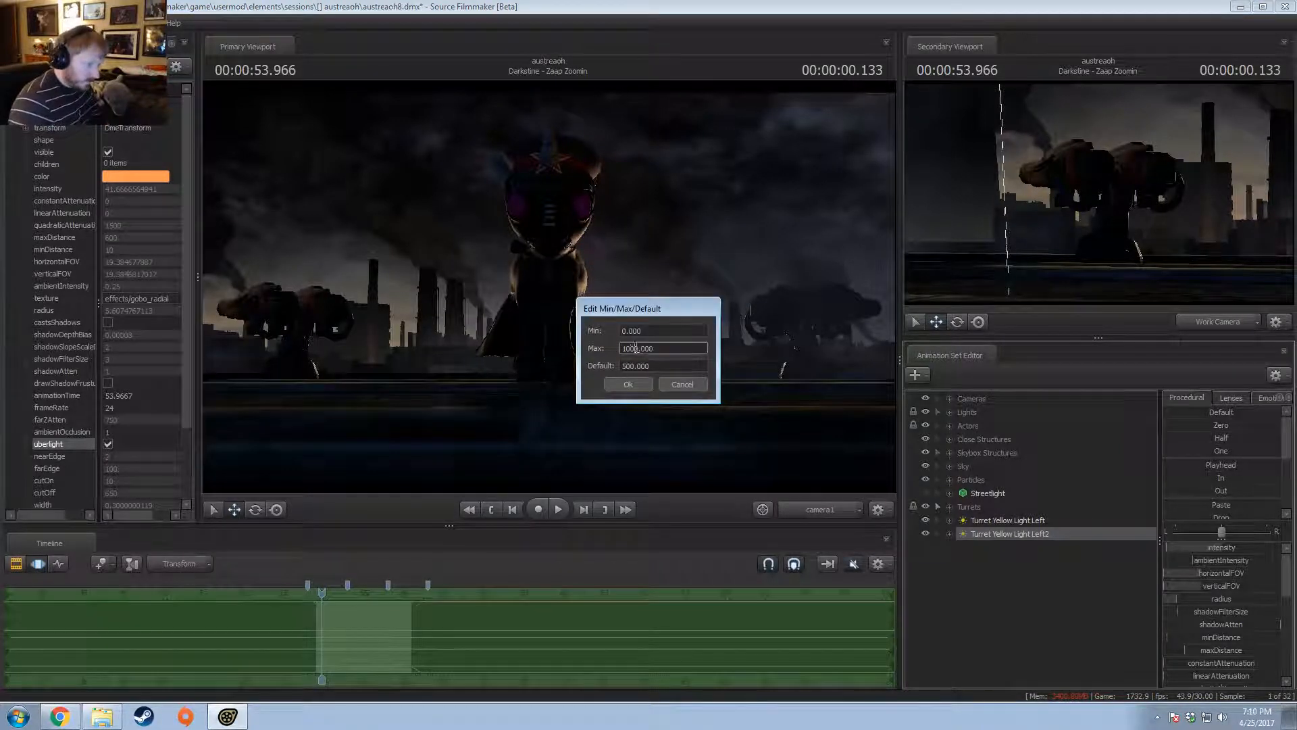
type("100")
left_click(628, 384)
left_click(634, 369)
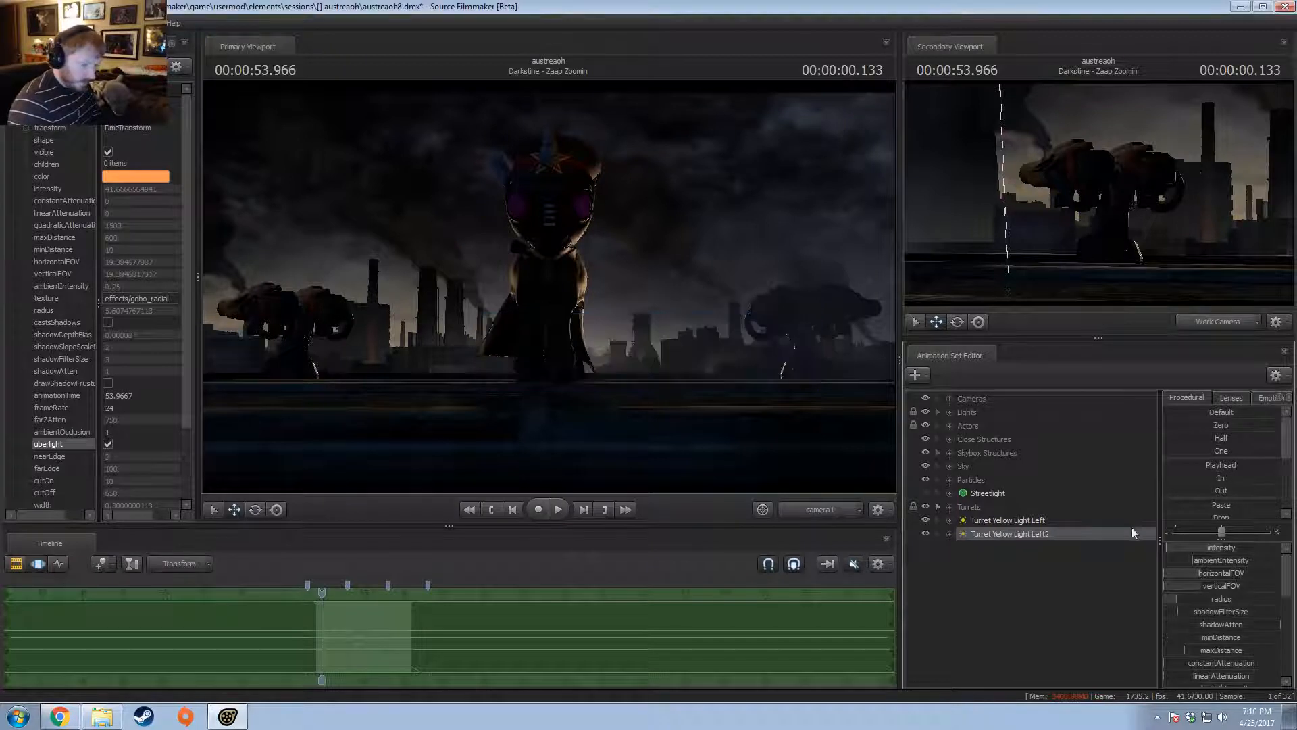
right_click(1186, 547)
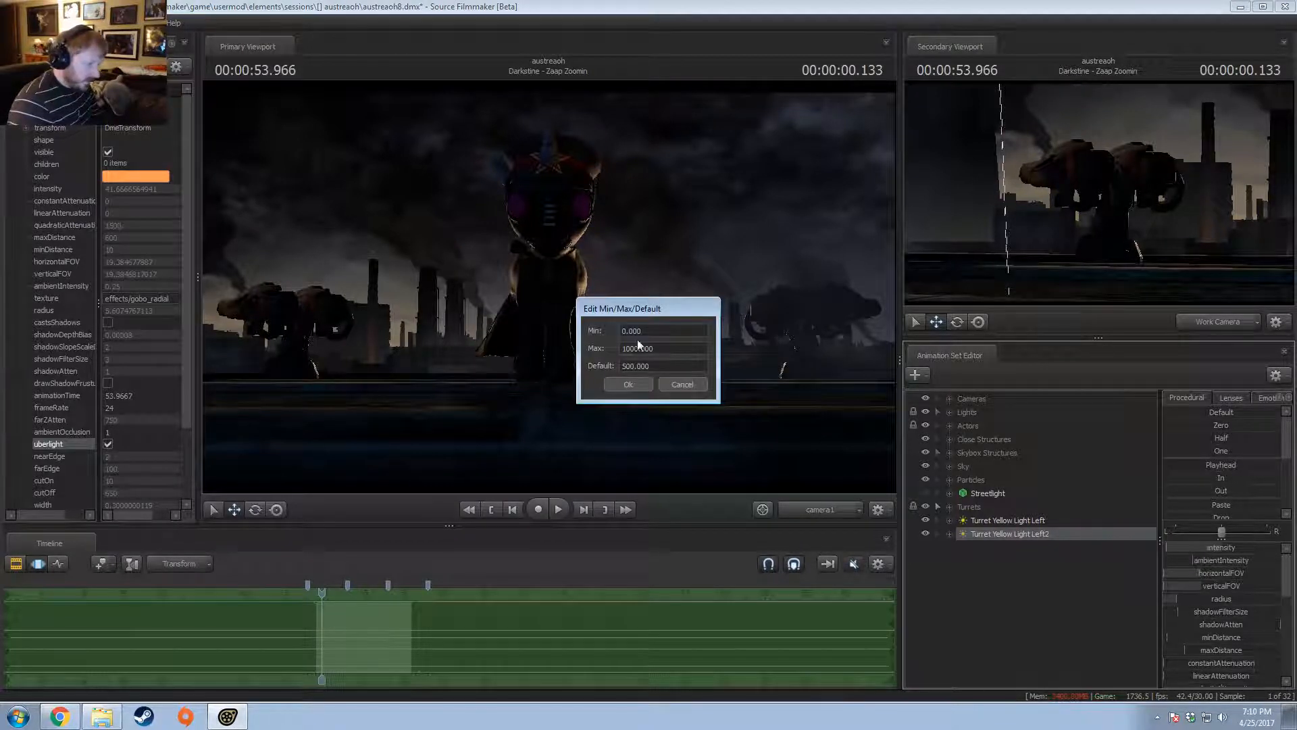
left_click(635, 384)
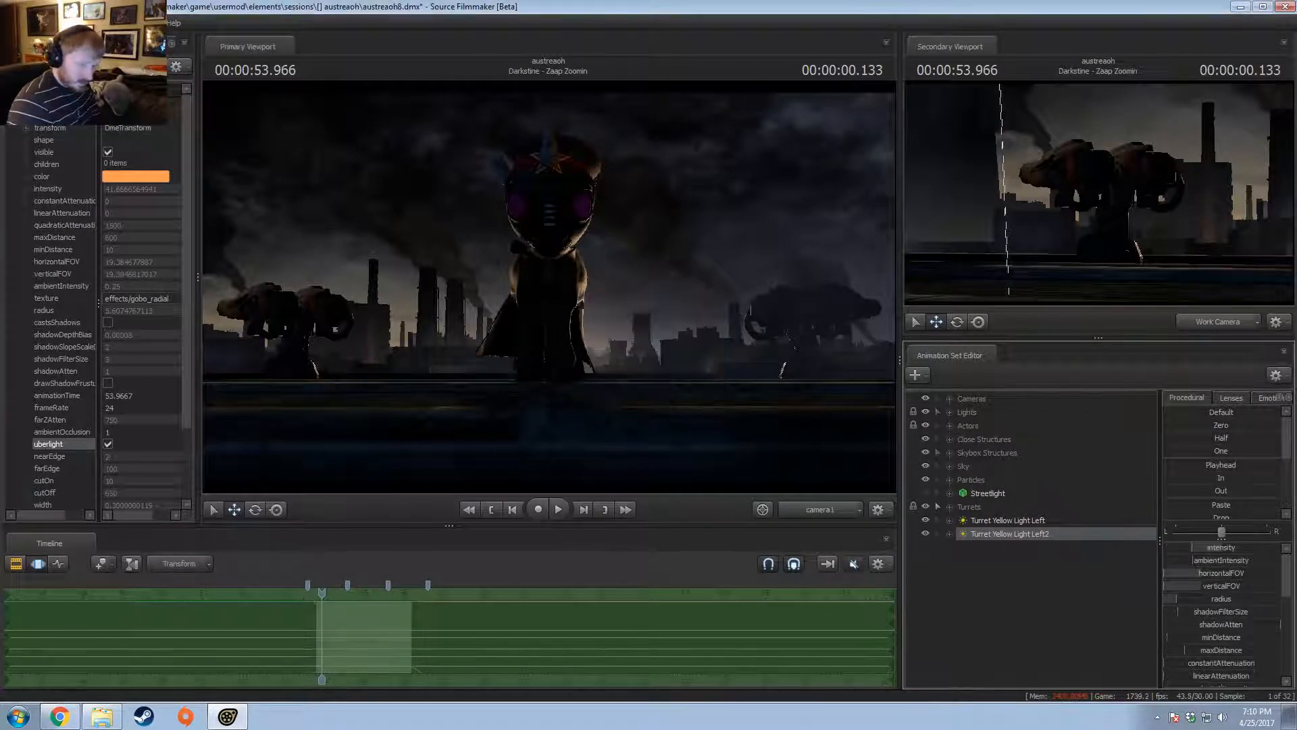
left_click(1191, 553)
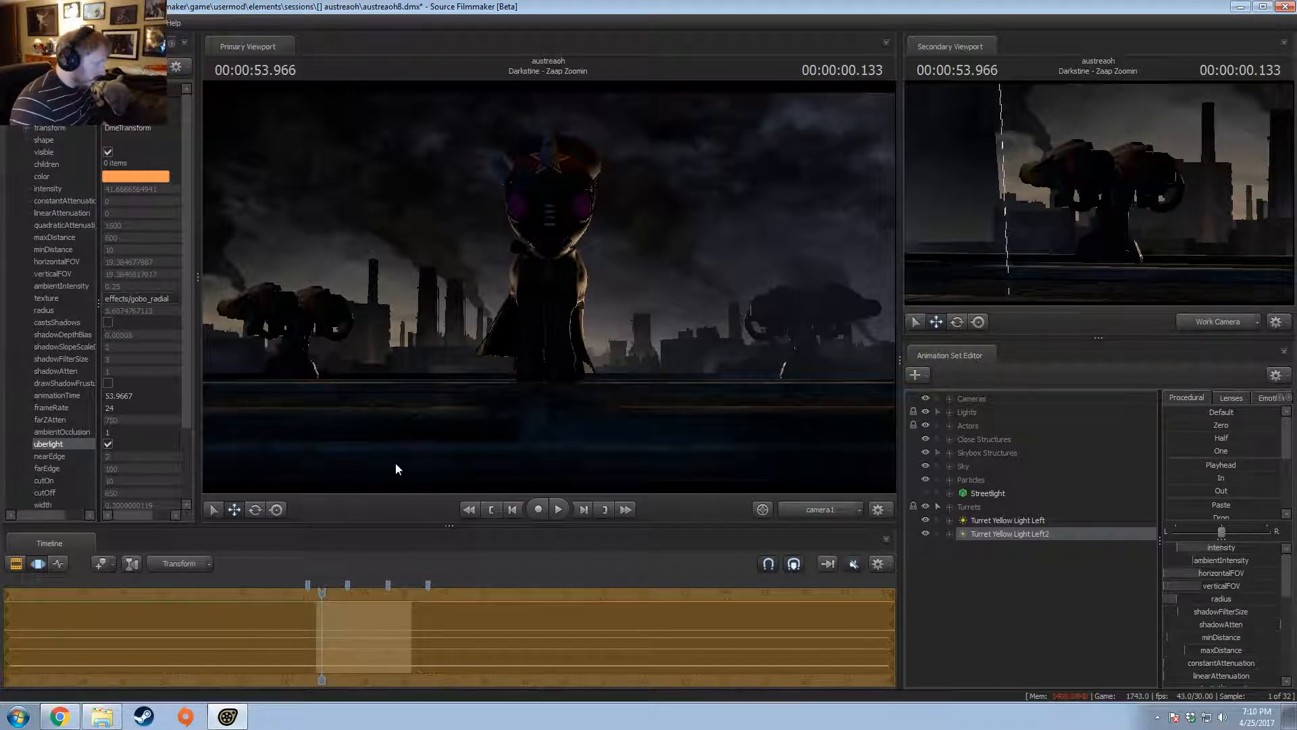
key("F2")
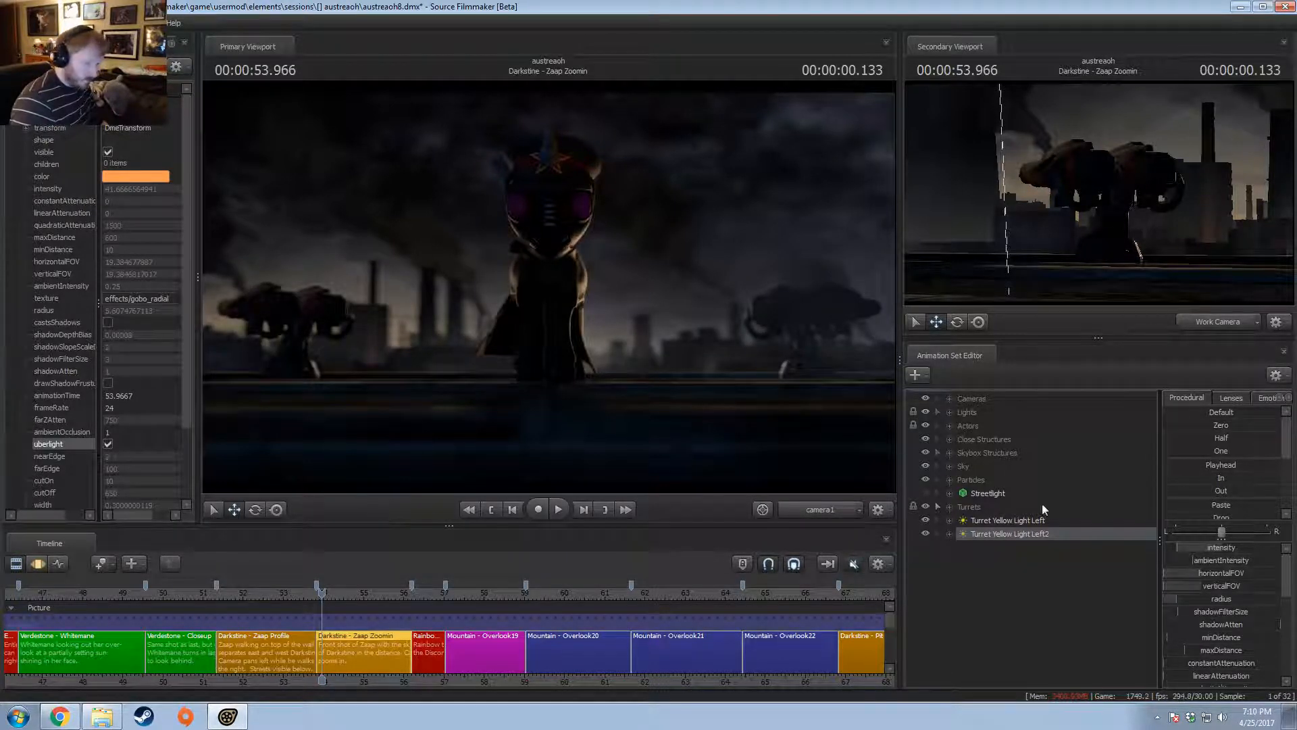
- Rescale the intensity range of Turret Yellow Light Left, set its intensity to about 30.7 and preview the shot in the clip editor
left_click(1059, 522)
key("F3")
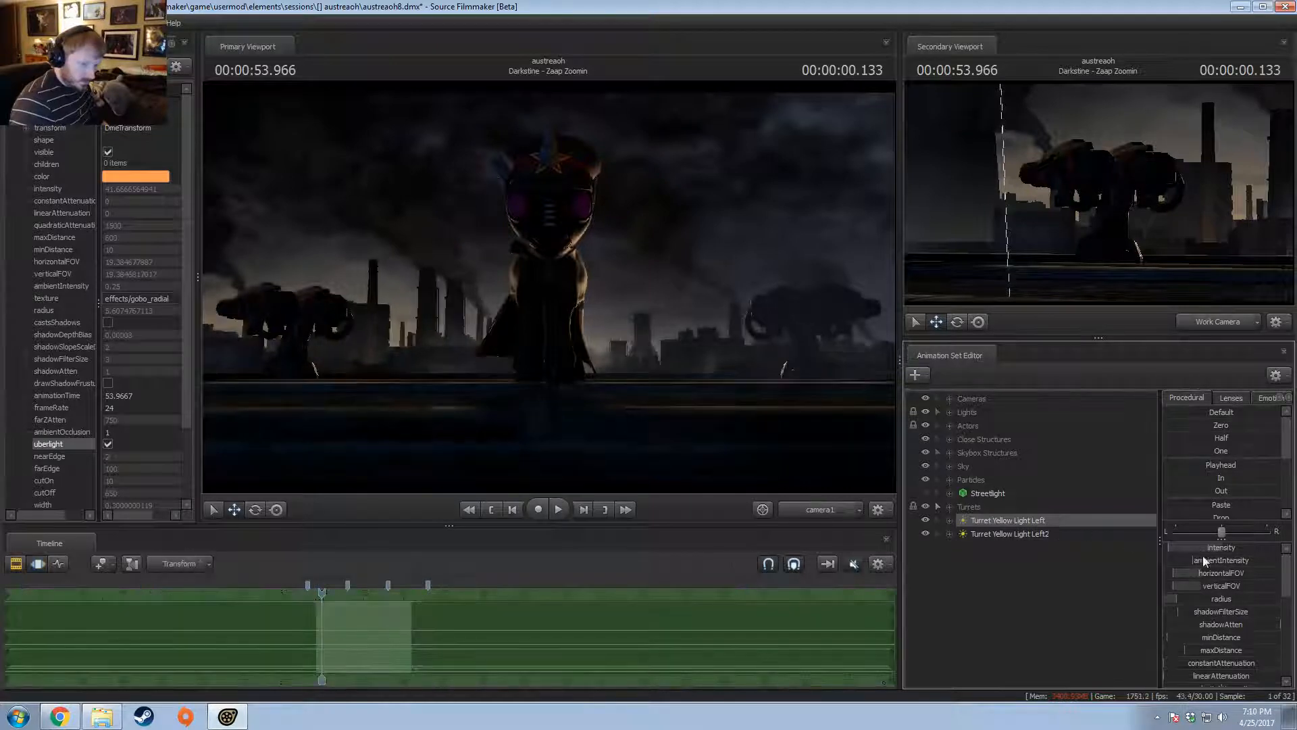
right_click(1203, 559)
left_click(1018, 494)
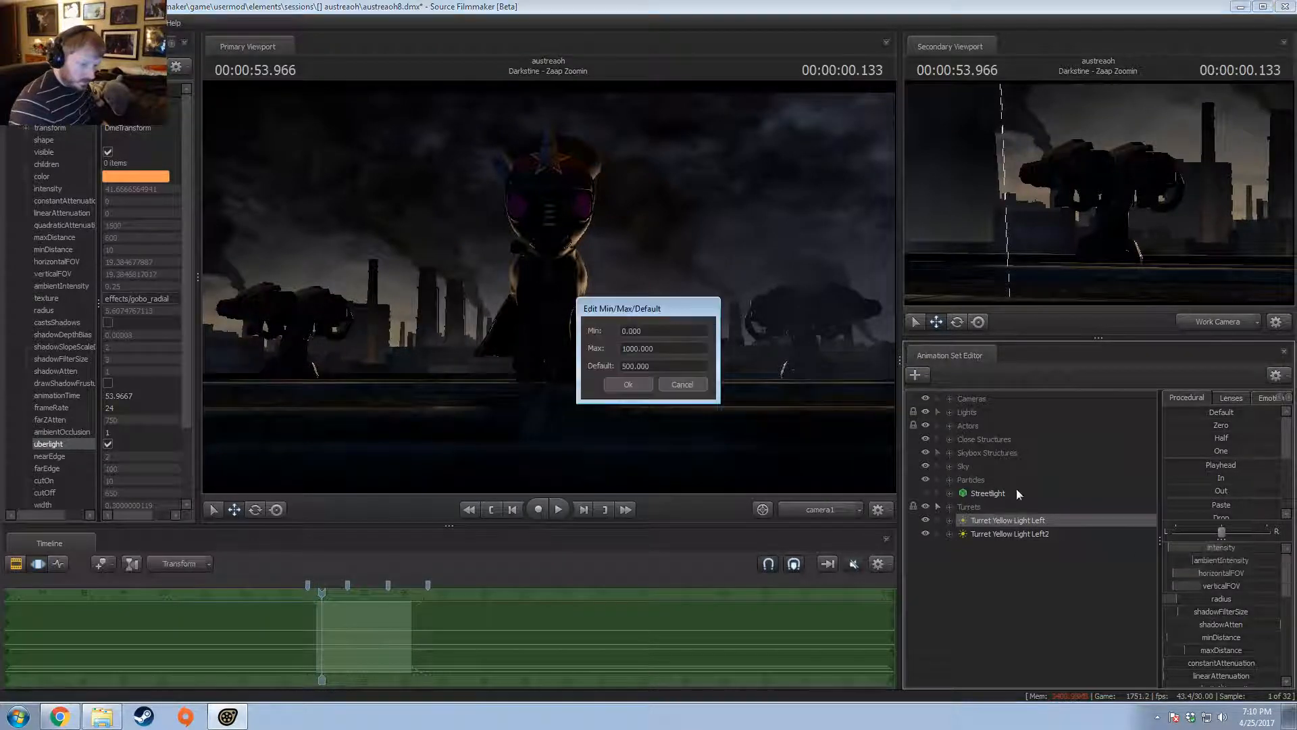
left_click(633, 383)
left_click_drag(1227, 549, 1212, 544)
key("F2")
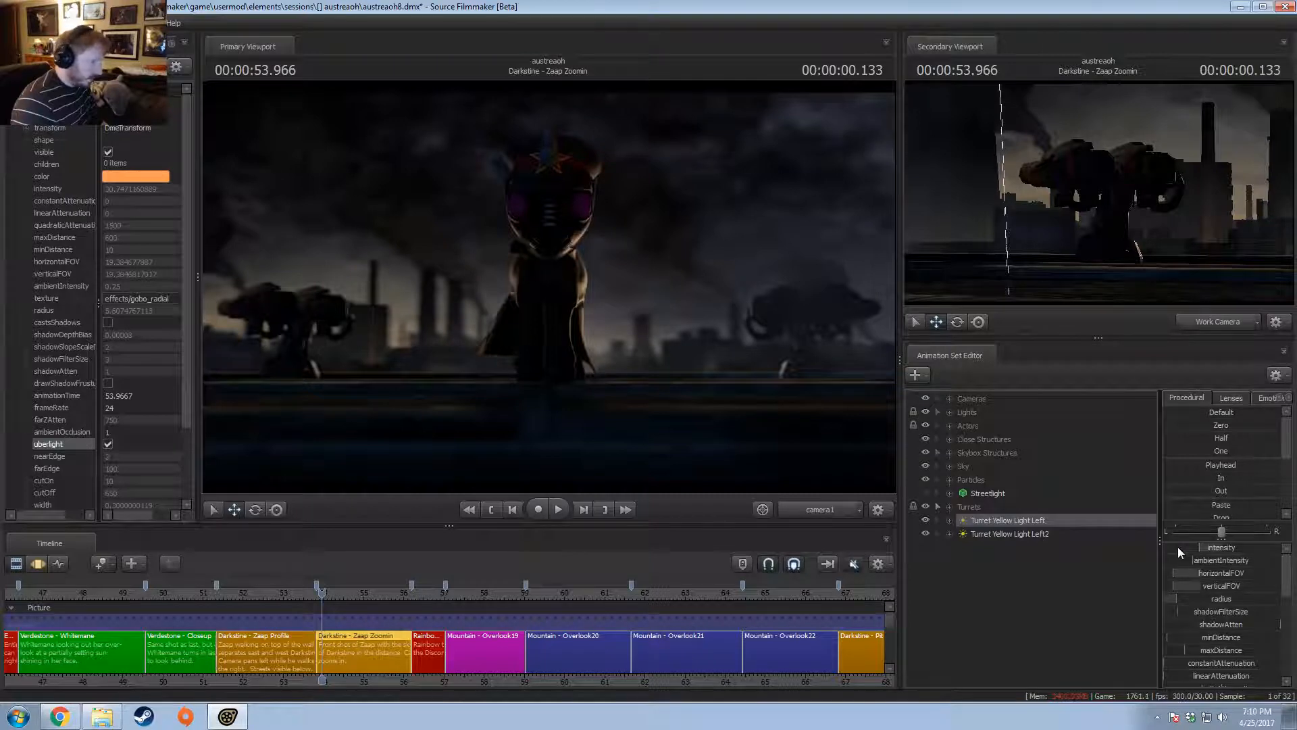
- Rename the Turret Yellow Light Left2 animation set as Turret Yellow Light Left 2
right_click(1021, 534)
left_click(1065, 324)
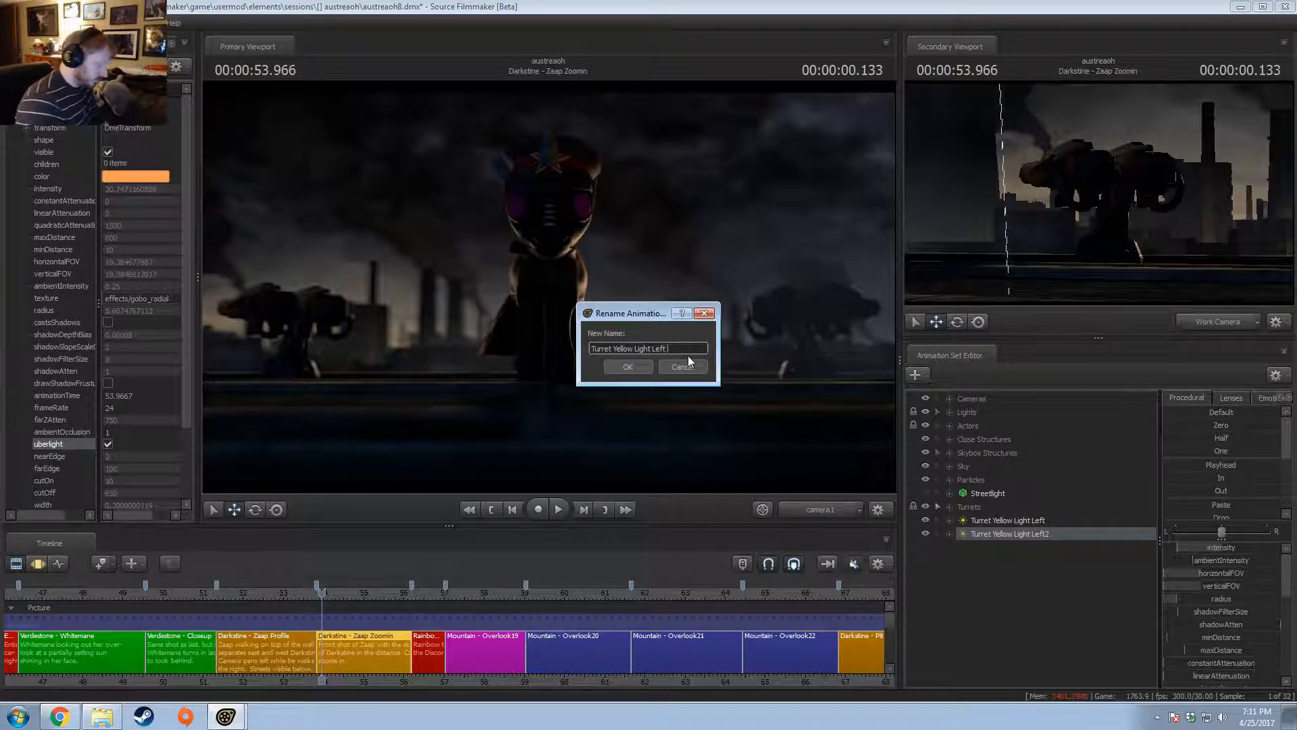
type("2")
key("Return")
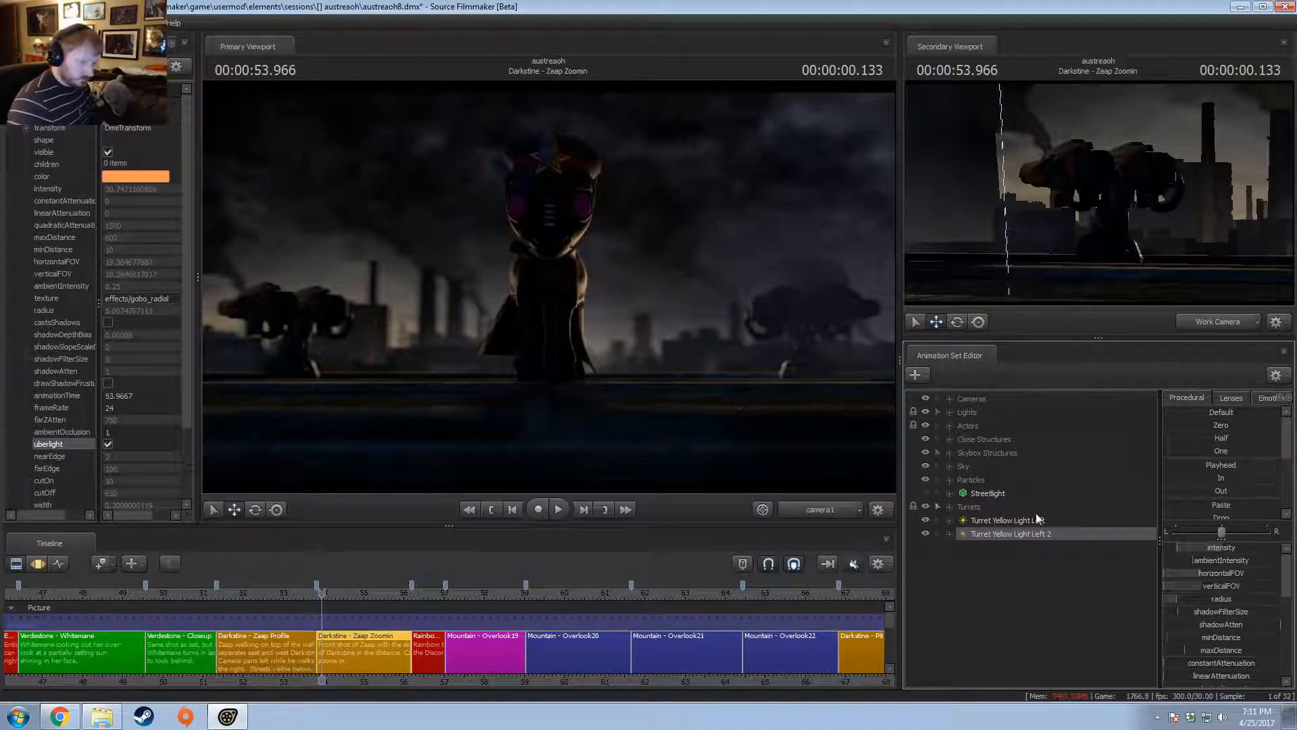
- Copy both left turret light animation sets together and paste them as a second pair of lights
right_click(1026, 531)
left_click(985, 531)
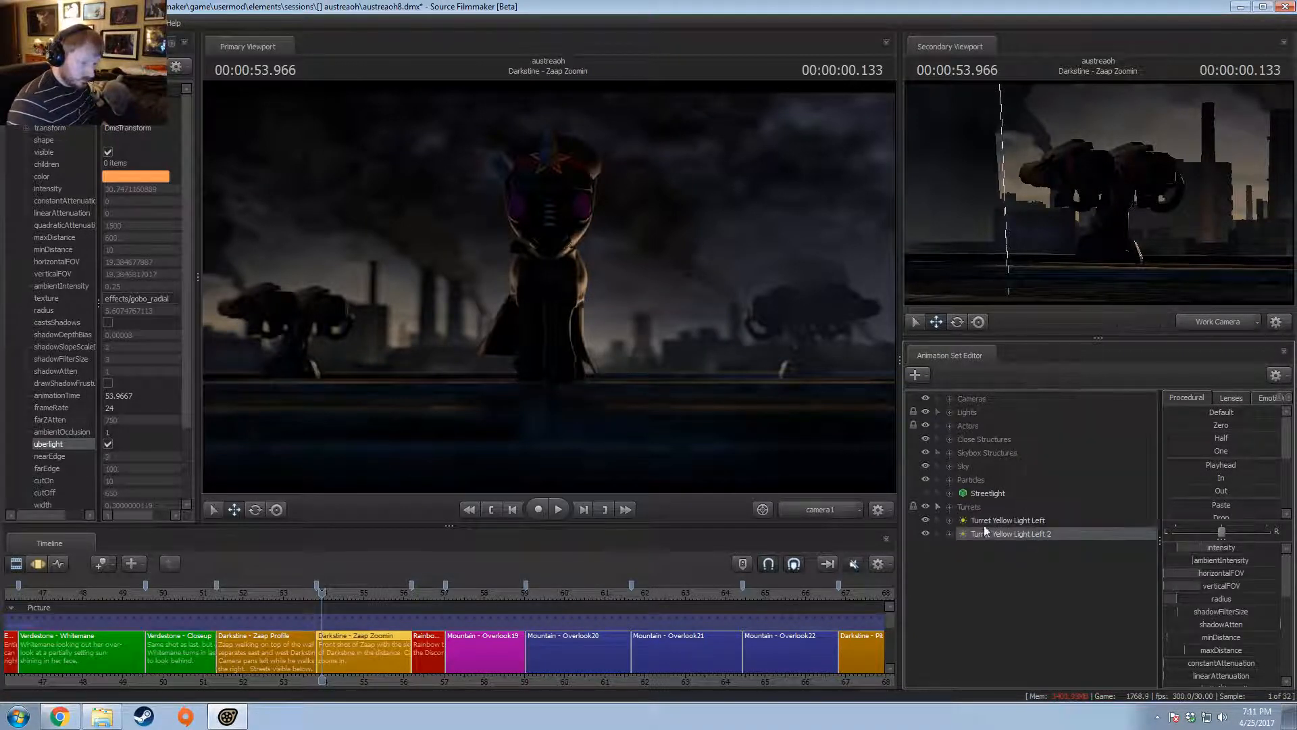
left_click(987, 525, "ctrl")
right_click(993, 529)
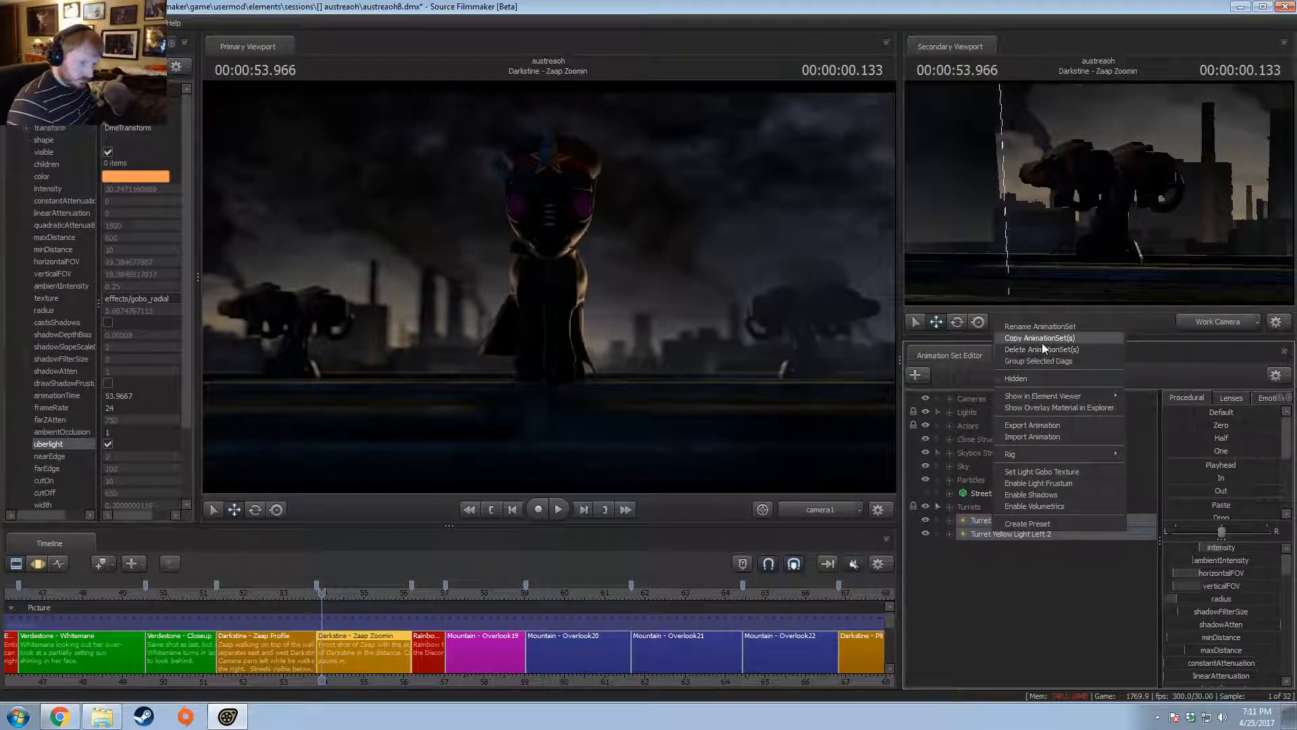
left_click(1039, 338)
right_click(1020, 618)
left_click(1028, 570)
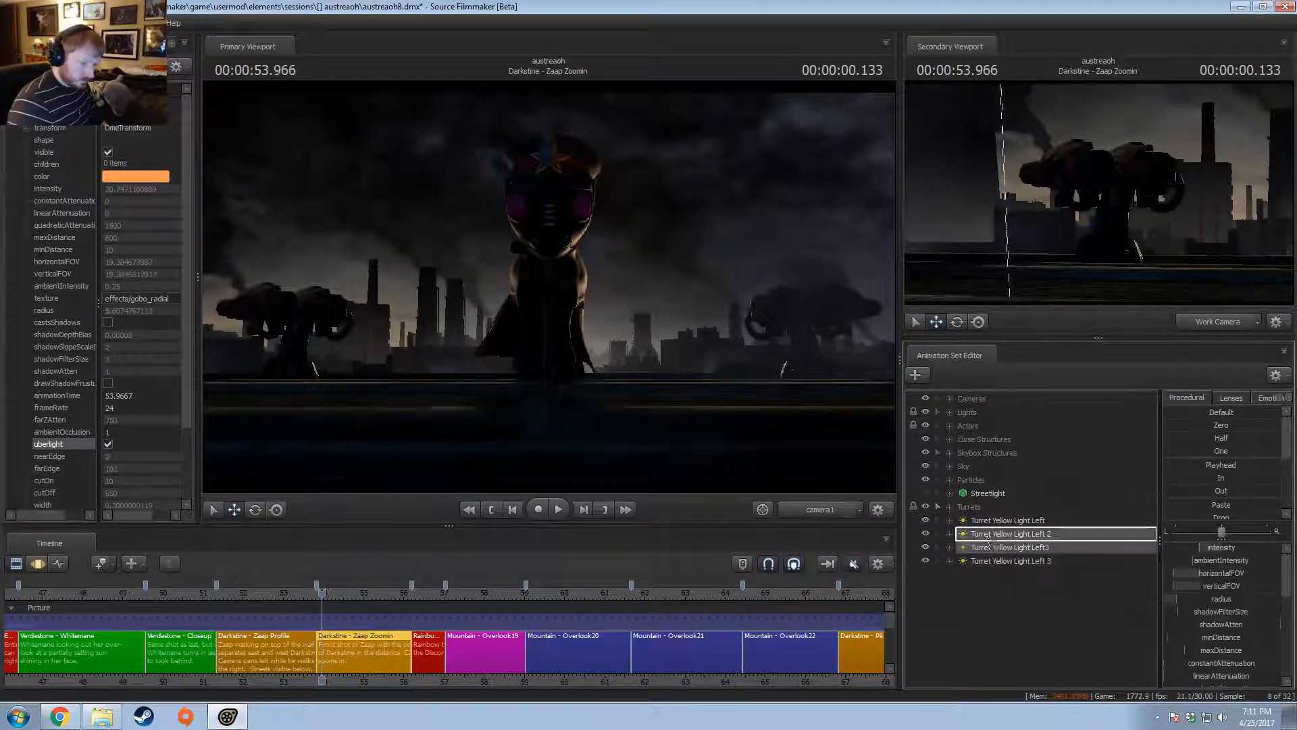
mouse_move(988, 536)
left_mouse_down()
mouse_move(1145, 594)
mouse_move(1009, 547)
left_mouse_up()
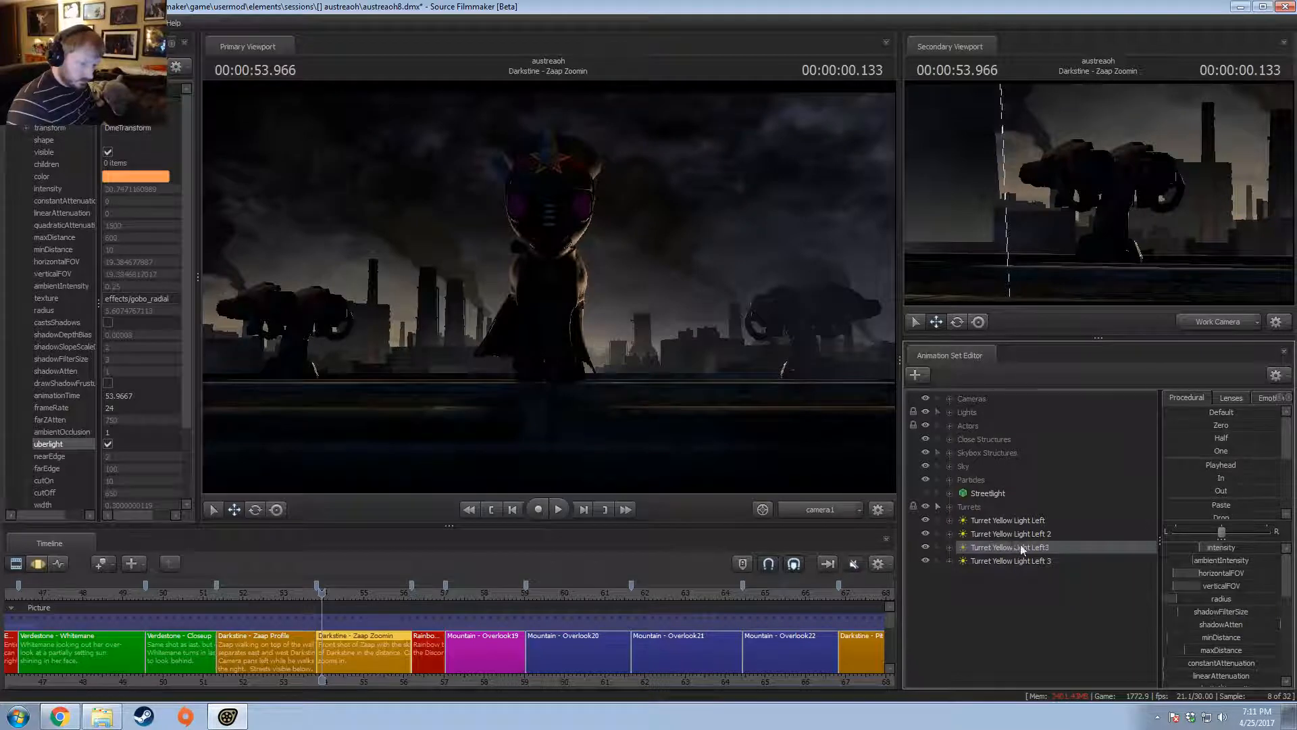
- Rename the first pasted light, Turret Yellow Light Left3, as Turret Yellow Light Right
right_click(1022, 548)
left_click(1039, 350)
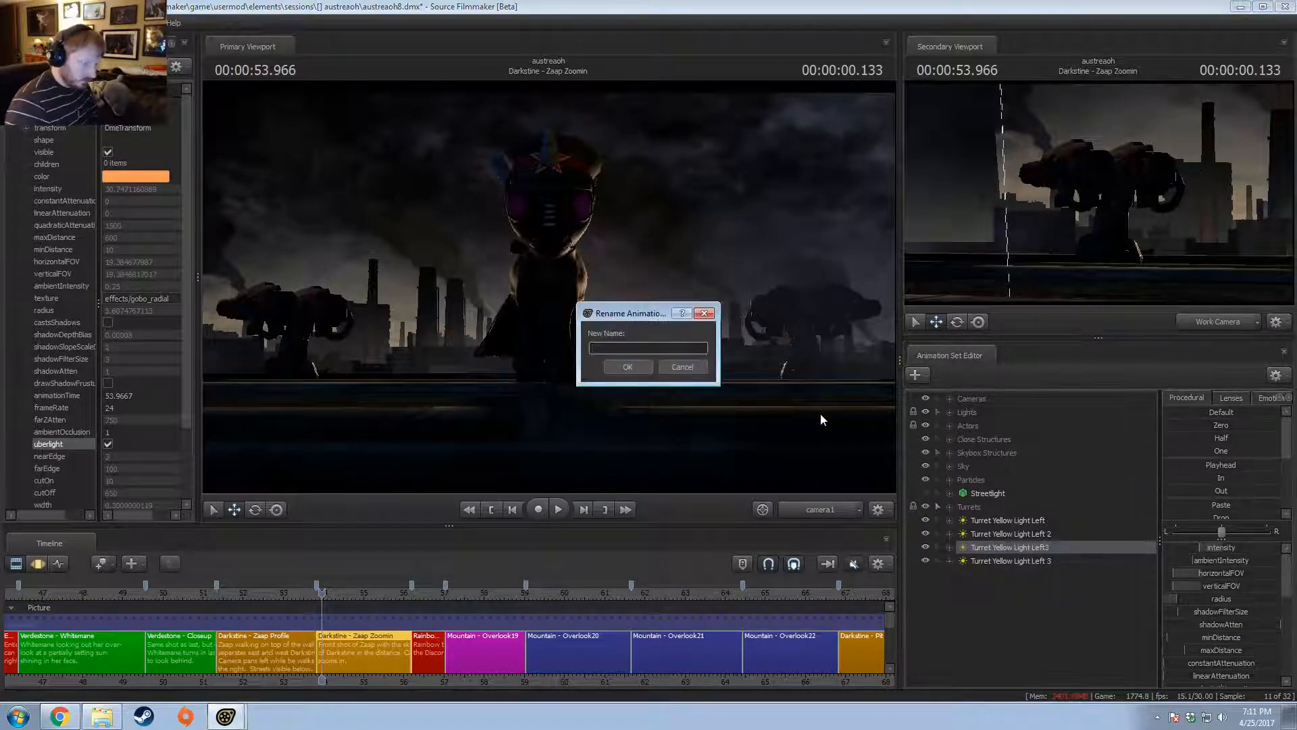
key("Right")
key("BackSpace")
key("BackSpace")
key("BackSpace")
key("BackSpace")
key("BackSpace")
type("Right")
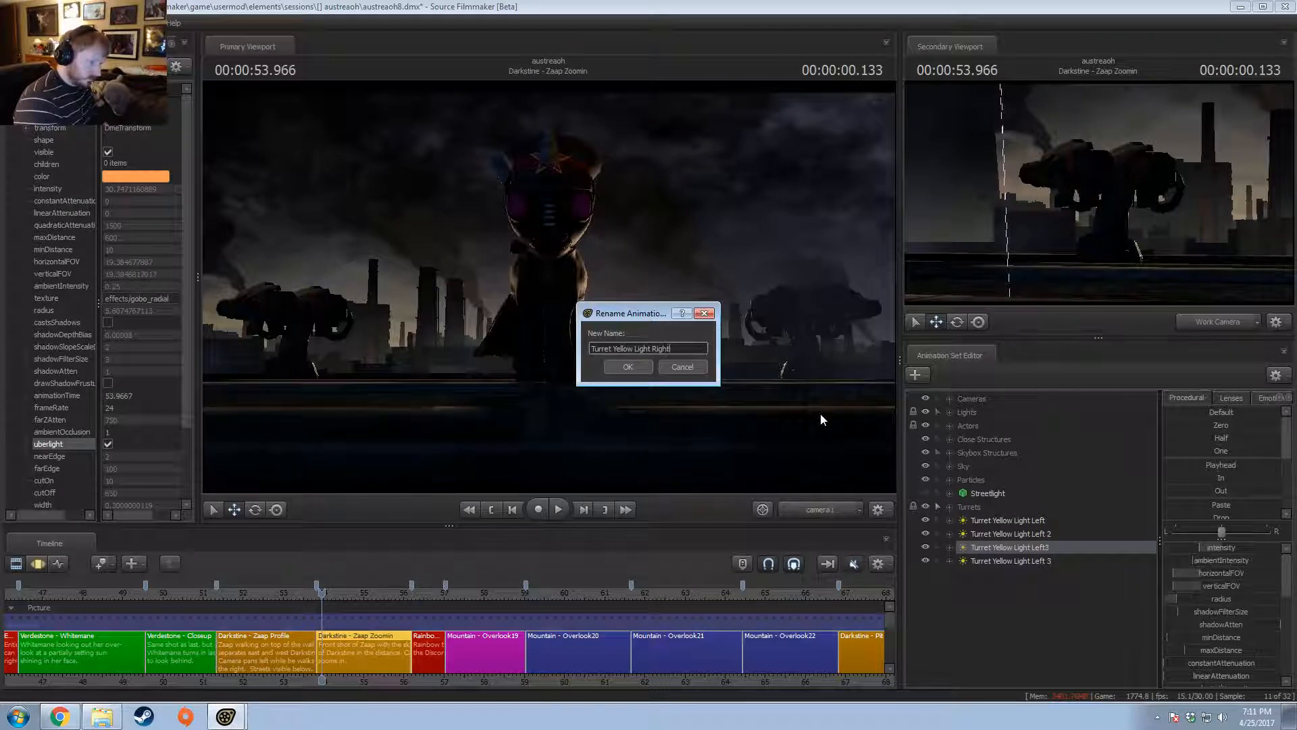
key("Return")
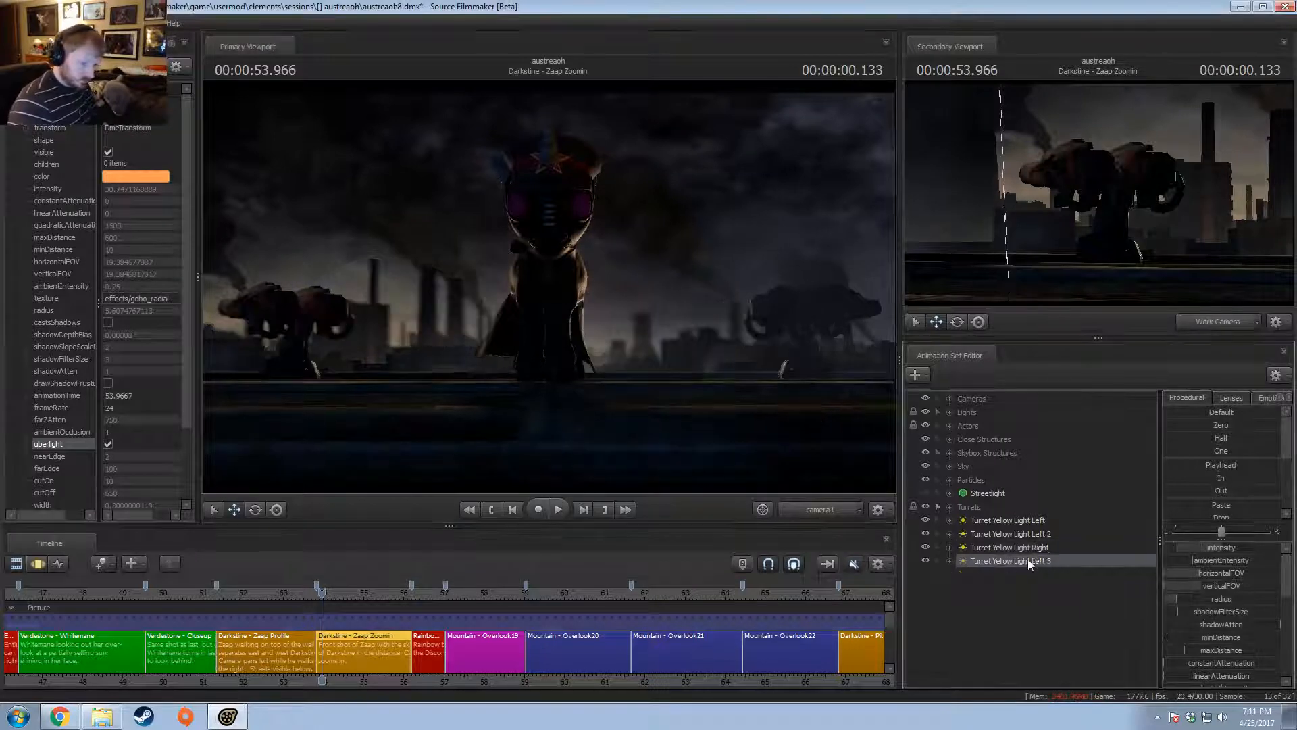
- Rename the second pasted light, Turret Yellow Light Left 3, as Turret Yellow Light Right2
right_click(1028, 559)
left_click(1074, 354)
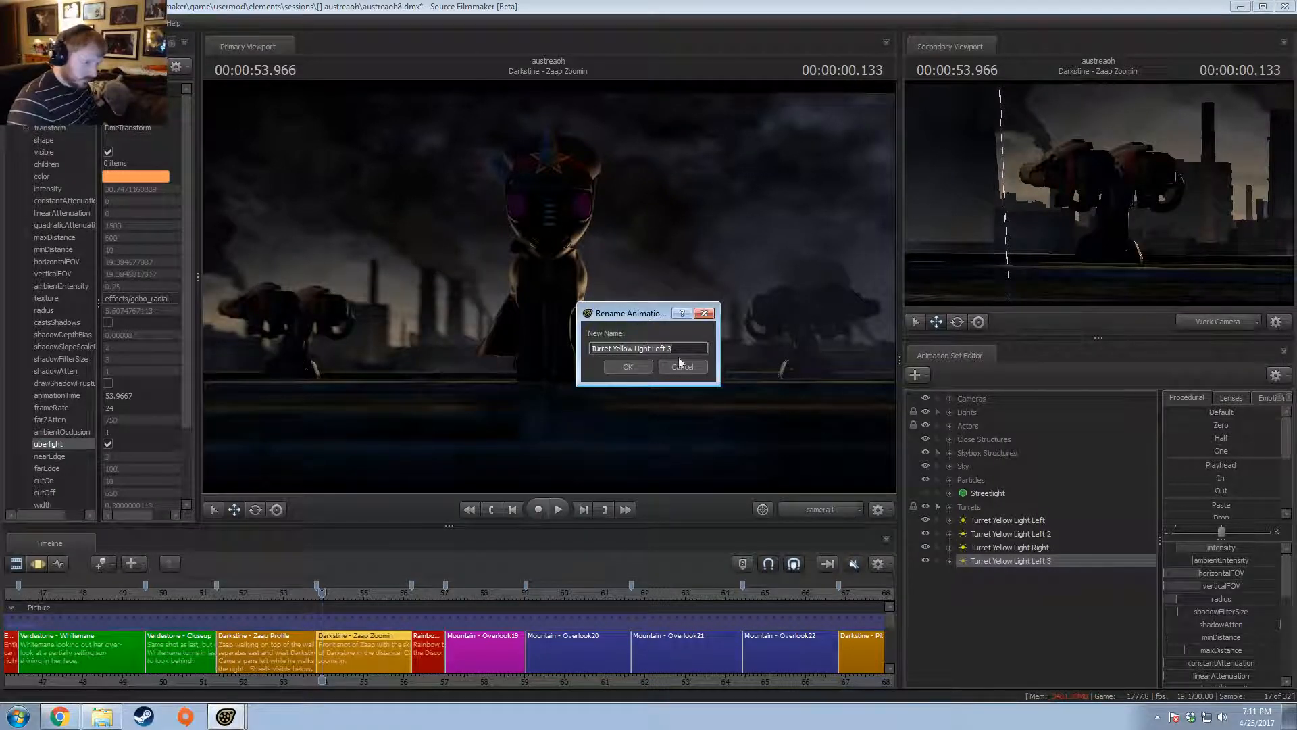
type("Rig")
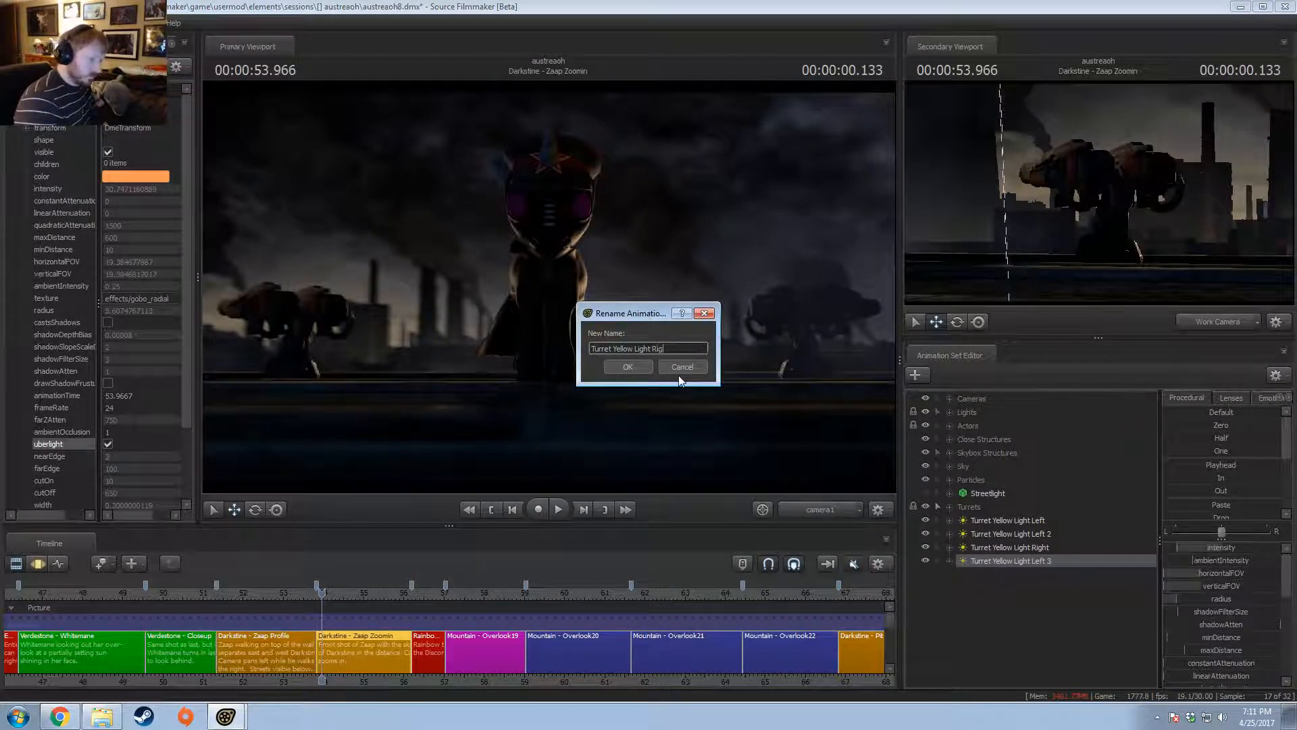
type("ht2")
key("Return")
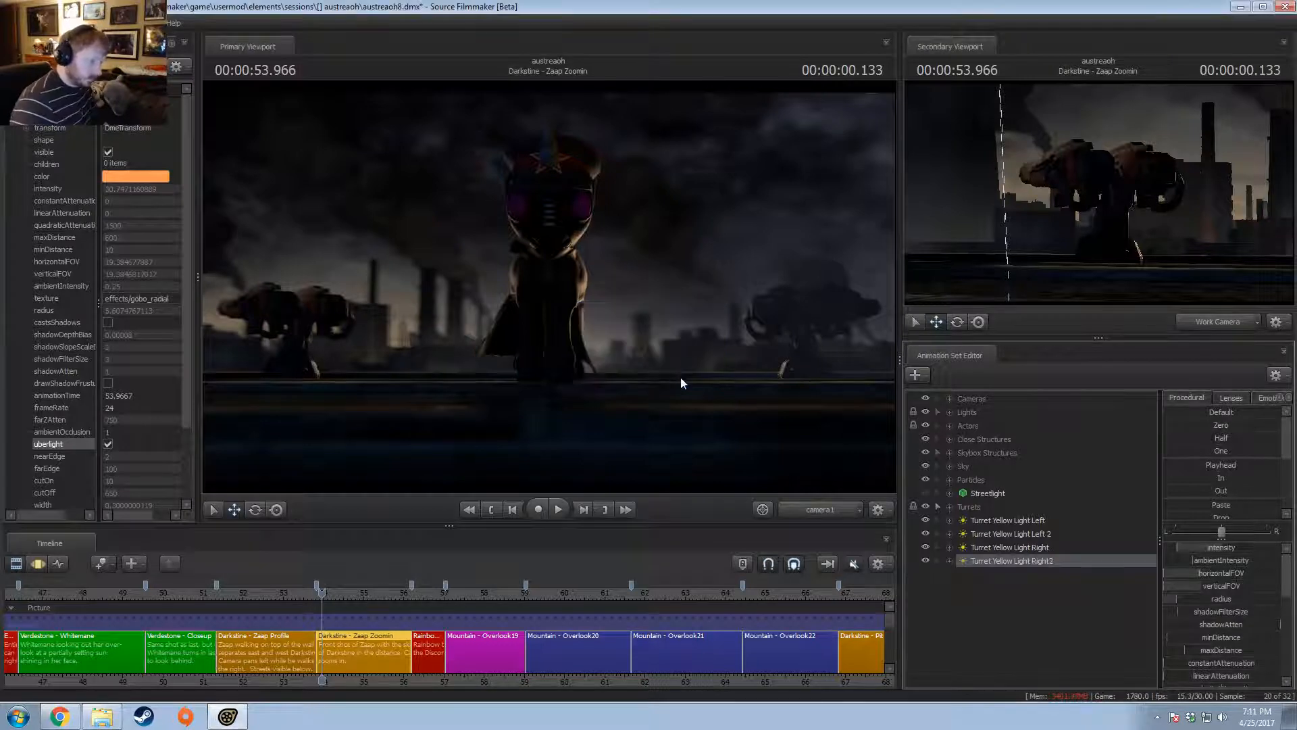
- Correct the second right-hand light's name to Turret Yellow Light Right 2
right_click(1006, 558)
left_click(1065, 359)
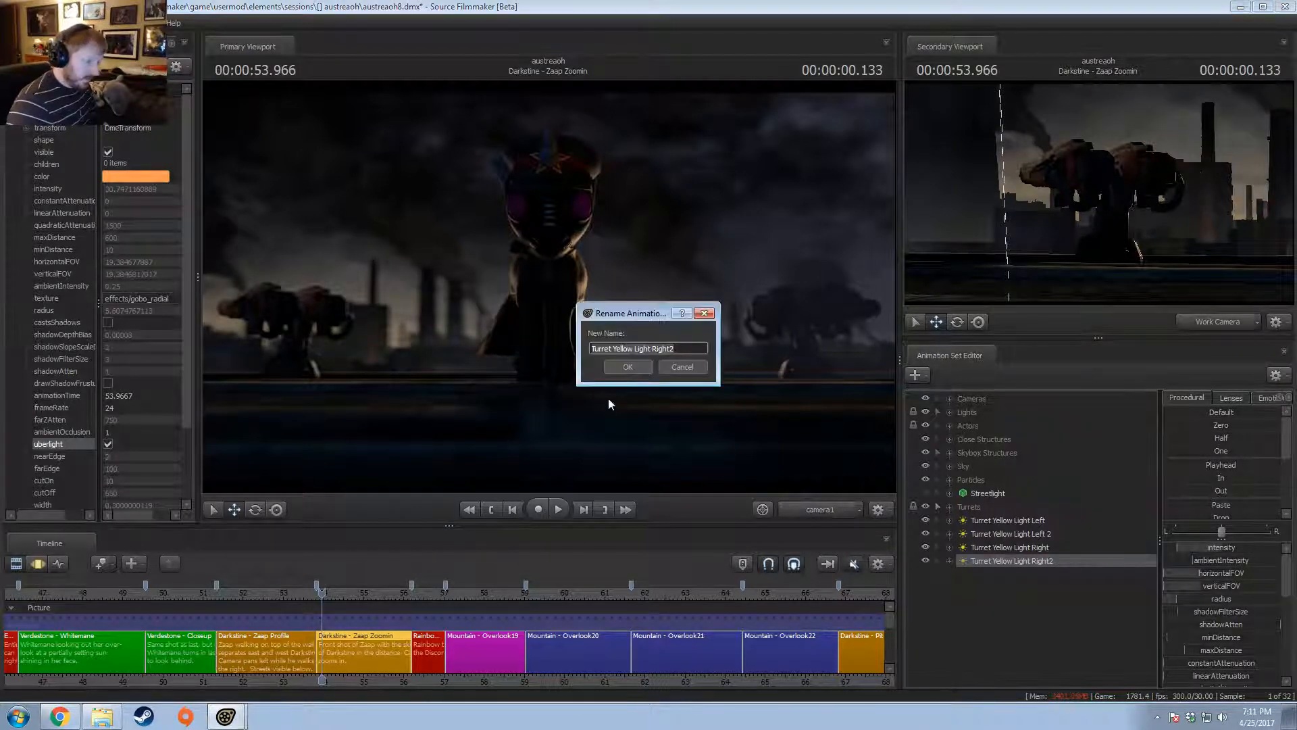
key("Left")
type("2")
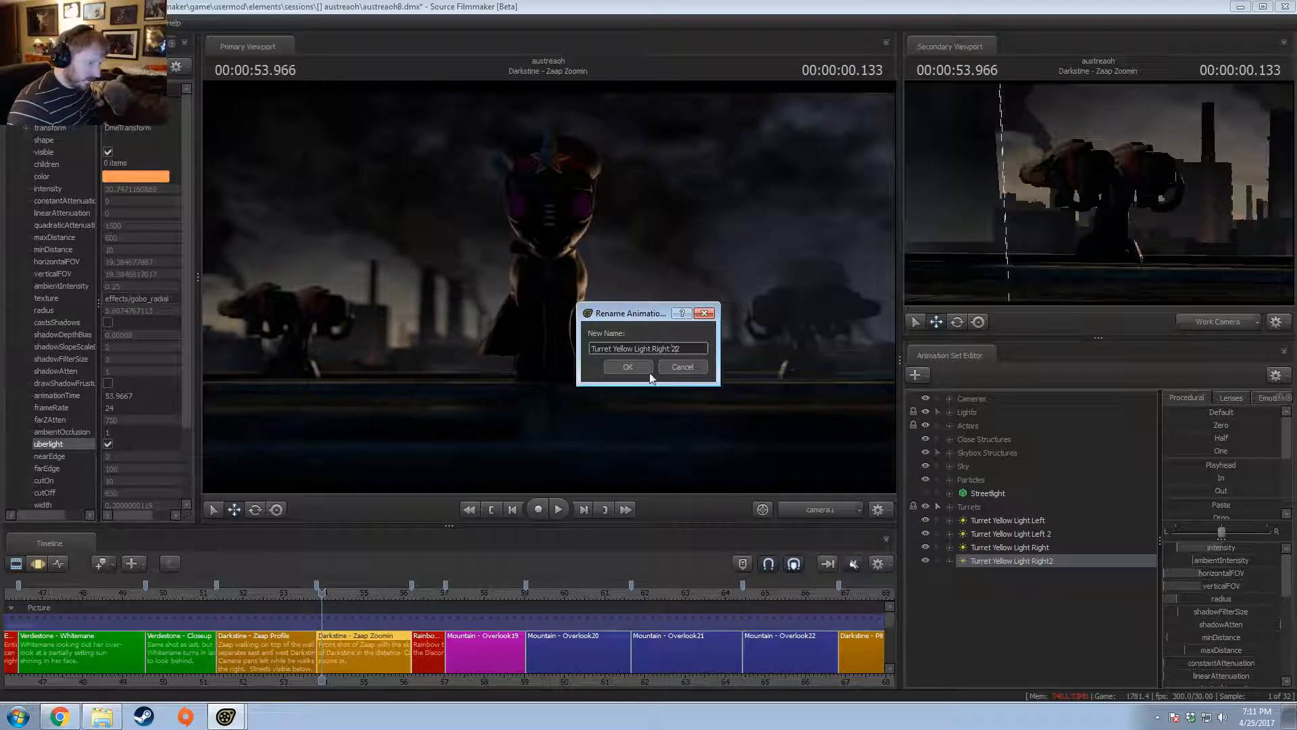
left_click(643, 368)
right_click(1012, 561)
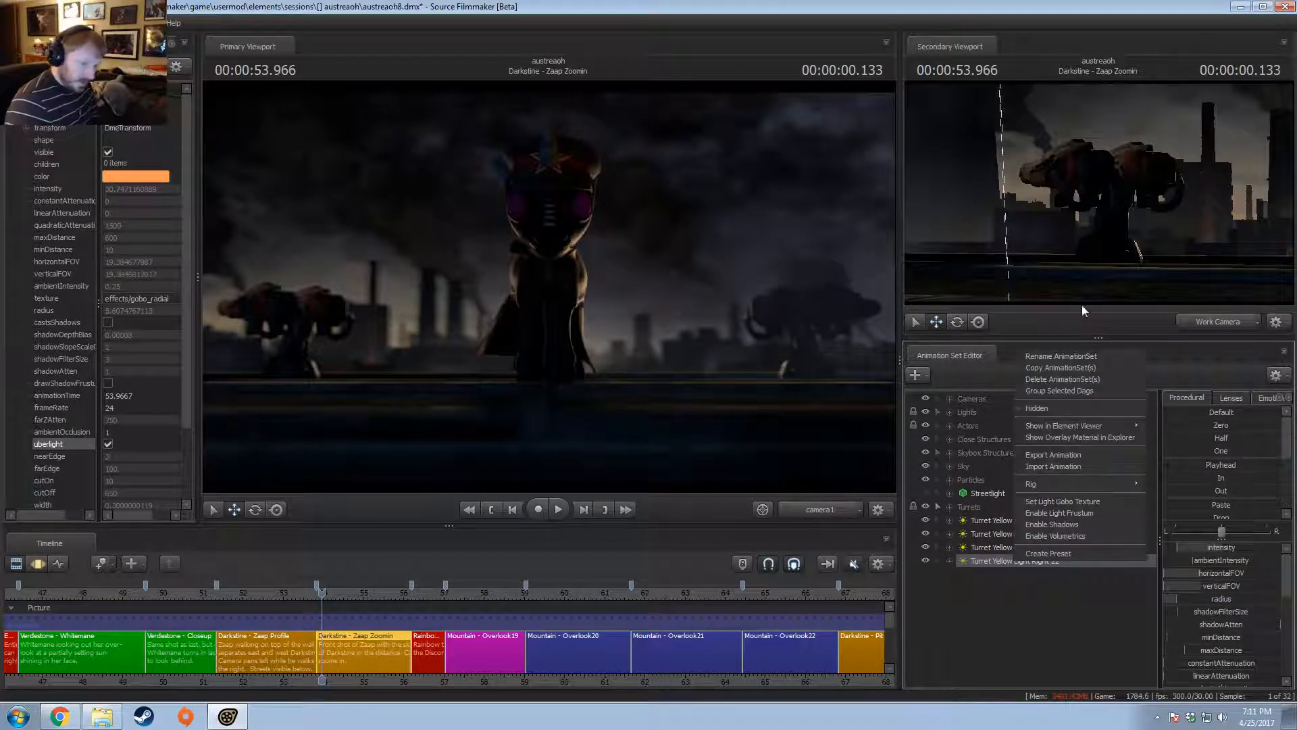
left_click(1059, 356)
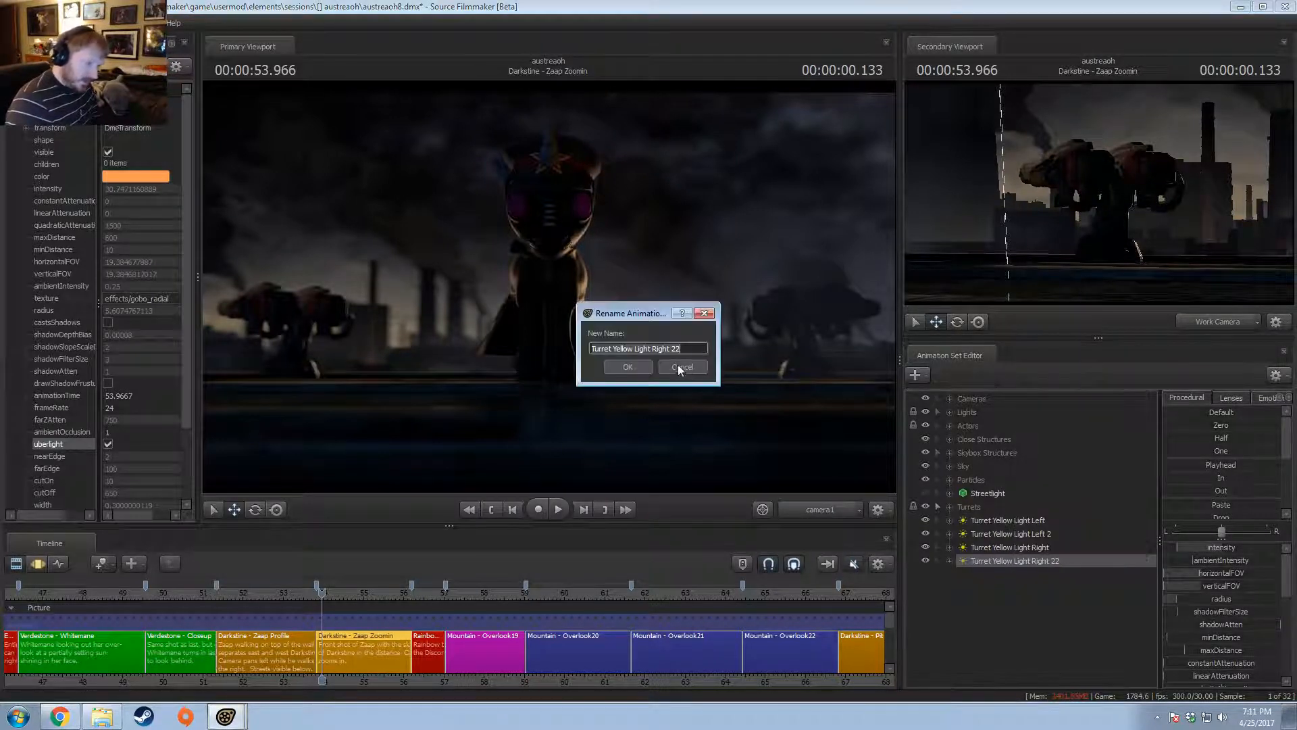
left_click(627, 367)
- View through Turret Yellow Light Right in the primary viewport and Turret Yellow Light Left in the secondary one, and switch to the motion editor
double_click(1024, 546)
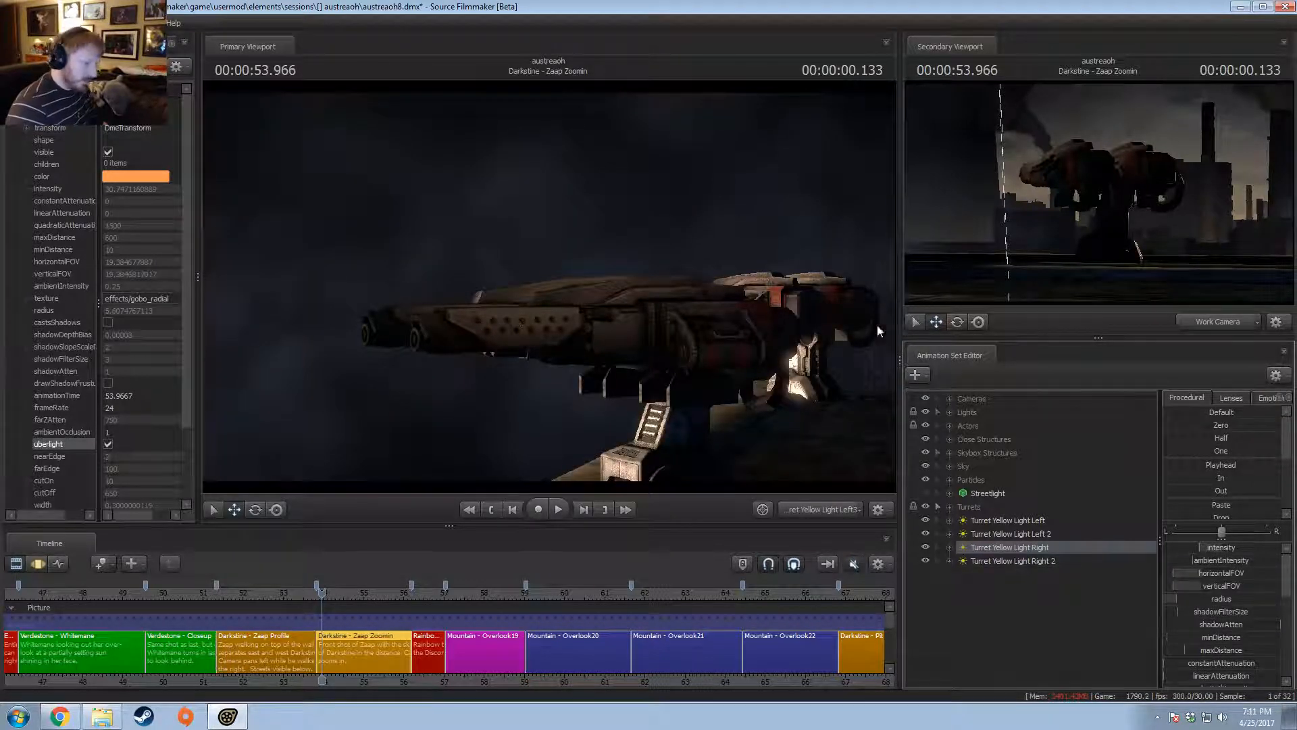
left_click(1024, 521)
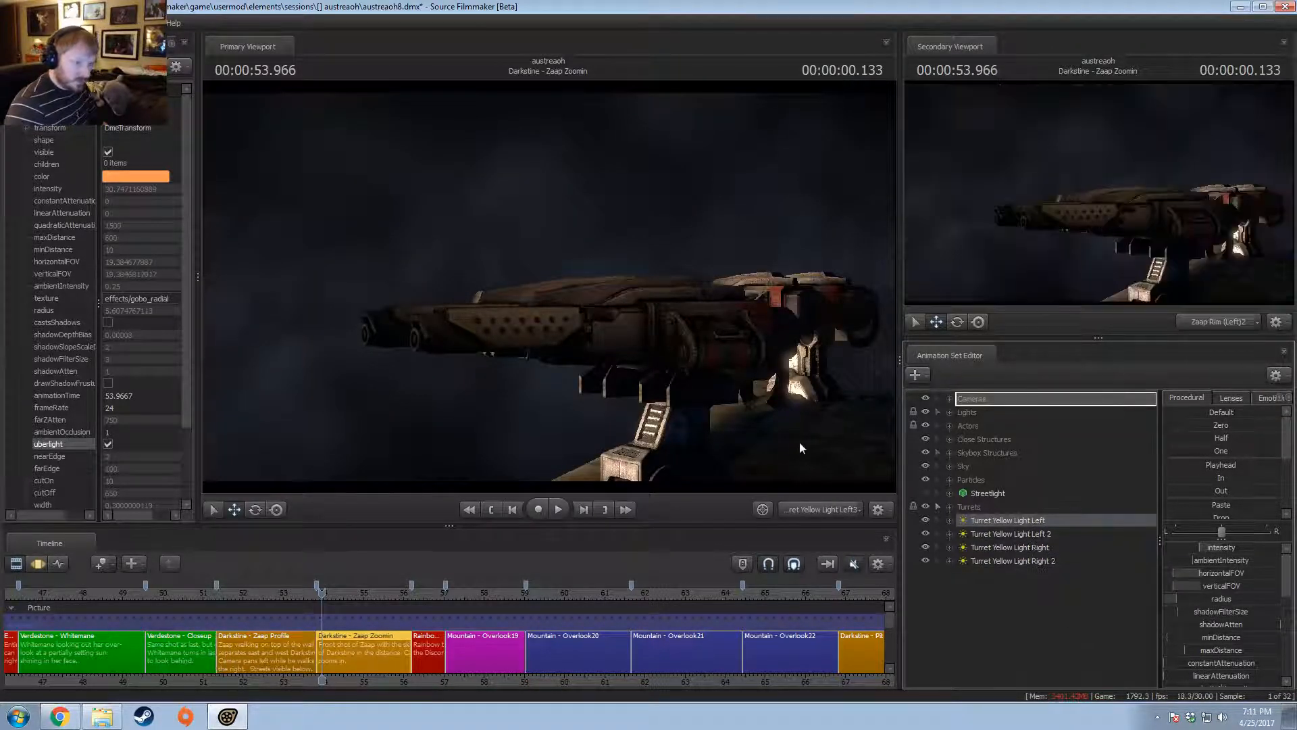
left_click(606, 295)
left_click(650, 372)
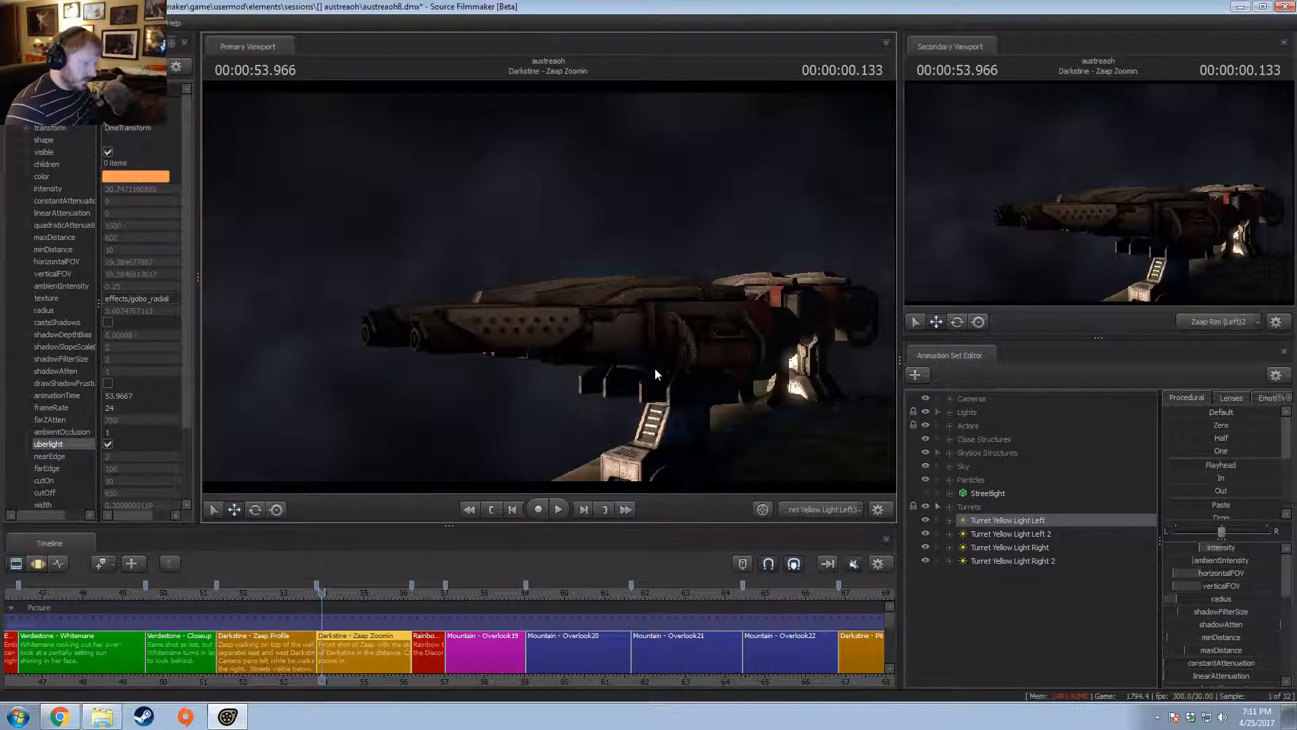
key("F3")
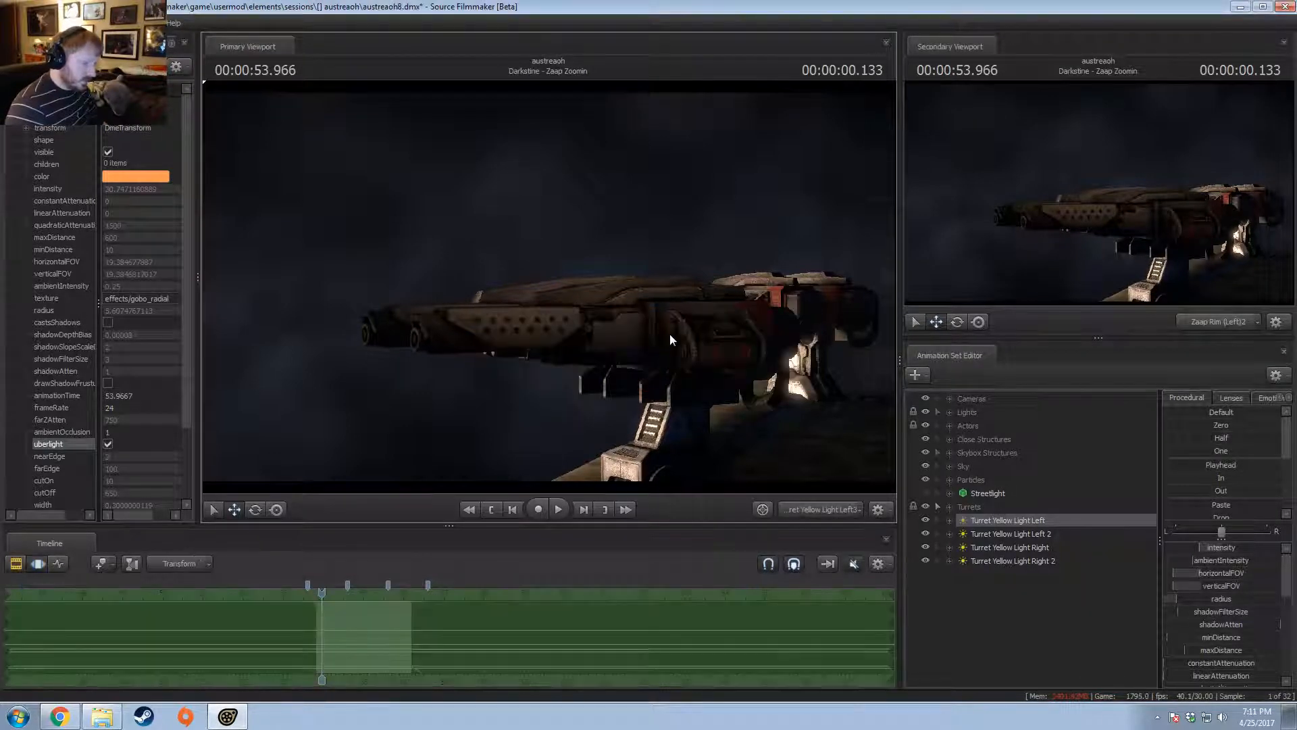
- Fly Turret Yellow Light Right over to the right-hand turret and aim it to mirror the left light's framing, comparing it with Turret Yellow Light Left
left_click(999, 548)
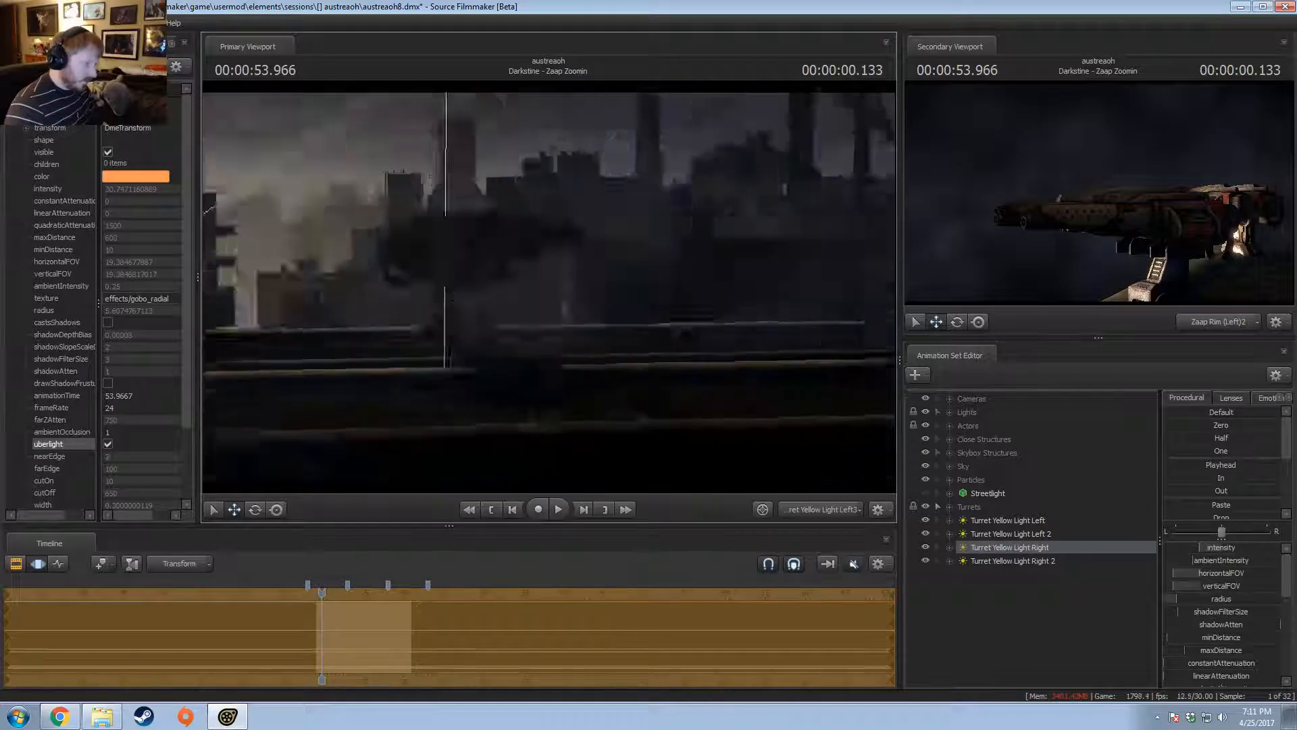
left_click_drag(549, 290, 559, 352)
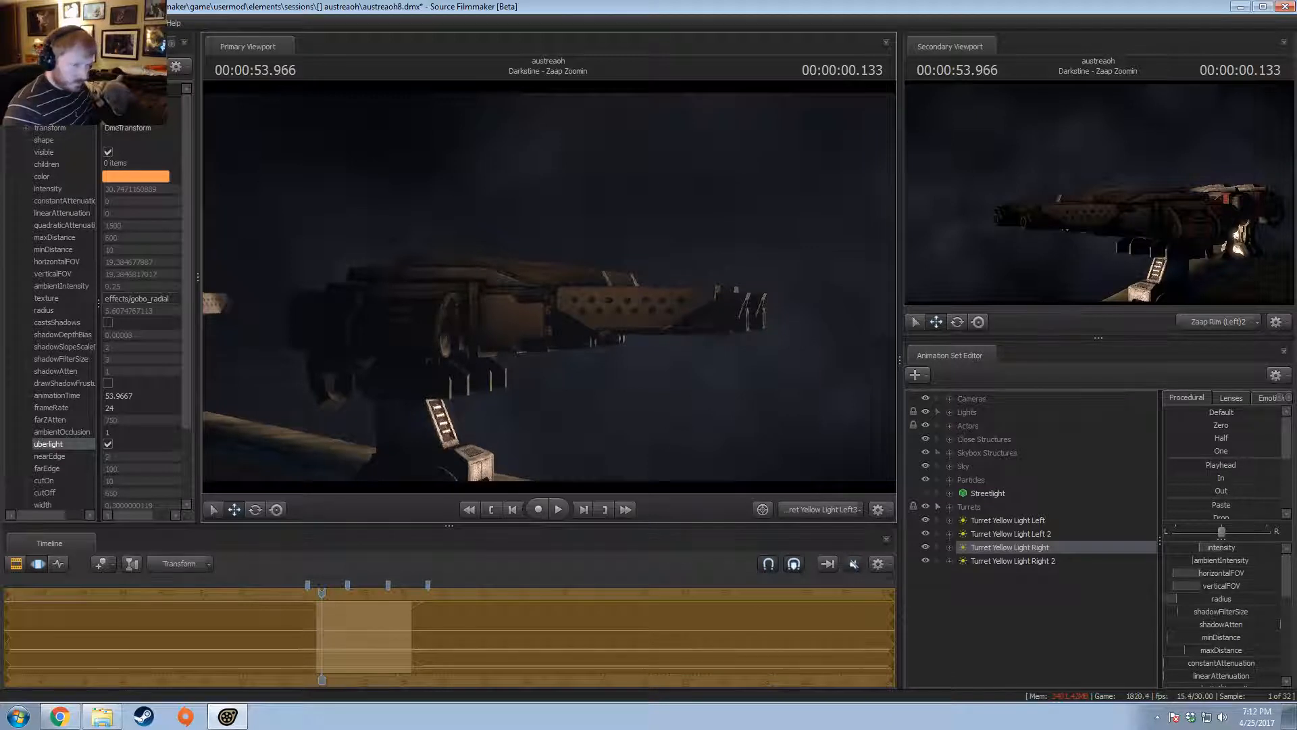
left_click_drag(559, 352, 559, 359)
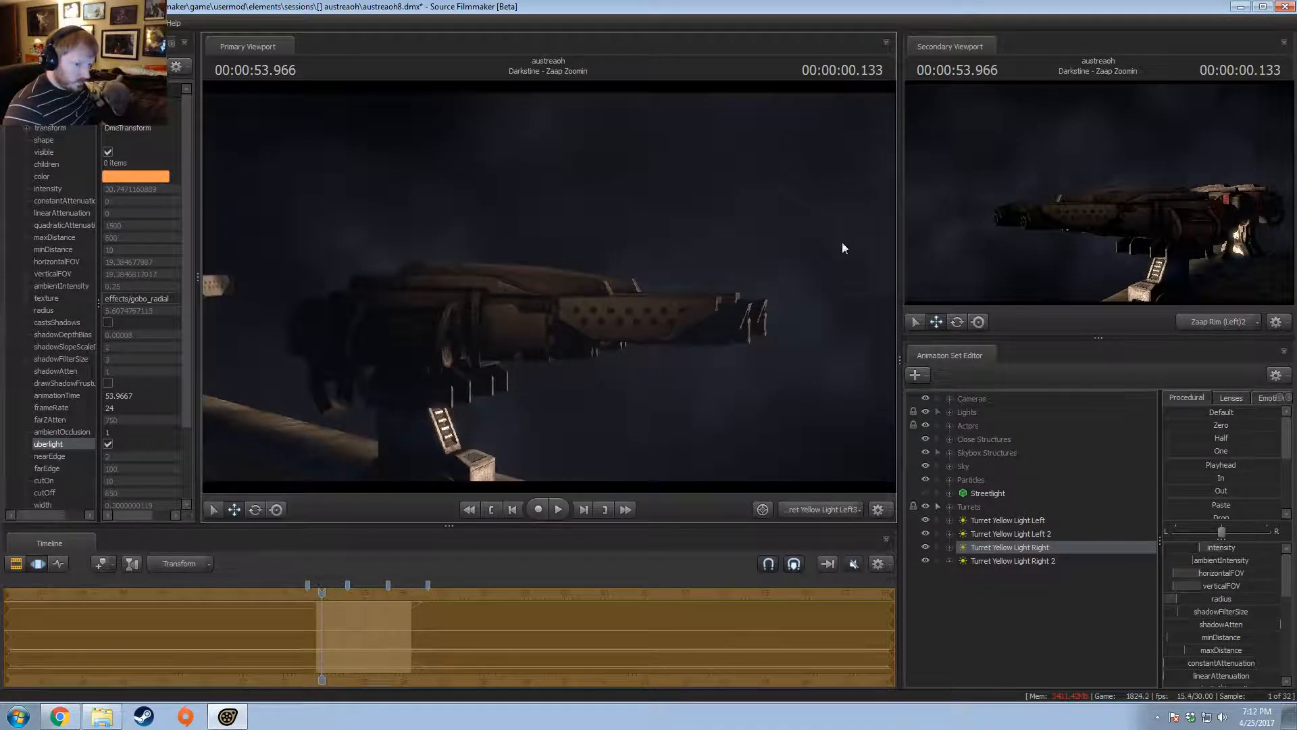
left_click(1013, 521)
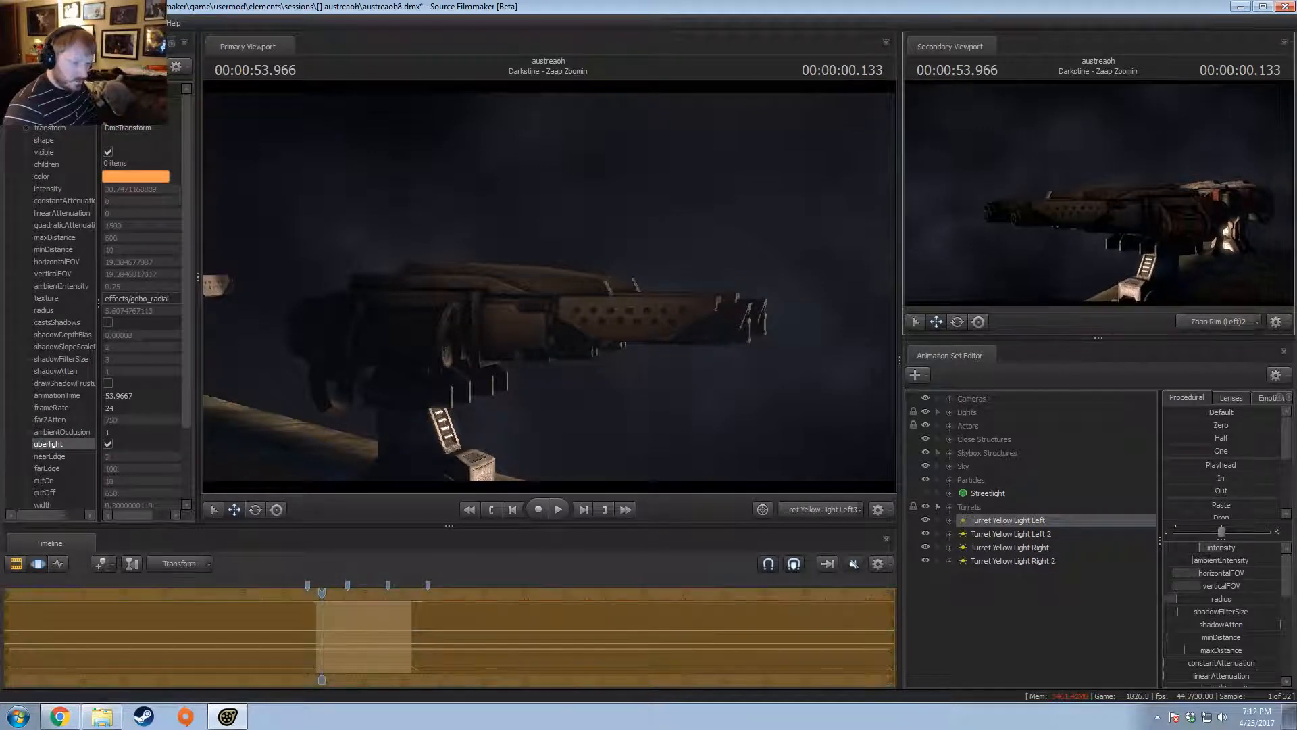
left_click_drag(1098, 193, 1098, 192)
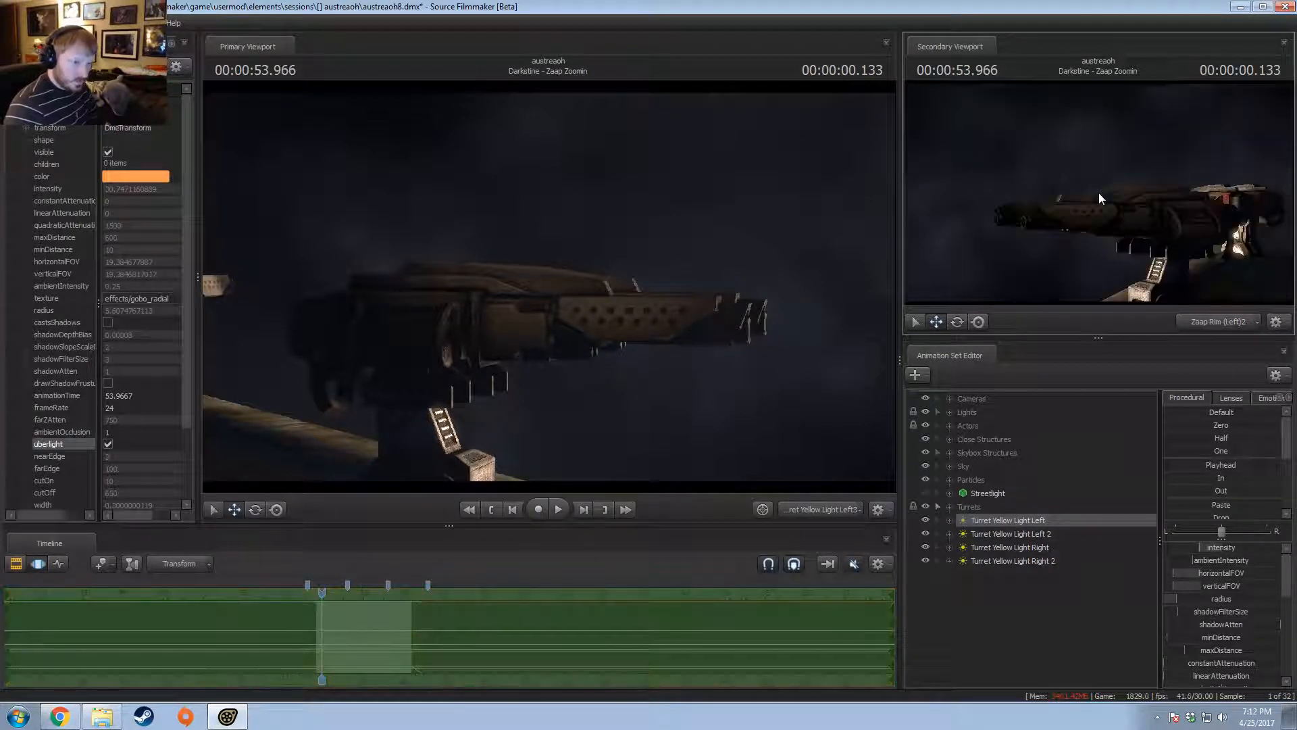
- Adjust Turret Yellow Light Right's position and aim so that its framing of the right-hand turret mirrors the left light's
left_click(987, 547)
mouse_move(549, 281)
left_mouse_down()
mouse_move(453, 281)
mouse_move(534, 250)
mouse_move(537, 278)
mouse_move(513, 274)
mouse_move(550, 282)
mouse_move(533, 292)
mouse_move(571, 291)
left_mouse_up()
key("d")
key("d")
key("x")
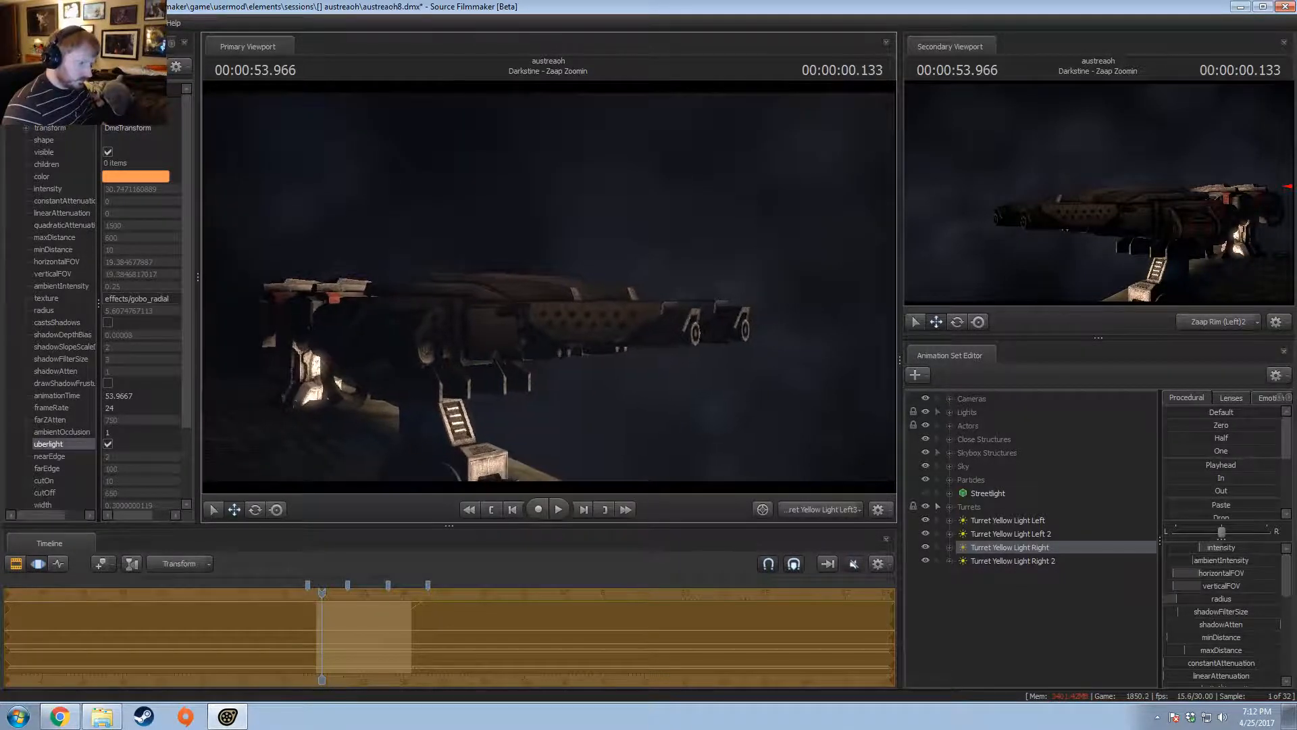
- Try flying Turret Yellow Light Right 2 to the right-hand turret and aiming it to mirror Turret Yellow Light Left 2
left_click(1006, 560)
left_click(1010, 533)
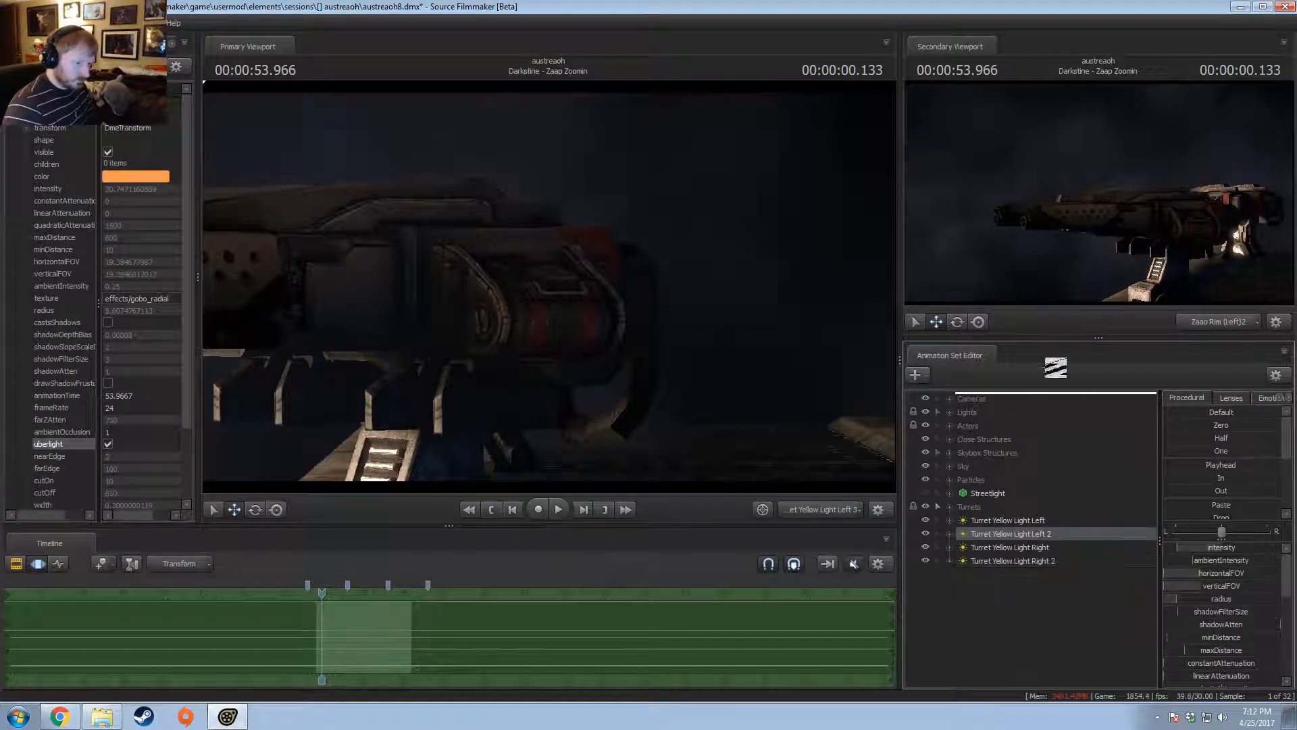
left_click(1028, 561)
left_click_drag(558, 287, 507, 291)
key("w")
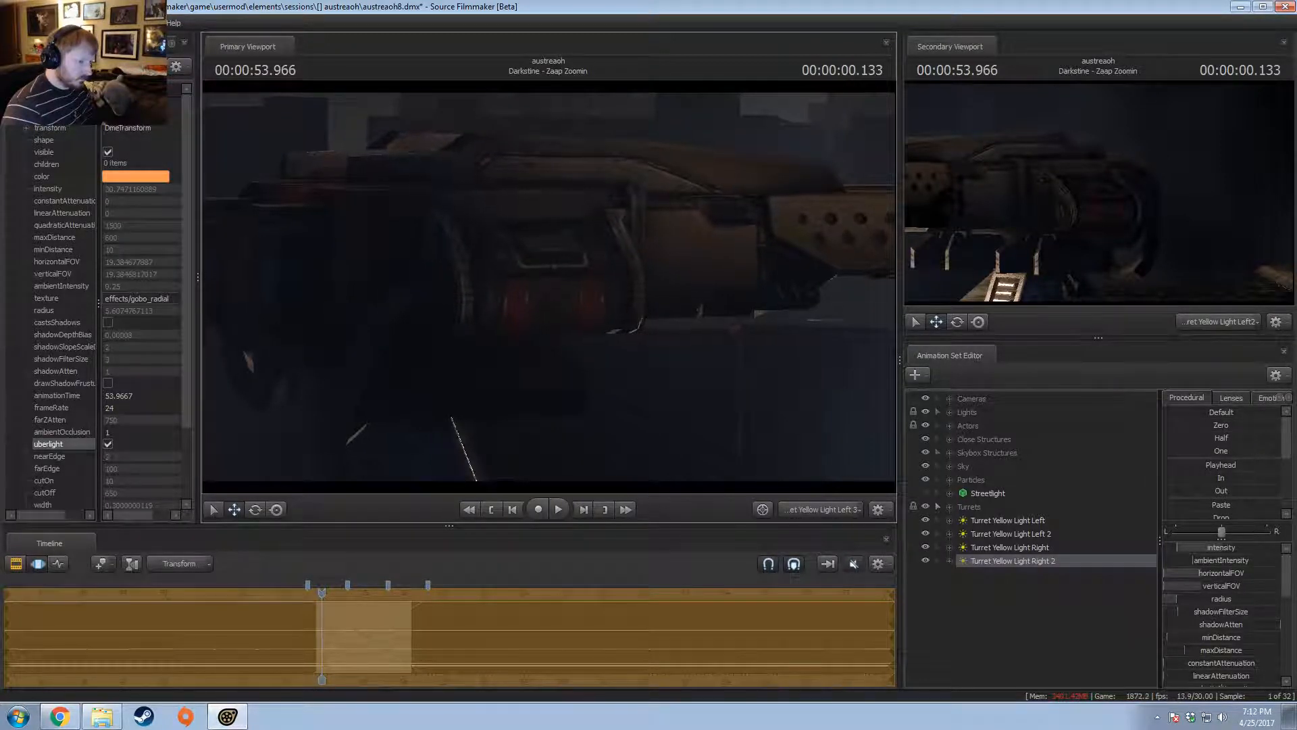
left_click_drag(506, 290, 597, 278)
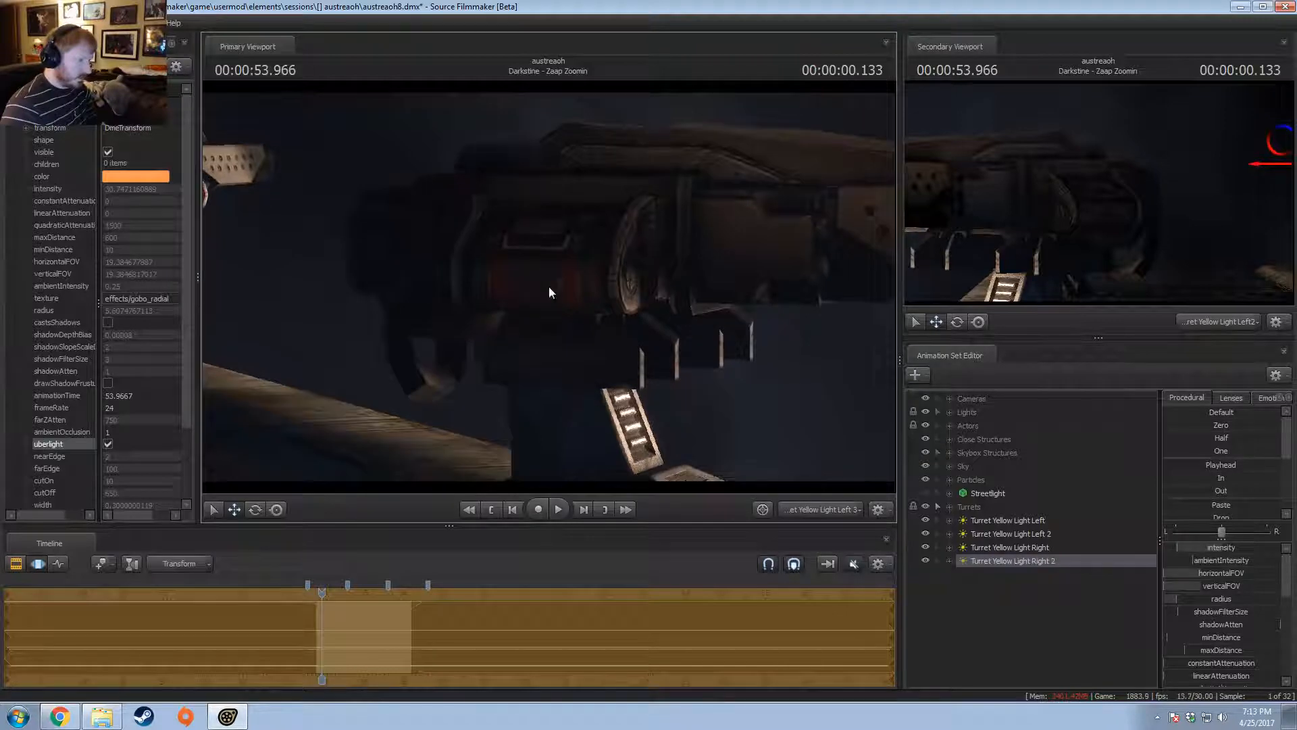
- Examine both turrets' lighting through camera1, comparing Turret Yellow Light Left 2 with Turret Yellow Light Right in the motion editor
left_click(828, 513)
key("F2")
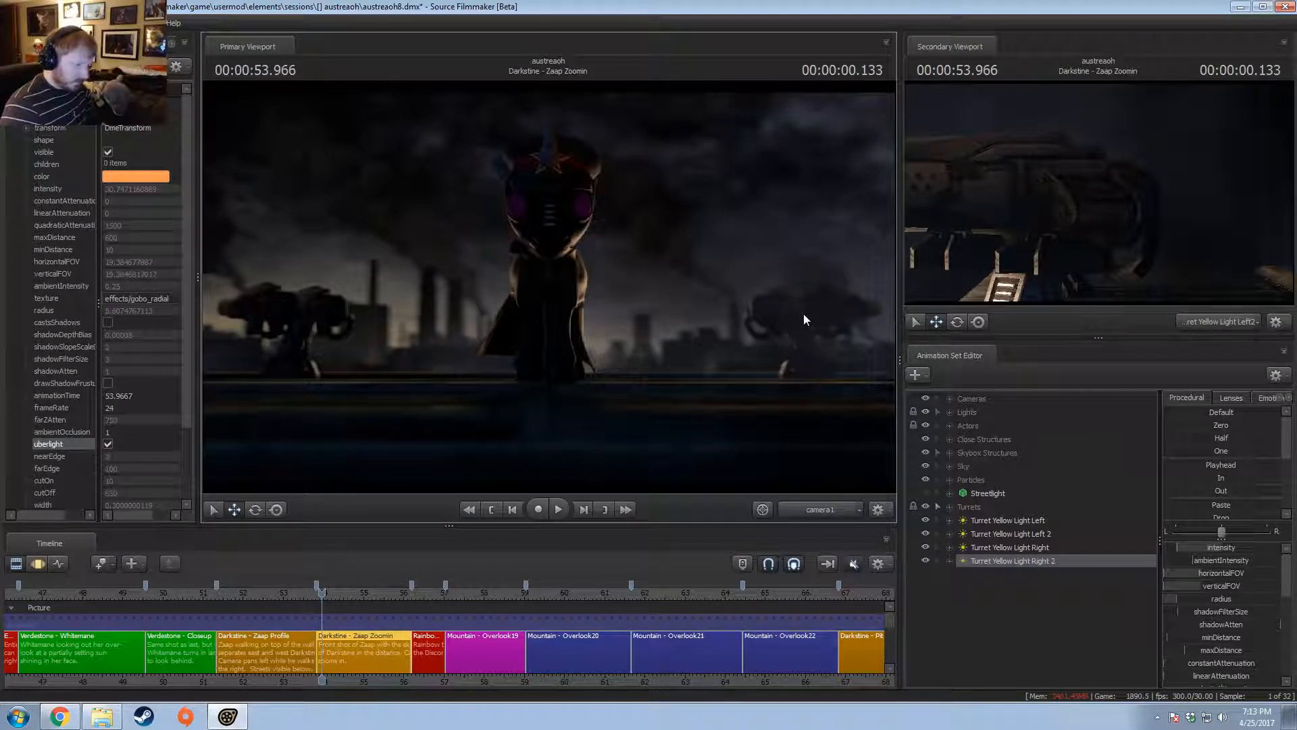
left_click(1024, 532)
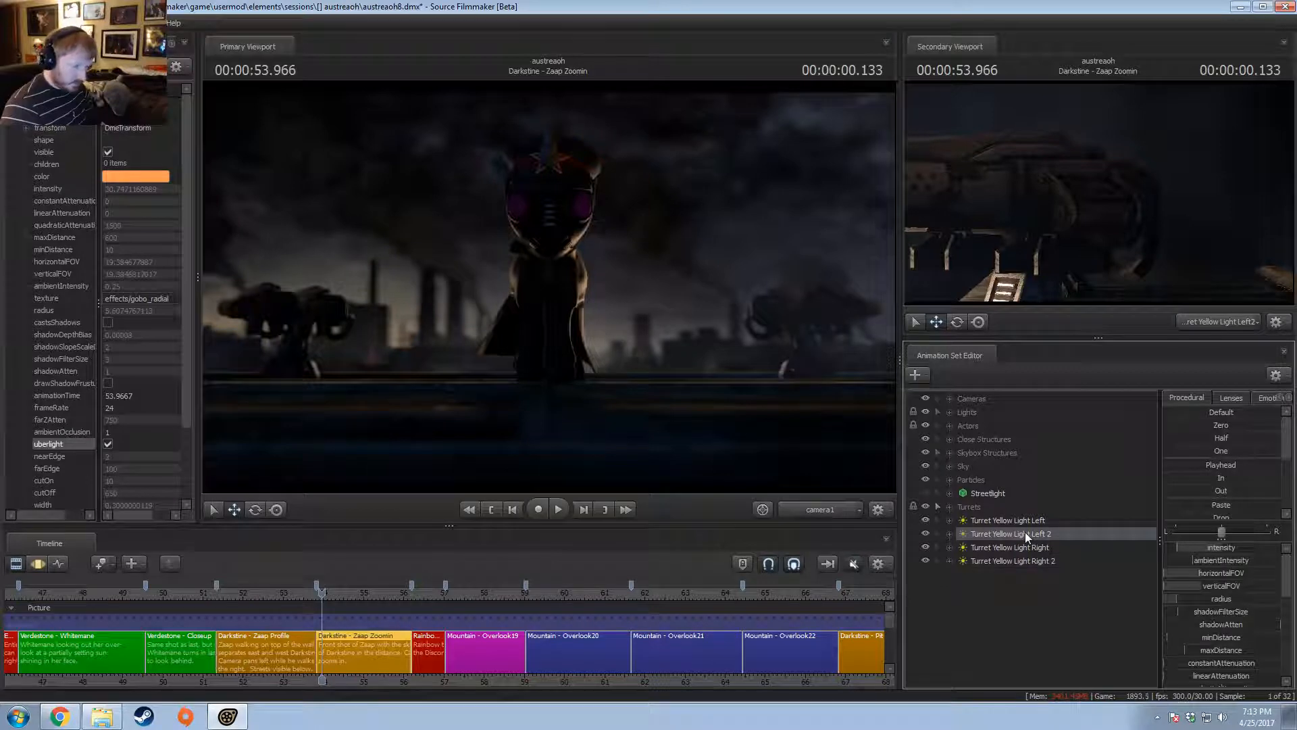
key("F3")
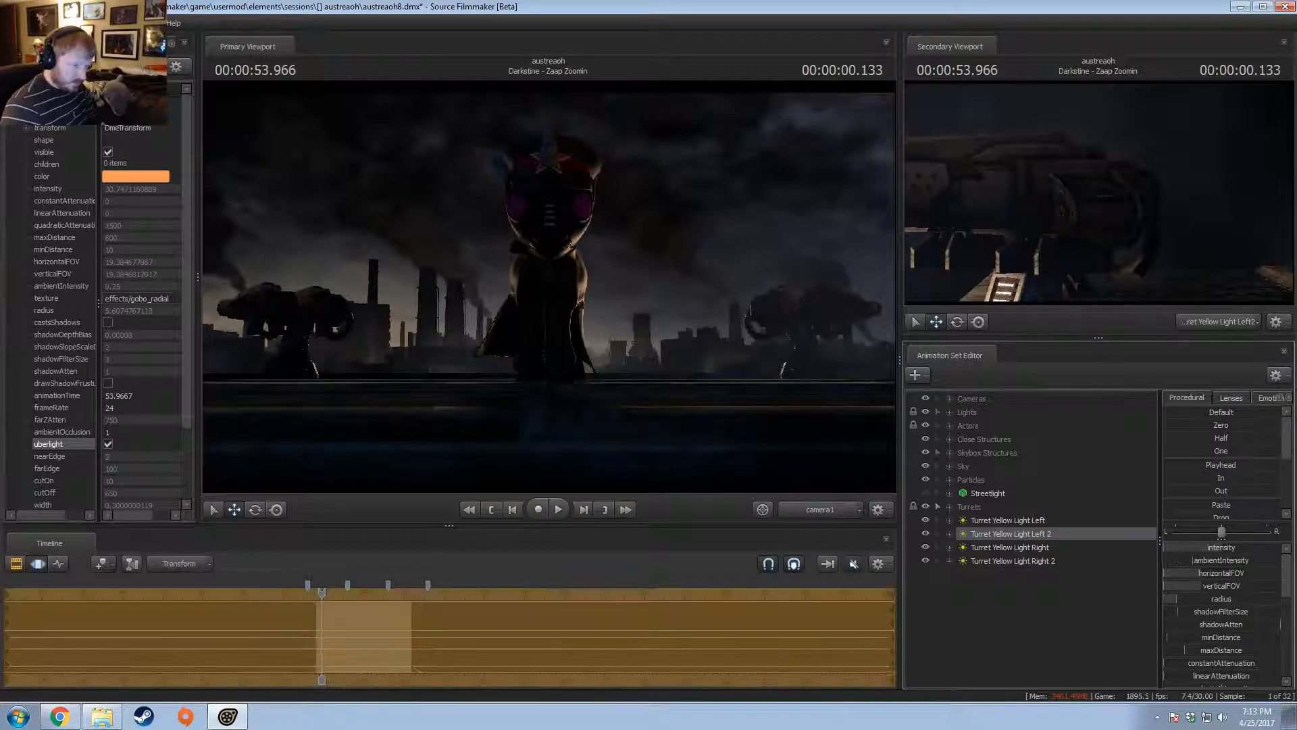
left_click(1032, 546)
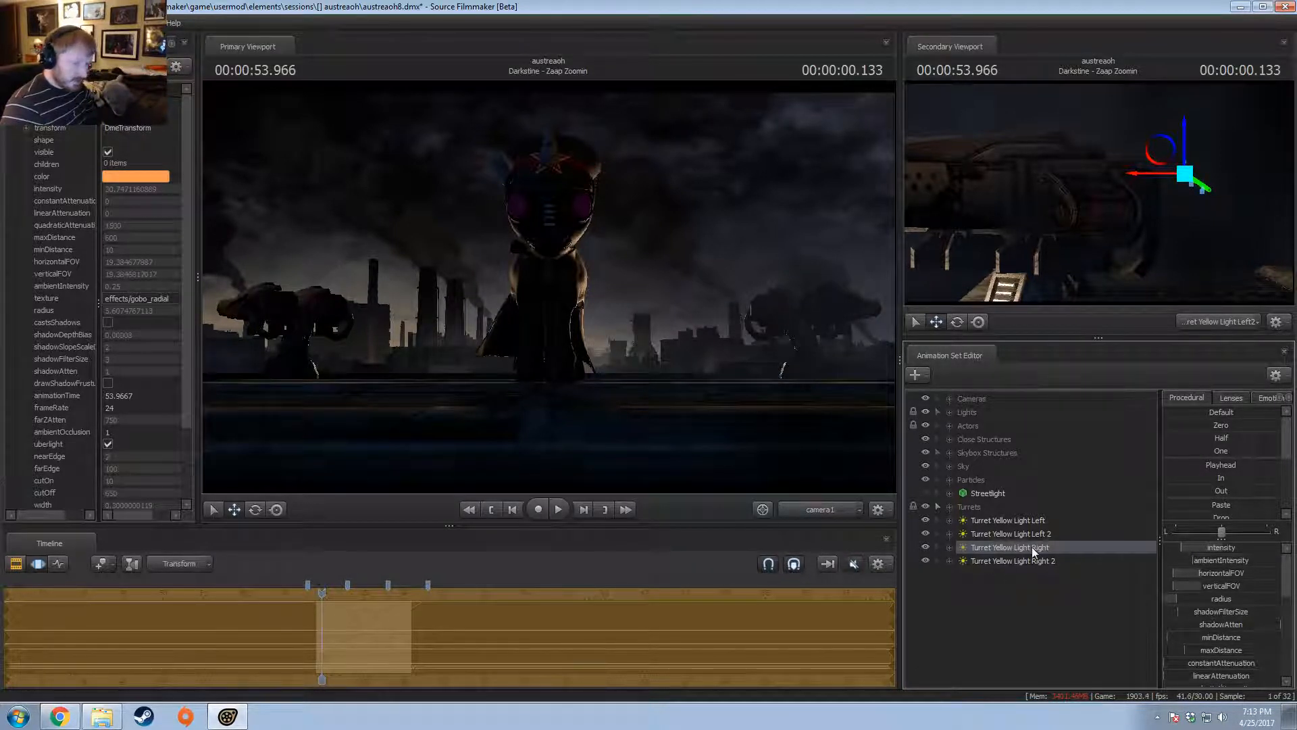
- View through Turret Yellow Light Right in the primary viewport, with a work camera copied from camera1 in the secondary one, using the motion editor
key("F2")
left_click(702, 294)
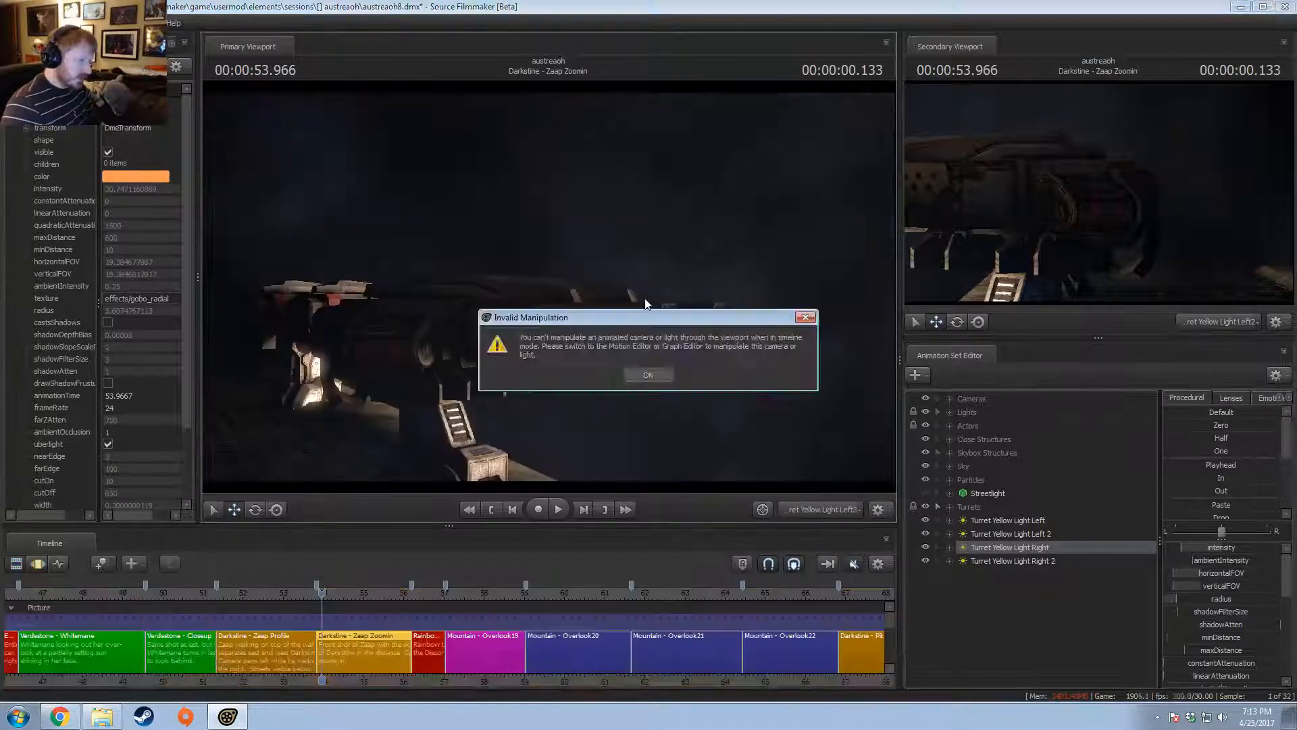
left_click(648, 375)
key("ctrl+2")
left_click(1220, 322)
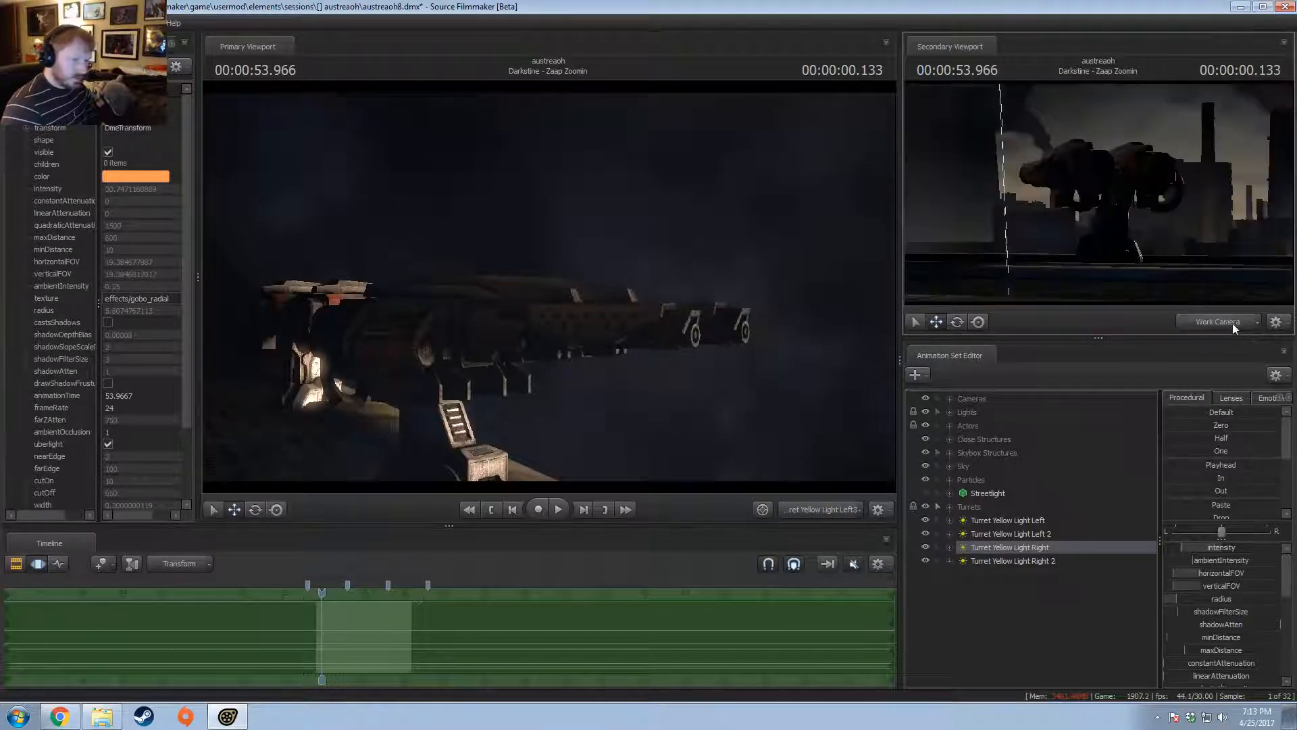
left_click(1198, 319, "ctrl")
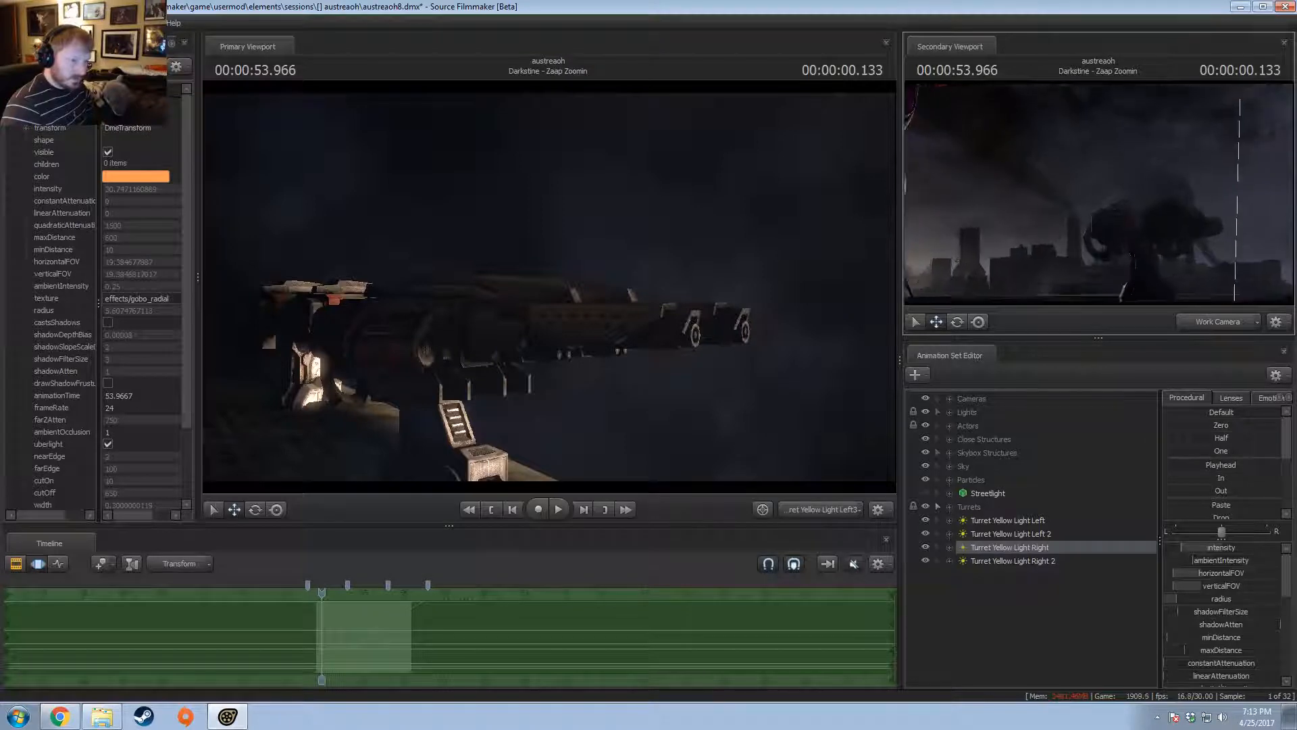
- Fly Turret Yellow Light Right above the right-hand turret, aim it down at the guns, raise its intensity, and check through camera1
mouse_move(549, 283)
left_mouse_down()
mouse_move(487, 250)
mouse_move(540, 270)
mouse_move(513, 257)
mouse_move(530, 281)
mouse_move(527, 260)
mouse_move(500, 262)
left_mouse_up()
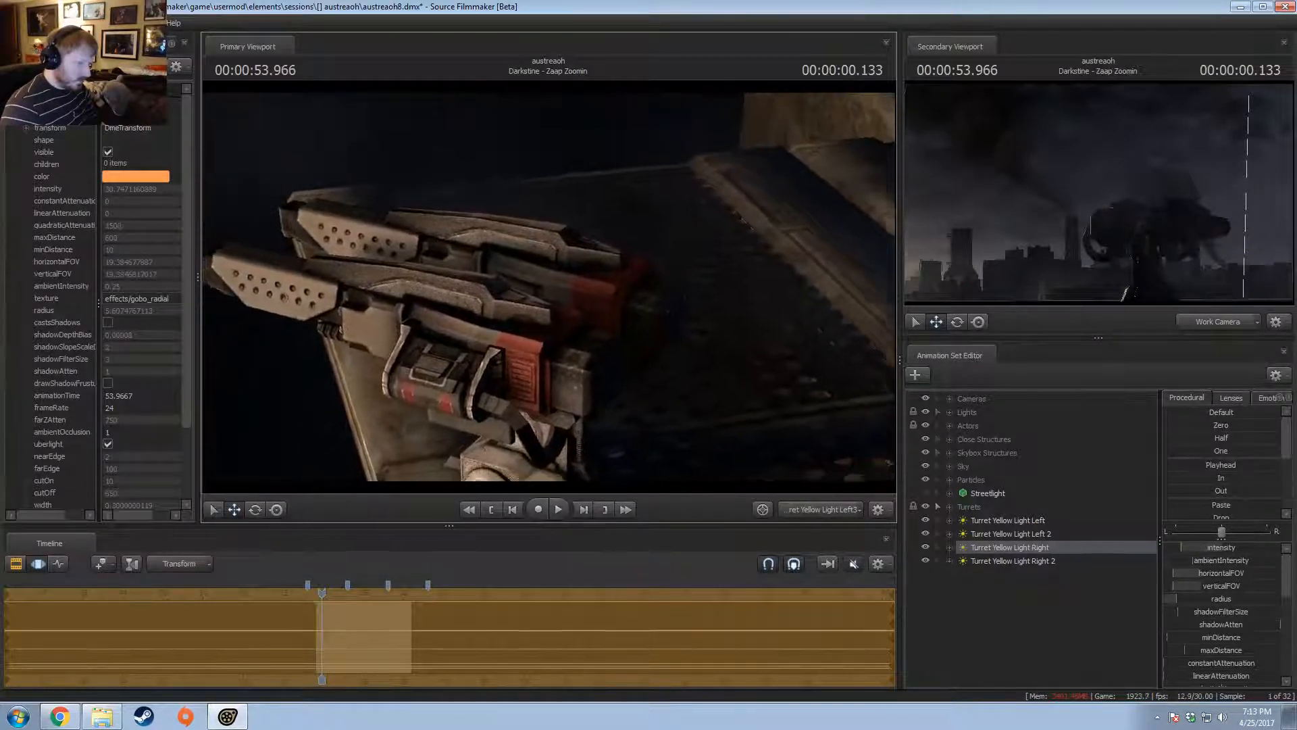
mouse_move(549, 288)
left_mouse_down()
mouse_move(561, 287)
mouse_move(550, 288)
left_mouse_up()
left_click_drag(1198, 548, 1236, 548)
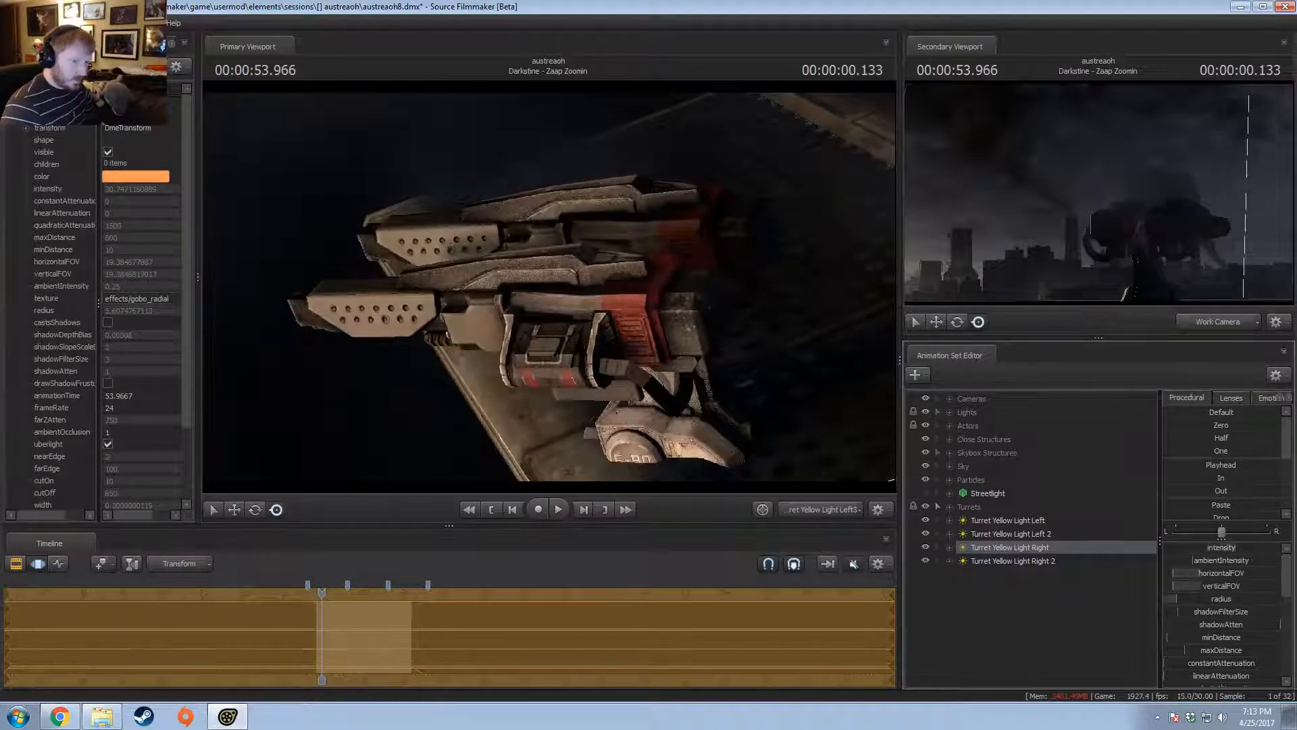
mouse_move(549, 287)
left_mouse_down()
mouse_move(538, 288)
mouse_move(545, 258)
mouse_move(517, 278)
mouse_move(556, 258)
mouse_move(549, 287)
left_mouse_up()
key("F2")
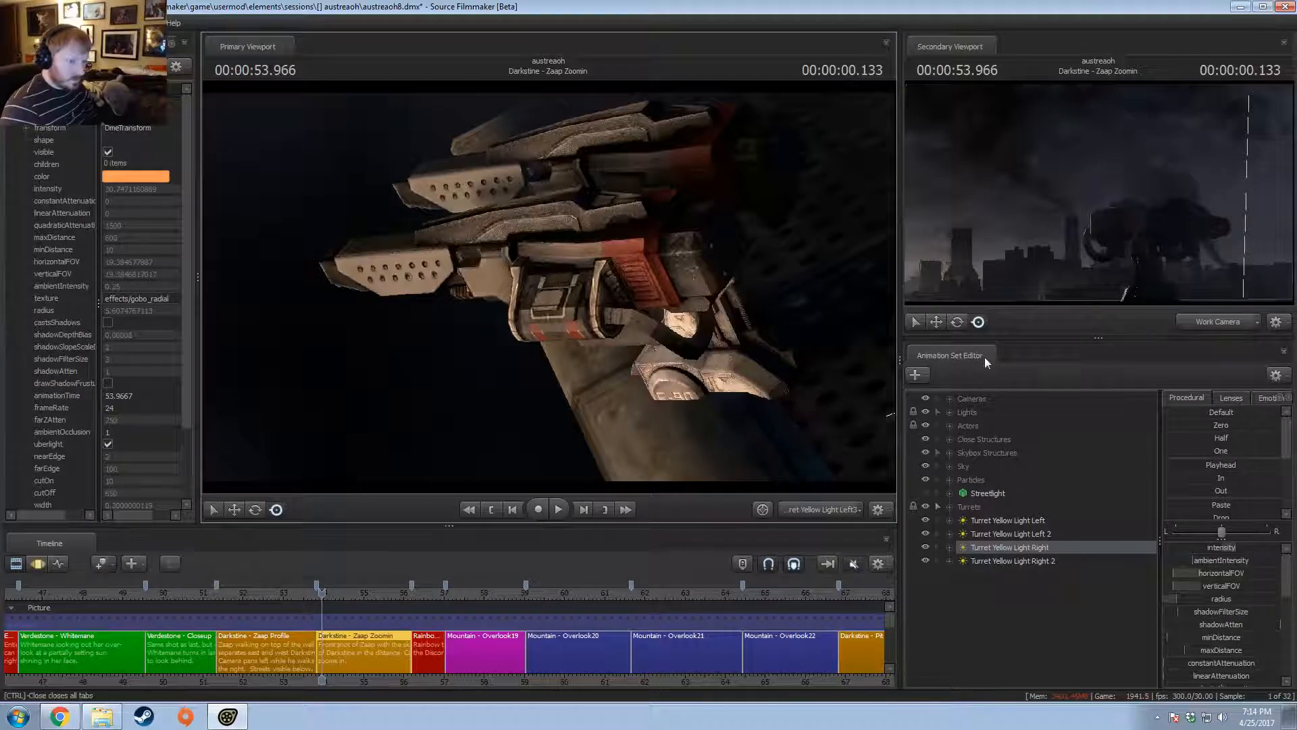
left_click(806, 513)
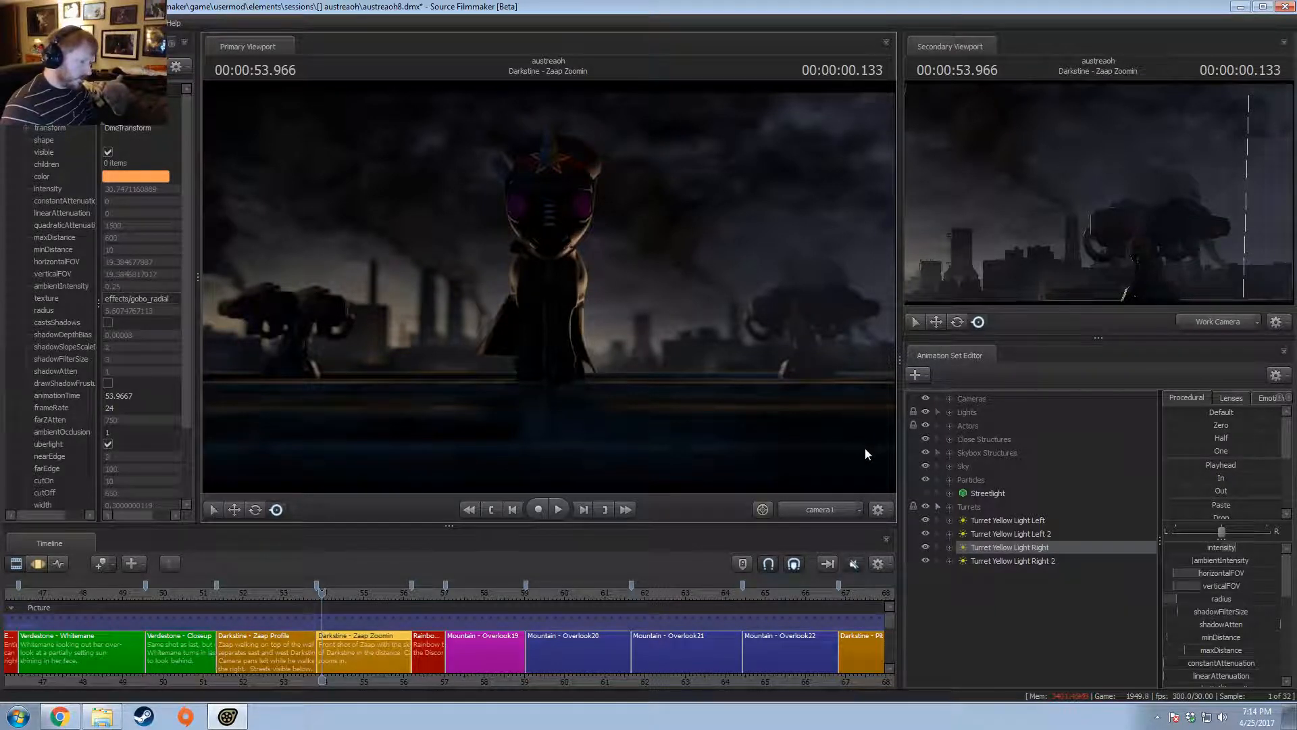
- Move Turret Yellow Light Right farther back so it frames the whole right-hand turret from above, and check the shot through camera1
left_click_drag(997, 546, 724, 337)
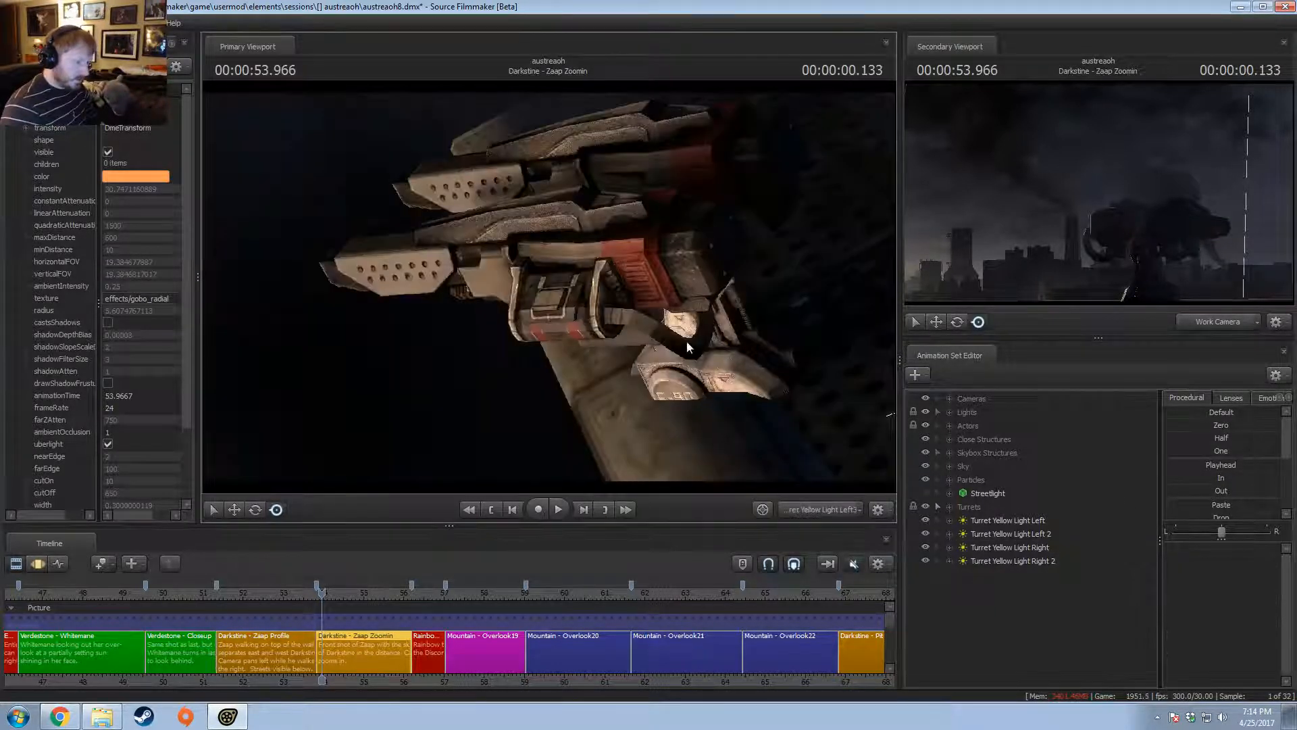
left_click(1016, 549)
mouse_move(549, 287)
left_mouse_down()
mouse_move(550, 262)
mouse_move(594, 285)
mouse_move(550, 285)
mouse_move(551, 265)
mouse_move(571, 255)
mouse_move(549, 286)
left_mouse_up()
key("F2")
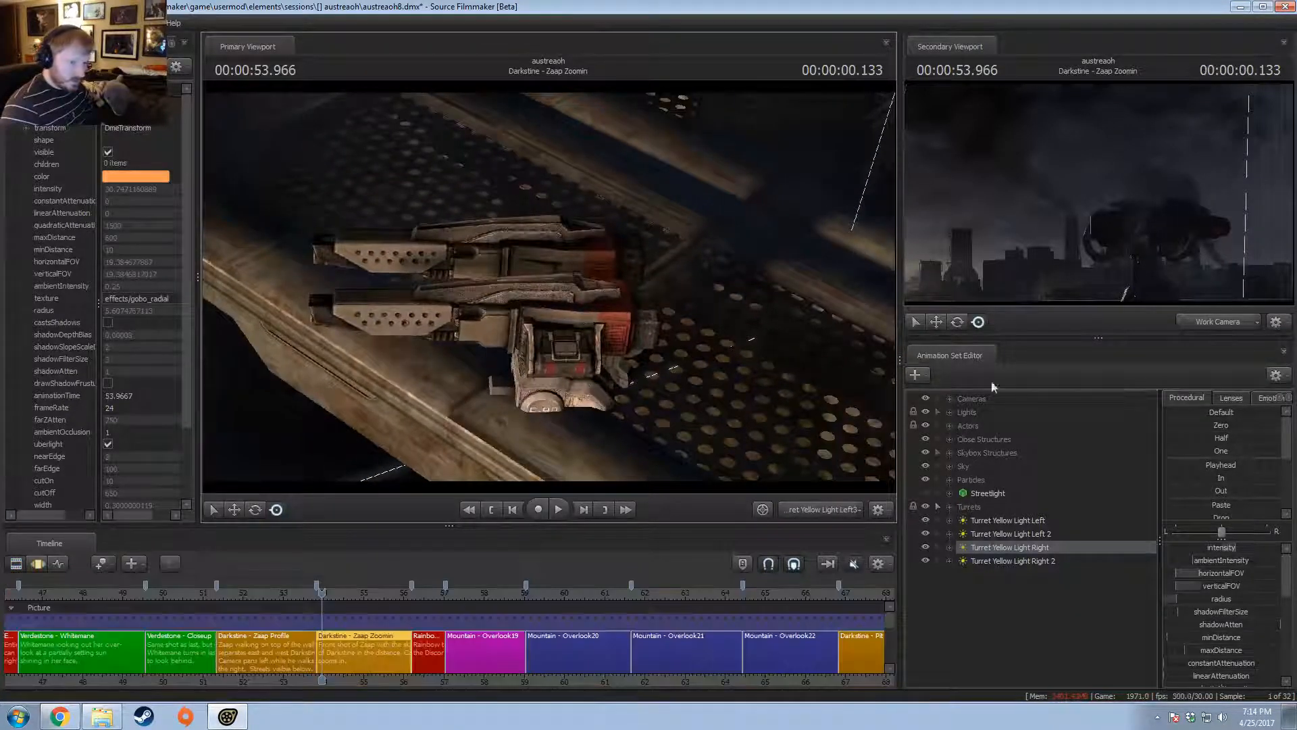
left_click(1227, 328)
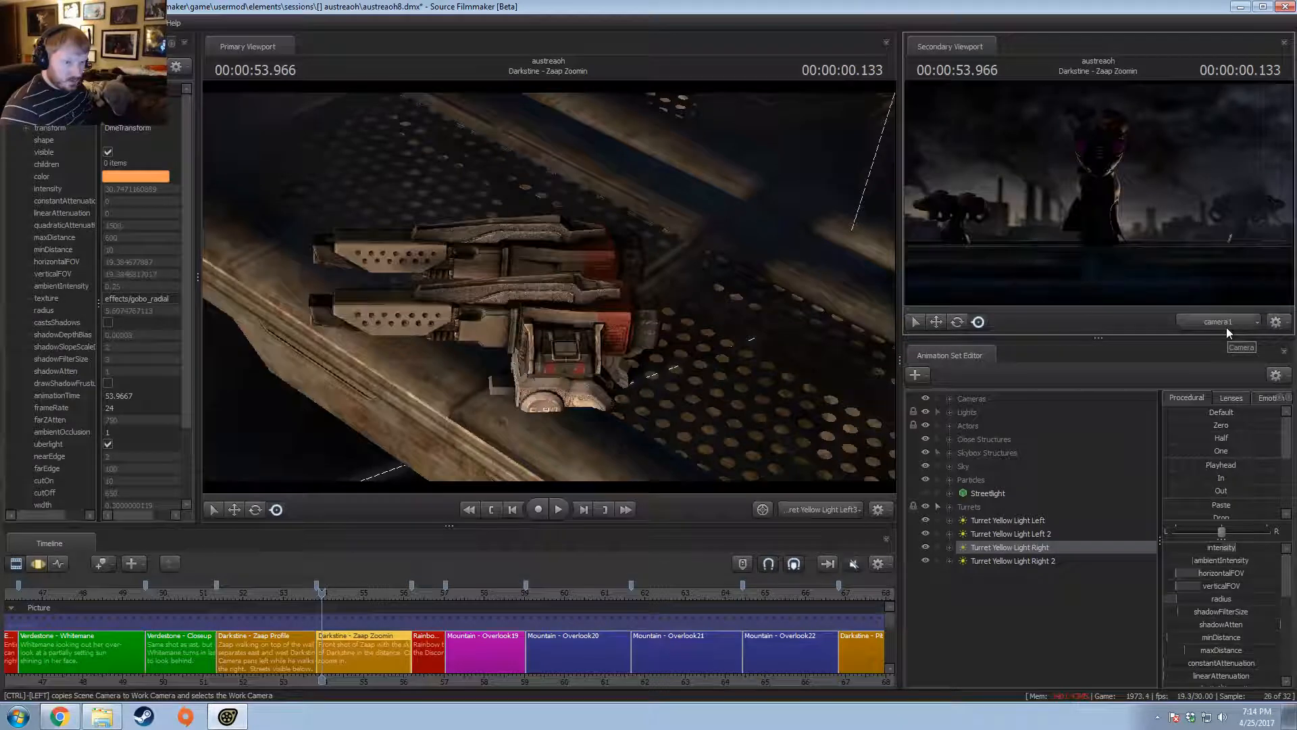
left_click(813, 506)
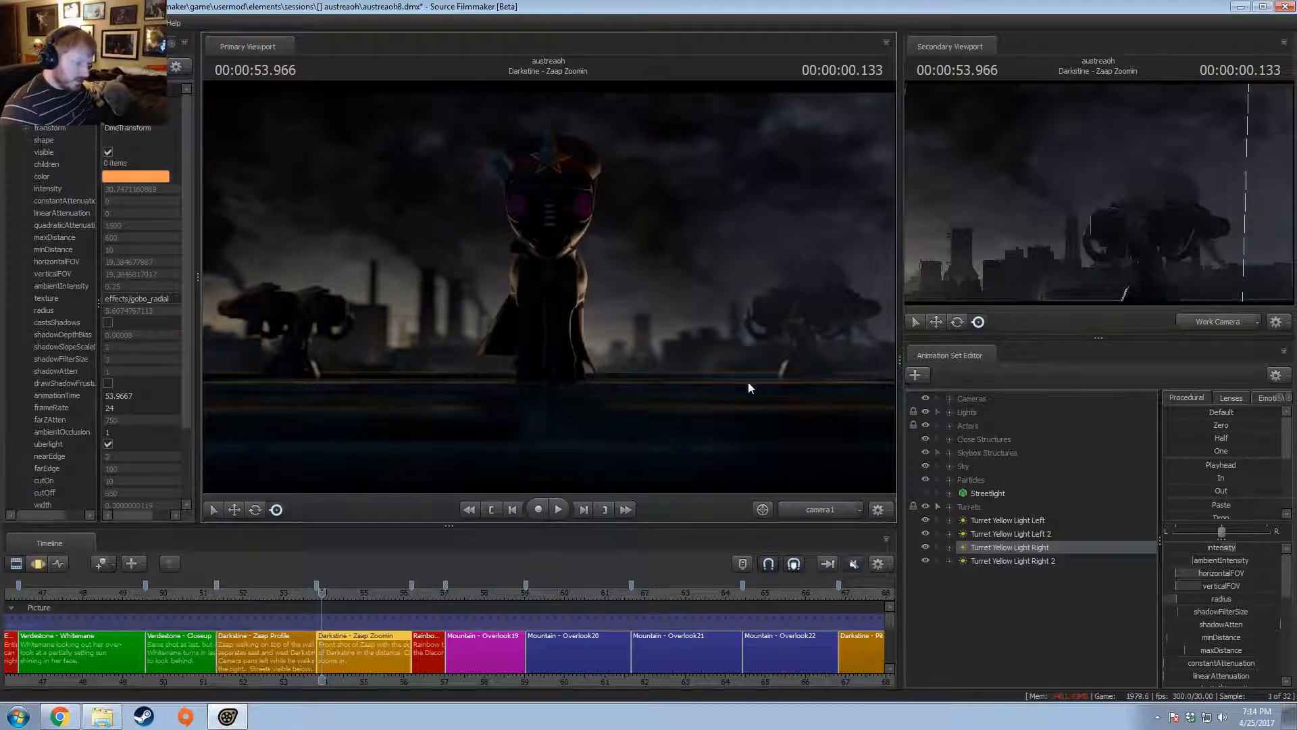
- Adjust Turret Yellow Light Right's intensity in the motion editor while viewing the shot through camera1
key("F3")
mouse_move(1220, 547)
left_mouse_down()
mouse_move(1182, 548)
mouse_move(1198, 548)
left_mouse_up()
key("F2")
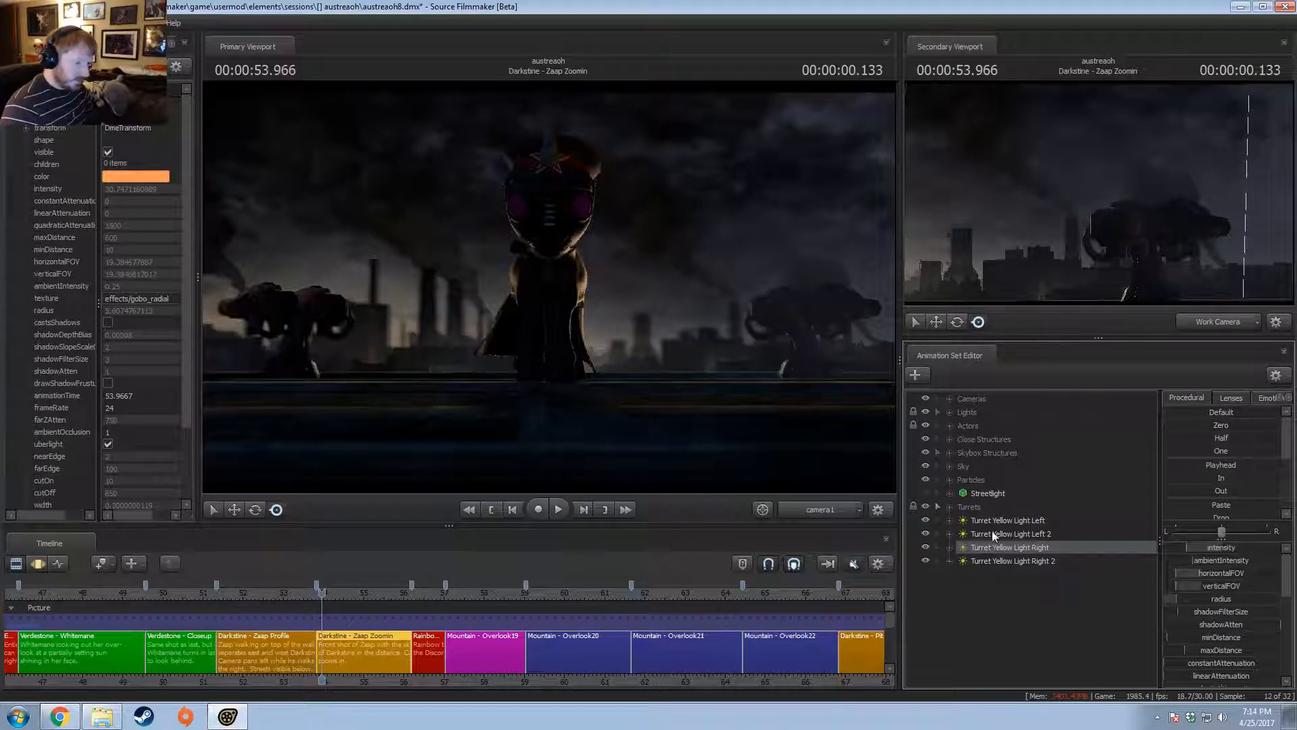
- Fly Turret Yellow Light Right closer to the right-hand turret, aim it past the rear end, and check the rim through camera1
left_click_drag(996, 546, 676, 311)
key("F3")
left_click(602, 290)
key("F2")
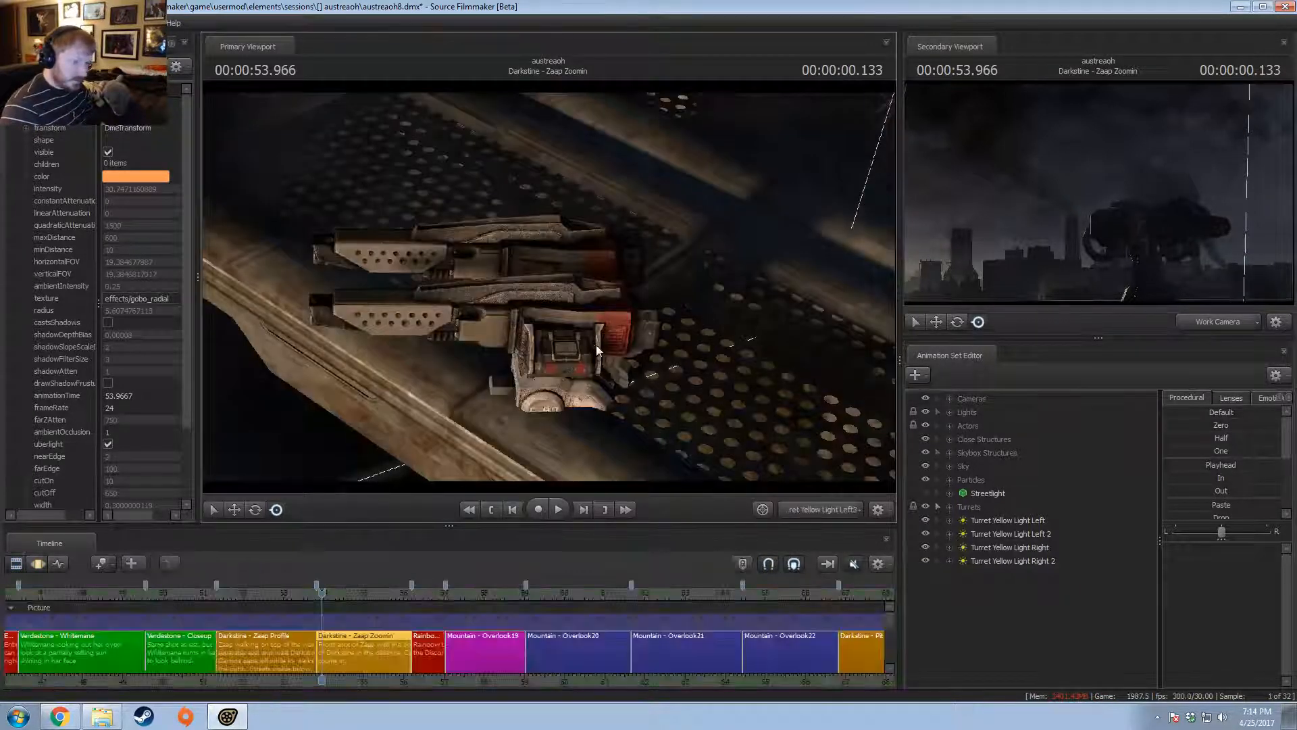
left_click(1010, 547)
key("F3")
left_click_drag(550, 299, 662, 253)
key("w")
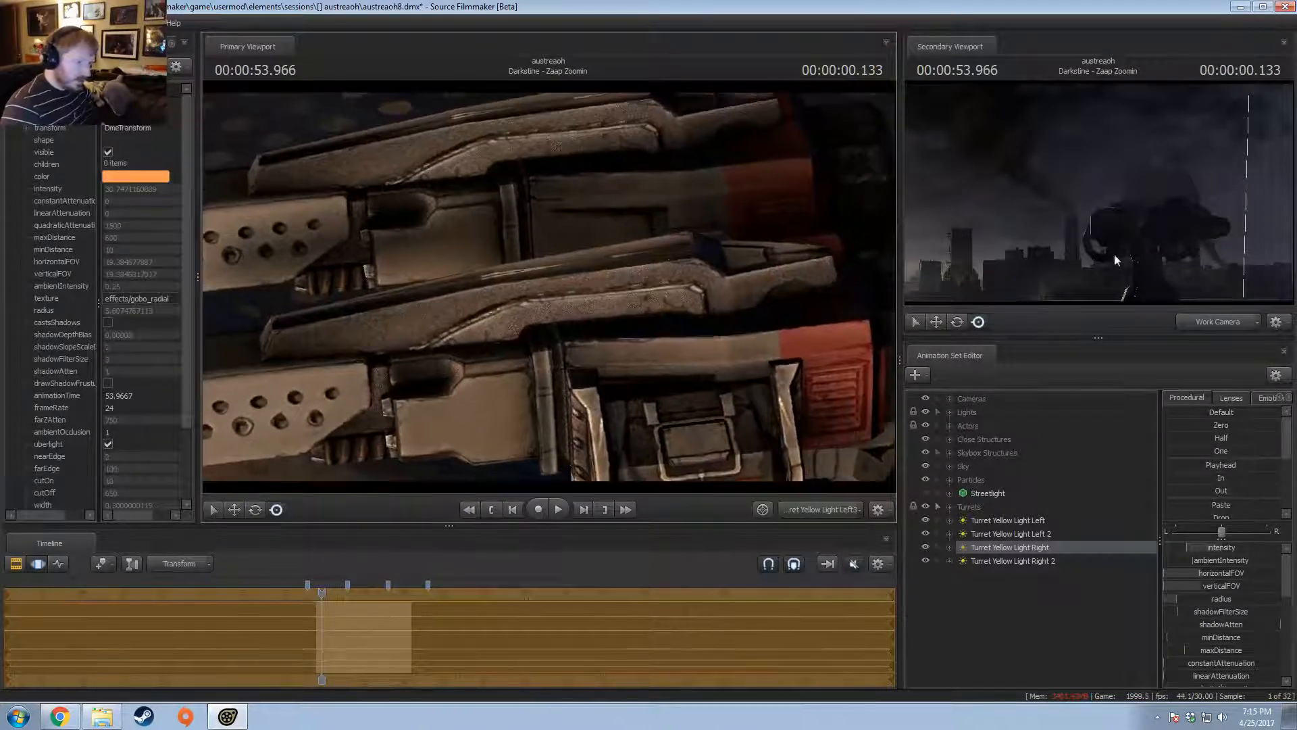
left_click_drag(824, 307, 549, 285)
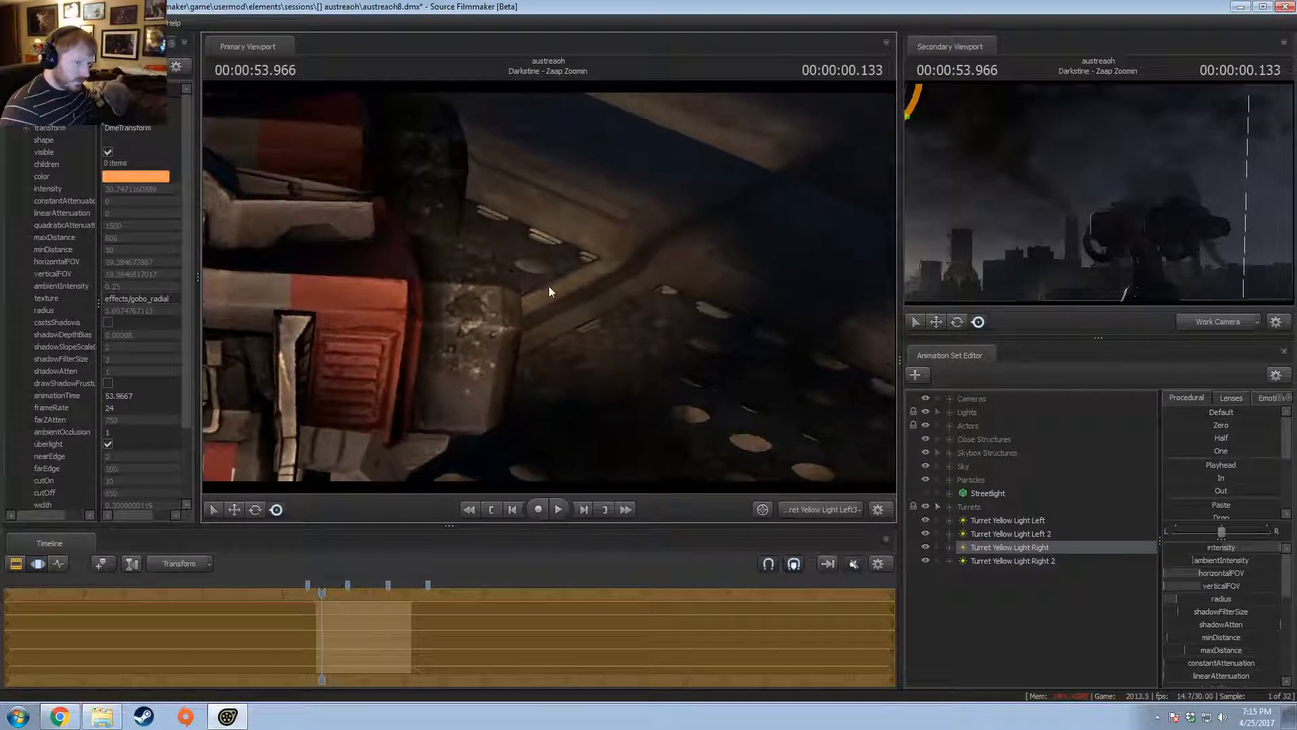
key("F2")
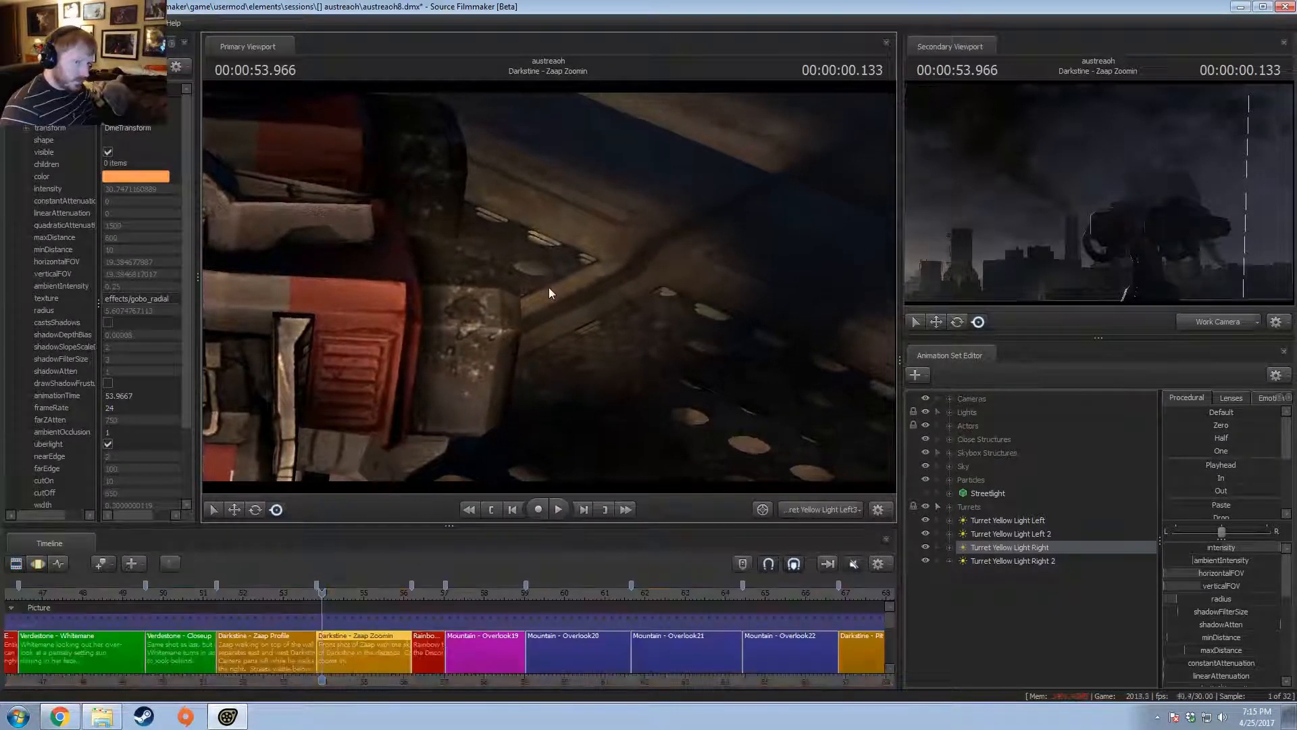
left_click(830, 514)
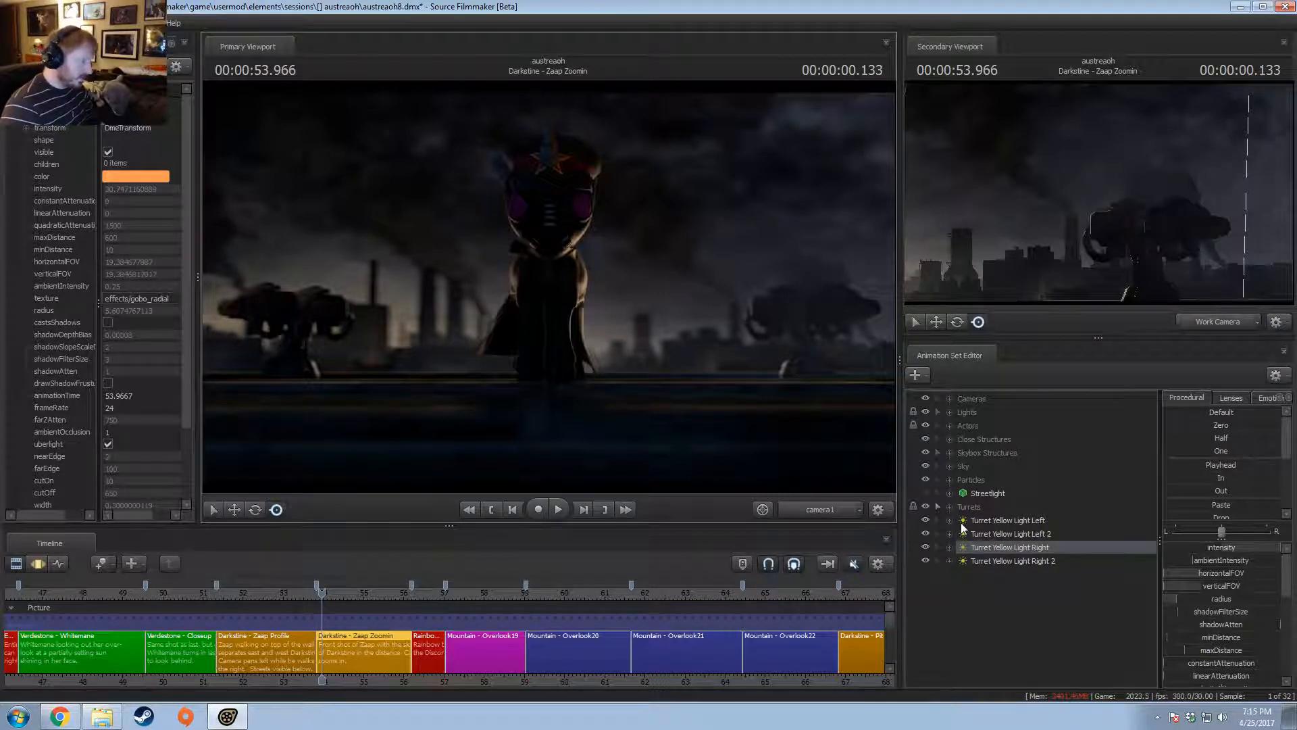
- Delete the Turret Yellow Light Right 2 animation set and save the session
right_click(989, 559)
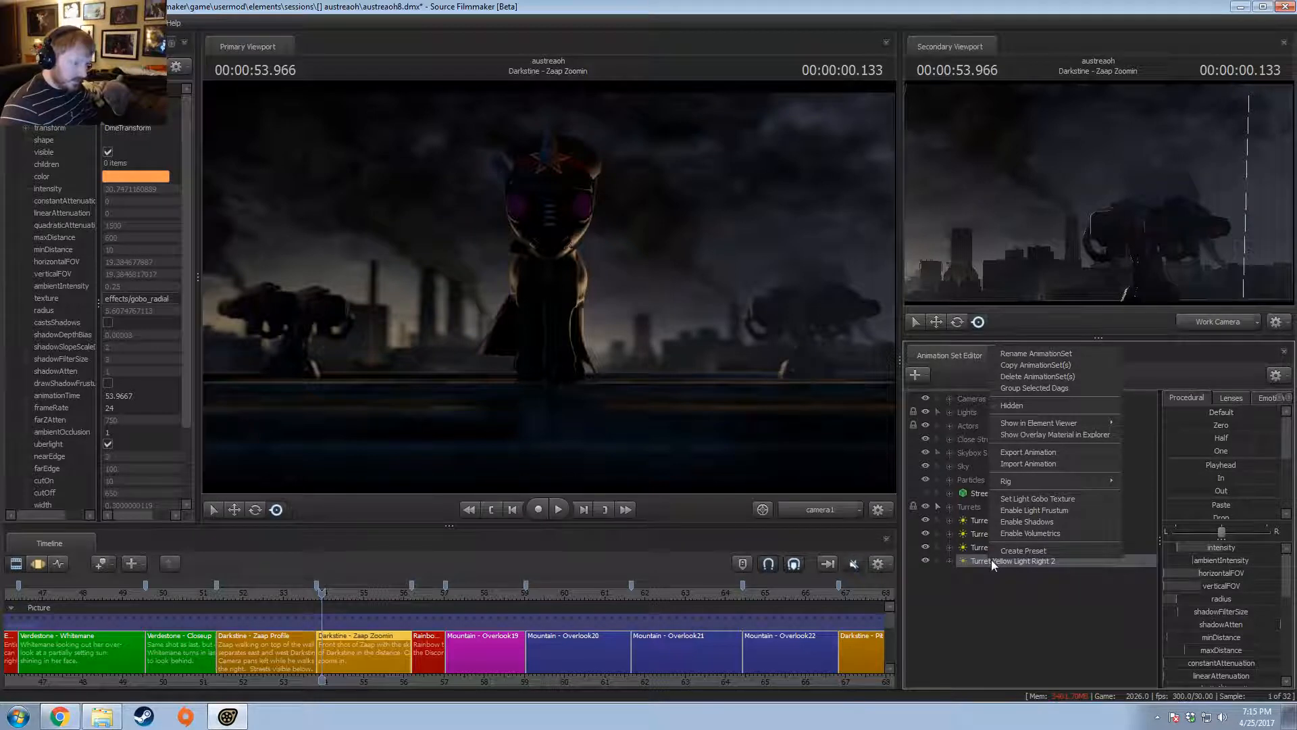
left_click(1033, 375)
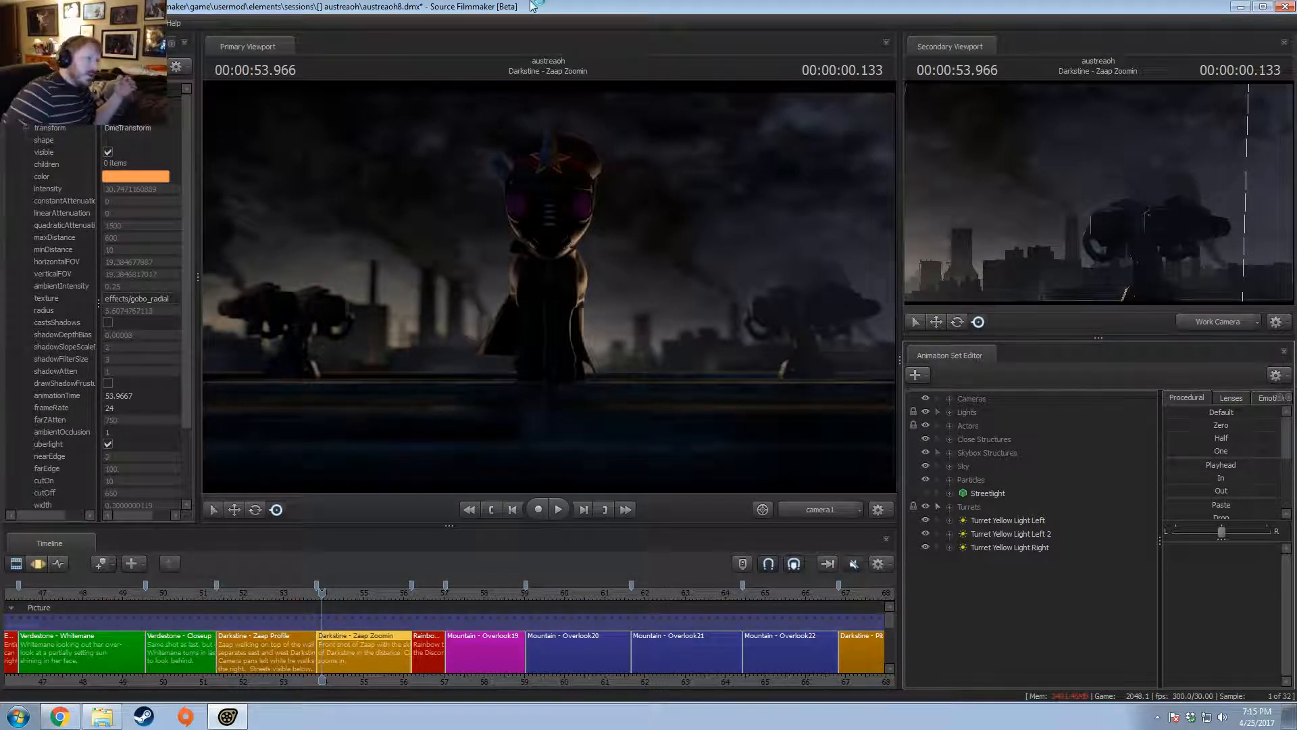
key("ctrl+s")
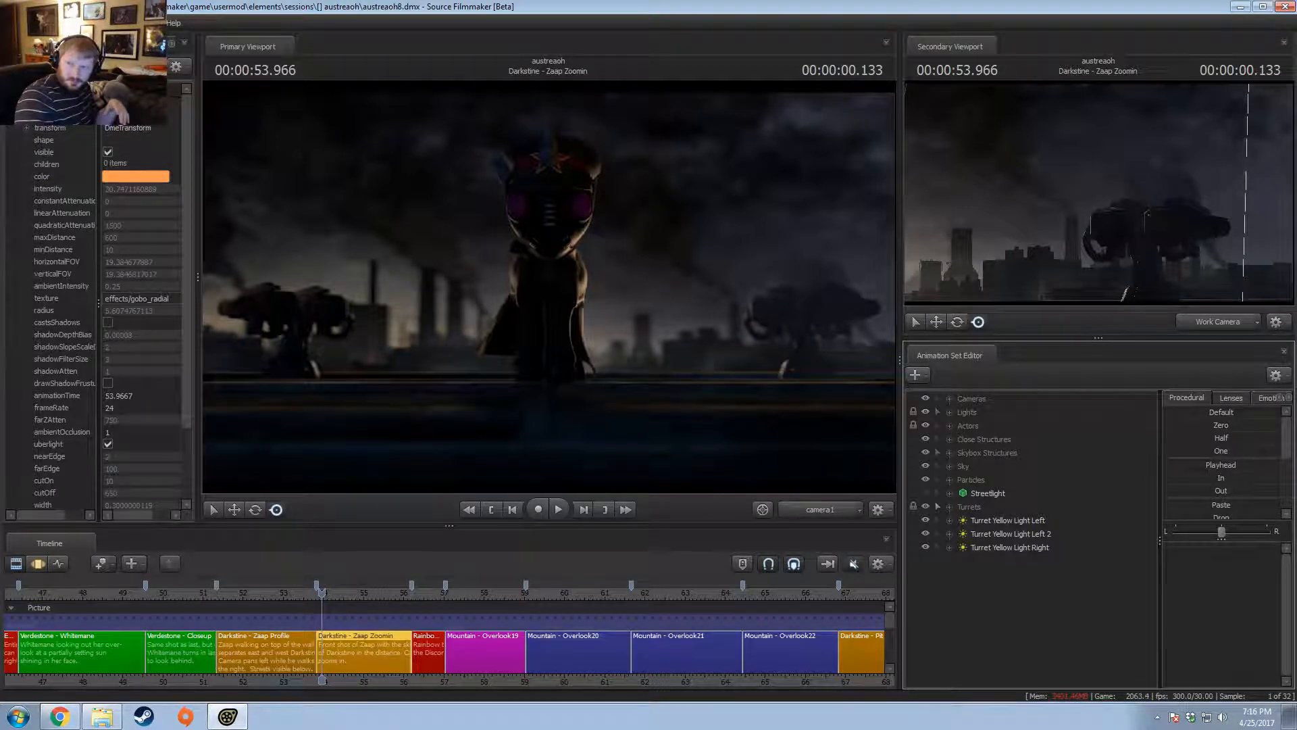
left_click_drag(800, 168, 850, 130)
left_click(1181, 131)
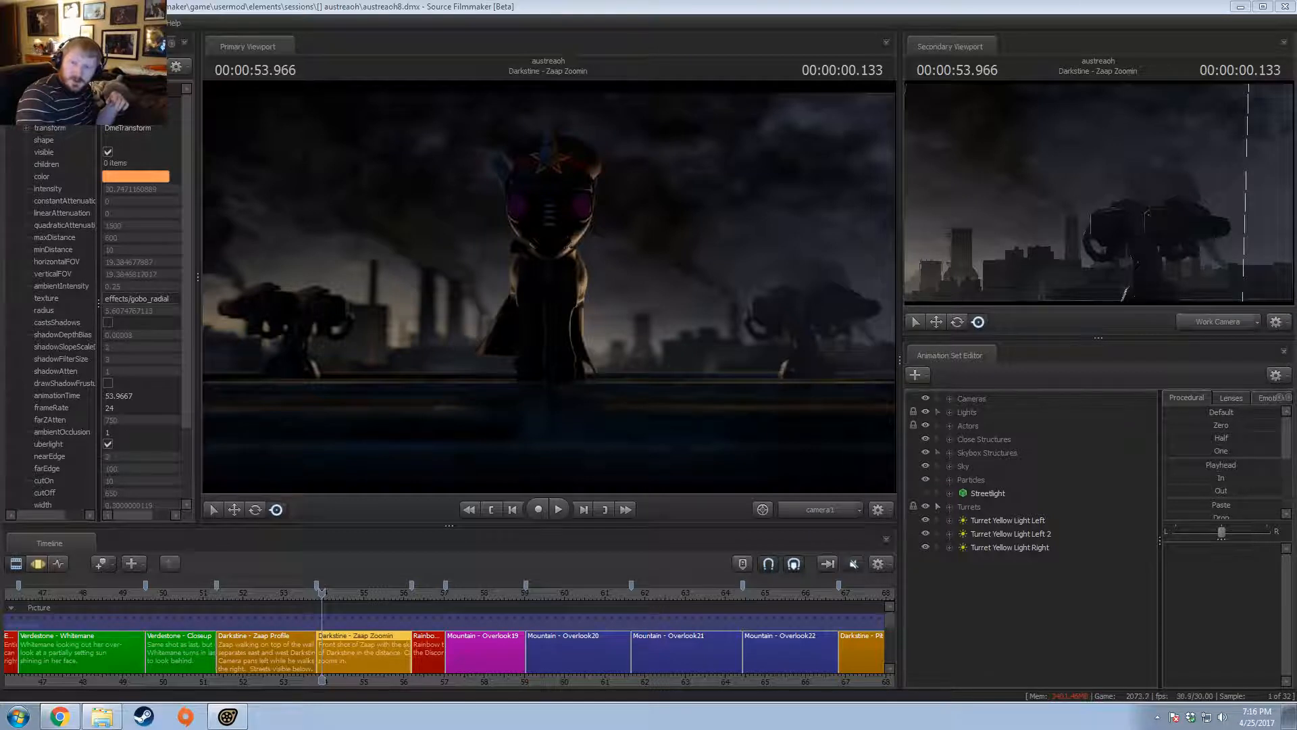
left_click(807, 7)
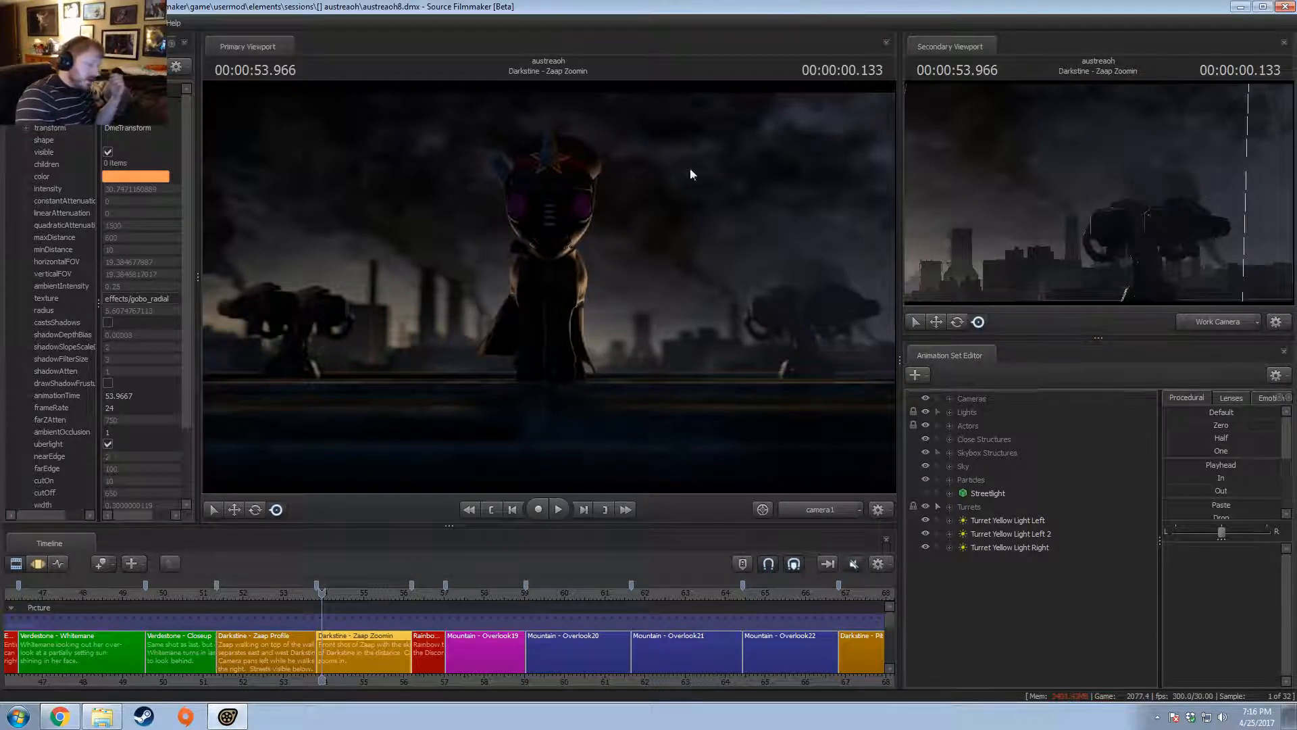
- Scrub through the start of the Darkstine - Zaap Zoomin shot, and move the playhead to 00:00:51.566 in Darkstine - Zaap Profile, showing that shot's animation sets
middle_click_drag(342, 679, 396, 674)
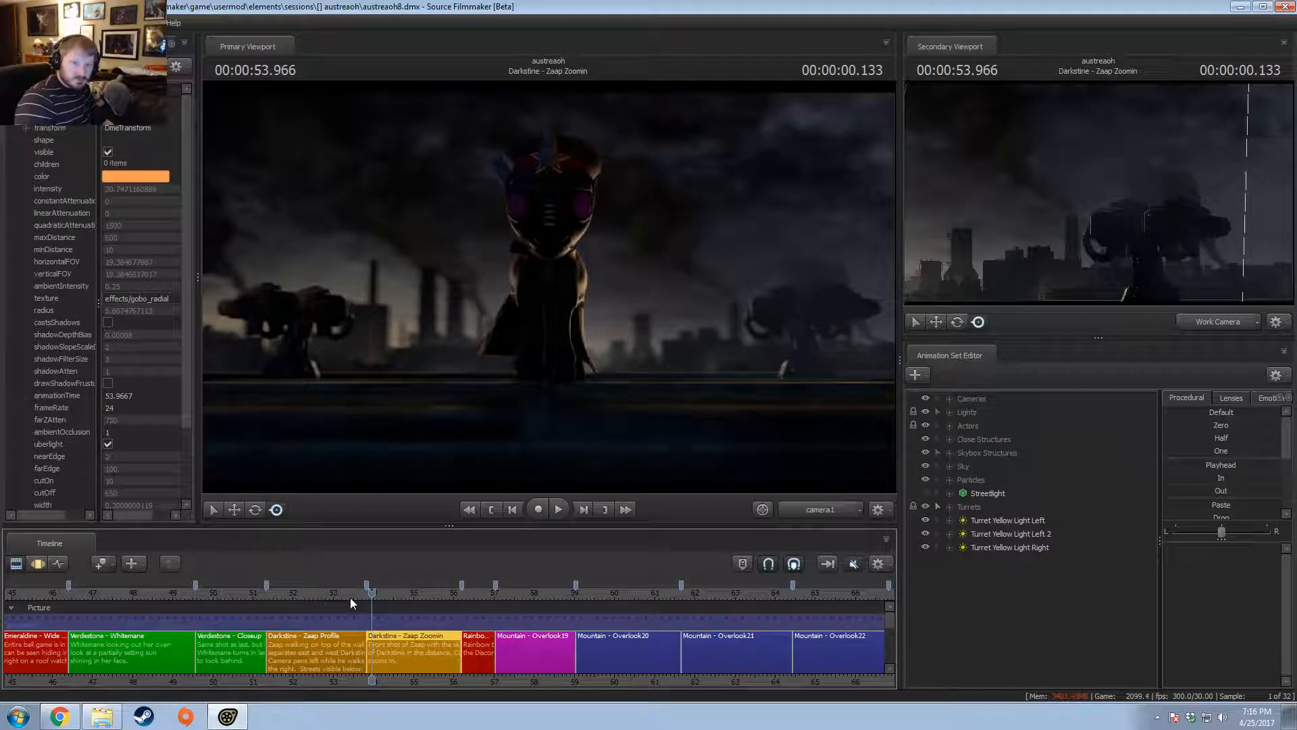
scroll(361, 613, "up", 5)
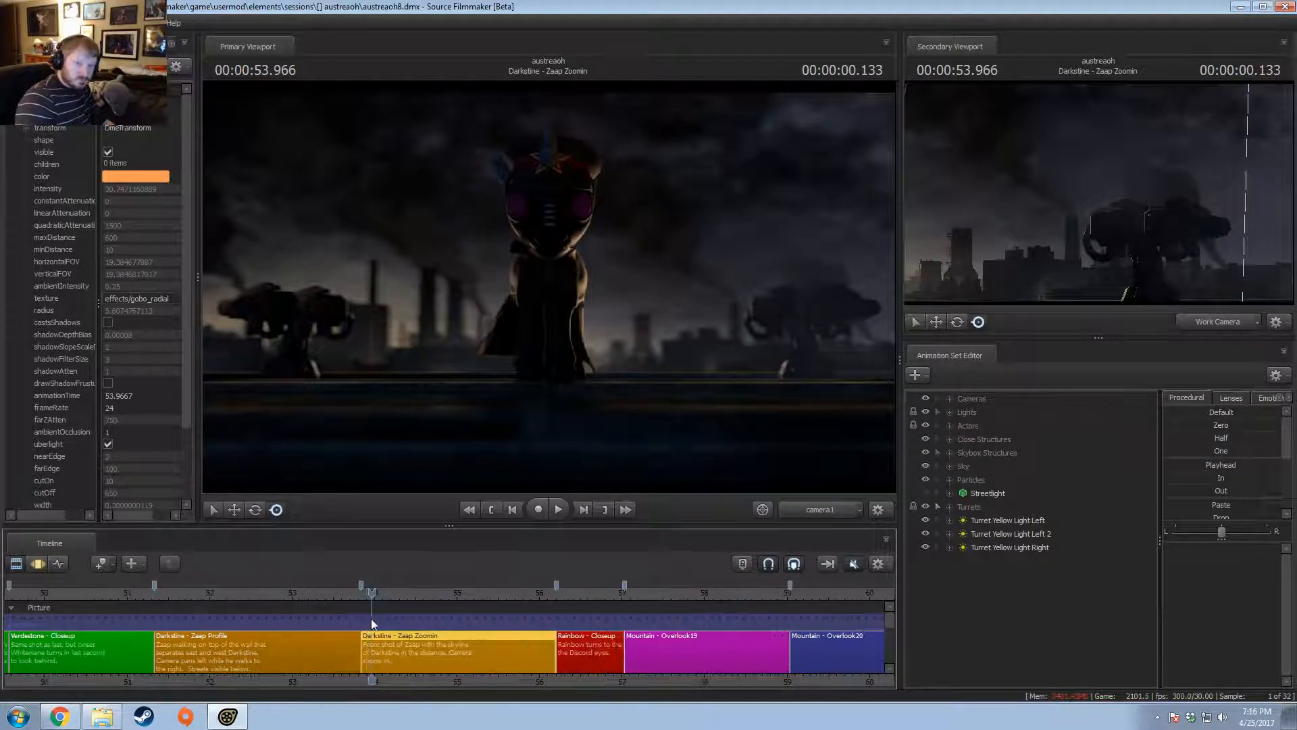
left_click_drag(392, 596, 382, 597)
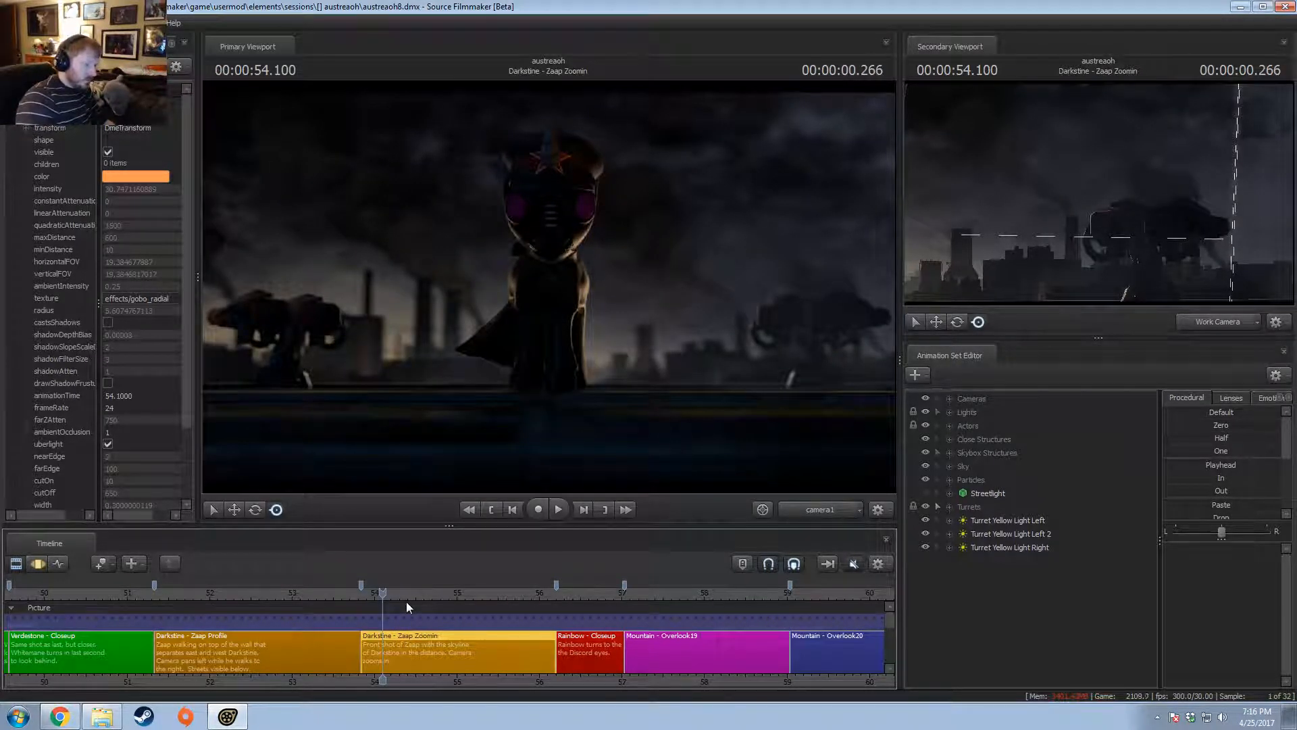
scroll(407, 602, "down", 3)
left_click_drag(289, 594, 268, 594)
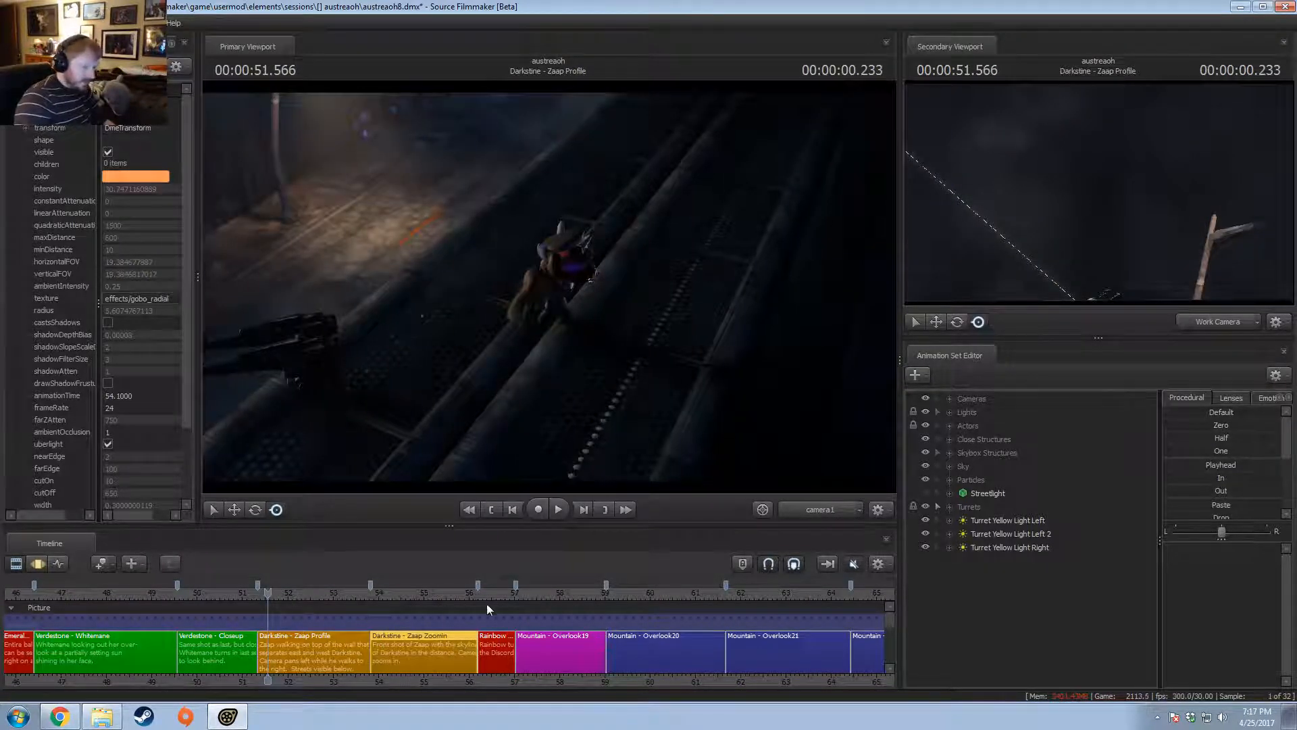
left_click(975, 426)
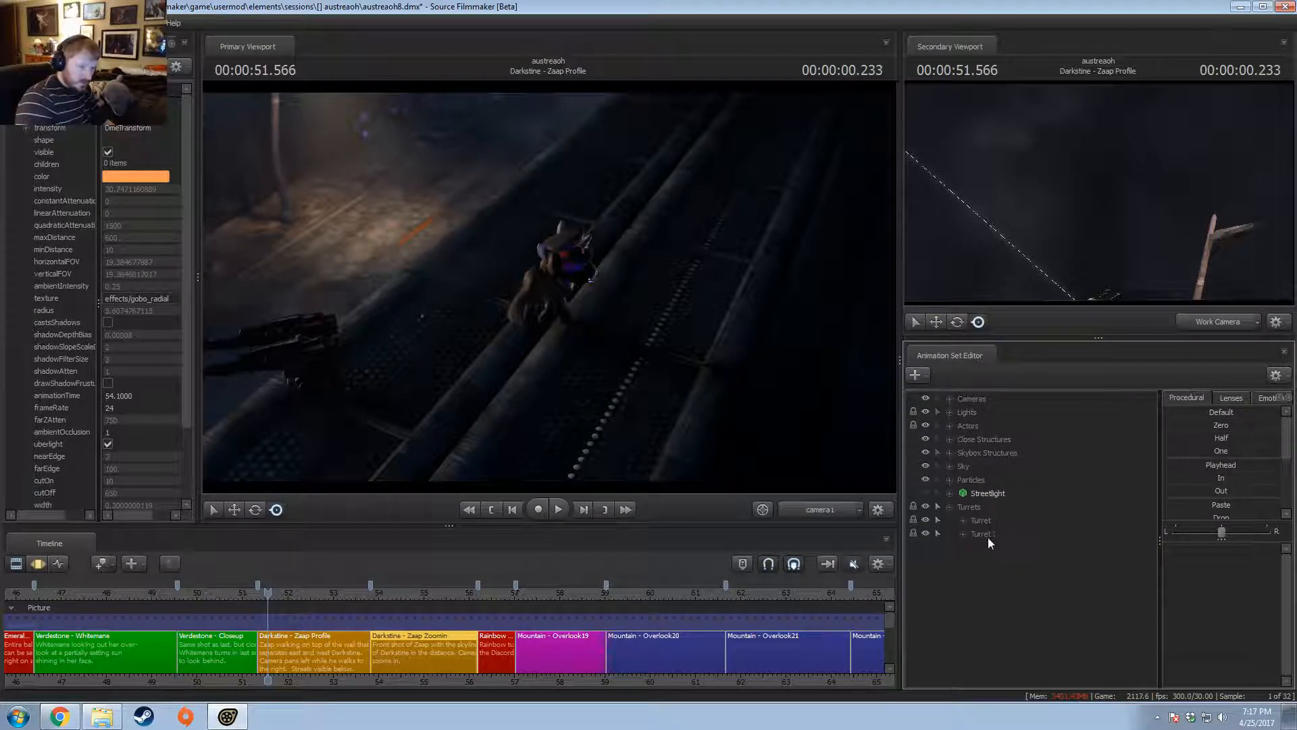
- Copy the four Turret 2 animation sets from the Darkstine - Zaap Zoomin shot and paste them into Darkstine - Zaap Profile
left_click(964, 534)
right_click(1011, 566)
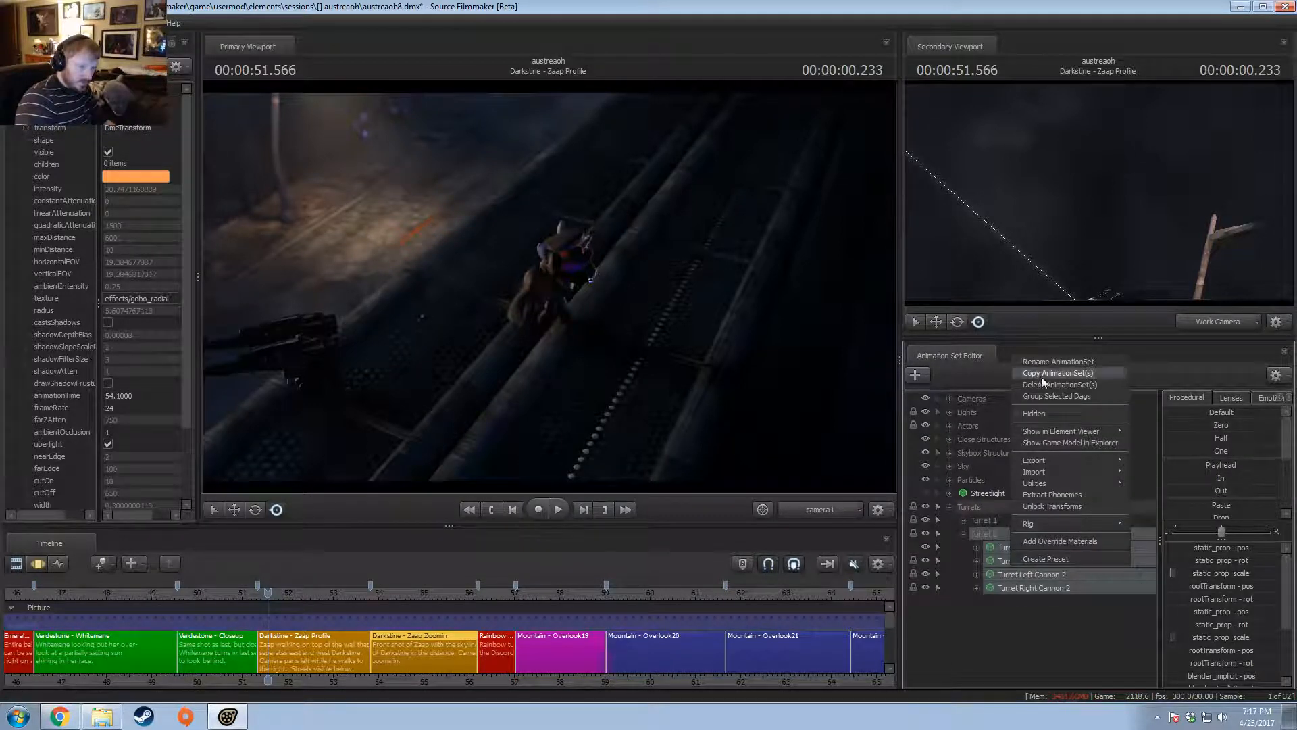
left_click(1040, 375)
left_click(620, 369)
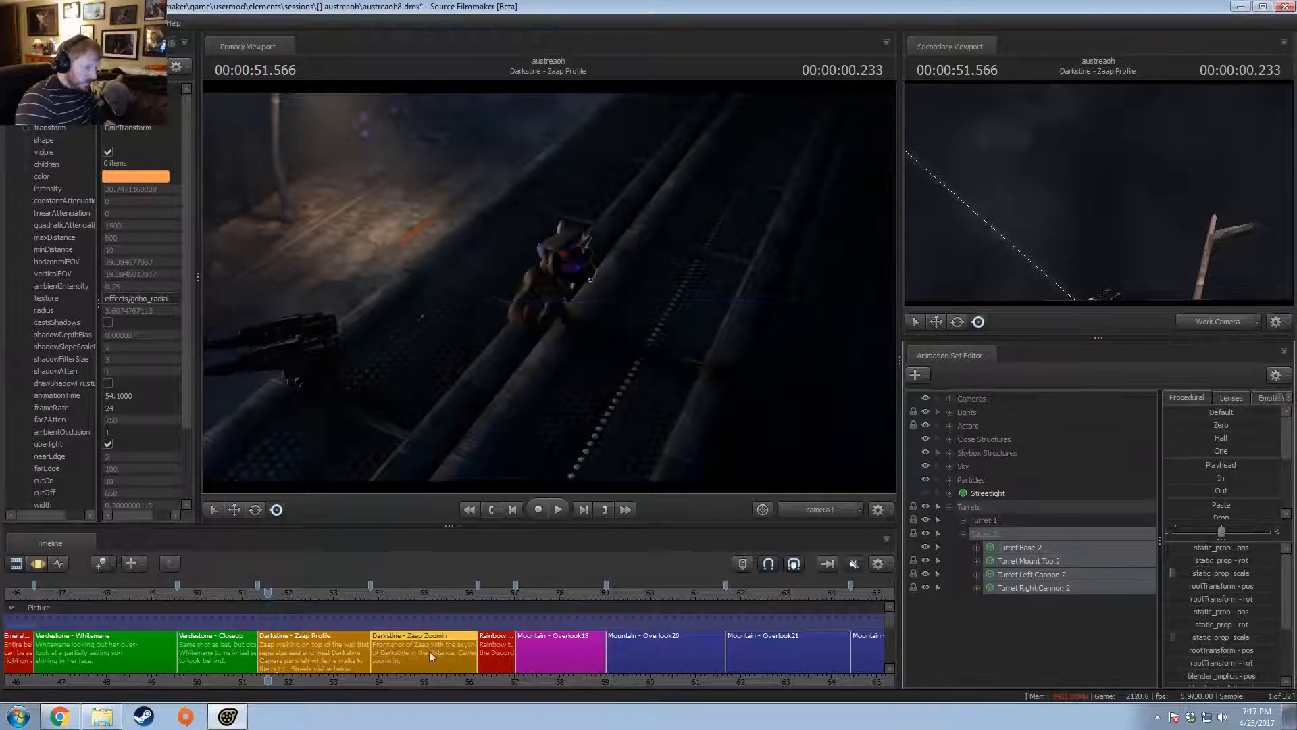
left_click(362, 654)
right_click(985, 669)
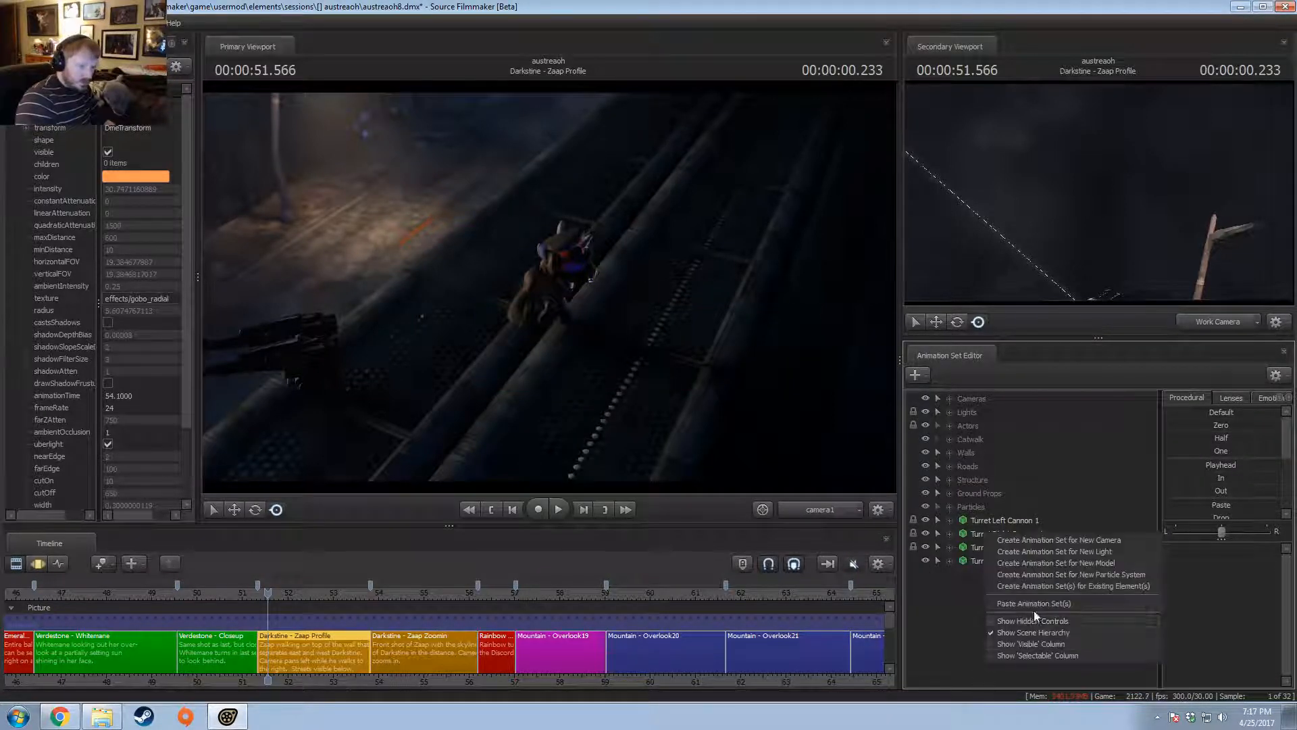
left_click(1035, 603)
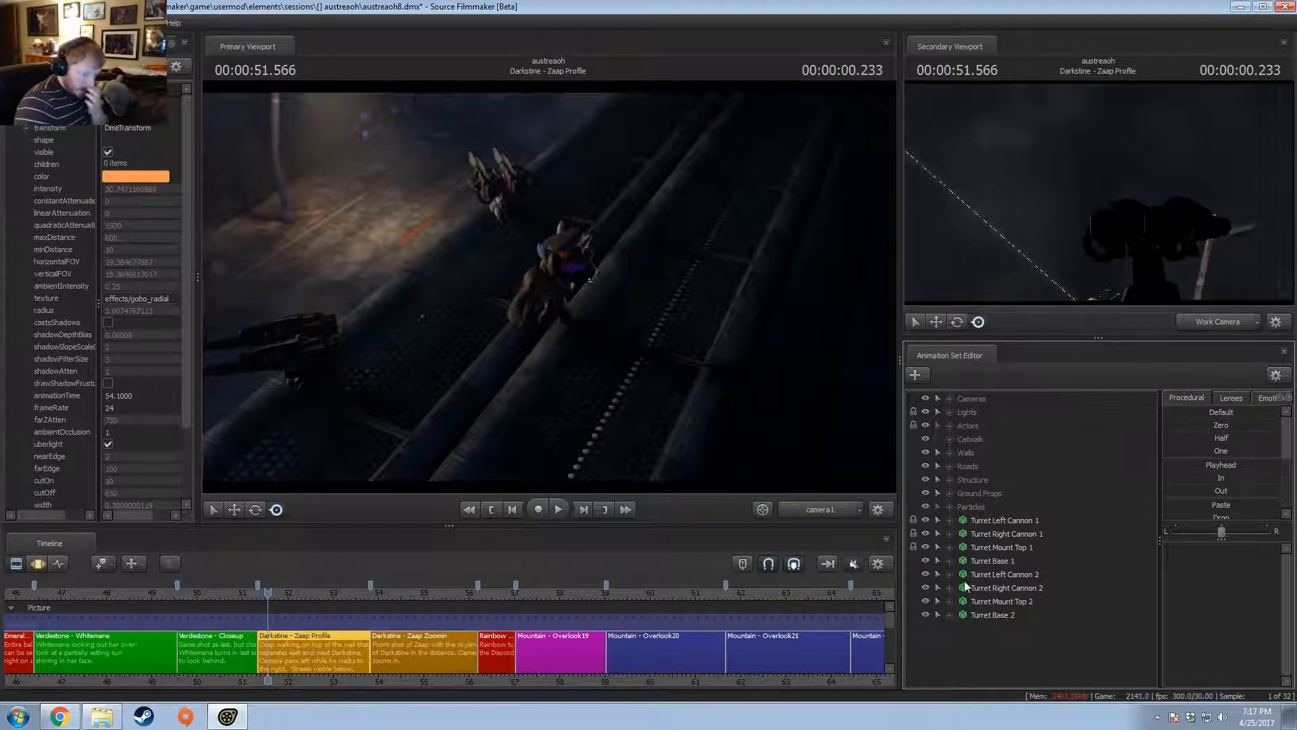
- Reorder the loose turret animation sets so each turret runs base, mount top, left cannon, right cannon, with turret 1 first
left_click_drag(994, 611, 1001, 516)
left_click(1006, 576)
left_click_drag(1004, 561, 1003, 534)
- Group Turret Base 1, Turret Mount Top 1, Turret Left Cannon 1 and Turret Right Cannon 1, and name the group Turret 1
left_click(993, 520)
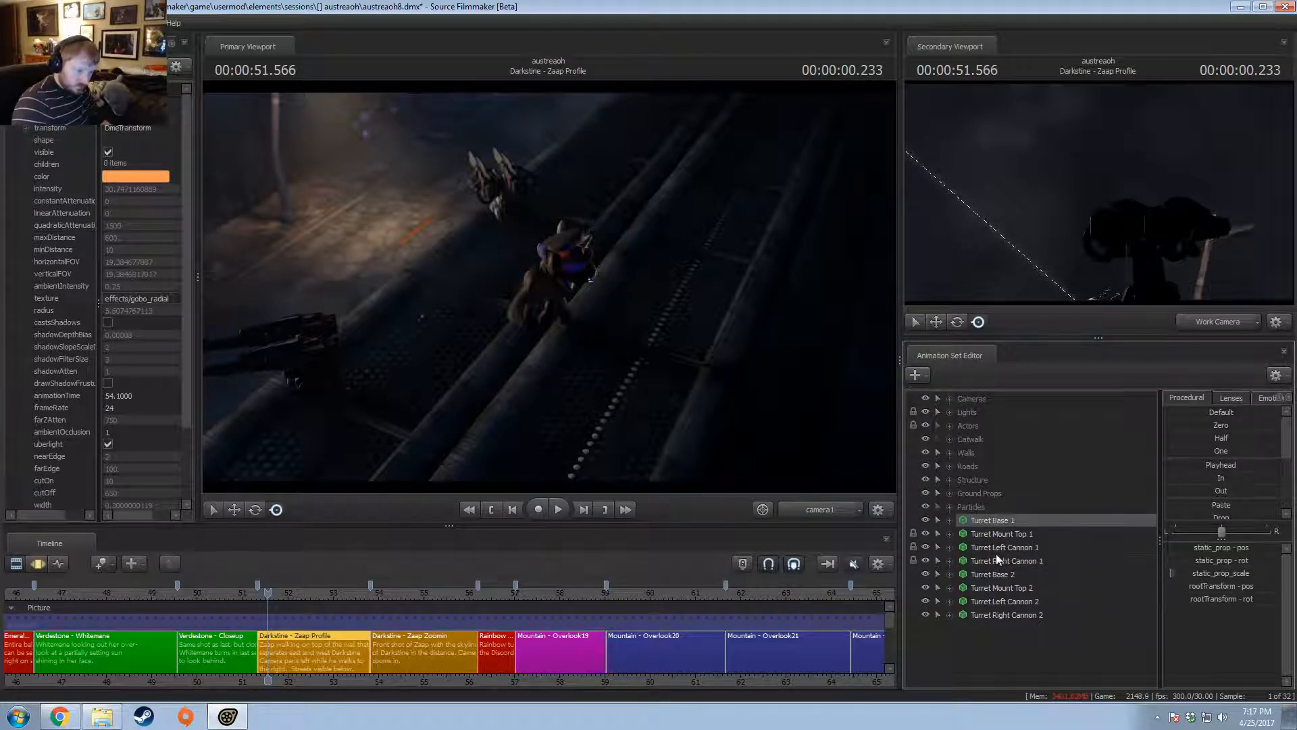
left_click(999, 562, "shift")
right_click(1000, 562)
left_click(1034, 381)
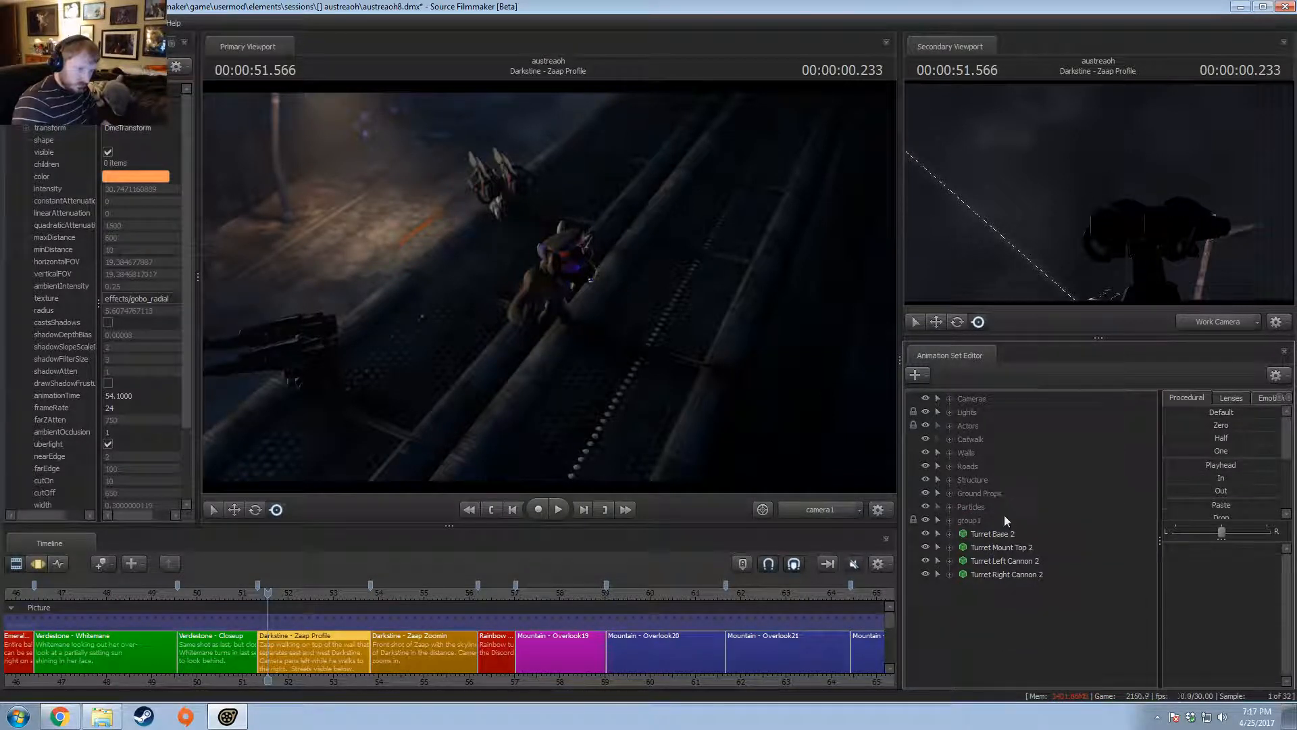
double_click(1002, 522)
type("tURRET")
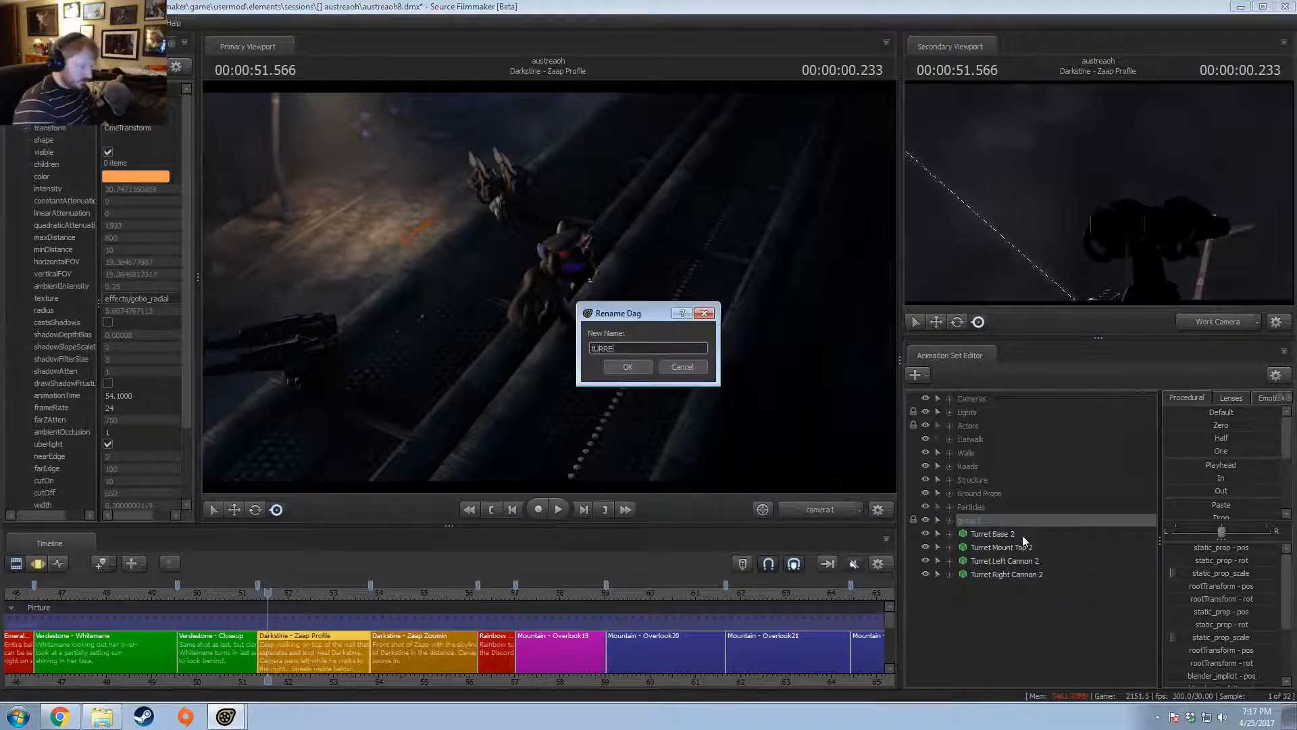
key("BackSpace")
key("BackSpace")
key("BackSpace")
key("BackSpace")
type("Turret")
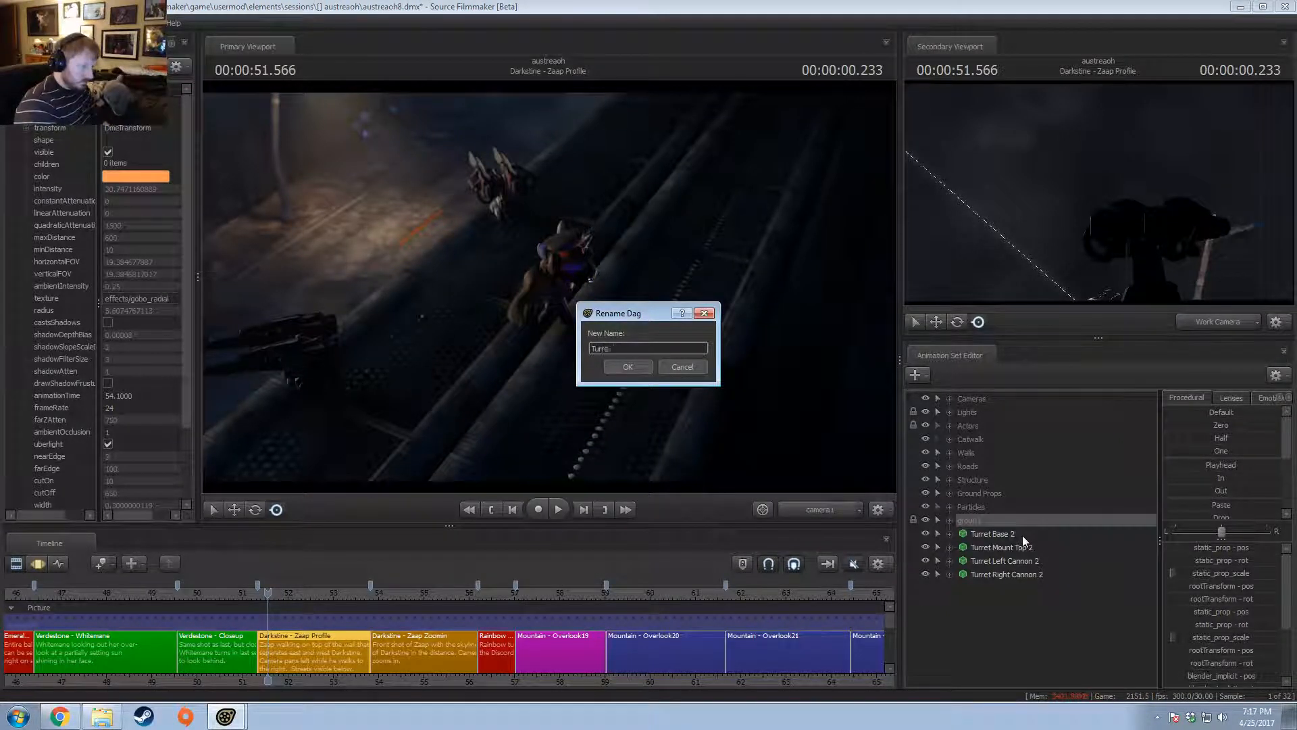
type(" 1")
key("Return")
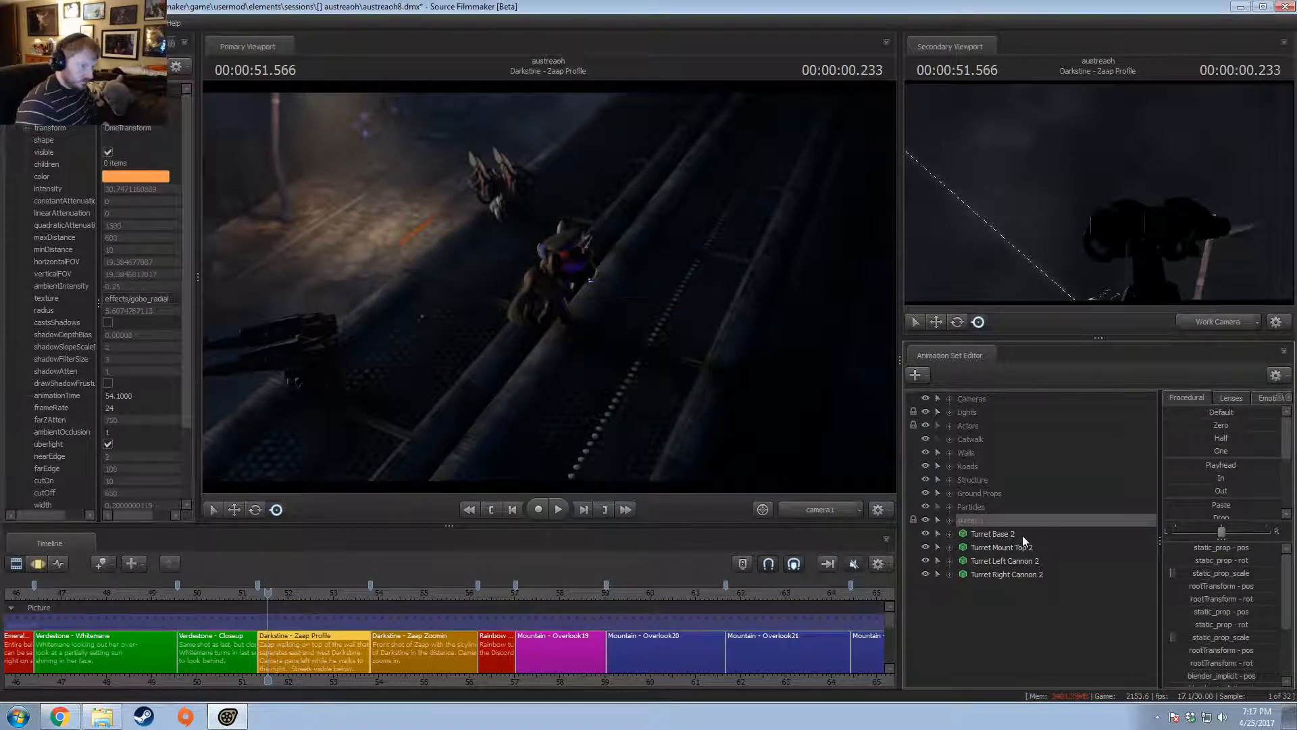
- Group the base, mount top and two cannon animation sets of the second turret, and name the group Turret 2
left_click(1020, 536)
left_click(1010, 574, "shift")
right_click(1012, 574)
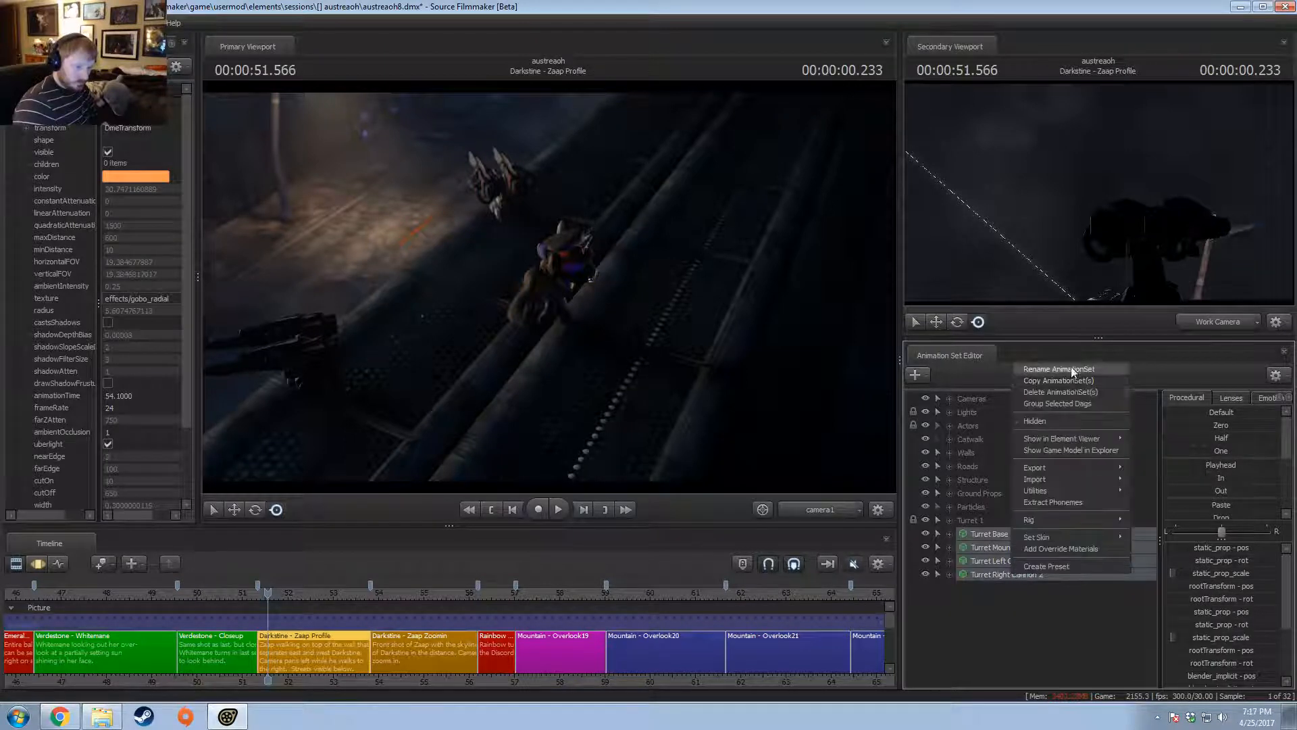
left_click(1060, 405)
right_click(977, 537)
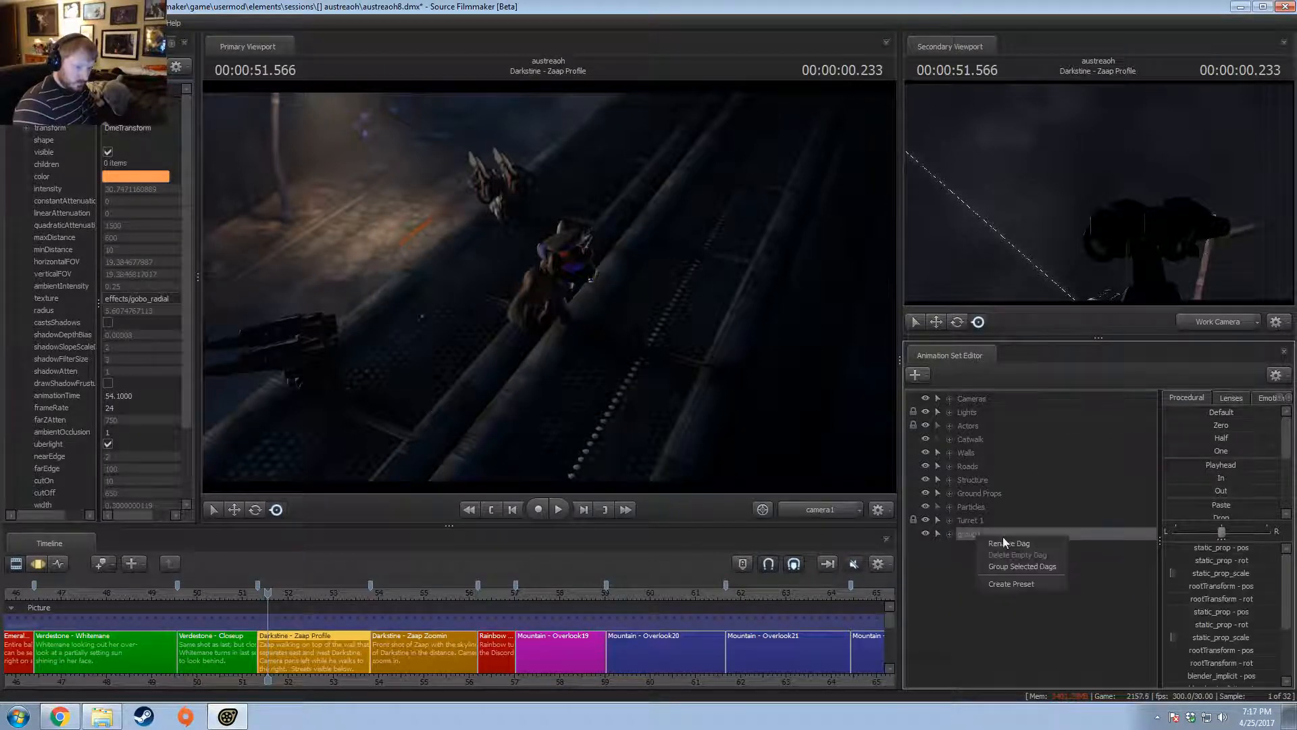
left_click(1004, 540)
type("Turret 2")
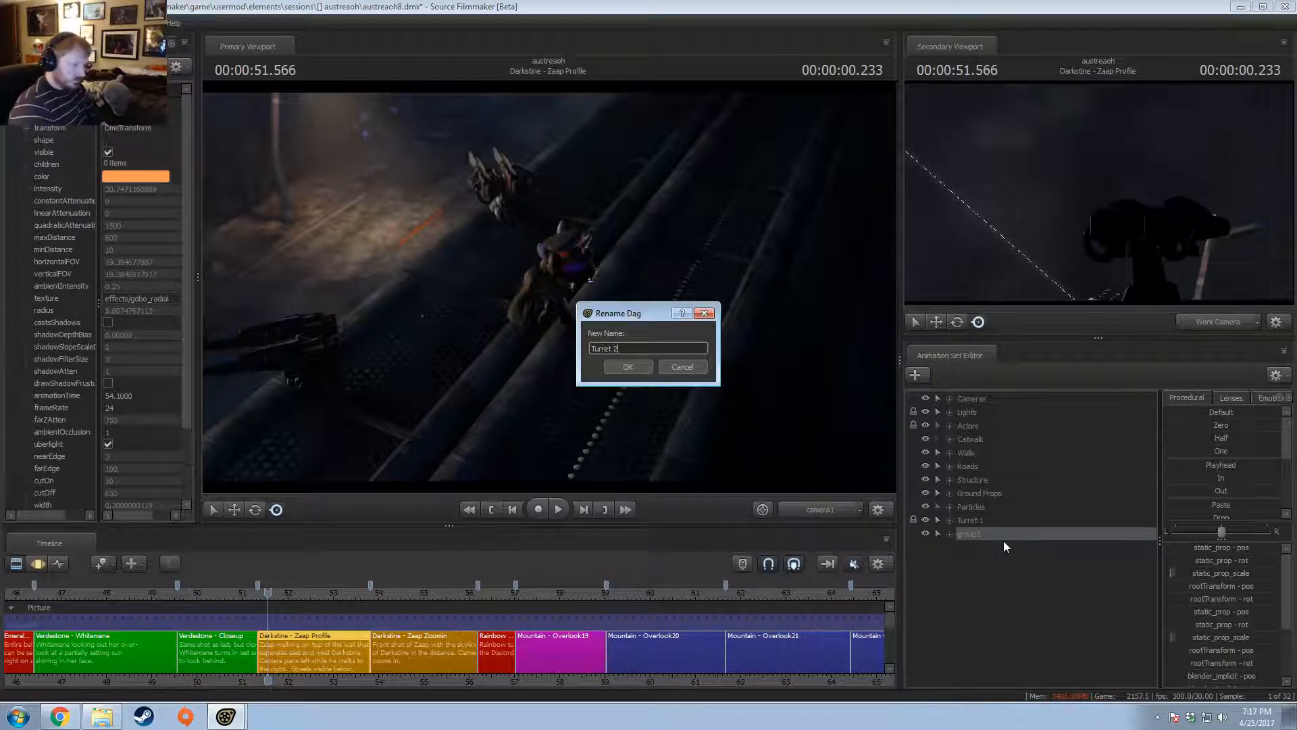
key("Return")
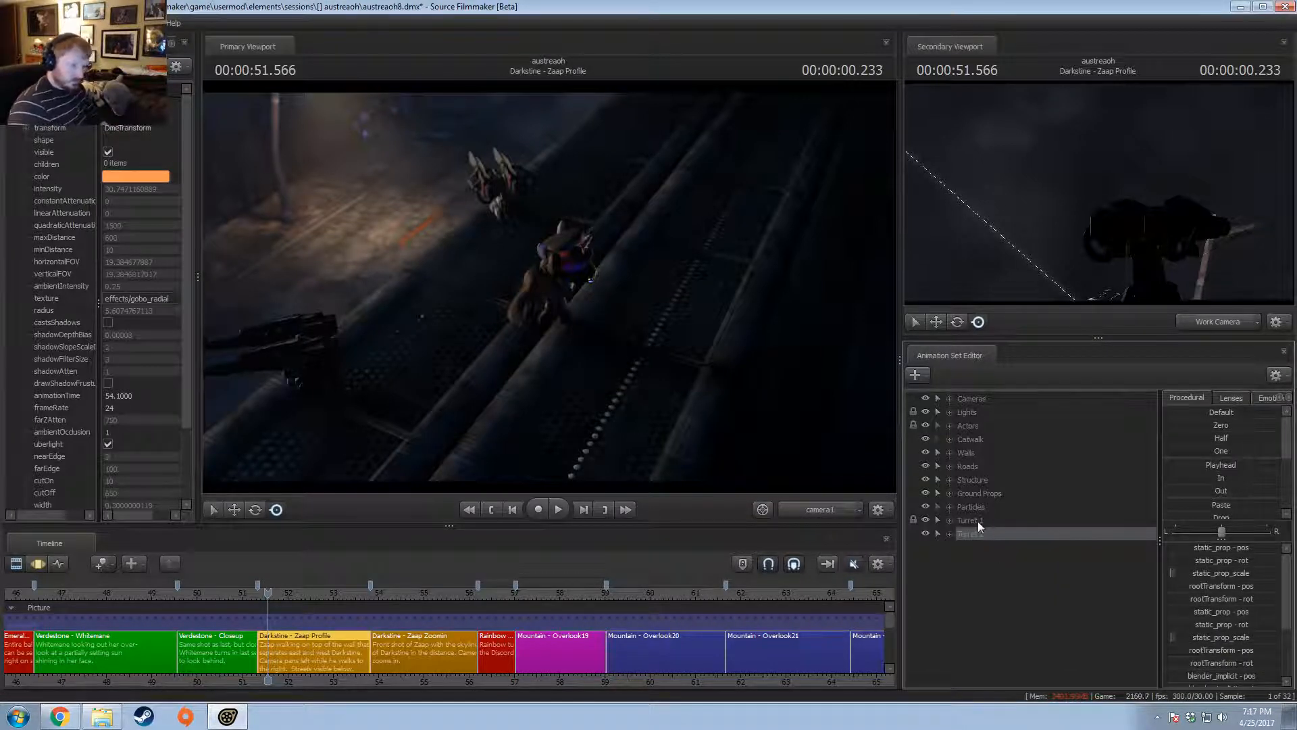
- Lock both Turret 2 cannons to their parent part, and lock Turret Mount Top 2's rootTransform to Turret Base 2's rootTransform
left_click(951, 534)
mouse_move(1012, 550)
left_mouse_down()
mouse_move(1019, 587)
mouse_move(1018, 564)
left_mouse_up()
left_click(1018, 574)
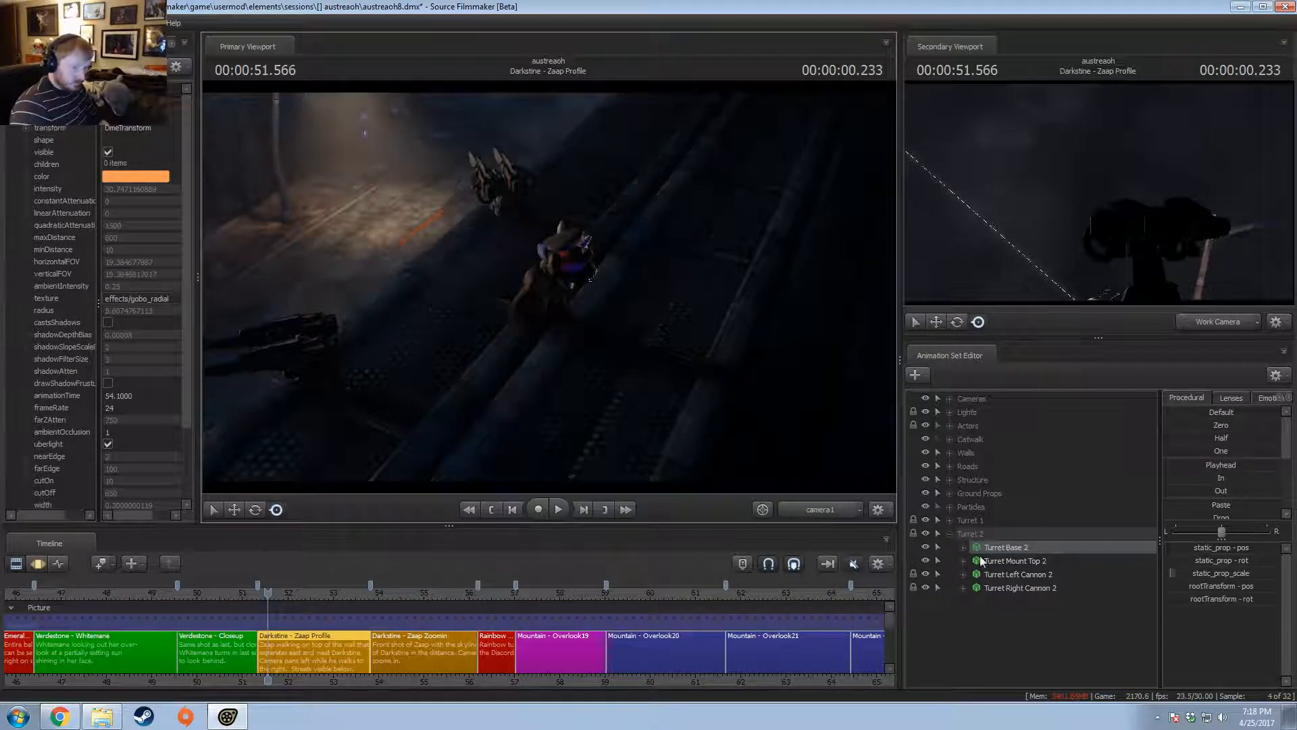
left_click(964, 547)
left_click(963, 587)
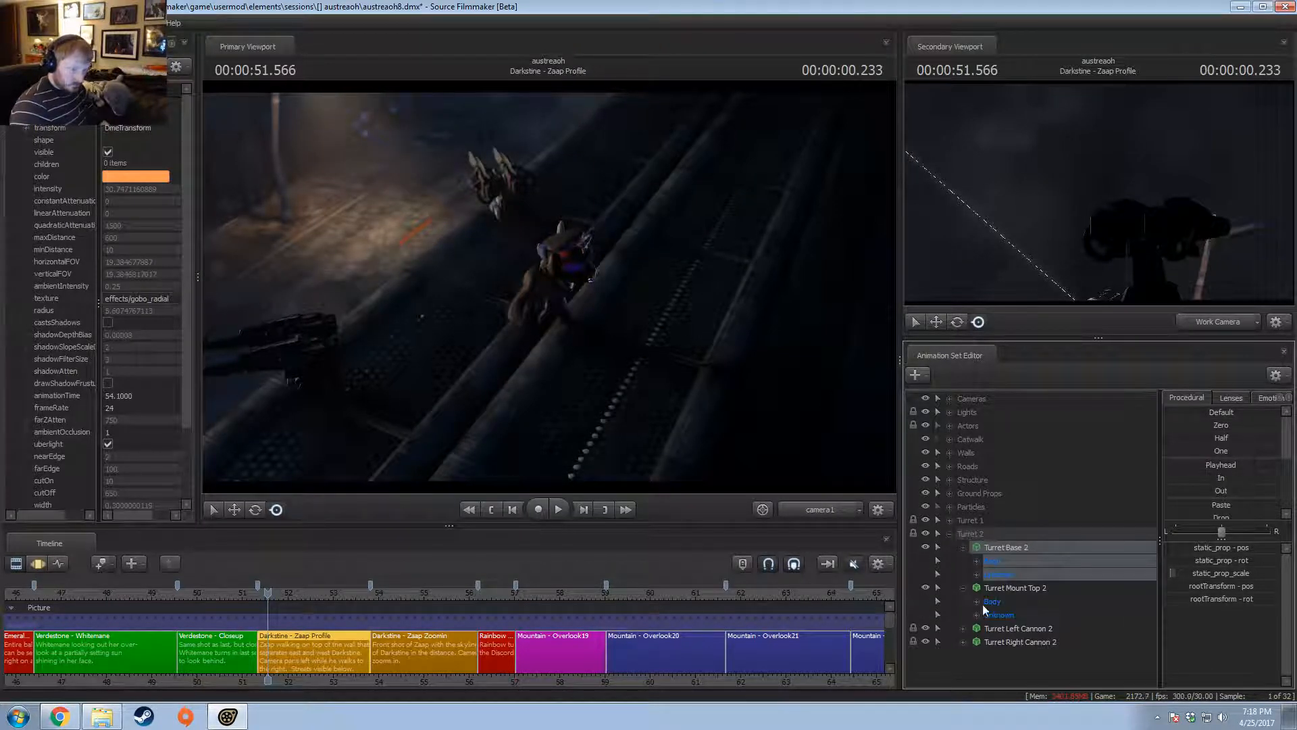
left_click(977, 561)
left_click(976, 615)
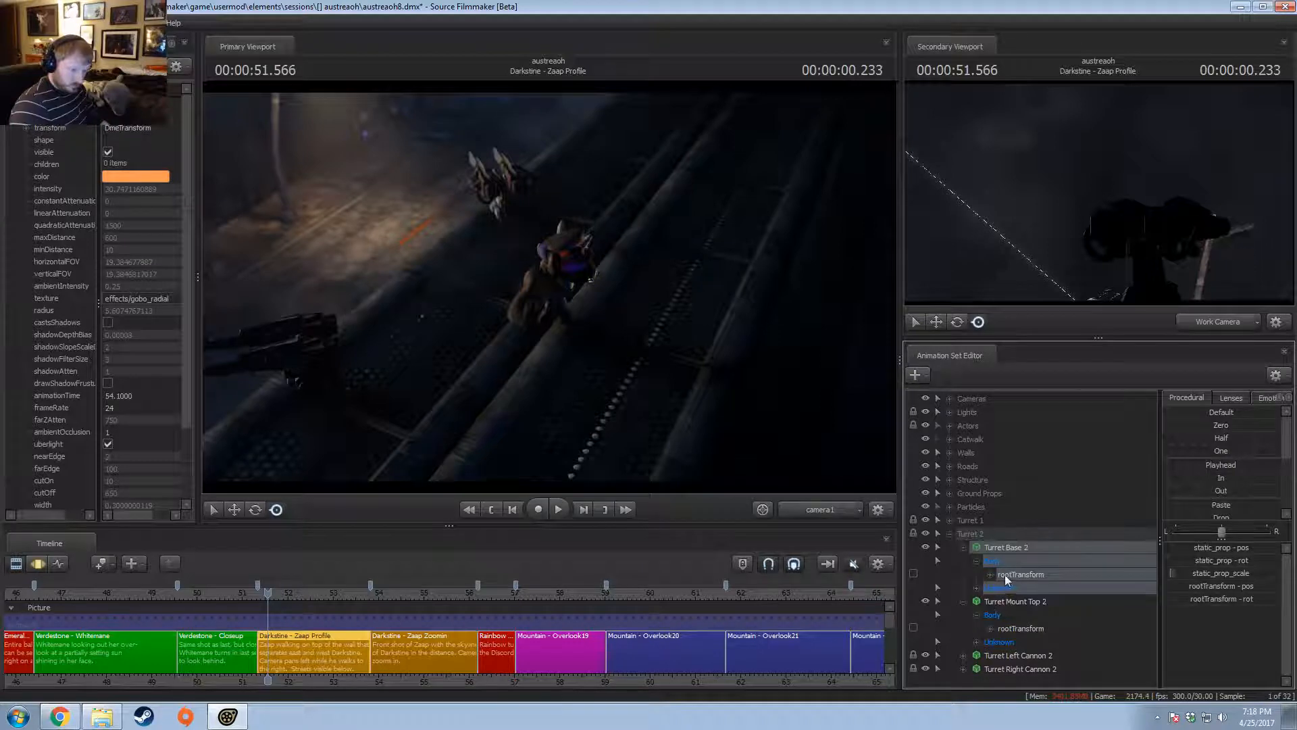
left_click_drag(1004, 575, 1015, 631)
left_click(963, 600)
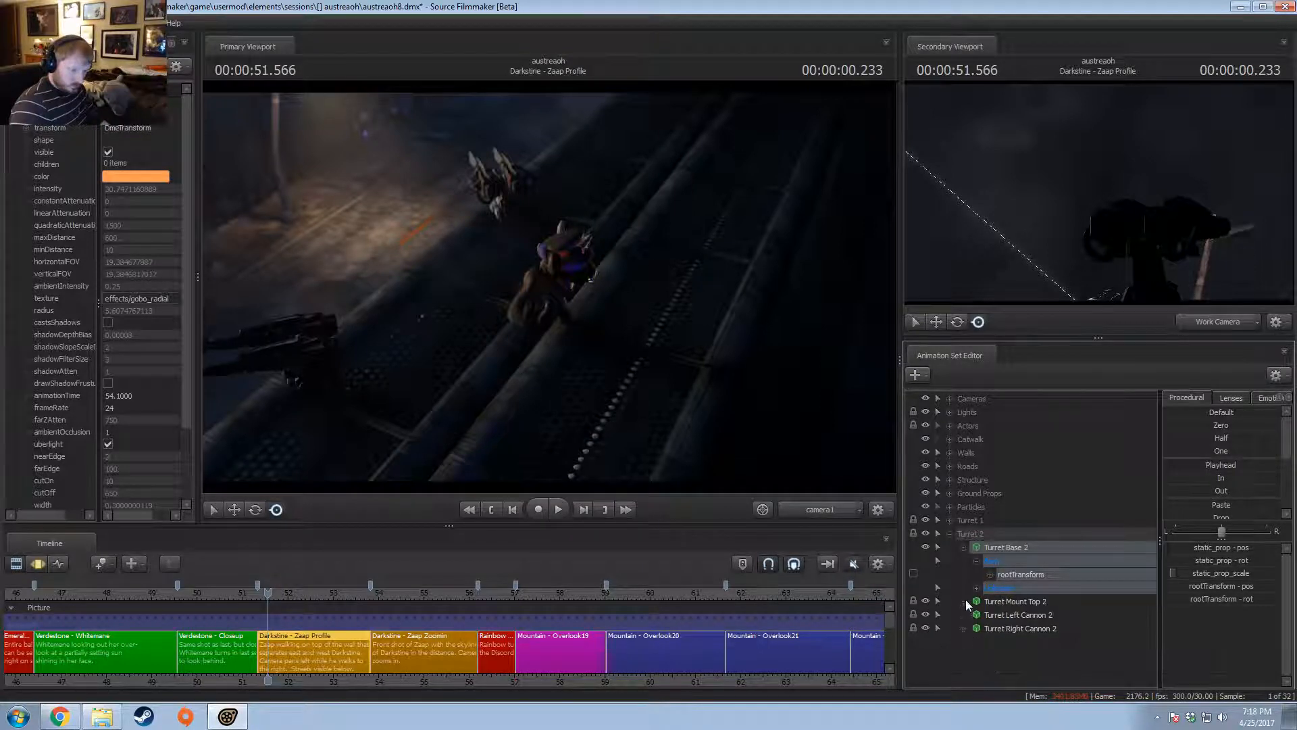
left_click(962, 549)
- Viewing through the Work Camera, move Turret Base 1 and Turret Base 2 together slightly along the red axis in the motion editor
left_click(586, 357)
left_click(807, 515)
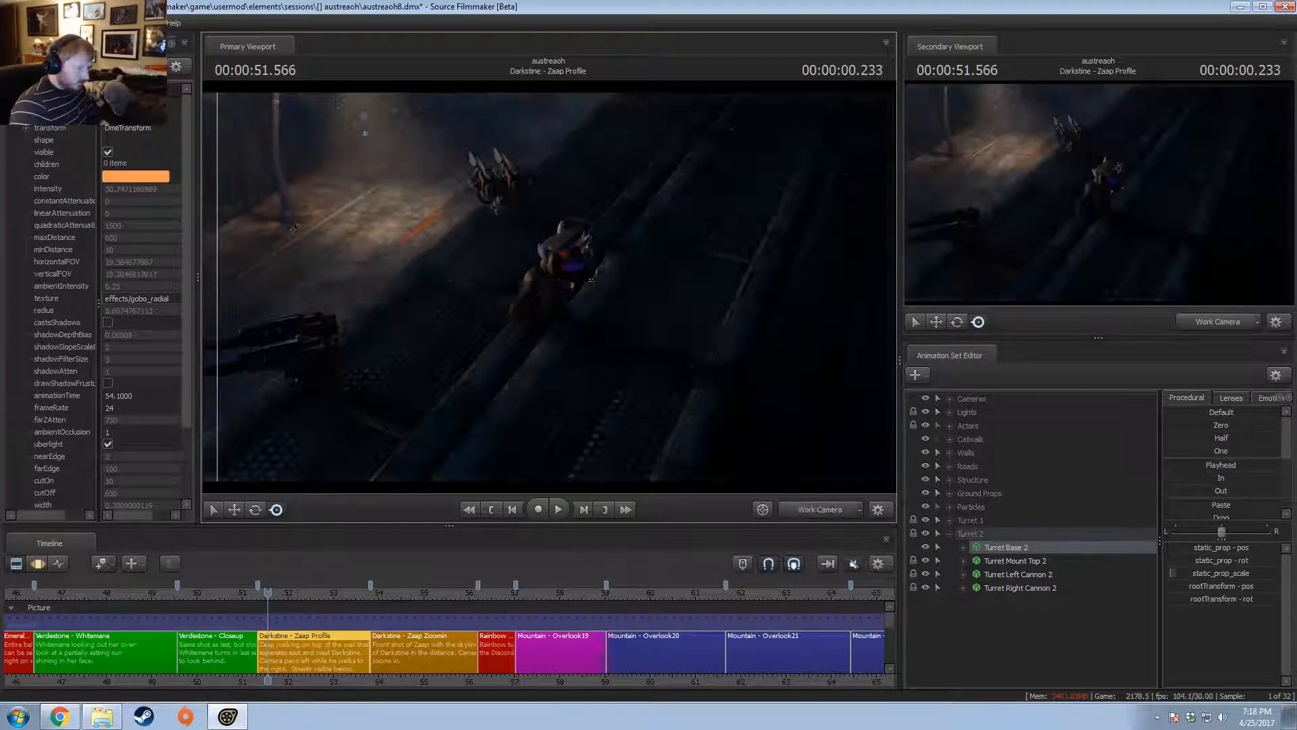
left_click_drag(649, 345, 549, 288)
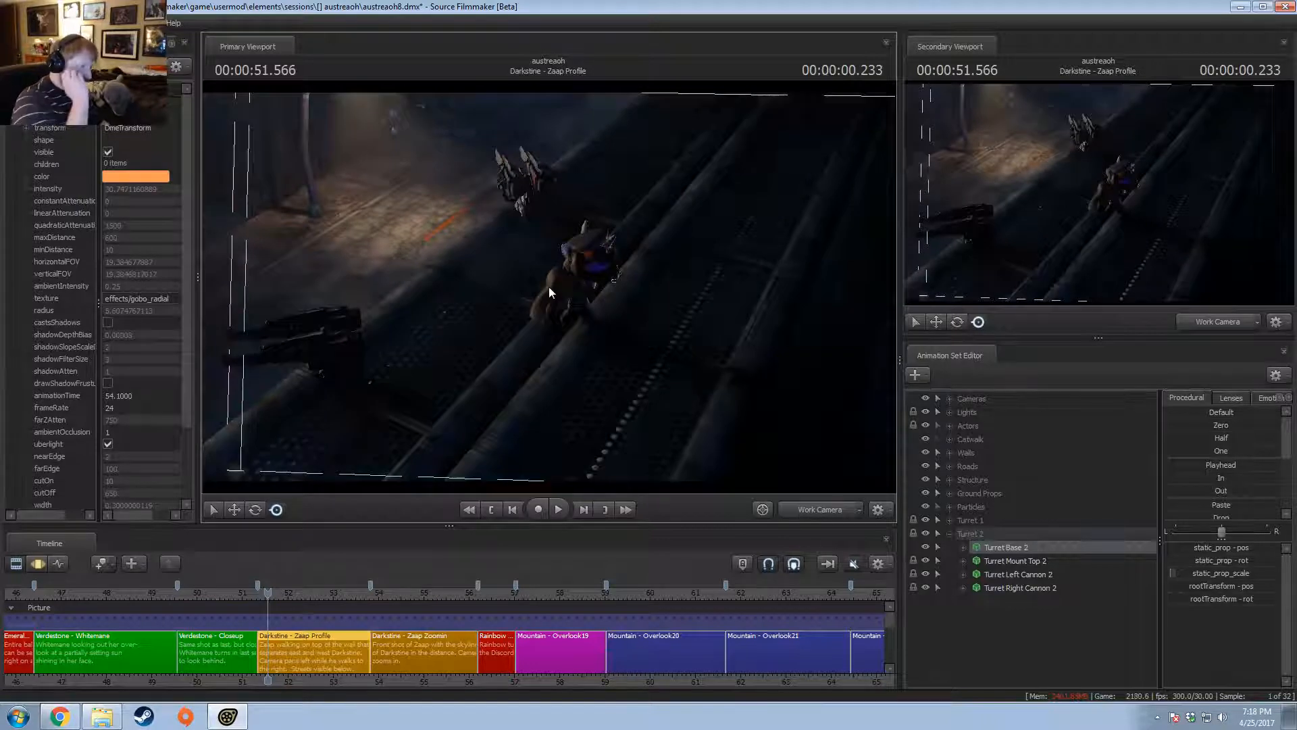
key("F3")
key("F2")
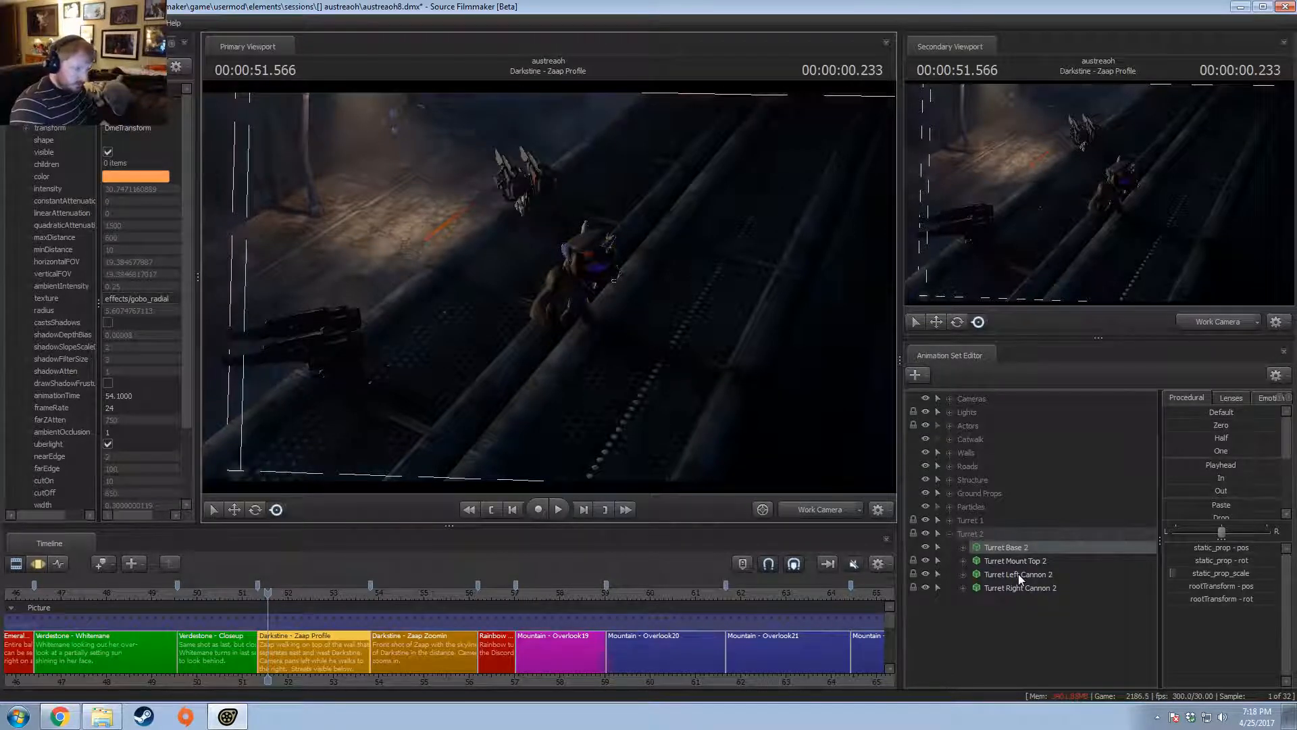
left_click(950, 519)
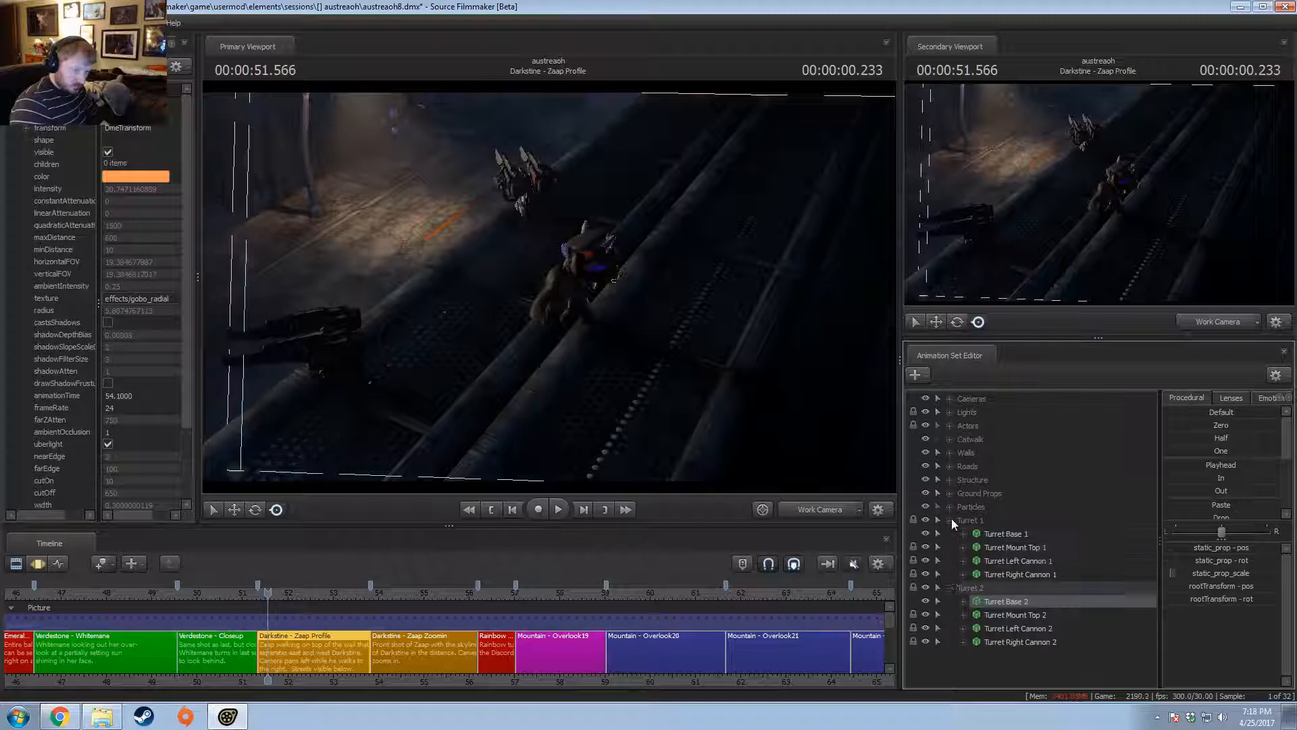
left_click(998, 533, "ctrl")
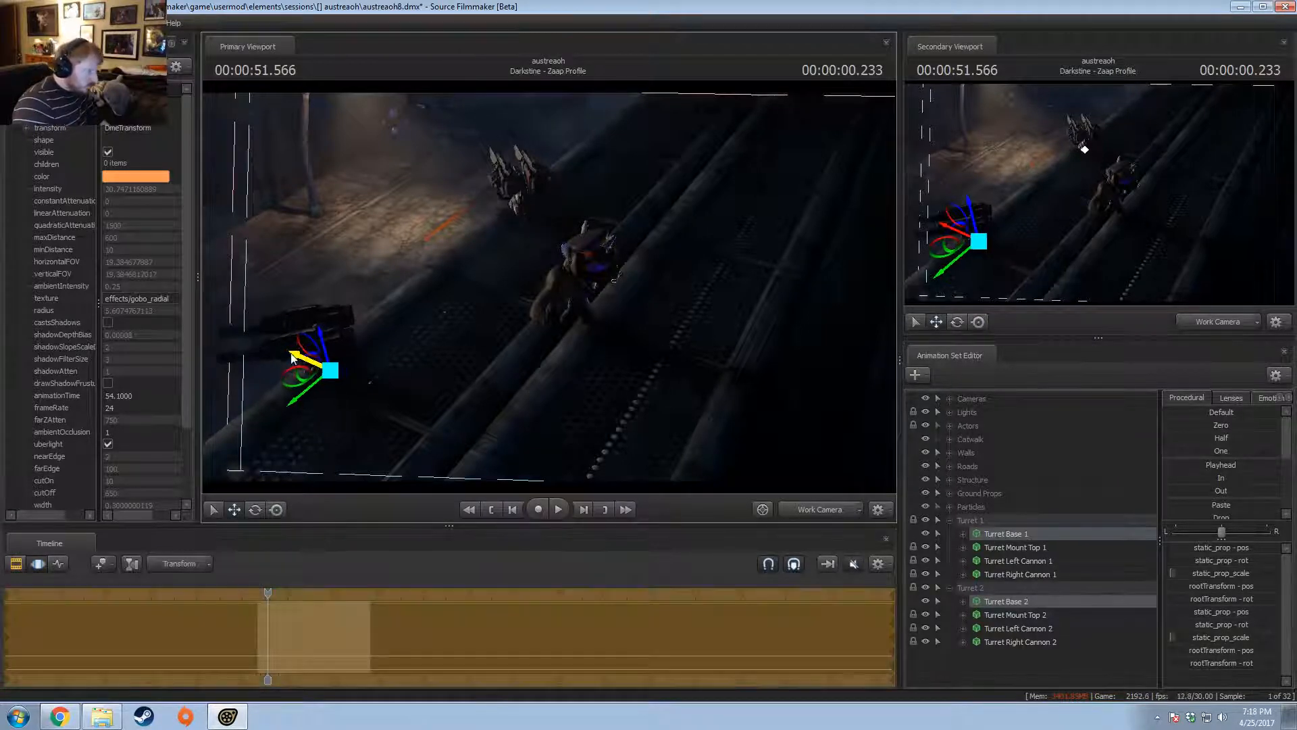
left_click_drag(291, 357, 286, 353)
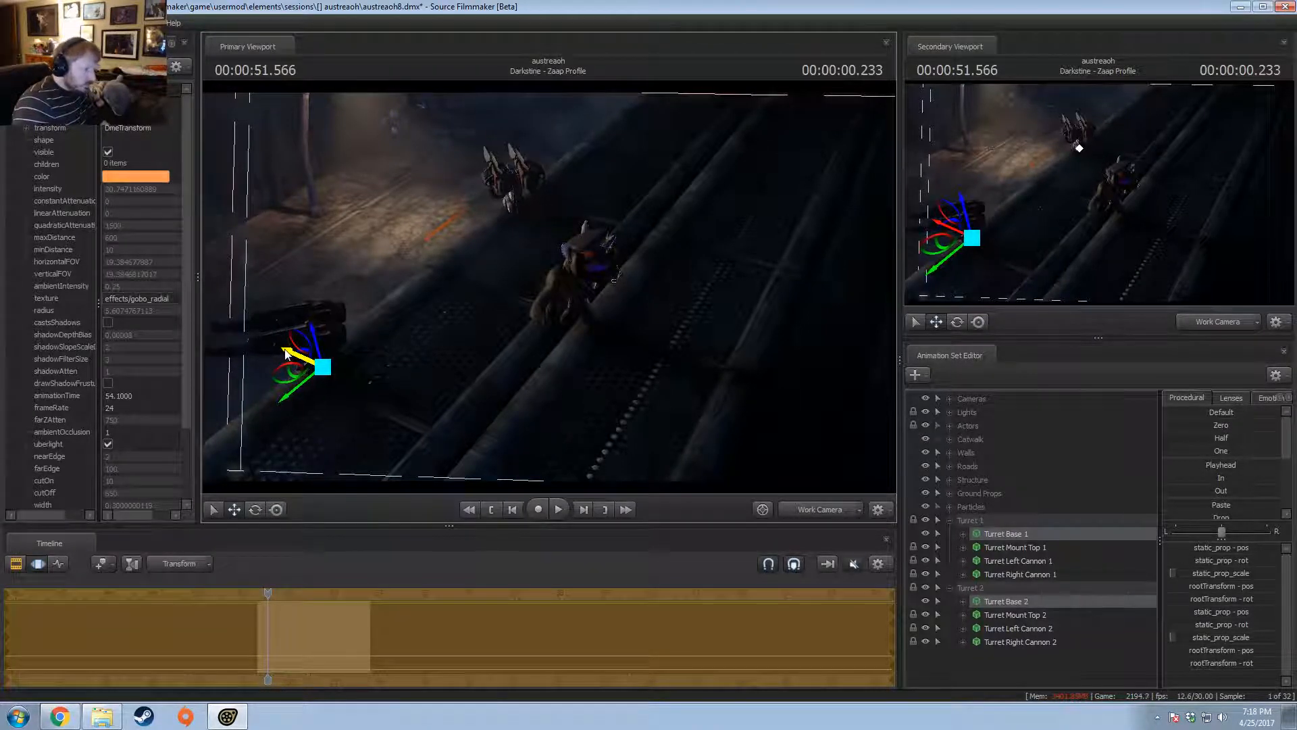
key("F2")
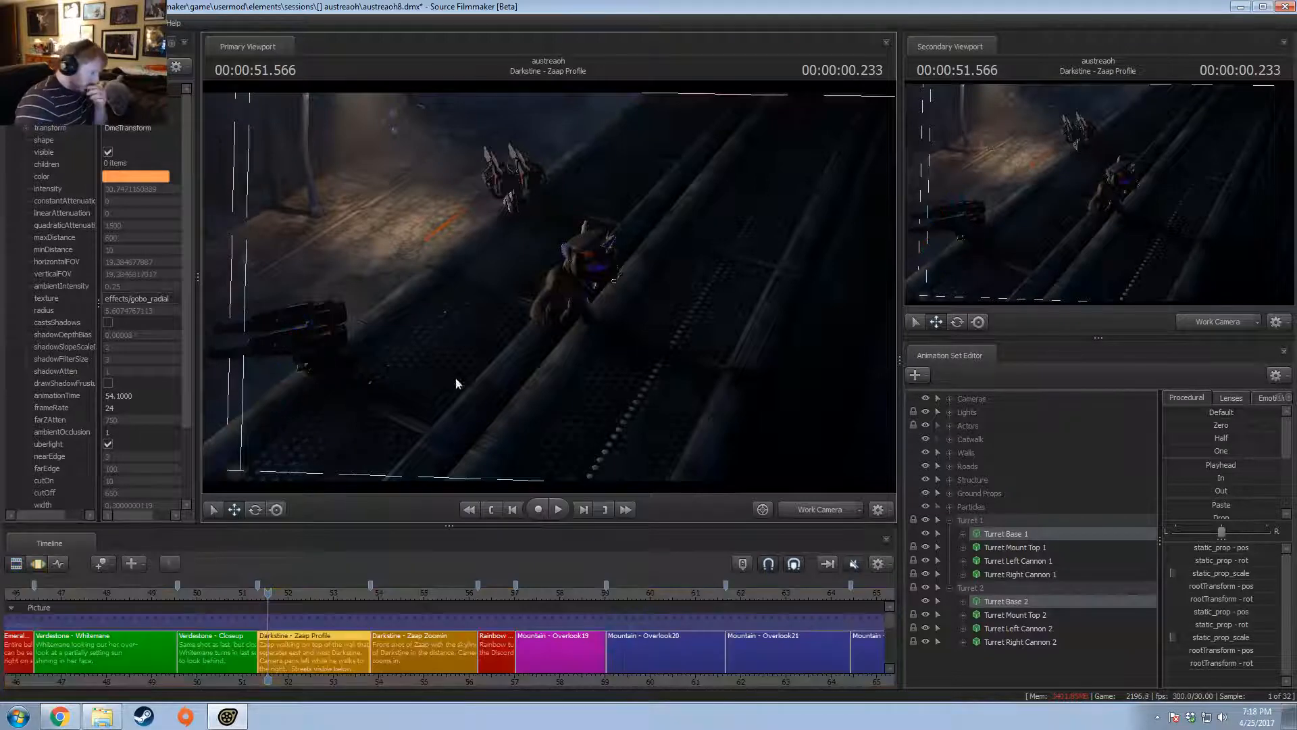
- Compare turret placement with Darkstine - Zaap Zoomin using camera1 in the secondary viewport, and return to 00:00:52.300 in Darkstine - Zaap Profile
left_click(377, 587)
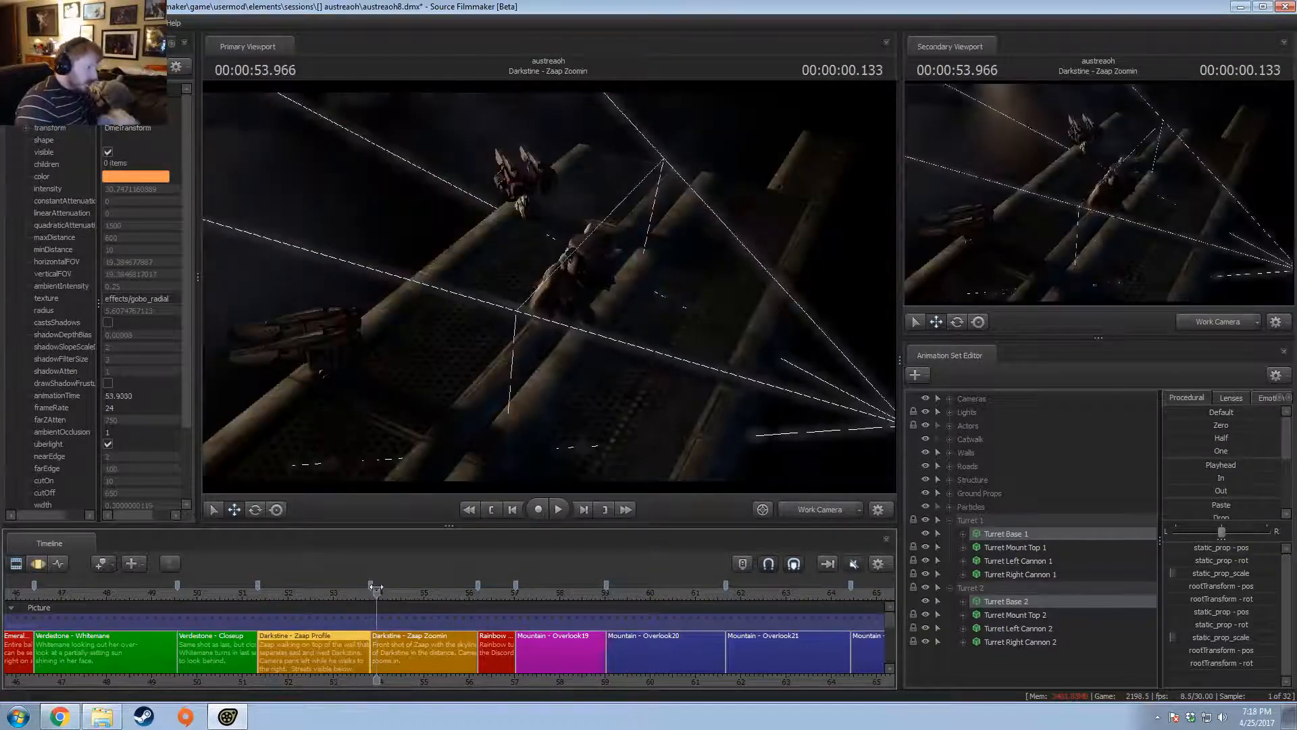
left_click(1190, 315)
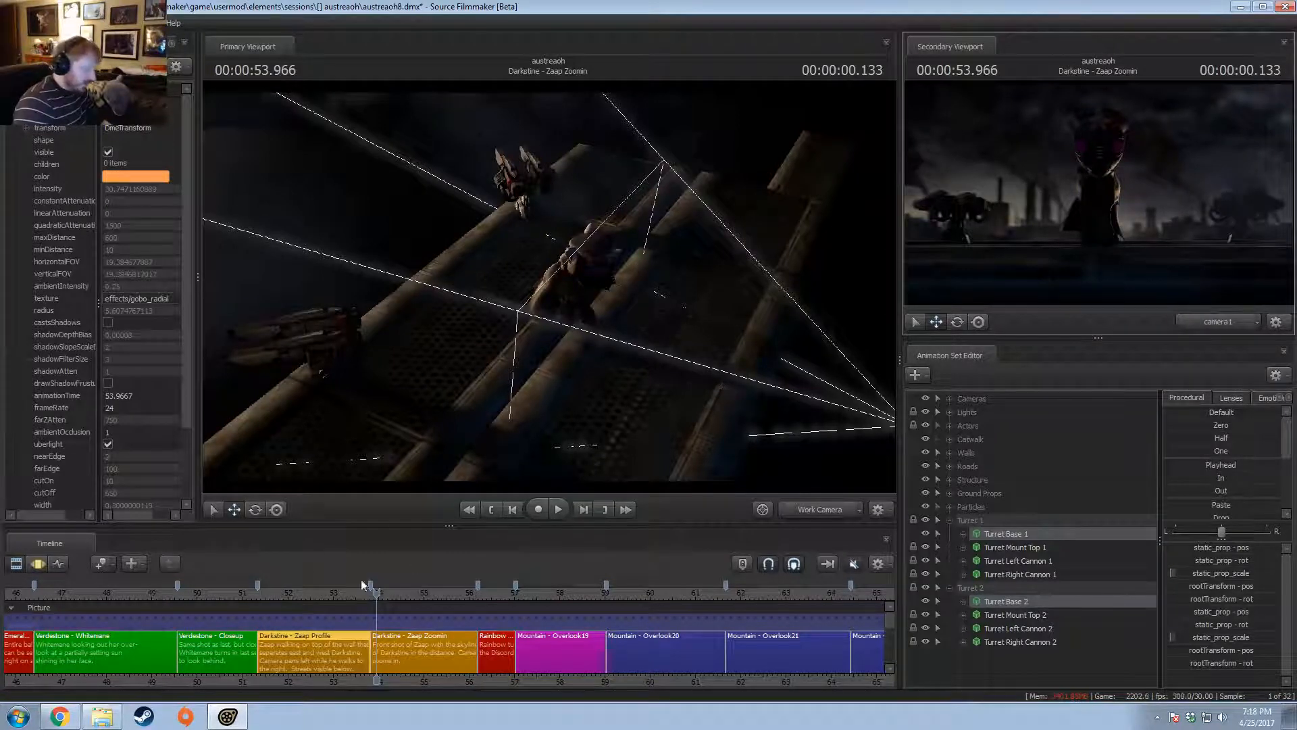
left_click_drag(360, 589, 302, 594)
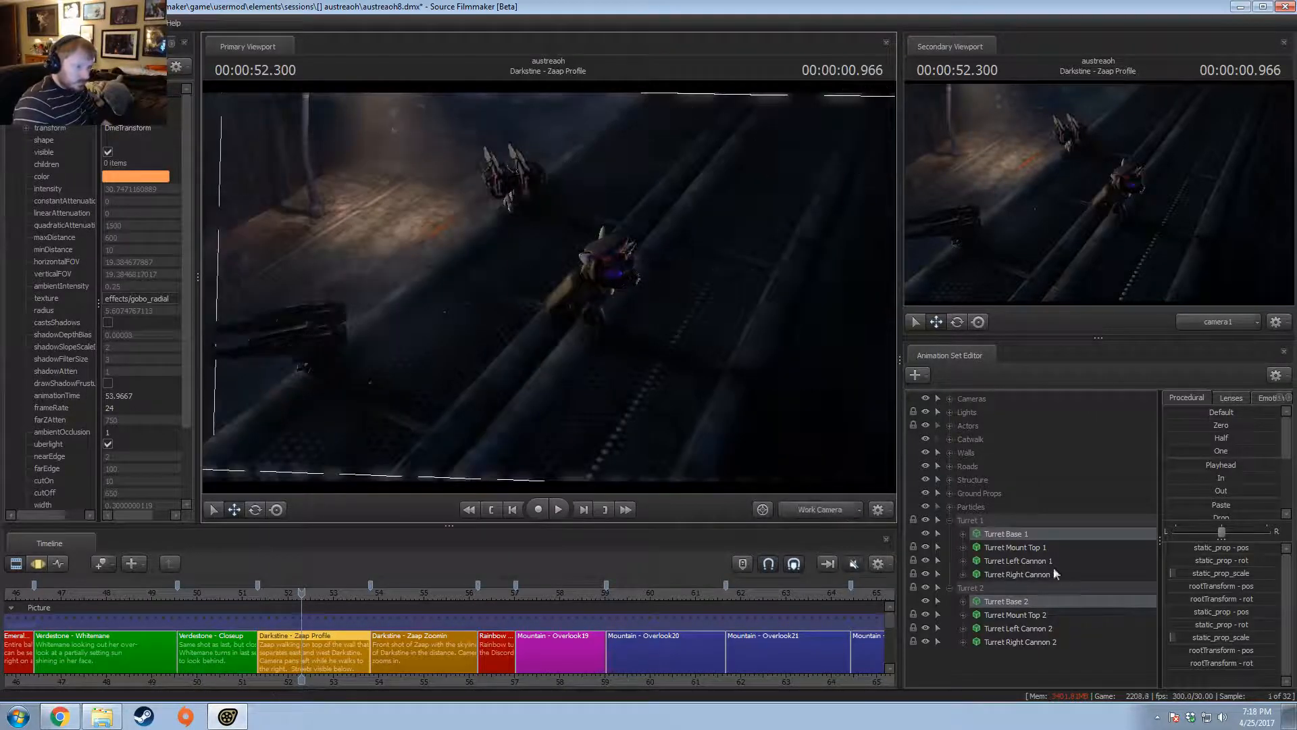
- Collapse the turret groups, and select Turret Base 2 from the Turret 2 group in the motion editor
left_click(950, 520)
left_click(949, 533)
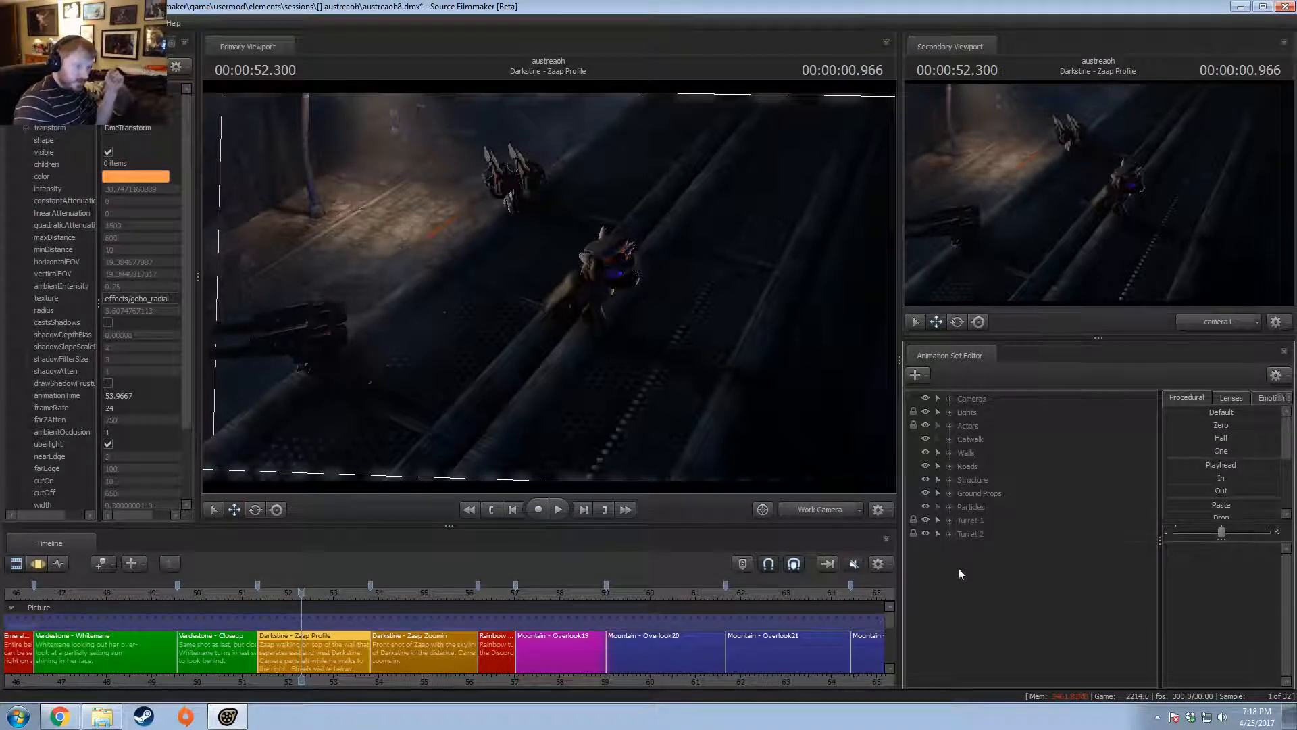
left_click(949, 533)
left_click(1001, 547)
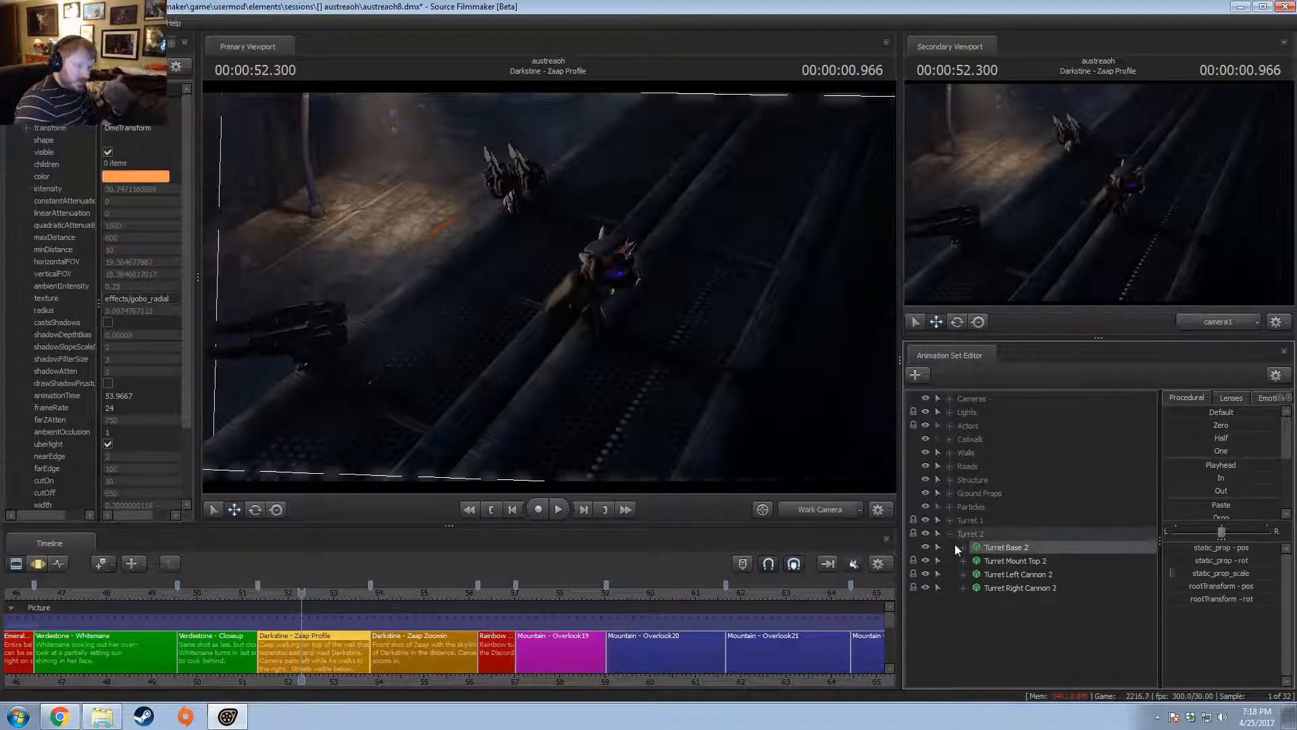
key("F3")
- Toggle Moon Main, Zaap Main, Streetlight Main, Streetlight Spread, Streetlight Volumetric and Dumpster Blue off and on to examine their effect on the turrets
left_click(950, 412)
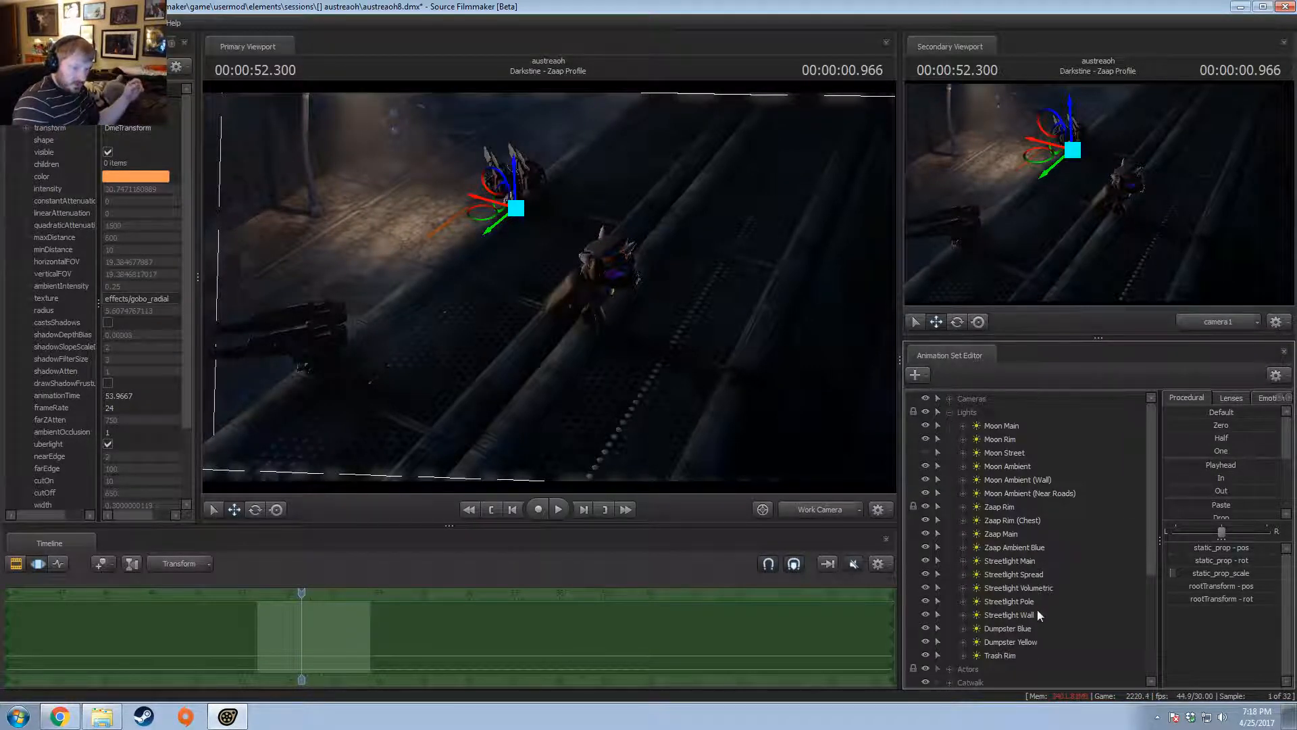
left_click(925, 425)
left_click(924, 425)
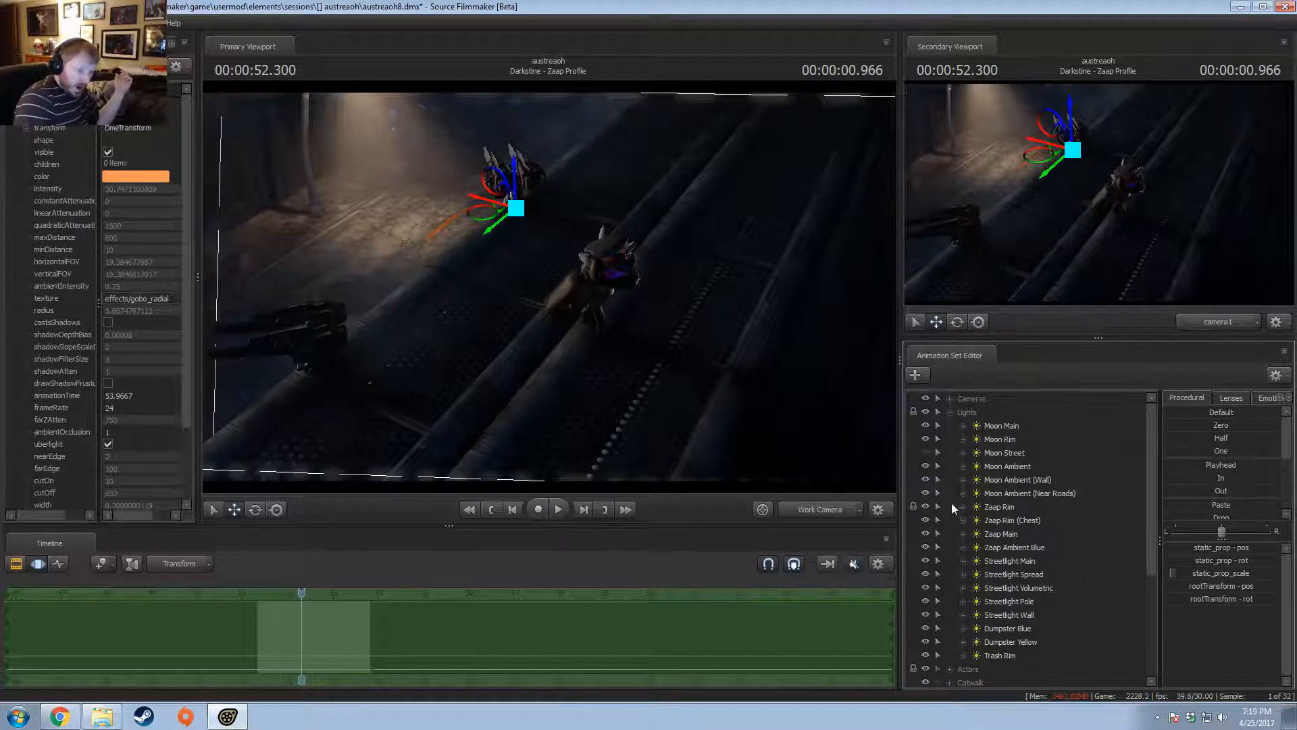
left_click(925, 534)
left_click(926, 534)
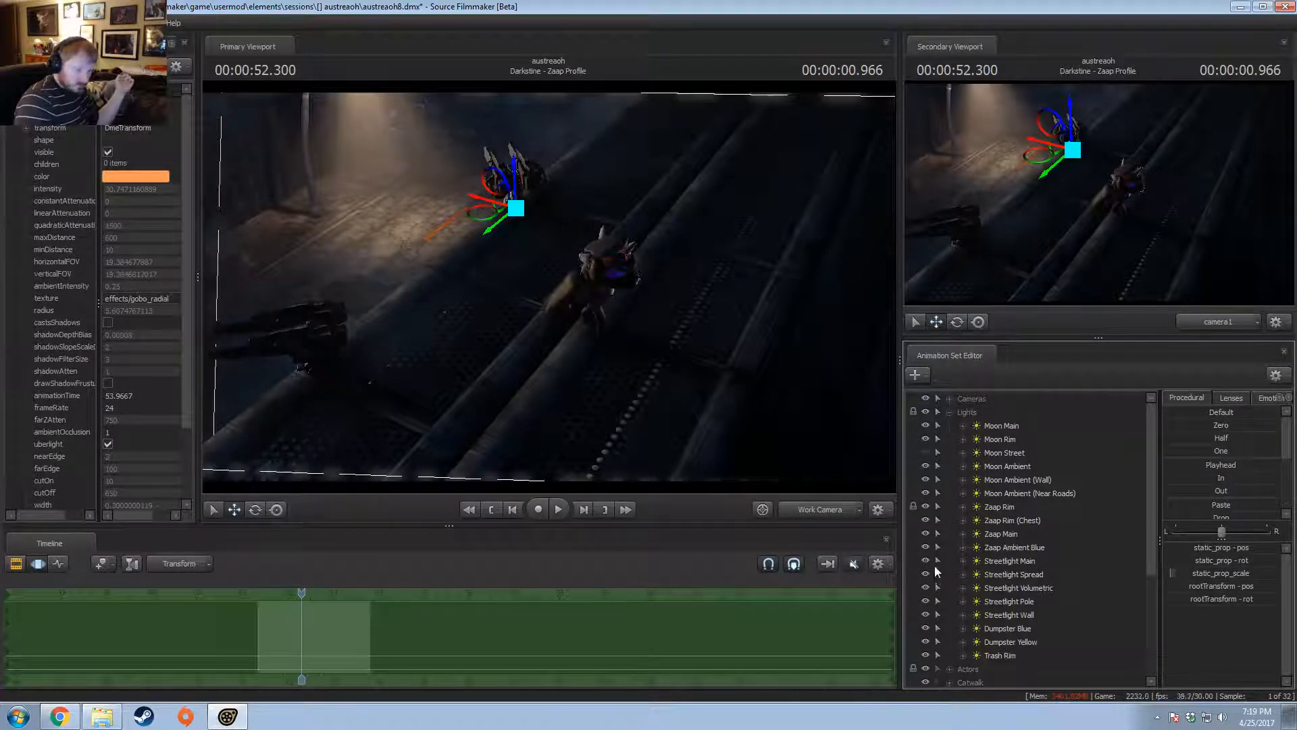
left_click(926, 559)
left_click(926, 558)
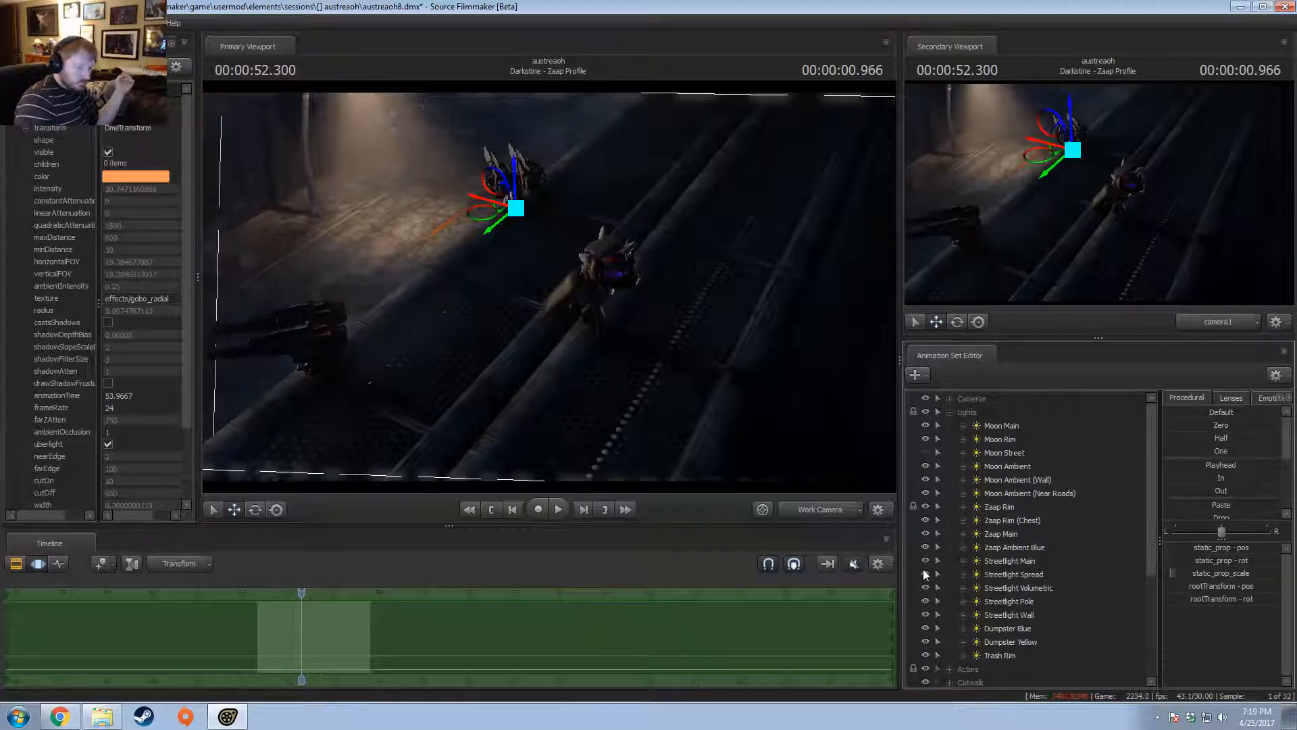
left_click(926, 572)
left_click(925, 572)
left_click(926, 587)
left_click(926, 587)
left_click(926, 627)
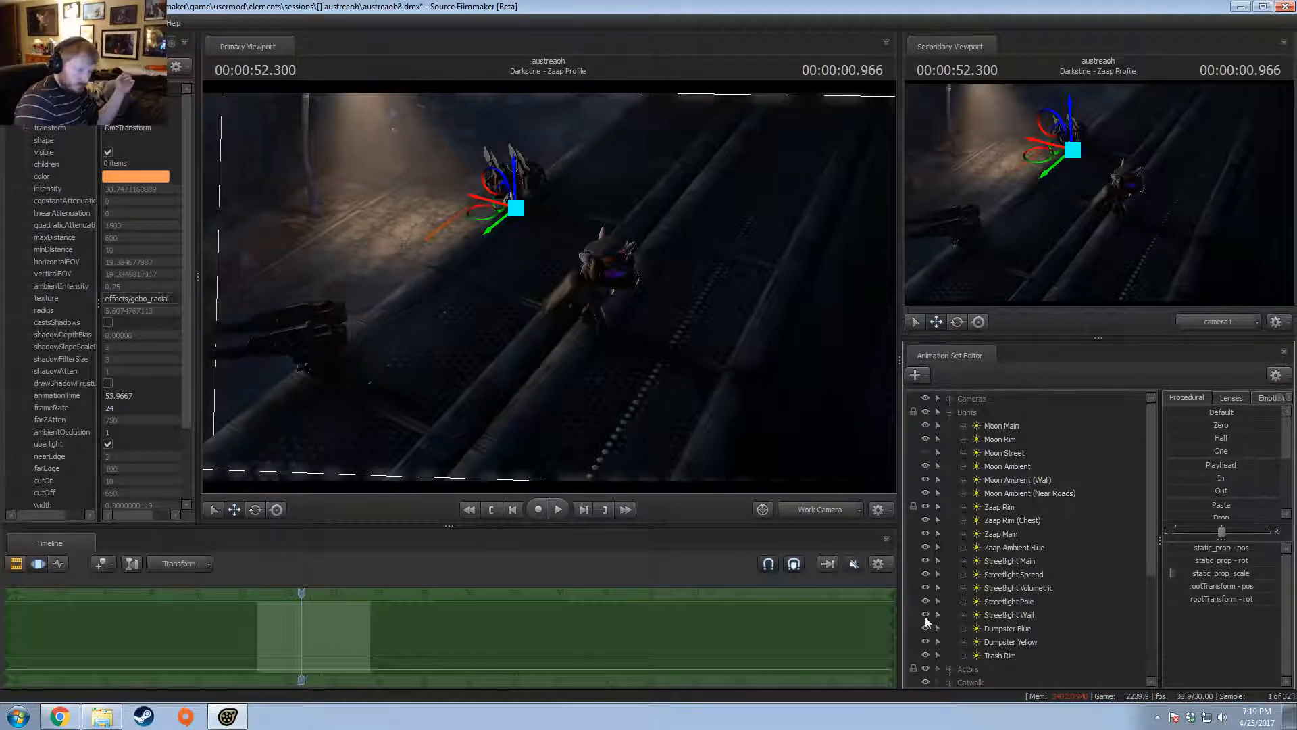
left_click(926, 628)
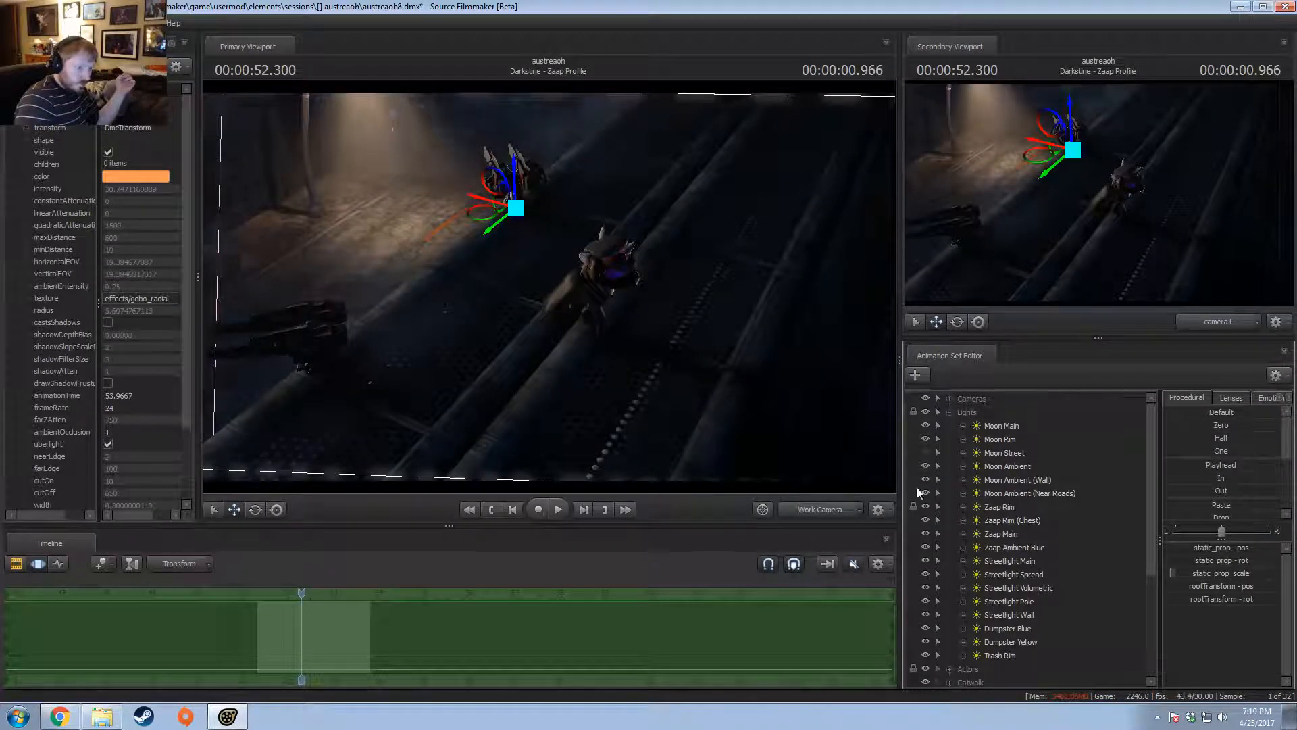
- Toggle the Moon Rim light off and on repeatedly to examine its effect on the turrets
left_click(926, 439)
left_click(924, 438)
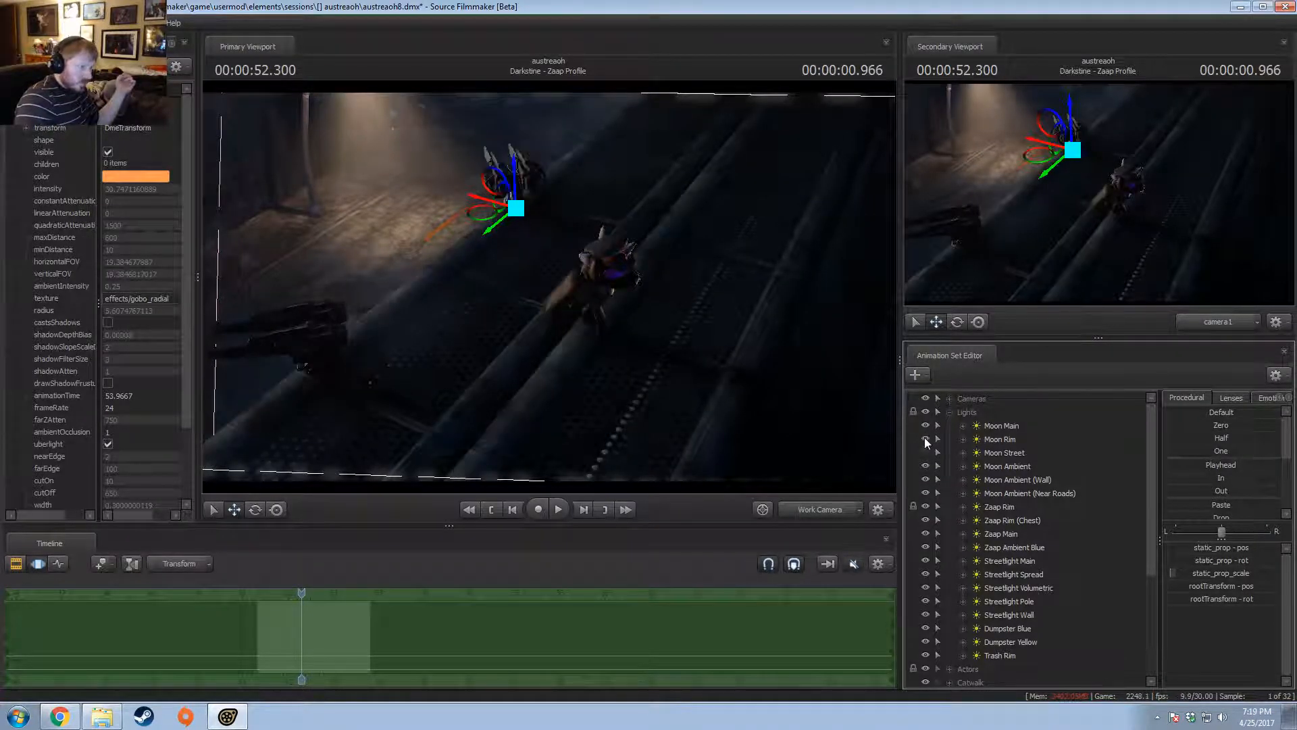
left_click(924, 438)
left_click(925, 439)
left_click(925, 439)
left_click(925, 439)
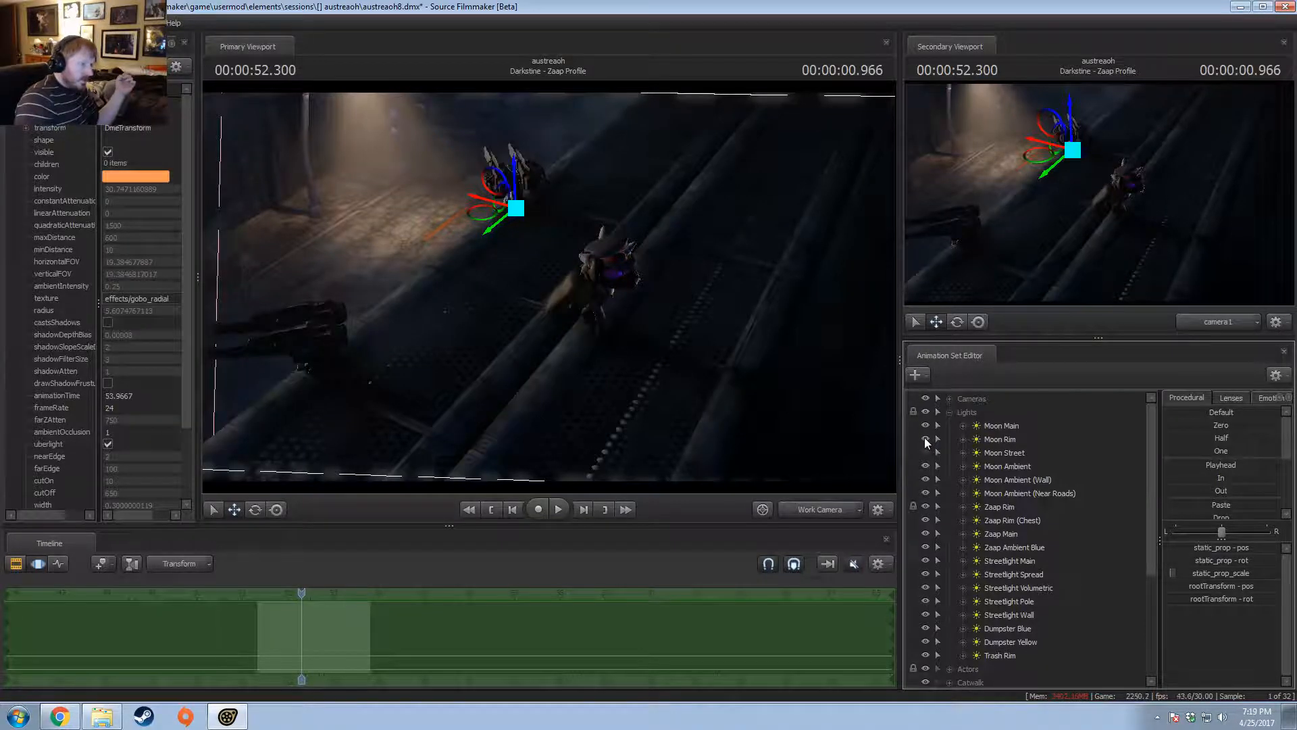
left_click(925, 439)
left_click(924, 439)
left_click(925, 439)
left_click(924, 439)
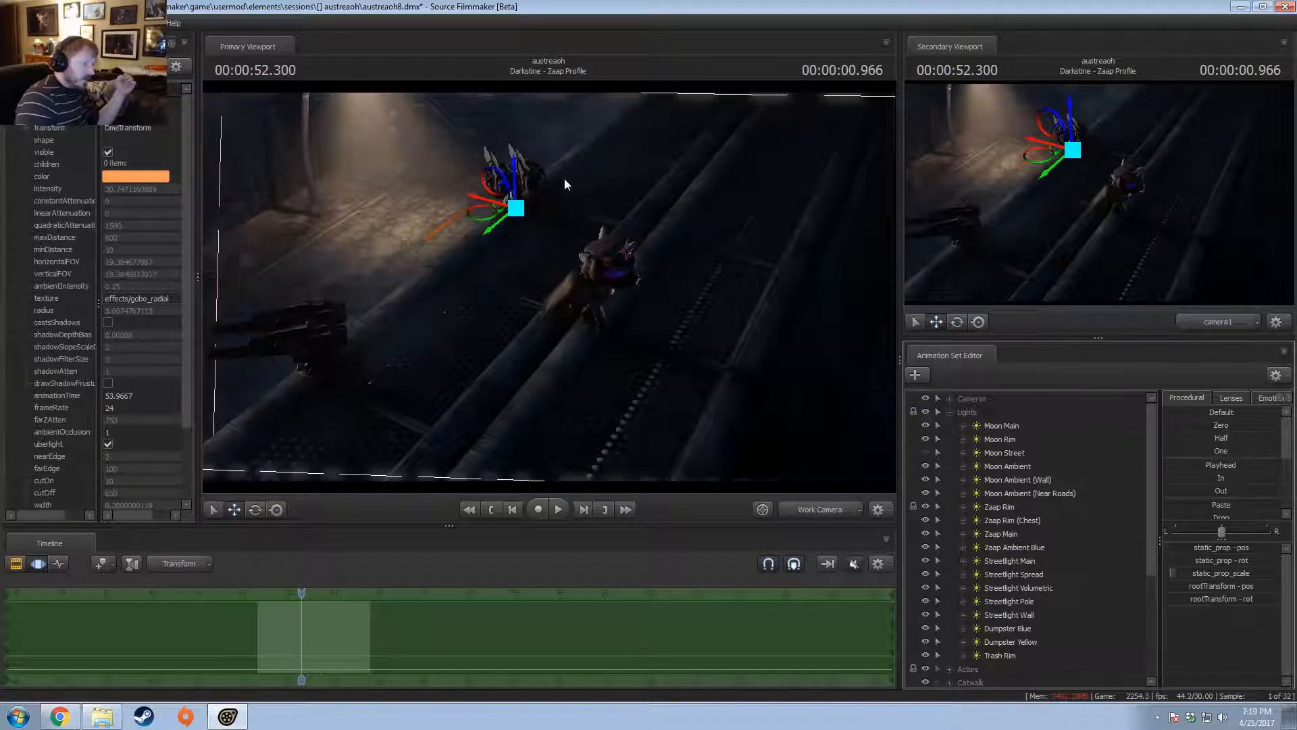
- In the clip editor, add override materials to Turret Base 2, show its model in the Element Viewer, and expand its material
key("F2")
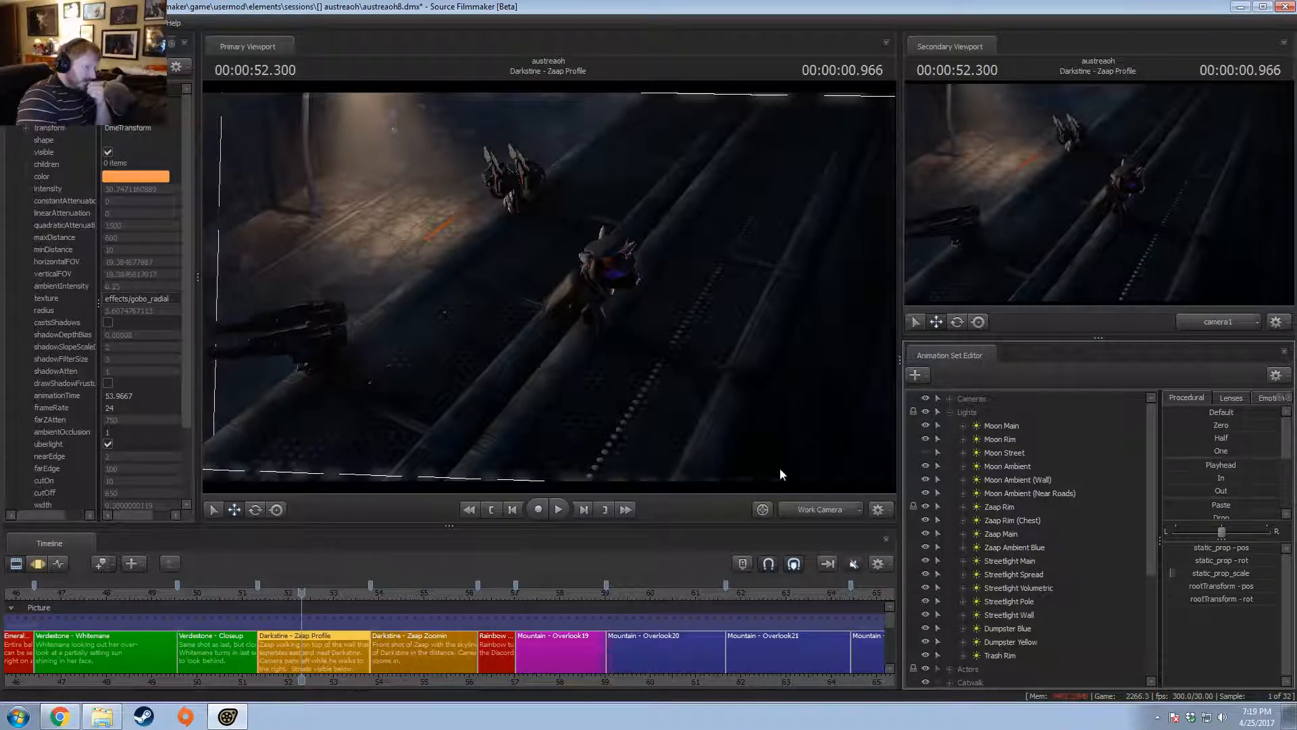
left_click(949, 412)
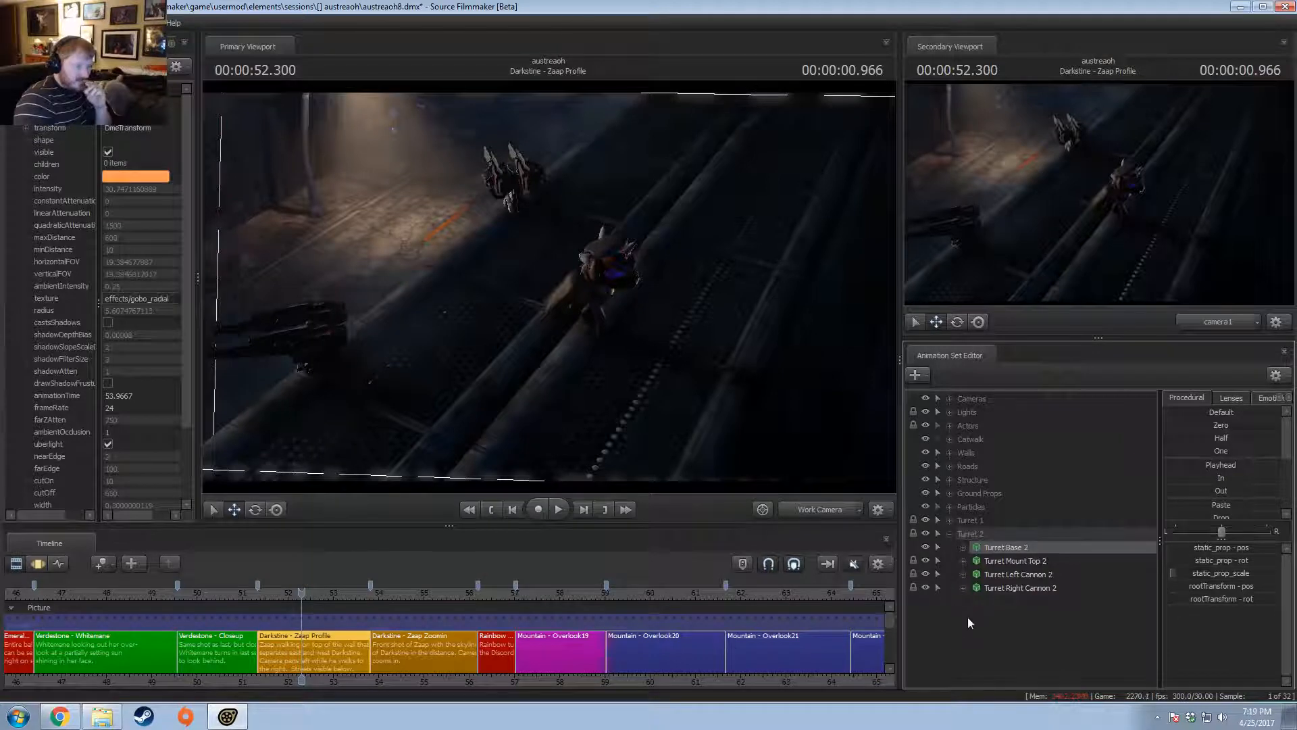
right_click(994, 548)
left_click(1044, 524)
right_click(1016, 544)
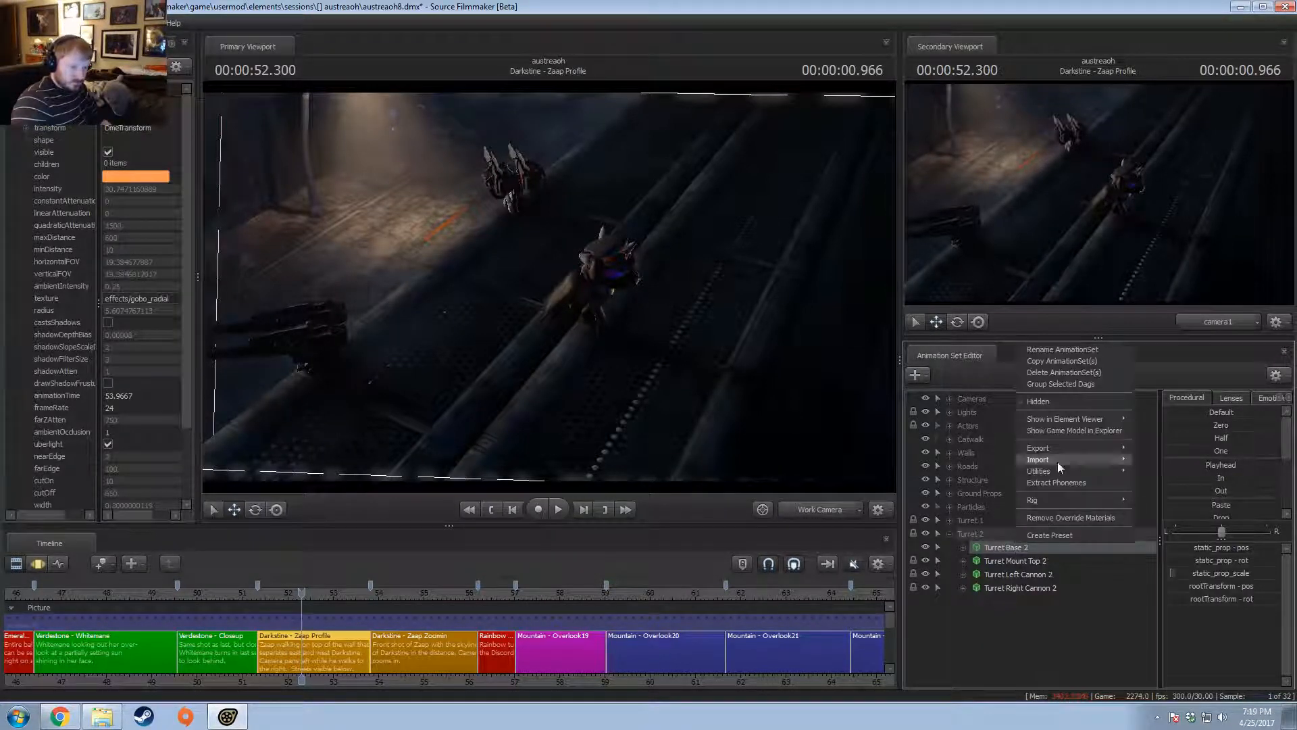
left_click(1152, 420)
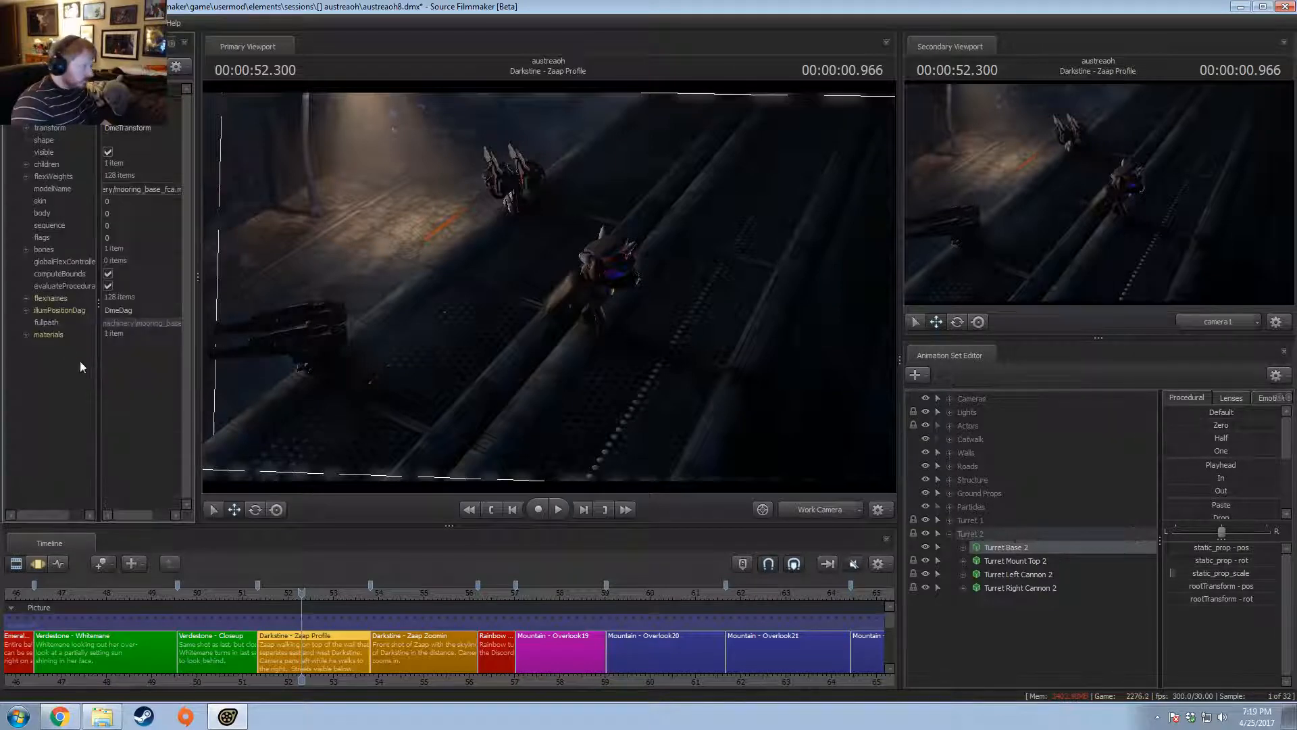
left_click(26, 334)
left_click(38, 347)
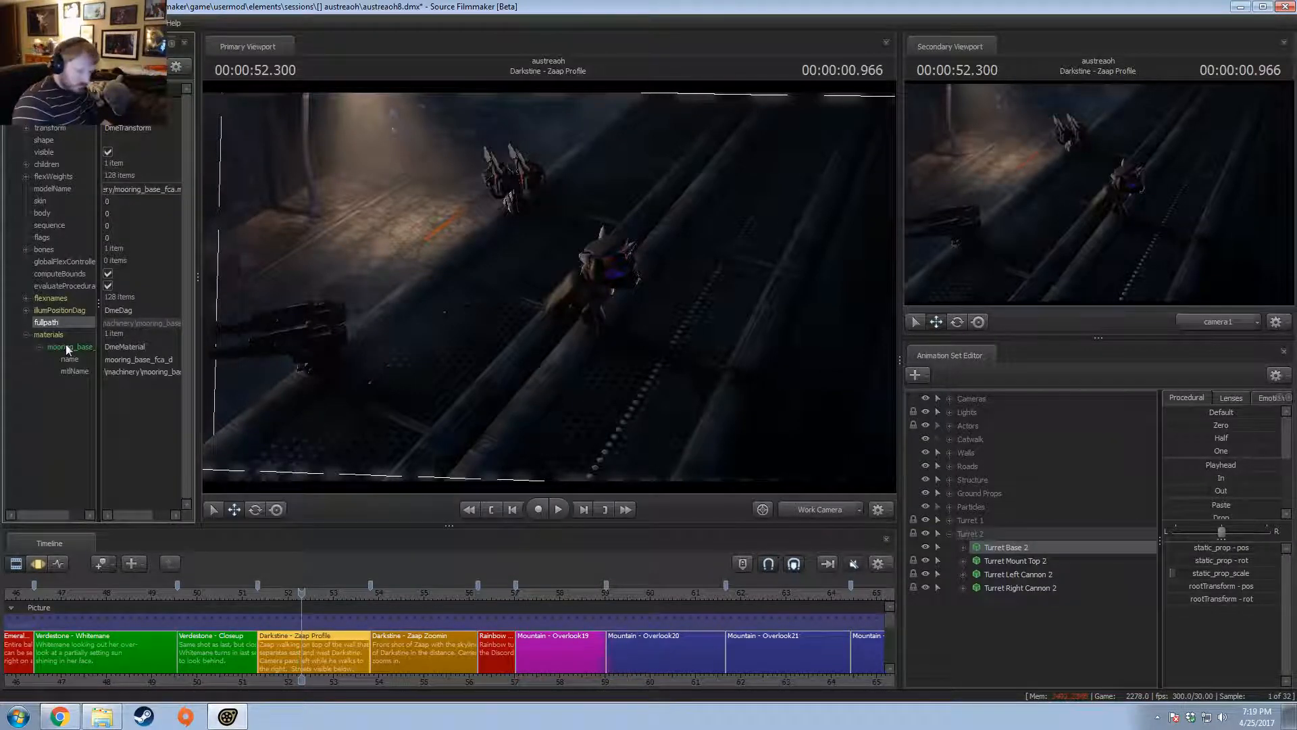
- Add a vector3 attribute named $color to the mooring_base_fca_d material of Turret Base 2
right_click(66, 345)
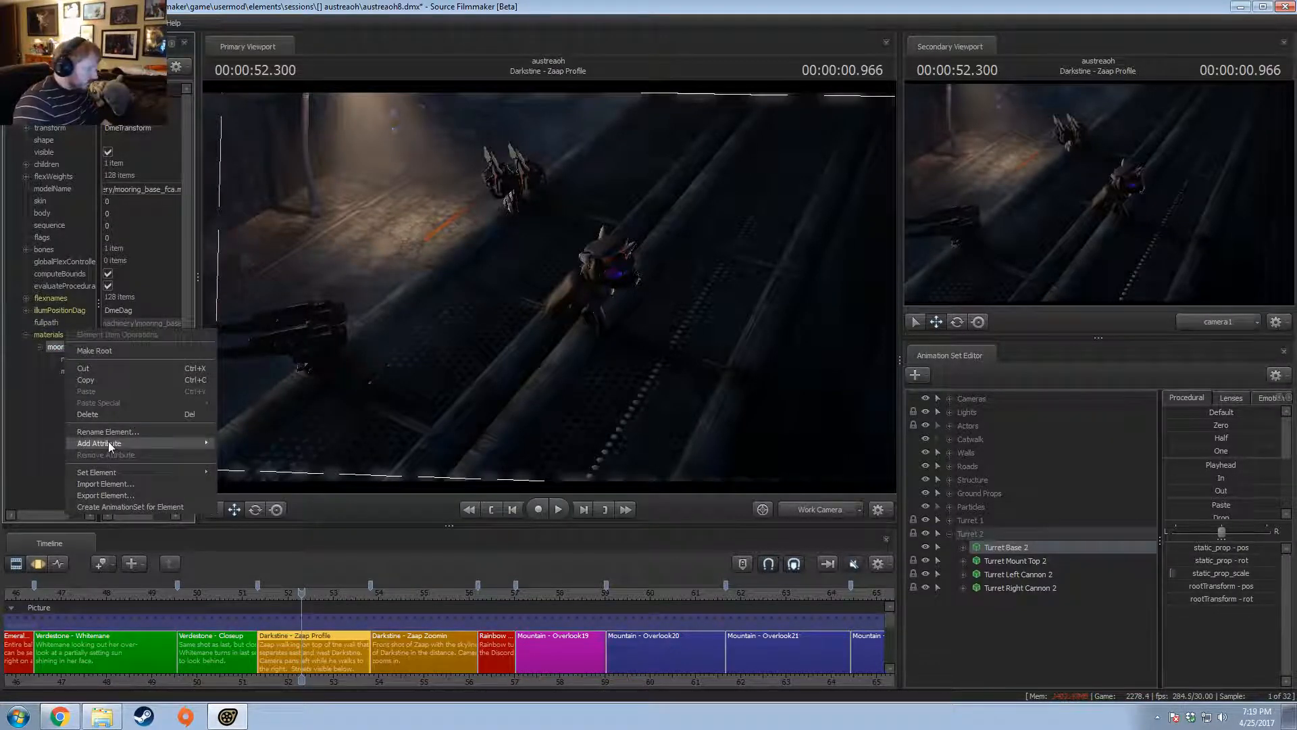
mouse_move(108, 442)
left_click(237, 459)
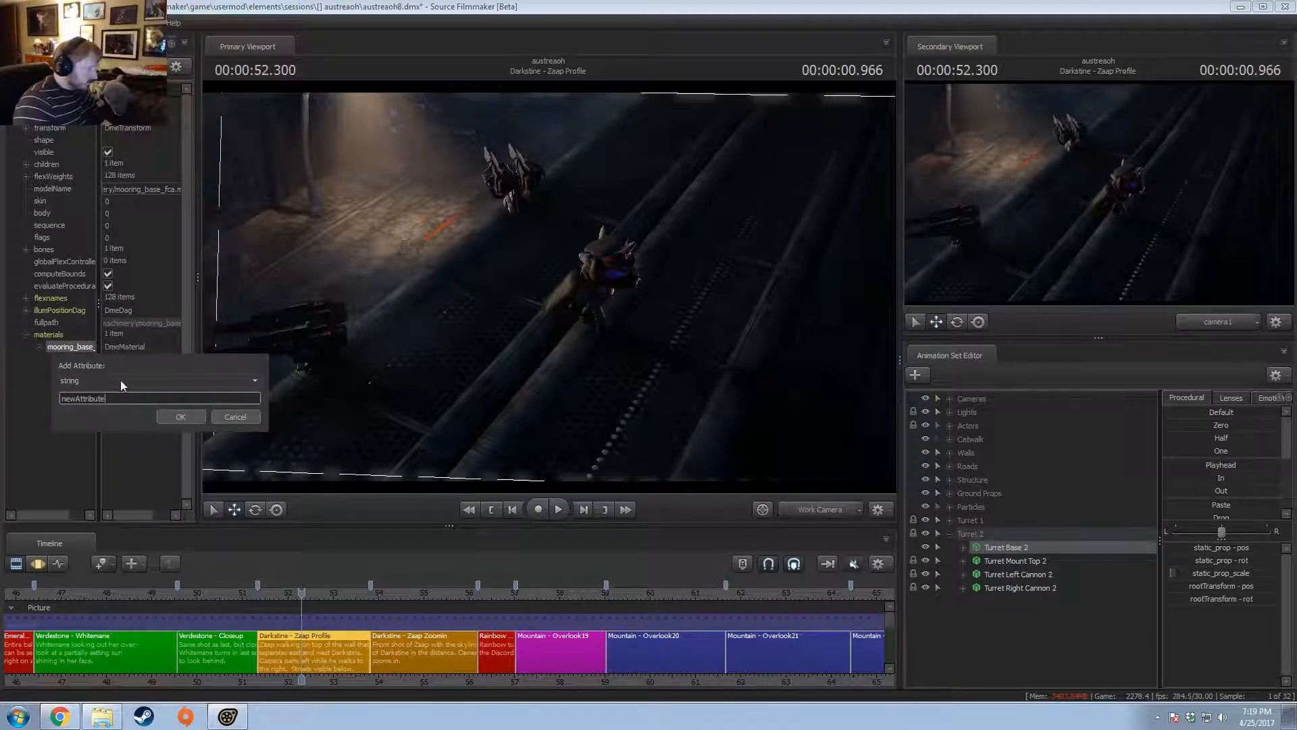
left_click(121, 380)
left_click(83, 473)
double_click(111, 399)
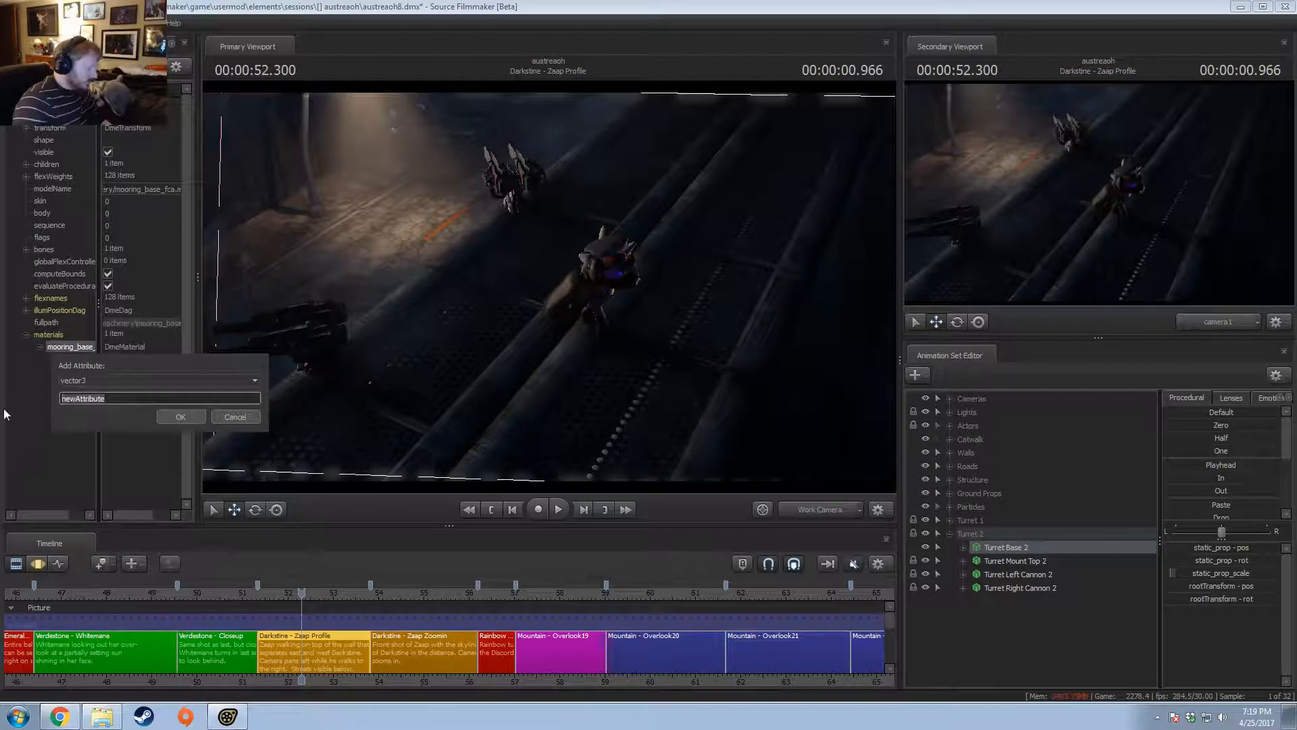
type("$color")
key("Return")
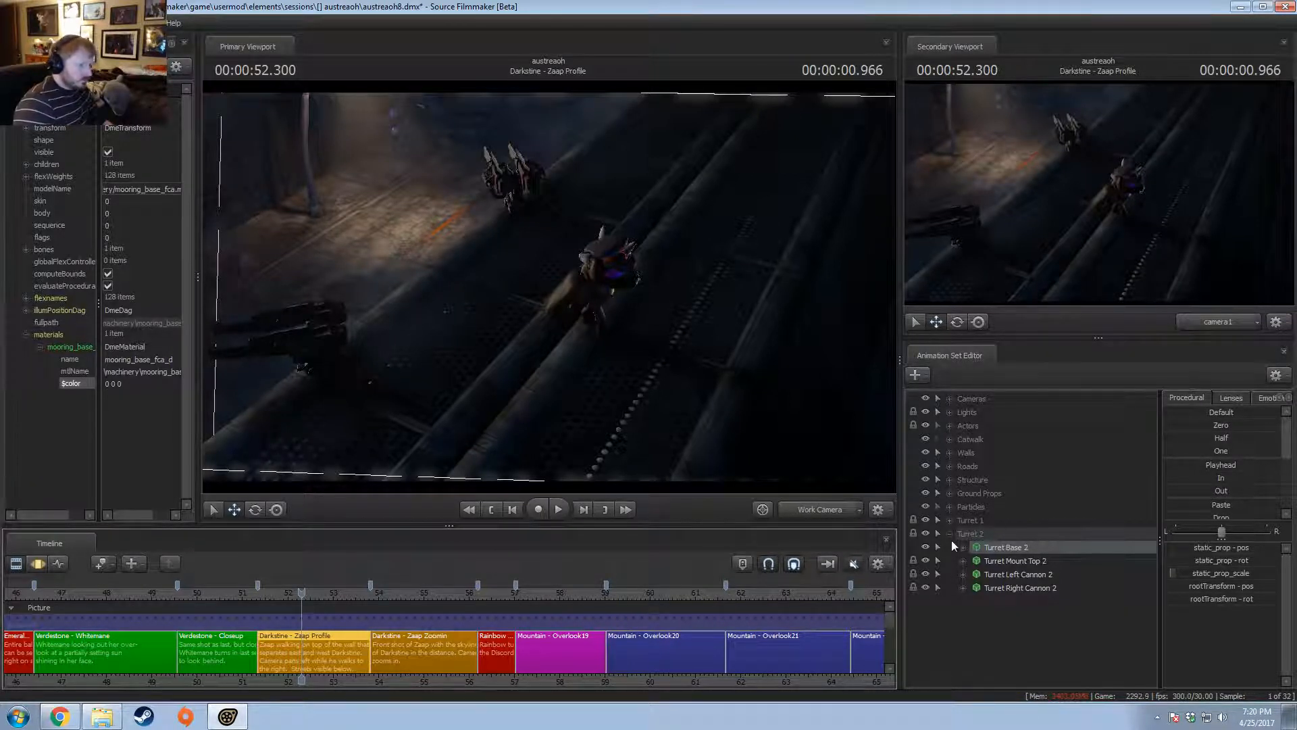
- Set the mooring_base_fca_d material's $color to 1 1 1 and inspect the turret base up close
left_click_drag(819, 467, 572, 371)
right_click(553, 292)
left_click(574, 328)
right_click(582, 307)
left_click(609, 343)
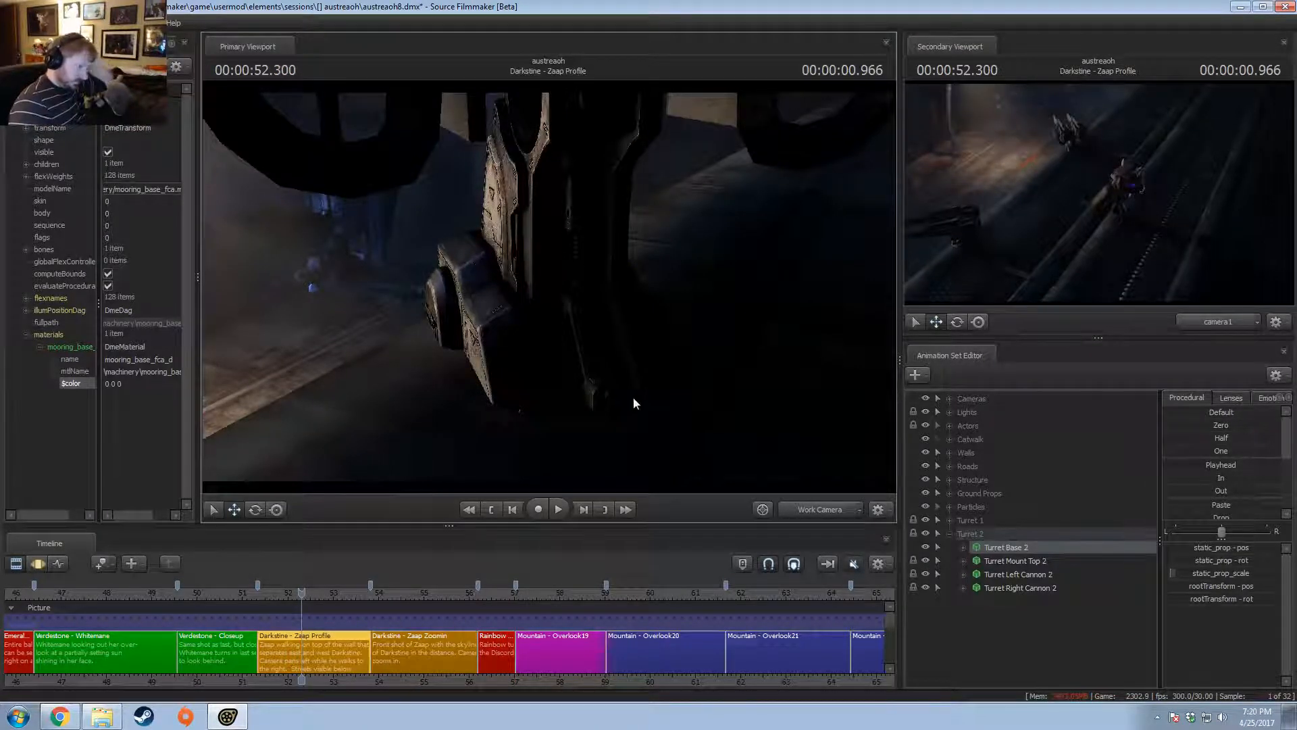
double_click(144, 387)
type("1 1")
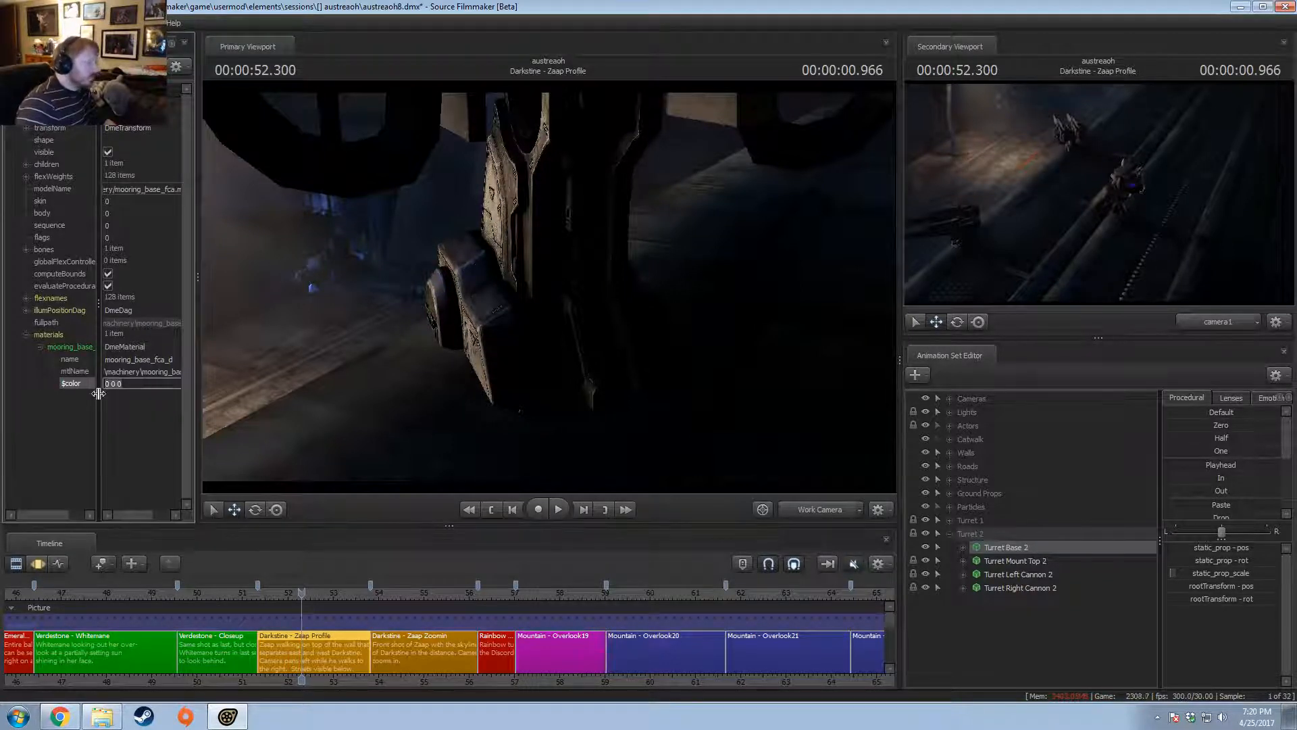
type(" 1")
key("Return")
mouse_move(563, 287)
left_mouse_down()
mouse_move(549, 284)
mouse_move(558, 272)
mouse_move(549, 297)
mouse_move(556, 263)
mouse_move(548, 287)
left_mouse_up()
key("s")
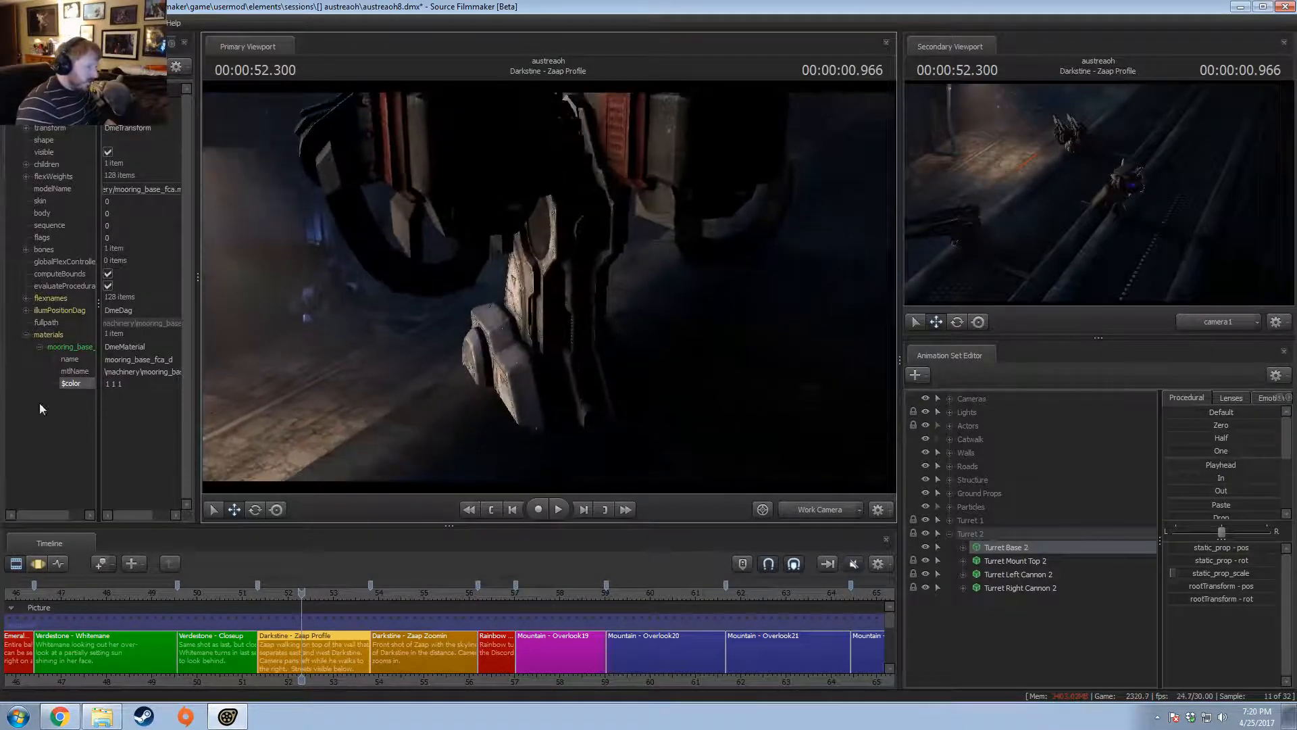
- Copy the material's mtlName path and show the Turret Base 2 game model in Explorer
right_click(52, 347)
left_click(57, 370)
left_click(138, 371)
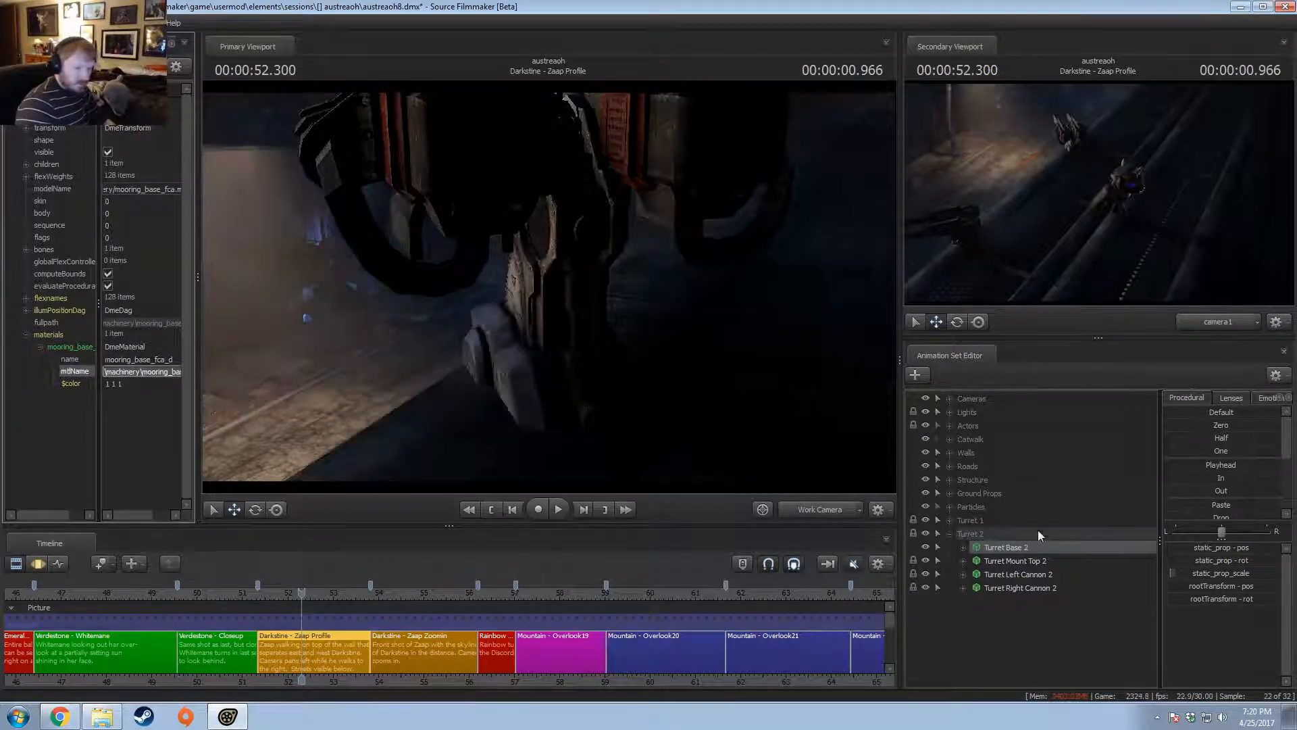
right_click(1019, 547)
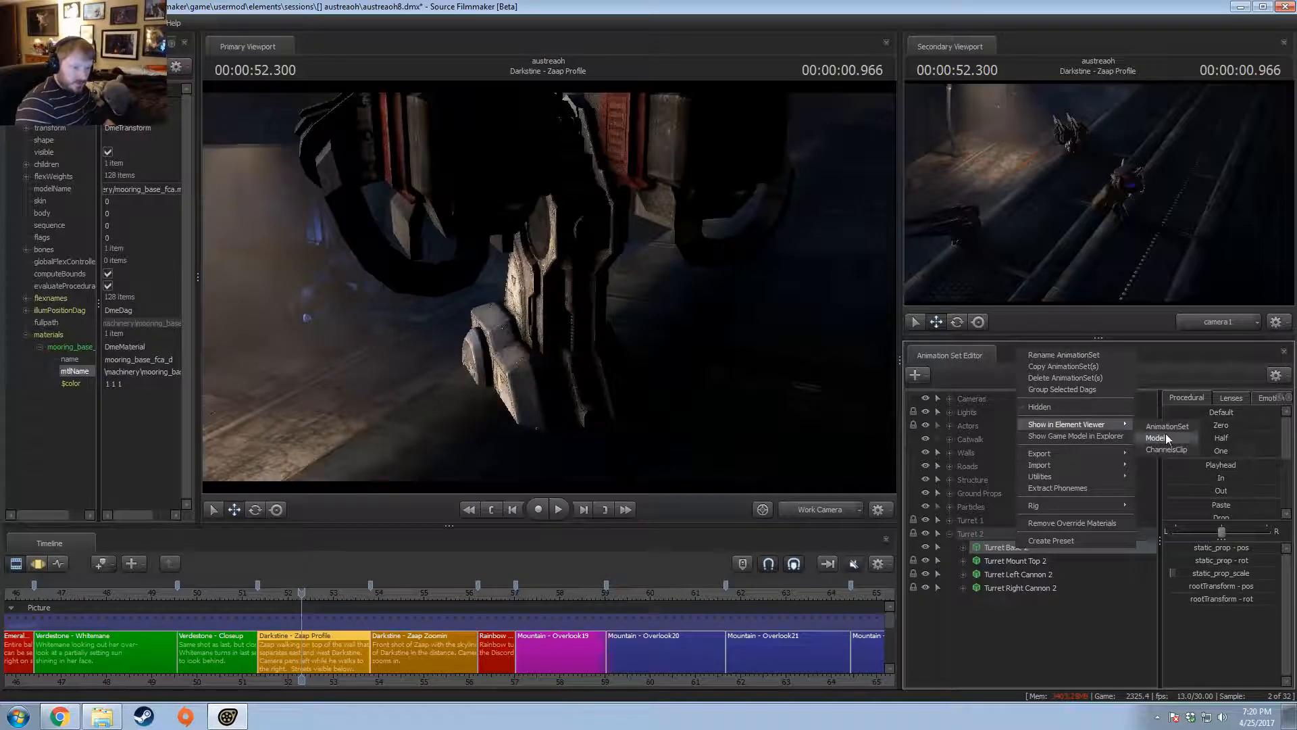
left_click(1101, 436)
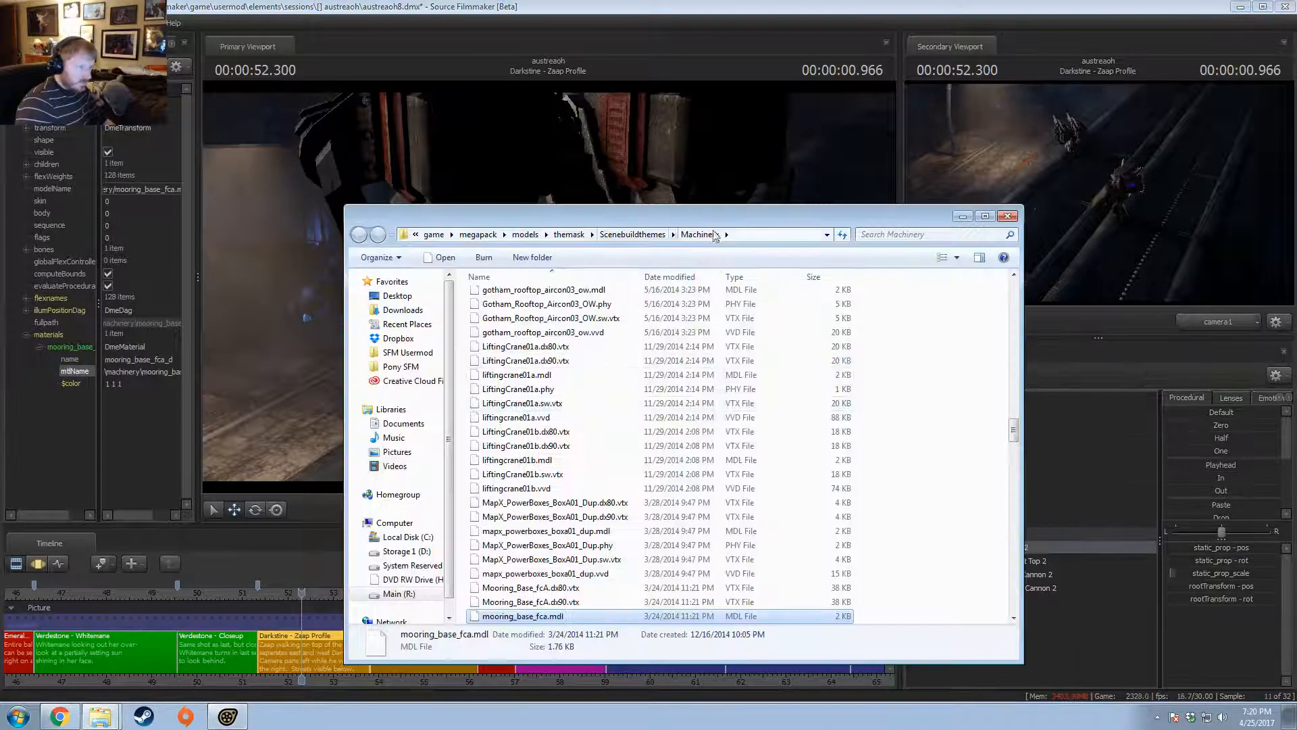
- Browse up from the Machinery model folder to megapack and open its materials folder
left_click(632, 235)
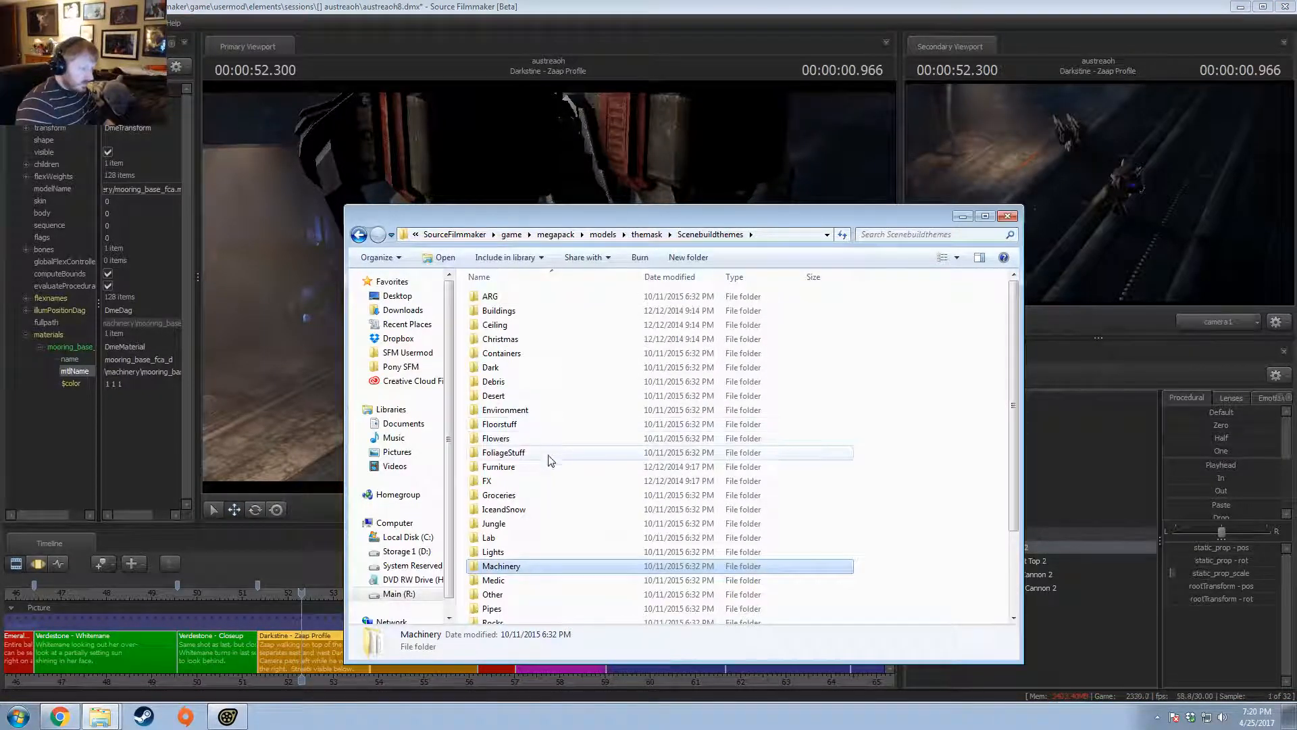
scroll(493, 546, "down", 3)
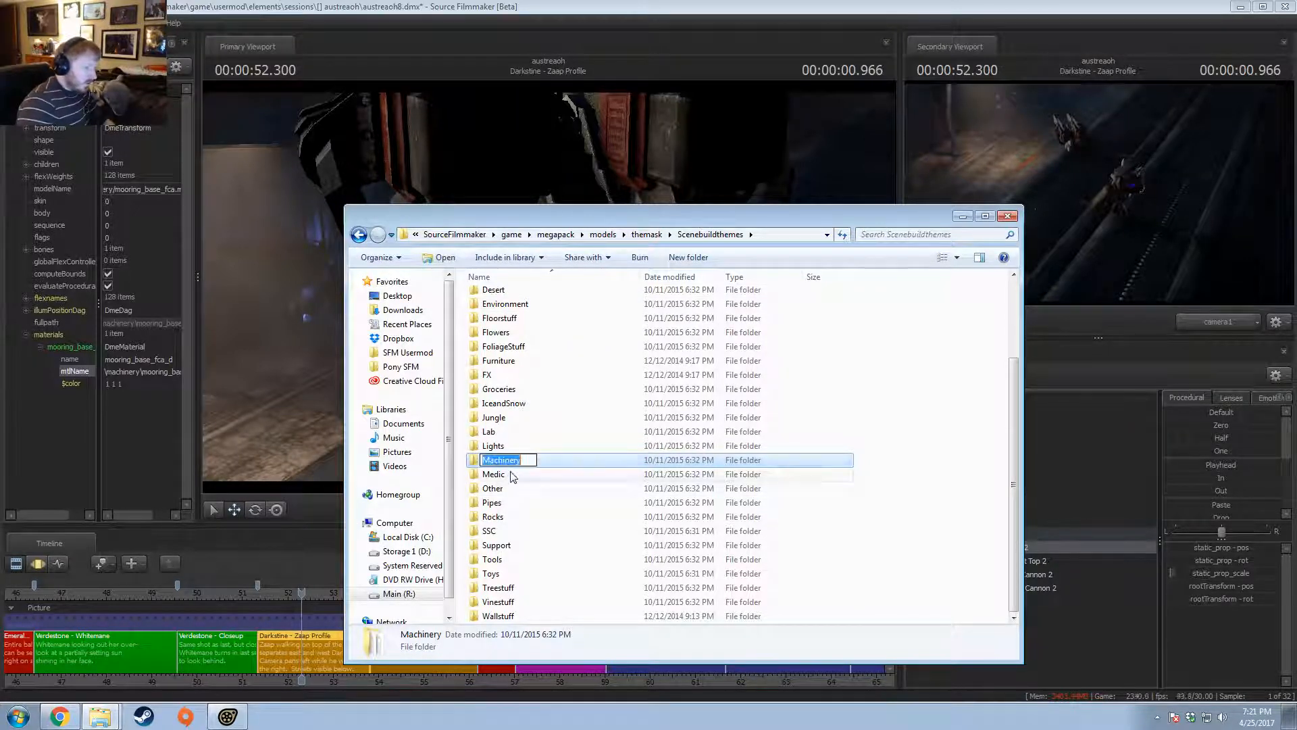
scroll(649, 398, "up", 3)
left_click(647, 235)
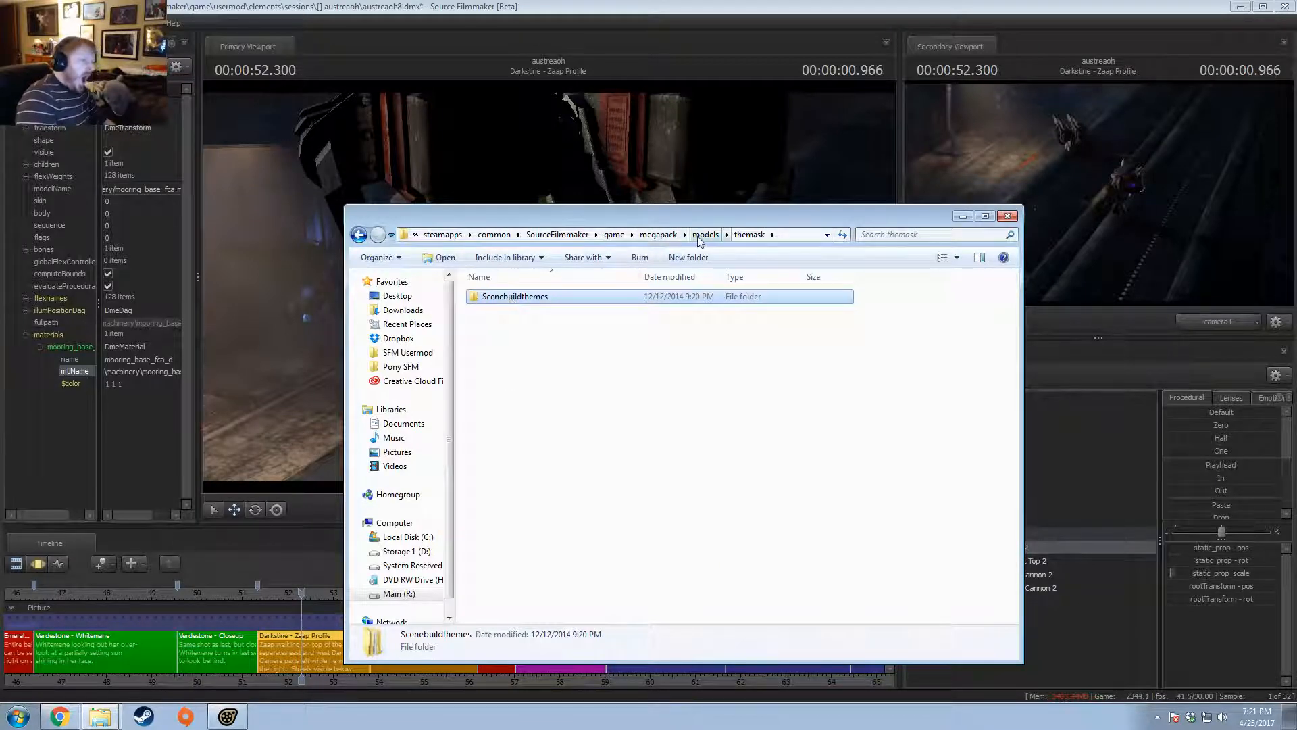
left_click(658, 235)
double_click(495, 296)
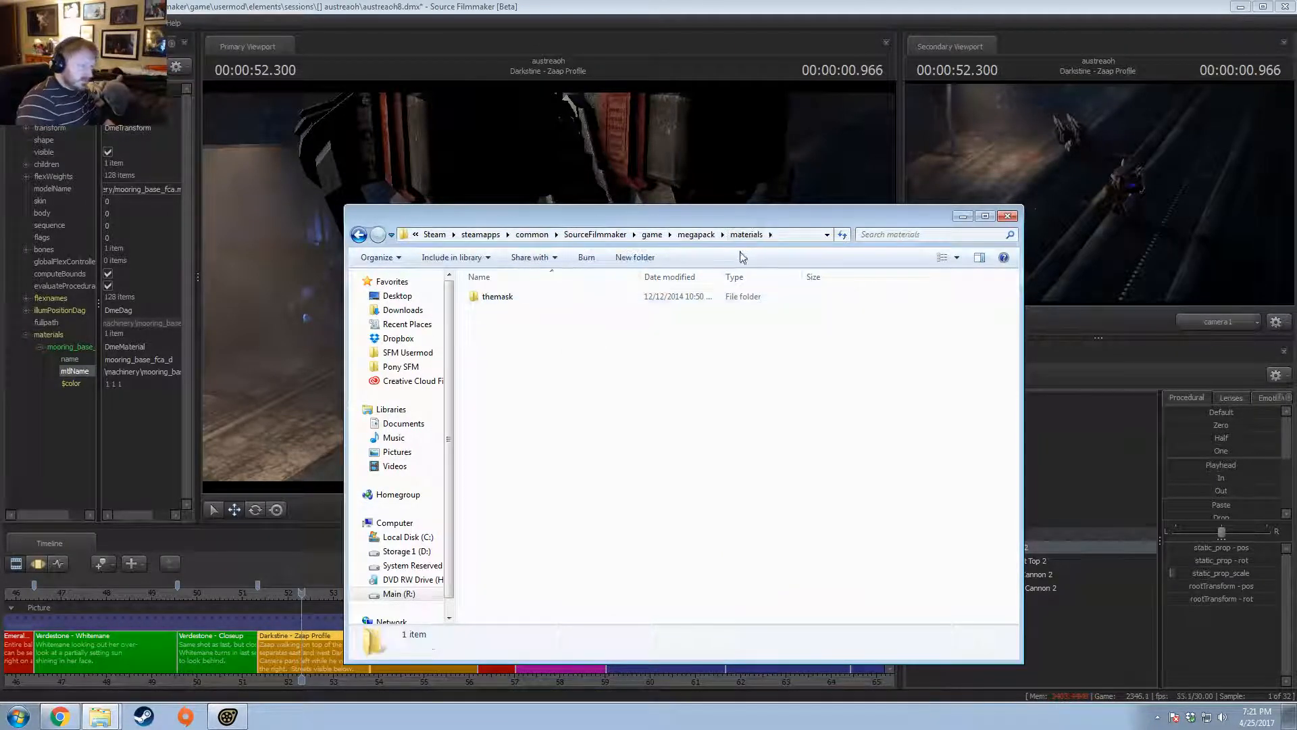
- Extend the folder path with \themask\scenebuildthemes\machinery and open that materials folder
left_click(801, 236)
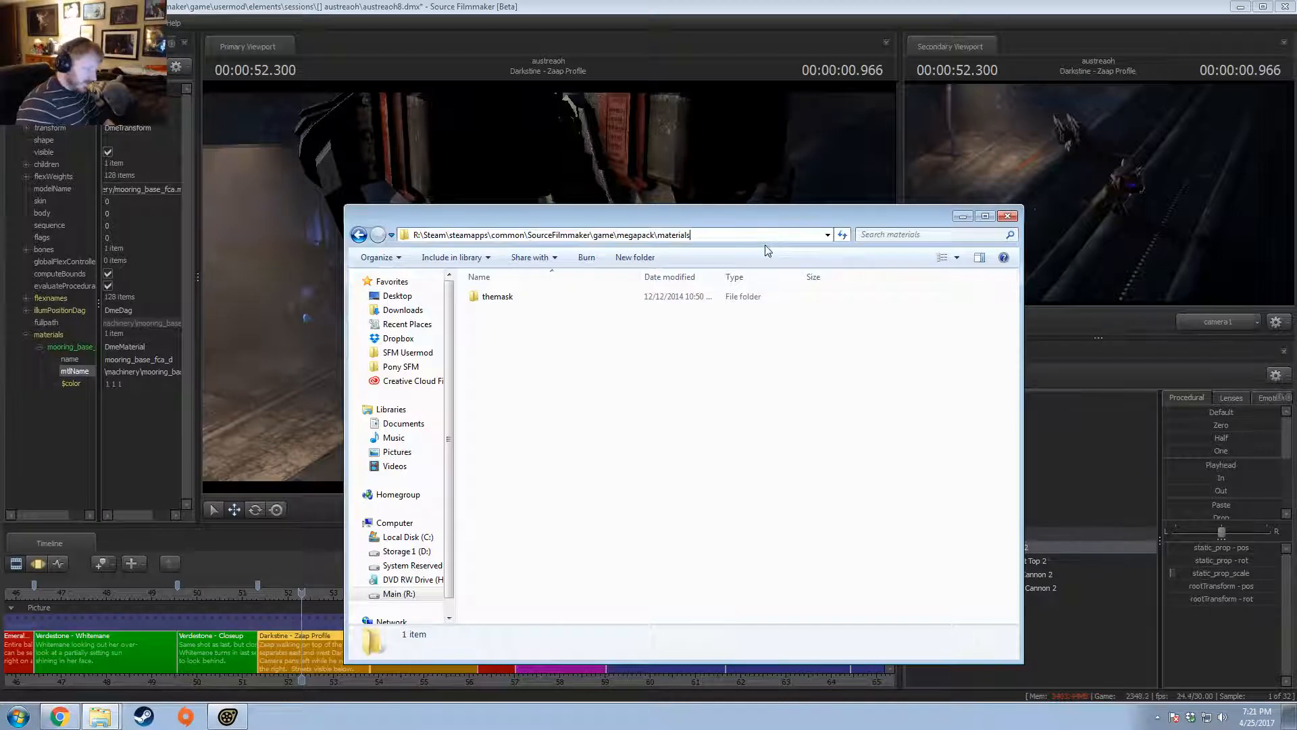
type("\\themask\\scenebuildthemes\\machinery\\mooring_base_f")
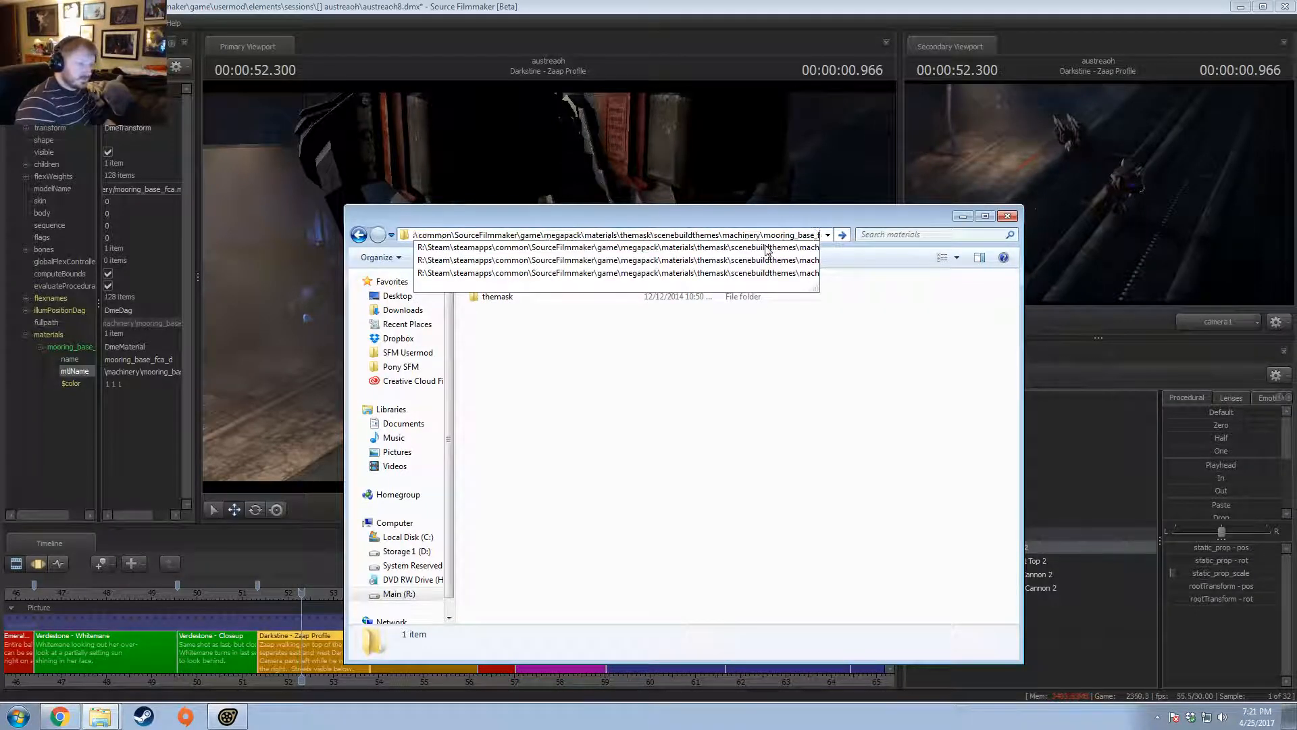
key("BackSpace")
key("BackSpace")
key("BackSpace")
key("BackSpace")
key("BackSpace")
key("BackSpace")
key("BackSpace")
key("BackSpace")
key("BackSpace")
key("BackSpace")
key("BackSpace")
key("BackSpace")
key("BackSpace")
key("BackSpace")
key("Return")
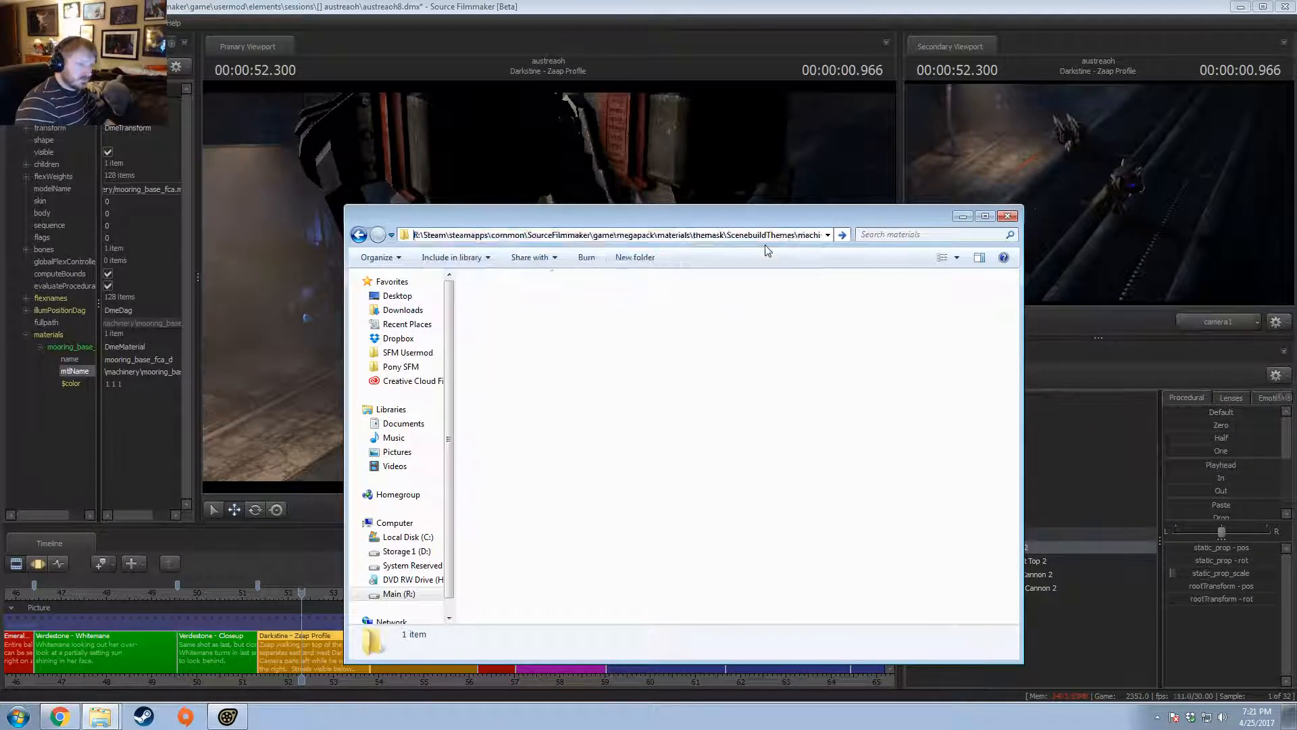
- Find the mooring files in the machinery folder, check the material's mtlName, and open Mooring_Crank_fcA_D.vmt in Notepad++
left_click(628, 520)
scroll(632, 540, "down", 15)
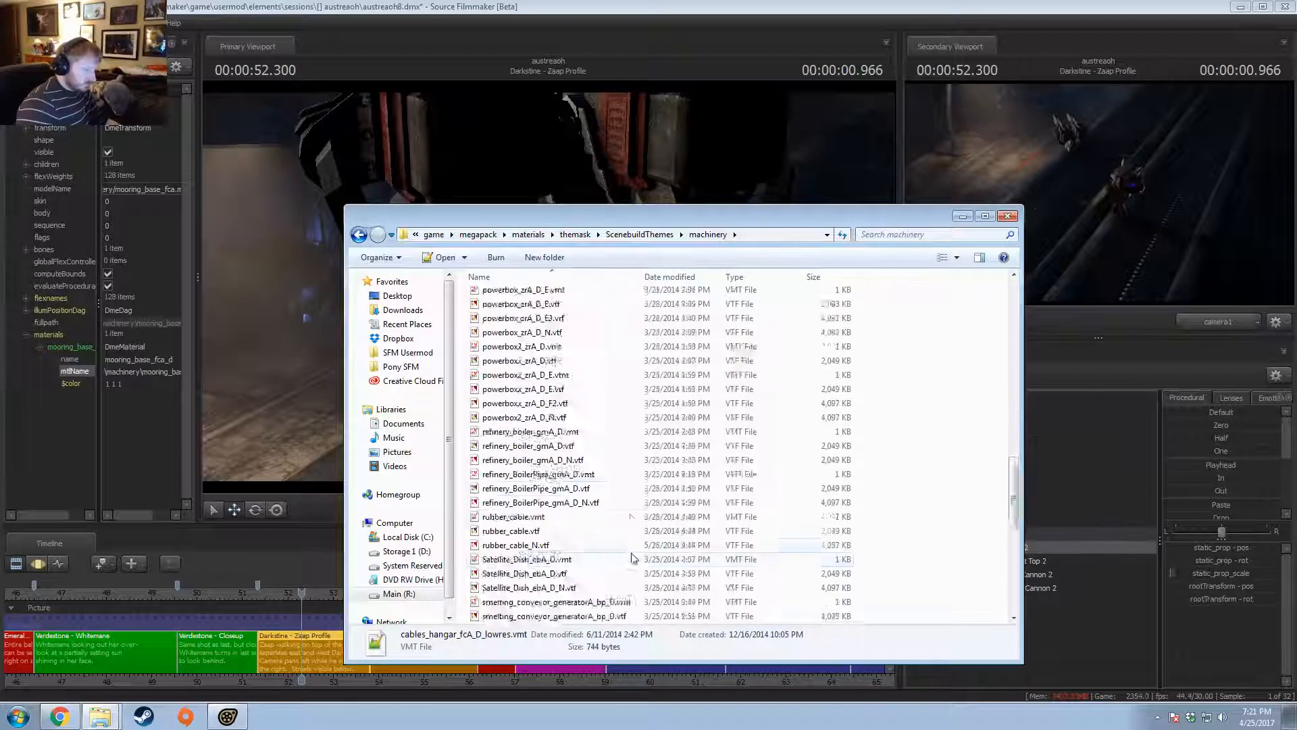
scroll(633, 557, "up", 8)
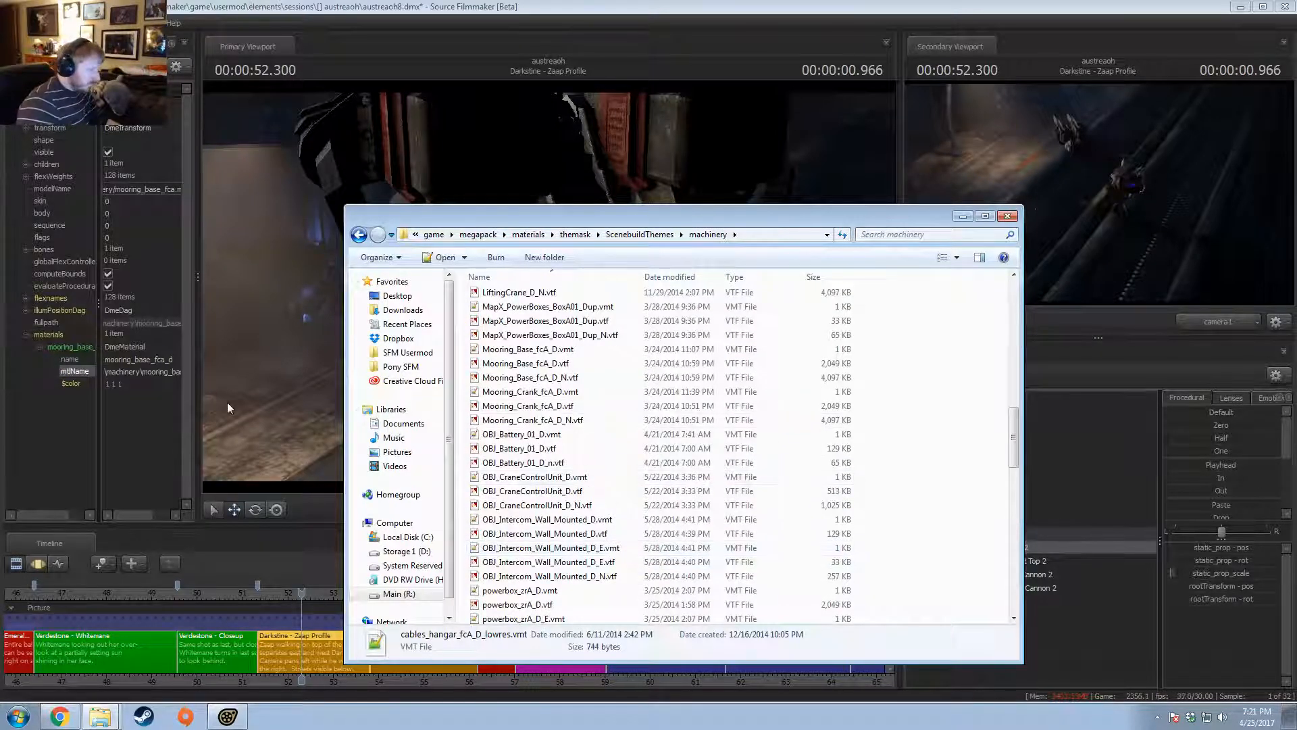
key("Escape")
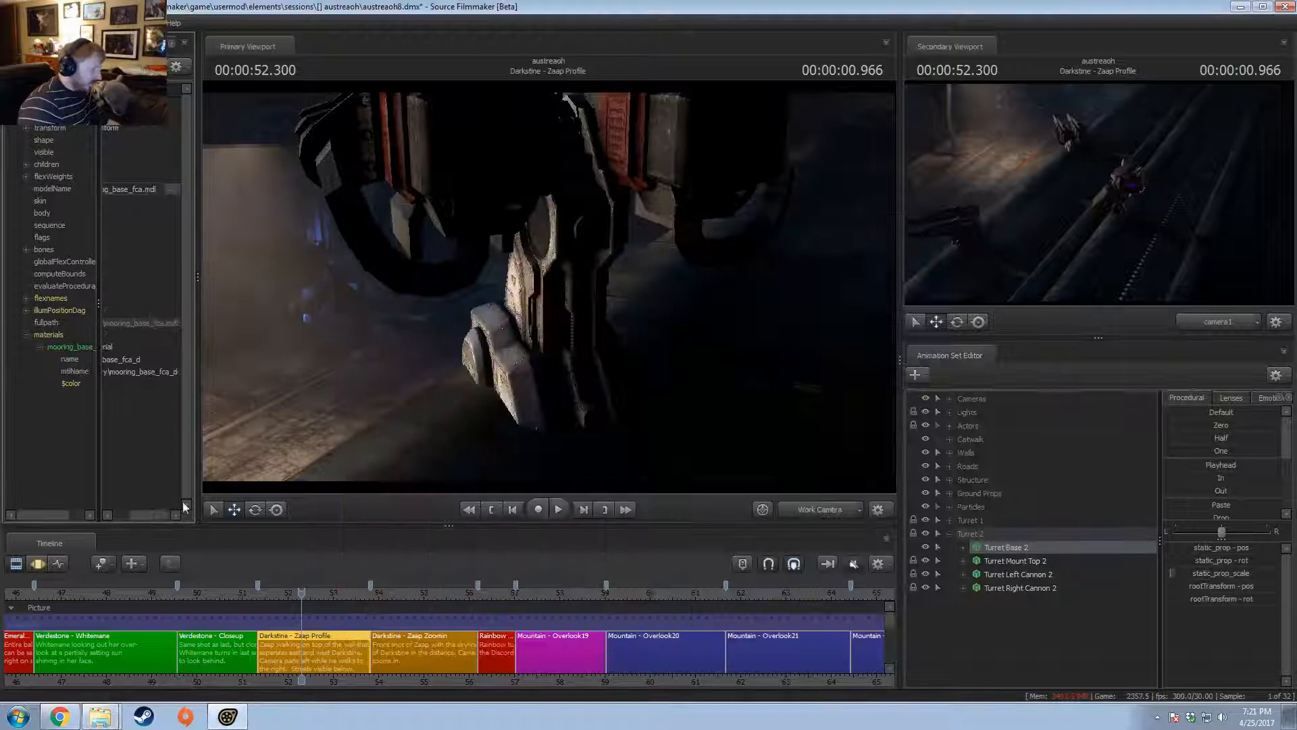
left_click(166, 376)
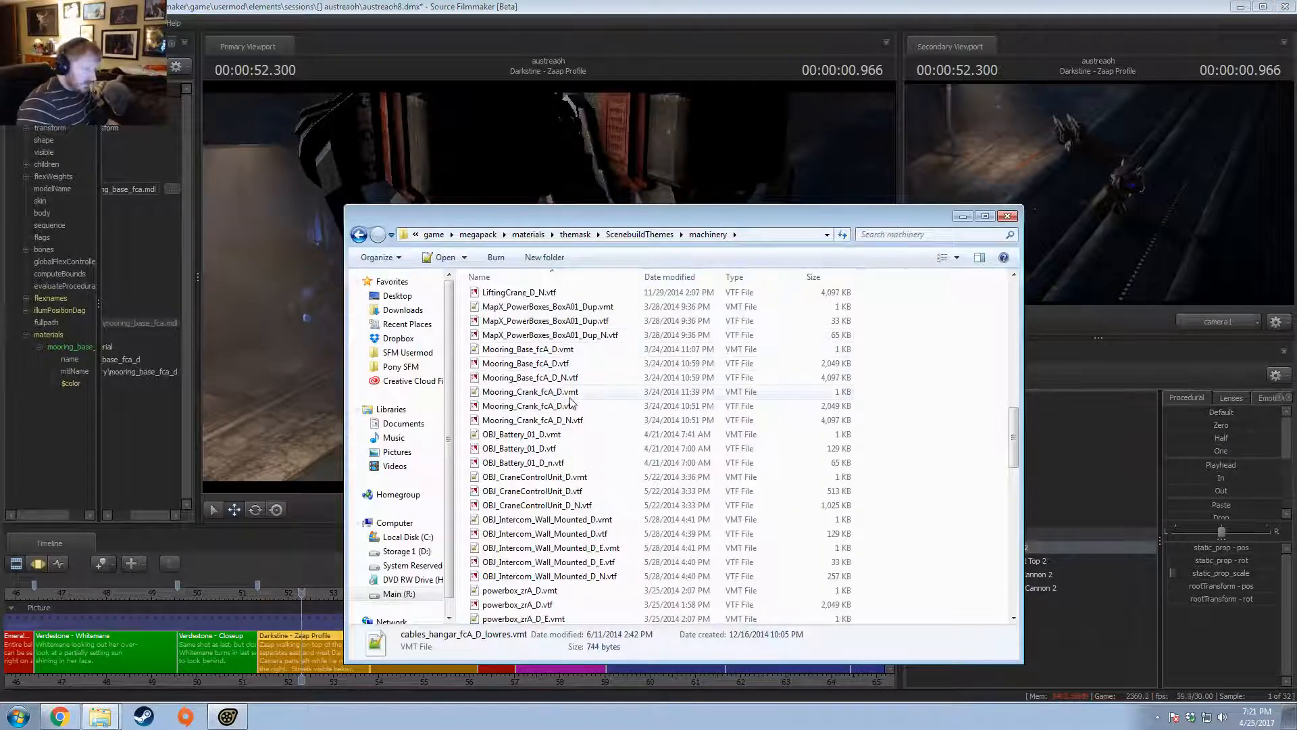
left_click(554, 395)
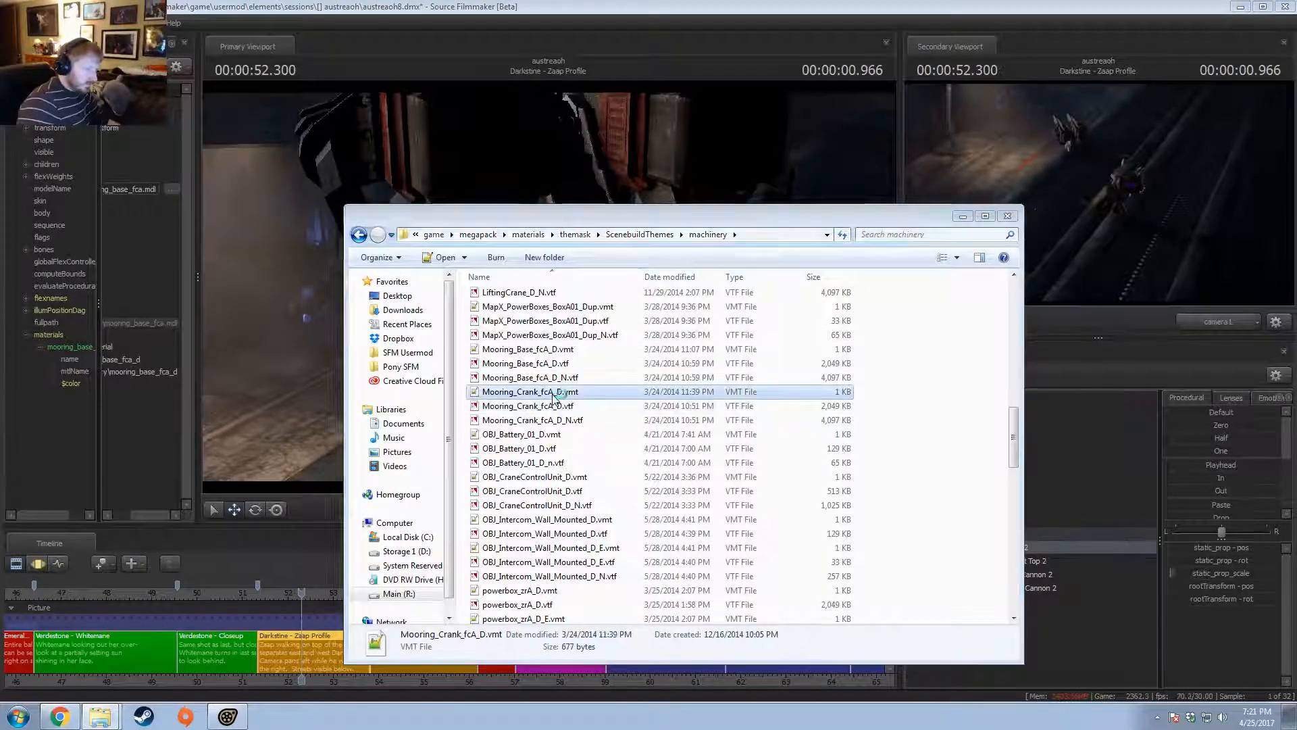
double_click(554, 393)
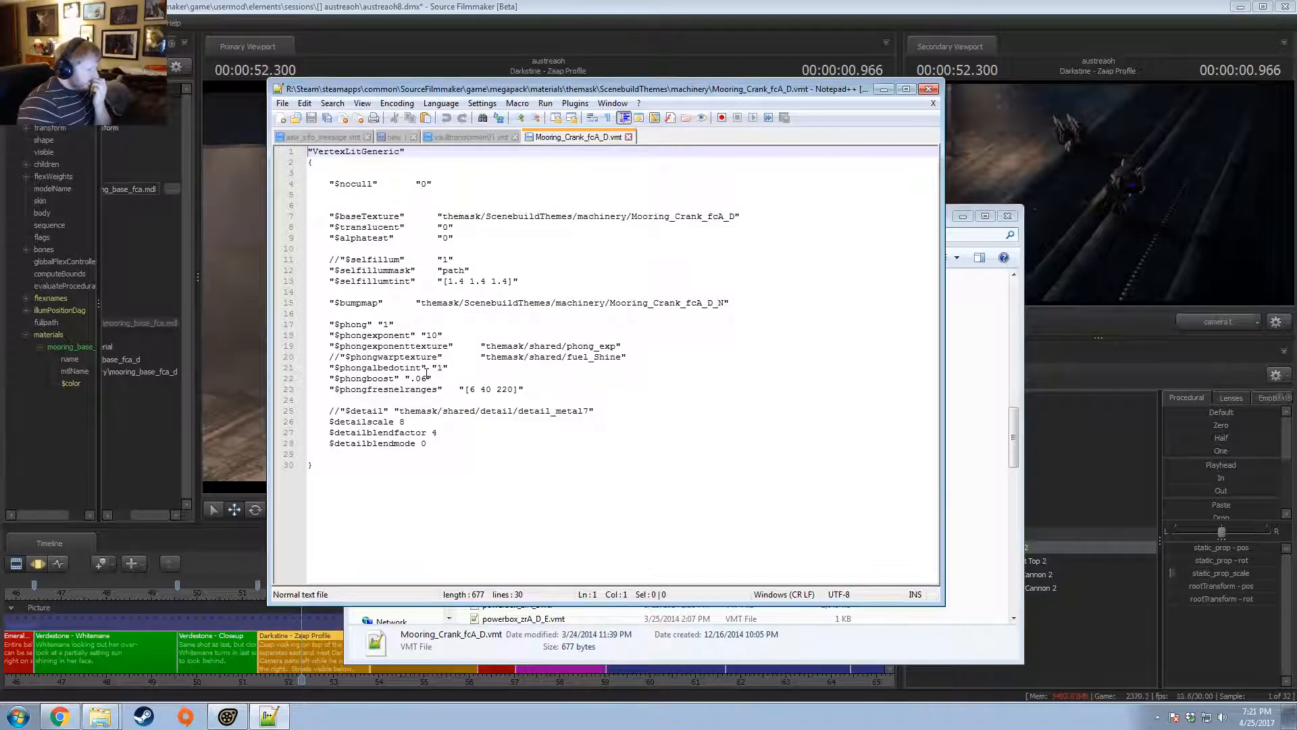
- Copy the $phongexponent name from the VMT and add it as a float attribute to the mooring_base_fca_d material in Source Filmmaker
left_click(460, 282)
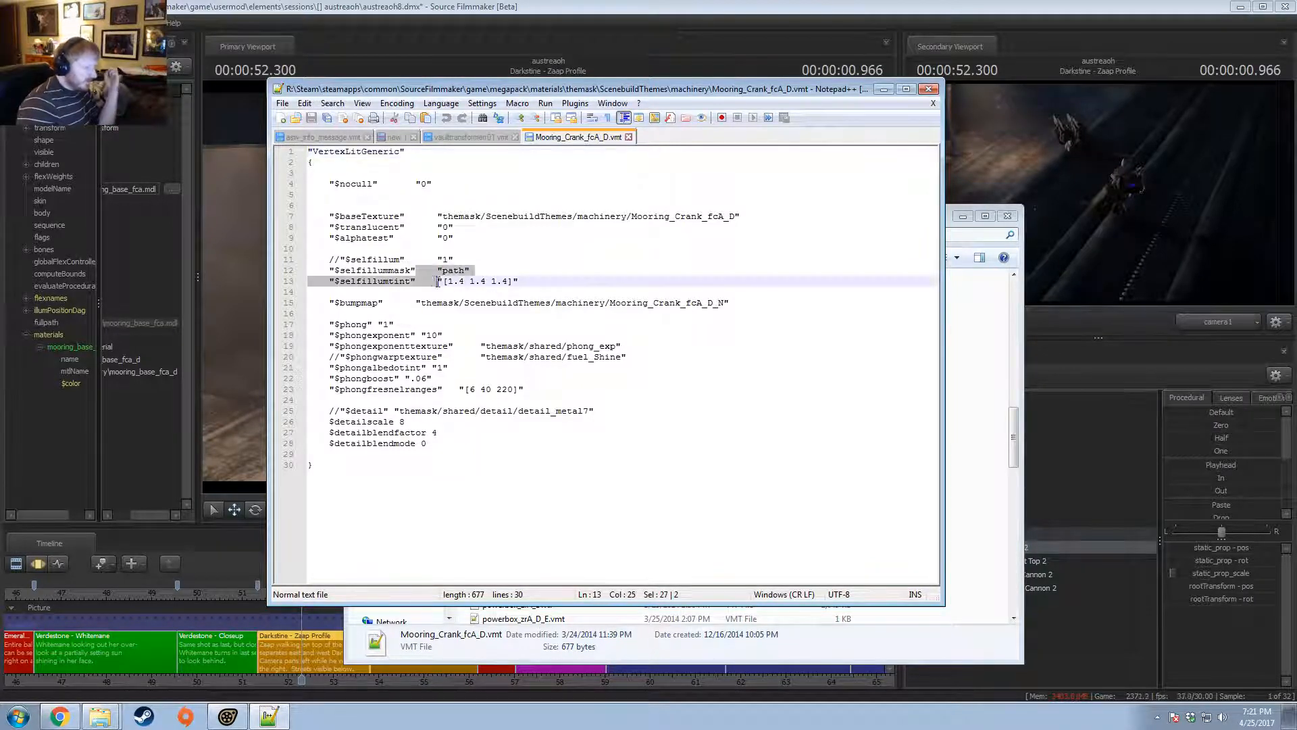
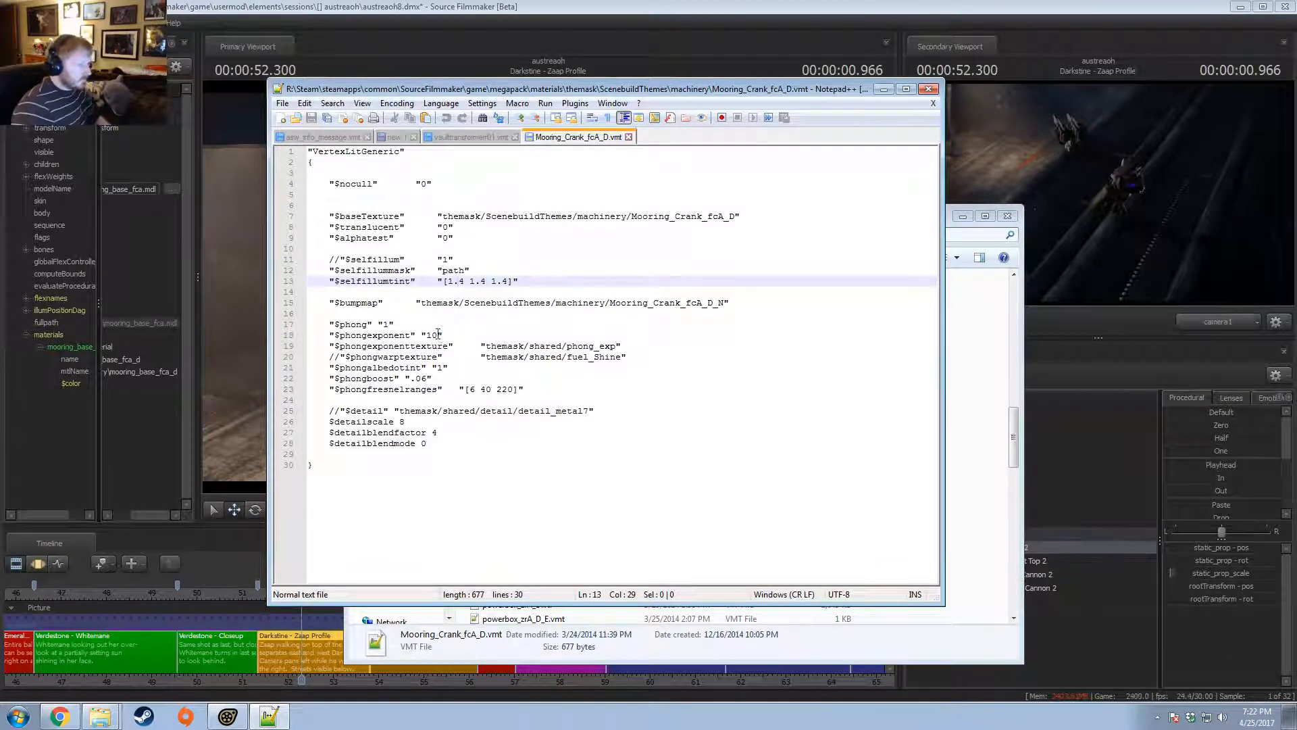
double_click(378, 335)
left_click(83, 411)
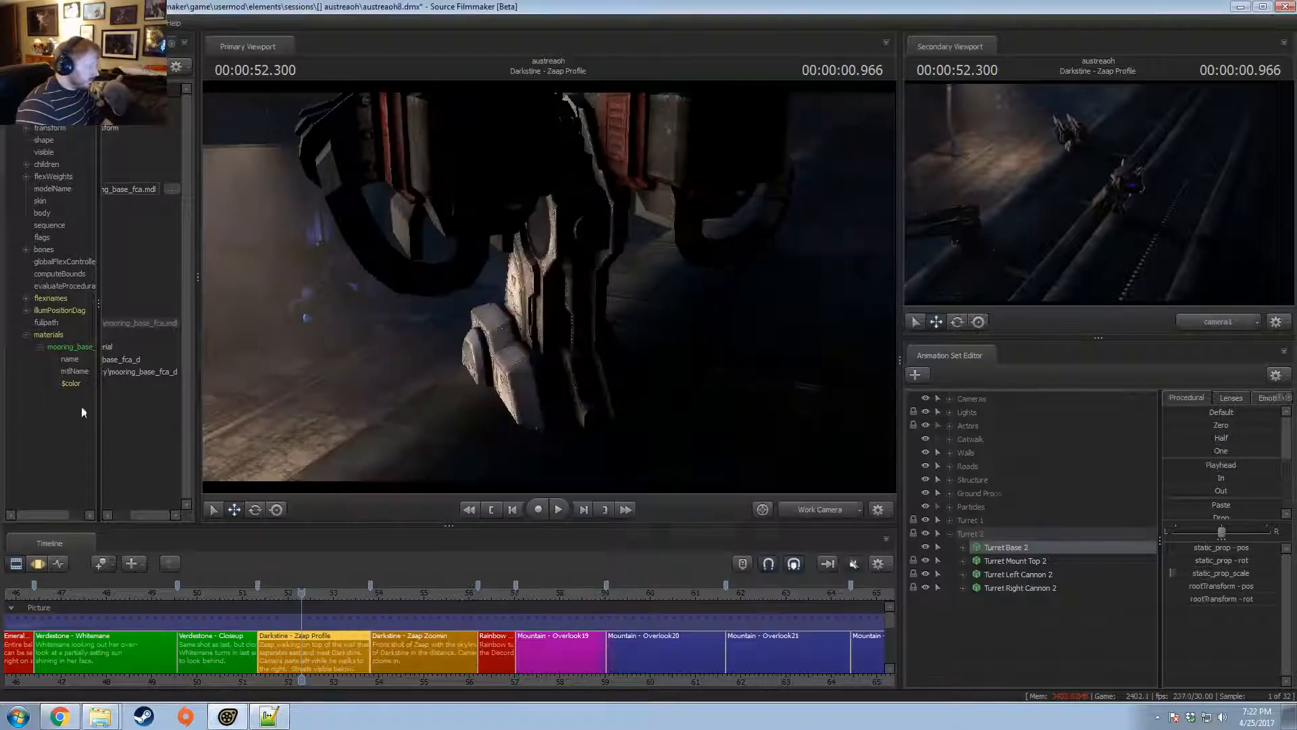
right_click(59, 347)
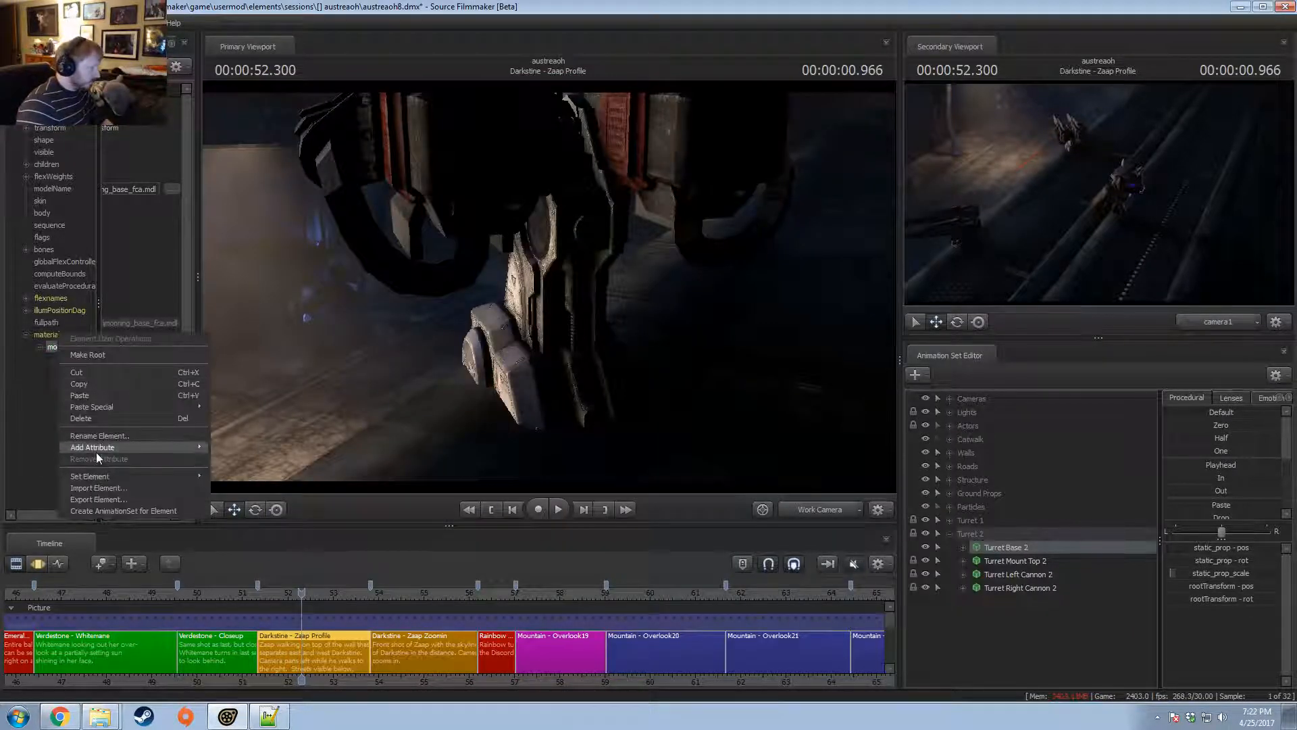
mouse_move(96, 449)
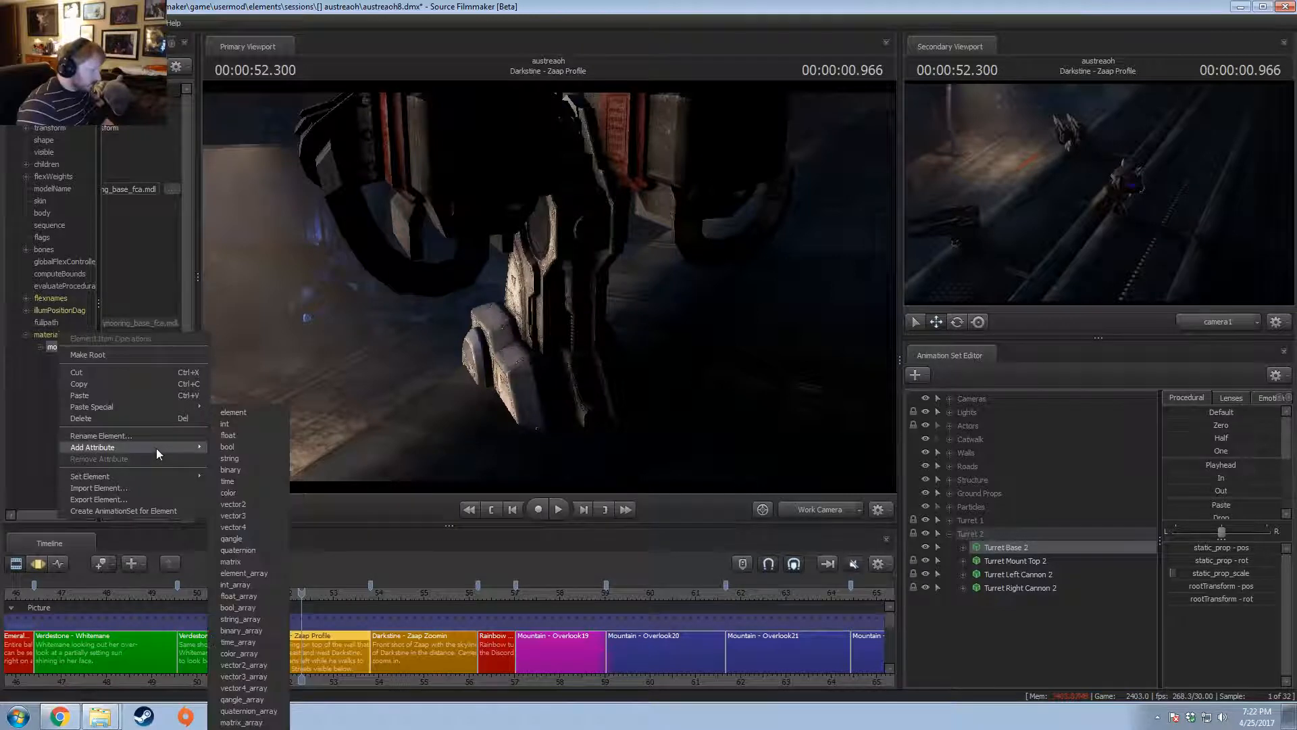
left_click(246, 437)
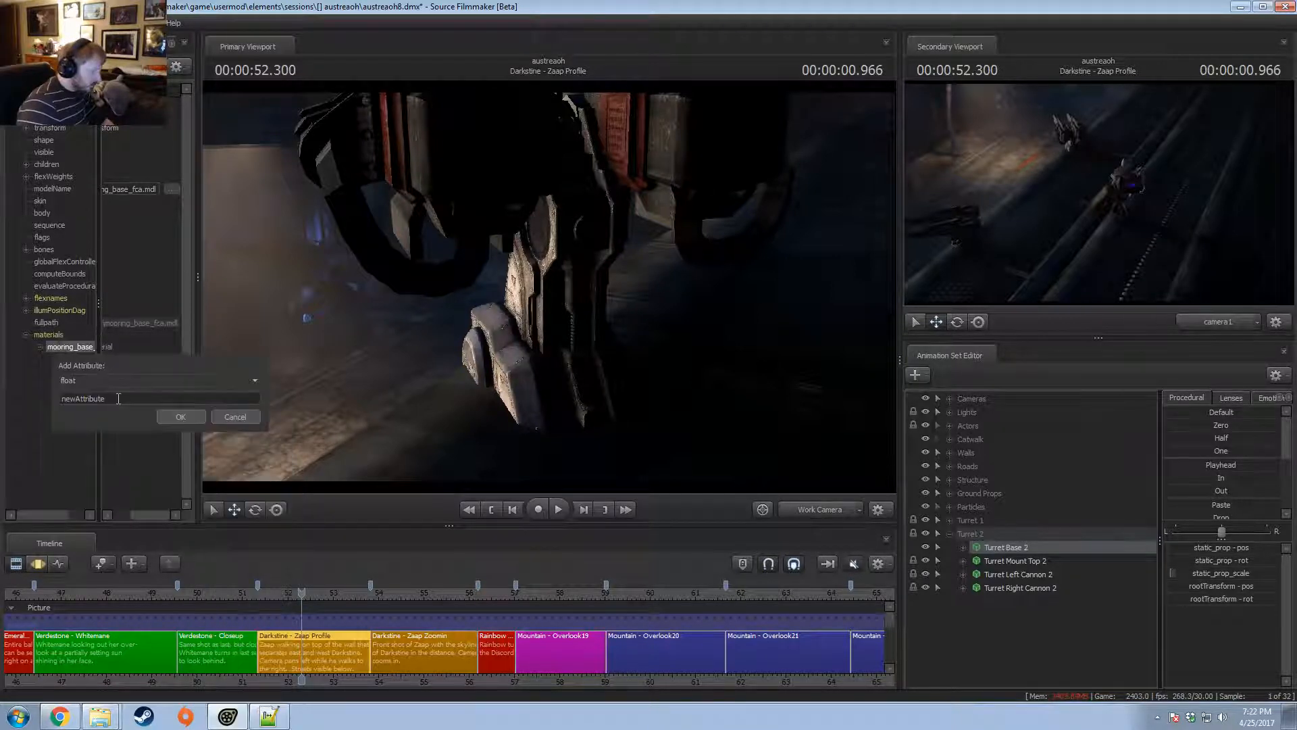
type("$phongexponent")
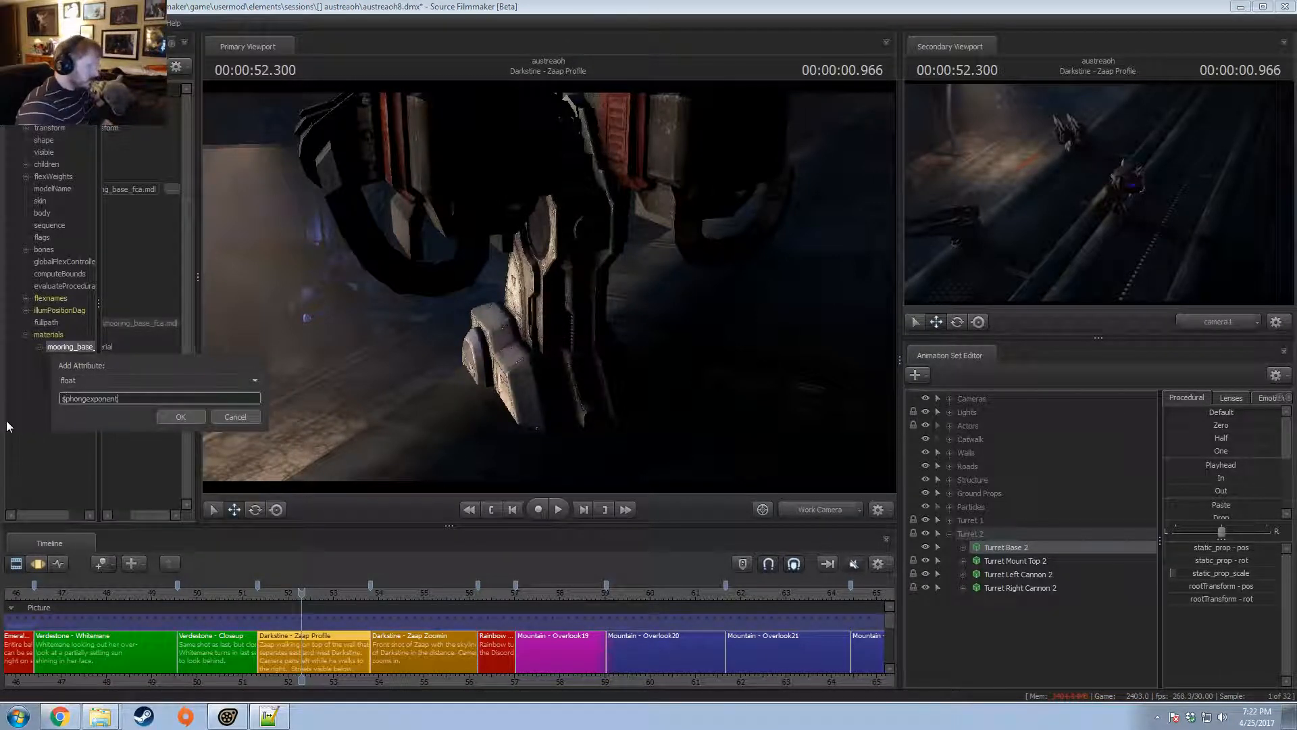
key("Return")
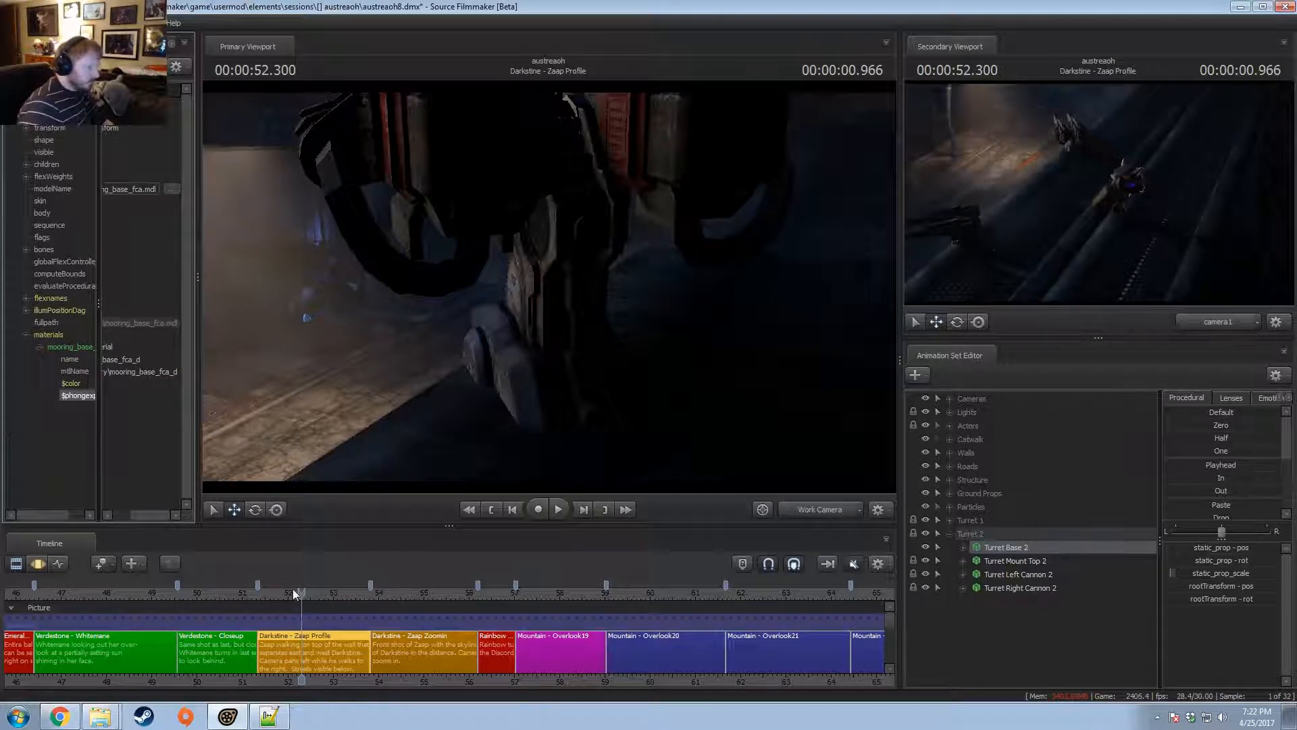
- Set the material's new $phongexponent attribute to 3000 and check the turret base at other frames of the shot
left_click_drag(293, 589, 294, 589)
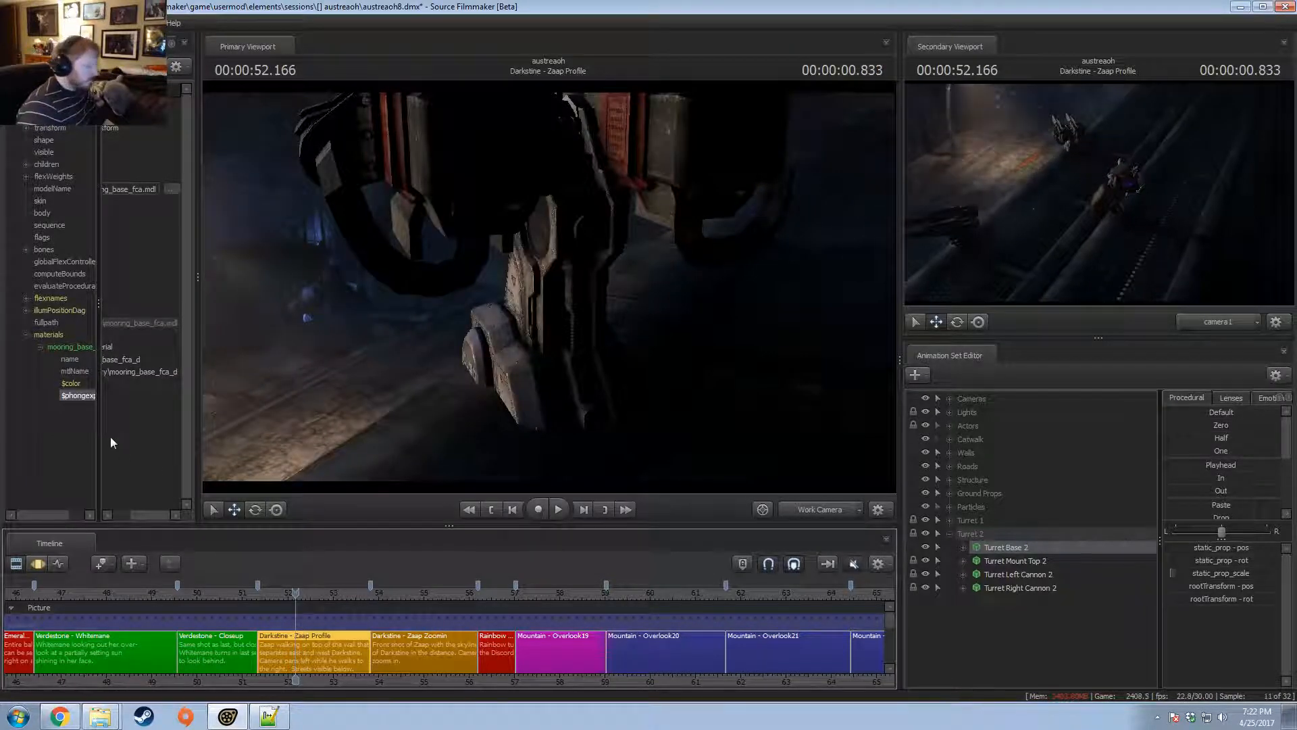
left_click(120, 398)
left_click_drag(145, 515, 113, 524)
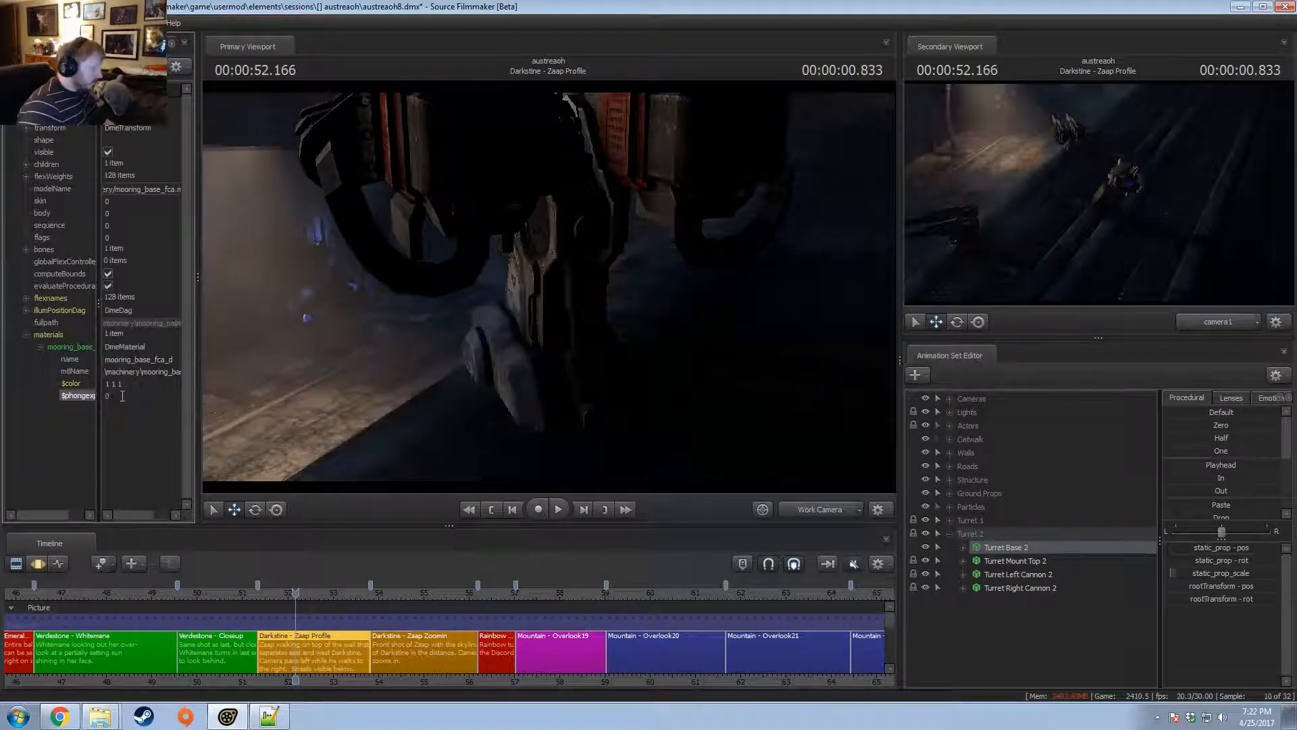
double_click(122, 396)
type("1000")
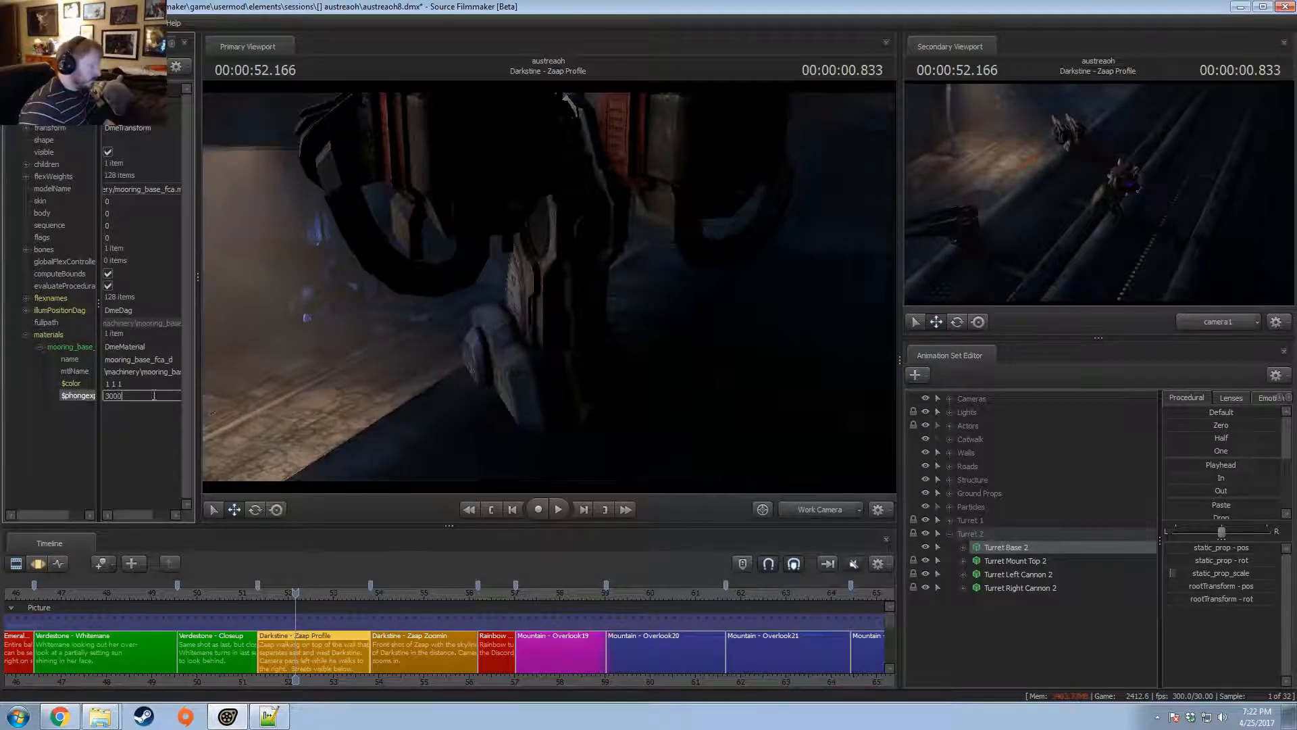
left_click_drag(138, 515, 144, 515)
left_click_drag(331, 587, 311, 593)
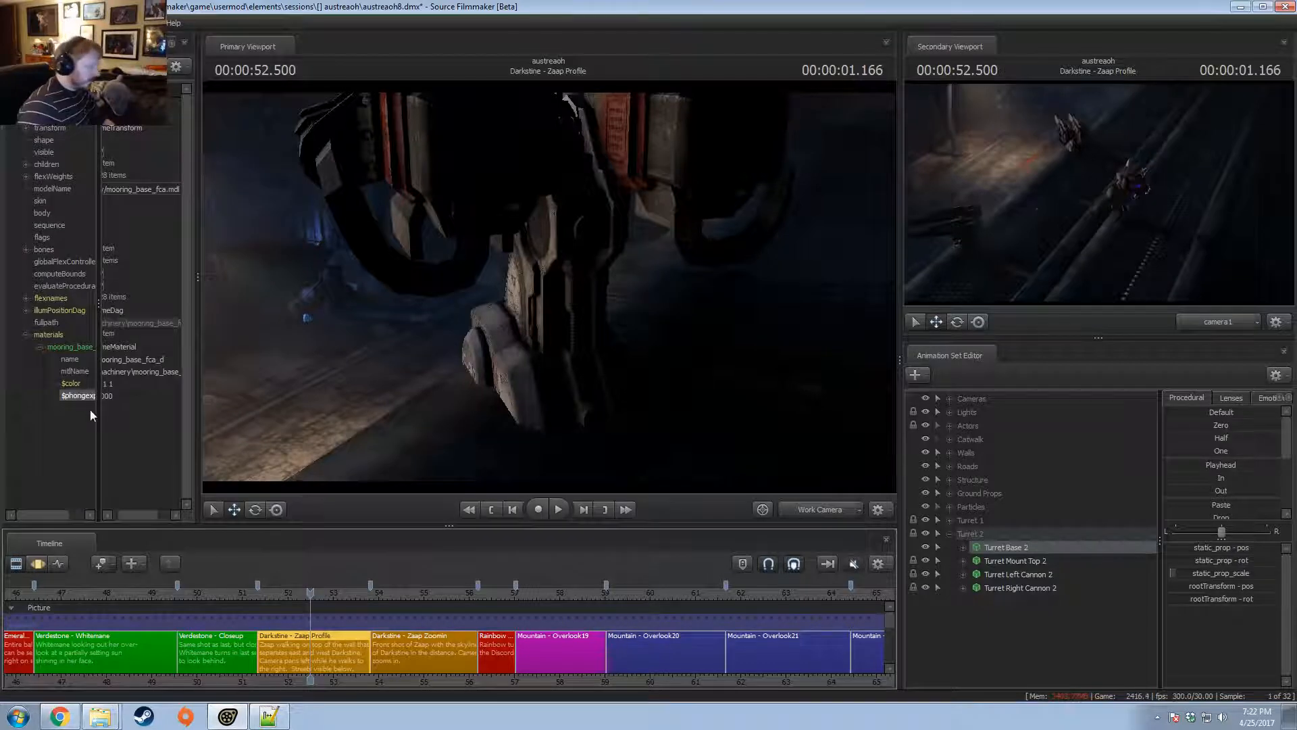
- Set the mooring base material's $color to 0 0 0 and check the turret base in the viewport
right_click(78, 395)
left_click(116, 450)
double_click(116, 383)
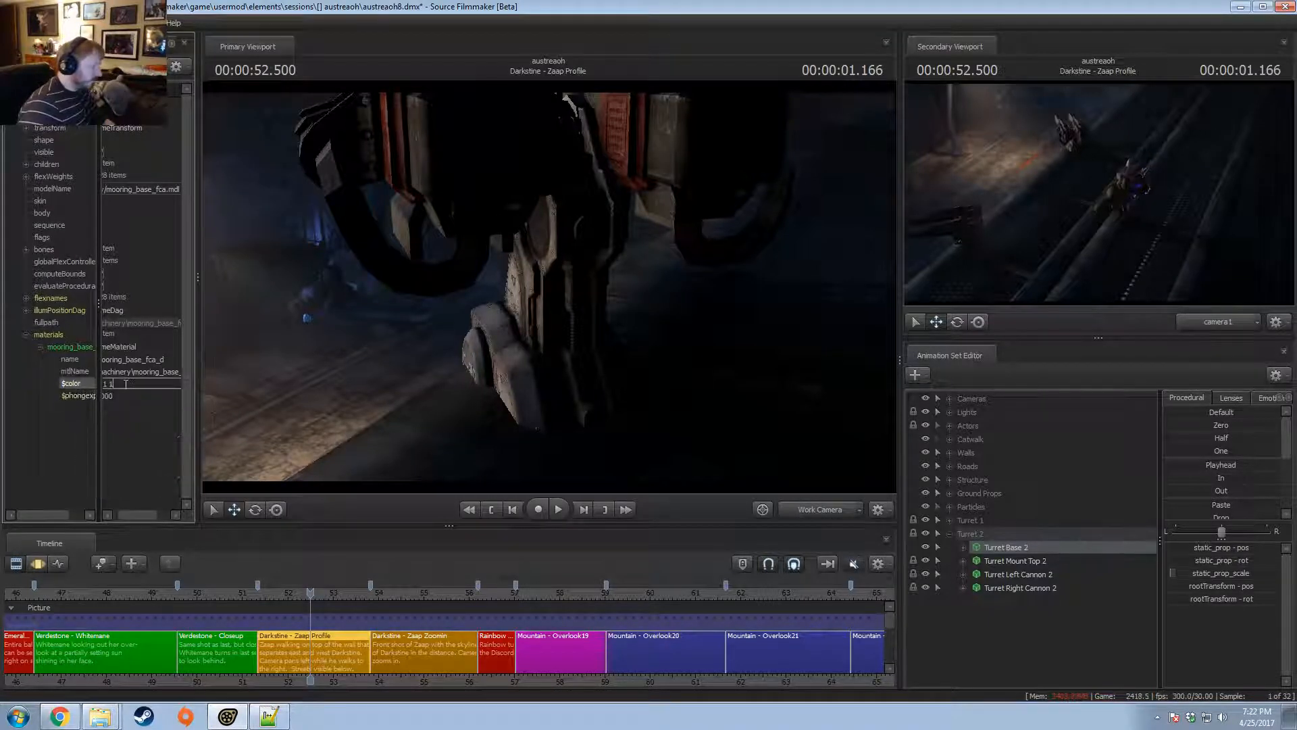
type("0 0 0")
key("Return")
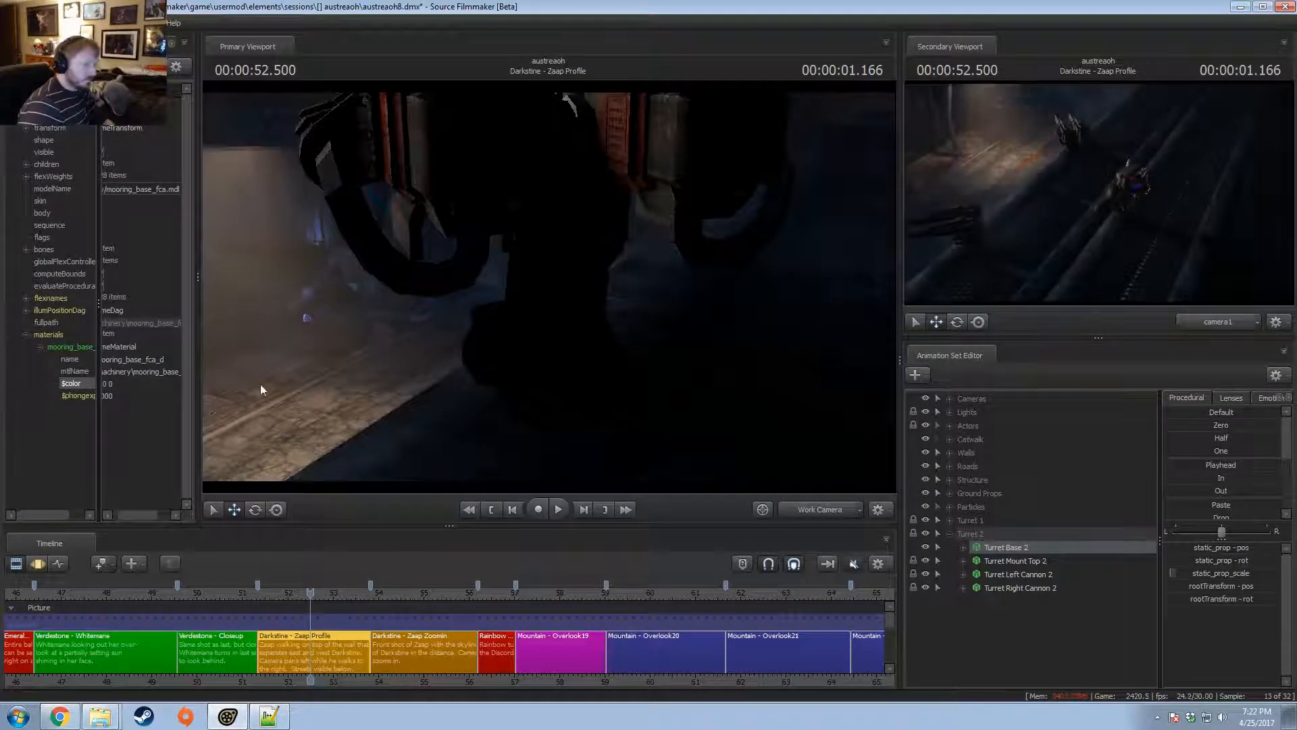
left_click_drag(261, 384, 250, 376)
- Try $phongexponent values of 3000 and 0 on the blackened base material, checking the highlights from another angle
double_click(109, 396)
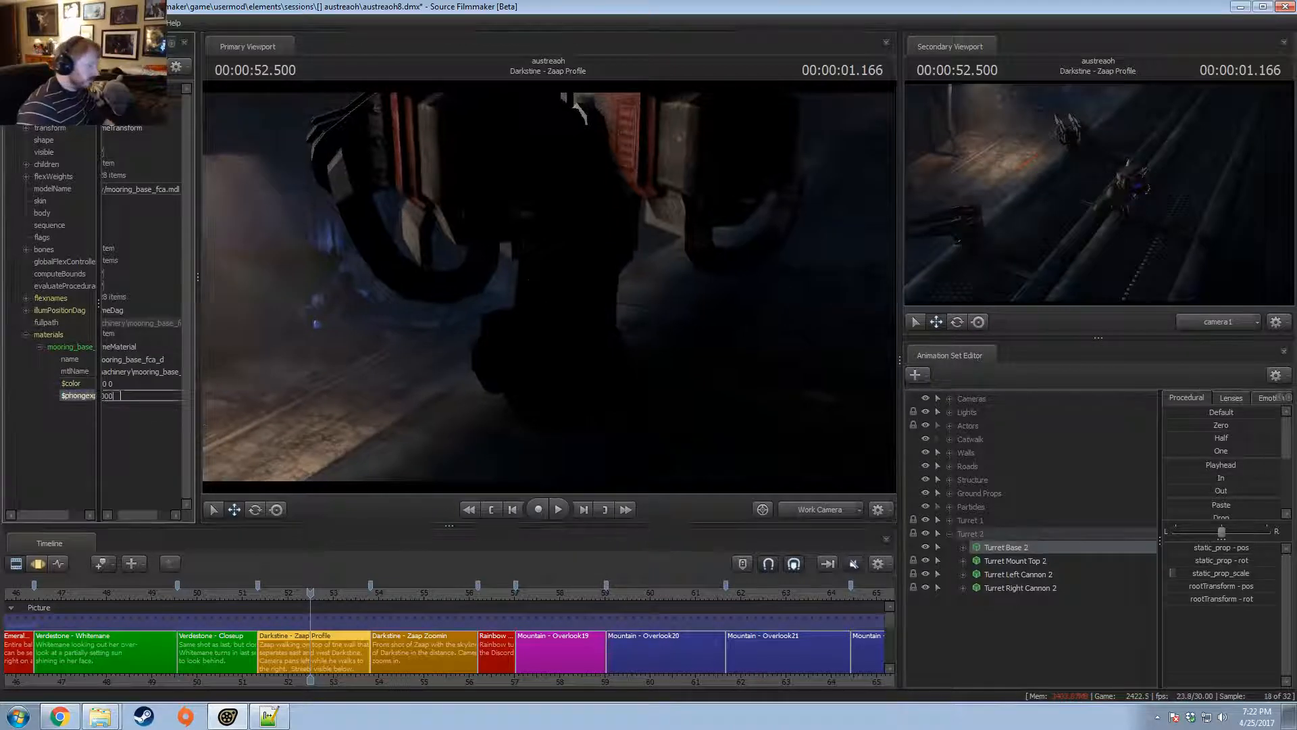
type("3000")
key("Return")
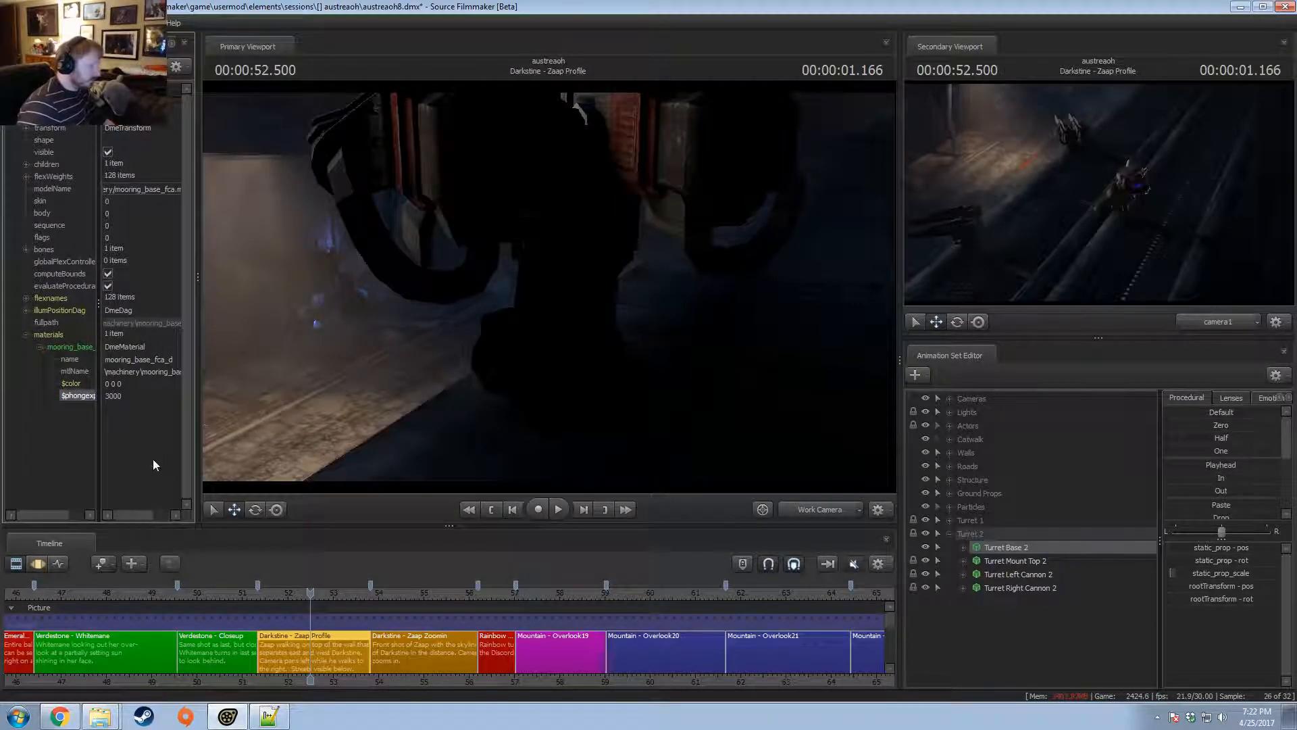
double_click(113, 396)
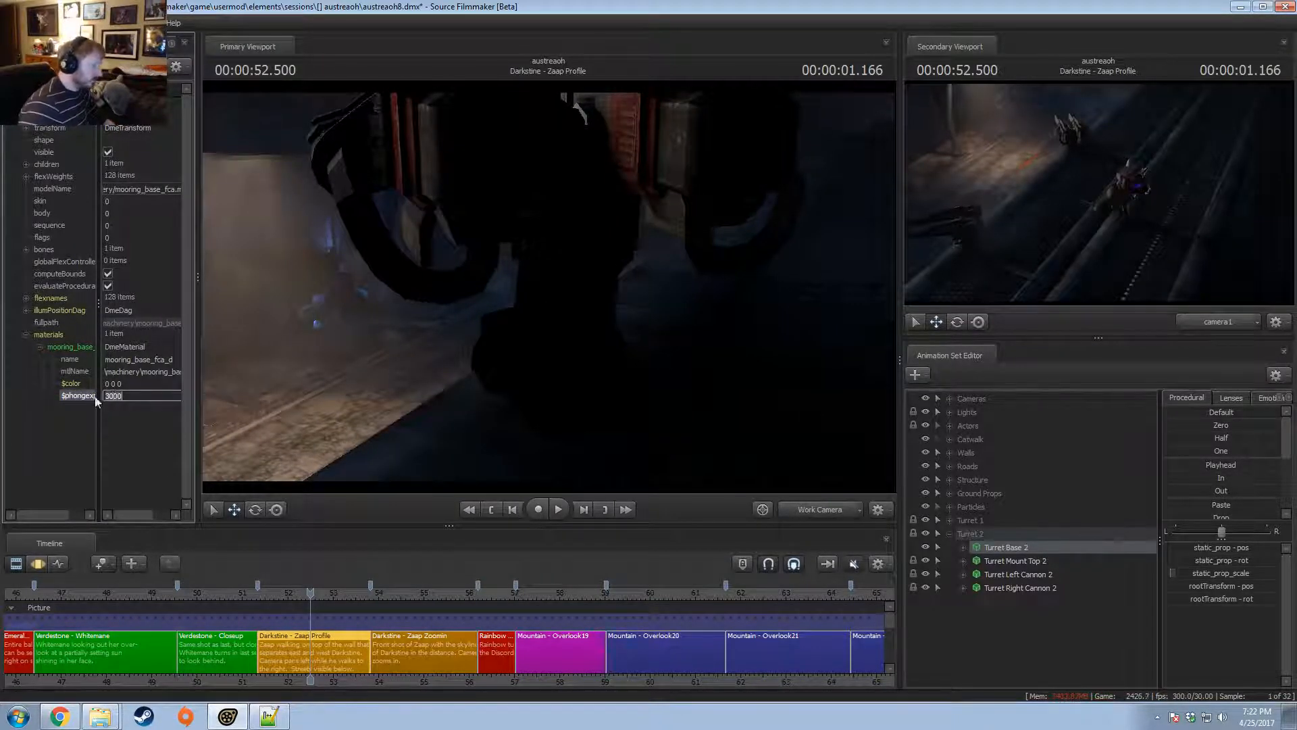
type("0")
left_click(157, 389)
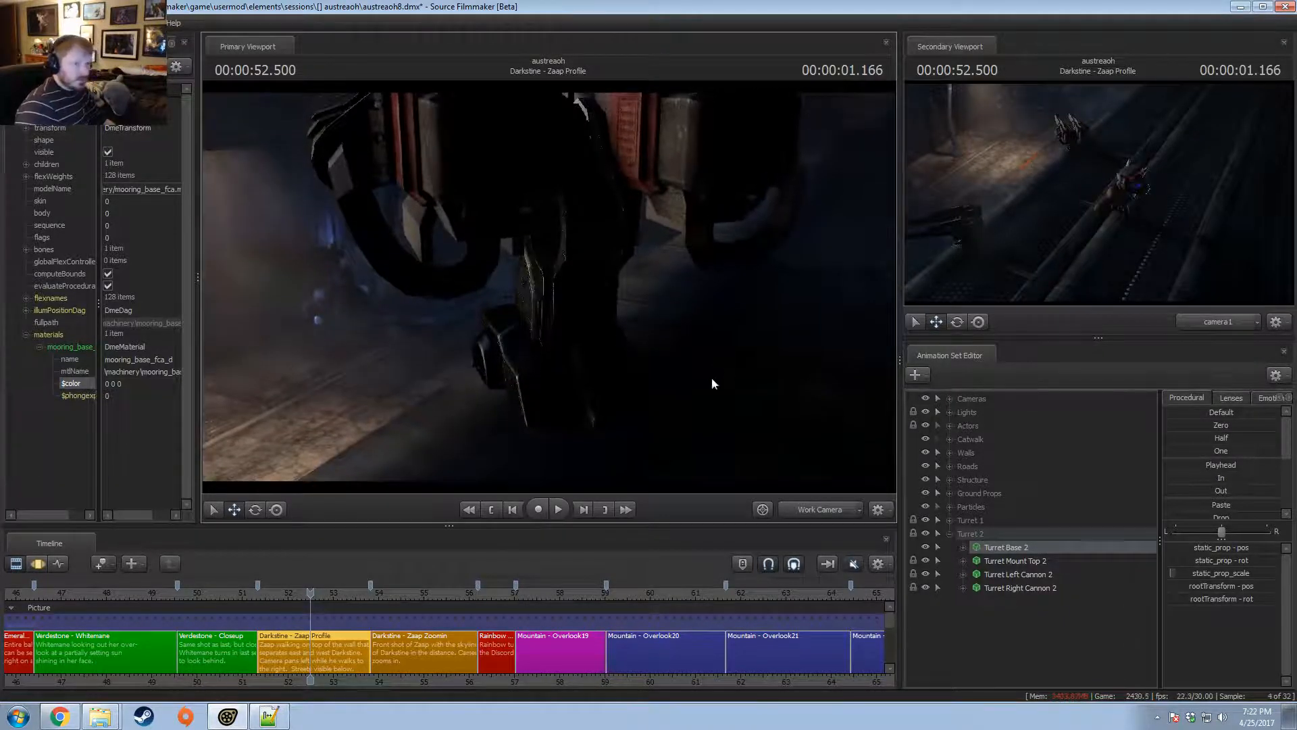
left_click_drag(602, 386, 613, 397)
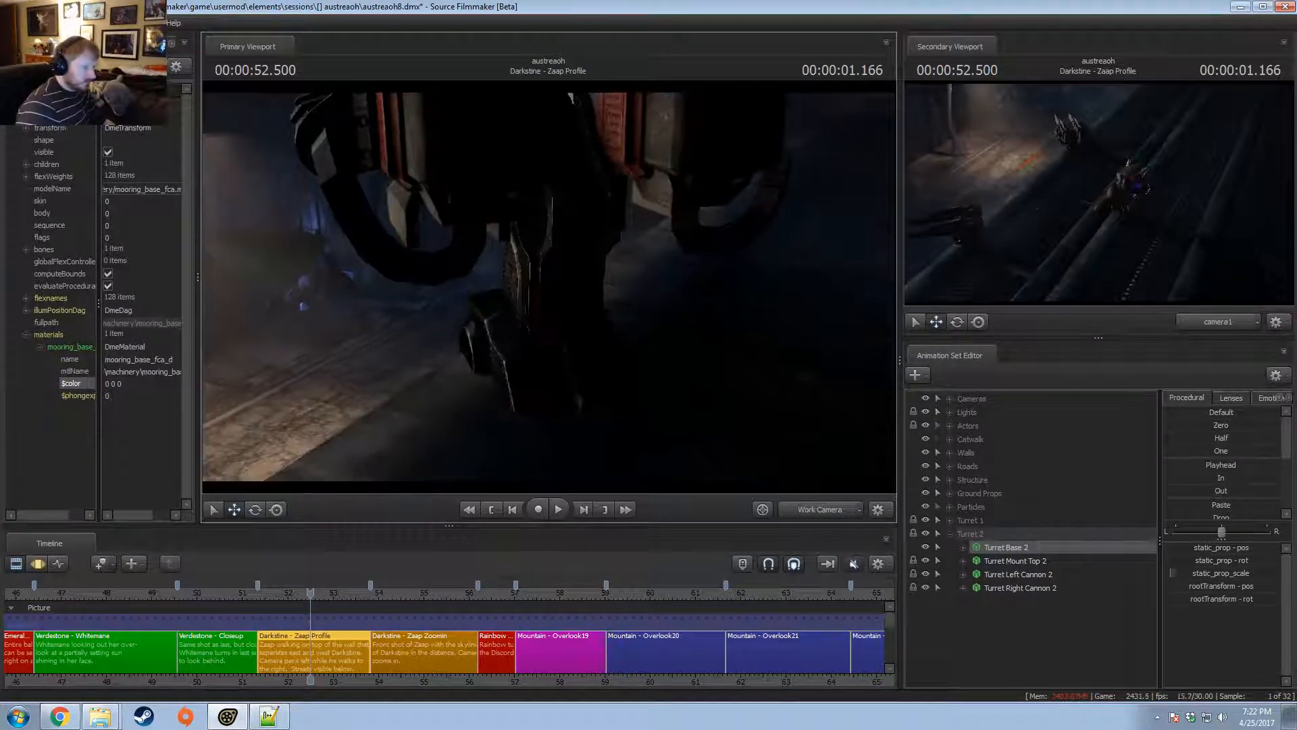
- Try $phongexponent values of 10 and 50 on the base material and compare the highlights on the turret base
double_click(108, 397)
type("10")
key("Return")
left_click_drag(540, 273, 556, 309)
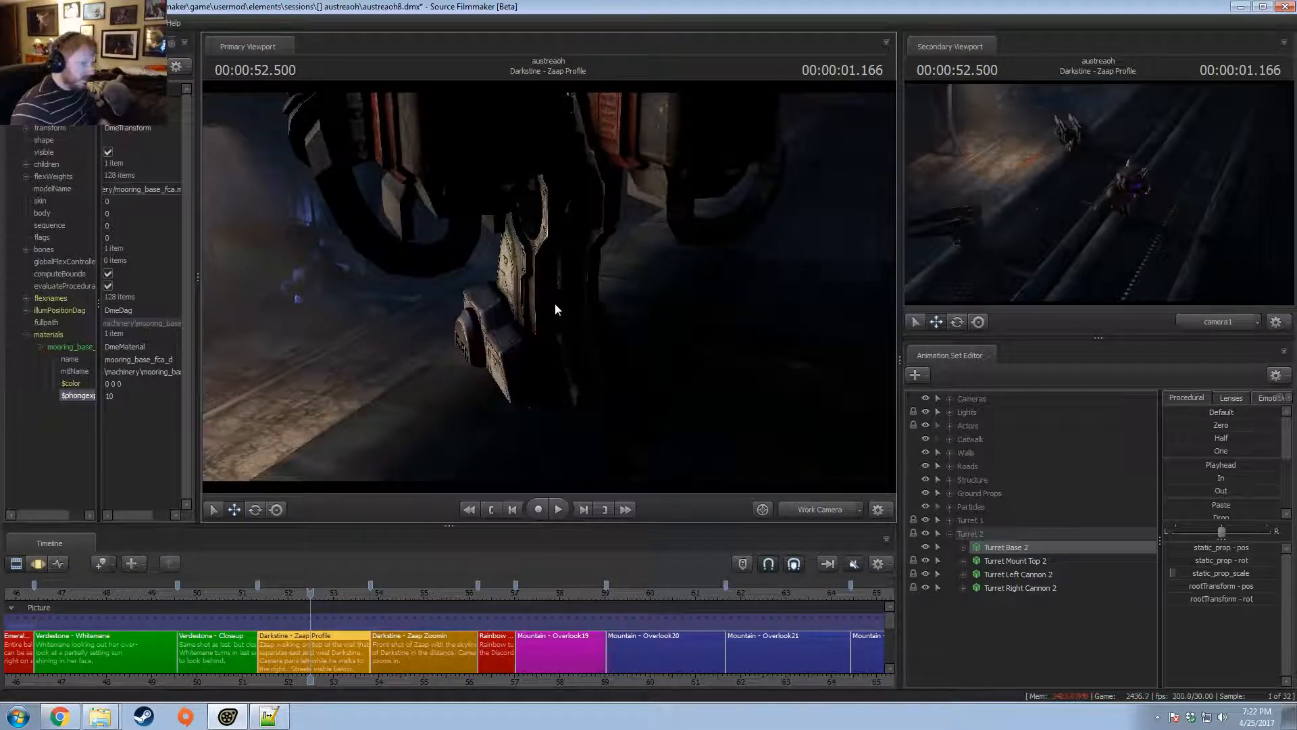
double_click(122, 399)
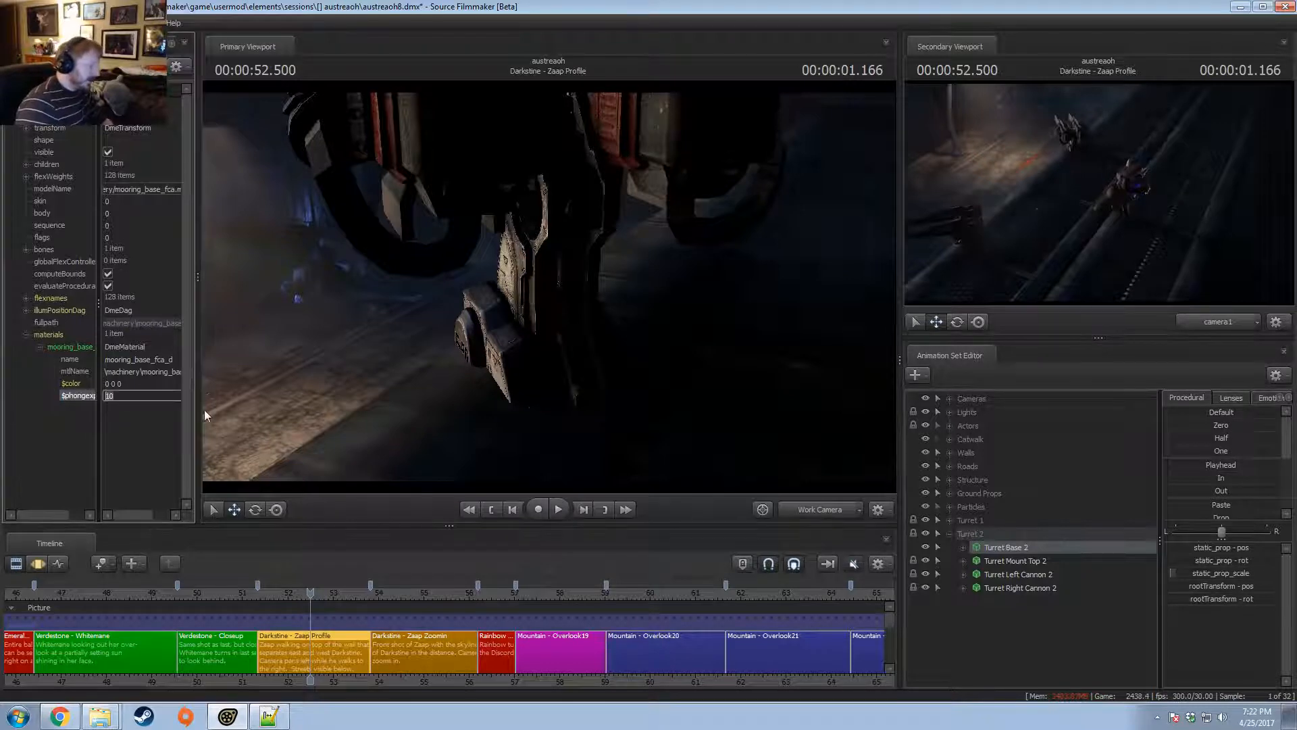
type("50")
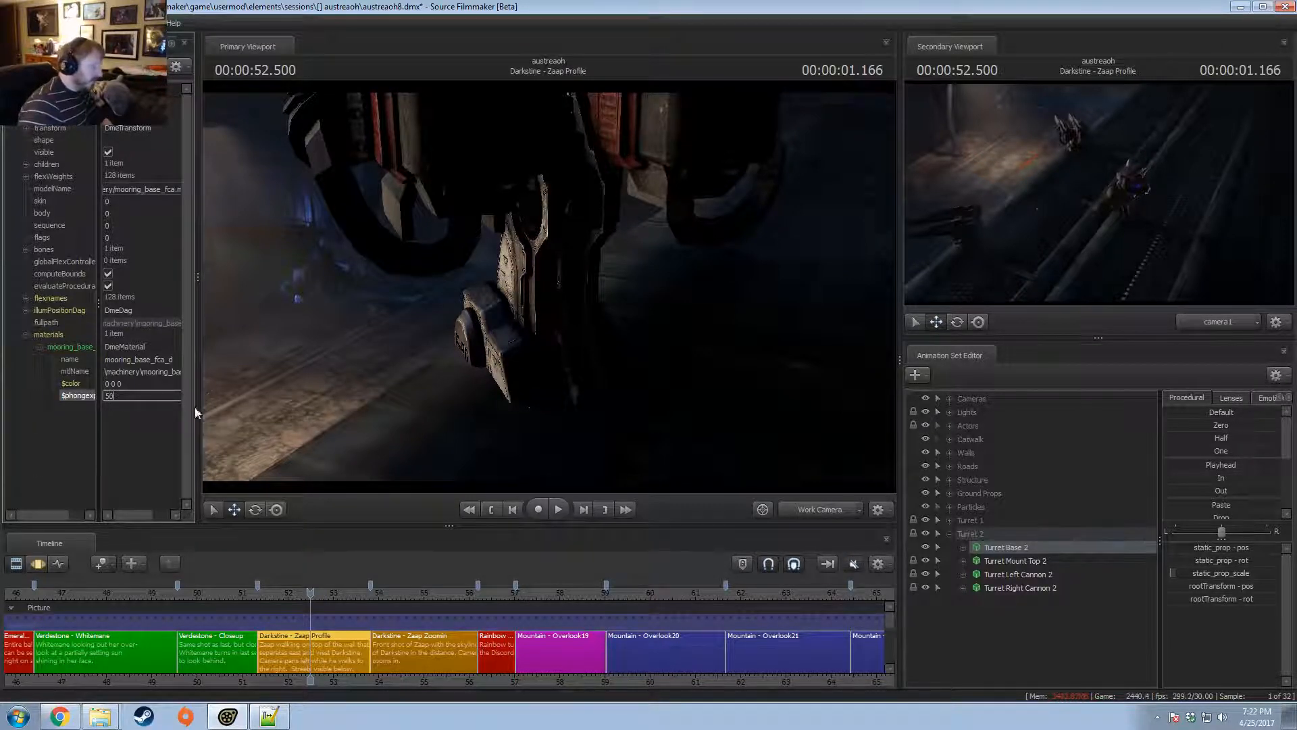
left_click_drag(346, 342, 347, 344)
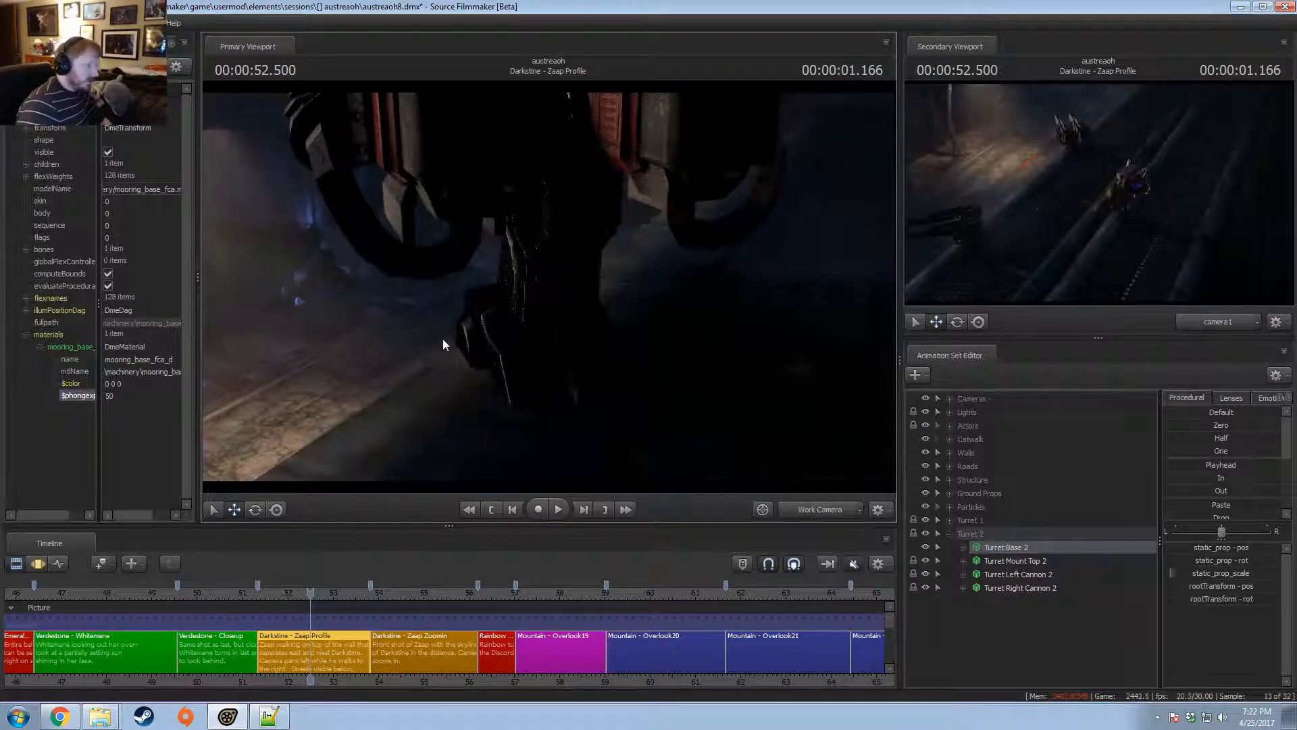
- Set the base material's $phongexponent to 30 and check the turret through camera1 near the end of the shot
double_click(125, 396)
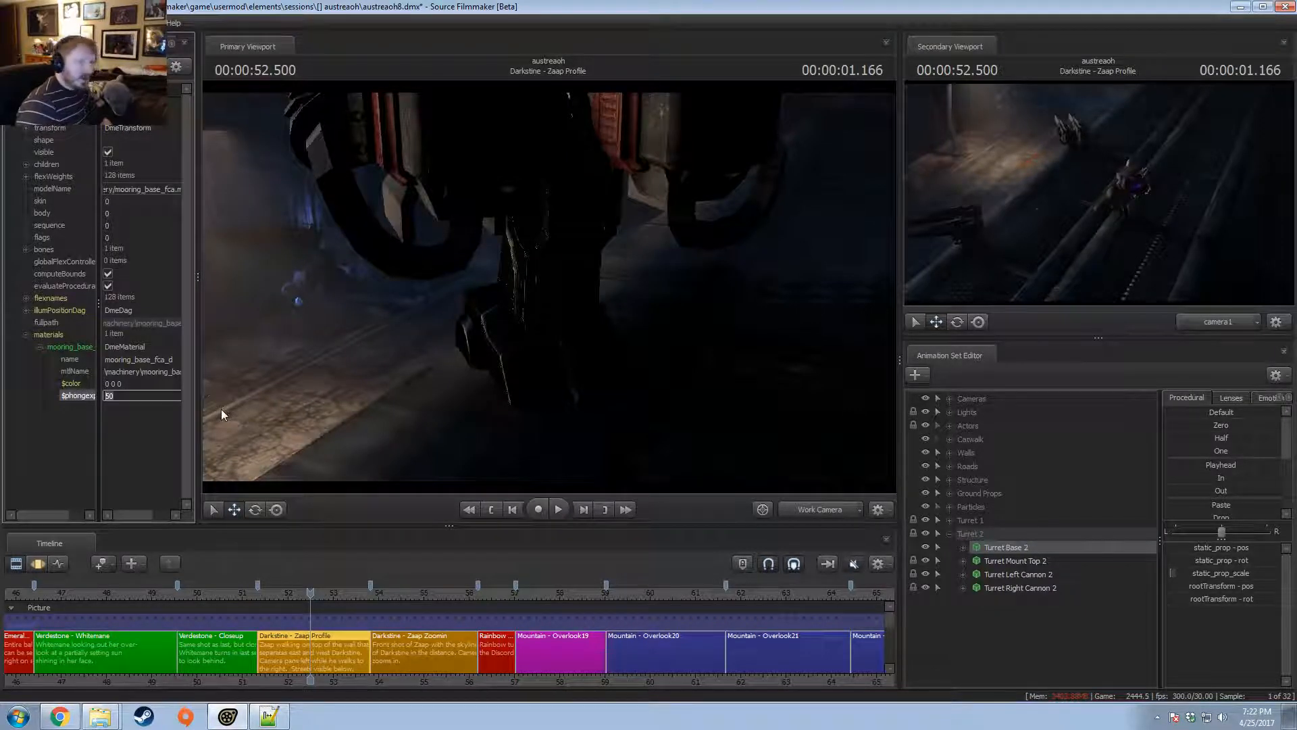
type("30")
left_click(335, 392)
left_click_drag(335, 392, 348, 408)
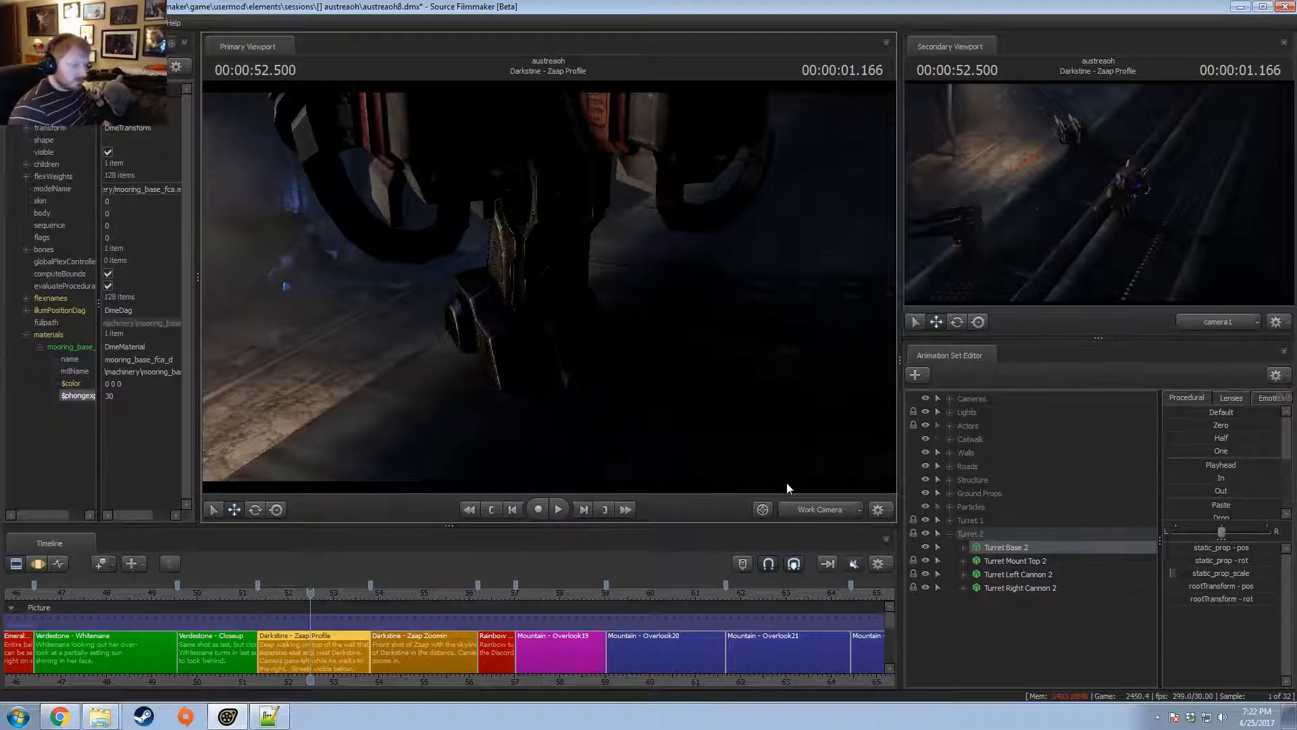
left_click(809, 508)
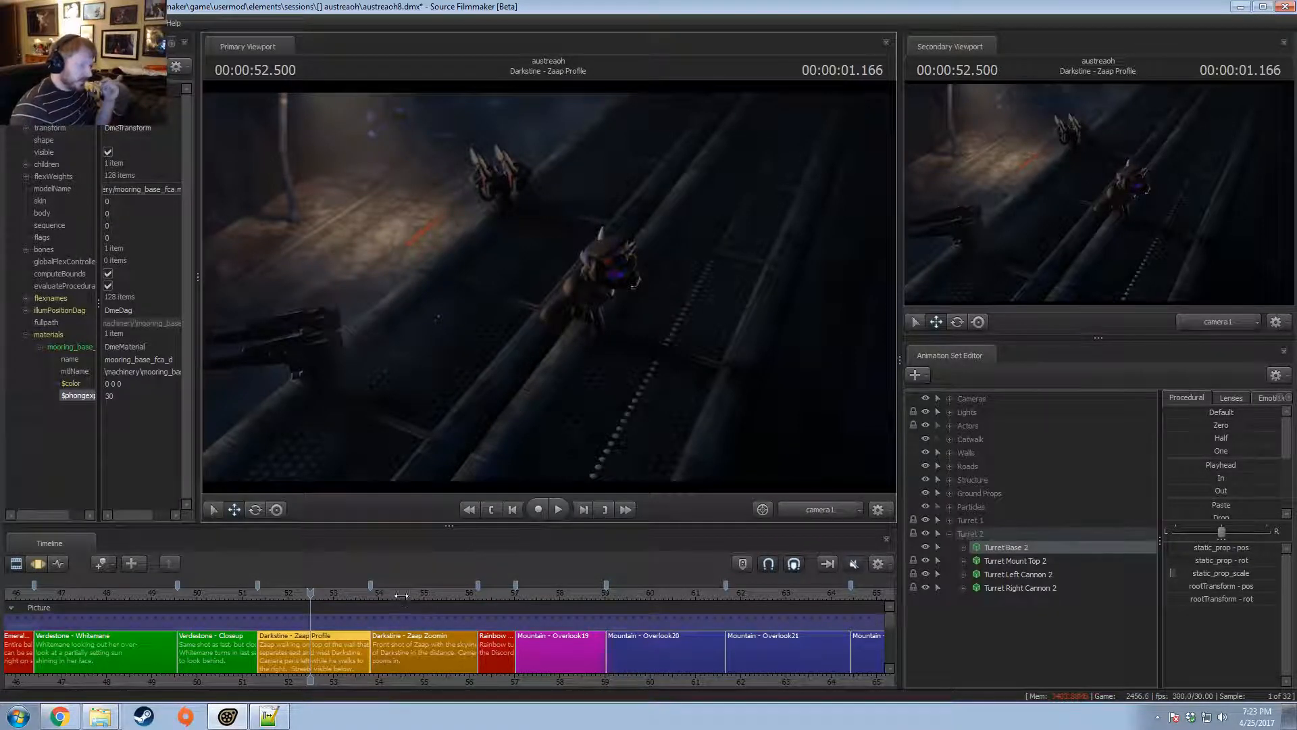
left_click_drag(403, 594, 360, 593)
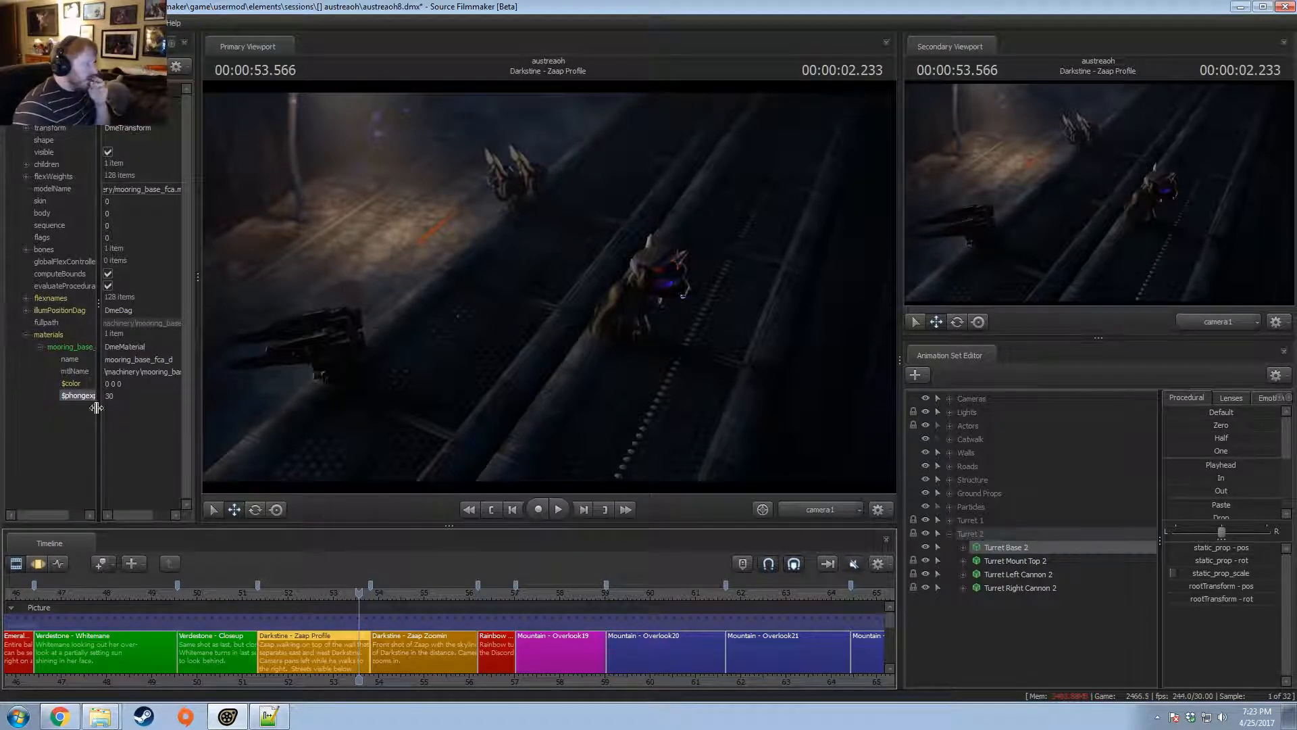
- Add override materials to Turret Left Cannon 2 and list its model's materials in the Element Viewer with full names readable
right_click(1019, 573)
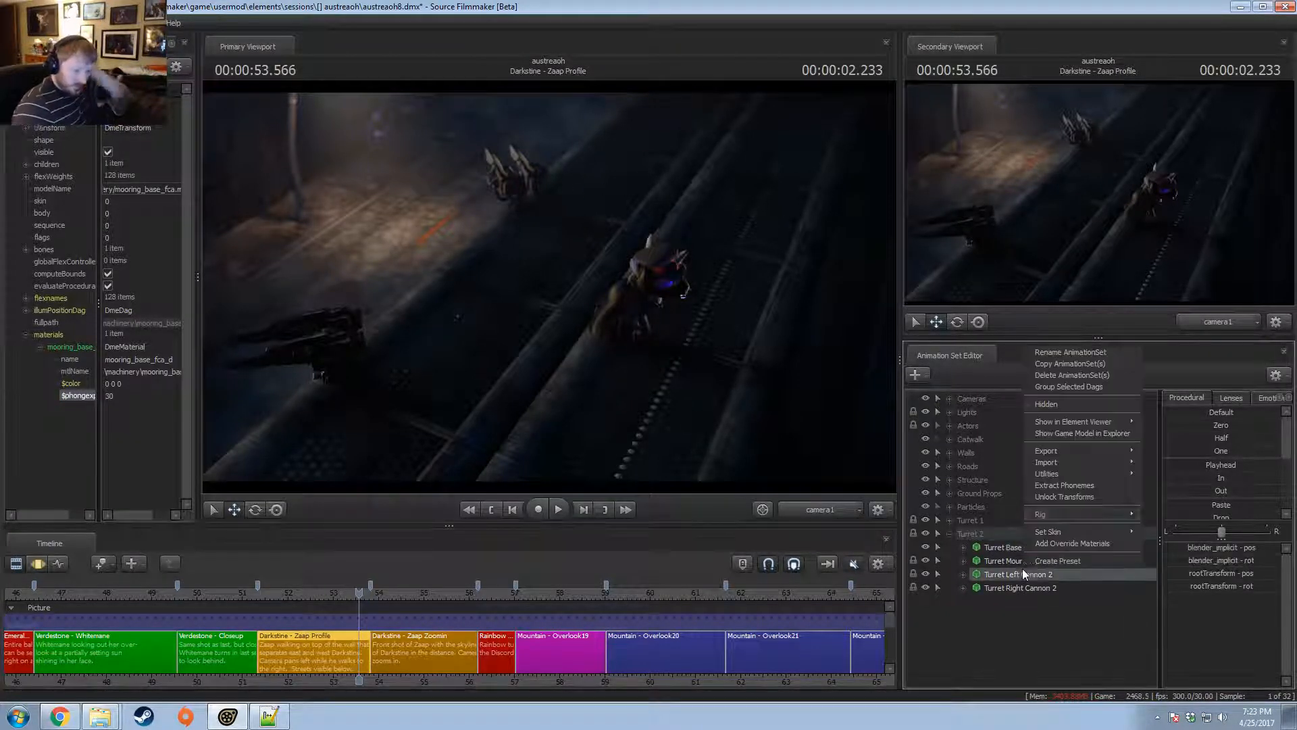
left_click(1071, 545)
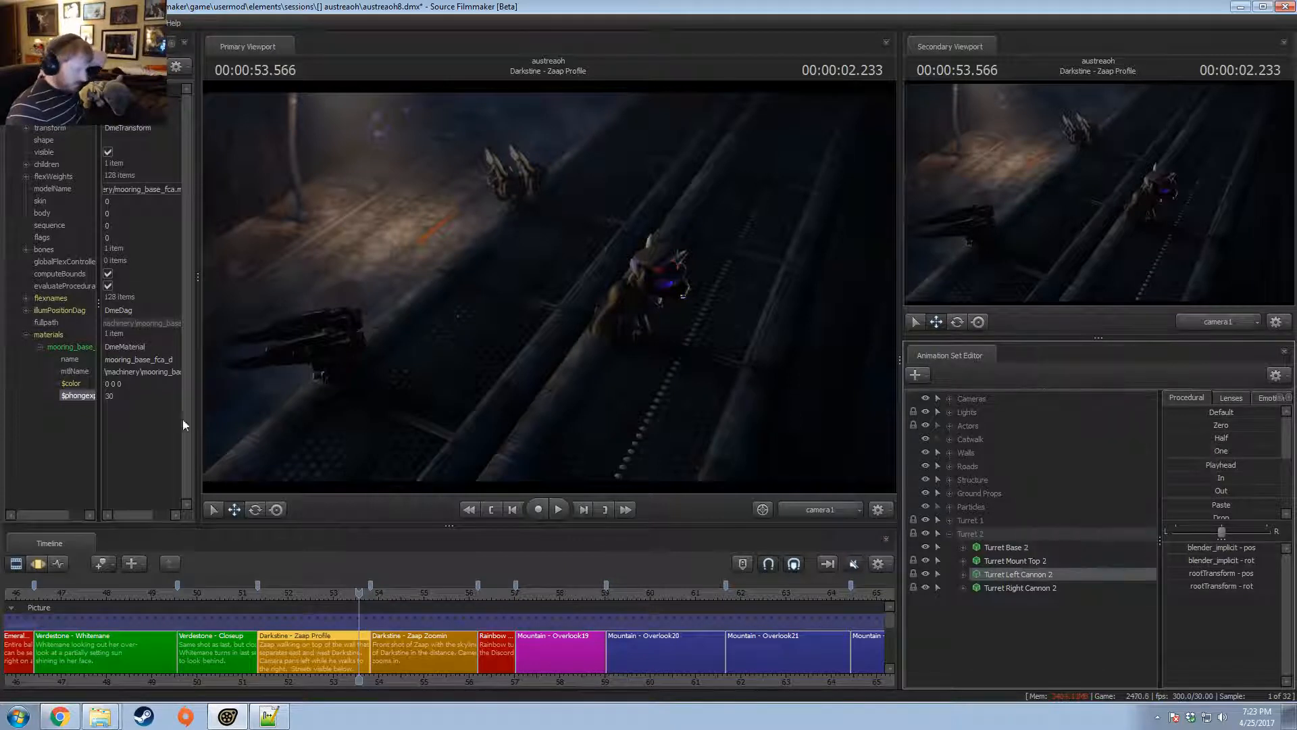
right_click(1028, 579)
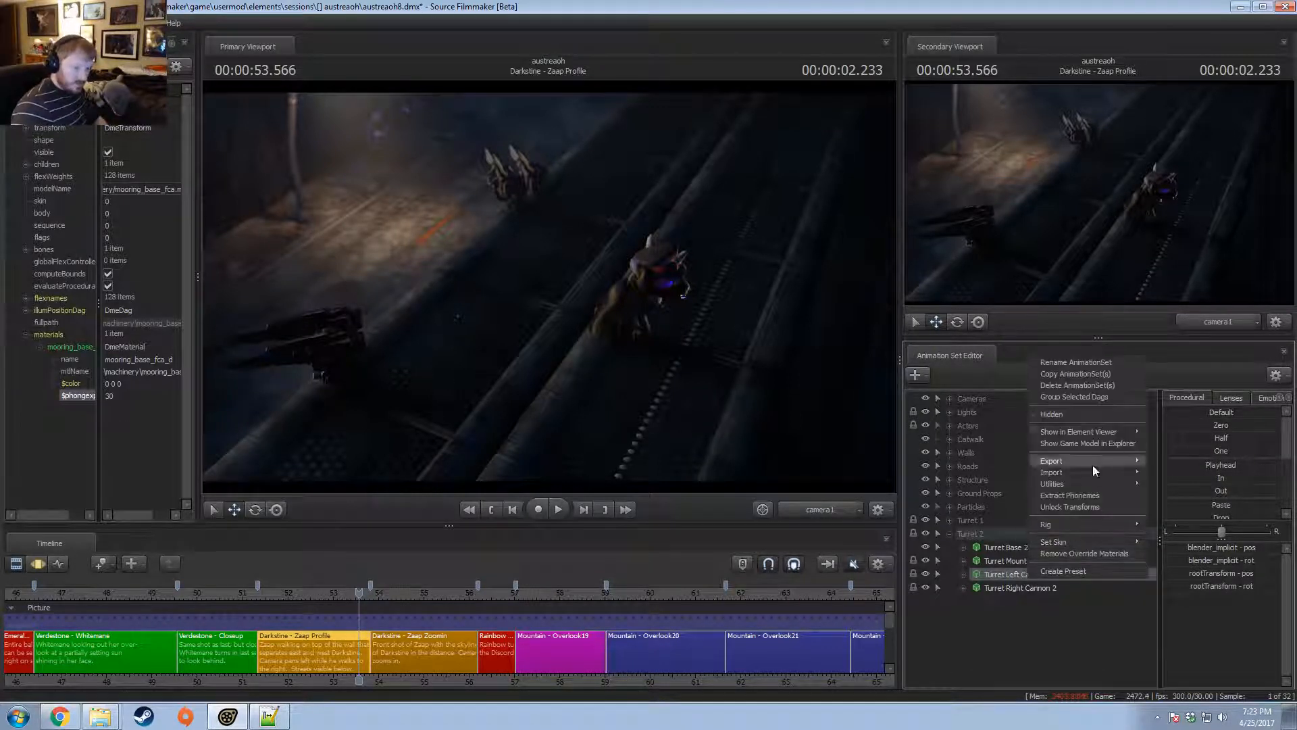
mouse_move(1122, 432)
left_click(1168, 445)
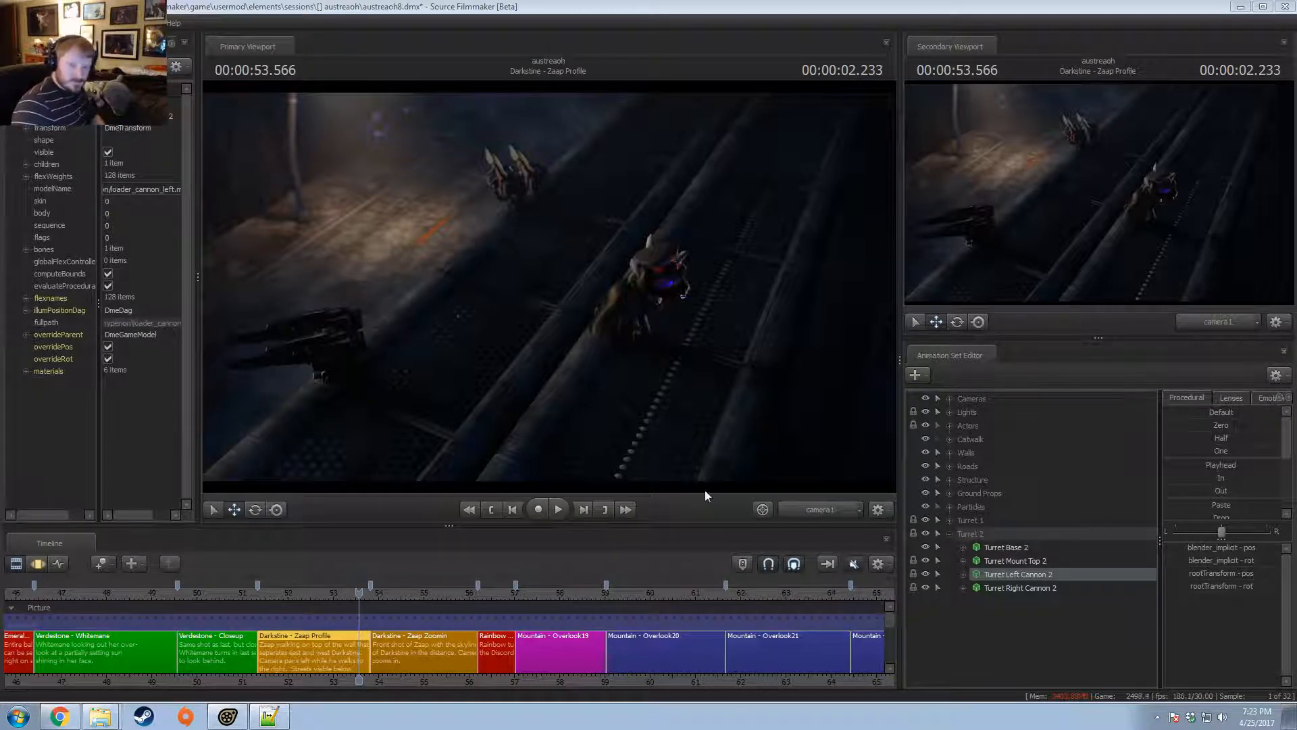
left_click(26, 371)
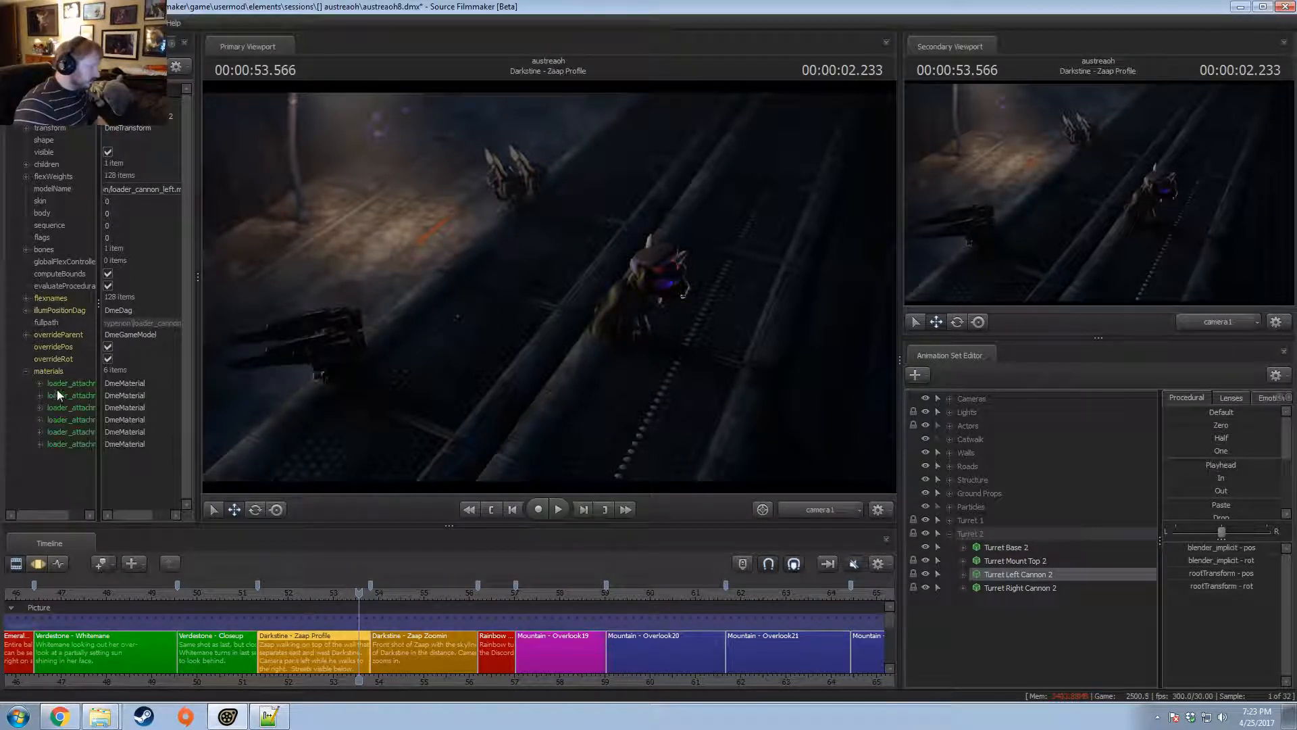
left_click_drag(98, 377, 127, 379)
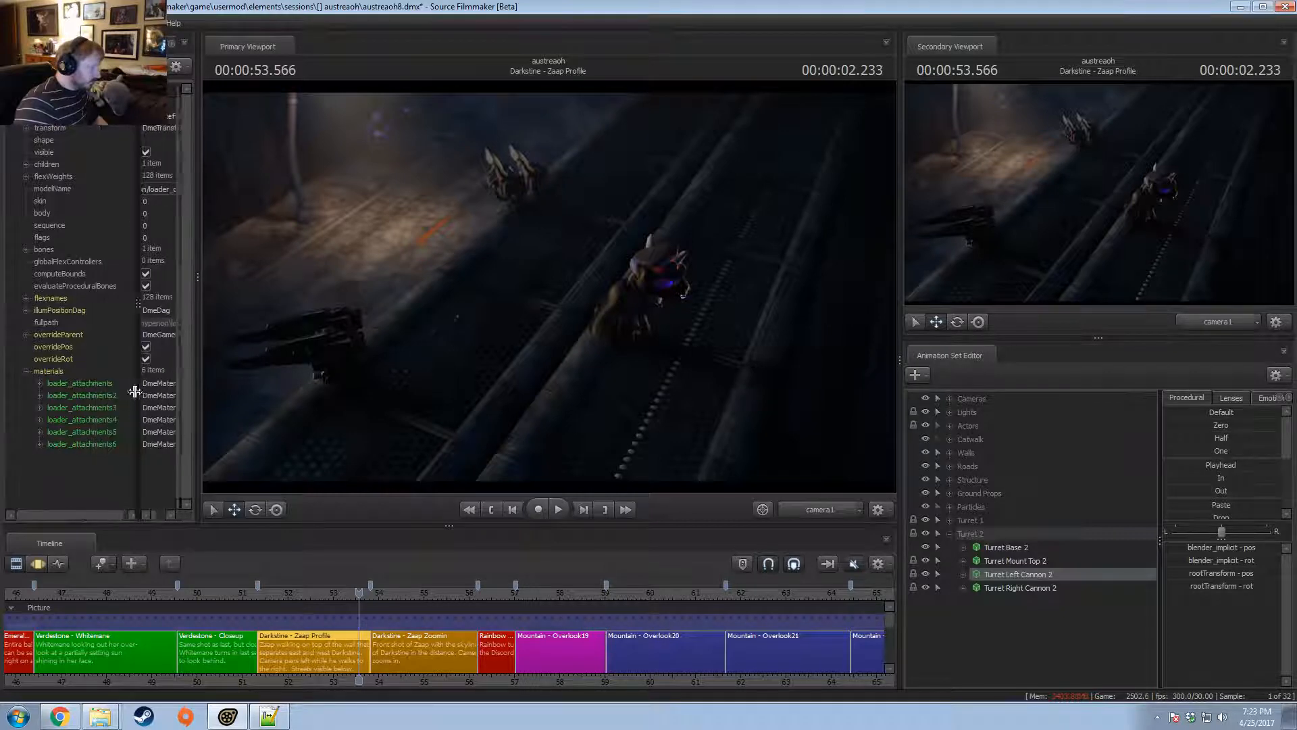
- Turn off viewport lighting and bring the work camera close to the second turret's cannons to examine their materials
right_click(480, 284)
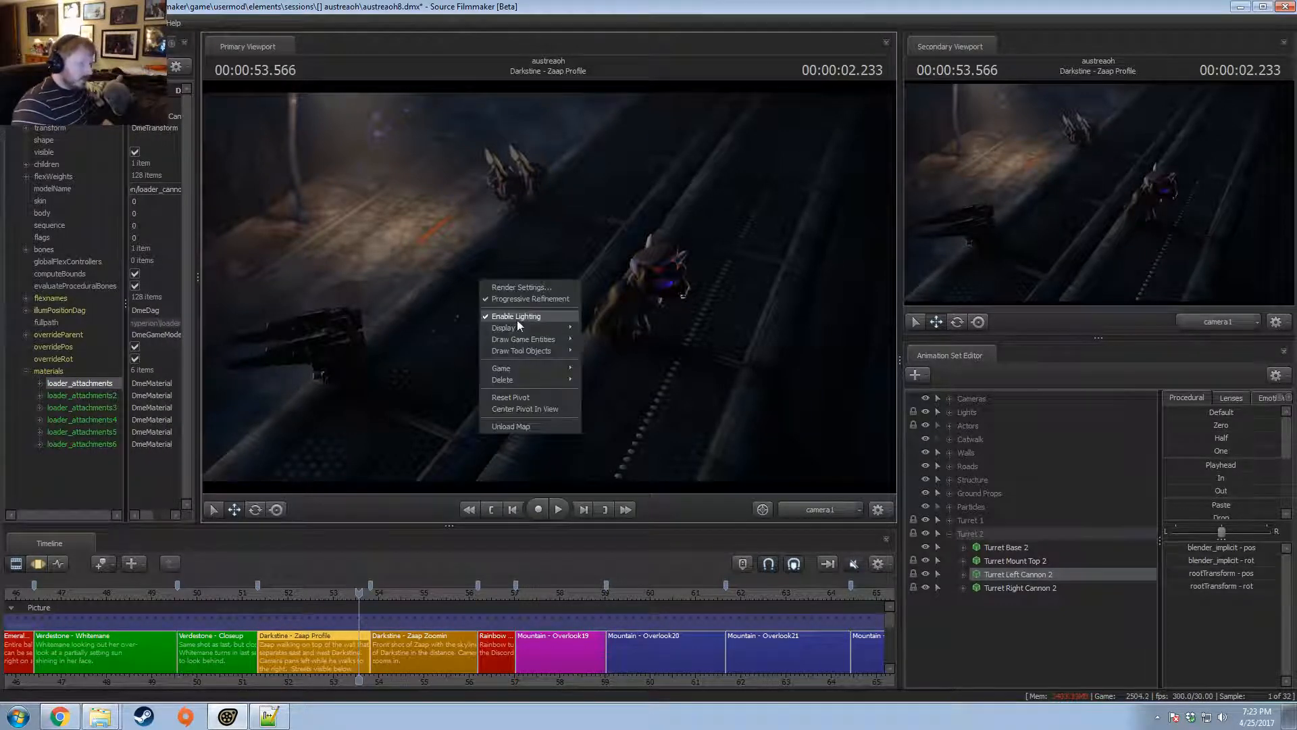
left_click(515, 318)
key("w")
mouse_move(551, 298)
left_mouse_down()
mouse_move(552, 332)
mouse_move(554, 264)
mouse_move(571, 260)
mouse_move(546, 293)
left_mouse_up()
key("s")
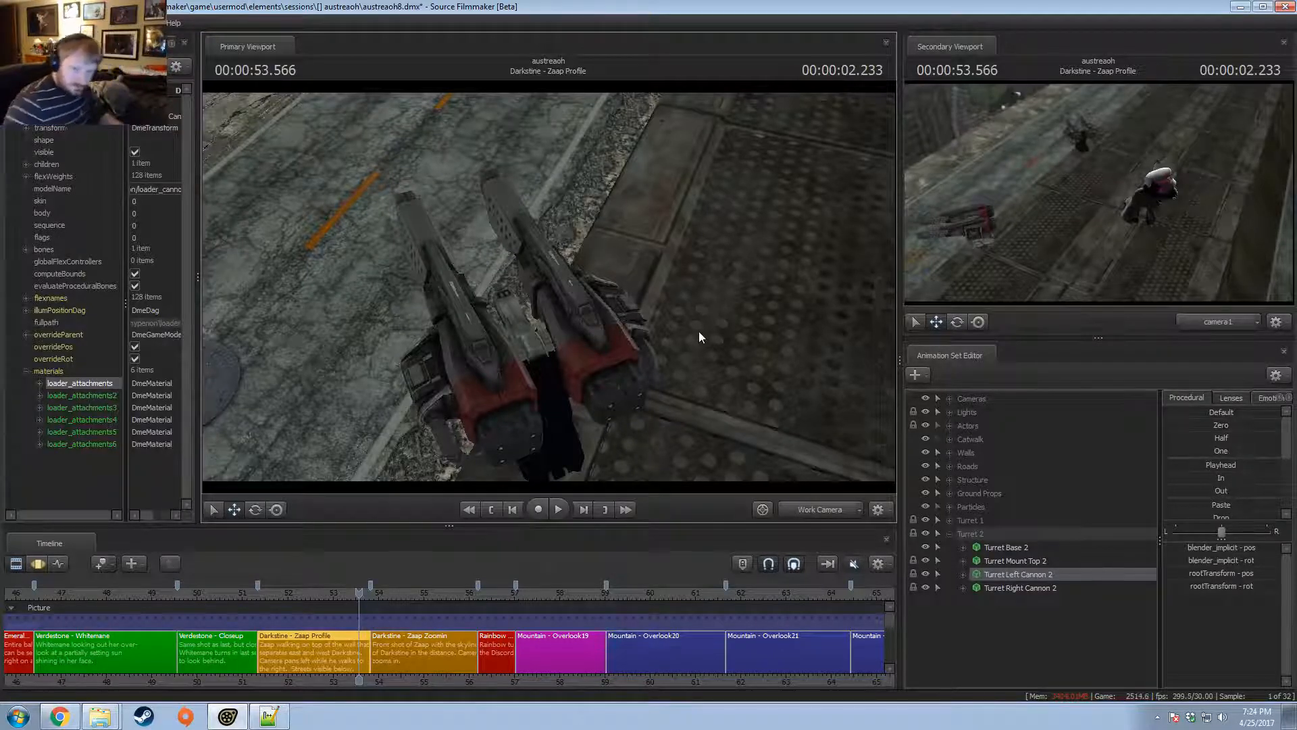
- Add a vector3 attribute named $color to the left cannon's loader_attachments material
right_click(71, 382)
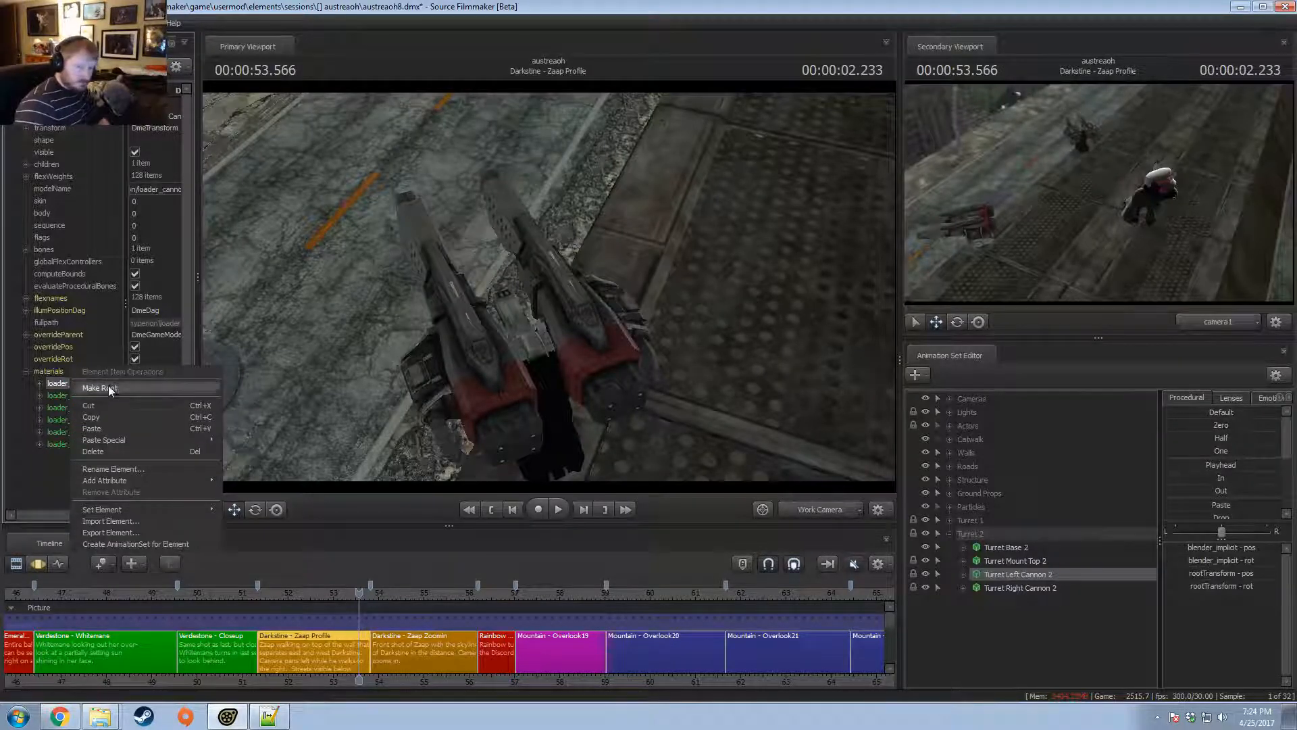
left_click(40, 383)
right_click(80, 386)
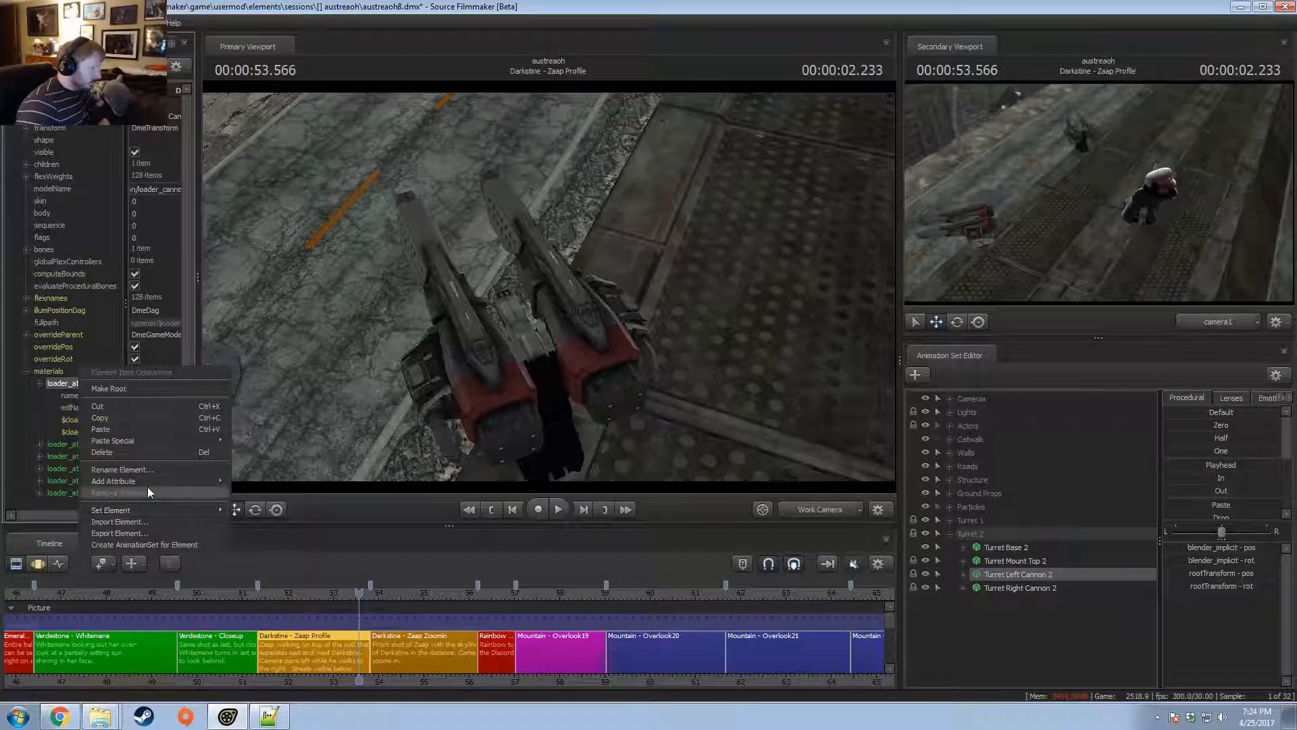
mouse_move(146, 481)
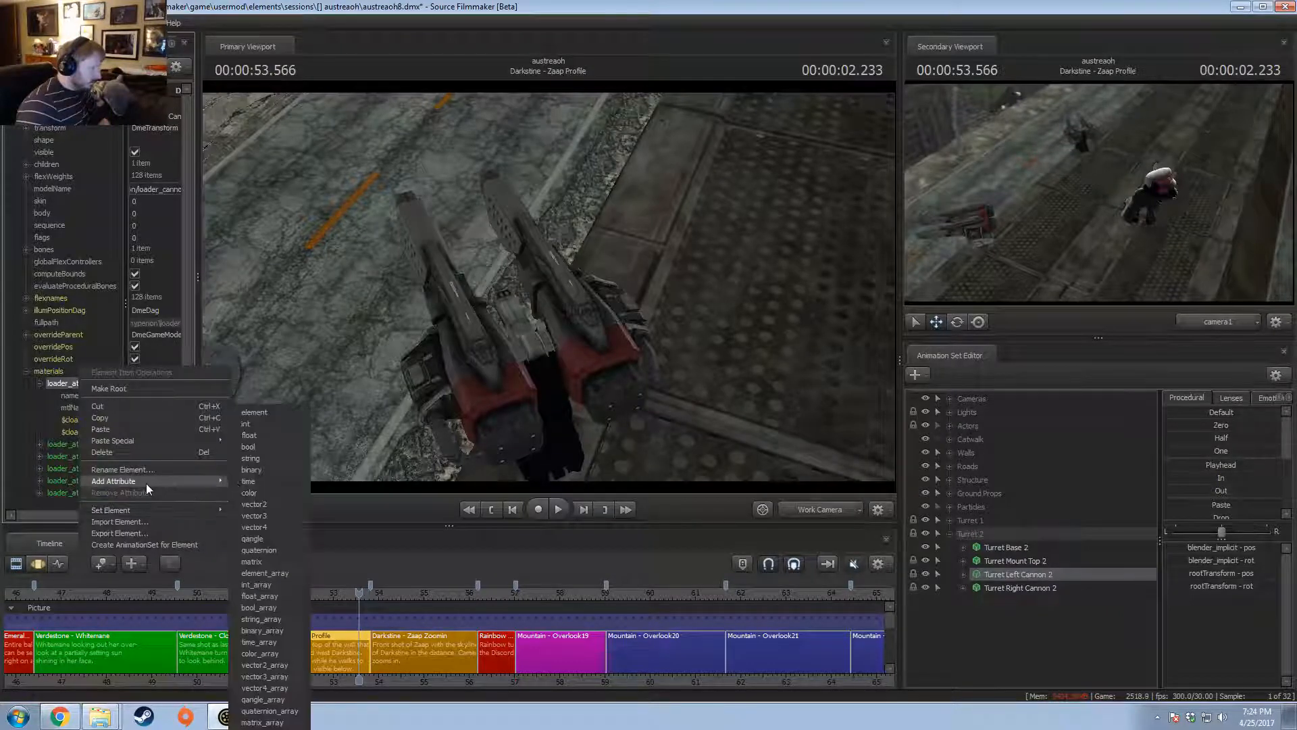
left_click(254, 436)
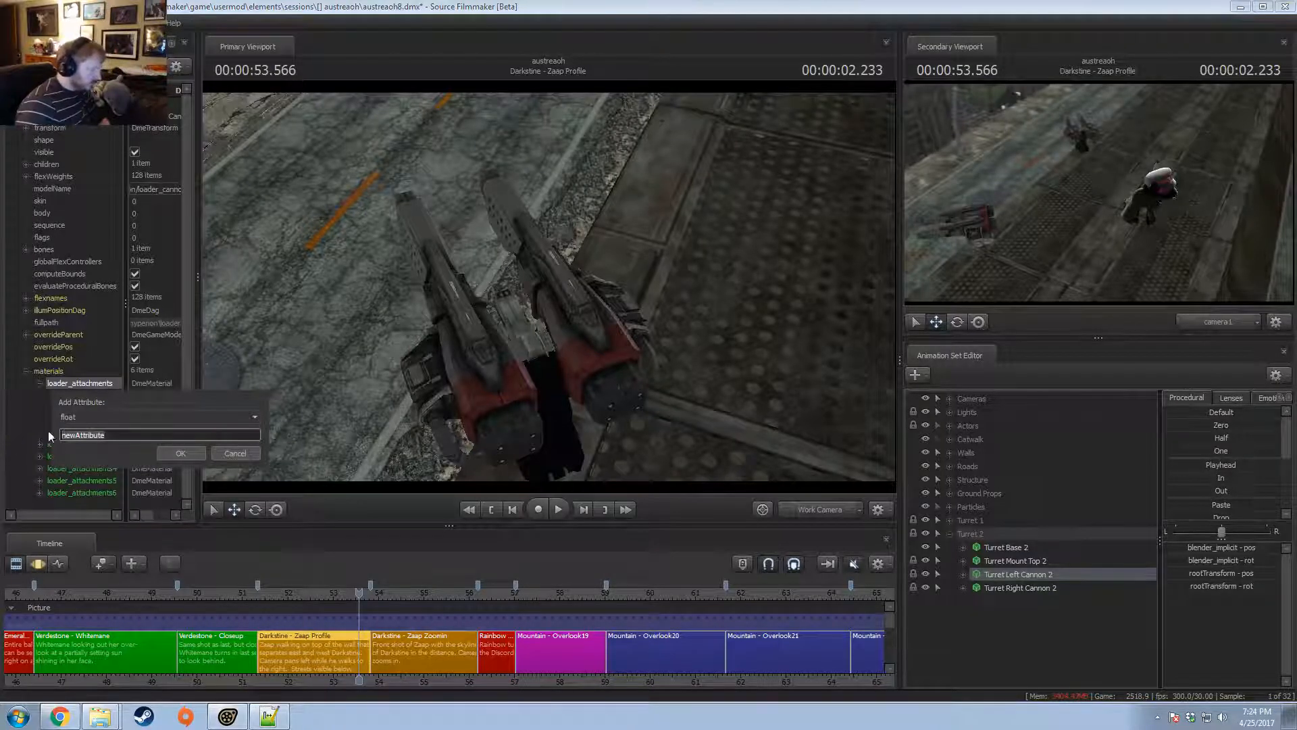
left_click(108, 418)
left_click(84, 509)
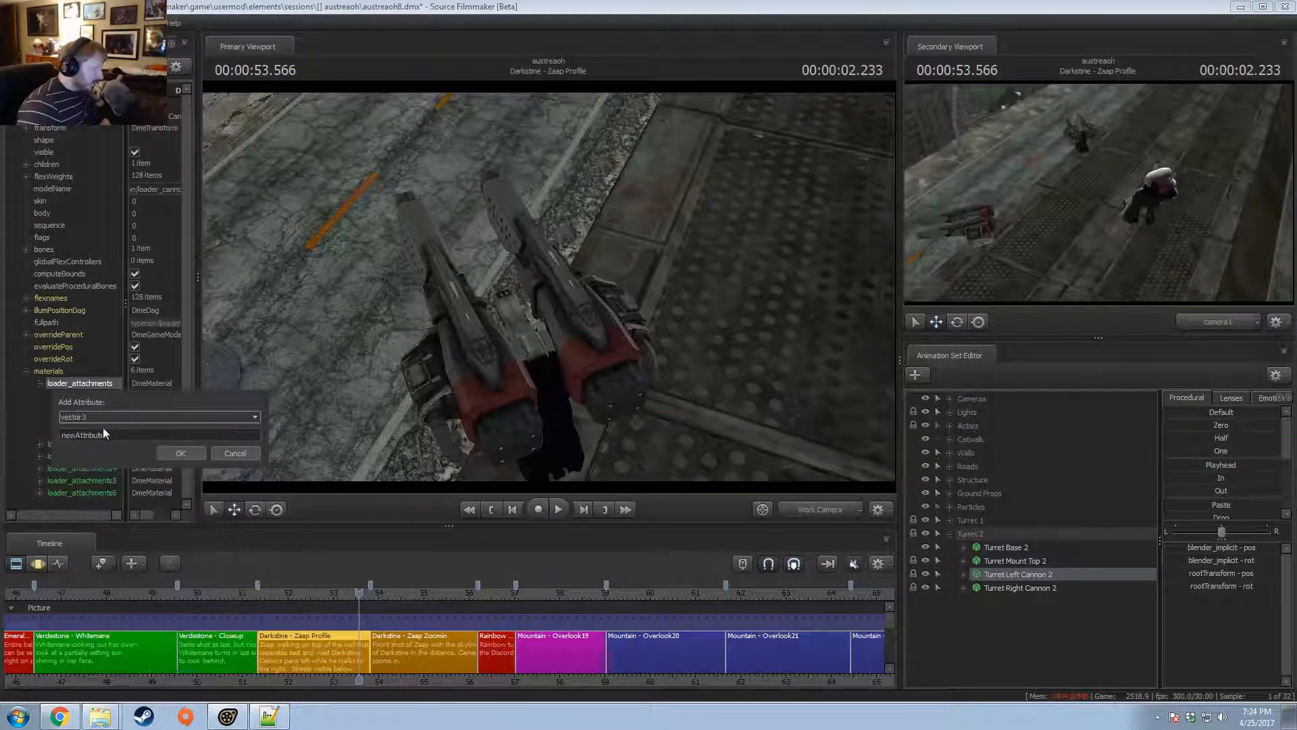
left_click_drag(125, 434, 9, 442)
type("$color")
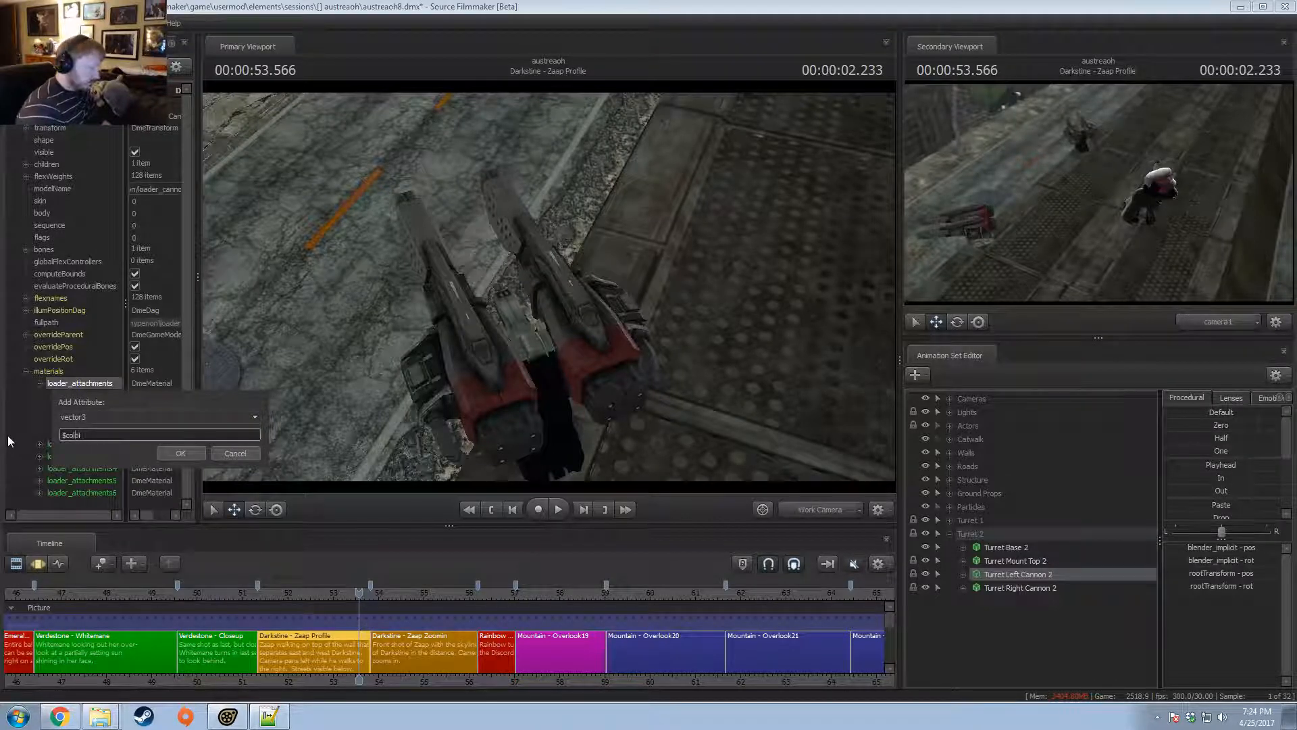
key("Return")
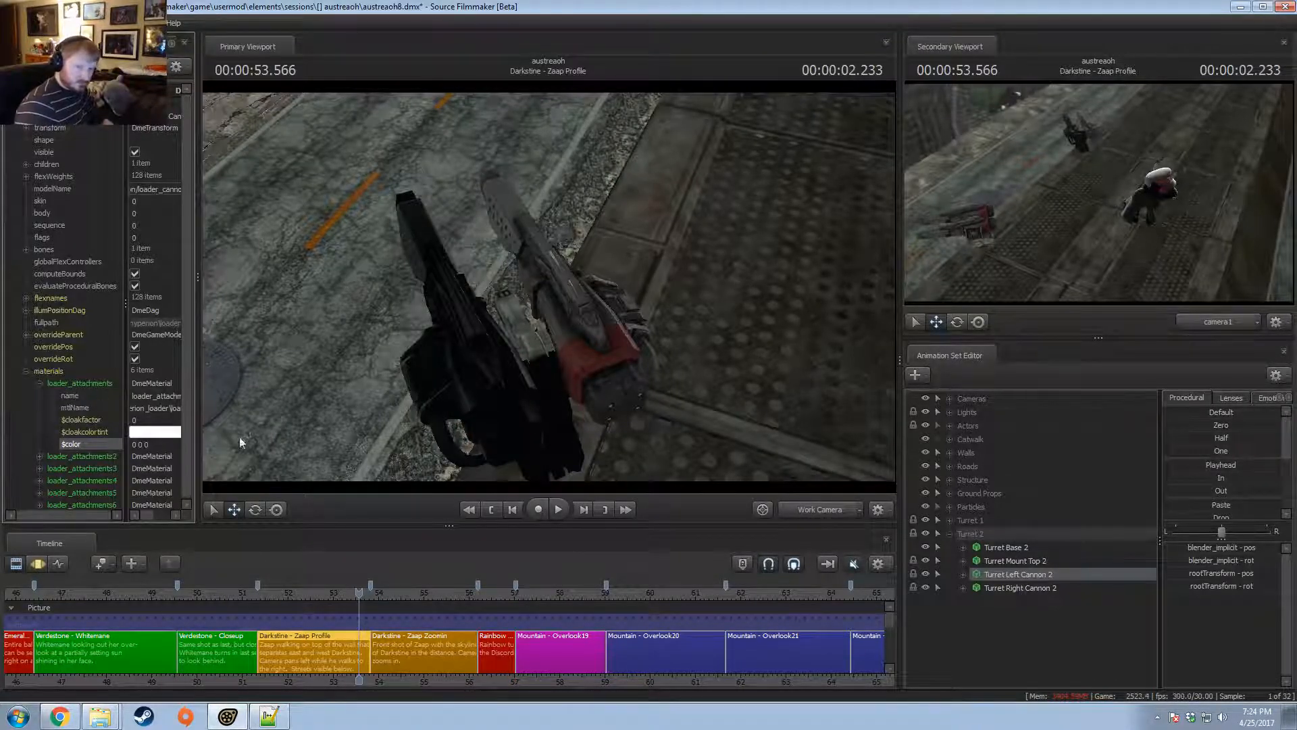
- Switch the primary viewport from the work camera to camera1 and re-enable its lighting
left_click_drag(550, 289, 552, 278)
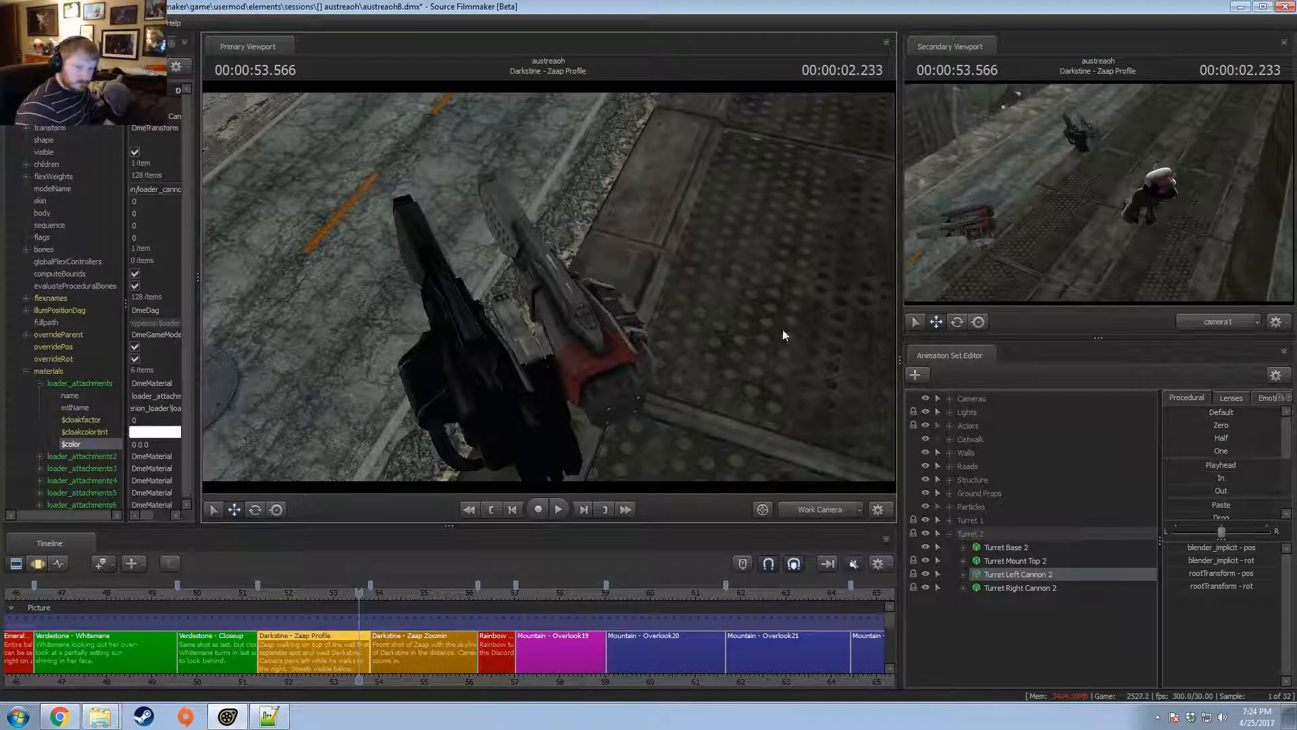
left_click(820, 509)
left_click(819, 473)
right_click(459, 290)
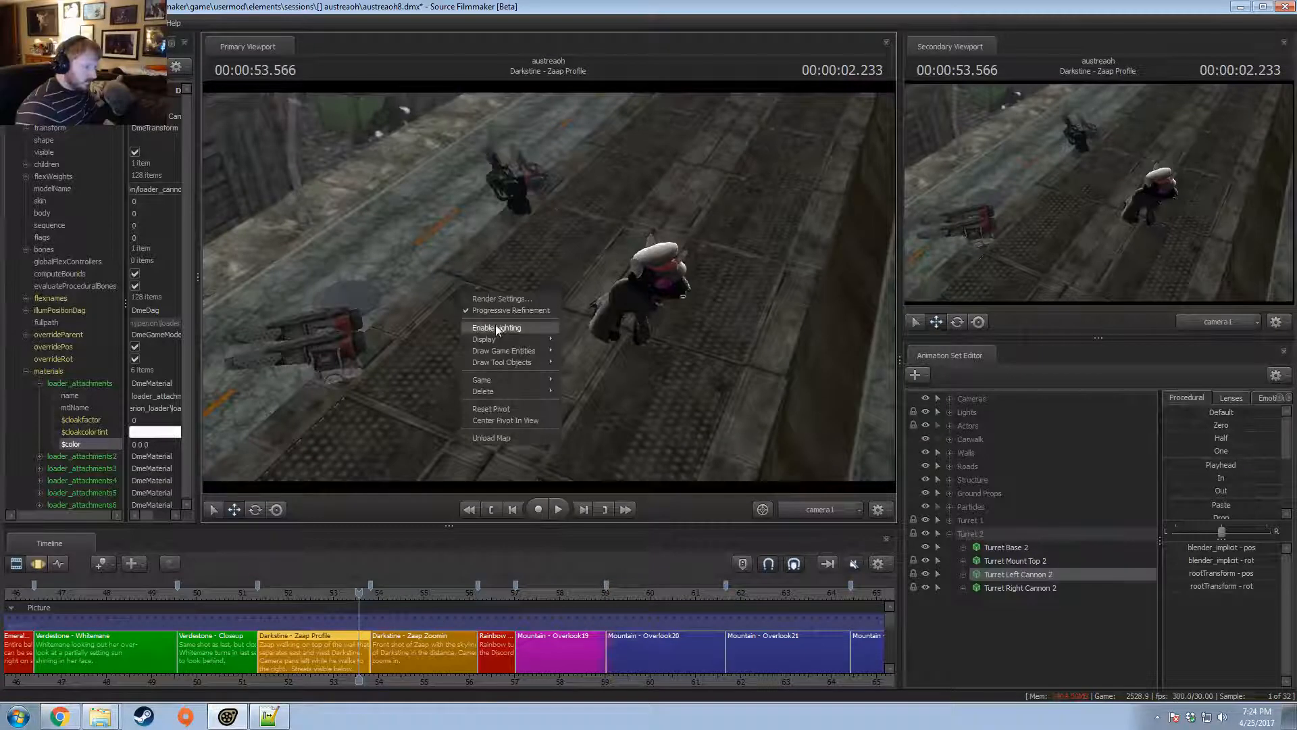
left_click(497, 328)
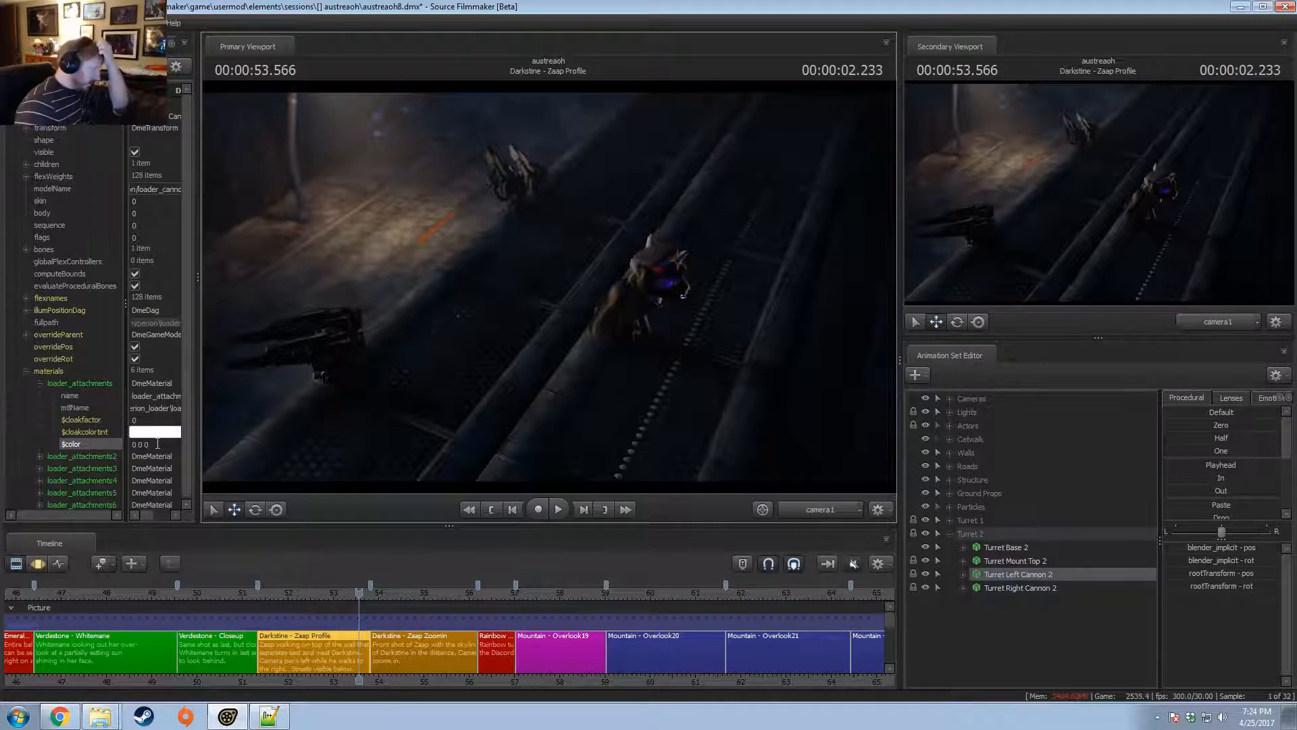
- Add a float attribute named $phongexponent to the left cannon's loader_attachments material
left_click_drag(158, 444, 114, 460)
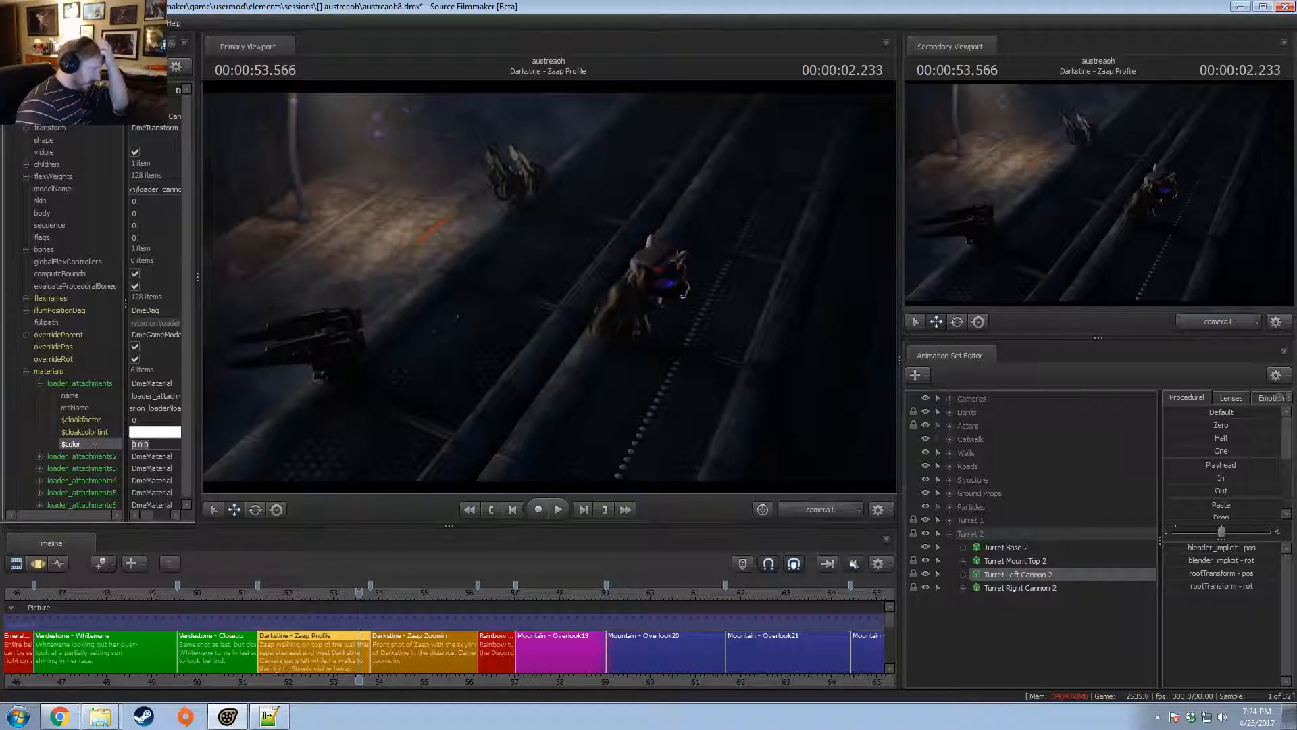
right_click(76, 382)
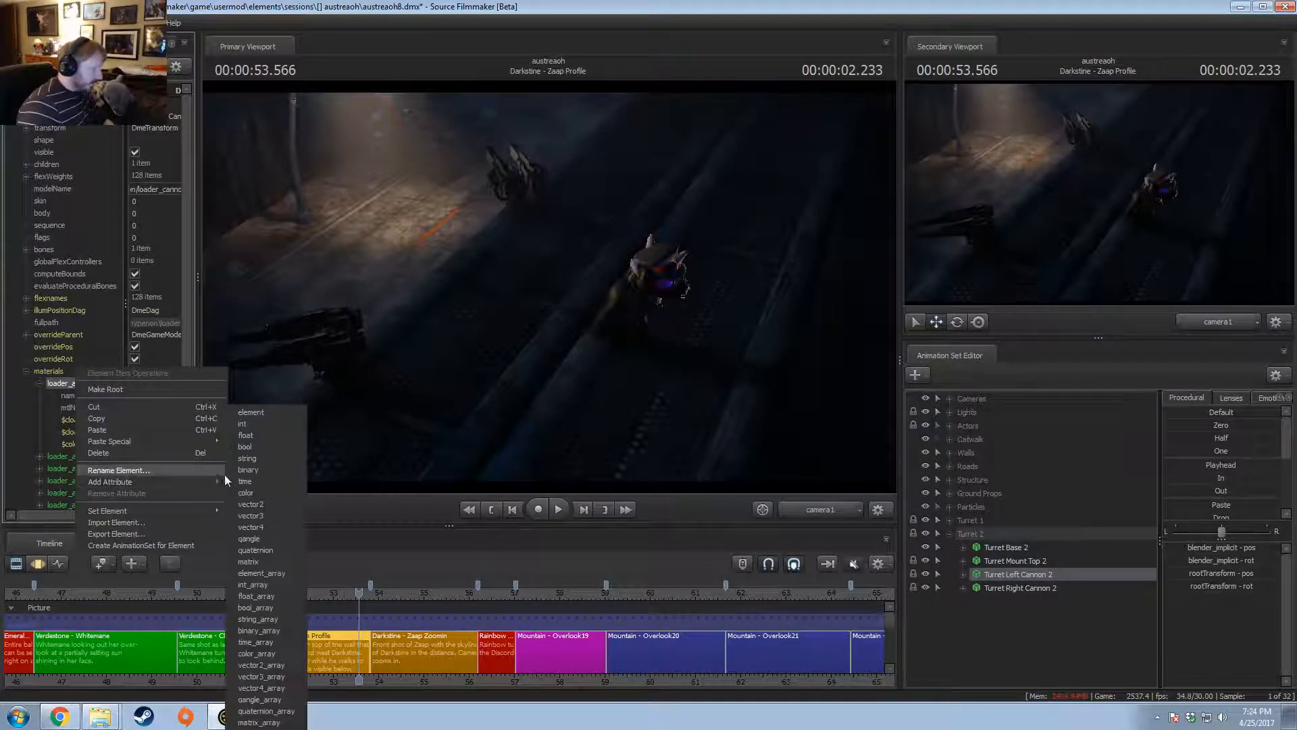
mouse_move(191, 483)
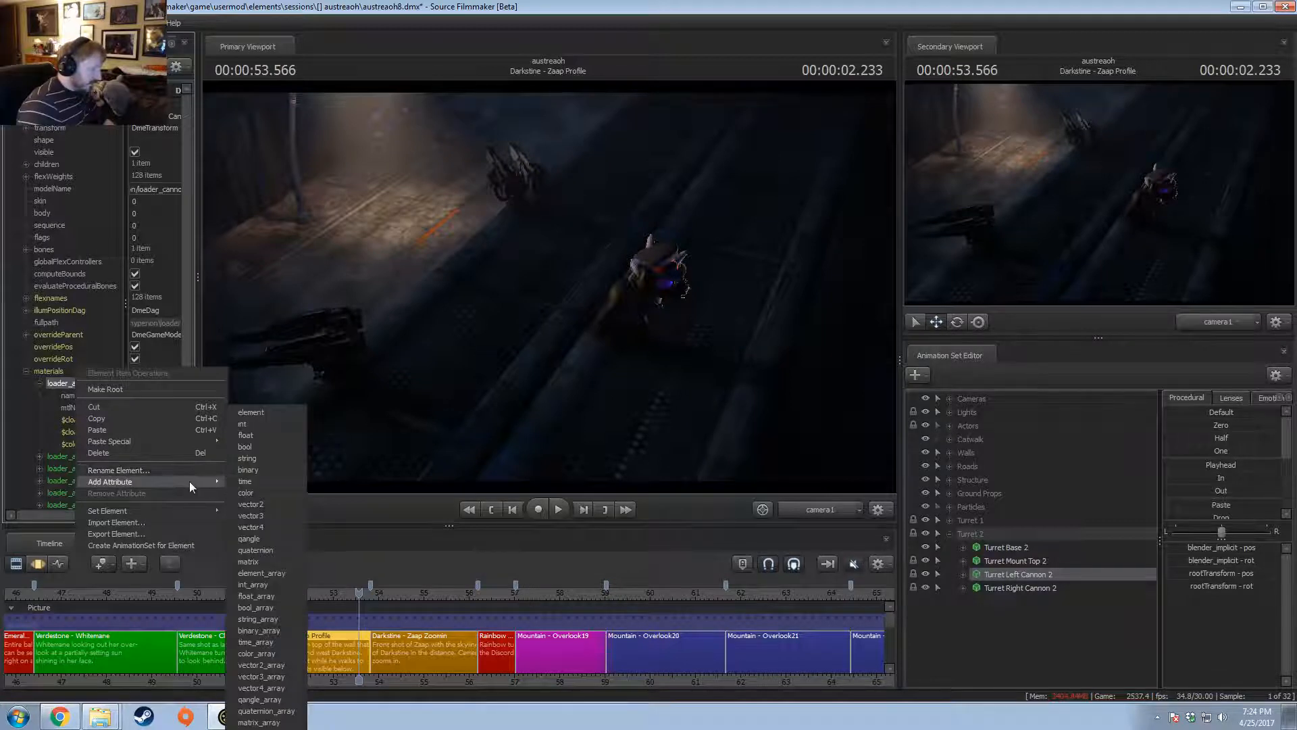
left_click(260, 437)
type("$phongexponent")
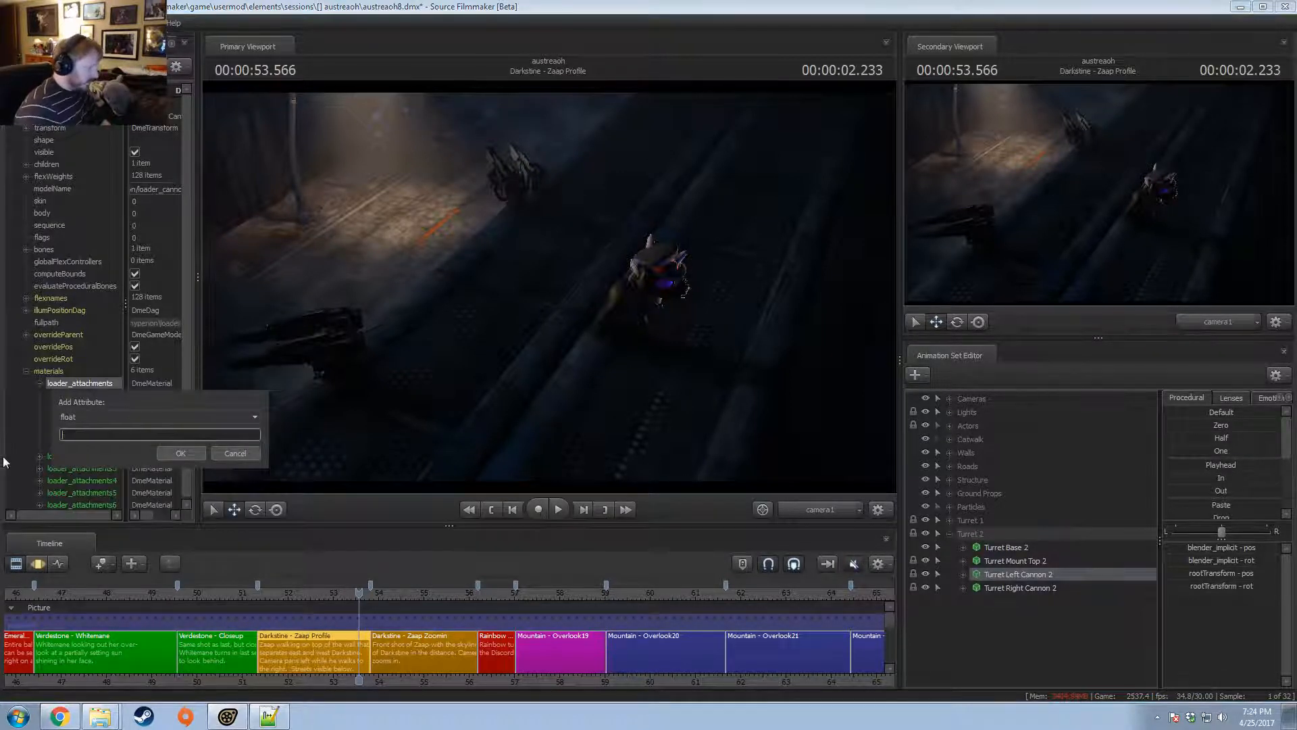
key("Return")
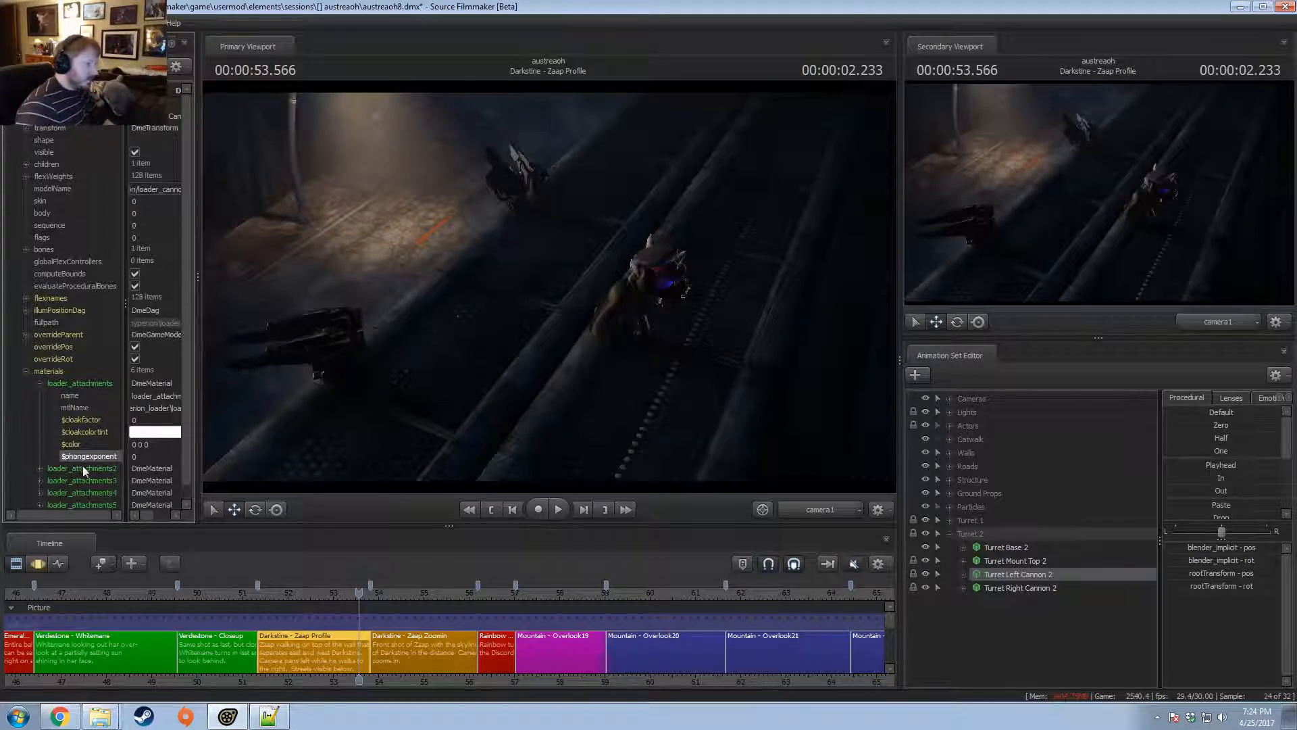
- Try a $color value of 1 1 1 on the left cannon's loader_attachments material
left_click(155, 445)
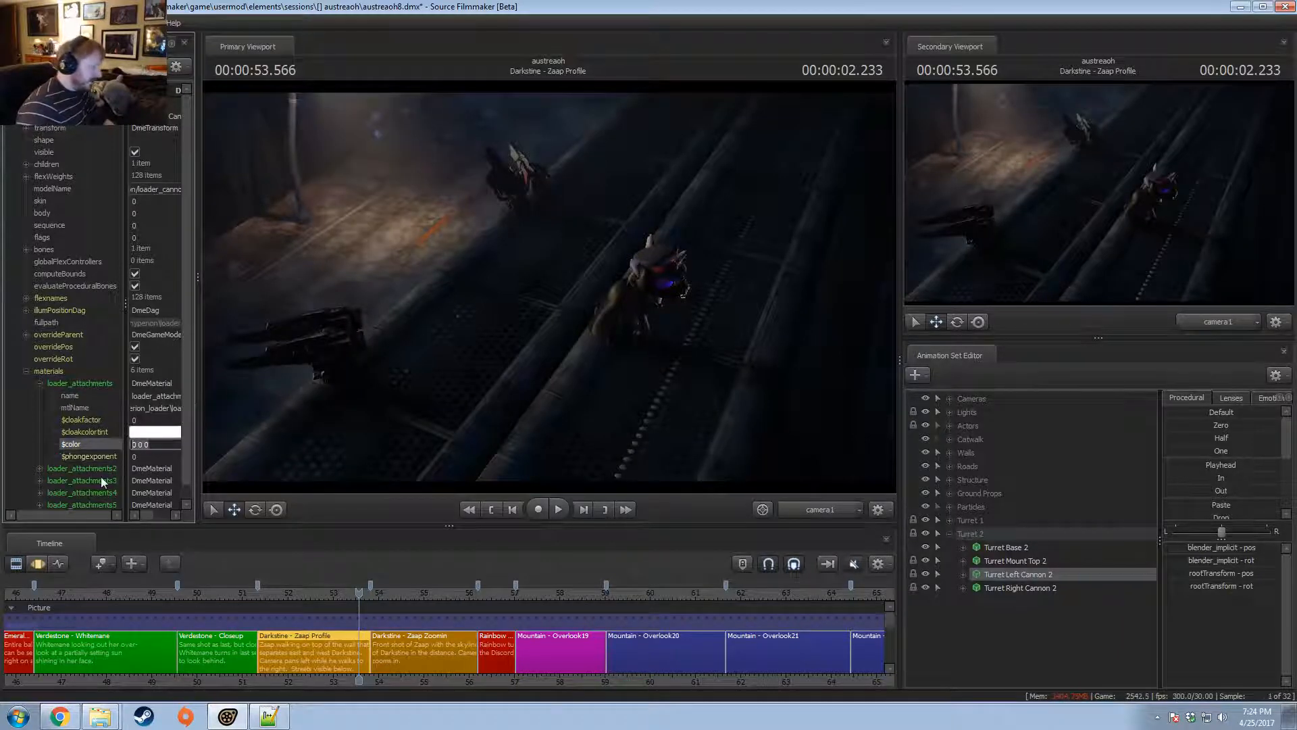
type("1 1 1")
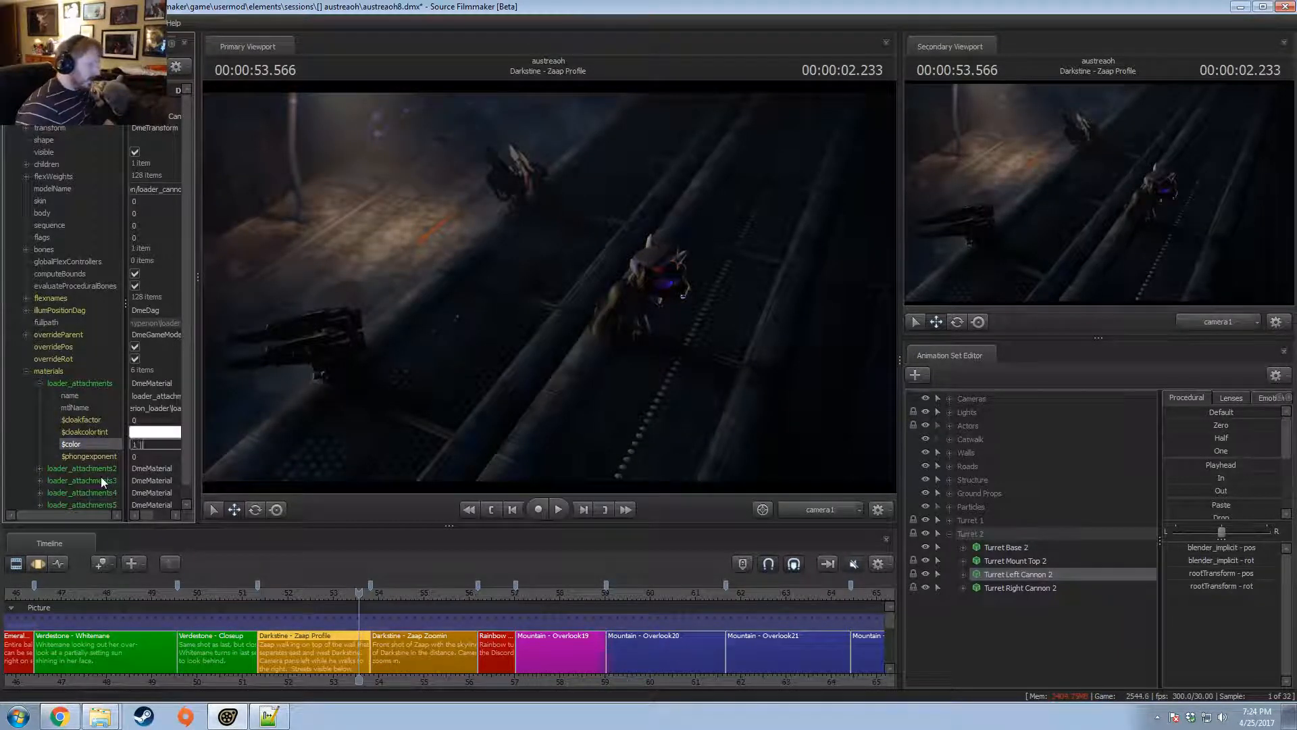
key("Return")
- Set $phongexponent to 30 and $color to 0.5 0.5 0.5 on the left cannon's loader_attachments material
left_click(158, 457)
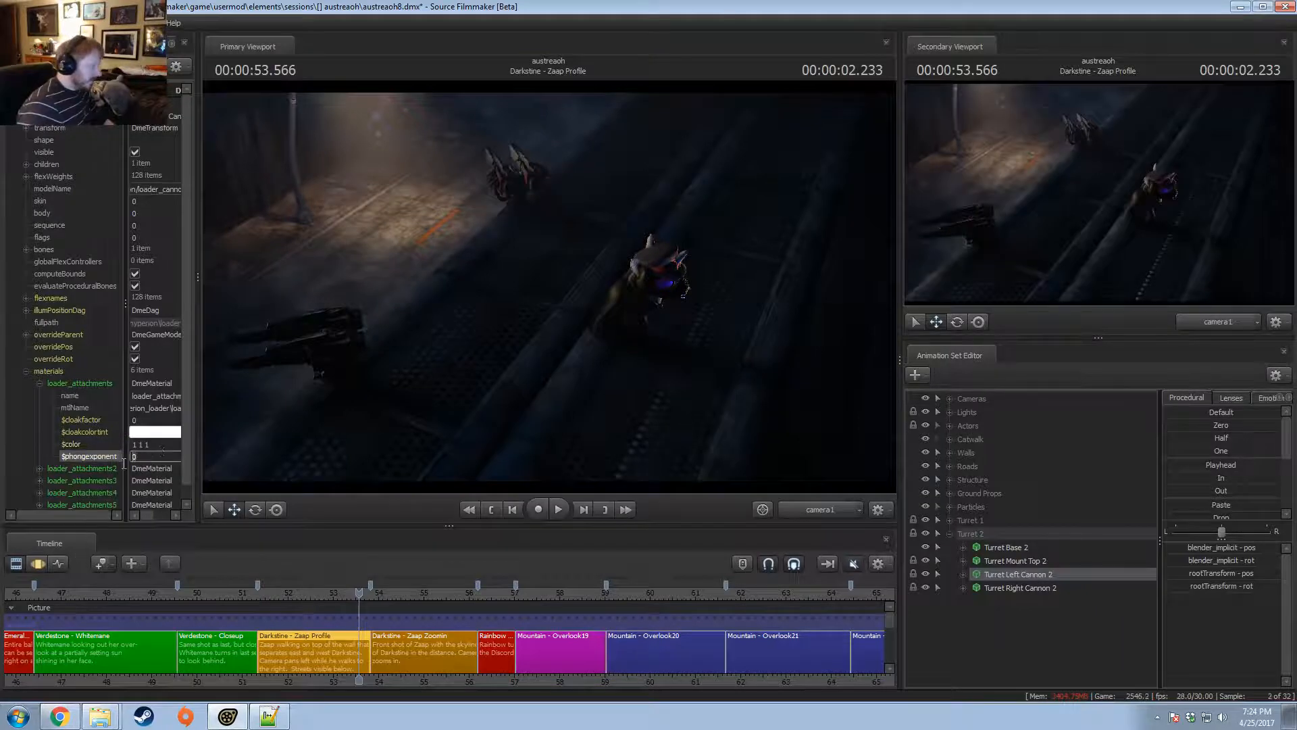
type("30")
key("Return")
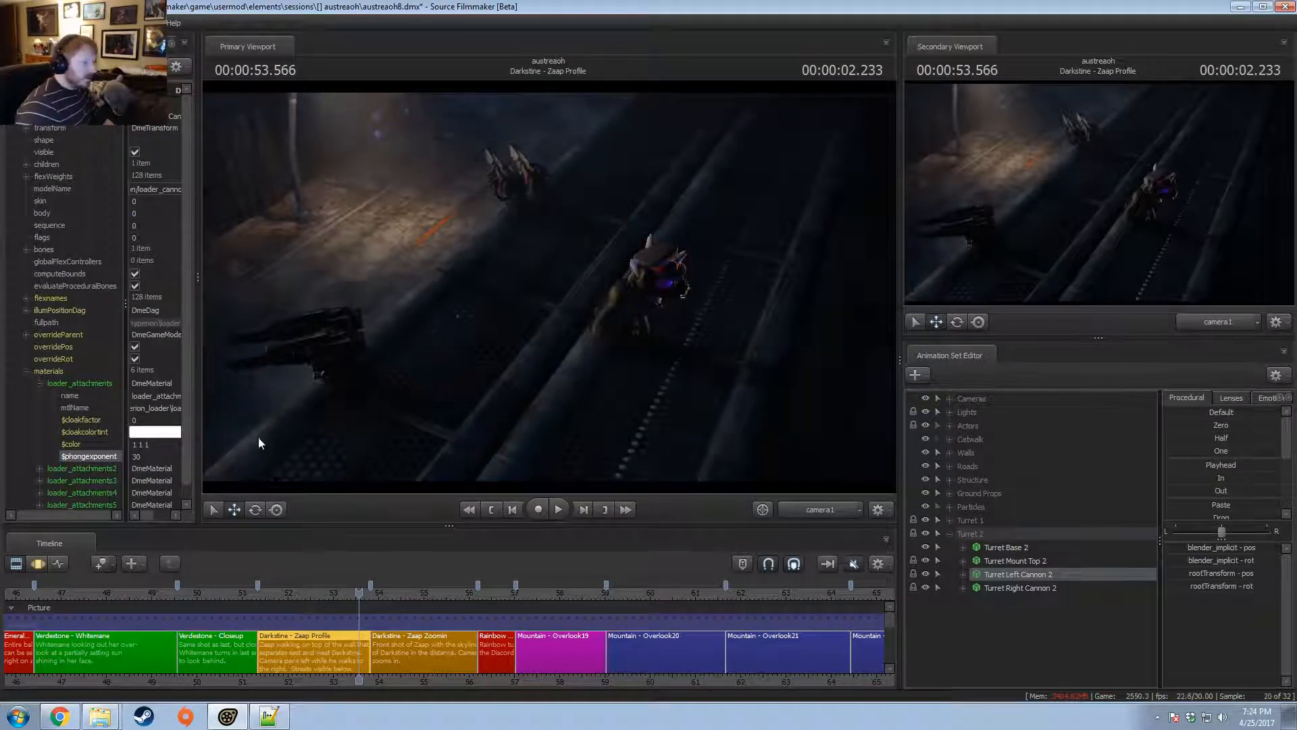
left_click(166, 446)
type("0.5 0.5 0.5")
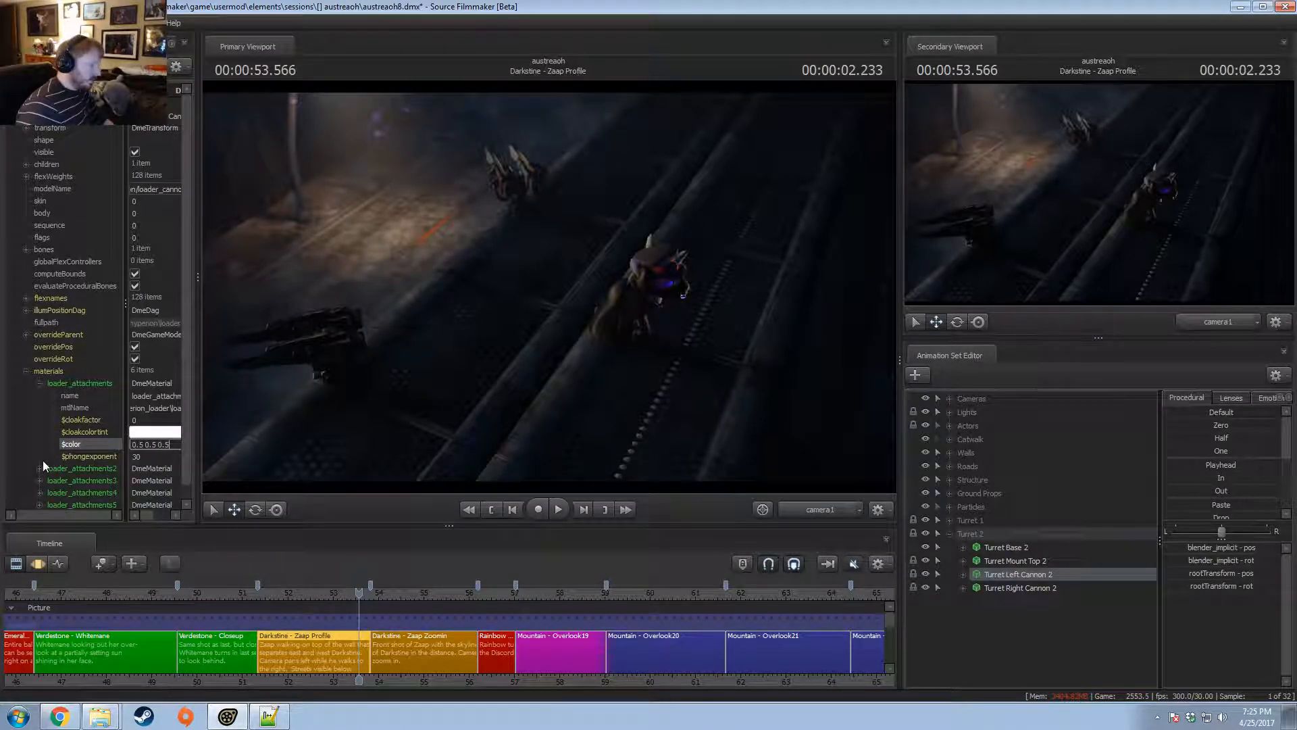
key("Return")
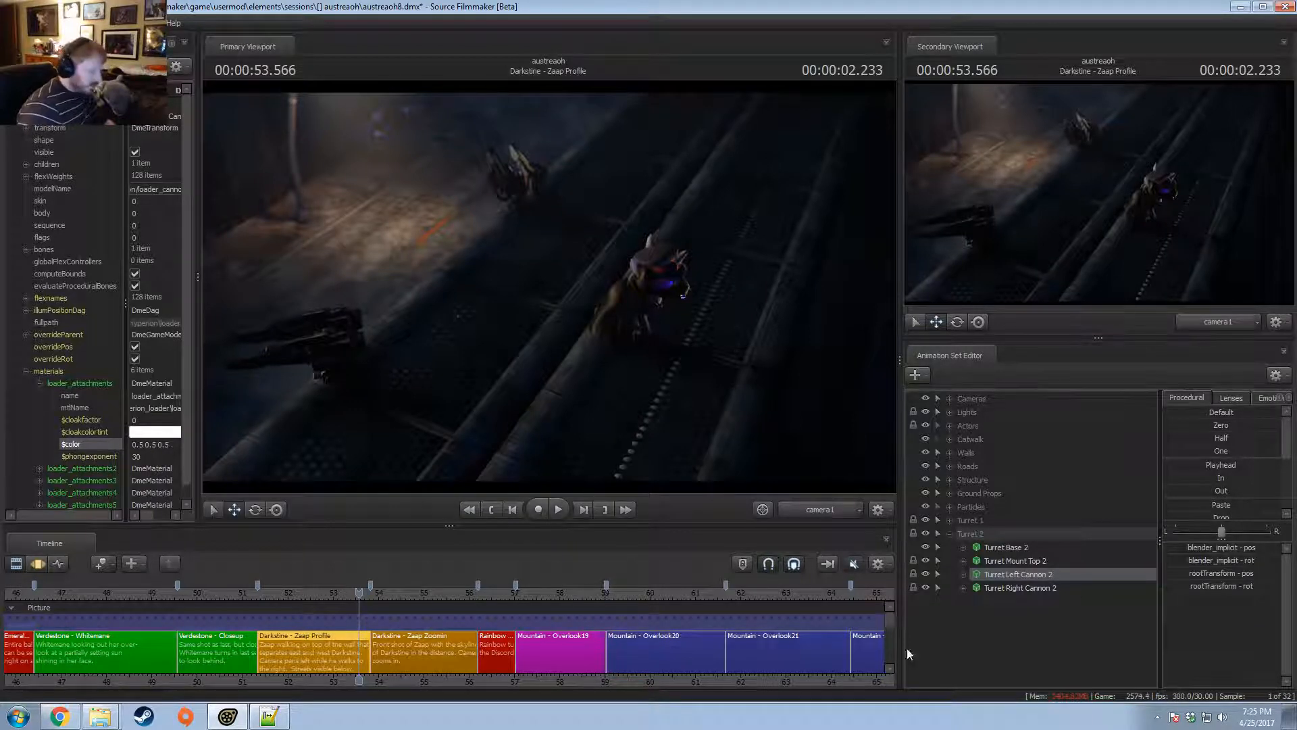
- Show Turret Right Cannon 2's model in the Element Viewer and add override materials to it
right_click(1035, 590)
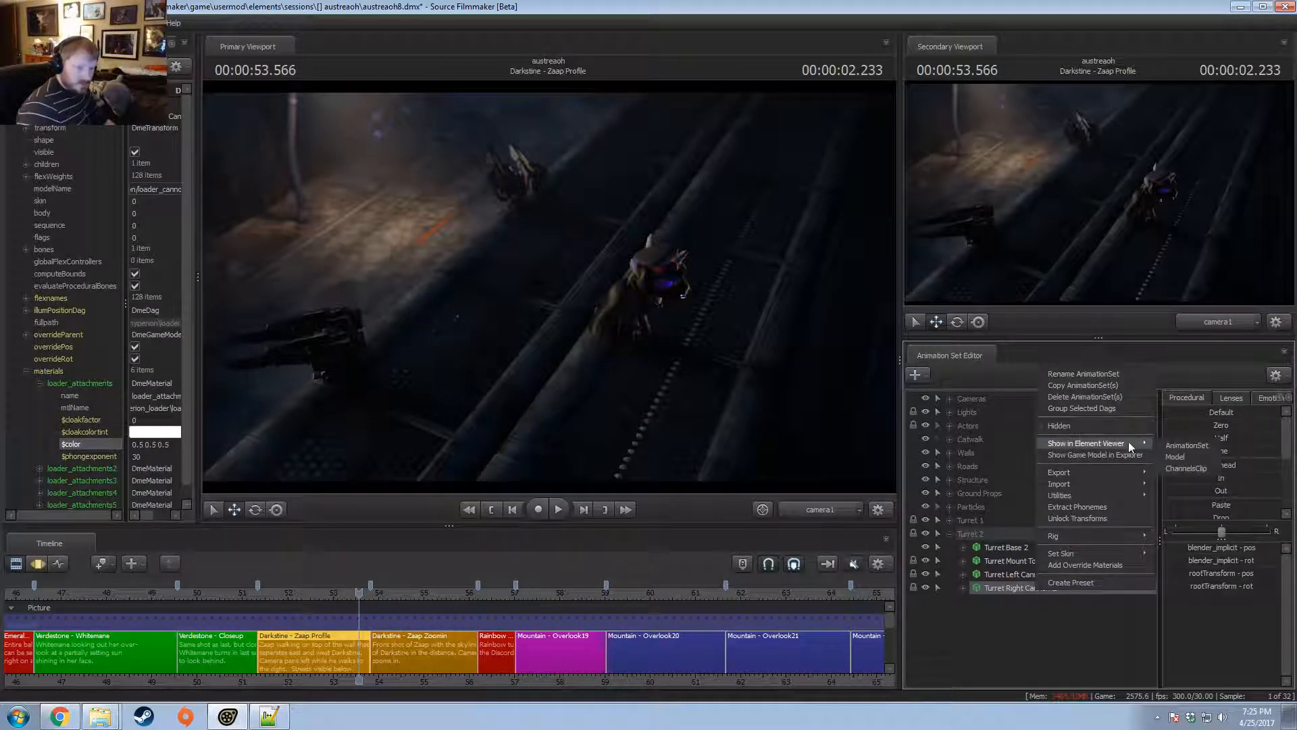
left_click(1171, 452)
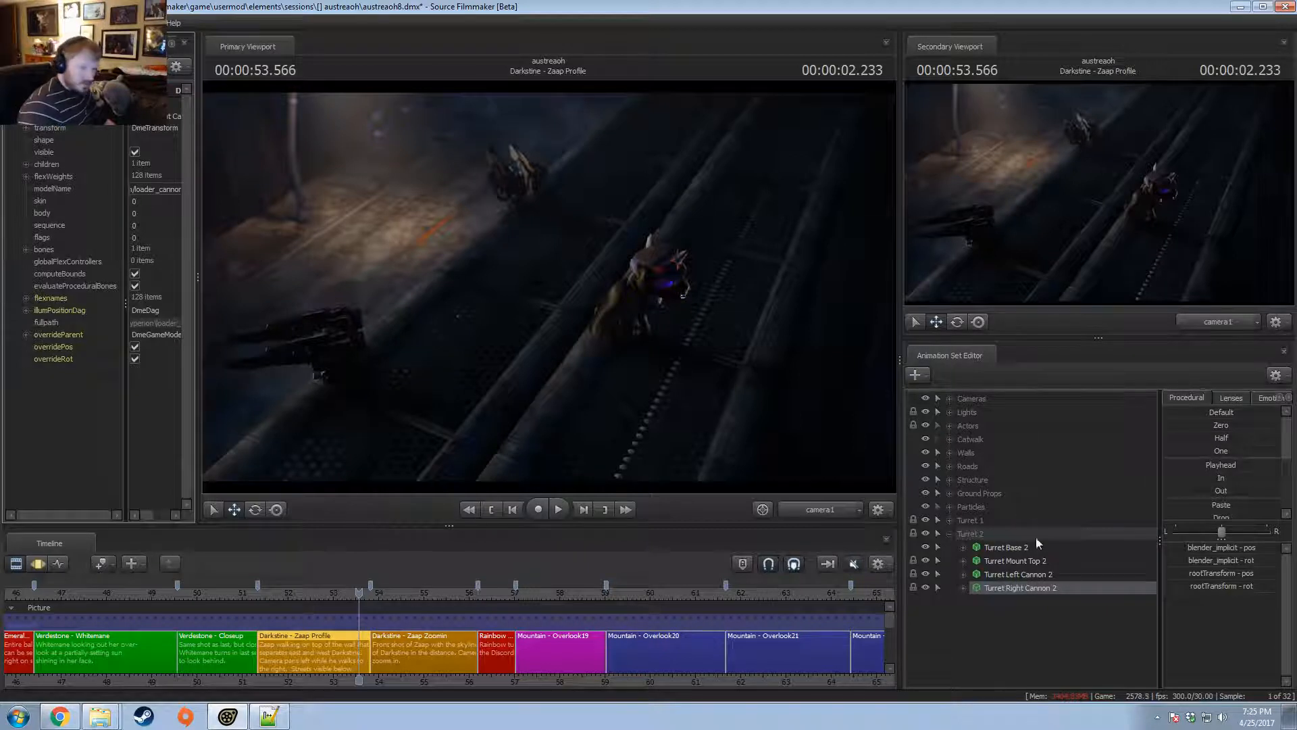
right_click(1033, 585)
left_click(1063, 564)
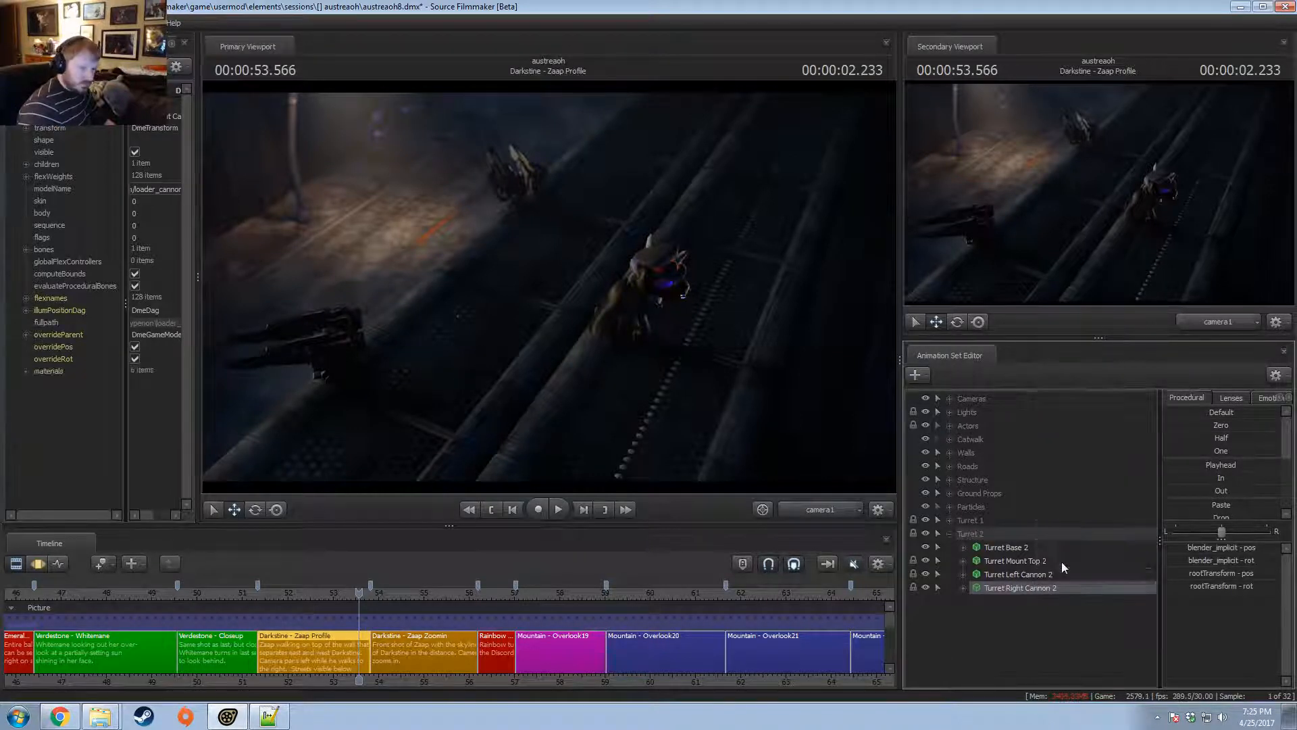
- Add a vector3 attribute named $color to the right cannon's loader_attachments material
left_click(26, 371)
left_click(53, 383)
right_click(53, 383)
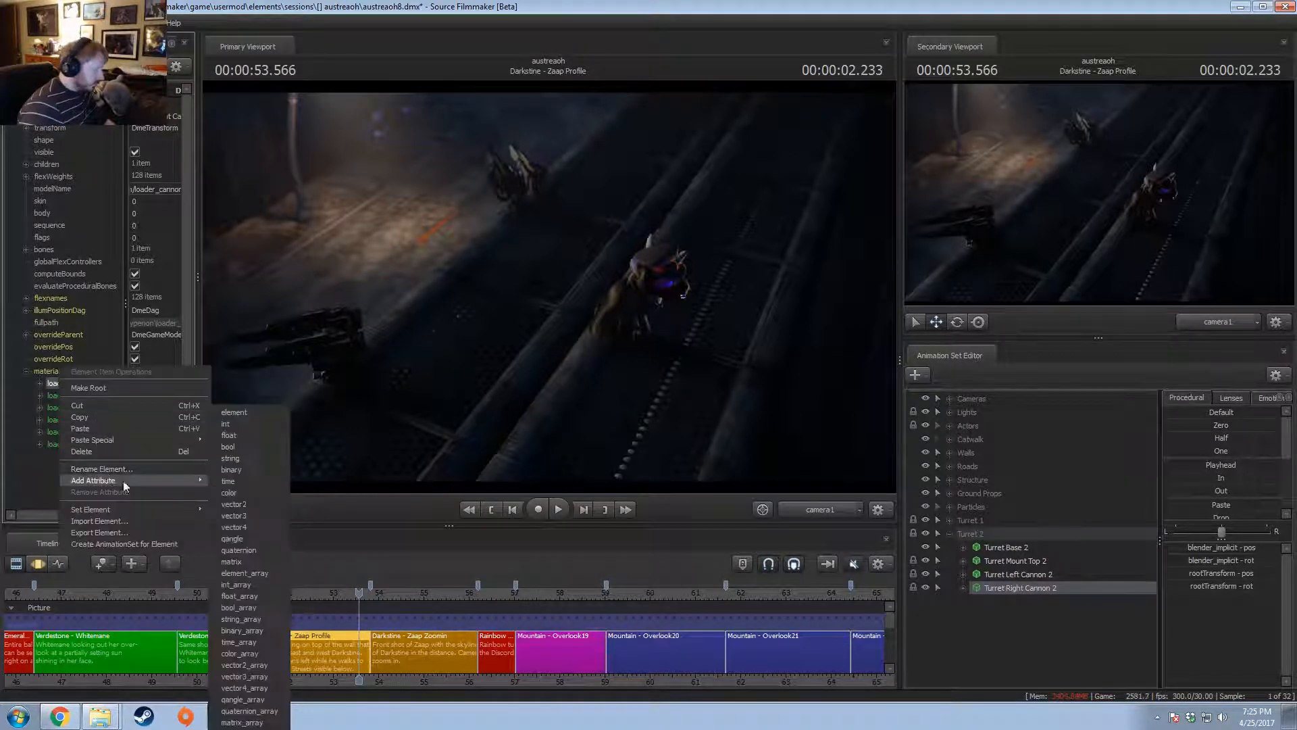
mouse_move(148, 481)
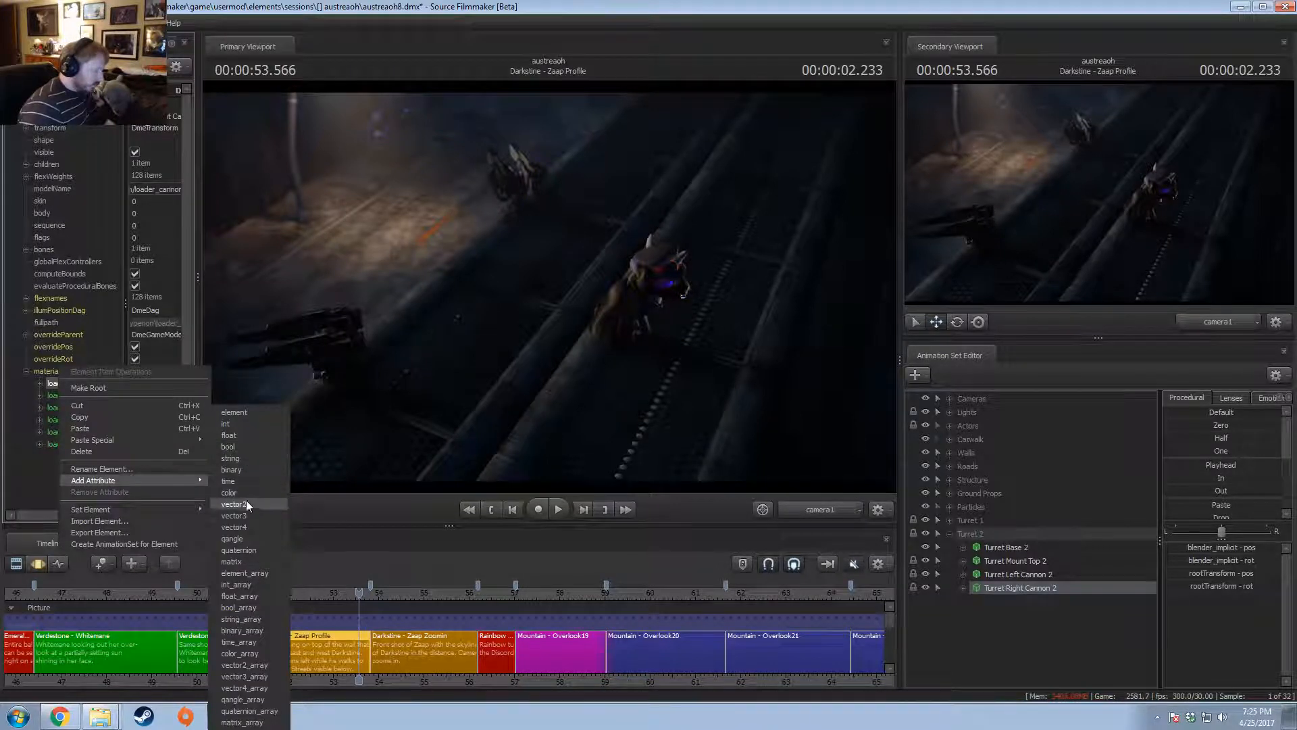
left_click(236, 516)
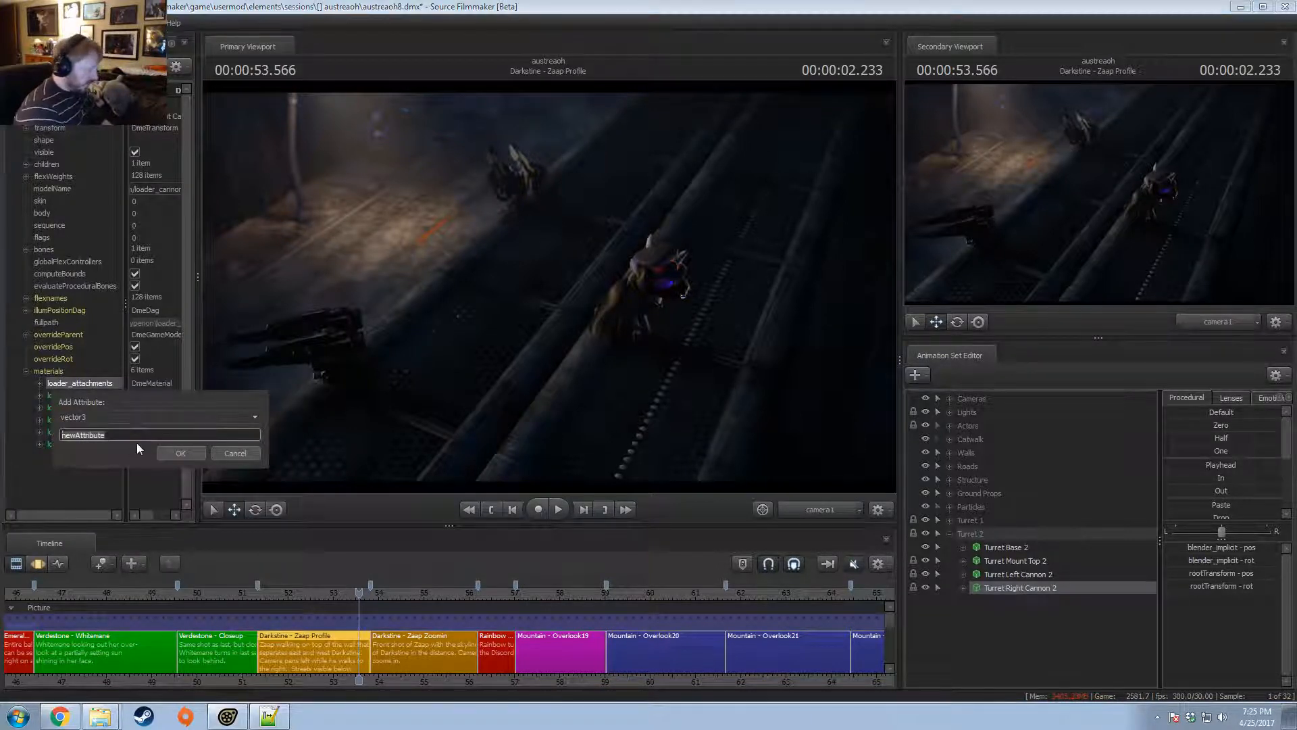
type("$color2")
key("Return")
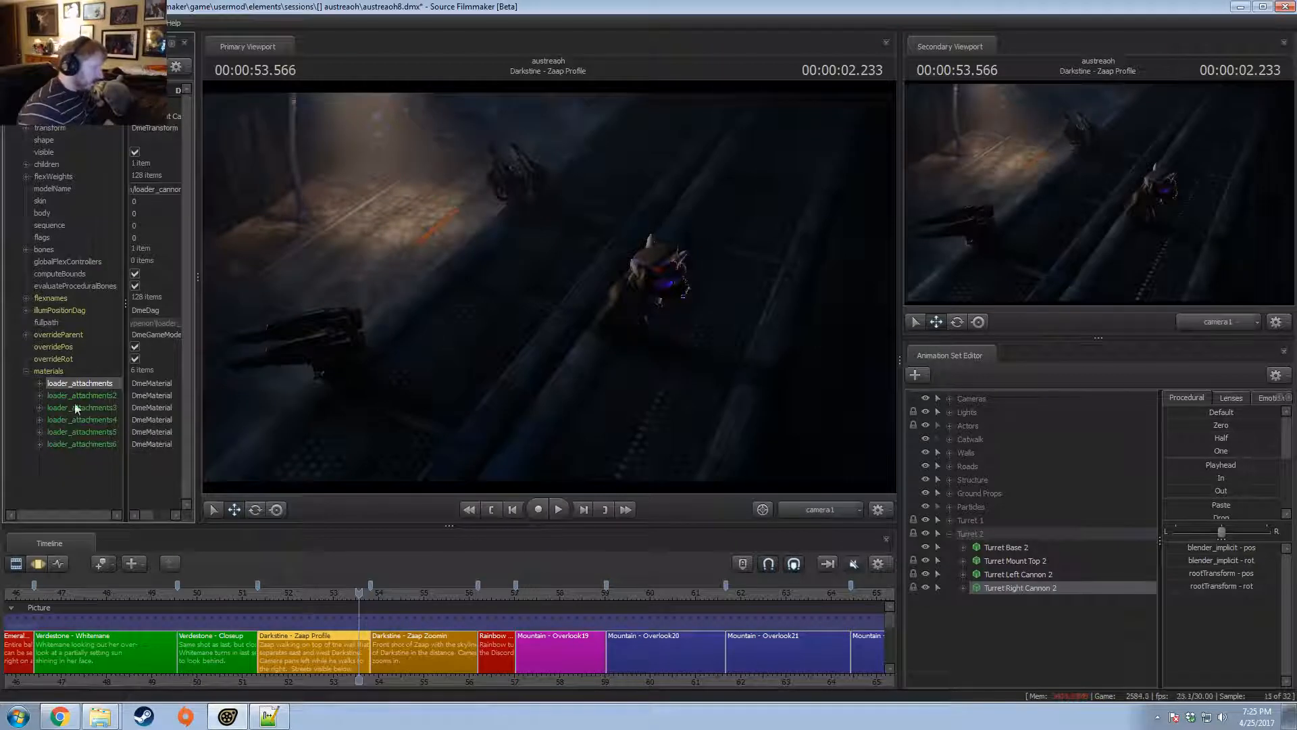
- Set $color to 0.5 0.5 0.5 on the right cannon's loader_attachments material
left_click(39, 384)
left_click(101, 444)
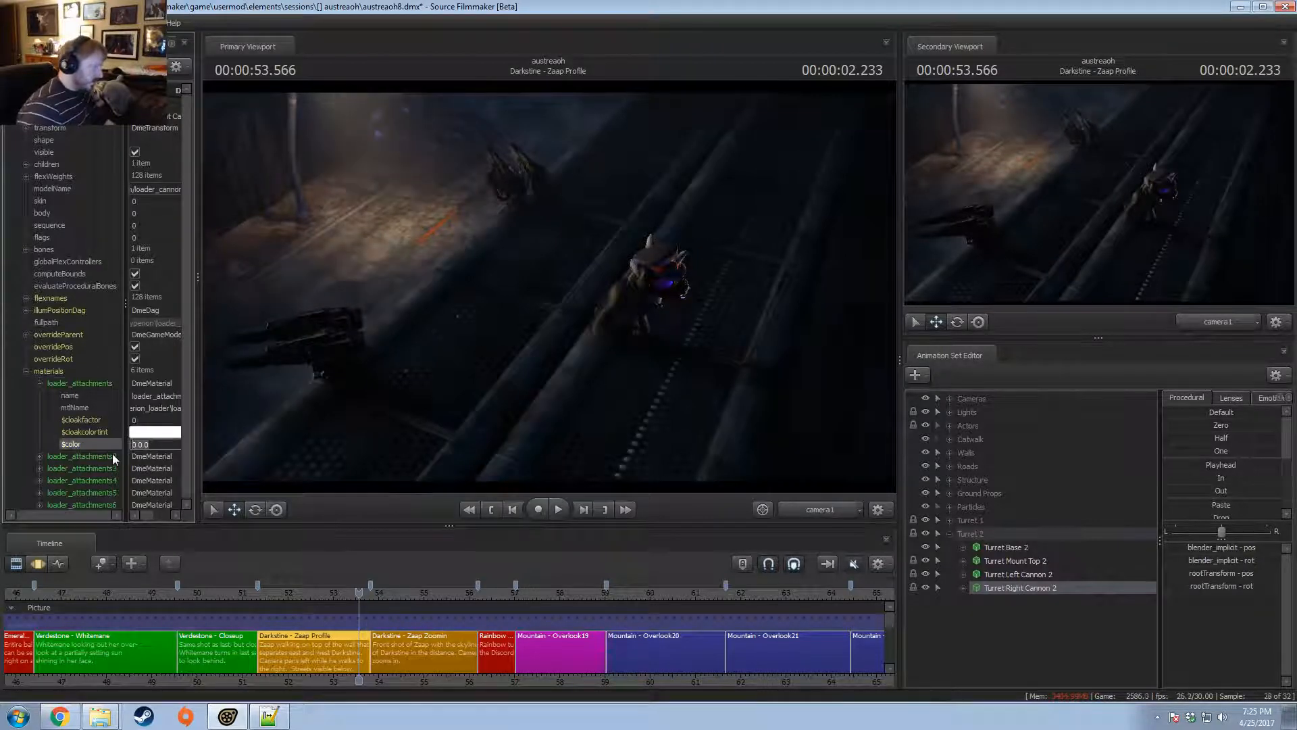
type("0.5 ")
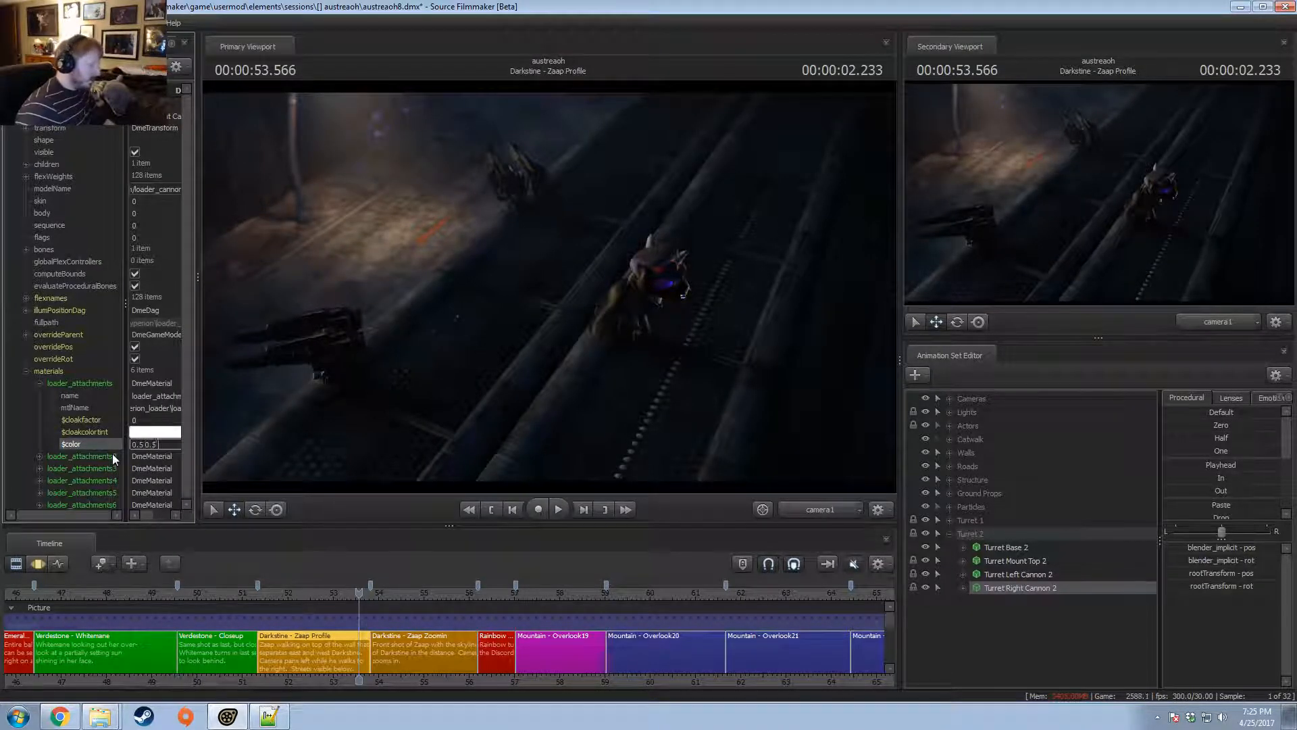
type("0.5 0.5")
- Add a float attribute named $phongexponent to the right cannon's loader_attachments material
left_click(87, 384)
right_click(86, 386)
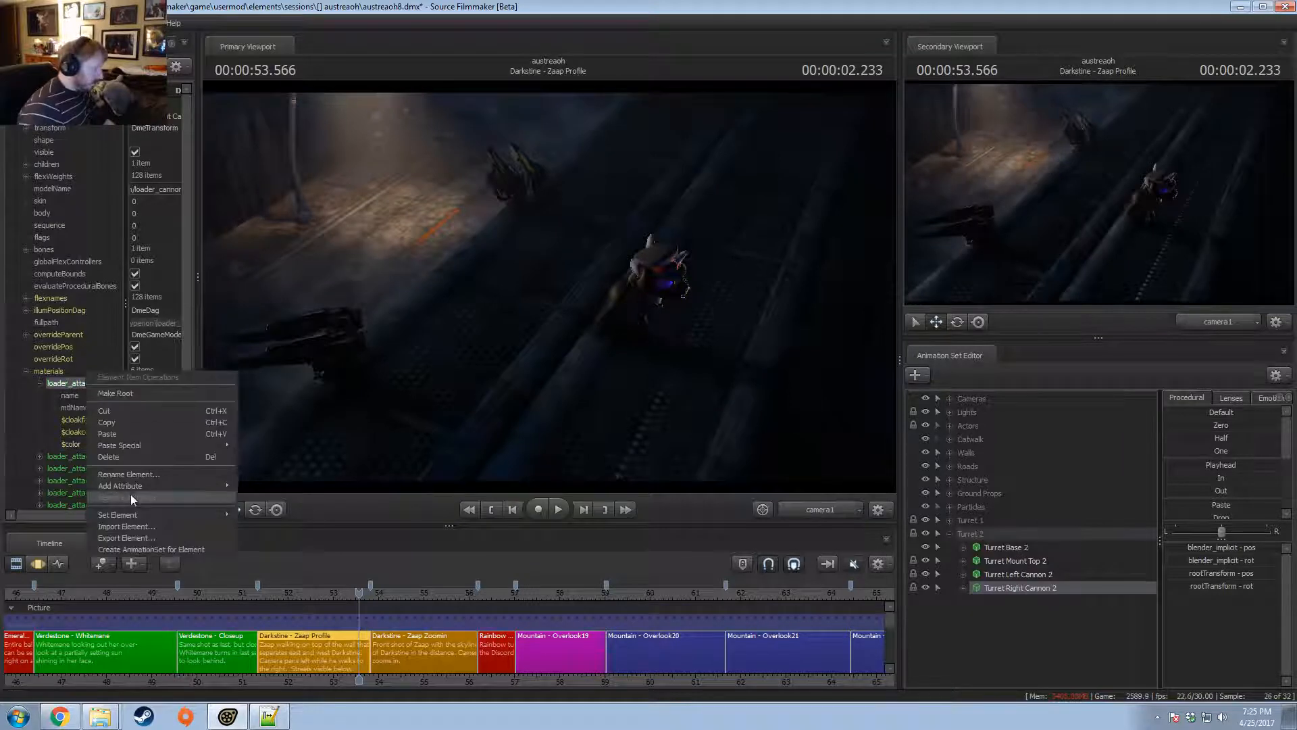
mouse_move(131, 486)
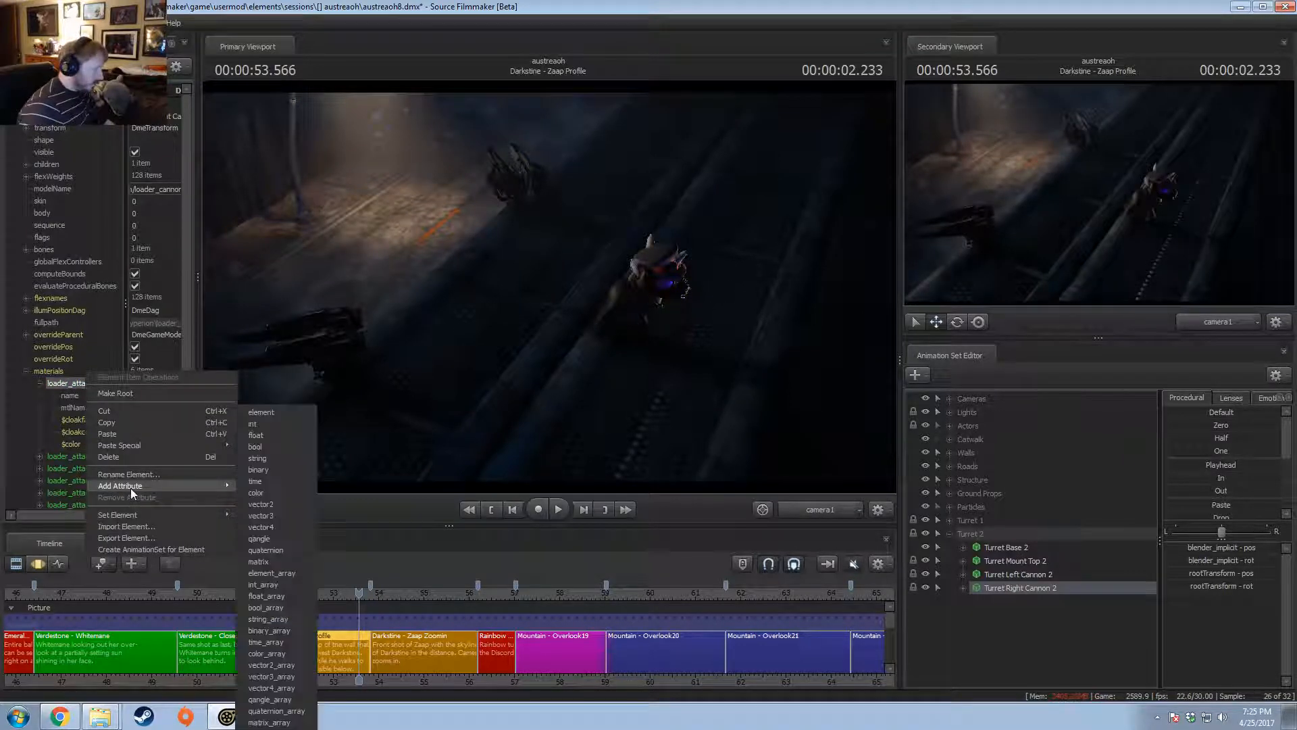
left_click(263, 436)
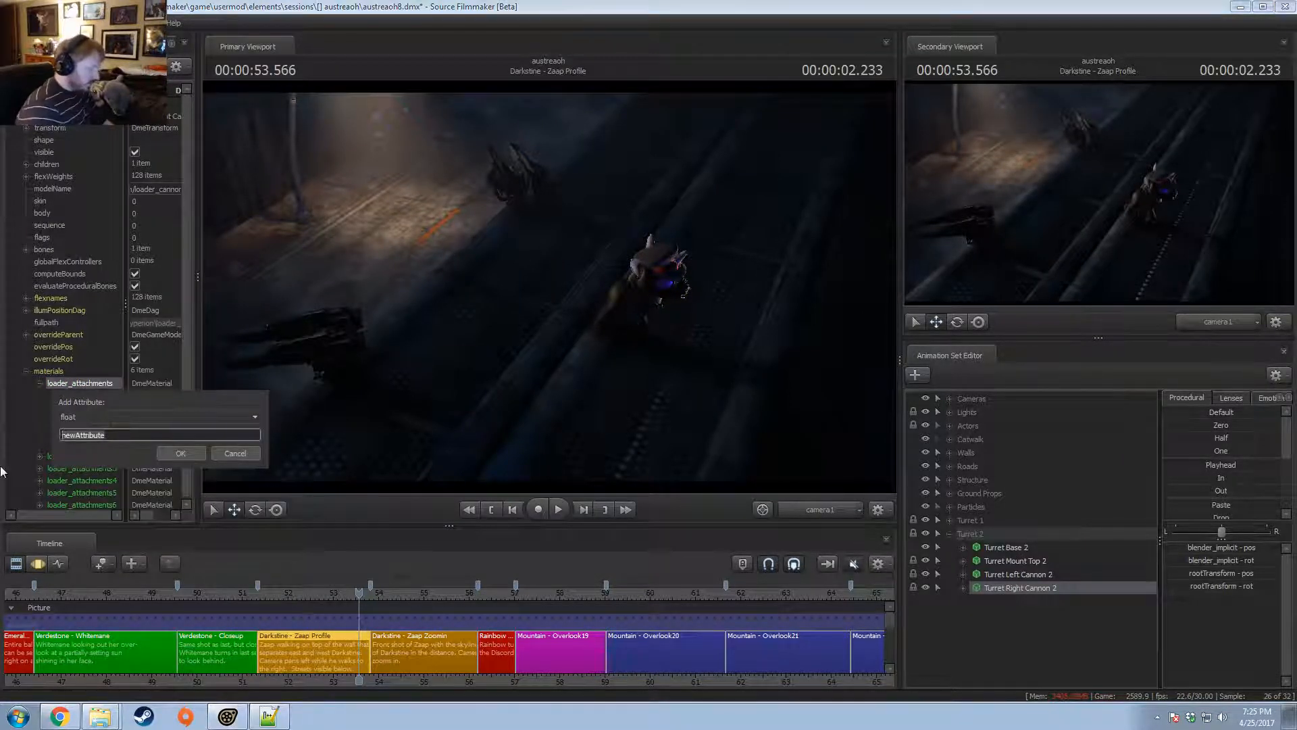
type("$phongexponent")
key("Return")
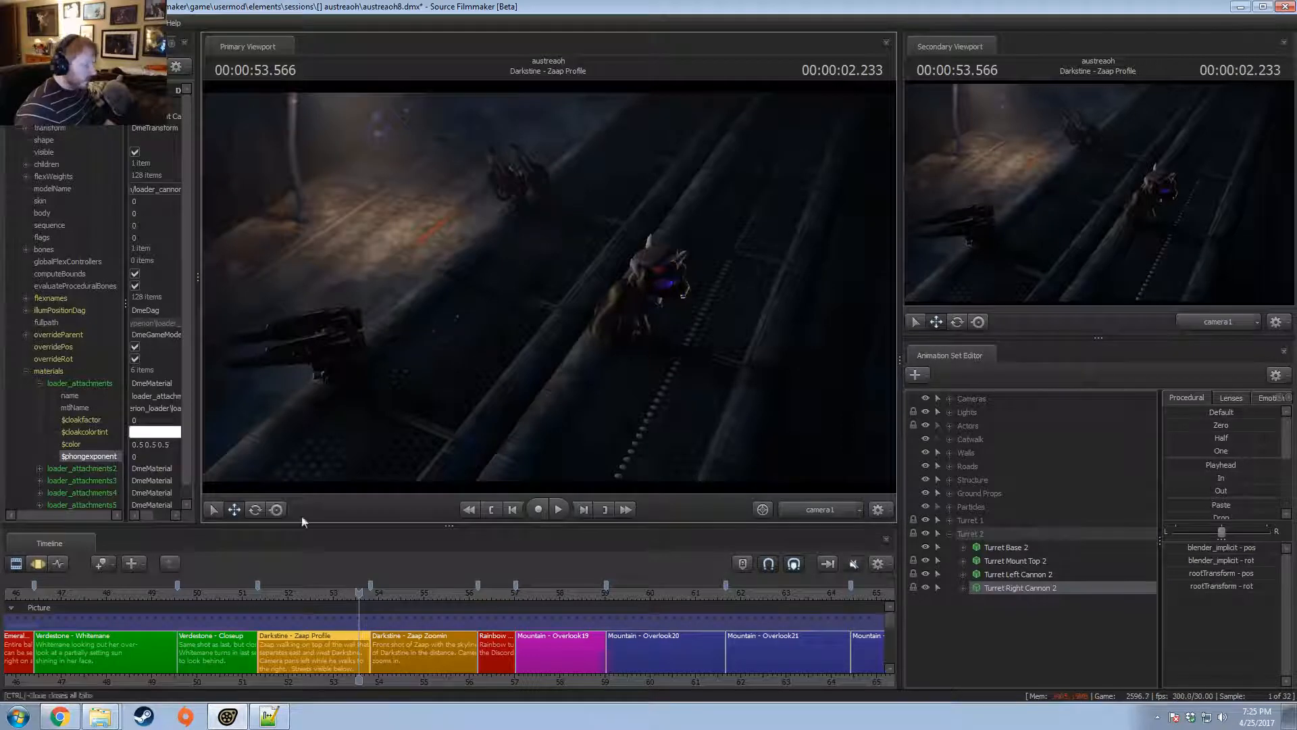
- Add override materials to Turret Mount Top 2 and show its model in the Element Viewer
left_click(1023, 573)
left_click(1015, 564)
right_click(1015, 564)
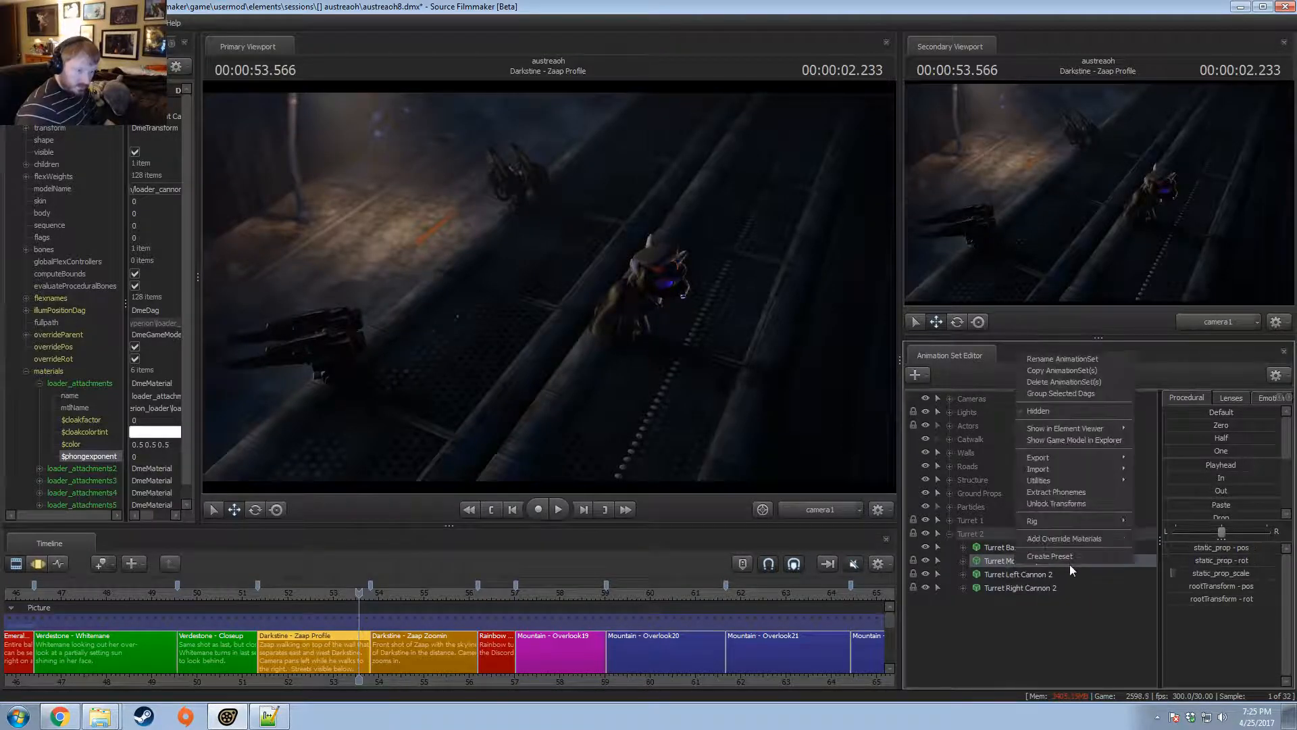
left_click(1075, 538)
right_click(1006, 555)
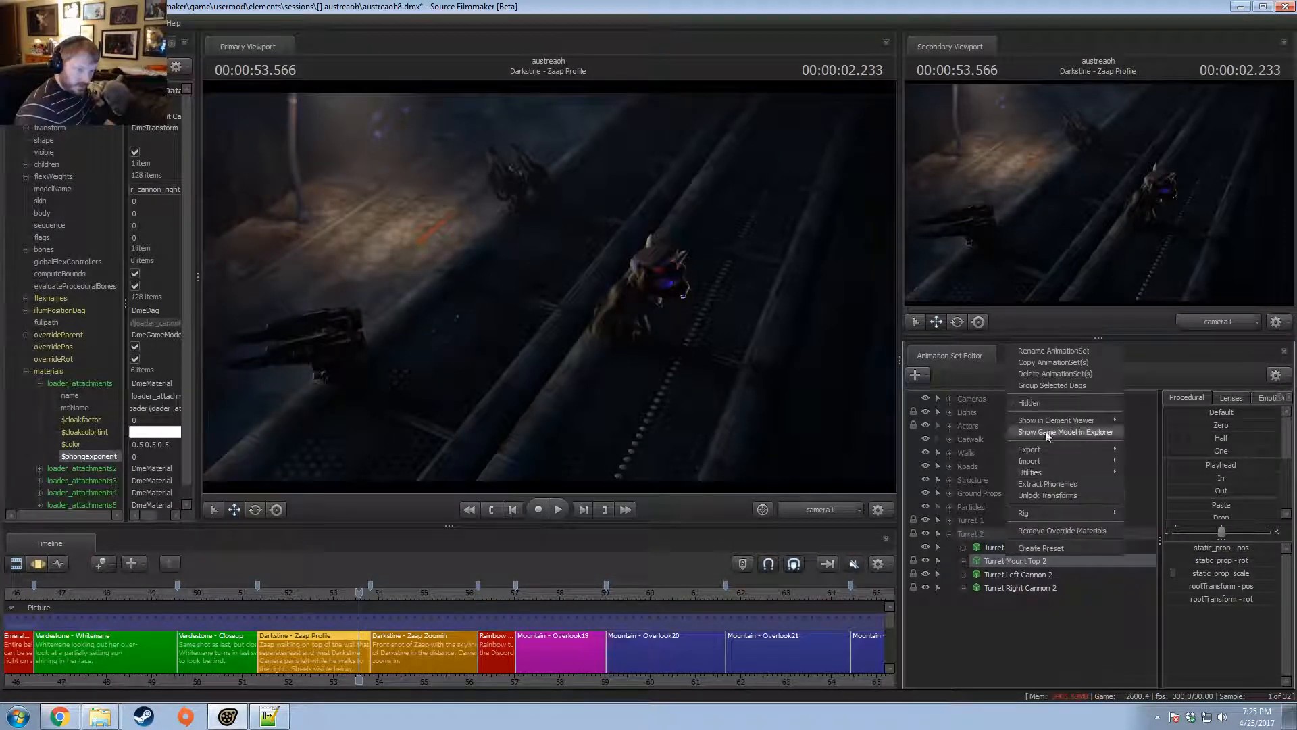
mouse_move(1095, 425)
left_click(1136, 424)
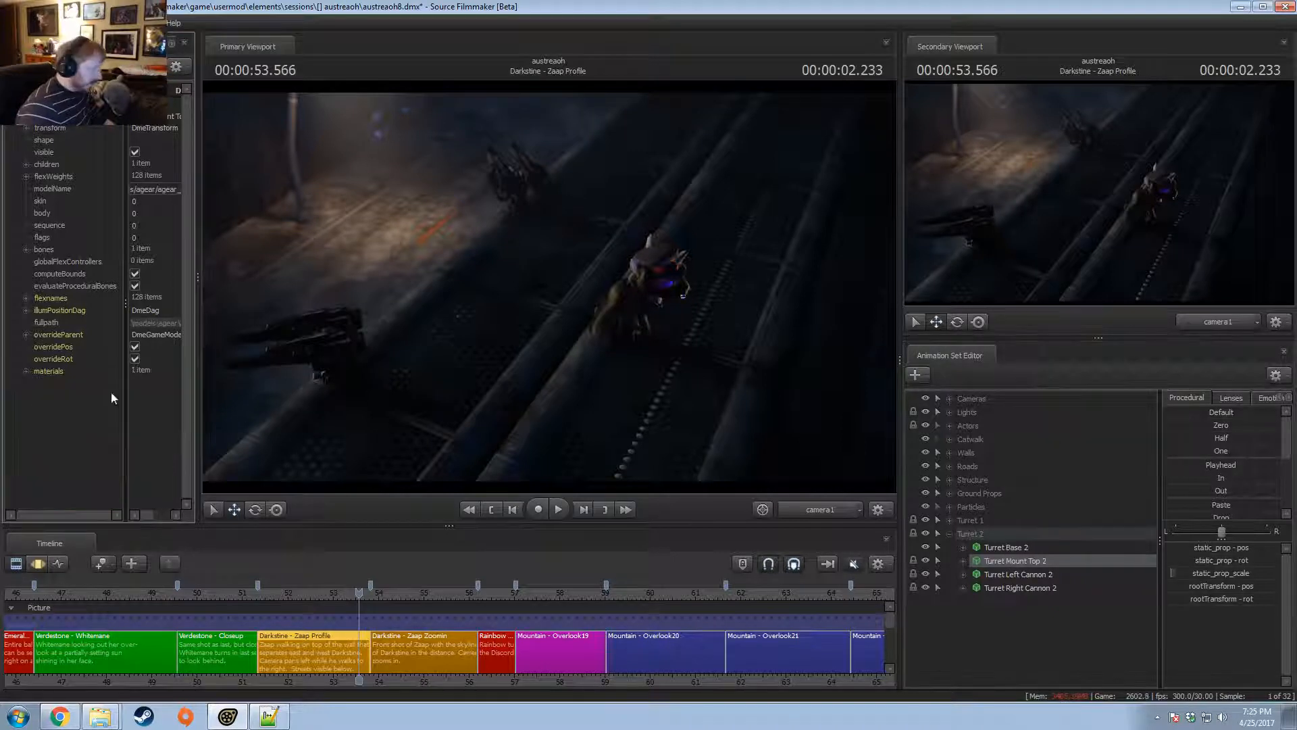
- Add a vector3 attribute named $color to the turret mount's agear_mount material
left_click(27, 371)
right_click(68, 392)
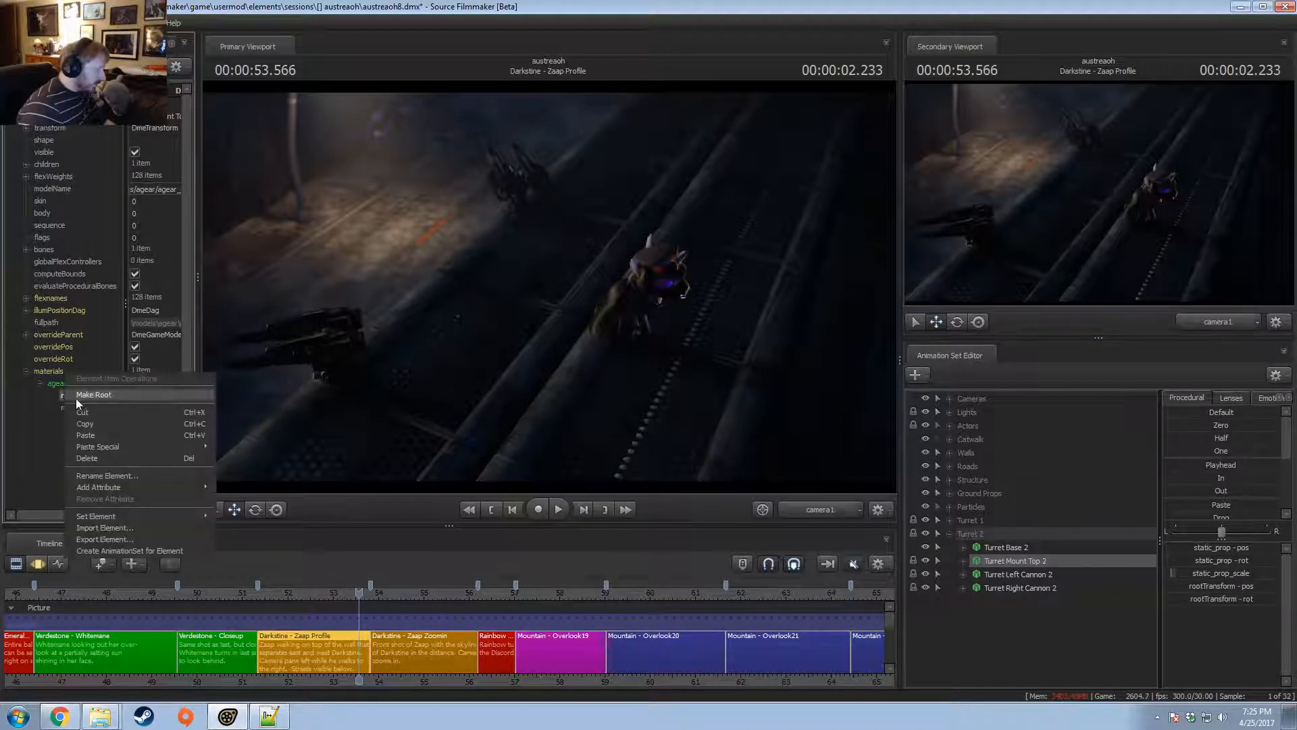
left_click(47, 379)
left_click(39, 384)
right_click(73, 383)
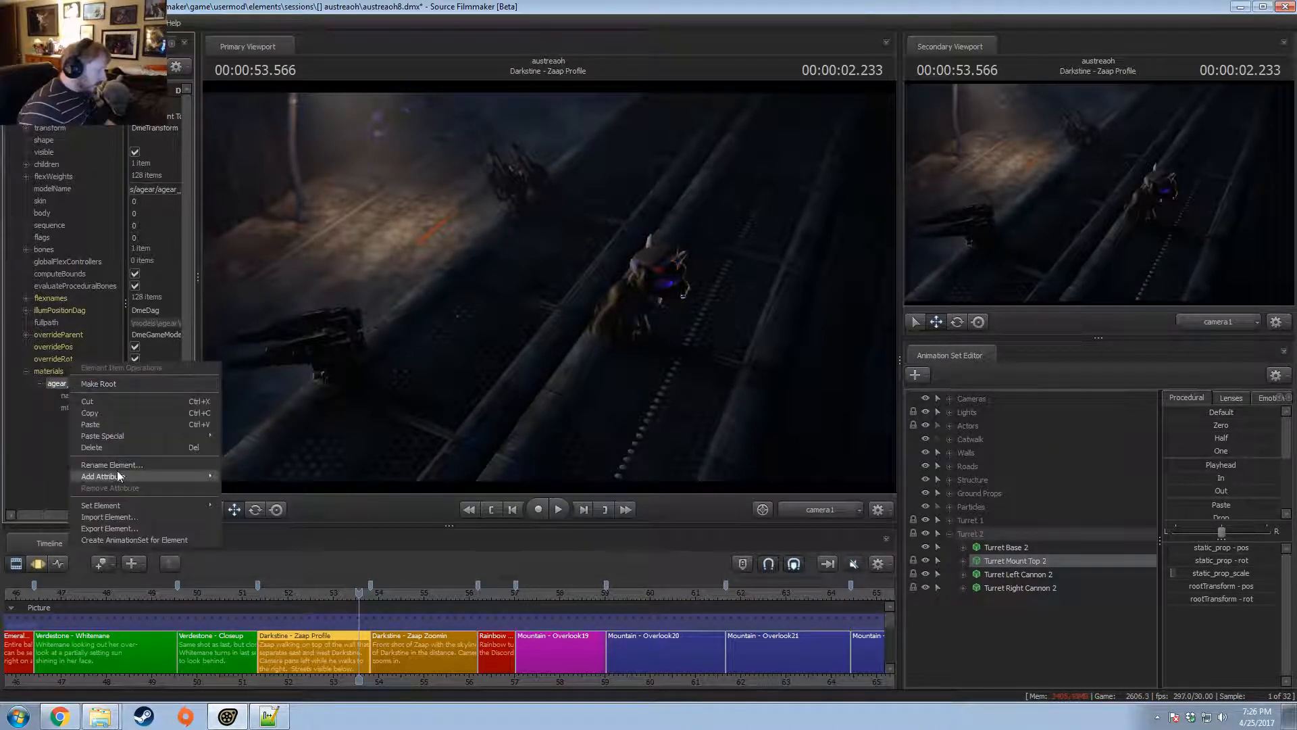
mouse_move(116, 471)
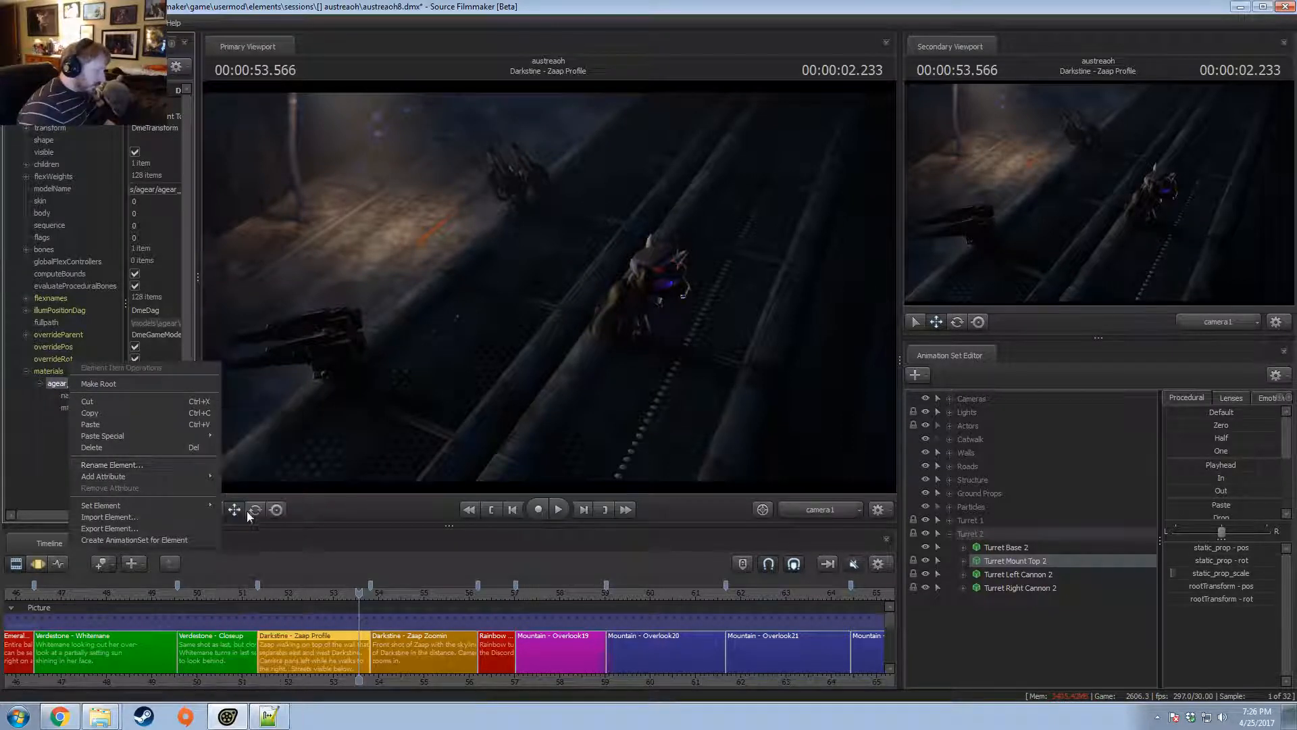
mouse_move(178, 477)
left_click(257, 511)
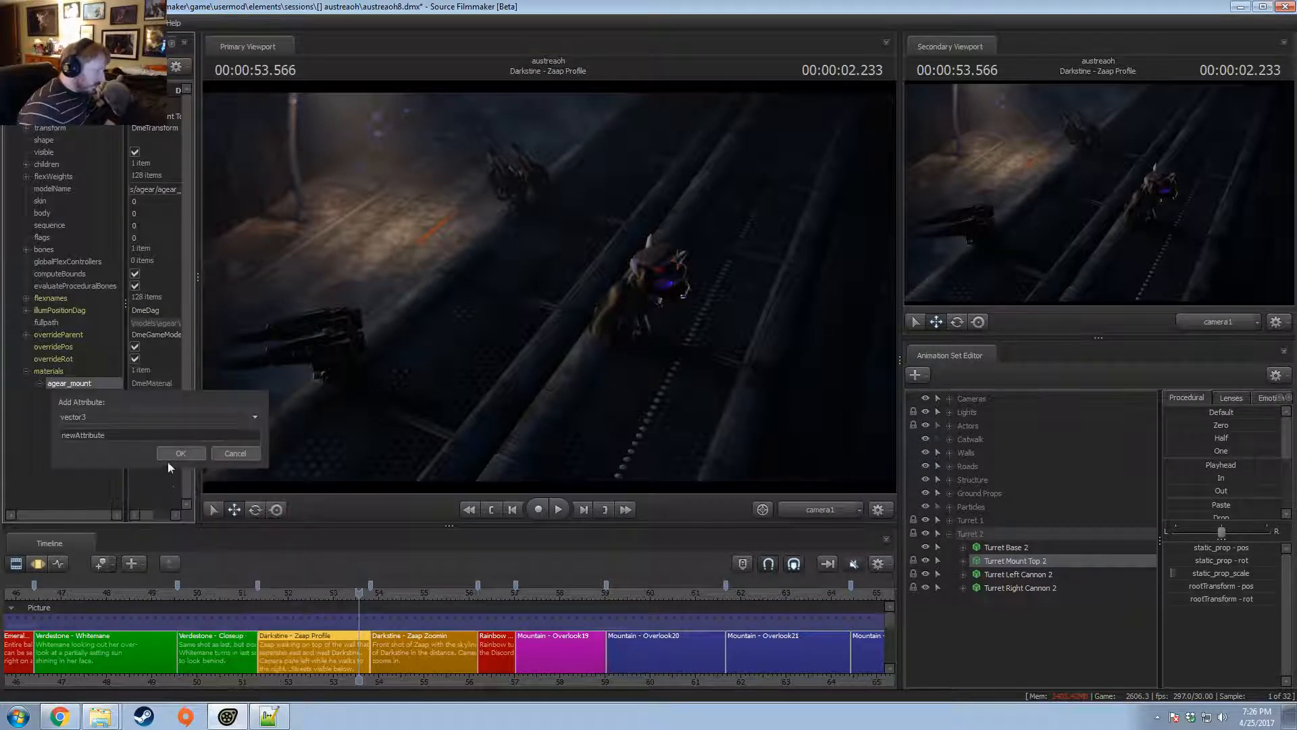
left_click_drag(129, 436, 2, 478)
key("BackSpace")
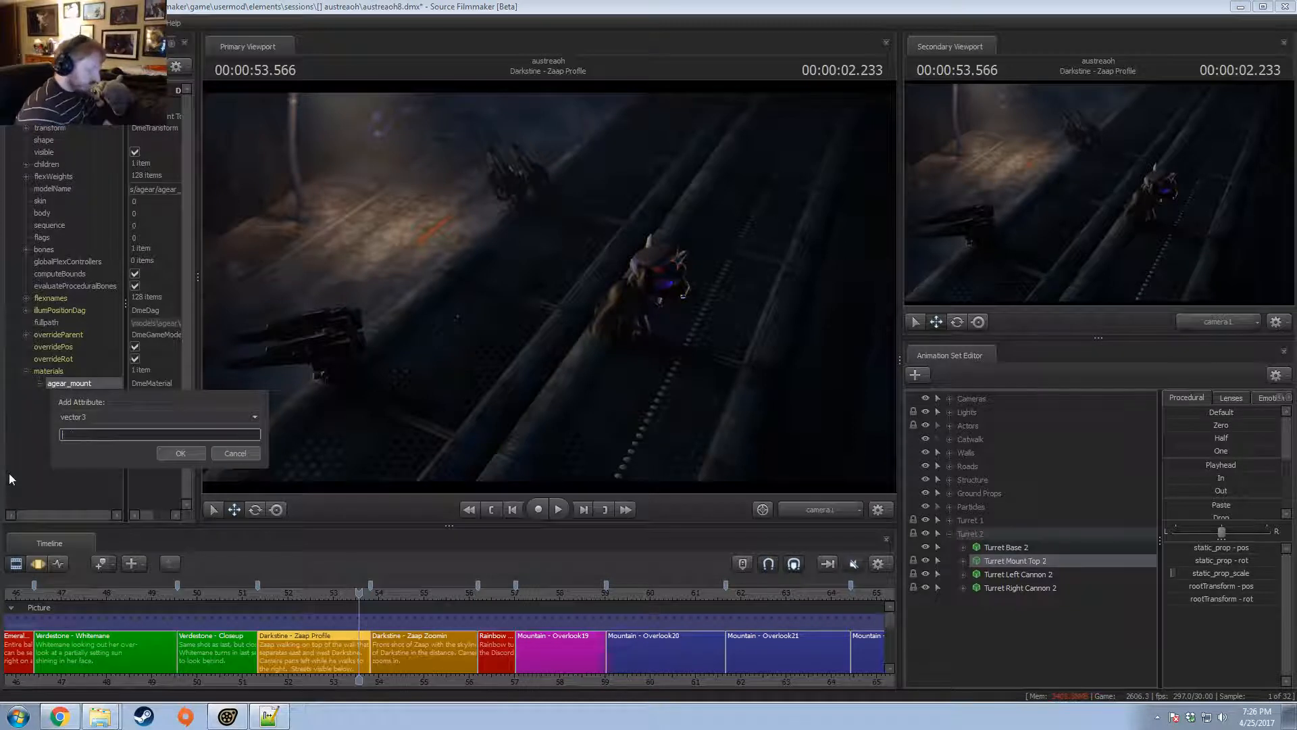
type("$color")
key("Return")
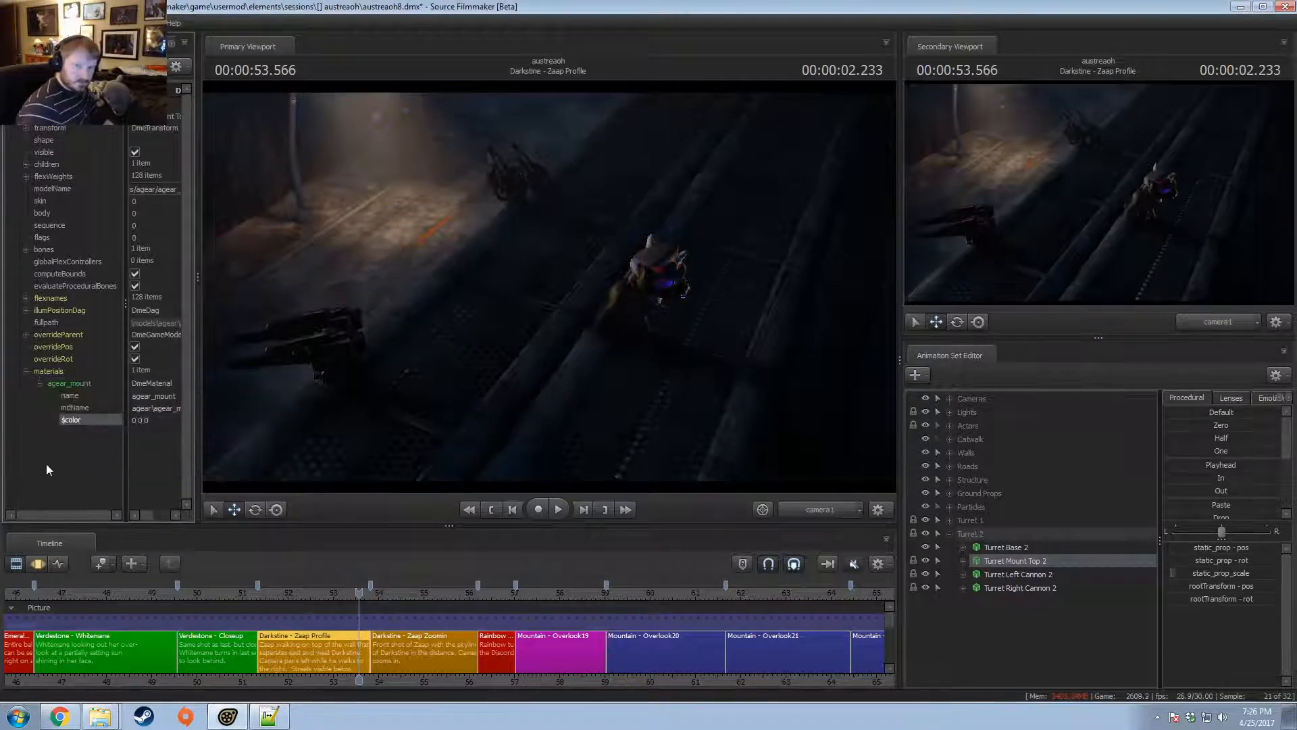
- Set $color to 0.5 0.5 0.5 on the agear_mount material and move the playhead back to 00:00:51.866
double_click(103, 422)
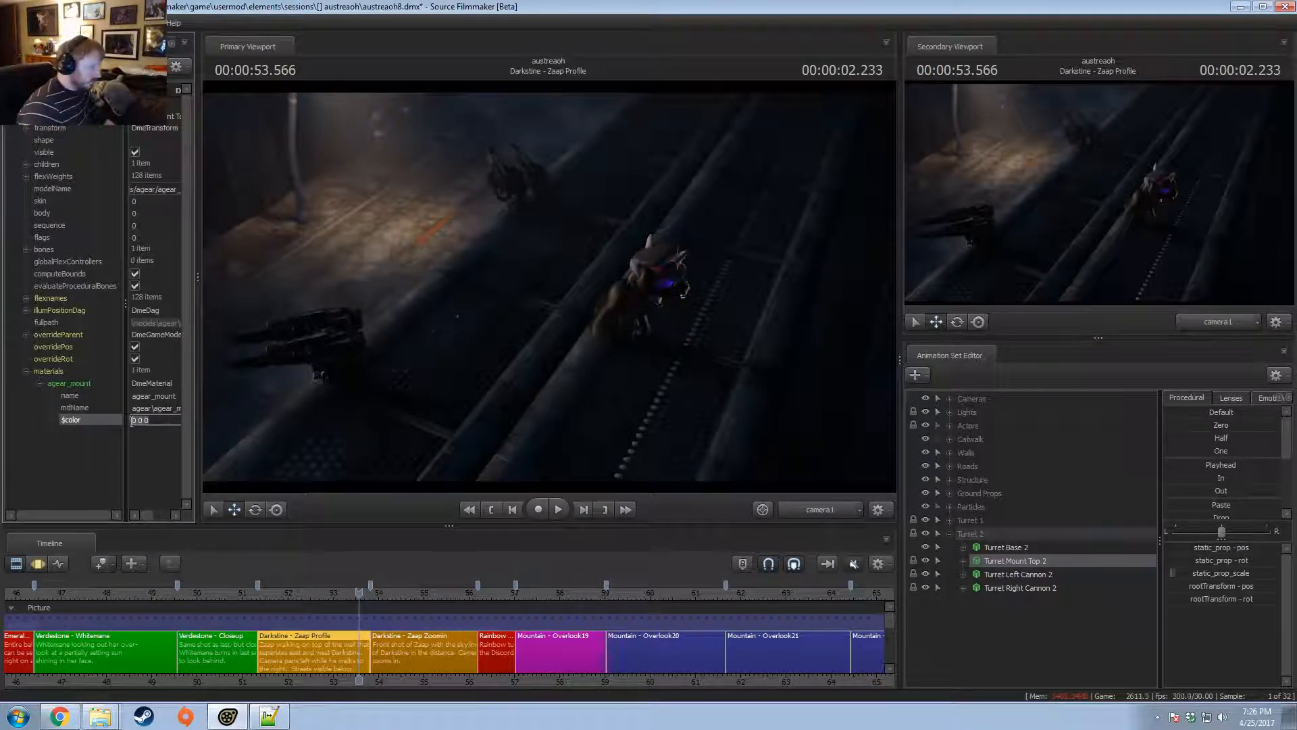
type("0.5 0.5 0.5")
key("Return")
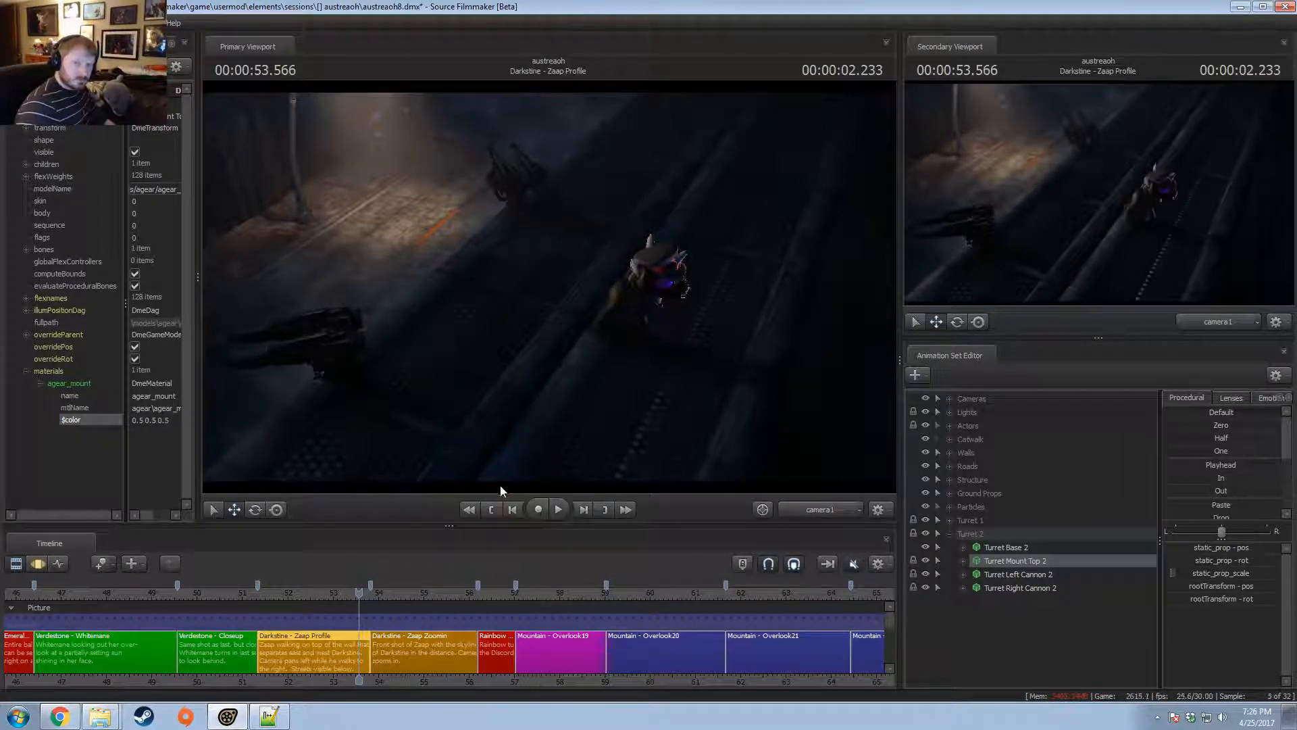
left_click_drag(366, 594, 281, 601)
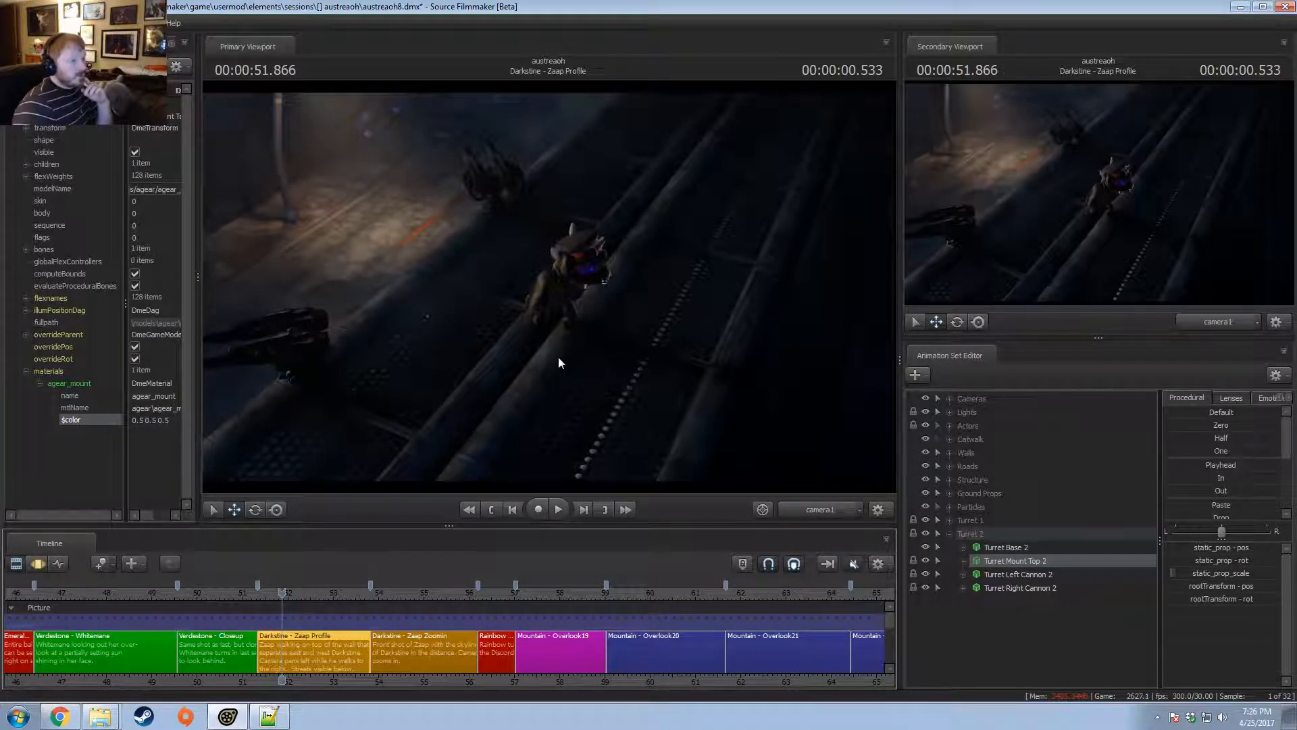
- Group the Turret 1 and Turret 2 groups together and rename the new group Turrets
left_click(950, 533)
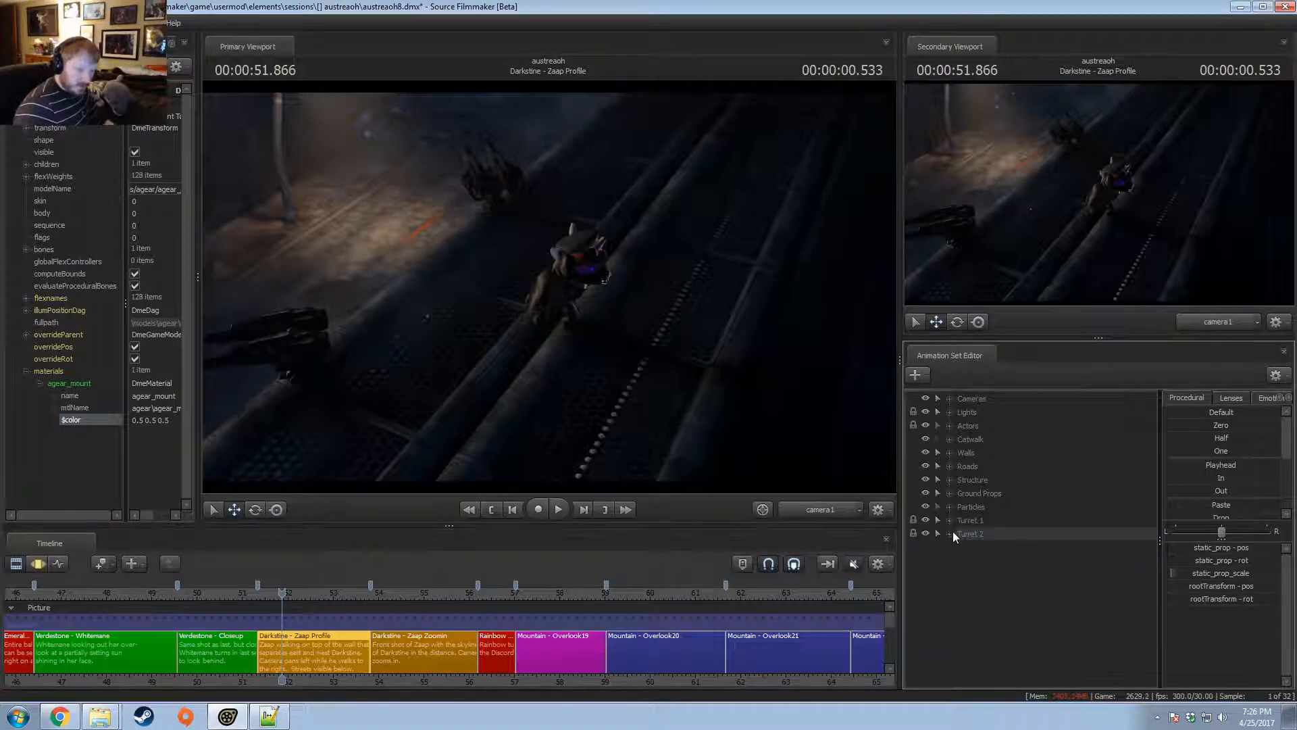
left_click(969, 520)
left_click(971, 532, "shift")
right_click(972, 533)
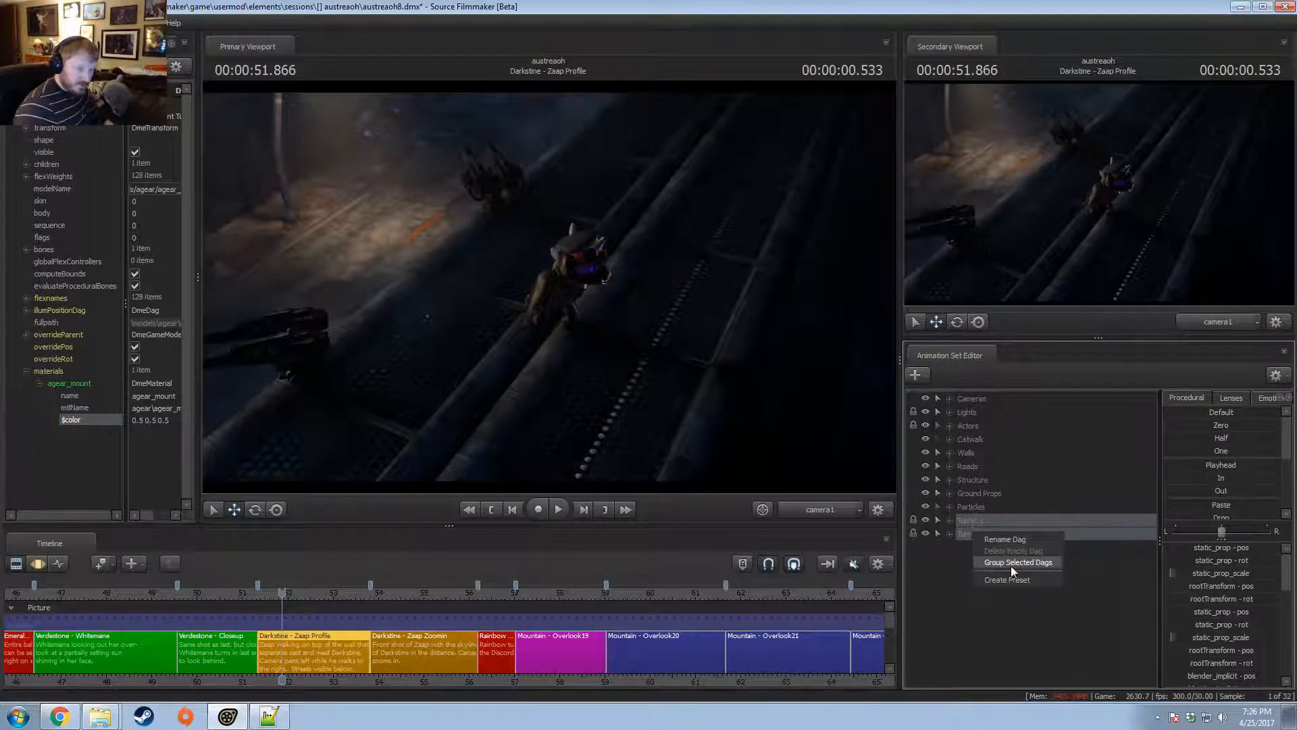
left_click(1011, 565)
right_click(979, 521)
left_click(997, 529)
type("Turre")
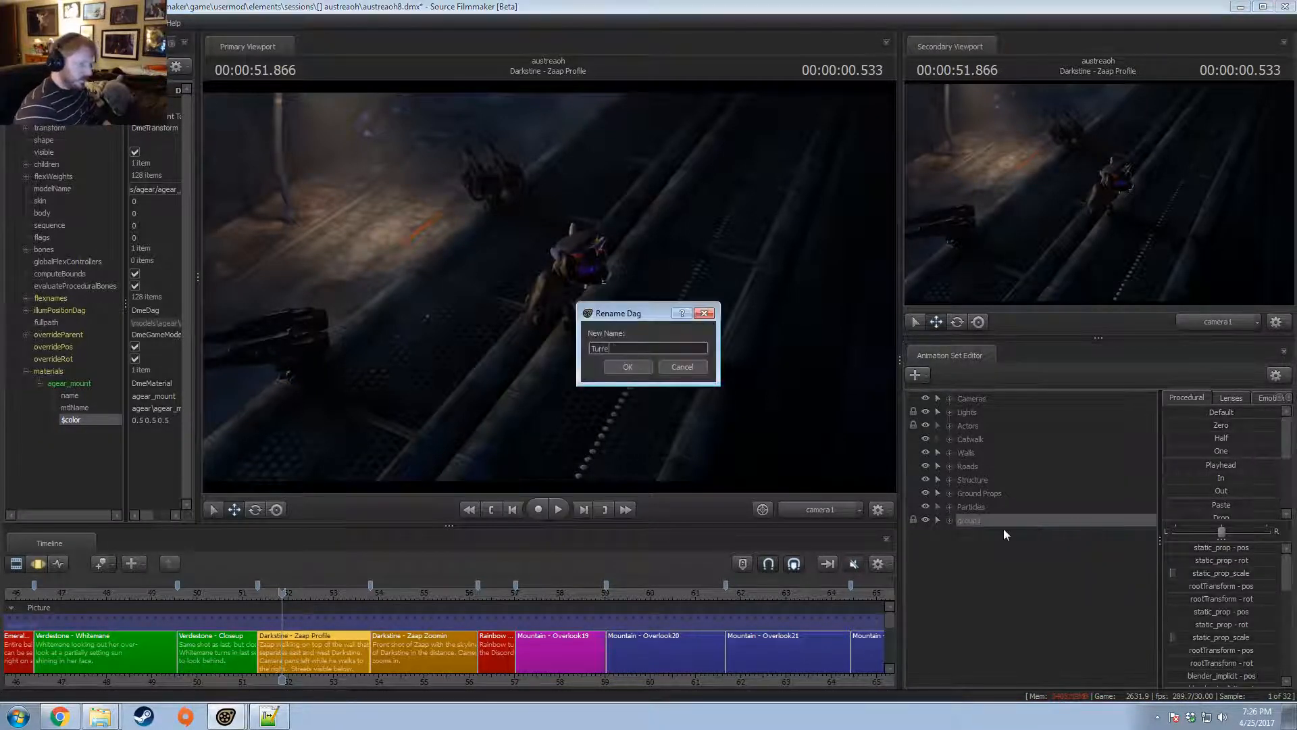
type("t1")
key("Return")
- Find the Moon Rim light among the Lights and display it in the primary viewport
left_click(950, 411)
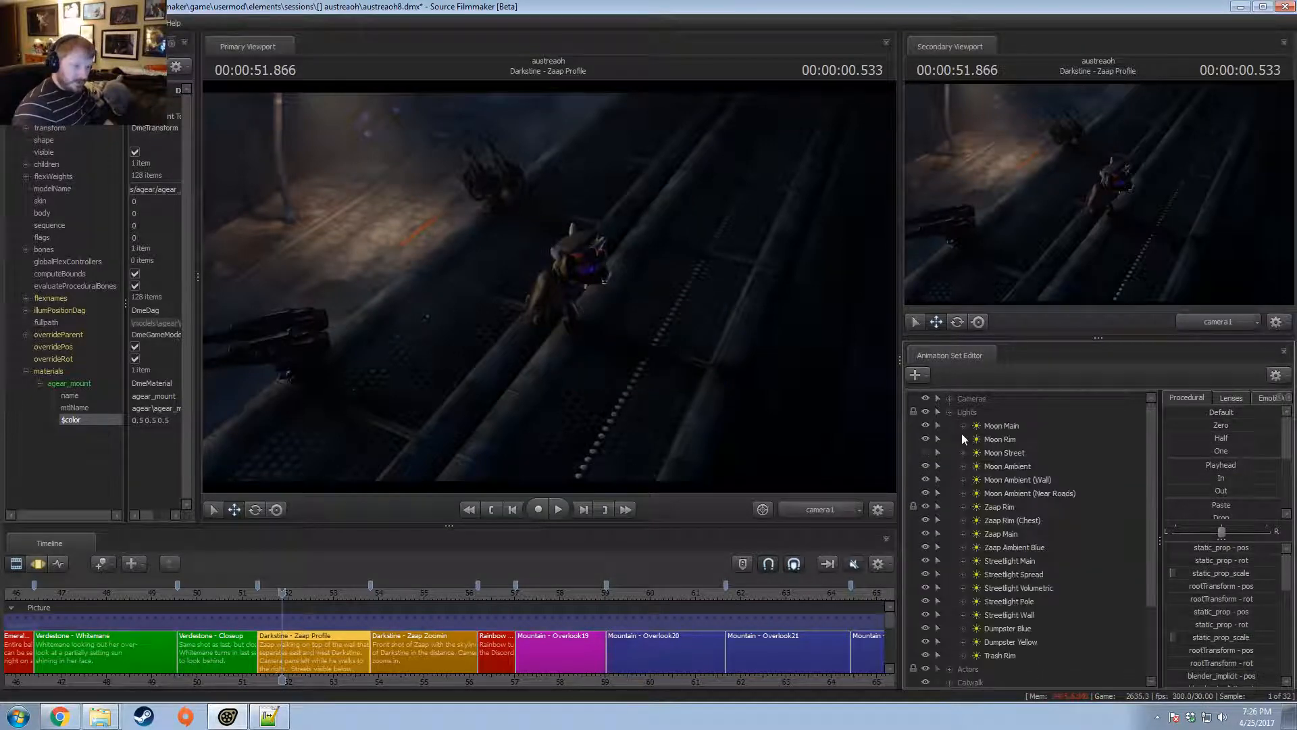
left_click(948, 411)
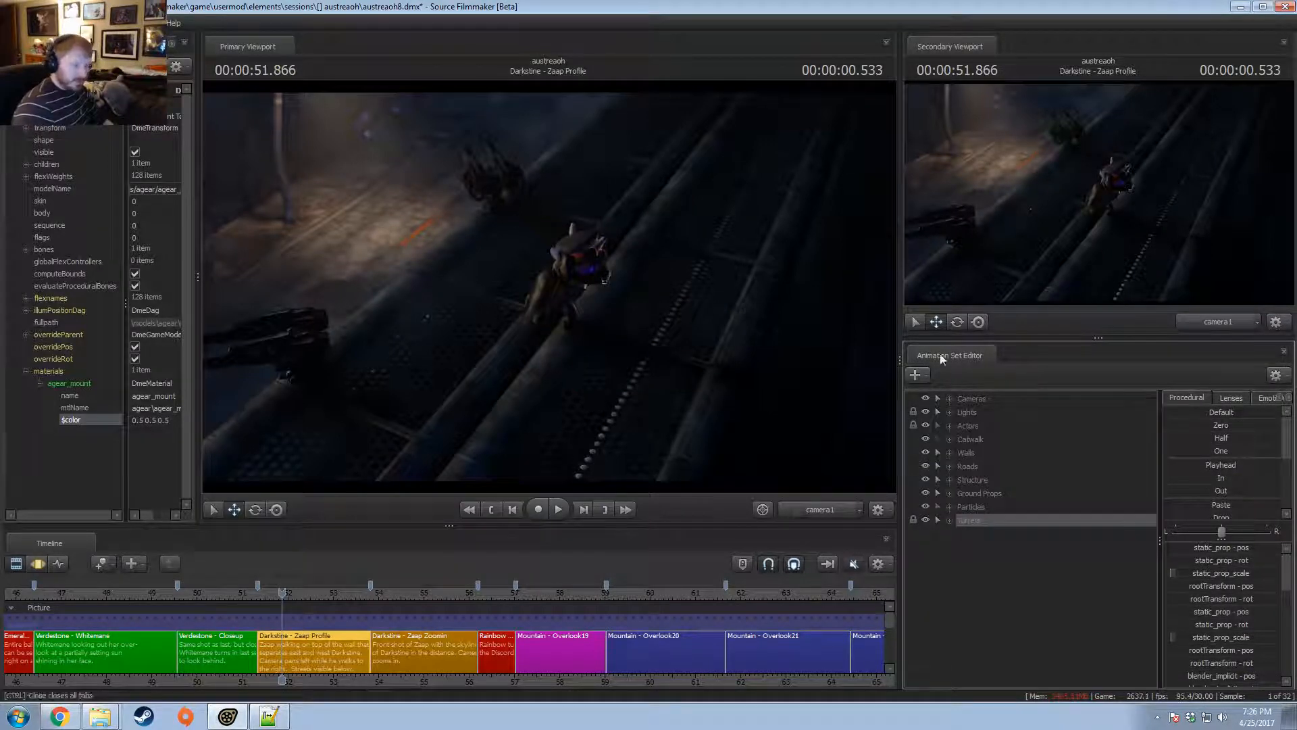
left_click(950, 412)
double_click(993, 438)
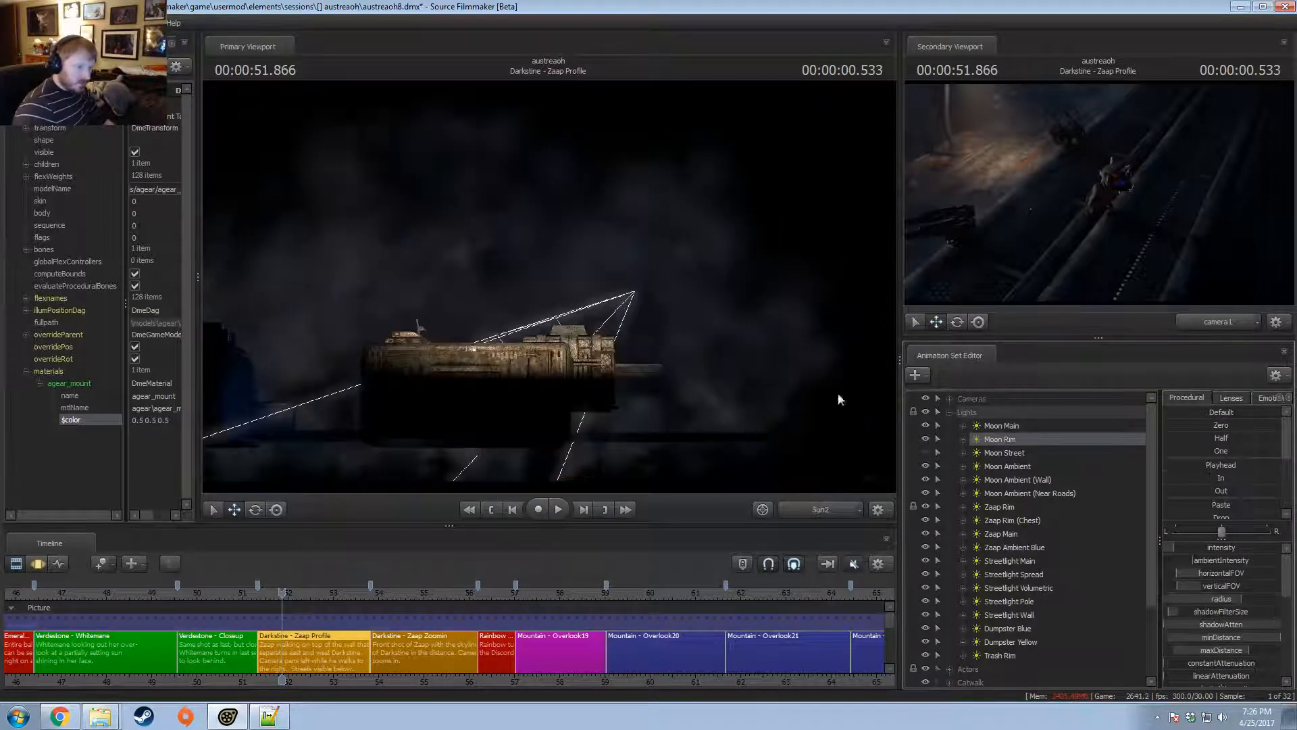
- Create a new light for the shot and disable its shadows
left_click(950, 411)
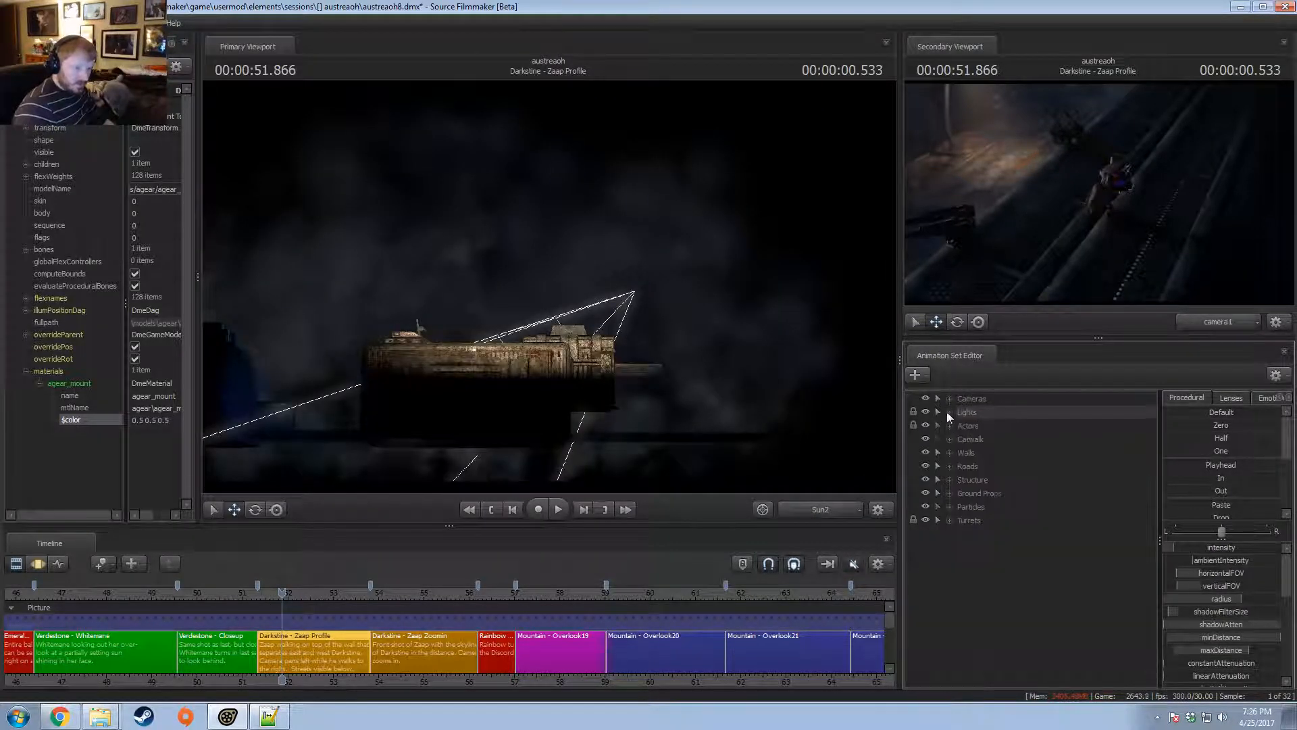
right_click(983, 581)
left_click(1052, 597)
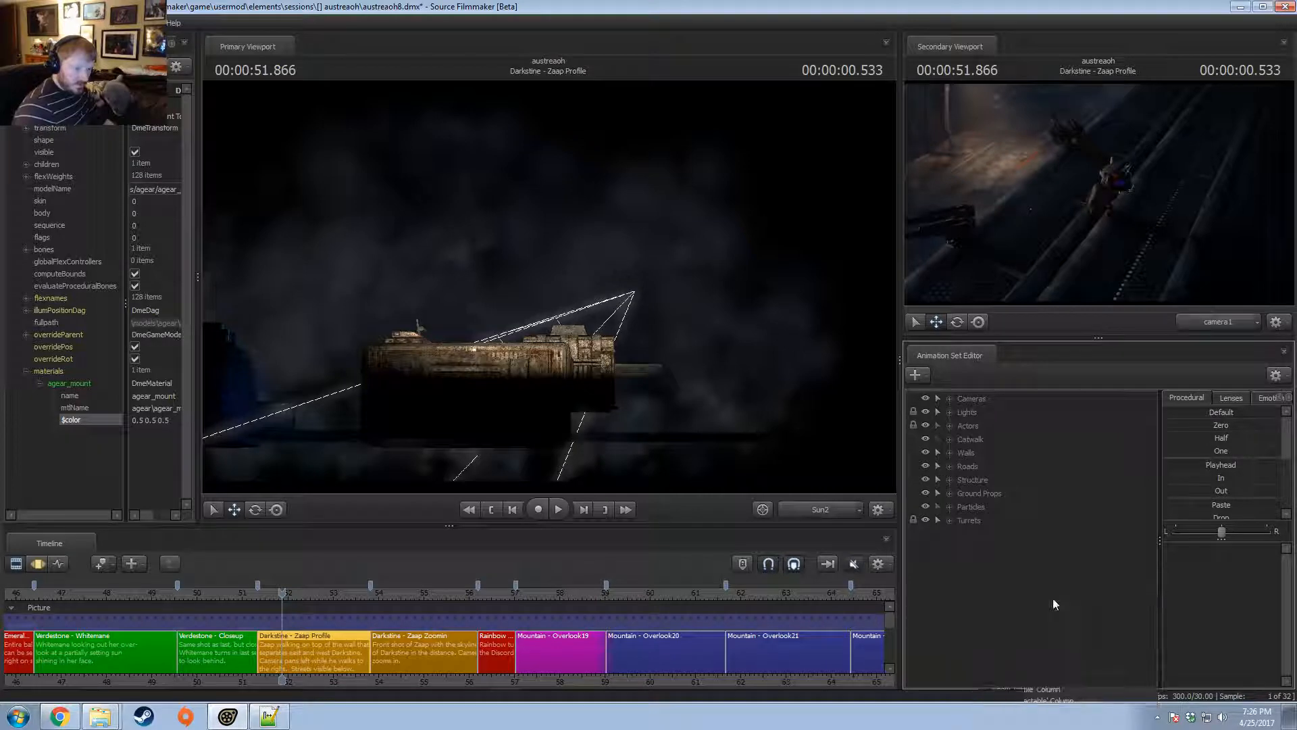
left_click(949, 413)
right_click(998, 663)
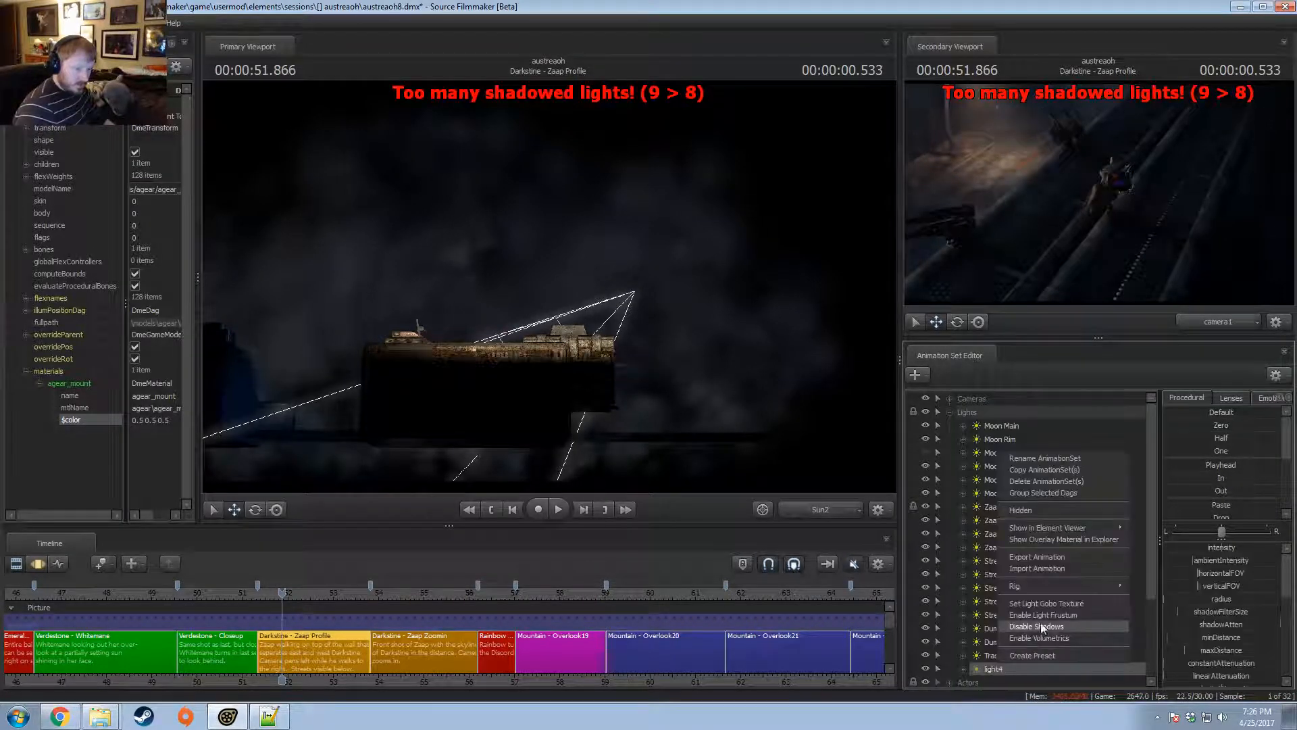
left_click(1044, 626)
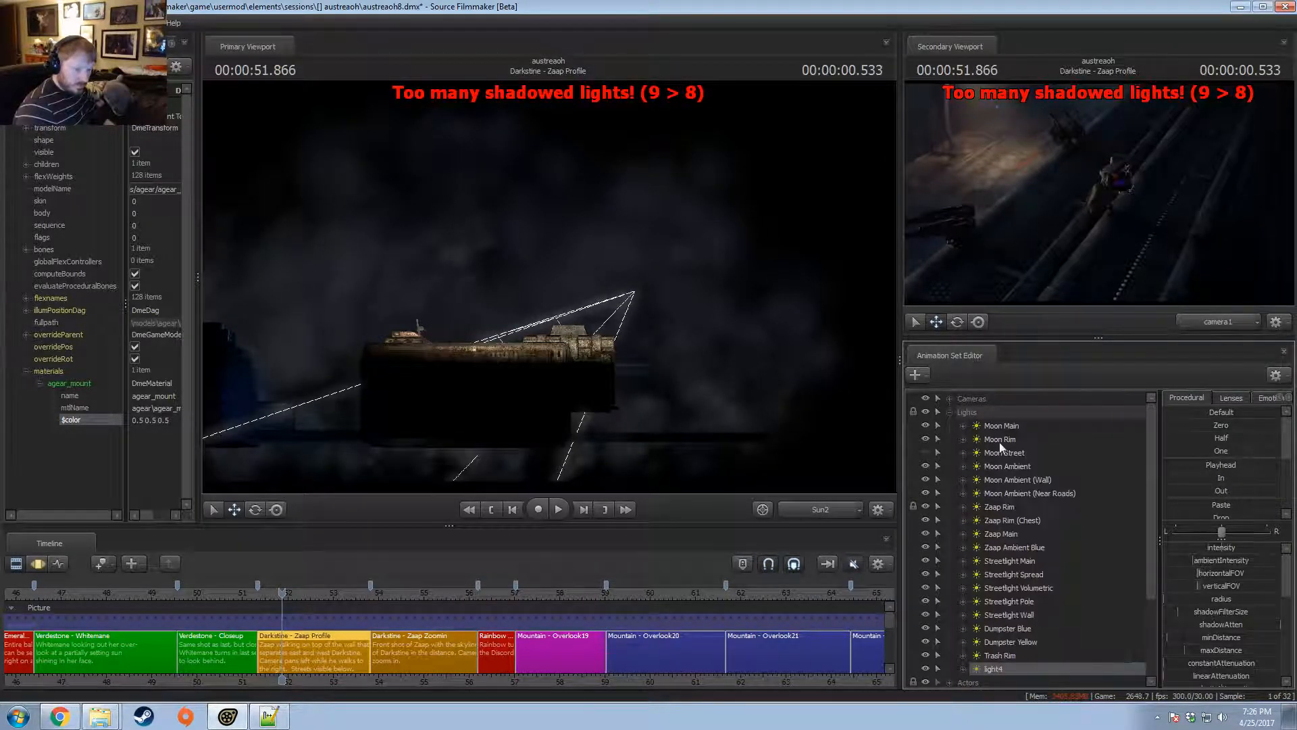
- Select the color_red, color_green and color_blue controls of the Moon Main light
left_click(963, 425)
scroll(1035, 663, "down", 3)
scroll(1035, 662, "down", 3)
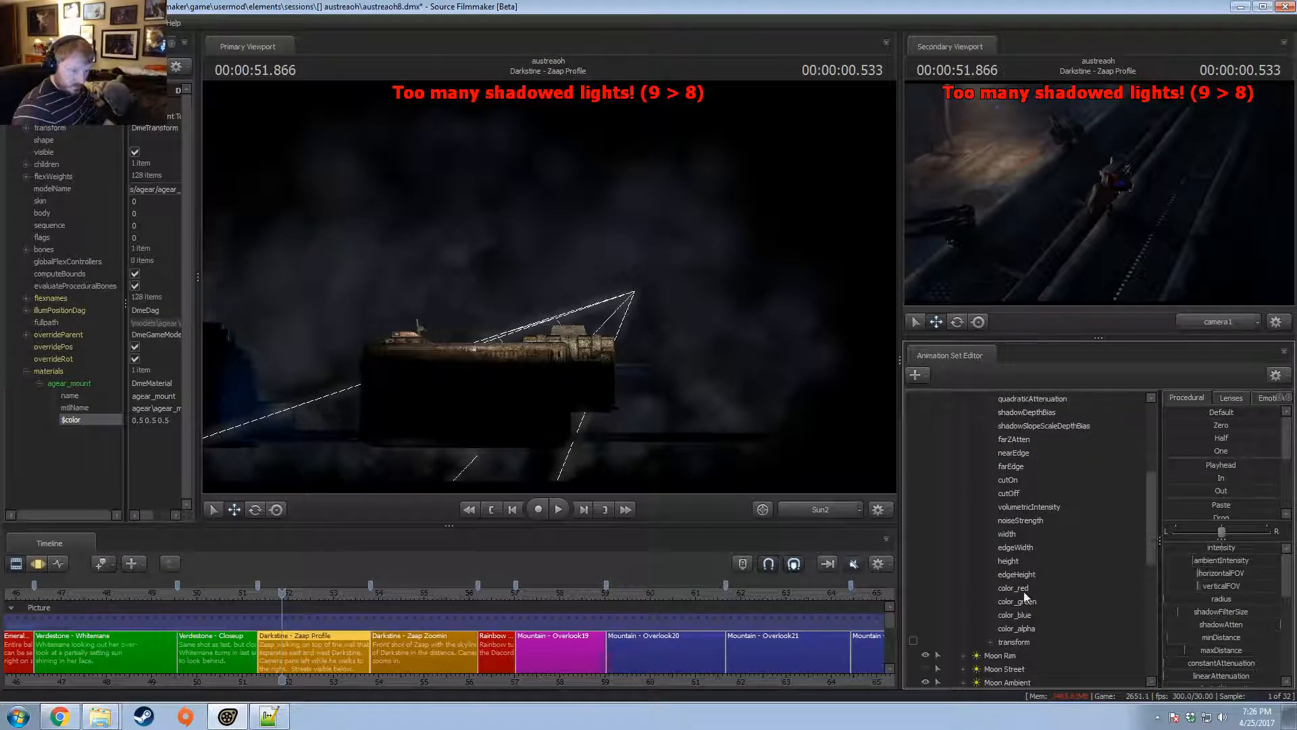
left_click(1023, 614)
left_click(1013, 588, "shift")
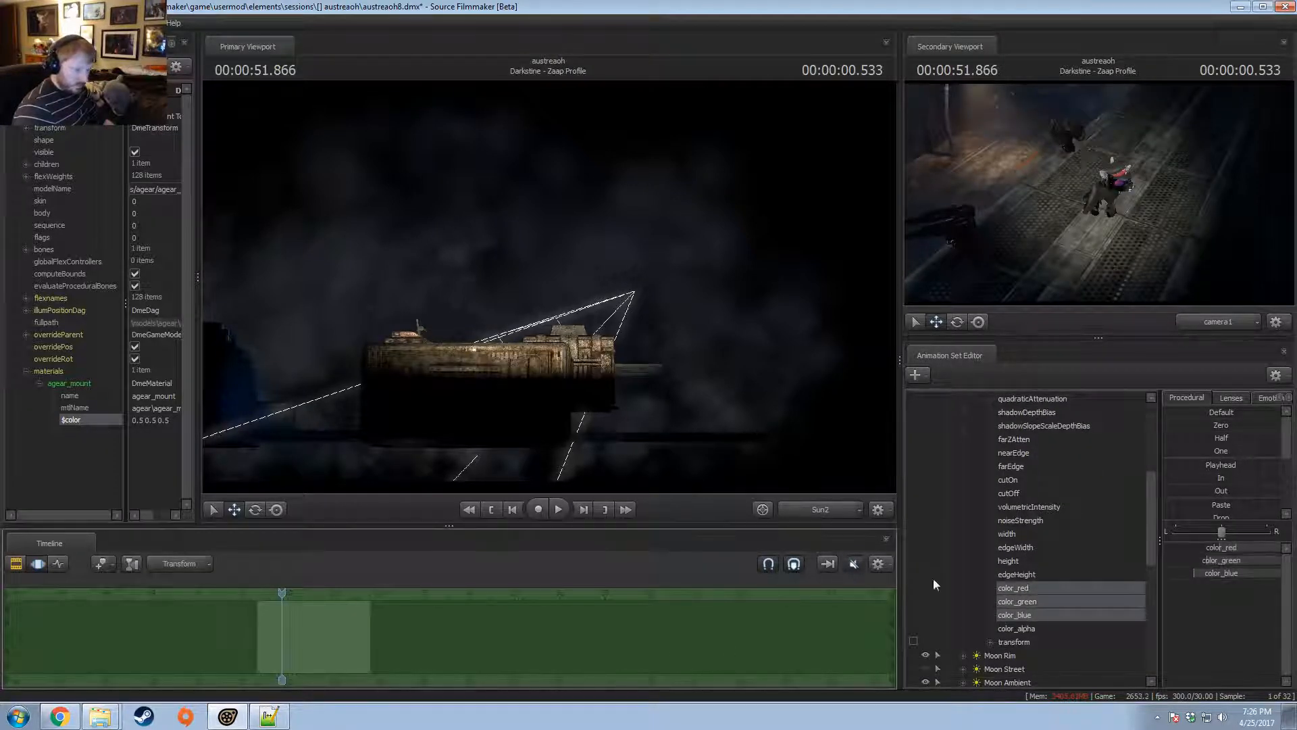
key("F3")
scroll(989, 511, "up", 5)
left_click(962, 426)
- Look through the new light4 in the primary viewport and reposition it to aim at the far turret
left_click(993, 668)
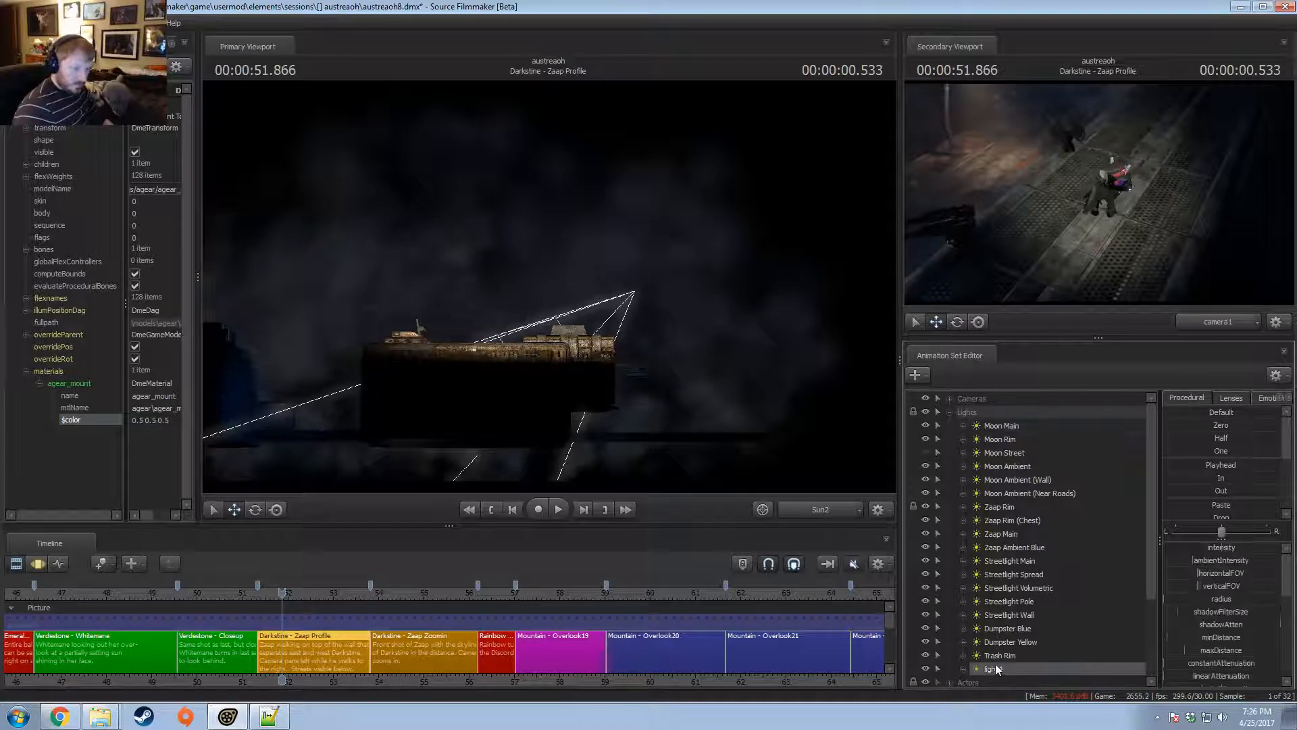
key("F4")
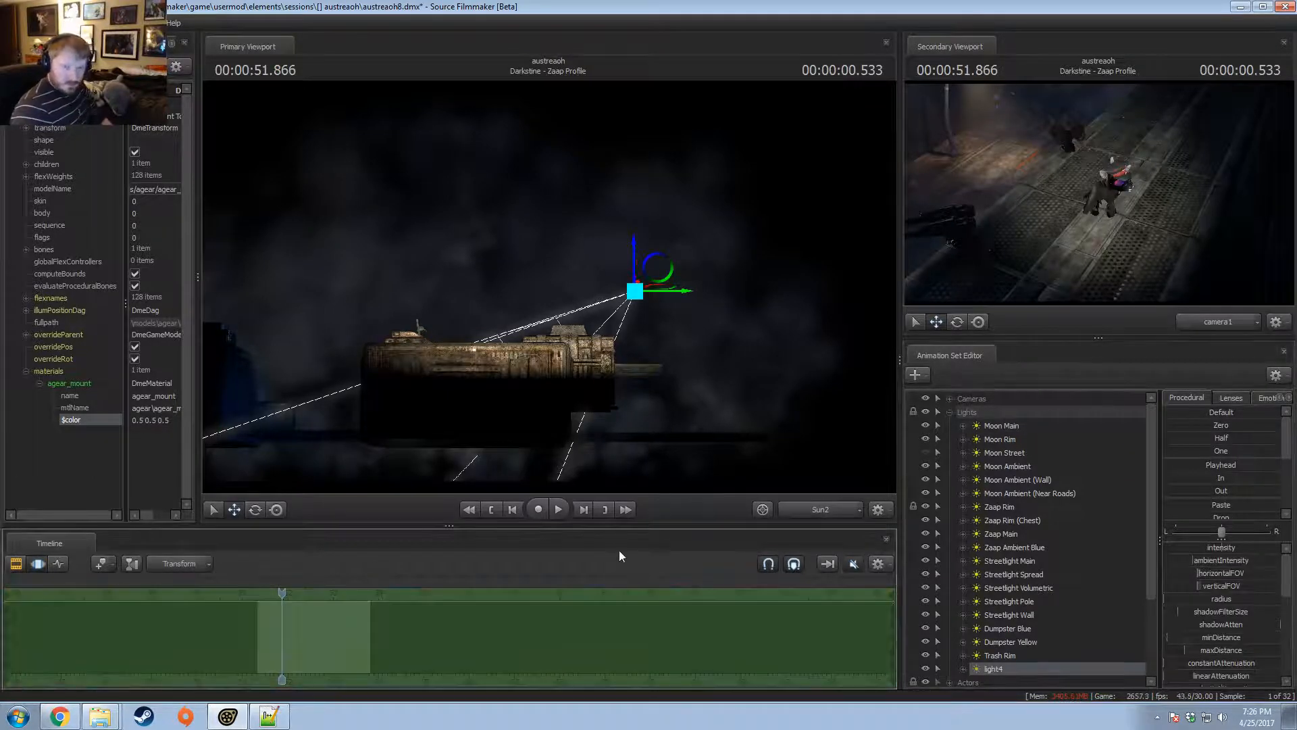
double_click(1006, 671)
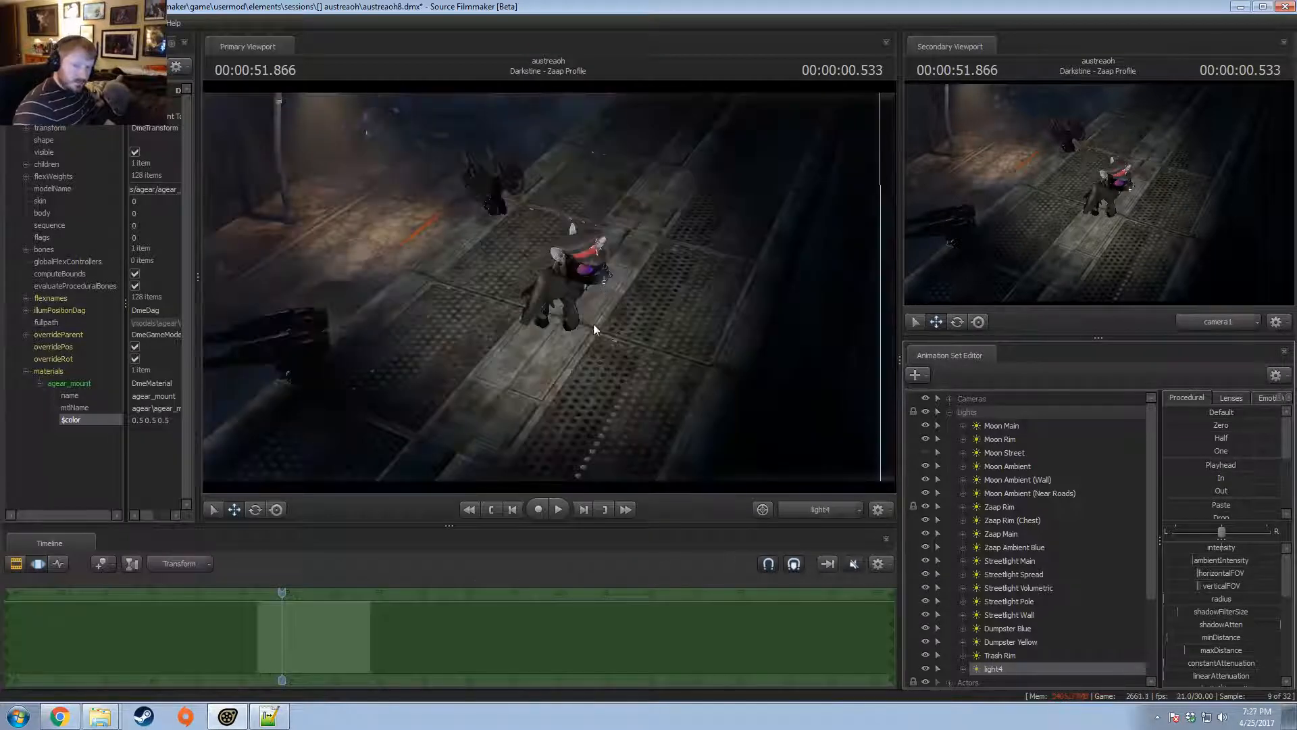
mouse_move(595, 287)
left_mouse_down()
mouse_move(504, 311)
mouse_move(598, 293)
left_mouse_up()
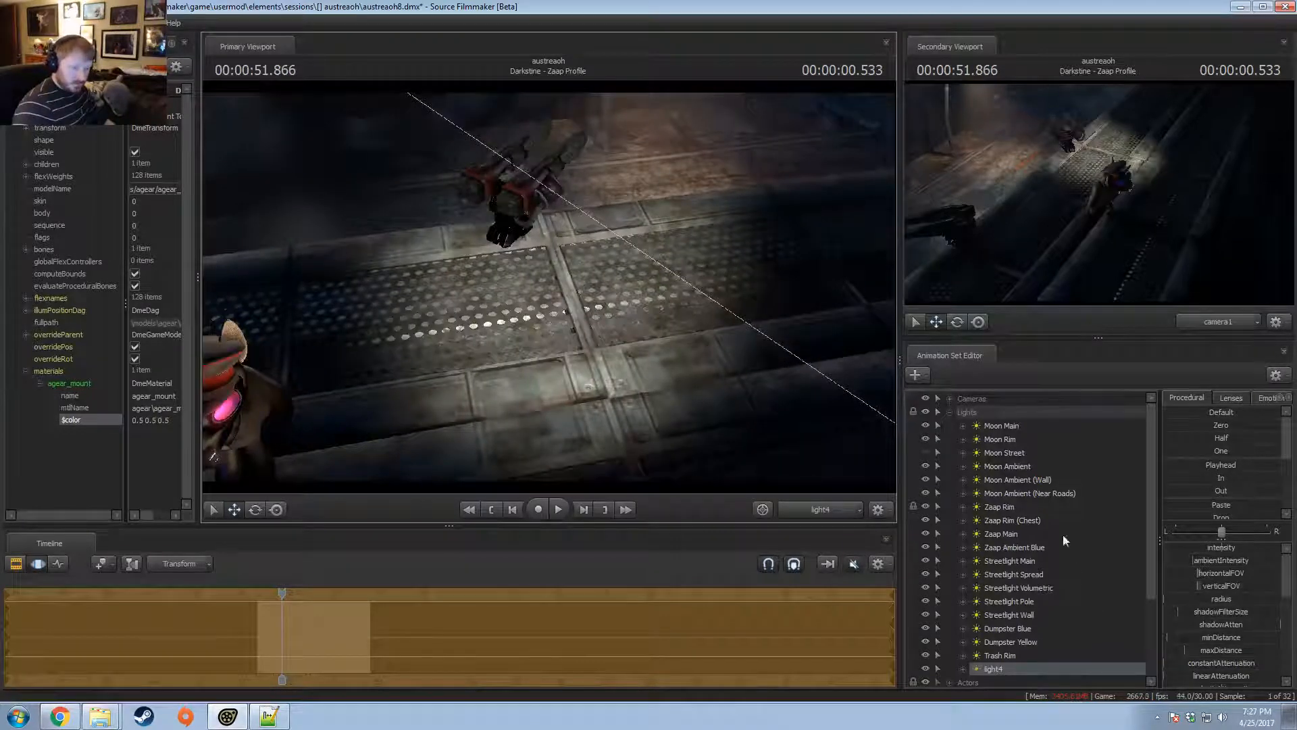
- Select Moon Main's red, green and blue color controls again as the color source for light4
left_click(964, 425)
scroll(1041, 634, "down", 5)
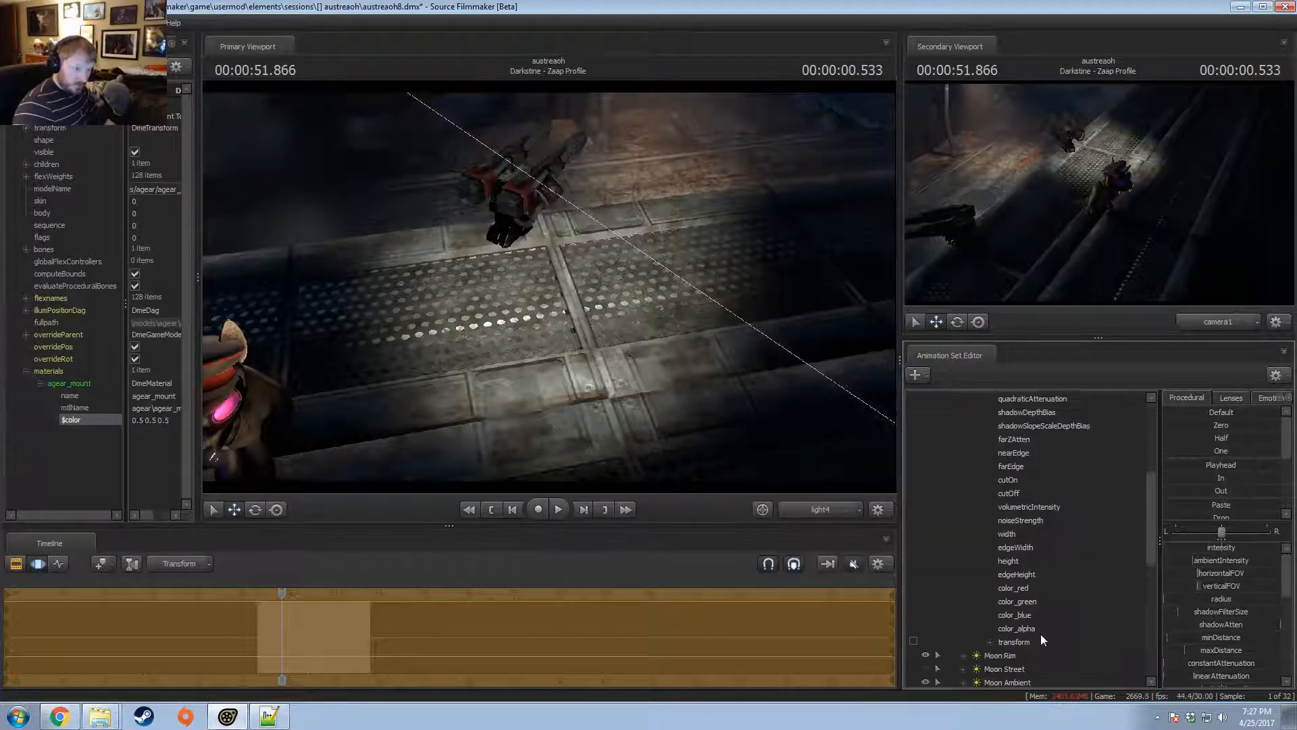
left_click_drag(1026, 586, 1022, 607)
left_click(1024, 614, "ctrl")
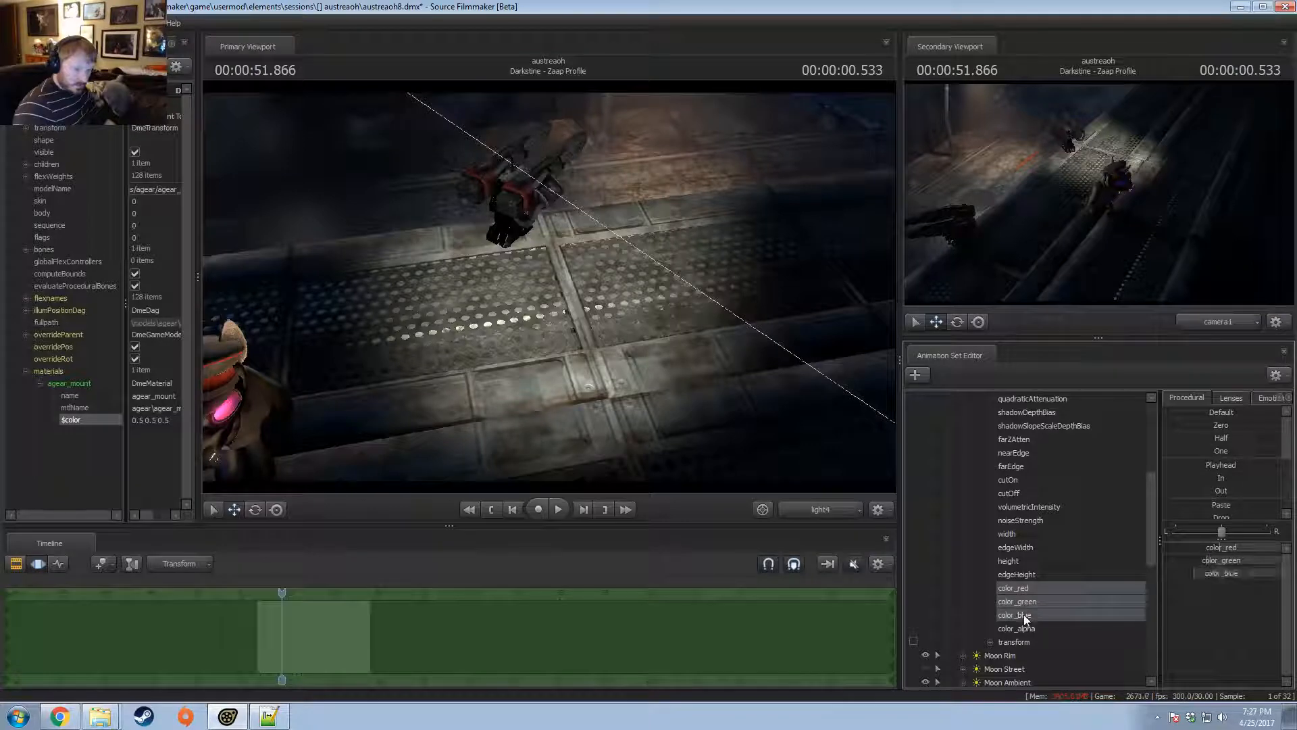
scroll(1020, 595, "up", 5)
left_click(963, 426)
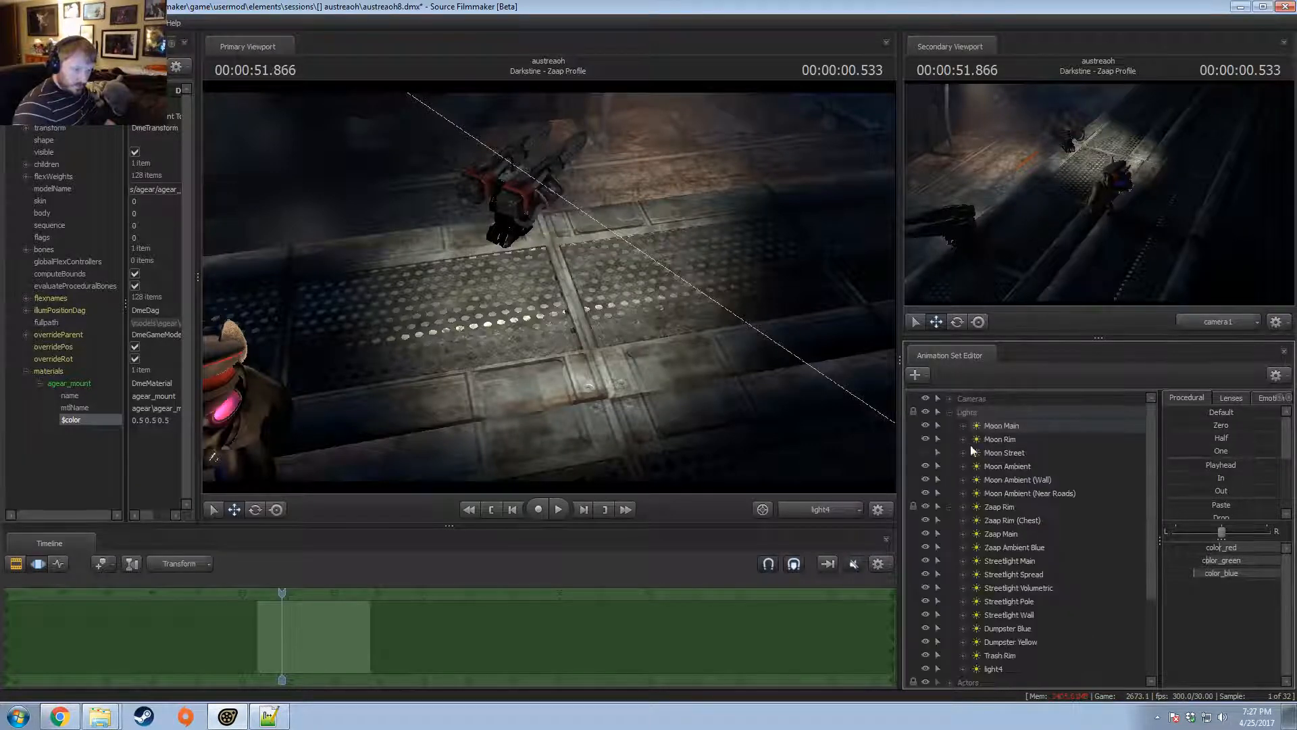
- Copy Moon Ambient's color_red, color_green and color_blue values to light4
left_click(963, 466)
left_click(987, 480)
left_click(978, 481)
scroll(1002, 526, "down", 7)
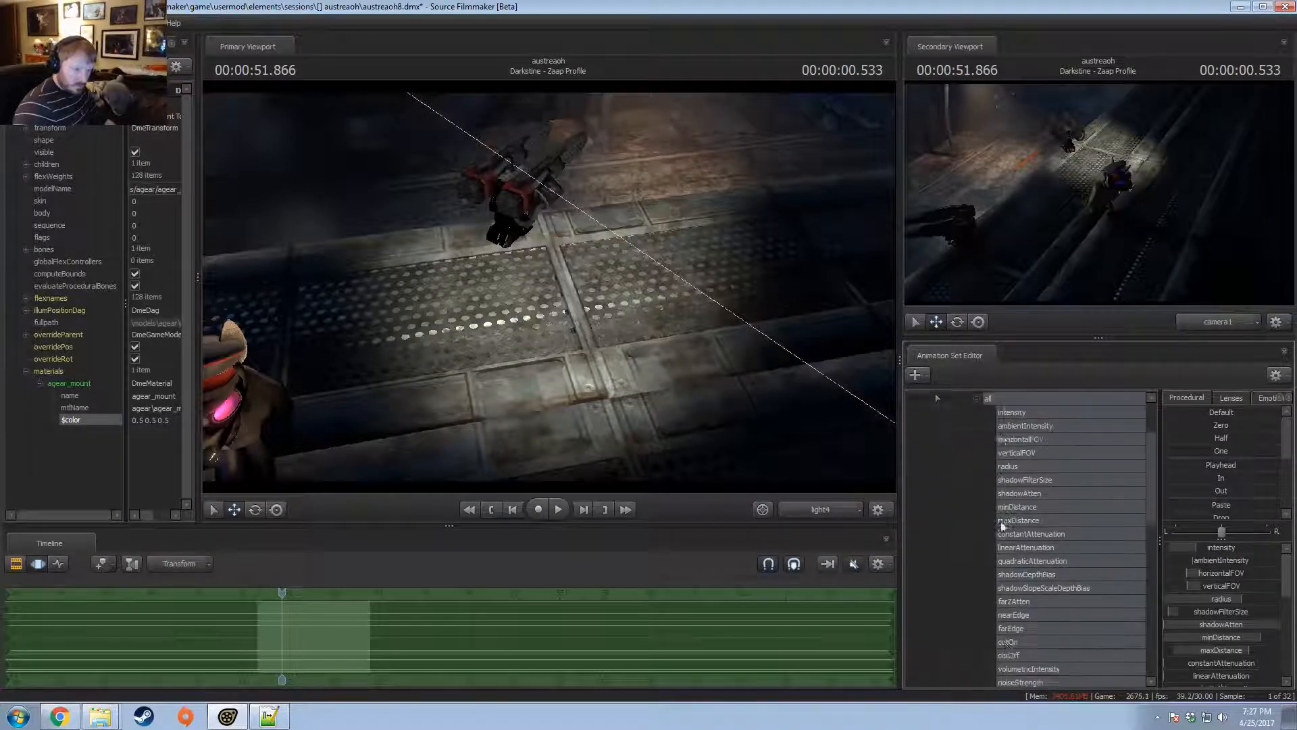
left_click(1021, 562)
left_click(1023, 575, "ctrl")
left_click(1024, 546)
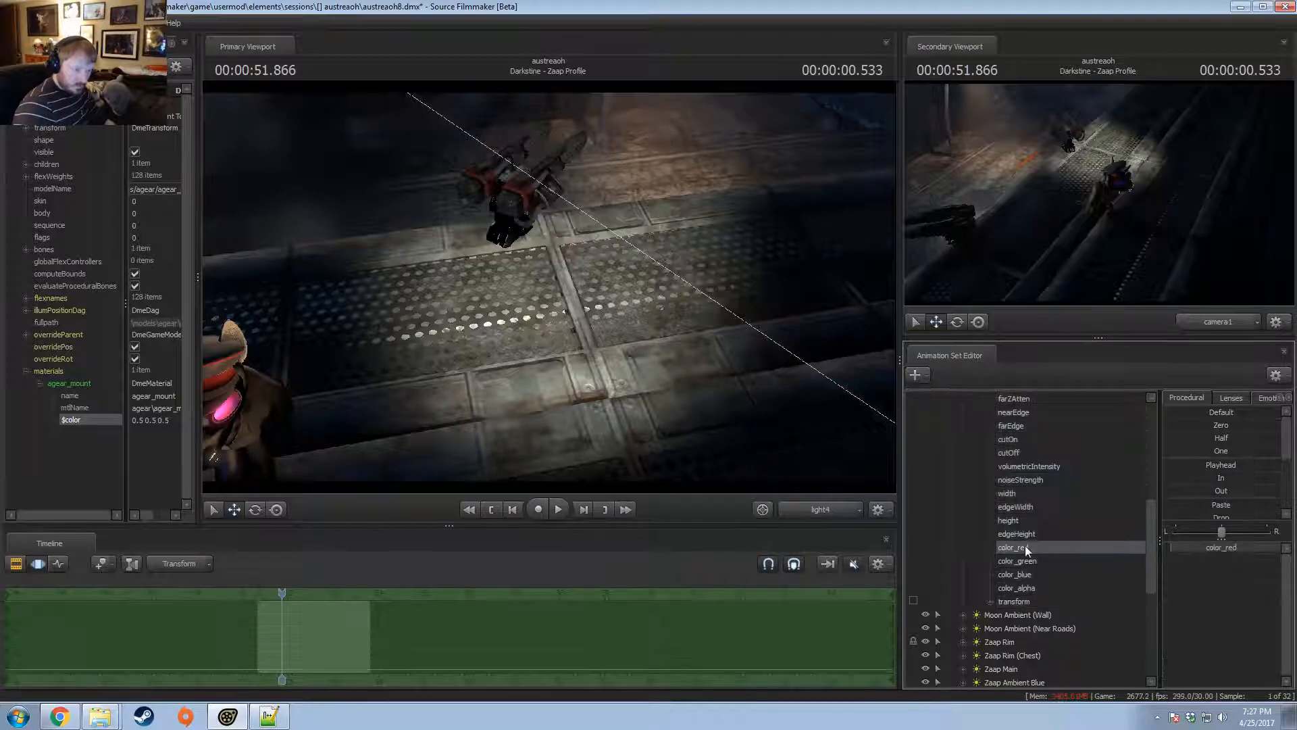
left_click(1023, 573, "shift")
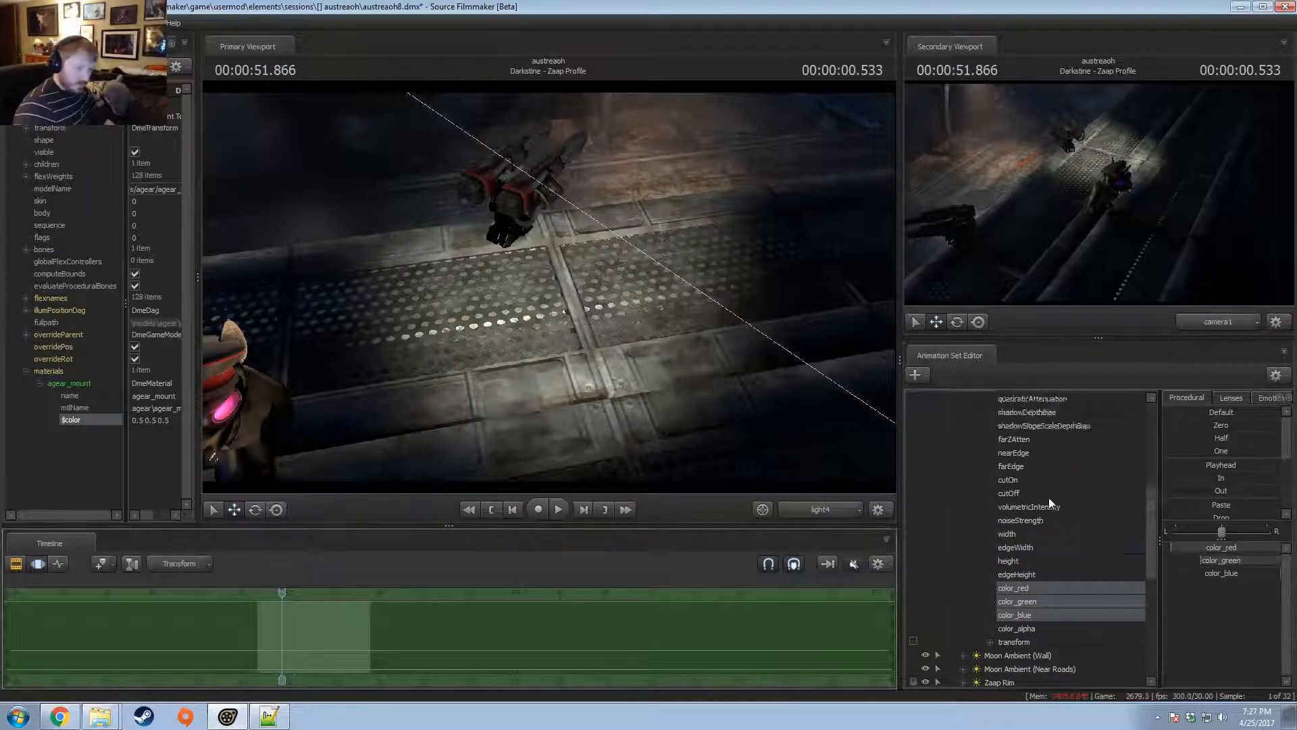
scroll(1013, 467, "up", 5)
left_click(963, 425)
left_click(981, 627)
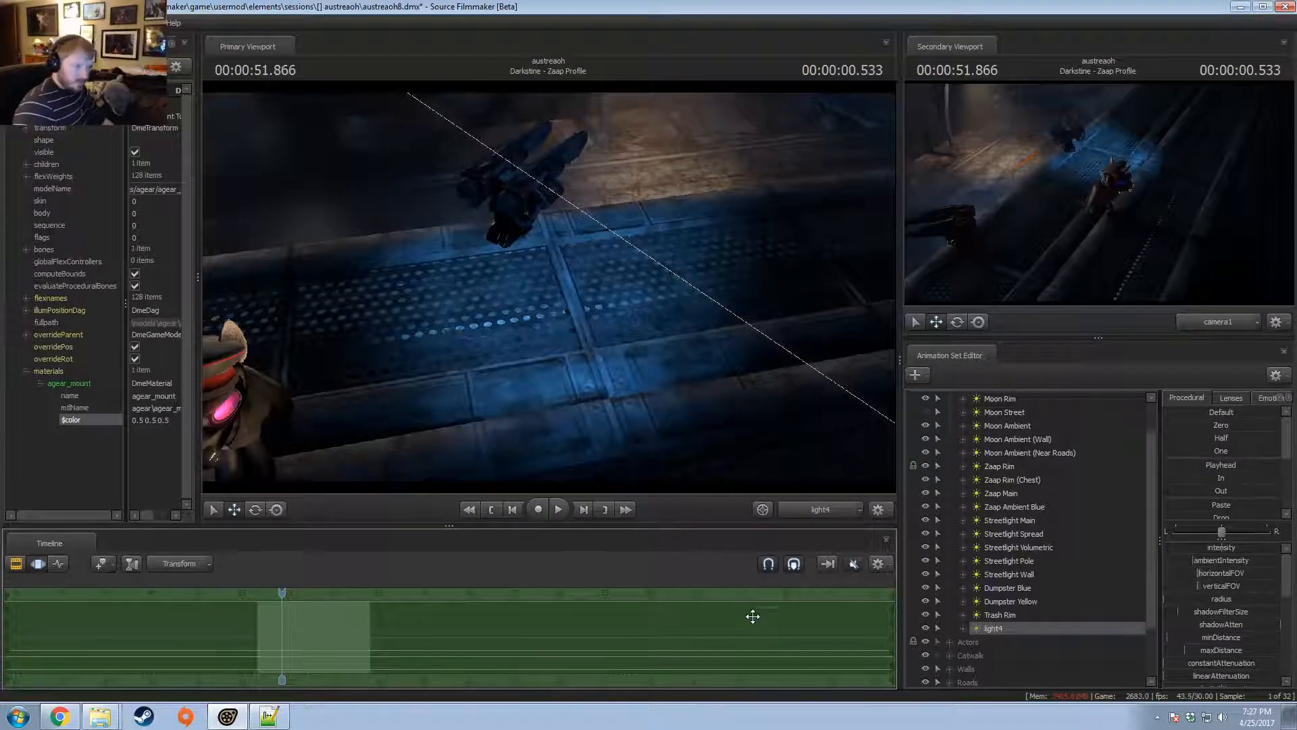
- Move light4 in closer on the far turret and check its lighting through camera1
left_click(988, 630)
left_click(447, 210)
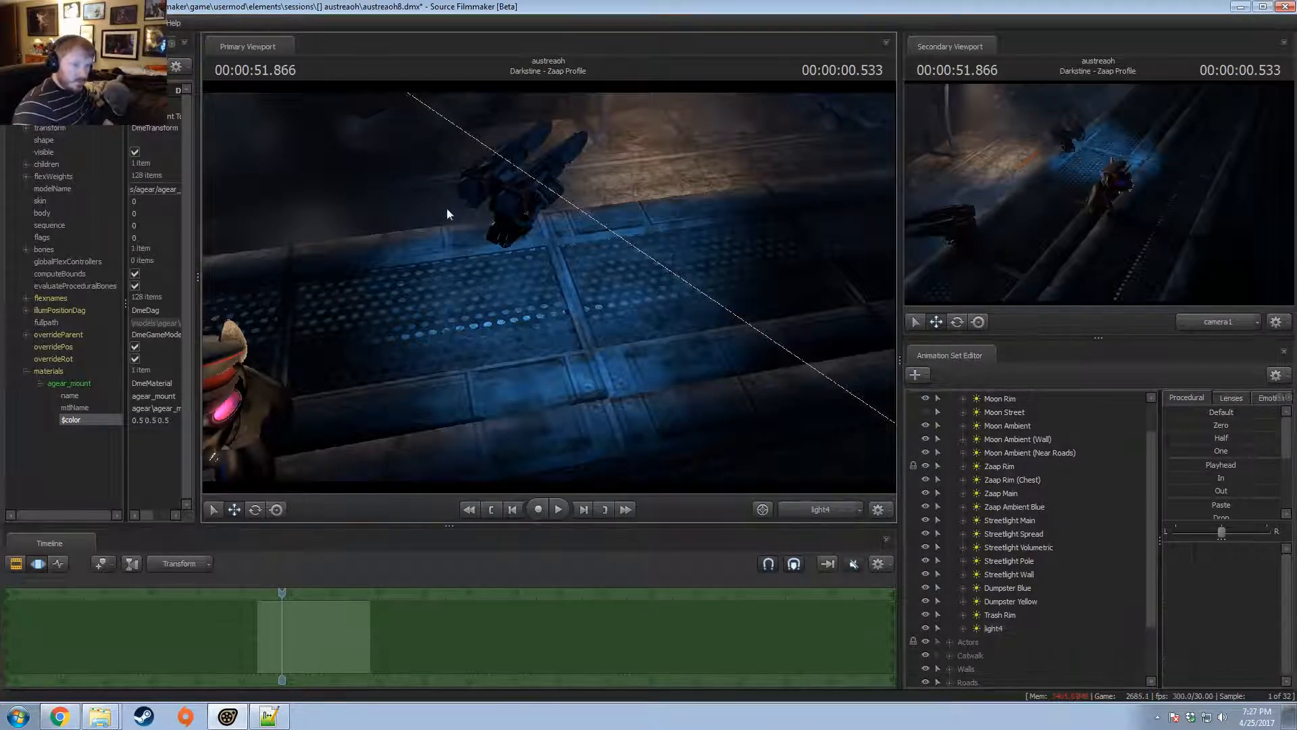
key("F2")
left_click(1002, 628)
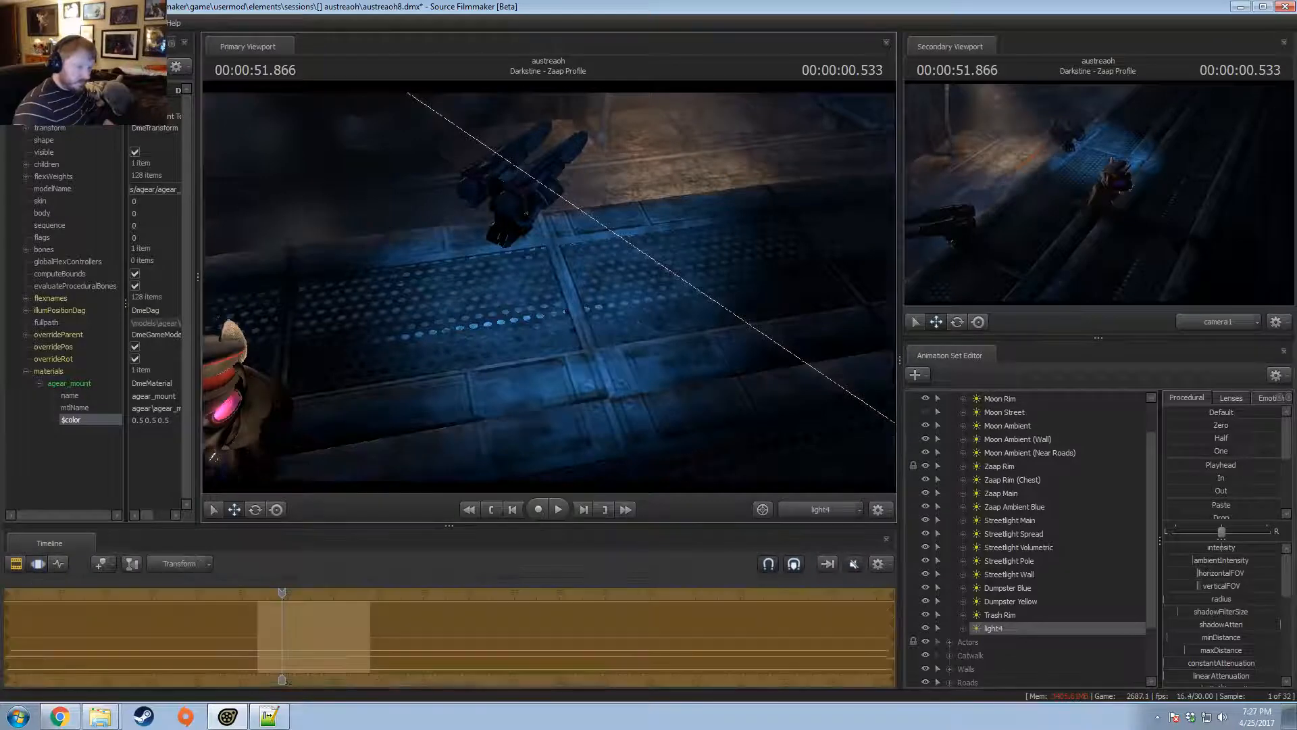
scroll(549, 287, "up", 10)
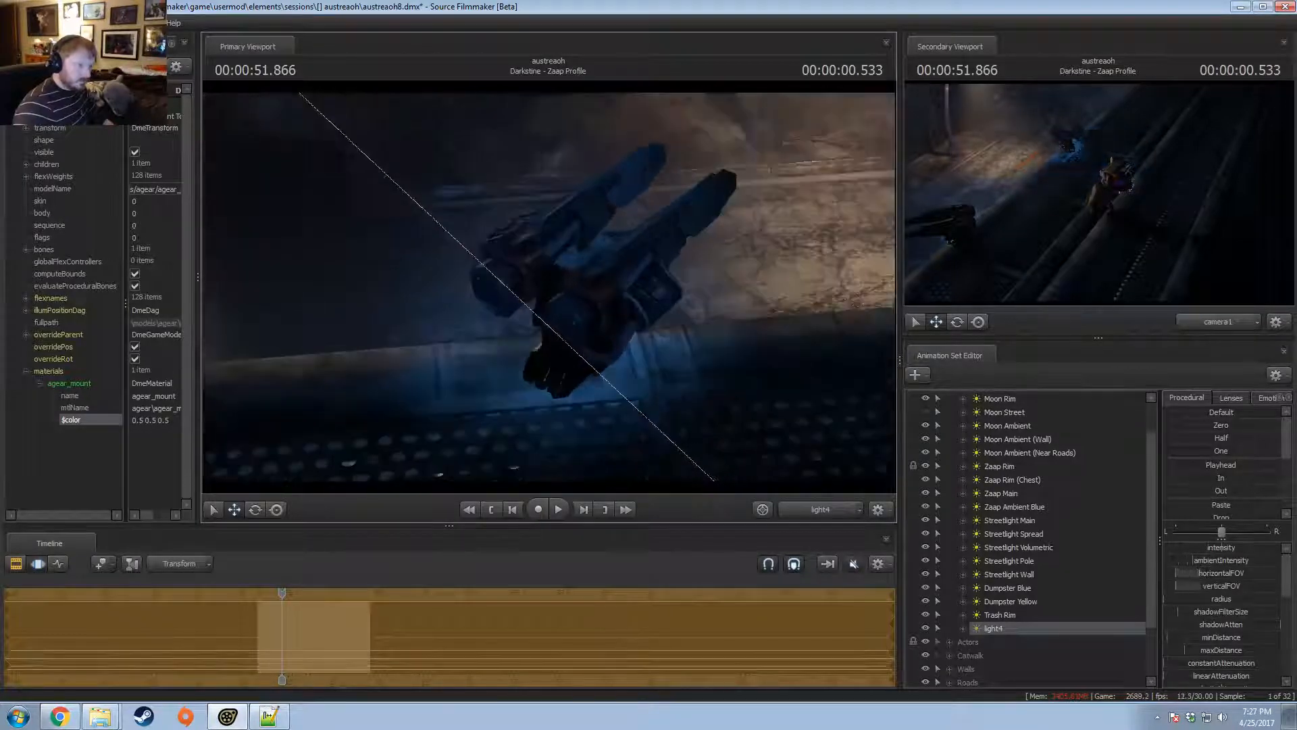
mouse_move(549, 286)
left_mouse_down()
mouse_move(574, 277)
mouse_move(566, 221)
mouse_move(549, 287)
left_mouse_up()
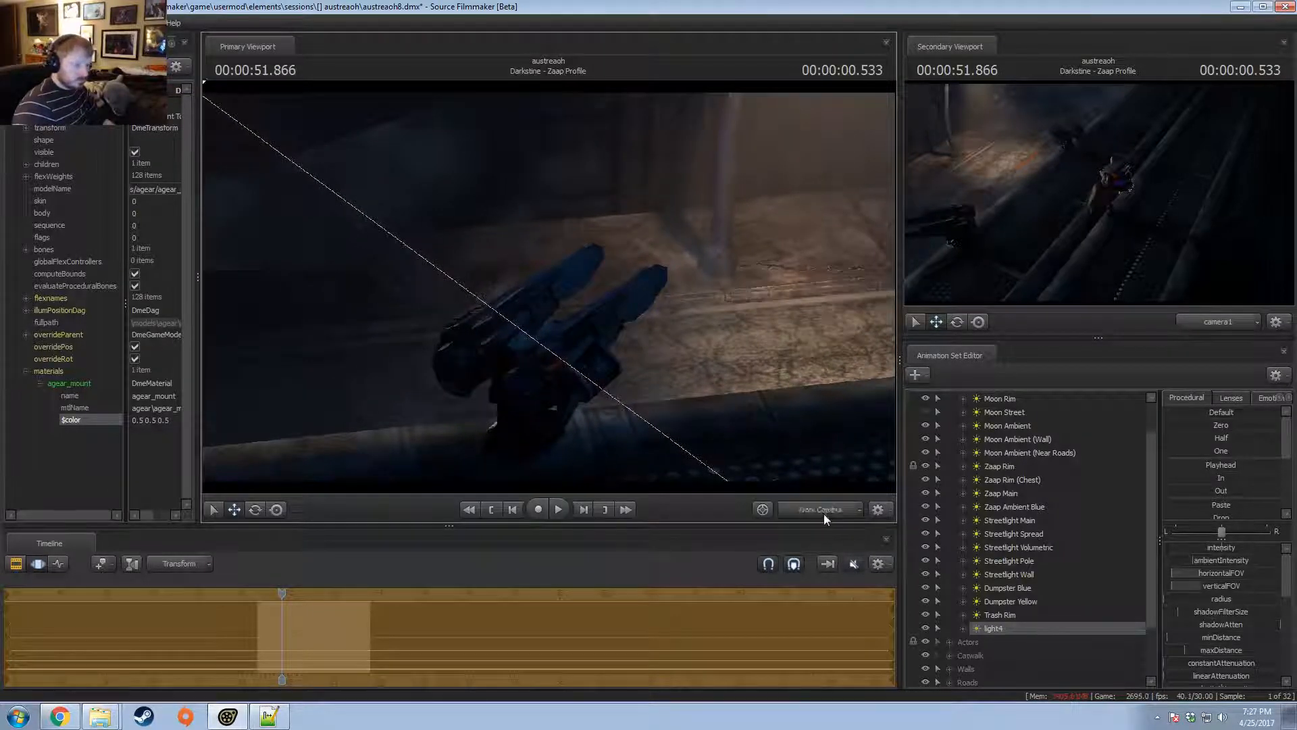
left_click(824, 512)
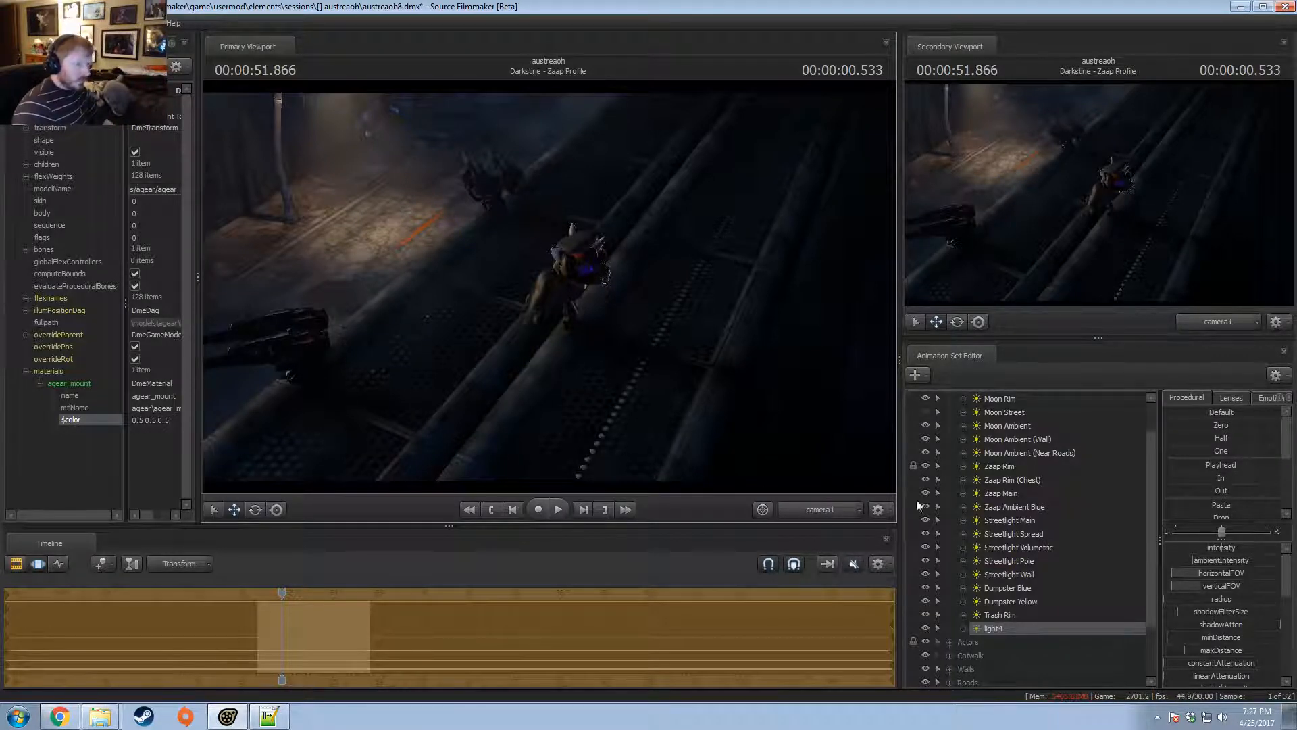
- Look through light4 again, re-aim it at the far turret and reduce its maxDistance to about 277
double_click(999, 628)
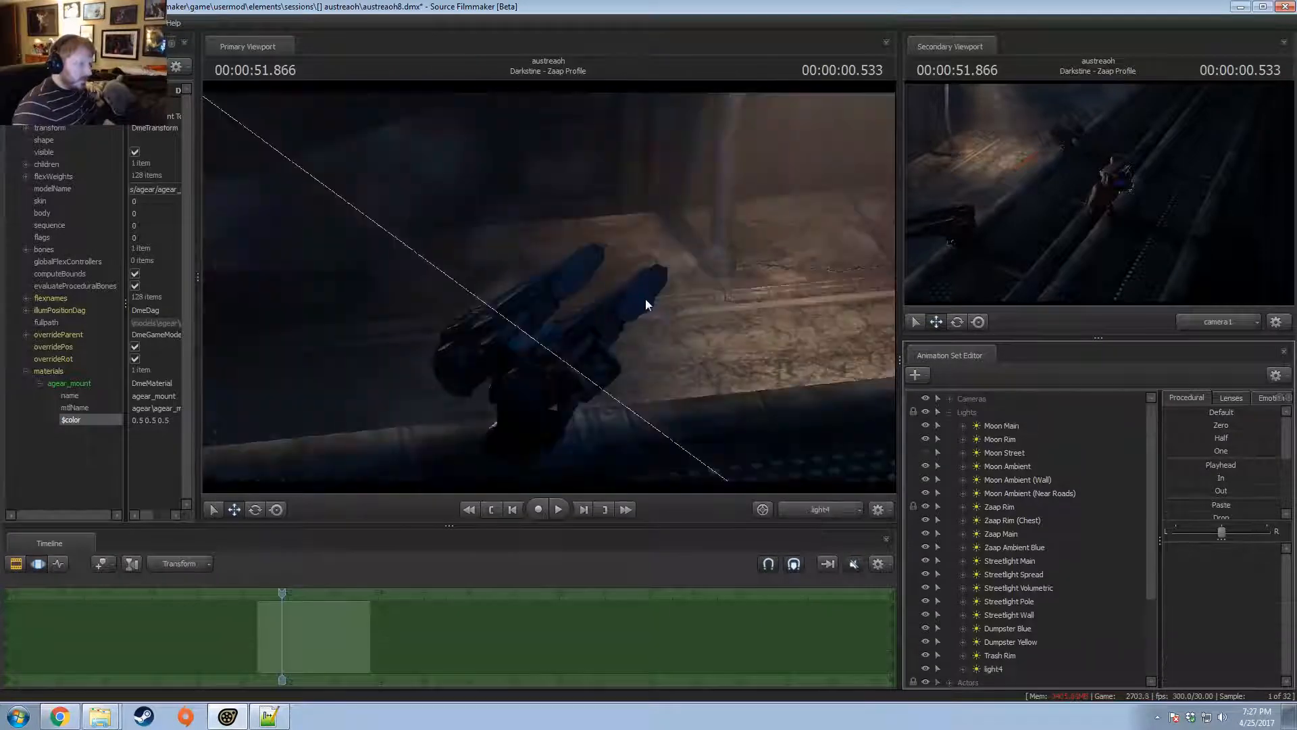
left_click(994, 667)
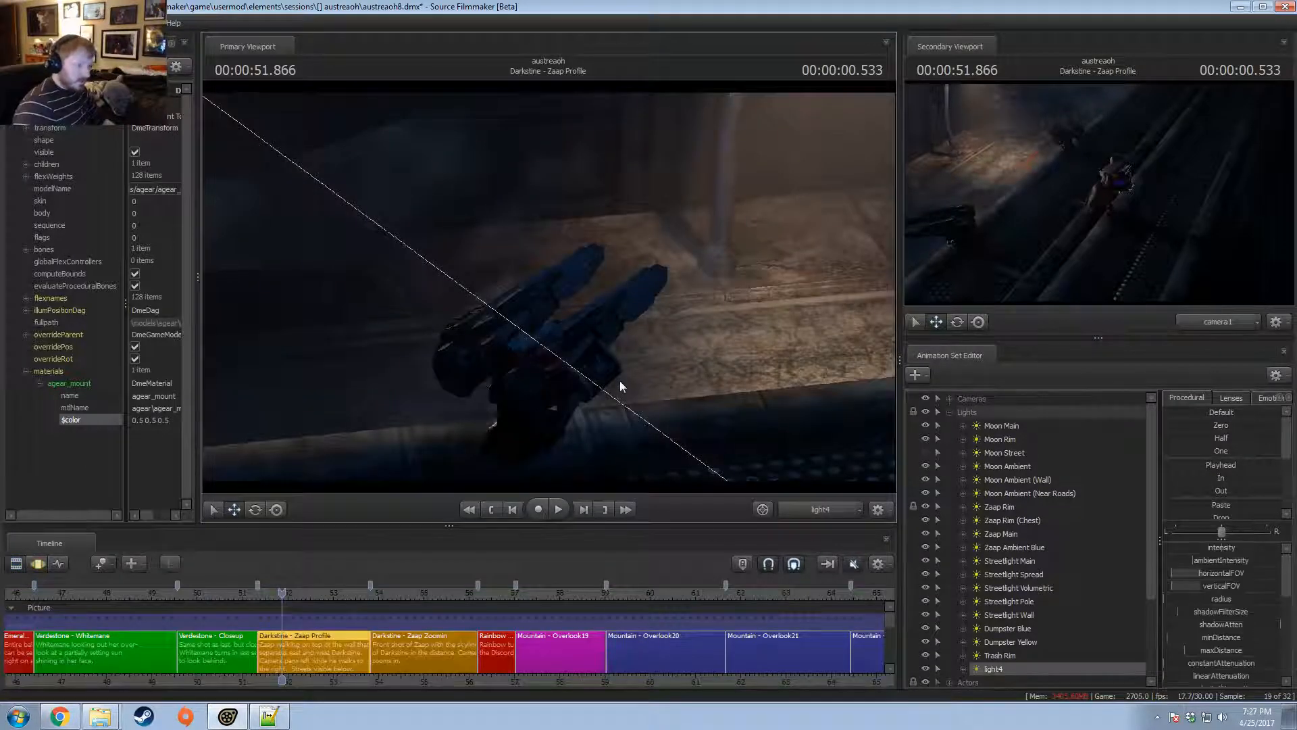
left_click_drag(619, 380, 550, 287)
left_click_drag(1221, 652, 1214, 652)
mouse_move(681, 353)
left_mouse_down()
mouse_move(666, 375)
mouse_move(683, 350)
mouse_move(672, 343)
mouse_move(679, 352)
left_mouse_up()
key("w")
key("w")
key("s")
- Enable uberlight for light4 in the Element Viewer and adjust its edgeHeight
right_click(1036, 670)
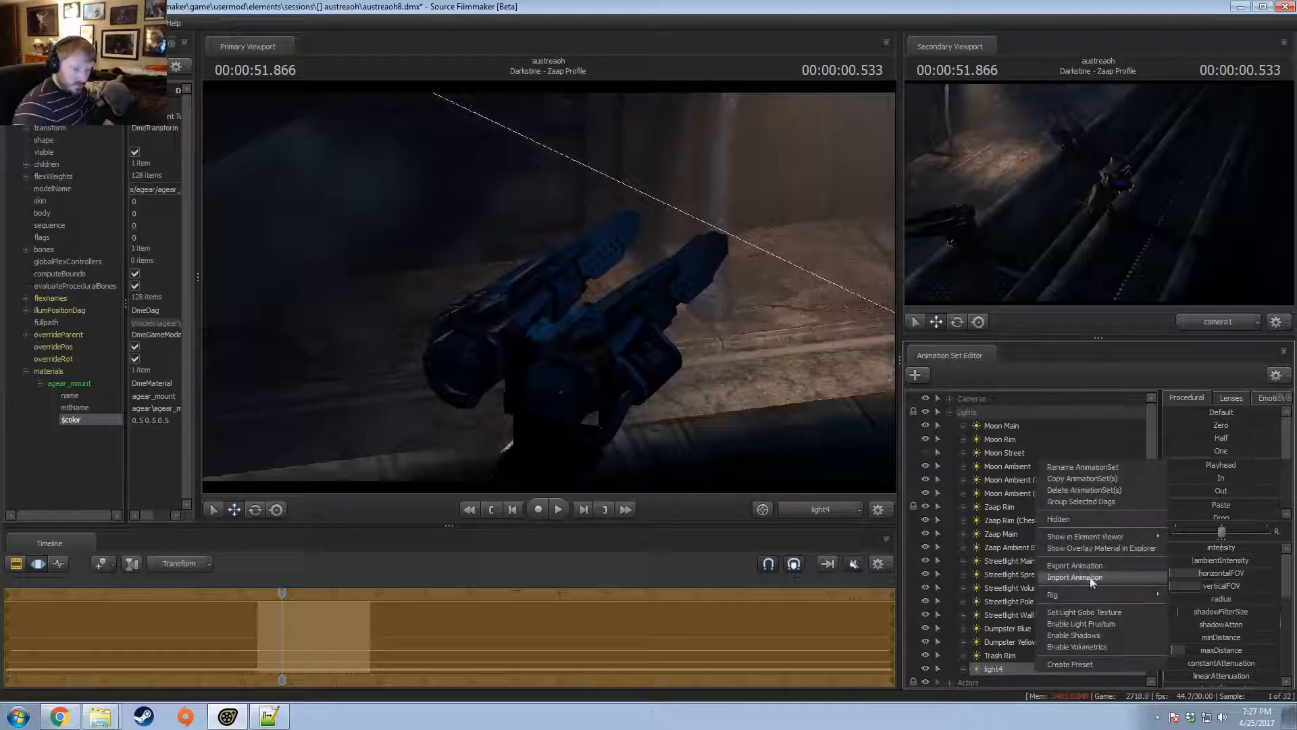
left_click(1187, 550)
left_click(135, 444)
scroll(1141, 634, "down", 2)
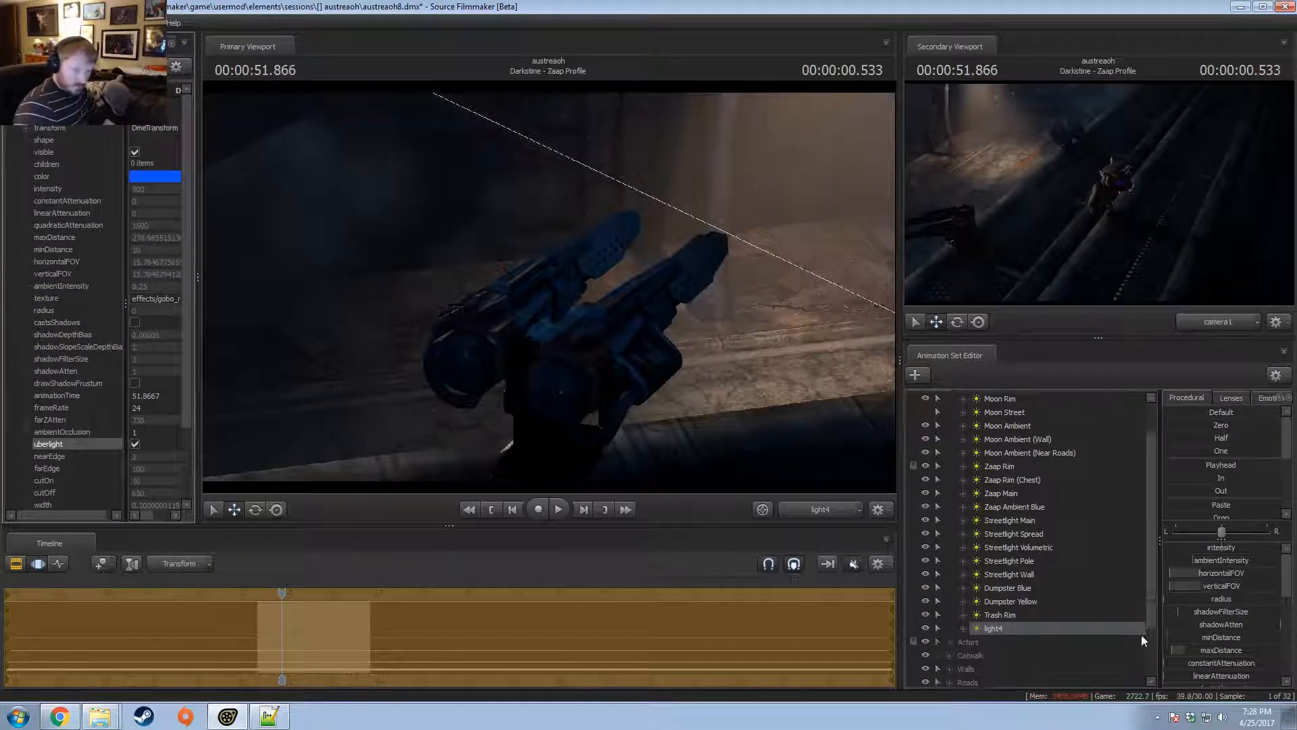
scroll(1243, 642, "down", 5)
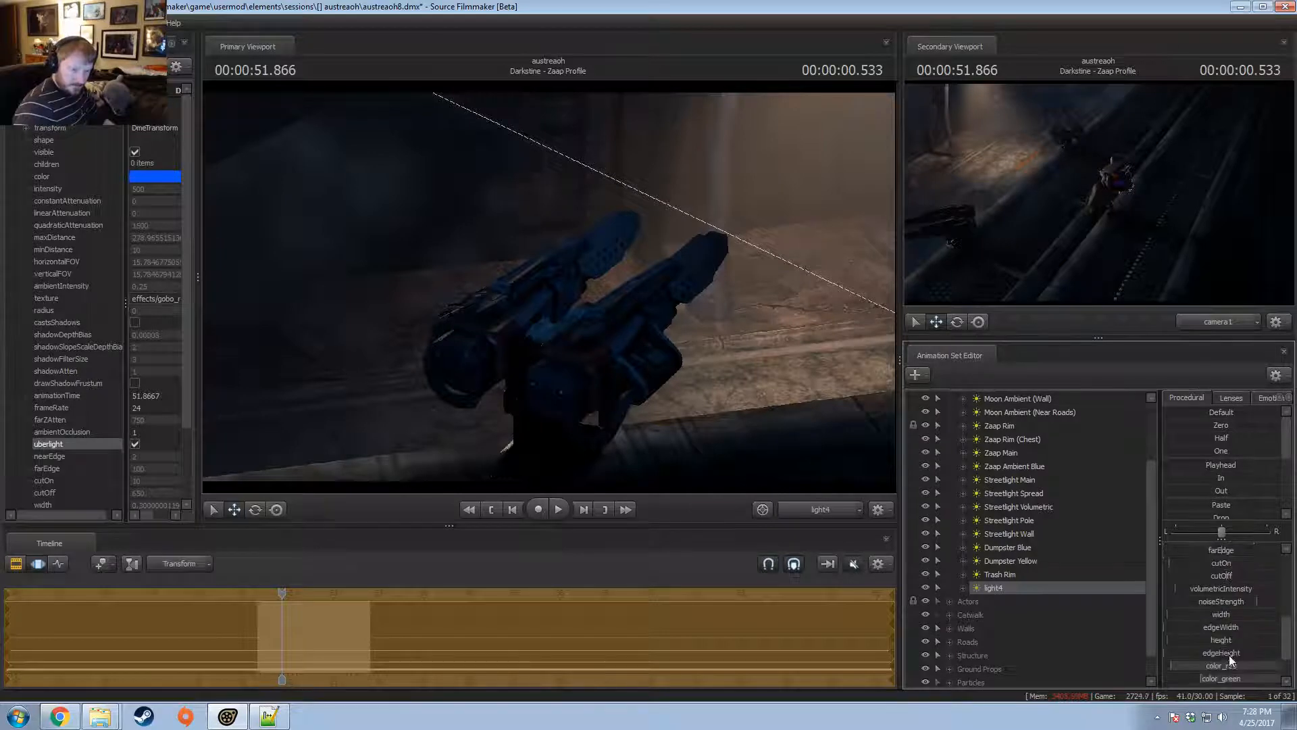
left_click_drag(1228, 653, 1209, 652)
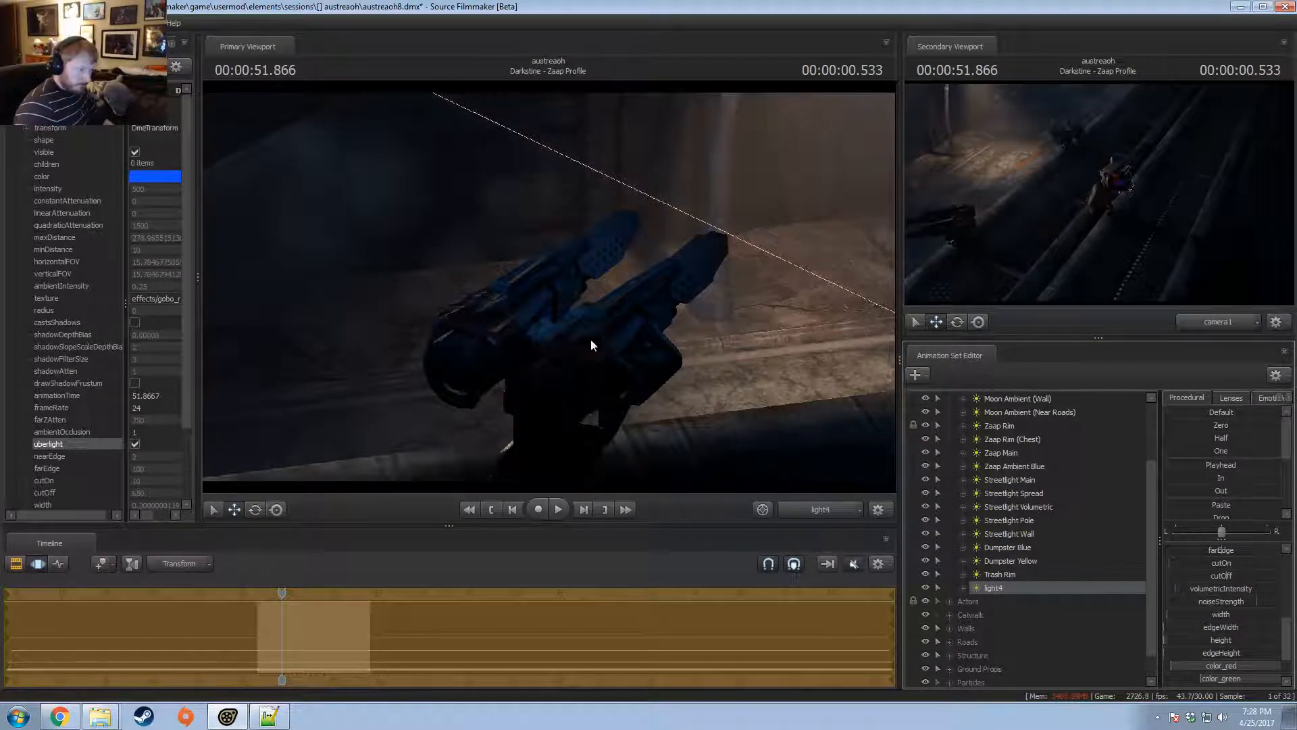
- Reframe light4 on the far turret with a field of view of about 19.4 and lower its intensity to about 149
left_click_drag(591, 340, 551, 291, "alt")
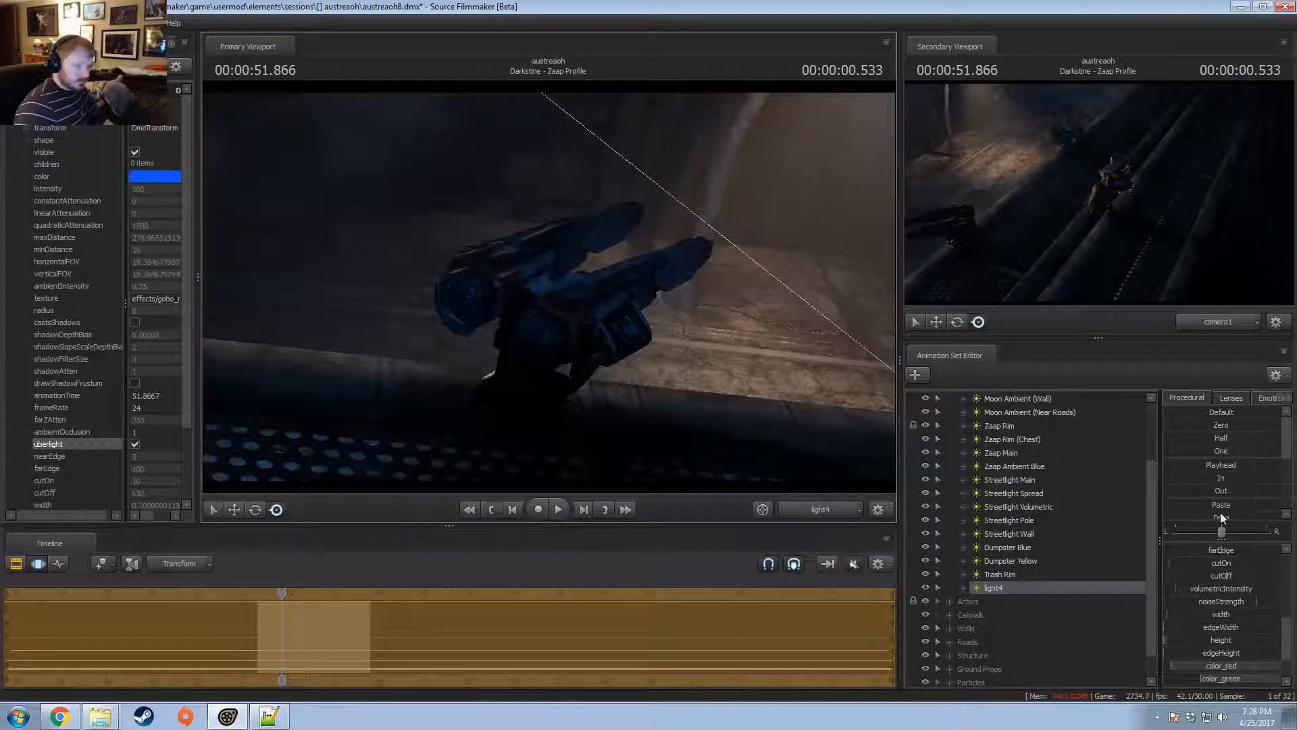
scroll(1225, 550, "up", 5)
left_click_drag(1224, 548, 1194, 548)
left_click(808, 508)
left_click(807, 508)
key("F2")
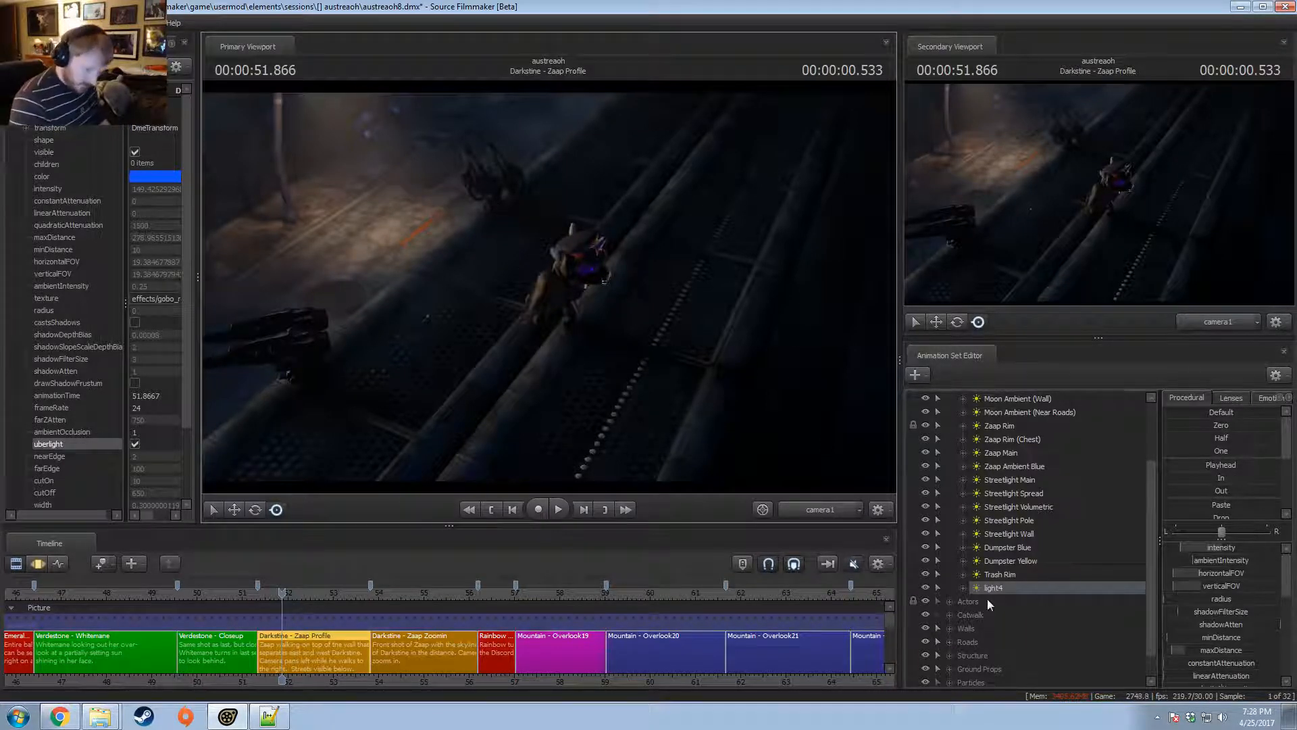
- Show Turret Base 2 in the Element Viewer and expand its mooring_base_fca_d material
scroll(954, 667, "down", 2)
left_click(959, 666)
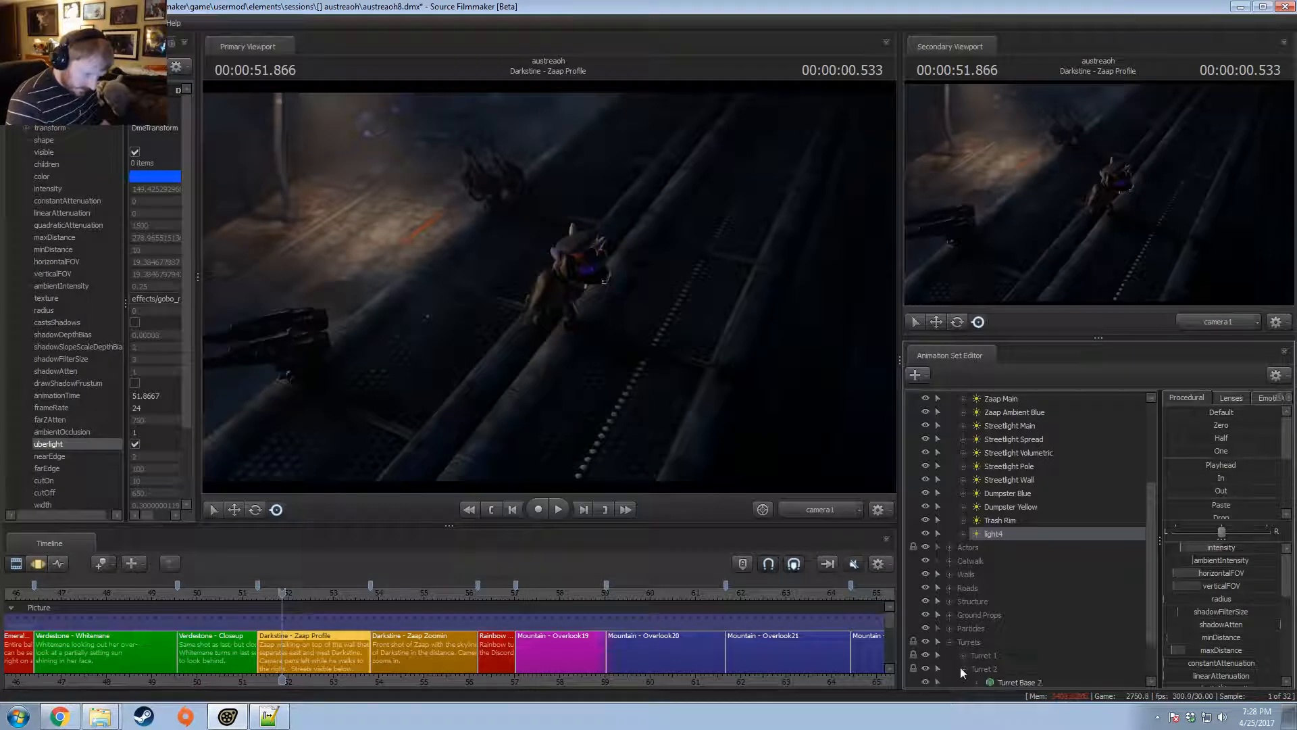
scroll(959, 667, "down", 2)
right_click(1020, 630)
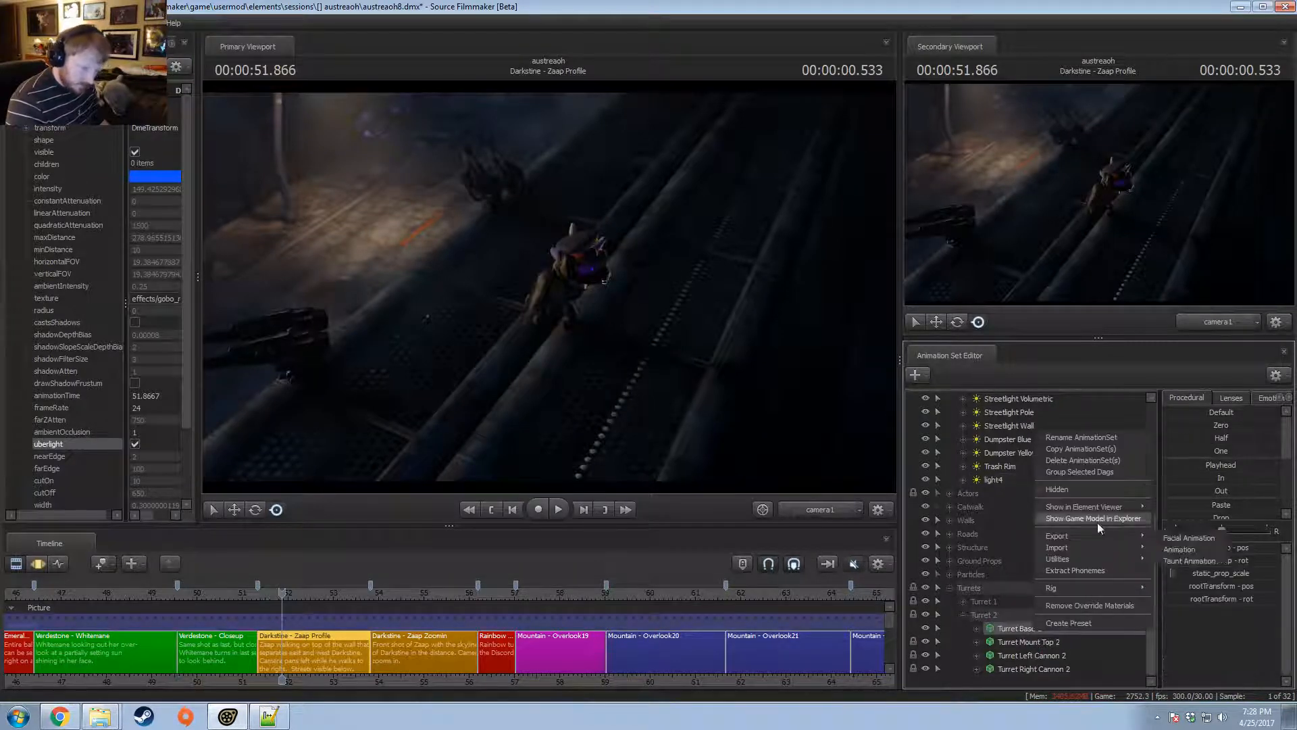
mouse_move(1098, 511)
left_click(1169, 519)
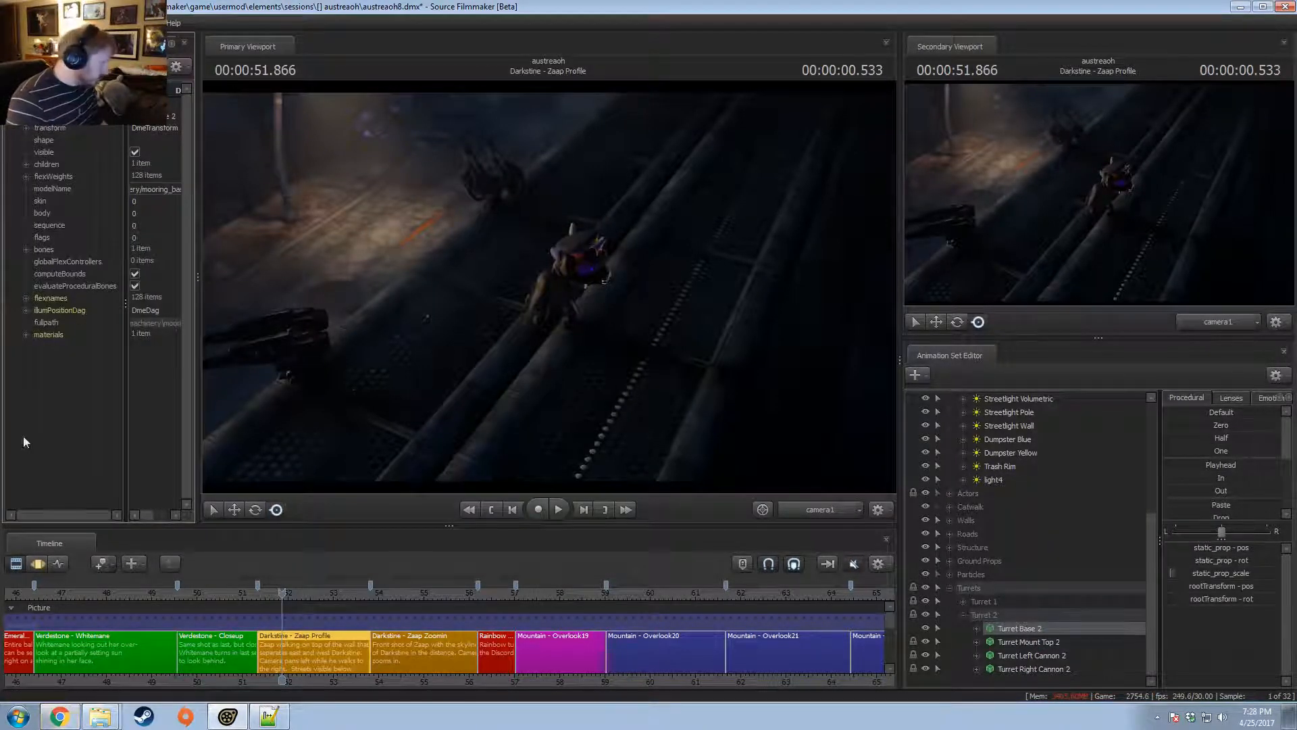
left_click(26, 335)
left_click(40, 347)
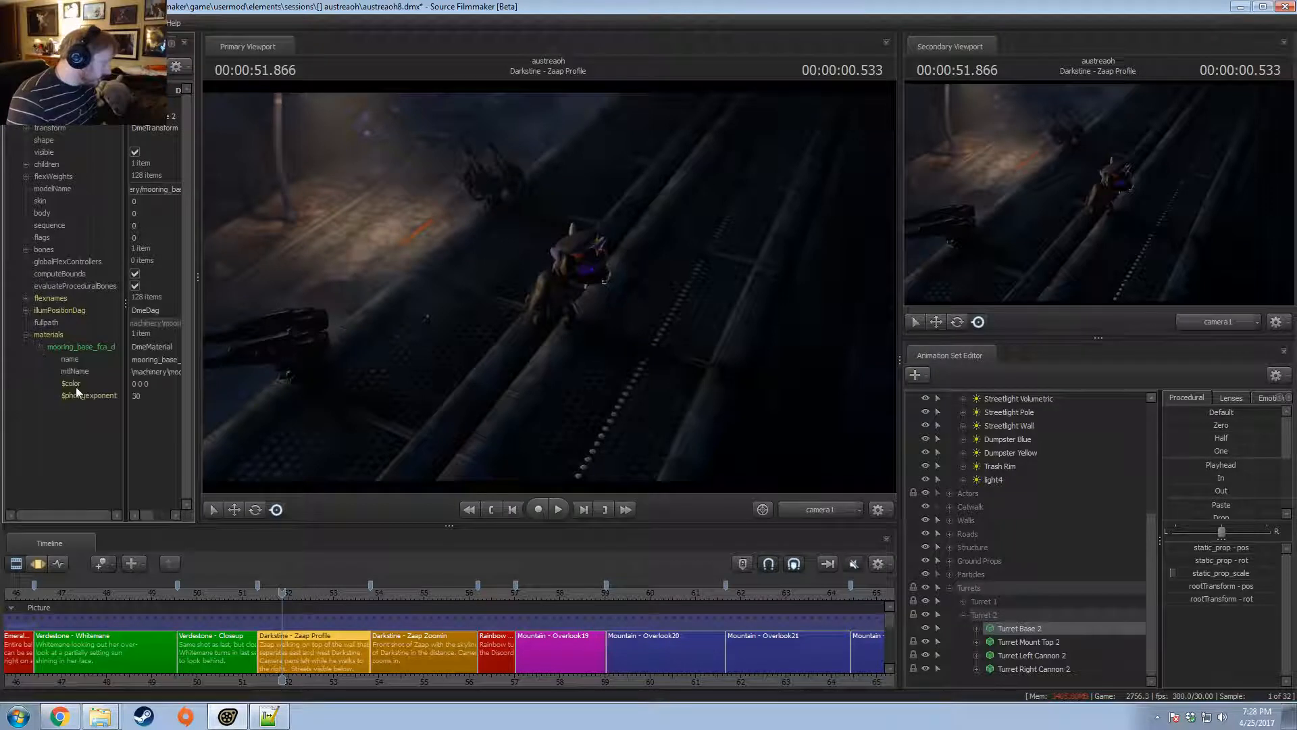
- Set the $color of Turret Base 2's material to 0.3 0.3 0.3
double_click(162, 384)
type("0.5")
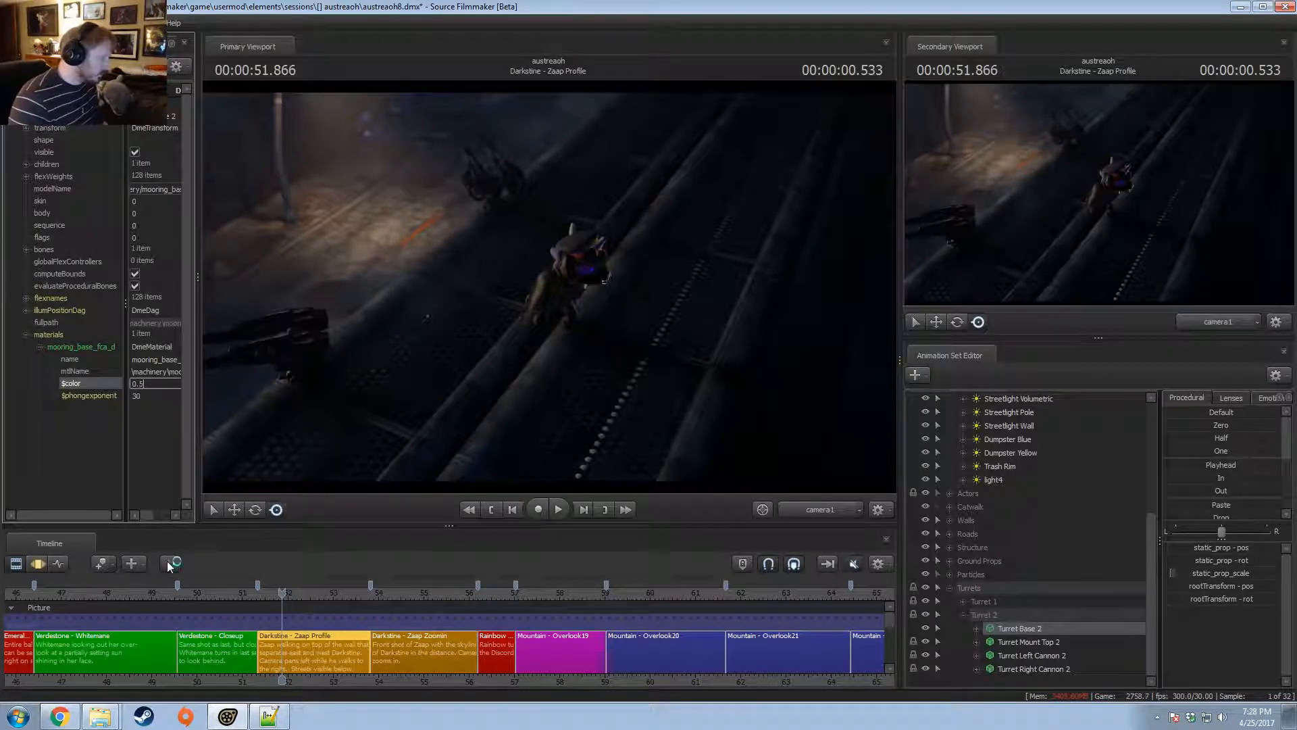
key("BackSpace")
type("3 0.3")
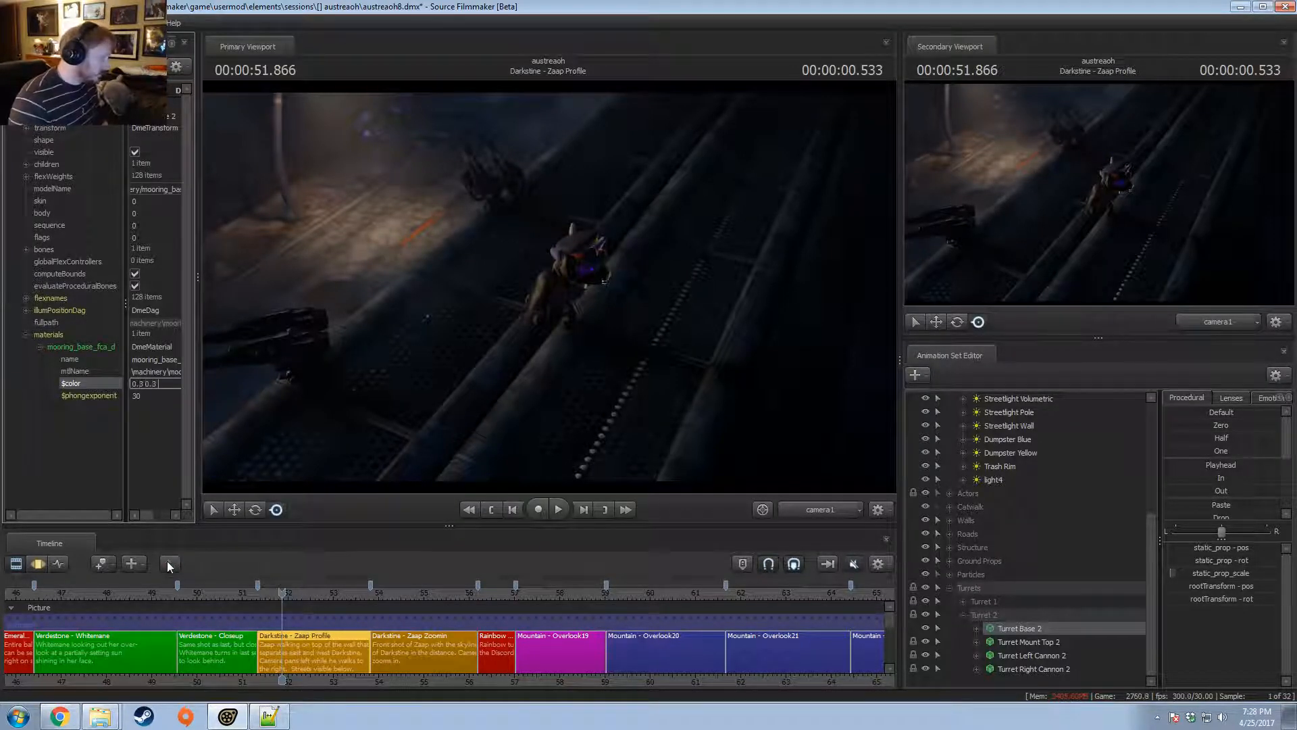
type("0.3")
key("Return")
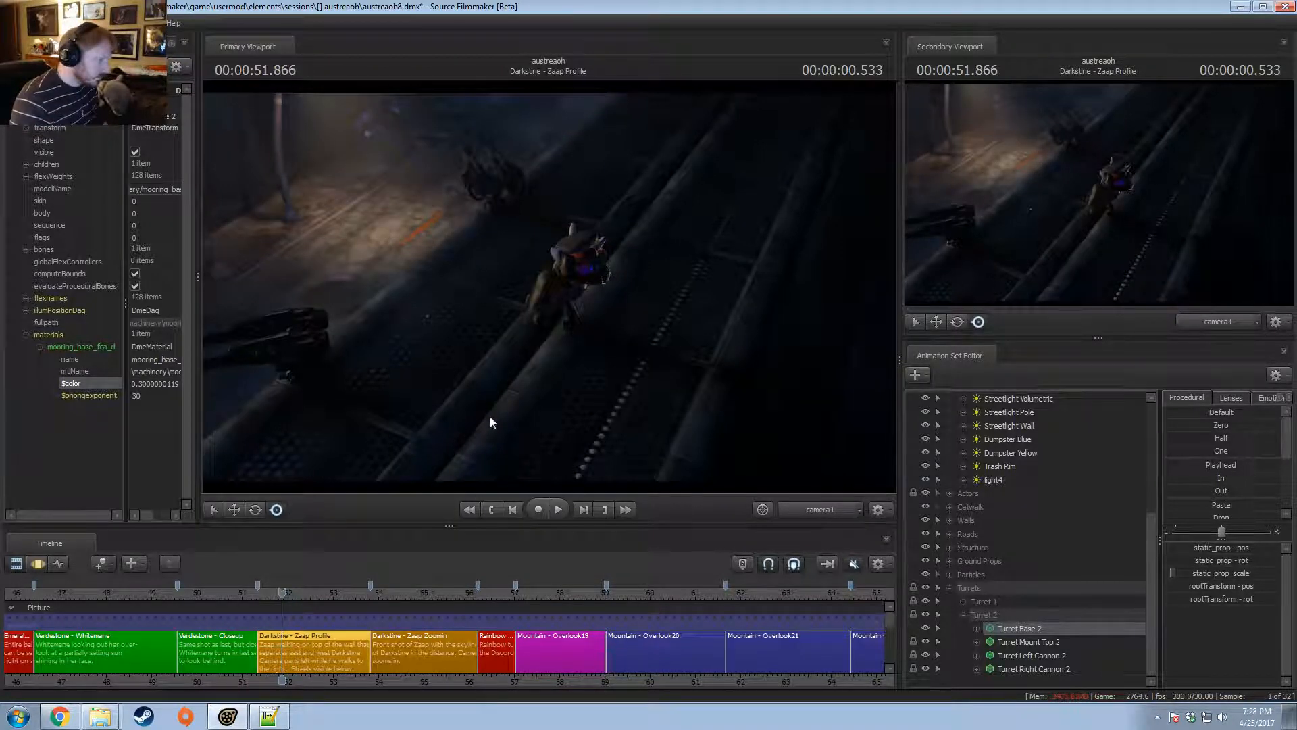
- Darken Turret Base 2's material by setting its $color to 0.2 0.2 0.2
left_click(162, 384)
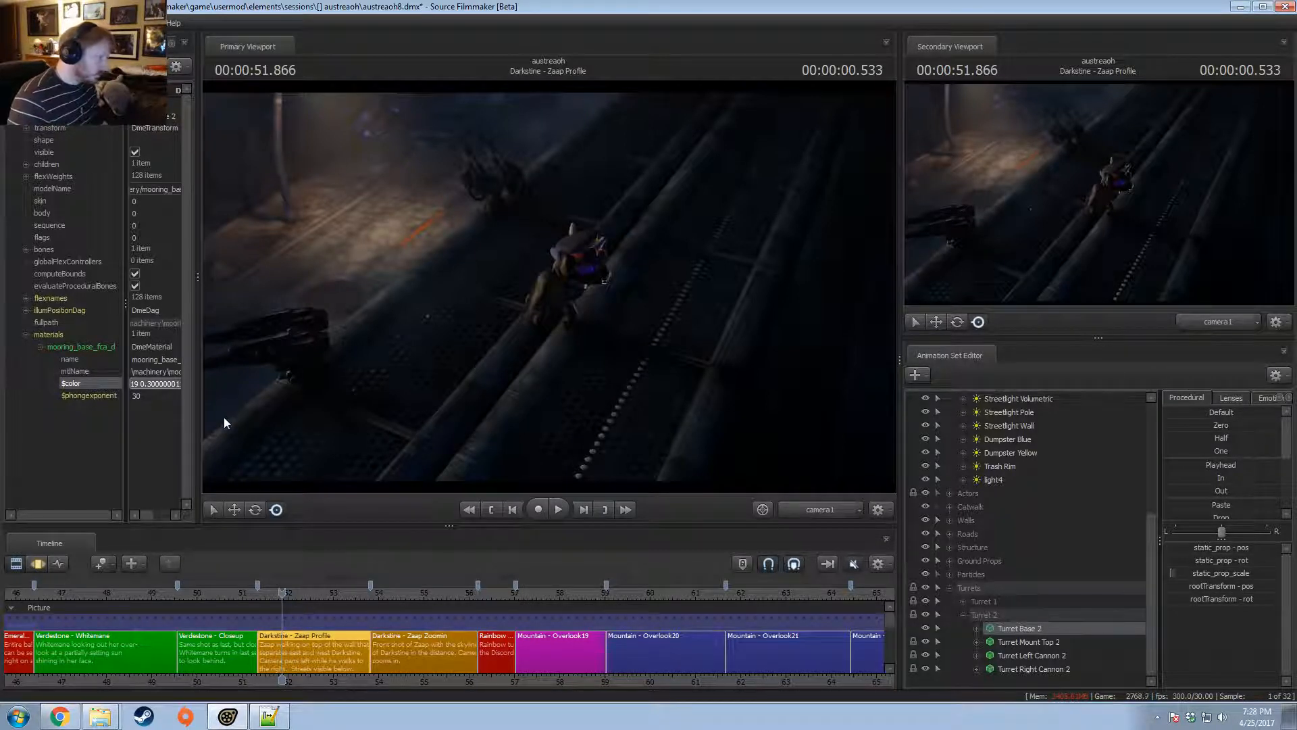
key("ctrl+a")
key("BackSpace")
type("0.2 0.2 0.2")
key("Return")
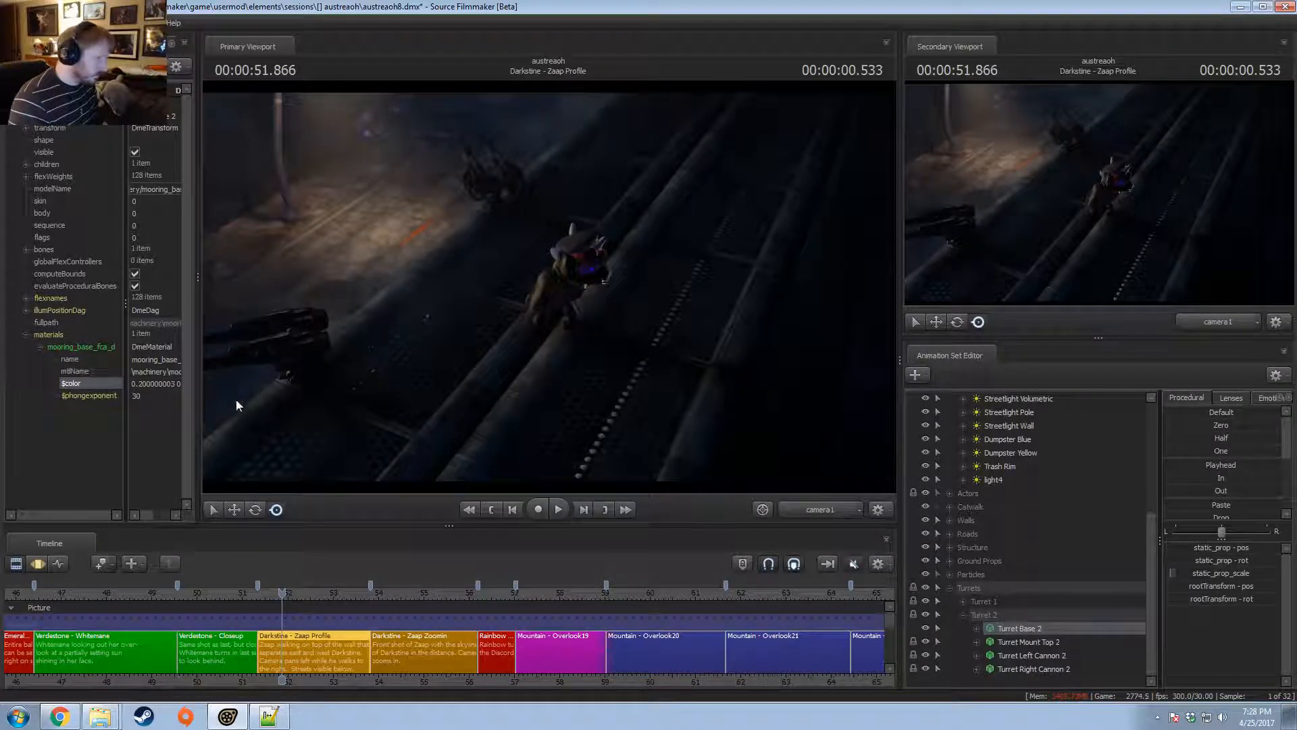
- Widen the Element Viewer's value column and set the blue component of the material's $color to 0.3
double_click(165, 385)
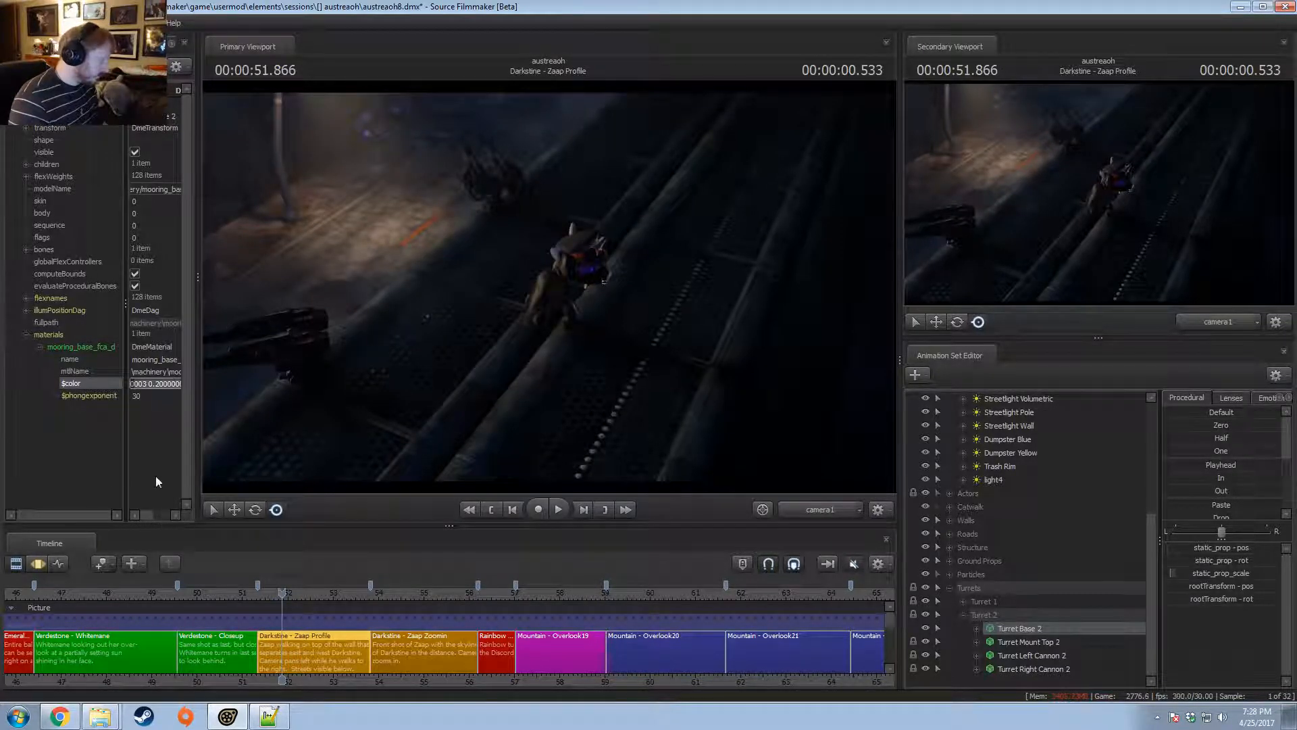
left_click_drag(123, 465, 50, 468)
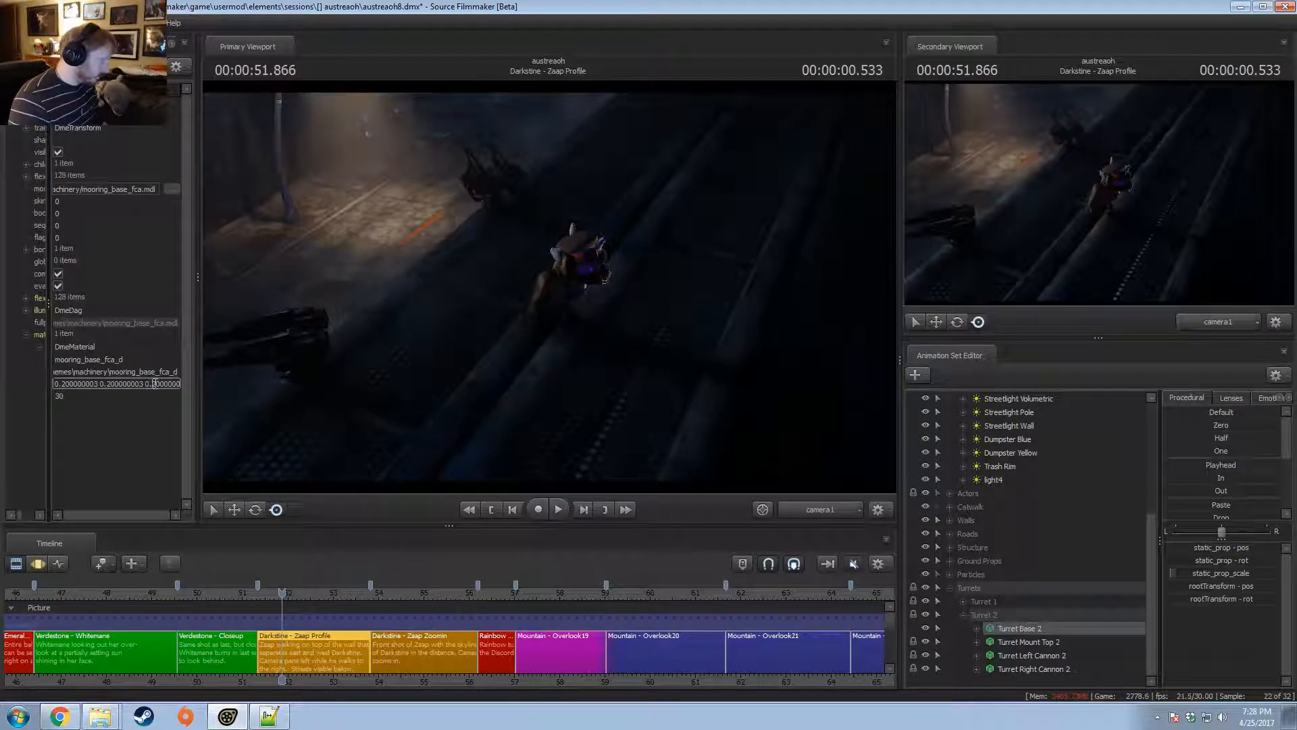
key("BackSpace")
type("3")
key("Return")
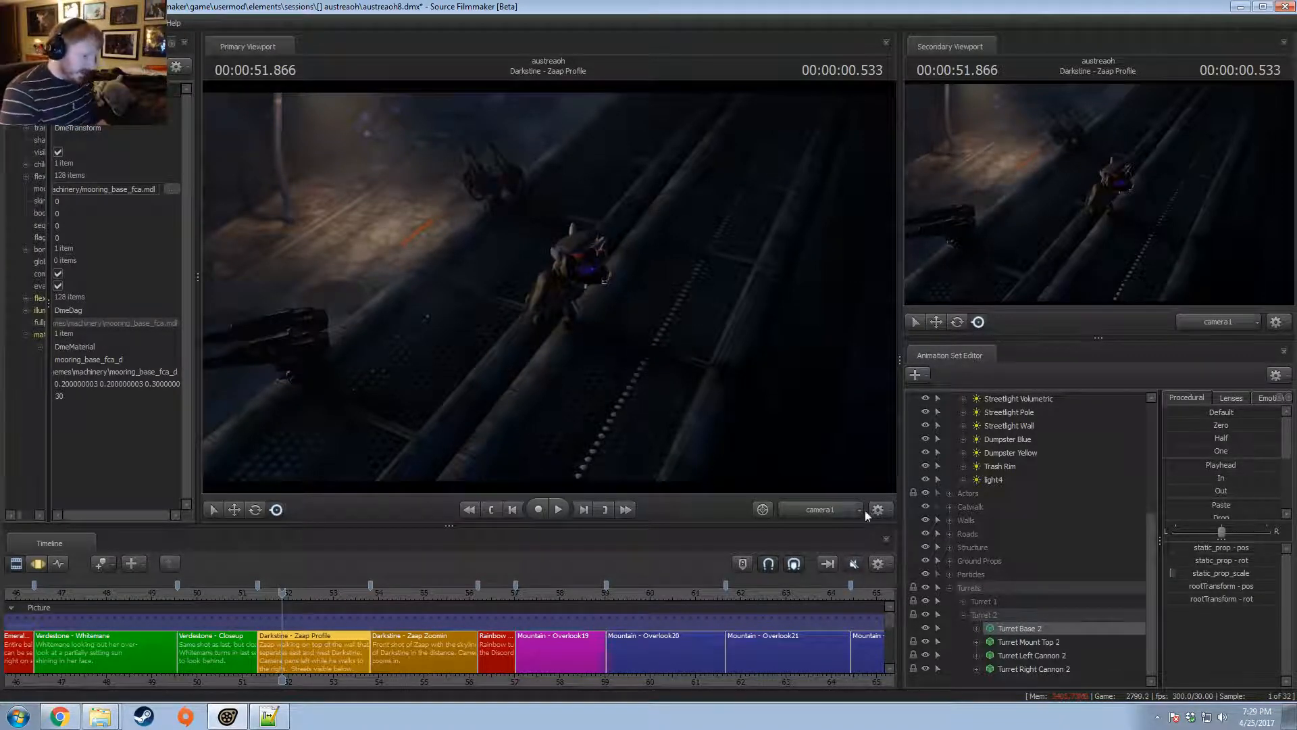
- Switch to the Work Camera and examine how Turret Base 2 sits on the wall up close
left_click(846, 510)
key("w")
left_click_drag(676, 338, 562, 305)
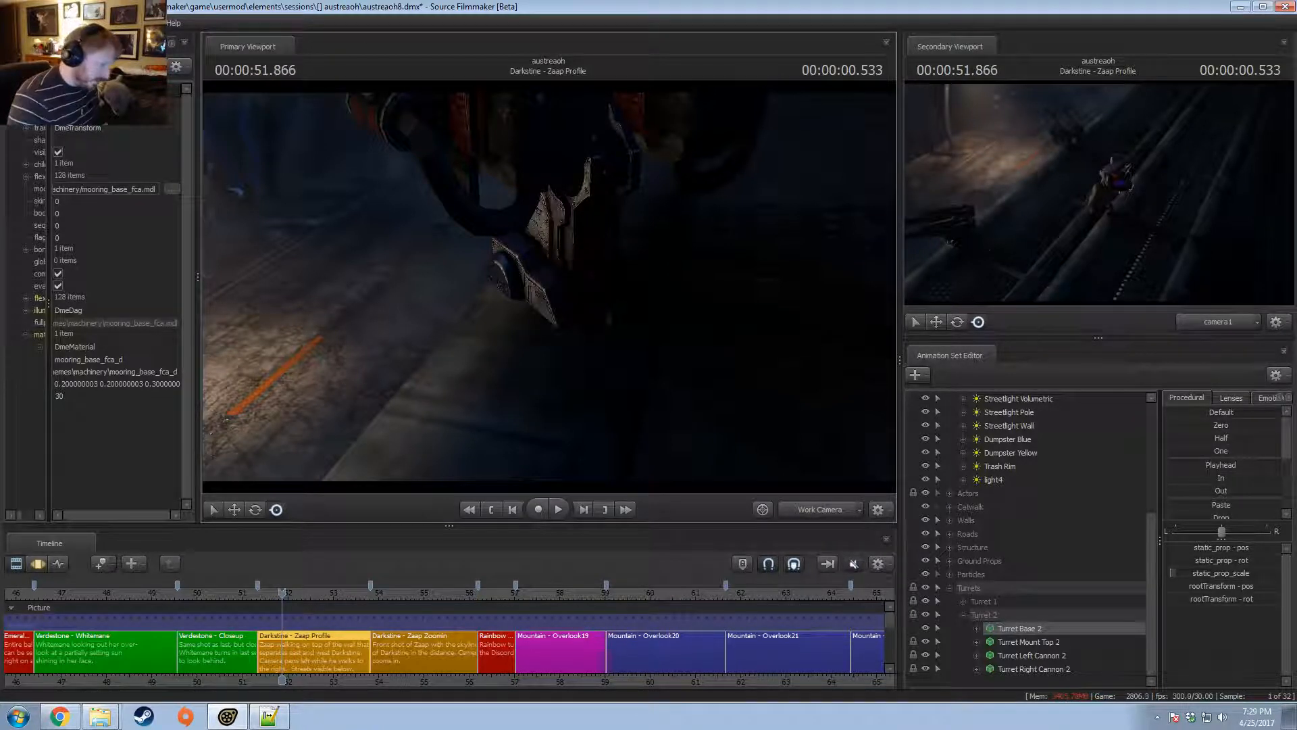
left_click_drag(561, 305, 633, 352)
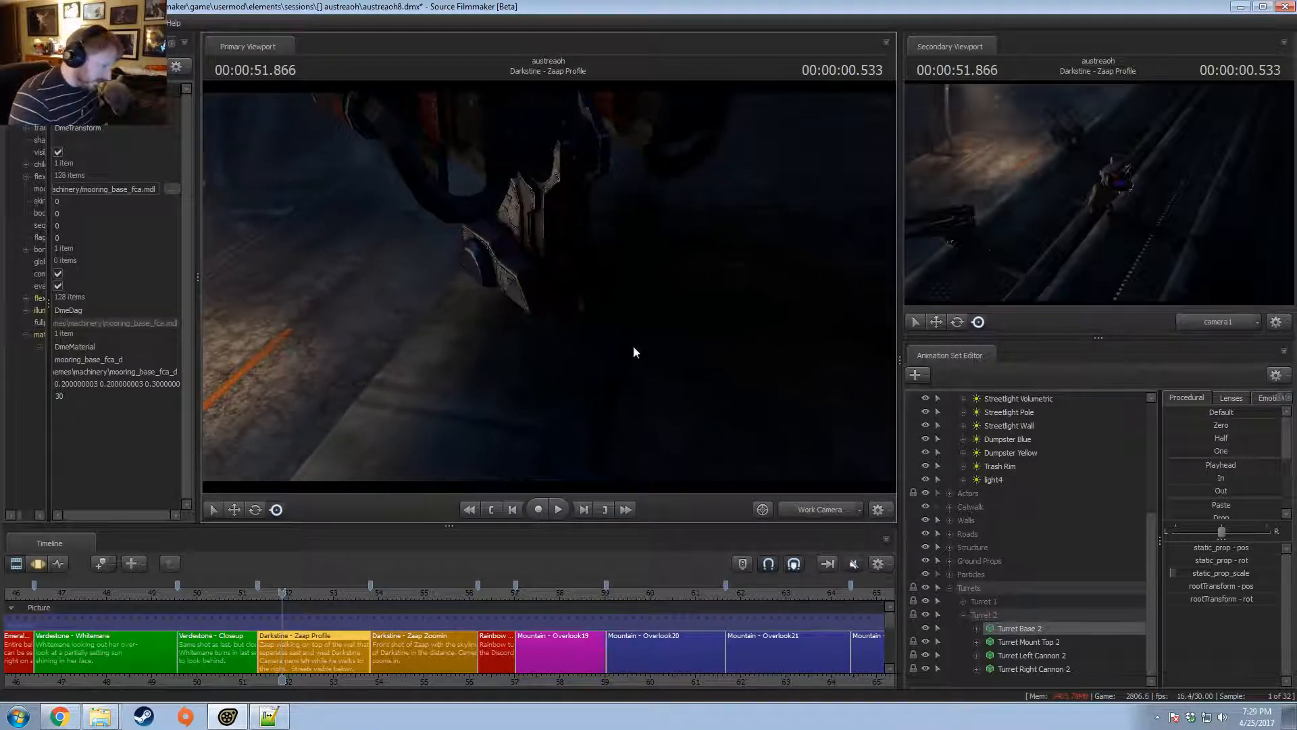
left_click(963, 615)
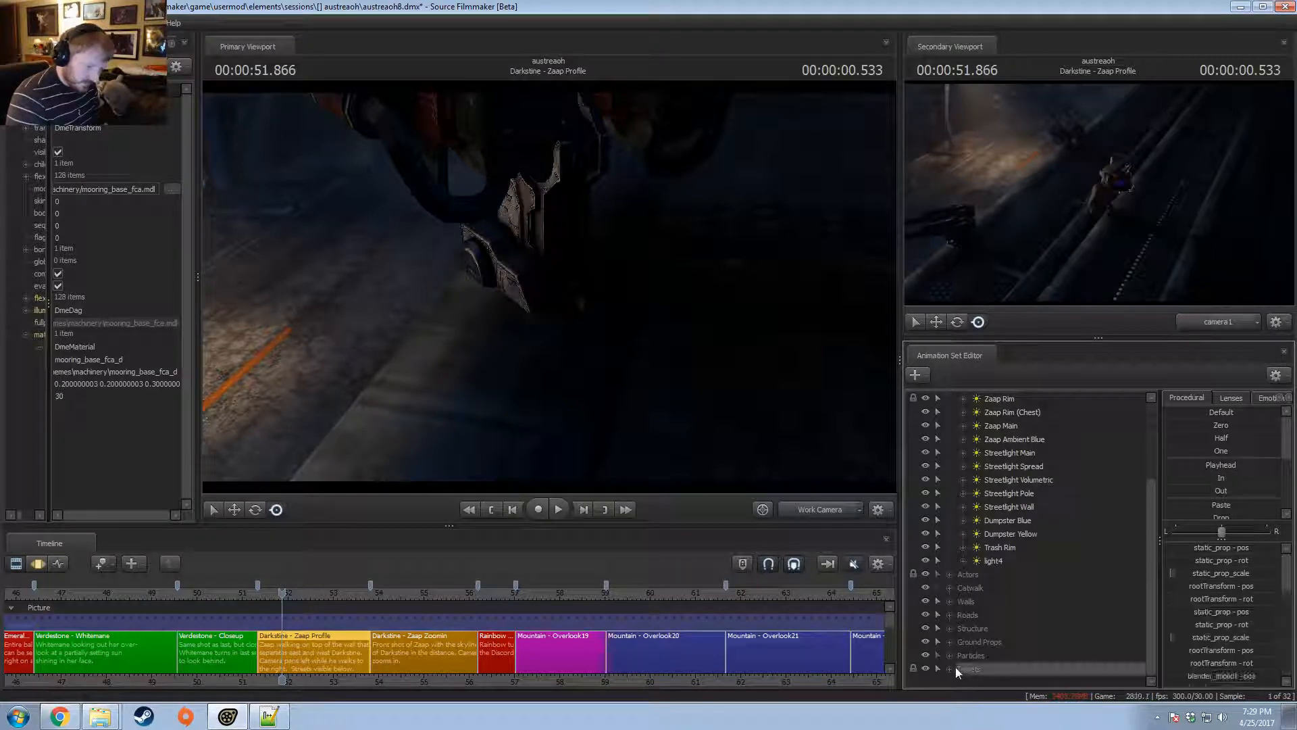
left_click(963, 669)
scroll(973, 670, "down", 2)
left_click(1027, 628)
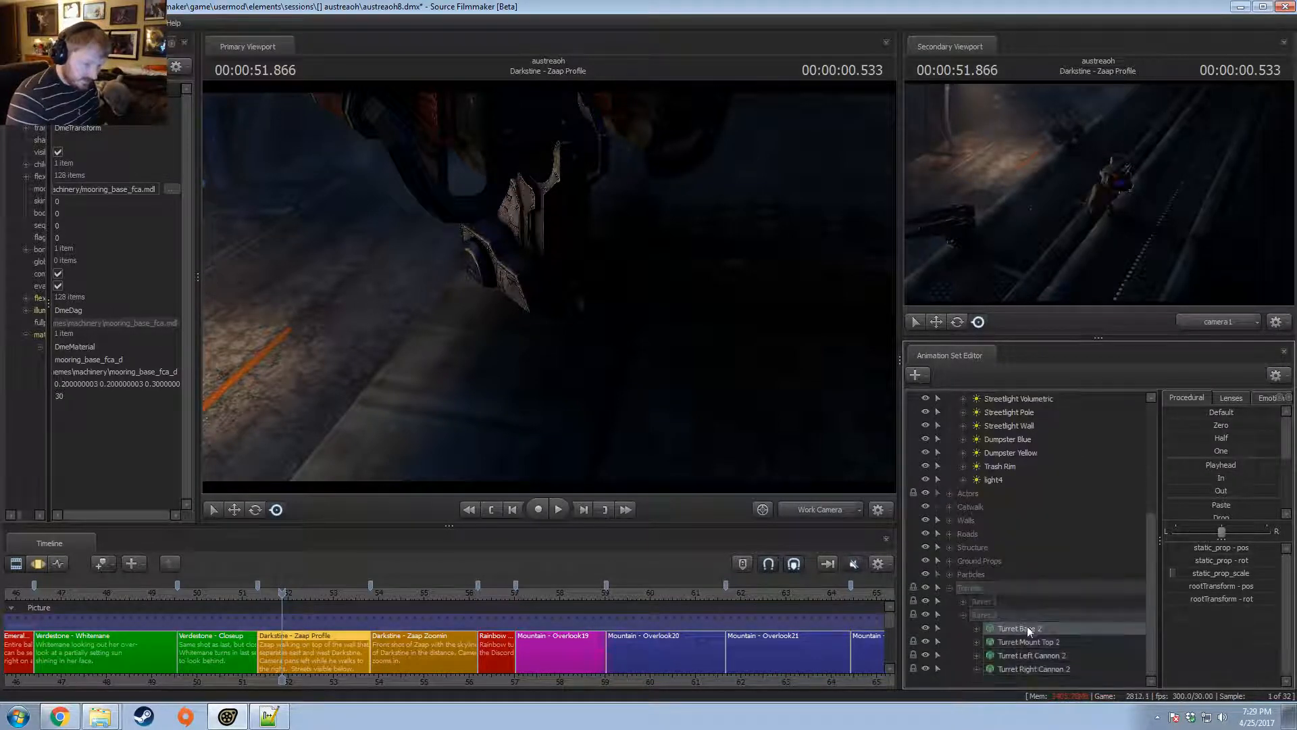
left_click_drag(581, 280, 548, 290)
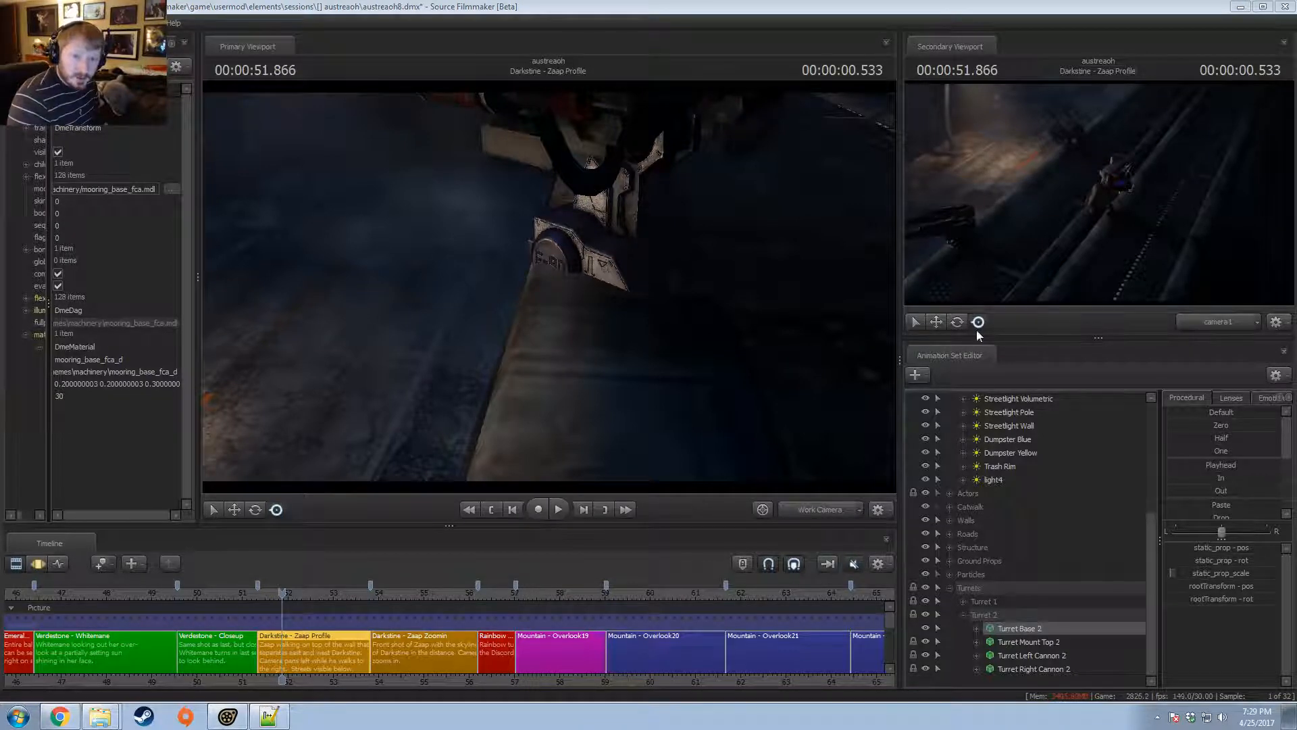
left_click_drag(378, 371, 553, 288, "alt")
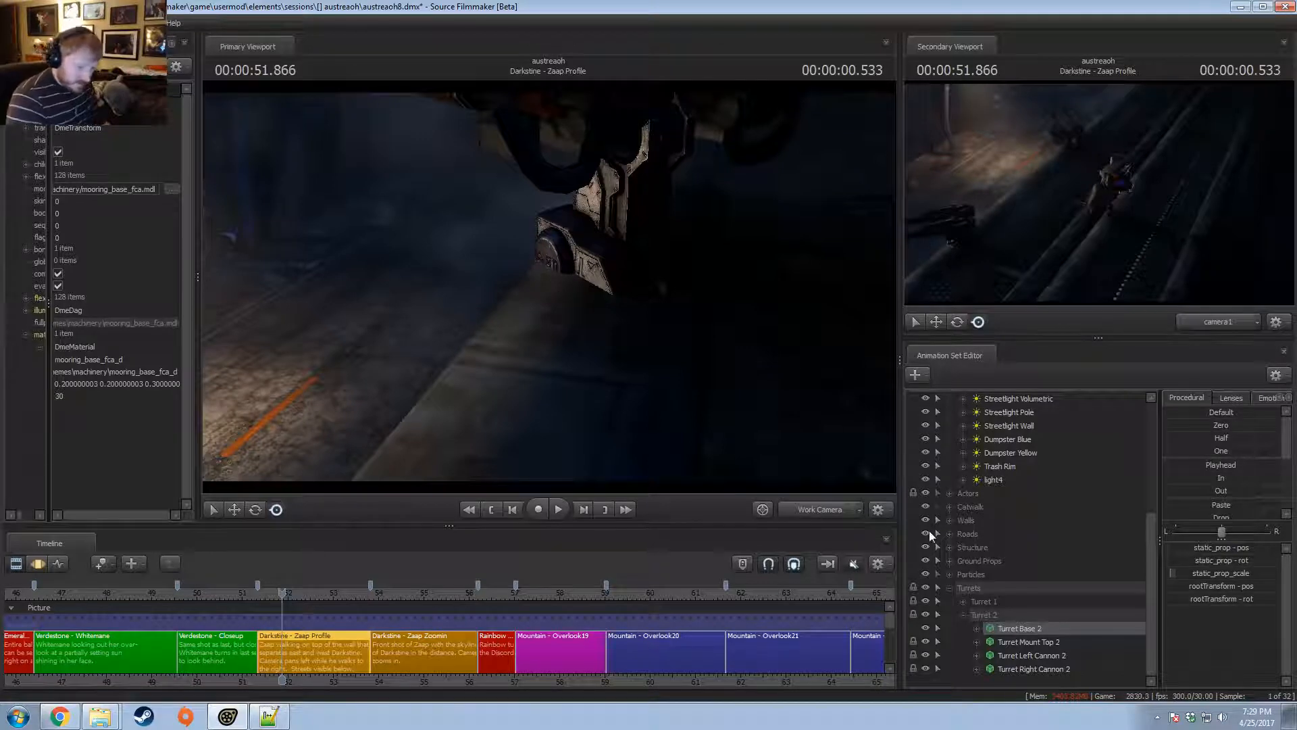
- Collapse the Lights group and select Turret Base 2 for editing in the Motion Editor
left_click(960, 614)
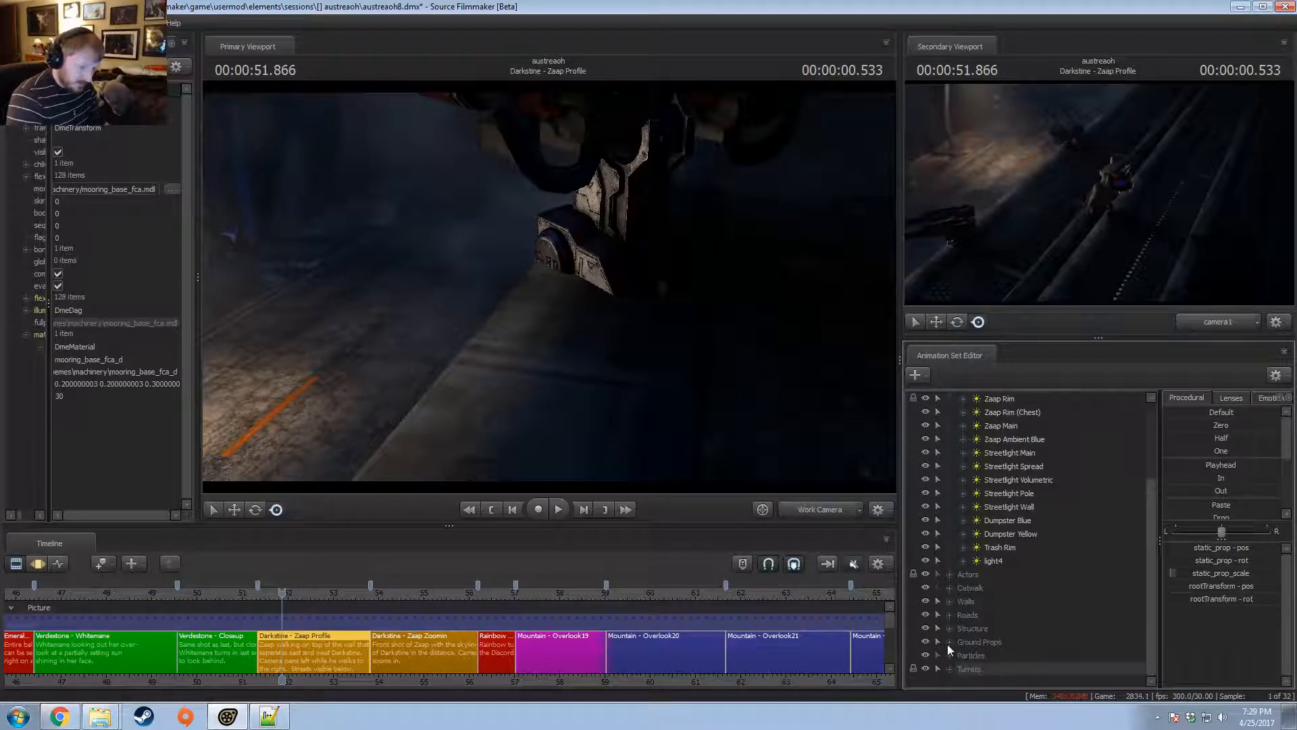
scroll(951, 667, "up", 4)
left_click(949, 412)
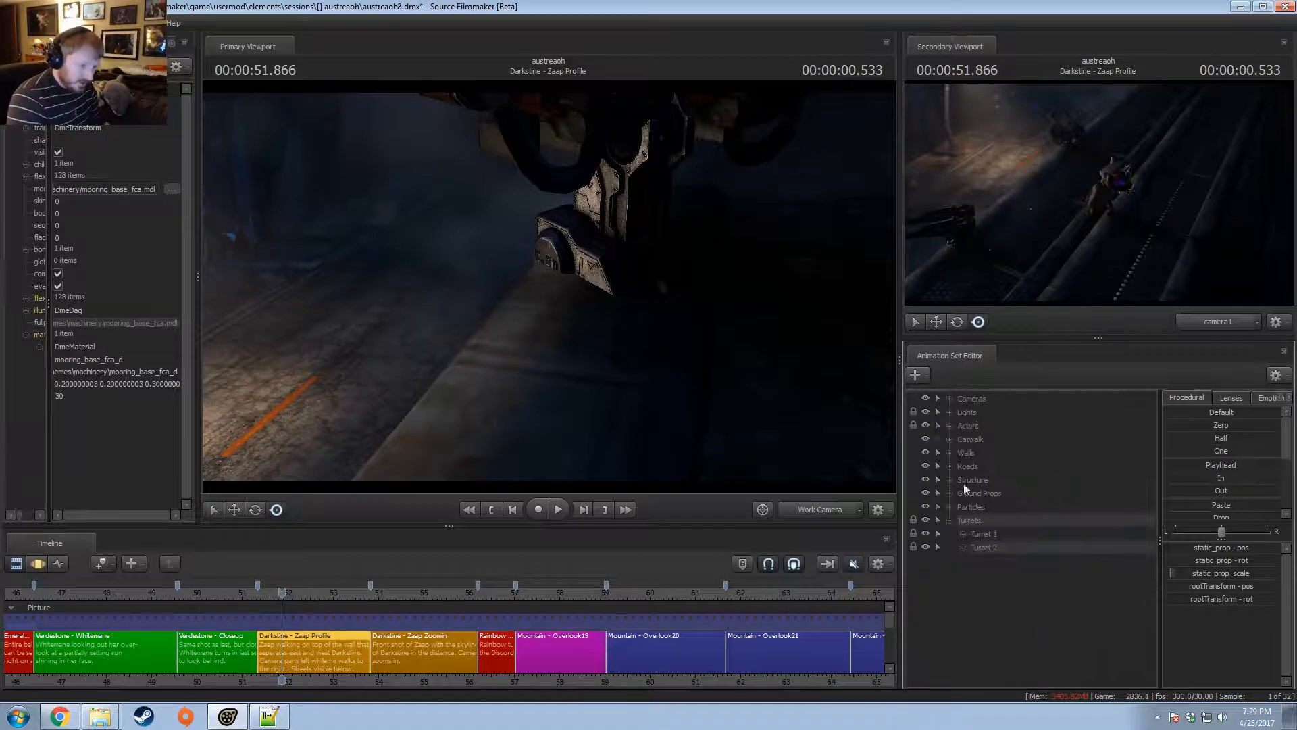
left_click(1017, 561)
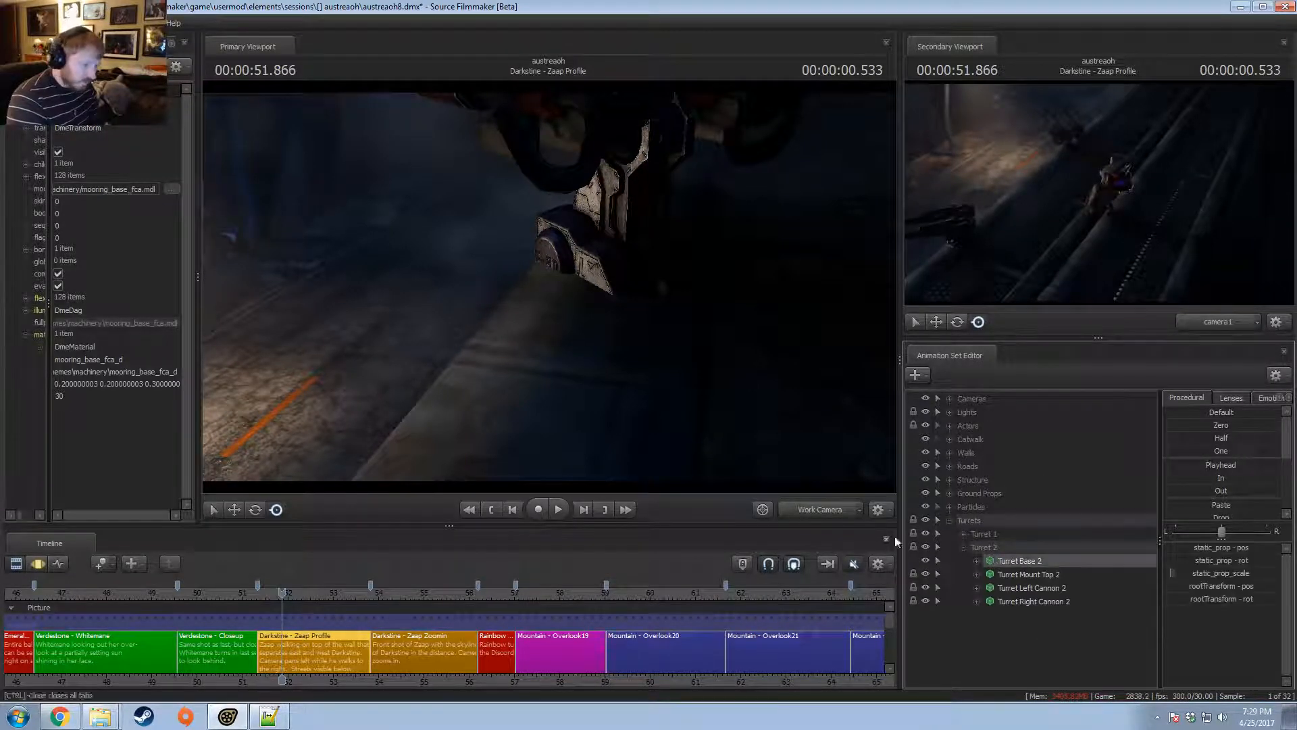
left_click_drag(750, 410, 750, 411)
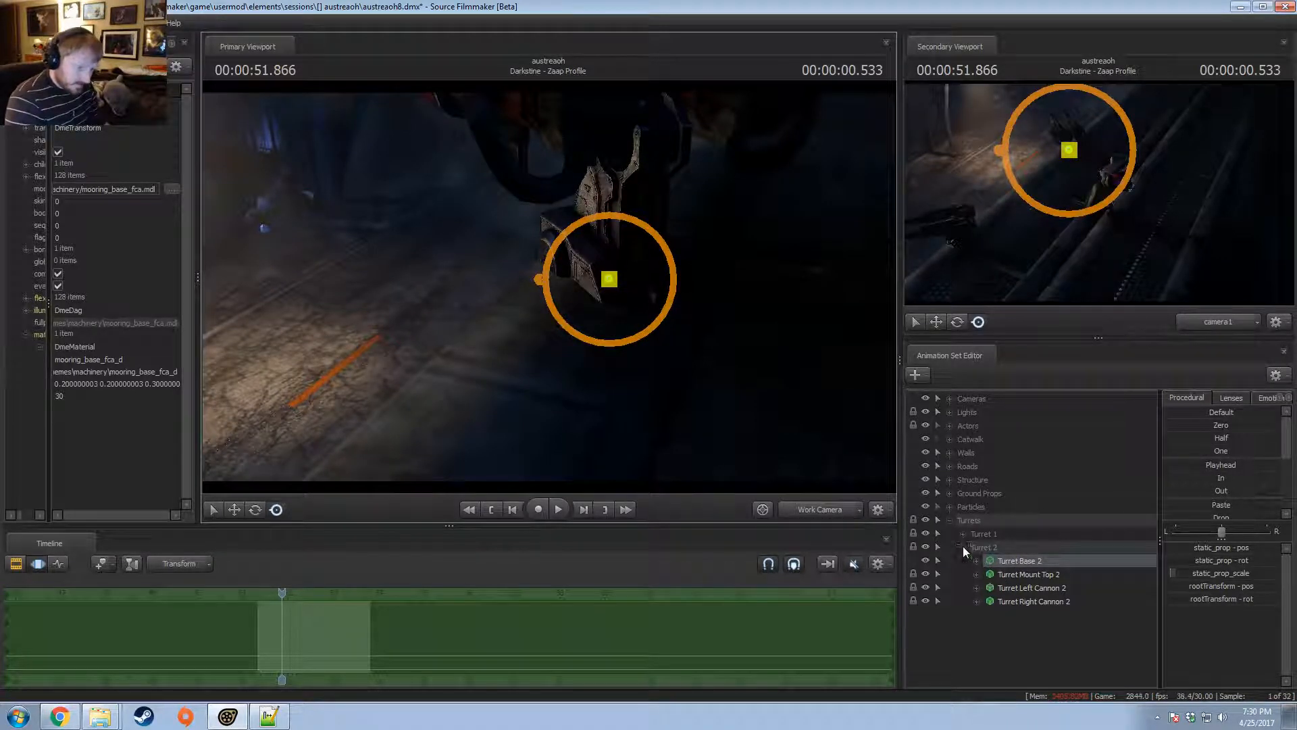
- Examine Turret Base 2 up close in the Work Camera and compare it with the camera1 view
left_click_drag(754, 435, 619, 284)
left_click(560, 282)
left_click(806, 508)
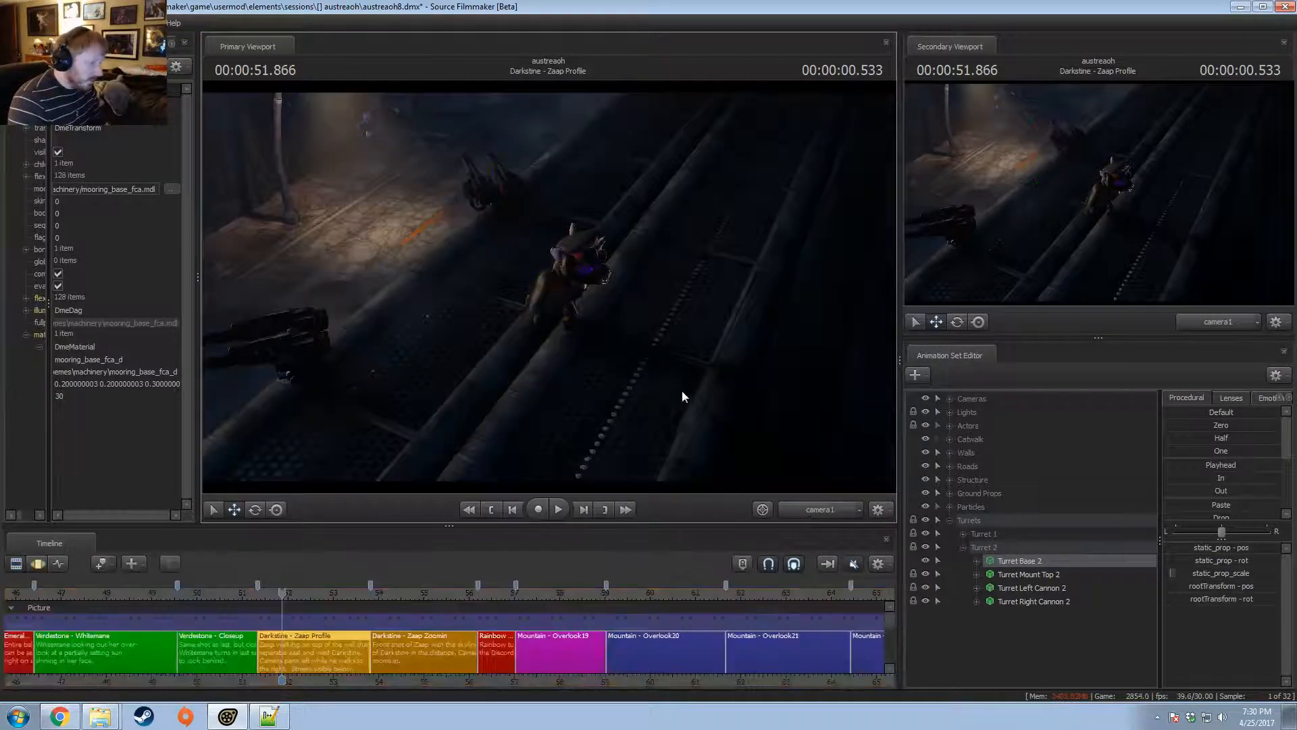
key("F2")
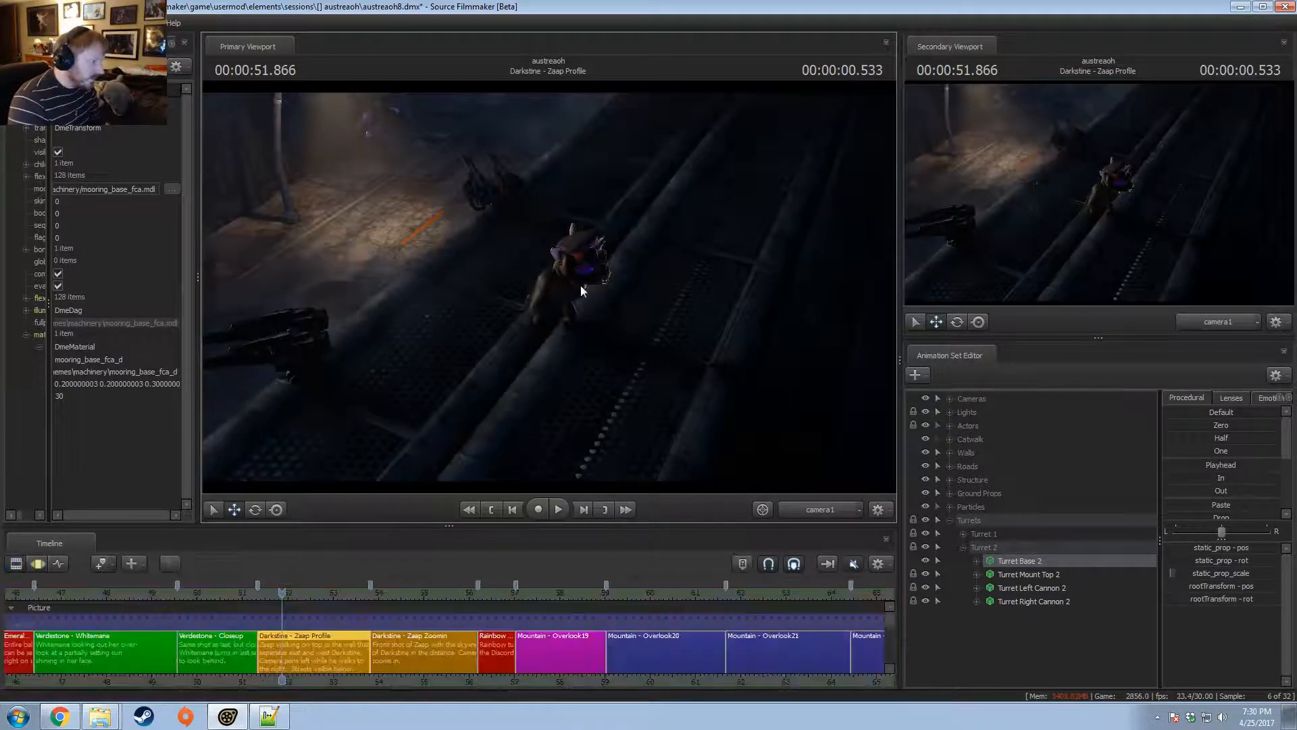
mouse_move(544, 280)
left_mouse_down()
mouse_move(553, 306)
mouse_move(561, 298)
left_mouse_up()
key("F3")
key("F2")
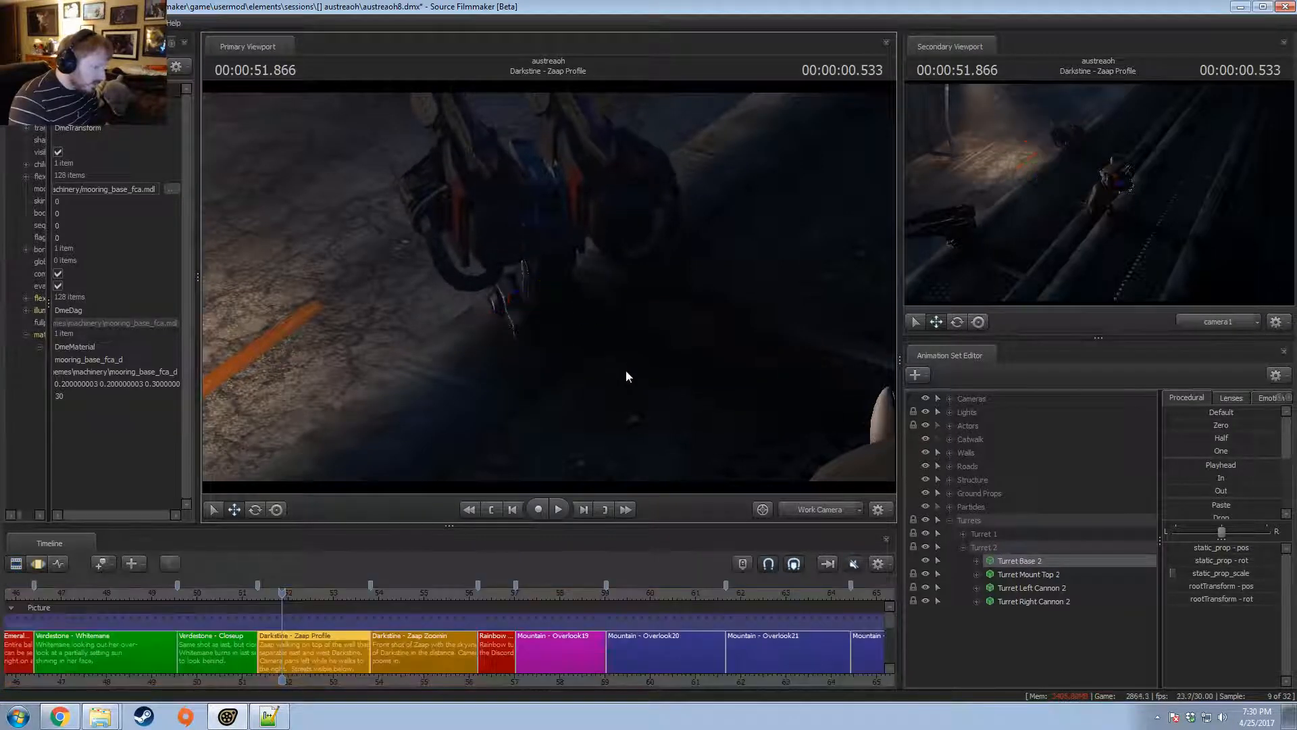
left_click(823, 509)
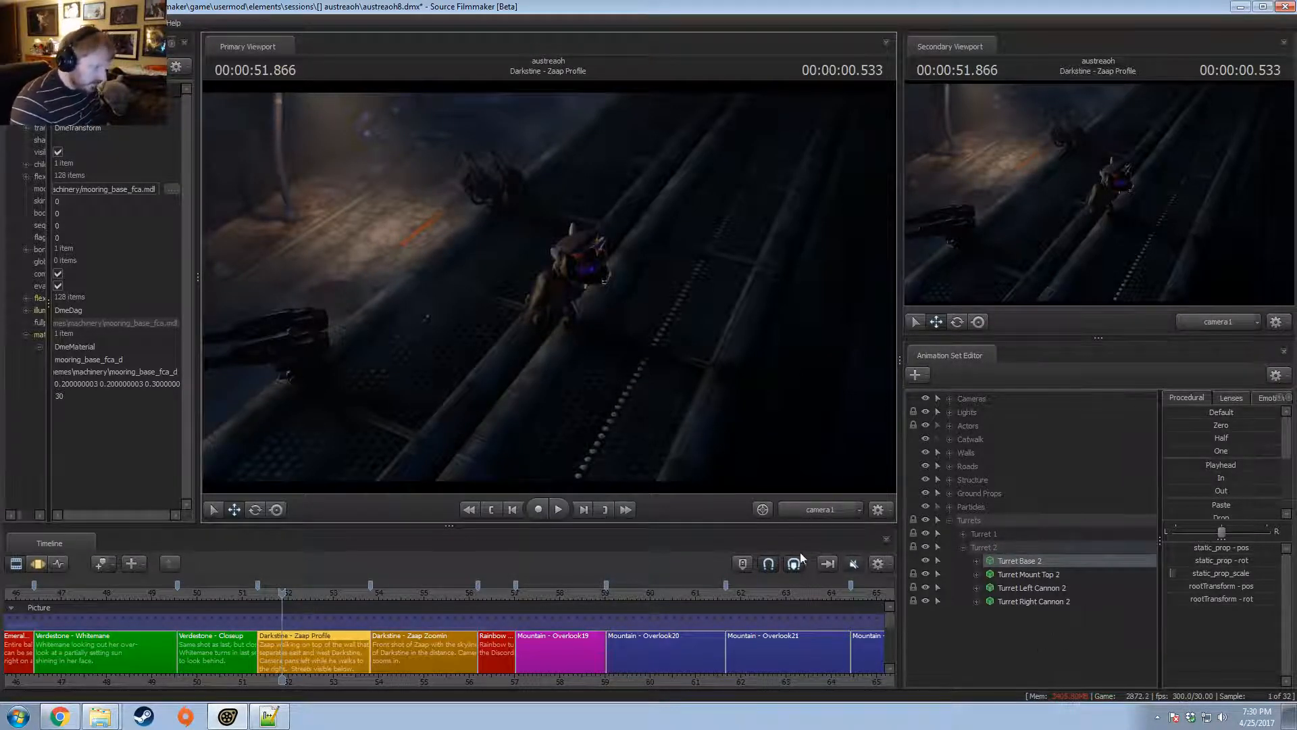
- Lower Turret Base 1 slightly along its vertical axis in the Motion Editor so it sits down into the wall
left_click(819, 509)
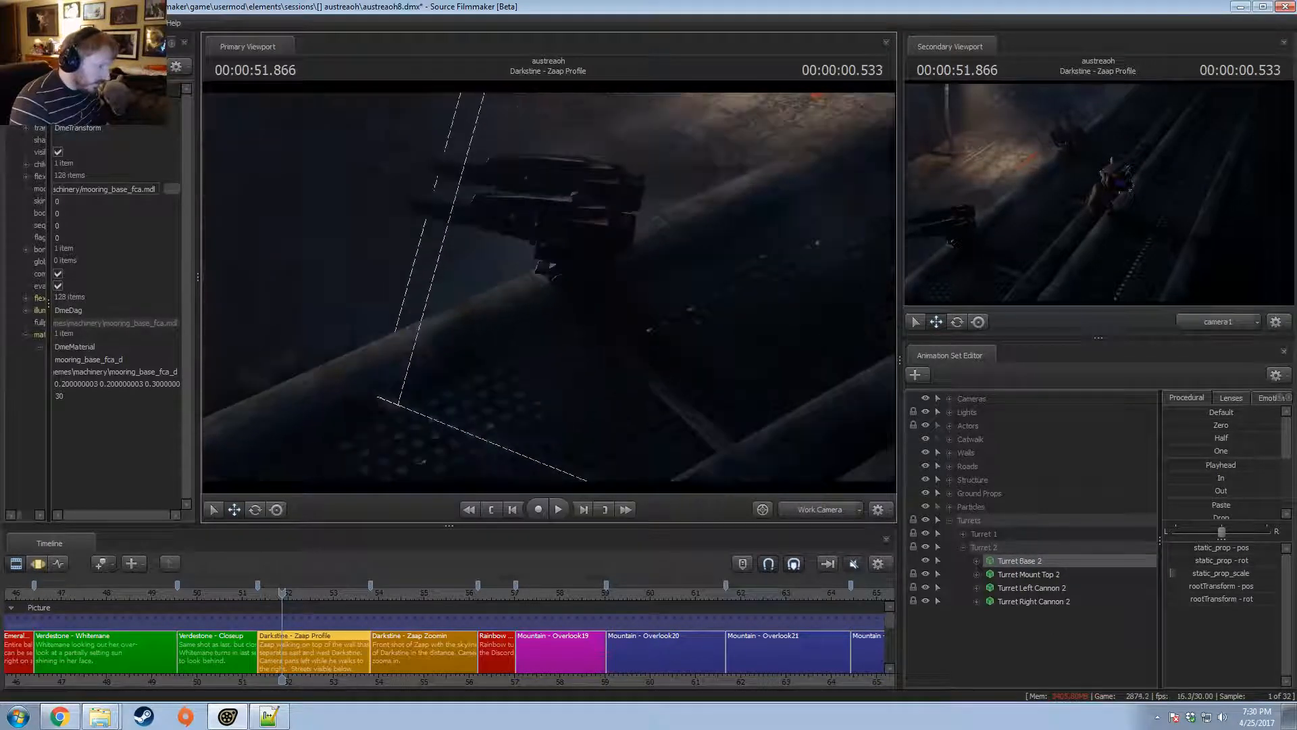
left_click(962, 547)
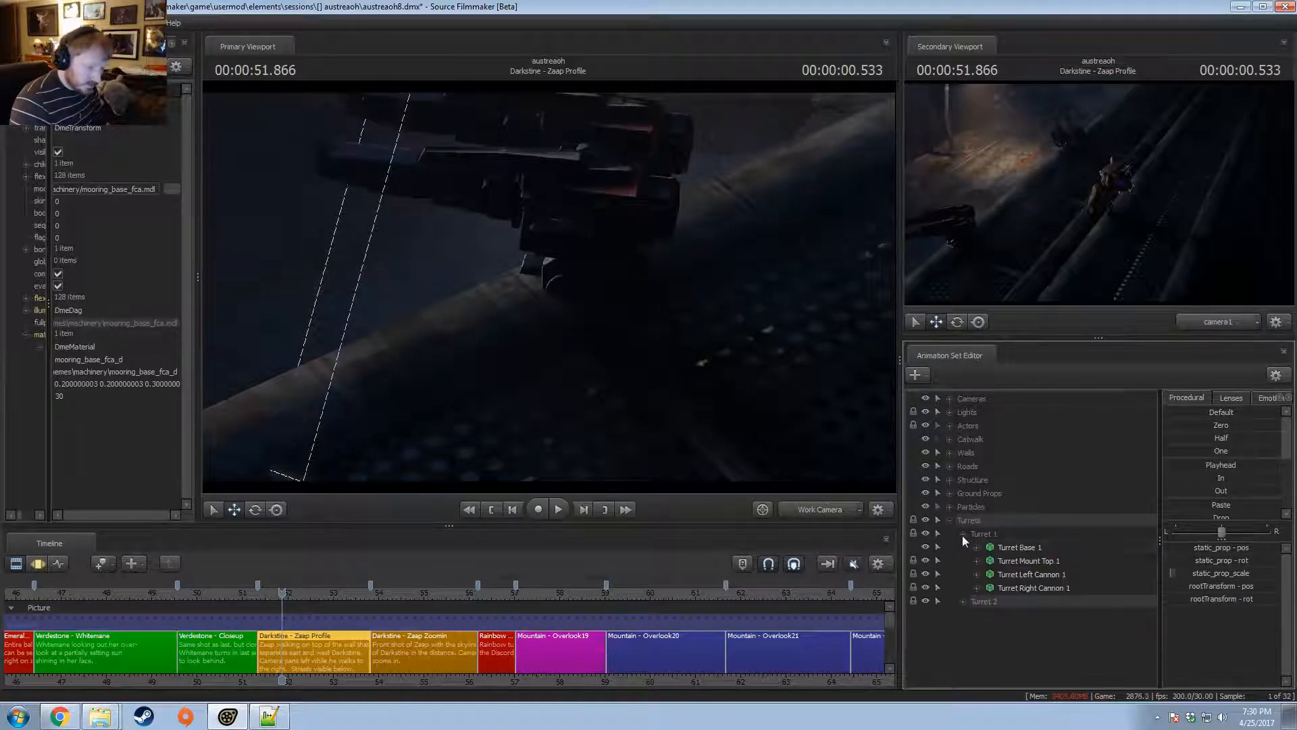
left_click(962, 533)
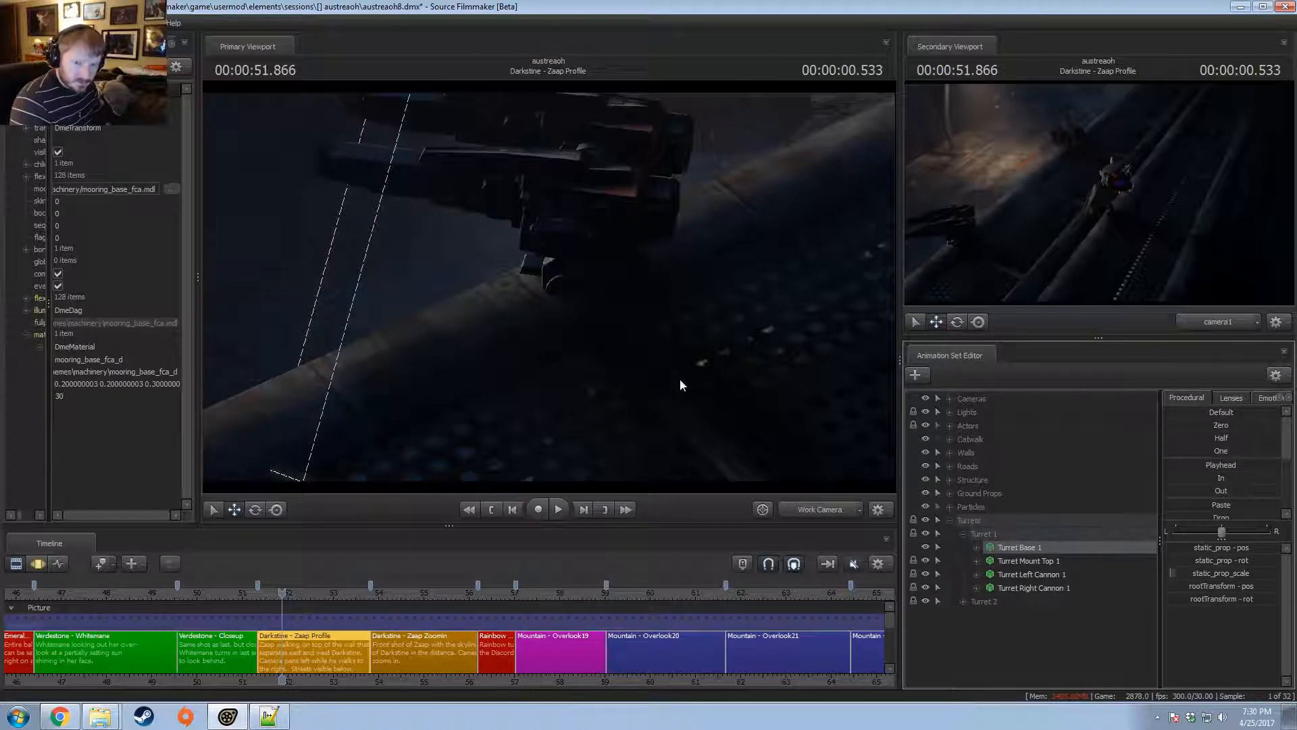
key("F3")
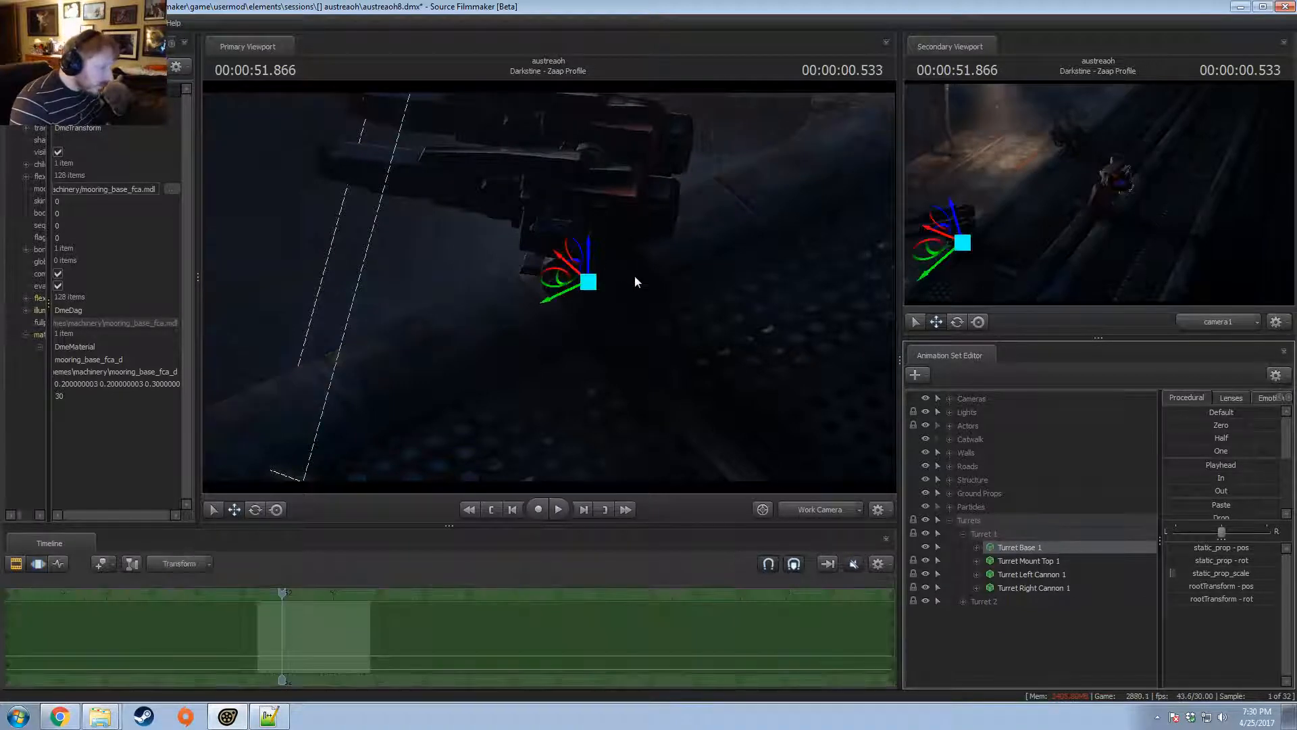
left_click_drag(637, 281, 683, 472)
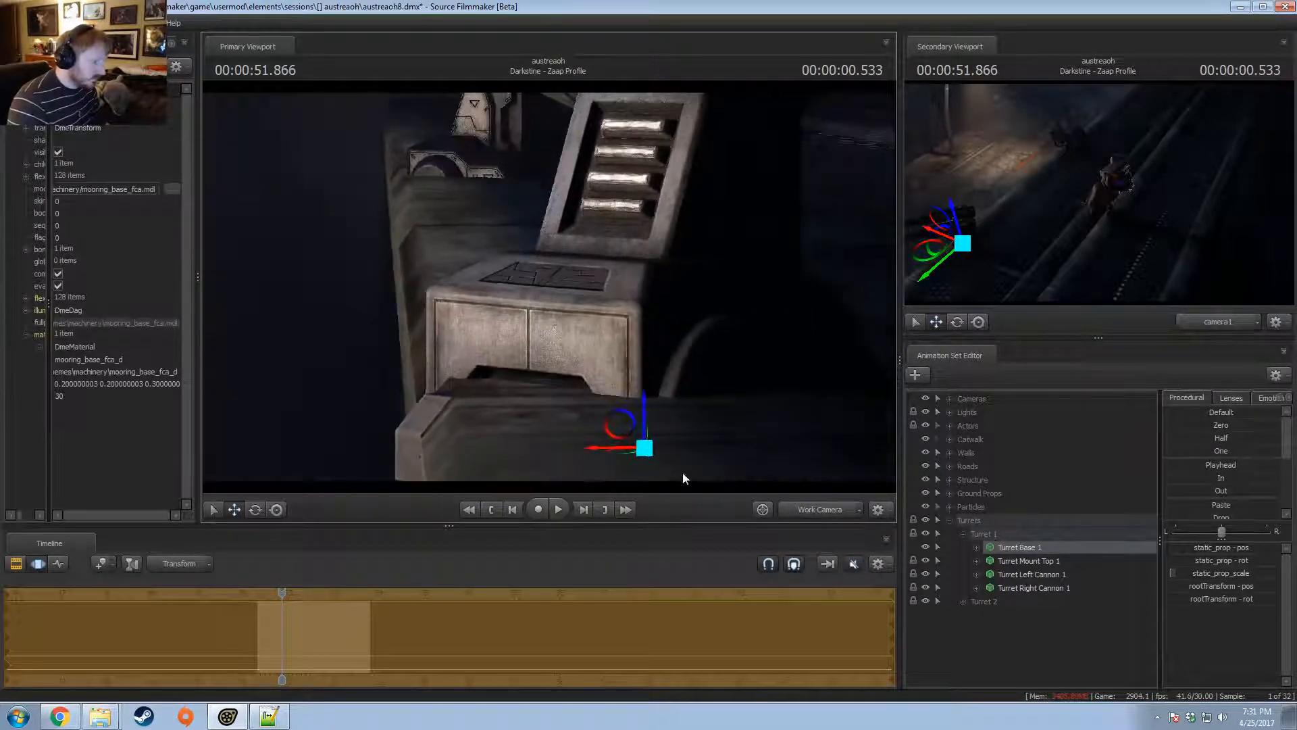
left_click_drag(649, 403, 646, 417)
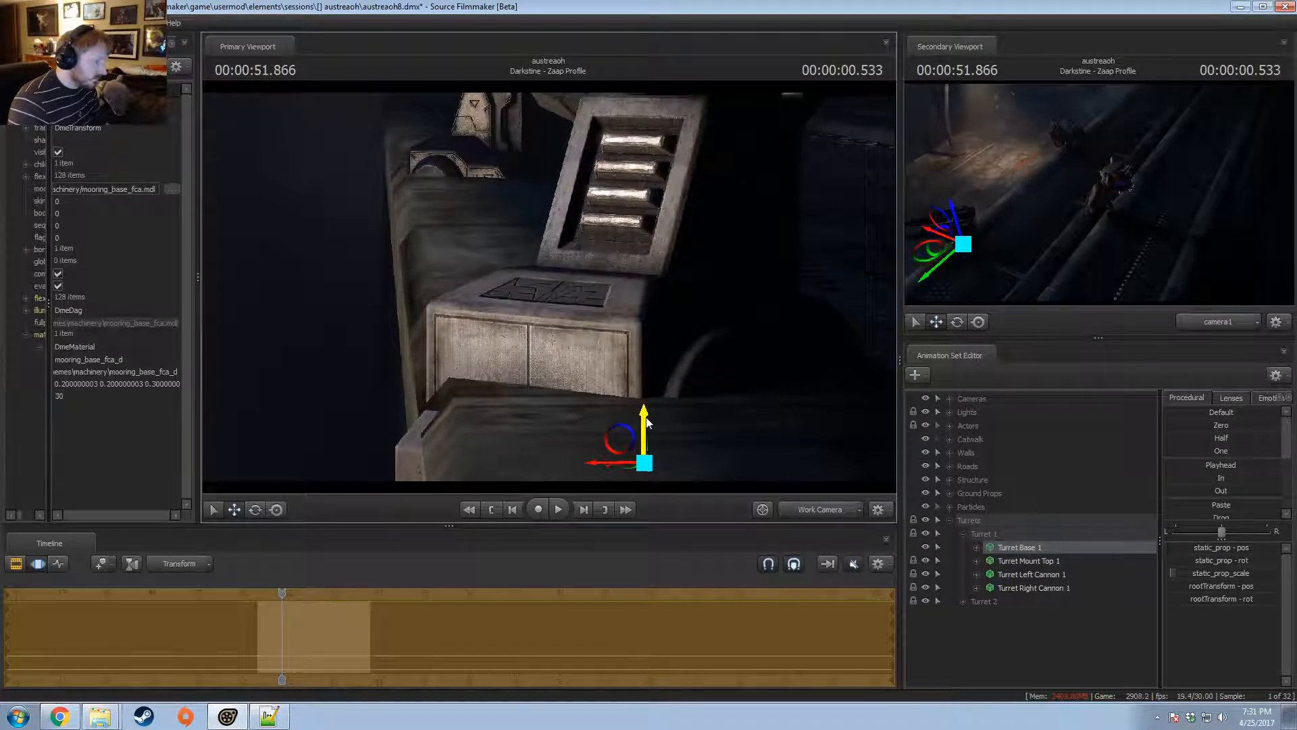
left_click_drag(500, 204, 549, 288)
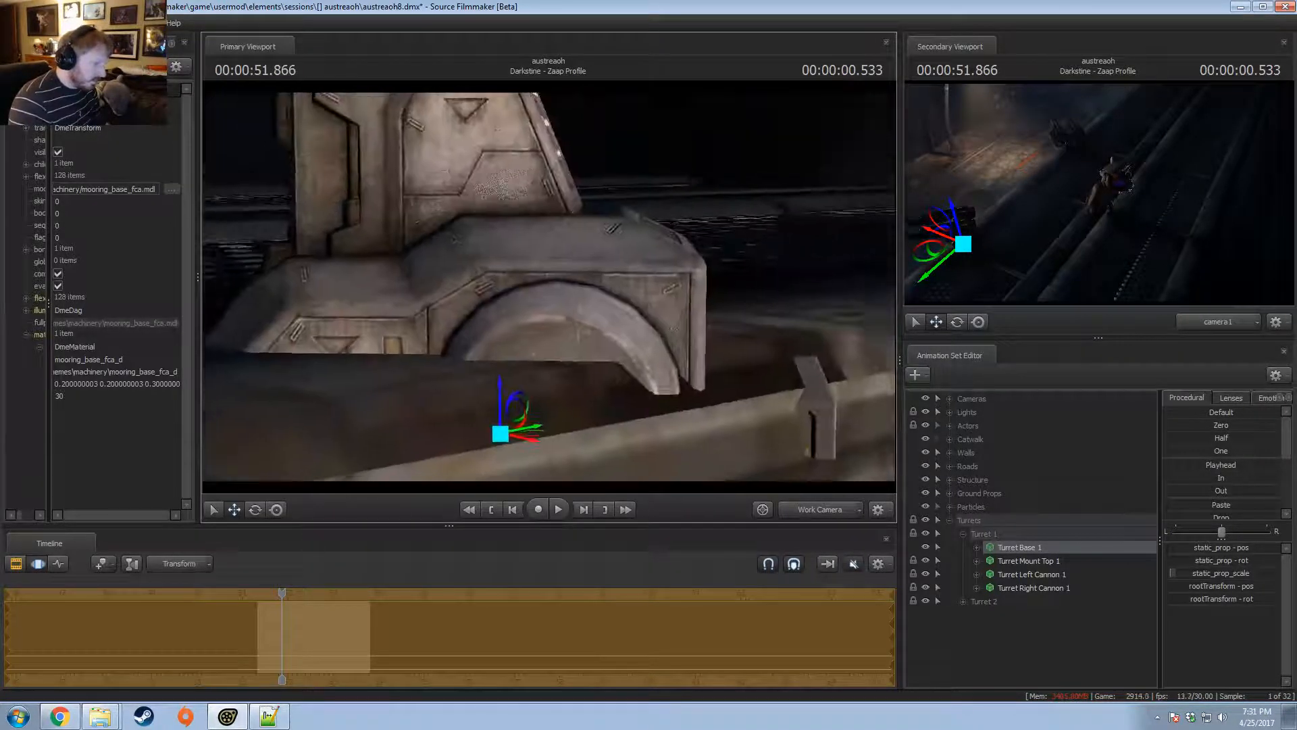
left_click_drag(503, 388, 505, 389)
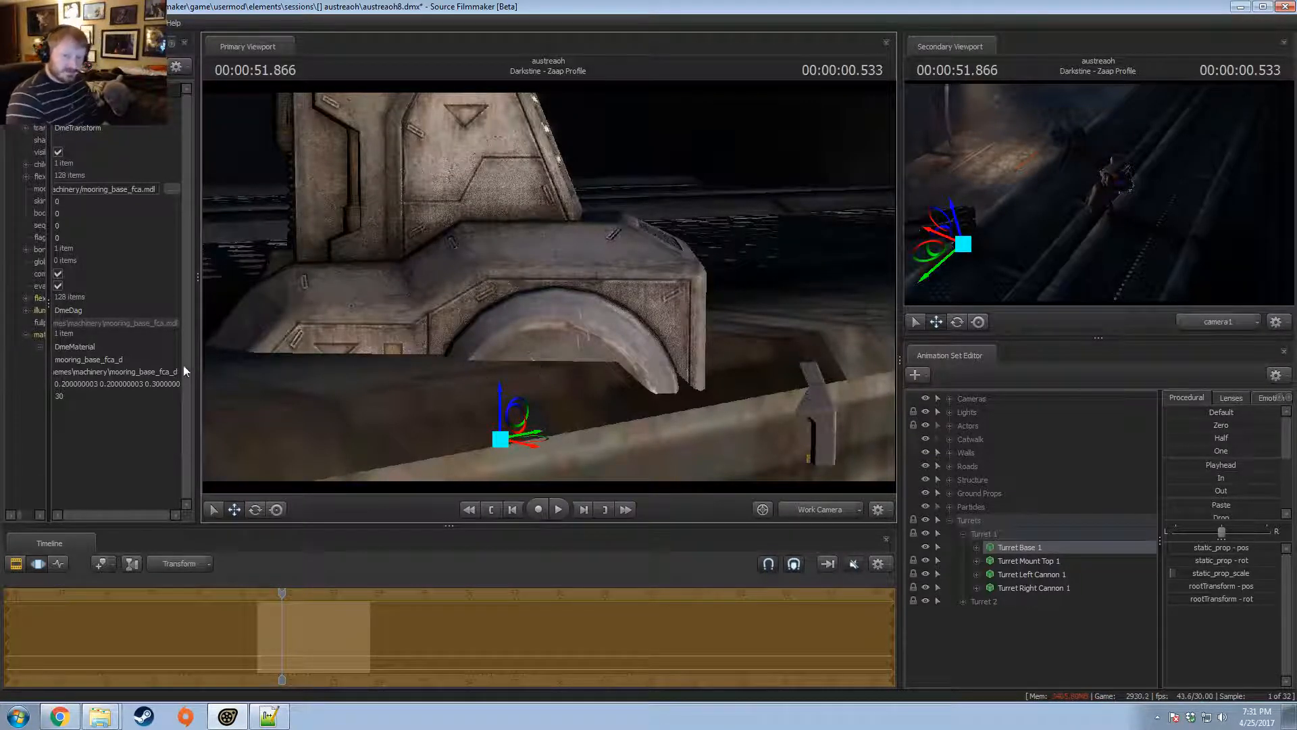
left_click(595, 287)
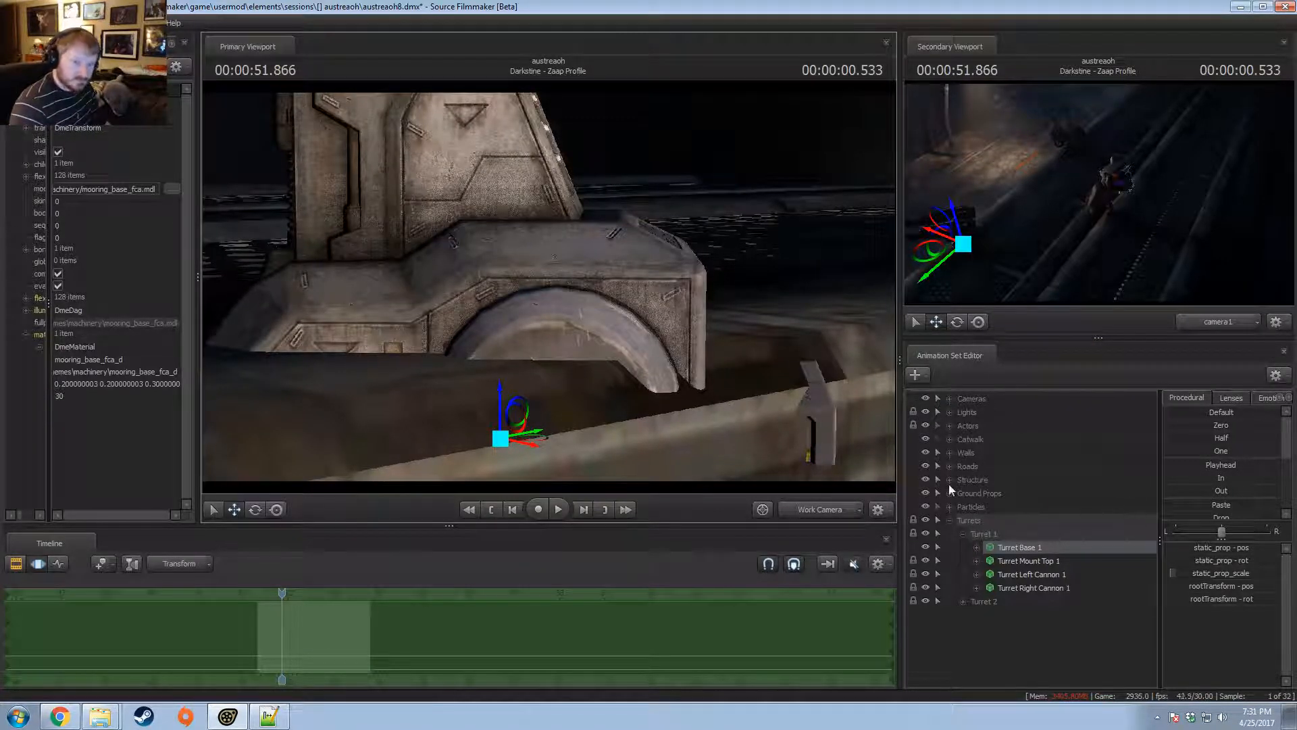
- Return to camera1 and the Clip Editor to check the turrets in the shot, and collapse the Turrets group
left_click(820, 510)
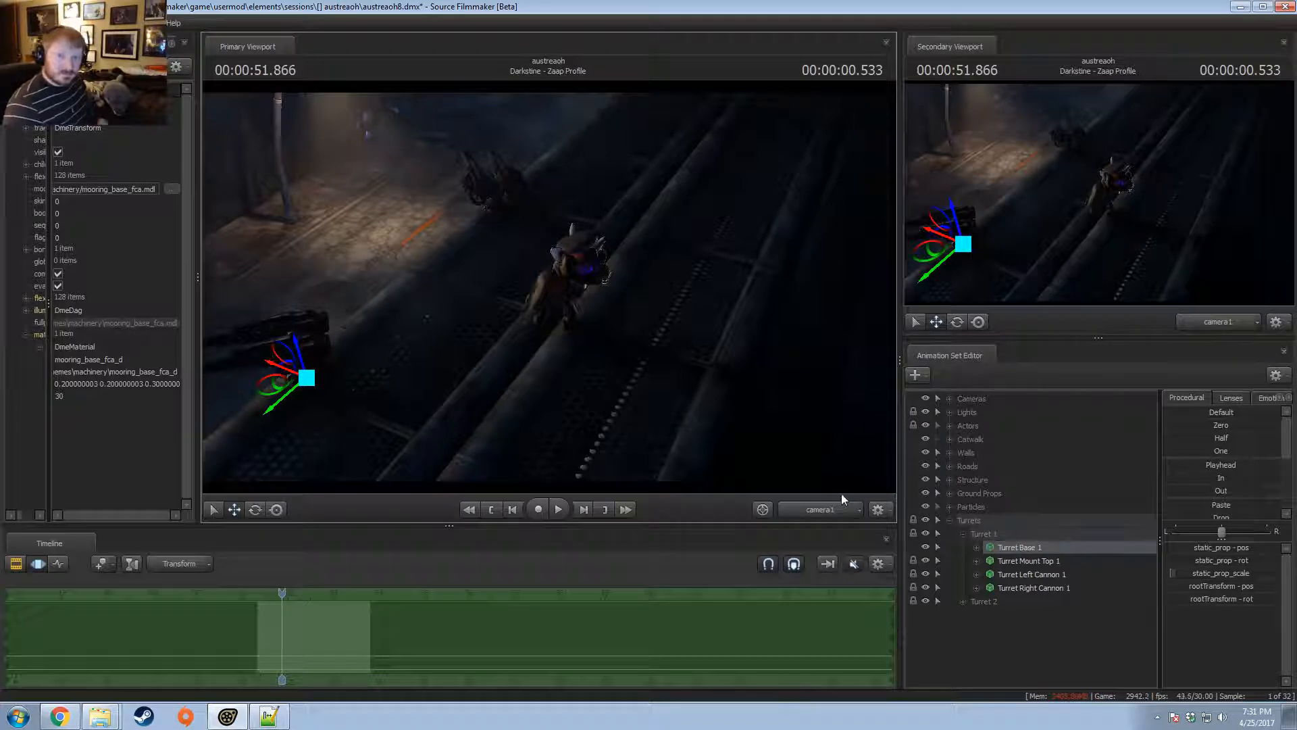
key("F2")
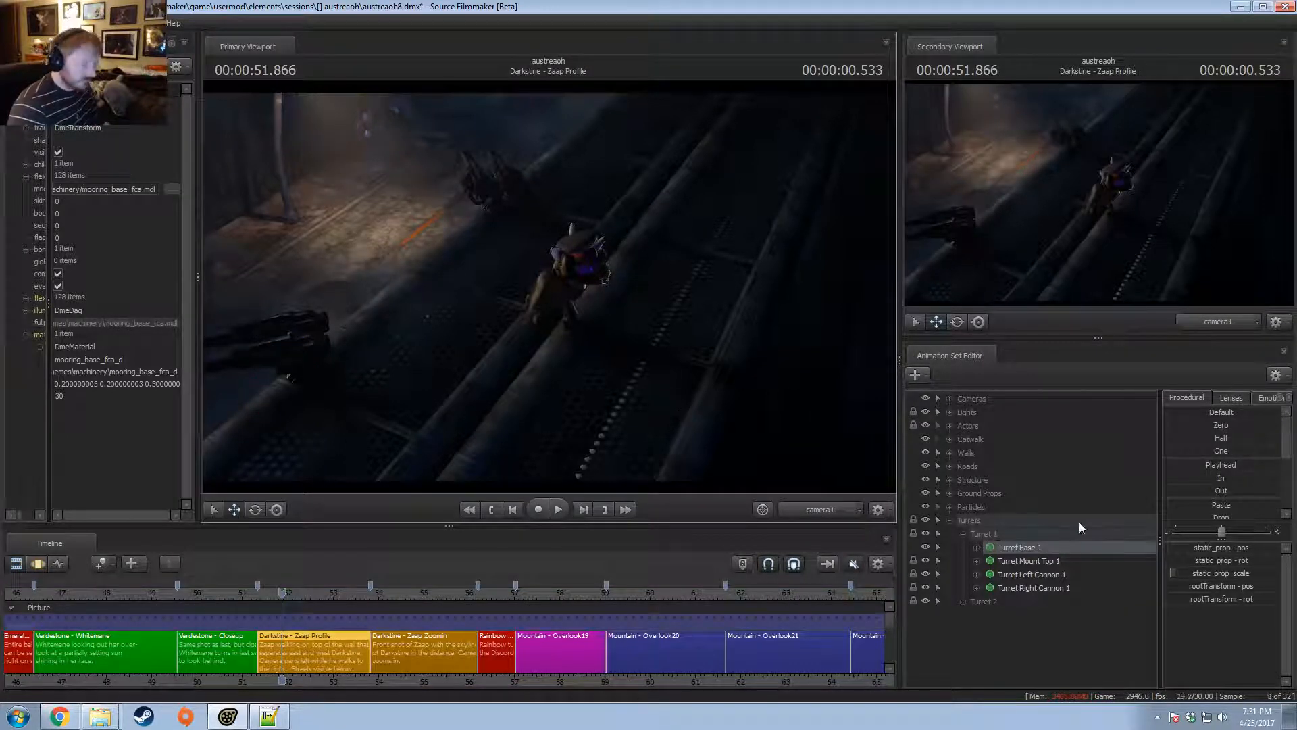
left_click(950, 412)
left_click(949, 411)
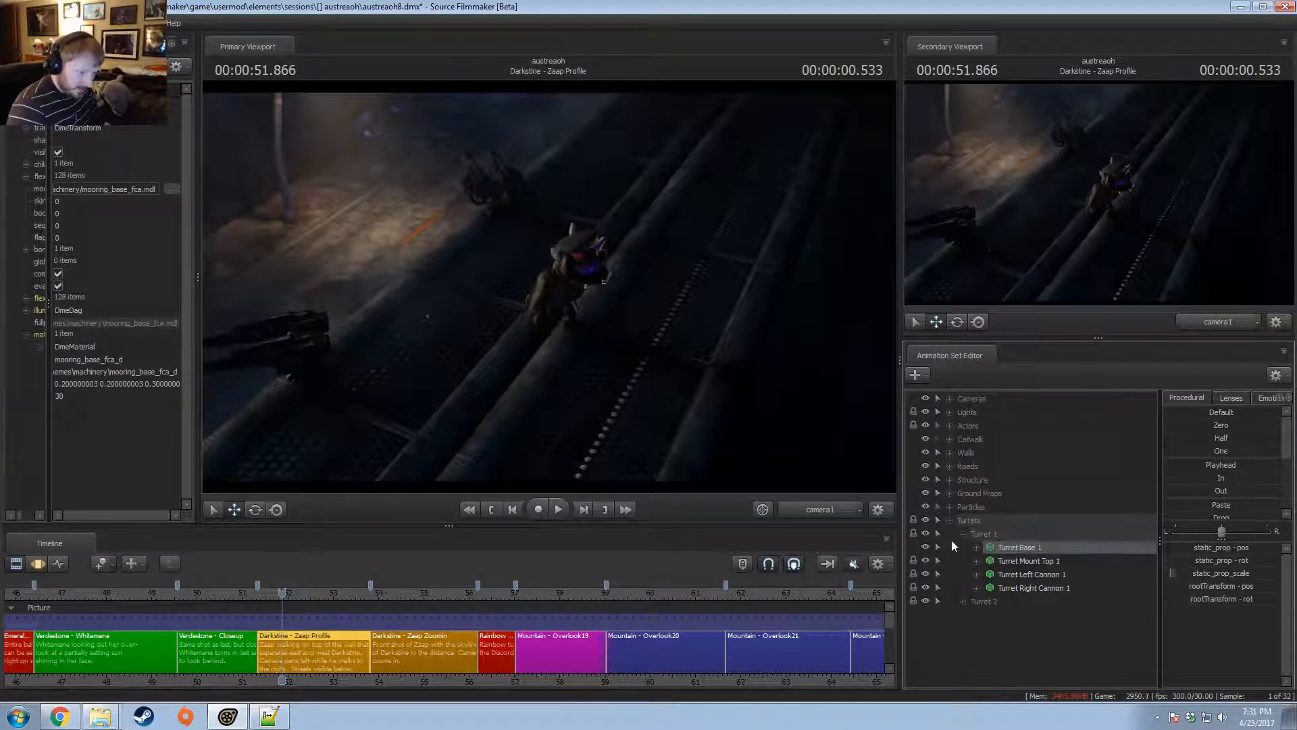
left_click(950, 520)
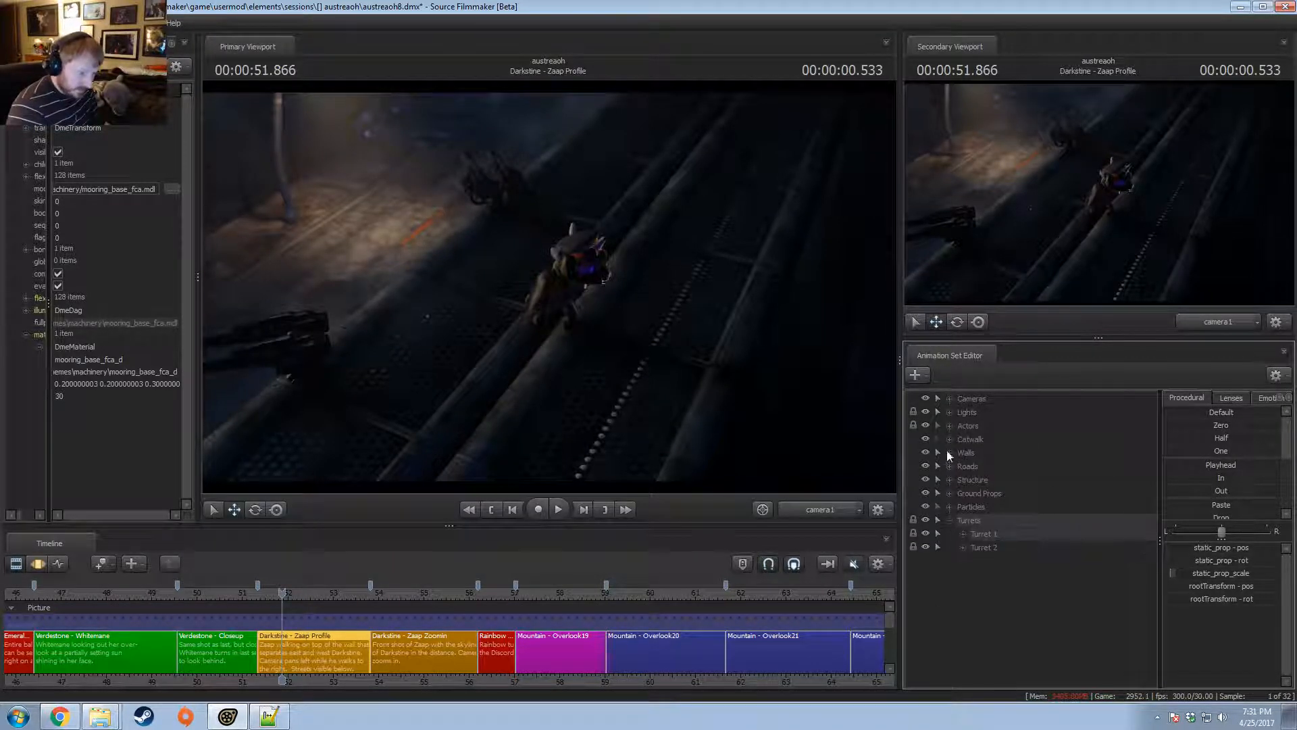
- Rename light4 in the Lights group as Turret 2 Ambient
left_click(951, 411)
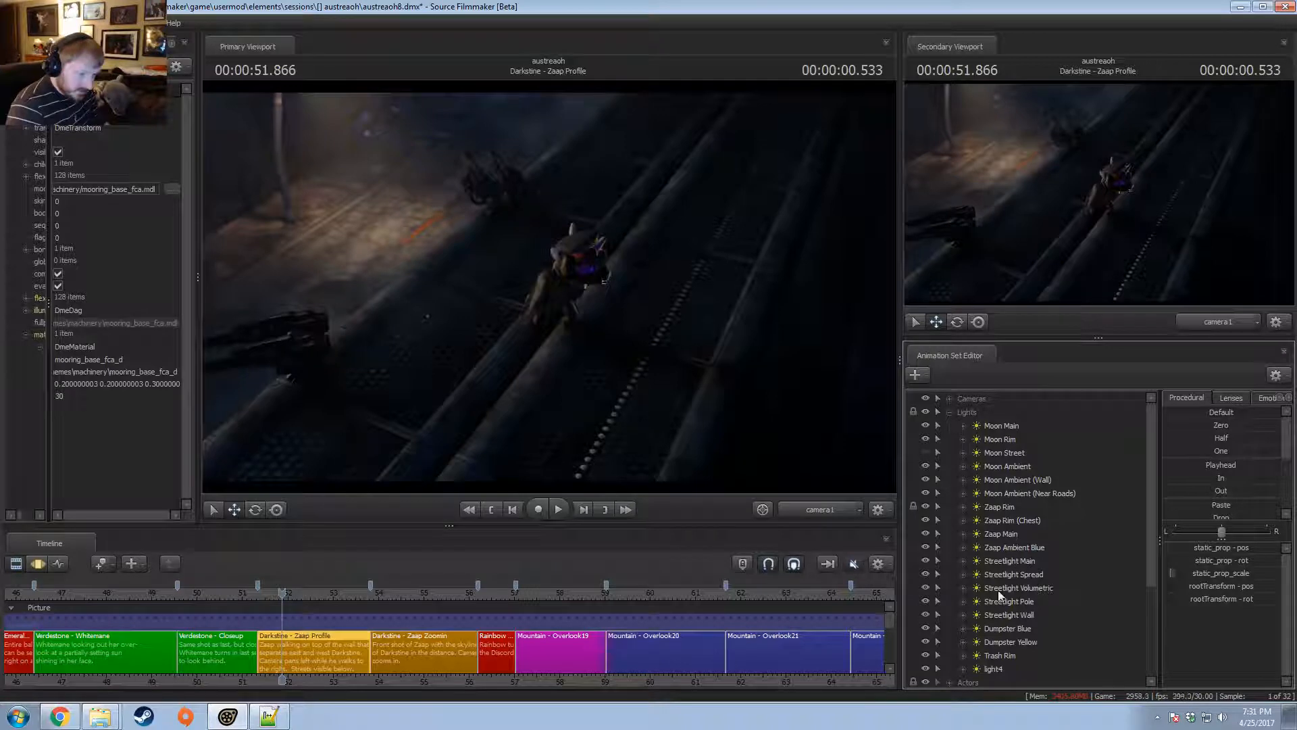
left_click(998, 668)
key("F3")
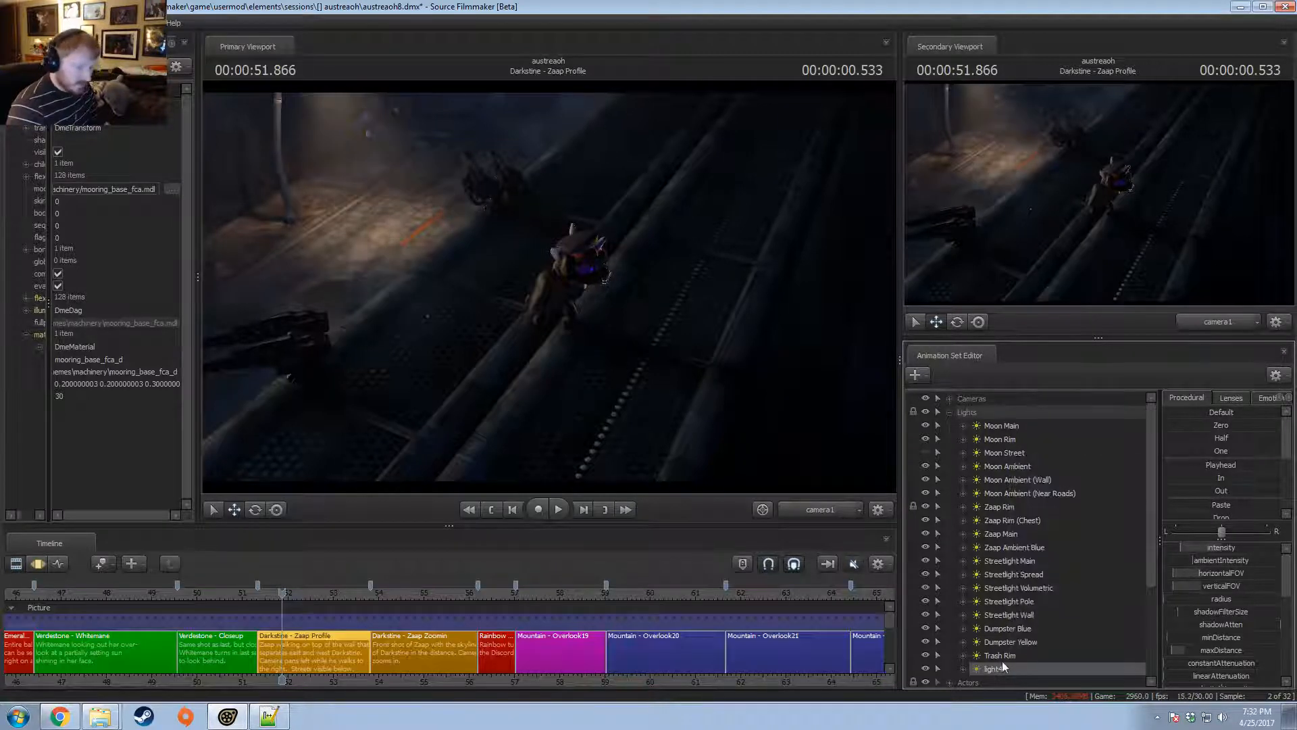
right_click(1000, 666)
left_click(1023, 468)
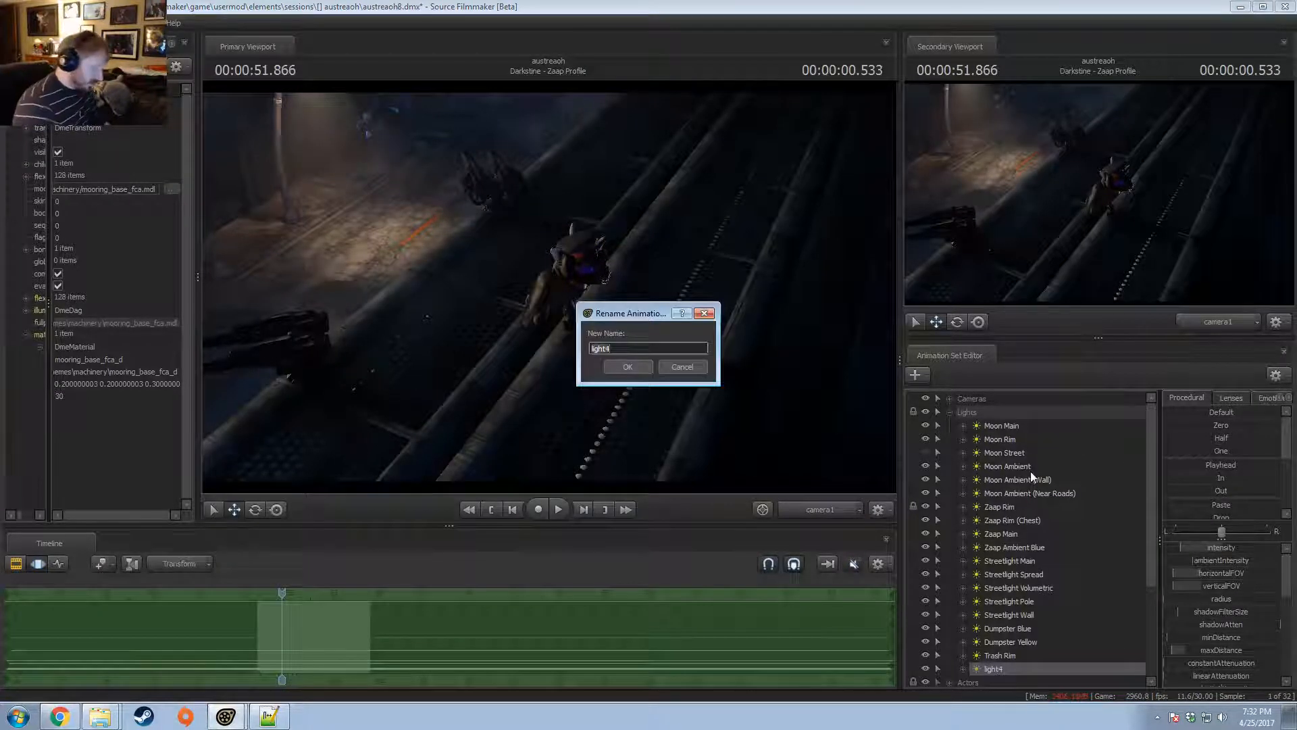
type("Tuee")
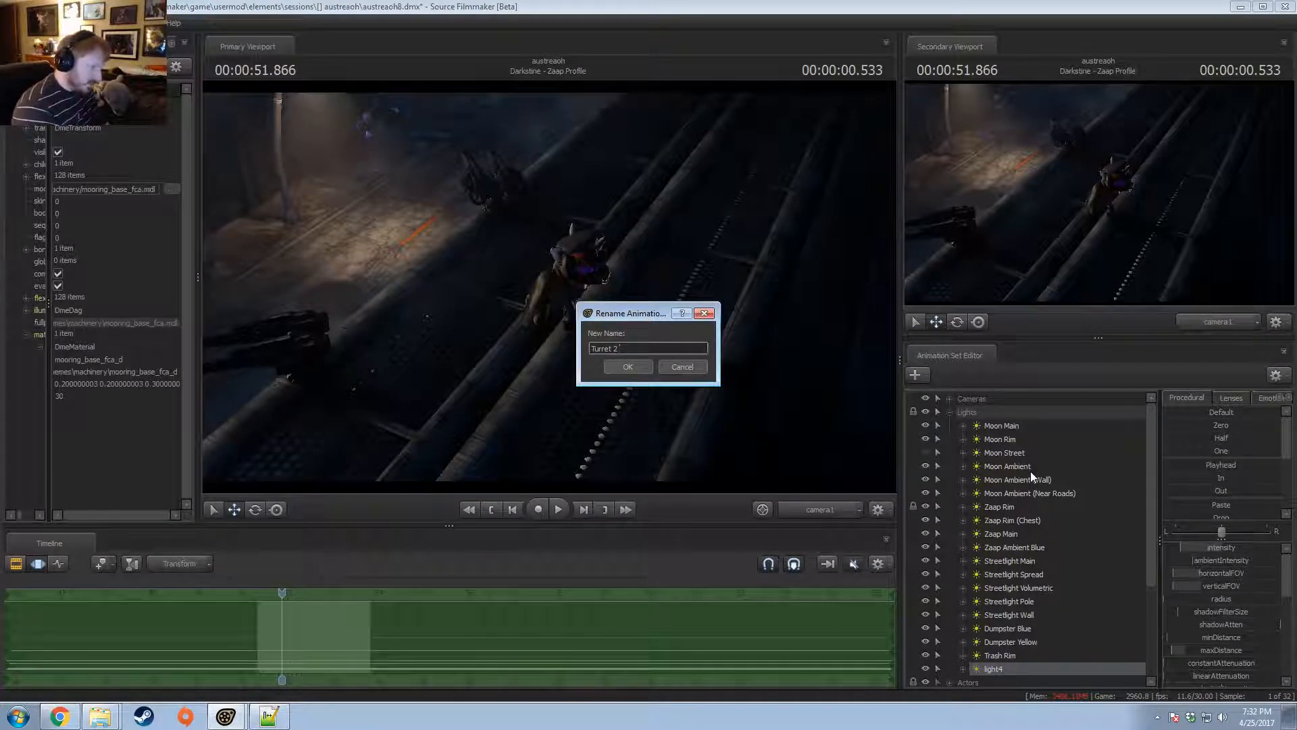
type(" Ambient")
key("Return")
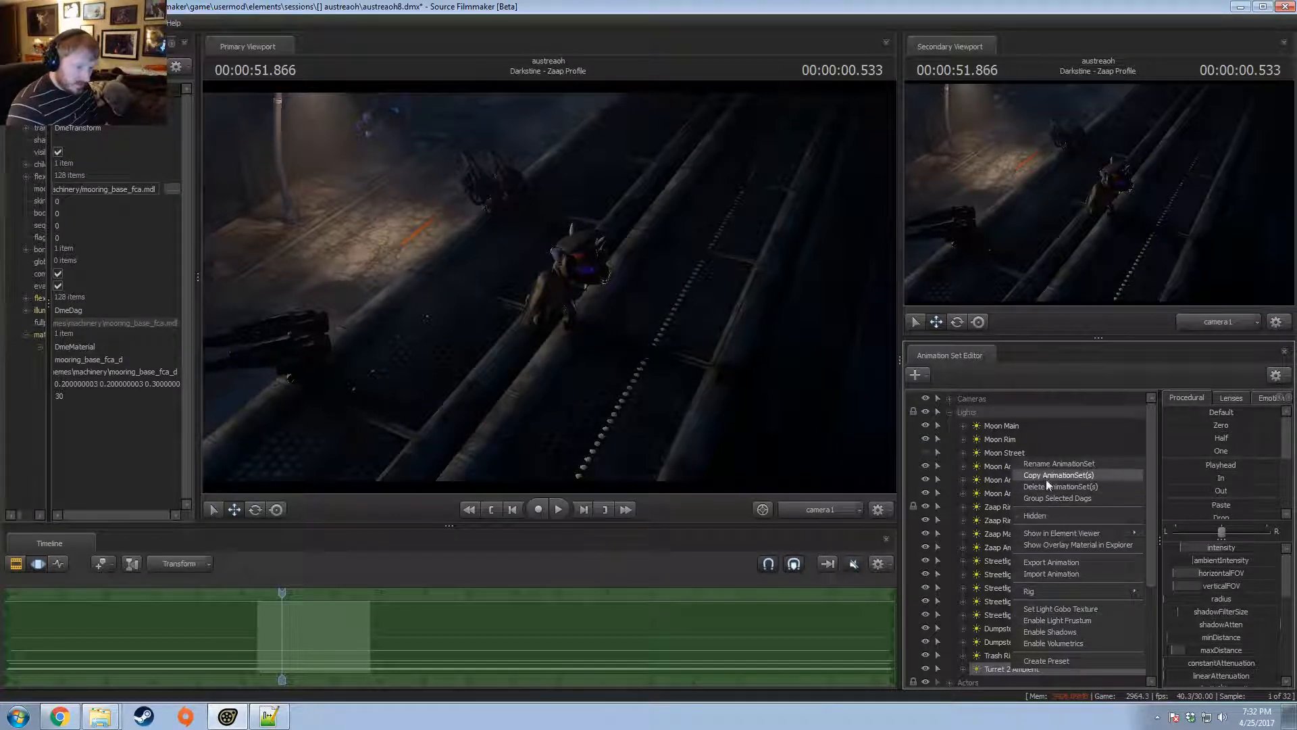
- Duplicate the Turret 2 Ambient light by copying and pasting its animation set, and look through the copy in the Primary Viewport
left_click(949, 412)
right_click(995, 598)
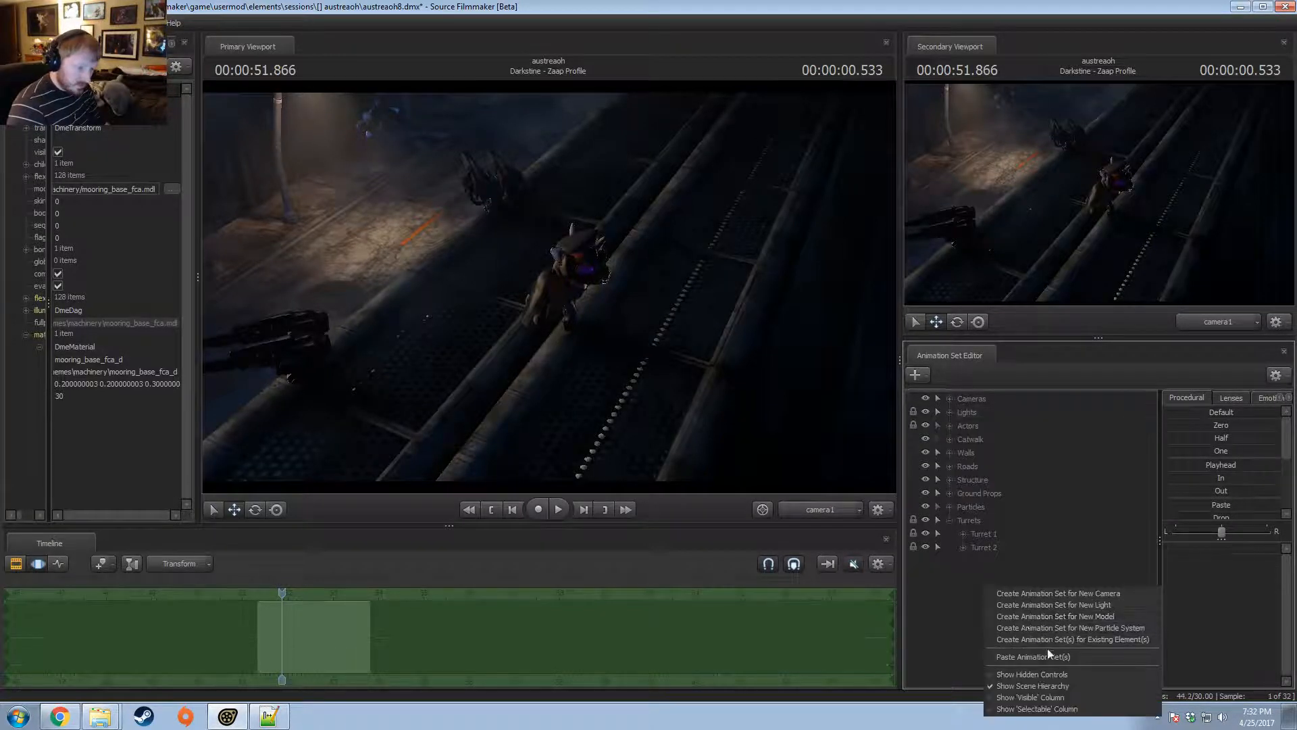
left_click(1047, 659)
left_click(948, 529)
double_click(970, 532)
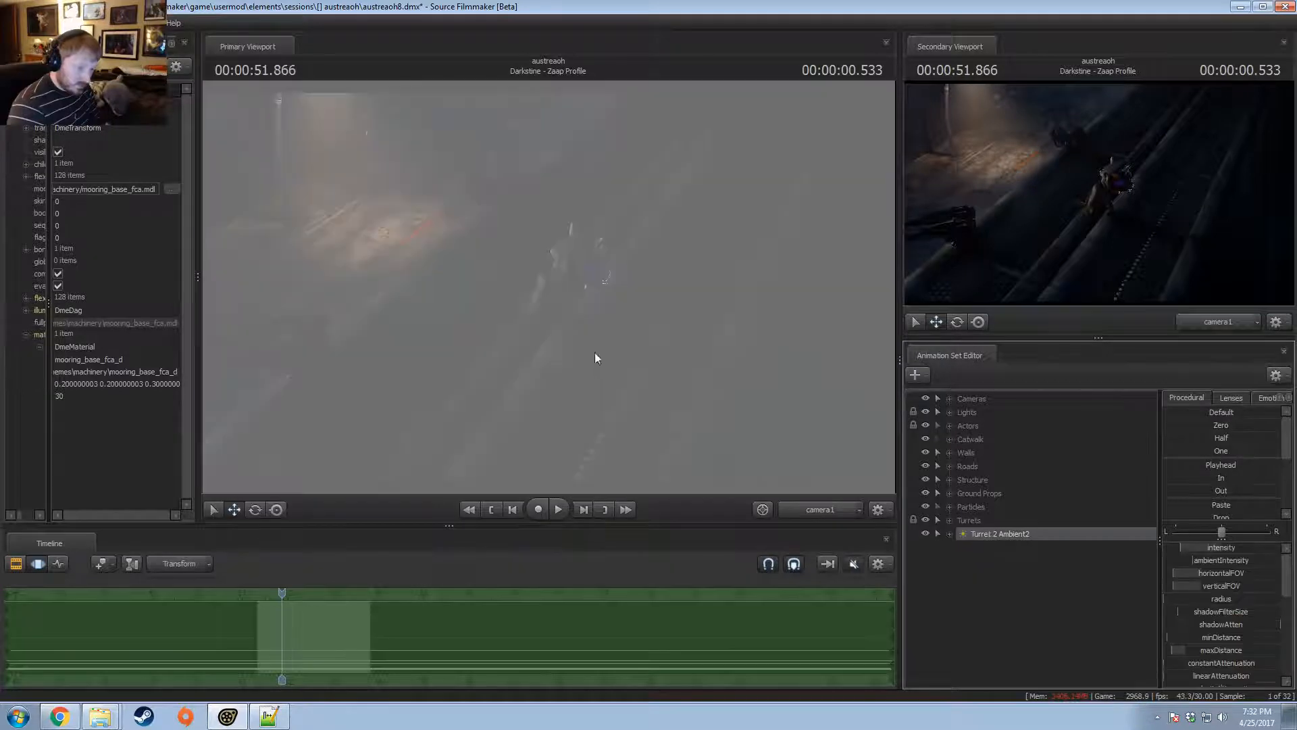
- Rename the duplicated light as Turret 1 Ambient
right_click(1019, 534)
left_click(1065, 329)
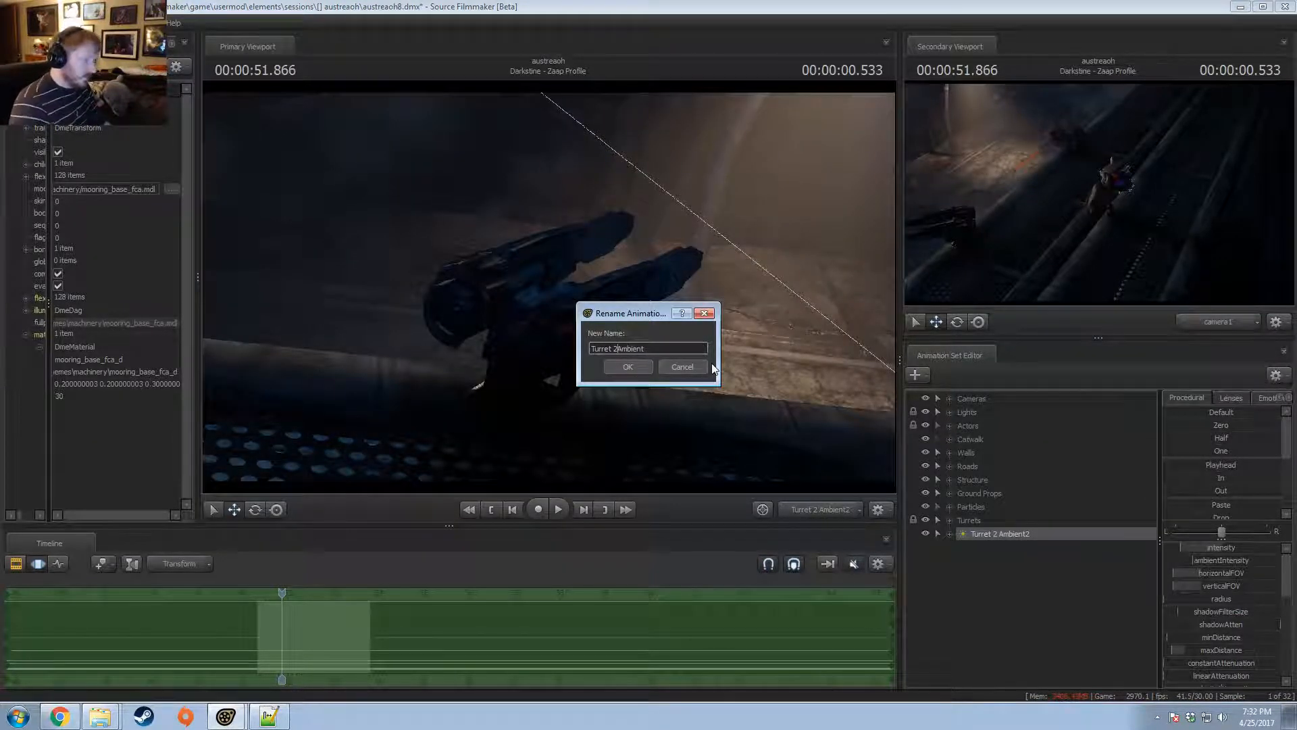
type("1")
key("Return")
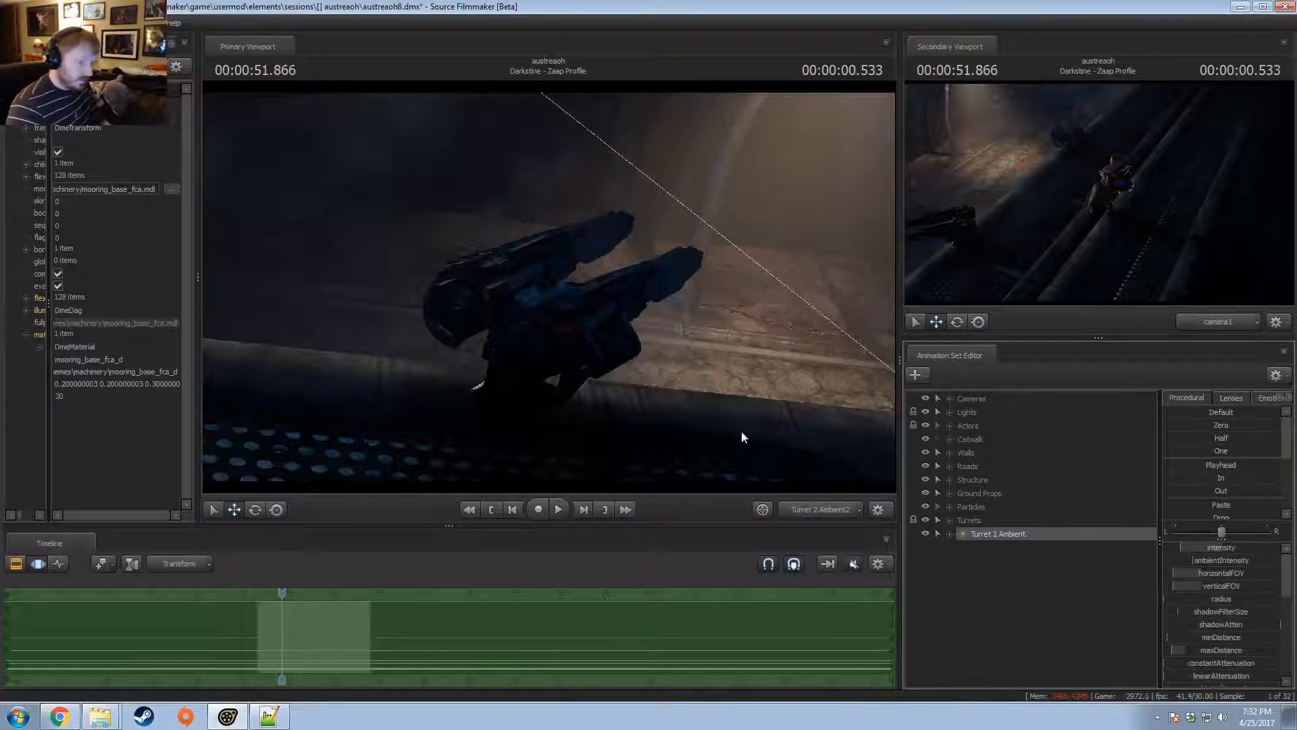
- Reposition the Turret 1 Ambient light through its own view so it is aimed at Turret 1
left_click_drag(1021, 533, 670, 347)
left_click(562, 319)
key("r")
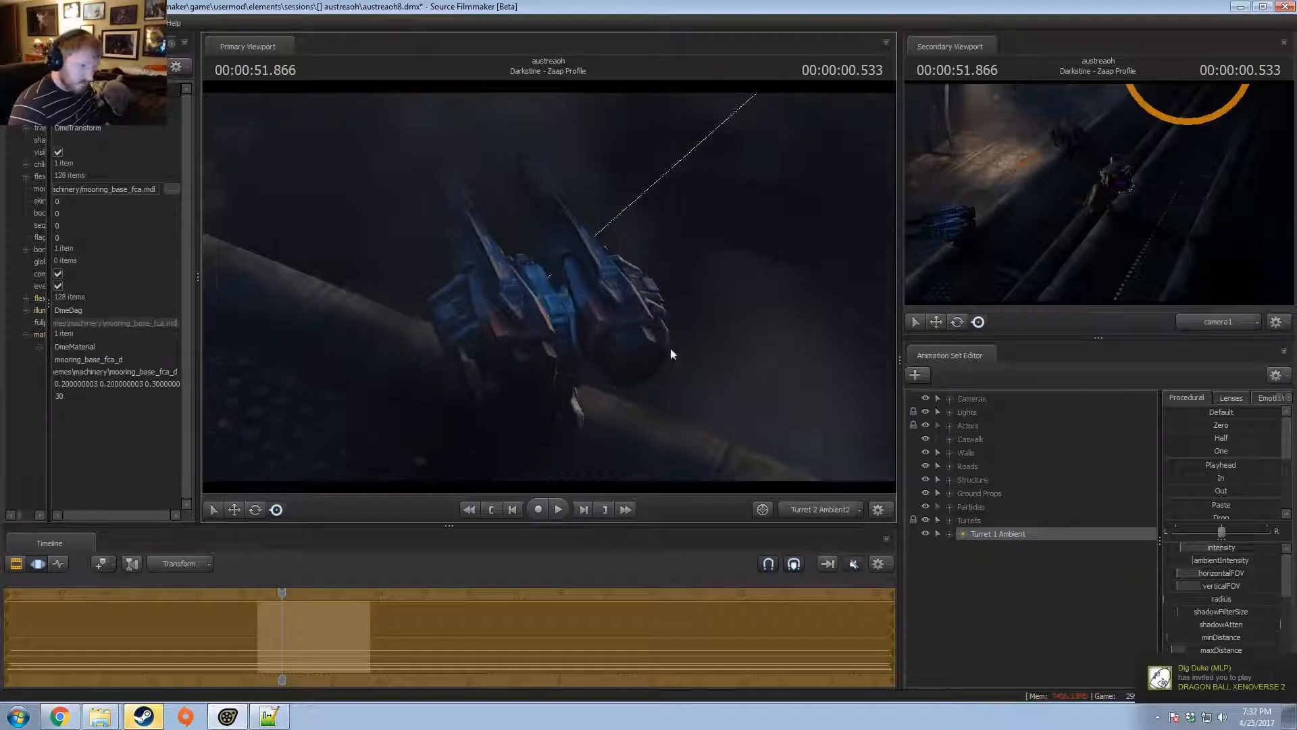
- Copy the color_red, color_green and color_blue values of the Moon Main light
left_click(950, 411)
left_click(991, 426)
left_click(963, 428)
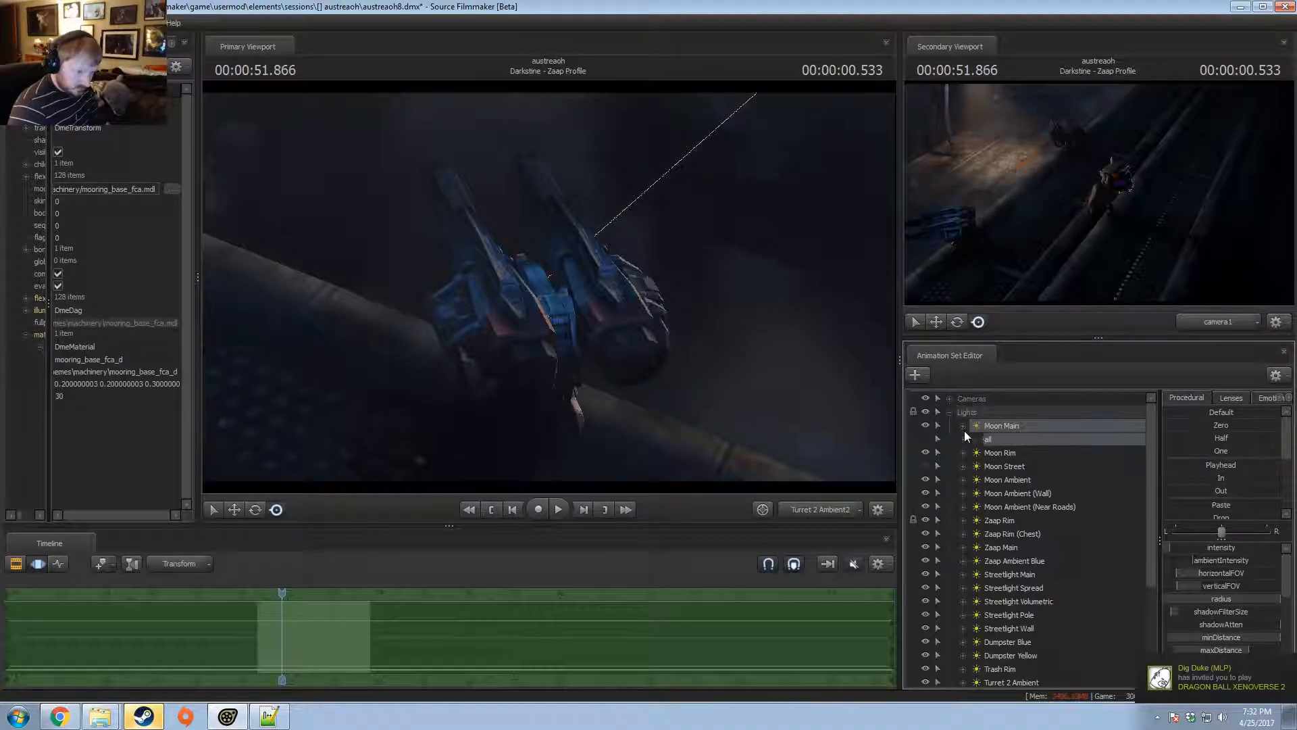
left_click(964, 439)
scroll(1030, 485, "down", 3)
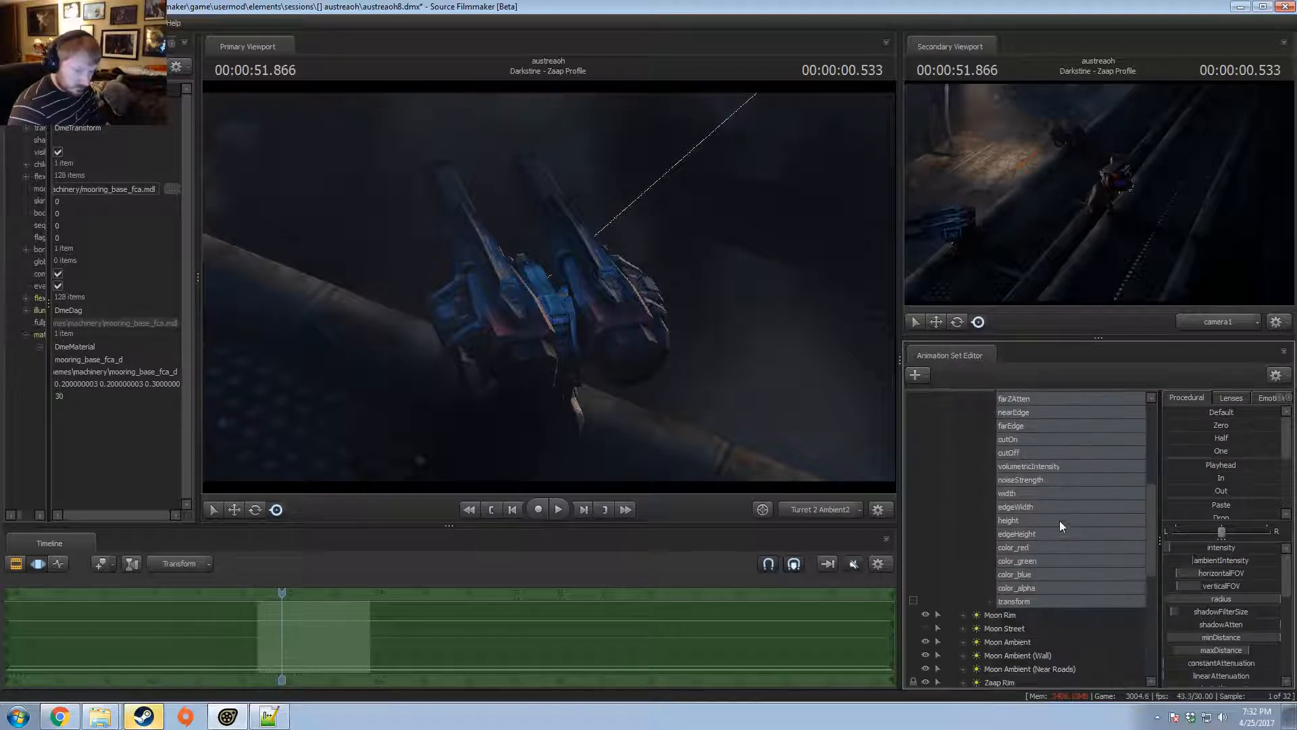
mouse_move(1023, 586)
left_mouse_down()
mouse_move(1028, 561)
mouse_move(1014, 558)
mouse_move(1011, 576)
left_mouse_up()
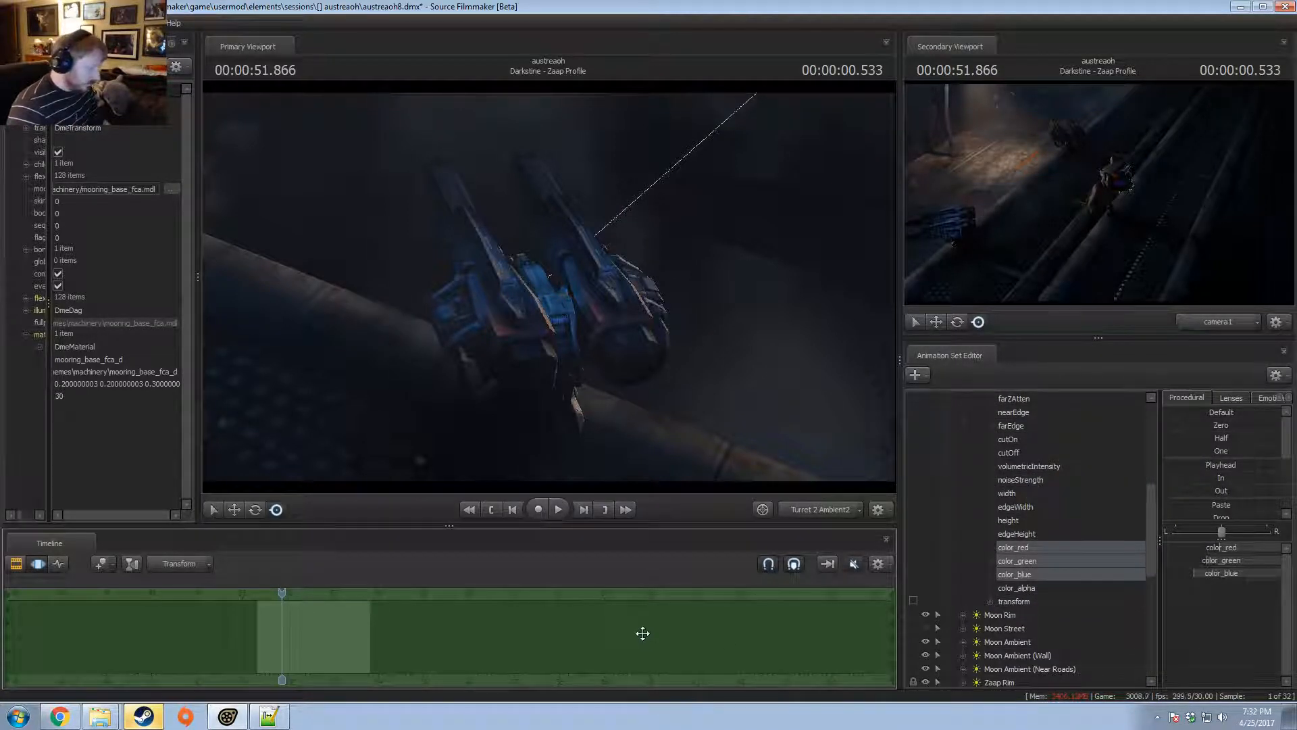
key("F2")
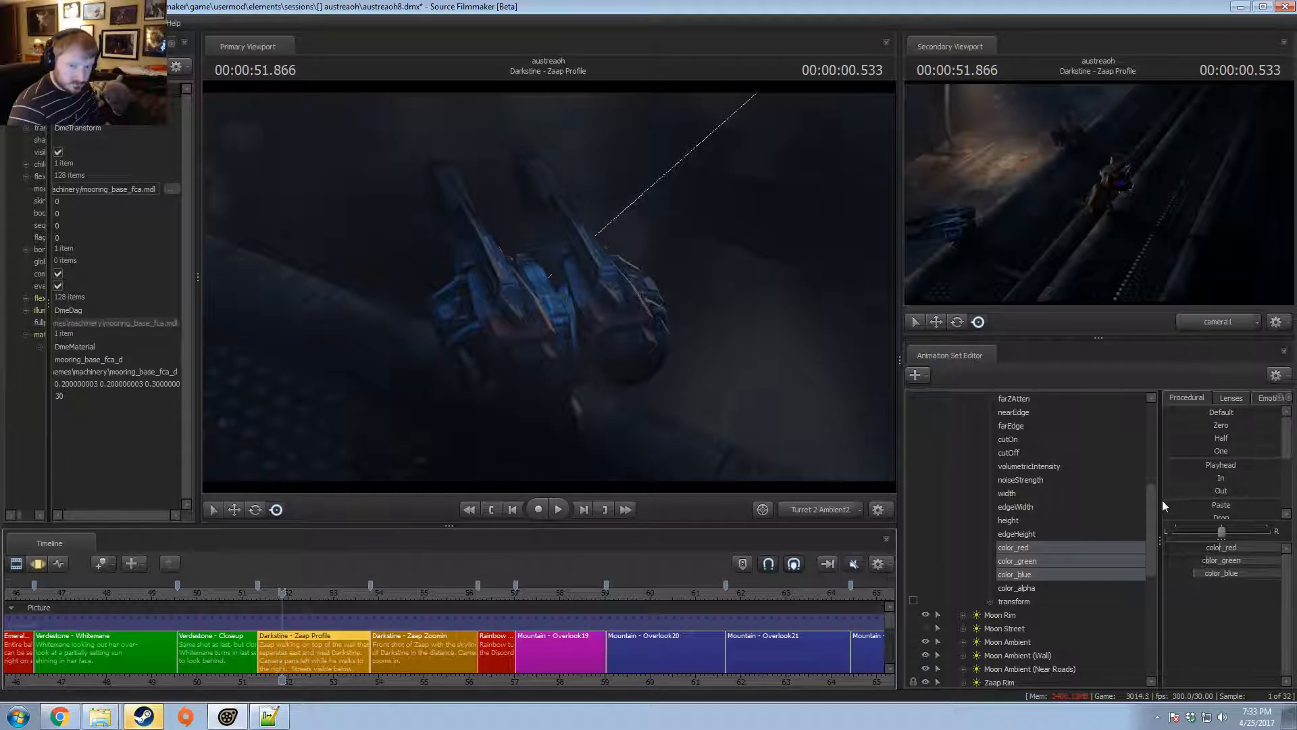
- Collapse the Lights group and paste the copied color values onto the Turret 1 Ambient light
scroll(1044, 475, "up", 3)
scroll(1042, 470, "up", 3)
left_click(962, 426)
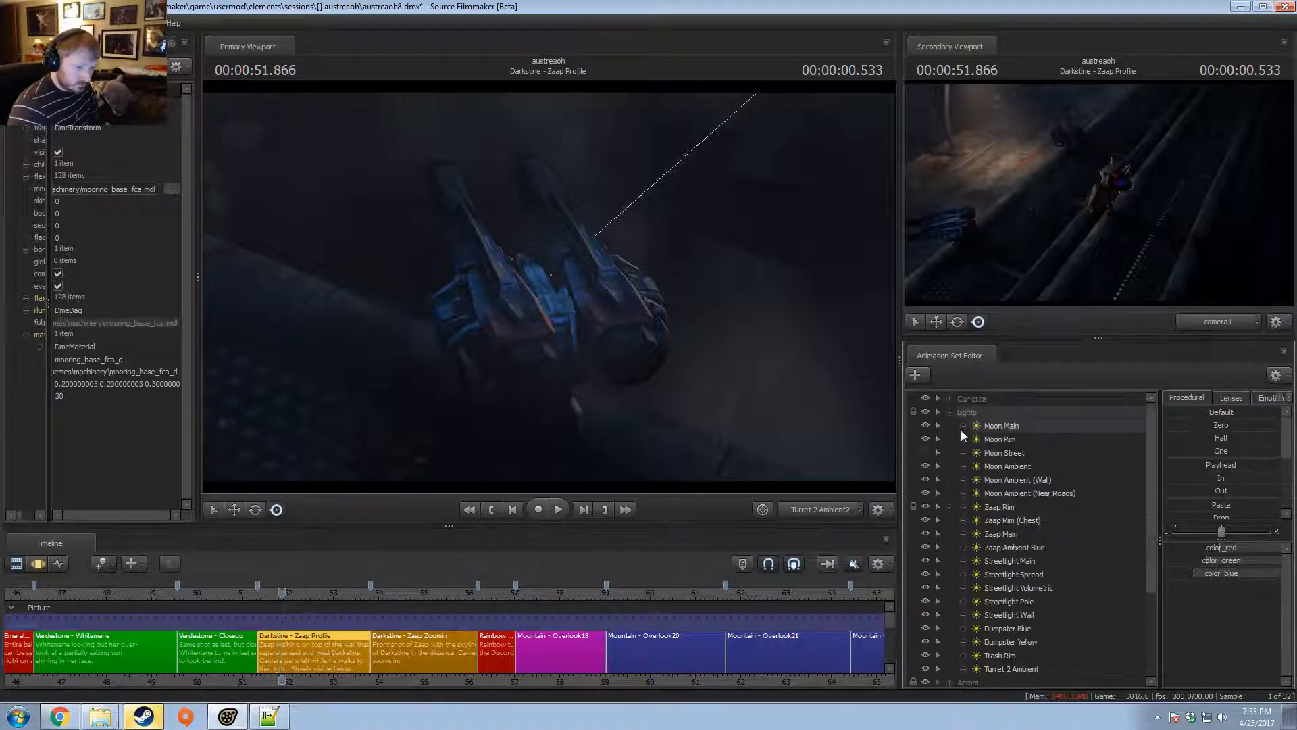
left_click(950, 413)
left_click(997, 534)
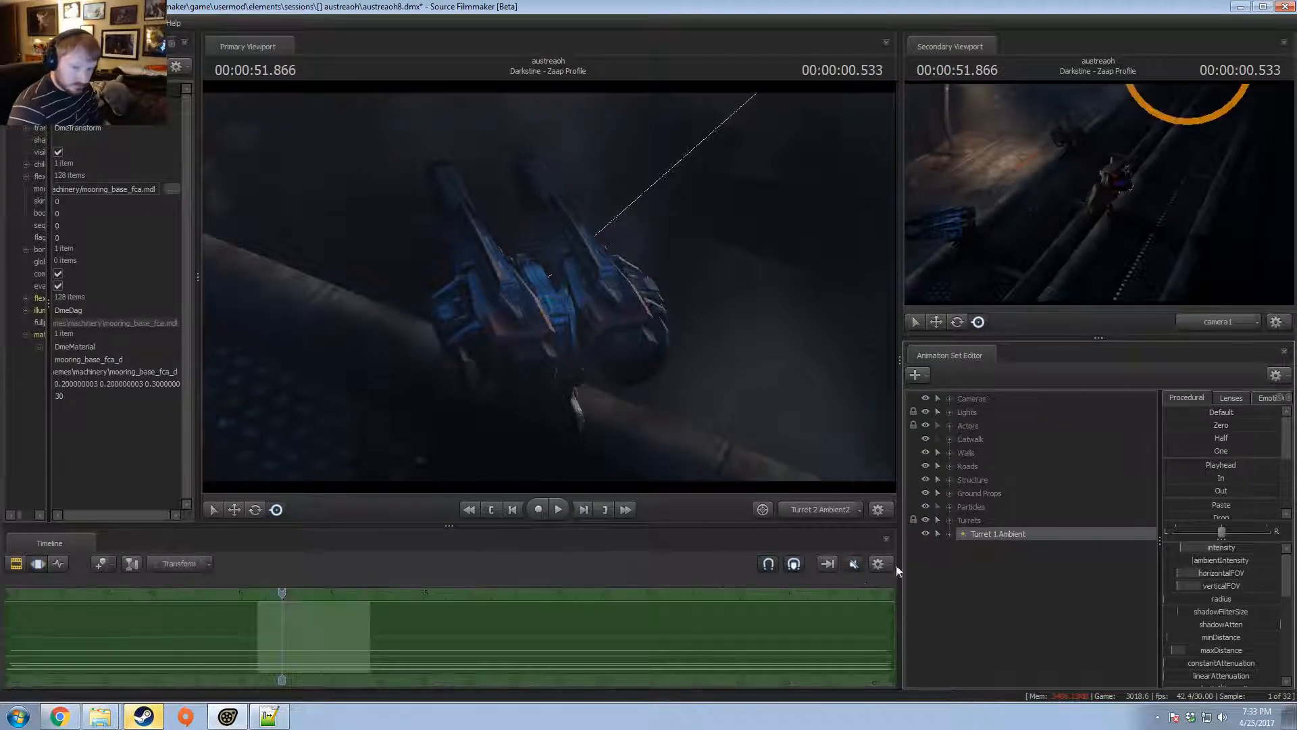
left_click(525, 614)
key("ctrl+v")
left_click(1012, 534)
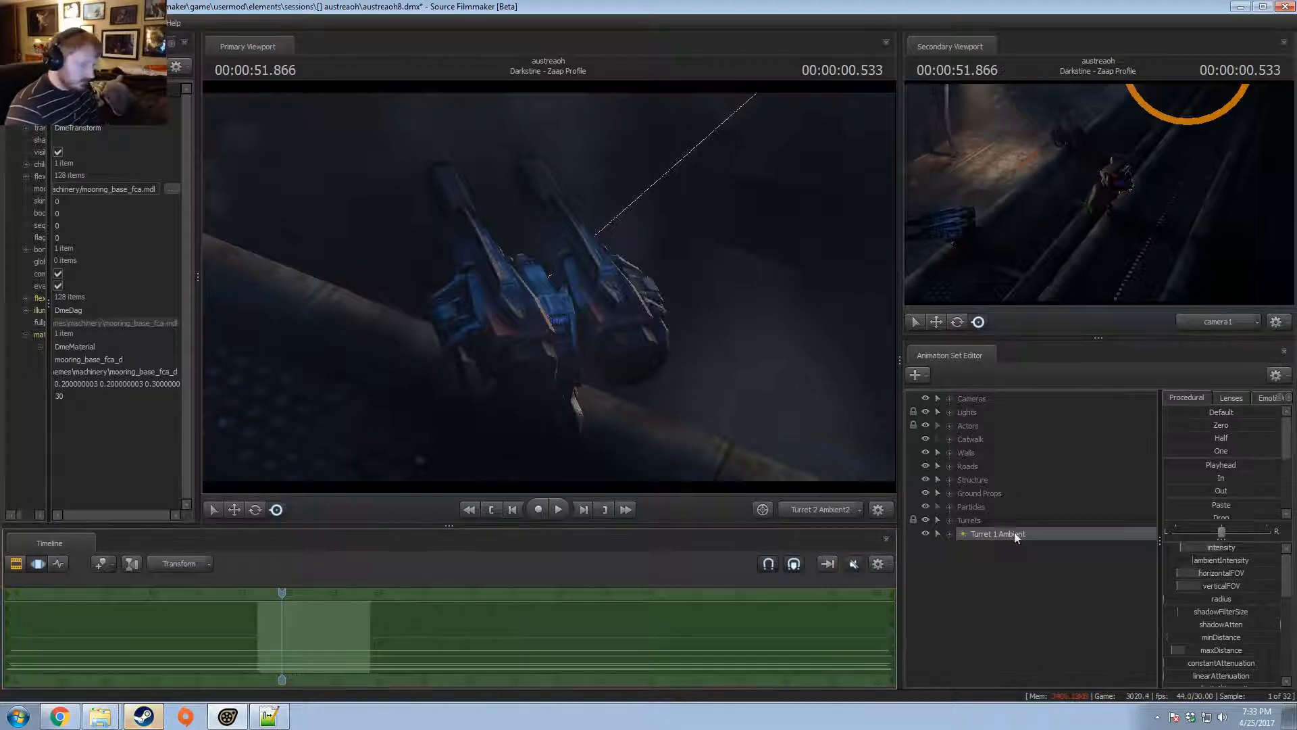
key("Escape")
key("F3")
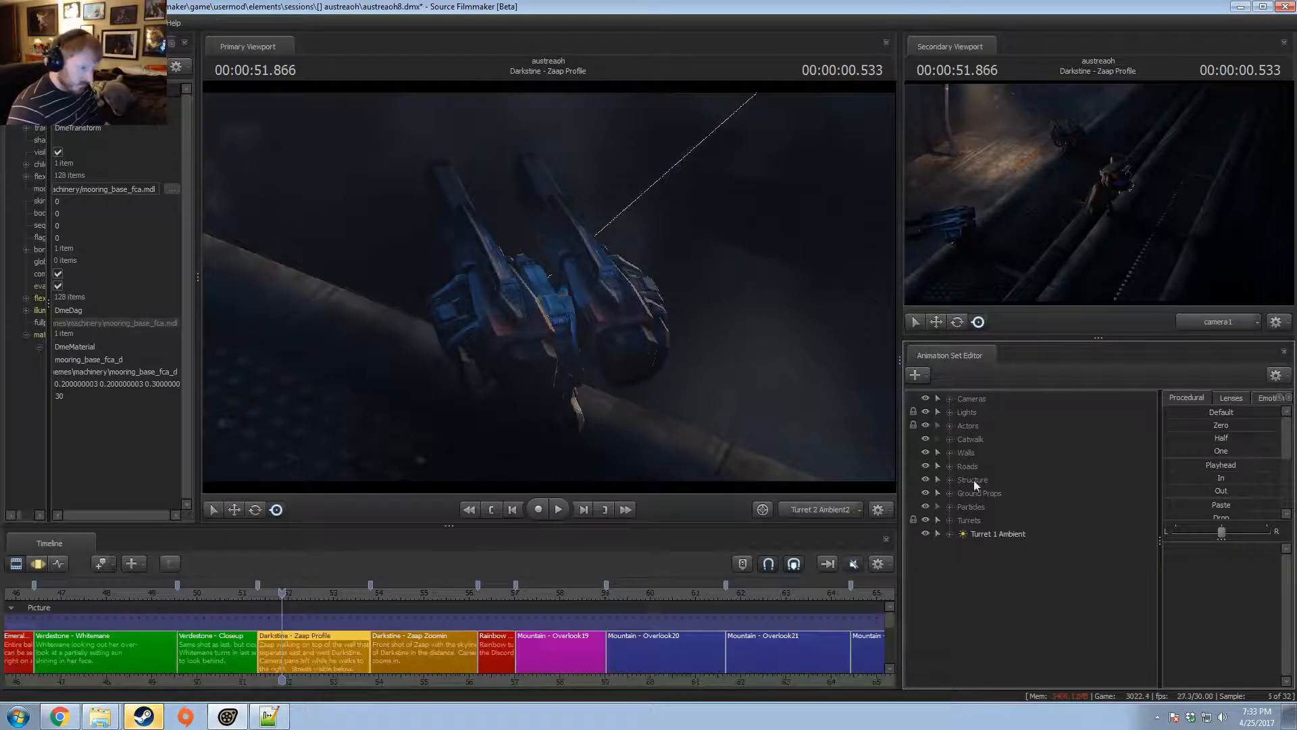
- Copy the color_red, color_green and color_blue values of the Moon Rim light
left_click(949, 412)
left_click(962, 440)
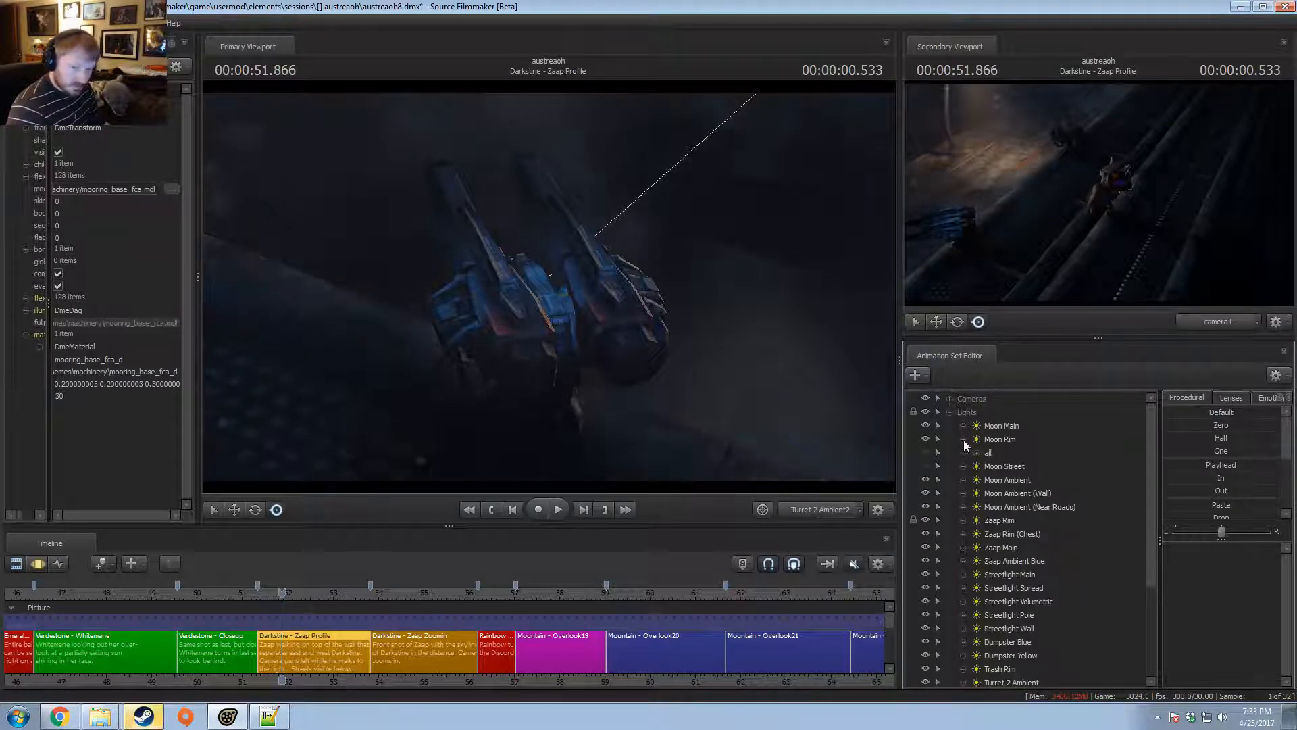
left_click(1010, 450)
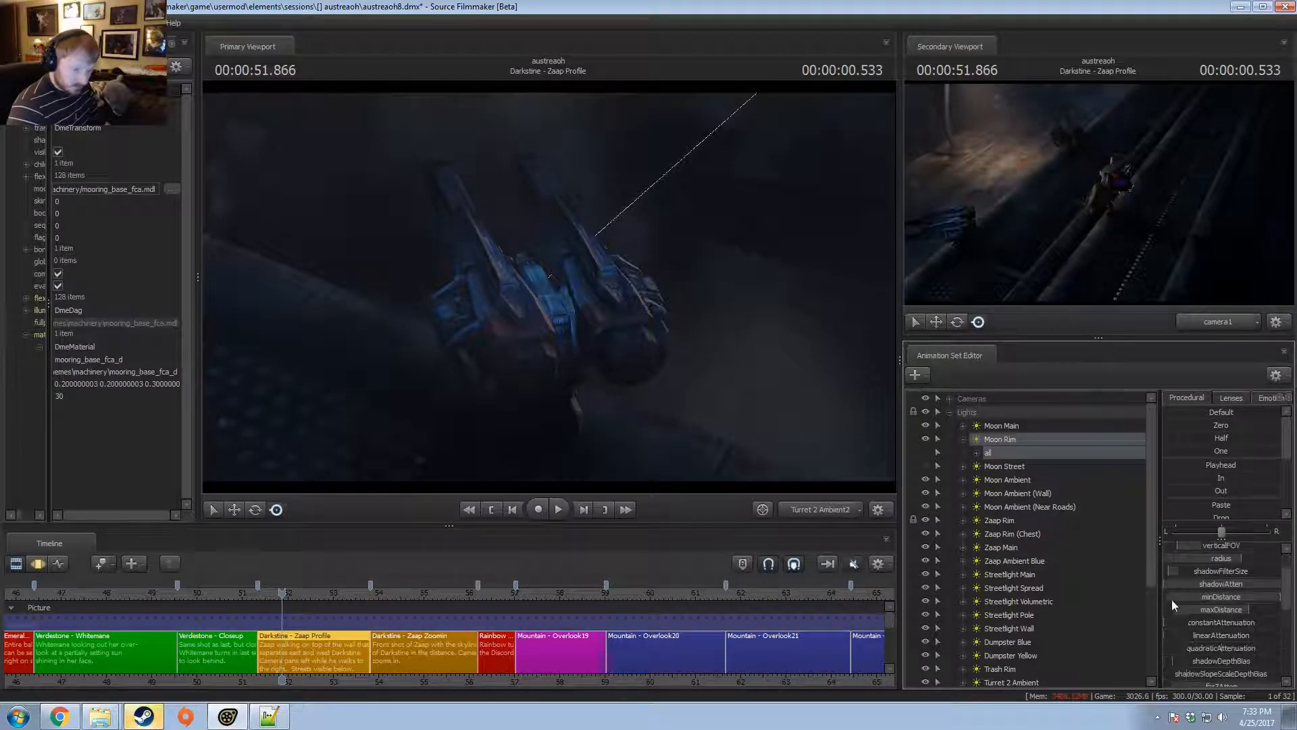
left_click(977, 453)
scroll(1003, 521, "down", 6)
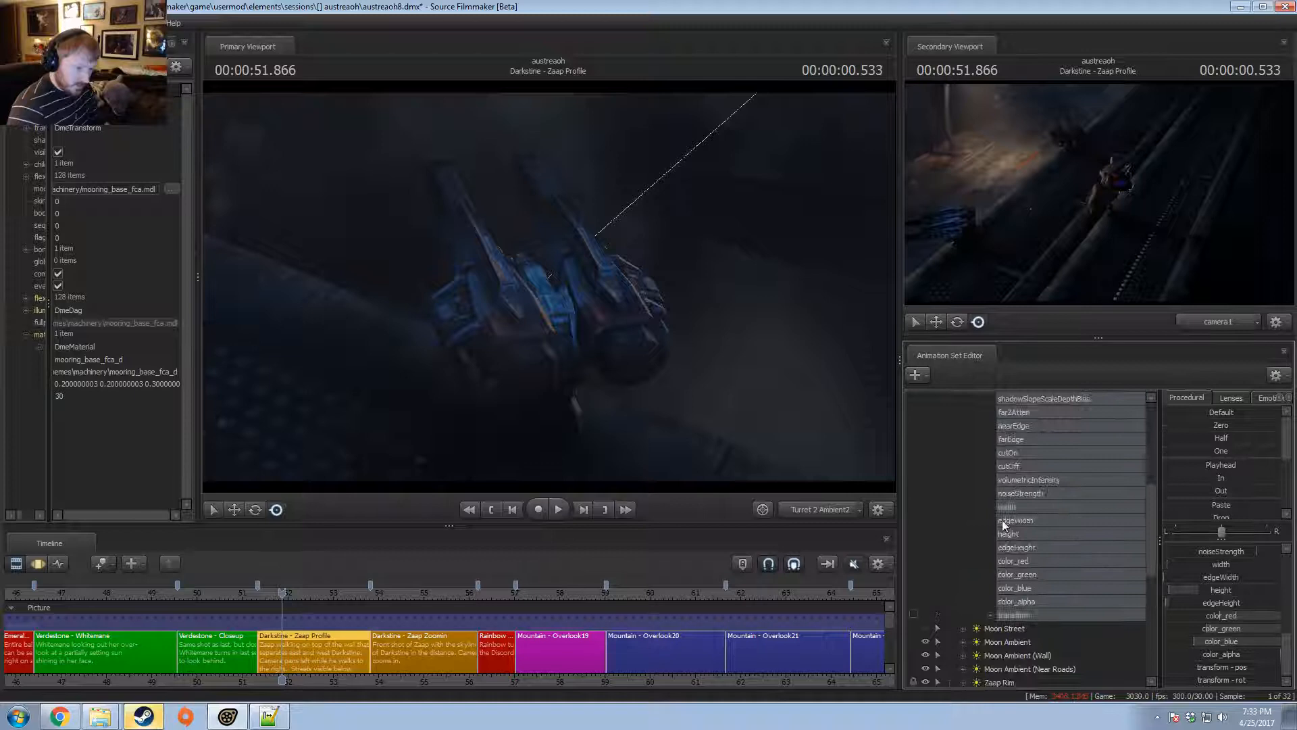
left_click(1032, 563)
left_click(1032, 583, "shift")
key("F3")
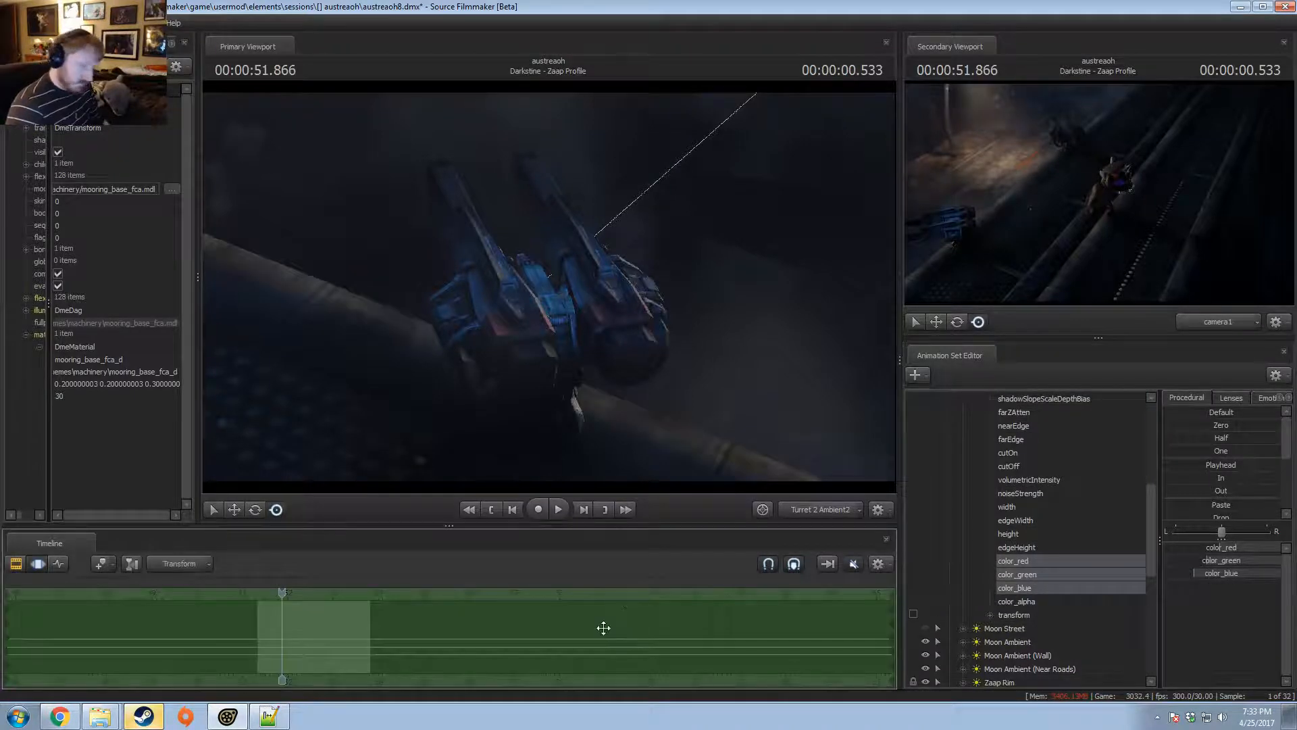
key("F2")
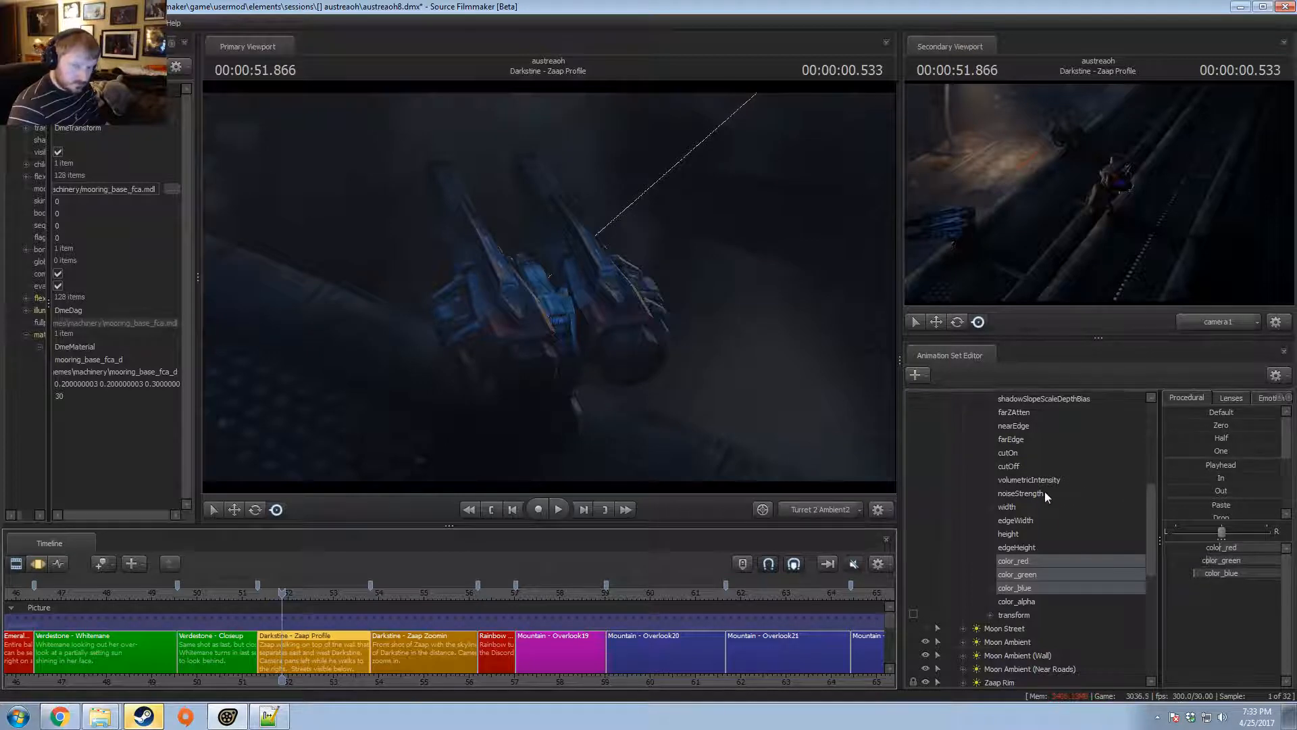
- Collapse the Moon Rim controls and paste its copied color values onto the Turret 2 Ambient and Turret 1 Ambient lights
scroll(1044, 492, "up", 5)
left_click(970, 456)
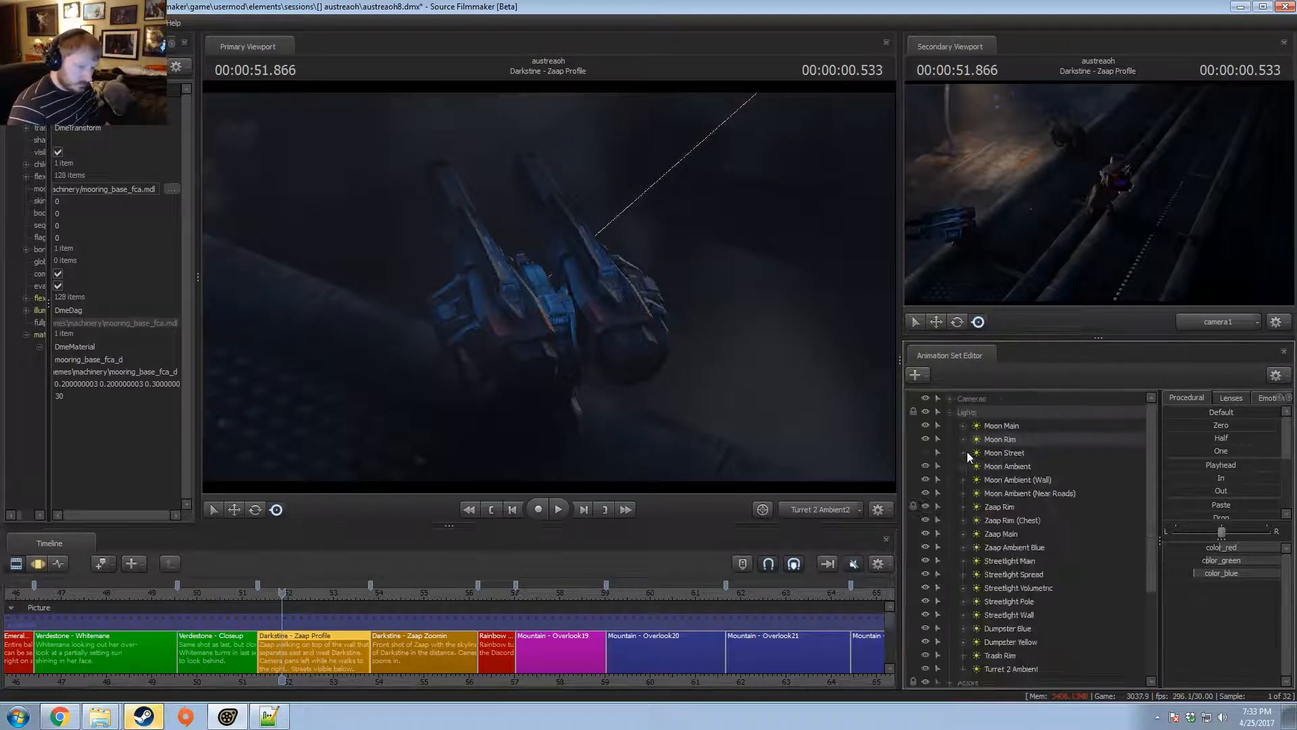
scroll(1000, 606, "down", 3)
left_click(1012, 547)
key("F3")
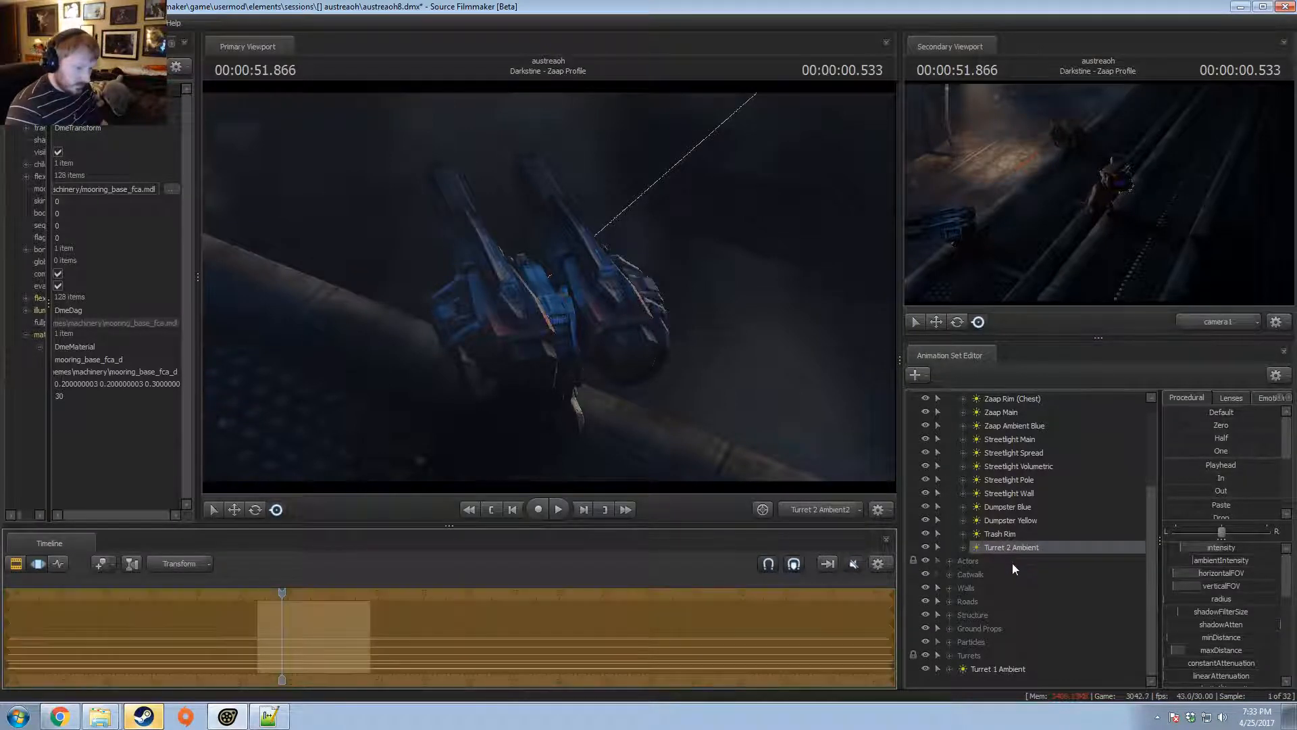
left_click(1013, 670)
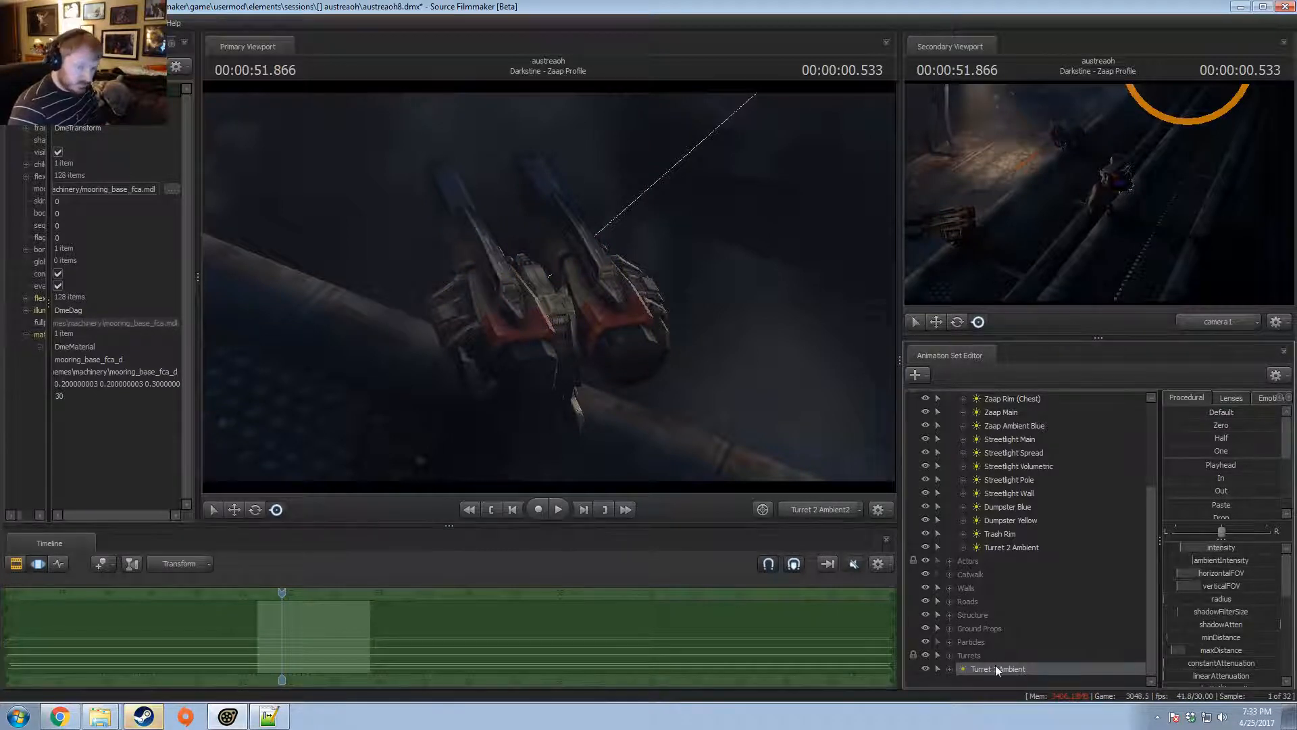
left_click(593, 399)
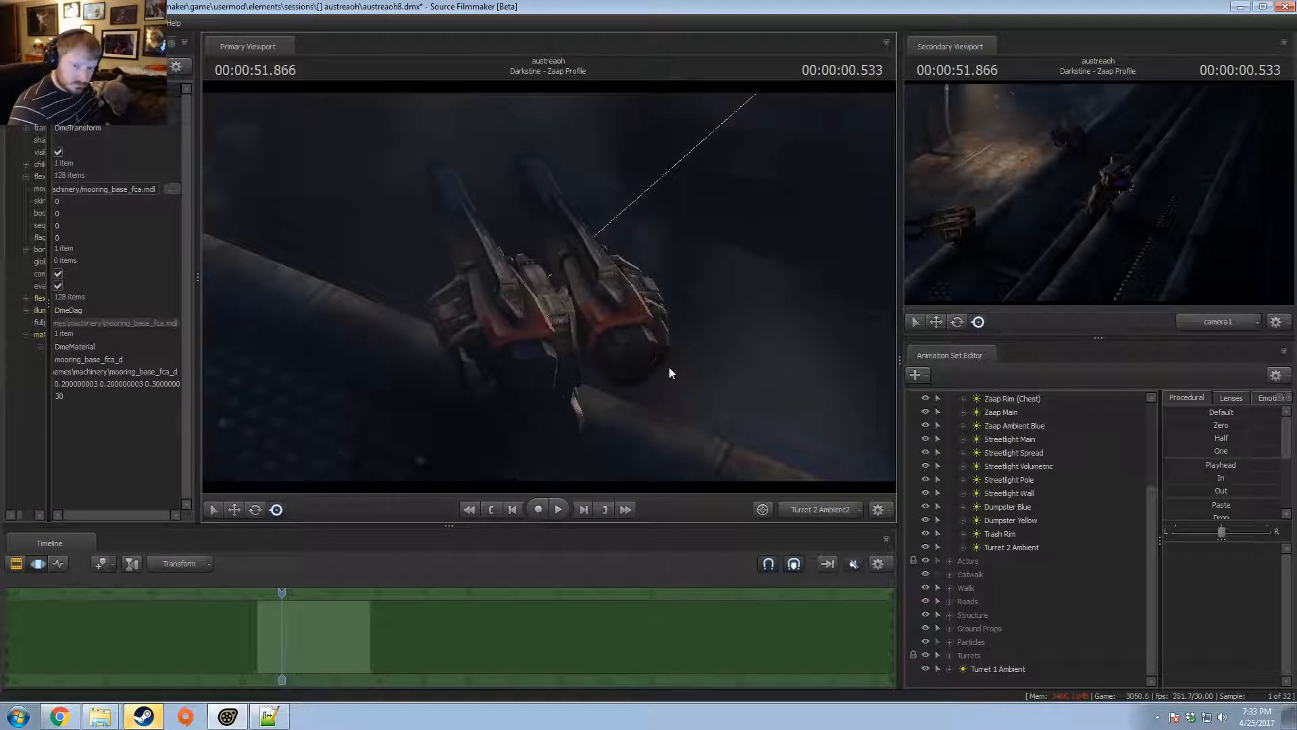
left_click(987, 667)
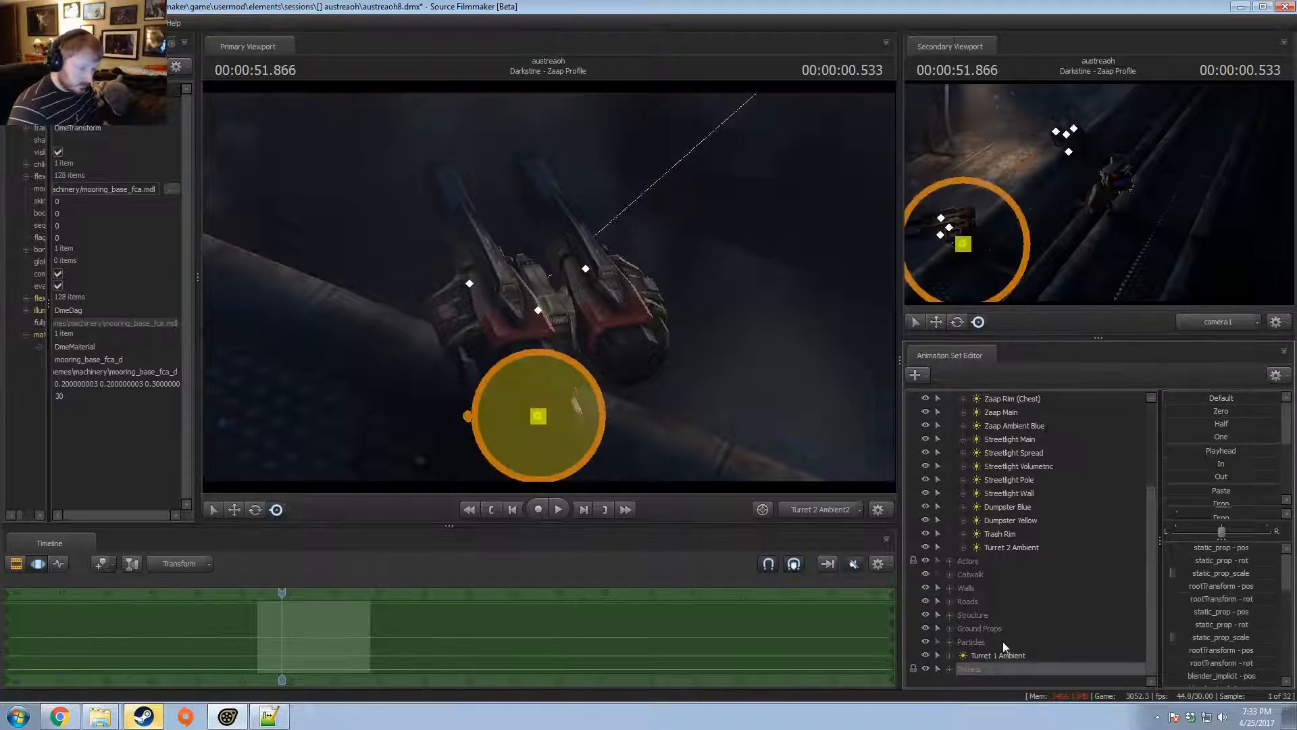
left_click(980, 669)
left_click(981, 669)
- Fine-tune the Turret 1 Ambient light and reposition it through its own view to light Turret 1 from the other side
left_click_drag(784, 473, 719, 368)
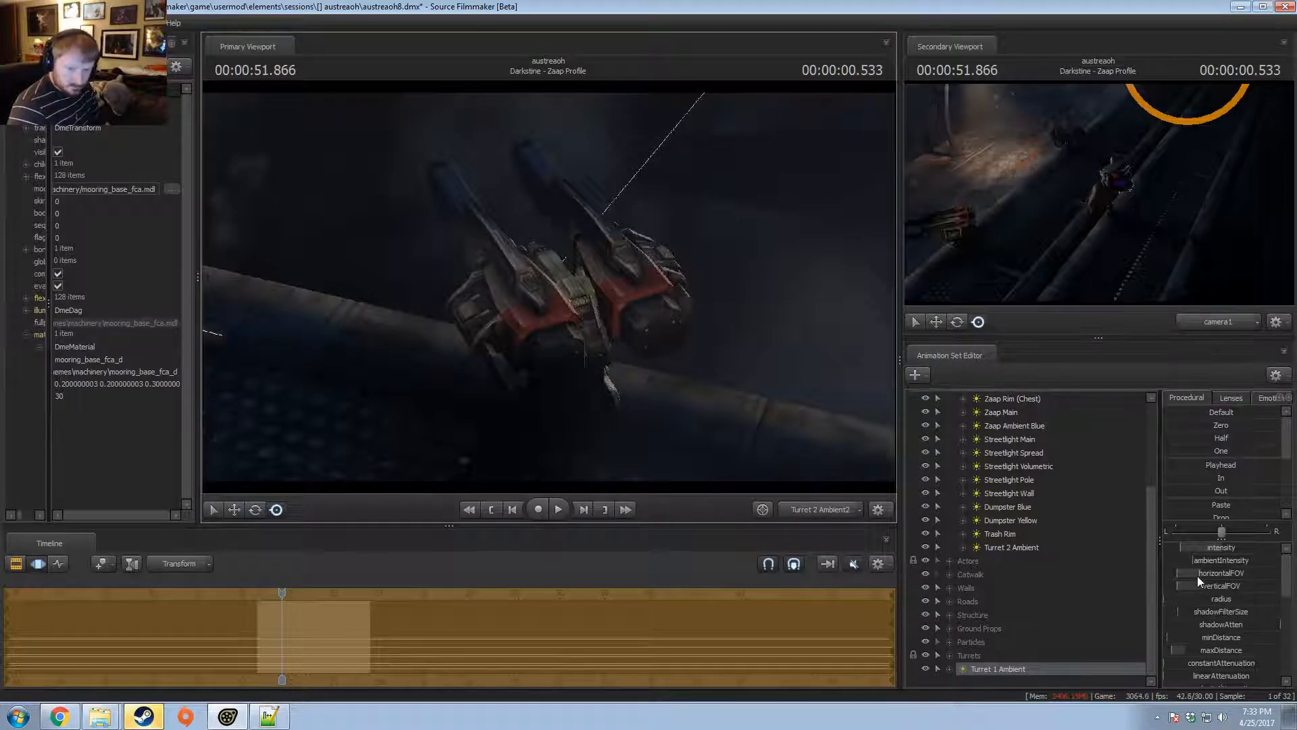
scroll(1214, 634, "down", 5)
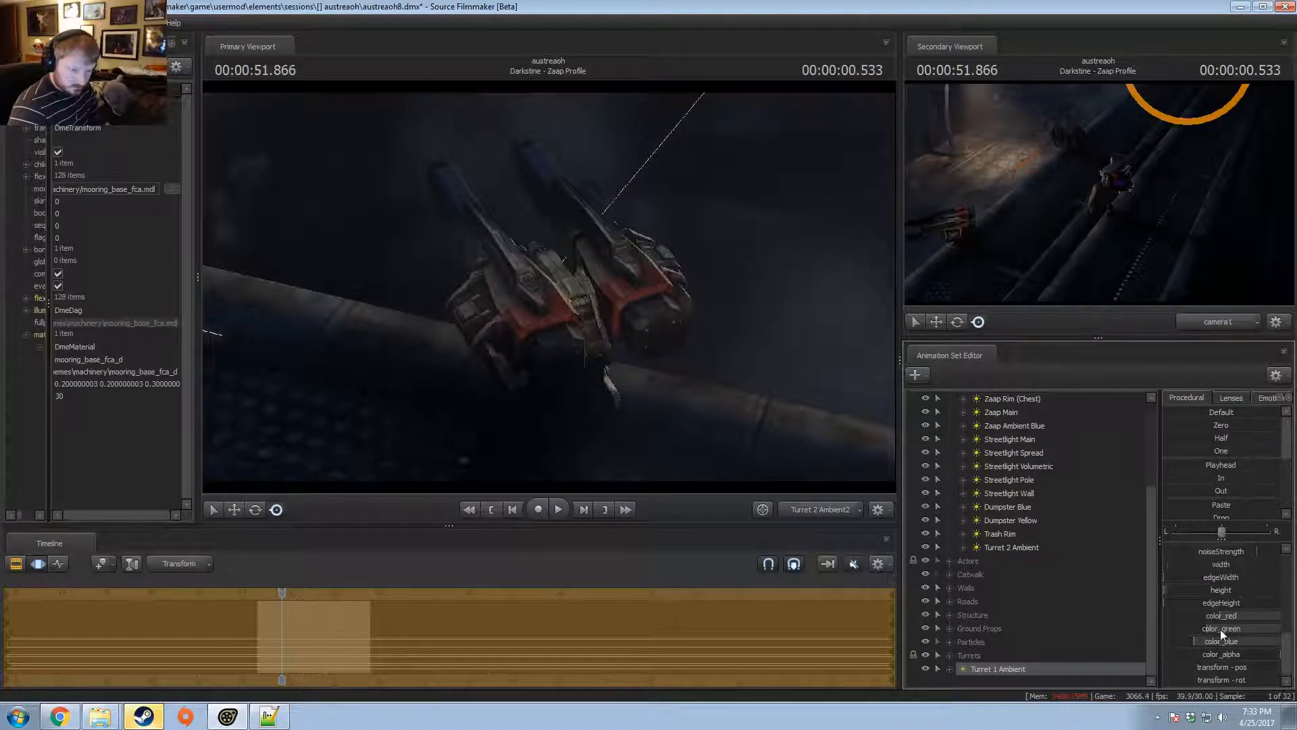
left_click_drag(1224, 631, 1236, 631)
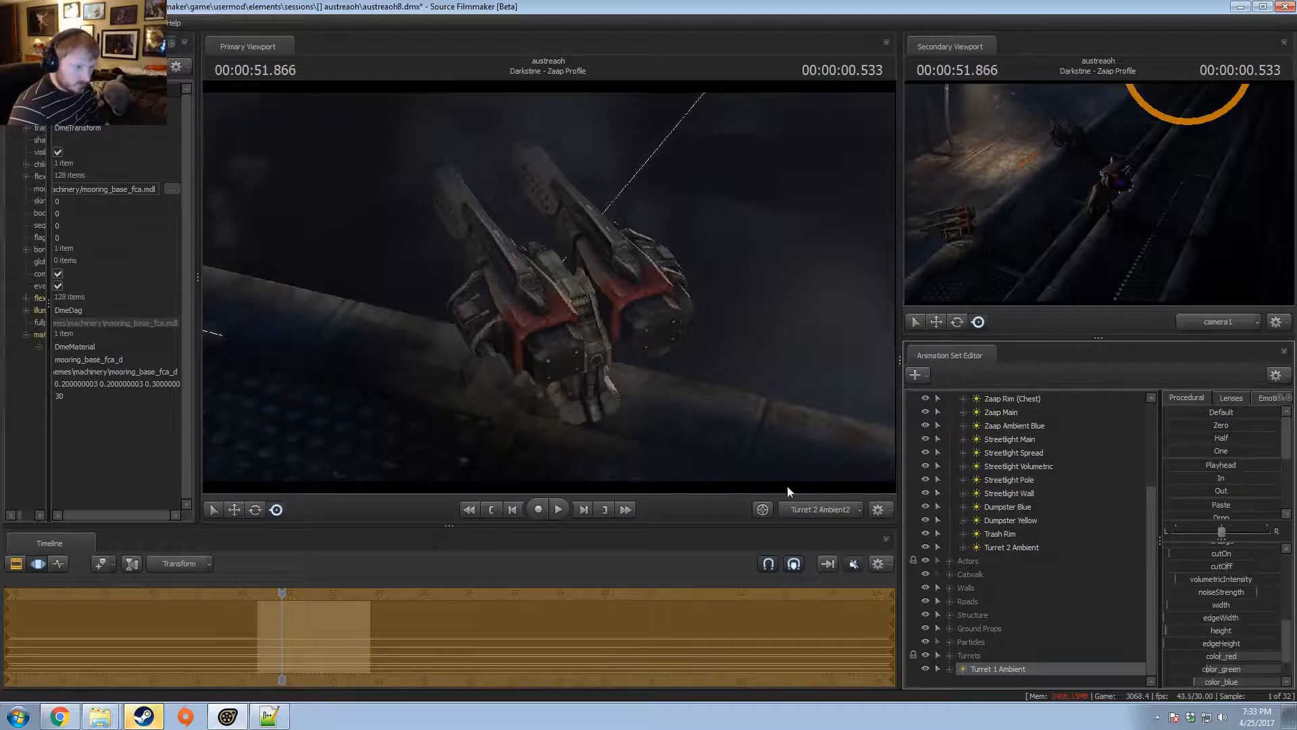
left_click_drag(788, 491, 844, 463)
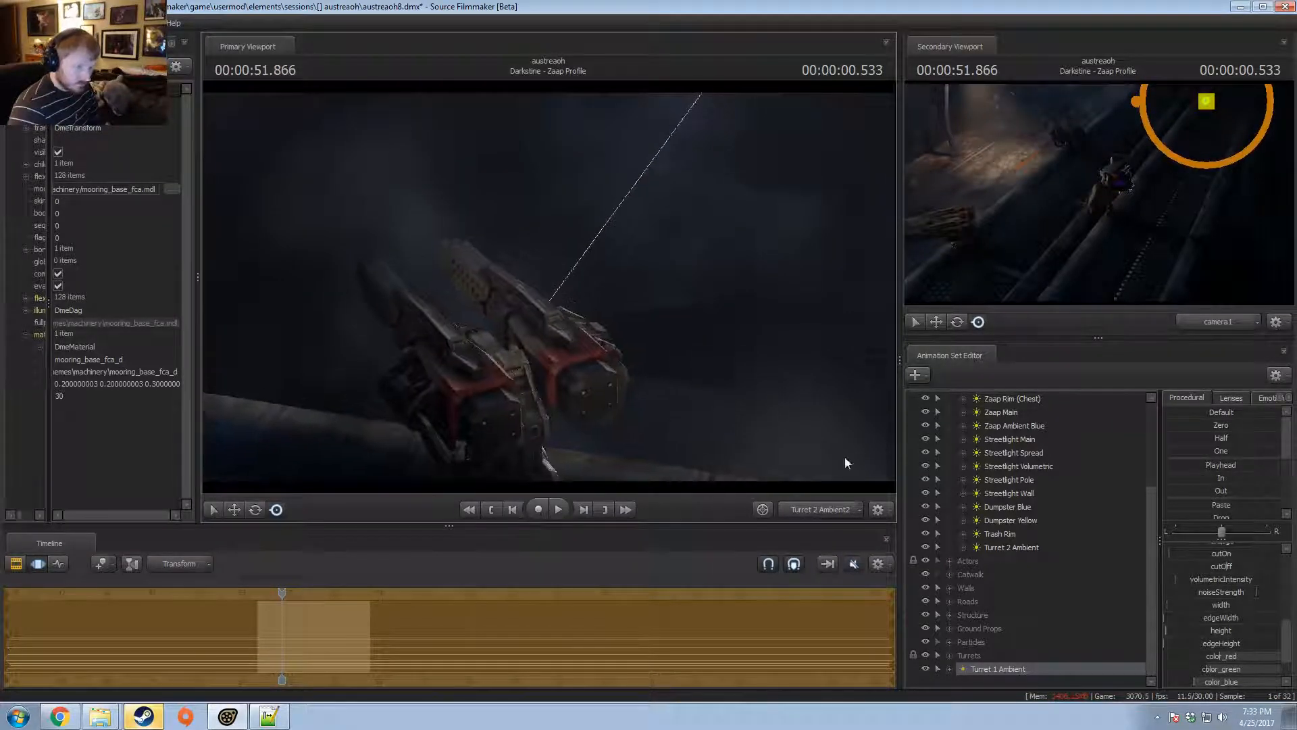
mouse_move(548, 286)
left_mouse_down()
mouse_move(598, 254)
mouse_move(581, 284)
mouse_move(591, 267)
mouse_move(530, 311)
mouse_move(508, 295)
mouse_move(519, 285)
mouse_move(559, 308)
mouse_move(534, 296)
mouse_move(543, 283)
left_mouse_up()
key("F2")
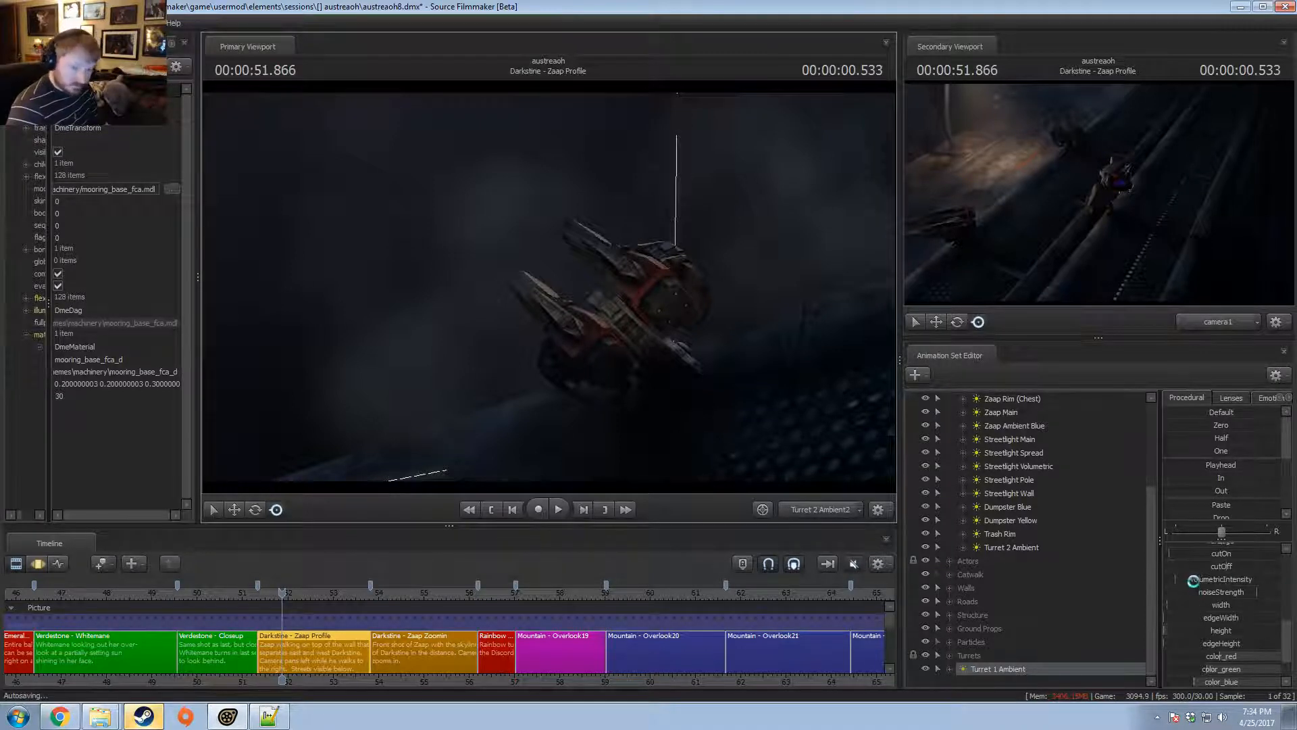
- Lower the intensity of the Turret 1 Ambient light slightly
scroll(1210, 601, "up", 5)
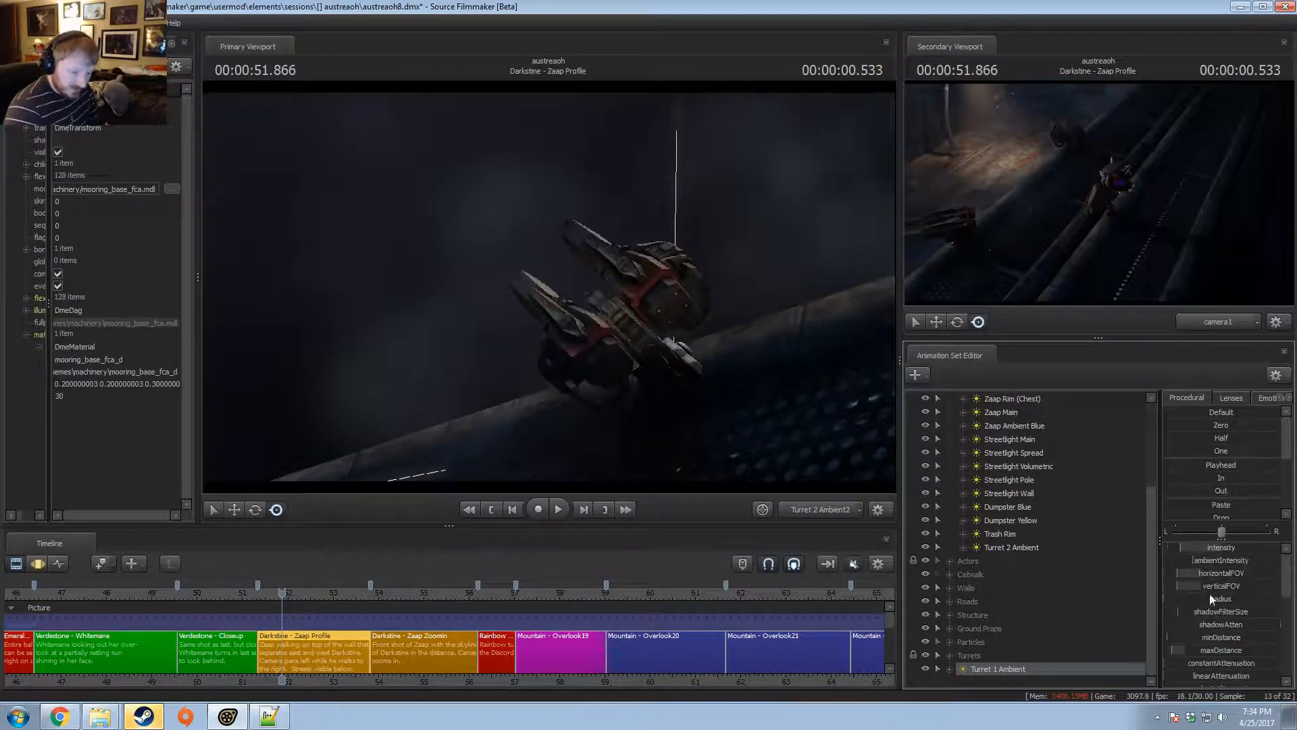
key("F3")
left_click_drag(1206, 545, 1198, 545)
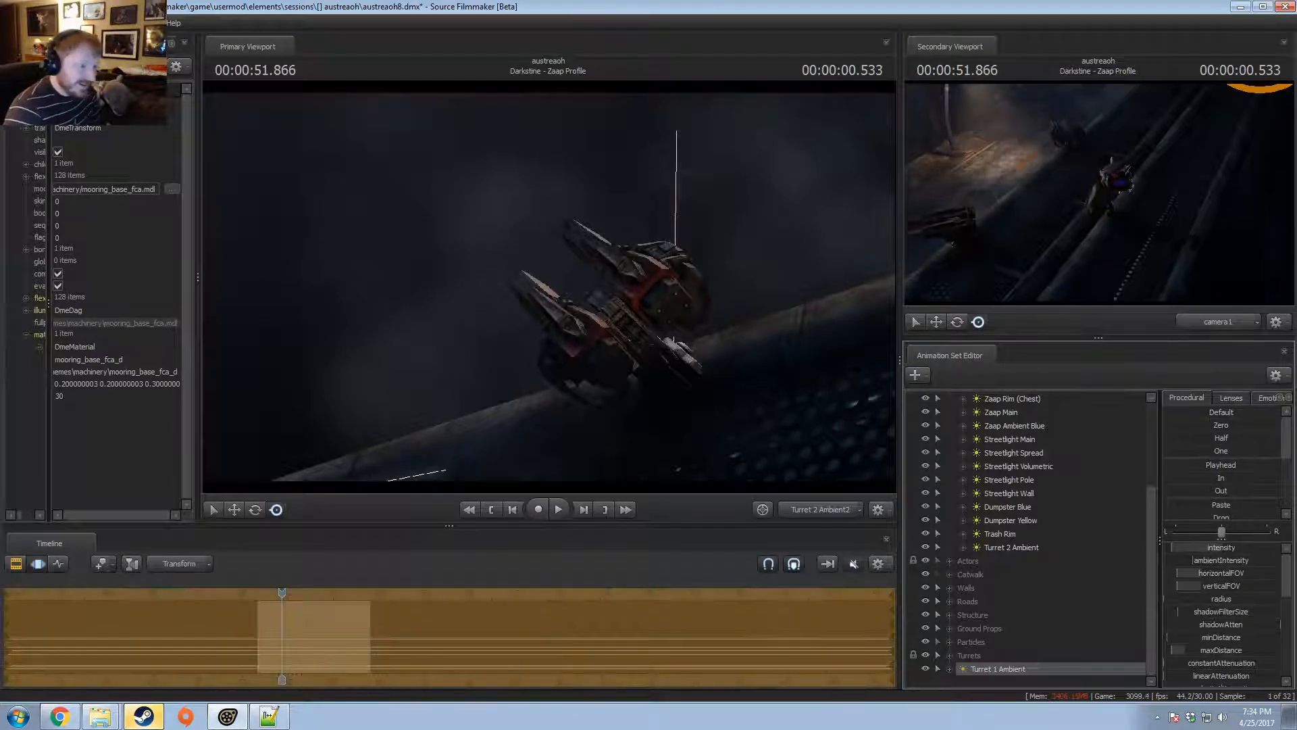
key("F2")
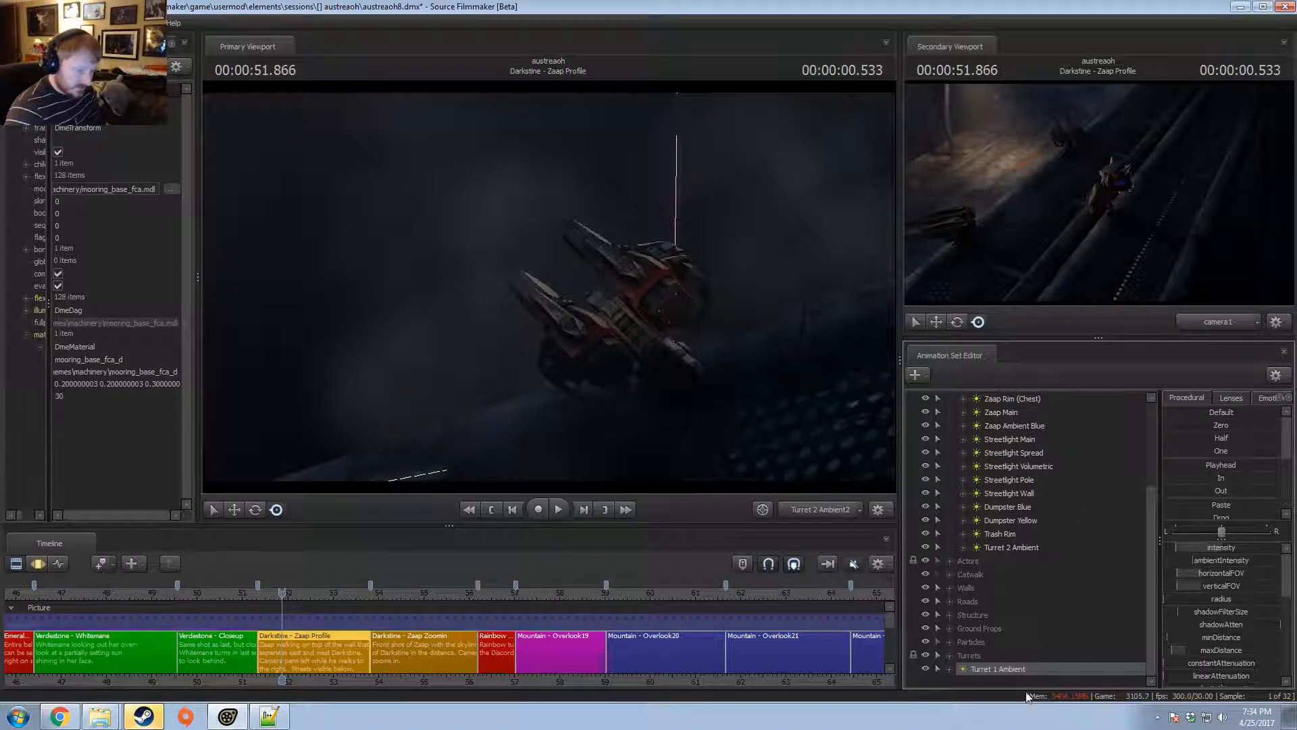
- Duplicate the Turret 1 Ambient light by copying and pasting its animation set, collapsing the Lights group
right_click(986, 663)
left_click(1044, 460)
scroll(958, 424, "up", 3)
left_click(949, 411)
right_click(946, 474)
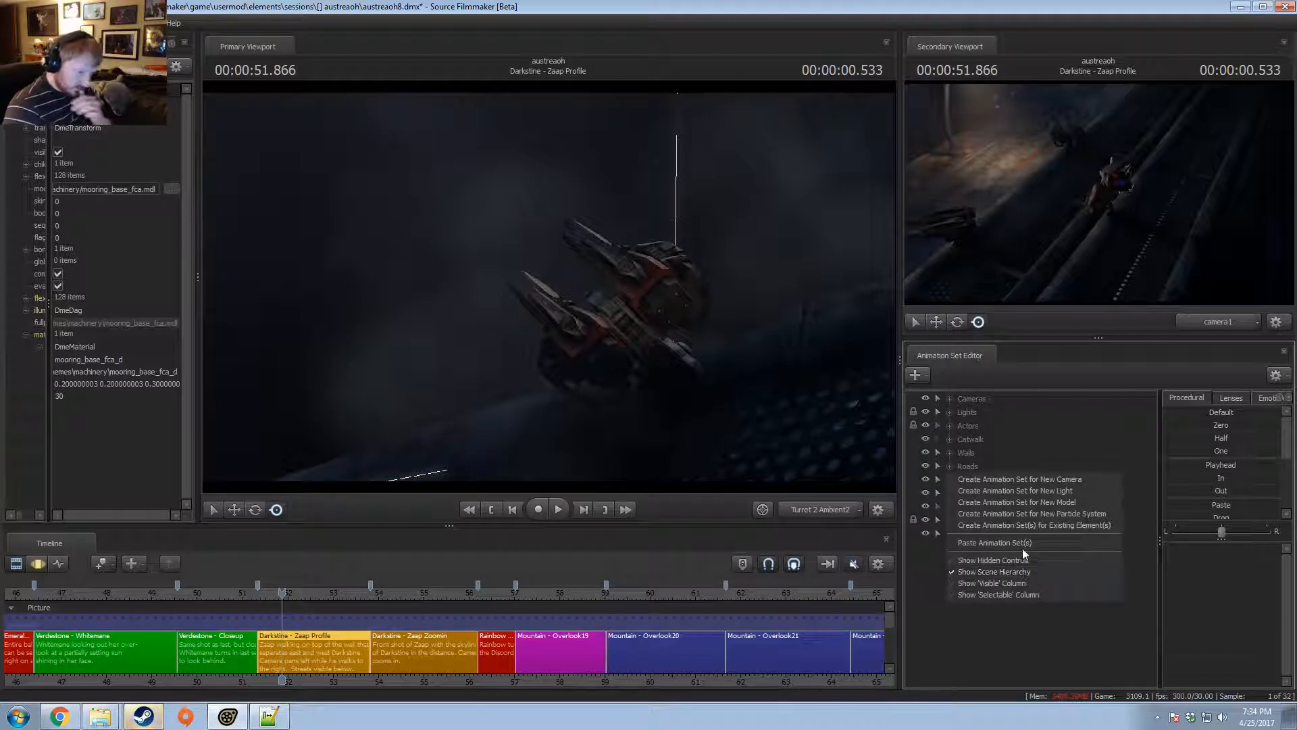
left_click(1023, 547)
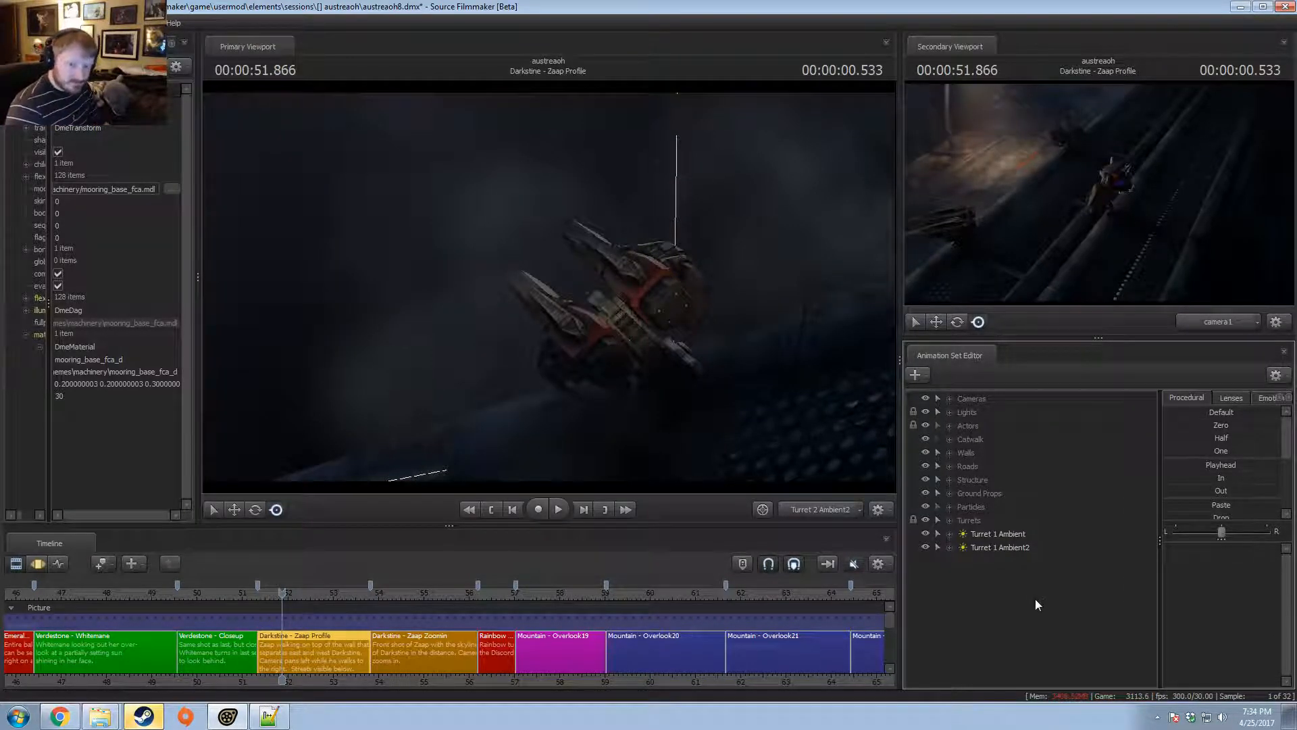
- Look through the duplicated turret light in the primary viewport and open its name for editing
left_click(1013, 548)
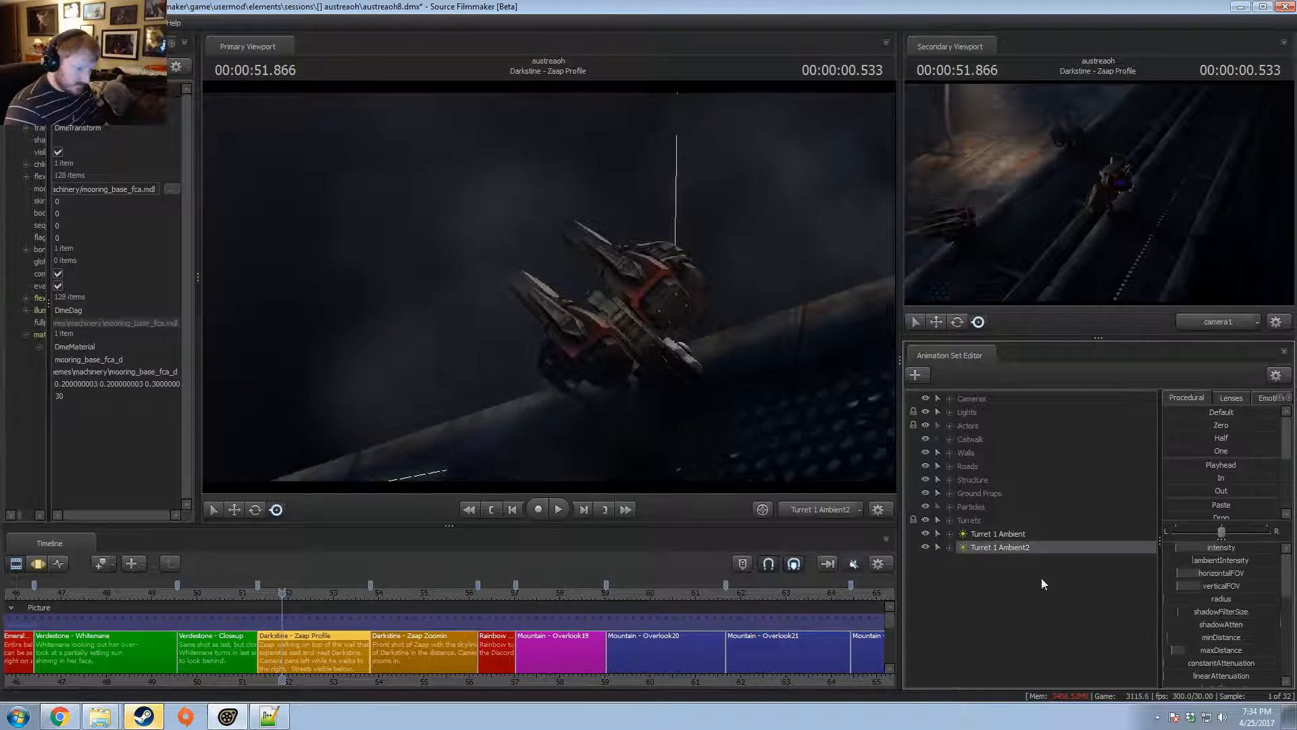
right_click(1039, 552)
left_click(1080, 342)
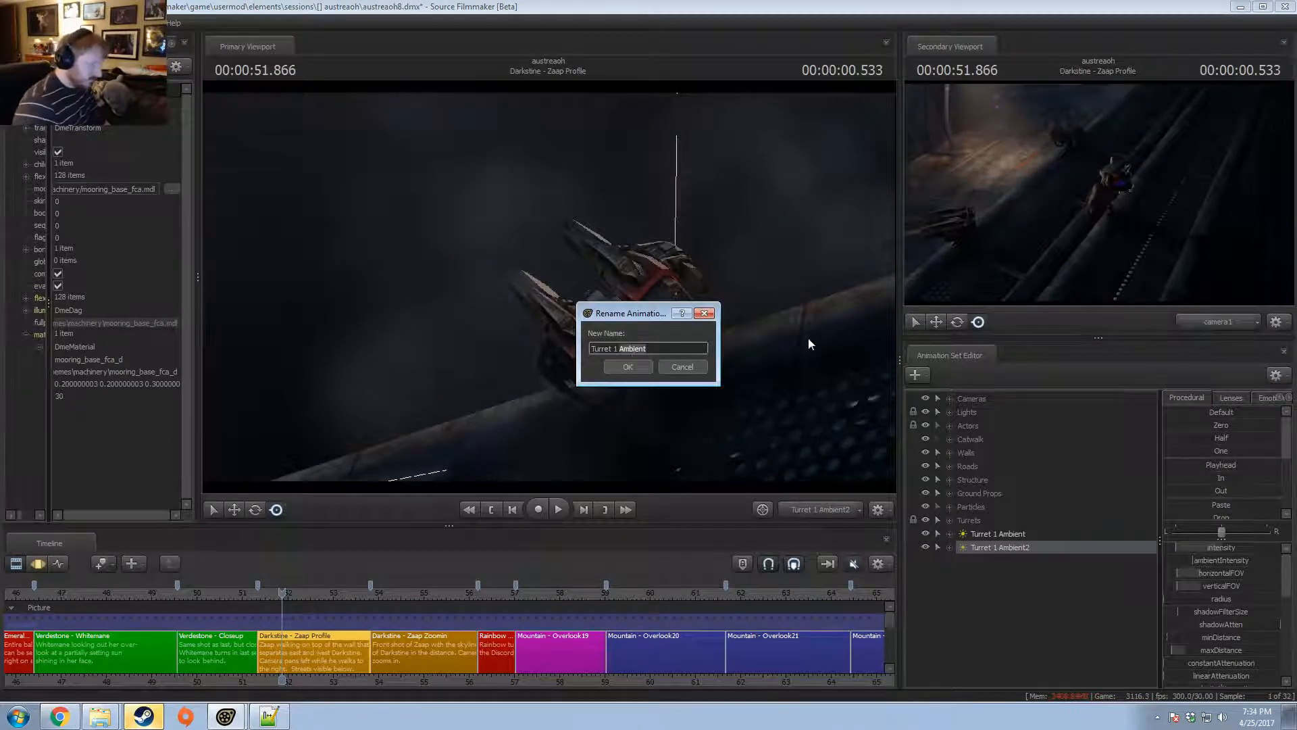
- Rename the duplicated turret light's animation set to "Turret 1 Ambient 2"
key("End")
type("2")
key("Return")
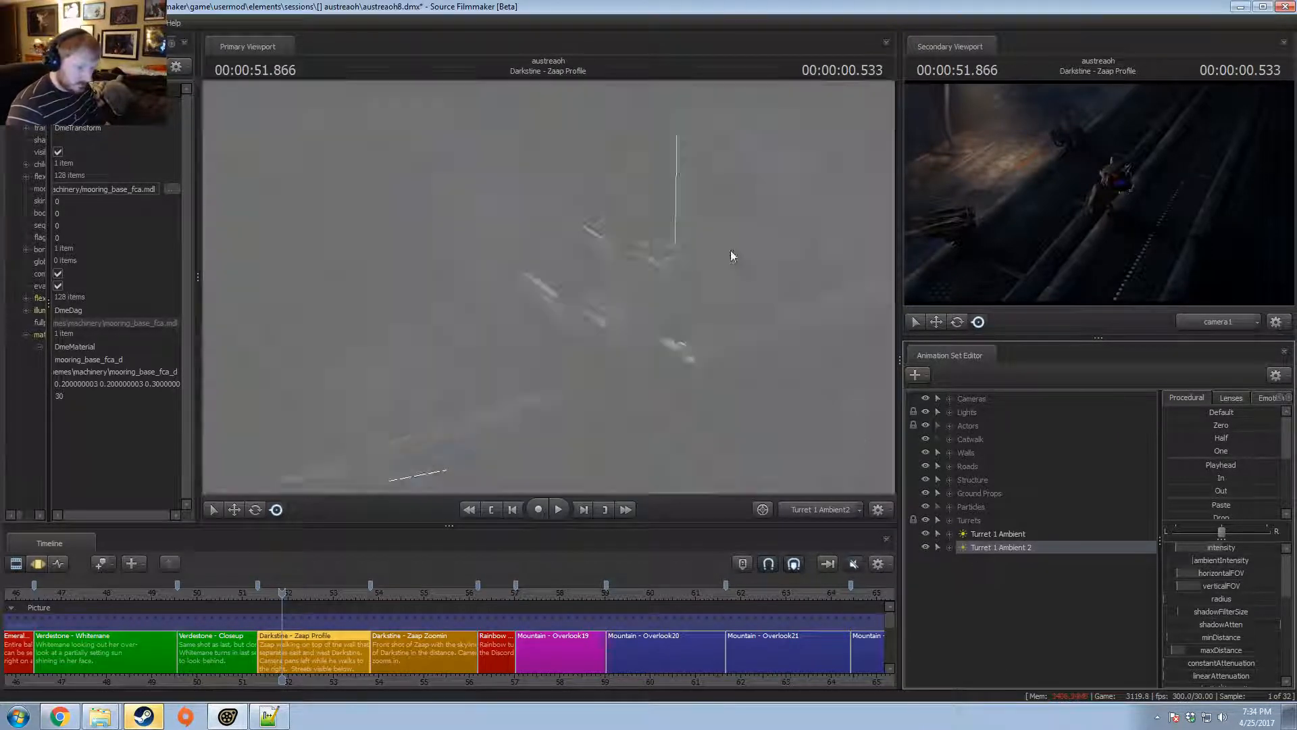
- Reposition the Turret 1 Ambient 2 light around the turret and close in on it so the light aims at the base from below
left_click(676, 287)
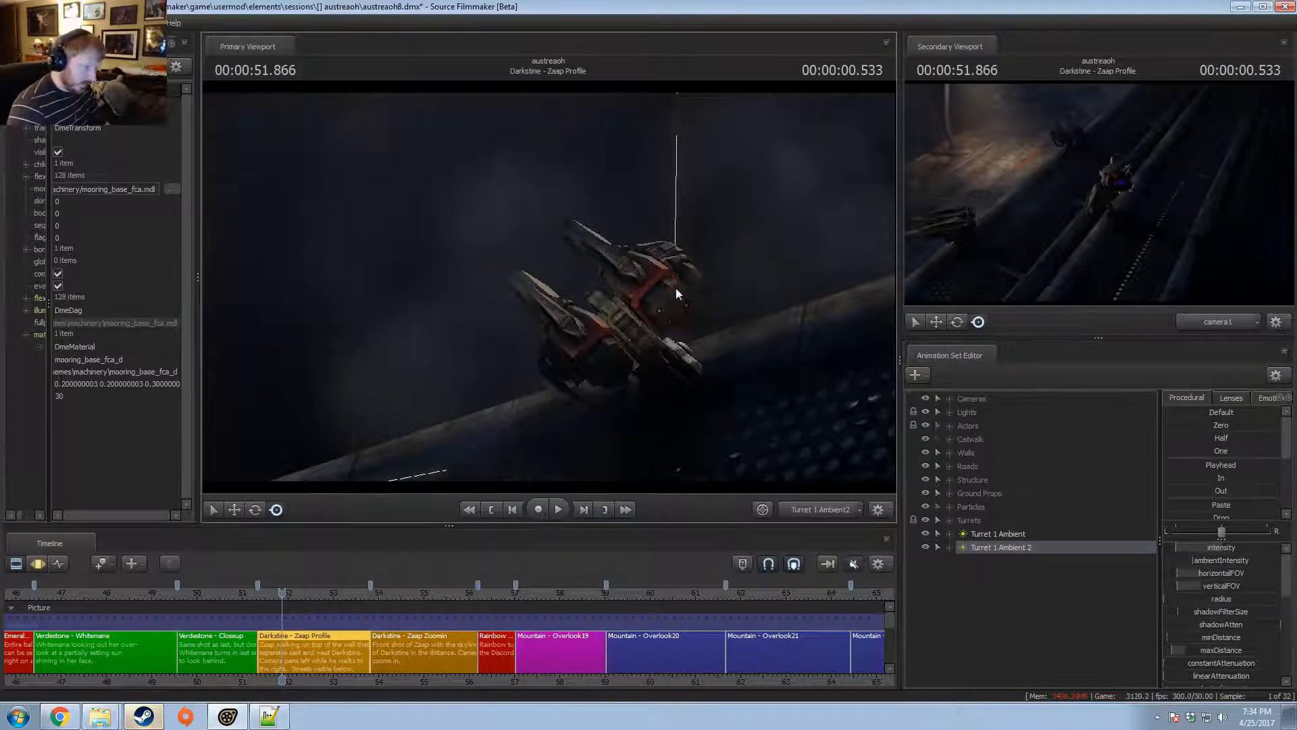
left_click(650, 377)
key("F3")
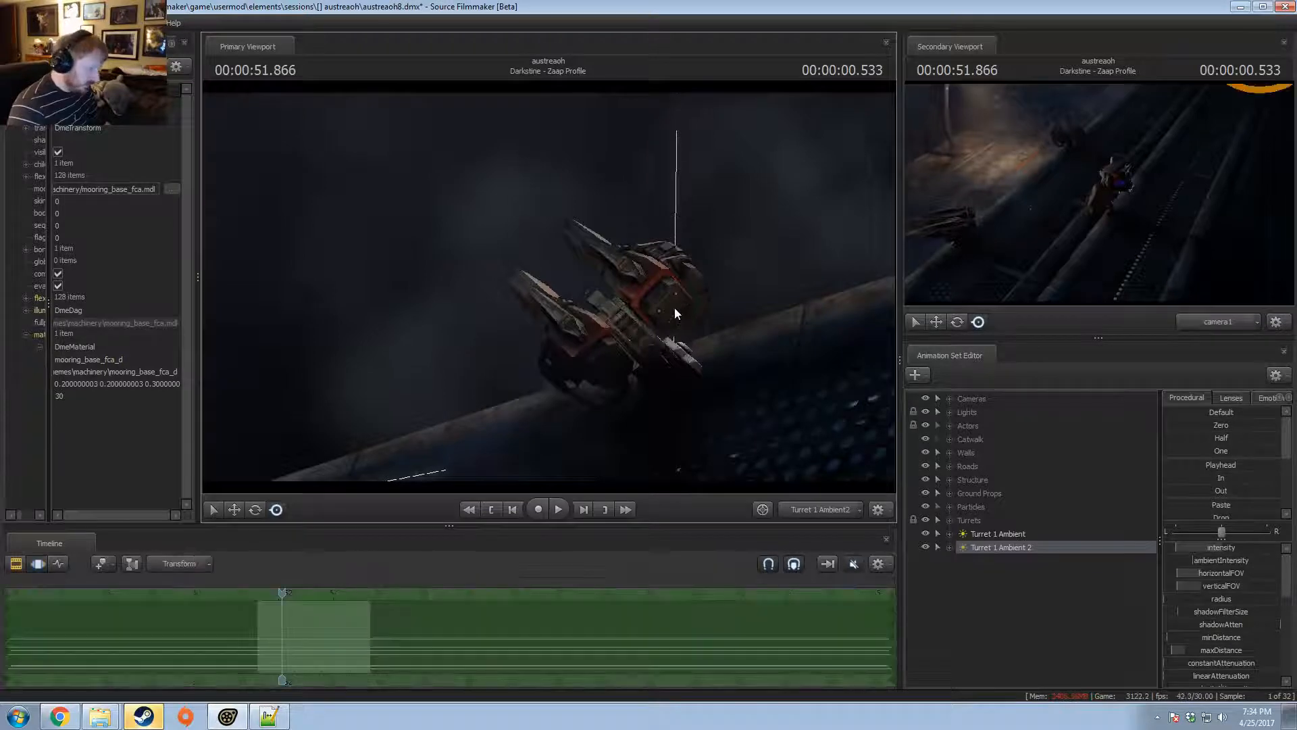
left_click_drag(674, 307, 548, 220, "alt")
key("F2")
key("F3")
key("F2")
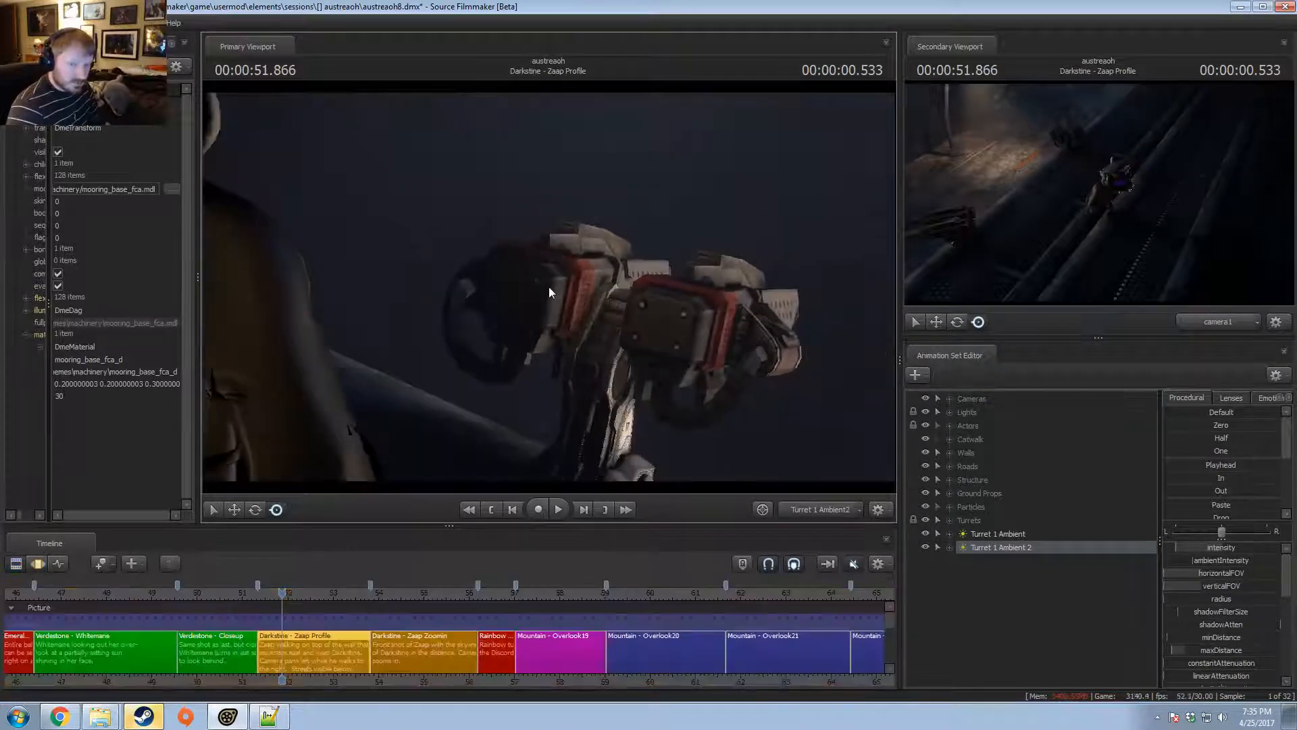
mouse_move(549, 292)
left_mouse_down()
mouse_move(553, 267)
mouse_move(569, 300)
mouse_move(544, 296)
mouse_move(580, 265)
mouse_move(574, 254)
mouse_move(550, 292)
left_mouse_up()
key("F3")
key("w")
key("w")
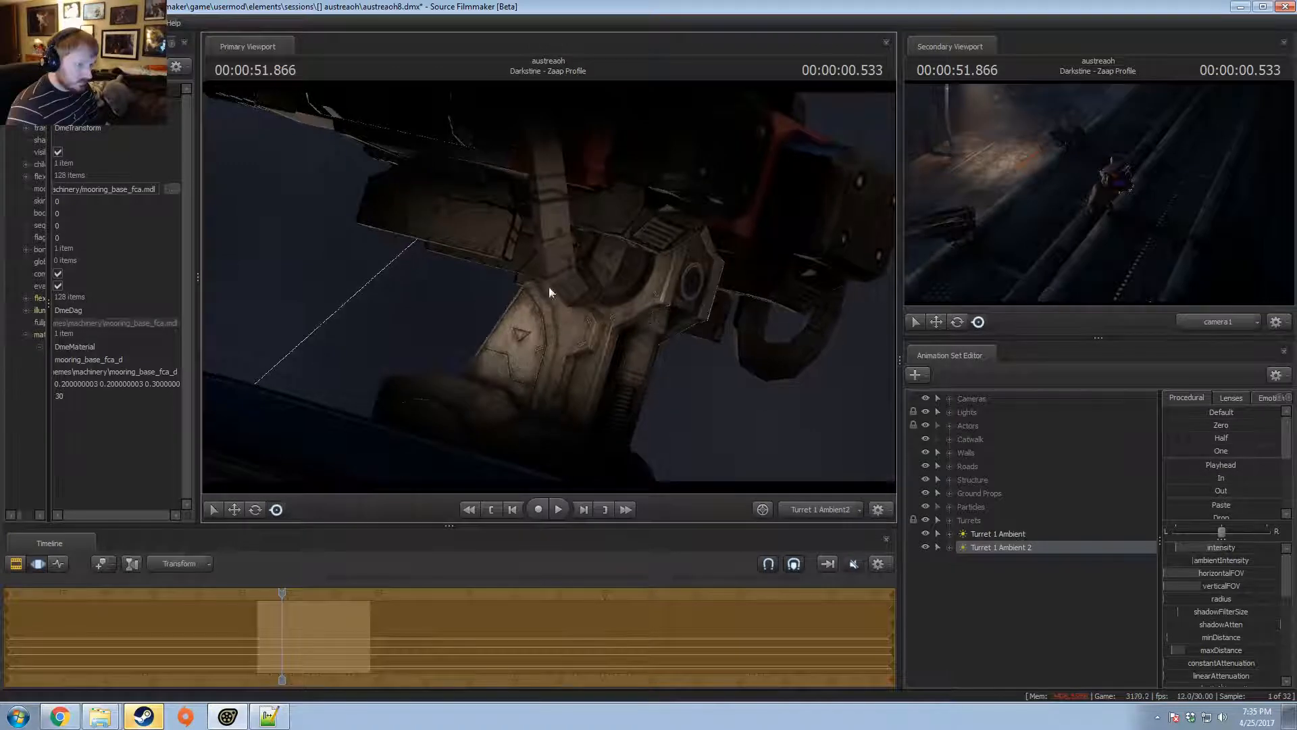
- Lower the intensity of the Turret 1 Ambient 2 light and check the shot through camera1
left_click_drag(1215, 548, 1204, 548)
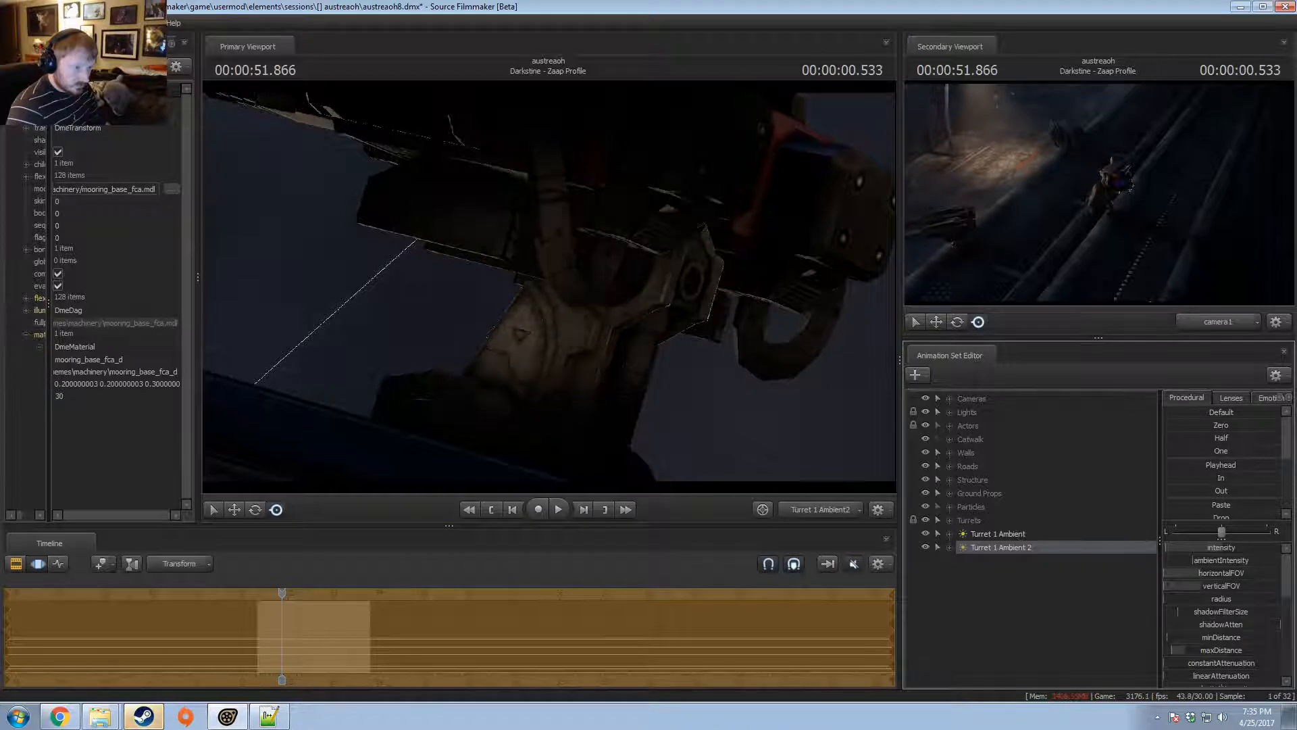
left_click(814, 507)
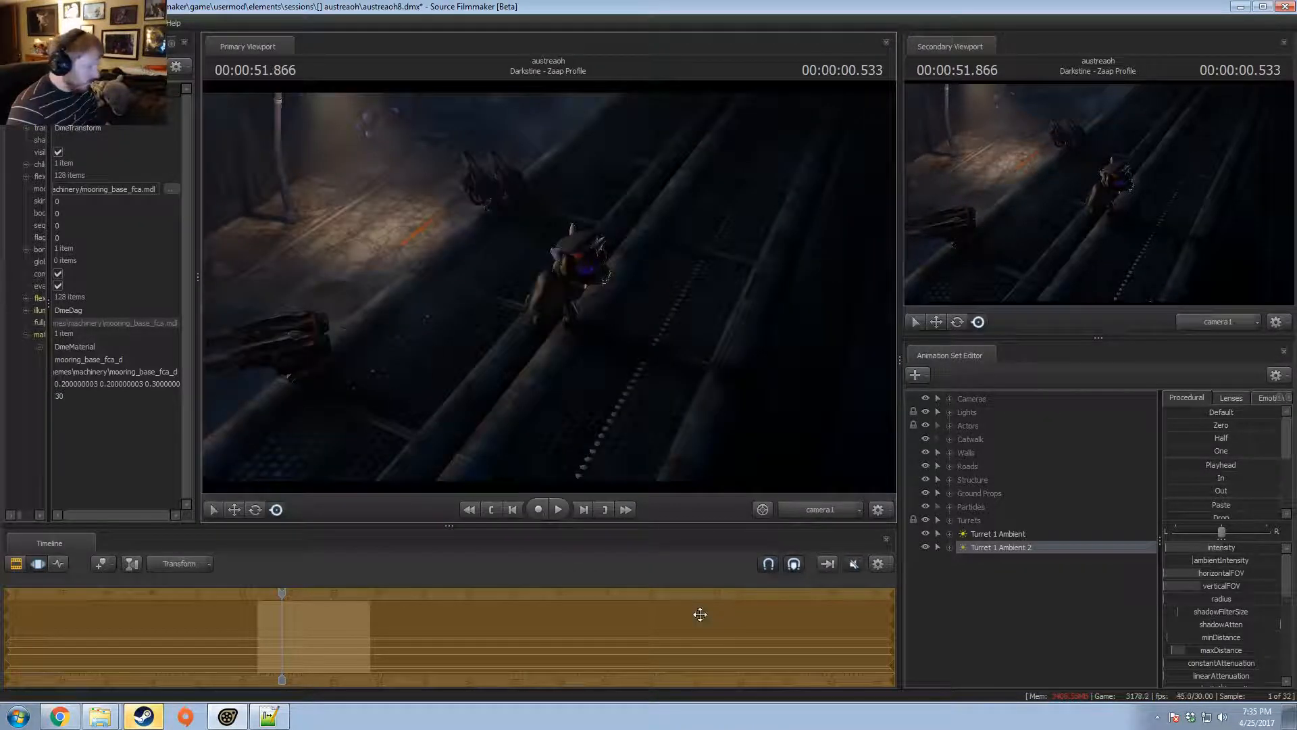
key("F3")
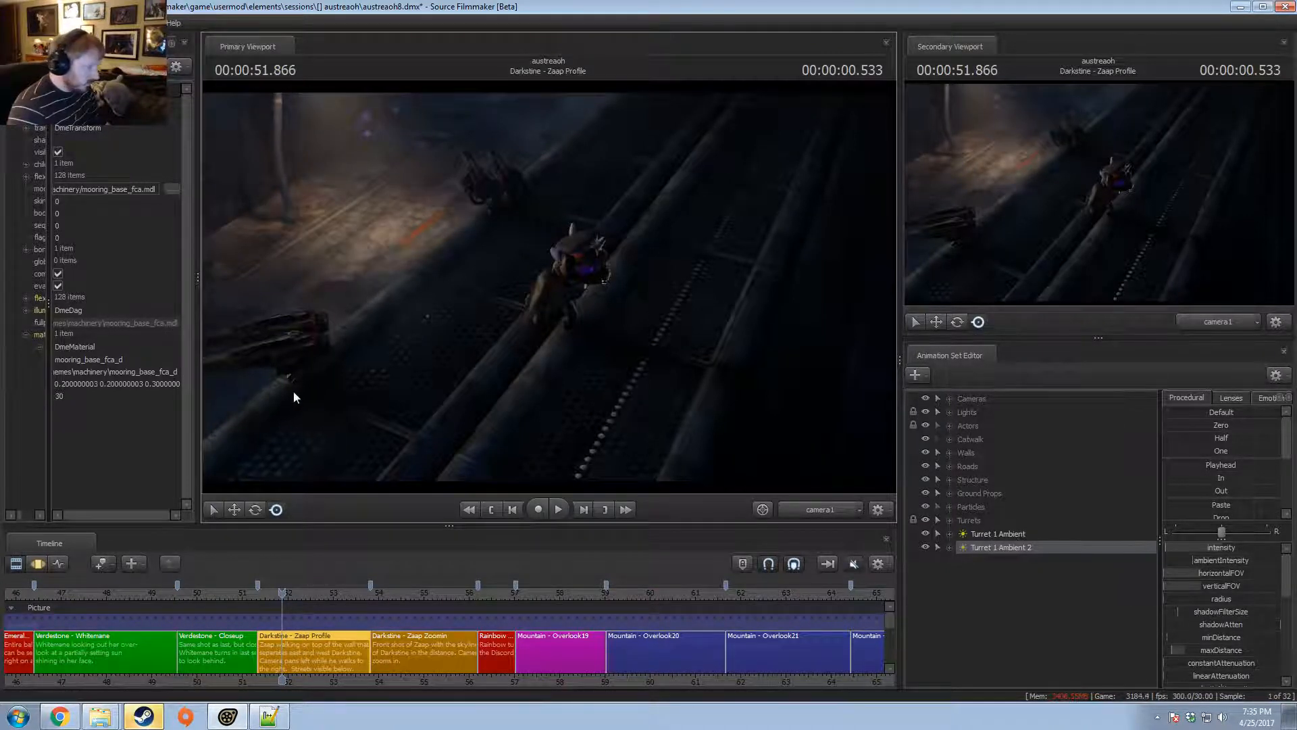
- Look through the Turret 1 Ambient 2 light and pull it back to a more distant position facing the turret
left_click(1003, 548)
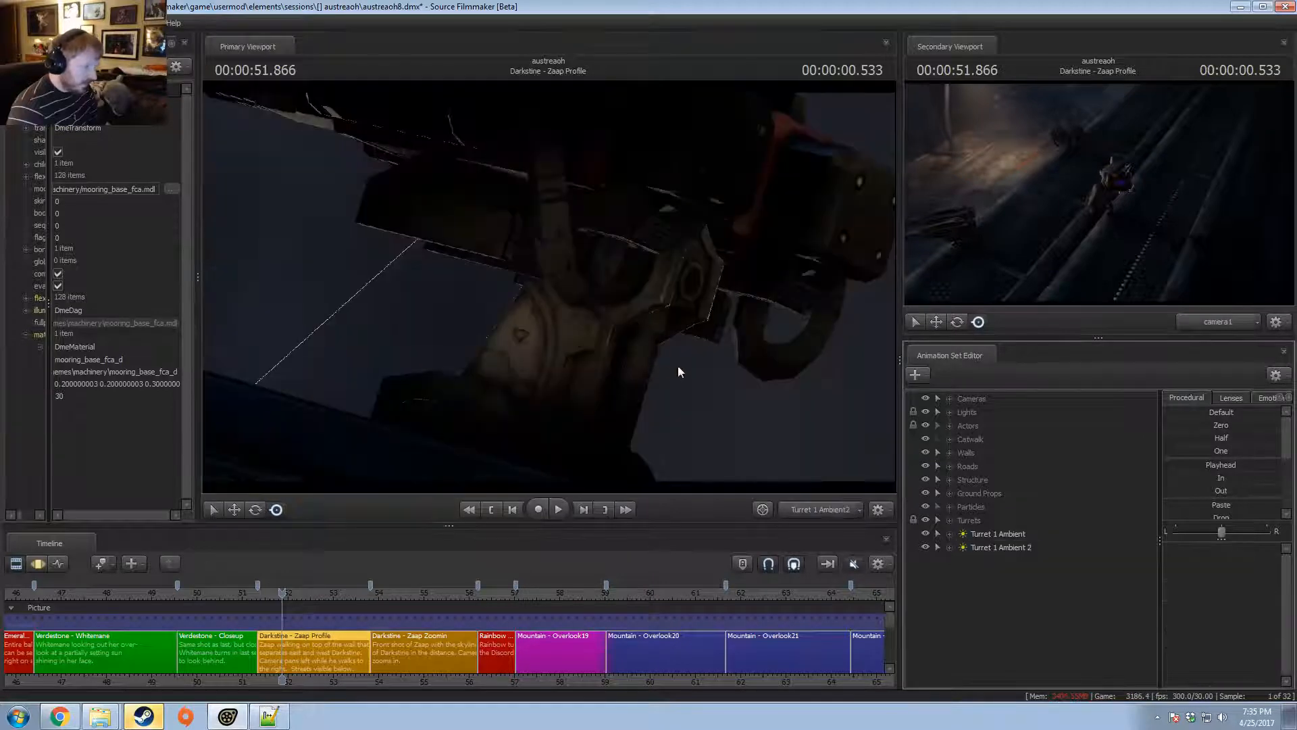
left_click(1017, 547)
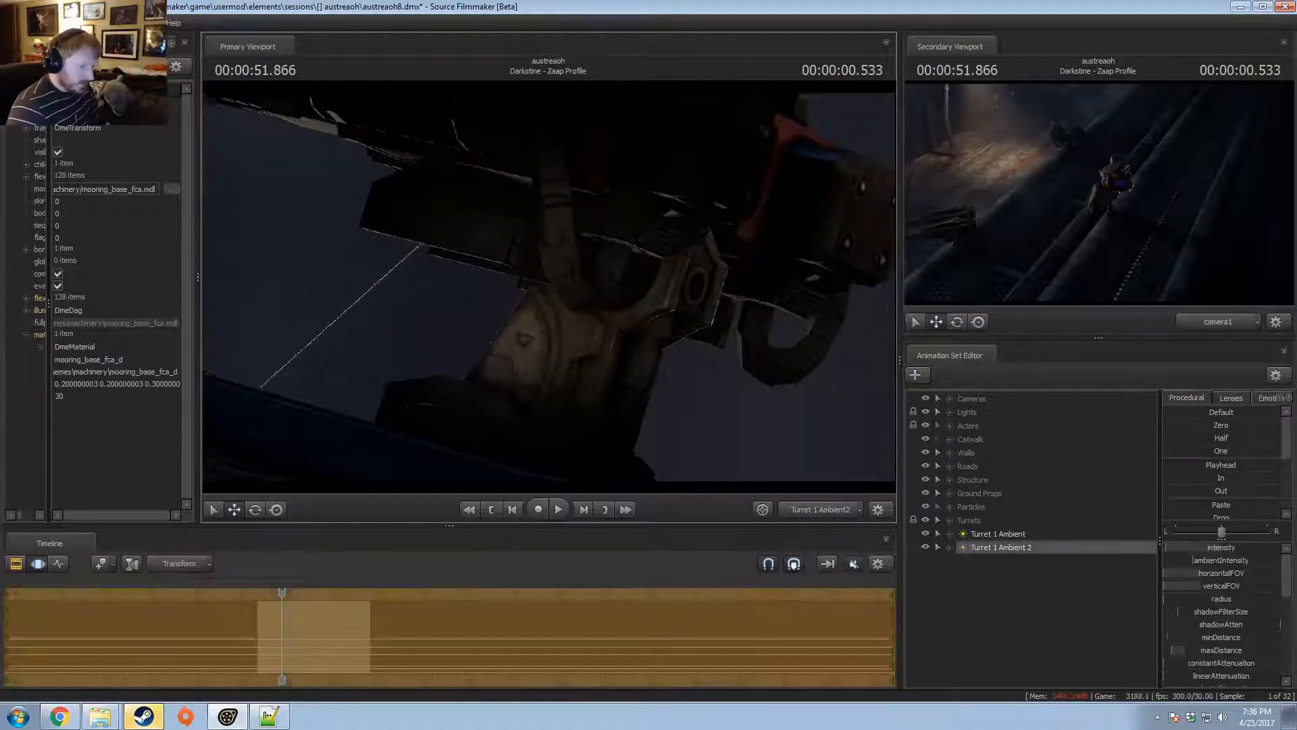
left_click_drag(549, 287, 720, 271)
- Examine how the light falls on the turret base up close with the work camera, from the light itself and through camera1
left_click(823, 506)
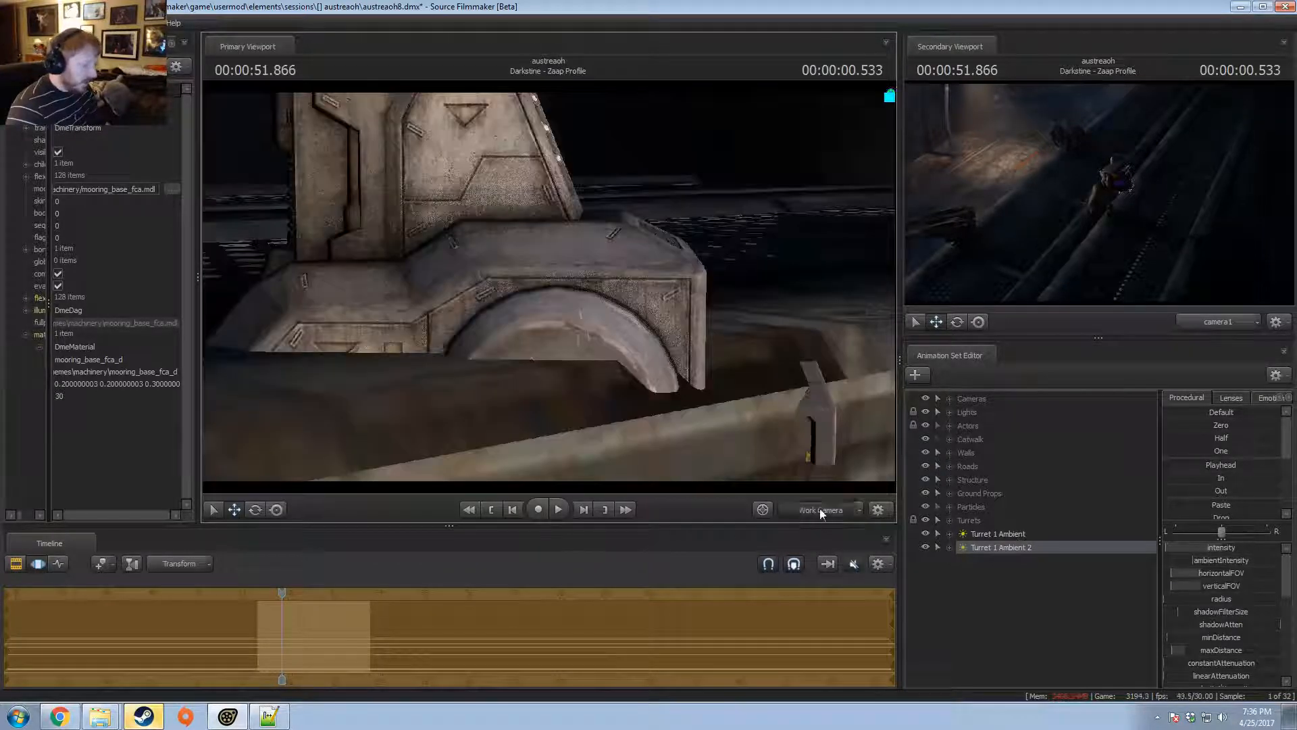
left_click(820, 508, "ctrl")
left_click_drag(726, 439, 510, 261)
key("w")
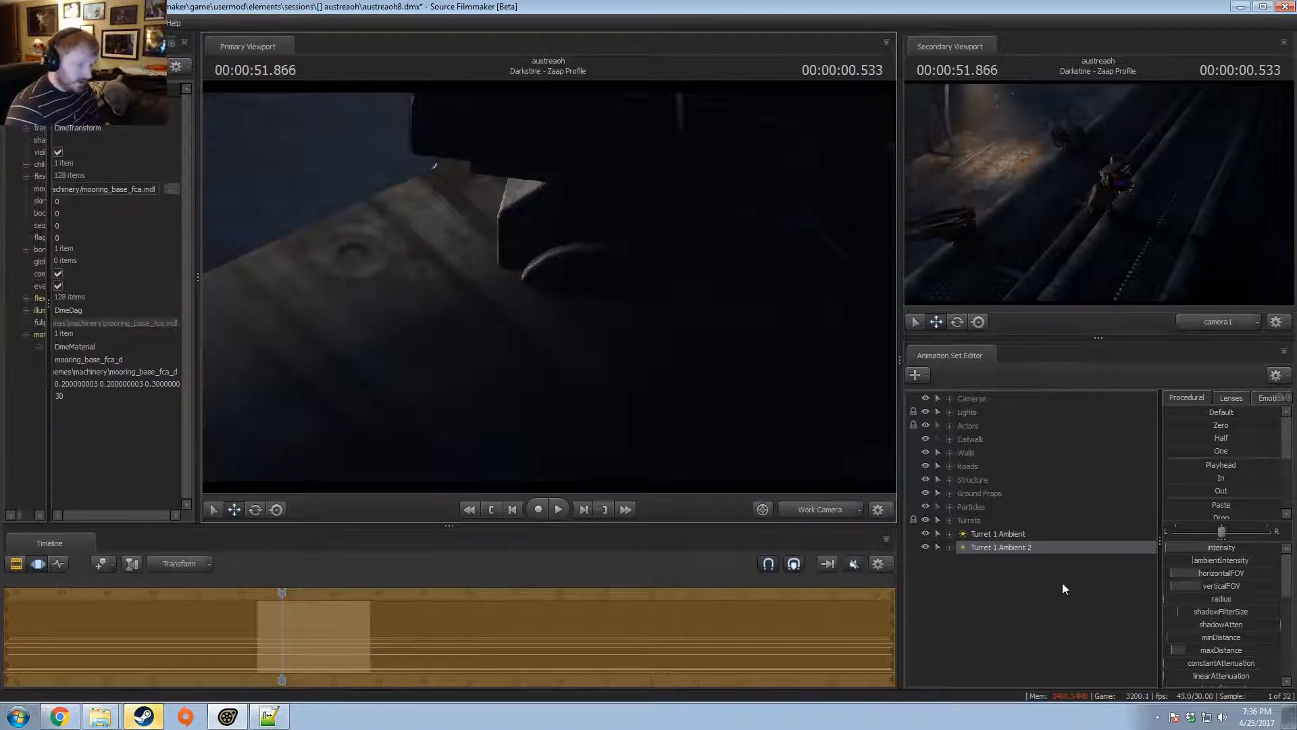
left_click_drag(1012, 548, 575, 261)
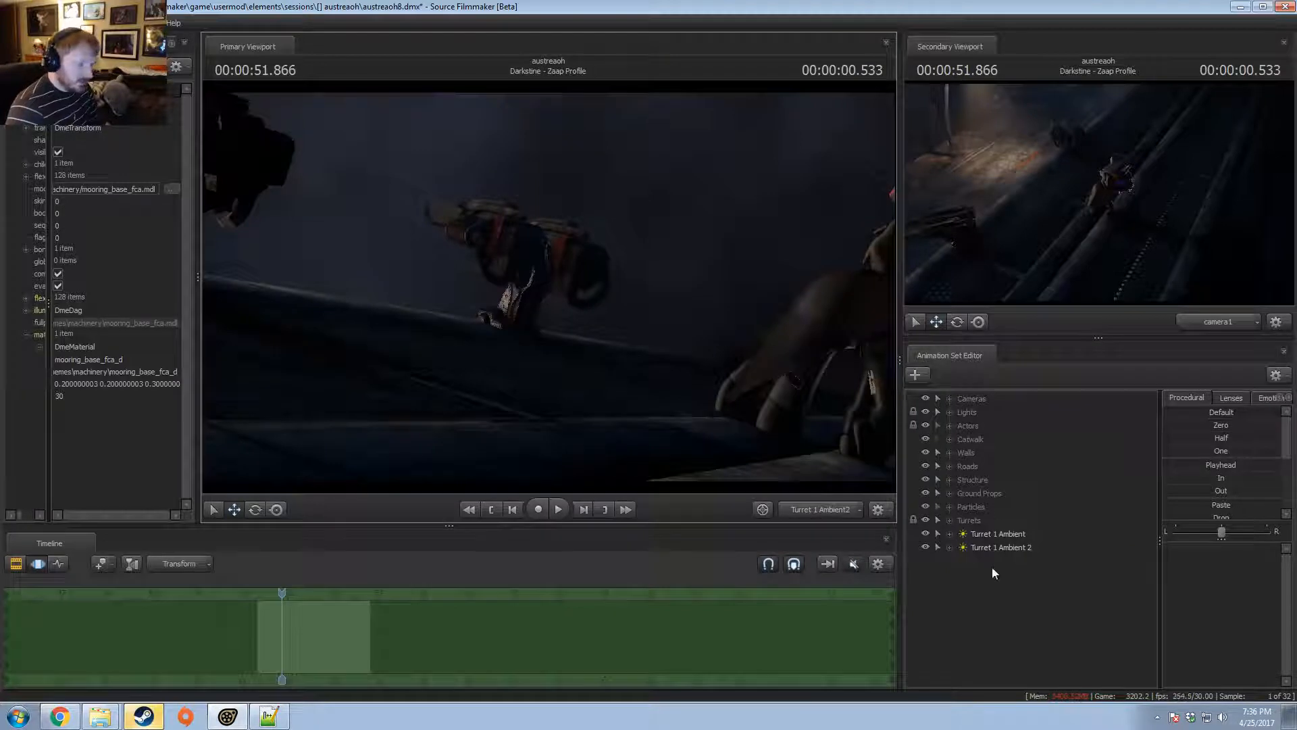
left_click(1003, 547)
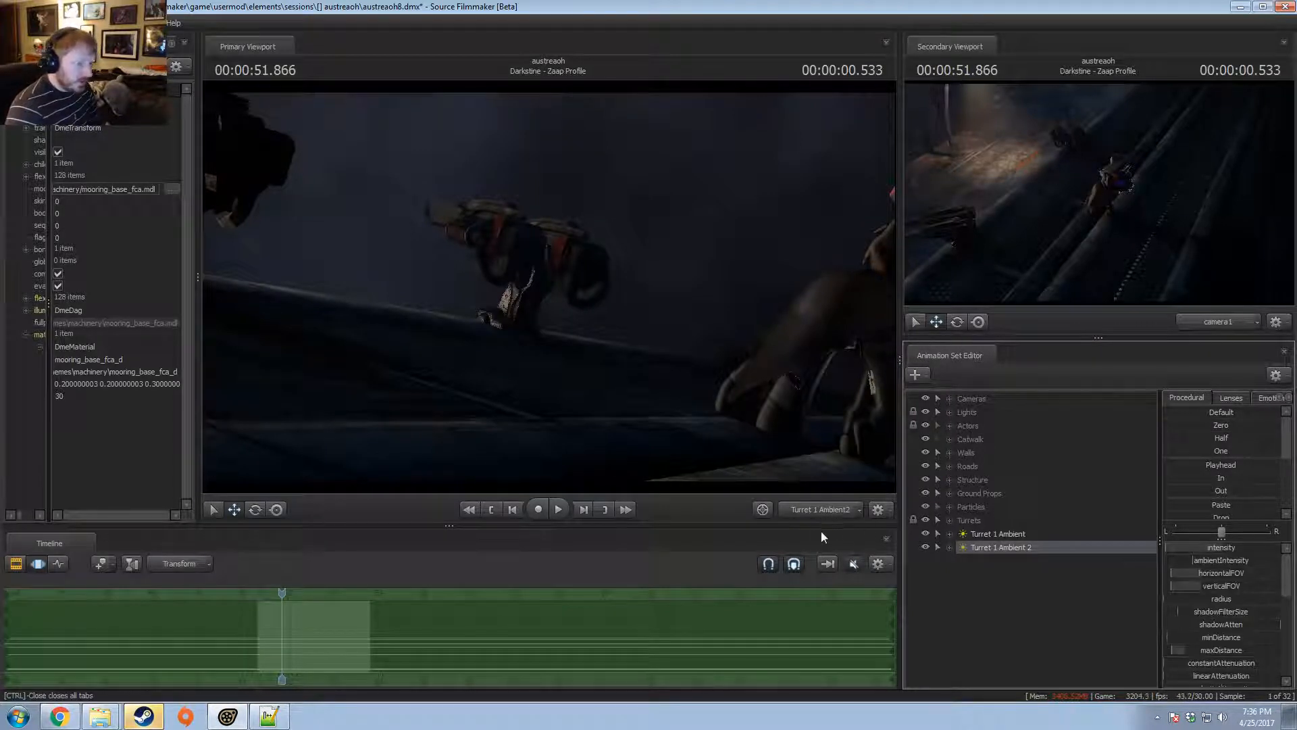
left_click(817, 509)
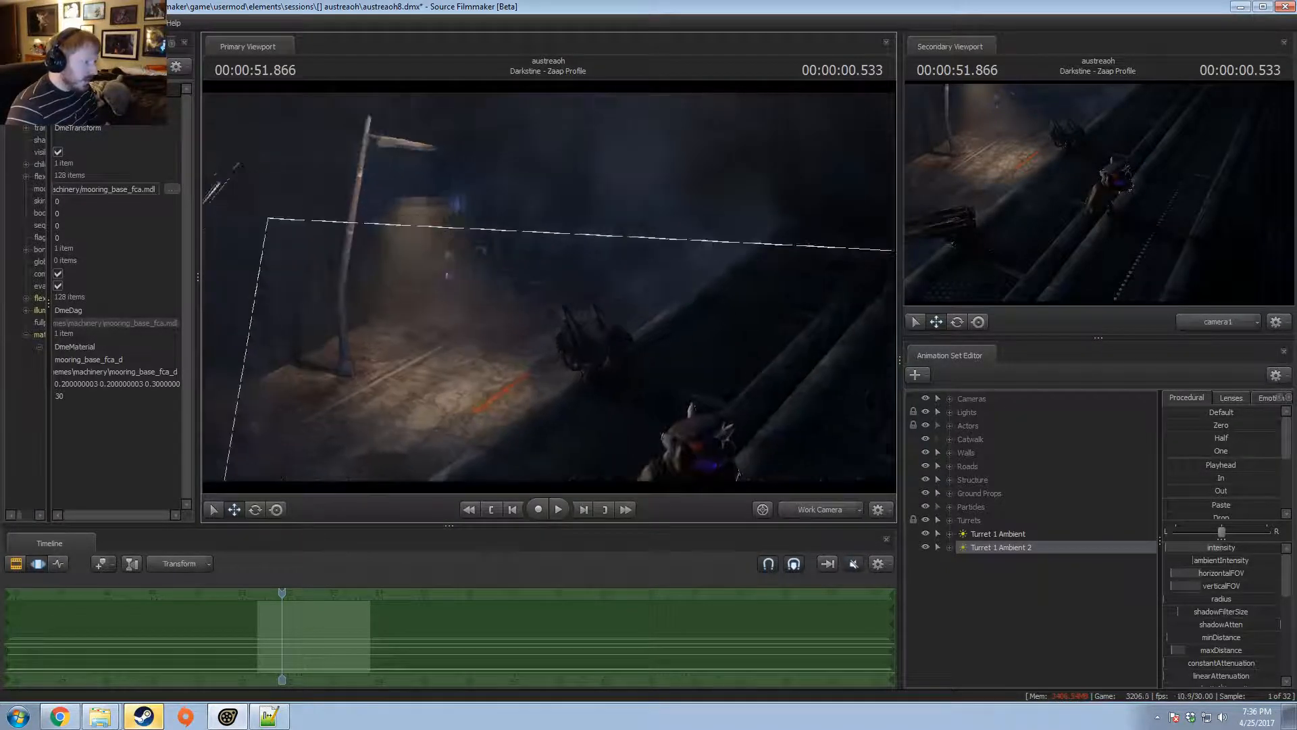
key("w")
left_click_drag(549, 286, 548, 287)
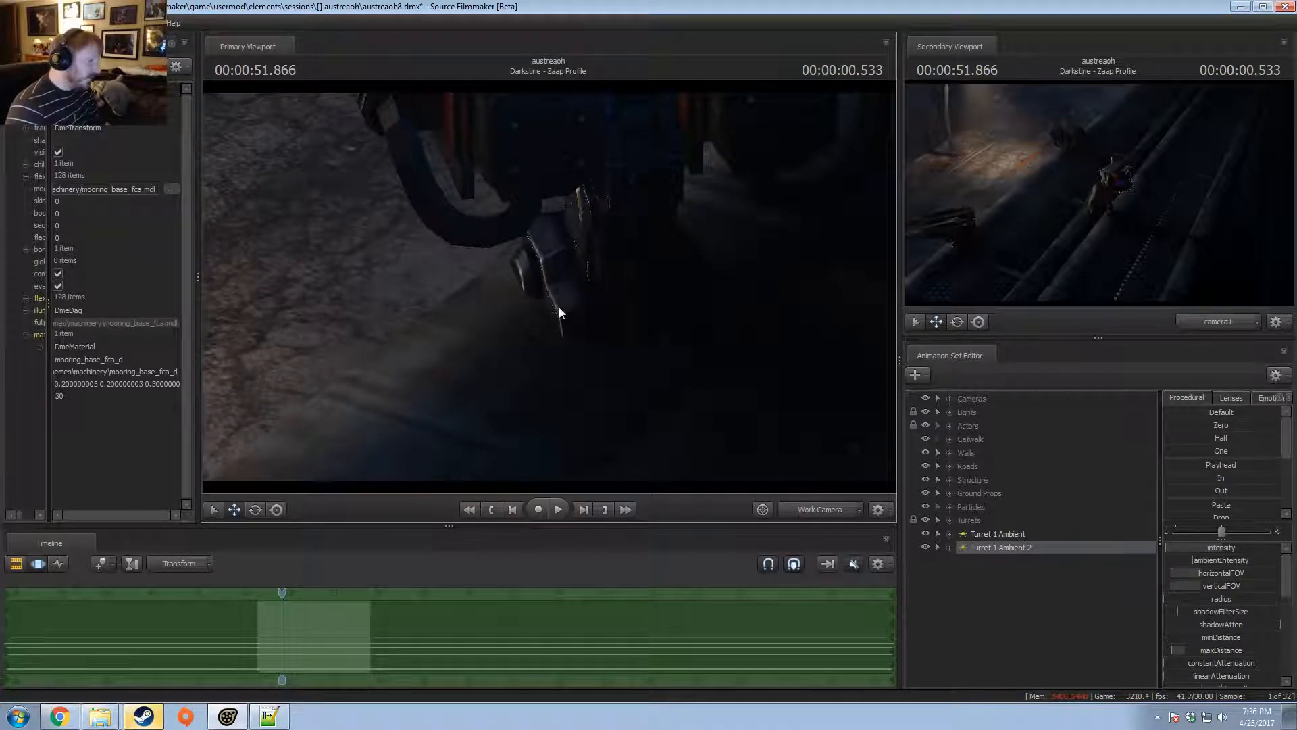
left_click(821, 511)
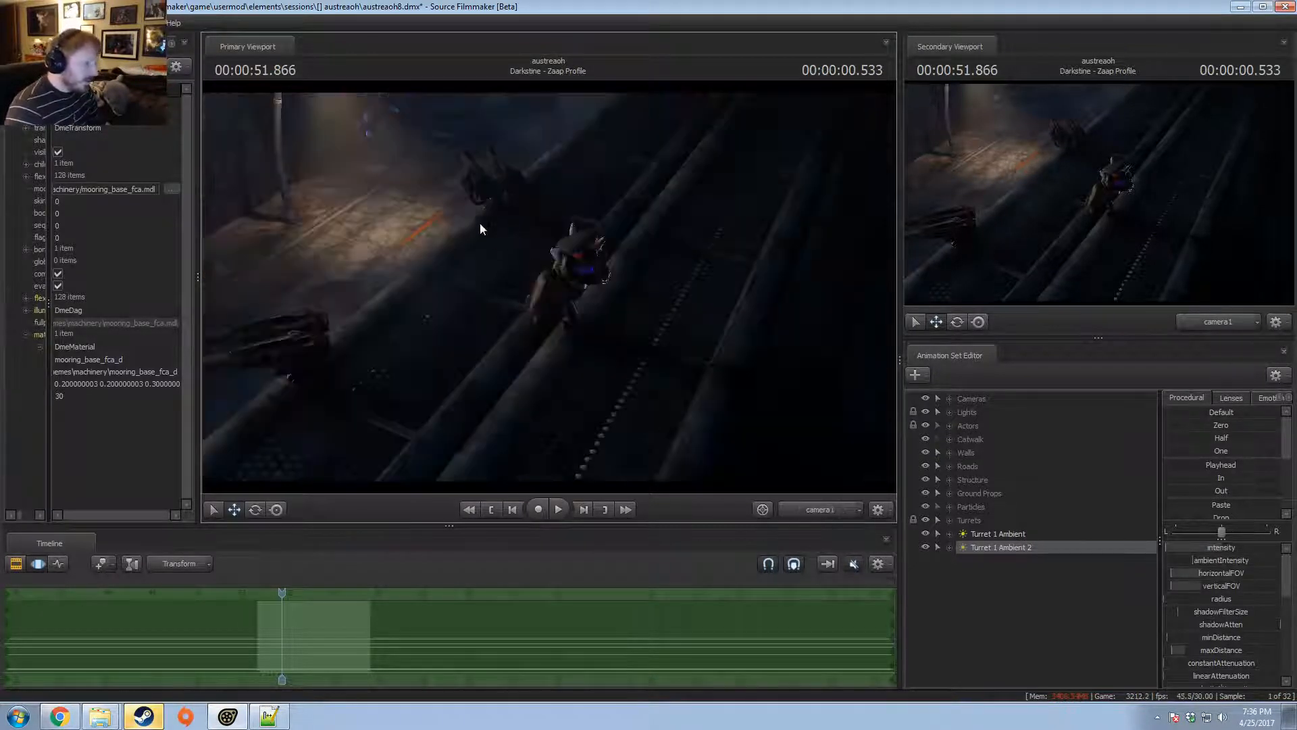
key("F2")
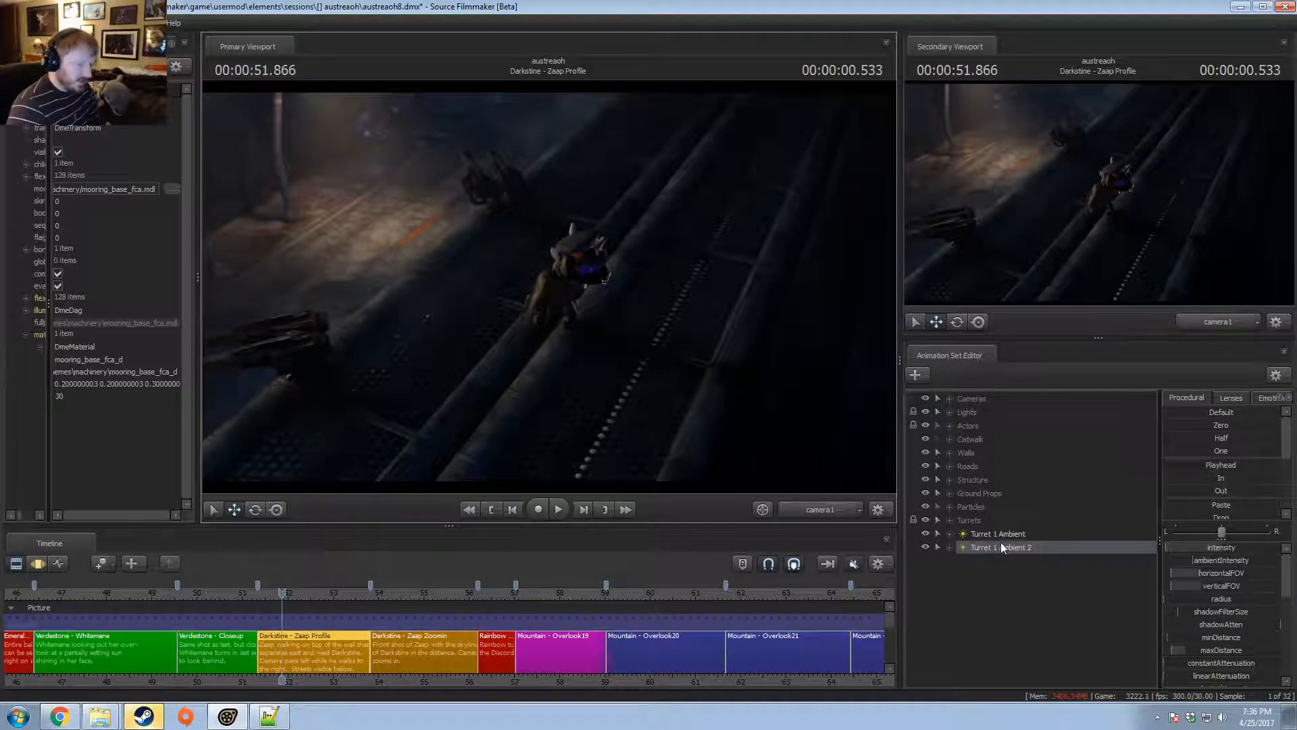
- Move the Turret 1 Ambient 2 light close beneath the turret and aim it at the base, with the work camera monitoring the result
left_click_drag(1001, 545, 602, 376)
left_click(591, 372)
left_click(662, 378)
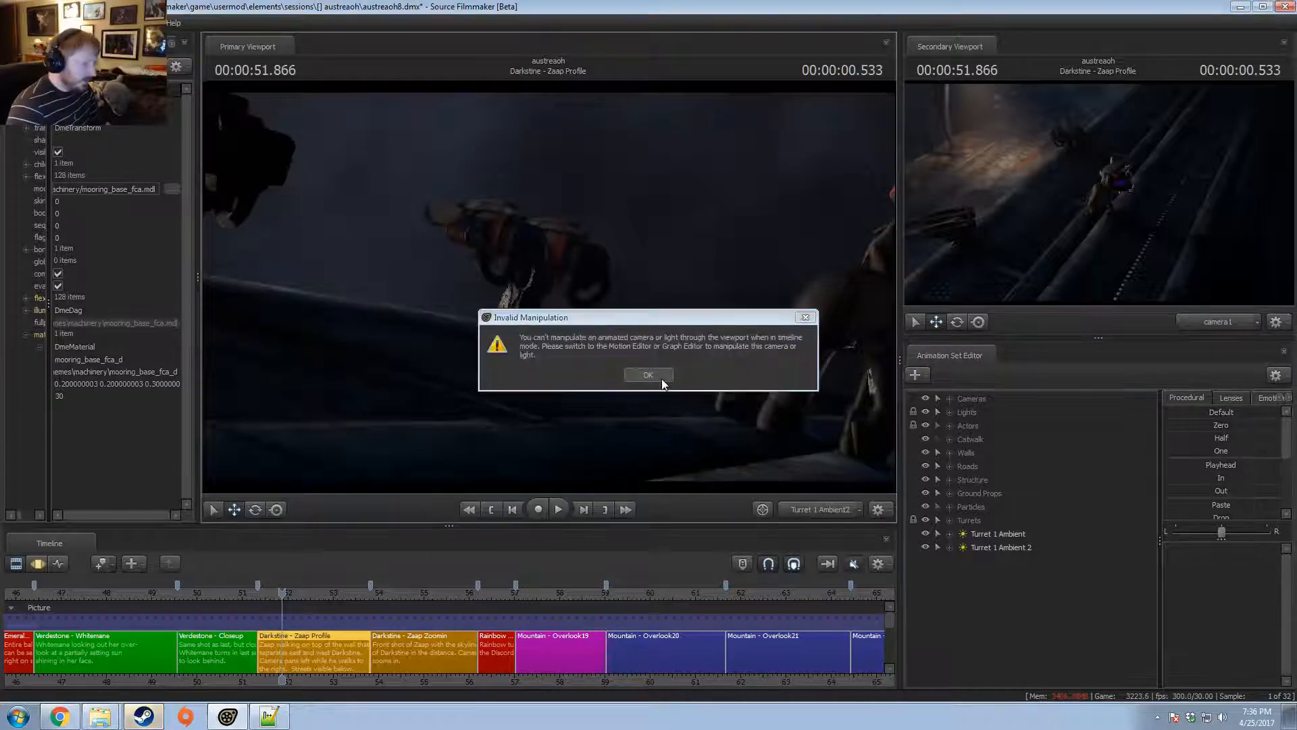
key("F3")
left_click(1000, 548)
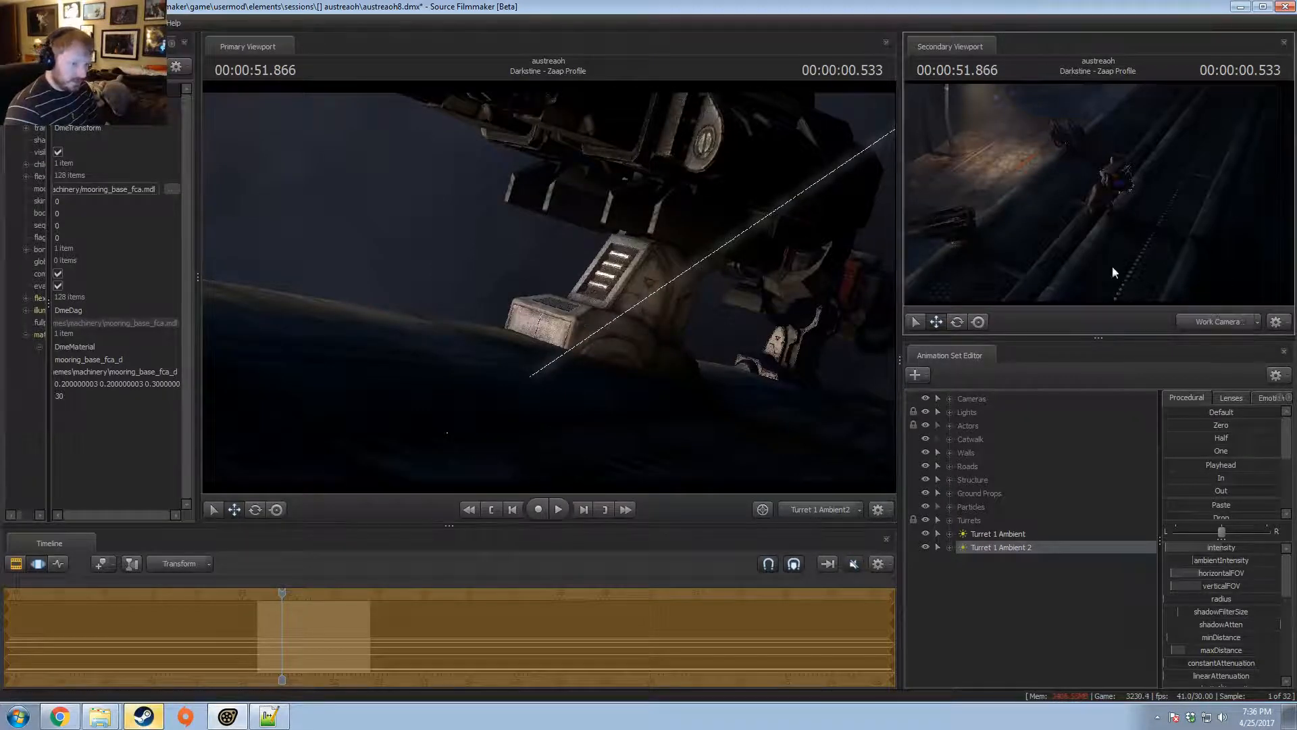
left_click_drag(1112, 267, 1044, 235)
left_click_drag(796, 357, 510, 278)
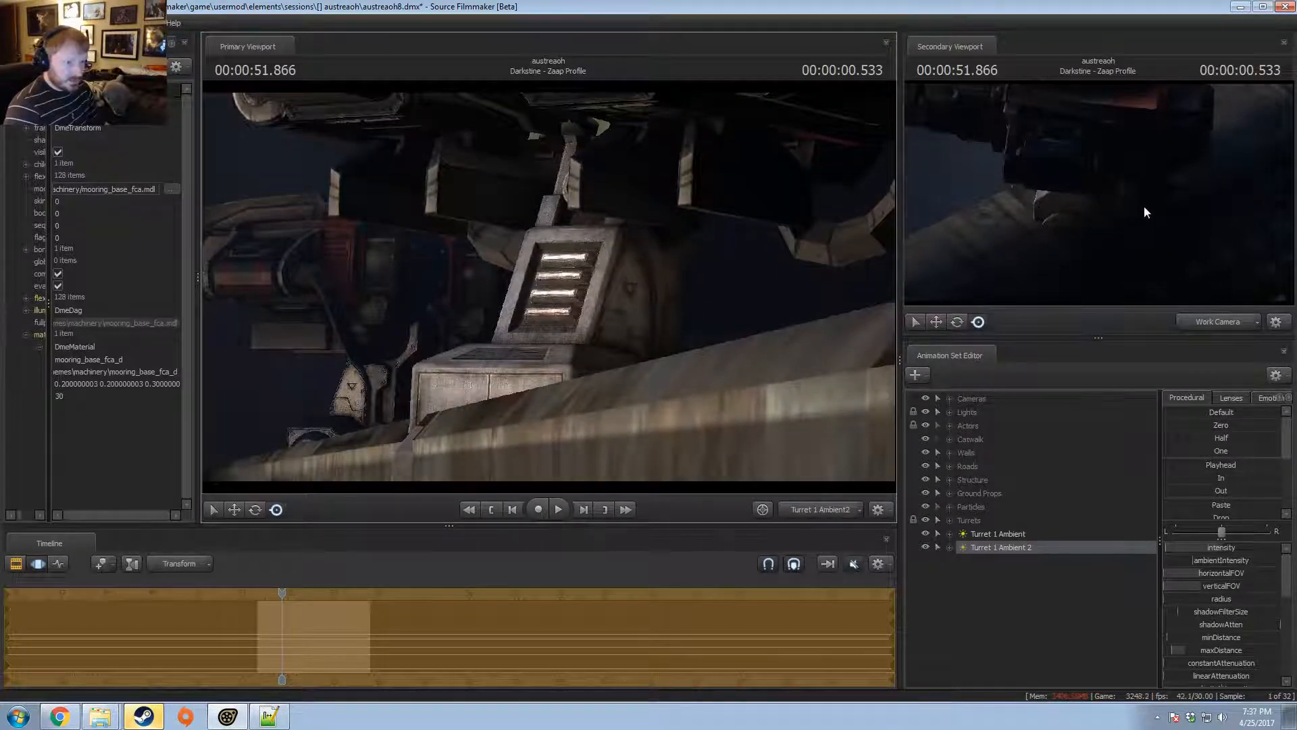
- Return both viewports to camera1 to check the turret lighting in the shot
key("F3")
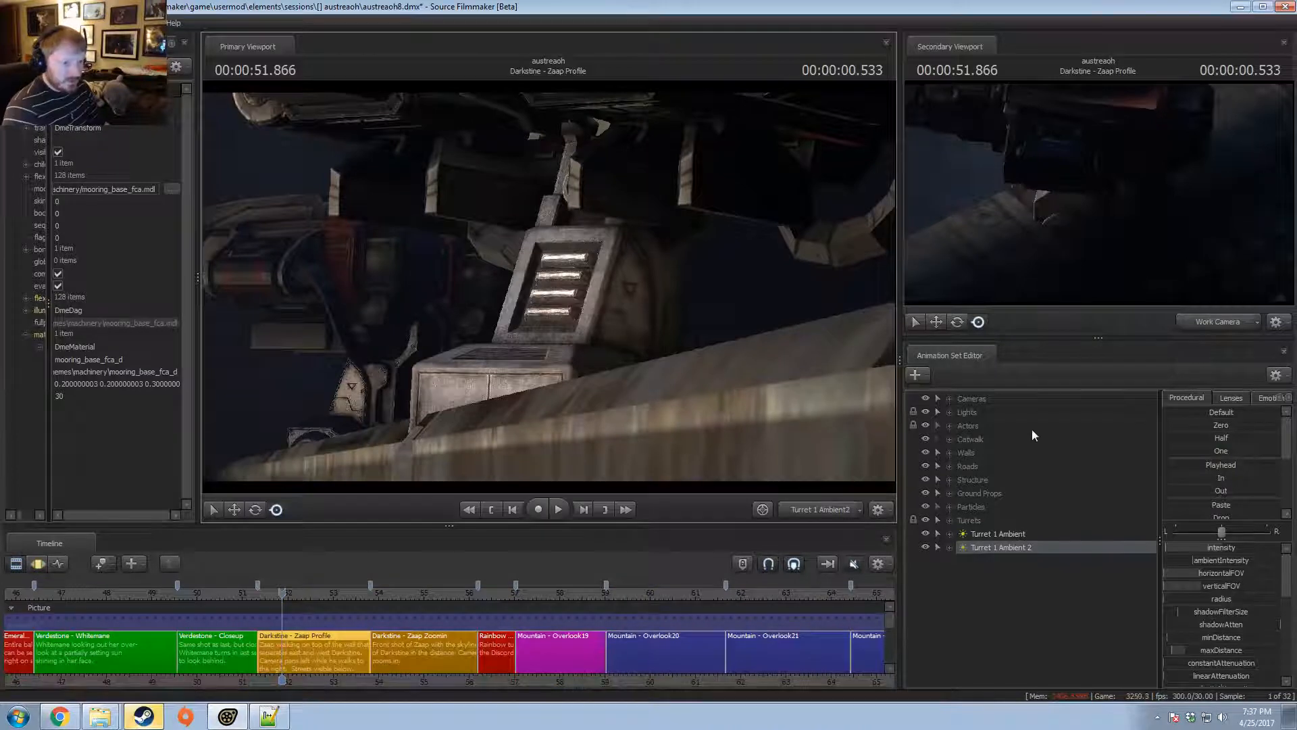
left_click(1231, 322)
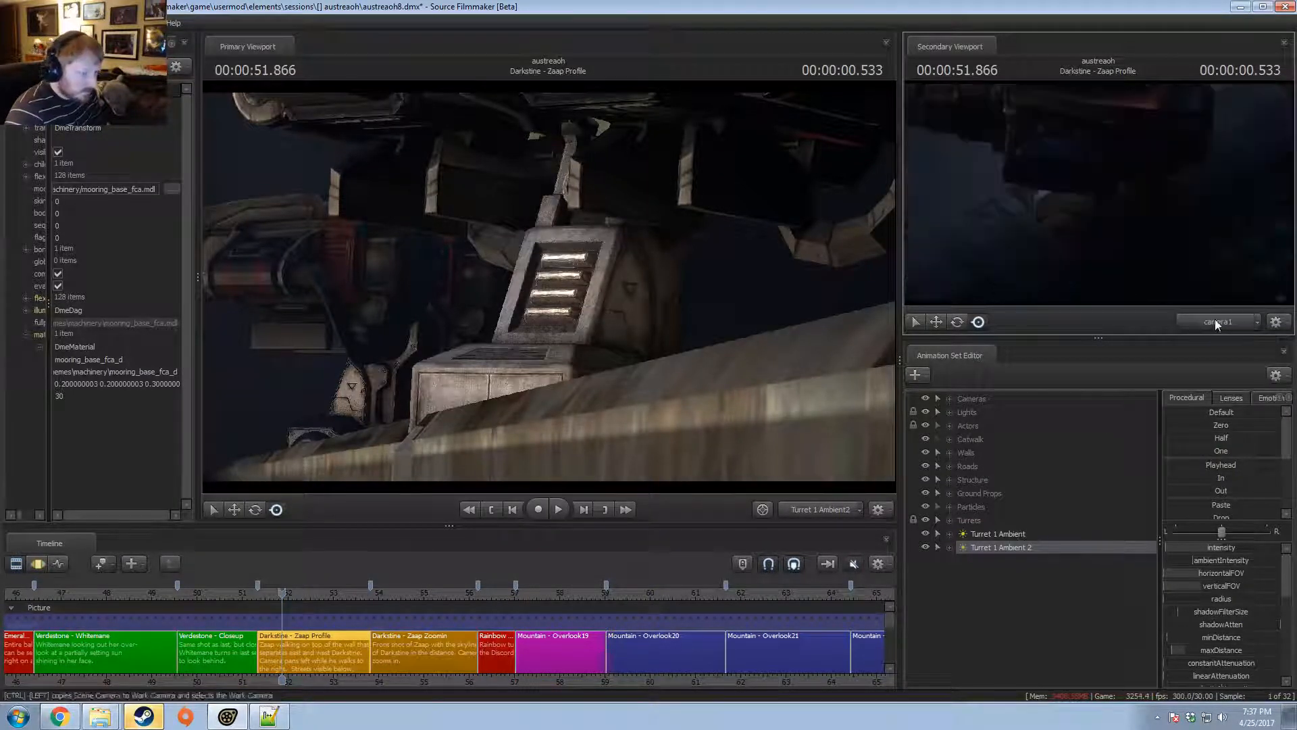
left_click(822, 514)
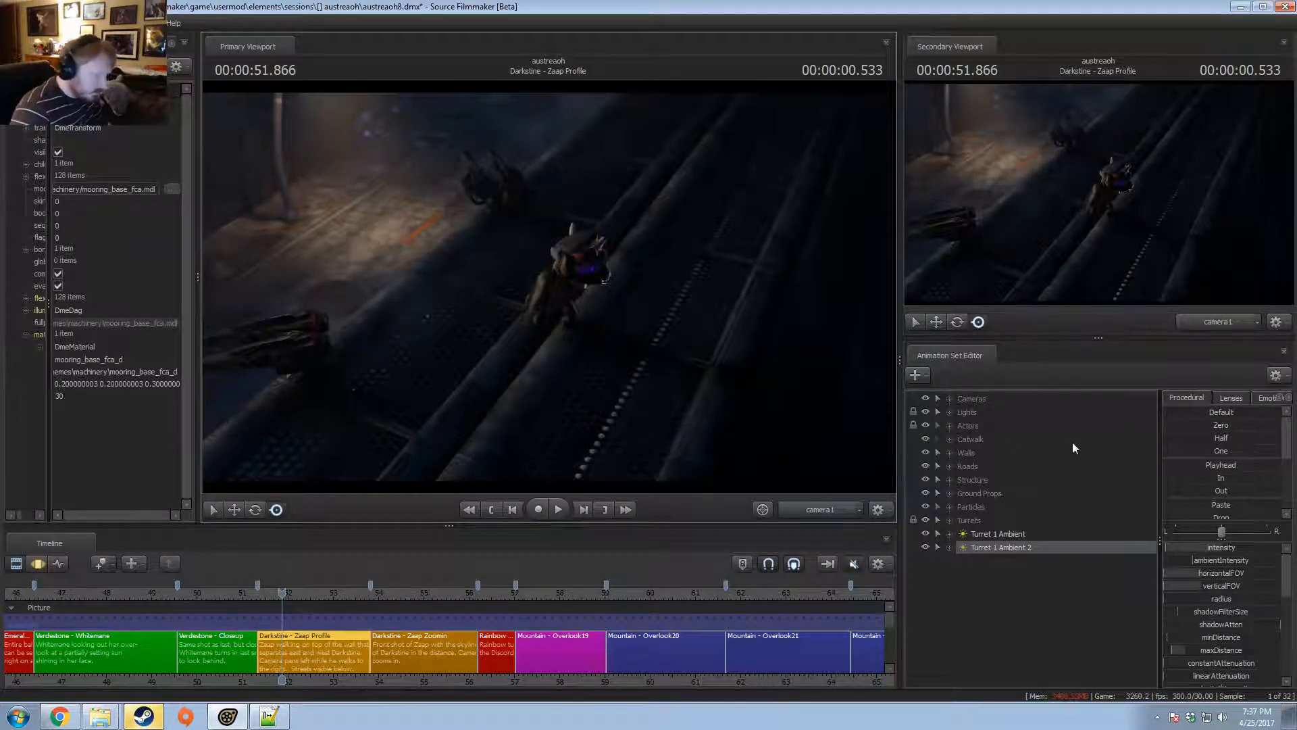
- Shift the aim of the Turret 1 Ambient 2 light slightly while looking through it in the primary viewport
left_click_drag(1011, 547, 656, 355)
key("F3")
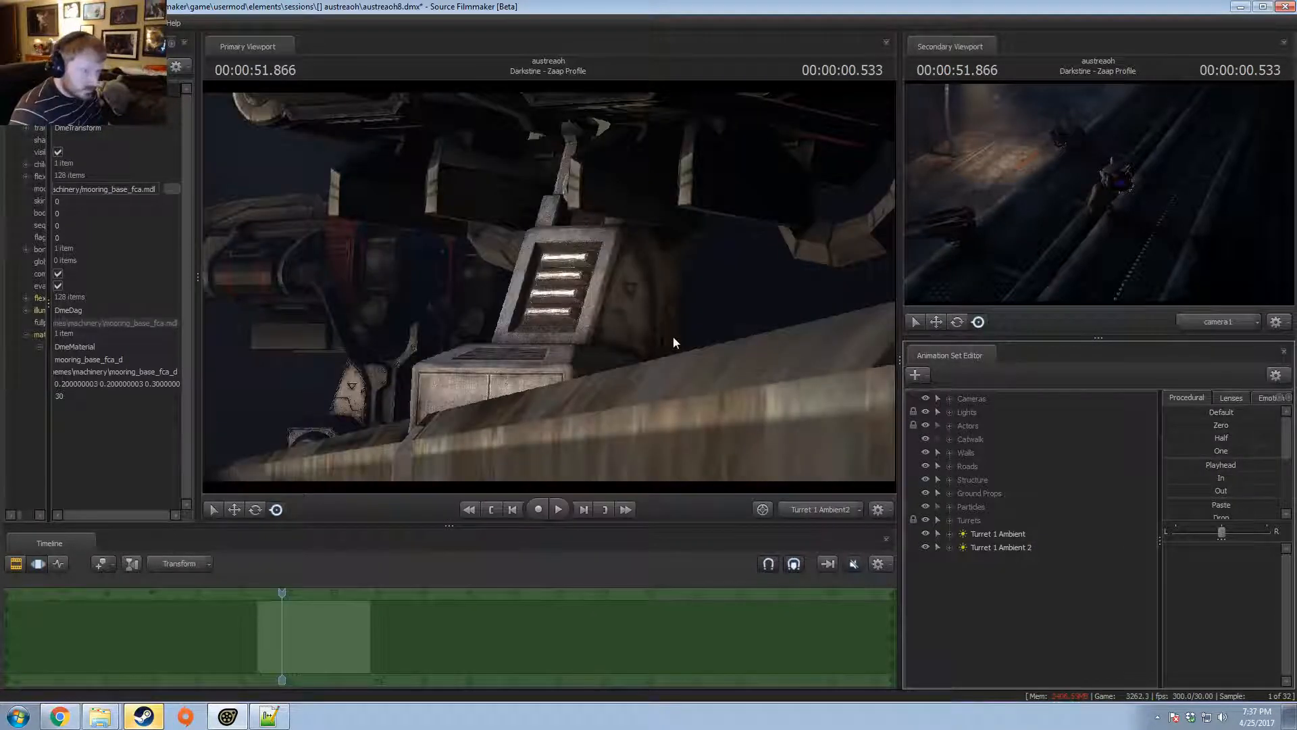
left_click(673, 336)
key("F2")
key("F3")
left_click(998, 546)
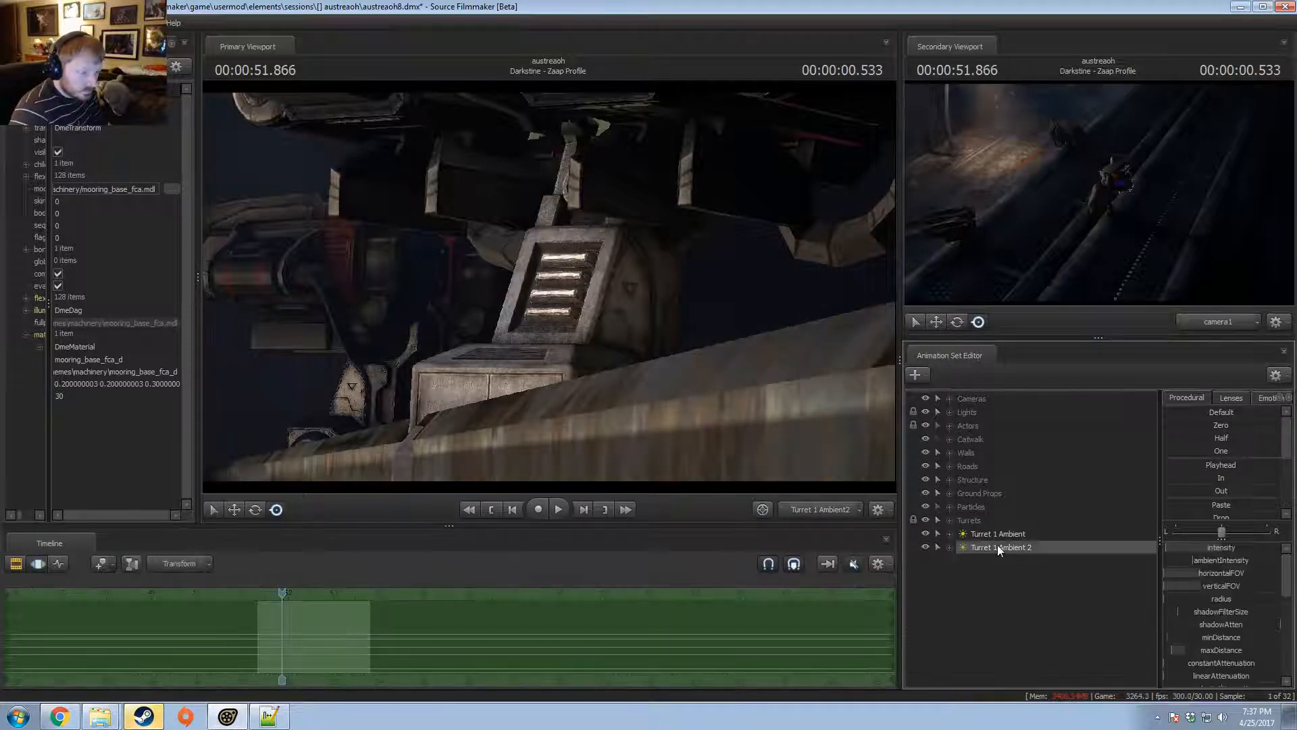
left_click_drag(654, 395, 550, 292)
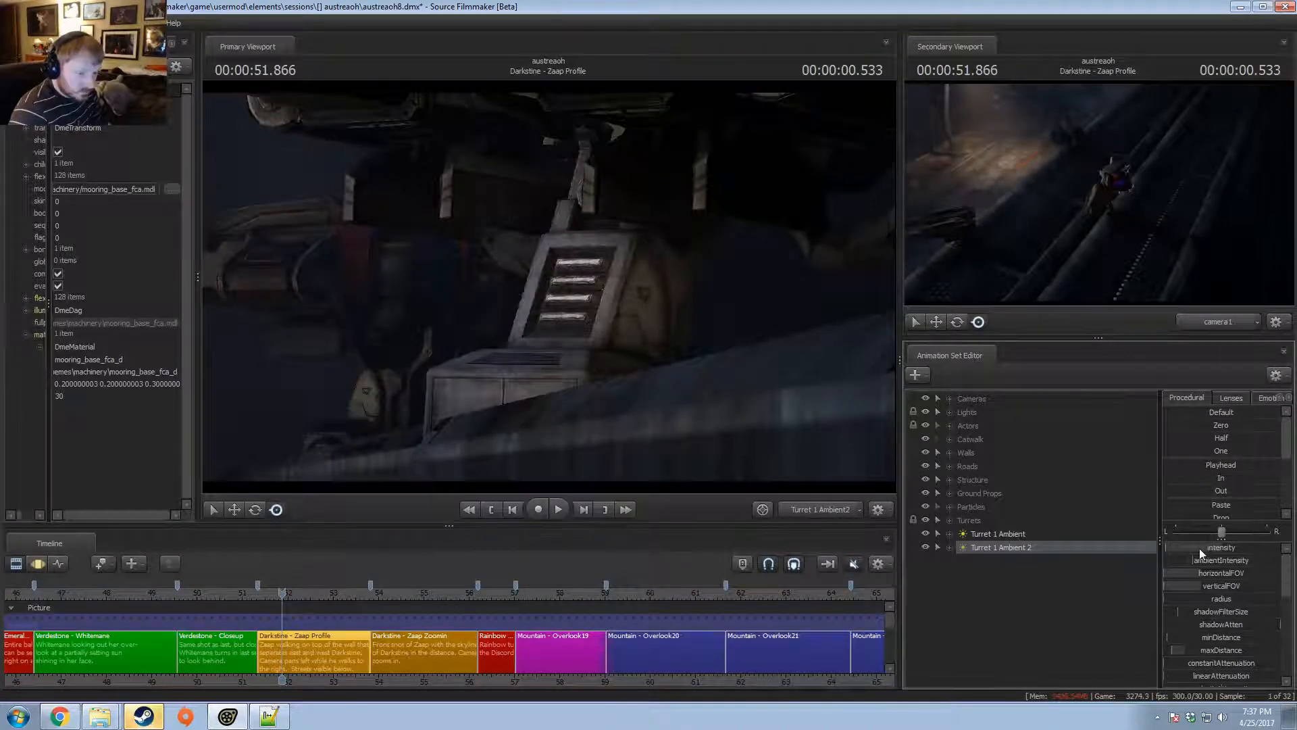
- Edit the intensity slider range of the Turret 1 Ambient 2 light and readjust its intensity
right_click(1198, 549)
left_click(1216, 564)
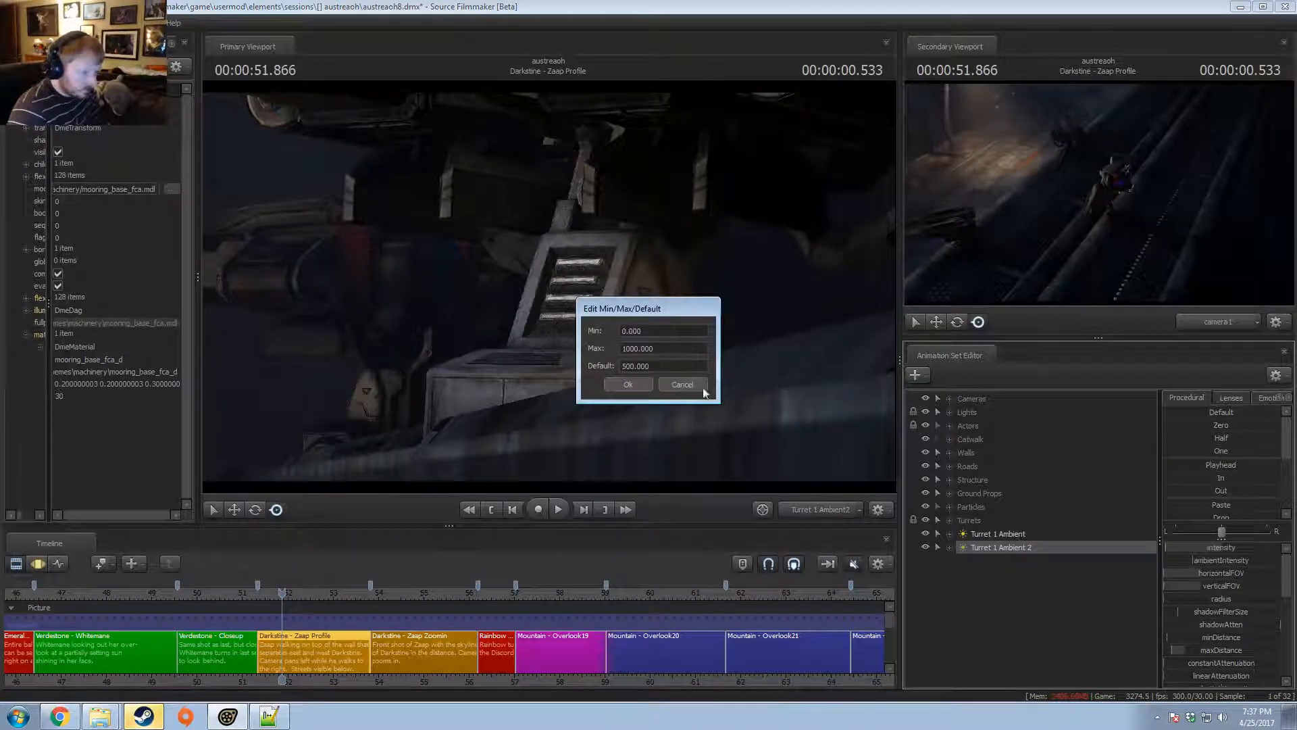
left_click(638, 383)
left_click_drag(1213, 550, 1199, 550)
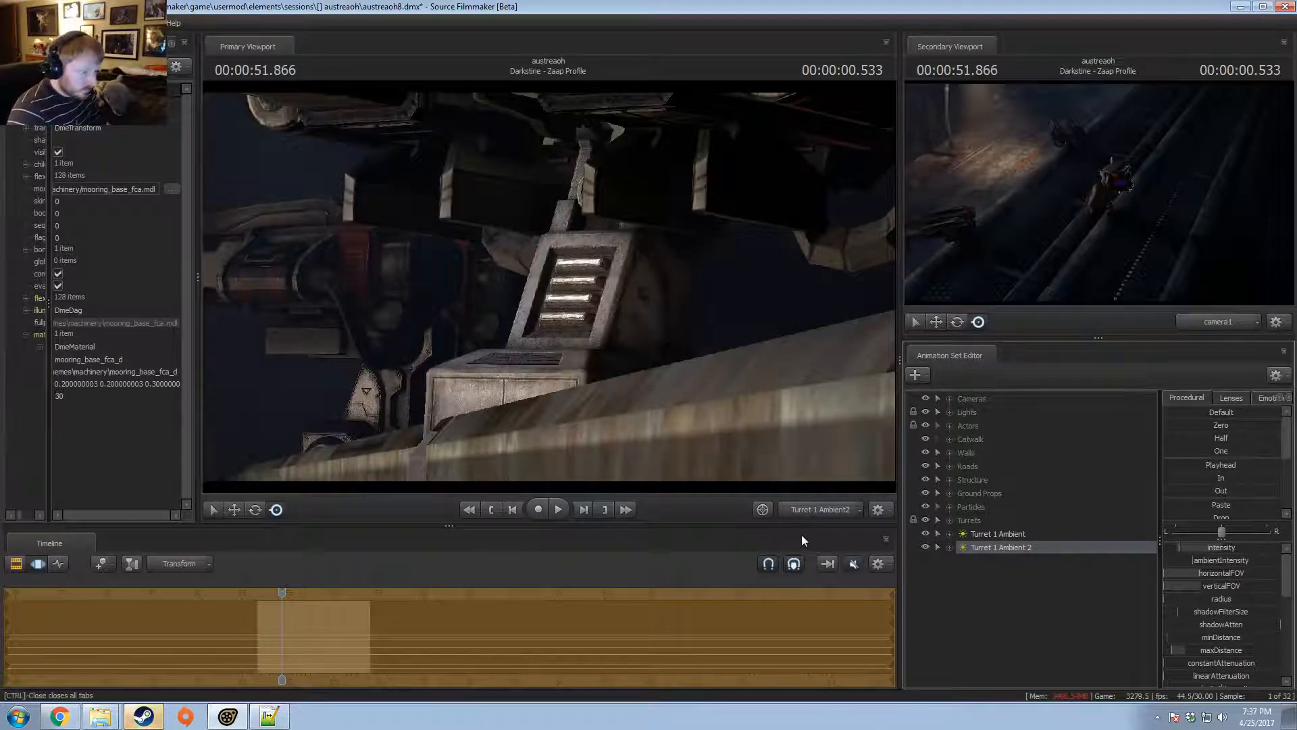
- Compare the turret with the Turret 1 Ambient 2 light hidden and shown, viewing it through camera1 and closely with the work camera
left_click(821, 510)
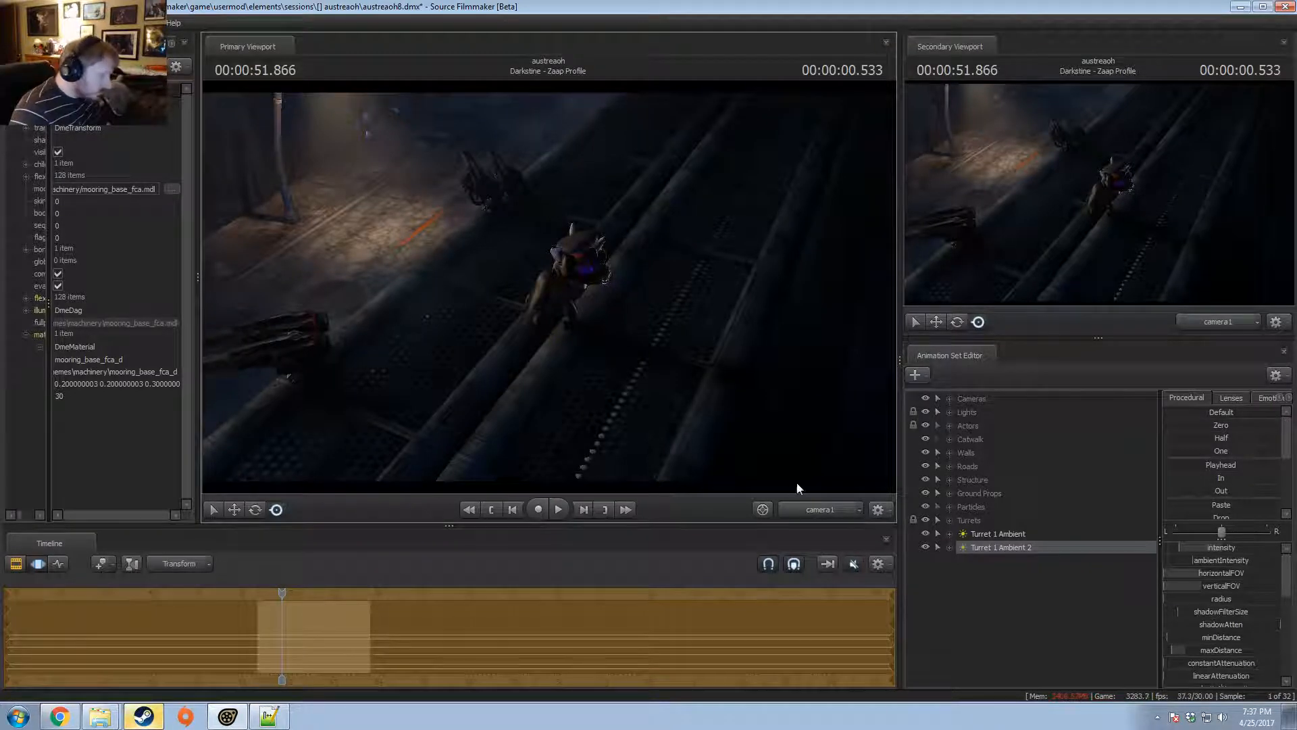
key("F2")
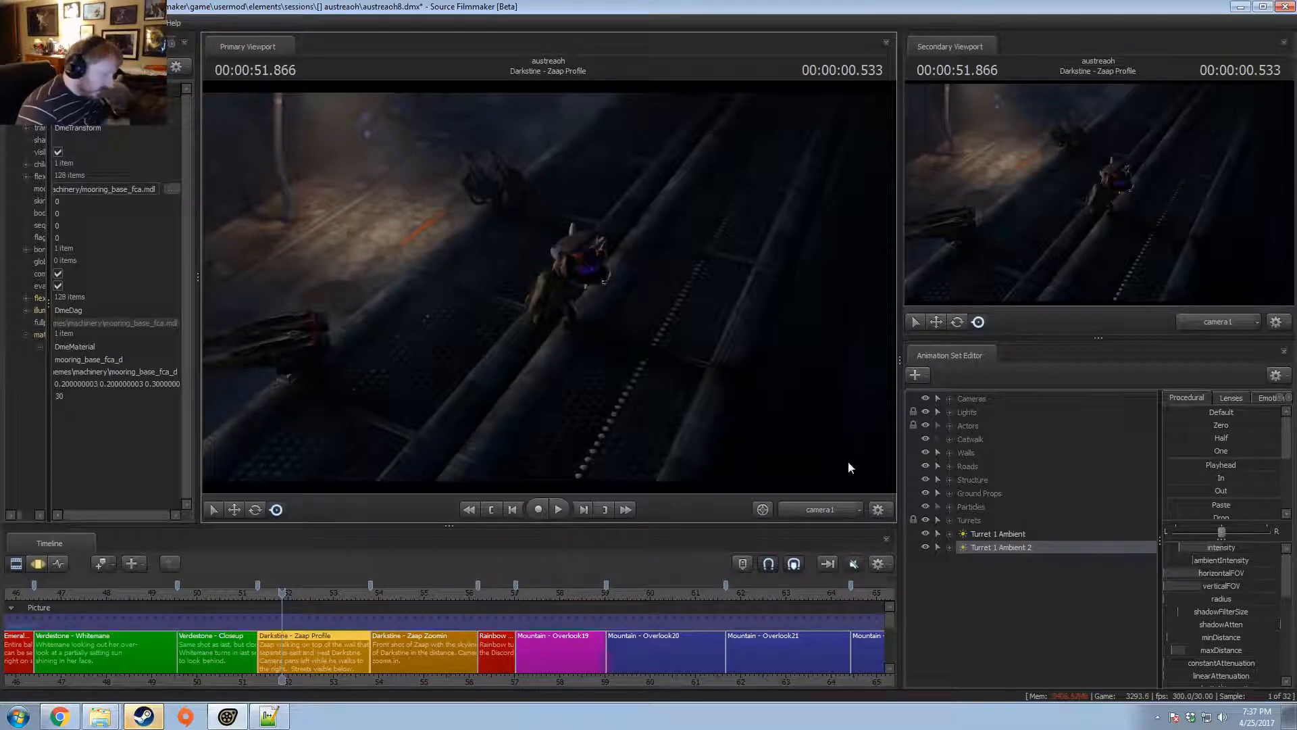
left_click(830, 508)
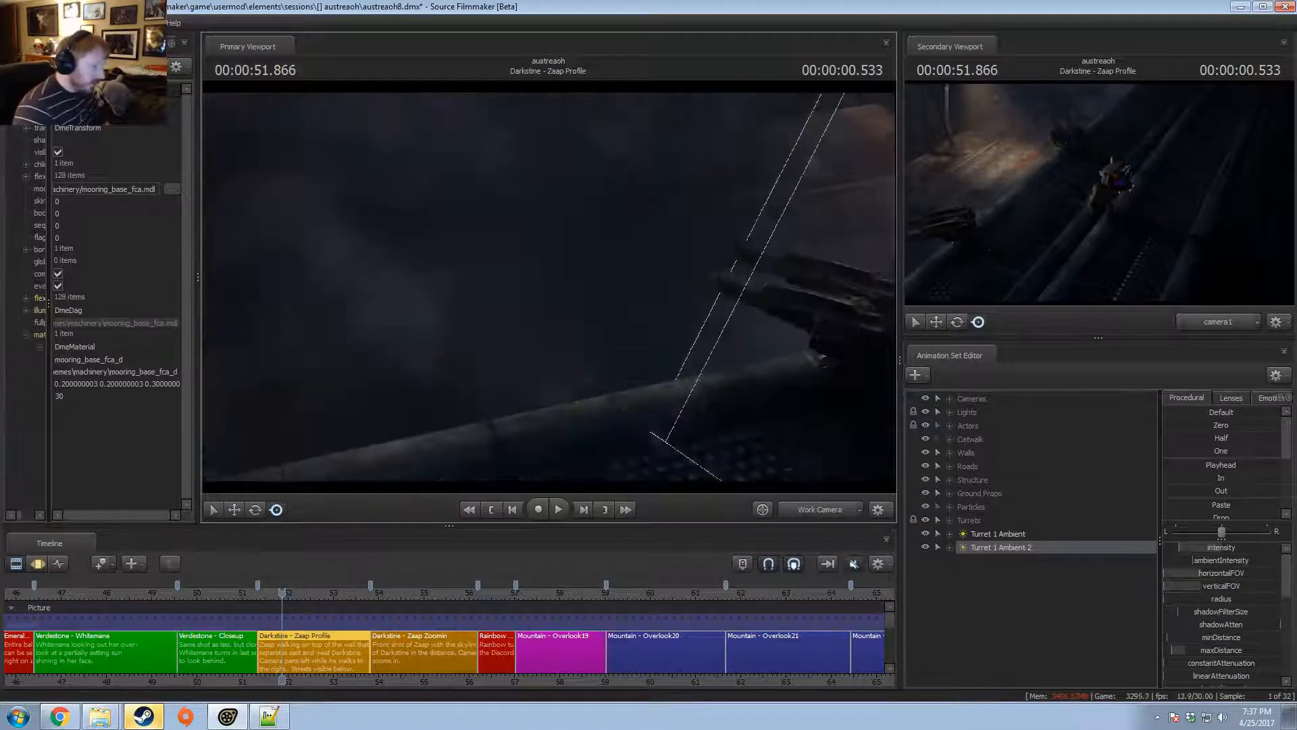
key("w")
left_click_drag(549, 286, 656, 277)
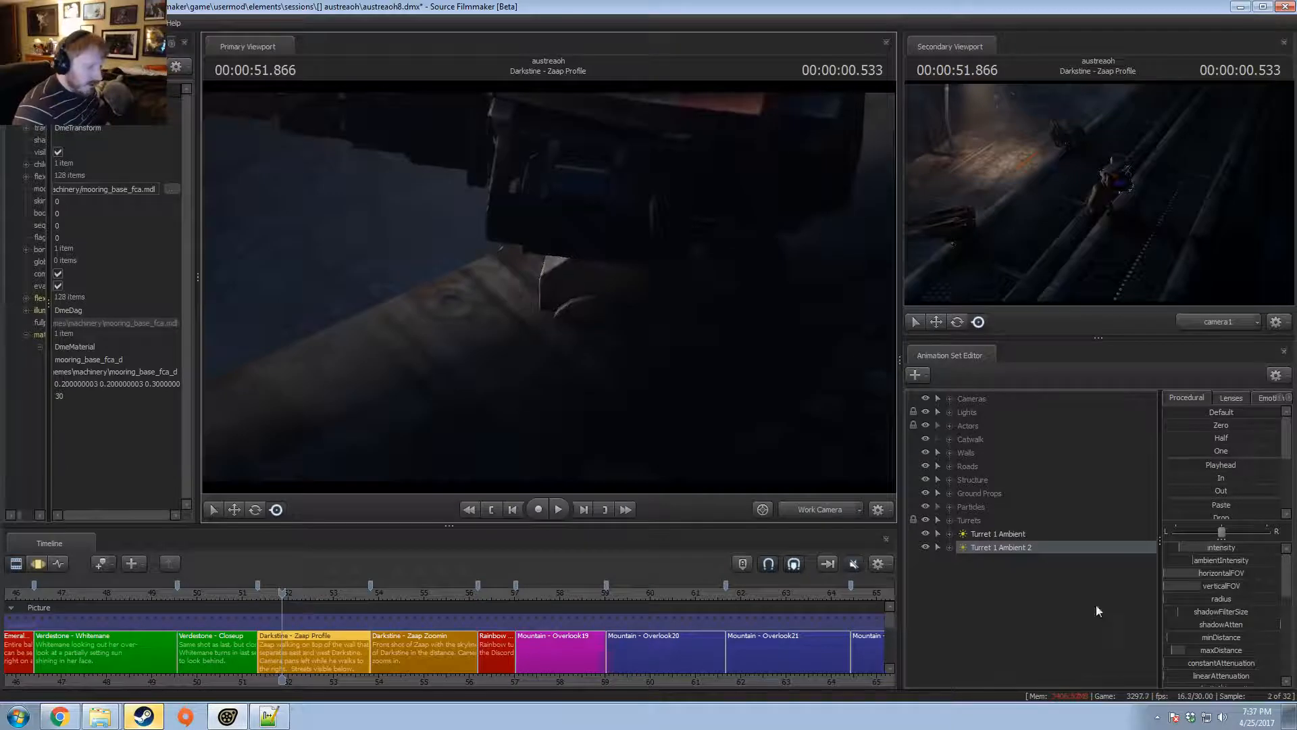
left_click(925, 546)
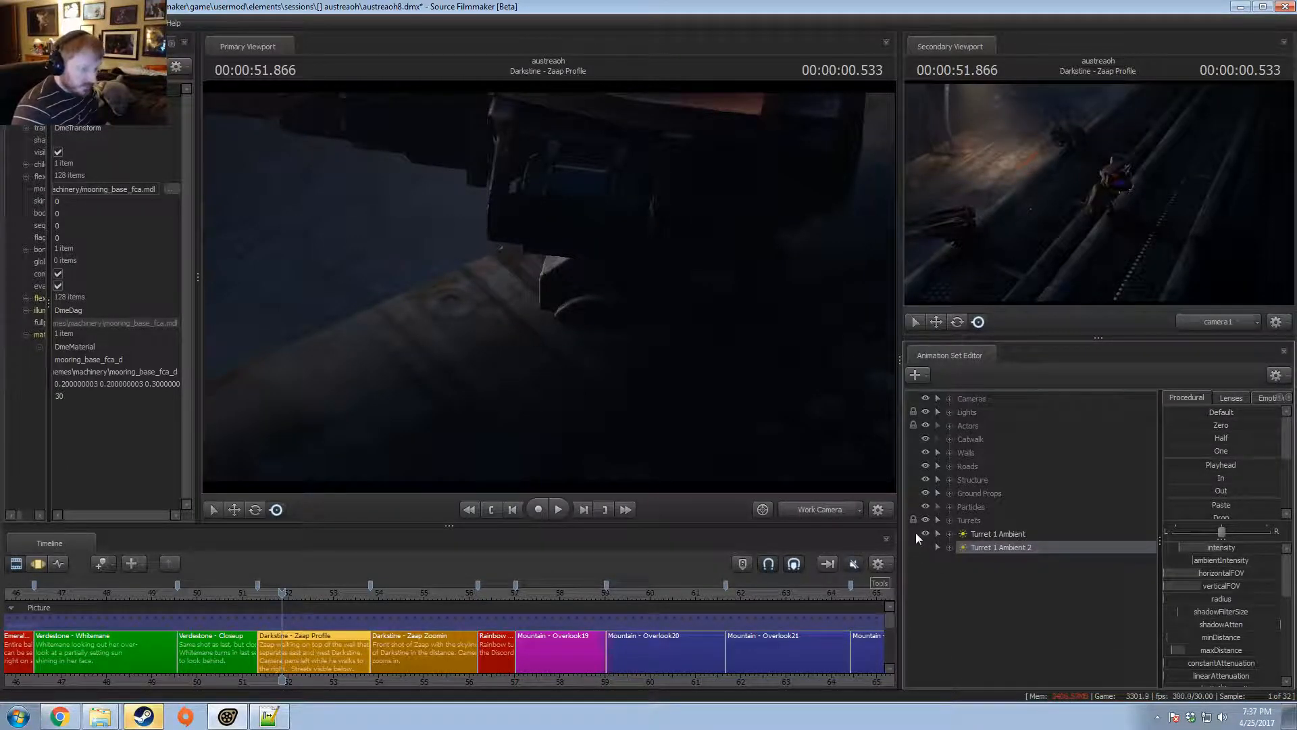
left_click(926, 547)
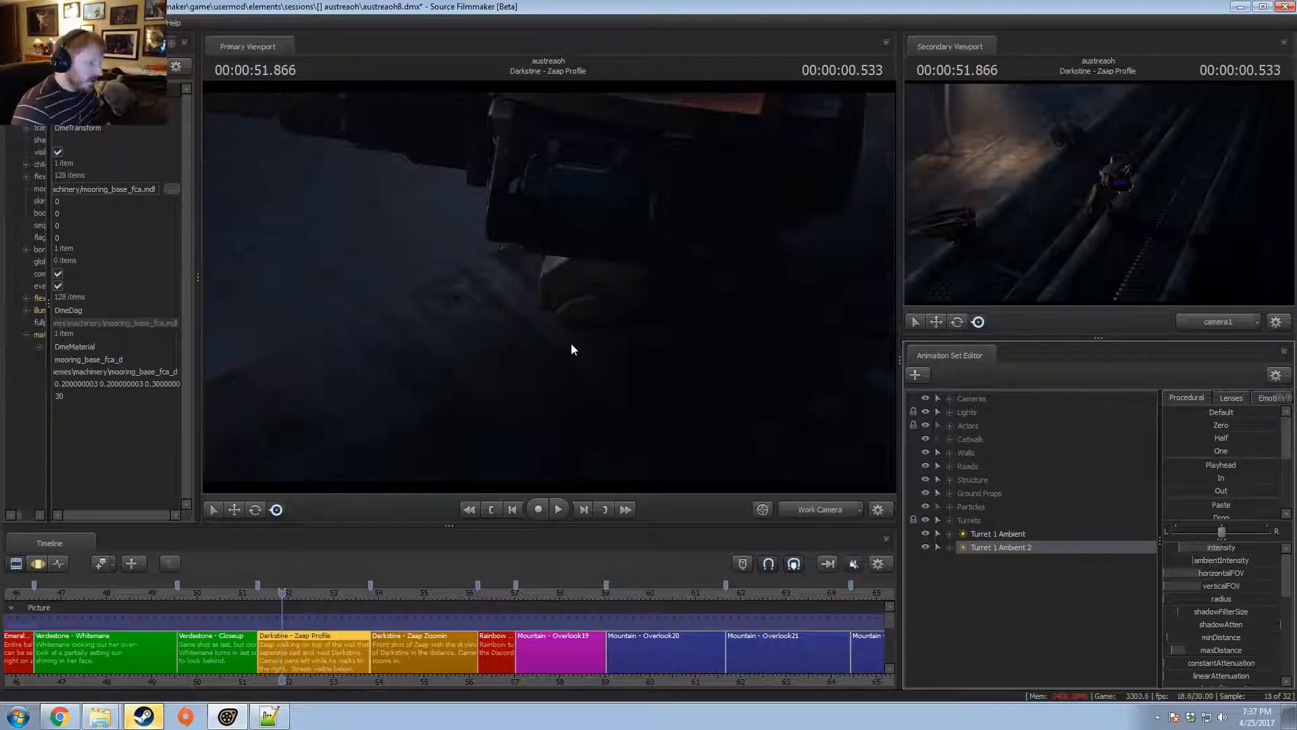
- Return the primary viewport to camera1 and try a different blue color level on the Turret 1 Ambient 2 light
left_click(819, 515)
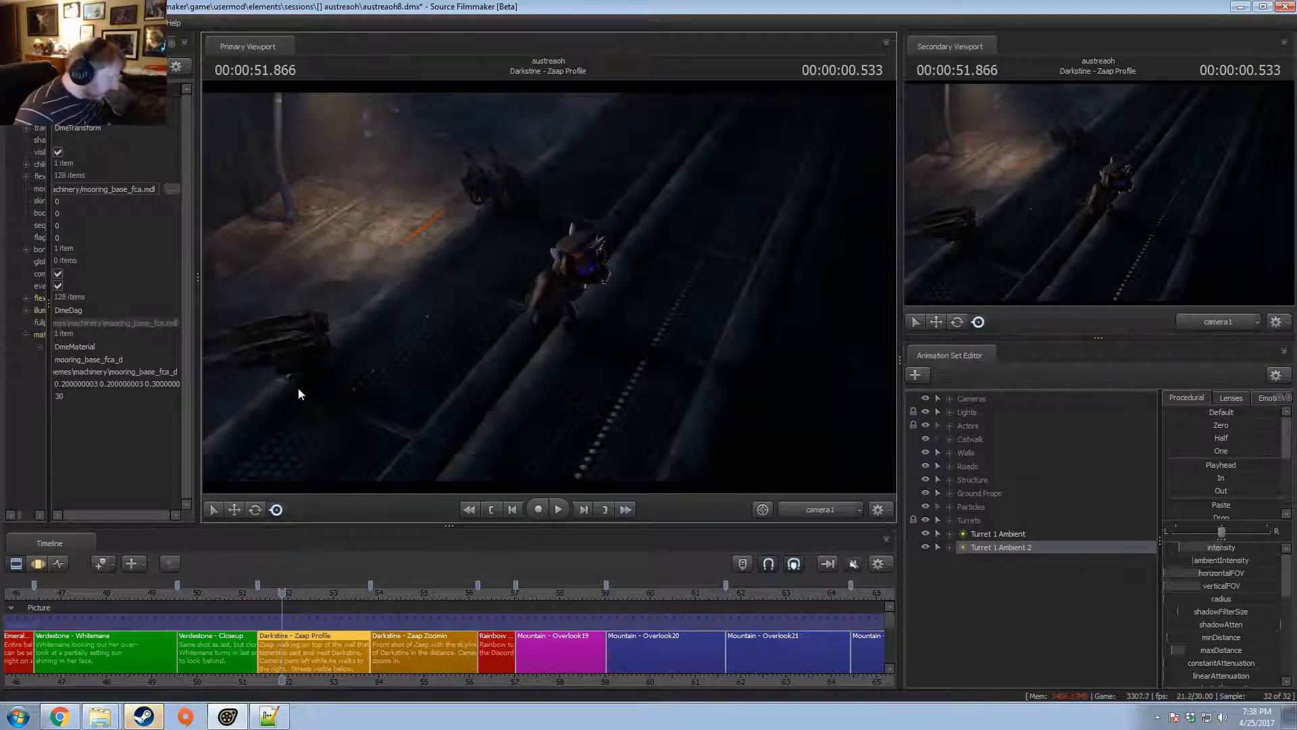
scroll(1220, 649, "down", 4)
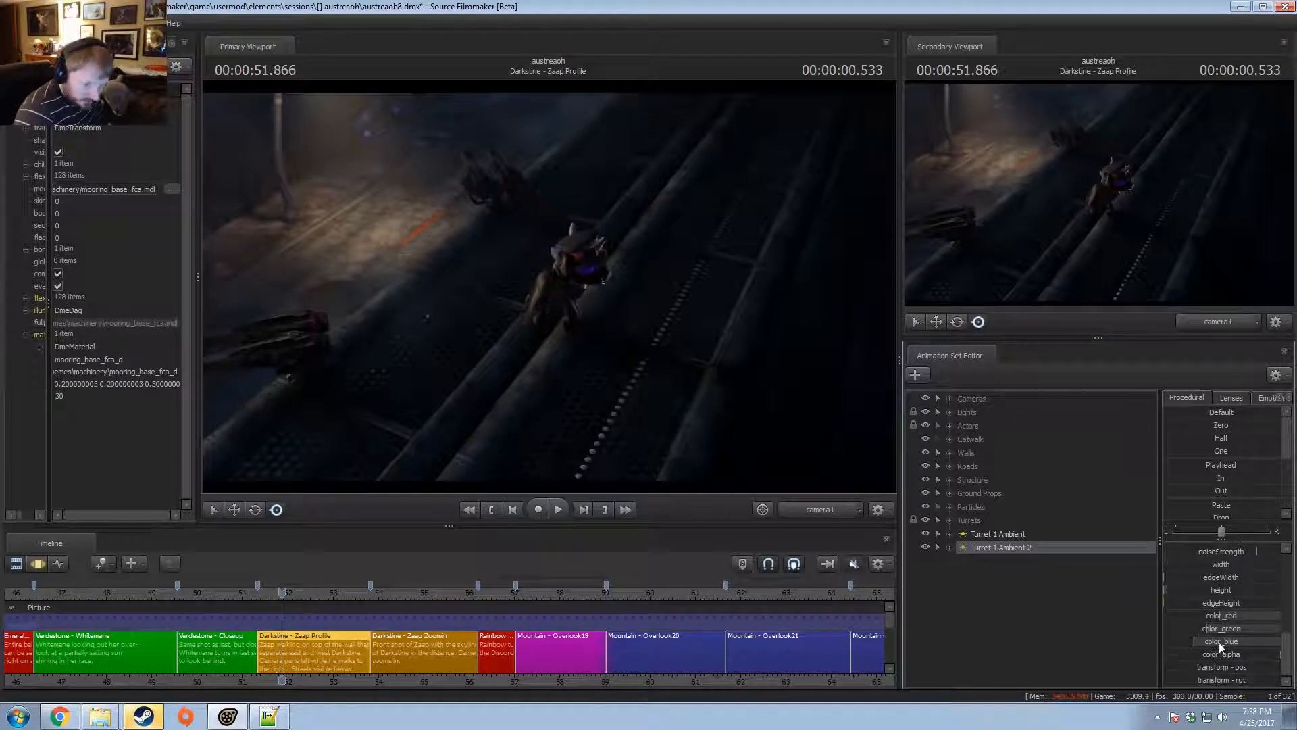
key("F3")
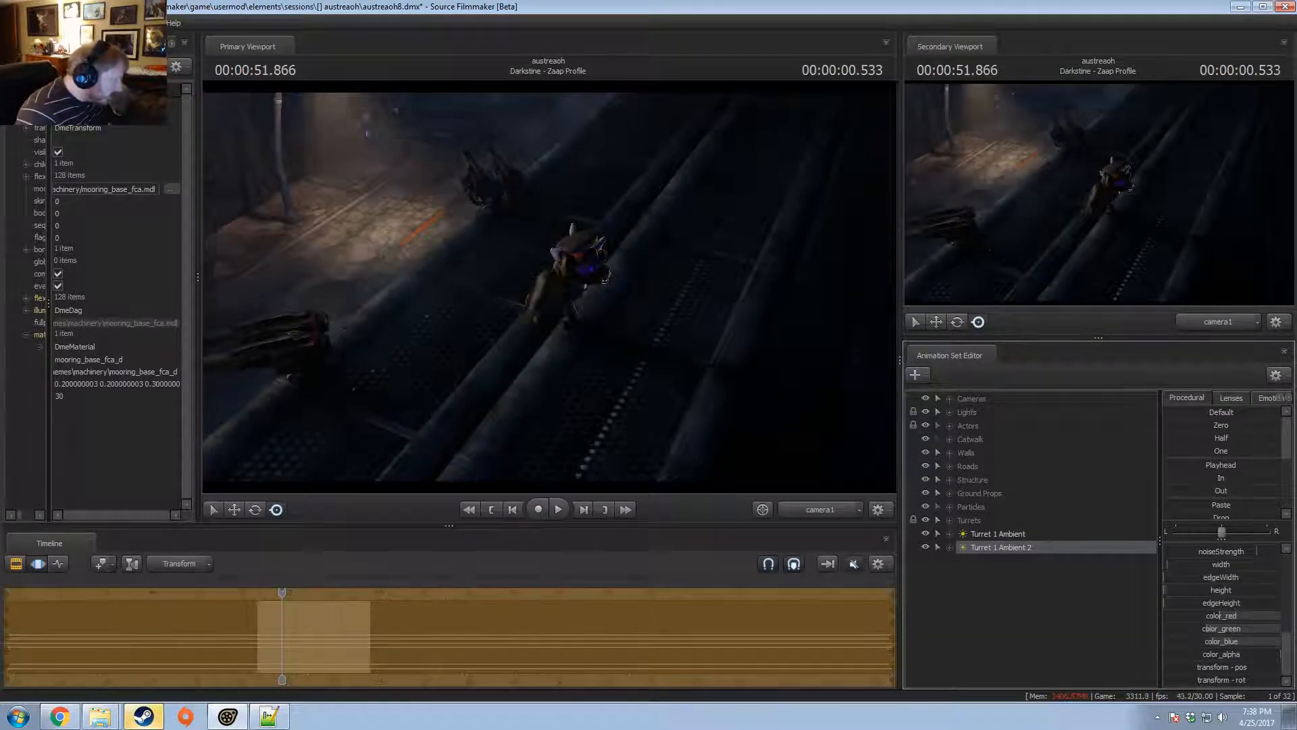
key("F2")
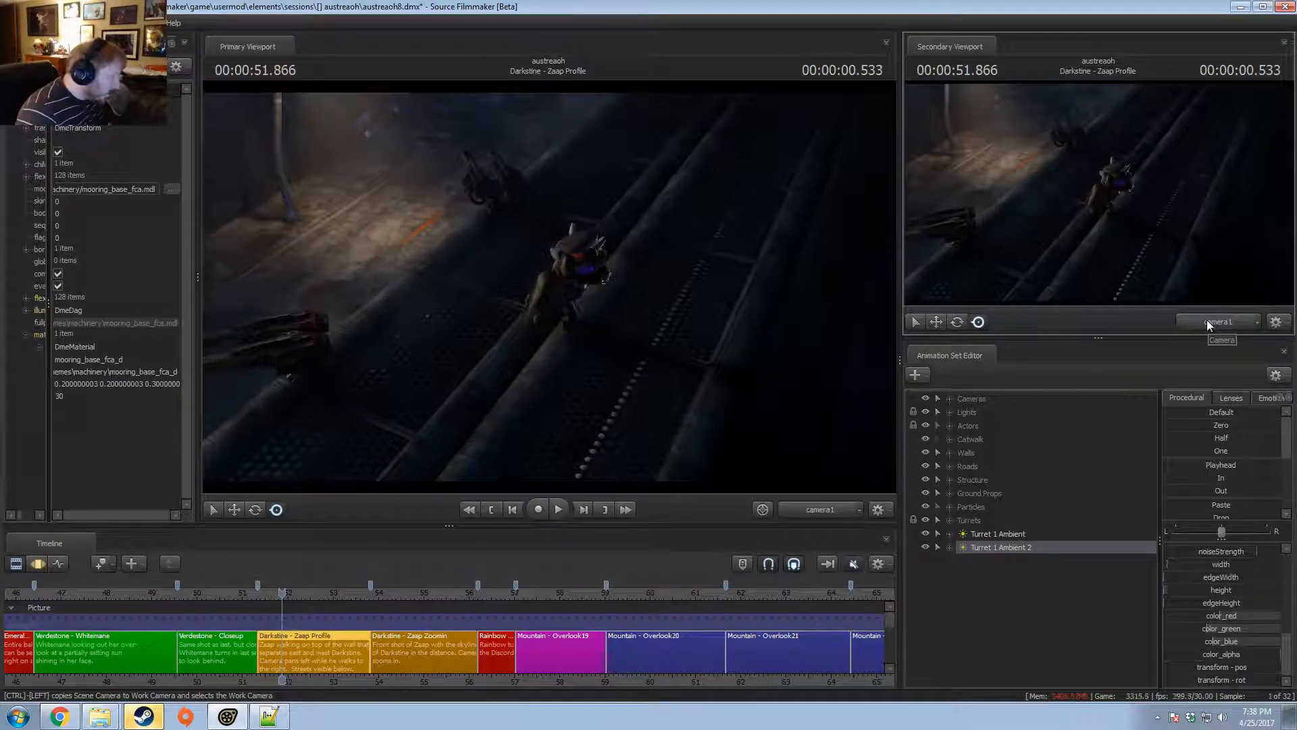
key("F3")
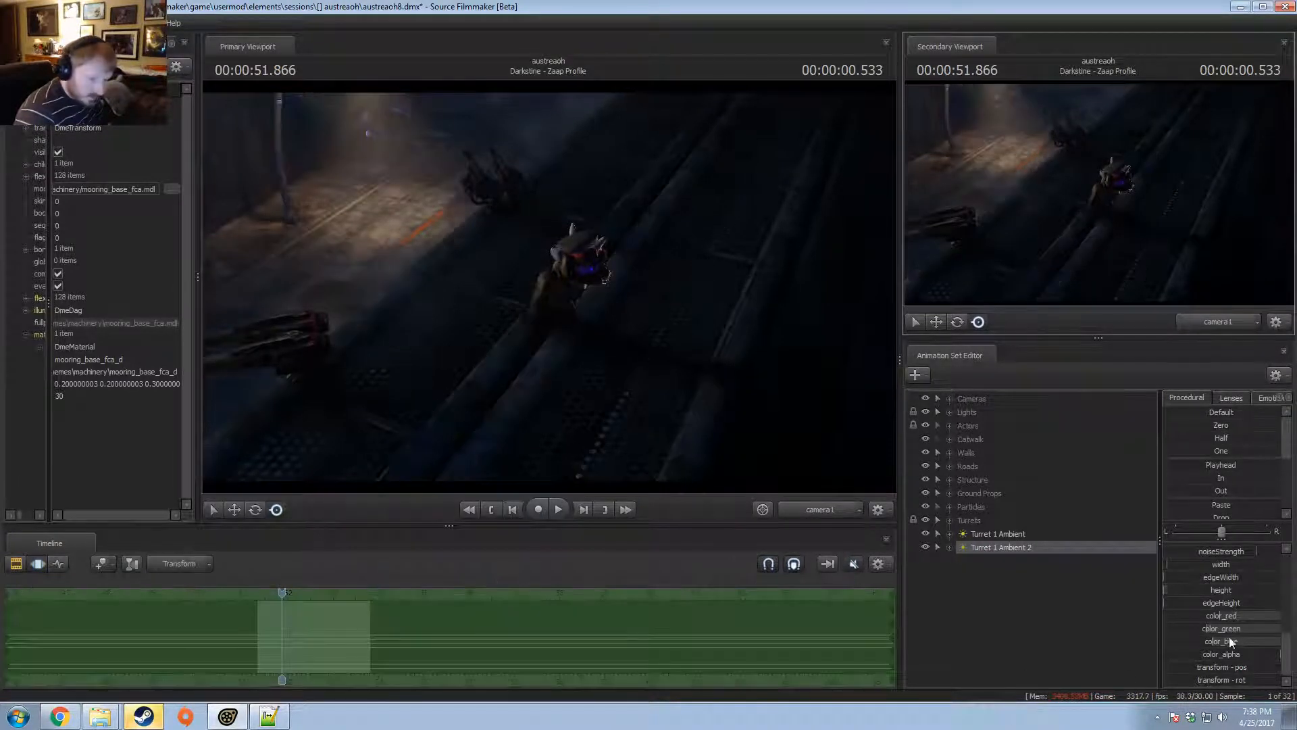
key("F2")
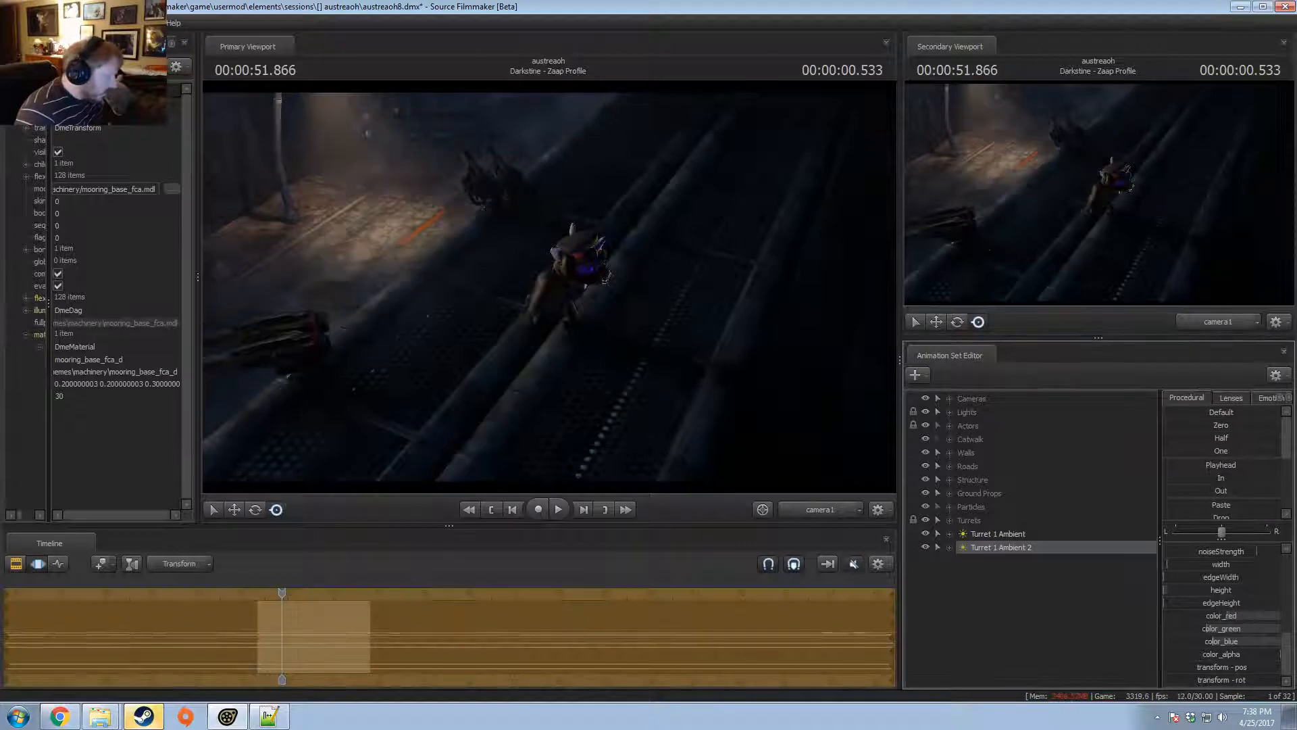
key("F2")
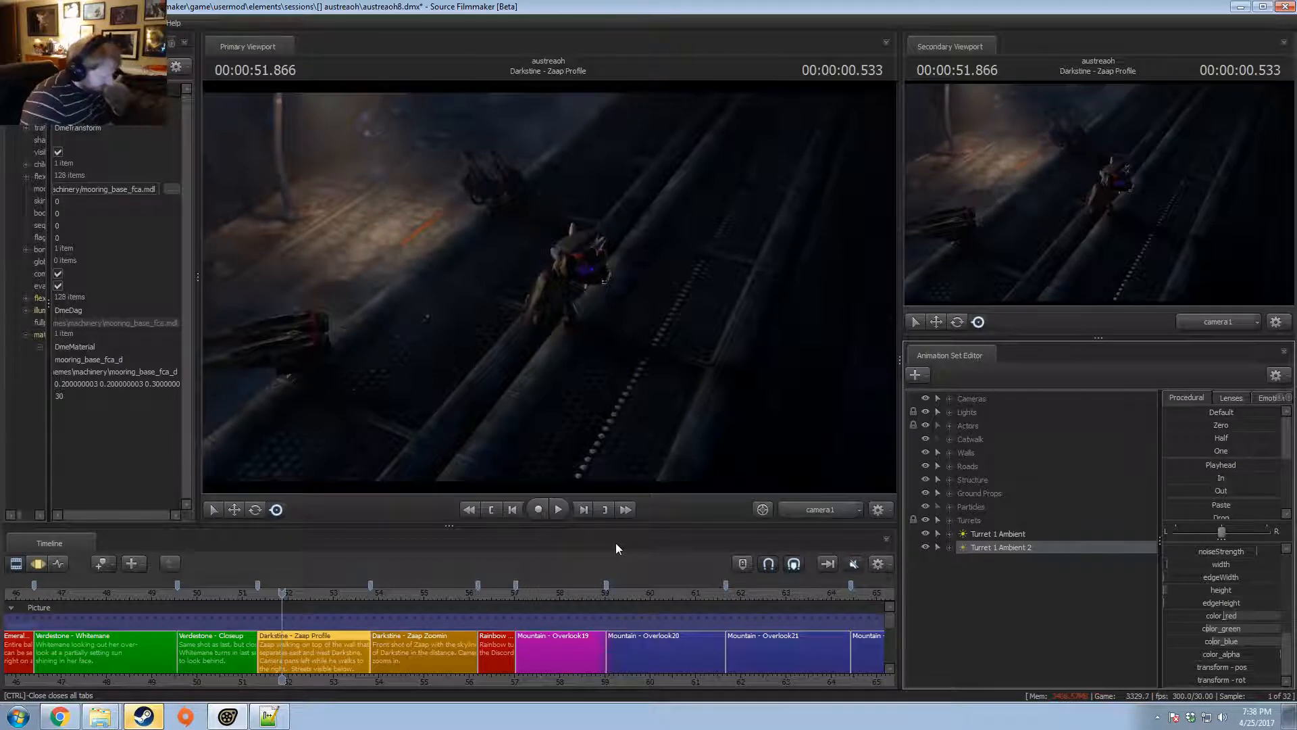
- Revert the last blue color change on the Turret 1 Ambient 2 light and recheck the shot through camera1
key("ctrl")
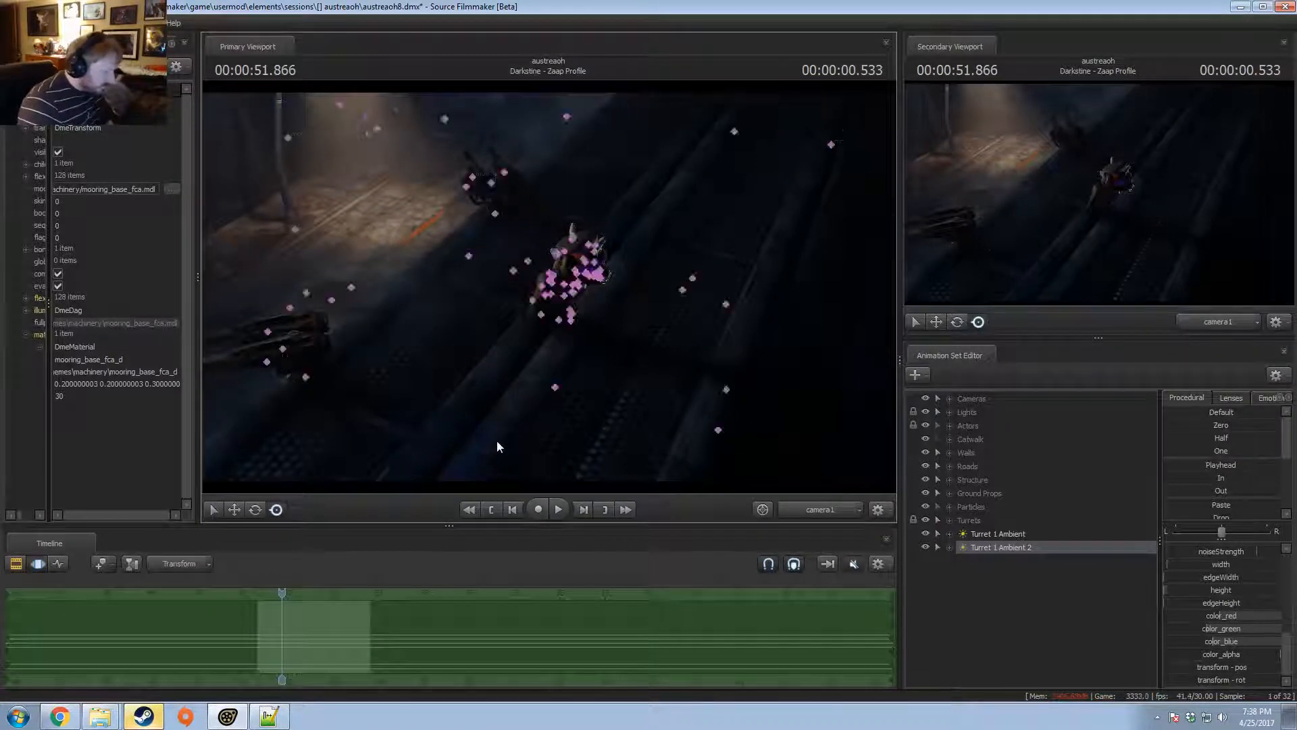
key("F3")
key("F2")
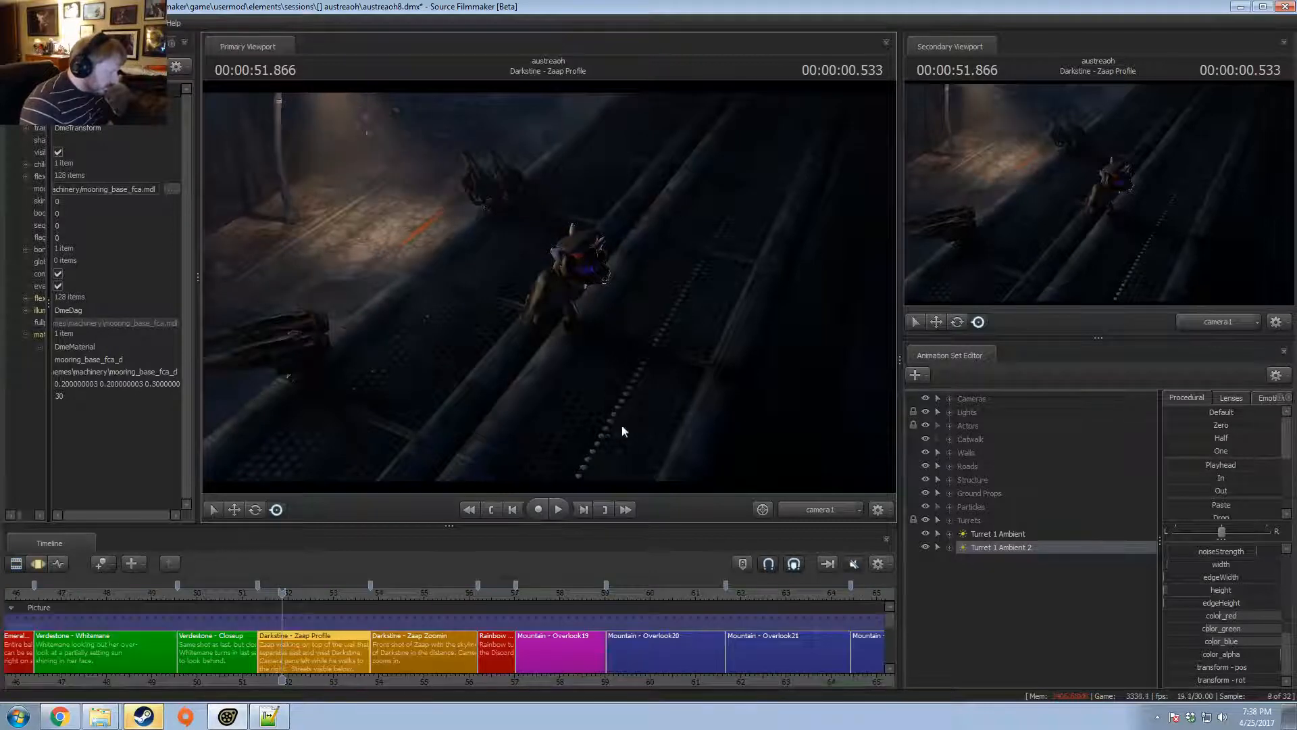
key("ctrl")
key("F3")
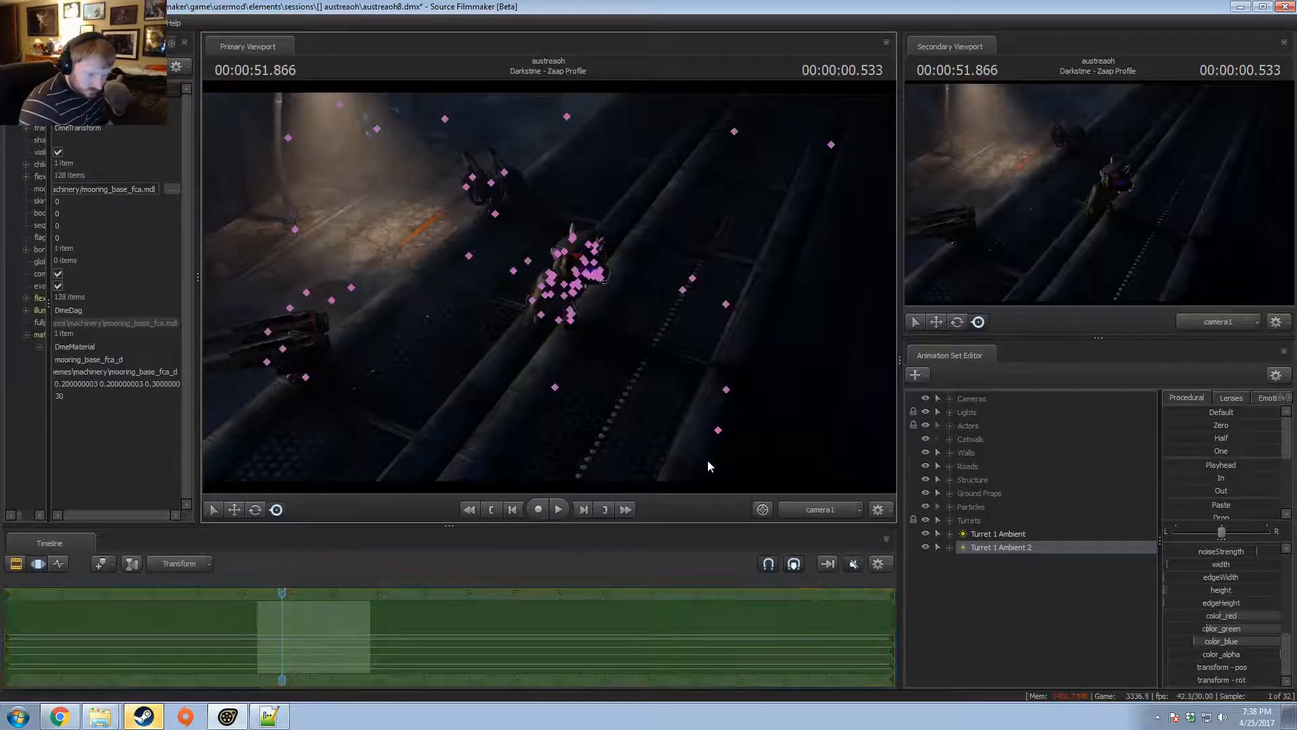
key("F2")
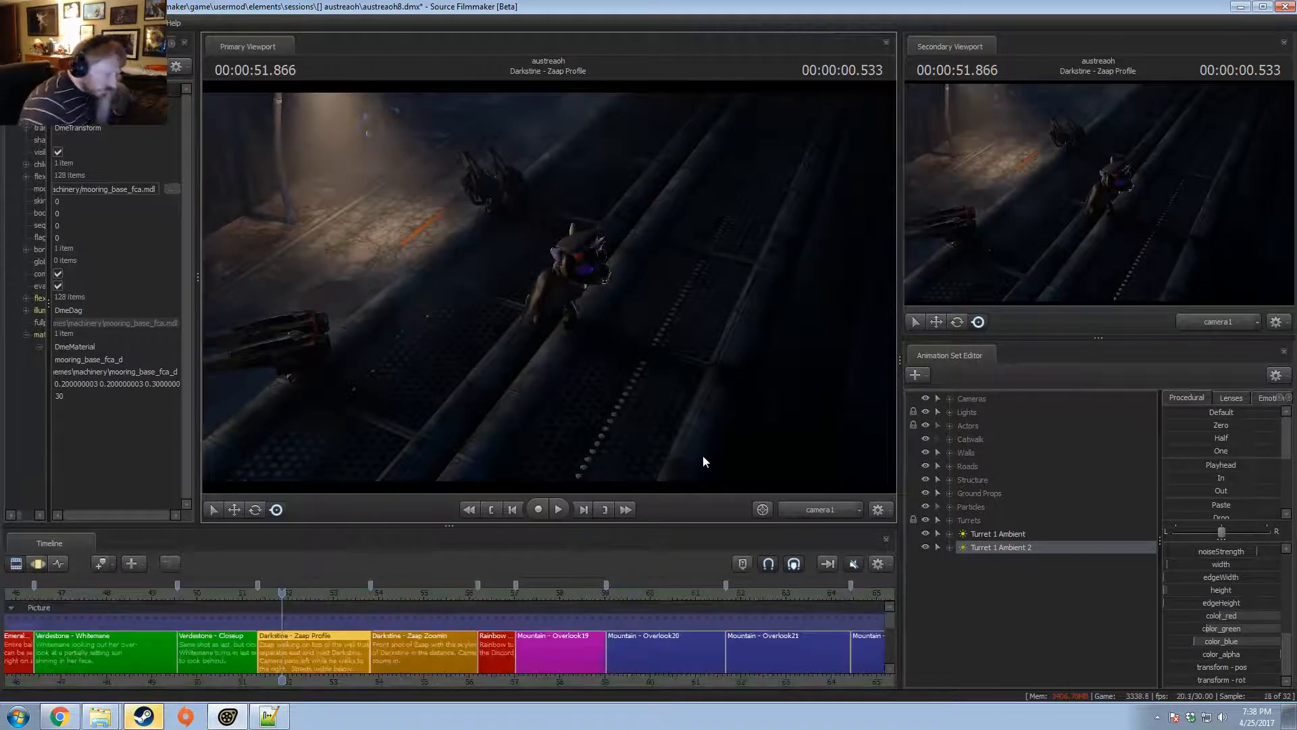
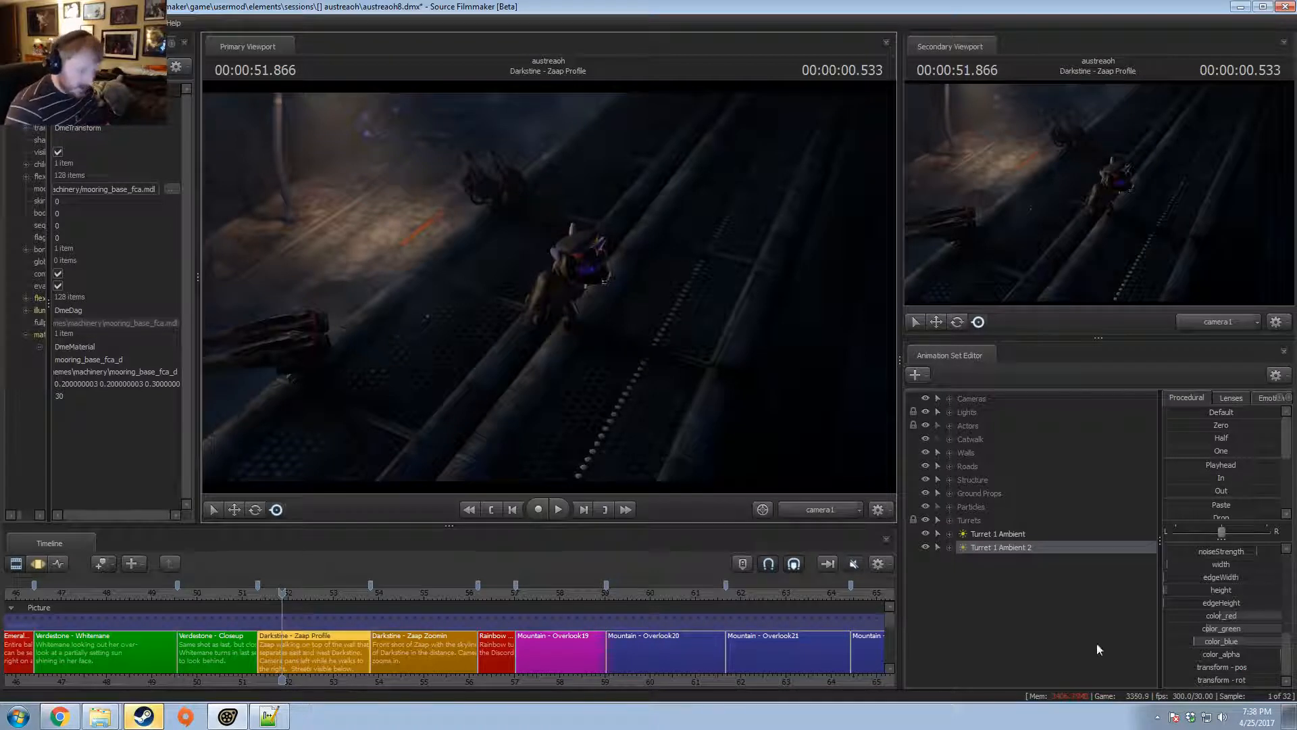
- Move the Turret 1 Ambient and Turret 1 Ambient 2 lights out of the Turrets group into the Lights group
left_click(950, 521)
left_click(994, 574, "shift")
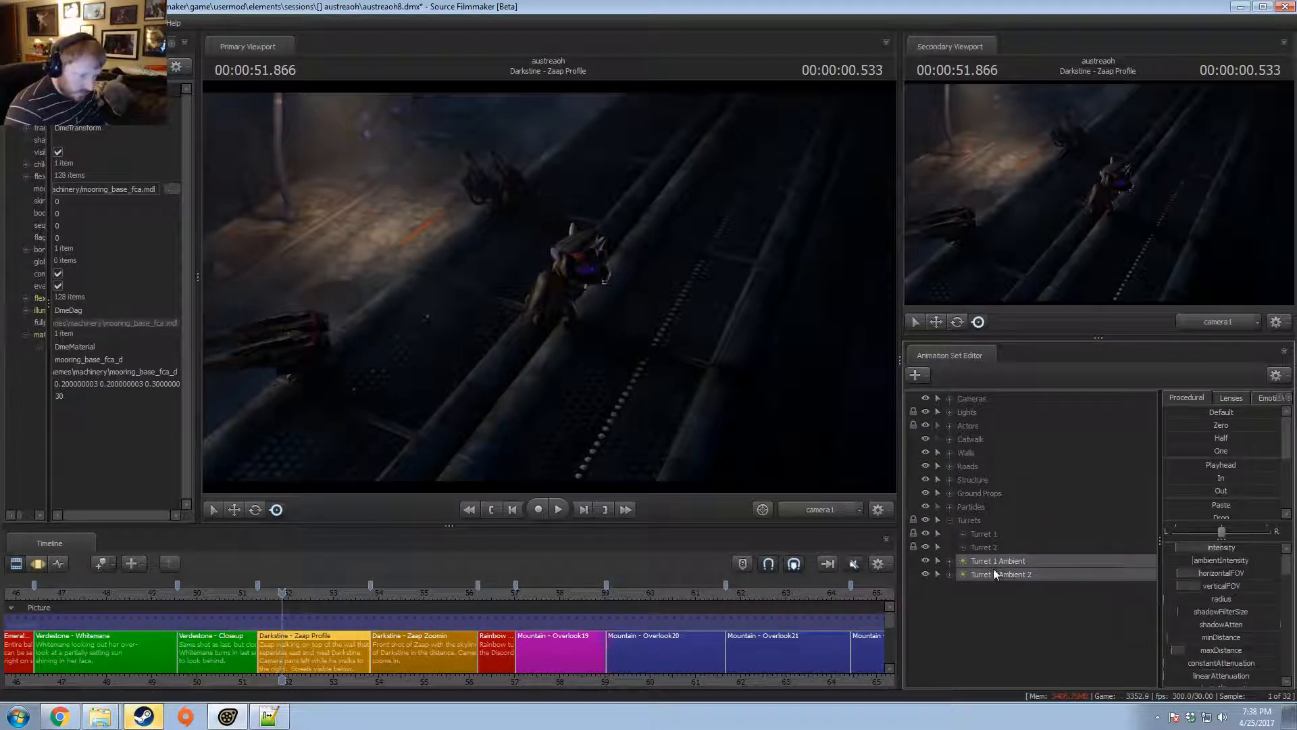
left_click_drag(994, 570, 971, 415)
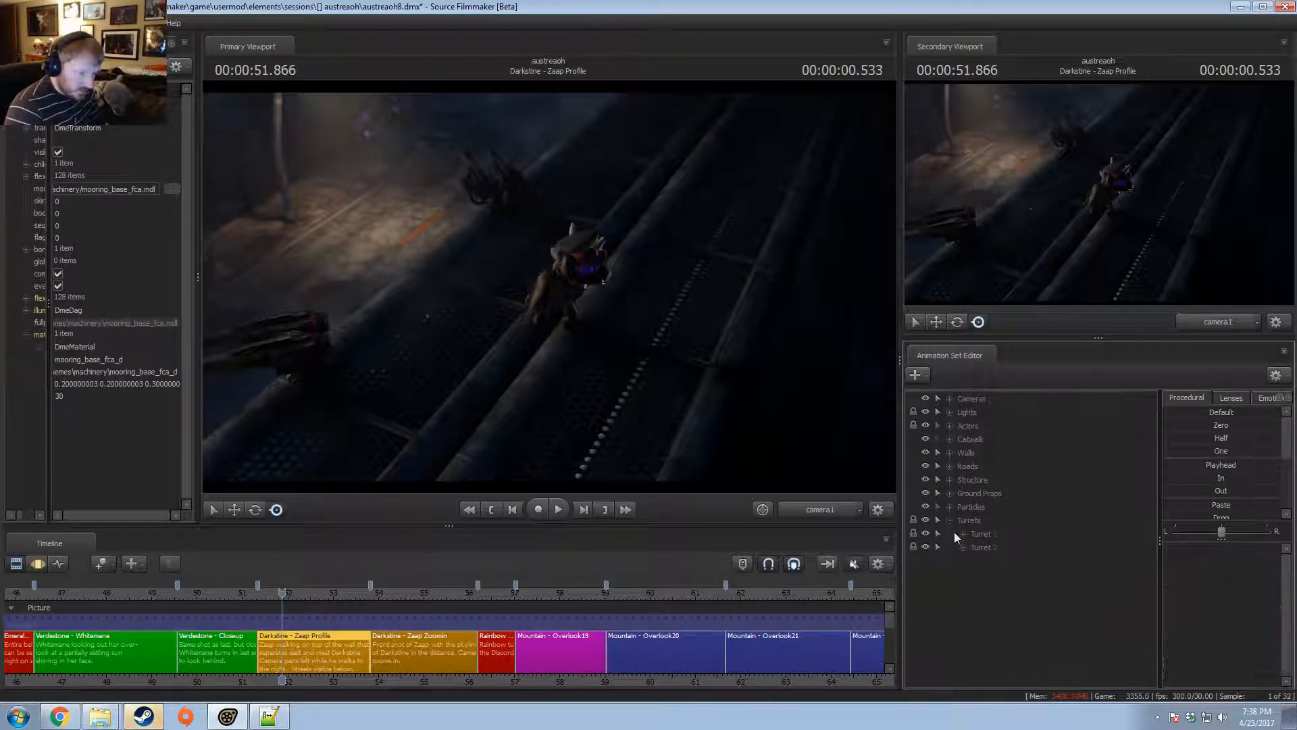
left_click(962, 547)
left_click(981, 547)
right_click(1032, 573)
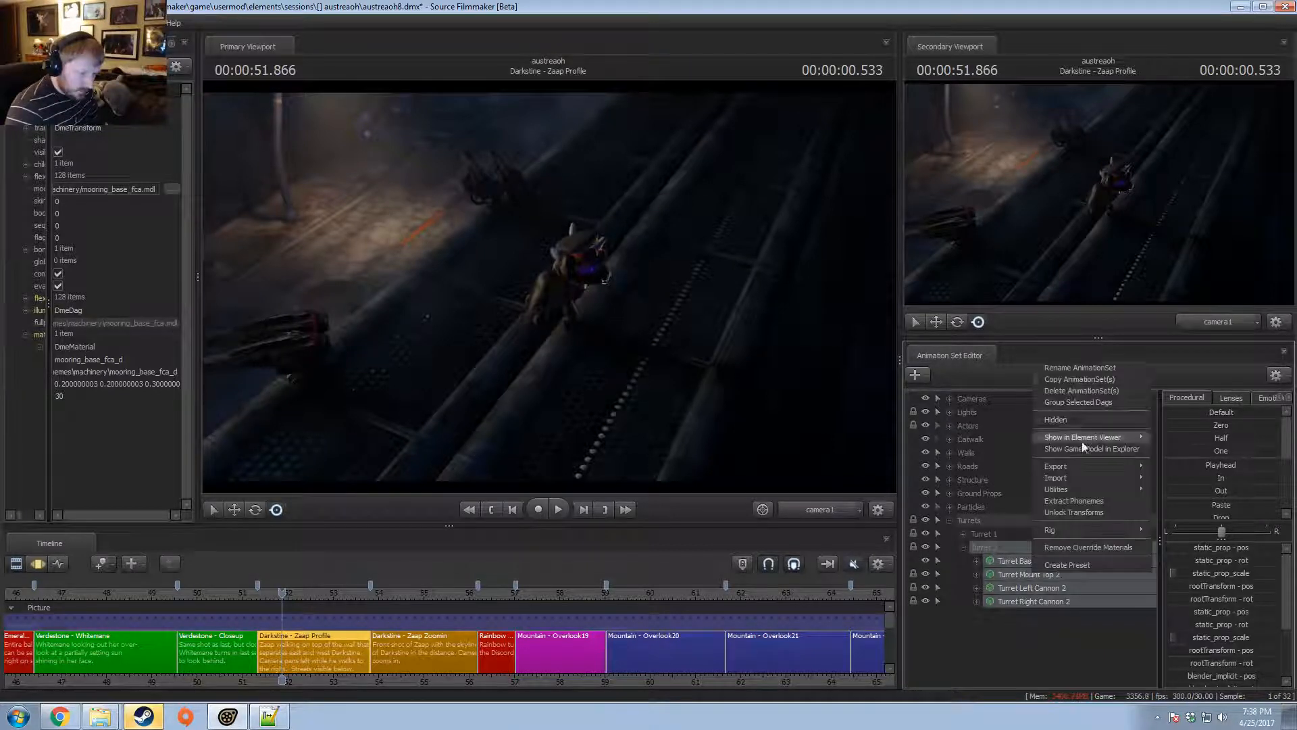
left_click(963, 545)
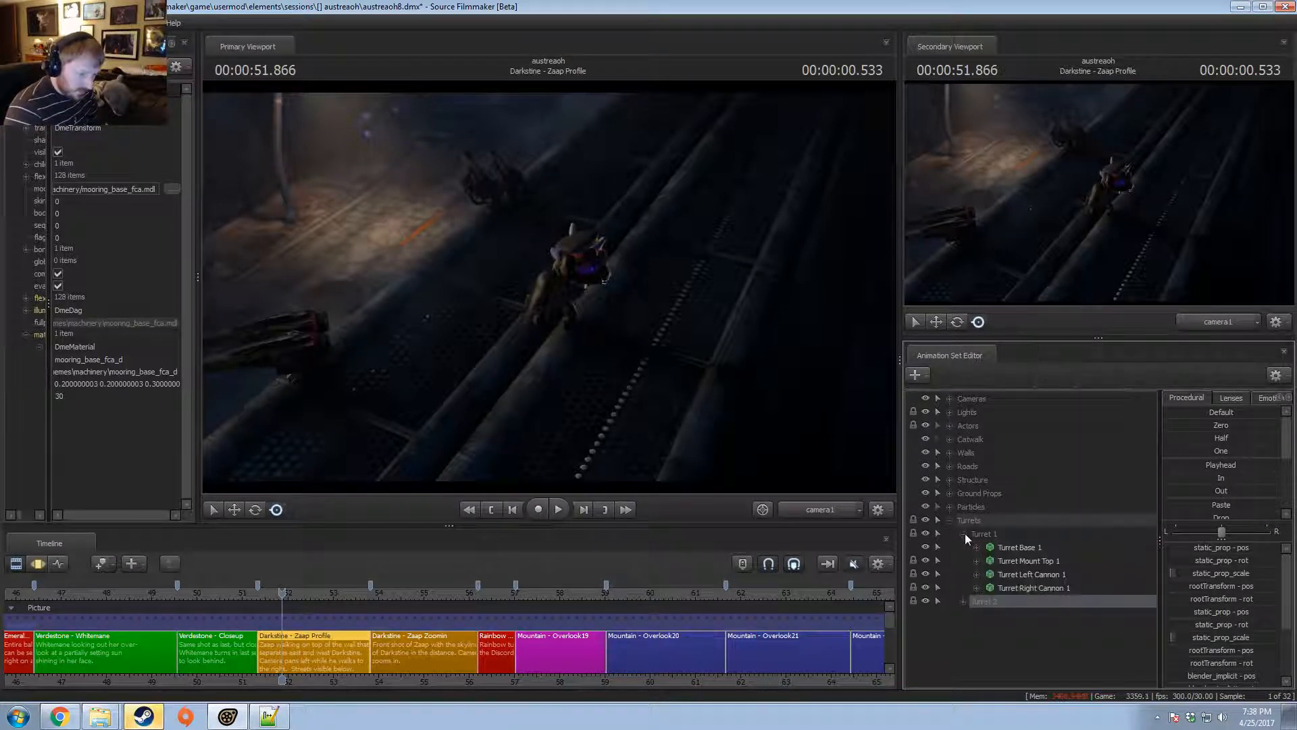
- Copy the four animation sets of Turret 1 despite their locked controls and paste them into the shot as a new turret
left_click(964, 534)
left_click(1008, 542)
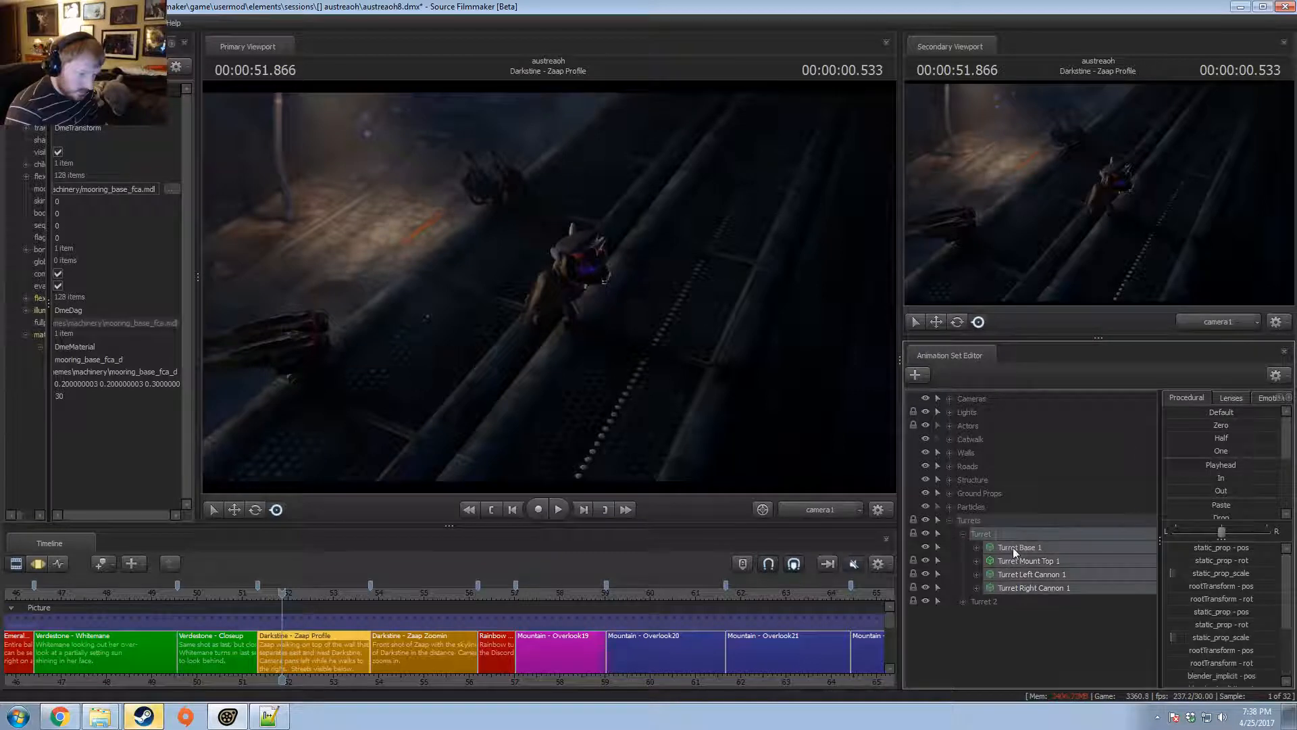
right_click(1012, 547)
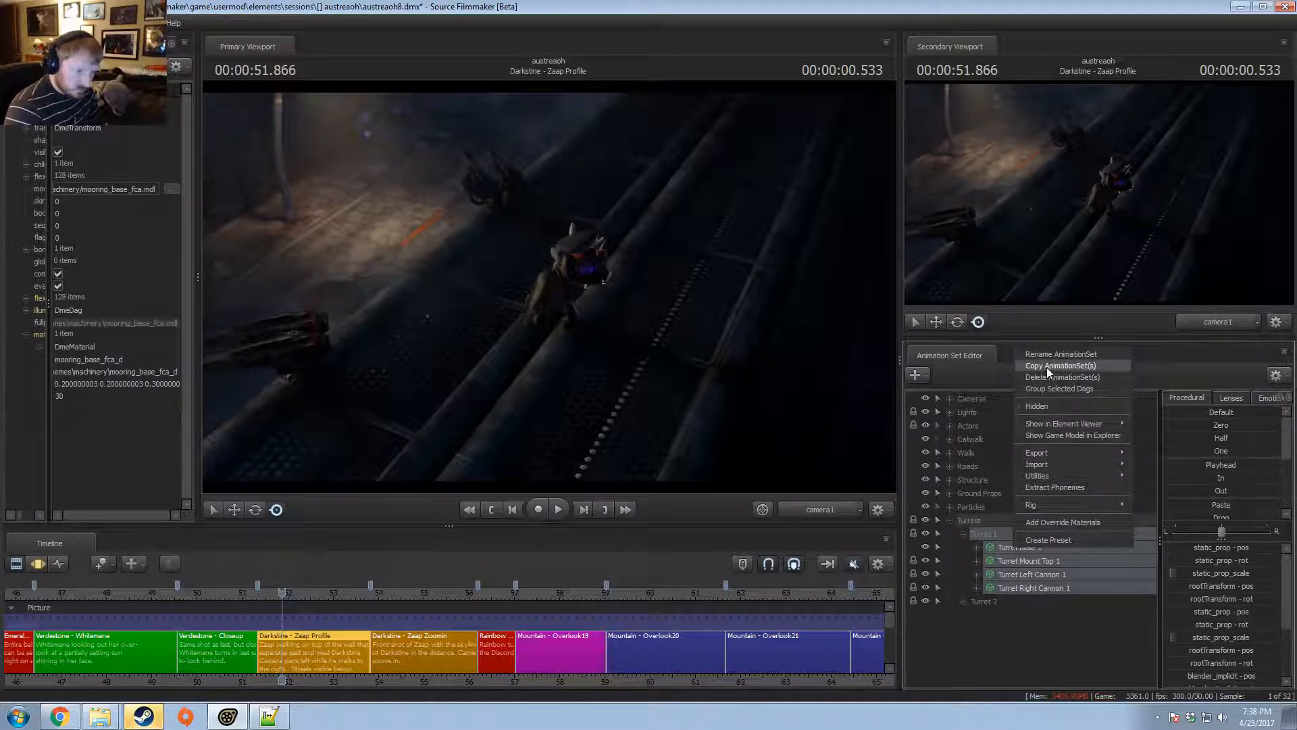
left_click(1048, 366)
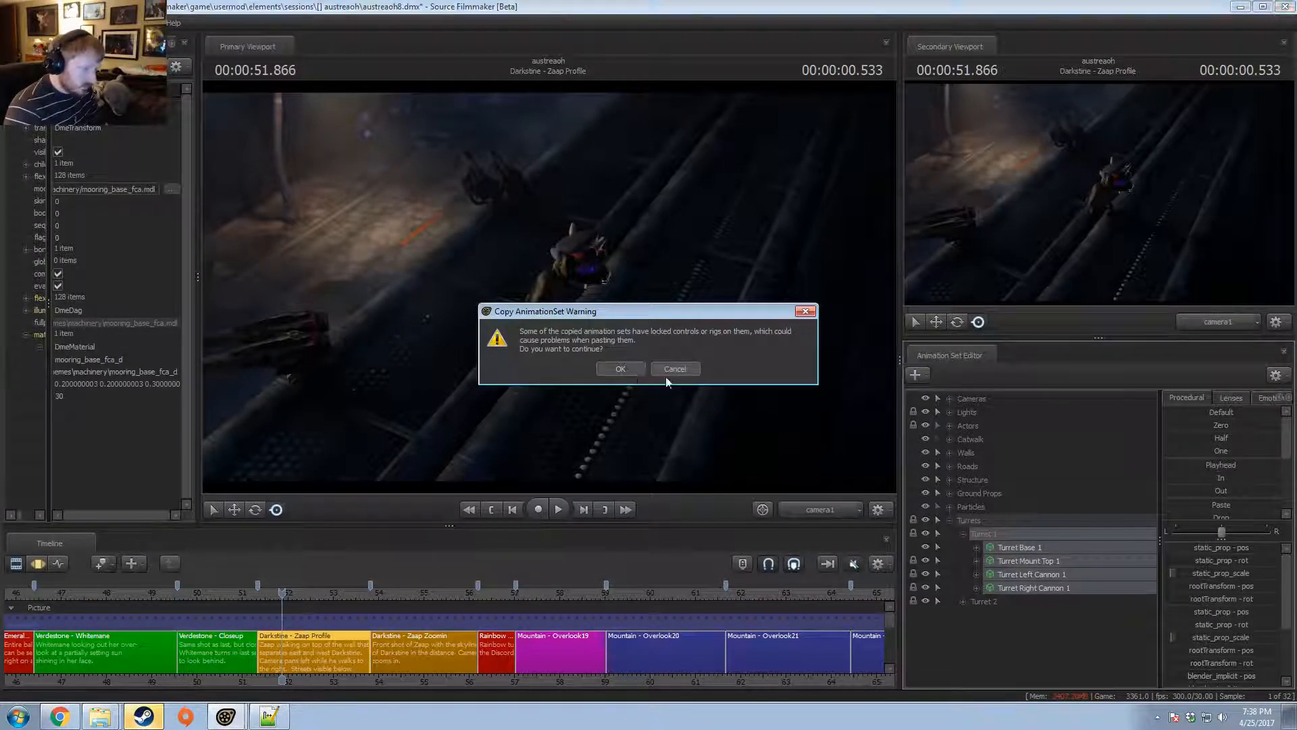
left_click(637, 372)
right_click(981, 594)
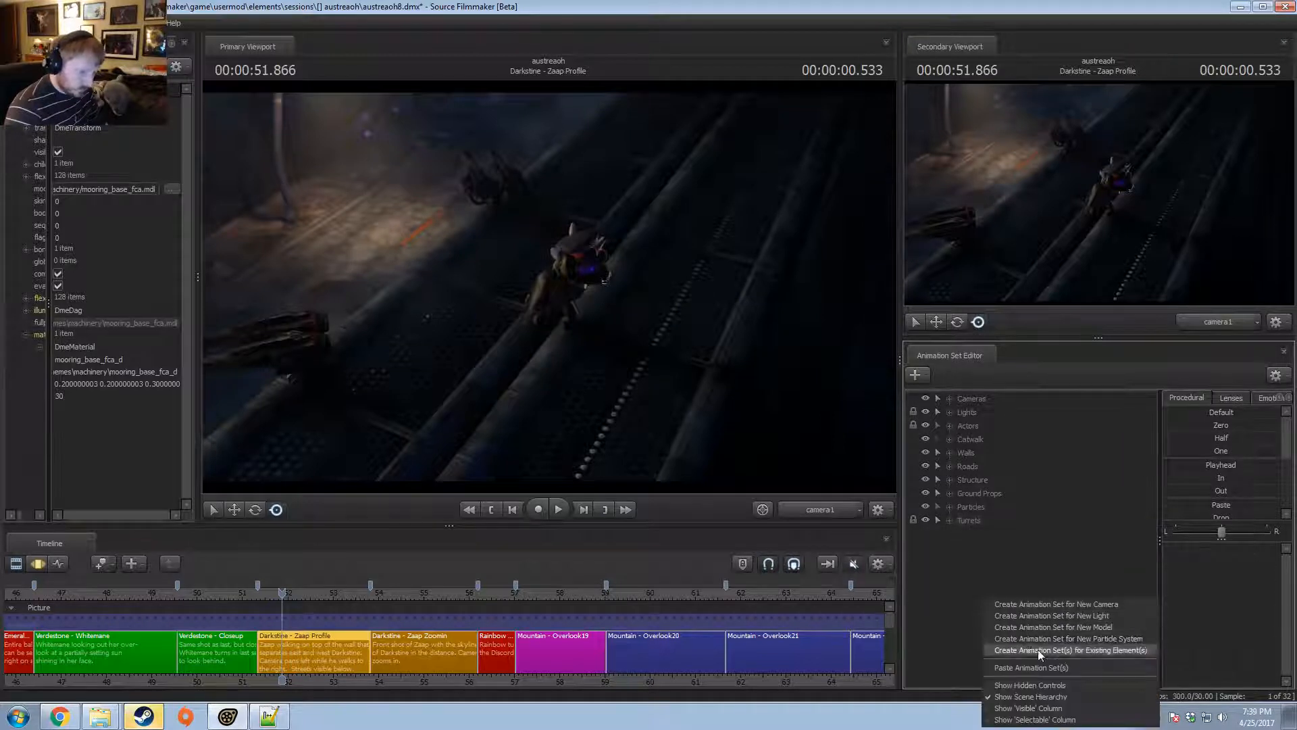
left_click(1039, 651)
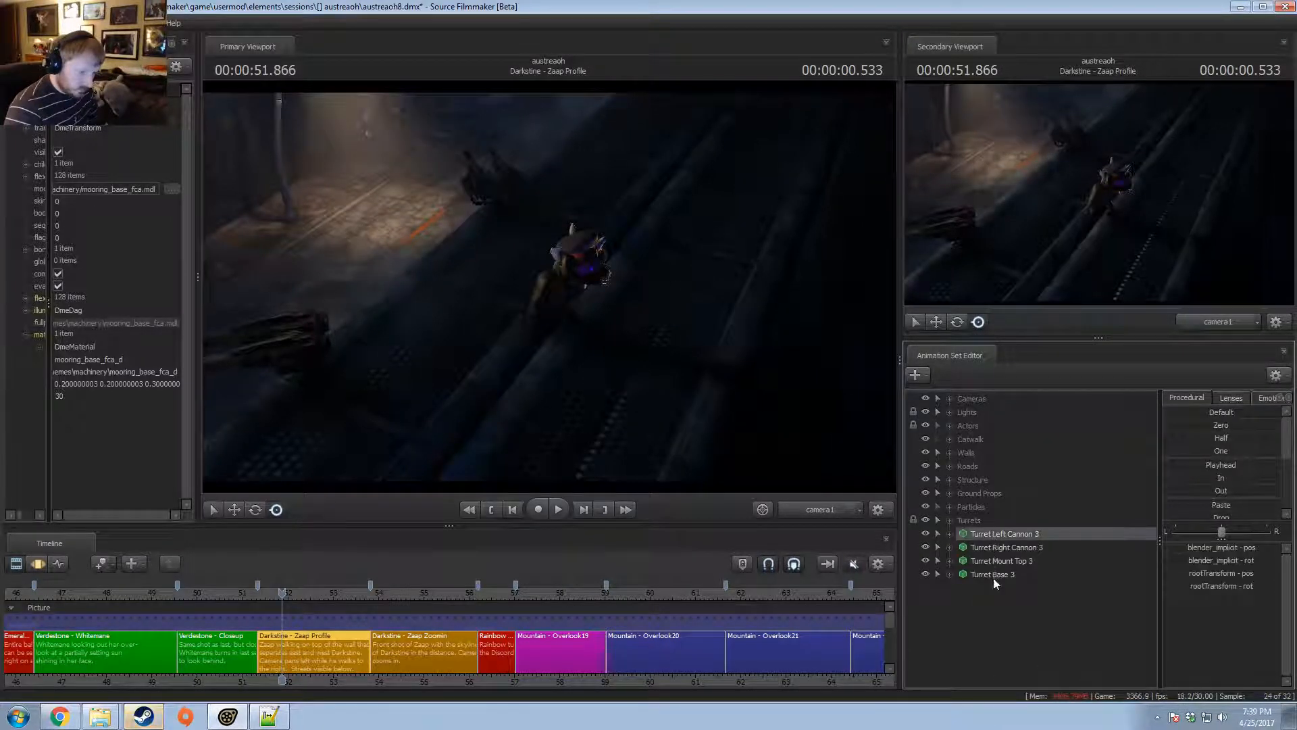
- Place Turret Base 3 first among the pasted turret parts and group all four parts
left_click_drag(993, 574, 995, 544)
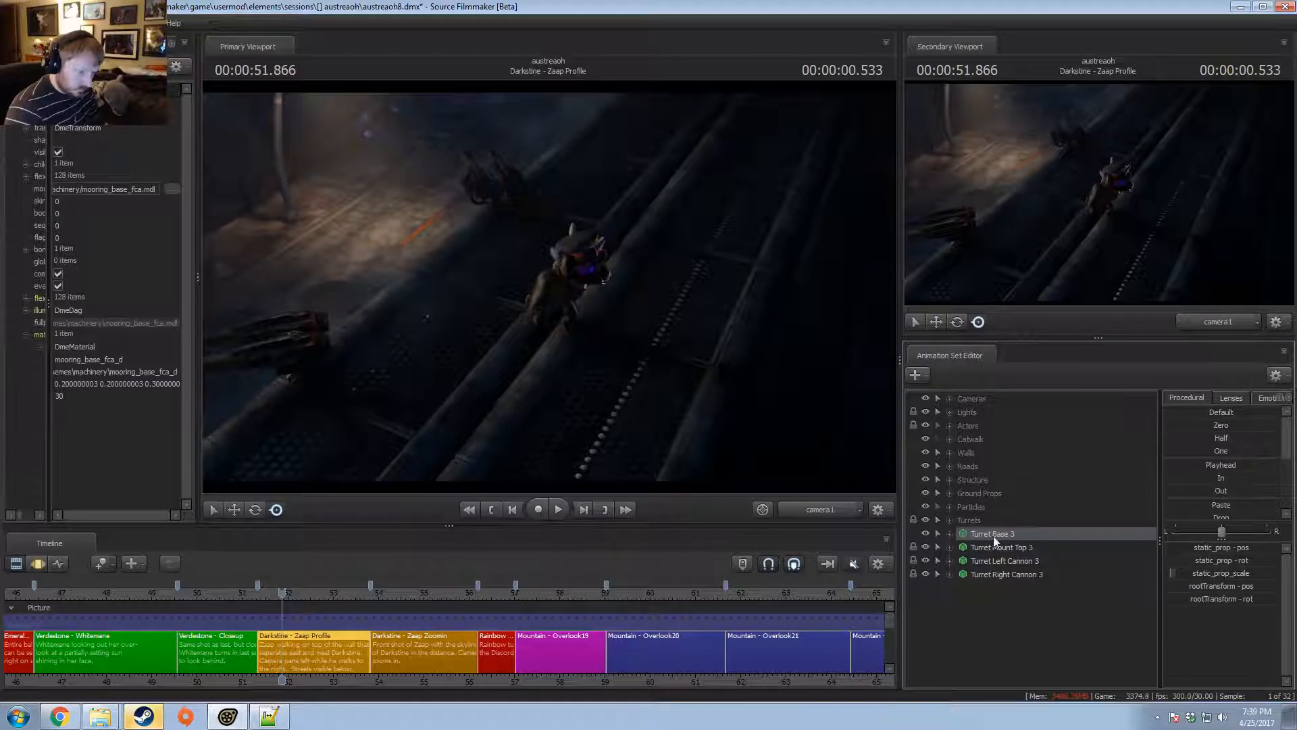
left_click(995, 571, "shift")
right_click(995, 572)
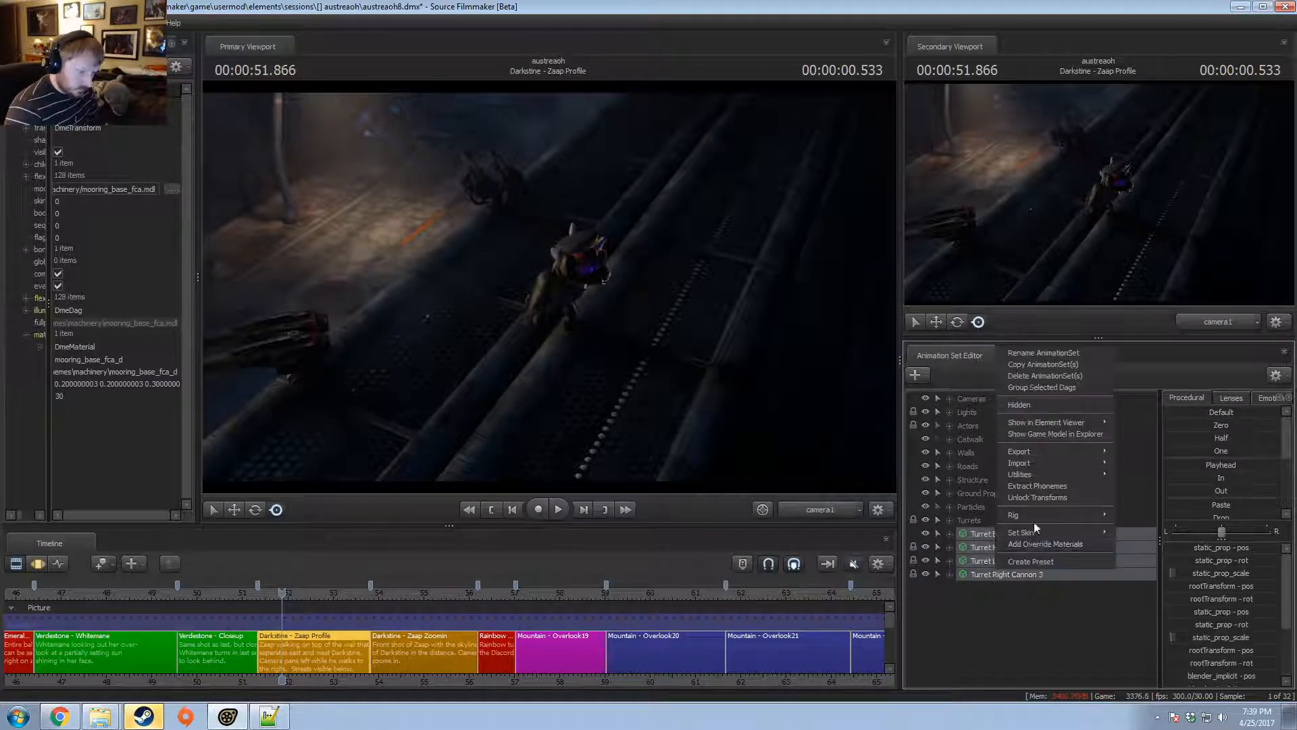
mouse_move(1044, 489)
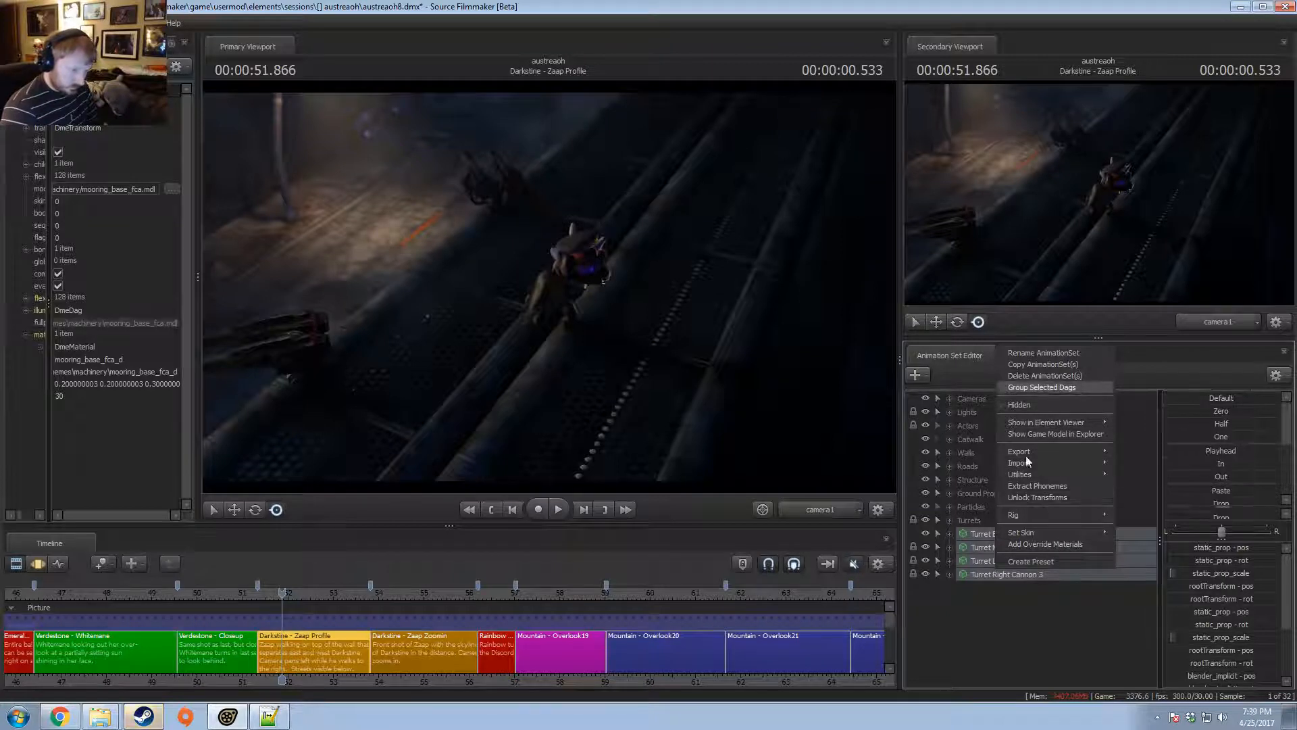
left_click(1042, 388)
- Rename the new group to Turret 3 and move it into the Turrets group
right_click(975, 533)
left_click(1003, 542)
type("Teu")
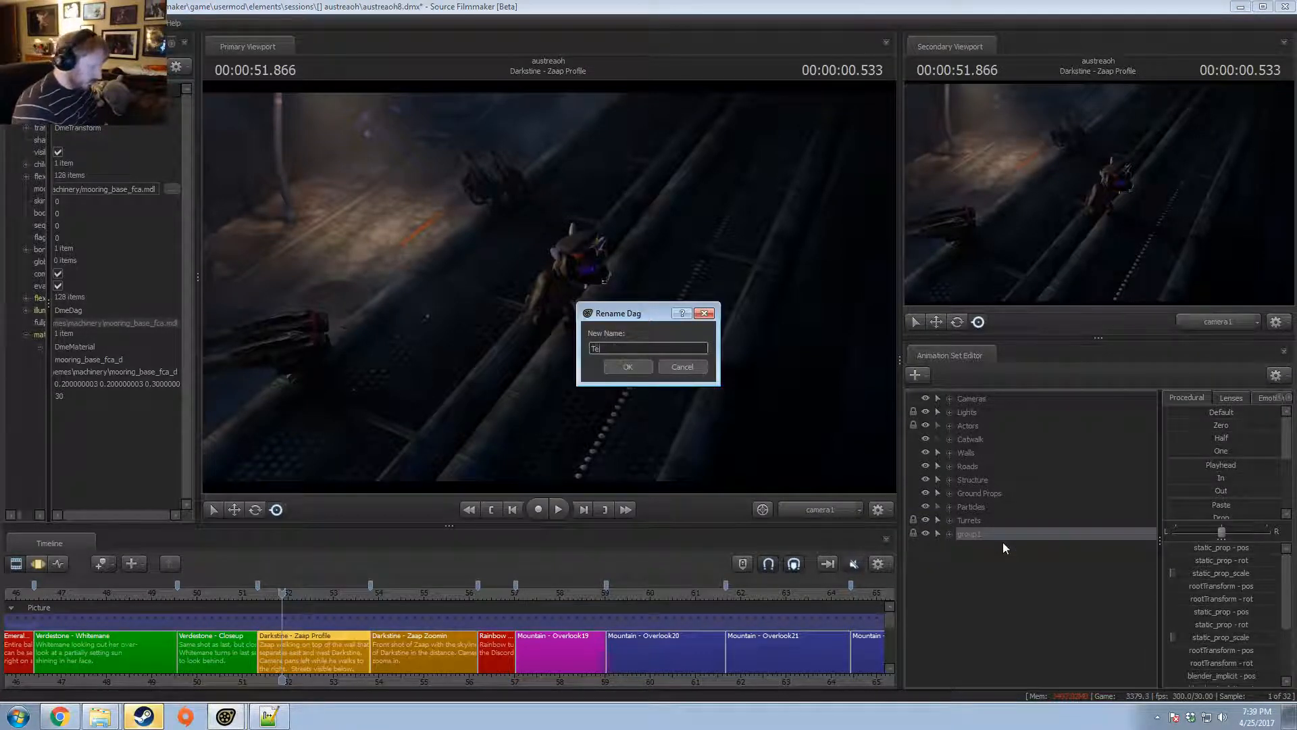
key("BackSpace")
key("BackSpace")
type("urret")
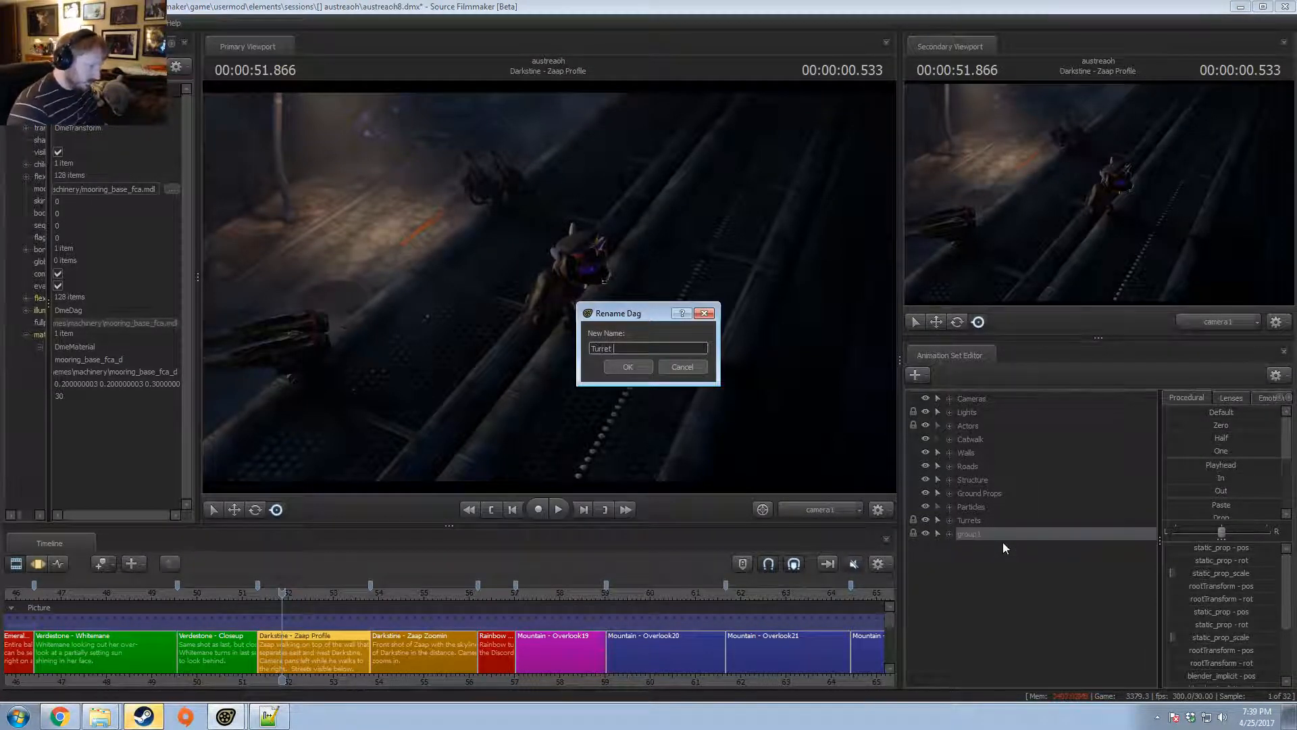
key("Return")
left_click_drag(977, 535, 951, 521)
- Select Turret Base 3 inside the Turret 3 group and move the turret across to the pipe on the far side of the shot
left_click(950, 520)
left_click(963, 560)
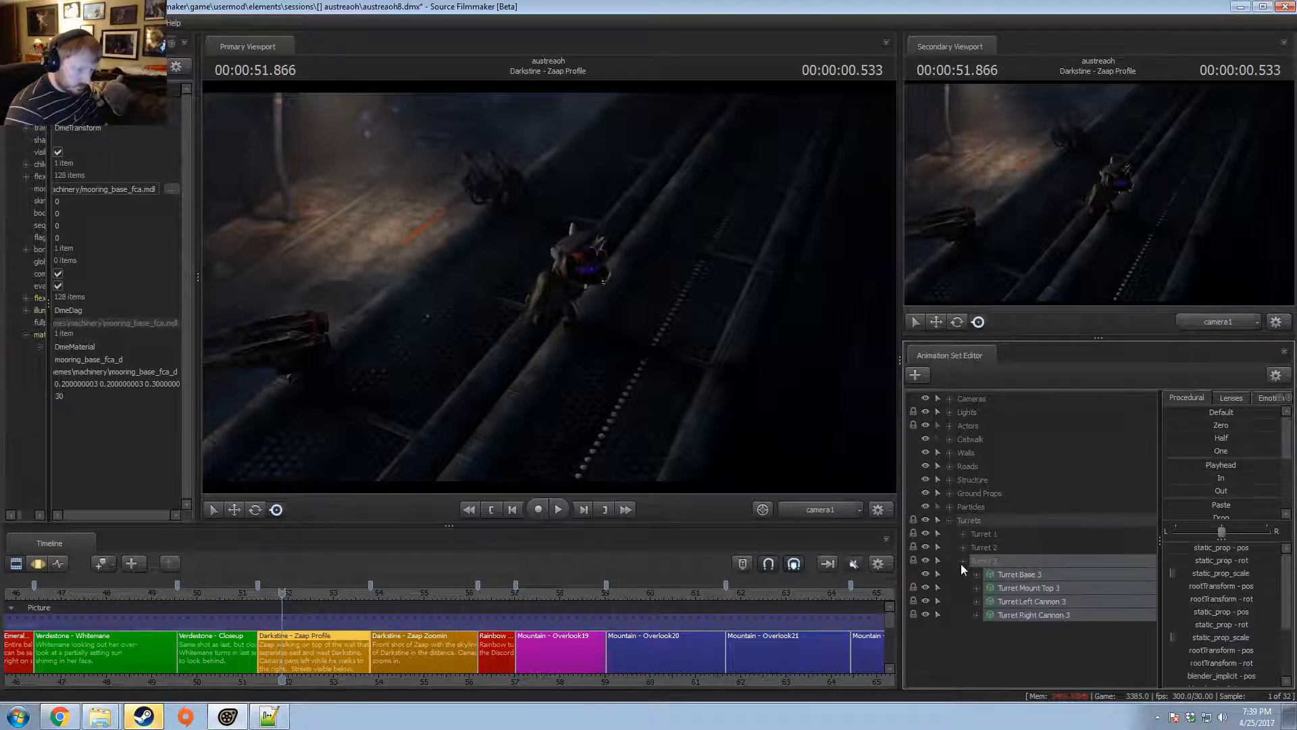
left_click(1048, 574)
left_click_drag(289, 378, 781, 178)
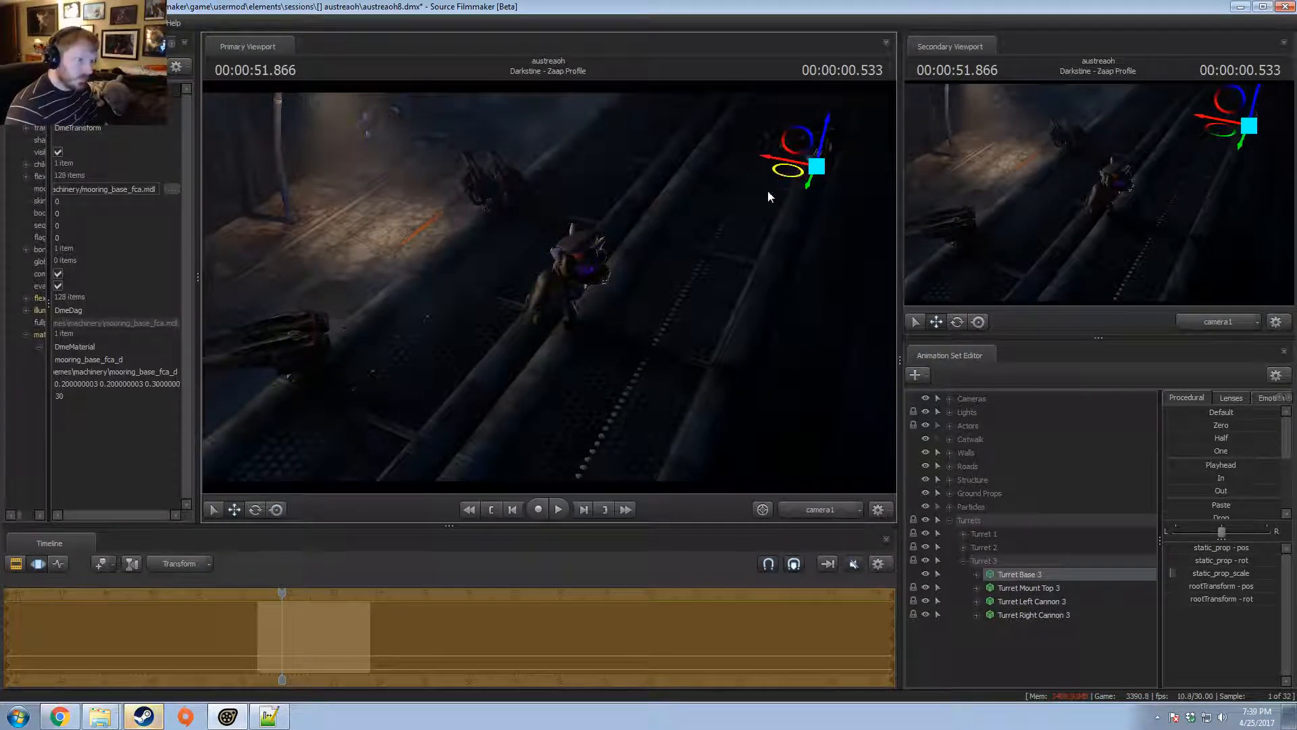
- Refine the placement of Turret Base 3 on top of the far pipe while viewing it closely with the work camera
left_click(816, 513)
key("w")
left_click_drag(549, 287, 659, 281)
left_click_drag(583, 314, 577, 329)
left_click_drag(507, 356, 563, 288)
key("e")
key("w")
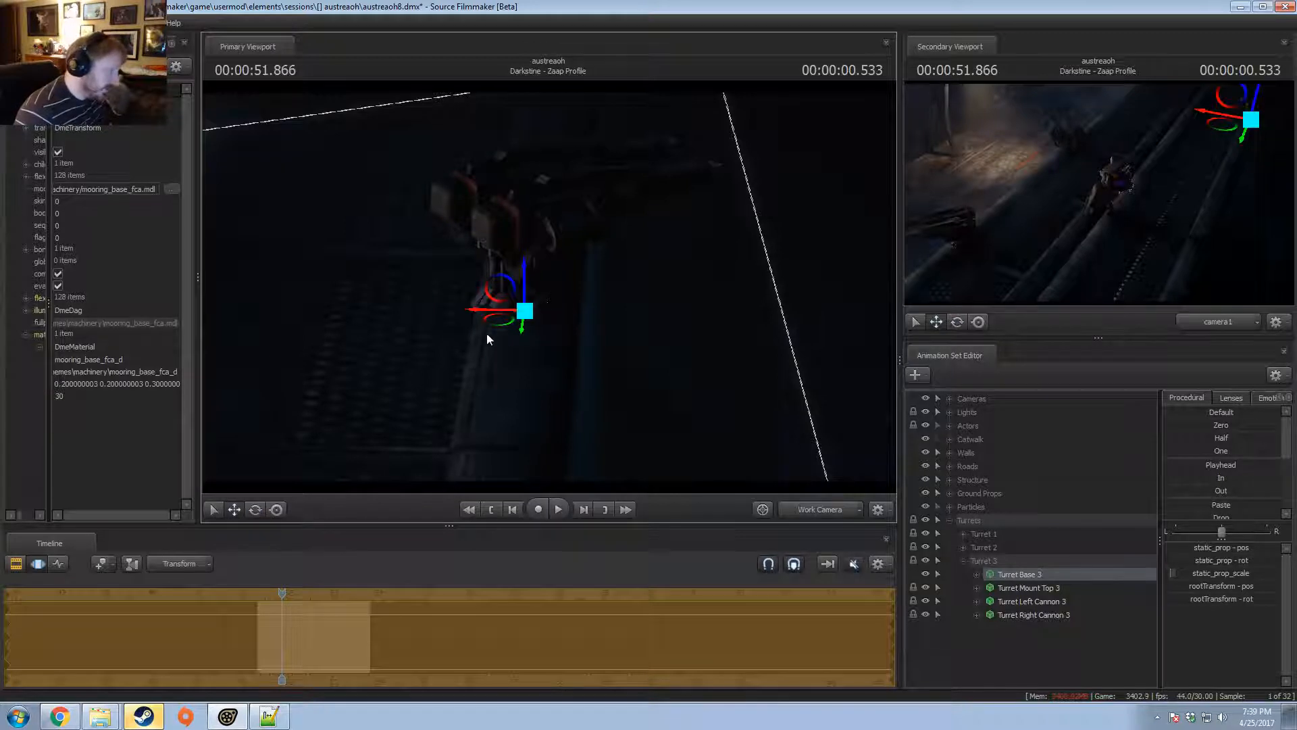
left_click_drag(497, 321, 502, 318)
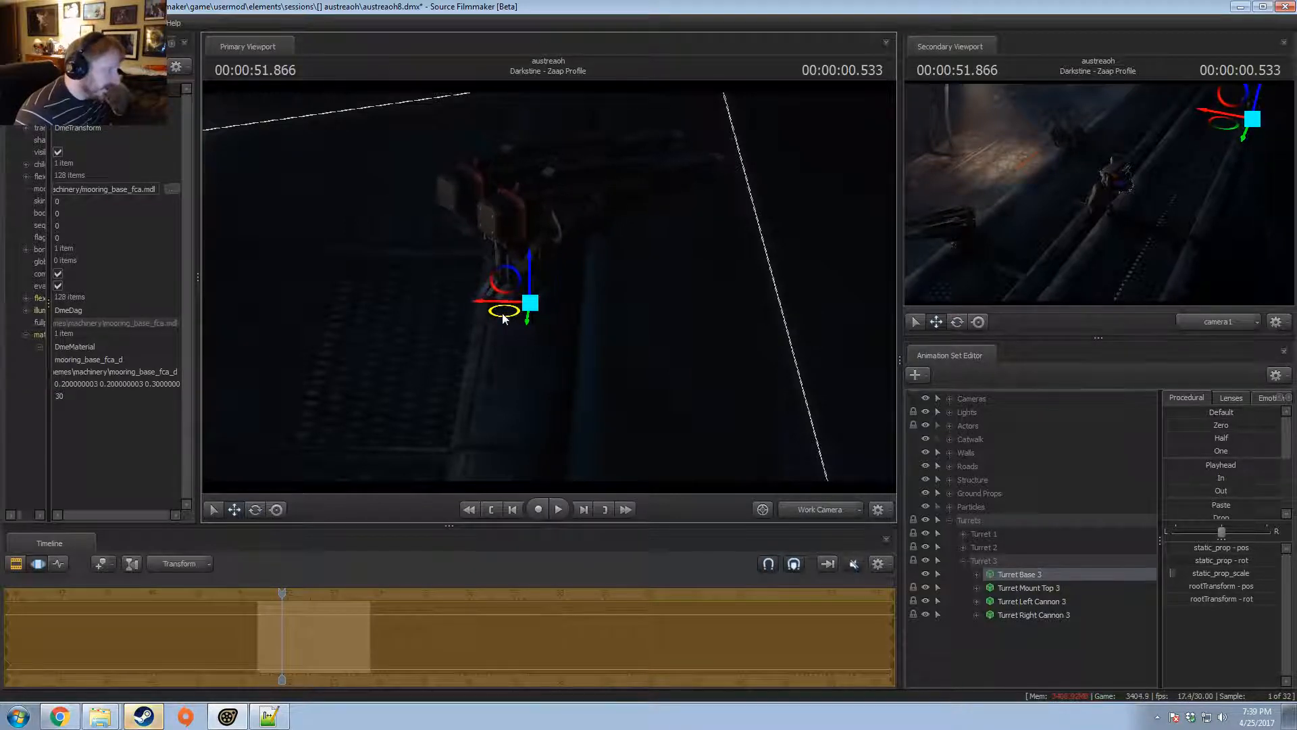
- Nudge Turret Base 3 slightly further along the pipe and check its placement through camera1
key("F2")
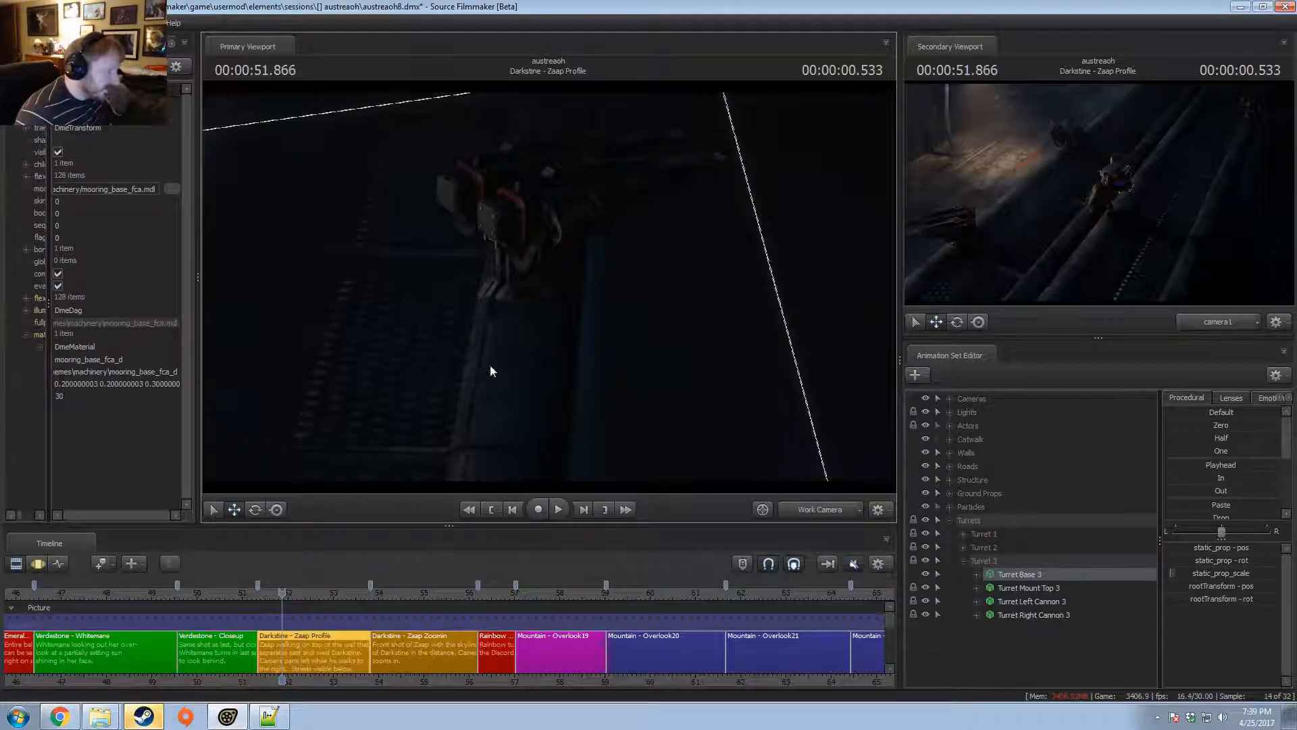
key("F3")
left_click_drag(502, 311, 505, 309)
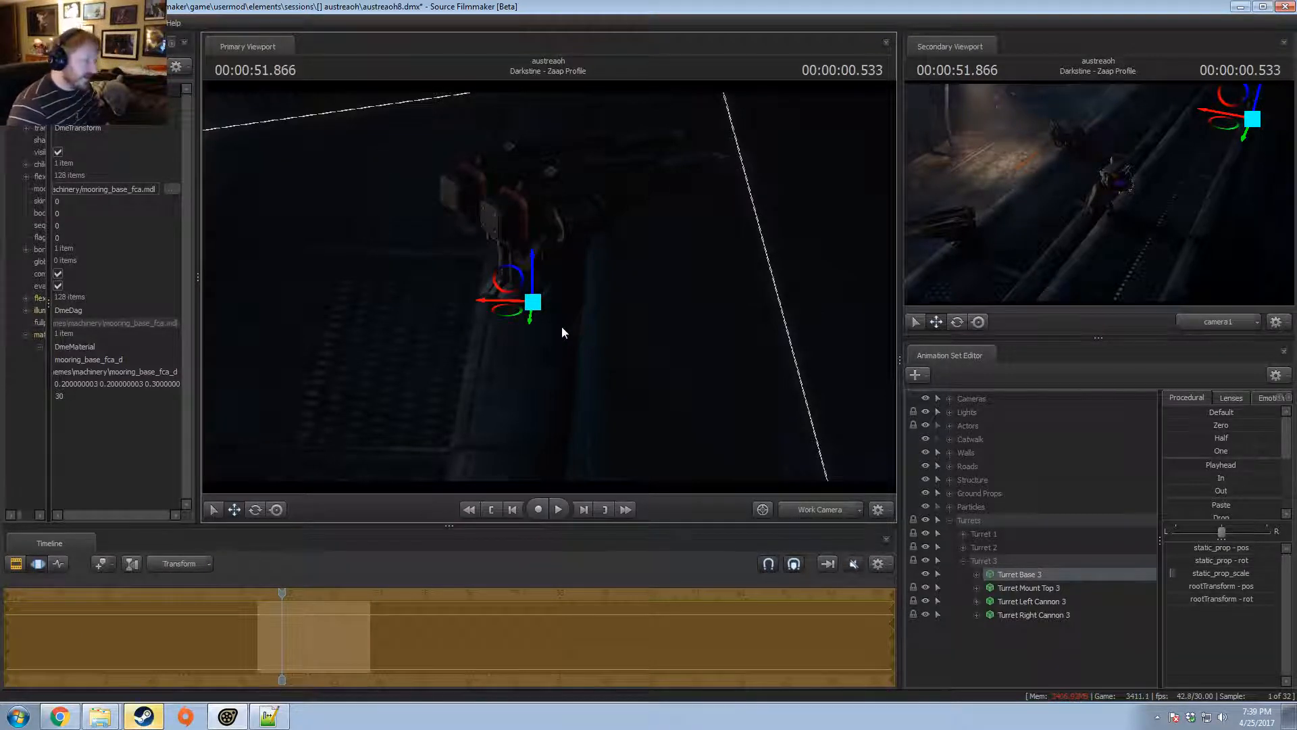
key("F2")
left_click(814, 509)
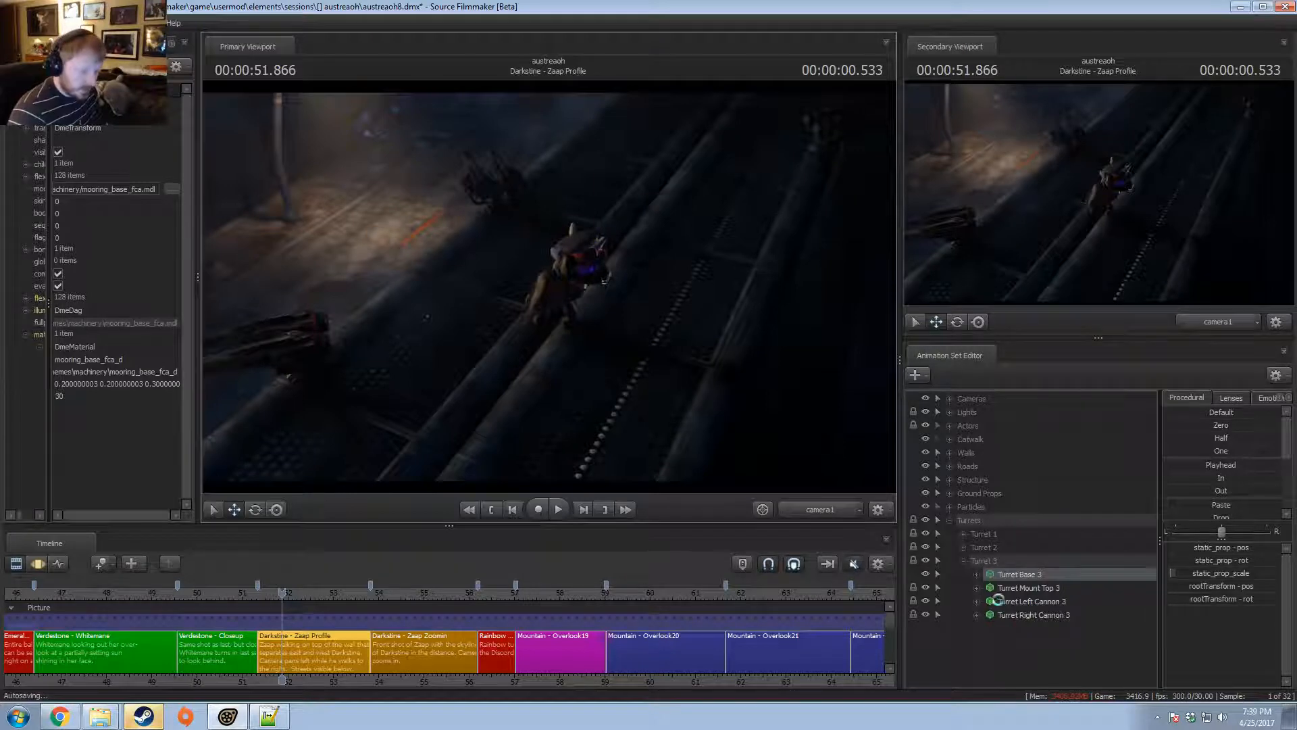
- Select Turret Mount Top 3 and adjust its rotation up close with the work camera, and return to the camera1 view
key("F3")
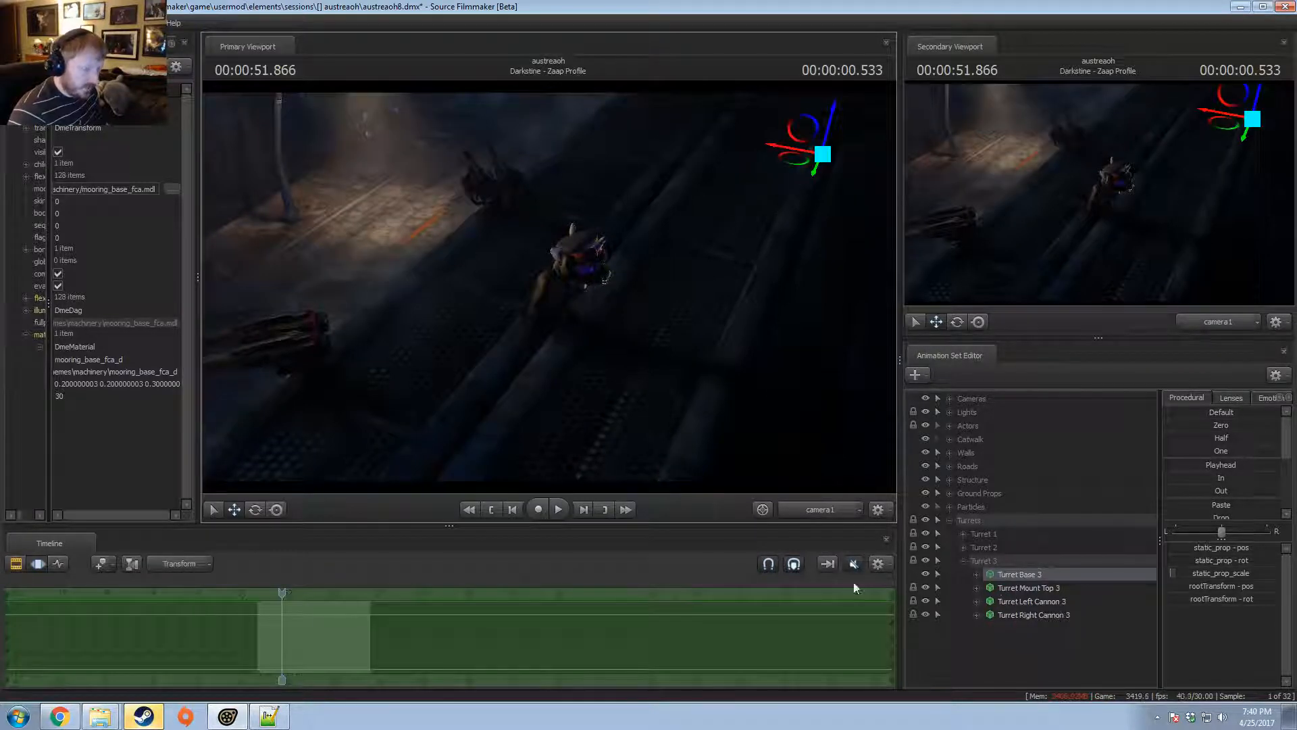
left_click(820, 509)
left_click_drag(680, 244, 679, 244)
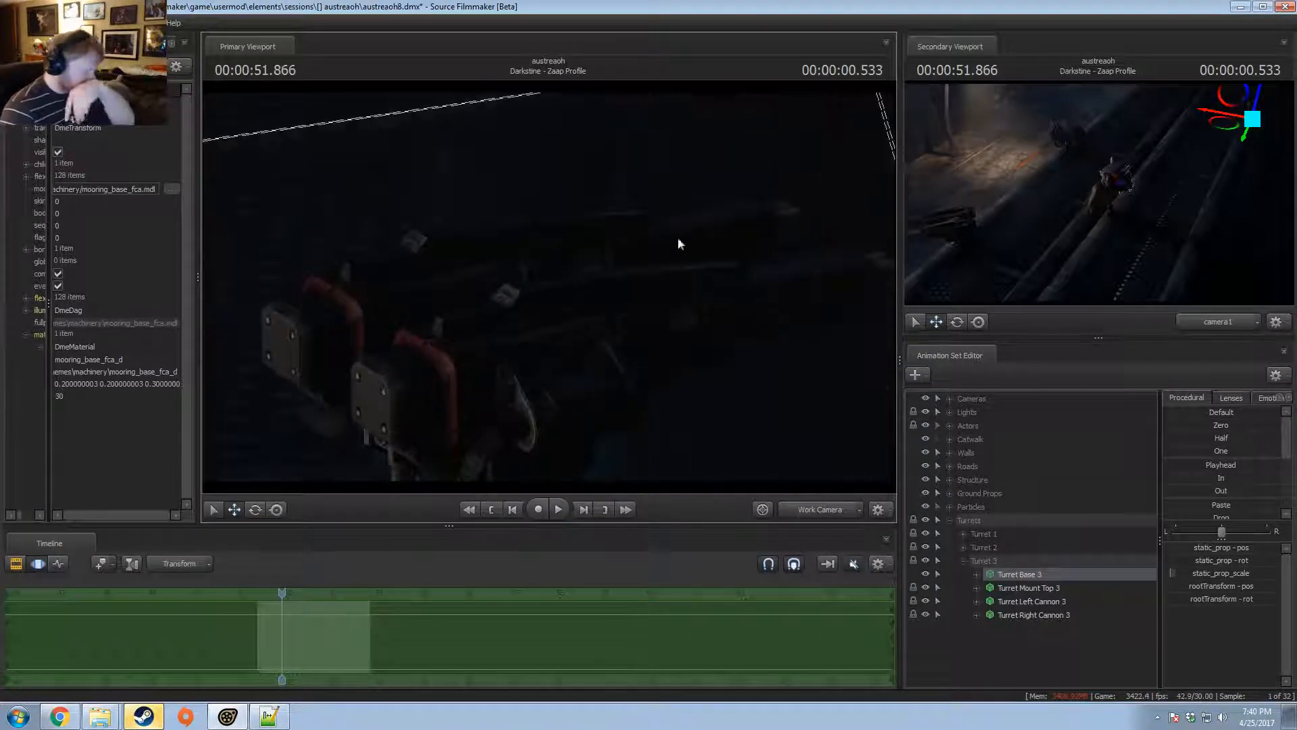
key("F2")
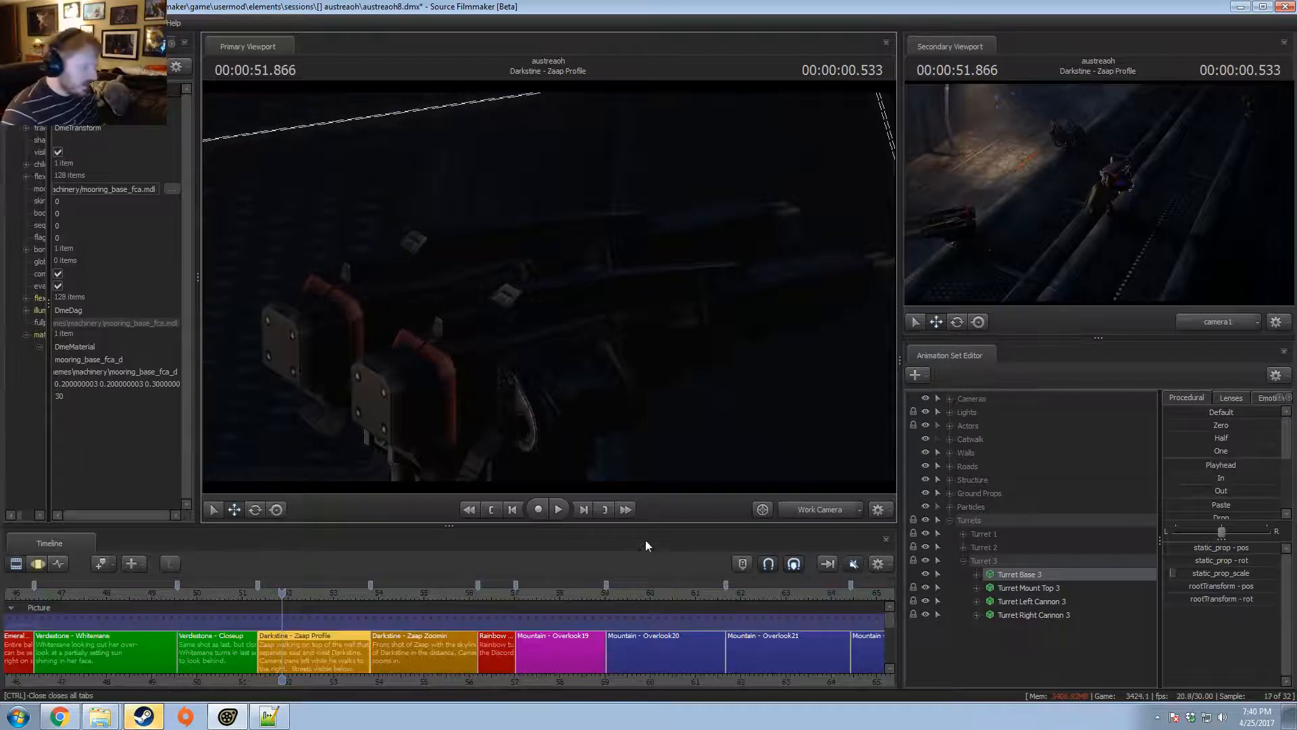
left_click(1040, 588)
key("F3")
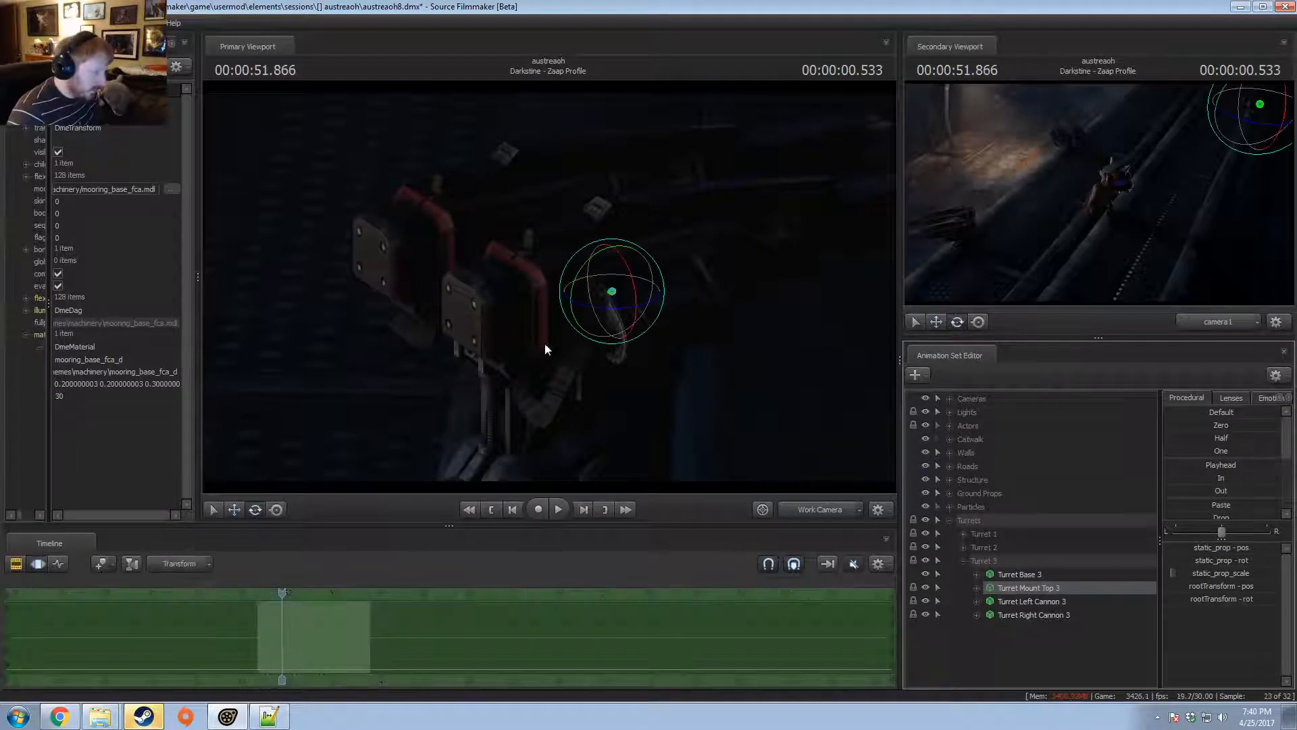
left_click_drag(585, 266, 612, 290)
key("w")
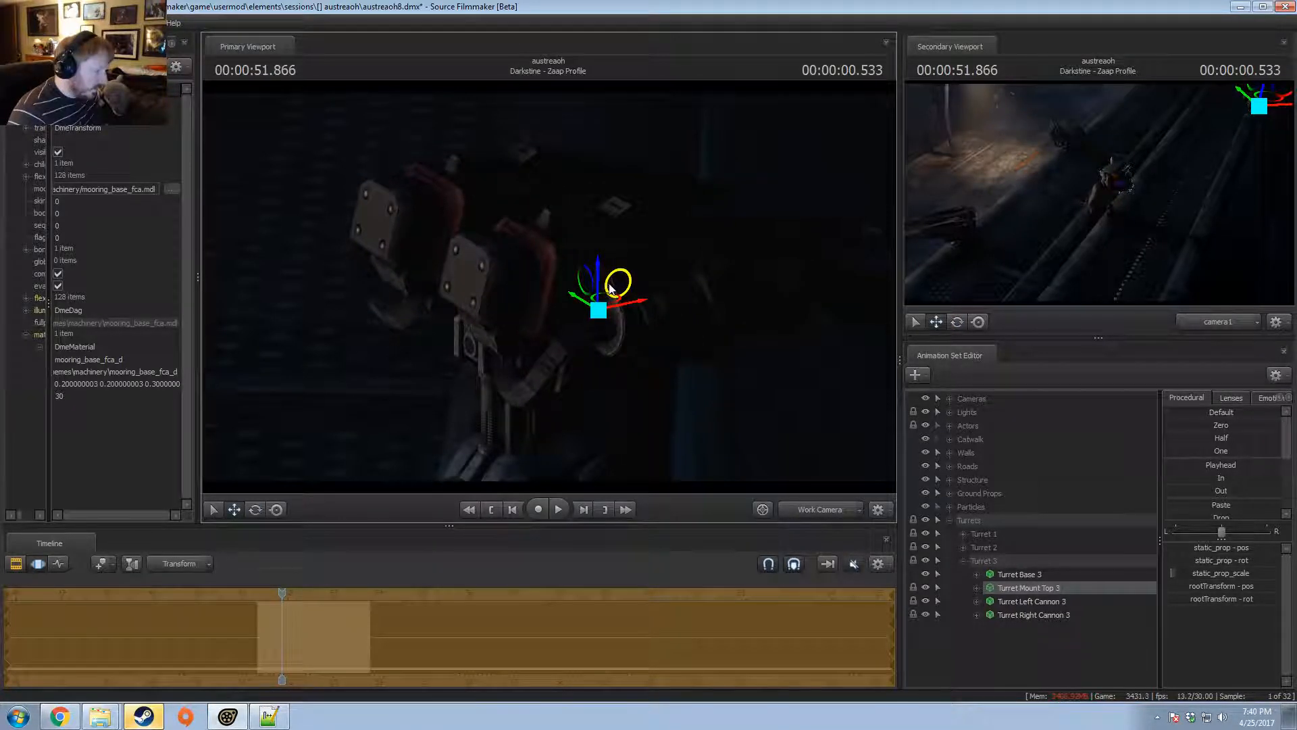
left_click(817, 510)
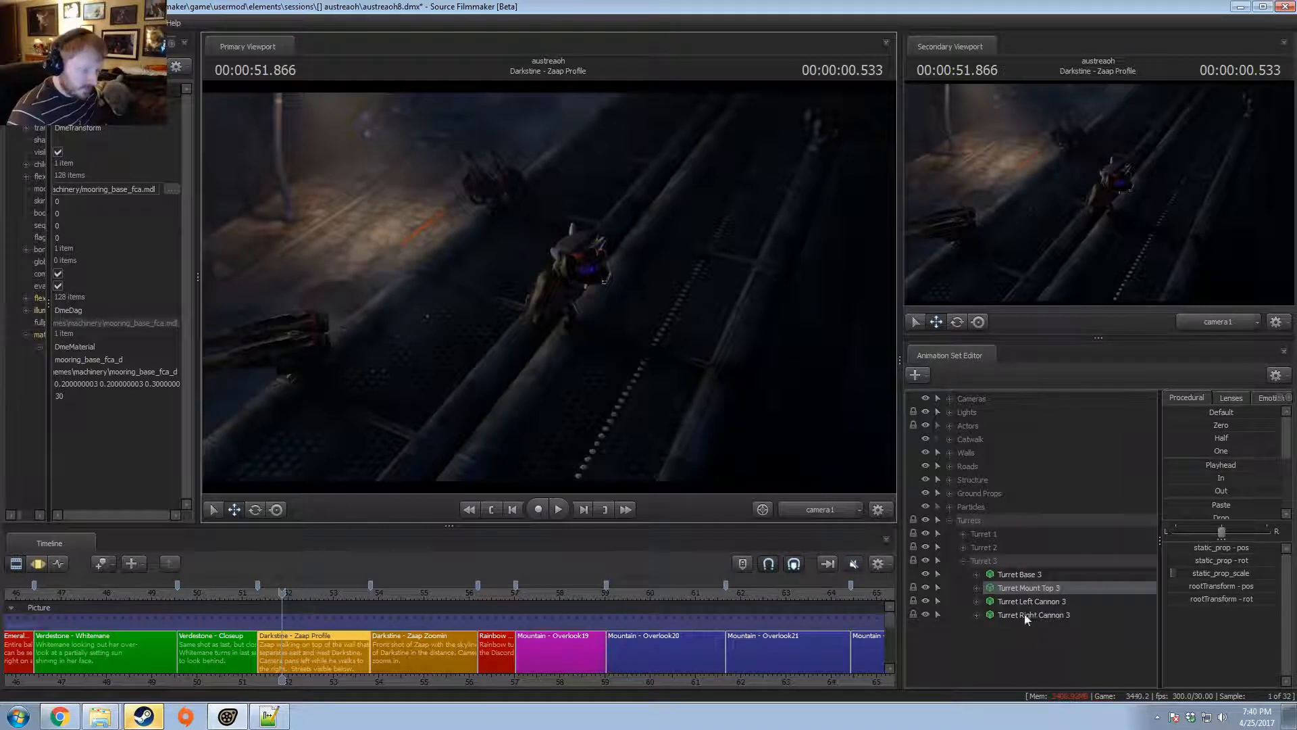
- Show Turret Base 3's game model in the Element Viewer and expand its override material
right_click(1016, 579)
key("Escape")
right_click(1008, 579)
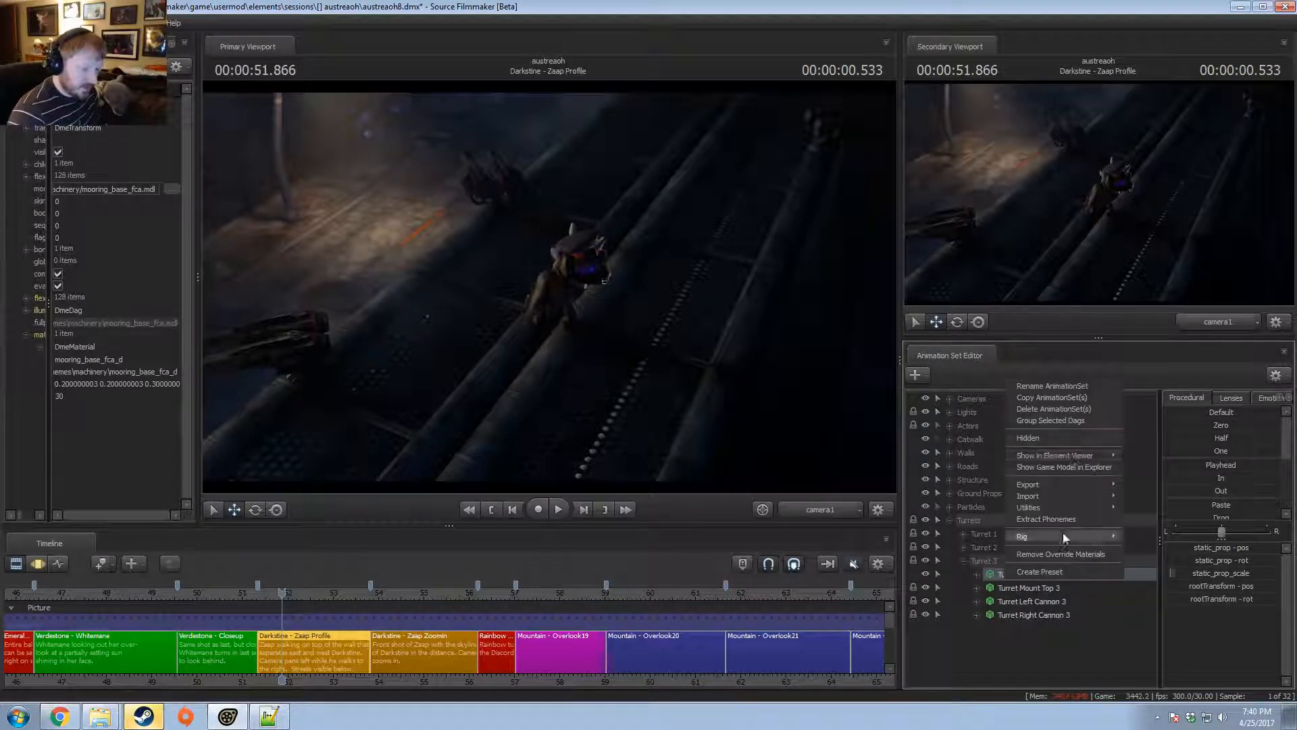
left_click(1169, 471)
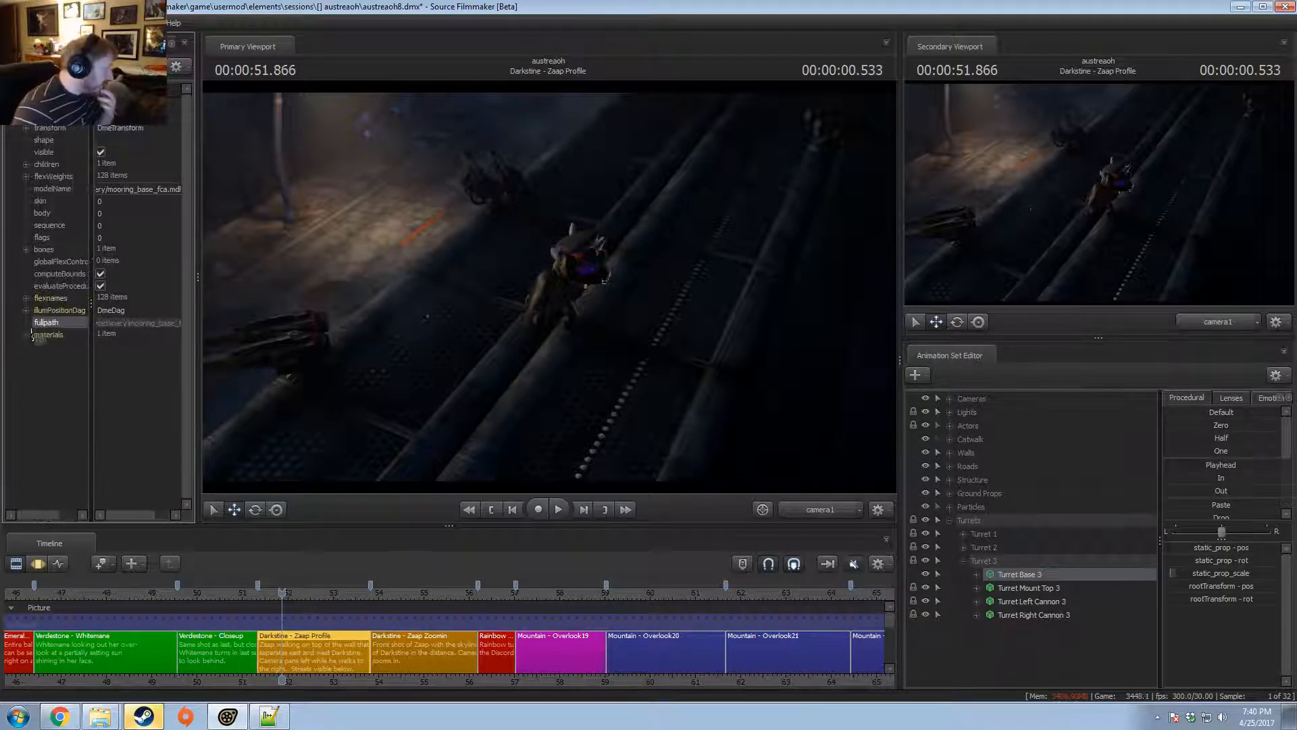
left_click(39, 347)
- Add a float attribute named $phongexponent to Turret Base 3's mooring_base_fca_d material and set it to 30
right_click(78, 349)
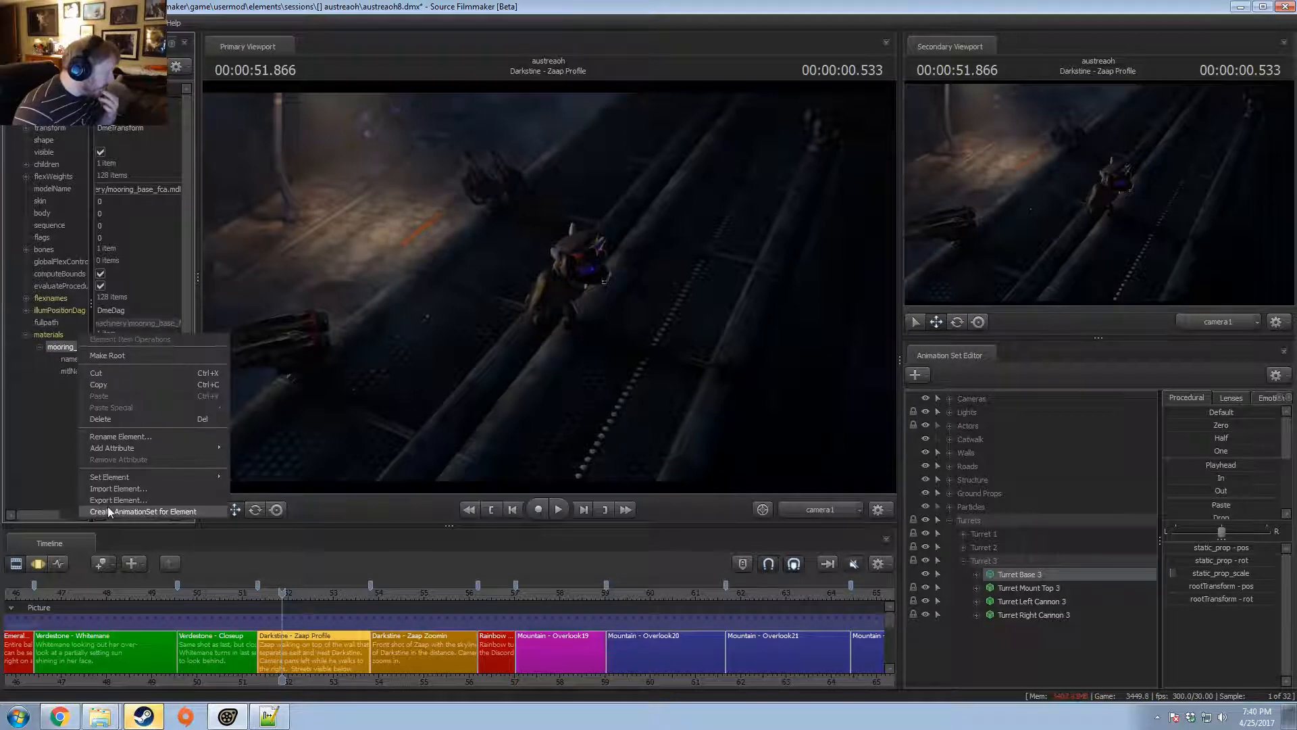
mouse_move(136, 452)
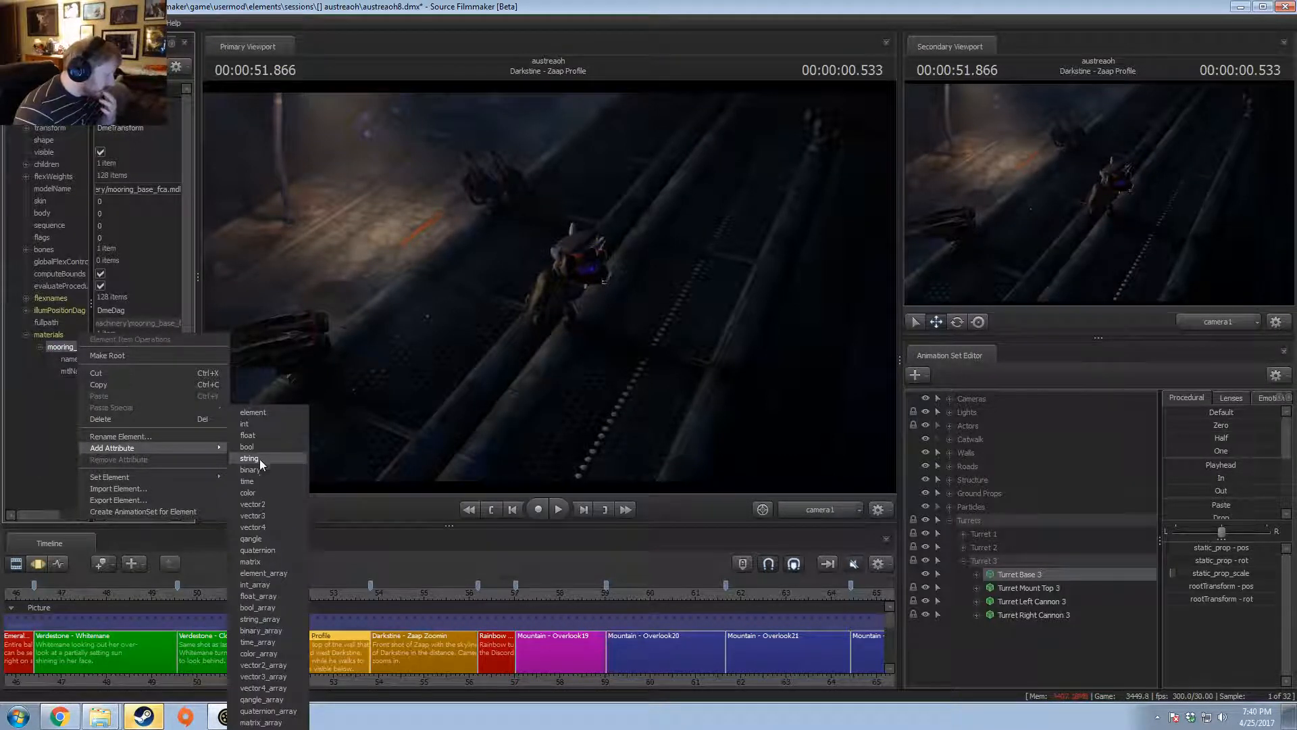
left_click(250, 435)
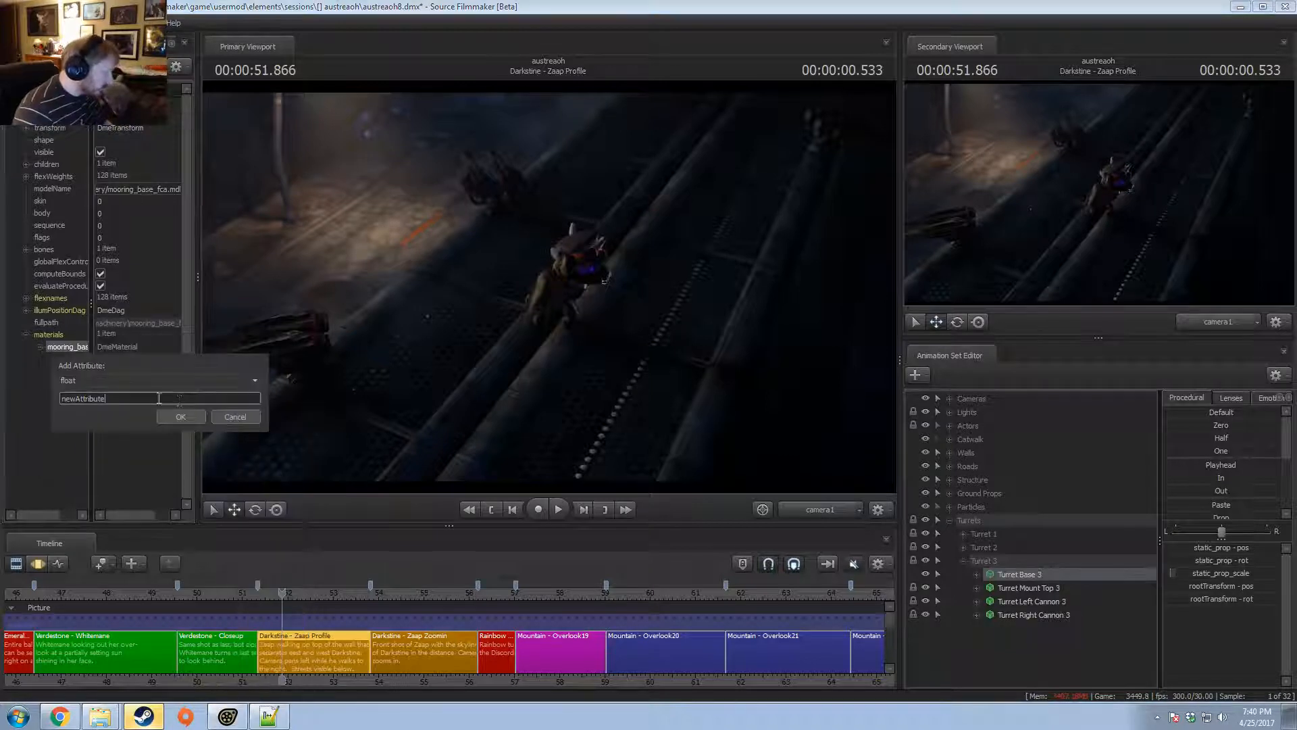
type("s")
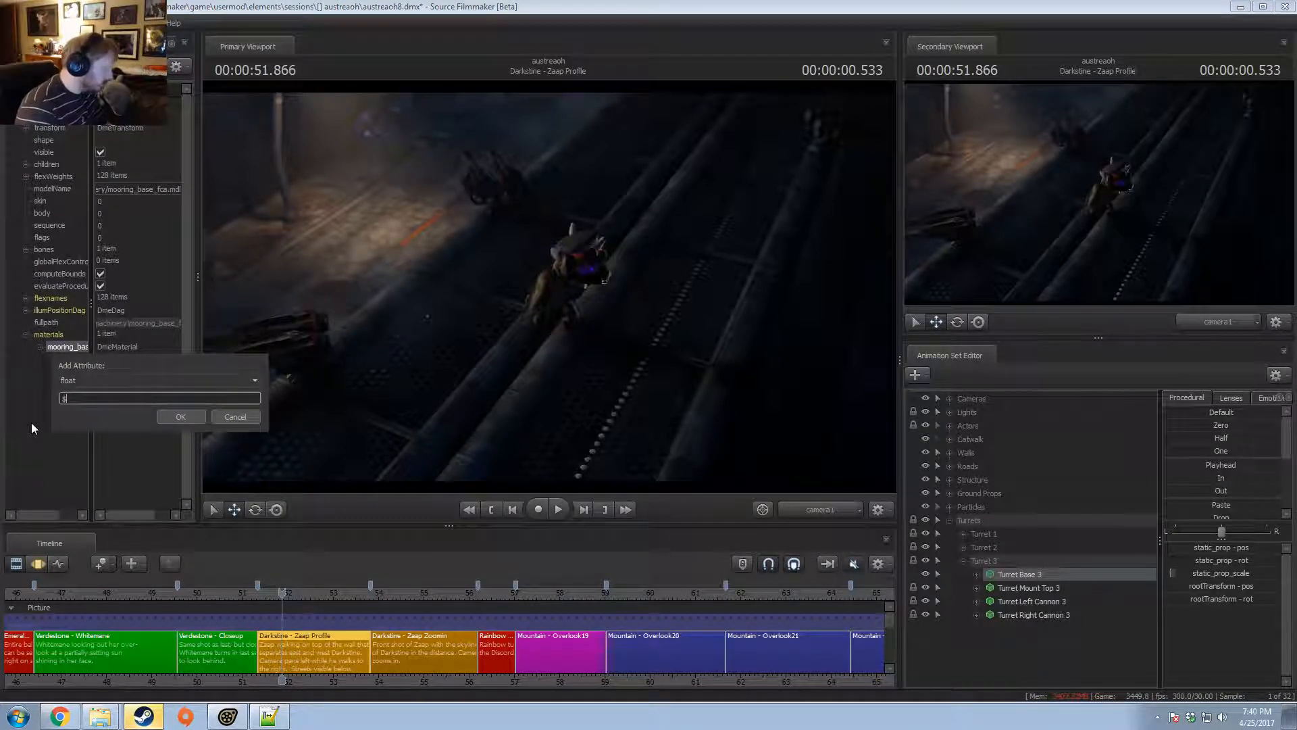
type("phongexpo")
type("nent")
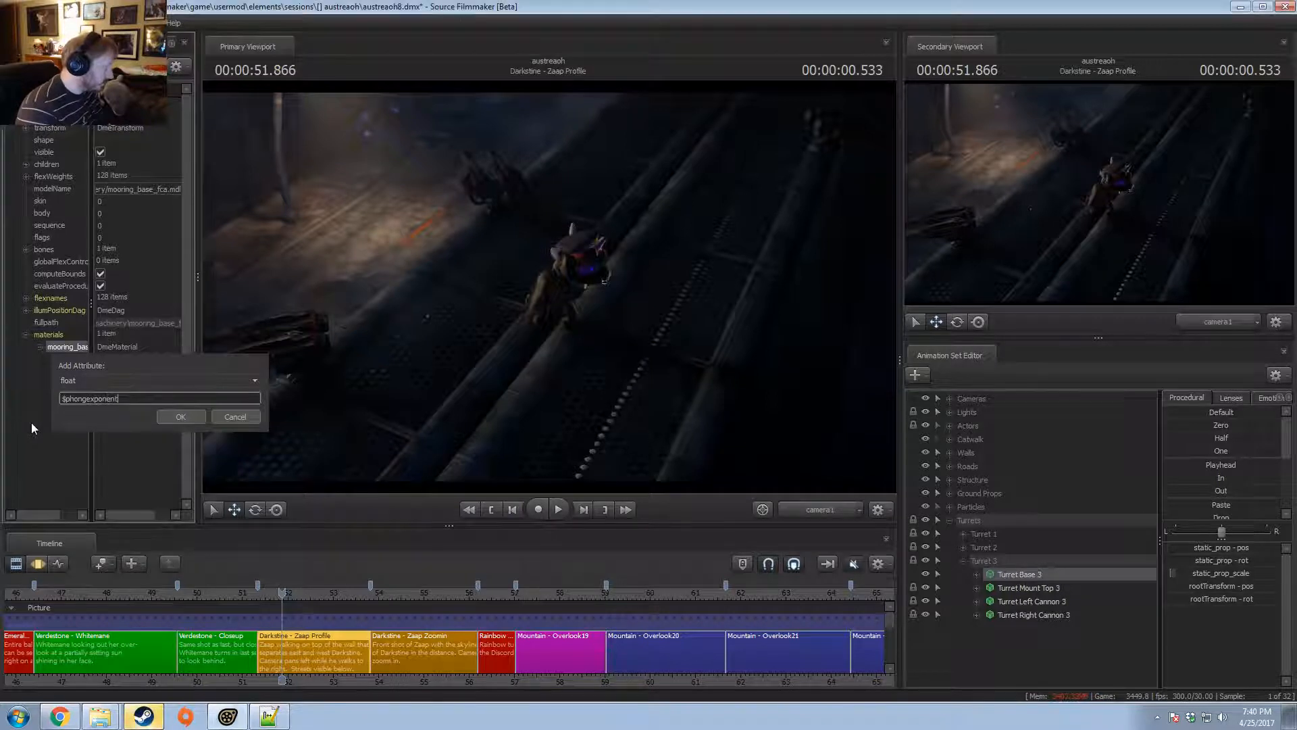
key("Return")
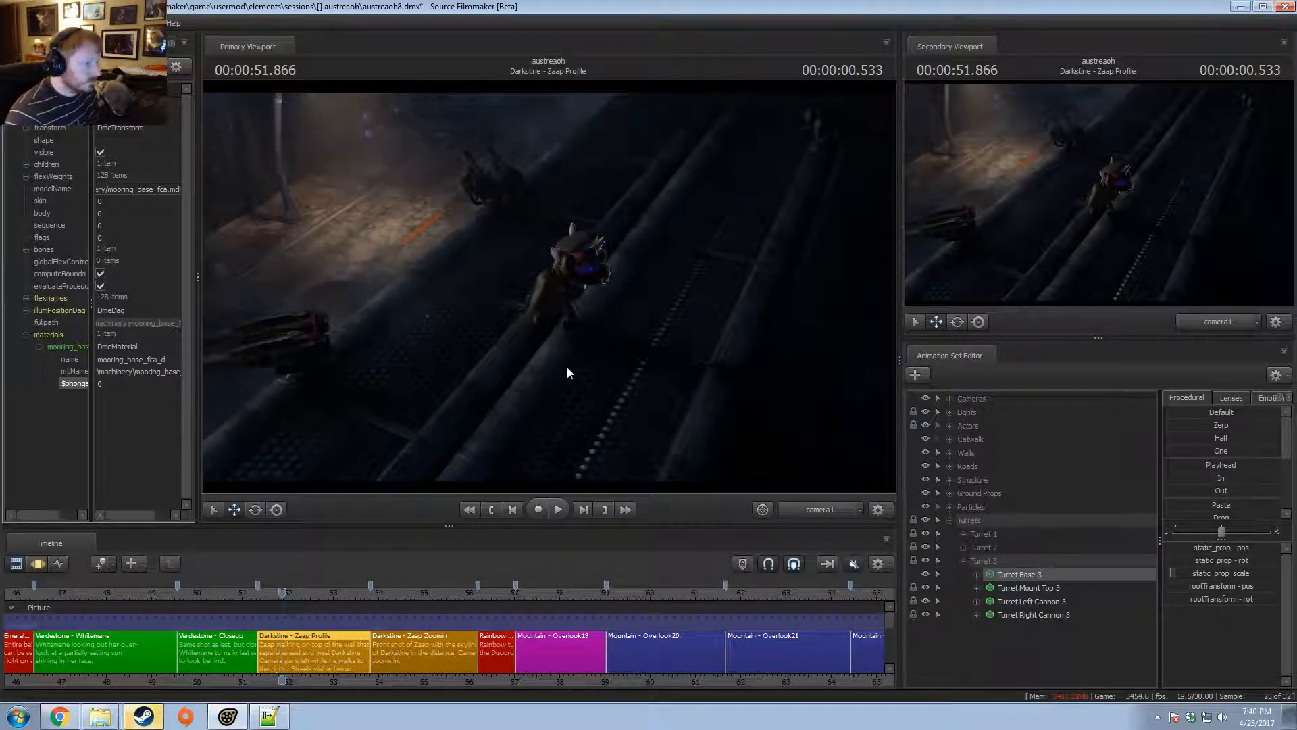
double_click(138, 387)
type("30")
key("Return")
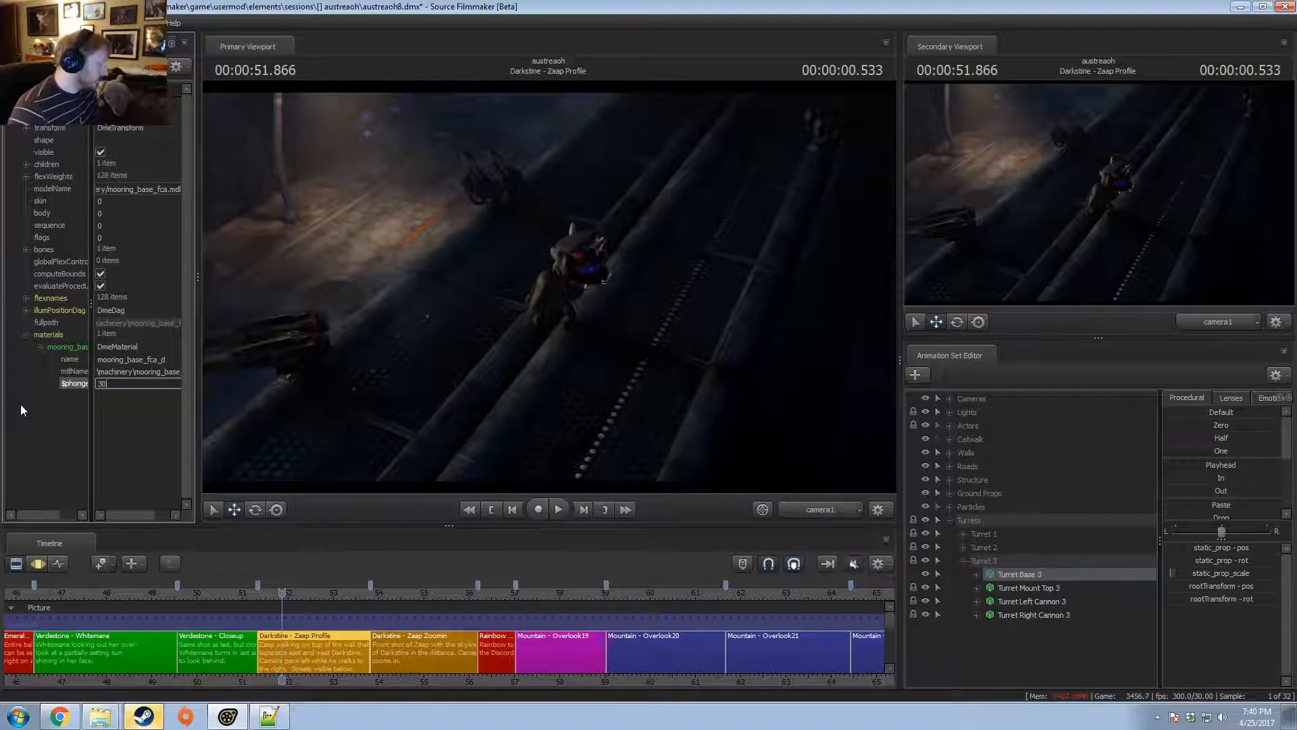
- Add a vector3 attribute named $color to the mooring_base_fca_d material and set it to 0.7 0.7 0.7
right_click(80, 357)
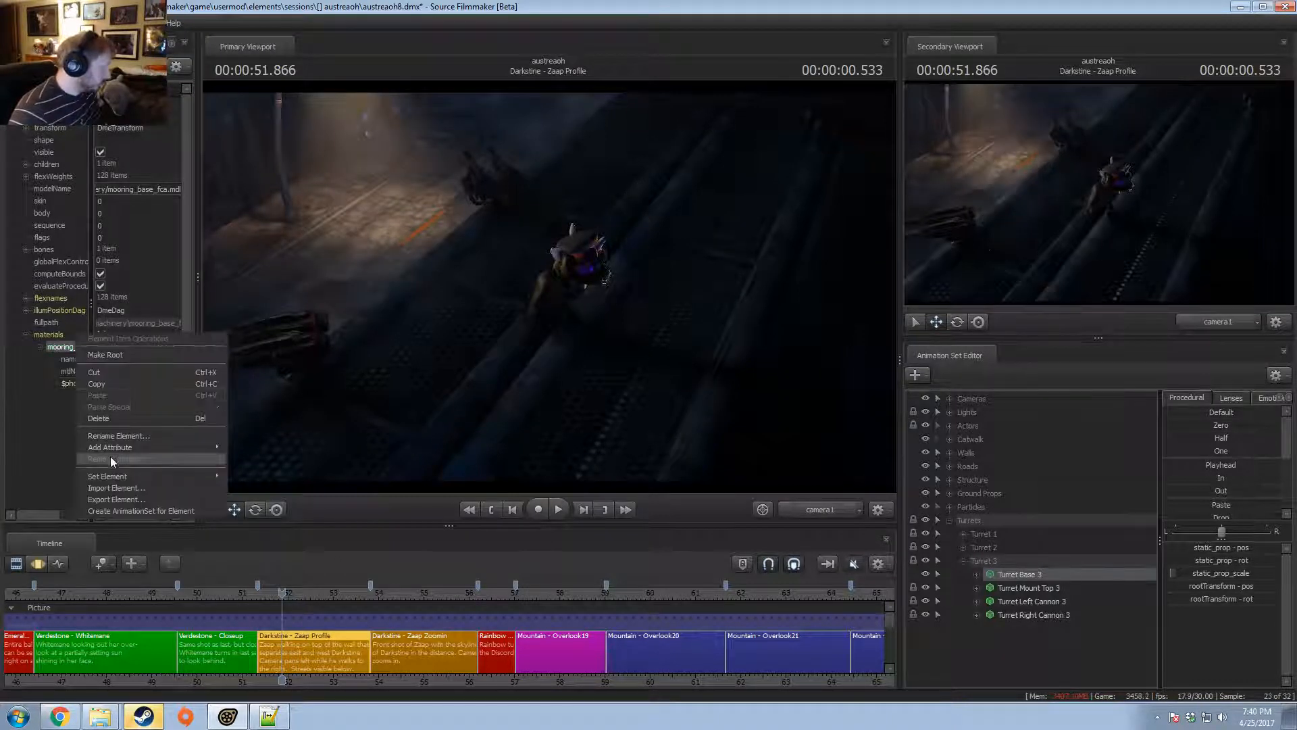
mouse_move(110, 444)
left_click(254, 508)
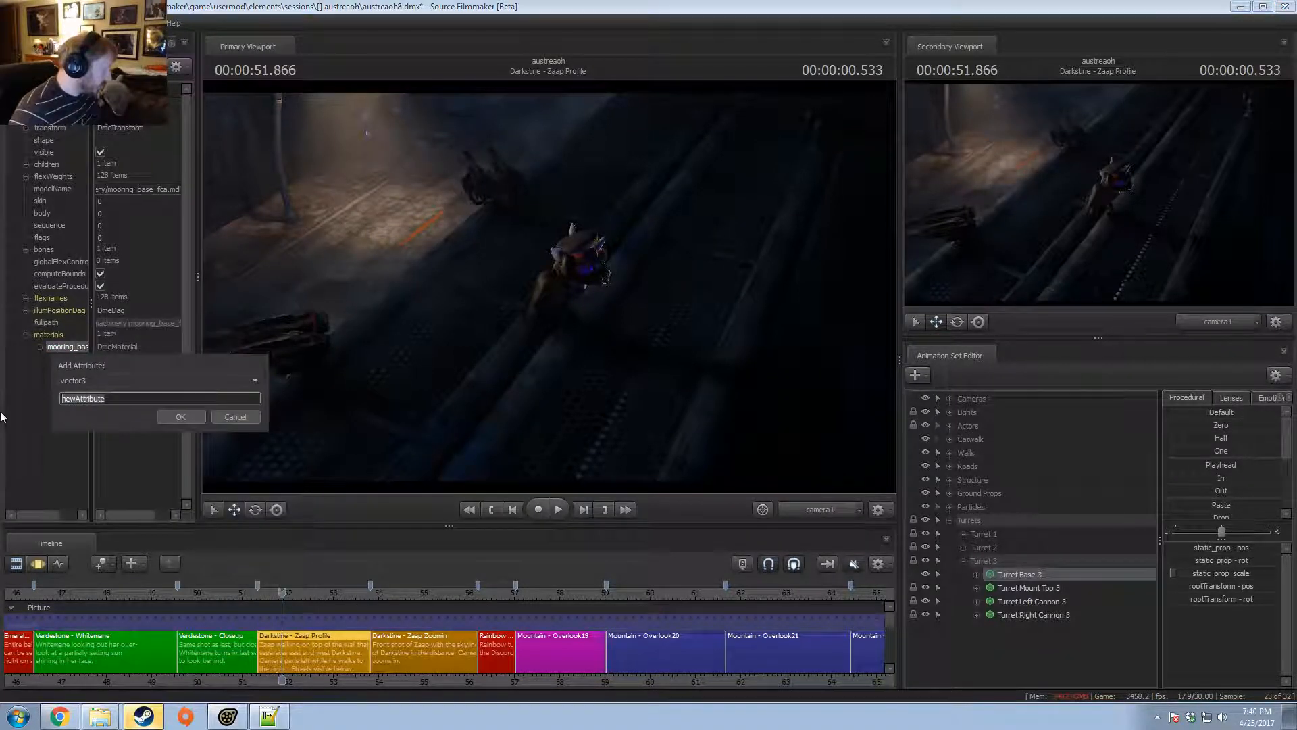
type("$color")
key("Return")
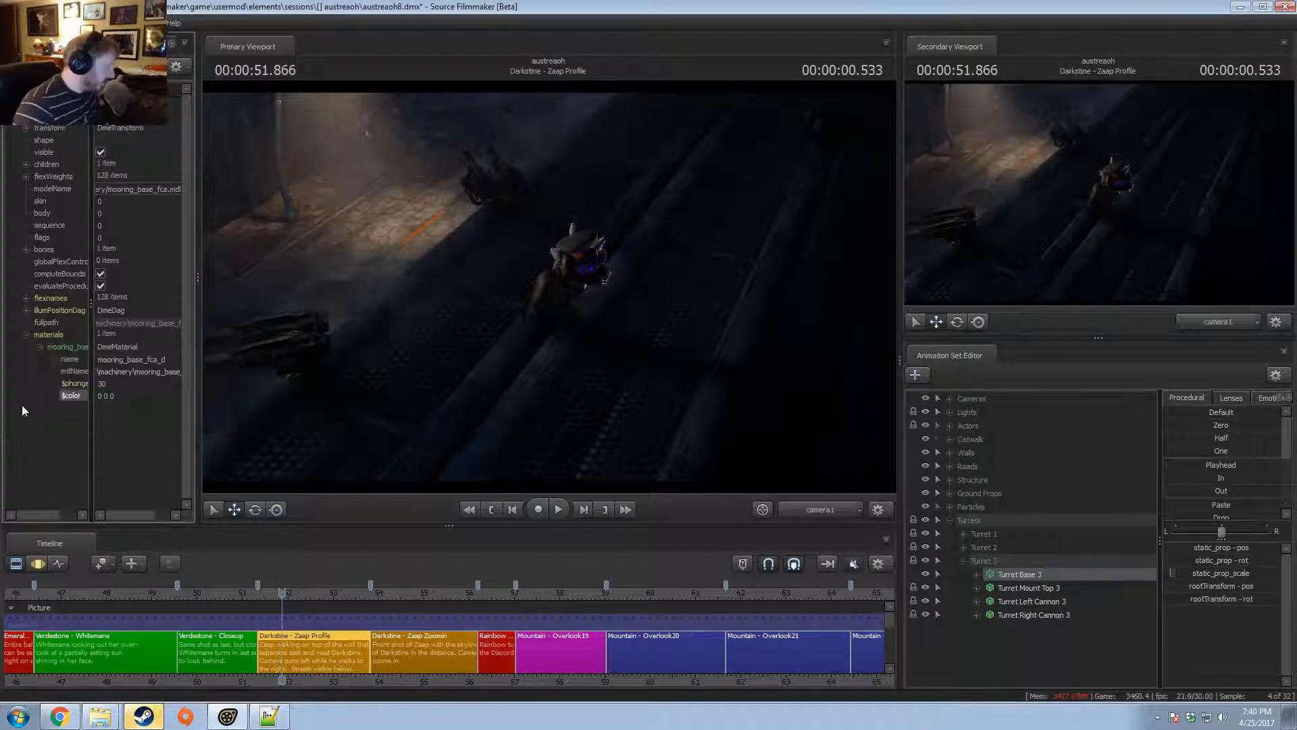
double_click(152, 400)
type("0.7 0.7 0.7")
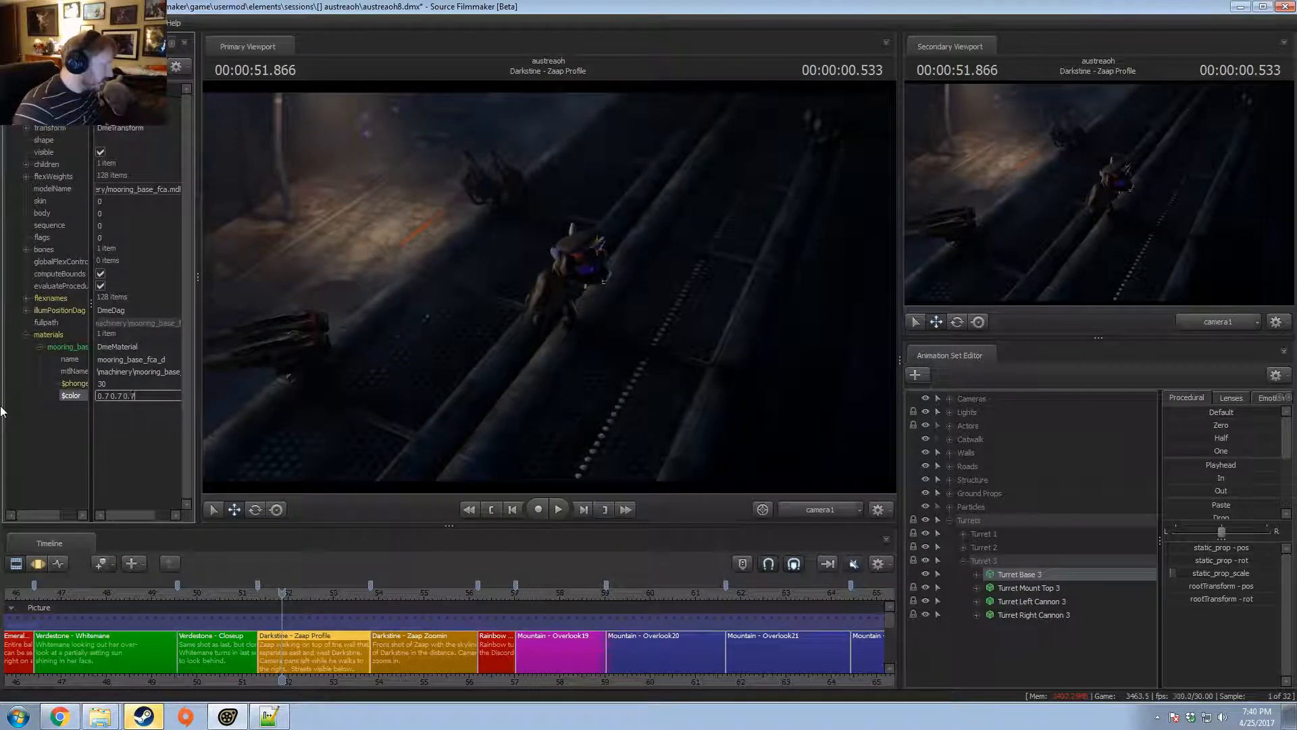
key("Return")
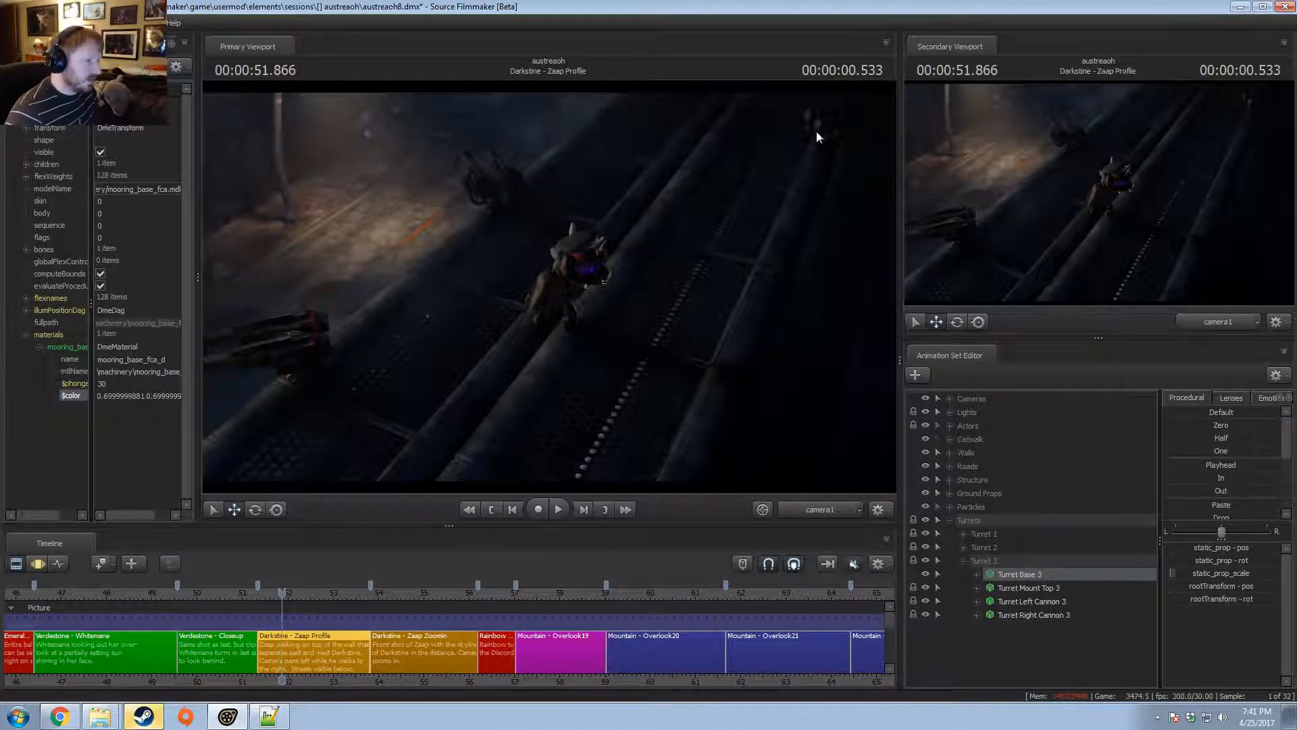
- Show Turret Left Cannon 3's game model in the Element Viewer and expand its materials list
left_click(1012, 599)
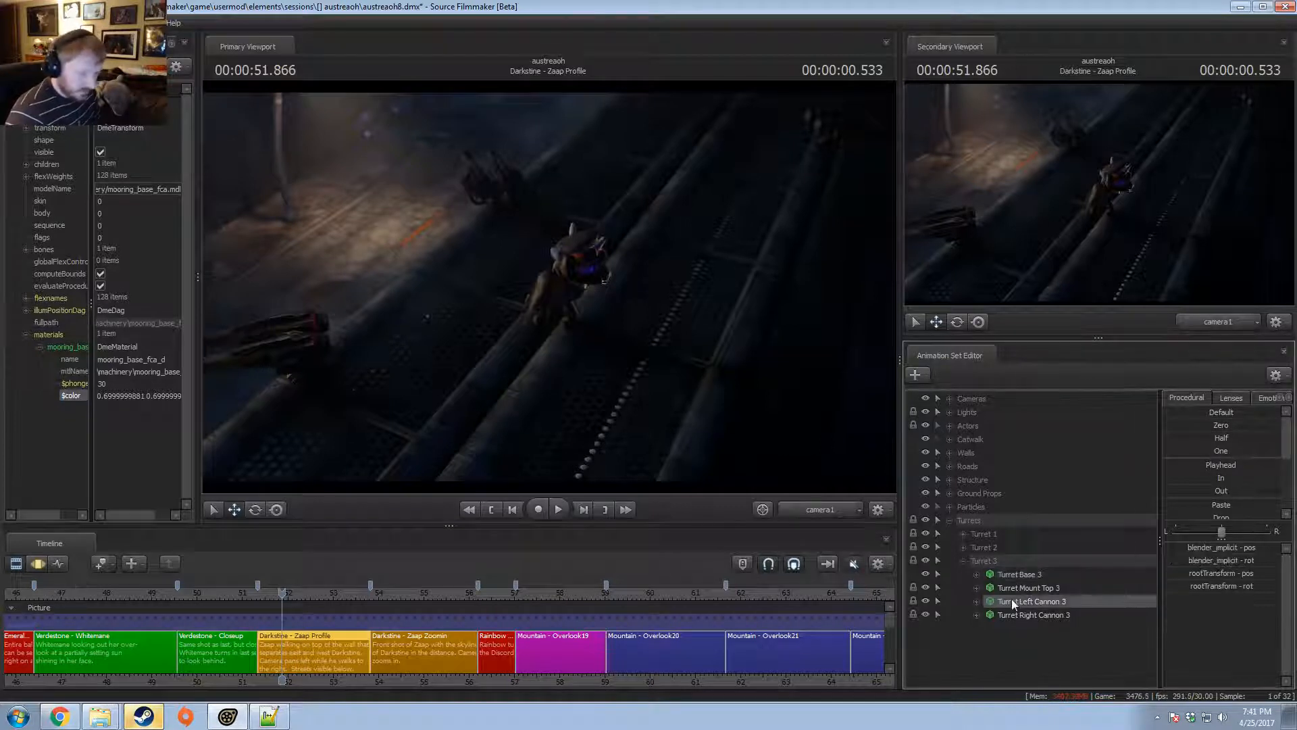
right_click(1012, 599)
left_click(1062, 574)
right_click(1033, 602)
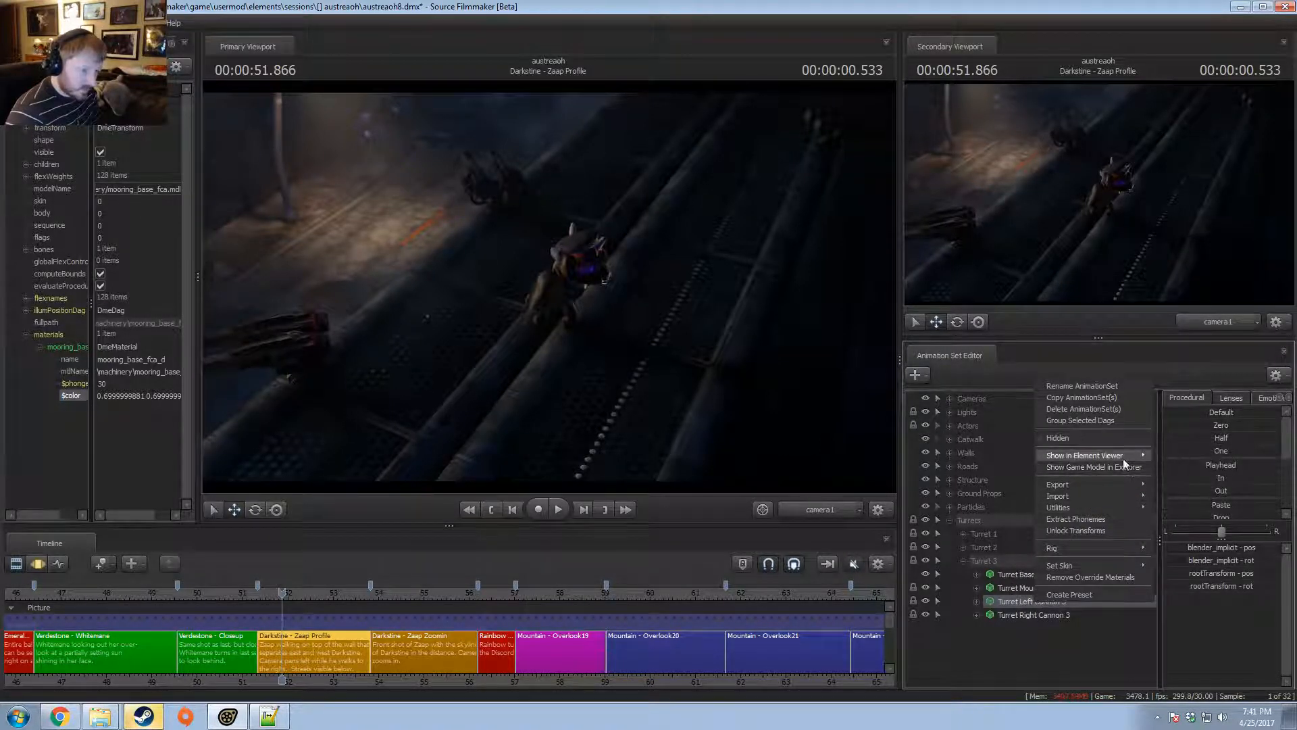
mouse_move(1123, 457)
left_click(1176, 468)
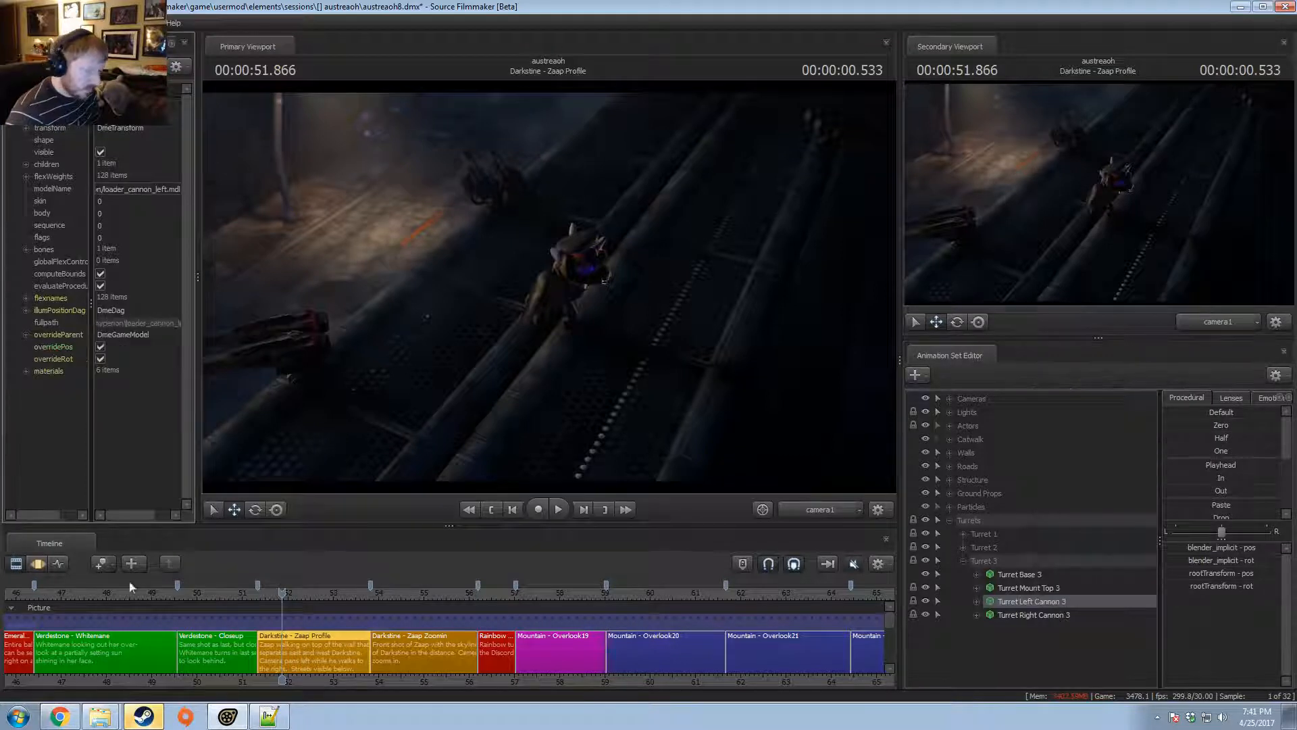
right_click(55, 369)
left_click(25, 371)
- Try a vector3 $color attribute on the cannon's first loader_attachments material and delete that attribute again
right_click(64, 384)
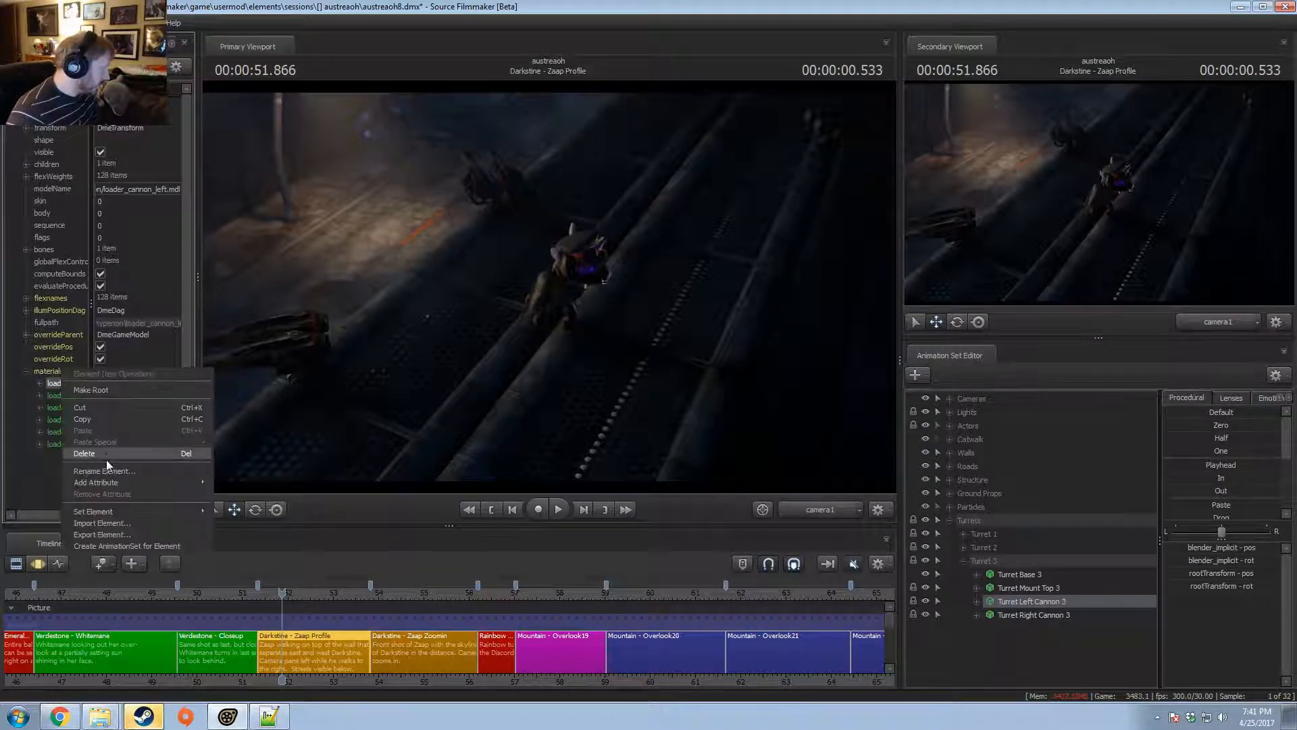
mouse_move(107, 483)
left_click(237, 516)
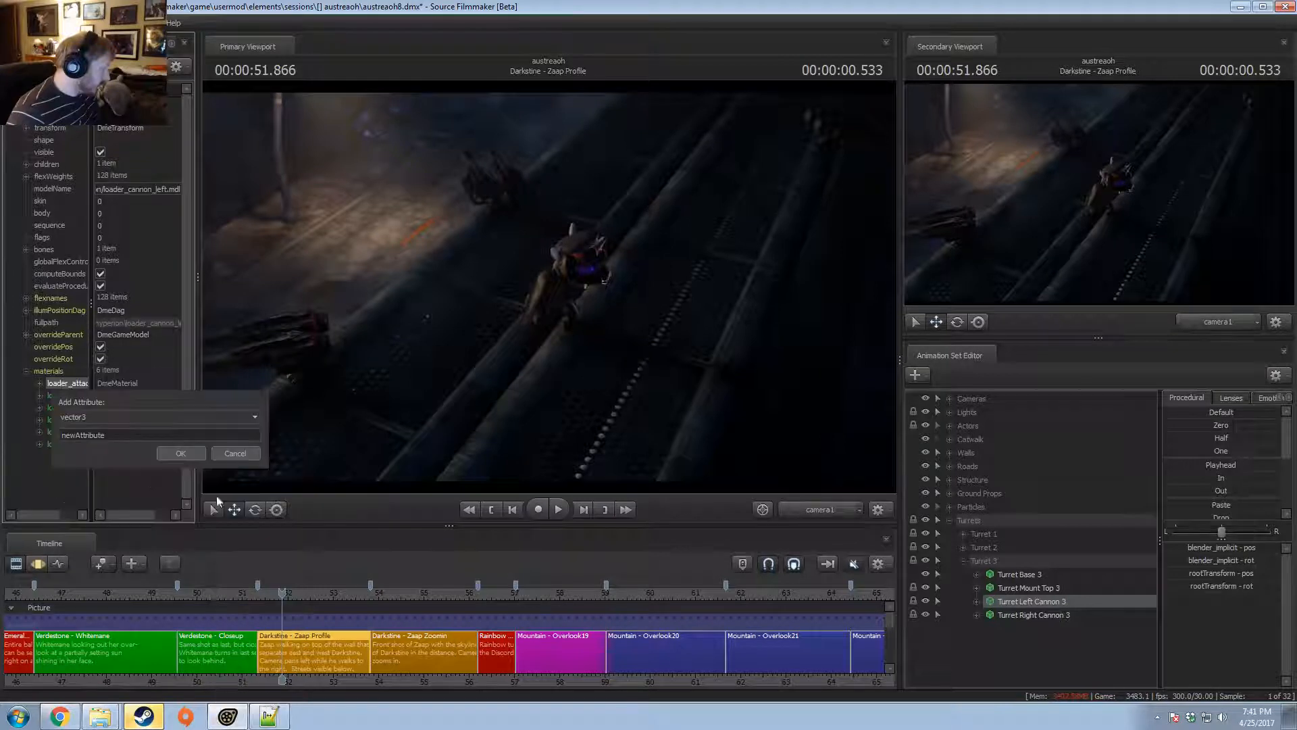
type("$color2")
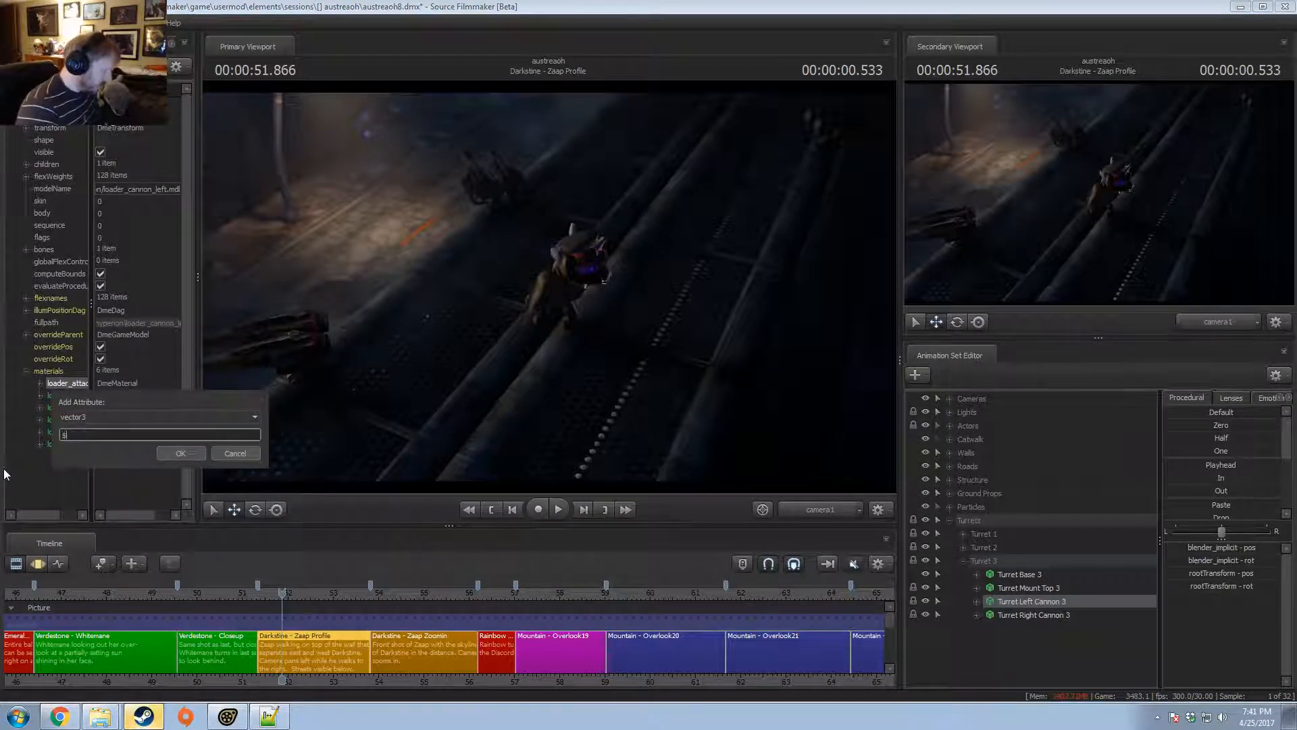
key("Return")
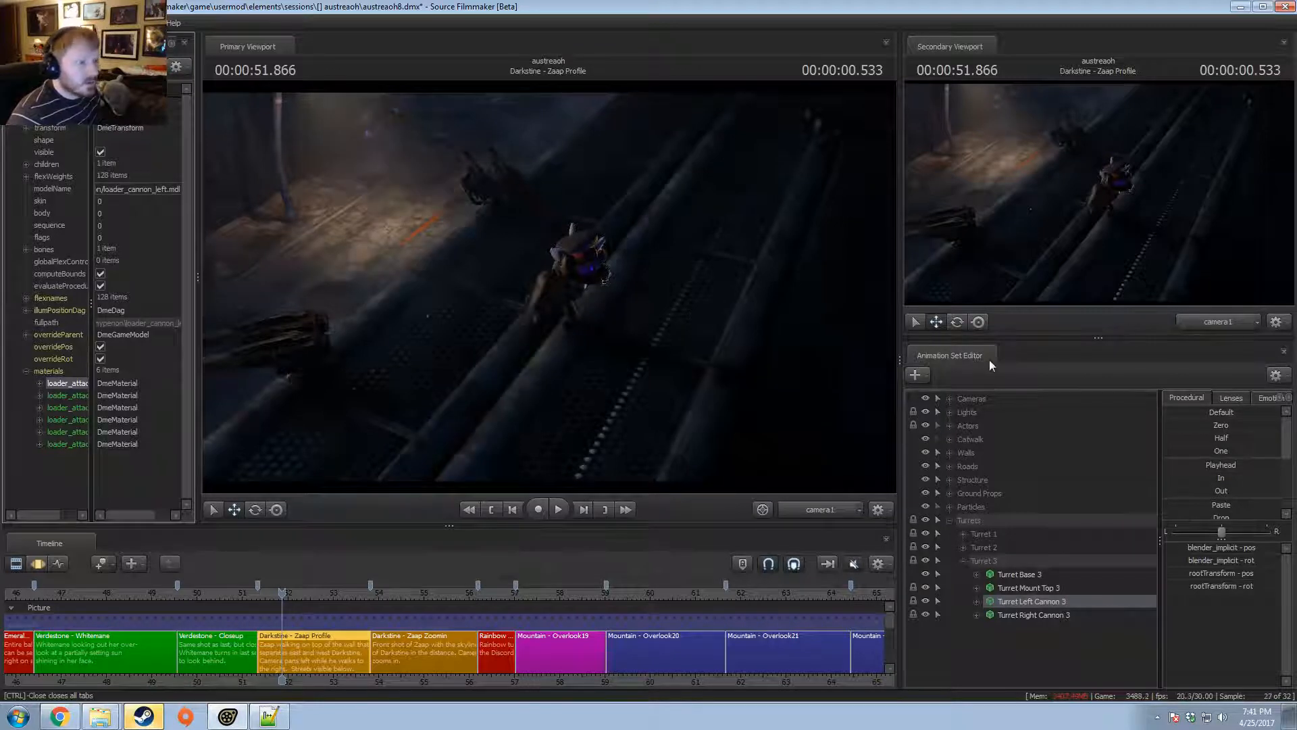
left_click(41, 383)
right_click(67, 444)
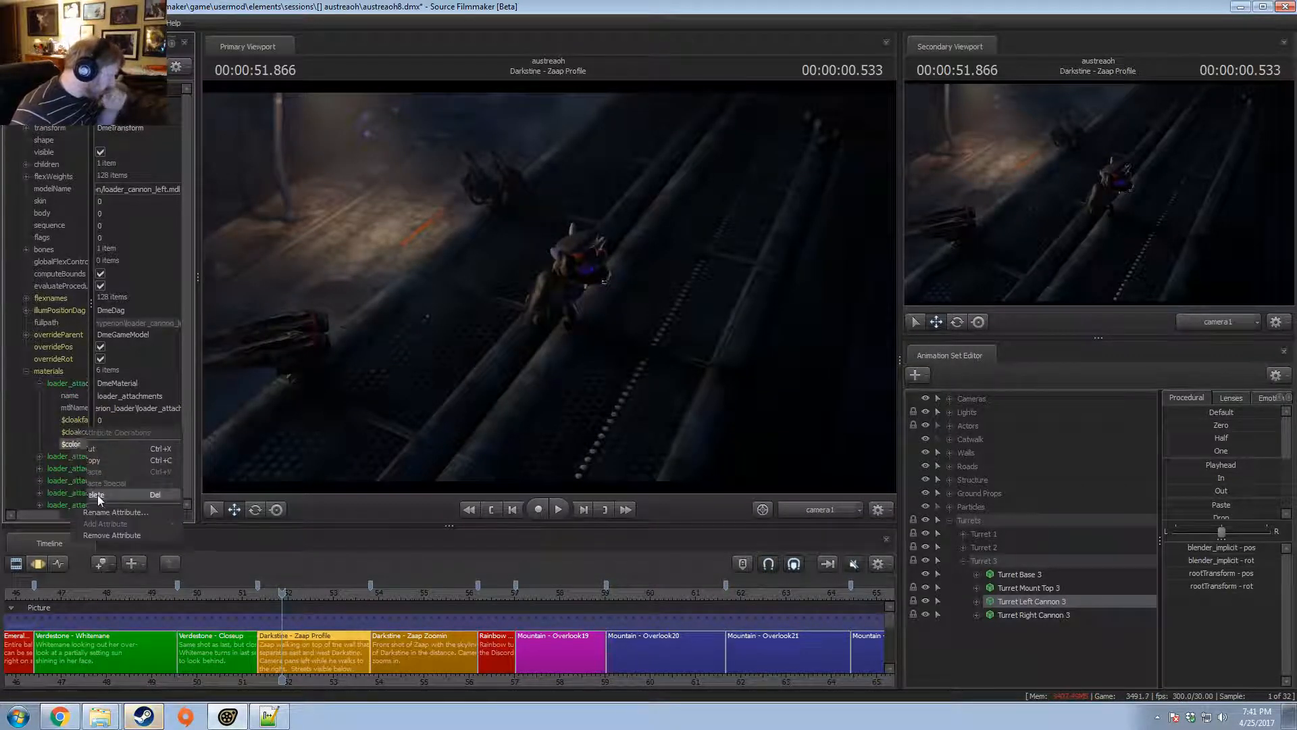
left_click(98, 495)
- Add a float attribute named $phongexponent to Turret Left Cannon 3's first loader_attachments material and set it to 30
right_click(68, 380)
left_click(68, 388)
right_click(68, 388)
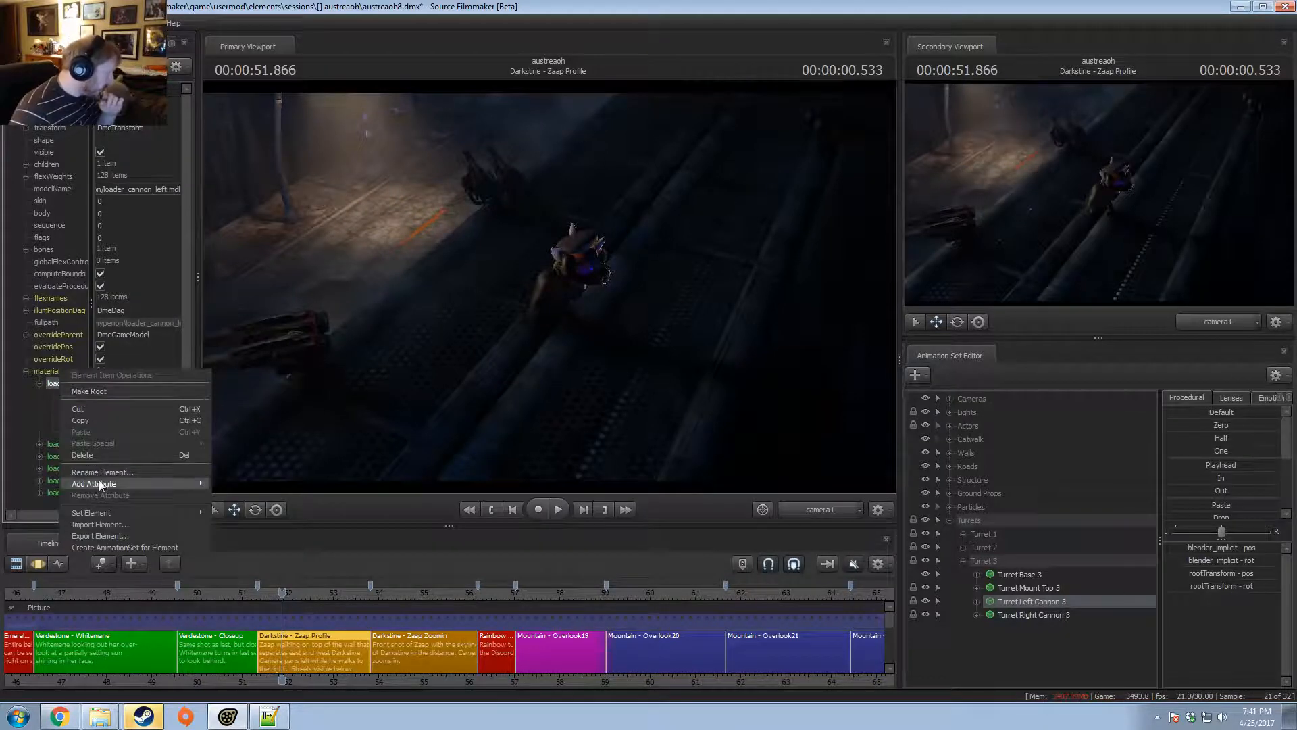
mouse_move(99, 481)
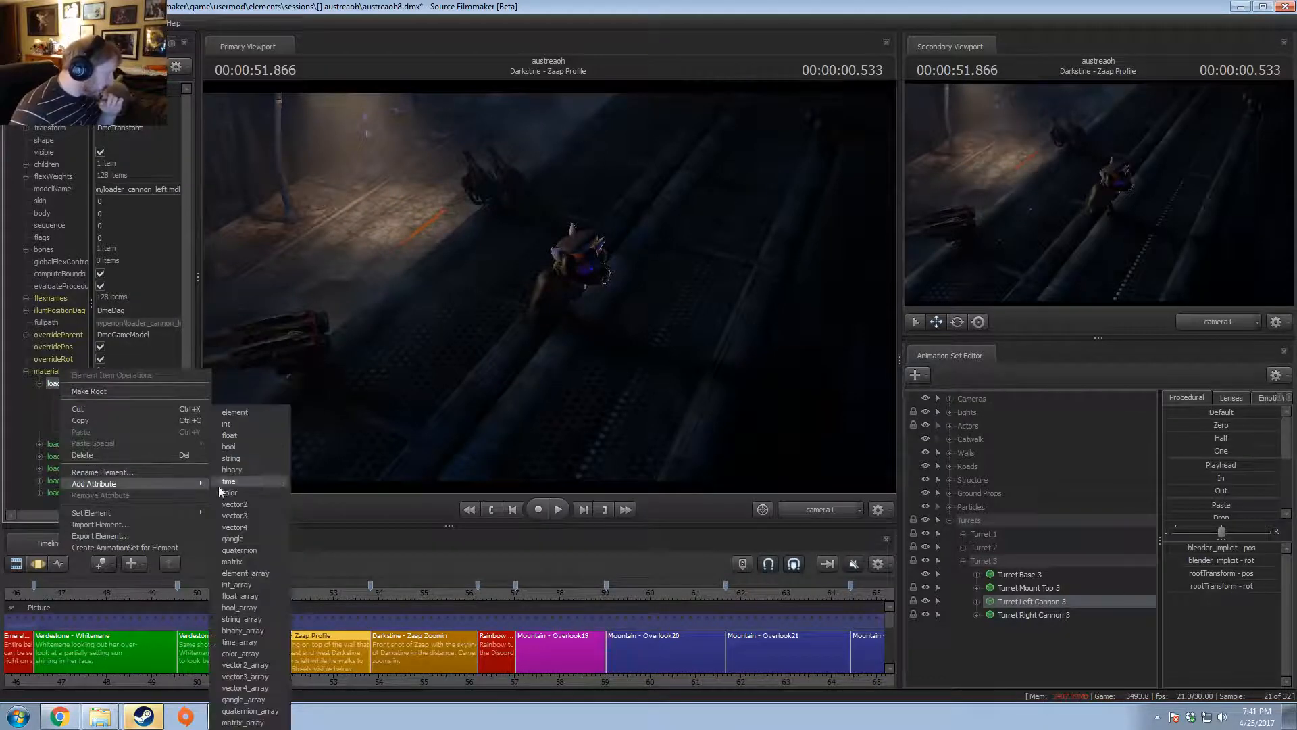
left_click(238, 435)
type("$ph")
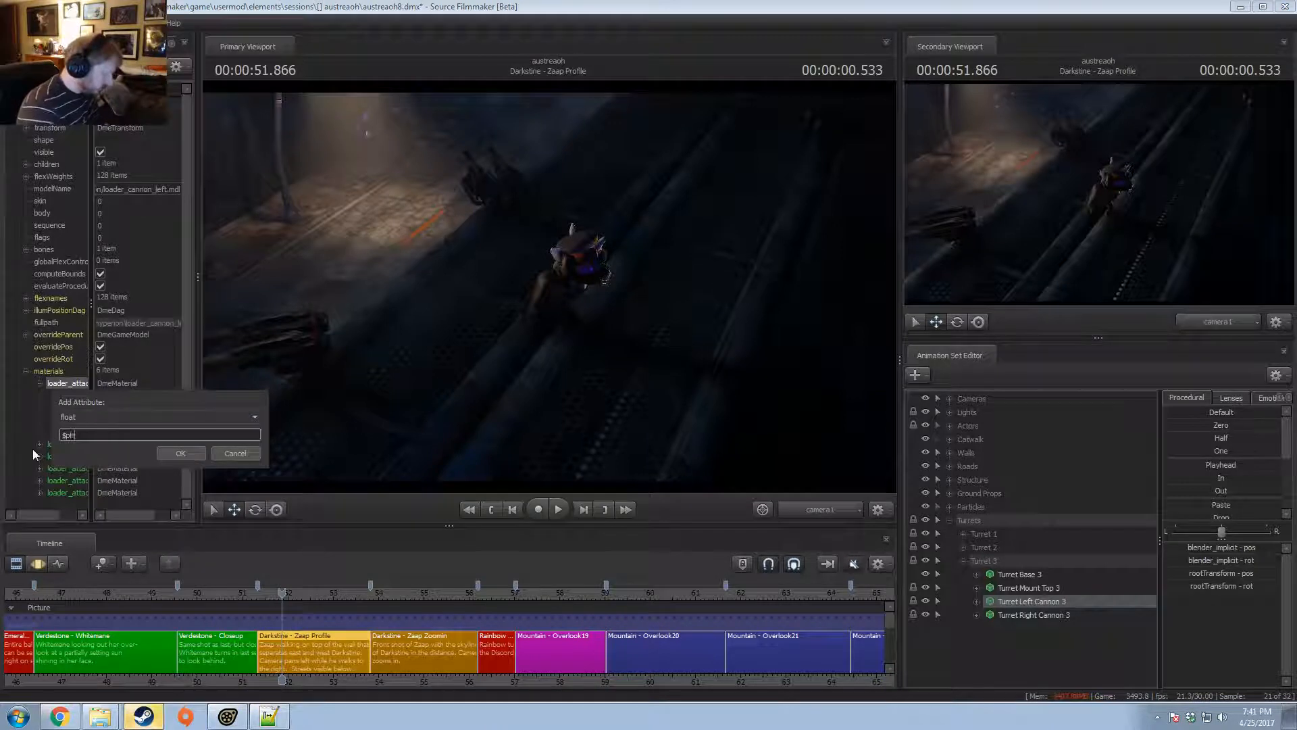
type("ongexponent")
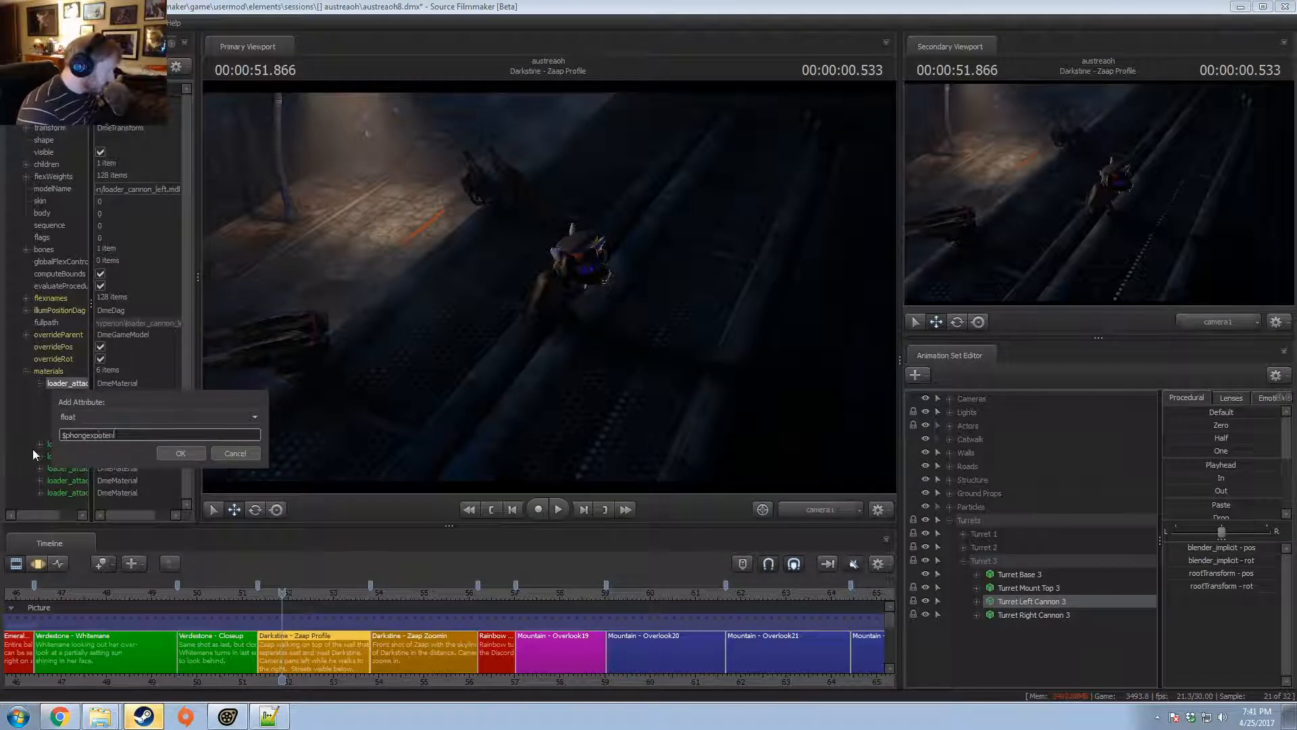
key("Return")
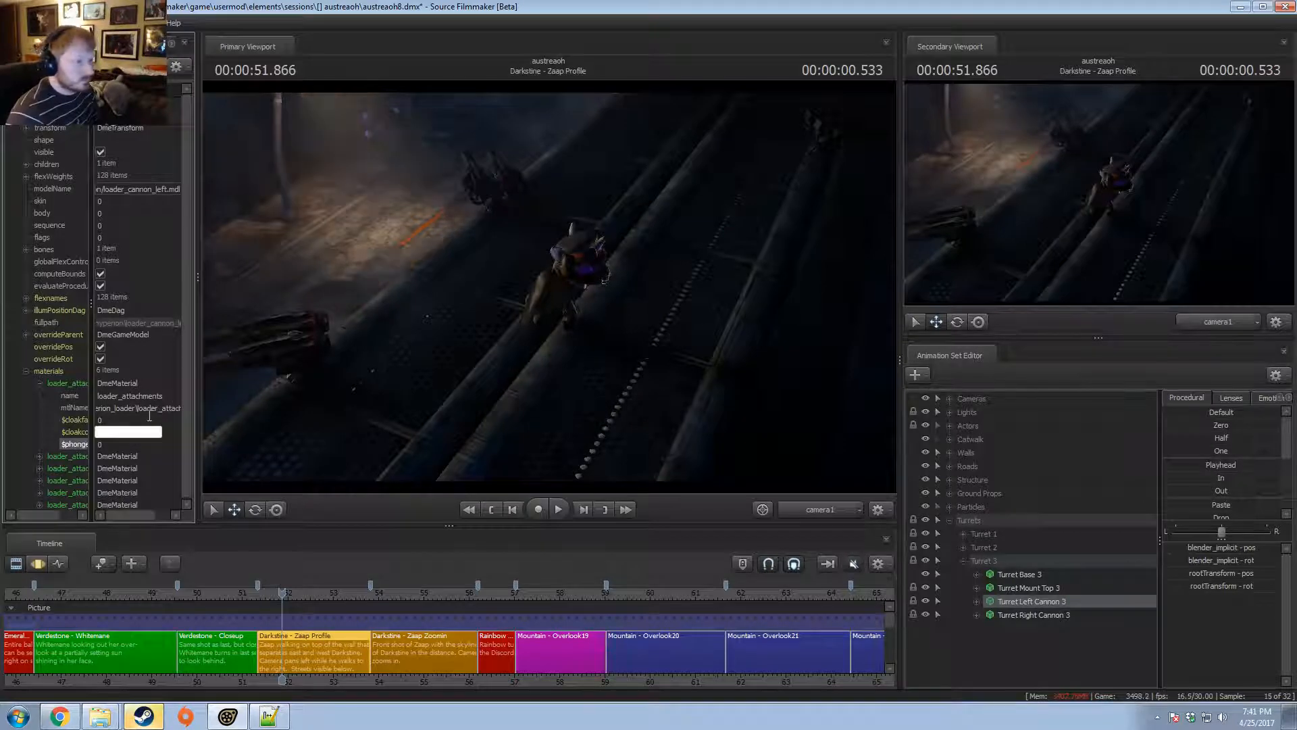
left_click(108, 444)
type("30")
key("Return")
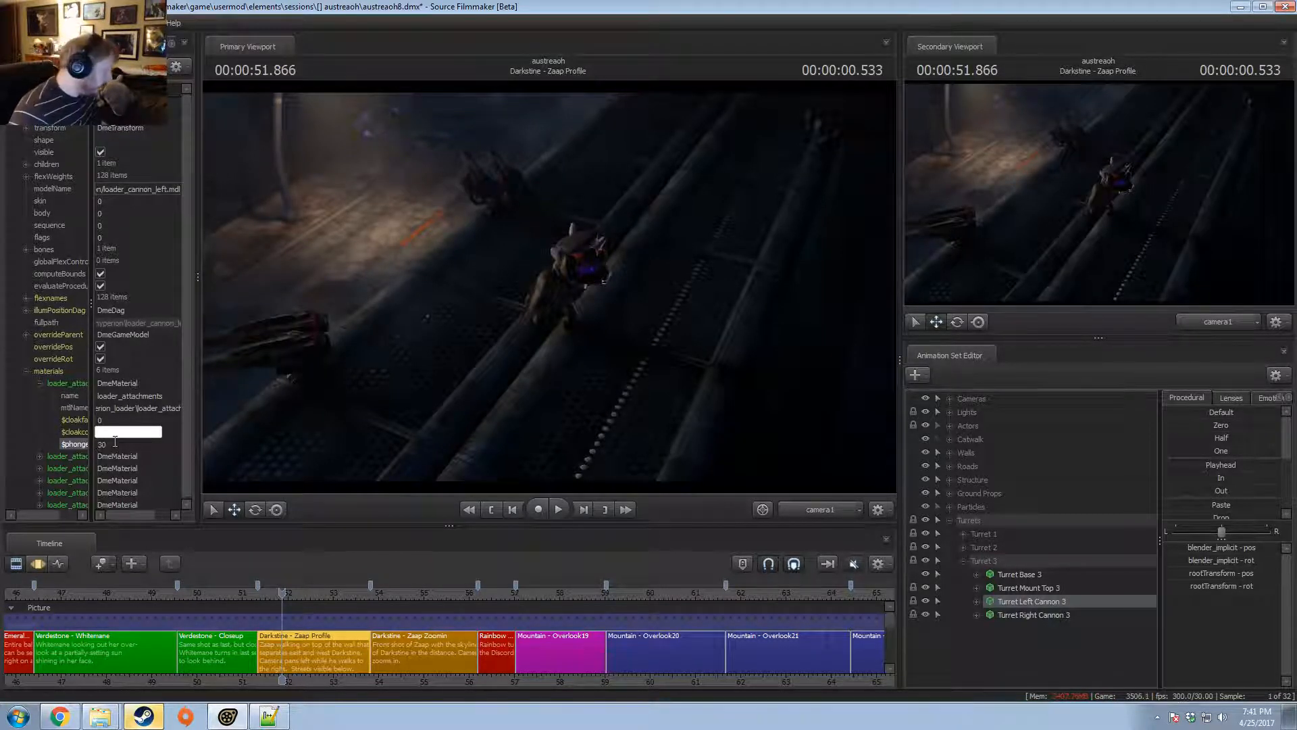
- Copy the $phongexponent attribute name from Turret Left Cannon 3's first loader_attachments material
right_click(75, 448)
left_click(68, 446)
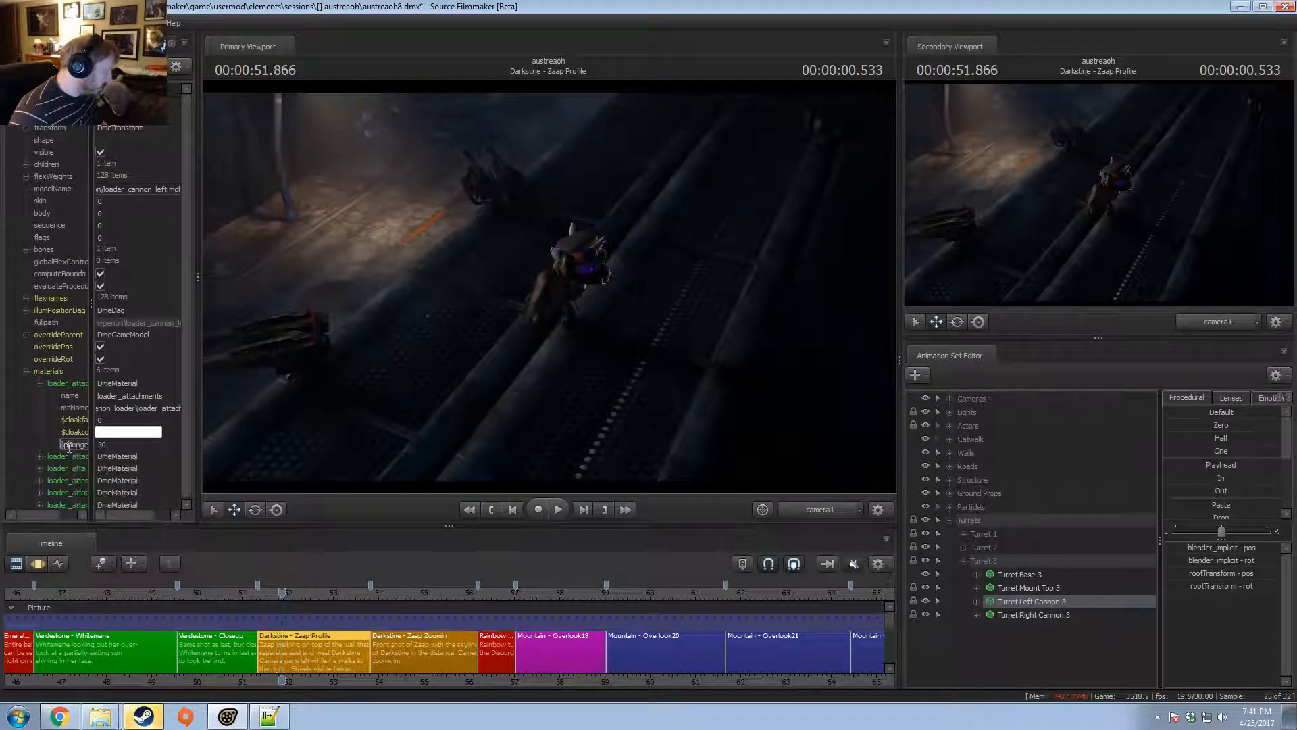
double_click(68, 446)
left_click(65, 446)
left_click_drag(63, 445, 95, 448)
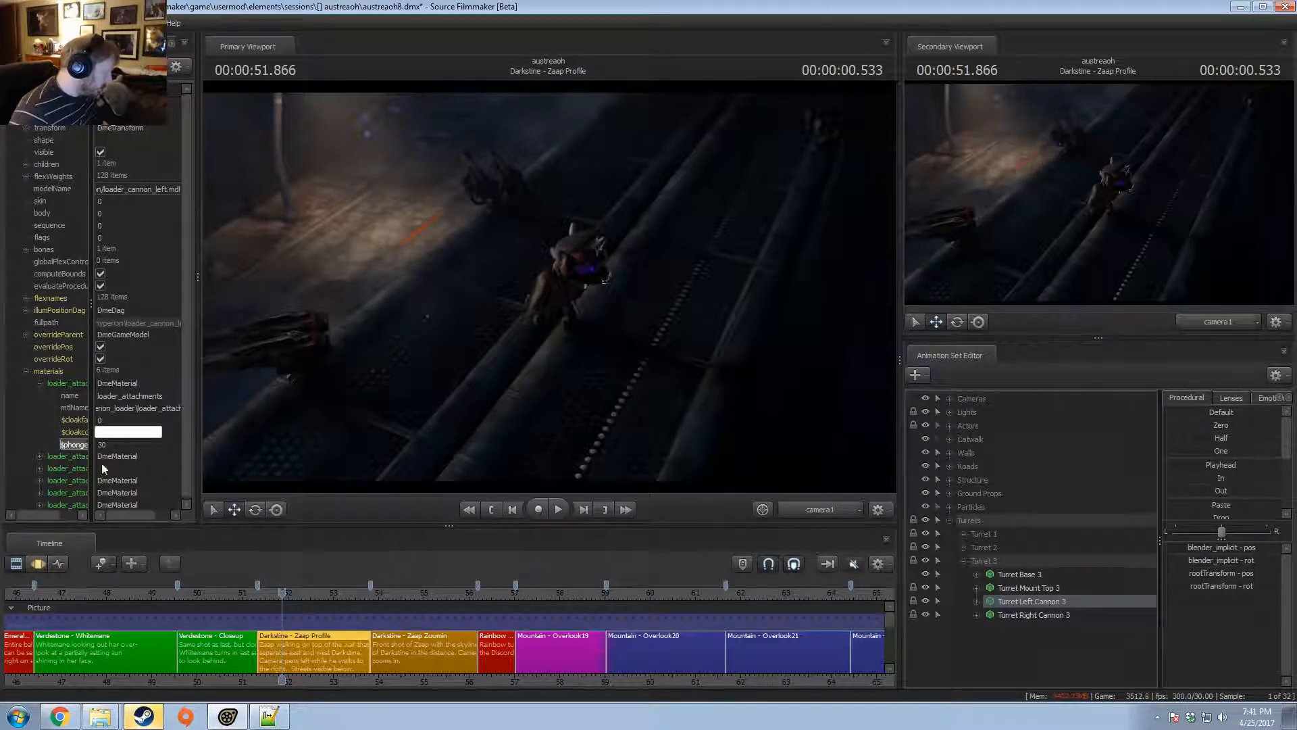
key("ctrl+c")
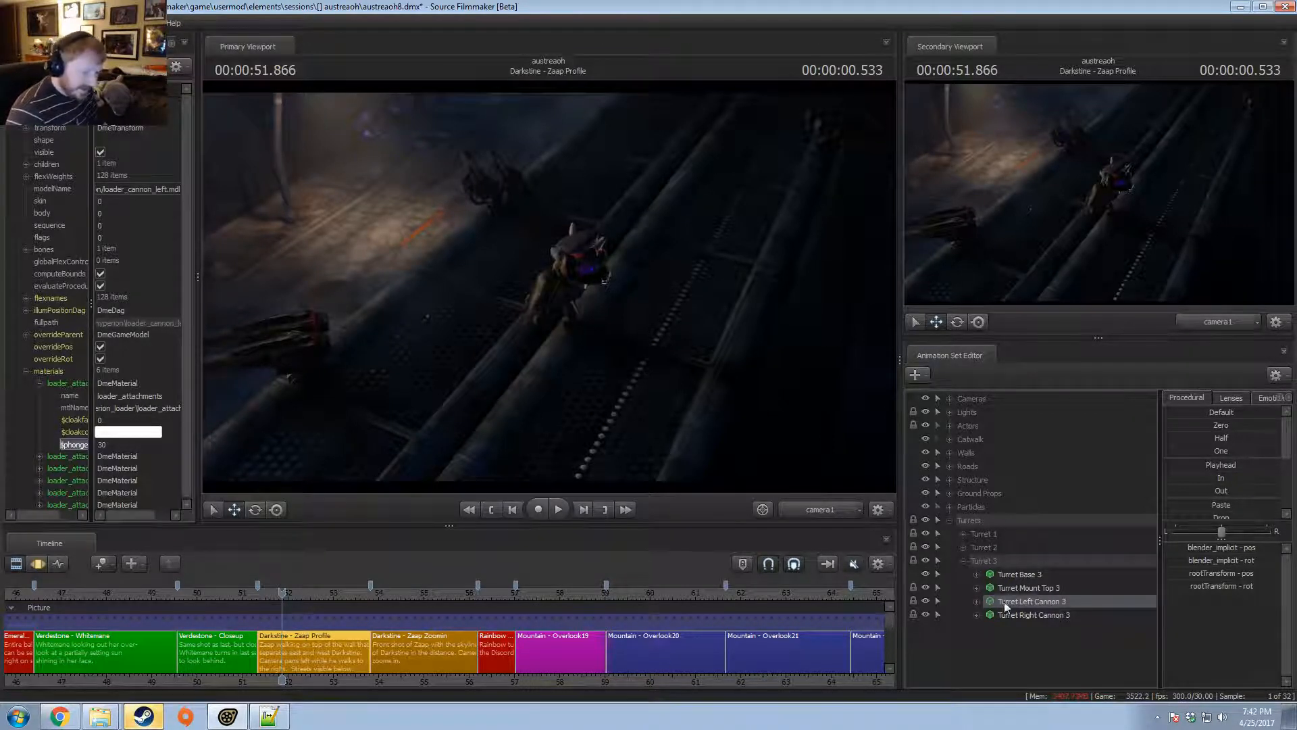
- Show Turret Right Cannon 3's model in the Element Viewer, add override materials to it and expand its materials list
right_click(1021, 612)
mouse_move(1085, 465)
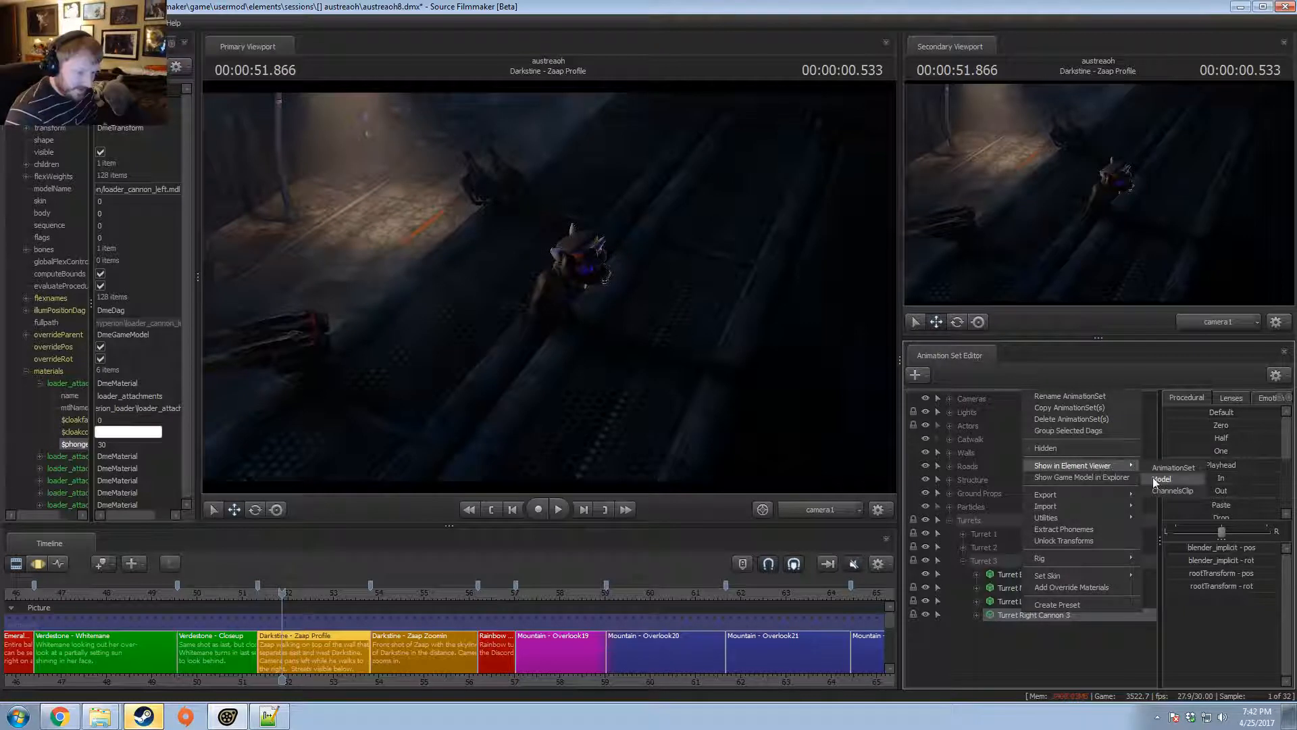
left_click(1157, 478)
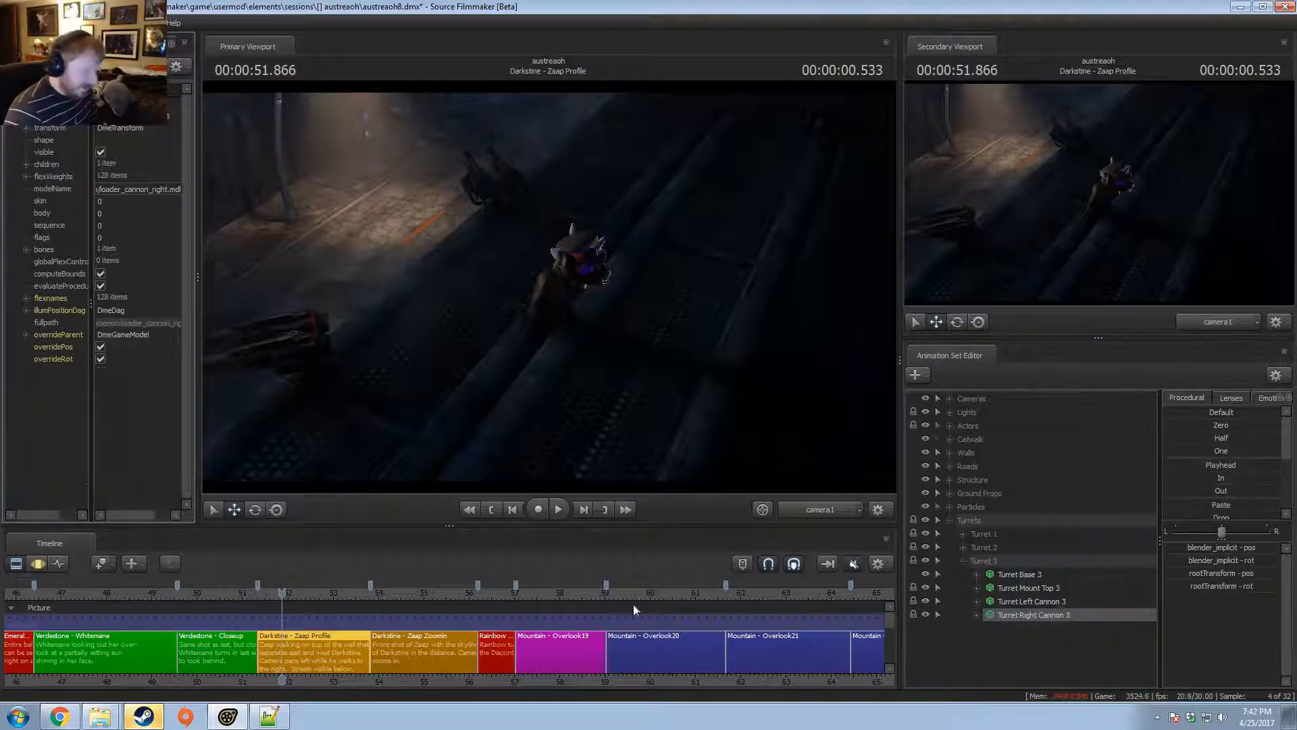
right_click(1012, 612)
mouse_move(1073, 464)
left_click(1157, 478)
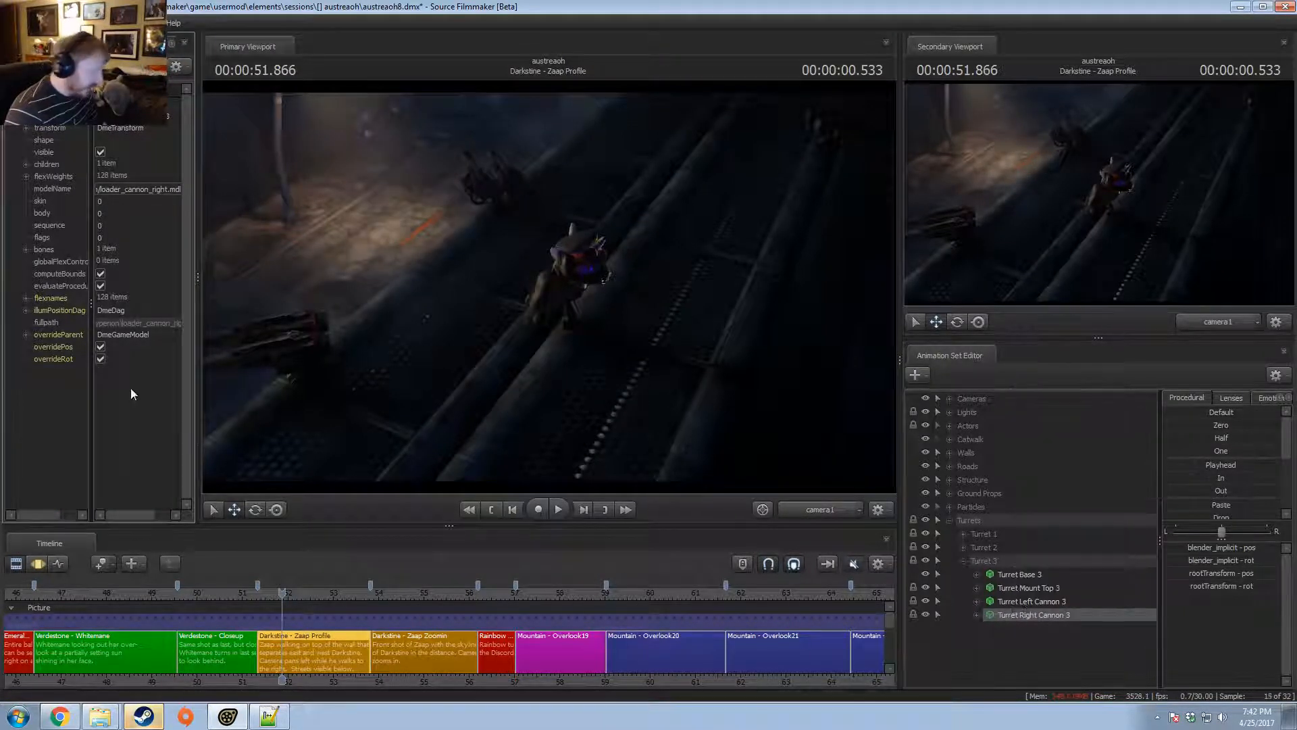
right_click(1061, 613)
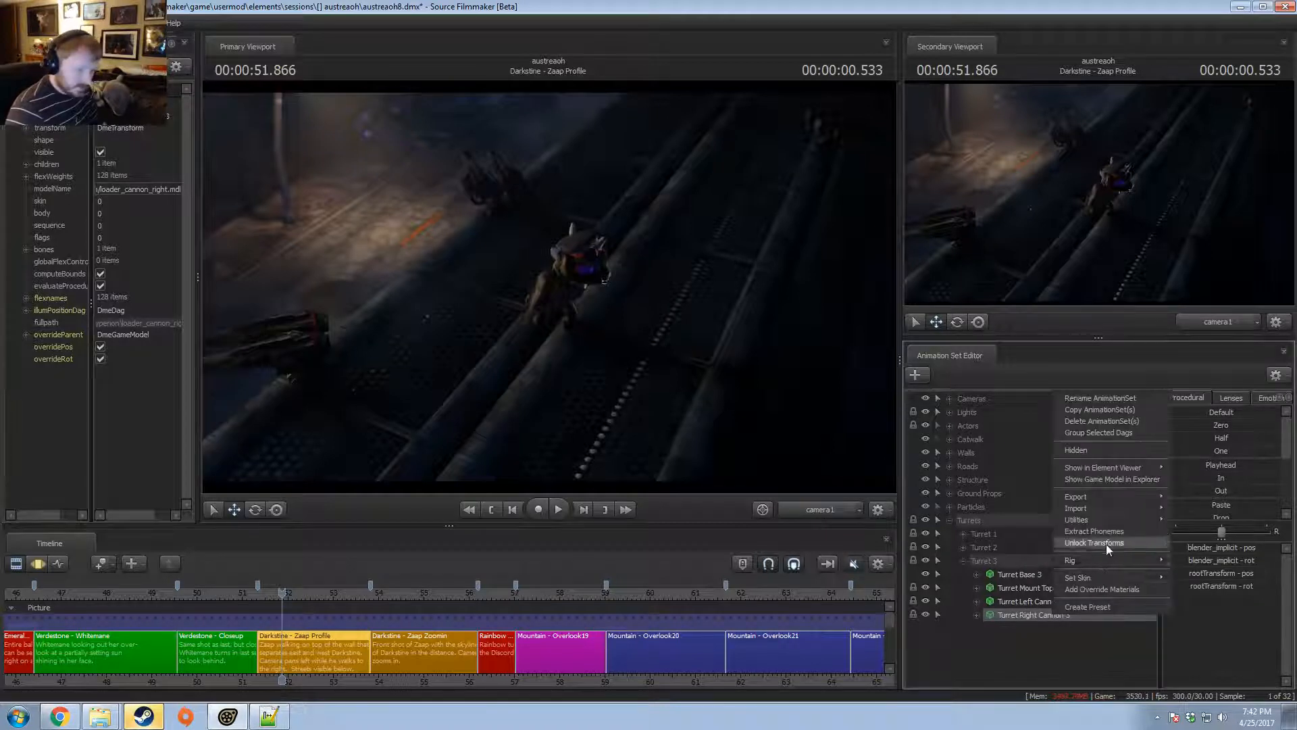
left_click(1110, 590)
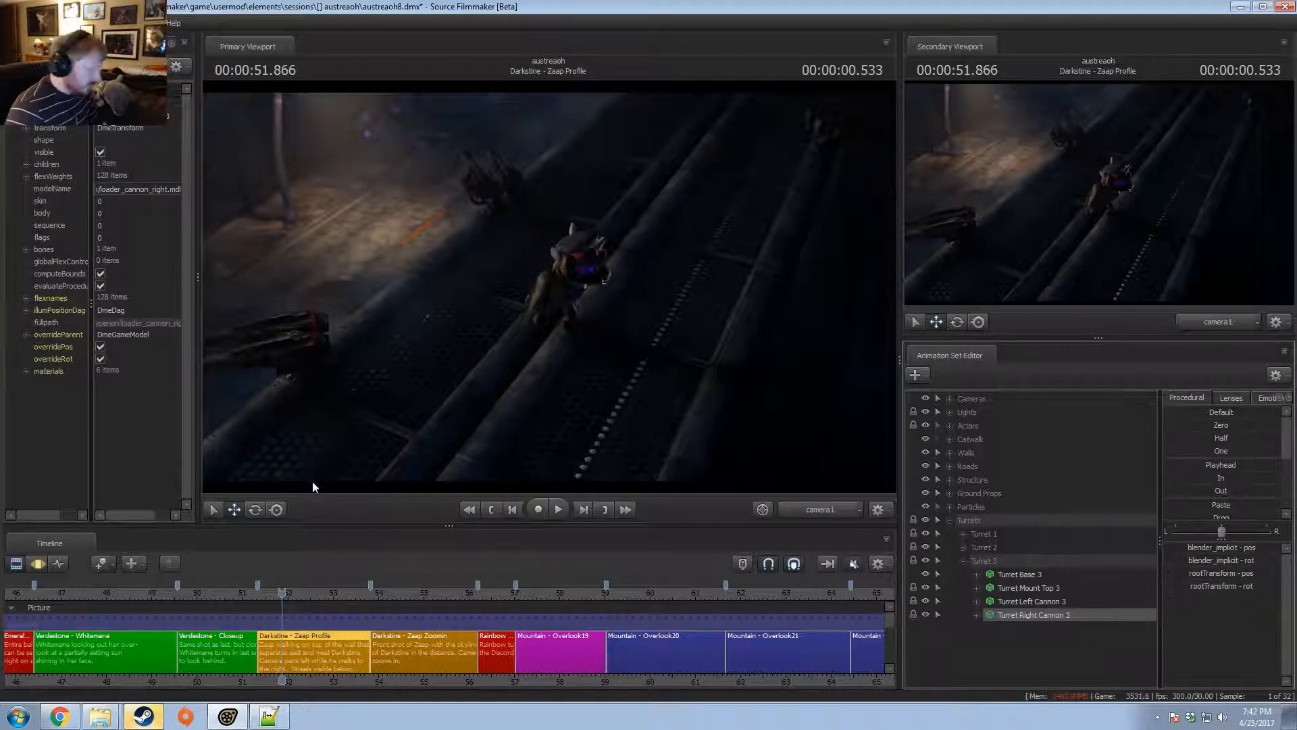
left_click(26, 371)
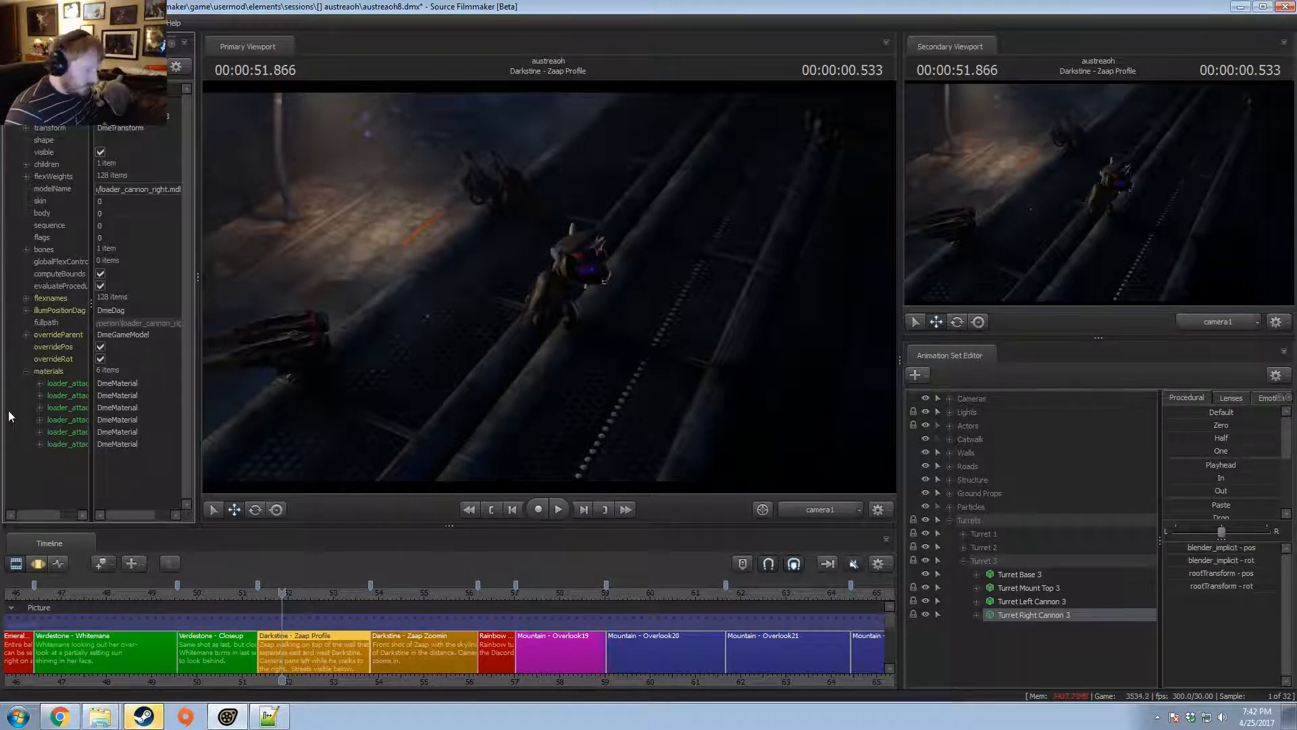
- Add a float attribute named $phongexponent to Turret Right Cannon 3's first loader_attachments material, reusing the copied name
right_click(61, 383)
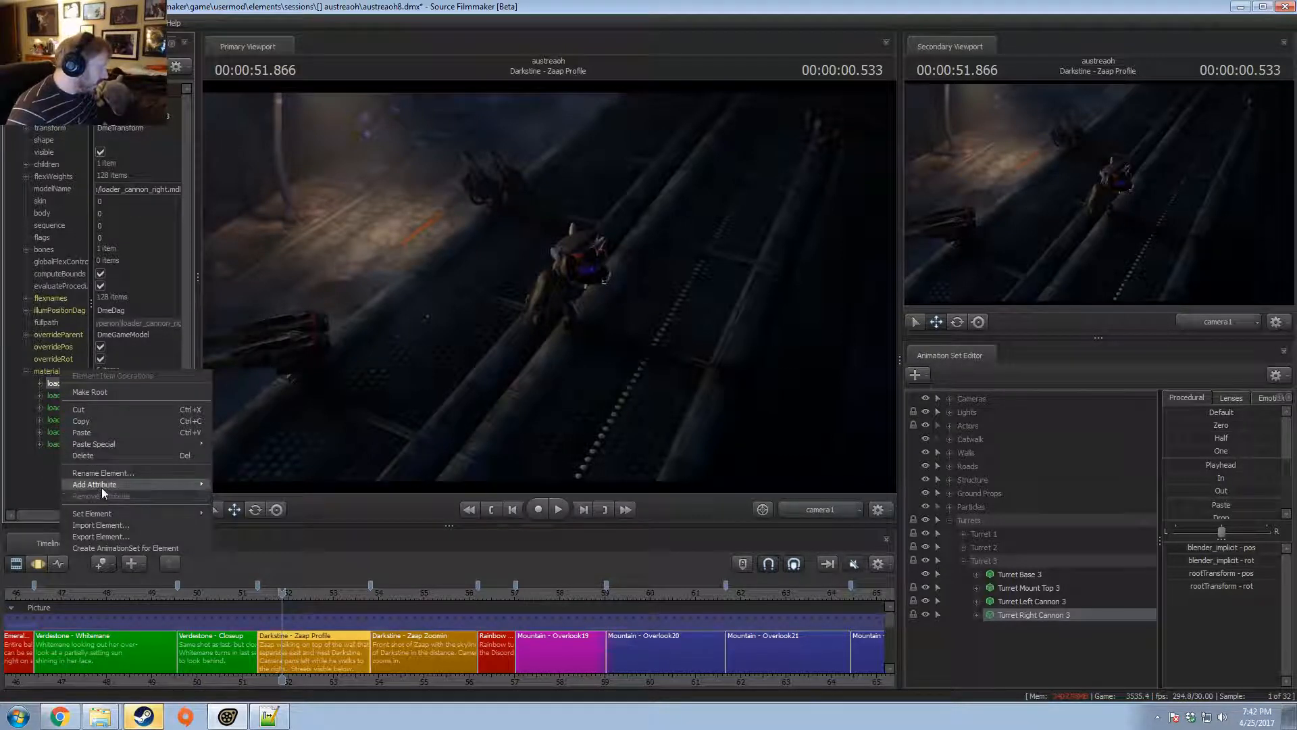
mouse_move(102, 485)
left_click(236, 439)
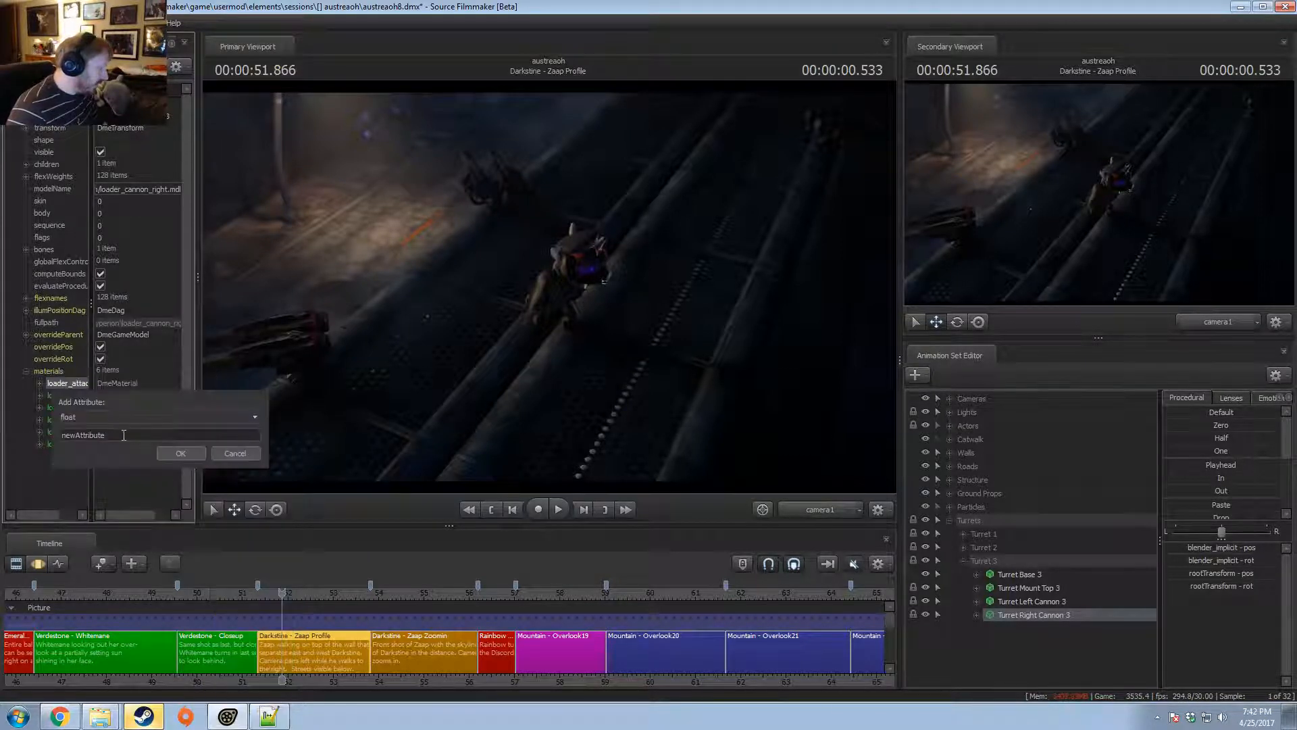
double_click(124, 435)
key("ctrl+v")
key("Home")
key("Delete")
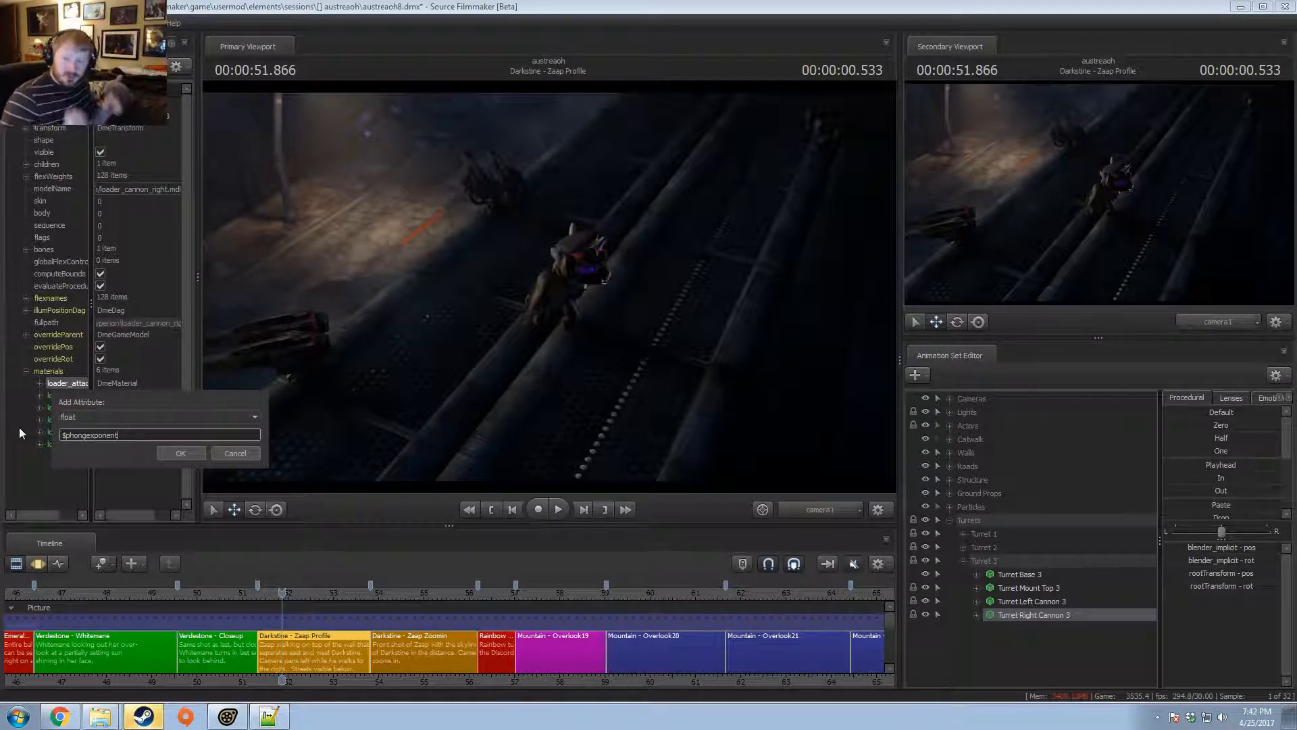
left_click(199, 451)
- Expand Turret Right Cannon 3's first loader_attachments material and set its $phongexponent to 30
left_click(40, 383)
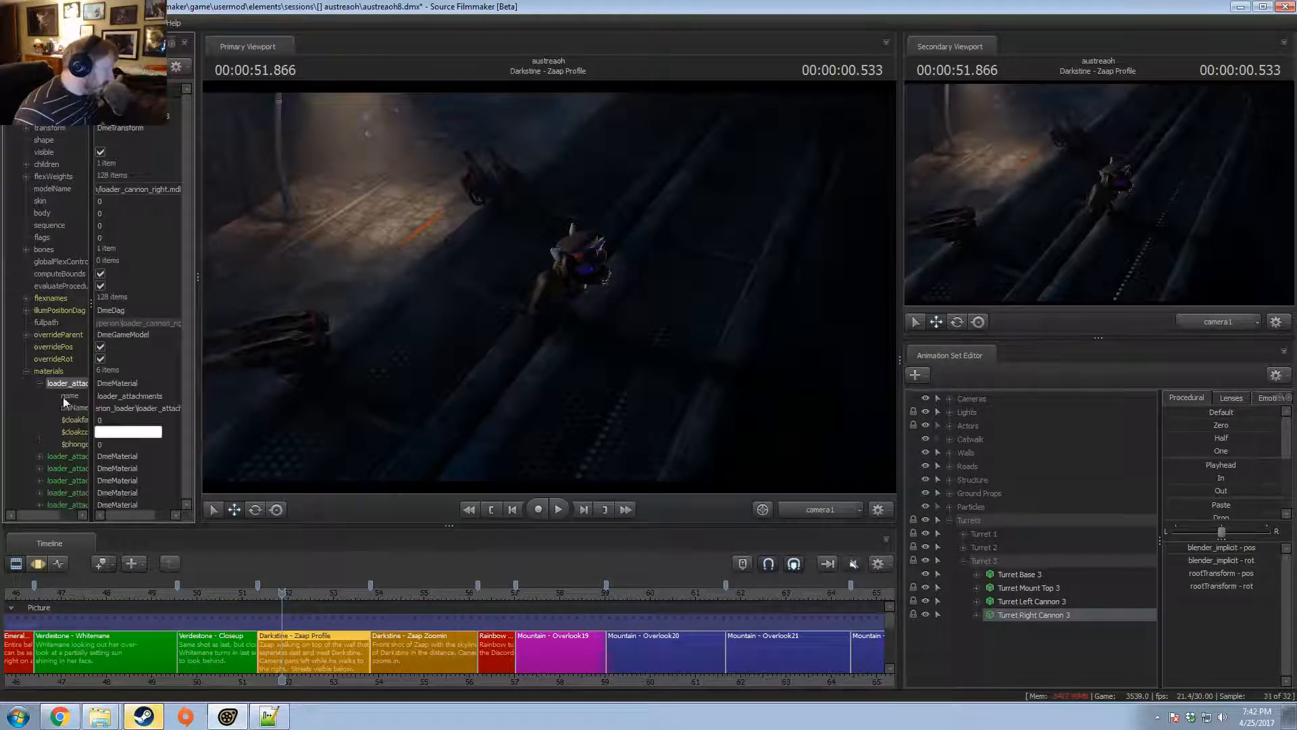
left_click(115, 443)
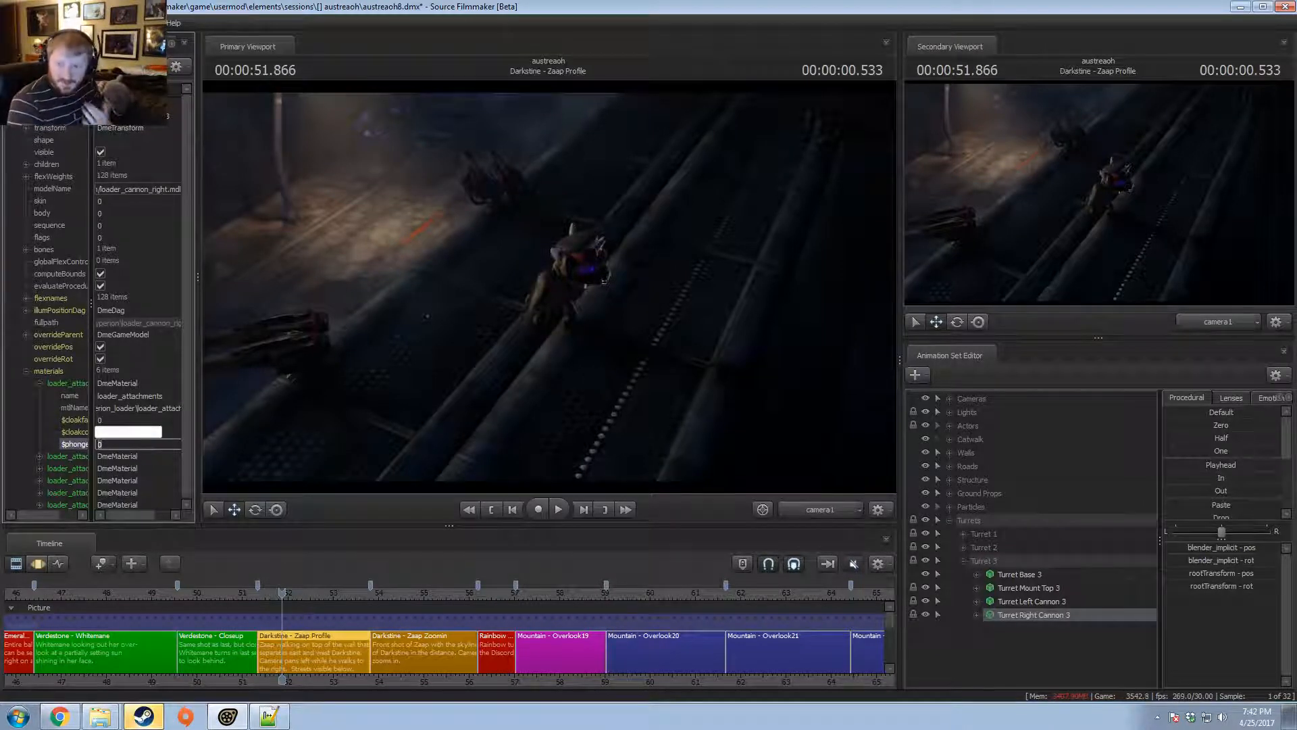
key("Return")
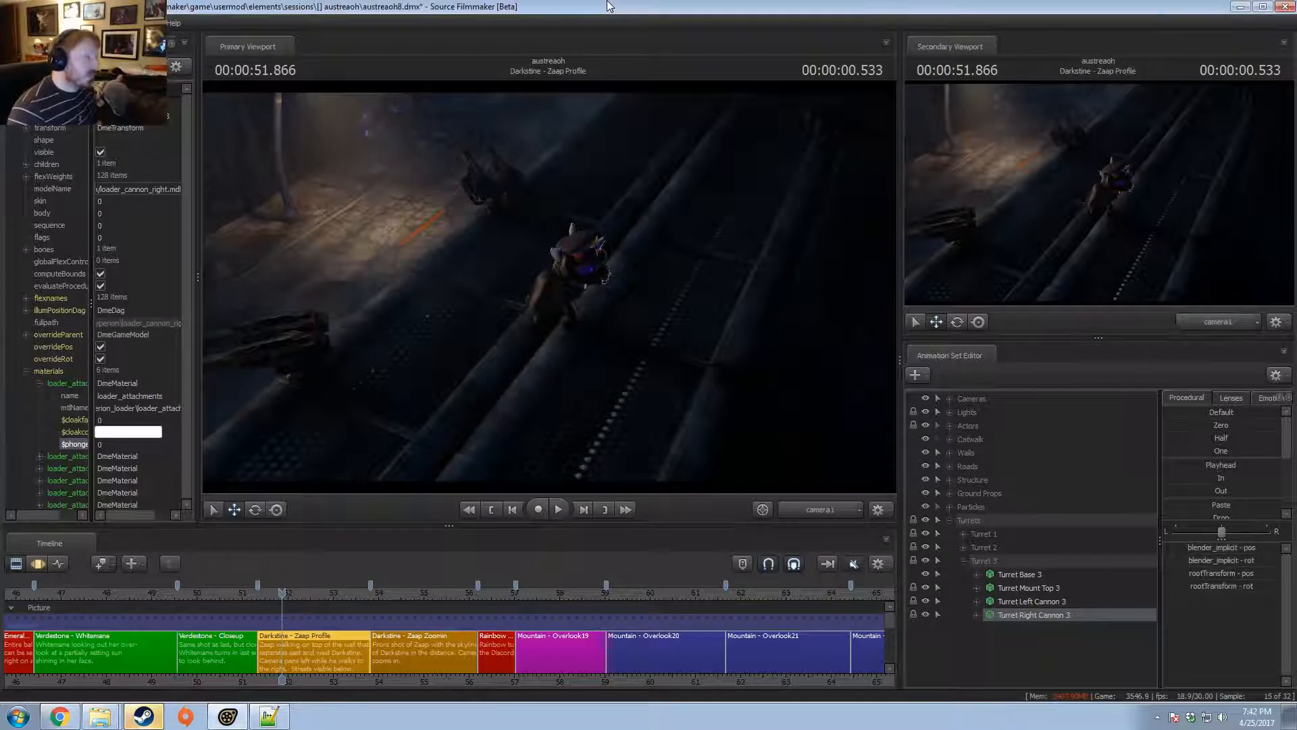
double_click(108, 444)
type("30")
key("Return")
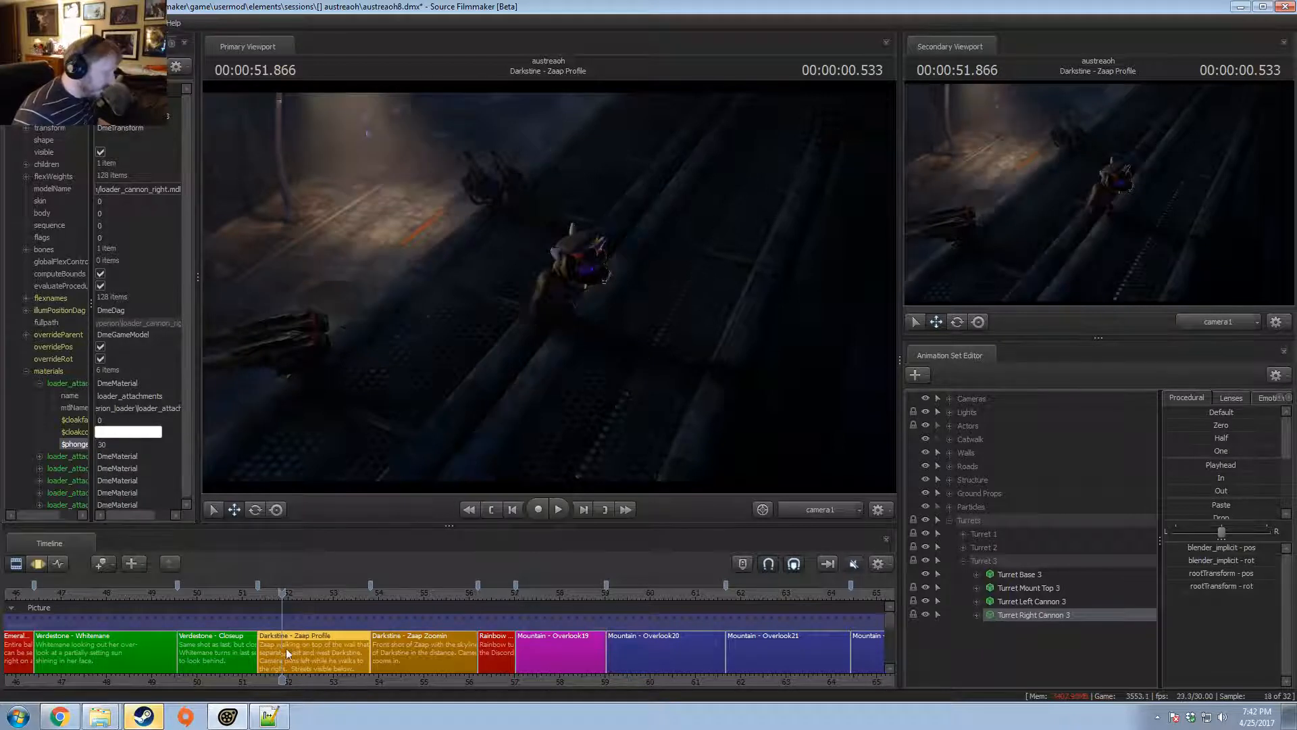
- Add a vector3 attribute named $color to Turret Right Cannon 3's first loader_attachments material
left_click_drag(273, 593, 269, 591)
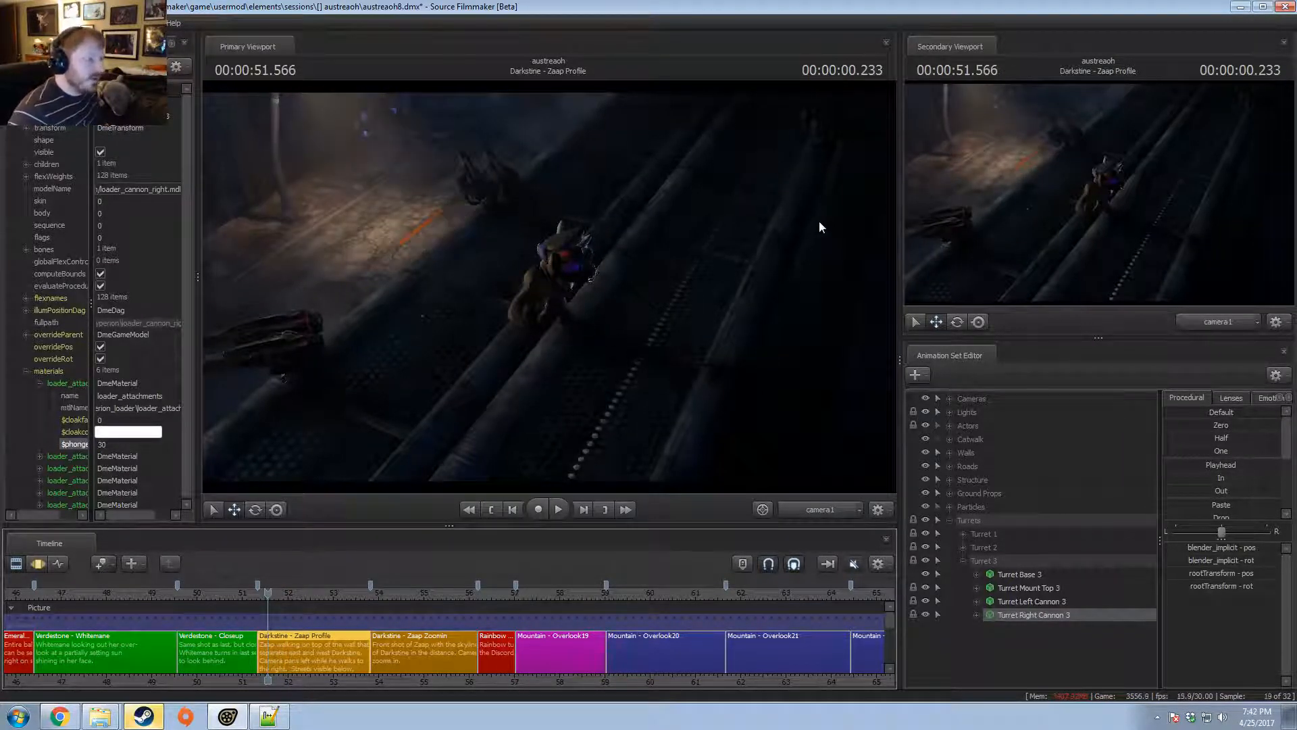
right_click(58, 382)
mouse_move(108, 480)
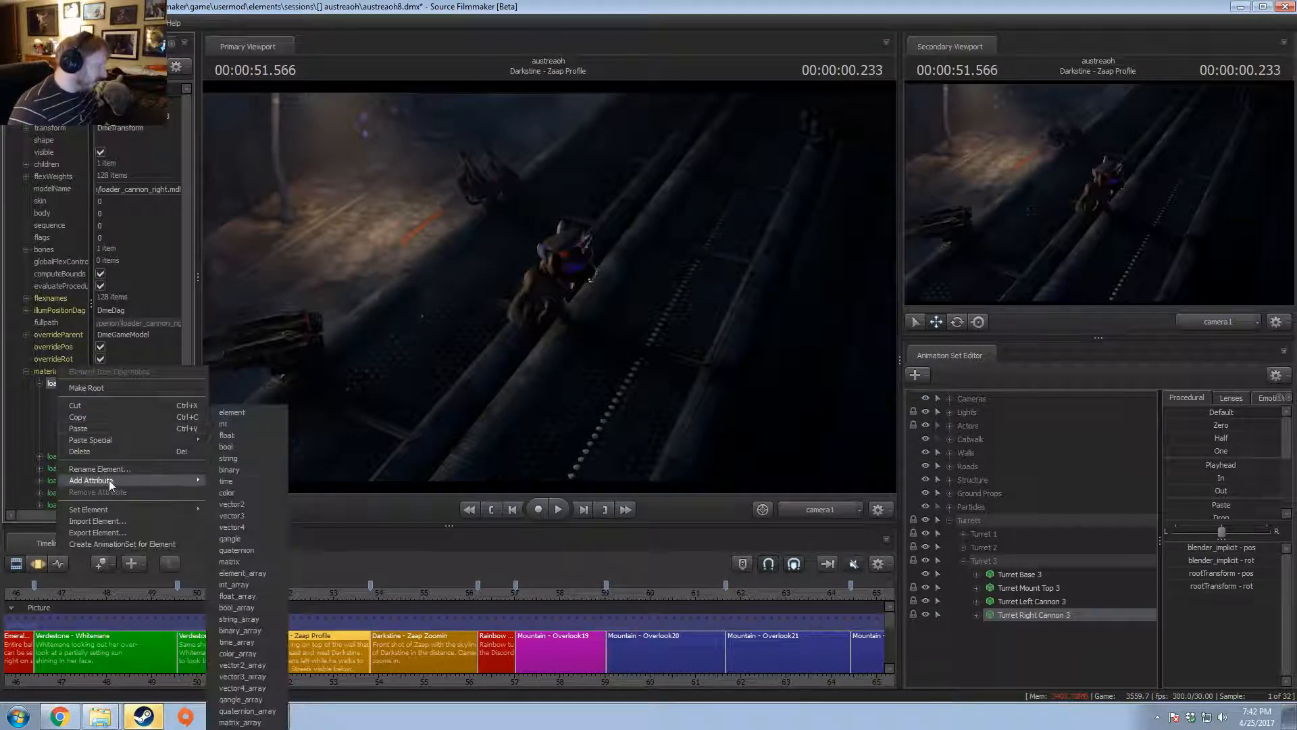
left_click(232, 515)
key("BackSpace")
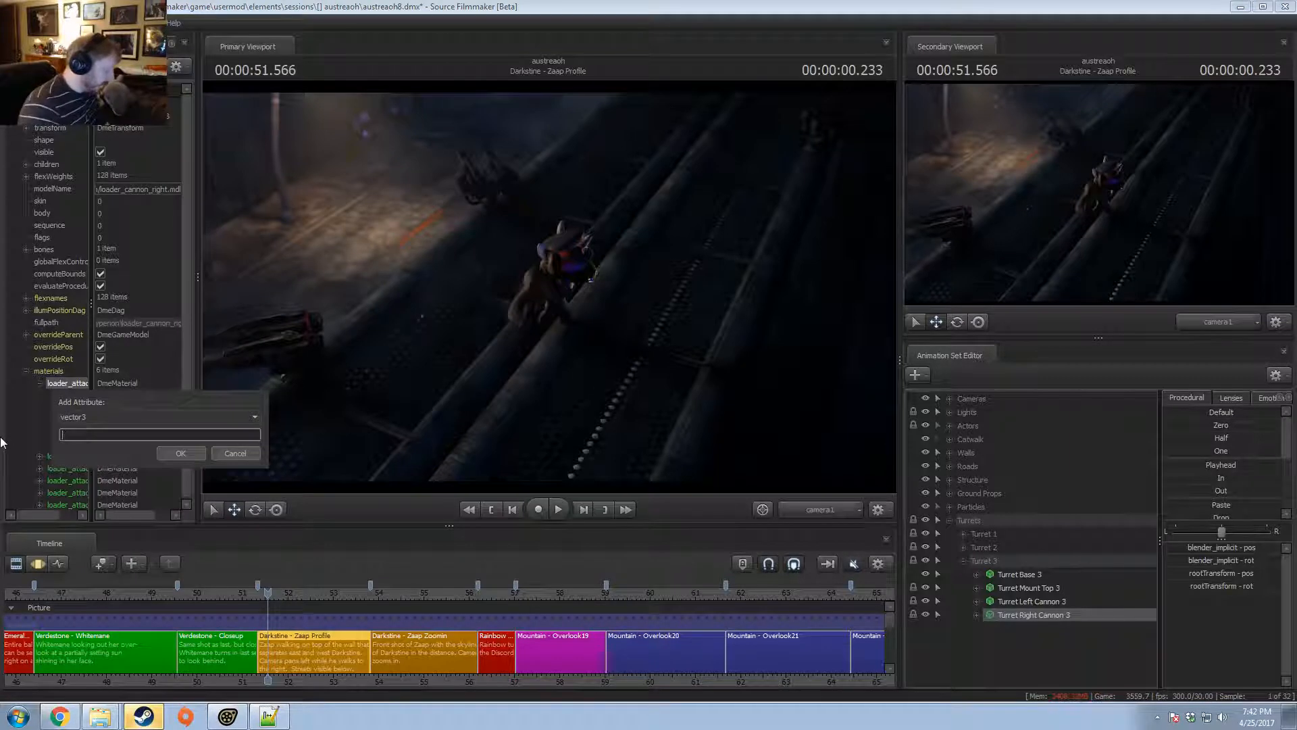
type("$color")
key("Return")
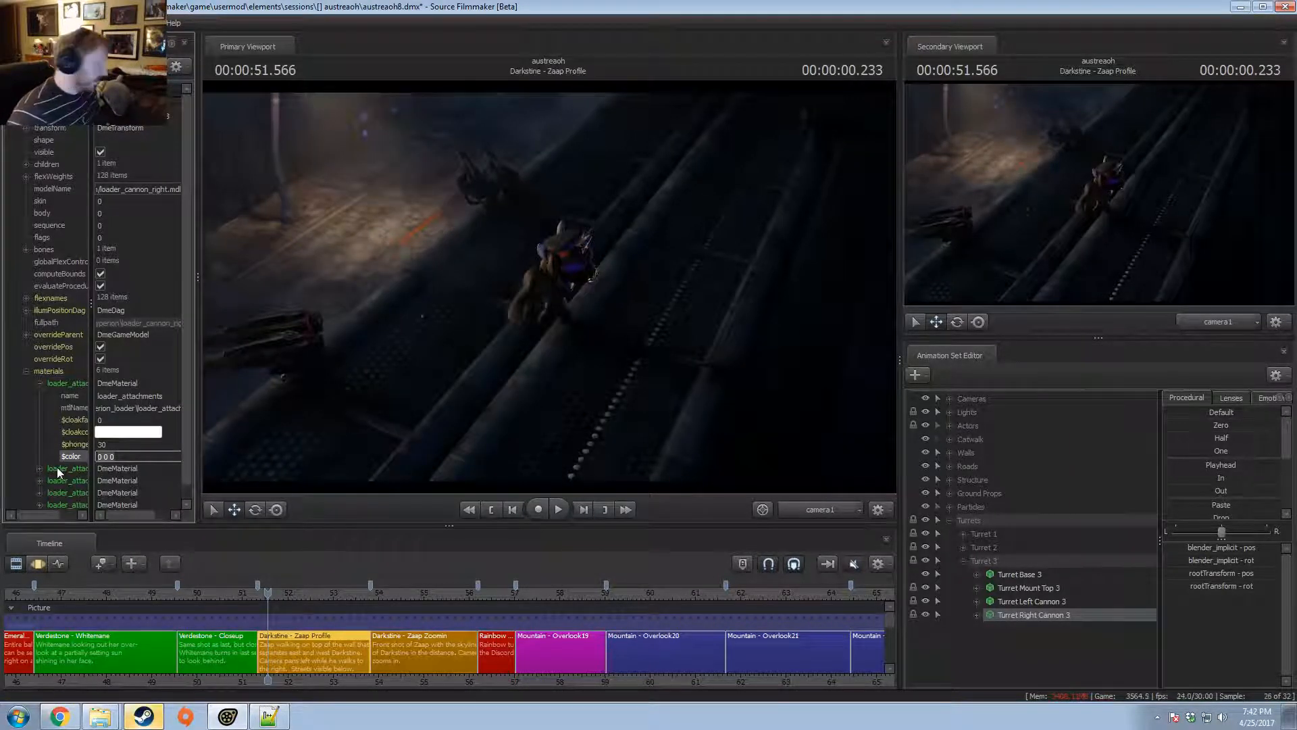
- Try a $color value of 0.8 0.8 0.8 on Turret Right Cannon 3's first loader_attachments material
type("0.8")
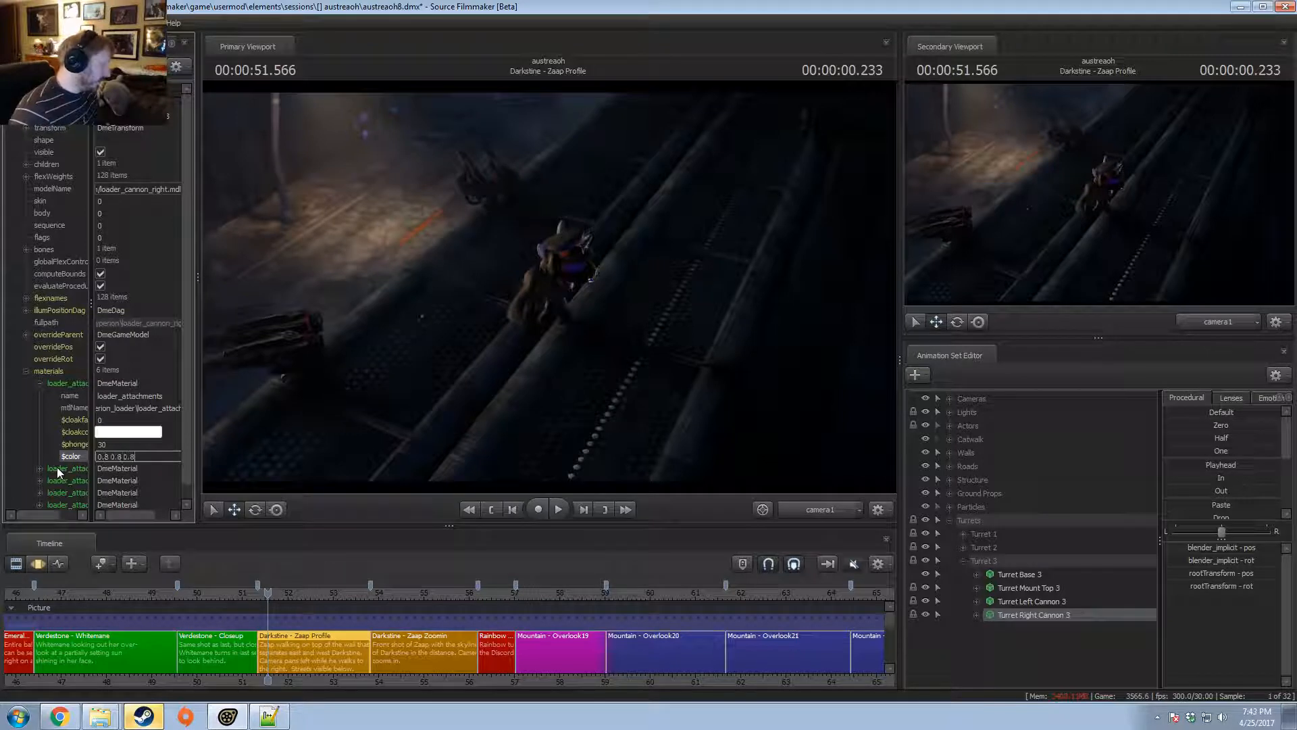
type(" 0.8 0.8")
key("Return")
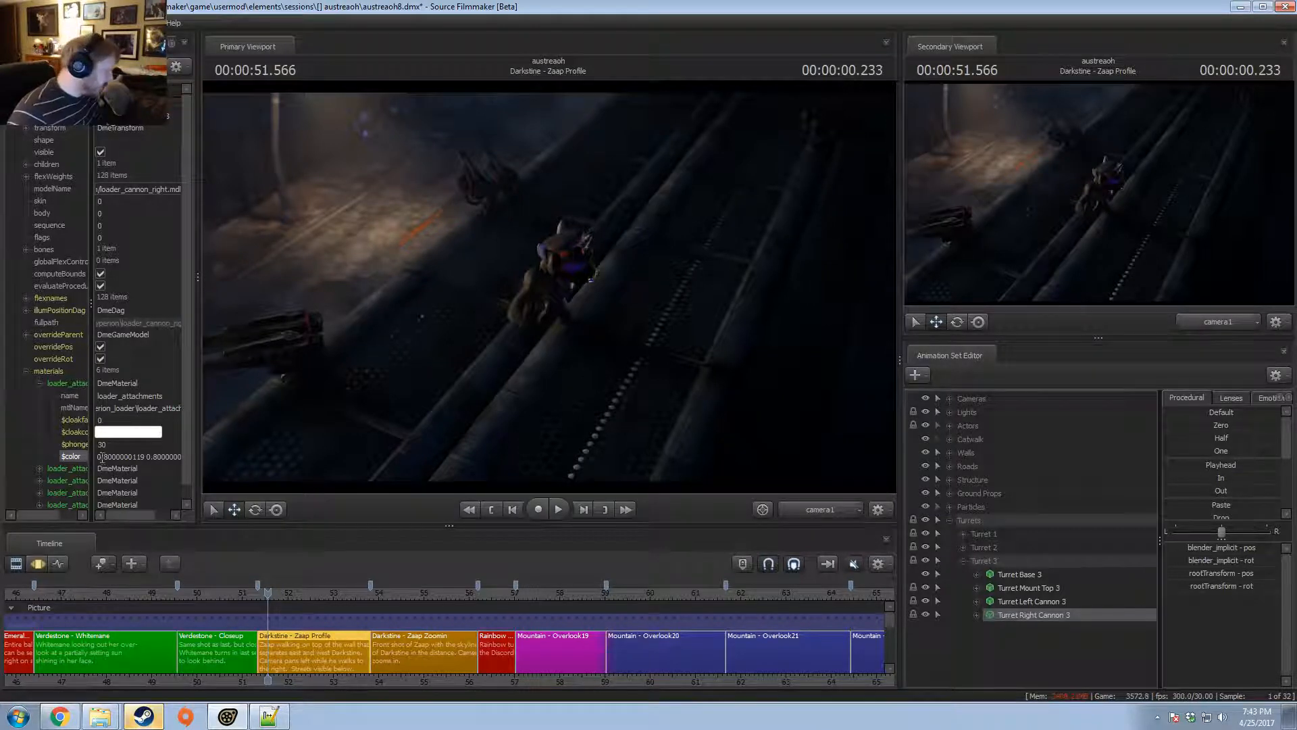
- Set the right cannon material's $color to 0.6 0.6 0.6 and collapse that material
left_click(126, 457)
type("0.")
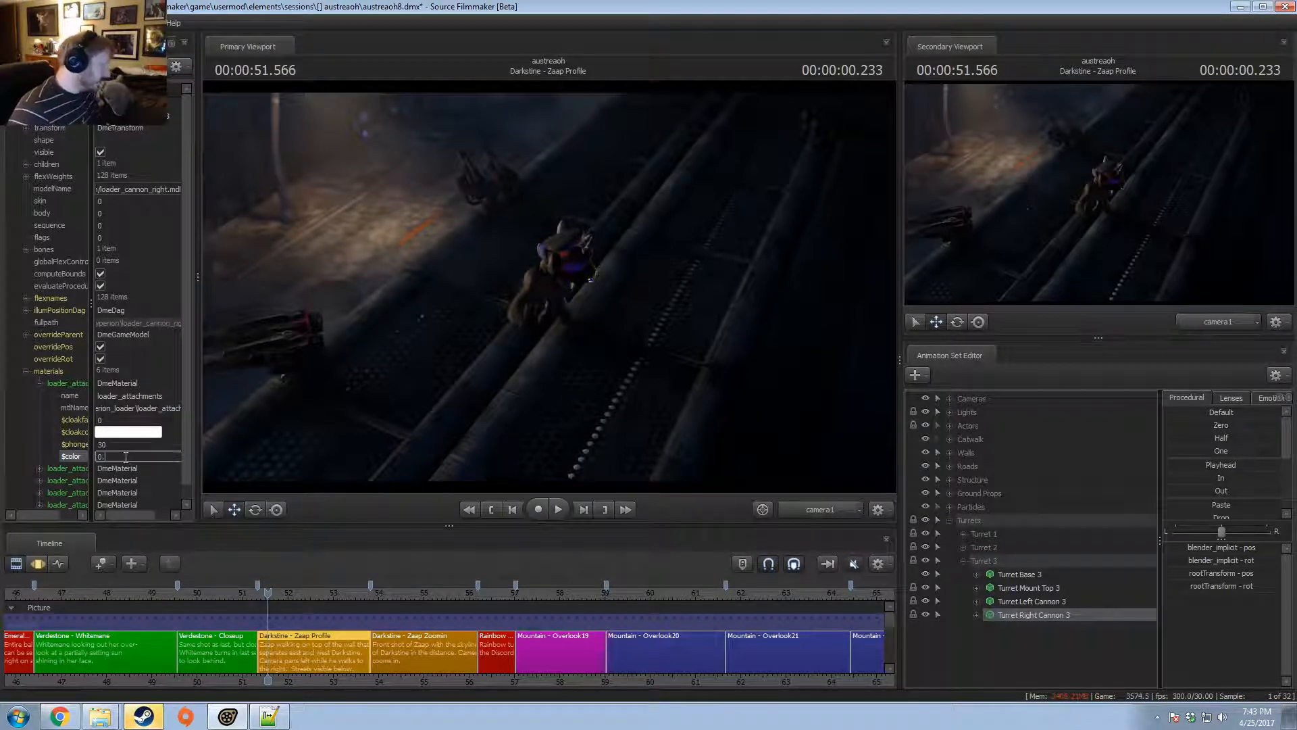
type("6 0.6 0.6")
key("Return")
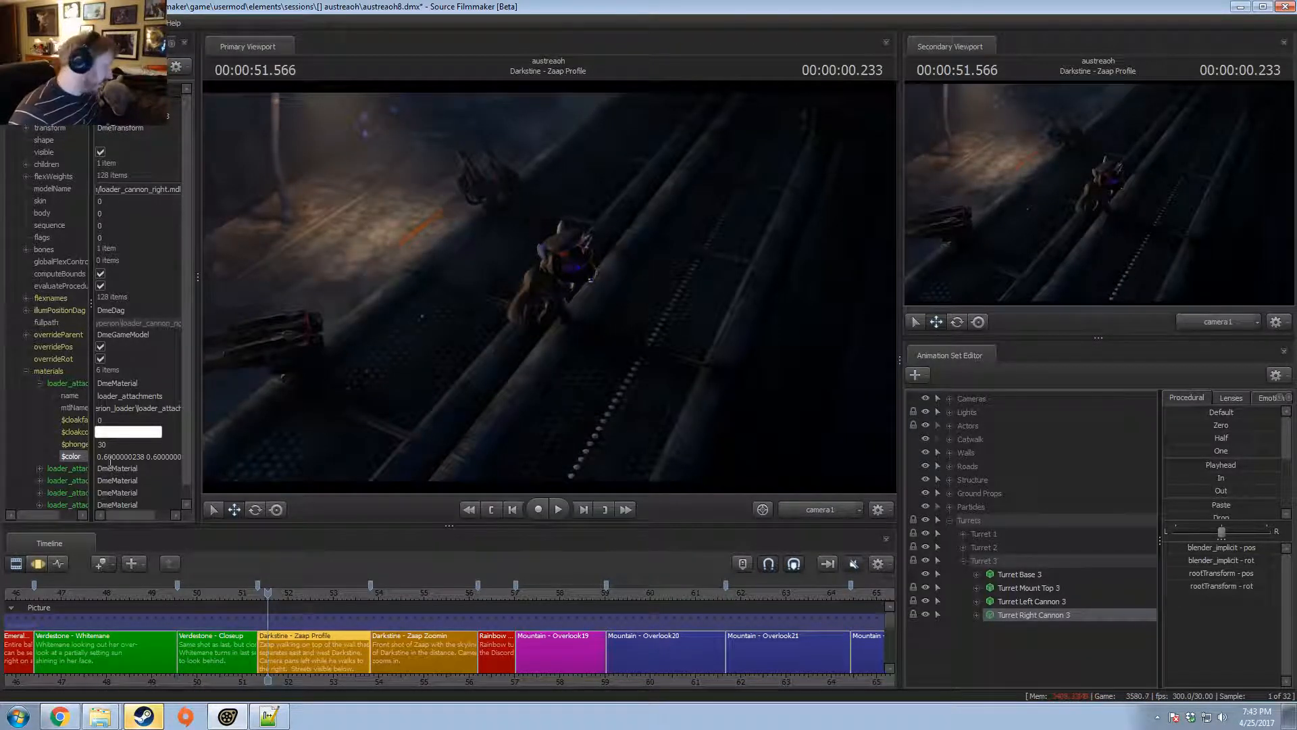
left_click(156, 456)
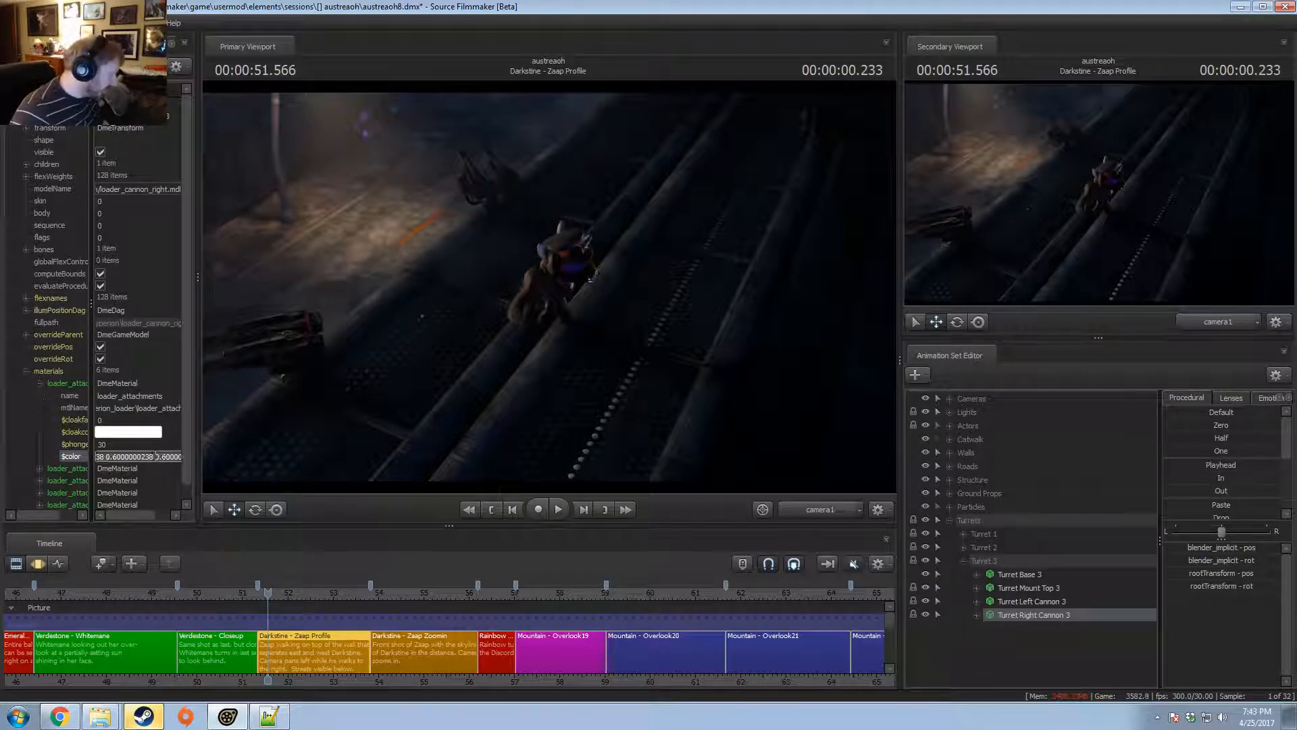
left_click(39, 384)
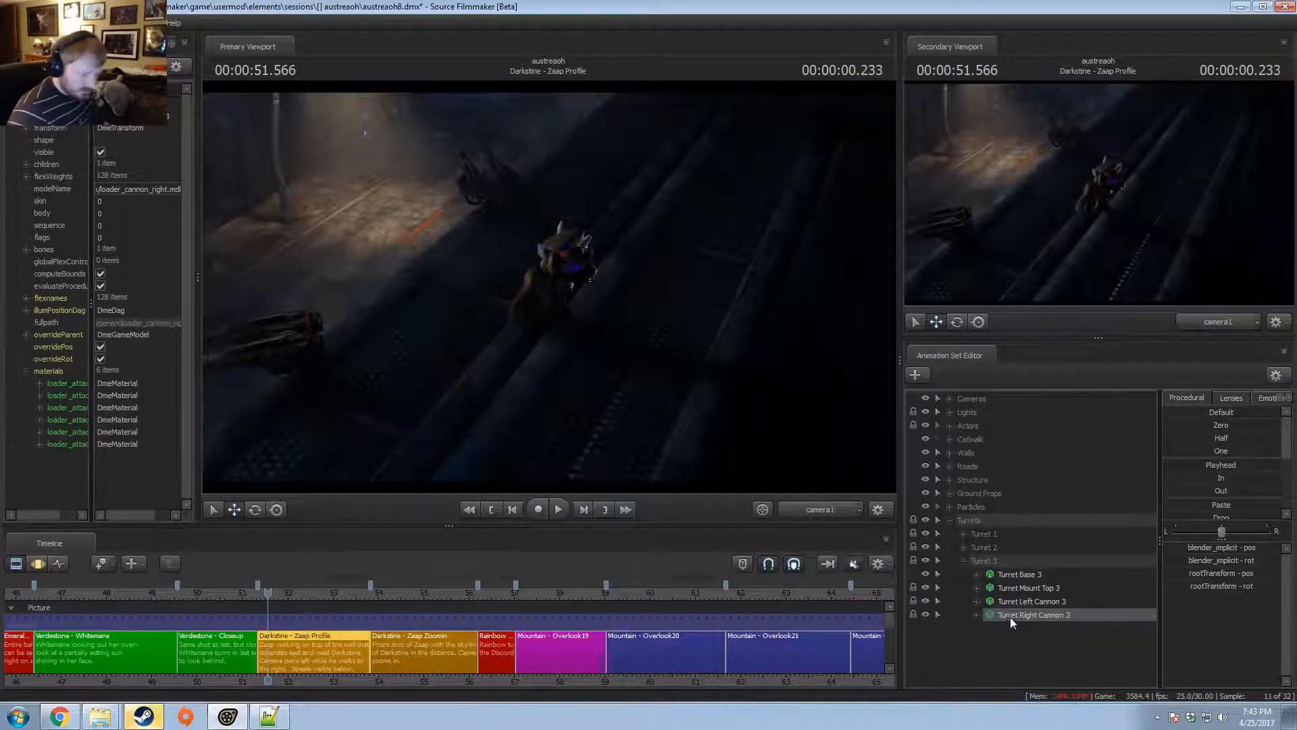
- Show Turret Left Cannon 3's model in the Element Viewer
right_click(1027, 600)
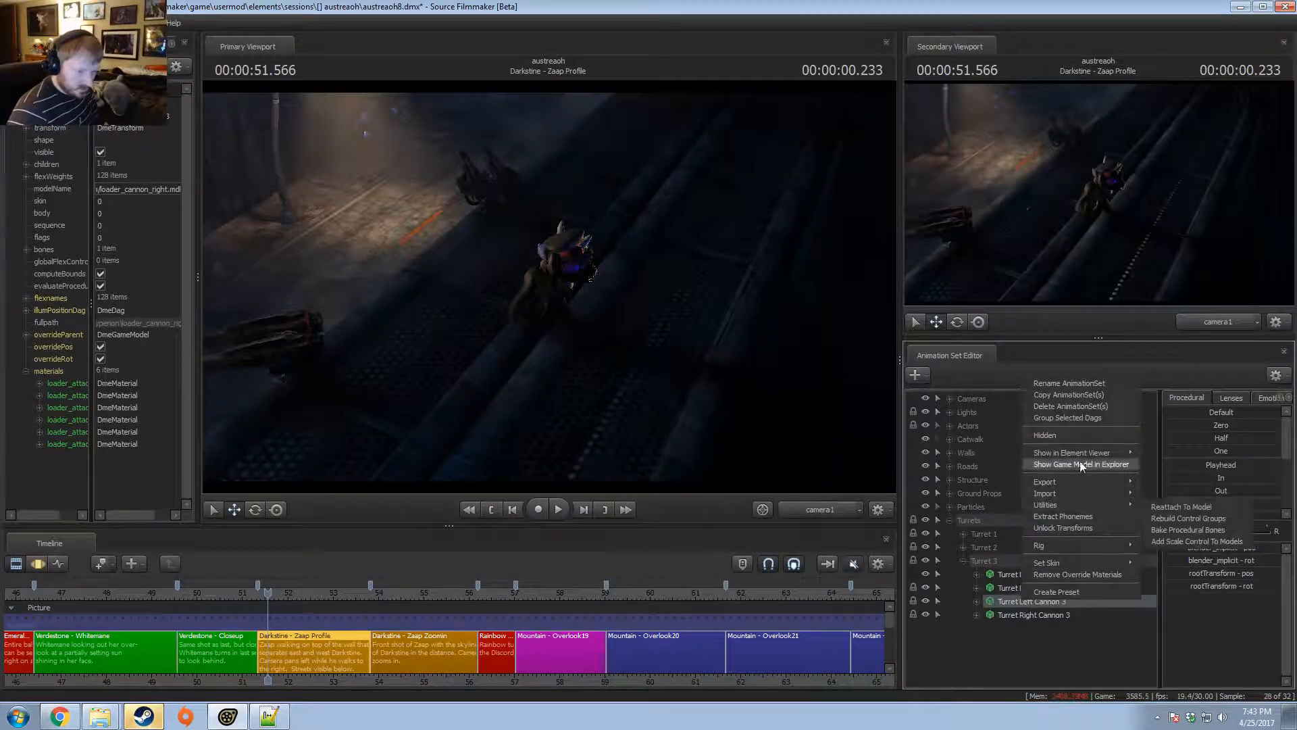
mouse_move(1079, 452)
left_click(1148, 466)
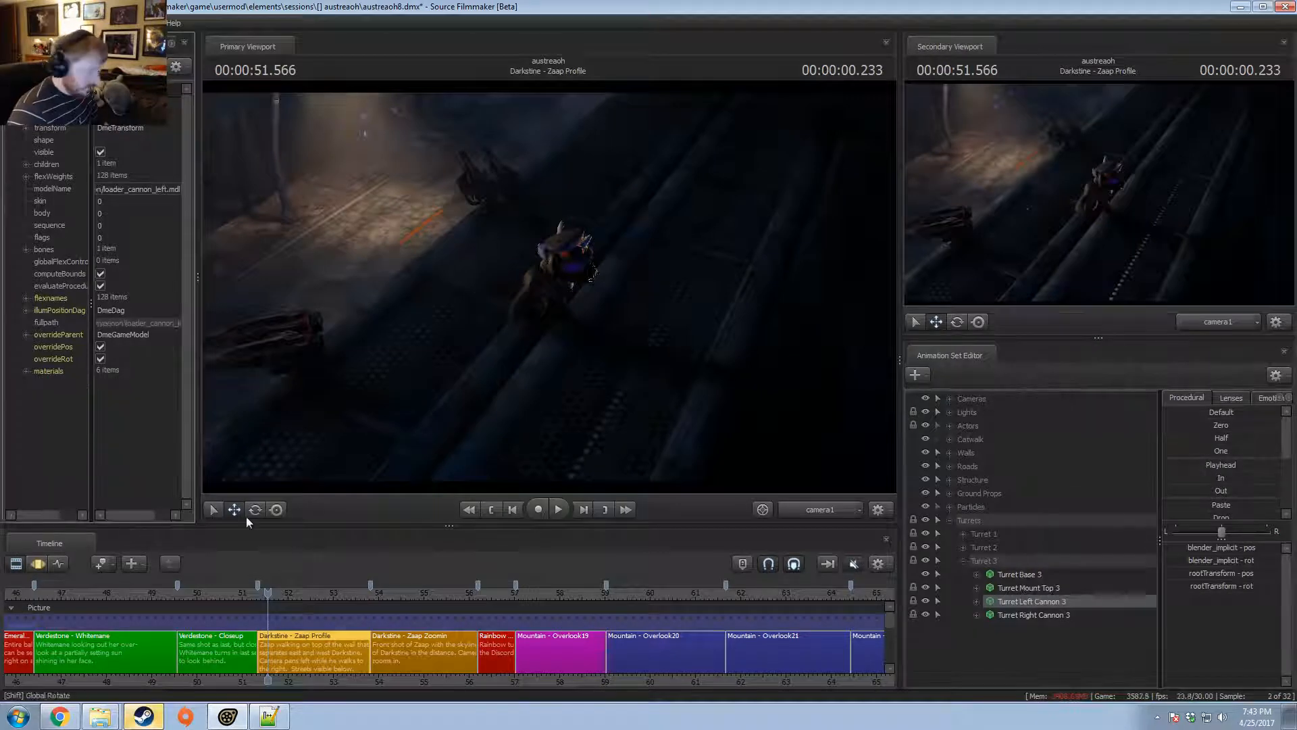
- Add a vector3 attribute named $color to Turret Left Cannon 3's first loader_attachments material and set it to 0.6 0.6 0.6
right_click(50, 383)
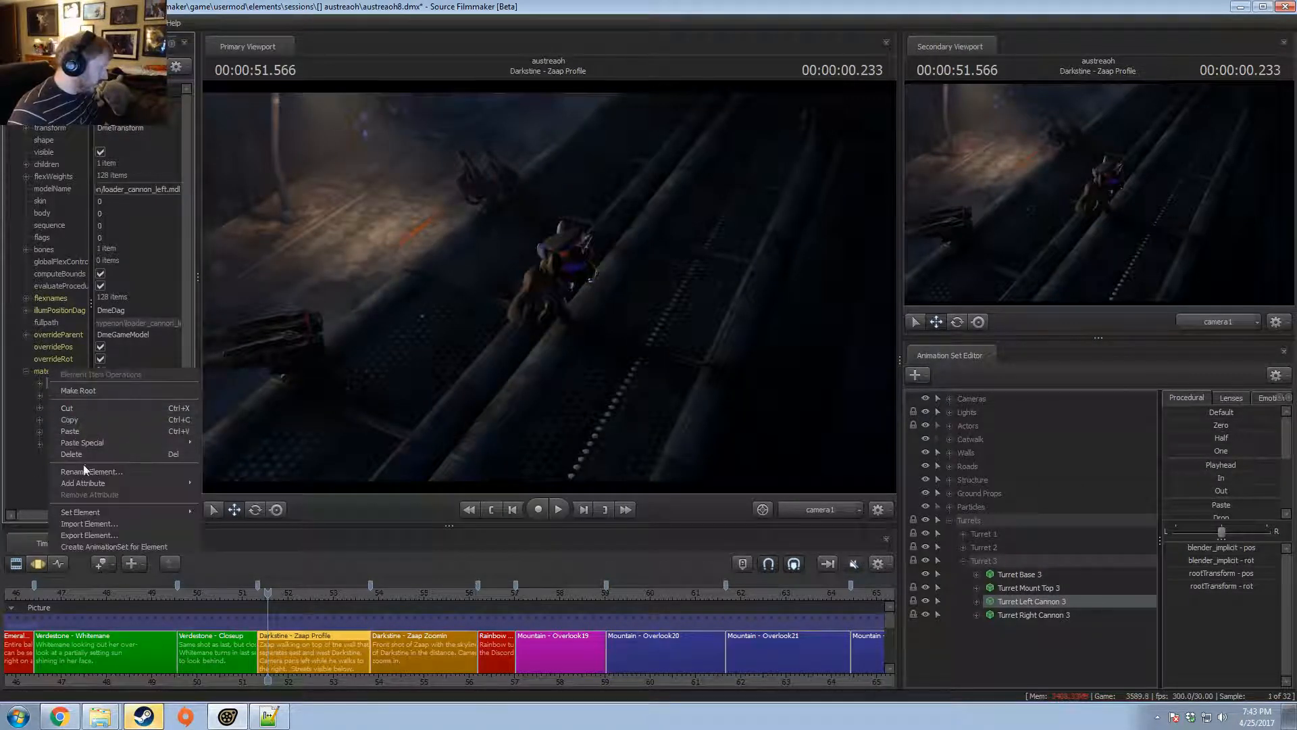
mouse_move(82, 481)
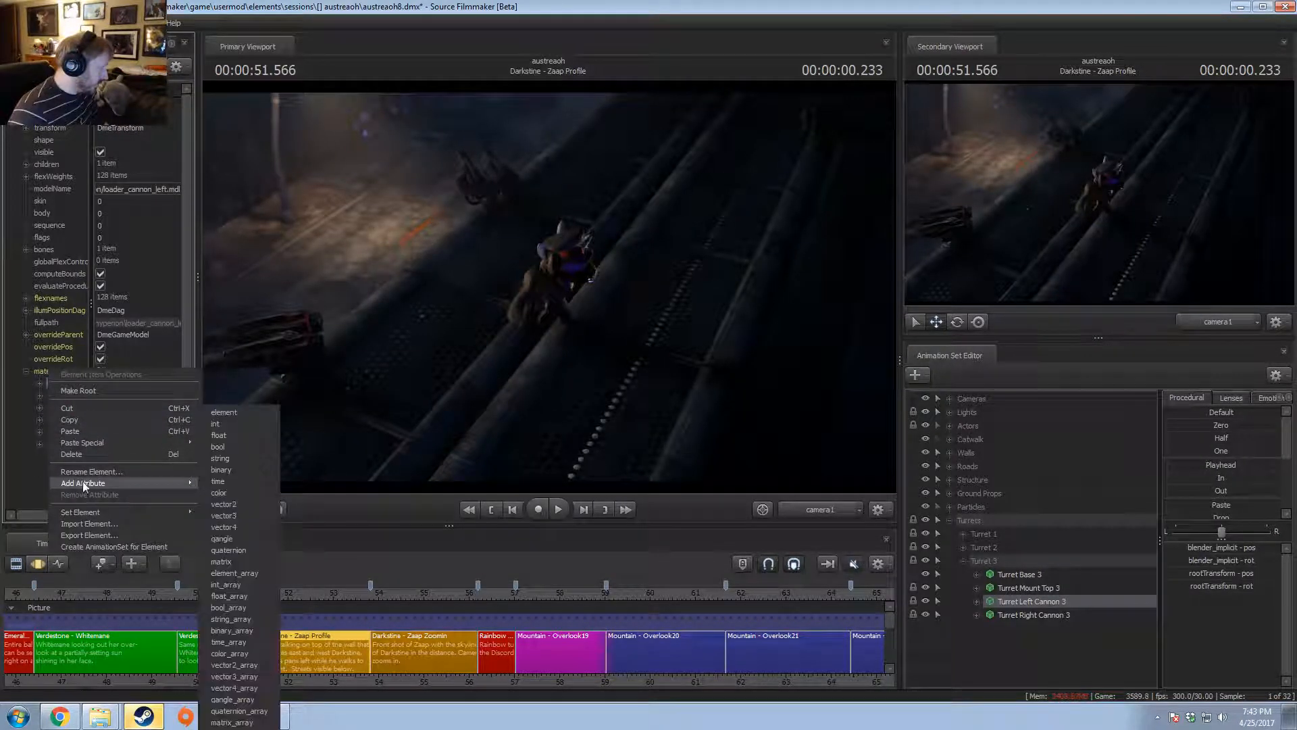
left_click(229, 515)
type("$color")
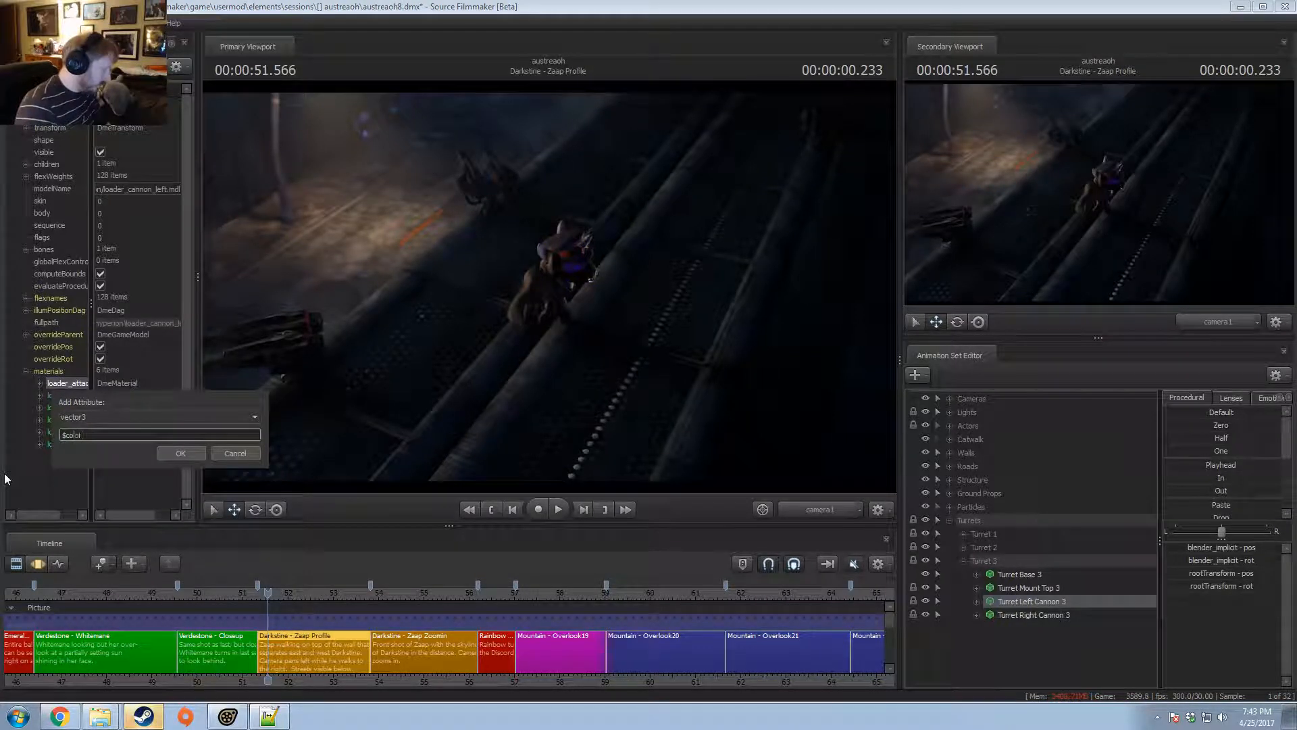
key("Return")
left_click(39, 384)
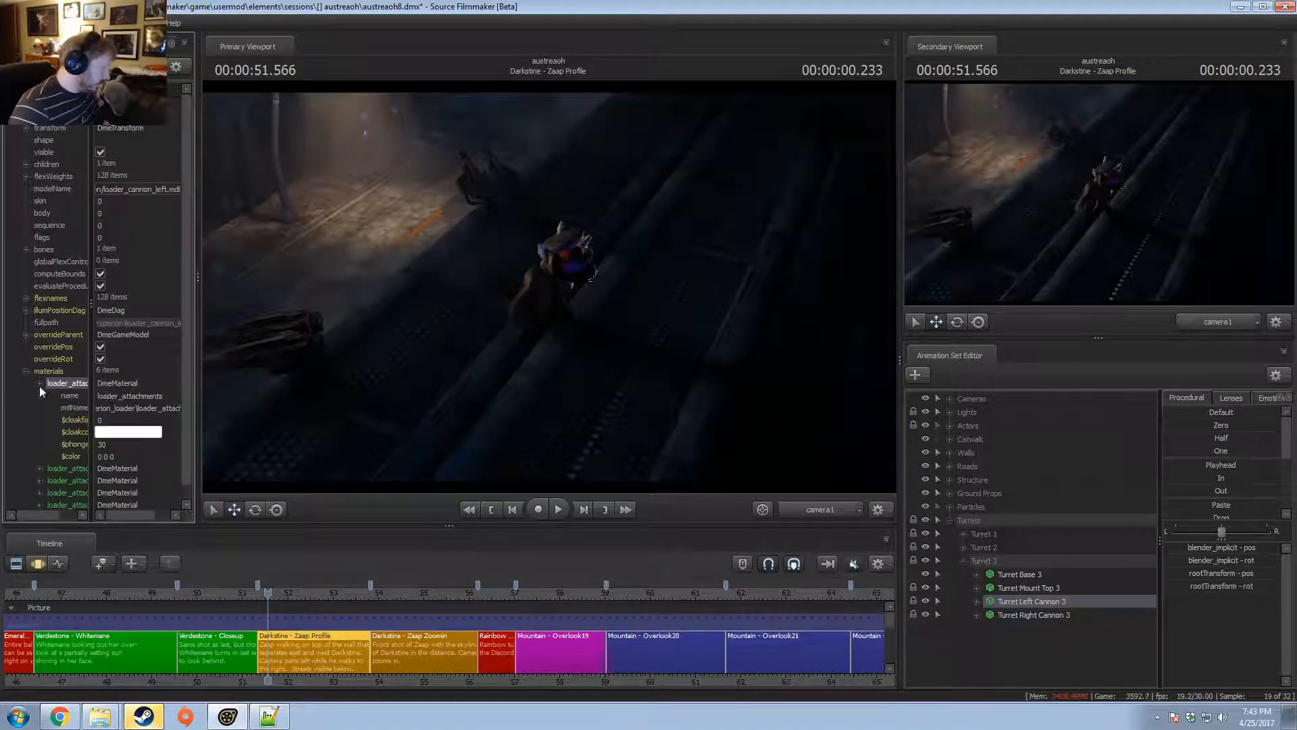
left_click(119, 420)
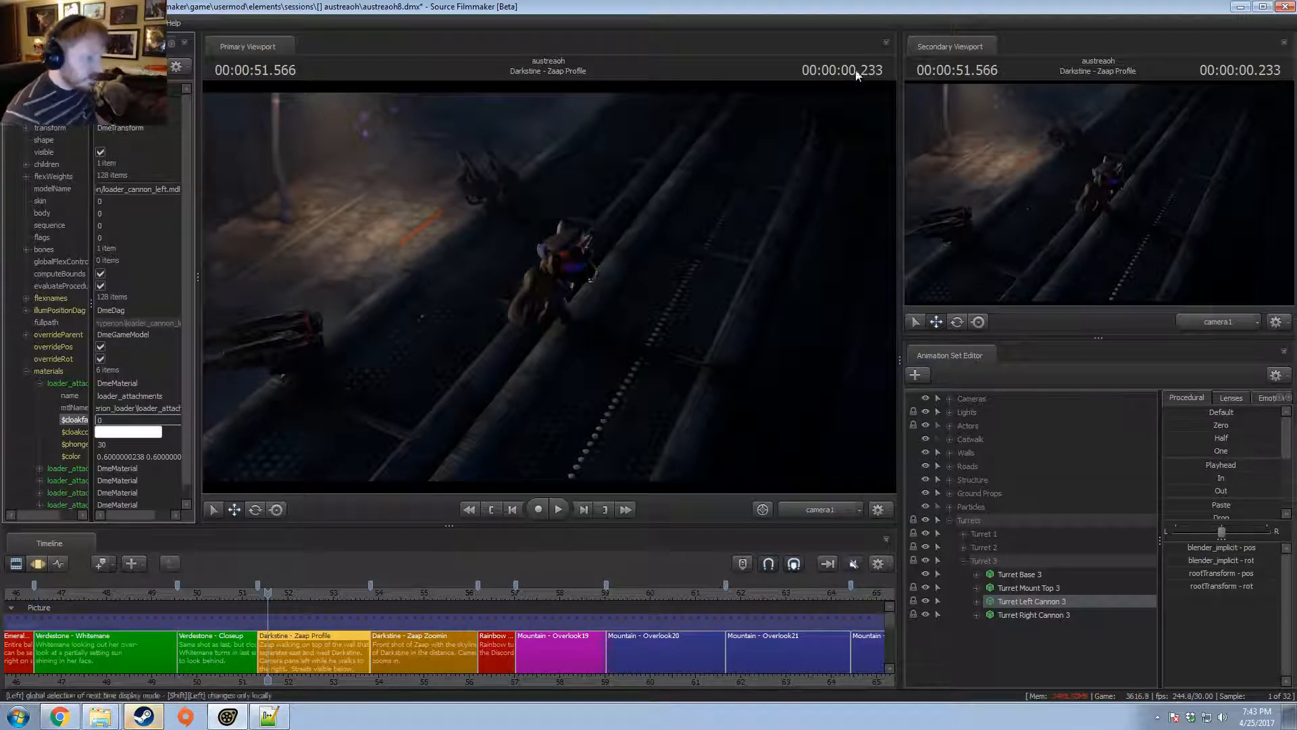
- Copy the Turret 2 Ambient light from the Lights group and paste the duplicate into the shot's animation sets
left_click(950, 520)
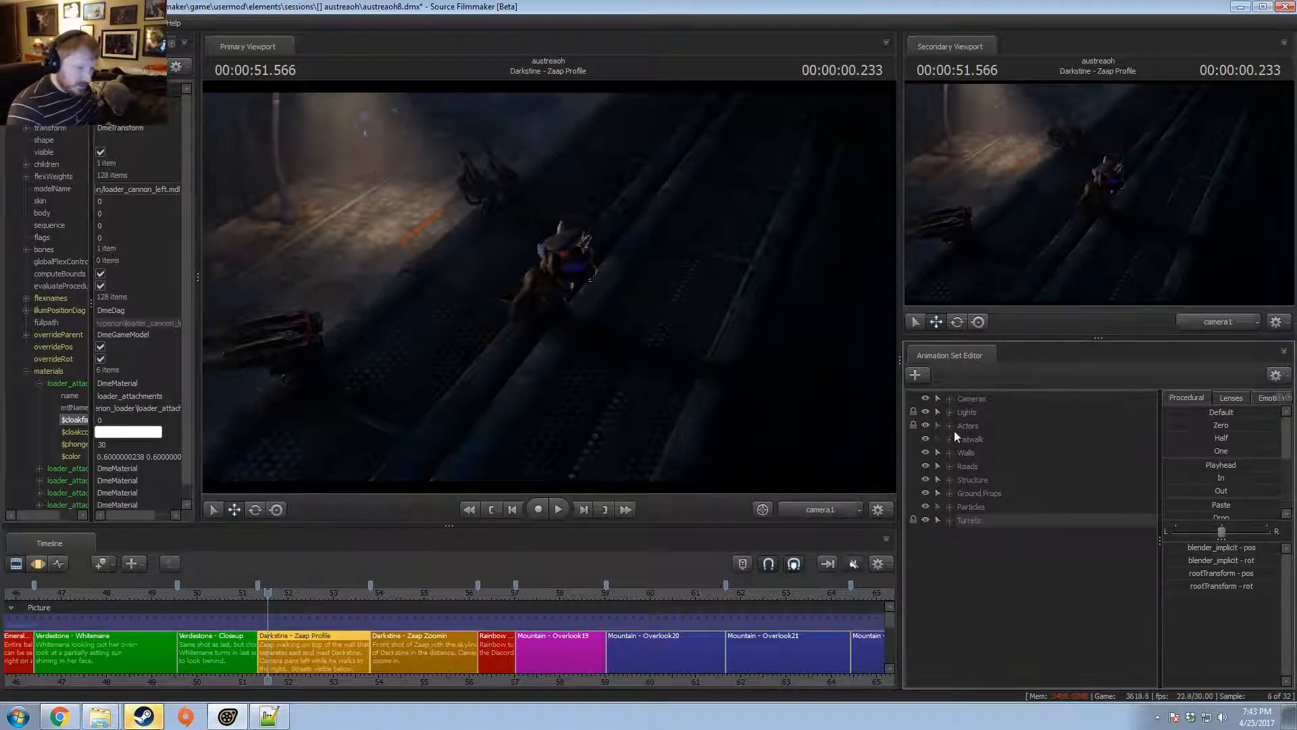
left_click(950, 413)
scroll(1013, 648, "down", 4)
right_click(1009, 562)
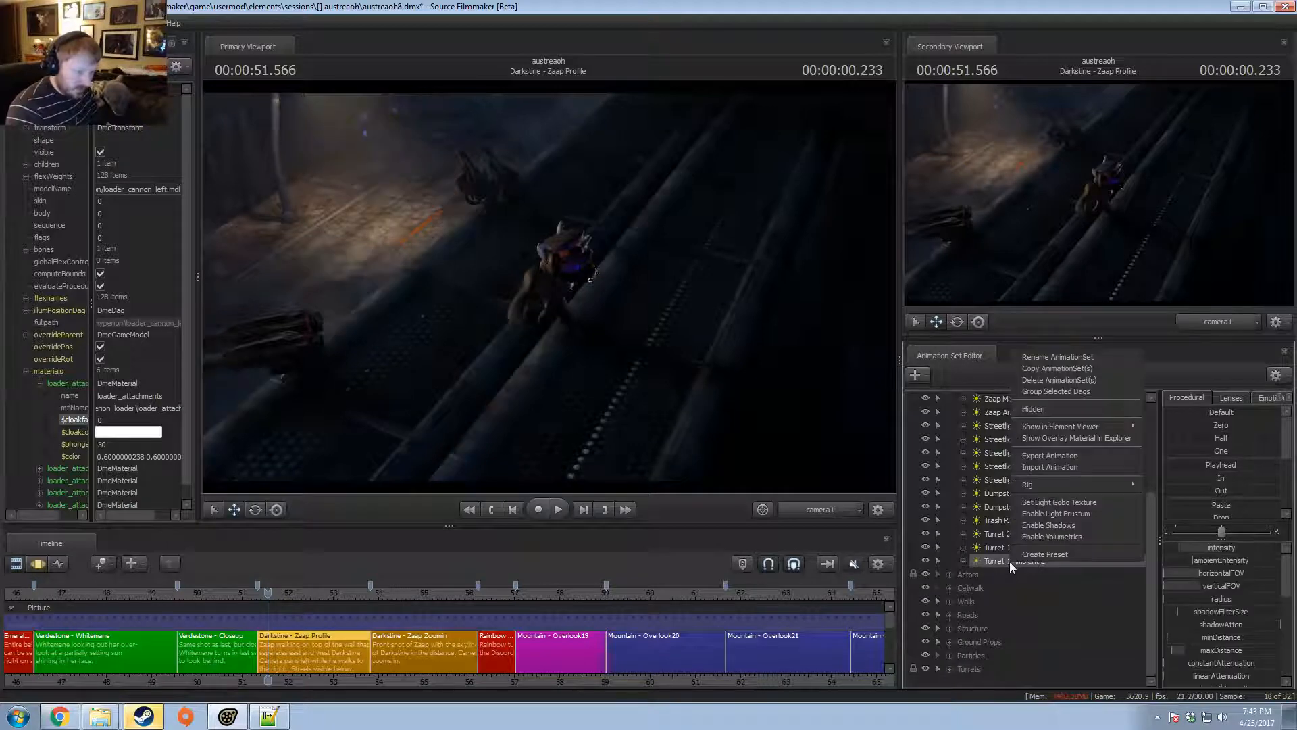
left_click(999, 548)
right_click(998, 549)
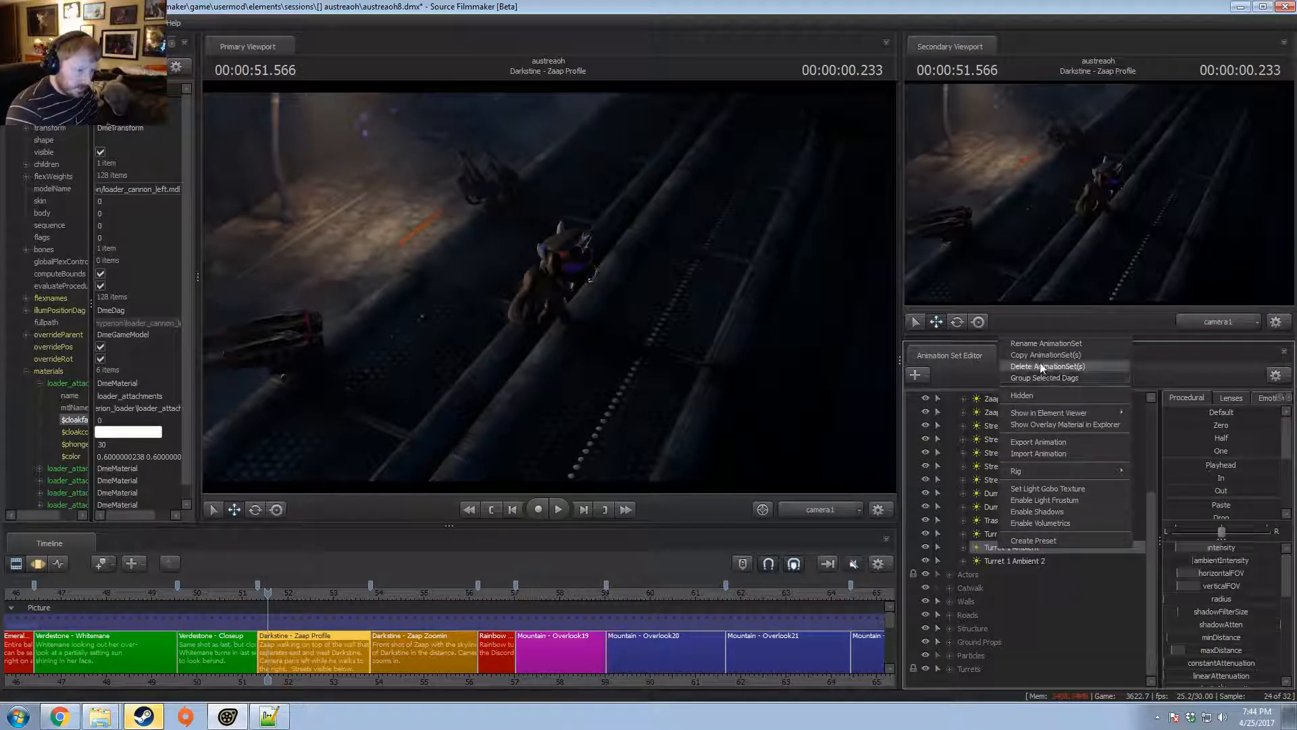
left_click(992, 534)
right_click(992, 533)
left_click(1052, 337)
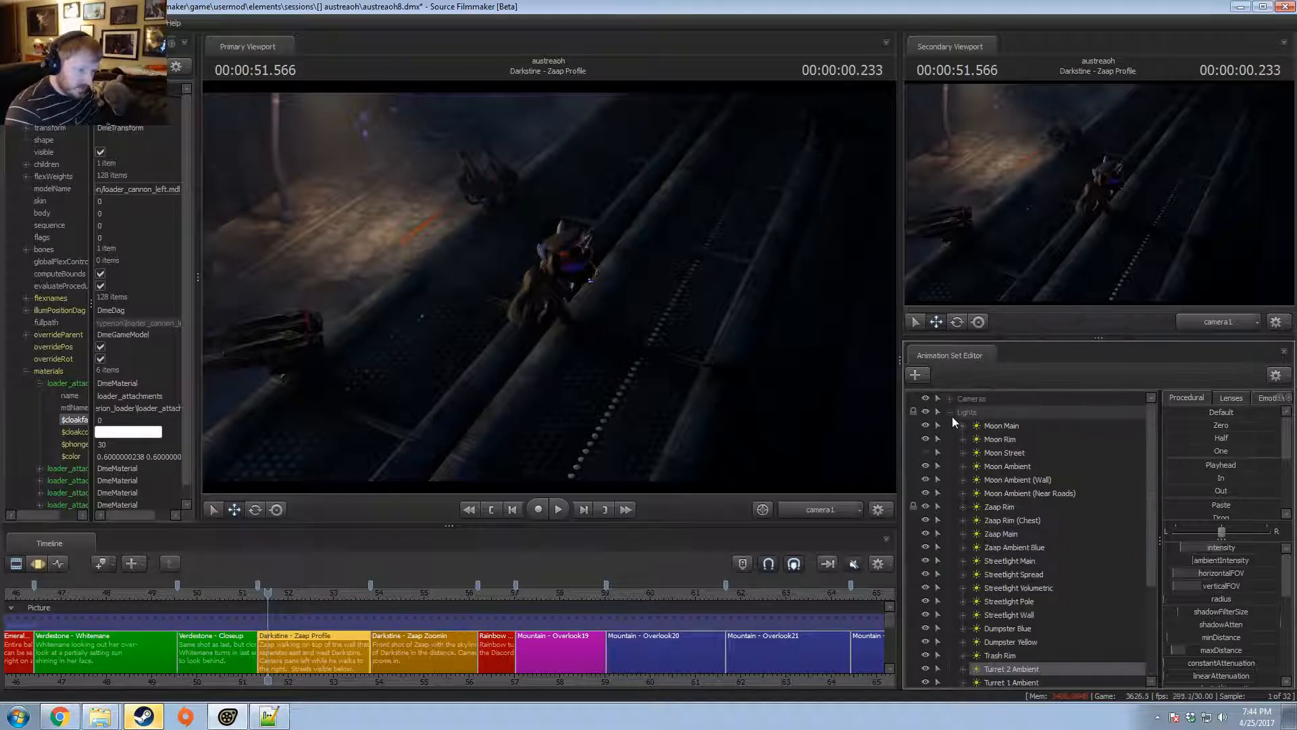
left_click(950, 412)
right_click(984, 638)
left_click(1036, 567)
- Rename the pasted light copy to Turret 3 Ambient
right_click(997, 537)
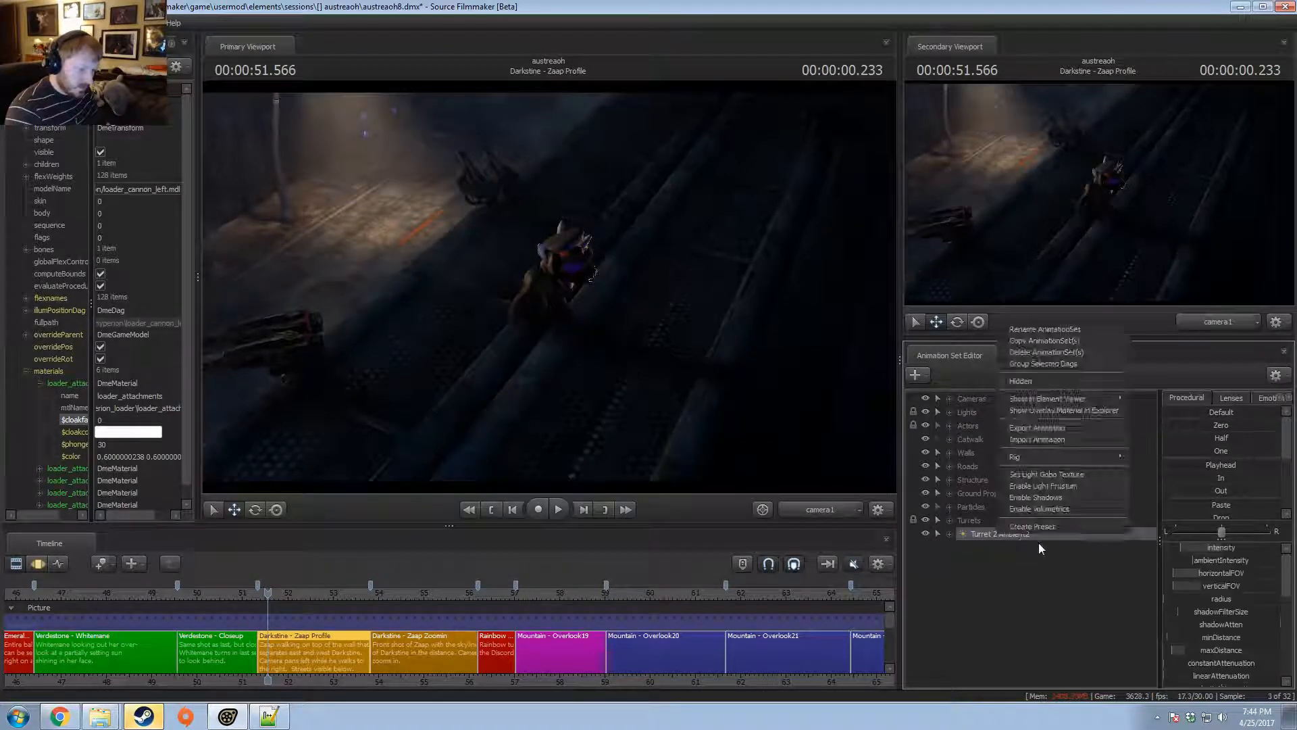
left_click(1044, 382)
right_click(994, 535)
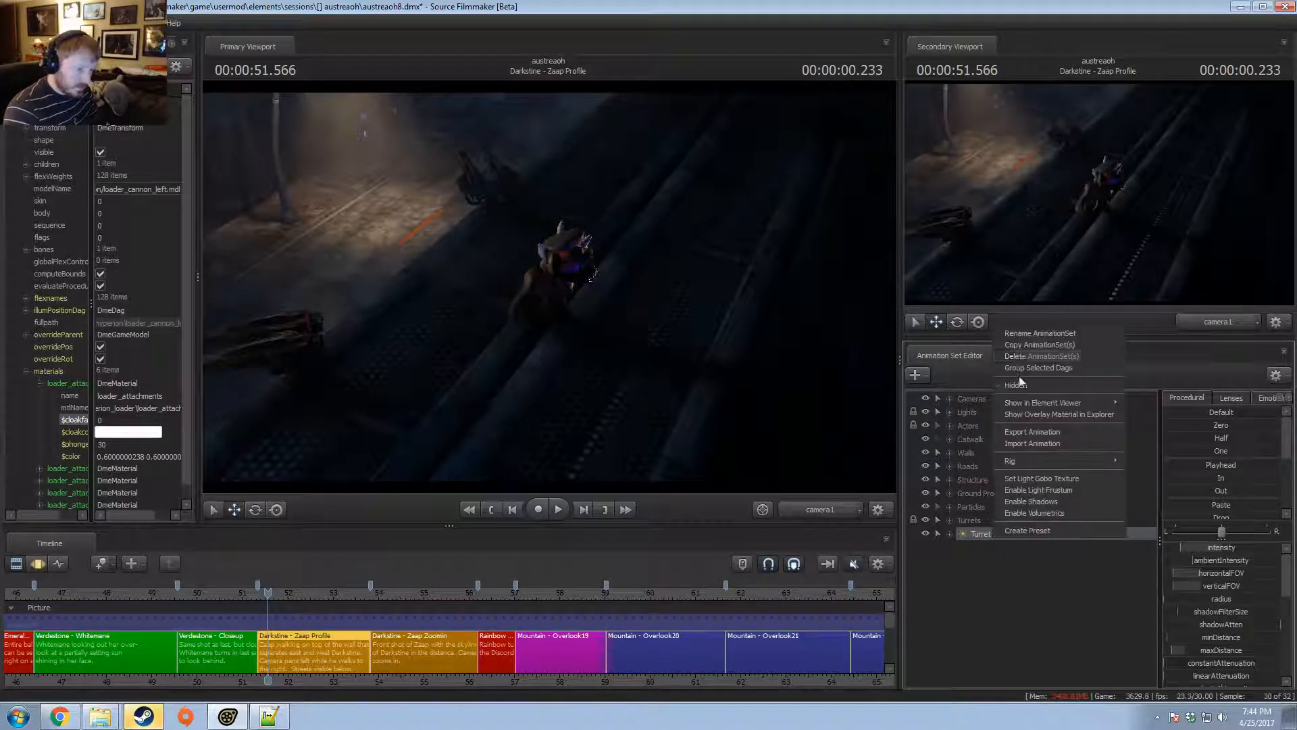
left_click(1023, 334)
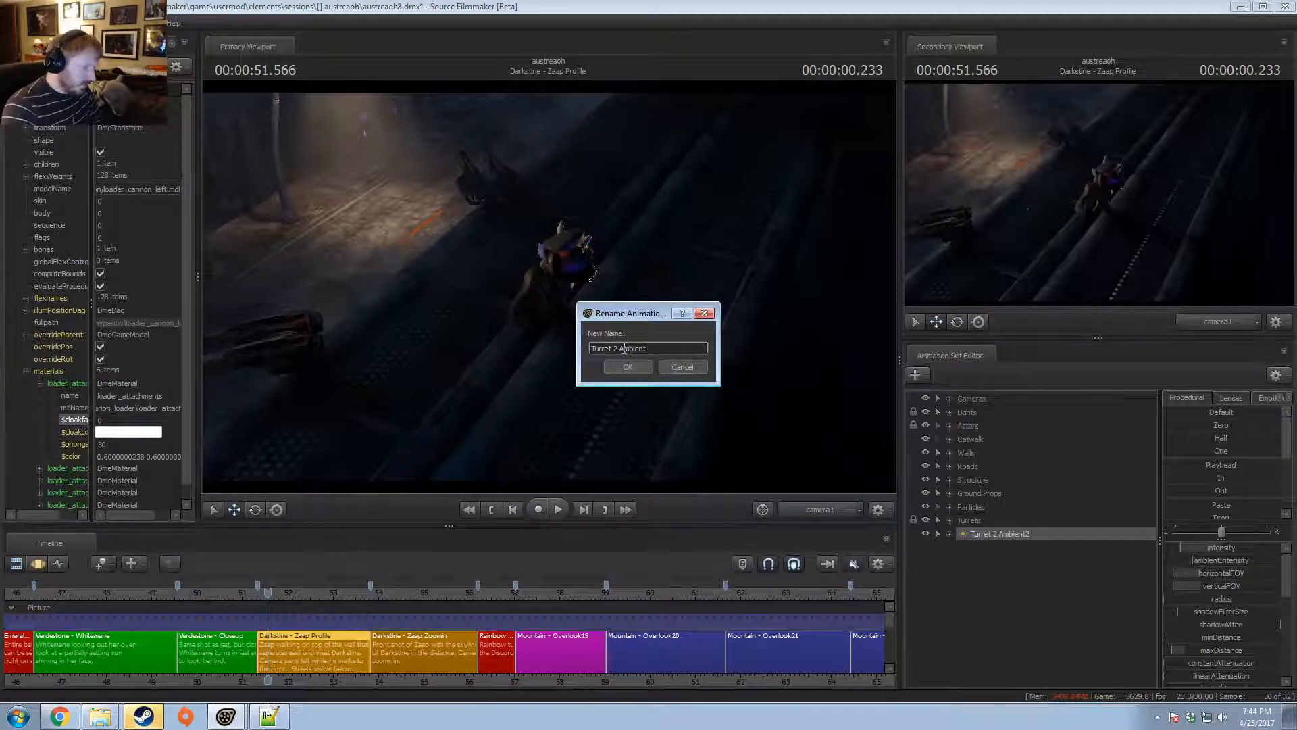
key("BackSpace")
key("BackSpace")
key("BackSpace")
key("BackSpace")
key("BackSpace")
key("BackSpace")
key("BackSpace")
key("BackSpace")
key("BackSpace")
type("3 Ambient")
key("Return")
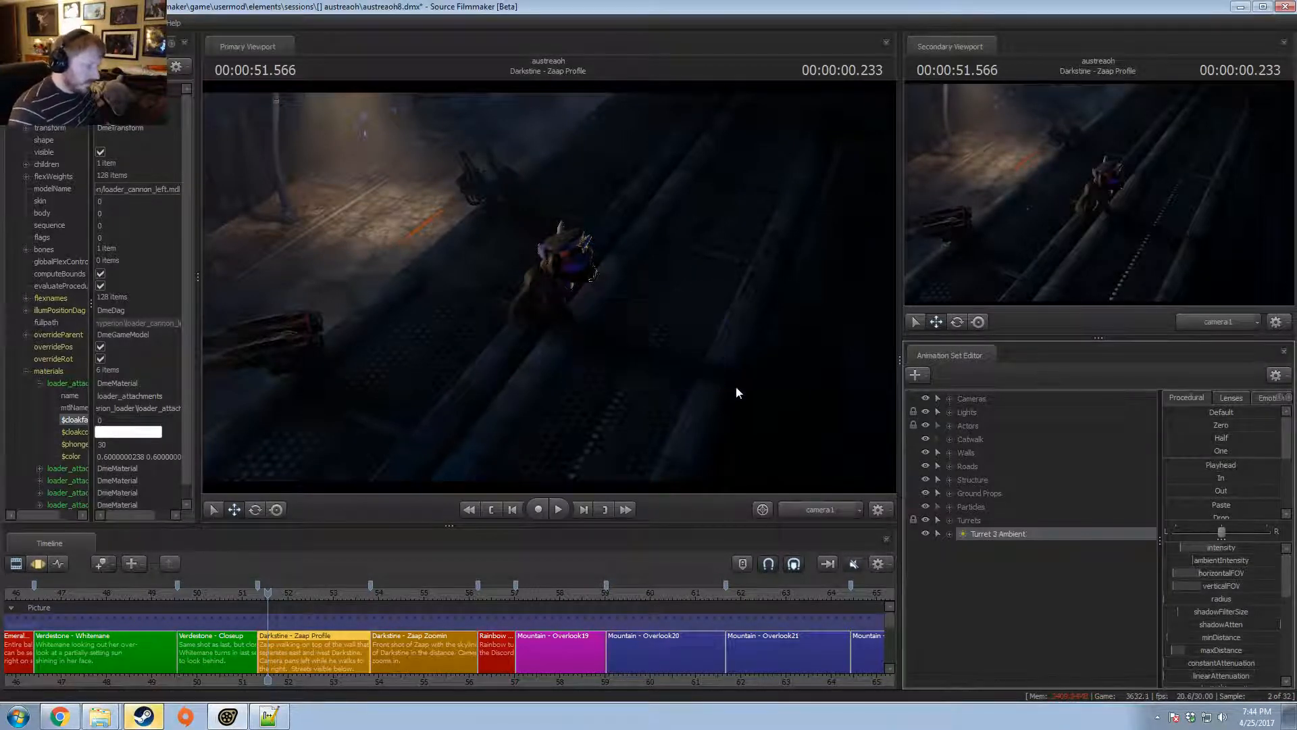
- Look through the Turret 3 Ambient light in the motion editor and move it to face the third turret, using the Work Camera as secondary view
left_click_drag(1023, 533, 417, 249)
key("F3")
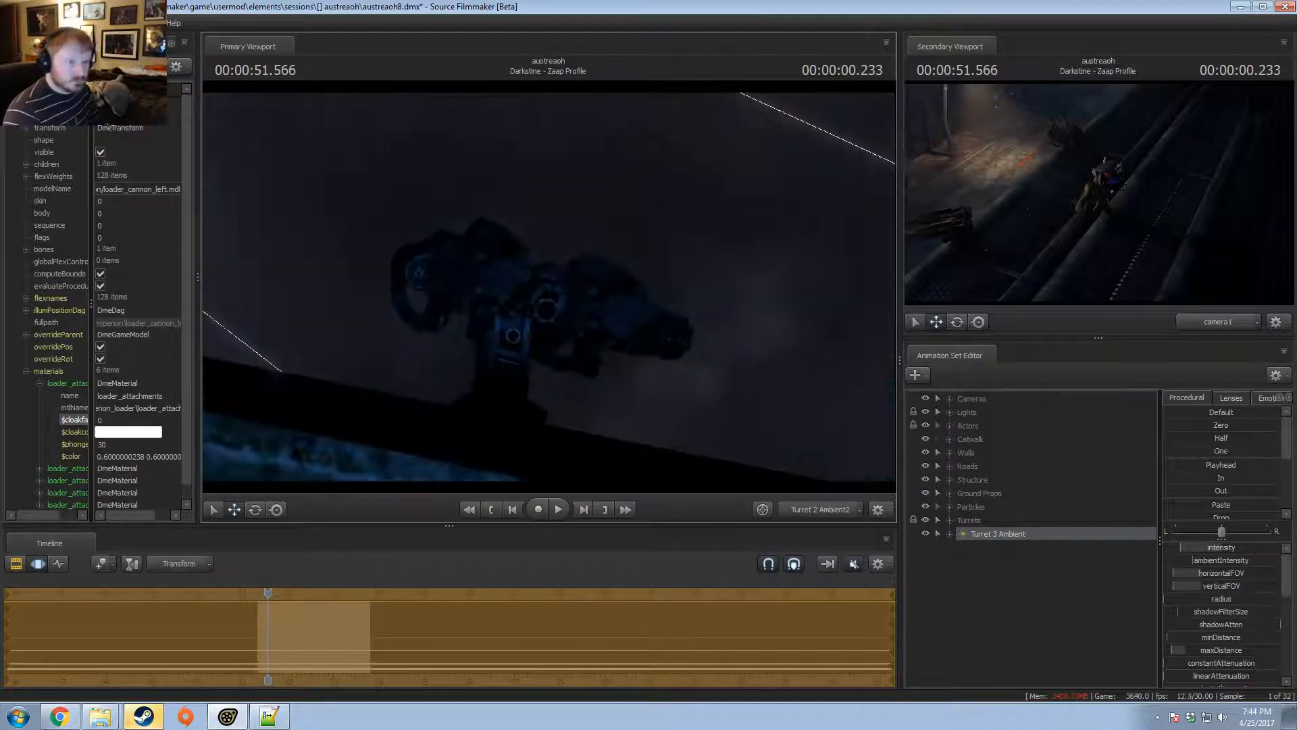
left_click(1211, 322, "ctrl")
mouse_move(1165, 258)
left_mouse_down()
mouse_move(1148, 250)
mouse_move(1192, 238)
mouse_move(1182, 241)
left_mouse_up()
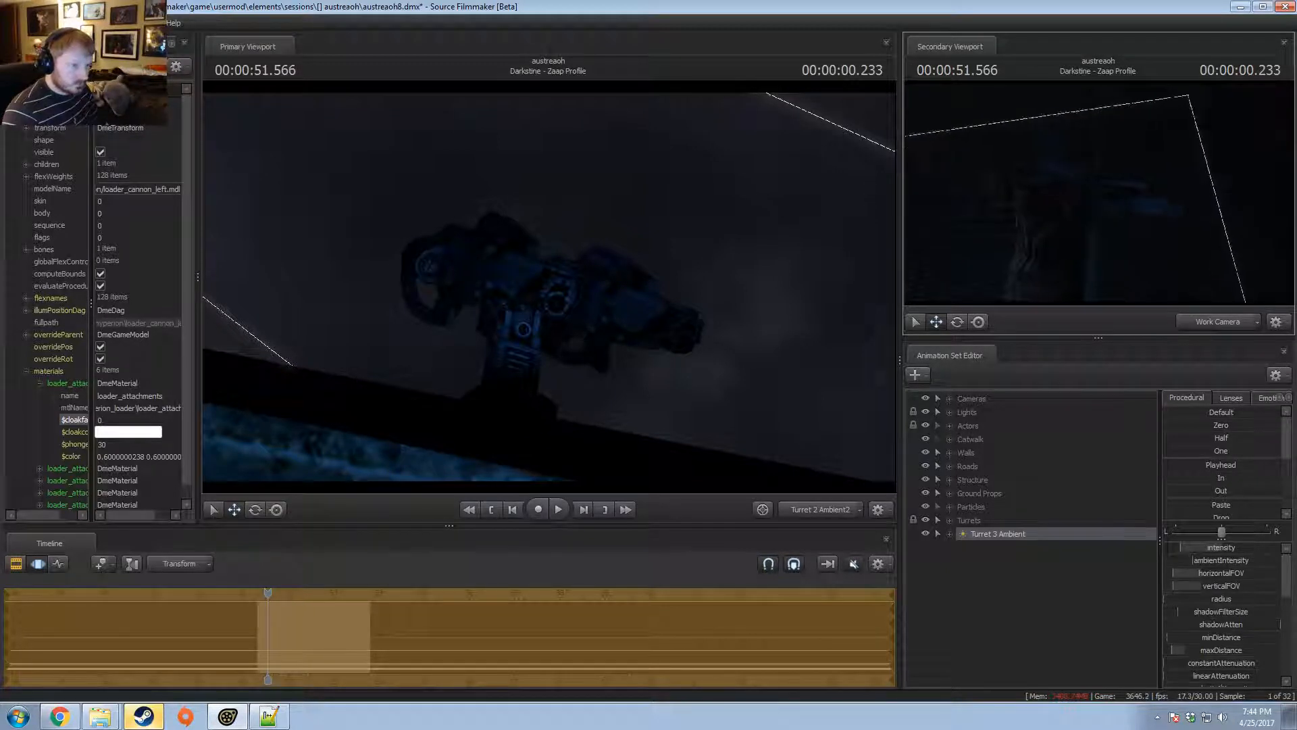
left_click_drag(548, 288, 571, 274)
- Refine the position and angle of Turret 3 Ambient around the third turret's cannons and return the primary viewport to camera1
scroll(548, 291, "down", 5)
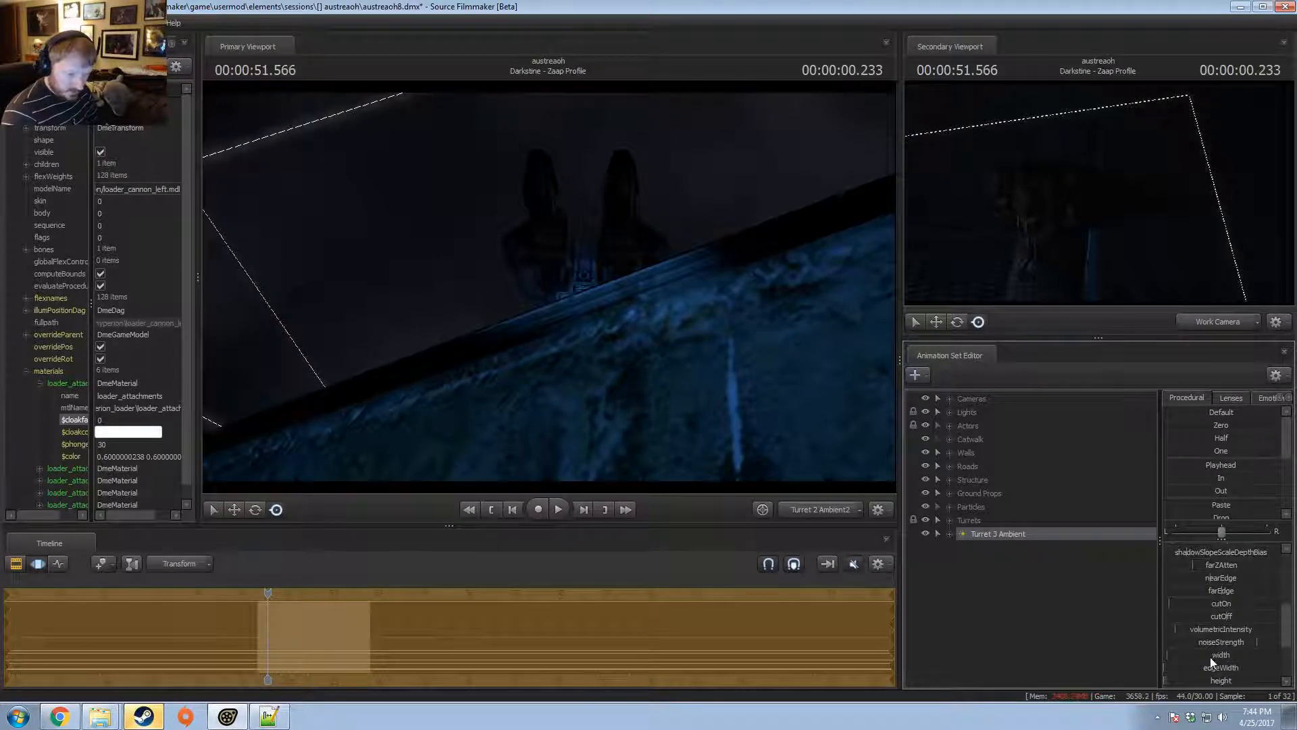
scroll(1209, 642, "down", 5)
left_click_drag(550, 297, 618, 279)
scroll(1209, 588, "up", 1)
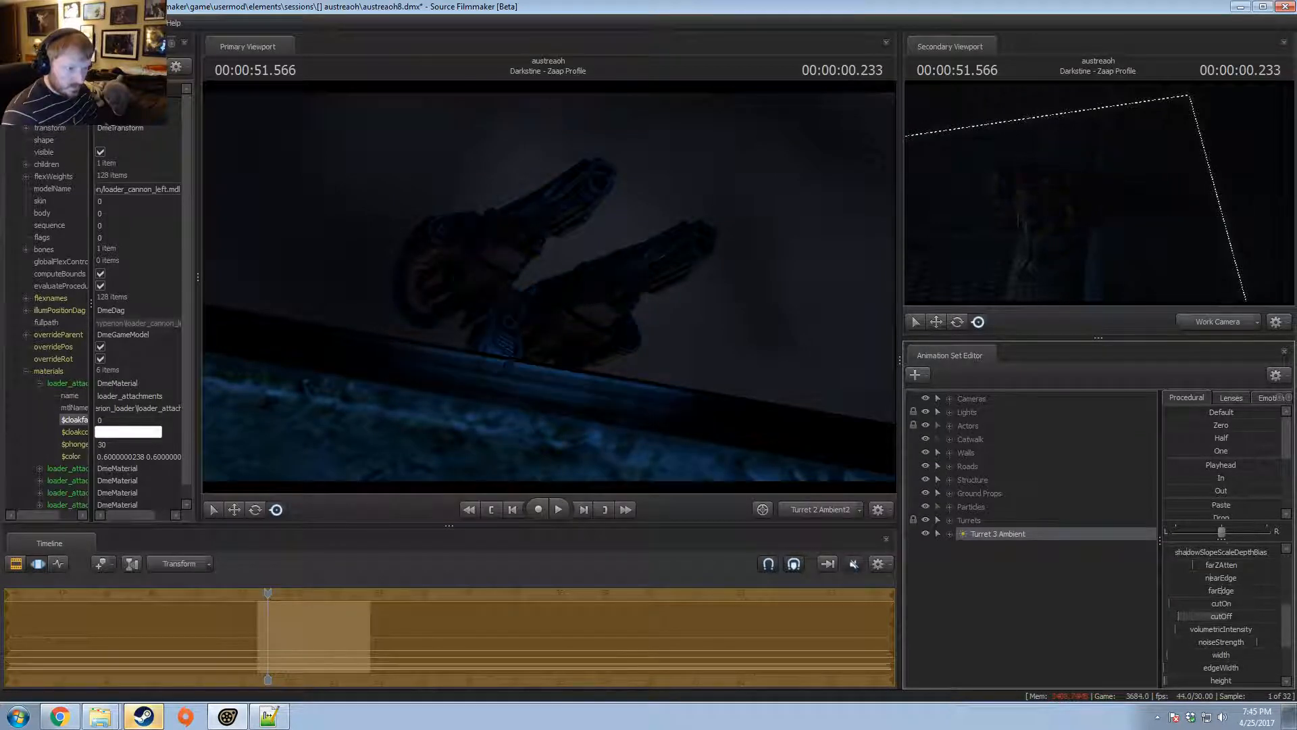
left_click_drag(618, 279, 764, 380)
left_click_drag(657, 316, 658, 317)
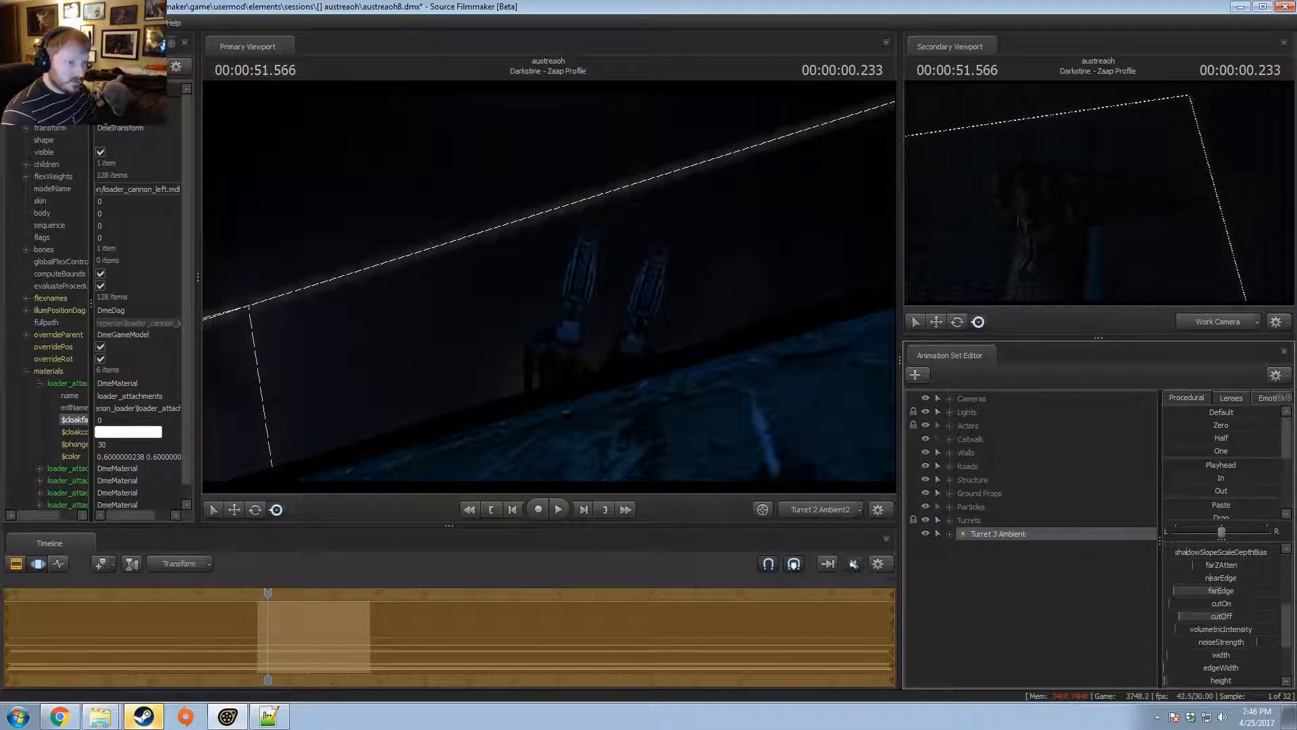
left_click_drag(707, 374, 703, 385)
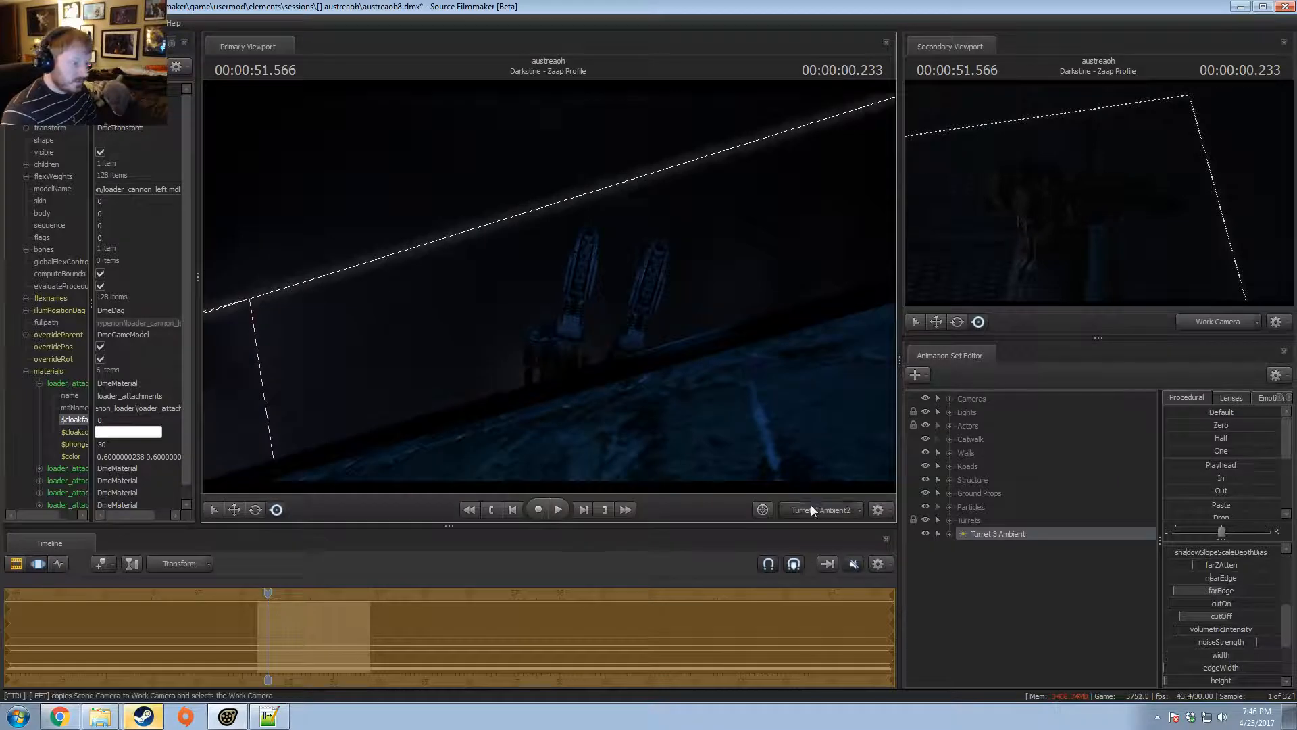
left_click(810, 509)
key("F2")
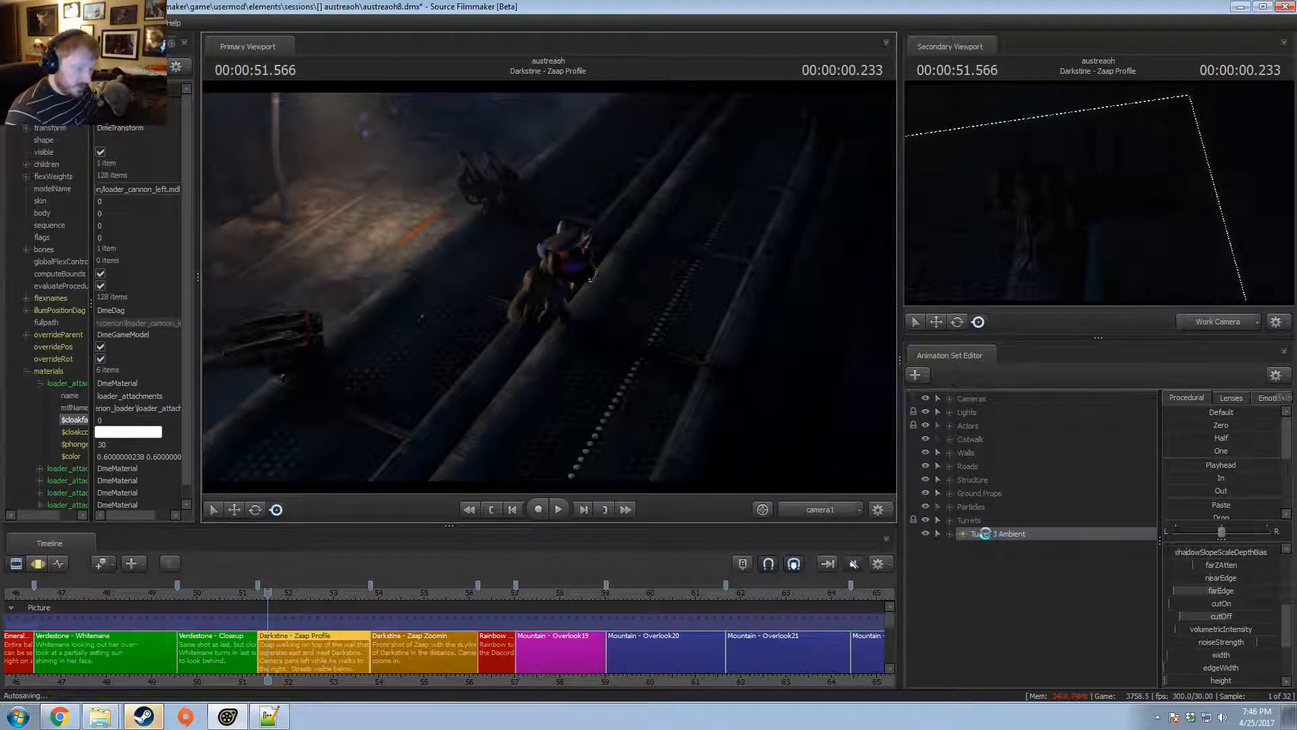
- Duplicate the Turret 3 Ambient light within the animation sets
right_click(989, 536)
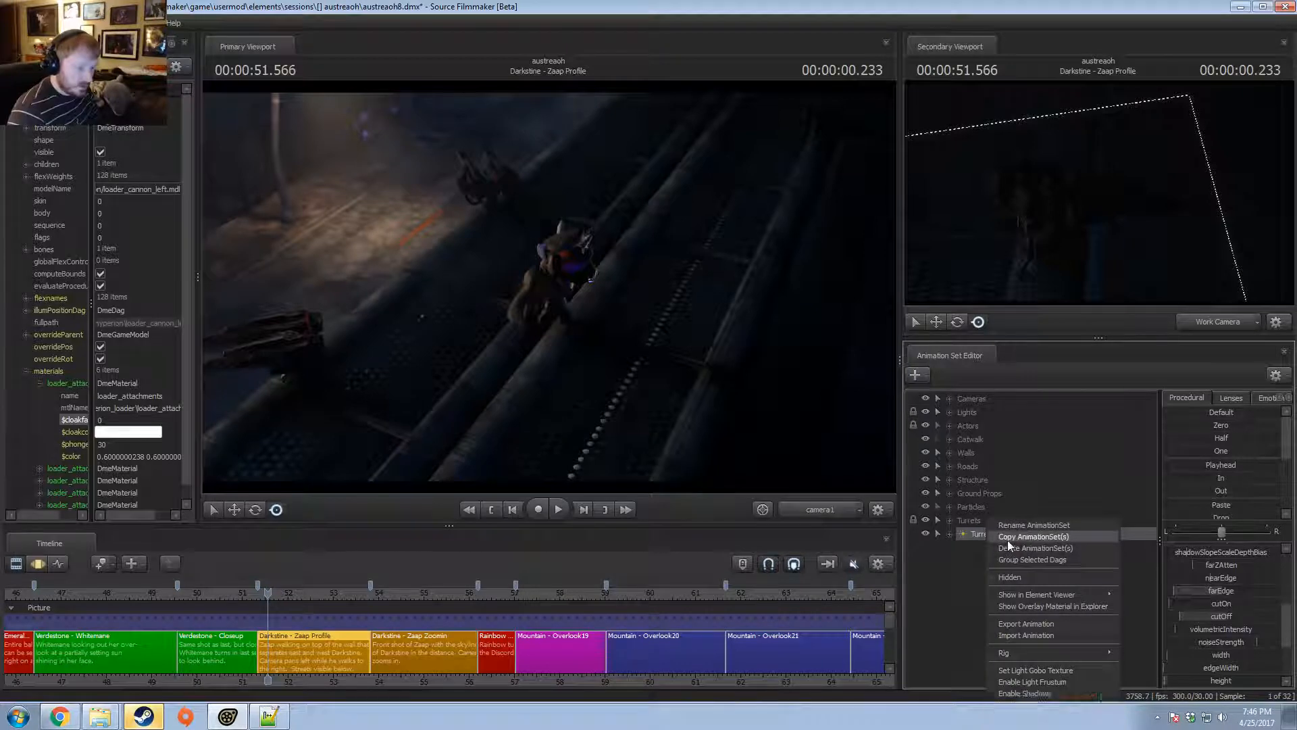
left_click(1008, 539)
right_click(982, 587)
left_click(1027, 654)
- Look through the duplicated Turret 3 Ambient2 light and aim it along the third turret's cannons from a different side
left_click_drag(992, 549, 719, 278)
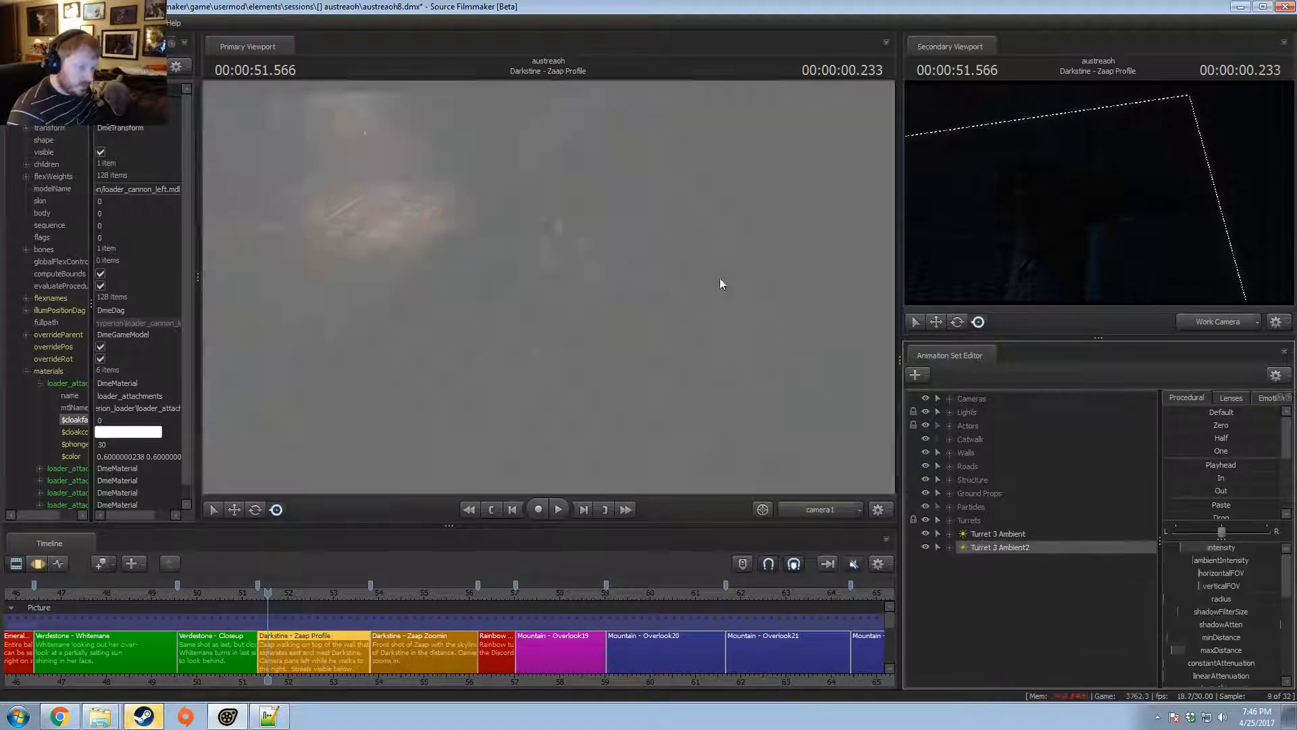
key("F3")
left_click_drag(659, 180, 635, 115)
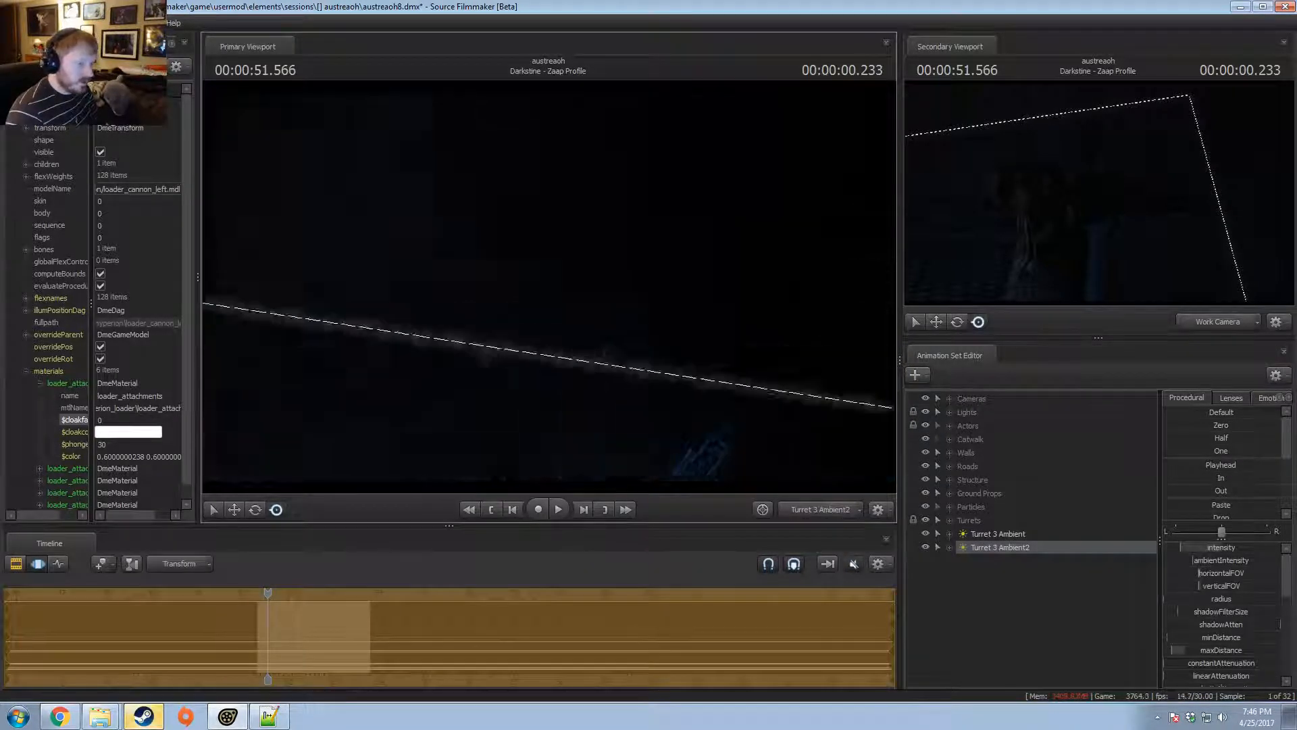
left_click_drag(549, 288, 432, 314)
left_click_drag(548, 291, 431, 307)
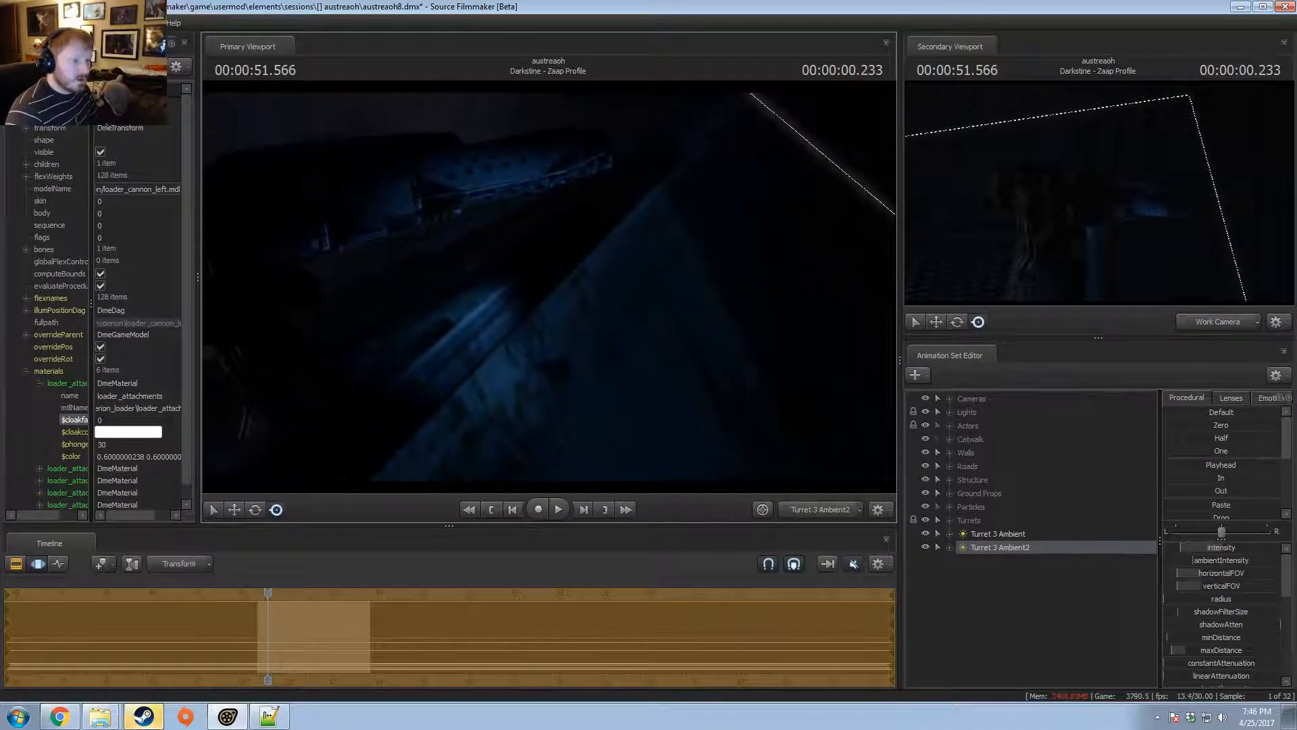
left_click_drag(726, 240, 723, 241)
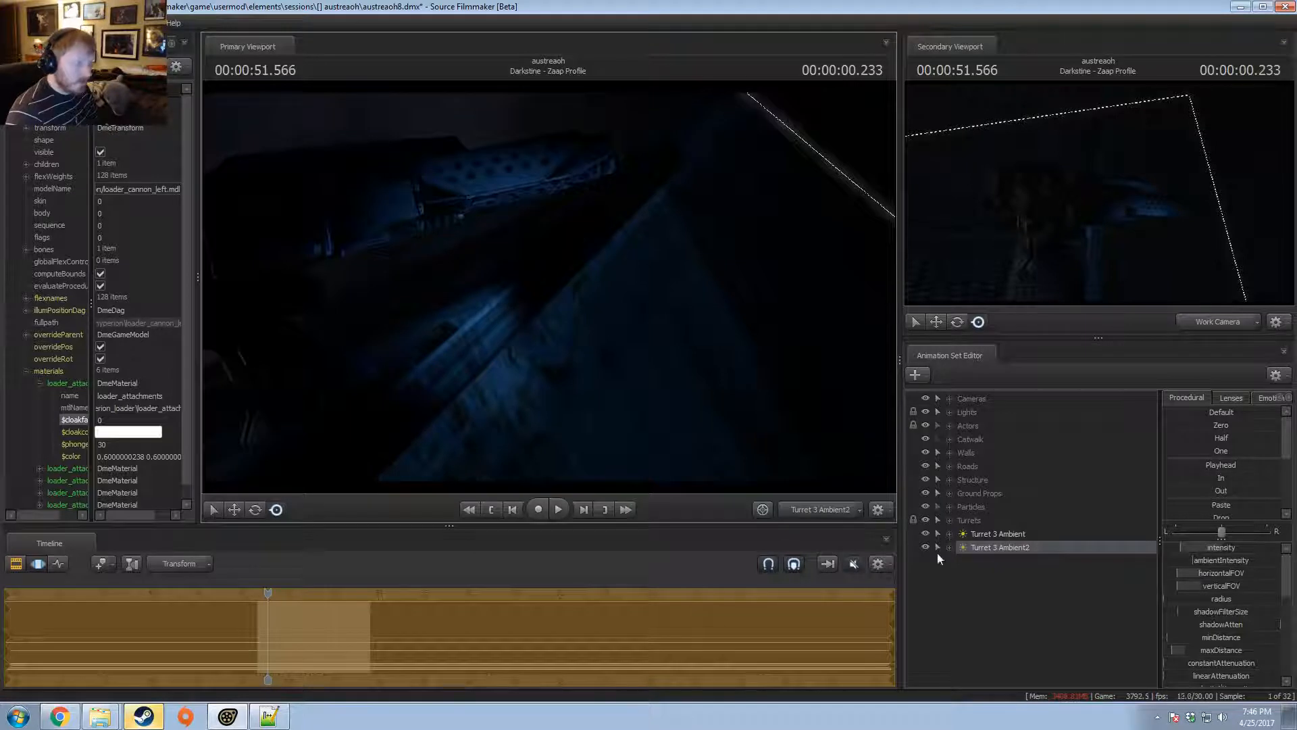
- Lower the cutOff of Turret 3 Ambient2, shift its aim slightly and return the primary viewport to camera1
scroll(1224, 622, "down", 3)
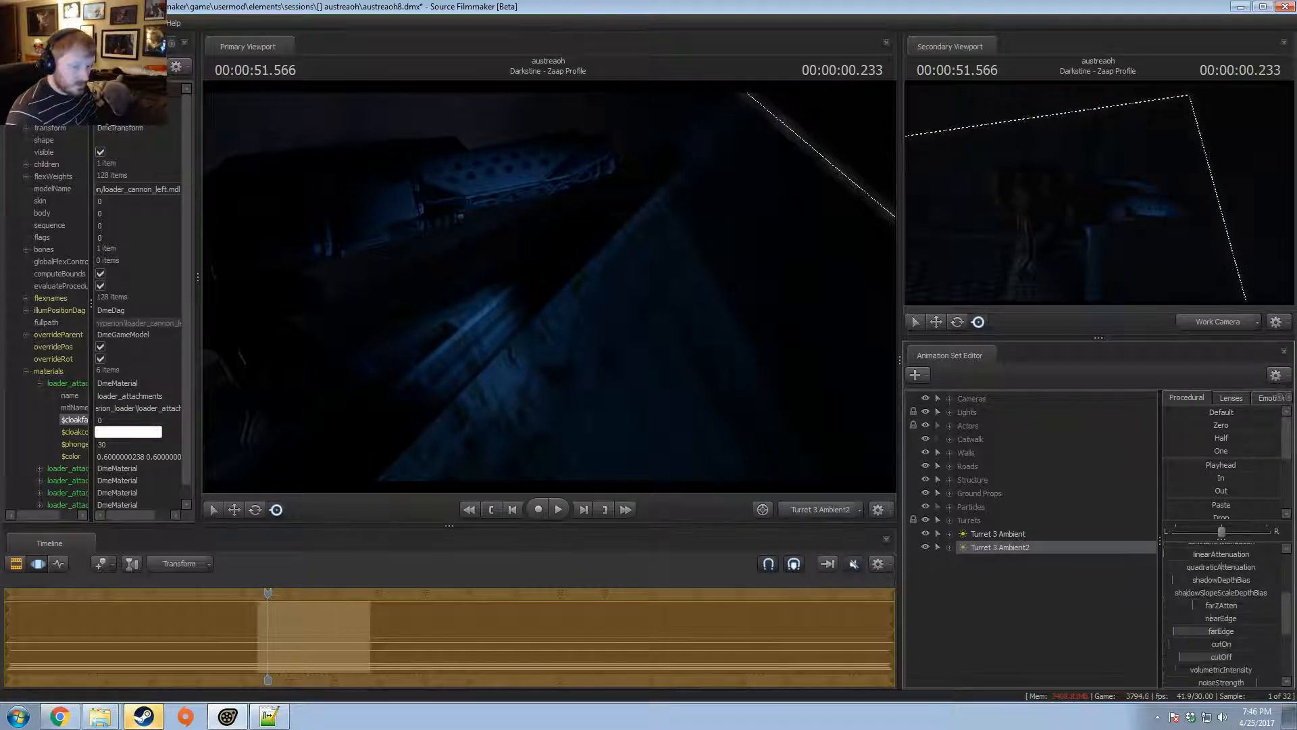
left_click_drag(1180, 656, 1176, 656)
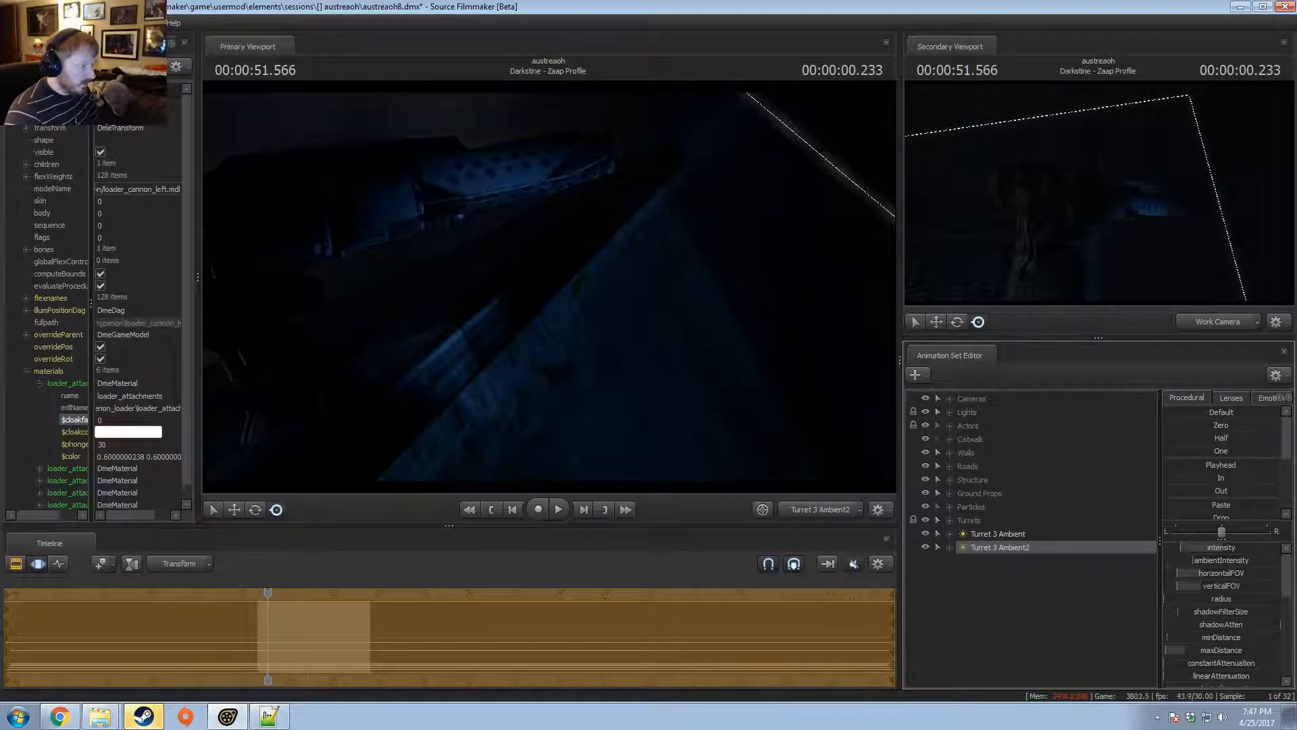
left_click_drag(541, 383, 574, 380)
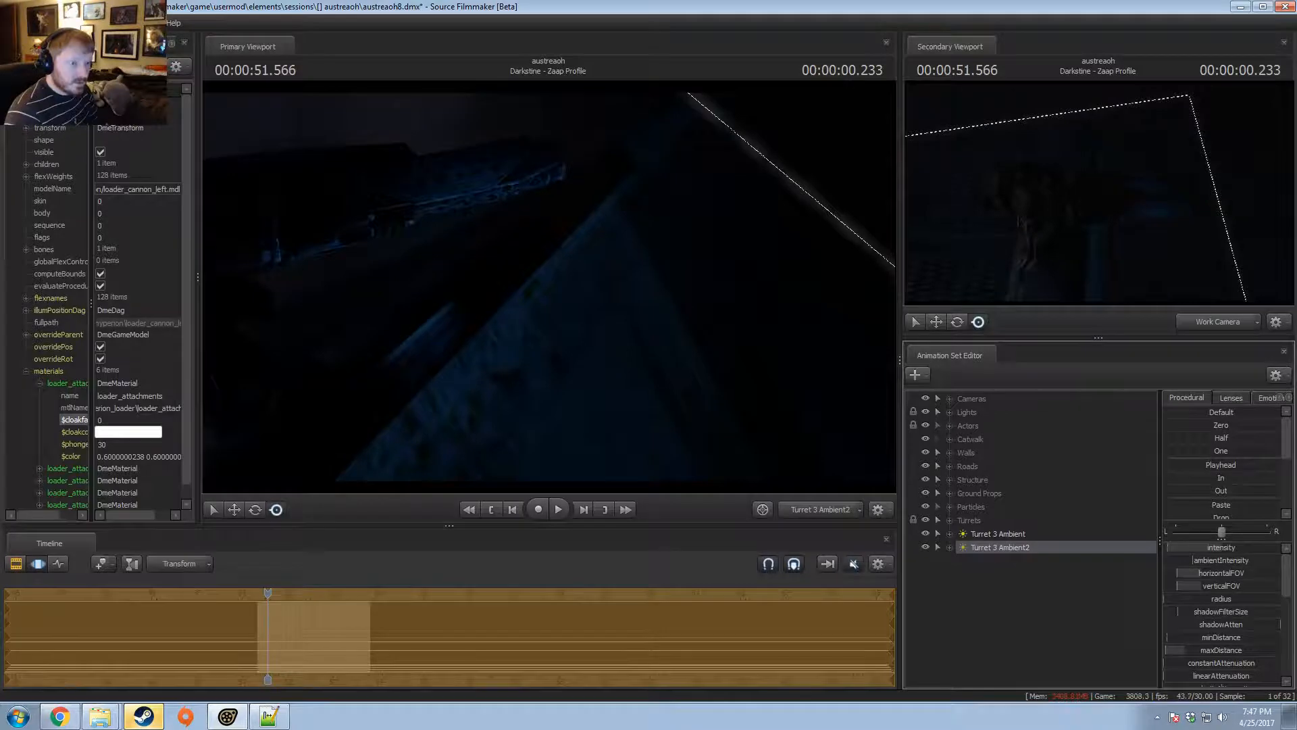
left_click(825, 511)
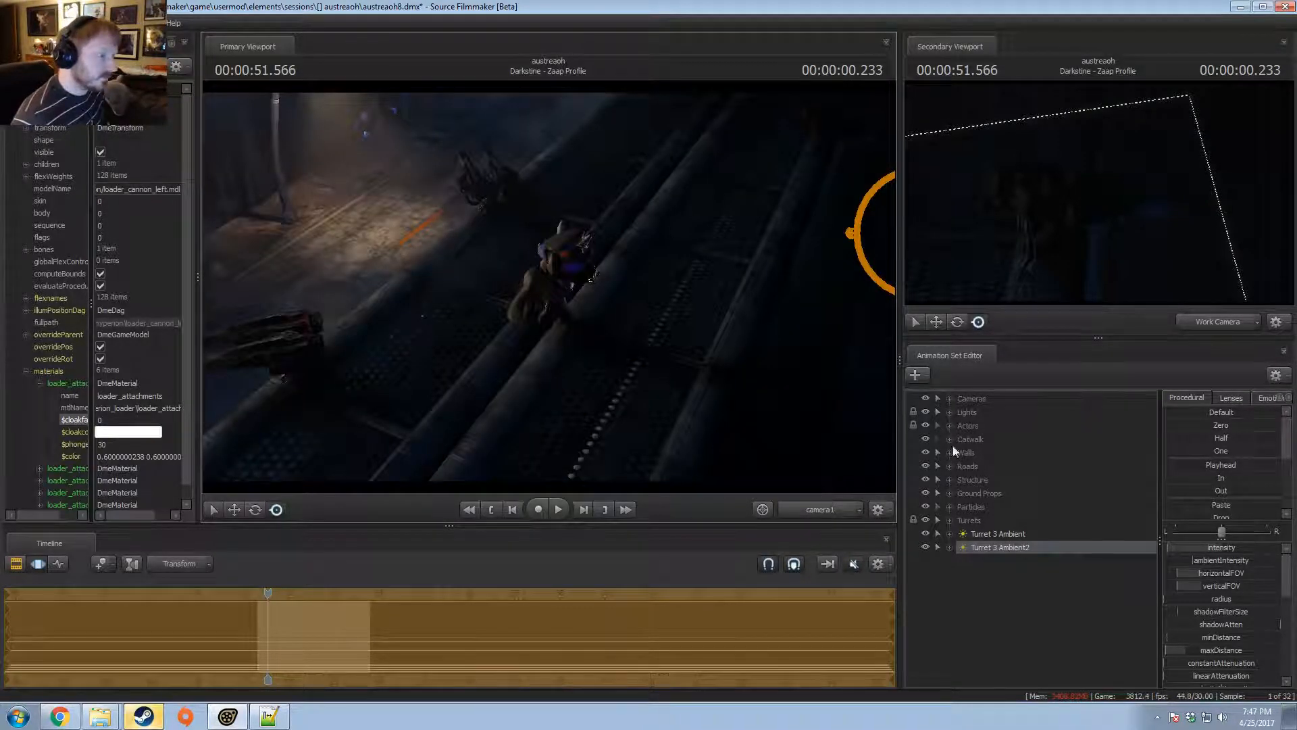
key("F2")
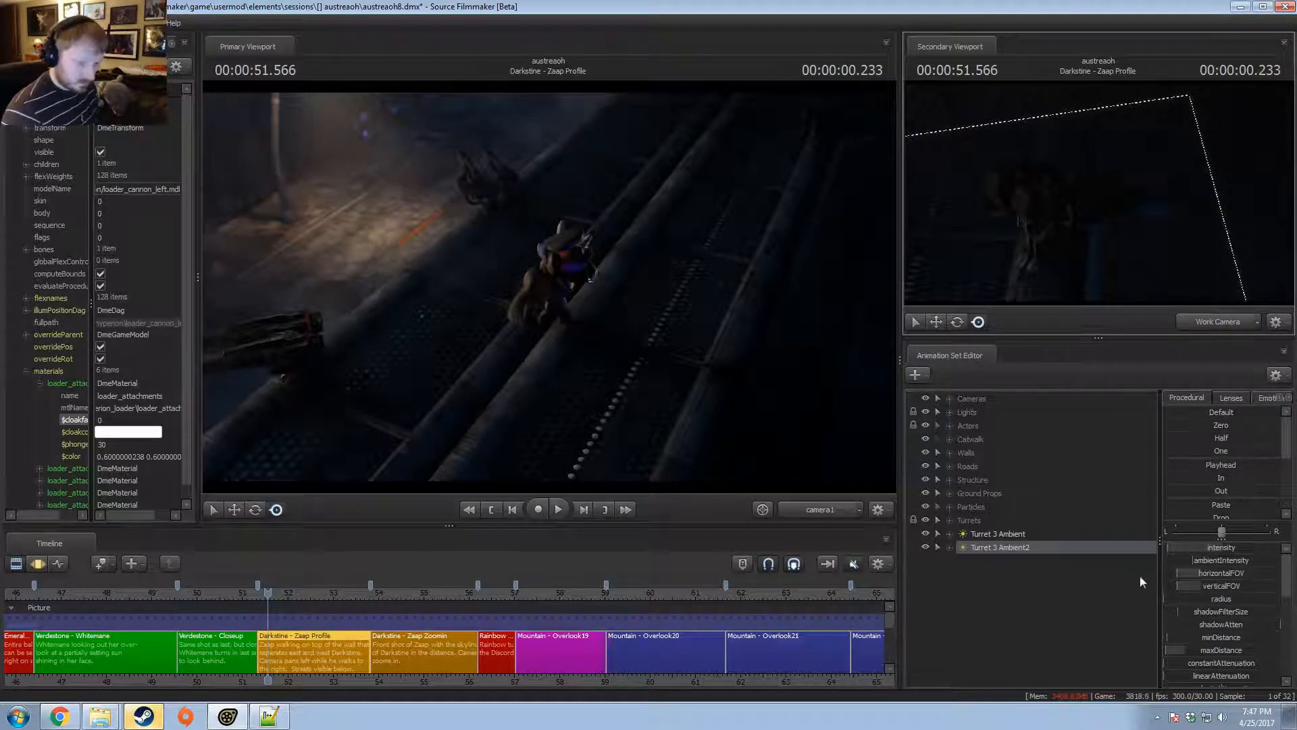
- Set the maximum of the intensity control on Turret 3 Ambient2 to 1000
key("F3")
right_click(1200, 546)
left_click(1210, 565)
type("1000.000")
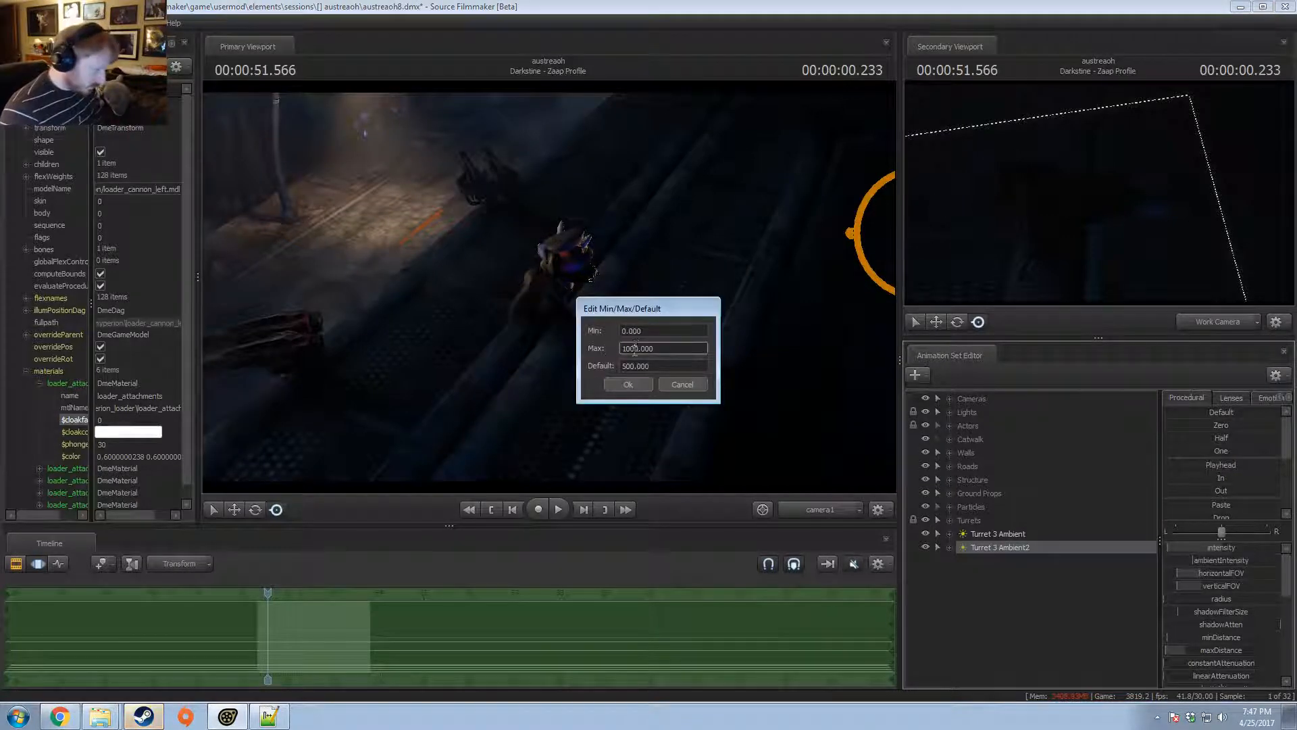
key("Tab")
left_click(637, 384)
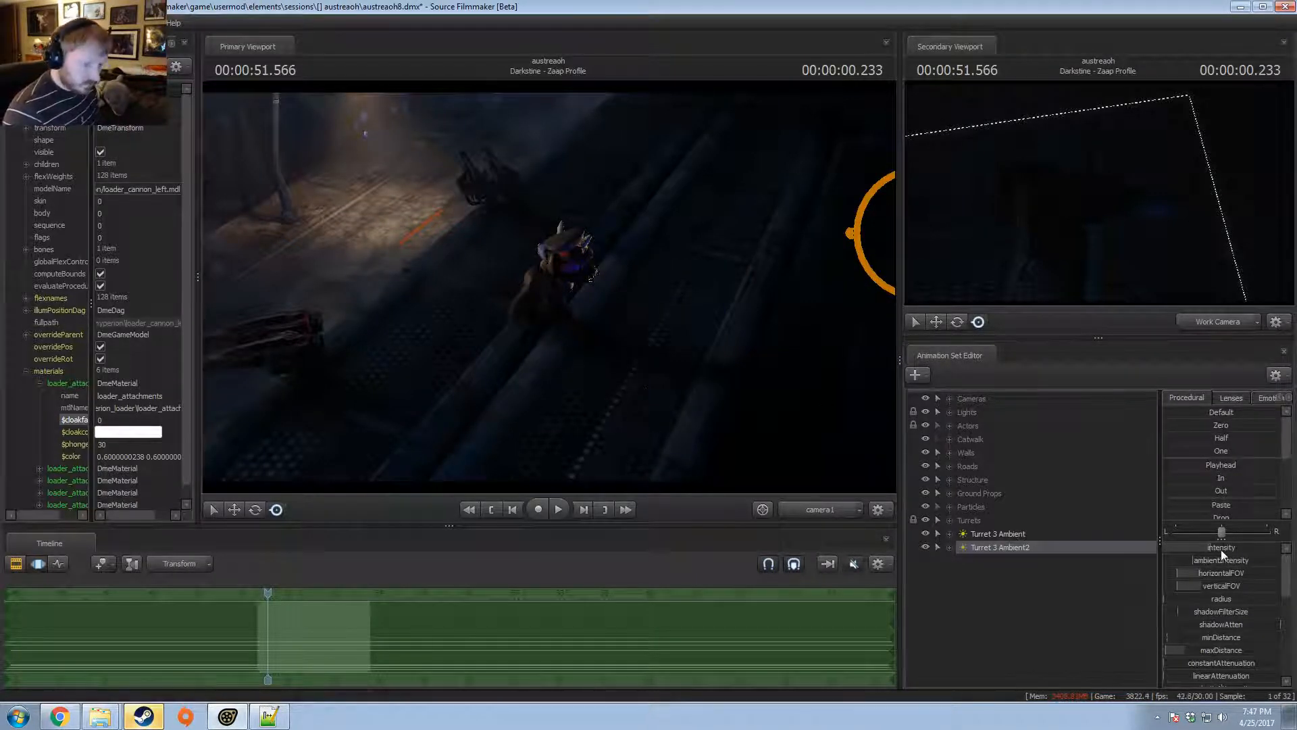
- Play back the Darkstine - Zaap Profile shot to review the lighting on the third turret
key("F1")
key("F2")
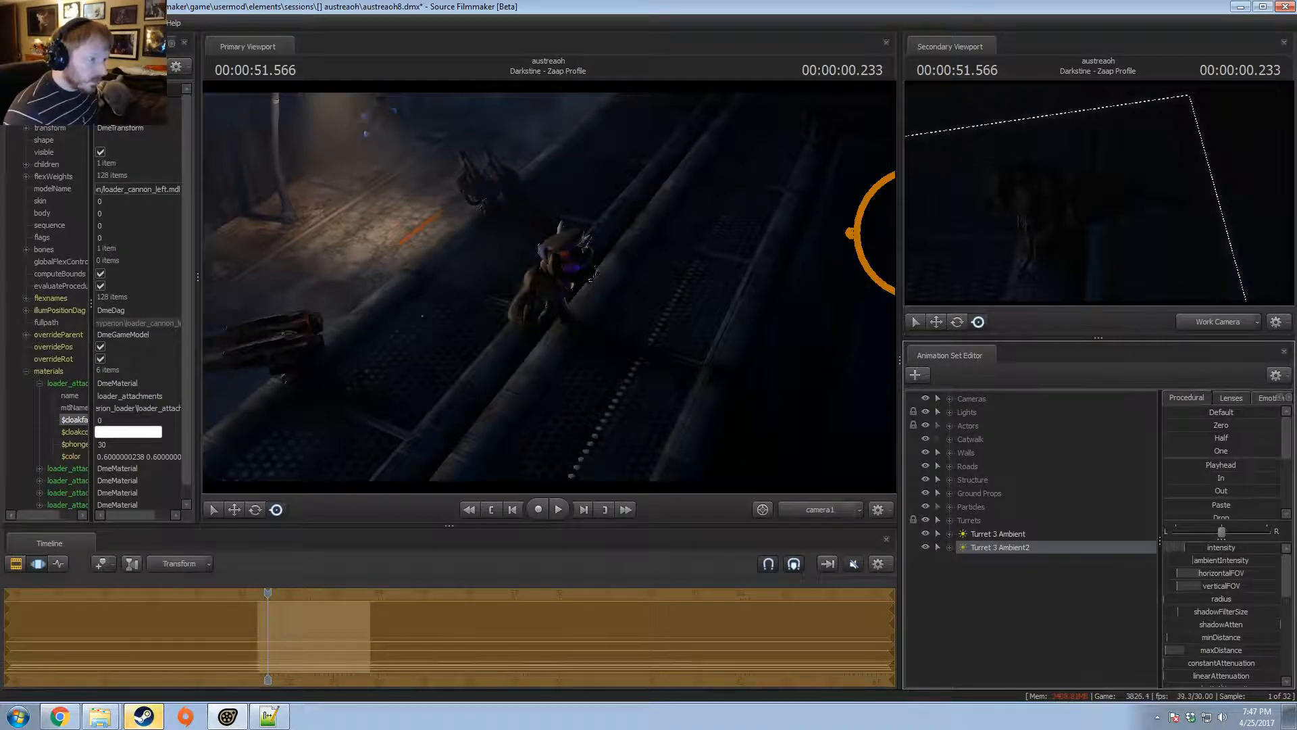
key("F1")
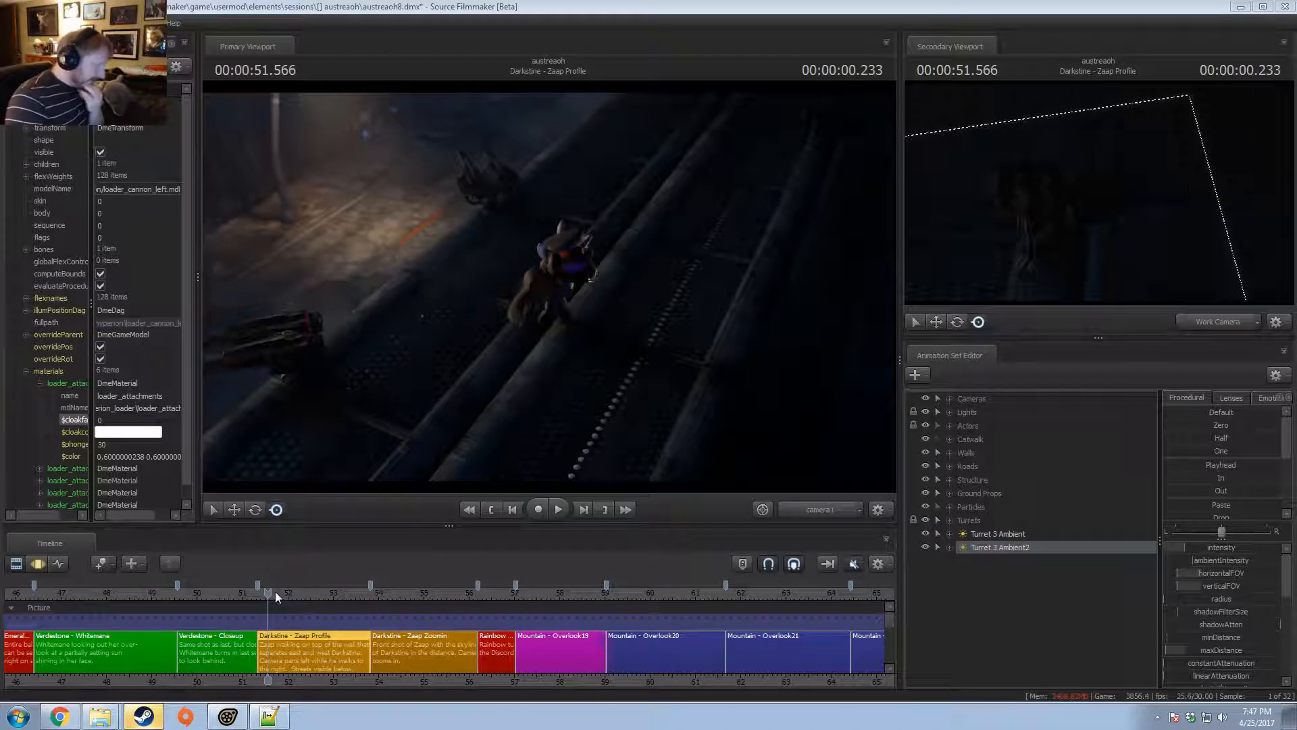
key("space")
key("F2")
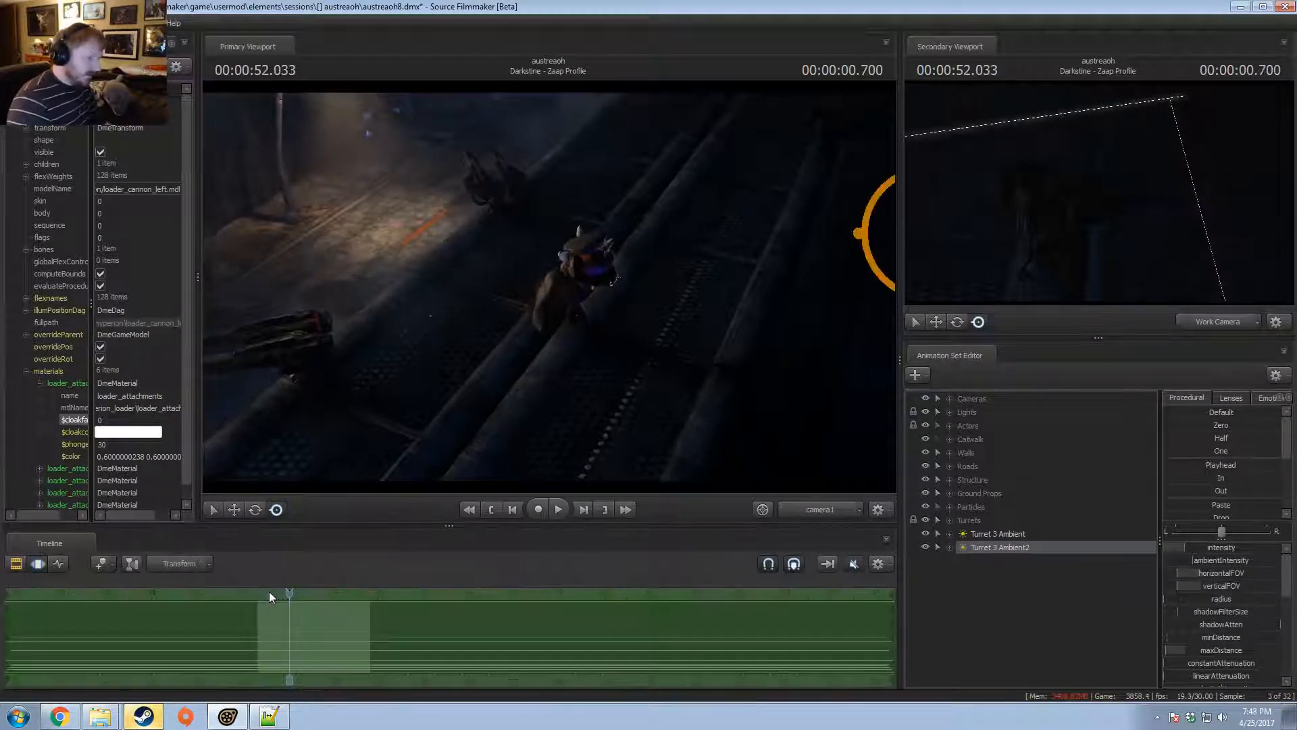
key("F2")
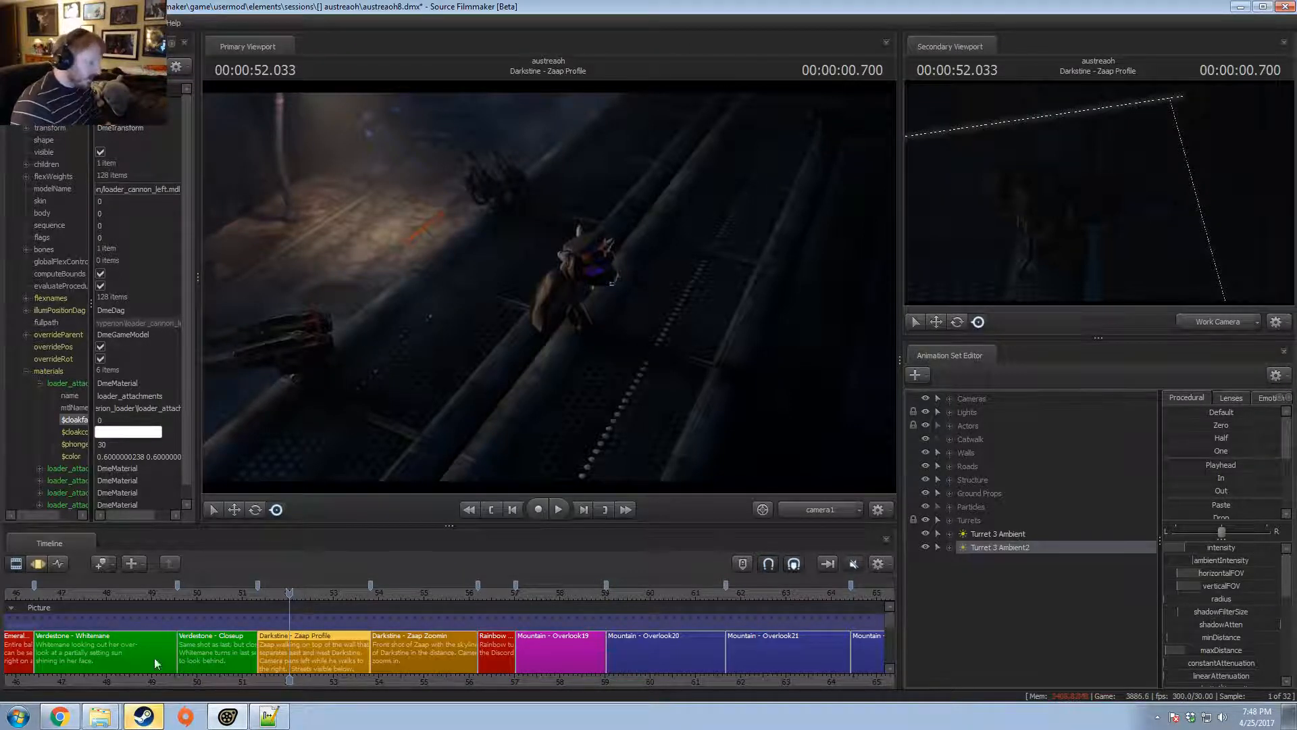
left_click(262, 593)
key("space")
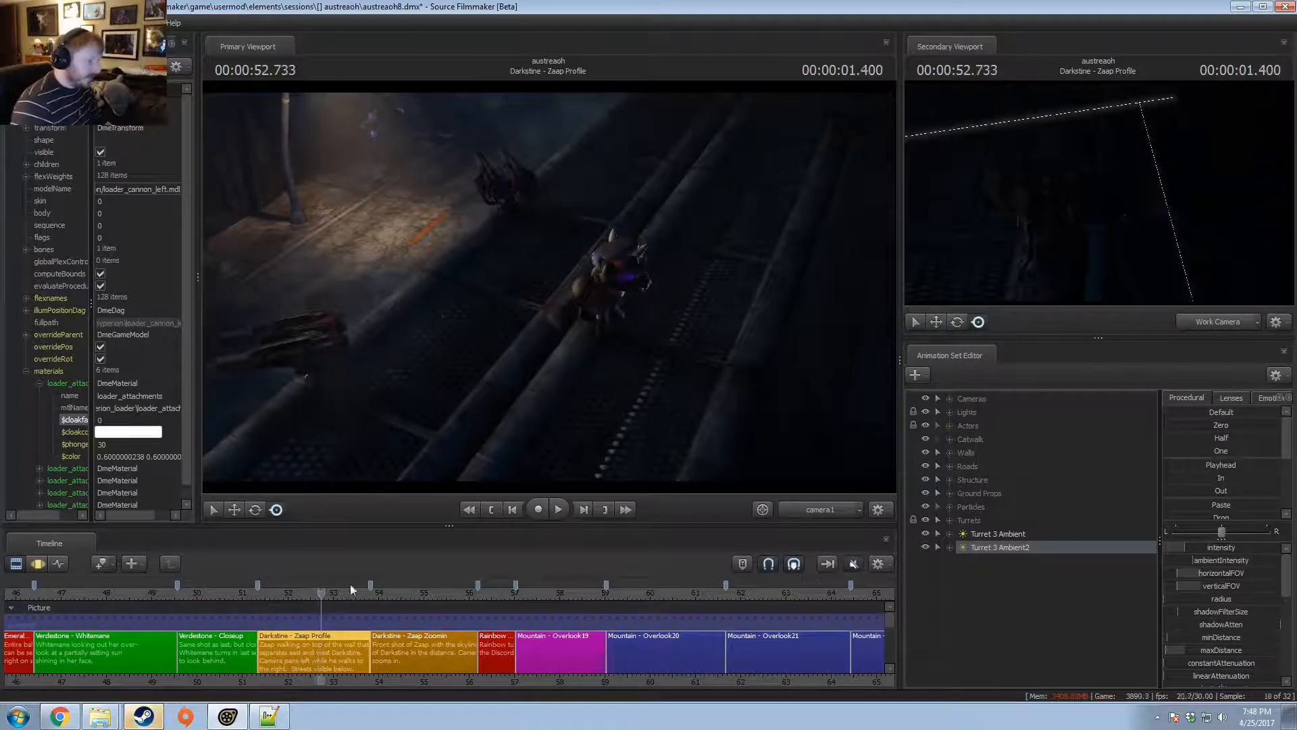
- Go to the Darkstine - Zaap Zoomin shot and hide its Turrets group
left_click(367, 593)
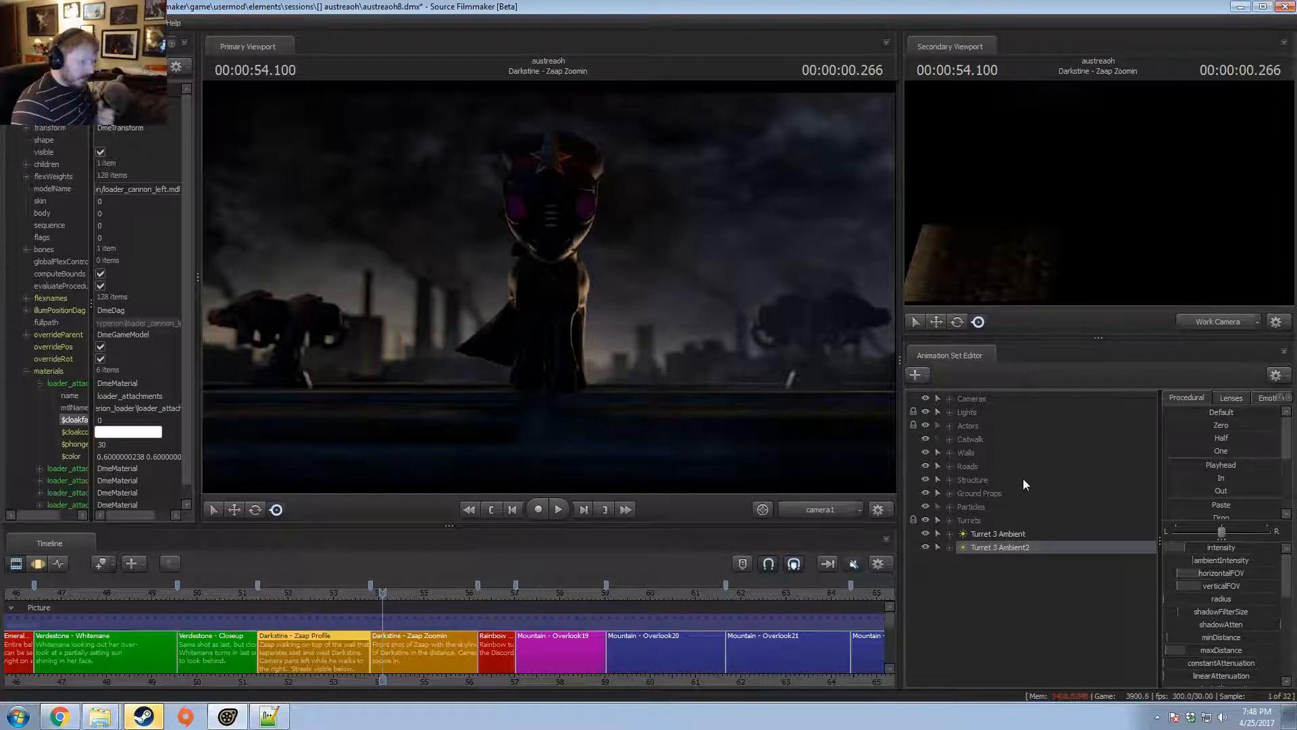
left_click(444, 649)
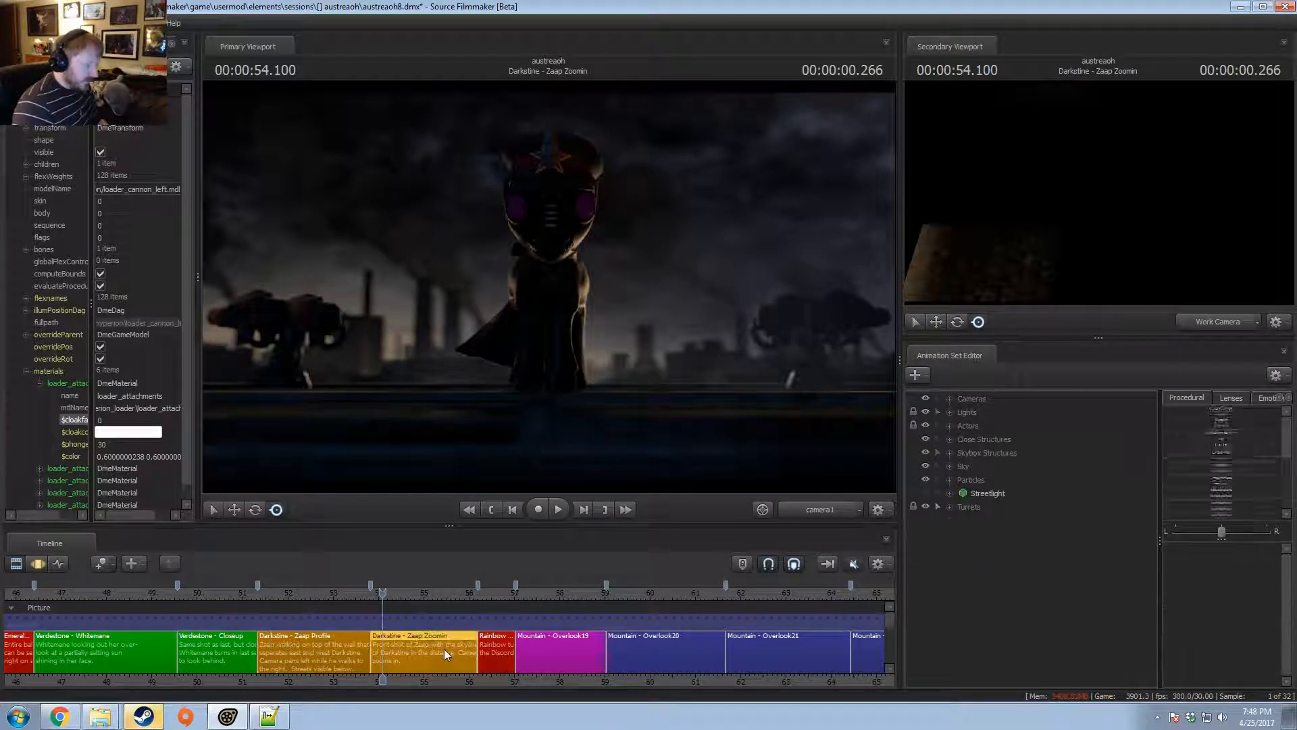
left_click(926, 507)
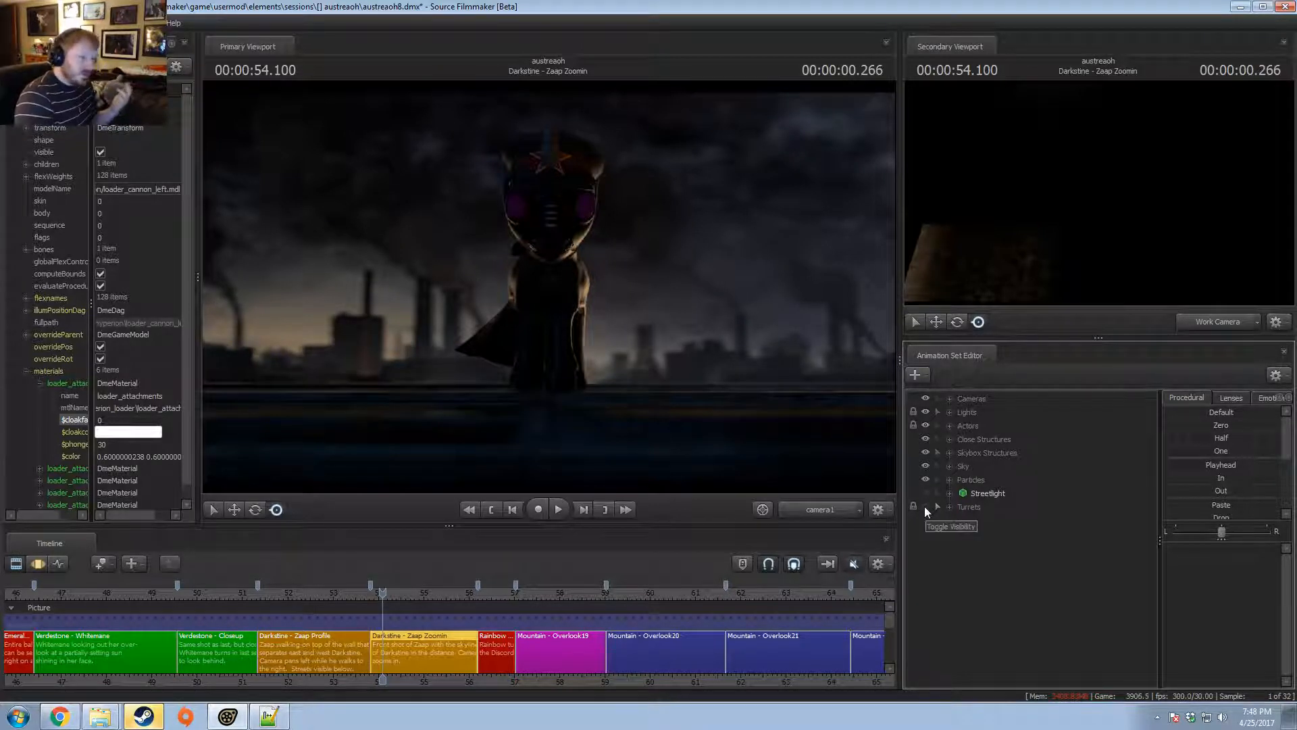
- Show the Turrets group in the Zaap Zoomin shot again and recolor the Darkstine - Zaap Profile clip green with red at 0
left_click(925, 506)
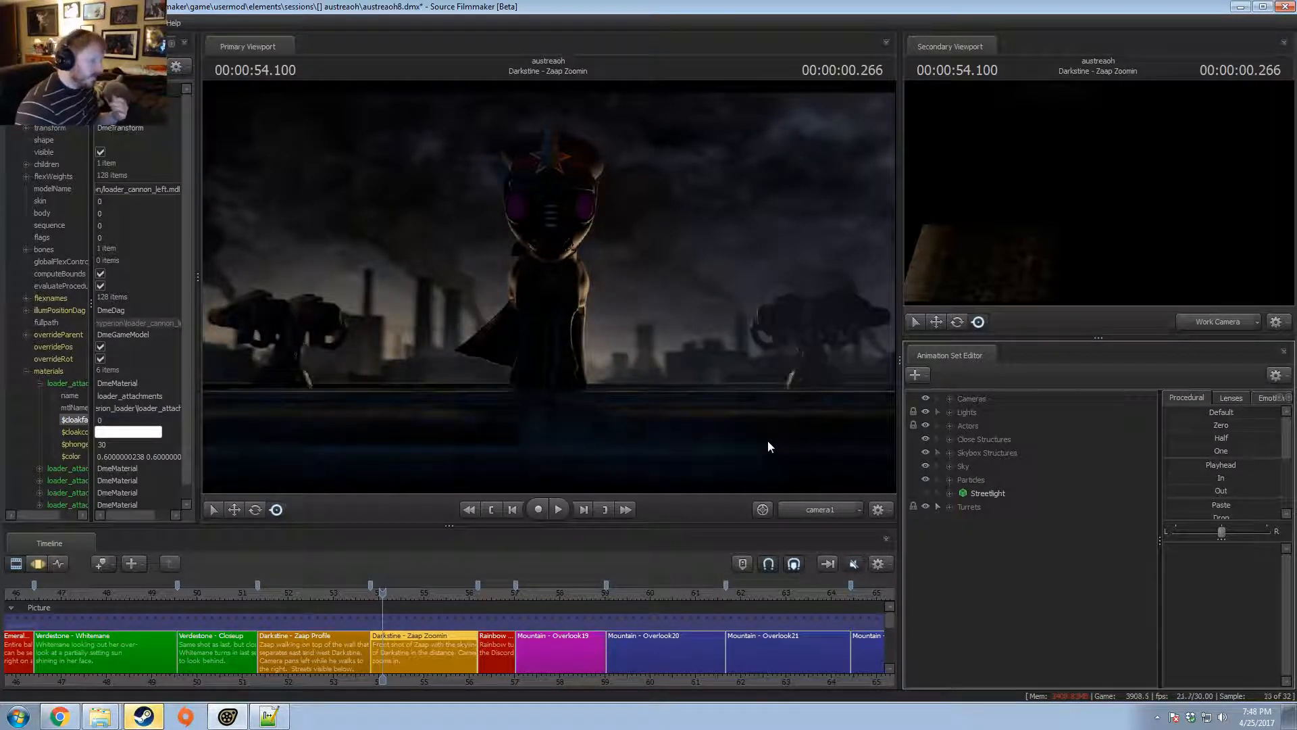
left_click(354, 644)
right_click(354, 645)
mouse_move(431, 474)
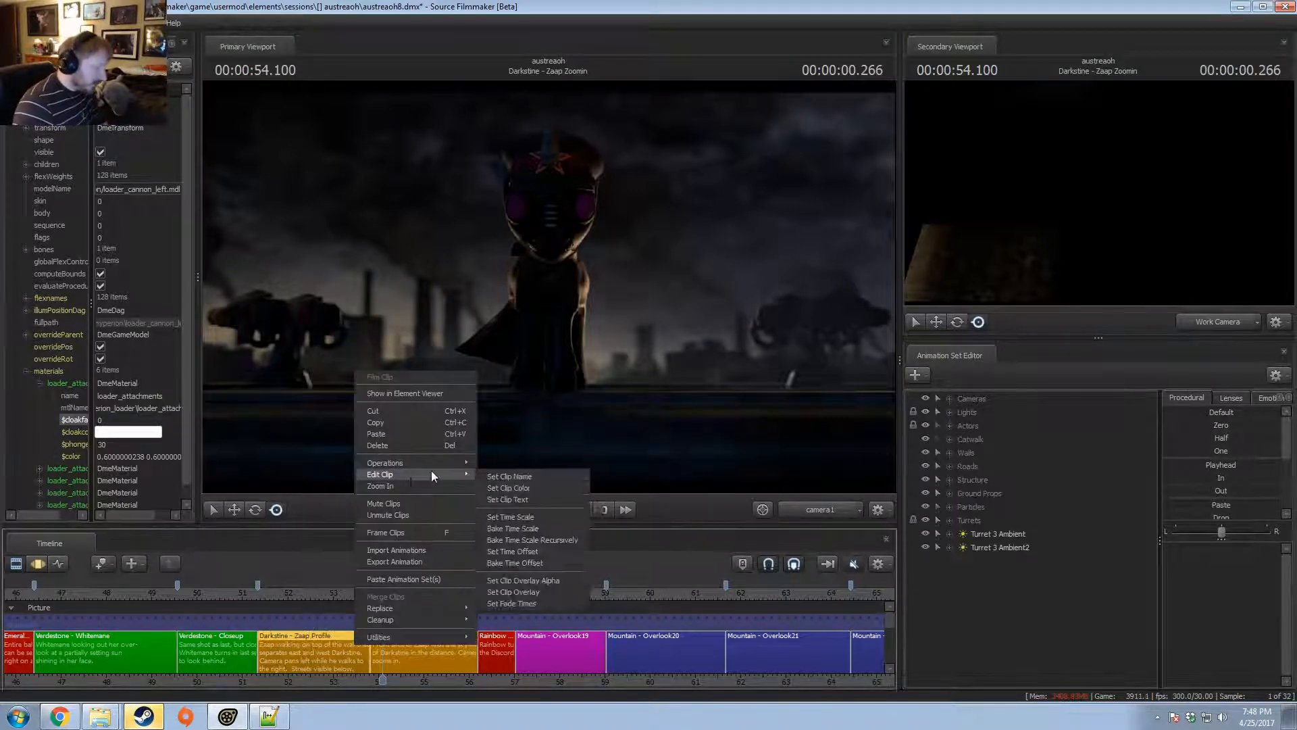
left_click(502, 492)
left_click_drag(727, 358, 666, 364)
type("0")
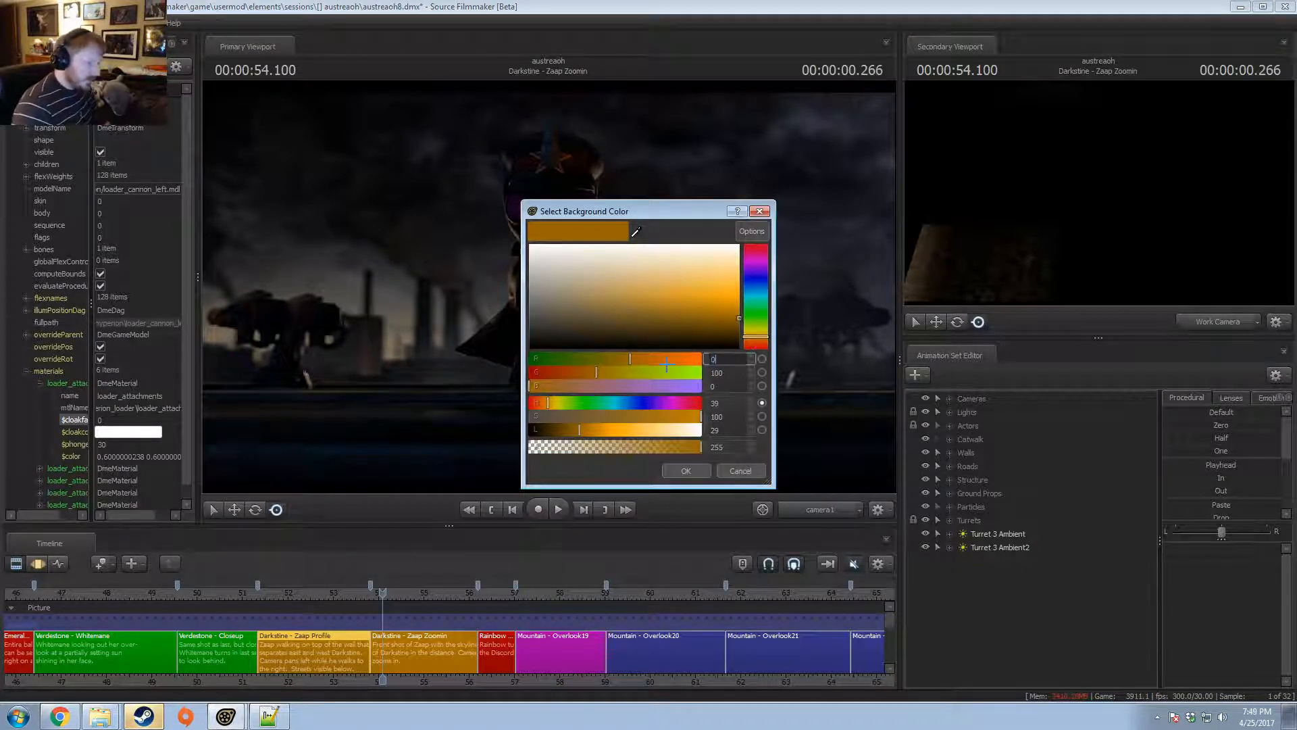
key("Return")
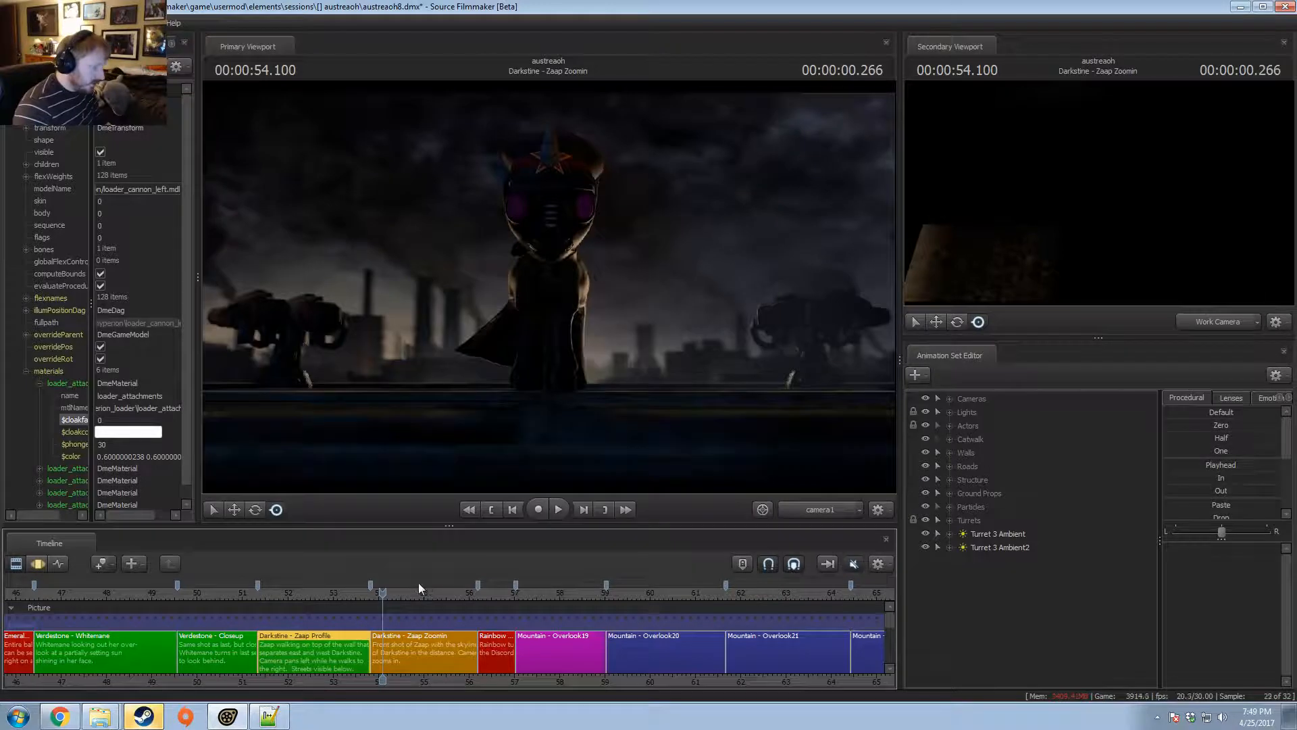
- Play back the Darkstine - Zaap Zoomin shot with its turrets visible and return to near its beginning
left_click(377, 589)
key("space")
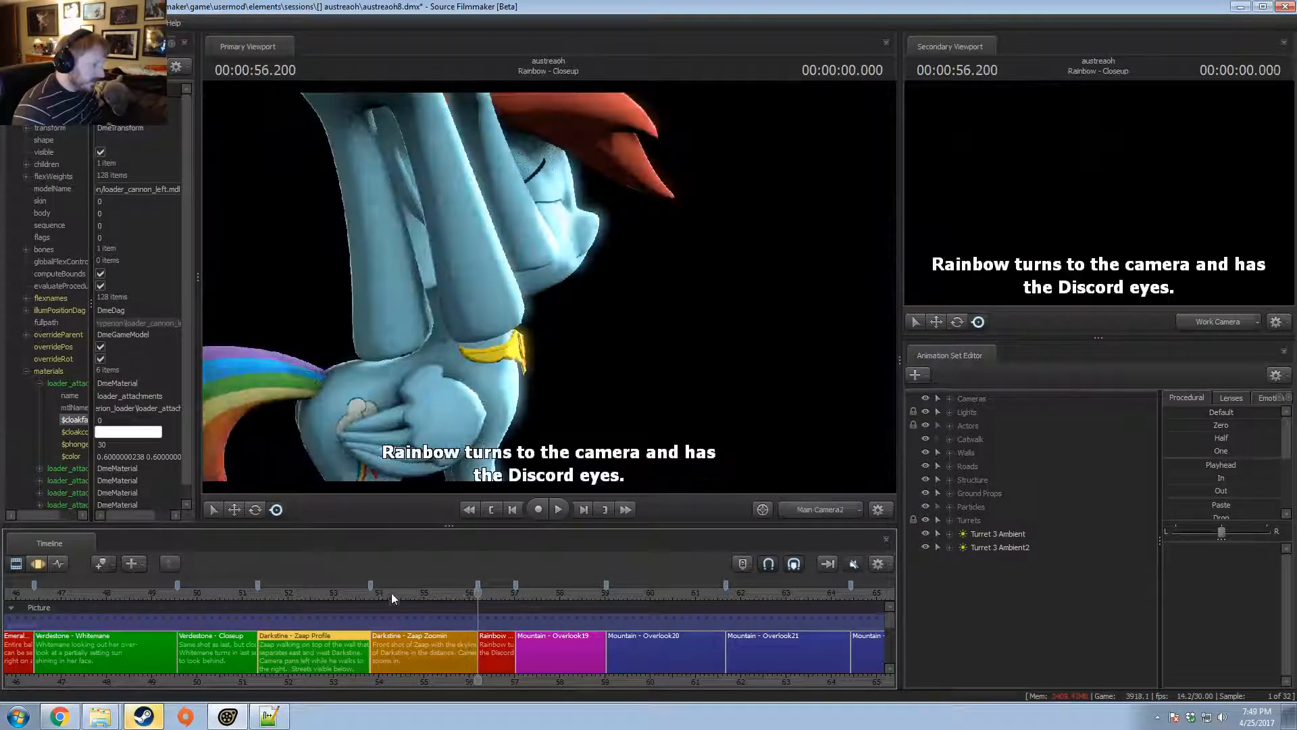
left_click(382, 590)
- Set the background color of the Darkstine - Zaap Zoomin clip to green, with red 0 and green 150
right_click(411, 633)
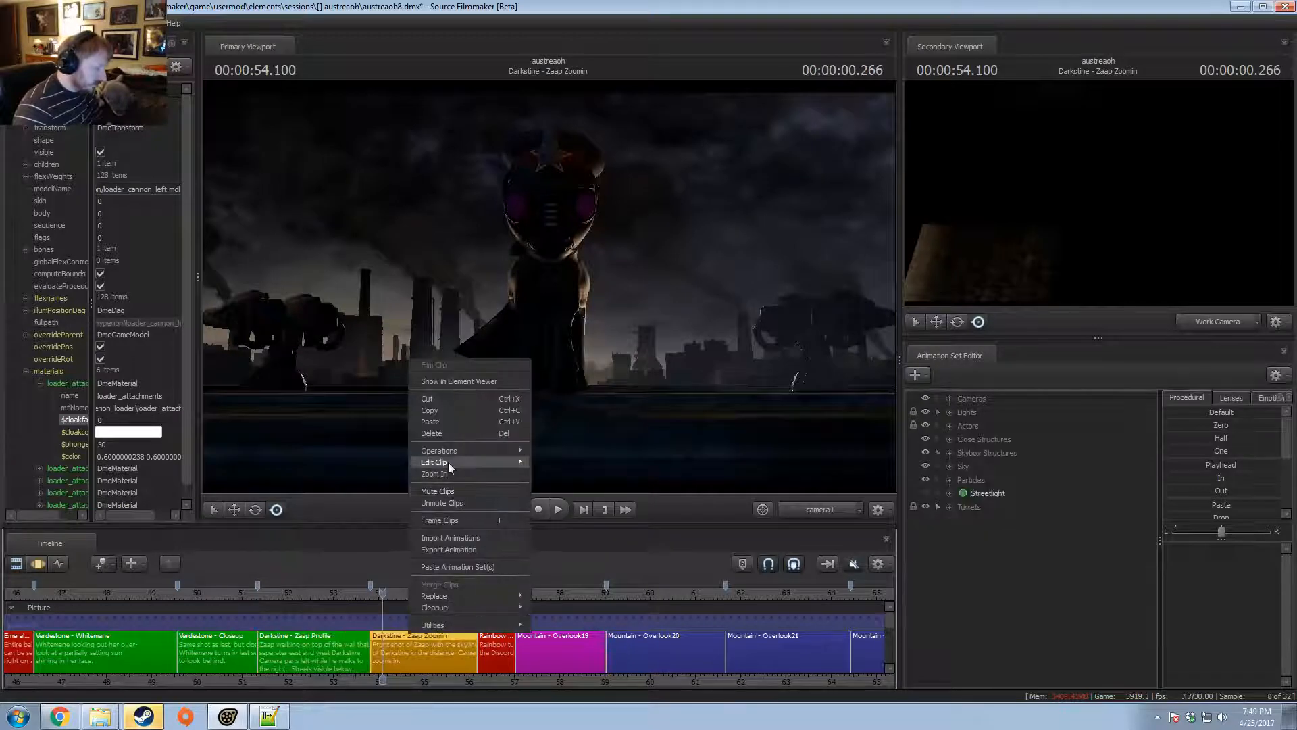
mouse_move(448, 462)
left_click(628, 474)
left_click_drag(721, 363, 663, 389)
type("0")
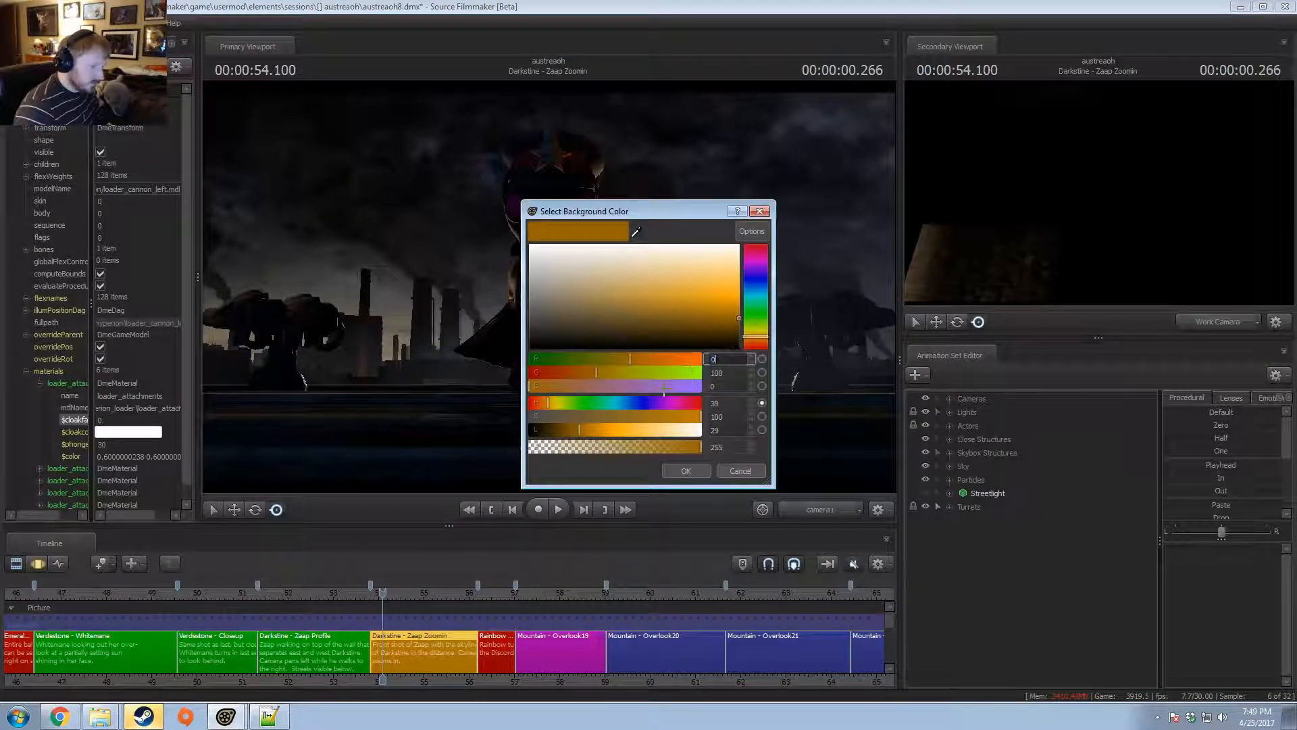
key("Tab")
type("150")
key("Return")
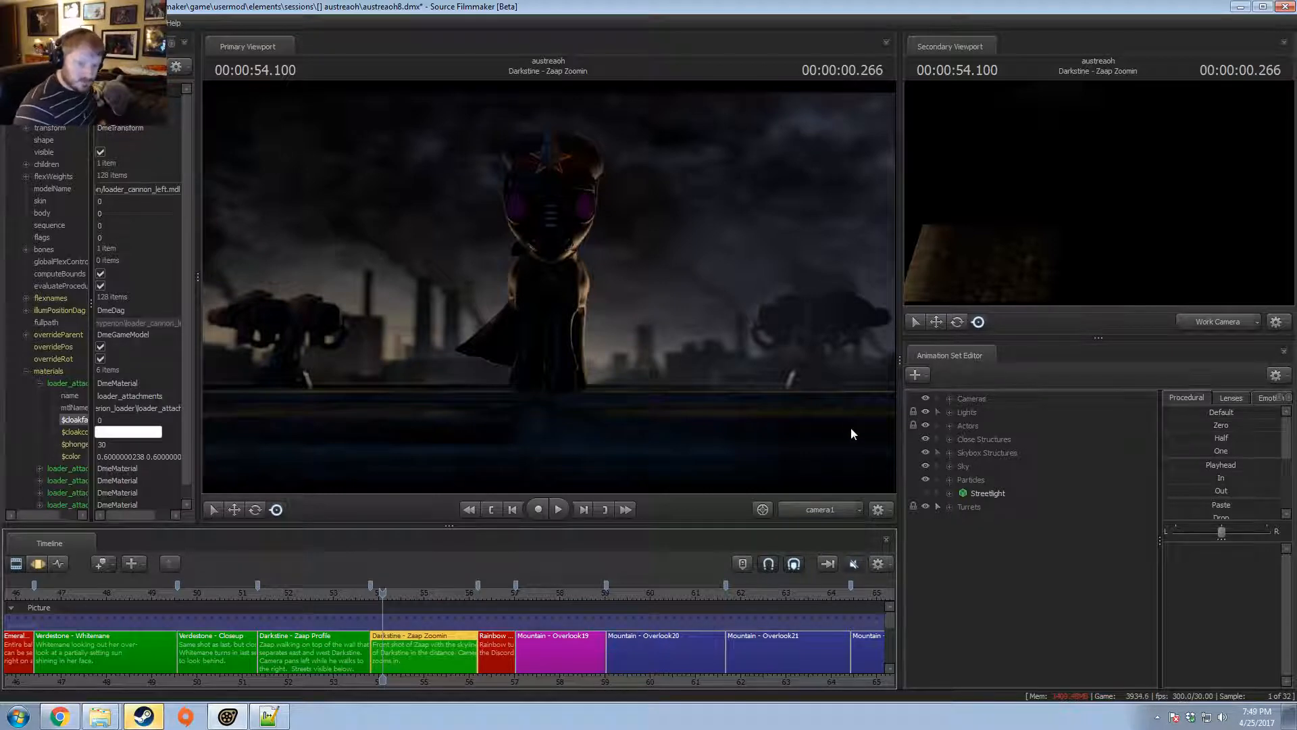
- Look over the Silvadel shots from Ember Overlook to Ember Closeup, pulling the Work Camera back to see the surrounding set
scroll(386, 679, "down", 5)
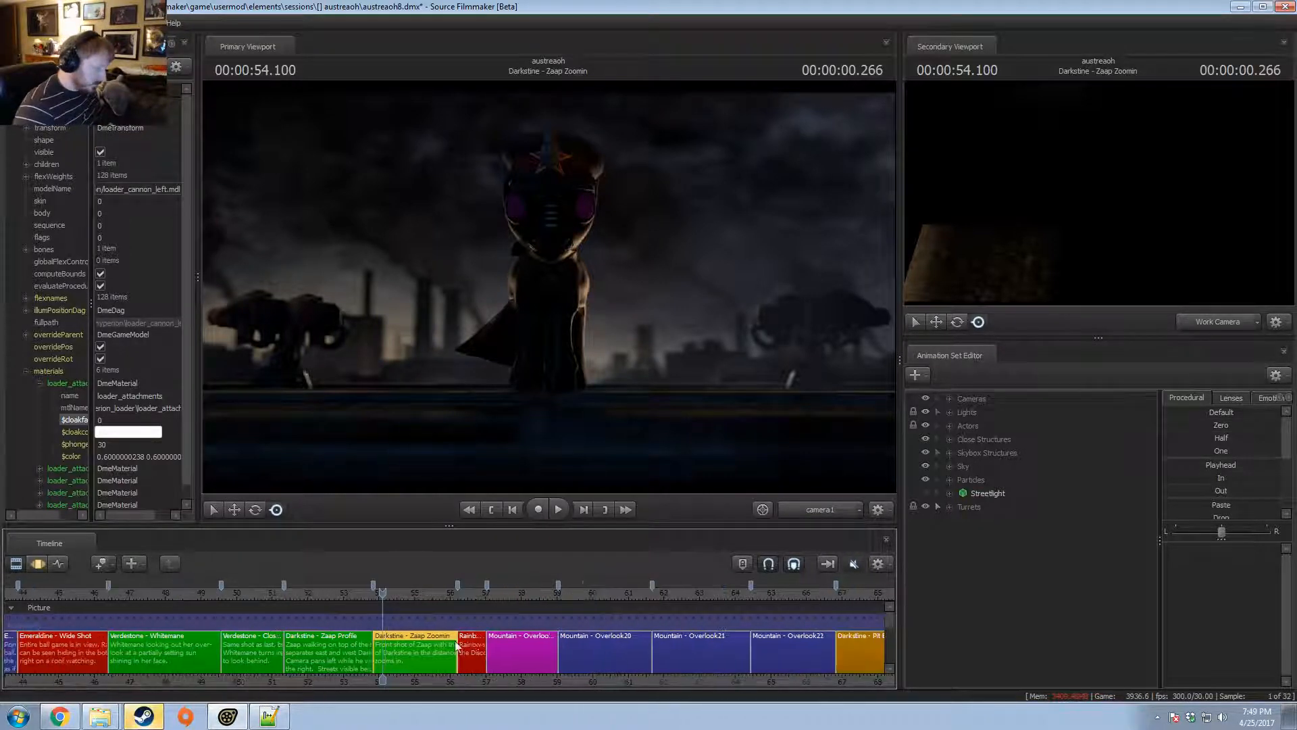
middle_click_drag(387, 675, 657, 611)
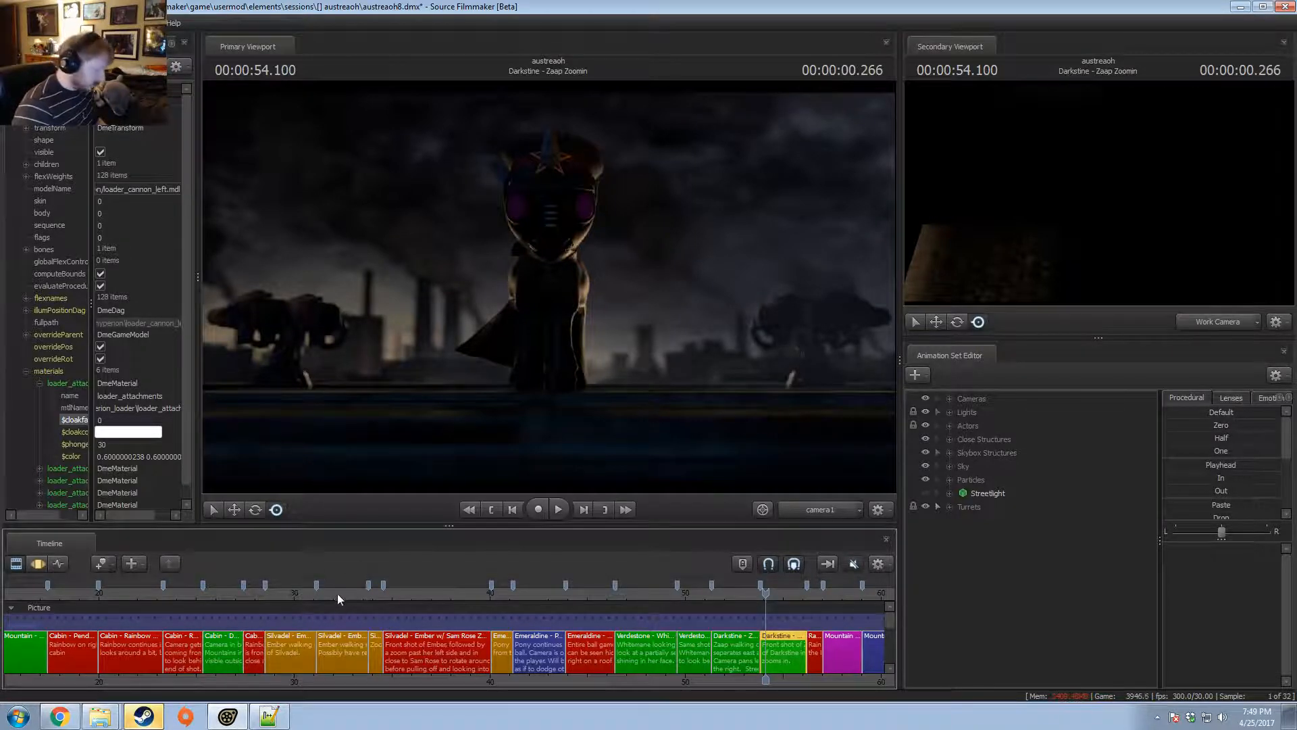
mouse_move(337, 593)
left_mouse_down()
mouse_move(281, 595)
mouse_move(330, 594)
left_mouse_up()
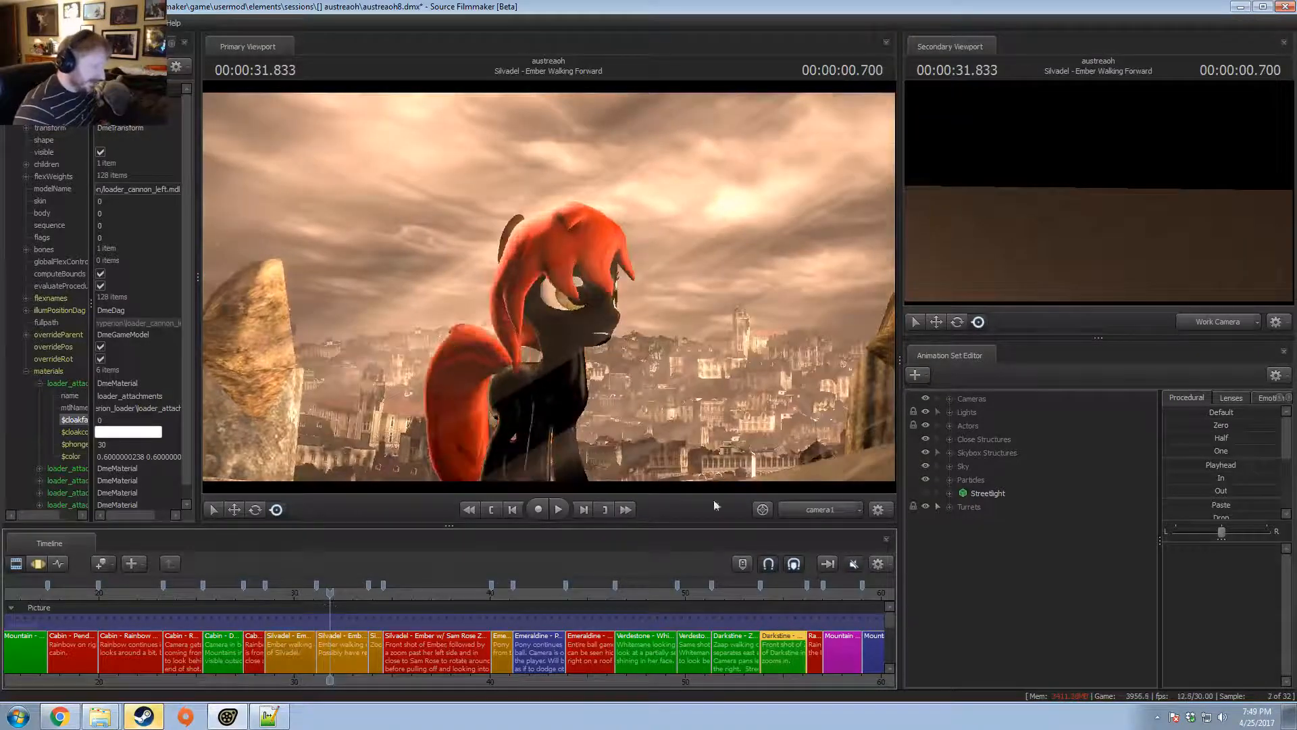
left_click(809, 506)
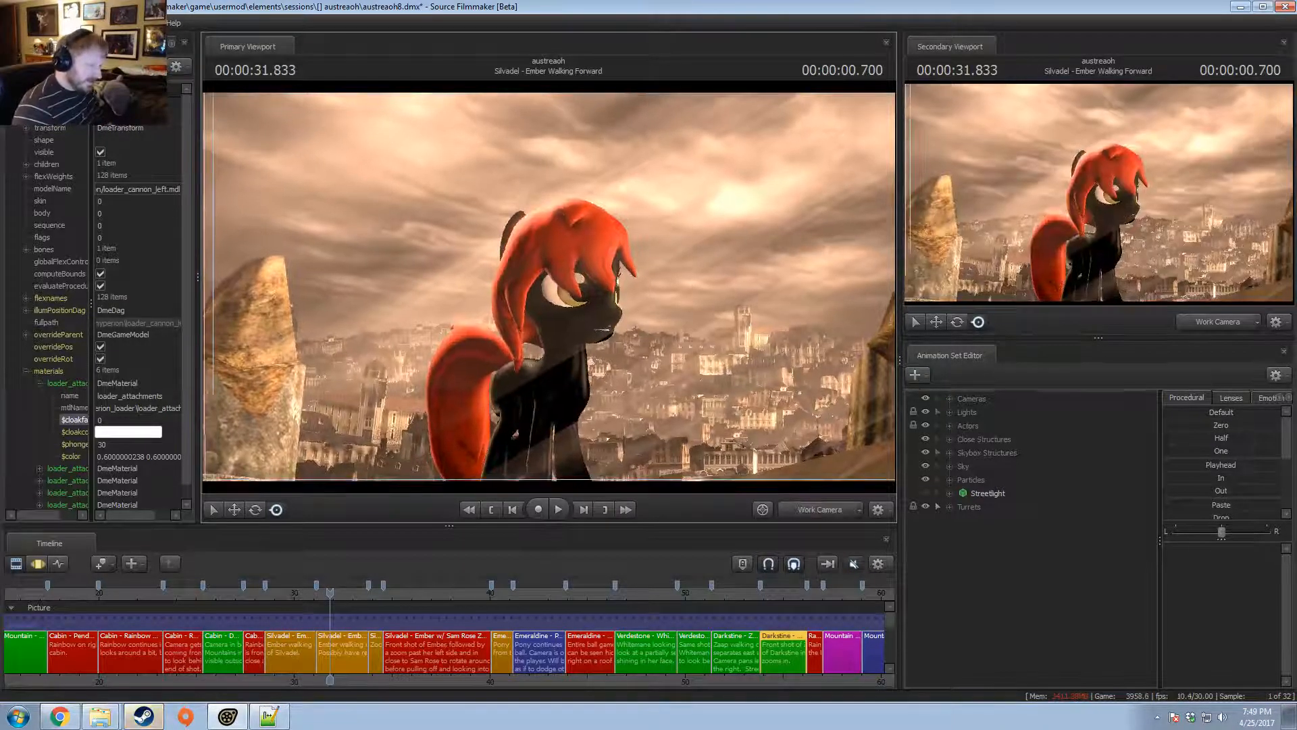
key("s")
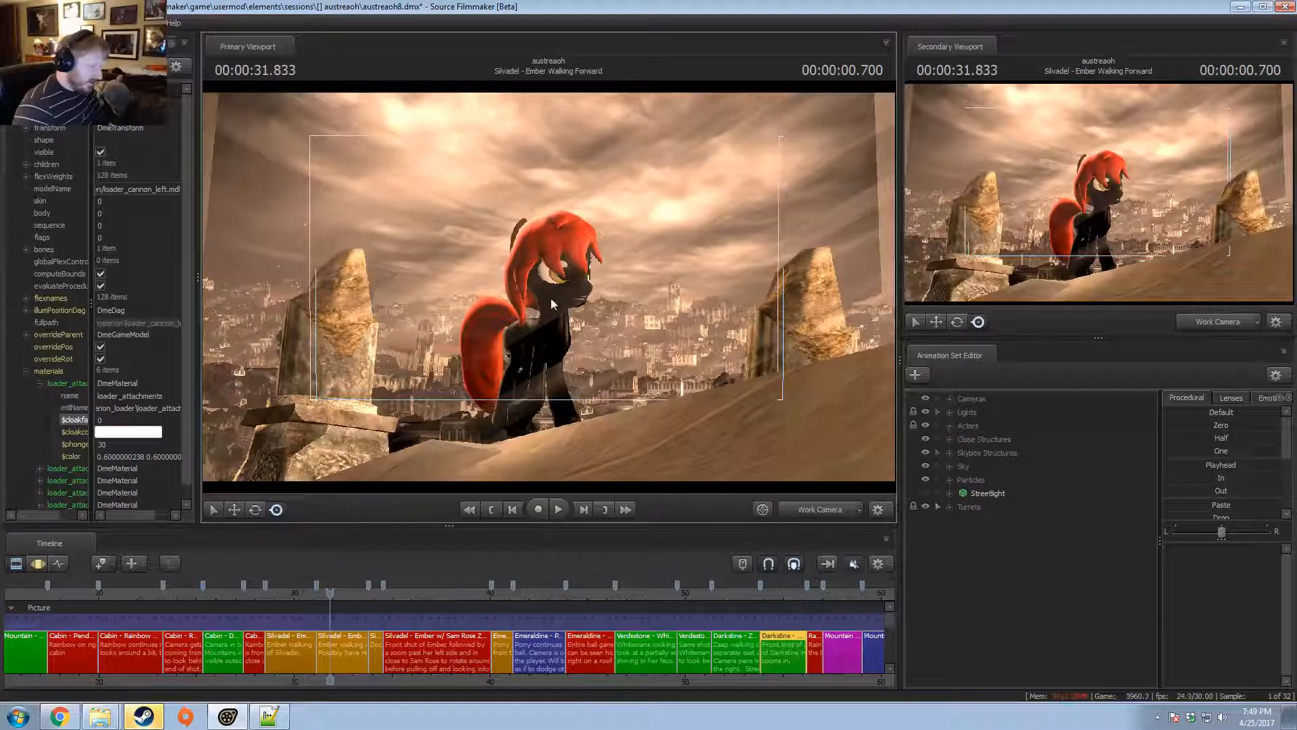
left_click(296, 668)
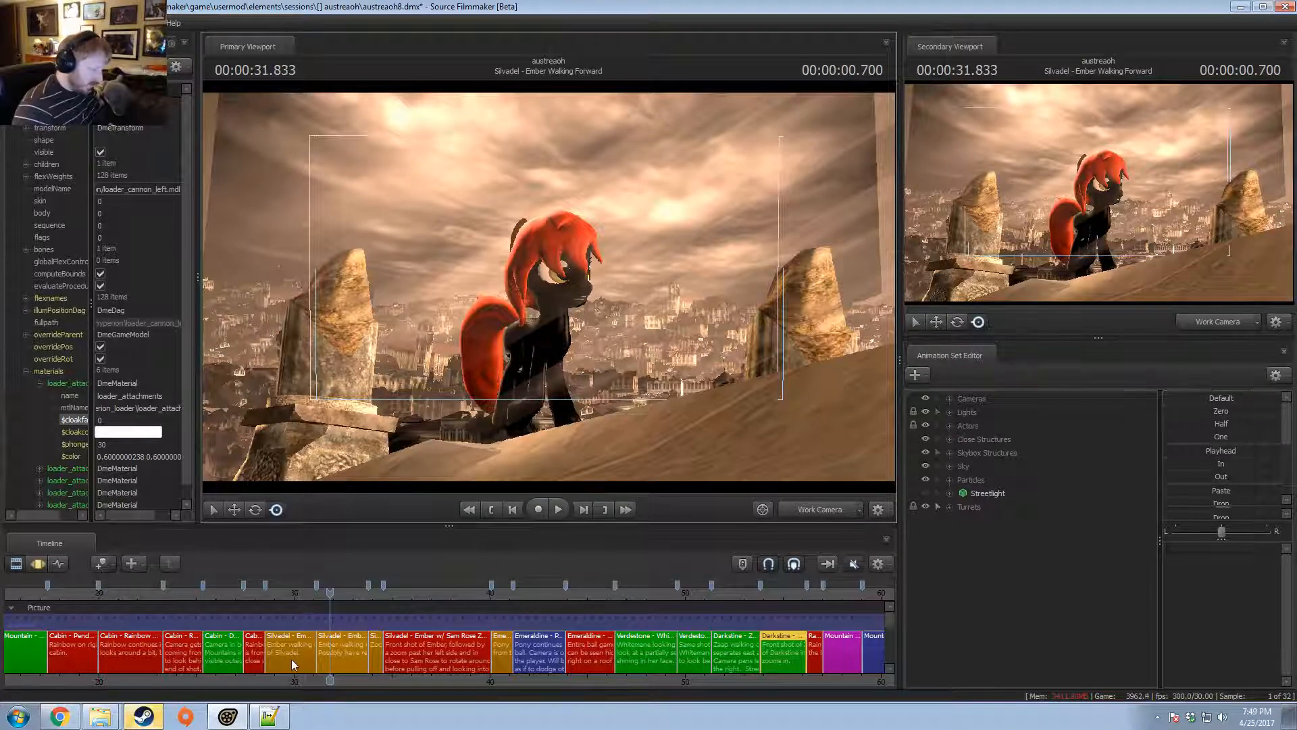
left_click(310, 599)
left_click_drag(310, 600, 376, 617)
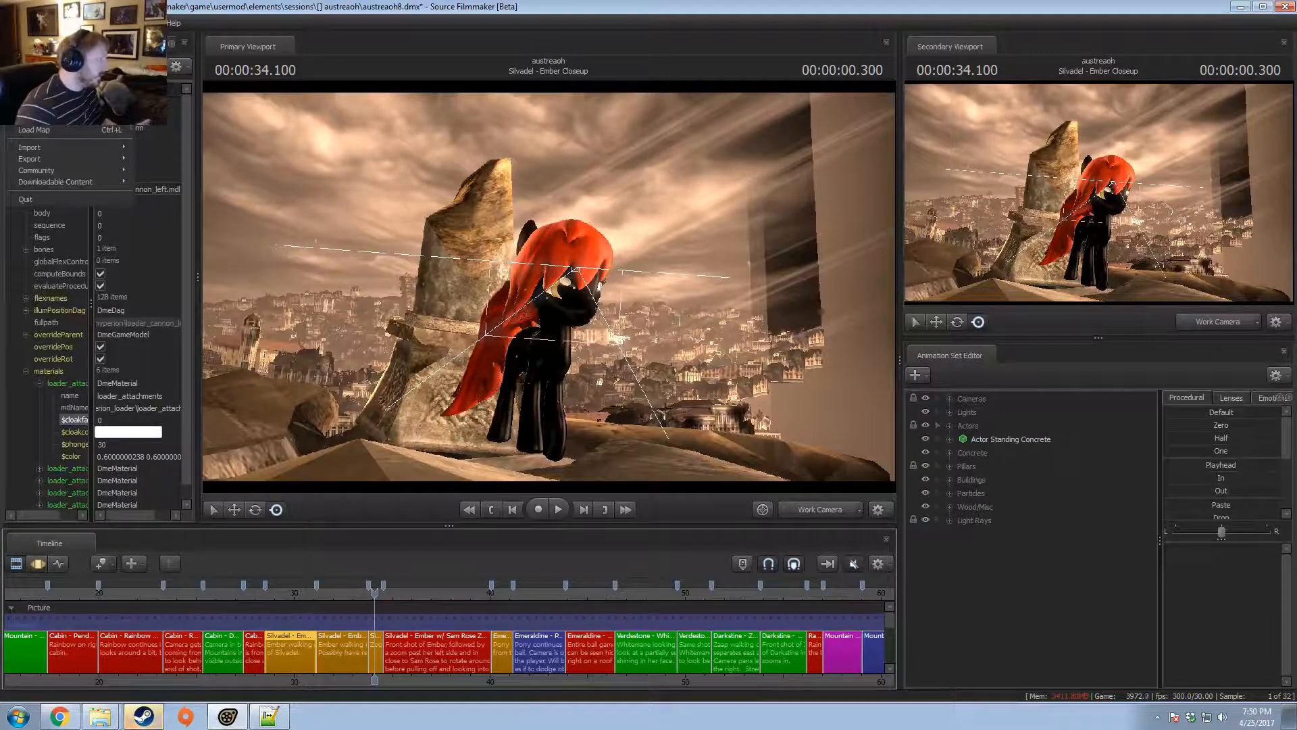
- Save the austreaoh8 session and exit Source Filmmaker
left_click(61, 23)
left_click(108, 189)
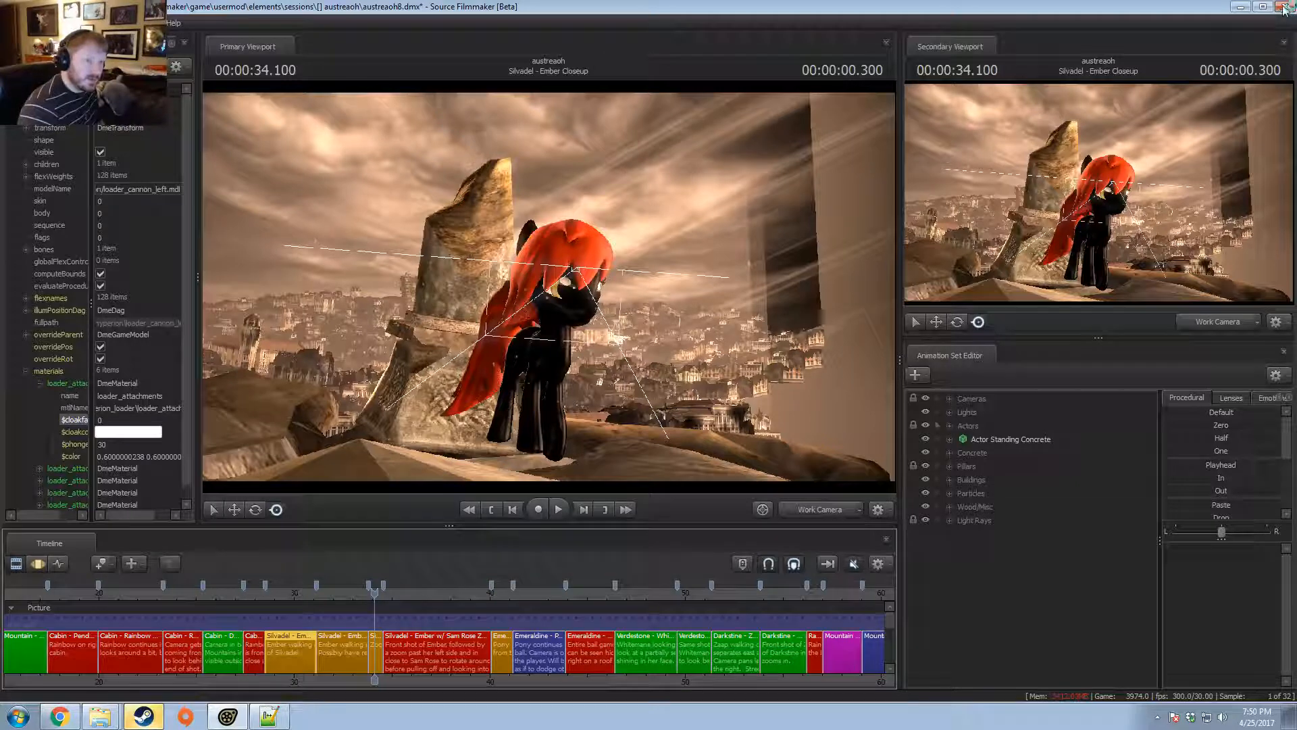
key("ctrl+s")
- Close the Notepad++ window and end the sfm.exe program that stopped working
left_click(284, 690)
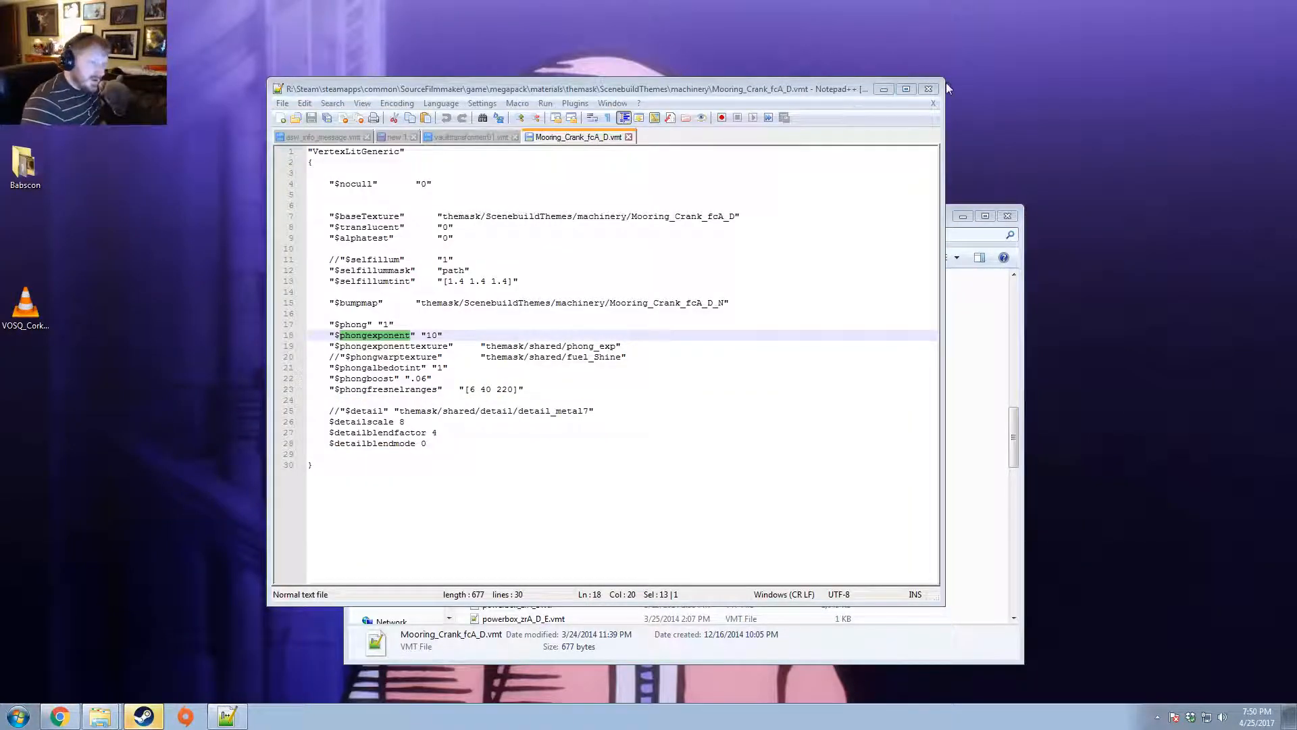
left_click(930, 88)
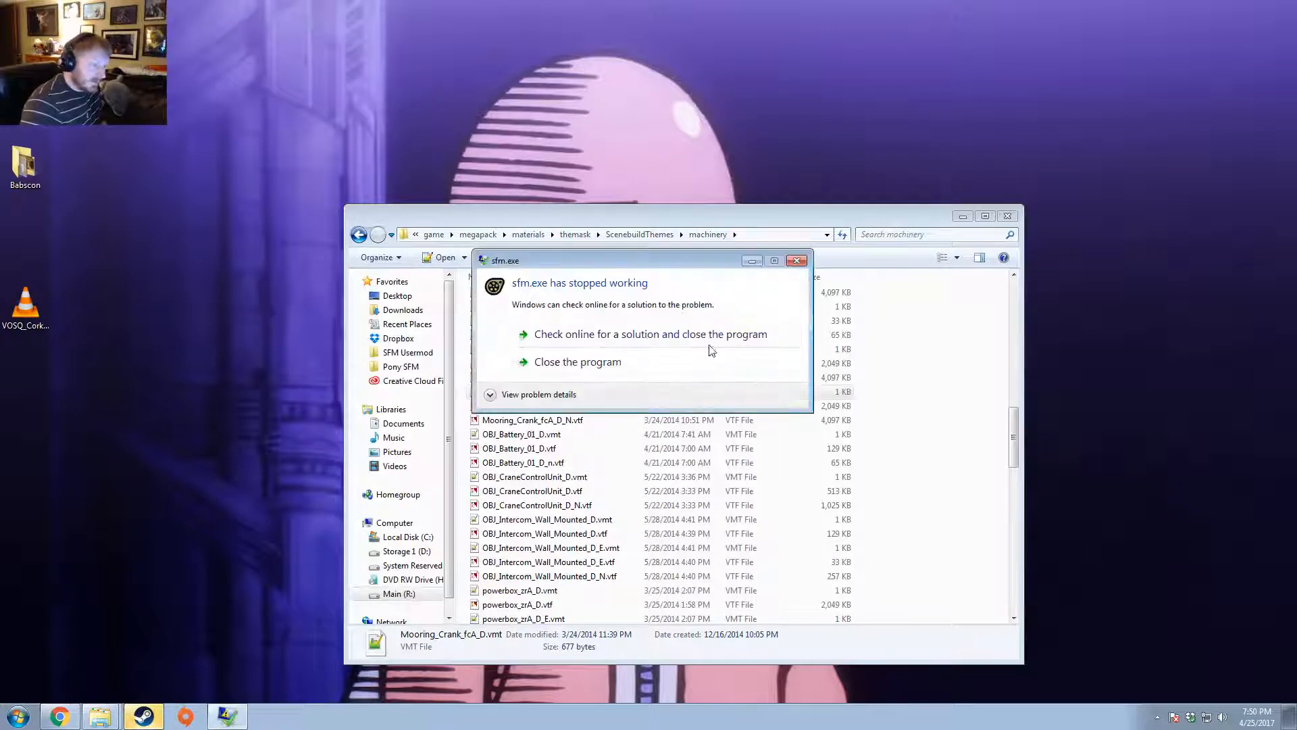
left_click(608, 363)
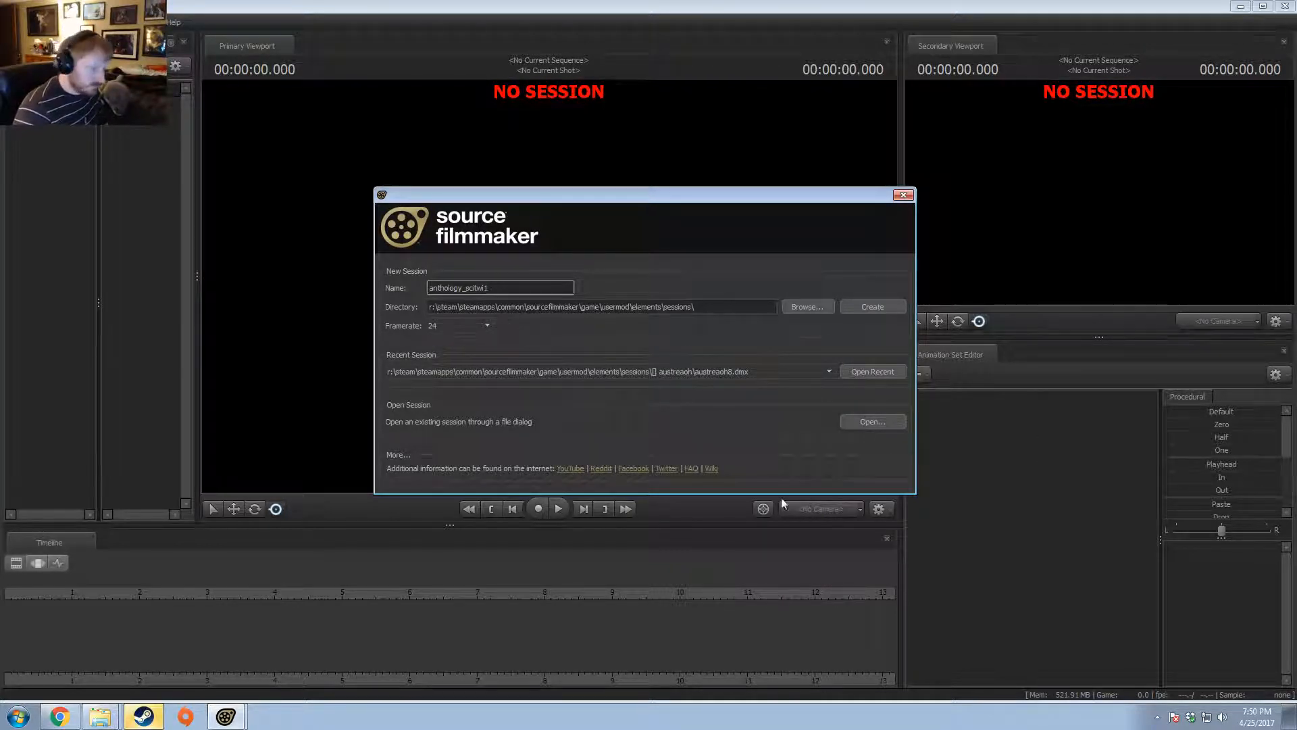
- Reopen the recent session austreaoh8.dmx in the restarted Source Filmmaker
left_click(734, 372)
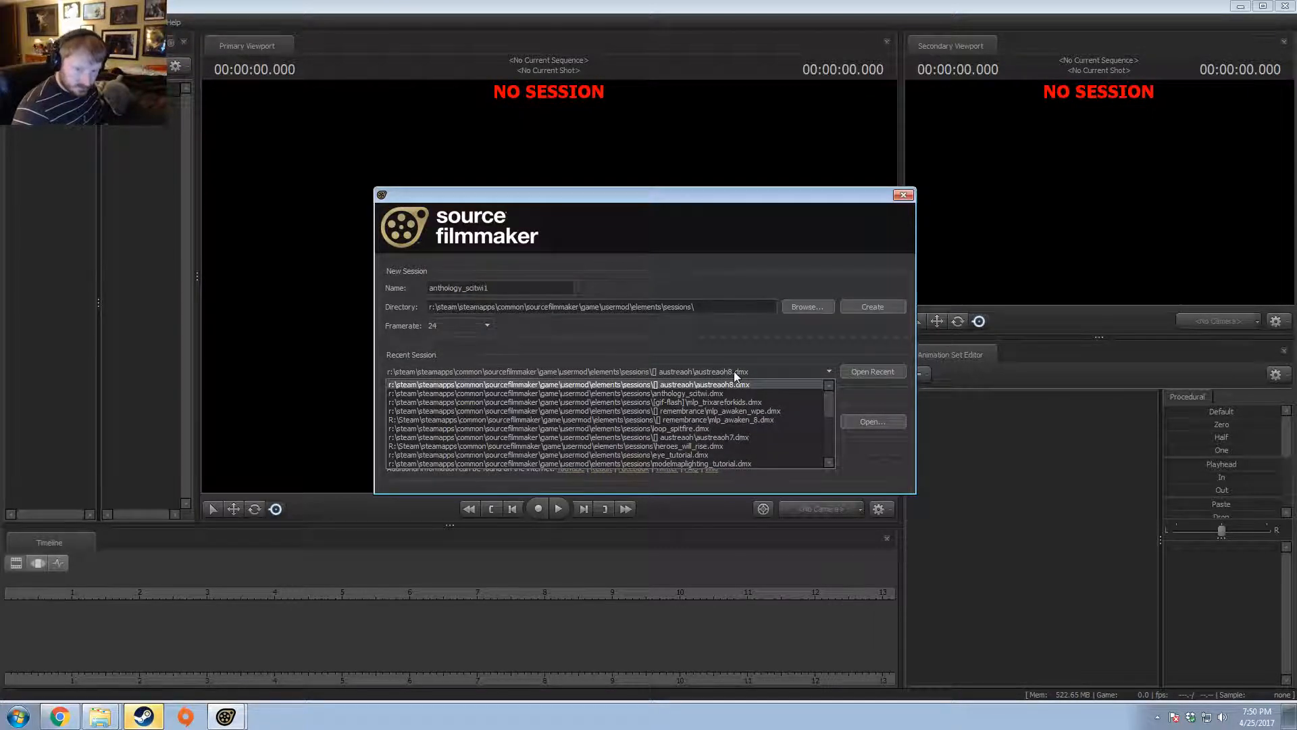
left_click(734, 372)
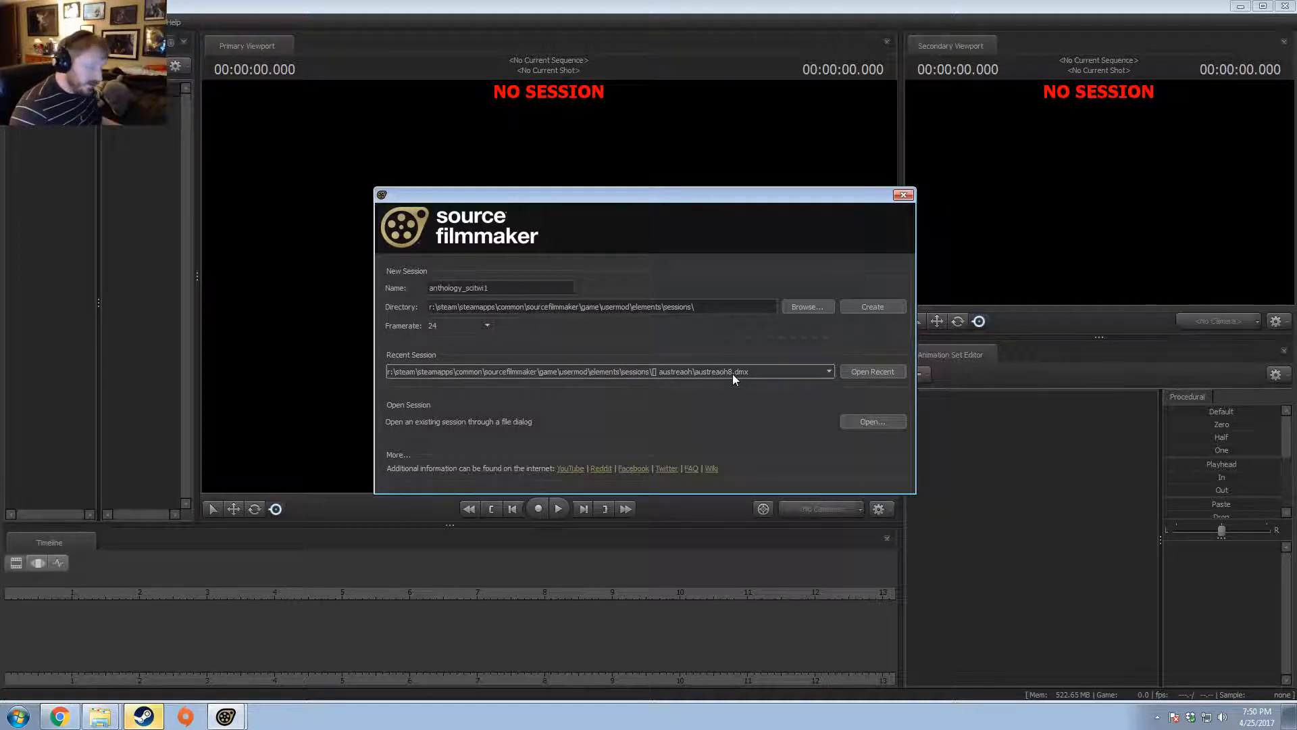
left_click(732, 373)
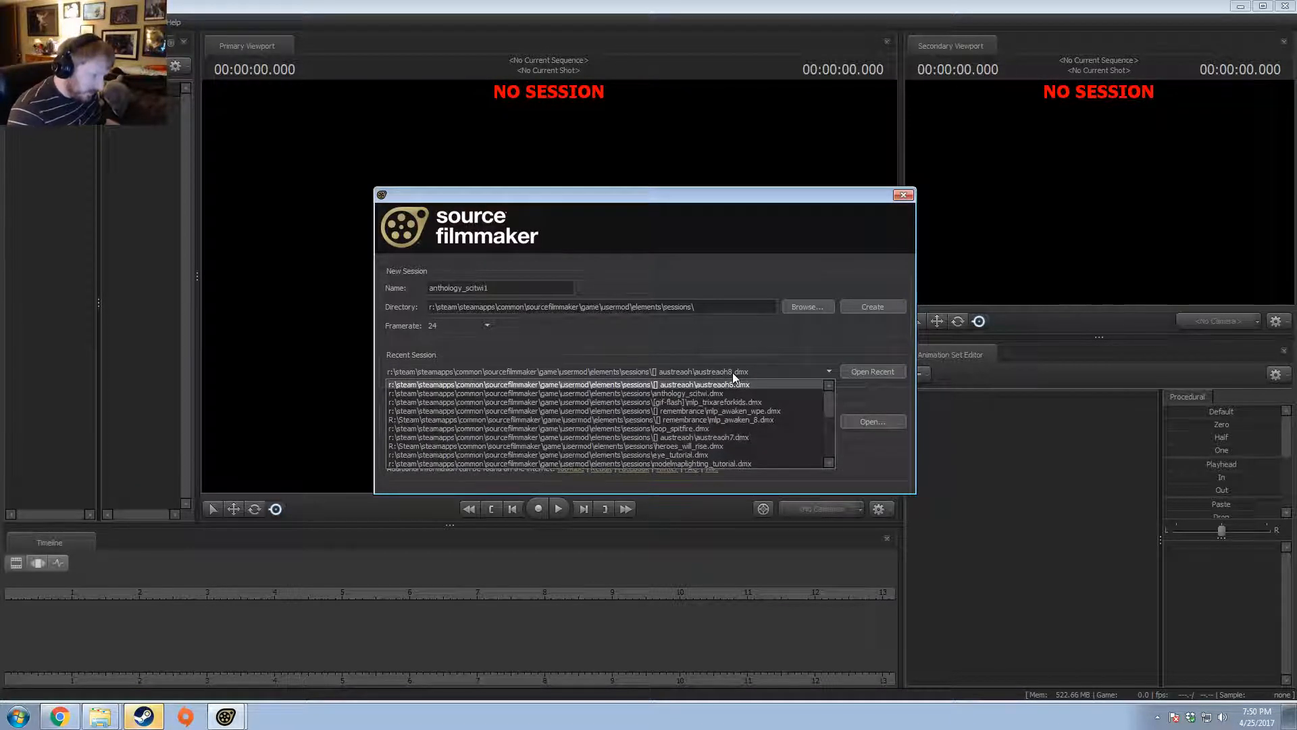
left_click(732, 372)
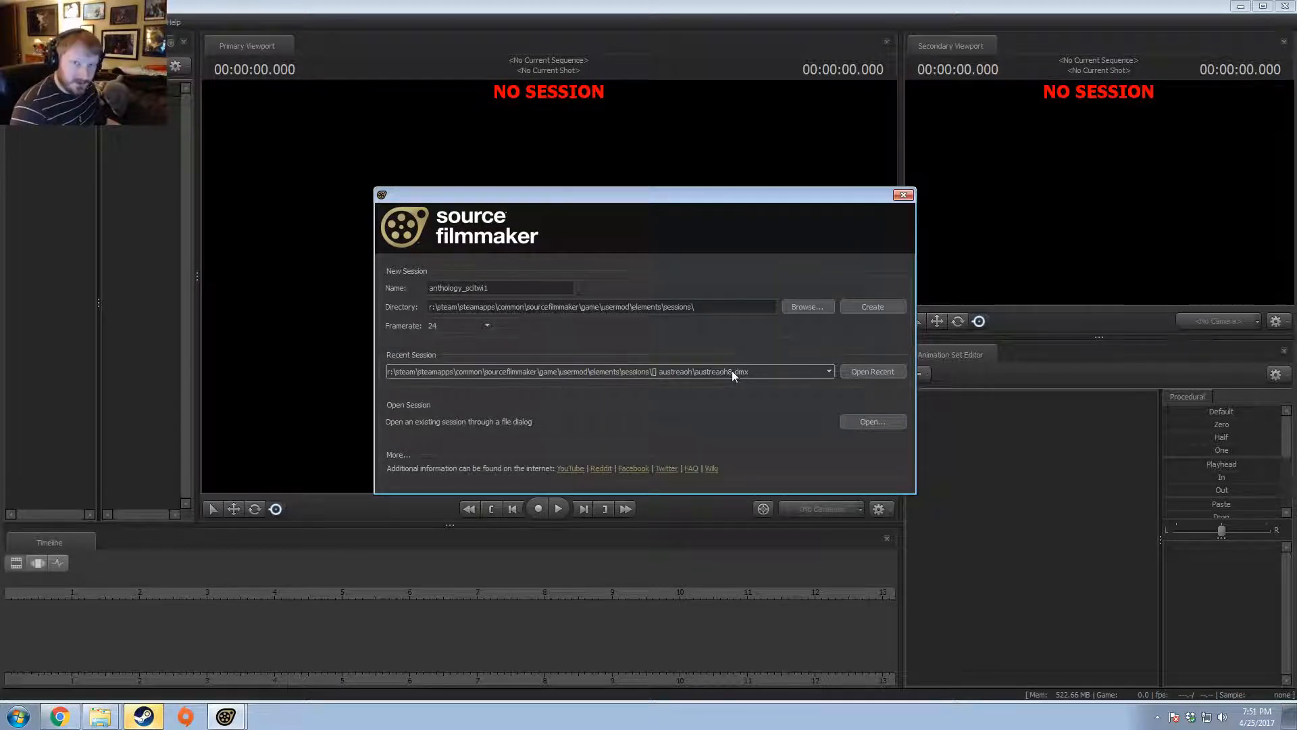
left_click(874, 370)
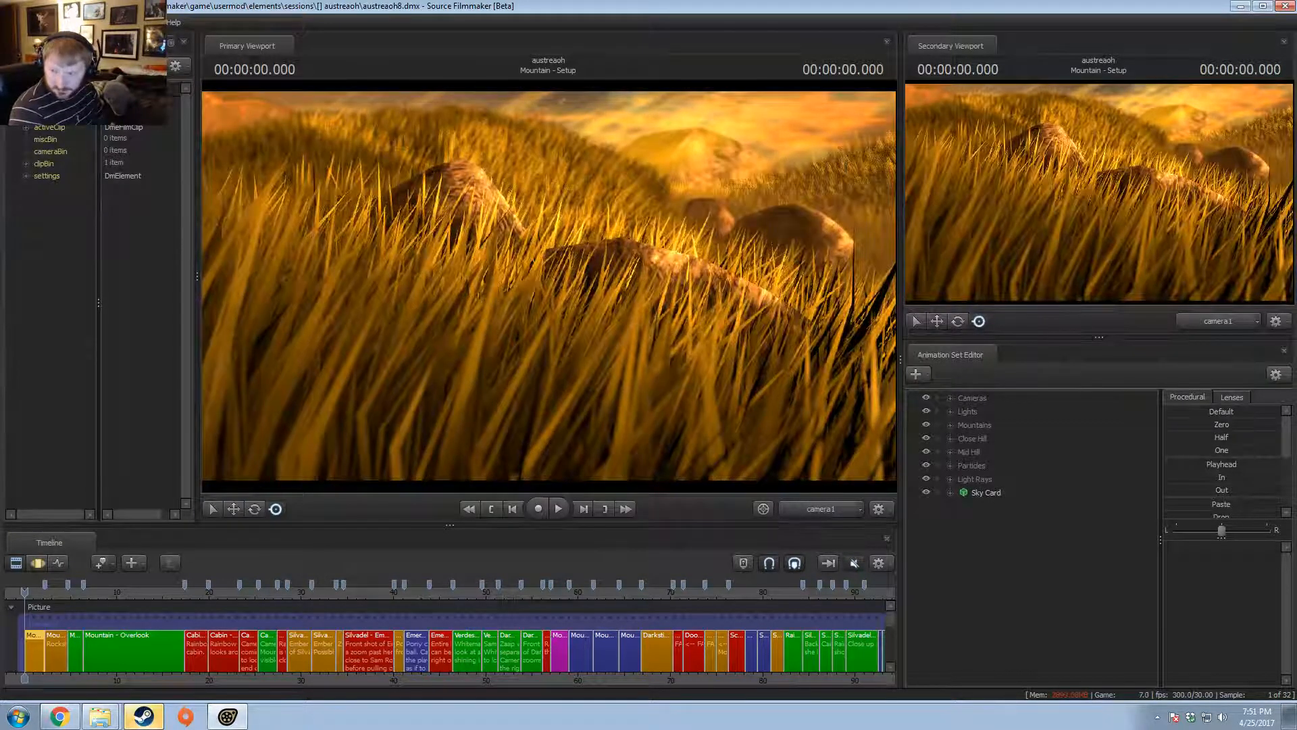
- Check the Emeraldine wide shot, Silvadel - Ember Walking Forward and Darkstine - Zaap Zoomin in the reloaded session
scroll(489, 612, "up", 3)
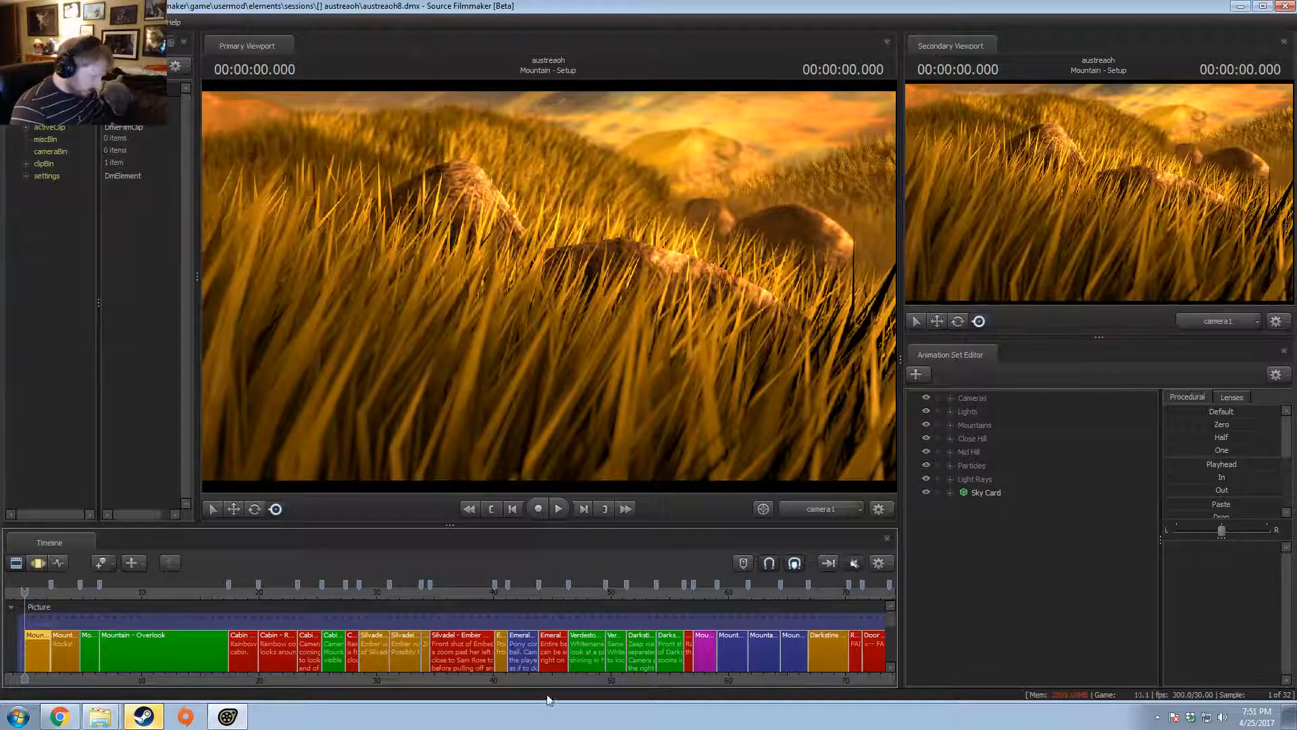
left_click(553, 593)
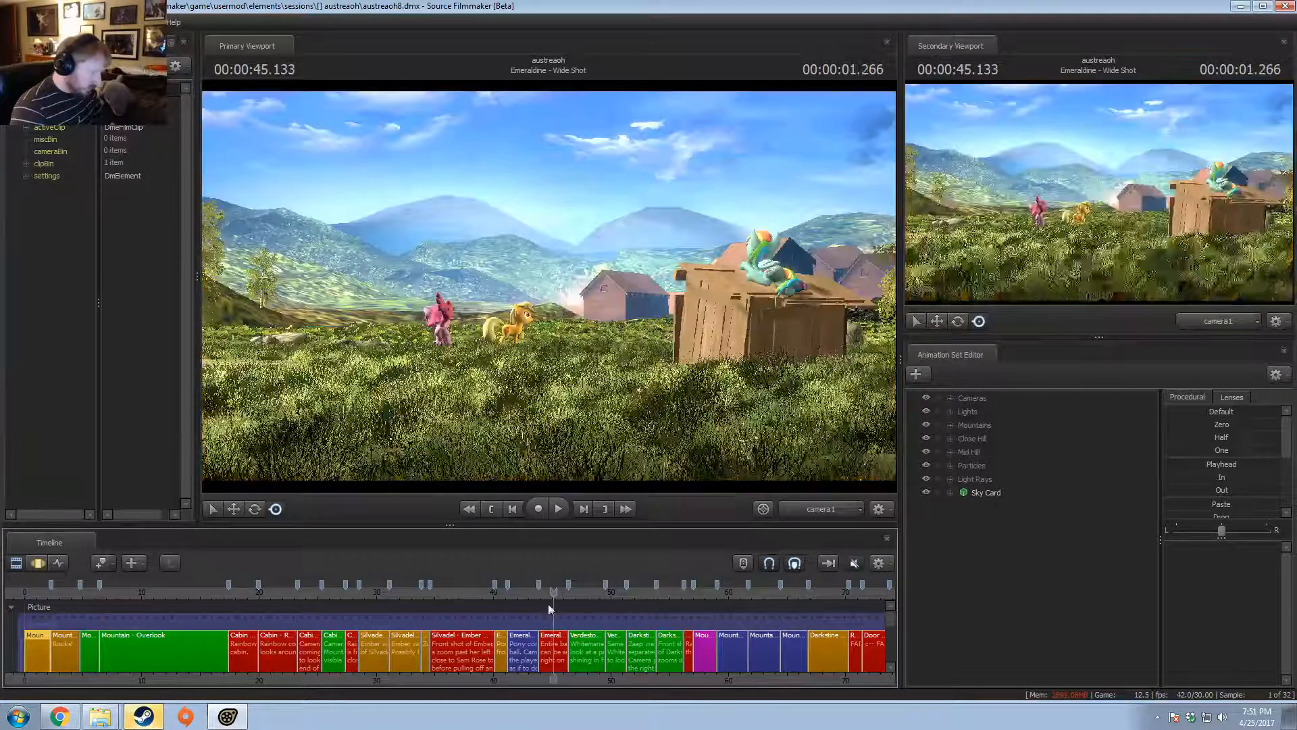
scroll(518, 612, "up", 1)
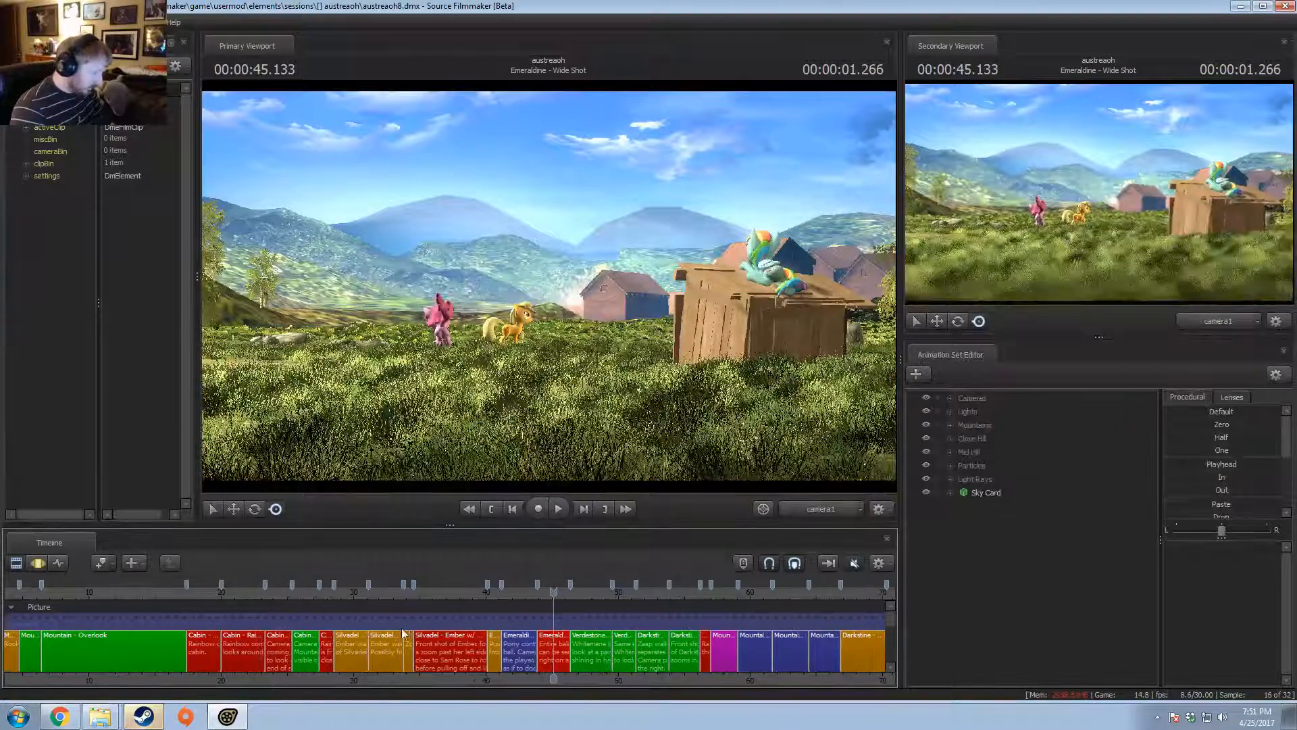
left_click_drag(353, 593, 398, 615)
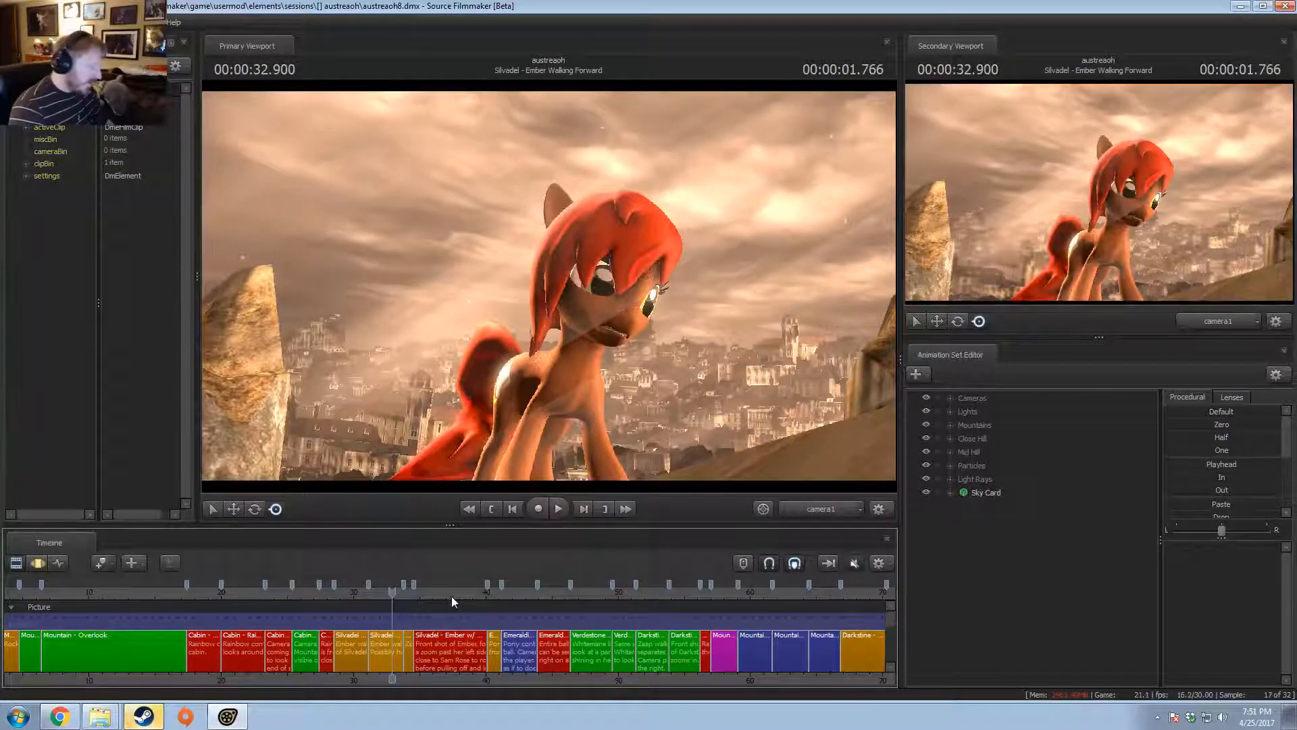
left_click(650, 592)
left_click_drag(650, 592, 676, 593)
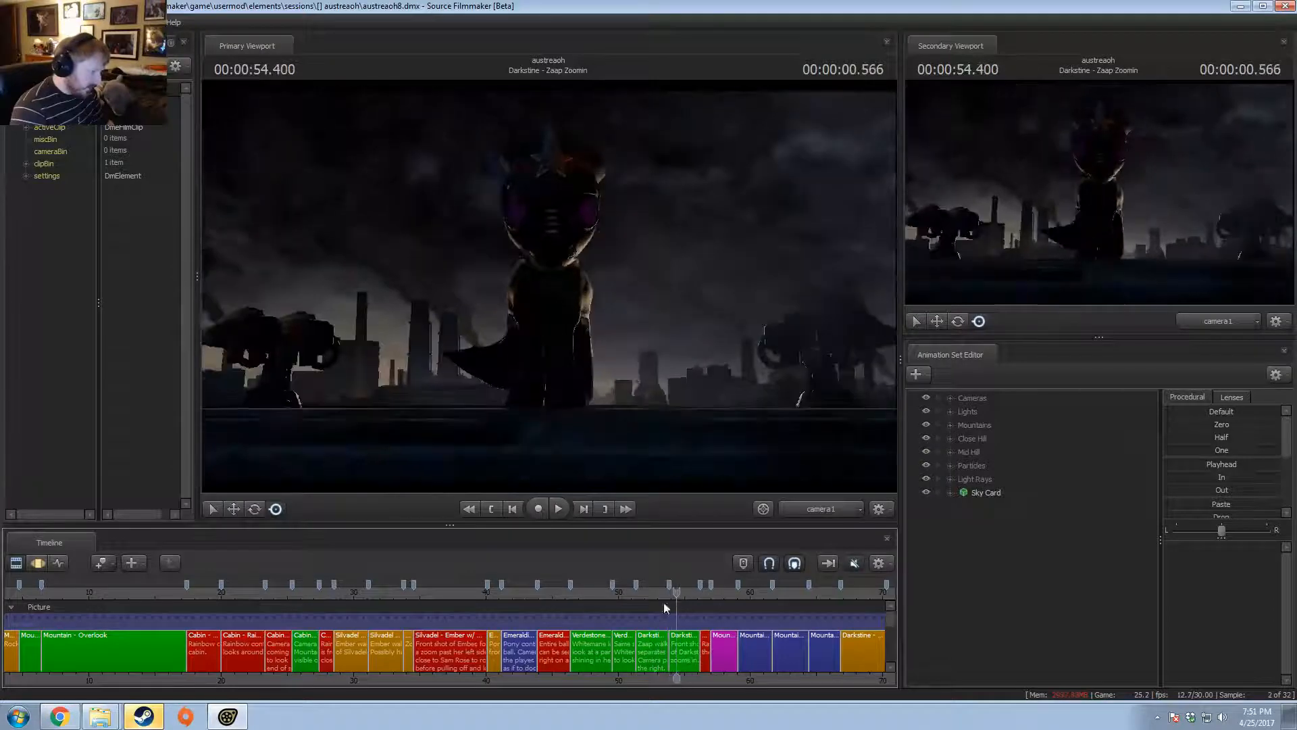
- Scrub through Silvadel - Ember Overlook and Silvadel - Ember Walking Forward to examine the set and Ember's movement
left_click_drag(383, 593, 354, 590)
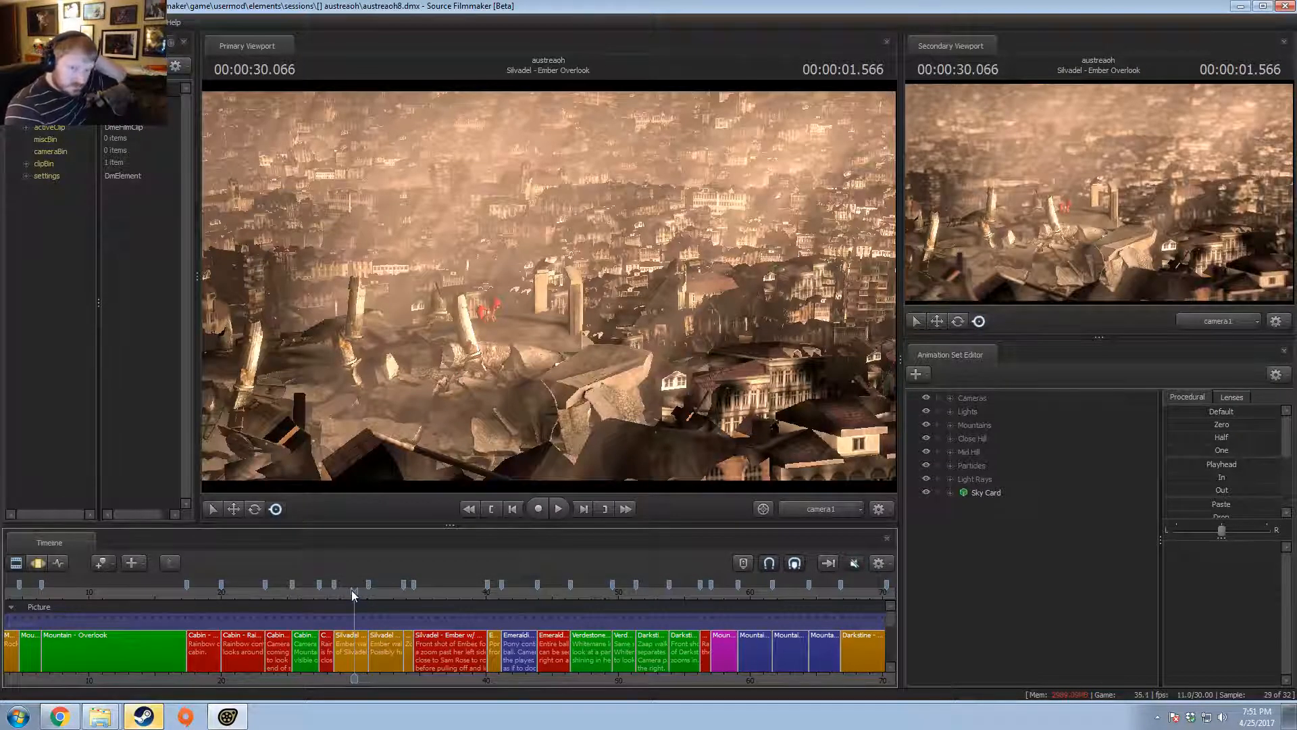
left_click(365, 592)
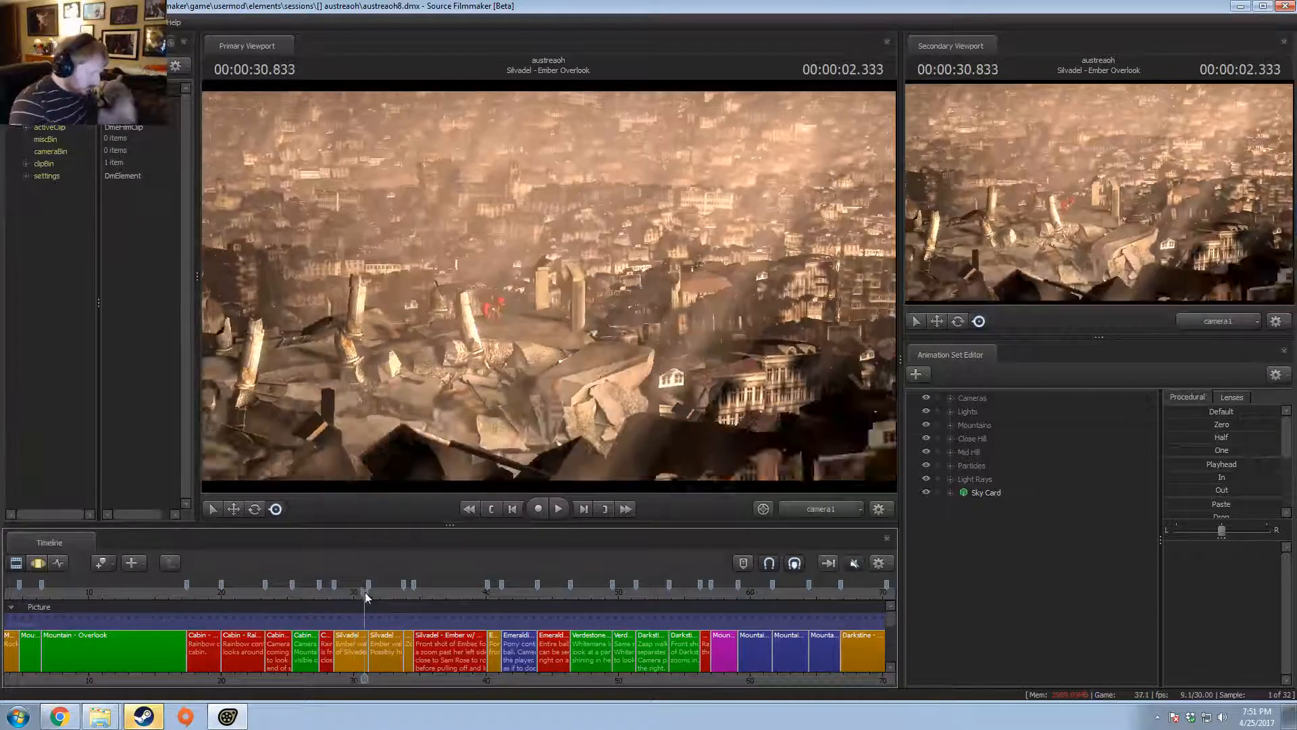
scroll(369, 605, "up", 5)
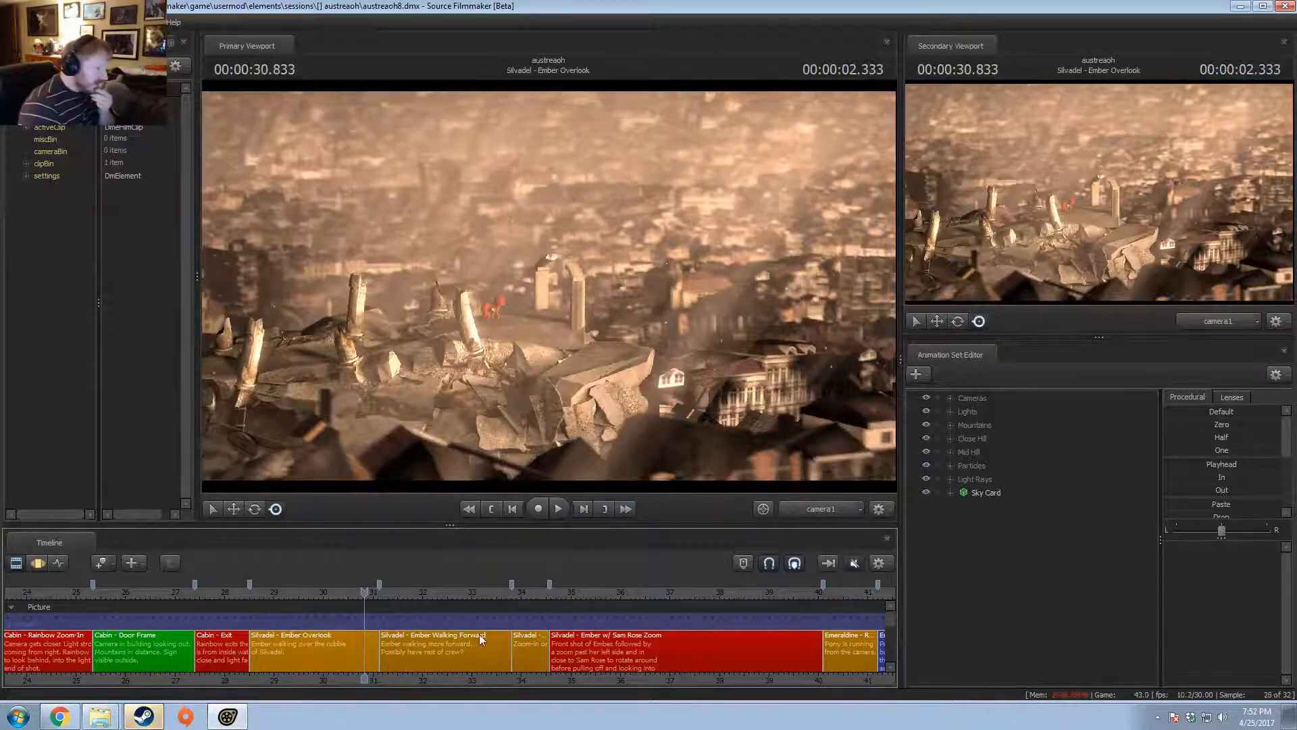
left_click_drag(387, 591, 511, 609)
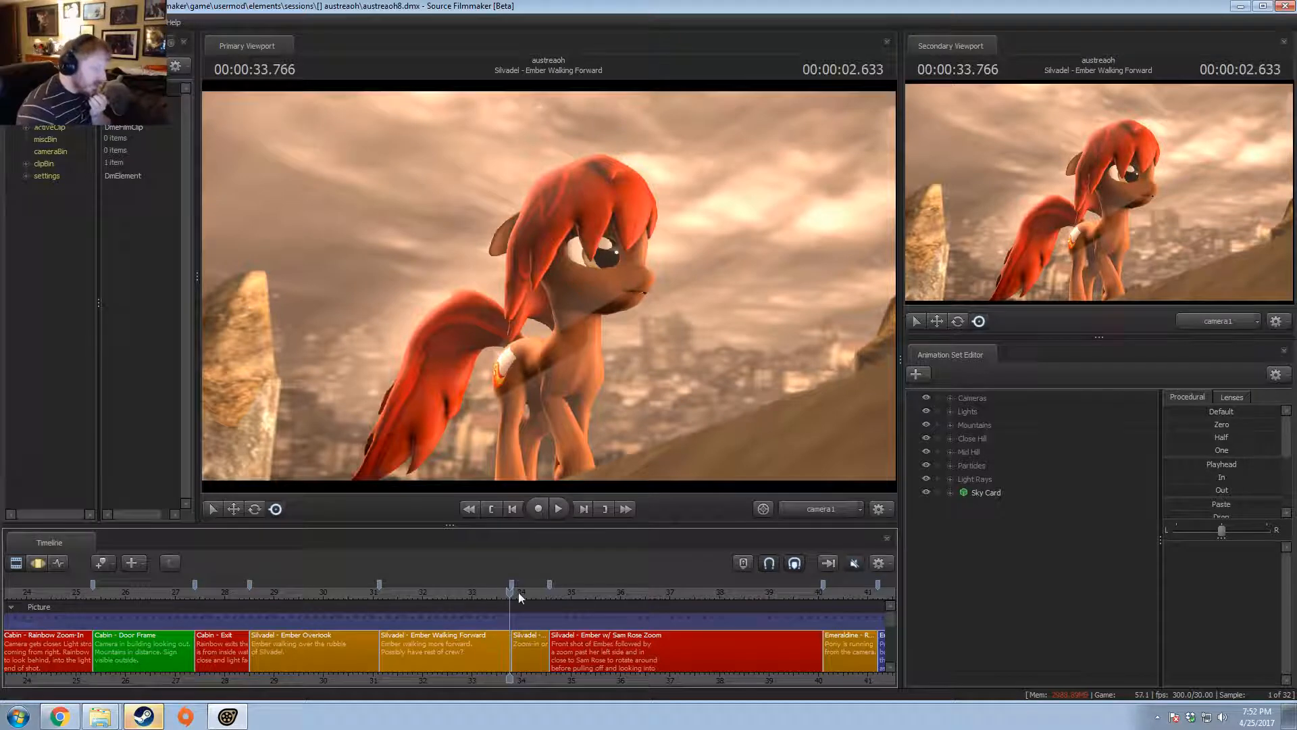
left_click_drag(517, 592, 403, 592)
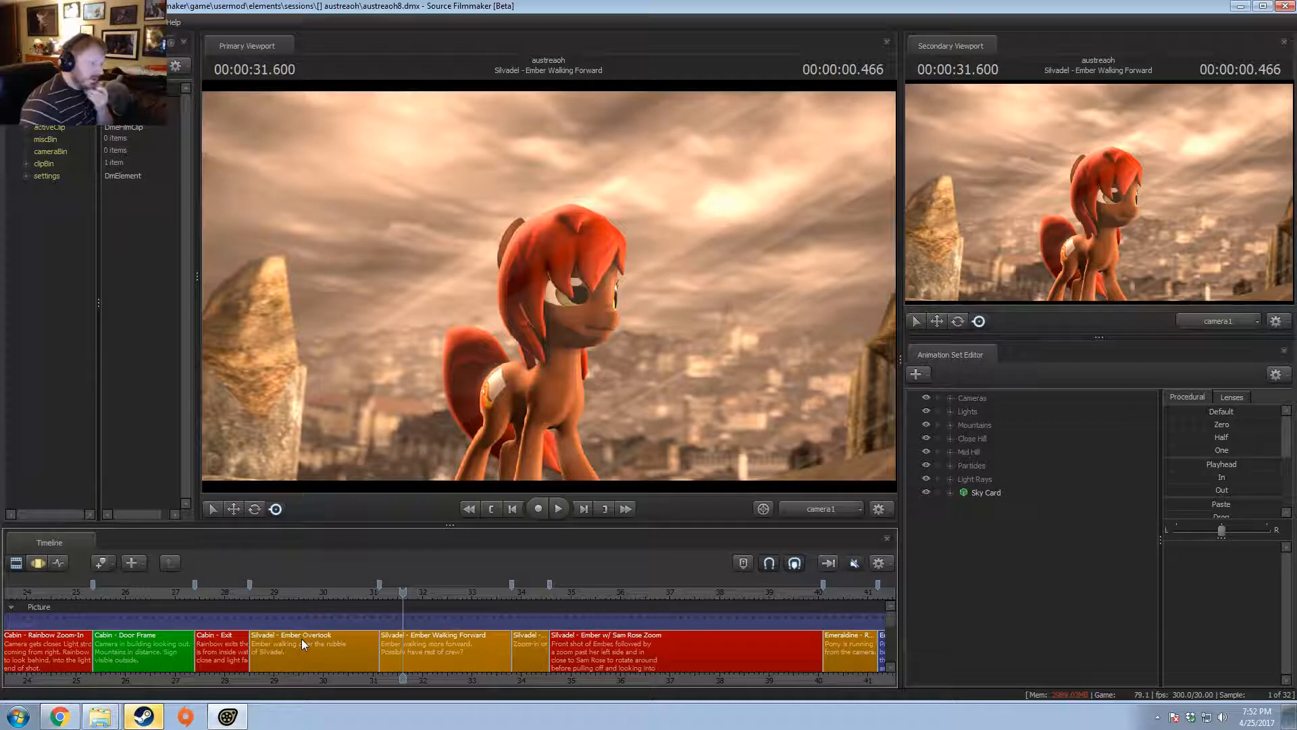
left_click(491, 593)
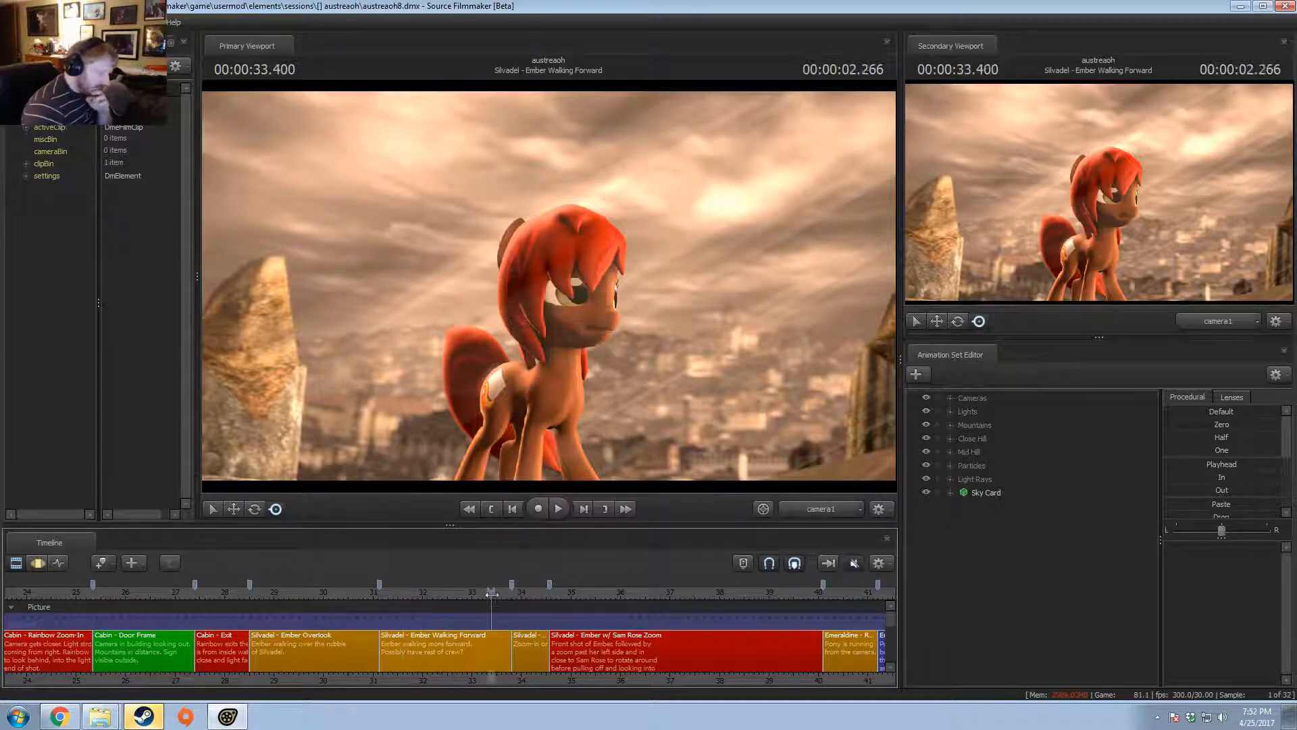
- Check Silvadel - Ember Walking Forward and the opening grass shot Mountain - Setup by moving the playhead through them
left_click_drag(491, 592, 416, 586)
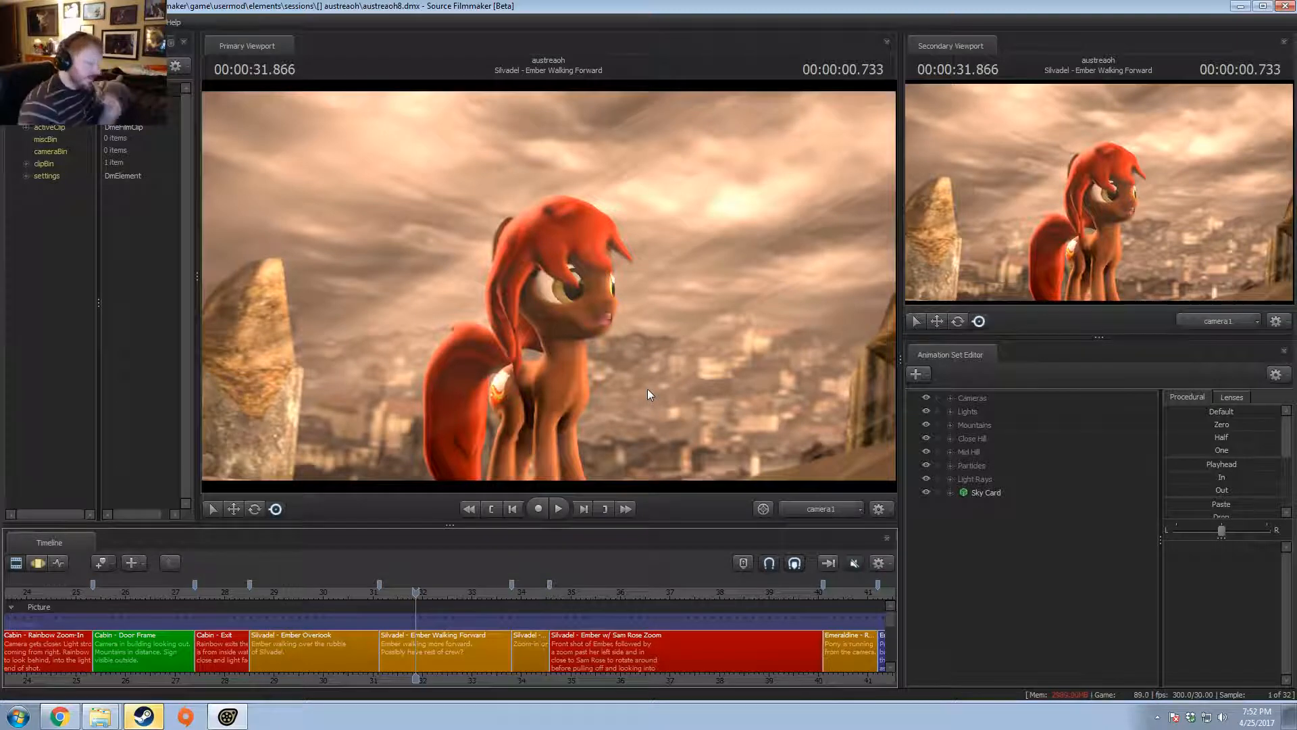
scroll(703, 666, "down", 6)
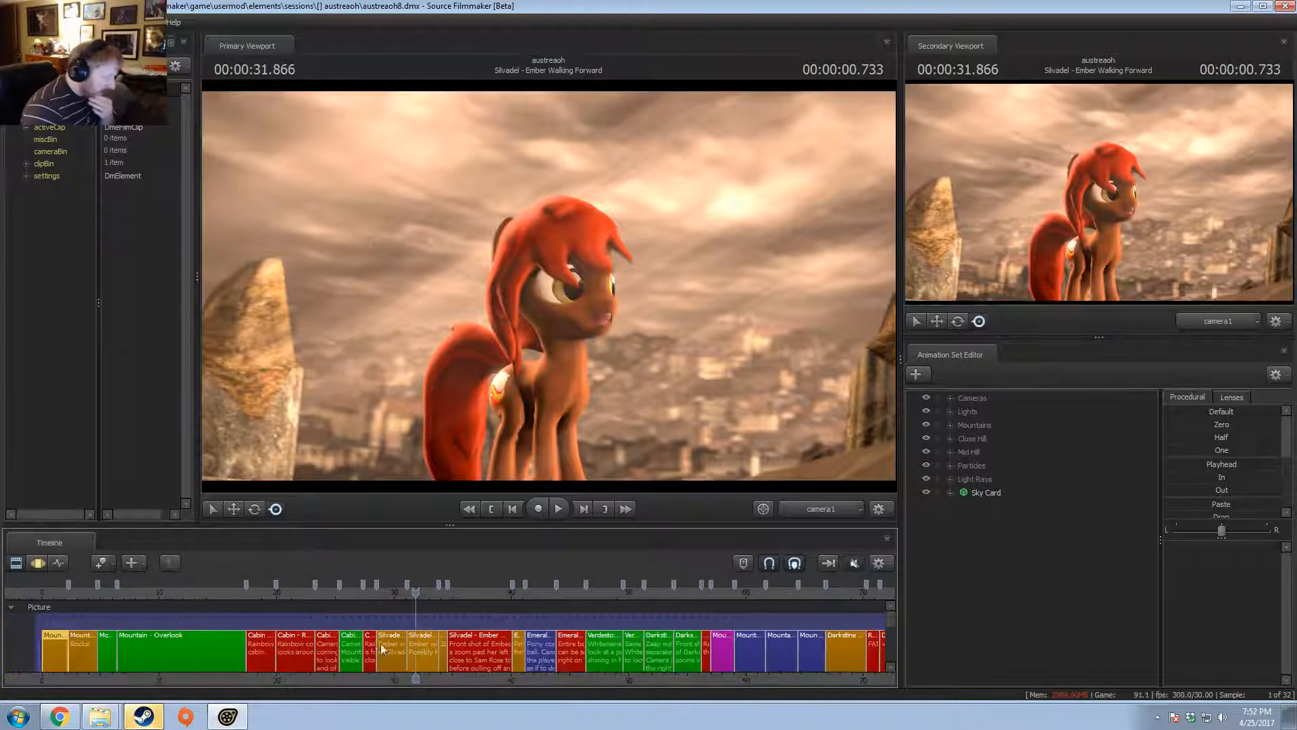
left_click(46, 592)
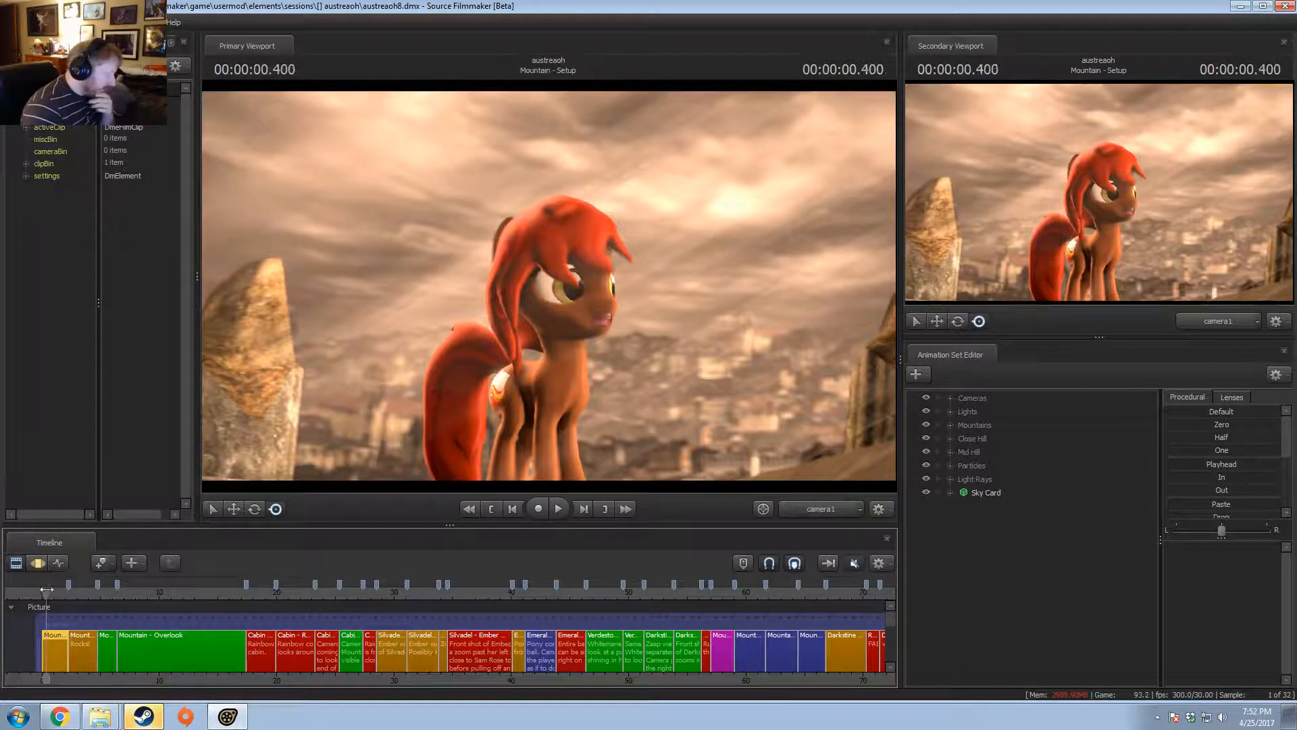
scroll(46, 593, "up", 6)
scroll(101, 648, "down", 1)
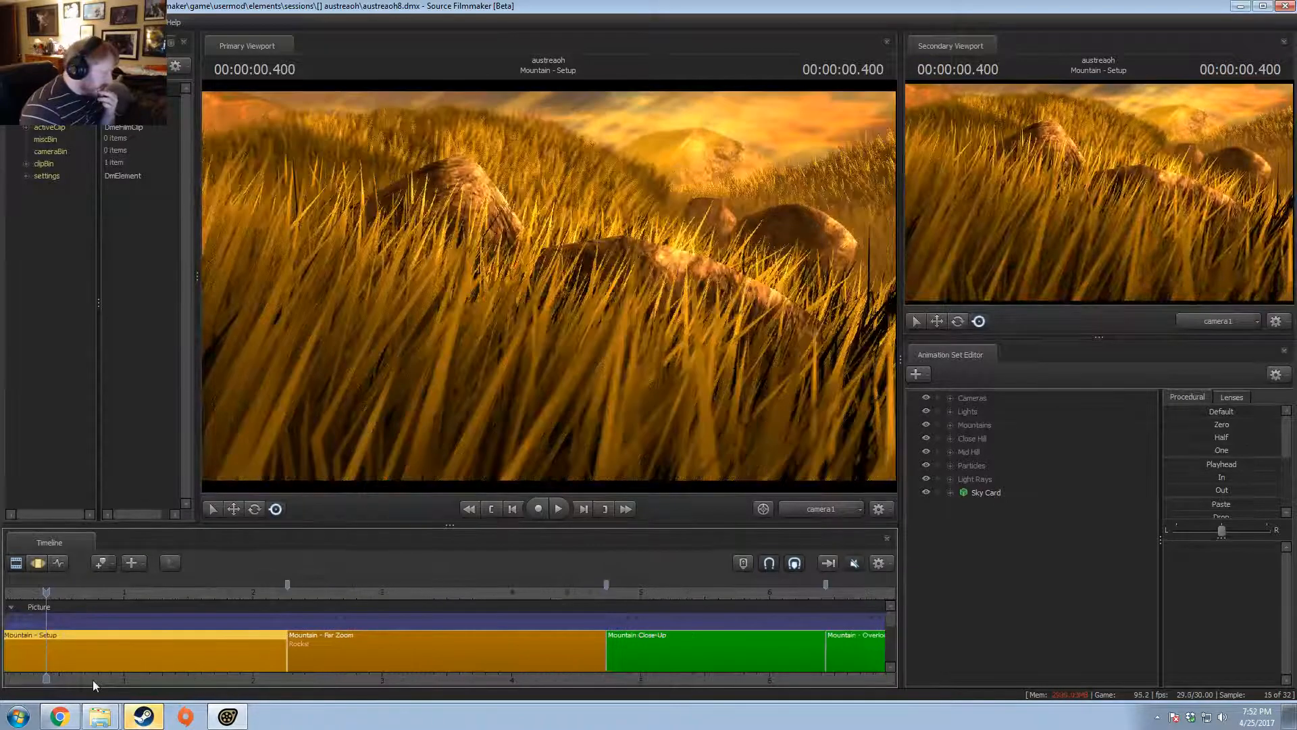
middle_click_drag(91, 680, 323, 649)
left_click_drag(276, 593, 241, 593)
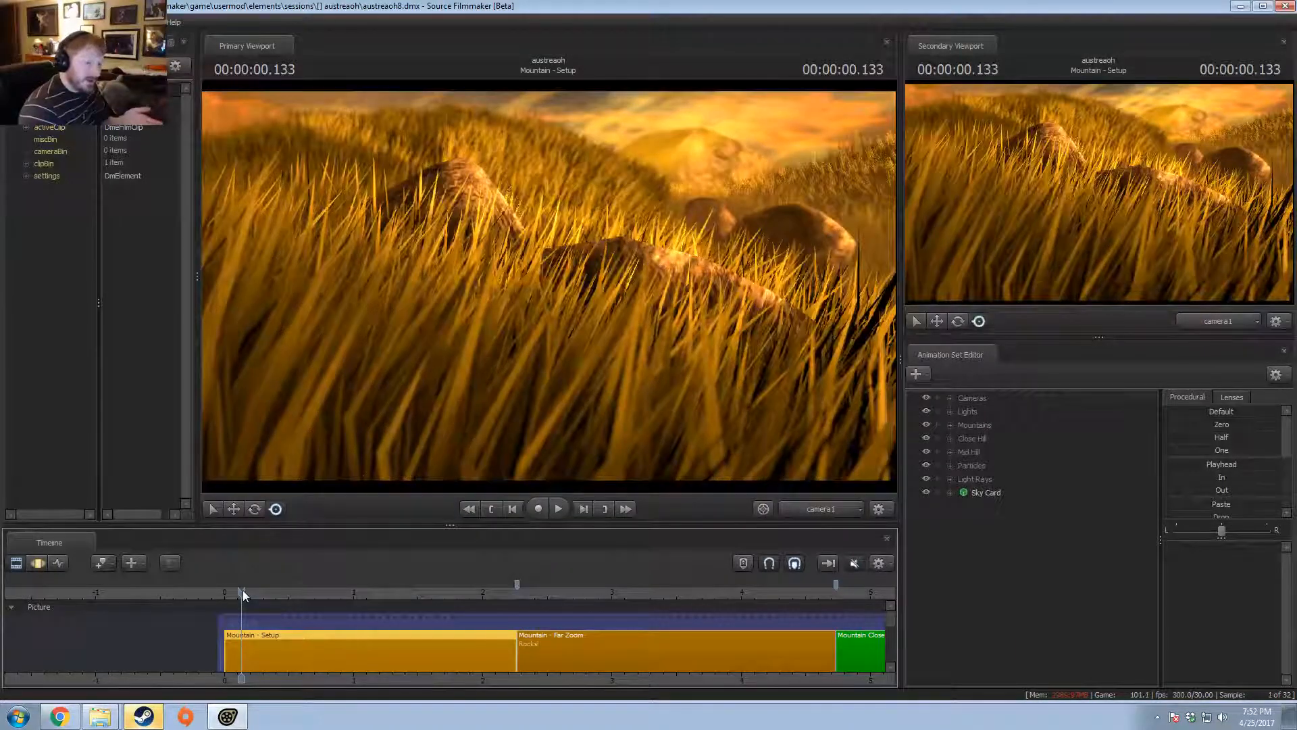
- Change the Mountain - Setup clip's background color to green, with the red value at 0
right_click(285, 655)
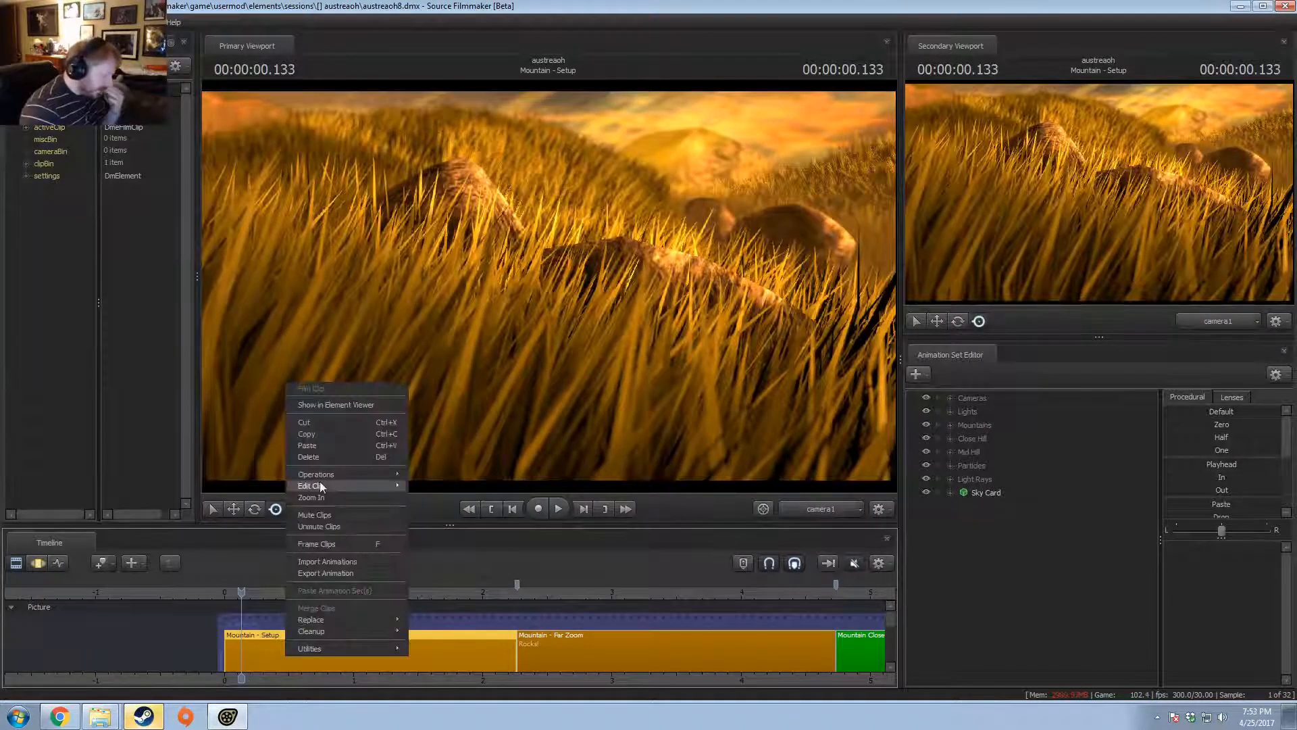
mouse_move(319, 483)
left_click(443, 500)
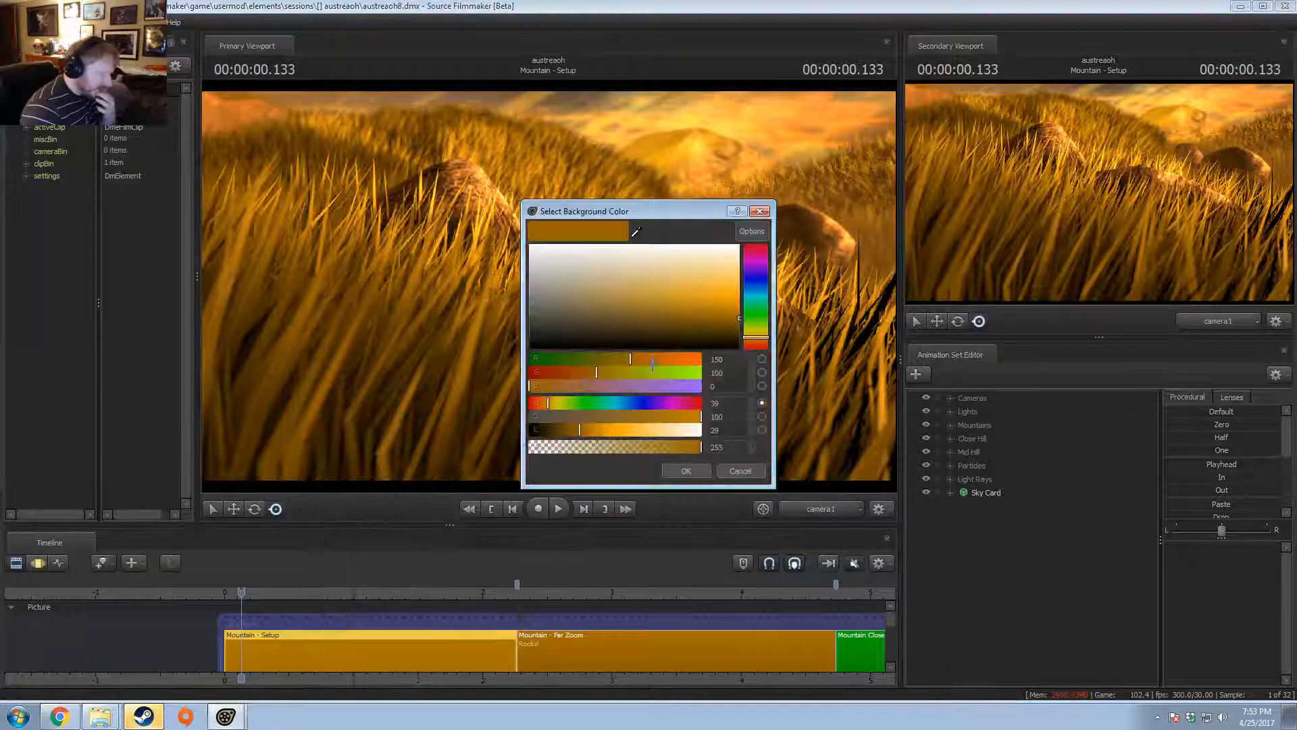
double_click(726, 361)
type("0")
key("Tab")
type("15")
key("Return")
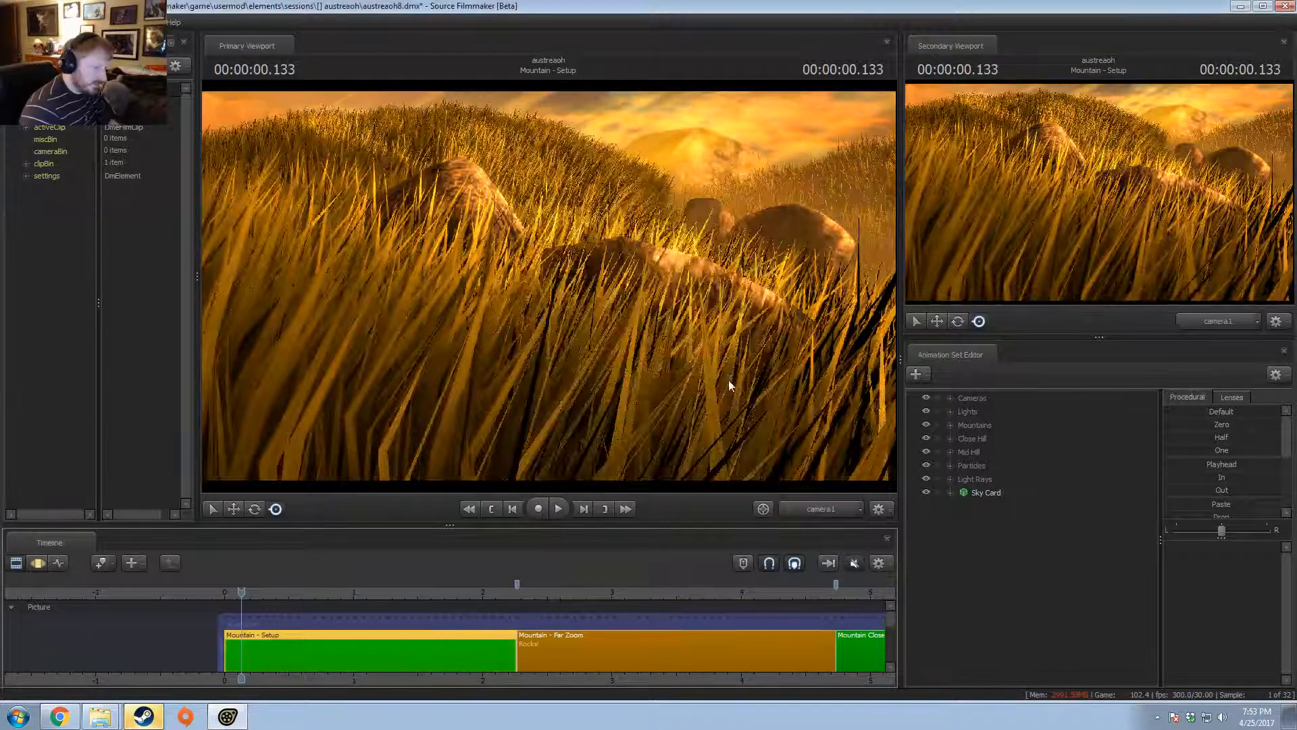
- Play back the shots from Mountain - Far Zoom onward and stop within Mountain - Far Zoom to examine its rocks and hillside
scroll(524, 673, "down", 3)
middle_click_drag(459, 679, 425, 678)
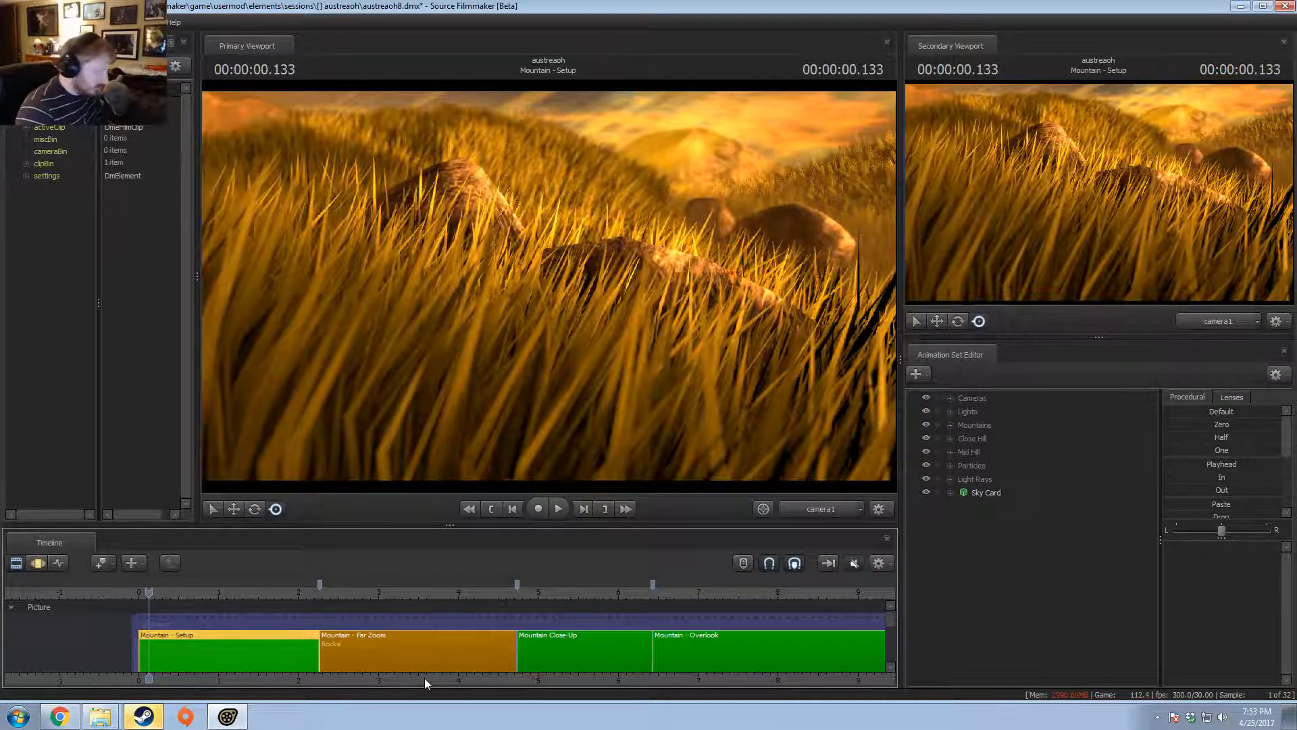
mouse_move(324, 593)
left_mouse_down()
mouse_move(498, 595)
mouse_move(354, 594)
mouse_move(315, 609)
left_mouse_up()
key("space")
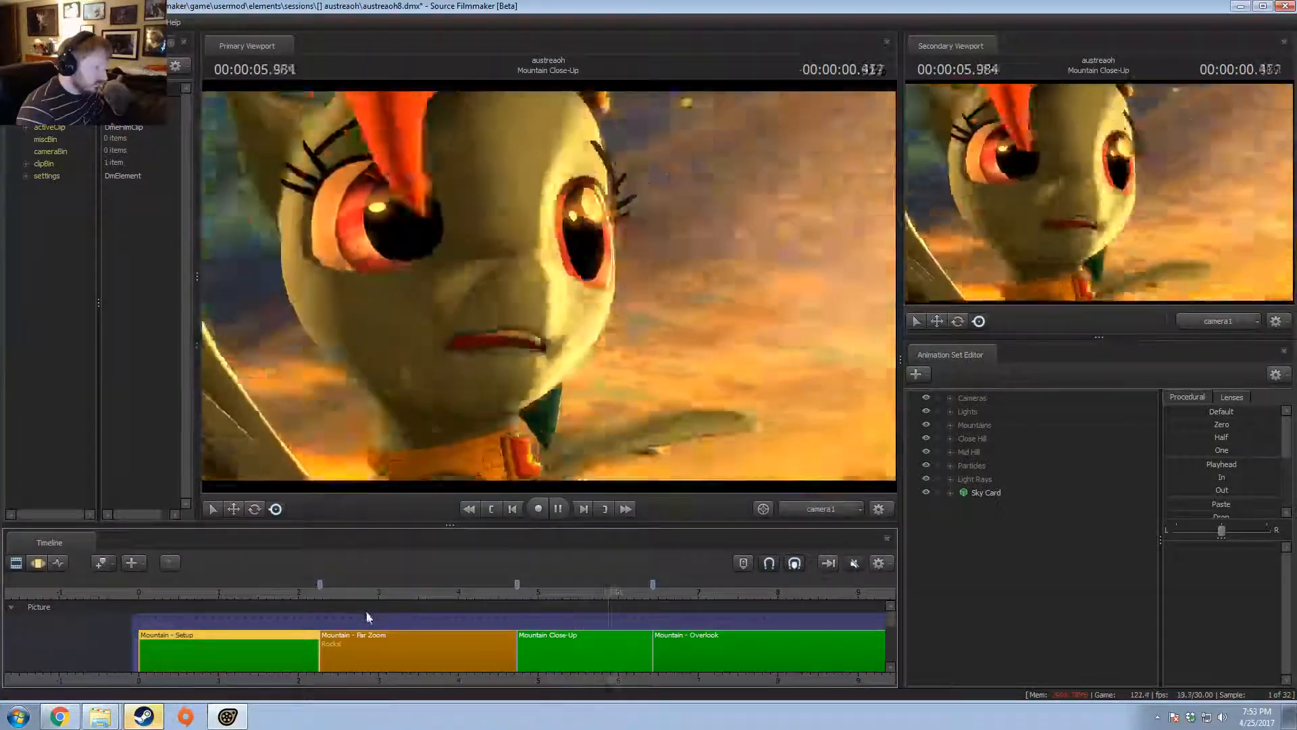
left_click_drag(327, 592, 327, 593)
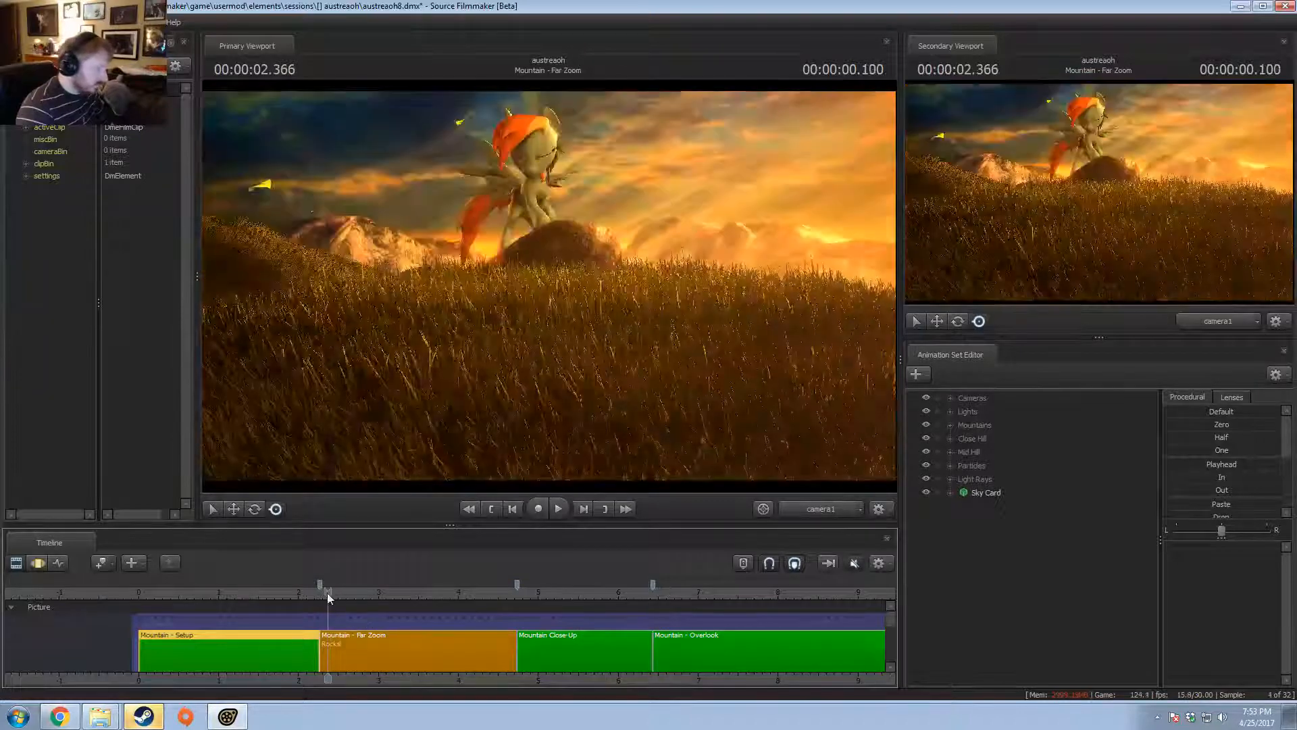
key("space")
key("space")
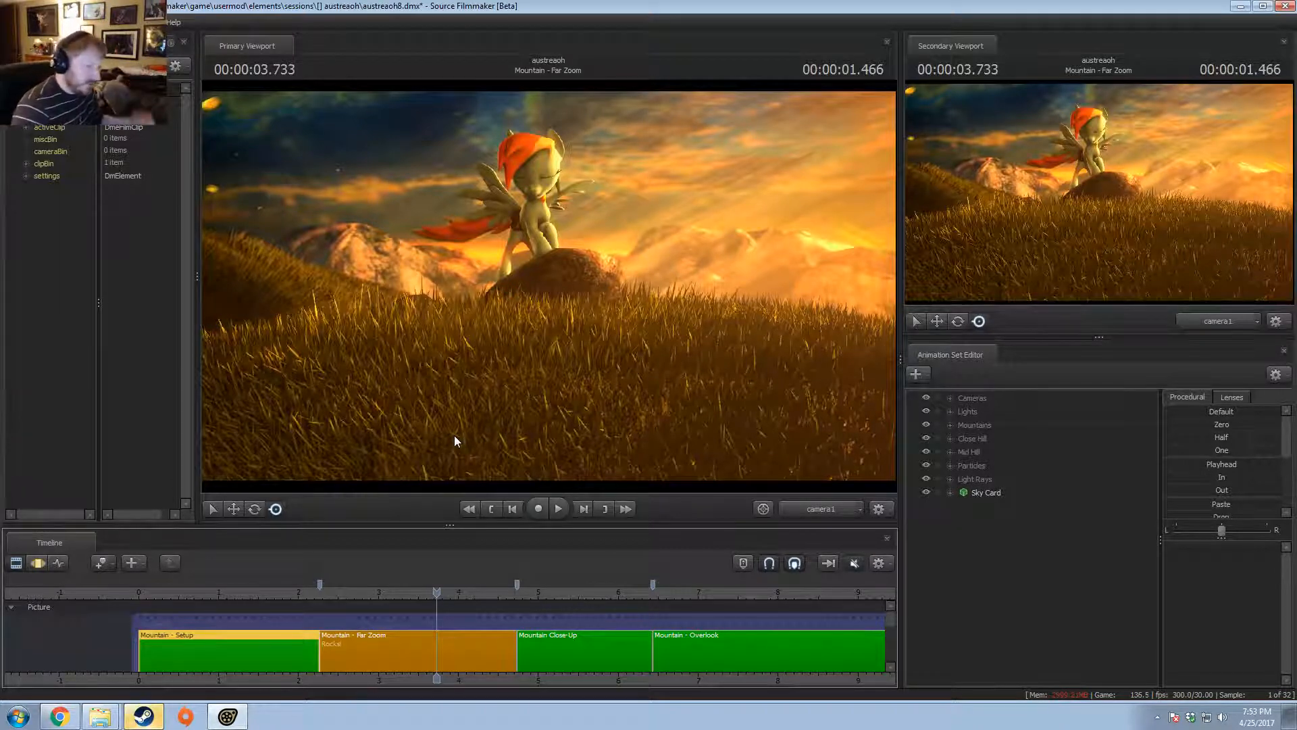
- Copy the Rock Pile A 2 animation set from the Rocks group under Close Hill in Mountain - Far Zoom and paste it into the same shot
left_click(428, 638)
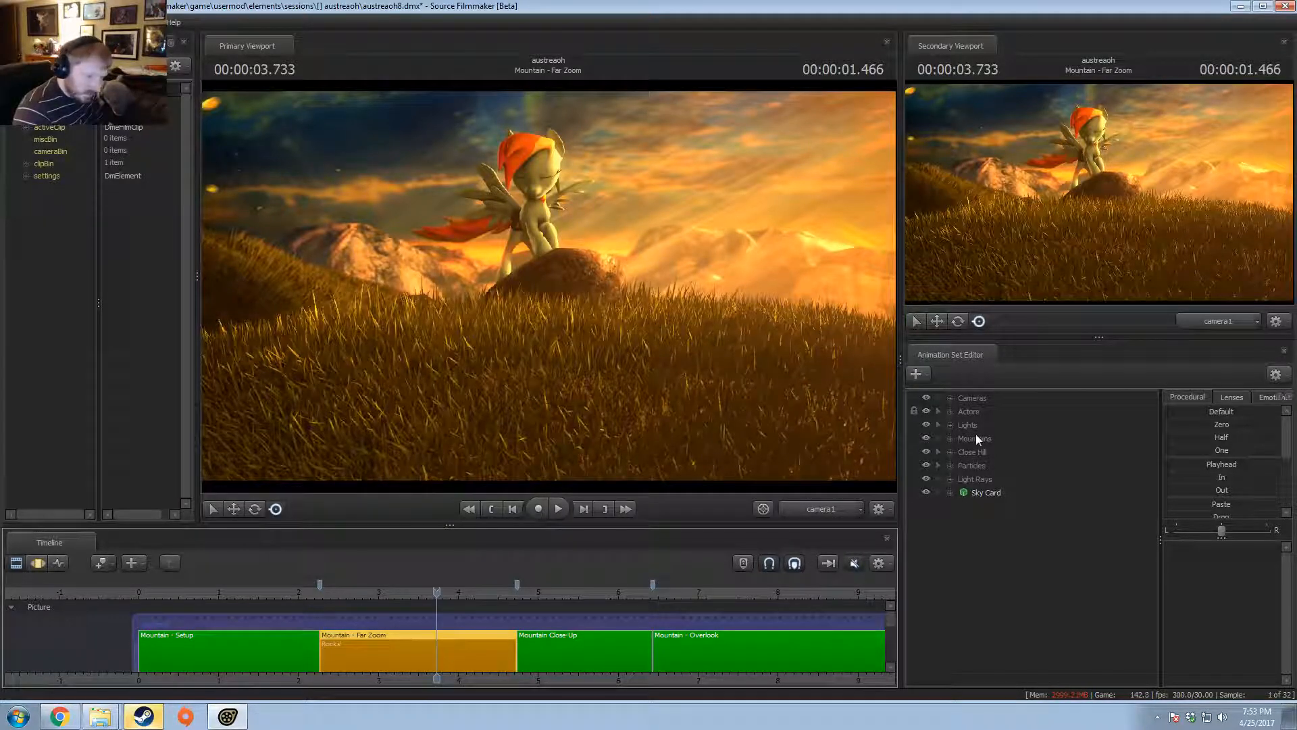
left_click(950, 451)
left_click(964, 492)
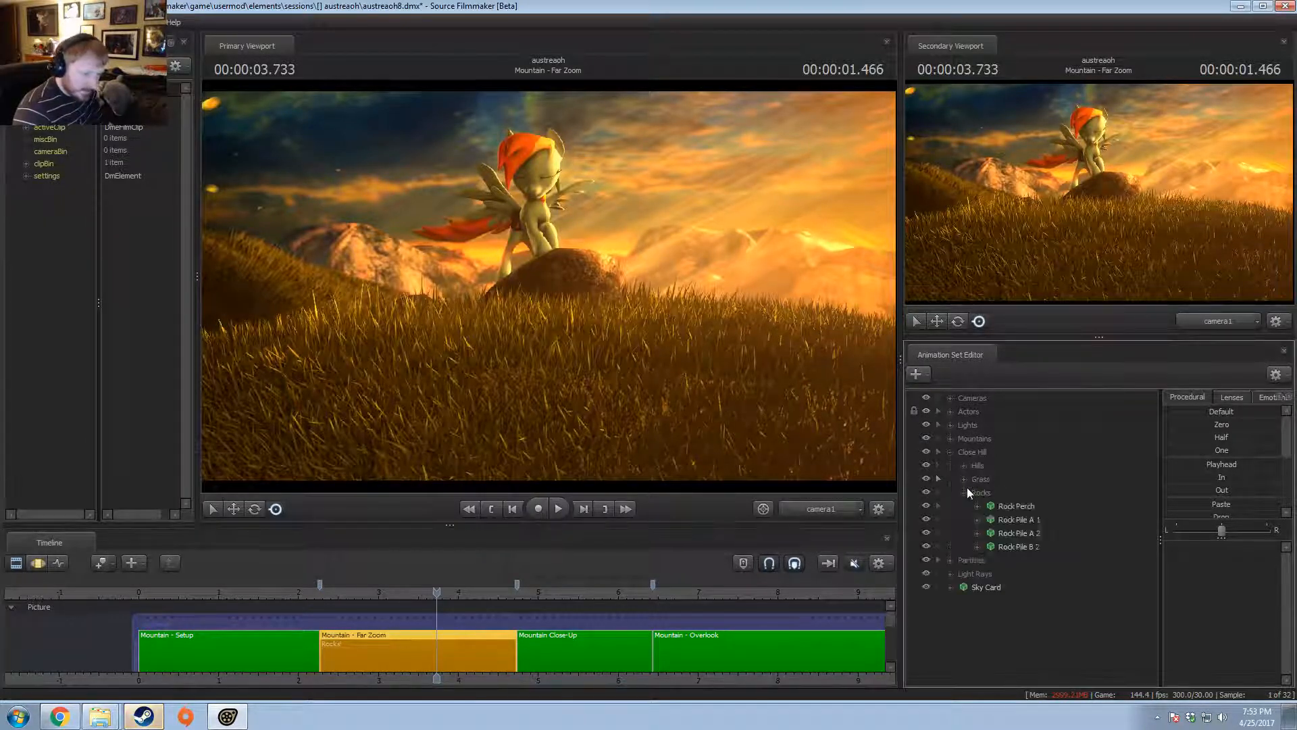
left_click(1005, 505)
left_click(1016, 534)
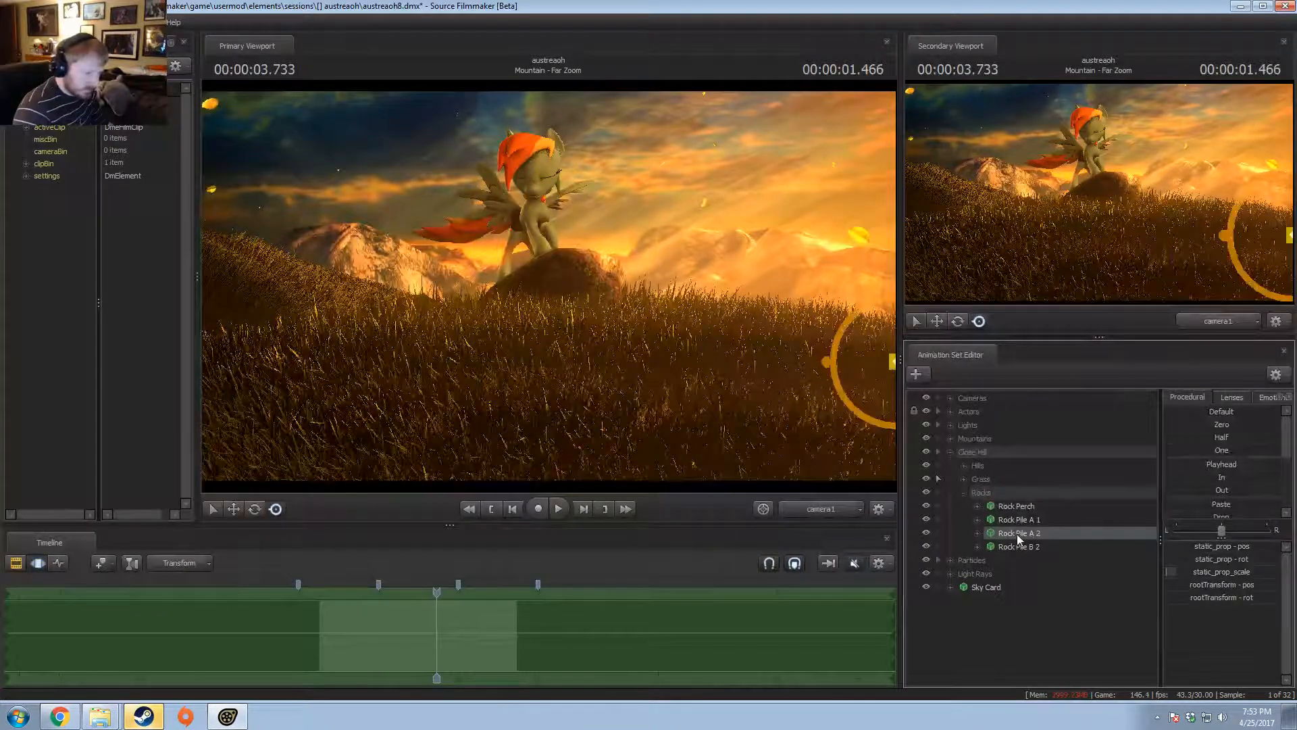
right_click(1016, 534)
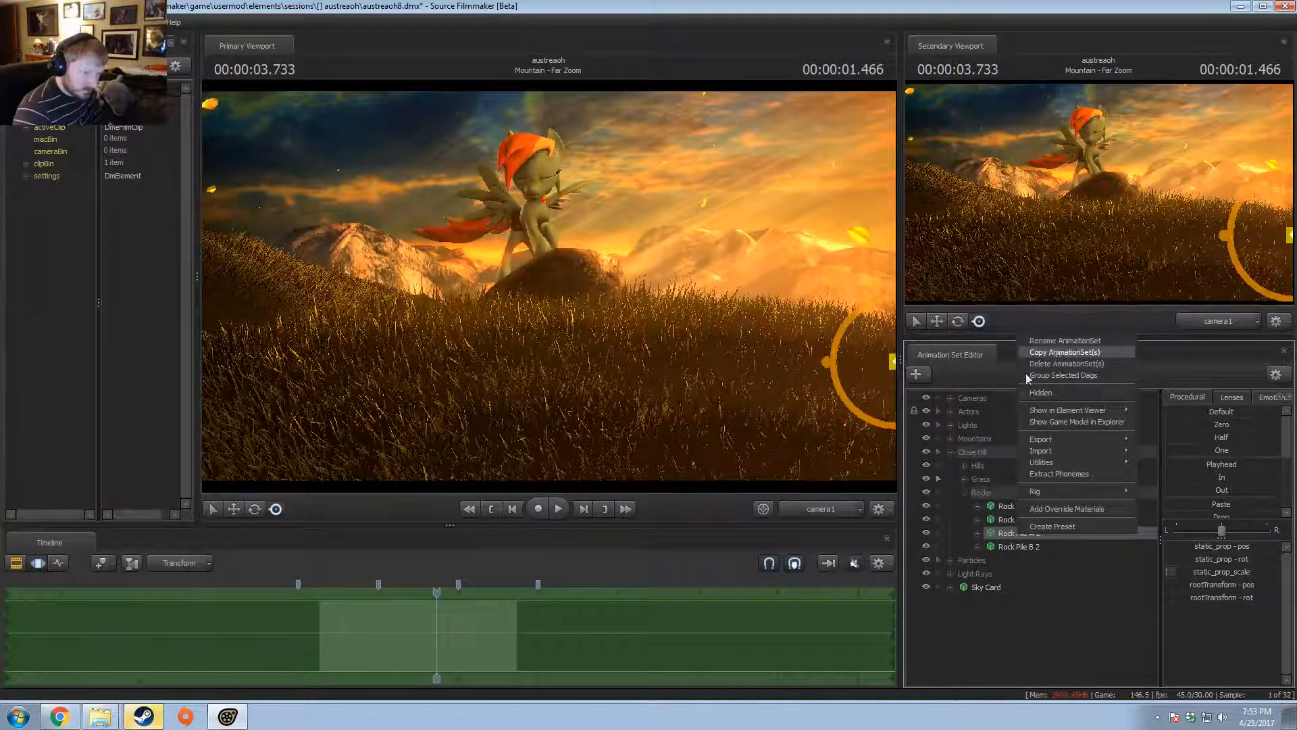
key("Escape")
left_click(964, 493)
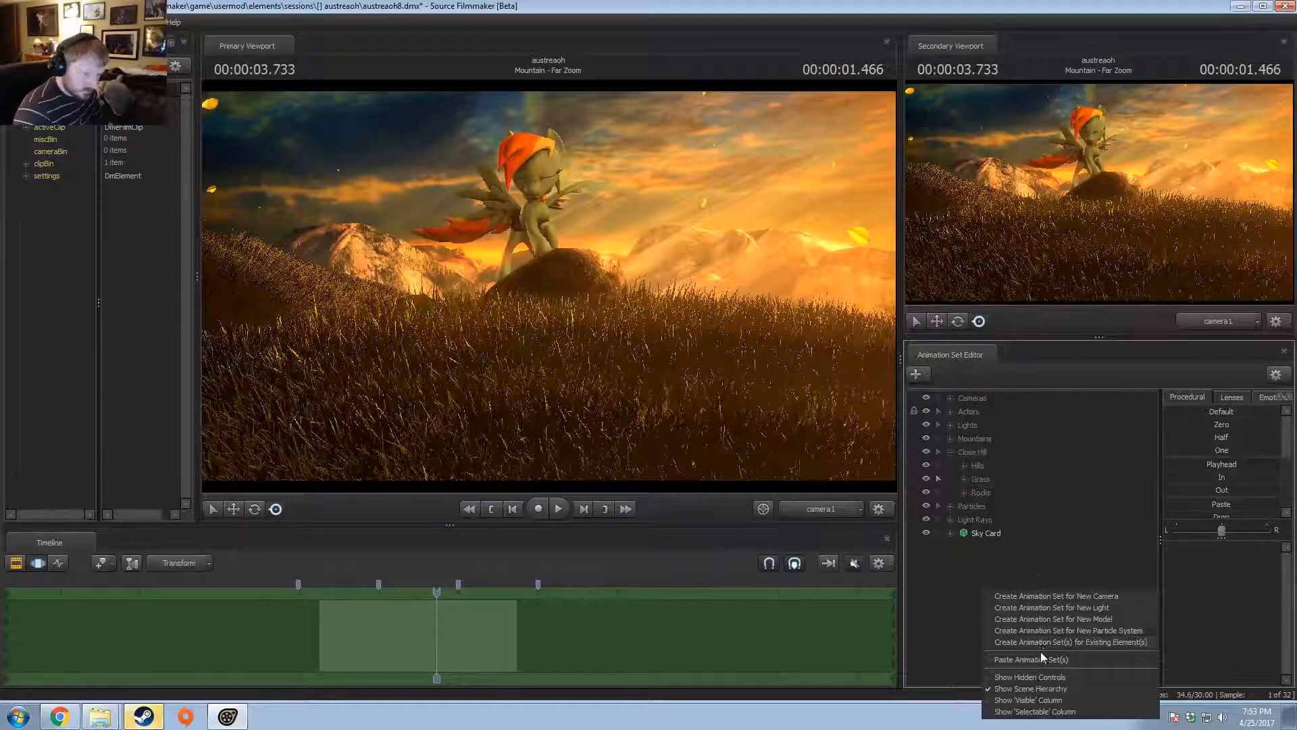
left_click(1042, 655)
- Select the pasted rock pile and open it for editing in the Motion Editor
left_click(986, 546)
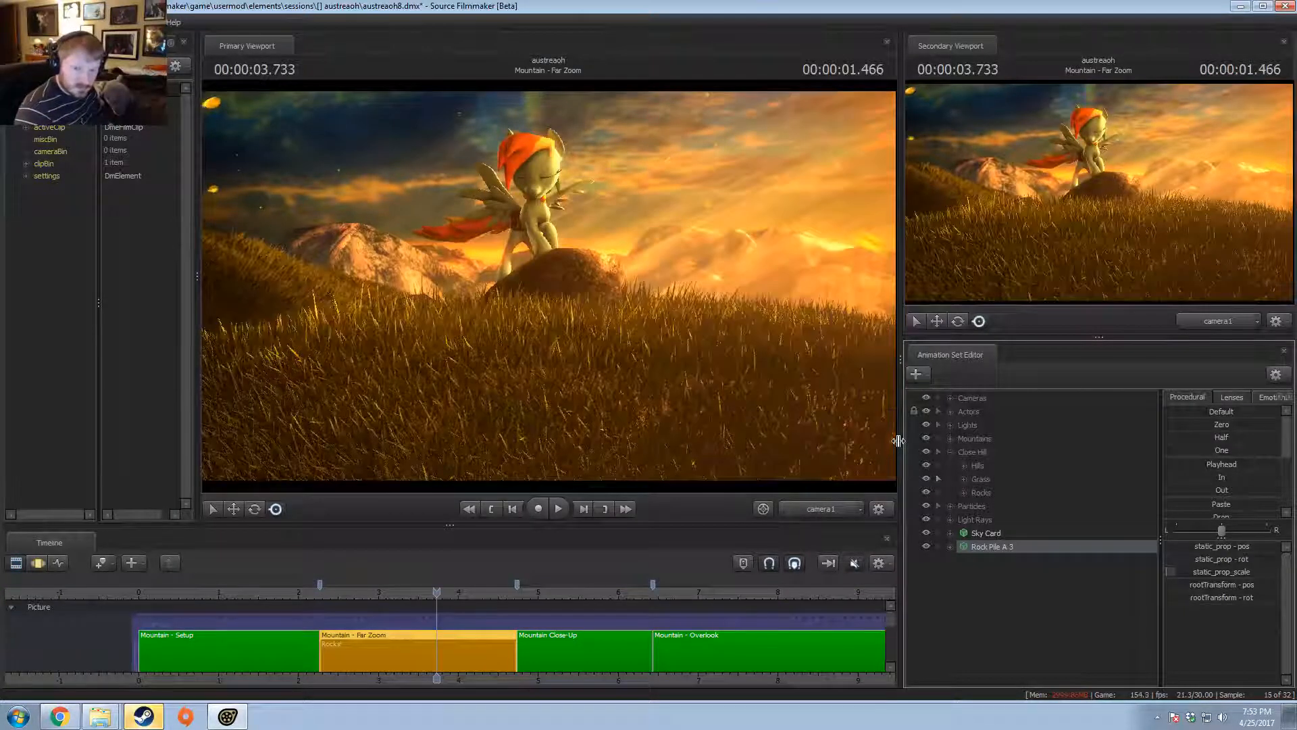
key("F2")
key("F1")
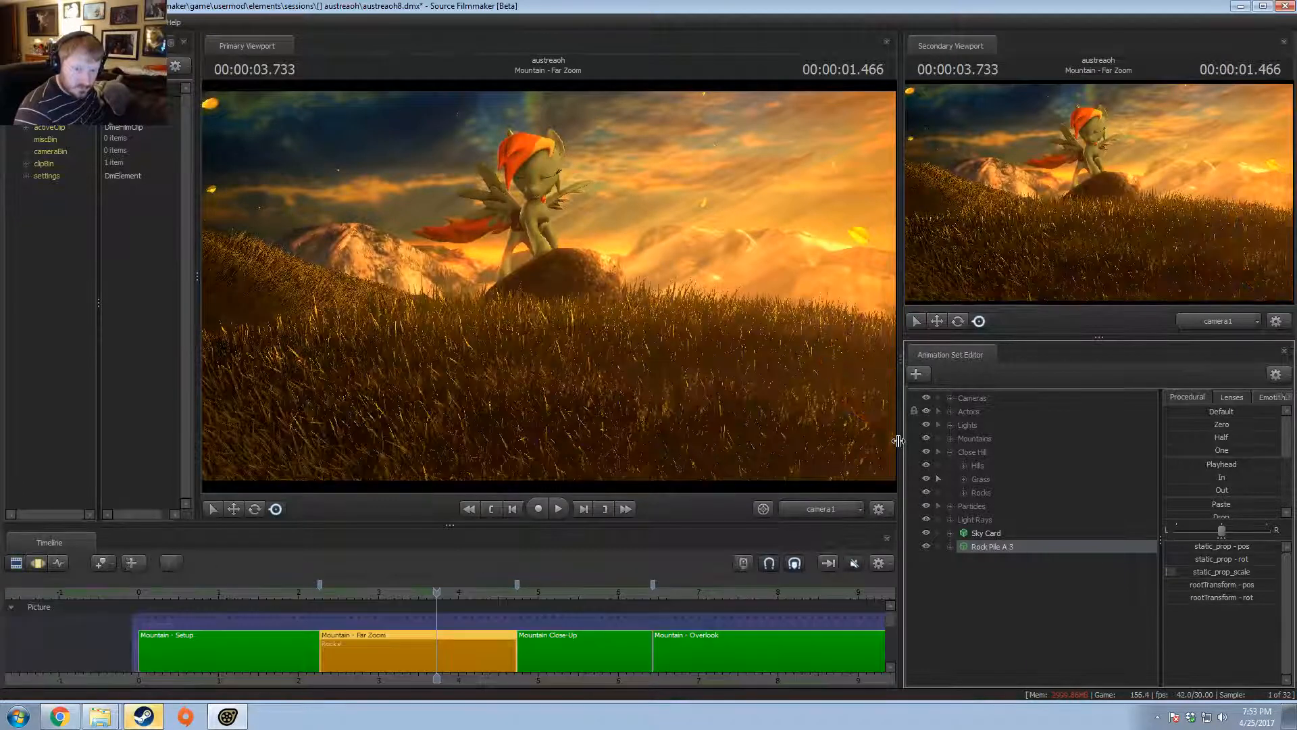
key("F2")
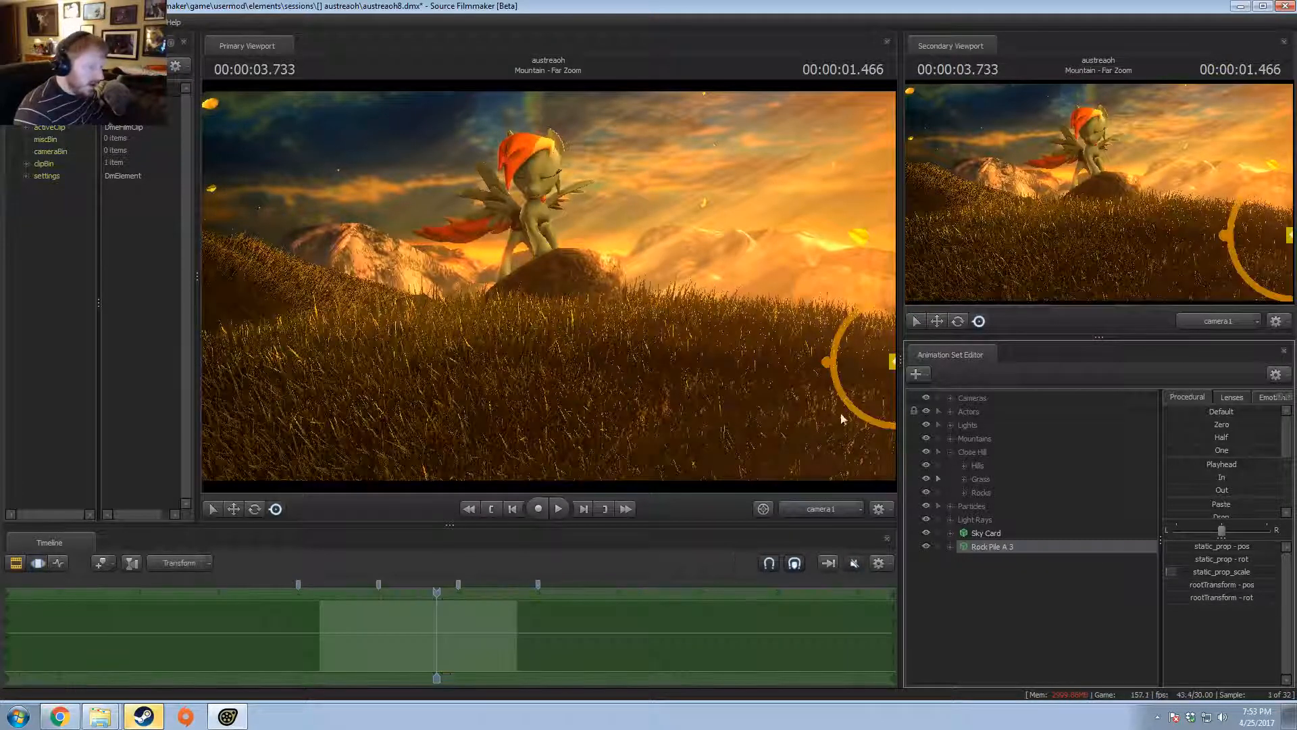
- Switch to Chrome, open the DeviantArt profile in a new tab and open its Awesome Fan Stuff collection
left_click(59, 717)
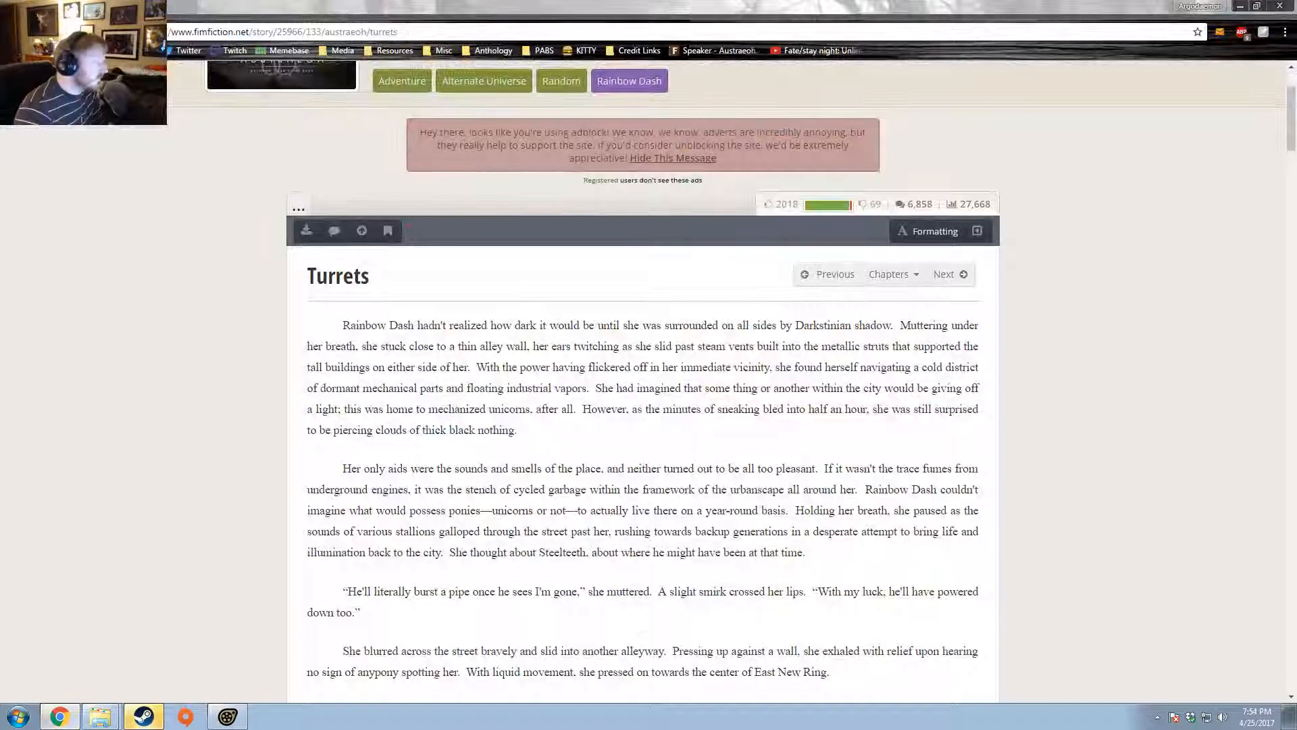
key("ctrl+t")
key("Return")
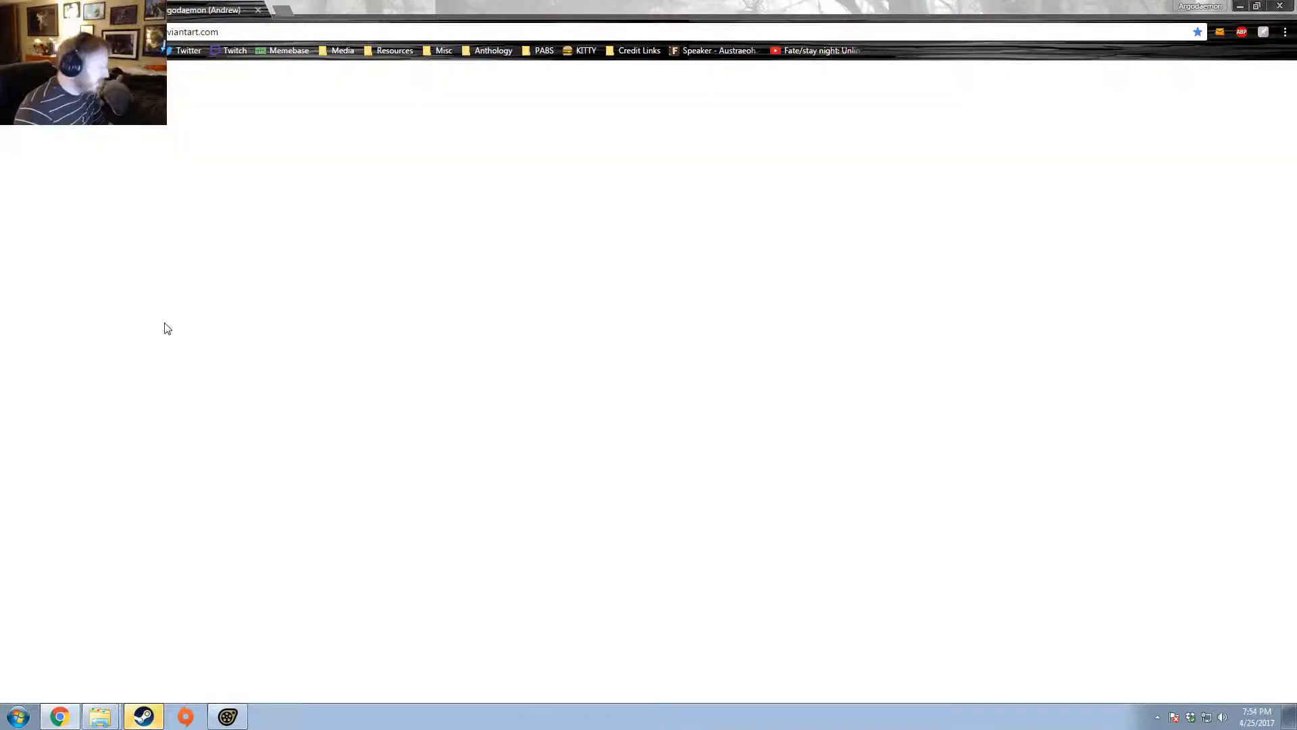
scroll(81, 507, "down", 3)
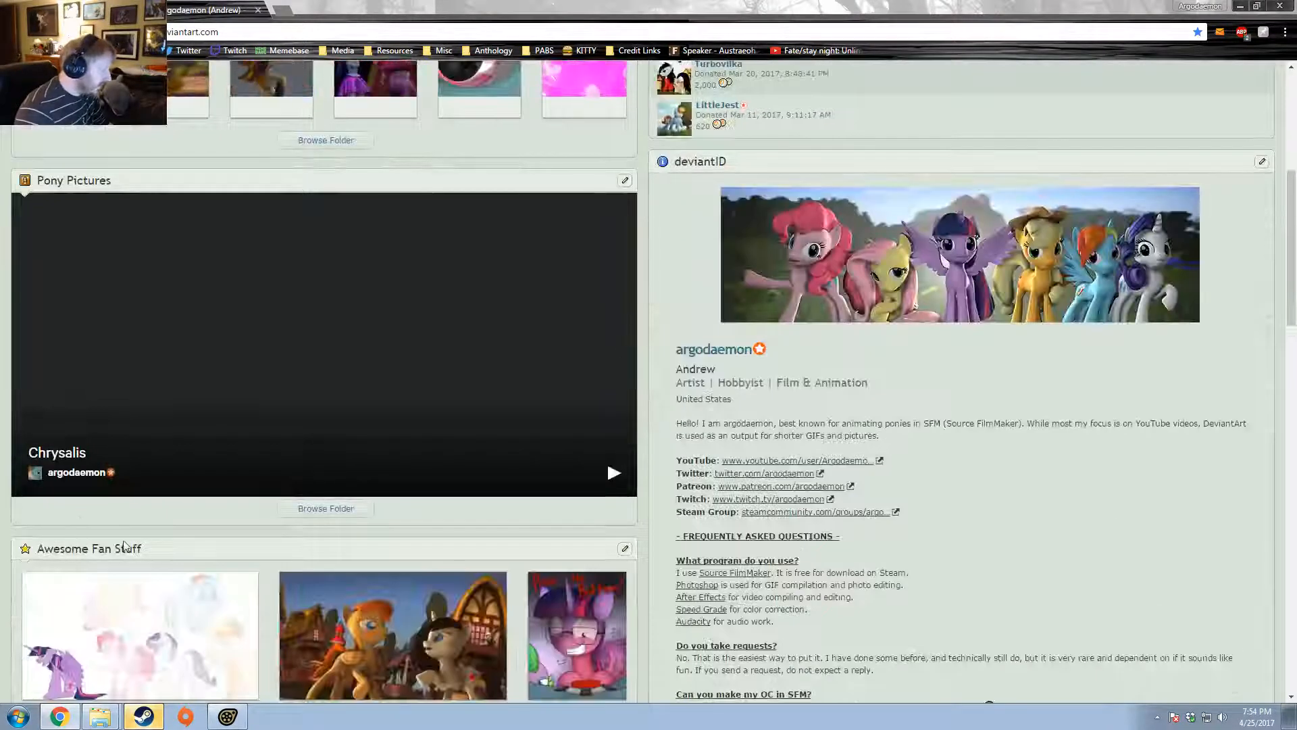
scroll(135, 534, "down", 6)
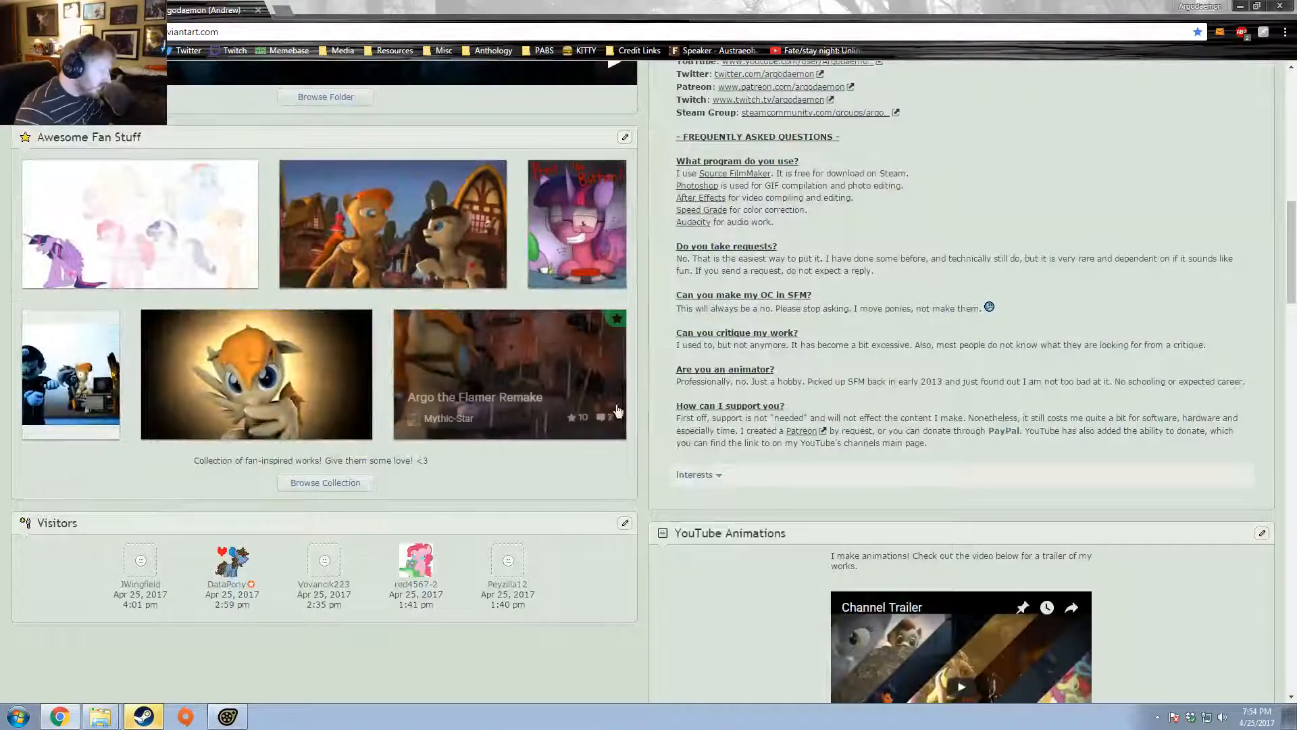
left_click(325, 483)
- Look over the Awesome Fan Stuff collection, view The Science Button artwork with its description, and return to the collection
scroll(616, 397, "down", 3)
scroll(684, 325, "down", 5)
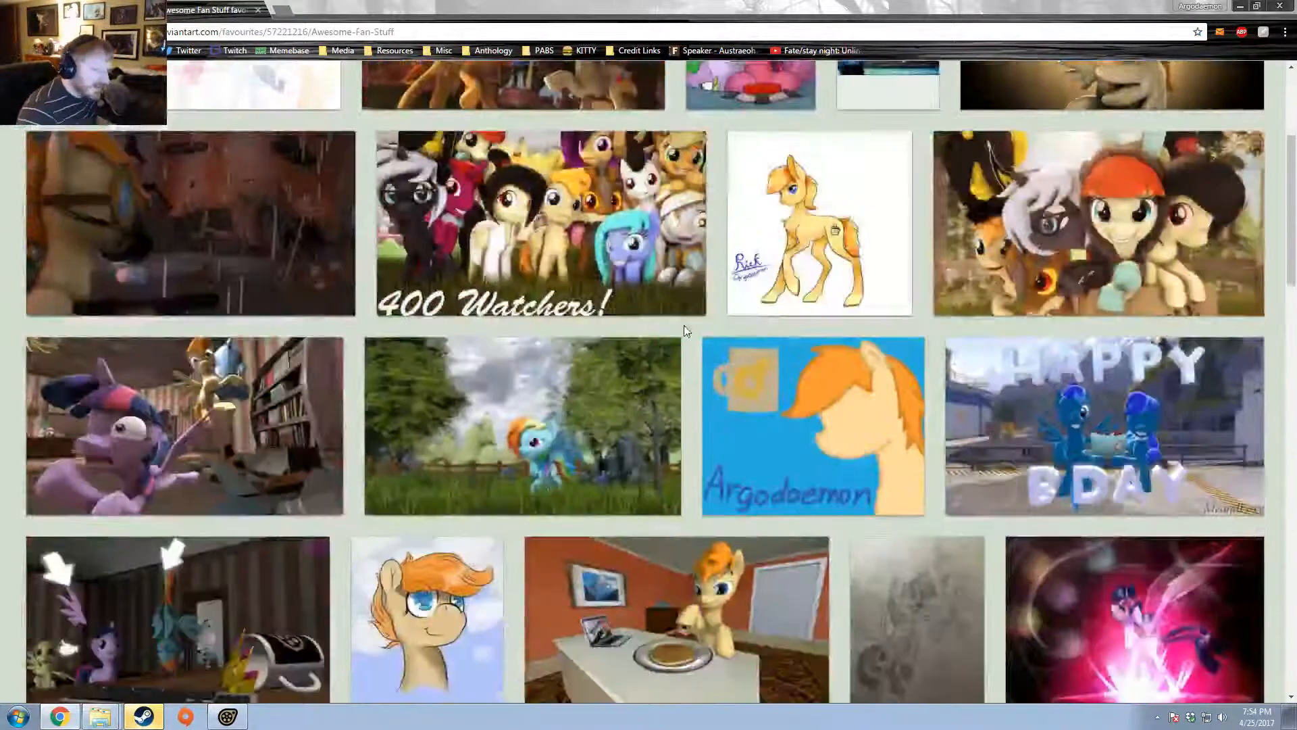
scroll(728, 375, "up", 8)
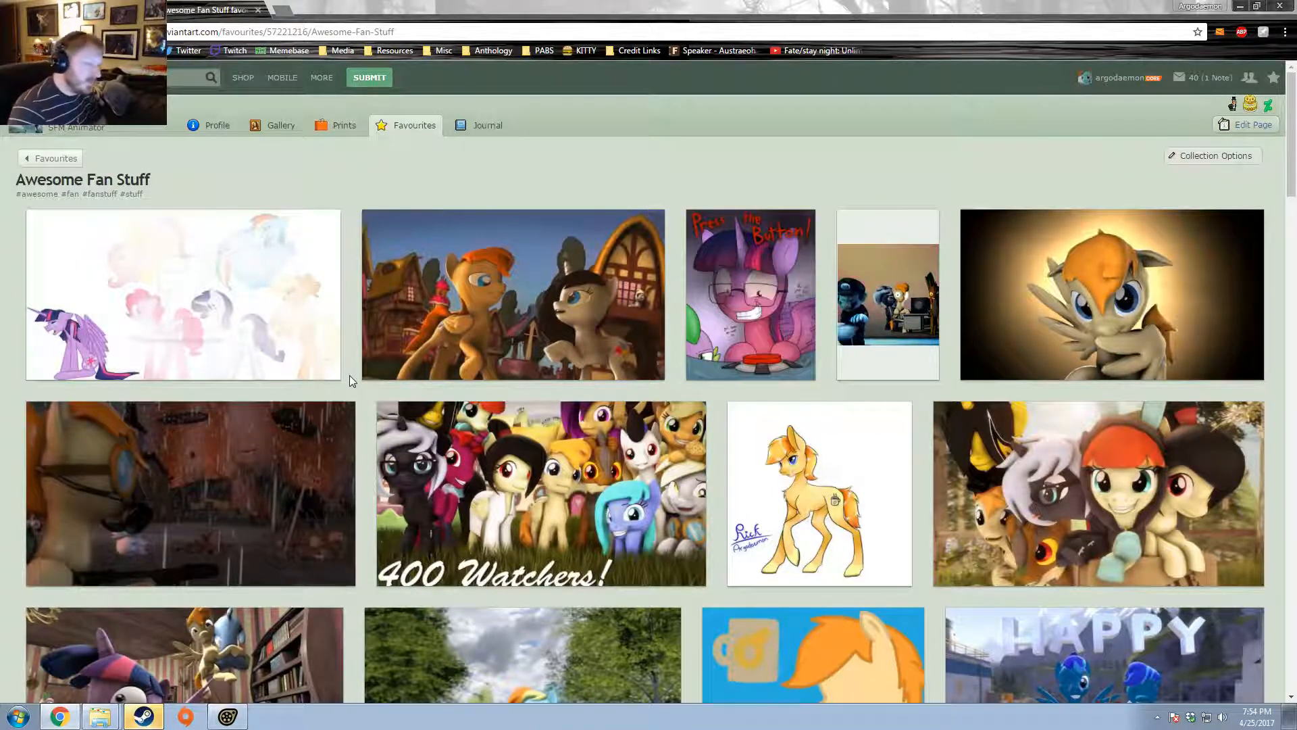
left_click(724, 264)
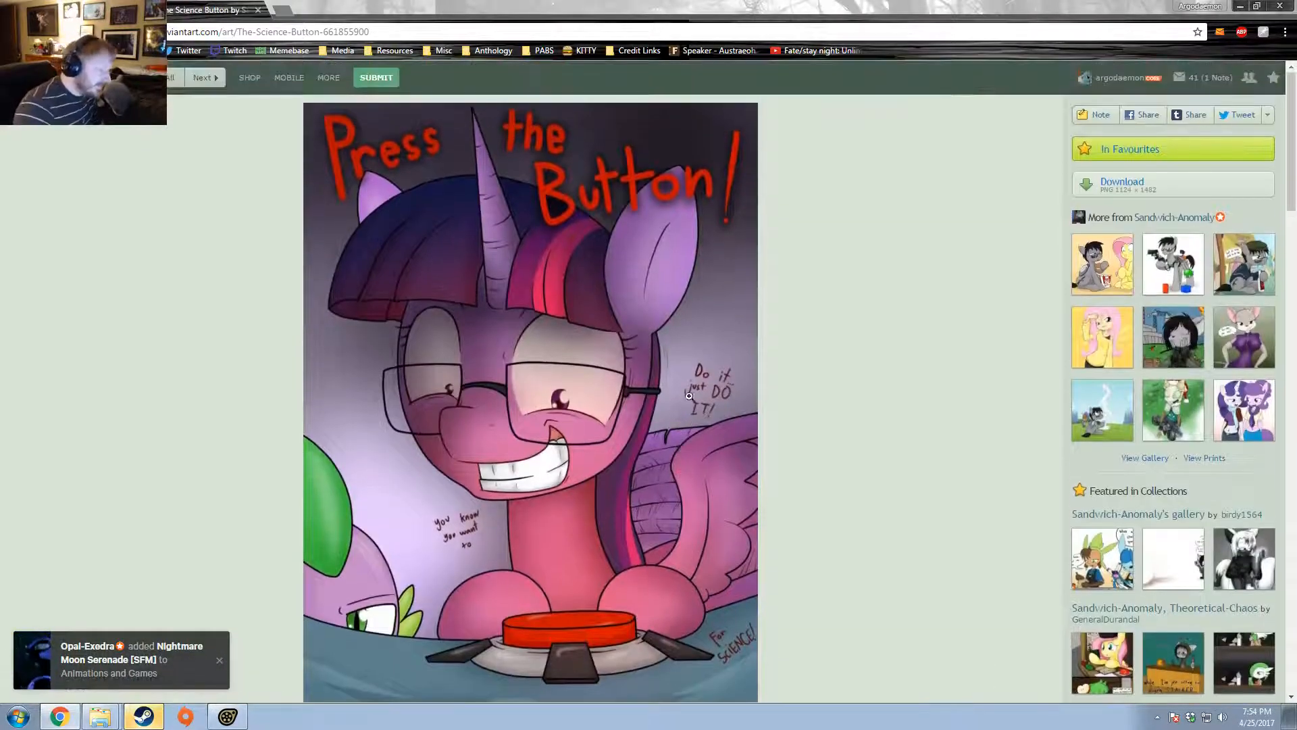
scroll(628, 348, "down", 4)
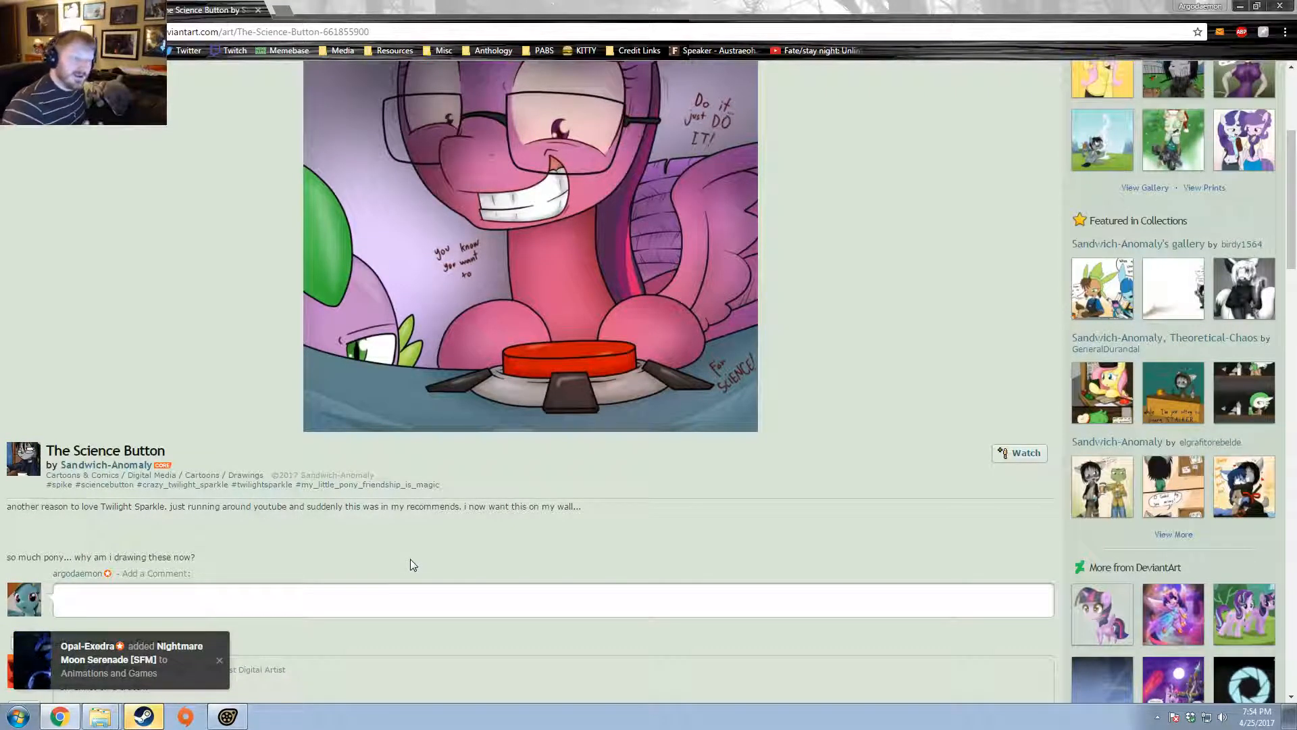
scroll(399, 563, "up", 4)
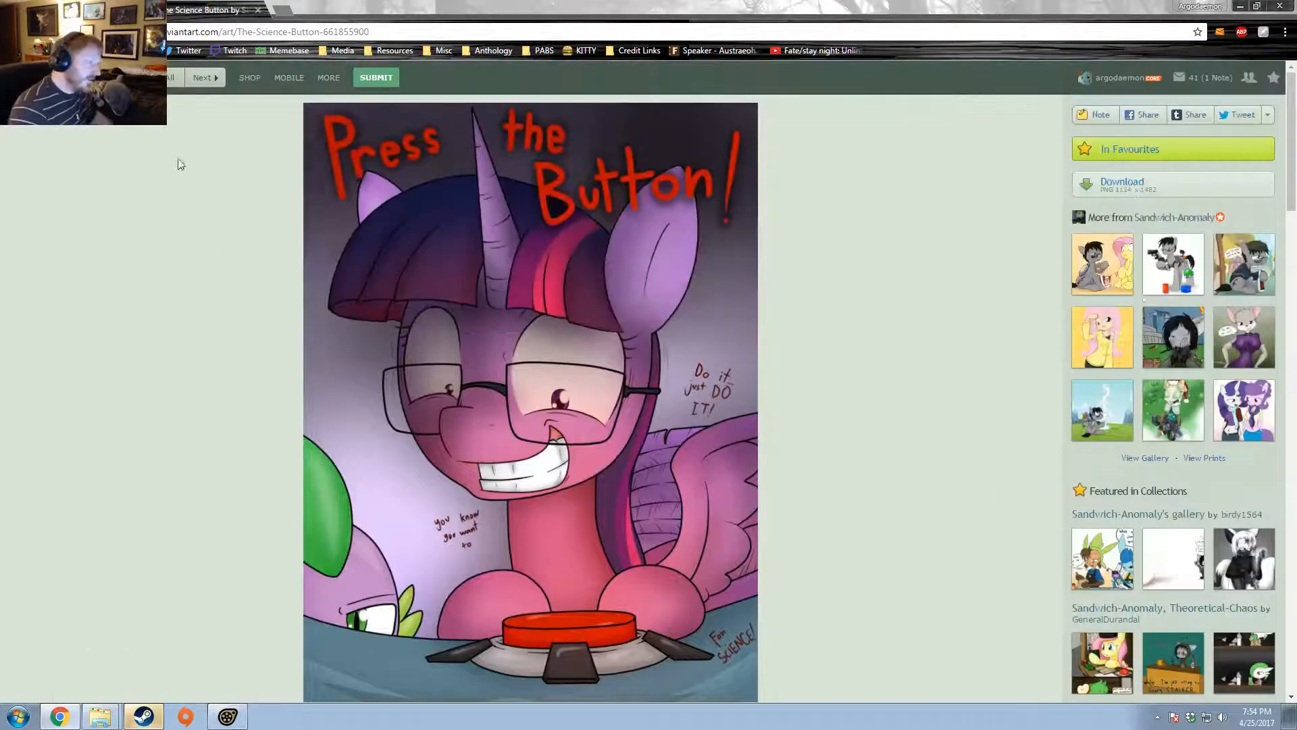
key("alt+Left")
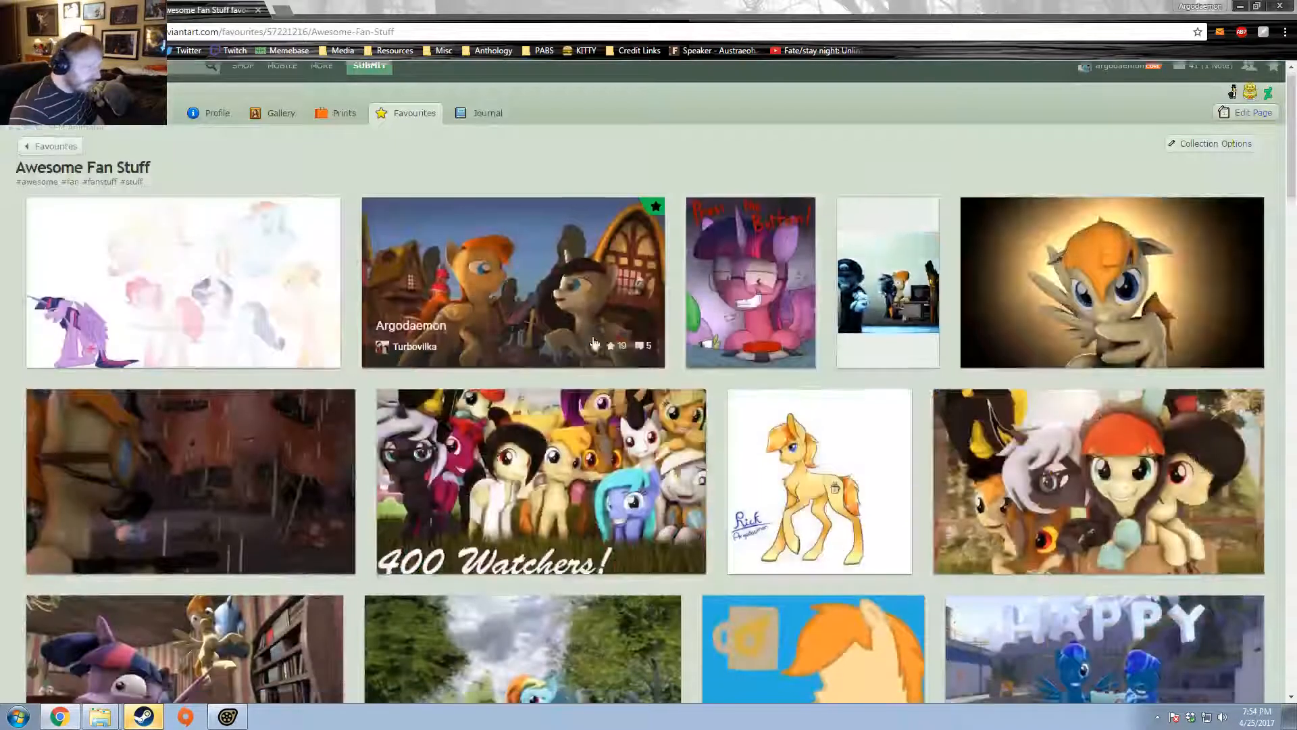
- Browse further through the fan art, view Remembrance (with Speedpaint), and return to the collection
scroll(1079, 206, "down", 3)
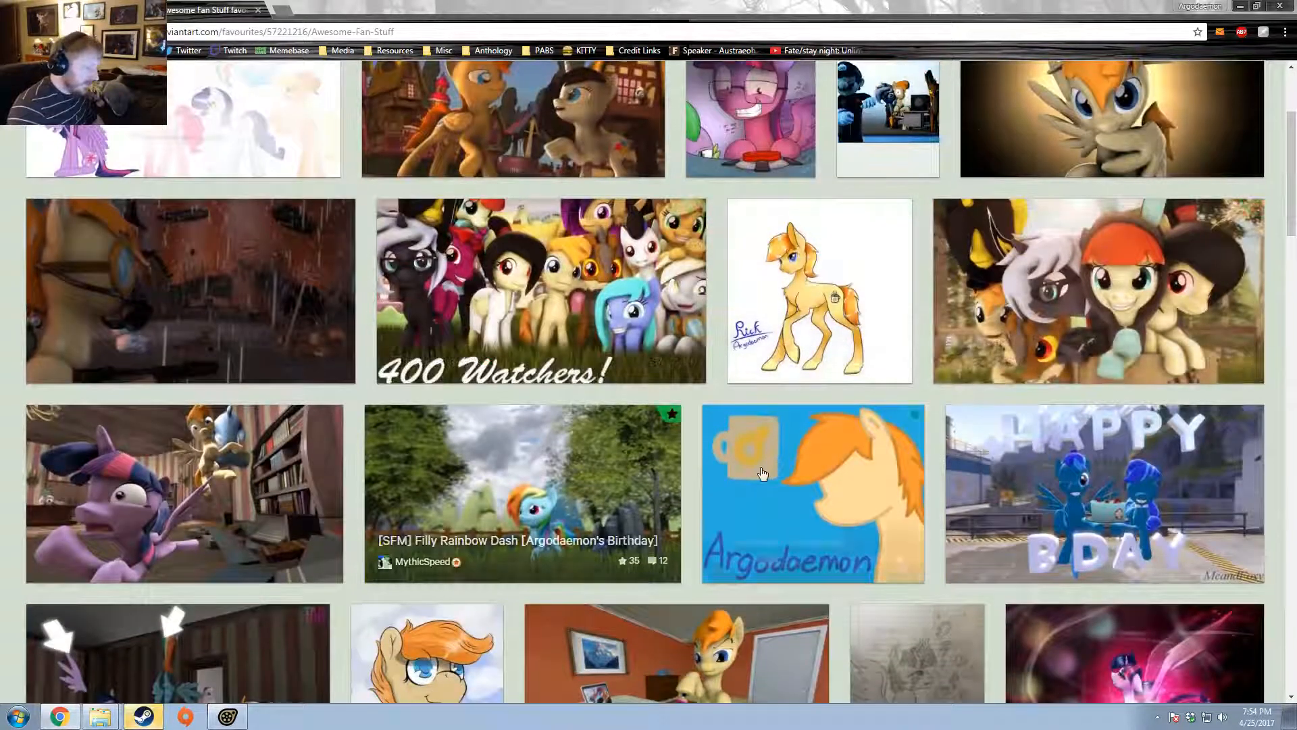
scroll(641, 486, "down", 1)
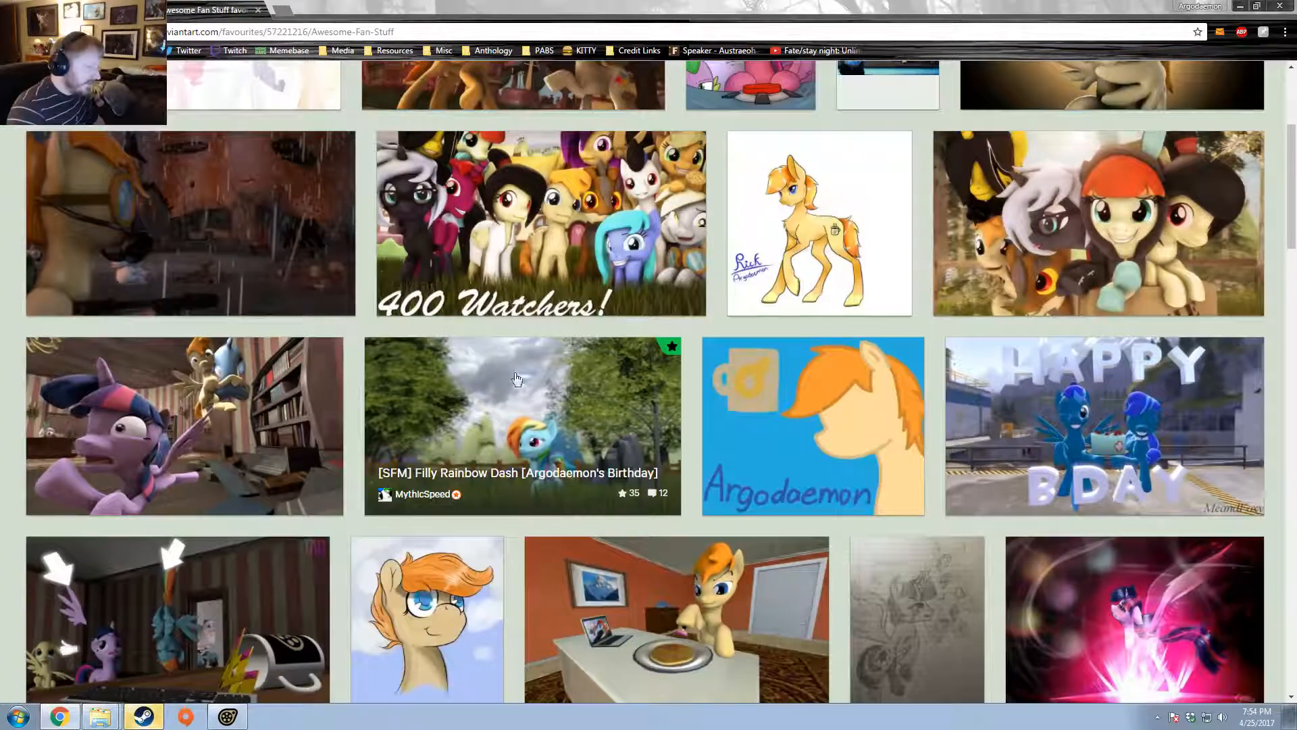
scroll(623, 510, "down", 2)
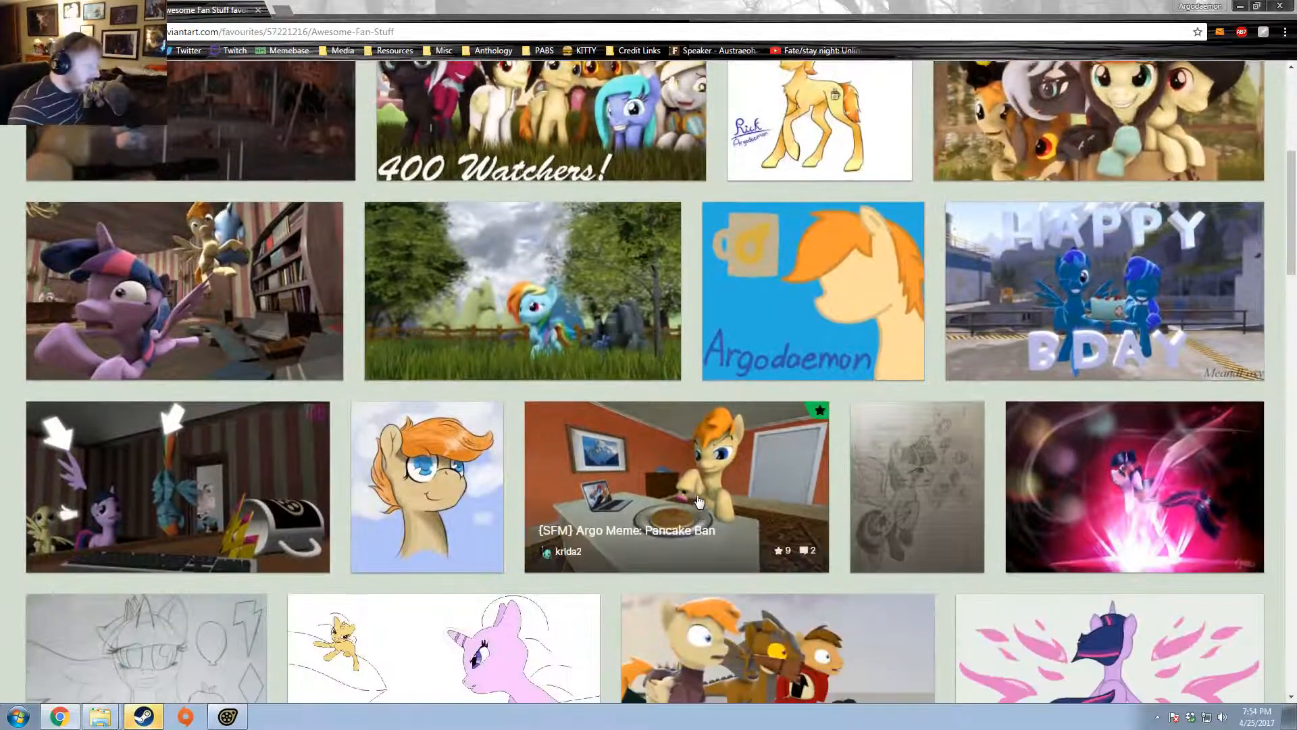
scroll(674, 527, "down", 2)
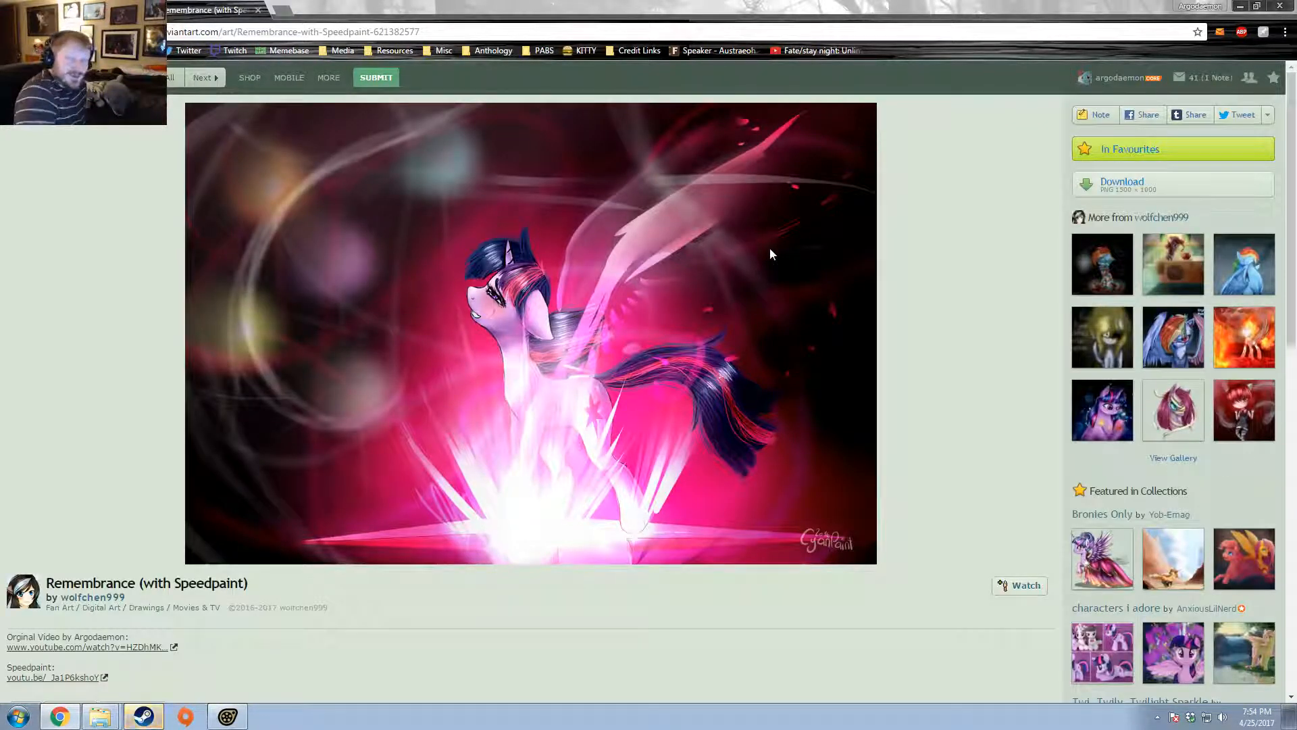
key("alt+Left")
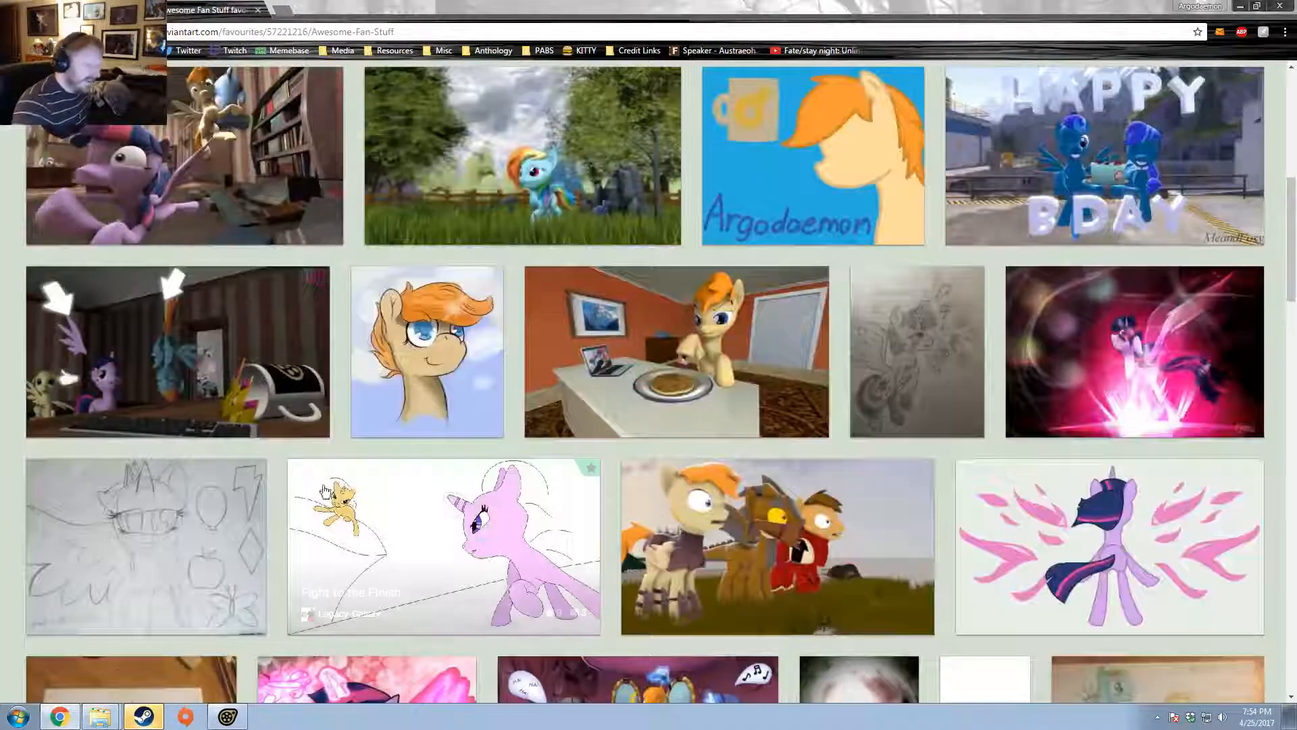
- Browse further through the fan art, view Speedpaint - Remembrance, and return to the collection
scroll(480, 359, "down", 6)
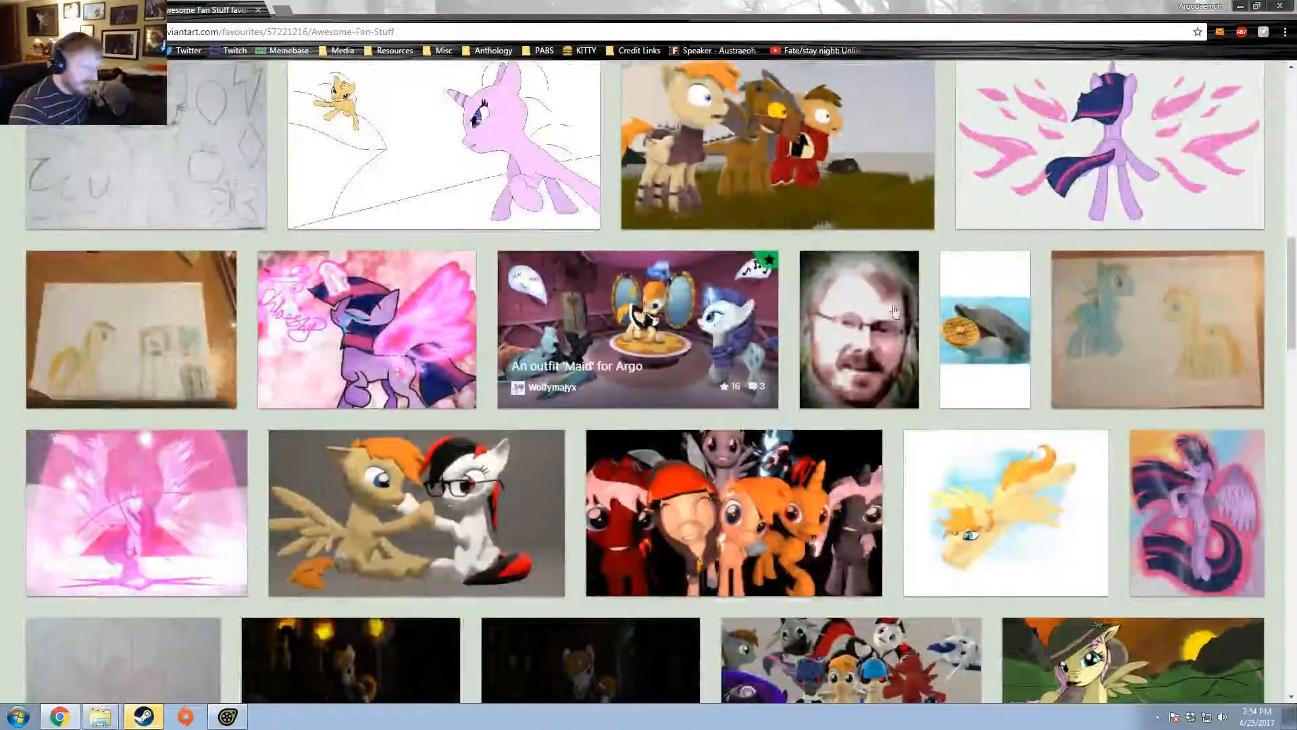
scroll(479, 359, "down", 4)
left_click(153, 221)
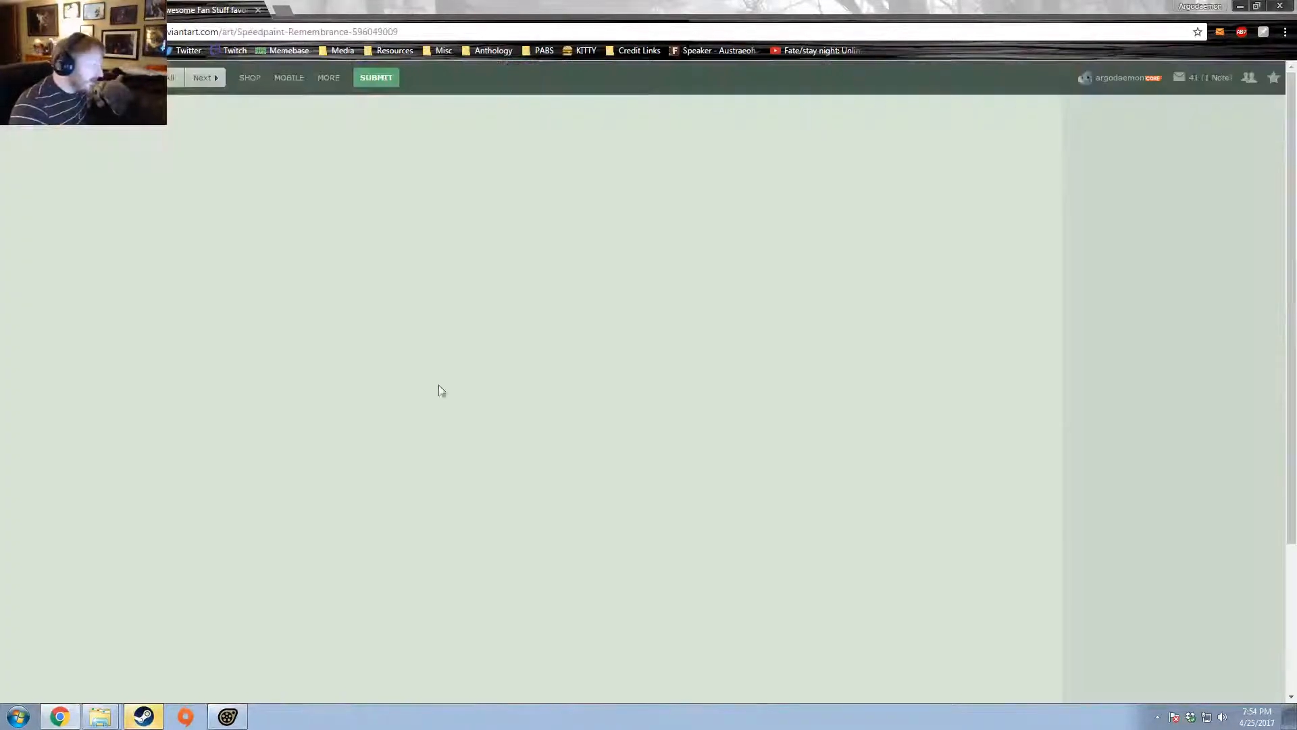
scroll(520, 361, "down", 1)
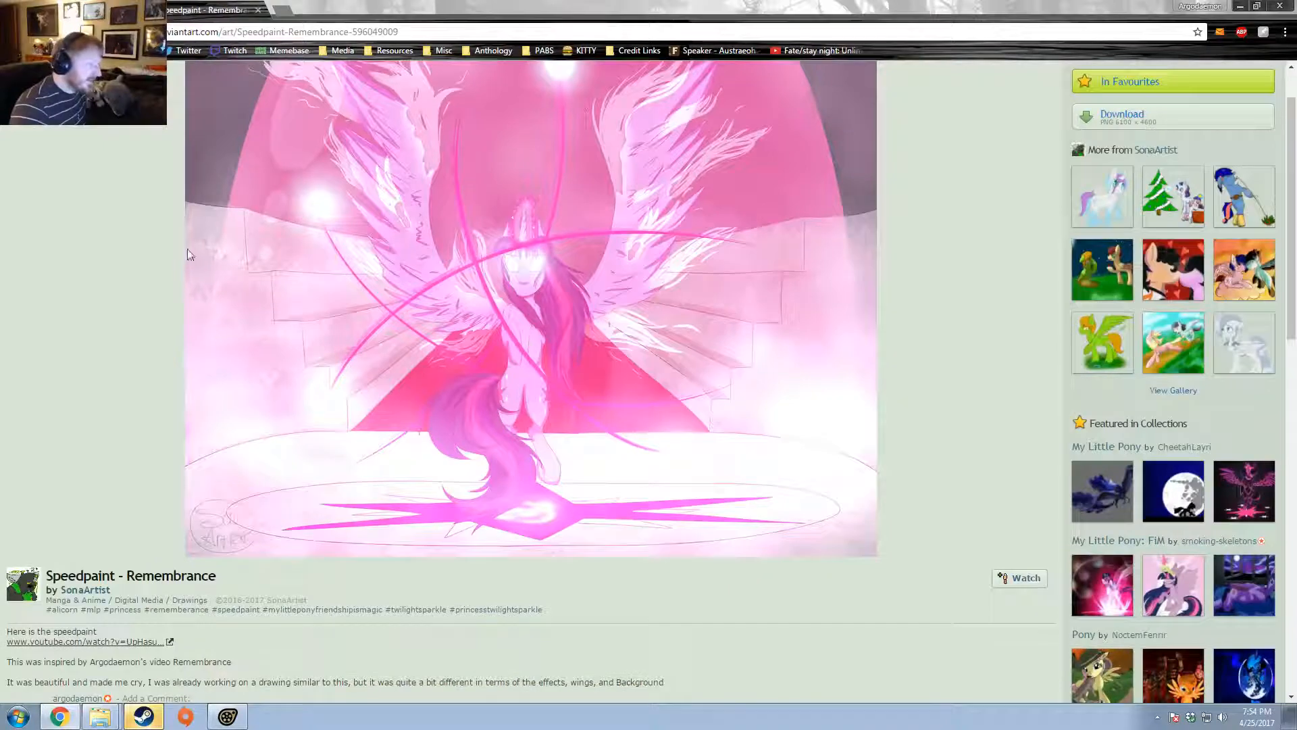
key("alt+Left")
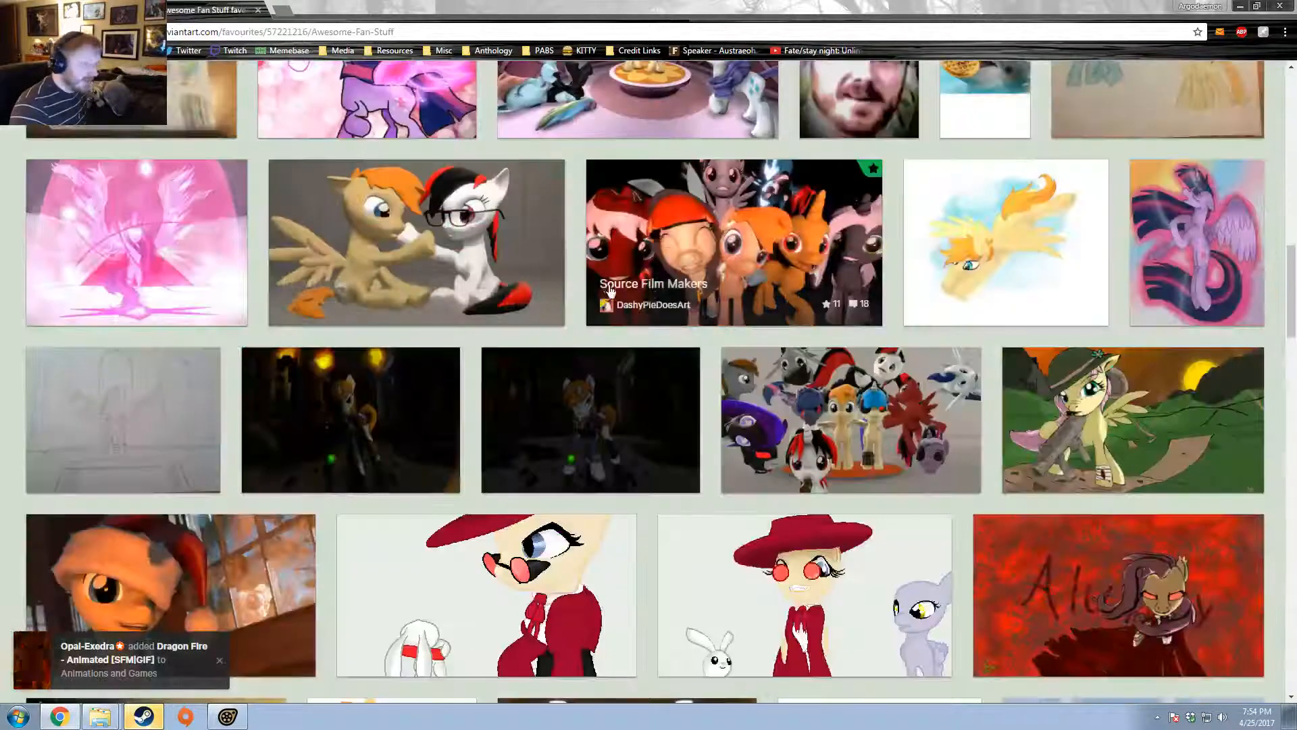
- Look over the remaining artworks in the Awesome Fan Stuff collection and close the collection
scroll(798, 321, "up", 10)
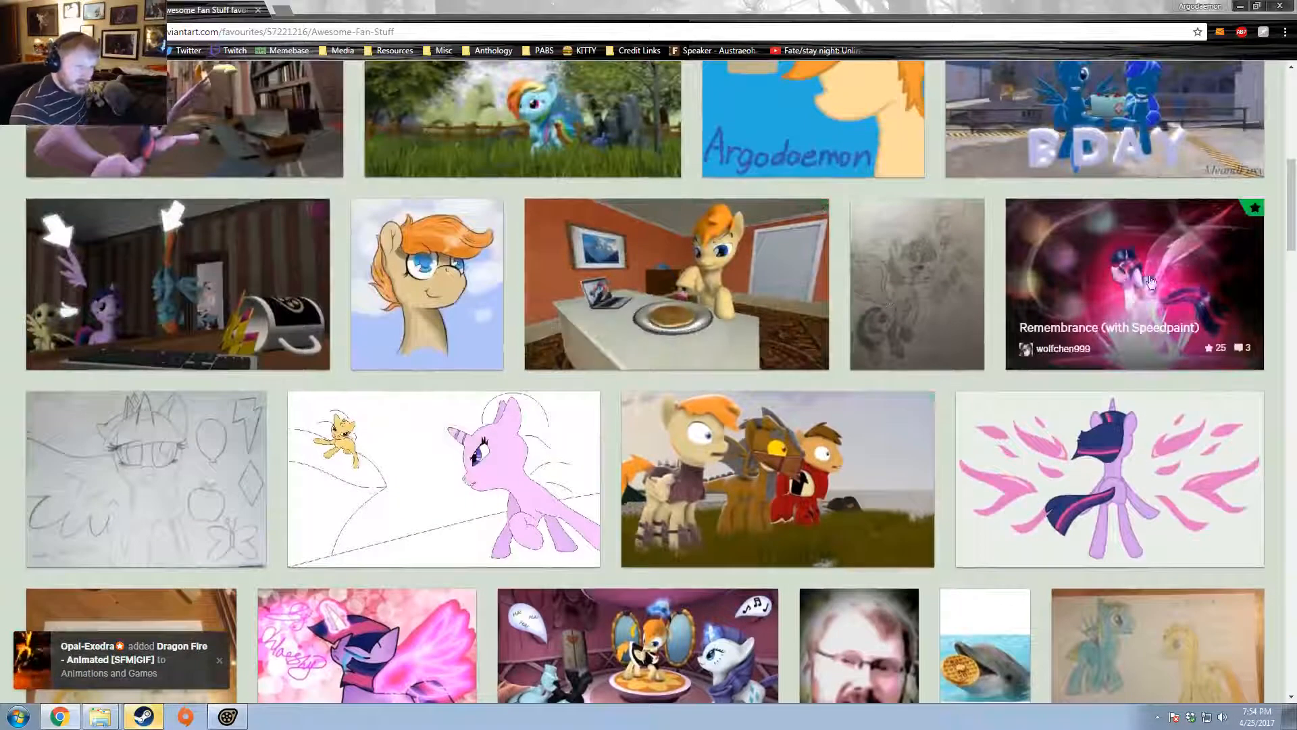
scroll(1134, 302, "down", 9)
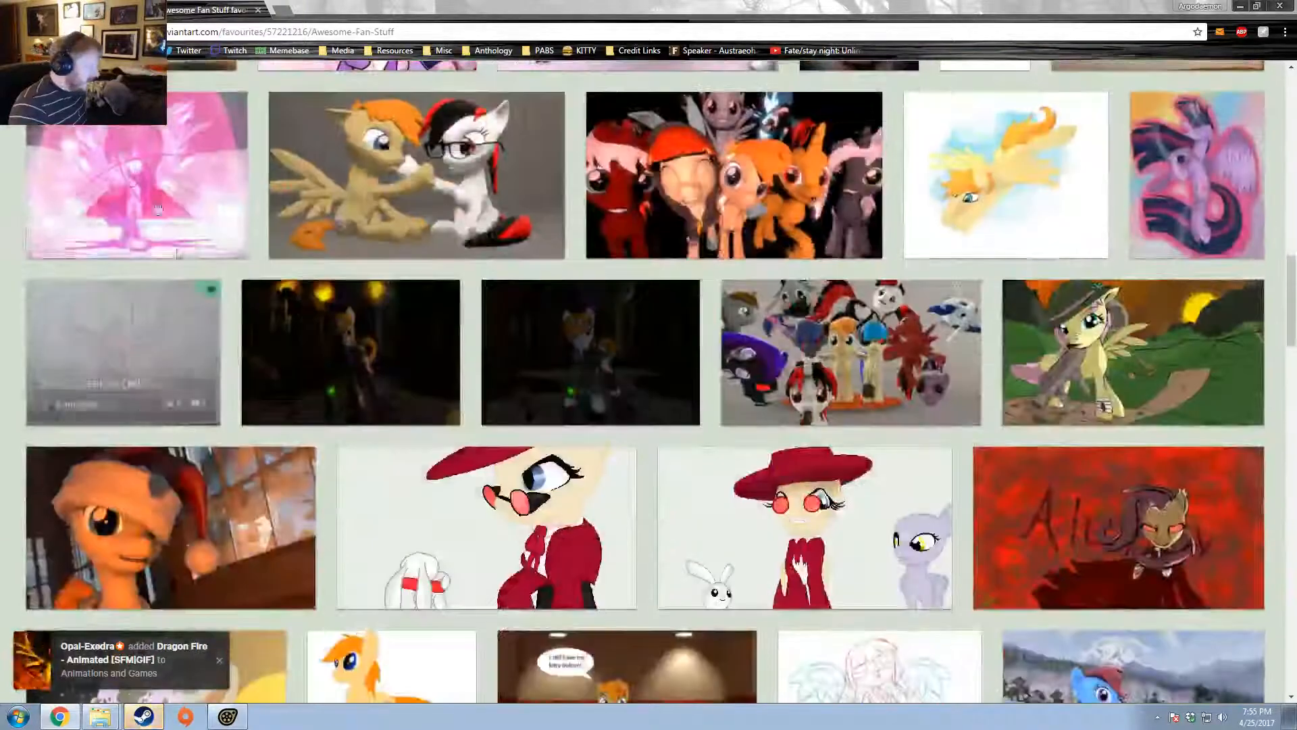
scroll(137, 211, "up", 1)
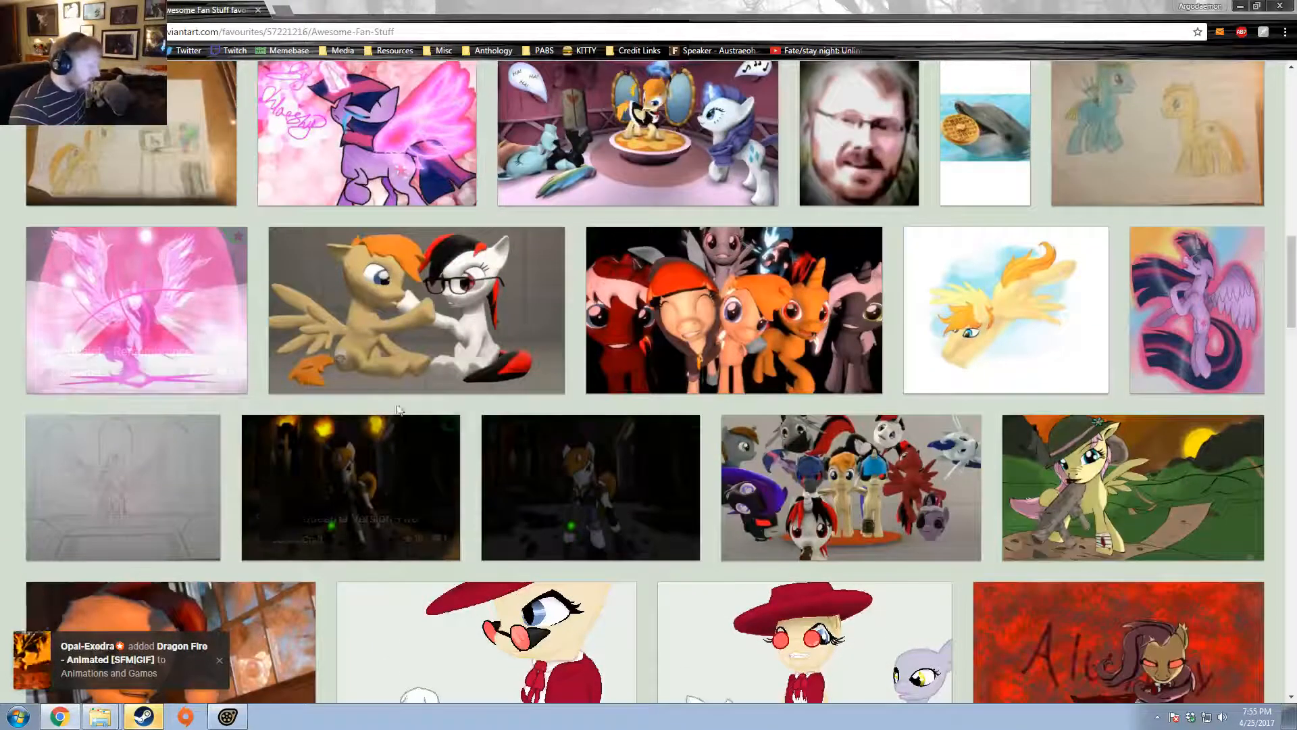
scroll(881, 546, "down", 10)
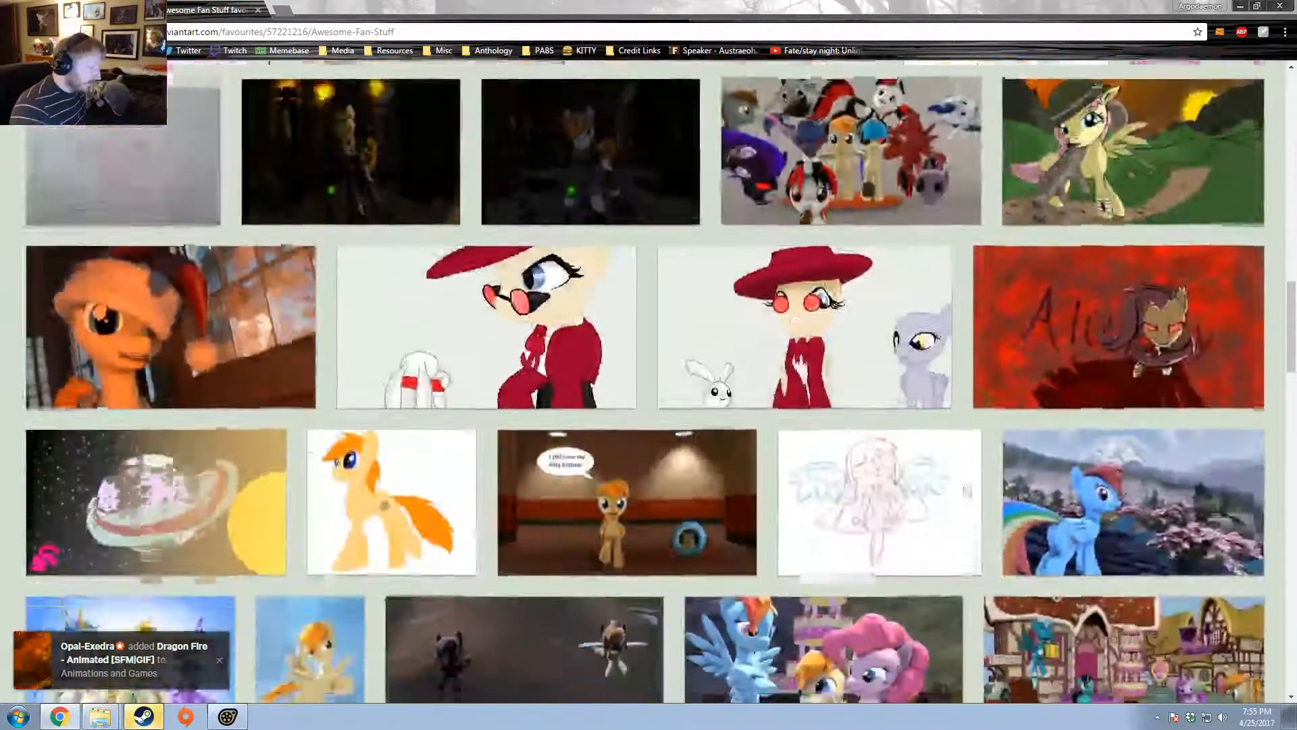
scroll(955, 480, "down", 7)
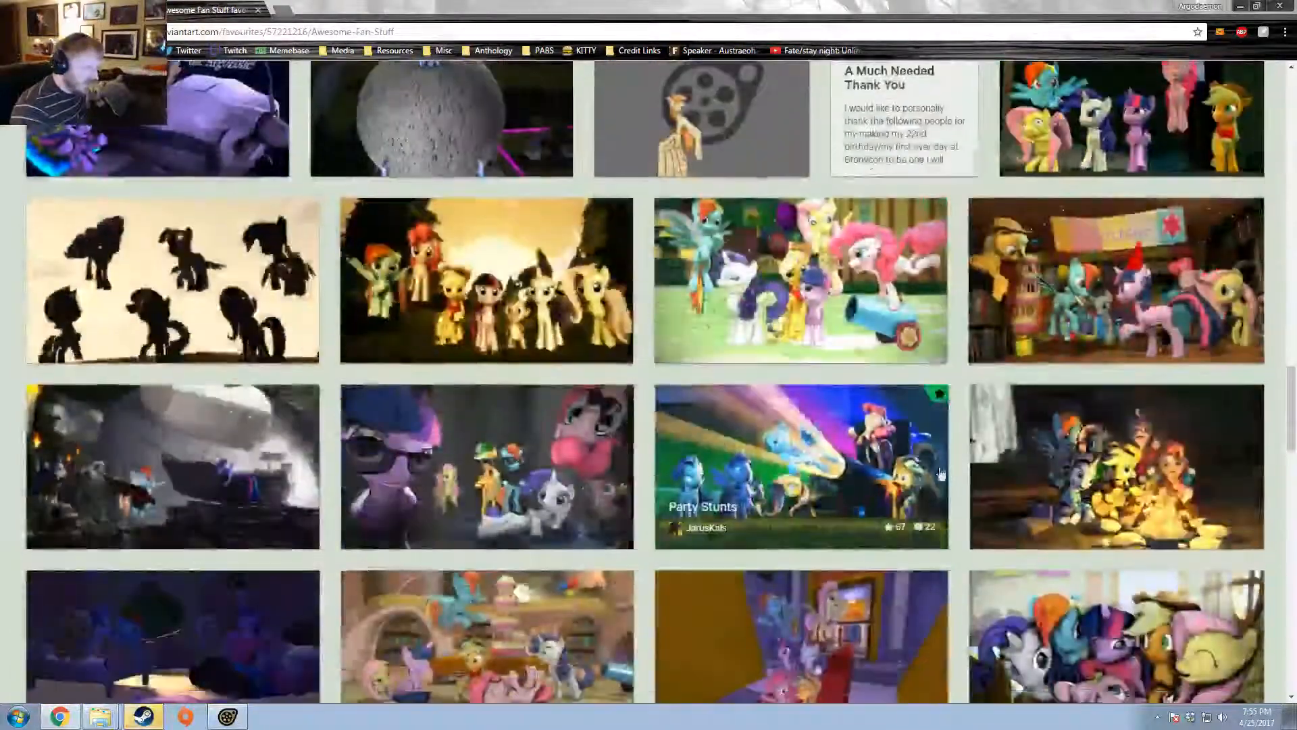
scroll(901, 323, "down", 20)
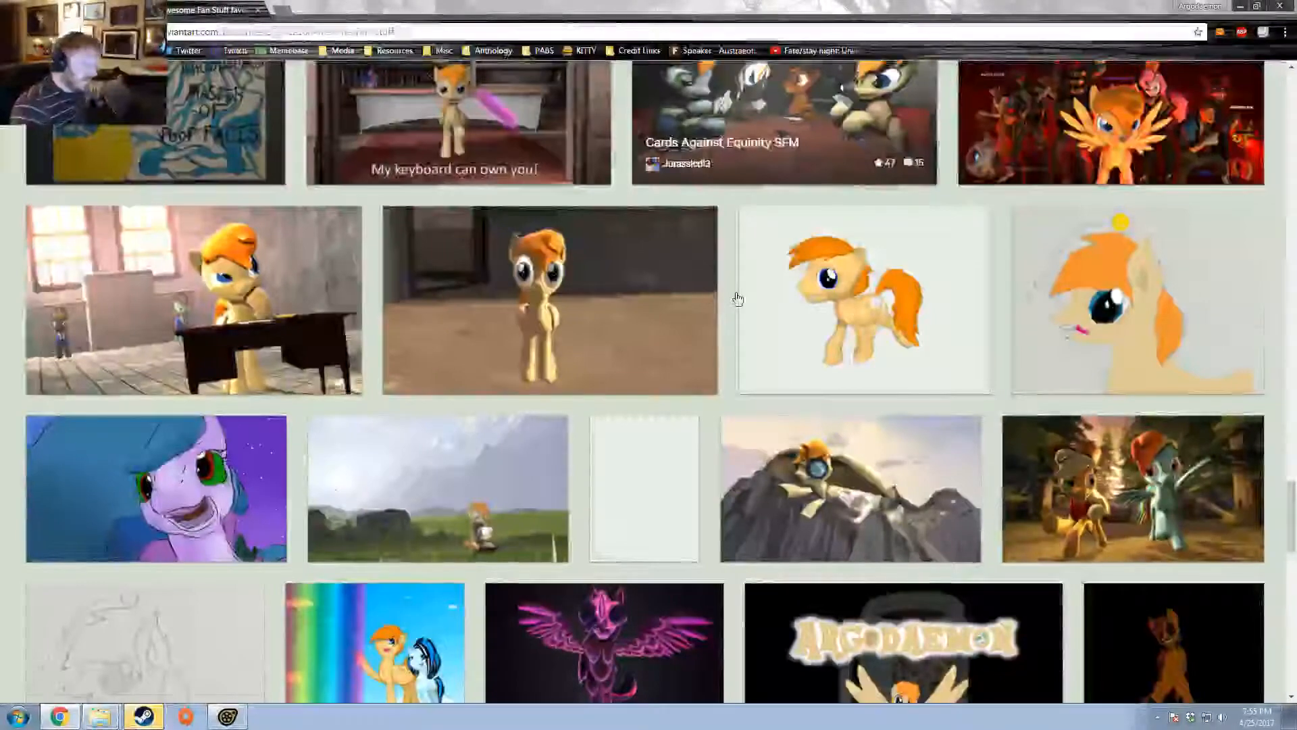
scroll(738, 301, "down", 3)
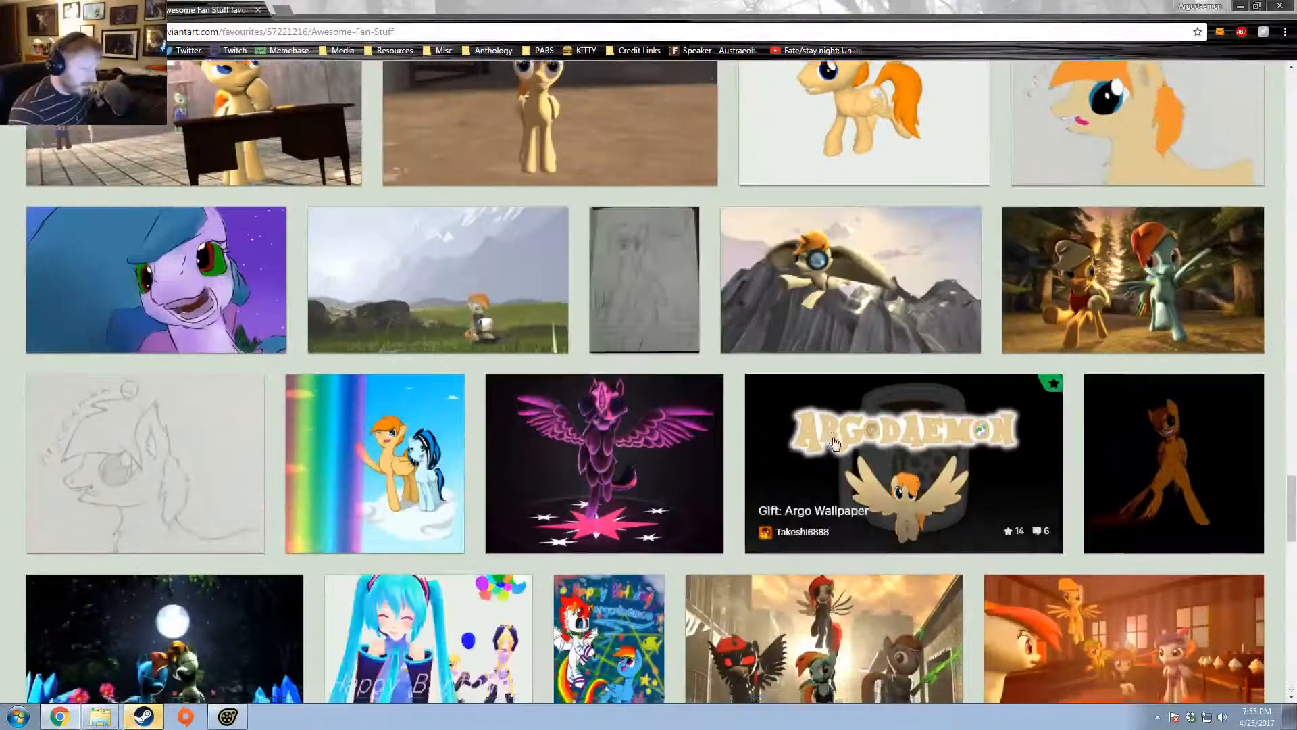
scroll(739, 305, "down", 4)
scroll(737, 392, "down", 2)
scroll(736, 392, "down", 15)
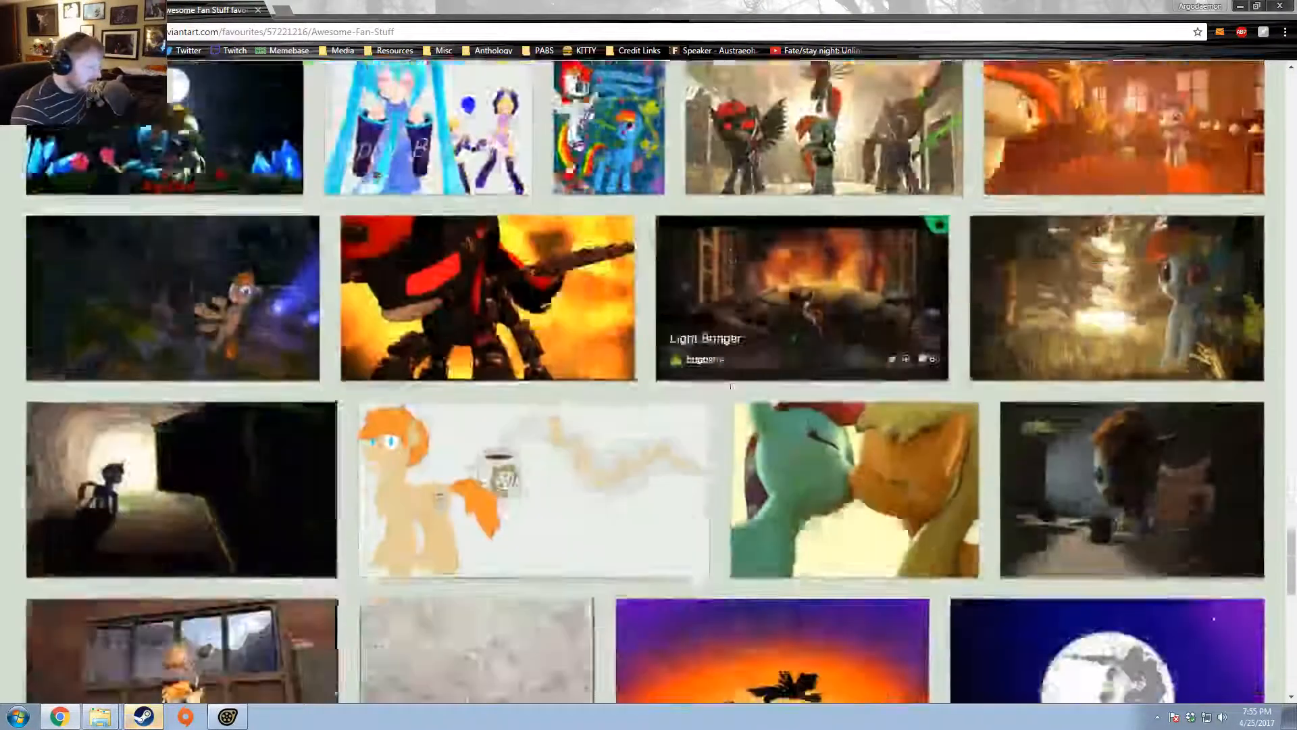
scroll(730, 391, "up", 20)
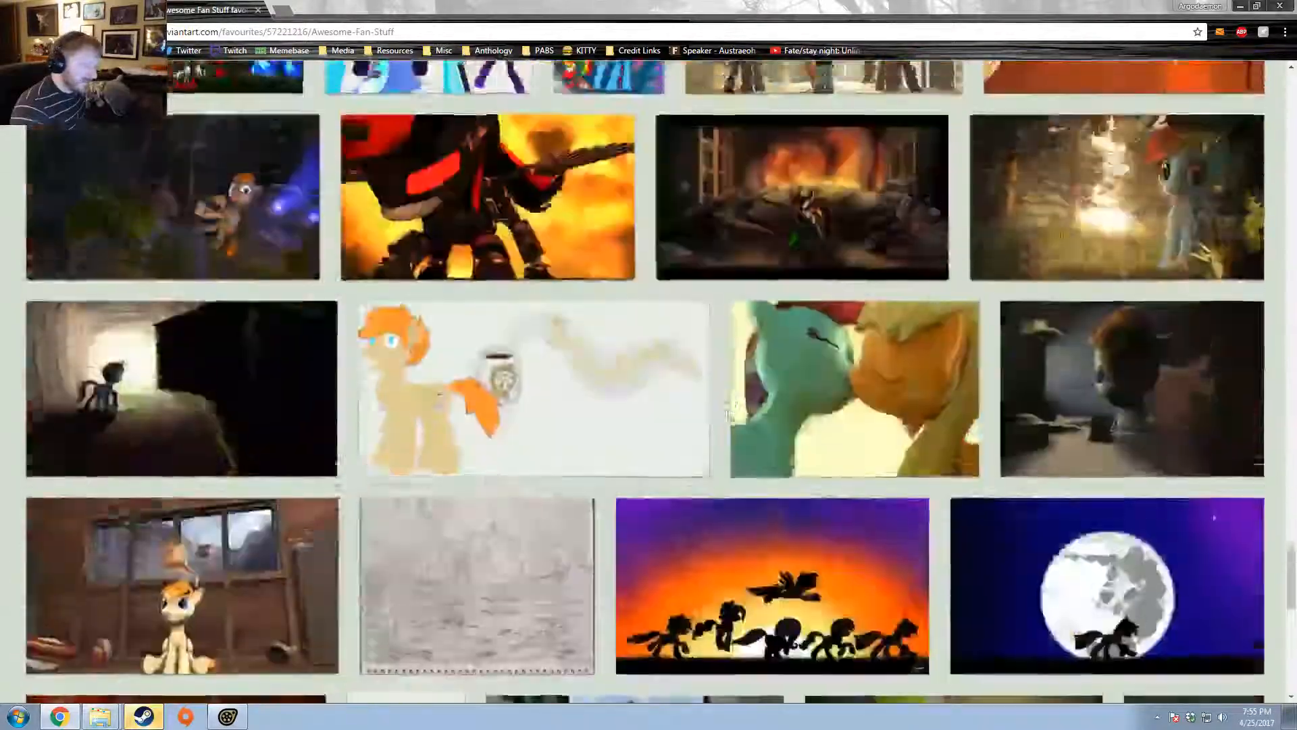
scroll(768, 417, "up", 10)
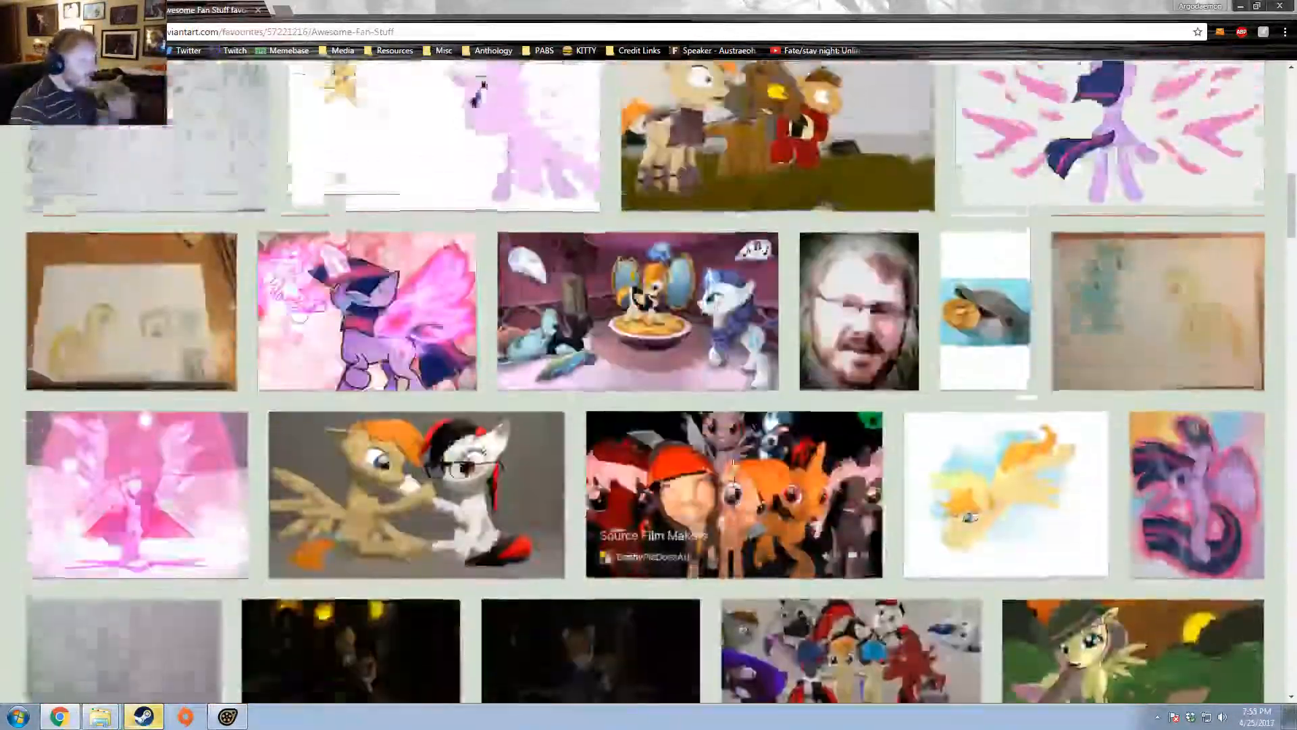
scroll(769, 417, "down", 3)
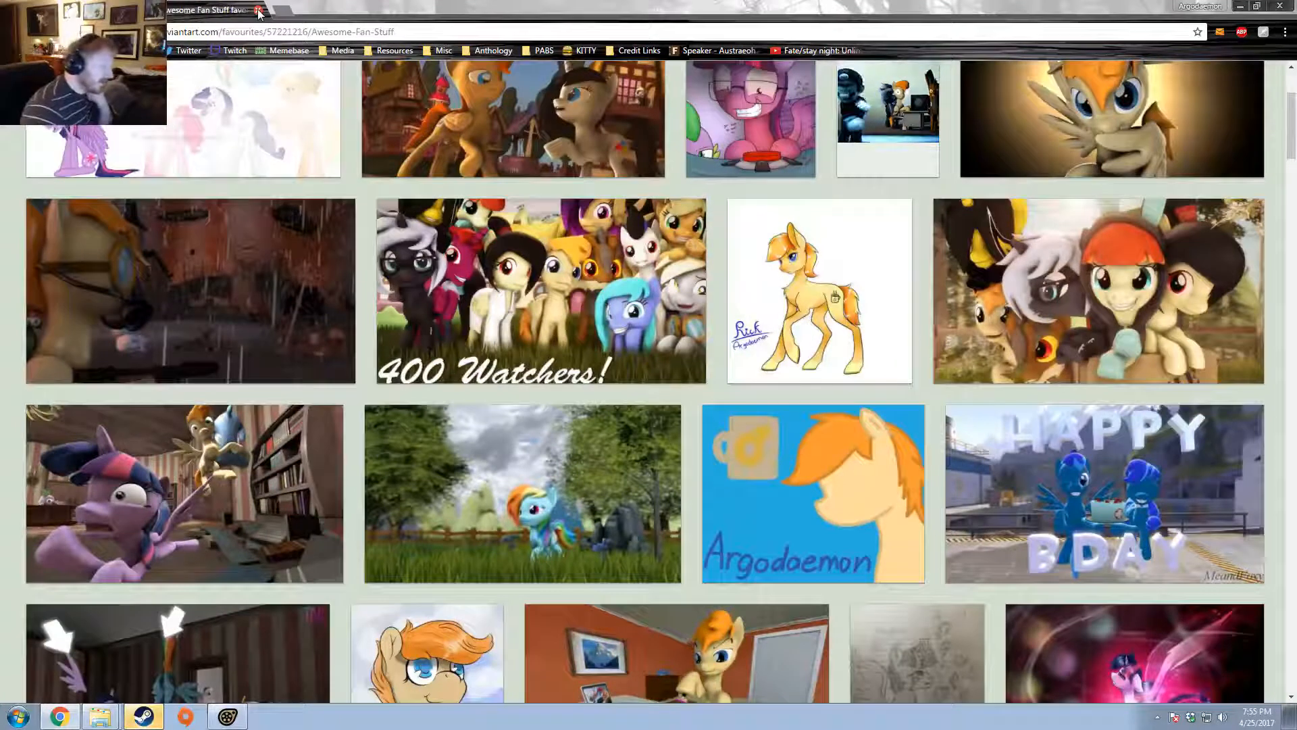
scroll(546, 317, "up", 3)
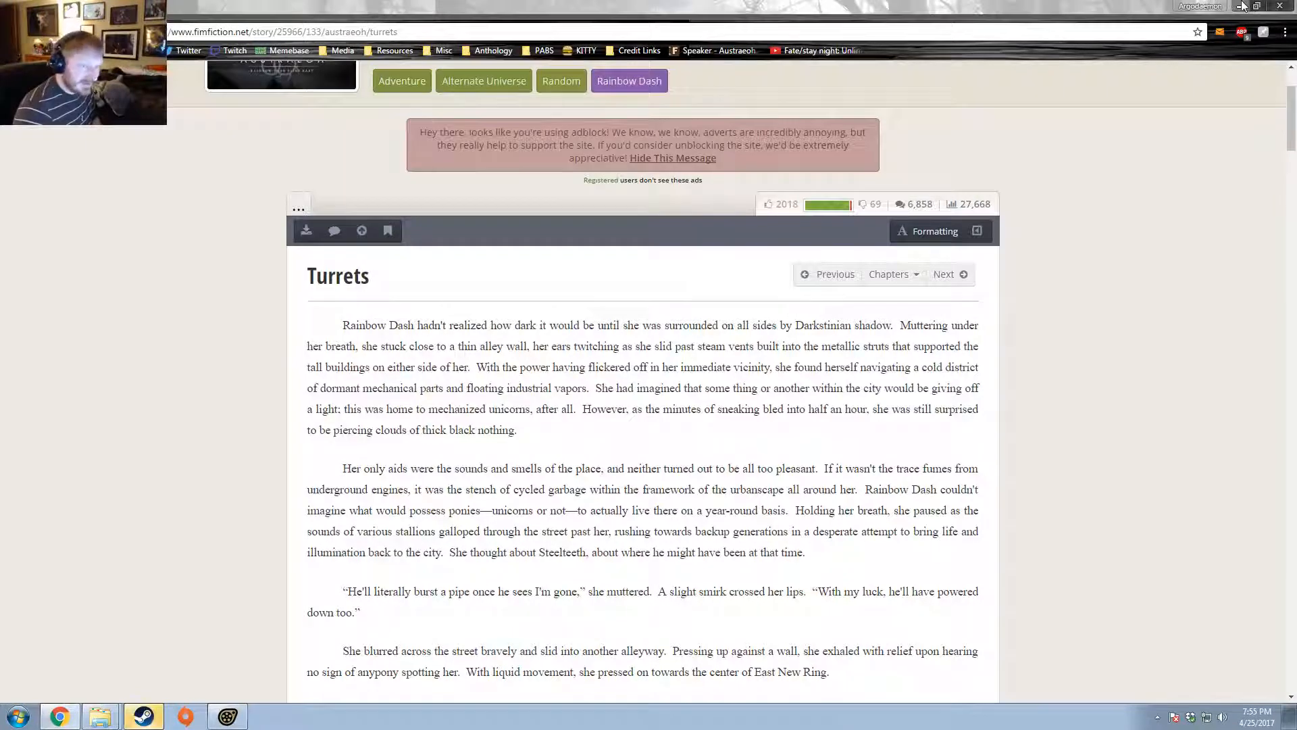
- Return to Source Filmmaker, move the playhead to 2.433 seconds in Mountain - Far Zoom, and view through the Work Camera
left_click(1242, 7)
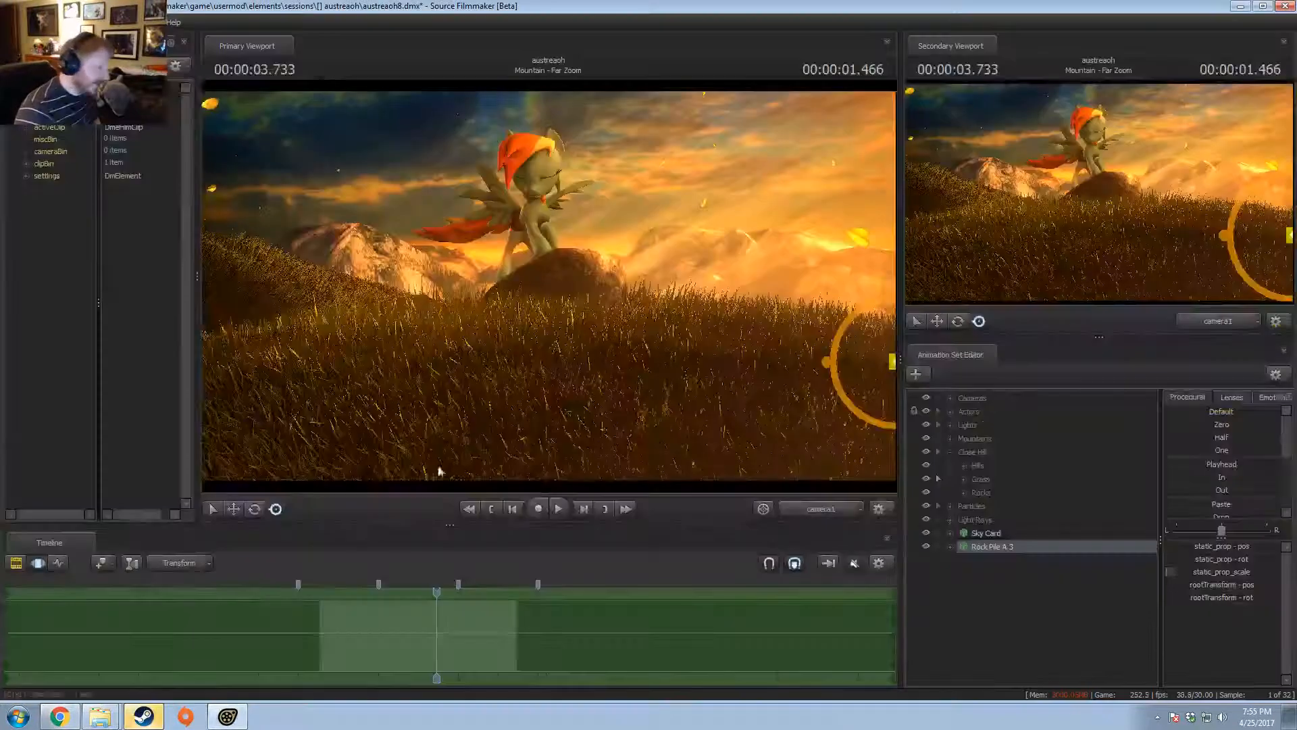
left_click_drag(440, 599, 333, 610)
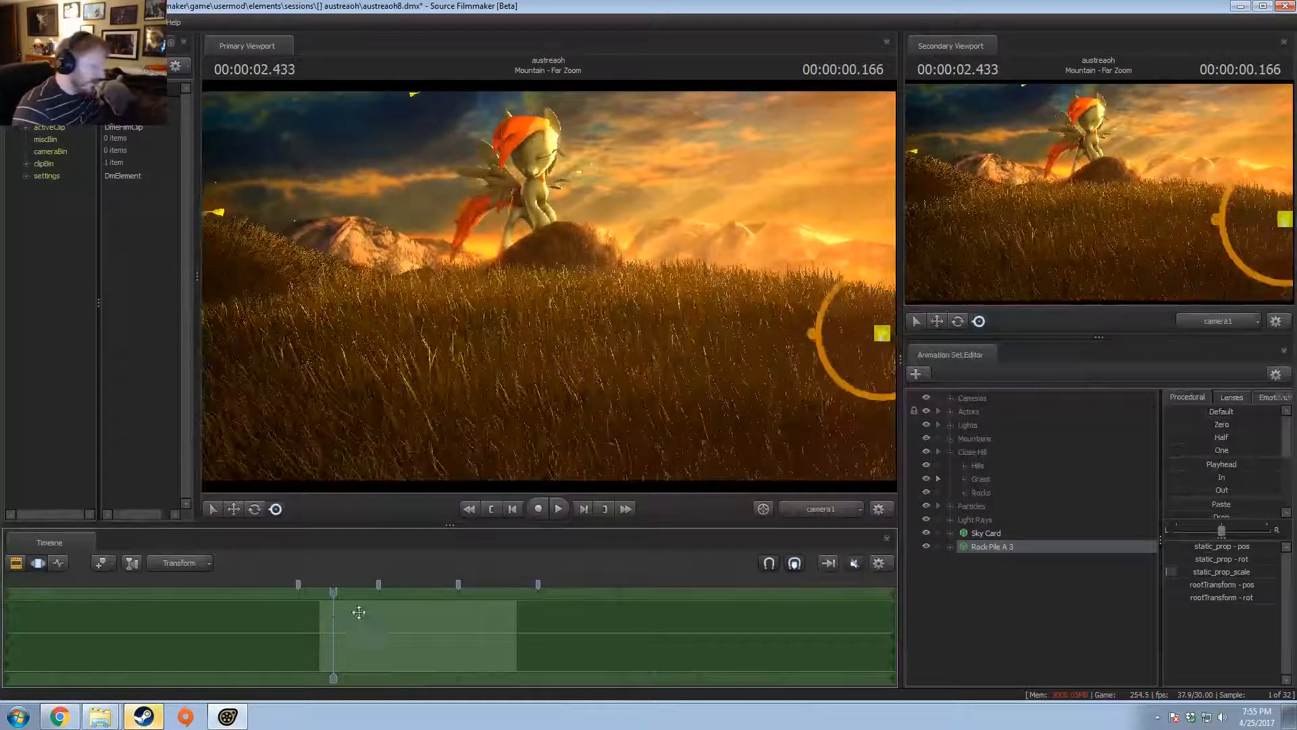
key("F2")
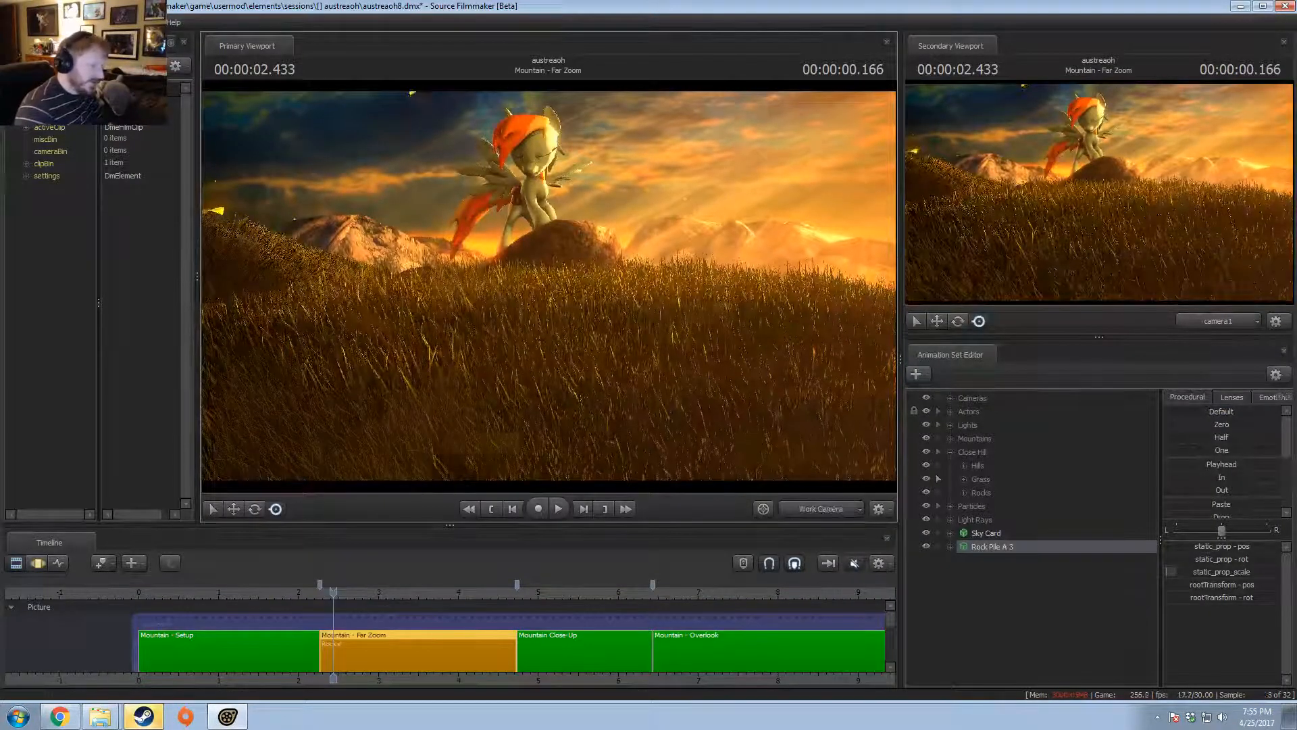
left_click(821, 508)
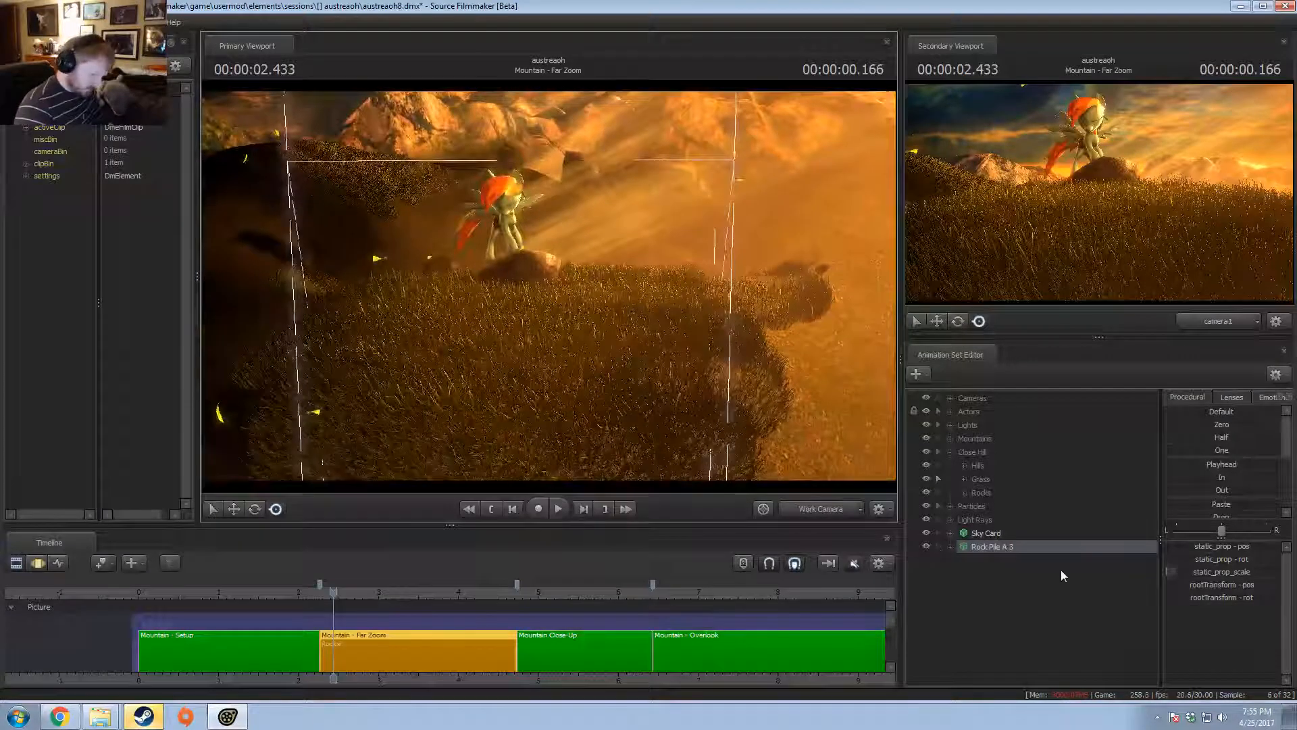
- Move Rock Pile A 3 from the edge of the hill into the grass in front of the character
left_click(1011, 546)
left_click_drag(608, 243, 618, 263)
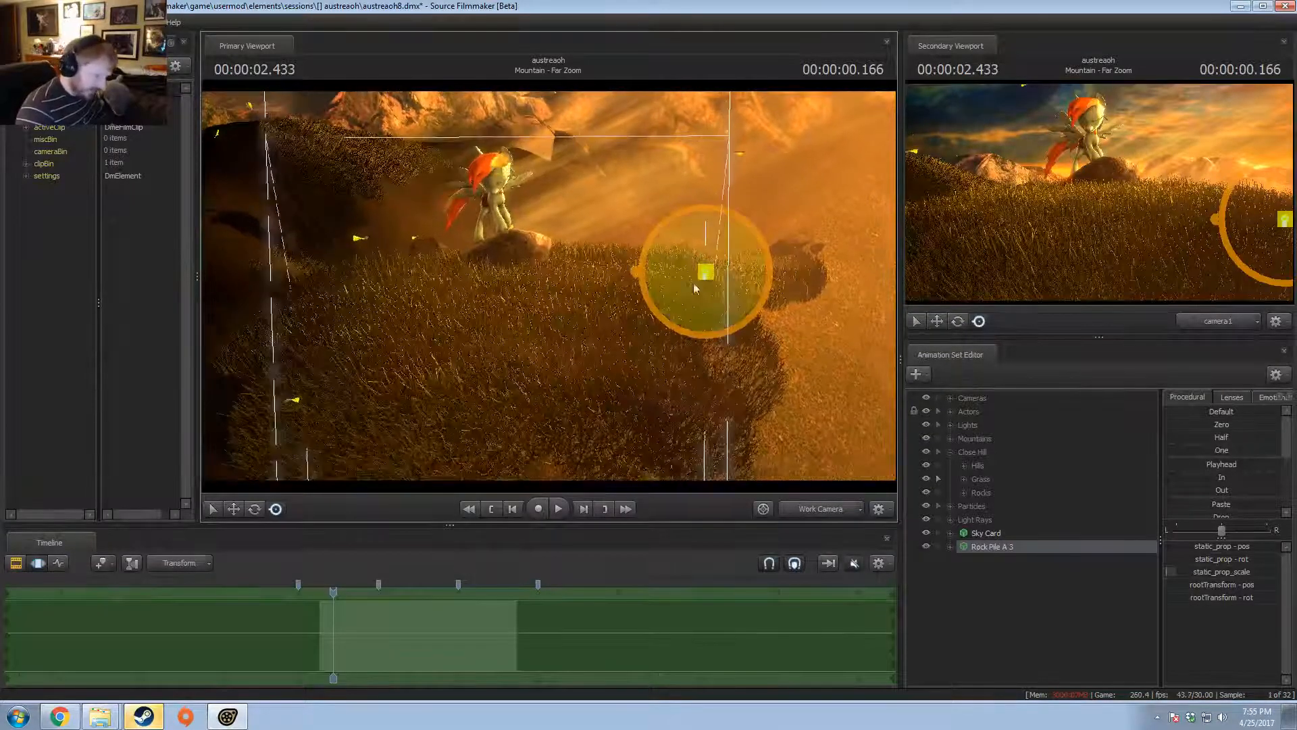
left_click_drag(703, 272, 438, 346)
key("F2")
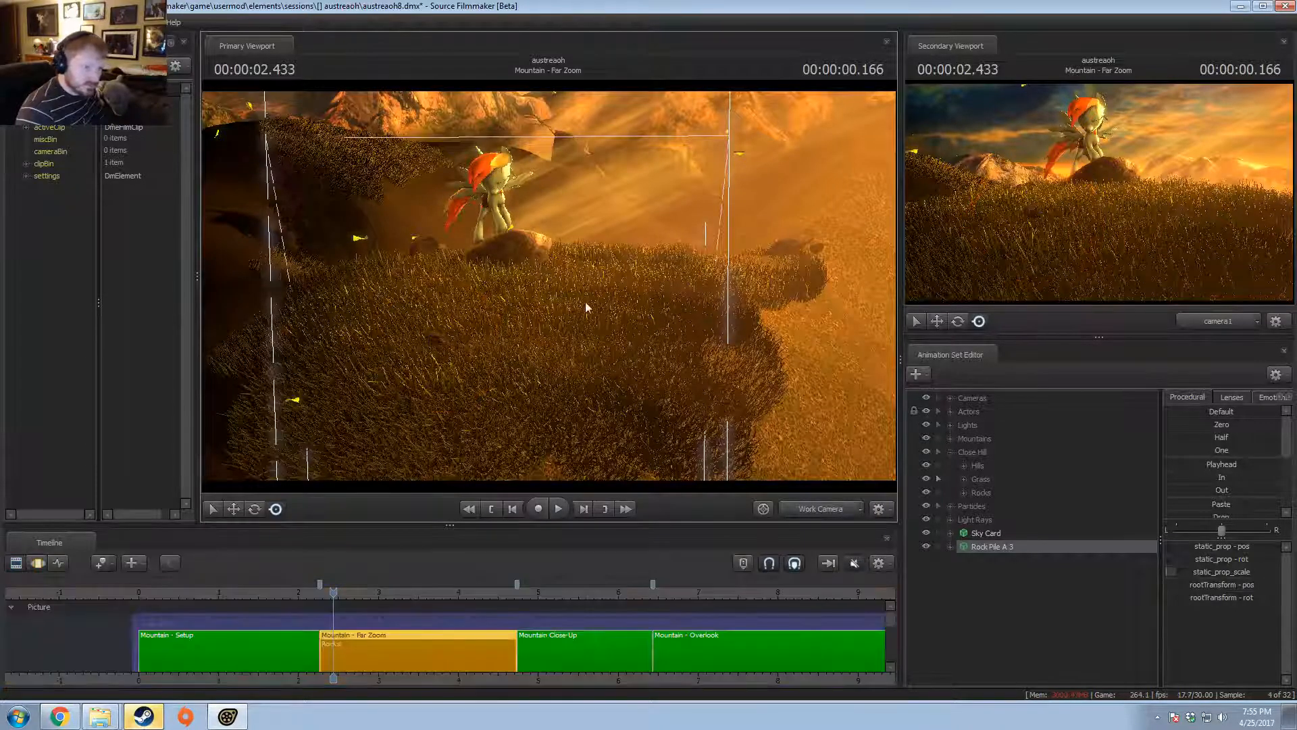
- Fine-tune the rock pile's placement up close, rotate it, and raise it slightly out of the grass
left_click_drag(717, 323, 517, 328)
key("w")
key("F3")
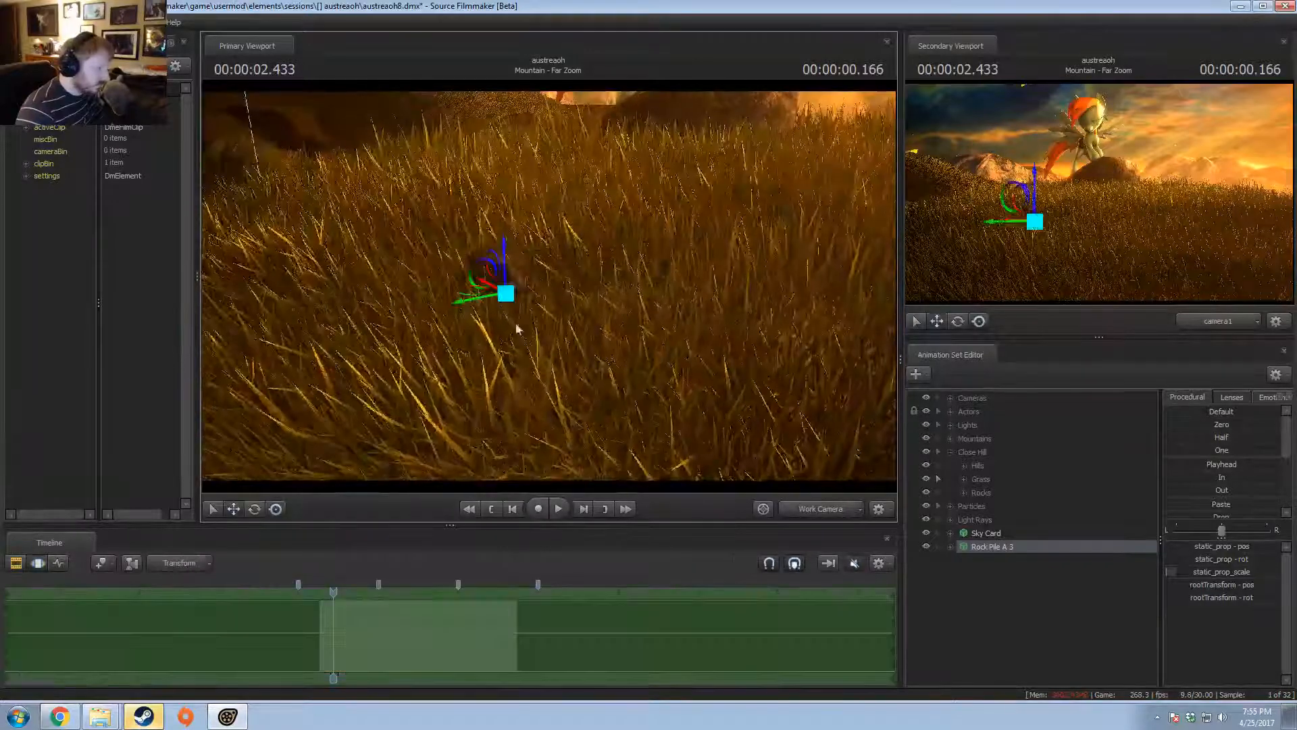
key("e")
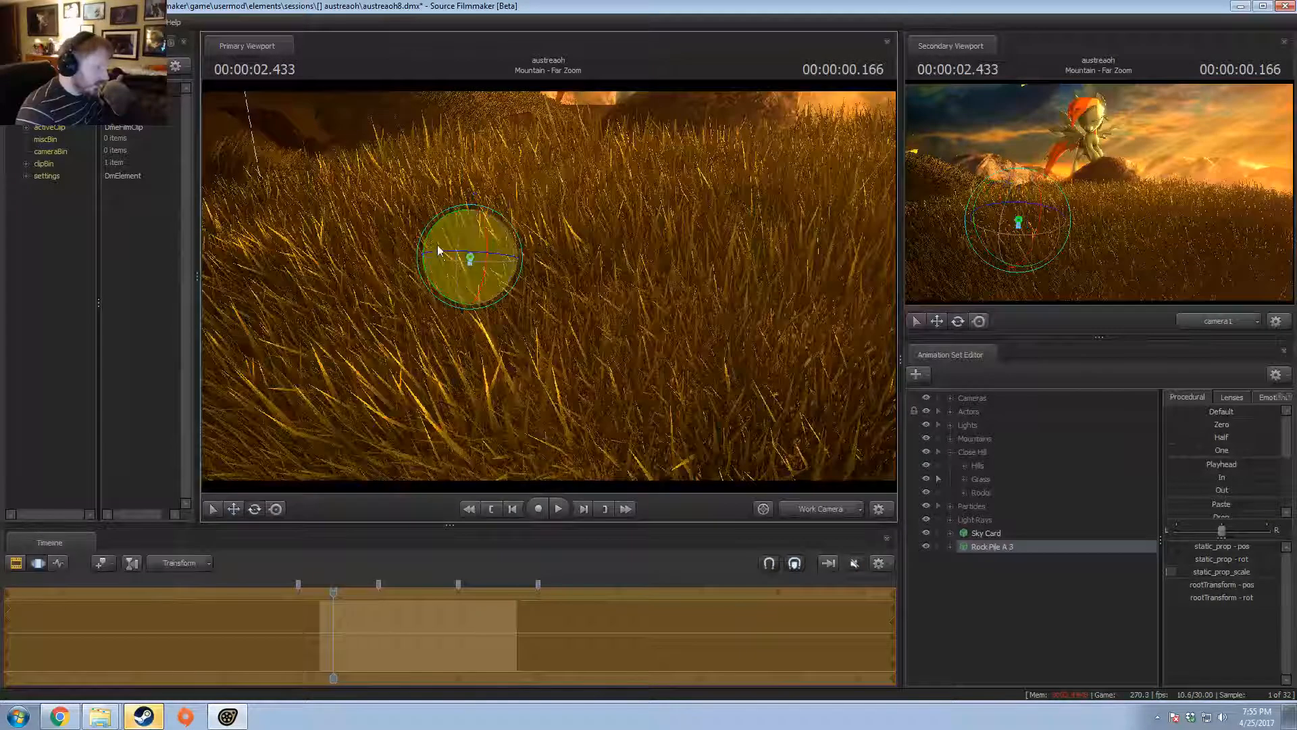
key("w")
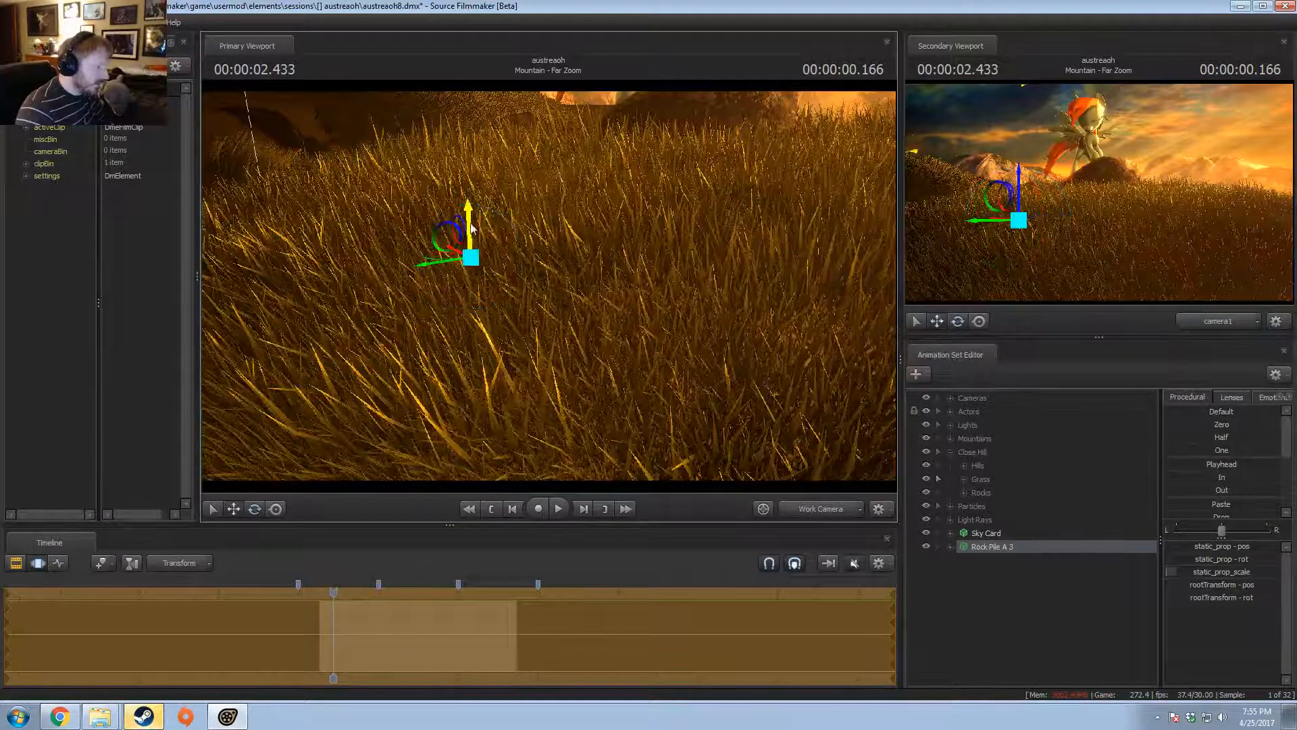
key("F1")
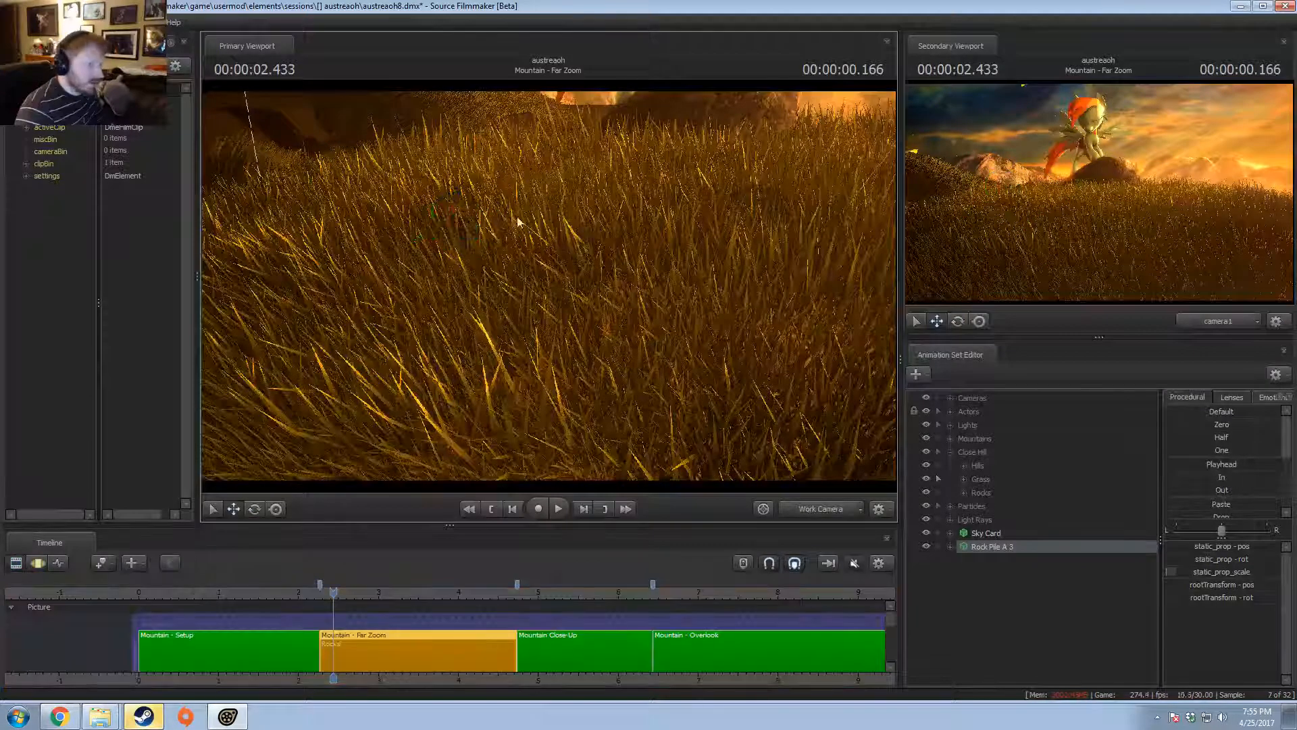
- Remap the rock pile's static_prop_scale slider to a maximum of 1 and adjust the pile's scale
key("F2")
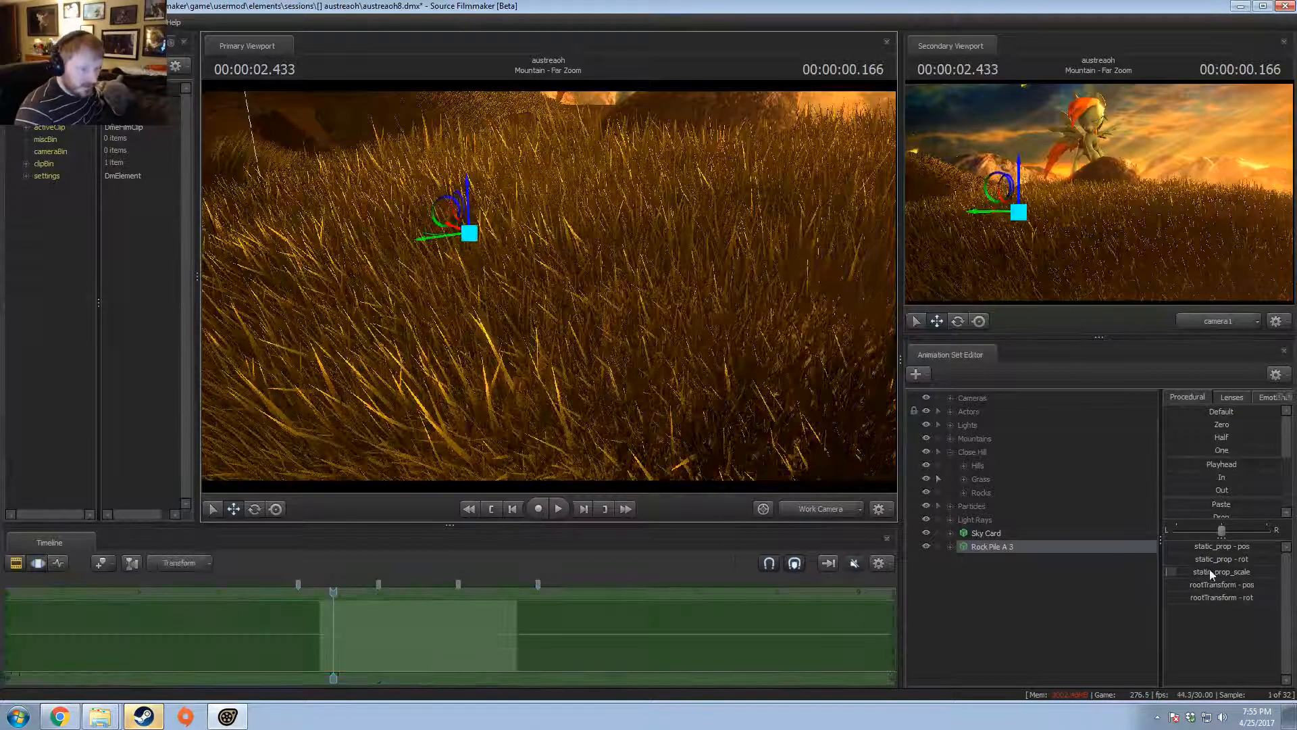
key("F1")
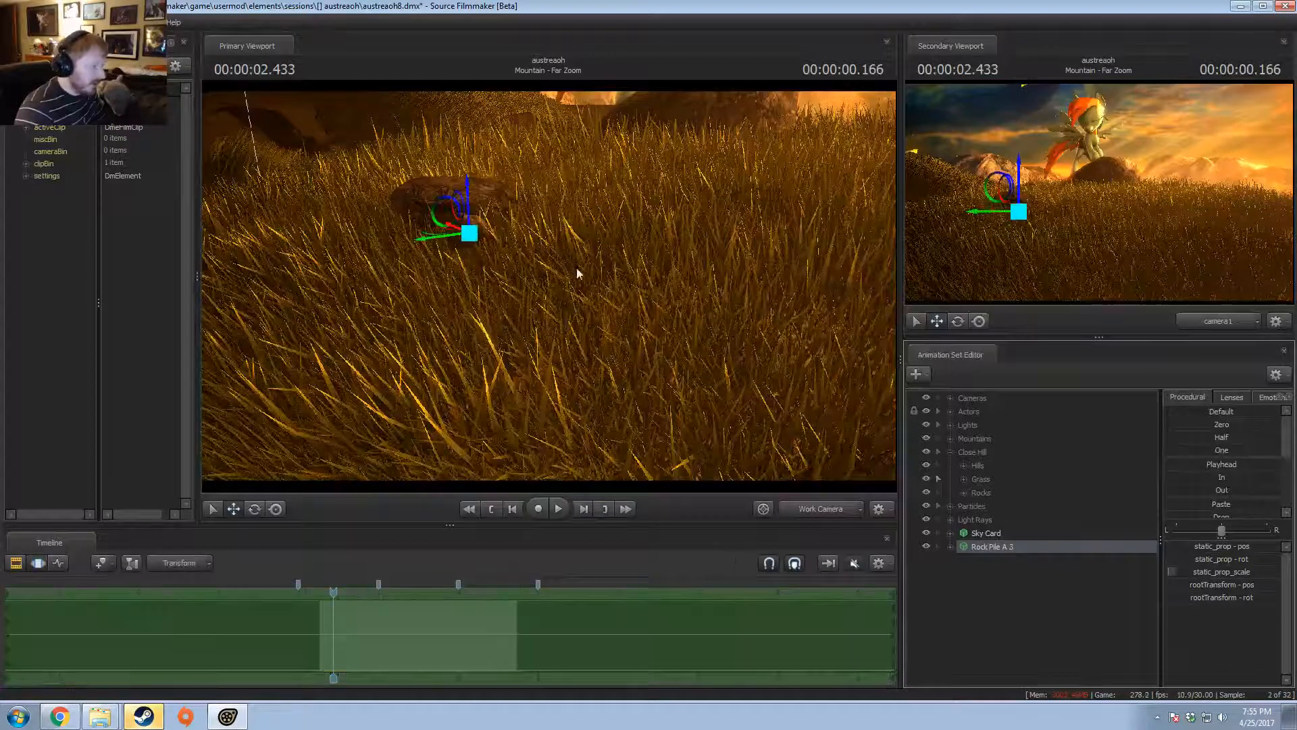
key("F2")
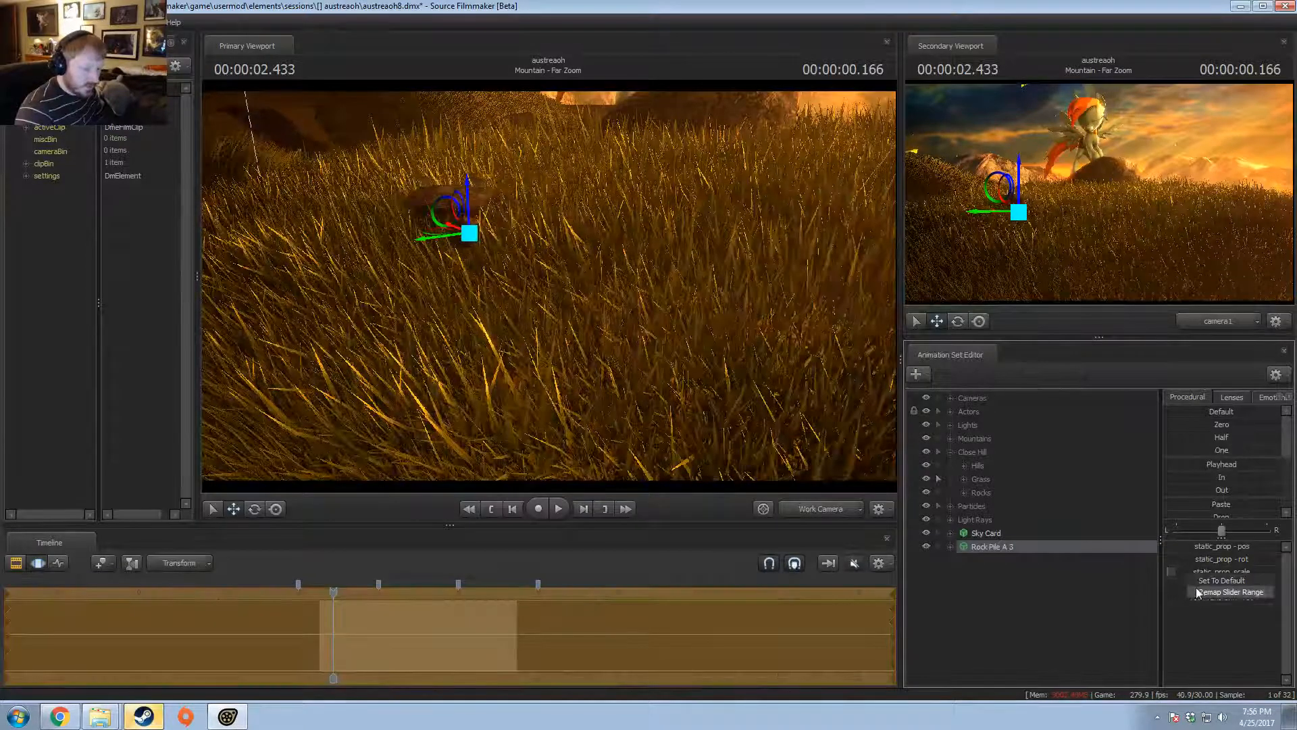
left_click(1197, 593)
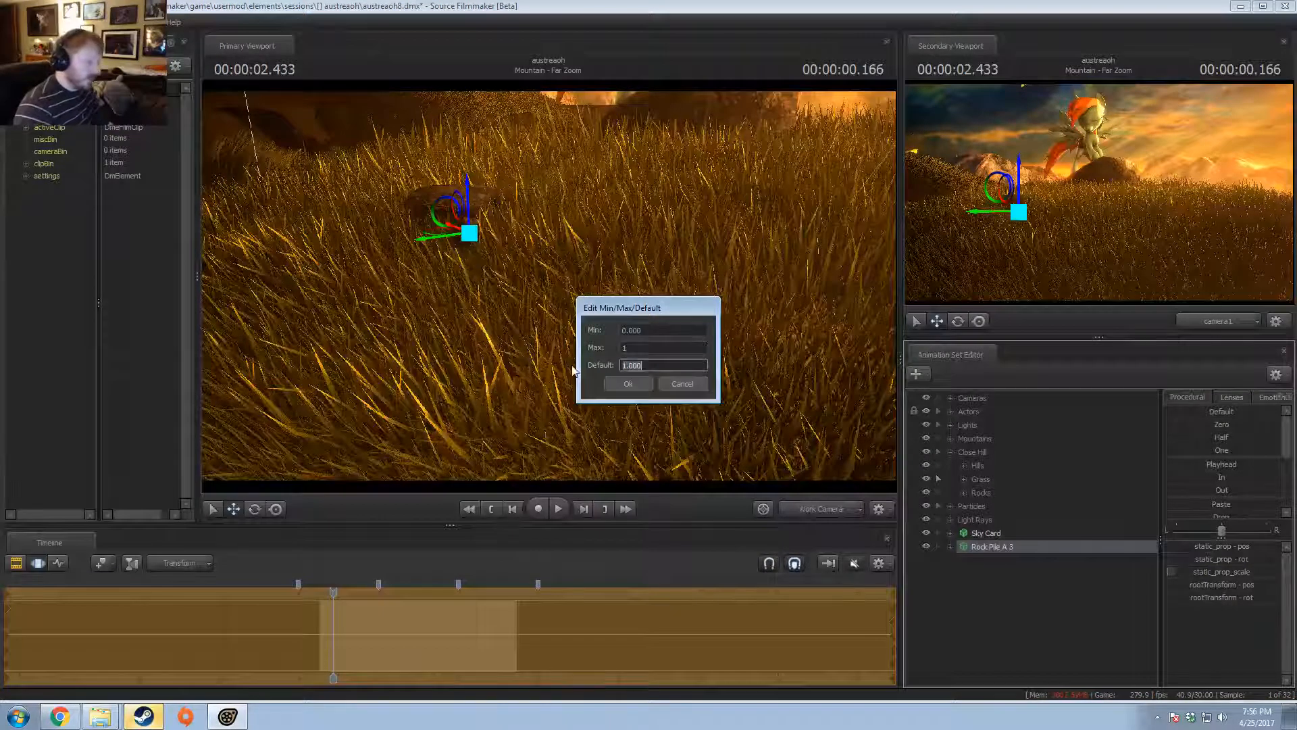
key("Return")
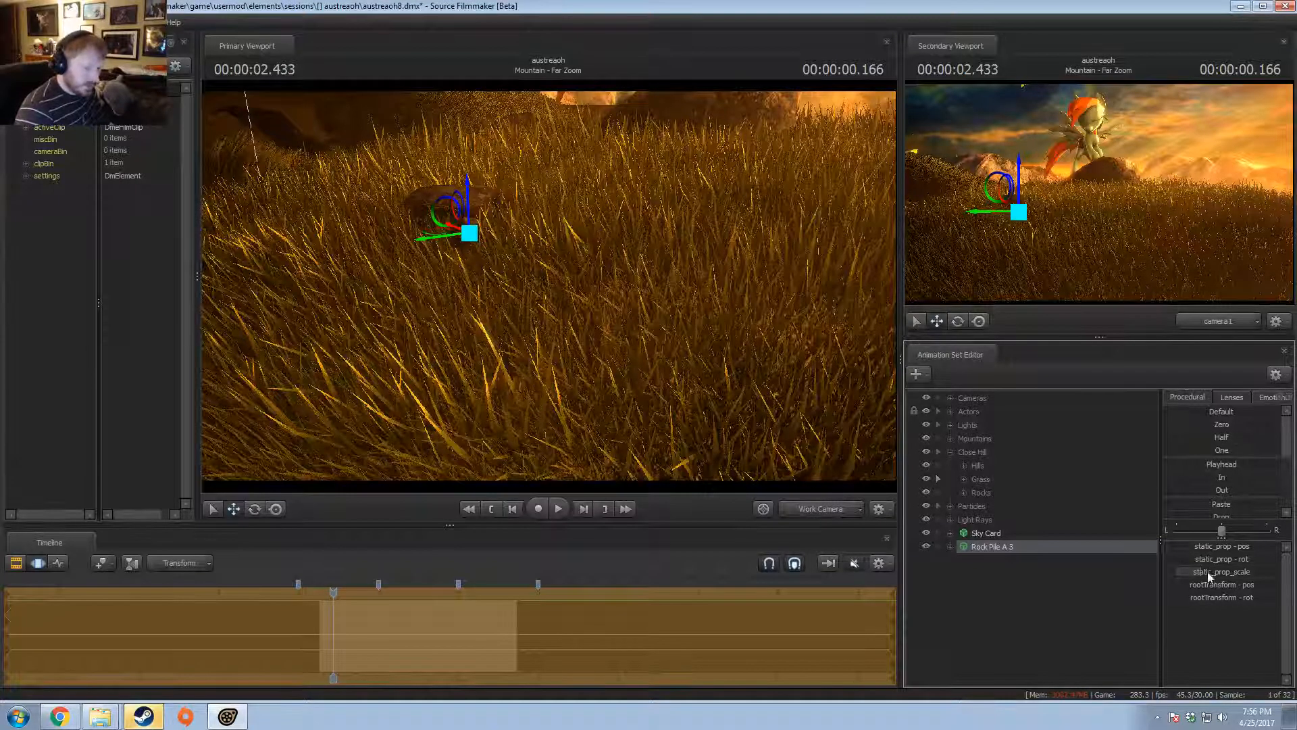
key("F1")
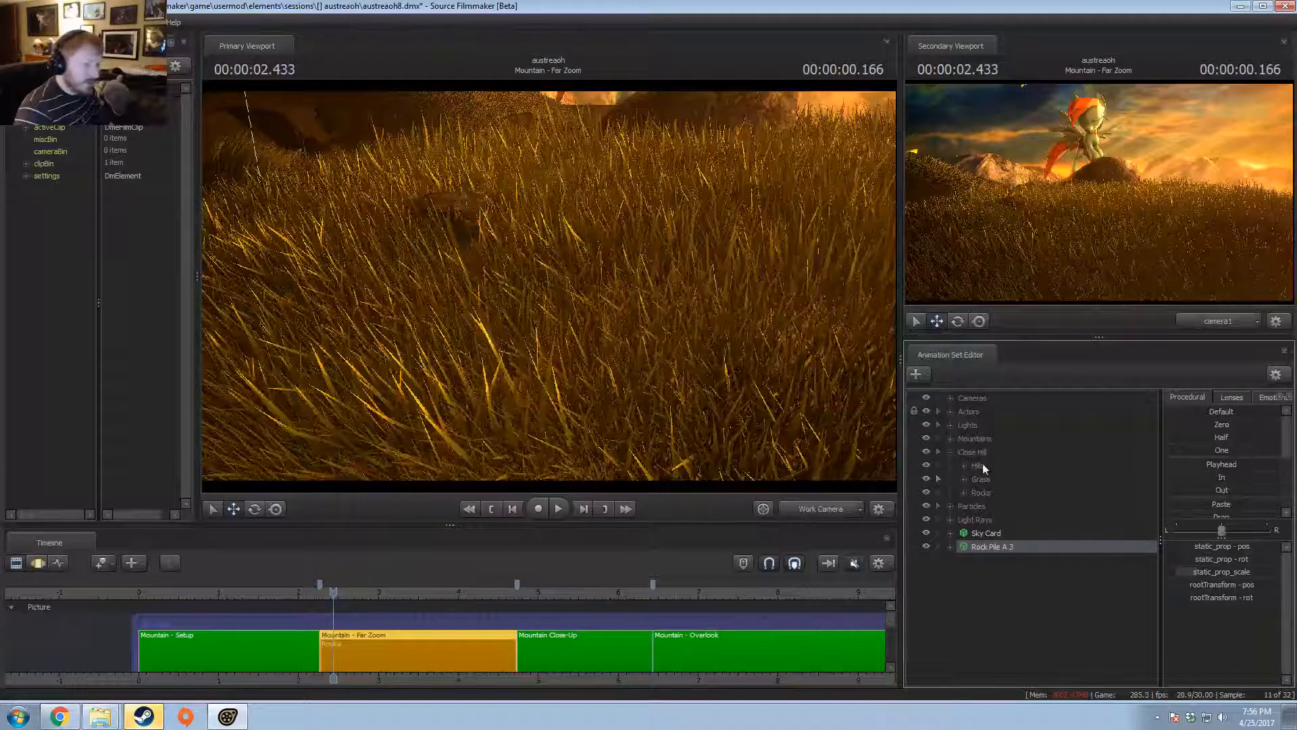
key("F2")
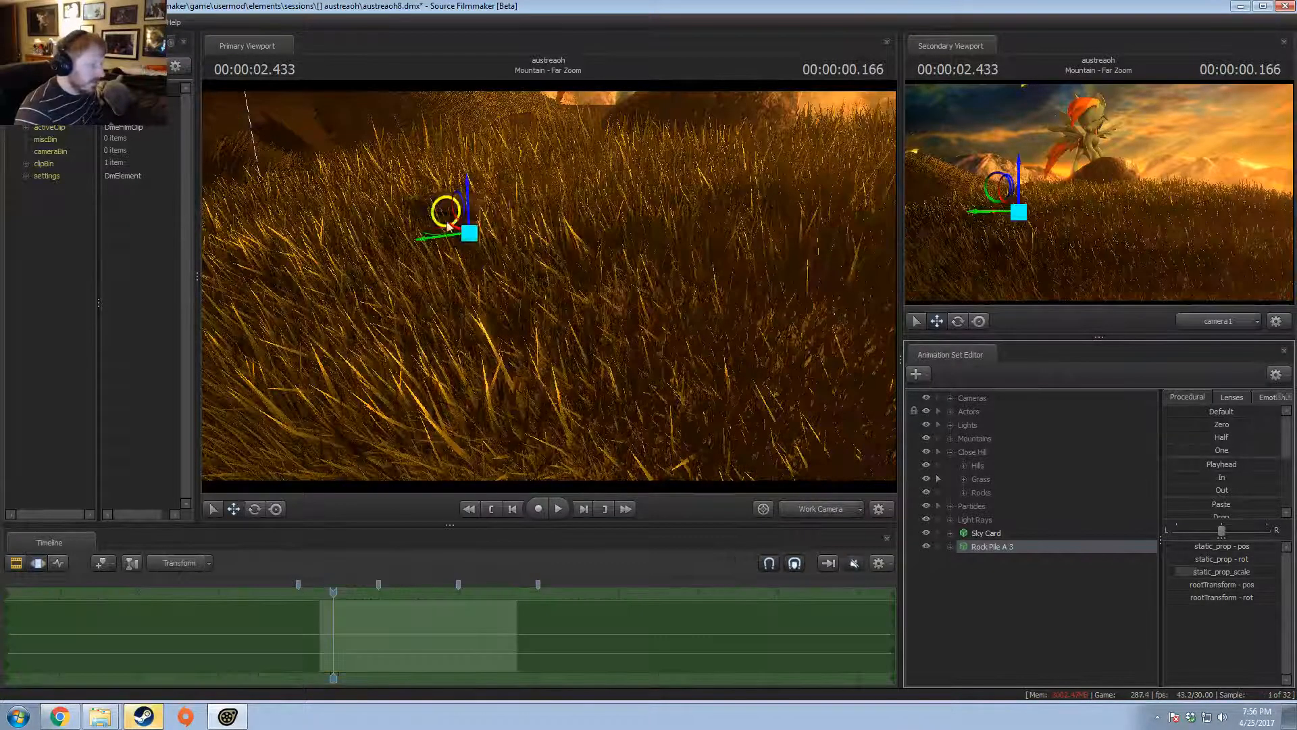
key("F1")
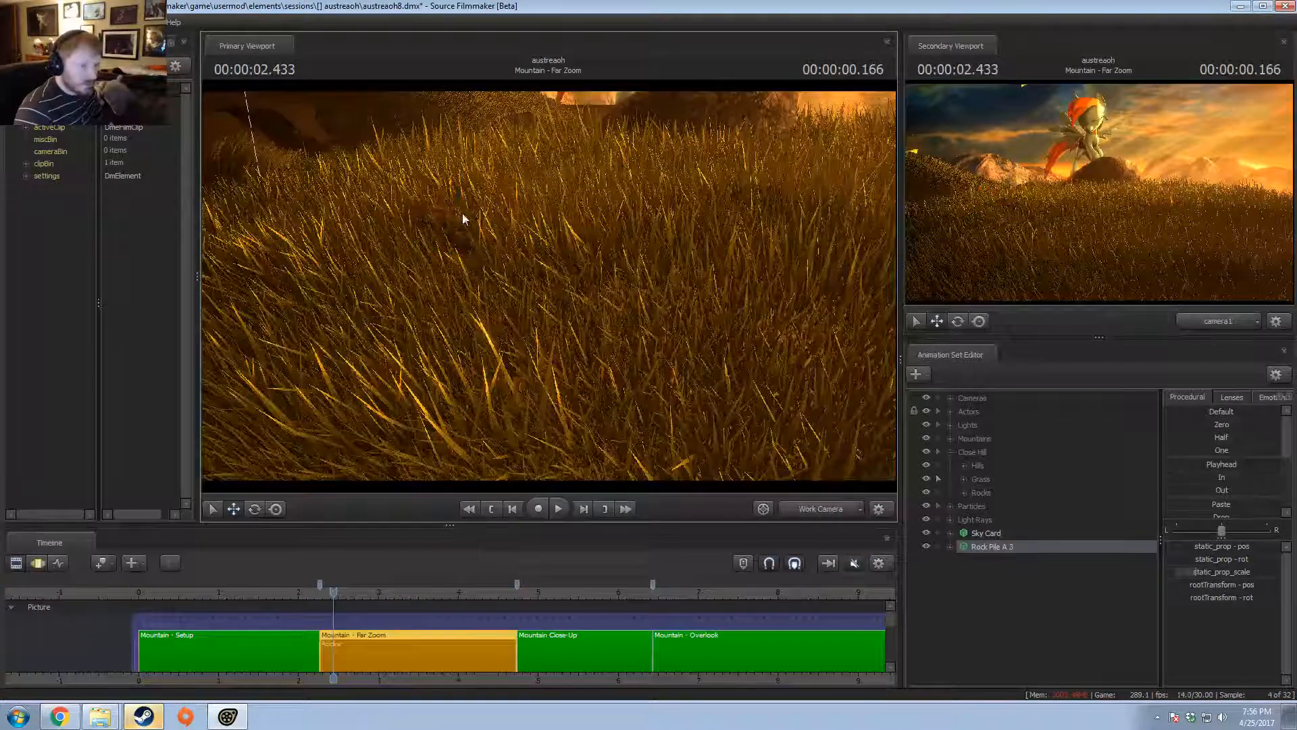
key("F2")
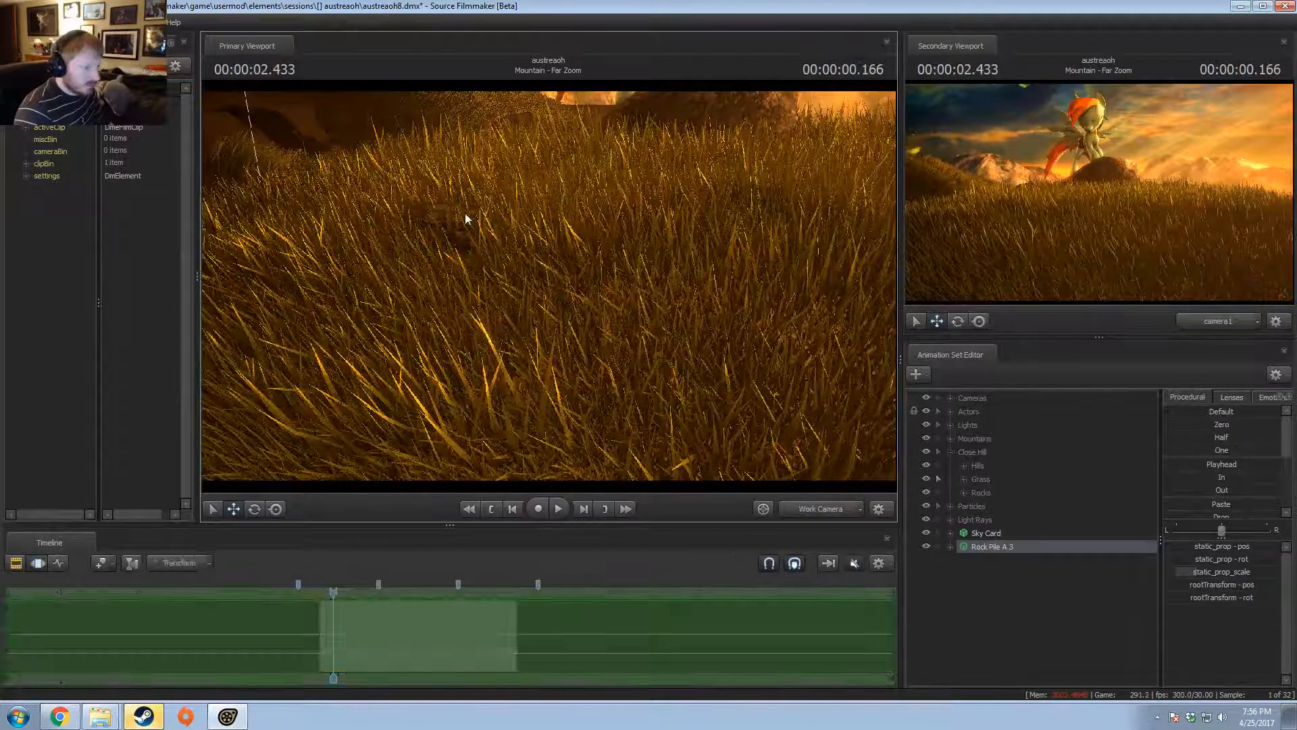
key("F1")
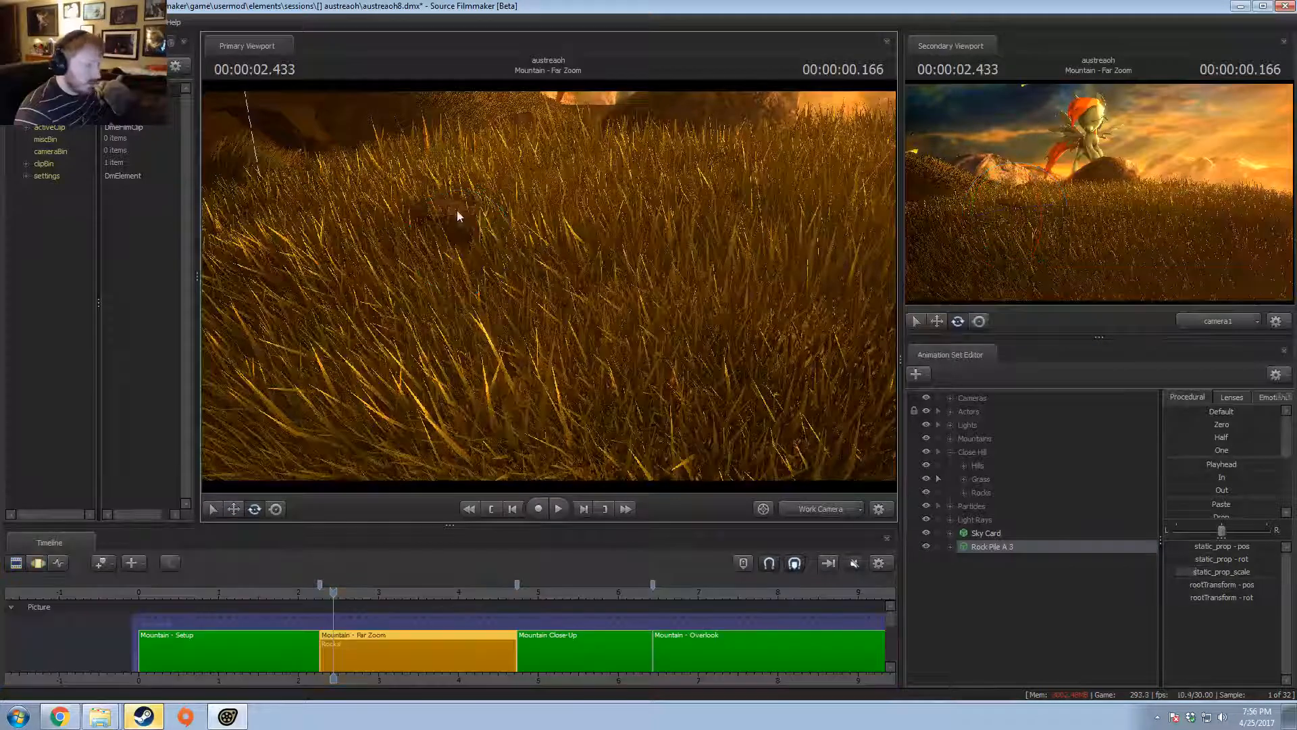
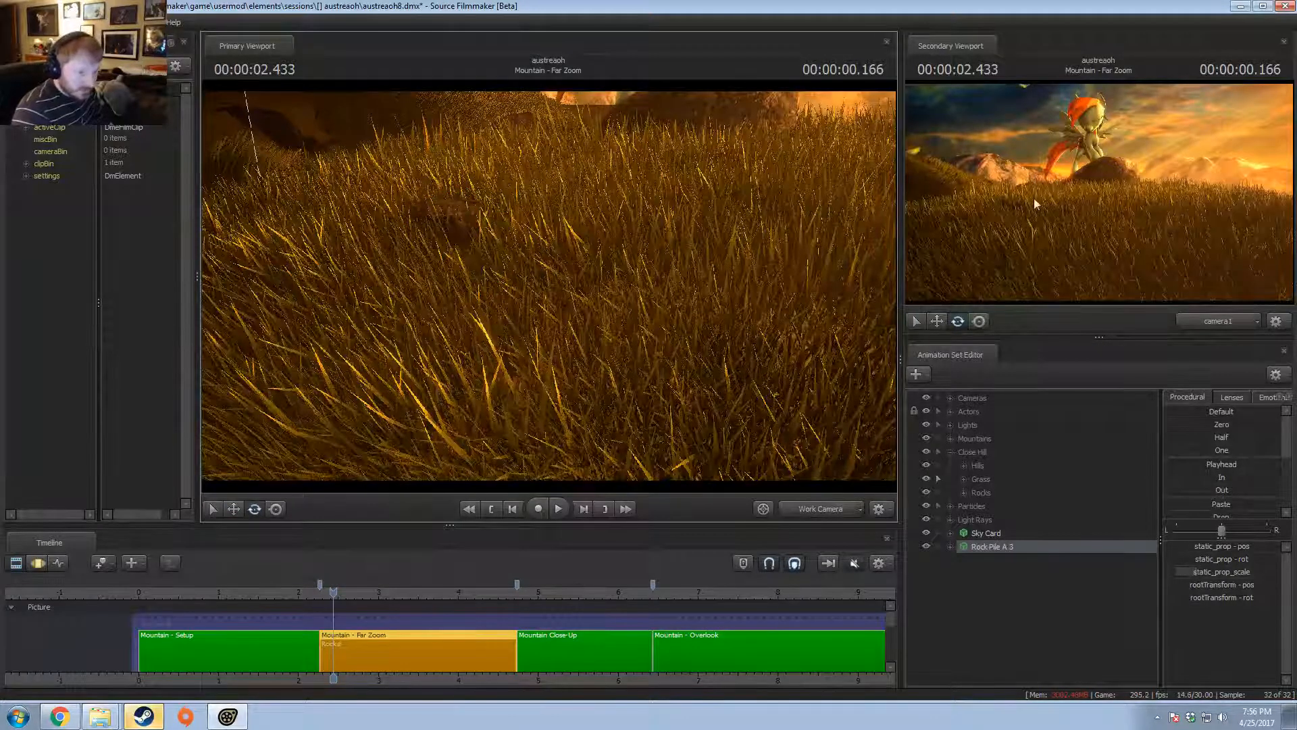
right_click(978, 548)
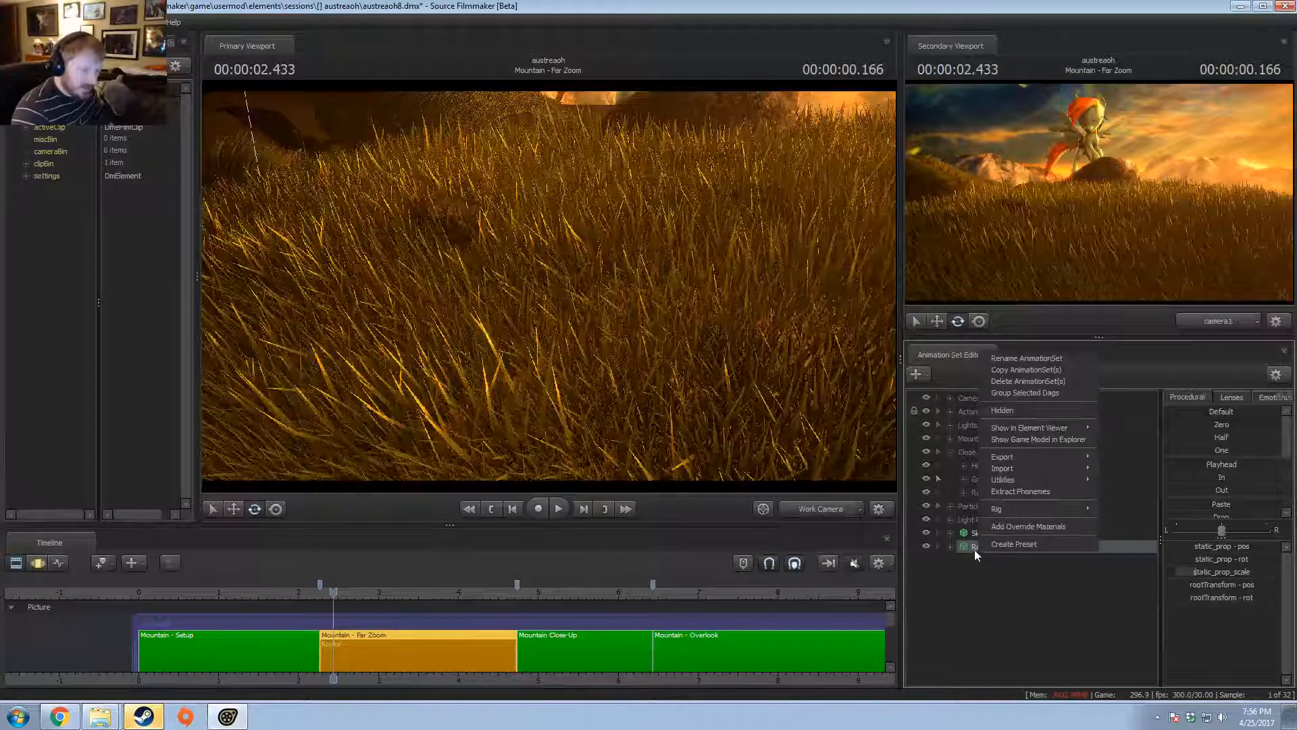
left_click(1007, 369)
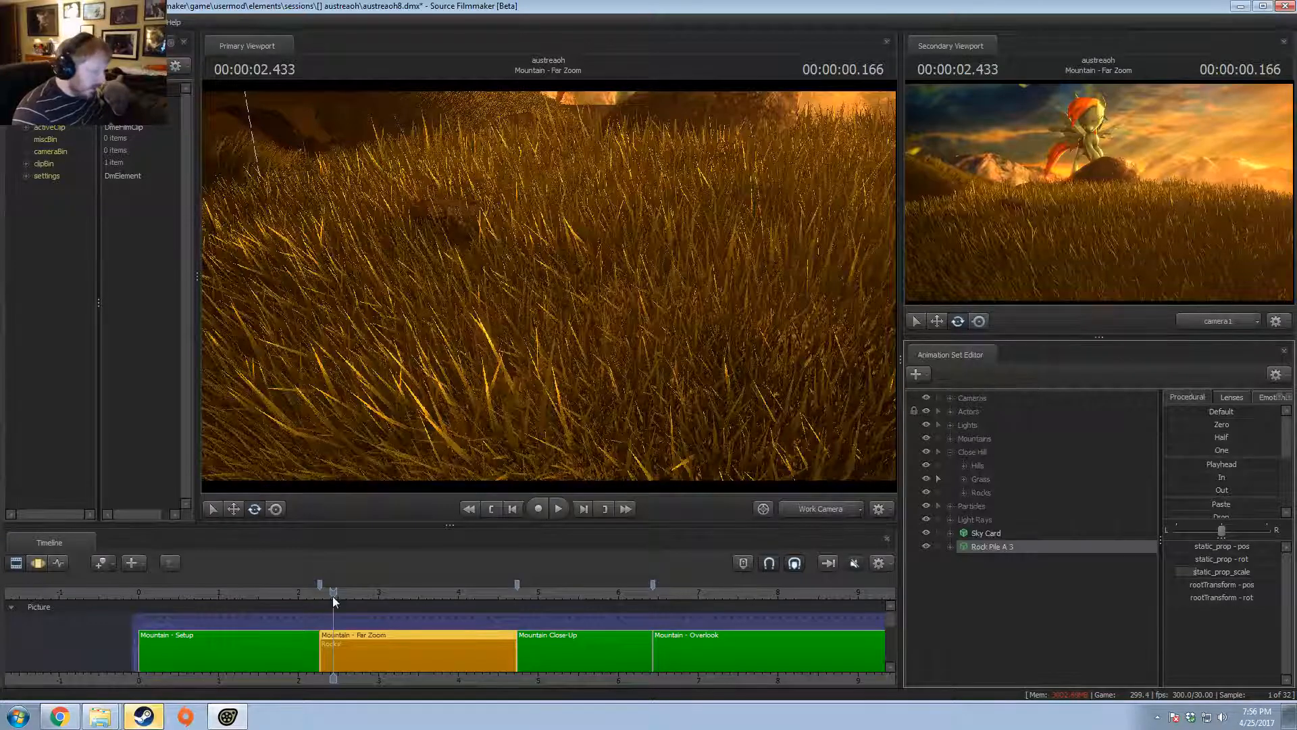
- Play Mountain - Far Zoom from 2.433 to 4.566 seconds to check the rock pile, ready for motion editing there
key("space")
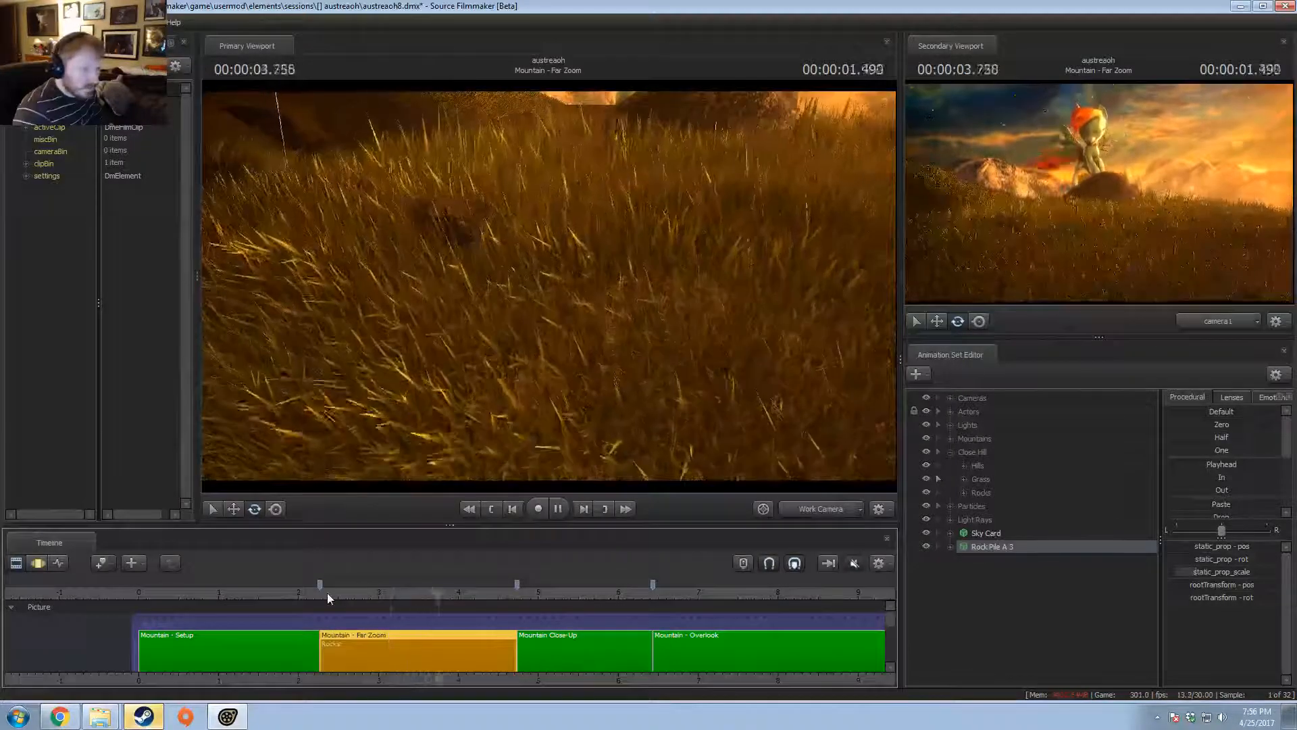
key("space")
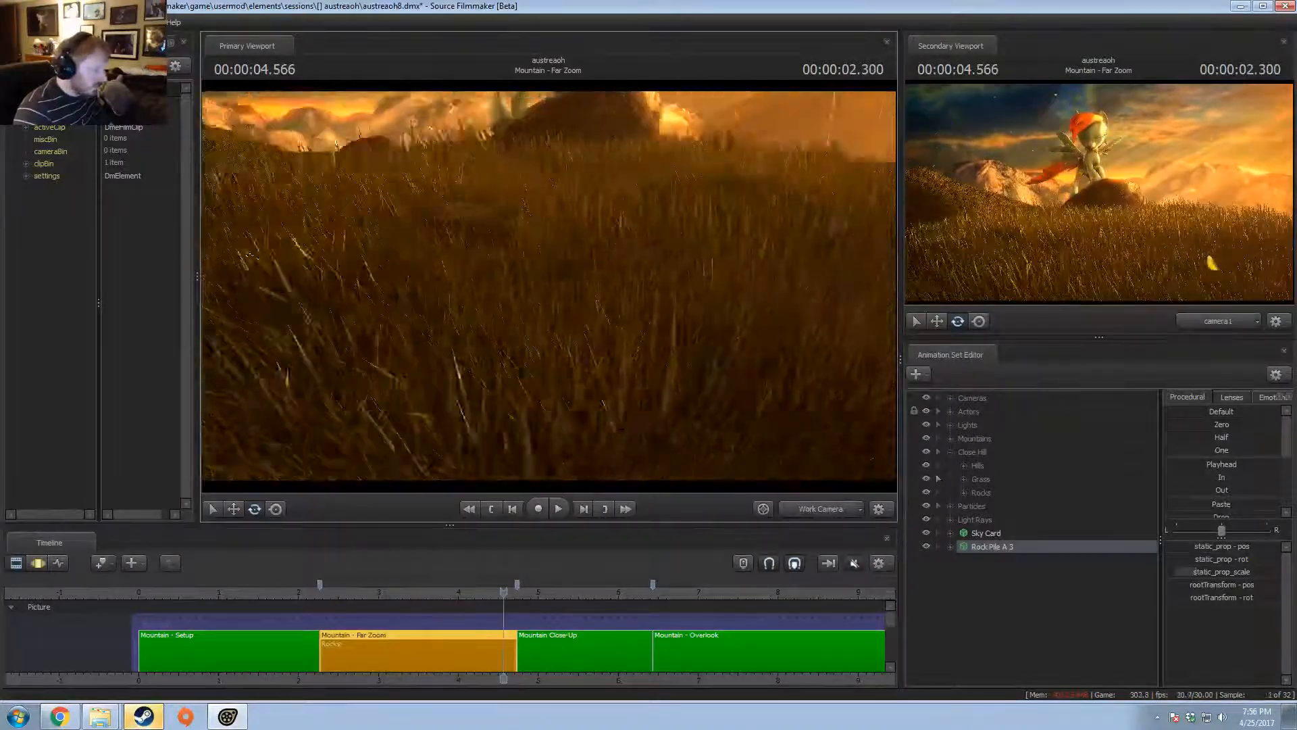
key("F2")
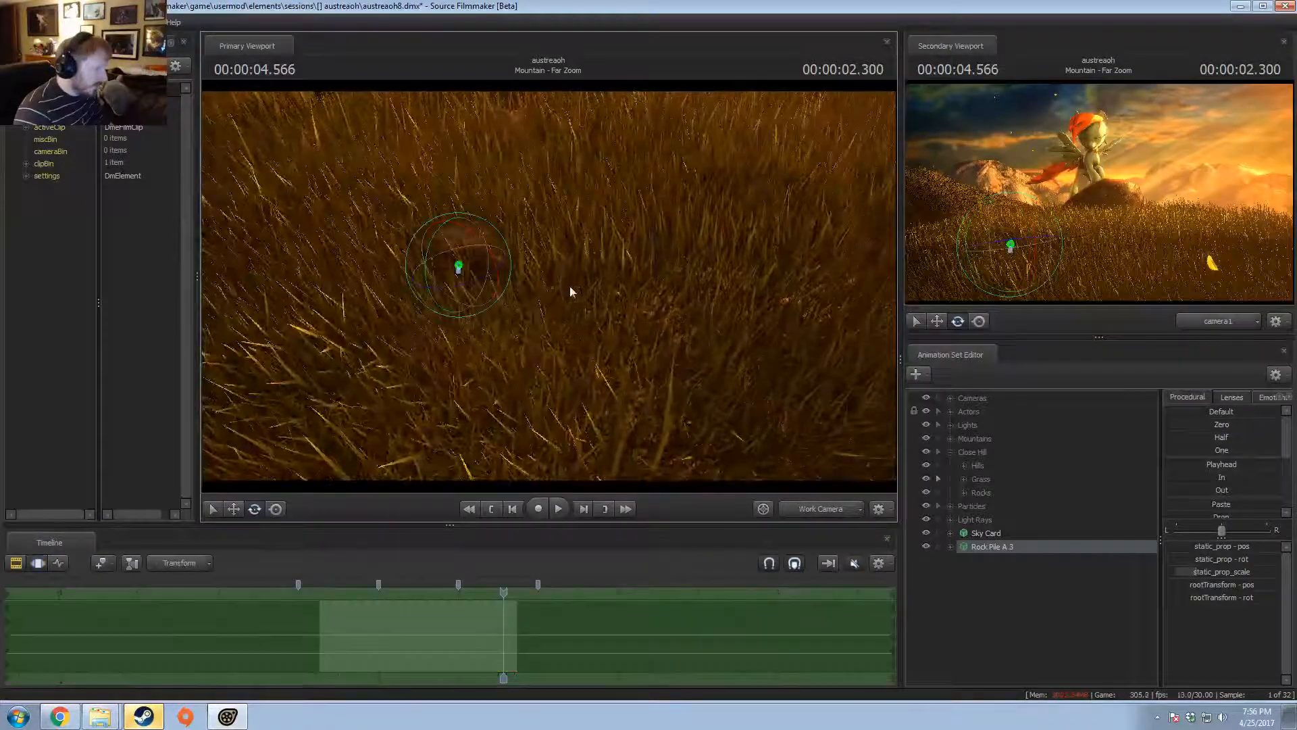
key("F1")
key("F2")
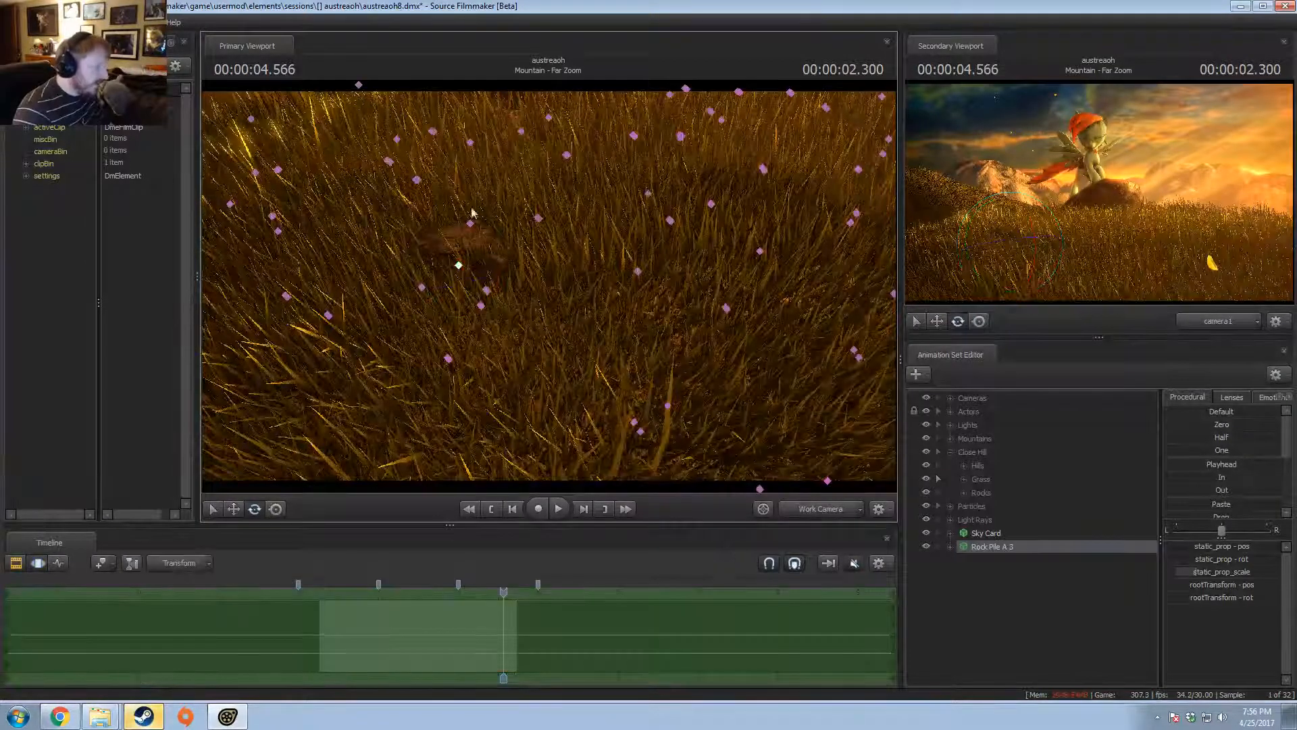
- Find Grass Round 72 in the Grass group and lower that clump beside the rock pile
left_click(470, 222)
left_click(964, 479)
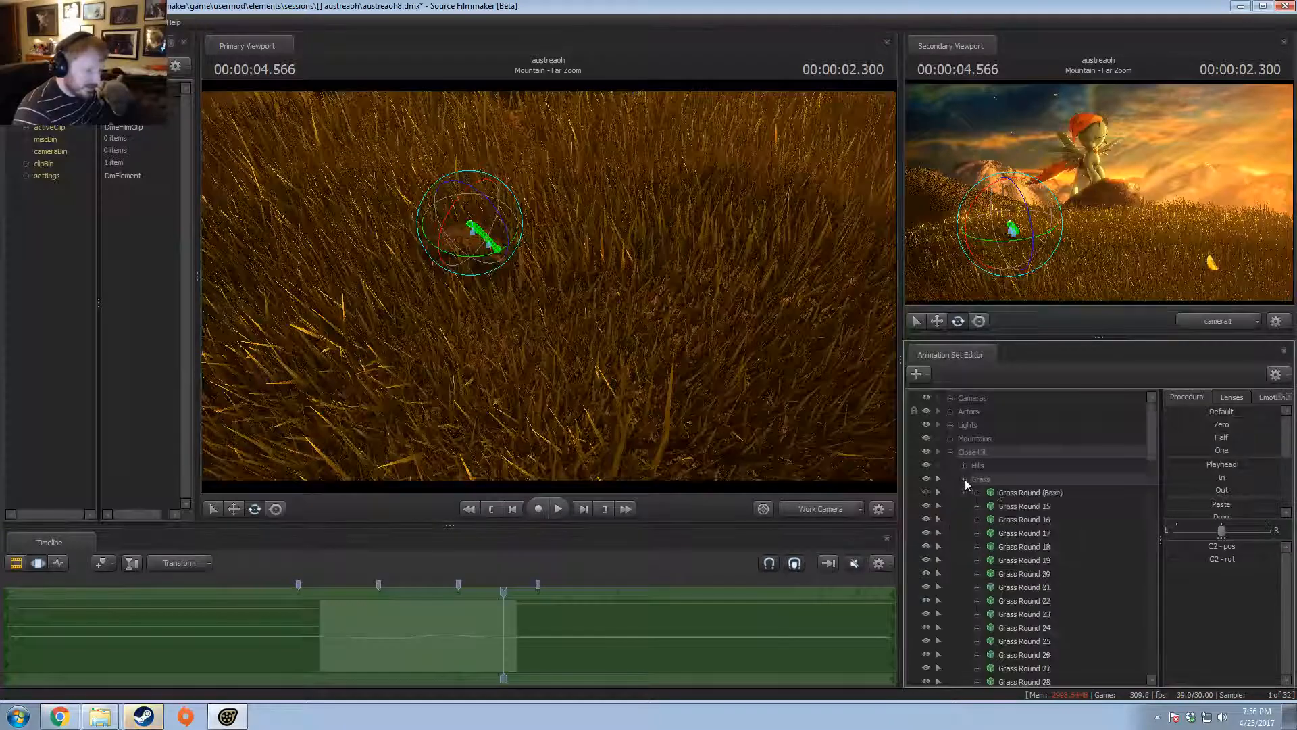
scroll(1002, 498, "down", 5)
scroll(1015, 502, "up", 3)
left_click(1023, 439)
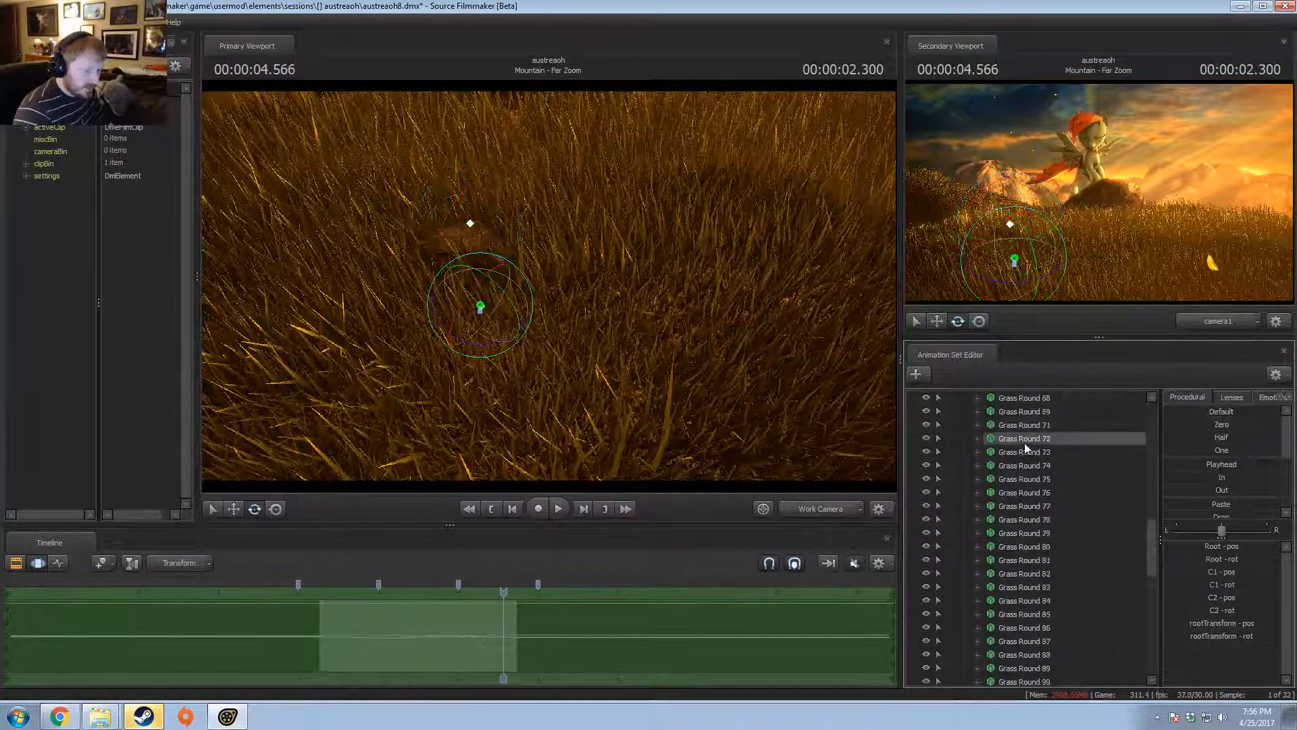
key("f")
key("w")
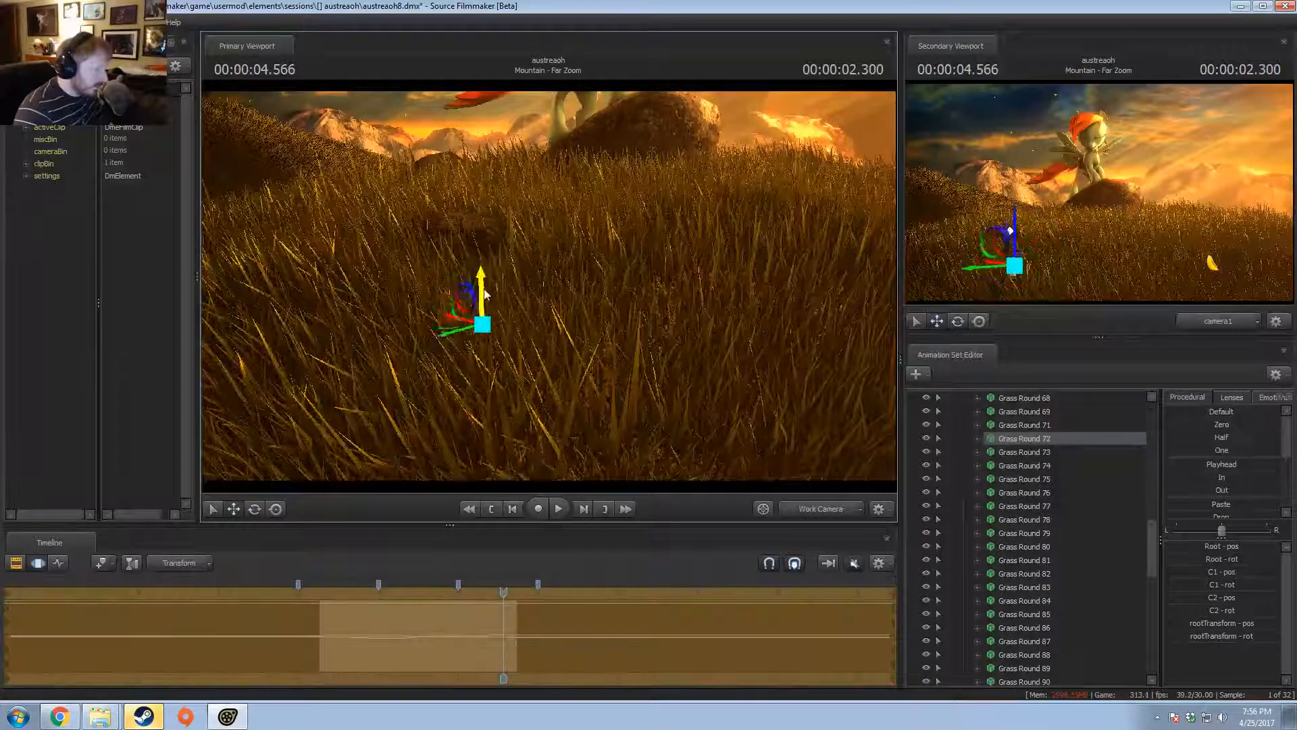
left_click_drag(492, 257, 464, 252)
- Try raising Grass Round 24 well above the grass beside the rock pile, and undo the move
left_click(505, 243)
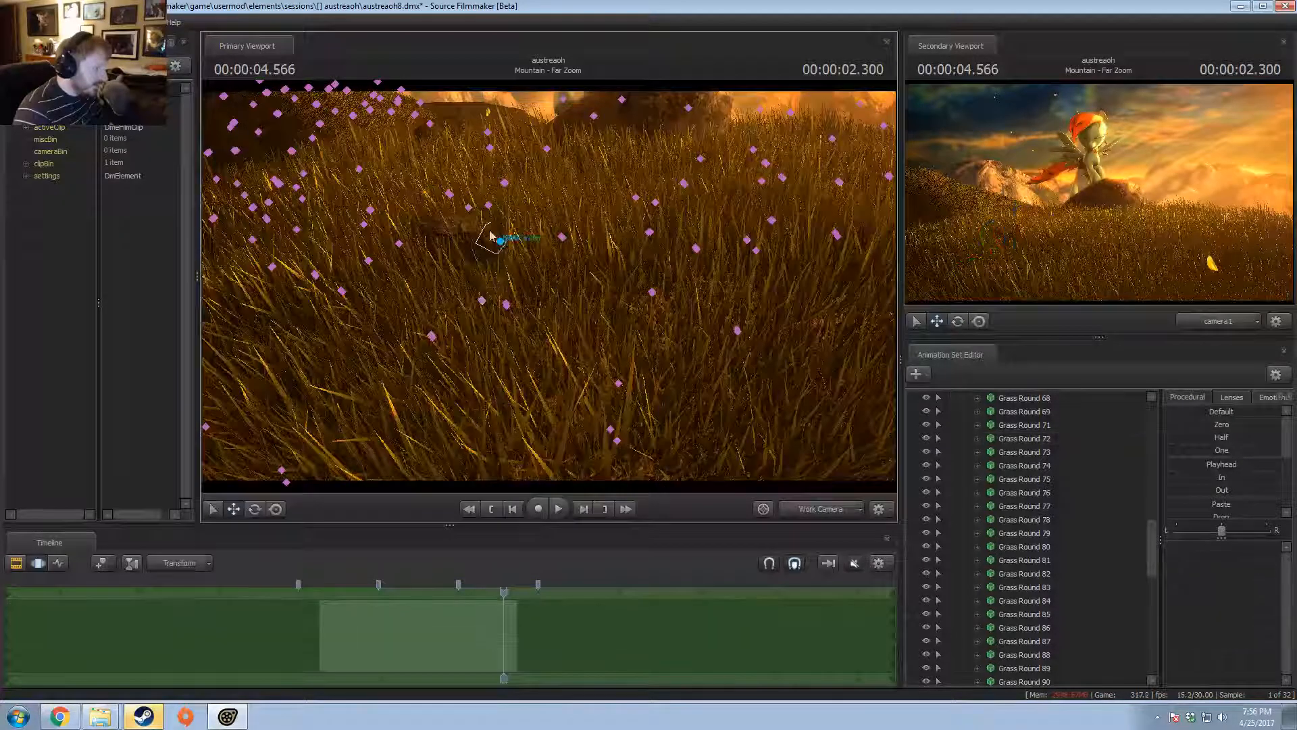
scroll(1034, 538, "up", 20)
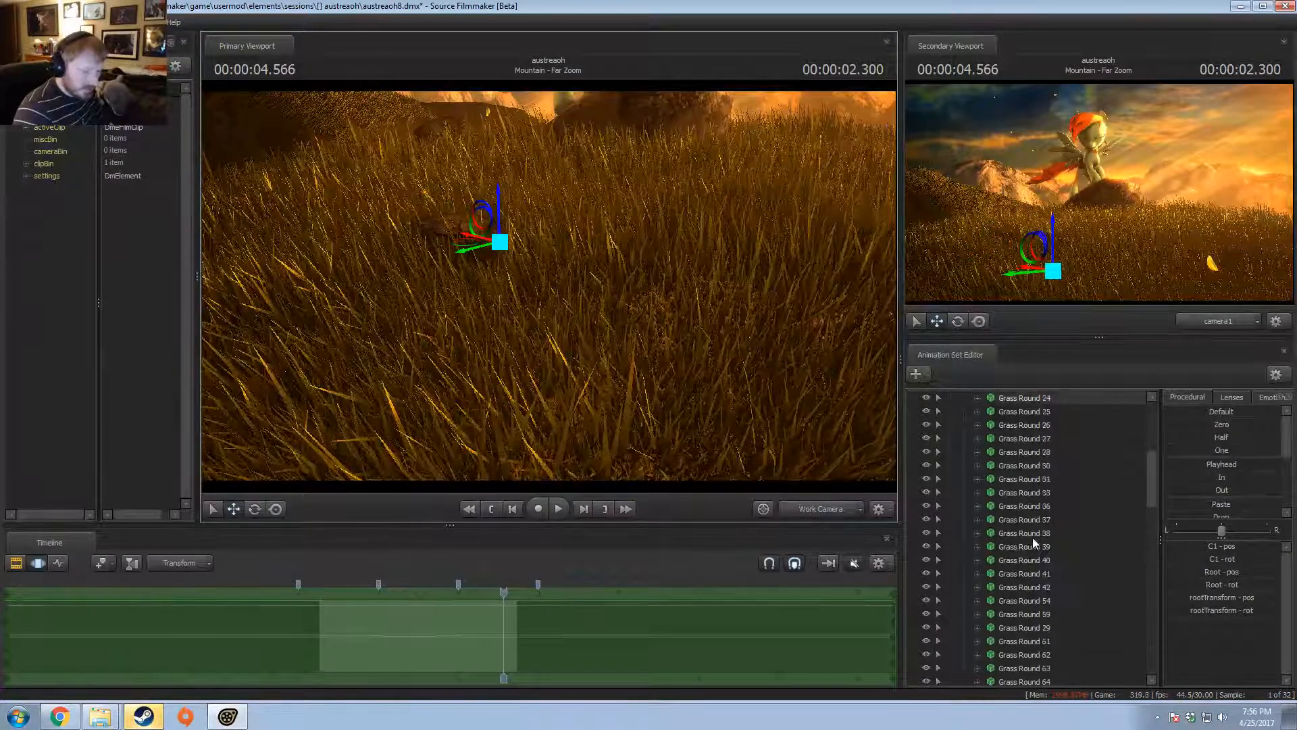
left_click(1024, 559)
left_click_drag(502, 196, 522, 68)
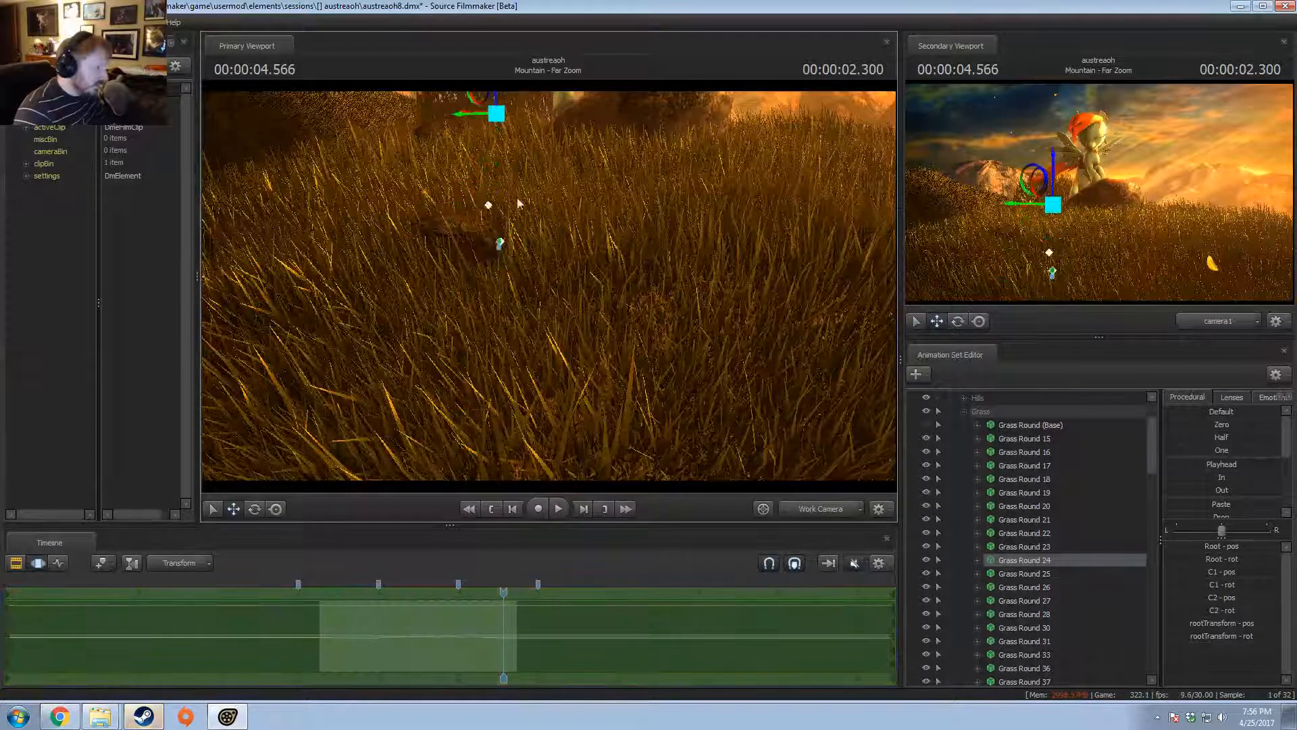
key("ctrl+z")
- Reselect Grass Round 72 in front of the rock pile and fine-tune its height
mouse_move(513, 284)
left_mouse_down()
mouse_move(473, 323)
mouse_move(487, 291)
left_mouse_up()
left_click(473, 323)
scroll(993, 499, "down", 10)
left_click(1020, 451)
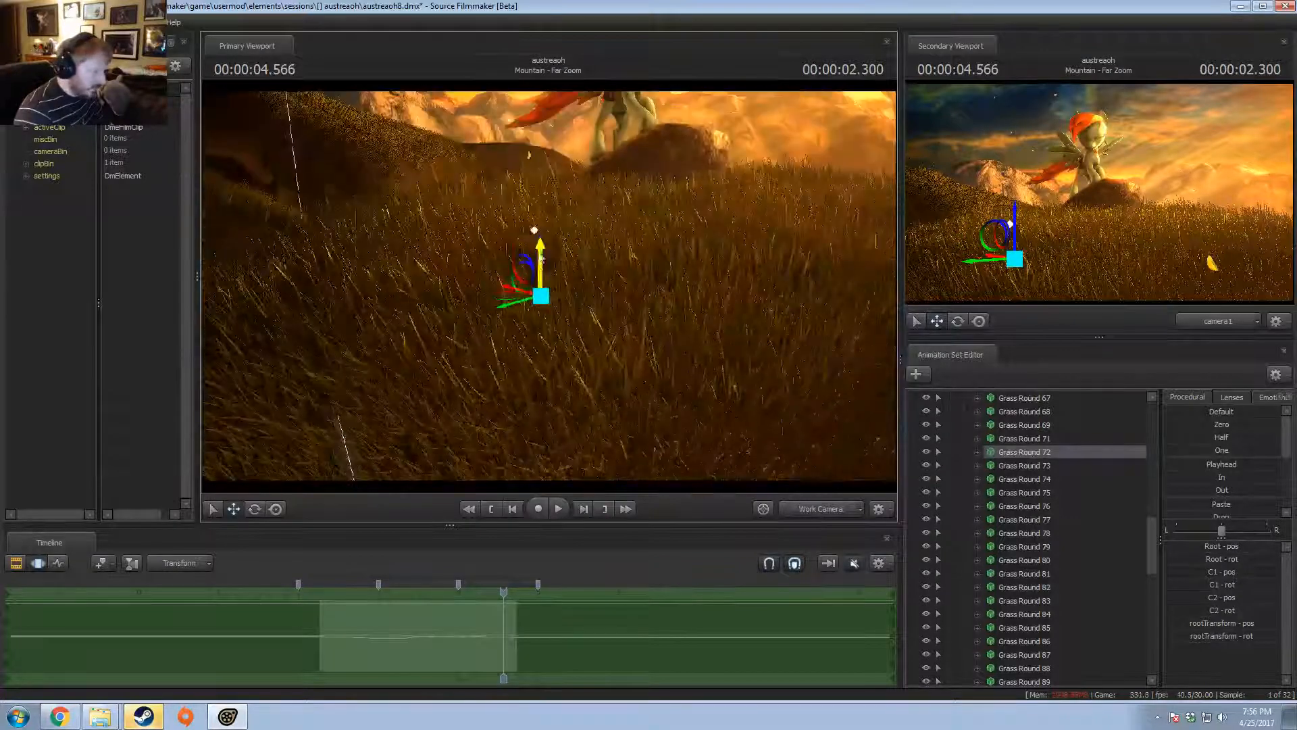
mouse_move(549, 283)
left_mouse_down()
mouse_move(557, 338)
mouse_move(558, 284)
left_mouse_up()
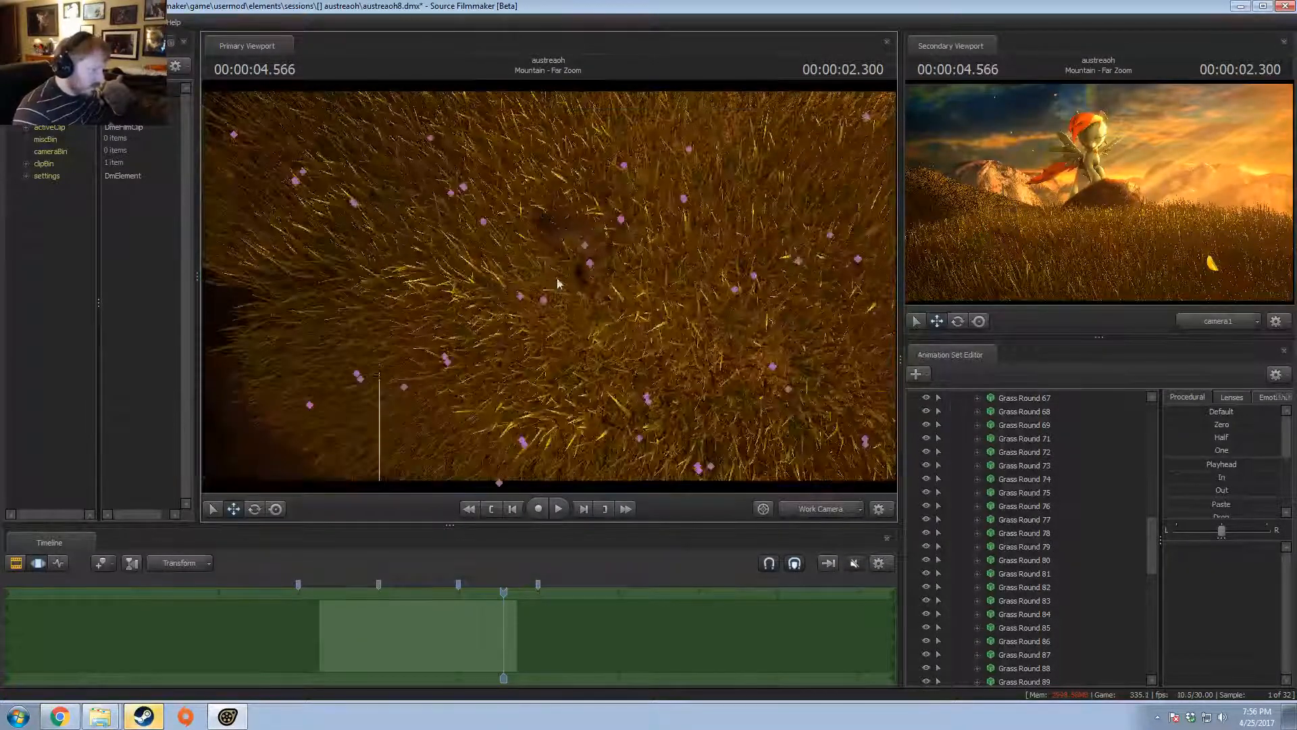
- Pick out Grass Round 103 from the overlapping clumps around the rock pile and adjust its height
left_click(590, 263)
left_click(601, 285)
left_click(589, 263)
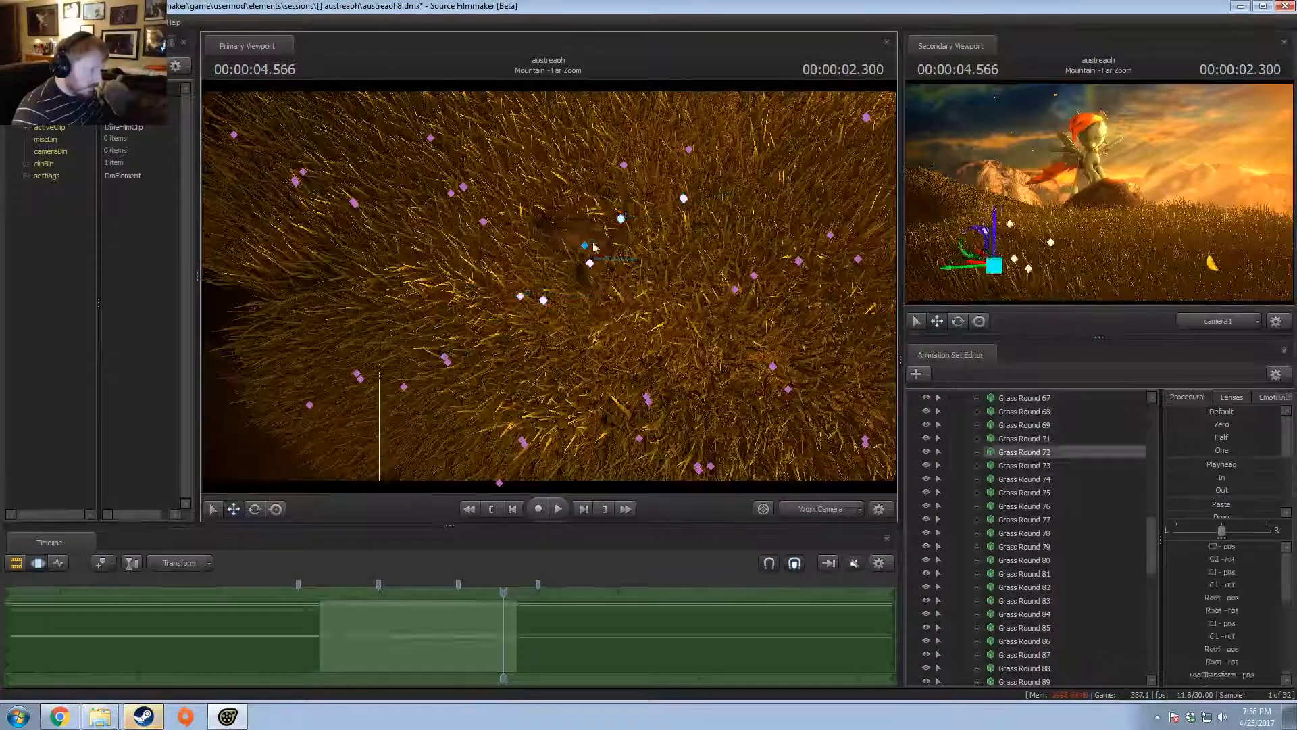
left_click(602, 284)
left_click(590, 263)
left_click(602, 285)
left_click(589, 263)
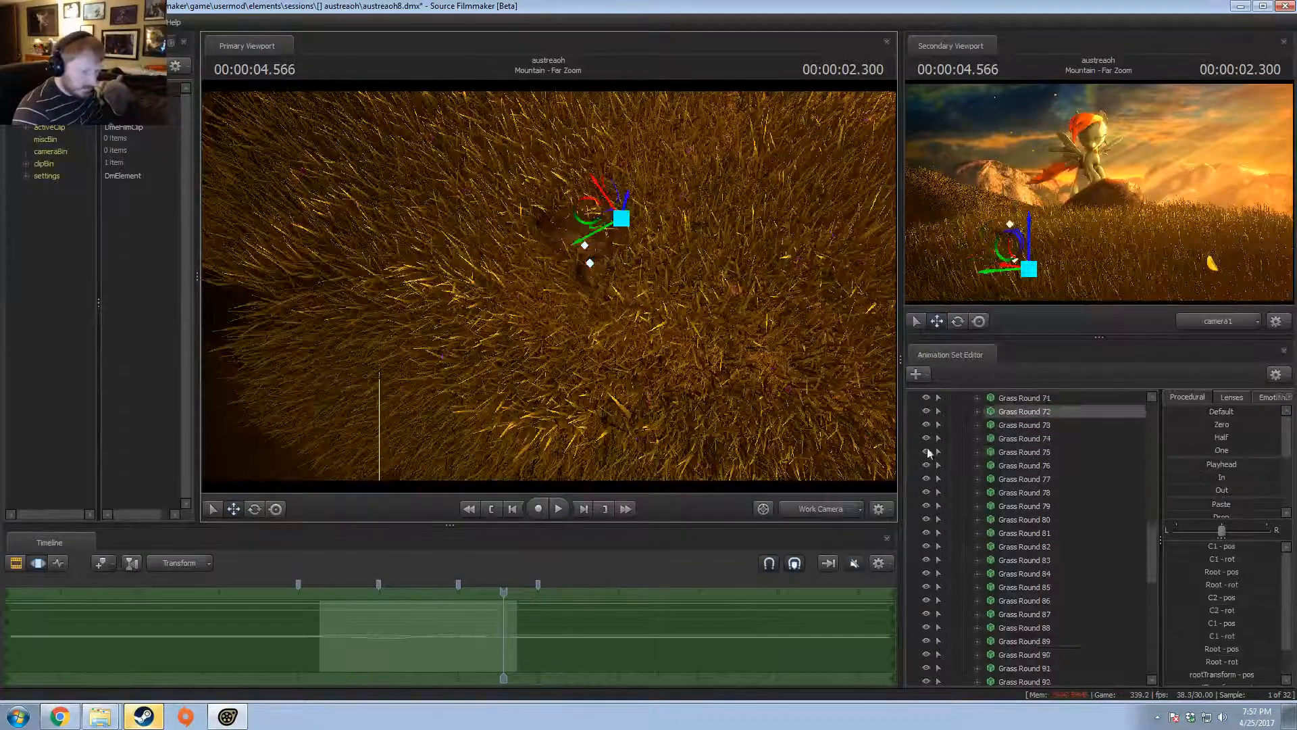
scroll(1045, 562, "down", 1)
left_click(1027, 546)
left_click_drag(540, 283, 553, 363)
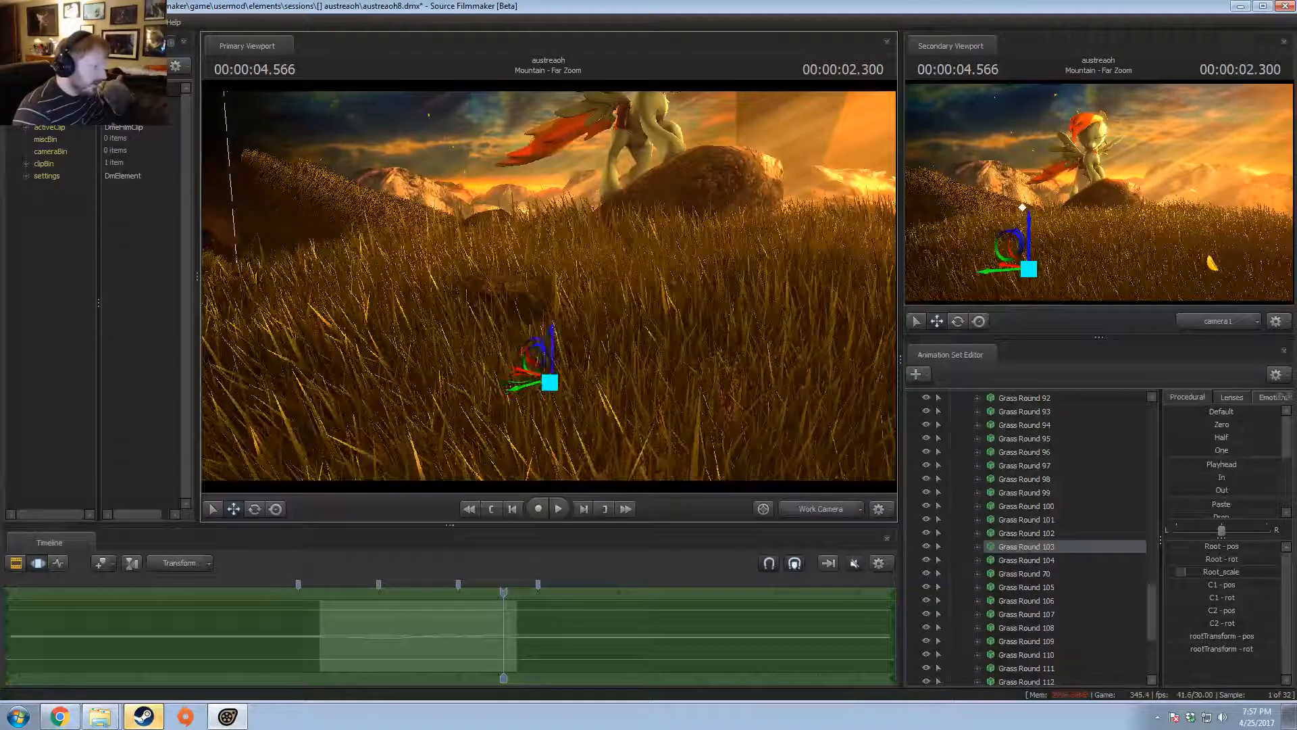
left_click_drag(552, 331, 567, 292)
- Rotate the grass clump just right of the rock pile and adjust its height
left_click(651, 275)
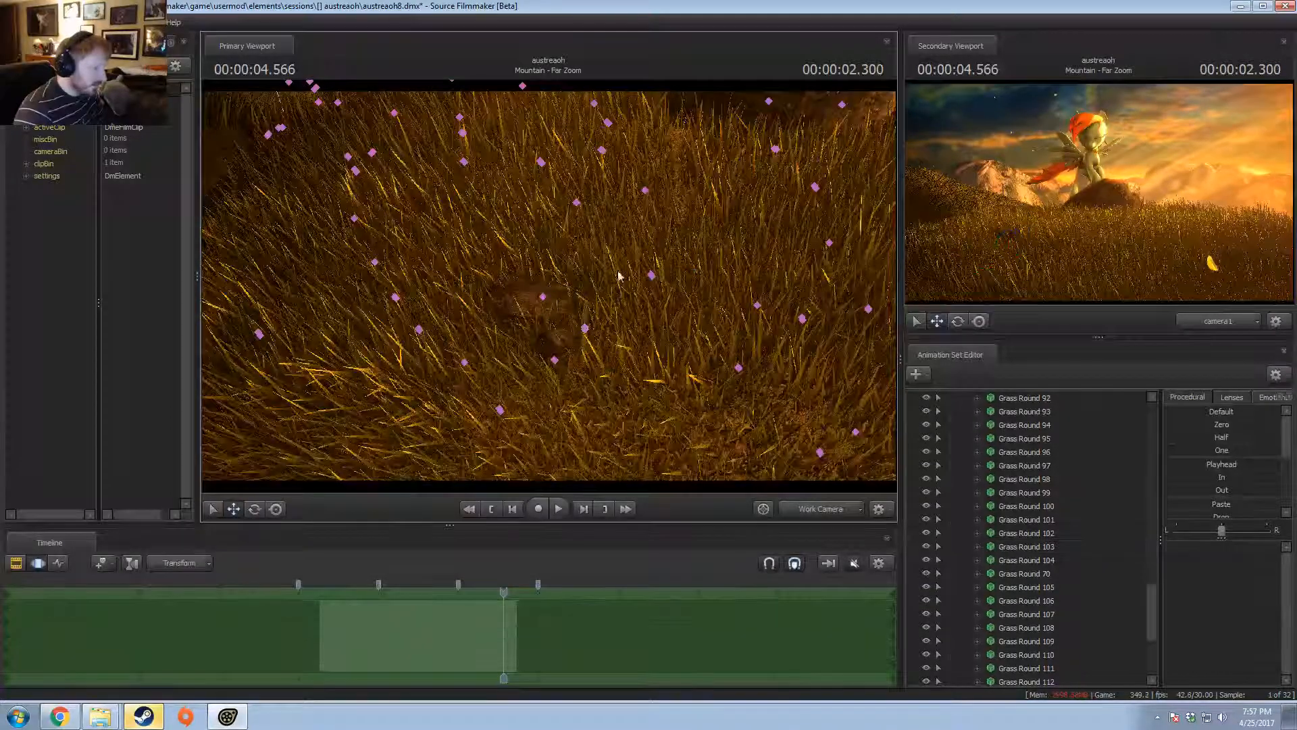
key("e")
left_click_drag(666, 265, 622, 288)
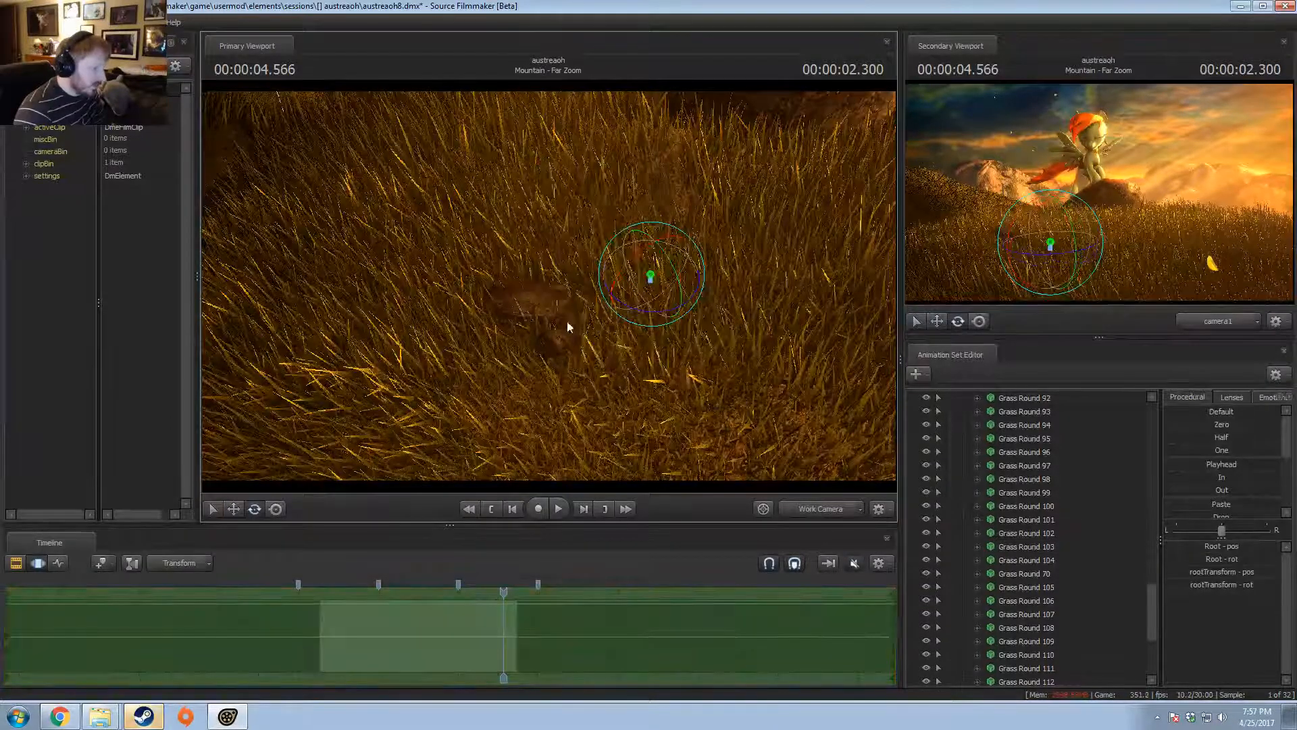
left_click_drag(570, 327, 548, 278, "alt")
left_click_drag(625, 255, 654, 258)
key("w")
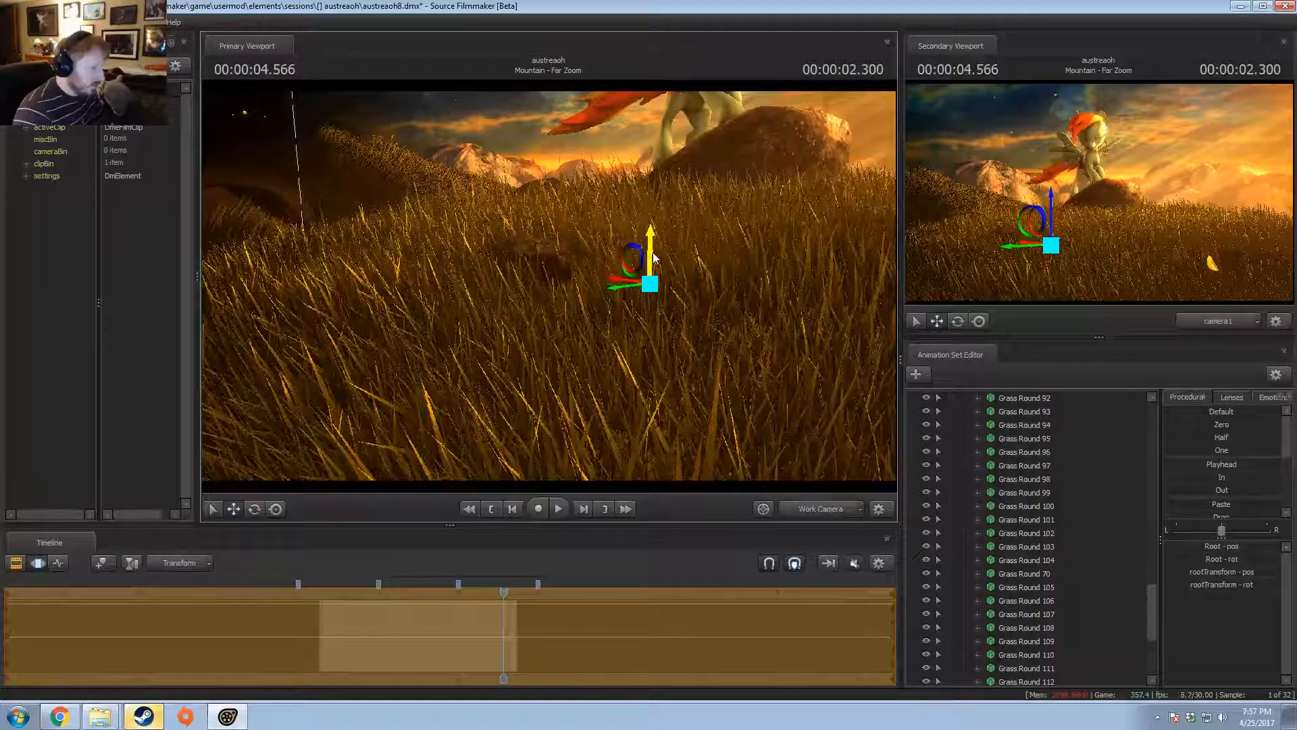
- Rotate and reposition the grass clumps to the left of the rock pile in the motion editor
key("F2")
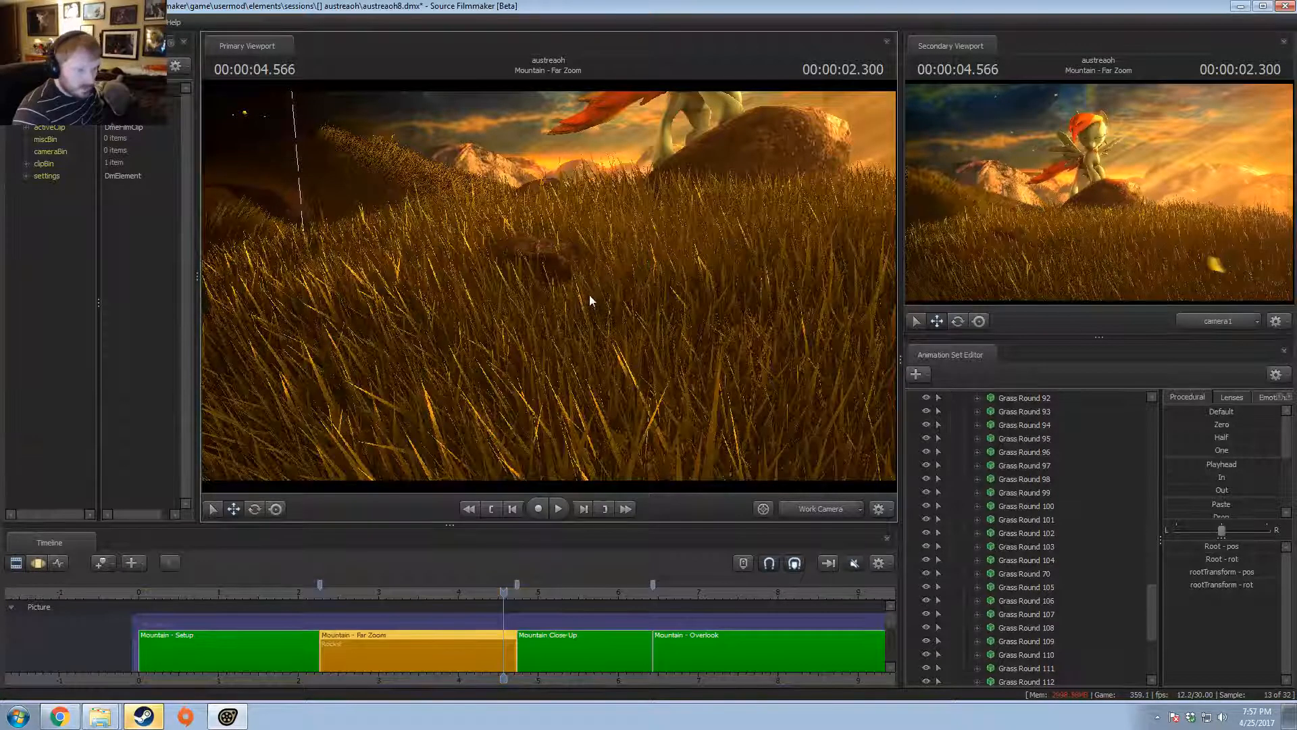
key("F3")
left_click(415, 333)
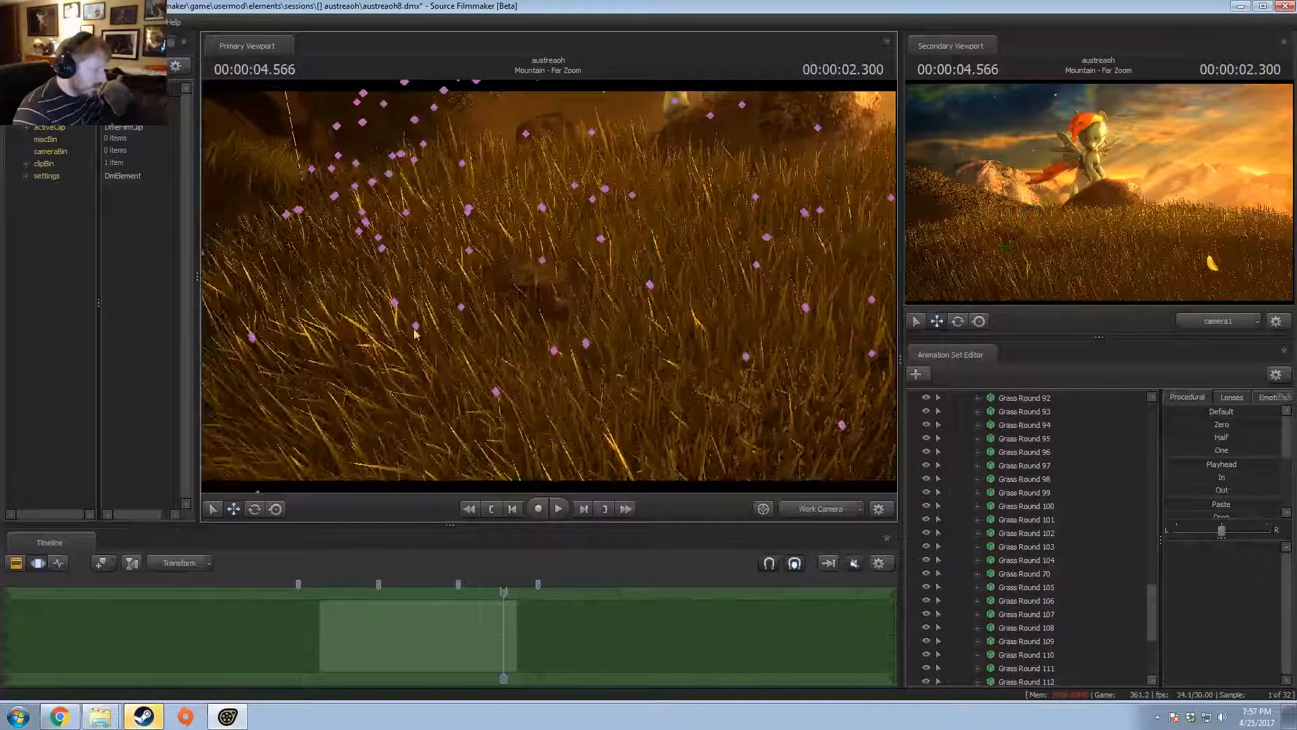
left_click(461, 307)
key("e")
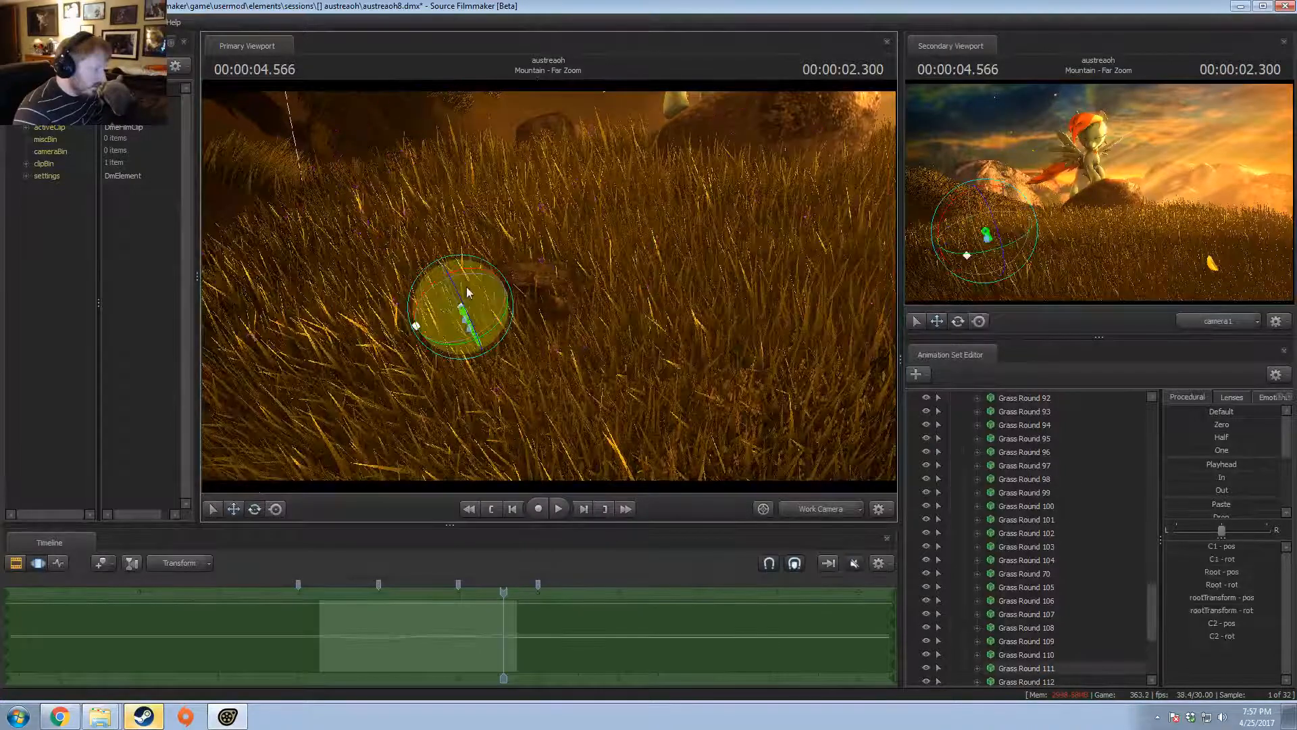
left_click_drag(466, 287, 406, 325)
left_click(416, 326, "ctrl")
key("w")
key("e")
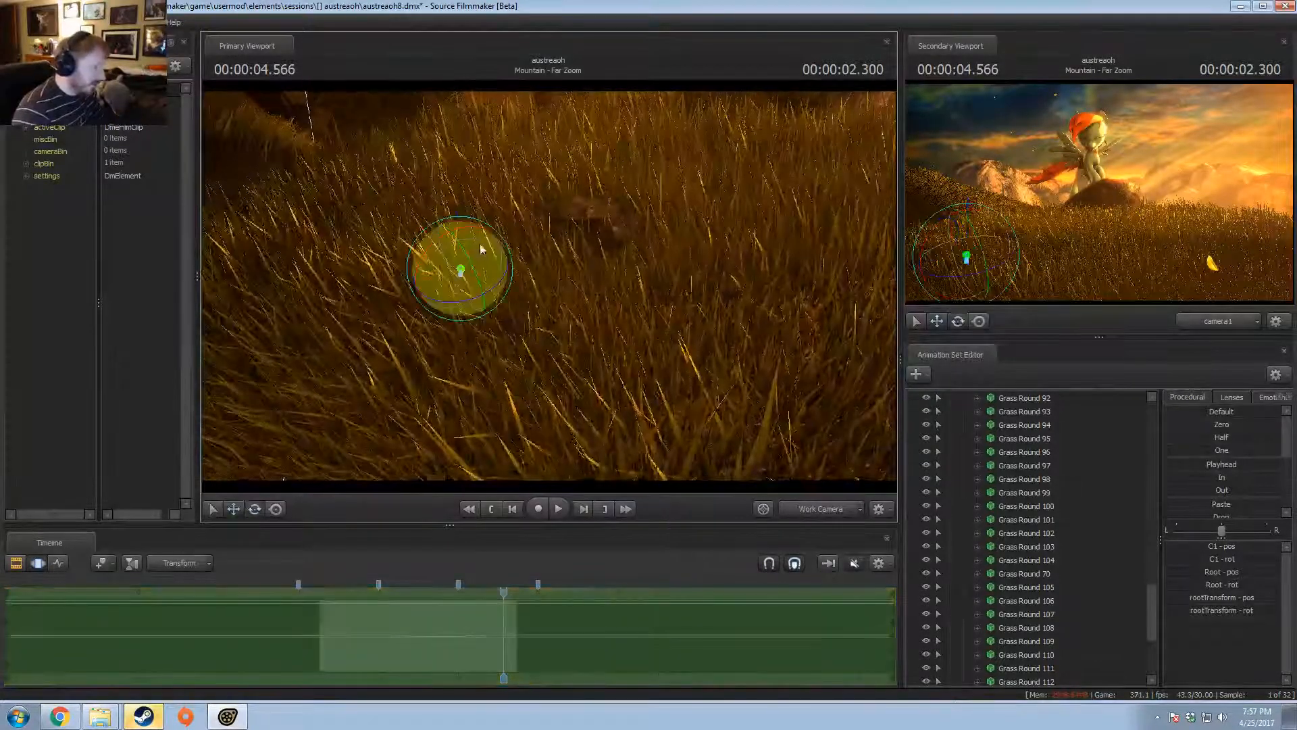
left_click_drag(484, 241, 558, 298)
key("w")
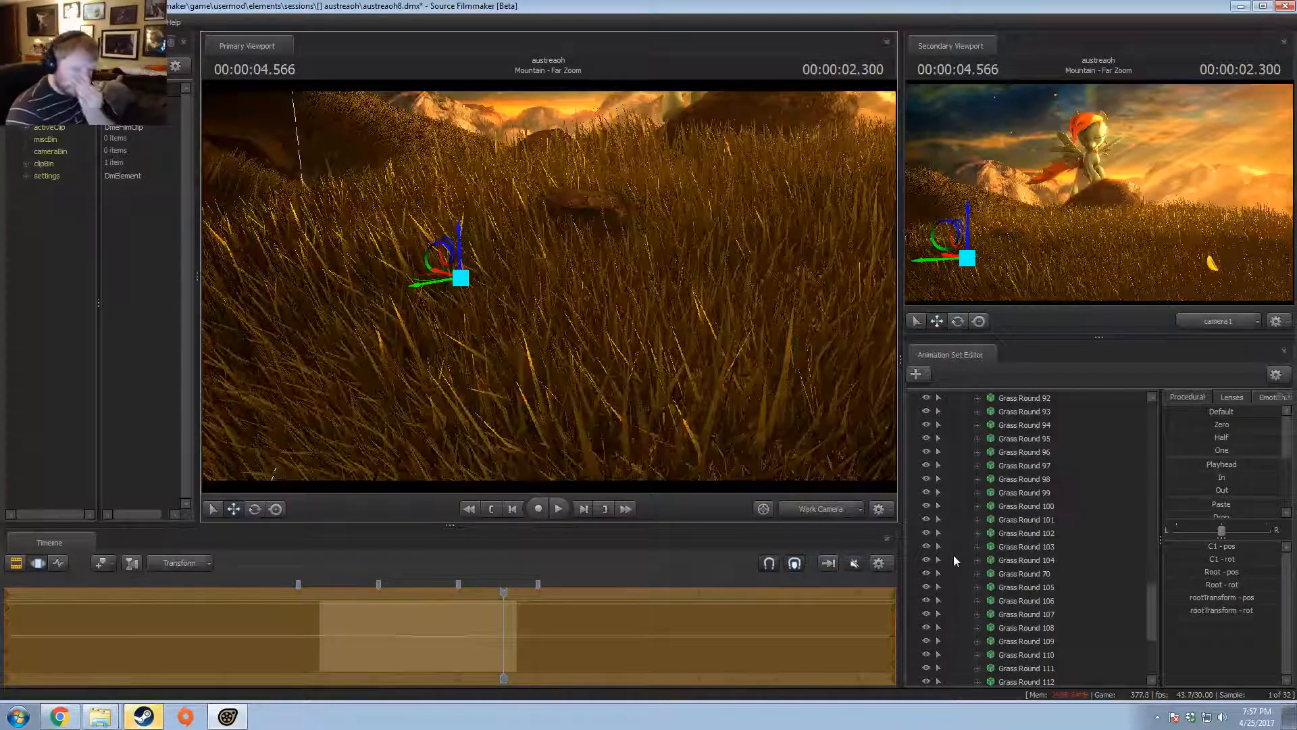
- Collapse the Grass and Close Hill groups, duplicate Rock Pile A 3 through its animation set, and select the copy
scroll(1007, 547, "up", 20)
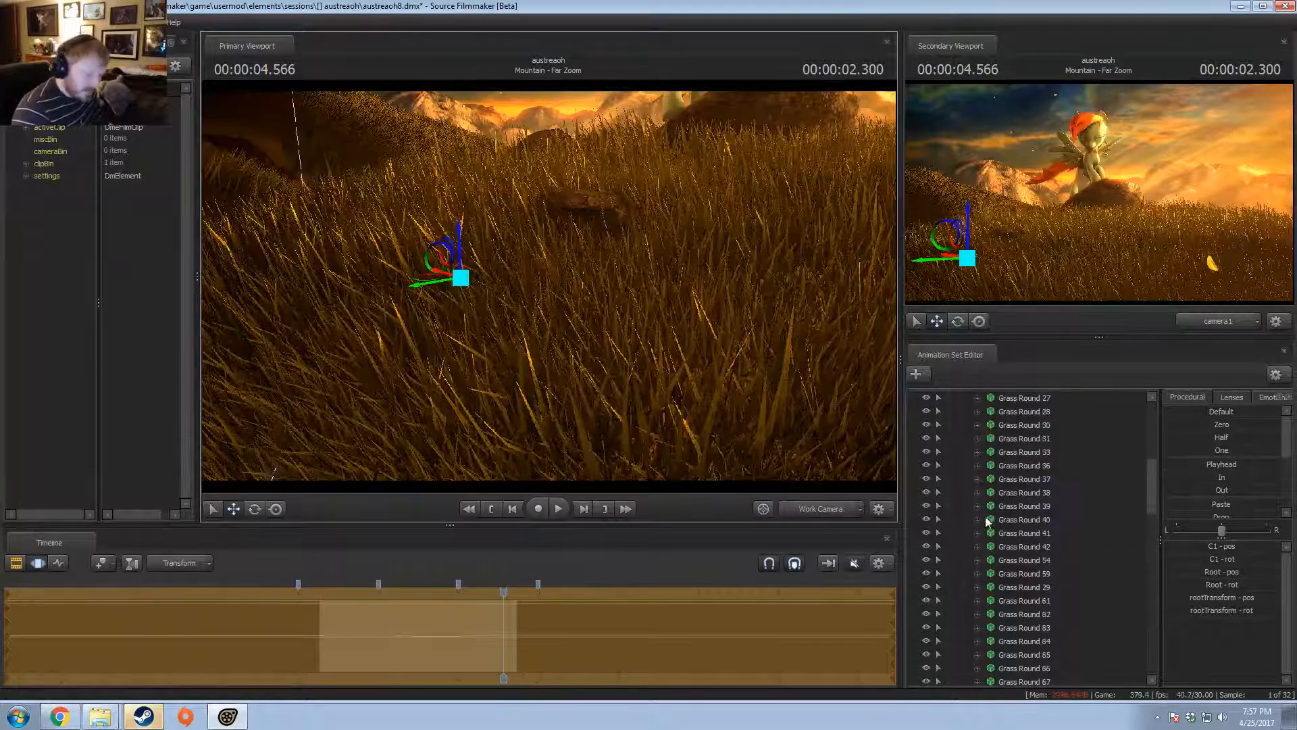
left_click(964, 479)
left_click(950, 452)
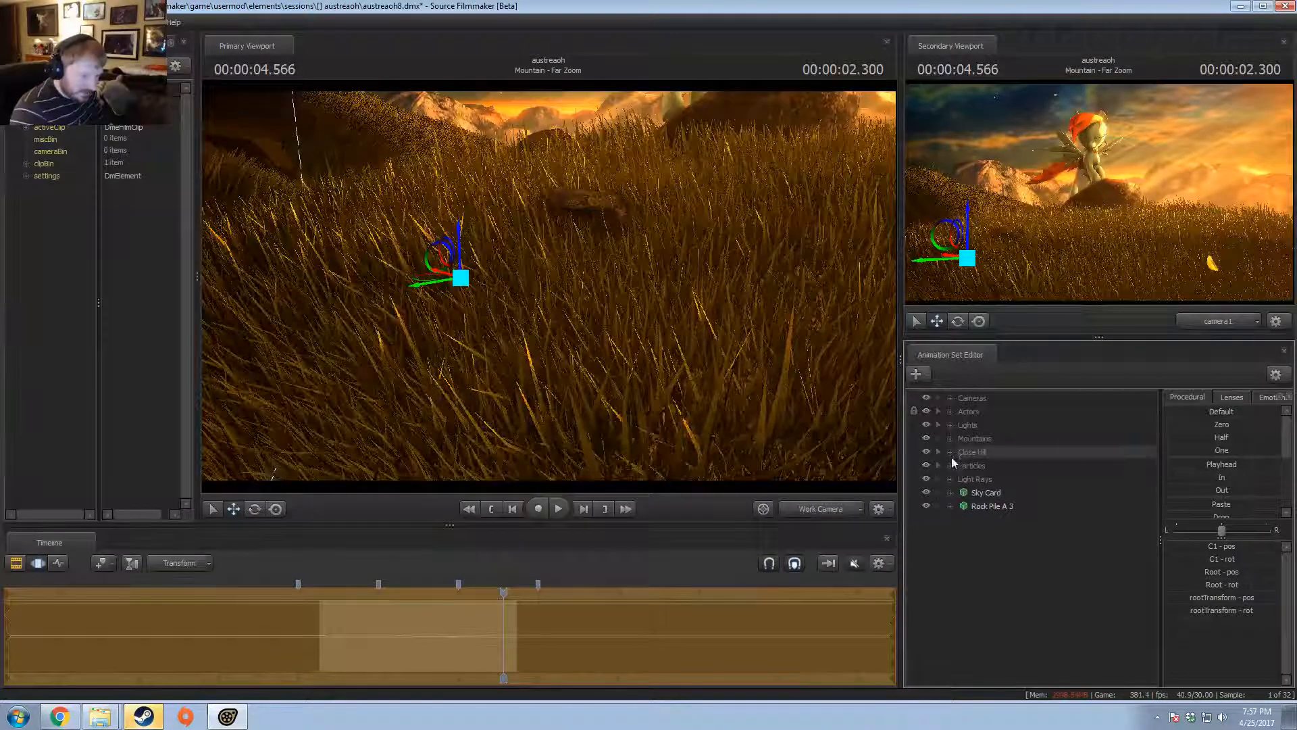
left_click(981, 505)
right_click(981, 508)
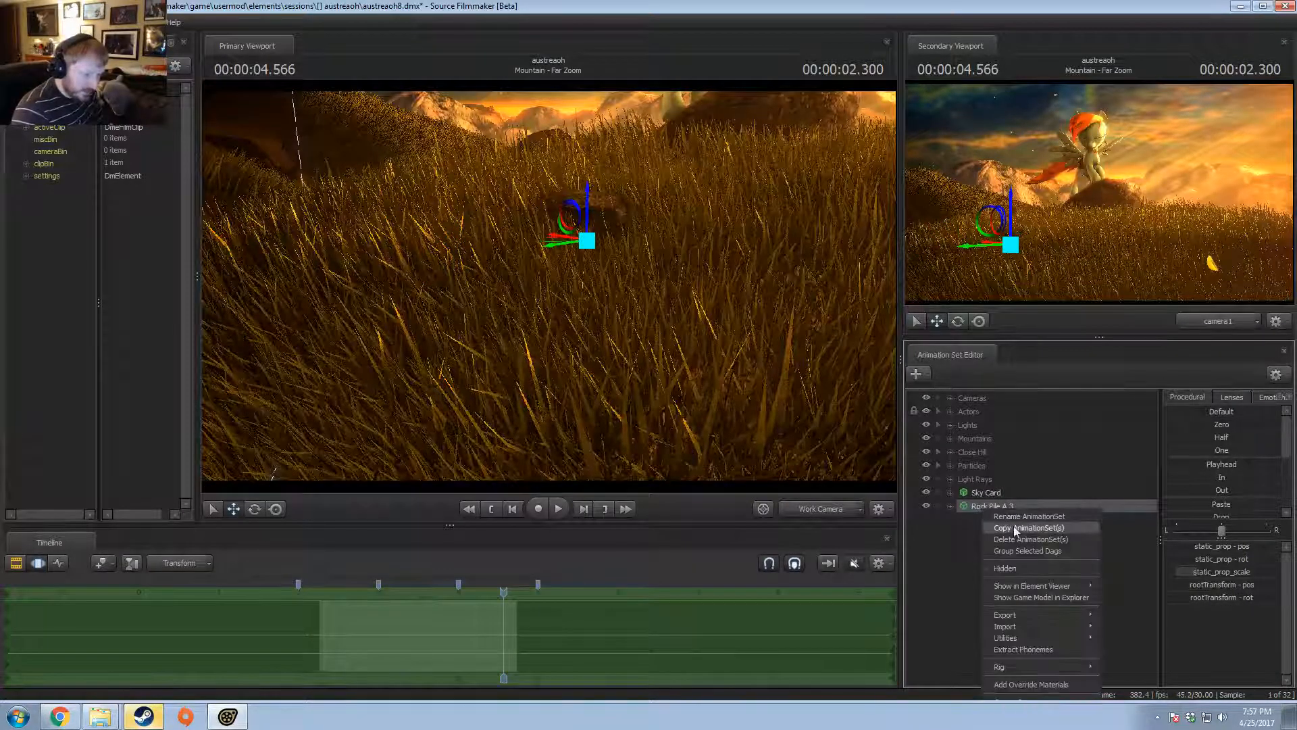
right_click(1047, 671)
left_click(1000, 549)
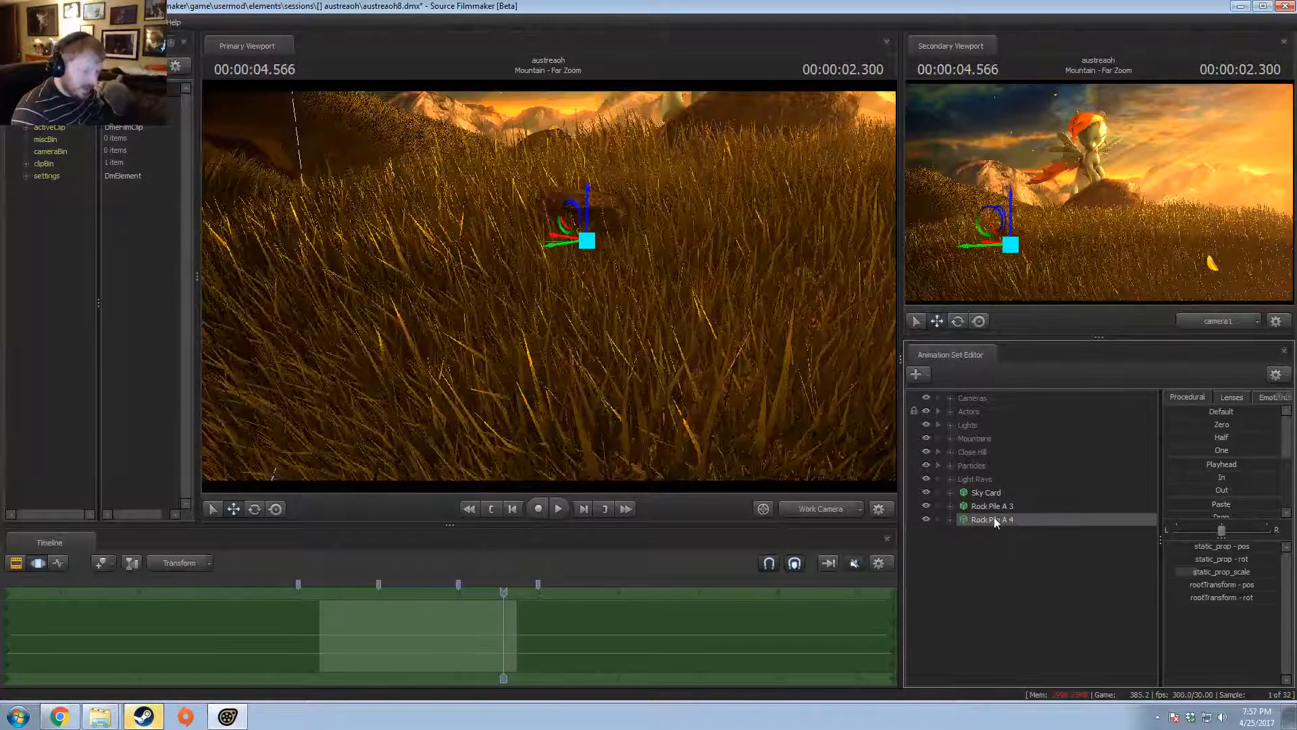
mouse_move(550, 287)
left_mouse_down()
mouse_move(576, 286)
mouse_move(550, 289)
left_mouse_up()
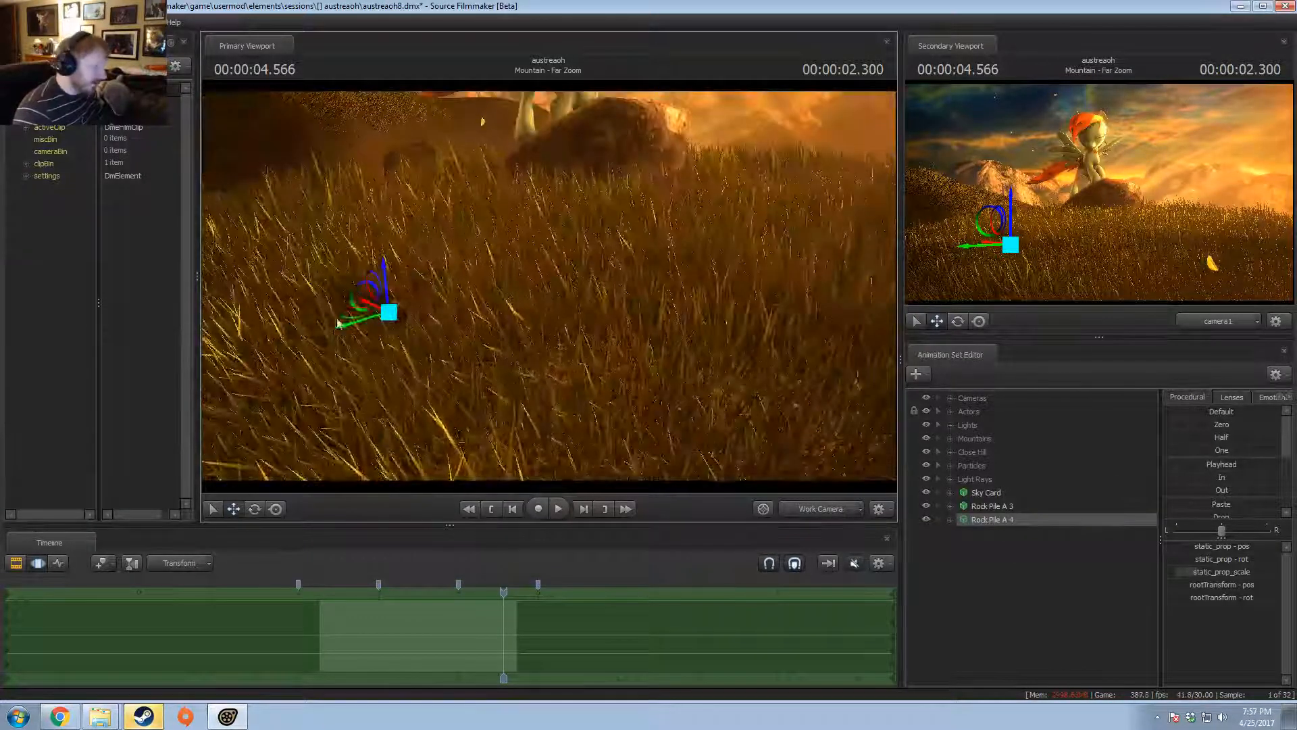
- Move Rock Pile A 4 across the field to the right side of the shot, rotate it, and raise it out of the grass
left_click_drag(355, 316, 844, 277)
left_click_drag(549, 287, 496, 359)
key("e")
key("w")
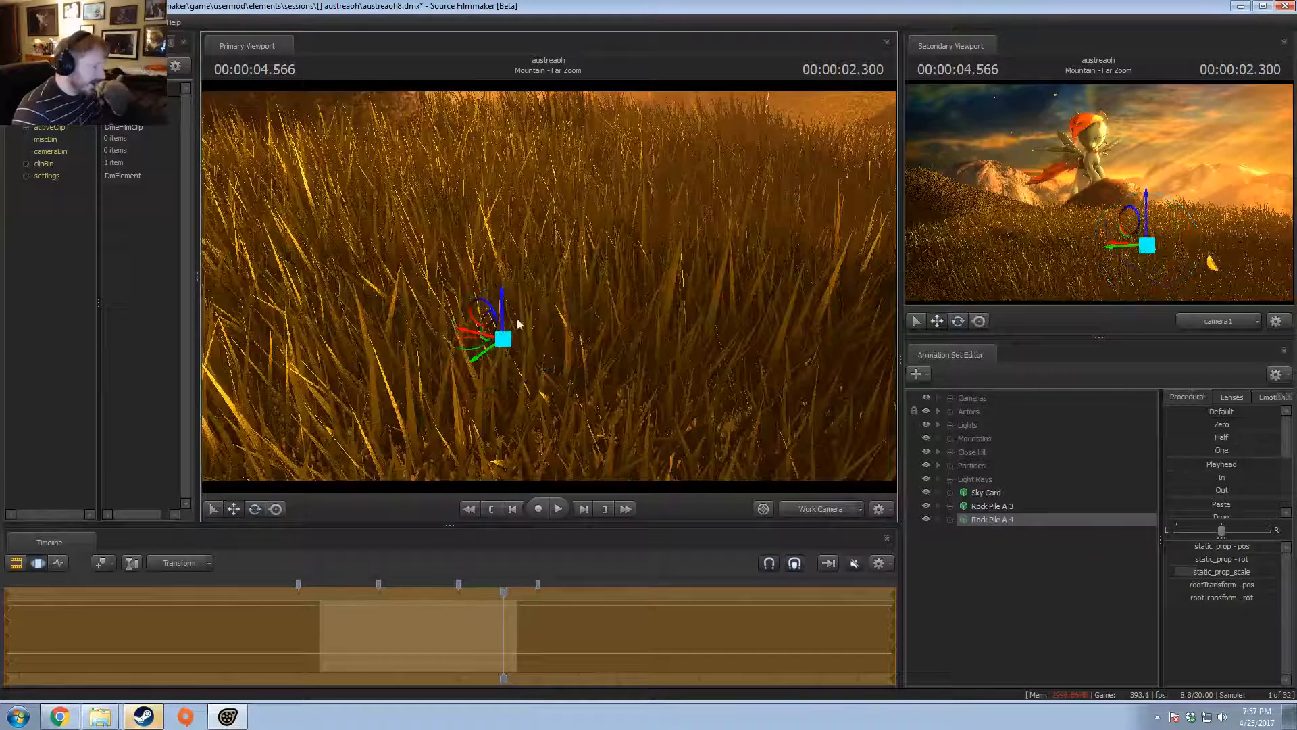
left_click_drag(506, 291, 513, 245)
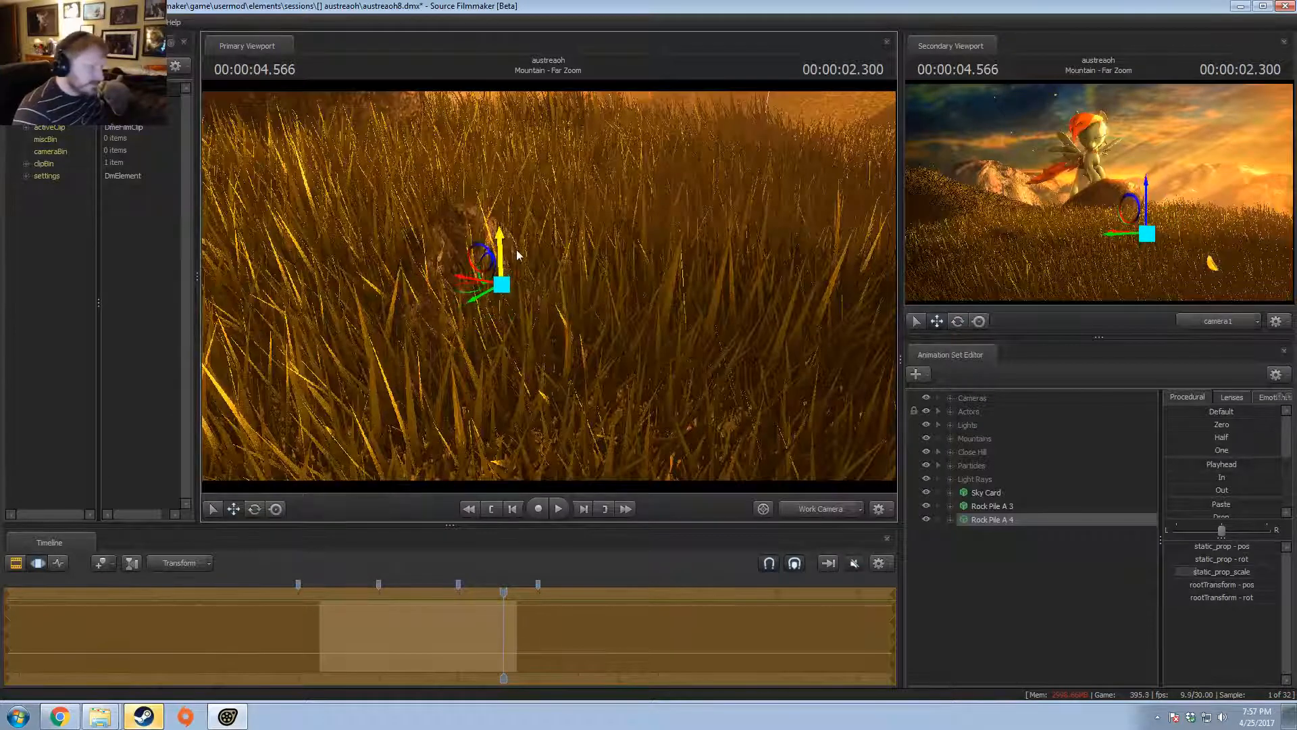
- Fine-tune the height of Rock Pile A 4 in the motion editor, checking its appearance in the clip editor
key("F2")
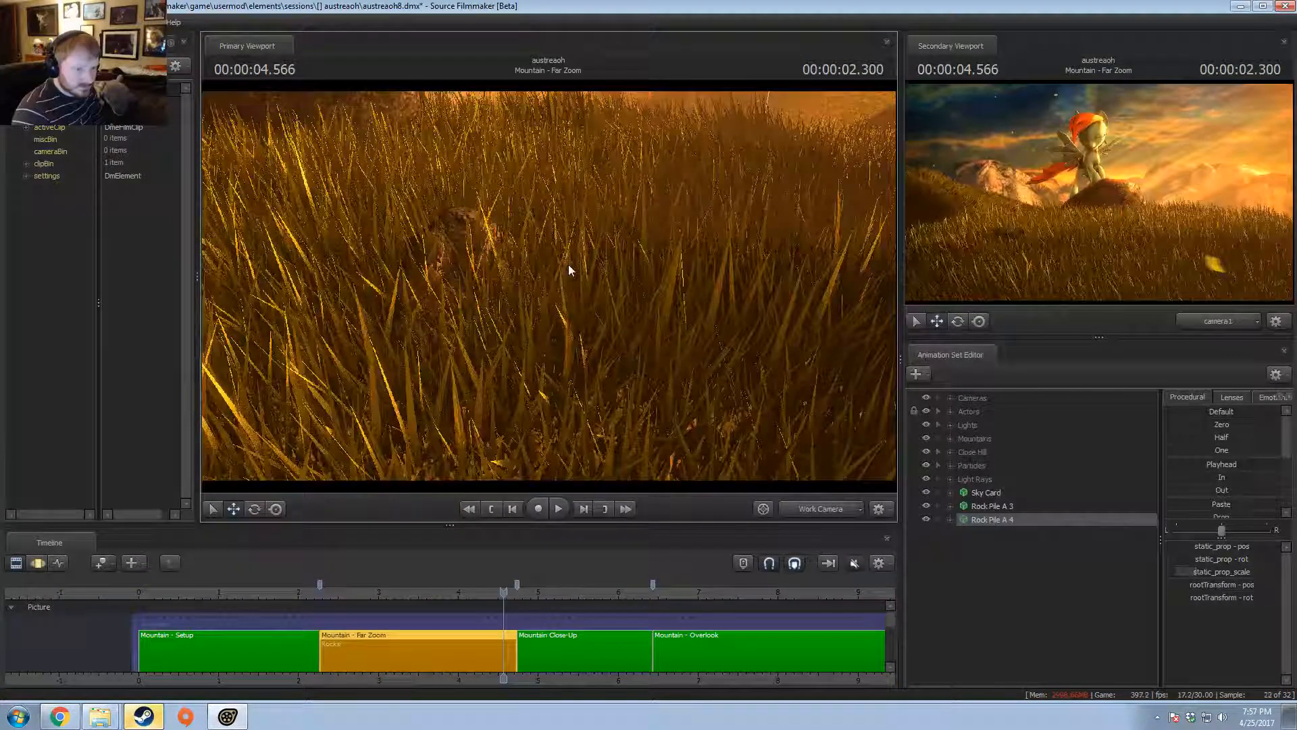
key("F3")
key("F2")
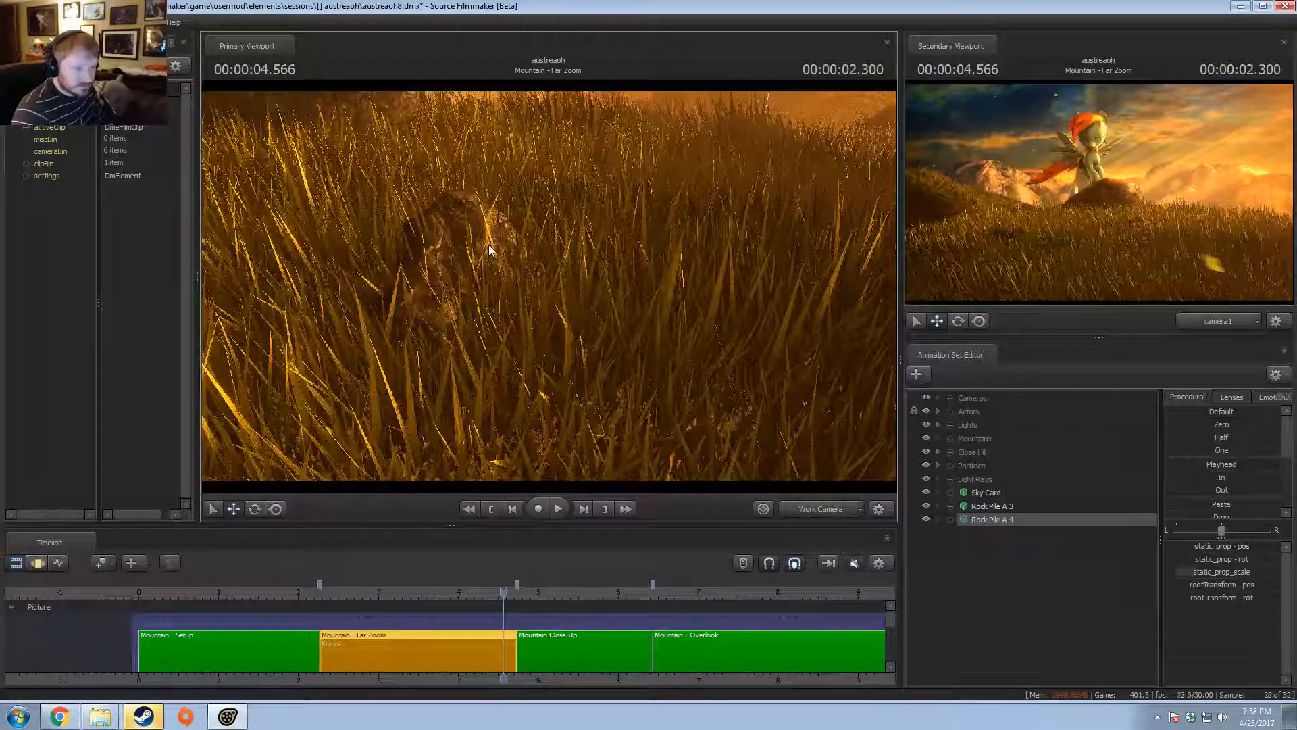
key("F3")
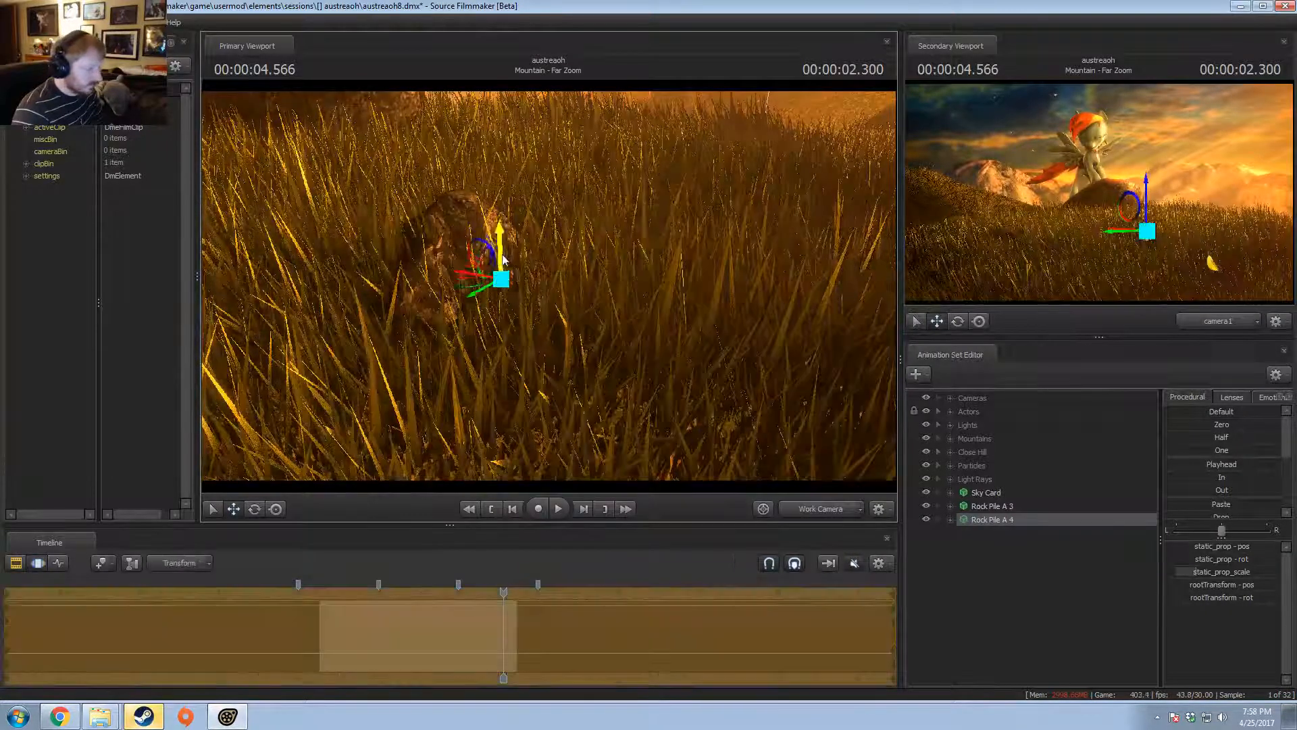
key("F2")
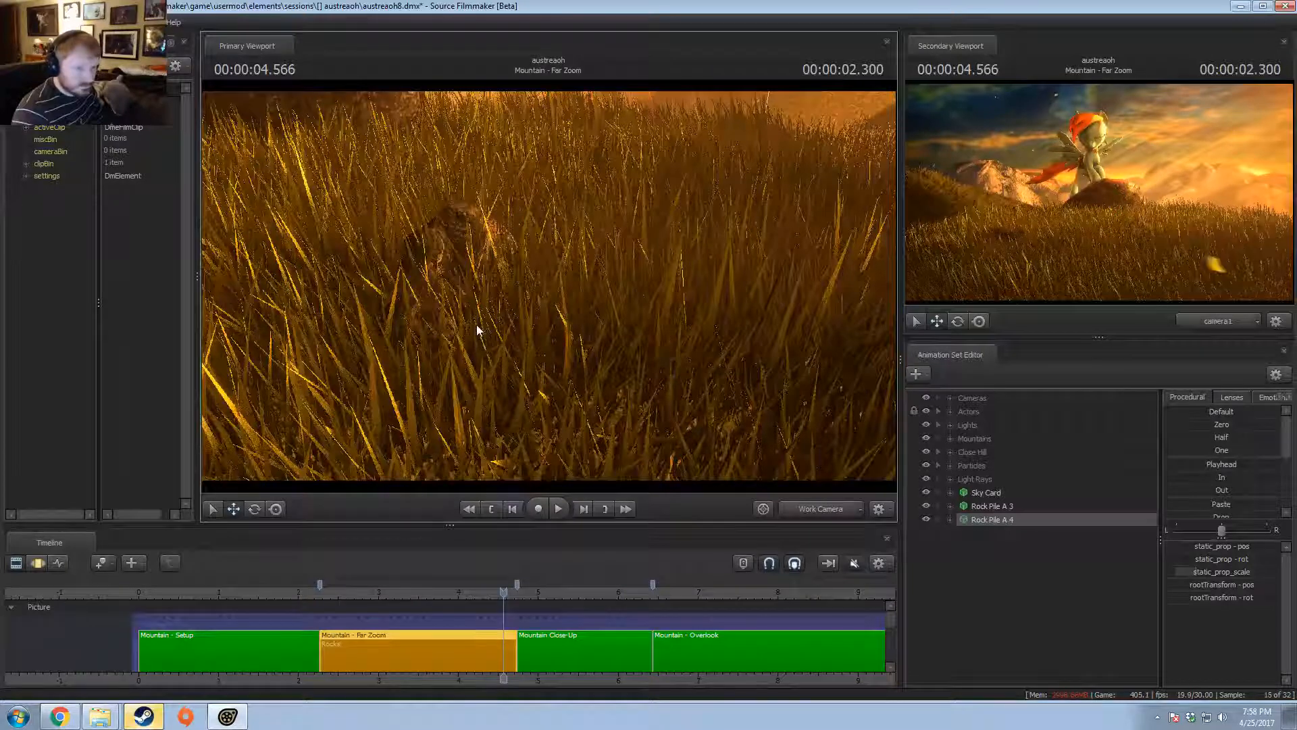
key("F3")
- Duplicate Rock Pile A 4 through its animation set, rotate the copy, and place it just beside the original
right_click(1021, 520)
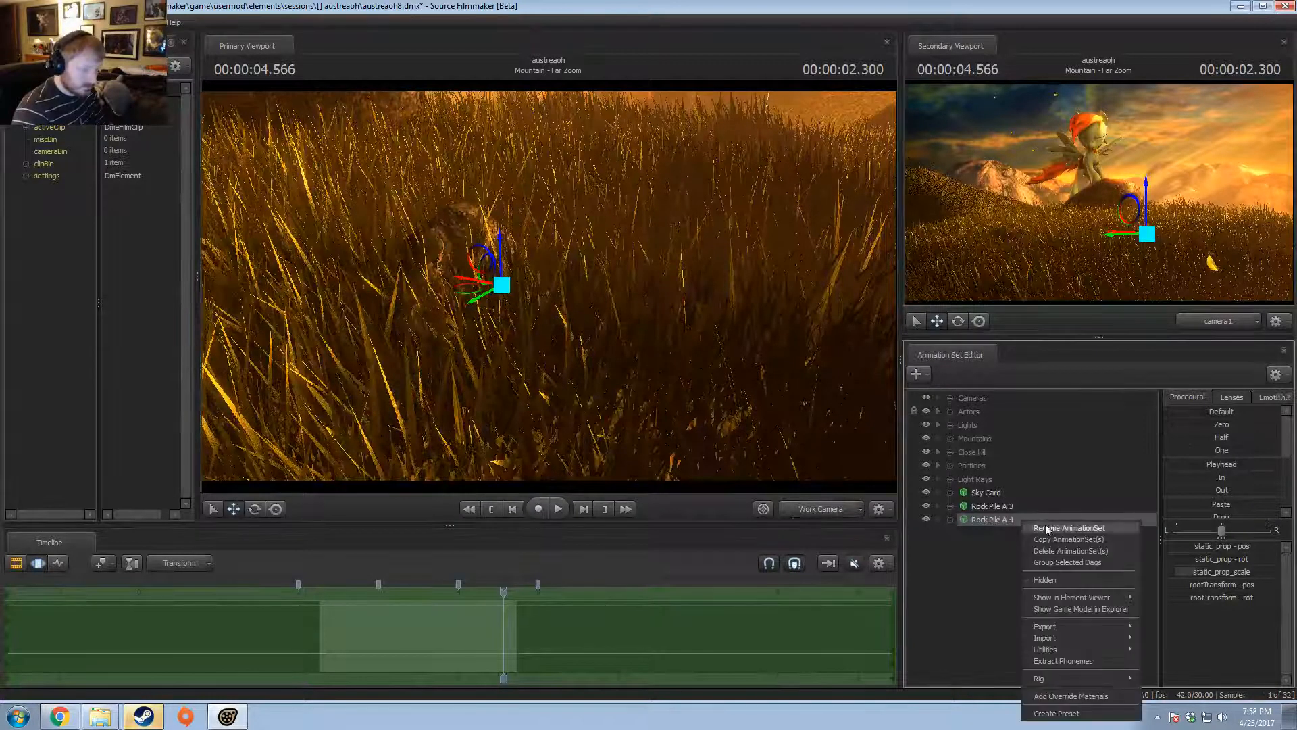
left_click(1044, 539)
right_click(1025, 556)
left_click(1060, 625)
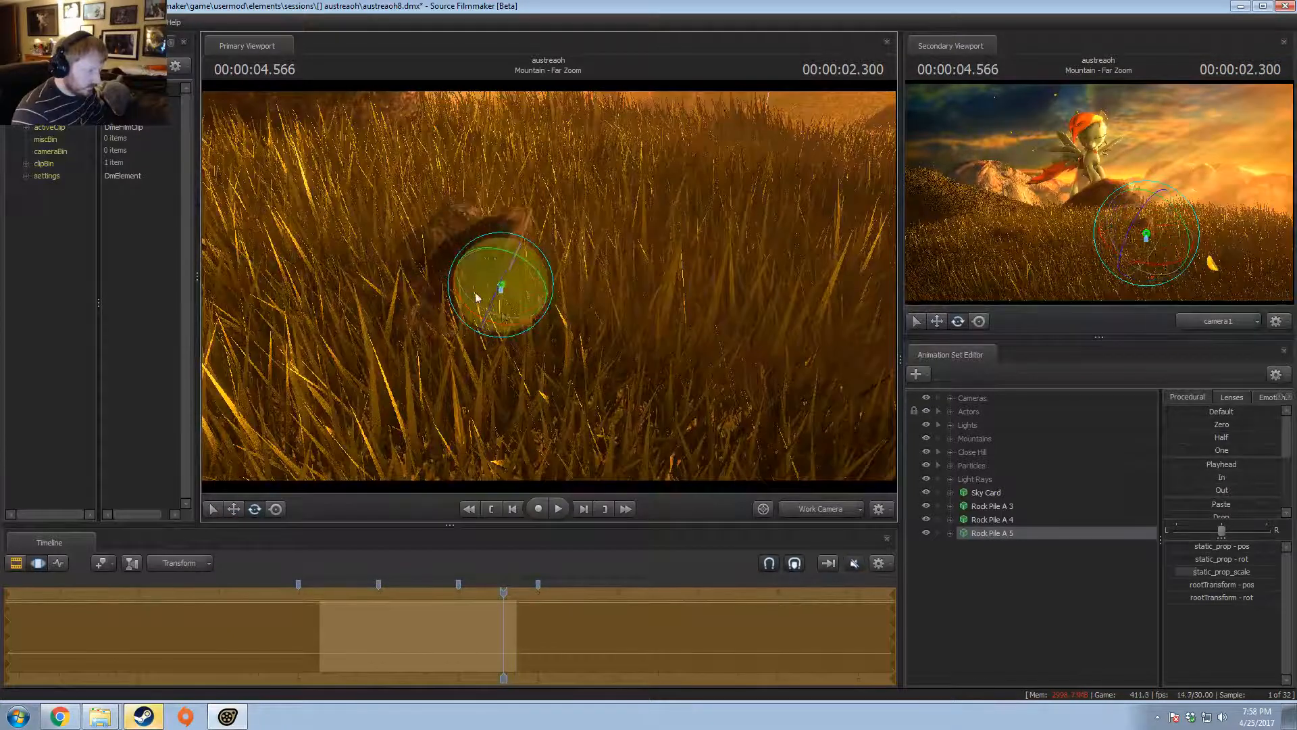
key("w")
left_click_drag(496, 287, 558, 313)
key("F2")
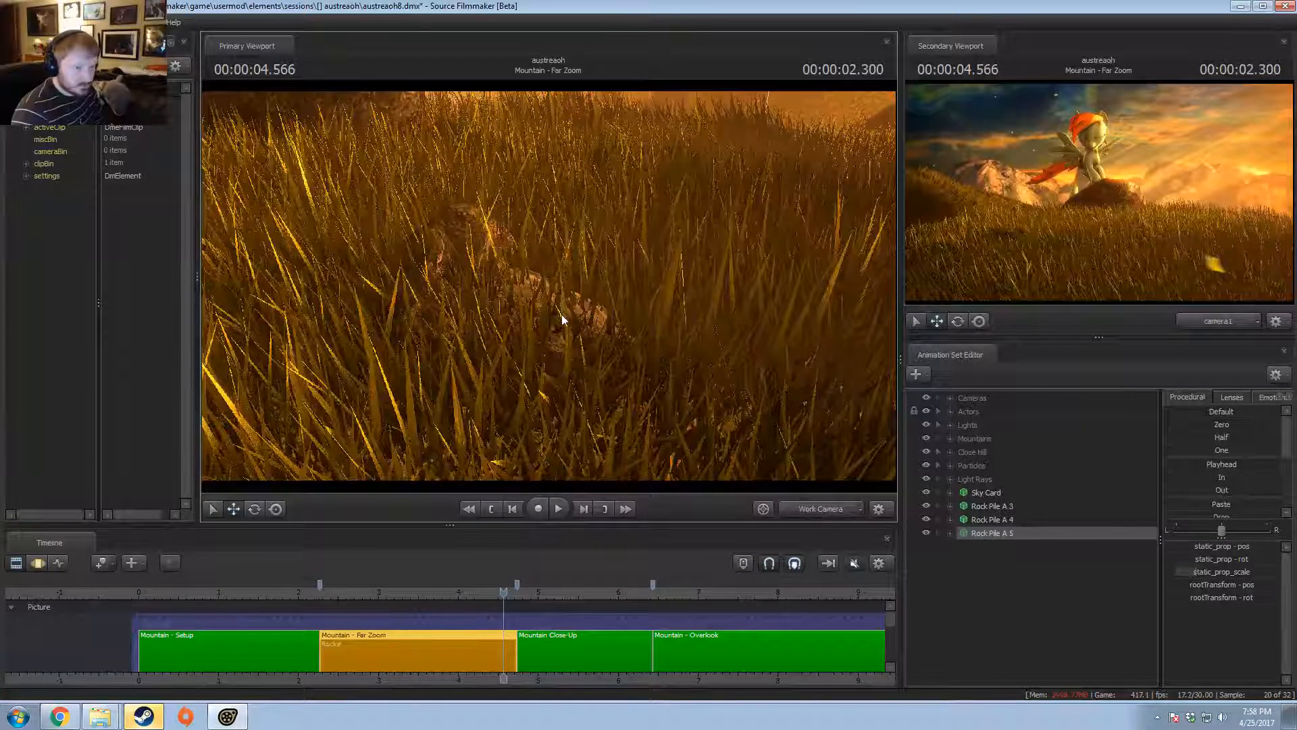
- Paste another copy of the rock pile and move it across the hill toward the left foreground of the shot
right_click(1068, 622)
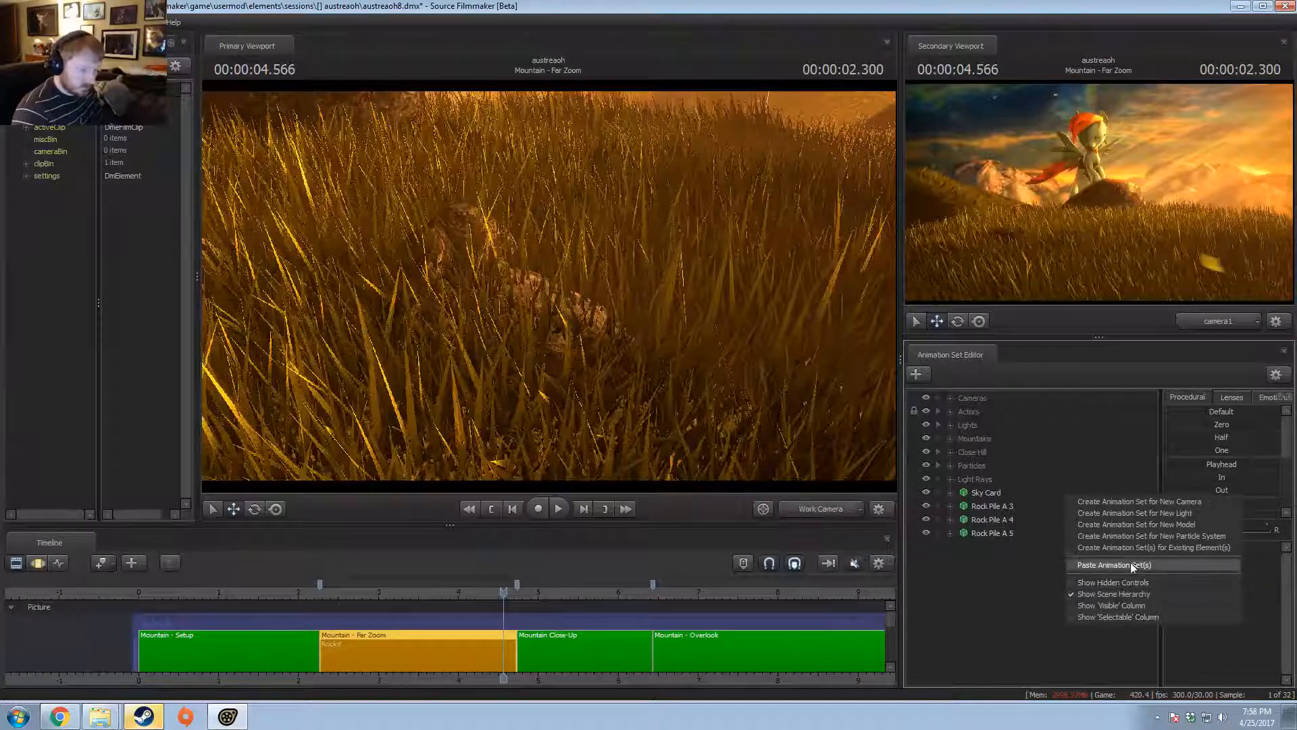
left_click(1129, 562)
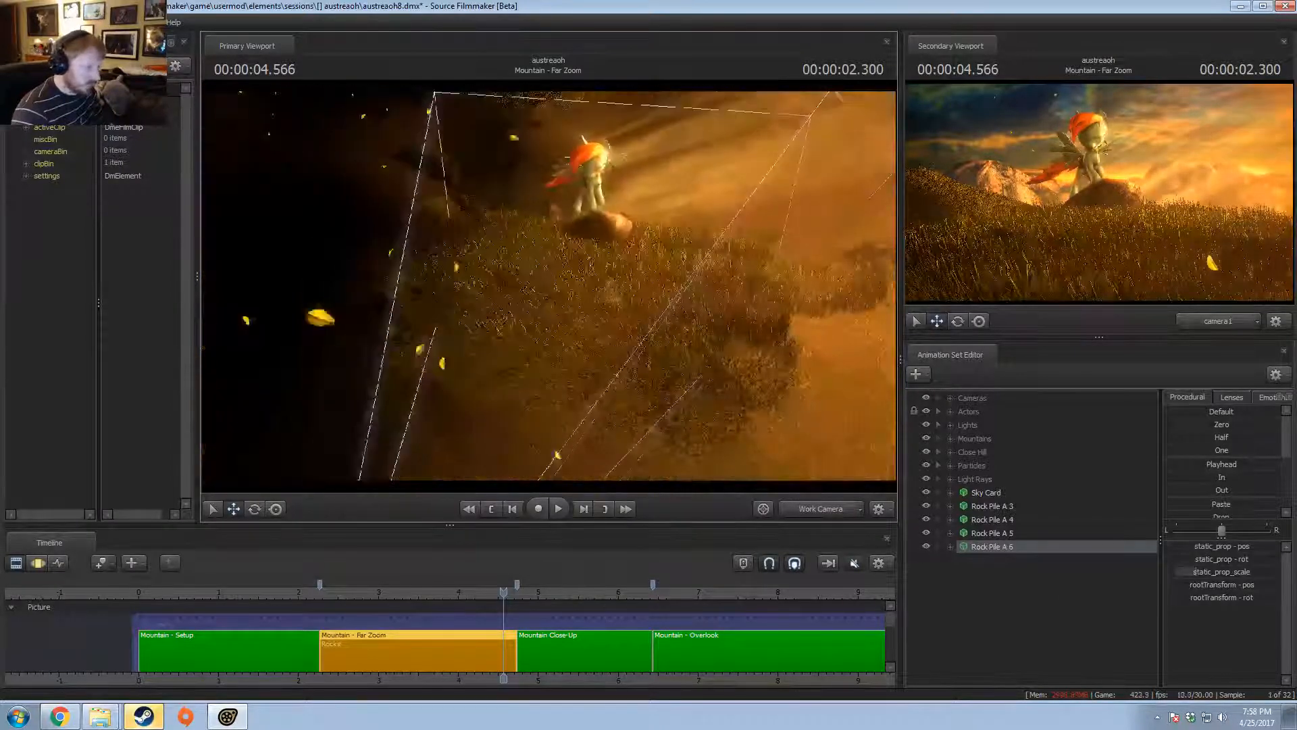
key("F3")
left_click_drag(566, 291, 519, 292)
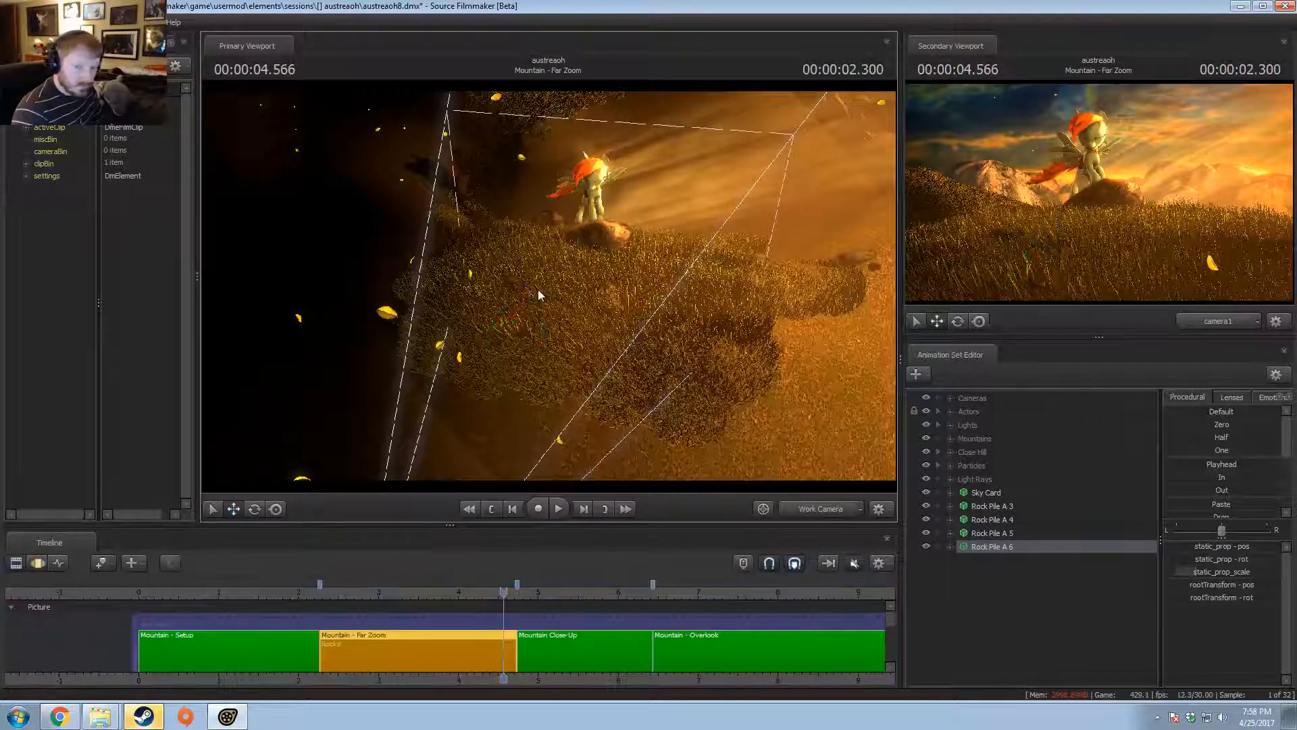
key("F2")
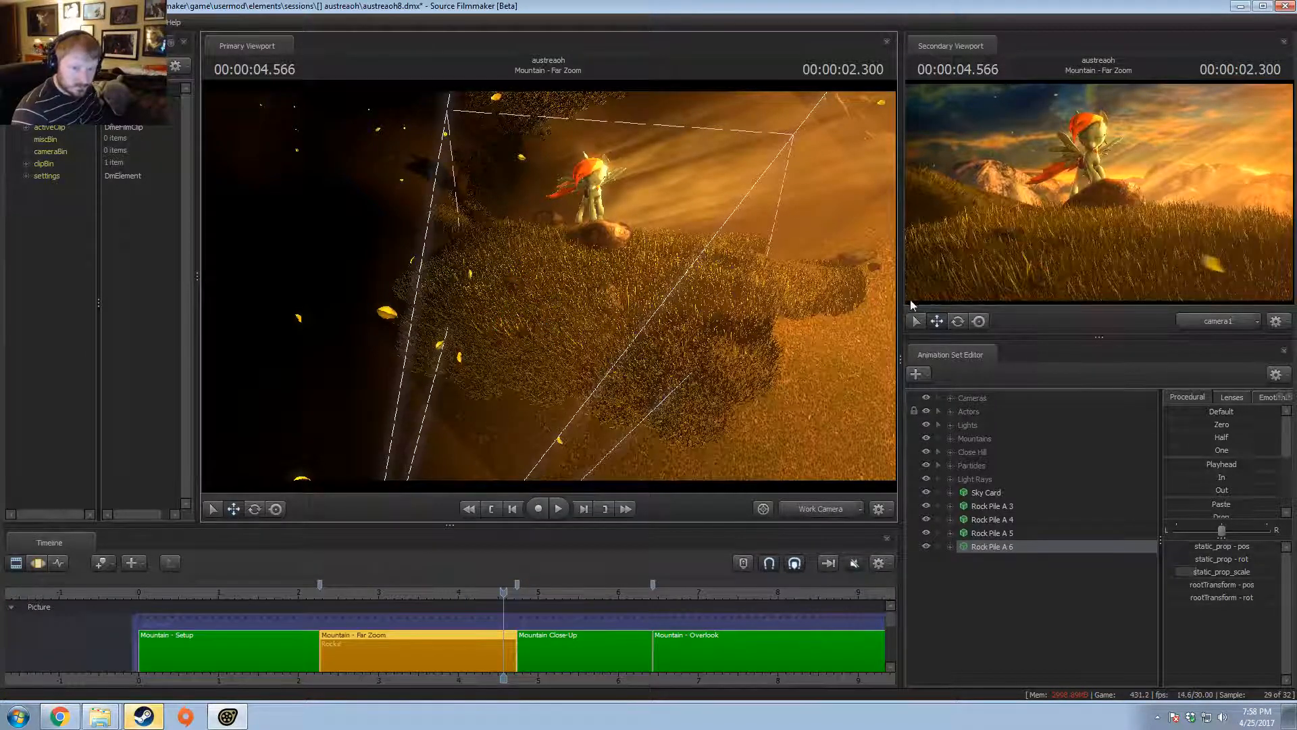
left_click_drag(614, 329, 607, 332)
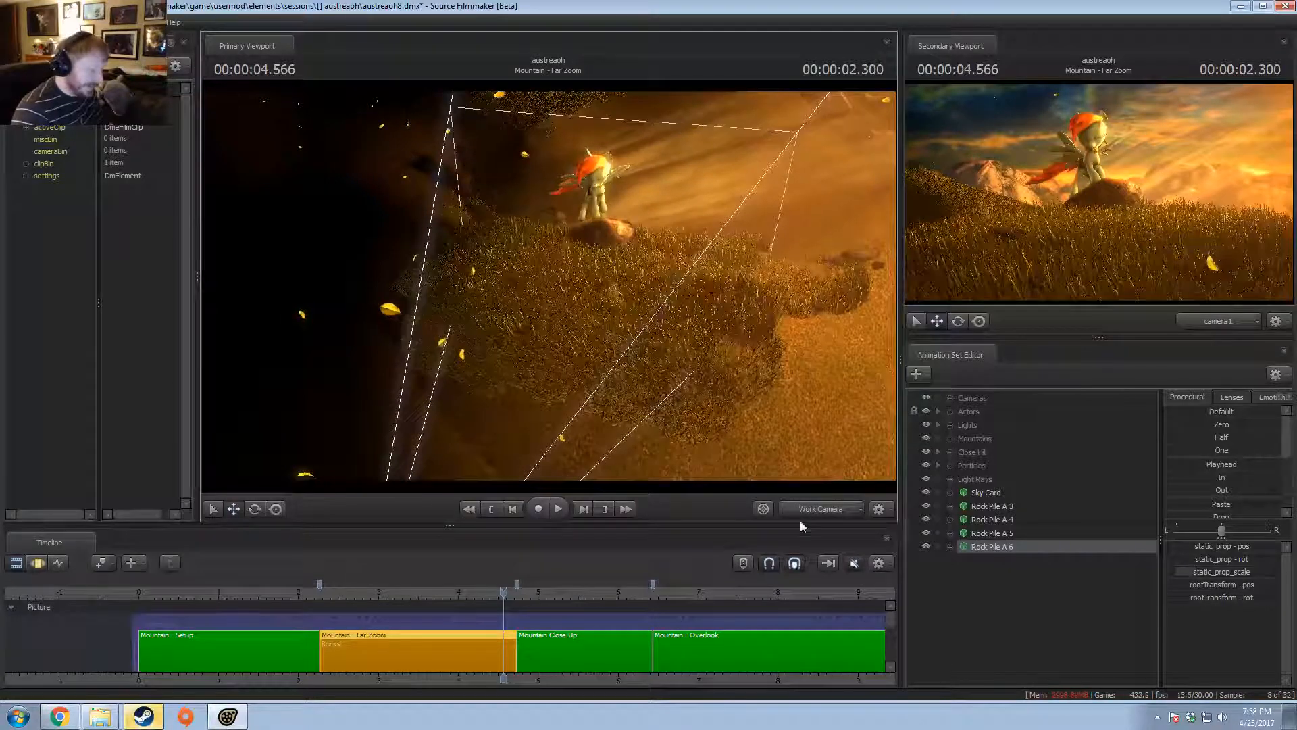
- Reposition Rock Pile A 6 in the foreground grass, working from a closer view in the motion editor
left_click(804, 511)
left_click(804, 512, "ctrl")
key("w")
left_click_drag(678, 354, 572, 315)
key("F3")
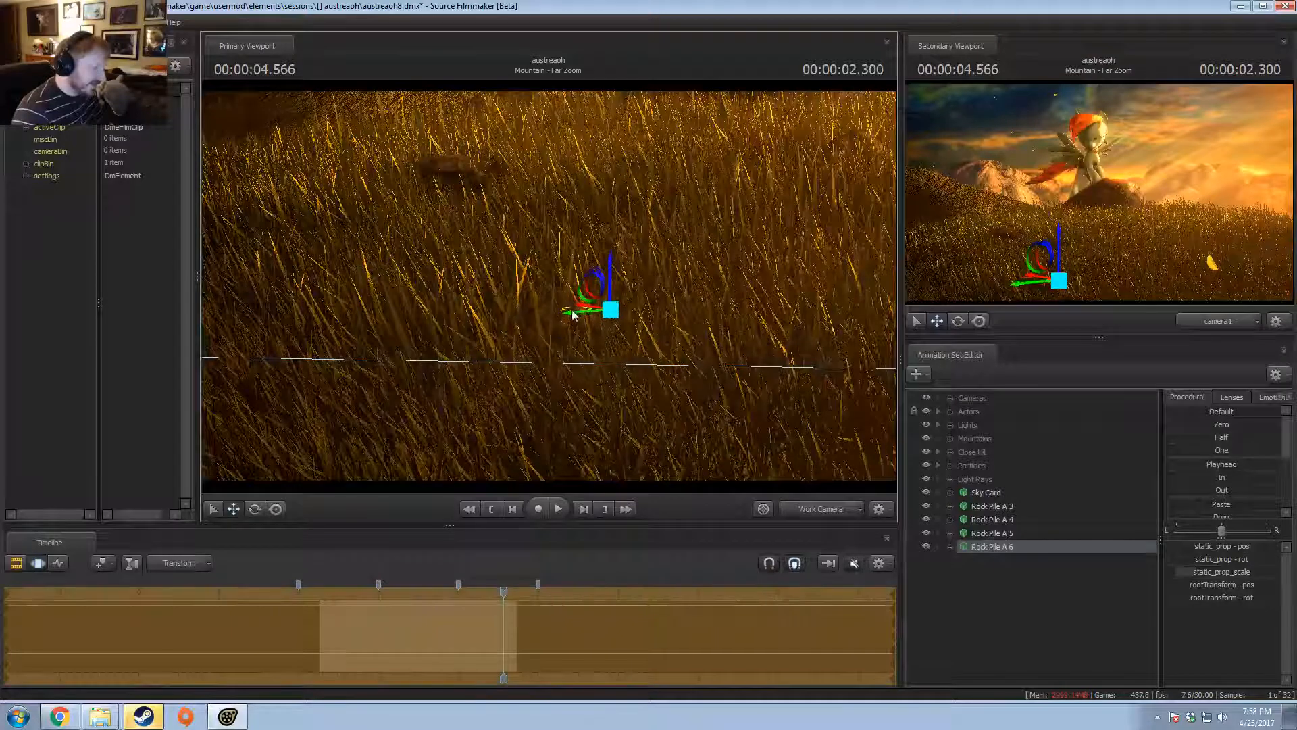
key("F2")
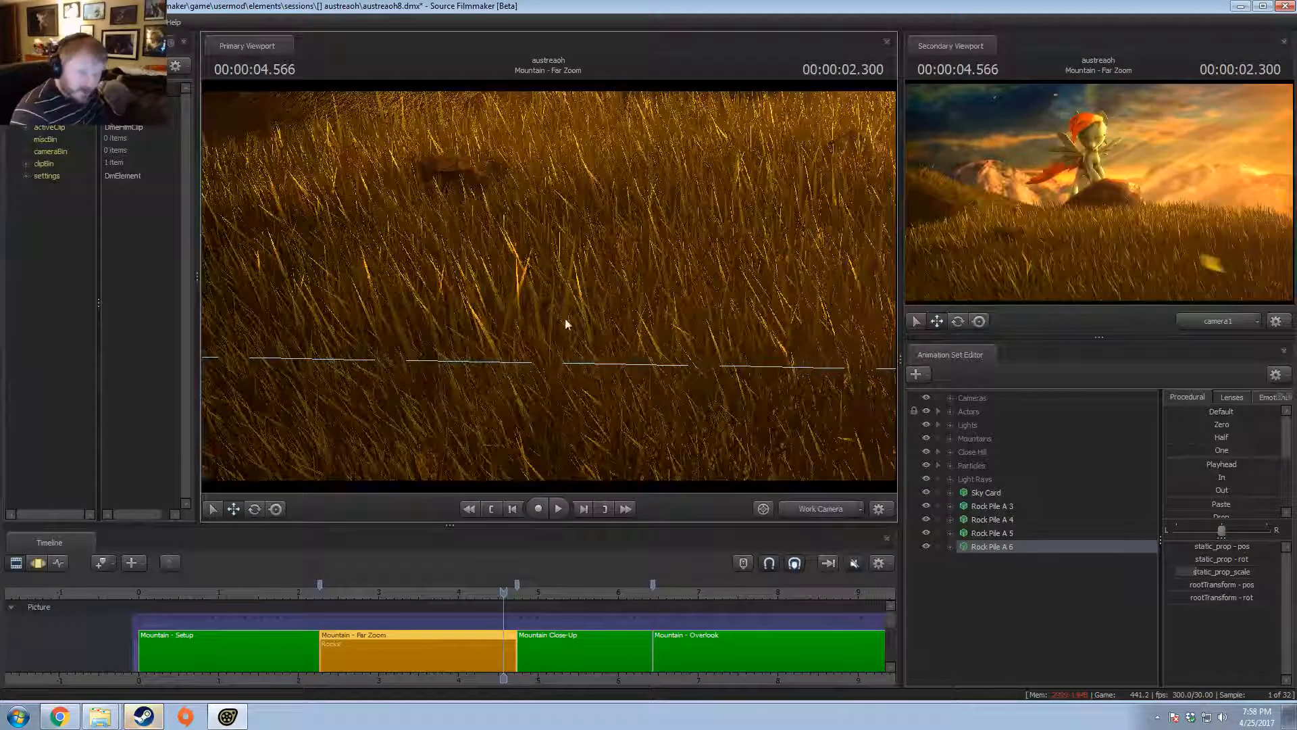
key("F3")
left_click_drag(578, 316, 575, 316)
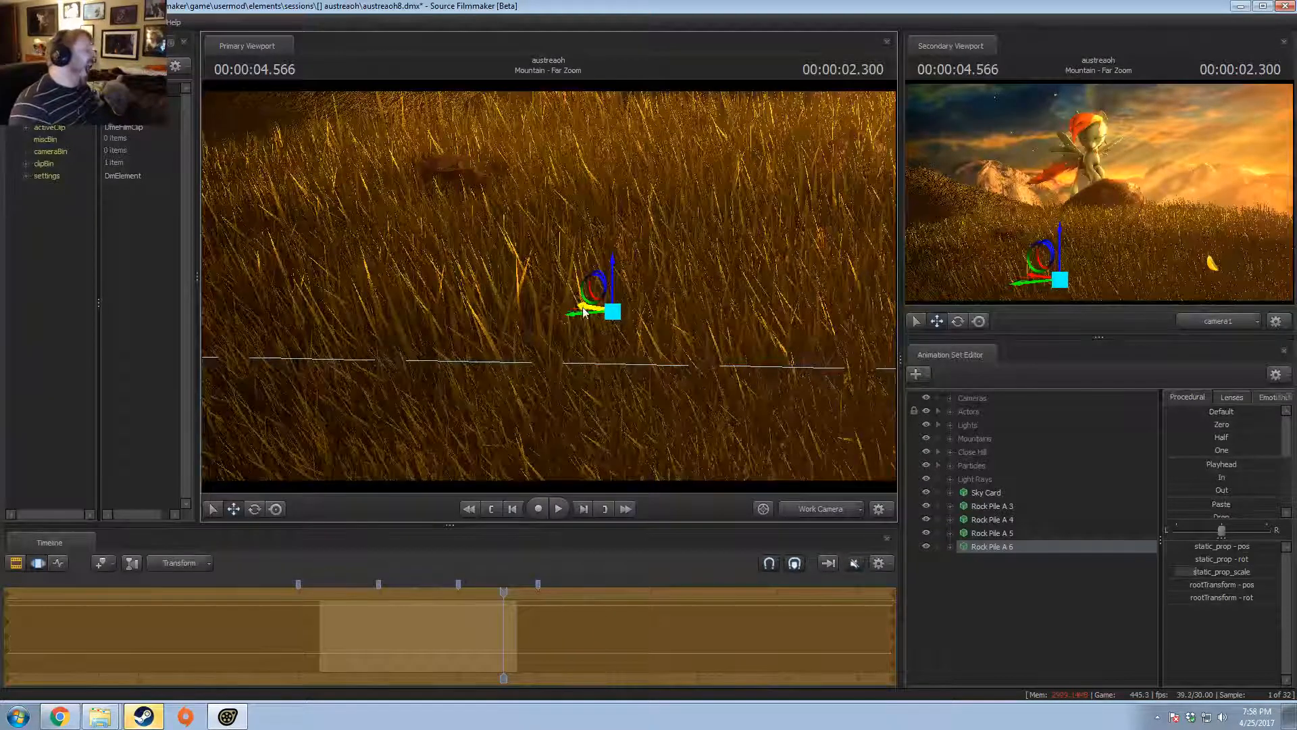
key("F2")
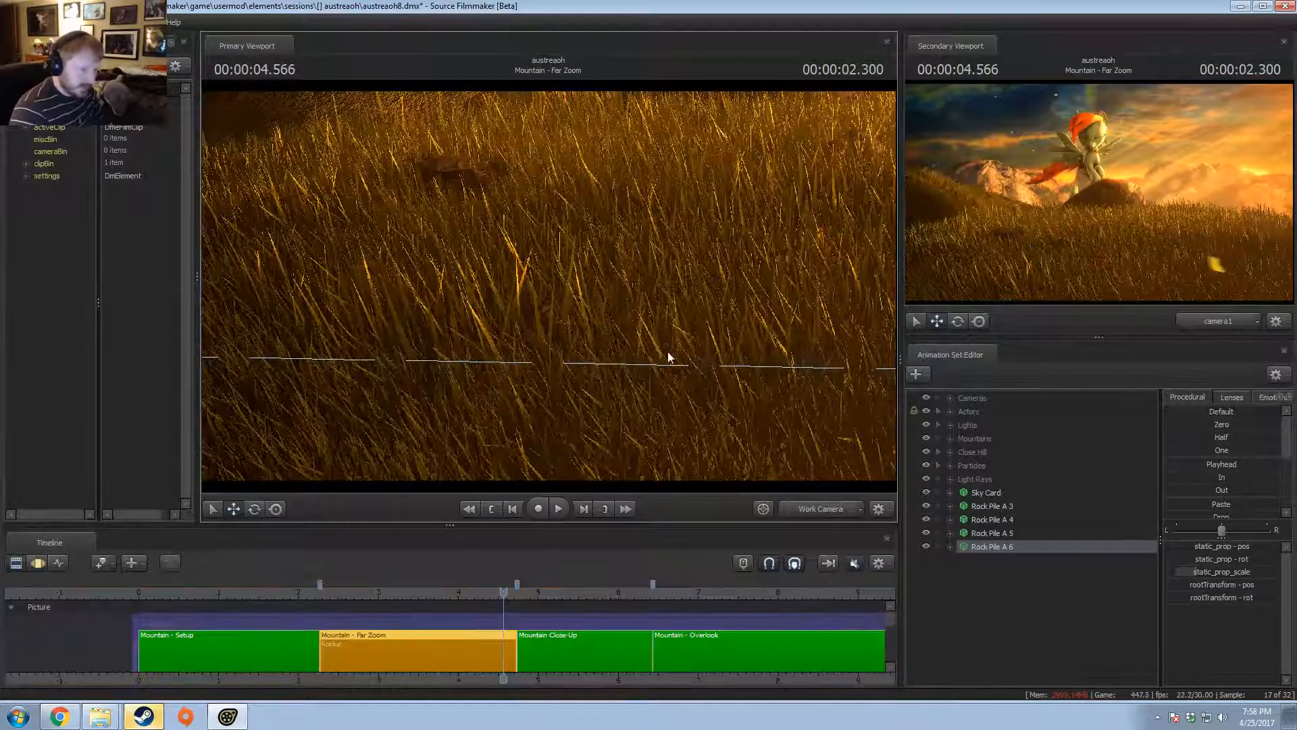
- Rotate Rock Pile A 6 and nudge it so its rocks poke slightly out of the grass
key("F3")
mouse_move(572, 313)
left_mouse_down()
mouse_move(519, 323)
mouse_move(622, 318)
mouse_move(627, 292)
mouse_move(577, 330)
left_mouse_up()
key("e")
key("w")
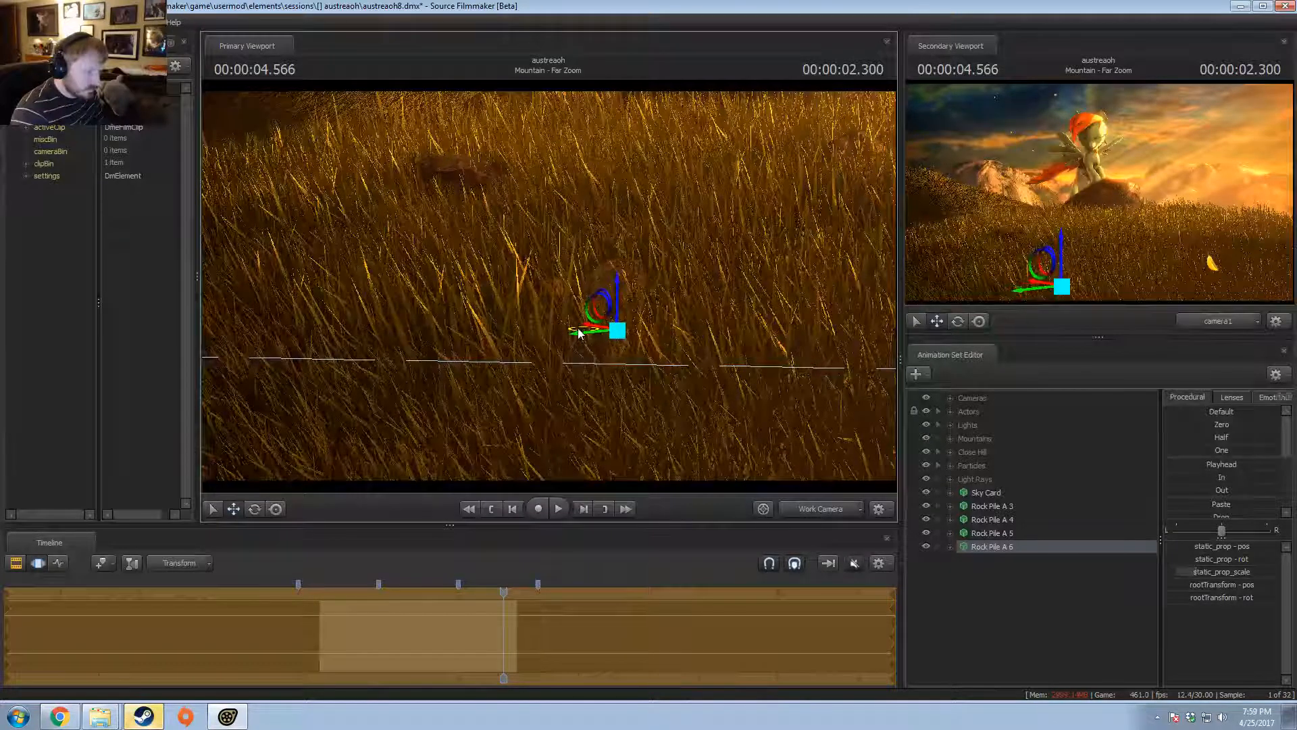
key("F2")
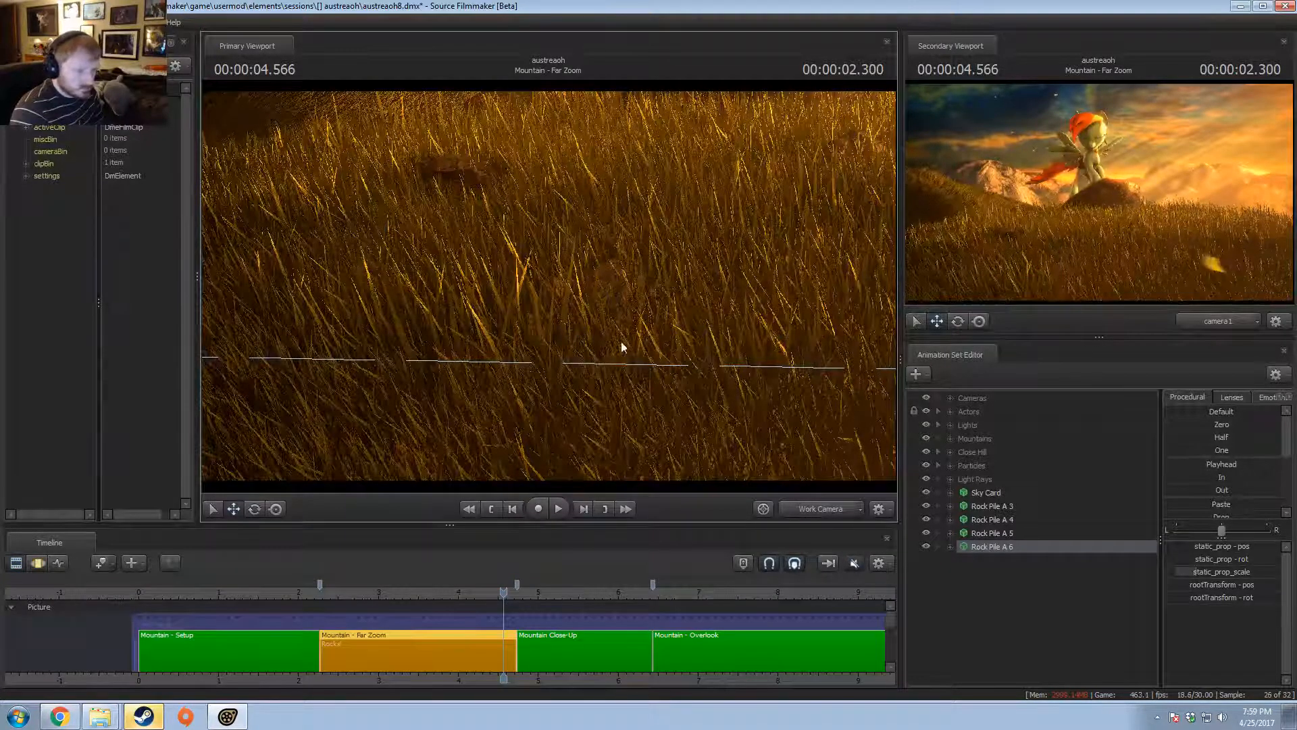
- Paste another rock pile copy, place it in the grass to the left of the earlier piles, and lower it into the ground
right_click(1078, 603)
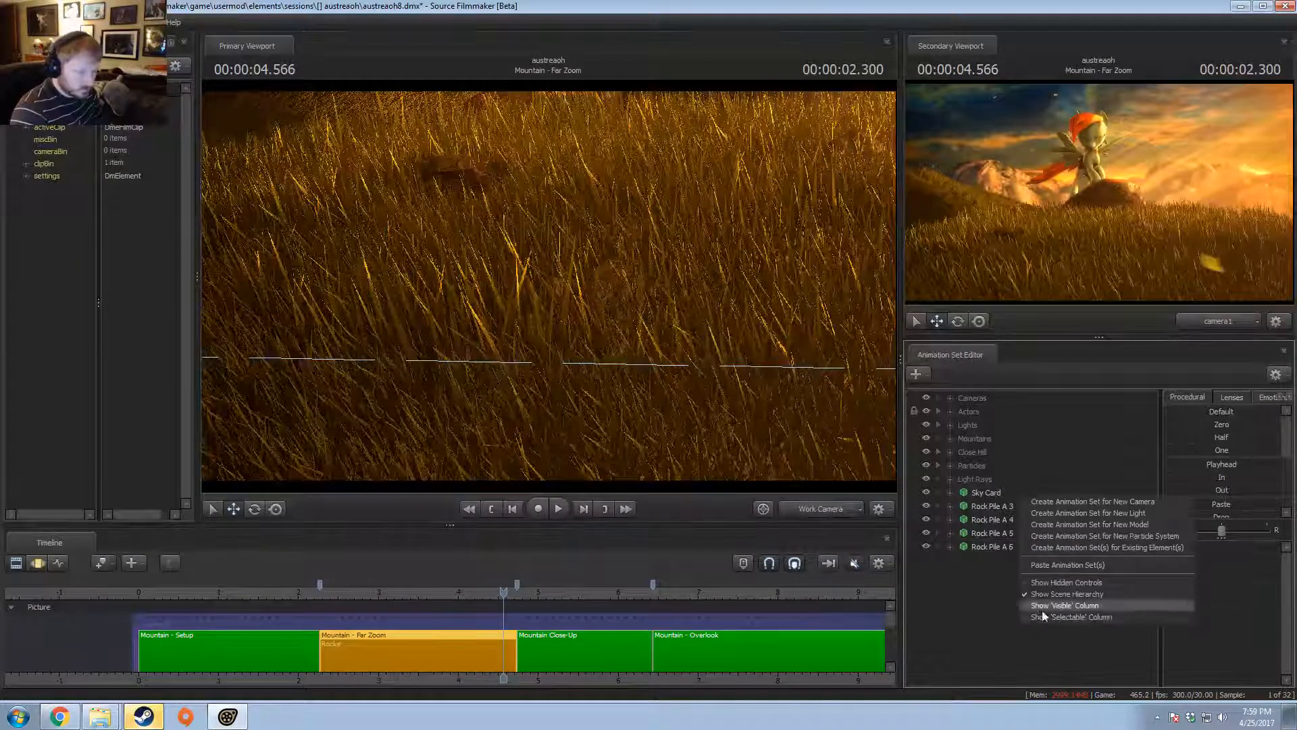
left_click(1024, 565)
left_click(1019, 562)
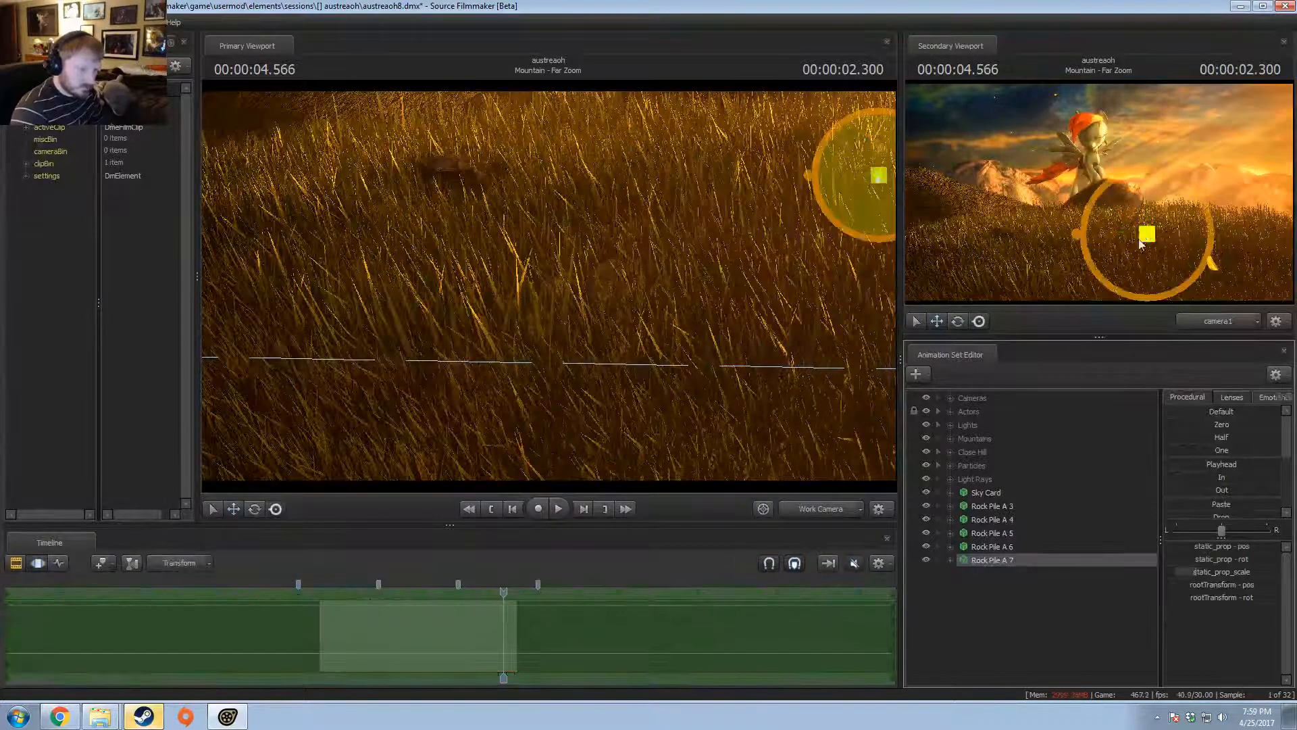
left_click_drag(380, 282, 366, 243)
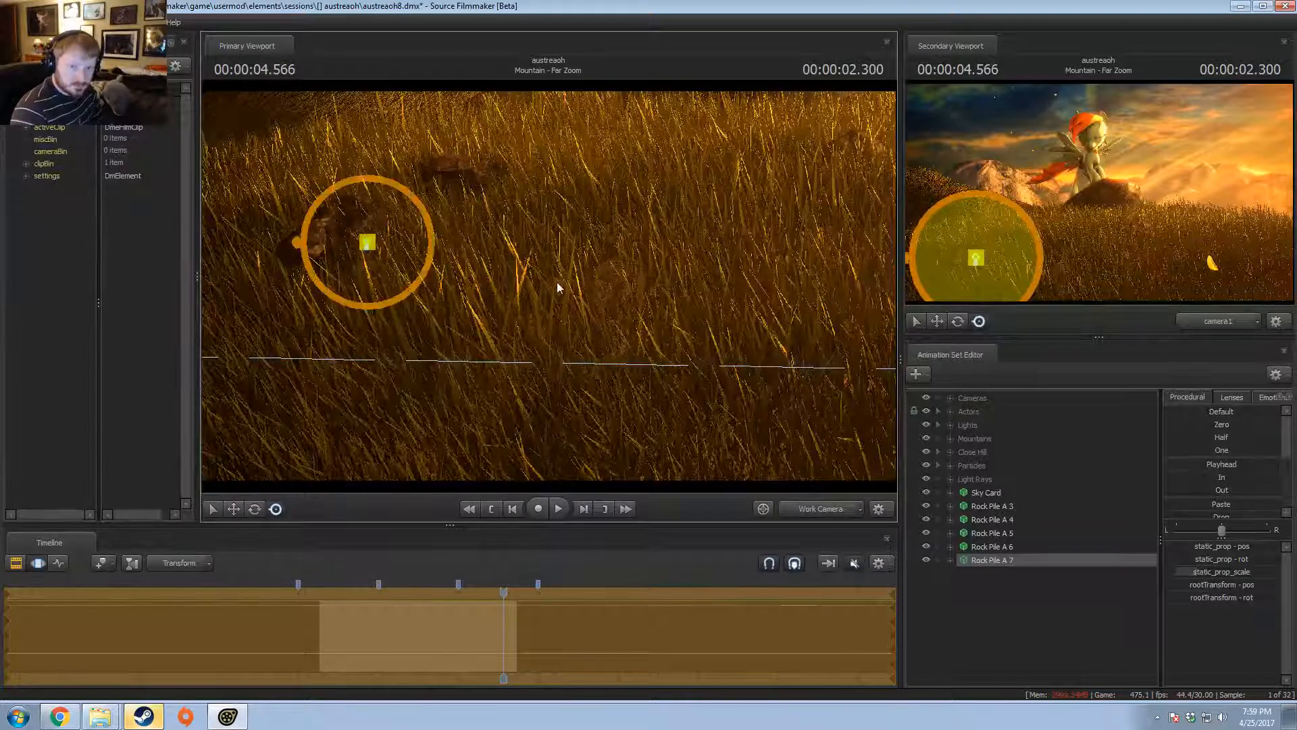
key("w")
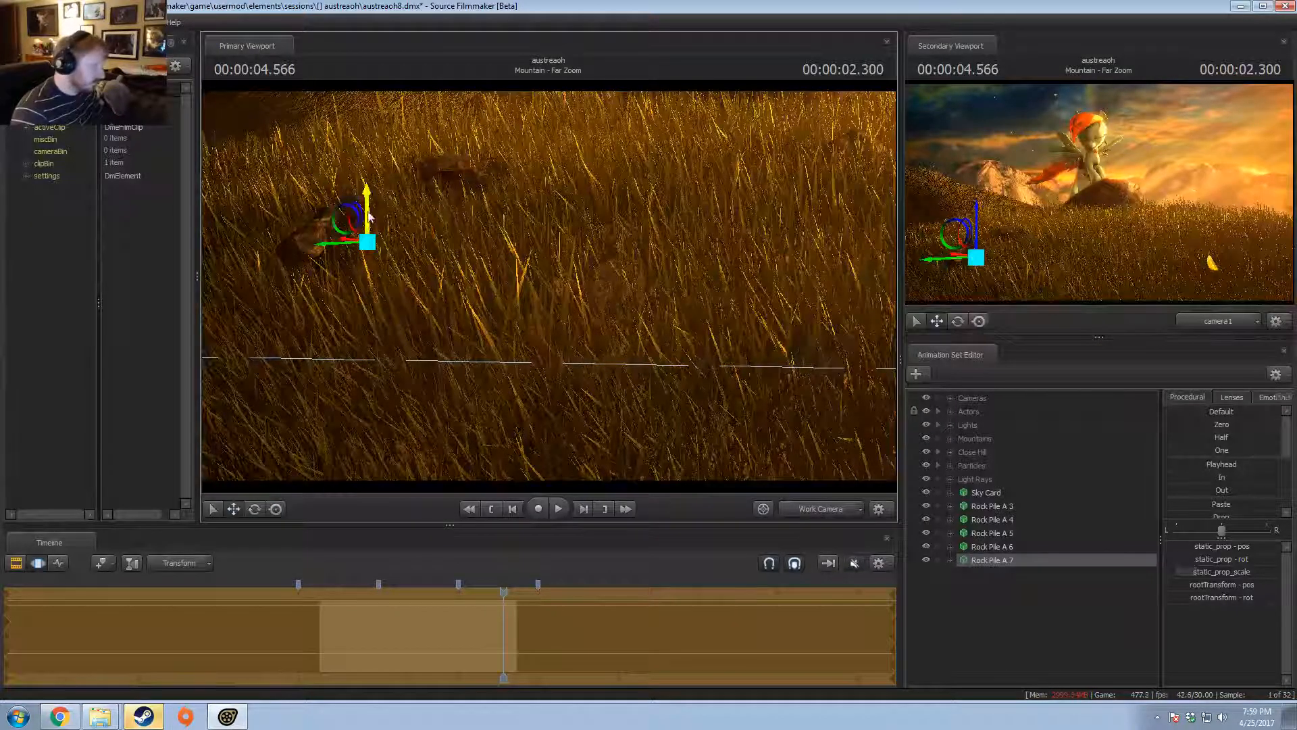
key("F2")
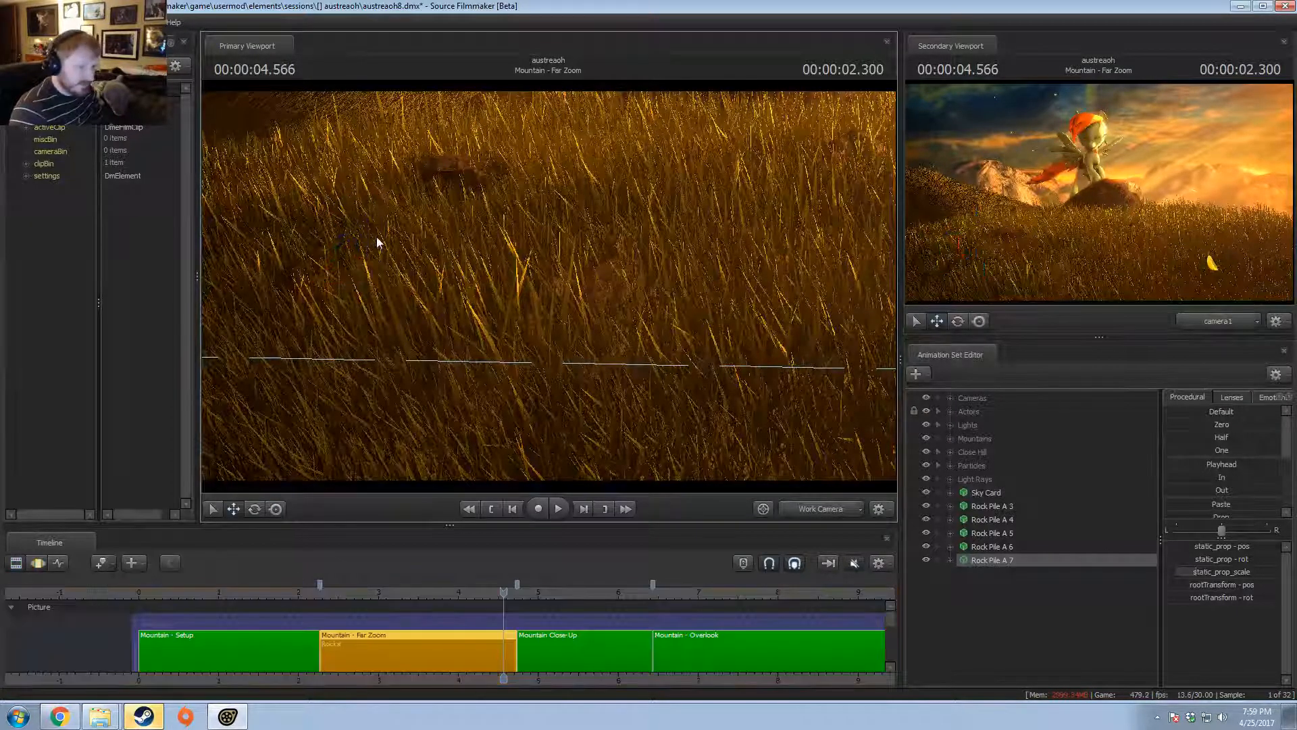
- Rotate Rock Pile A 7 and shift it sideways, ending farther left in the grass, checking it in the clip editor
key("F3")
key("e")
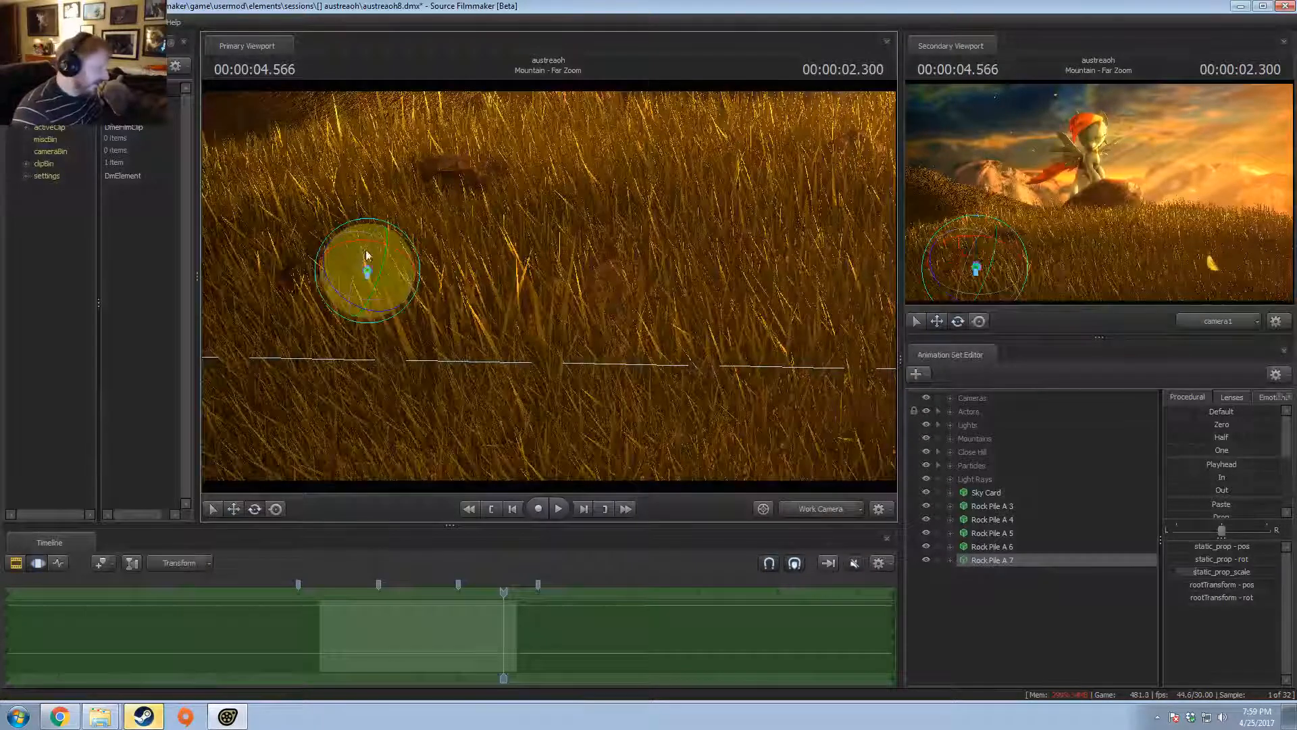
key("F2")
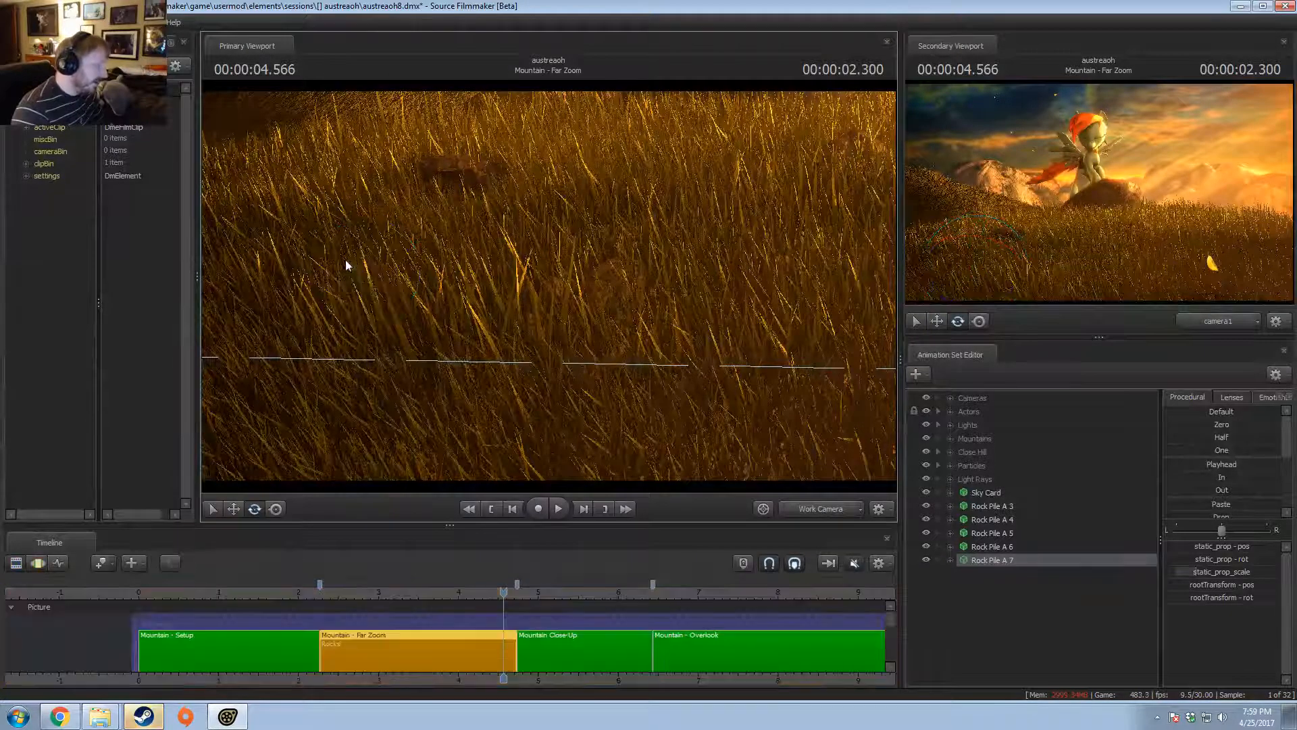
key("F3")
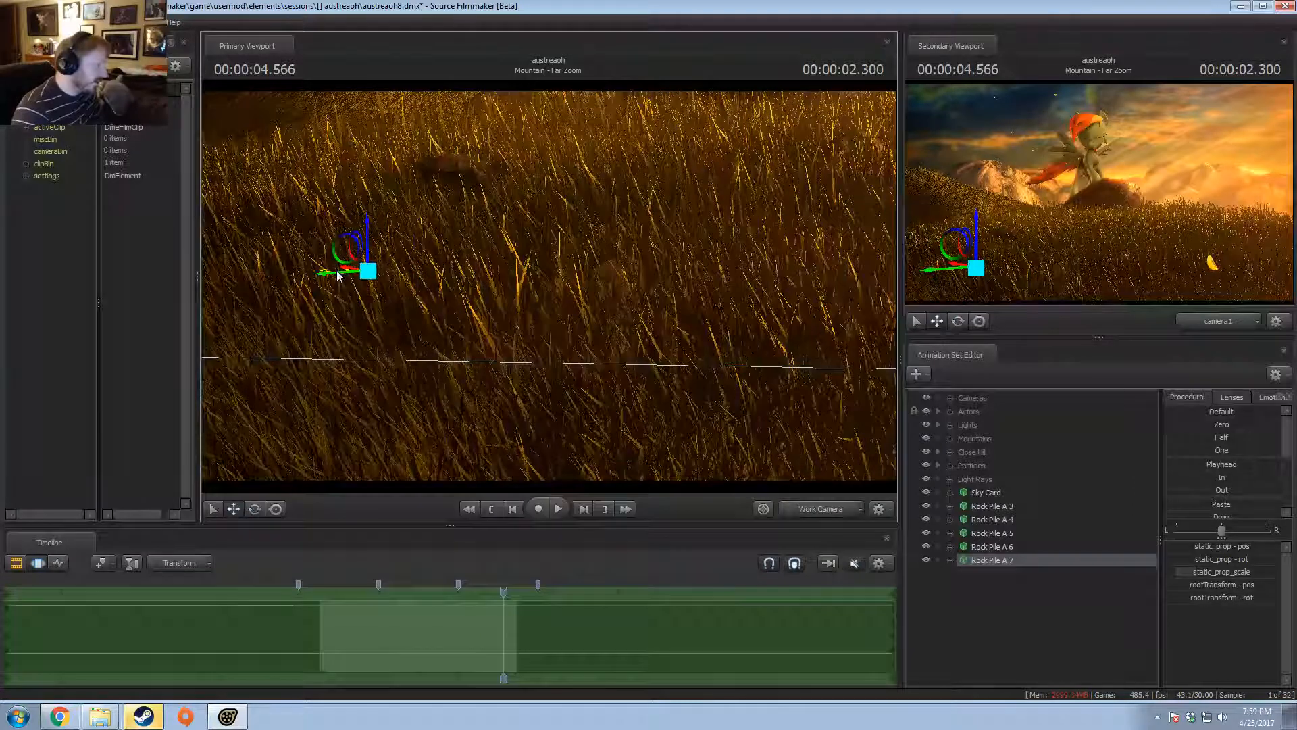
left_click_drag(338, 276, 353, 281)
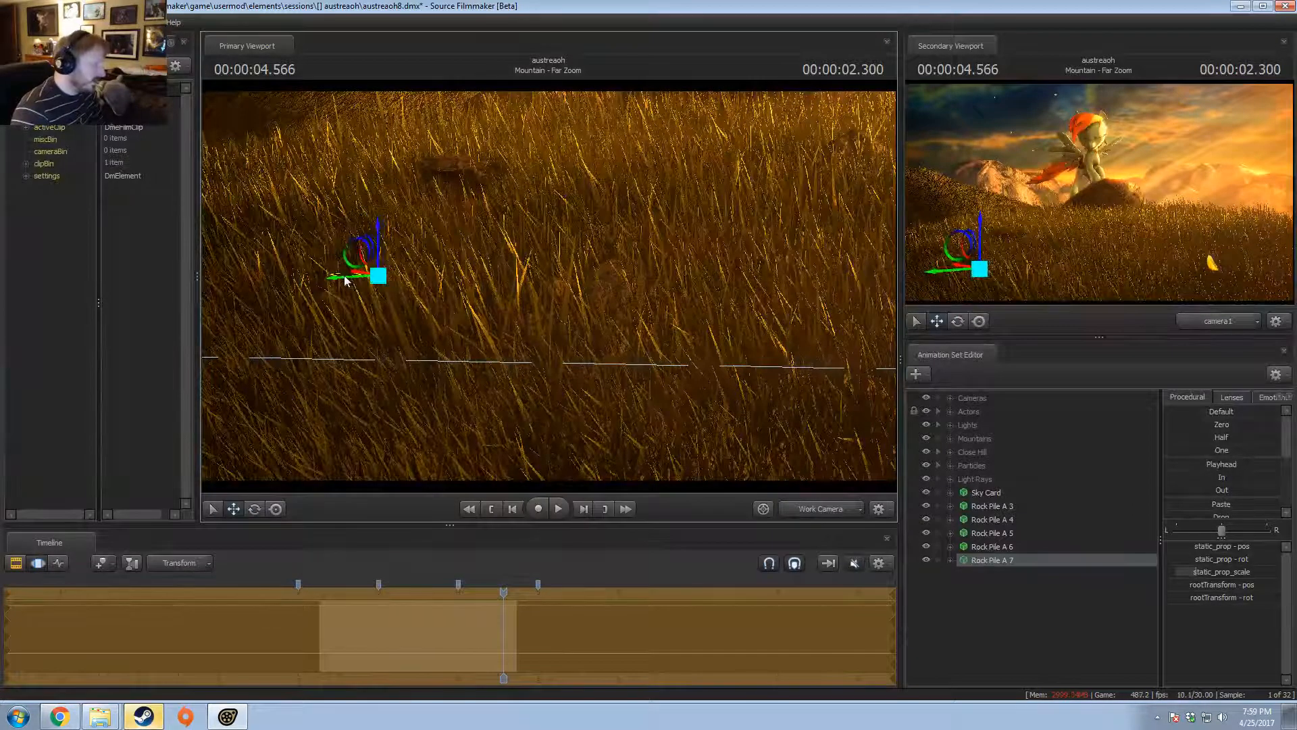
key("F2")
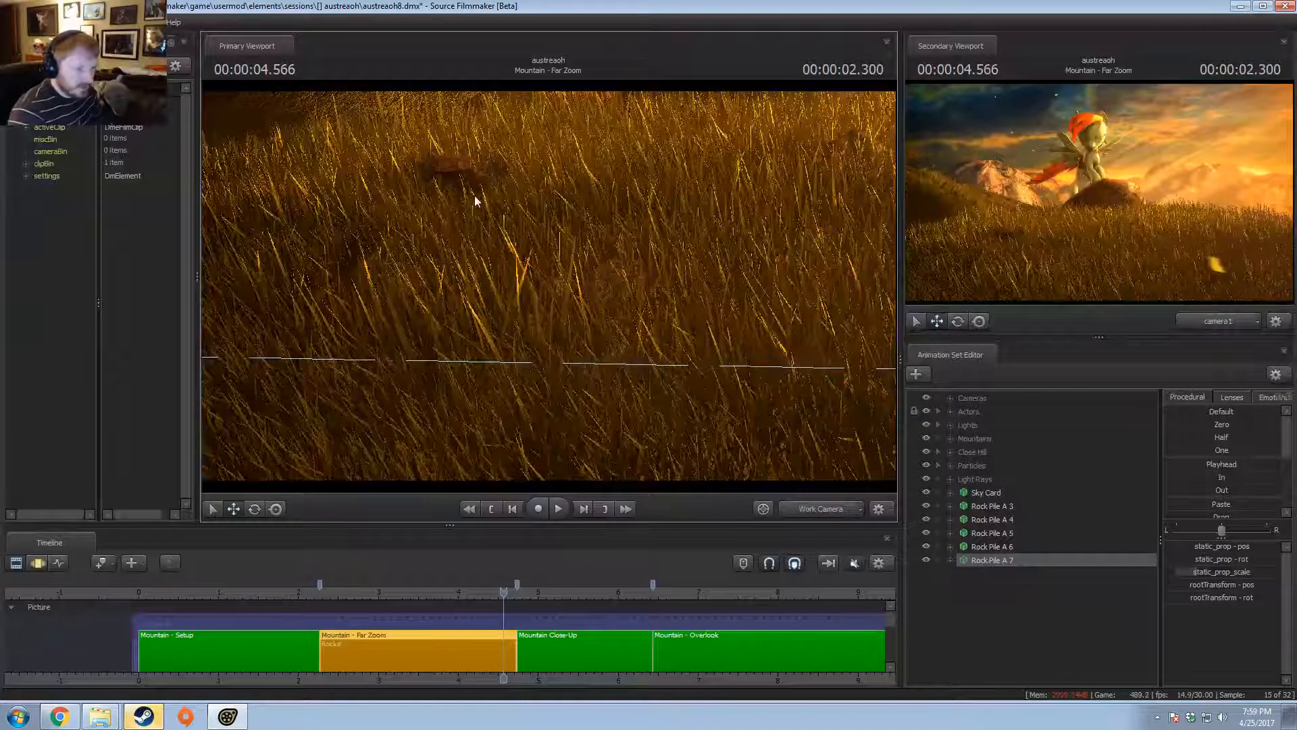
key("F3")
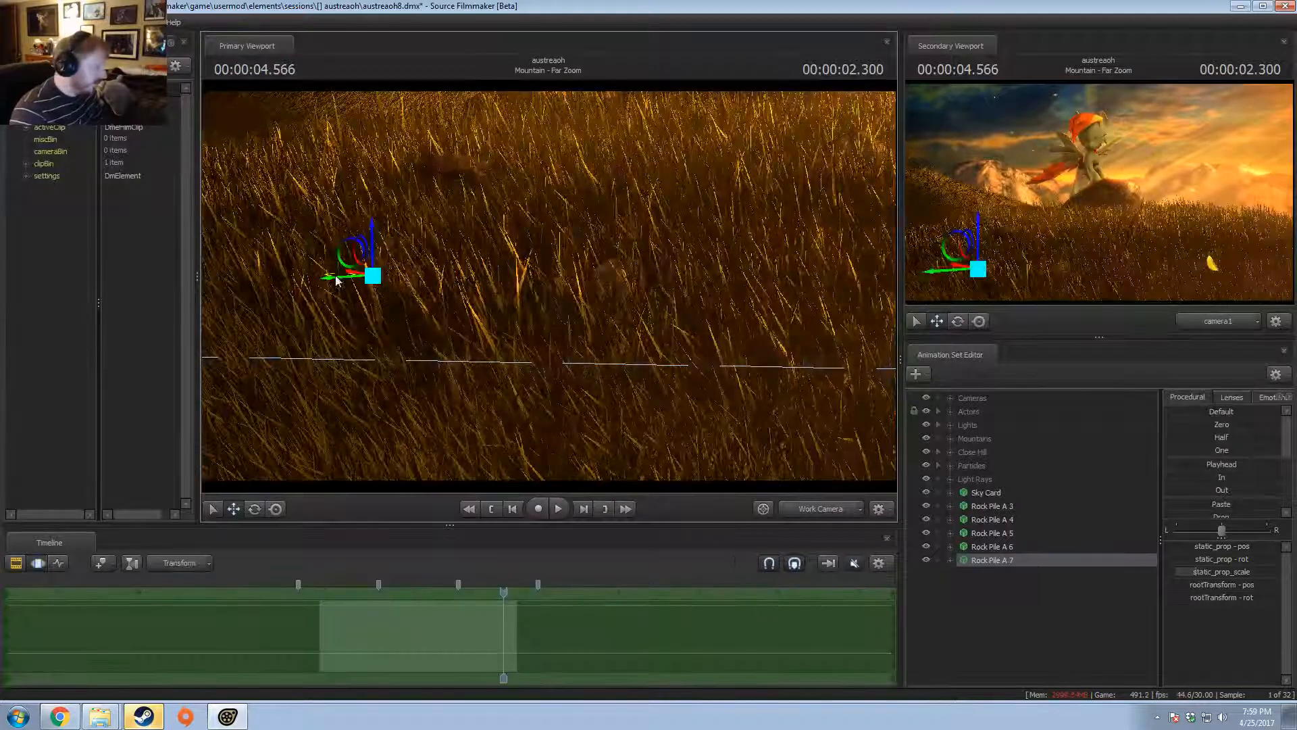
left_click_drag(335, 281, 286, 277)
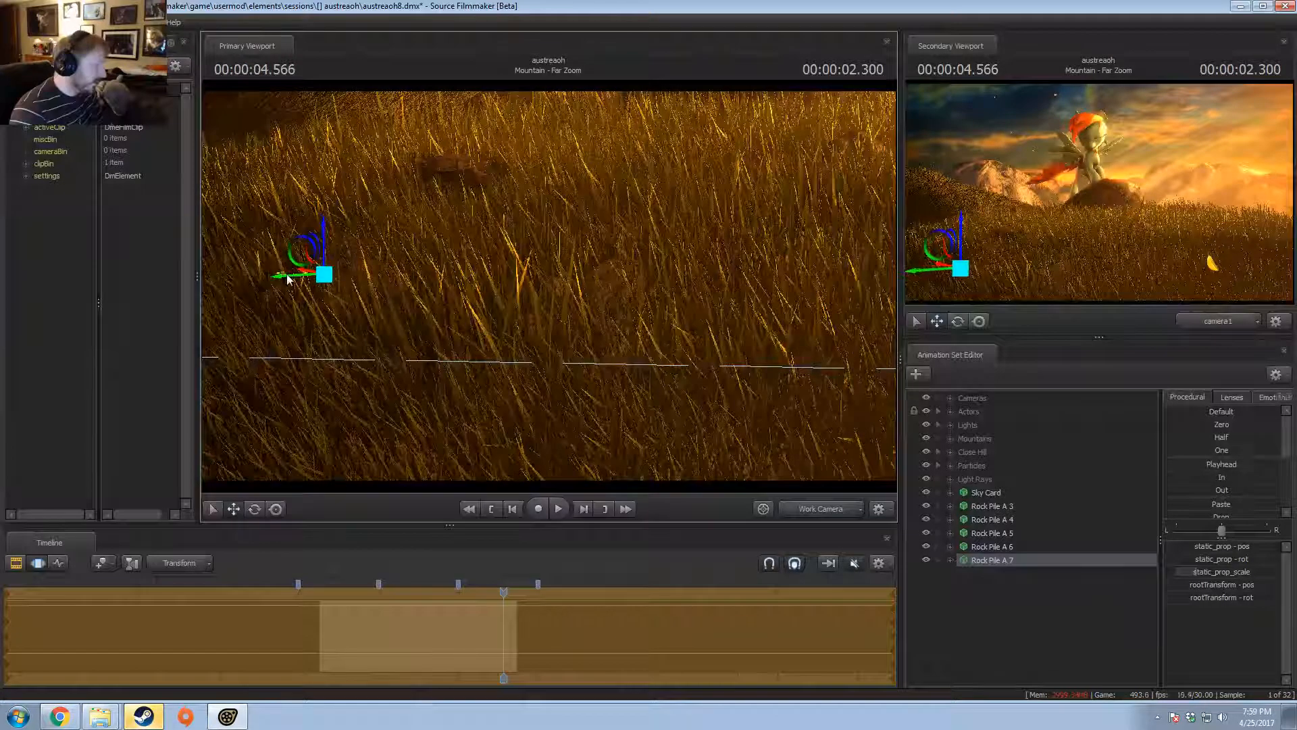
key("F2")
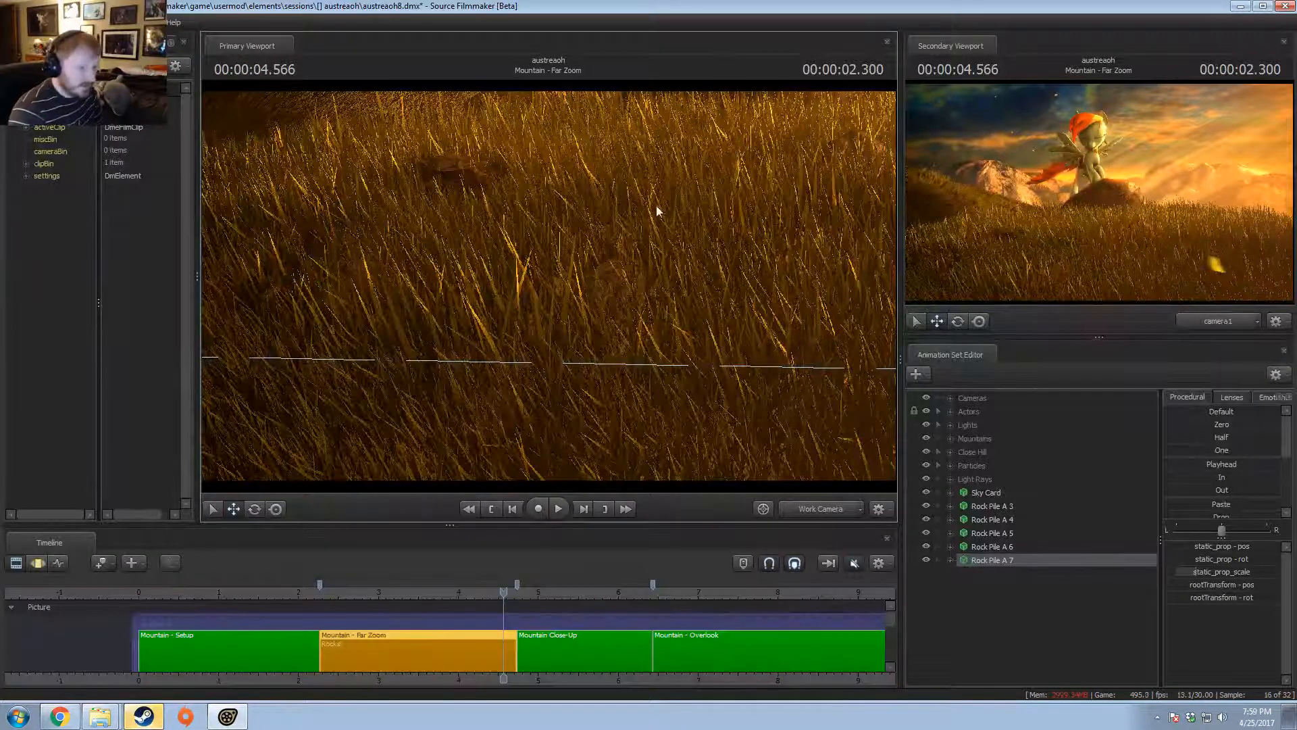
- Paste another rock pile copy and move it into the grass in front of the perch rock
key("F3")
right_click(991, 596)
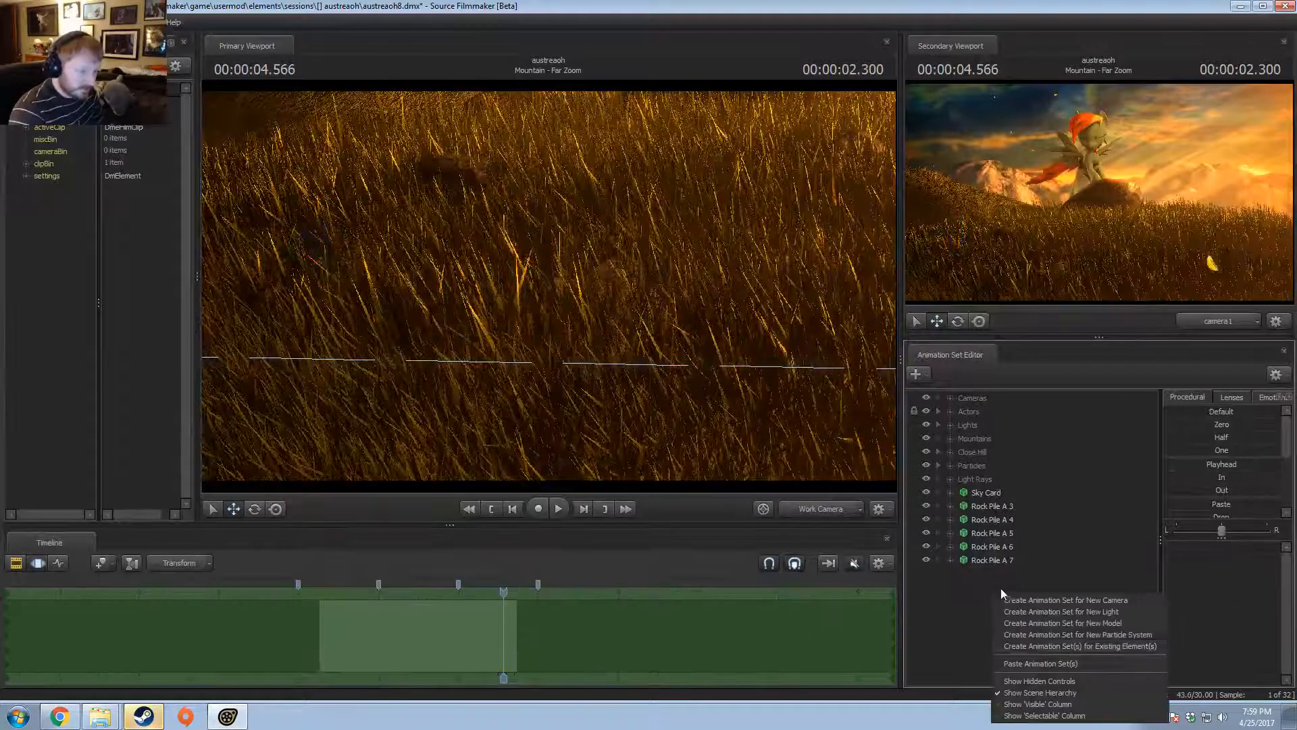
left_click(1033, 661)
key("r")
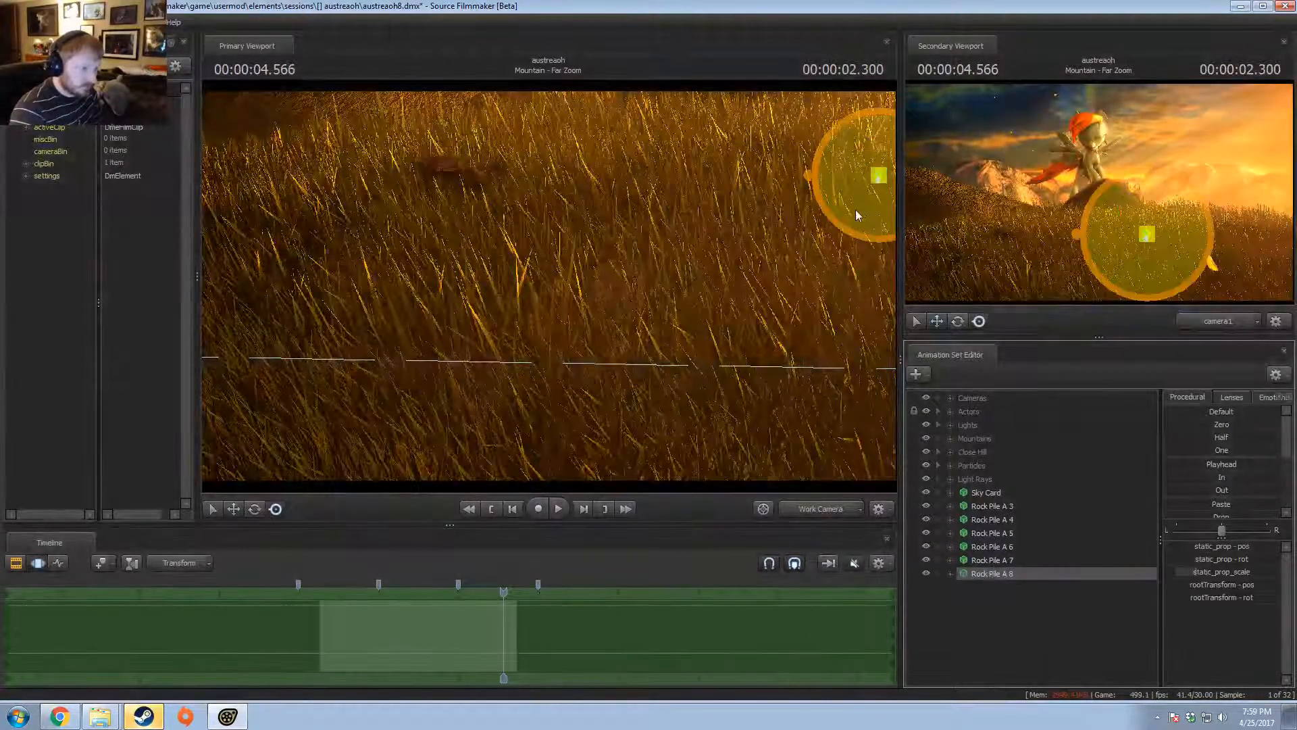
left_click_drag(878, 175, 623, 135)
left_click_drag(654, 300, 621, 234)
- Rotate Rock Pile A 8 and check its new orientation in the clip editor
key("e")
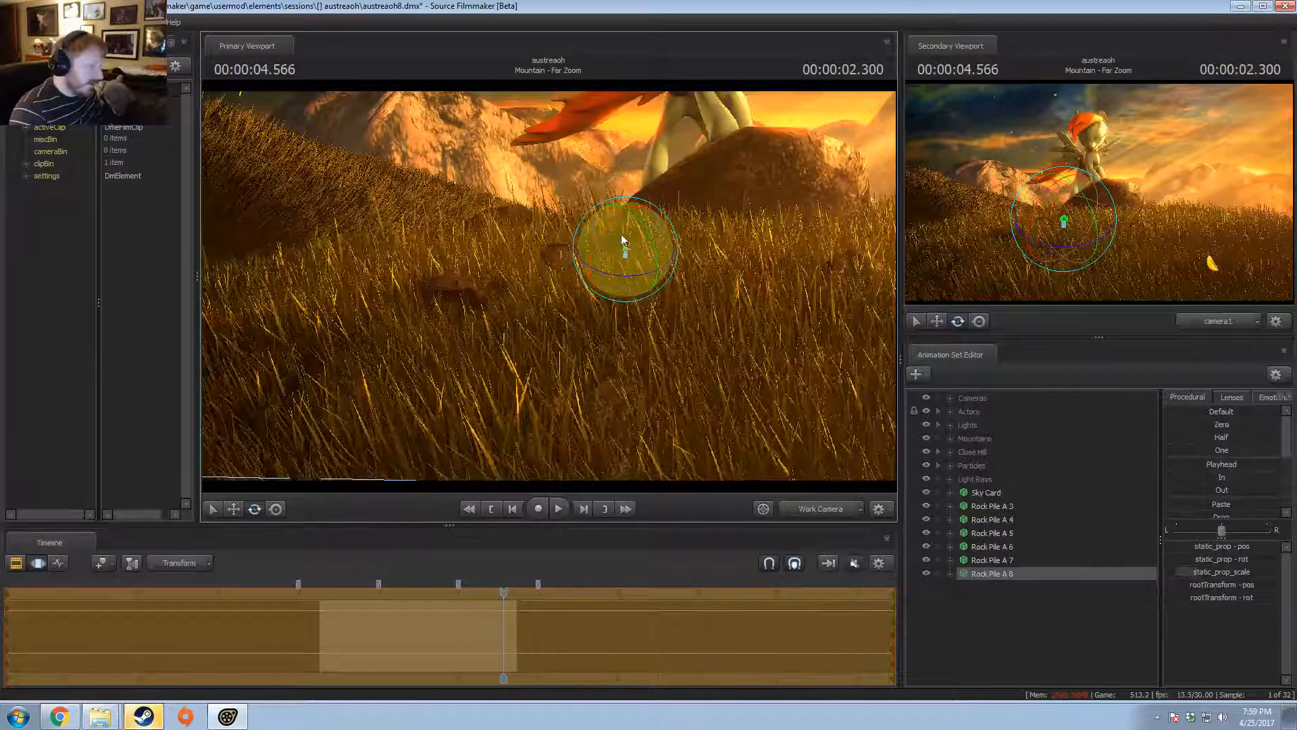
key("F3")
key("F3")
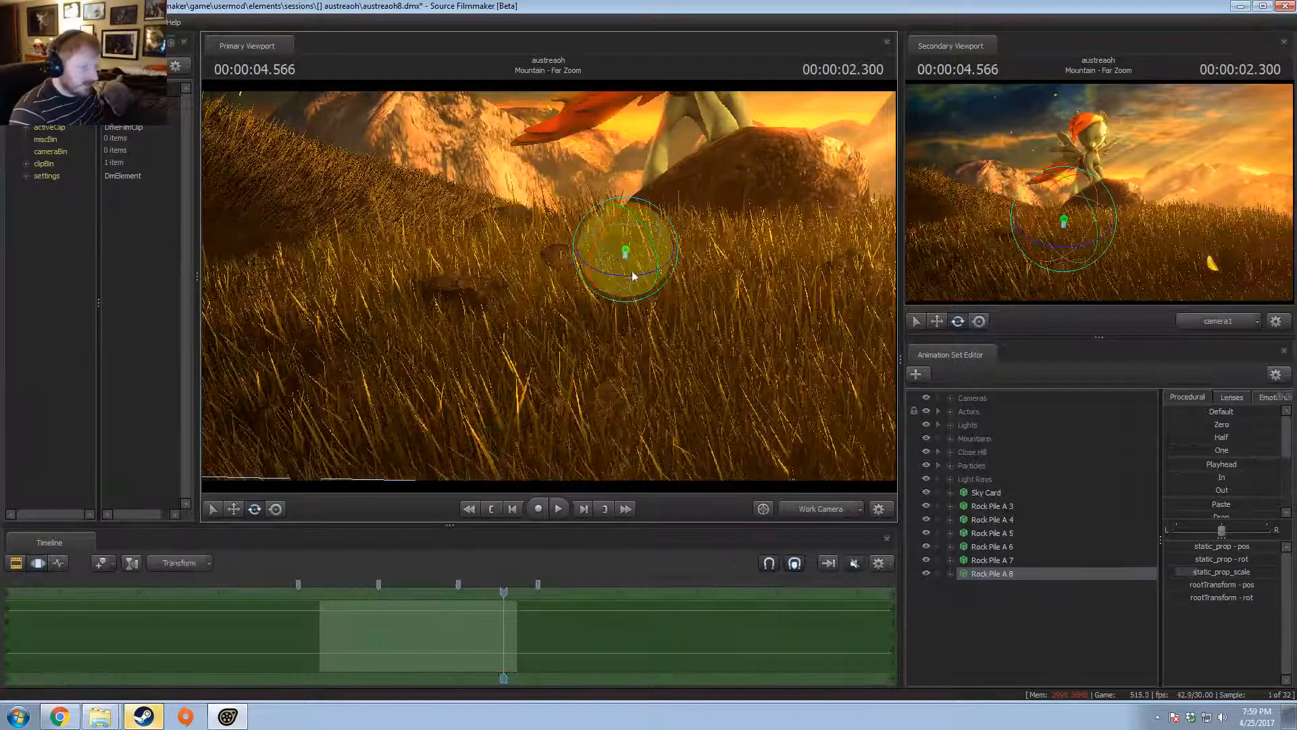
mouse_move(634, 256)
left_mouse_down()
mouse_move(619, 251)
mouse_move(640, 244)
mouse_move(631, 238)
mouse_move(631, 249)
left_mouse_up()
key("w")
key("F2")
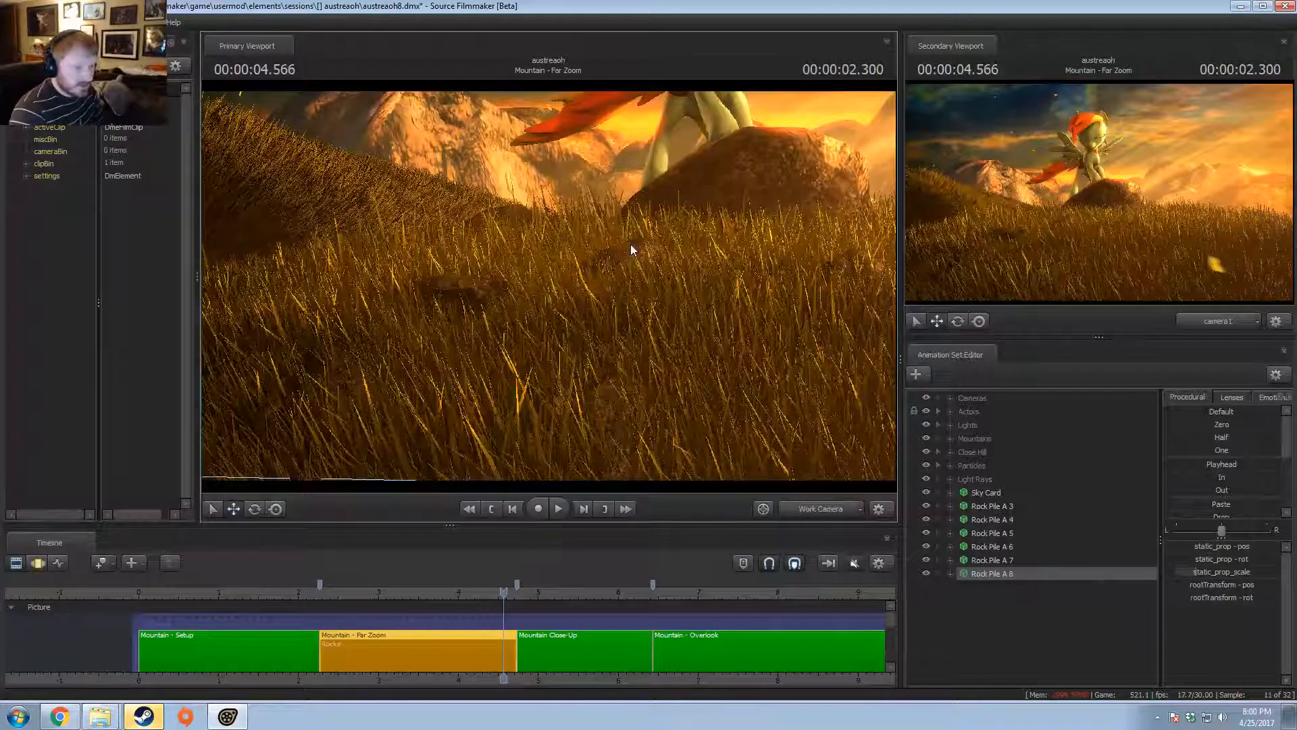
- Shift Rock Pile A 8 farther left in the grass and fine-tune its height and position so it sits partly buried
key("F3")
left_click_drag(615, 281, 472, 253)
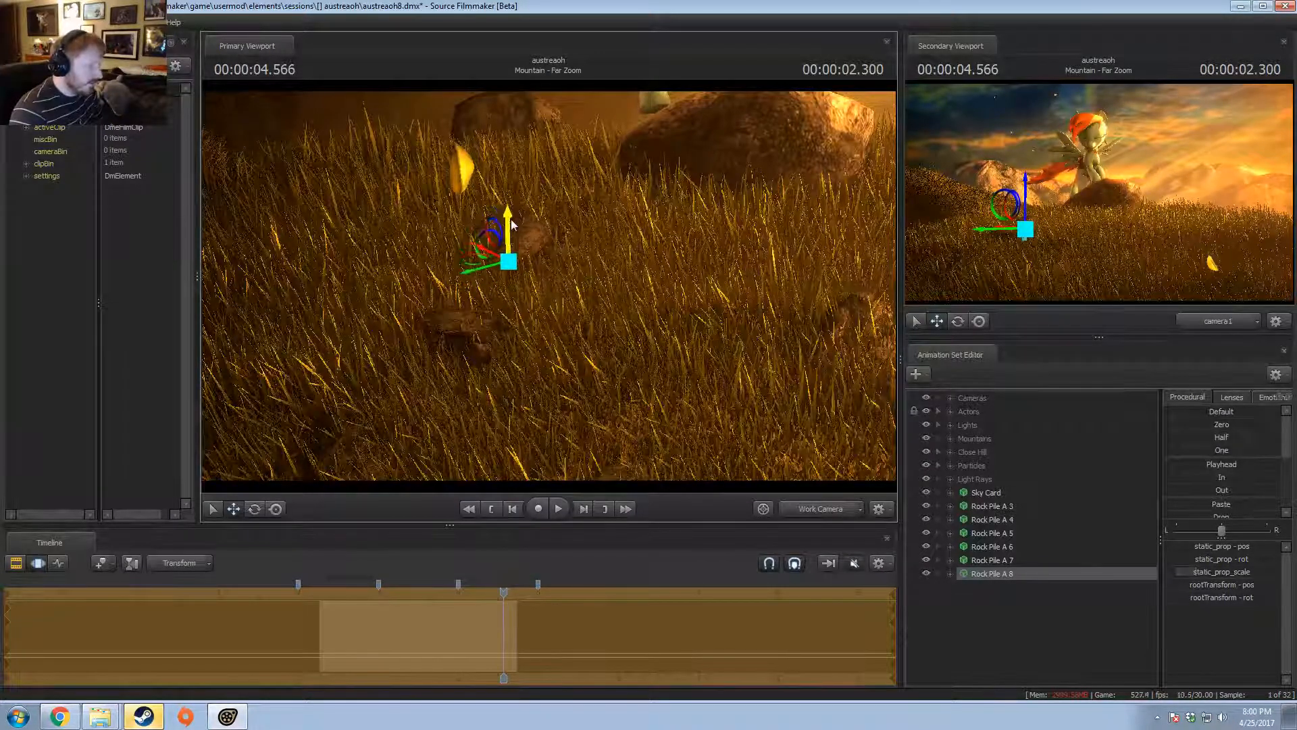
key("F2")
key("F3")
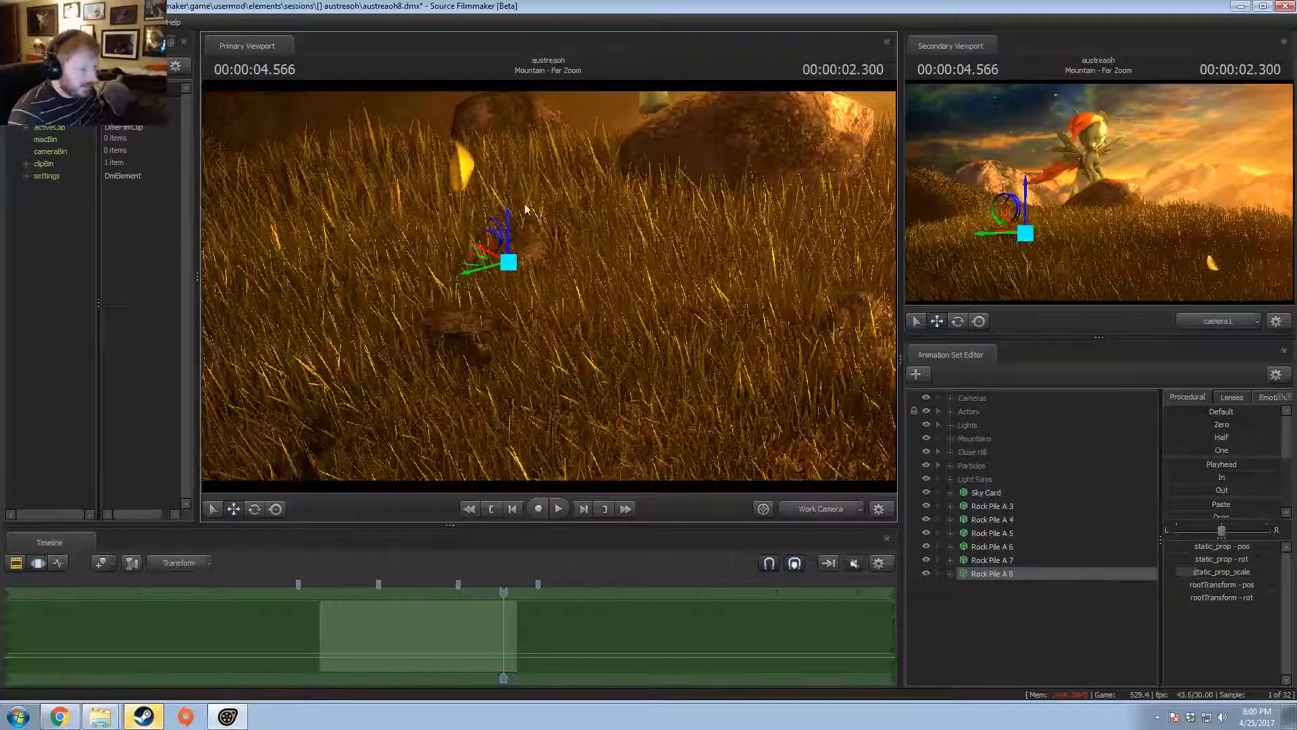
left_click_drag(506, 217, 510, 215)
key("F2")
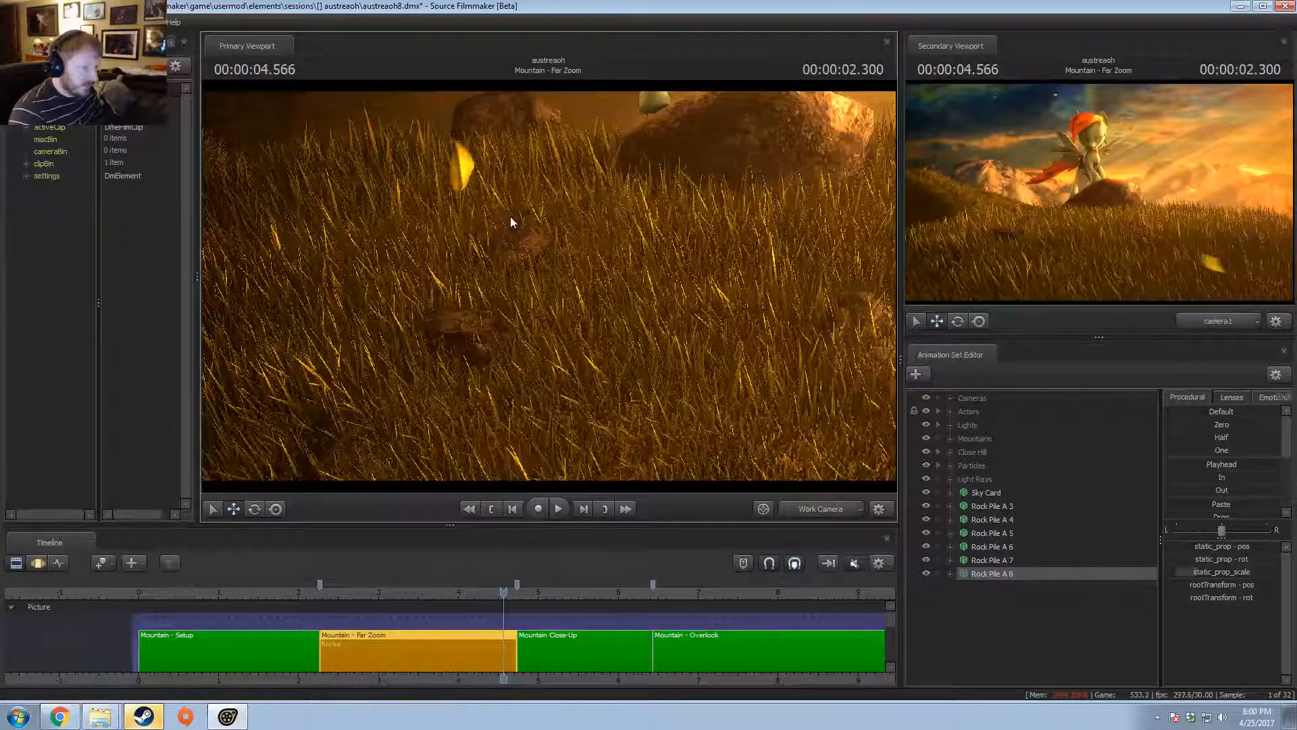
key("F3")
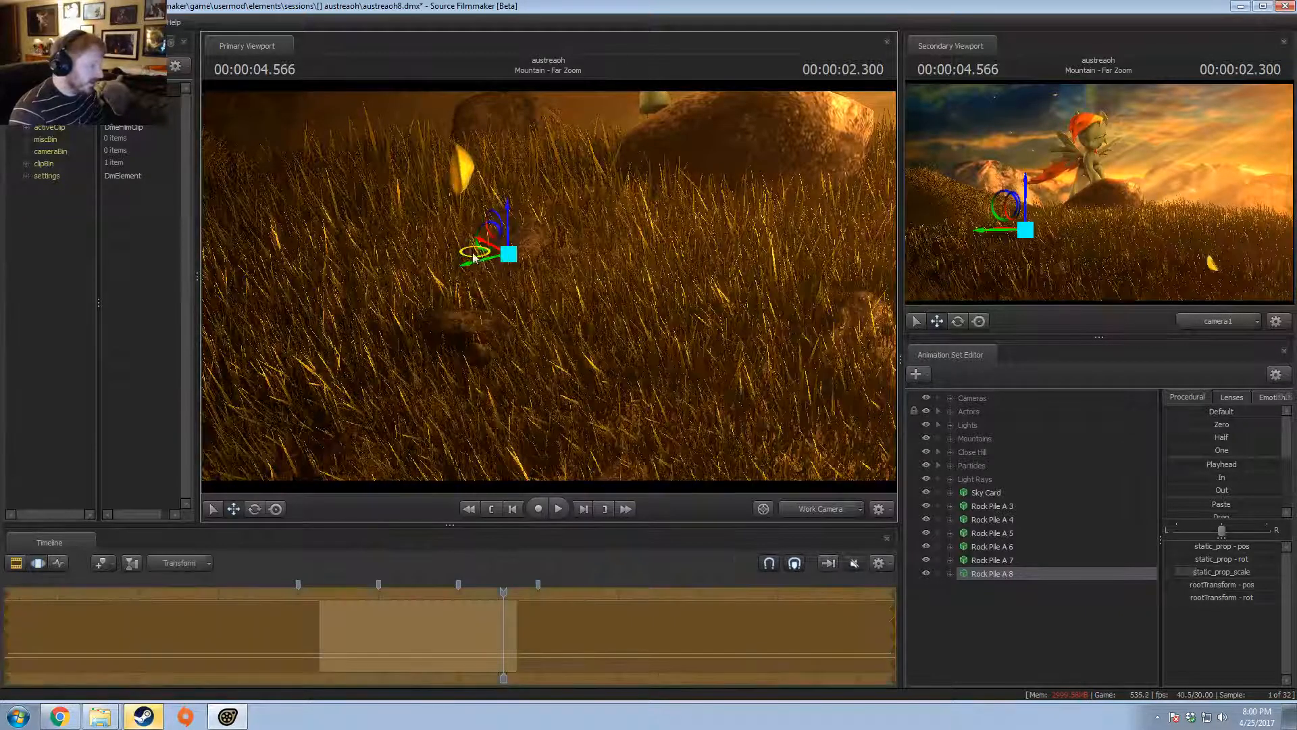
left_click_drag(495, 243, 493, 246)
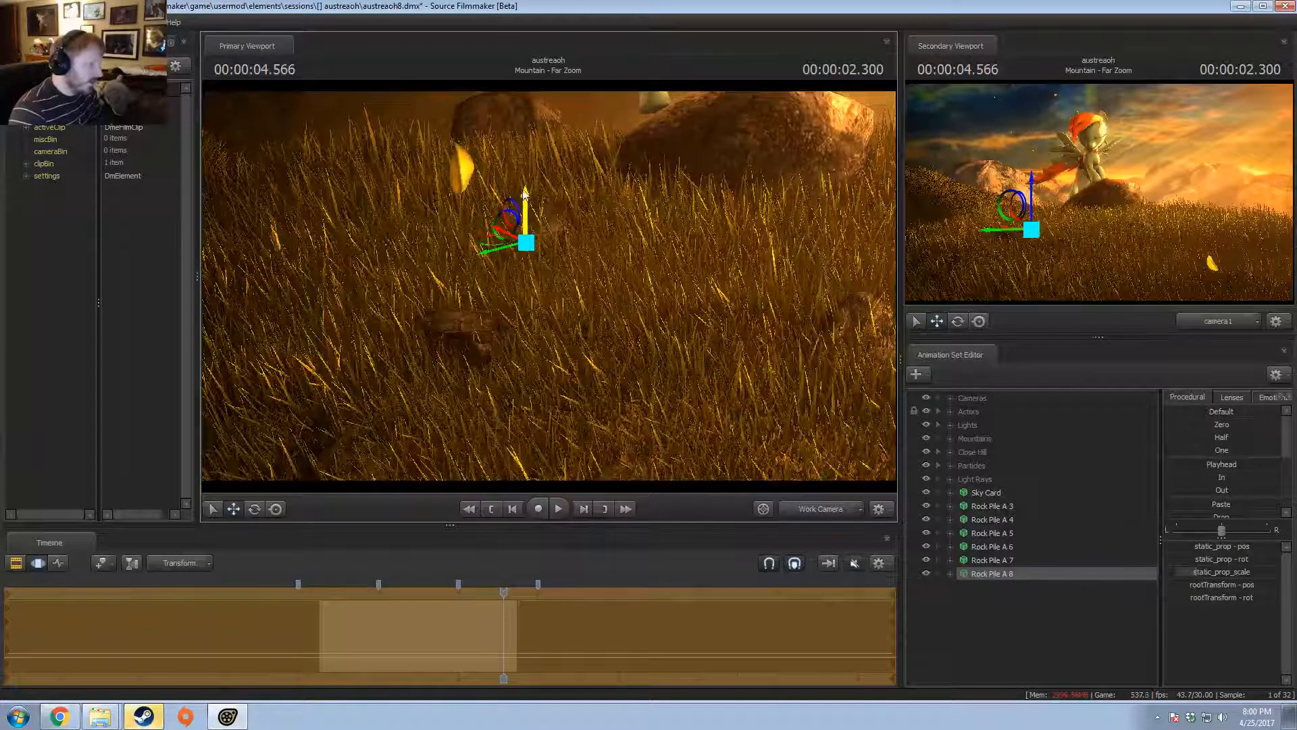
key("F2")
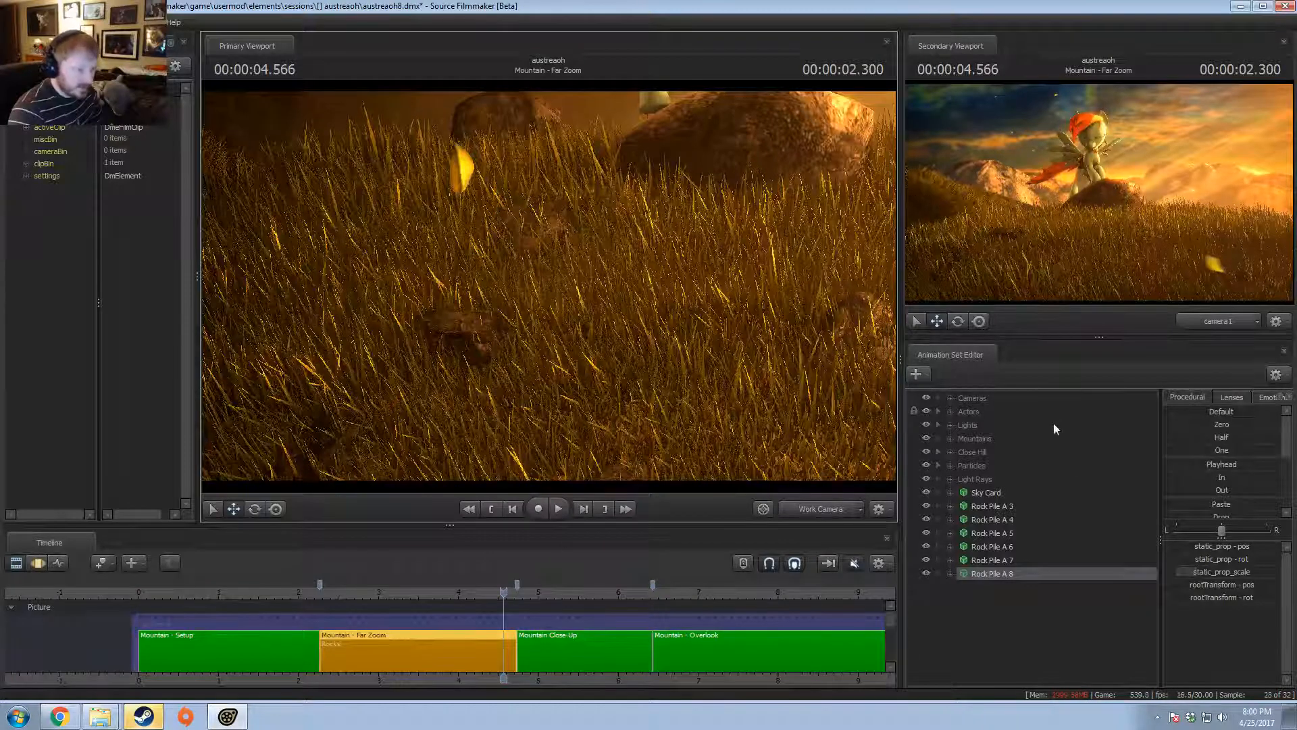
- Paste another rock pile copy, place it in the grass right of the existing piles, and adjust its height
right_click(998, 575)
left_click(1012, 601)
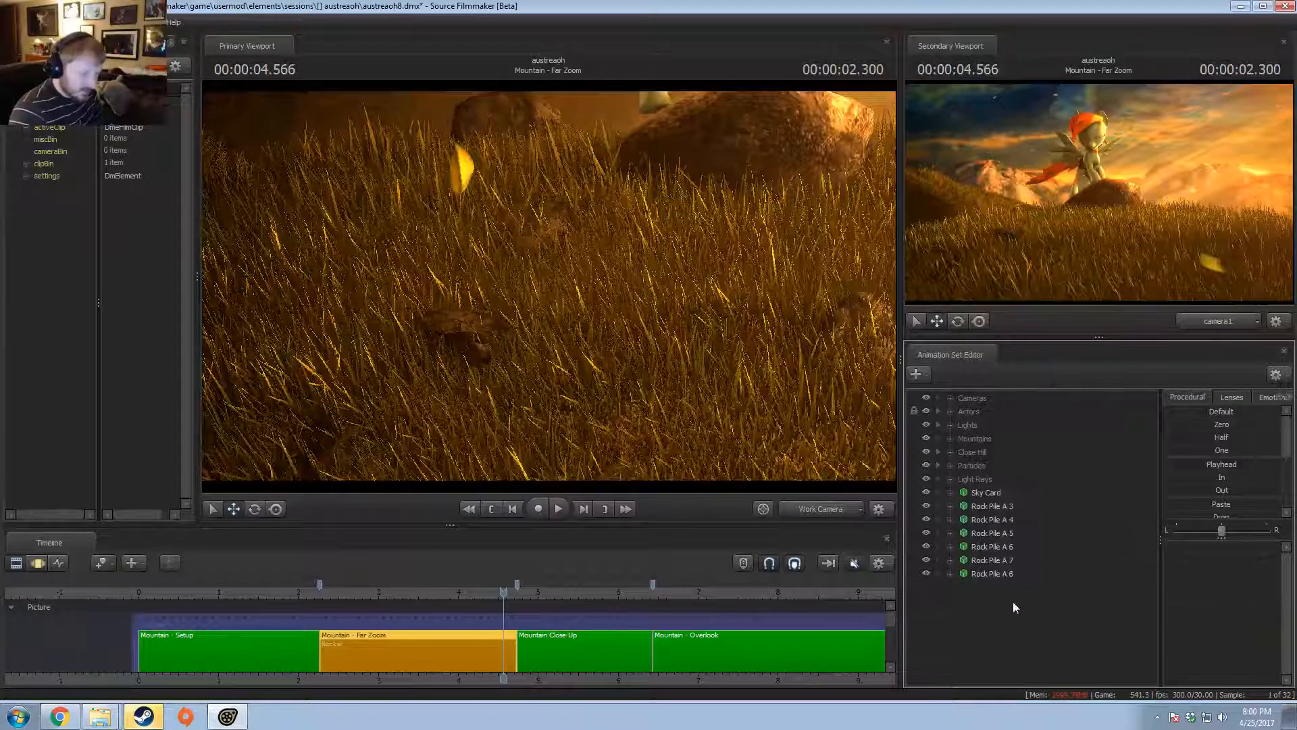
right_click(1012, 601)
left_click(1019, 561)
key("F3")
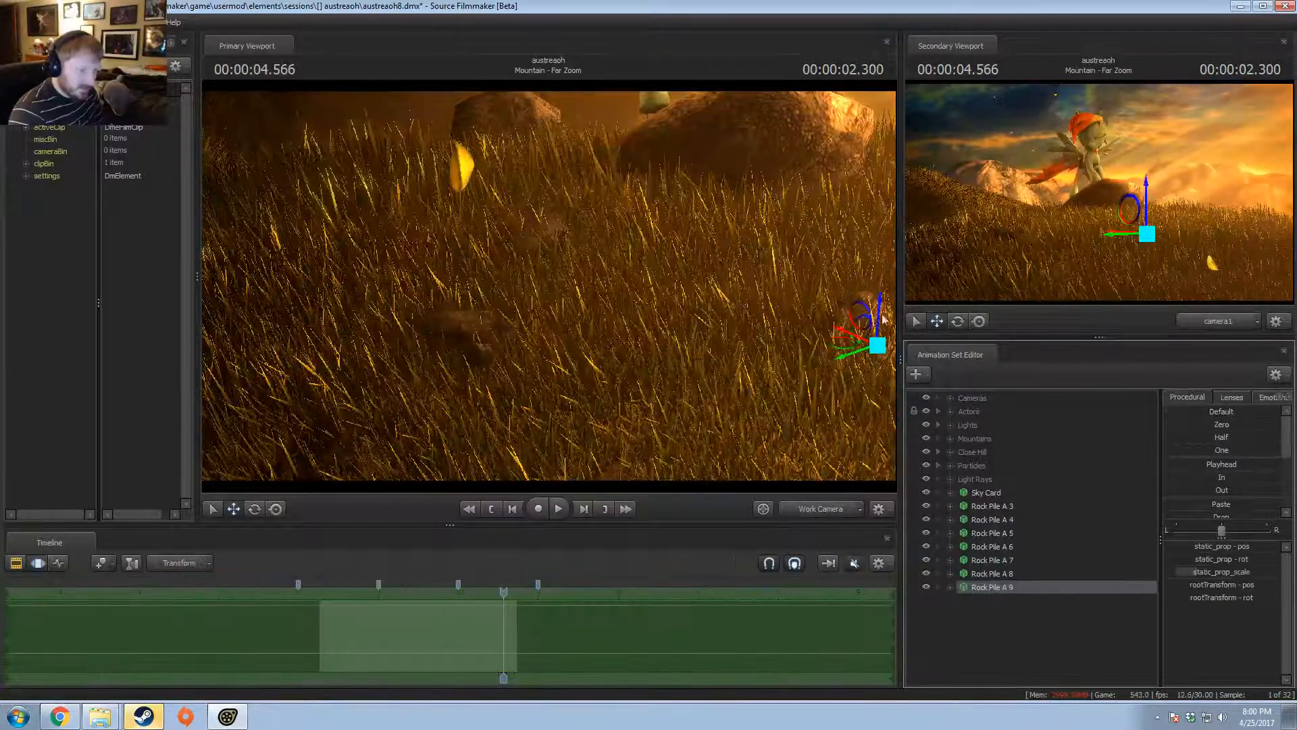
key("f")
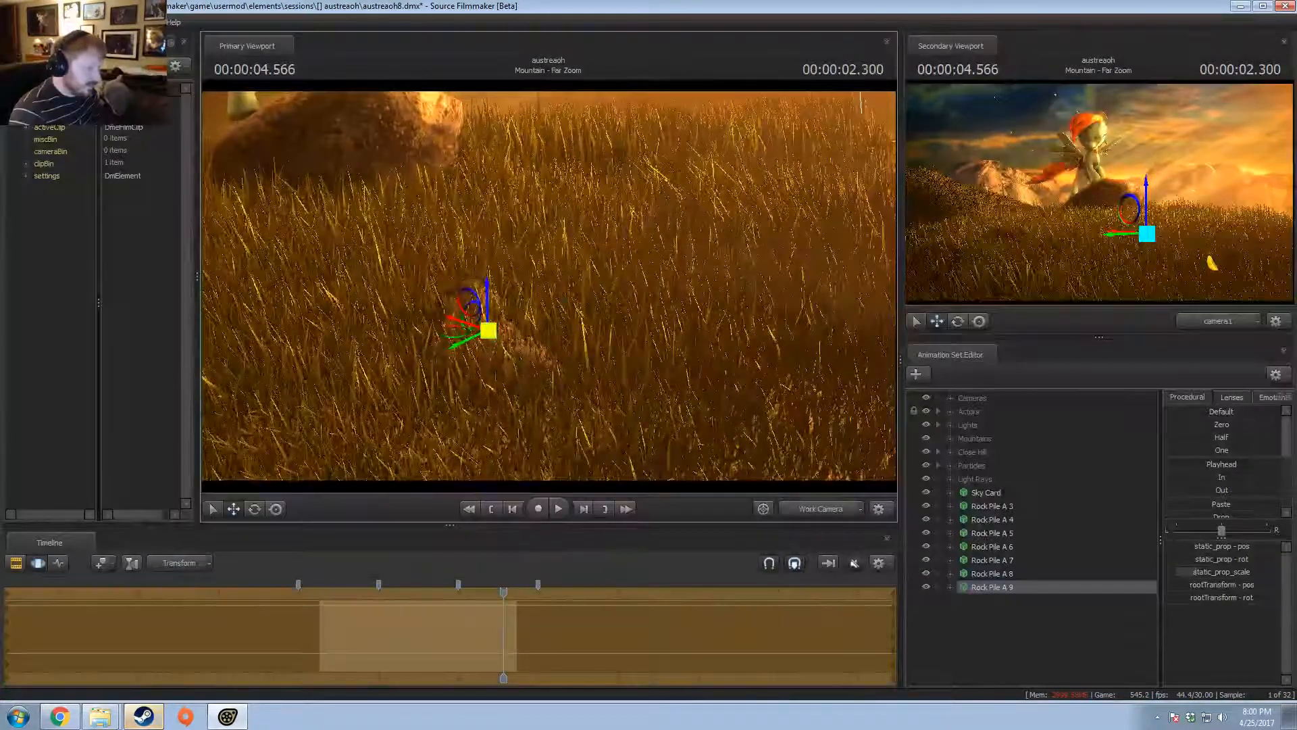
left_click_drag(486, 327, 796, 303)
left_click_drag(795, 303, 792, 293)
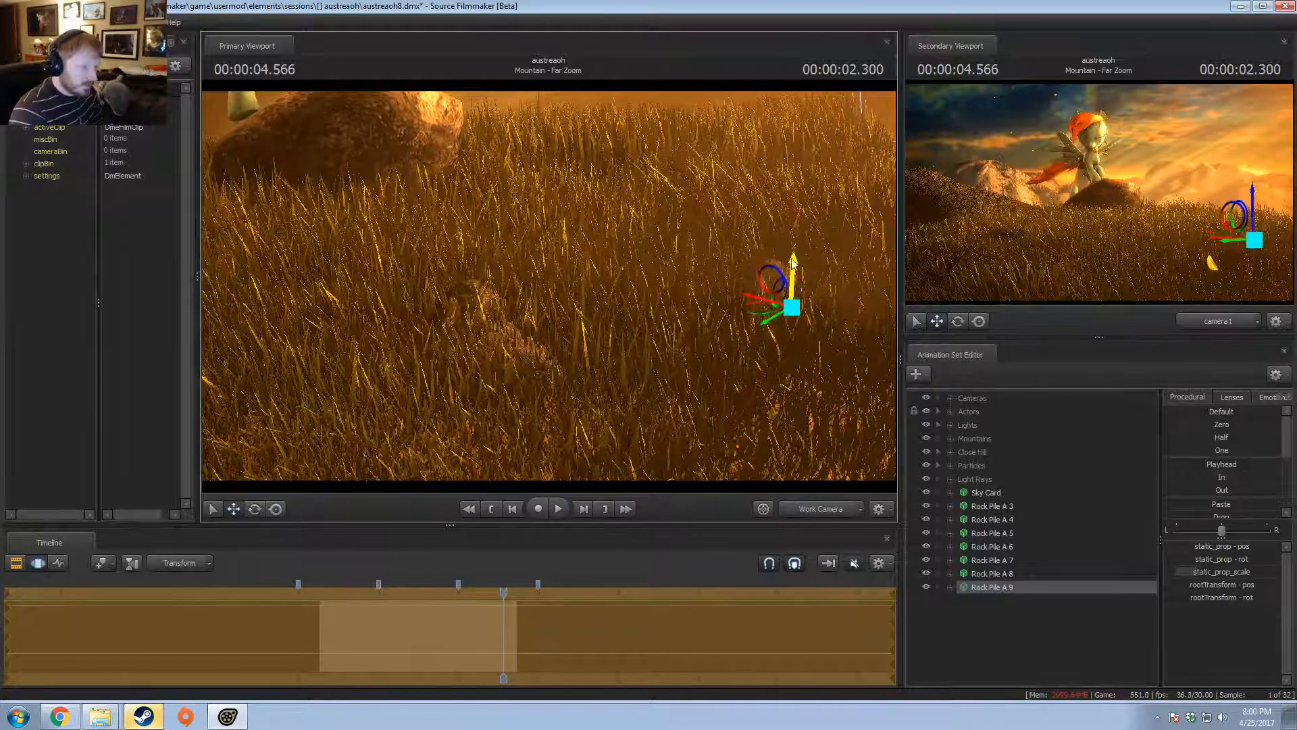
- Nudge Rock Pile A 9 along the ground in the grass and check it in the clip editor
key("F2")
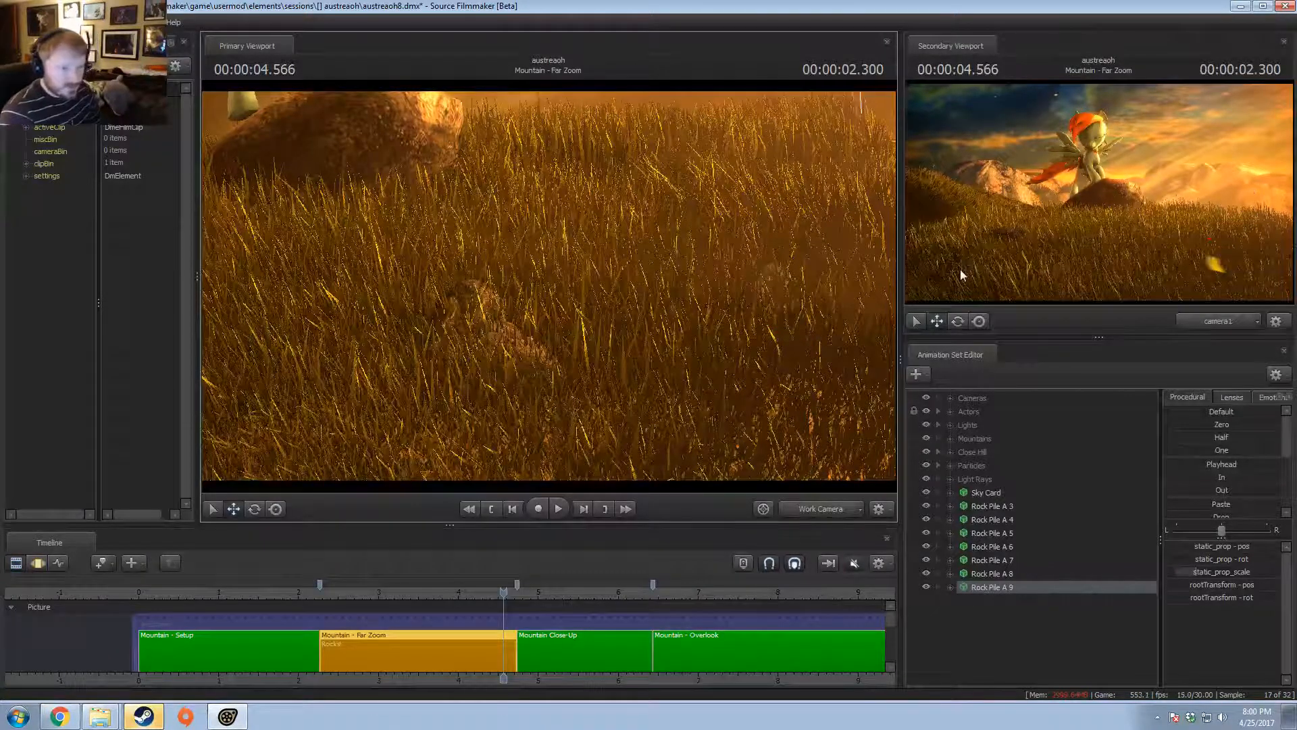
key("F3")
left_click_drag(772, 325, 773, 327)
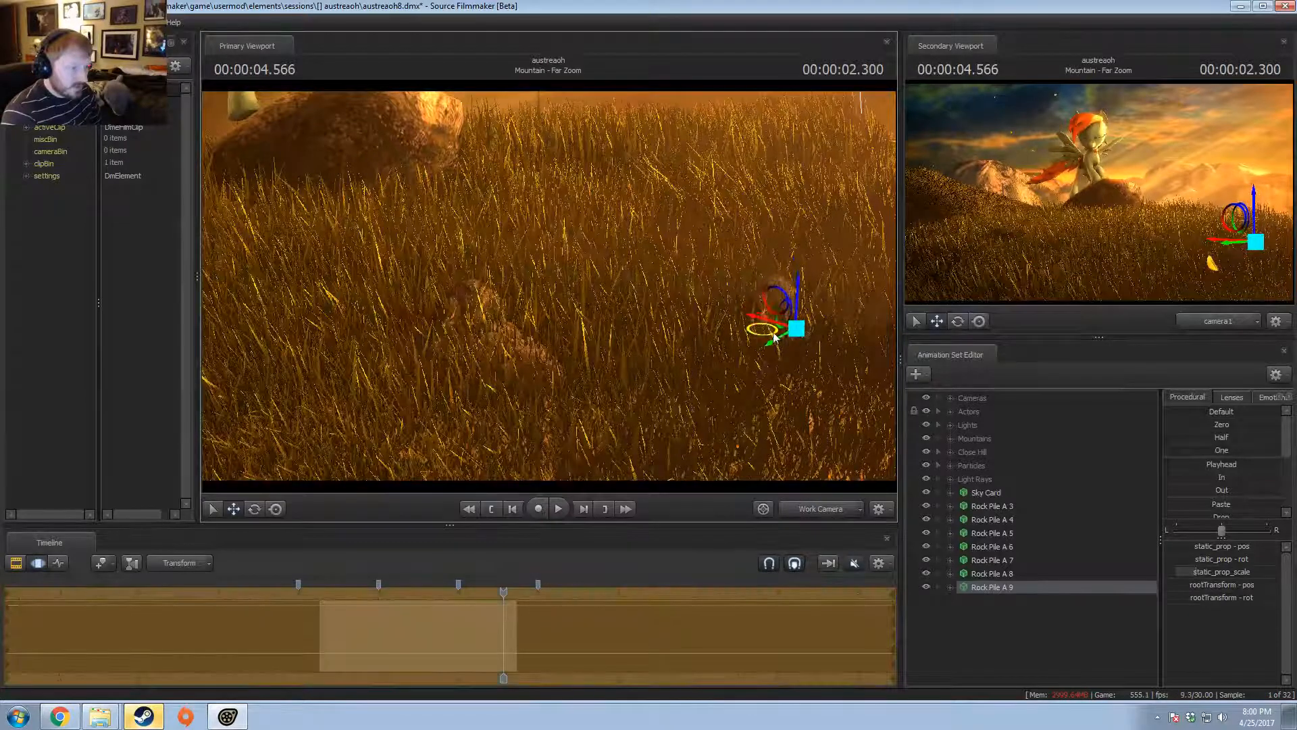
key("F2")
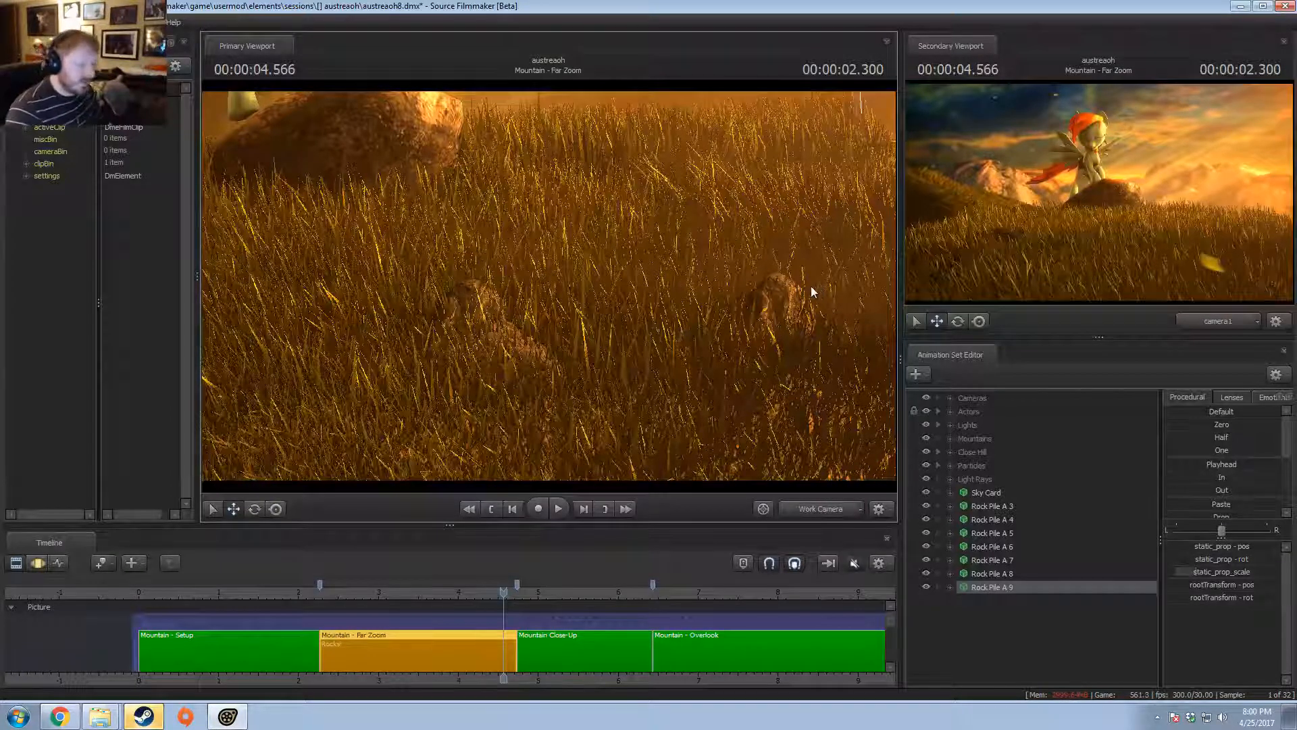
- Move Rock Pile A 3 through Rock Pile A 9 into the Rocks group under Close Hill
left_click(984, 505)
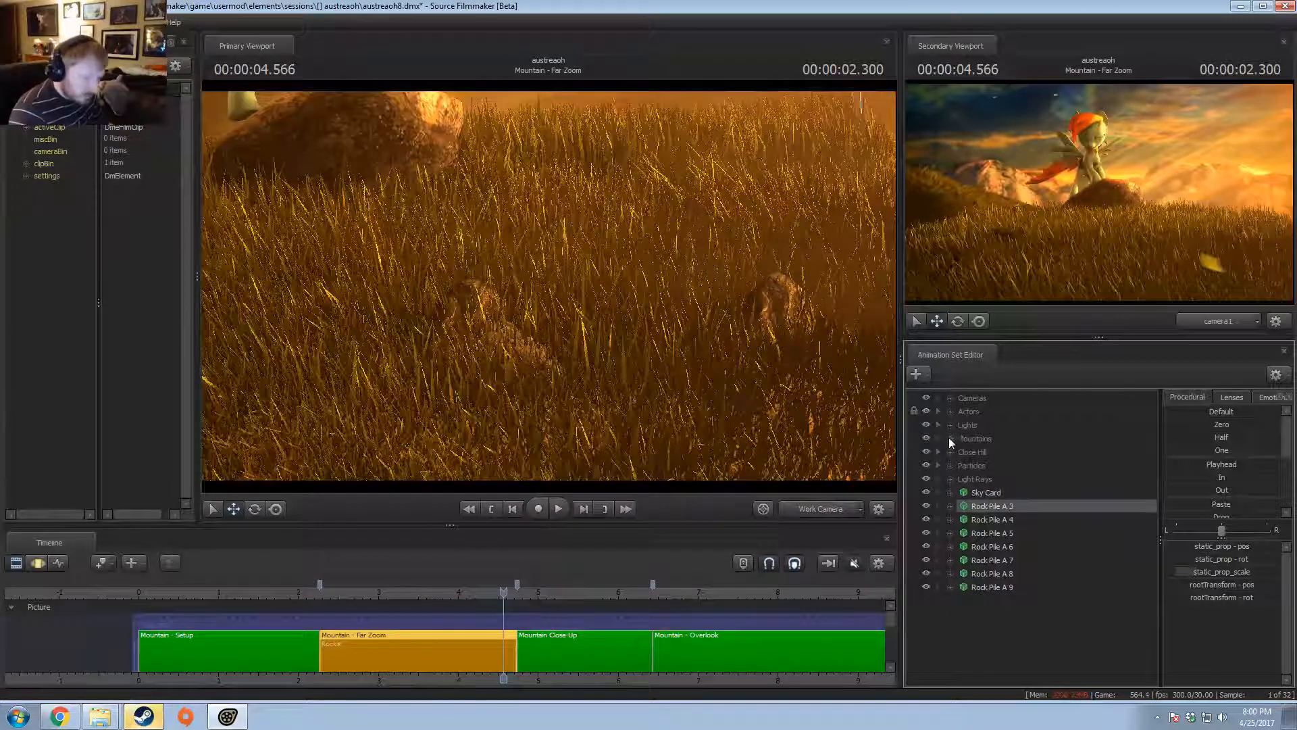
left_click(949, 464)
left_click(951, 465)
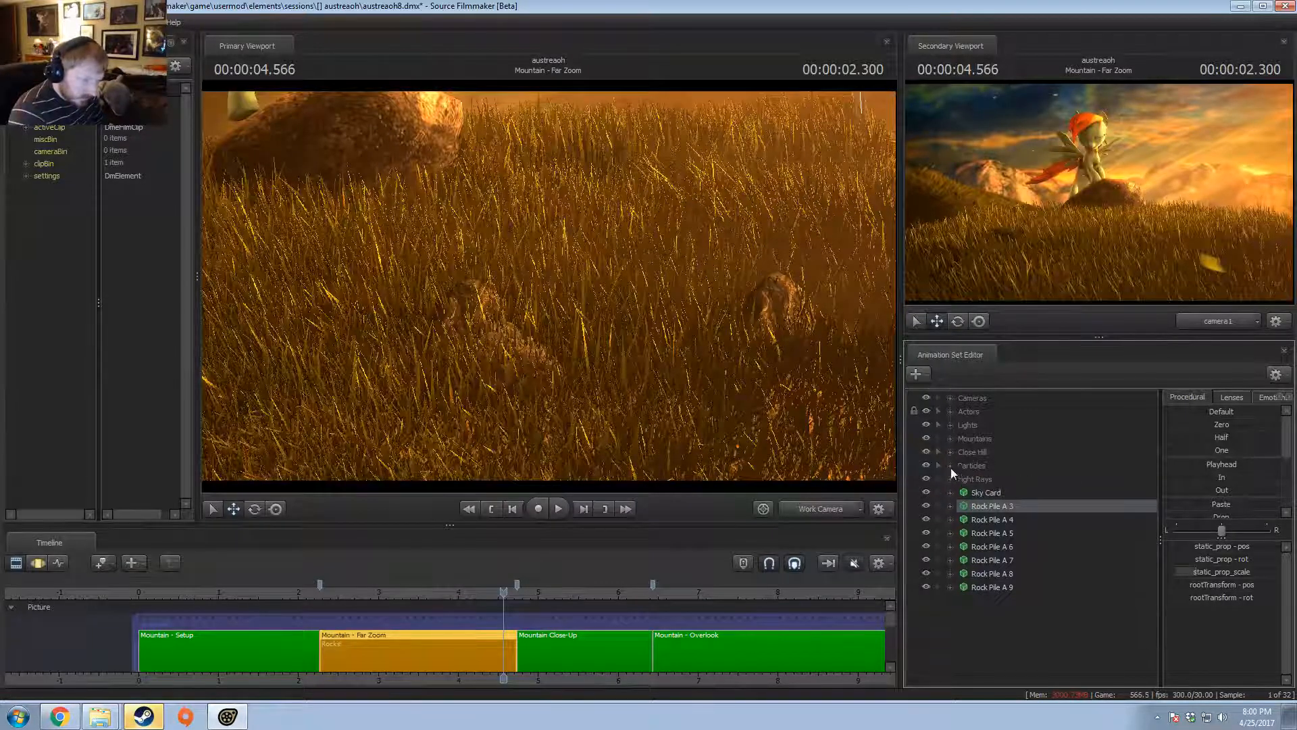
left_click(950, 452)
left_click(999, 616, "shift")
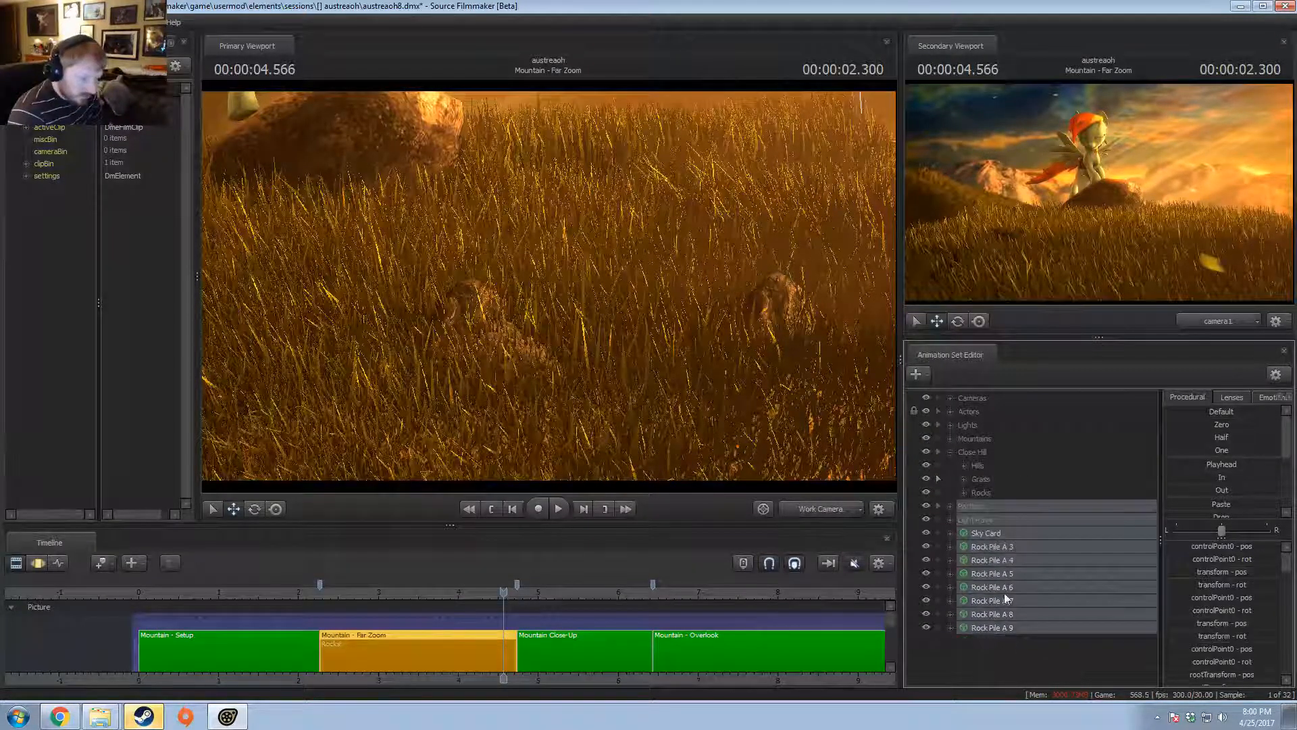
left_click(993, 534)
left_click(1000, 546)
left_click(995, 627, "shift")
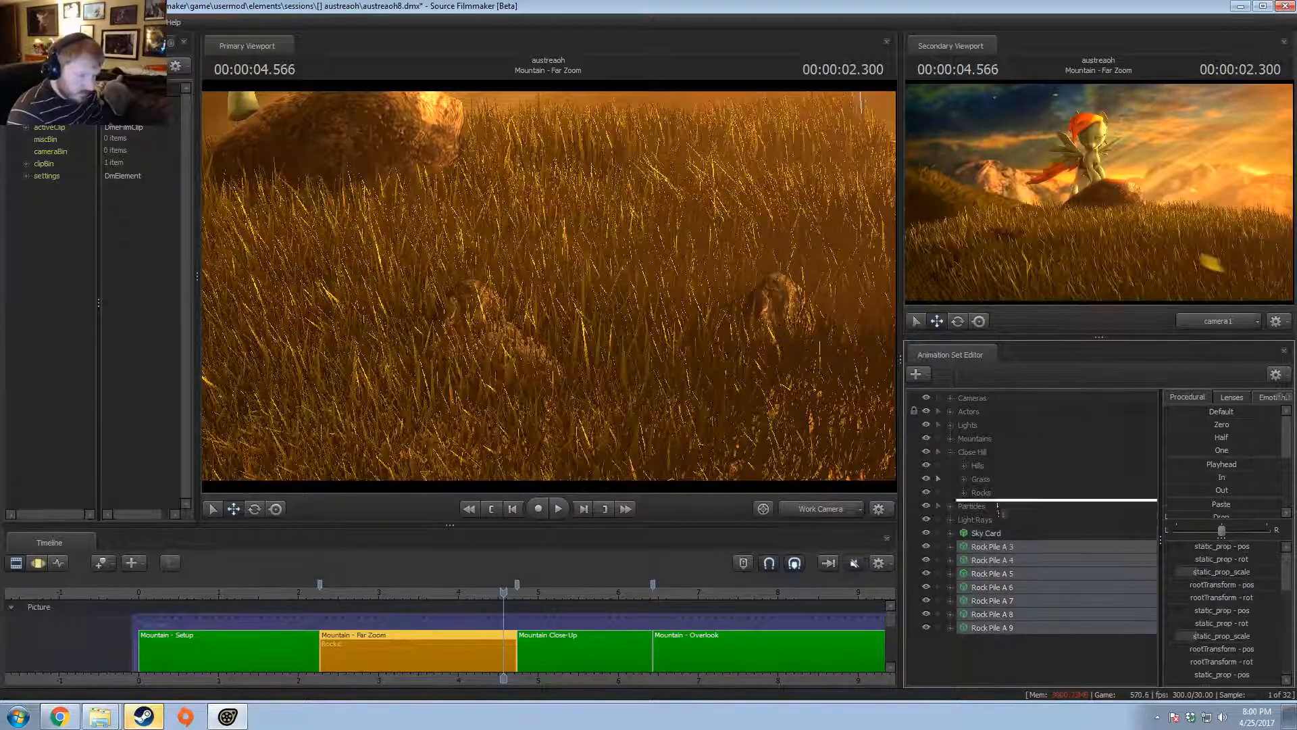
key("Delete")
left_click(965, 479)
left_click(965, 479)
left_click(963, 493)
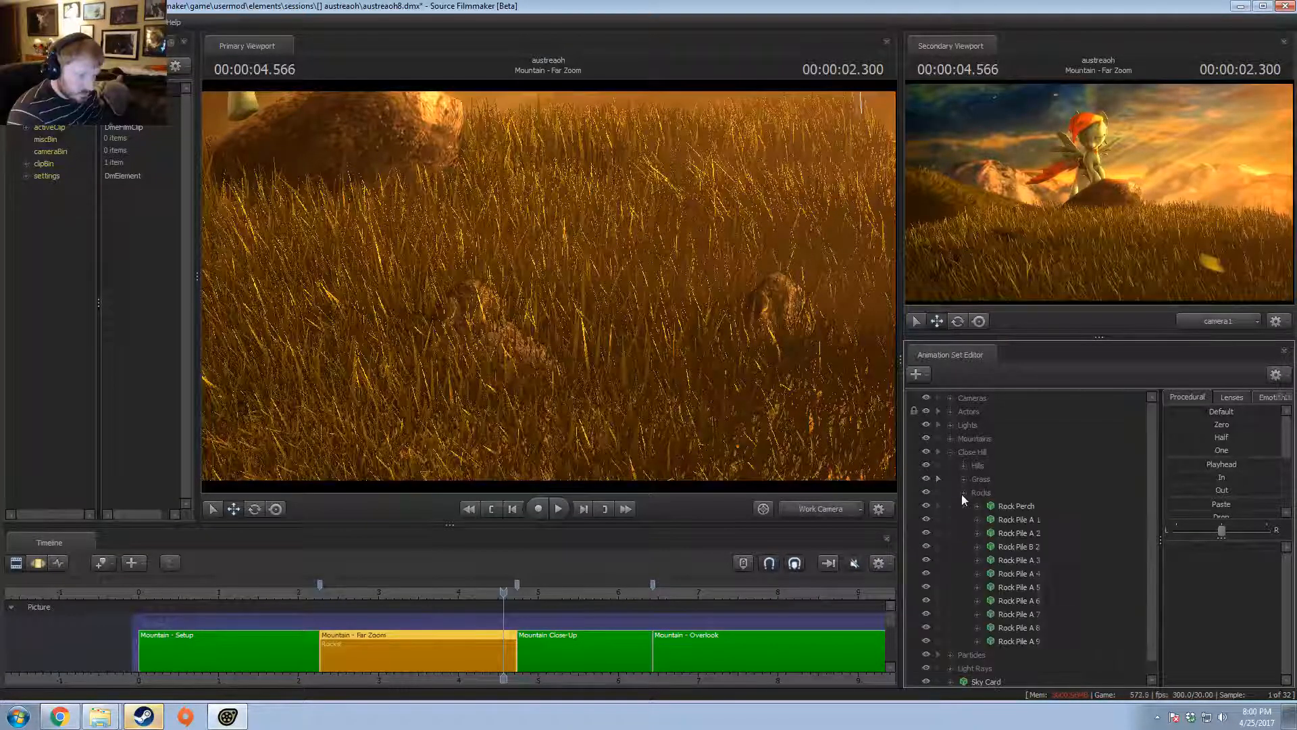
- Copy Rock Perch from the Rocks group and paste a duplicate at the top level of the animation set list
left_click(1031, 505)
right_click(1031, 506)
left_click(1058, 527)
left_click(950, 451)
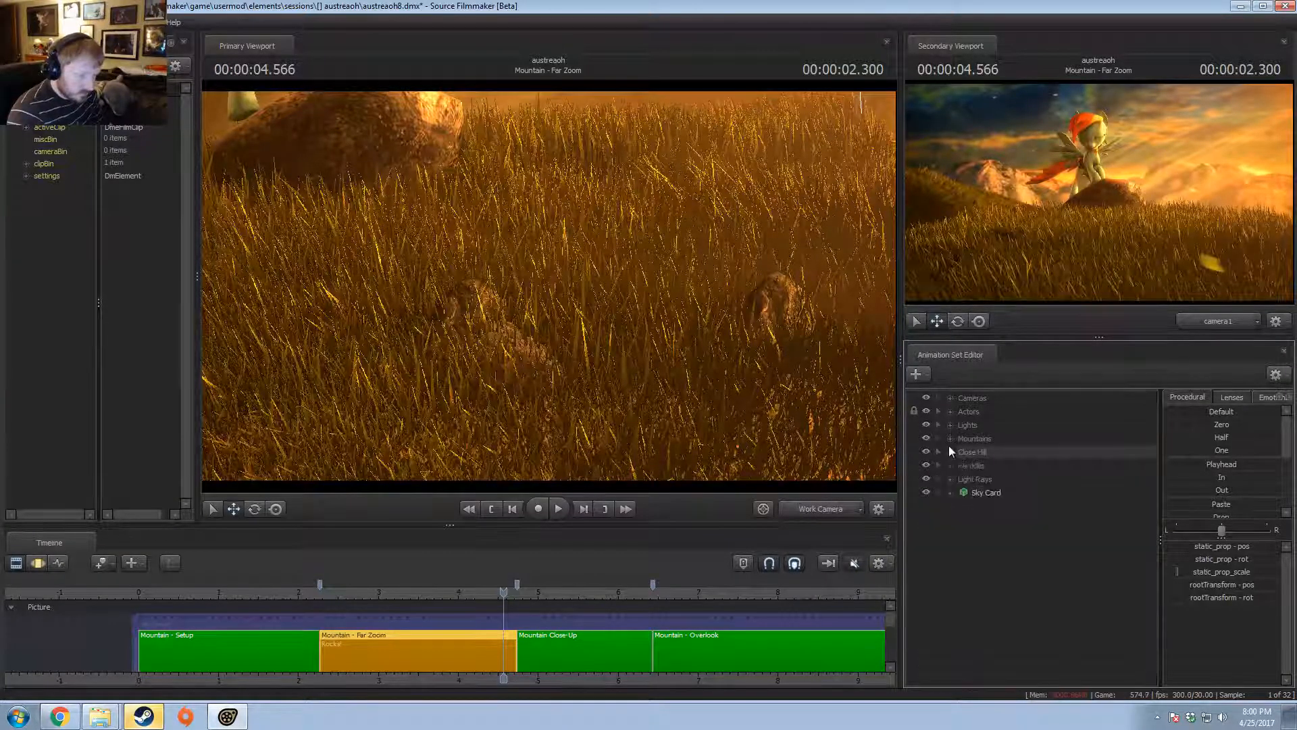
right_click(937, 546)
left_click(986, 616)
left_click(966, 506)
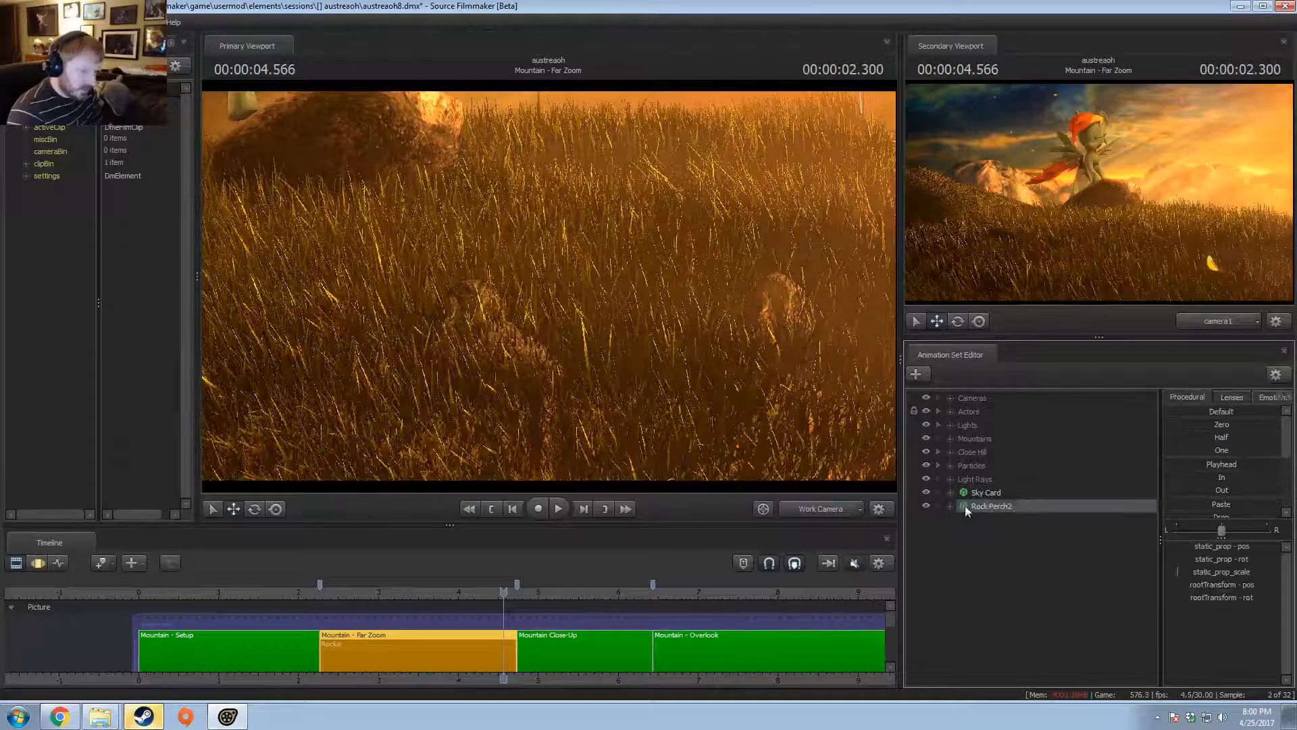
- Move the duplicated perch rock into the background left of the pony, working from the work camera and checking it in the clip editor
left_click(825, 511)
left_click(825, 511, "ctrl")
mouse_move(567, 353)
left_mouse_down()
mouse_move(513, 352)
mouse_move(567, 353)
left_mouse_up()
key("F3")
key("r")
key("F2")
key("F3")
left_click_drag(669, 444, 517, 271)
key("F2")
scroll(338, 595, "down", 2)
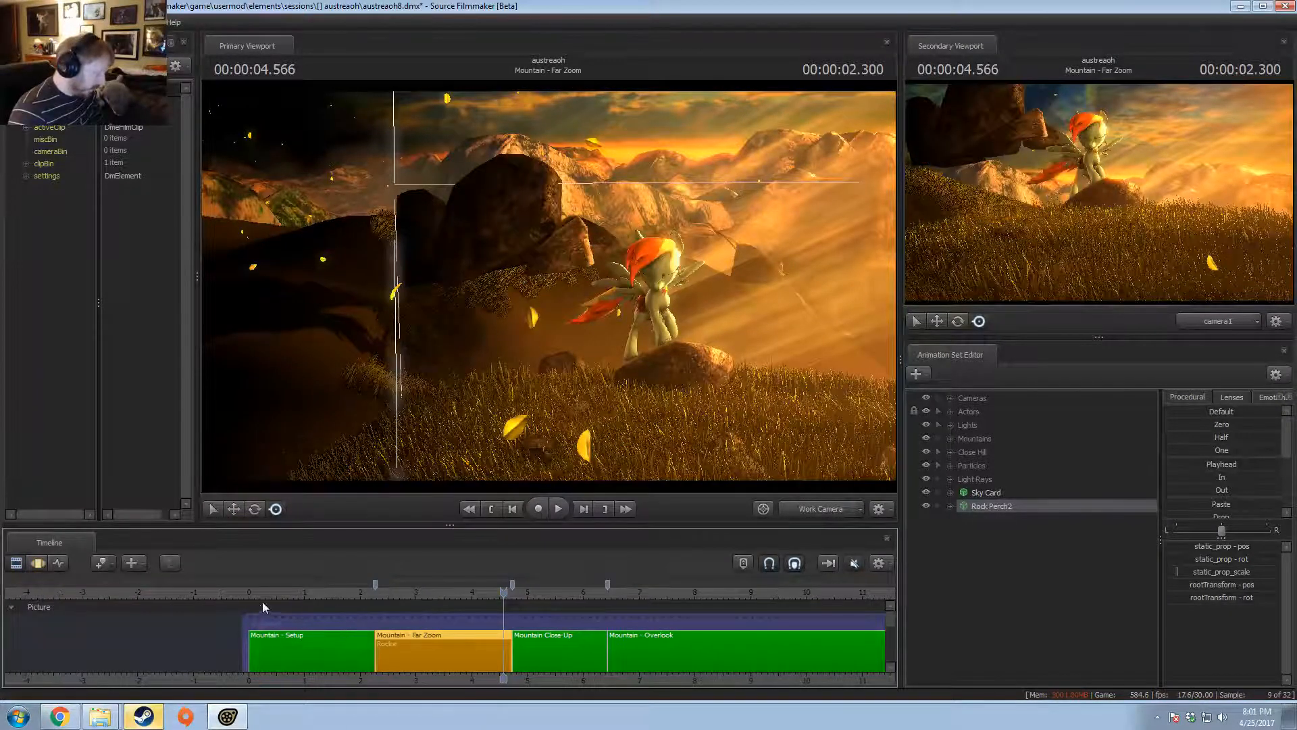
- At 2.766 s in the Mountain - Far Zoom shot, move Rock Perch2 back and down onto the distant grassy hillside
left_click(276, 594)
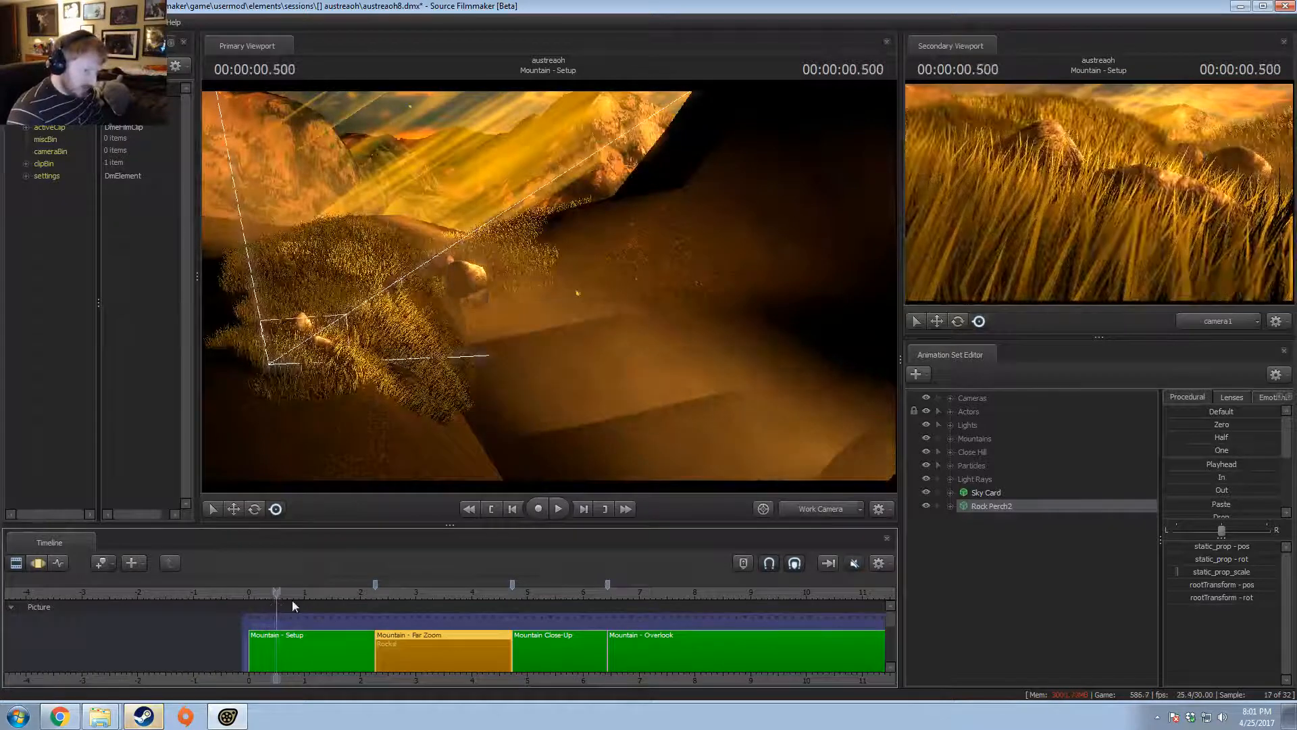
left_click(403, 592)
key("F3")
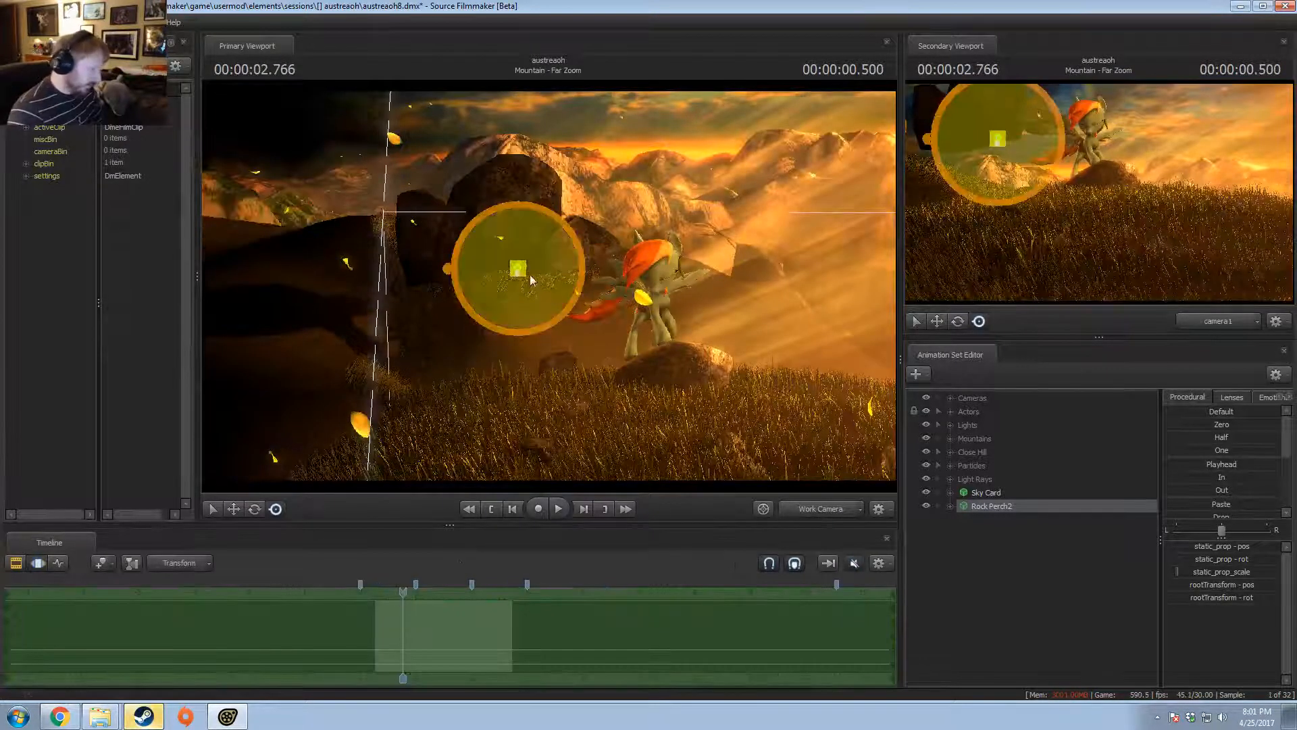
left_click(557, 282)
key("w")
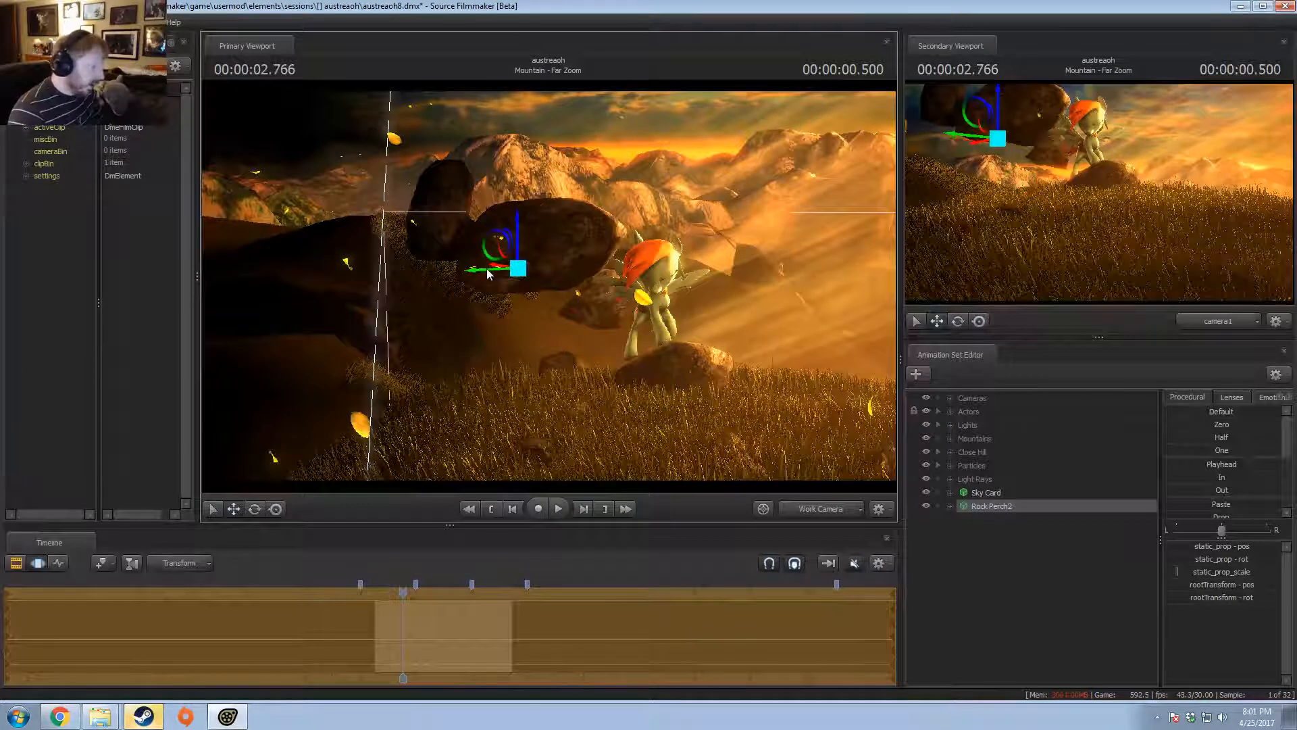
left_click_drag(488, 273, 475, 237)
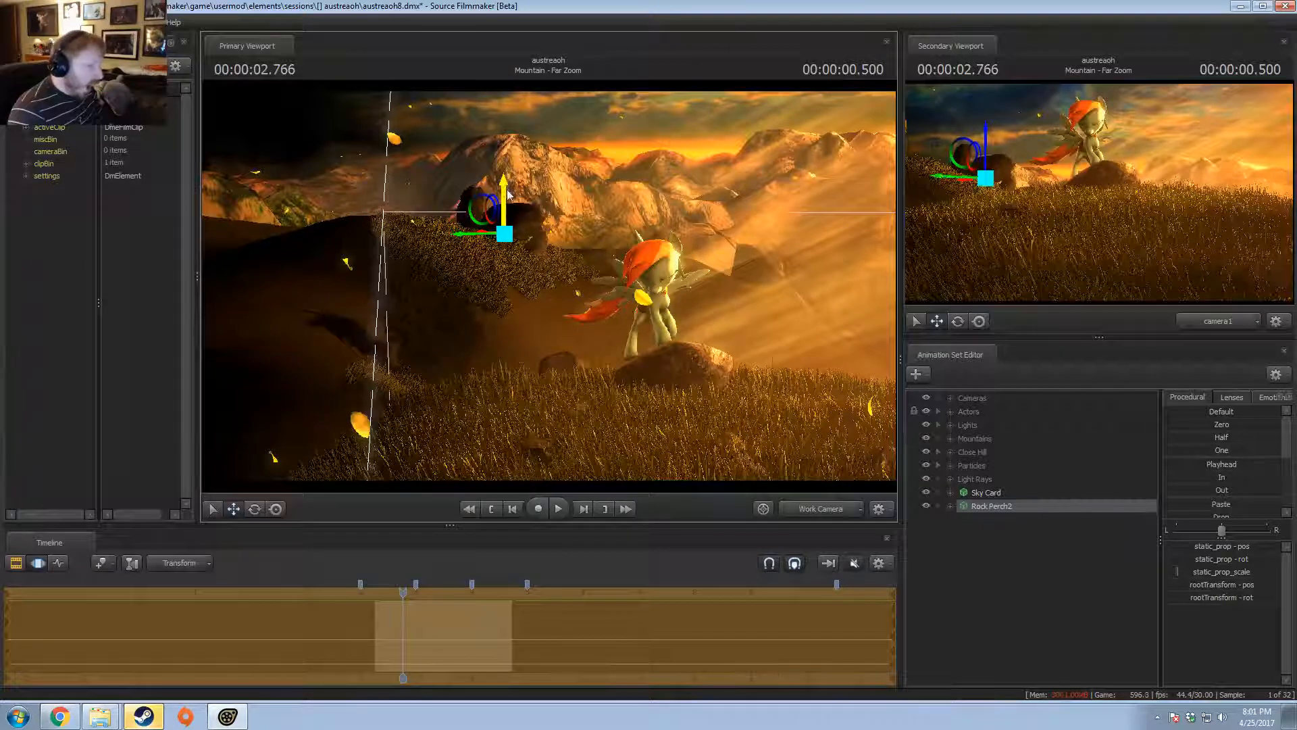
left_click_drag(508, 195, 517, 210)
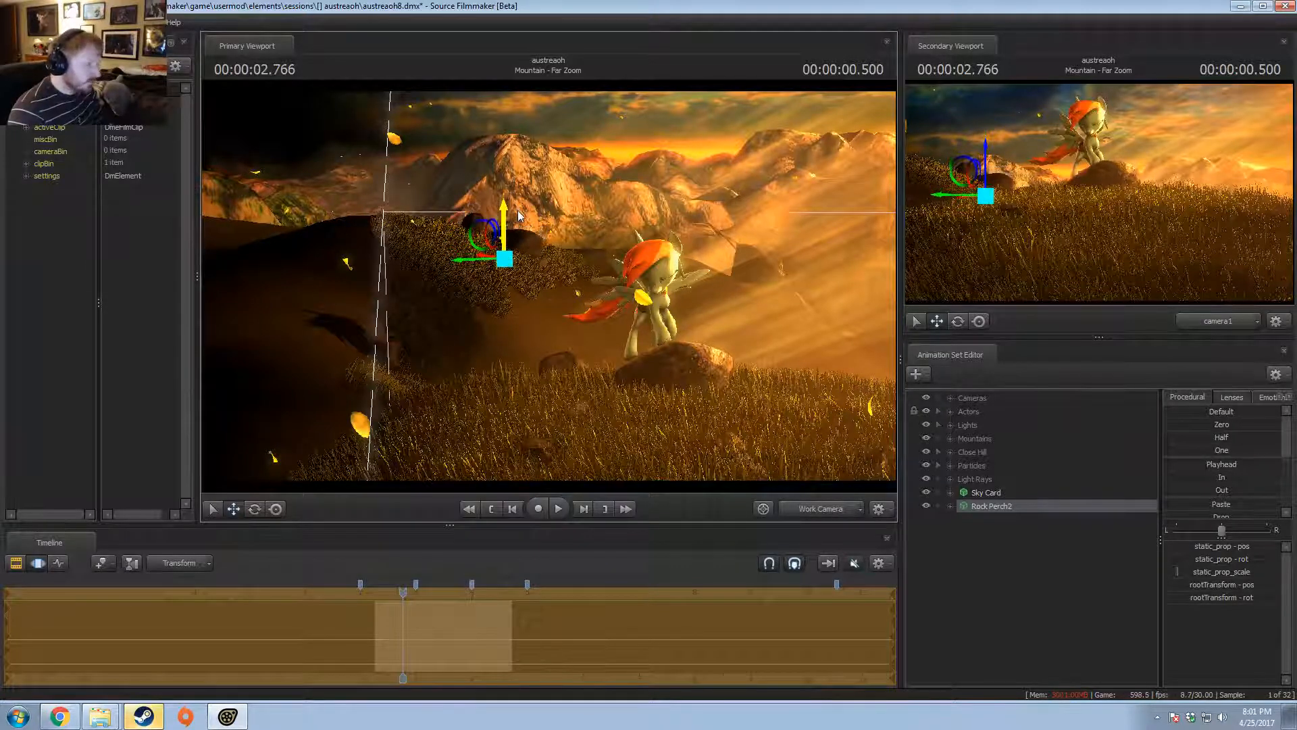
- Slightly reduce Rock Perch2's static_prop_scale so the rock sits smaller on the hillside
left_click_drag(505, 312, 431, 296)
key("w")
key("F2")
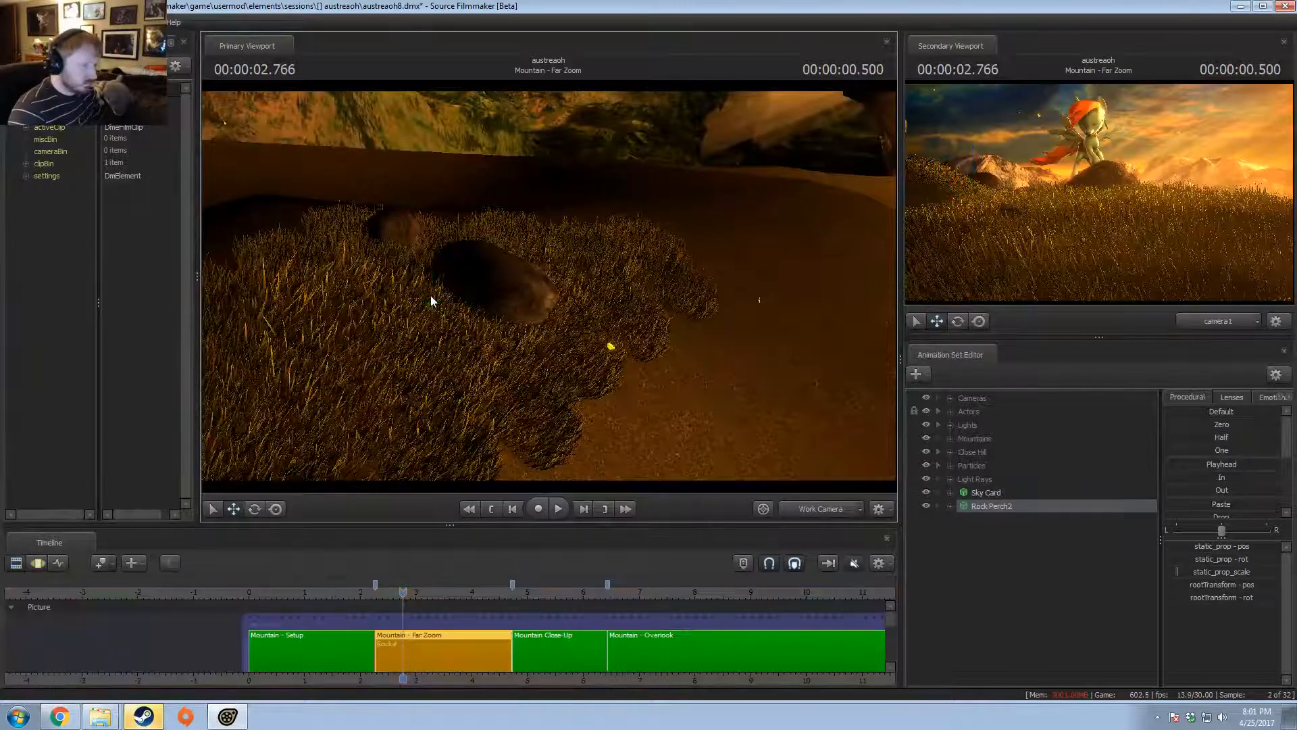
key("F3")
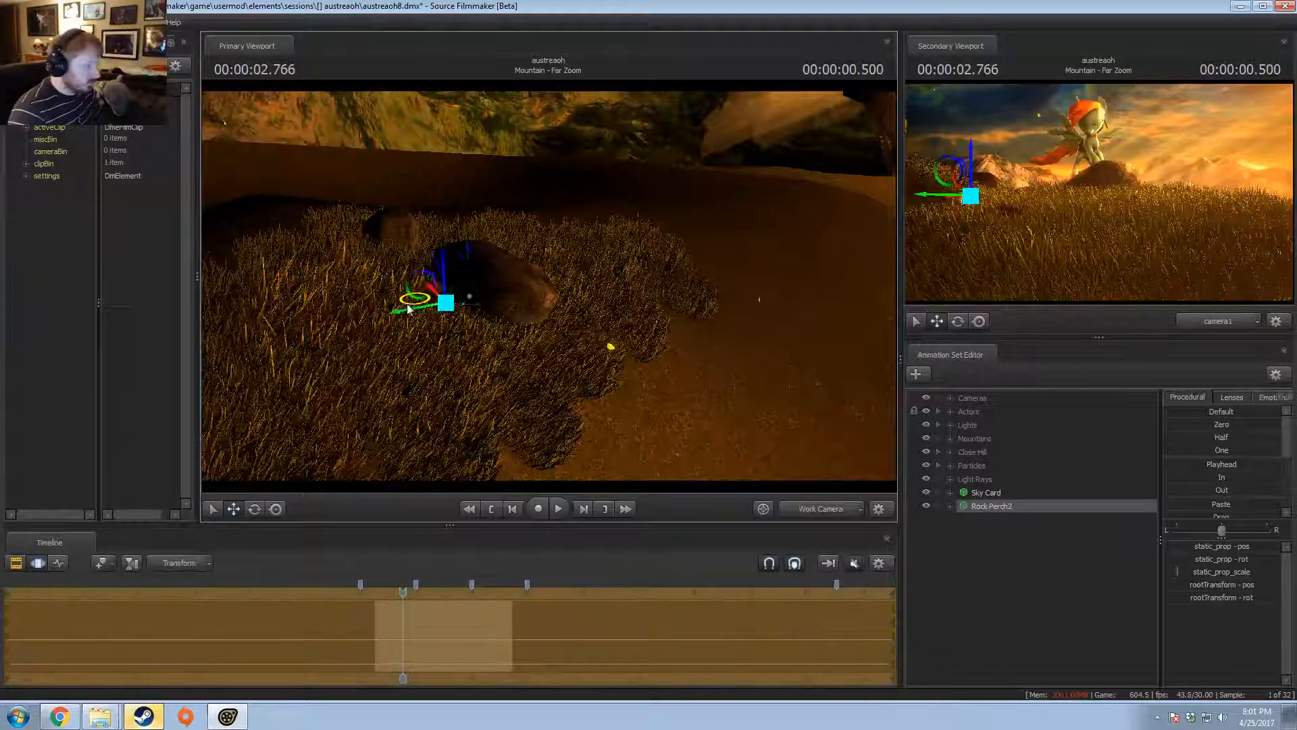
left_click_drag(1208, 573, 1205, 573)
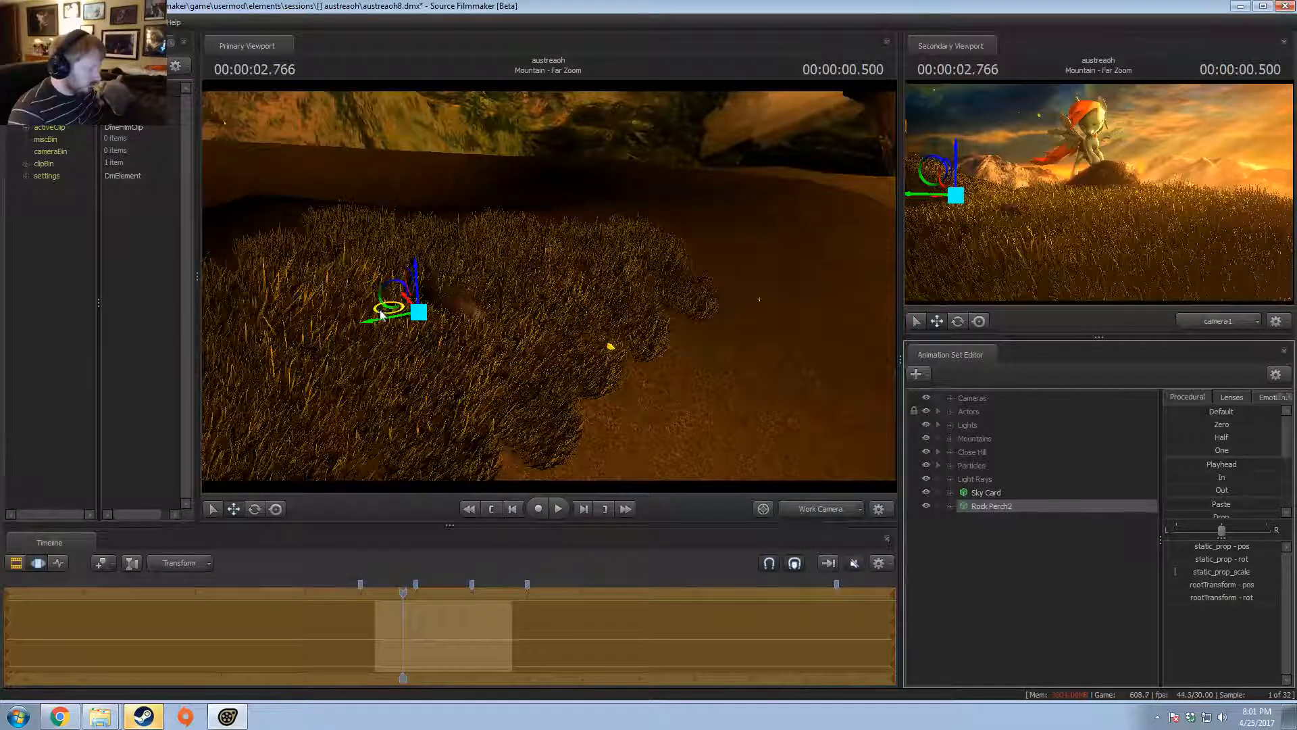
- Move Rock Perch2 farther across the hillside, settle it into the grass, and play part of the shot to check it
mouse_move(382, 314)
left_mouse_down()
mouse_move(367, 328)
mouse_move(373, 304)
left_mouse_up()
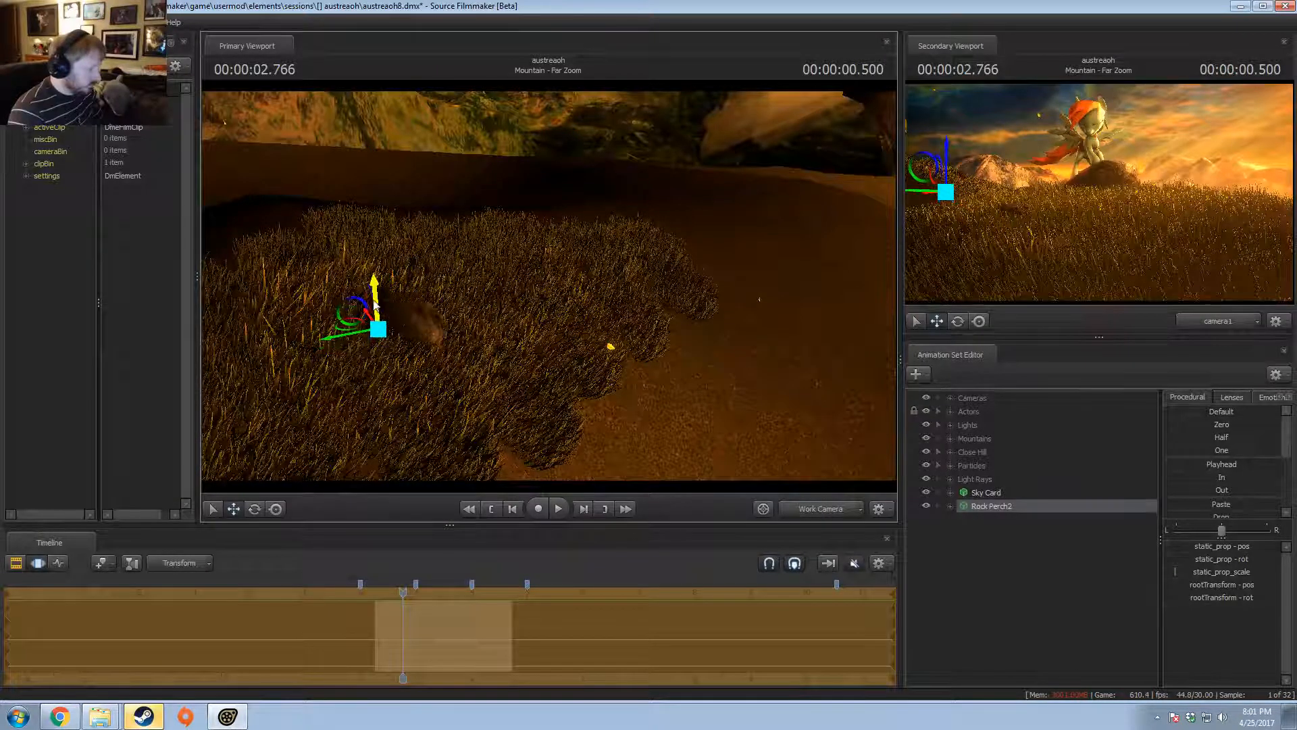
key("F2")
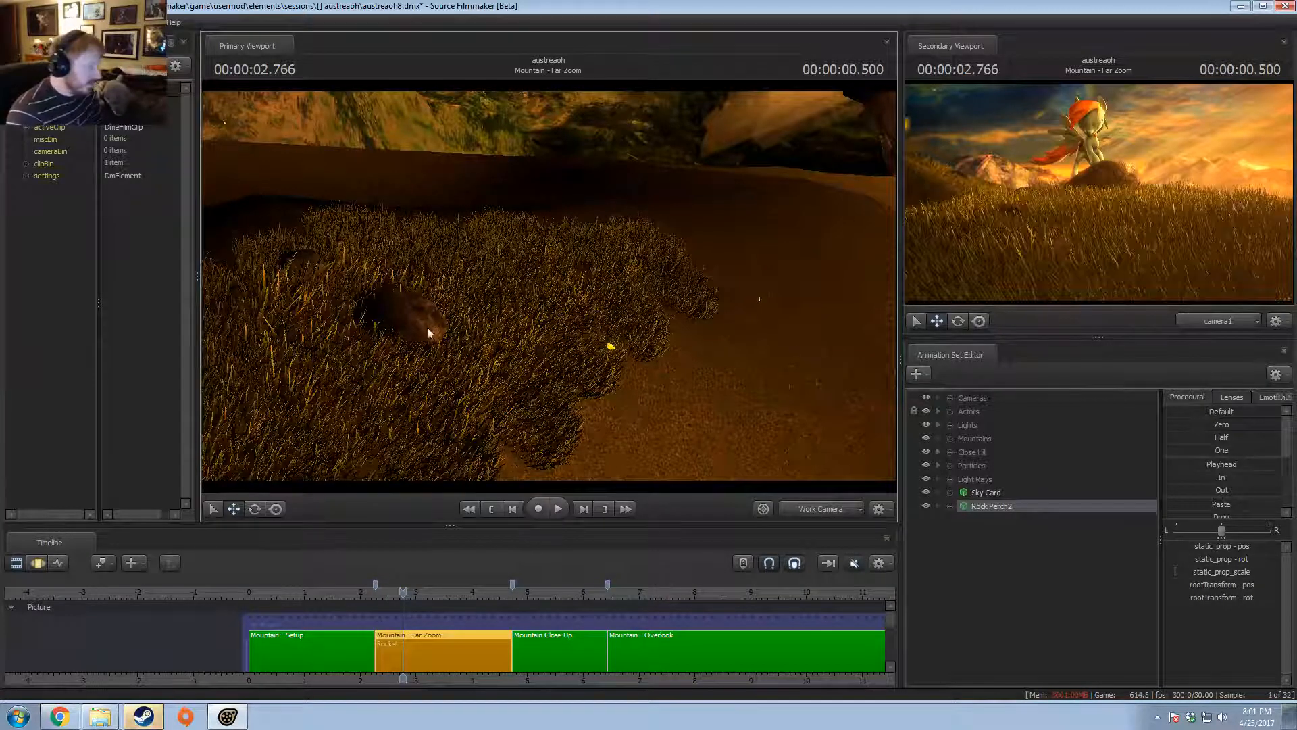
key("F3")
left_click_drag(343, 329, 320, 340)
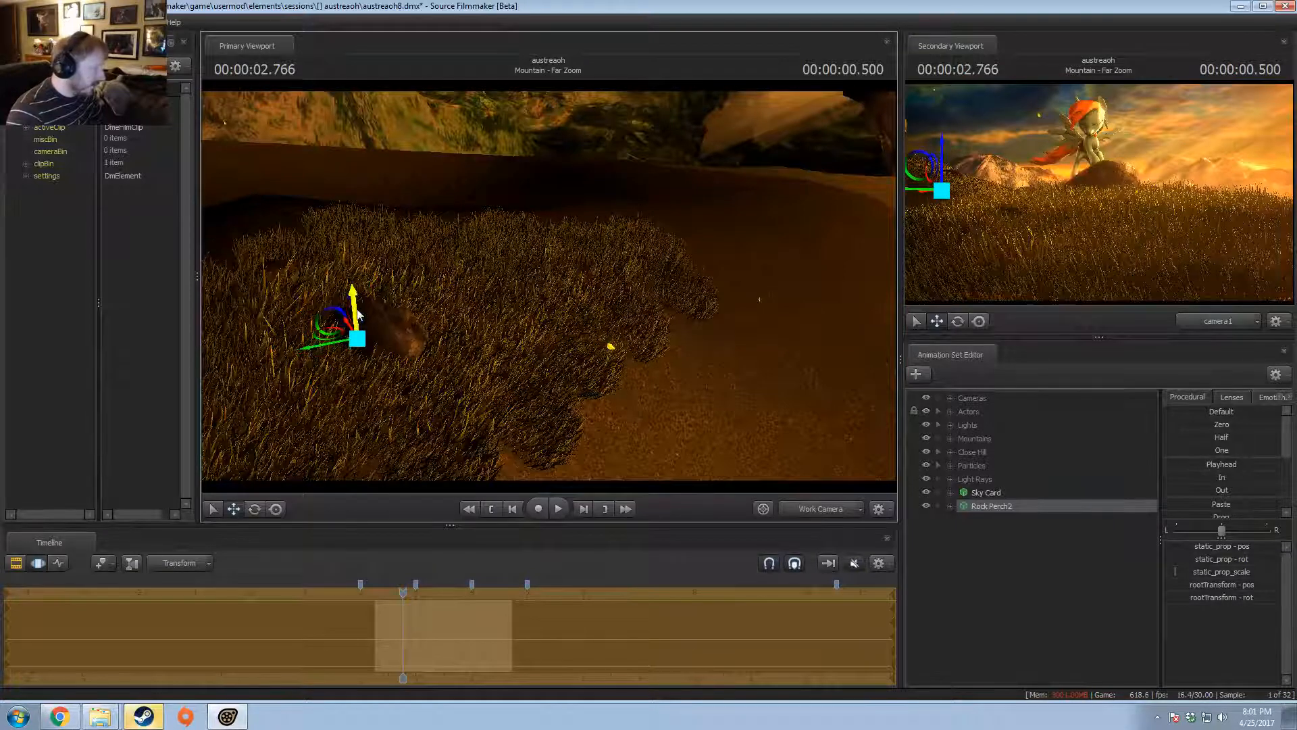
key("F2")
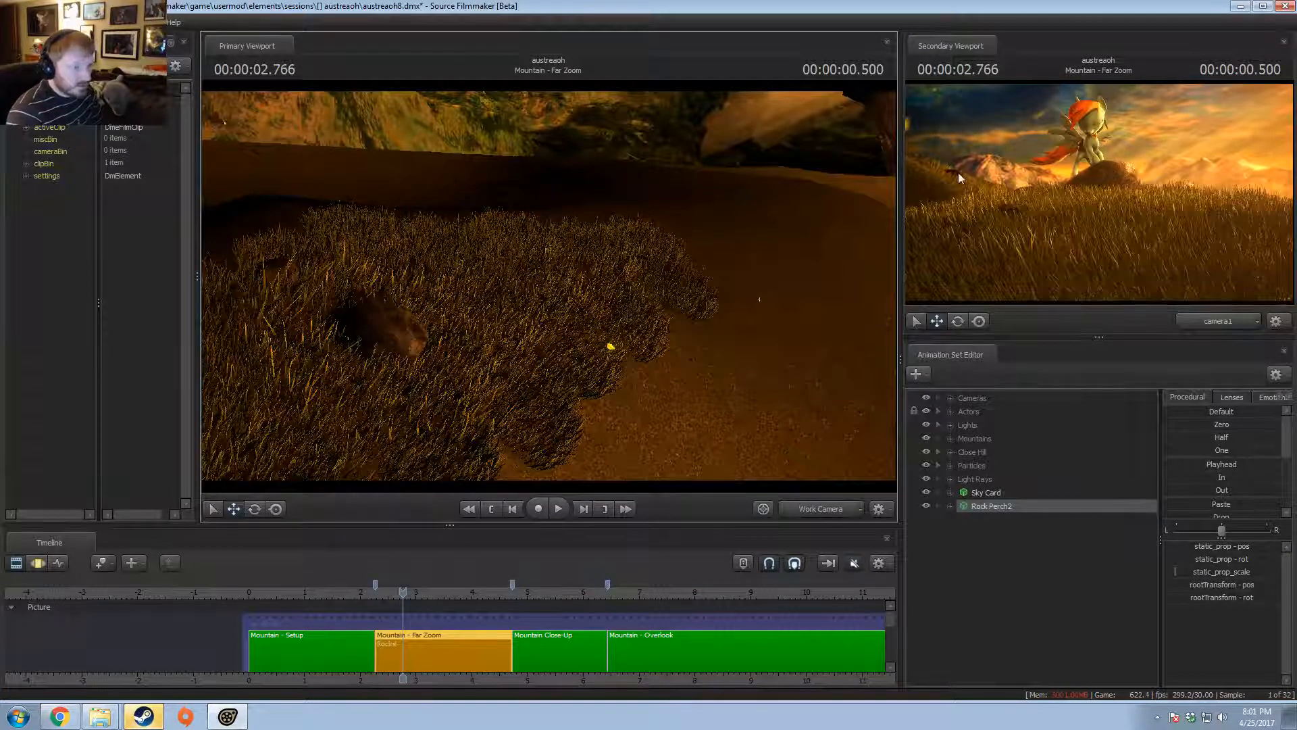
key("space")
key("space")
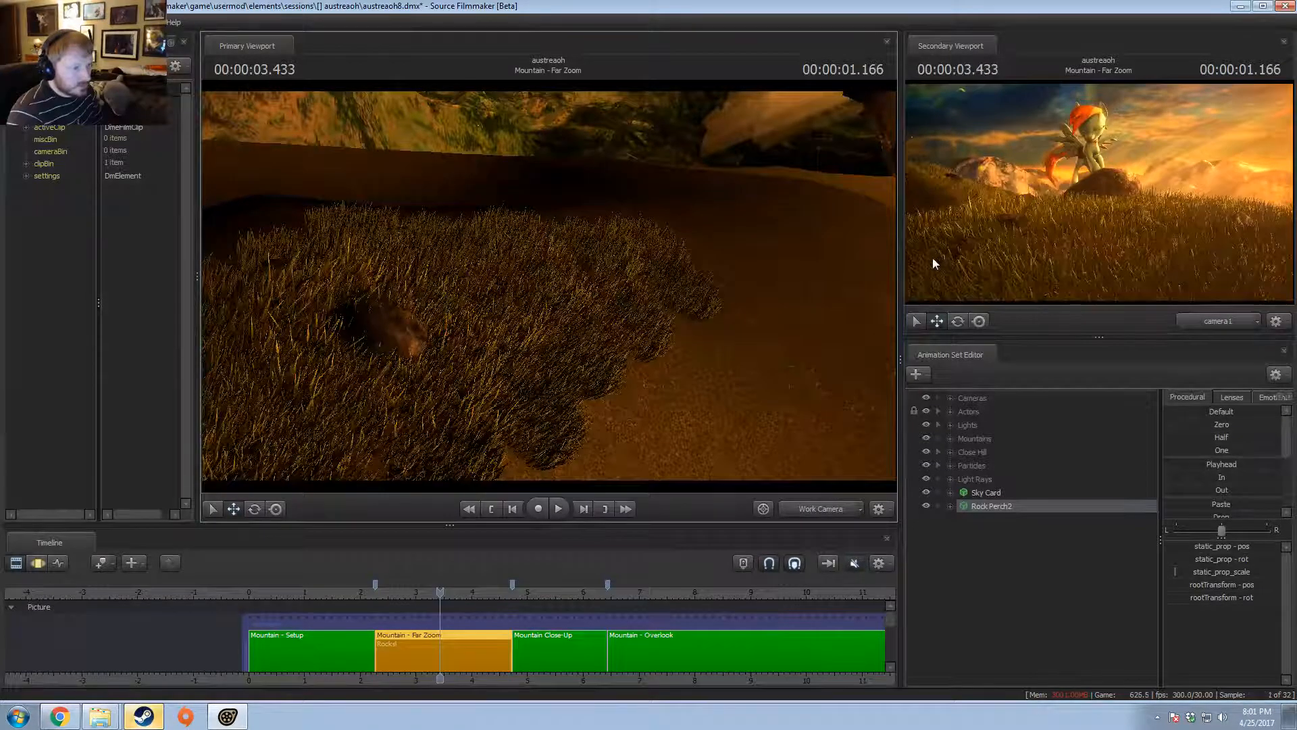
- Copy the Rock Main Rim animation set from the Lights group
left_click(950, 425)
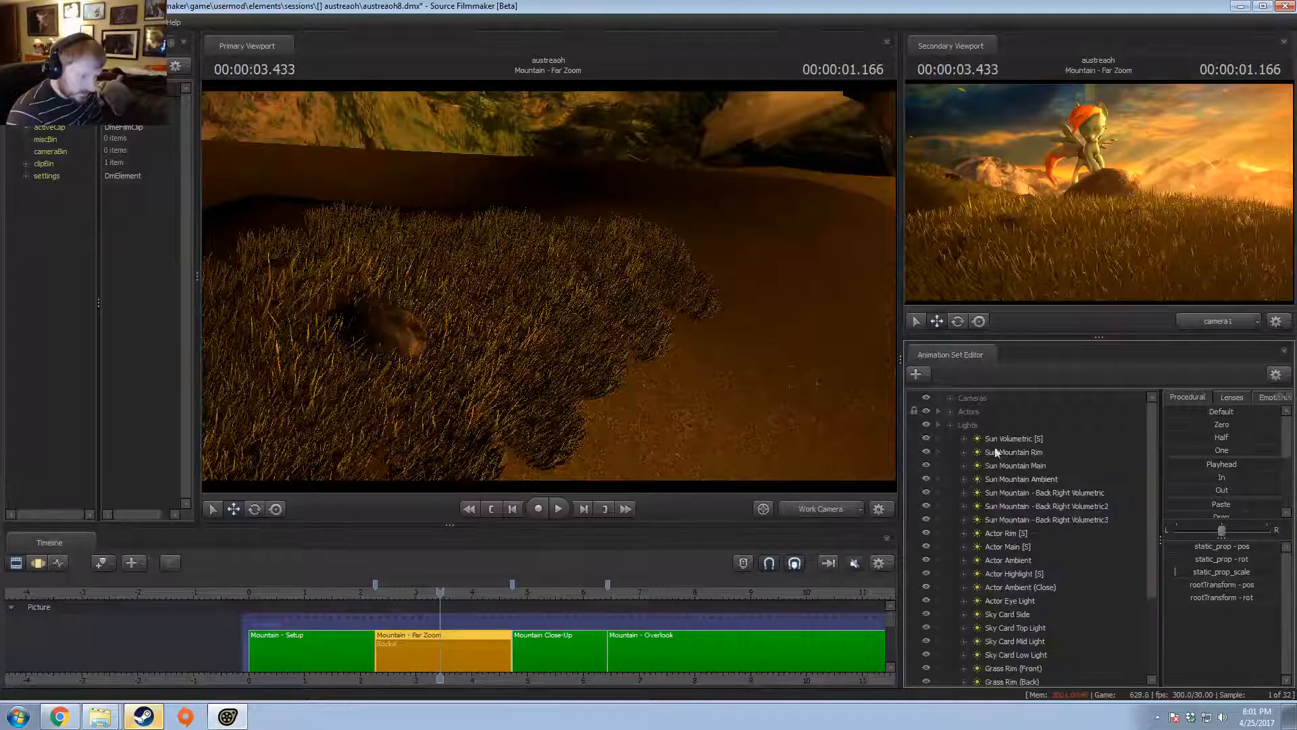
scroll(1017, 540, "down", 2)
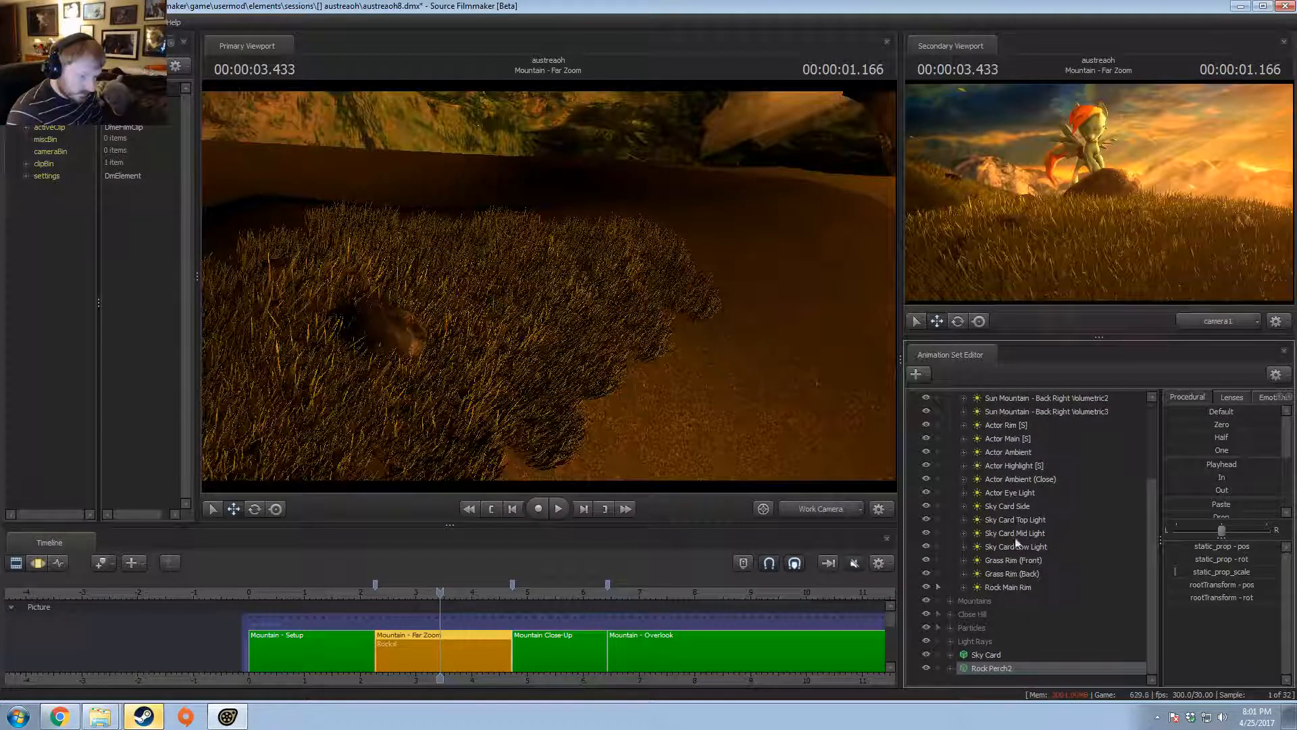
right_click(1004, 586)
left_click(1036, 392)
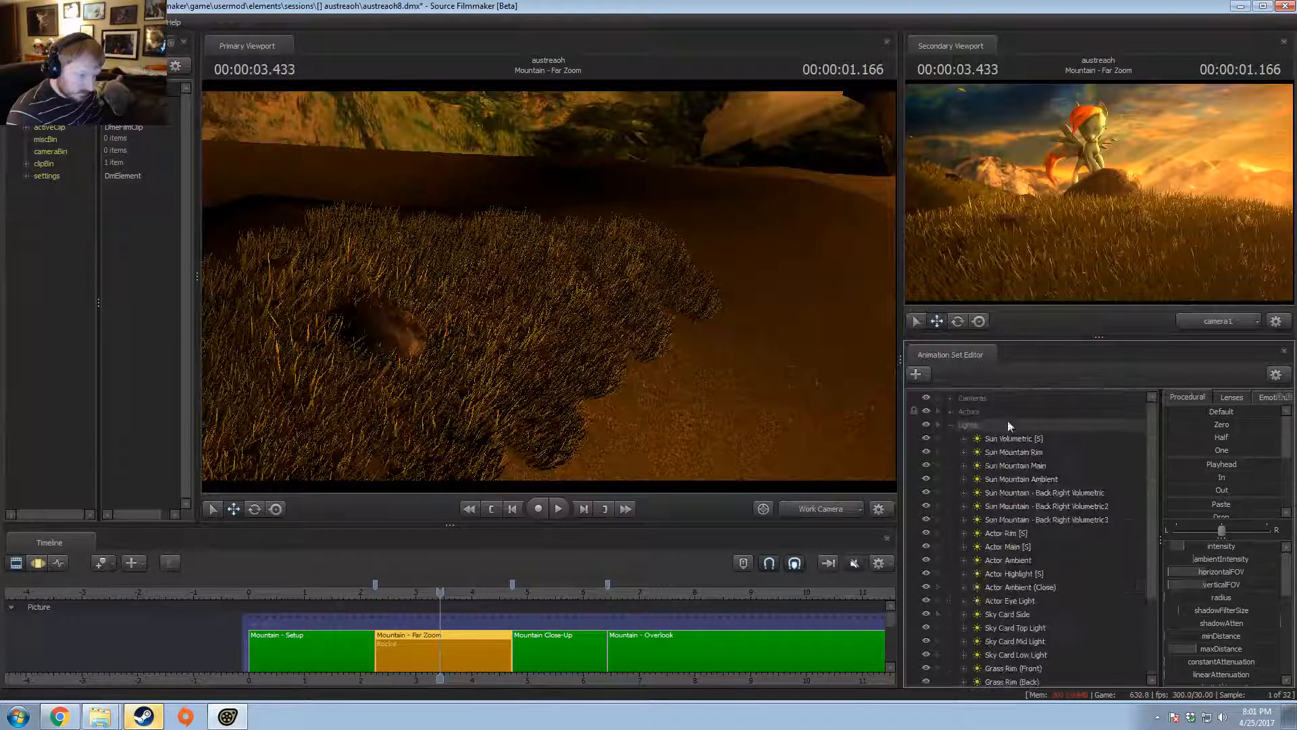
- Move Rock Perch2 from the root of the animation set list into the Close Hill group
left_click(951, 425)
right_click(985, 542)
left_click(995, 508)
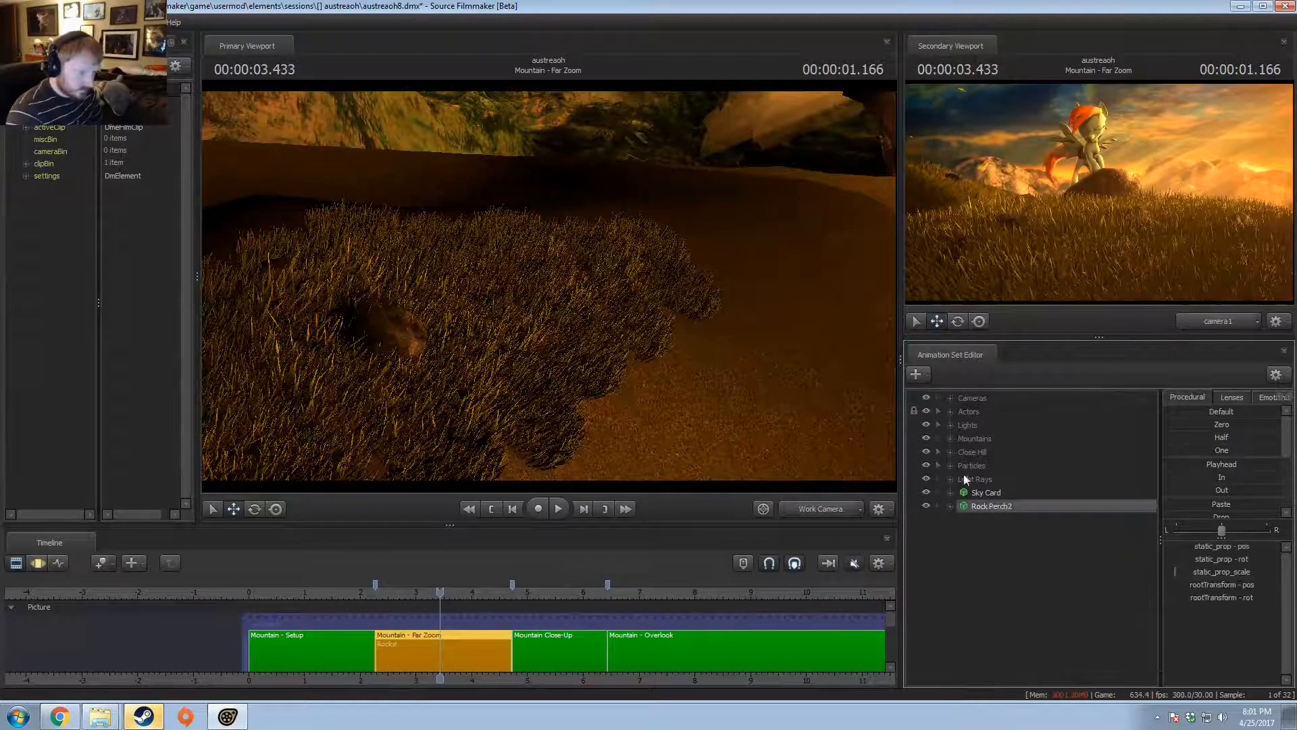
left_click(950, 426)
scroll(1020, 668, "down", 5)
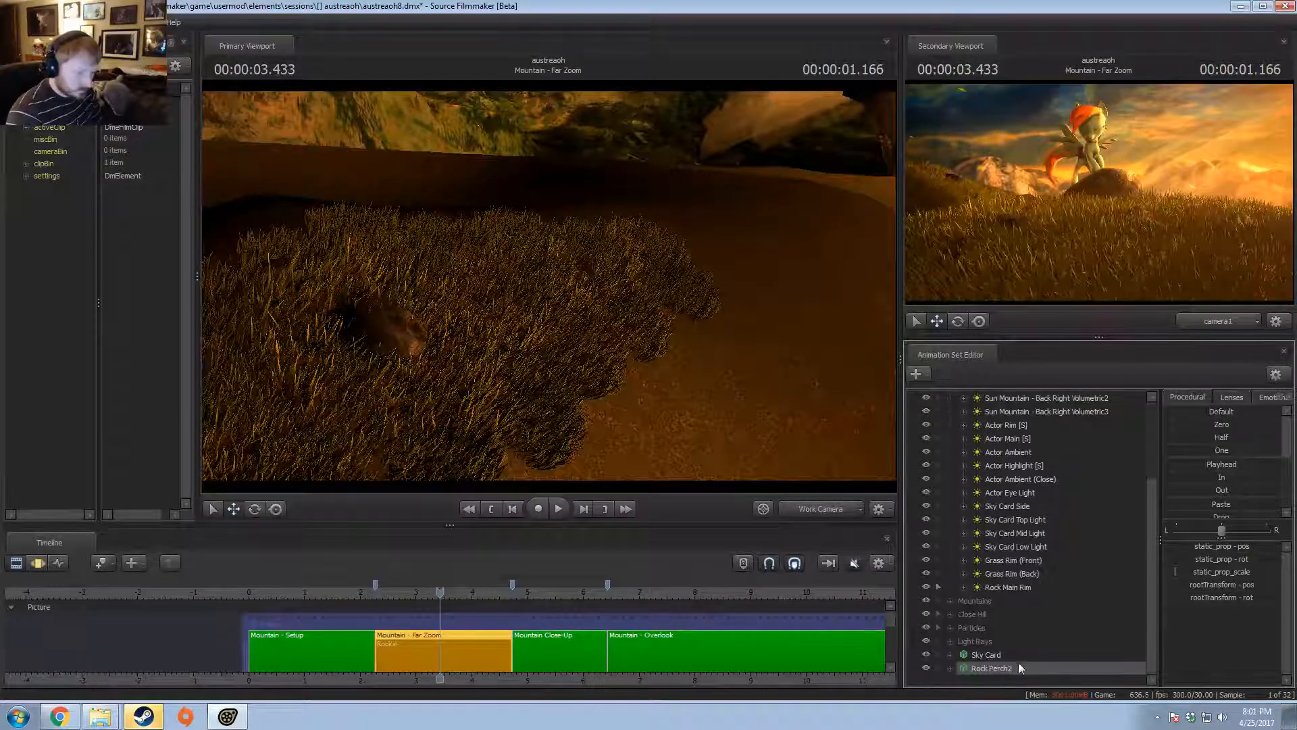
left_click_drag(987, 671, 953, 620)
left_click(950, 628)
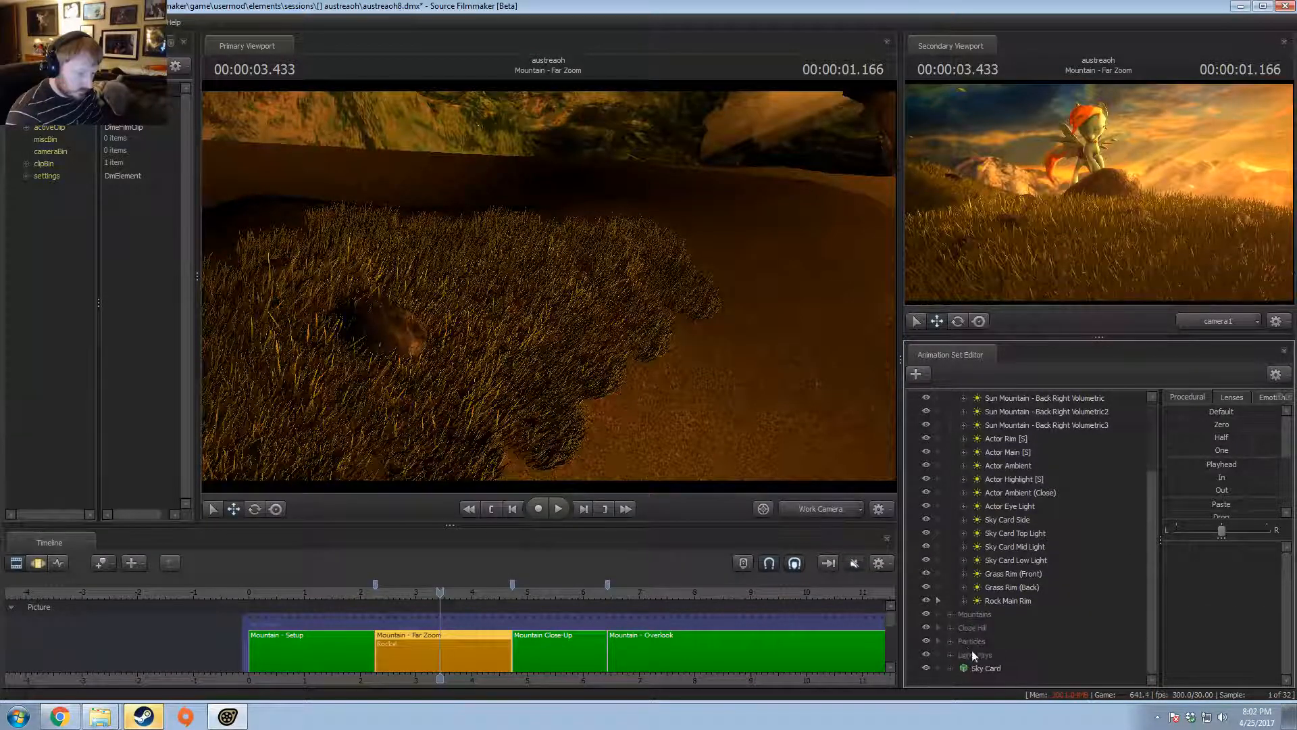
- Collapse the Lights group and paste the copied Rock Main Rim light at the root of the animation set list
scroll(983, 452, "up", 5)
left_click(950, 424)
right_click(987, 579)
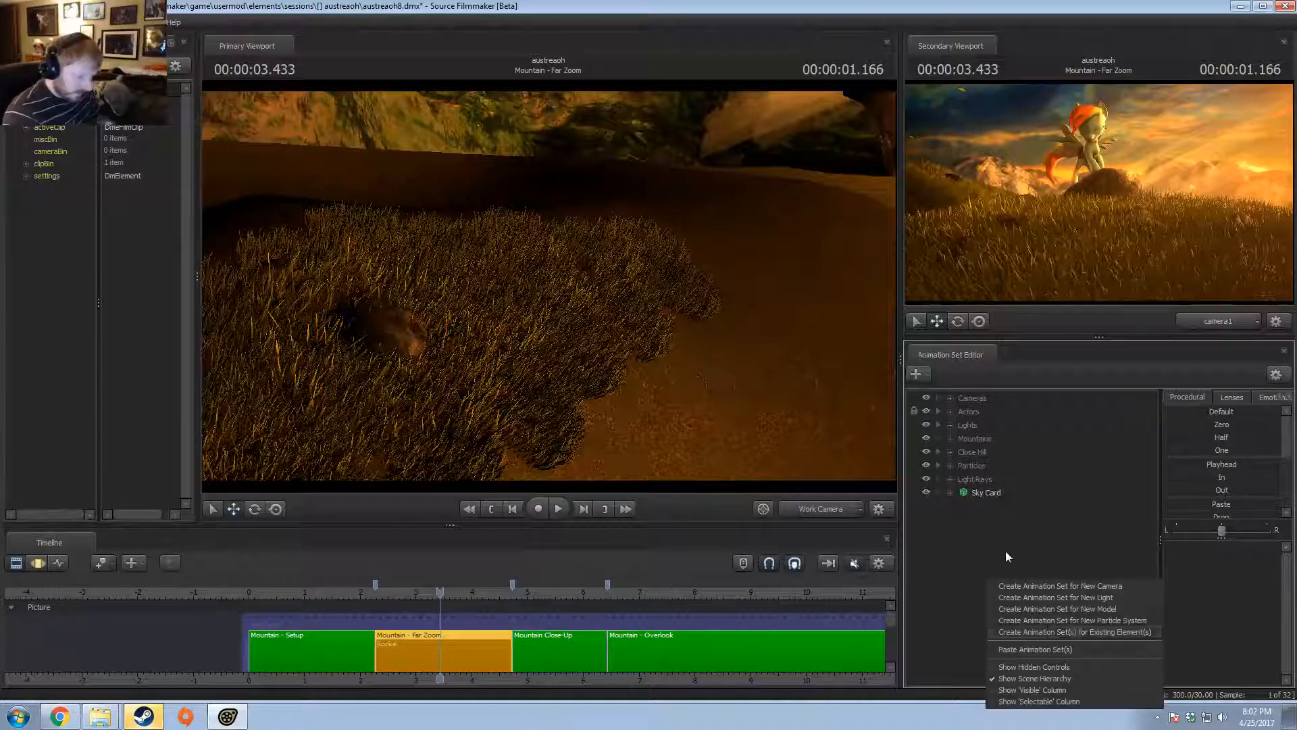
left_click(1046, 649)
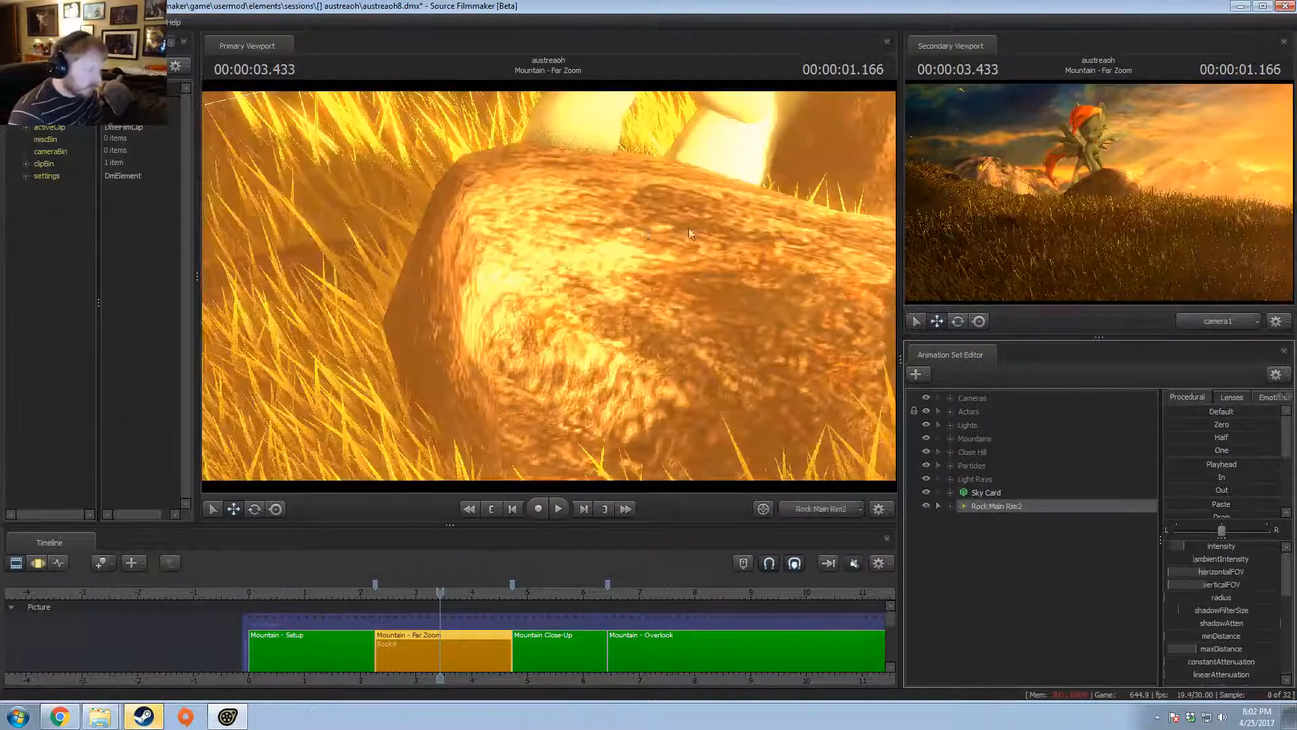
- Looking through the pasted rim light, fly it away from the pony's perch and aim it closely at the hillside rock
left_click_drag(649, 265, 712, 302)
key("w")
key("s")
key("s")
key("s")
key("s")
scroll(714, 303, "up", 10)
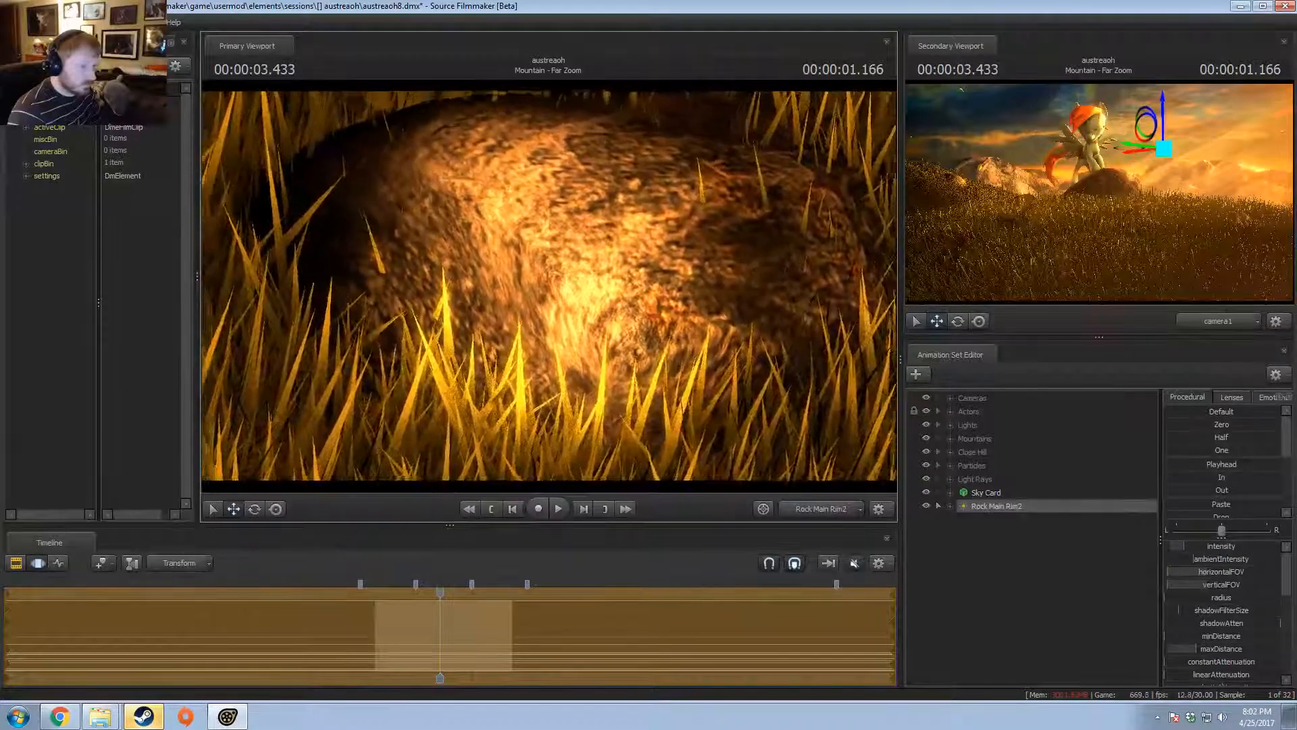
- Fine-tune Rock Main Rim2's position and beam angle on the hillside rock, and lower its intensity
key("s")
left_click_drag(712, 303, 701, 301)
scroll(710, 300, "up", 5)
key("s")
scroll(706, 300, "up", 3)
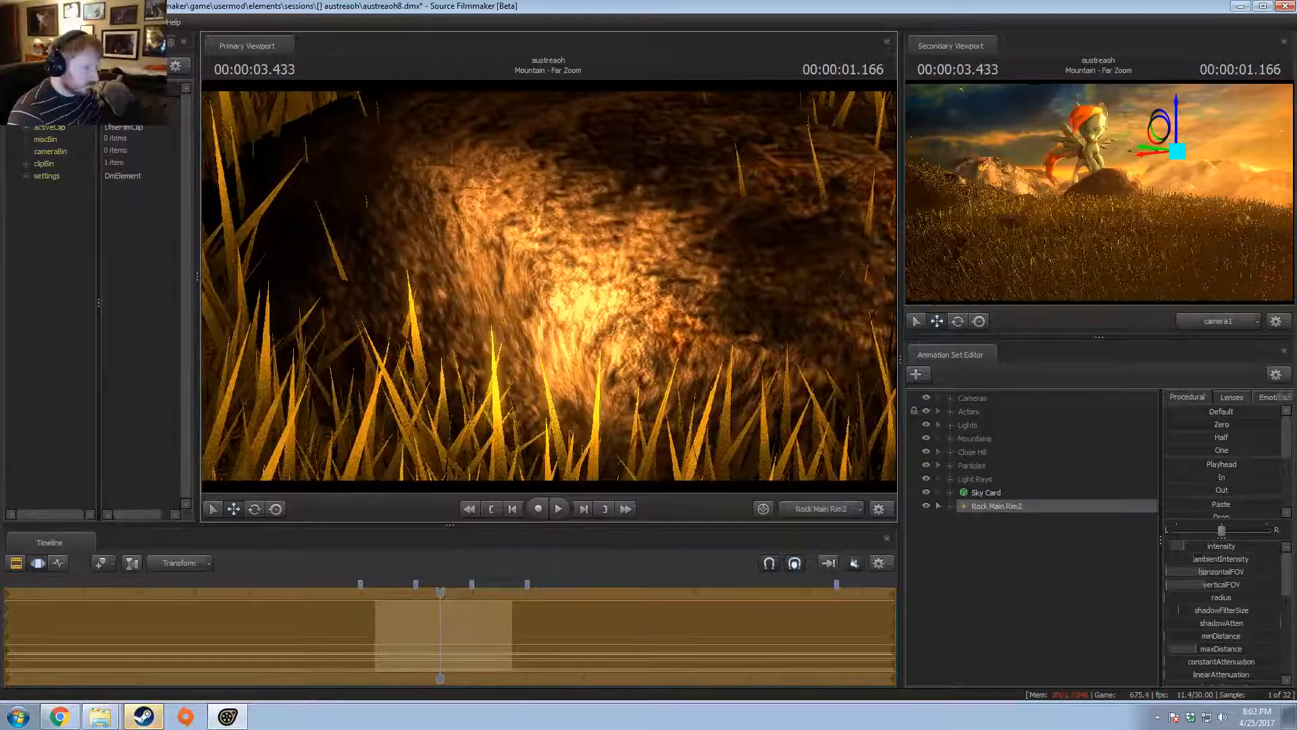
left_click_drag(1228, 575, 1264, 575)
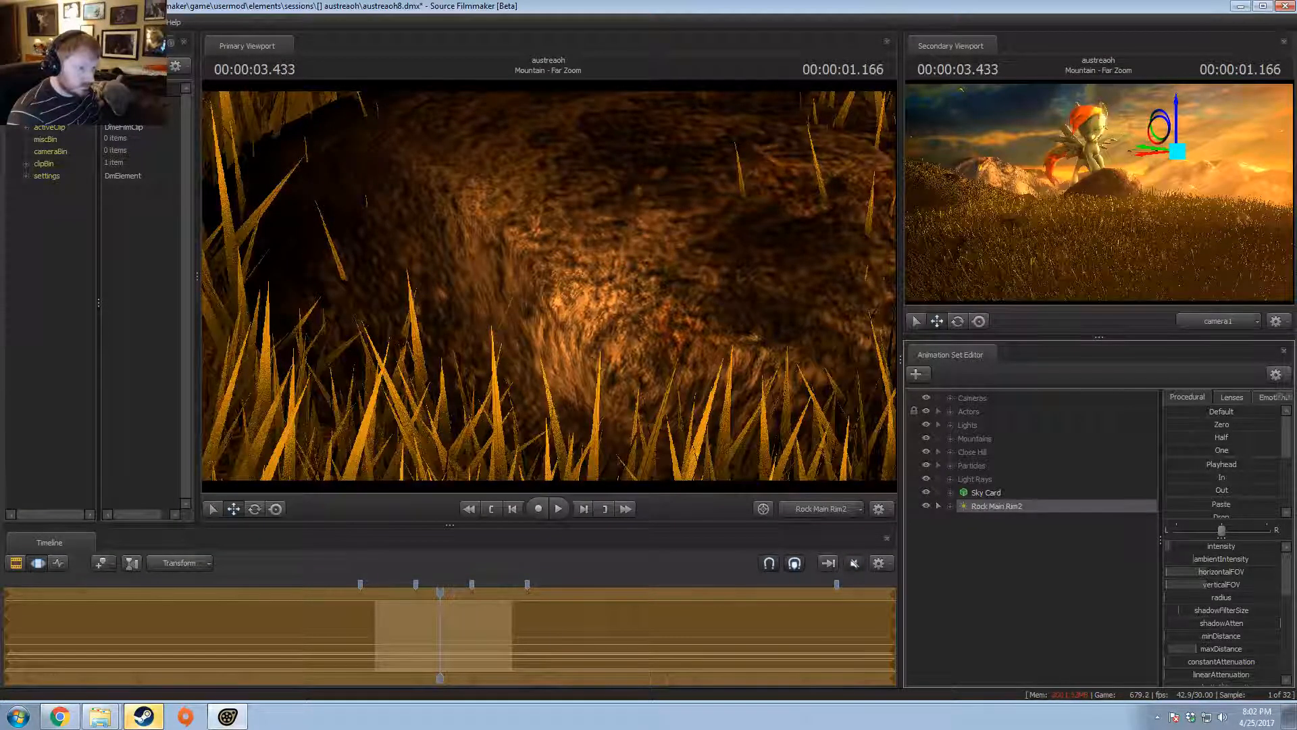
key("F2")
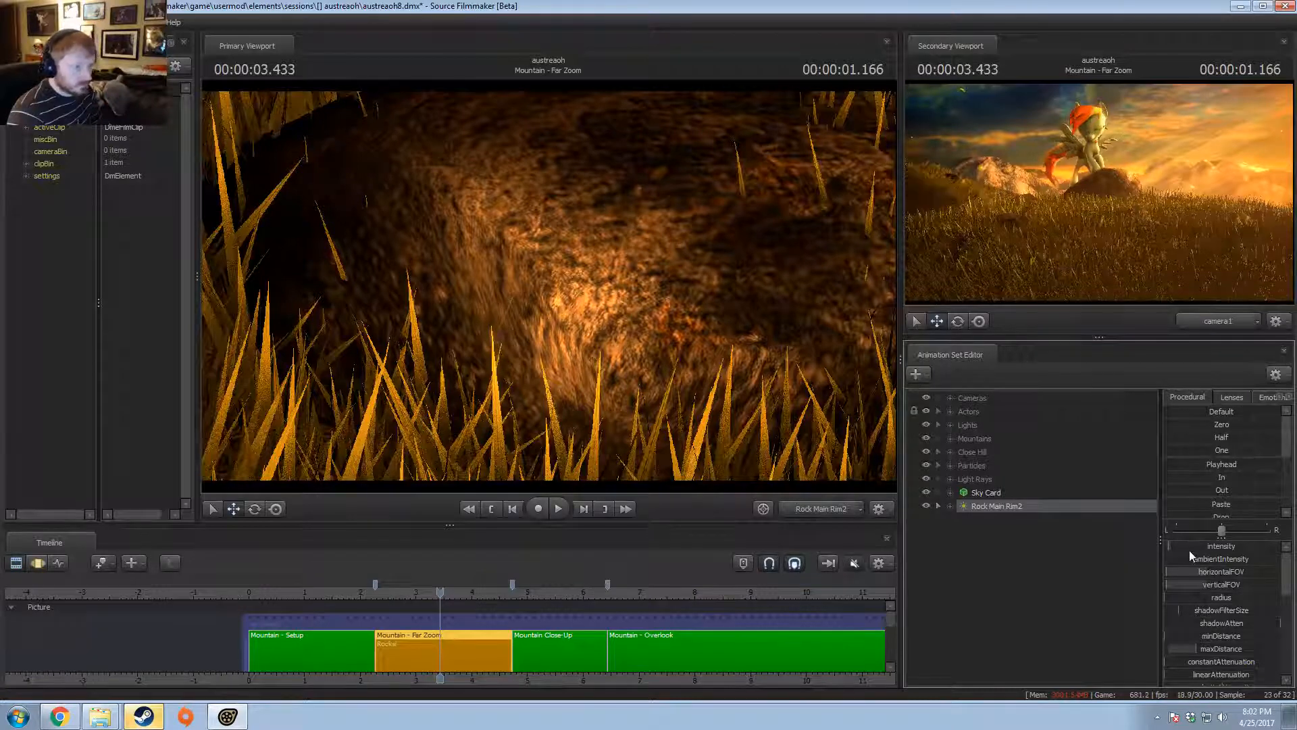
- Duplicate the Rock Main Rim2 light by copying and pasting its animation set
right_click(1000, 505)
left_click(1016, 581)
right_click(1016, 581)
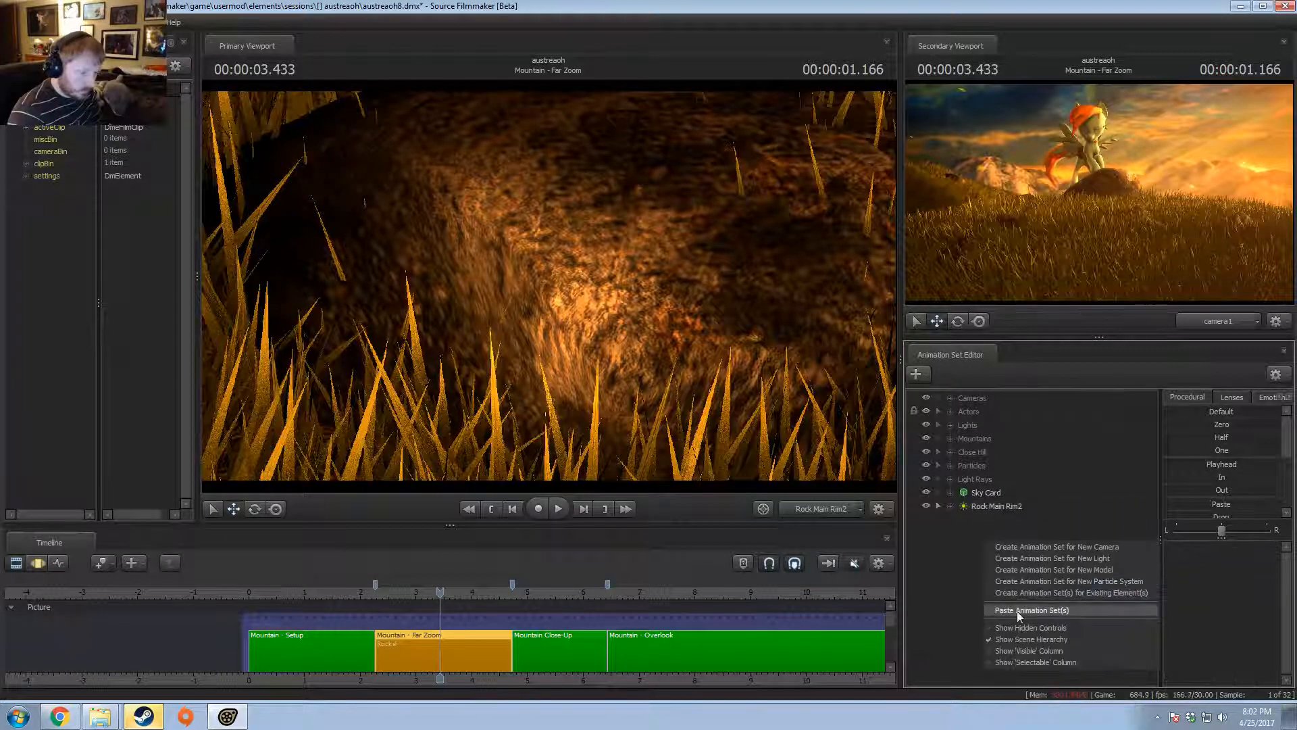
left_click(1016, 610)
left_click(751, 305)
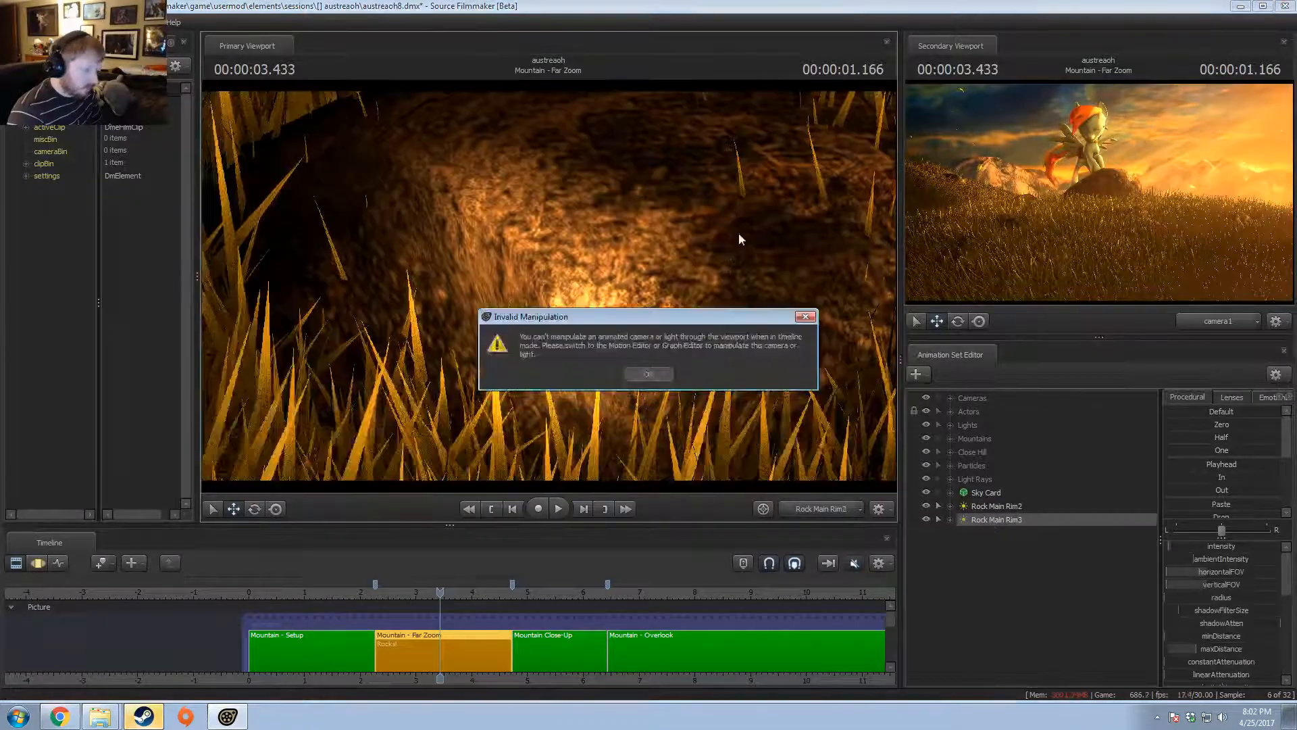
left_click(647, 373)
- In the Motion Editor, reposition Rock Main Rim3 and aim it at the blocky rock in the grass with a narrower beam
key("F3")
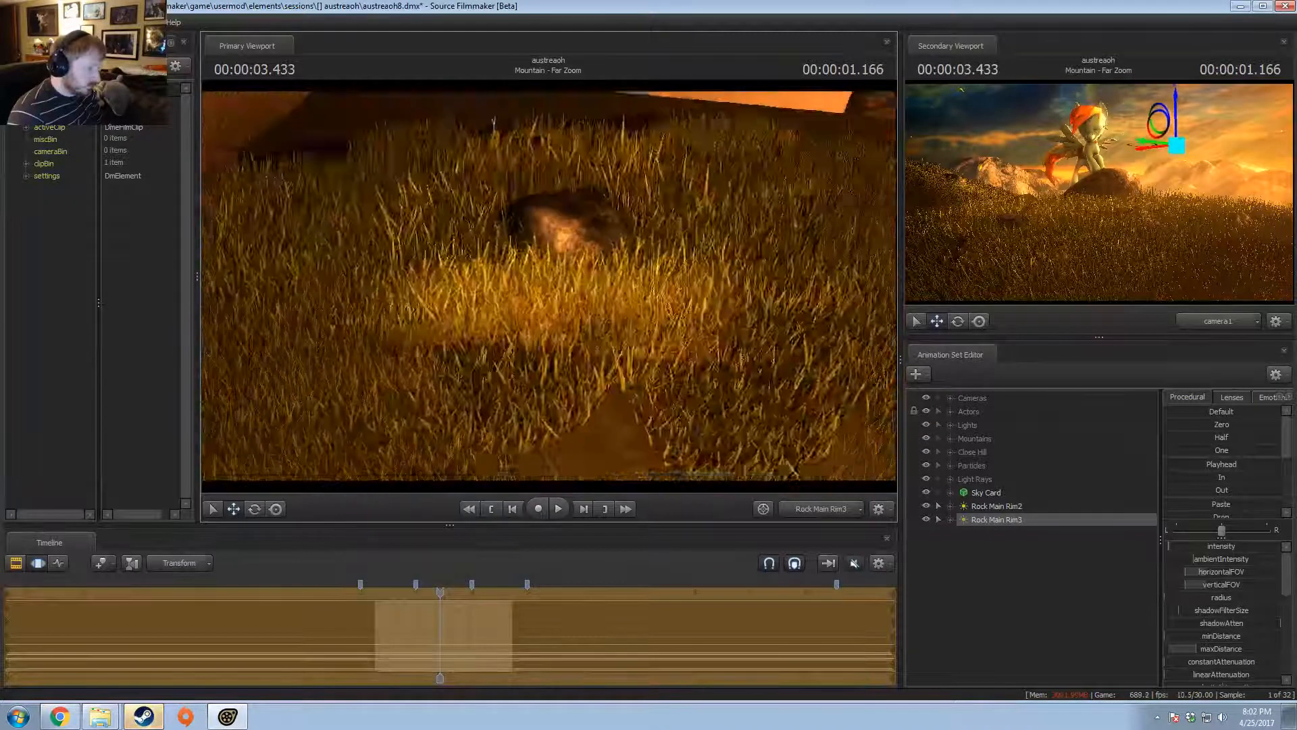
key("s")
left_click_drag(548, 285, 588, 266)
scroll(549, 285, "up", 5)
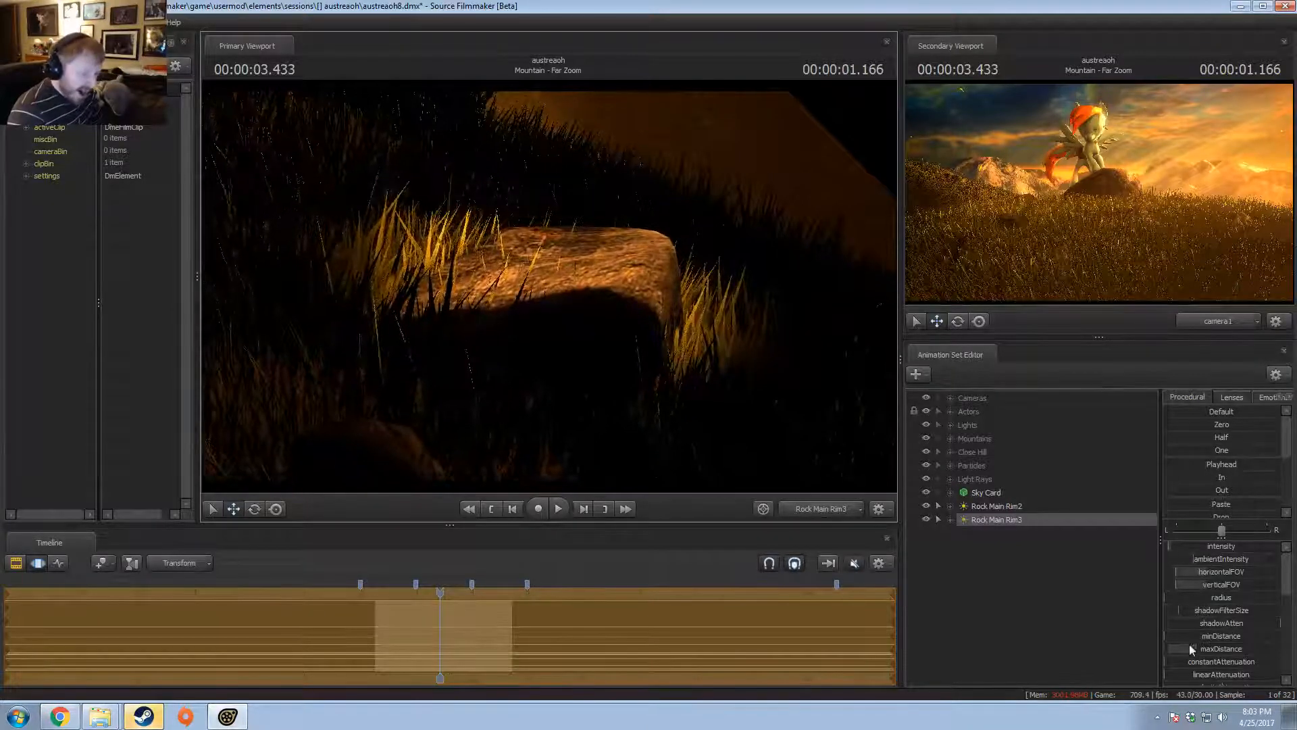
- Adjust Rock Main Rim3's height parameter, then reposition and re-aim the light closely on the rock in the grass
scroll(1191, 645, "down", 5)
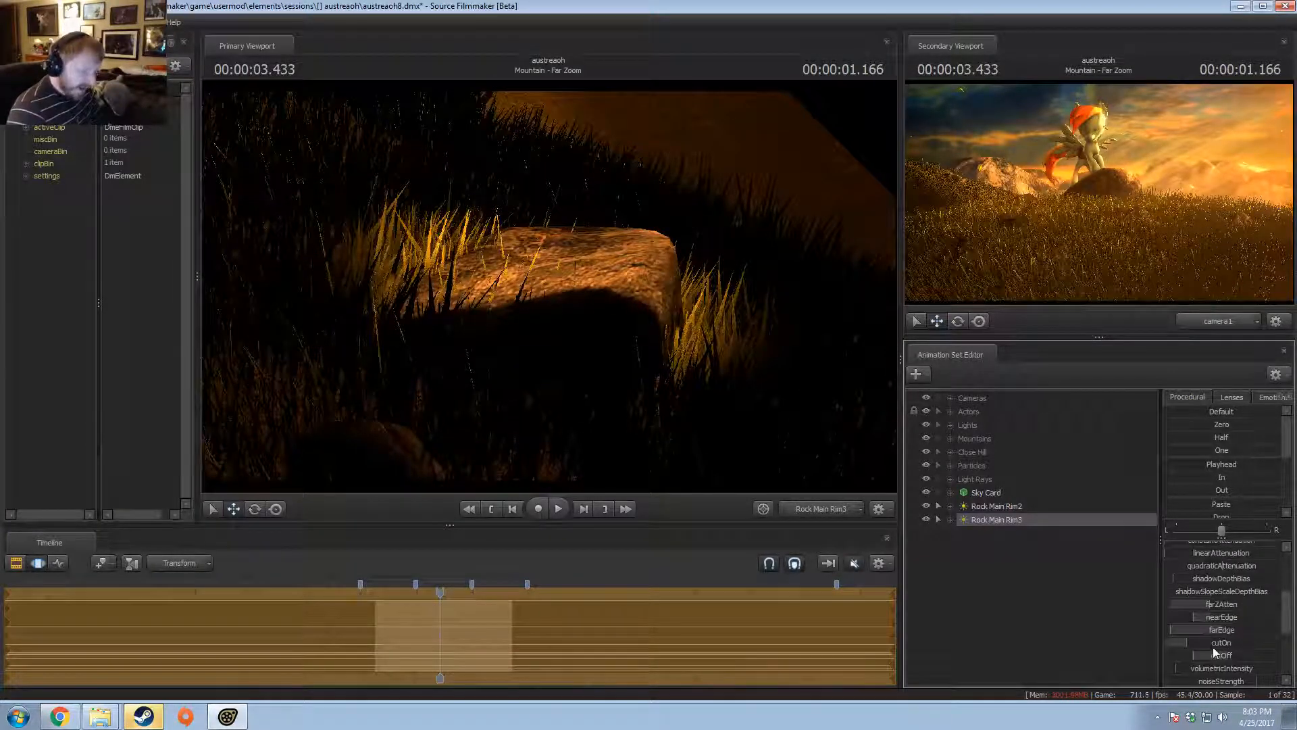
scroll(1214, 643, "up", 3)
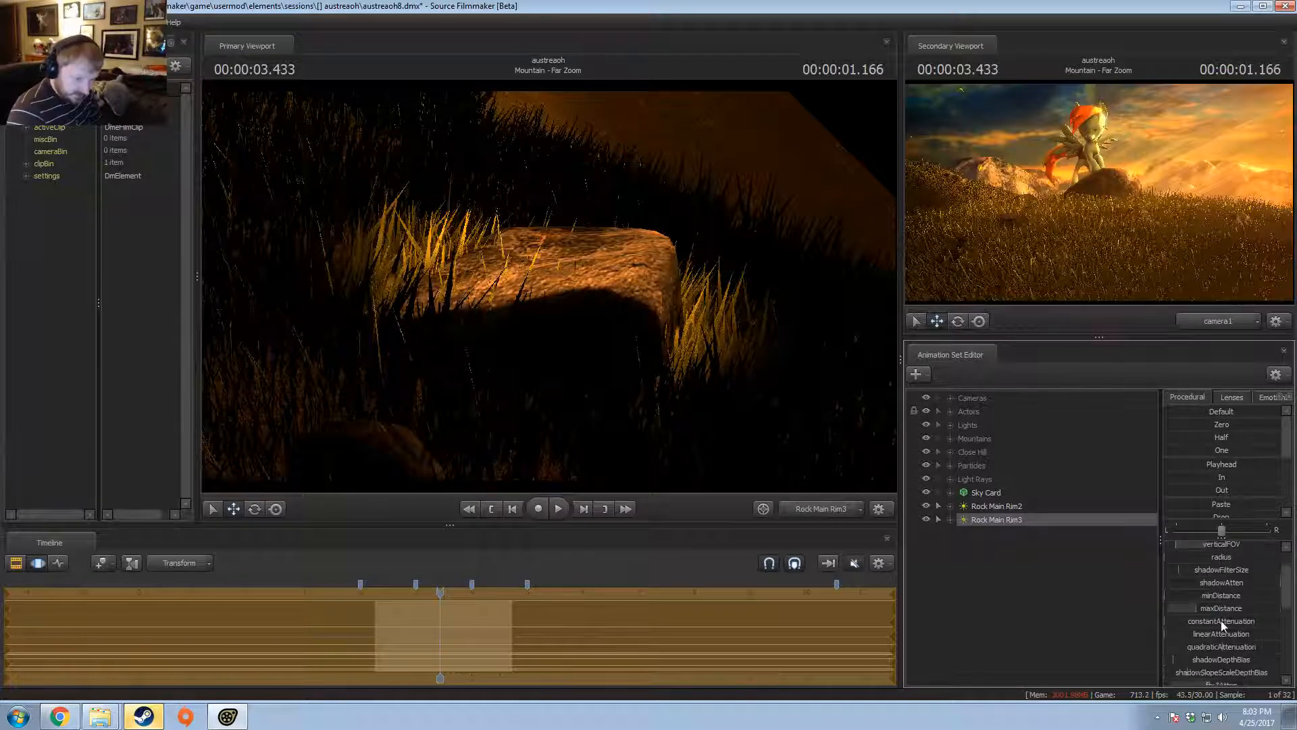
scroll(1216, 609, "down", 6)
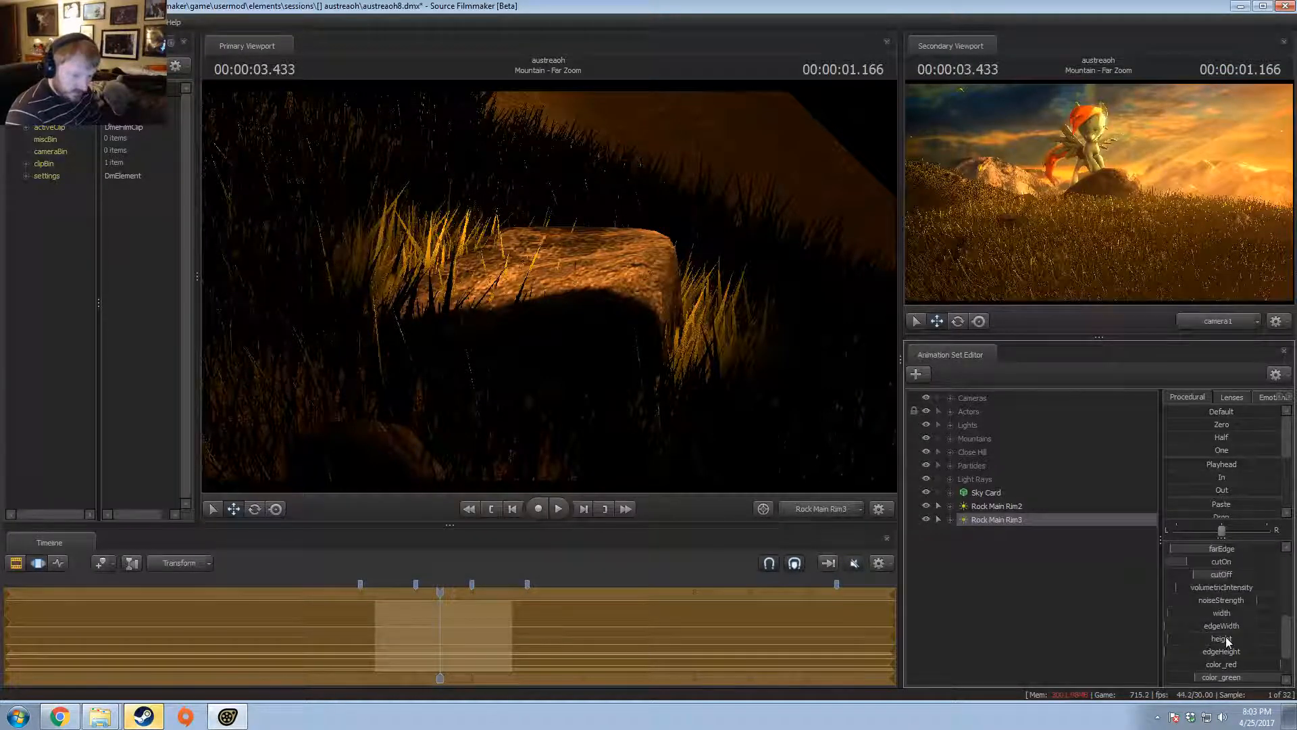
left_click_drag(594, 310, 609, 305)
left_click_drag(1202, 642, 1208, 642)
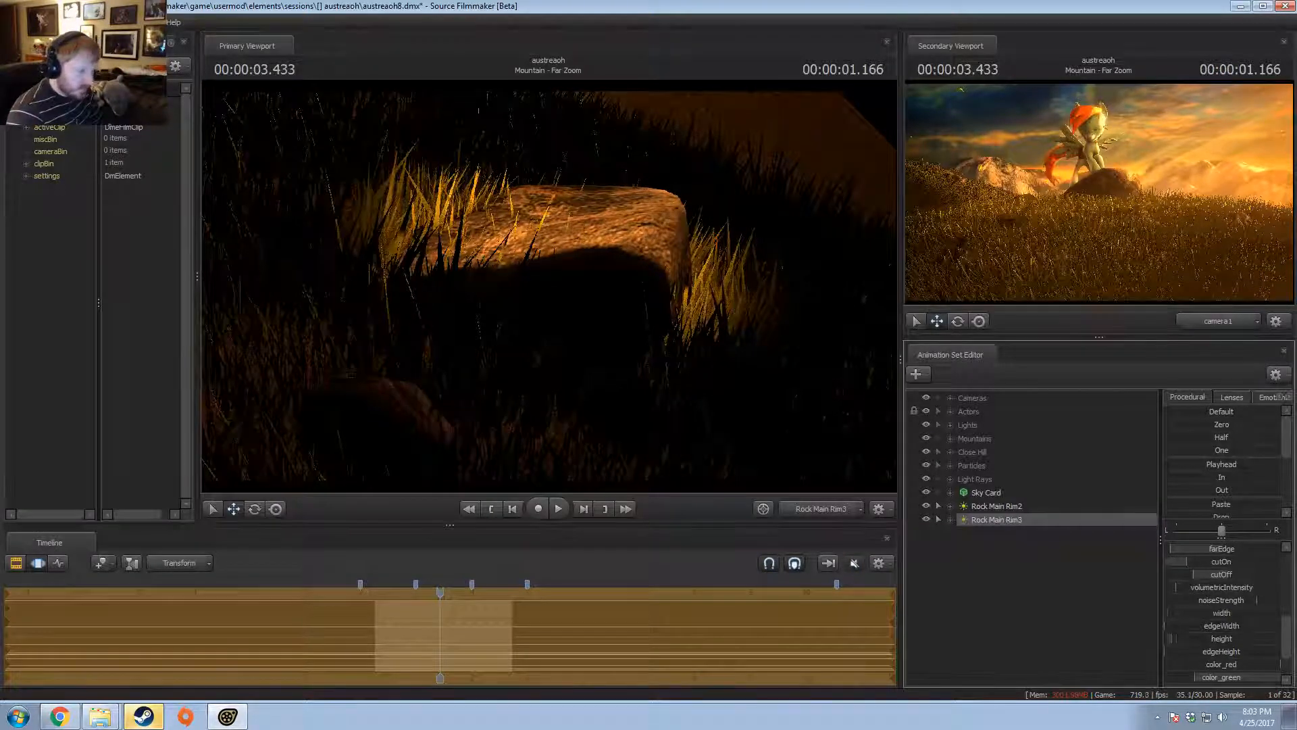
left_click_drag(549, 284, 552, 289)
left_click_drag(1226, 589, 1229, 589)
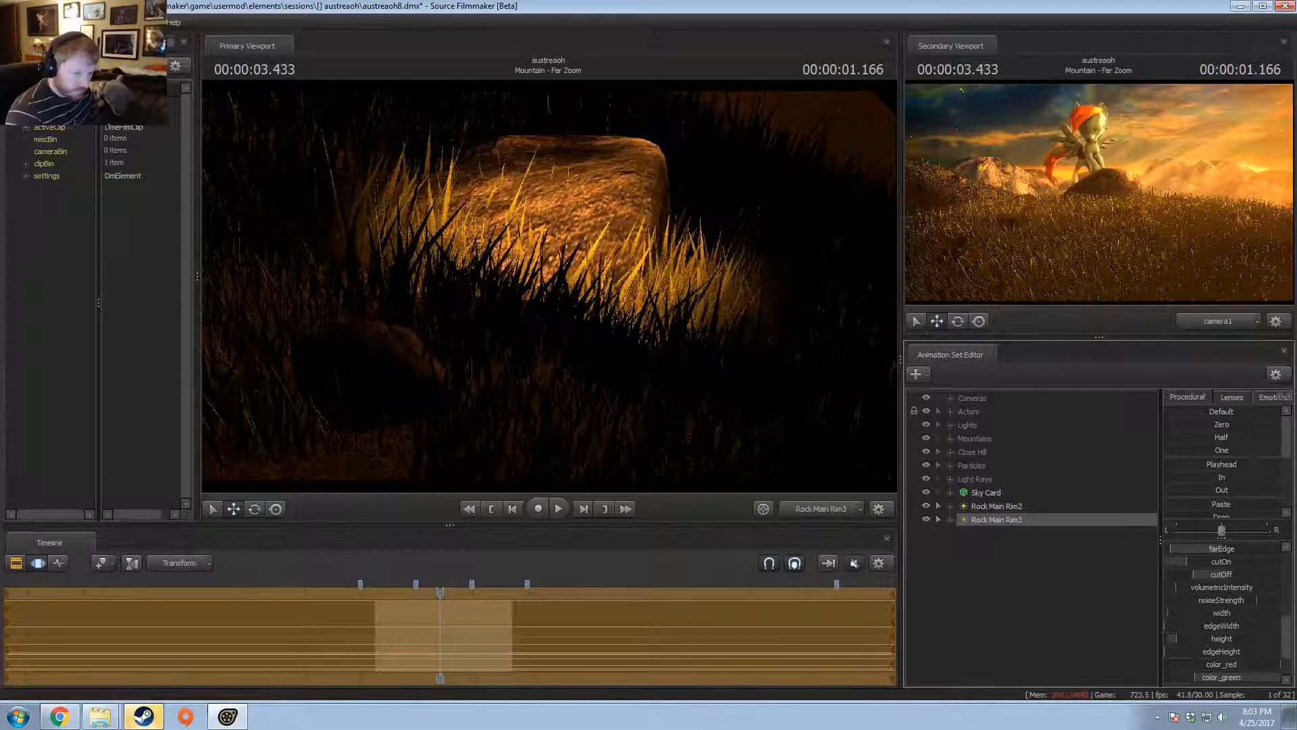
left_click_drag(548, 284, 1214, 485)
- Set Rock Main Rim3's intensity range maximum to 900 and lower the light's intensity
scroll(1202, 549, "up", 5)
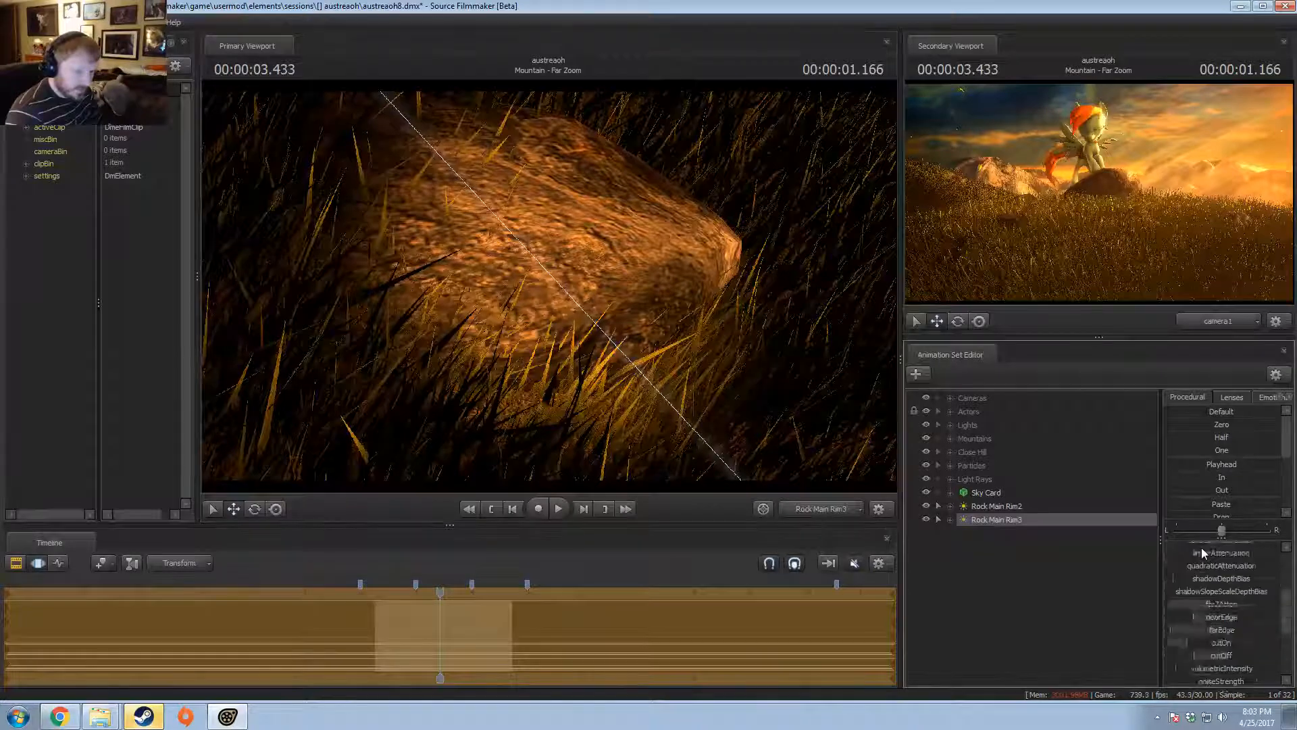
right_click(1213, 550)
left_click(1226, 565)
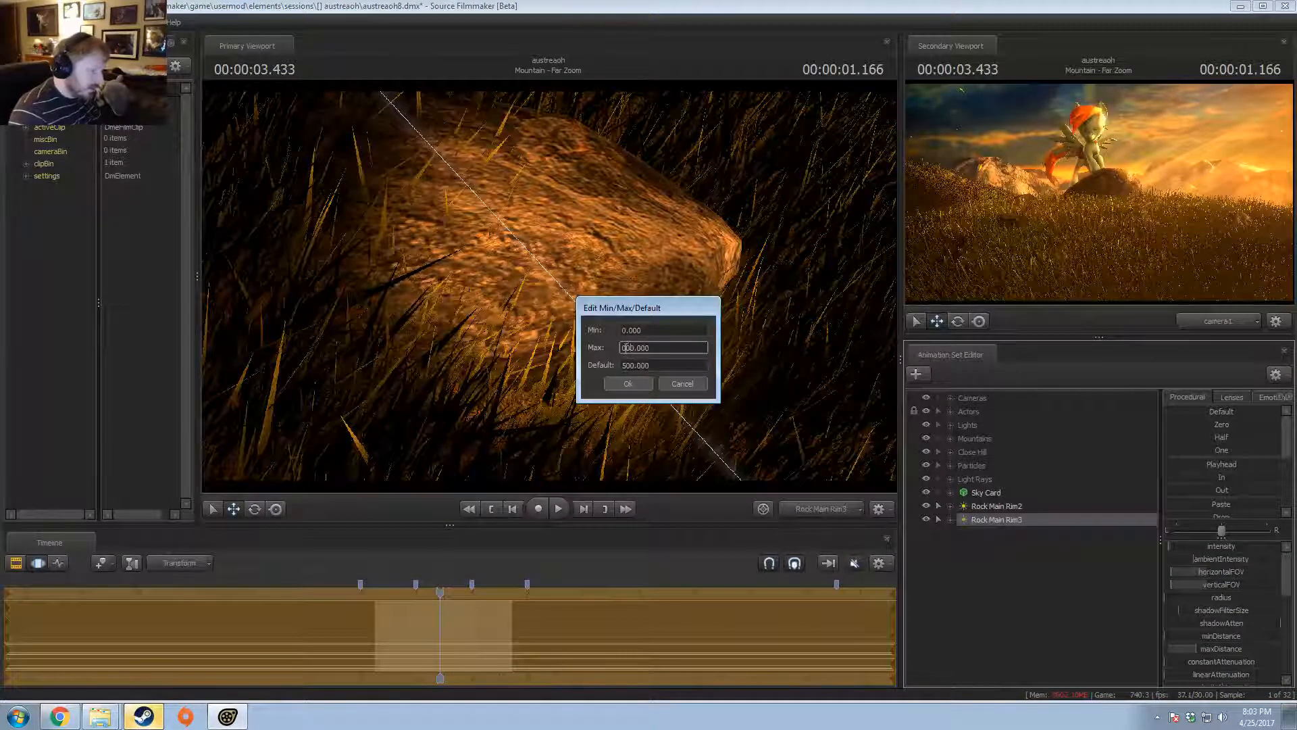
left_click(629, 384)
left_click_drag(1249, 551, 1191, 547)
key("F2")
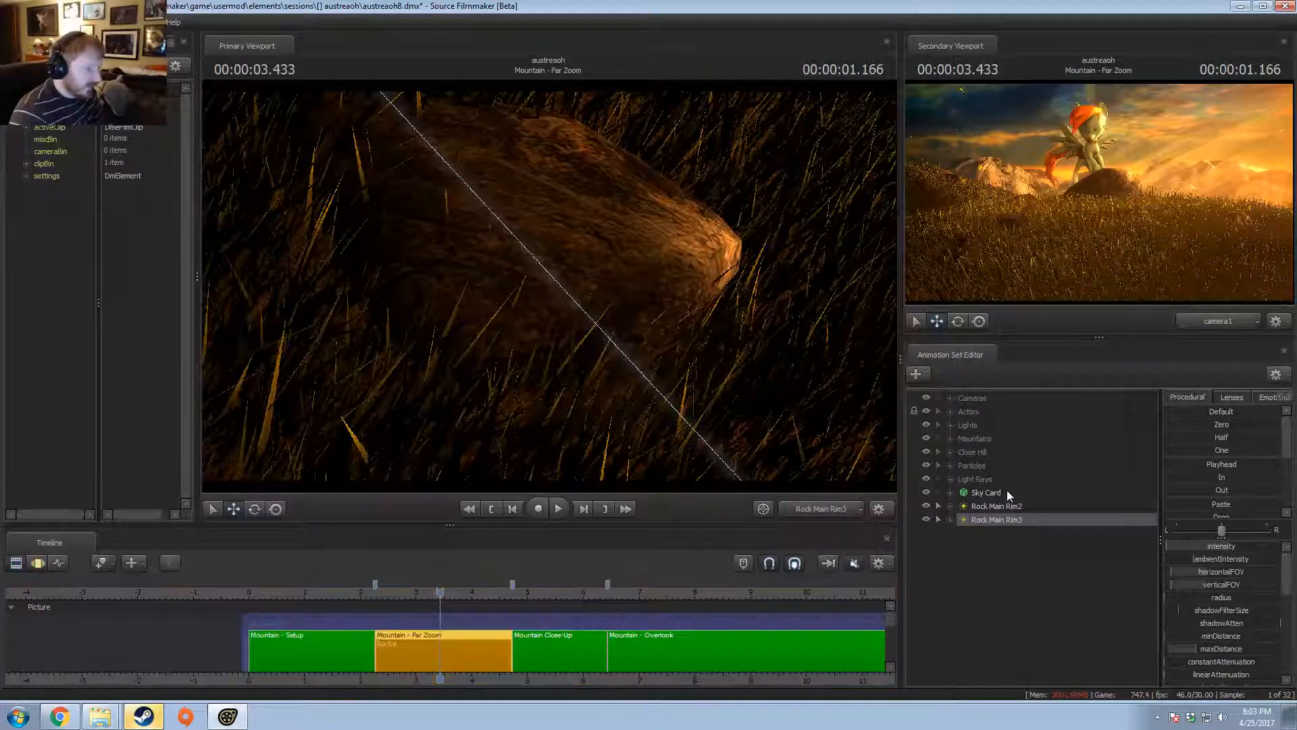
- Set Rock Main Rim3's intensity range to a maximum of 100 and a default of 1, and fine-tune its intensity
key("F3")
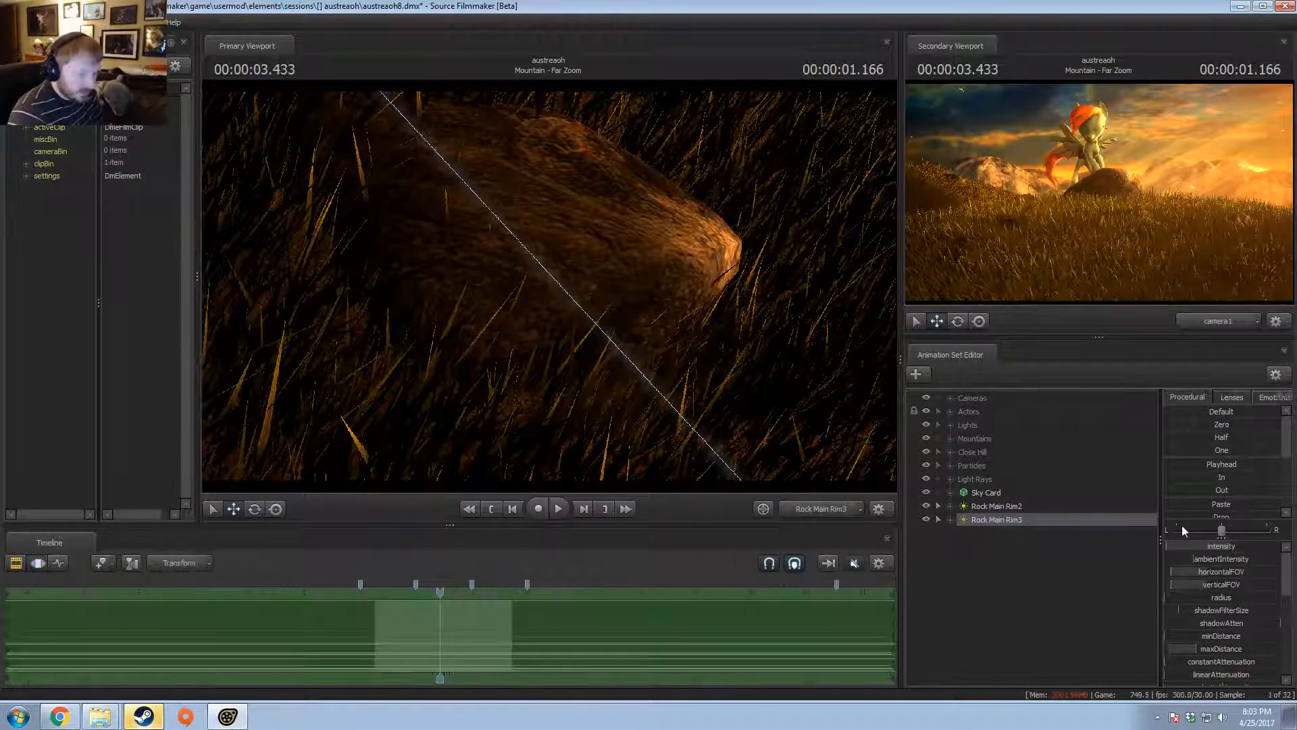
right_click(1186, 547)
left_click(1211, 565)
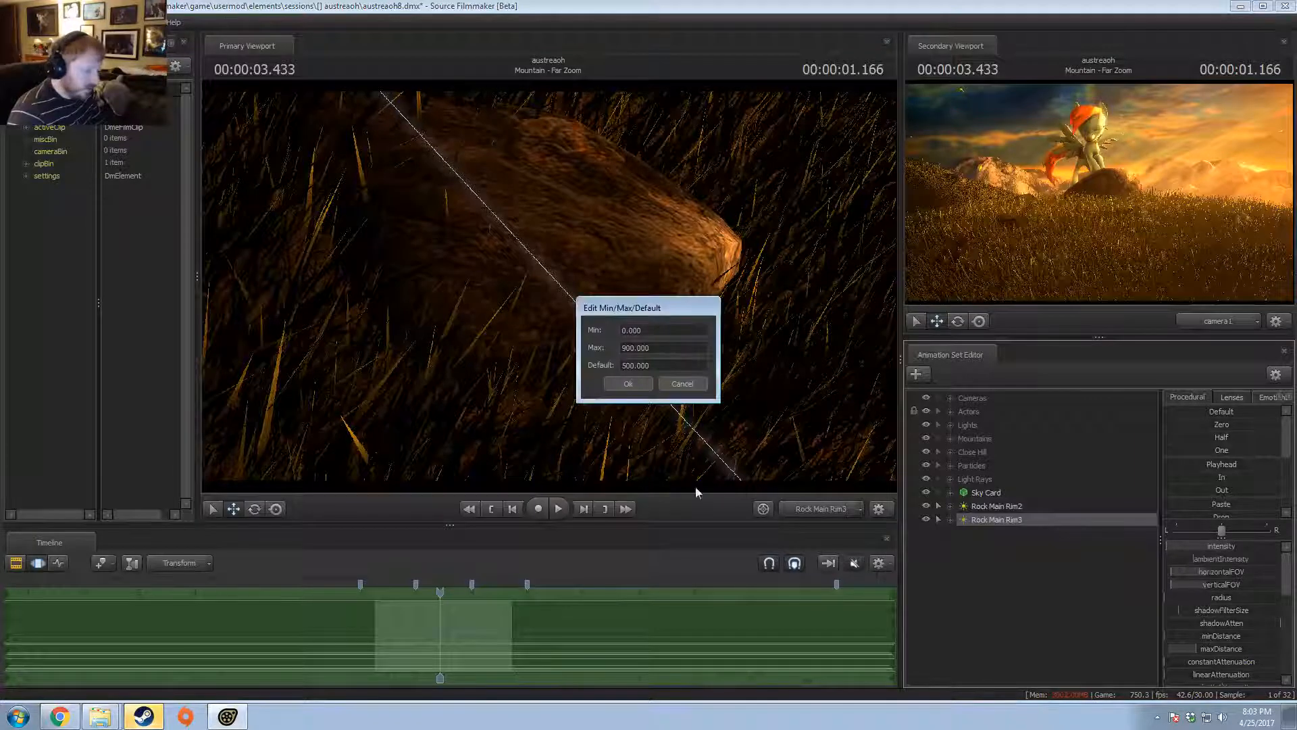
left_click(627, 348)
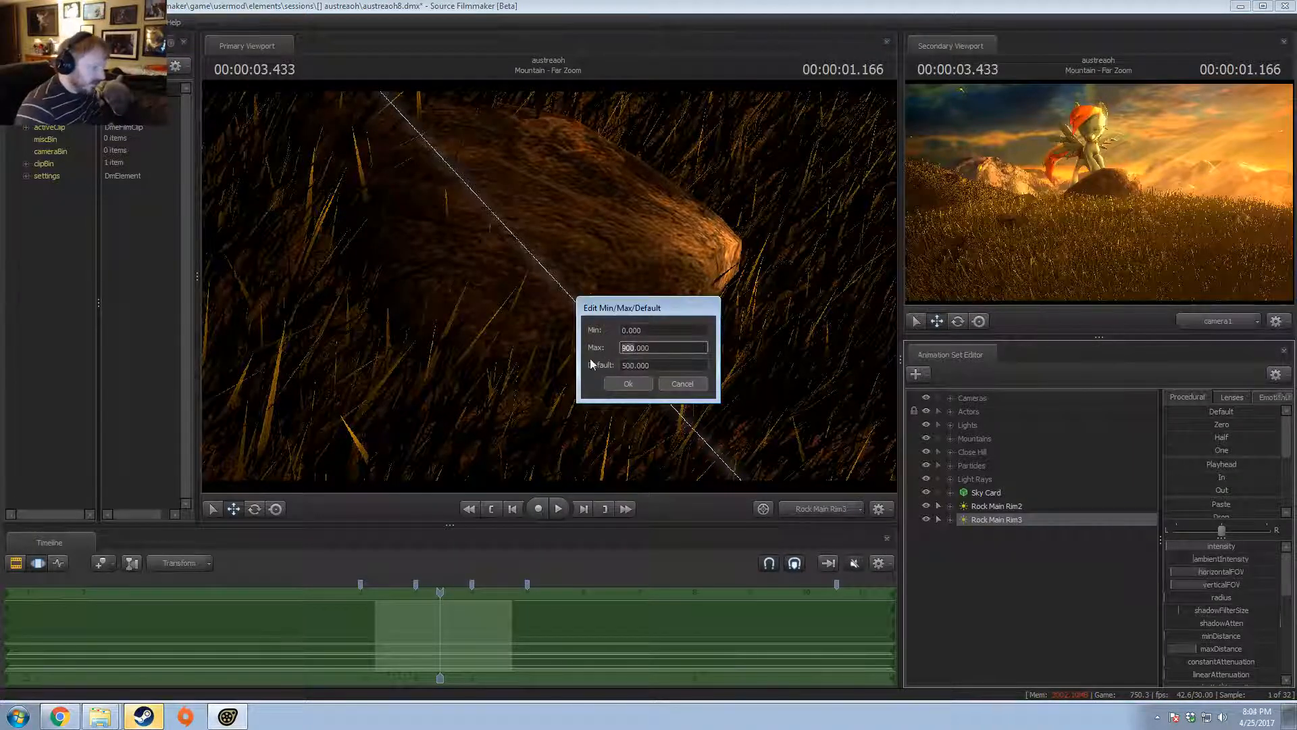
type("100")
key("Tab")
type("1")
key("Return")
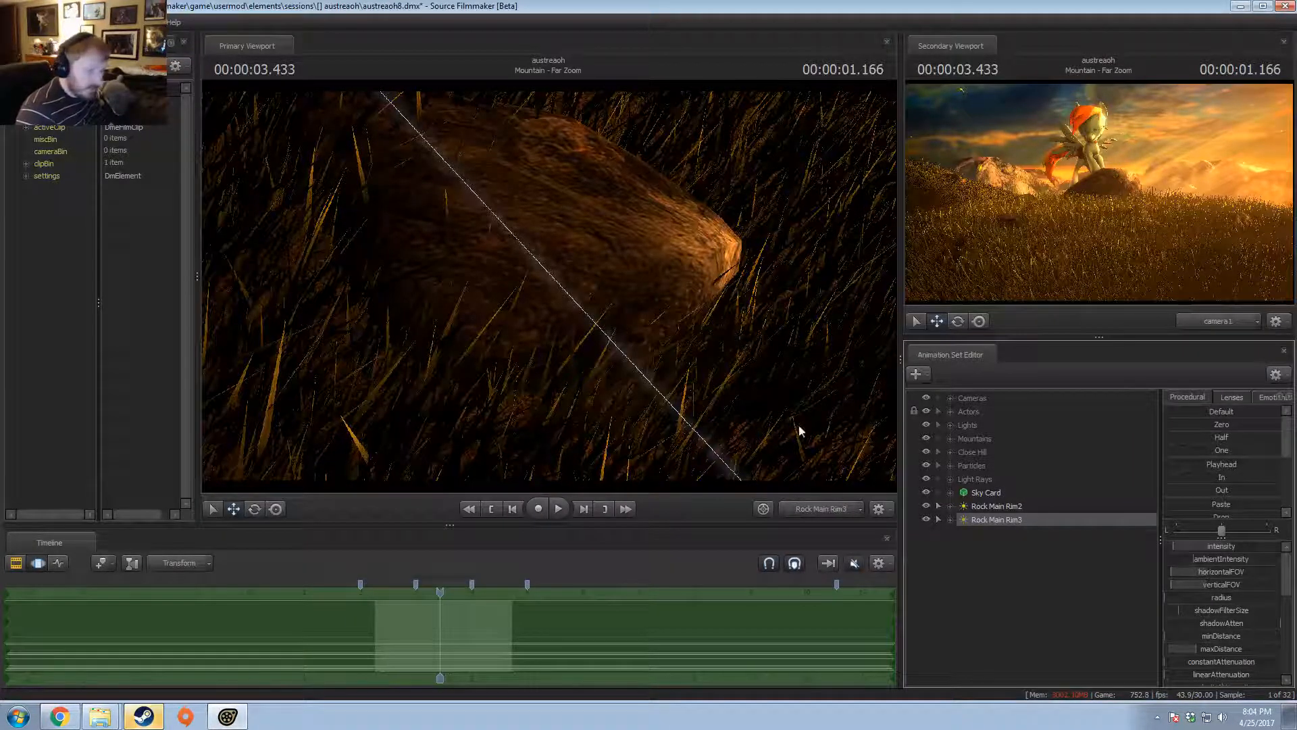
left_click(1189, 546)
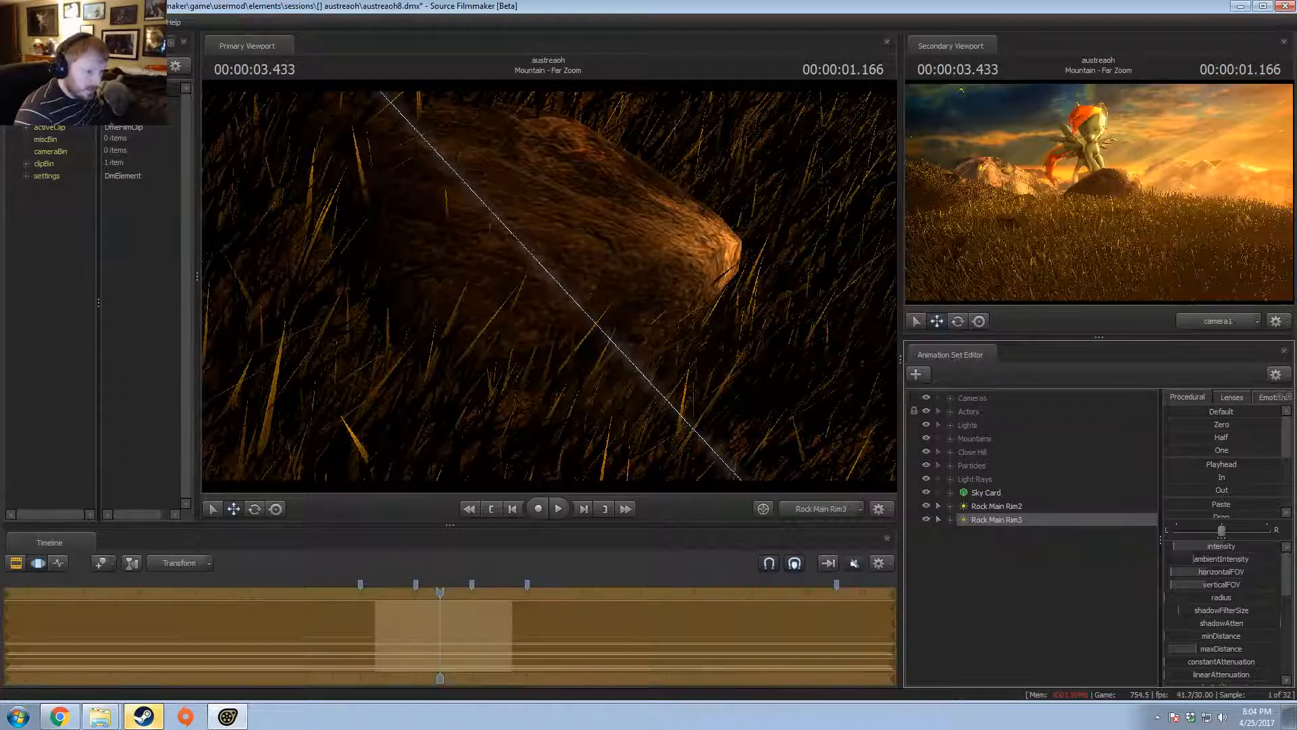
left_click_drag(1189, 546, 1193, 545)
key("F2")
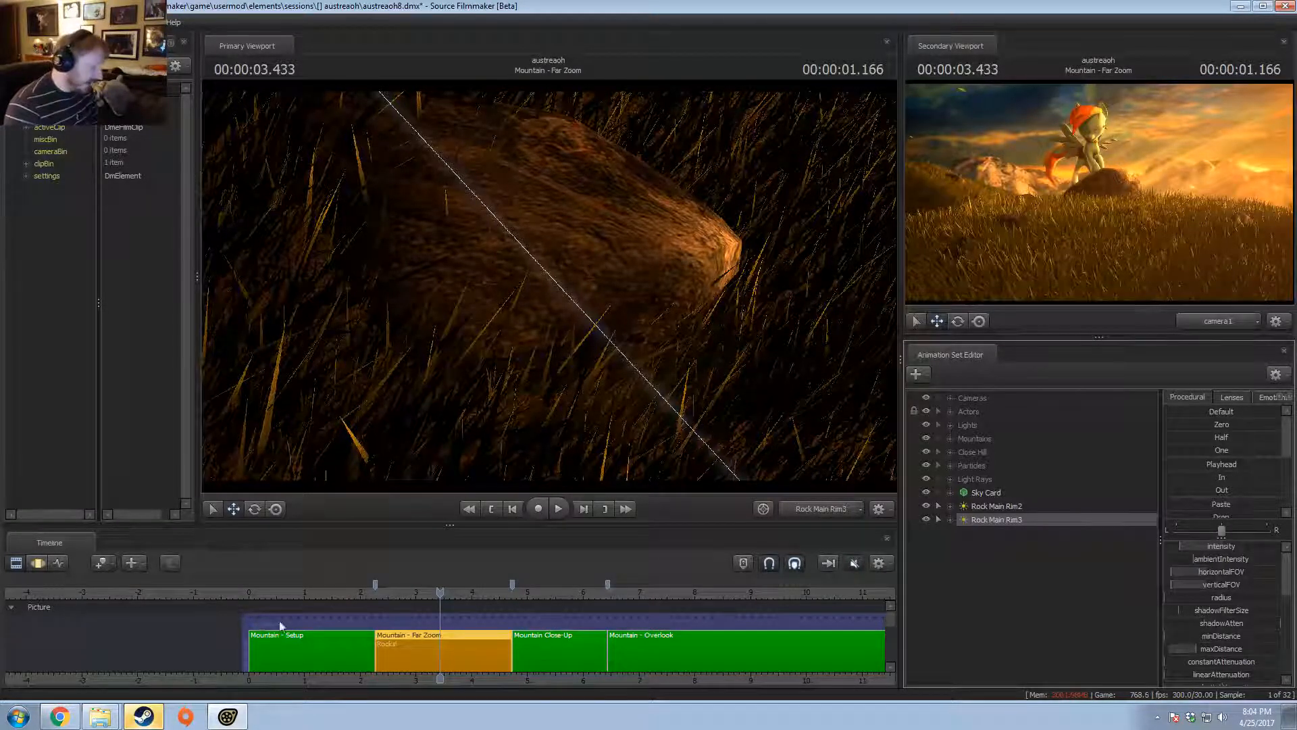
- Scrub through the Mountain - Far Zoom shot from its start to its end to check the rock lighting
left_click_drag(368, 604, 399, 582)
key("F3")
key("F2")
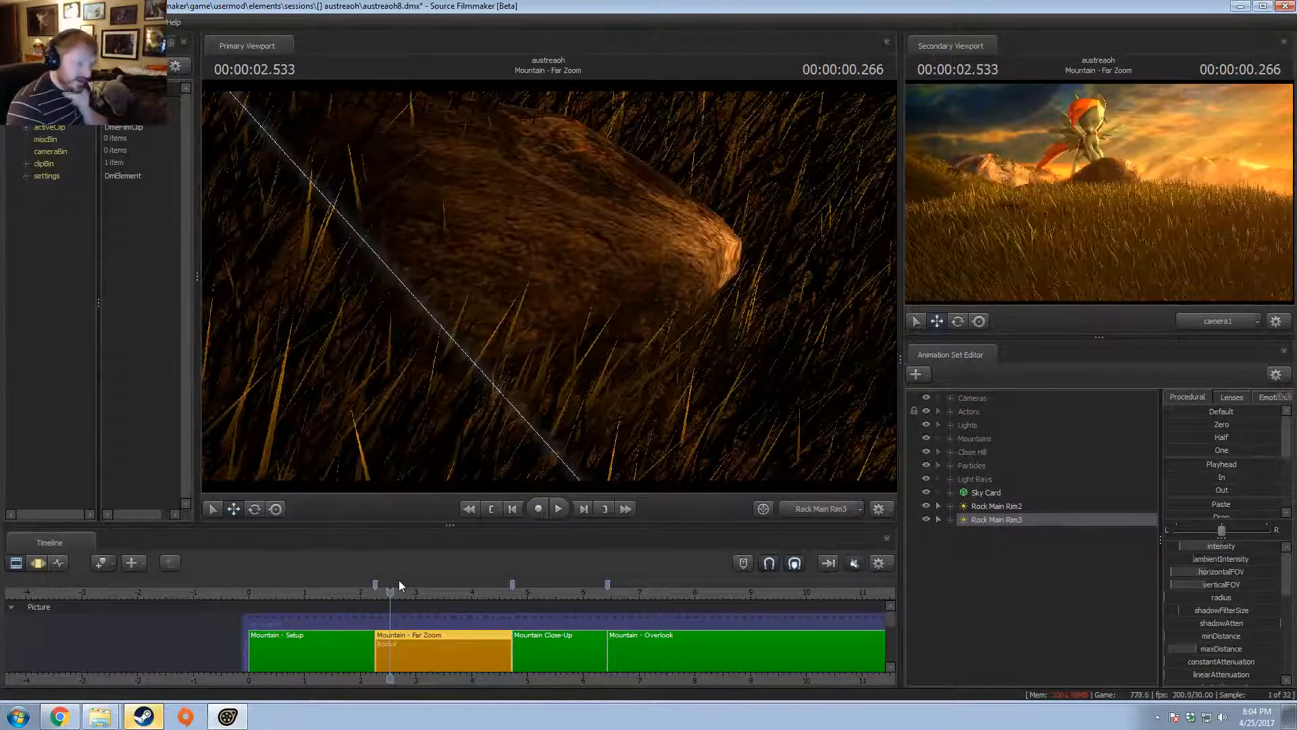
left_click(395, 601)
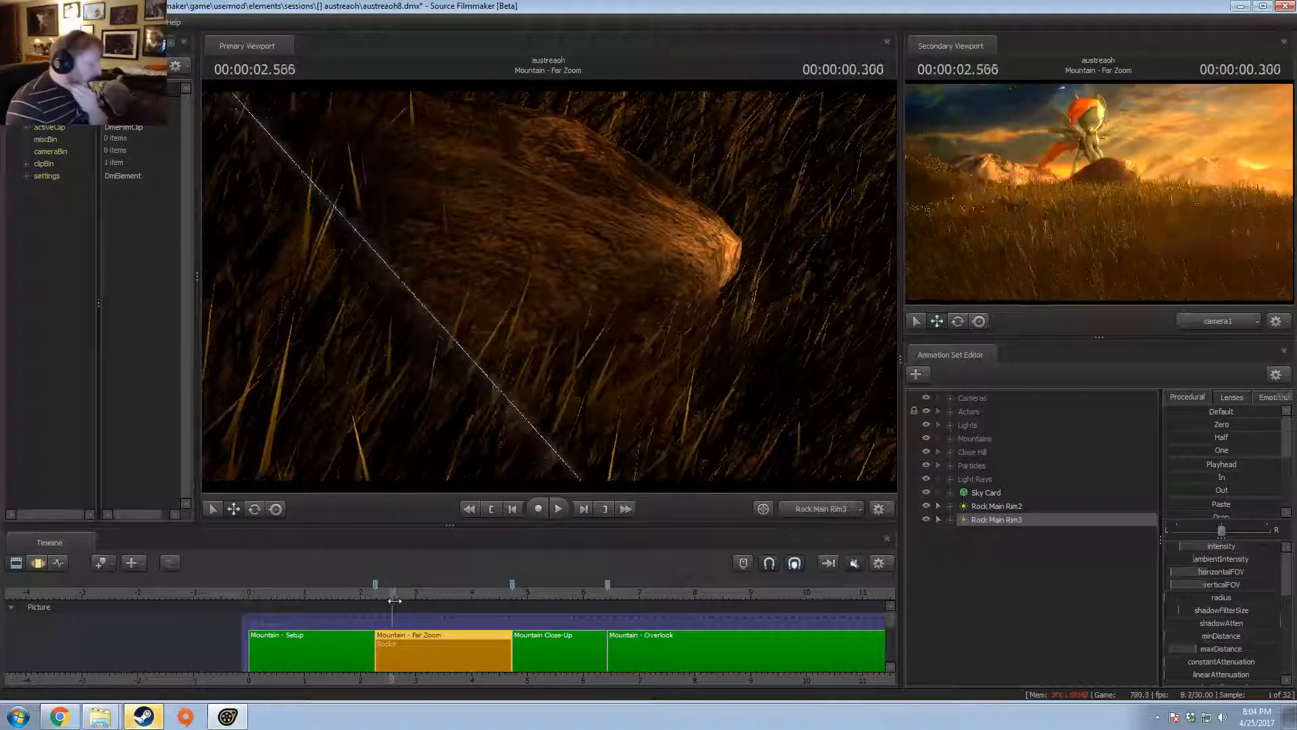
left_click_drag(394, 601, 384, 595)
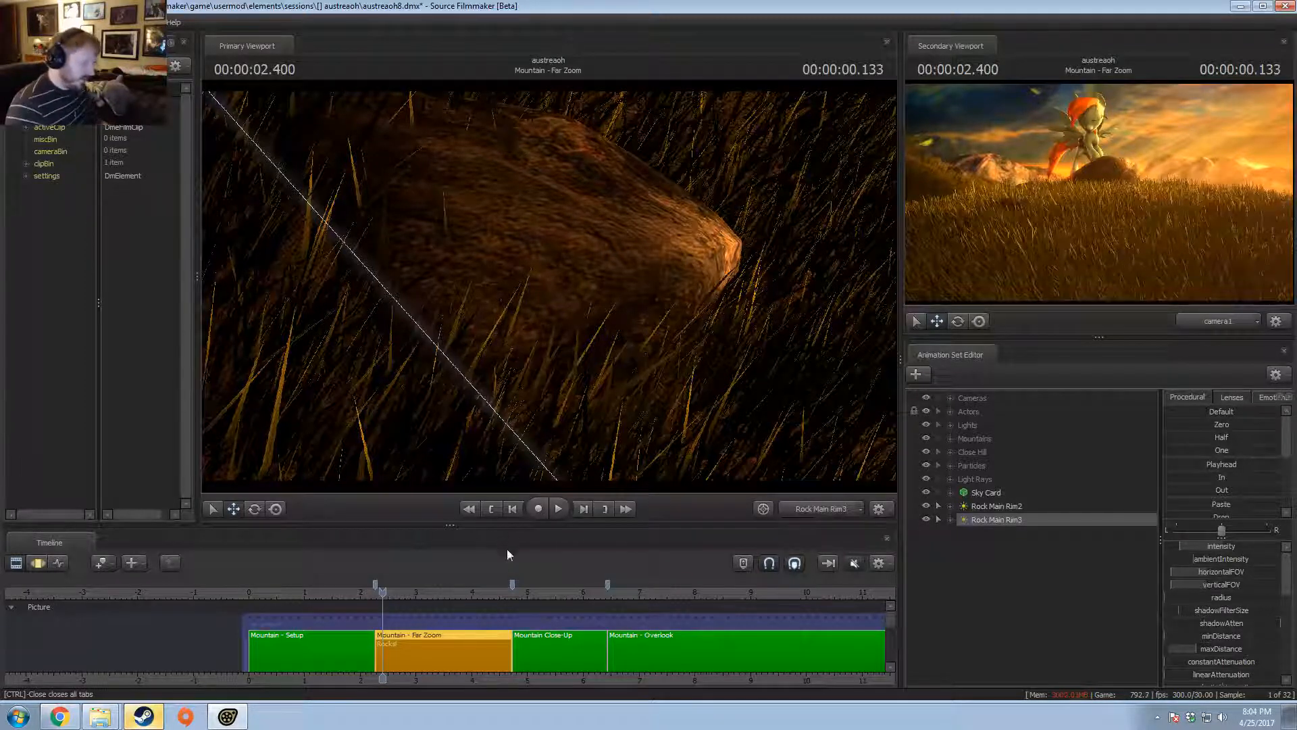
left_click(507, 593)
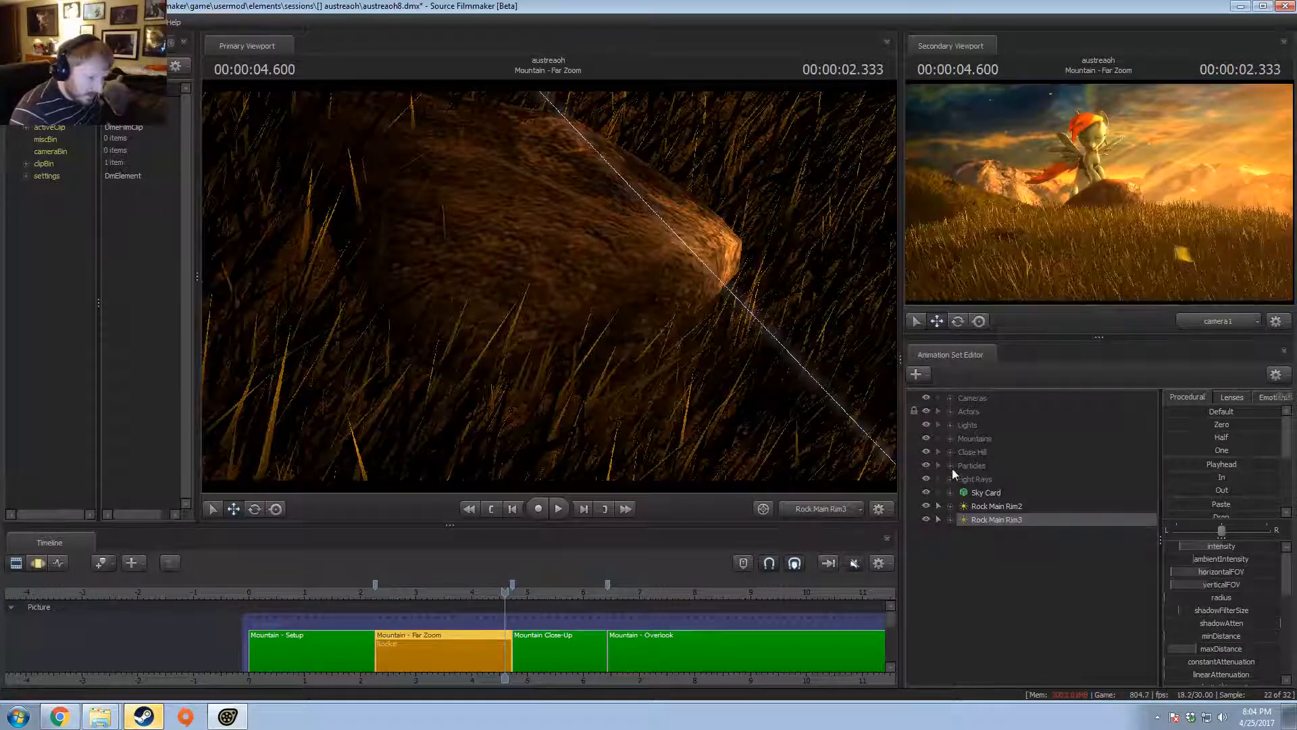
- Move Rock Main Rim2 and Rock Main Rim3 into the Lights group
left_click(997, 506, "ctrl")
double_click(980, 424)
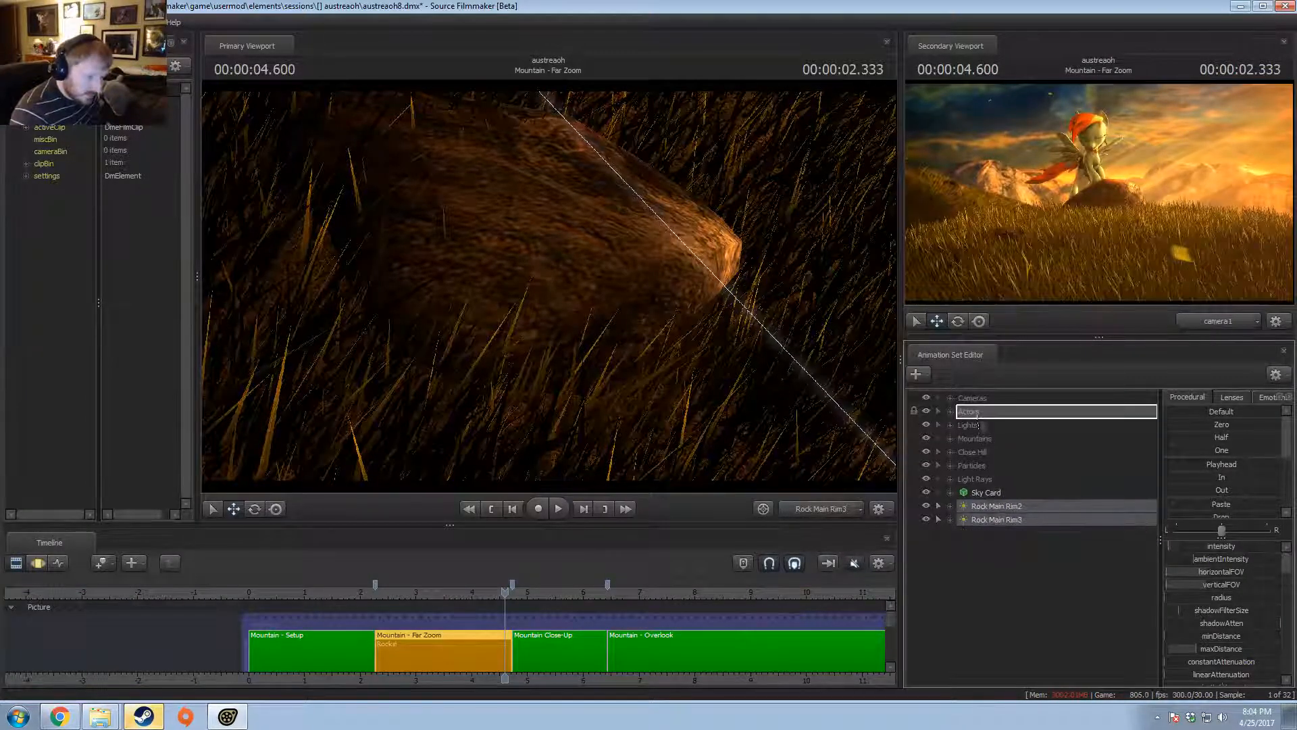
left_click_drag(980, 426, 978, 427)
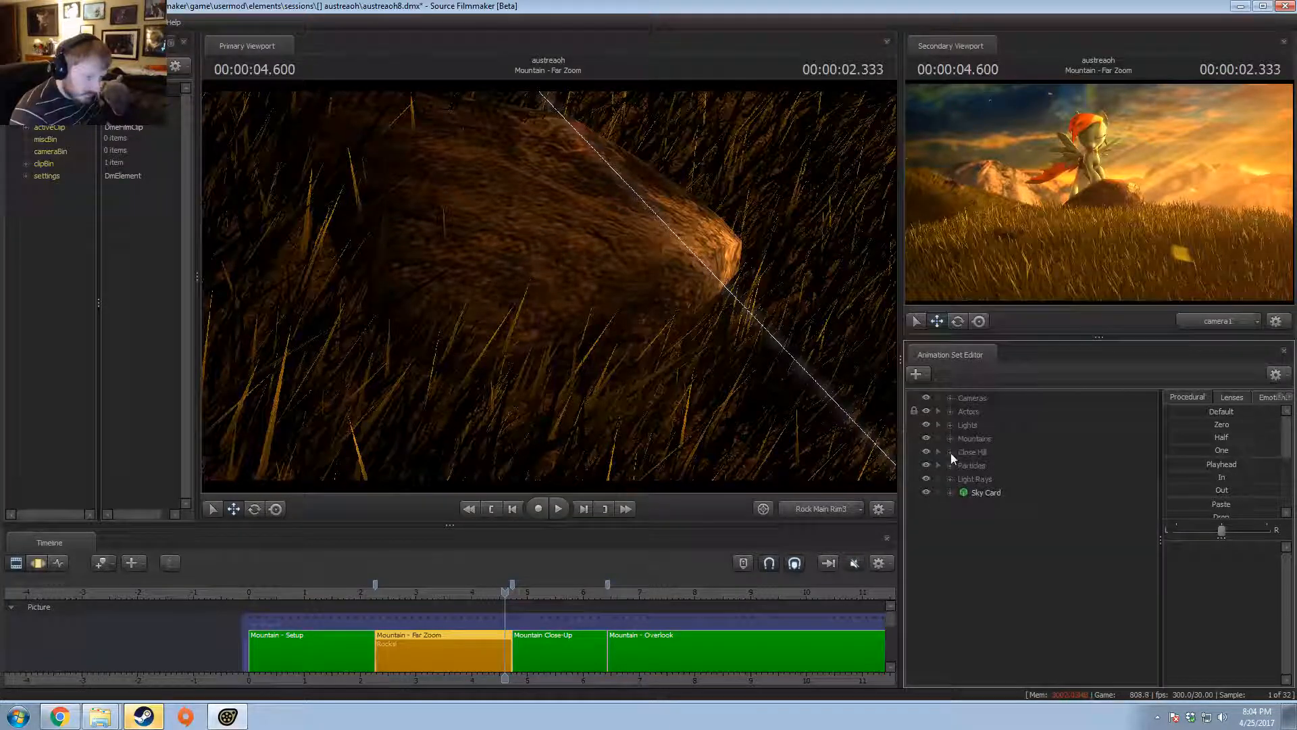
- Looking through camera1, lower Rock Pile A 3 from the Close Hill rocks slightly into the grass
left_click(951, 452)
left_click(964, 493)
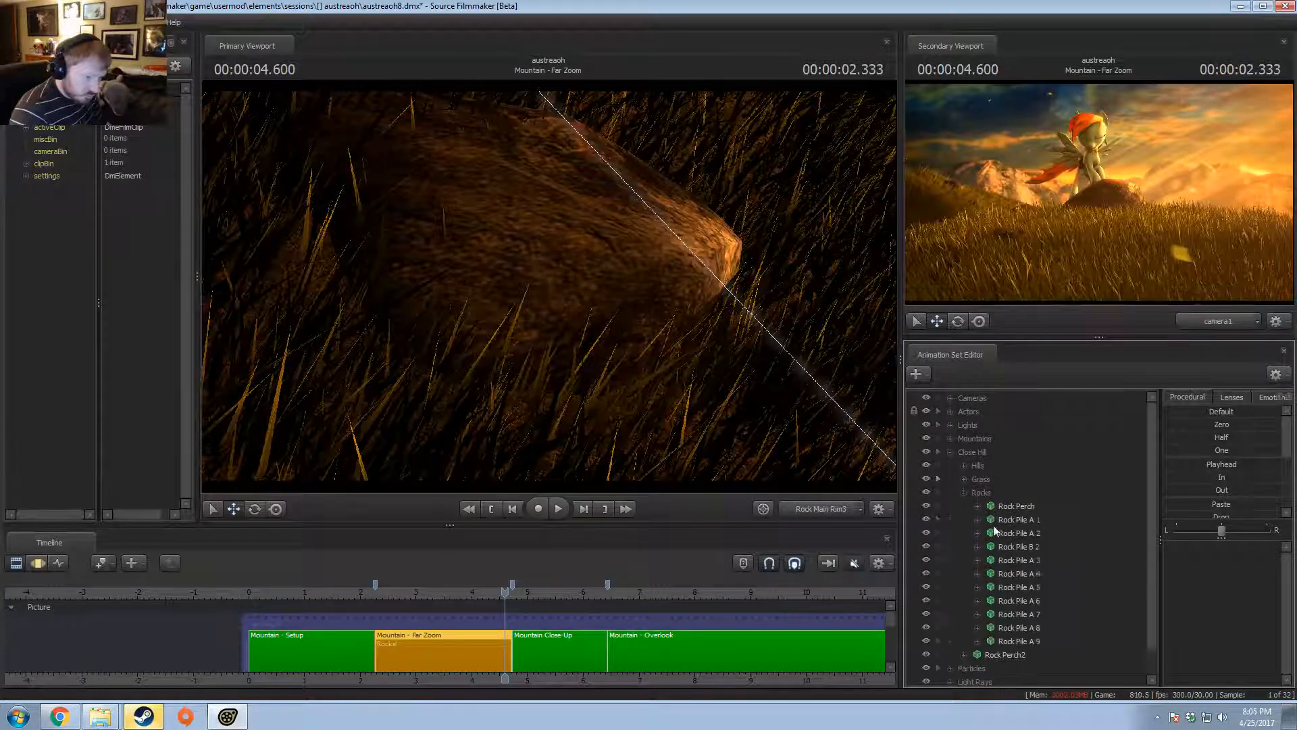
scroll(1013, 554, "down", 1)
left_click(1034, 533)
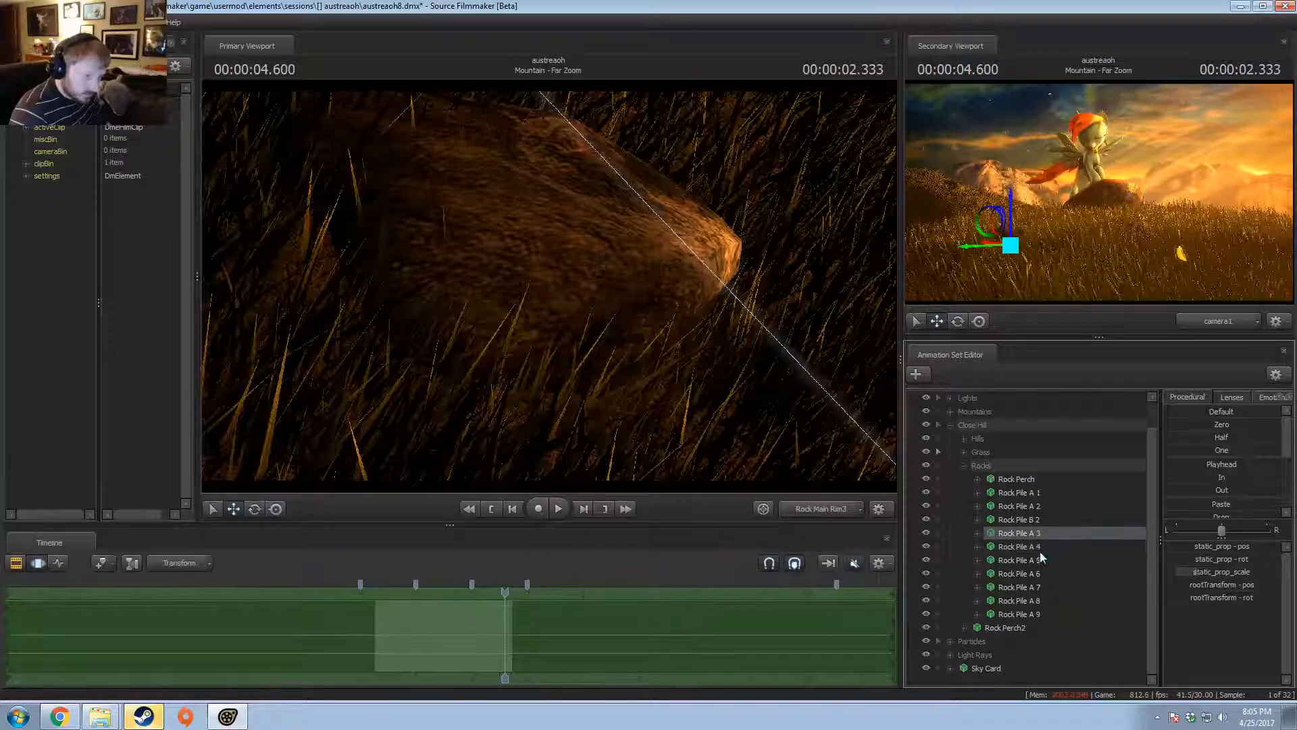
left_click(822, 508)
left_click(823, 508)
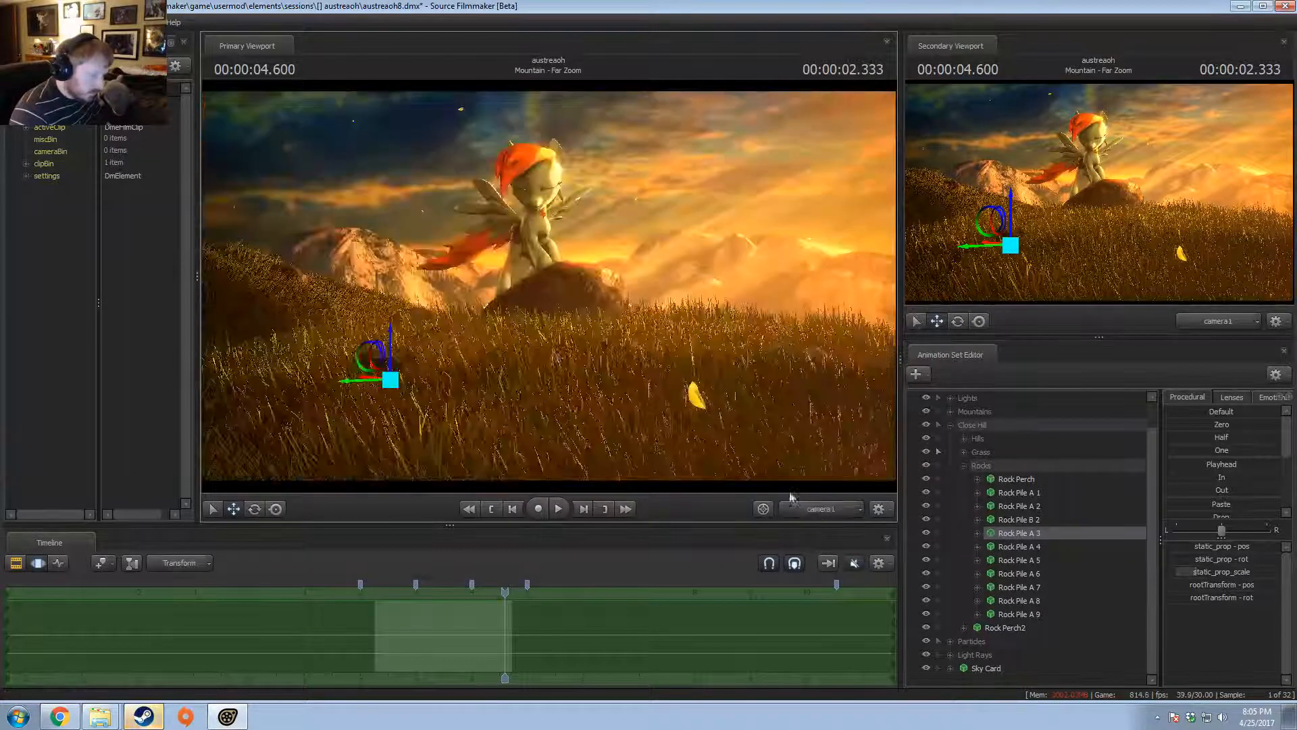
left_click_drag(391, 340, 393, 341)
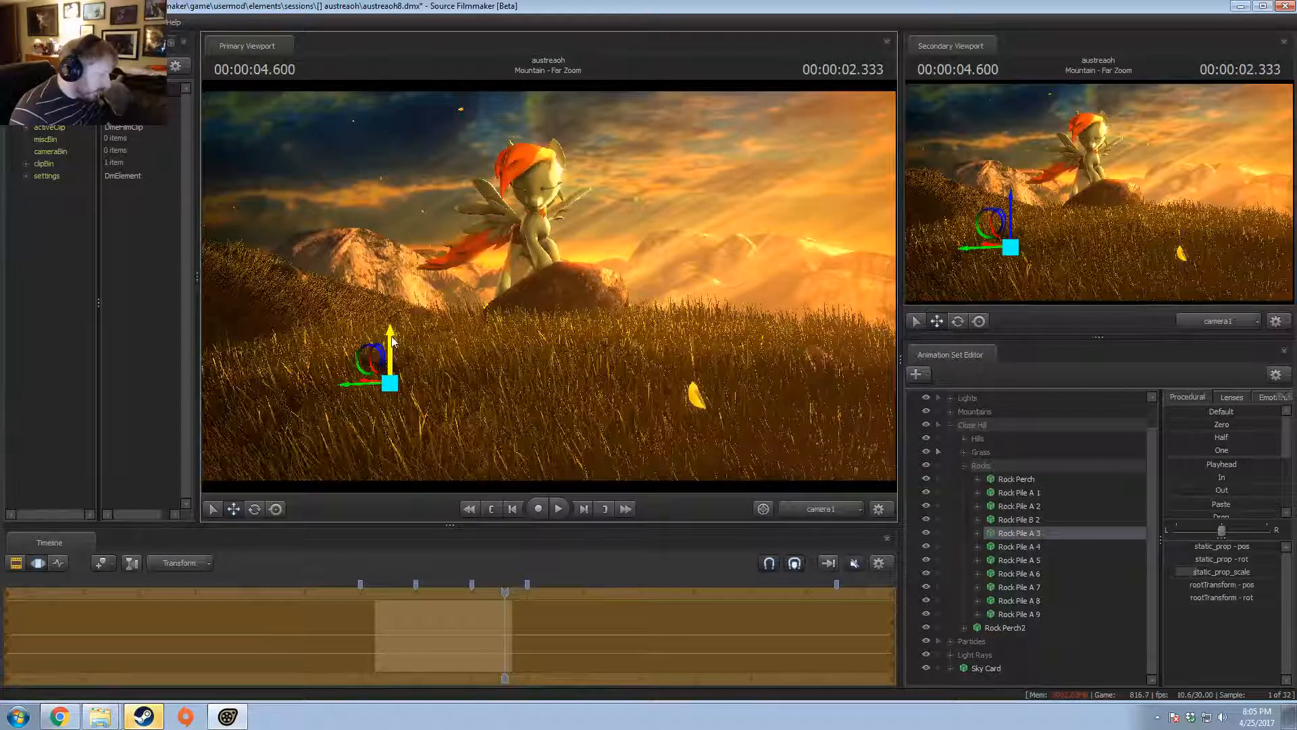
key("F2")
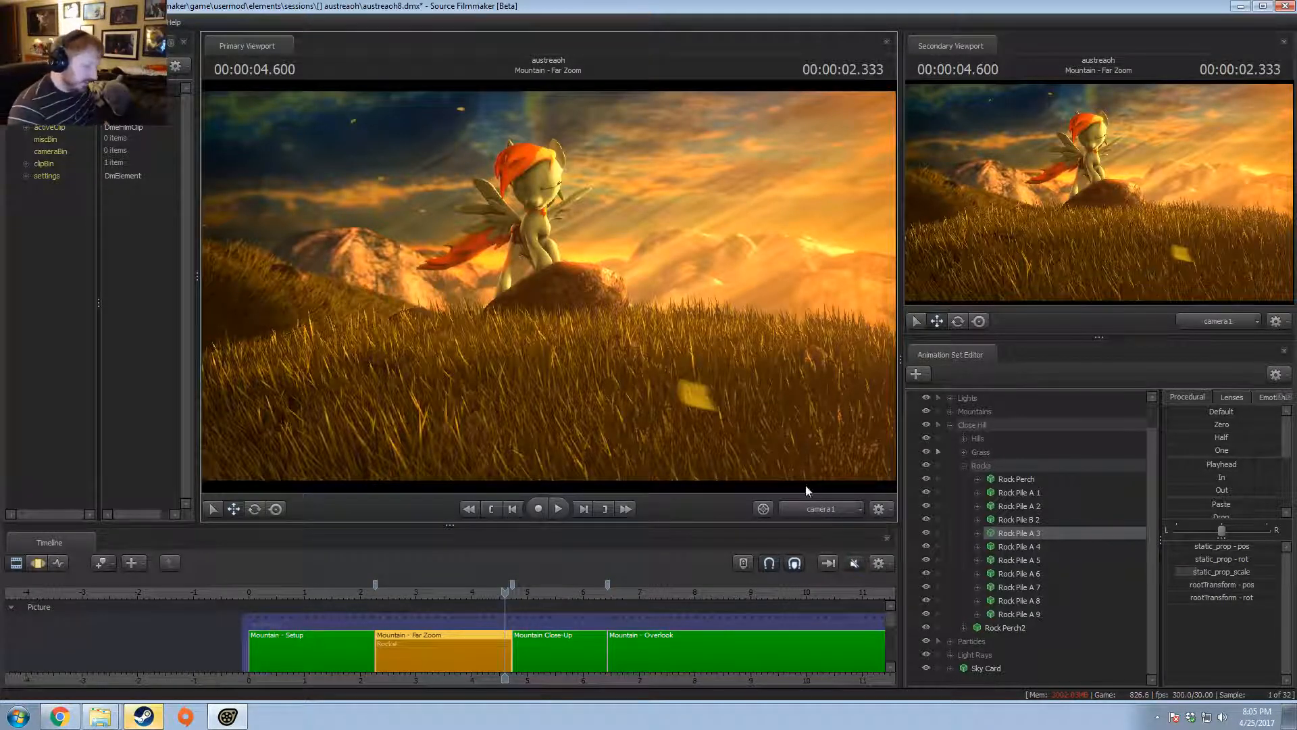
- Play the Mountain - Far Zoom shot from near its beginning and scrub back through its later part
left_click(808, 508)
left_click(808, 507)
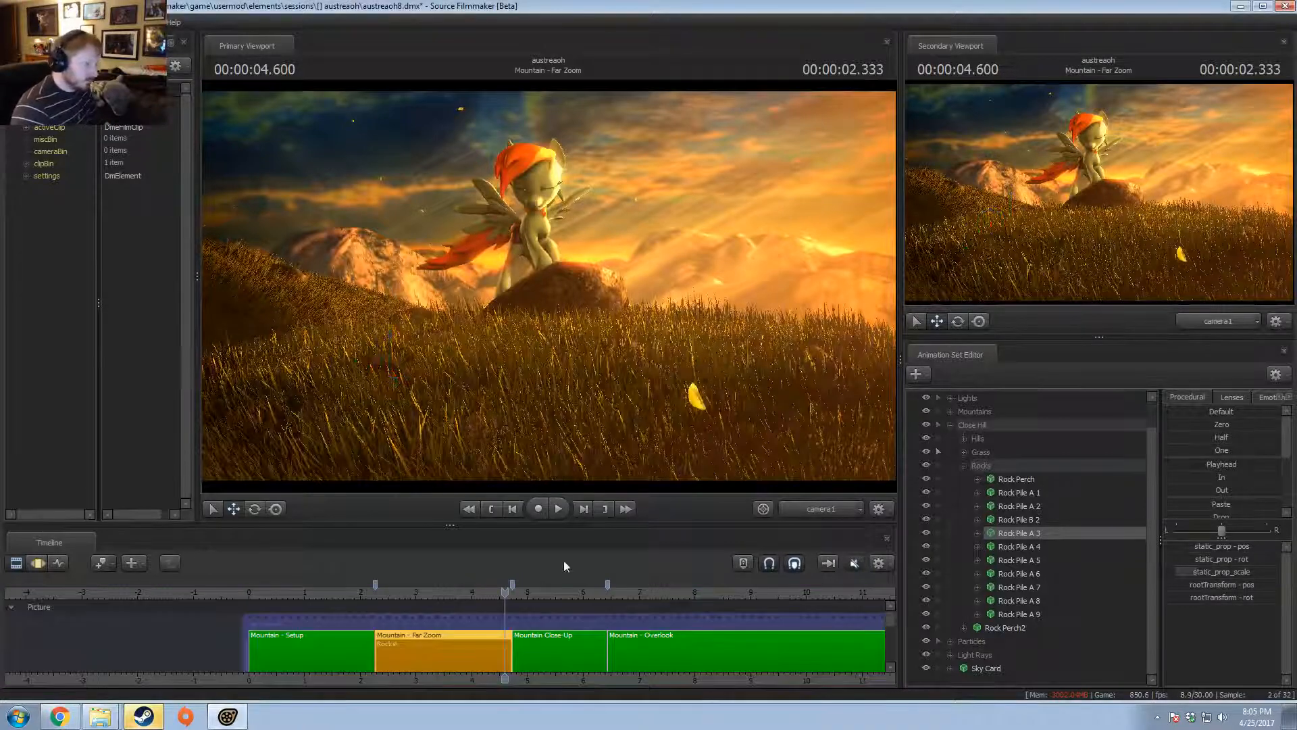
left_click(387, 593)
key("space")
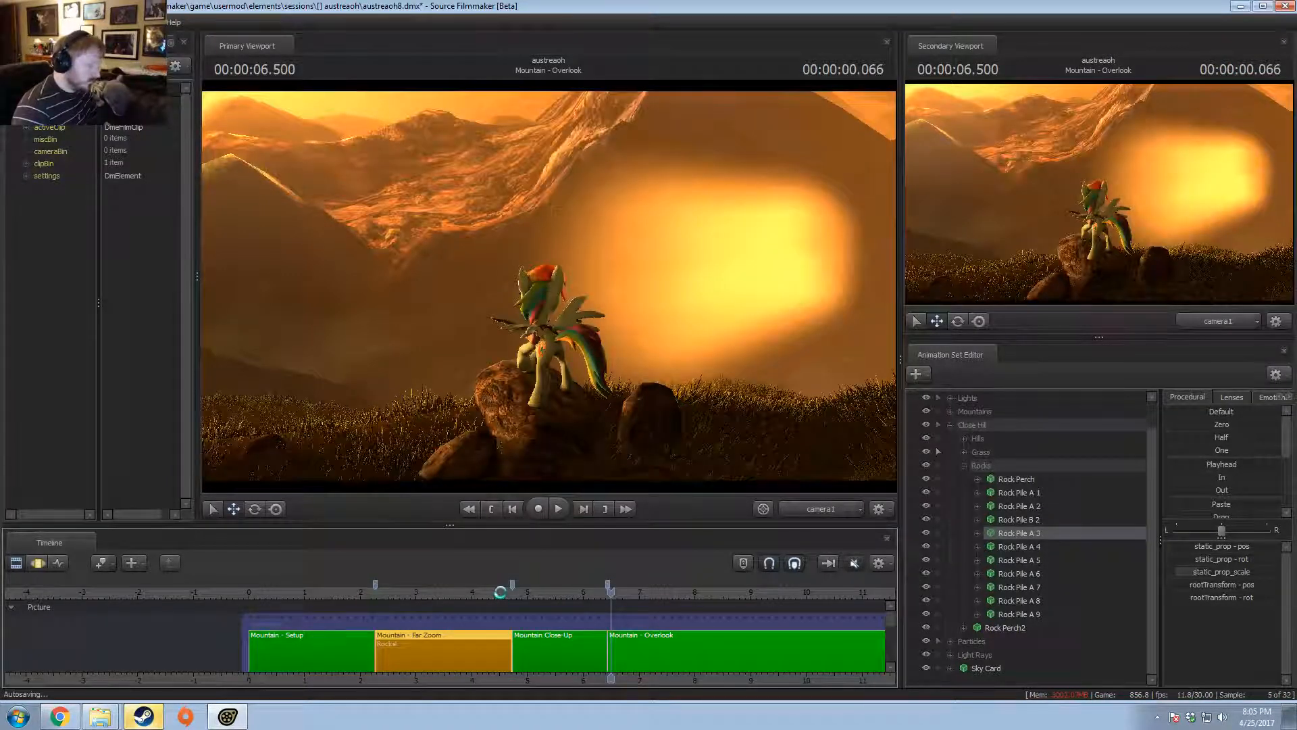
left_click_drag(500, 592, 479, 618)
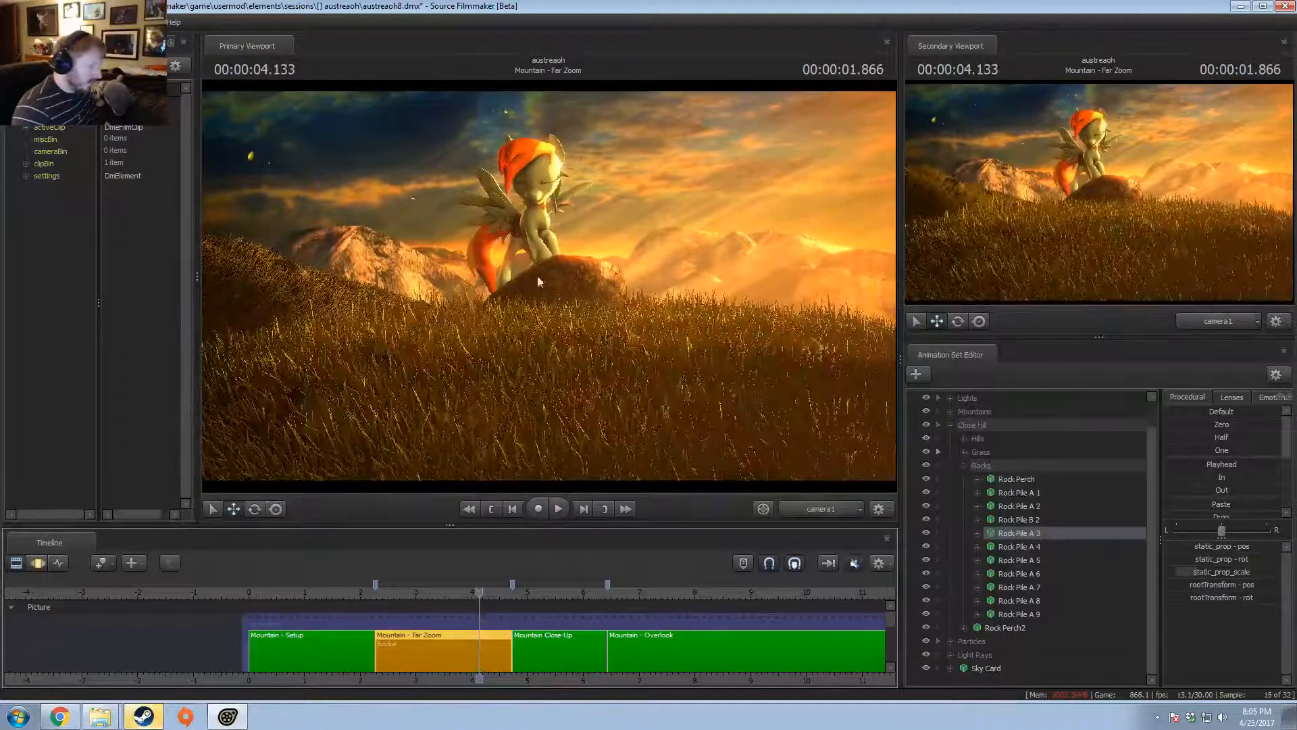
- Fly the work camera in close to the pony's chest and wing to examine the lighting at 4.266 seconds
key("F3")
left_click(846, 512)
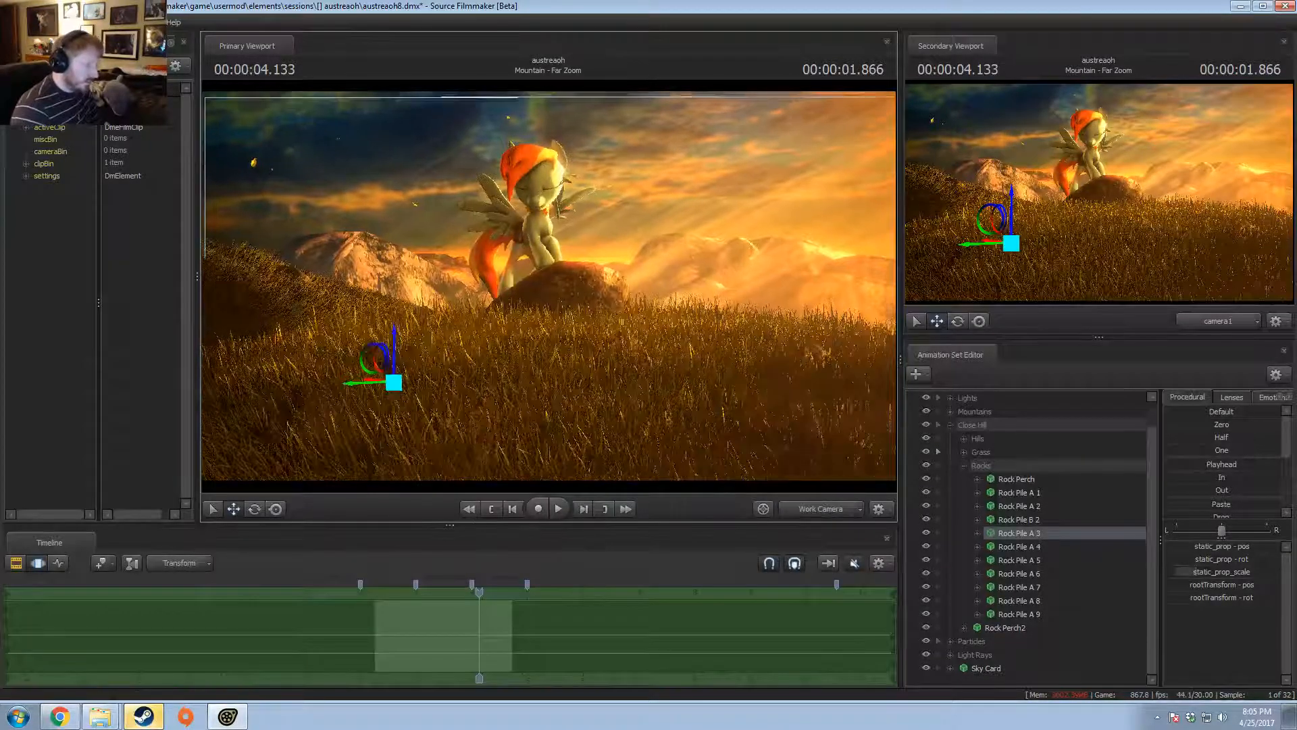
key("w")
left_click_drag(595, 324, 568, 315)
key("w")
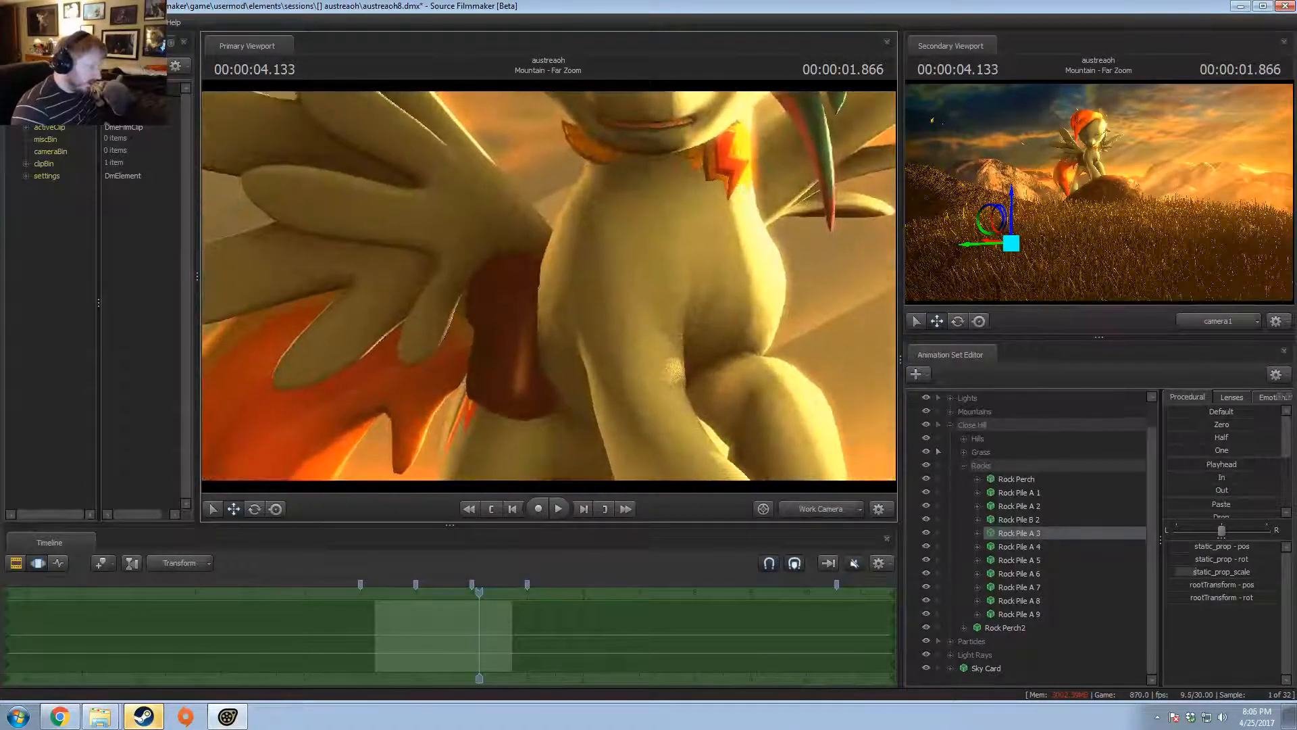
scroll(466, 611, "up", 3)
left_click_drag(479, 617, 493, 620)
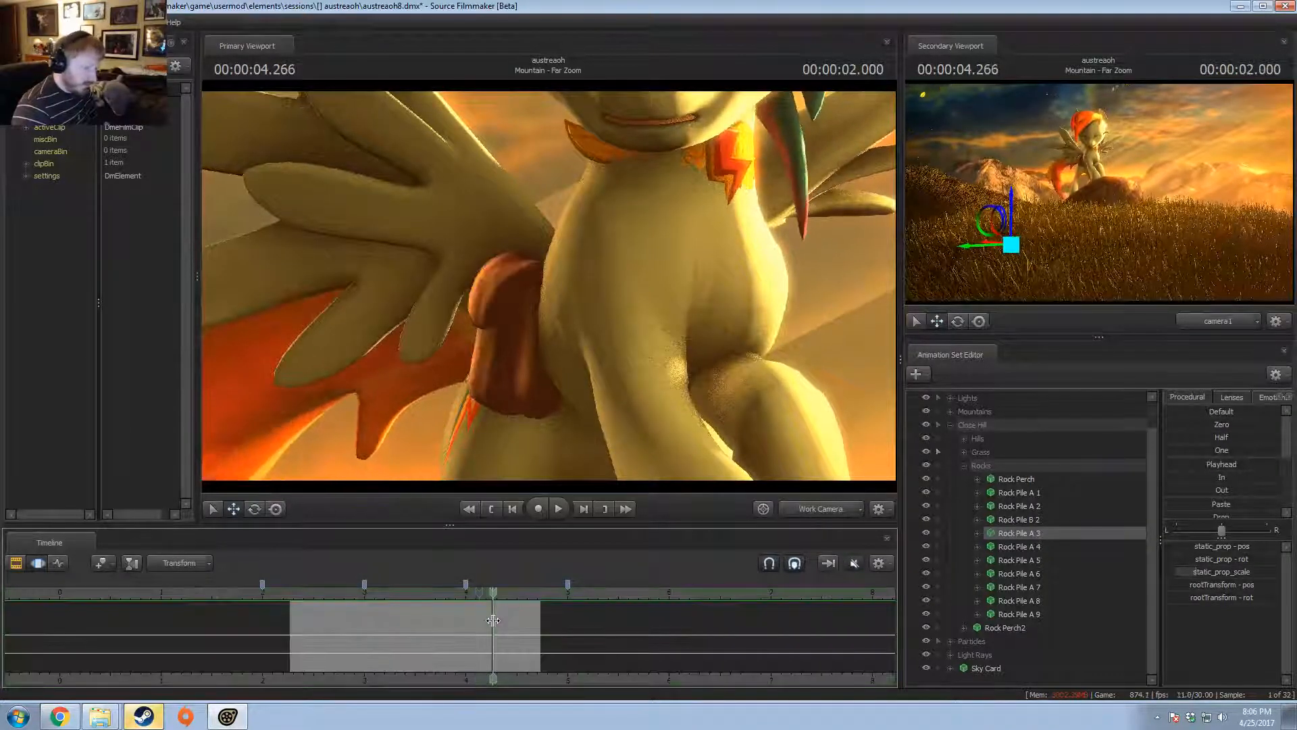
- Open the Lights group, check the Sun Mountain Rim light's effect by toggling its visibility, and select the Actor Highlight [S] light
left_click(962, 467)
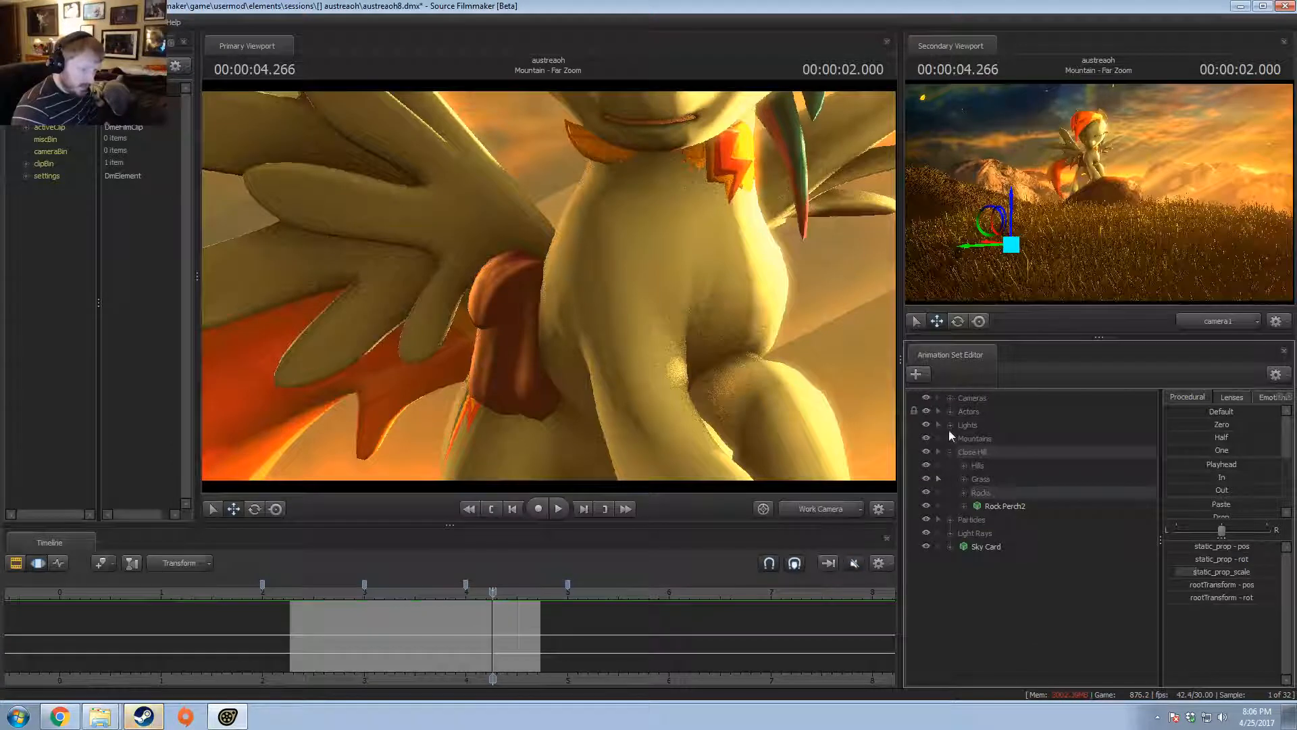
left_click(951, 452)
left_click(950, 425)
left_click(978, 427)
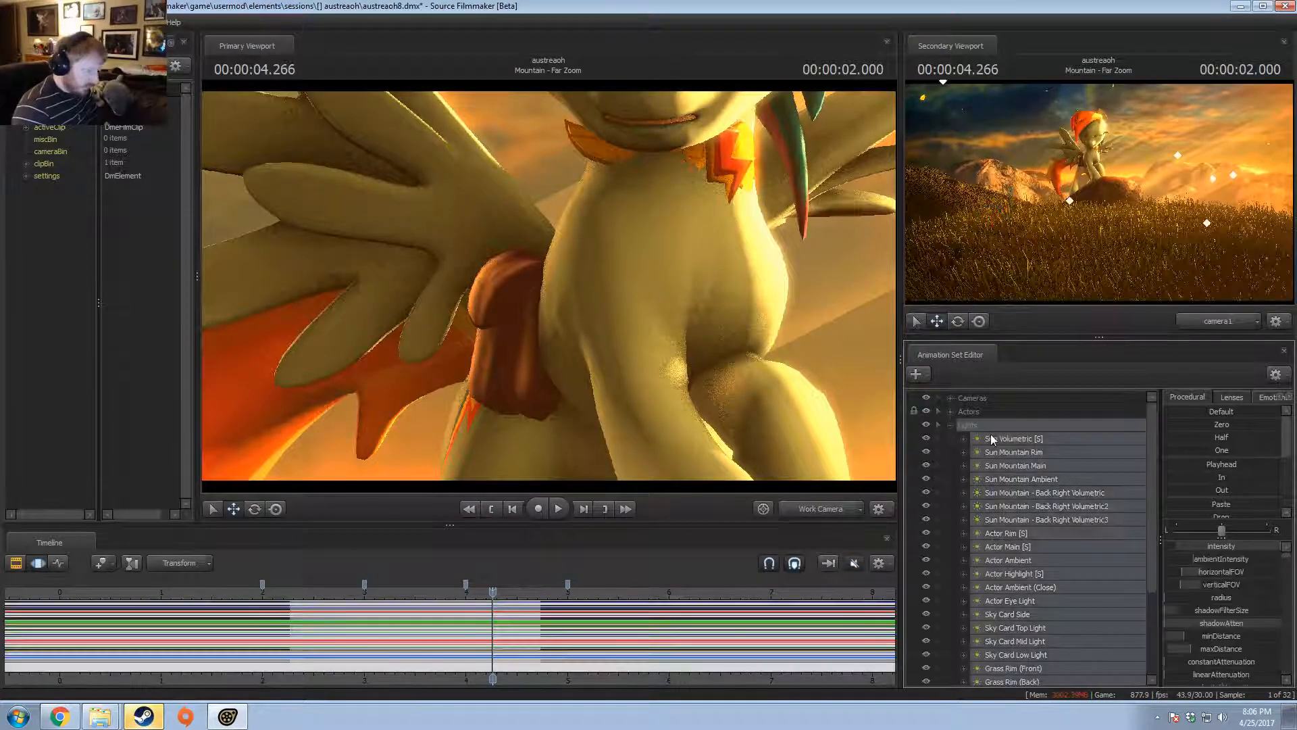
scroll(482, 656, "down", 3)
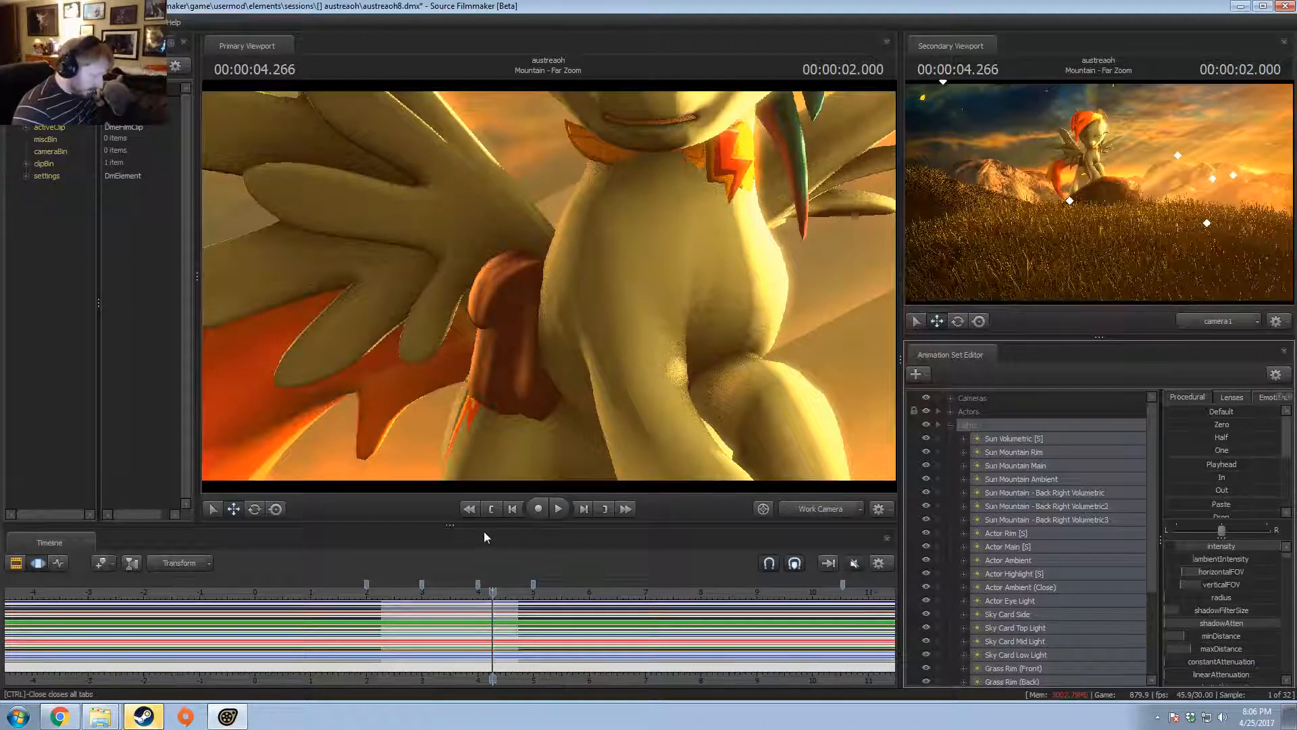
left_click(1019, 452)
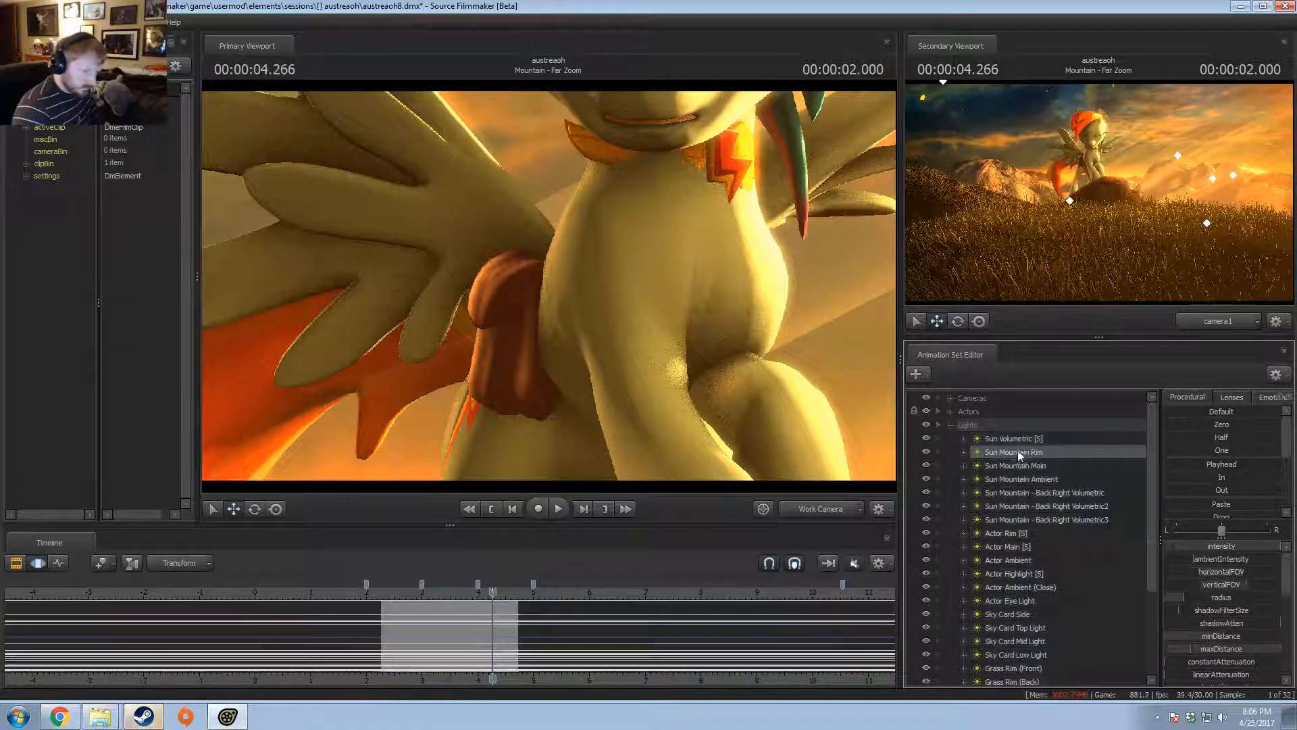
left_click(926, 451)
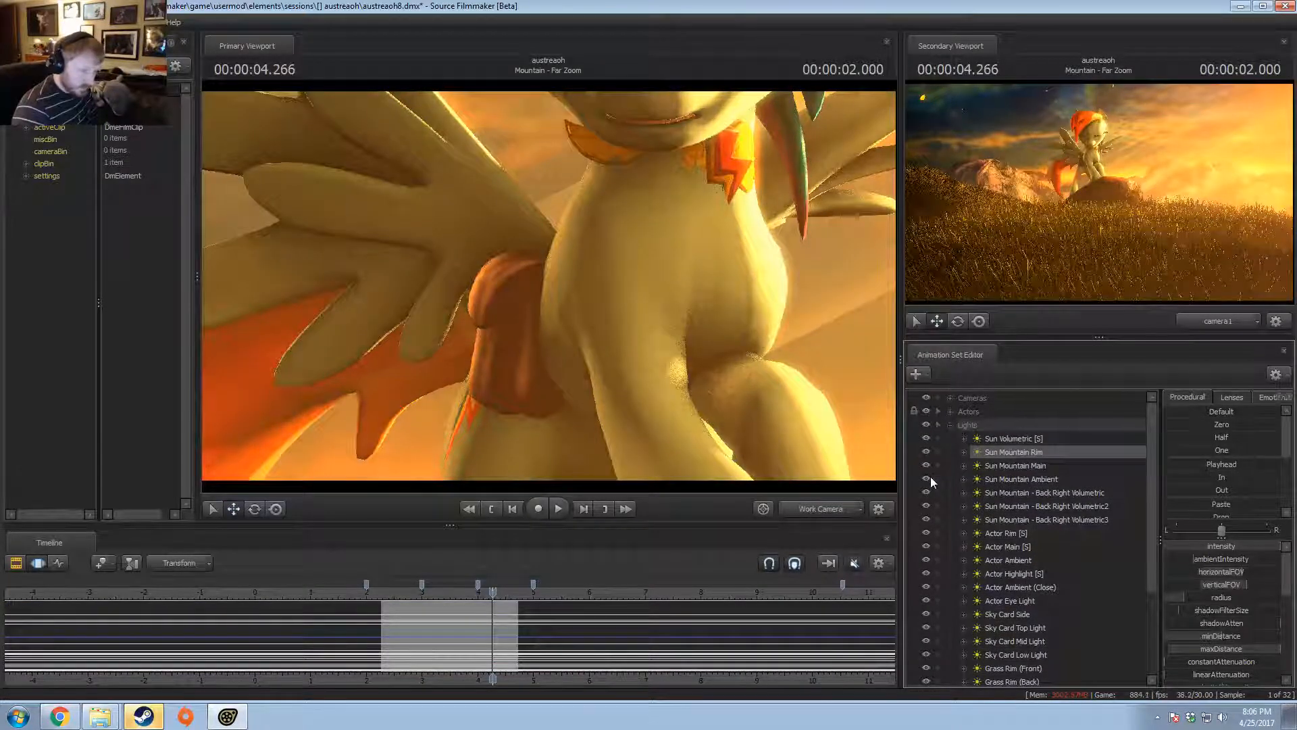
scroll(962, 508, "down", 2)
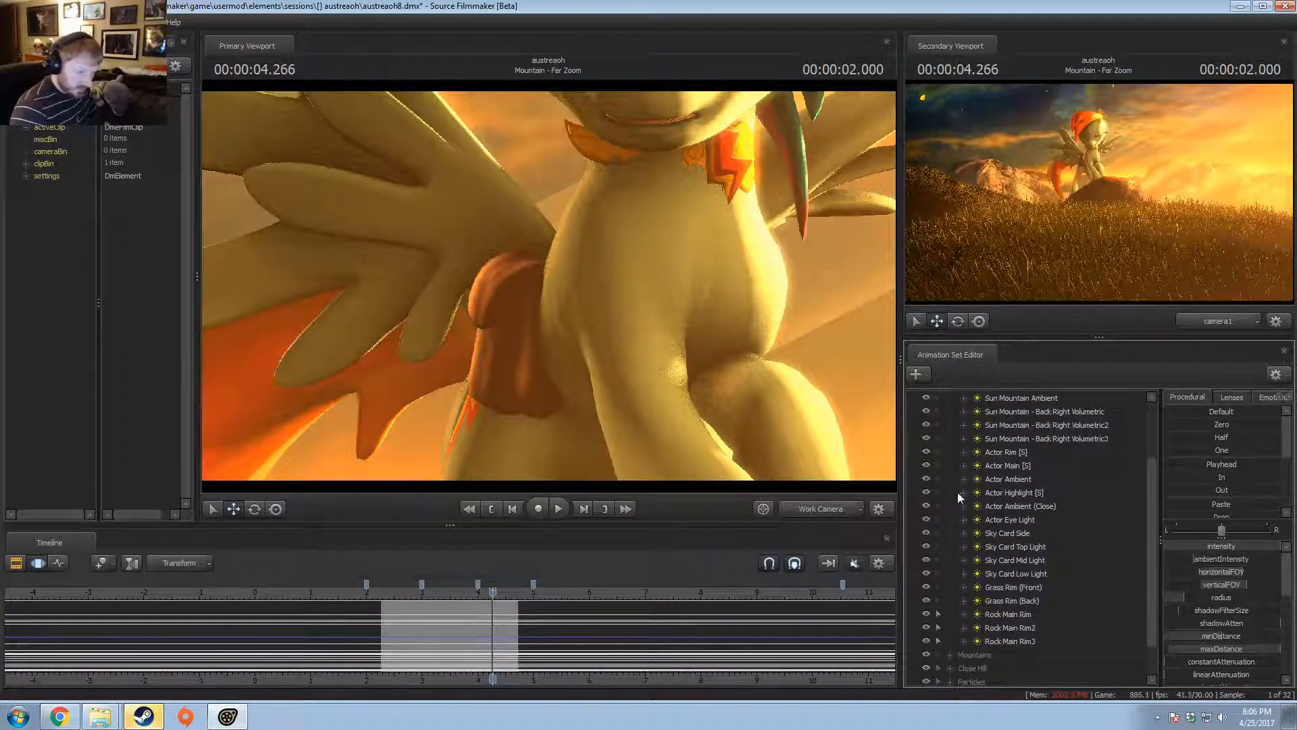
left_click(1003, 493)
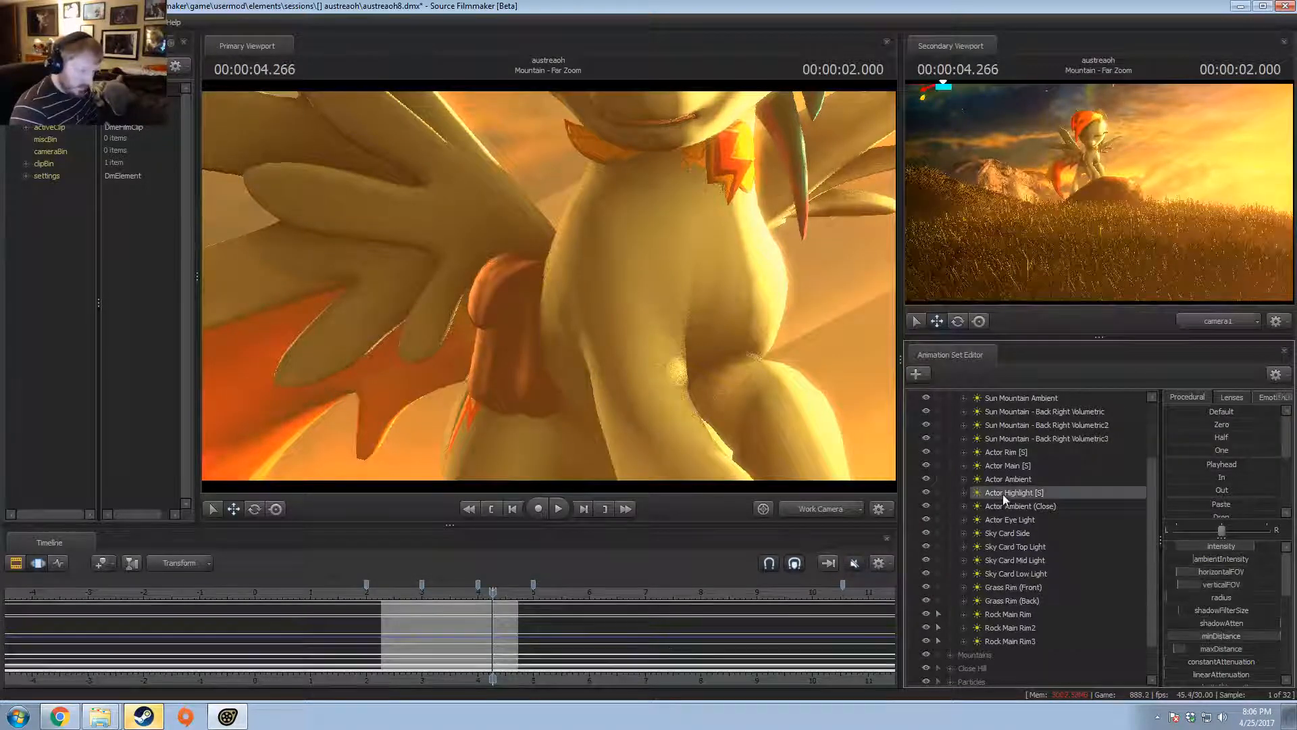
- Try different distance settings on the Actor Highlight [S] light while comparing the pony's shading at 4.266 and 3.833 seconds
scroll(461, 665, "up", 4)
left_click_drag(464, 654, 492, 606)
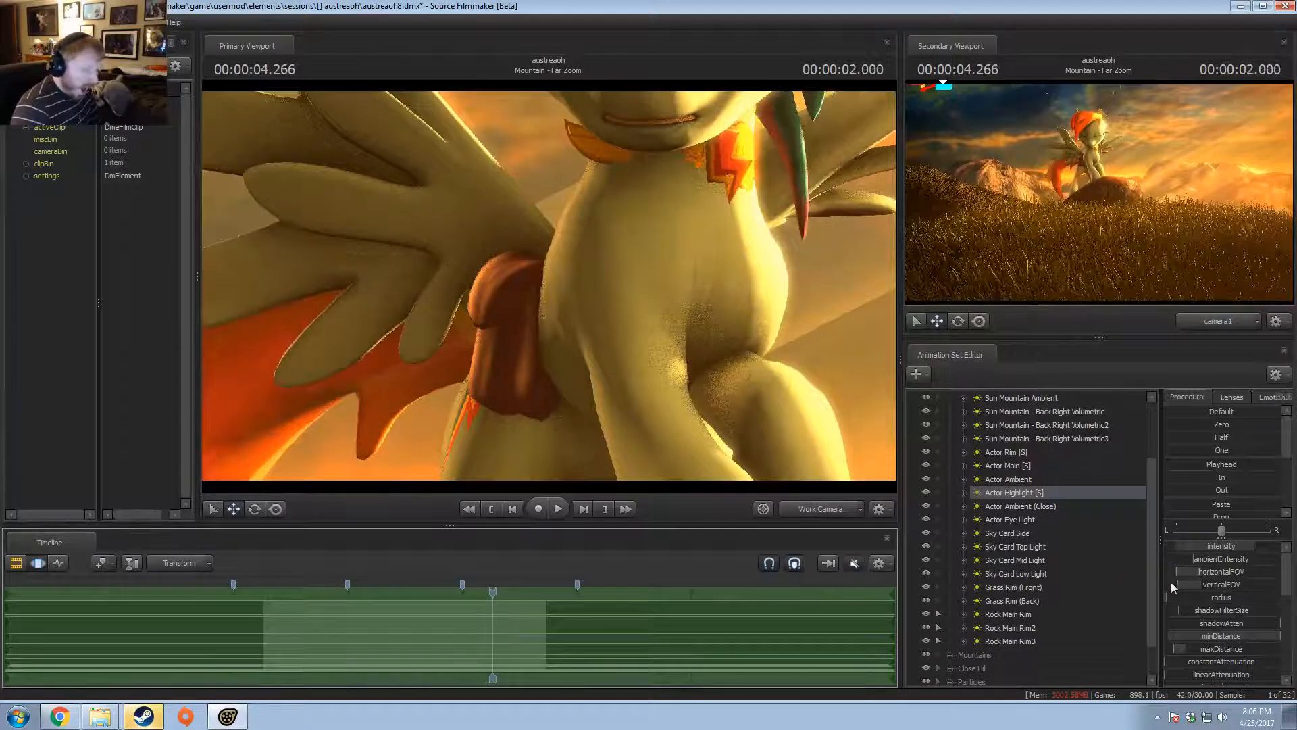
left_click_drag(1201, 635, 1186, 635)
mouse_move(466, 605)
left_mouse_down()
mouse_move(504, 598)
mouse_move(443, 606)
left_mouse_up()
key("ctrl+z")
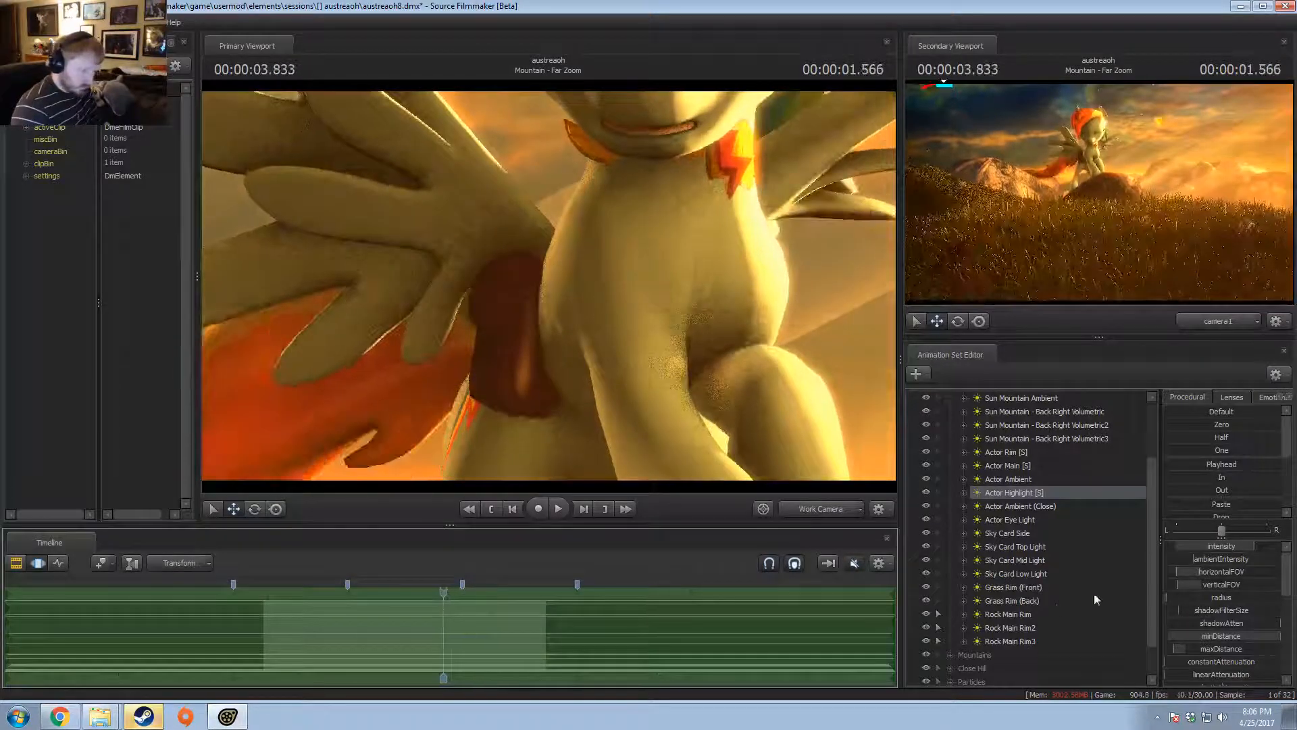
mouse_move(1214, 637)
left_mouse_down()
mouse_move(1180, 637)
mouse_move(1193, 647)
left_mouse_up()
key("ctrl+z")
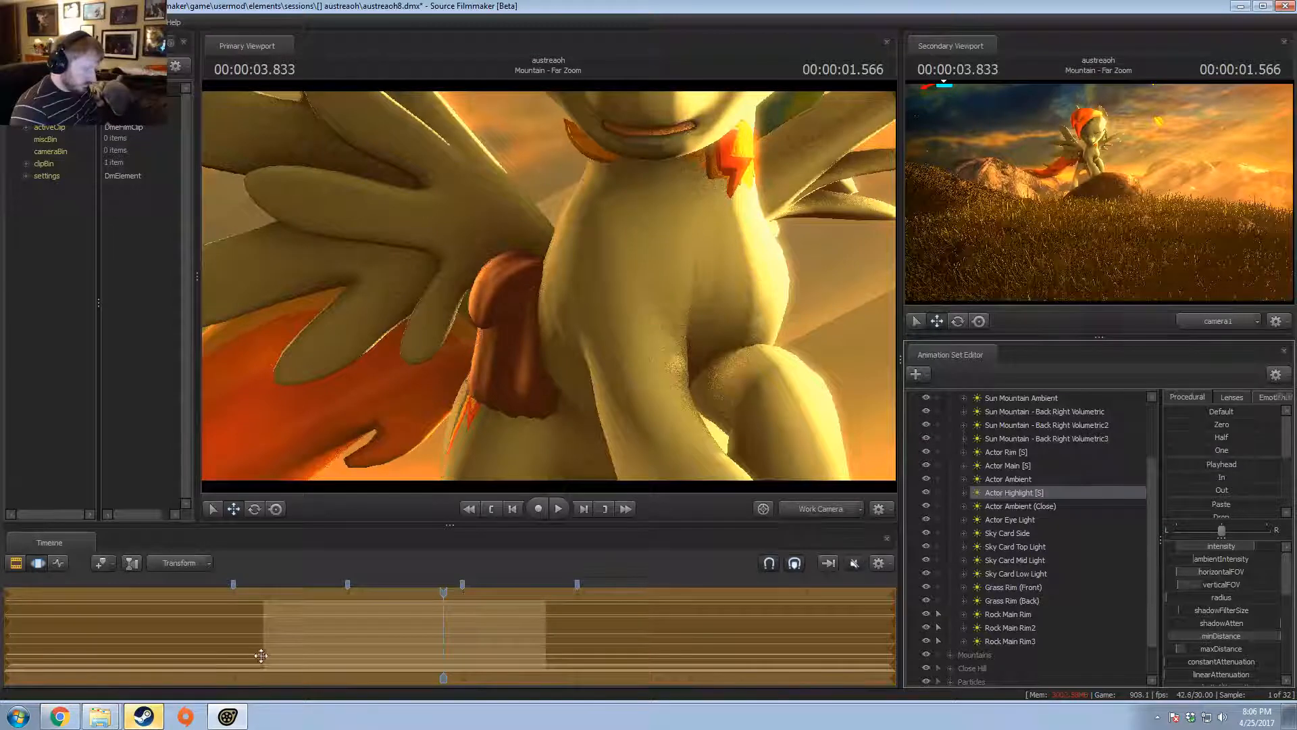
- Looking through camera1, undo the last distance change and set the Actor Highlight [S] light's maxDistance range maximum to 500
left_click(815, 509)
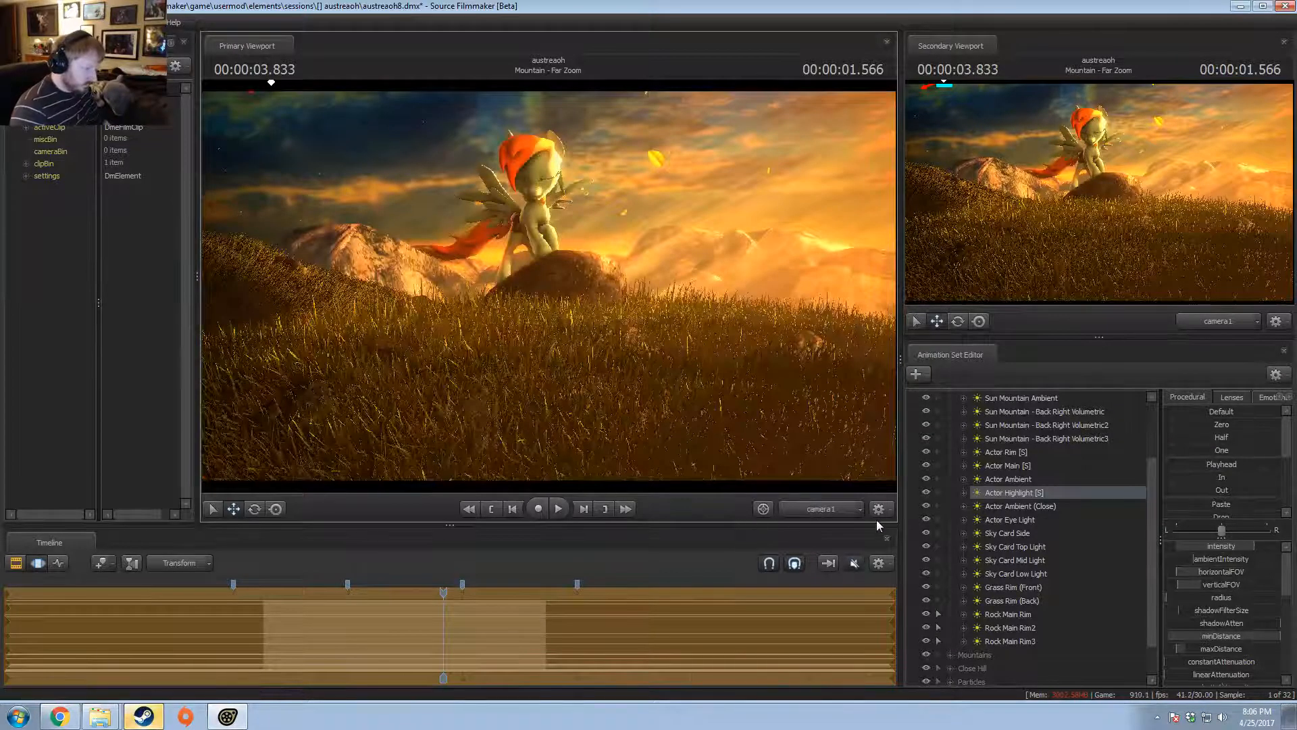
key("ctrl+z")
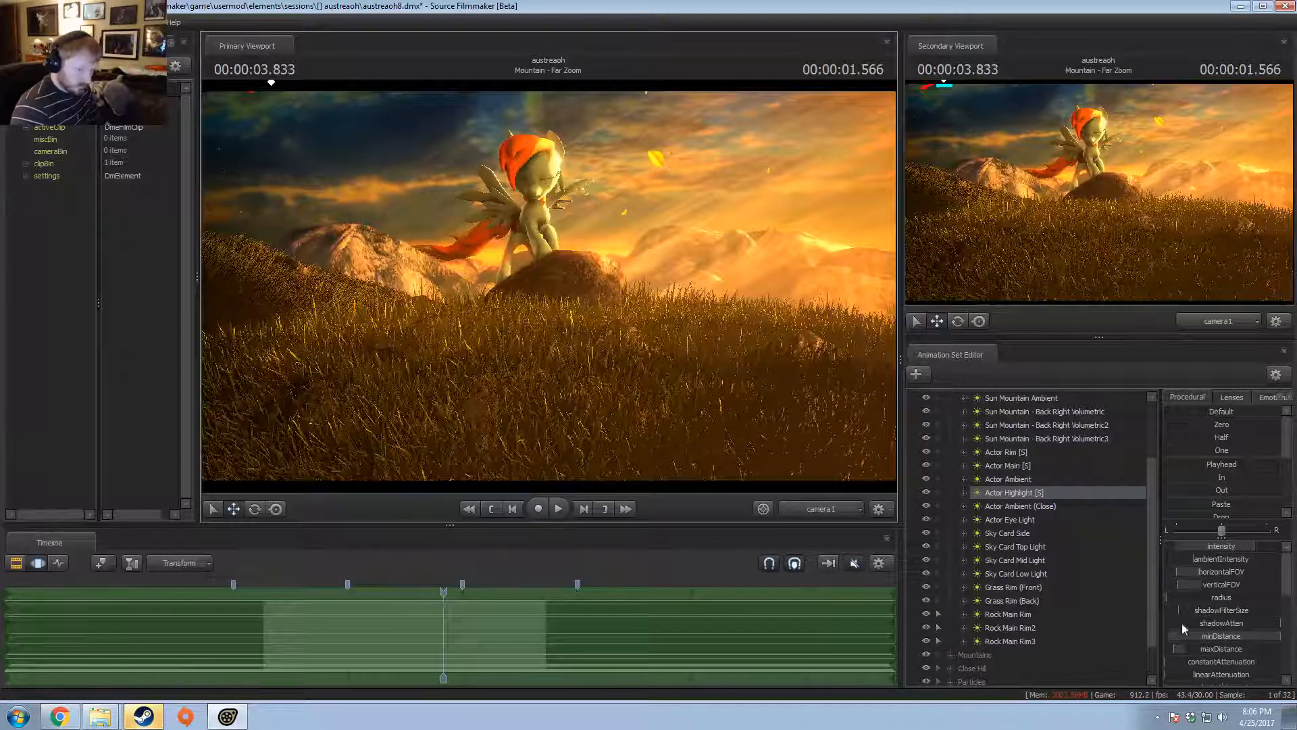
right_click(1201, 650)
left_click(1236, 669)
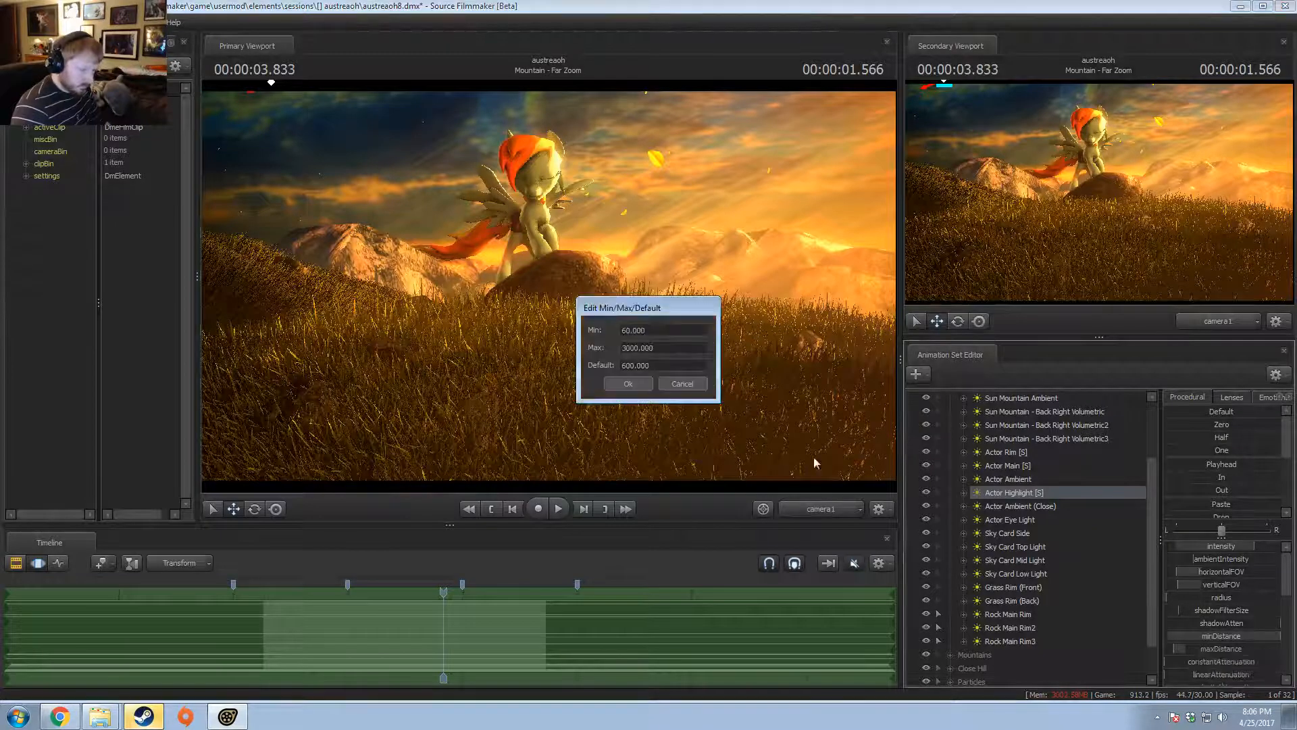
left_click(618, 349)
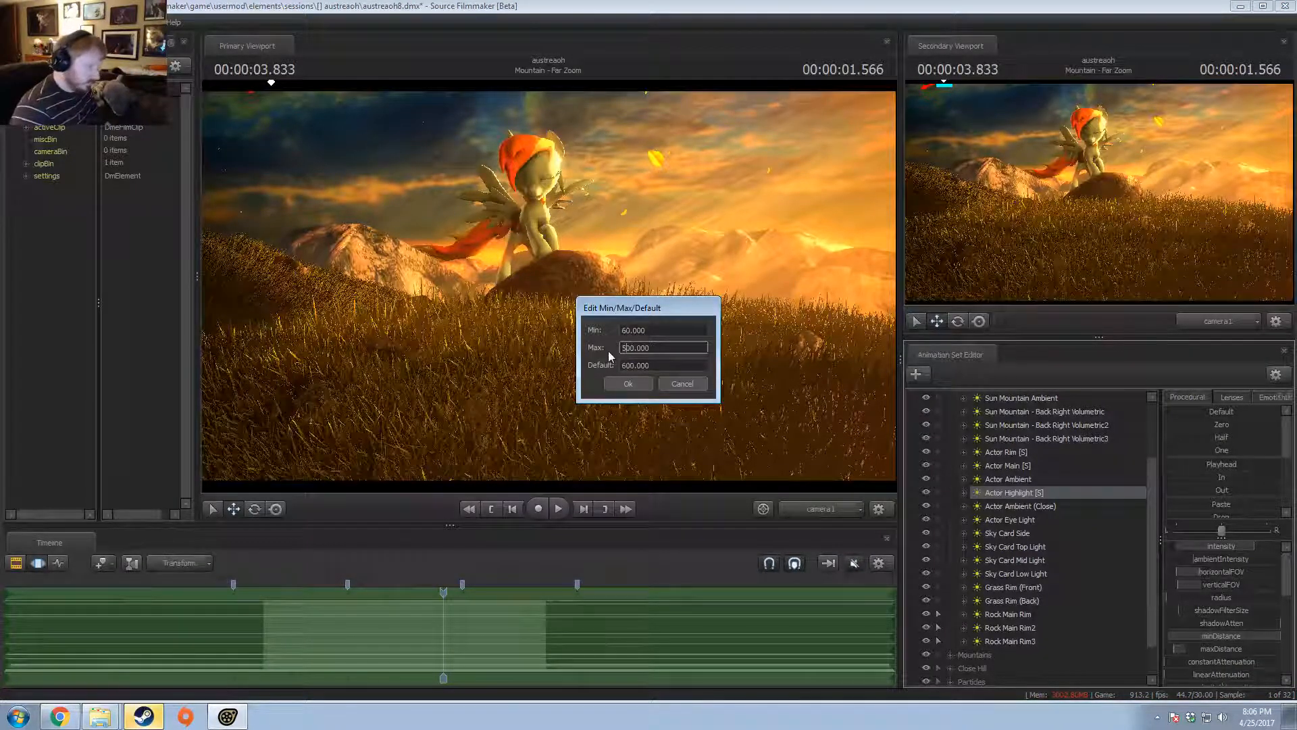
key("Tab")
left_click(627, 383)
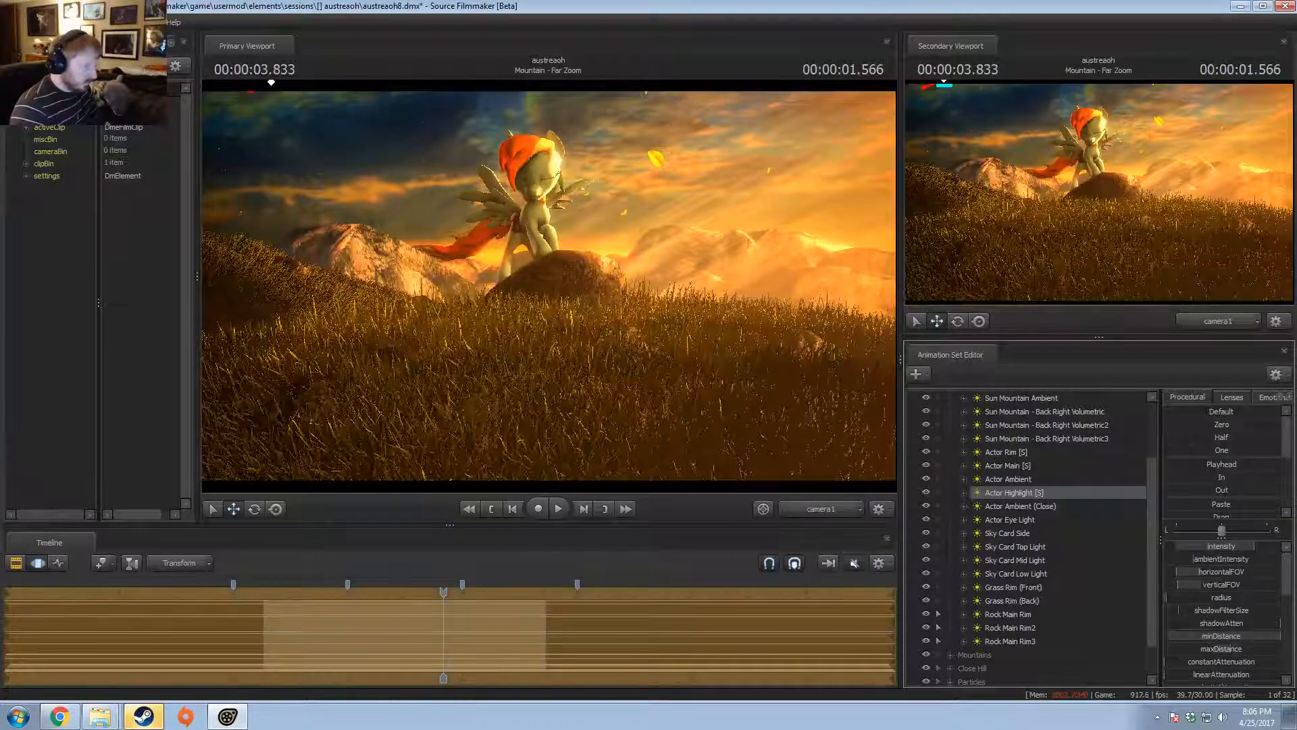
- Scrub and play the Mountain - Far Zoom shot through camera1 to review the pony's lighting
mouse_move(282, 641)
left_mouse_down()
mouse_move(324, 637)
mouse_move(273, 637)
left_mouse_up()
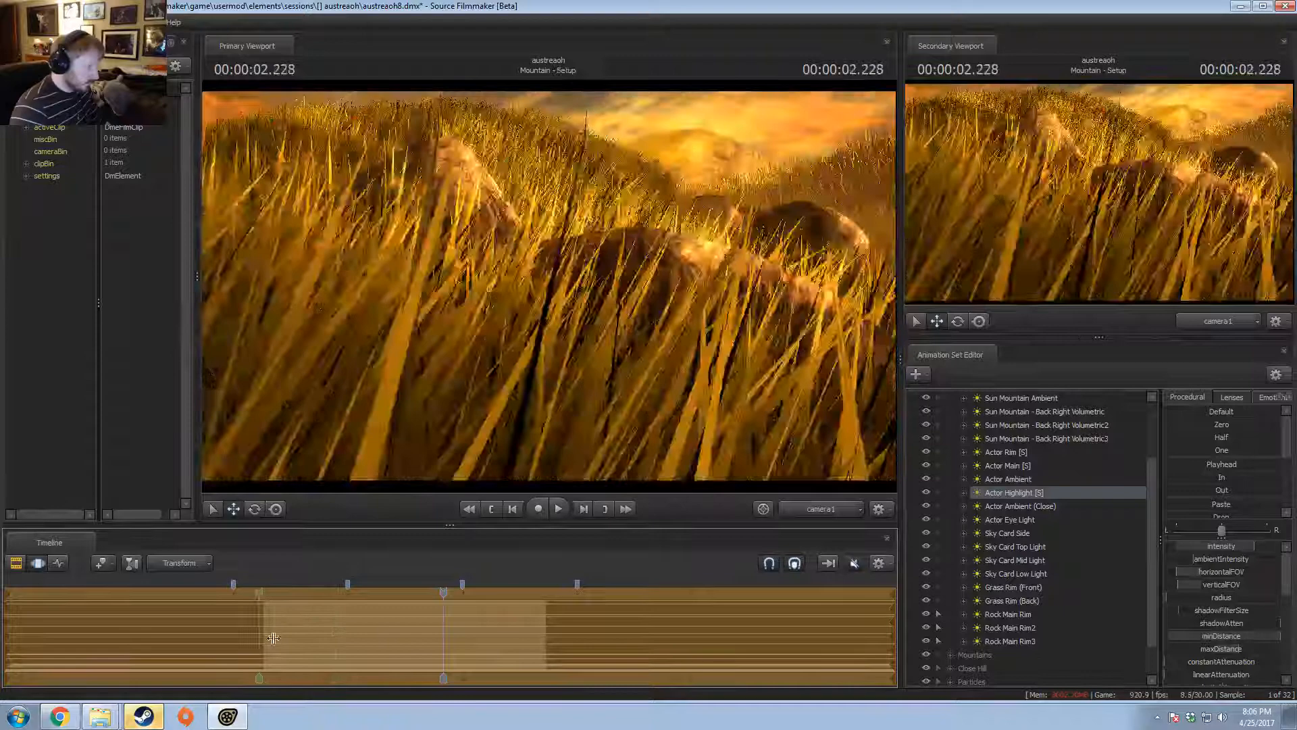
key("space")
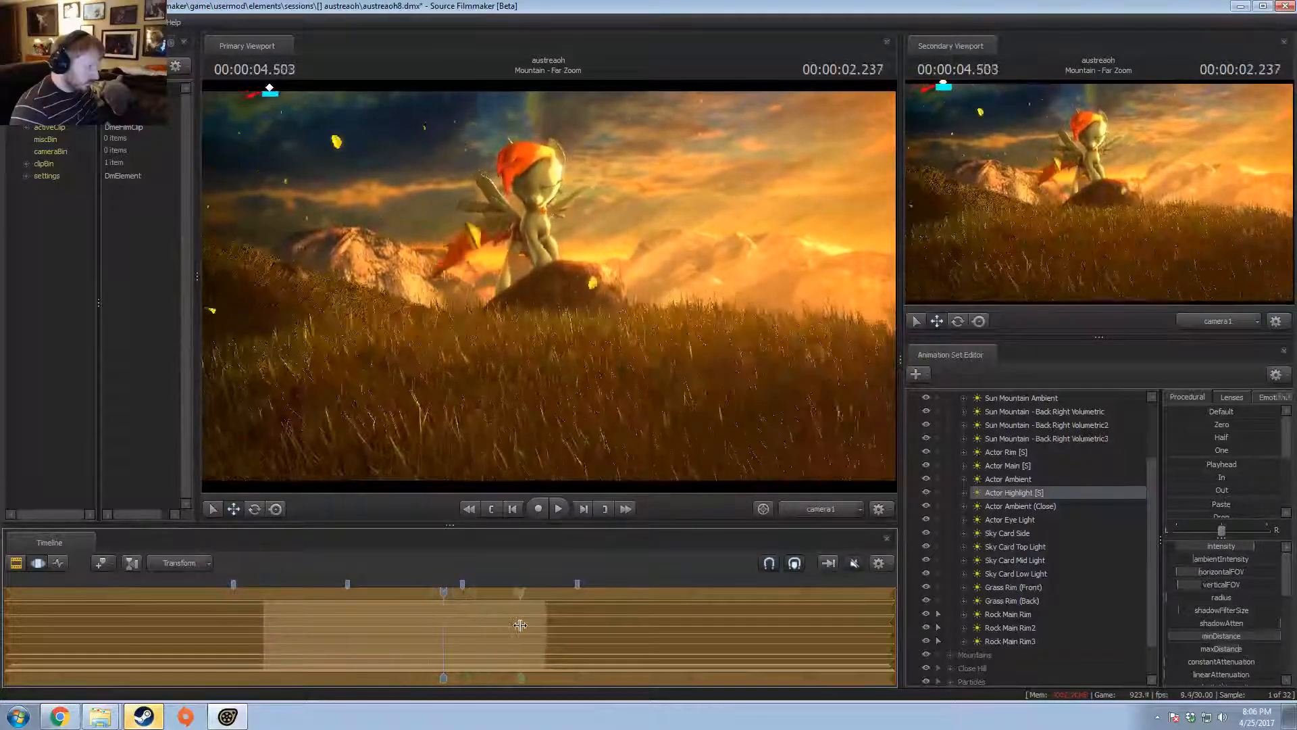
left_click(545, 629)
left_click_drag(545, 629, 489, 629)
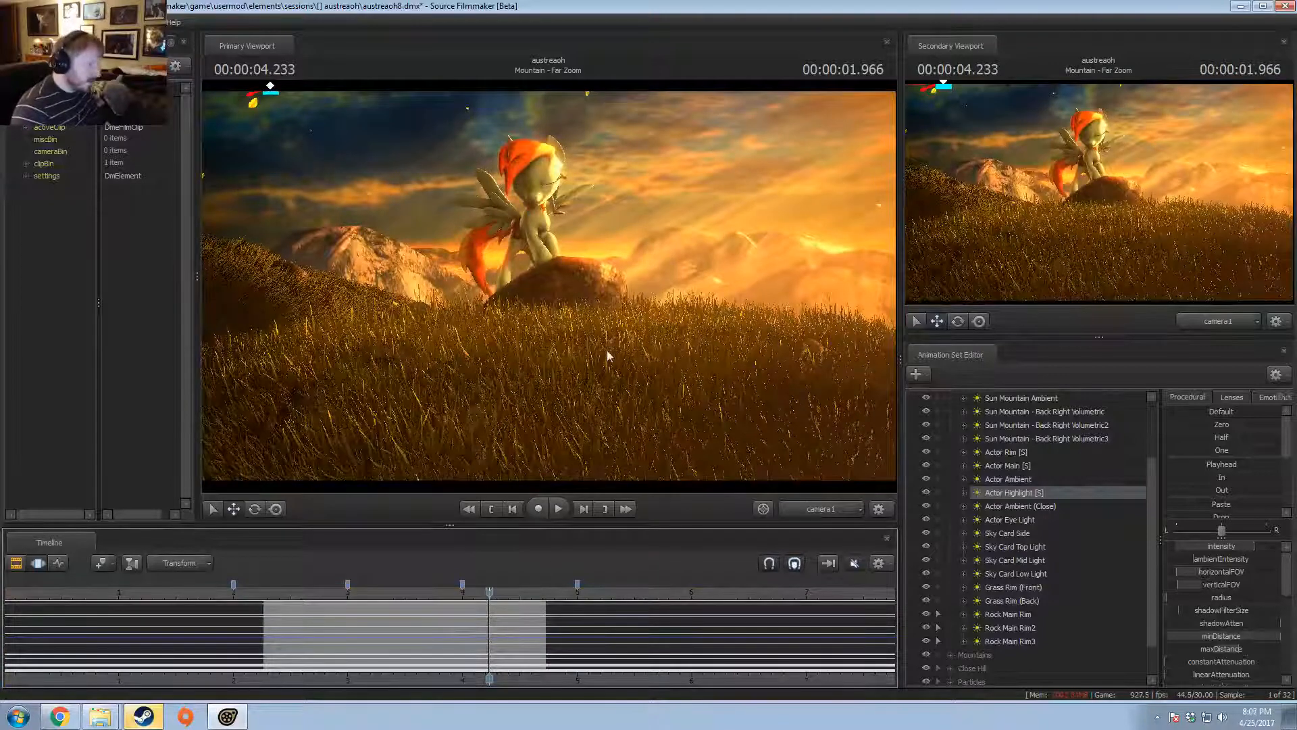
key("space")
key("space")
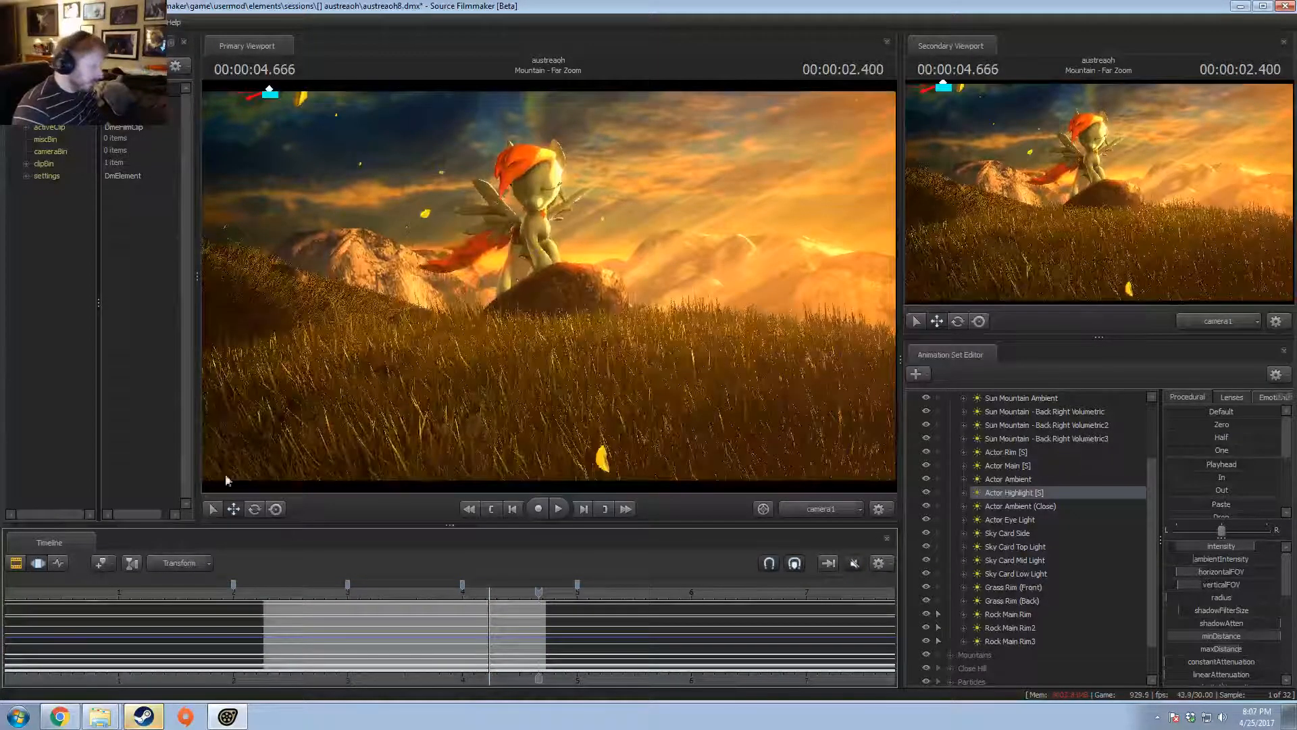
left_click(276, 596)
key("space")
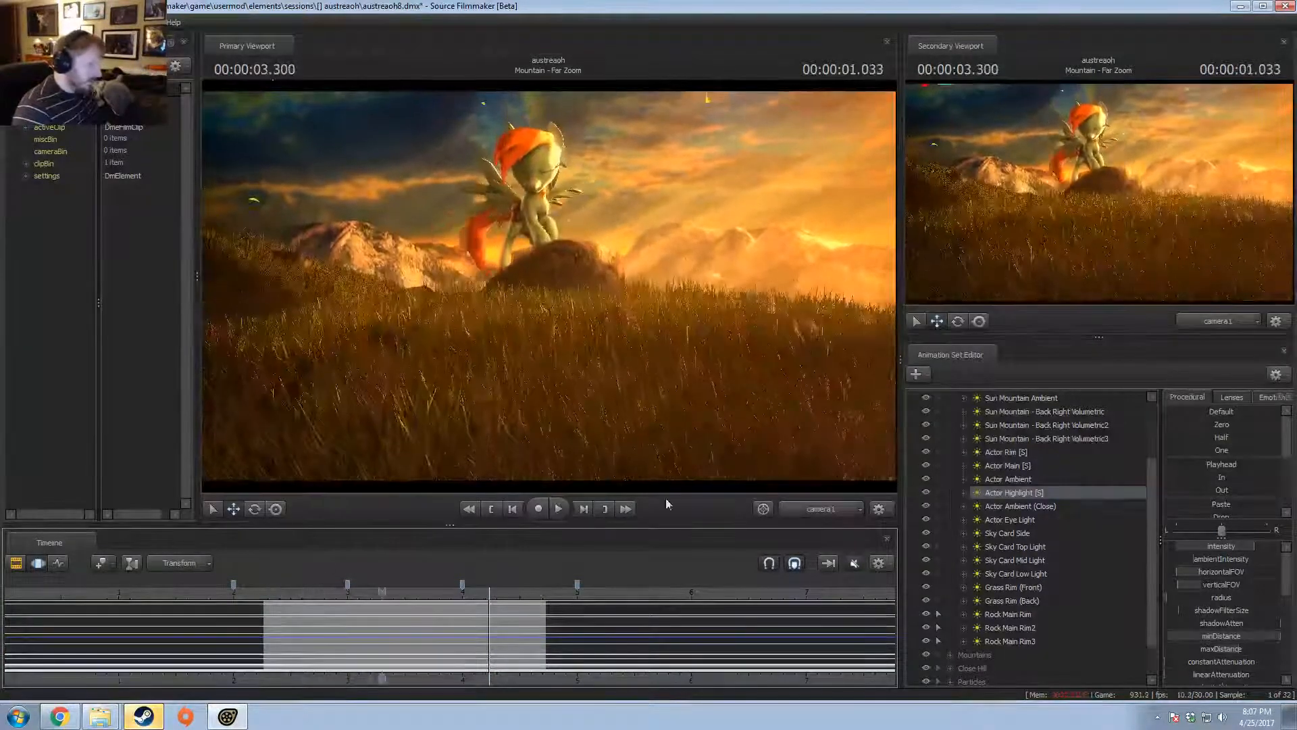
- Move the work camera close to the pony's face, go to 3.033 seconds, and select Elementy of Loy LT in the Actors group
key("F4")
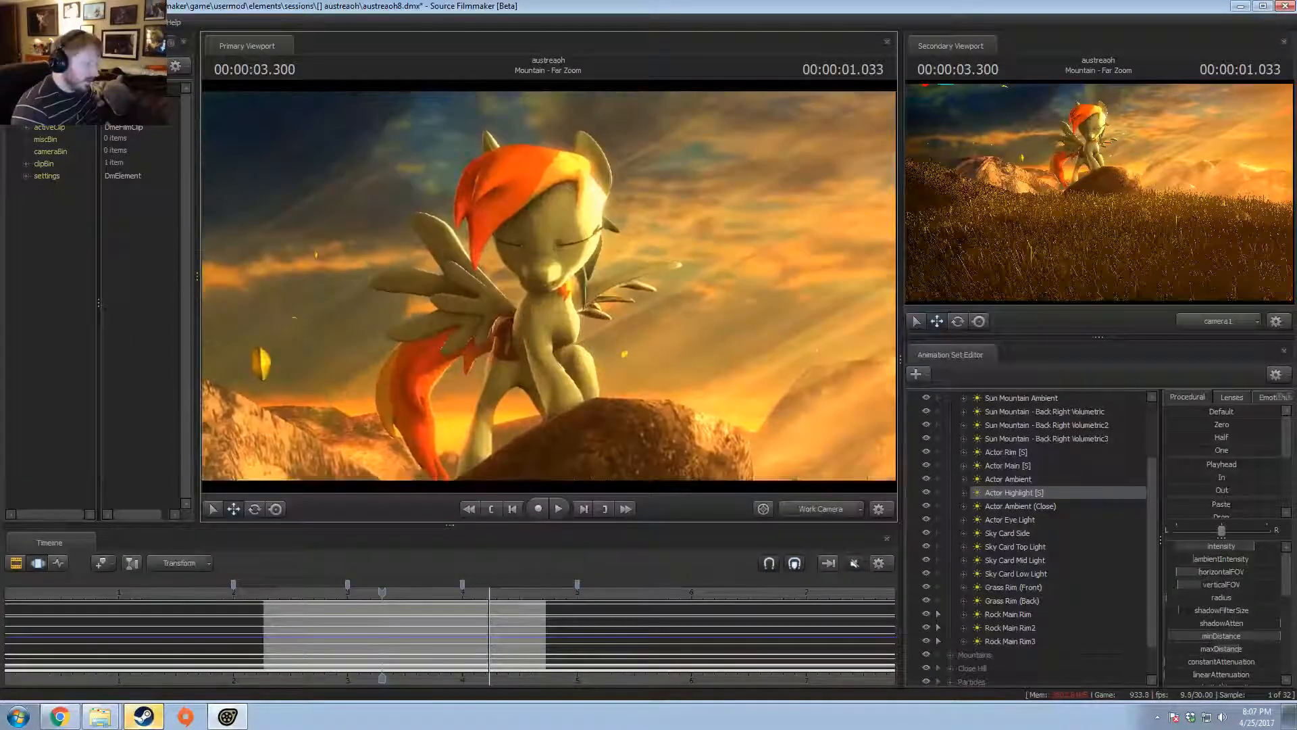
left_click_drag(547, 289, 547, 288)
left_click_drag(271, 650, 341, 655)
left_click_drag(353, 655, 351, 655)
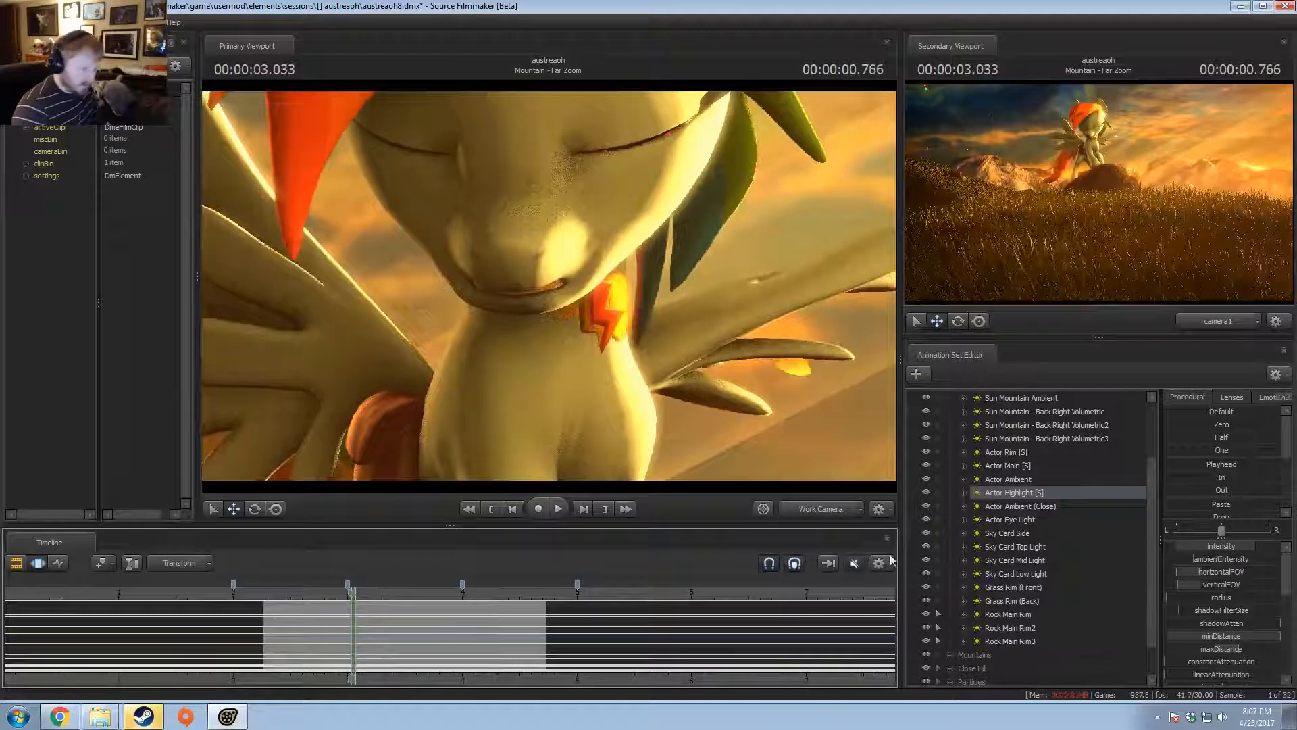
scroll(975, 520, "up", 2)
left_click(949, 425)
left_click(949, 411)
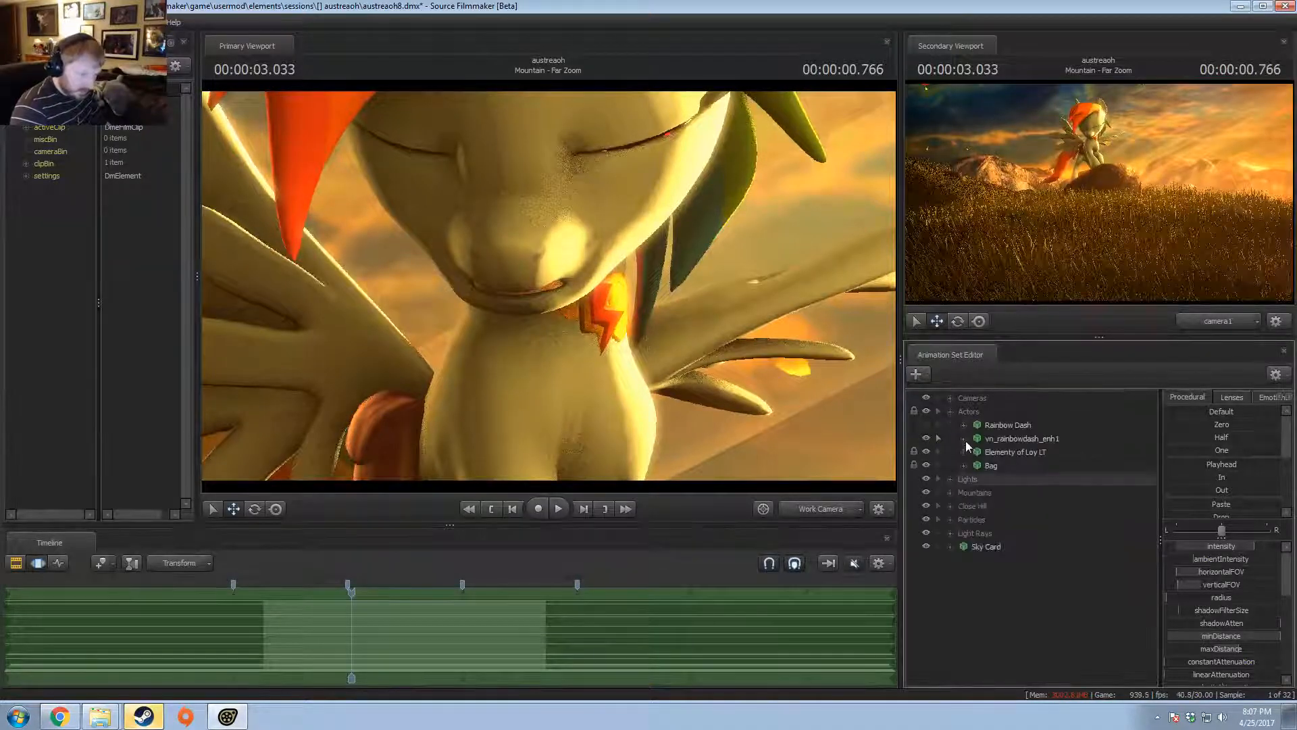
left_click(1002, 453)
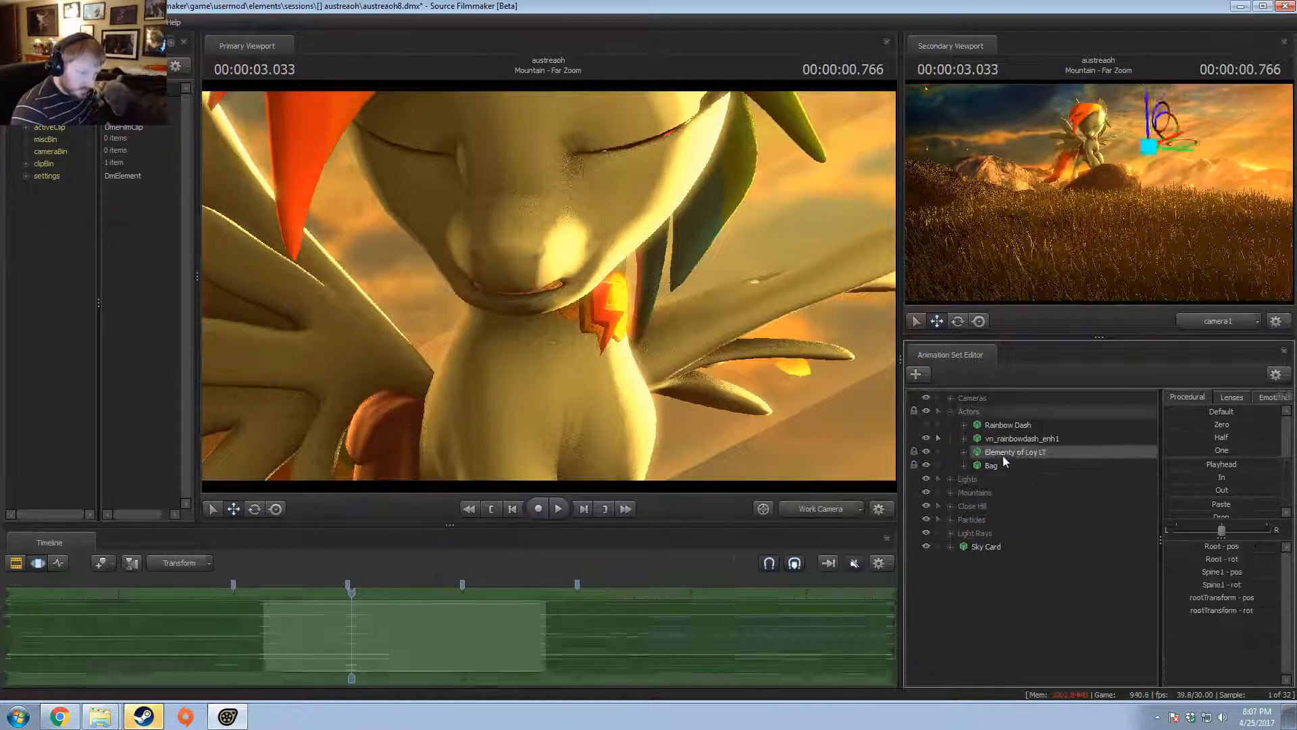
- View the necklace from the side of the pony's neck and select the Spine1 control in Elementy of Loy LT's Body group for motion editing
left_click(821, 508)
key("w")
left_click_drag(619, 408, 852, 467)
key("w")
key("w")
left_click_drag(553, 307, 552, 307)
left_click(964, 451)
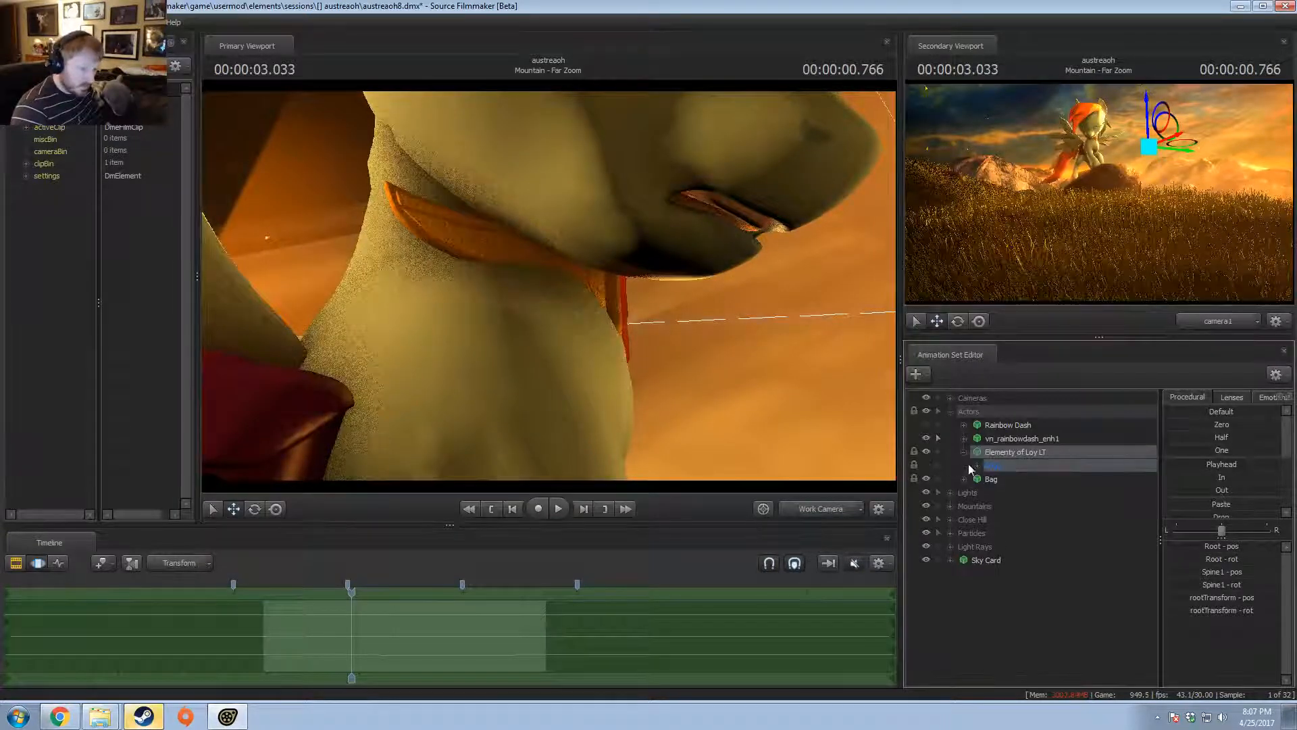
left_click(977, 465)
left_click(991, 492)
left_click(992, 493)
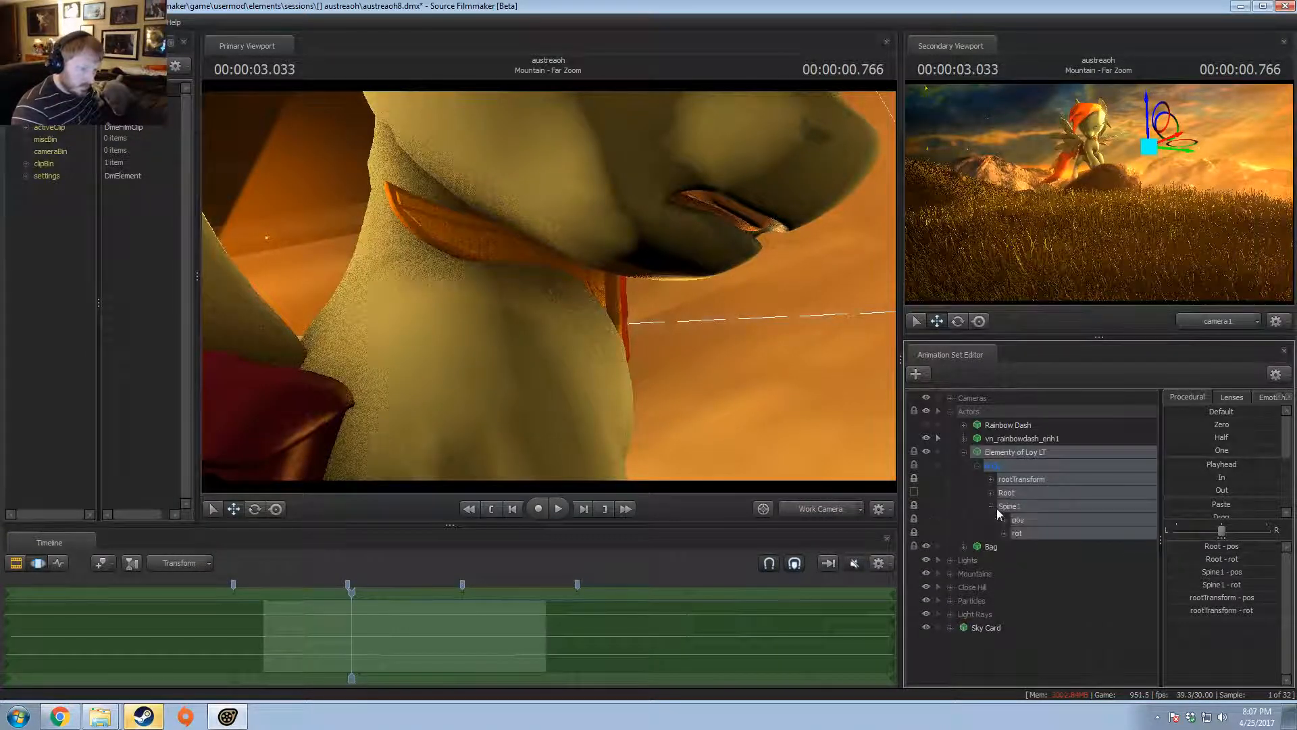
key("F2")
left_click(1009, 506)
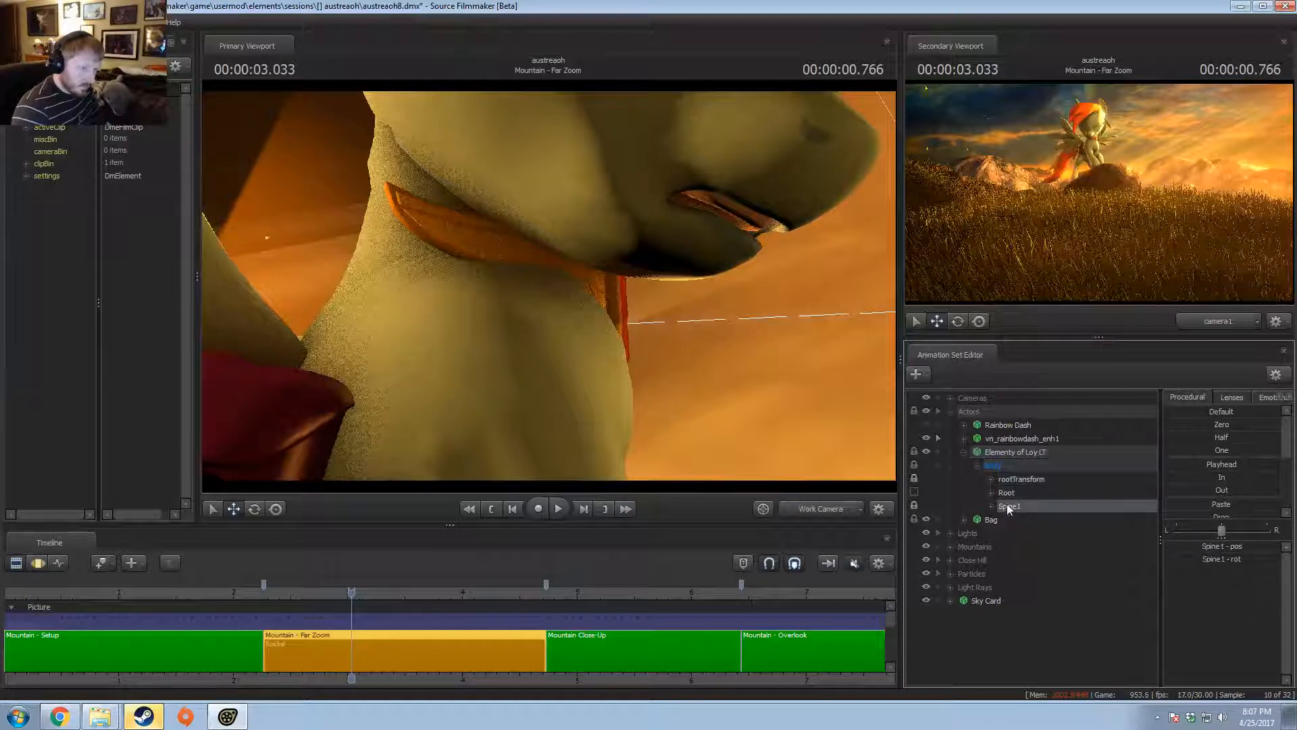
key("F3")
- Shift the necklace's Spine1 control forward so that the pendant clears the pony's neck and chest at 3.033 seconds
left_click_drag(532, 375, 513, 366)
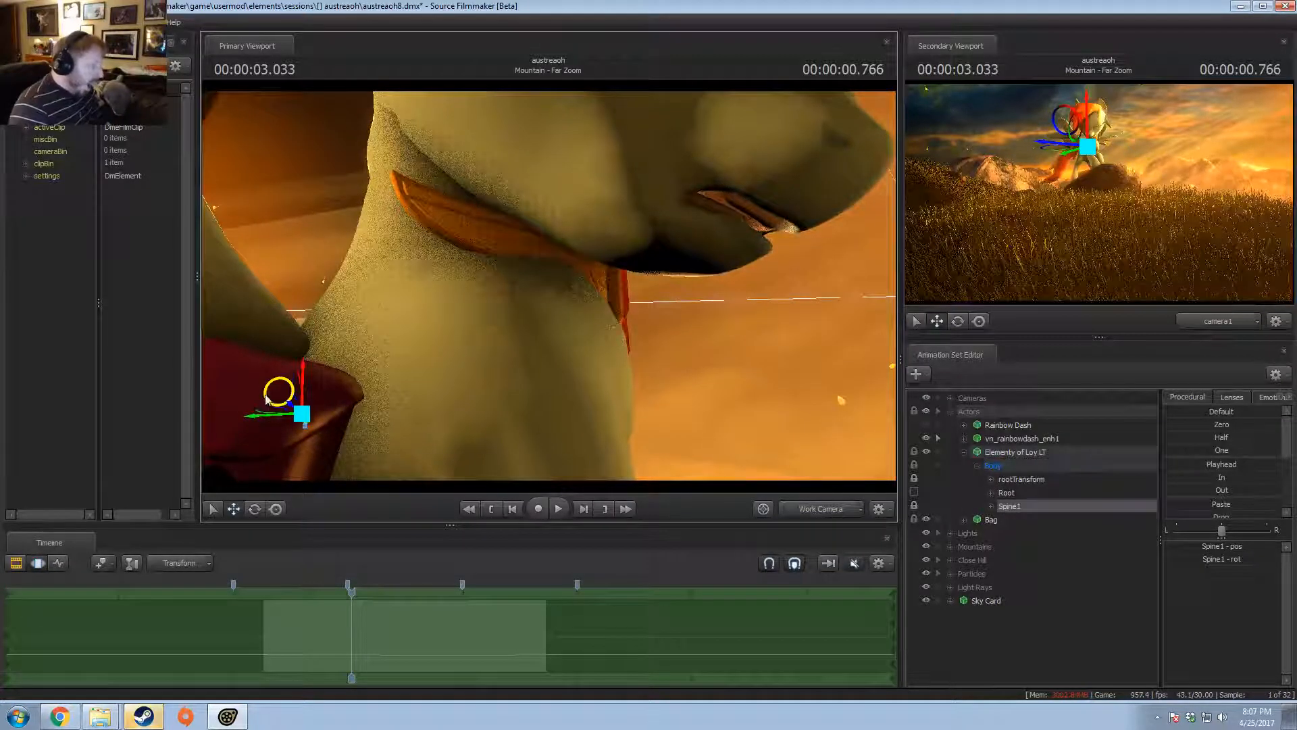
left_click_drag(268, 391, 278, 395)
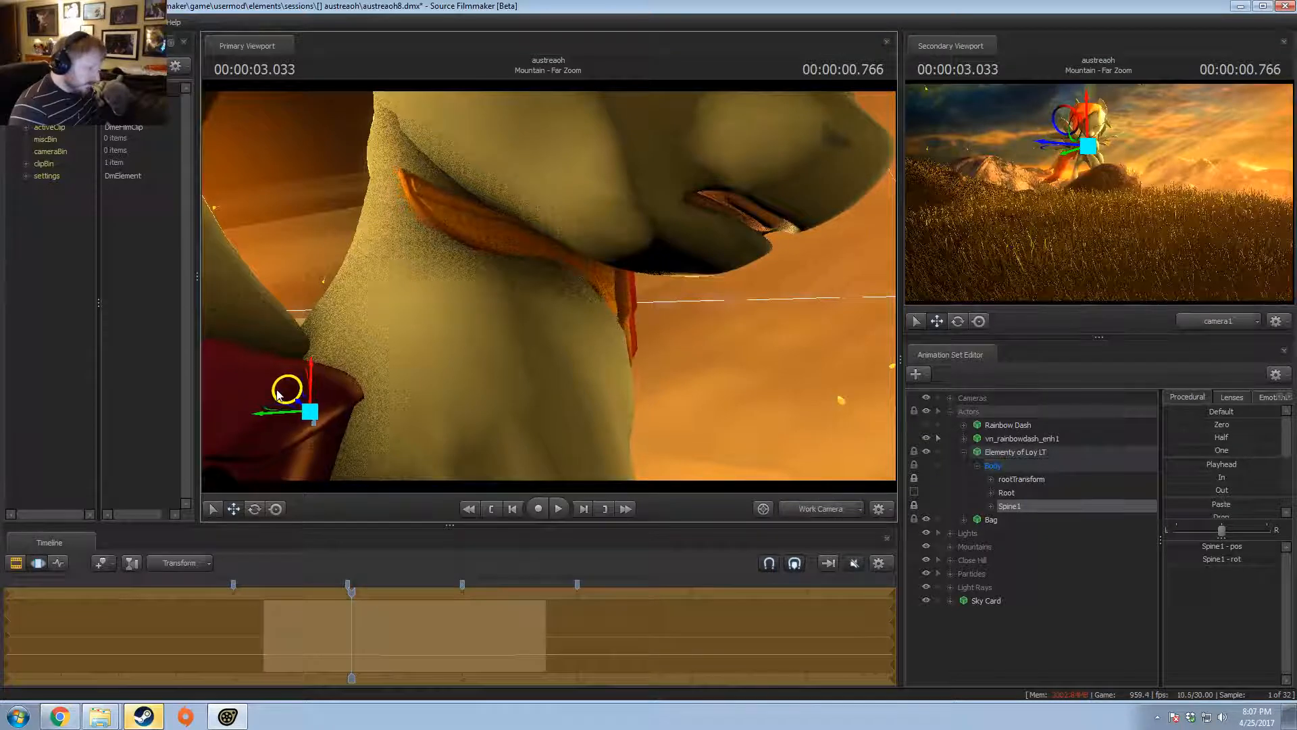
left_click_drag(638, 479, 521, 330)
key("e")
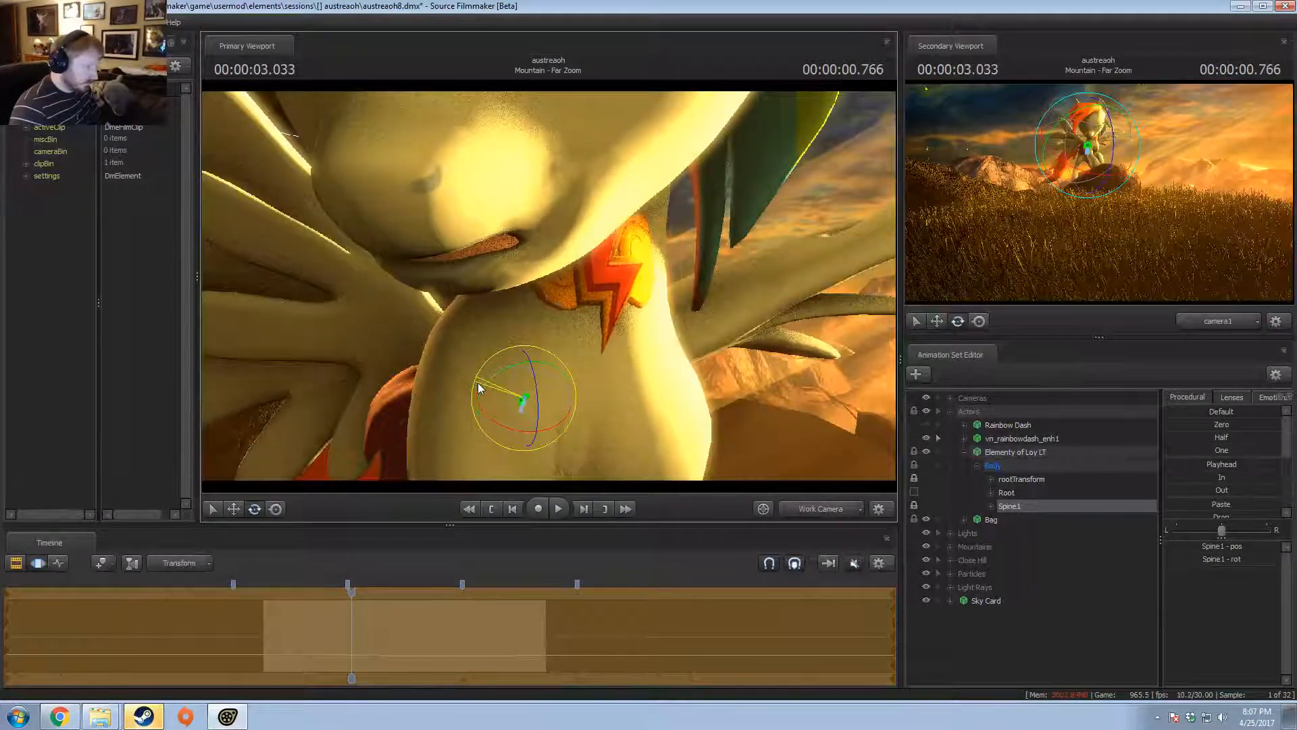
key("w")
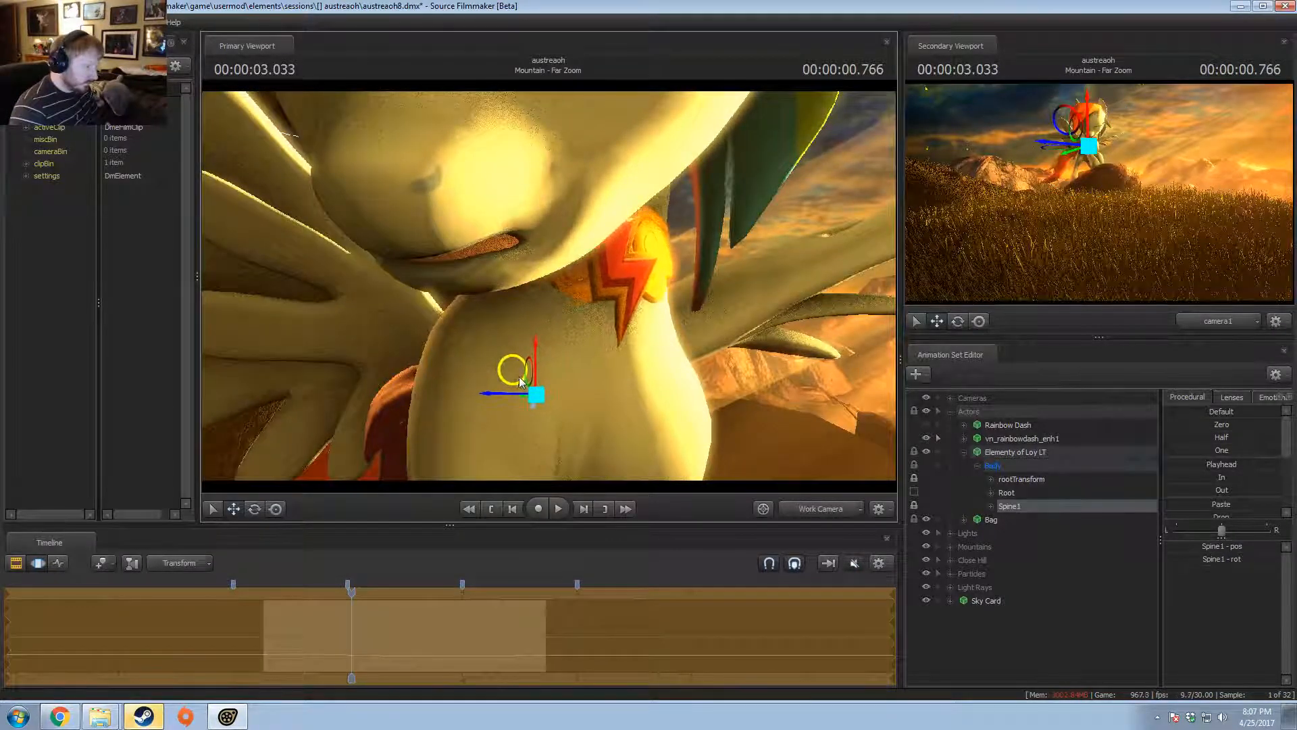
left_click_drag(519, 376, 742, 467)
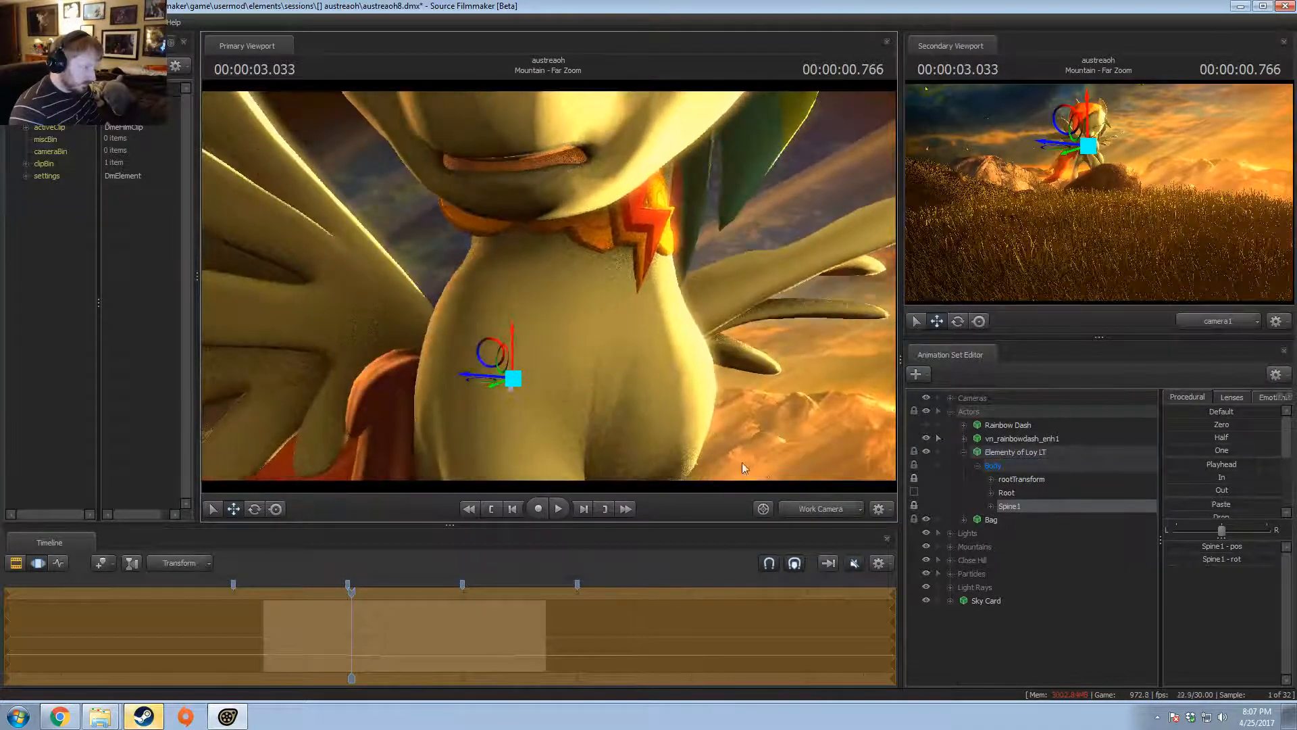
- Check the necklace's fit from farther away and close up, scrubbing the shot to 3.800 seconds
left_click(824, 511)
key("w")
left_click_drag(737, 419, 734, 402)
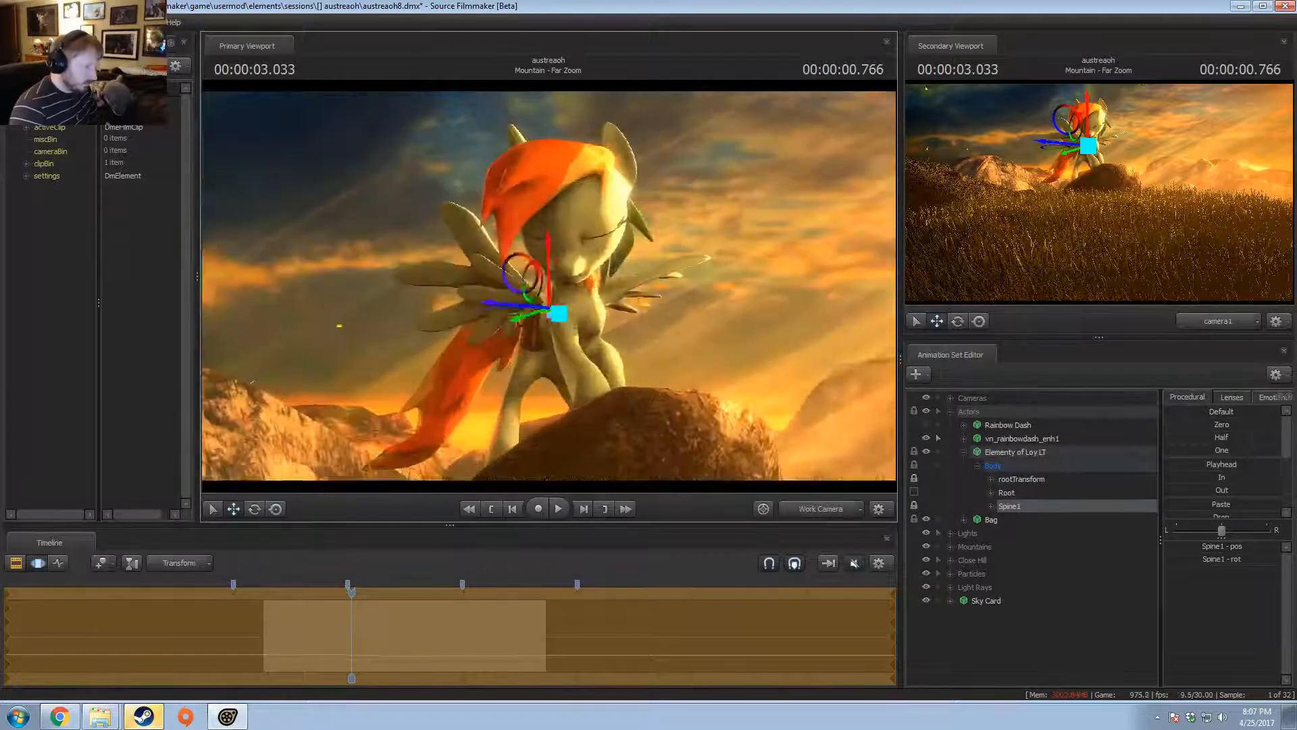
key("w")
left_click_drag(538, 399, 539, 404)
key("s")
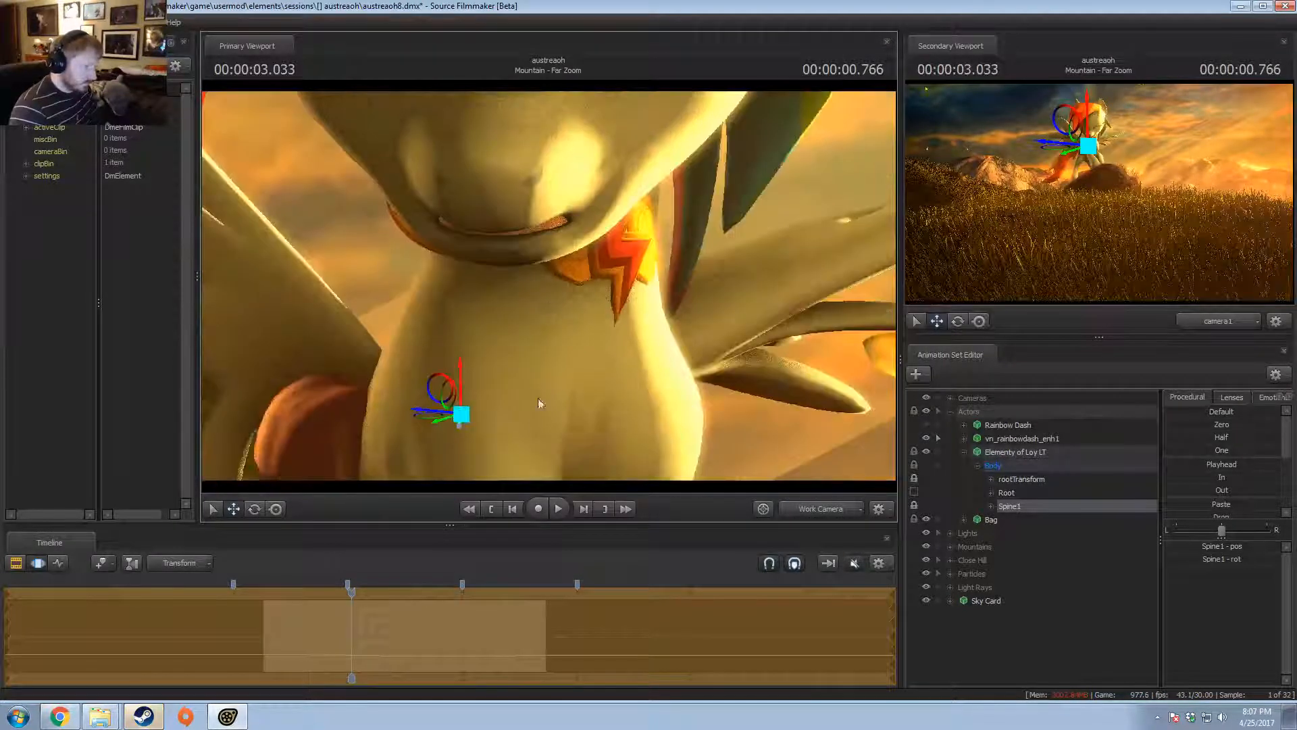
left_click_drag(278, 633, 439, 611)
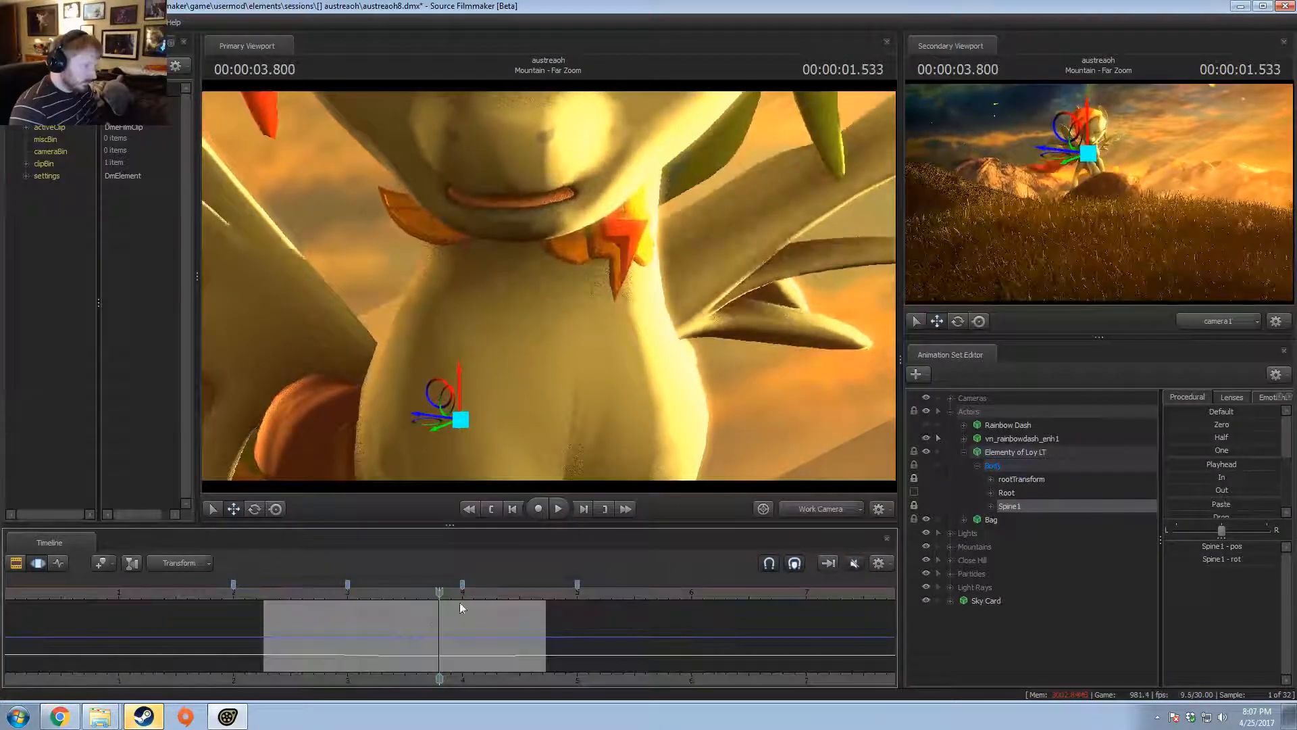
- Play the Mountain - Far Zoom shot through camera1 repeatedly from near its start to review the pony and necklace in motion
key("F2")
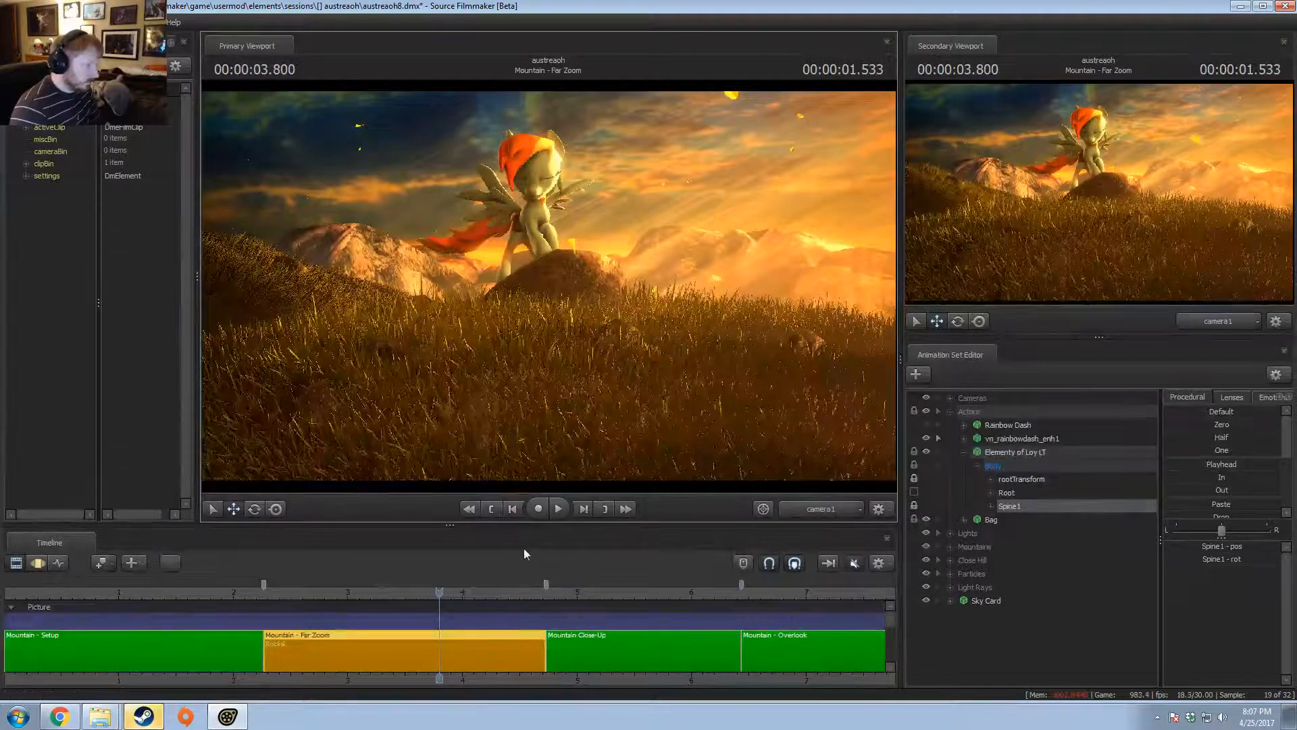
left_click(270, 593)
key("space")
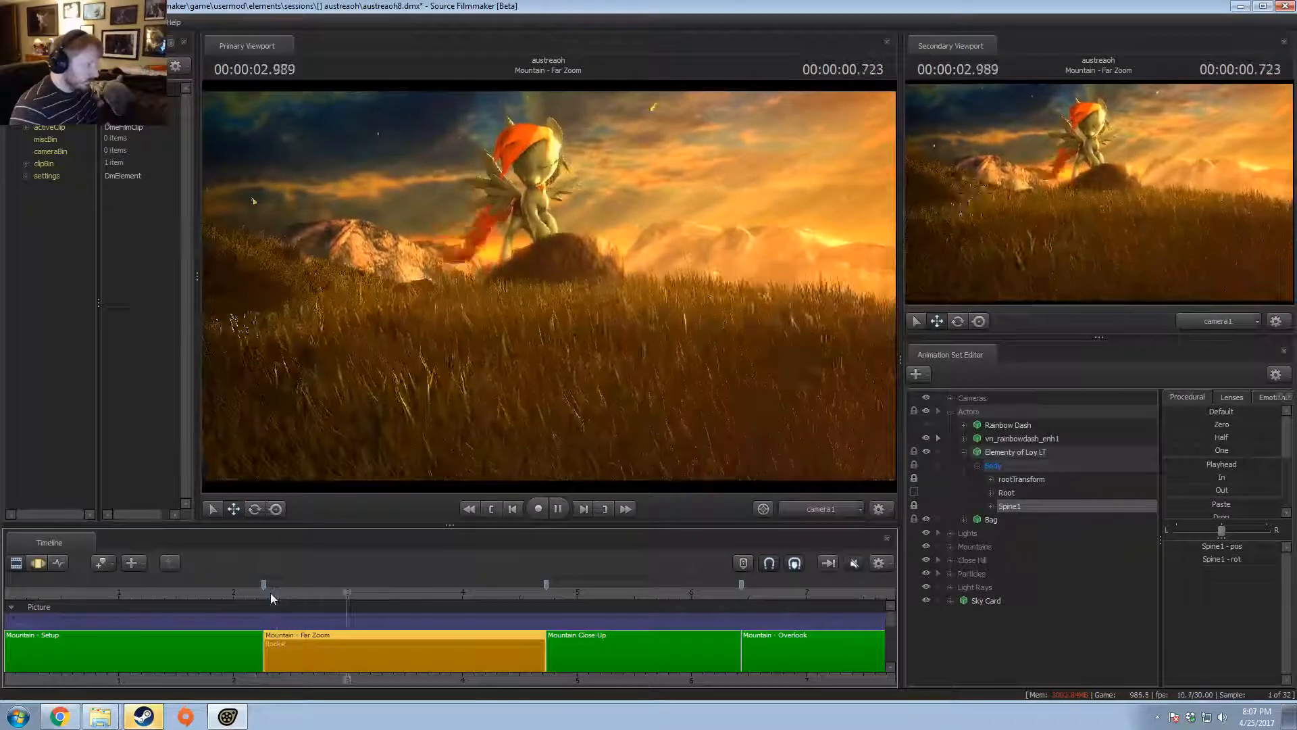
left_click(274, 592)
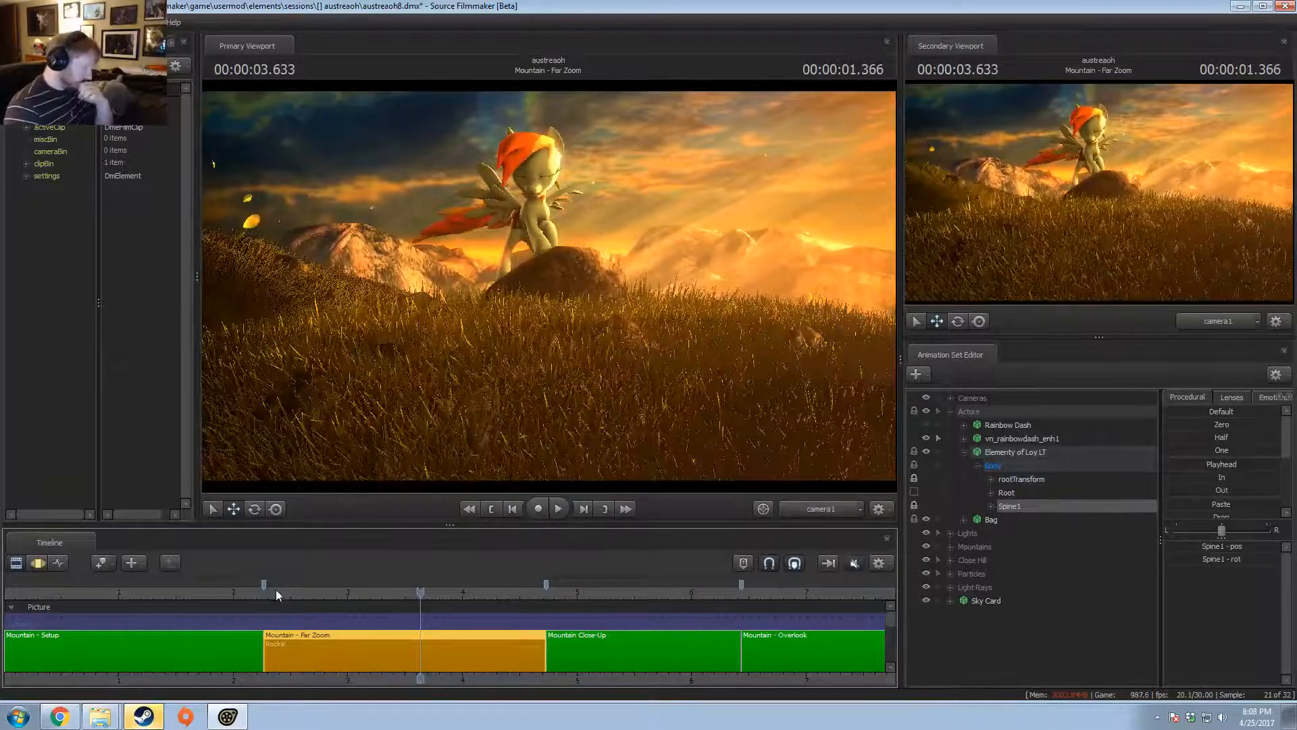
key("space")
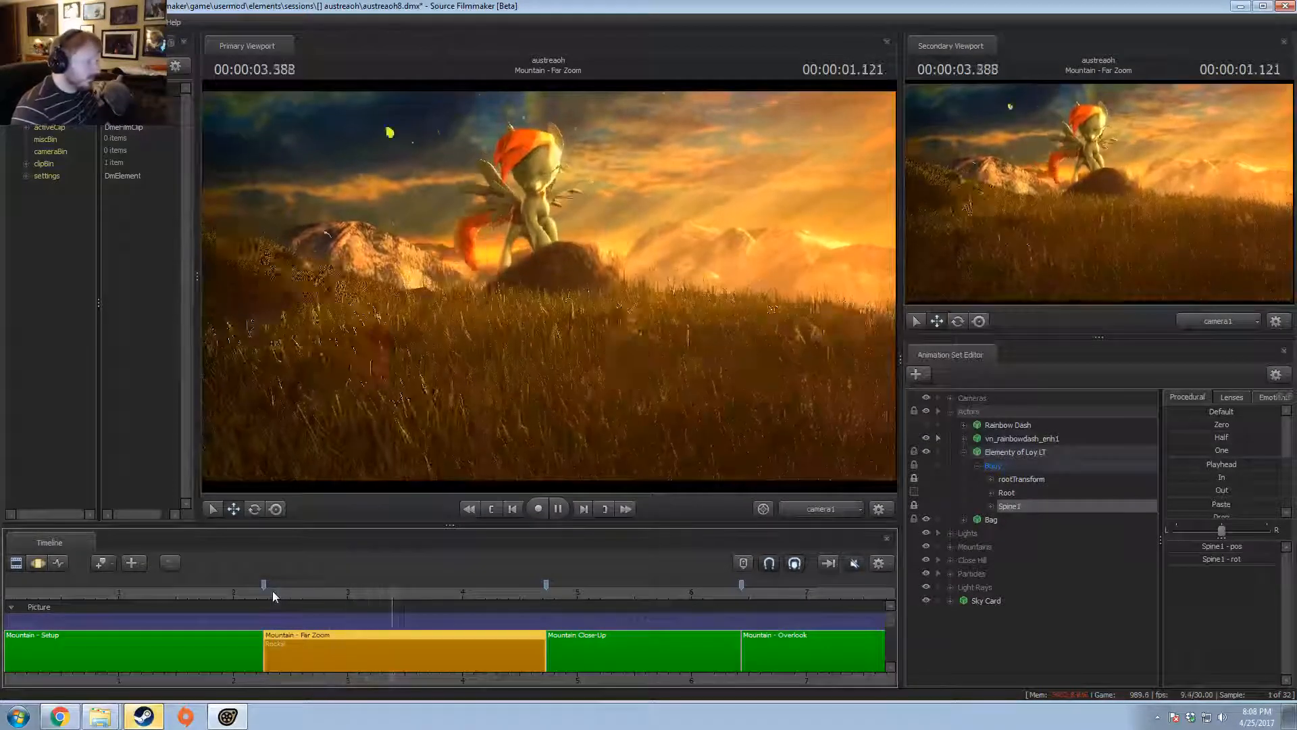
left_click(273, 598)
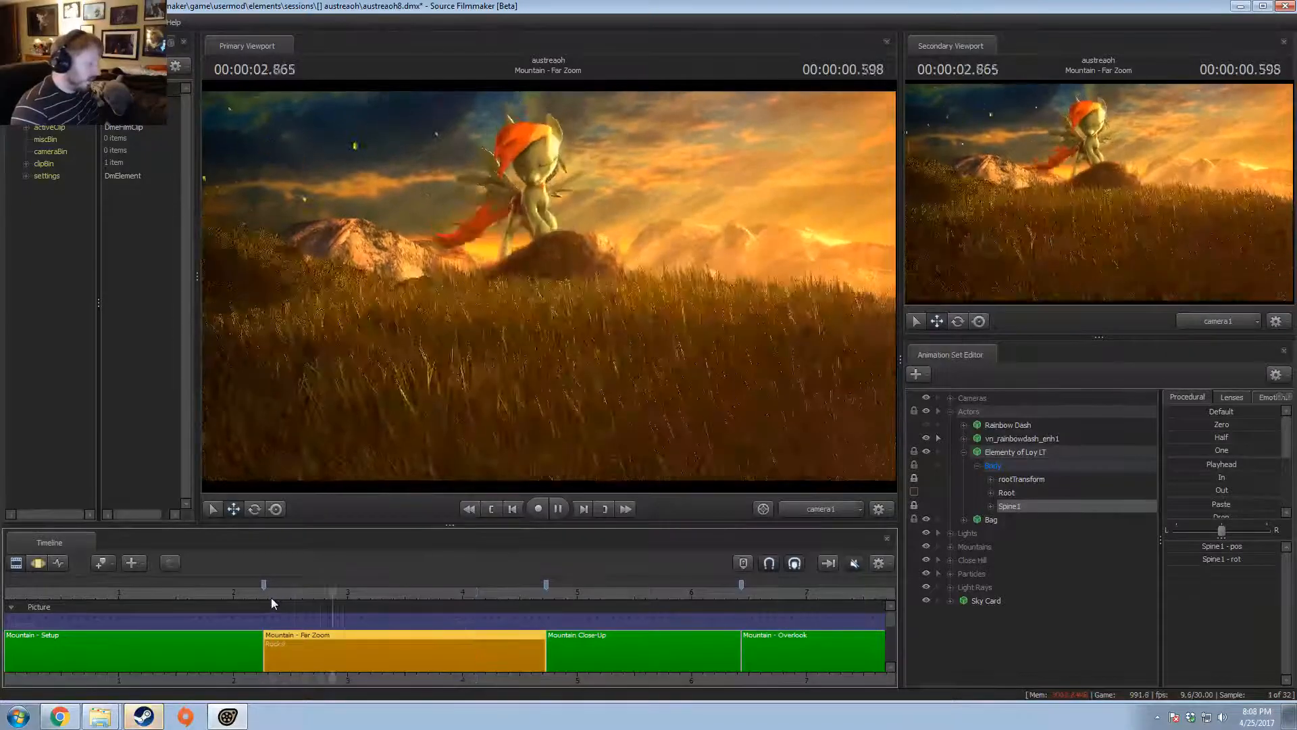
left_click(273, 592)
key("F3")
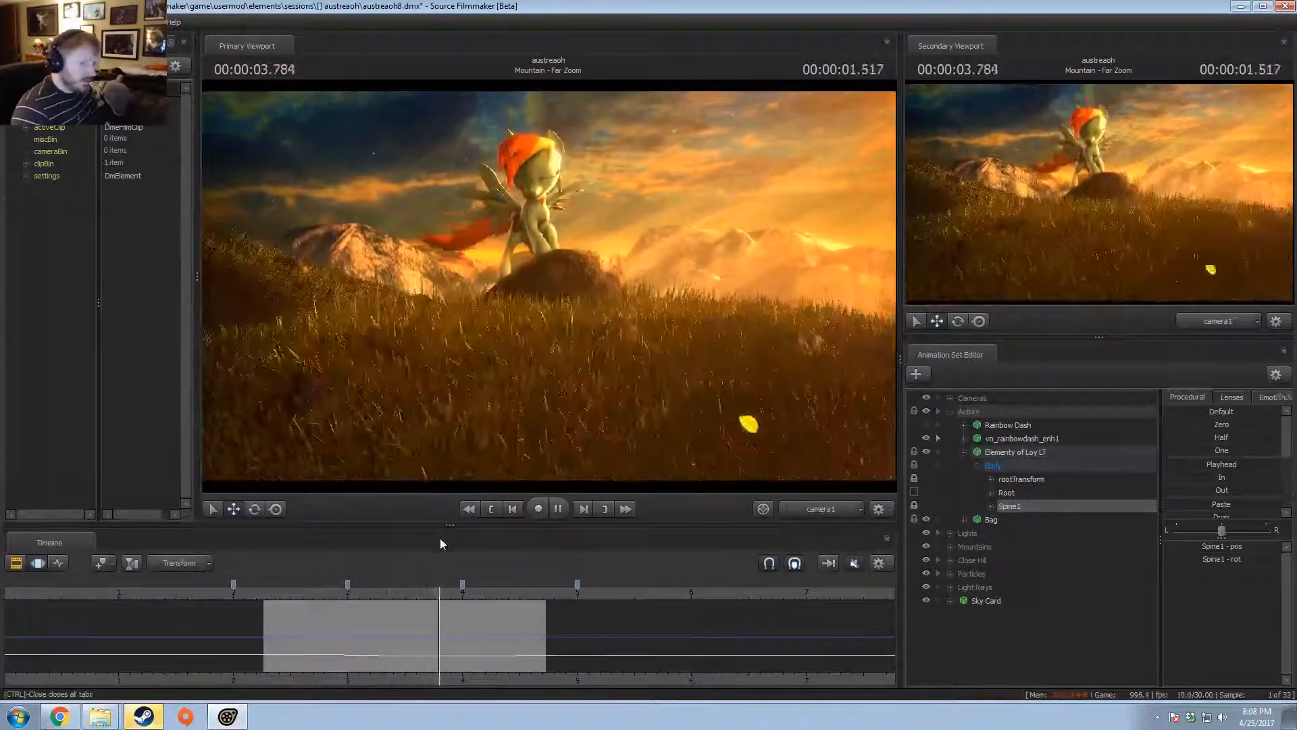
key("space")
key("F2")
key("space")
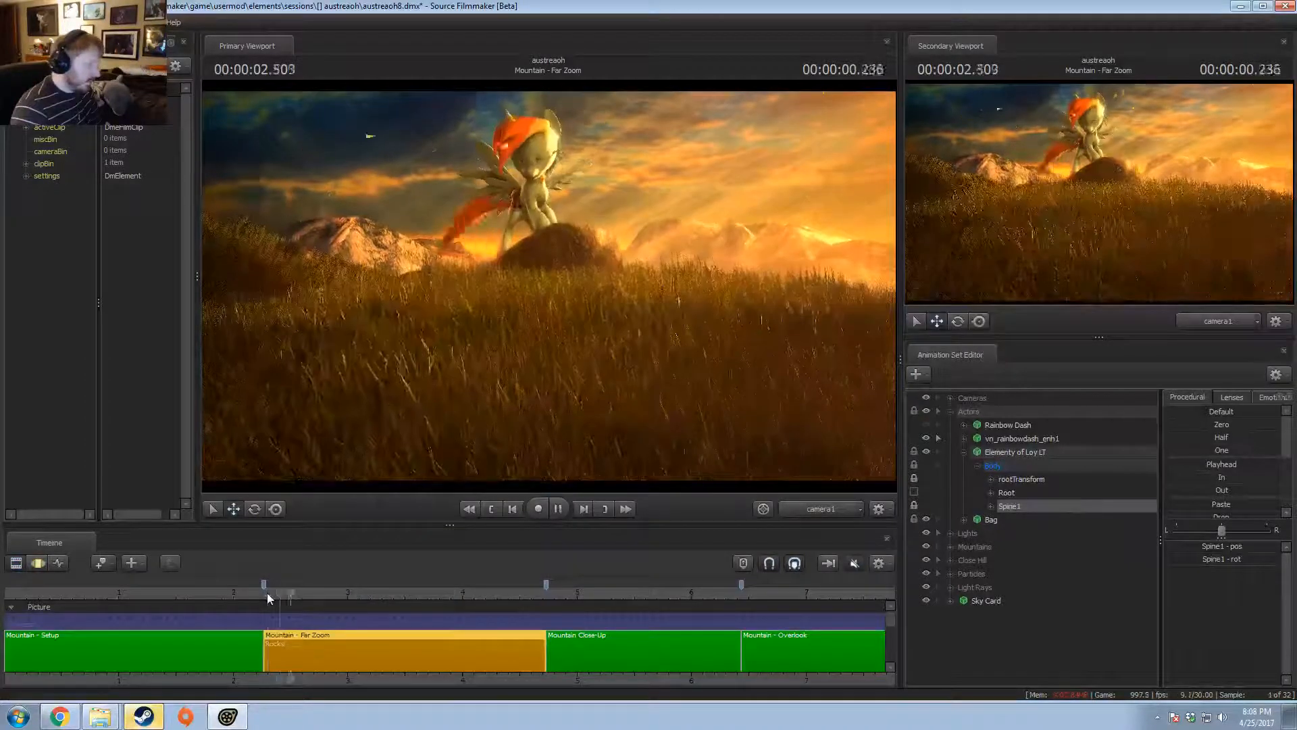
key("space")
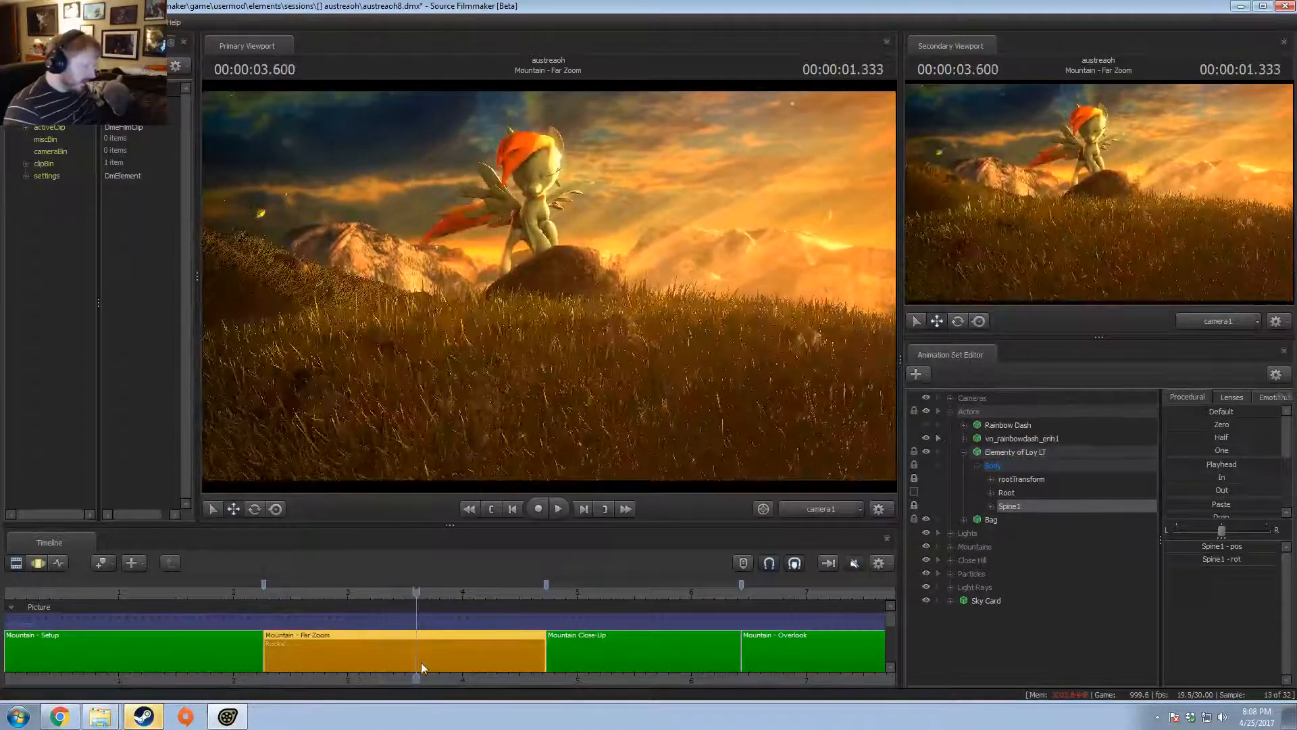
- Select Main Camera for motion editing, go to 4.700 seconds, and extend the time selection back to the start of Mountain - Far Zoom
key("F3")
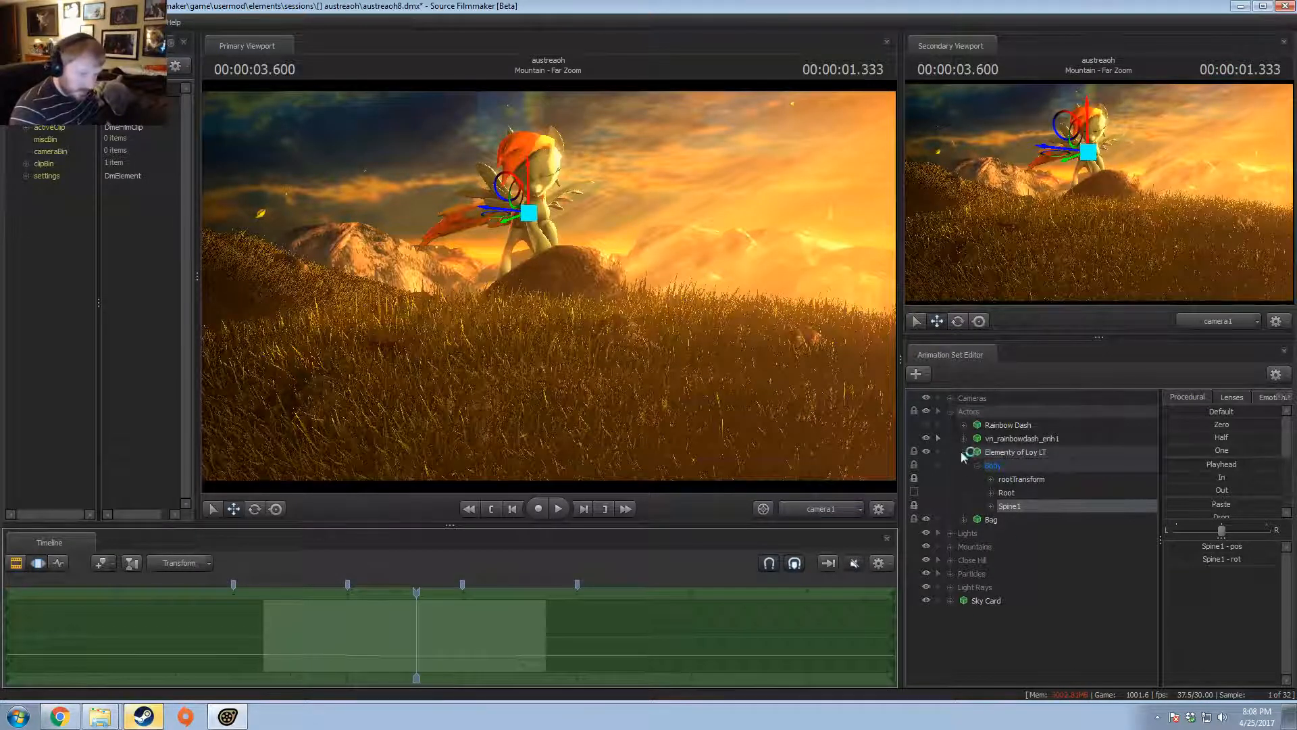
left_click(951, 410)
left_click(951, 411)
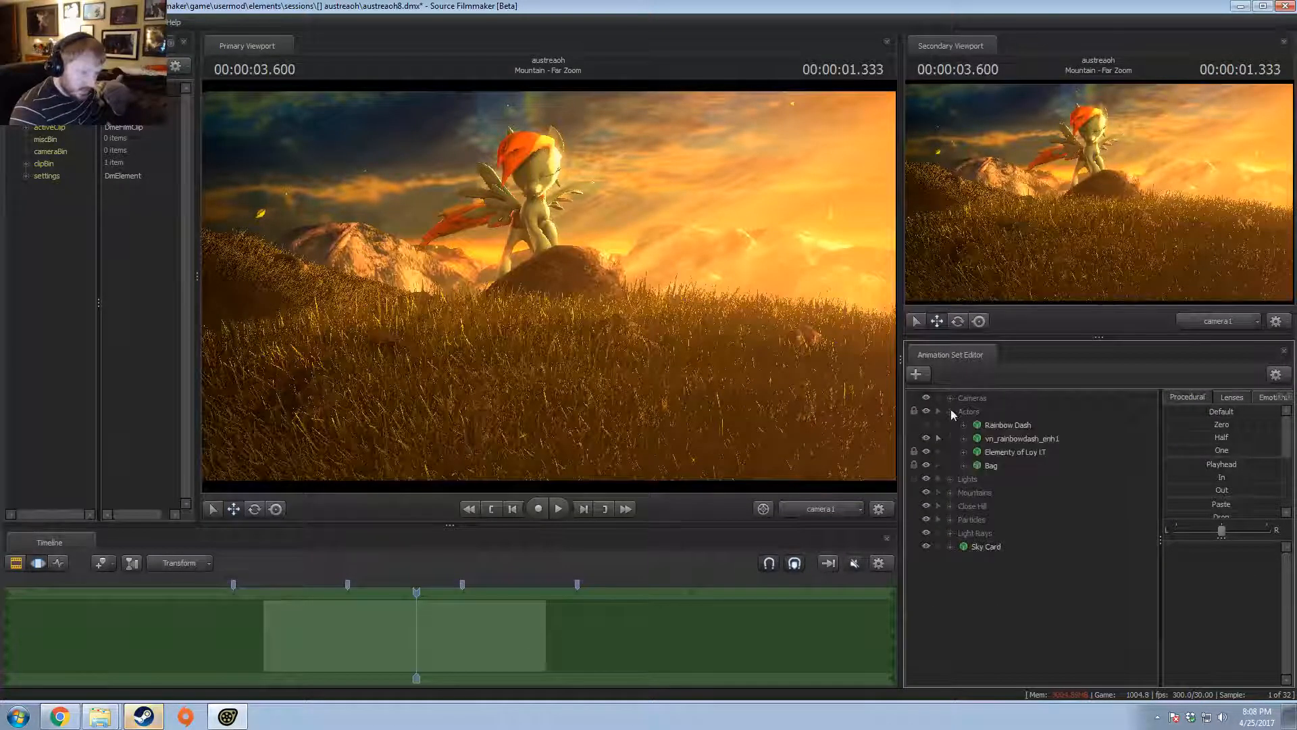
left_click(951, 398)
left_click(1005, 411)
scroll(429, 608, "up", 4)
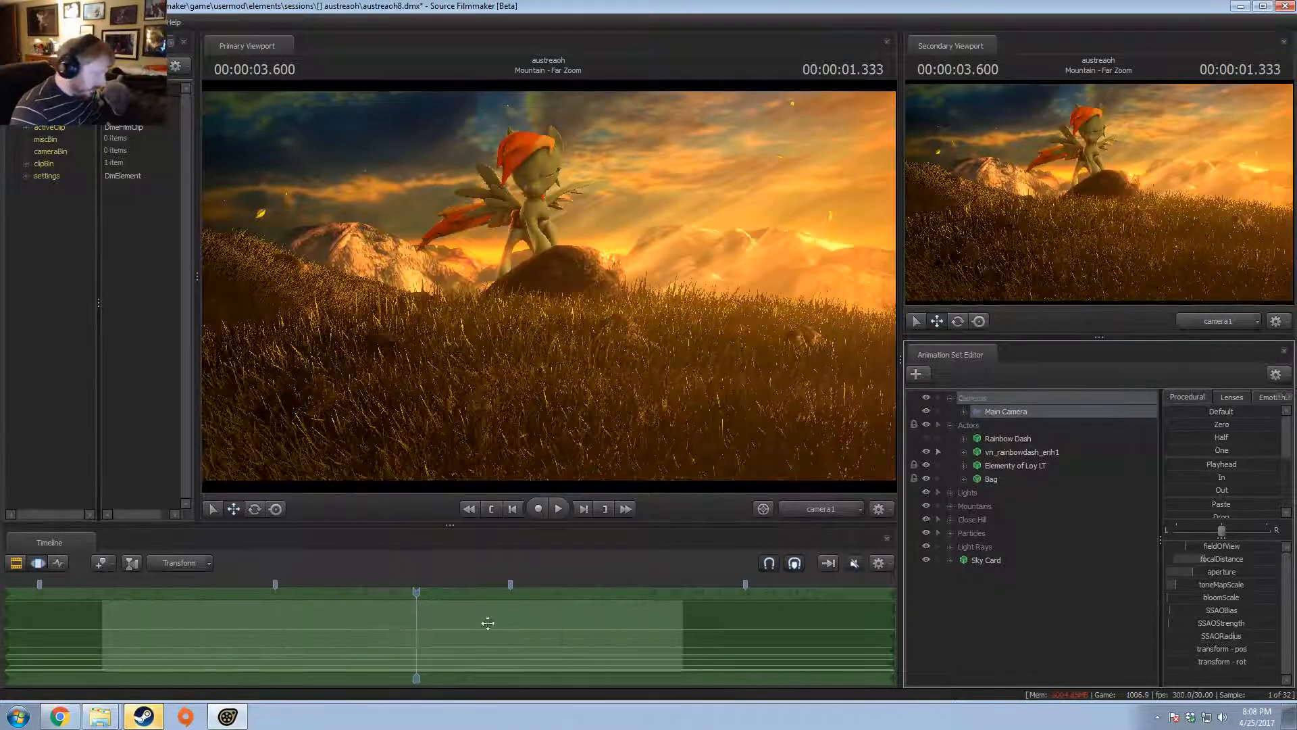
left_click_drag(674, 633, 1048, 577, "shift")
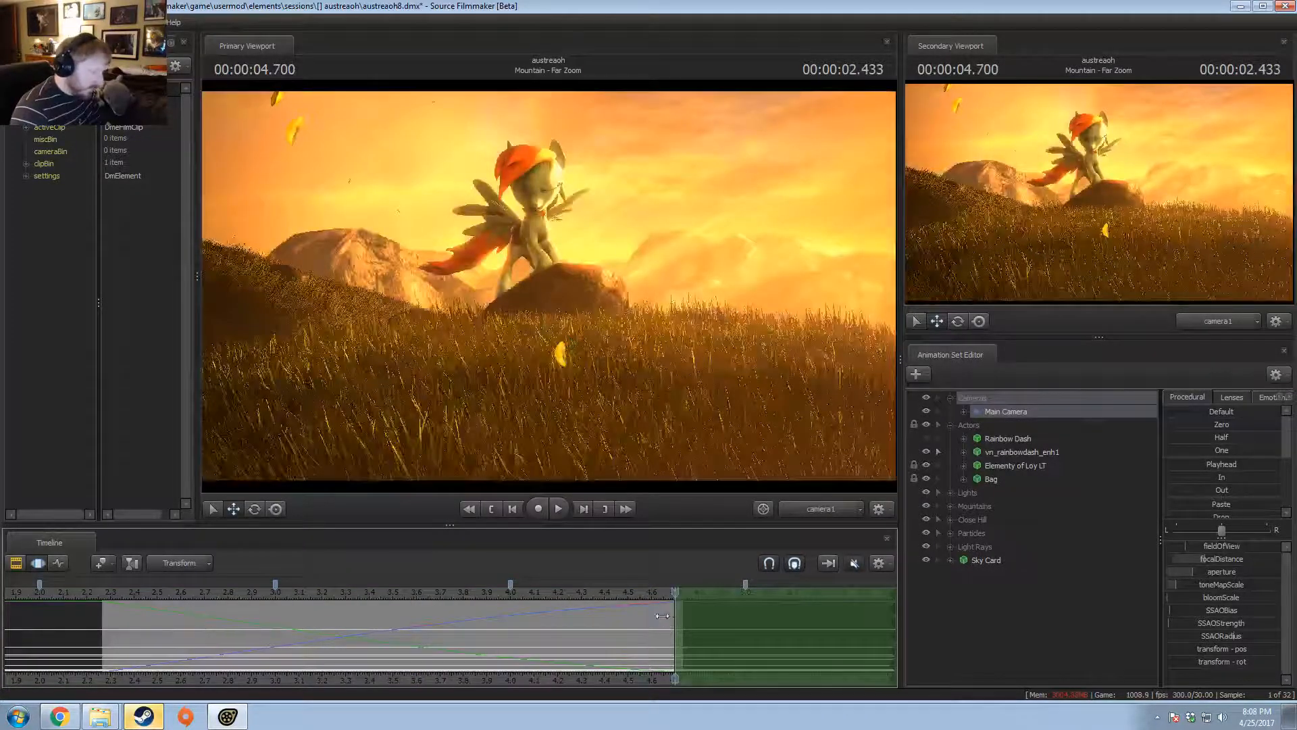
left_click_drag(663, 615, 88, 636)
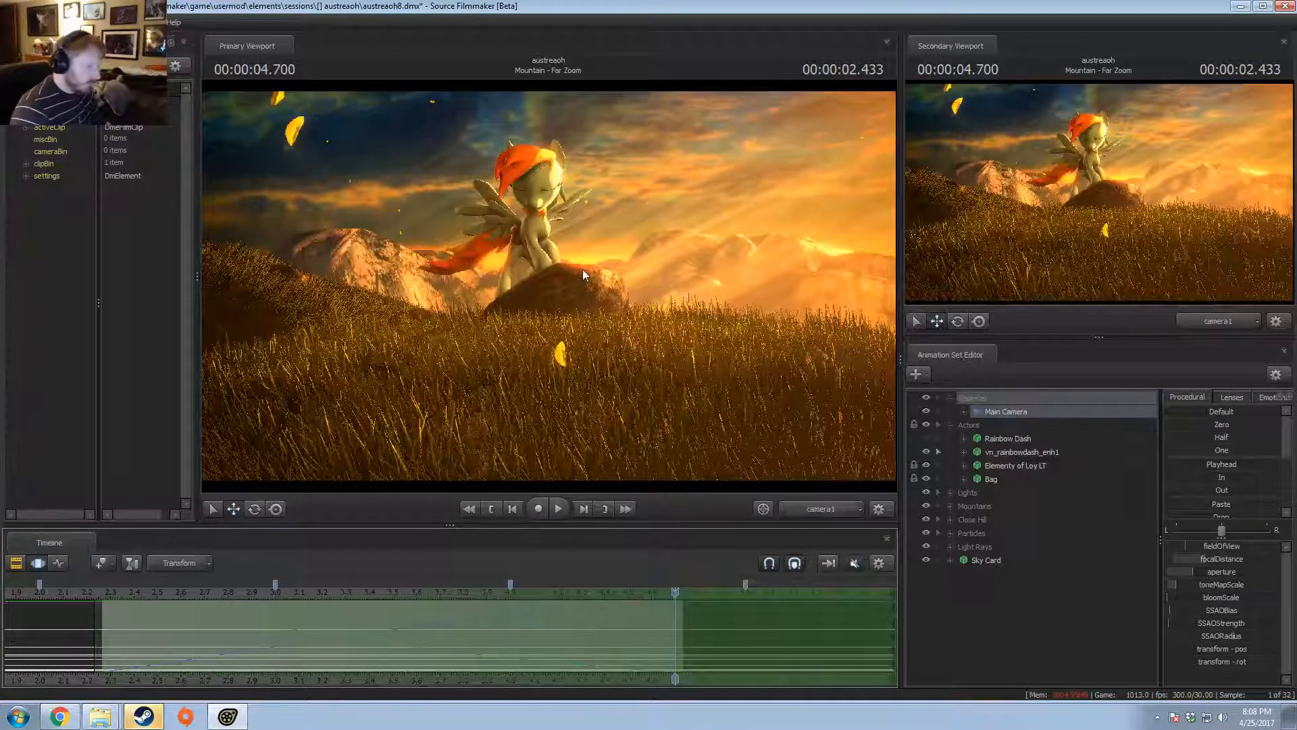
- Inspect Main Camera's placement above the grass with the work camera, and return the viewport to camera1
key("F4")
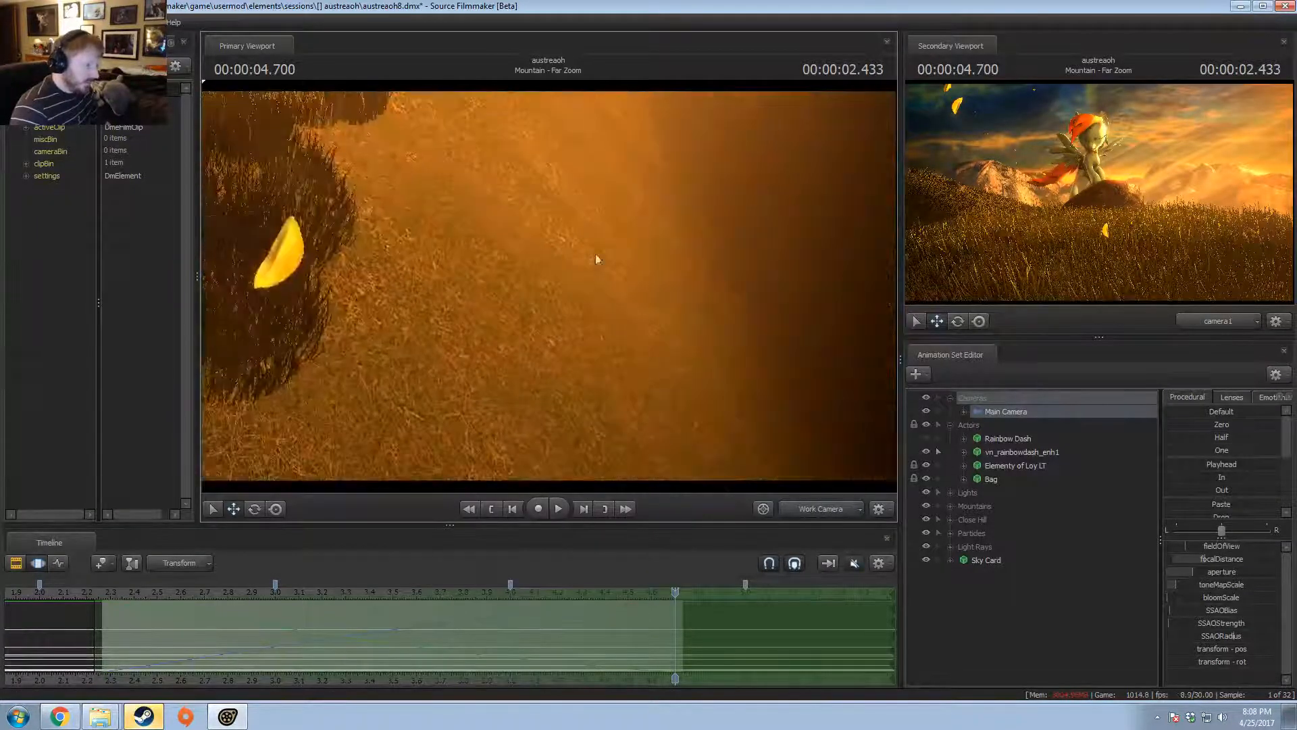
left_click_drag(596, 259, 564, 246)
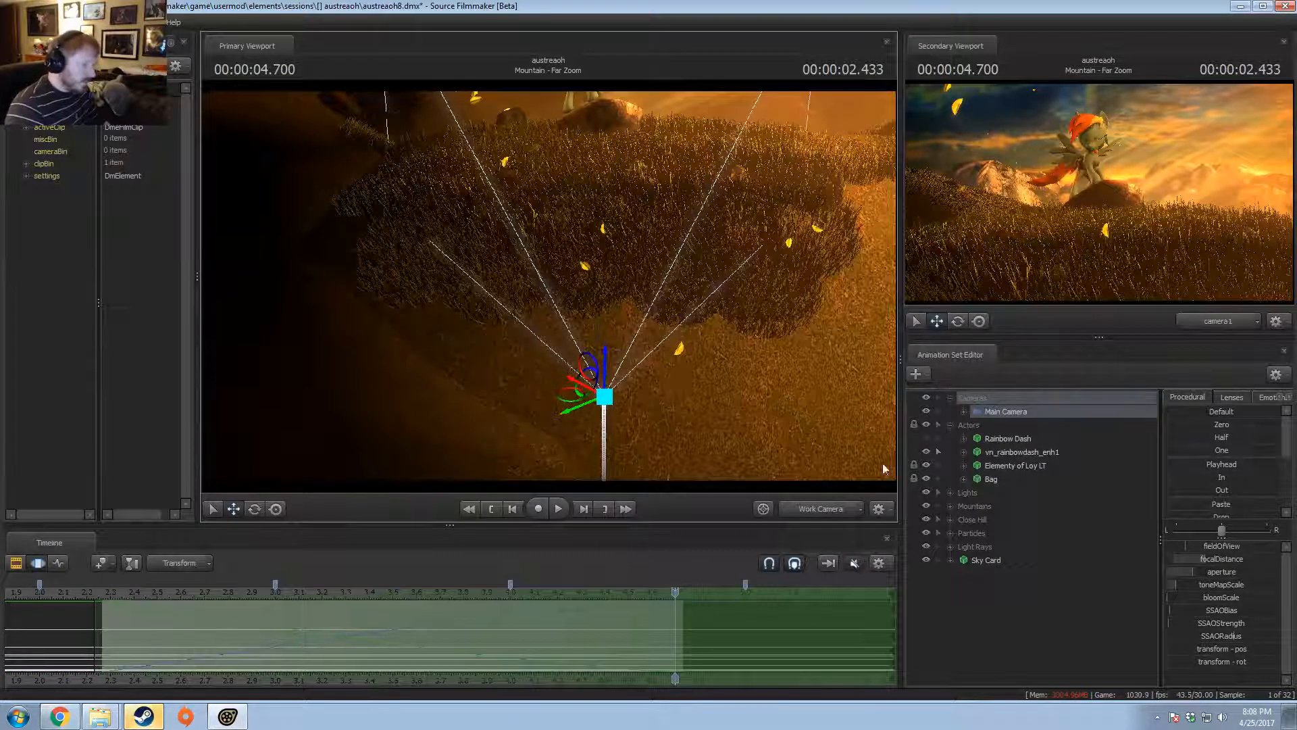
left_click_drag(983, 412, 764, 320)
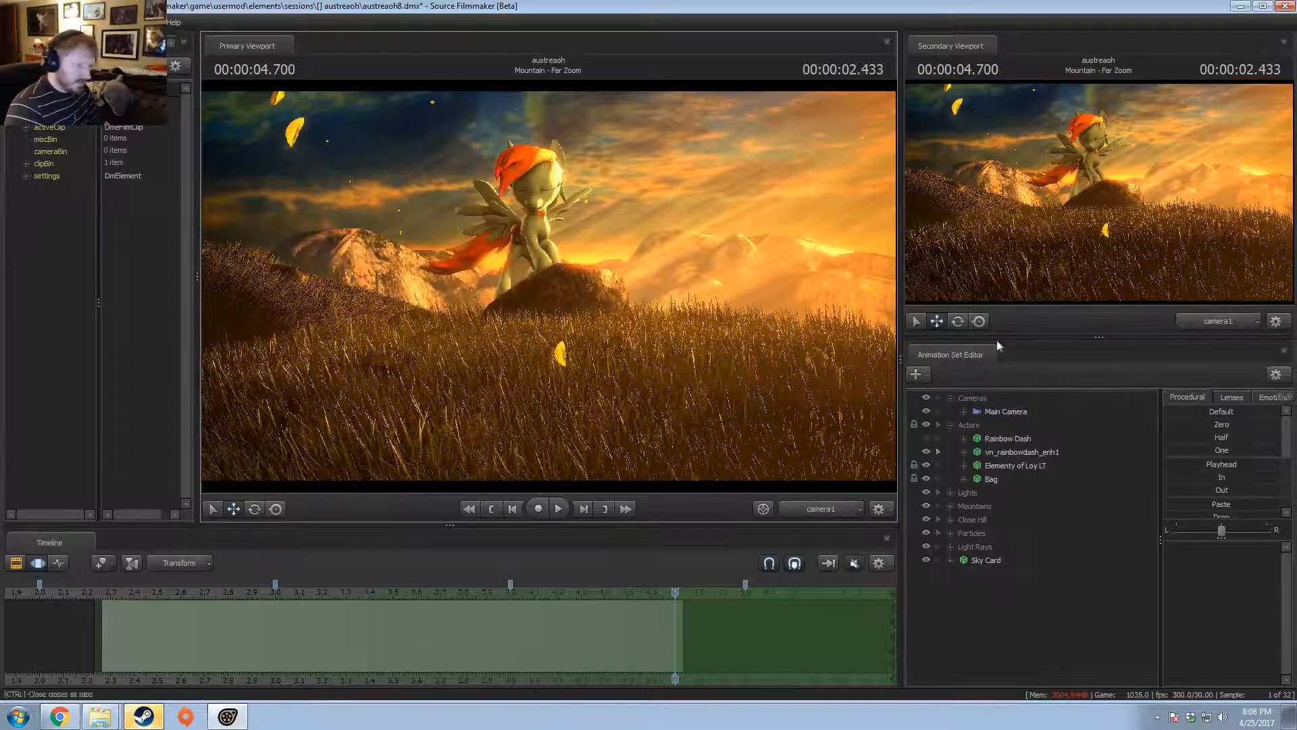
- Adjust Main Camera's position and fieldOfView at 4.700 seconds to reframe the pony and rock at the end of Mountain - Far Zoom
left_click(1017, 412)
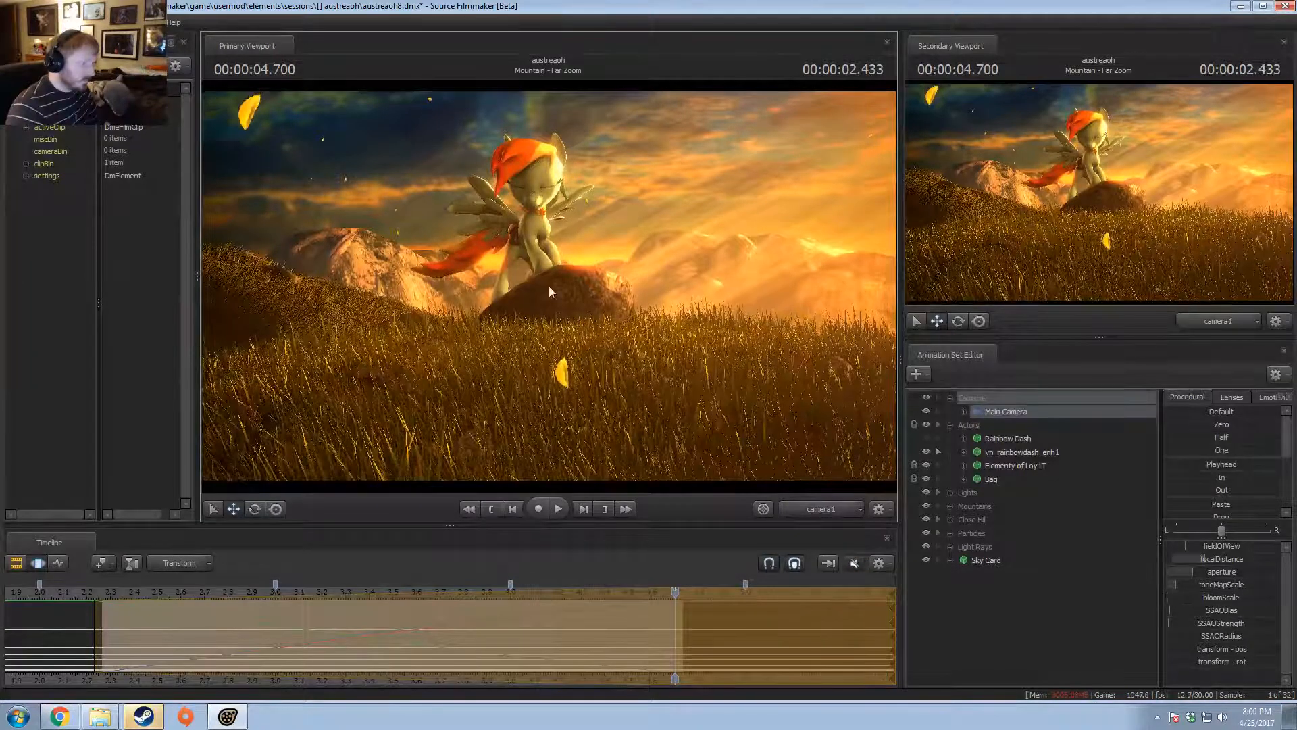
left_click(104, 626)
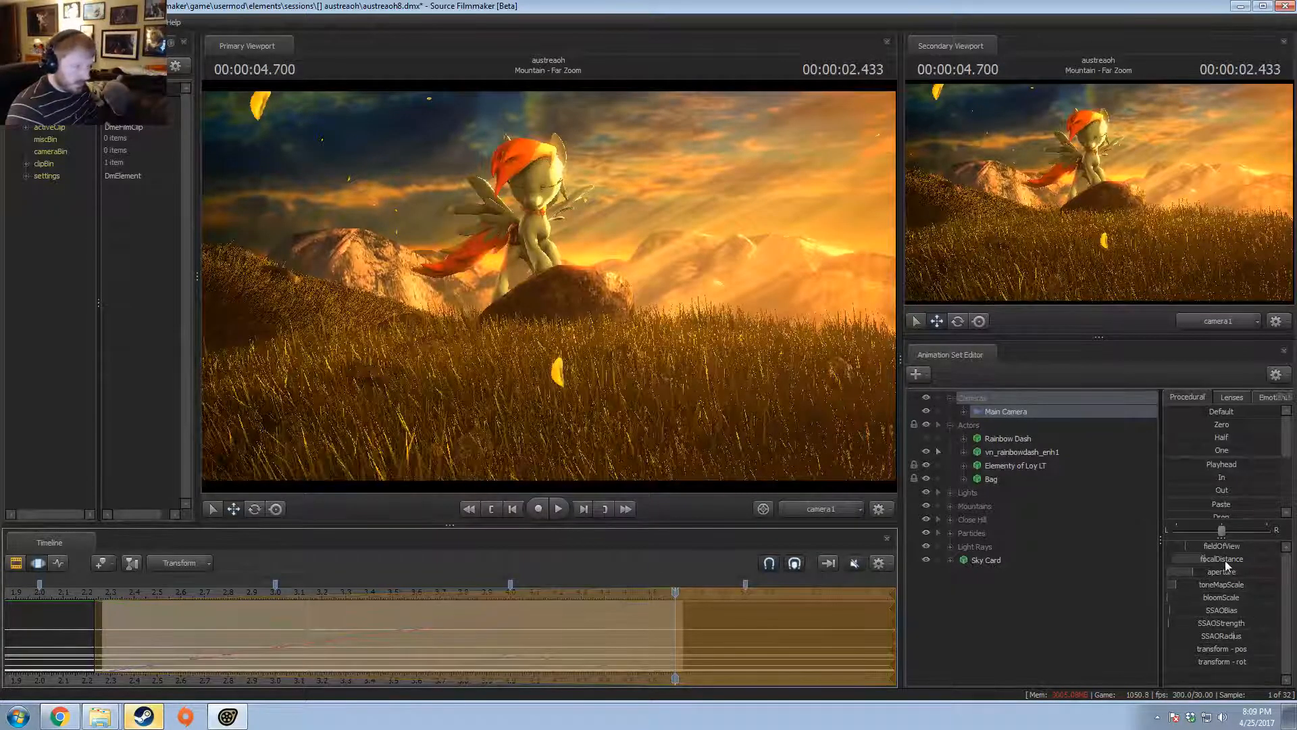
left_click_drag(1226, 561, 1227, 564)
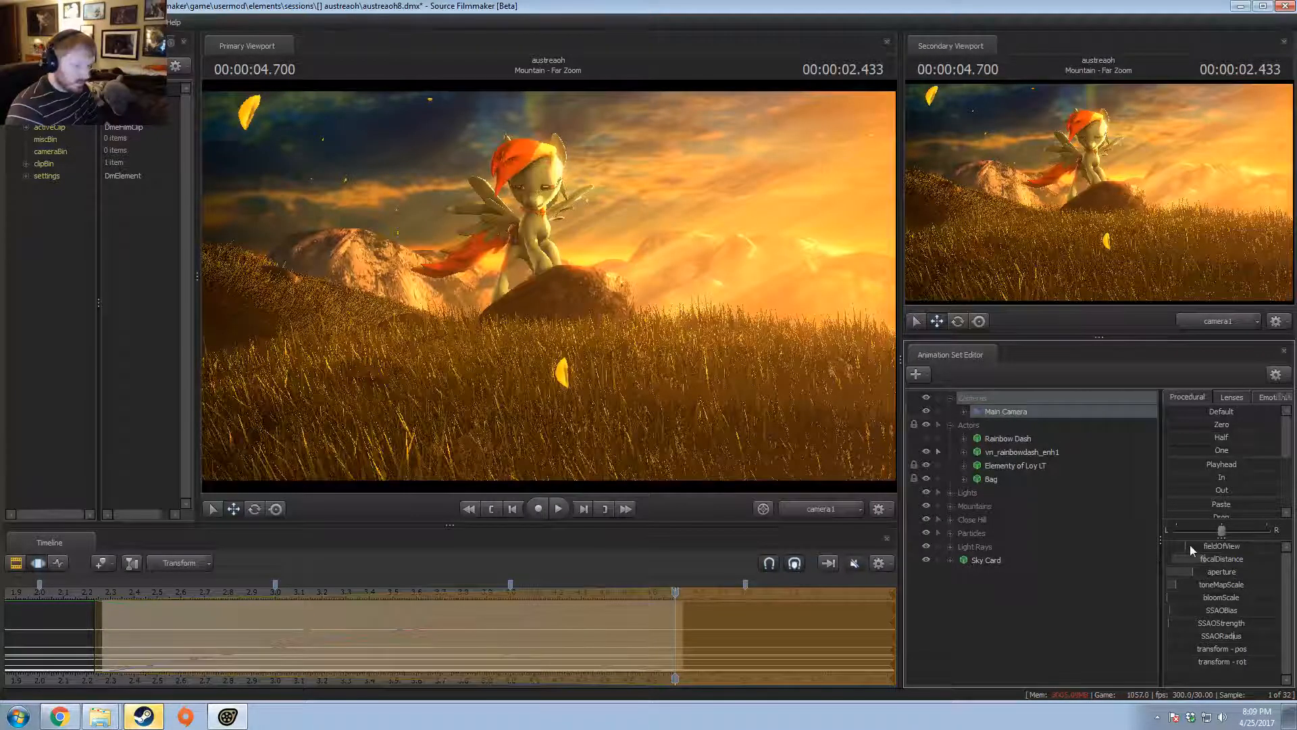
left_click_drag(1190, 544, 1191, 545)
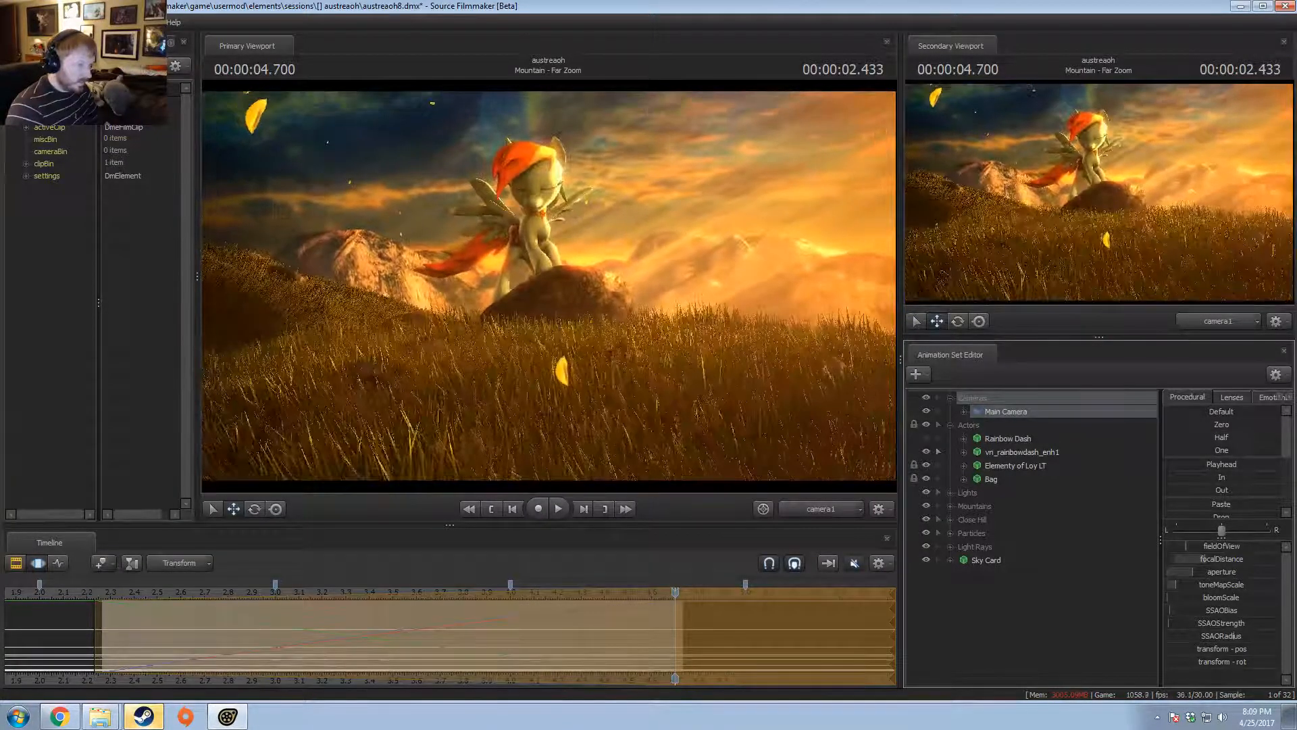
left_click_drag(115, 635, 676, 607)
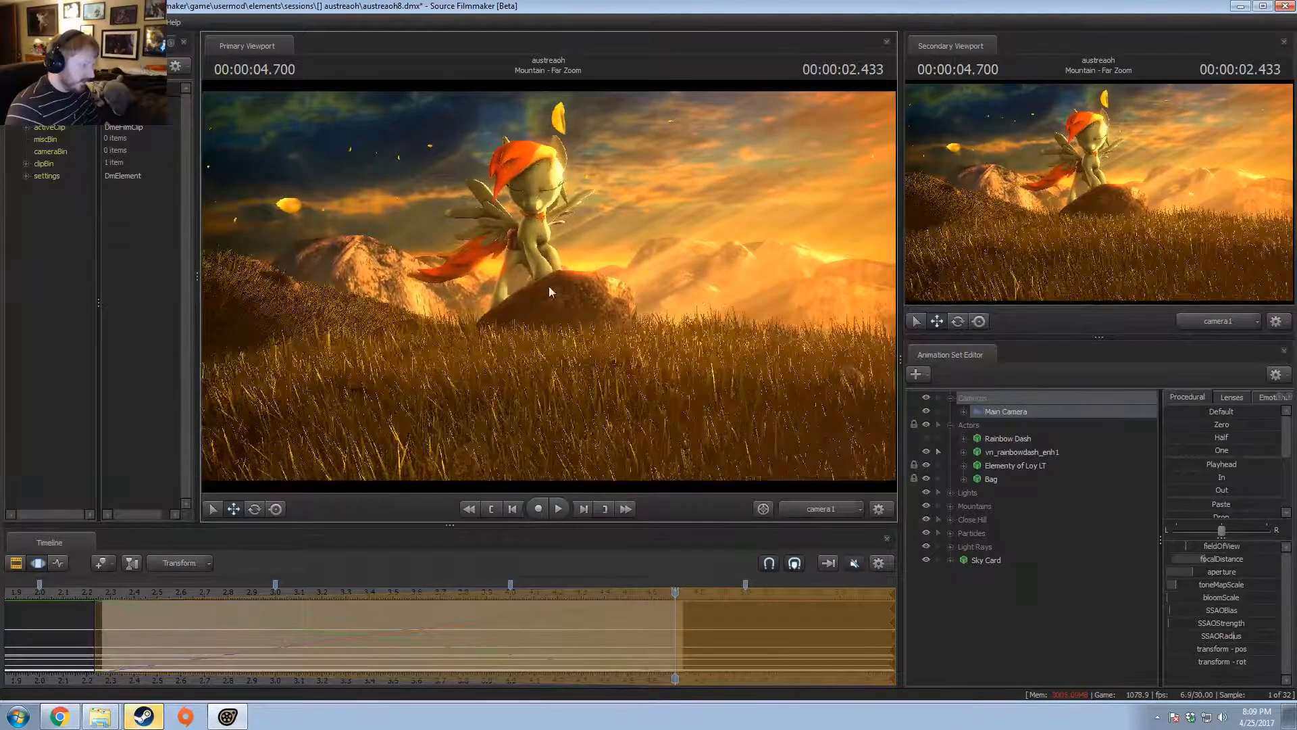
left_click_drag(150, 666, 343, 659)
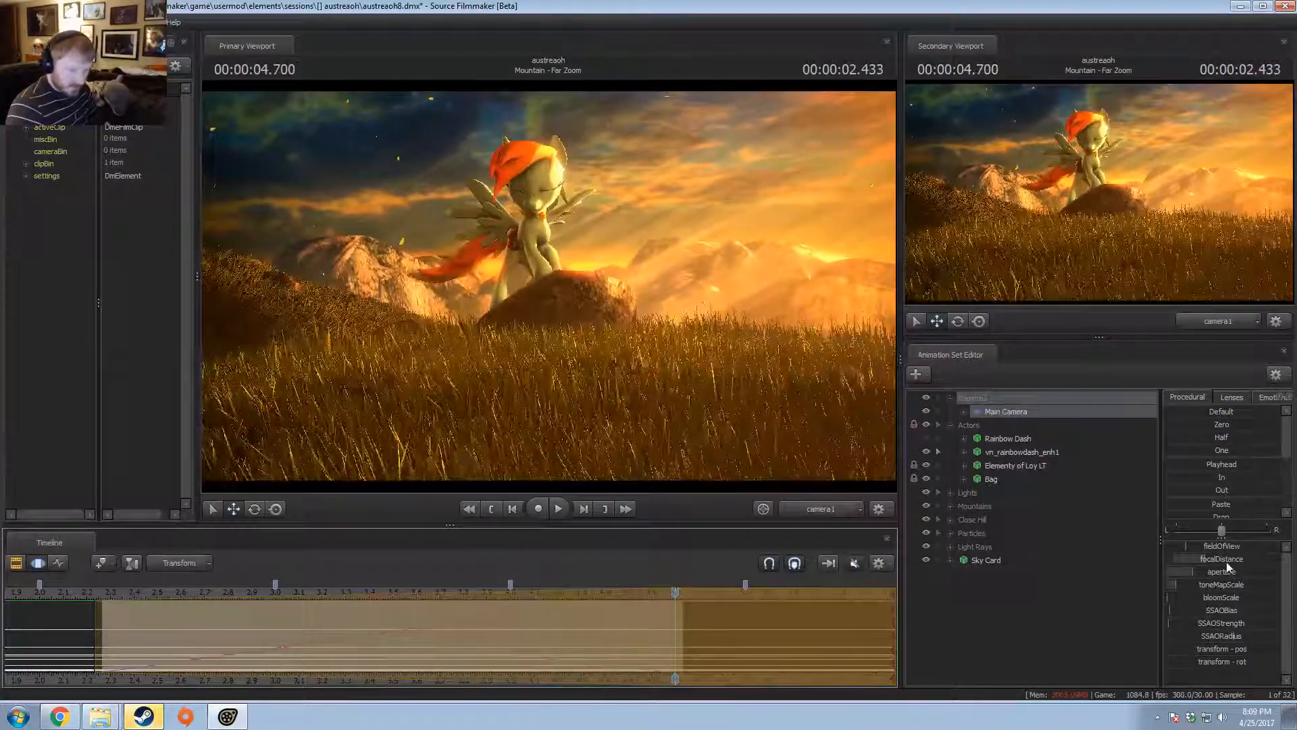
left_click_drag(1217, 548, 1222, 549)
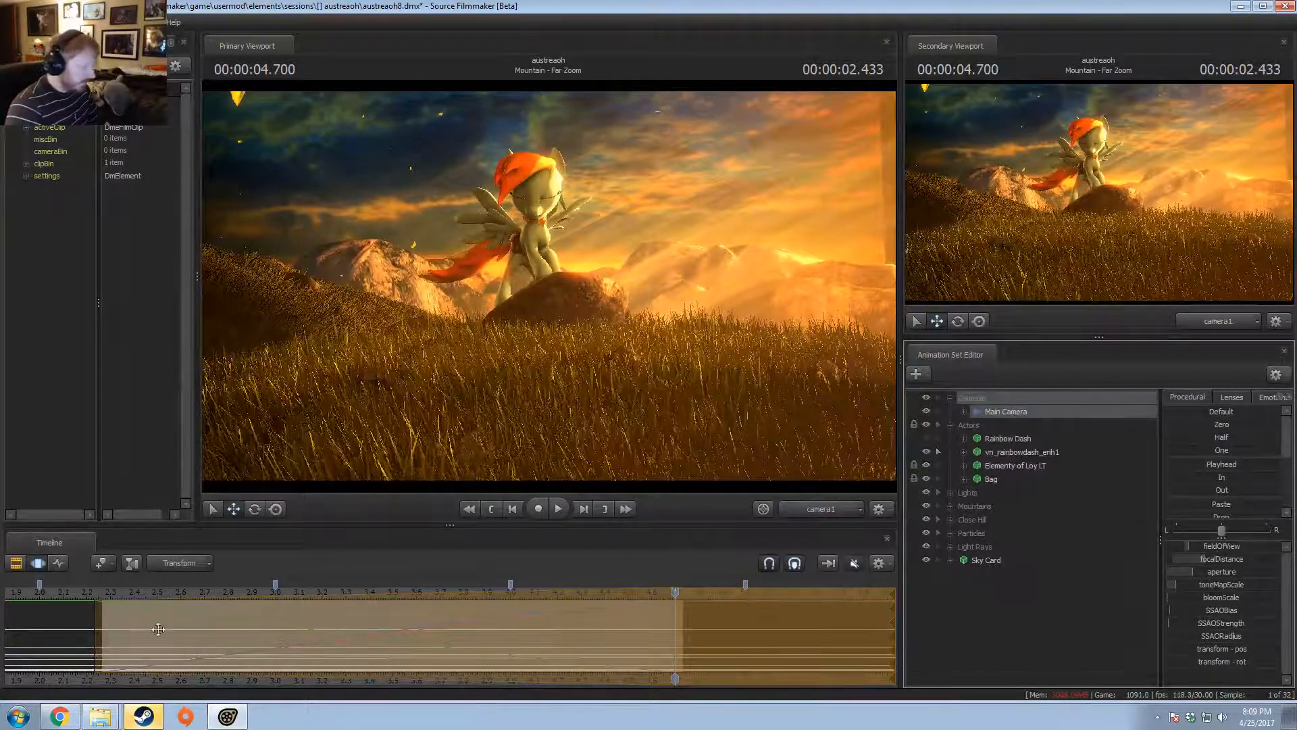
left_click_drag(158, 629, 101, 625)
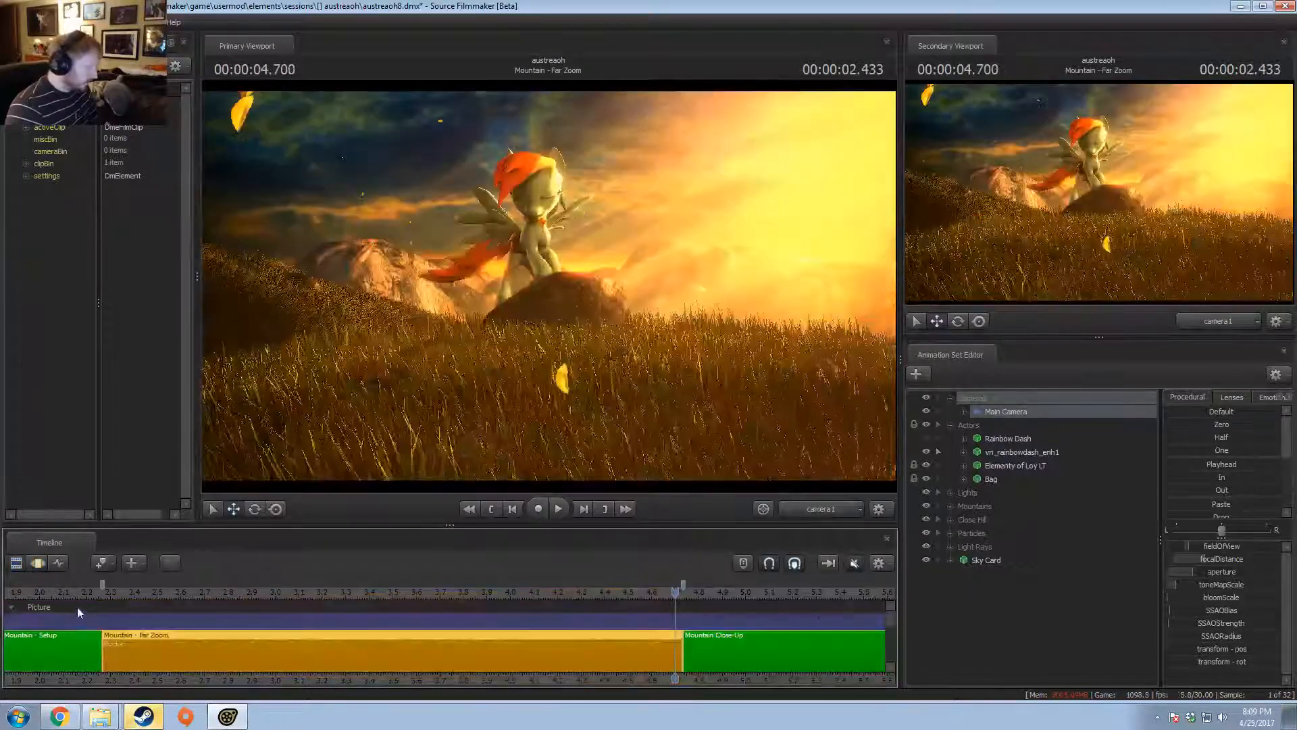
- Close the secondary viewport and play Mountain - Far Zoom from its start to review the camera movement
left_click(104, 591)
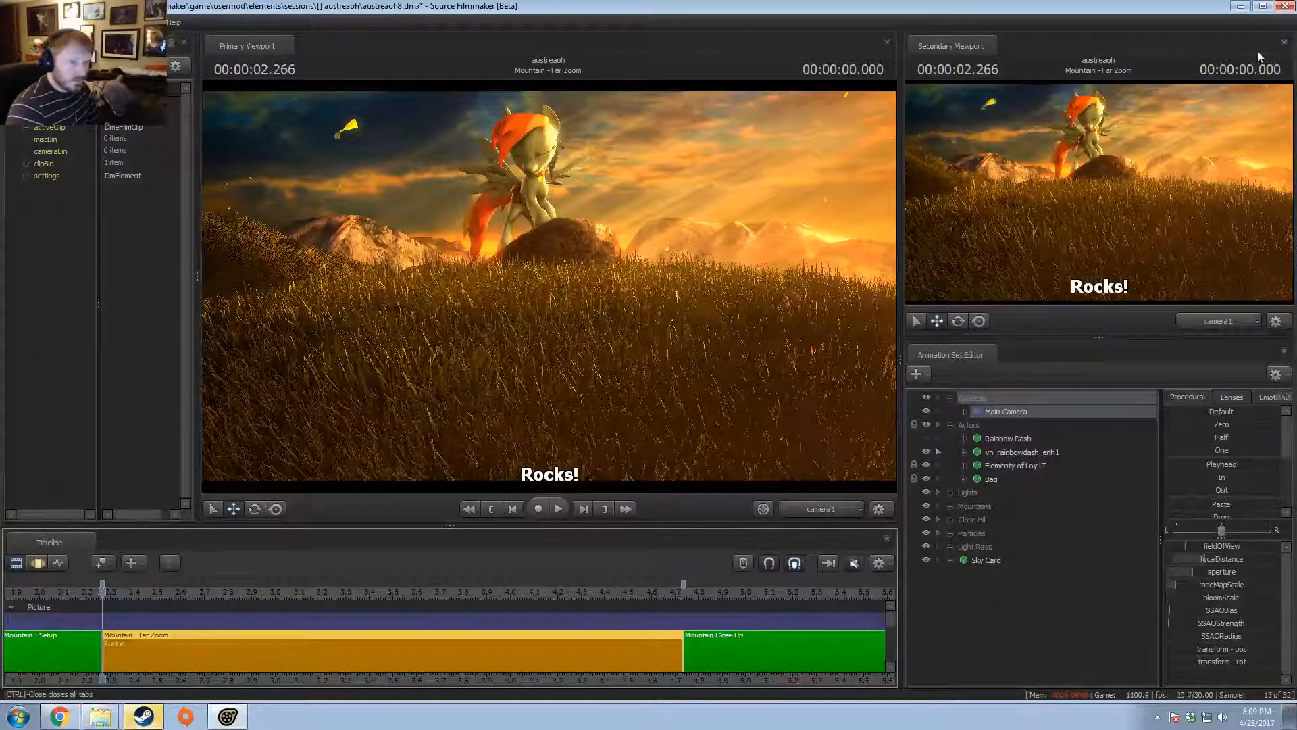
left_click(1283, 41)
key("space")
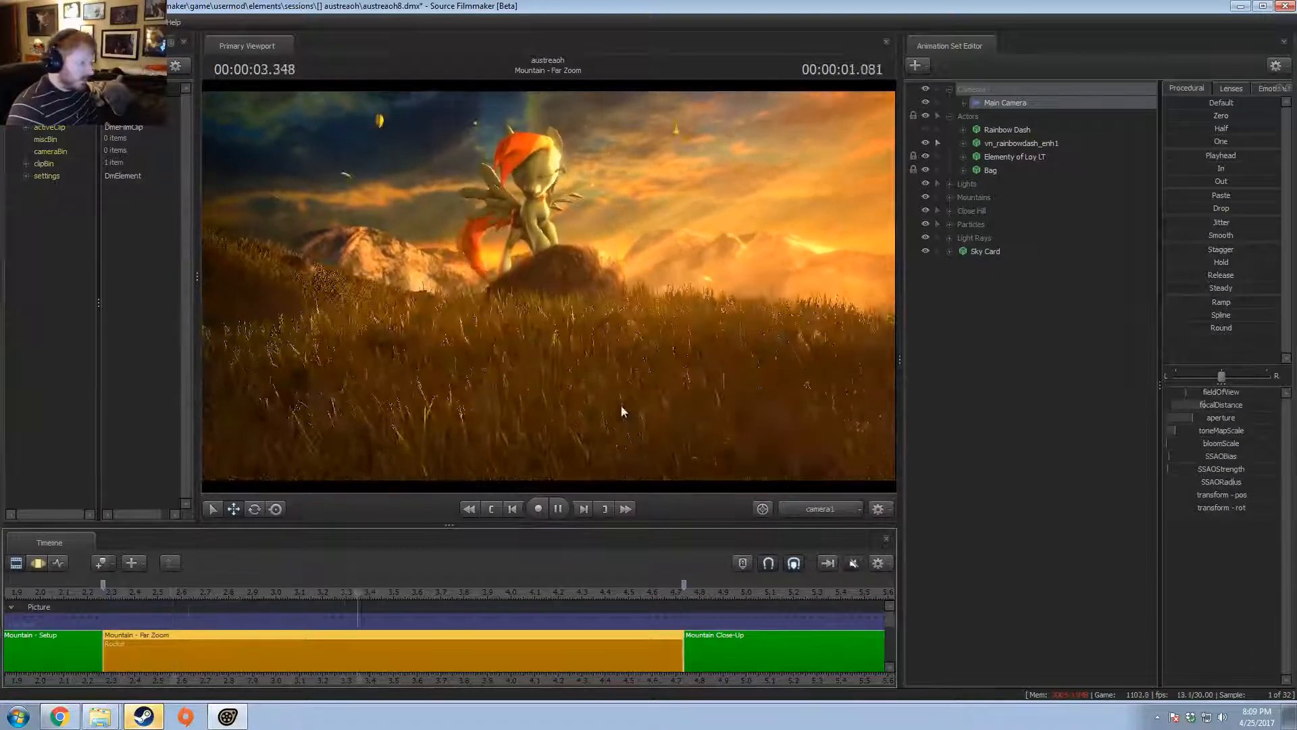
key("space")
left_click(108, 598)
key("space")
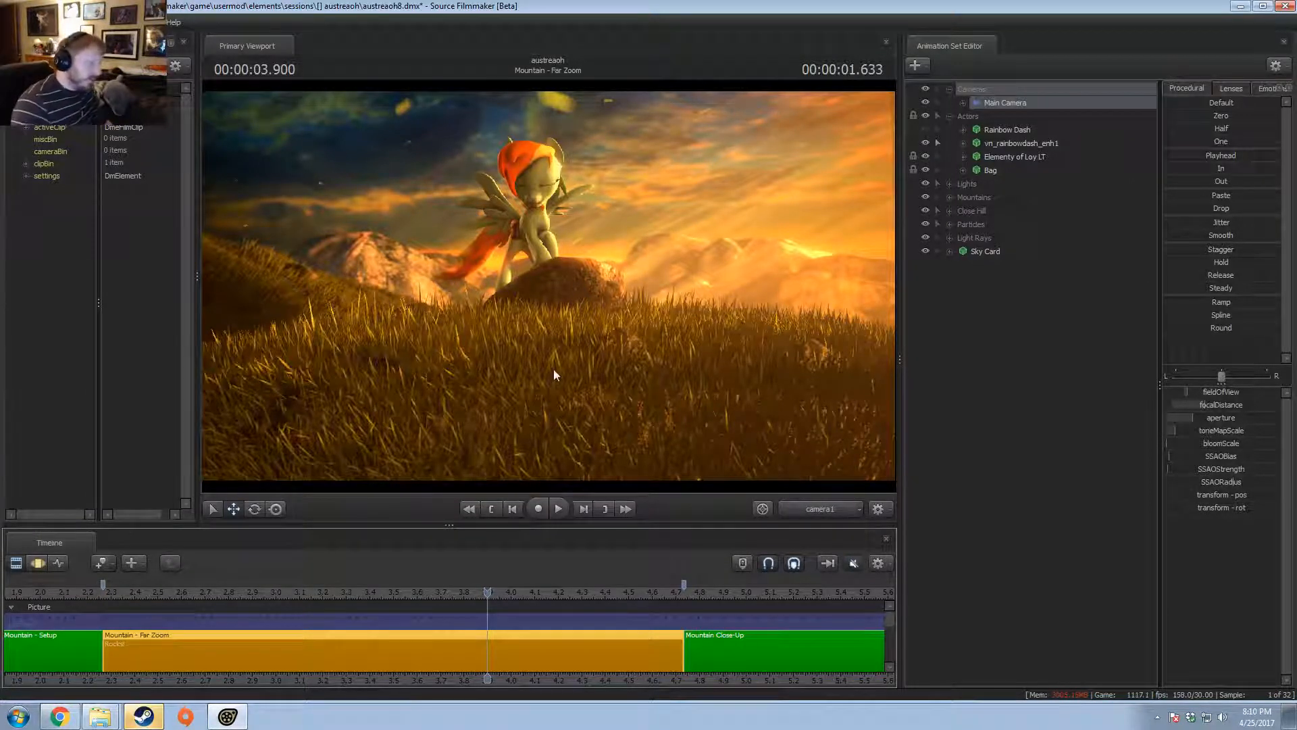
- Try a closer framing of the pony with the work camera at 3.900 seconds and compare it with the camera1 view
left_click(819, 508)
left_click(805, 492)
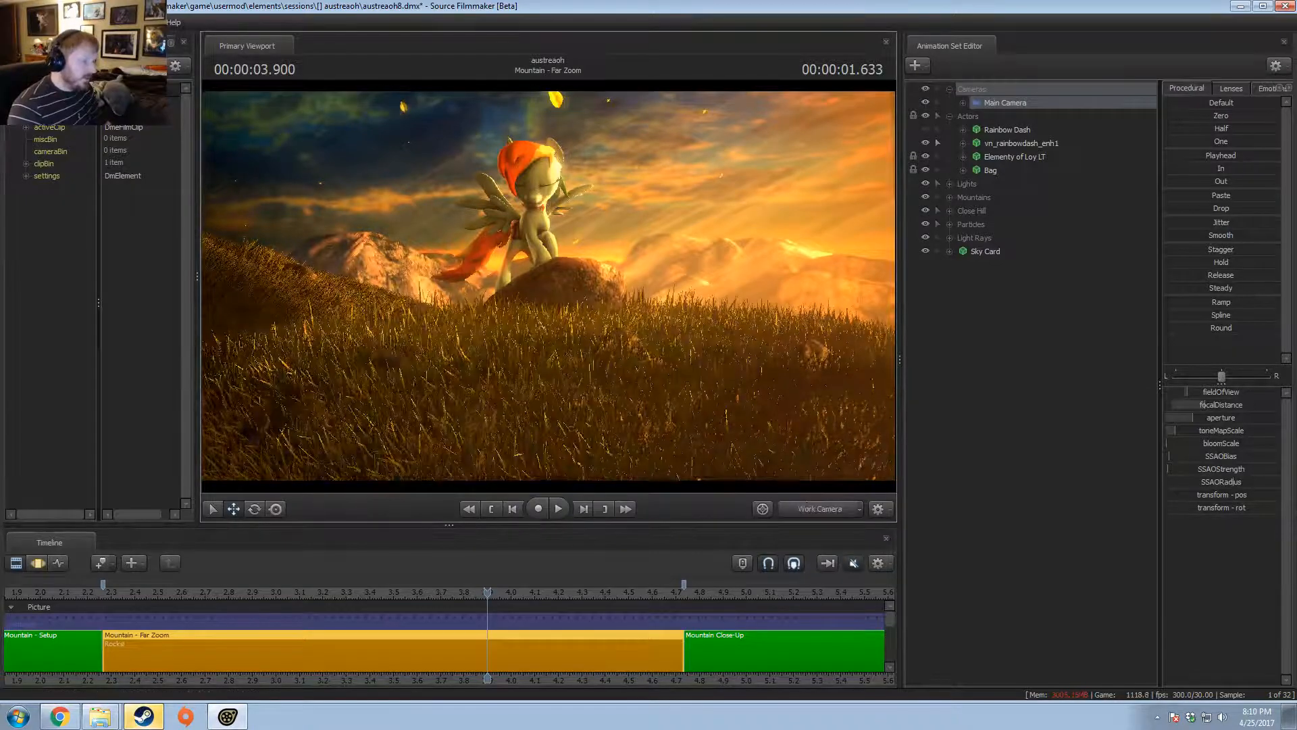
mouse_move(548, 284)
middle_mouse_down()
mouse_move(548, 350)
mouse_move(549, 285)
middle_mouse_up()
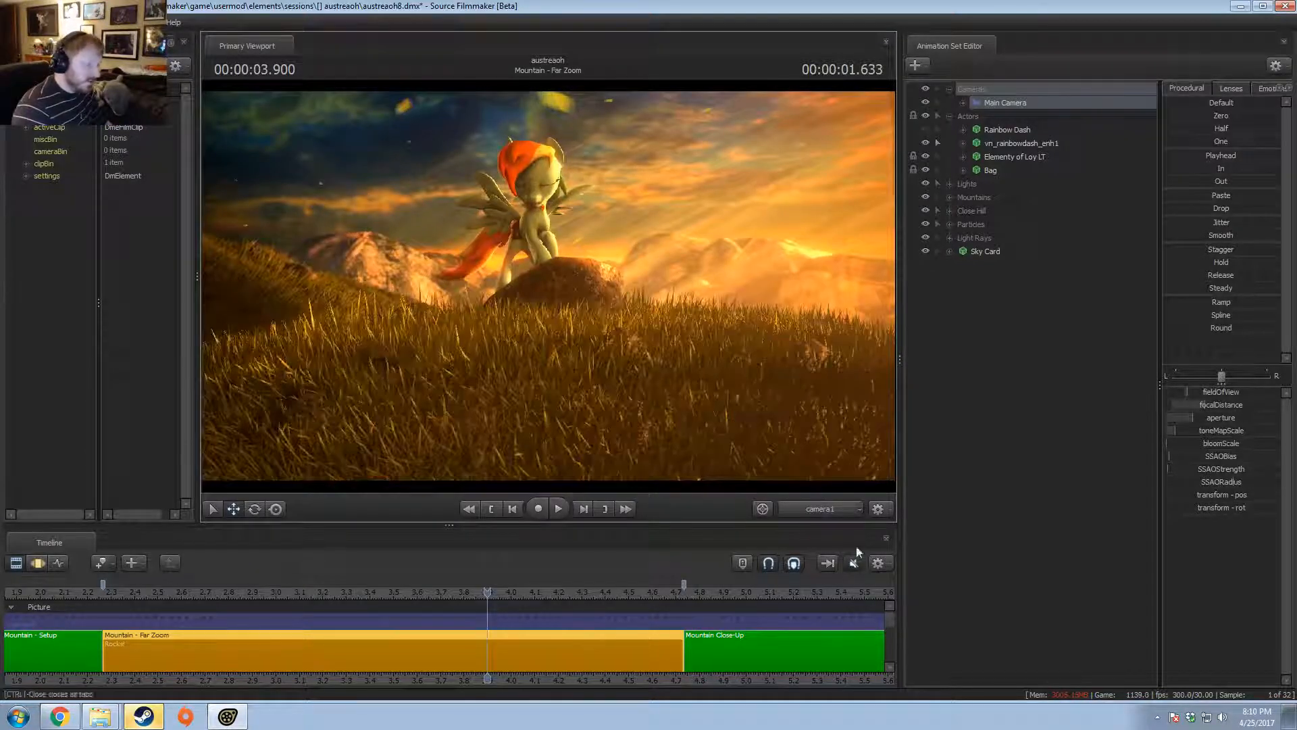
left_click(818, 513, "ctrl")
left_click_drag(549, 286, 549, 286)
left_click(806, 516)
left_click(806, 516, "ctrl")
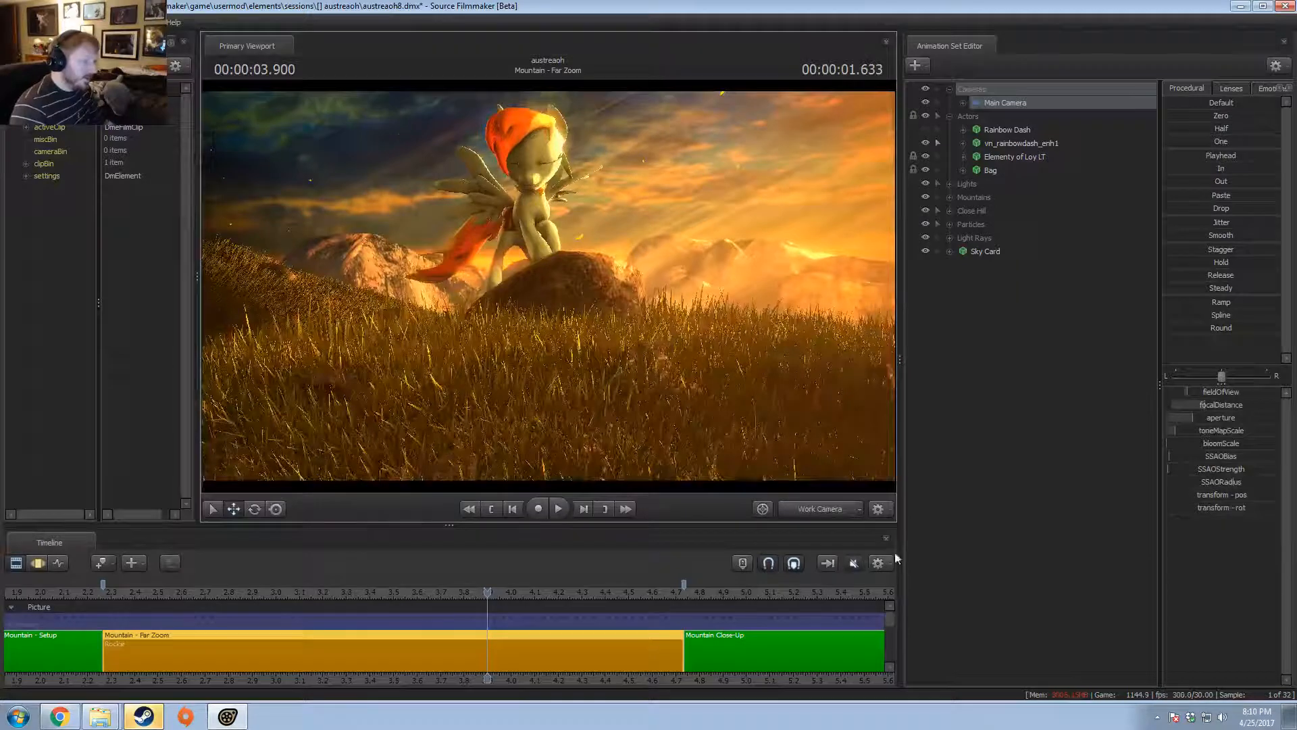
left_click(822, 511)
left_click(822, 512, "ctrl")
- Display Main Camera for motion editing and compare work camera framings of the pony from behind it at 3.900 seconds
left_click(572, 342, "ctrl+shift")
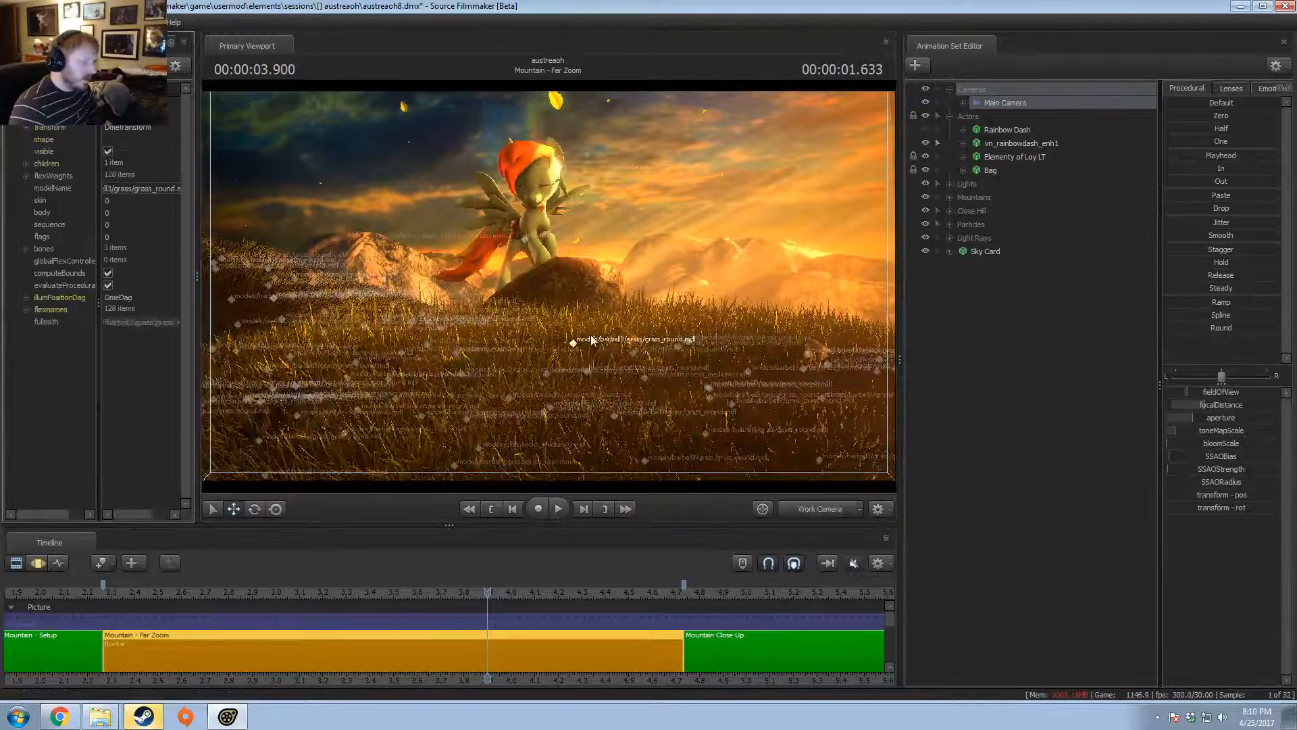
left_click(538, 299, "ctrl+shift")
key("F3")
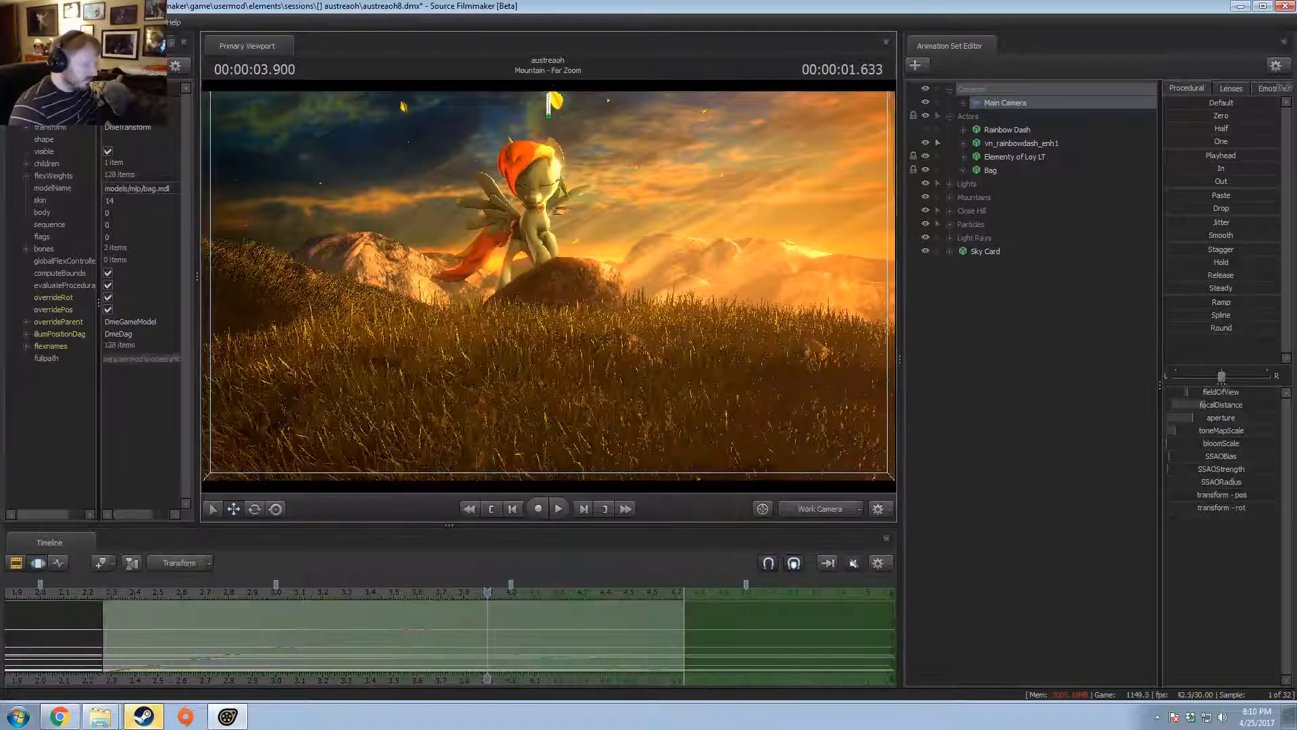
key("Left")
key("s")
left_click_drag(512, 323, 548, 292)
key("w")
scroll(512, 323, "down", 4)
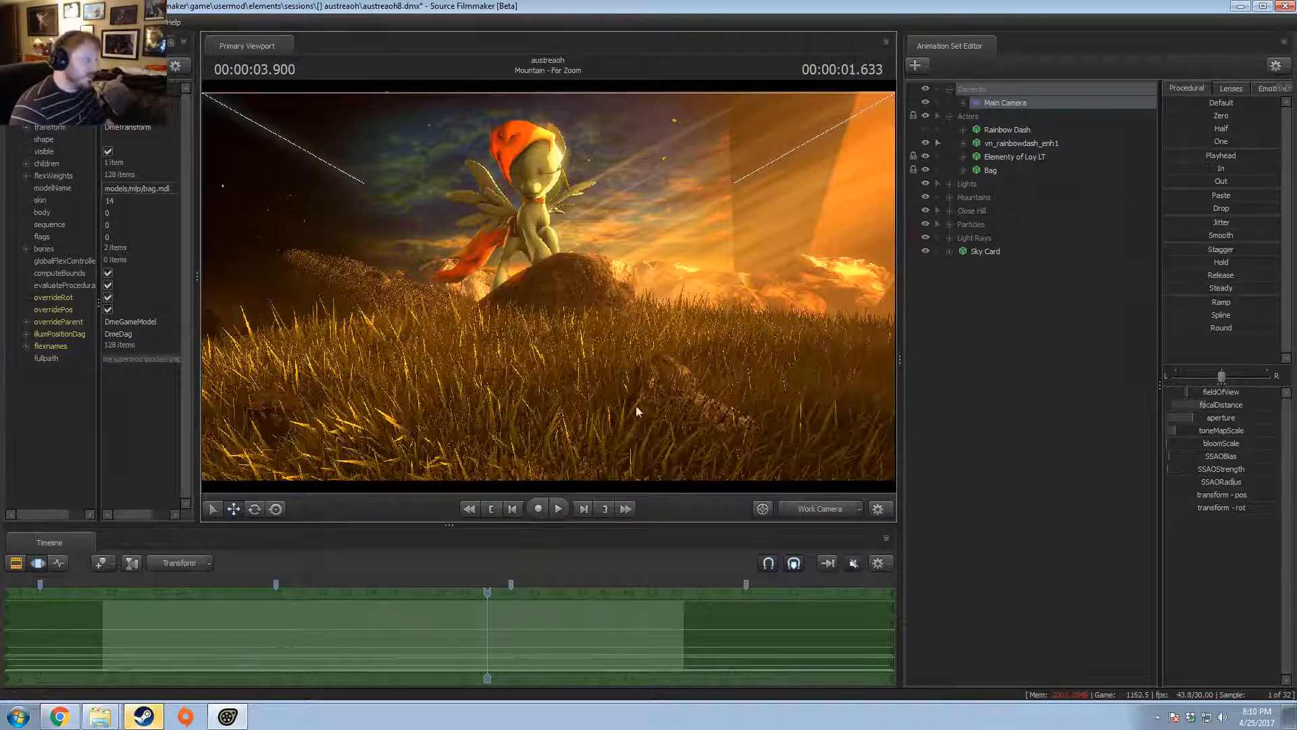
left_click(819, 511)
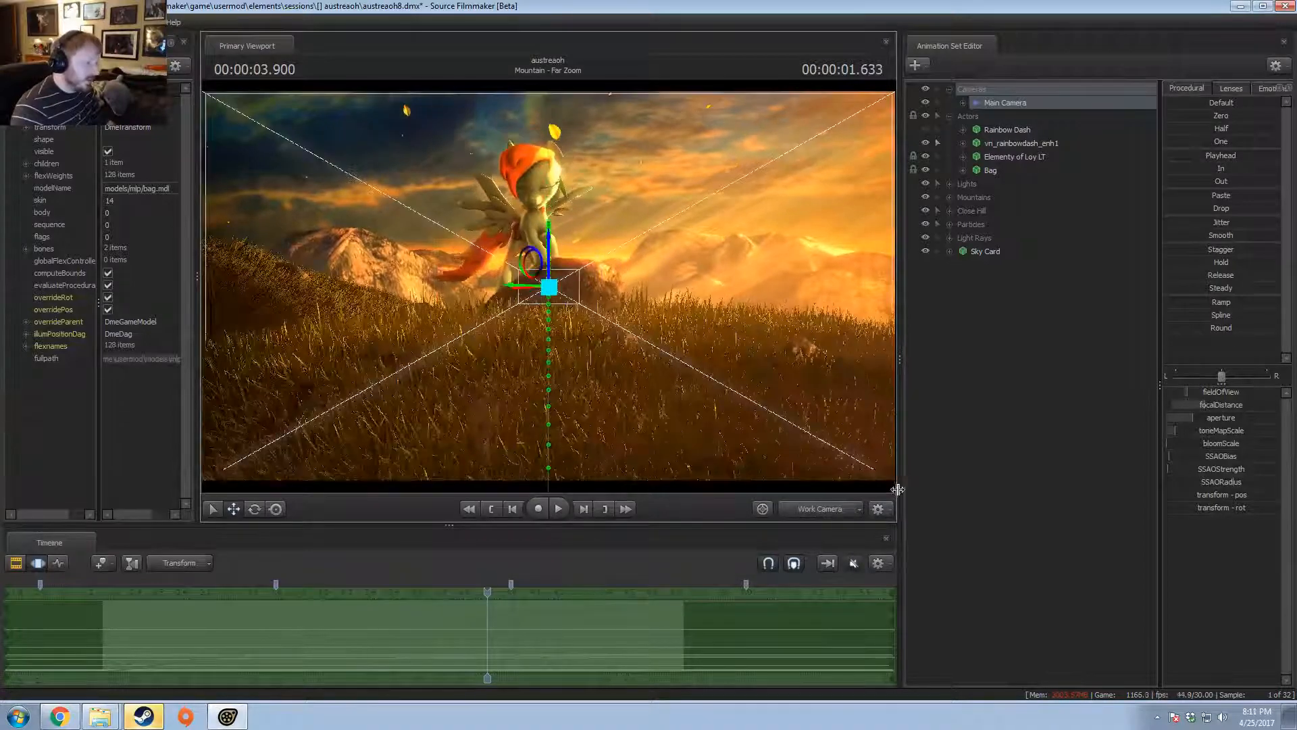
left_click(819, 511)
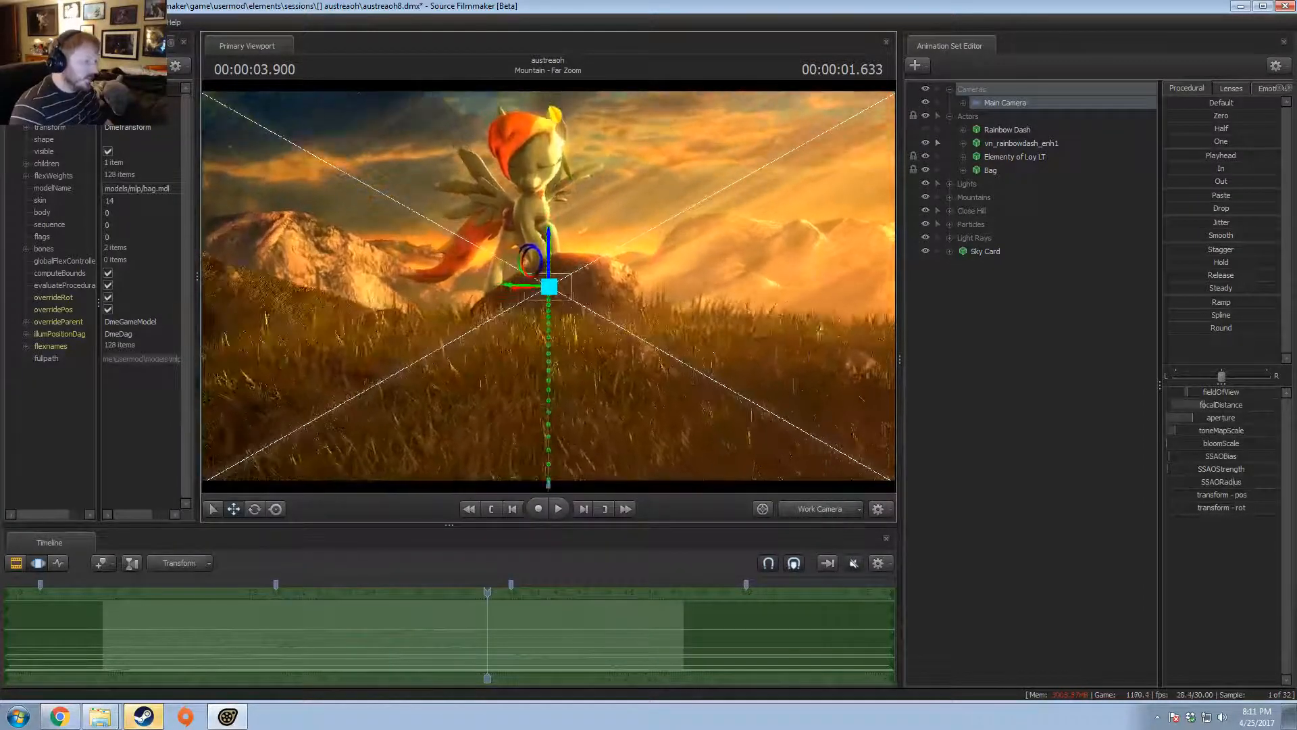
- Inspect the pony through the work camera at 3.900 seconds, and restore the camera1 view for comparison
left_click_drag(548, 286, 550, 289)
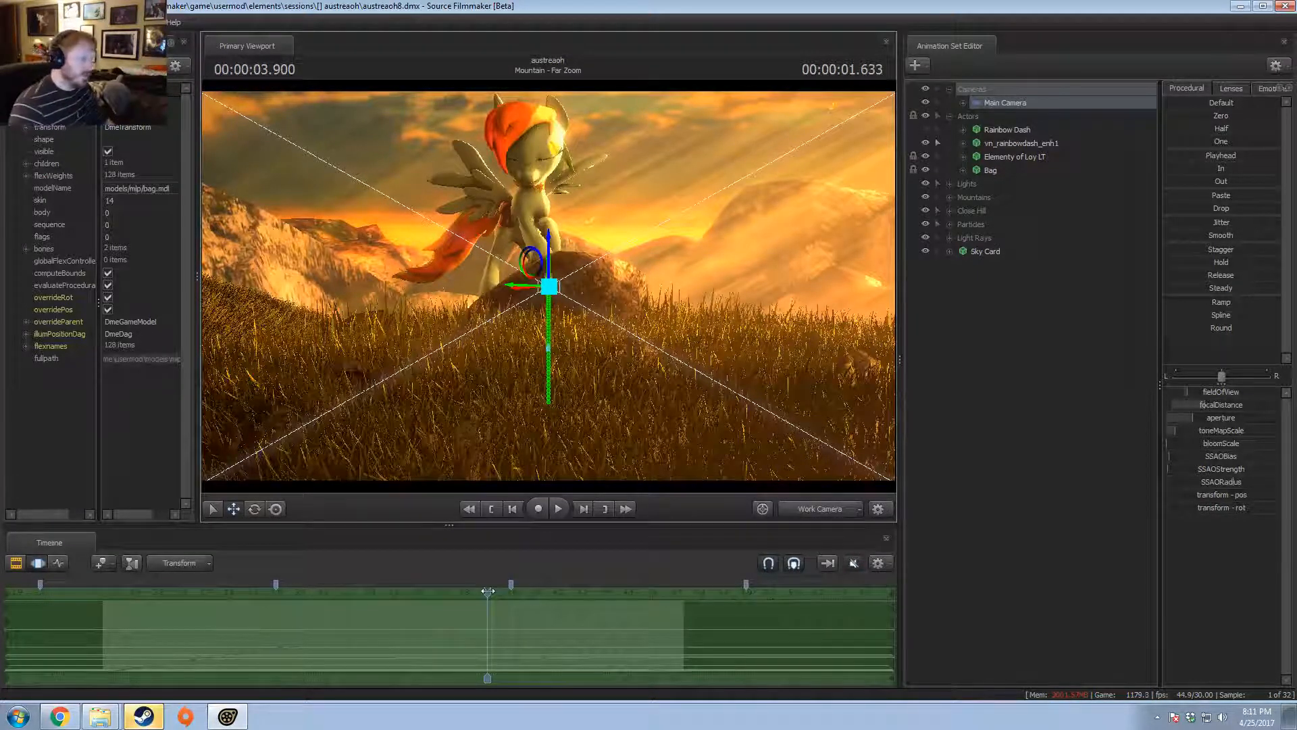
left_click(814, 510)
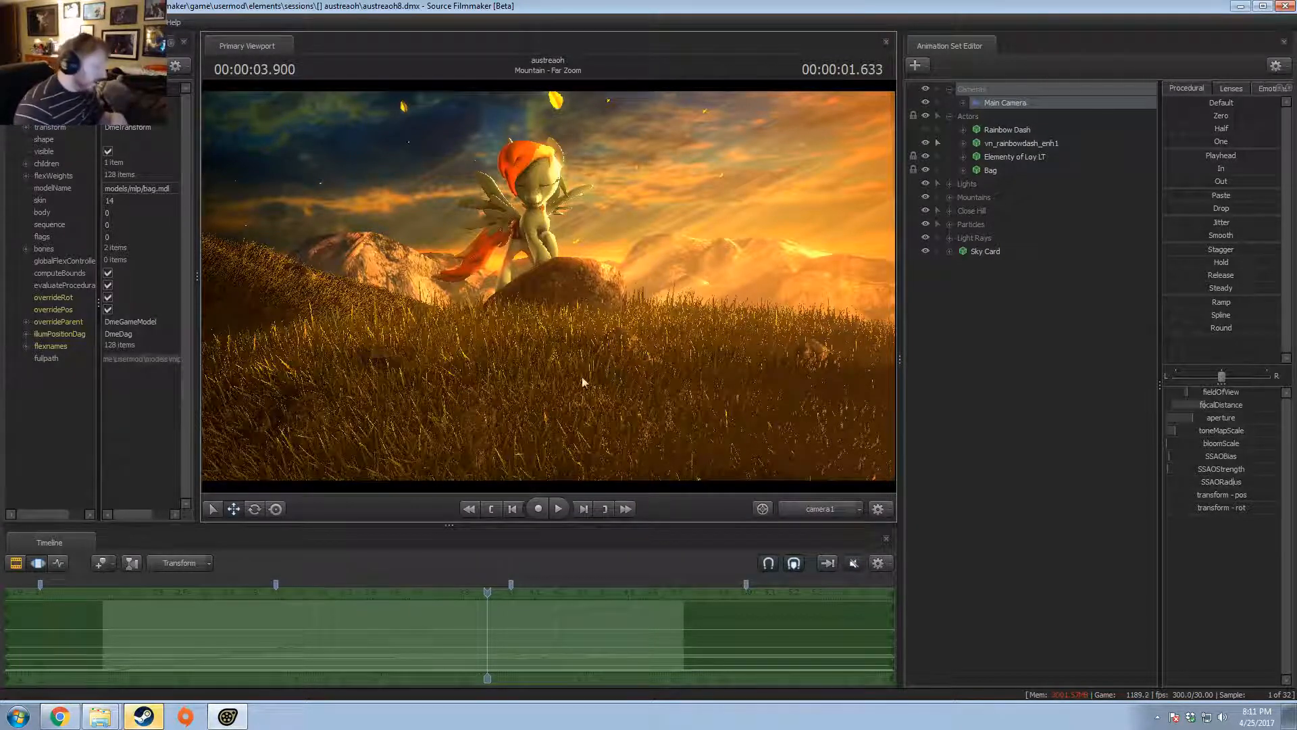
- Switch to Chrome, search Google Images for "camera adds 10 pounds gif", and open the first portrait showing focal-length changes
left_click(79, 719)
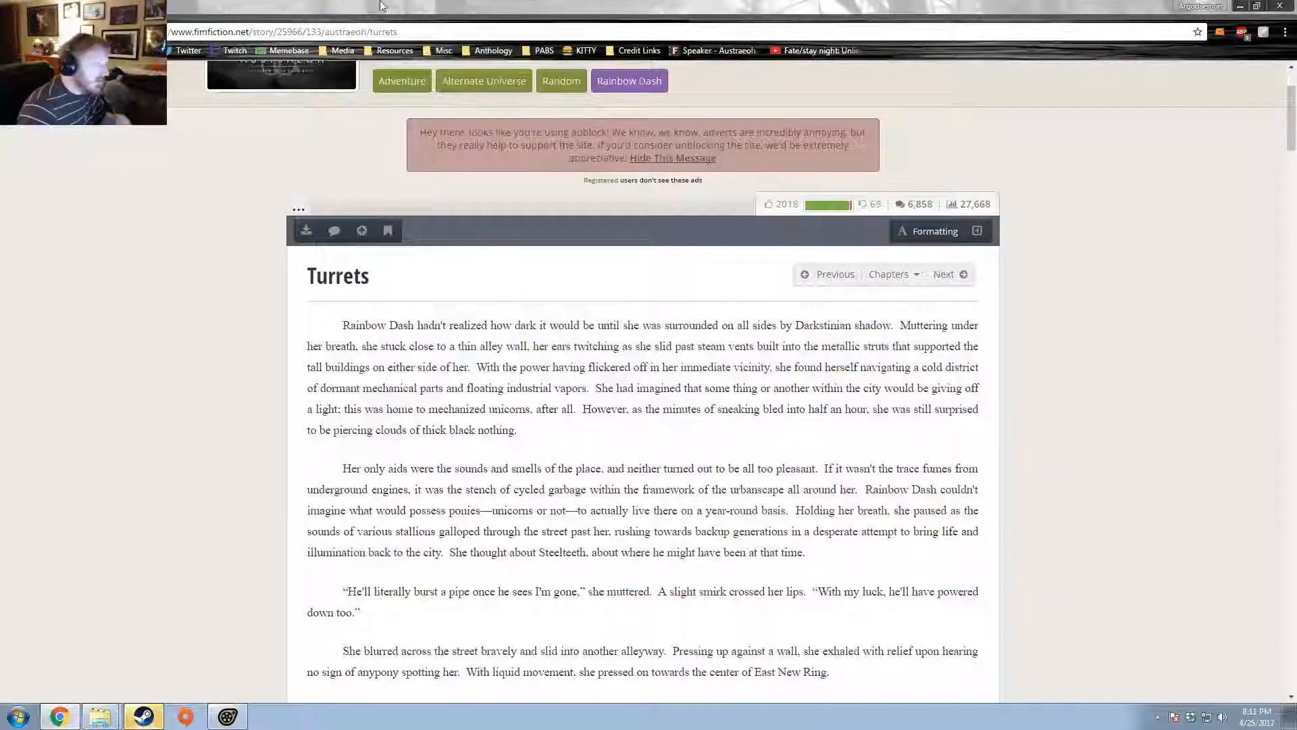
key("ctrl+t")
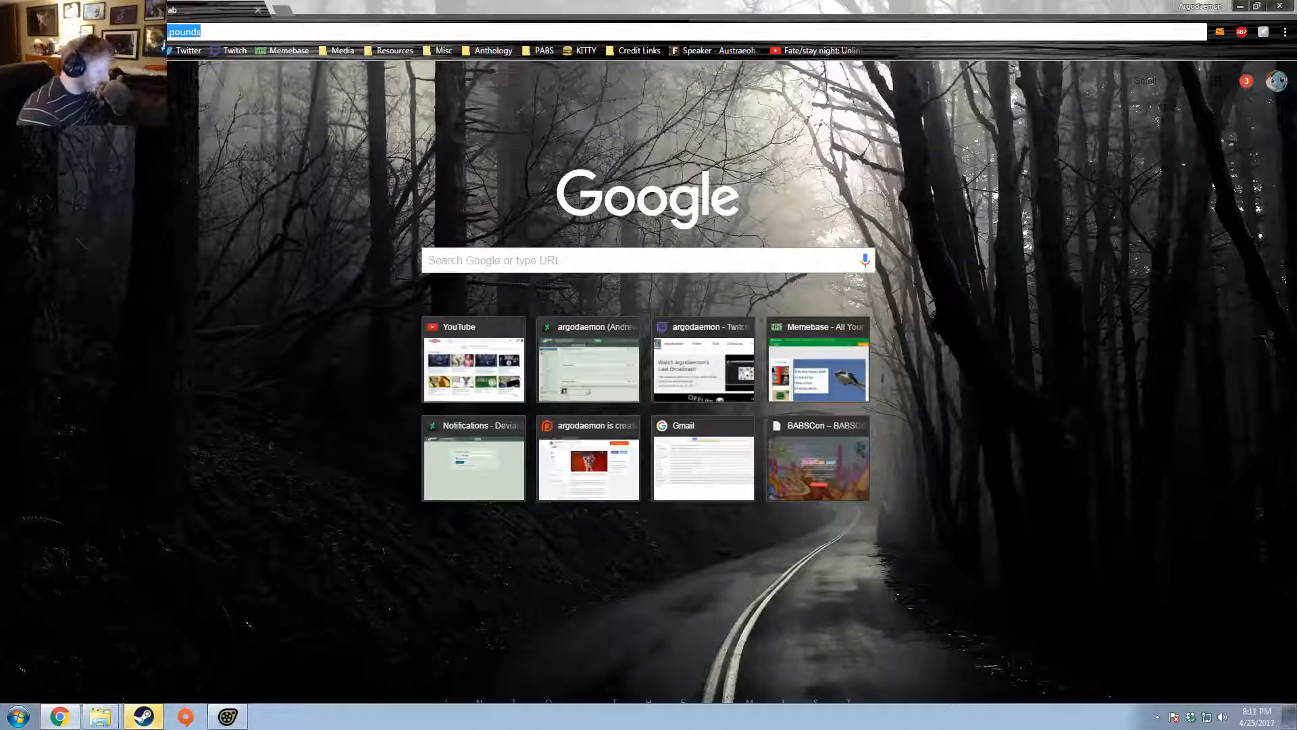
type("camera adds 10 pounds ")
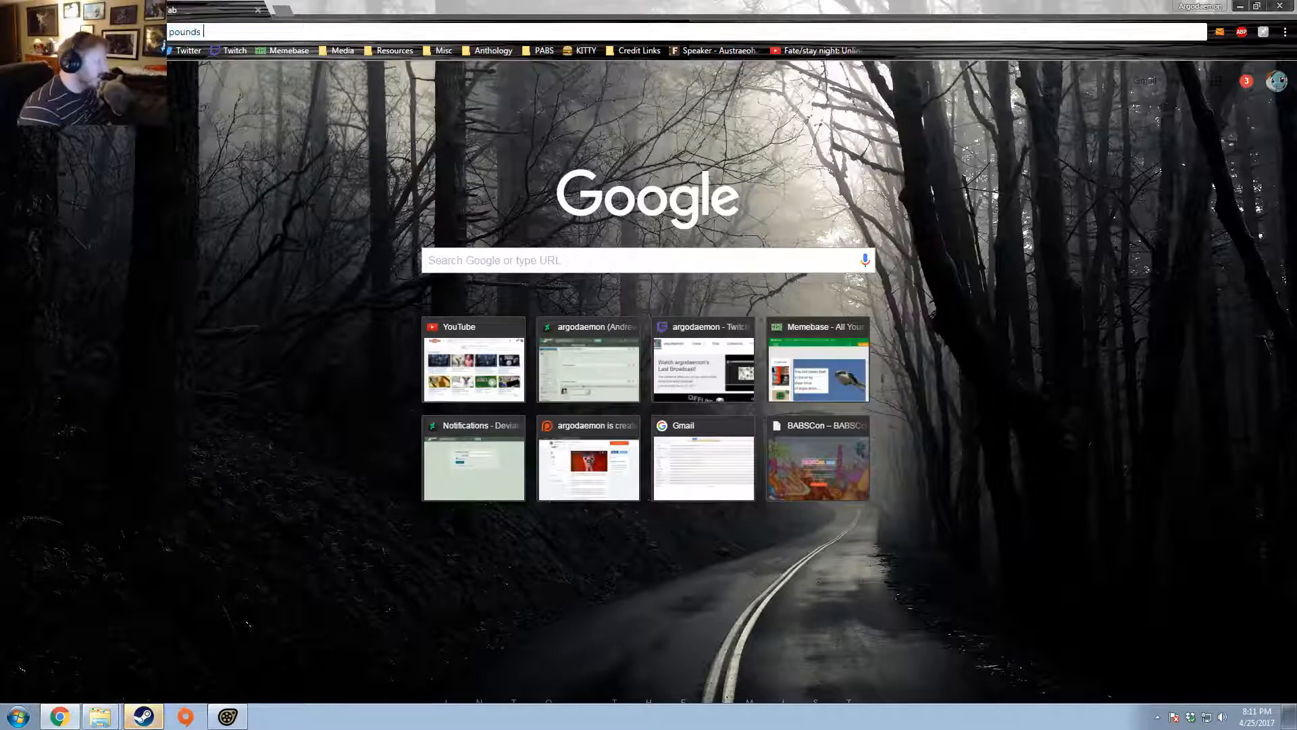
type("gif")
key("Return")
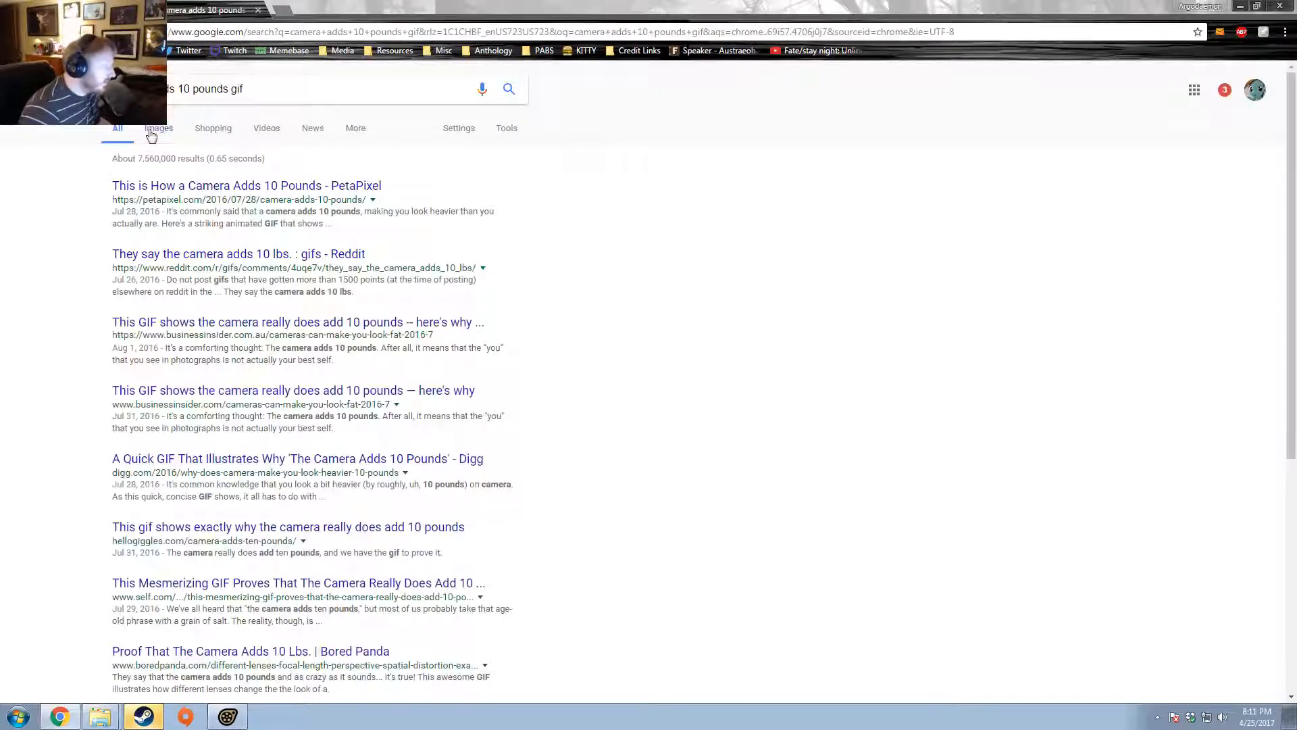
left_click(152, 132)
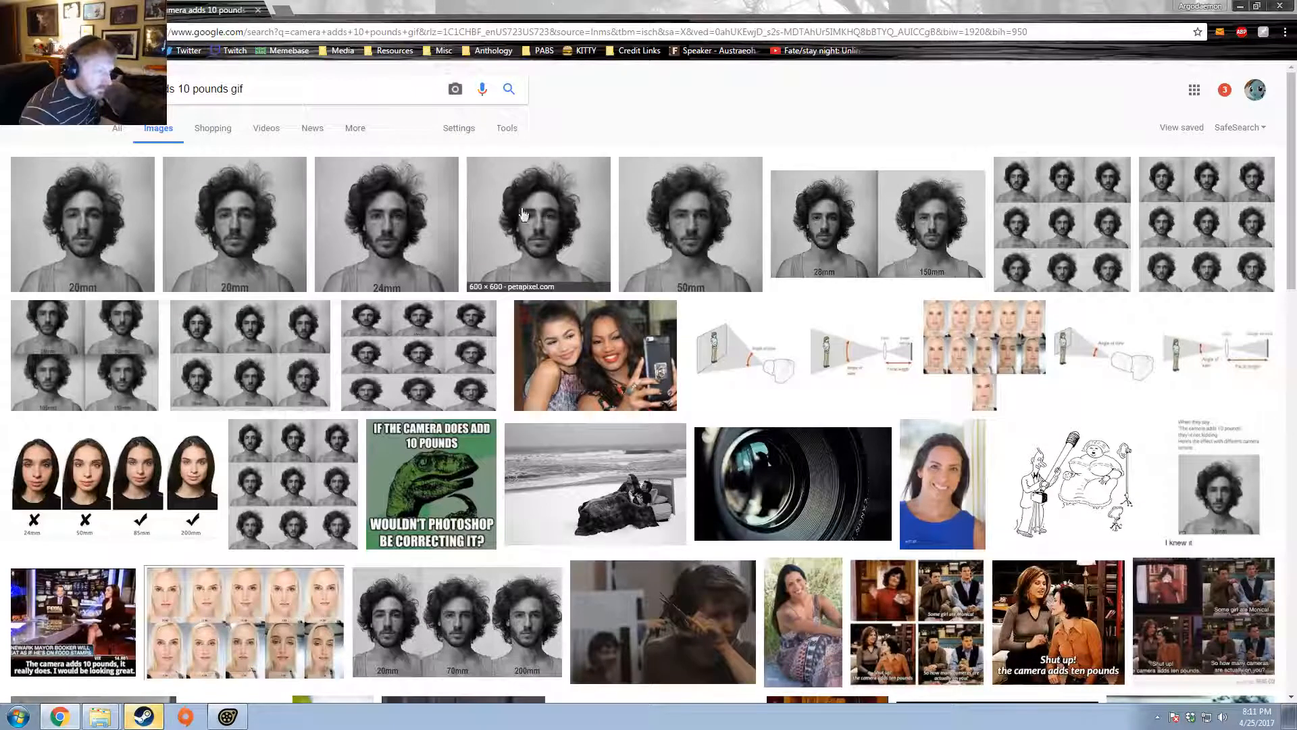
left_click(91, 241)
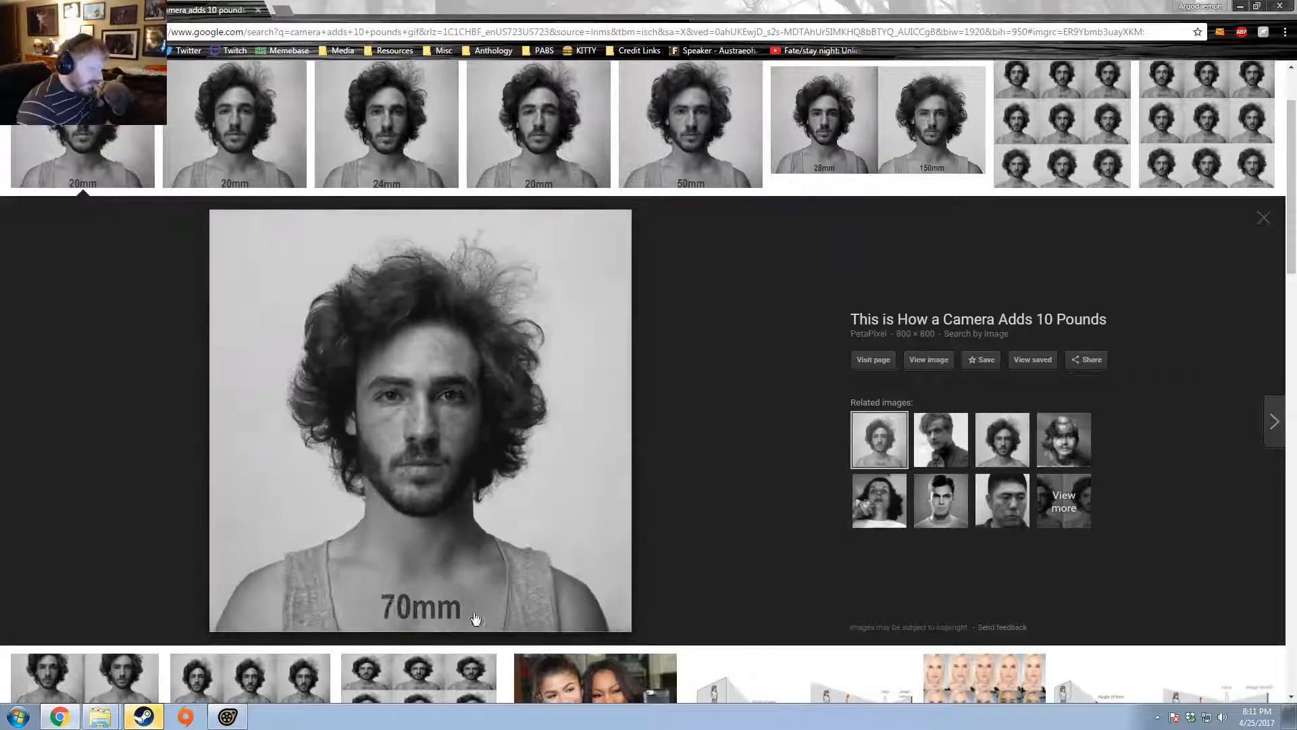
- Compare the lens focal-length presets in Source Filmmaker with the portrait distortion shown in Chrome, finishing back in Source Filmmaker
key("alt+Tab")
left_click(1231, 88)
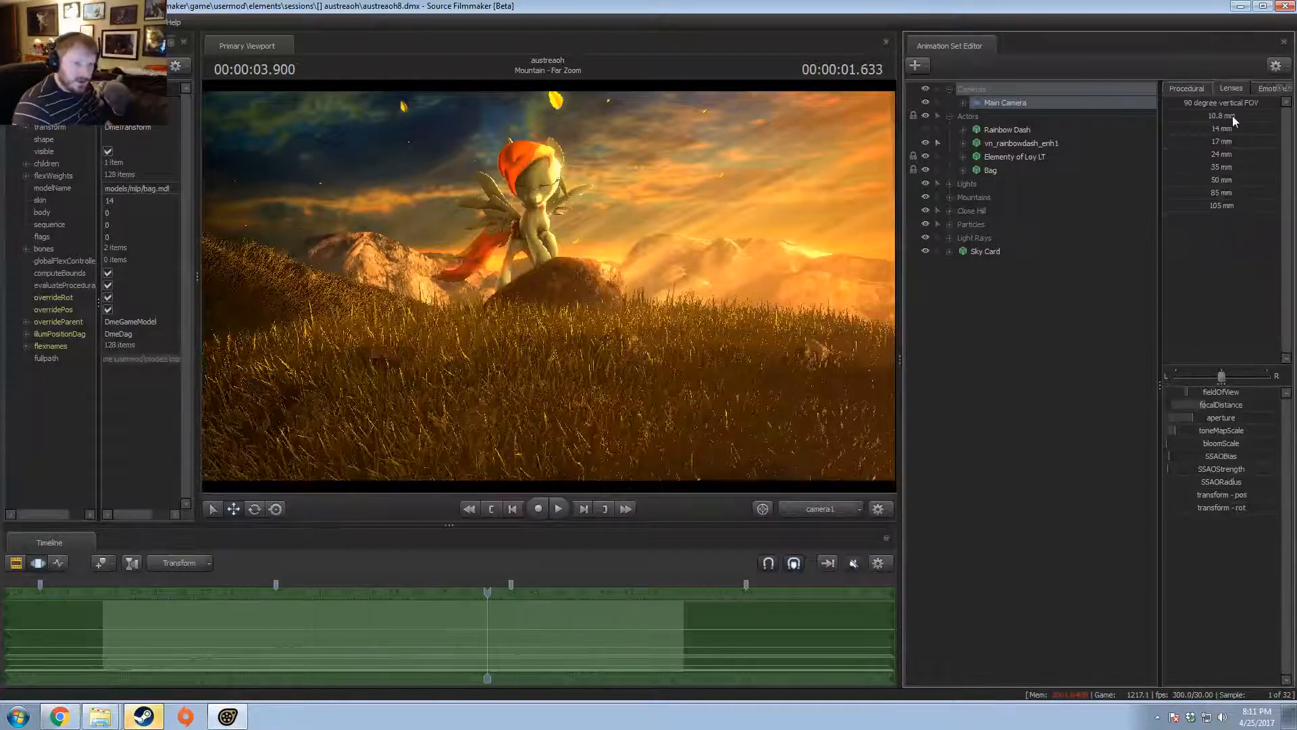
key("alt+Tab")
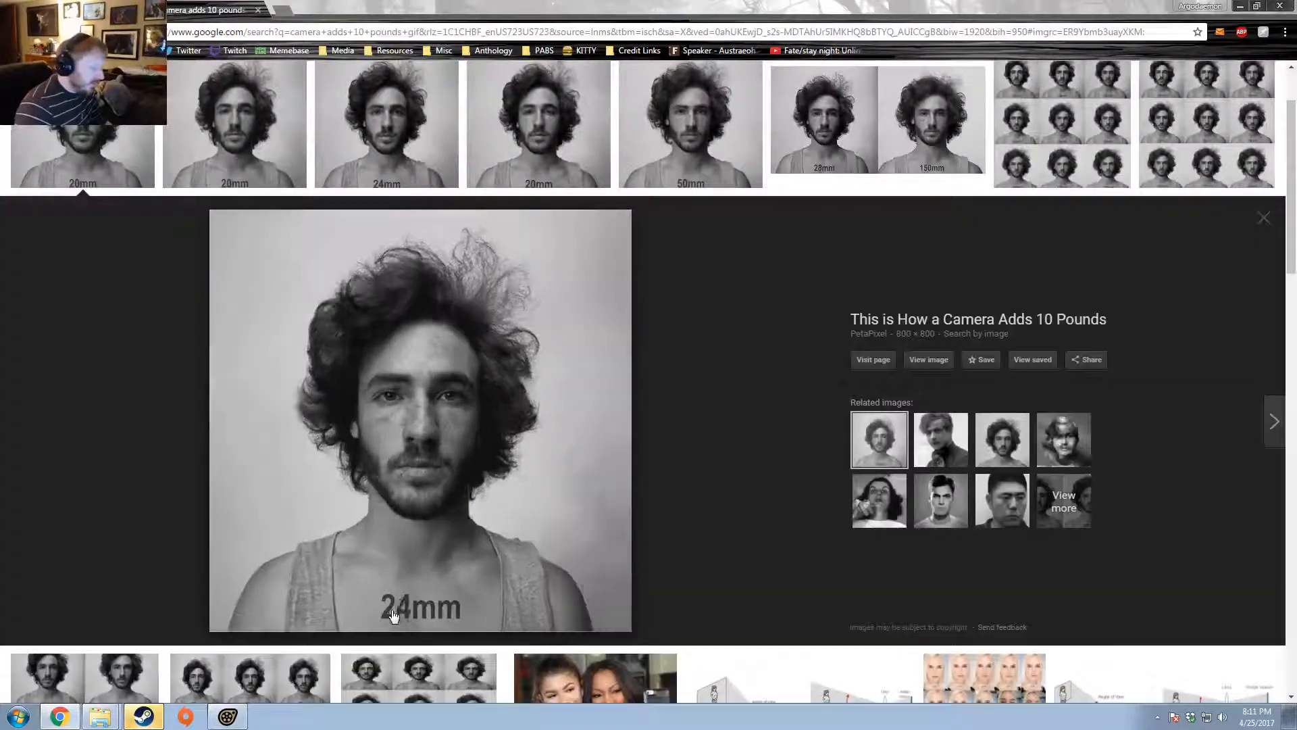
key("alt+Tab")
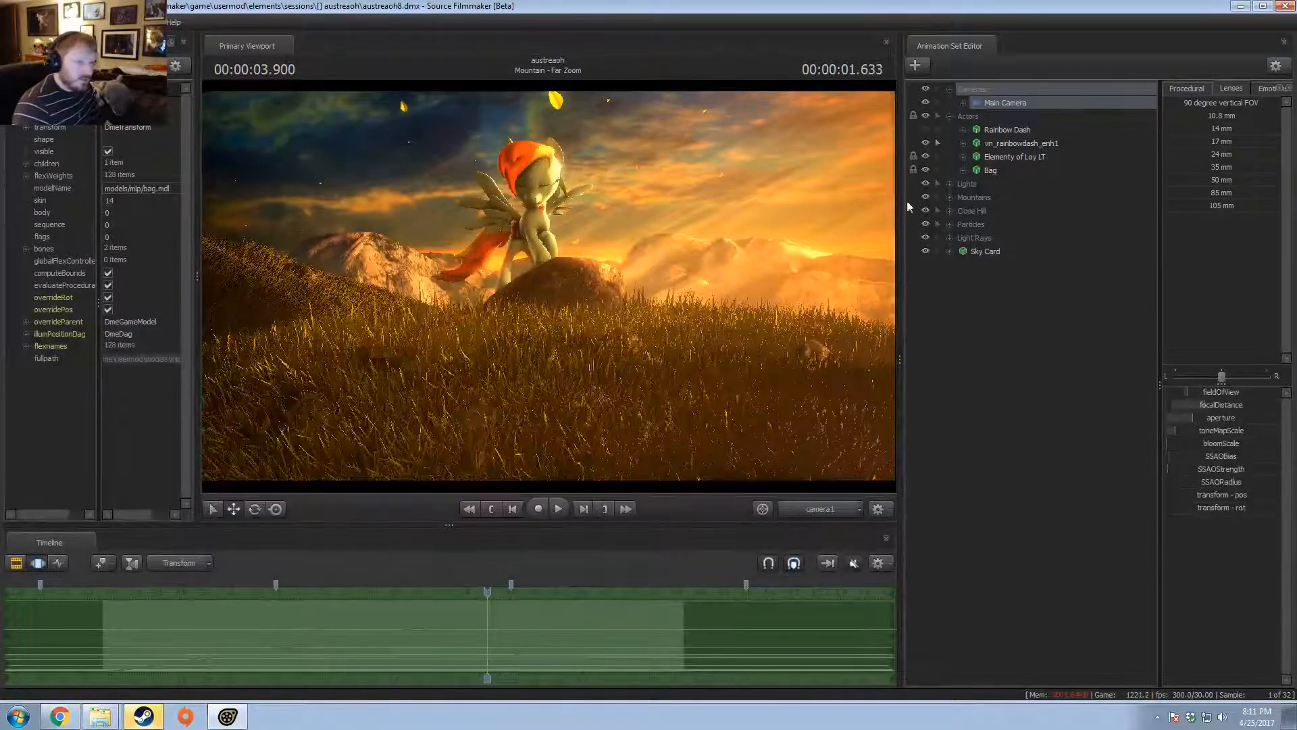
- Create a new camera in Mountain - Far Zoom and try close framings of the pony with it at 3.900 seconds
right_click(1032, 297)
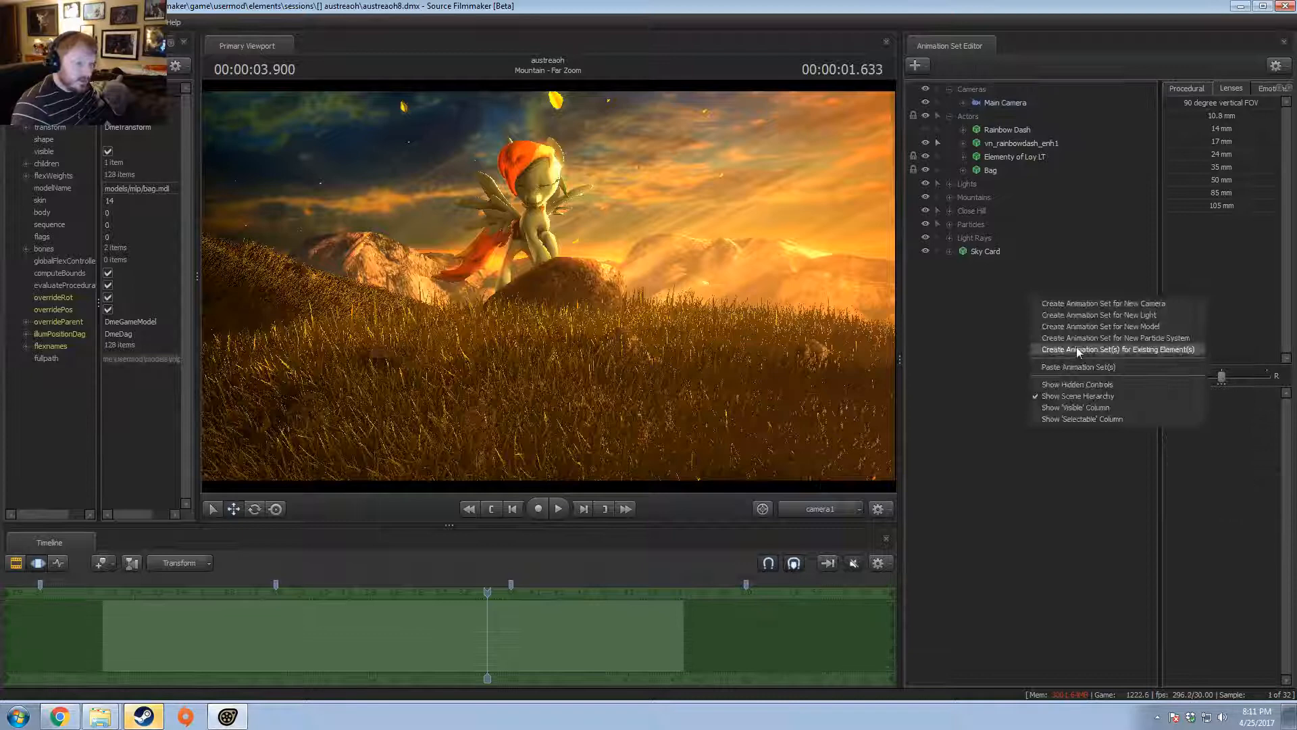
left_click(1104, 304)
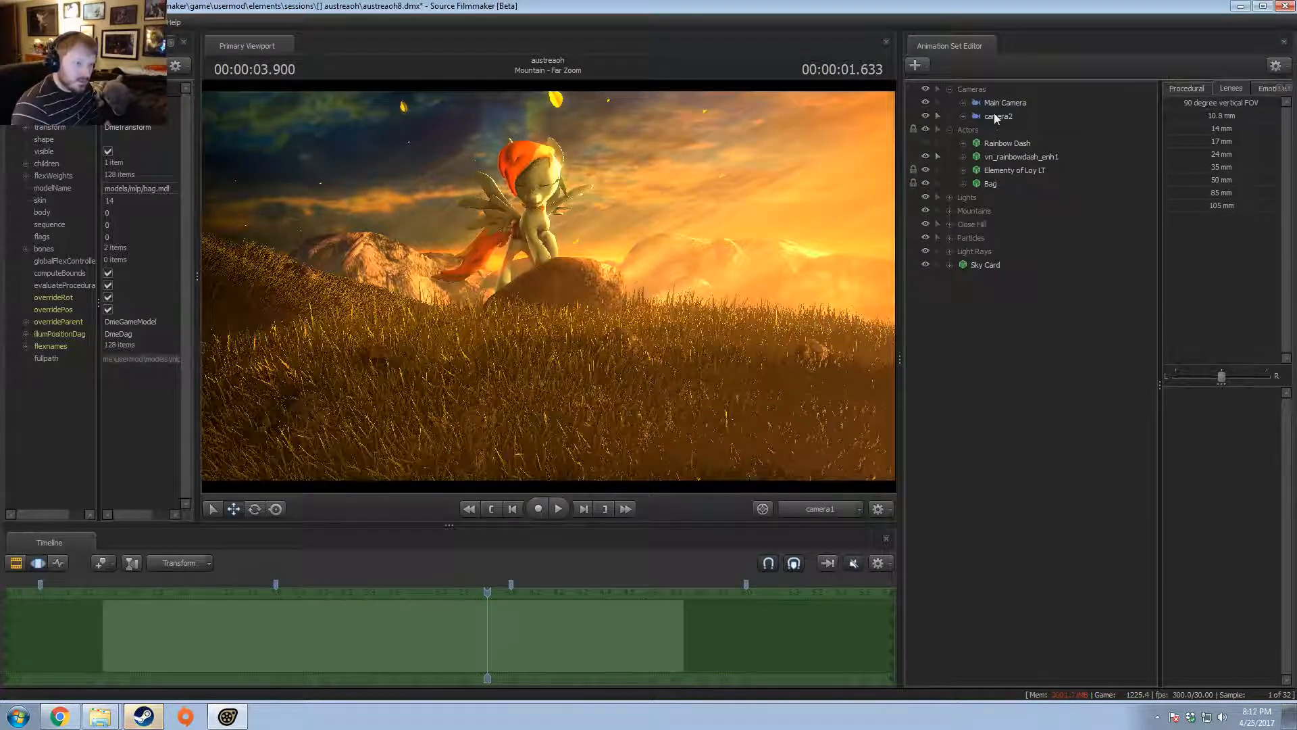
left_click(1000, 115)
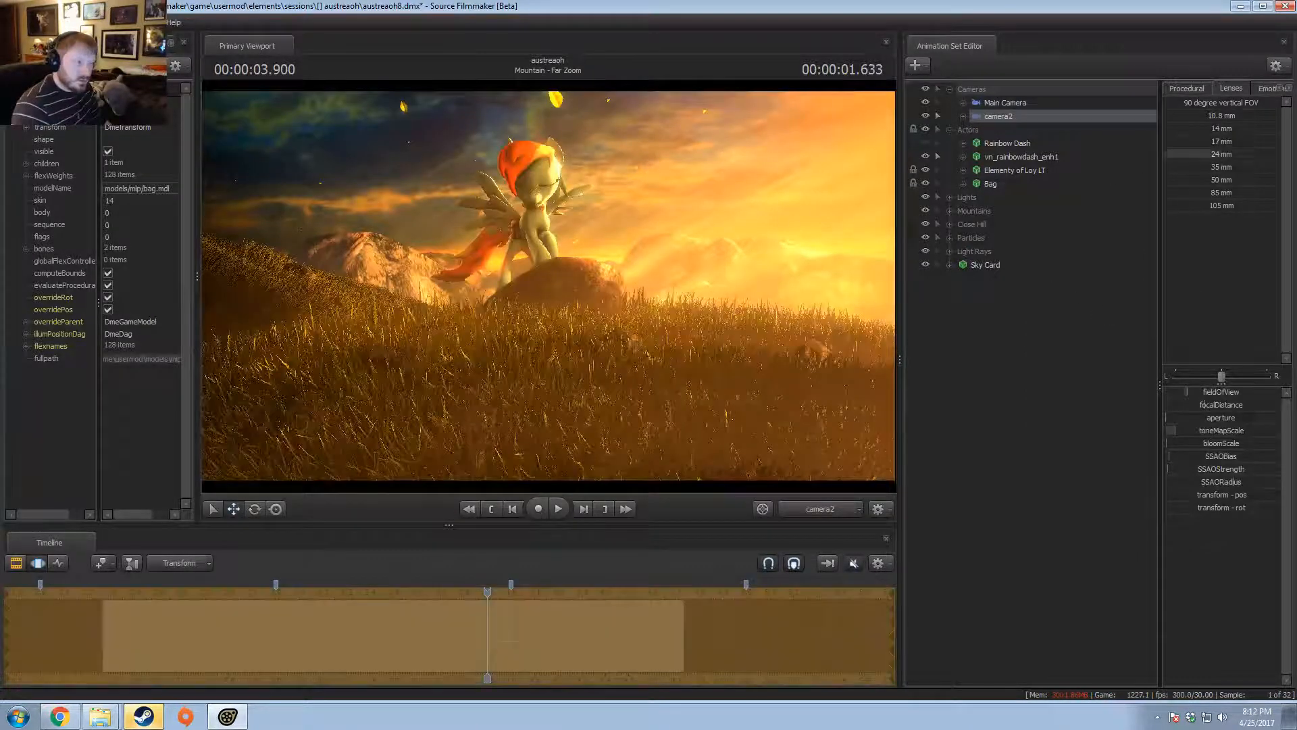
key("w")
left_click_drag(846, 271, 847, 272)
key("w")
key("a")
key("d")
left_click_drag(549, 292, 548, 291)
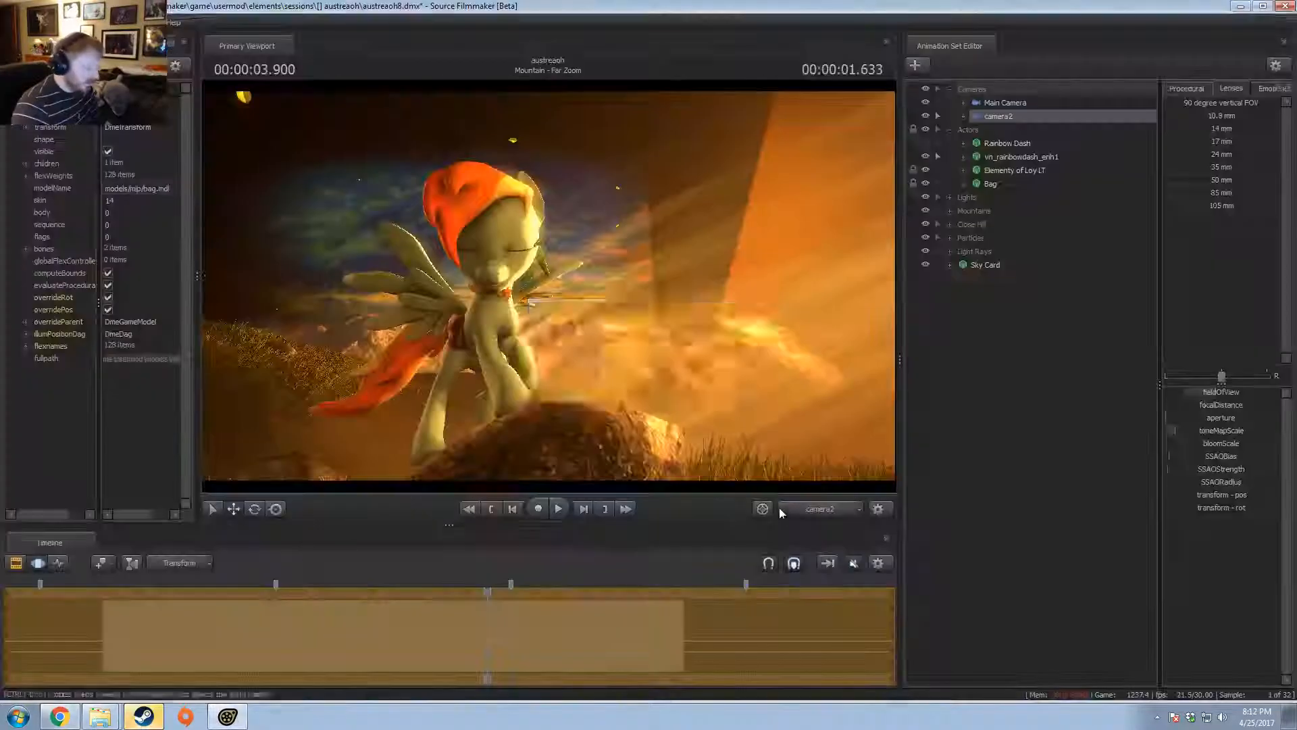
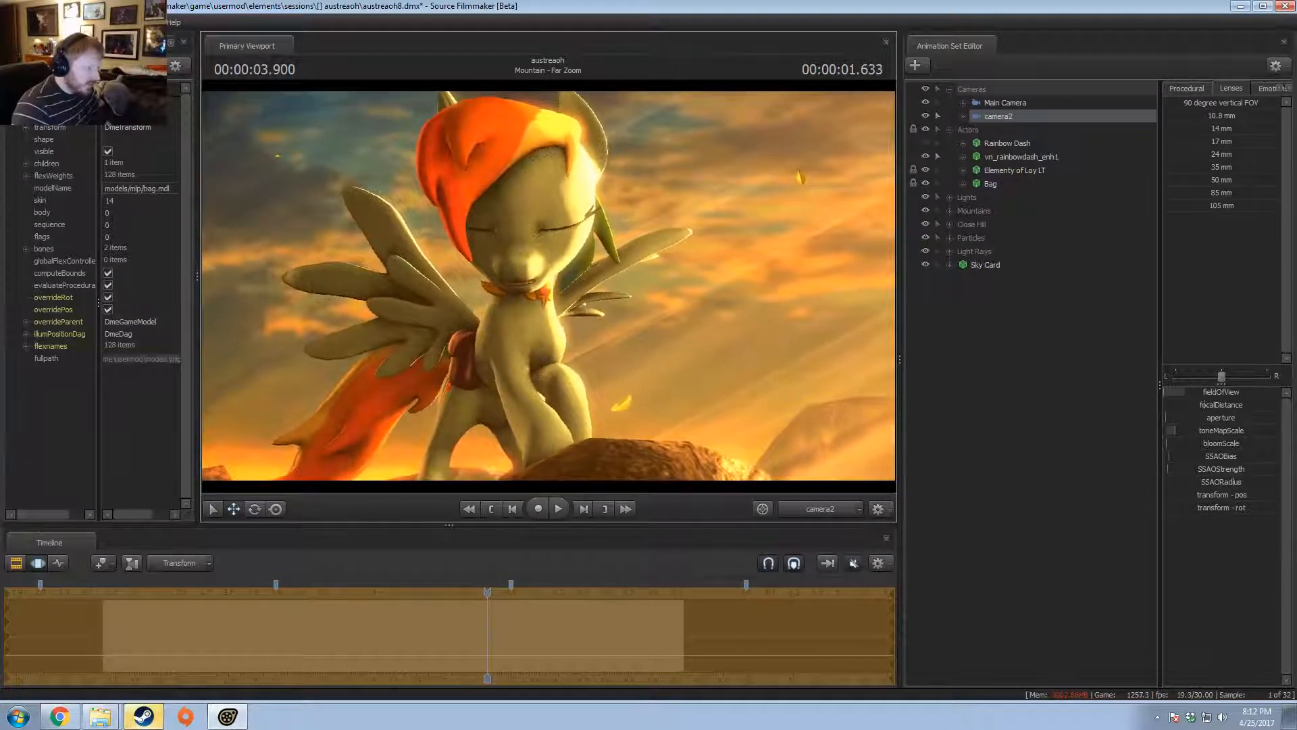
left_click_drag(578, 285, 548, 291)
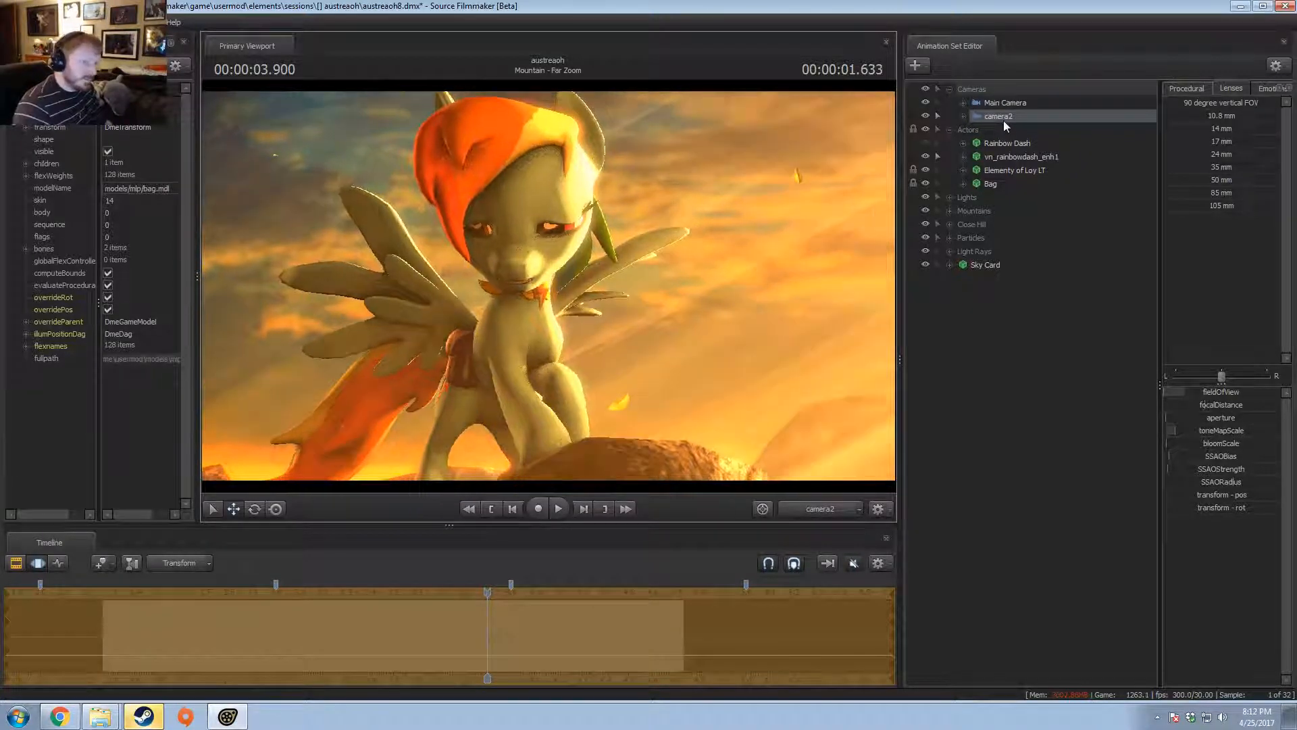
- Delete the camera2 animation set, and close the image search in Chrome before returning to Source Filmmaker
right_click(1032, 120)
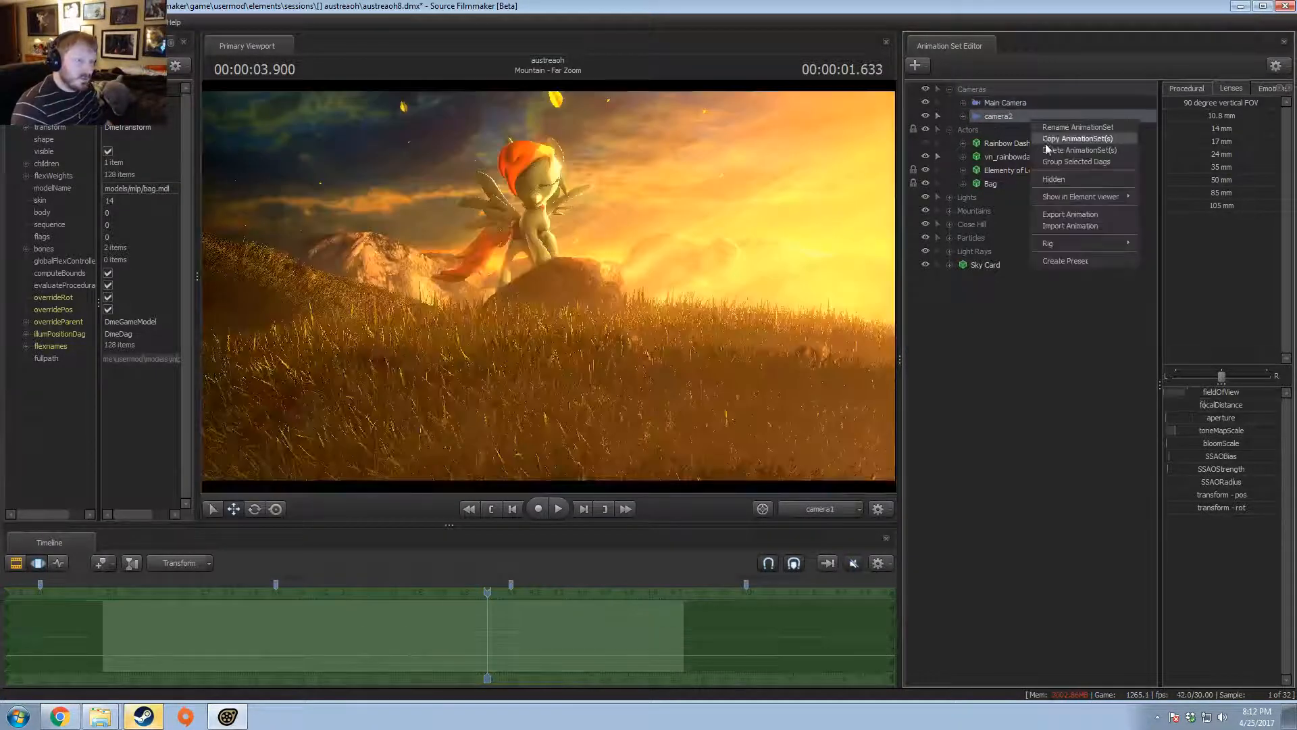
left_click(1052, 151)
key("alt+Tab")
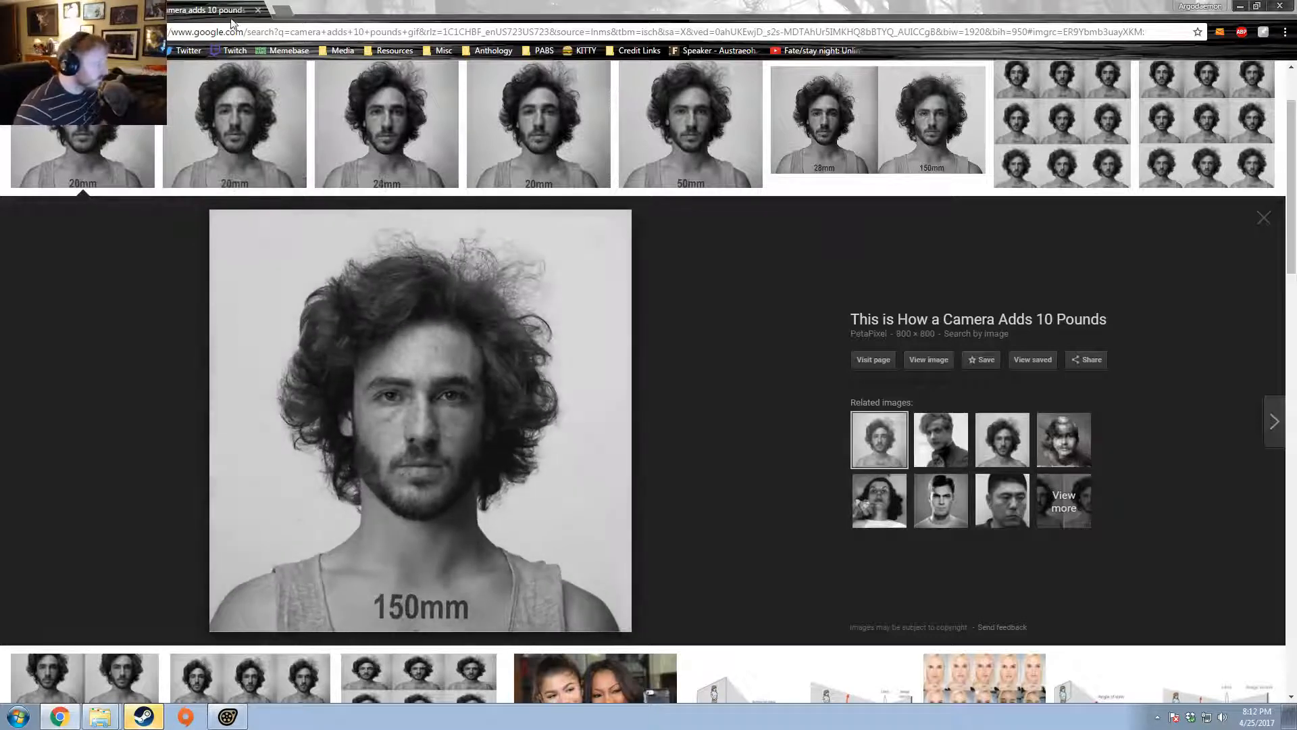
left_click(257, 11)
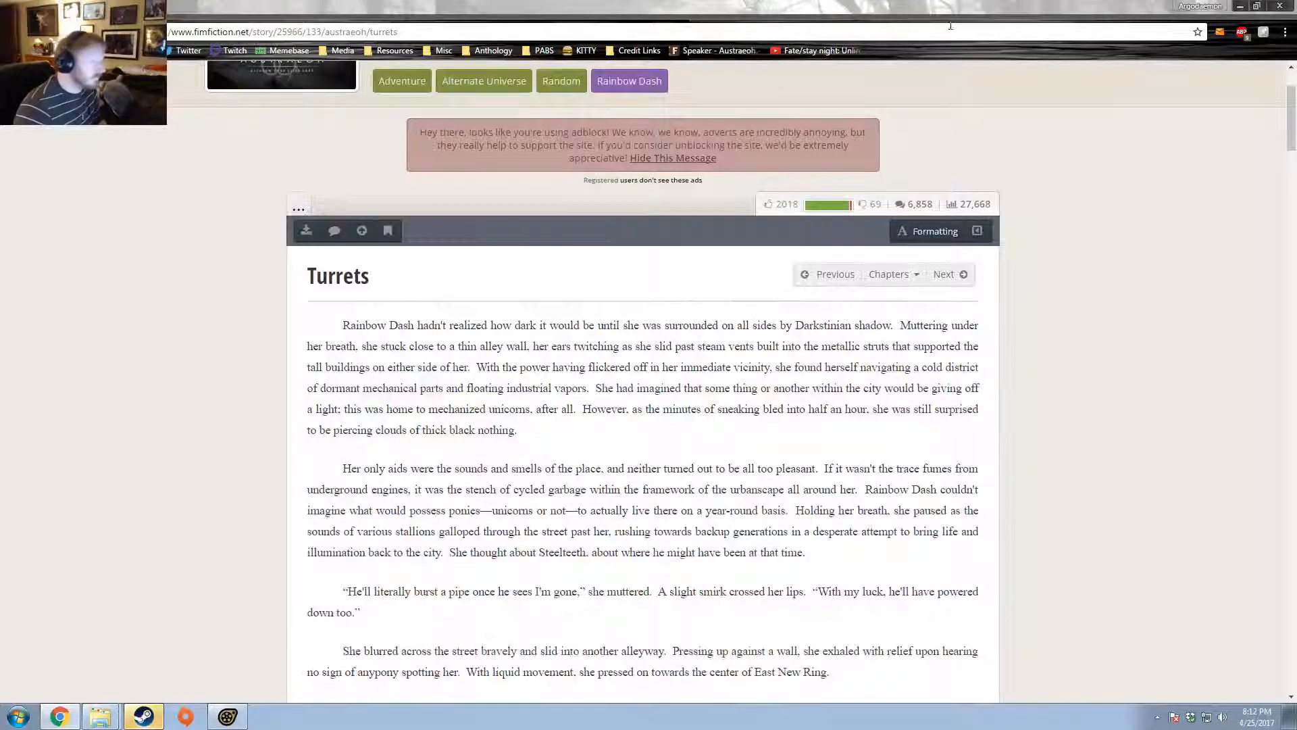
left_click(1239, 6)
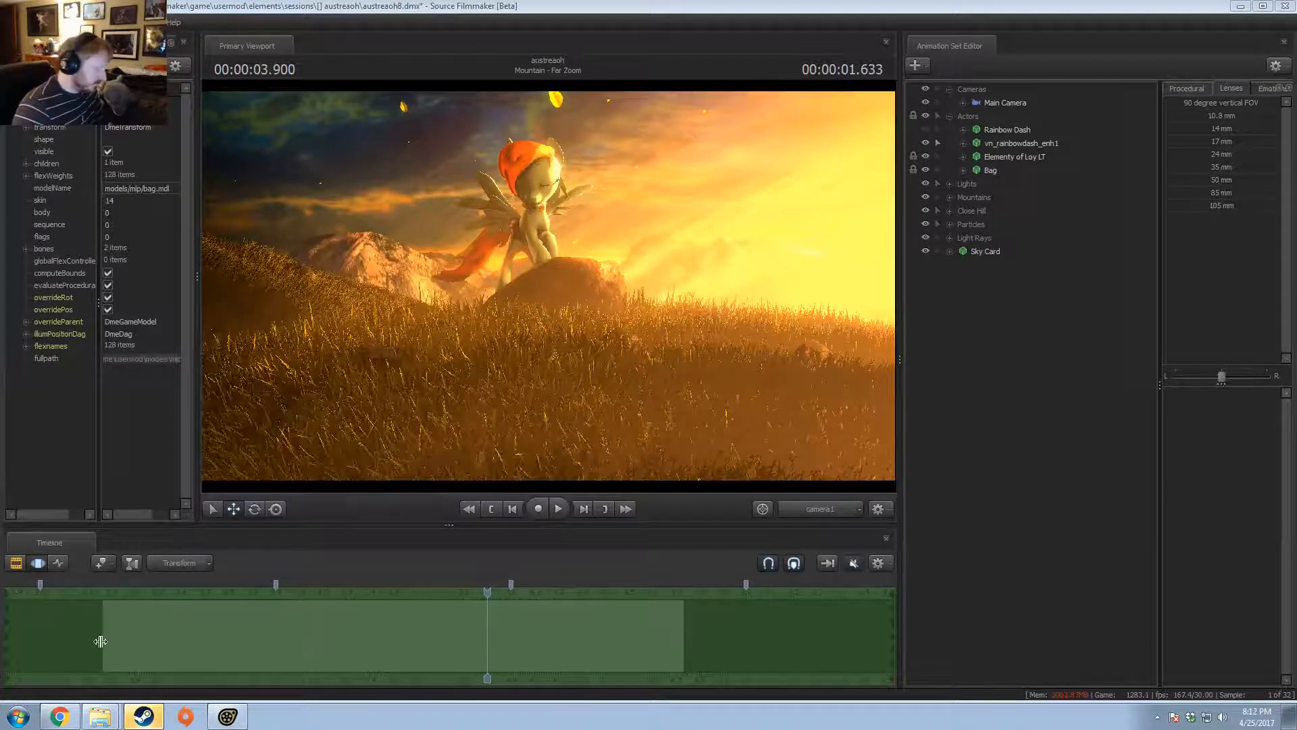
- Play Mountain - Far Zoom repeatedly from its start in the Motion Editor to review the camera movement
key("space")
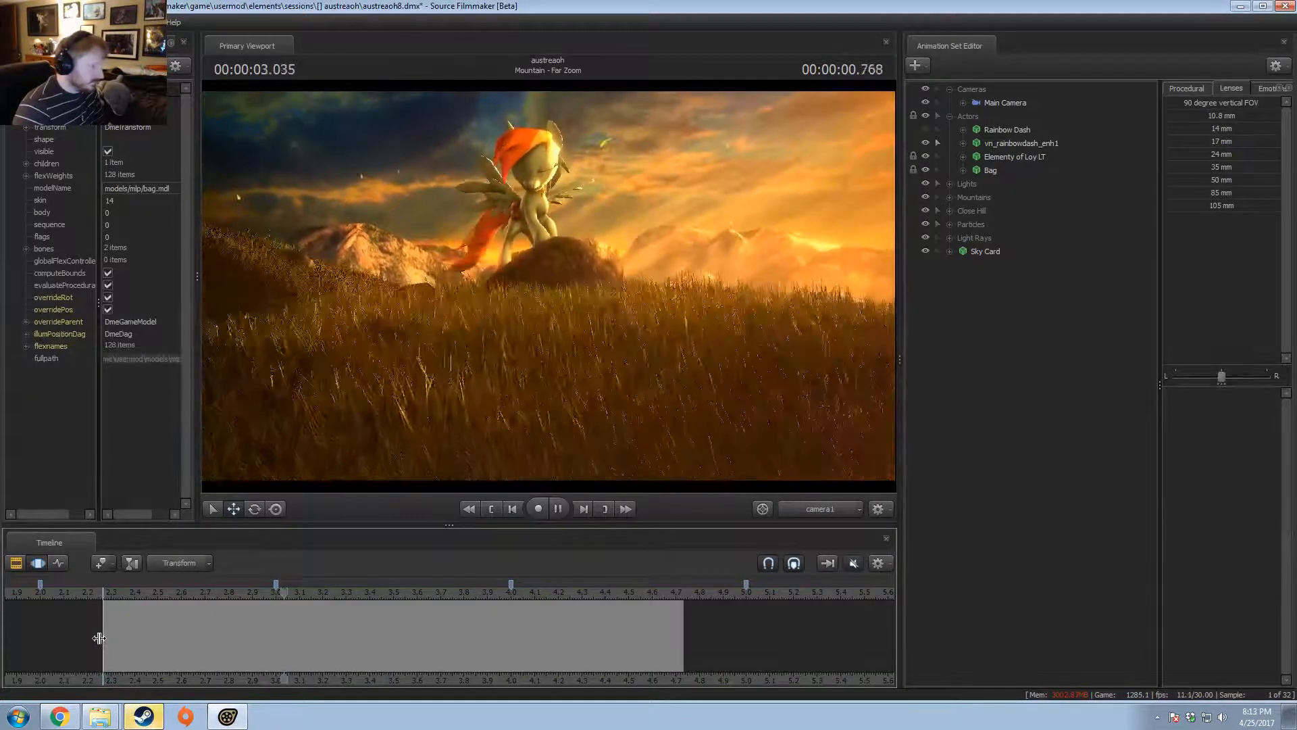
key("space")
left_click(111, 592)
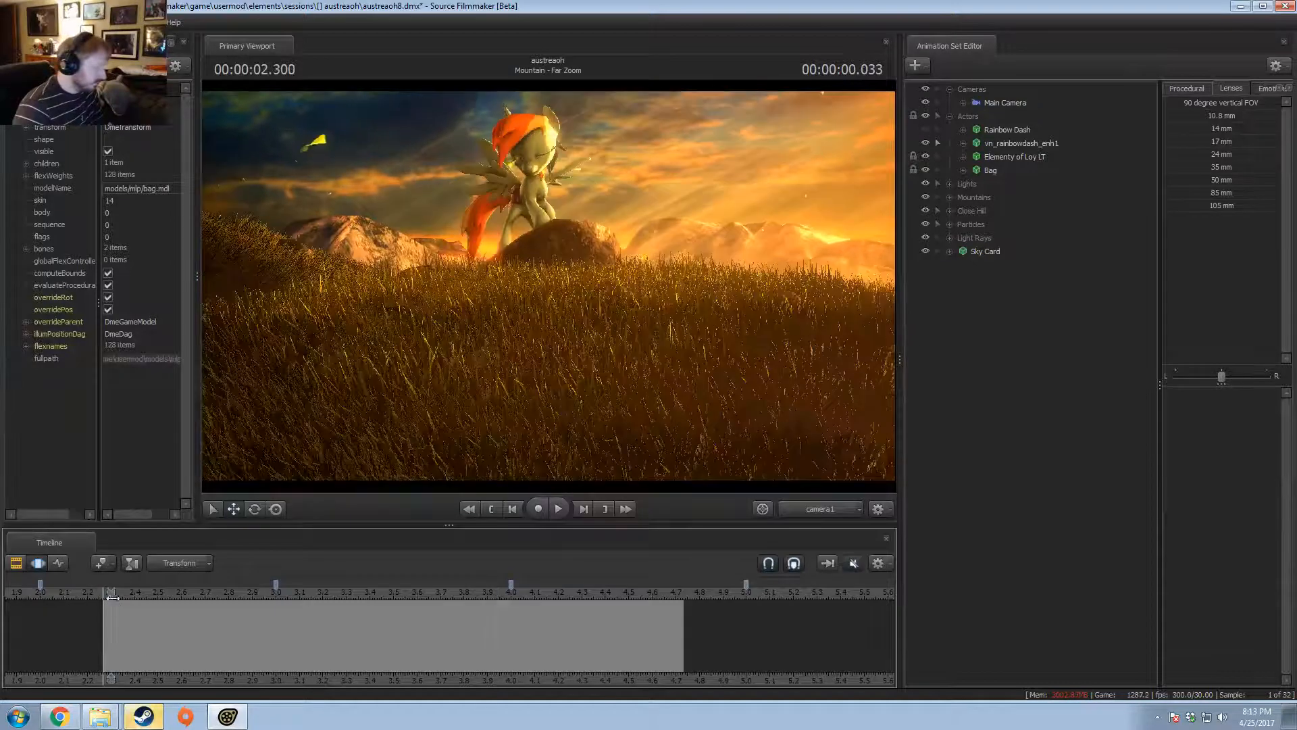
key("space")
key("space")
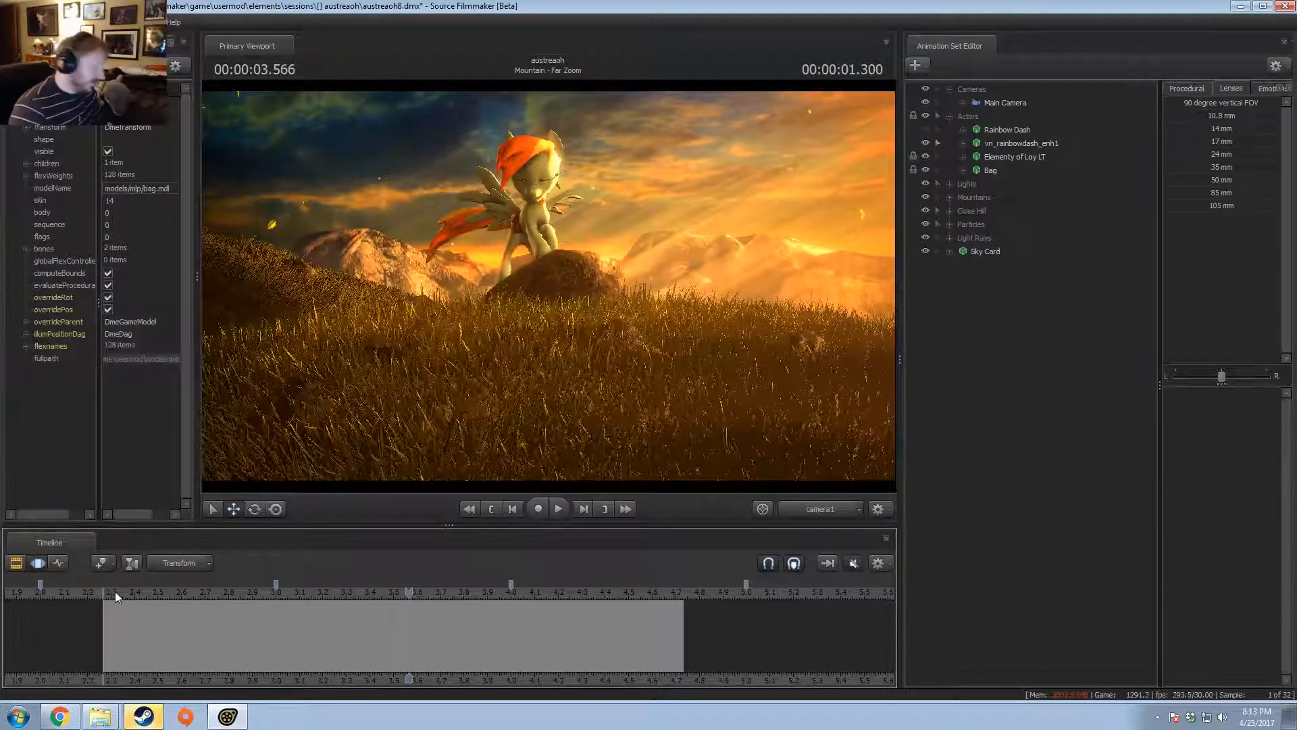
left_click(106, 591)
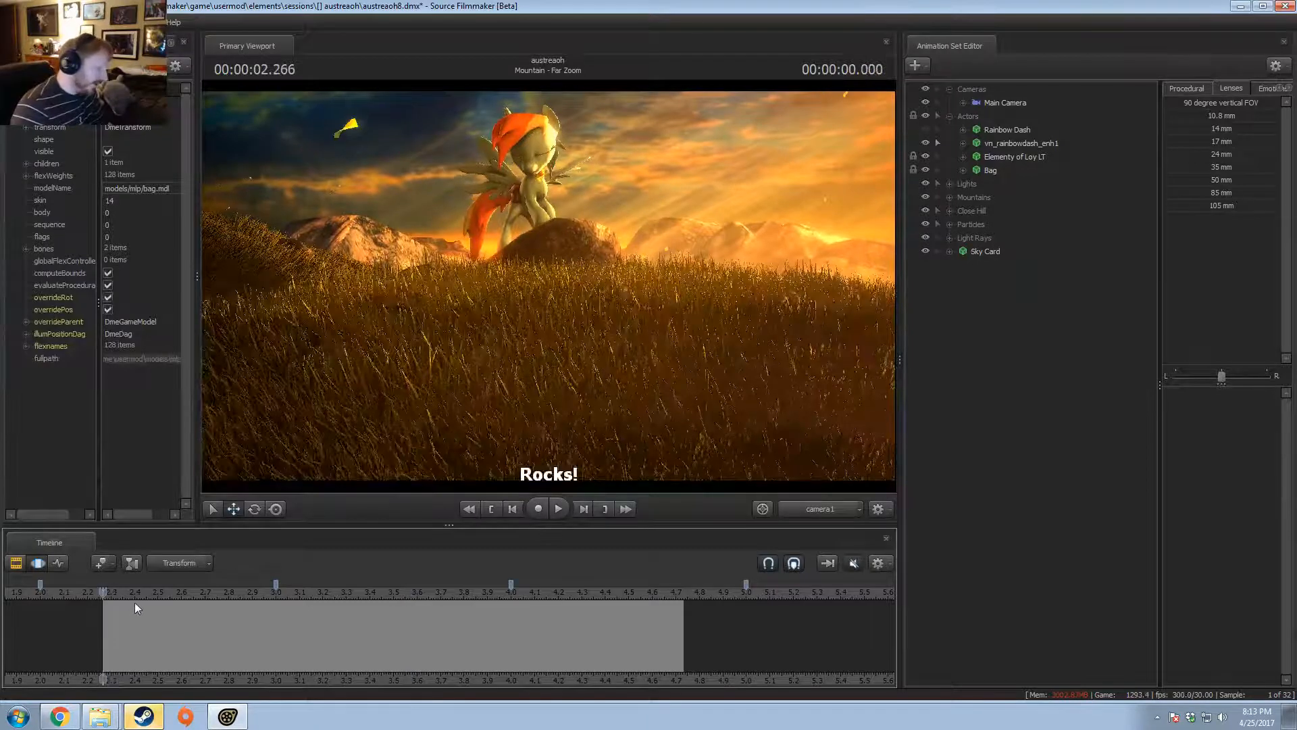
key("space")
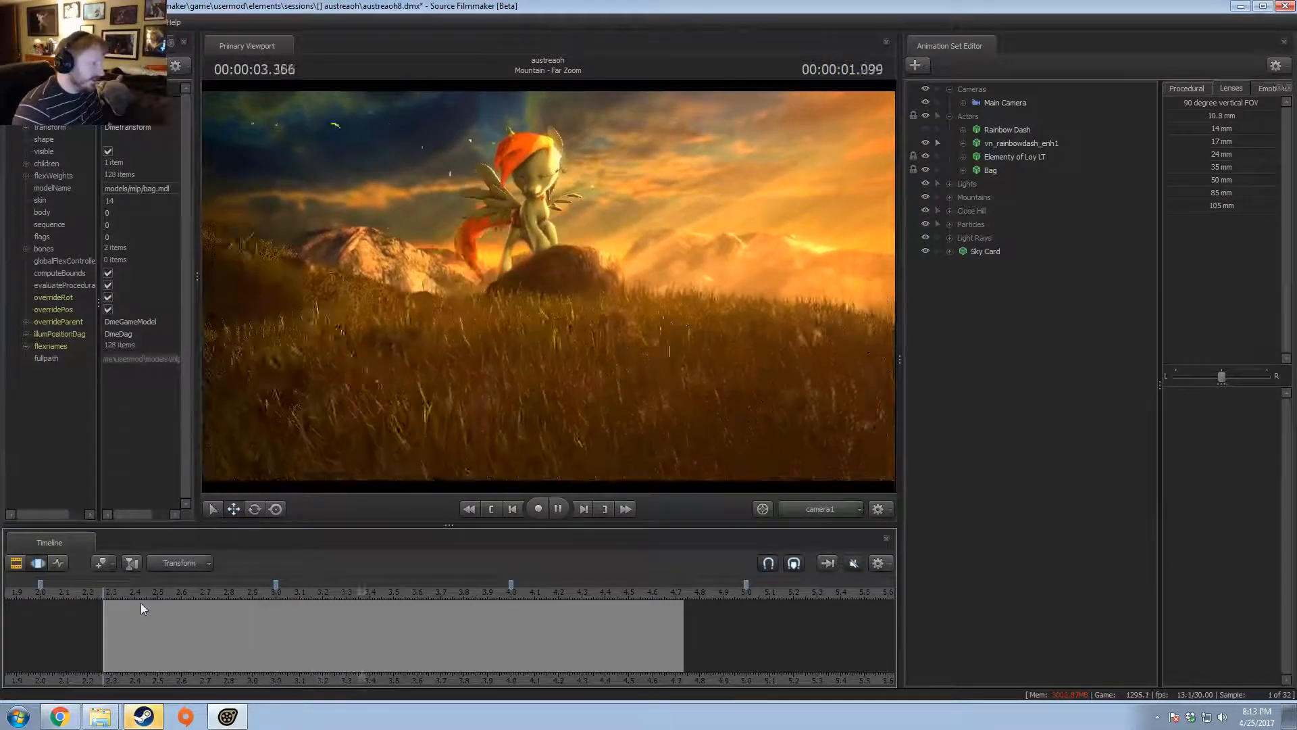
key("space")
- Show the shots in the Clip Editor and replay Mountain - Far Zoom from its start through camera1
key("F2")
key("space")
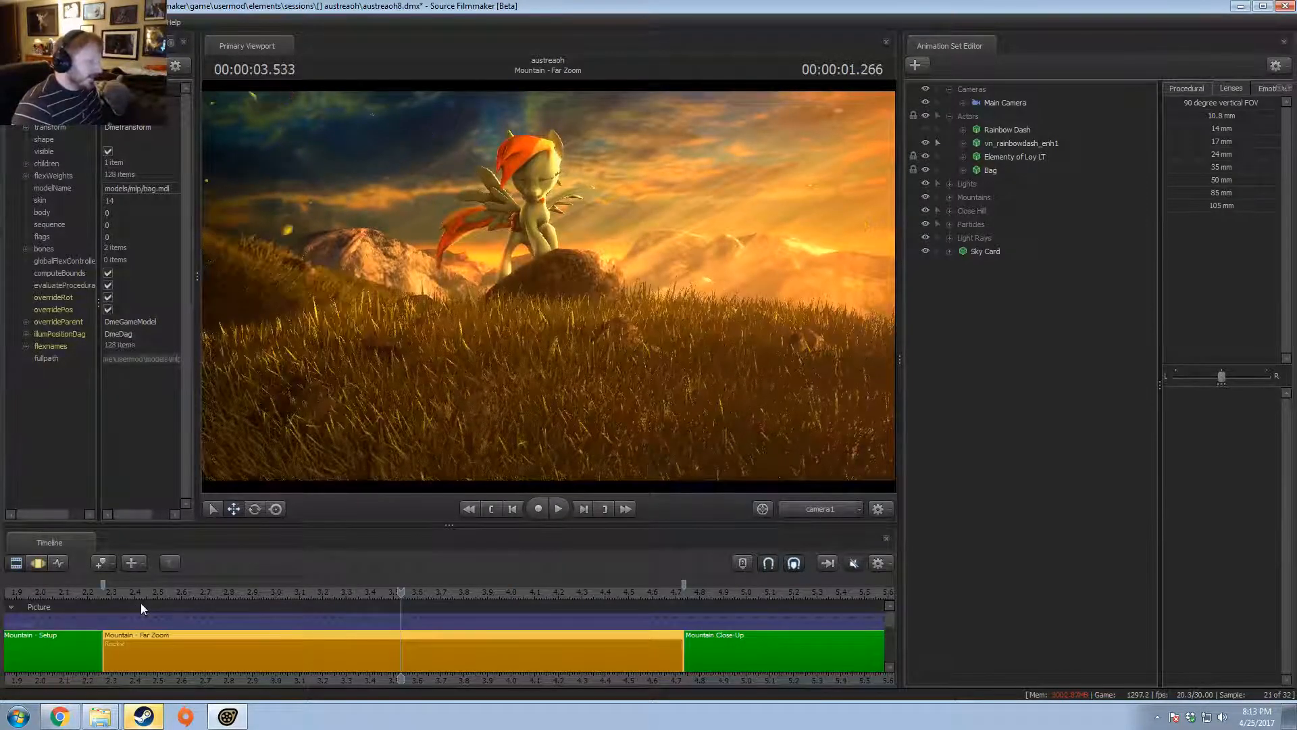
key("space")
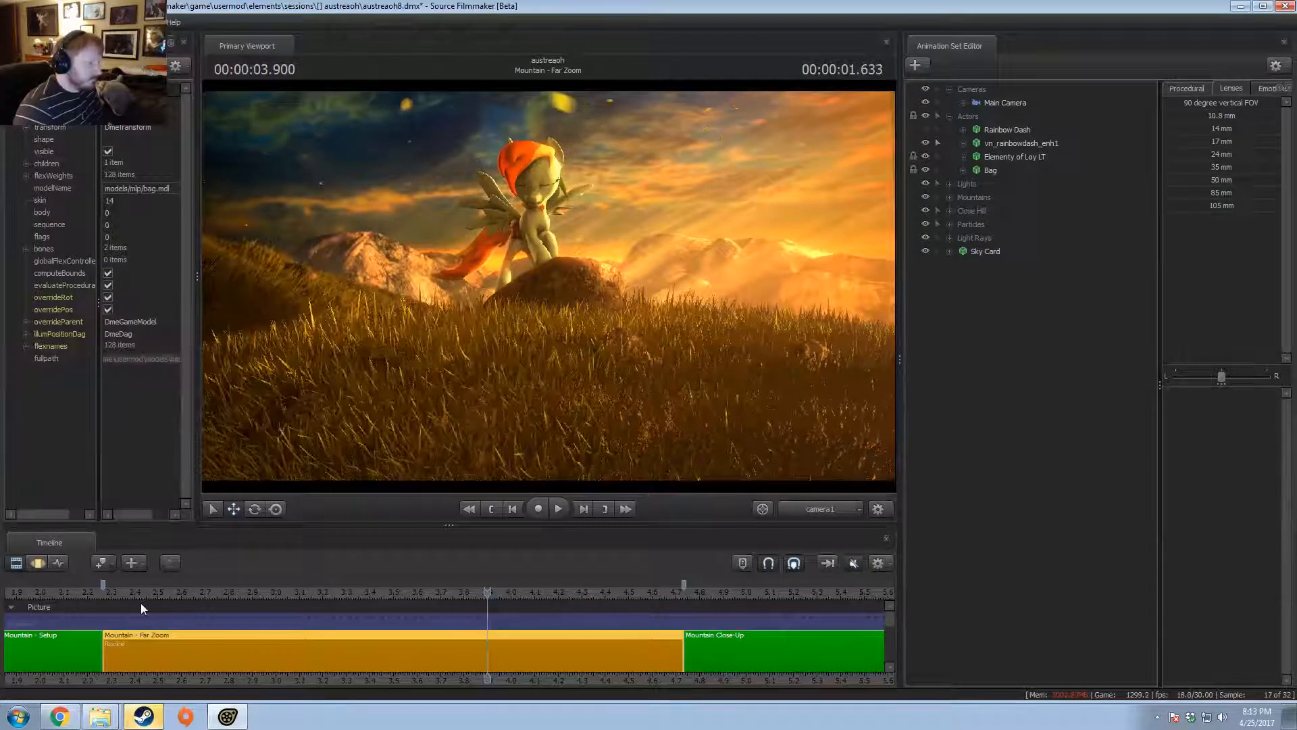
left_click(111, 593)
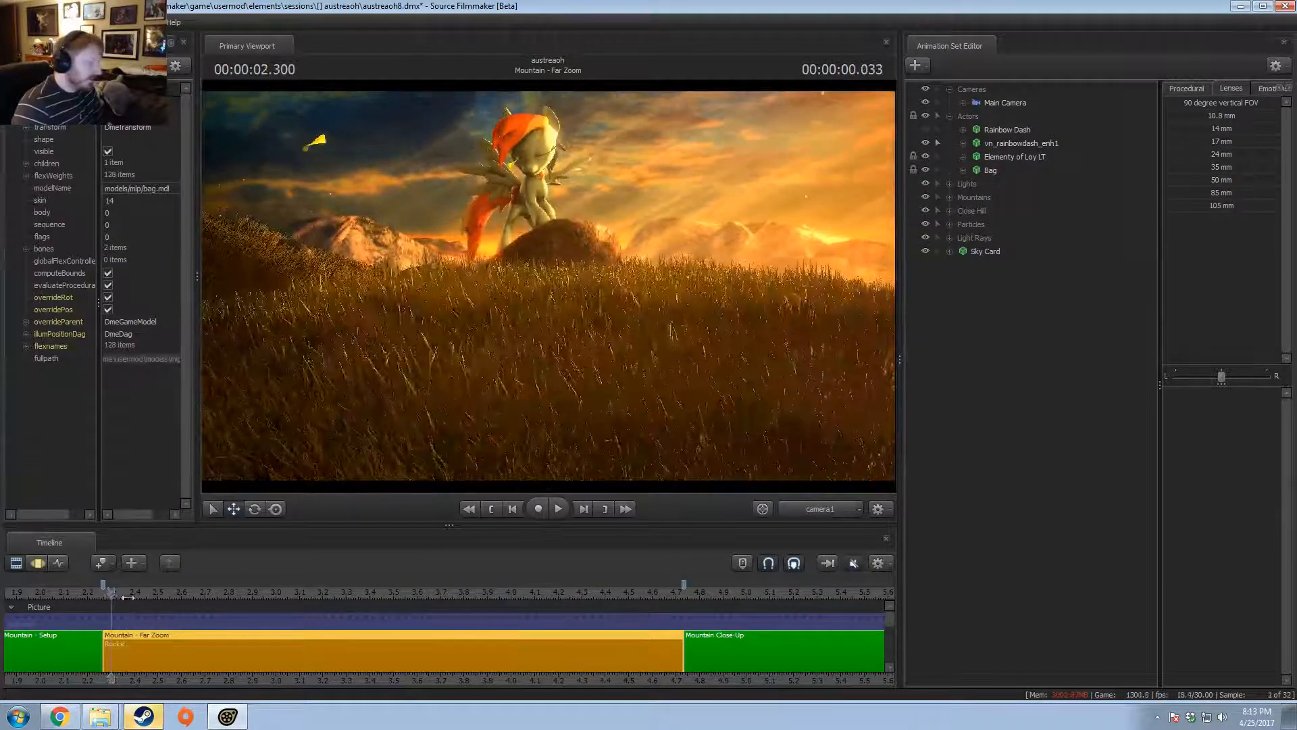
left_click_drag(127, 597, 101, 600)
key("space")
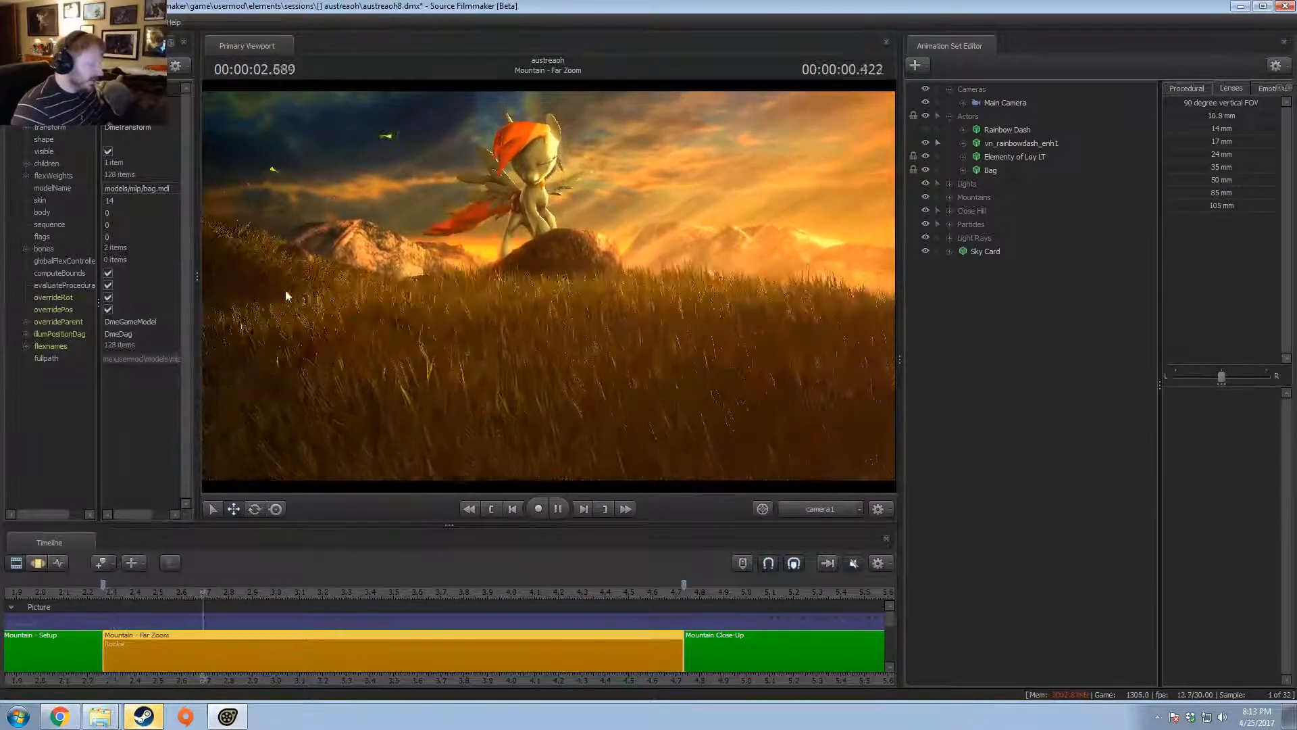
key("space")
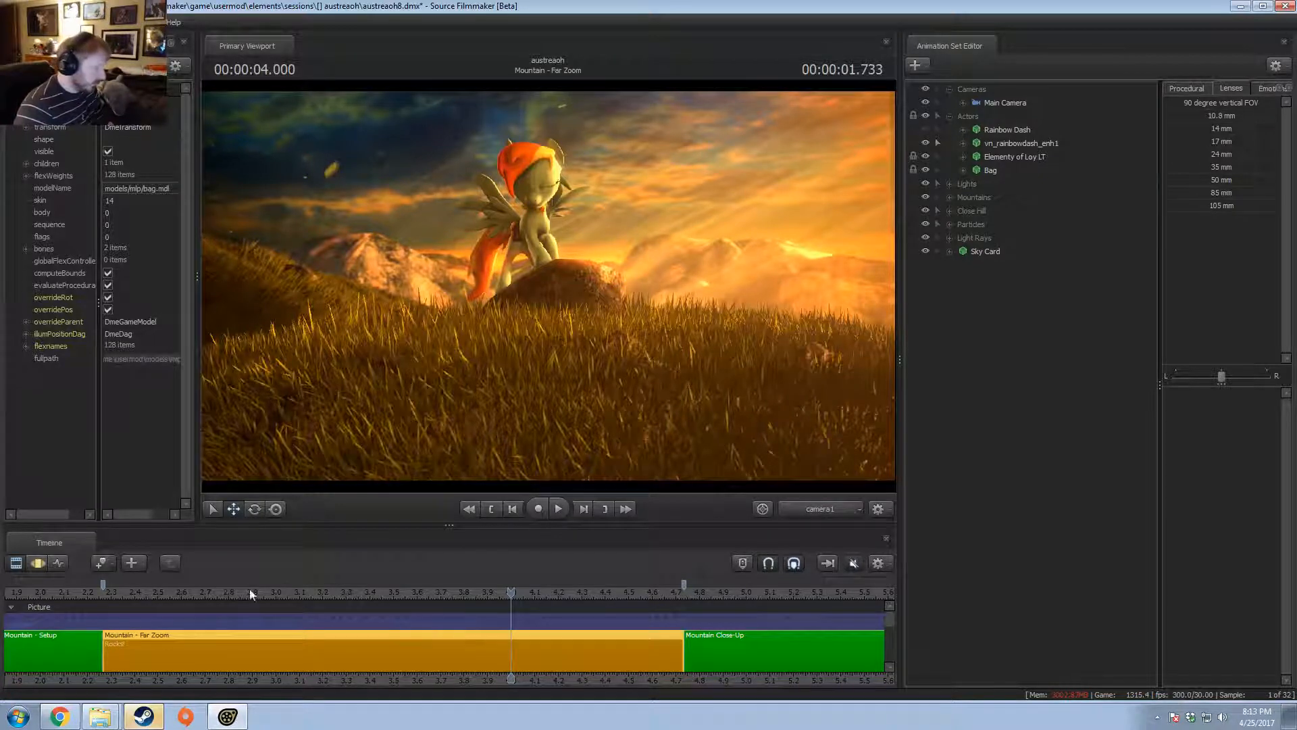
- At 2.333 seconds, duplicate a Grass Round clump beside the bare edge of the far-left hill by copying and pasting its animation set
left_click_drag(146, 591, 117, 615)
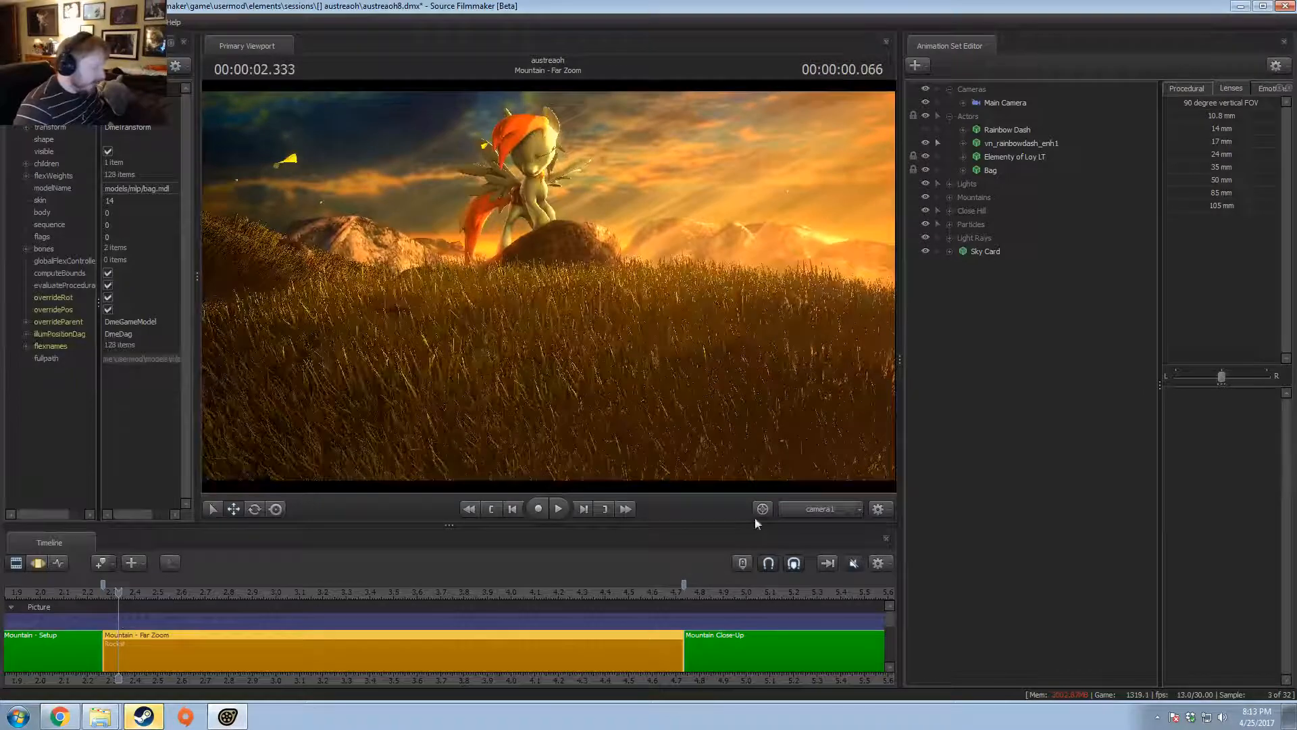
left_click_drag(715, 449, 614, 443)
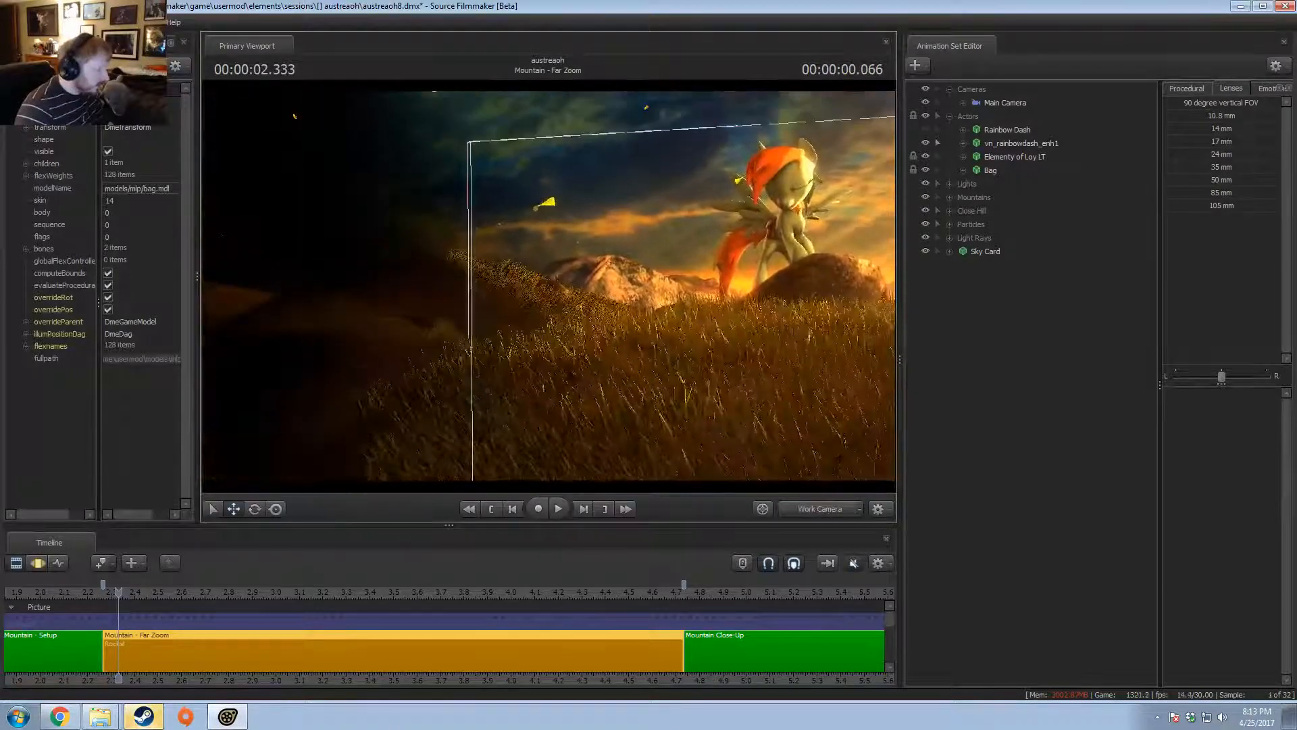
key("w")
left_click_drag(587, 297, 550, 322)
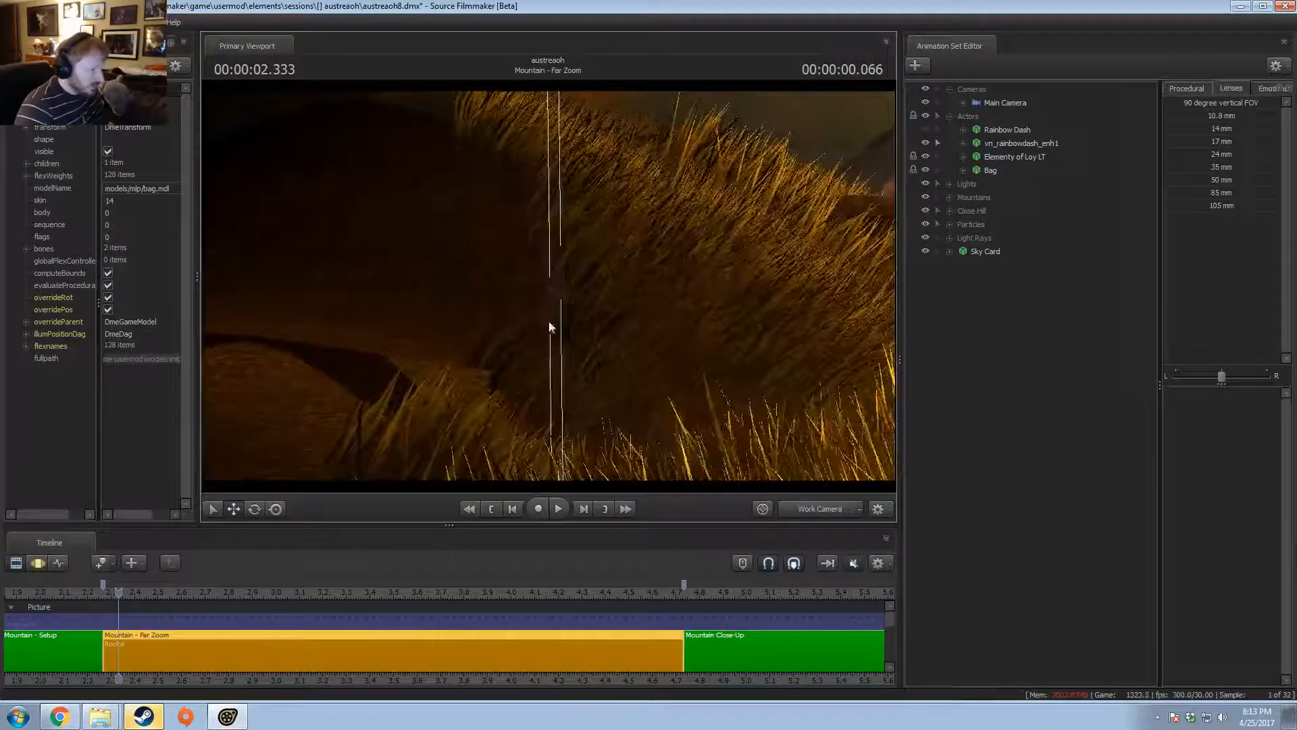
key("F3")
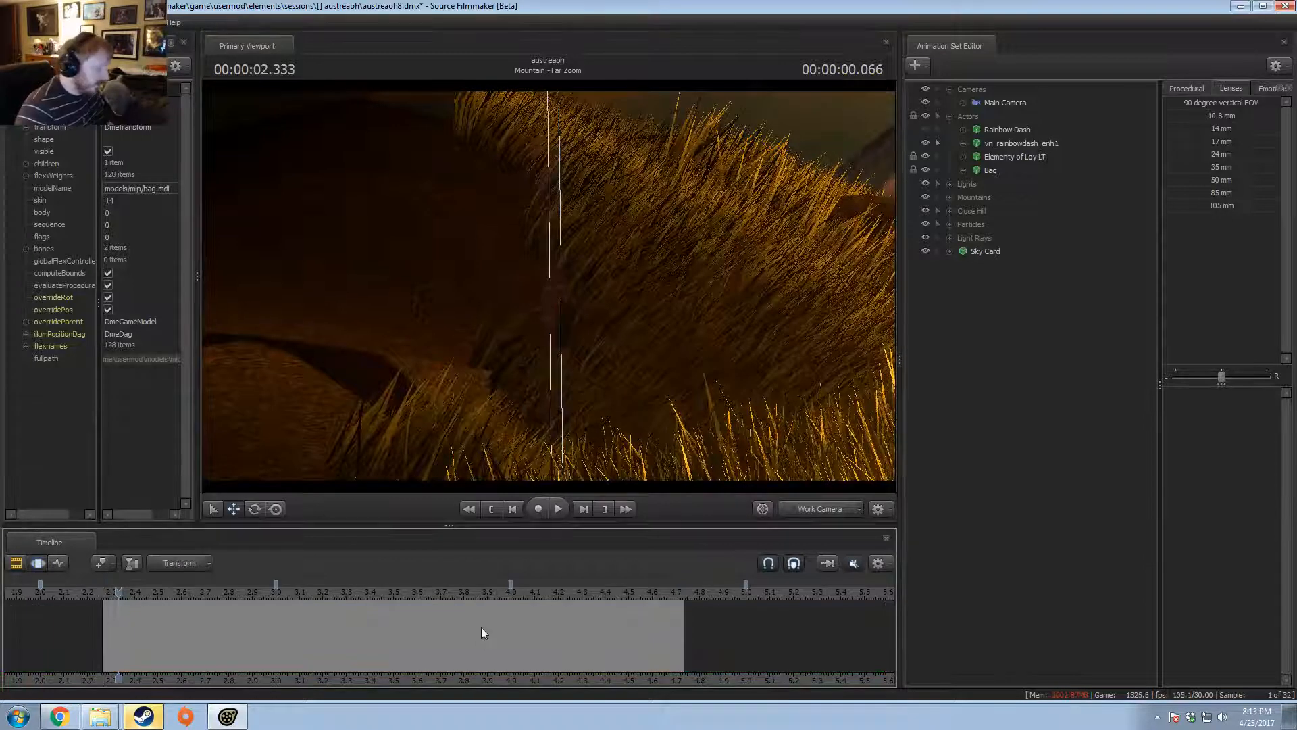
left_click(576, 215)
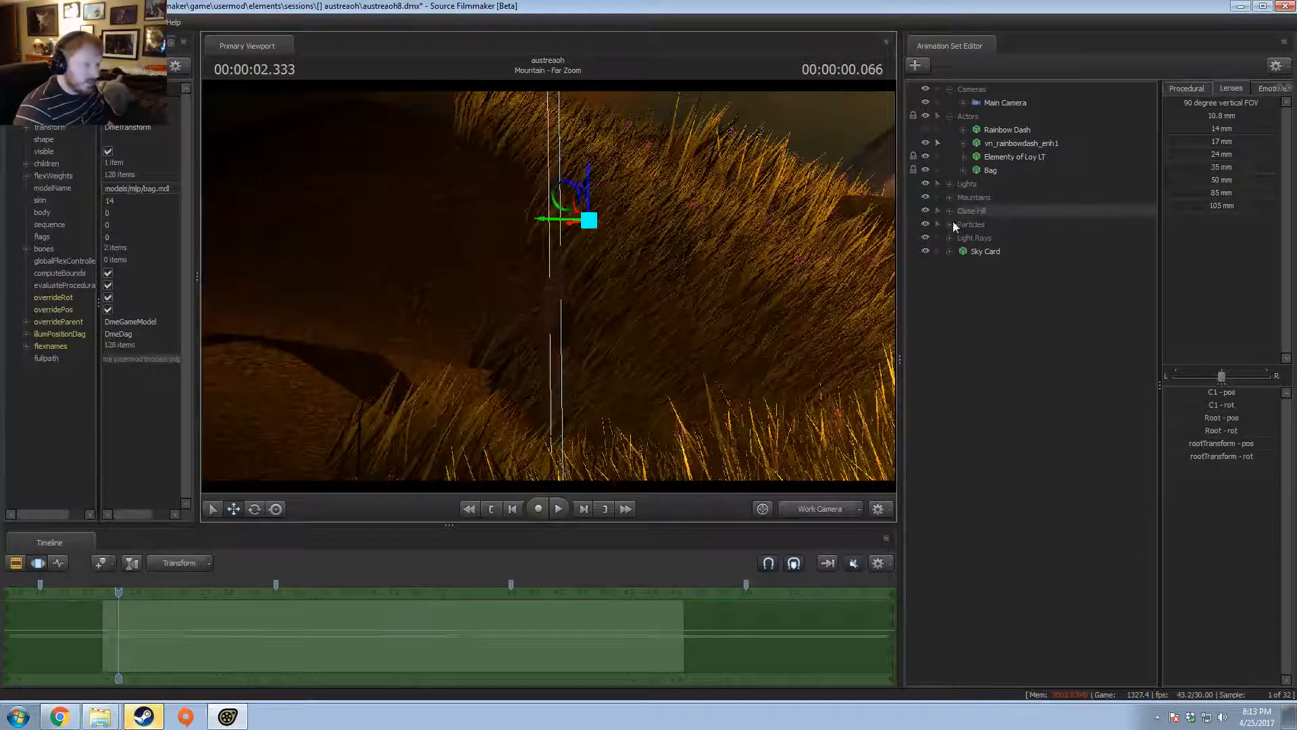
left_click(949, 210)
left_click(963, 238)
scroll(1000, 304, "down", 9)
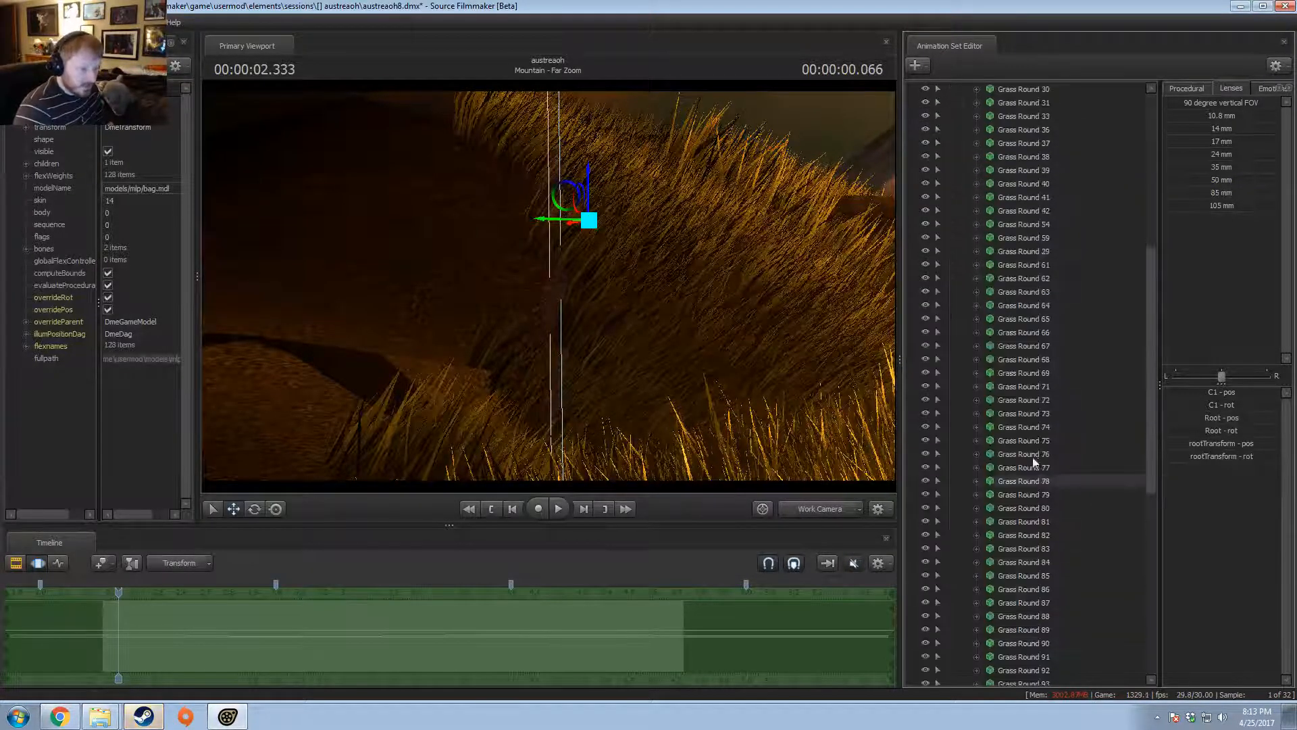
right_click(1039, 481)
left_click(1086, 504)
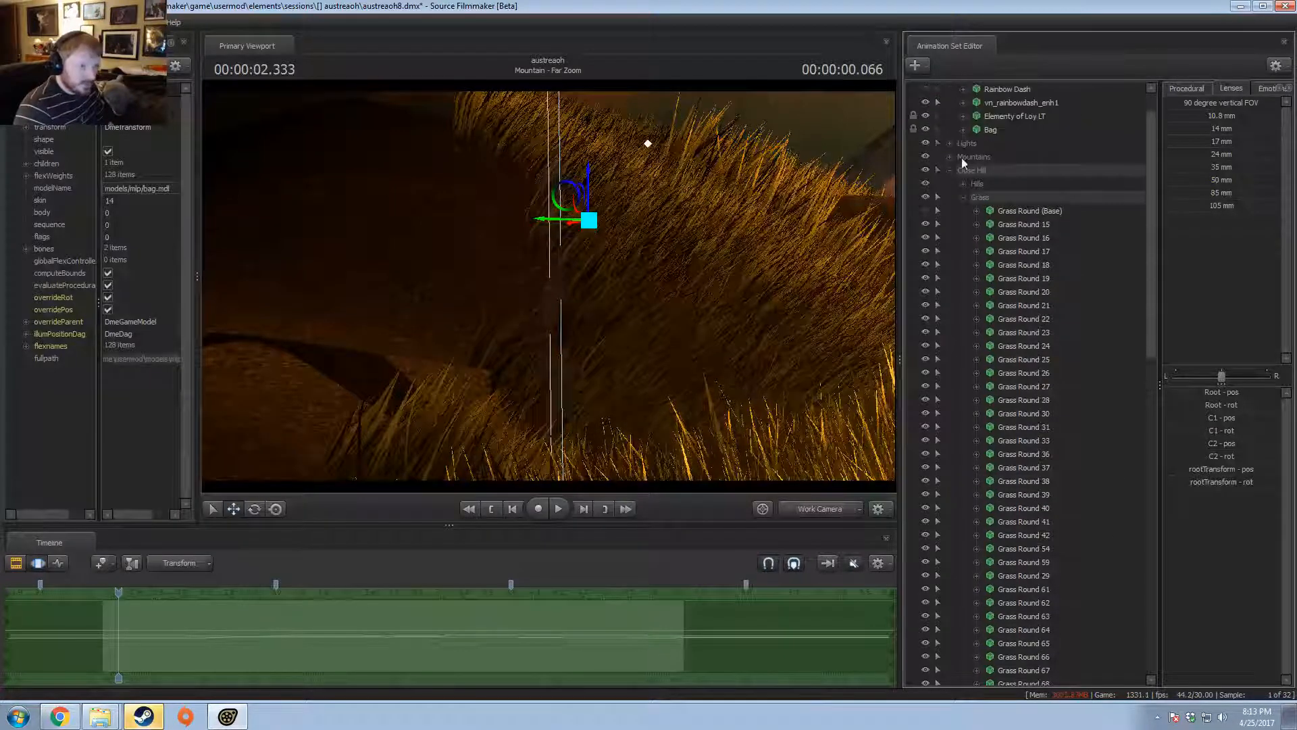
right_click(994, 373)
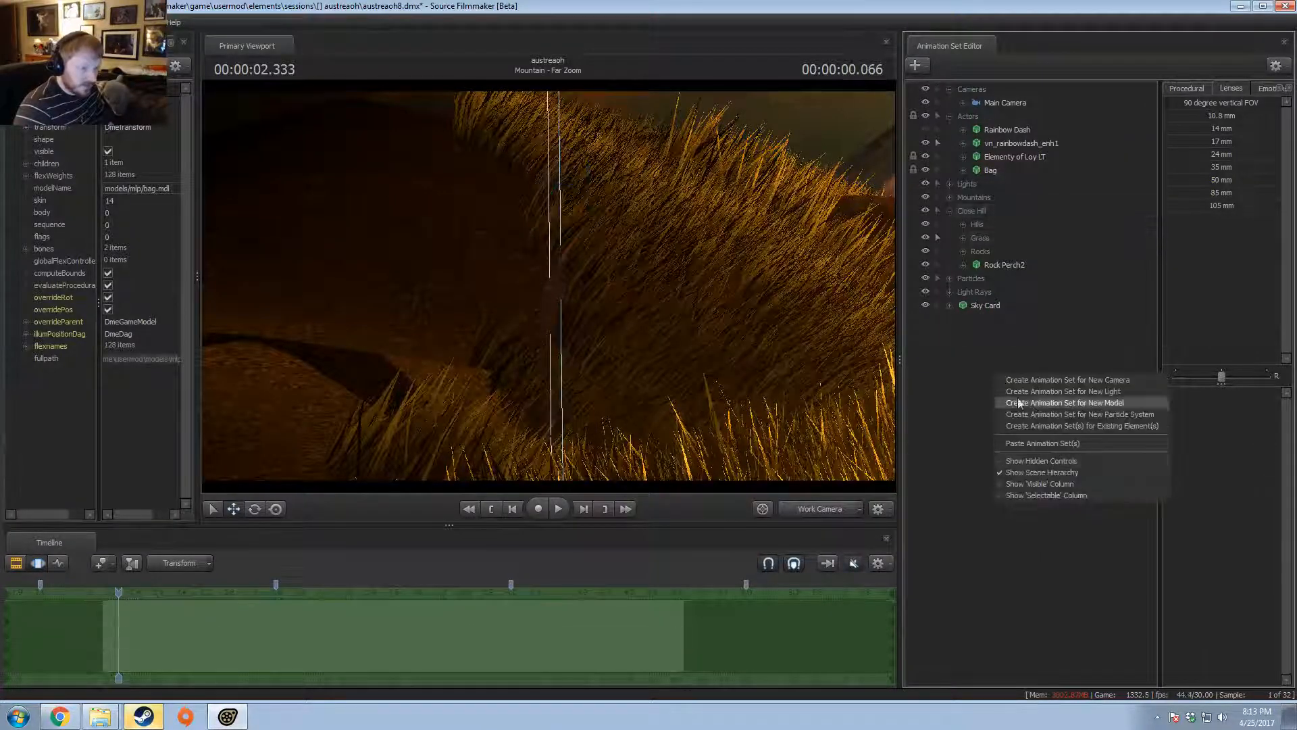
left_click(1032, 443)
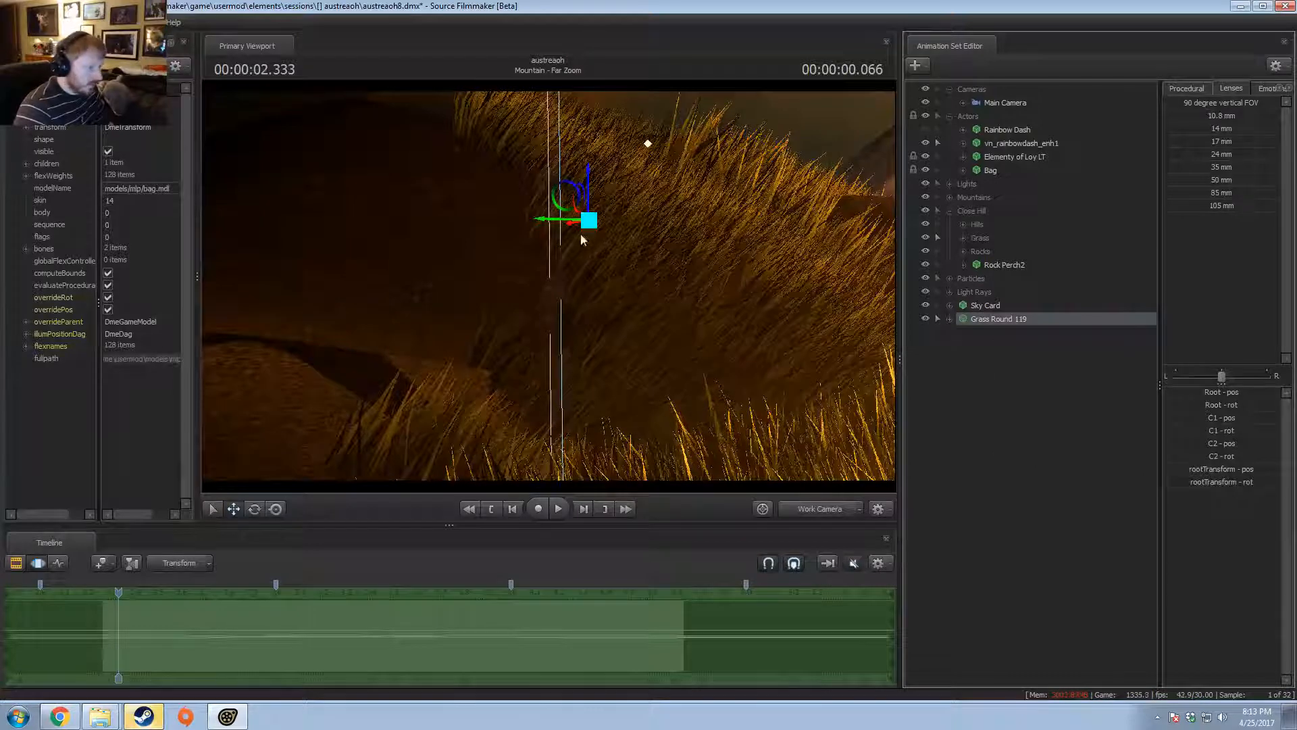
- Move and rotate the pasted grass clump onto the bare edge of the far-left hill, and check its coverage through camera1
left_click_drag(589, 219, 536, 273)
key("e")
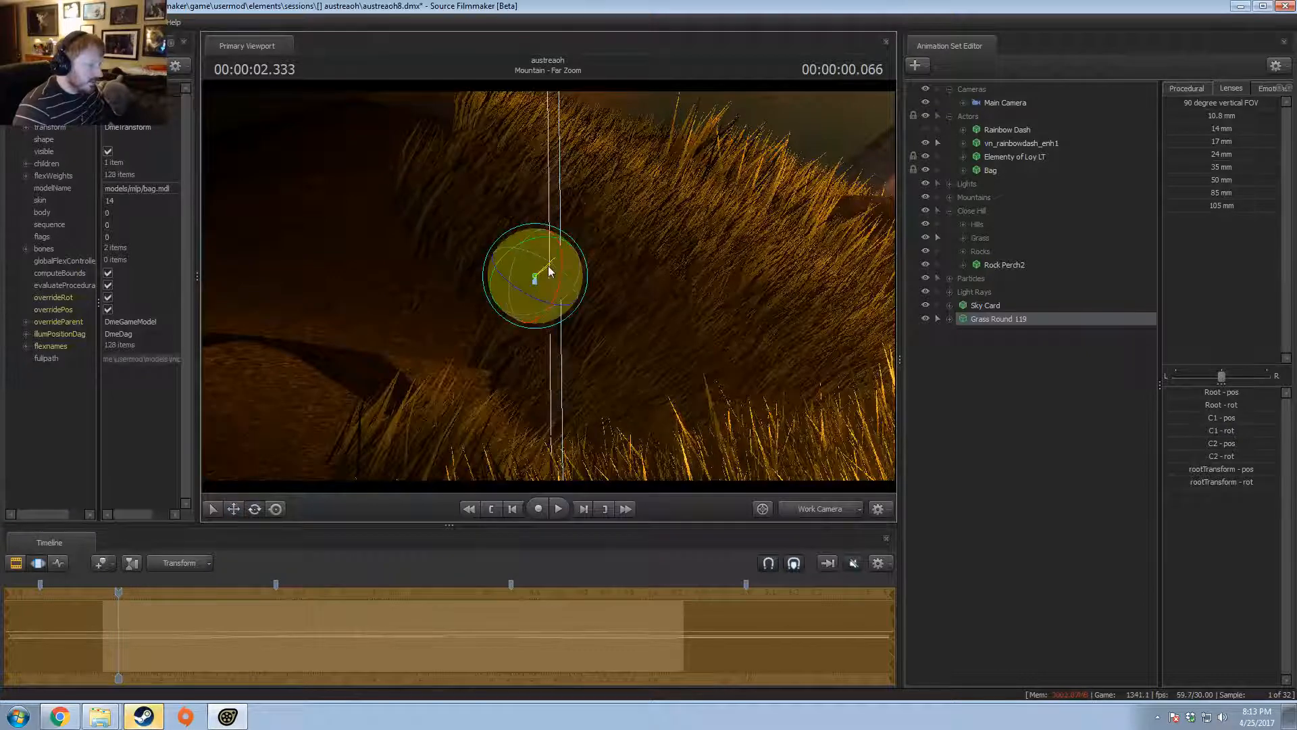
key("F2")
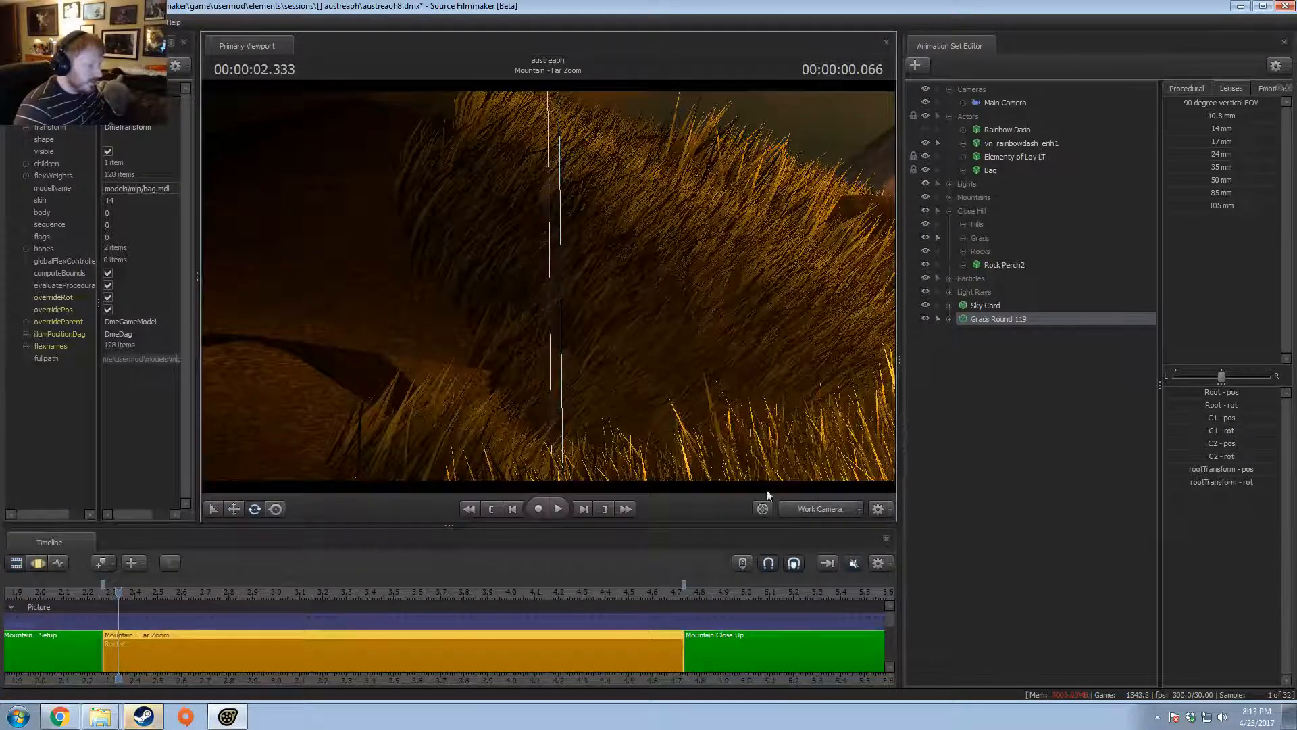
left_click(763, 506)
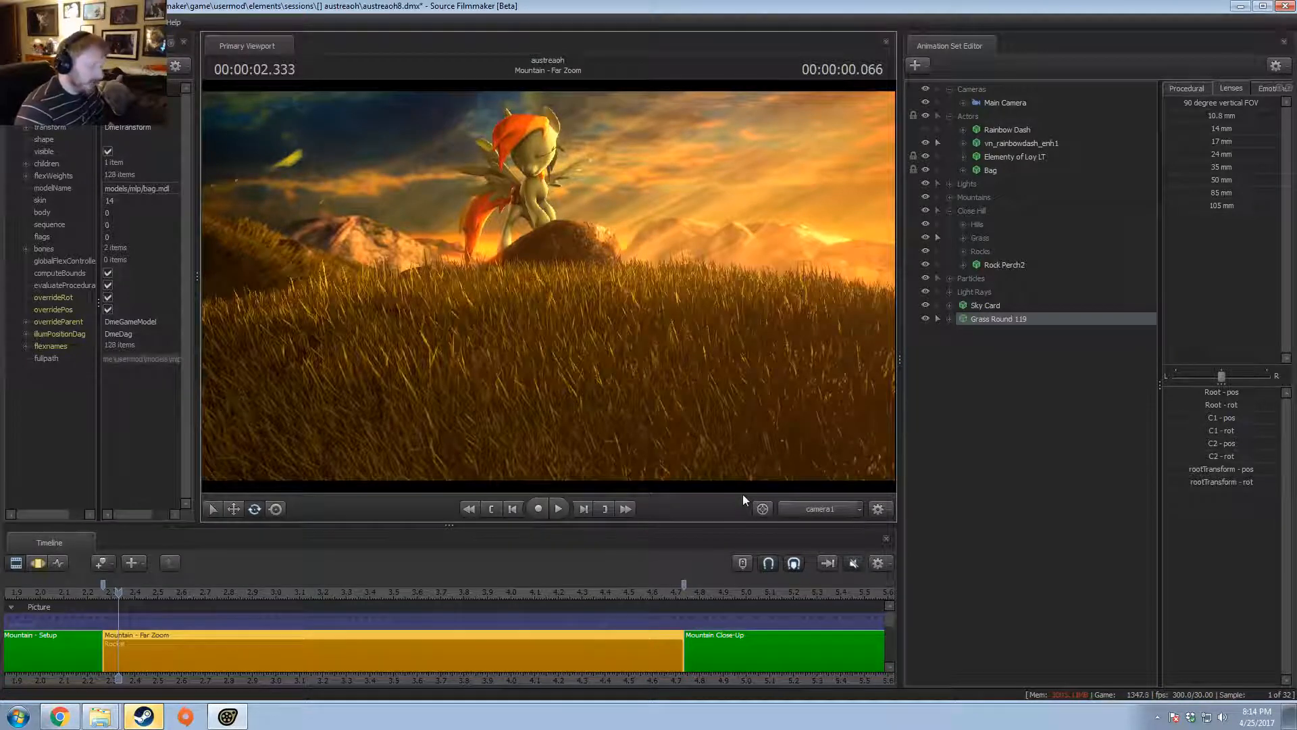
left_click(762, 508)
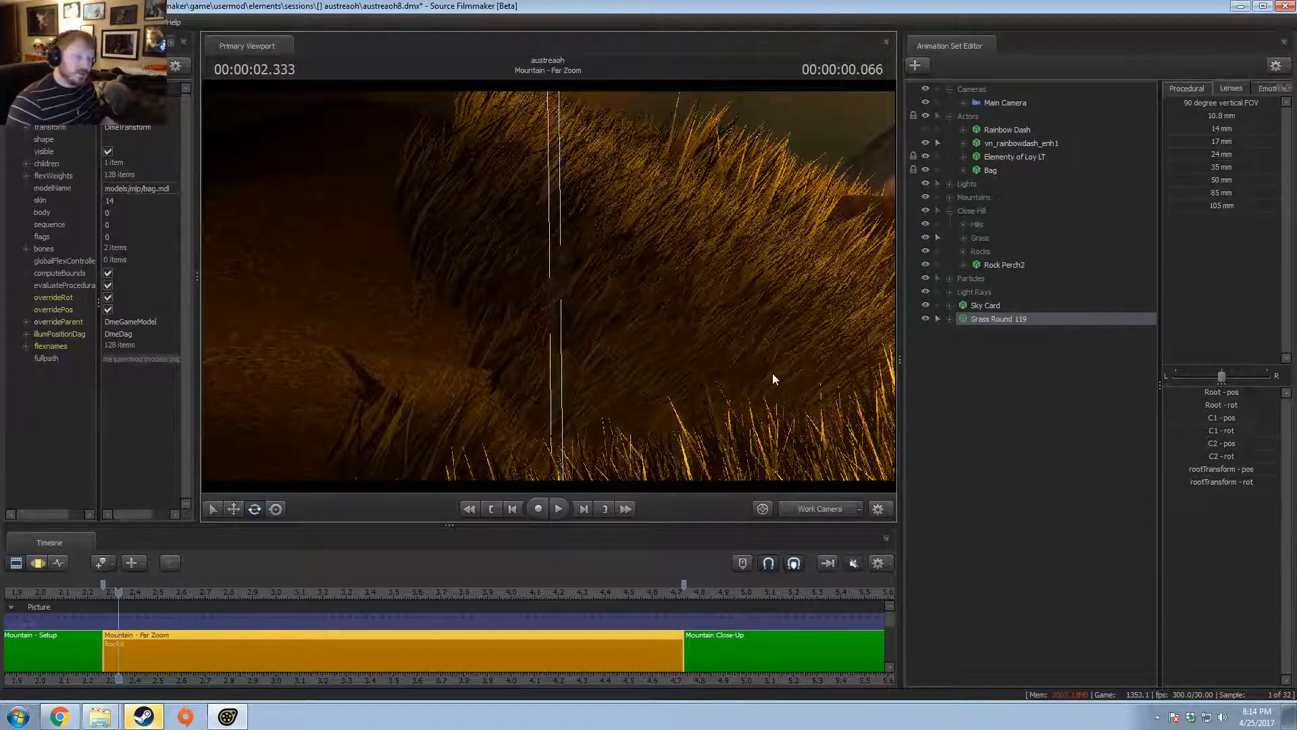
- Paste another copy of the Grass Round animation set and select it for placement on the far-left hill
left_click_drag(626, 279, 716, 211)
right_click(1088, 545)
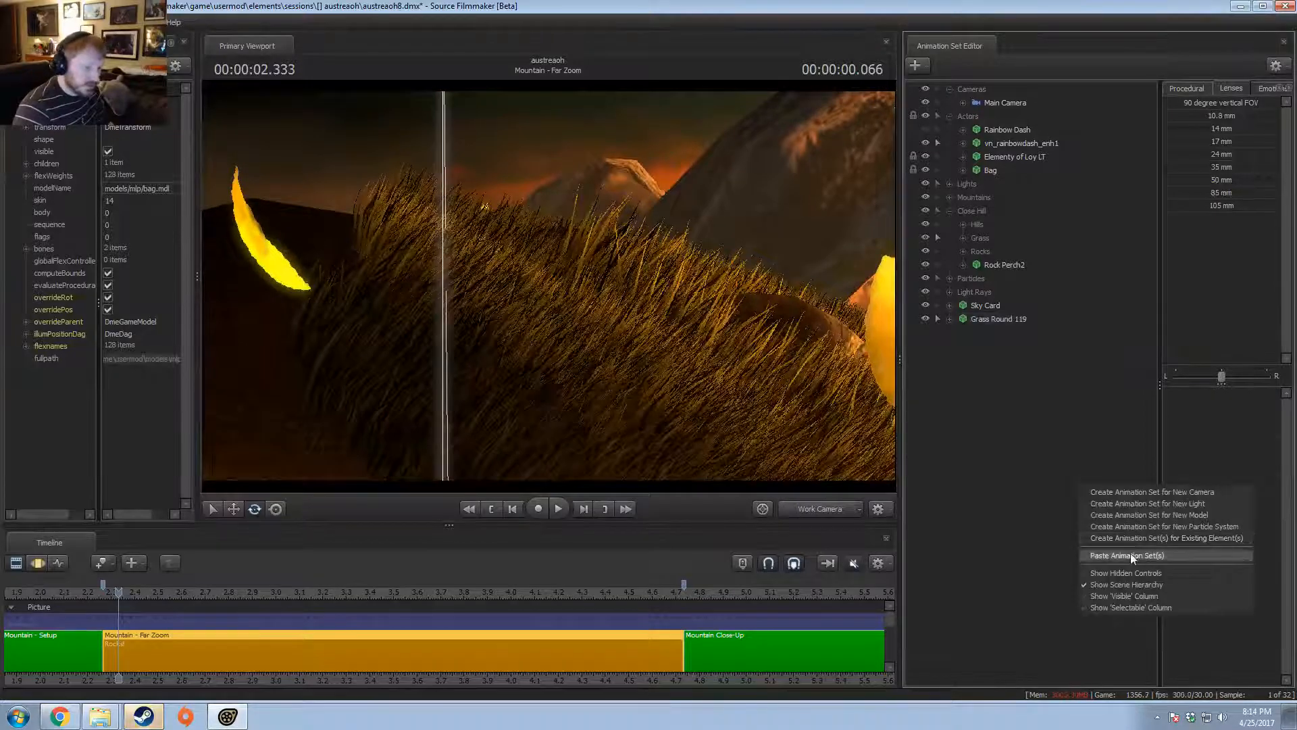
left_click(1133, 556)
left_click(979, 331)
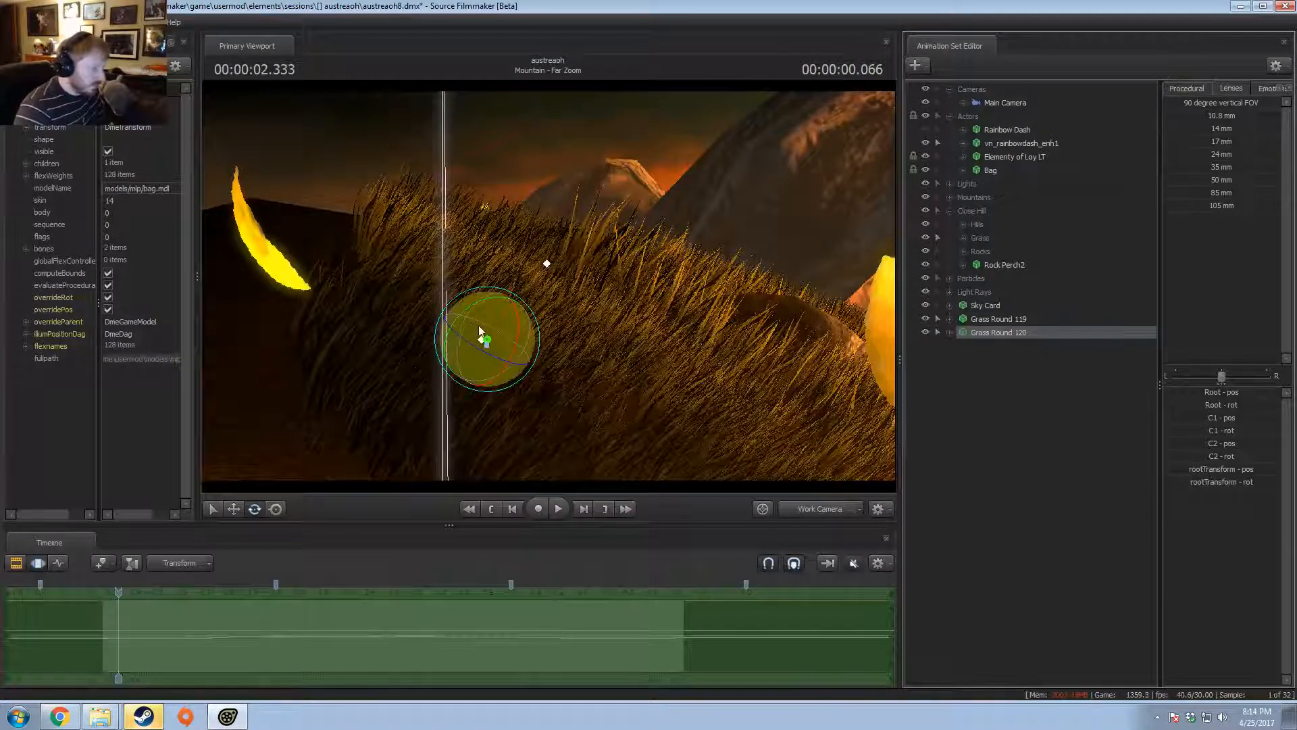
- Move and tilt the second grass clump to follow the far-left hill's slope, and compare the result through camera1
left_click_drag(478, 326, 497, 257)
key("w")
left_click_drag(496, 257, 719, 287, "alt")
key("e")
left_click_drag(538, 284, 535, 275)
key("w")
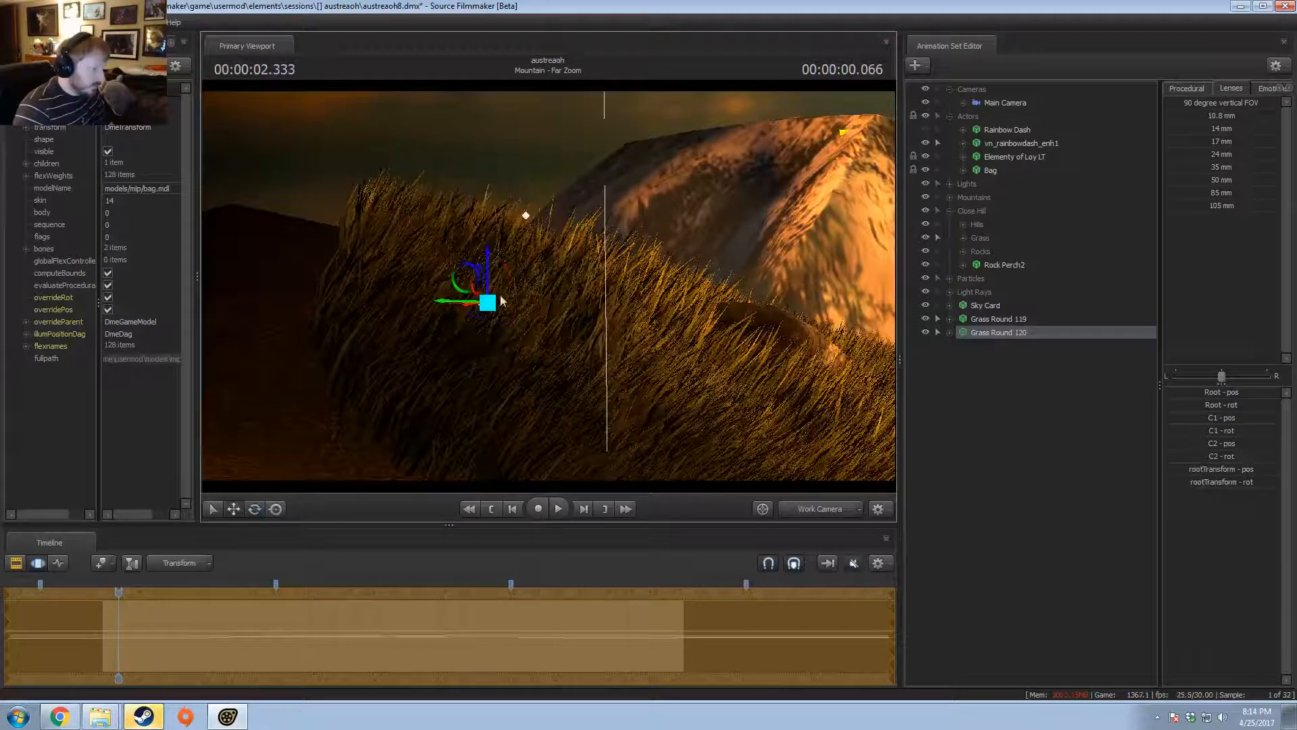
left_click_drag(462, 310, 533, 304, "alt")
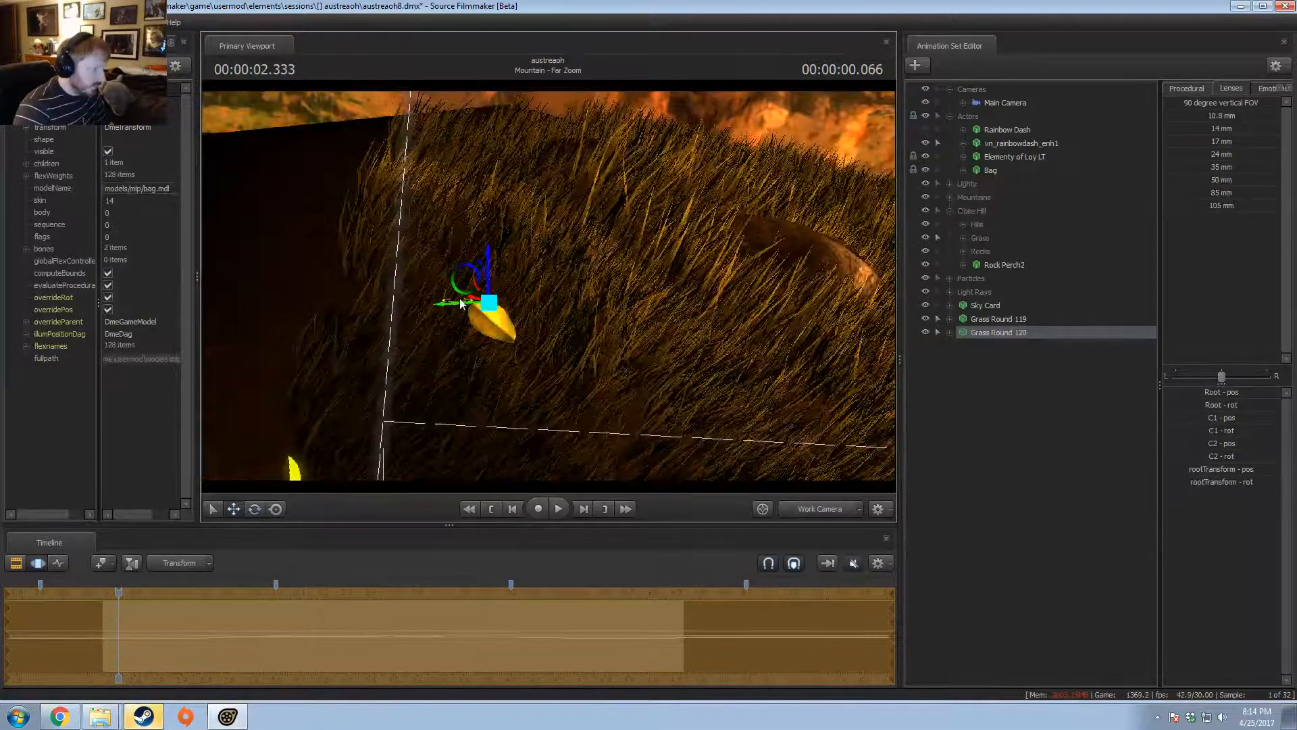
left_click_drag(464, 281, 841, 454, "alt")
left_click(837, 512)
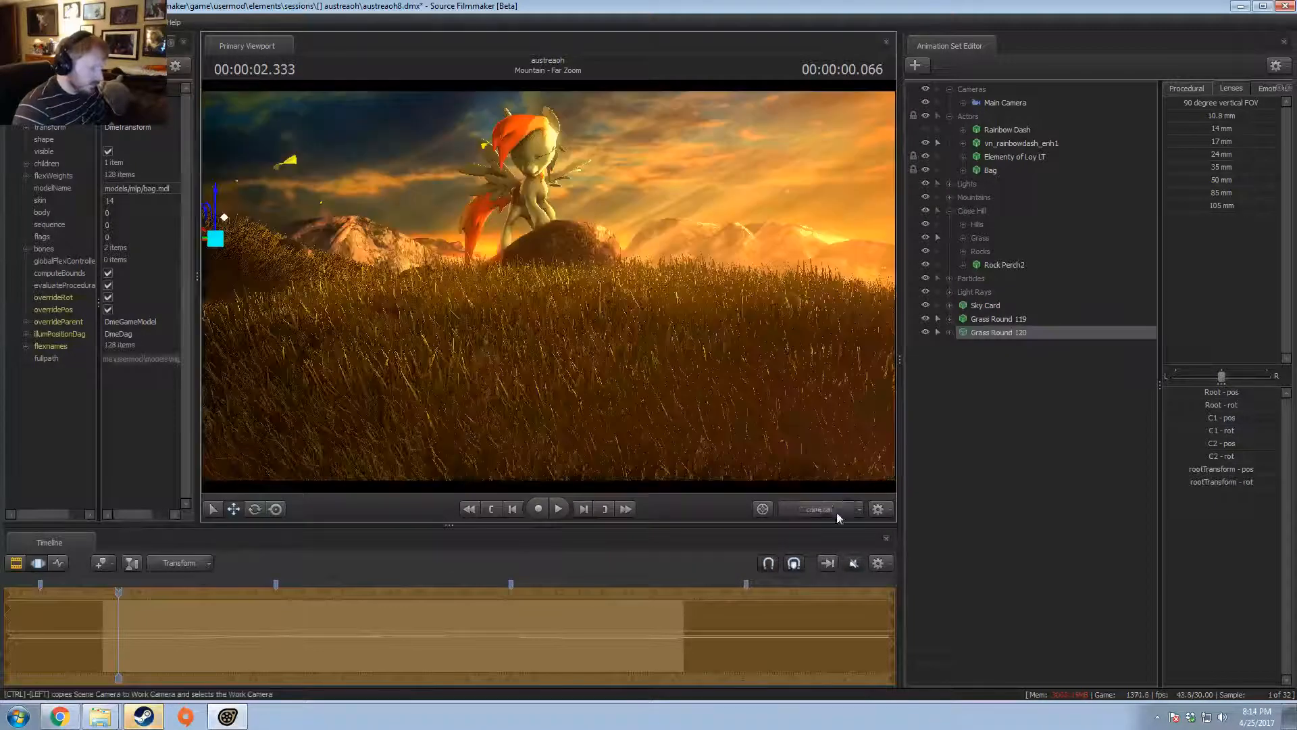
left_click(836, 512)
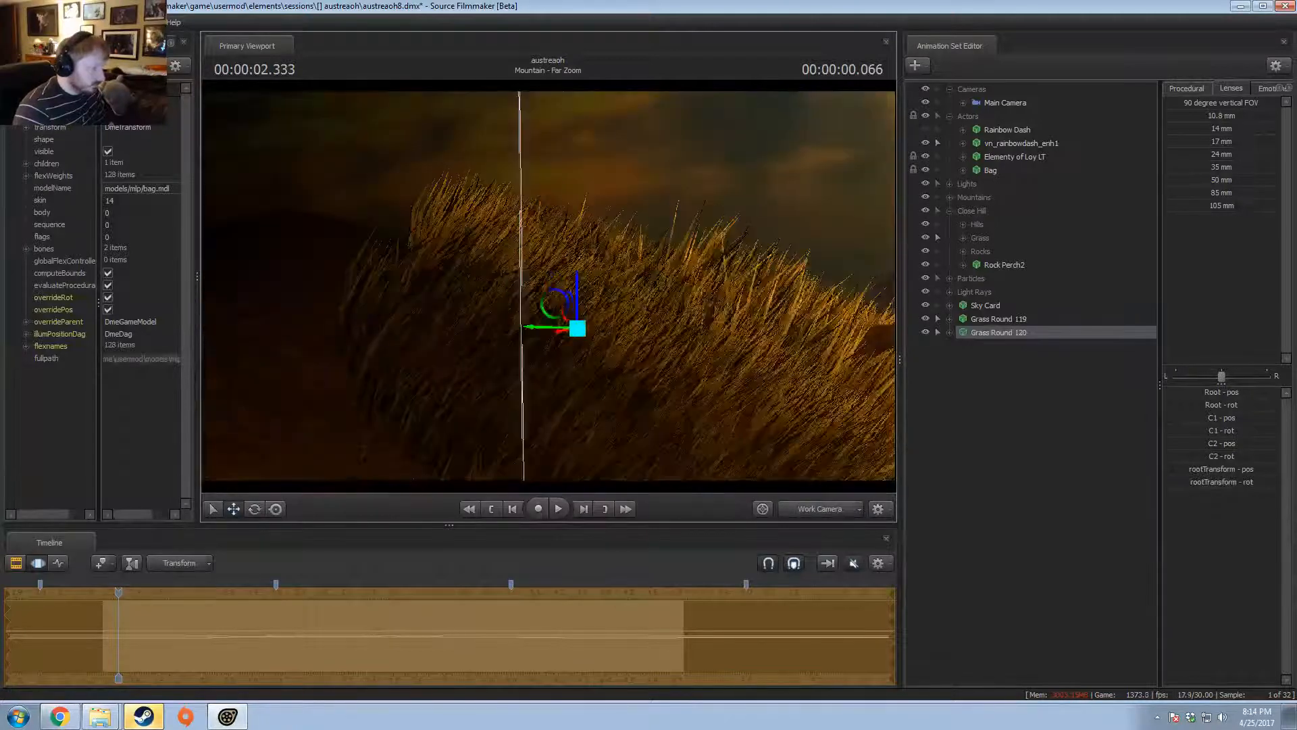
- Fine-tune the second grass clump's rotation and position so it blends into the far-left hill
key("e")
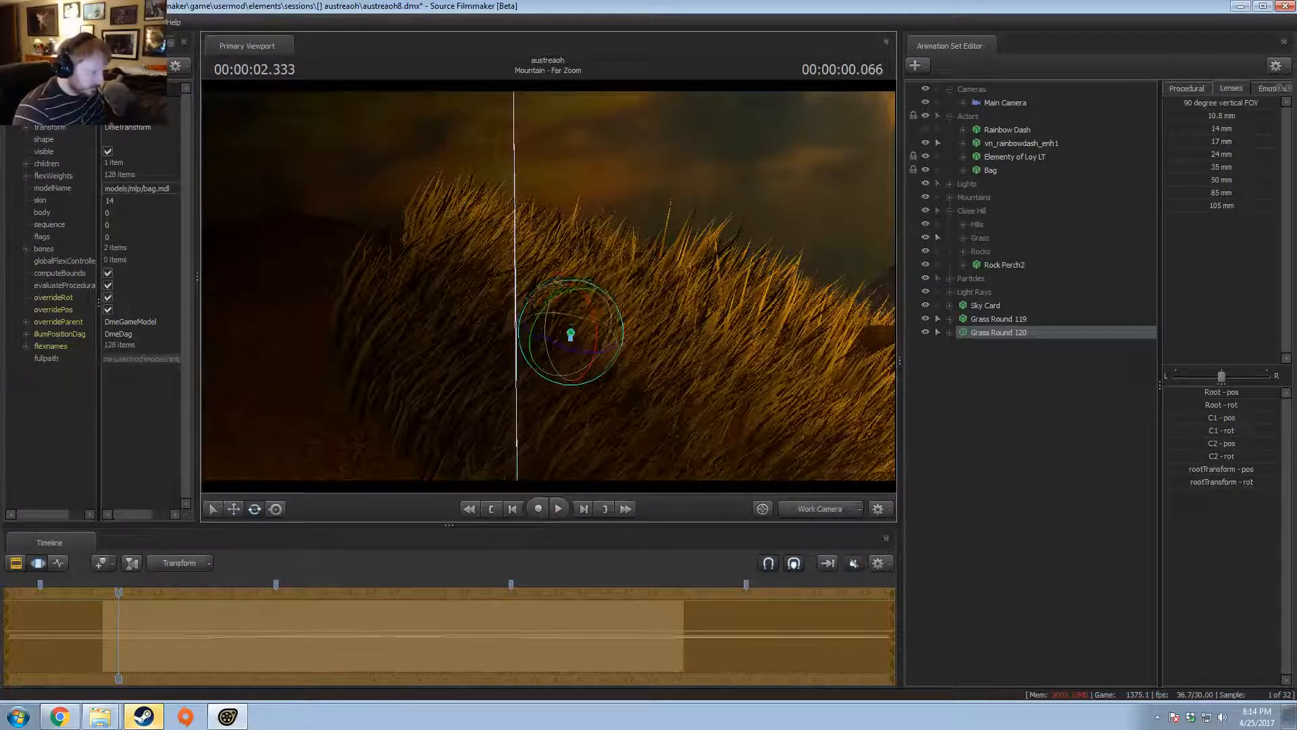
left_click_drag(569, 316, 566, 311)
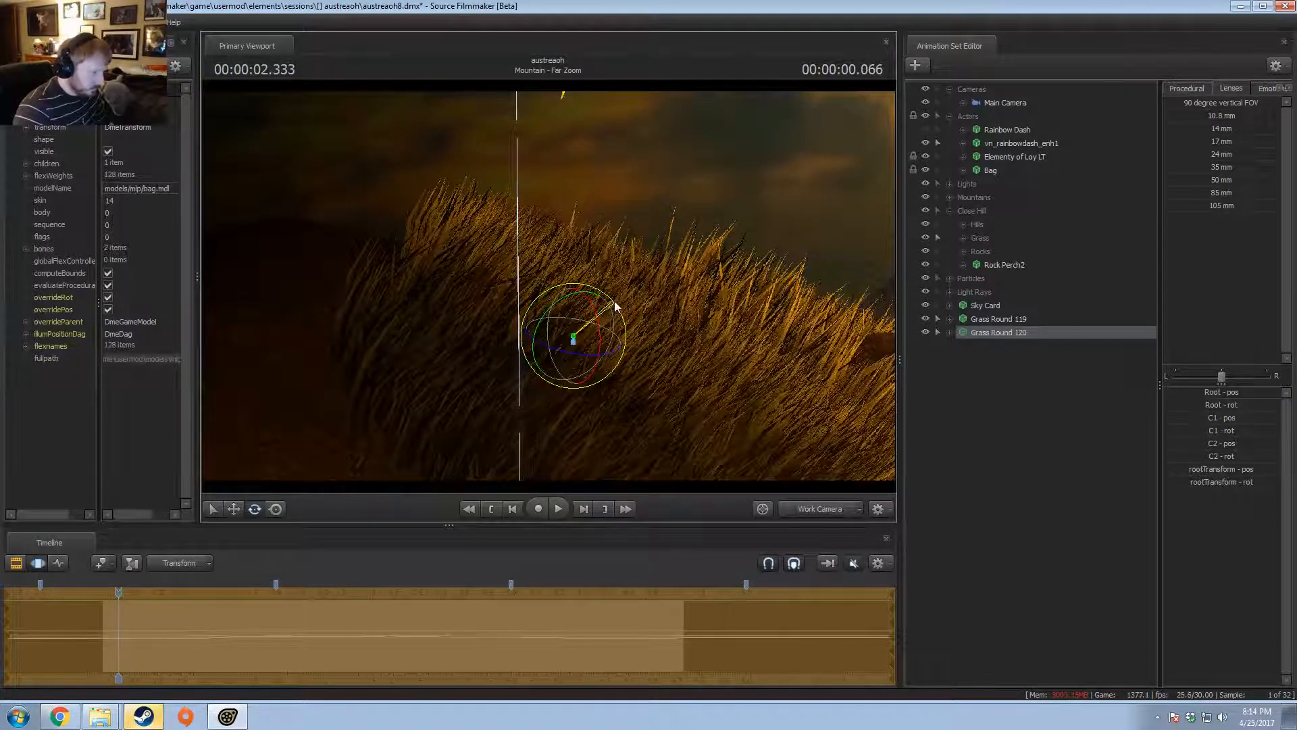
key("w")
mouse_move(578, 304)
left_mouse_down()
mouse_move(578, 286)
mouse_move(529, 347)
mouse_move(580, 336)
mouse_move(540, 354)
mouse_move(527, 348)
mouse_move(557, 332)
mouse_move(508, 339)
mouse_move(575, 320)
left_mouse_up()
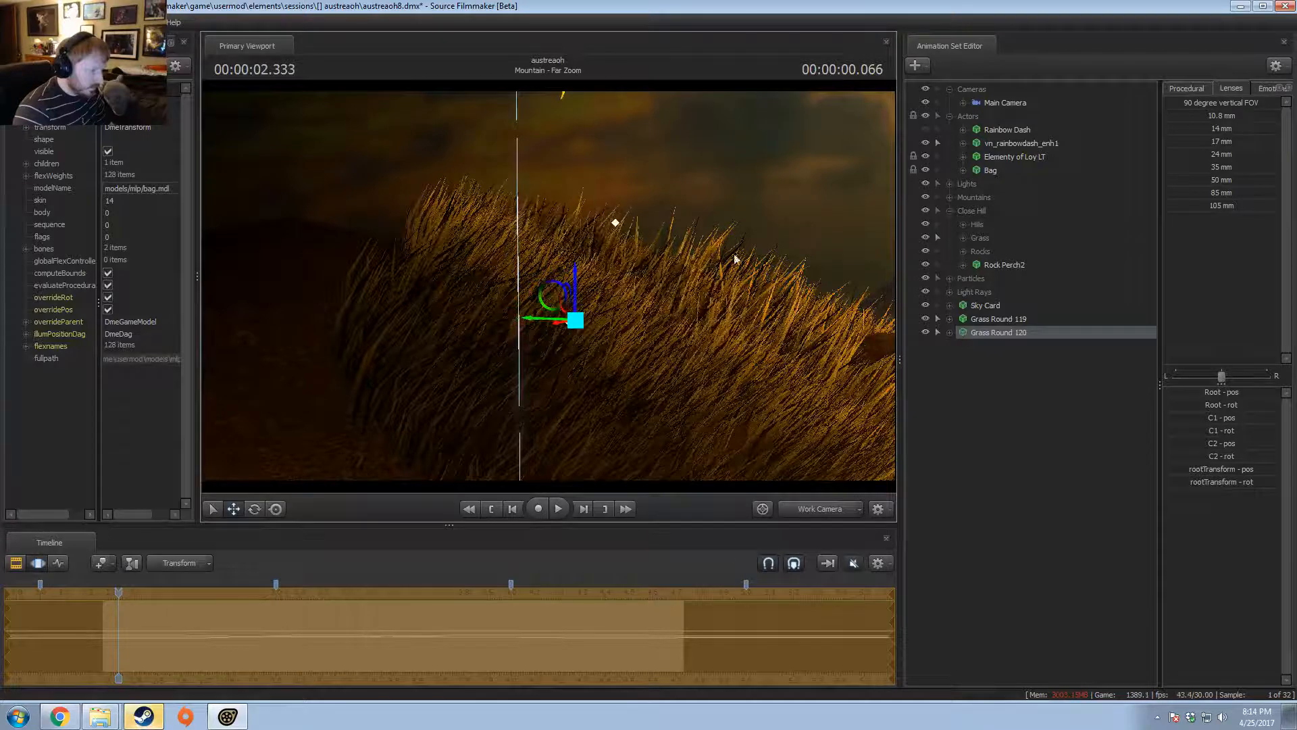
- Play Mountain - Far Zoom through camera1 in the Clip Editor to review the grass added to the hill
key("F2")
left_click(825, 505)
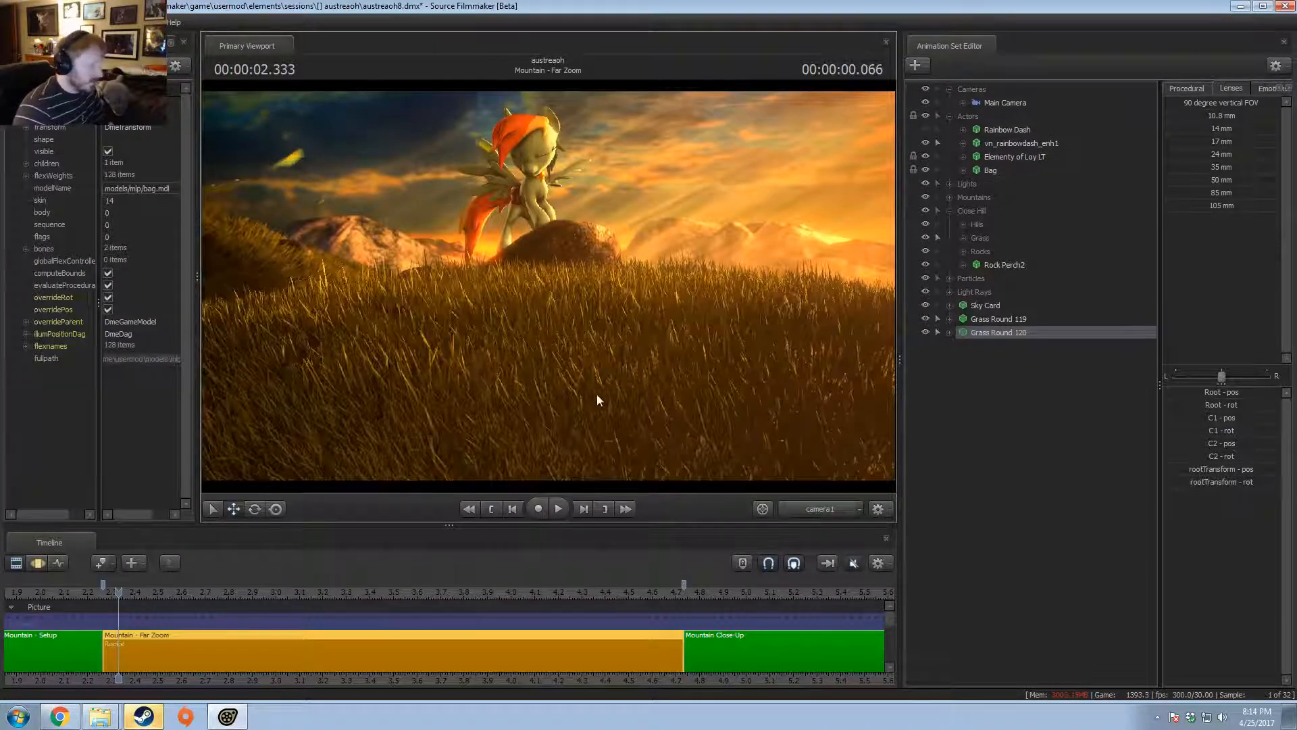
key("space")
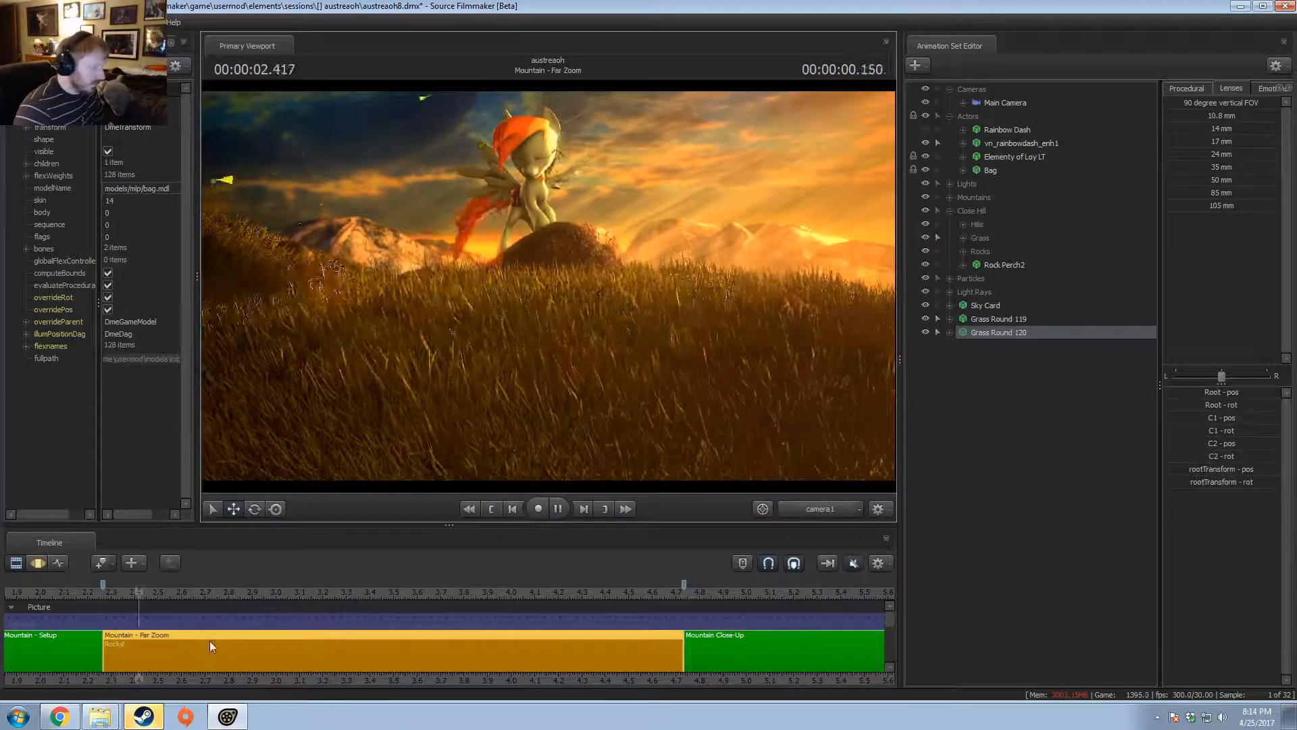
key("space")
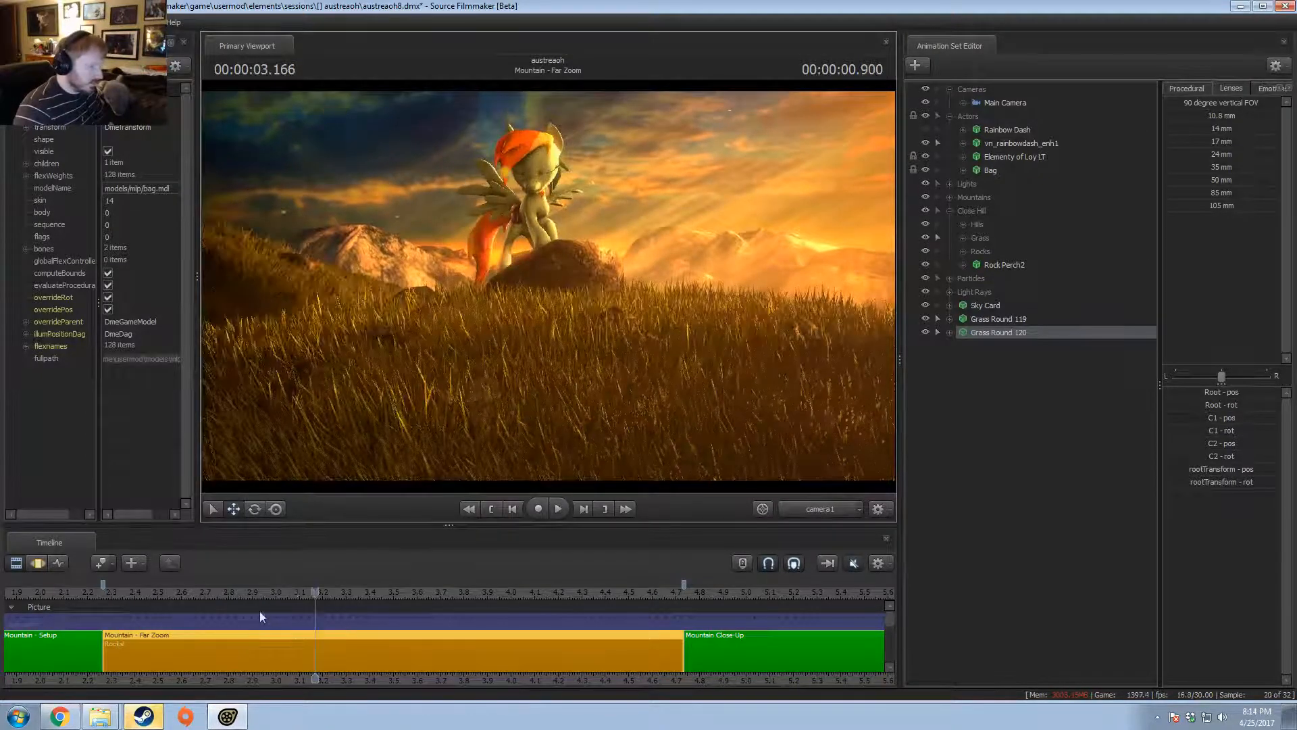
key("space")
key("space")
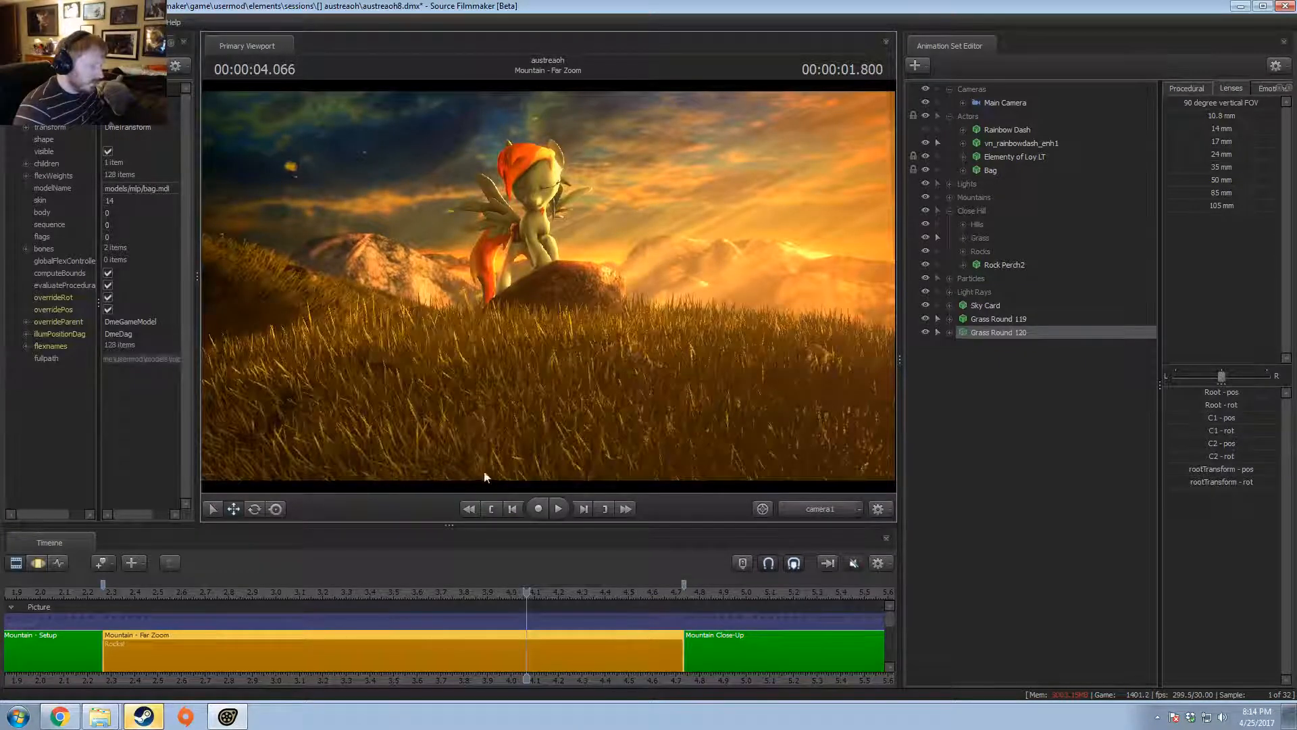
- Display the camera's focal distance overlay in the viewport, and go to 4.700 seconds in the Motion Editor with the shot's end included in the time selection
right_click(703, 200)
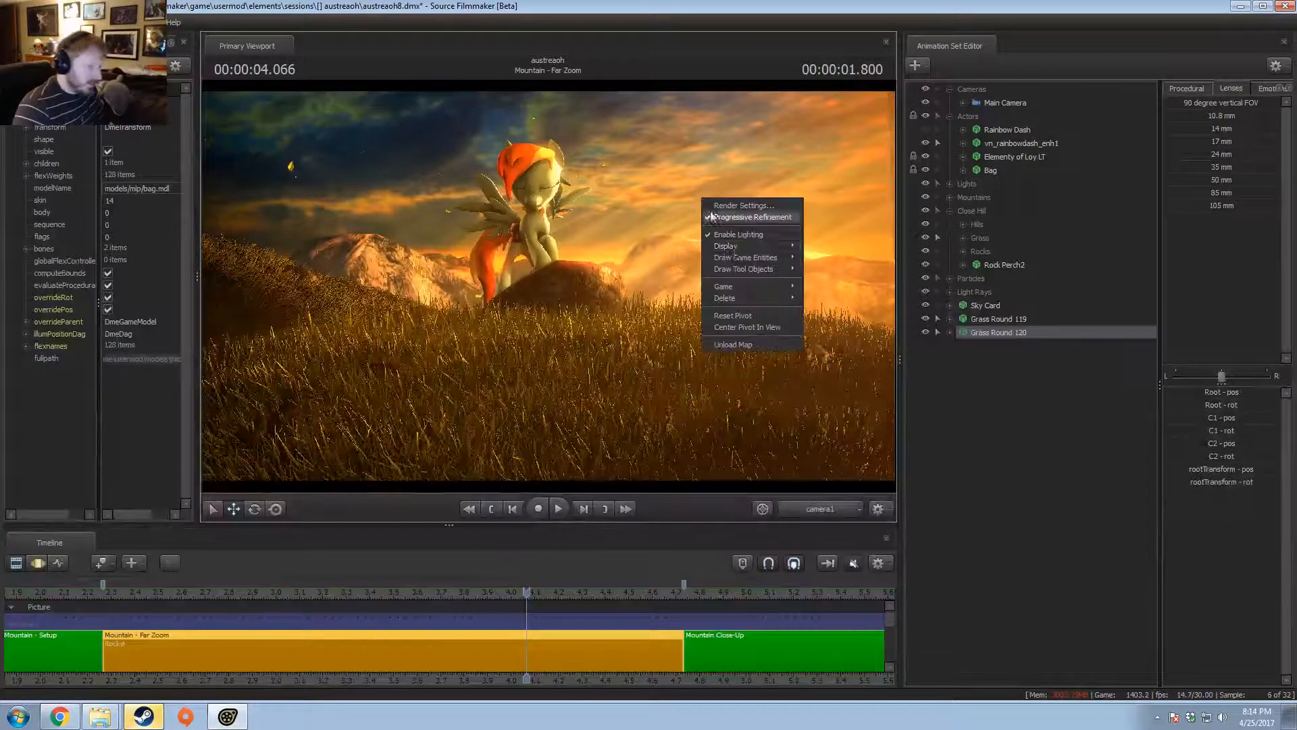
mouse_move(735, 247)
left_click(838, 247)
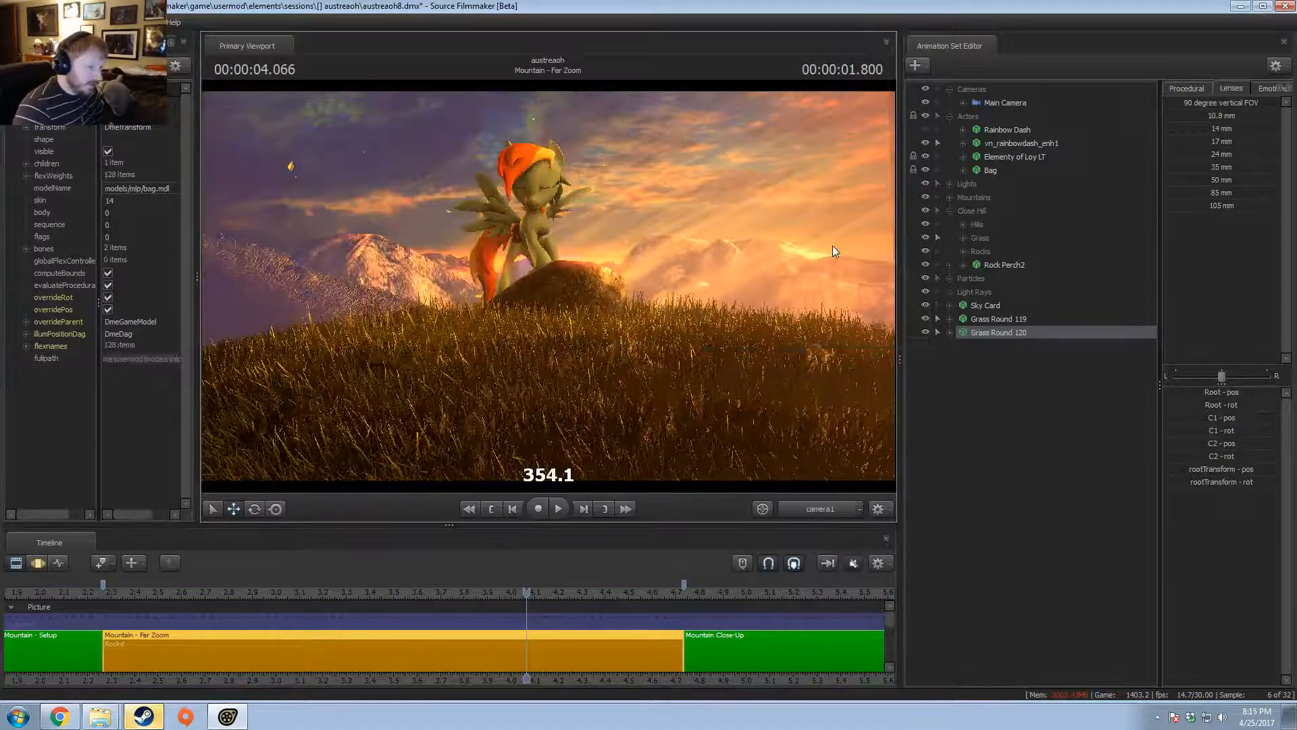
key("F3")
scroll(73, 612, "down", 3)
key("shift")
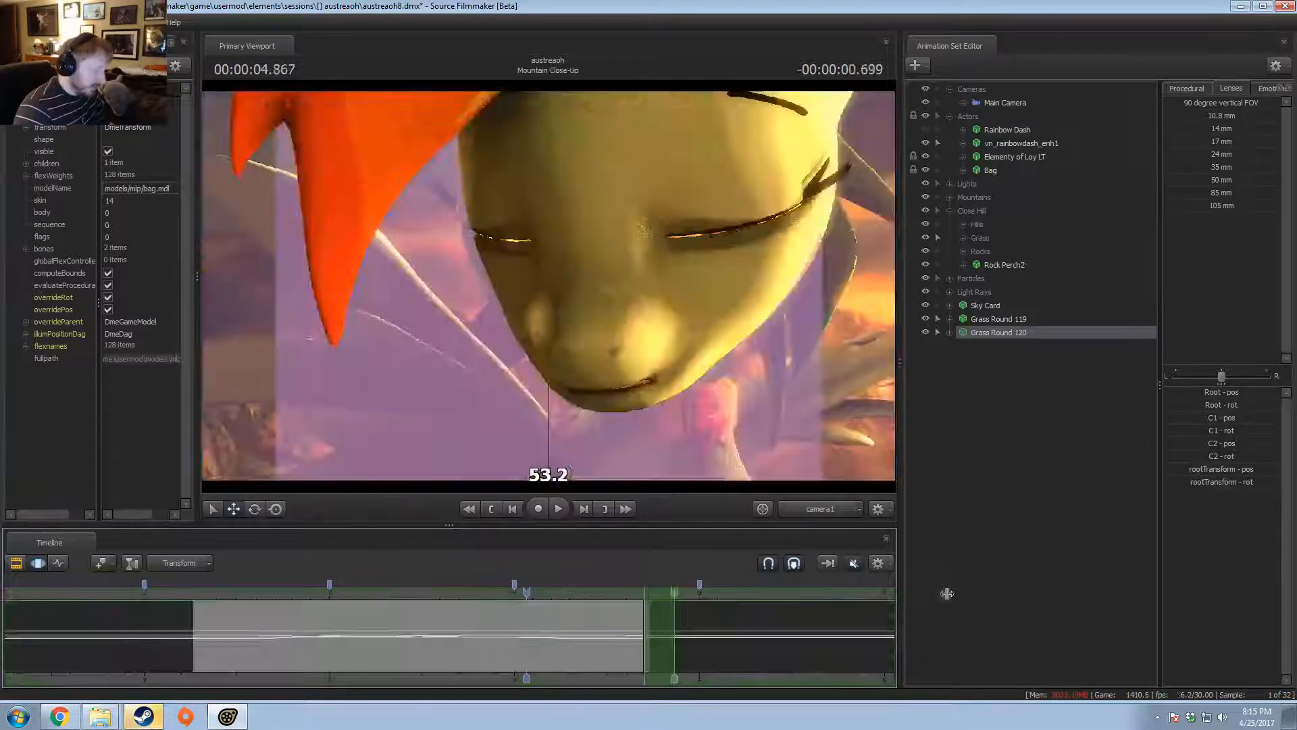
left_click(654, 615)
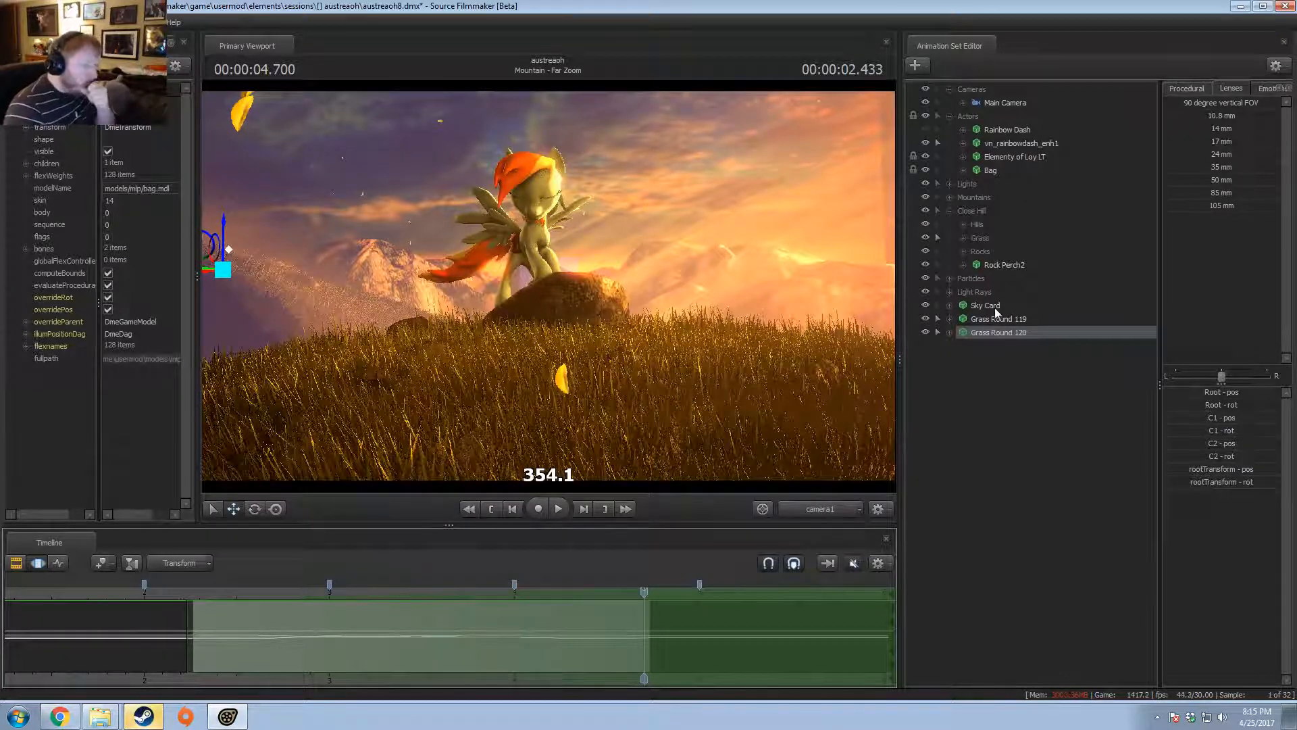
- Move the two new Grass Round animation sets into the Grass group under Close Hill
left_click(1020, 325)
left_click(1020, 331, "shift")
left_click_drag(1020, 332, 999, 244)
- Adjust the Main Camera's focalDistance to 295.3 on the pony, widening the slider area for finer control
left_click(1006, 102)
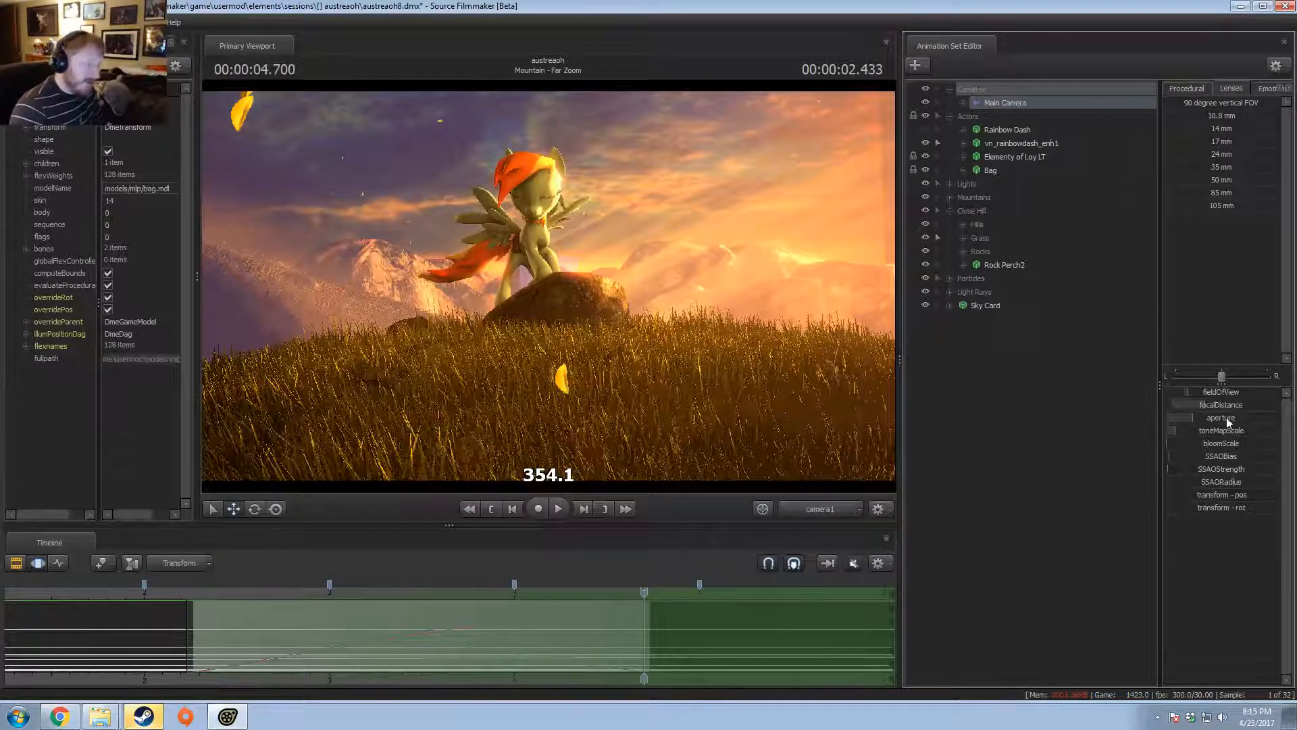
left_click_drag(1226, 415, 1199, 406)
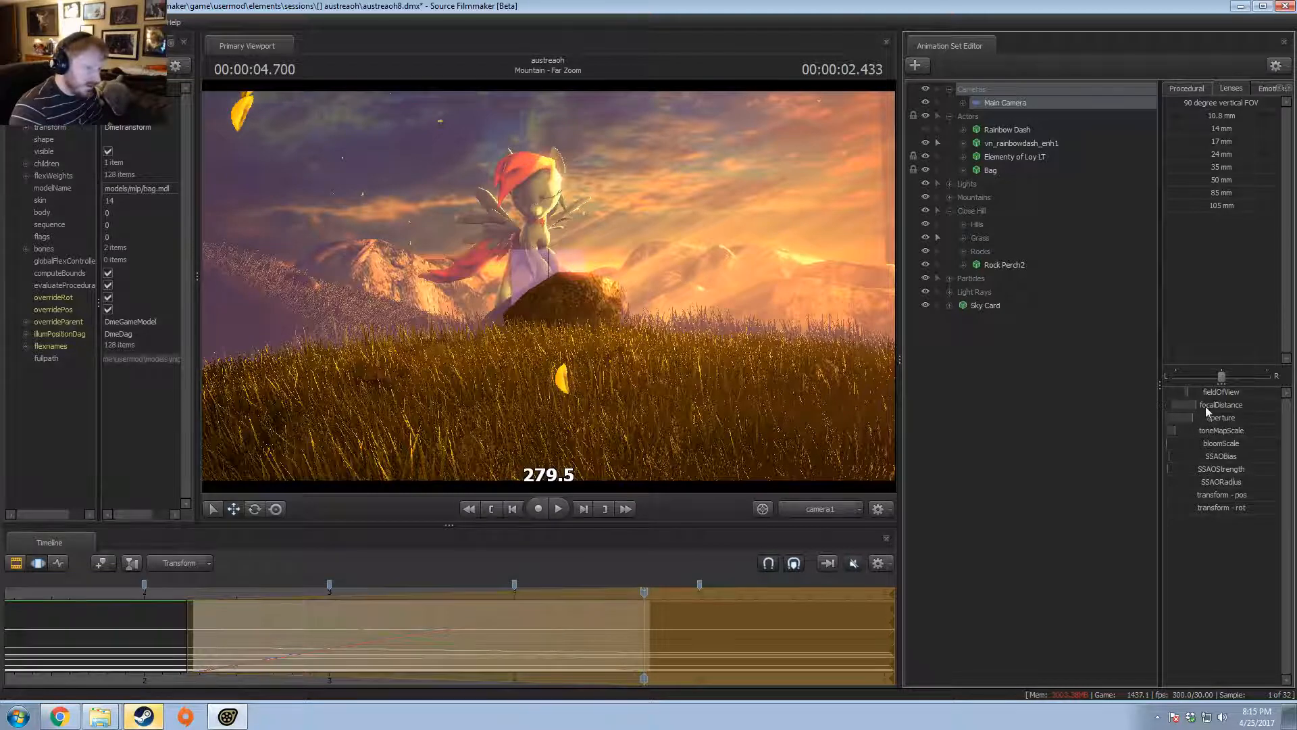
key("ctrl+z")
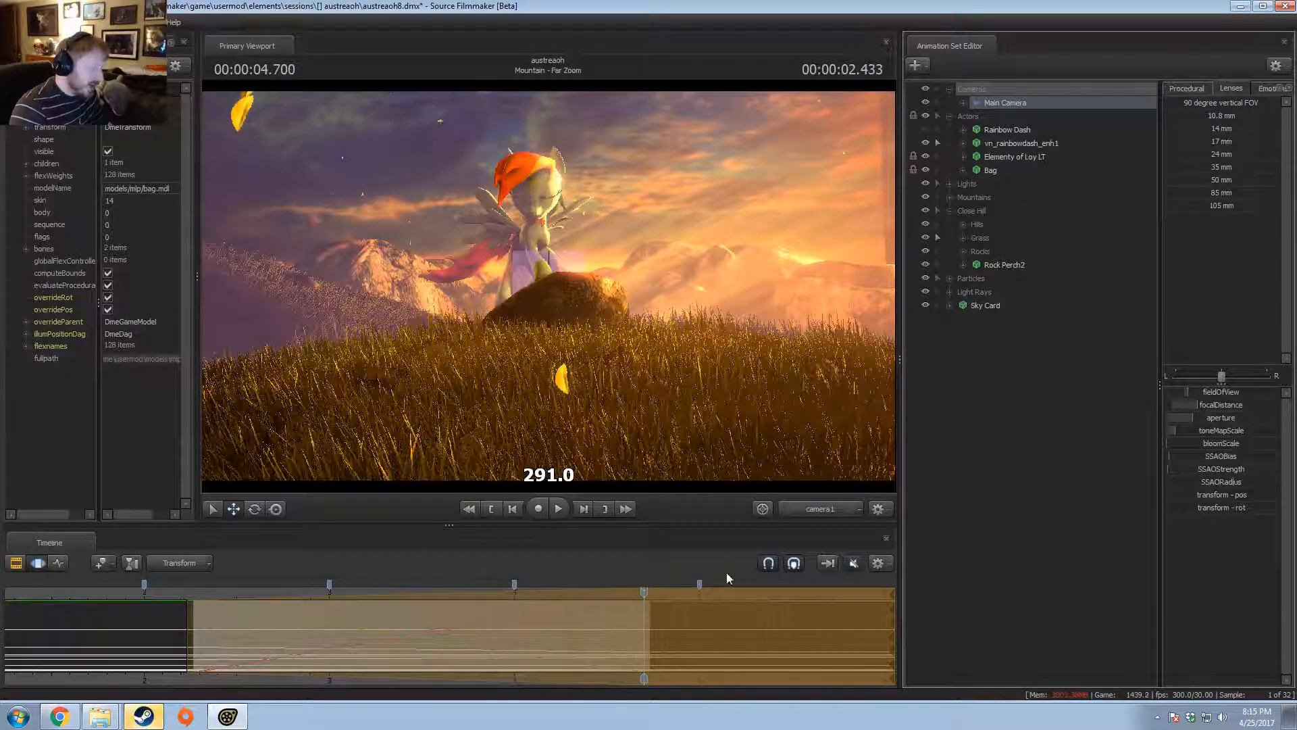
left_click_drag(1159, 457, 962, 459)
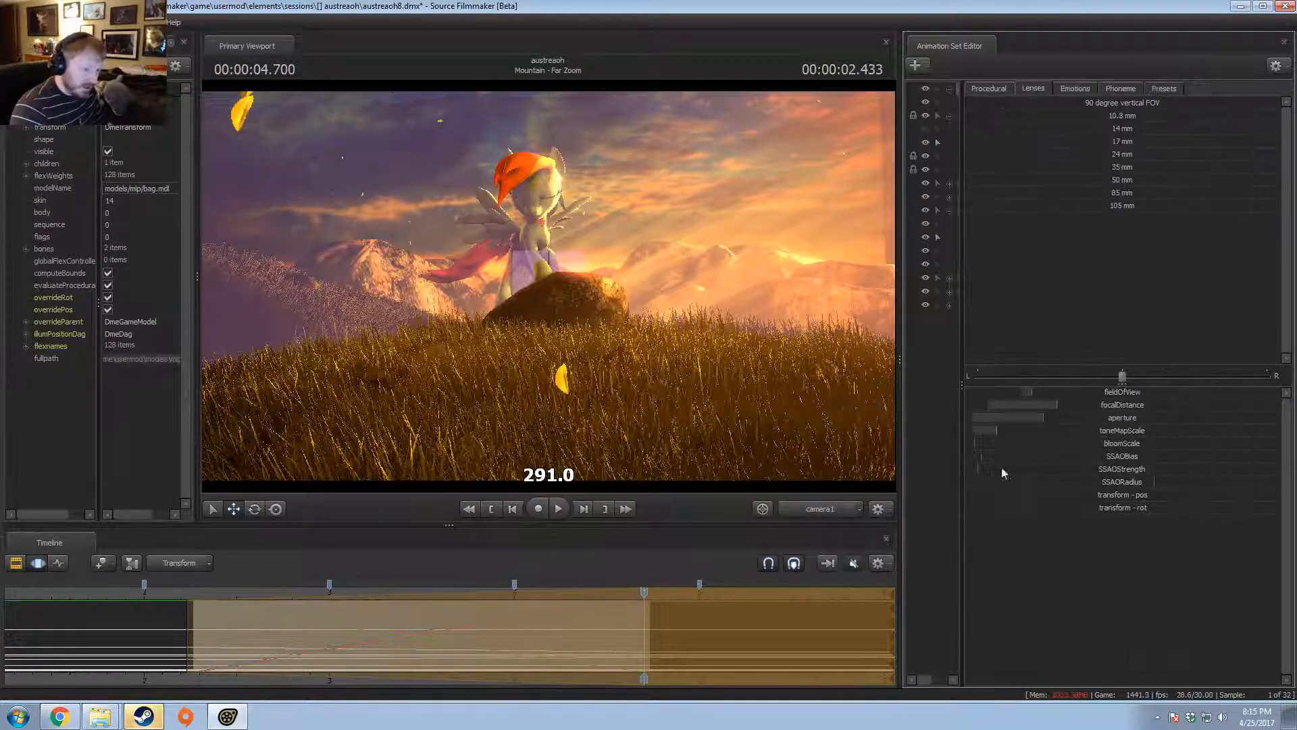
left_click_drag(1113, 403, 1127, 403)
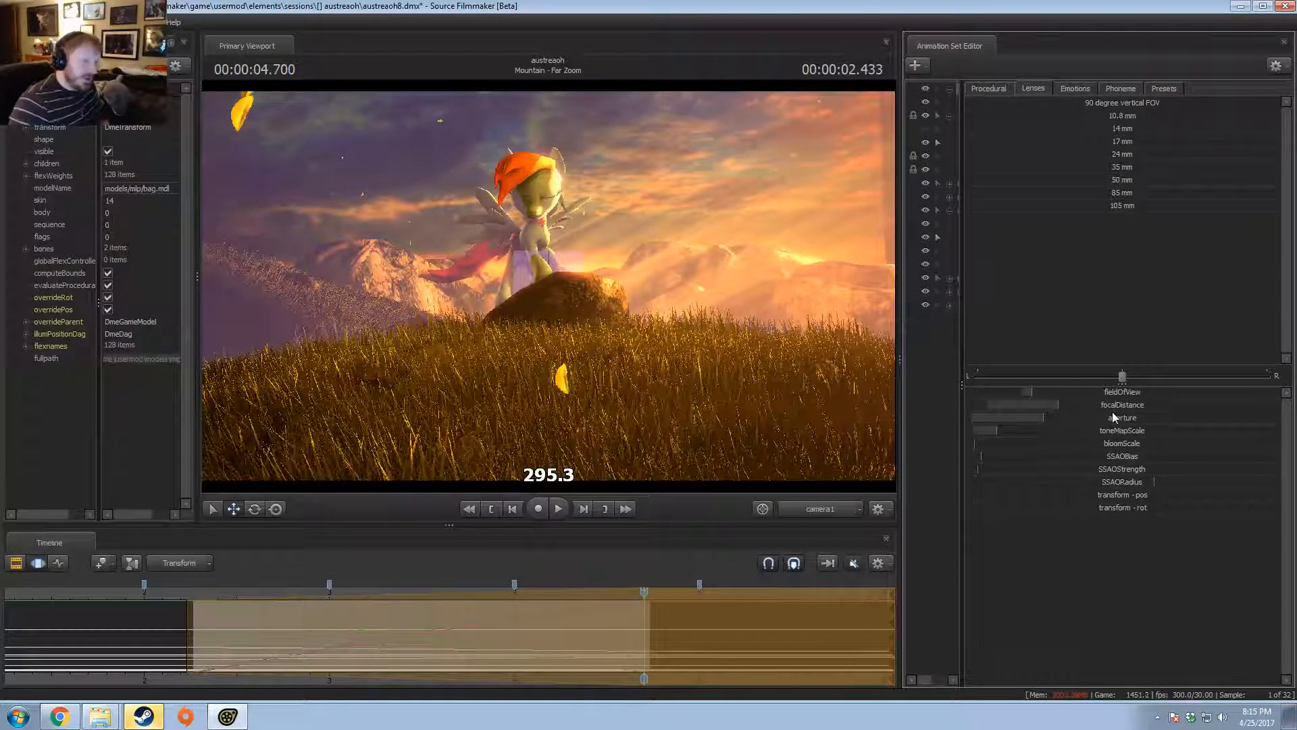
- Return to the Clip Editor, widen the animation set list to show its names, and turn off the focal plane display
key("F2")
right_click(833, 230)
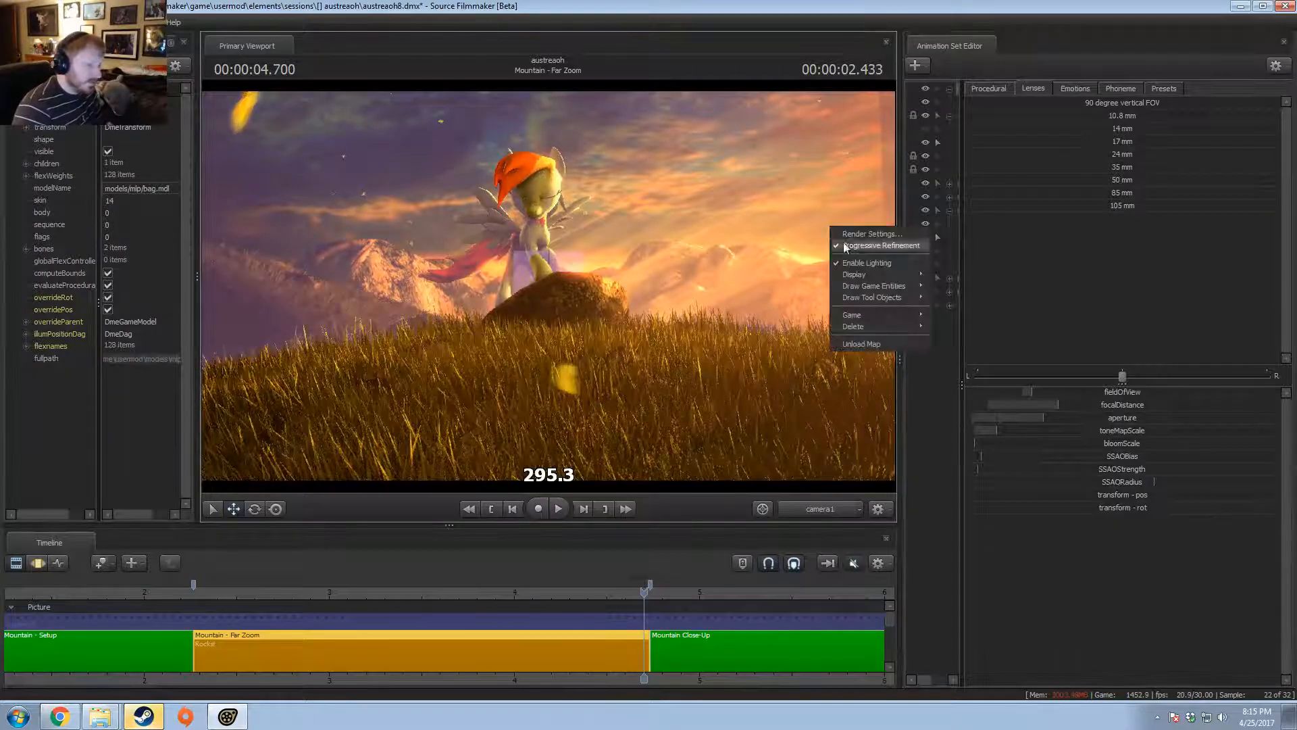
left_click(708, 199)
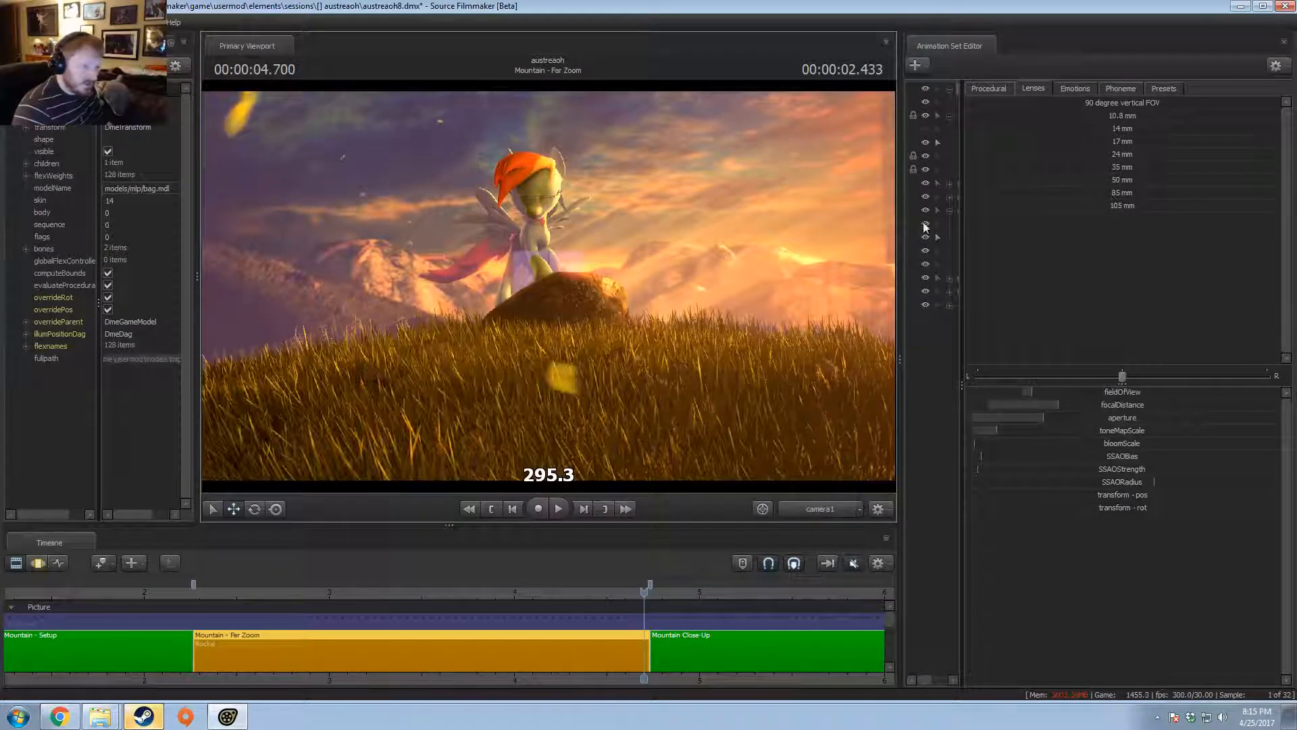
left_click_drag(964, 204, 1085, 226)
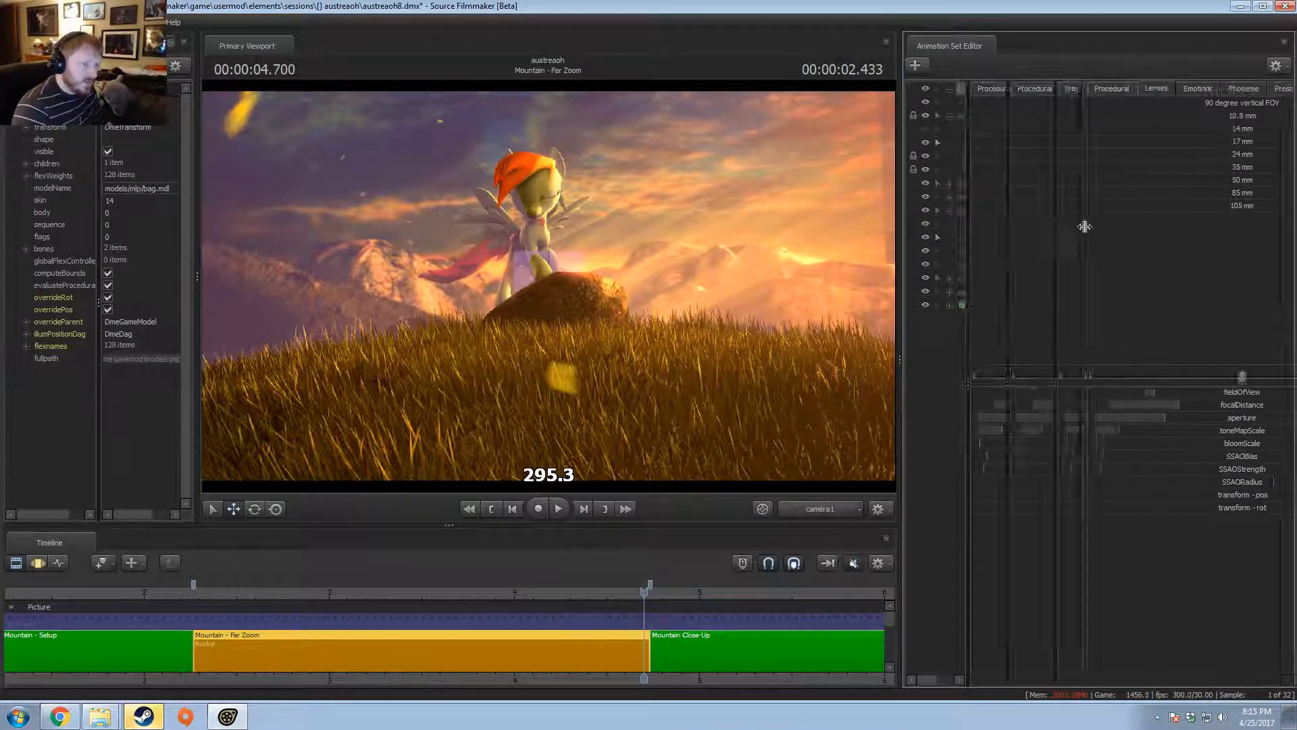
right_click(557, 293)
mouse_move(600, 342)
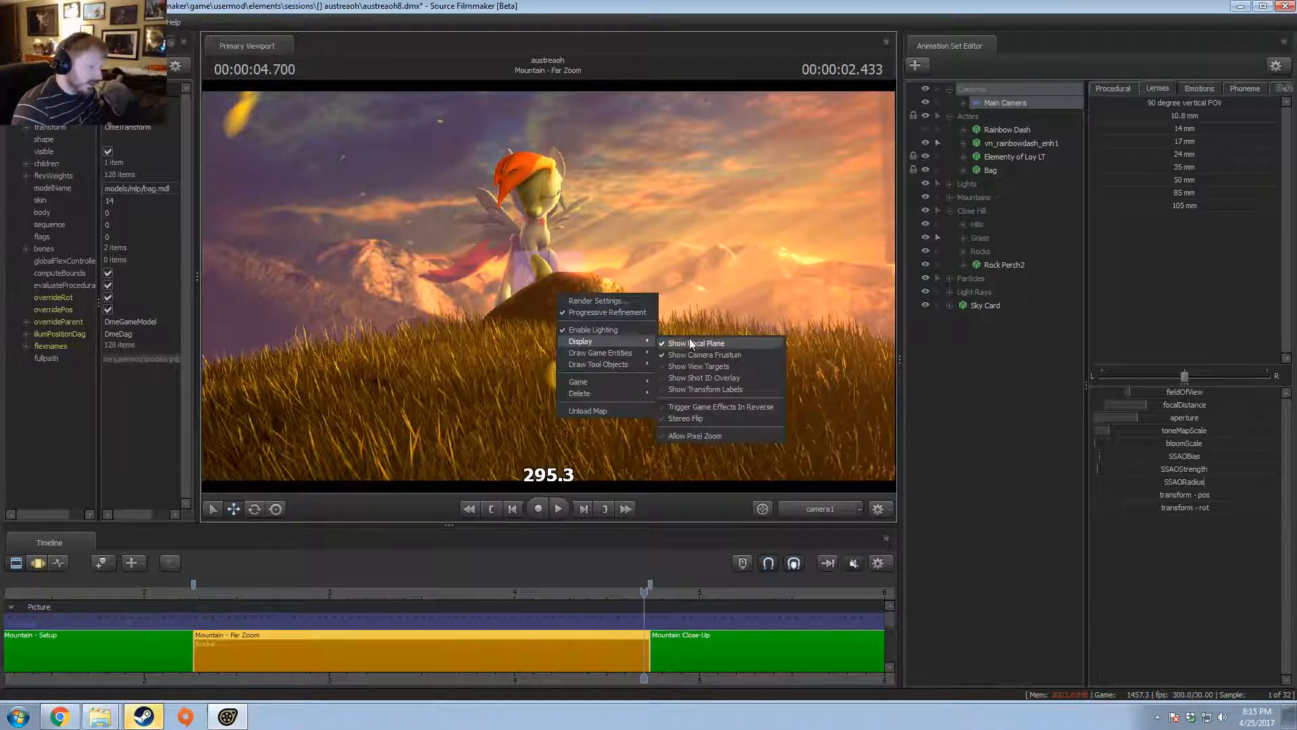
left_click(719, 342)
- Switch the viewport to the Work Camera and examine the sky and mountains from outside the shot's framing
left_click(814, 512)
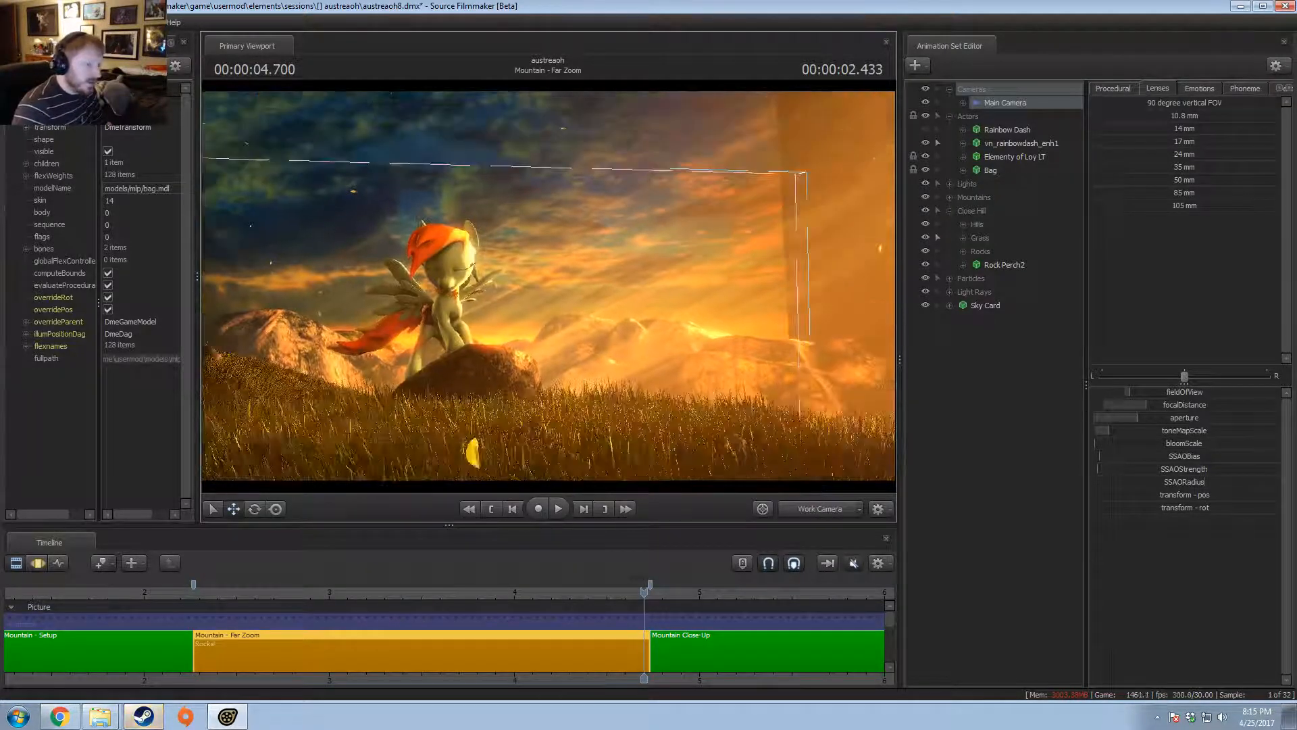
left_click_drag(764, 406, 549, 292)
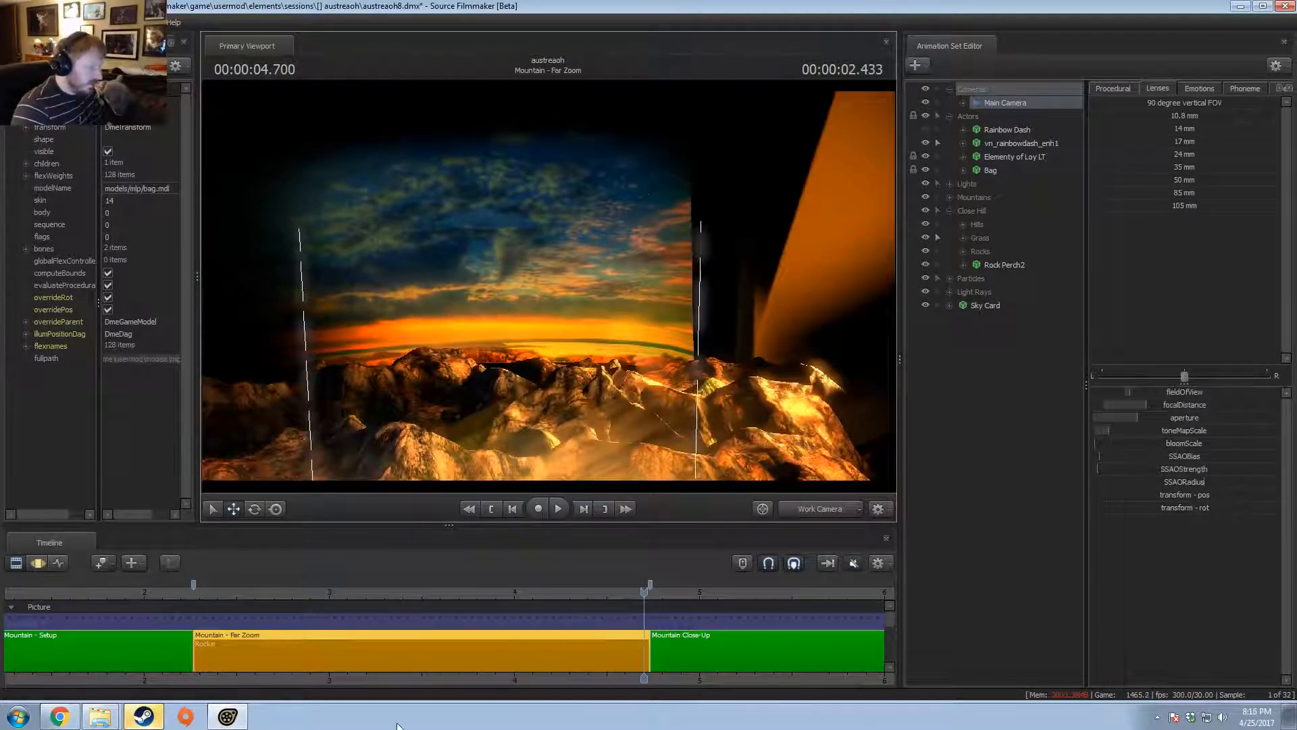
left_click_drag(625, 593, 643, 636)
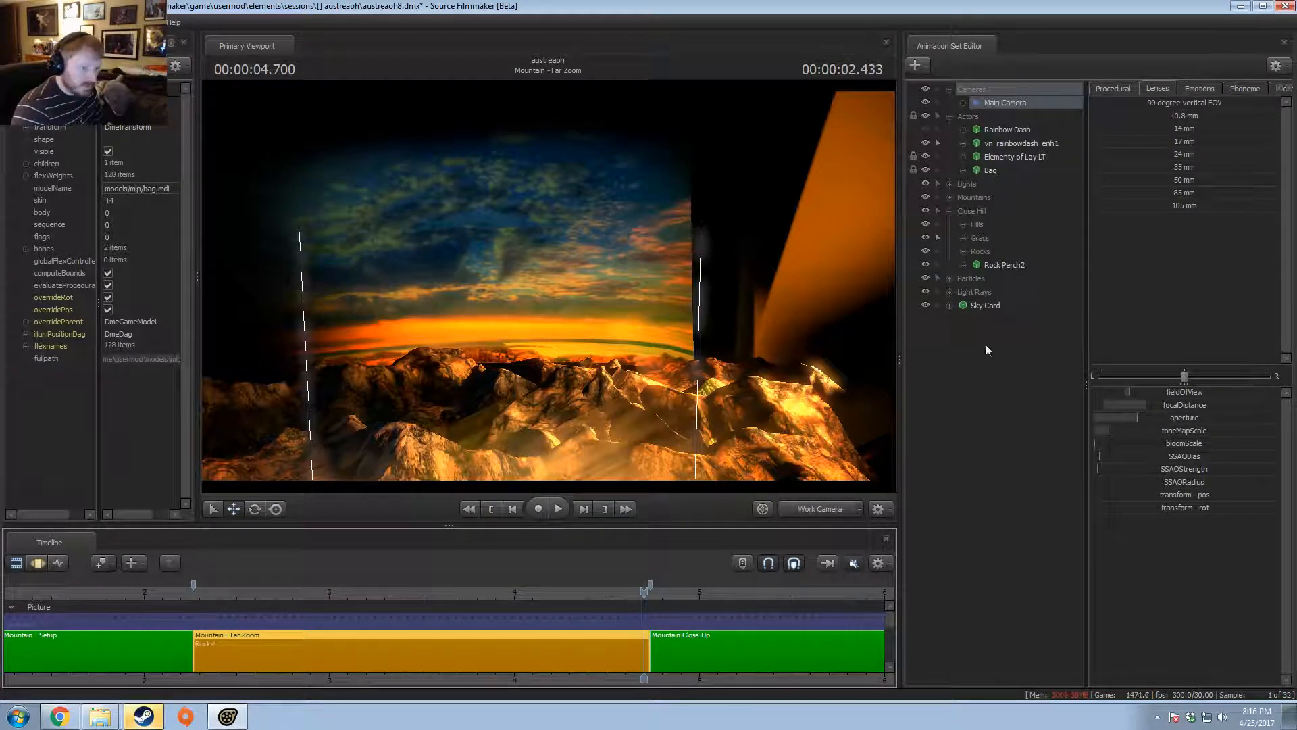
- Select the Sky Card, try nudging it with its transform manipulator in the Motion Editor, and undo the last change
left_click(982, 291)
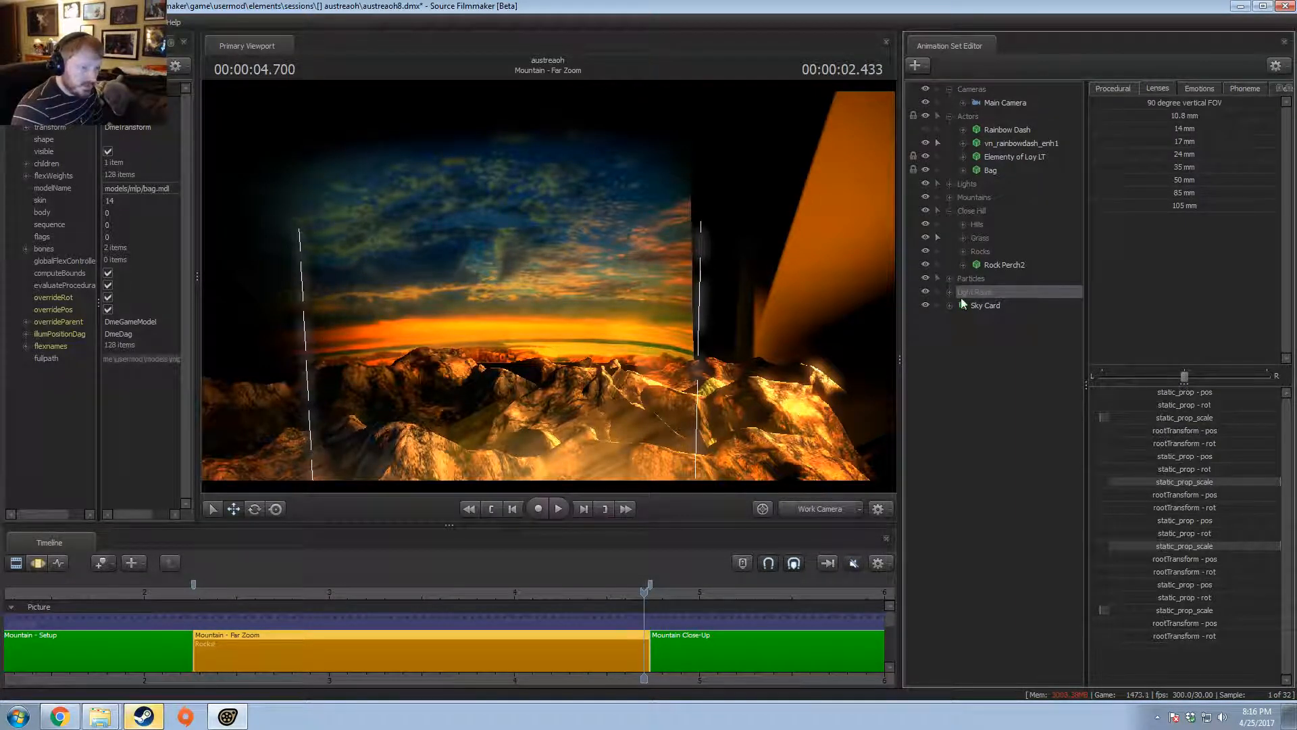
left_click(983, 304)
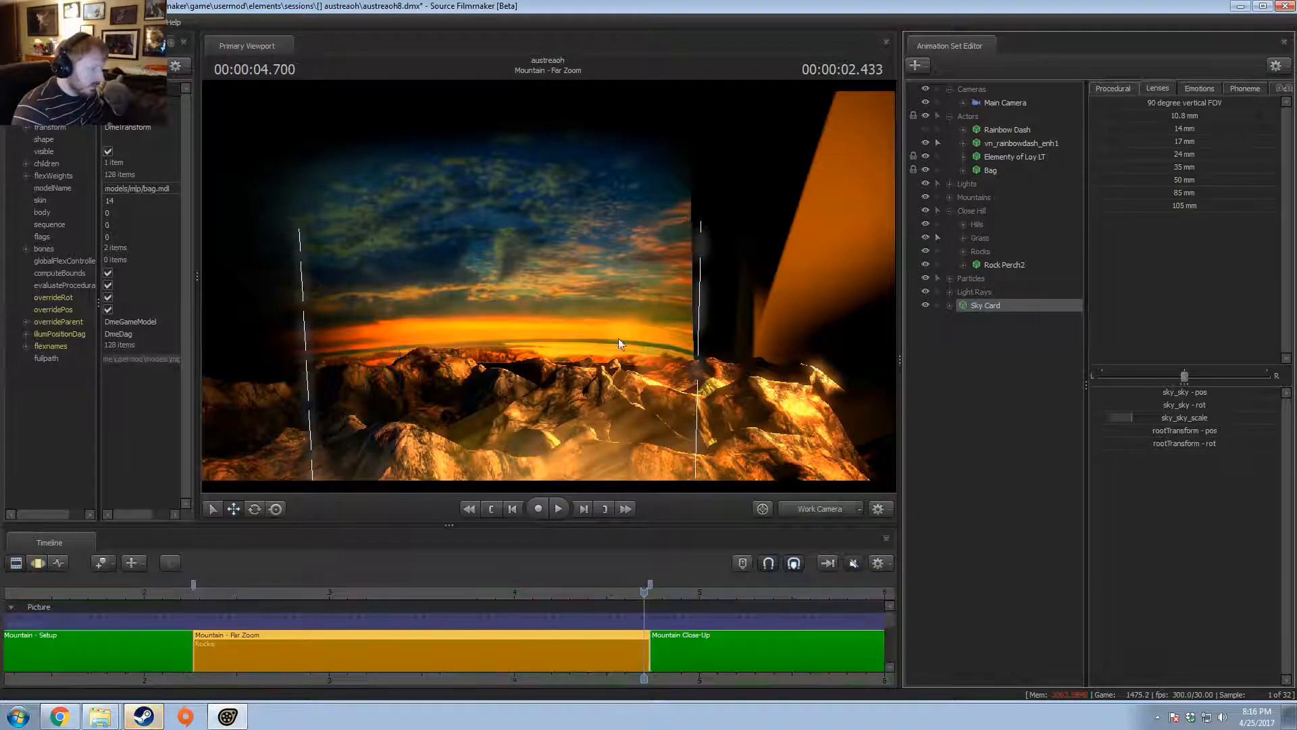
key("ctrl+a")
left_click_drag(595, 392, 587, 466)
mouse_move(592, 291)
left_mouse_down()
mouse_move(598, 301)
mouse_move(590, 287)
left_mouse_up()
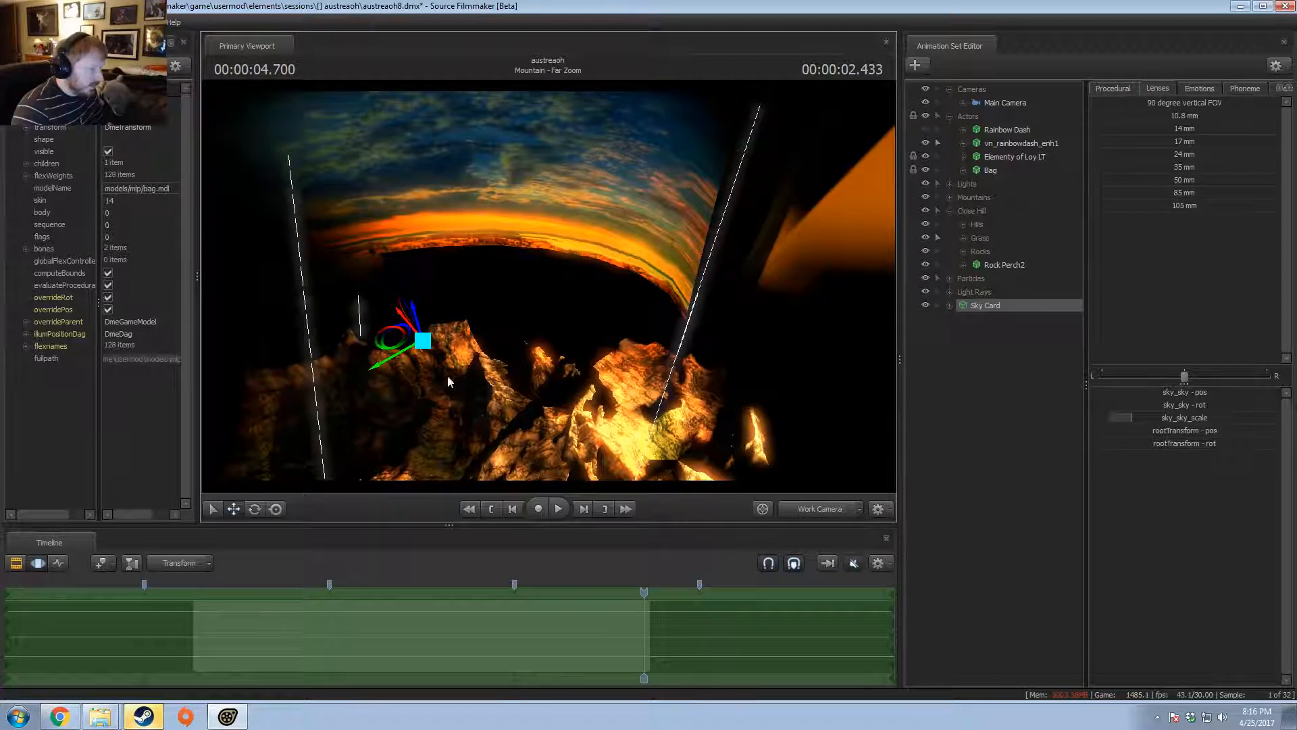
left_click_drag(381, 340, 392, 344)
left_click_drag(531, 293, 583, 271)
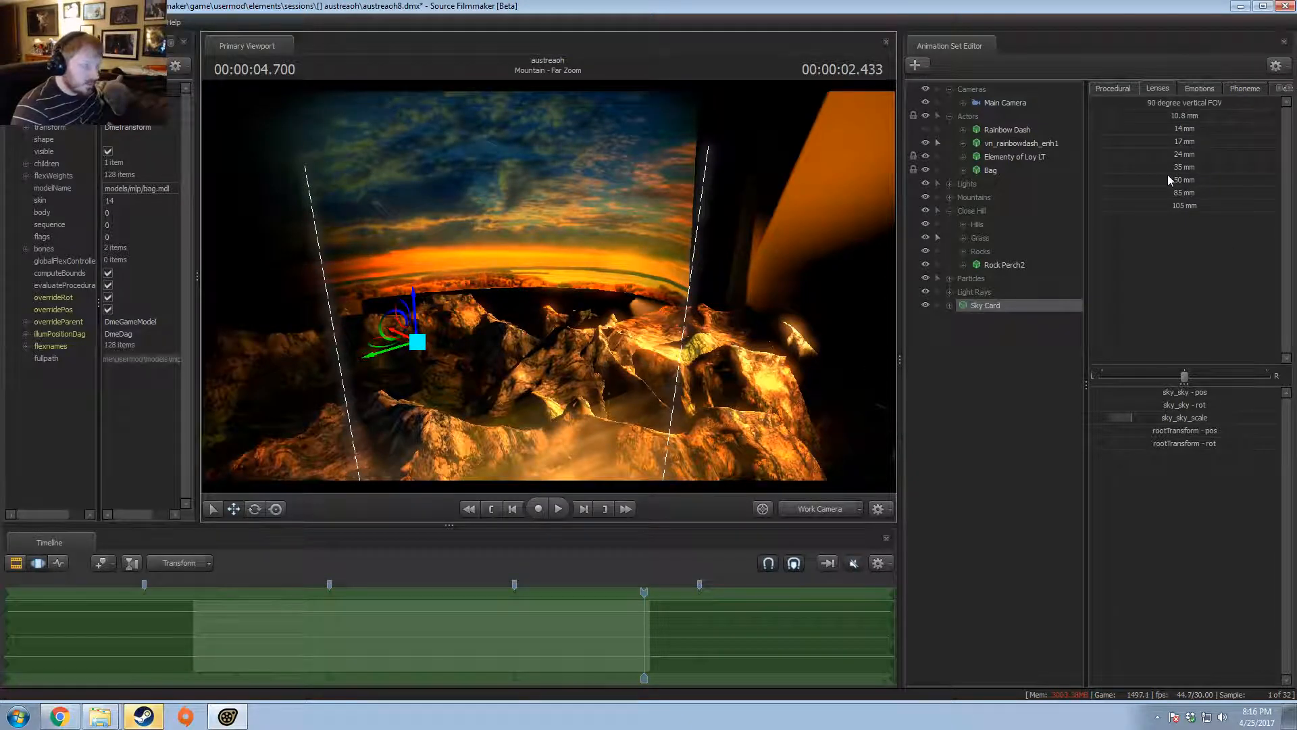
key("ctrl+z")
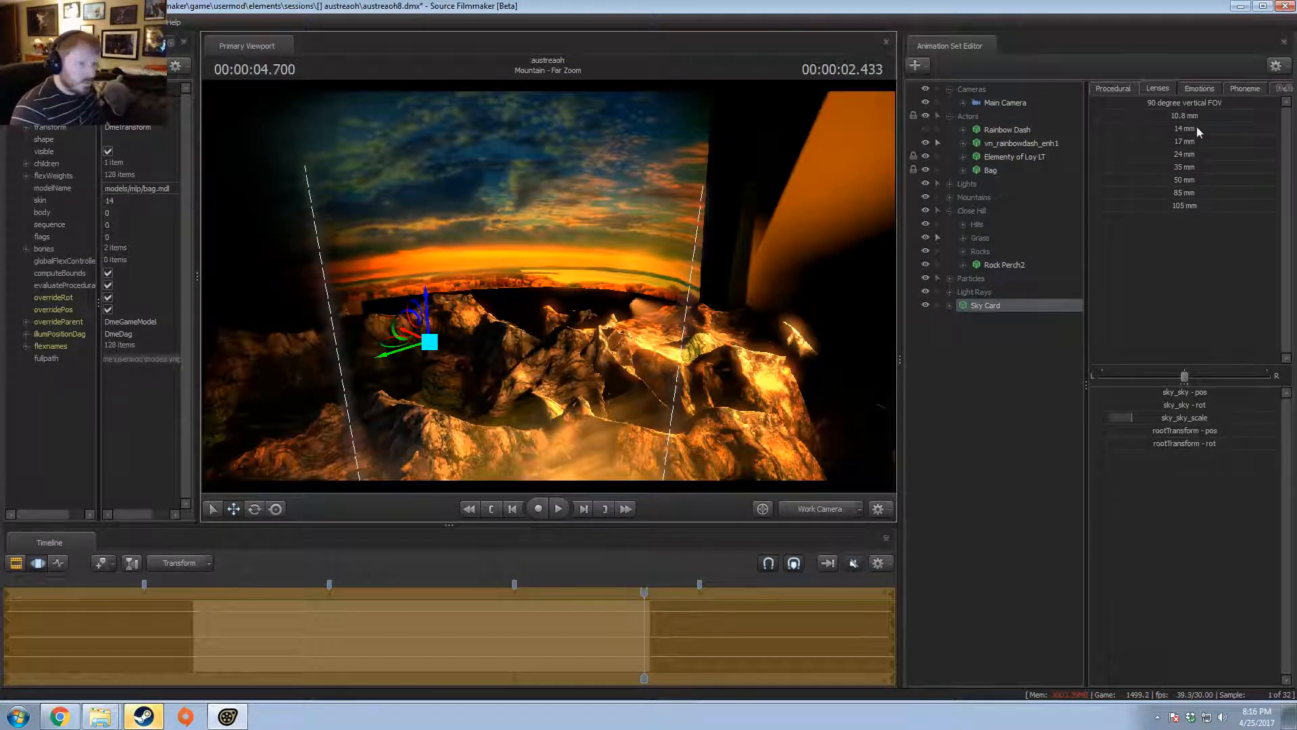
- Show the procedural presets, return to camera1 in the Clip Editor, and scrub Mountain - Far Zoom back to 2.966 seconds
left_click(1113, 89)
left_click_drag(1170, 203, 1142, 203)
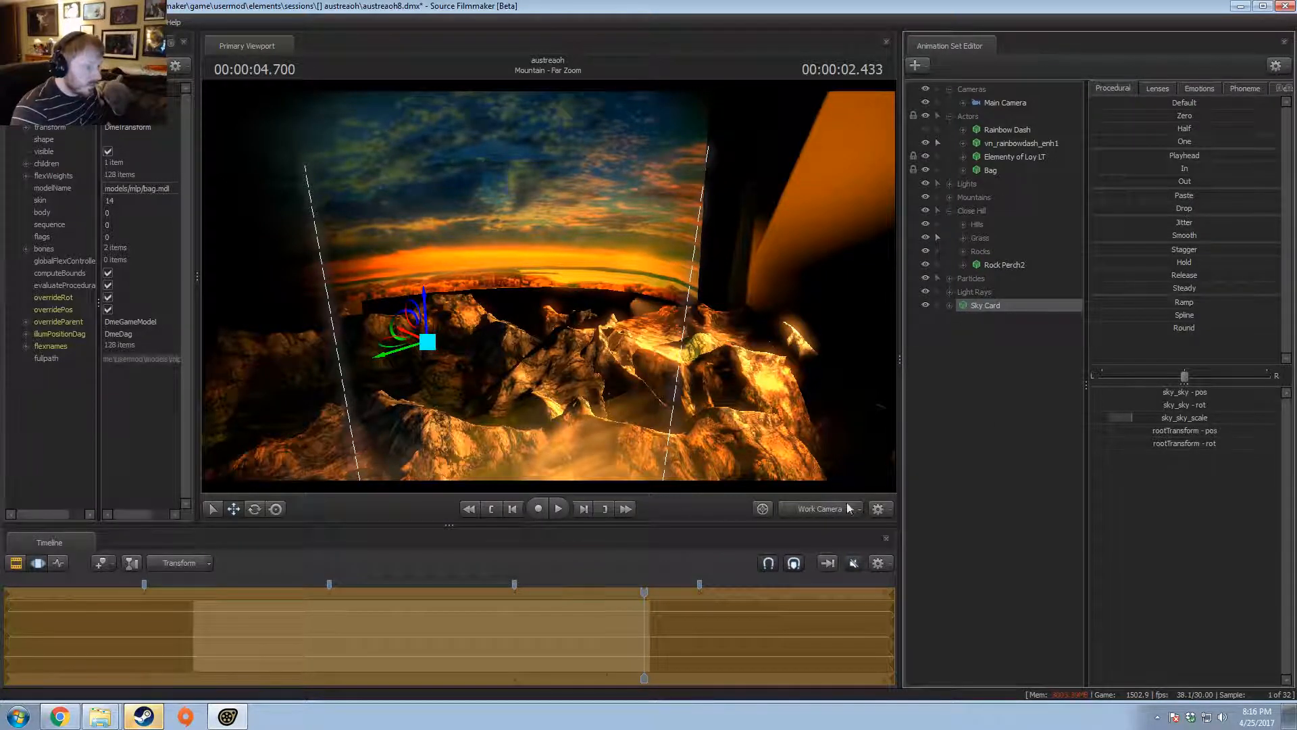
key("F1")
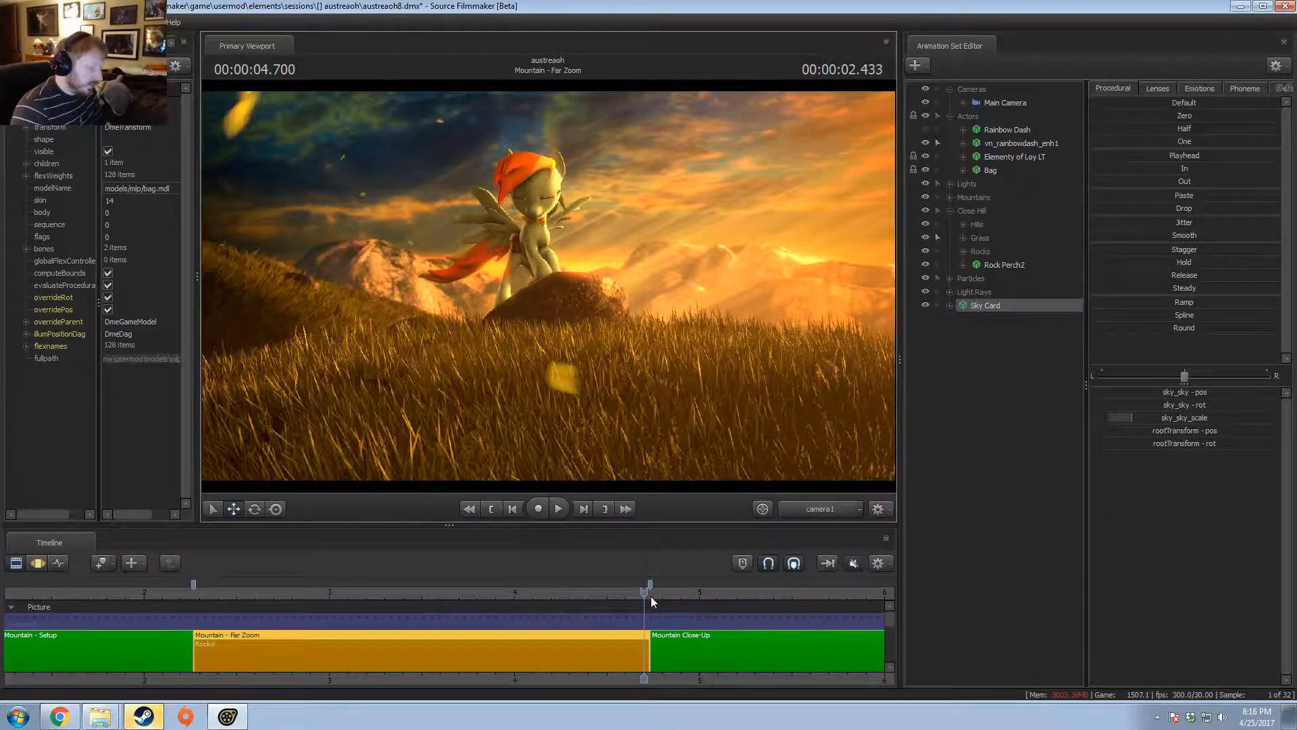
left_click_drag(650, 596, 408, 612)
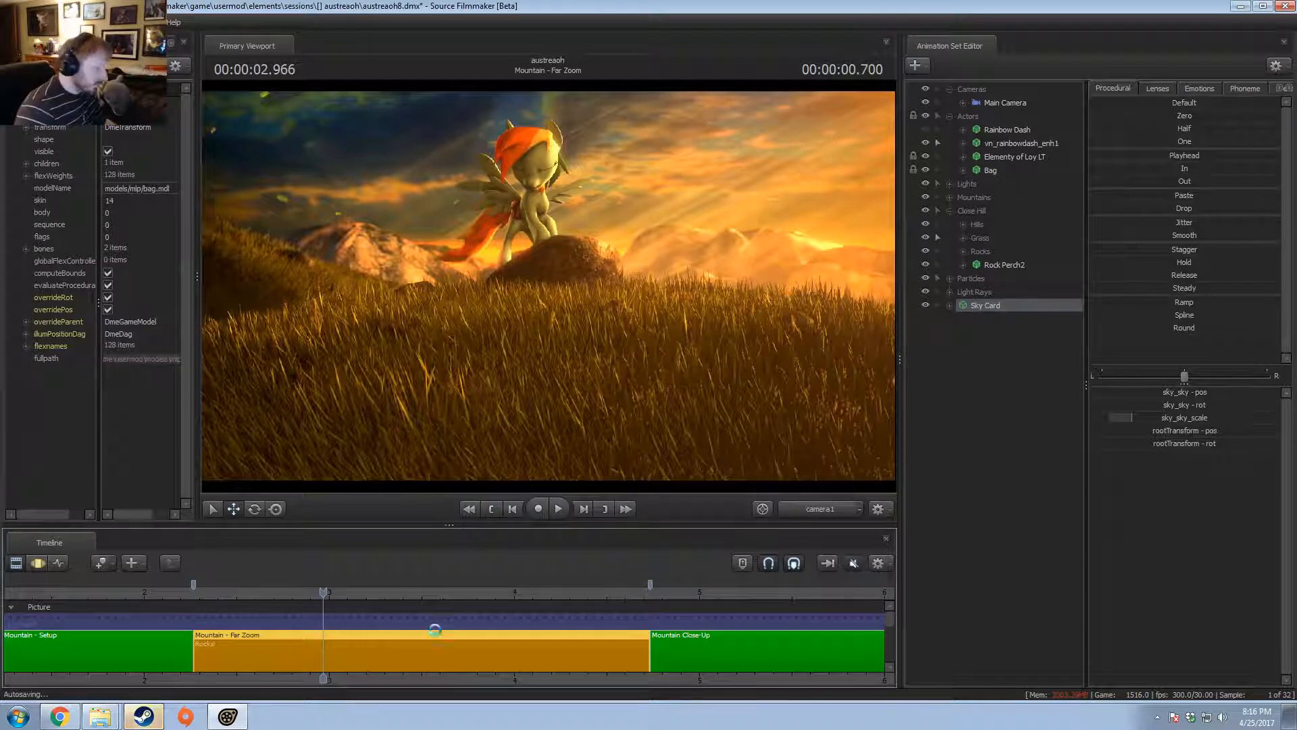
- Change the Mountain - Far Zoom clip's background color to green, setting its red value to 0
scroll(416, 643, "down", 3)
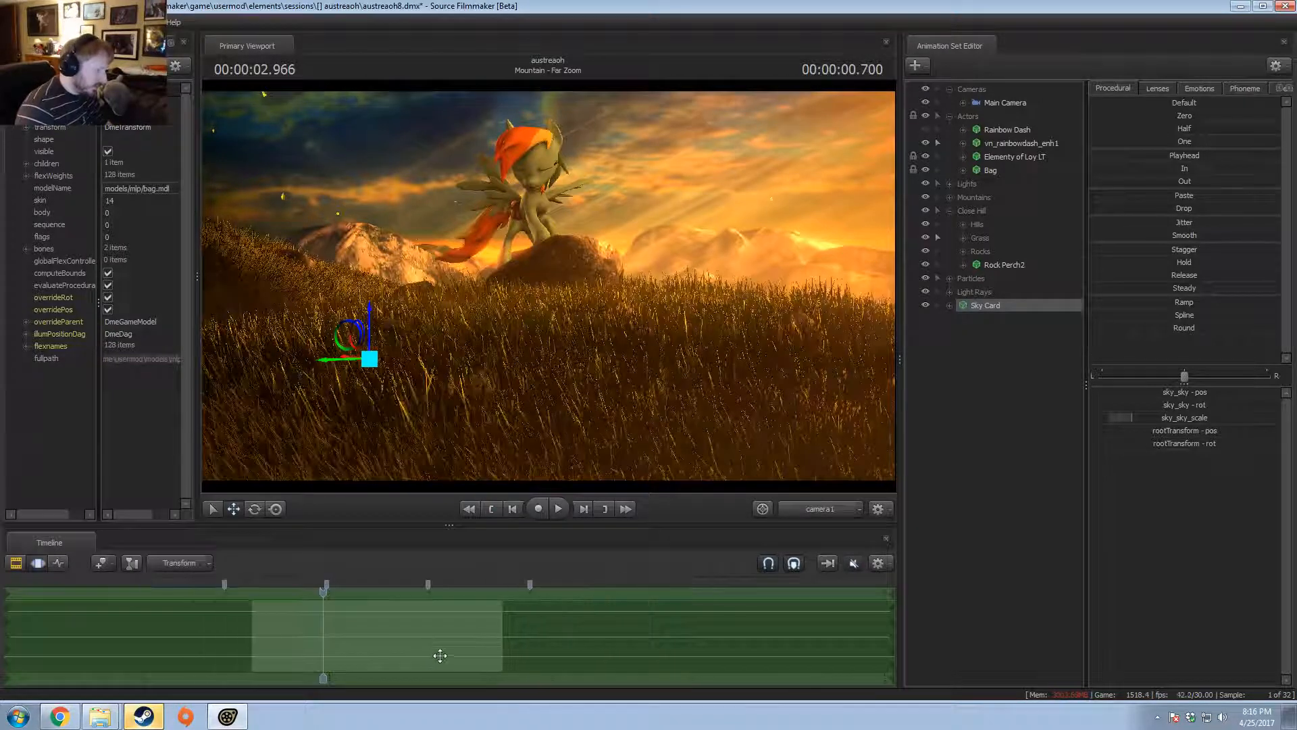
right_click(435, 651)
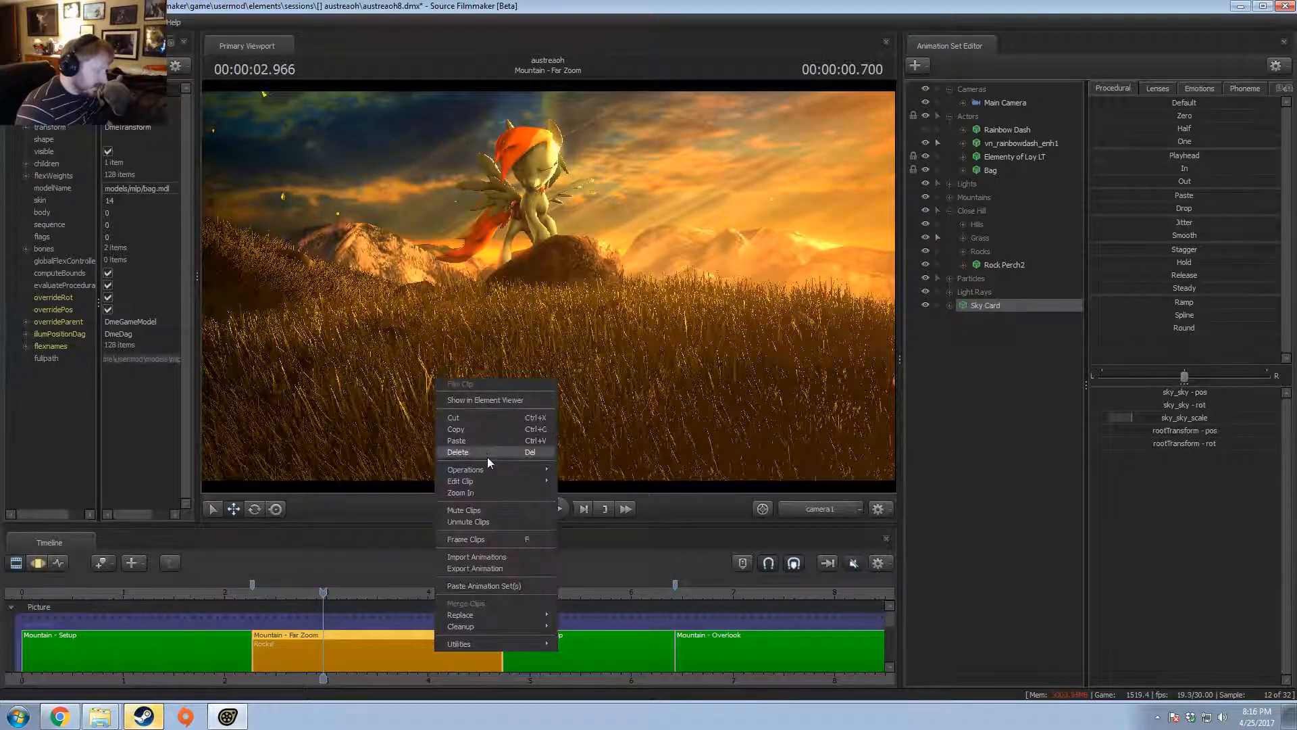
mouse_move(481, 485)
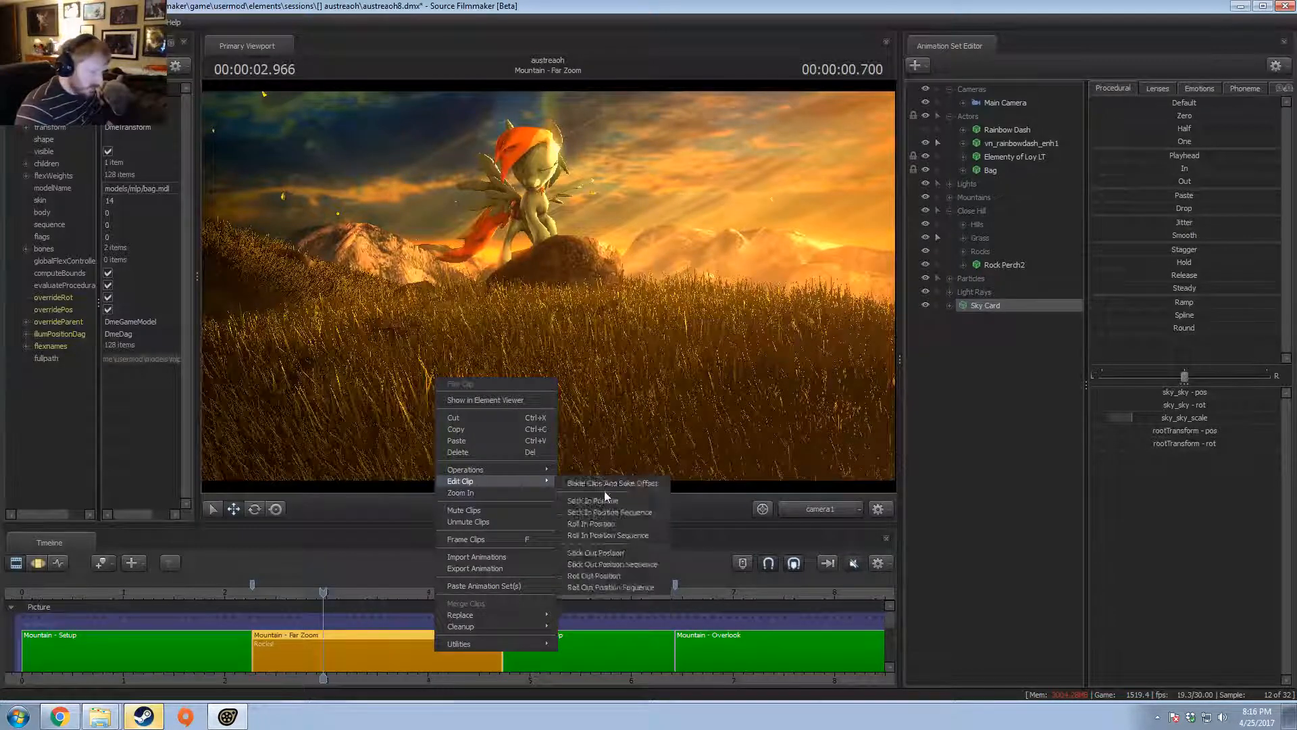
left_click(589, 494)
left_click(721, 360)
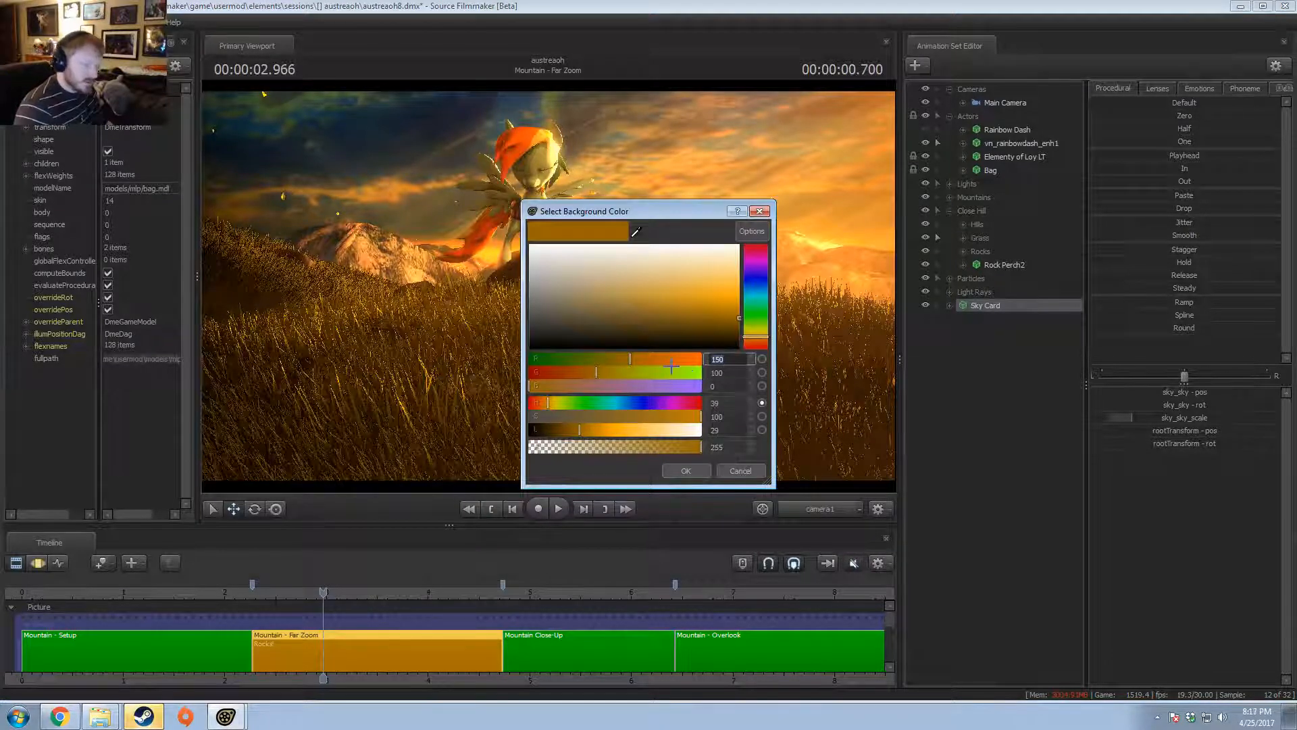
type("0")
key("Tab")
key("Return")
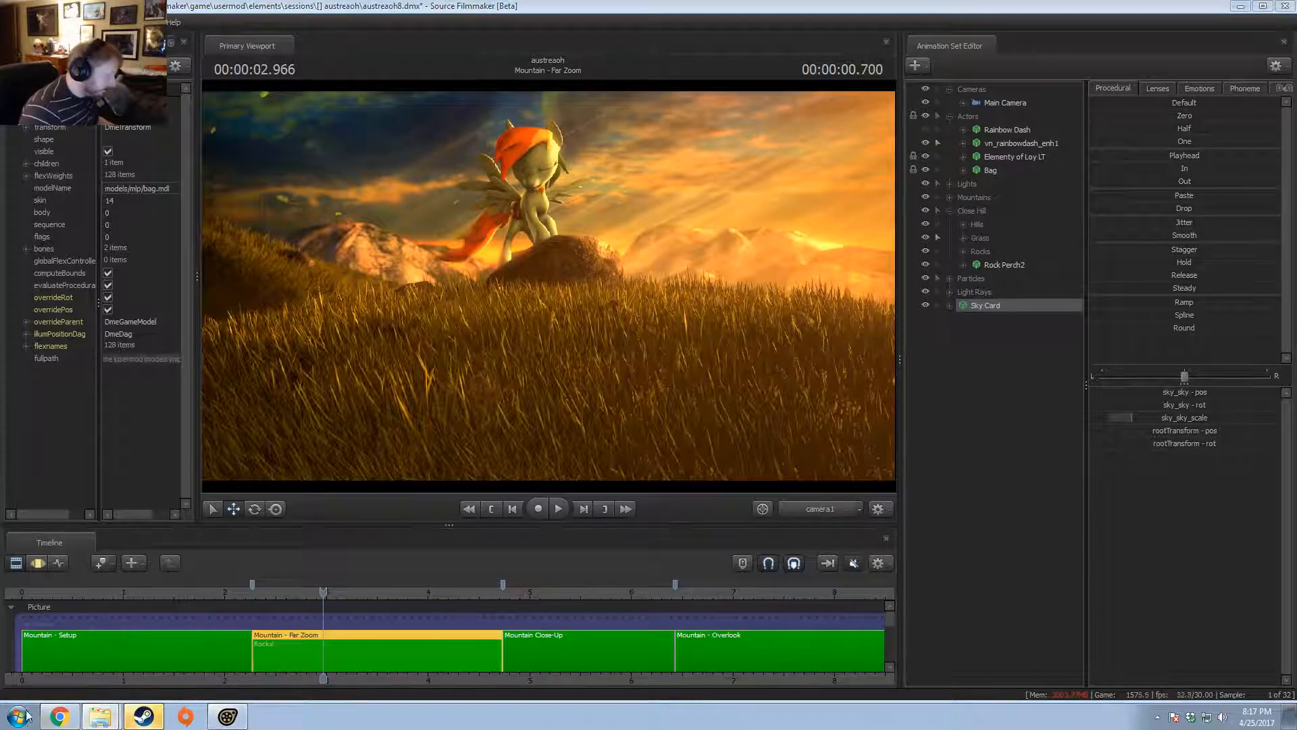
- Switch to Windows Explorer, check the Pony SFM and renders folders, and open the sessions folder under SFM Usermod's elements
left_click(95, 662)
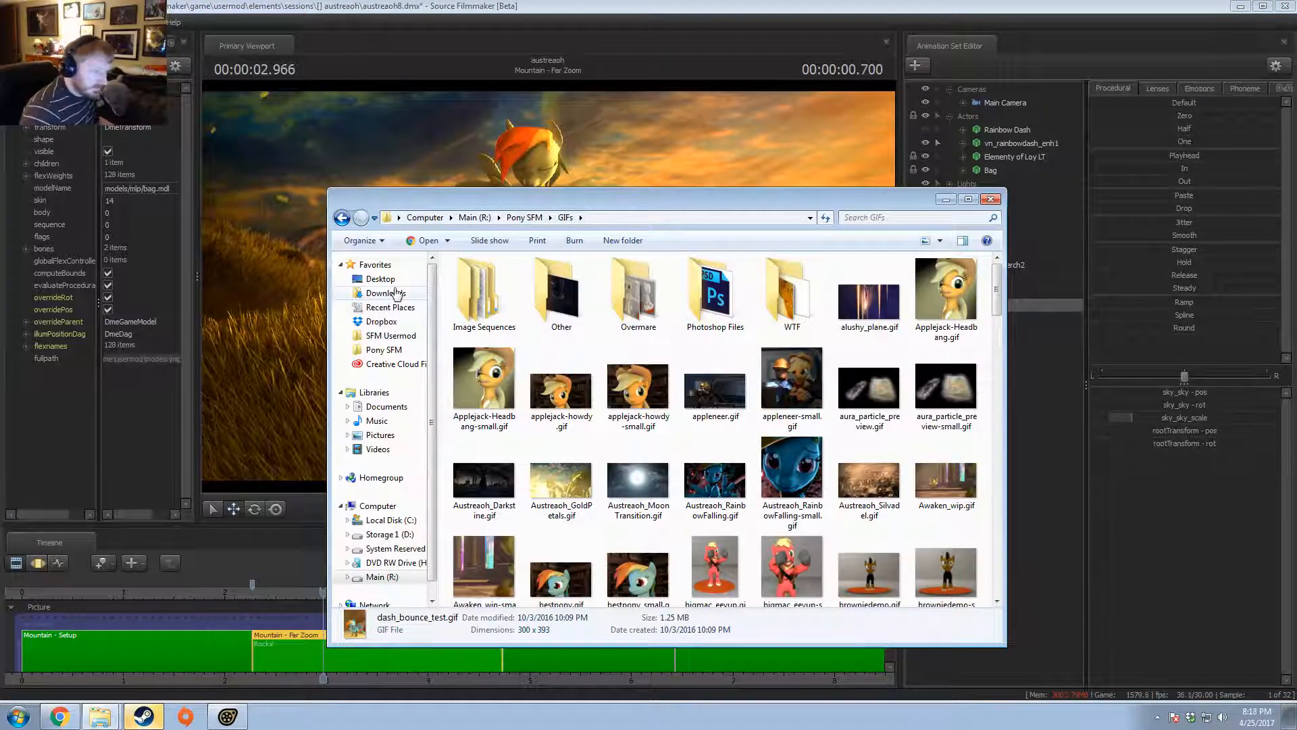
left_click(384, 349)
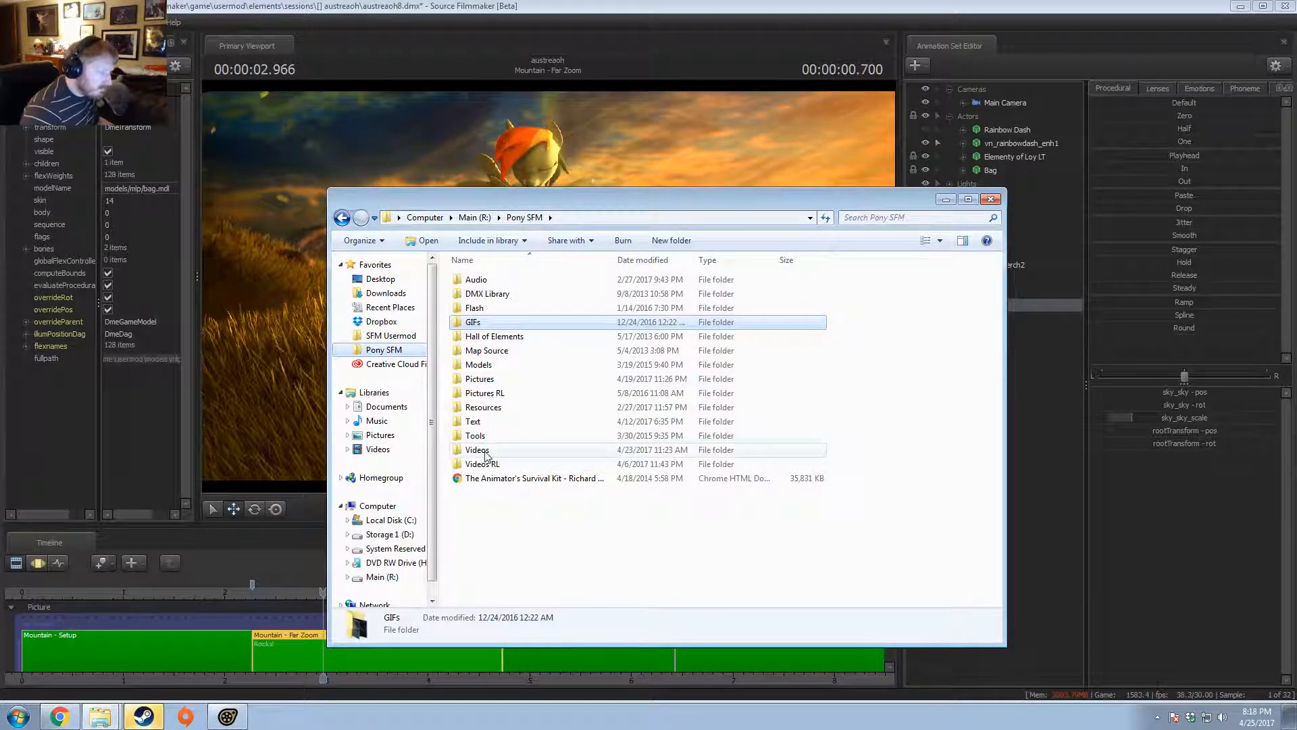
left_click(391, 336)
double_click(484, 336)
left_click(480, 293)
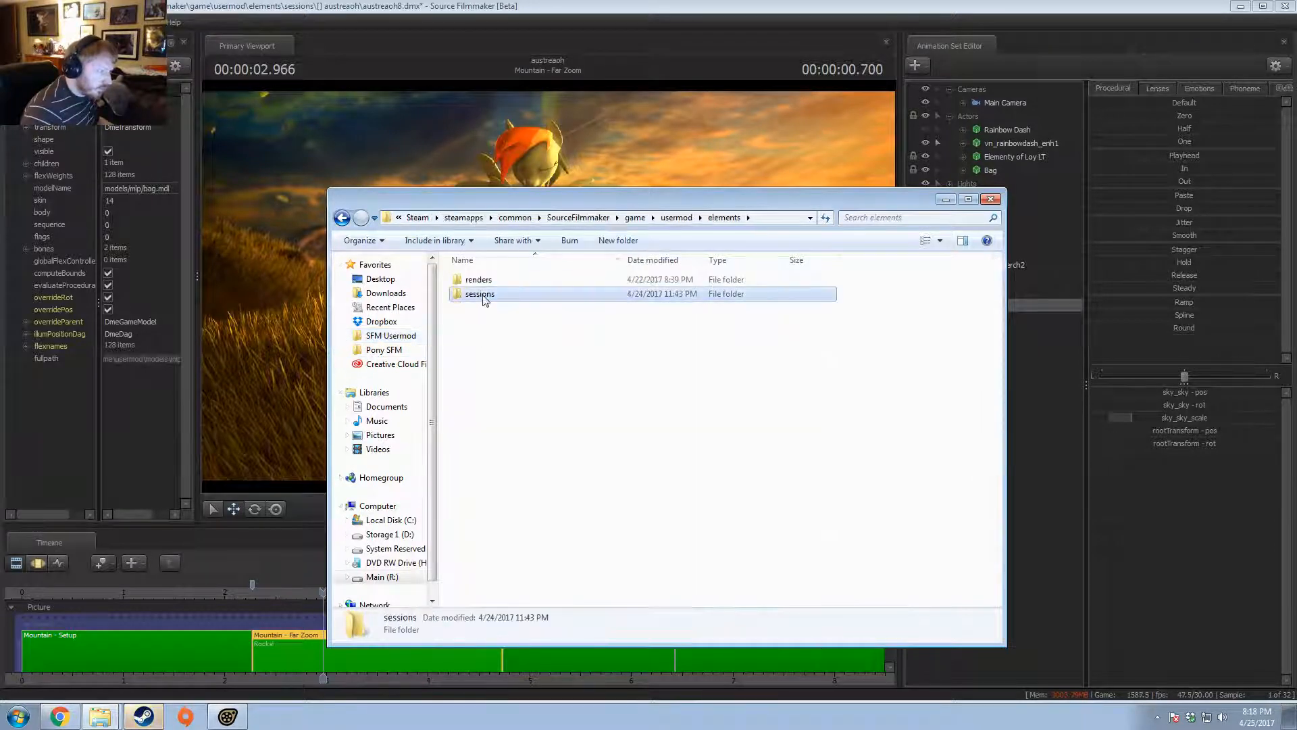
double_click(482, 279)
left_click(342, 217)
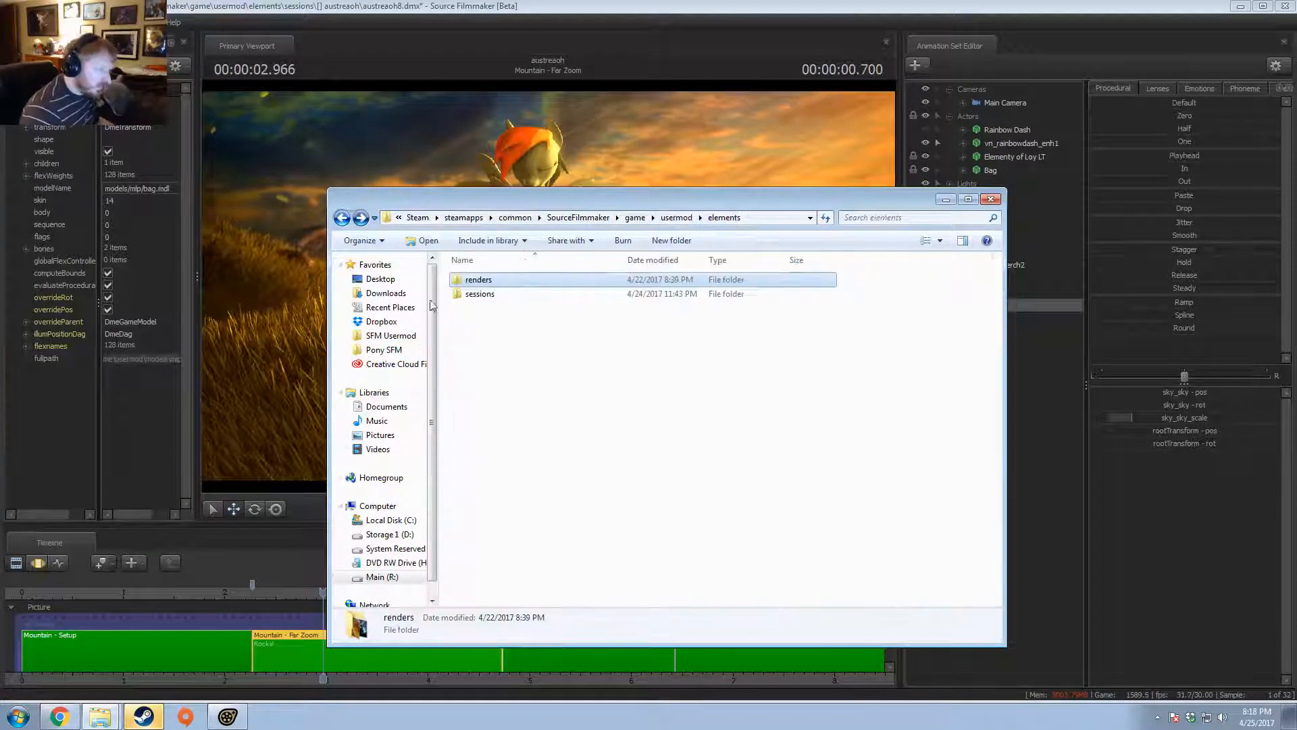
double_click(474, 293)
- Look through the sessions folder for the fruitless efforts project and examine the images in its chrysalis_speech folder
scroll(628, 453, "down", 5)
scroll(628, 453, "down", 8)
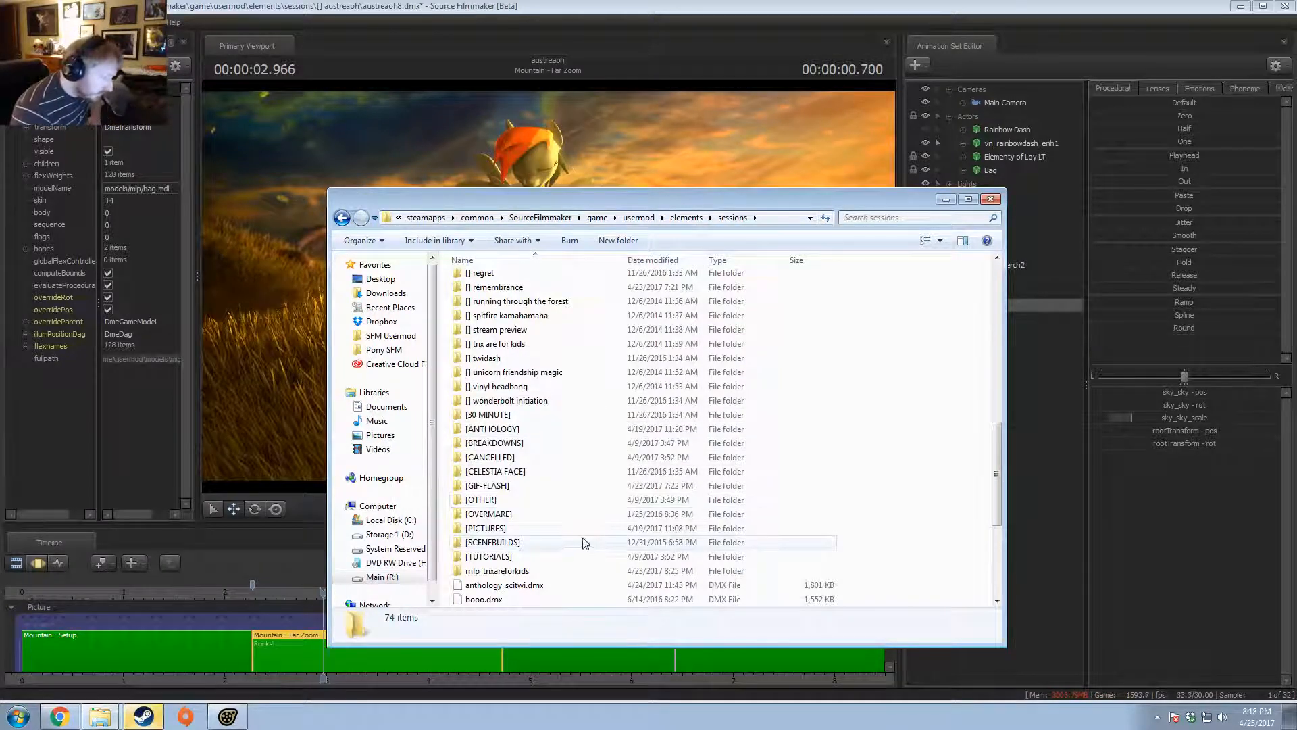
scroll(645, 426, "up", 8)
scroll(642, 424, "up", 3)
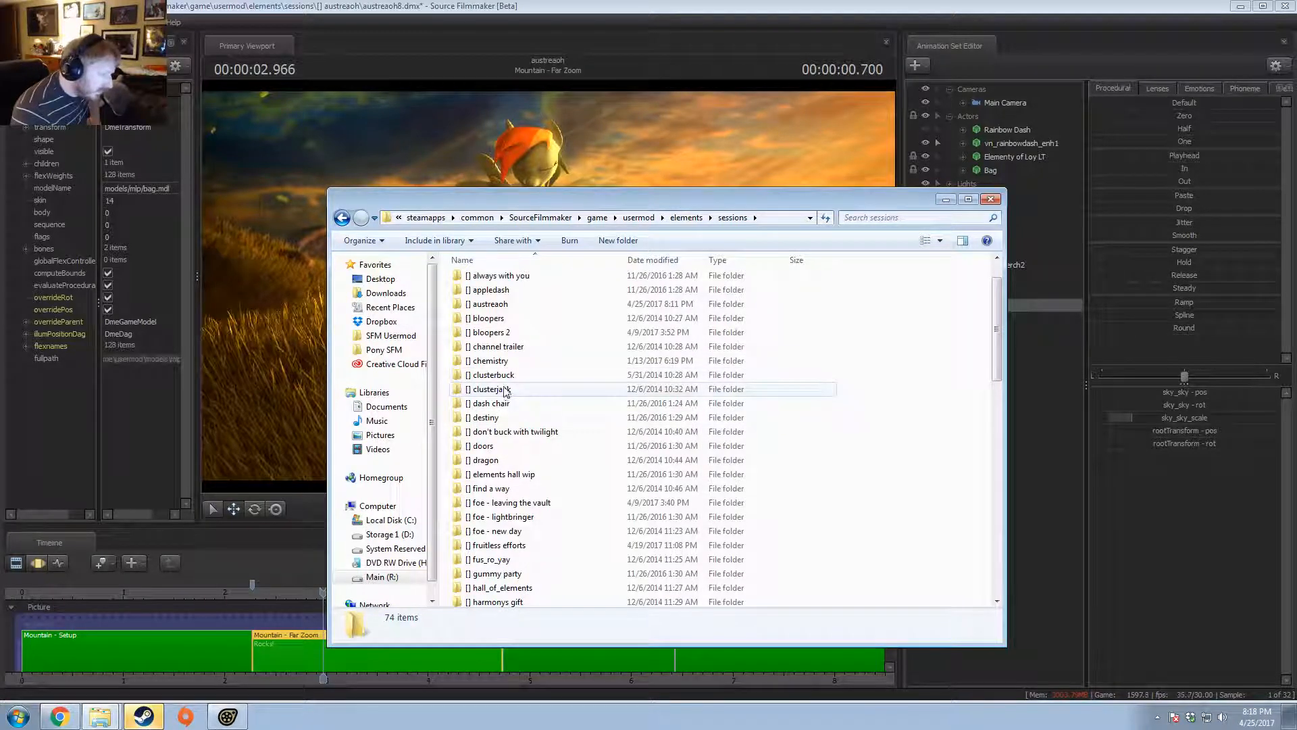
scroll(506, 392, "down", 5)
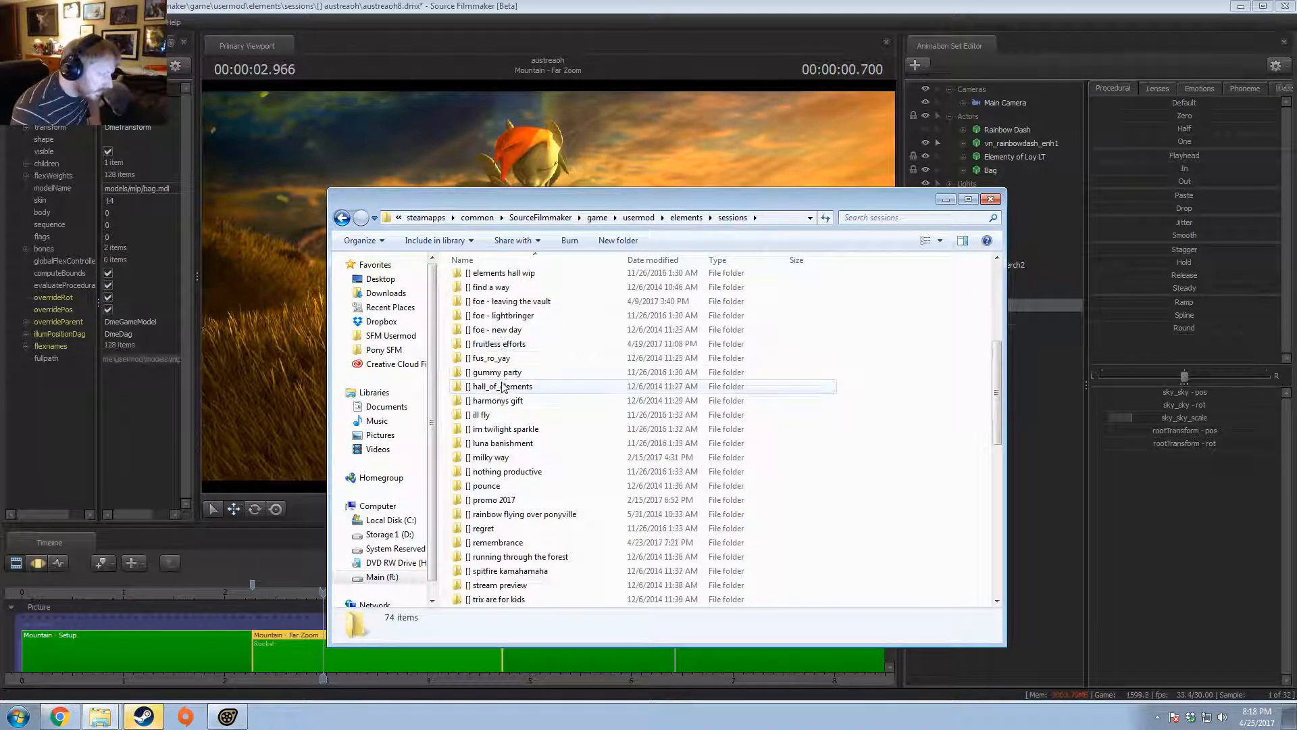
double_click(500, 344)
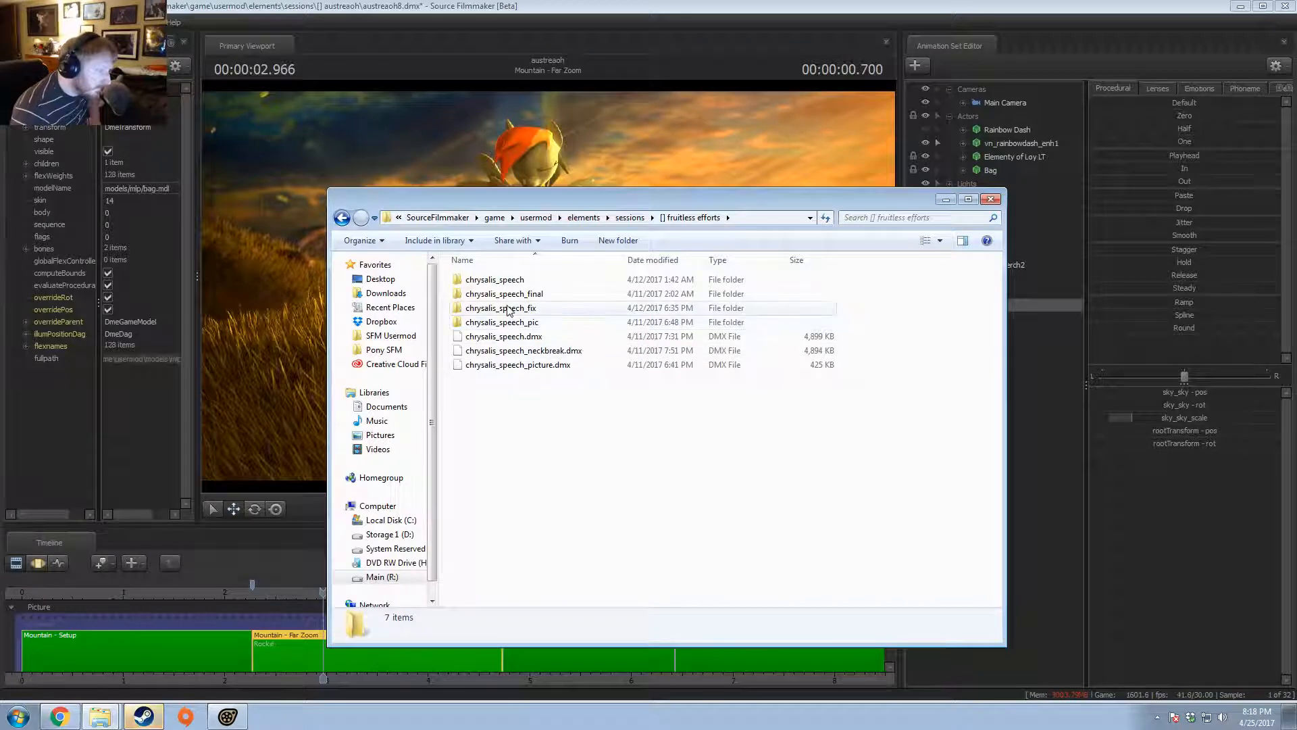
double_click(519, 280)
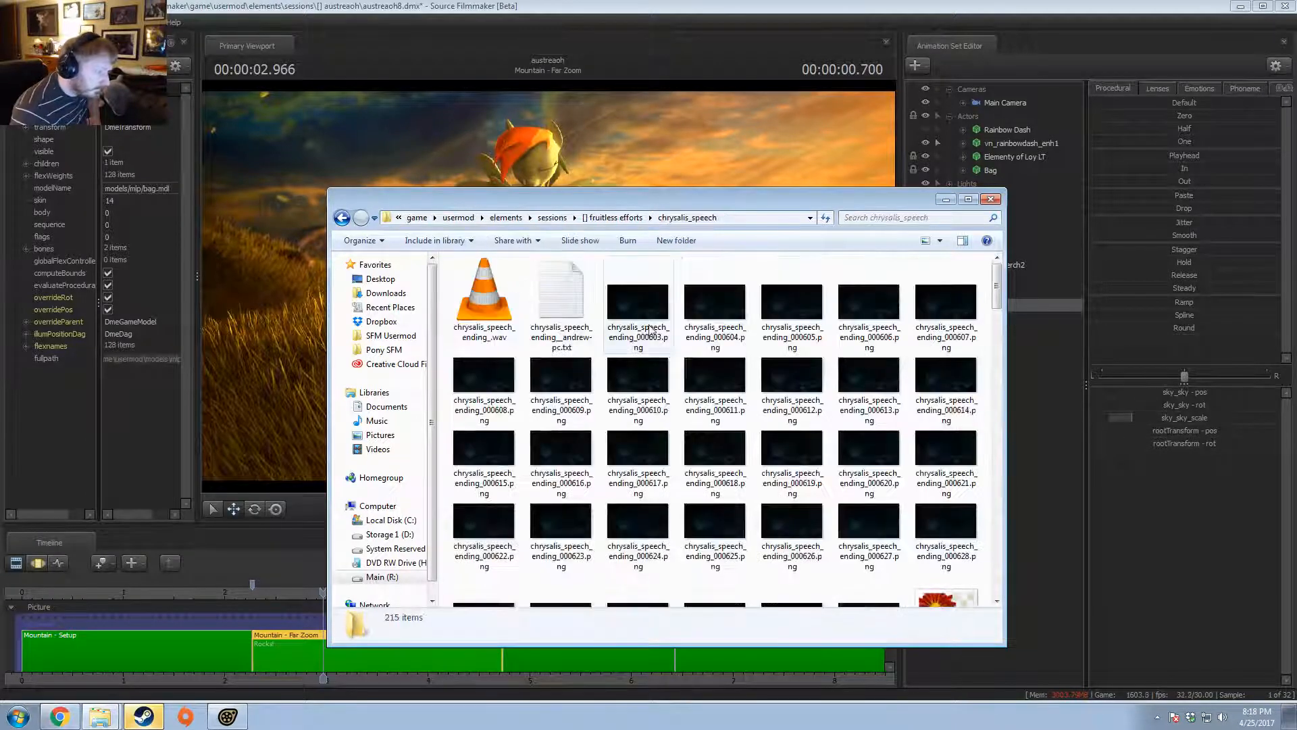
scroll(662, 339, "down", 10)
scroll(662, 339, "down", 3)
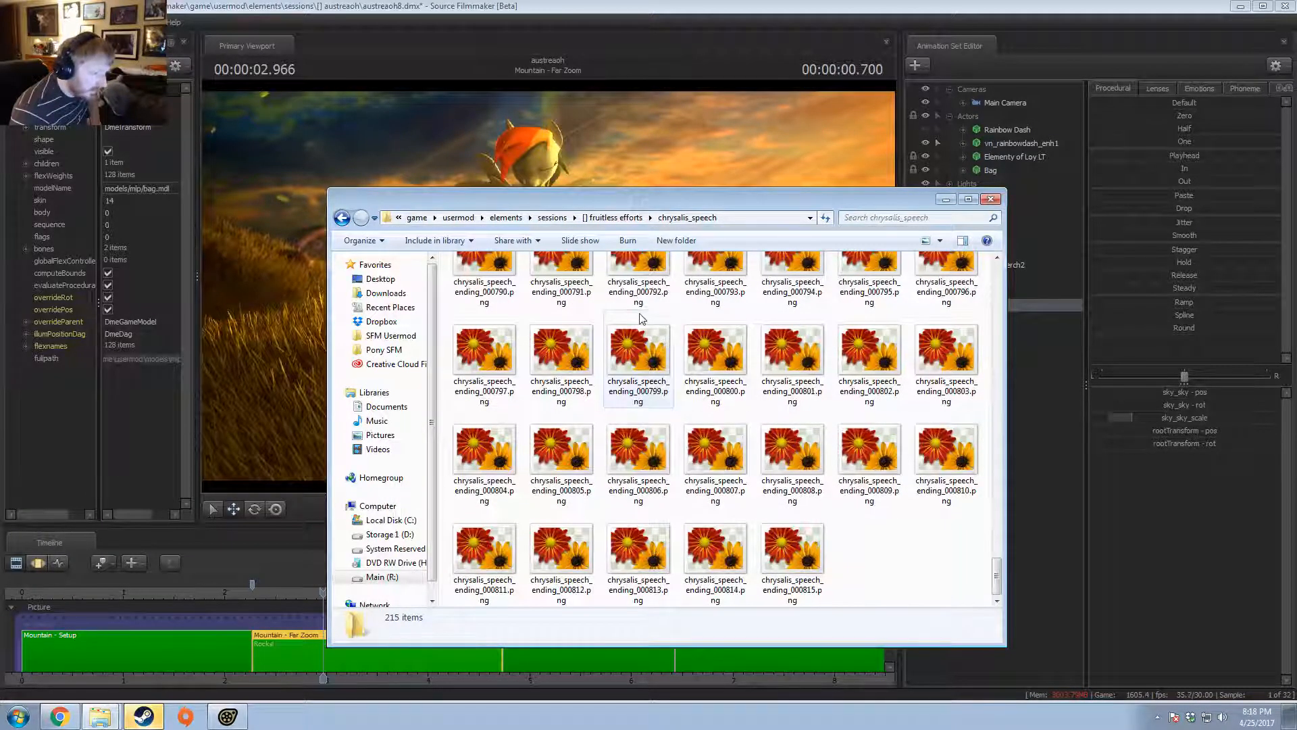
- Leave the chrysalis_speech folder and open the Videos folder within Pony SFM
left_click(342, 217)
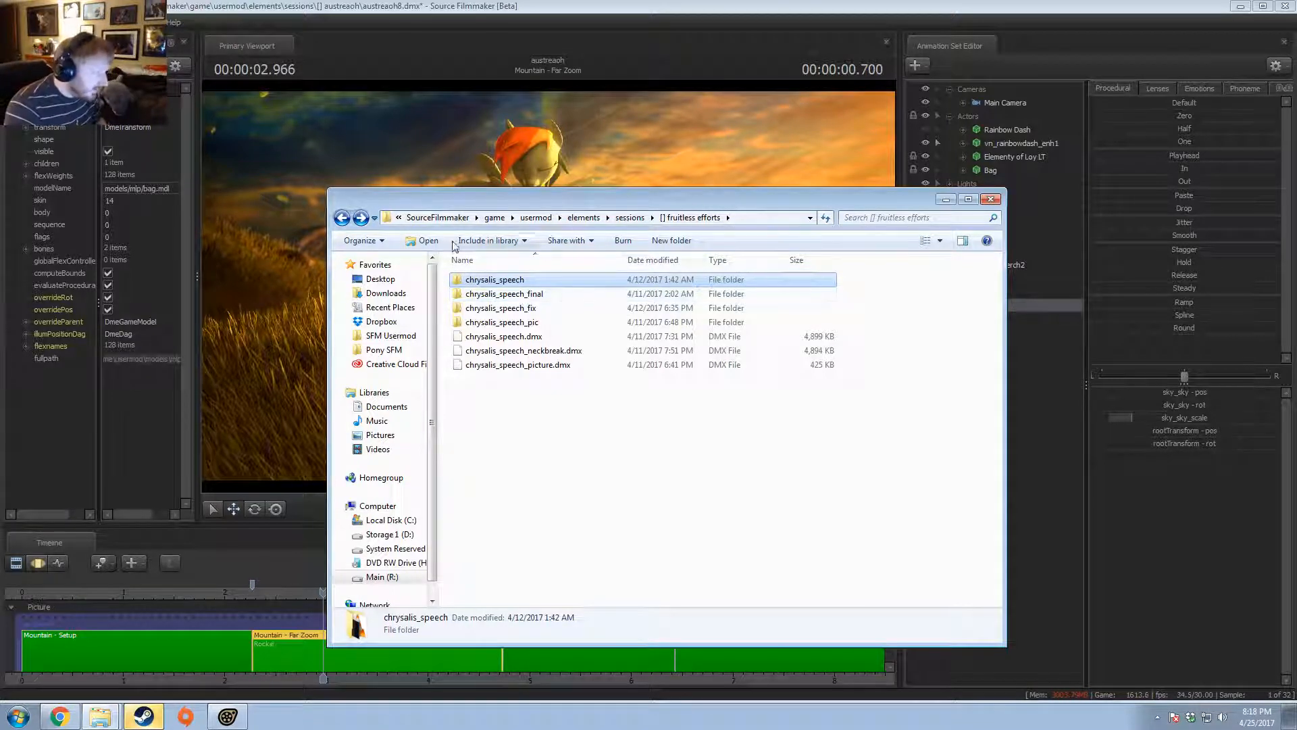
left_click(341, 222)
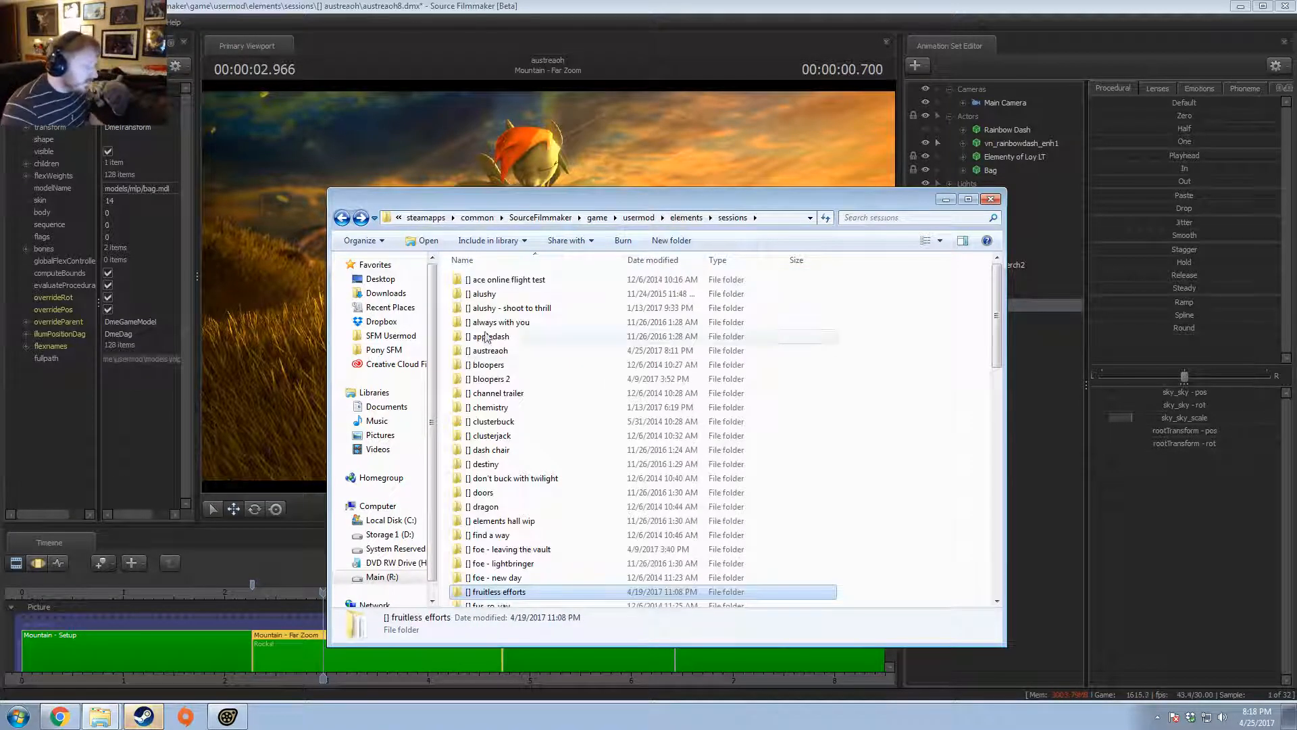
left_click(395, 335)
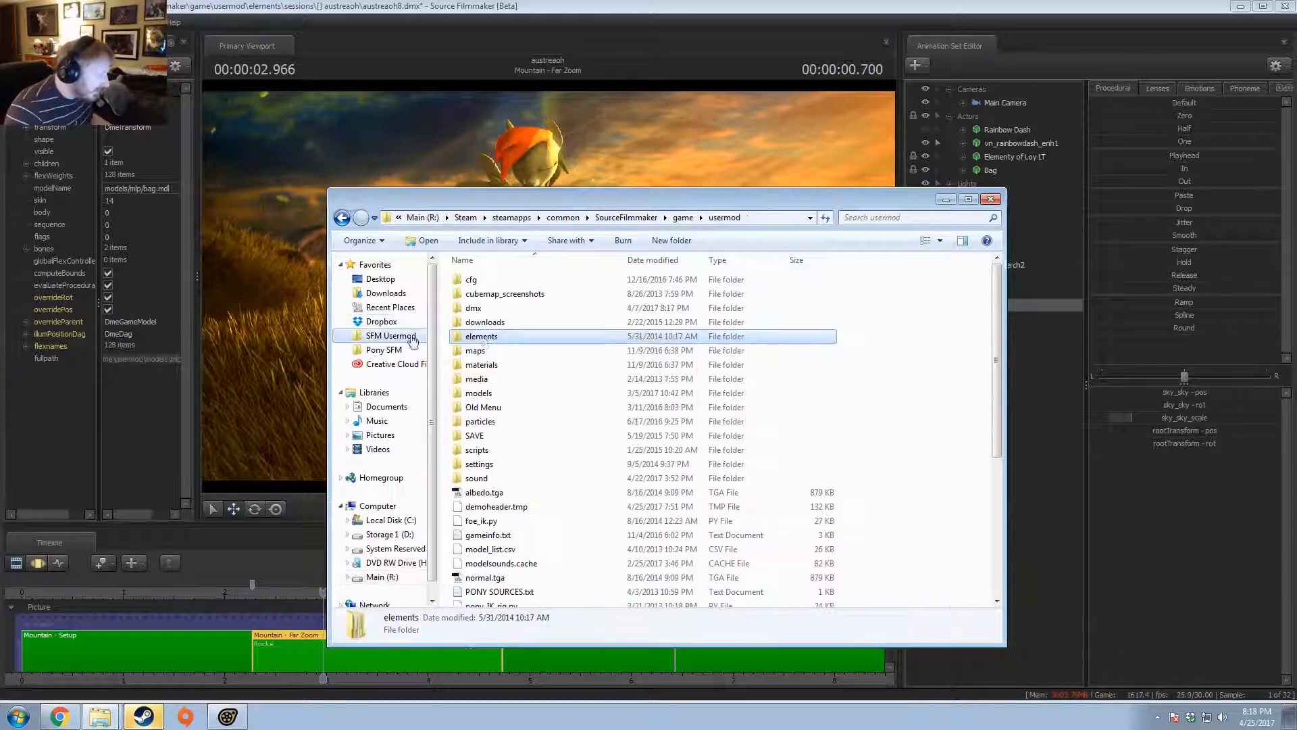
left_click(414, 351)
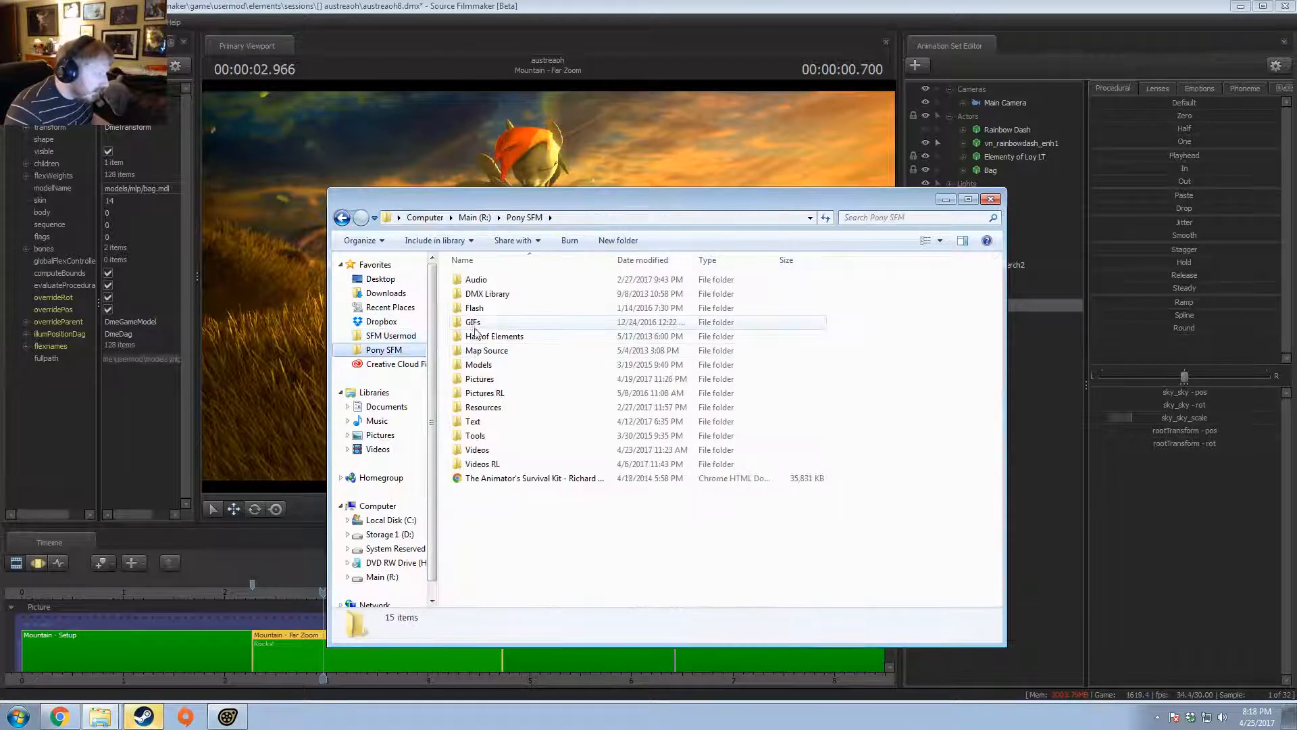
double_click(481, 450)
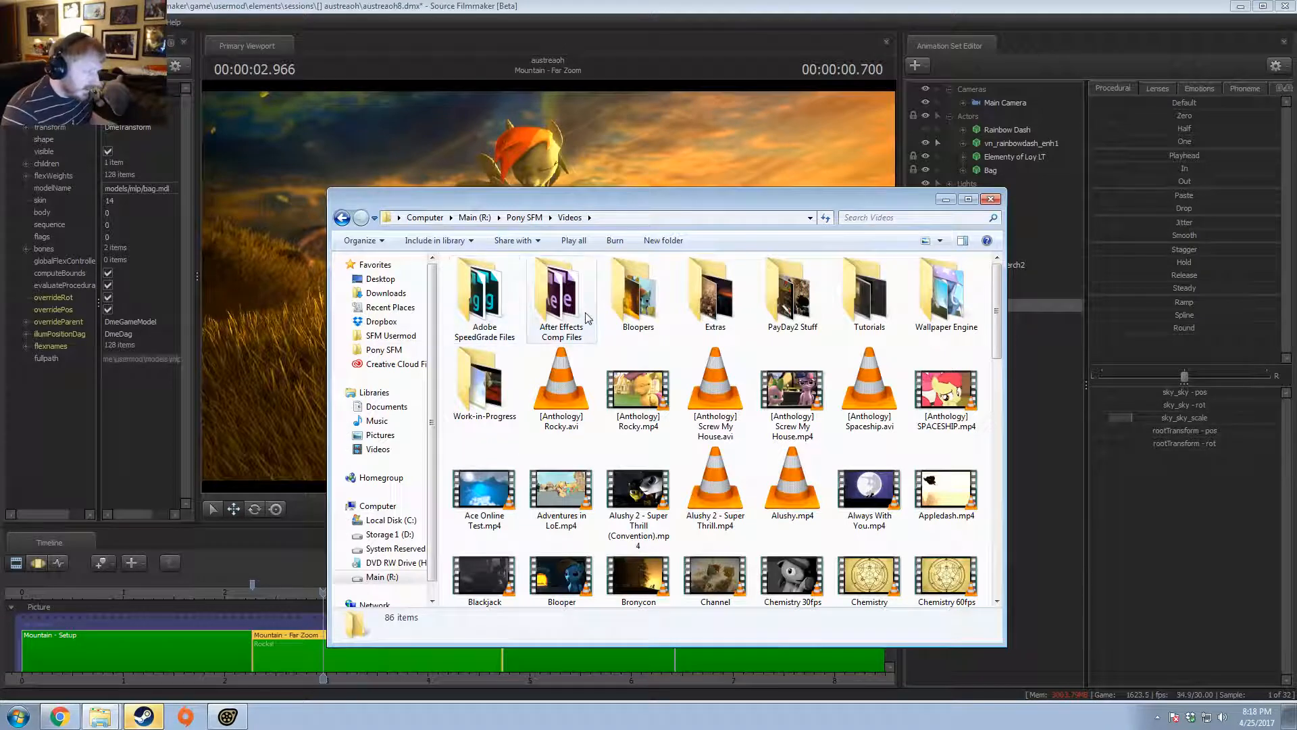
- Check the Adobe SpeedGrade Files folder, return to Videos, and open the Chrysalis_Post folder within After Effects Comp Files
double_click(477, 284)
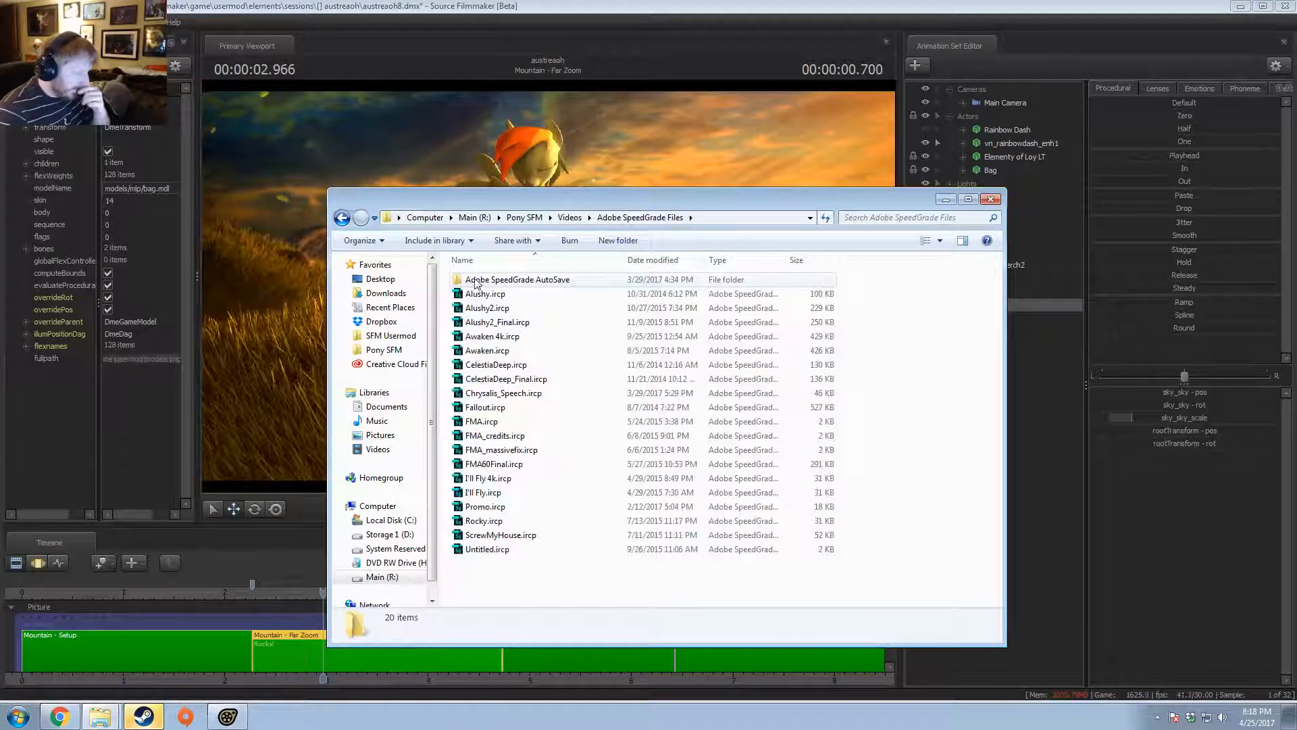
left_click(342, 217)
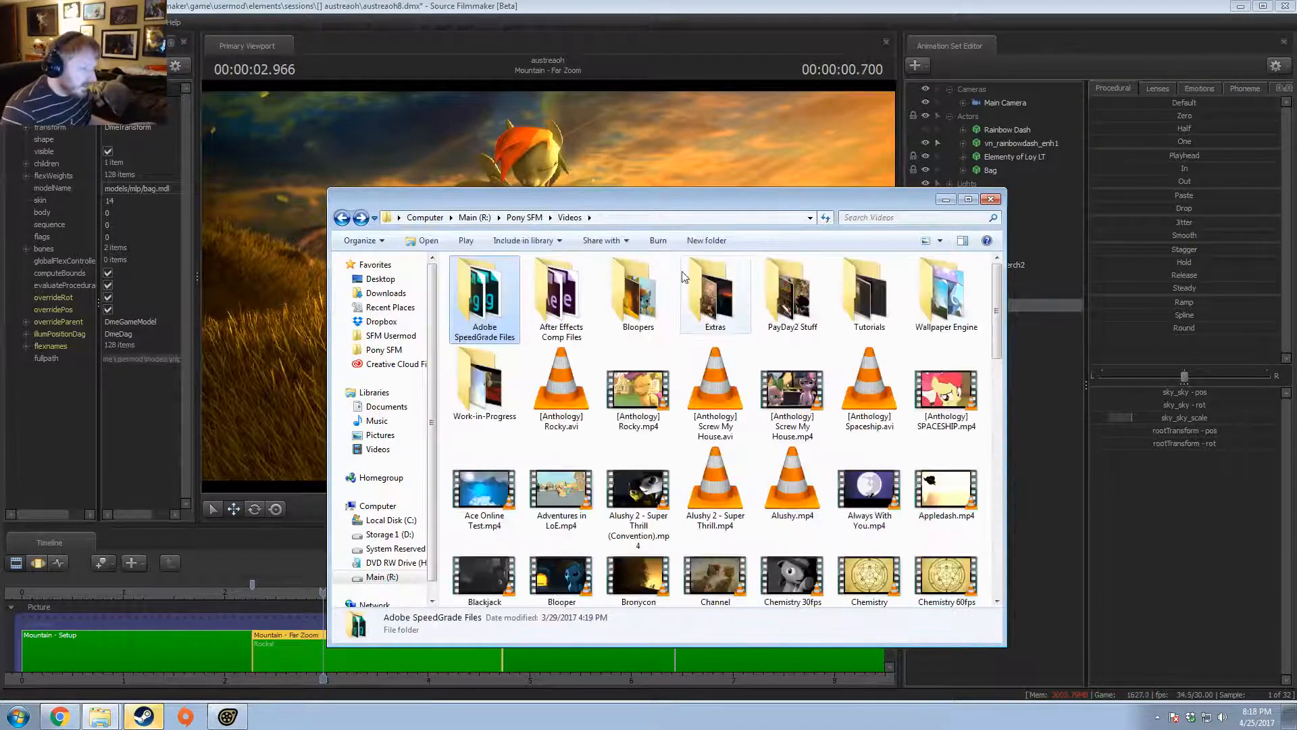
left_click(549, 316)
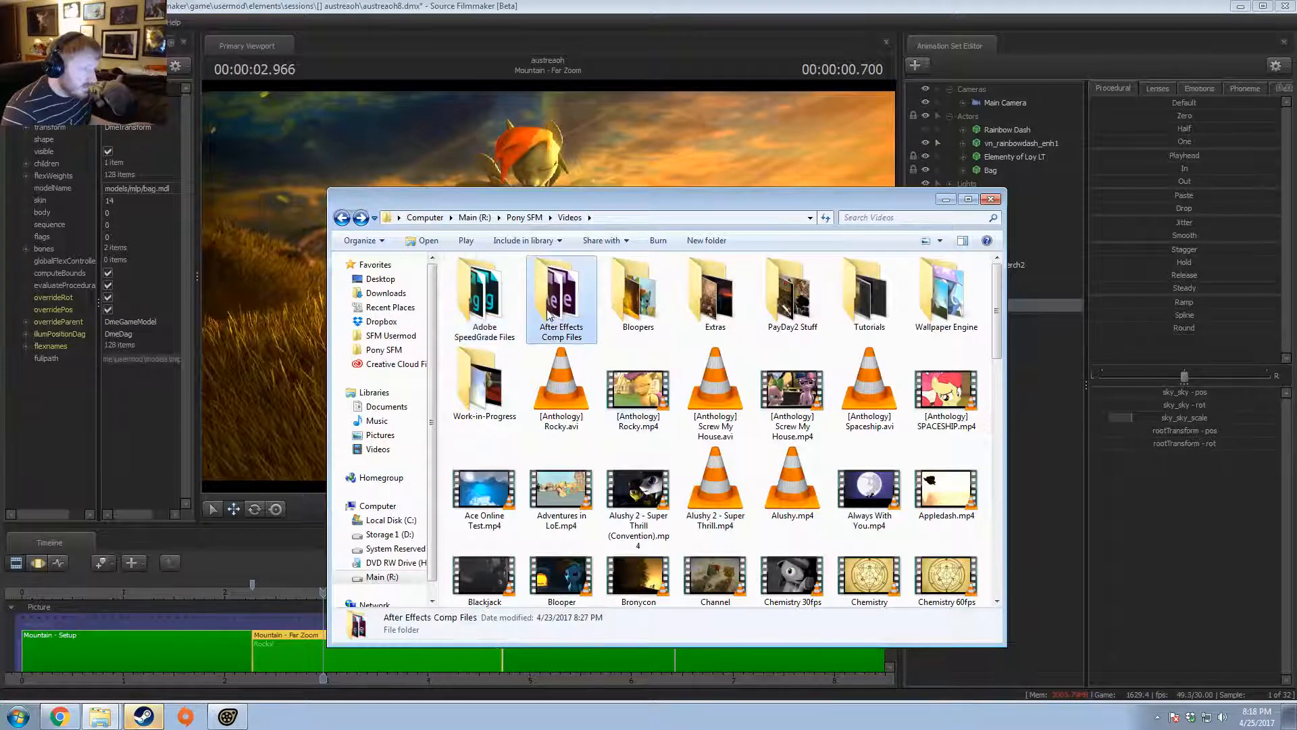
double_click(549, 316)
scroll(517, 432, "down", 2)
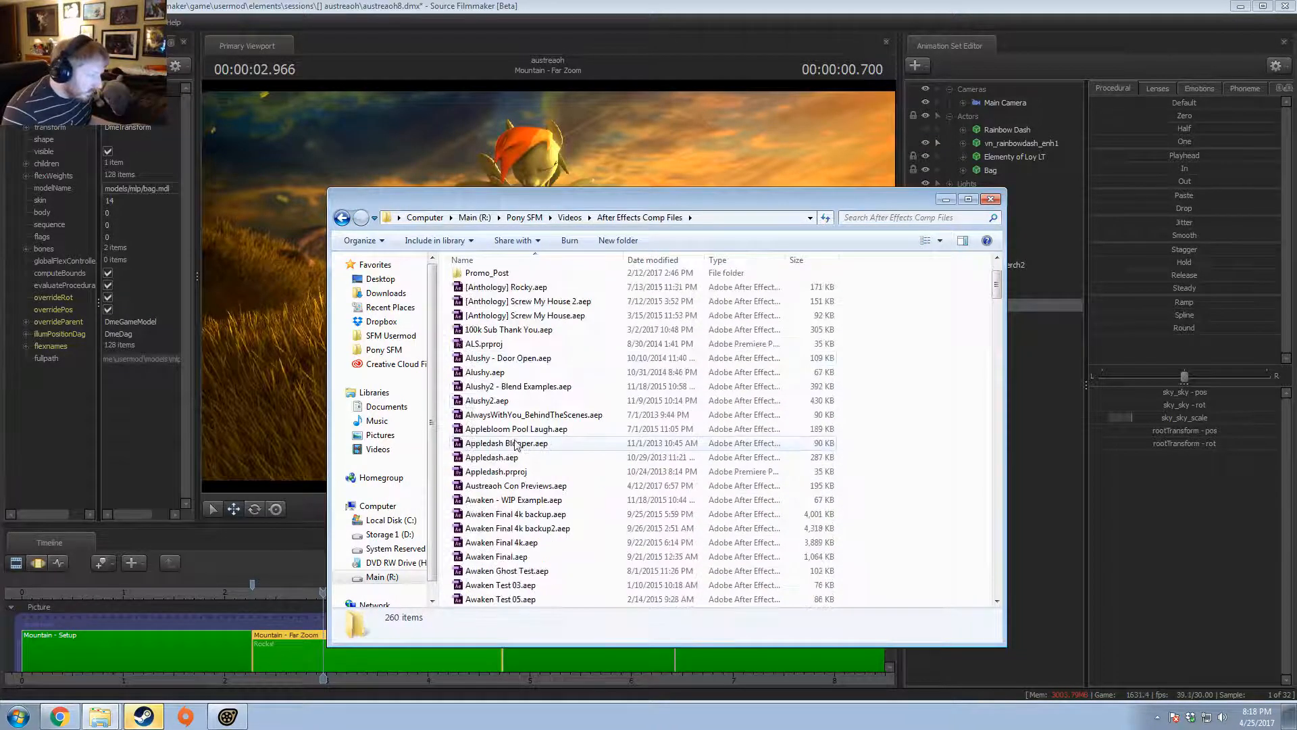
scroll(517, 405, "up", 2)
double_click(513, 335)
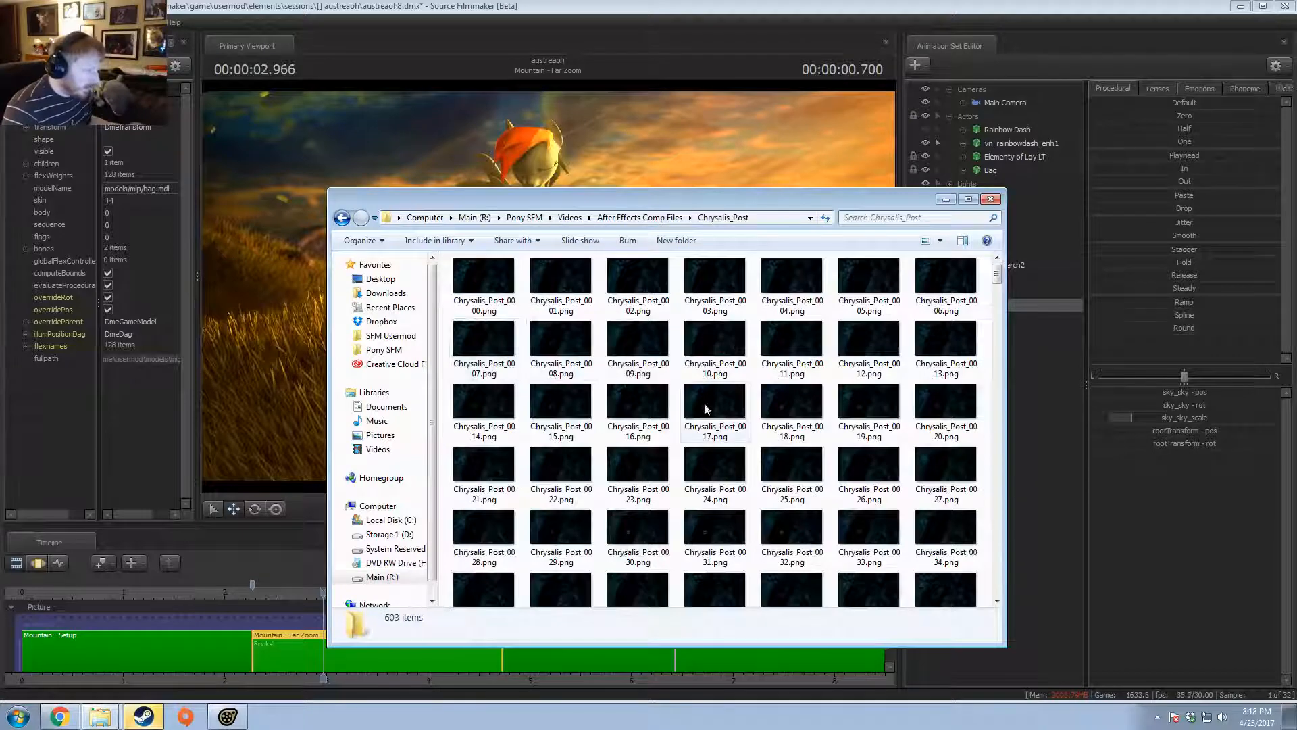
- Look through the Chrysalis_Post image sequence and open Chrysalis_Post_0329.png
scroll(710, 414, "down", 10)
scroll(711, 414, "down", 8)
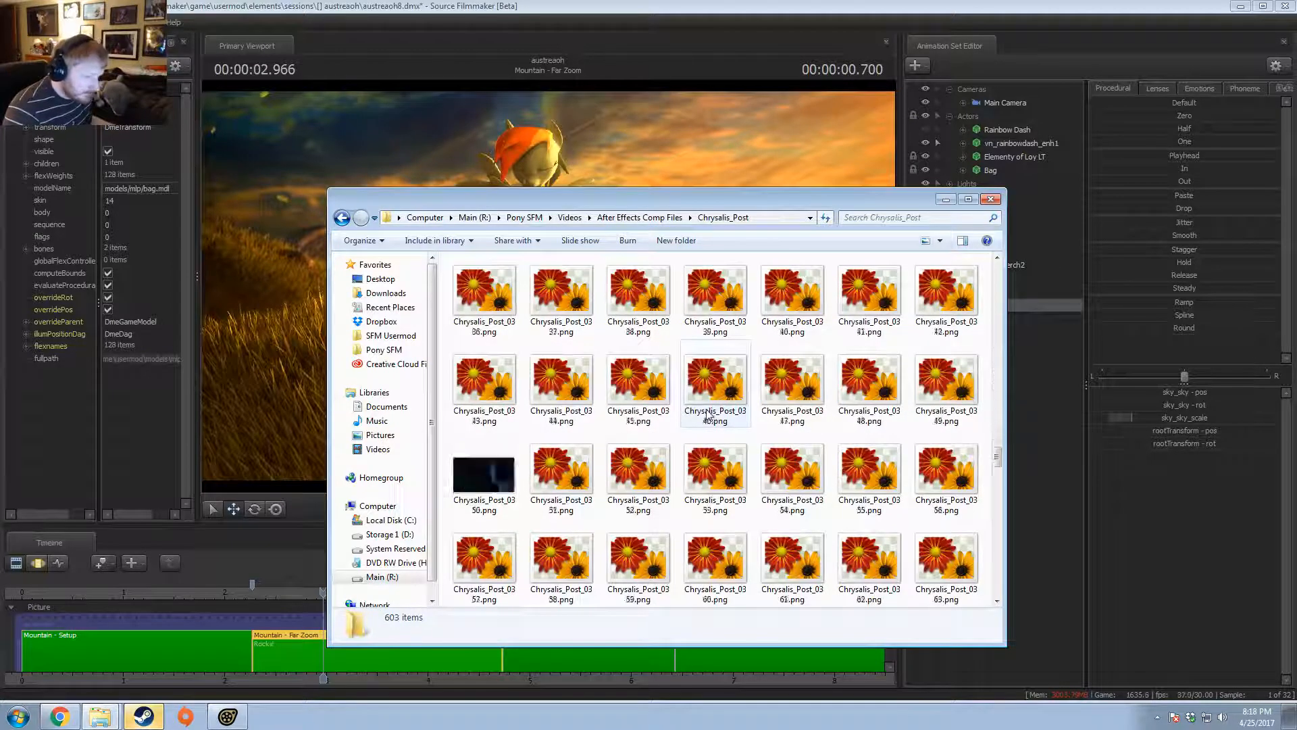
scroll(708, 414, "up", 3)
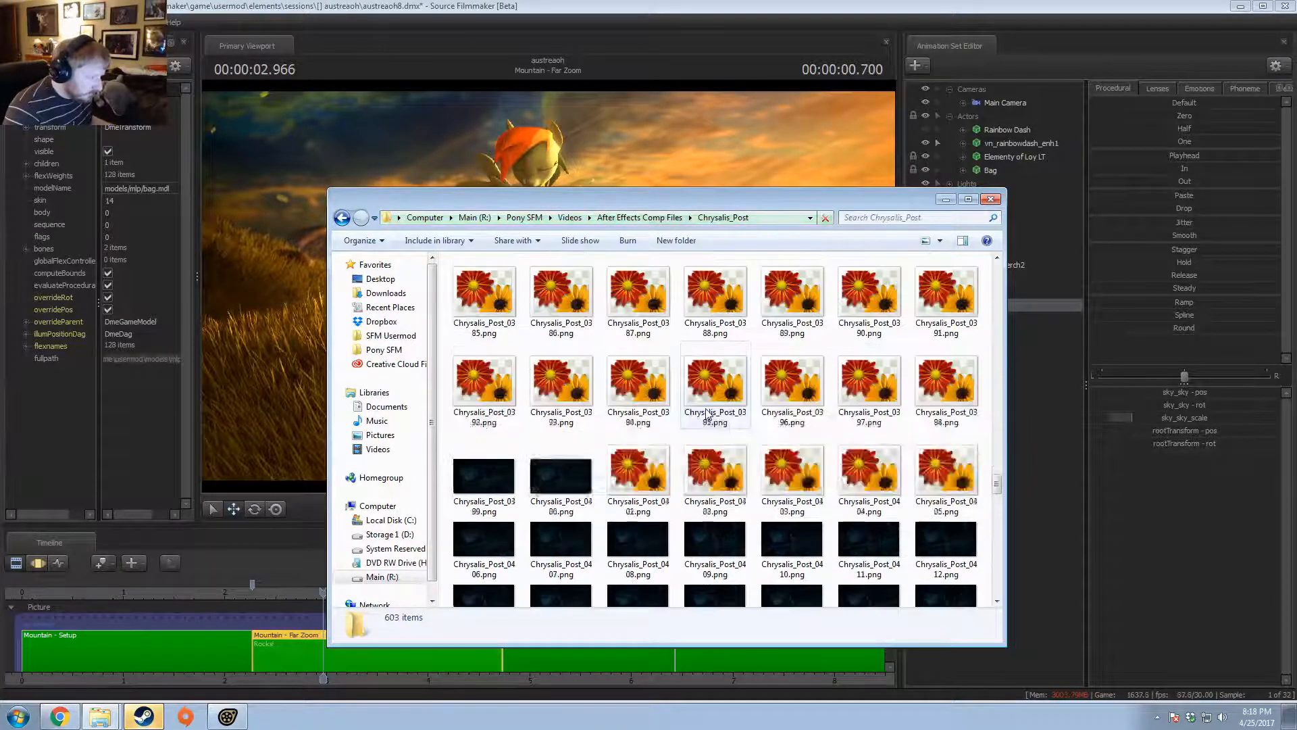
scroll(708, 414, "up", 1)
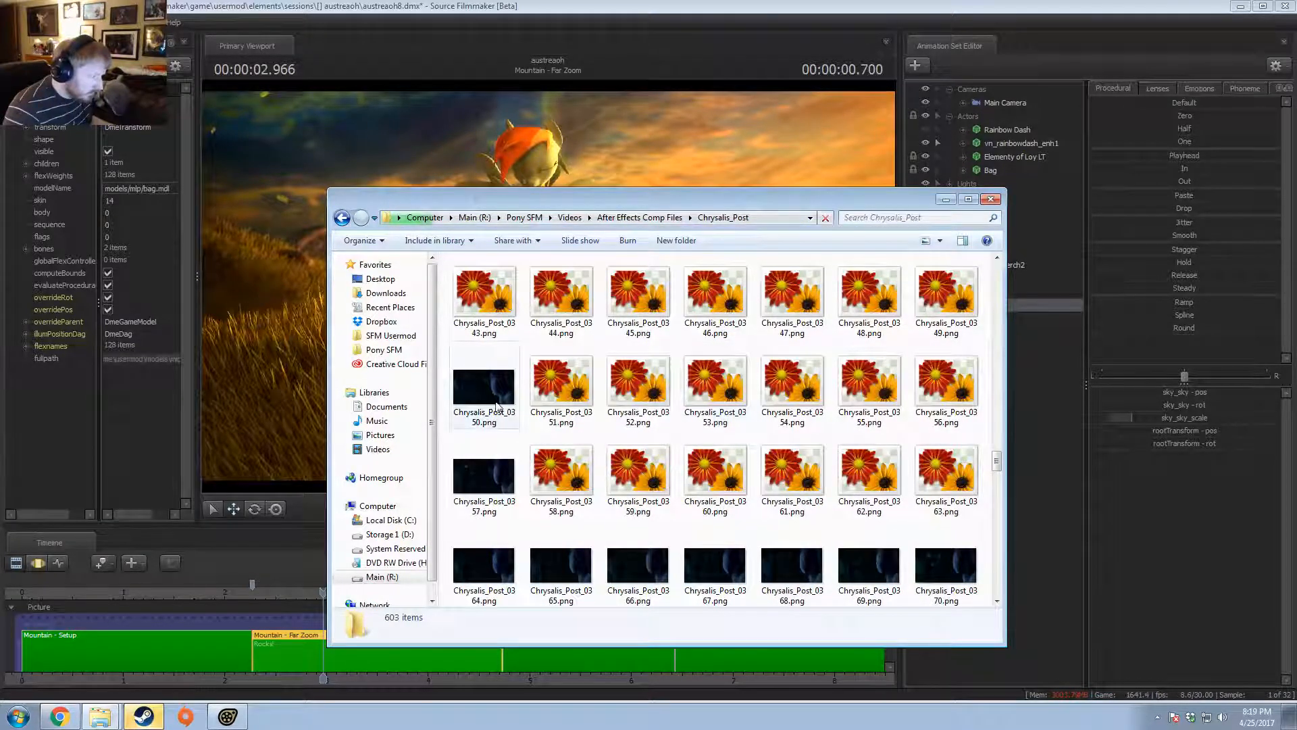
scroll(500, 406, "up", 1)
left_click(484, 294)
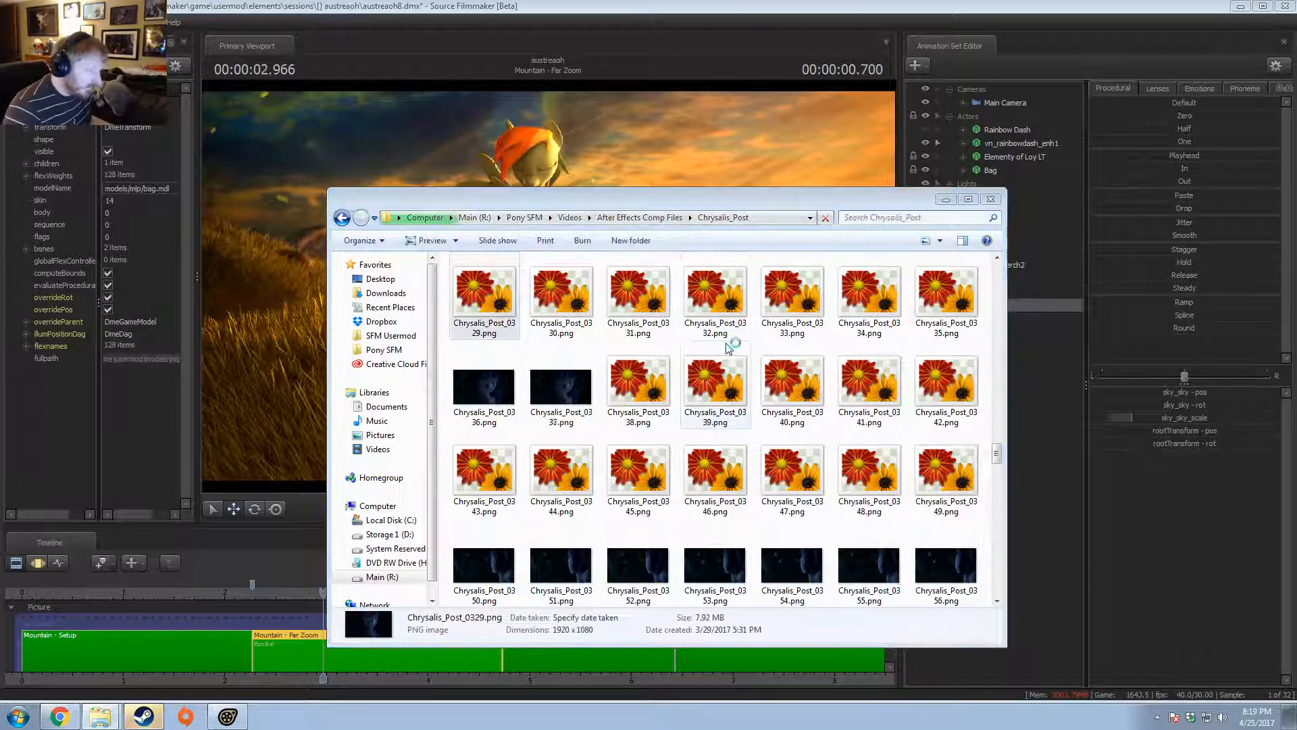
- Go through the rendered Chrysalis_Post frames following 0329 one by one in the image viewer, and close the viewer
key("Right")
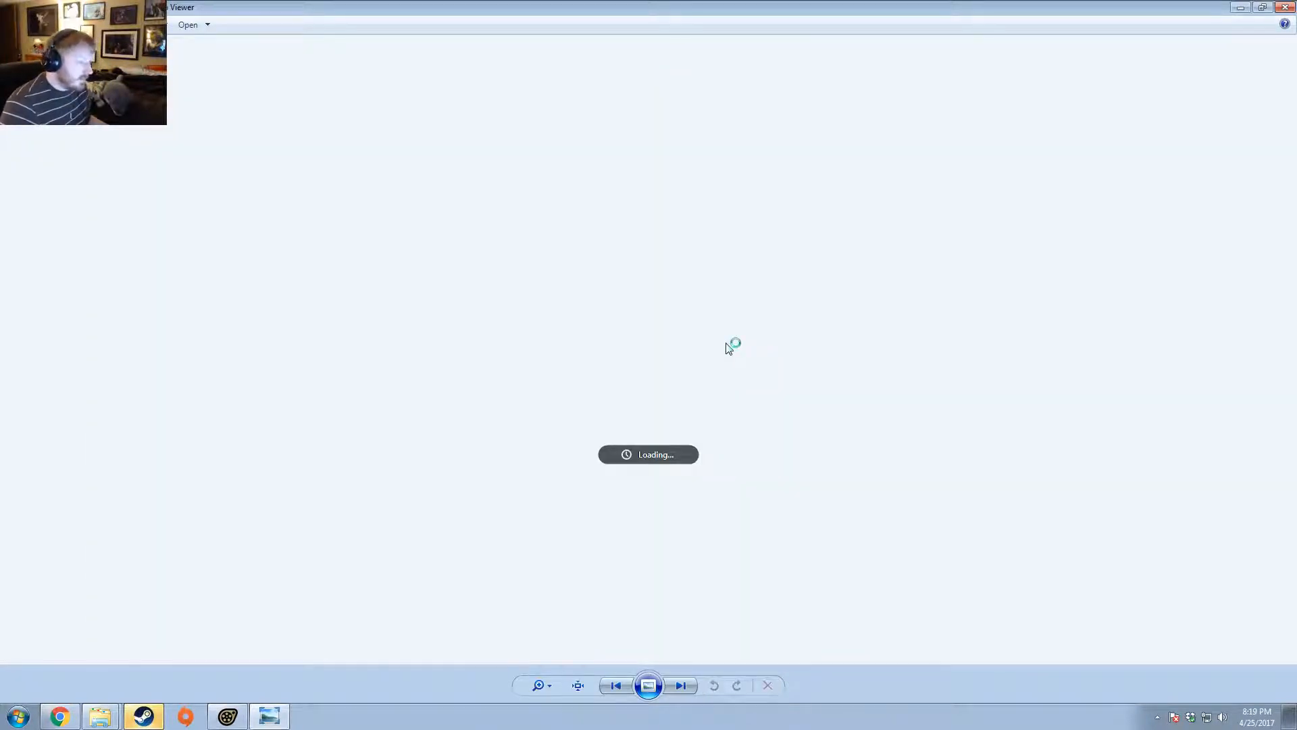
key("Right")
key("Right")
key("Right")
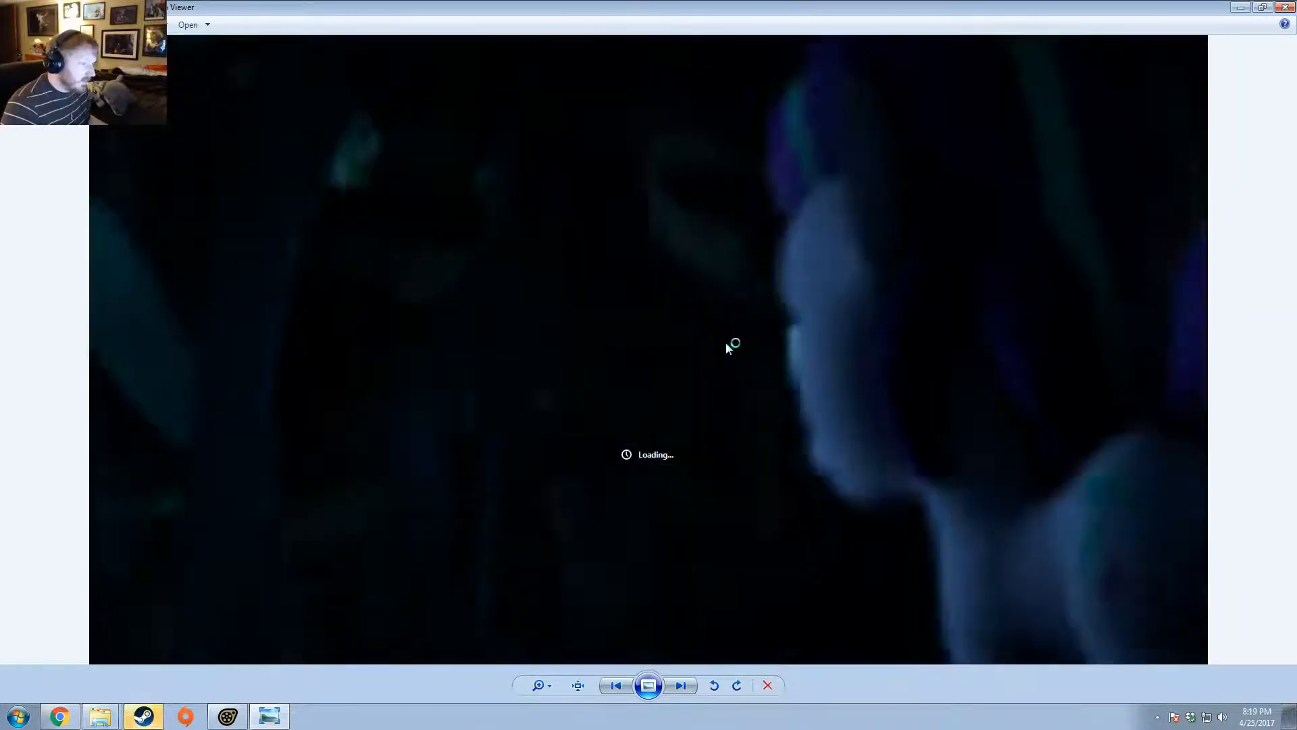
key("Right")
key("Right")
key("Right")
key("Right")
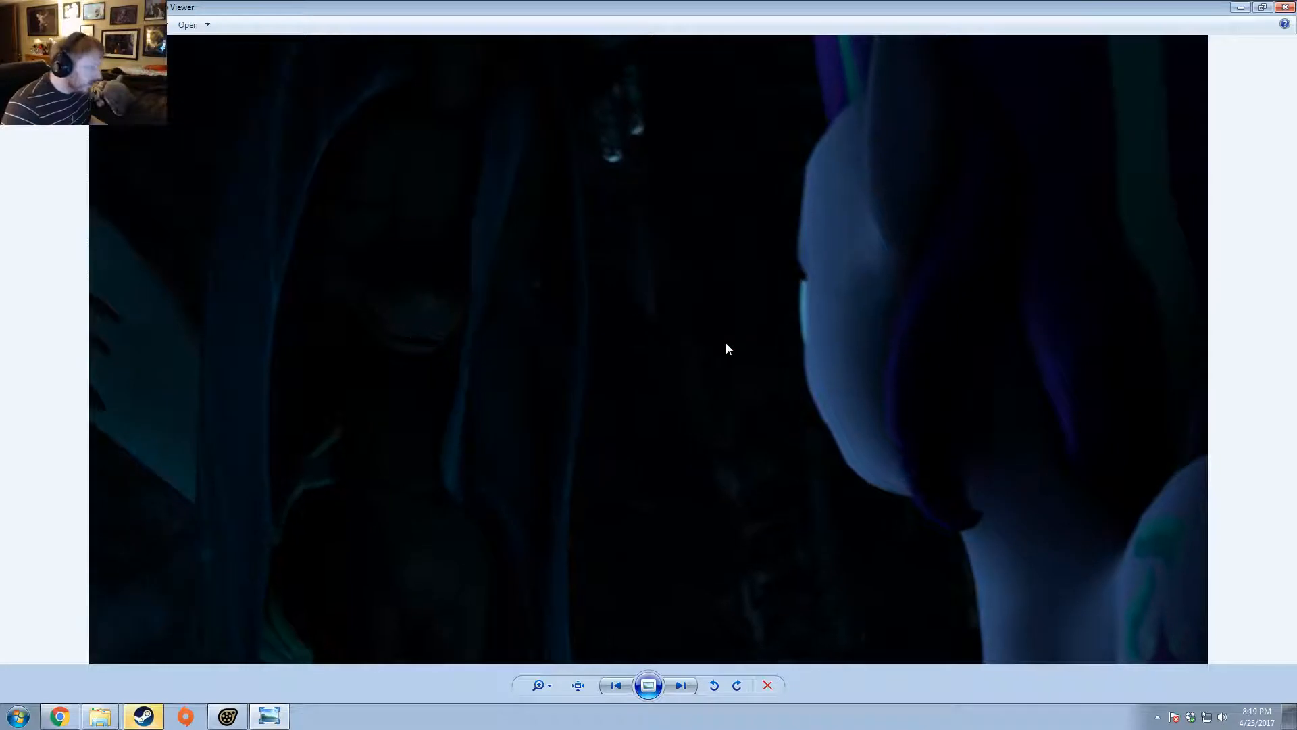
key("Right")
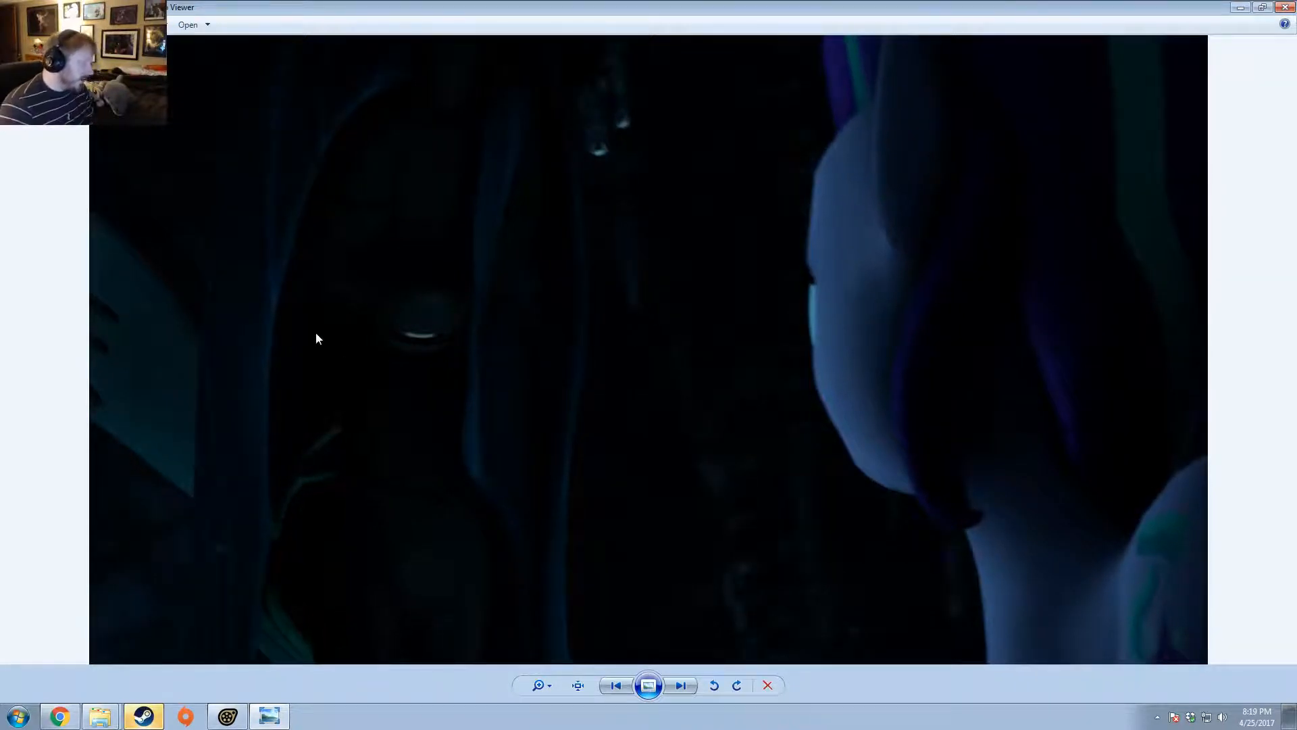
key("Left")
key("Right")
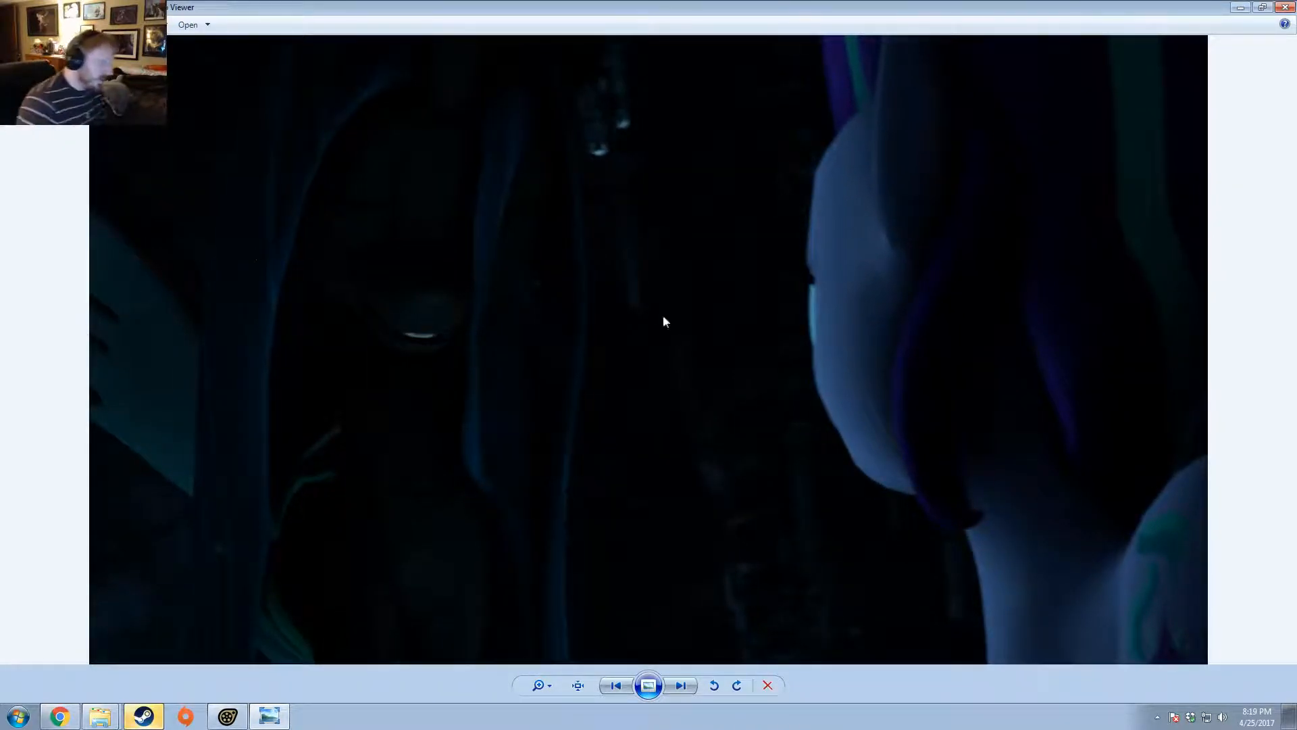
key("Right")
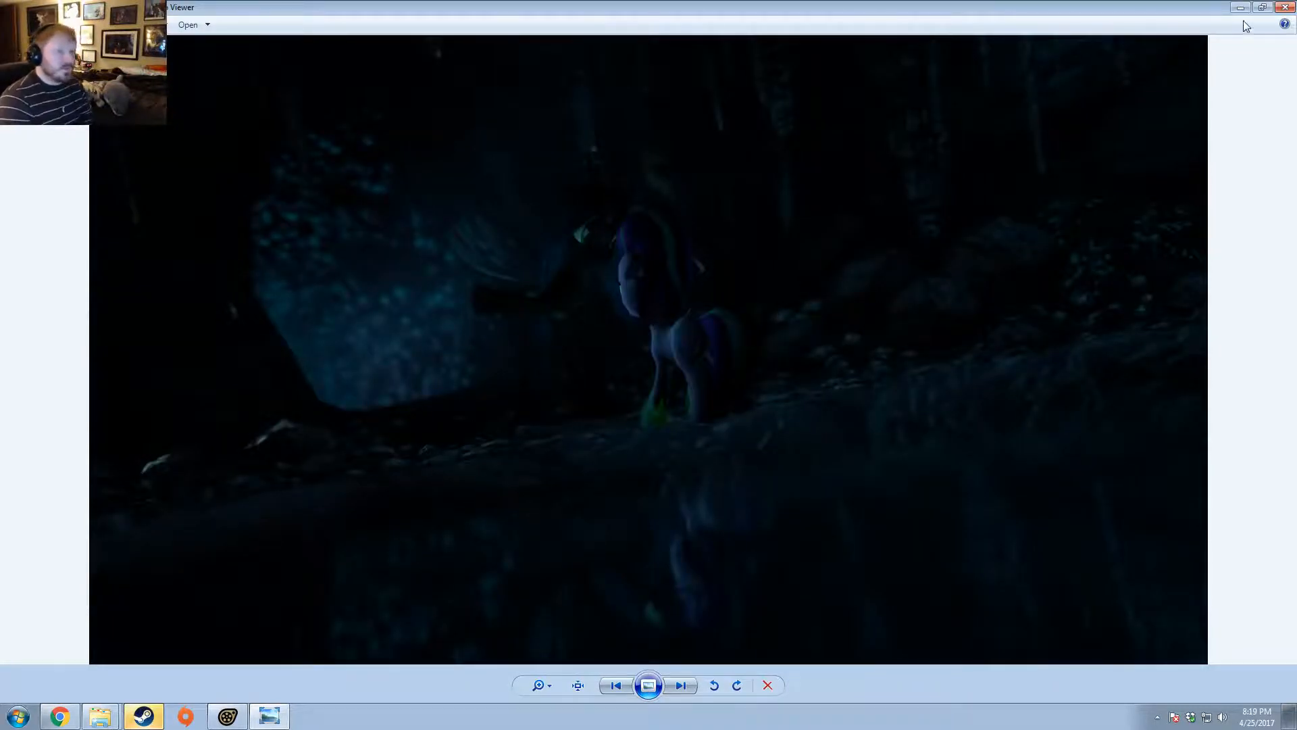
left_click(1285, 7)
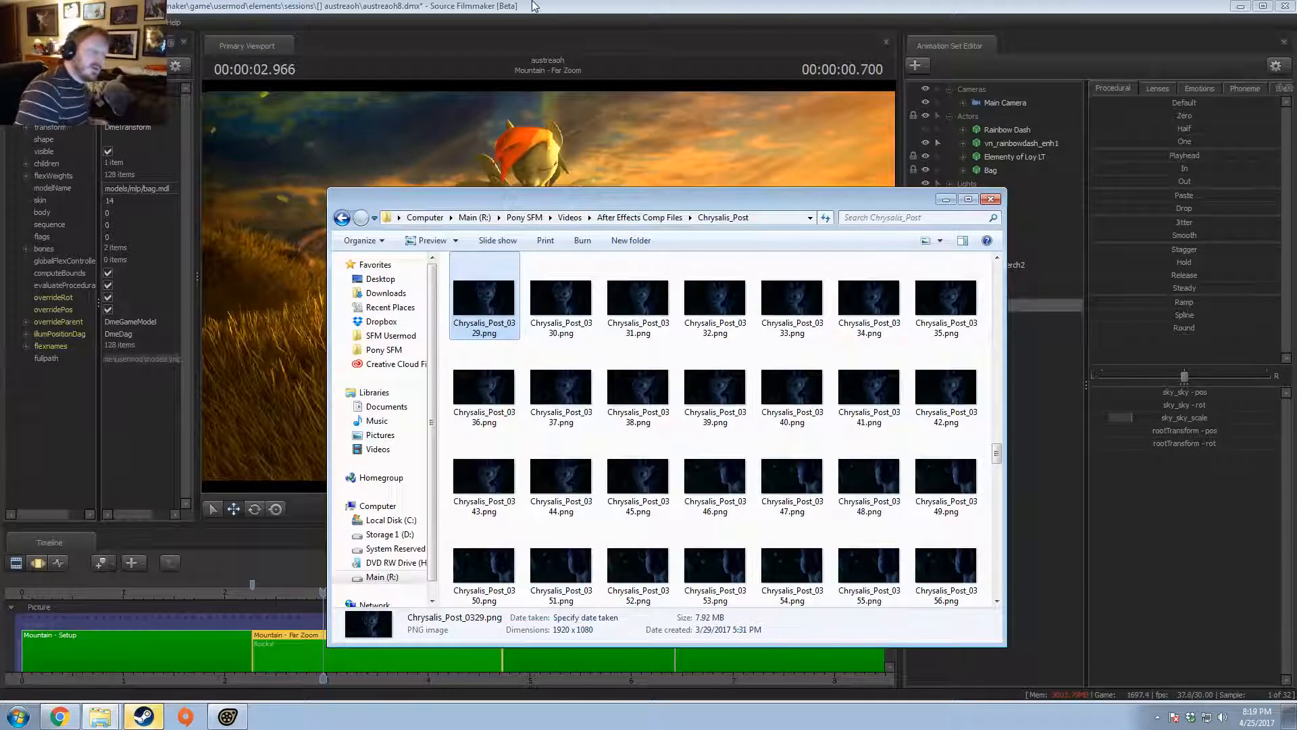
- Switch back to Source Filmmaker, play a moment of the Mountain - Far Zoom shot, and examine the color-coded clips across the timeline
left_click(447, 53)
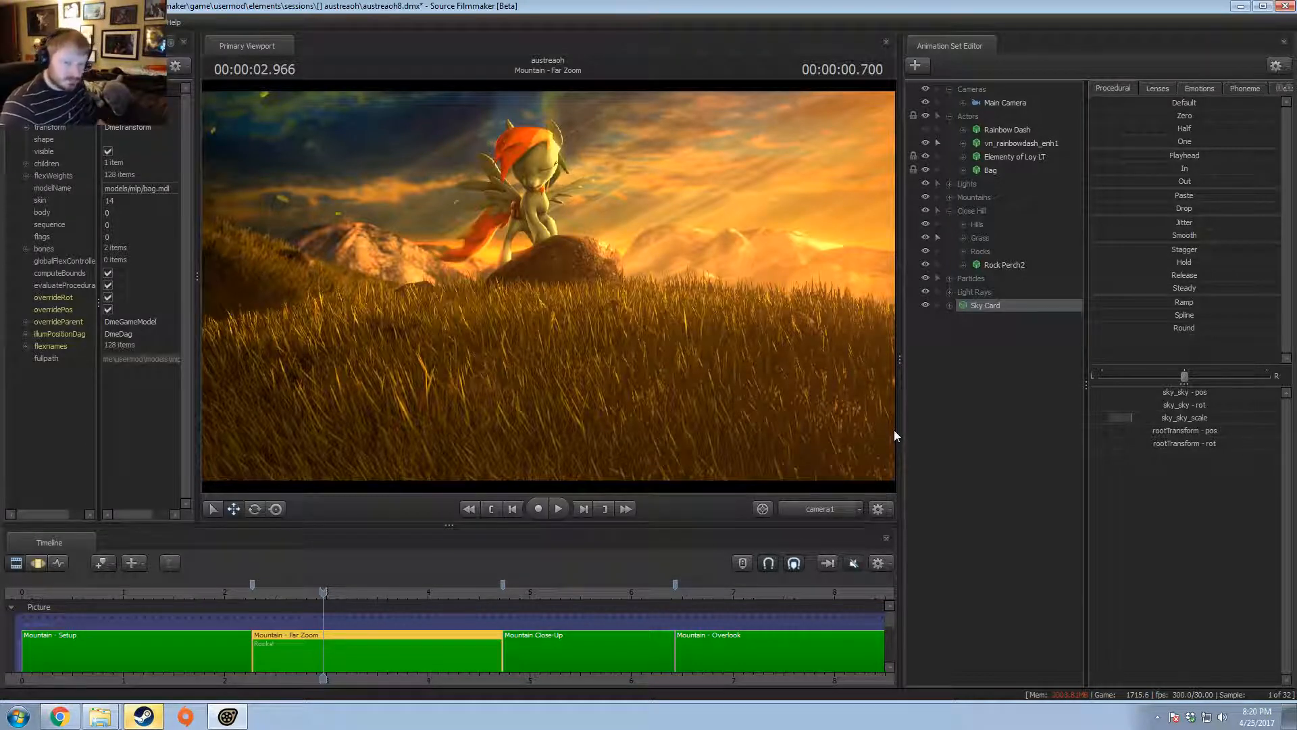
key("space")
scroll(540, 678, "down", 5)
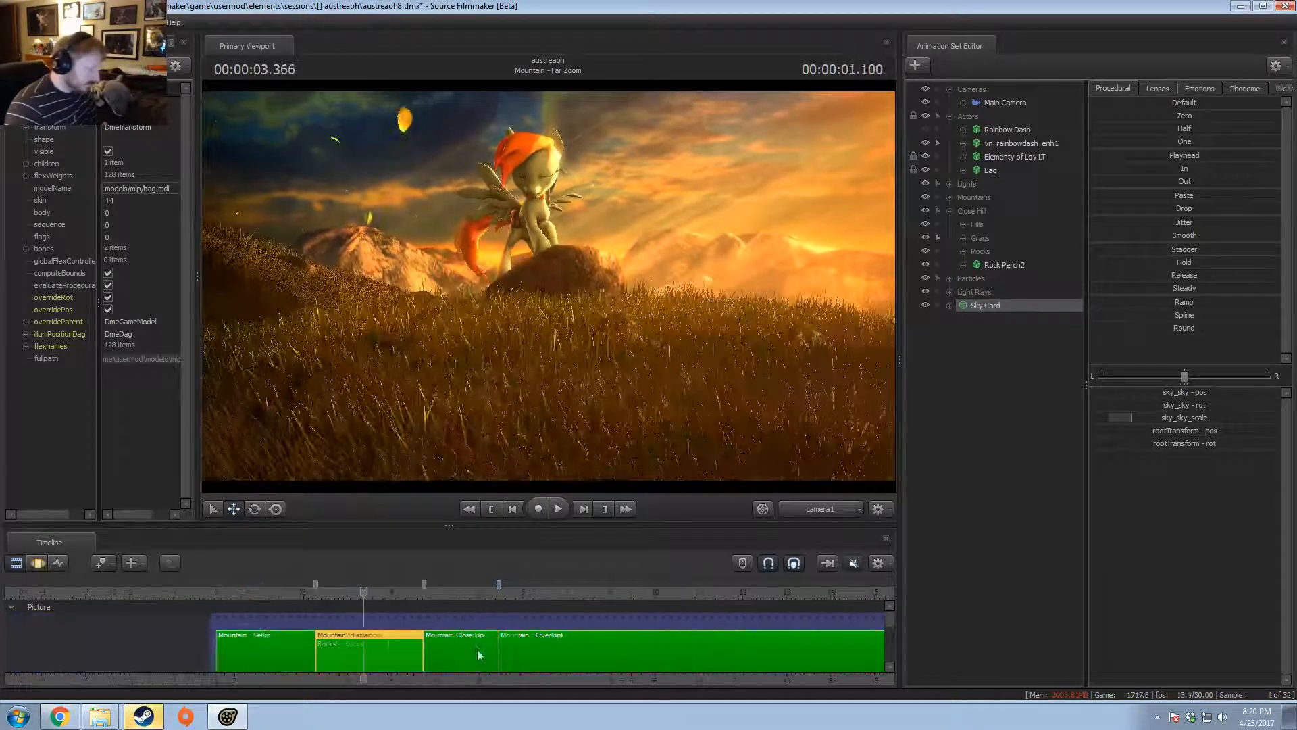
scroll(541, 679, "down", 5)
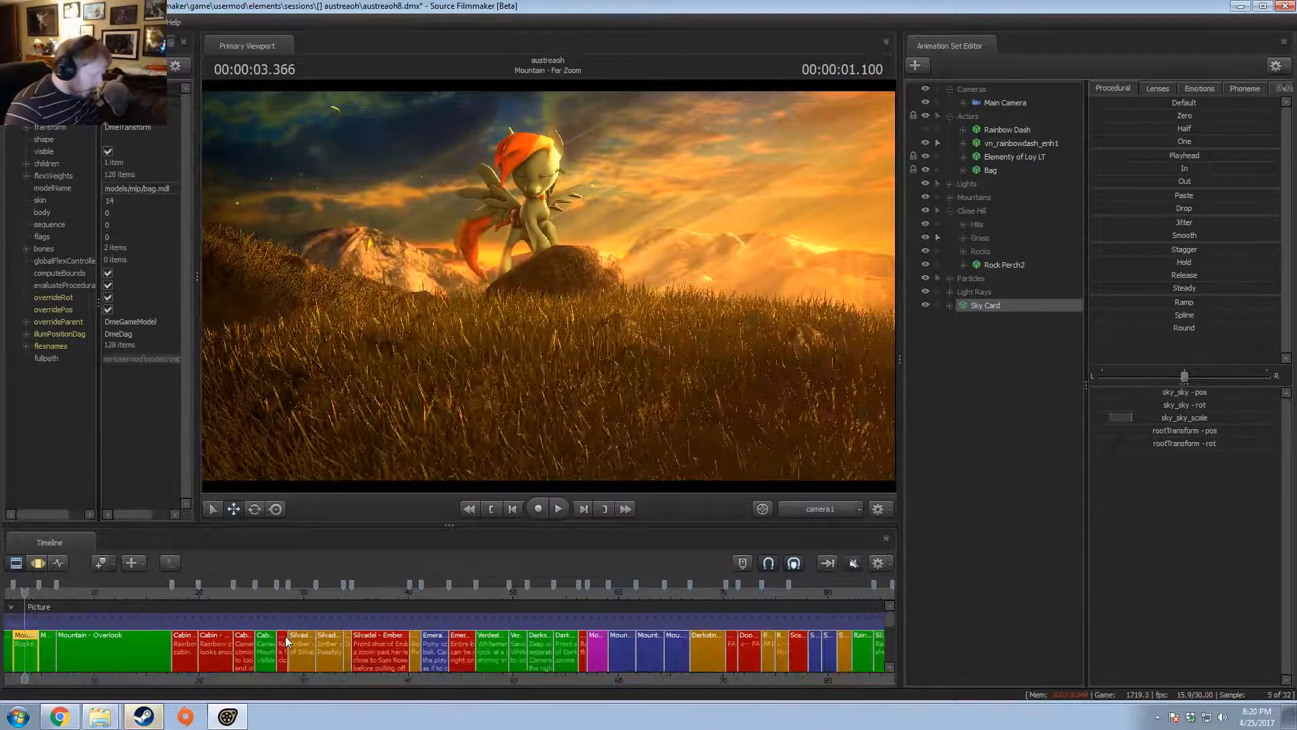
scroll(319, 675, "down", 3)
middle_click_drag(319, 675, 450, 673)
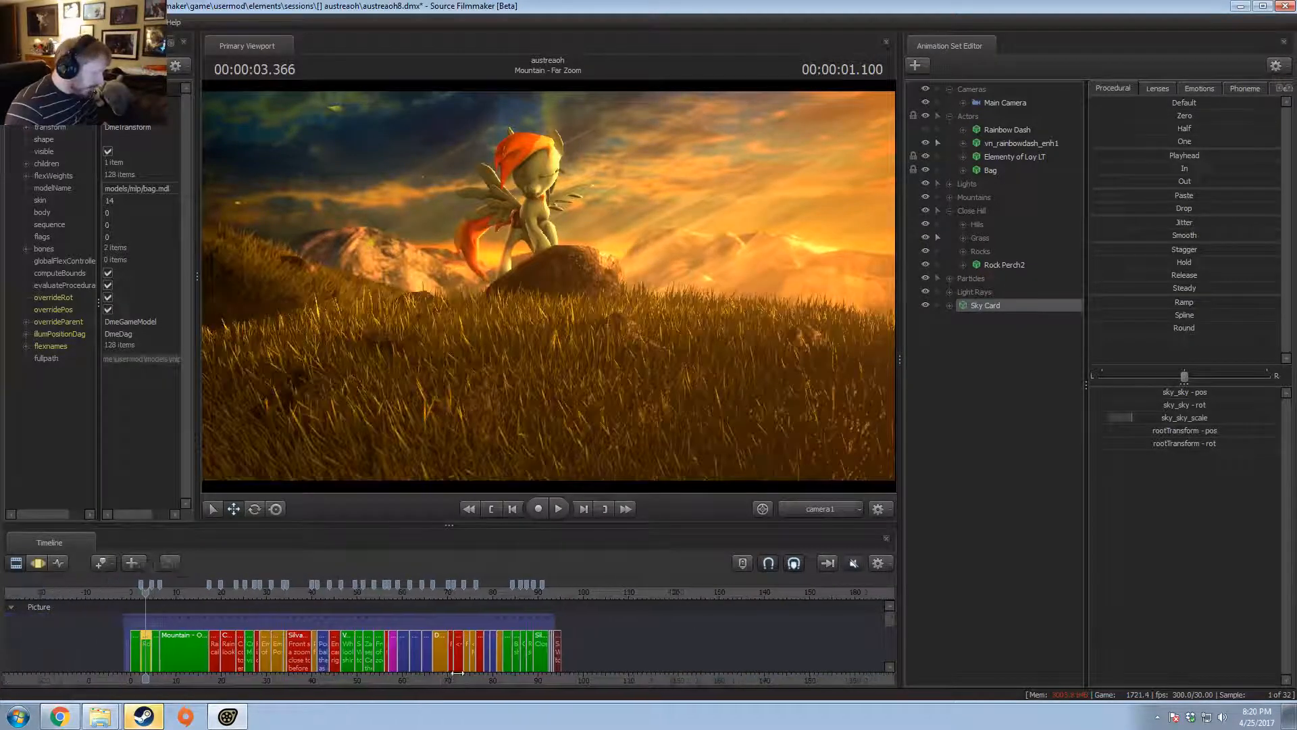
scroll(460, 672, "up", 3)
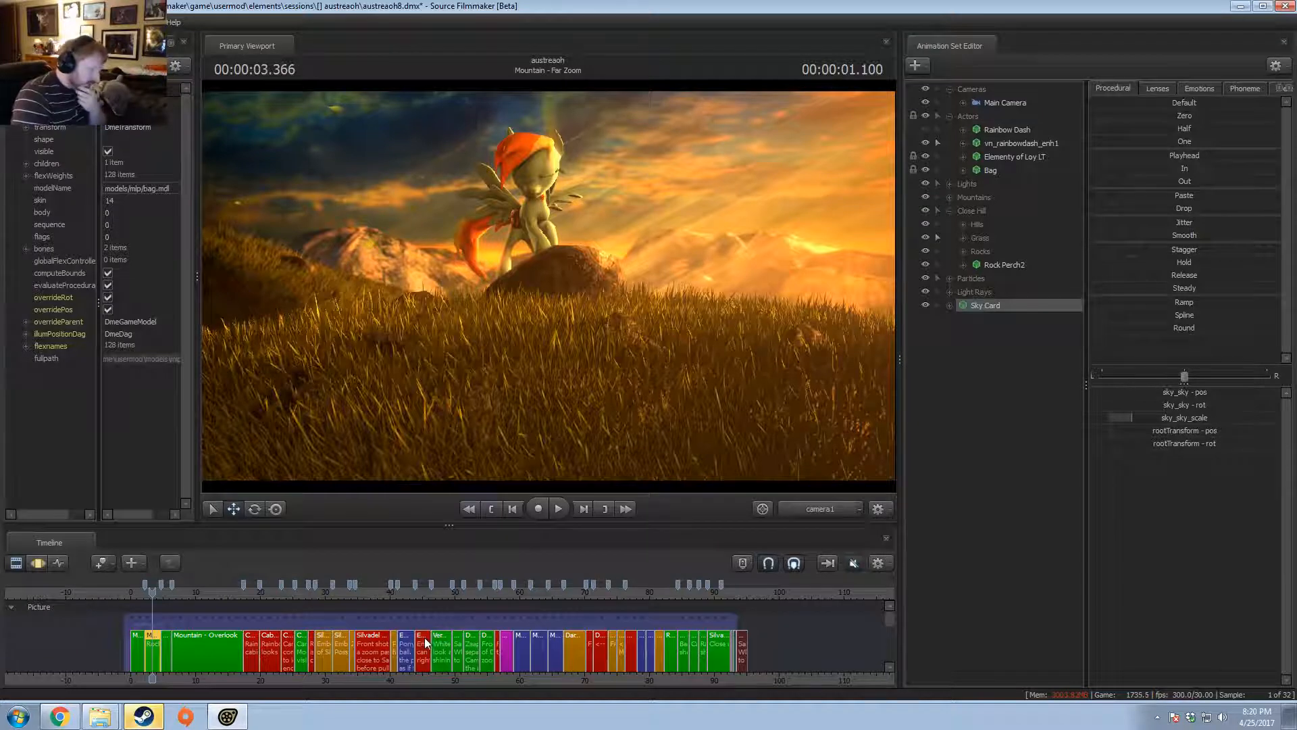
scroll(379, 651, "up", 2)
scroll(375, 649, "up", 1)
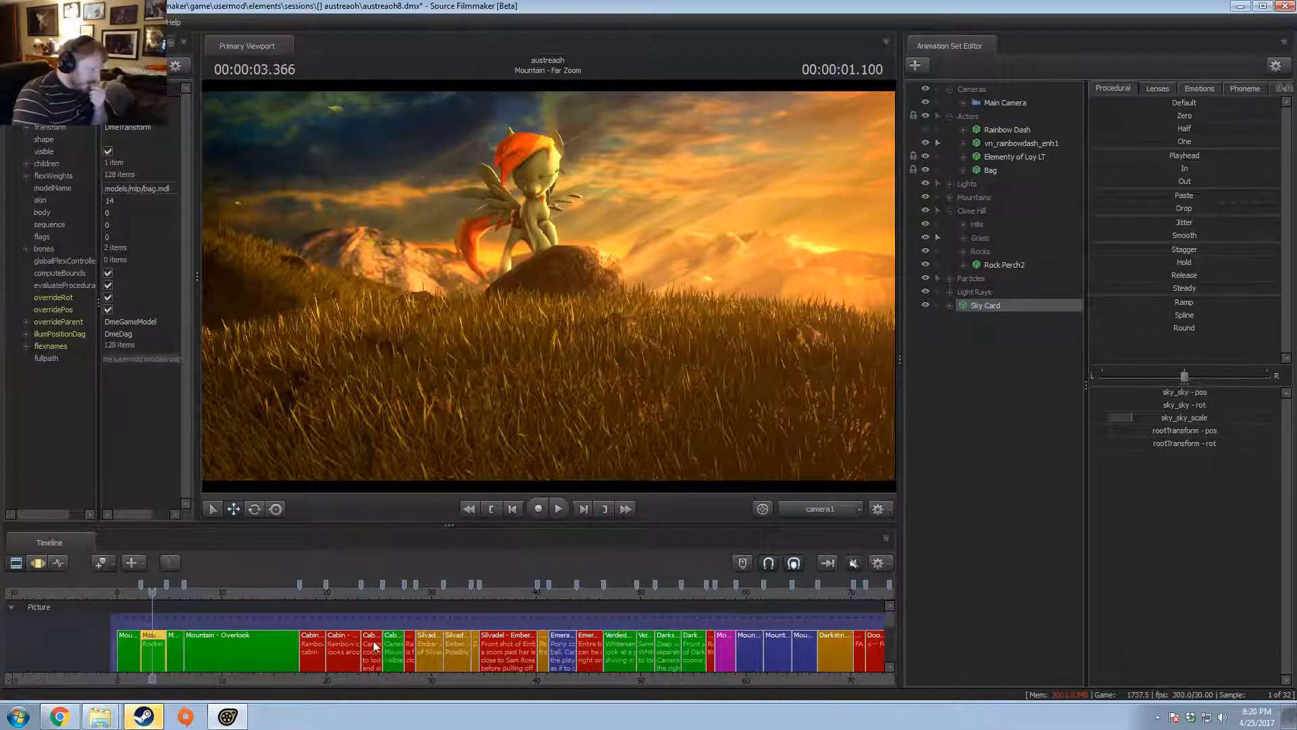
- Move the playhead into the Cabin - Exit shot and select its clip
left_click(410, 594)
scroll(419, 596, "up", 2)
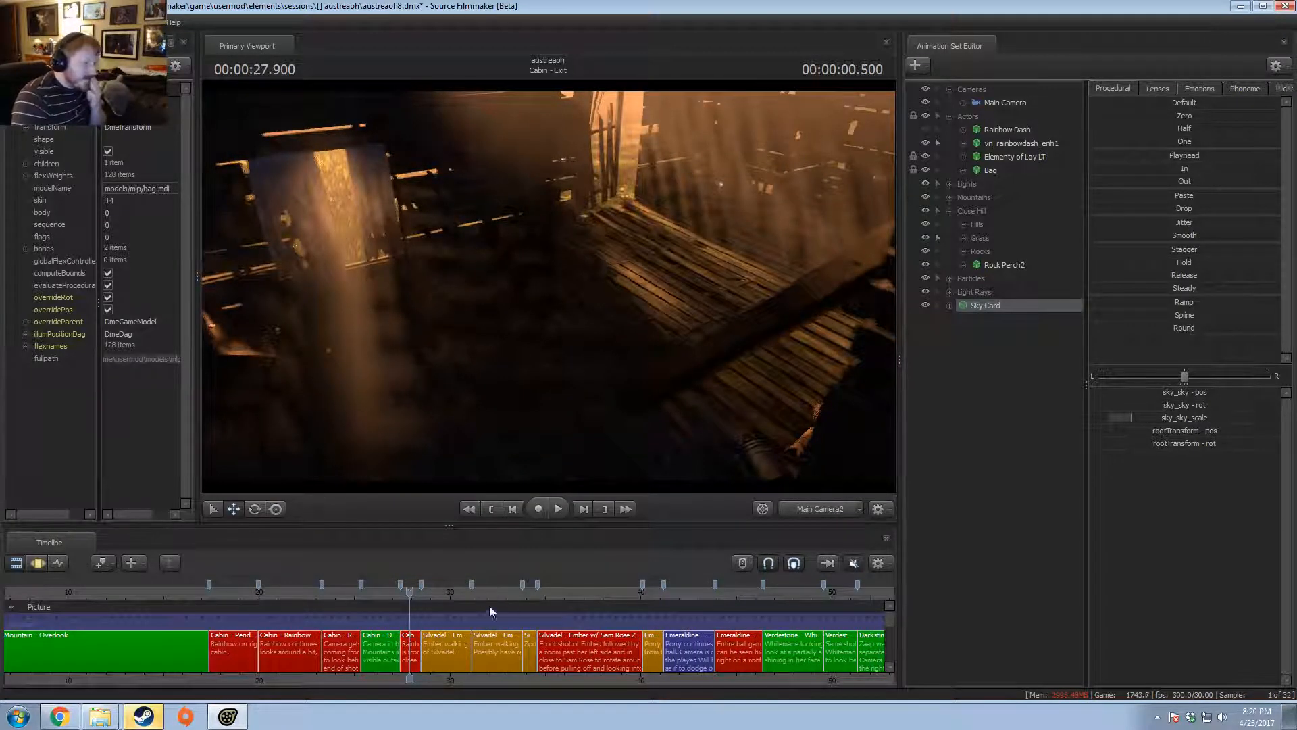
scroll(479, 585, "up", 5)
left_click(419, 639)
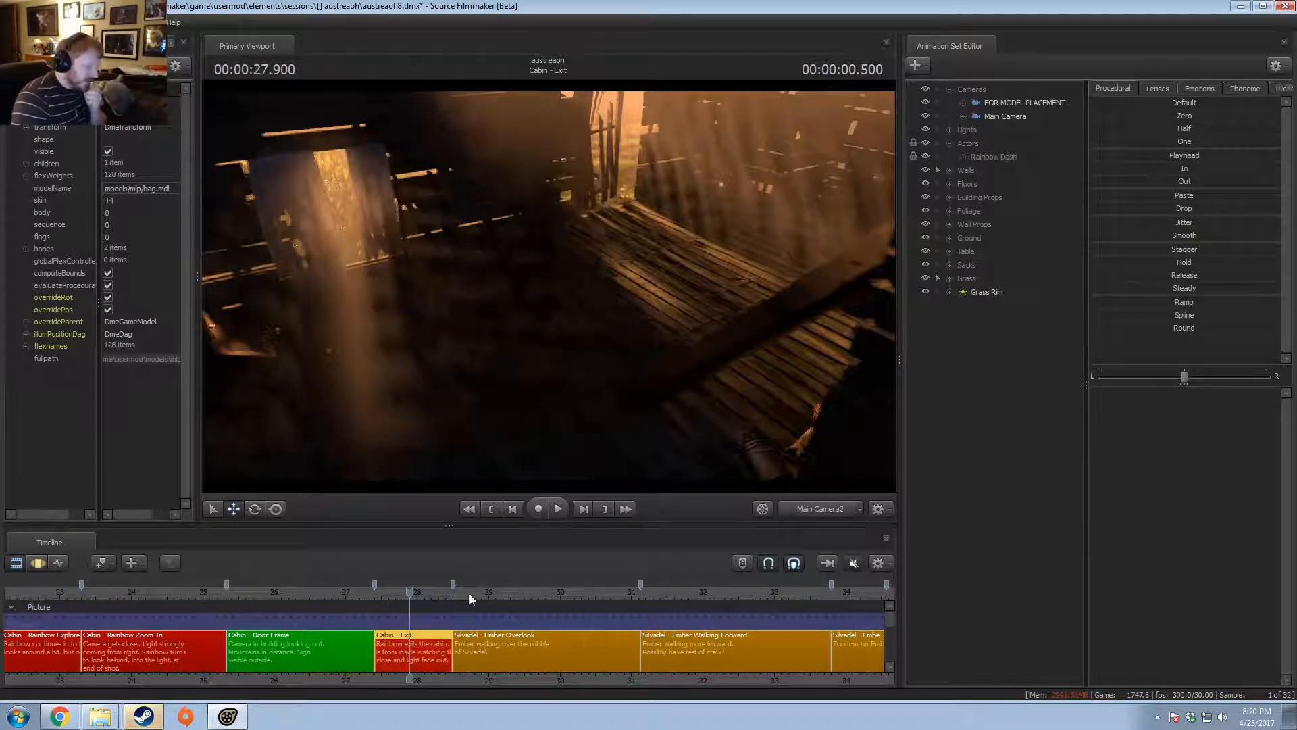
- Disable the viewport lighting to inspect the Cabin - Exit set unlit, and enable it again
right_click(410, 652)
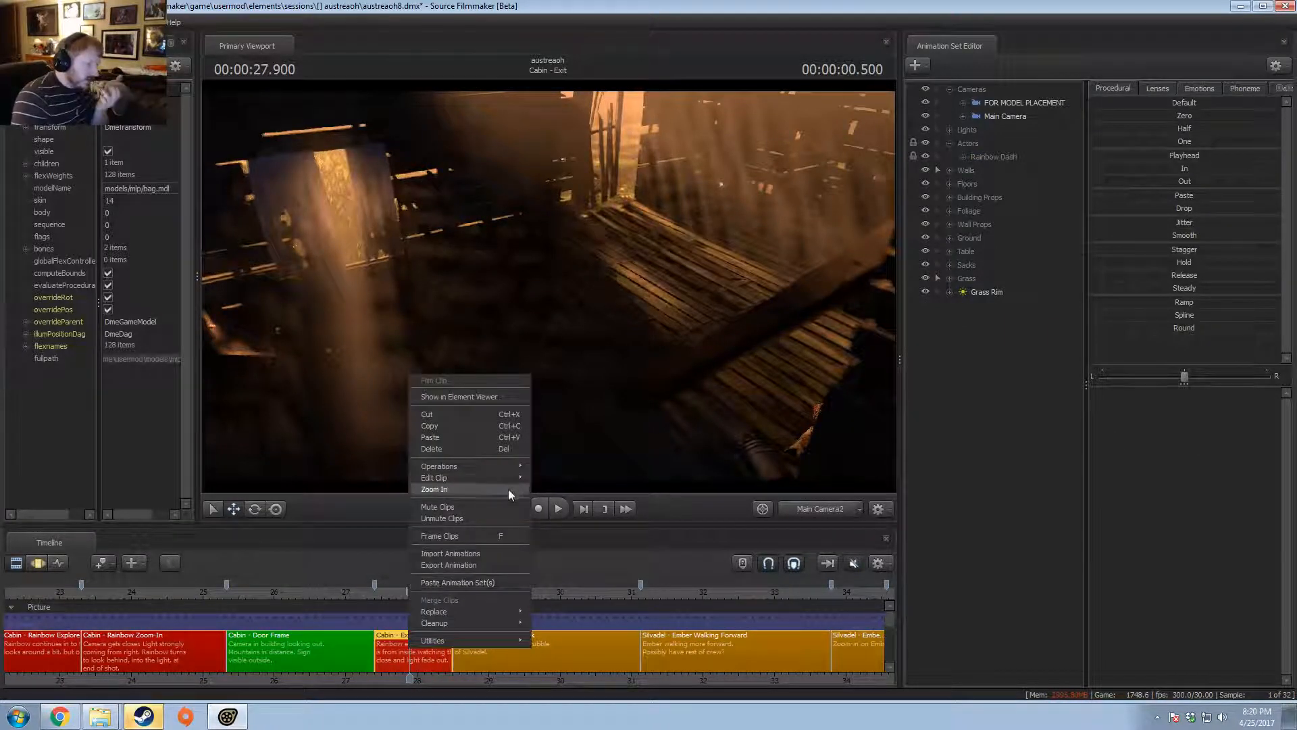
left_click(654, 402)
right_click(656, 332)
left_click(695, 364)
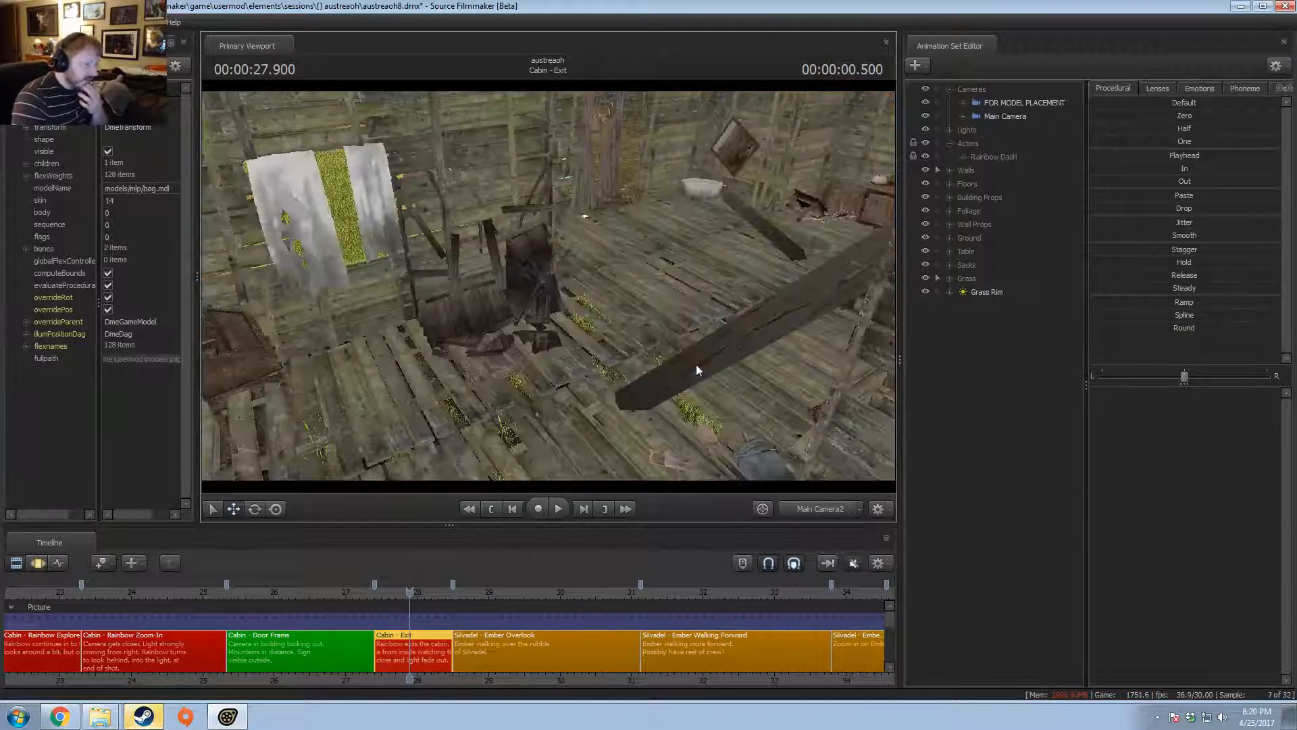
right_click(692, 334)
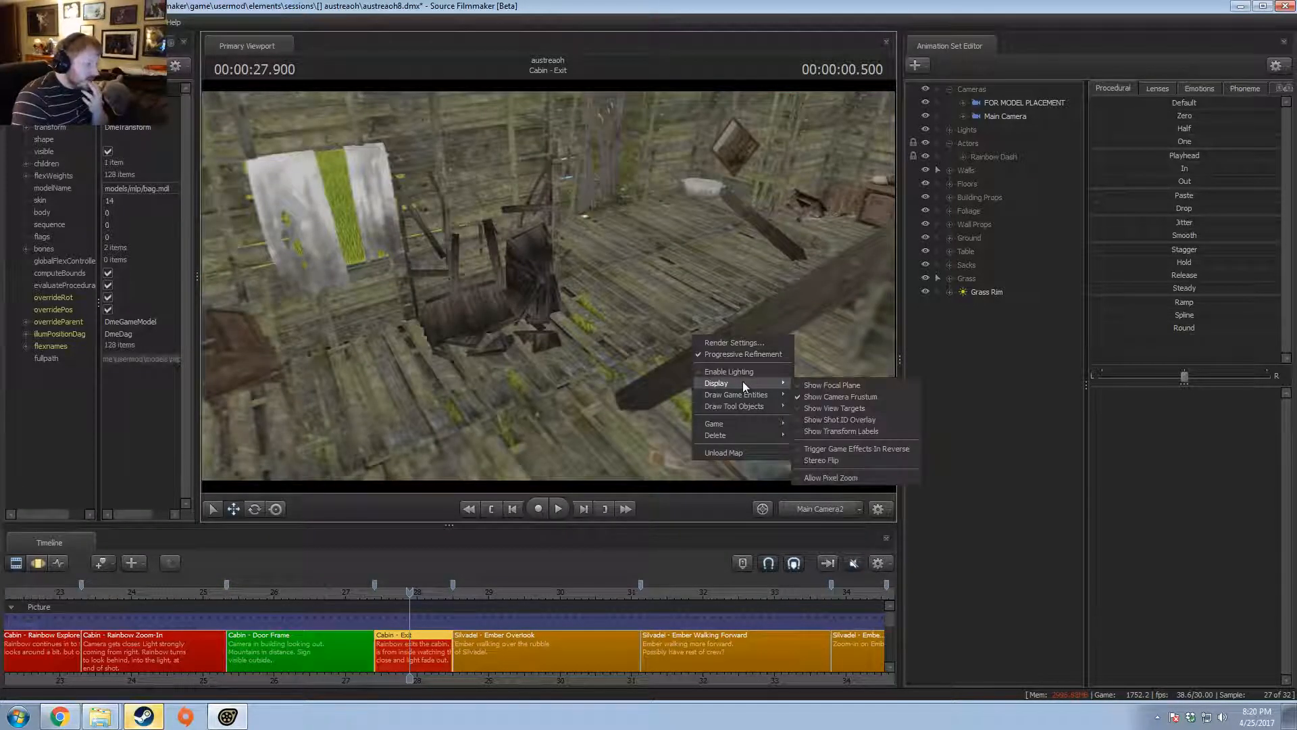
left_click(739, 371)
right_click(690, 358)
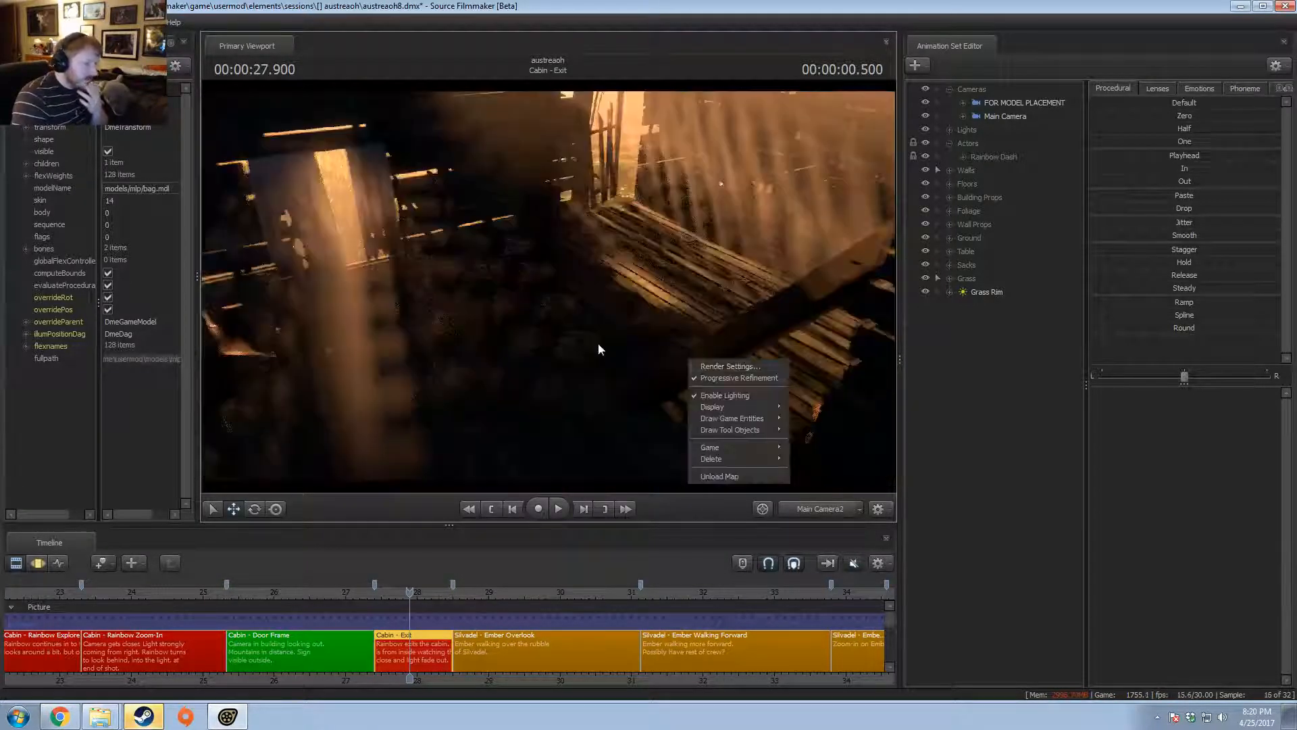
left_click(598, 343)
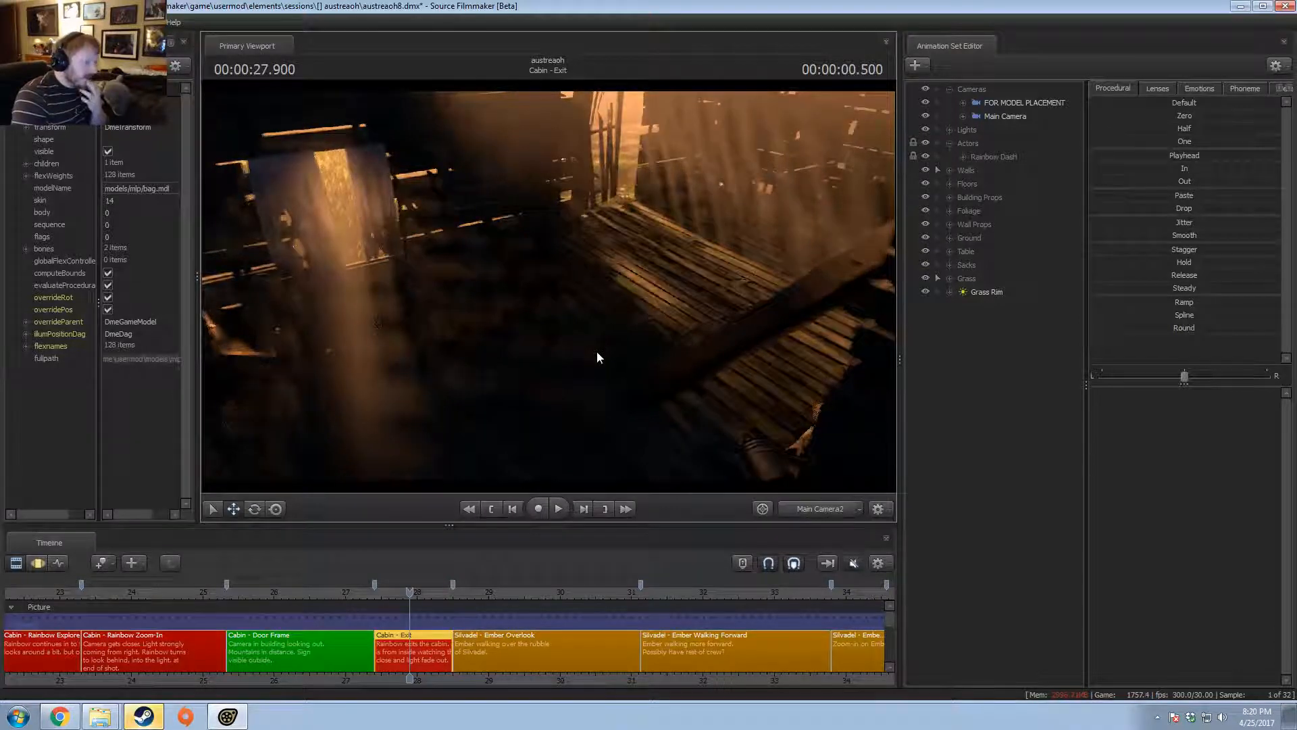
- Change the Cabin - Exit clip's background color to an olive green
right_click(425, 640)
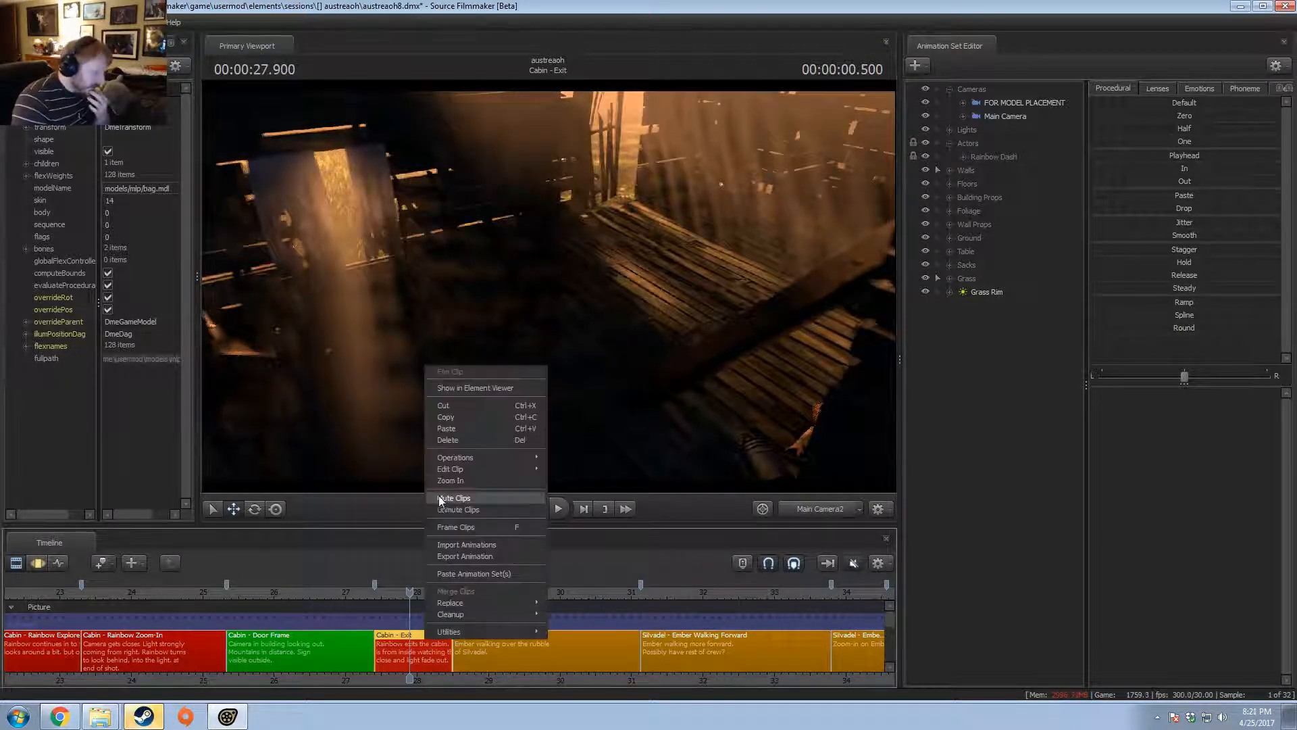
mouse_move(449, 469)
left_click(578, 483)
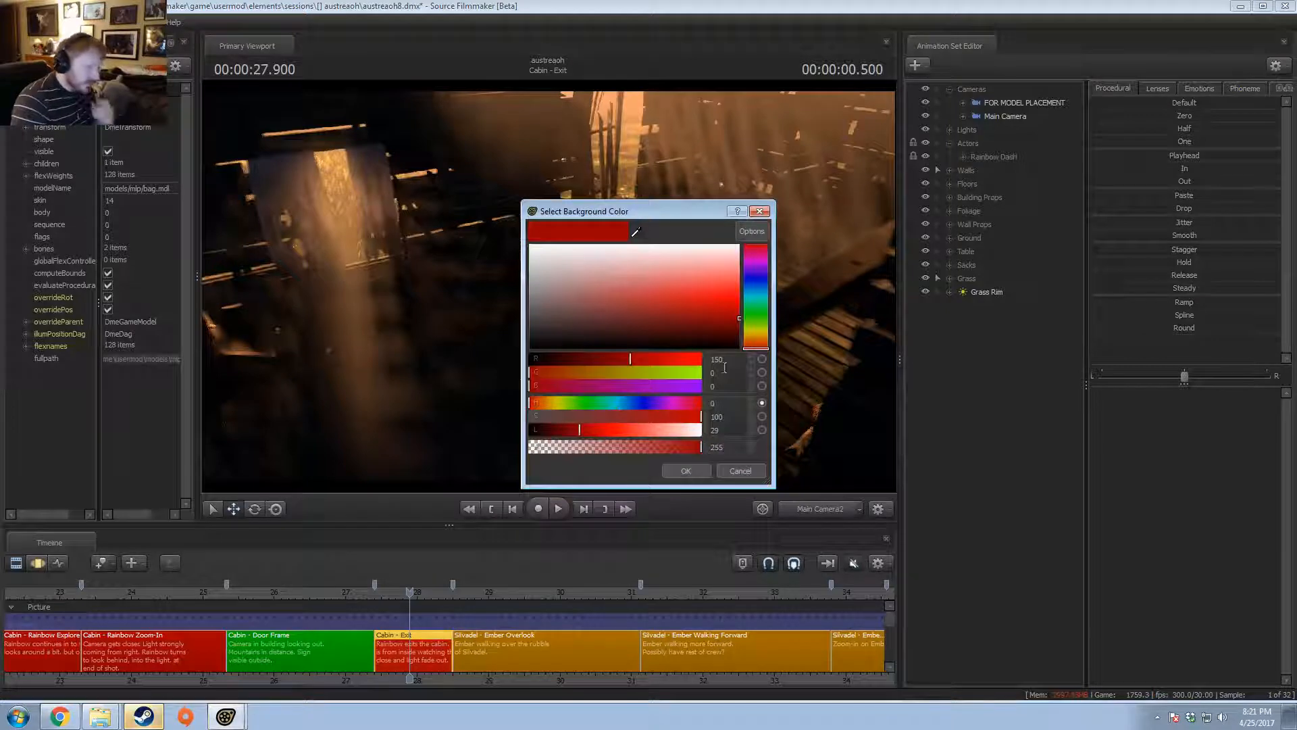
key("Return")
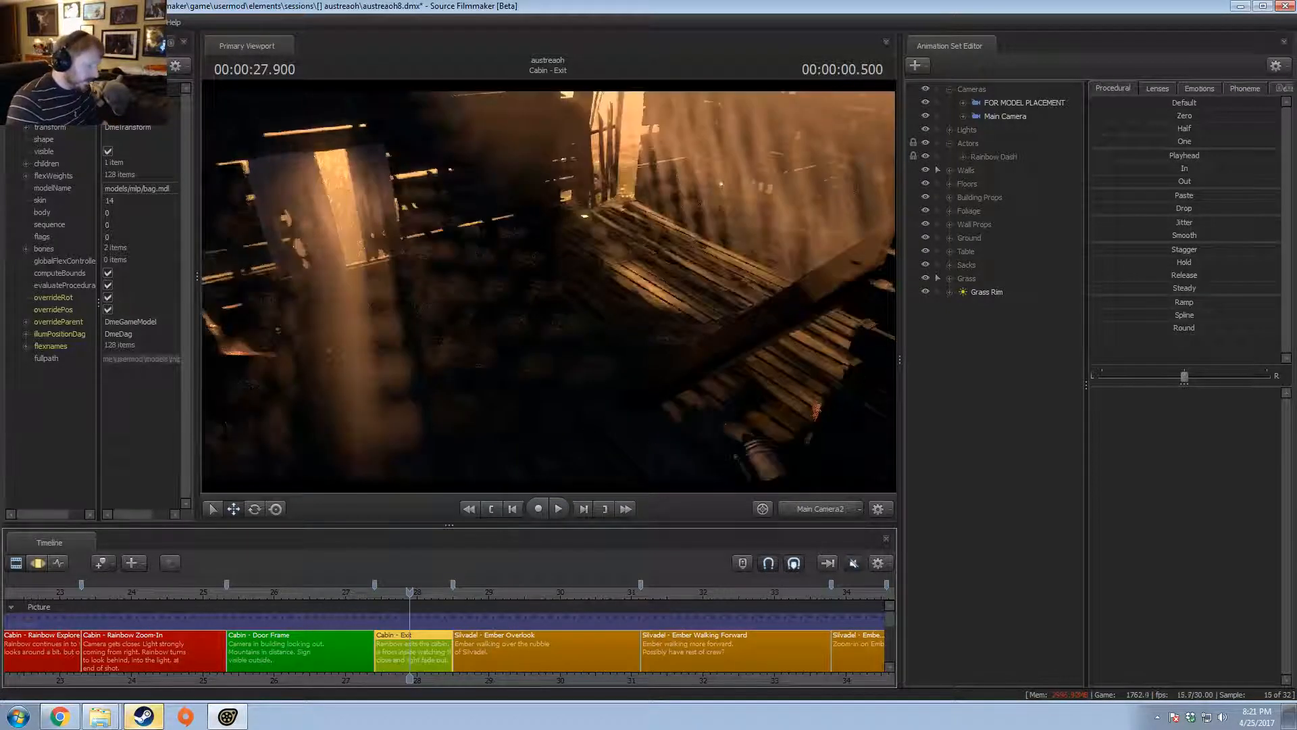
right_click(440, 664)
mouse_move(466, 497)
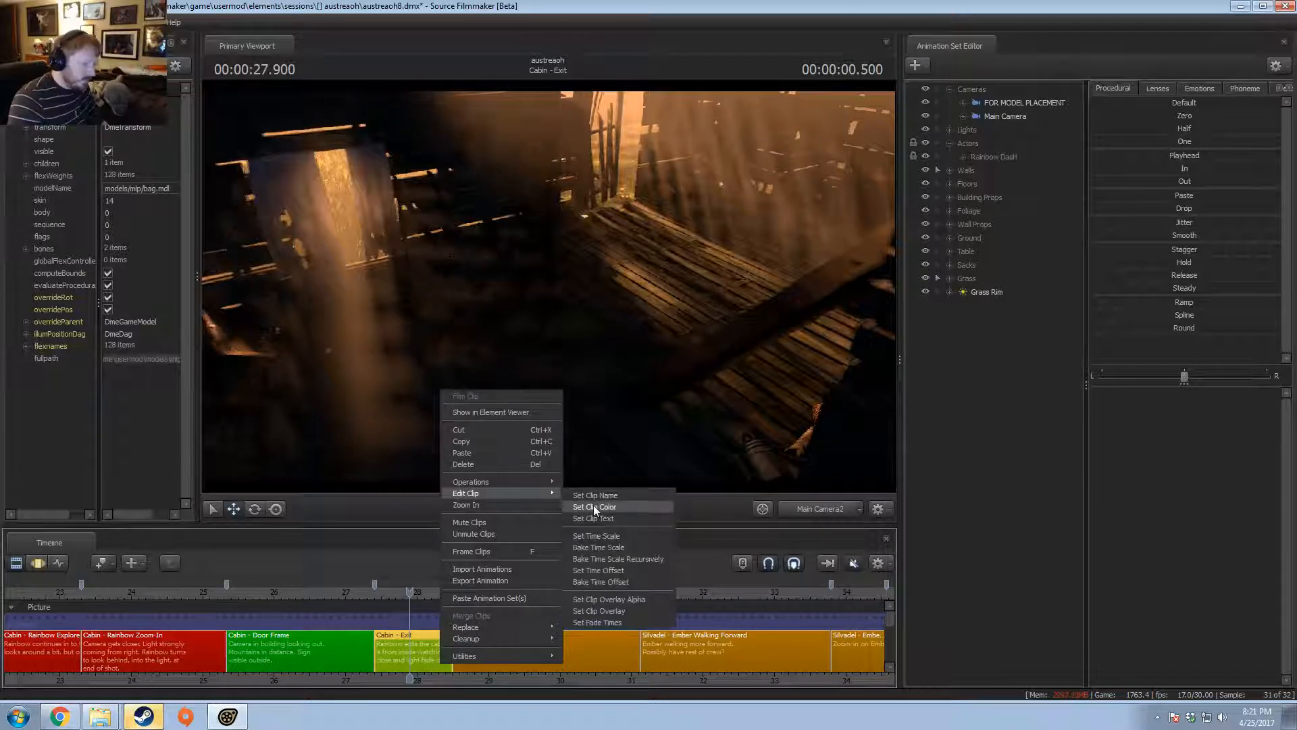
left_click(593, 505)
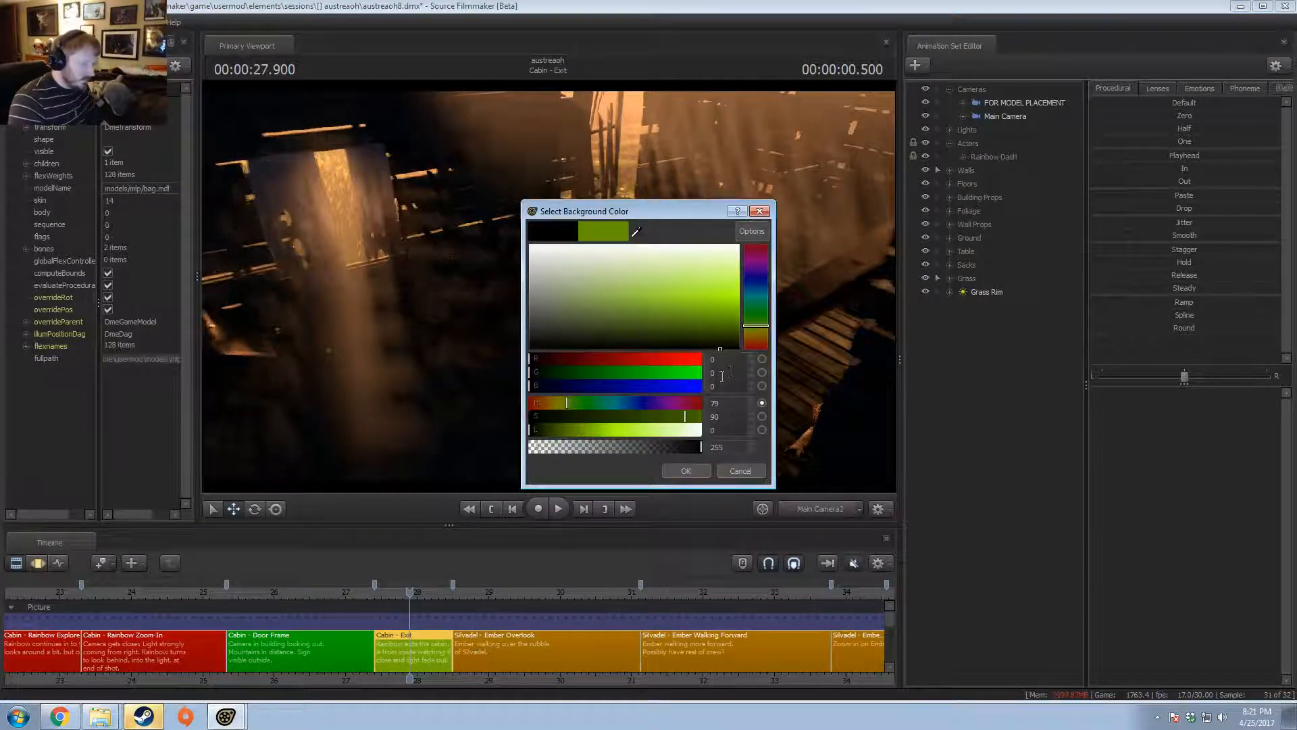
left_click(740, 470)
right_click(445, 654)
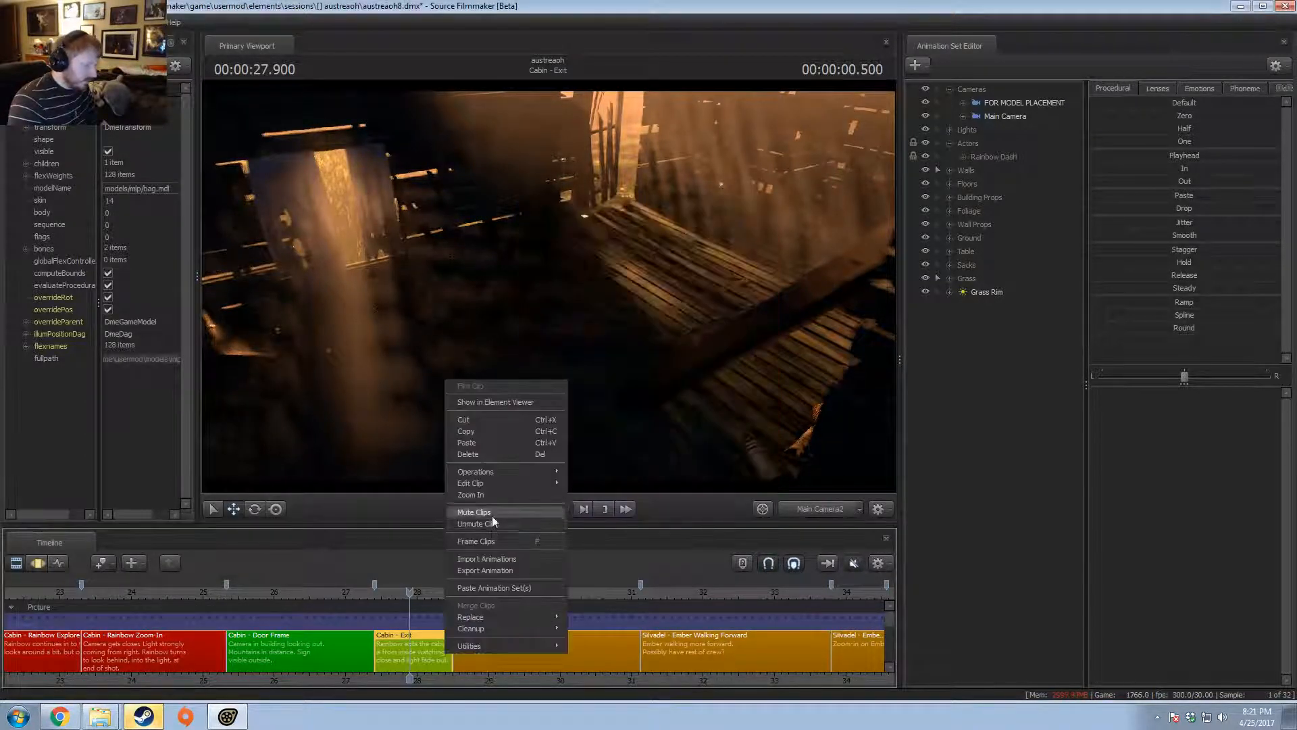
mouse_move(515, 482)
left_click(599, 505)
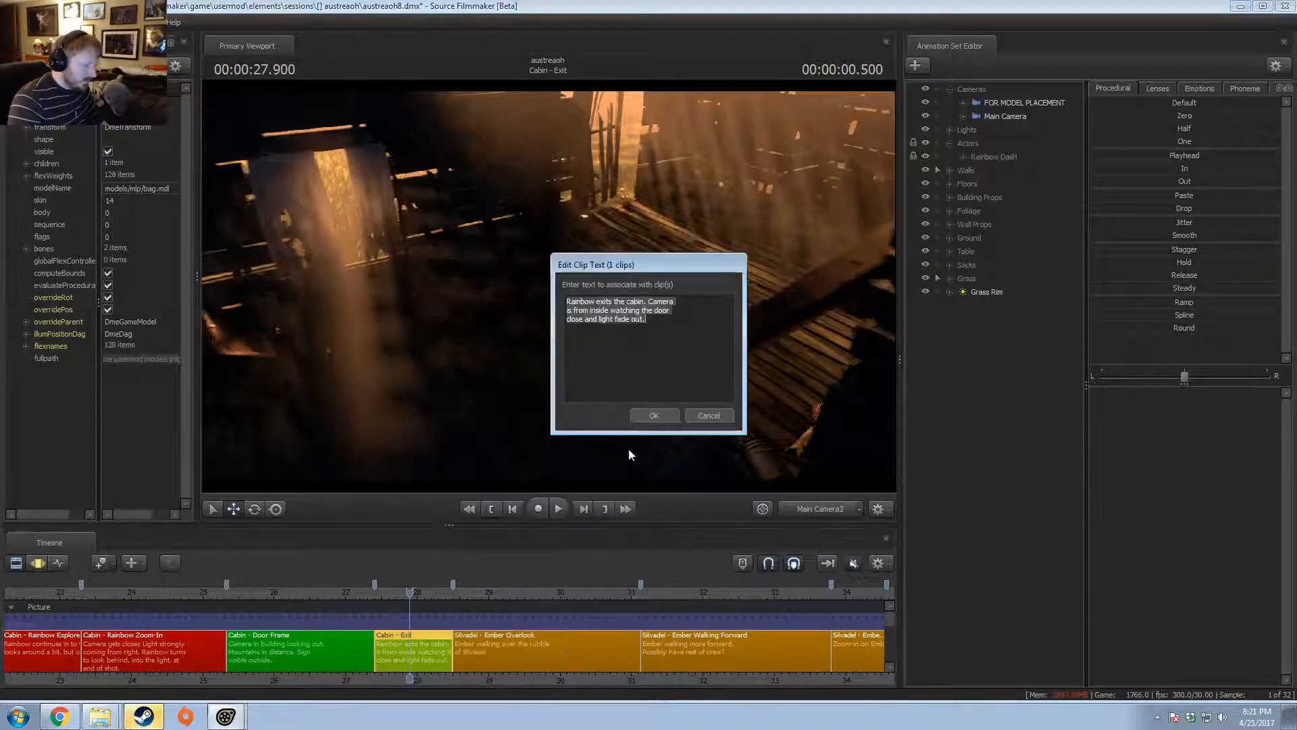
left_click(706, 416)
- Set the red value of the Cabin - Exit clip's background color to 255
right_click(394, 661)
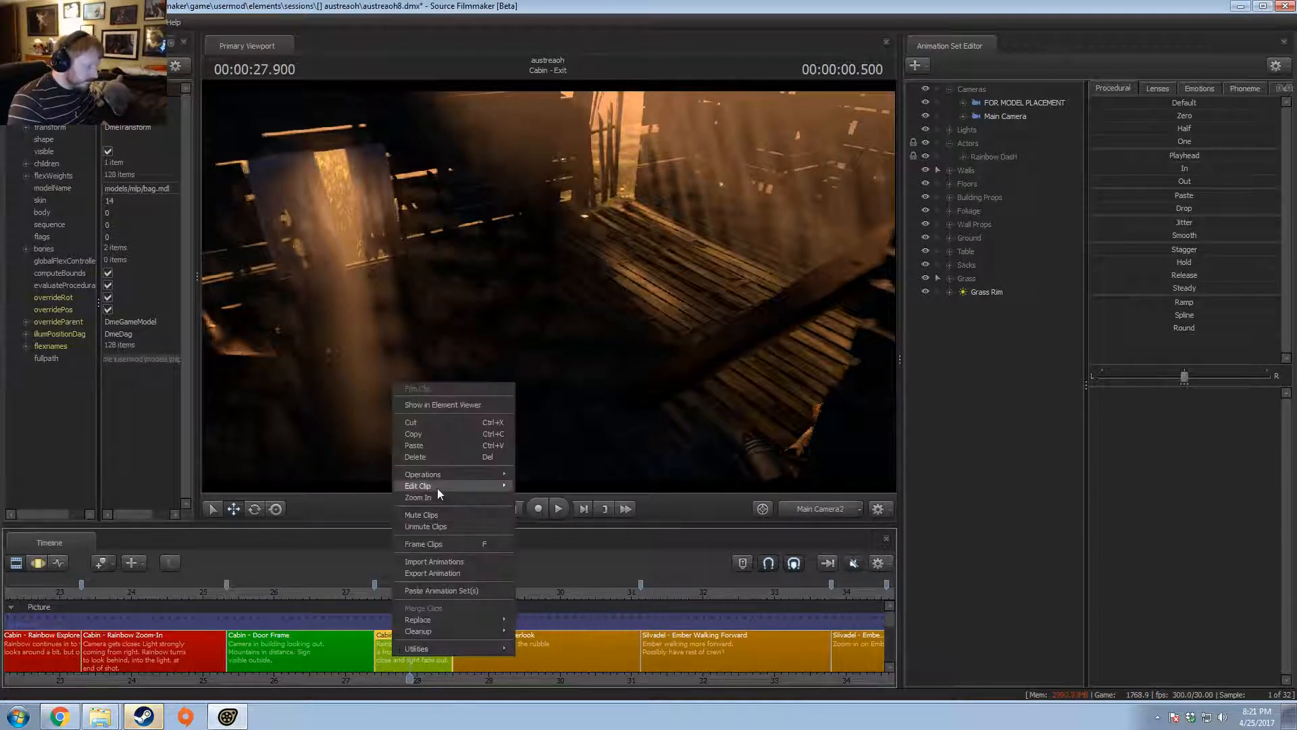
mouse_move(436, 488)
left_click(540, 500)
double_click(728, 359)
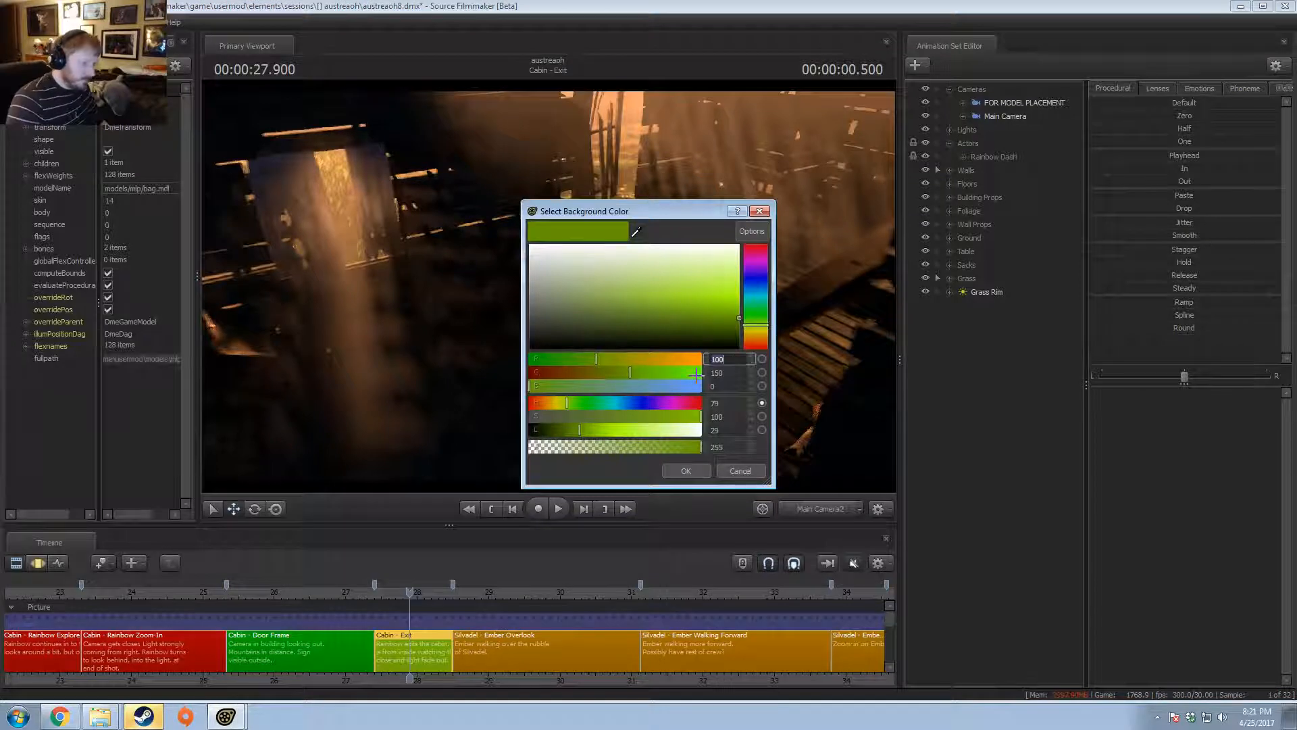
type("255")
key("Return")
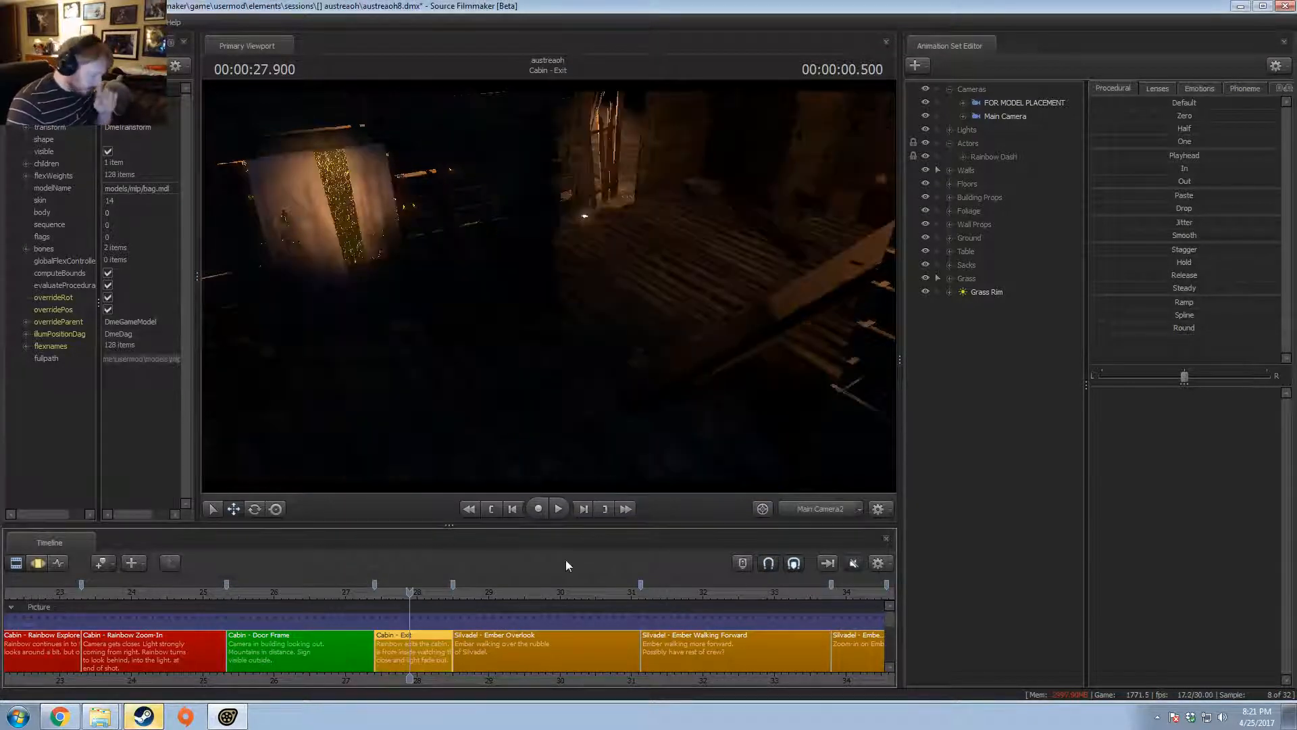
- Examine the color-coded clips along the whole timeline, from the cabin shots to the final Silvadel shots
scroll(544, 684, "down", 3)
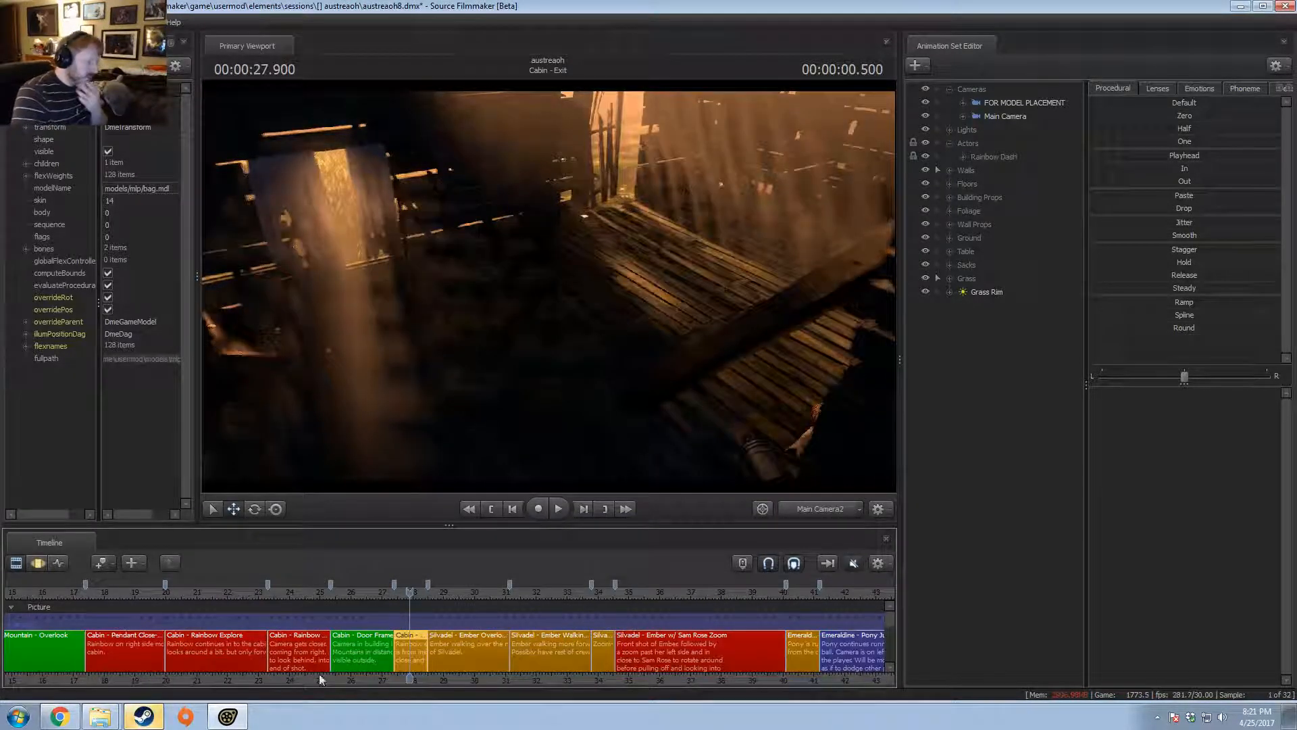
scroll(437, 642, "down", 3)
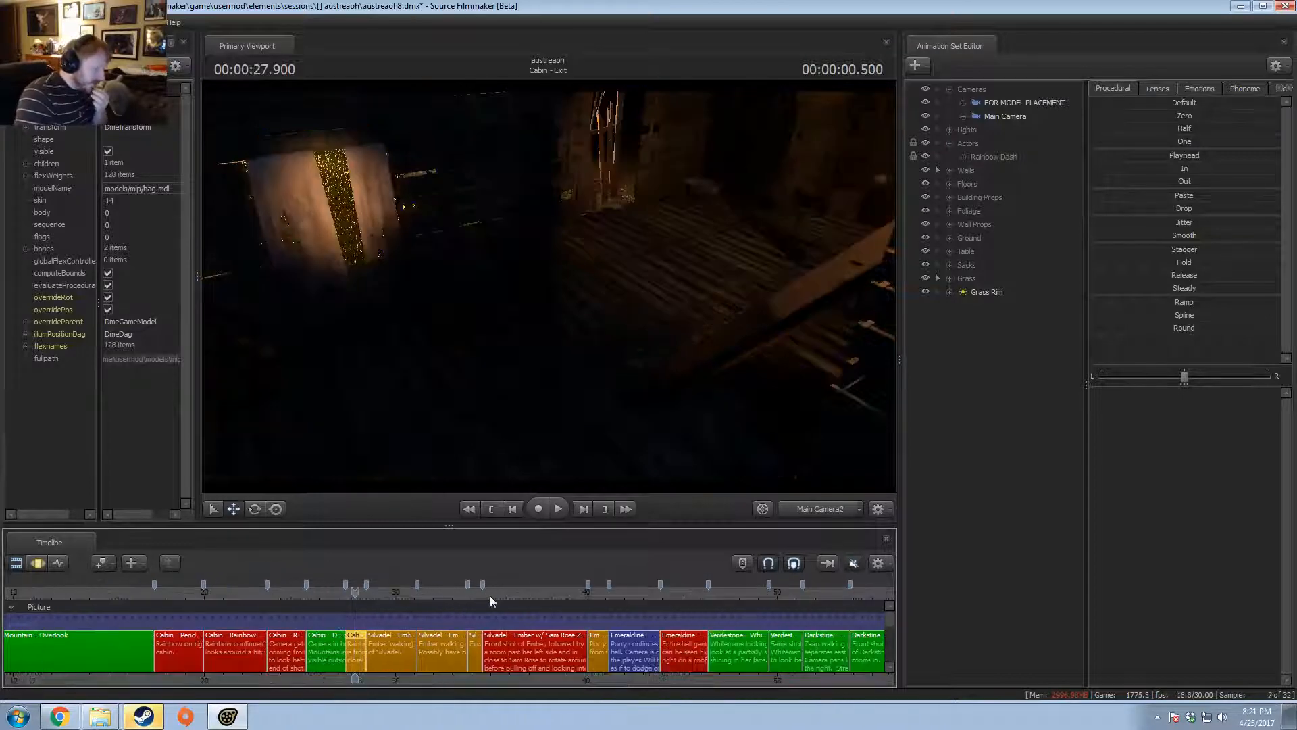
scroll(489, 594, "down", 1)
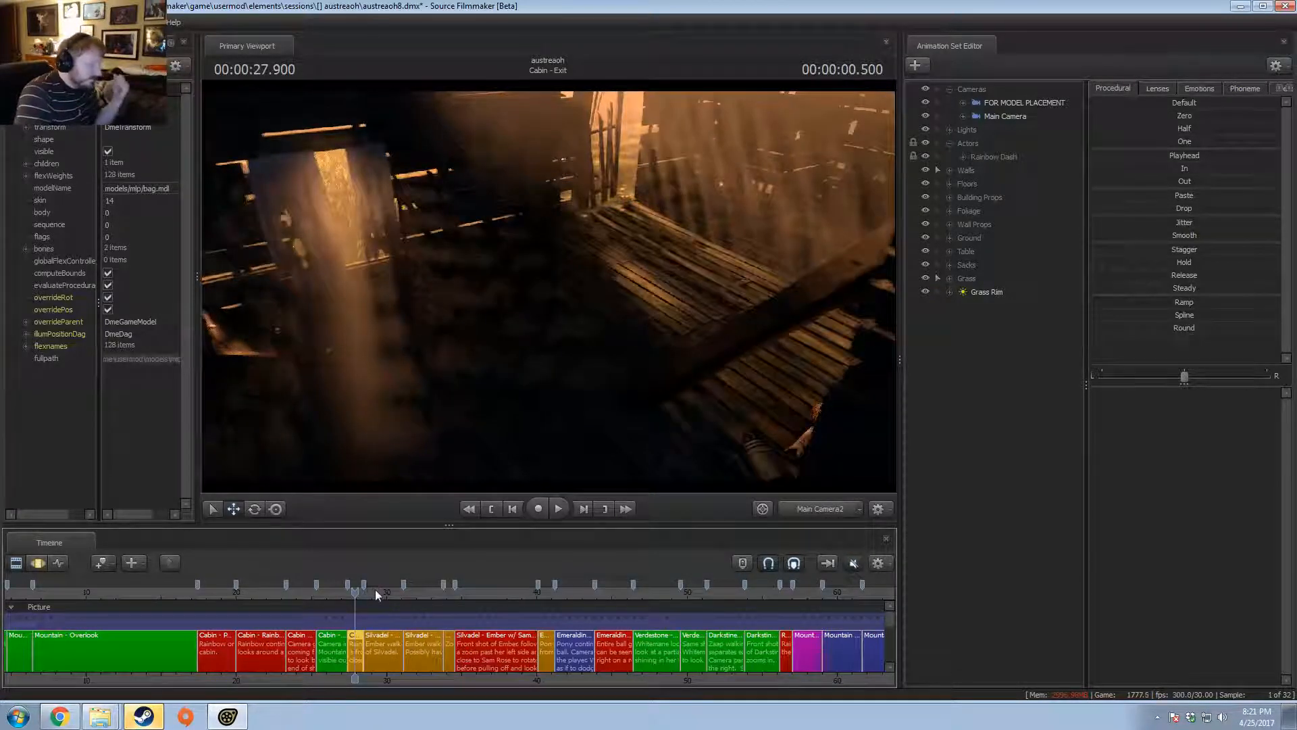
scroll(643, 681, "down", 3)
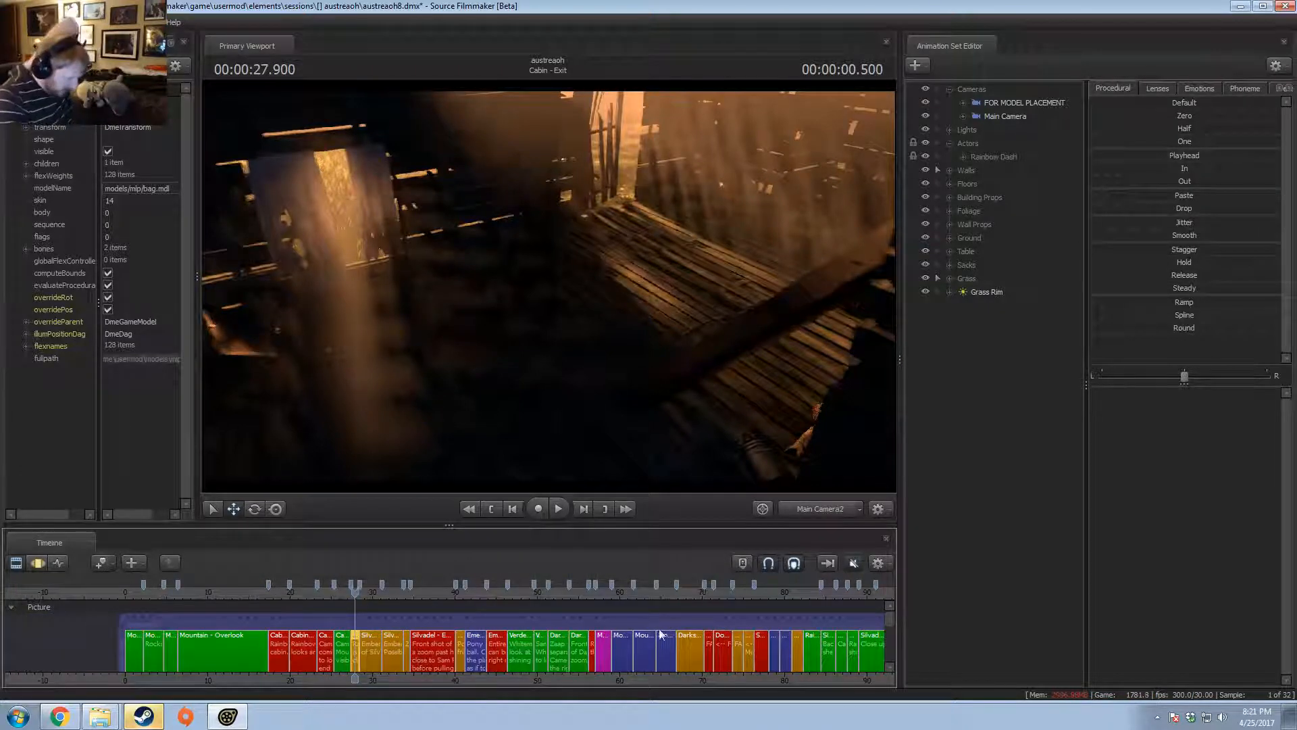
scroll(773, 684, "up", 3)
middle_click_drag(781, 681, 504, 678)
scroll(742, 635, "down", 1)
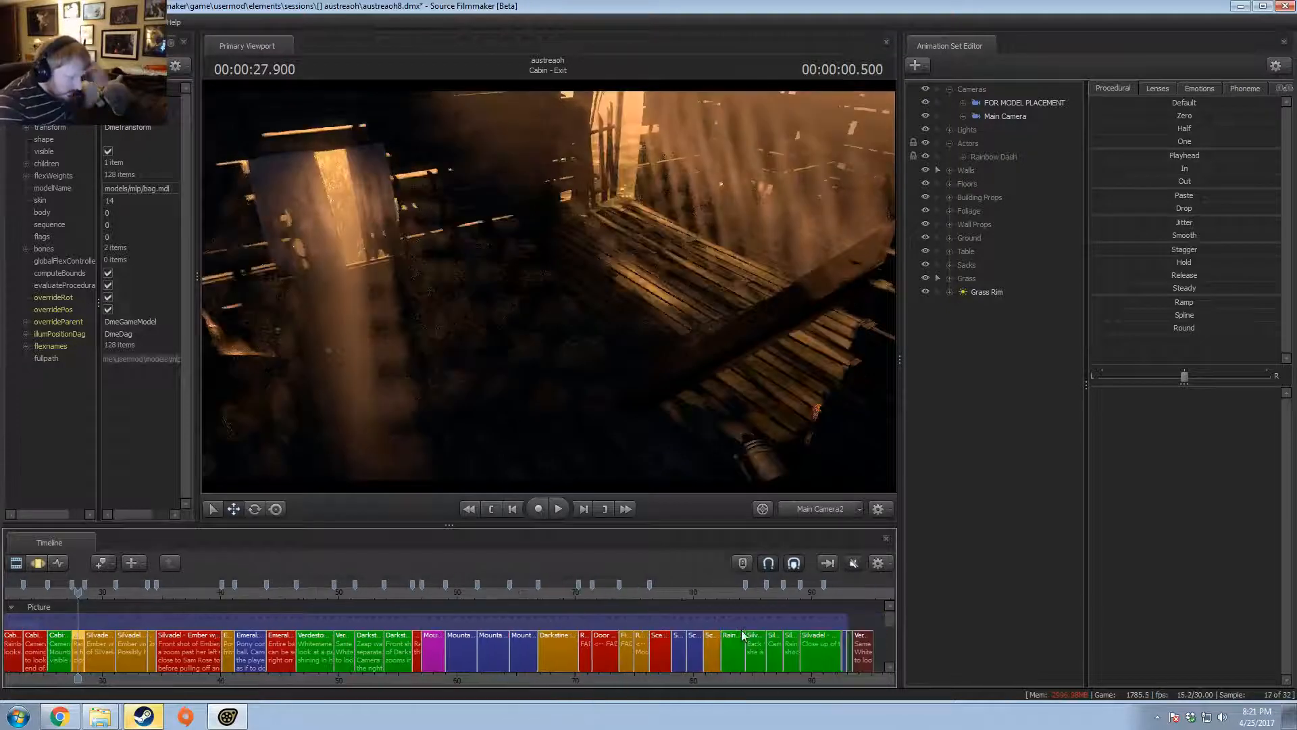
- Play the Darkstine - Pit Battle shot from its start, and replay its opening moment
left_click(554, 590)
left_click_drag(554, 590, 544, 583)
key("space")
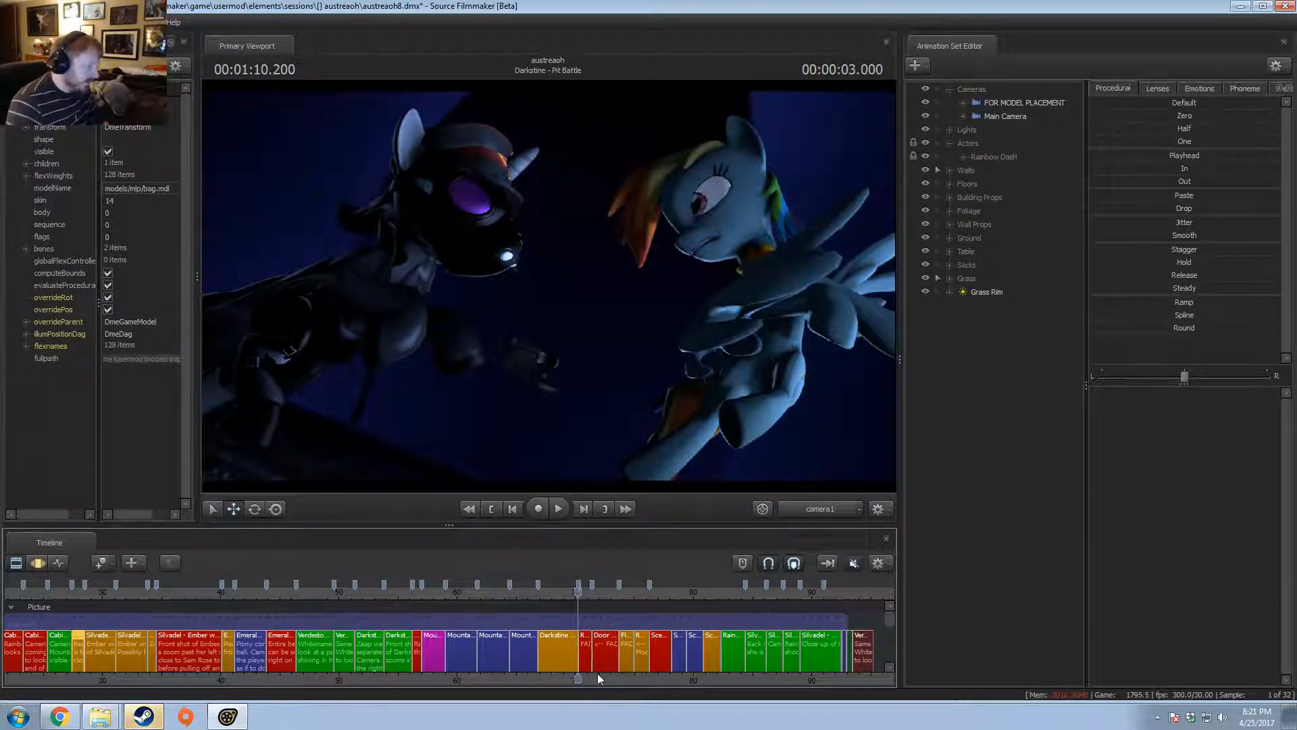
scroll(562, 658, "up", 10)
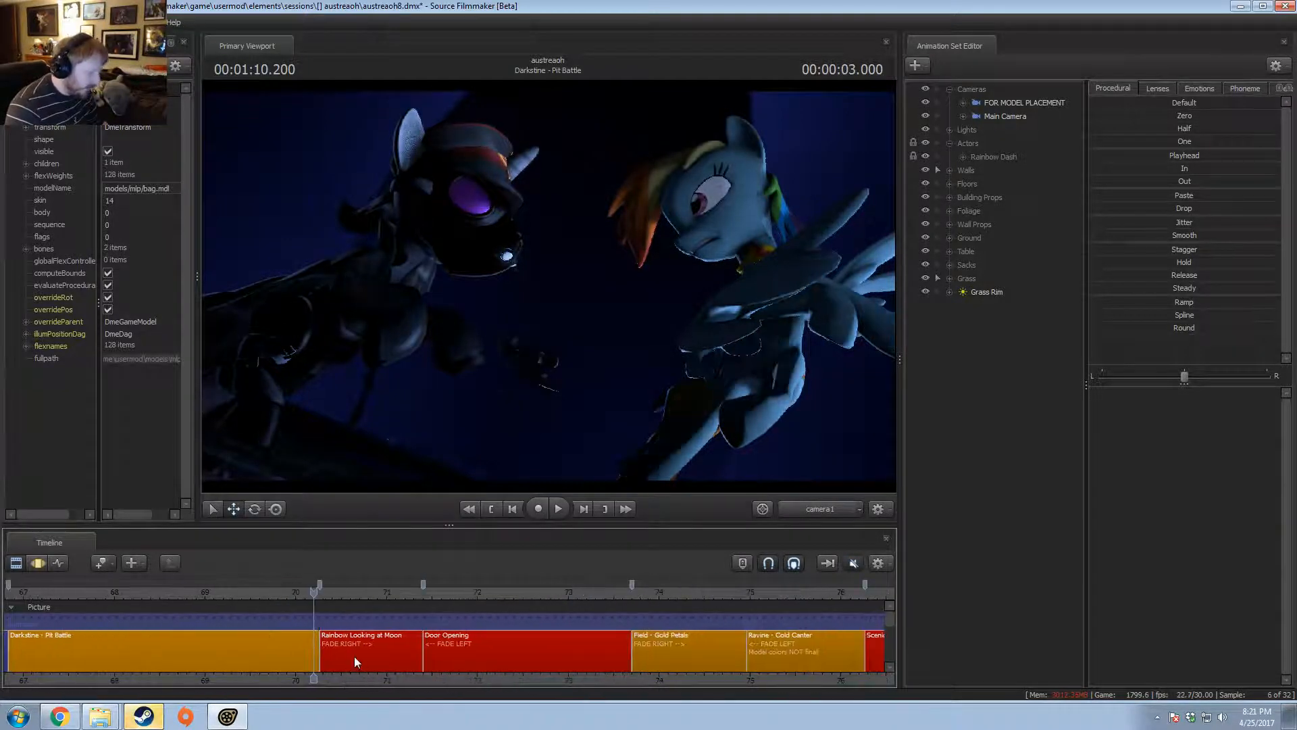
scroll(241, 601, "down", 3)
left_click_drag(203, 589, 153, 588)
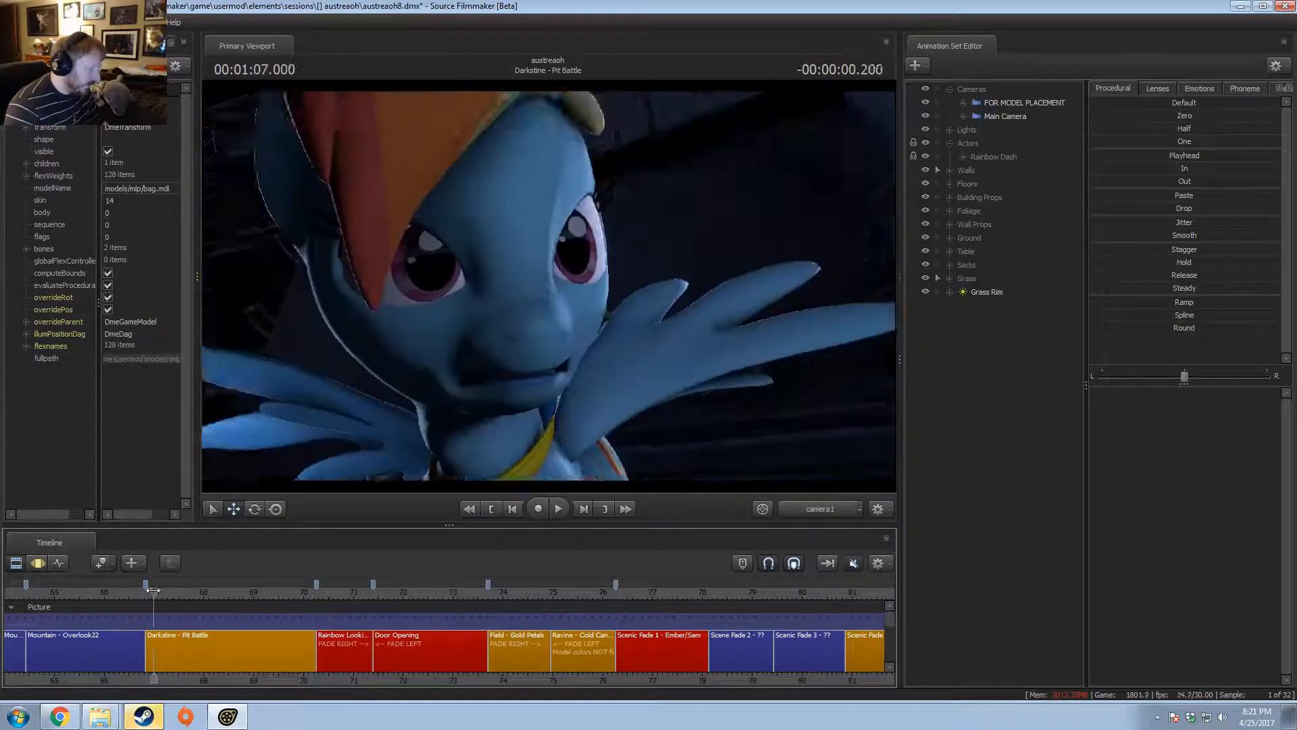
key("space")
key("space")
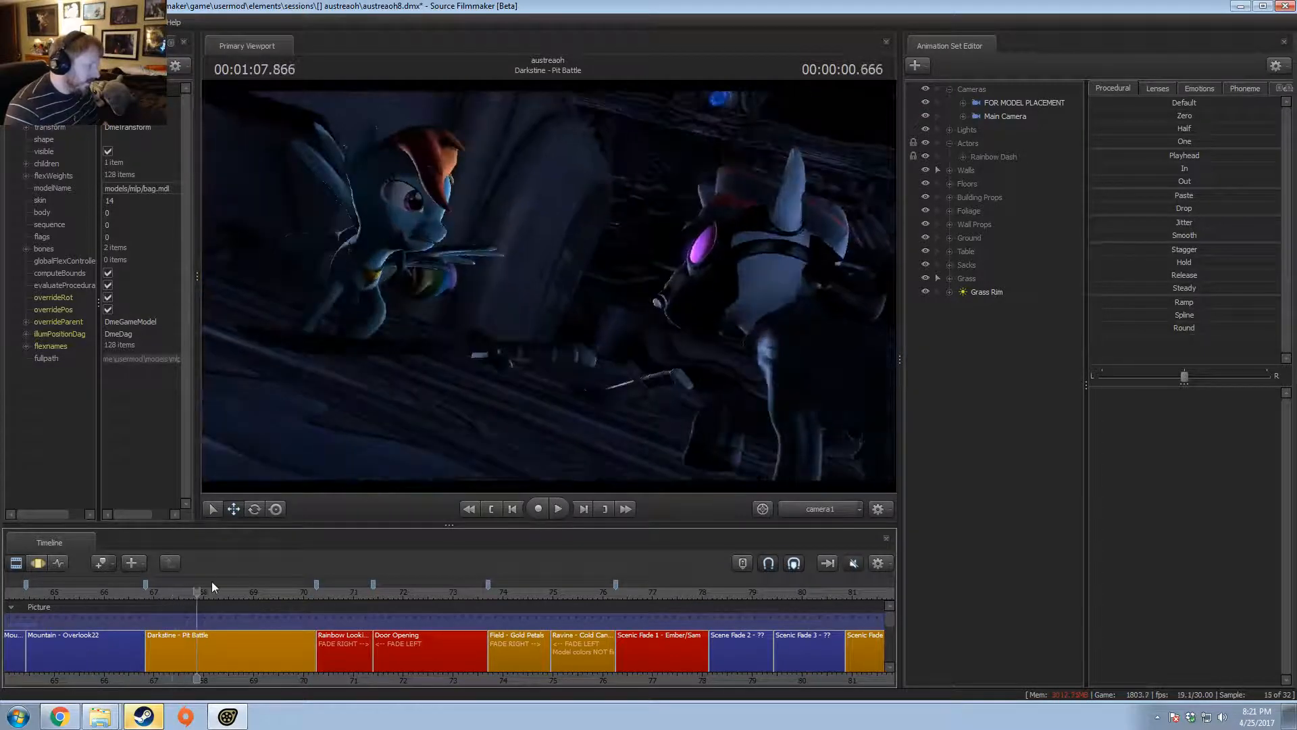
- Examine the opening of the Darkstine - Pit Battle shot frame by frame, and play the rest of it
left_click(149, 589)
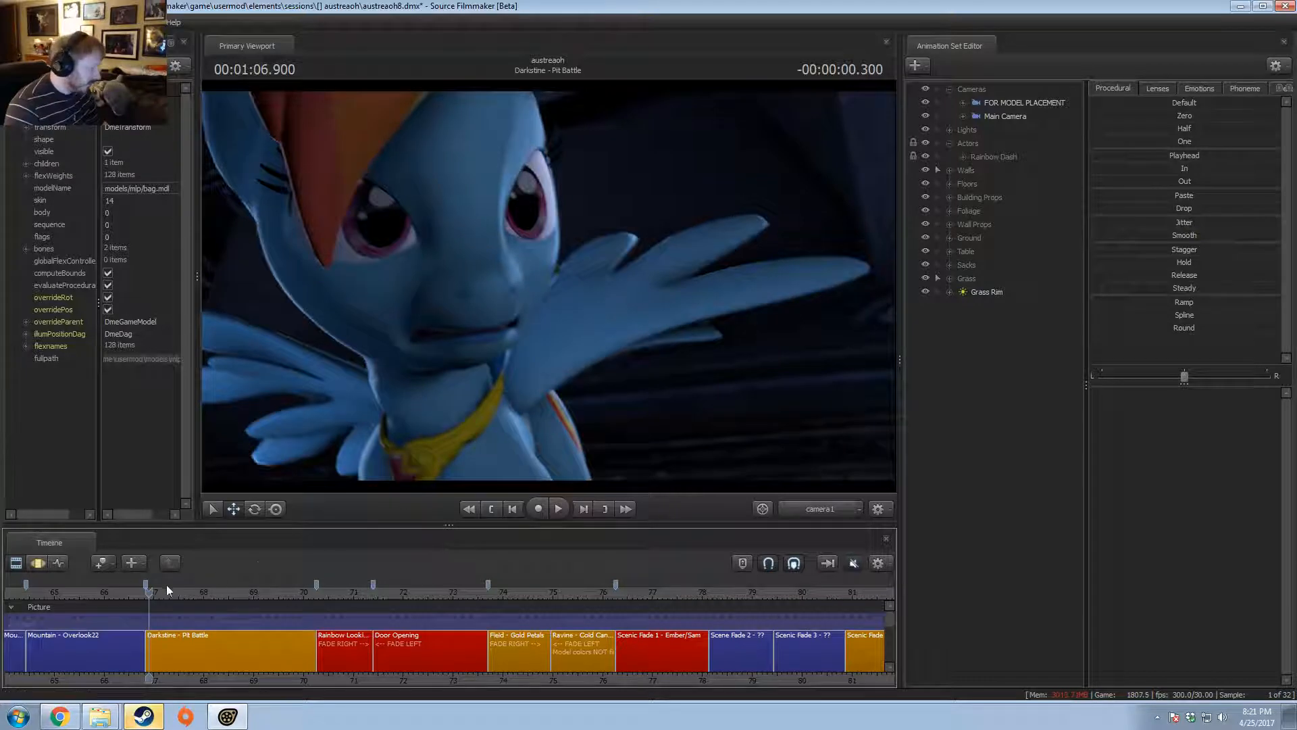
left_click(148, 592)
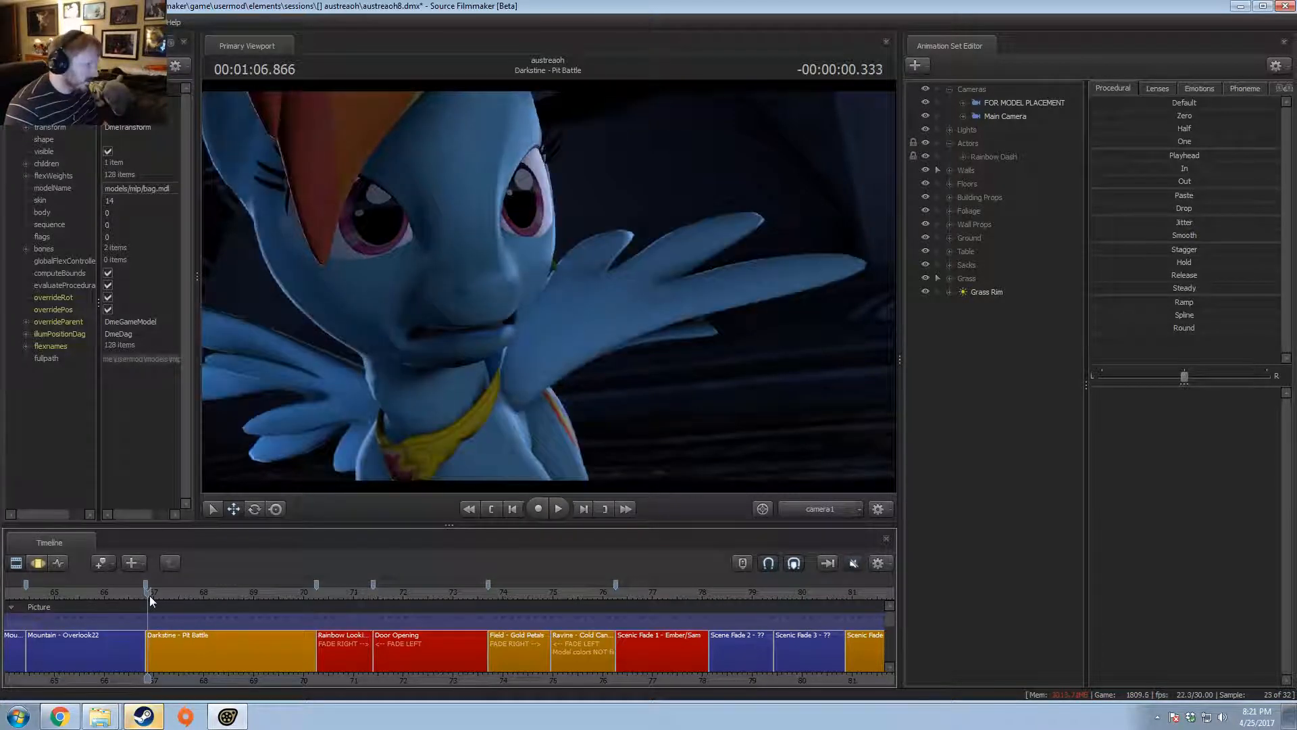
left_click(150, 594)
left_click(149, 594)
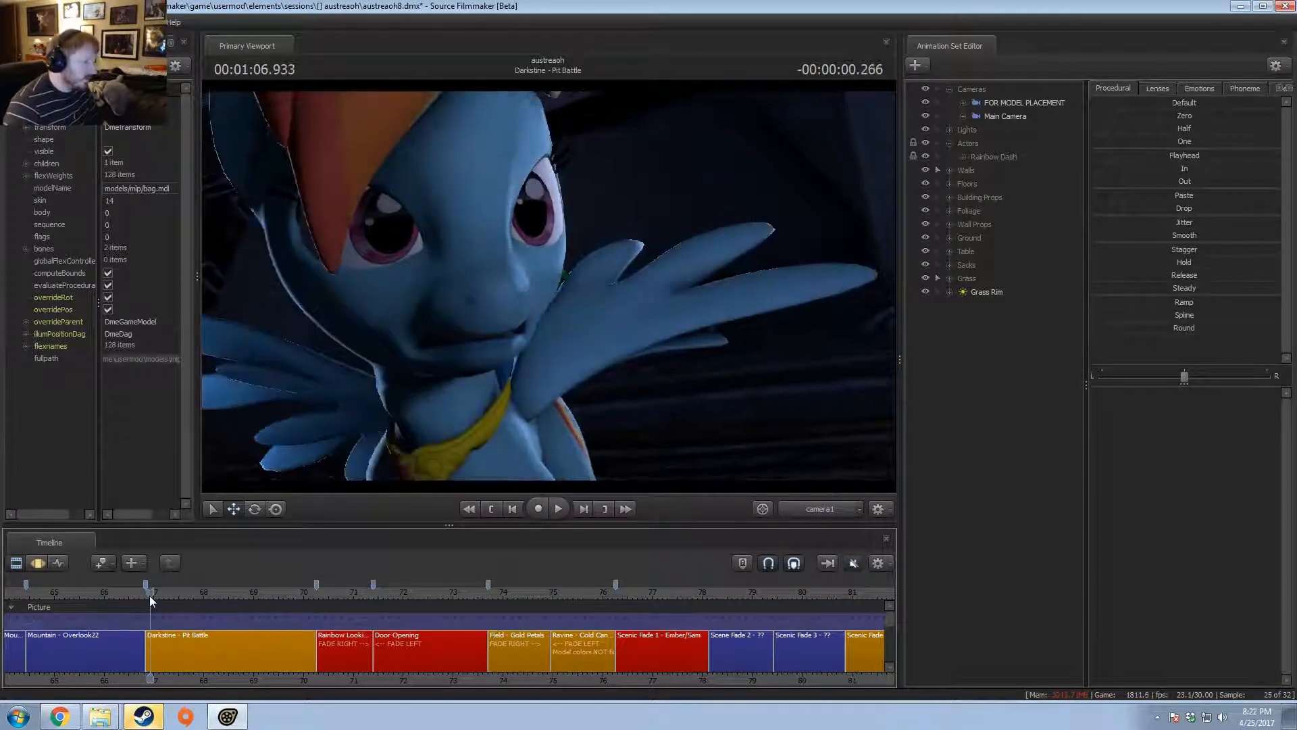
left_click(149, 595)
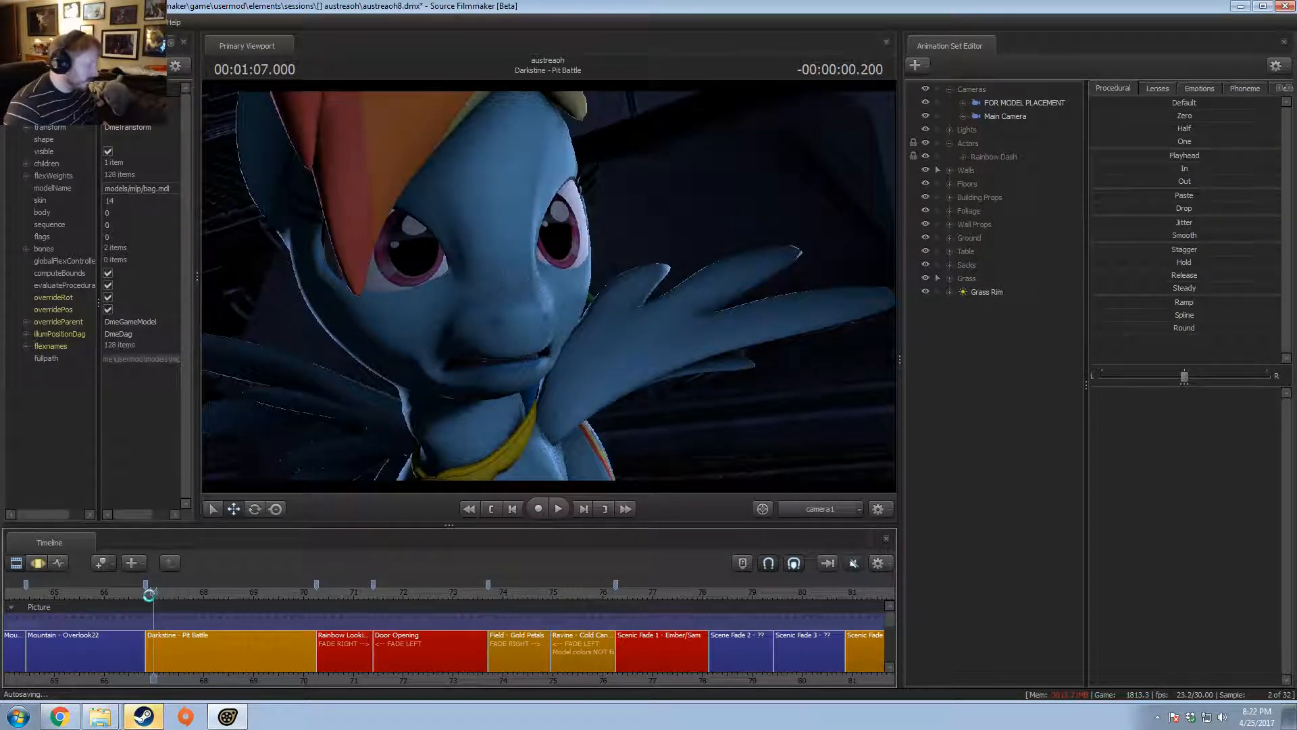
key("Right")
key("Right")
key("Right")
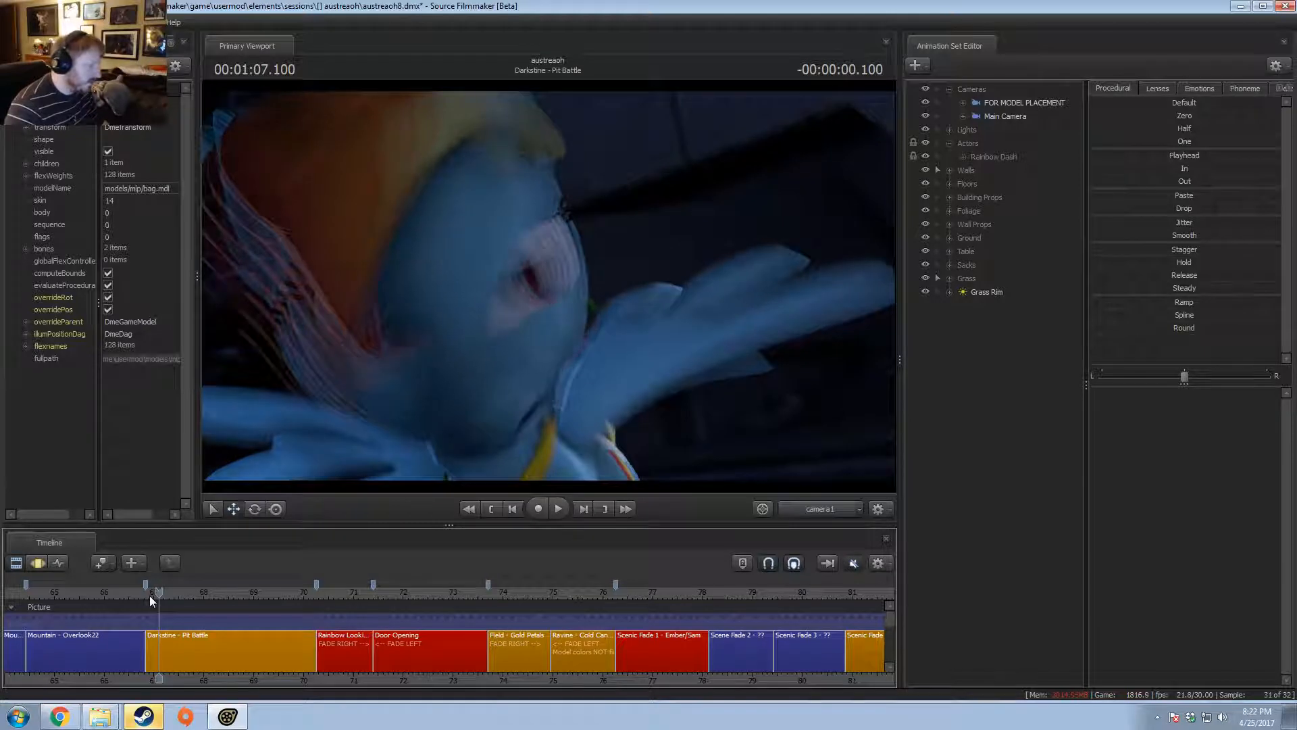
key("Right")
key("Right")
key("Right")
key("Right")
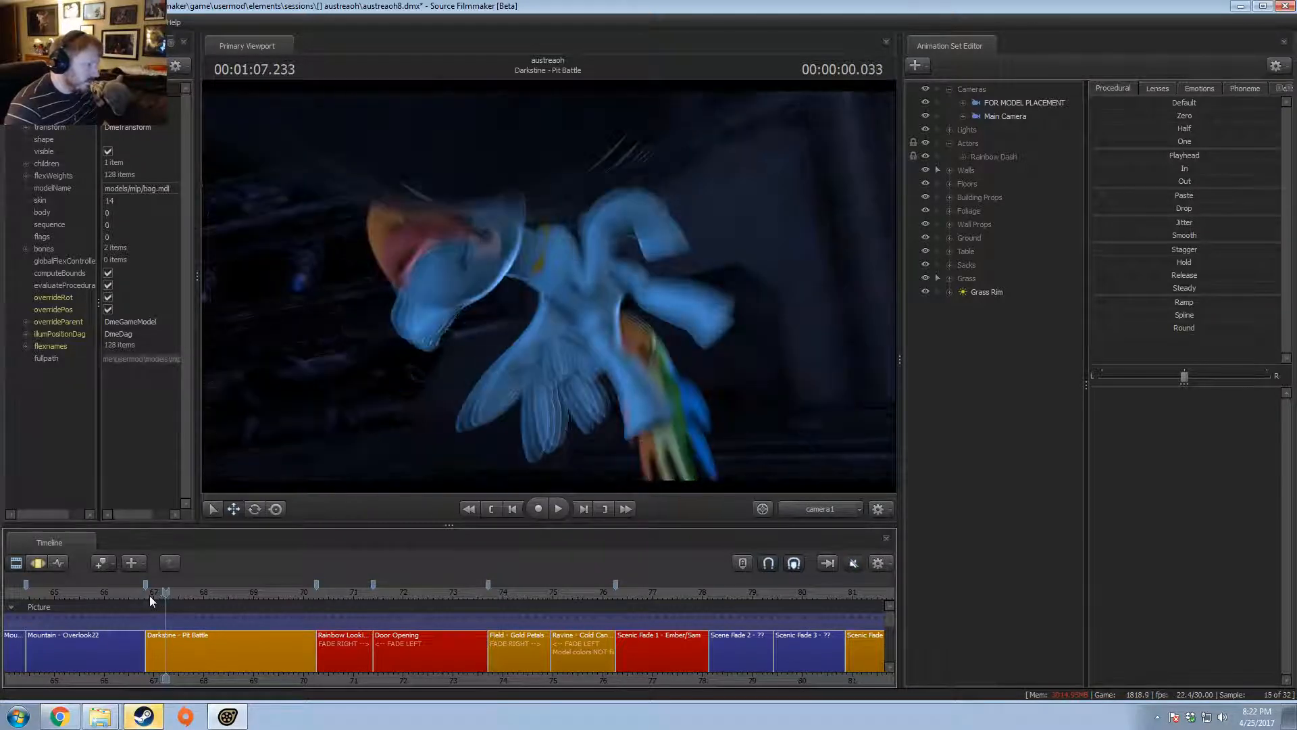
key("Right")
key("Right")
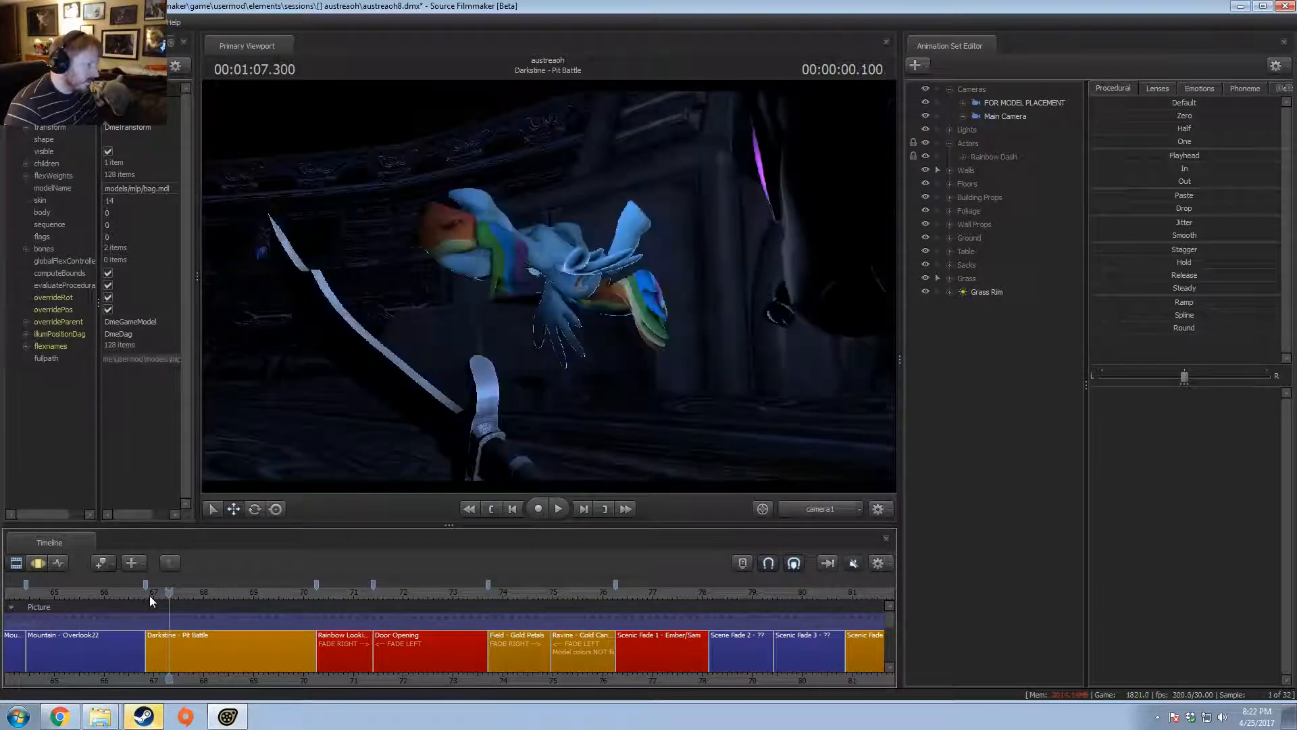
key("Right")
key("Right")
key("Right")
key("Right")
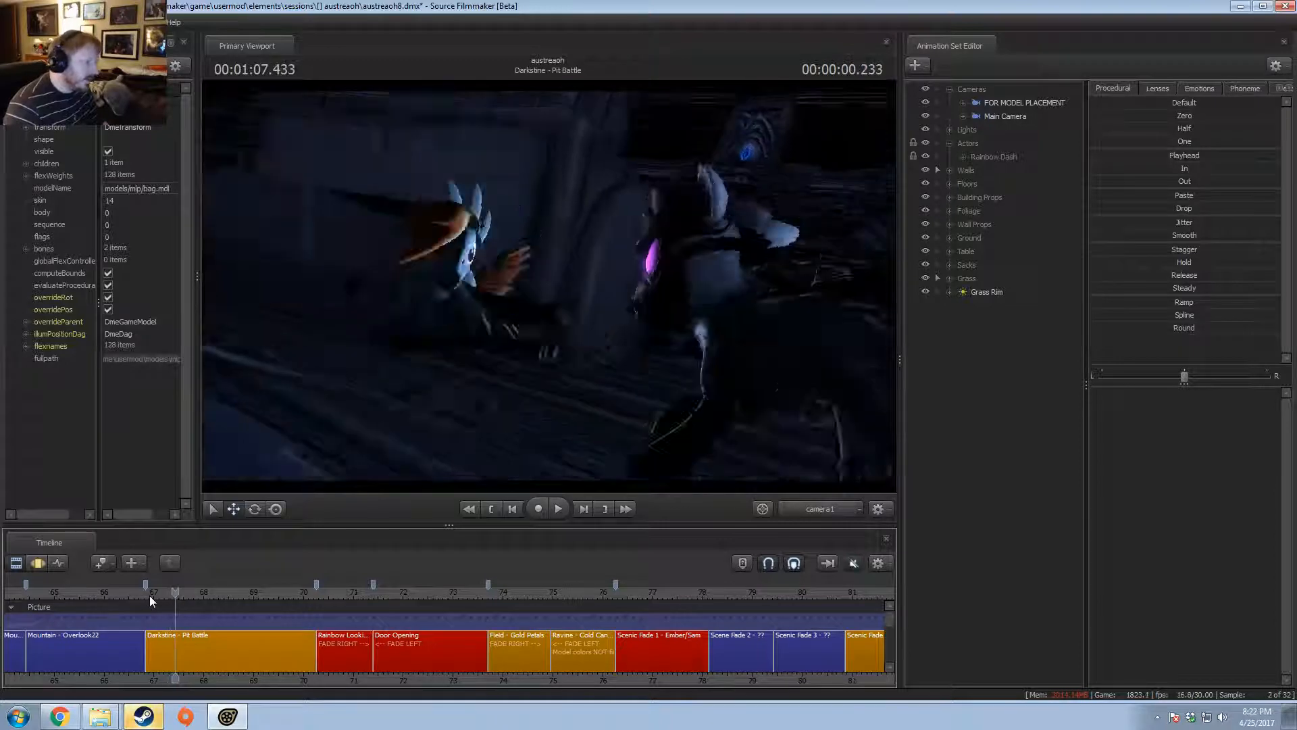
key("Right")
key("Right")
key("Right")
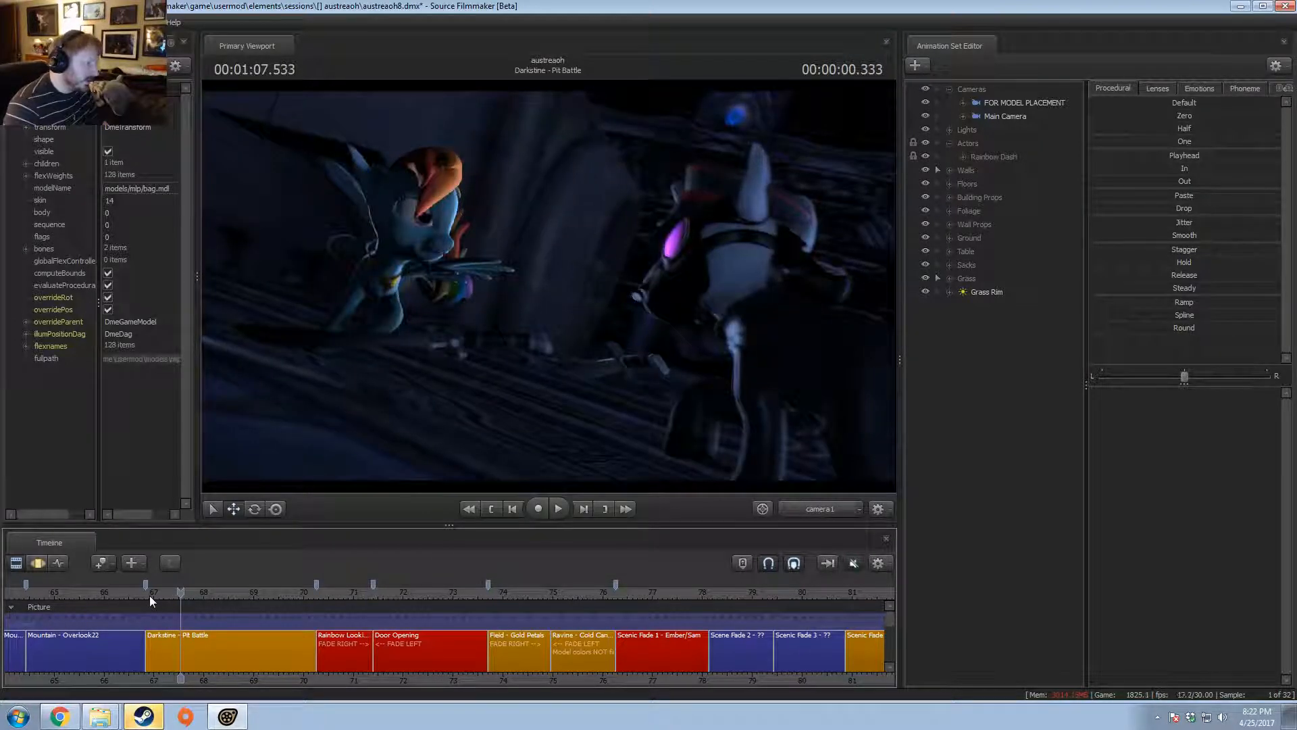
key("Right")
key("Right")
key("Right")
key("Right")
key("Right")
key("Right")
key("Right")
key("Right")
key("Right")
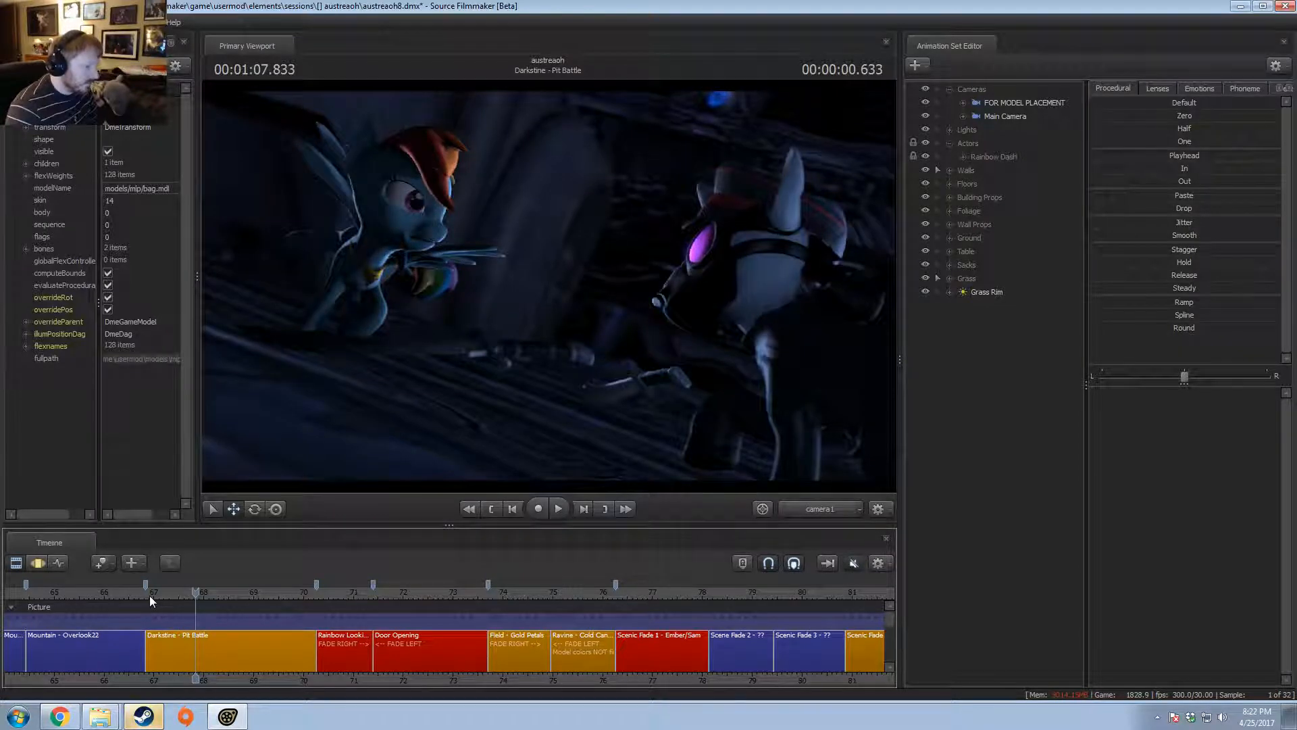
key("space")
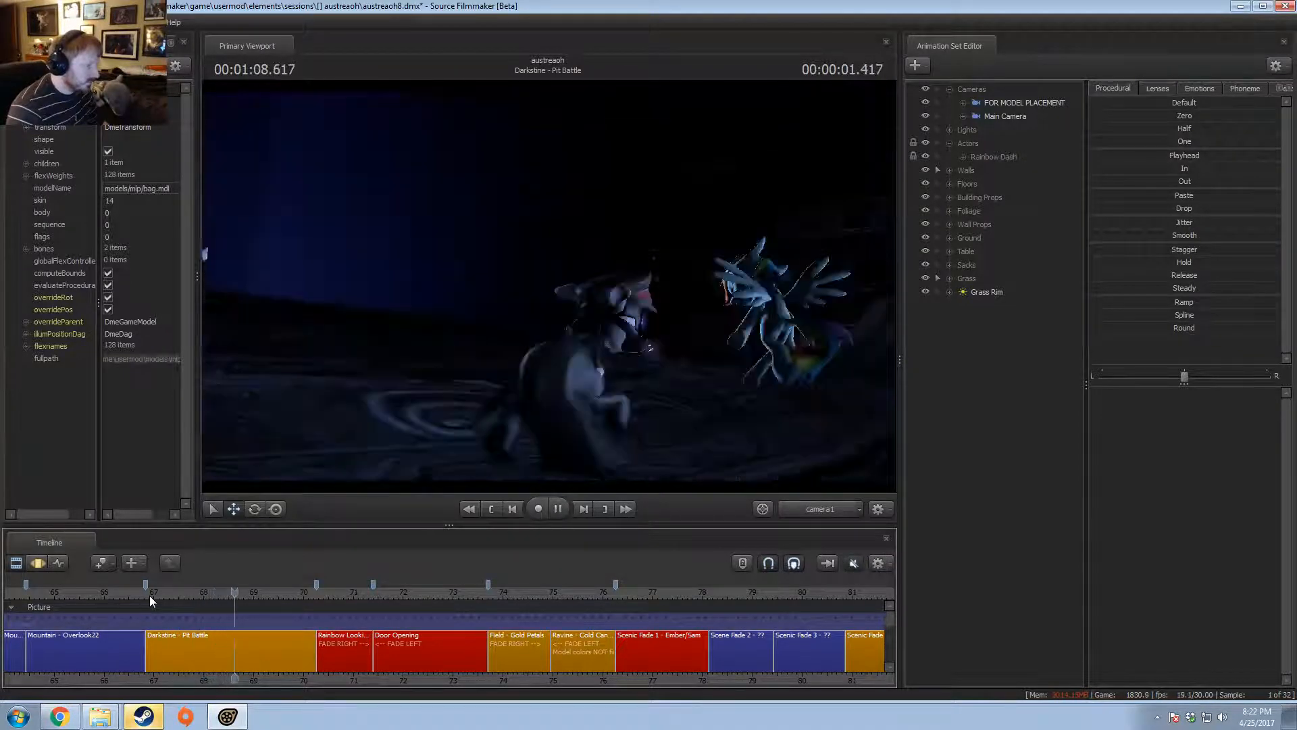
key("space")
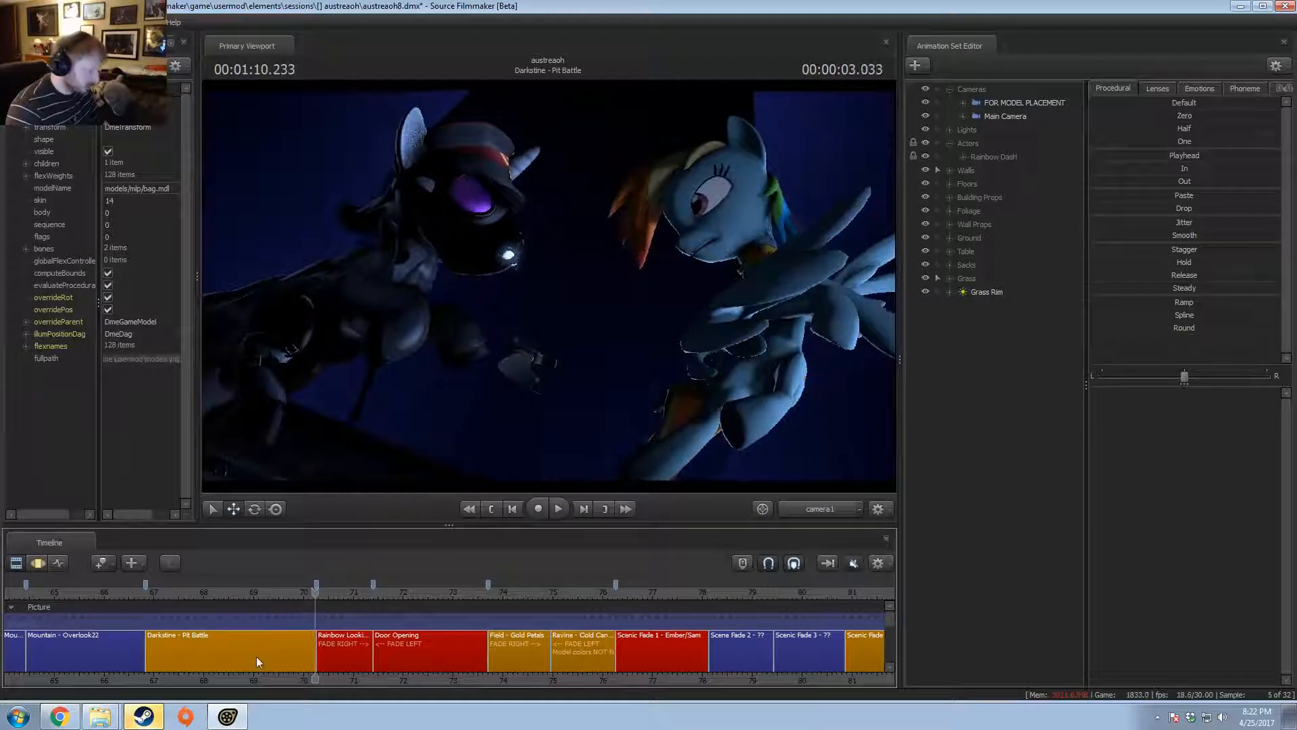
- Move the playhead into the Field - Gold Petals shot and select its clip
scroll(404, 650, "down", 3)
left_click(471, 614)
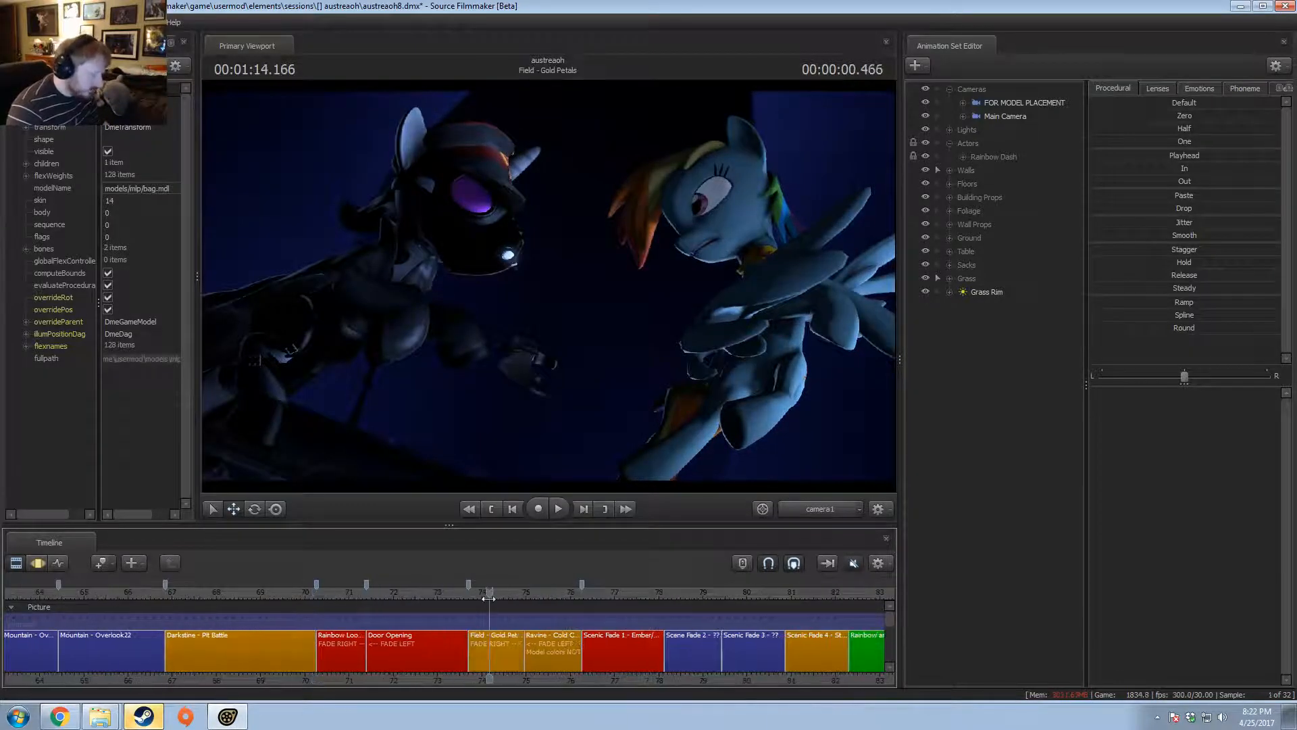
scroll(520, 647, "up", 3)
double_click(518, 647)
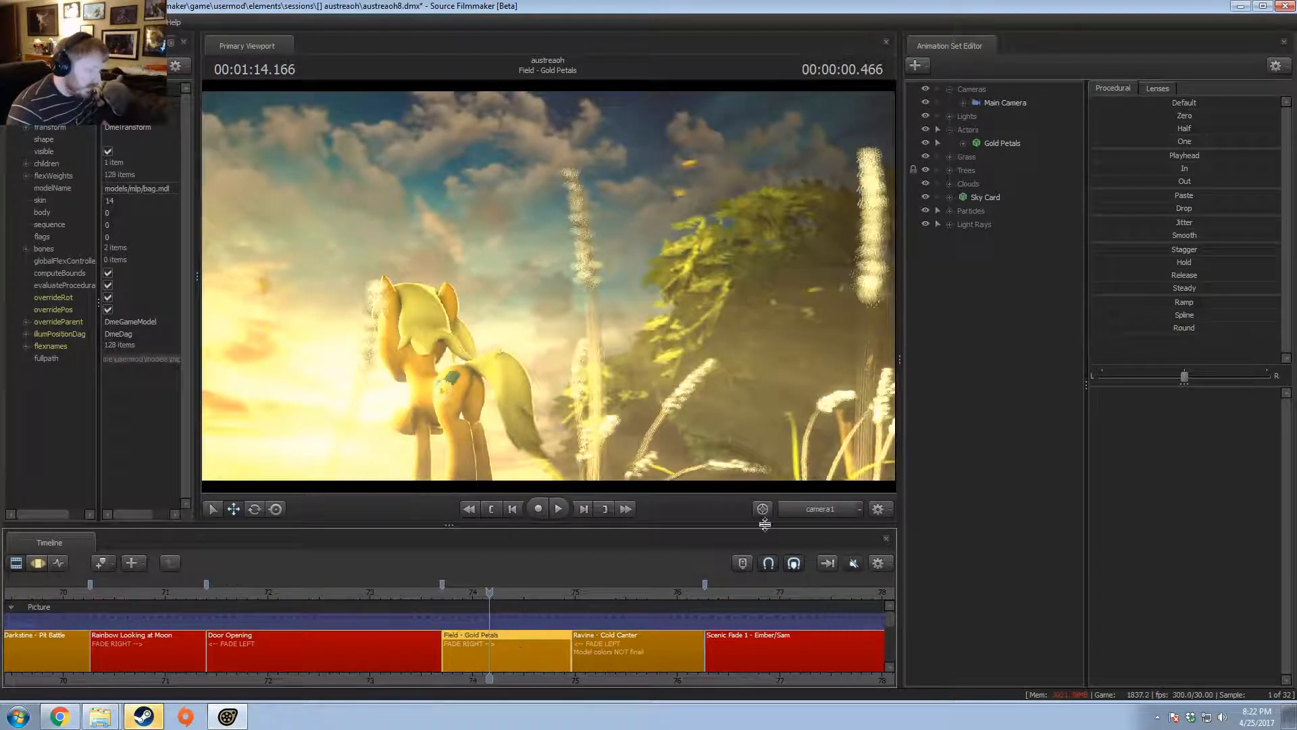
- Inspect the Field - Gold Petals scene through the work camera with brief playback, and return to the shot camera
left_click_drag(548, 285, 567, 297)
left_click(827, 507)
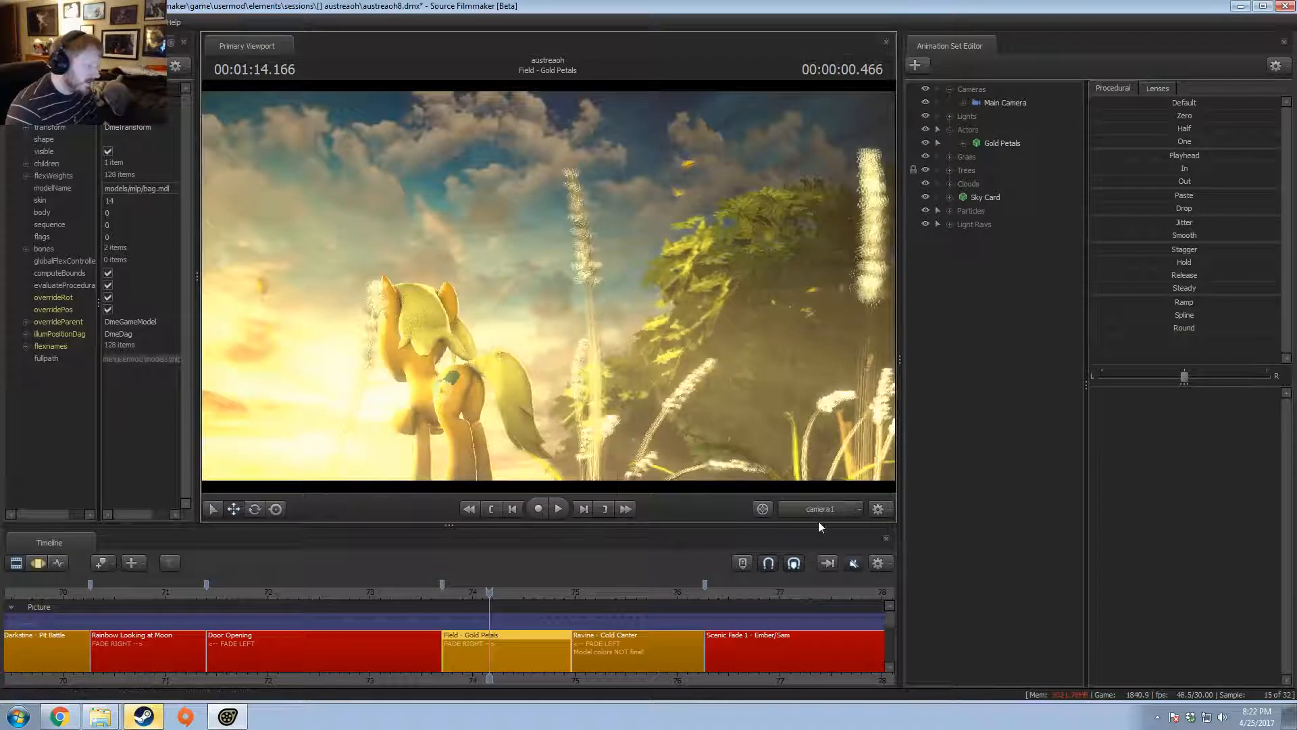
left_click(825, 511)
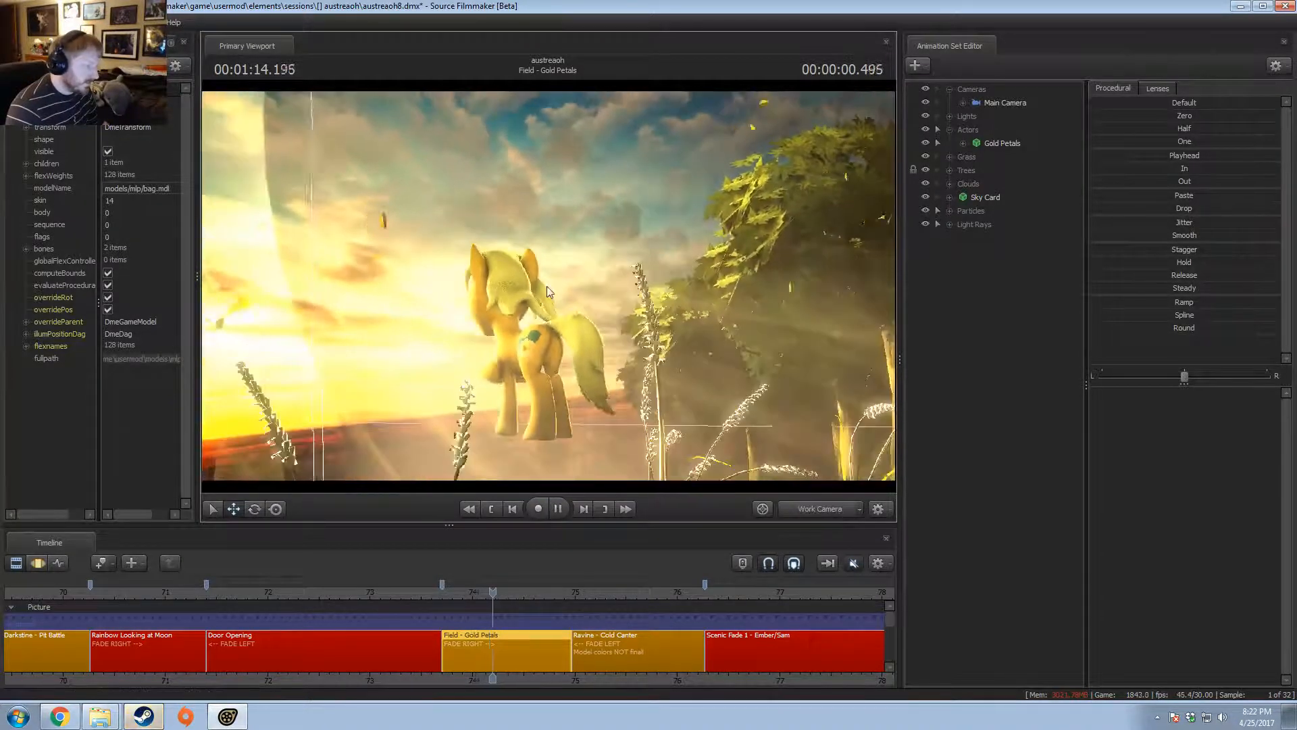
key("space")
key("space")
left_click_drag(462, 590, 444, 590)
left_click(825, 507)
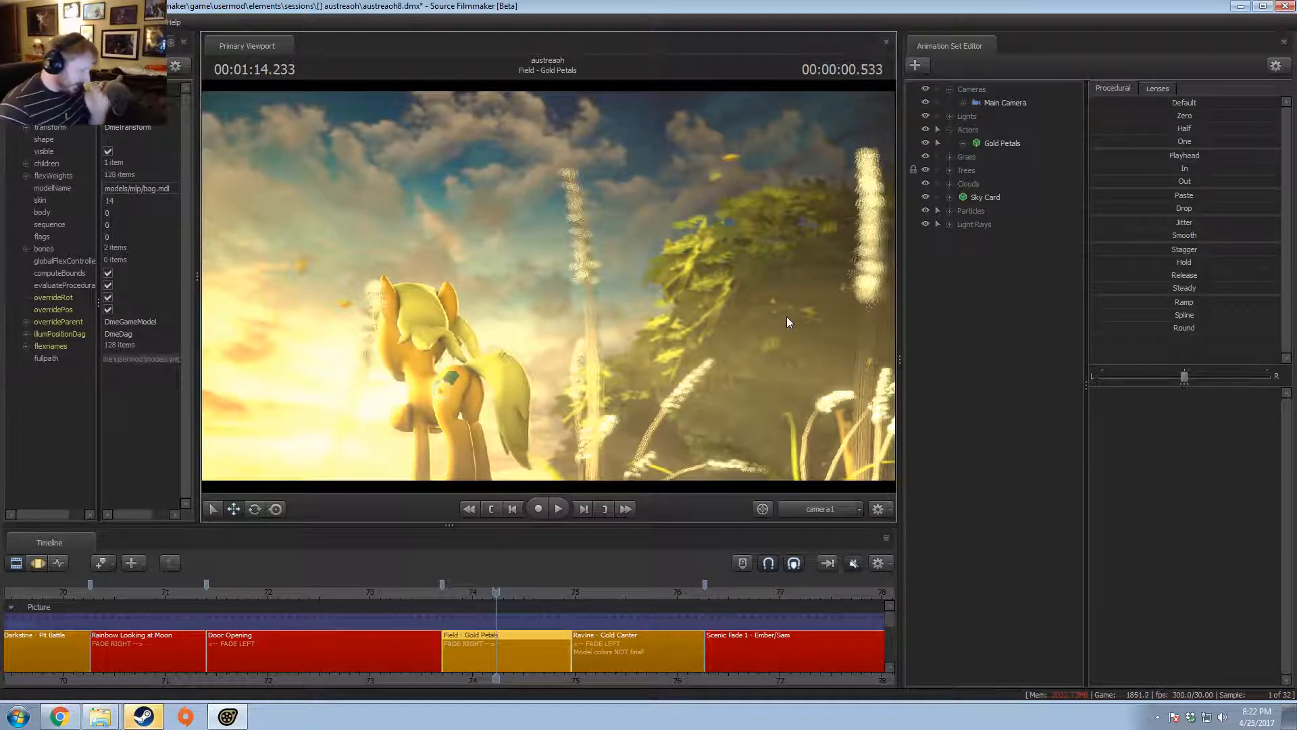
- Replay the Field - Gold Petals shot several times from its start through the shot camera
left_click_drag(476, 592, 440, 614)
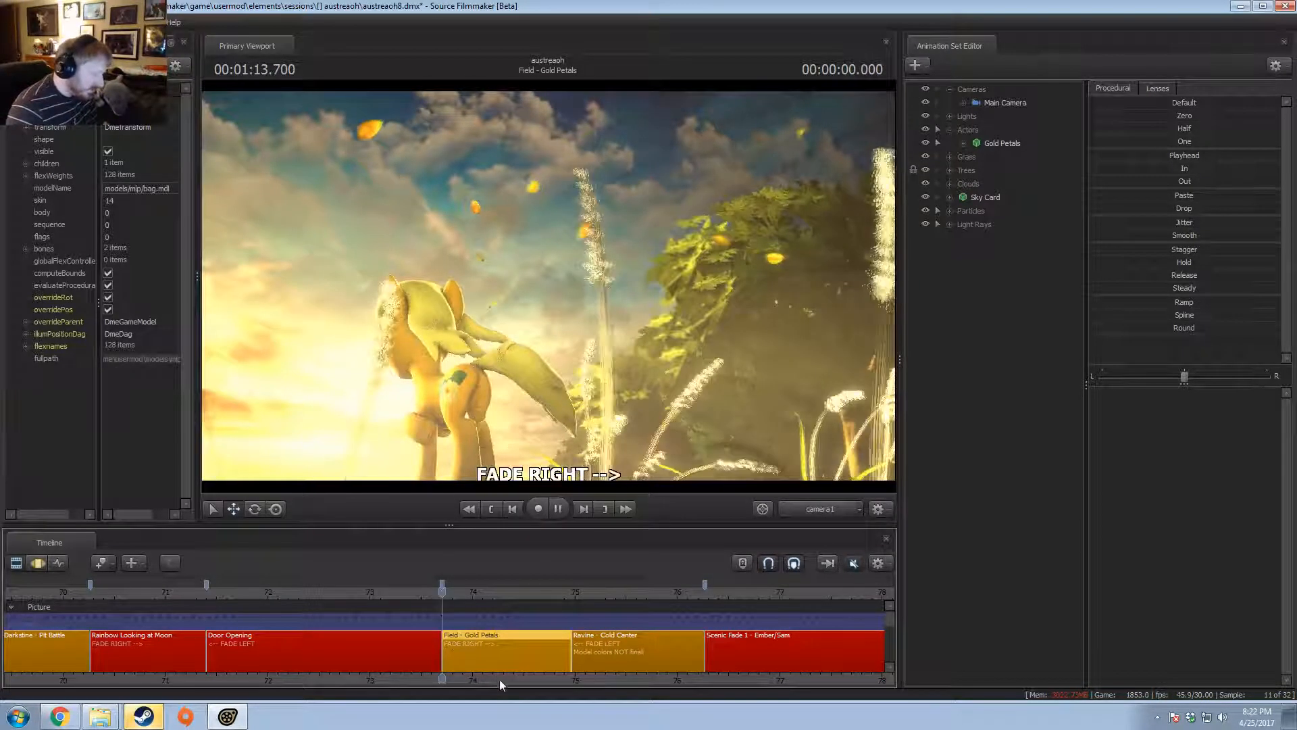
key("space")
middle_click_drag(522, 678, 325, 684)
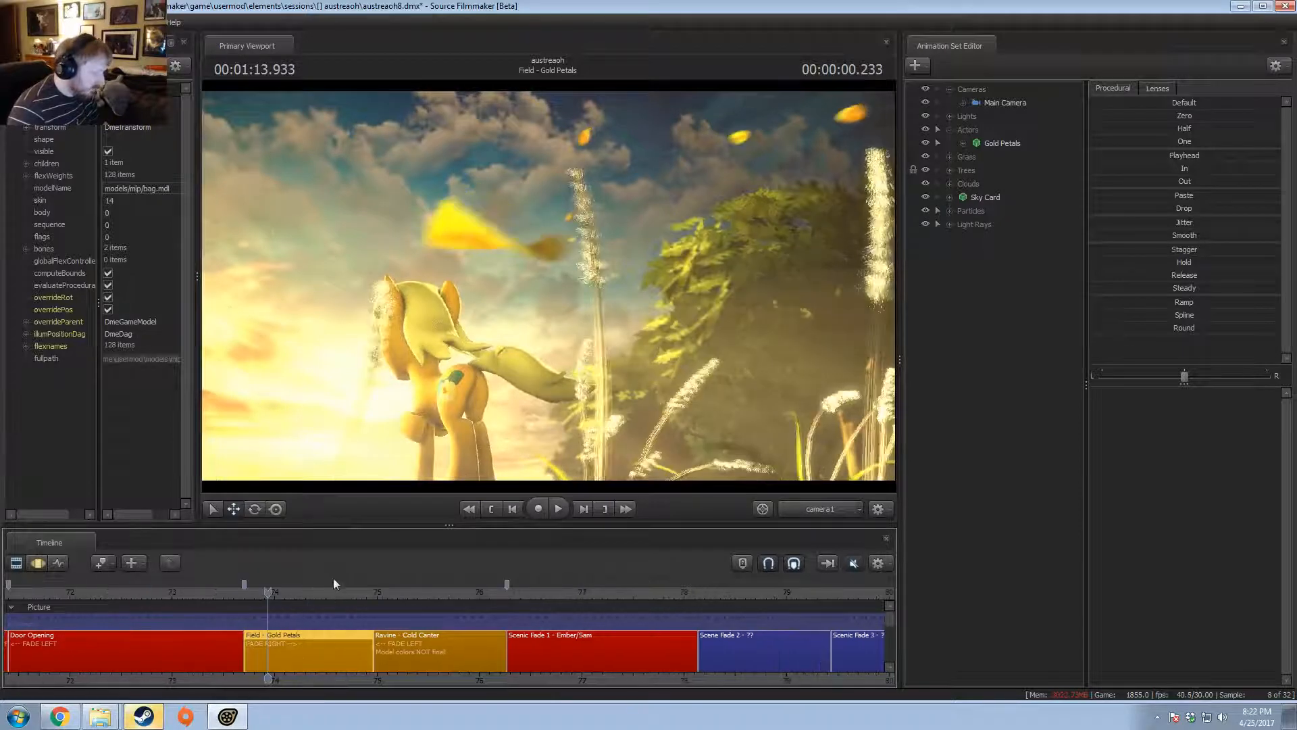
left_click(249, 590)
key("space")
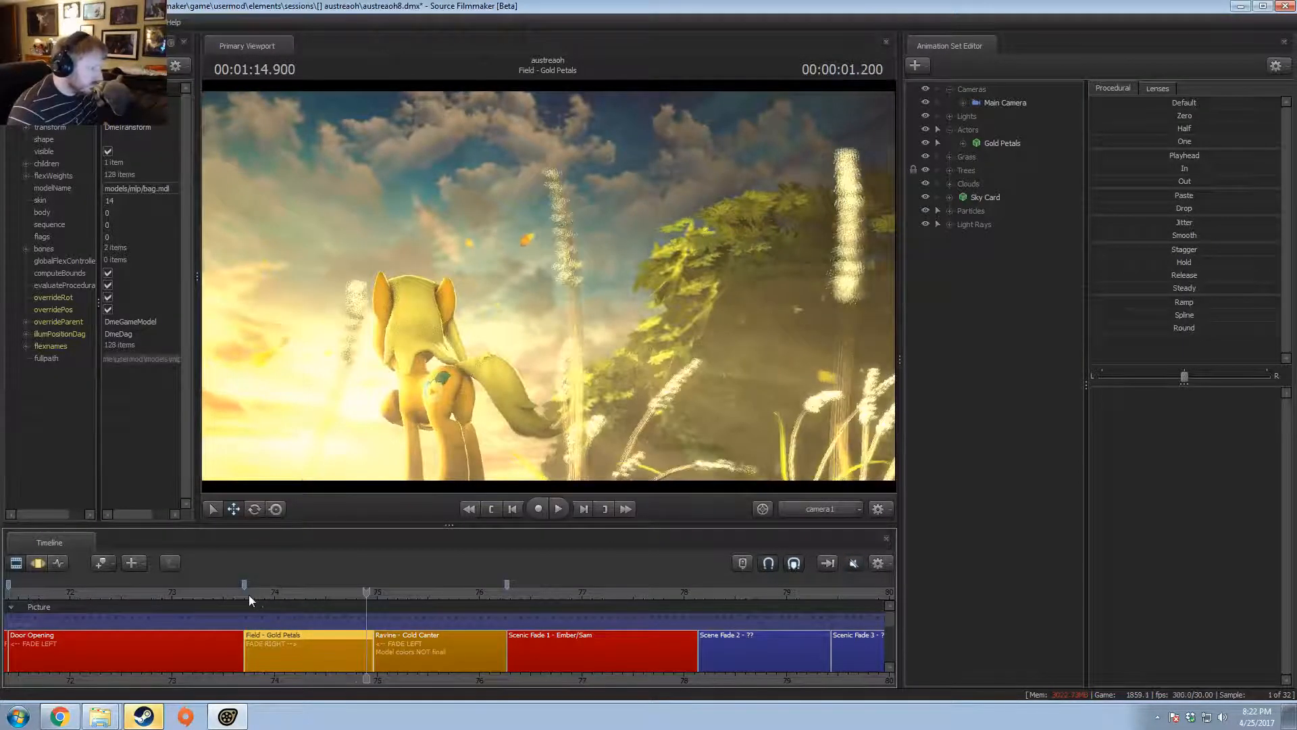
left_click(248, 594)
key("space")
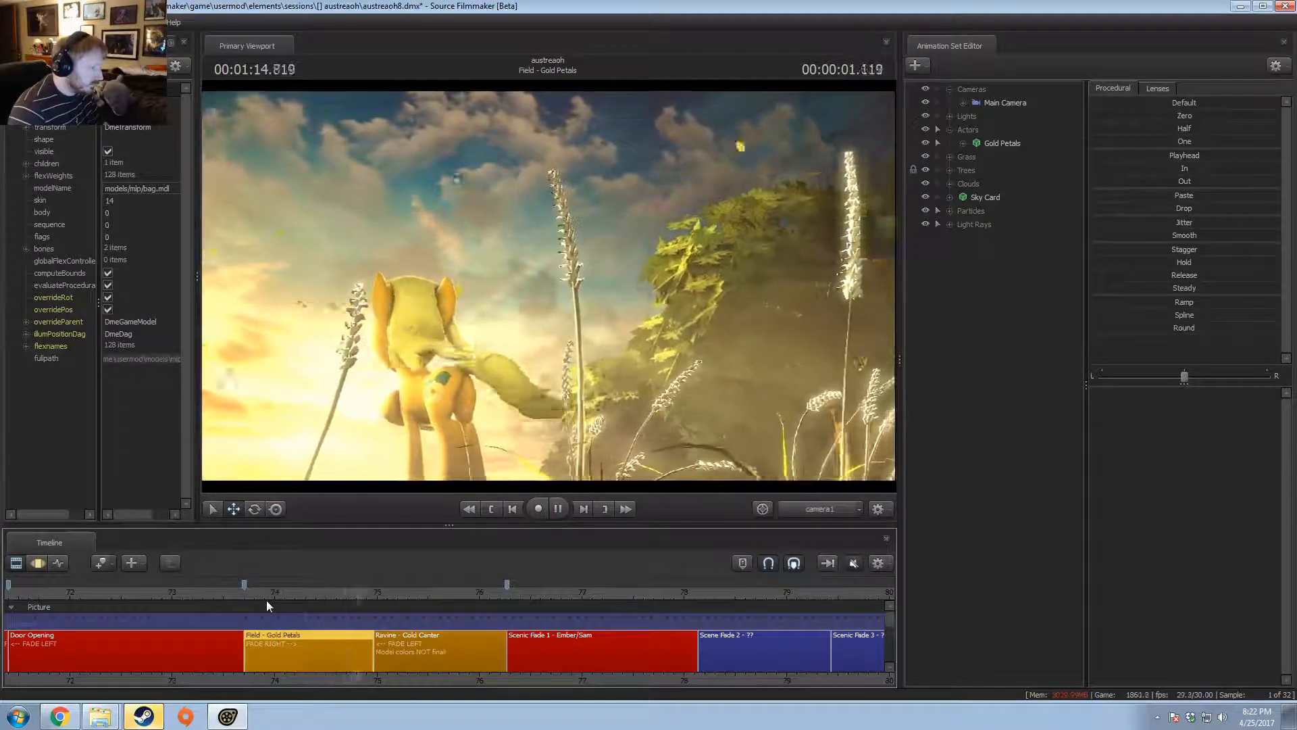
- Play the Field - Gold Petals shot from its start a few more times and park the playhead at its opening
key("space")
left_click(246, 597)
key("space")
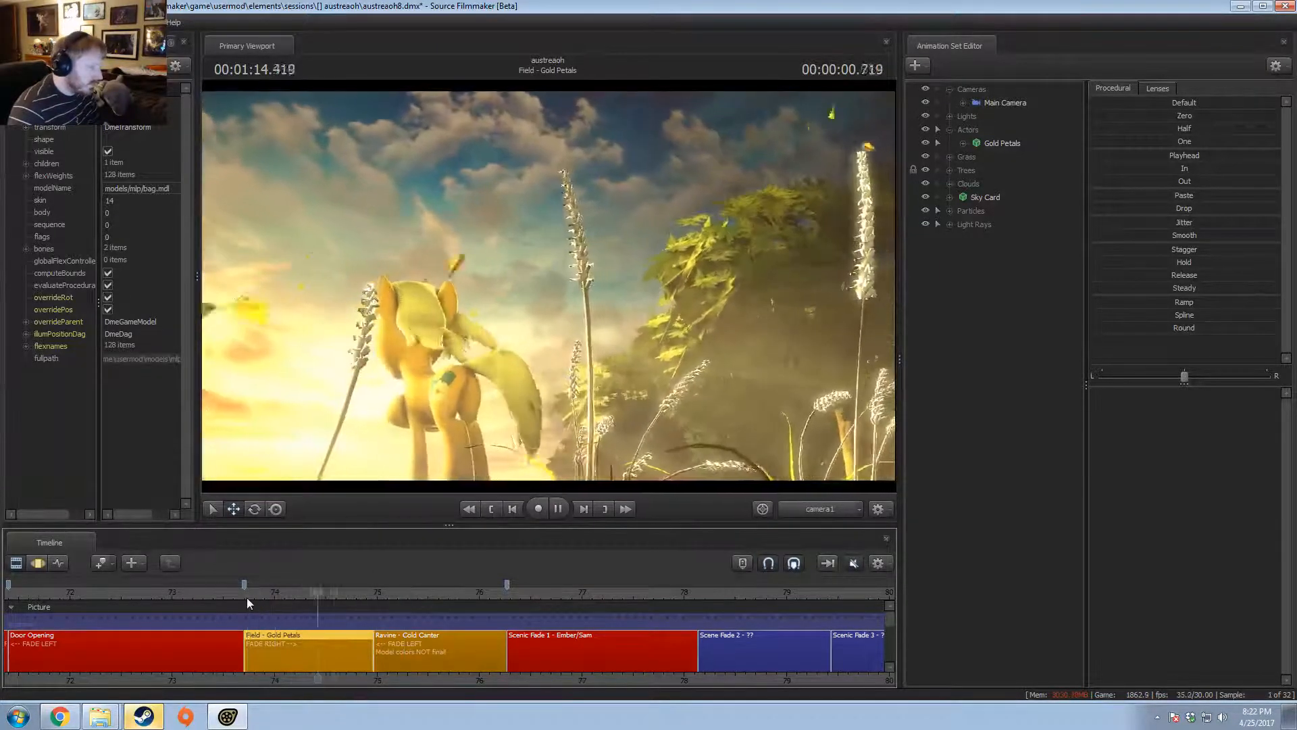
left_click(245, 596)
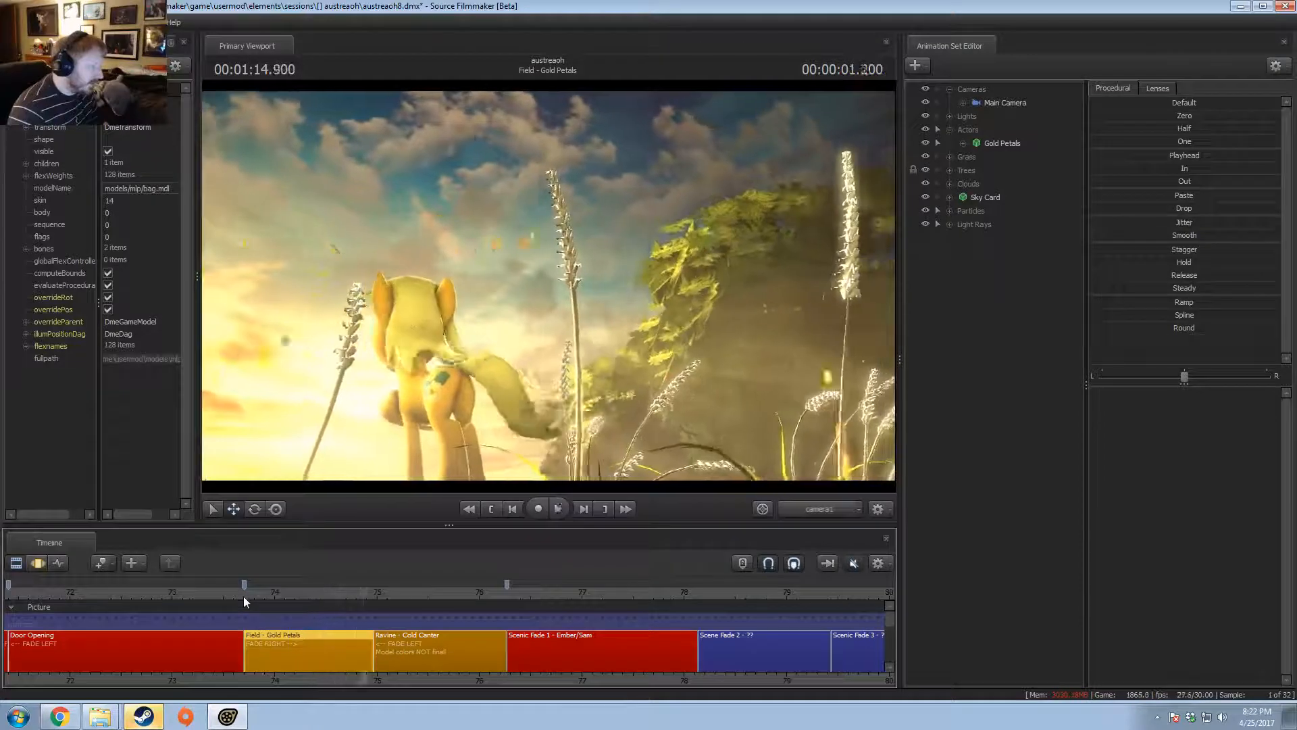
left_click(243, 595)
key("space")
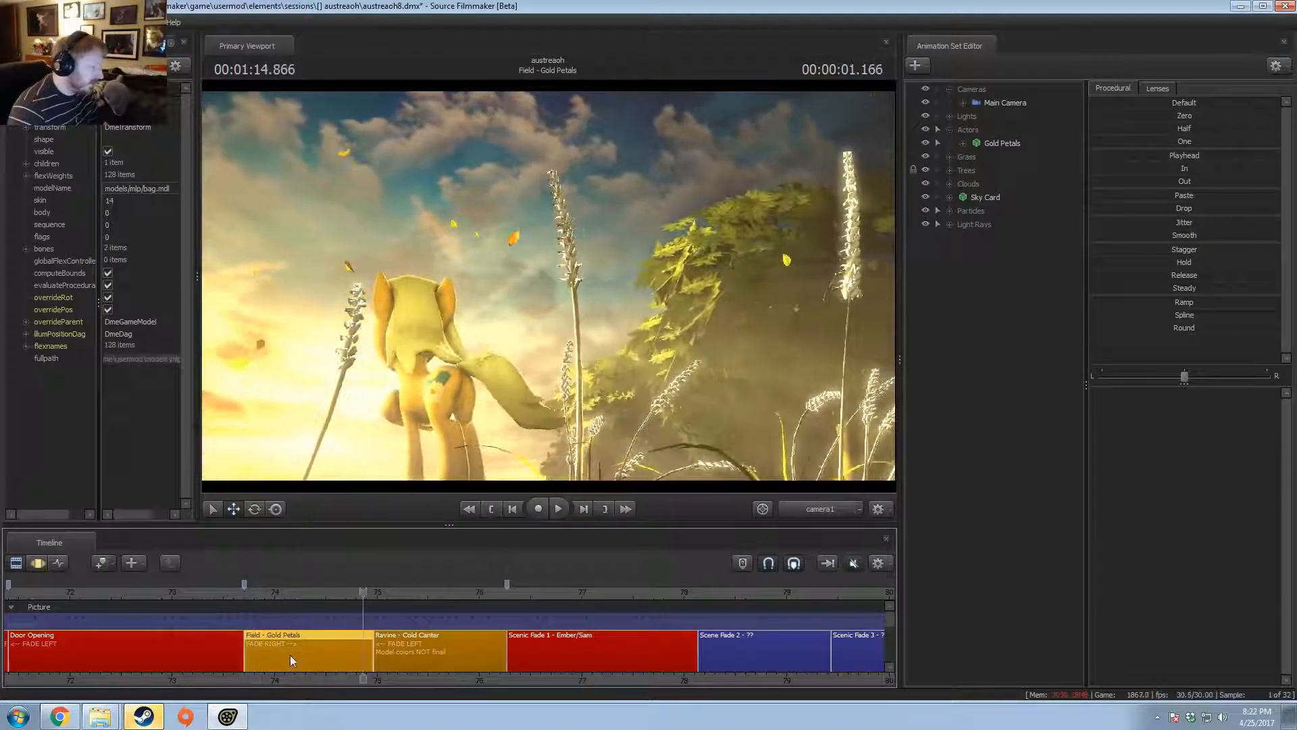
left_click(248, 598)
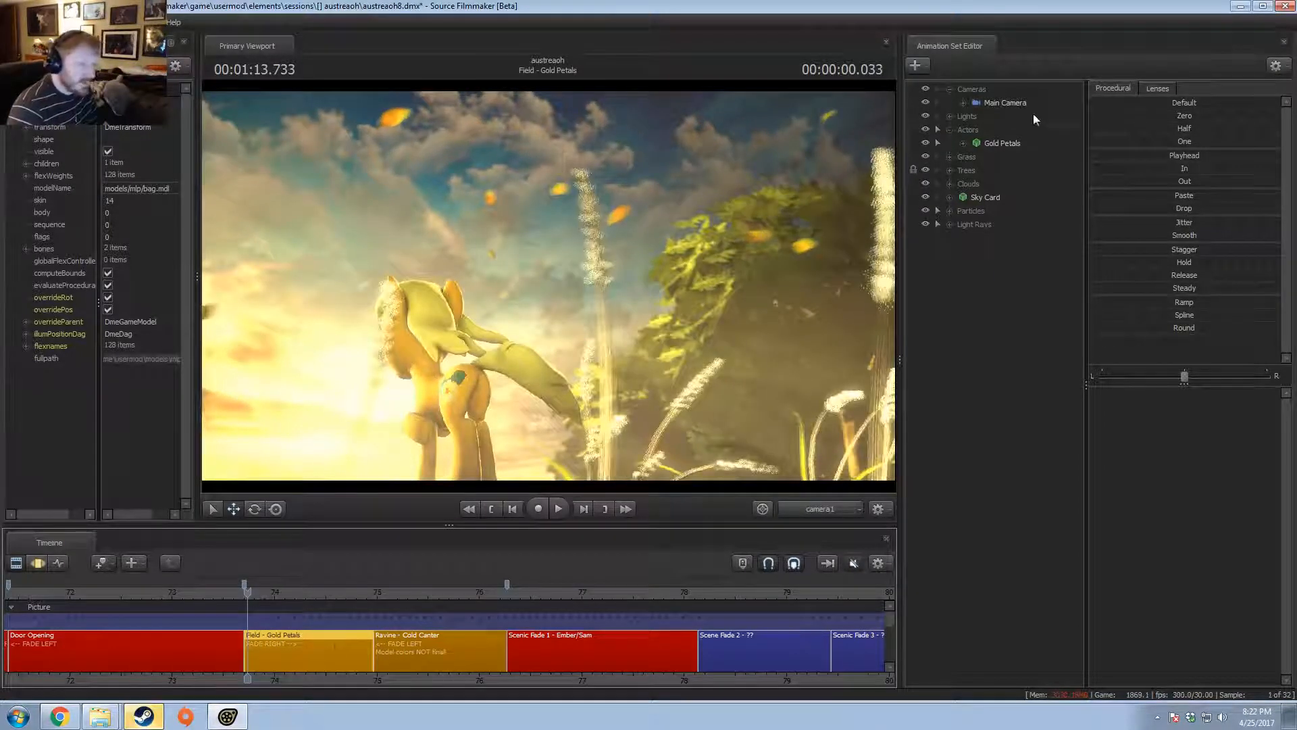
- Select the Main Camera of the Field - Gold Petals shot, set a time selection over the shot, and expand the camera's transform controls
left_click(1013, 103)
scroll(264, 649, "up", 1)
left_click_drag(242, 636, 521, 626, "shift")
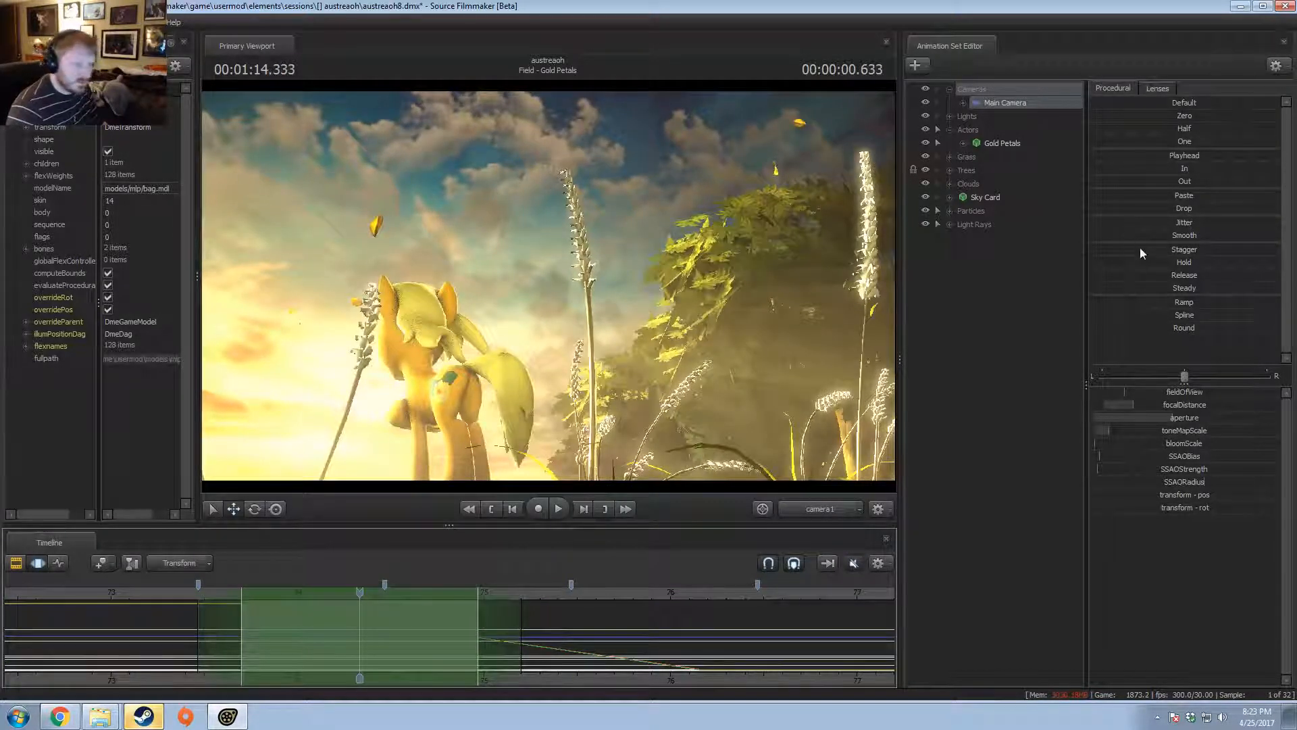
left_click(964, 103)
left_click(976, 117)
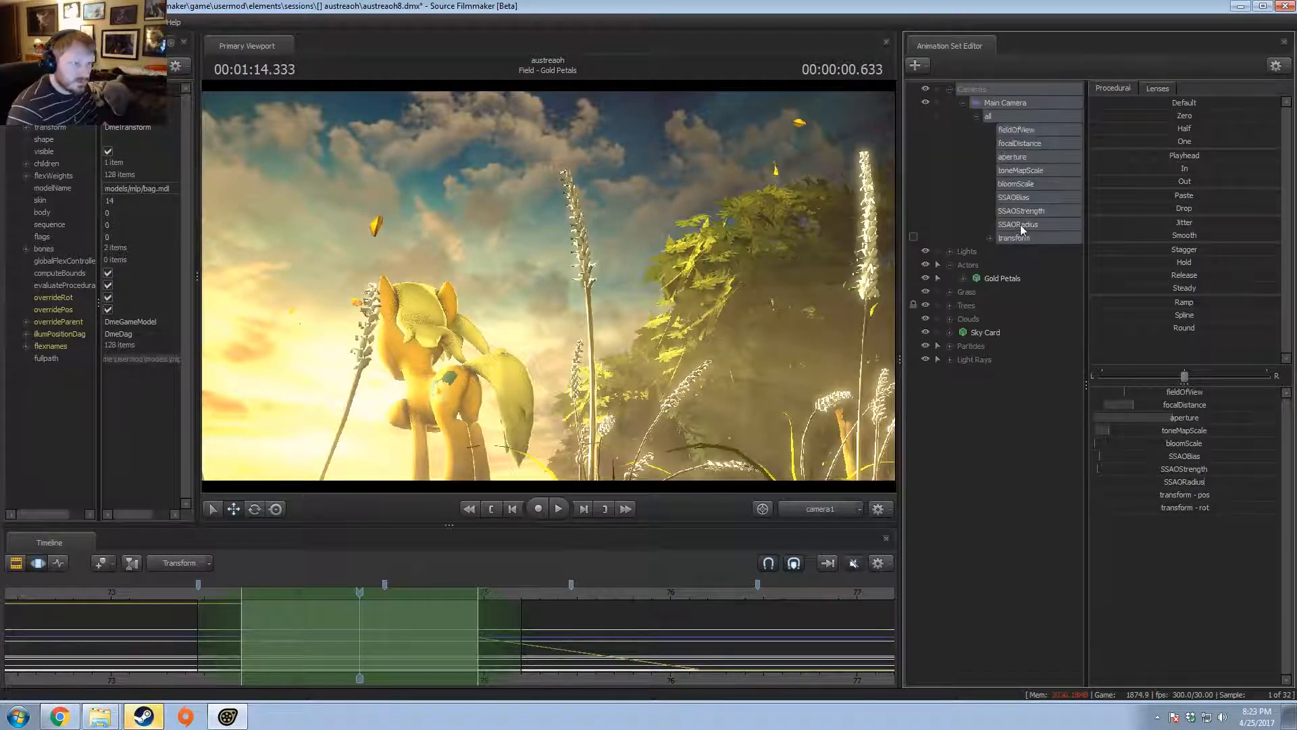
left_click(990, 237)
left_click(1016, 265)
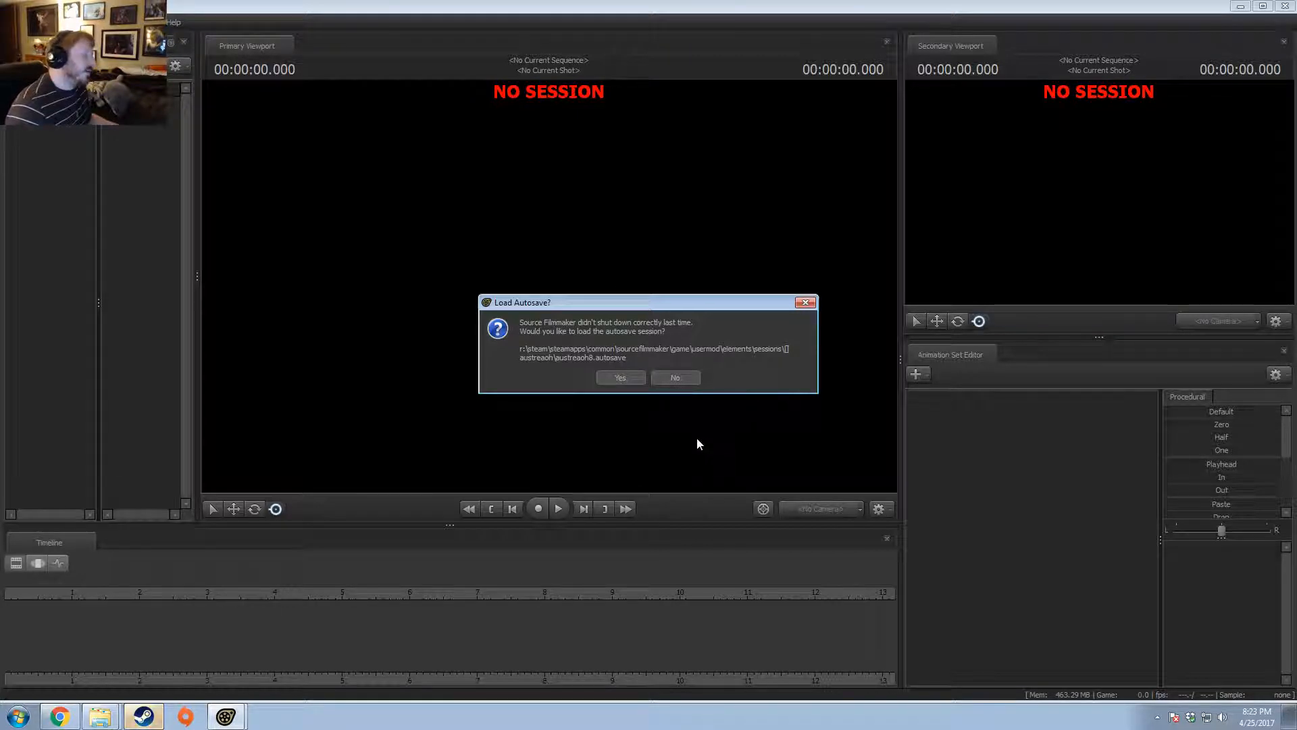
- Load the autosaved austreaoh8 session and preview the ravine shot that follows Field - Gold Petals
left_click(620, 379)
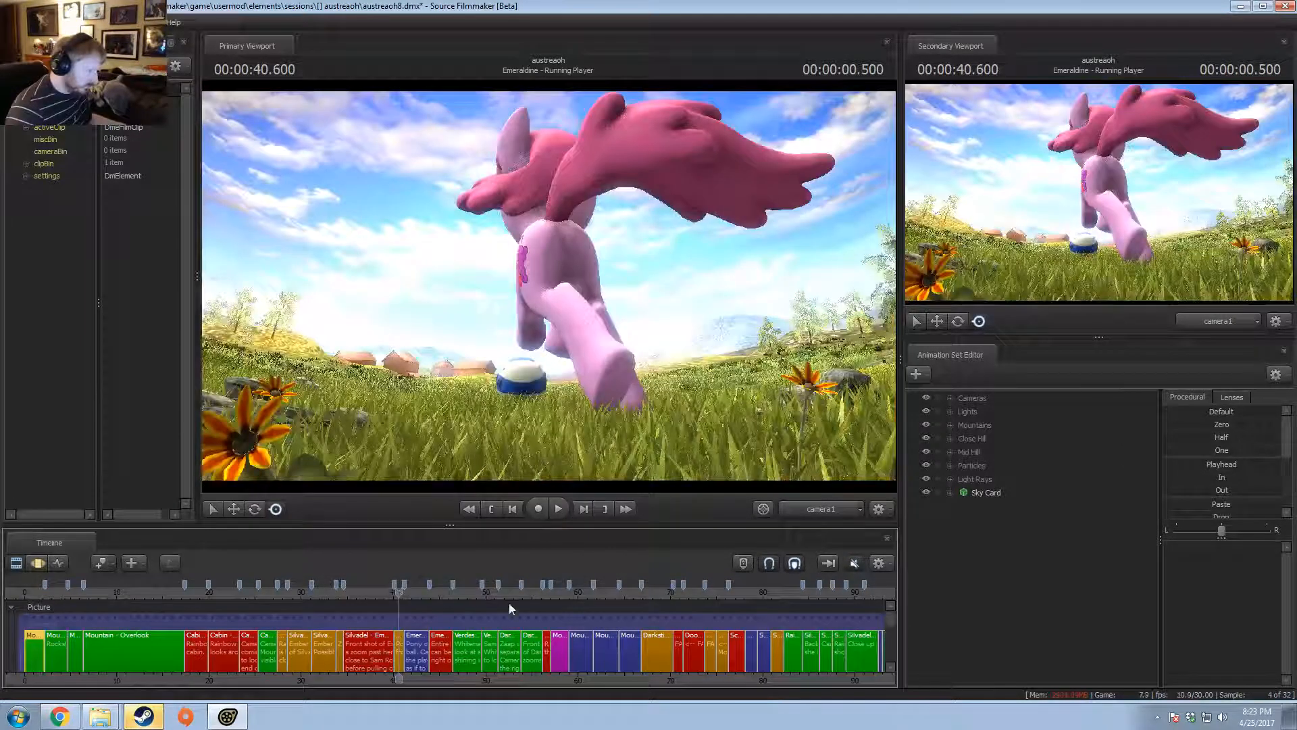
scroll(569, 607, "up", 4)
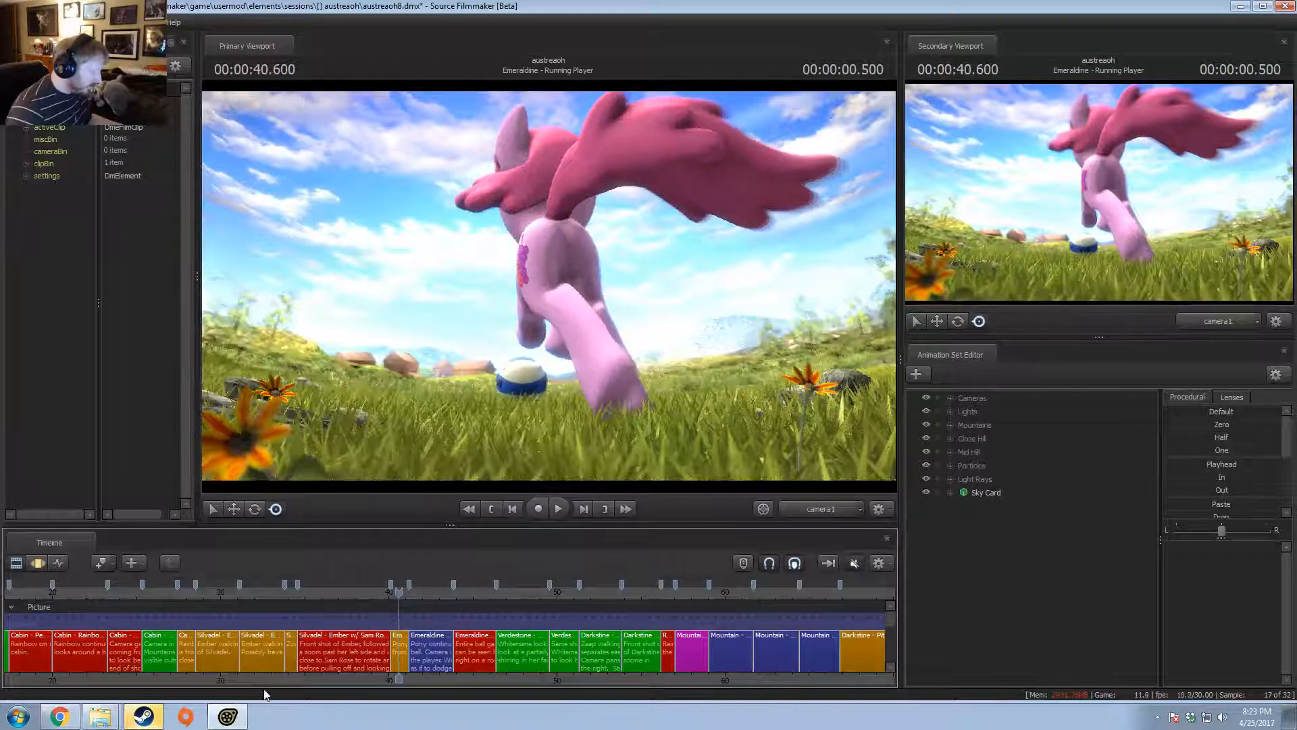
left_click_drag(251, 684, 132, 685)
scroll(719, 630, "down", 2)
left_click(711, 610)
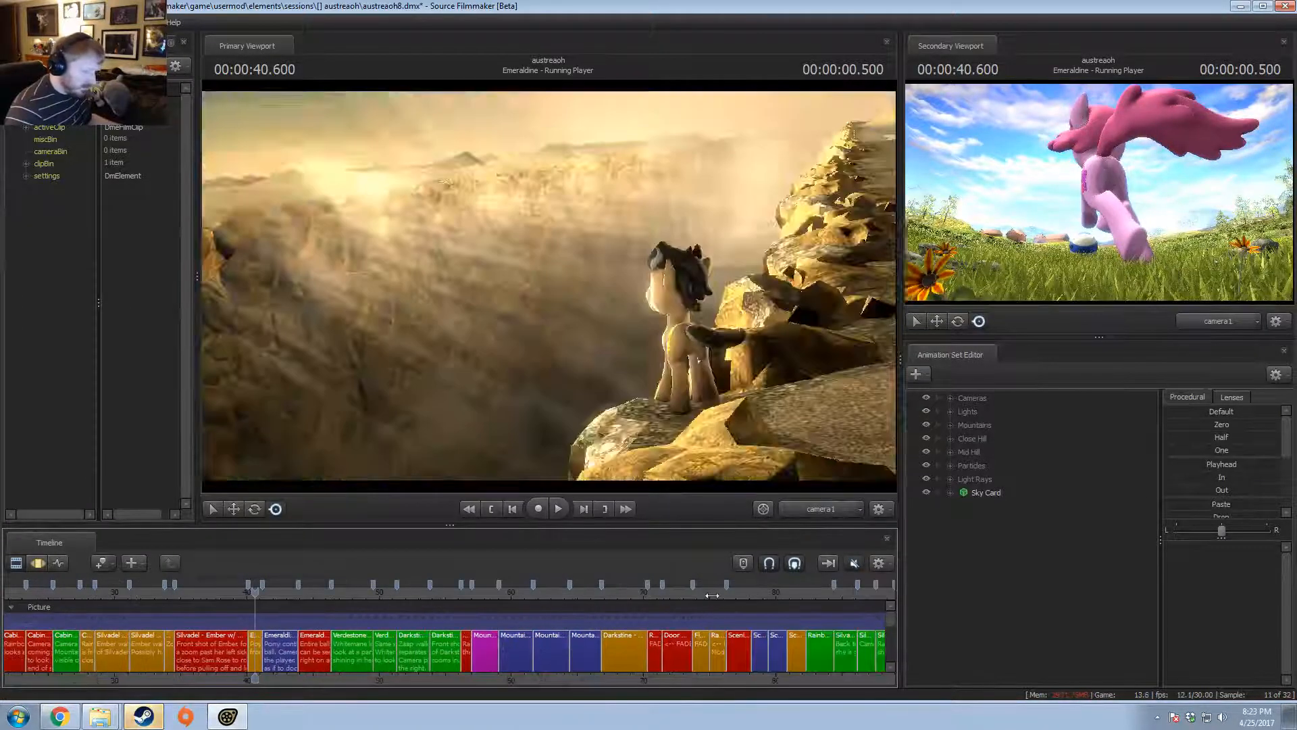
- Check the Silvadel - Ember Closeup, Cabin - Door Frame, Cabin - Exit and Emeraldine - Running Player shots along the timeline
left_click(169, 597)
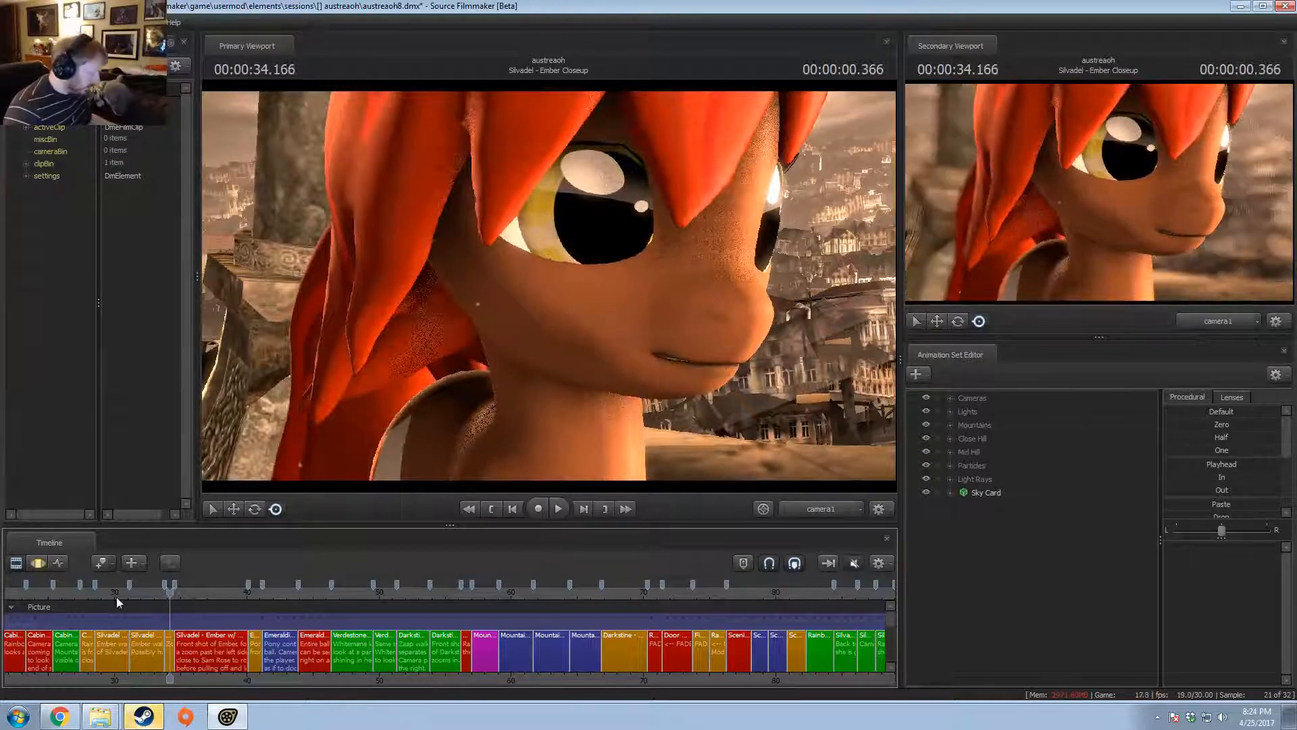
left_click(79, 597)
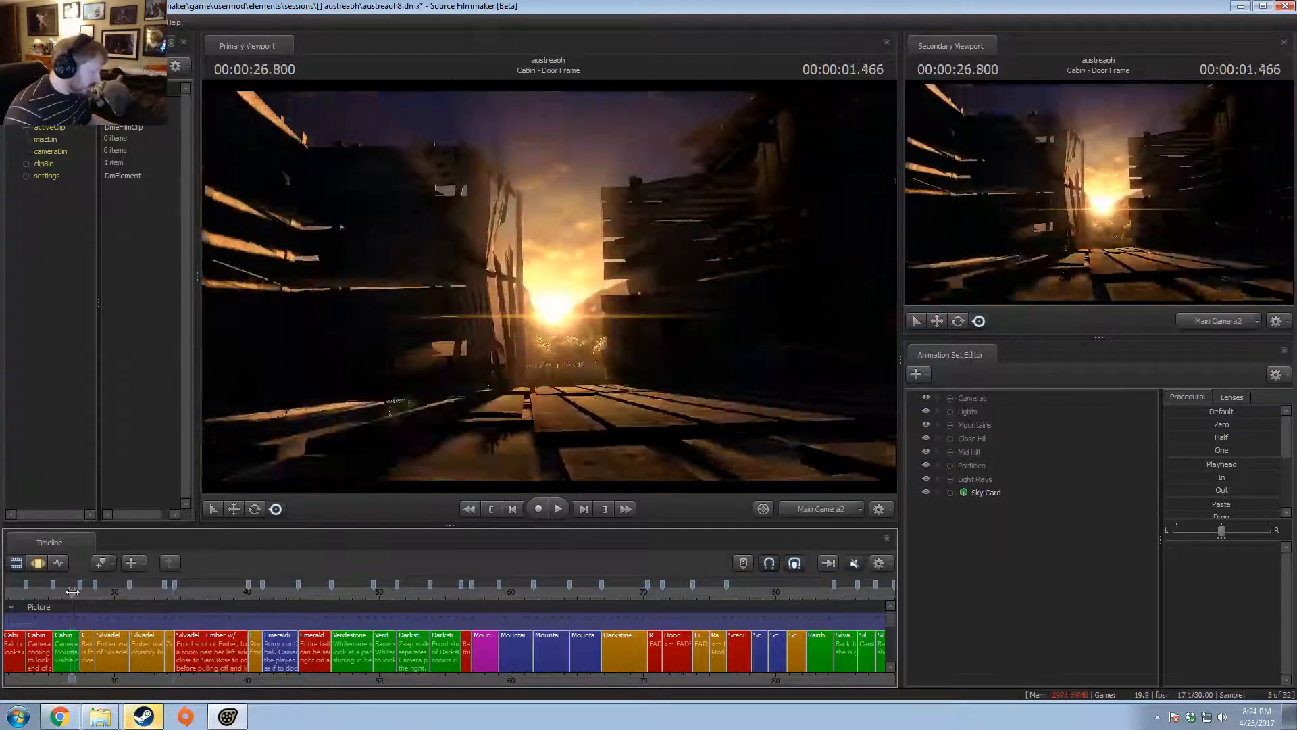
left_click(91, 596)
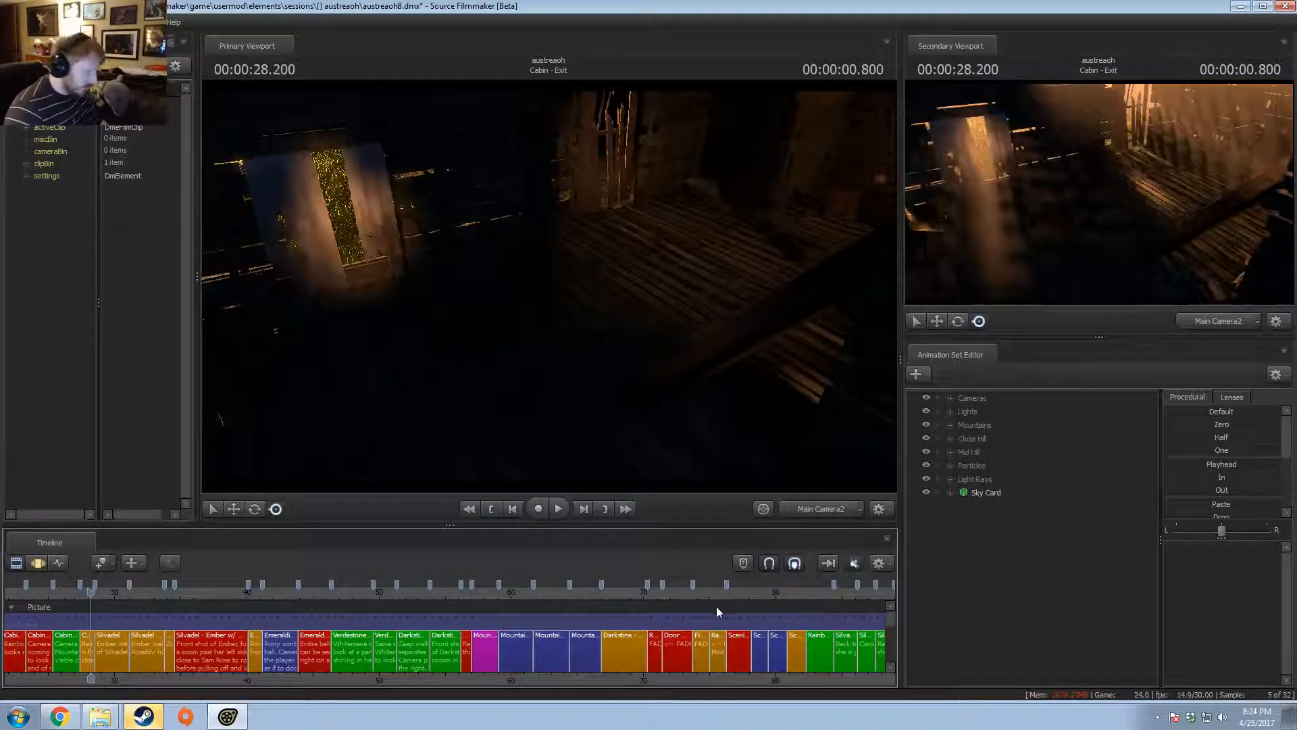
left_click(254, 590)
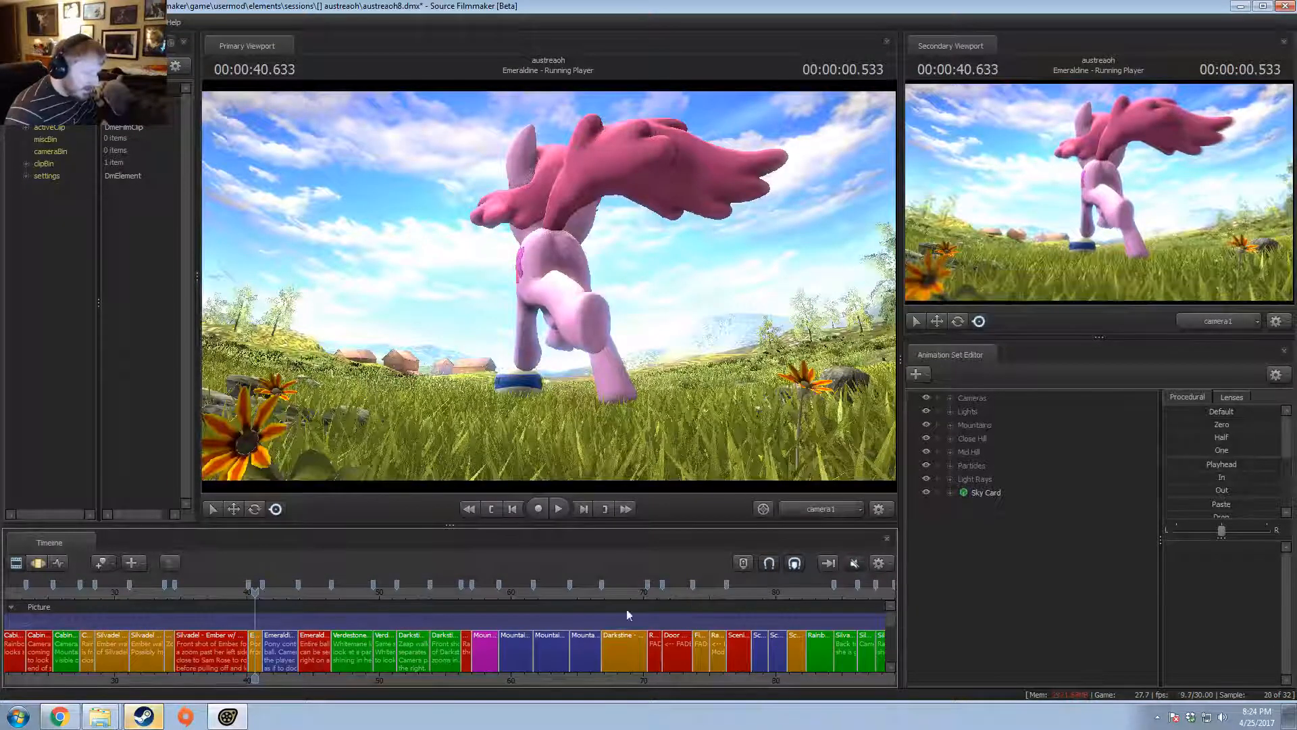
- Review the Rainbow - Closeup and Mountain - Overlook19 shots, and bring the timeline section after them into view
scroll(212, 611, "down", 3)
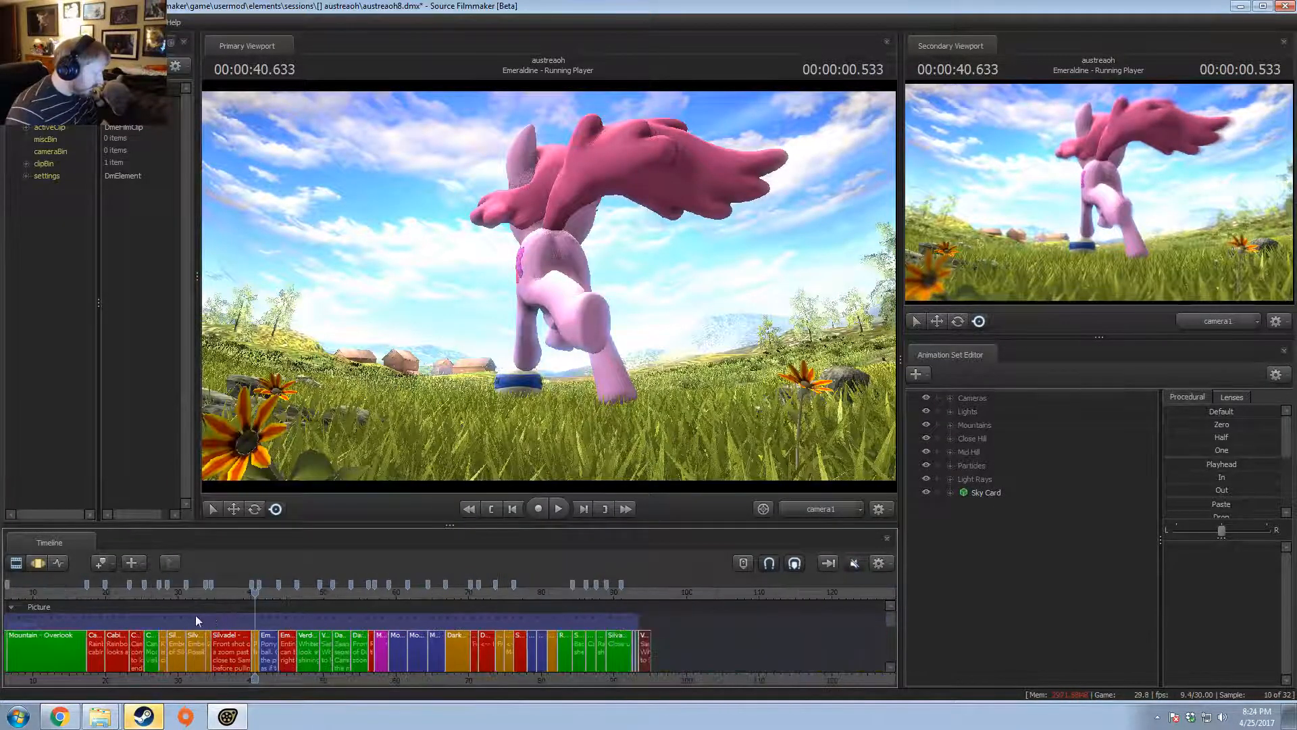
scroll(292, 650, "up", 3)
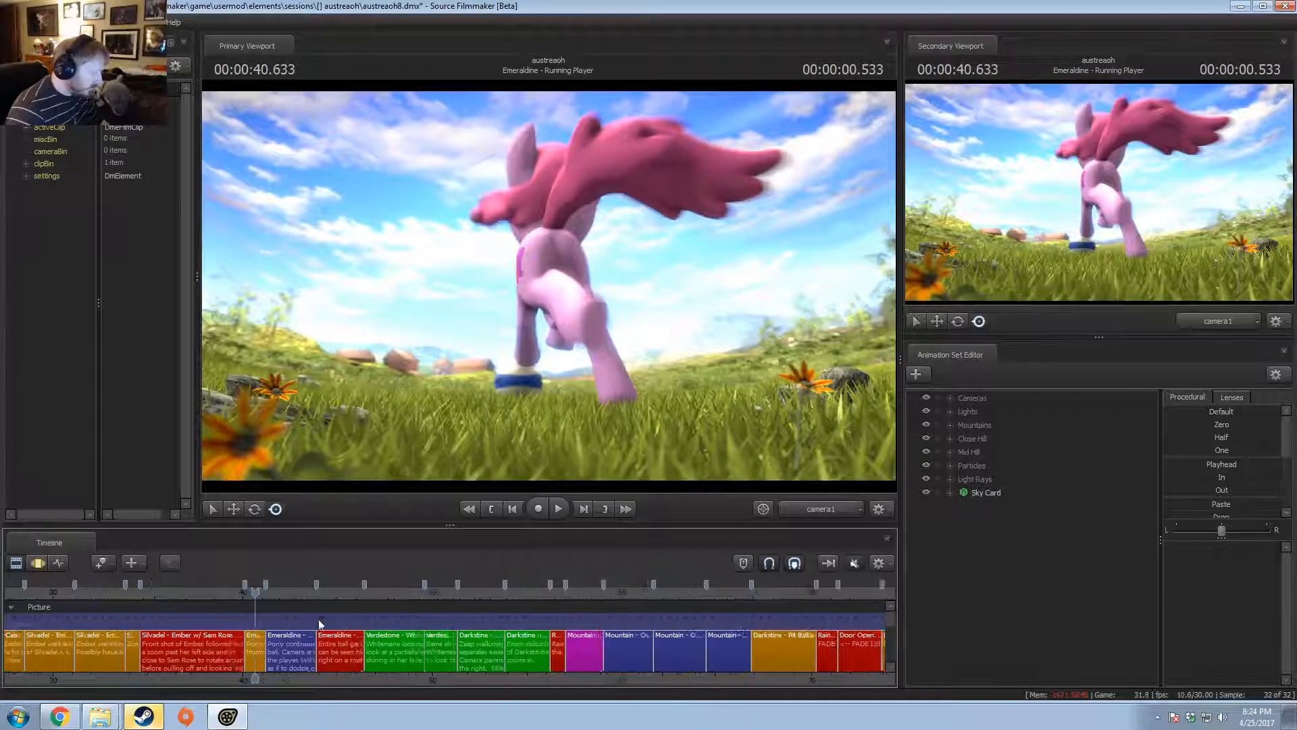
scroll(642, 664, "down", 1)
left_click(496, 593)
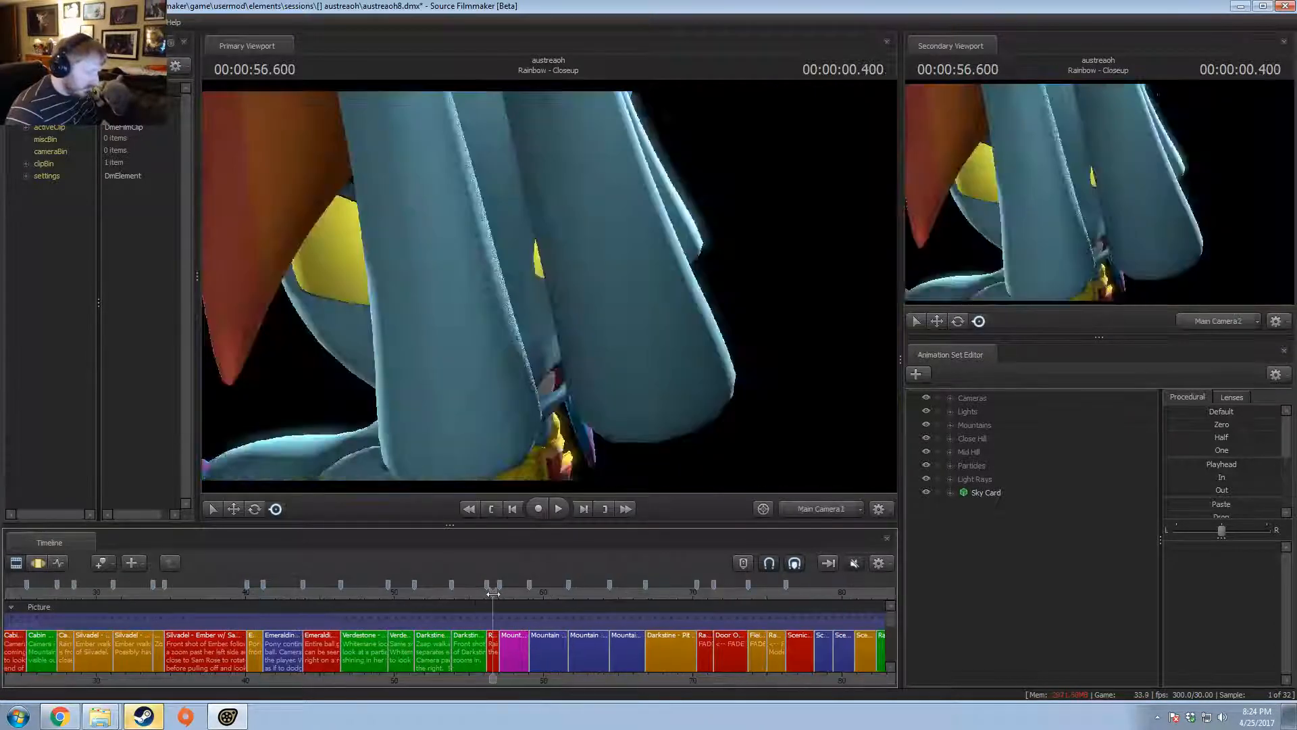
left_click(508, 594)
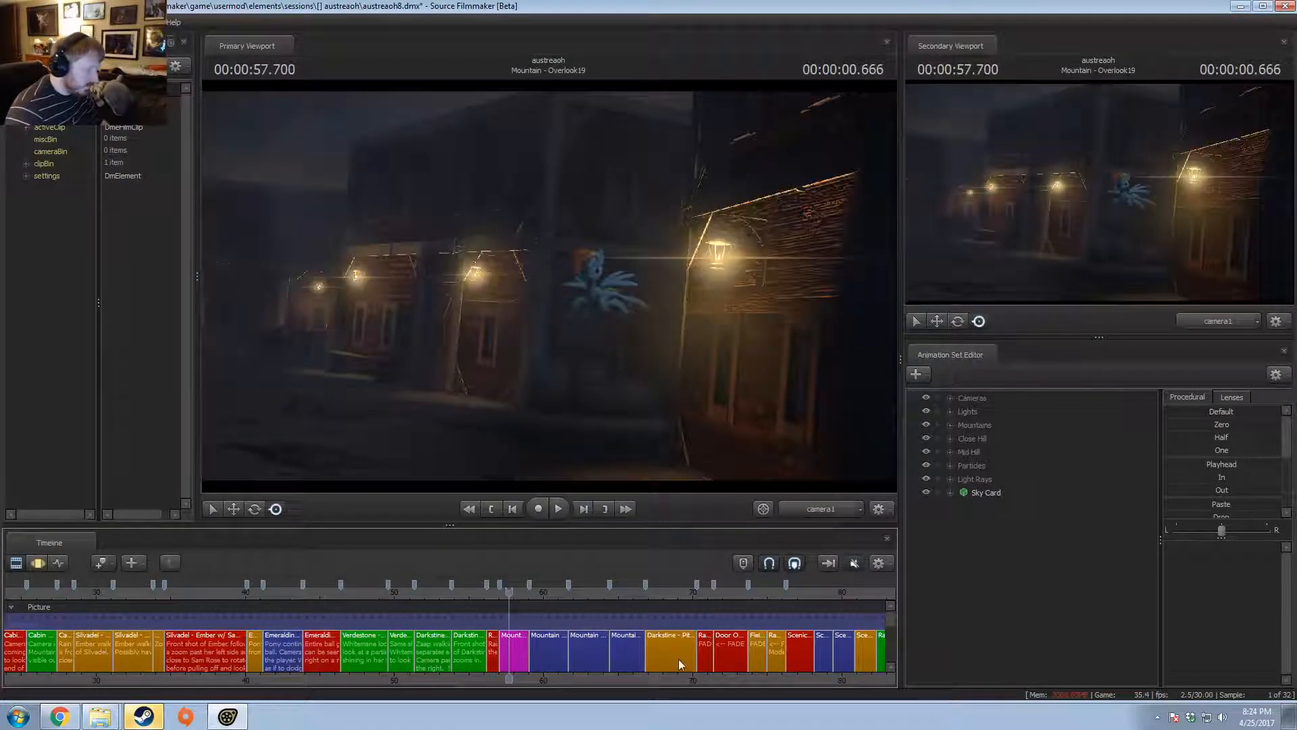
scroll(678, 658, "up", 3)
middle_click_drag(690, 680, 353, 676)
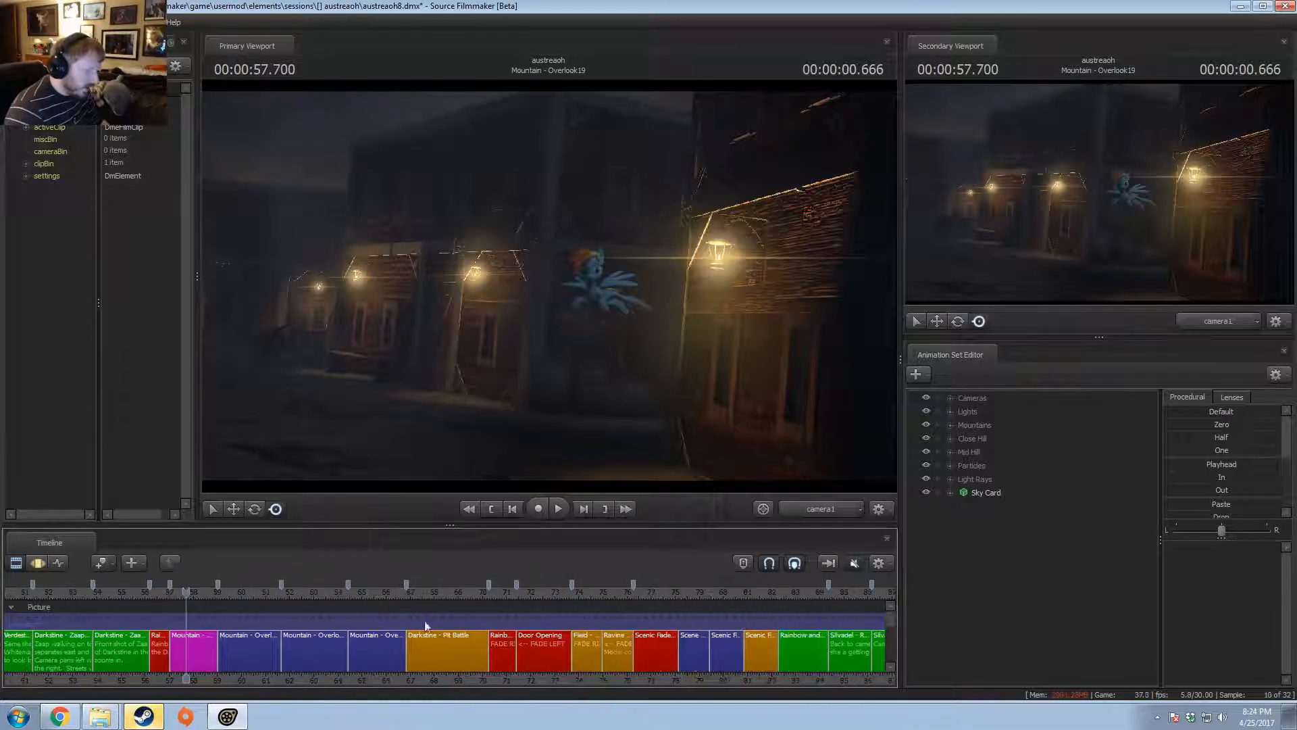
- Move the playhead into the Field - Gold Petals shot, select its clip, and save the session
left_click(497, 592)
left_click_drag(498, 591, 590, 633)
left_click(586, 651)
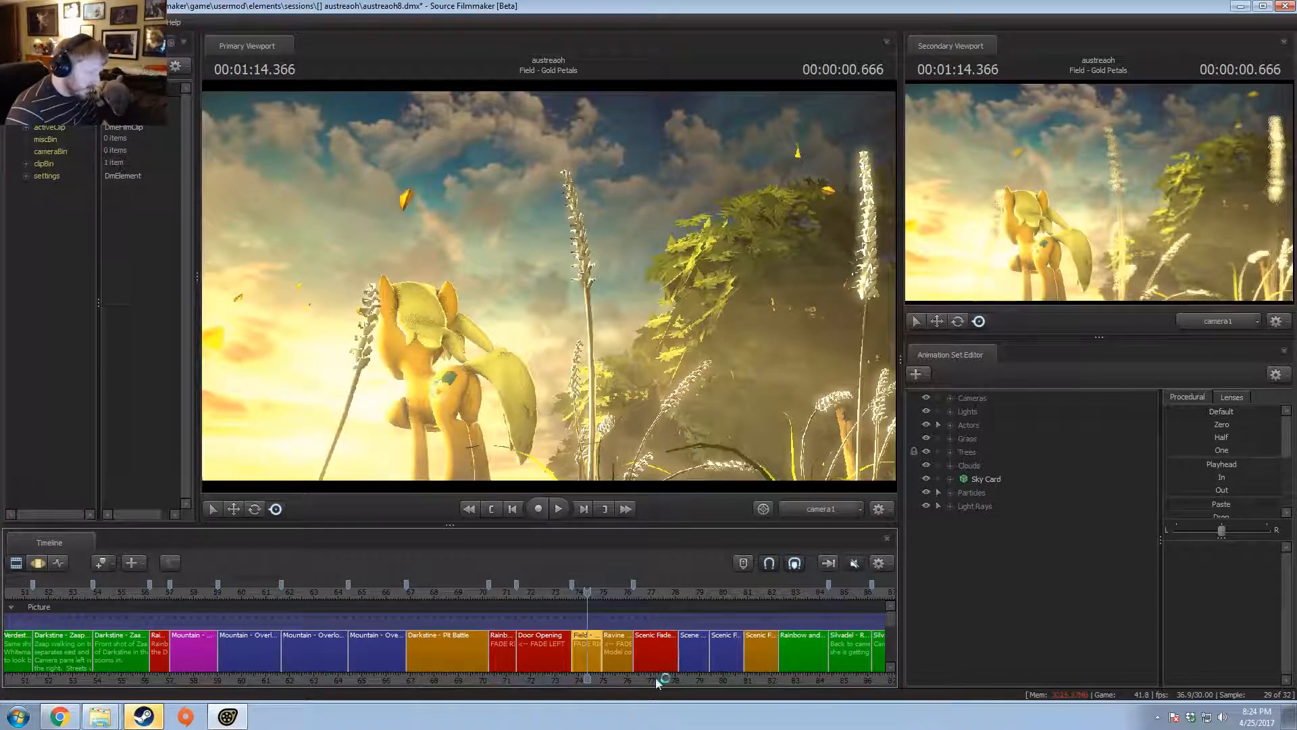
scroll(655, 678, "up", 8)
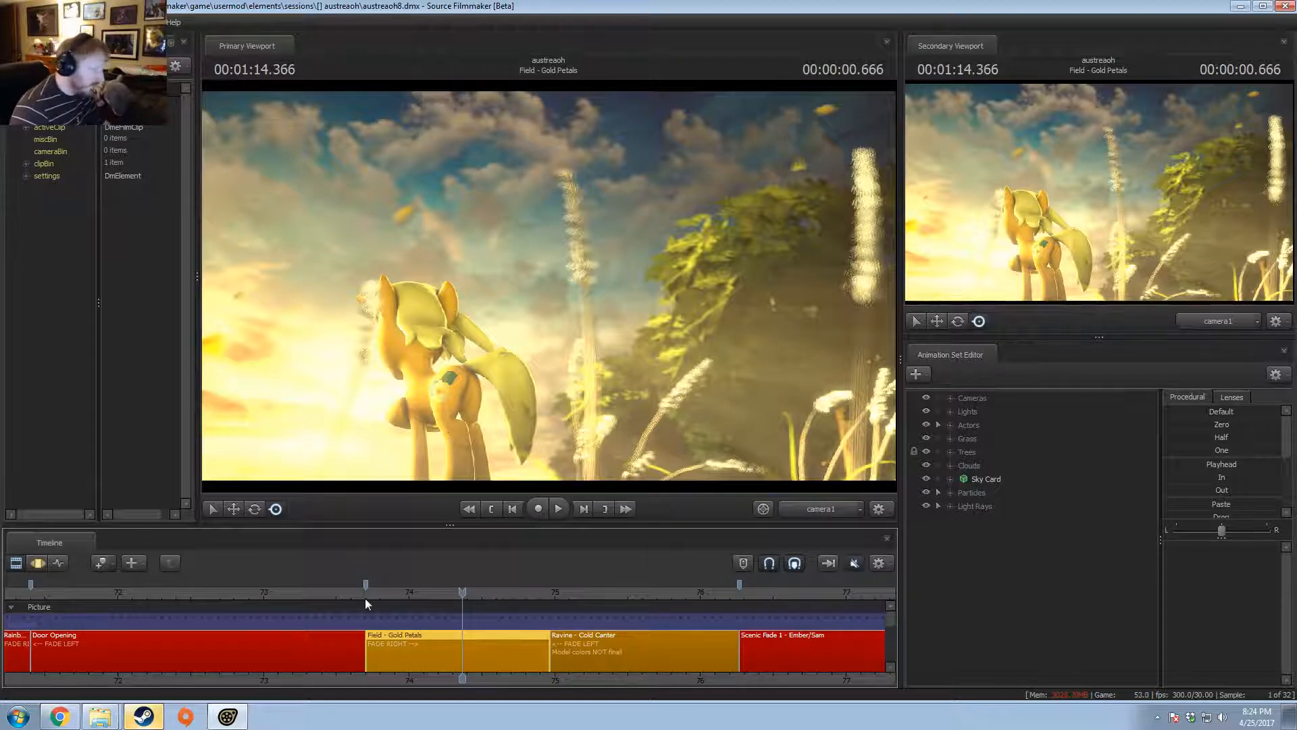
- Play Field - Gold Petals from its start, select the Ravine - Cold Canter clip, and return the playhead to Field - Gold Petals
mouse_move(365, 603)
left_mouse_down()
mouse_move(506, 618)
mouse_move(370, 601)
left_mouse_up()
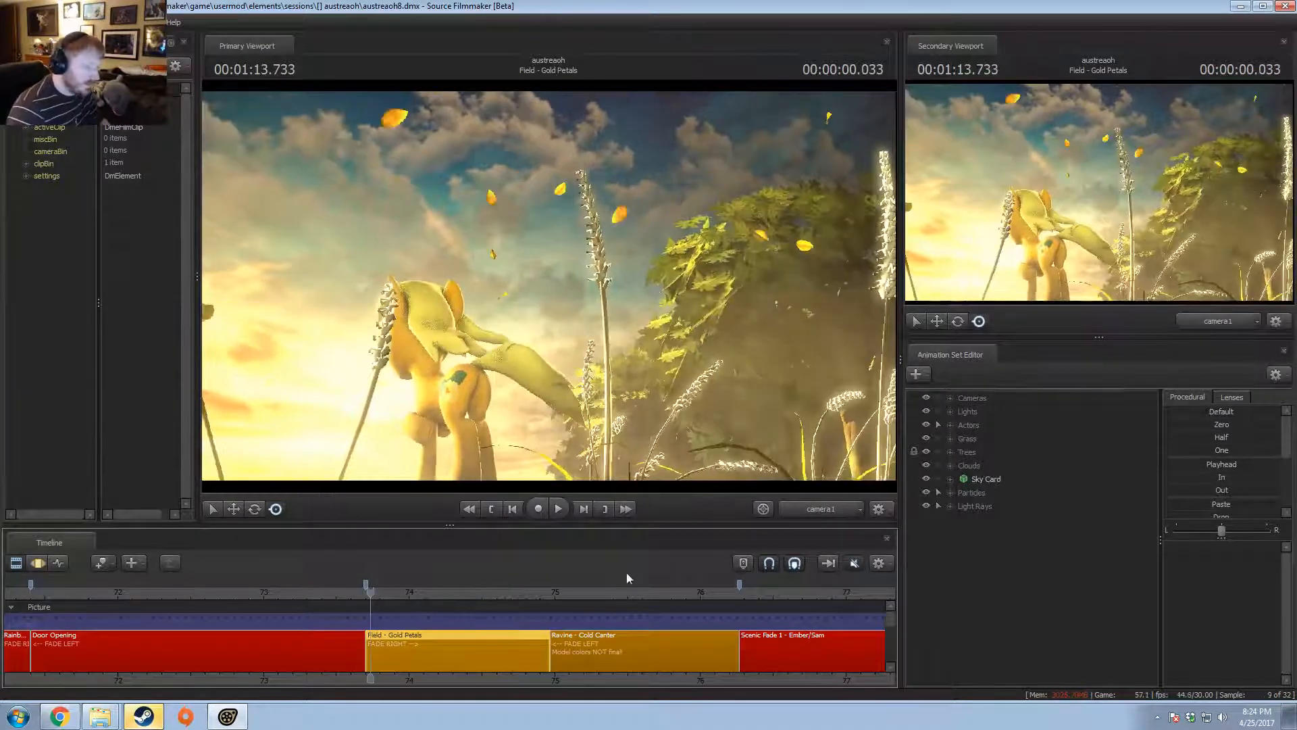
key("space")
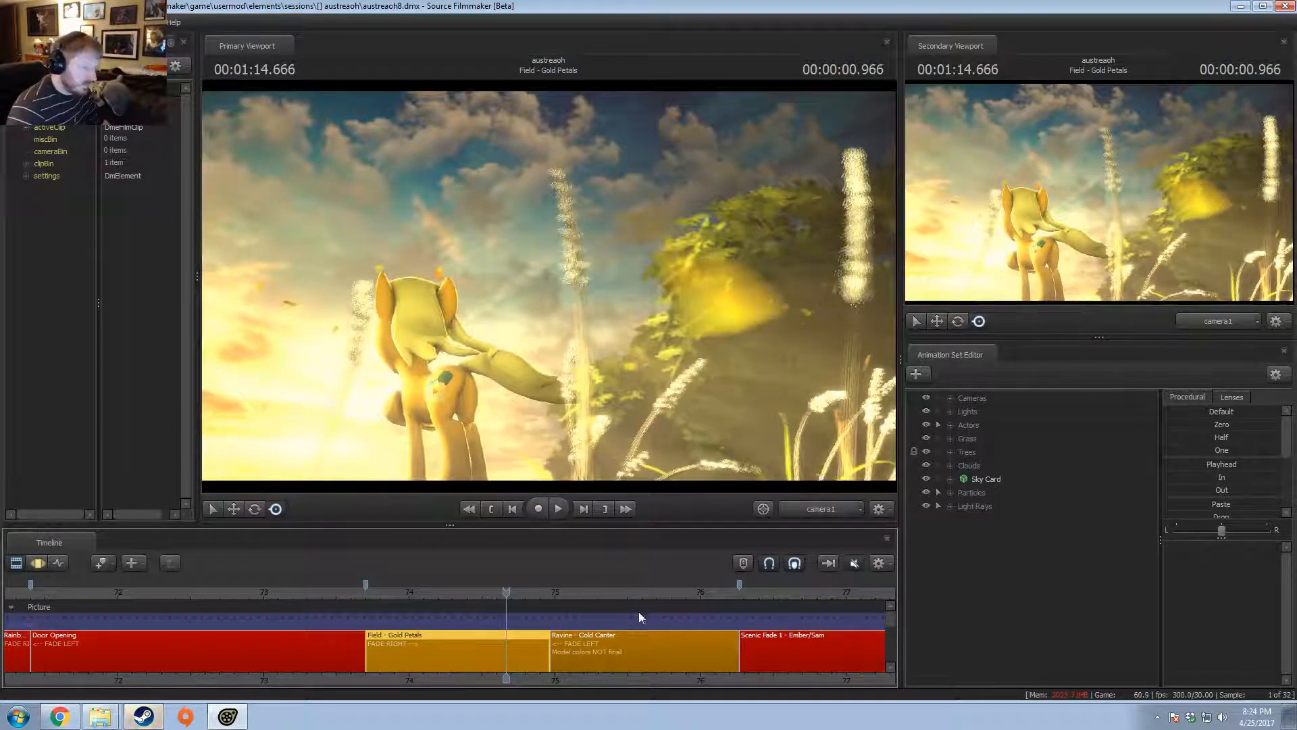
left_click(610, 647)
left_click(413, 593)
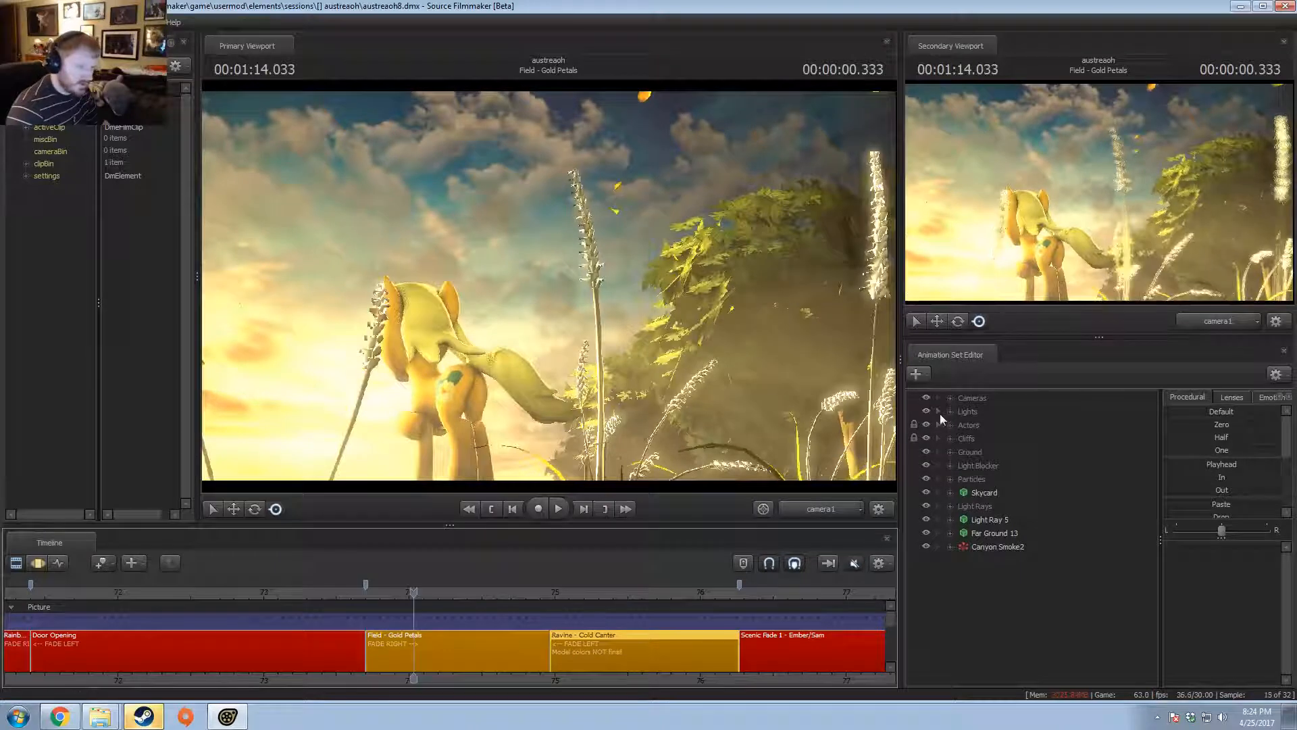
- Expand the Main Camera's controls and open the Field - Gold Petals clip for motion editing with an adjusted time selection
left_click(951, 398)
left_click(962, 411)
left_click(979, 426)
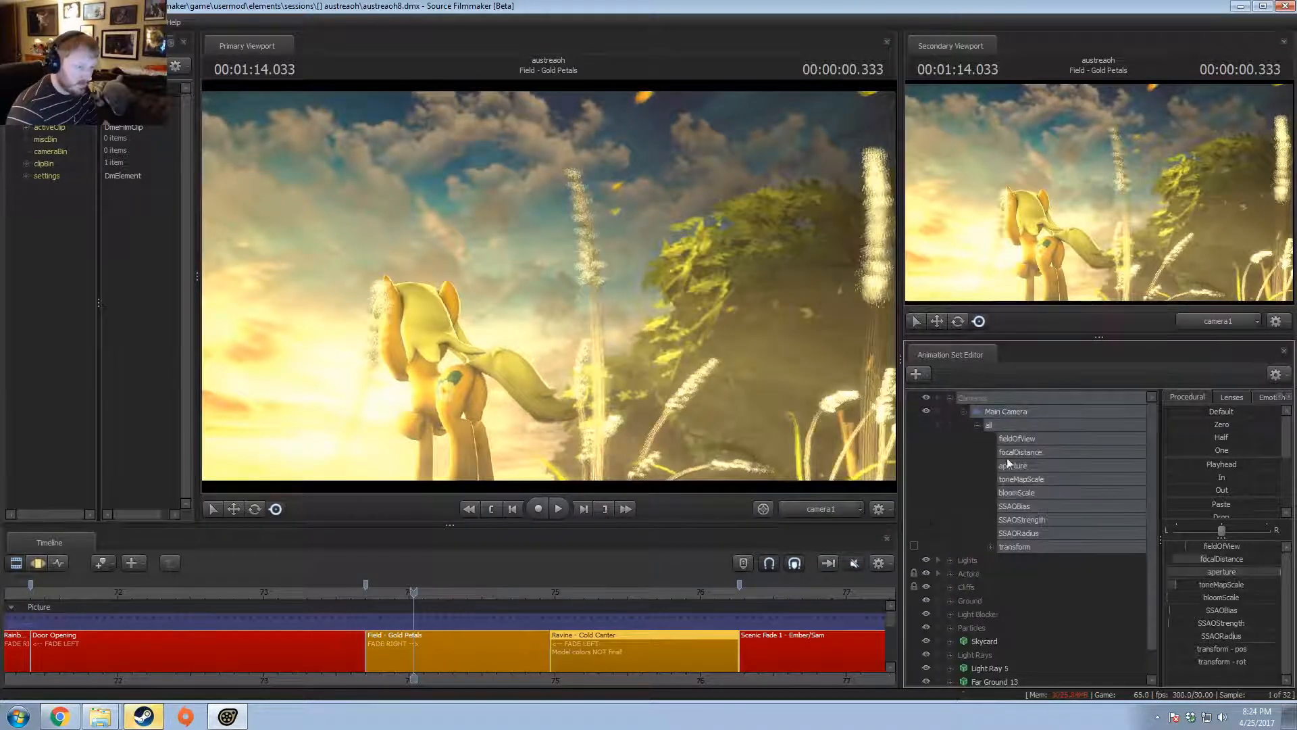
double_click(504, 656)
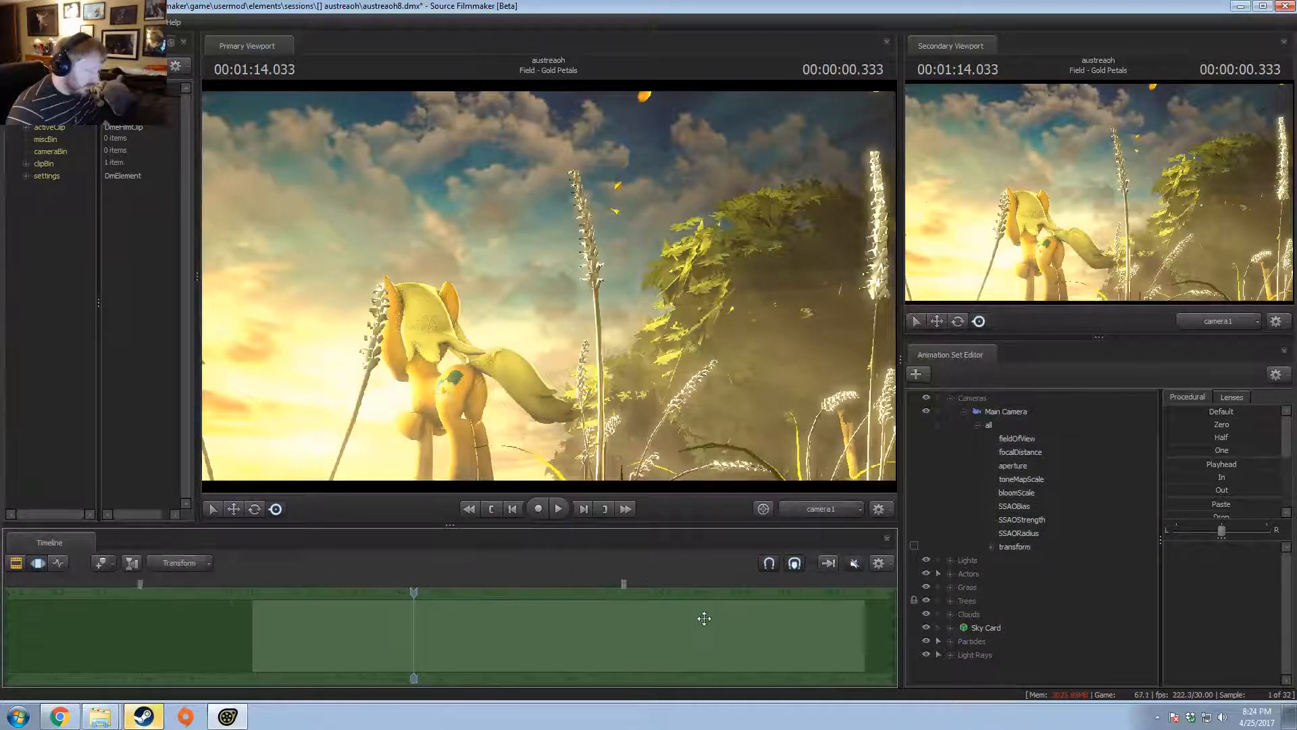
scroll(704, 618, "down", 2)
left_click_drag(704, 618, 108, 671)
scroll(728, 620, "up", 2)
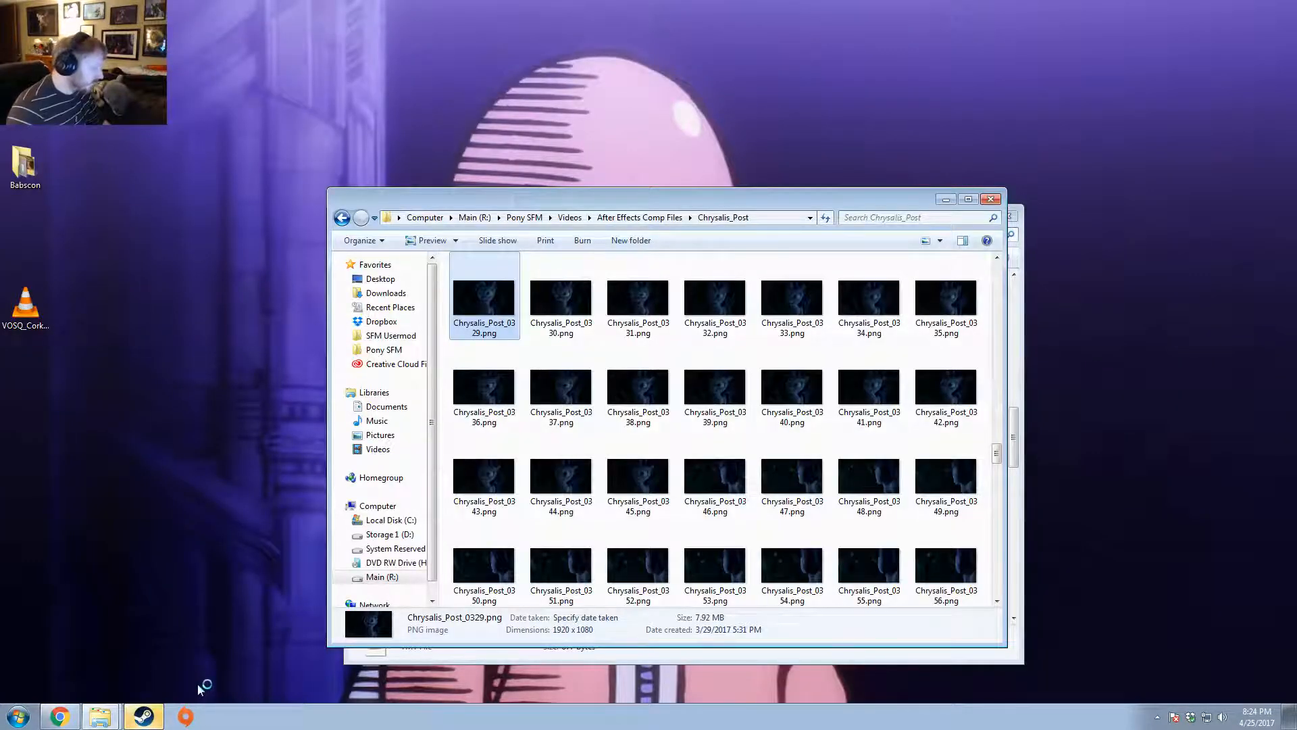
- Relaunch Source Filmmaker, reopen the recent austreaoh8.dmx session, and place the playhead within the Field - Gold Petals shot
left_click(165, 717)
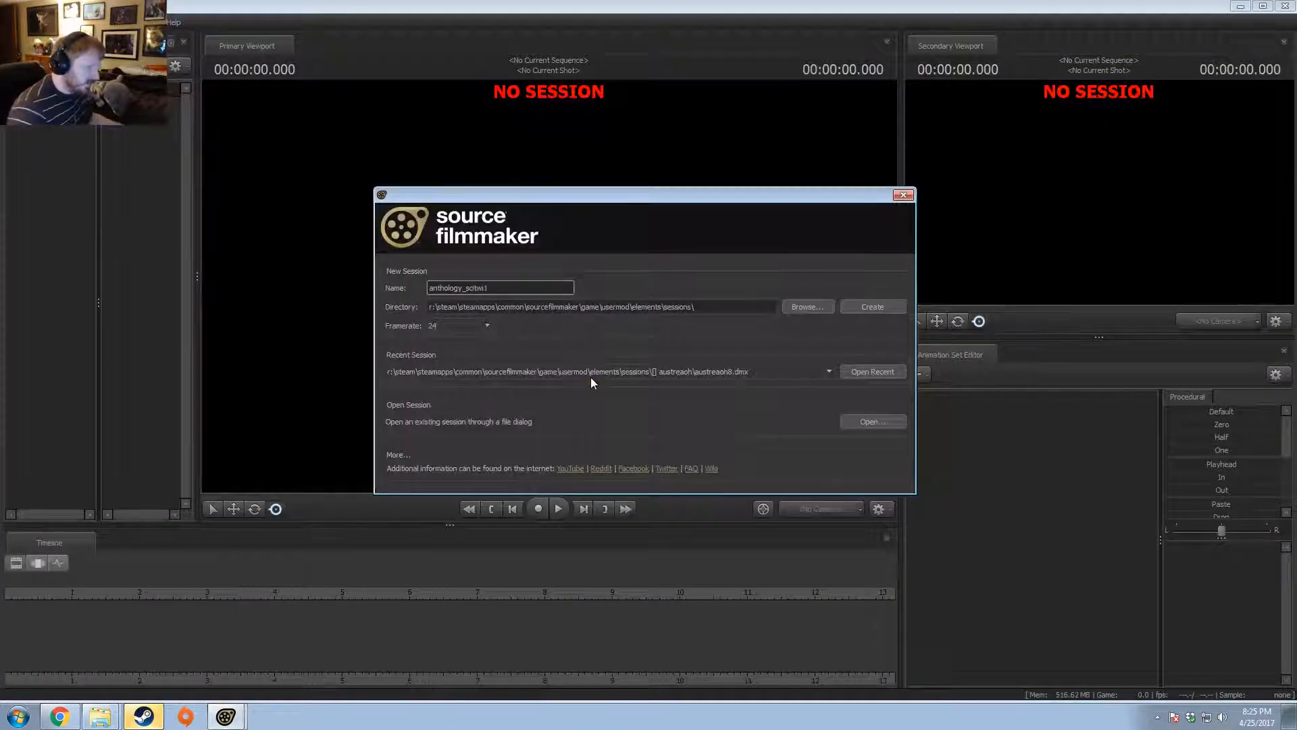
left_click(869, 373)
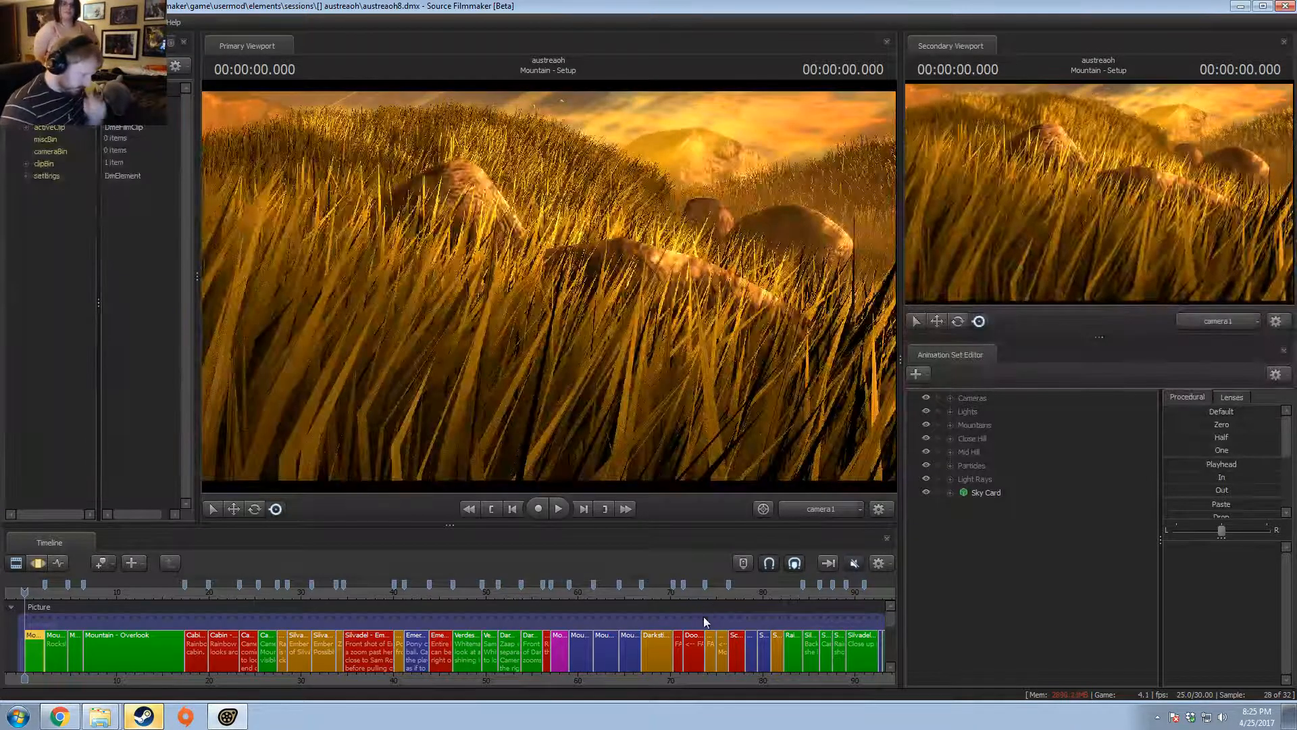
left_click(712, 599)
scroll(739, 671, "up", 3)
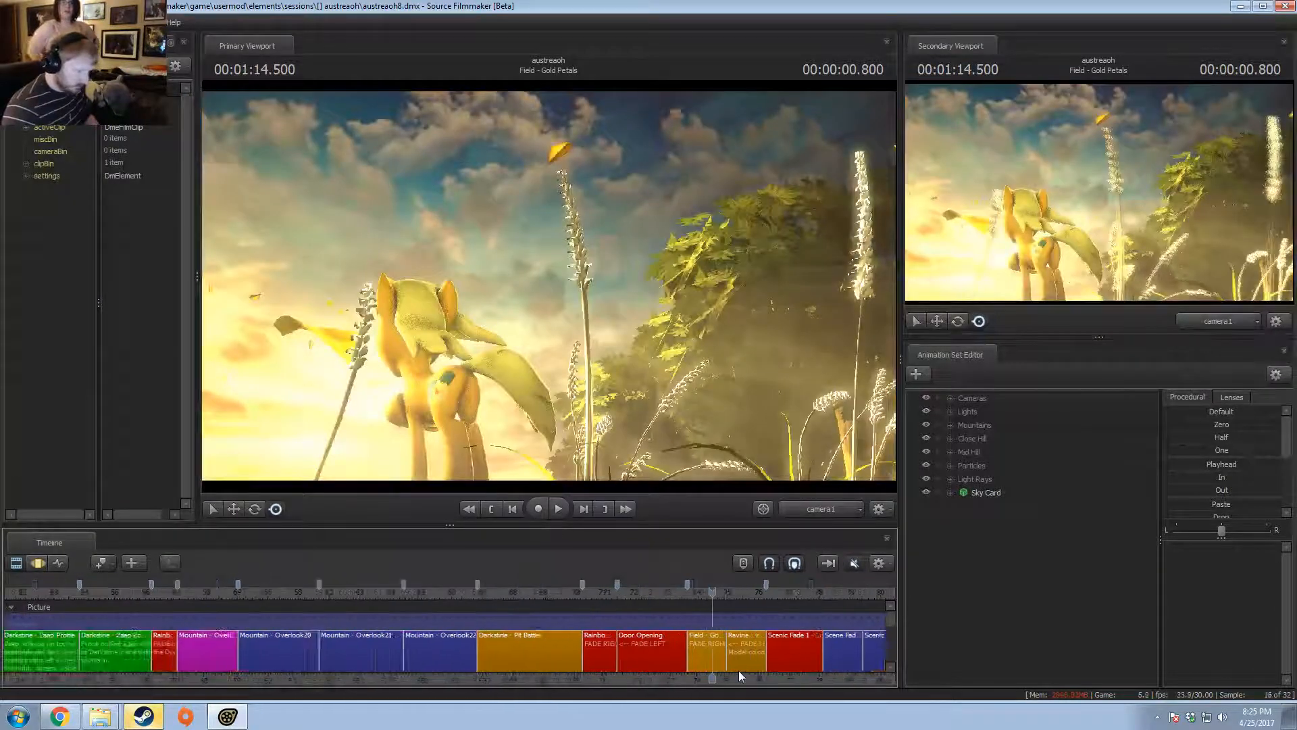
scroll(739, 670, "up", 6)
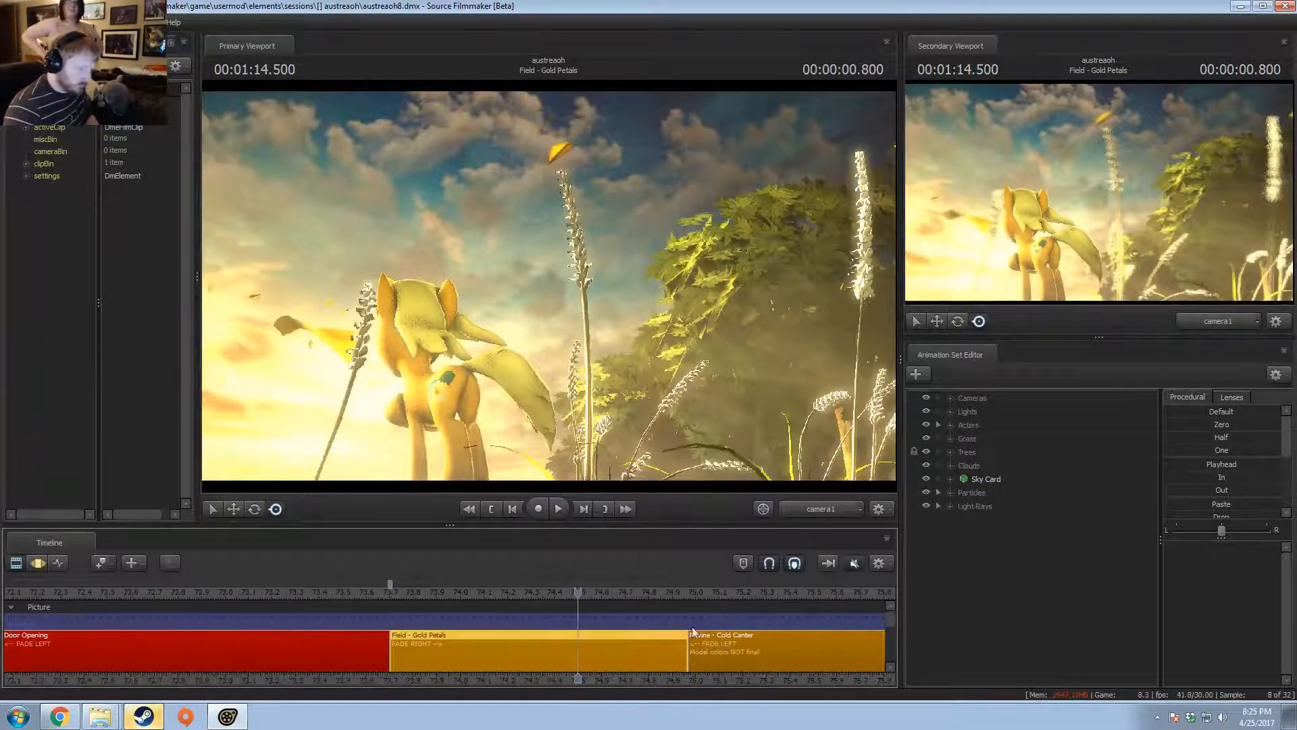
- Hide the Grass group in Field - Gold Petals and scrub forward into the Ravine - Cold Canter shot
left_click(927, 437)
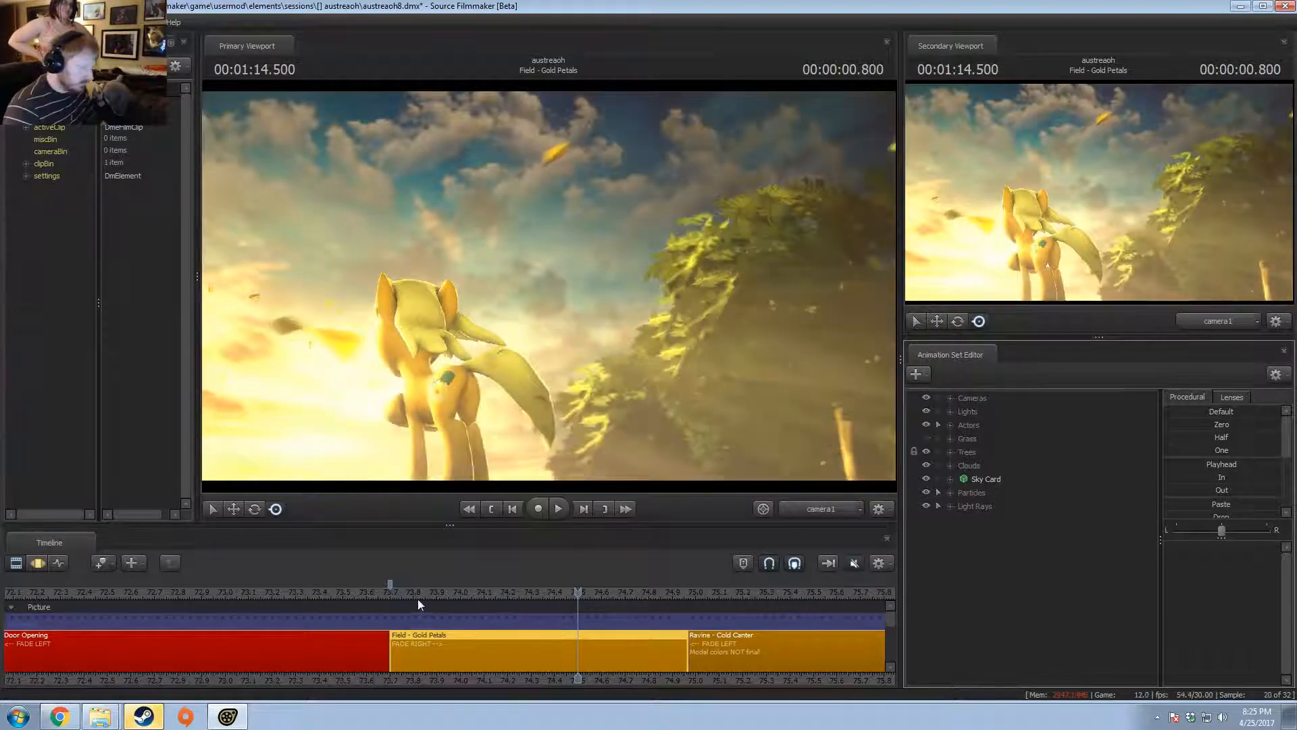
mouse_move(579, 618)
left_mouse_down()
mouse_move(521, 618)
mouse_move(722, 619)
mouse_move(605, 621)
left_mouse_up()
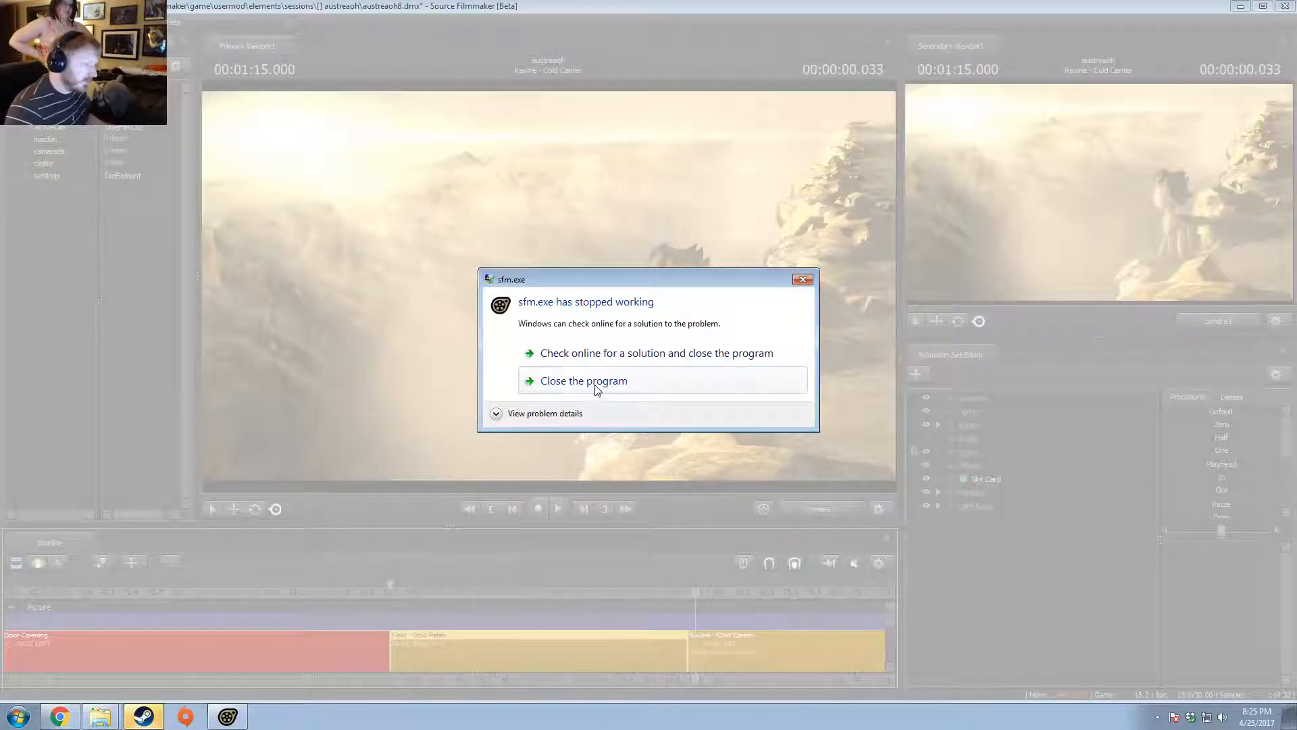
- Close the unresponsive sfm.exe program and relaunch Source Filmmaker
left_click(596, 387)
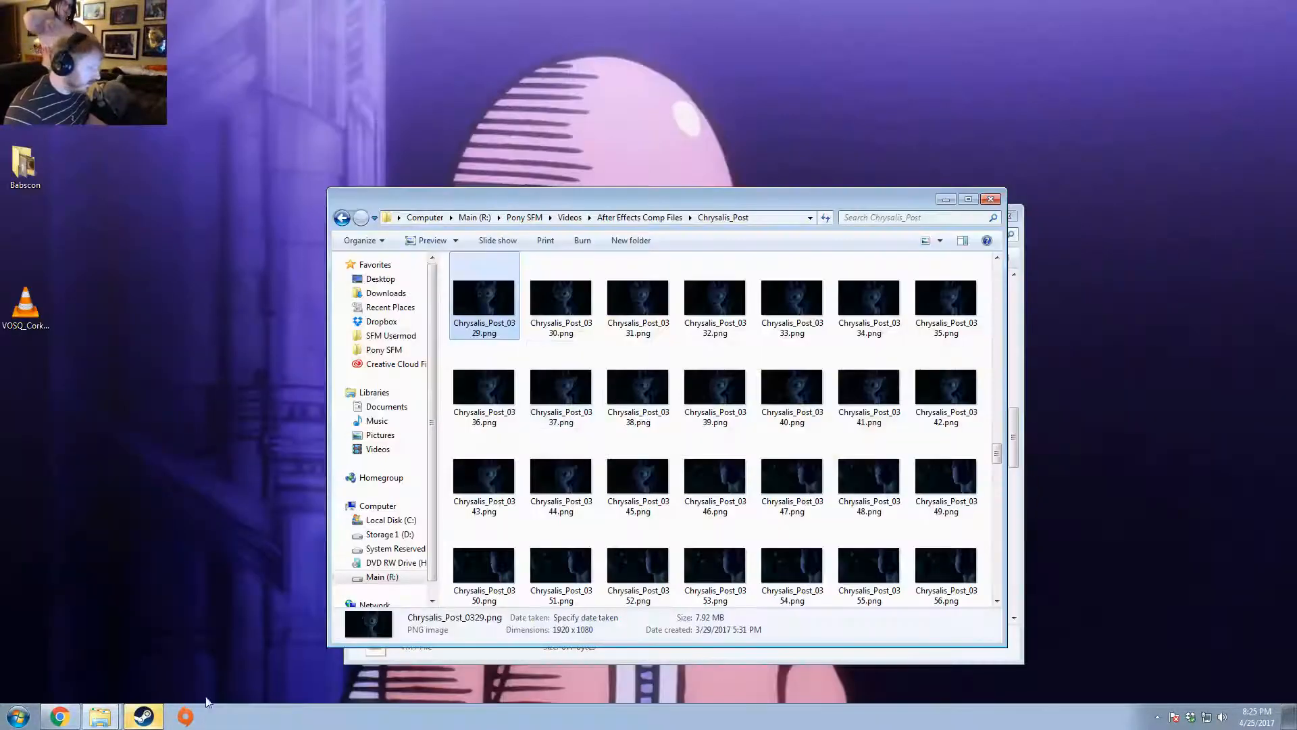
left_click(159, 716)
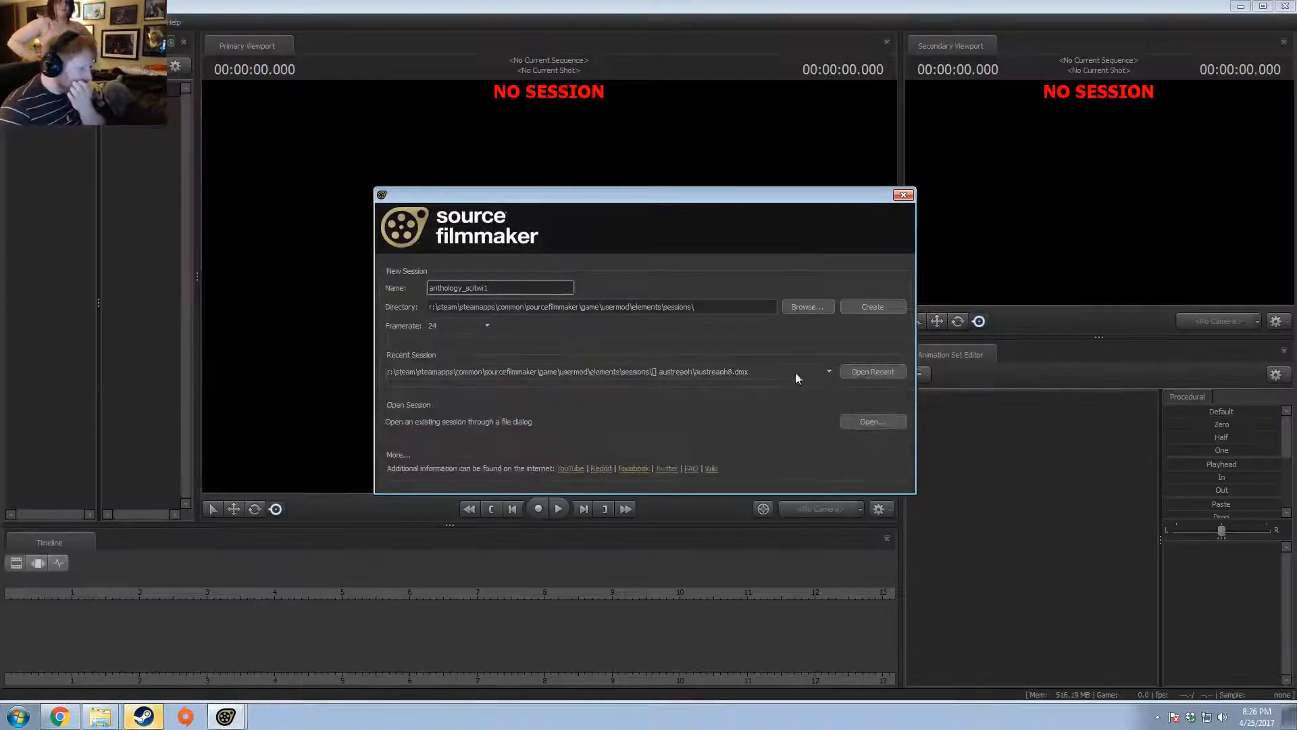
- Reopen the recent austreaoh8.dmx session and place the playhead within the Ravine - Cold Canter shot
left_click(867, 375)
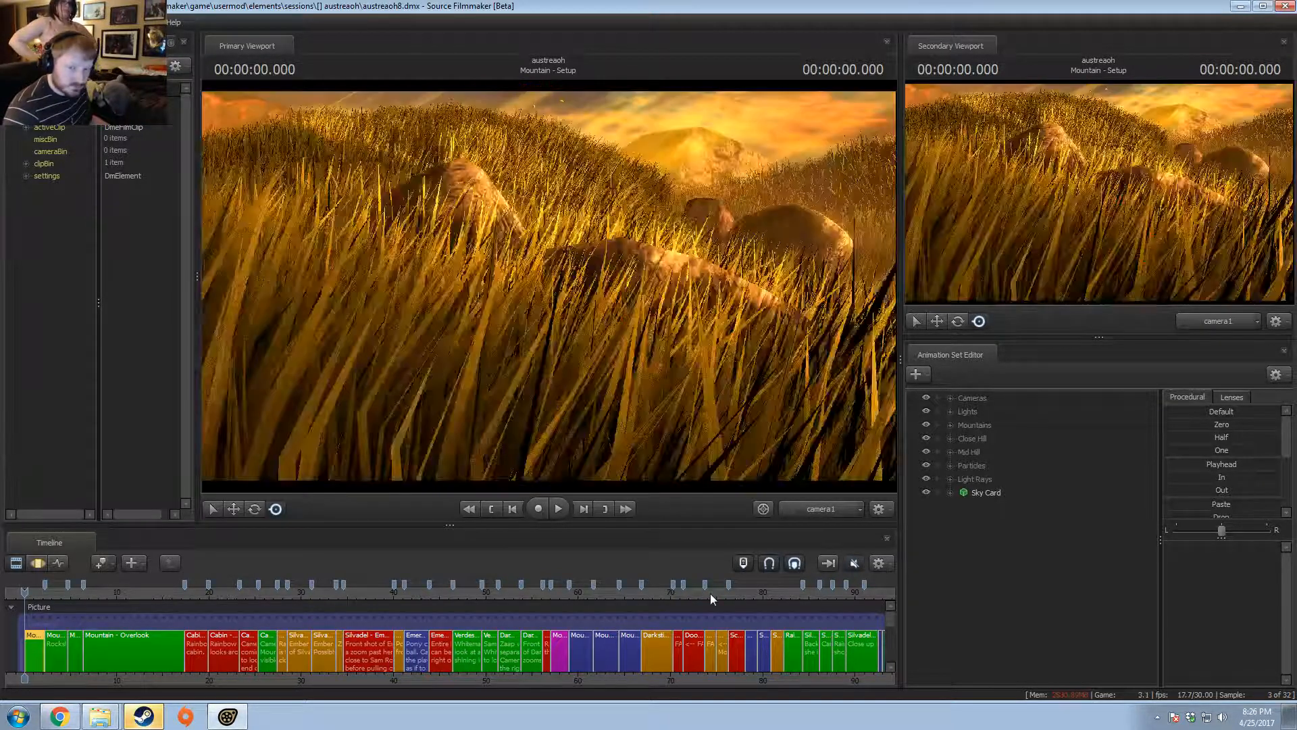
left_click(724, 589)
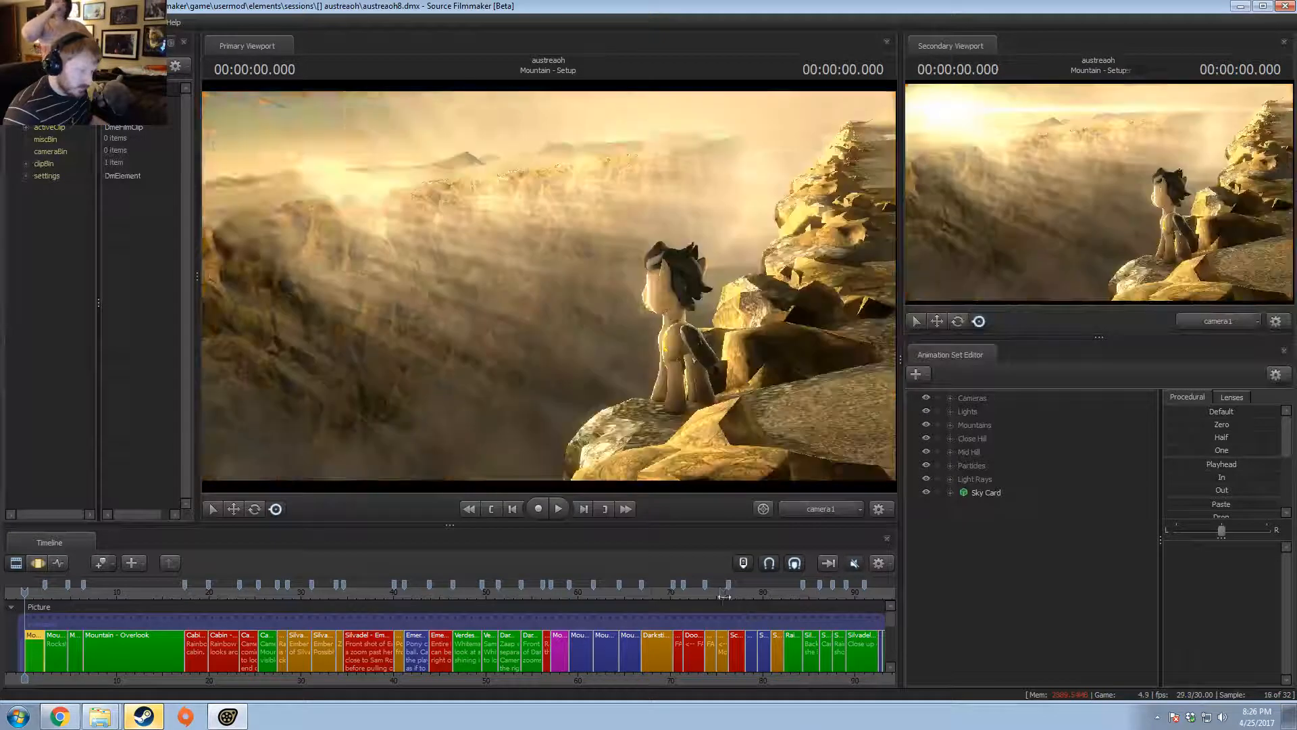
scroll(748, 635, "up", 5)
scroll(746, 641, "up", 3)
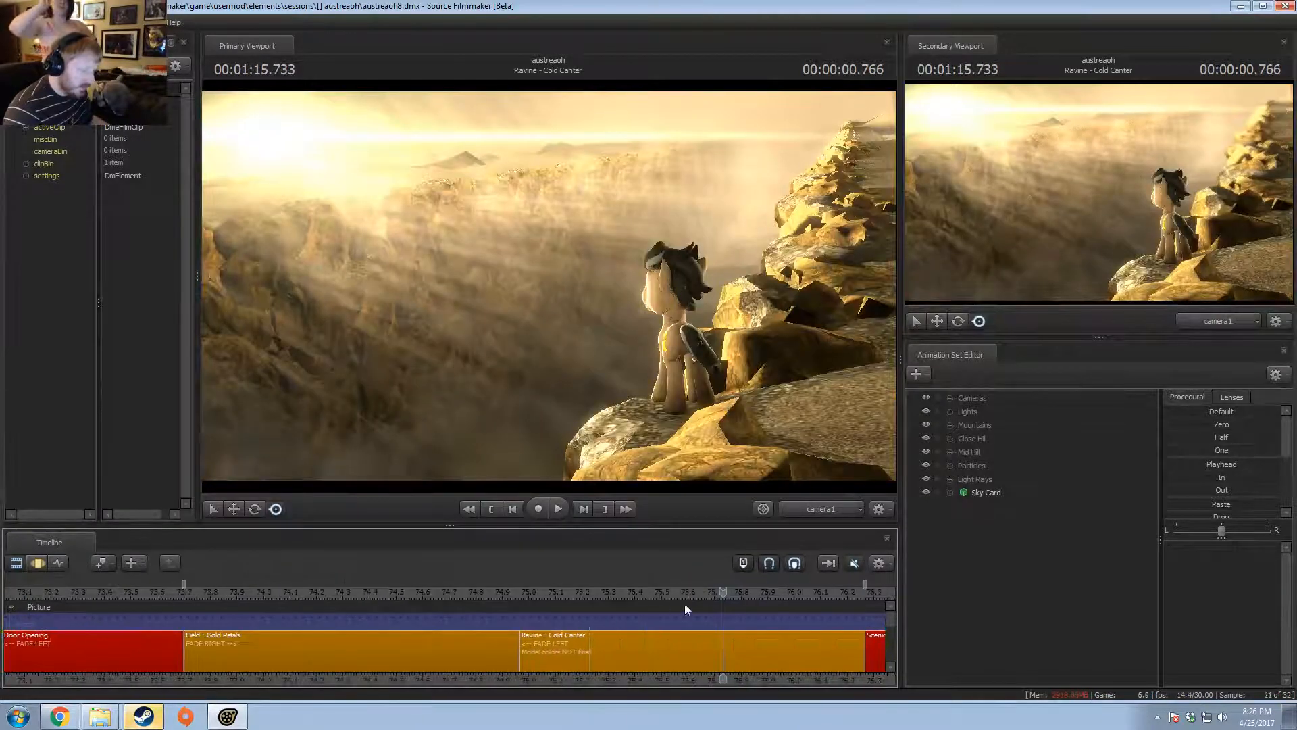
left_click_drag(679, 599, 649, 661)
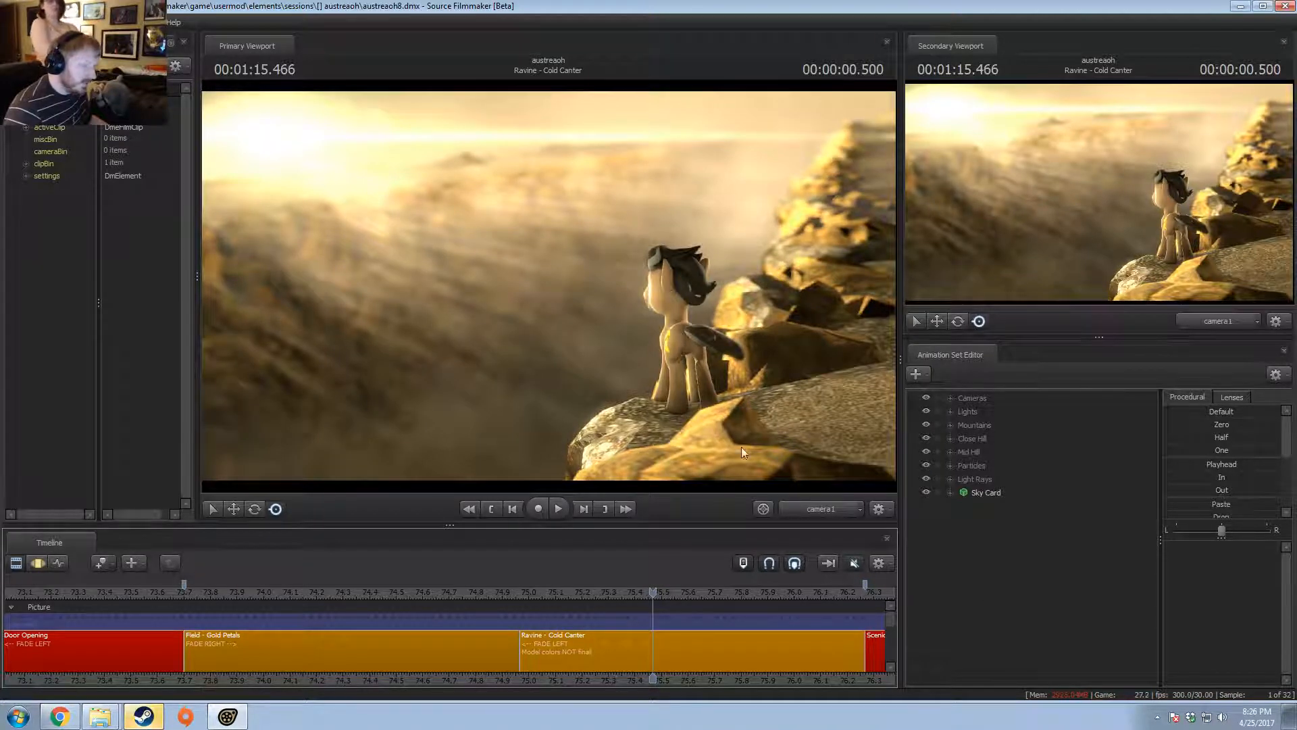
- Select the Ravine - Cold Canter shot and move the playhead to 00:01:15.533
left_click(631, 654)
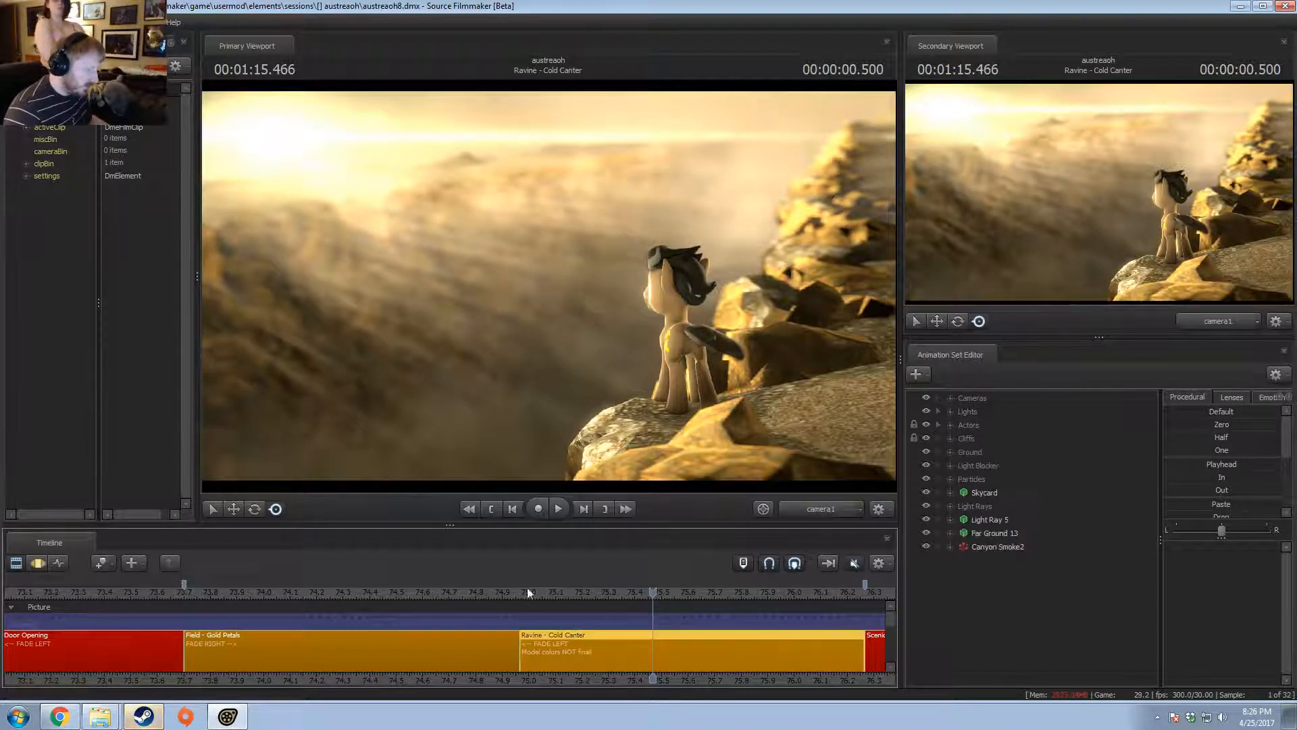
key("Right")
key("Right")
left_click_drag(699, 598, 671, 624)
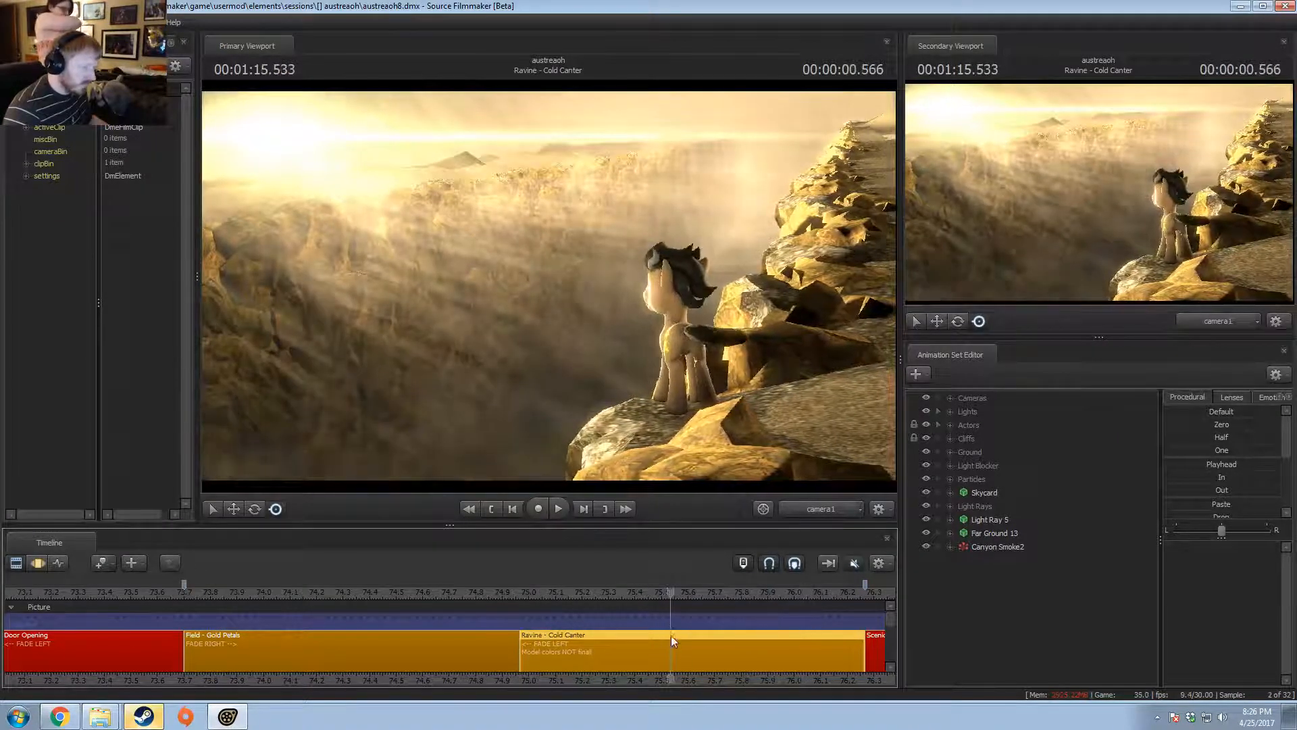
- Switch the primary viewport to the Work Camera and inspect the Cold Canter pony model up close from the side
right_click(715, 414)
left_click(767, 459)
left_click_drag(768, 459, 549, 286)
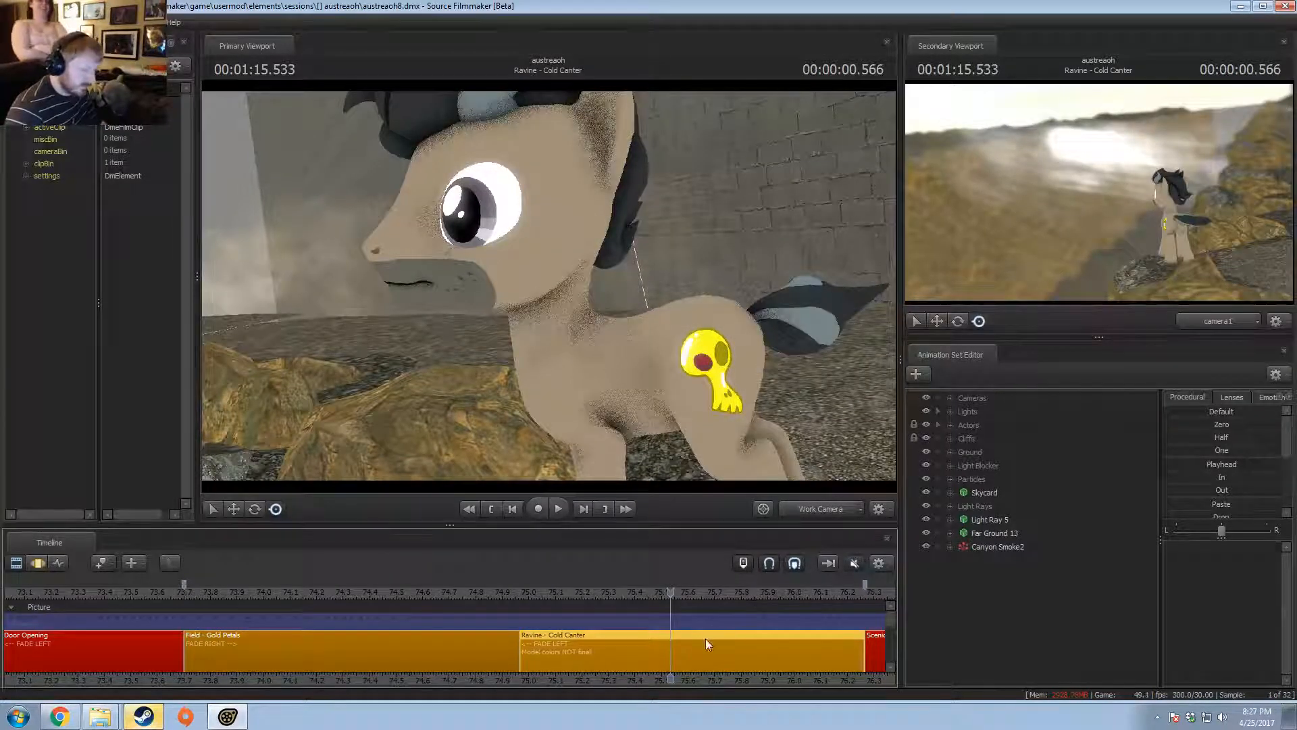
left_click_drag(632, 332, 650, 356)
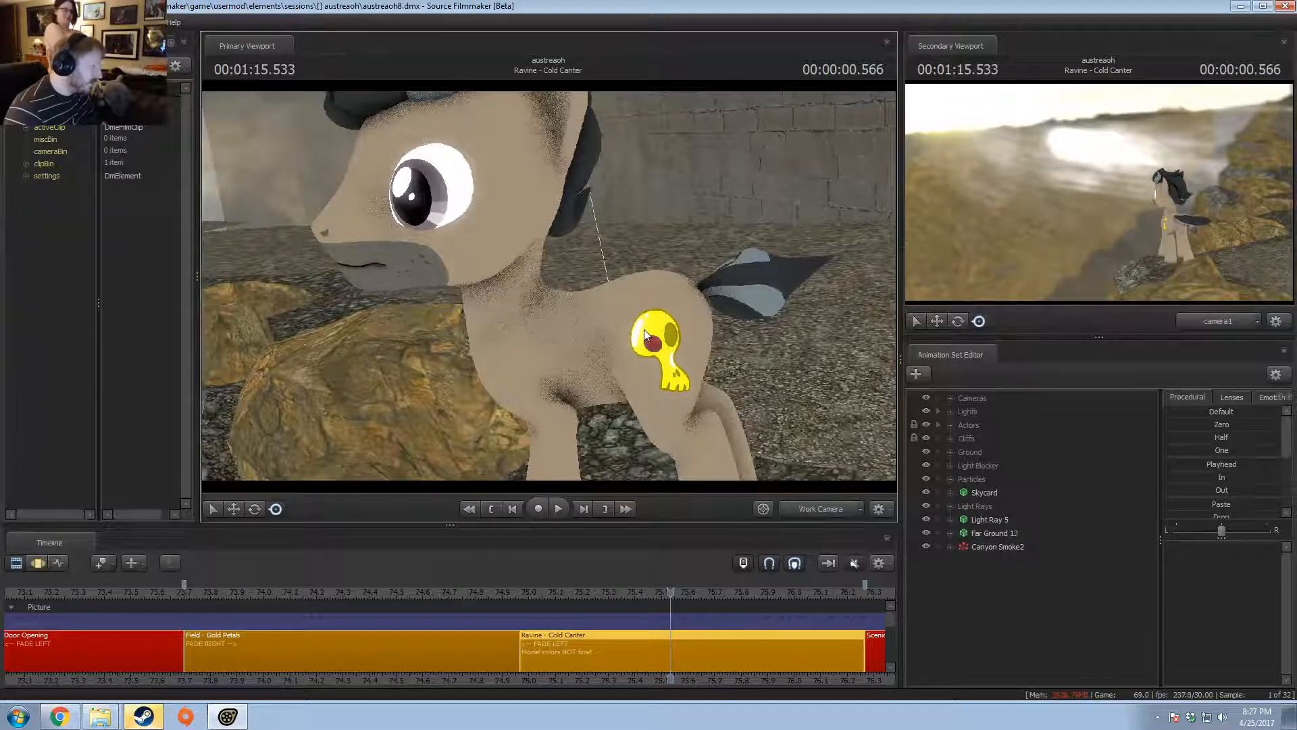
middle_click_drag(645, 335, 549, 290)
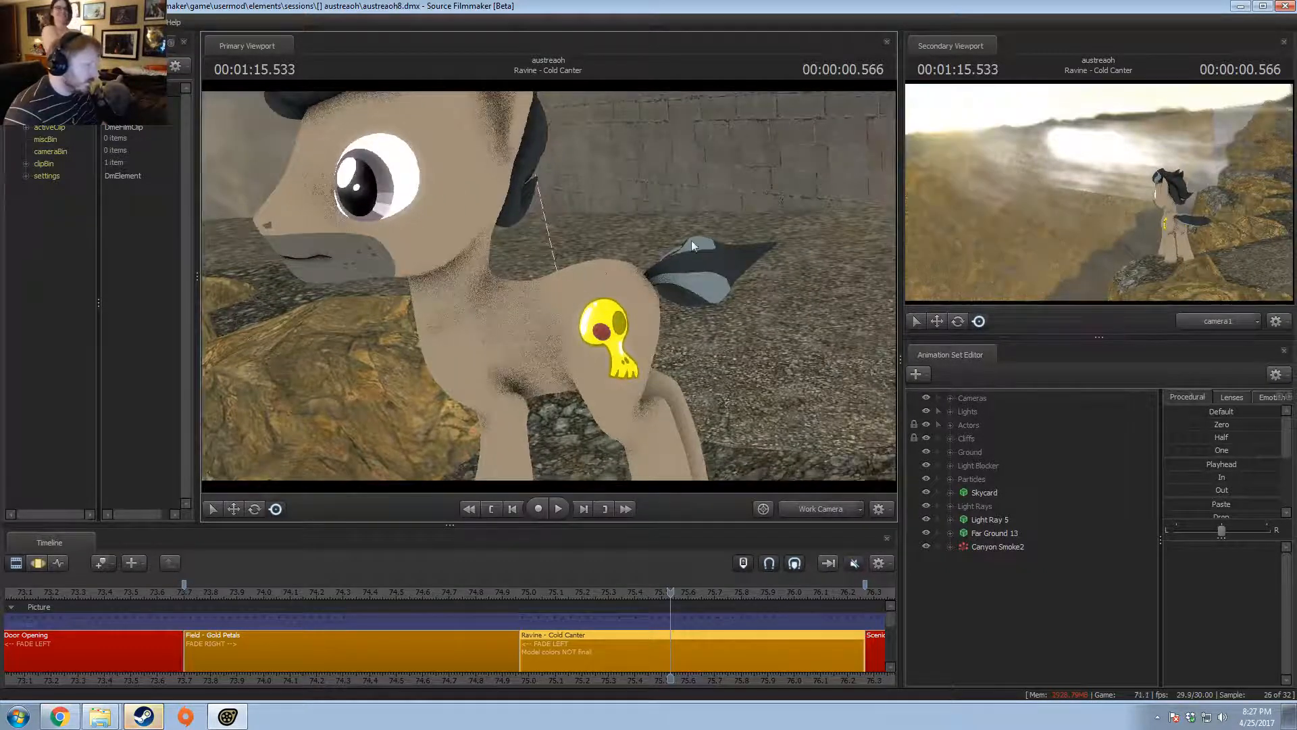
left_click_drag(691, 240, 549, 284)
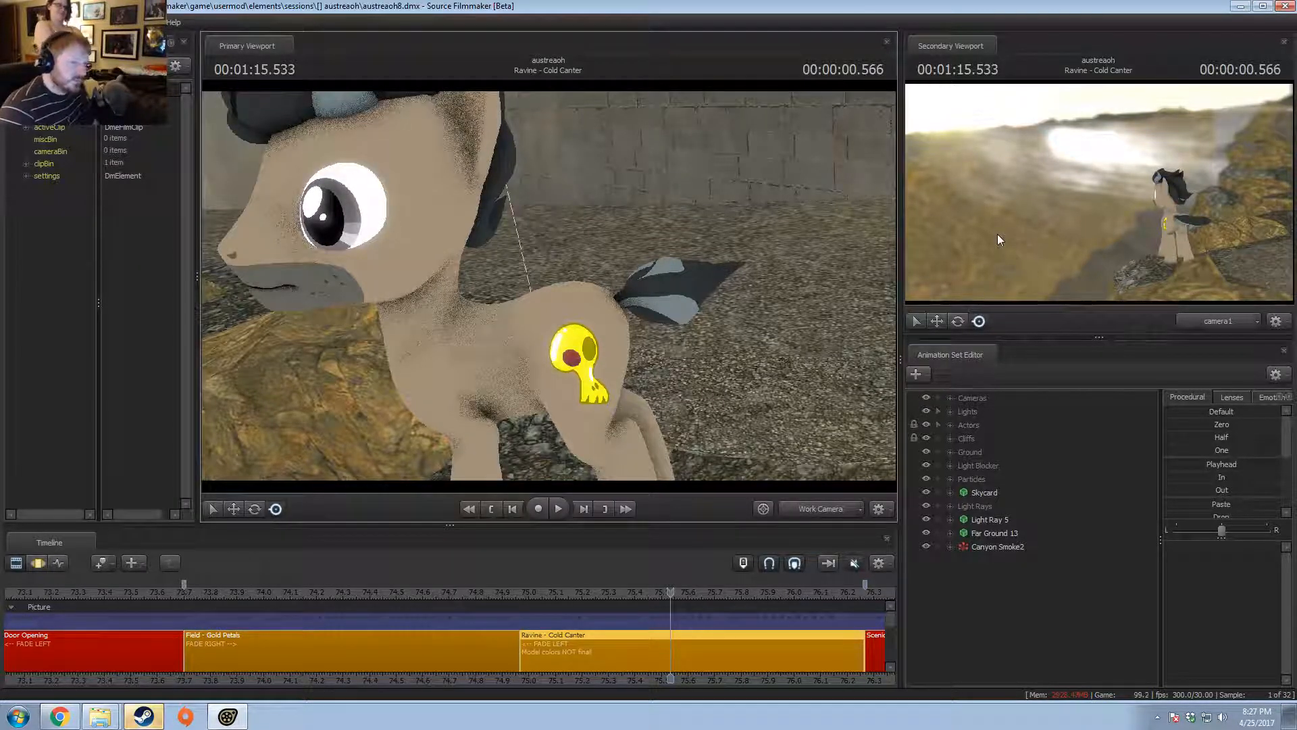
- Switch to Chrome and go from the Turrets chapter to the Austraeoh story's main page with its chapter list
left_click(59, 716)
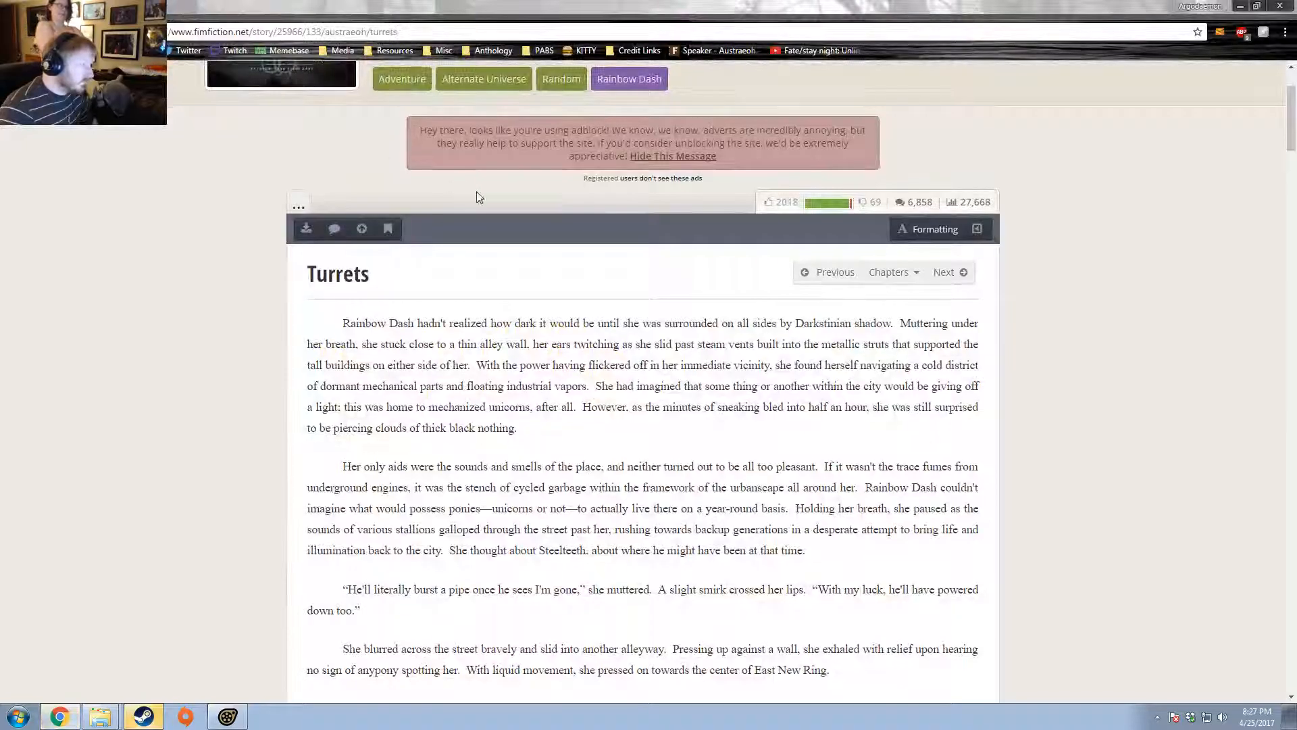
scroll(480, 196, "up", 2)
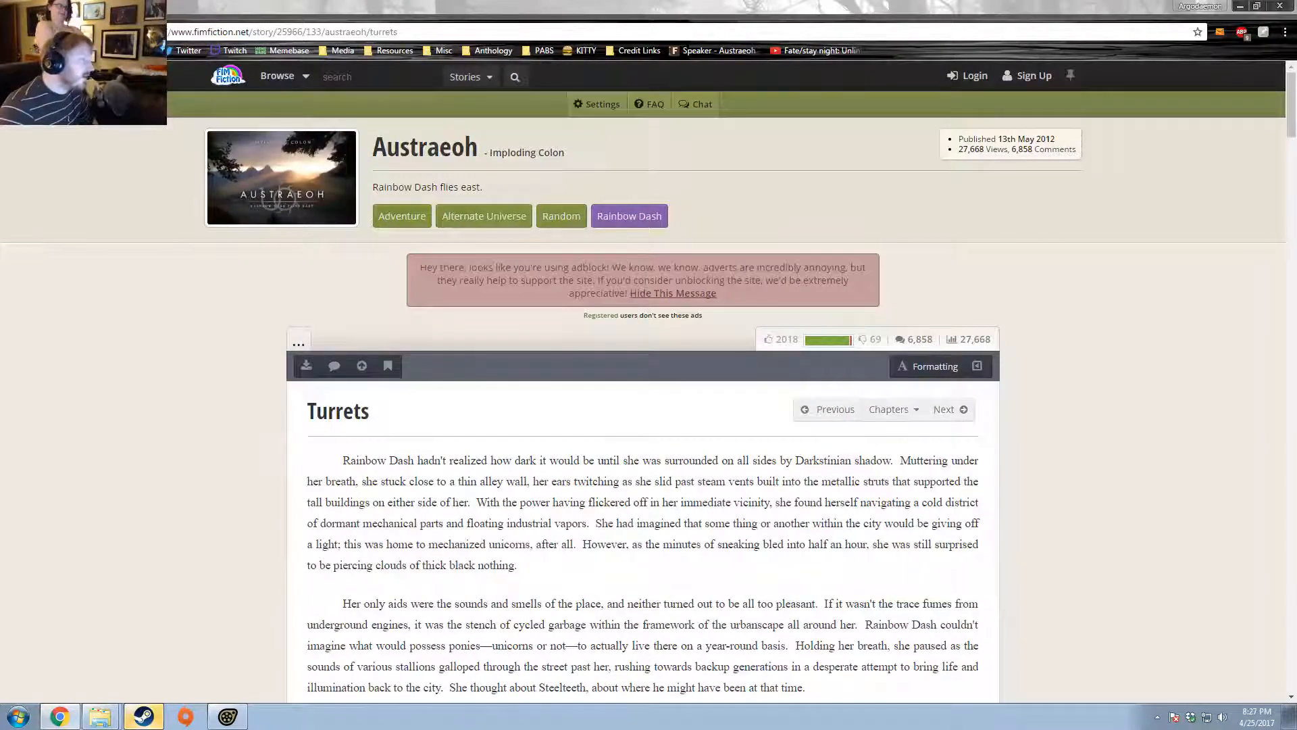
left_click(527, 153)
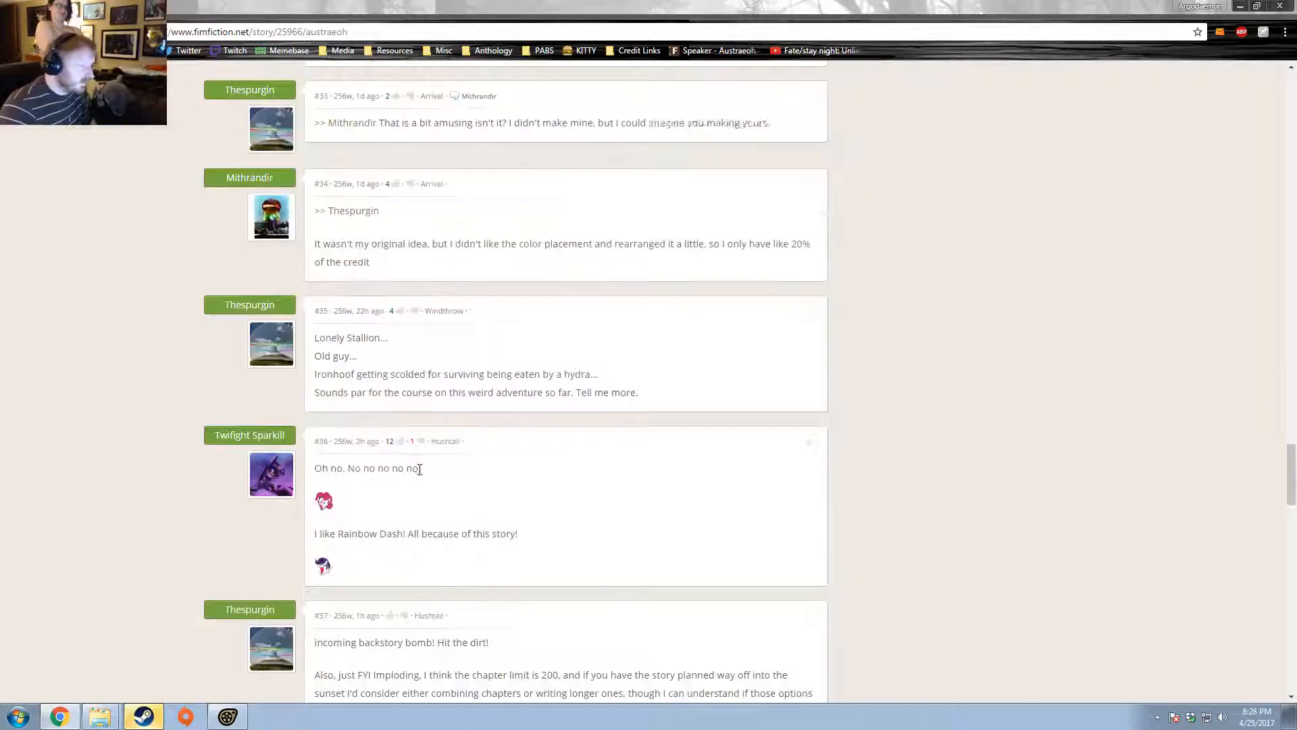
scroll(433, 460, "up", 1)
scroll(432, 459, "down", 1)
scroll(439, 468, "up", 3)
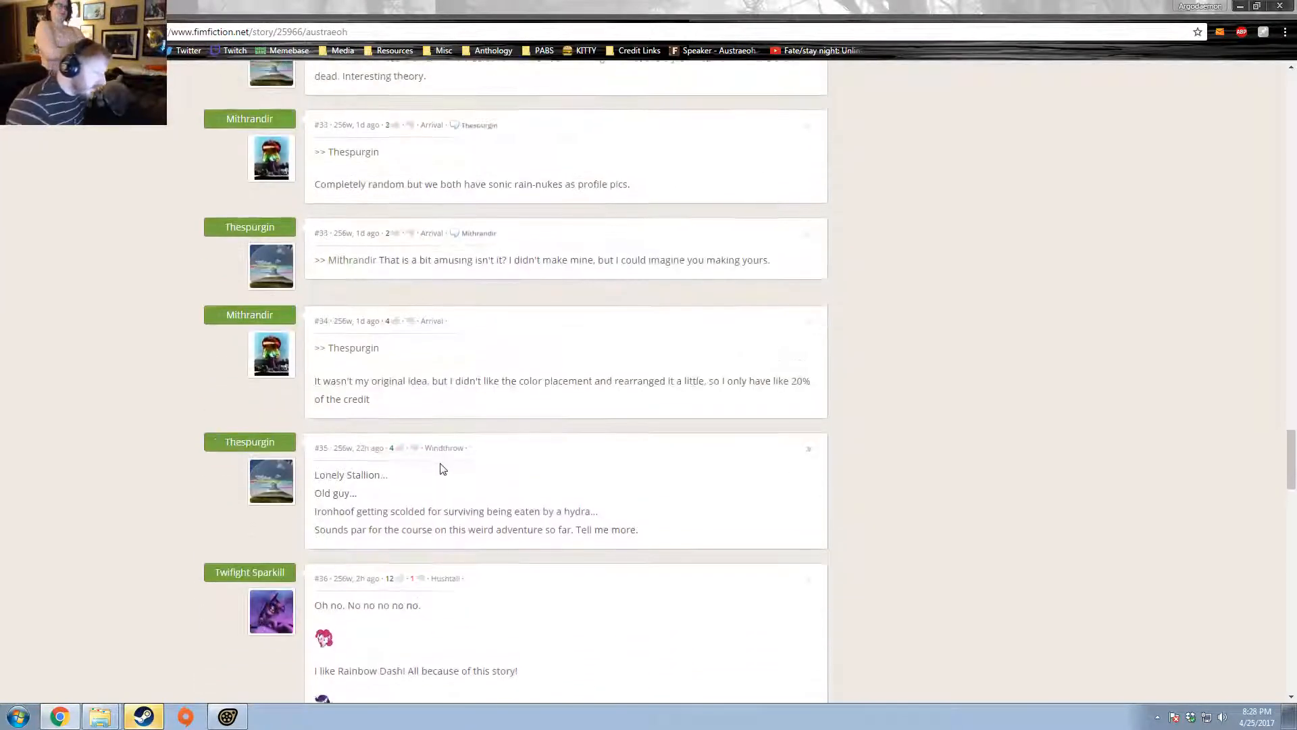
scroll(484, 453, "down", 5)
scroll(476, 457, "up", 2)
scroll(480, 455, "up", 20)
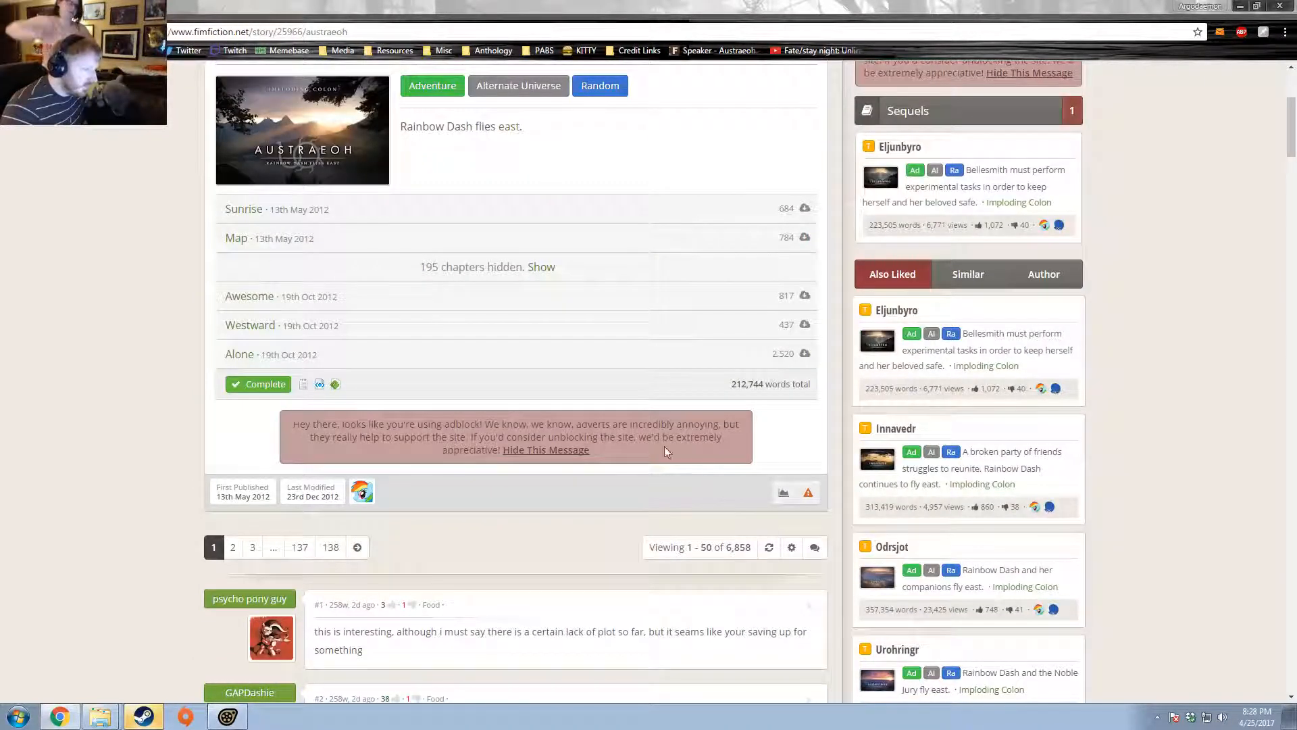
- Open the Outpost chapter from the story's full chapter list and read its opening passages about Cold Canter
left_click(541, 266)
scroll(427, 380, "down", 5)
scroll(398, 377, "down", 15)
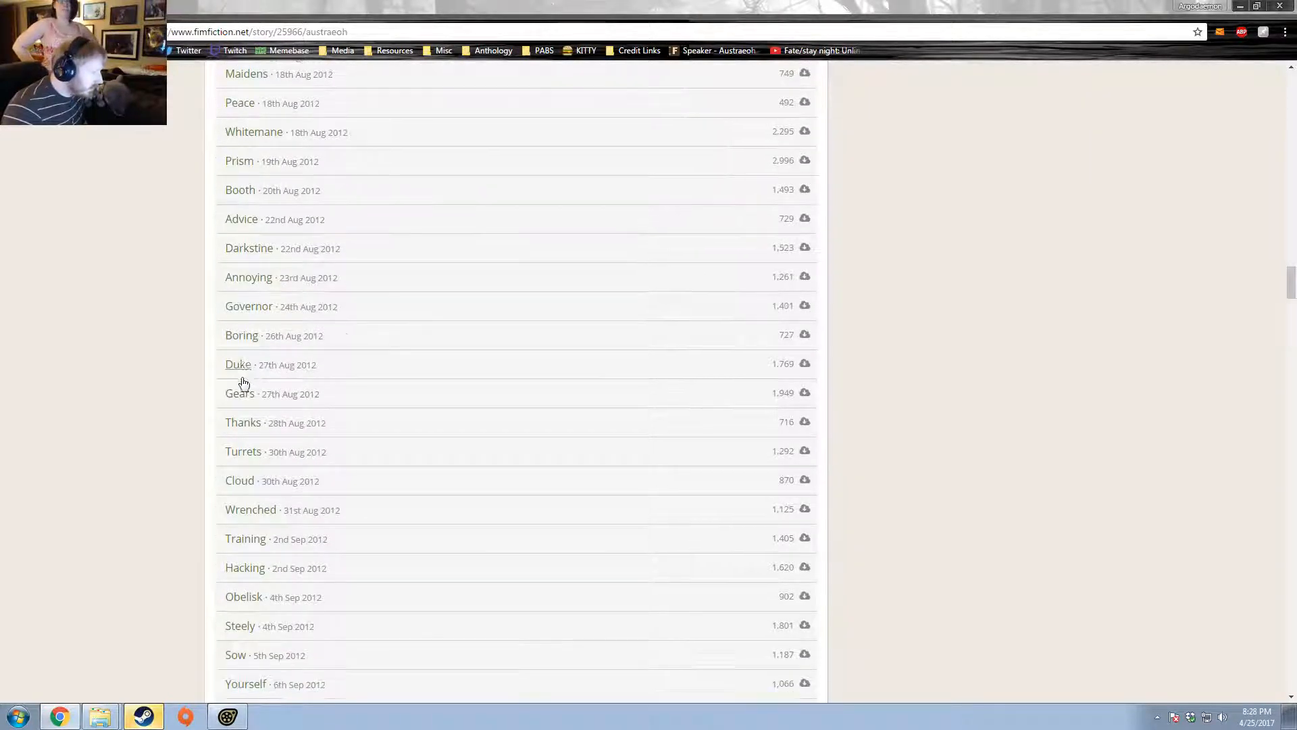
scroll(247, 379, "down", 10)
scroll(248, 395, "down", 1)
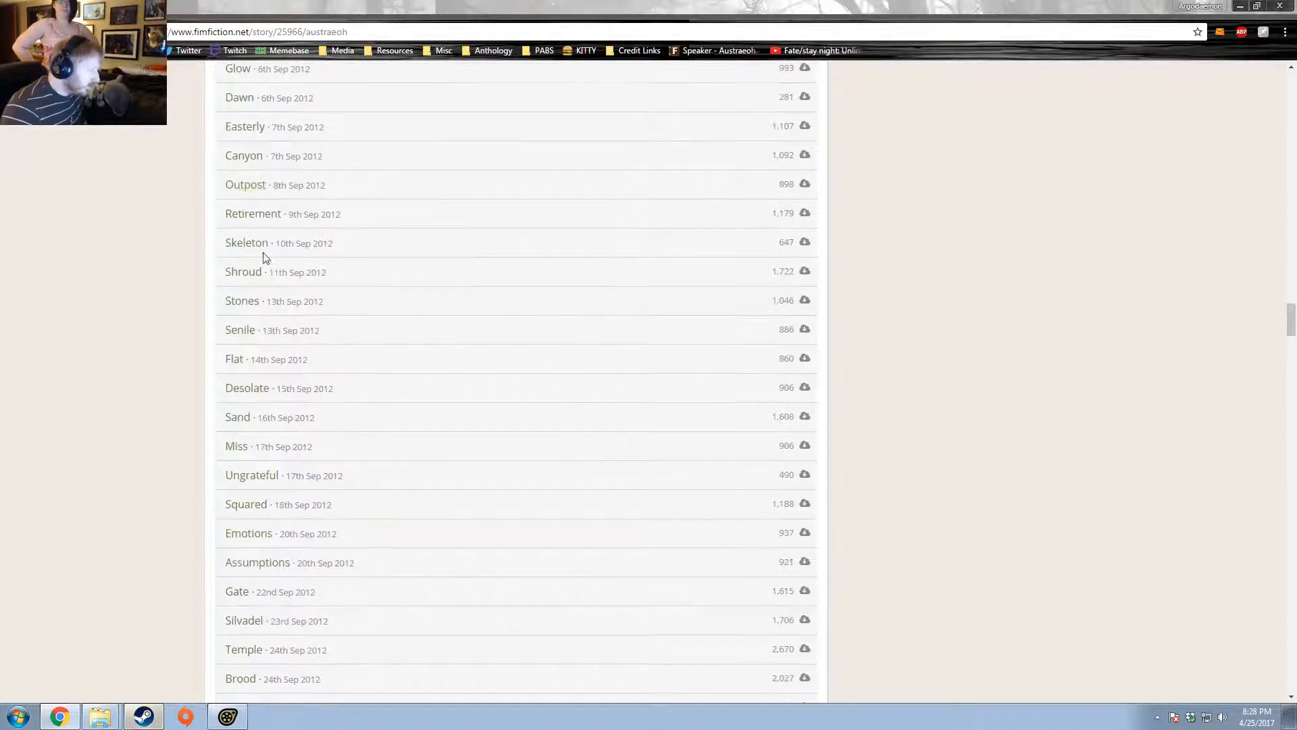
scroll(251, 270, "up", 1)
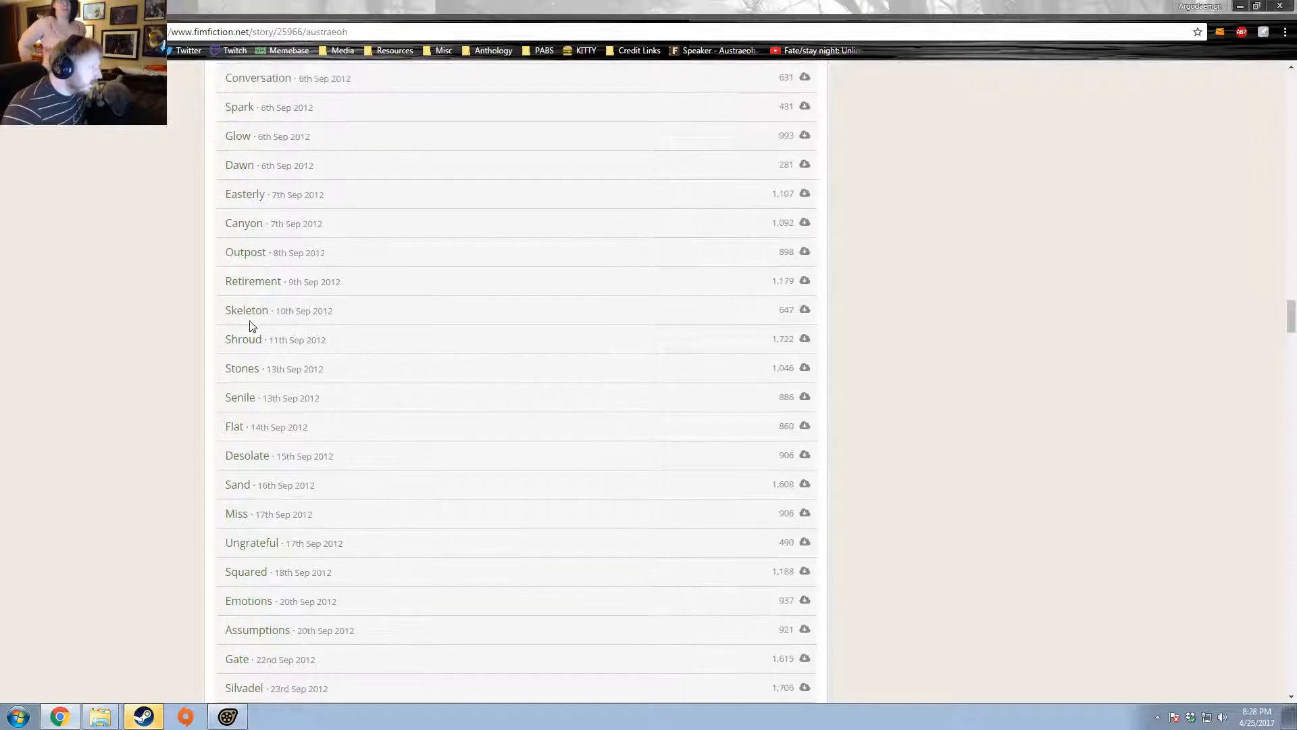
left_click(245, 253)
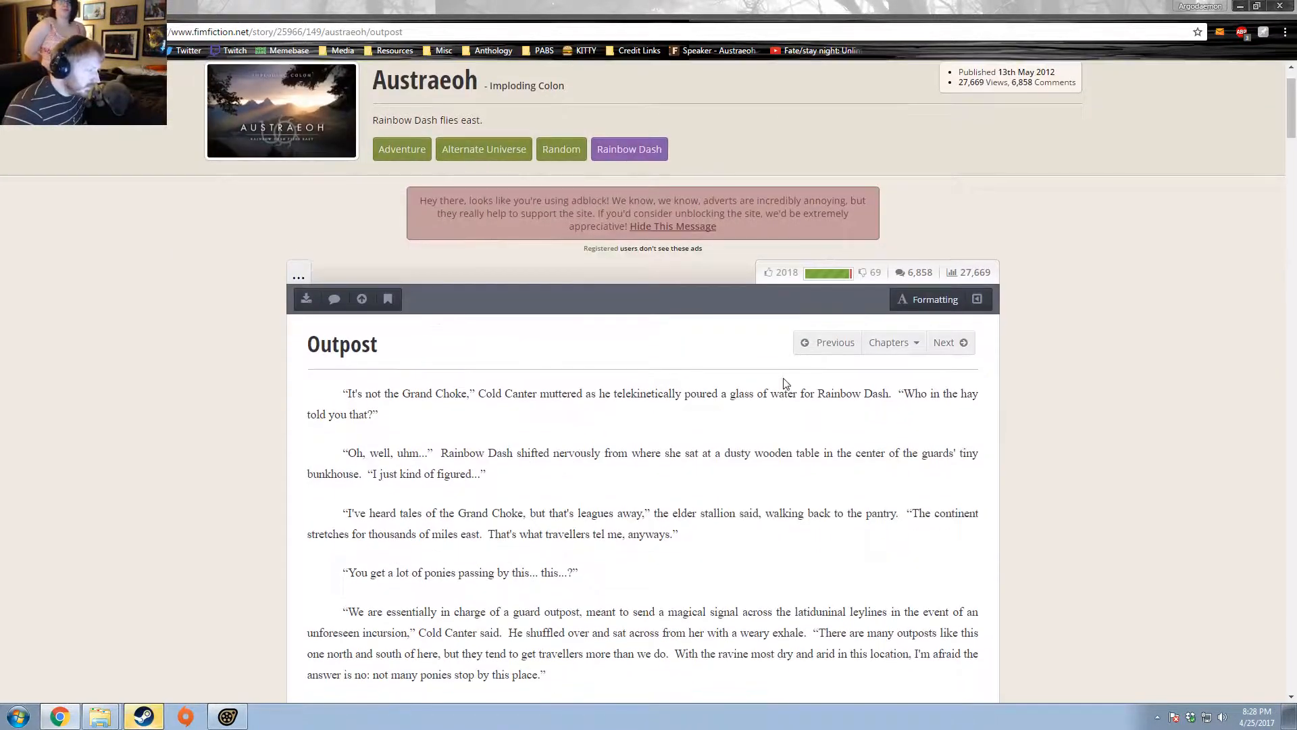
double_click(497, 393)
left_click(558, 427)
scroll(558, 427, "down", 4)
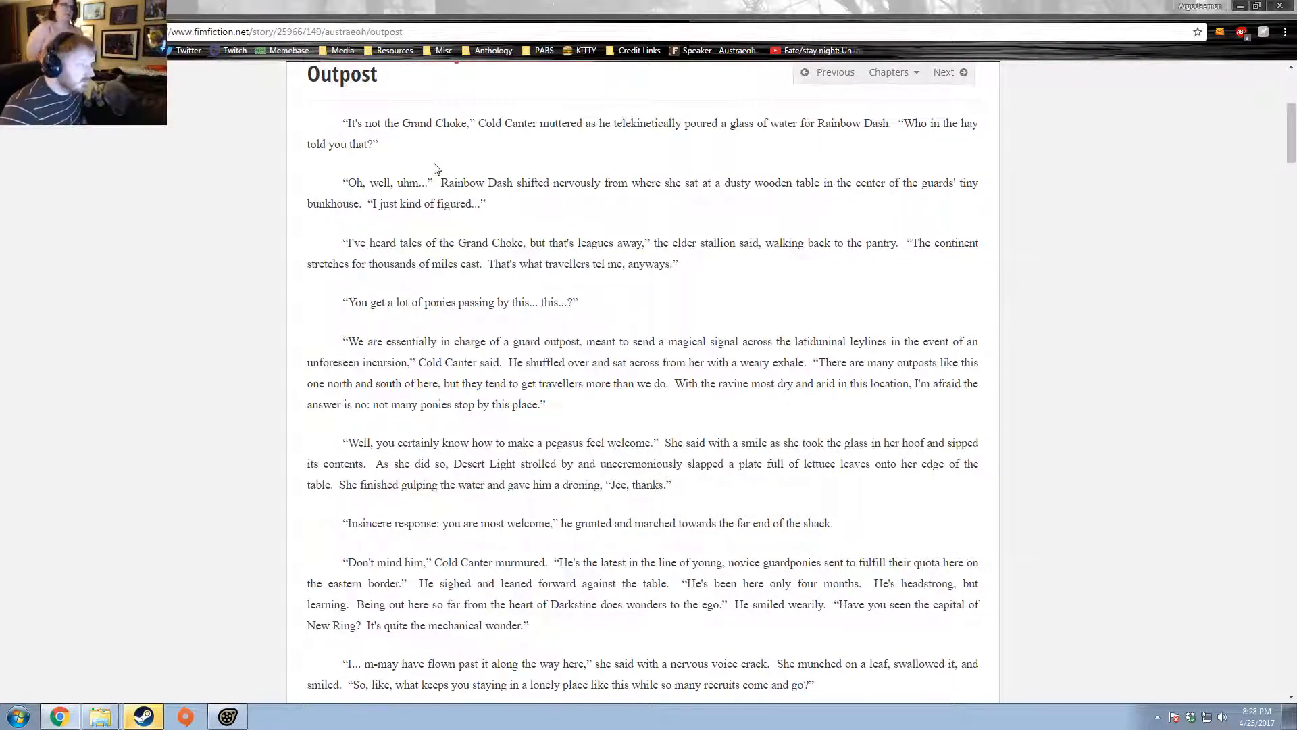
- Search Google for "austreaoh cold canter" in a new tab and open the Austraeoh Wiki page on Cold Canter
key("ctrl+t")
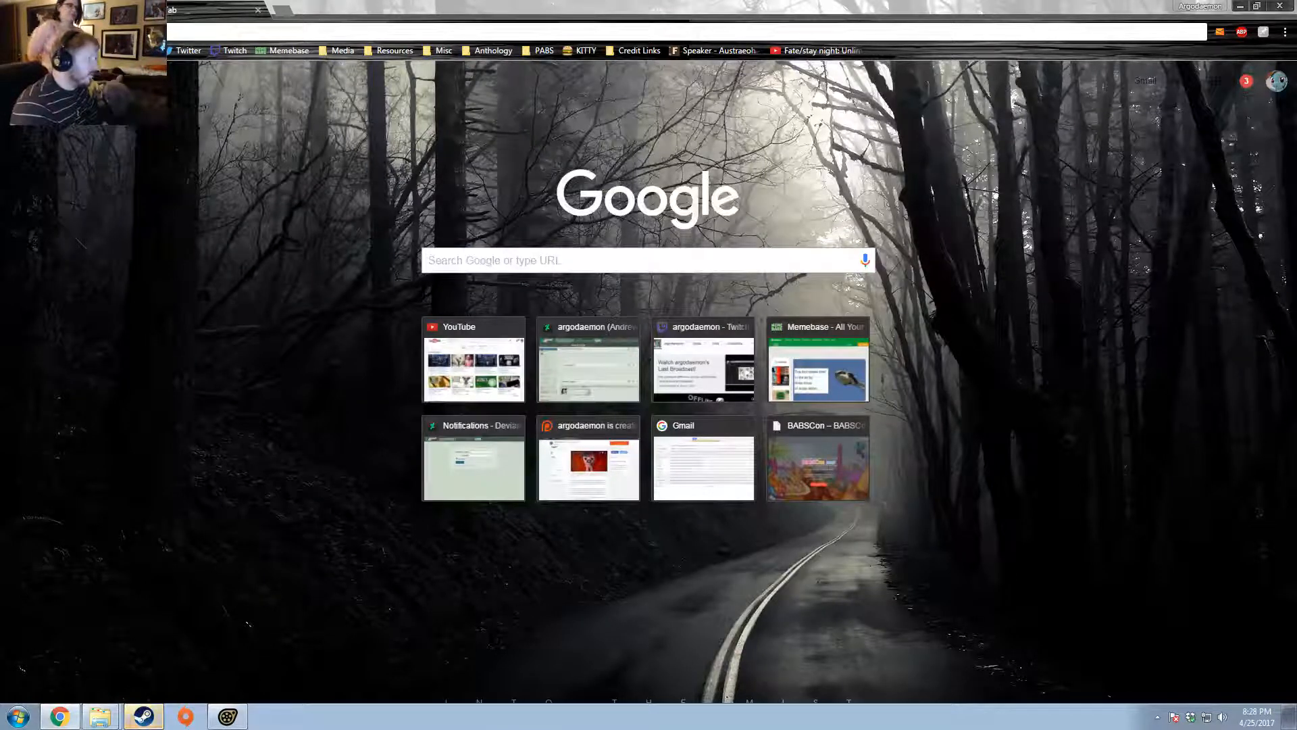
type("austreaoh cold canter")
key("Return")
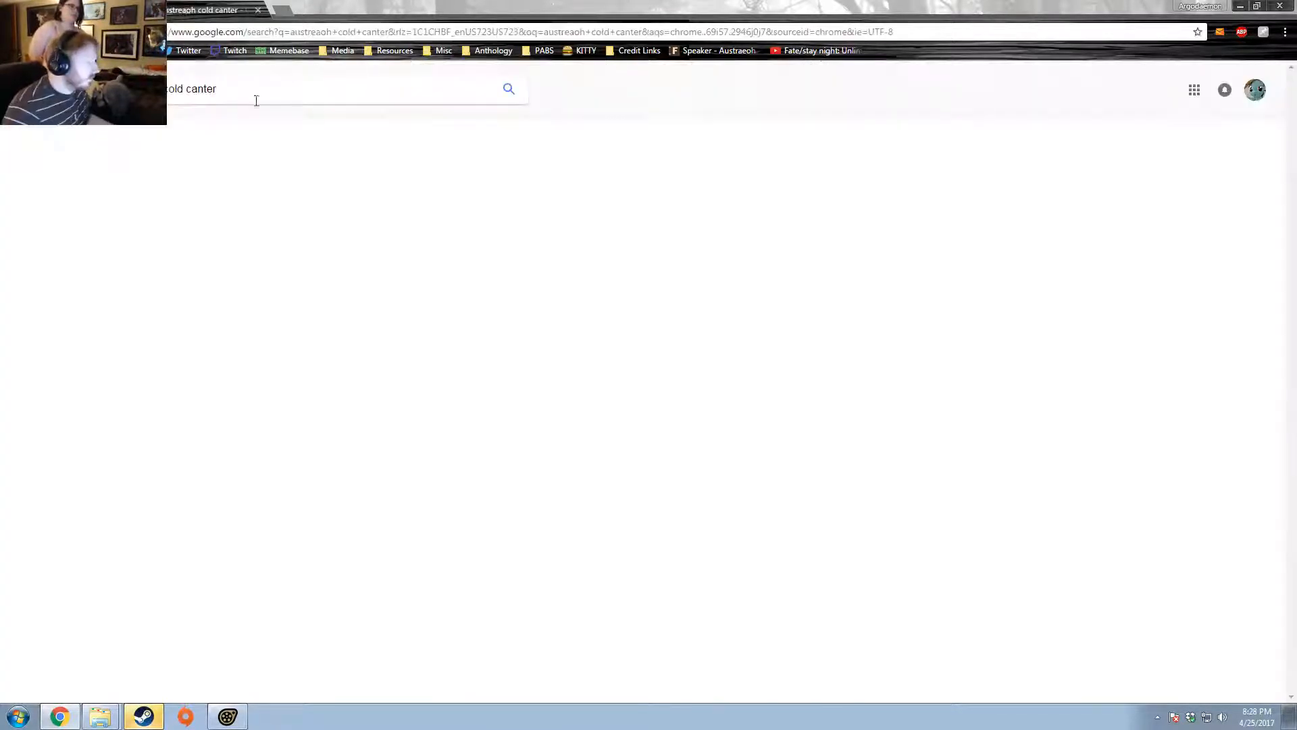
left_click(269, 189)
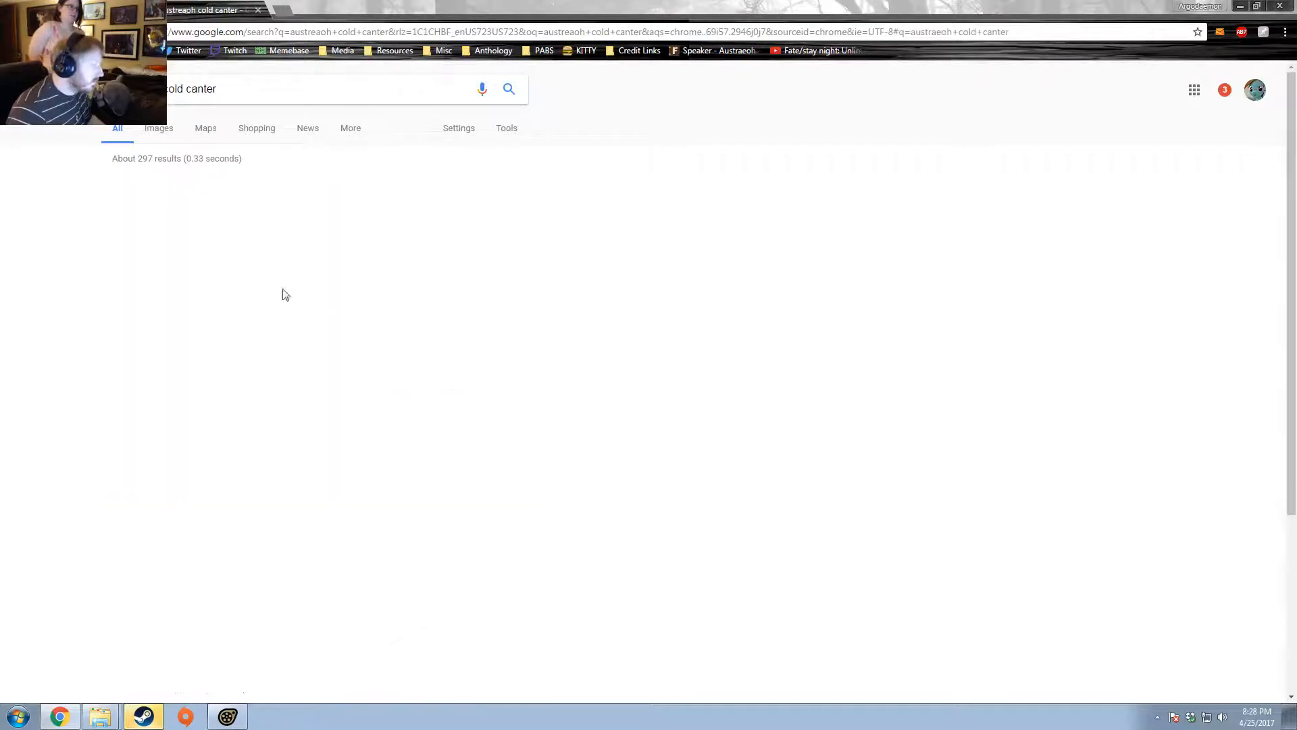
left_click(318, 194)
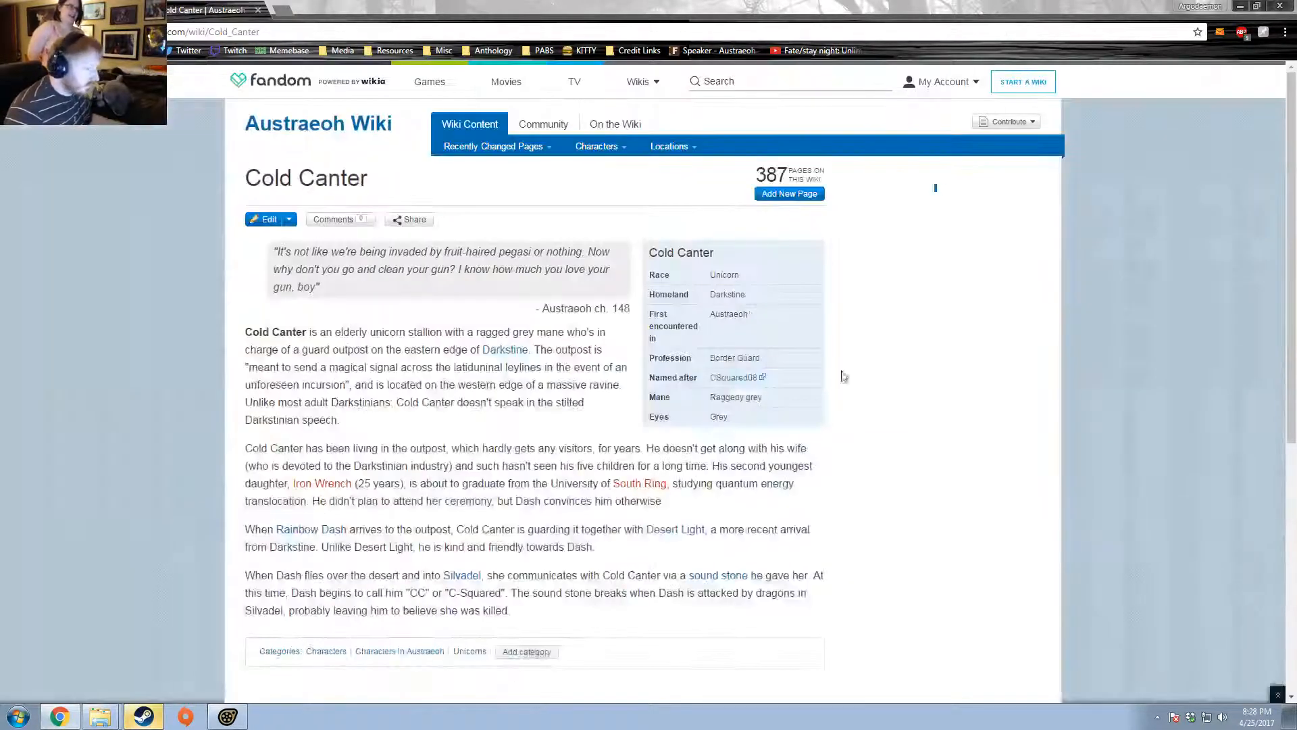
- Read the wiki page's character description and infobox for Cold Canter's race, mane, eyes and background
scroll(763, 471, "down", 4)
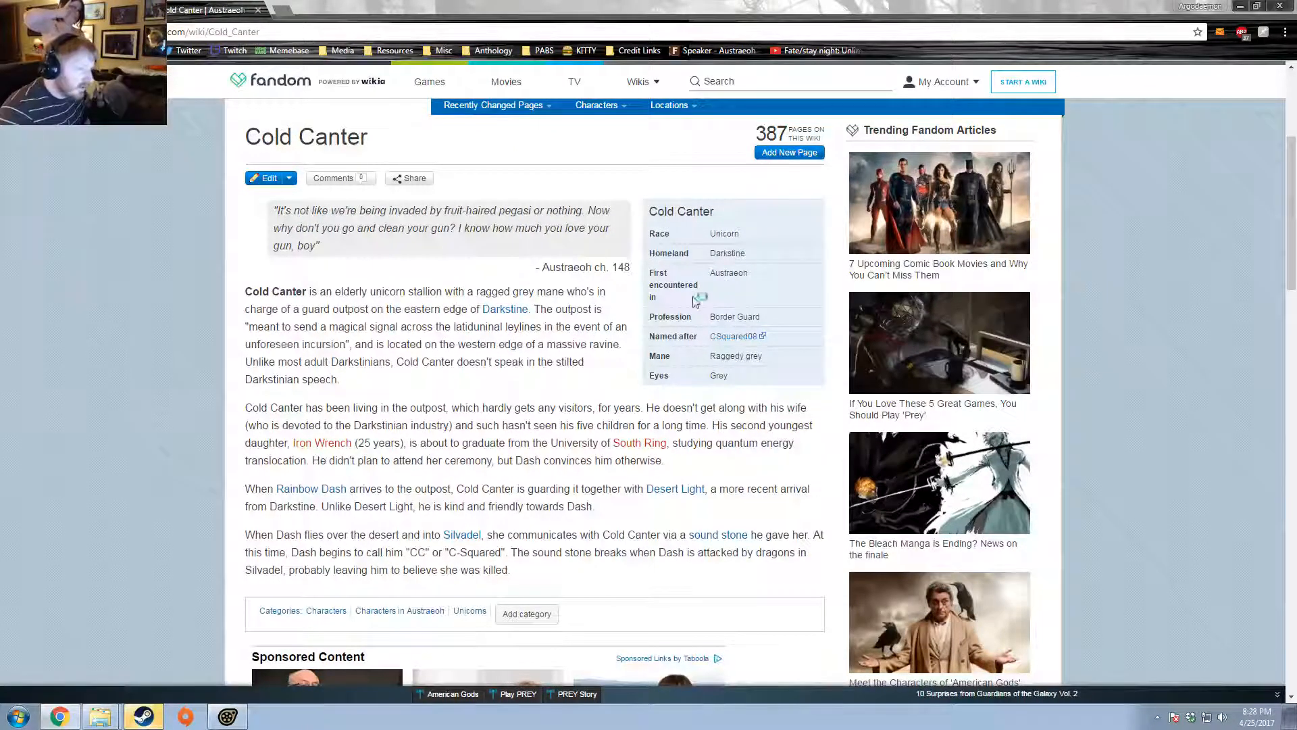
scroll(573, 456, "down", 2)
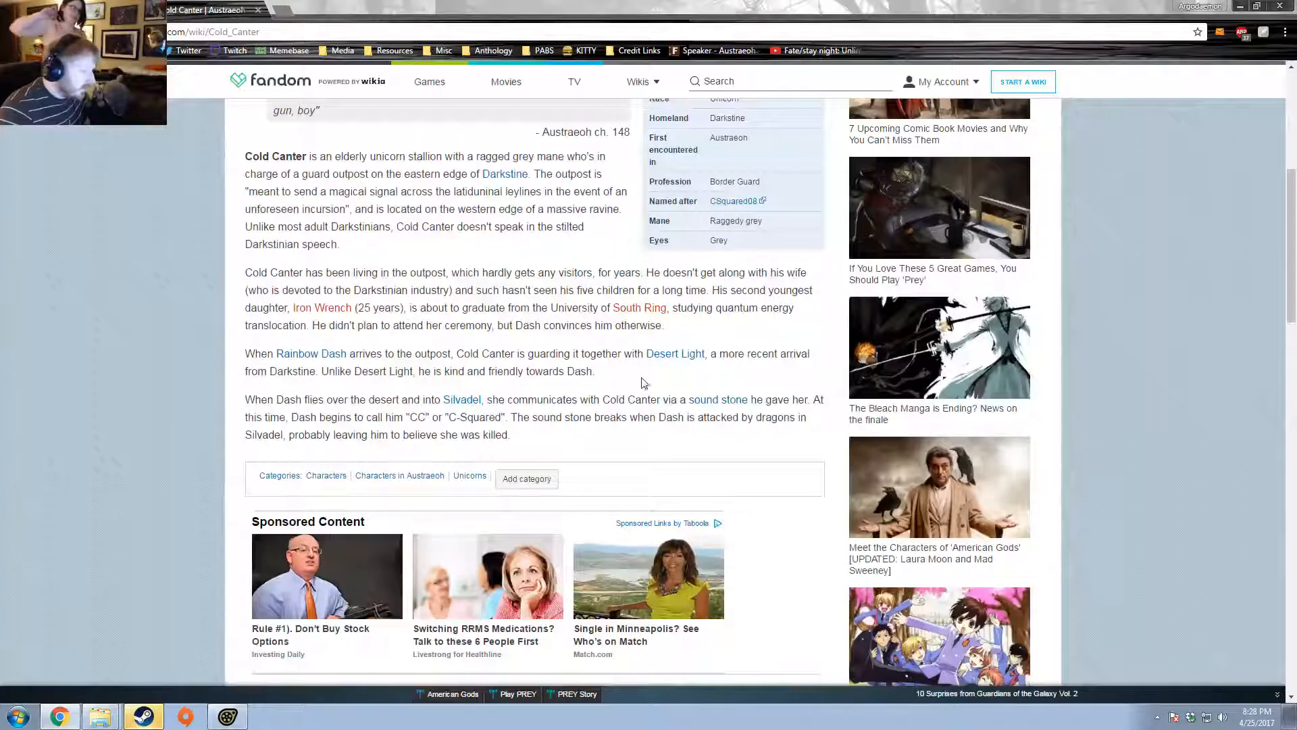
scroll(650, 377, "up", 3)
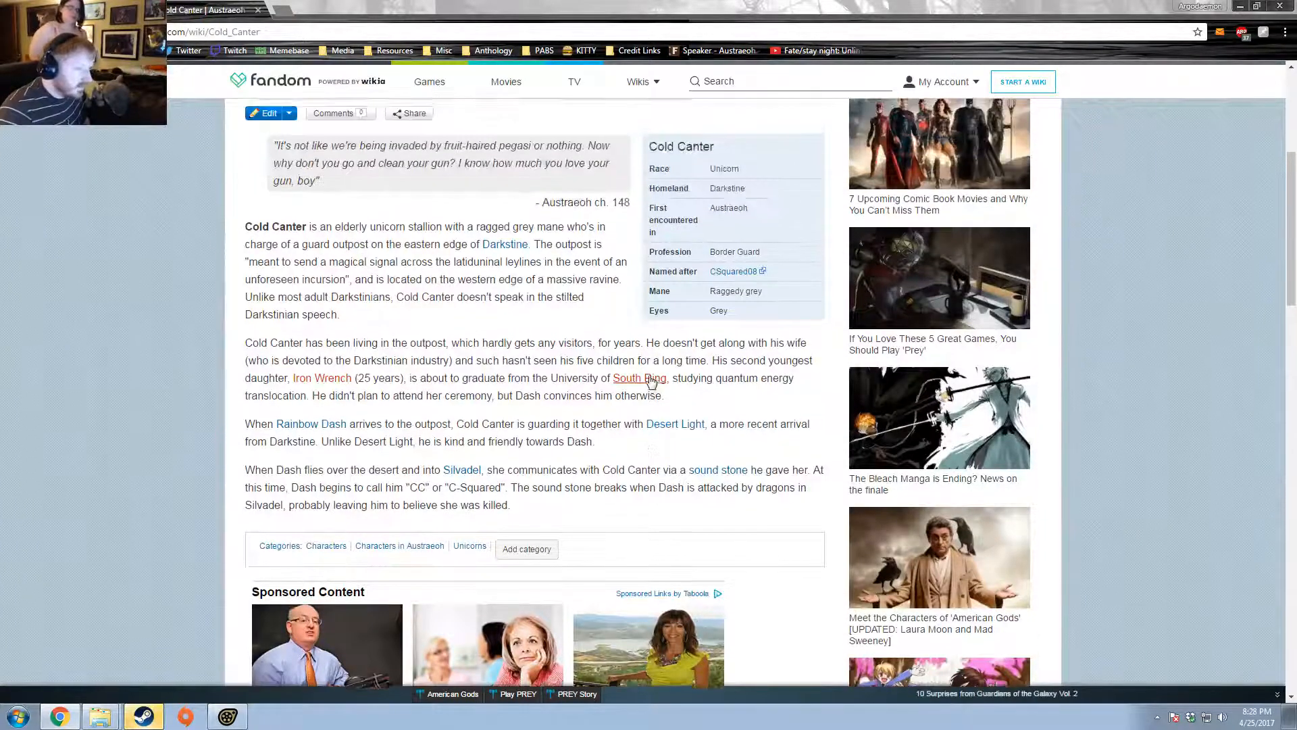
scroll(465, 408, "down", 1)
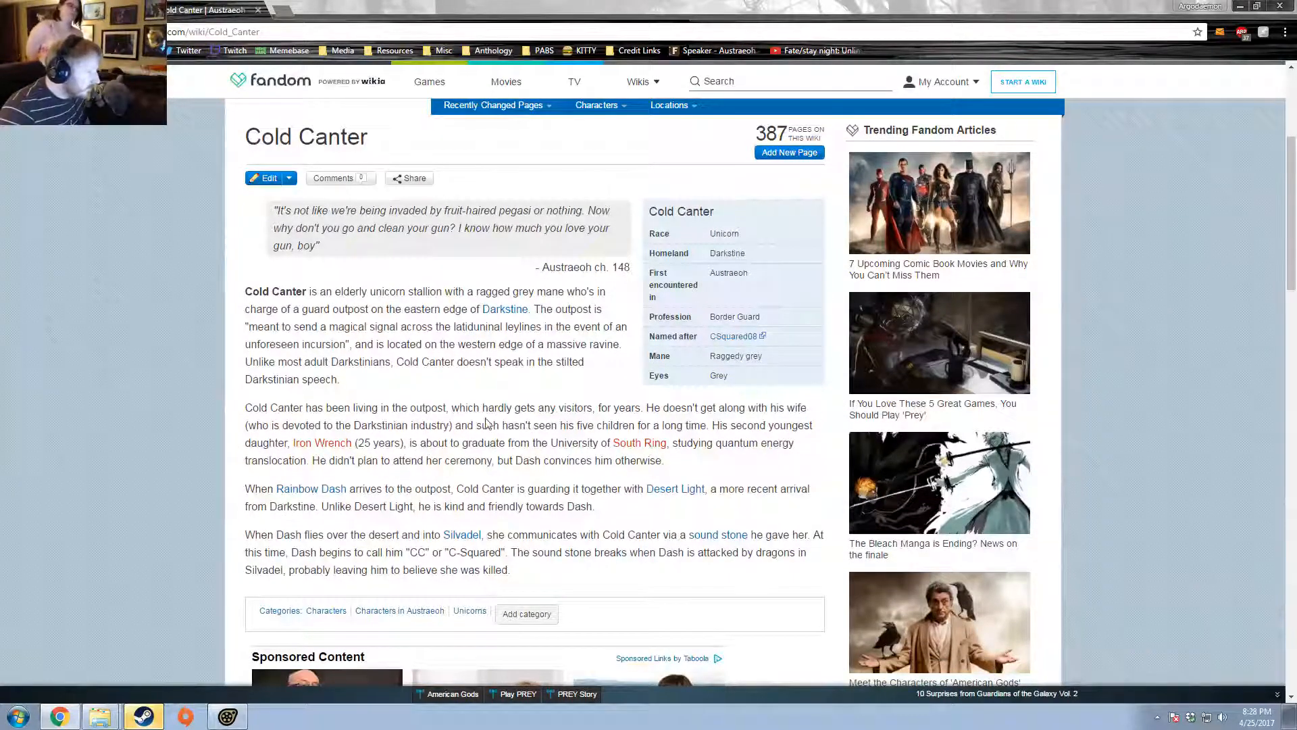
scroll(498, 413, "down", 1)
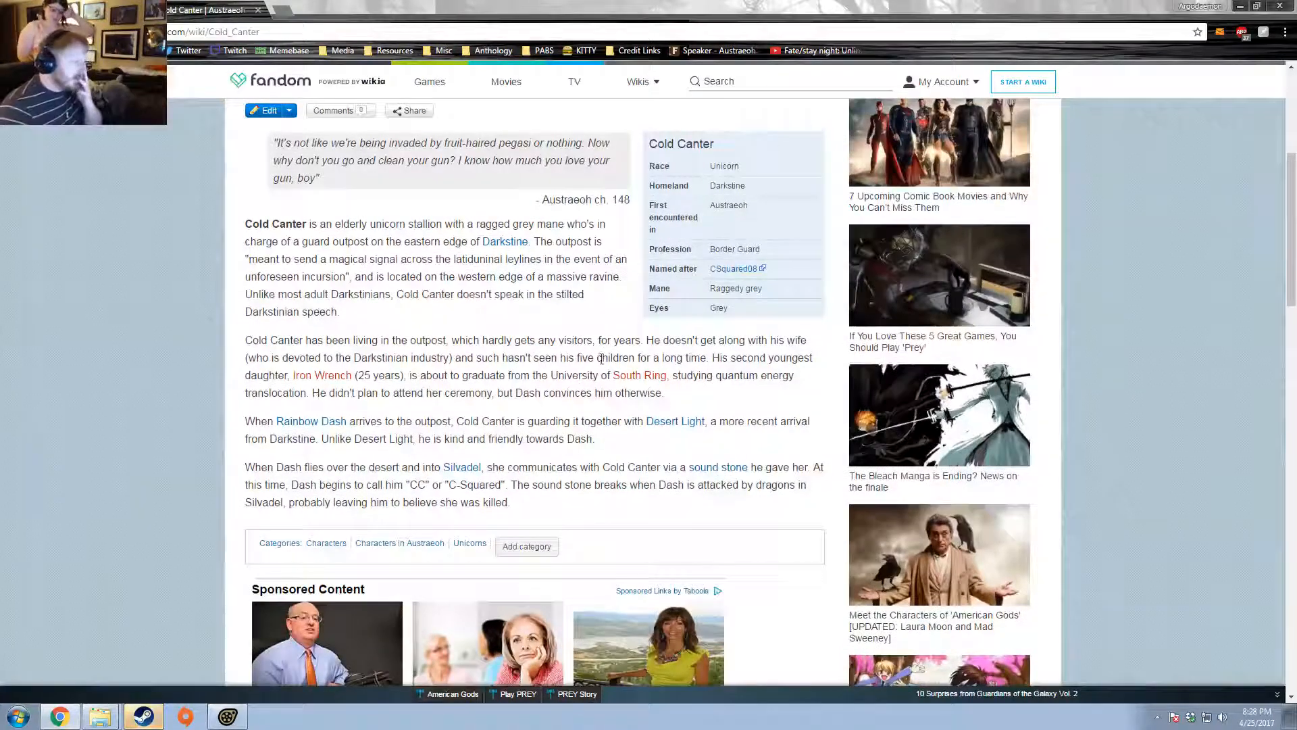
scroll(587, 265, "down", 1)
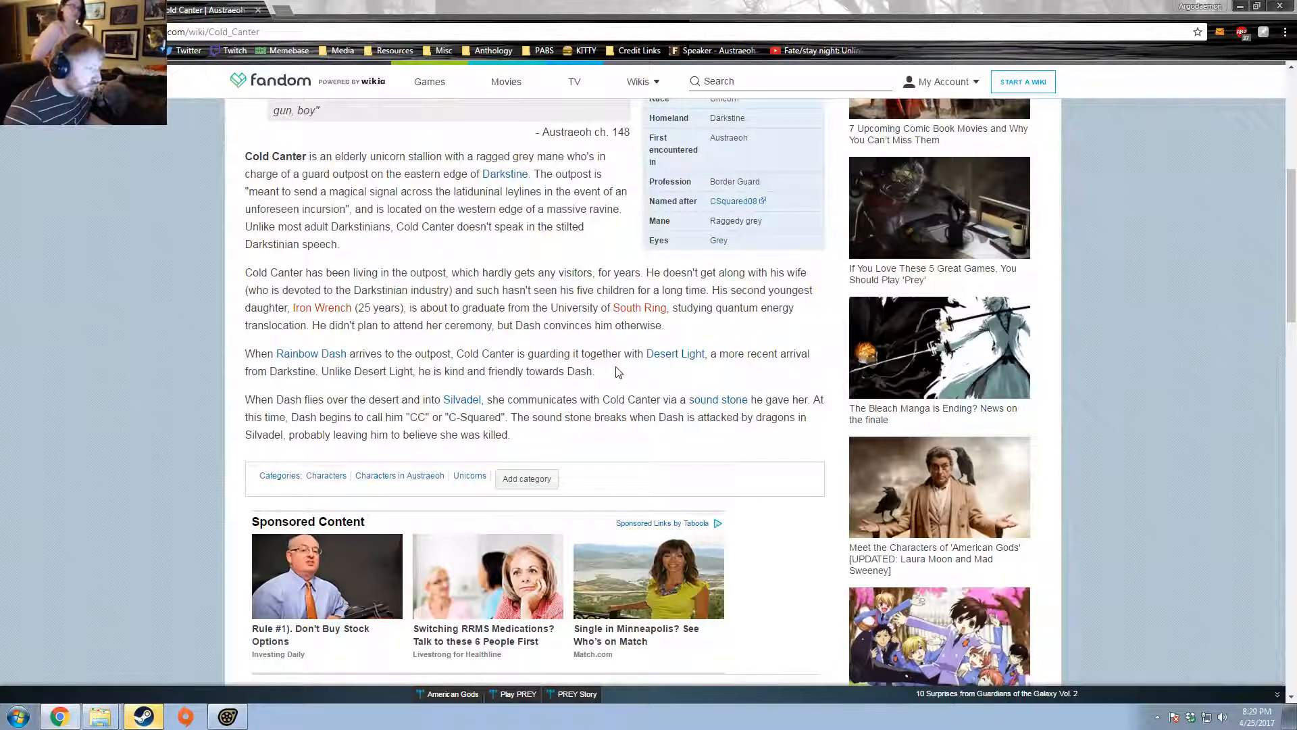
- Read through the Cold Canter wiki article and check the character model in Source Filmmaker
scroll(615, 374, "down", 1)
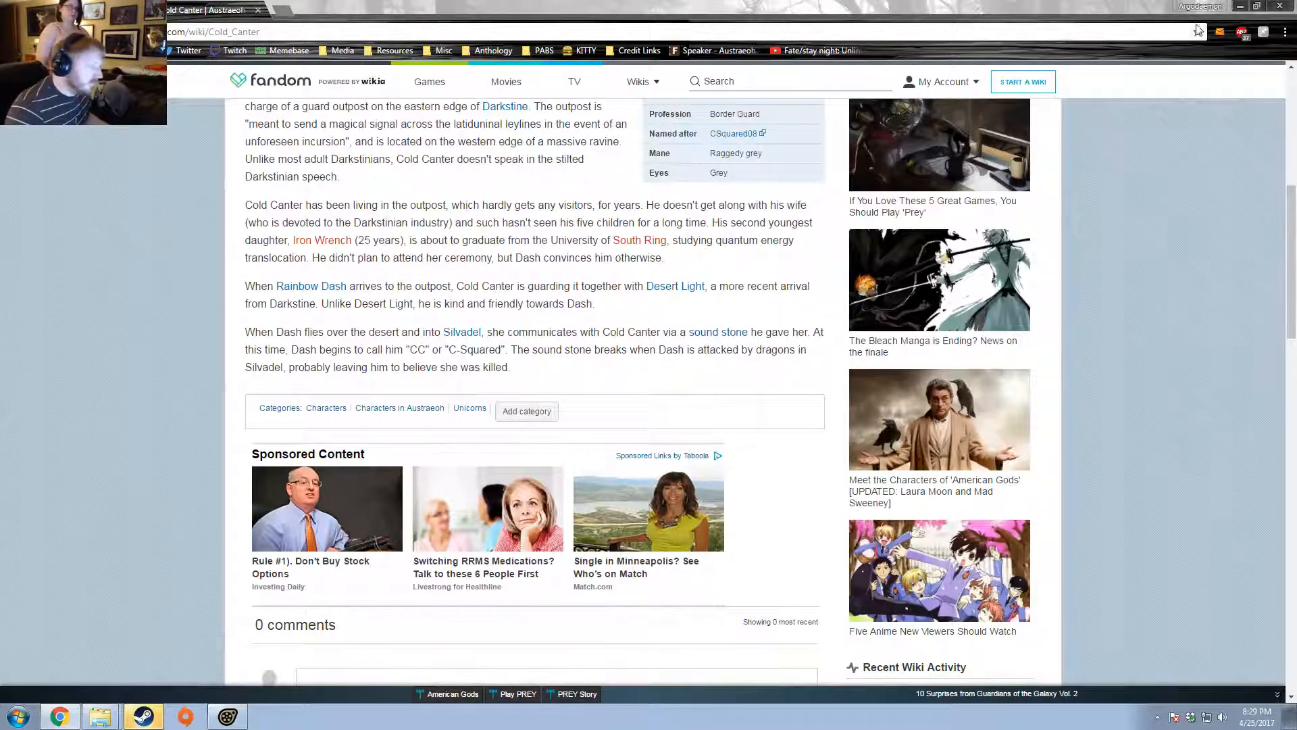
left_click(1242, 6)
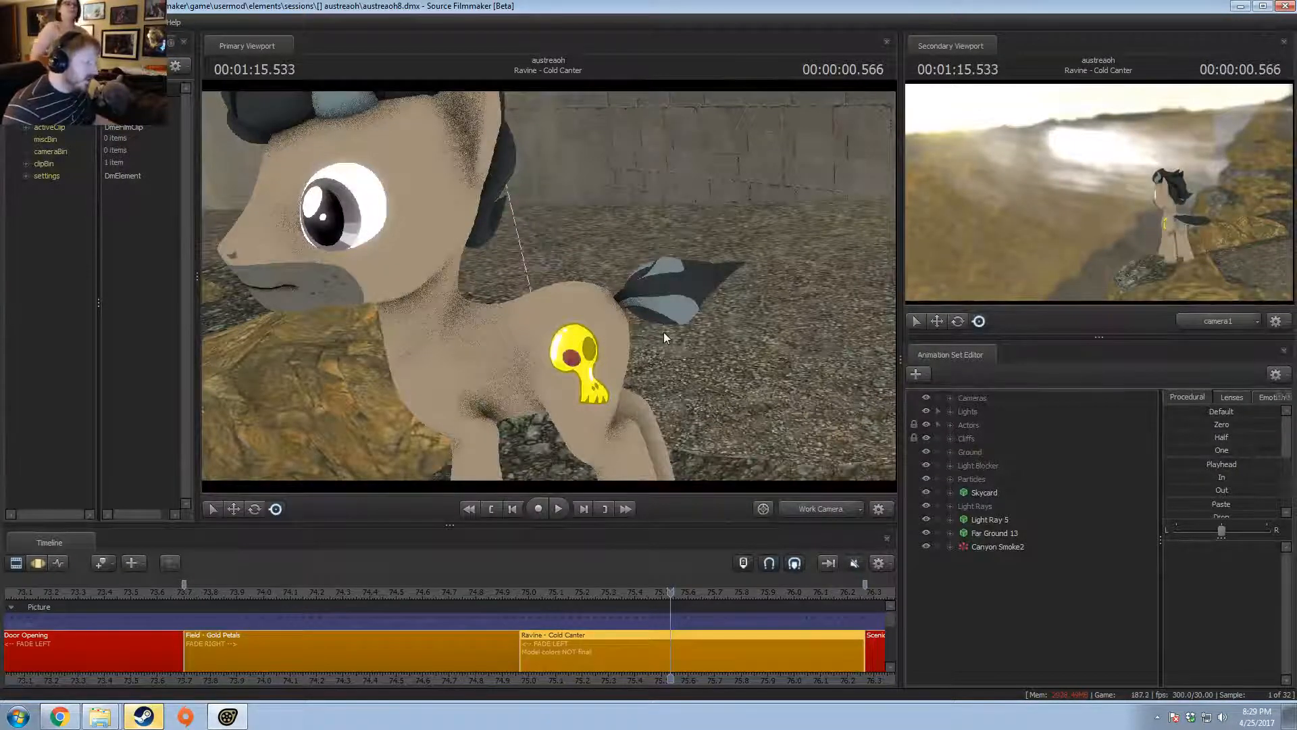
- In a new Chrome tab, run a Google image search for "sword shield clipart"
left_click(59, 718)
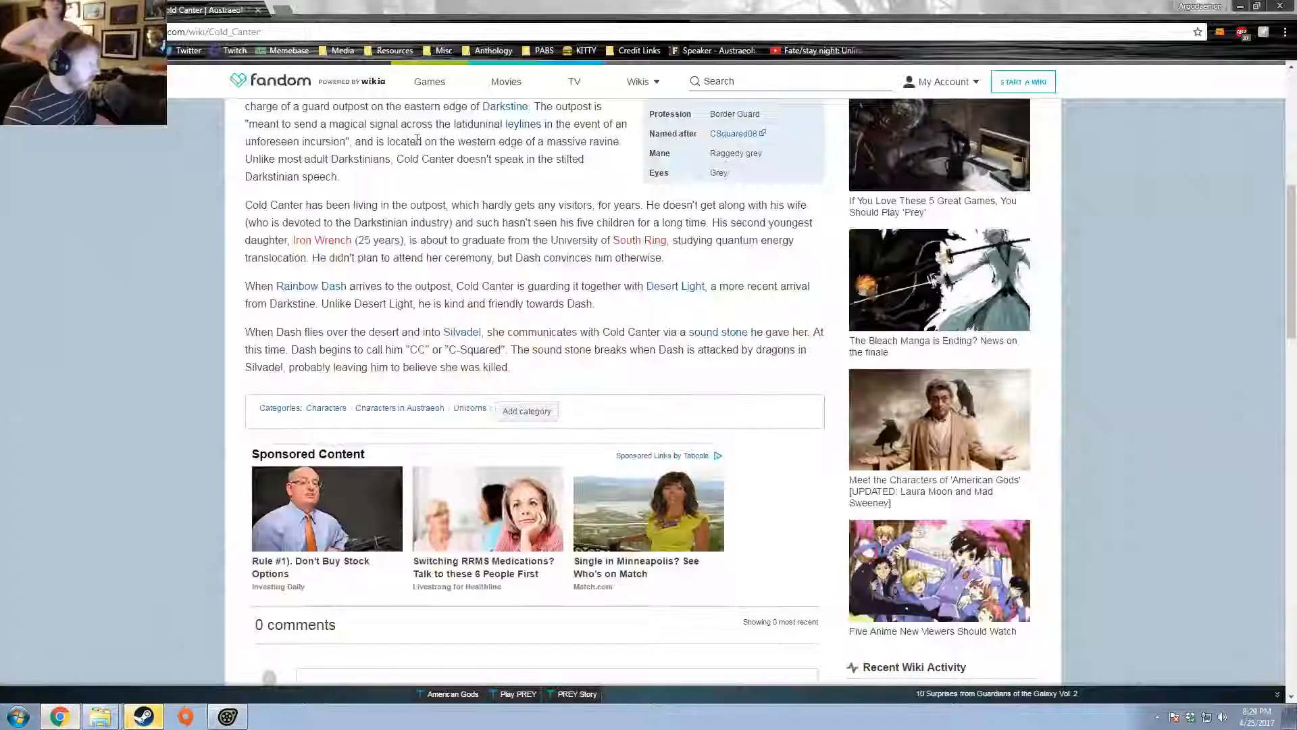
left_click(281, 10)
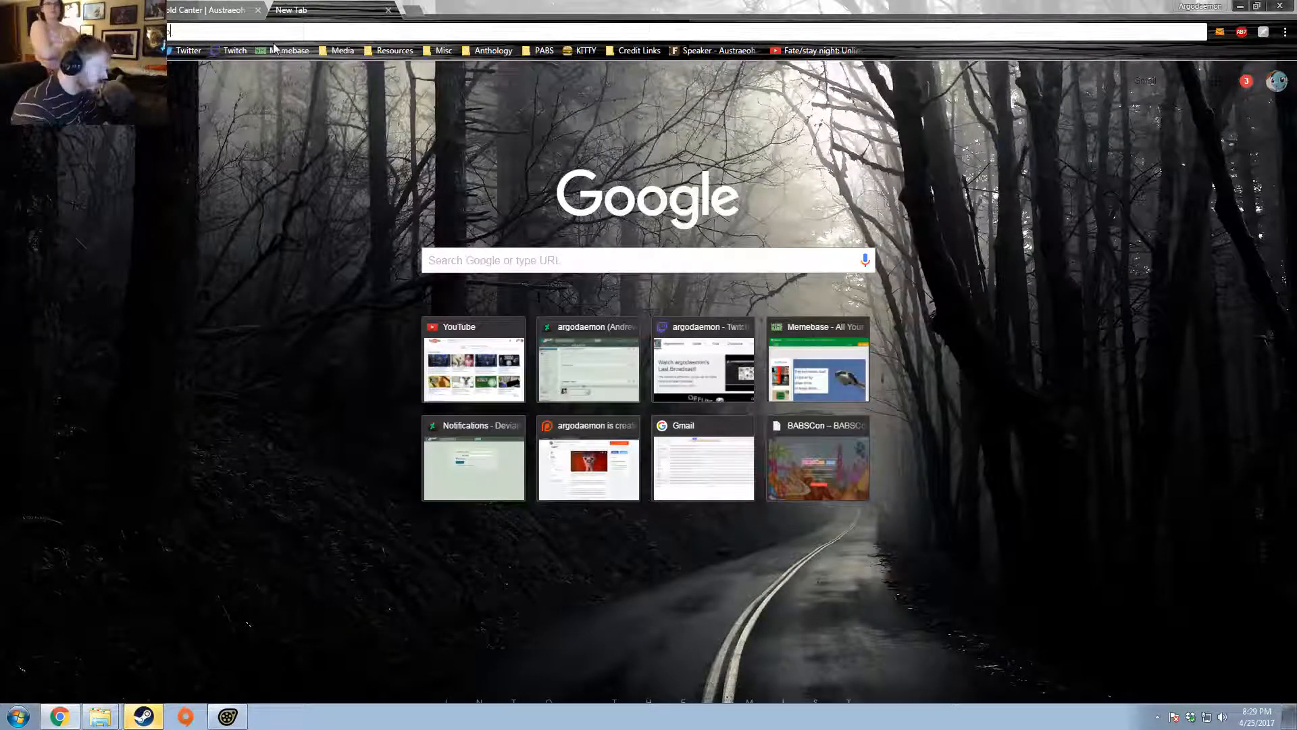
key("Return")
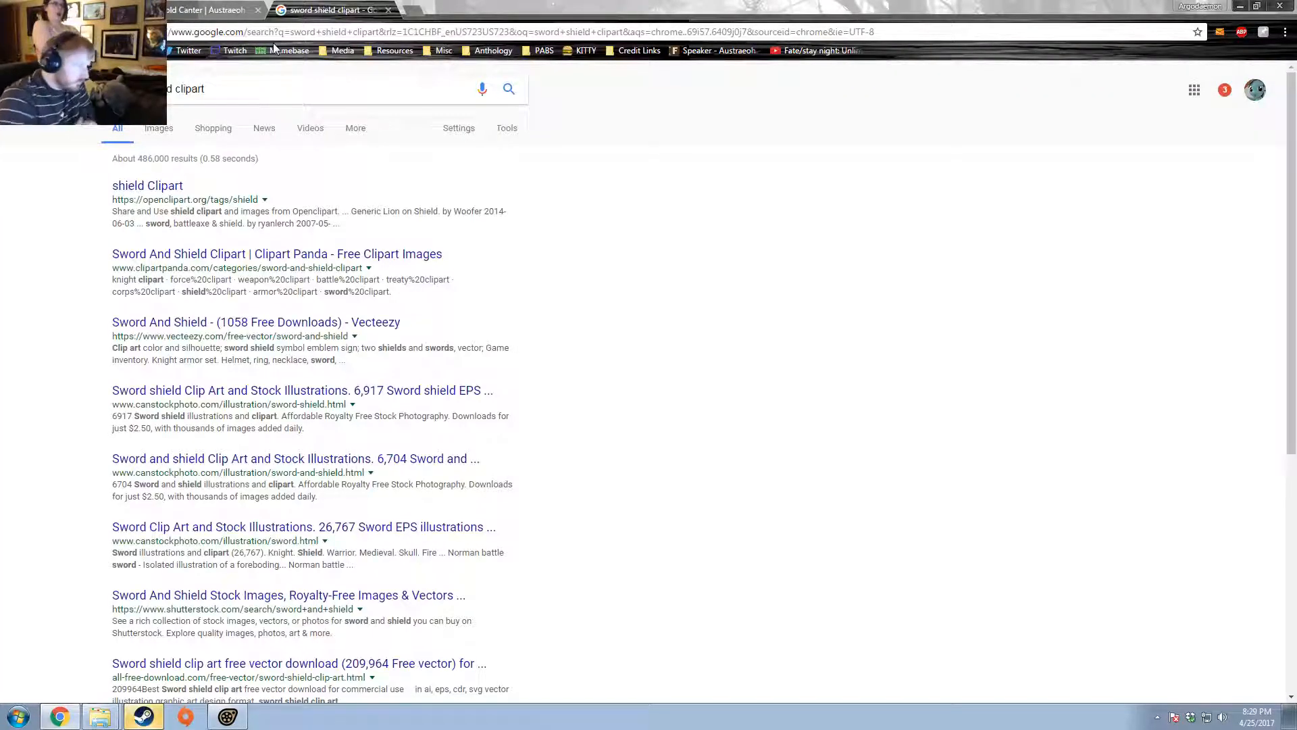
left_click(162, 130)
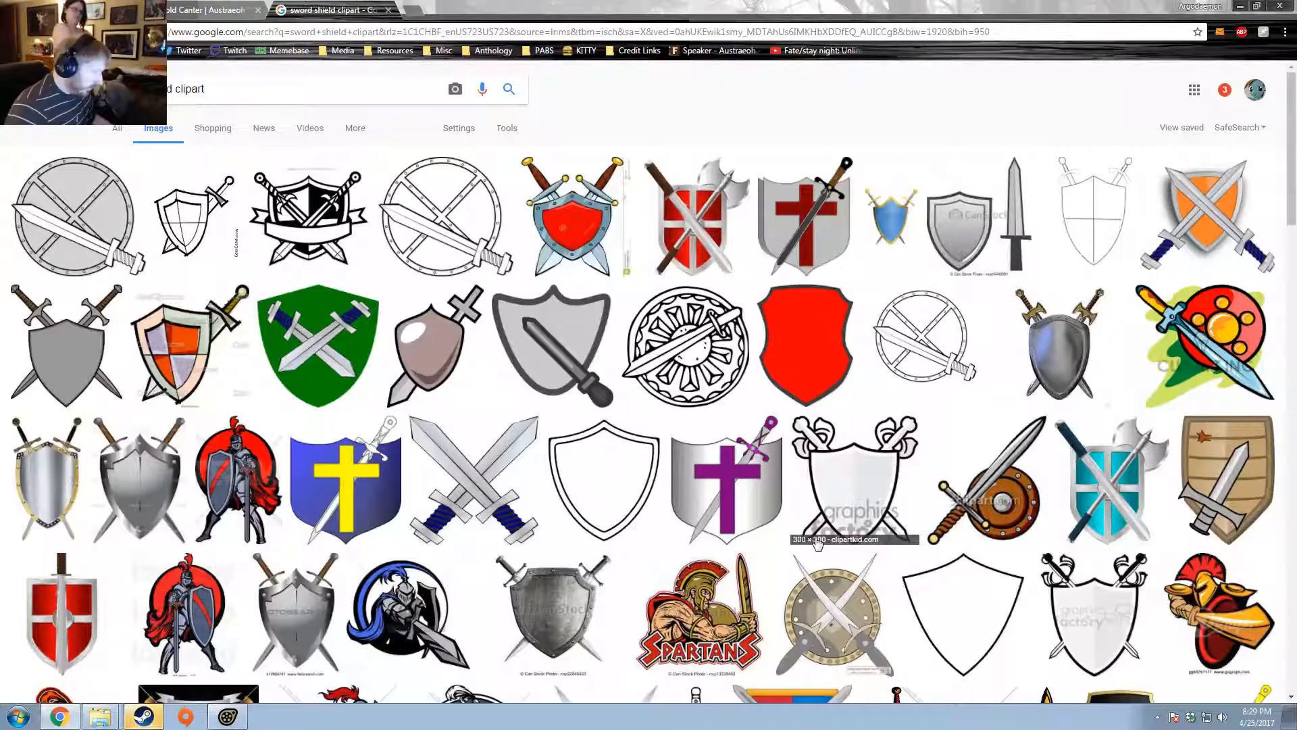
- Browse the image results for a sword and shield design suitable as the character's flank emblem
scroll(818, 543, "down", 1)
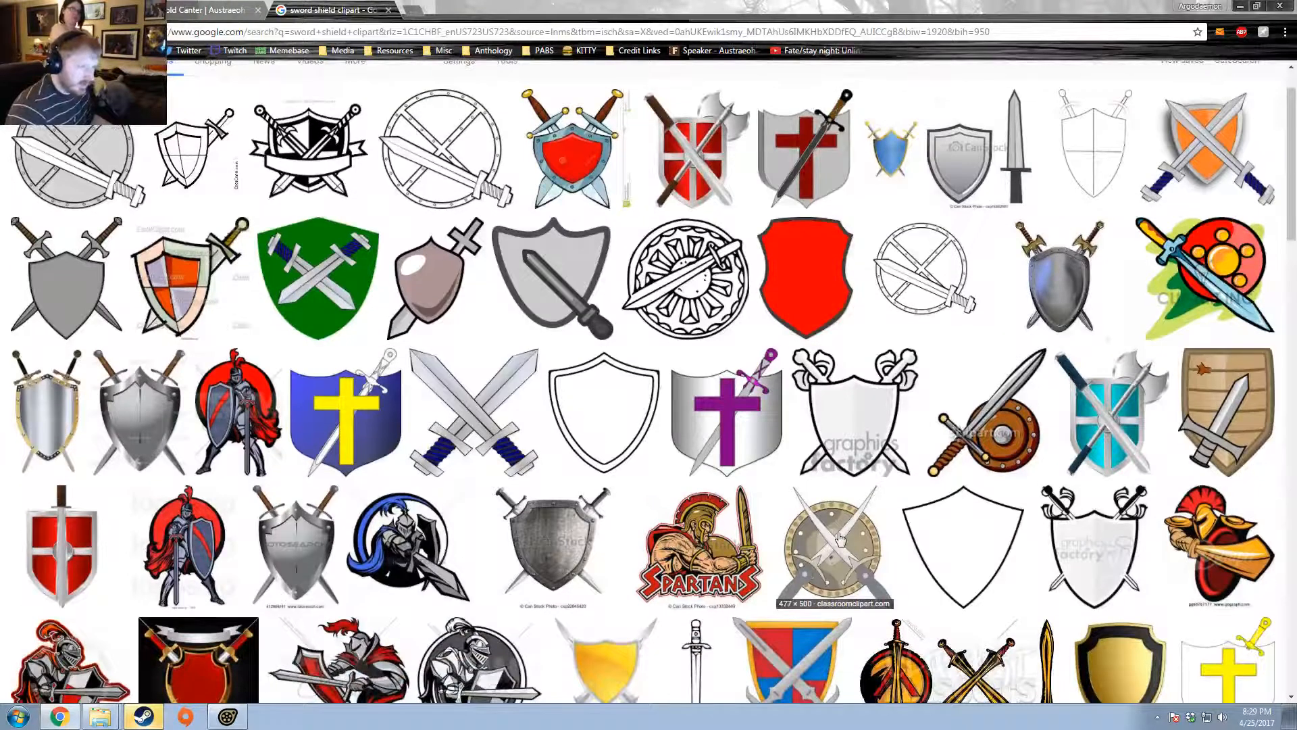
scroll(839, 538, "down", 1)
scroll(777, 514, "up", 2)
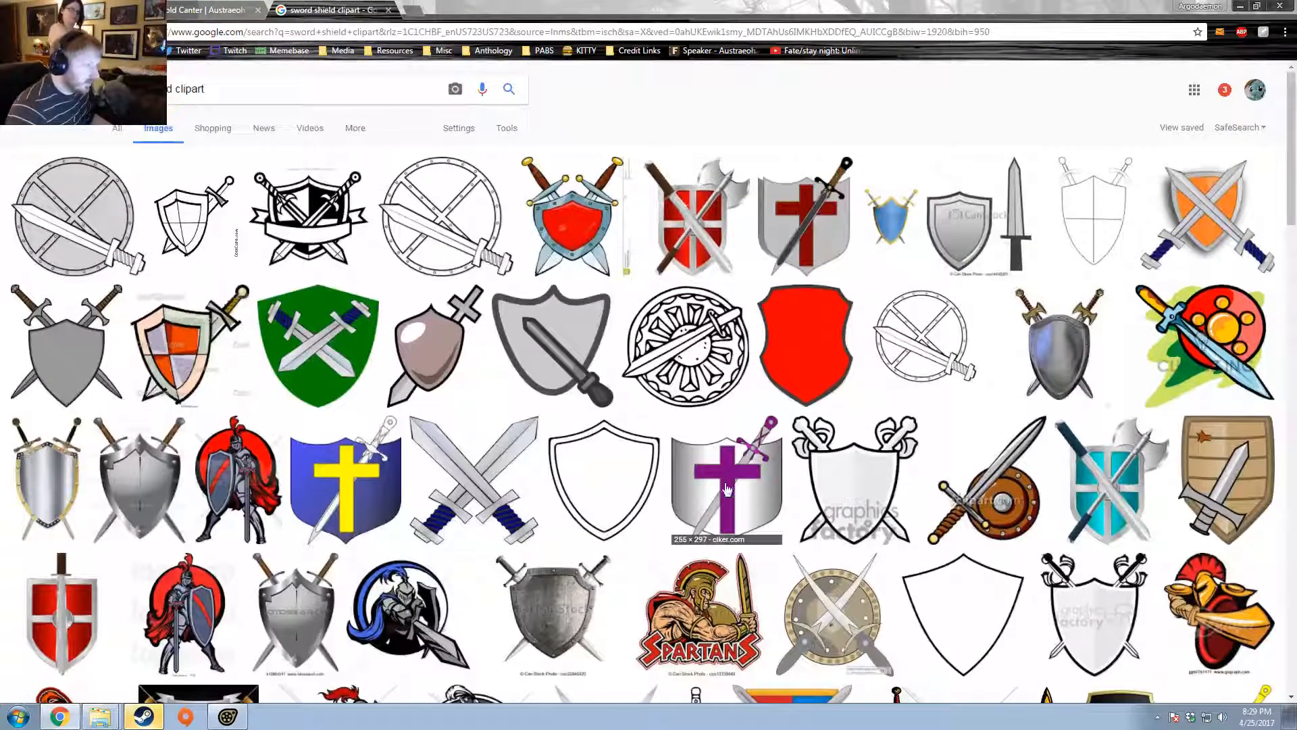
scroll(581, 500, "down", 1)
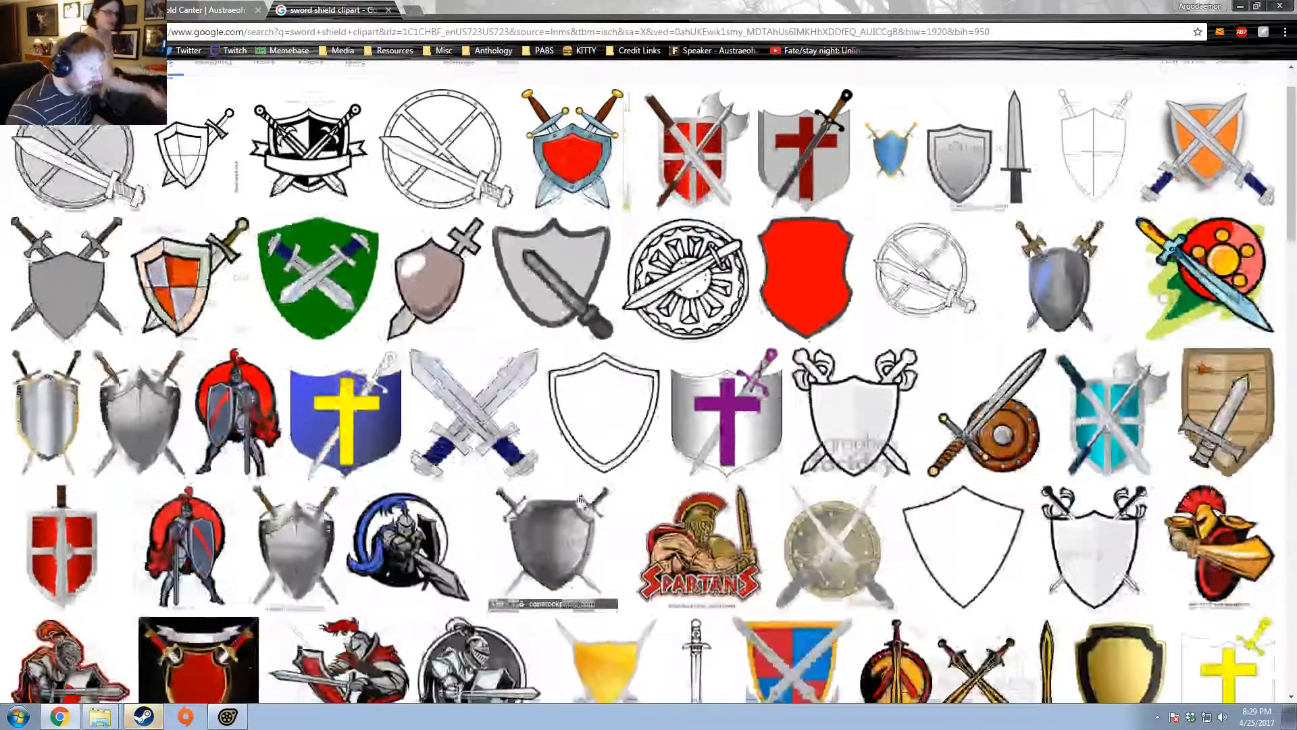
scroll(580, 500, "down", 5)
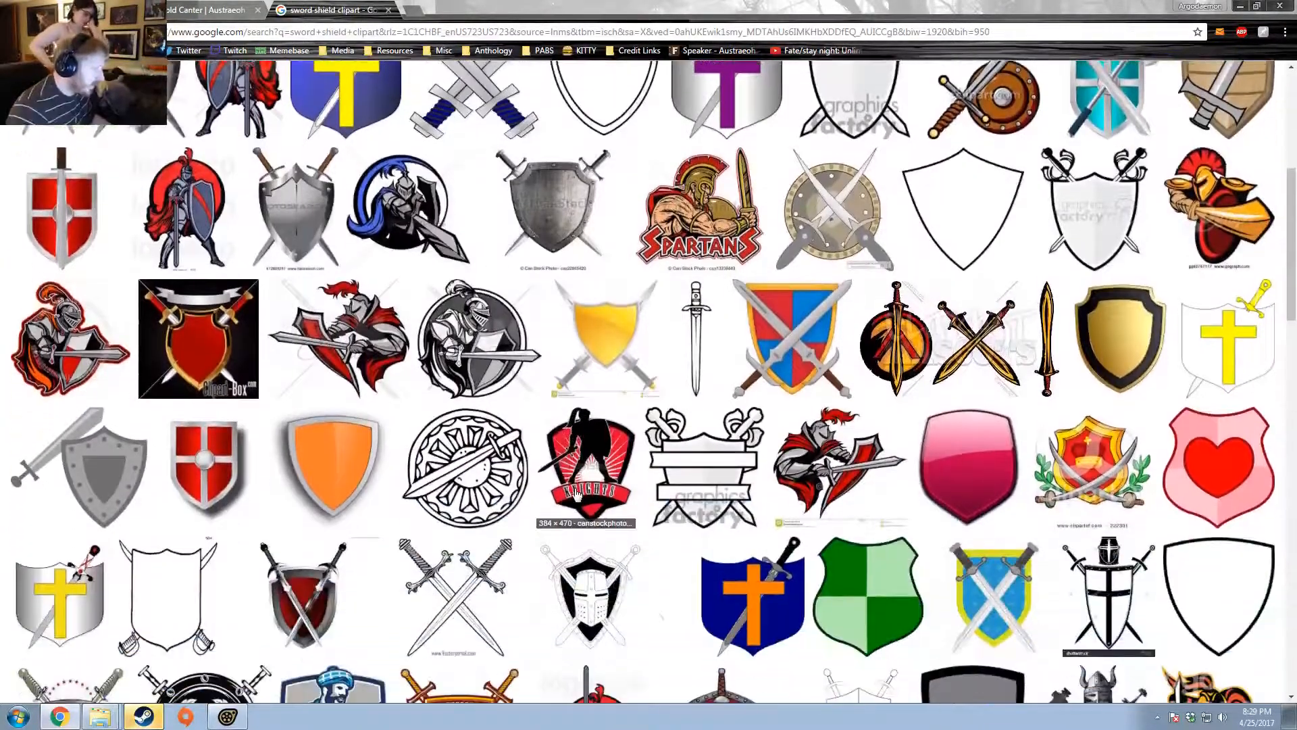
scroll(577, 491, "down", 2)
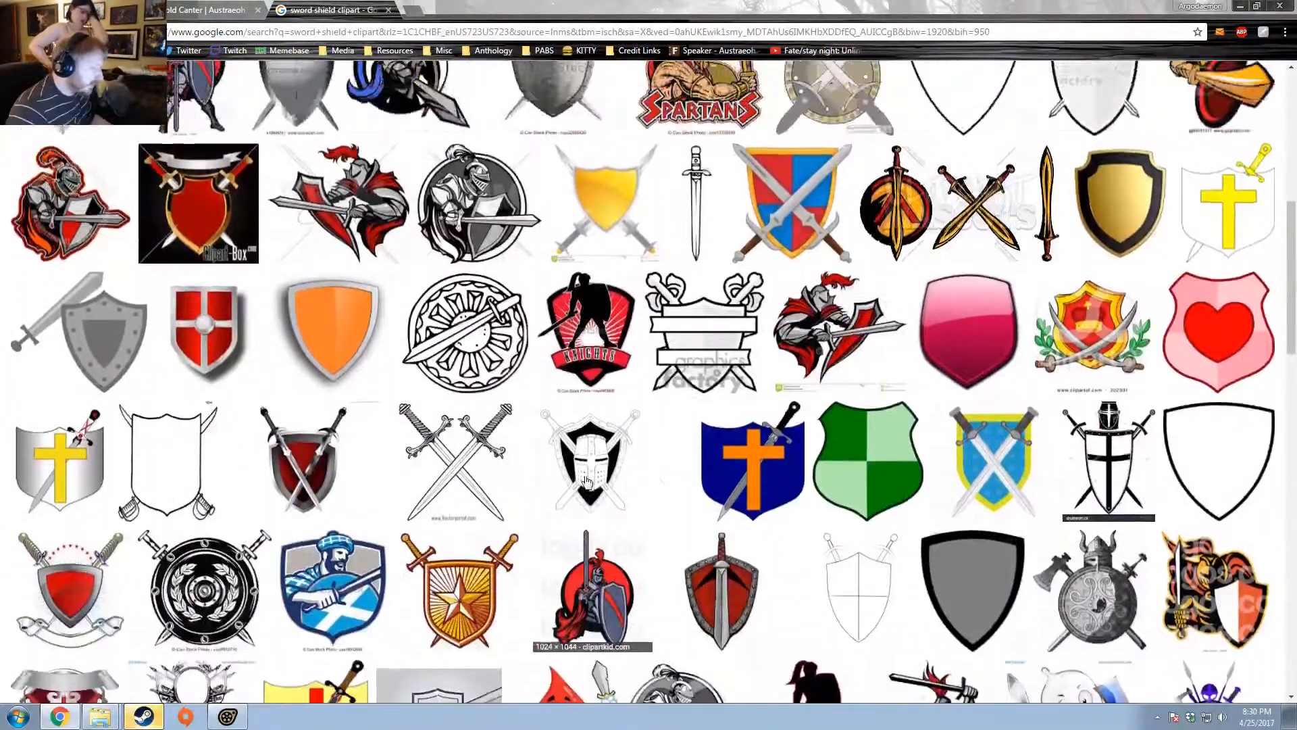
scroll(587, 482, "up", 1)
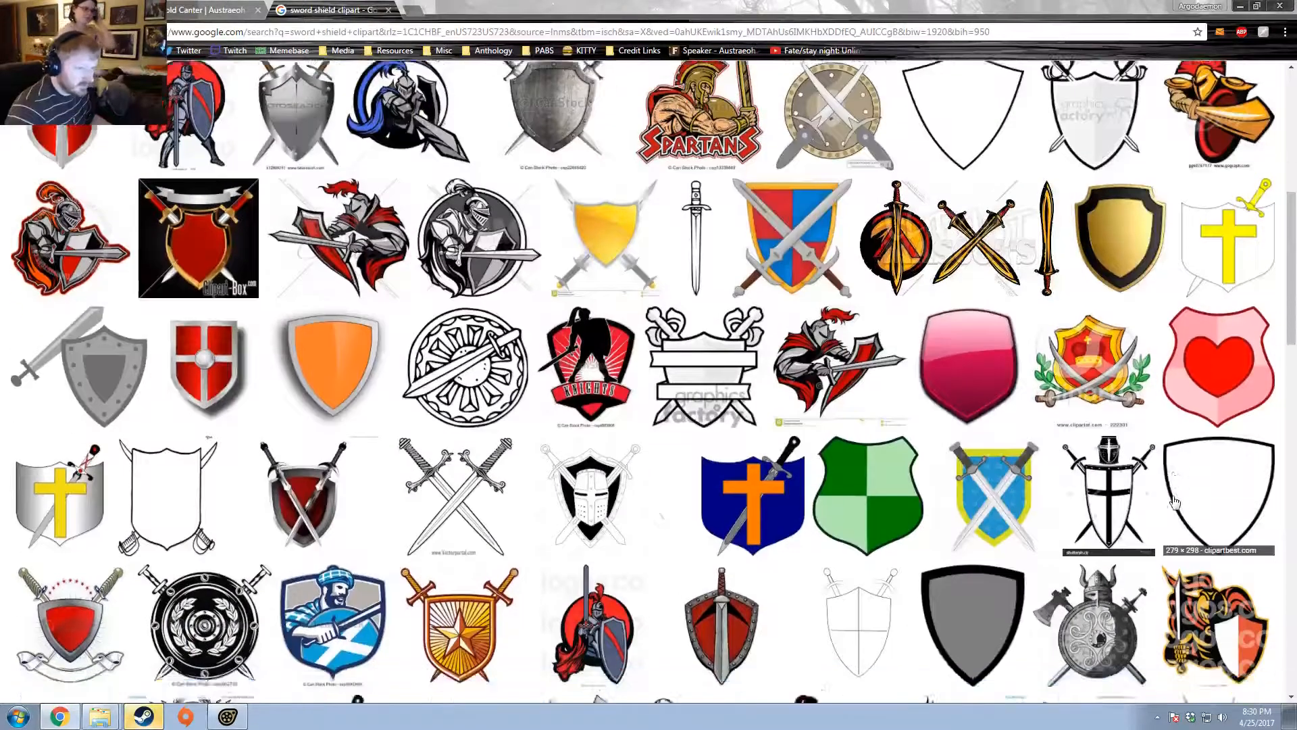
scroll(1174, 502, "down", 3)
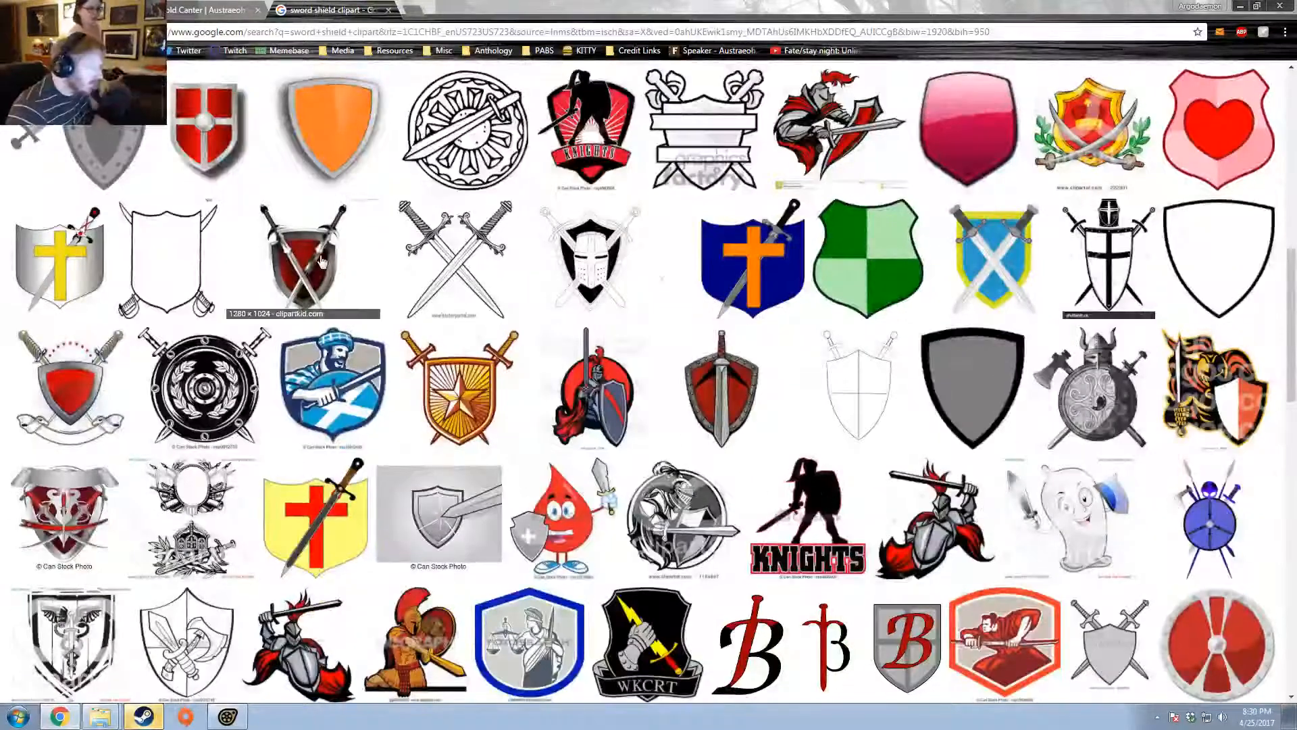
scroll(892, 411, "down", 5)
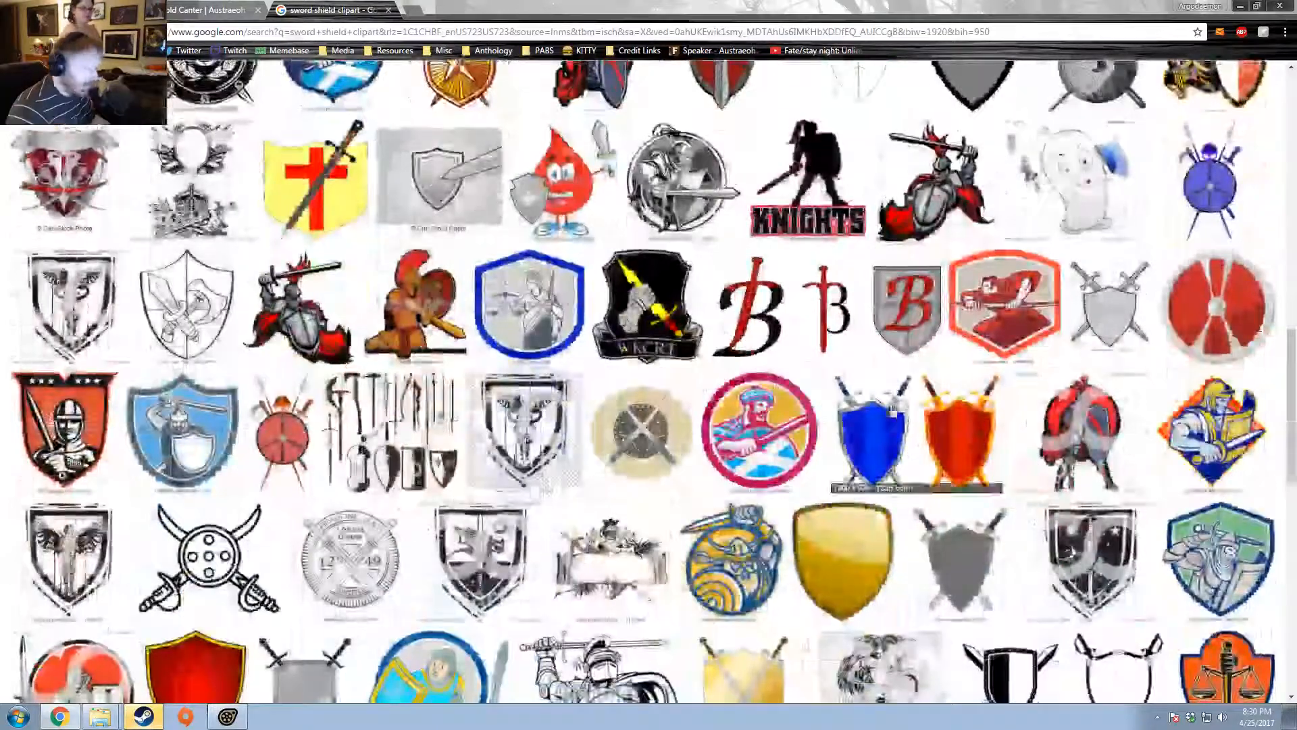
scroll(973, 433, "down", 4)
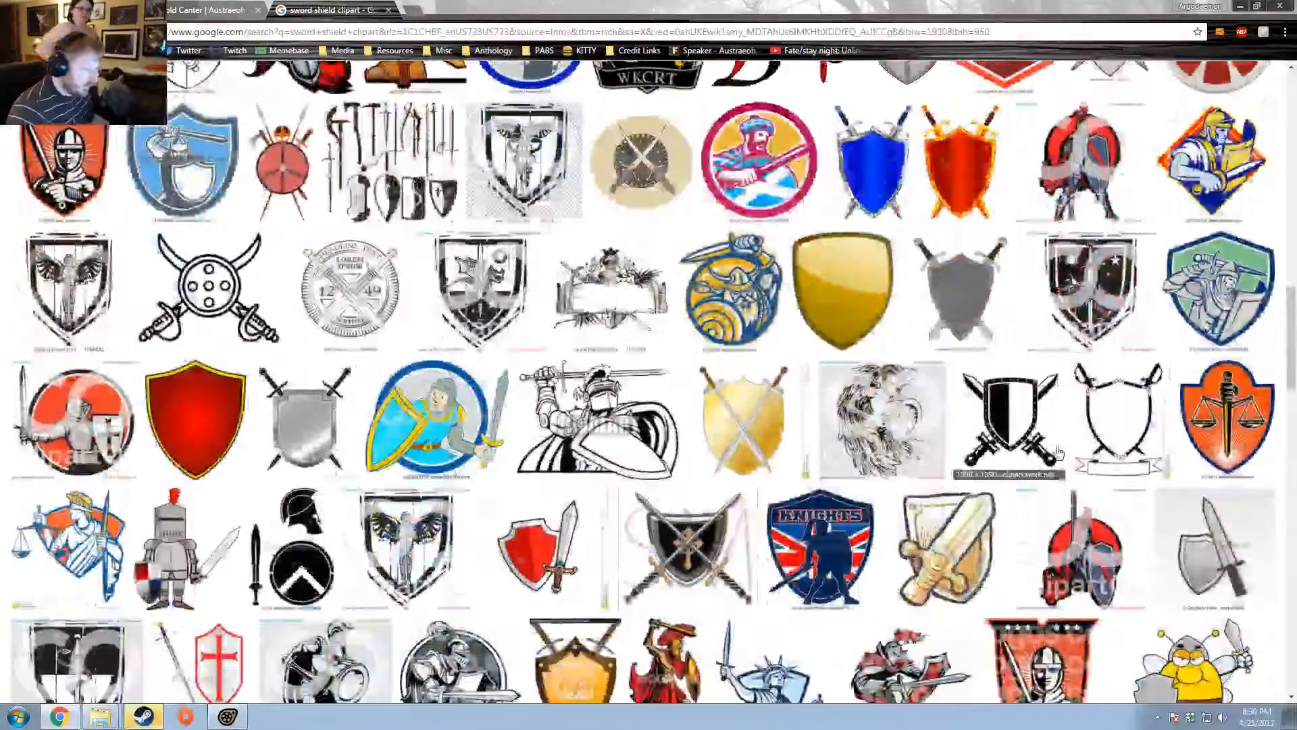
scroll(1057, 453, "down", 5)
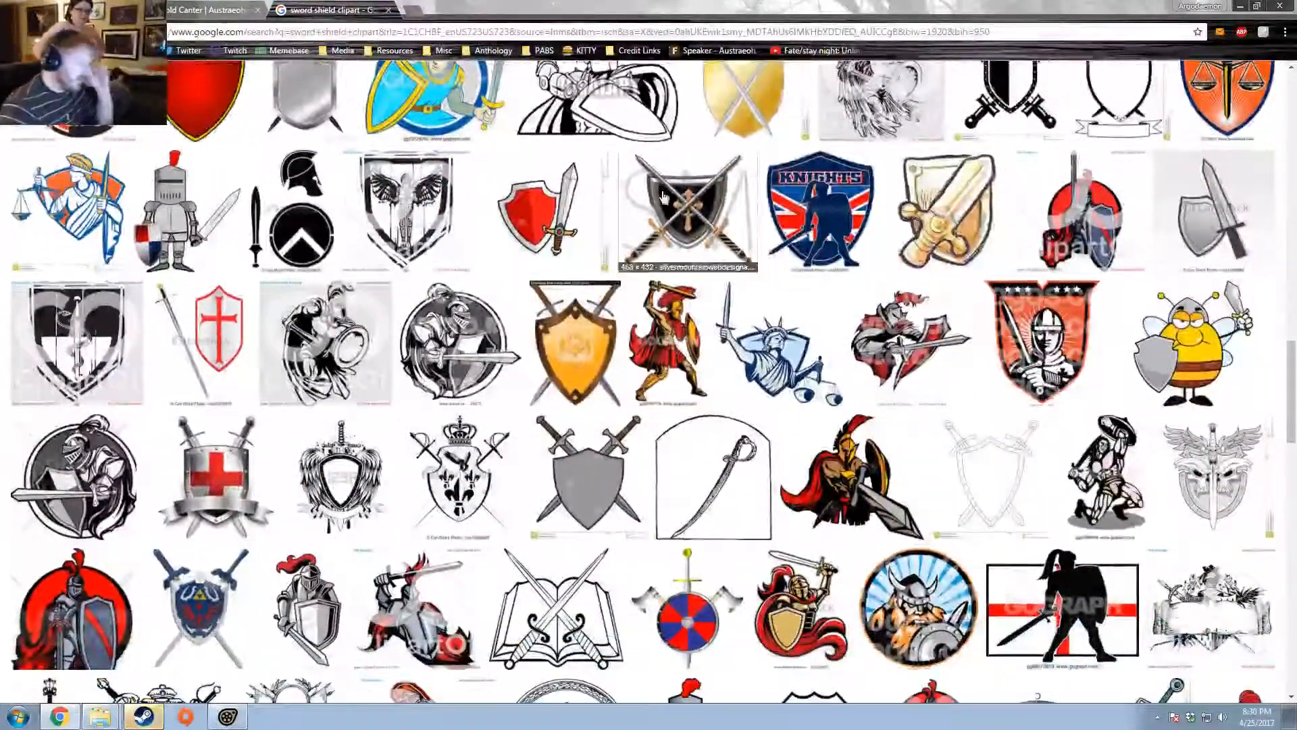
scroll(960, 358, "down", 5)
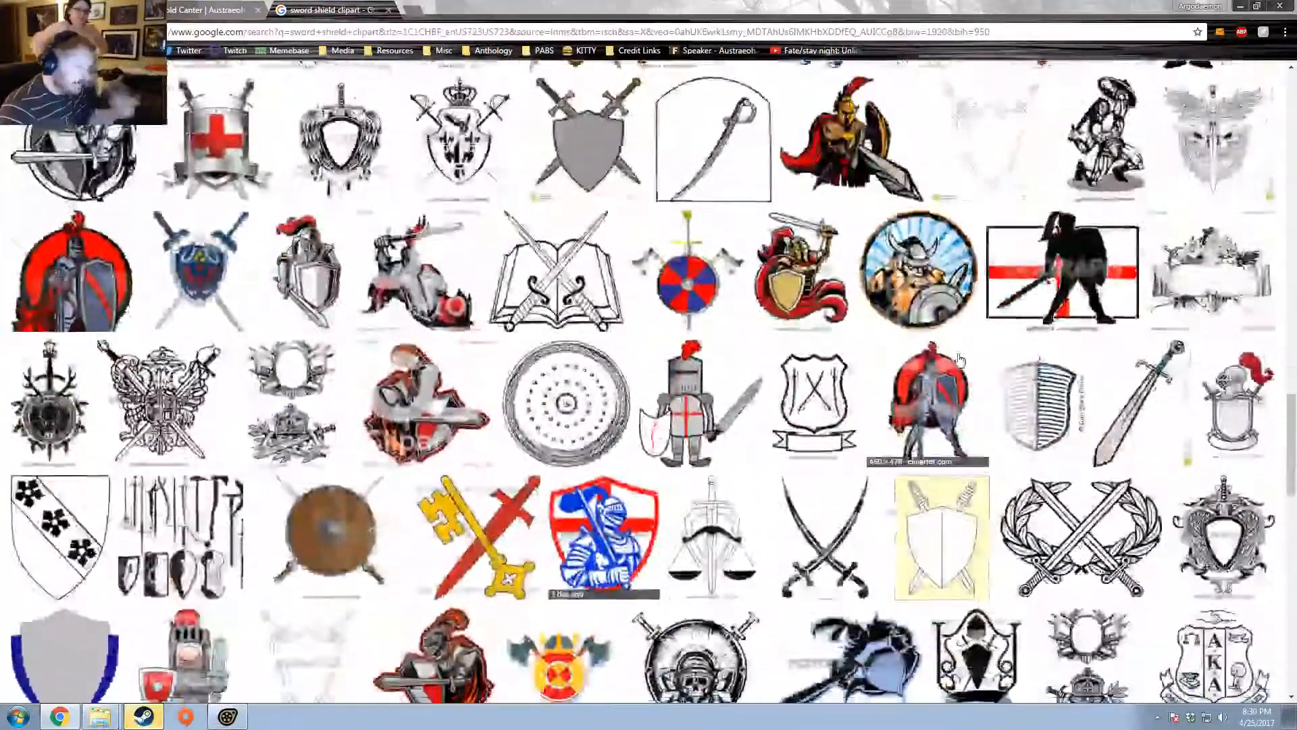
scroll(960, 358, "down", 7)
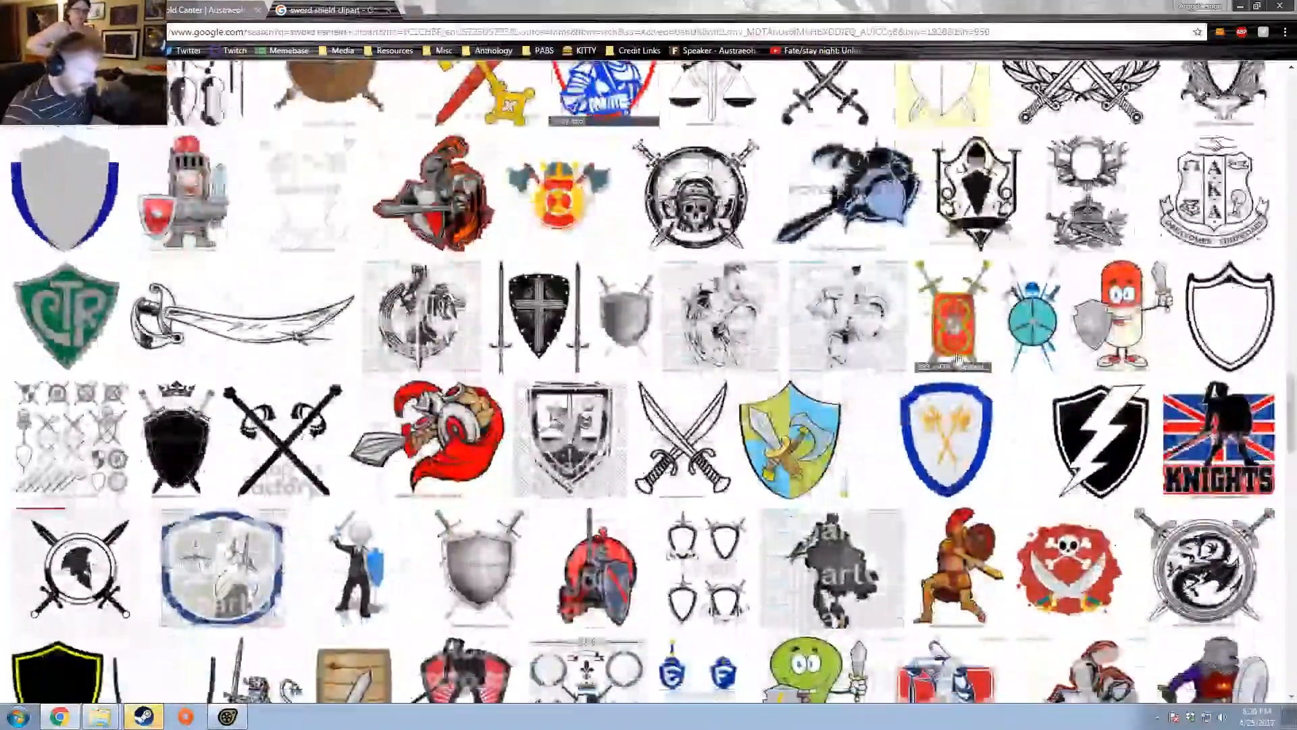
scroll(954, 353, "down", 20)
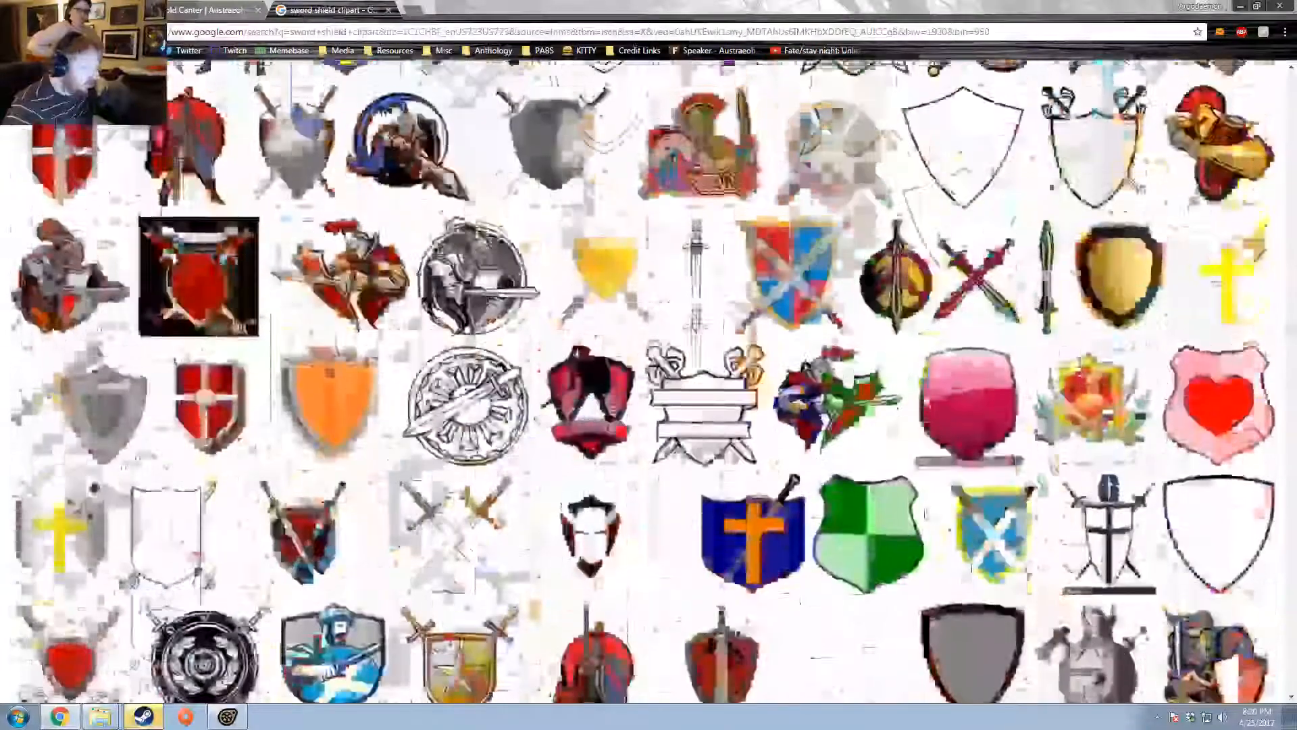
scroll(954, 353, "up", 20)
- Open the full-size image of the red shield with a grey rim over two crossed swords and copy it
left_click(571, 217)
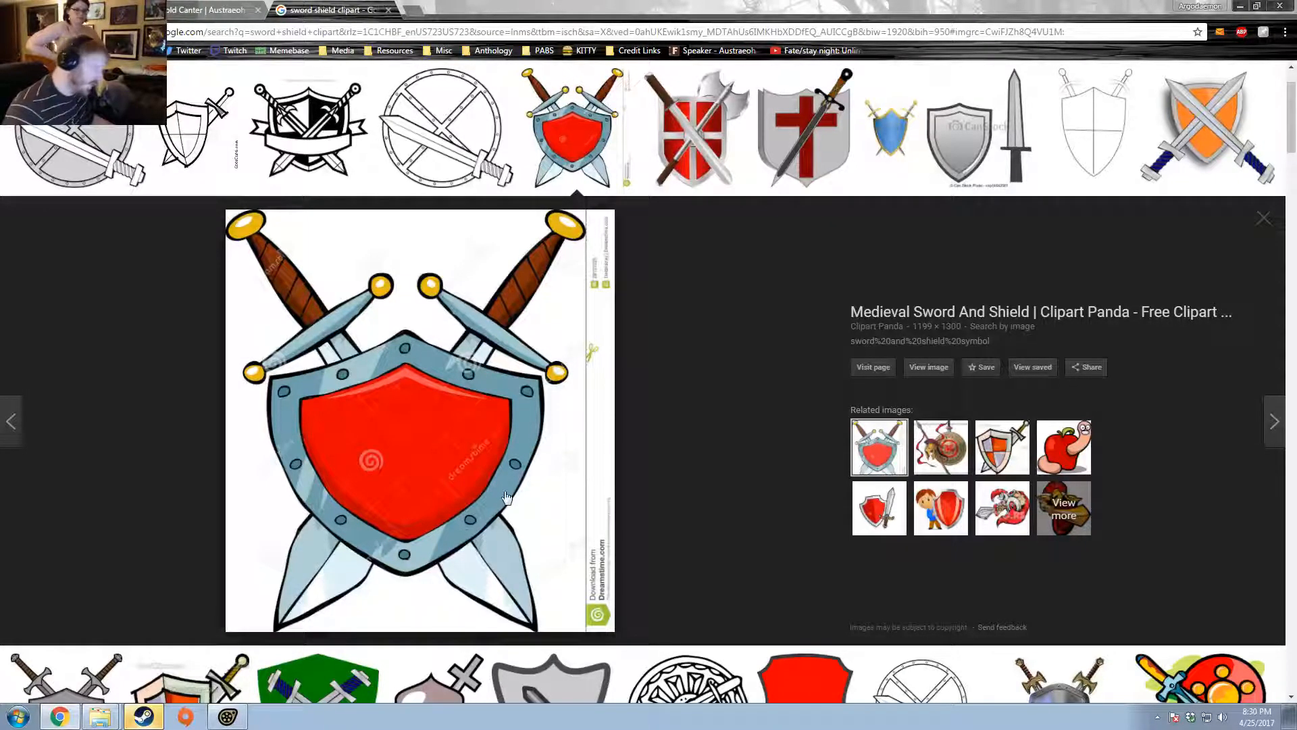
right_click(456, 415)
left_click(948, 367)
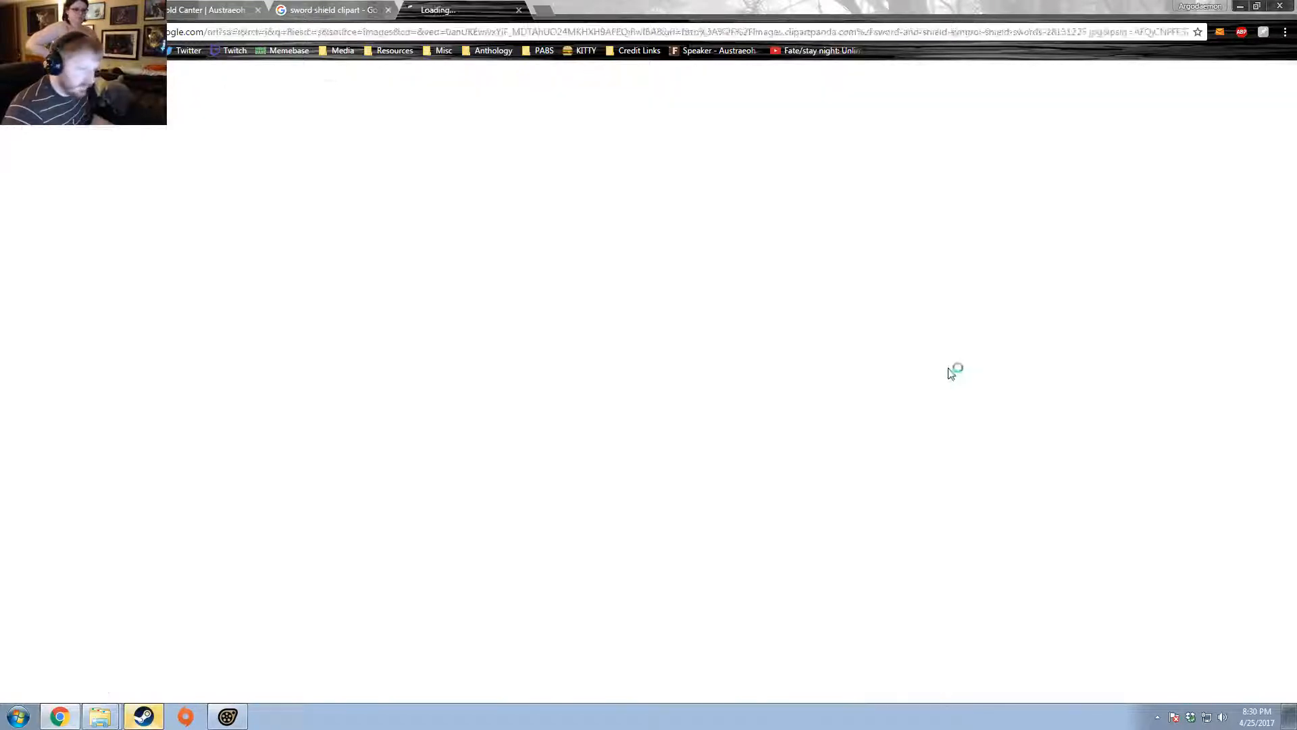
right_click(536, 299)
left_click(648, 223)
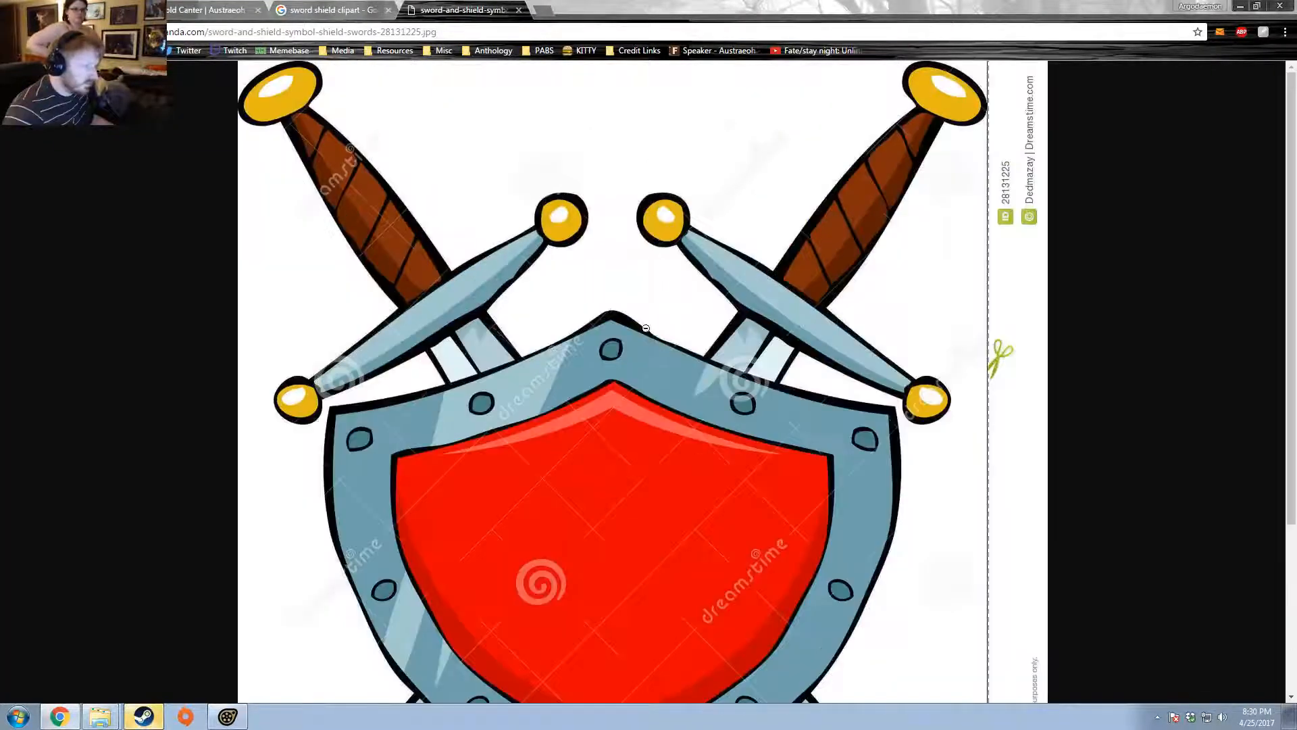
right_click(643, 337)
left_click(684, 380)
left_click(678, 365)
- Launch Photoshop
key("alt+Tab")
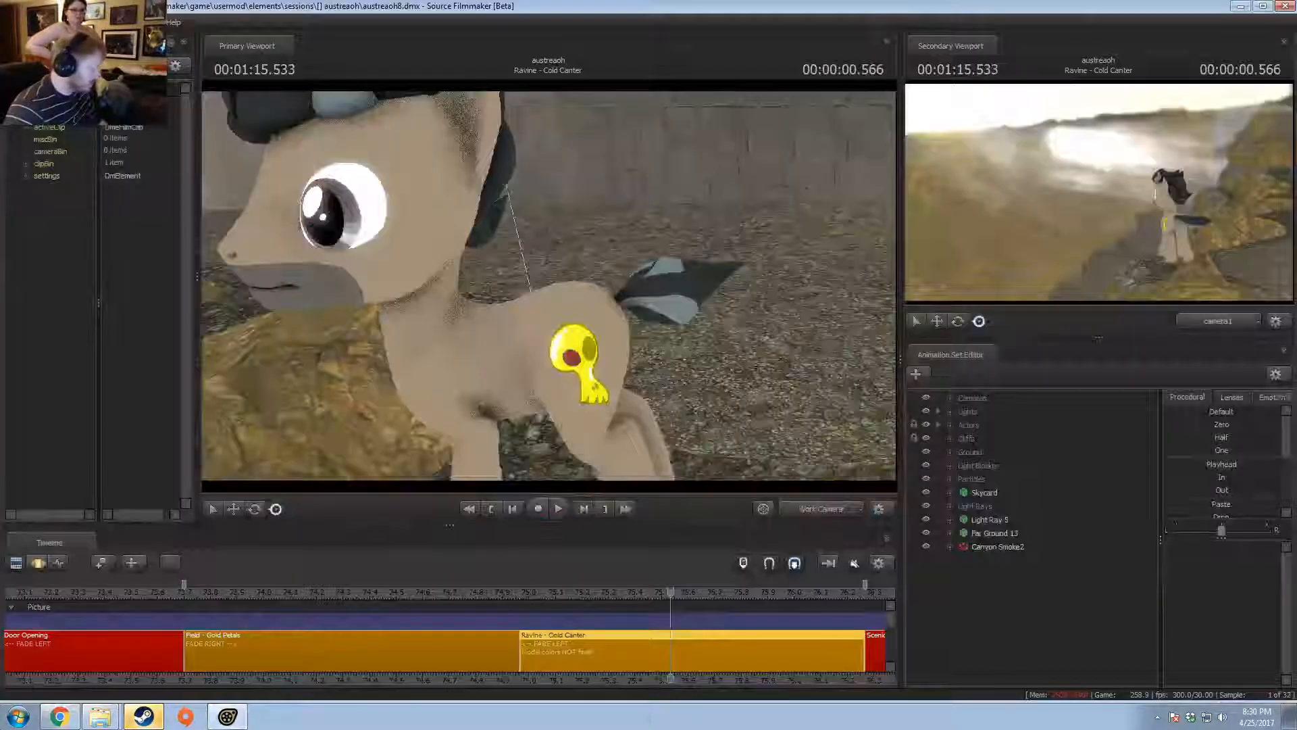
key("super")
key("Escape")
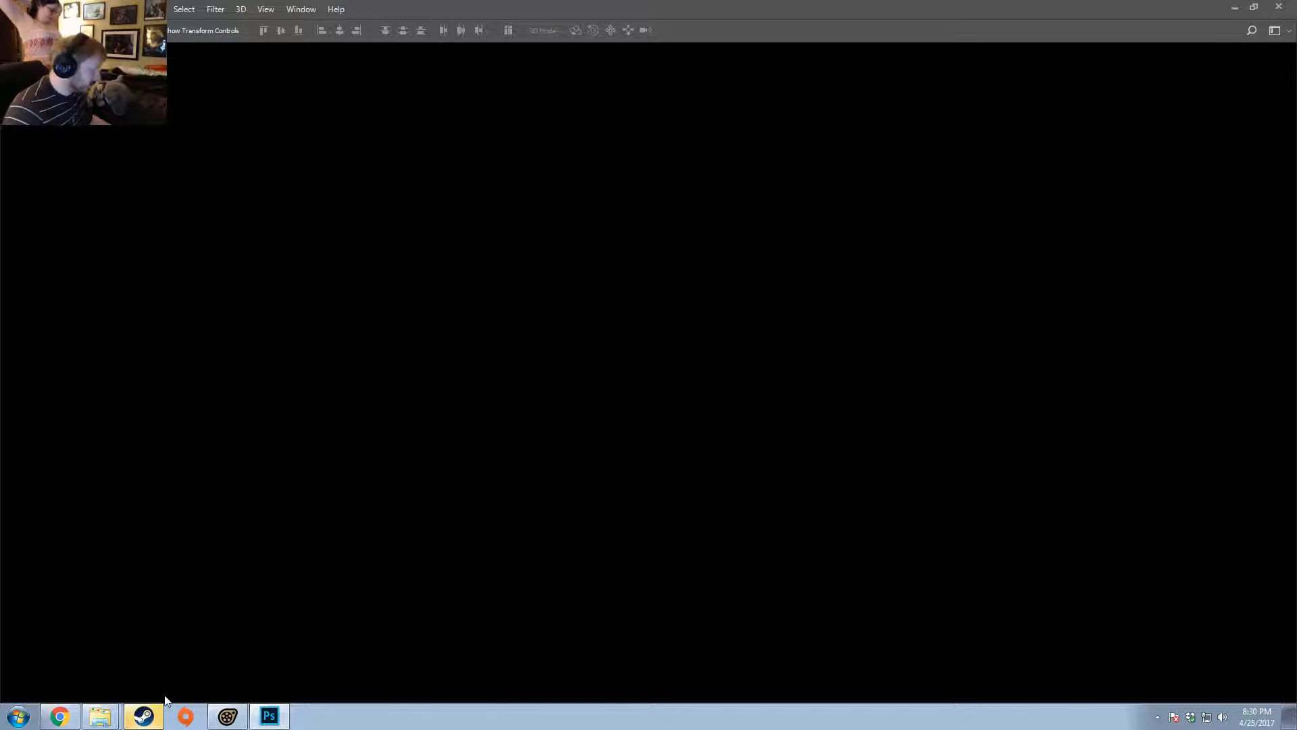
- Switch back to Source Filmmaker, expand the Actors group and select the Cold Canter animation set
left_click(228, 716)
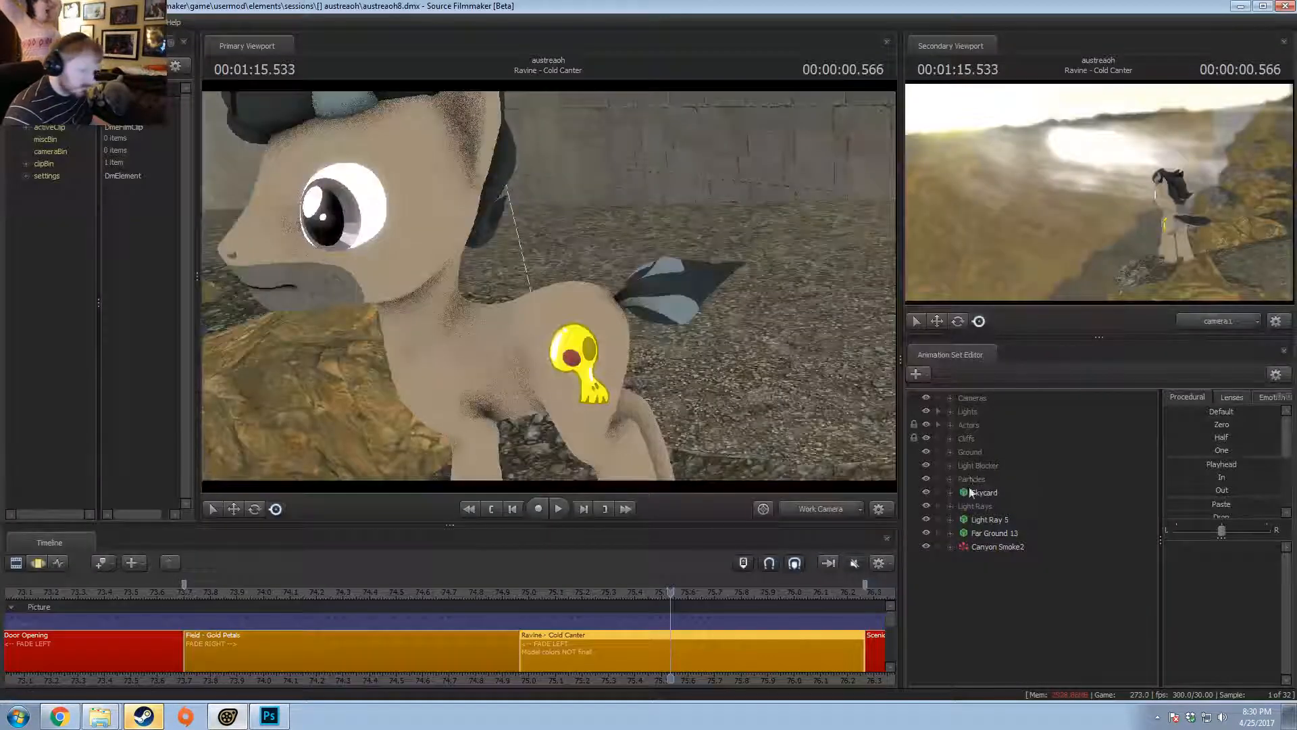
left_click(950, 425)
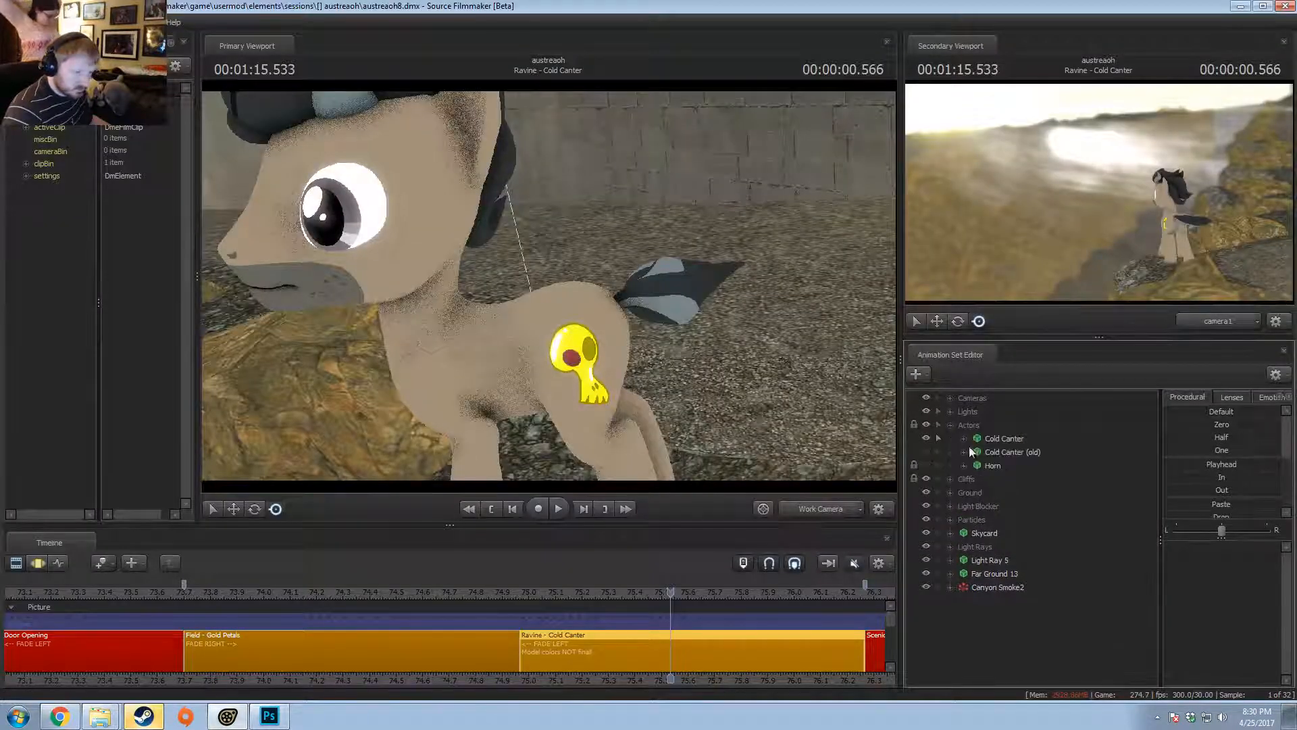
left_click(1007, 441)
left_click(927, 451)
key("alt+Tab")
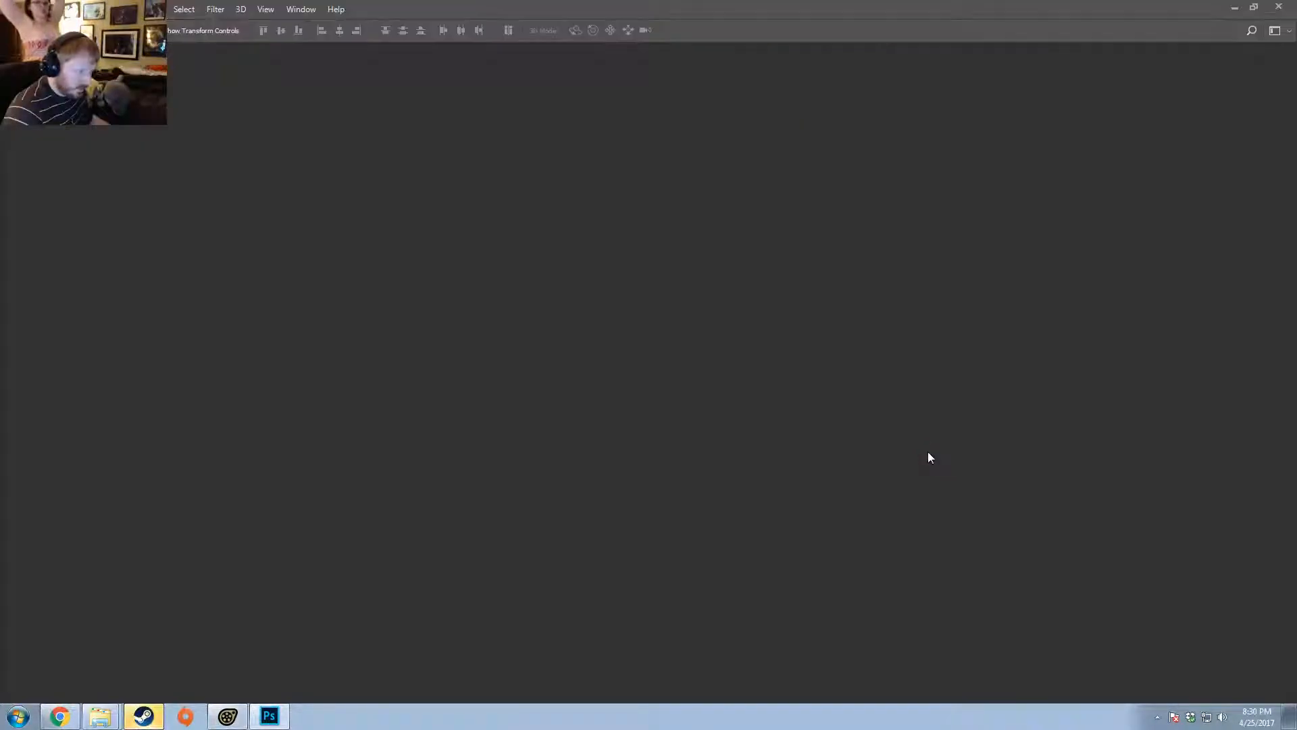
key("alt+Tab")
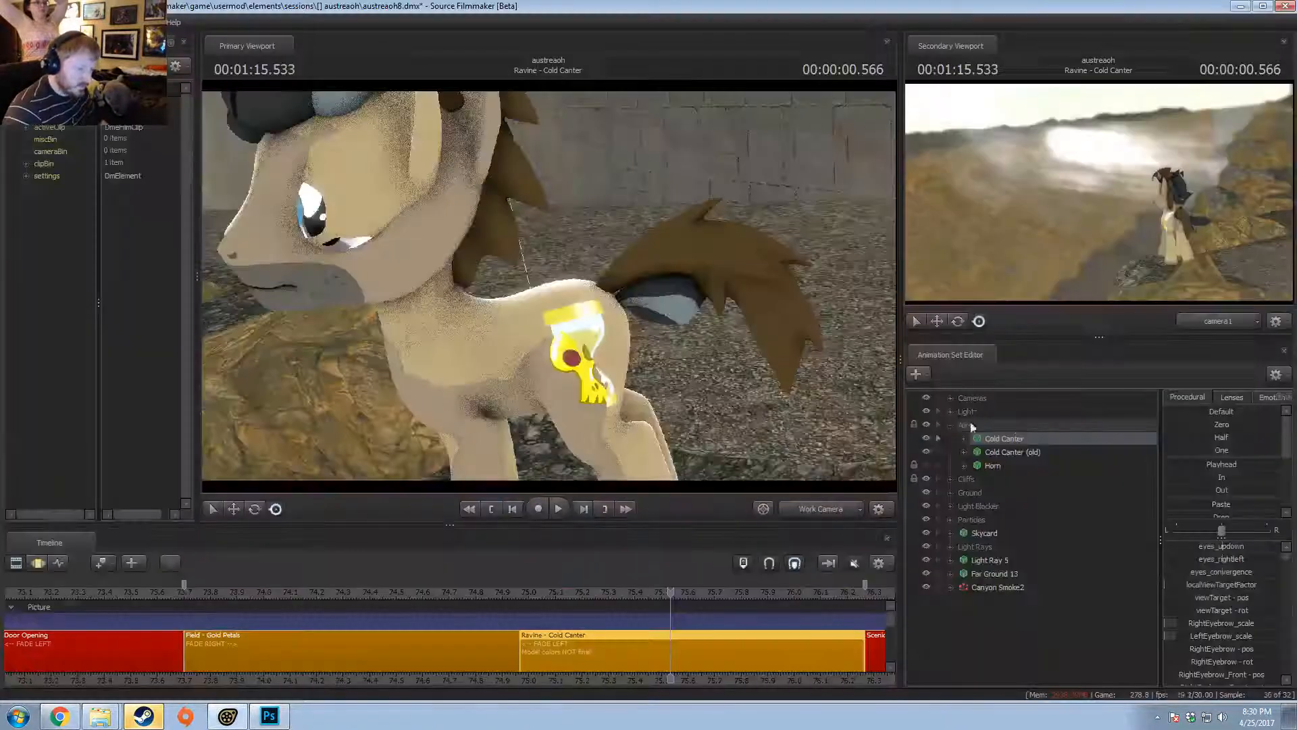
left_click(926, 451)
- Show Cold Canter's game model in the Element Viewer and reveal its model file in Windows Explorer
right_click(1004, 439)
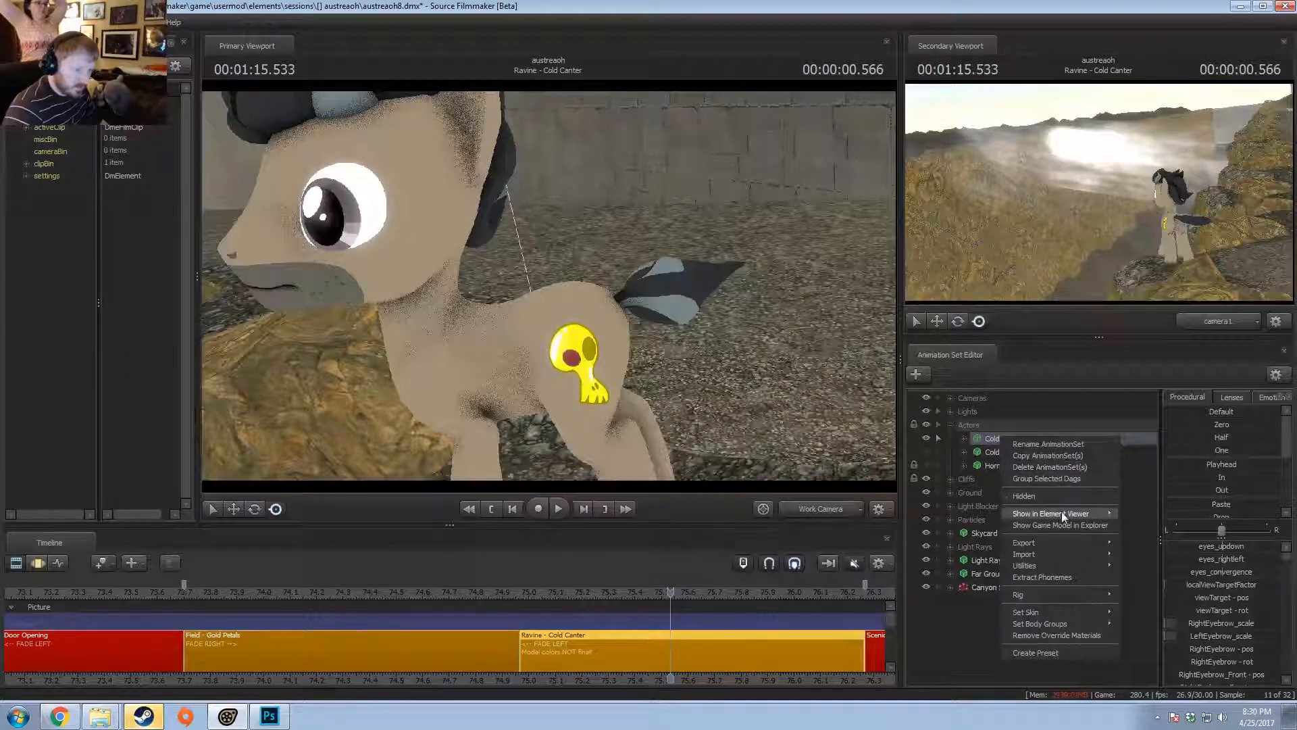
mouse_move(1086, 515)
left_click(1149, 526)
right_click(1004, 440)
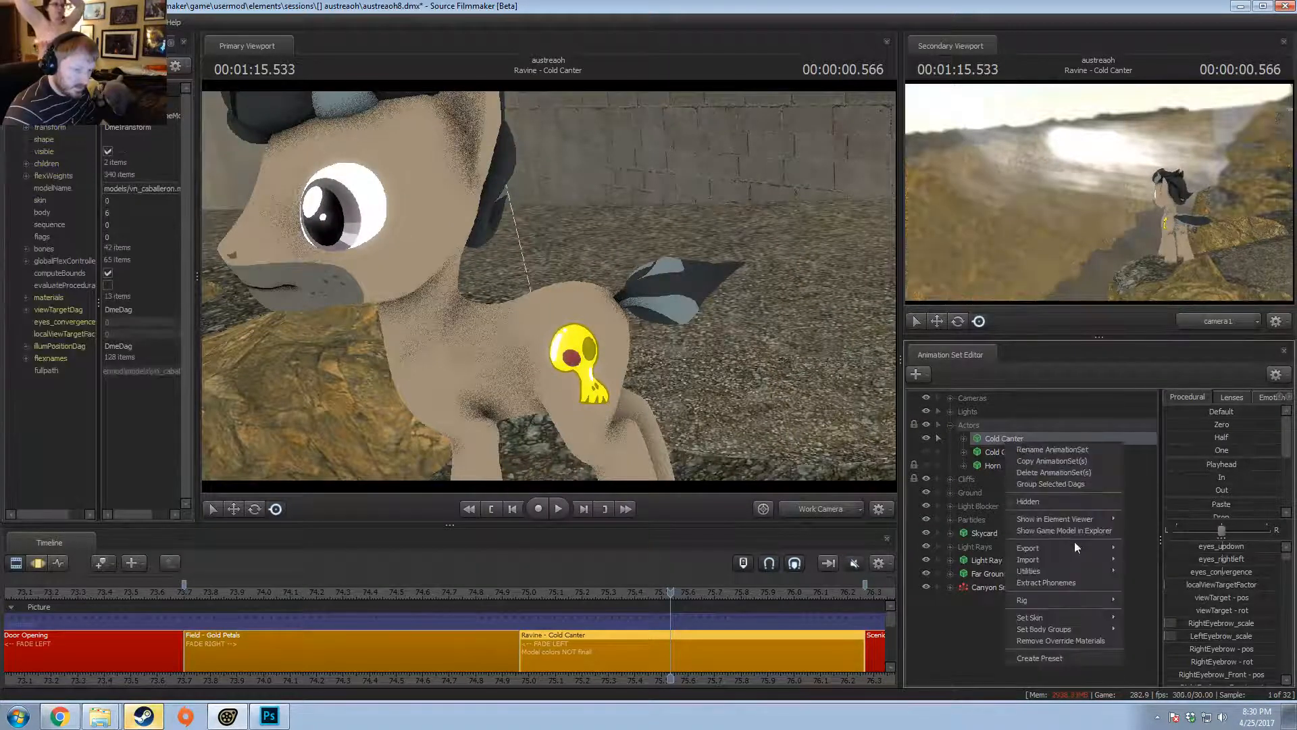
left_click(1038, 531)
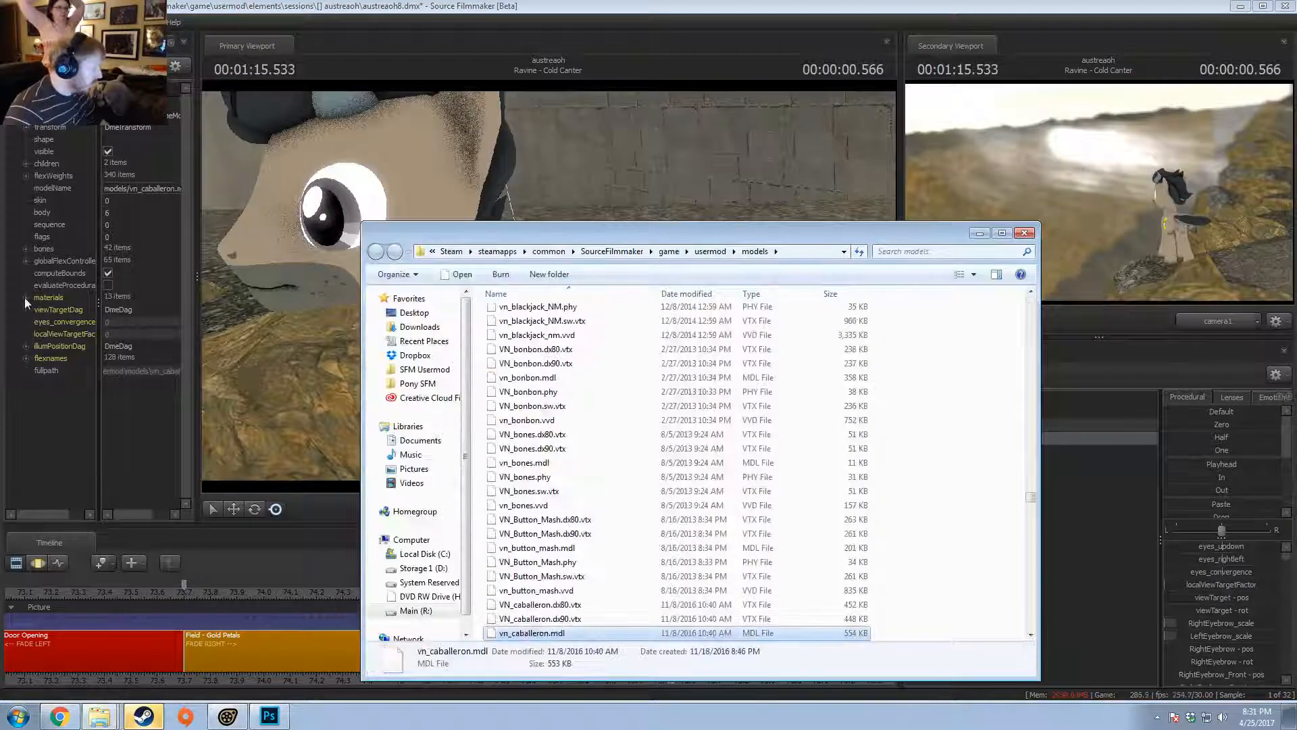
- Expand the game model's materials down to the body material and select its mtlName path
left_click(25, 297)
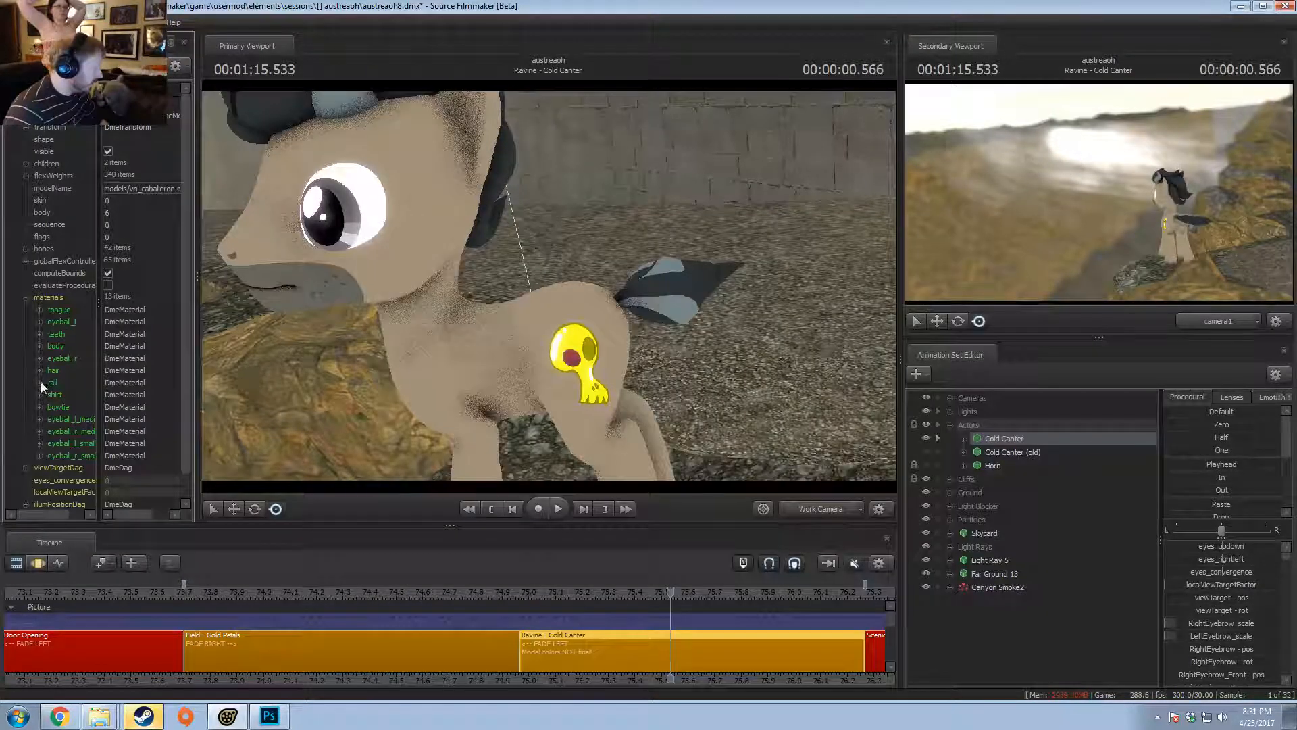
left_click(39, 346)
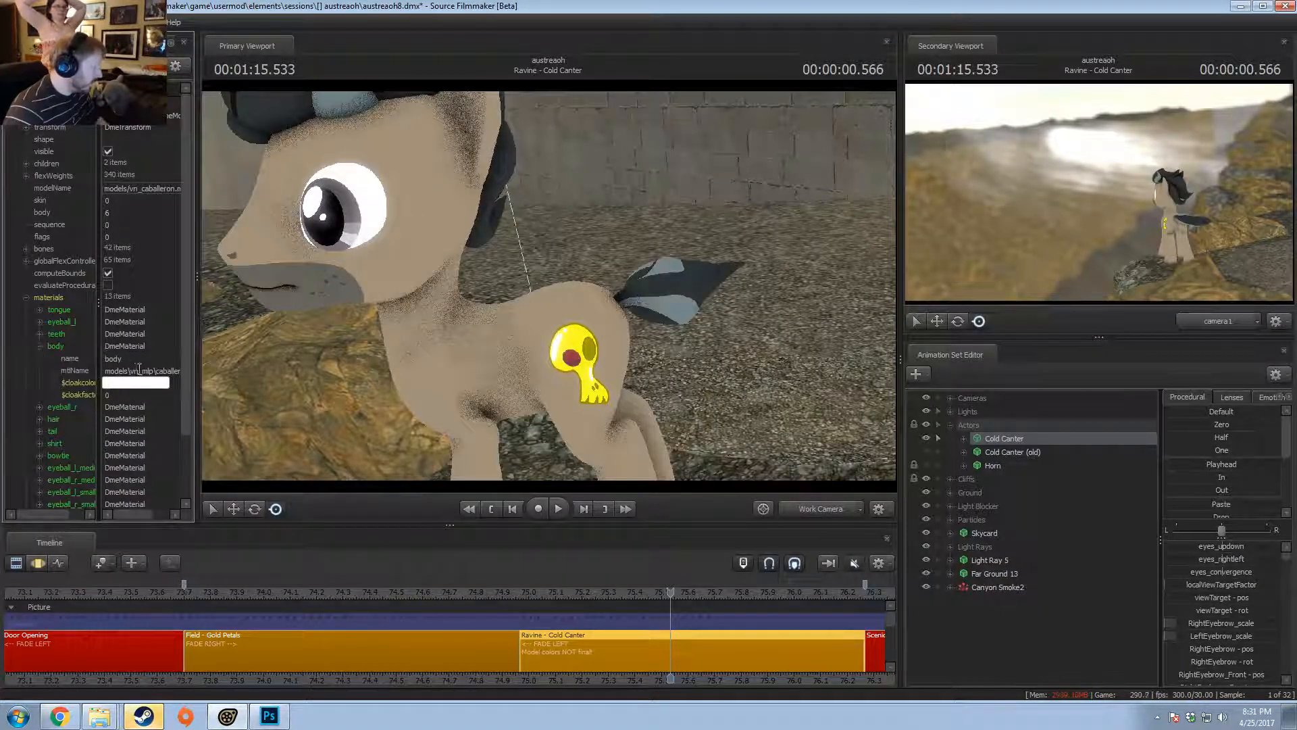
left_click(139, 371)
- Return to the Explorer window, go up to the usermod folder and open its materials folder
key("alt+Tab")
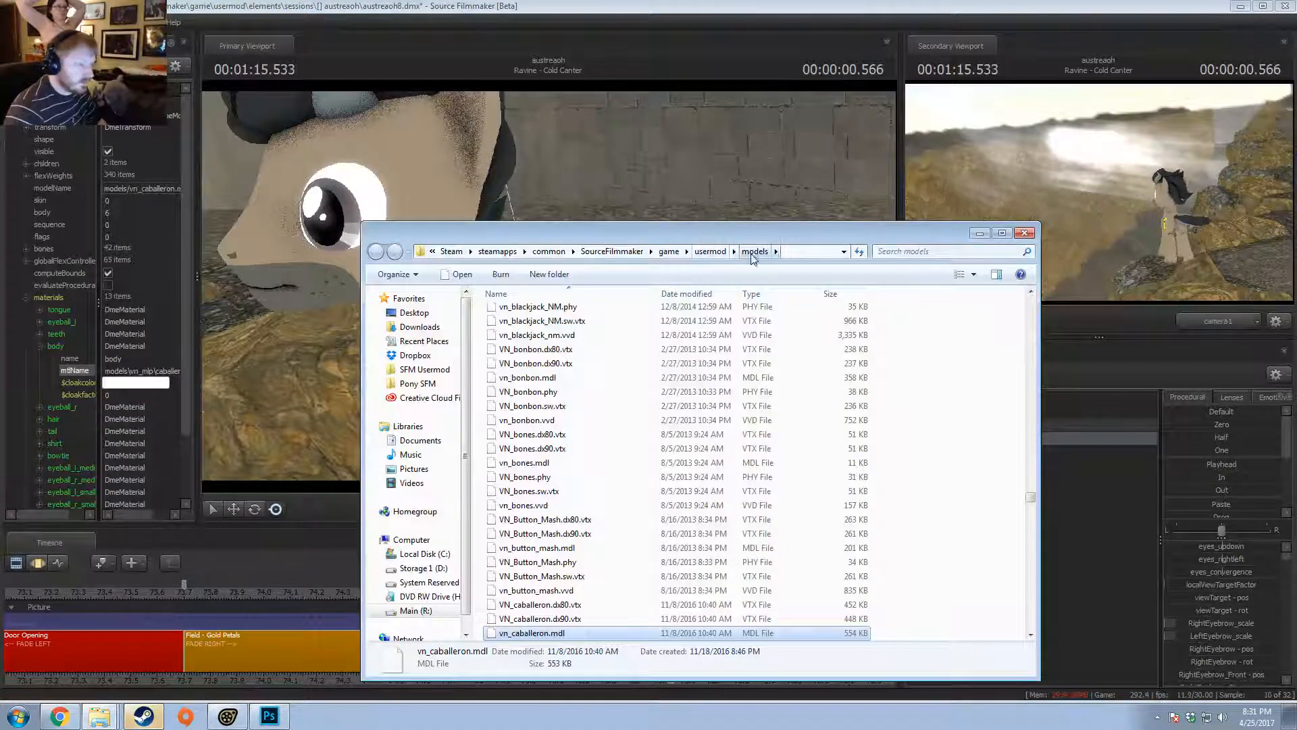
left_click(710, 251)
left_click(518, 367)
double_click(518, 369)
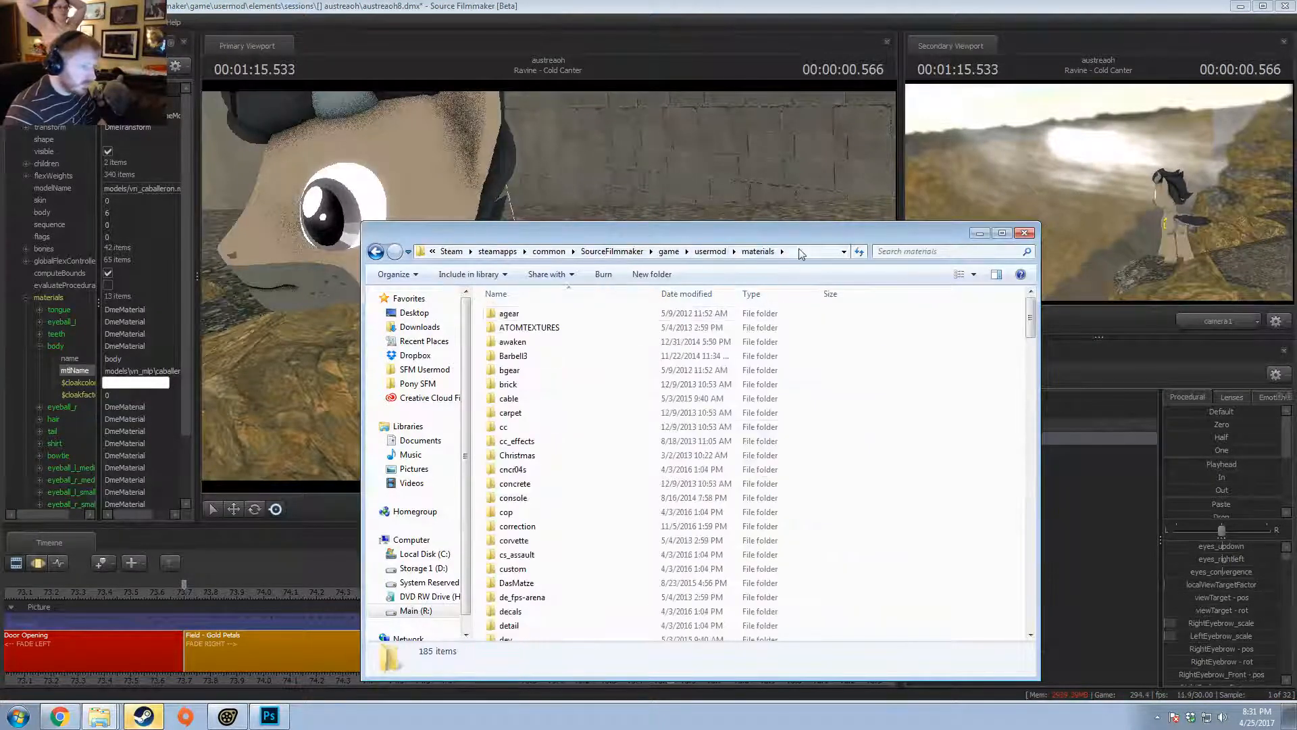
- Open the usermod folder materials\models\vn_mlp\caballeron by extending the current path with the copied material path, leaving off the file name
left_click(796, 251)
left_click(796, 252)
type("\\")
key("ctrl+v")
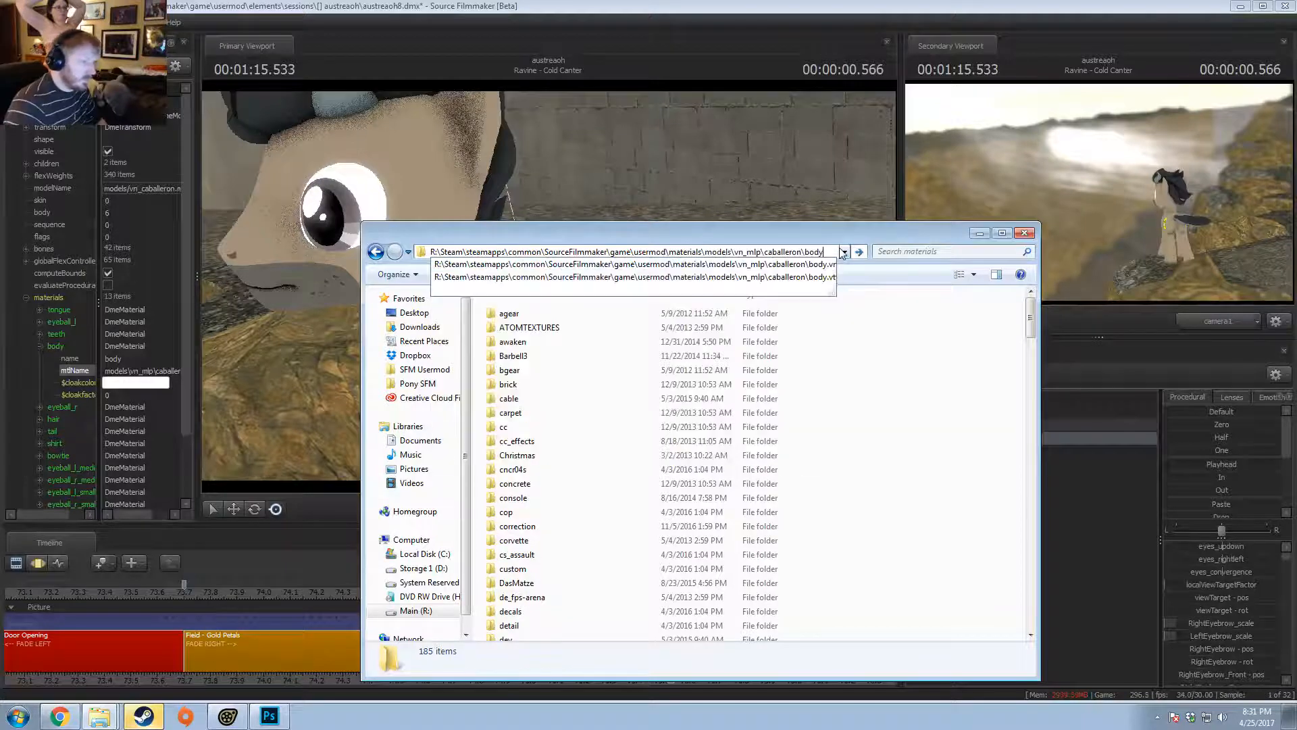
key("BackSpace")
key("BackSpace")
key("BackSpace")
key("BackSpace")
key("Return")
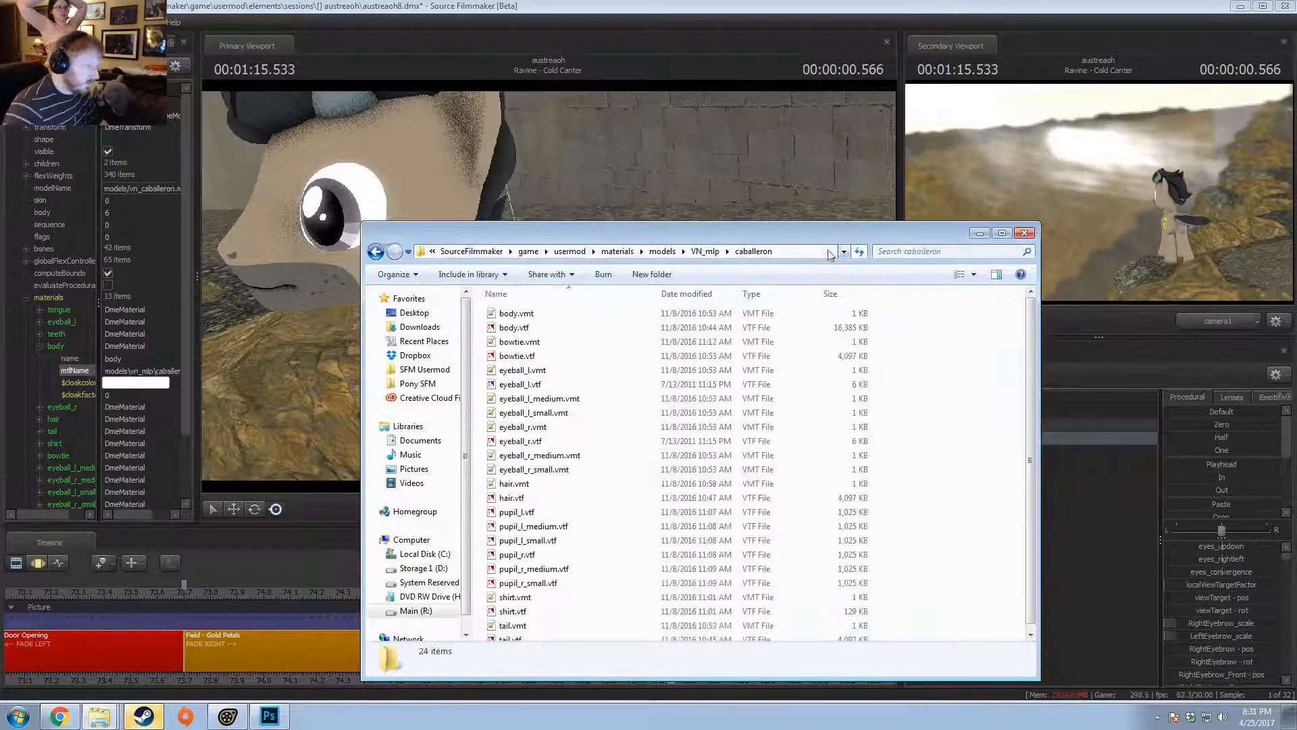
- Open body.vtf in VTFEdit and export it as body.tga into the VN_mlp\caballeron folder
double_click(516, 327)
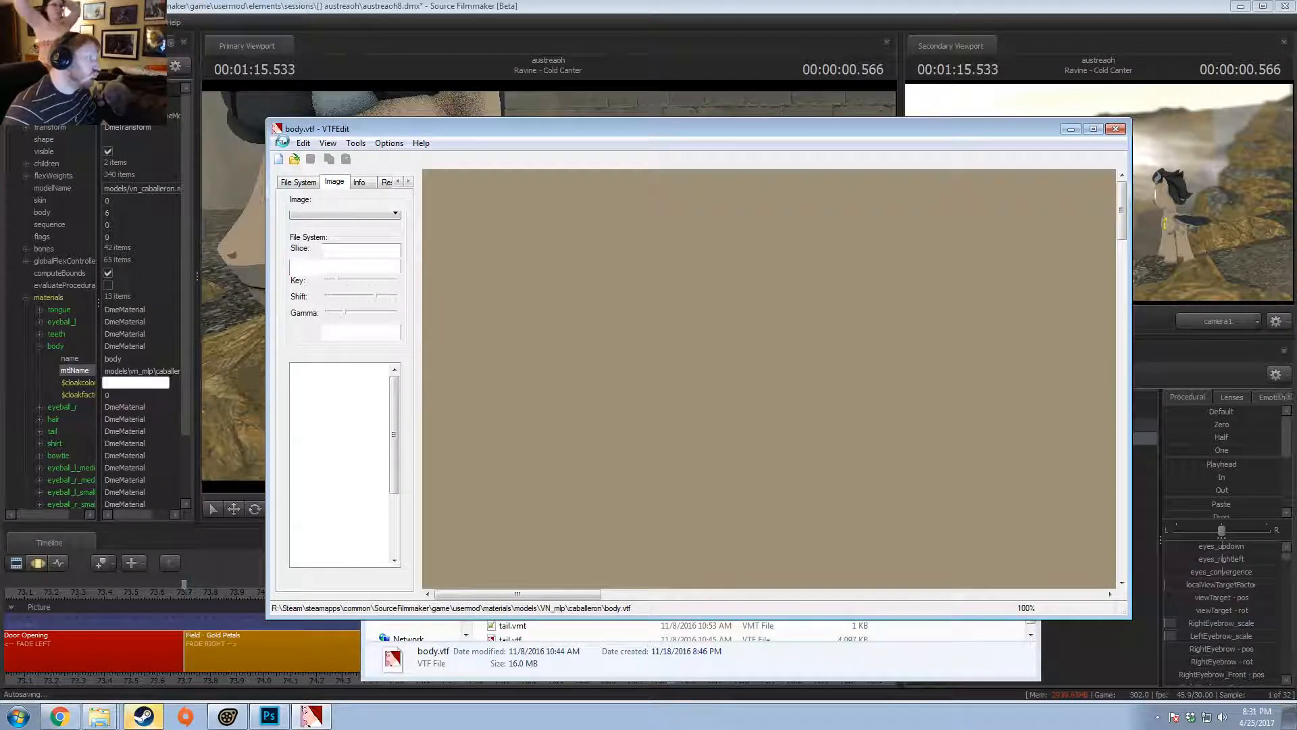
left_click(281, 143)
left_click(192, 243)
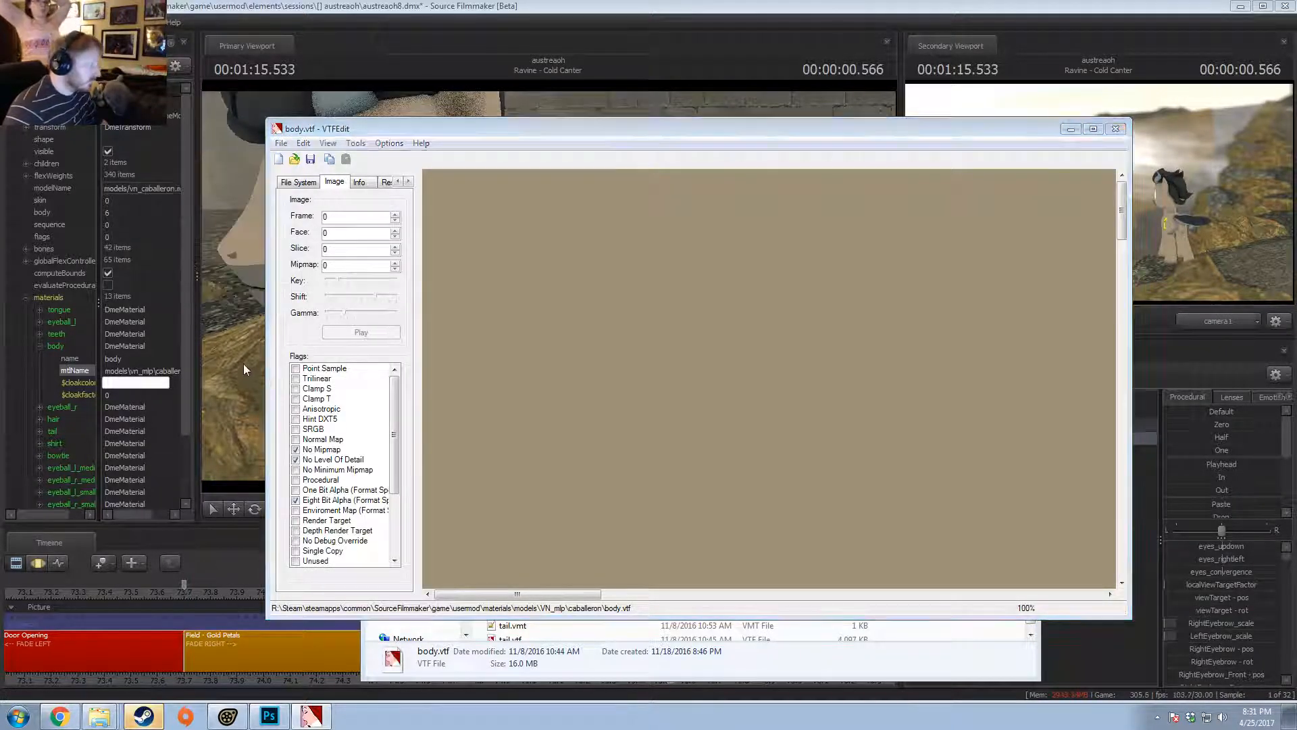
key("alt+Tab")
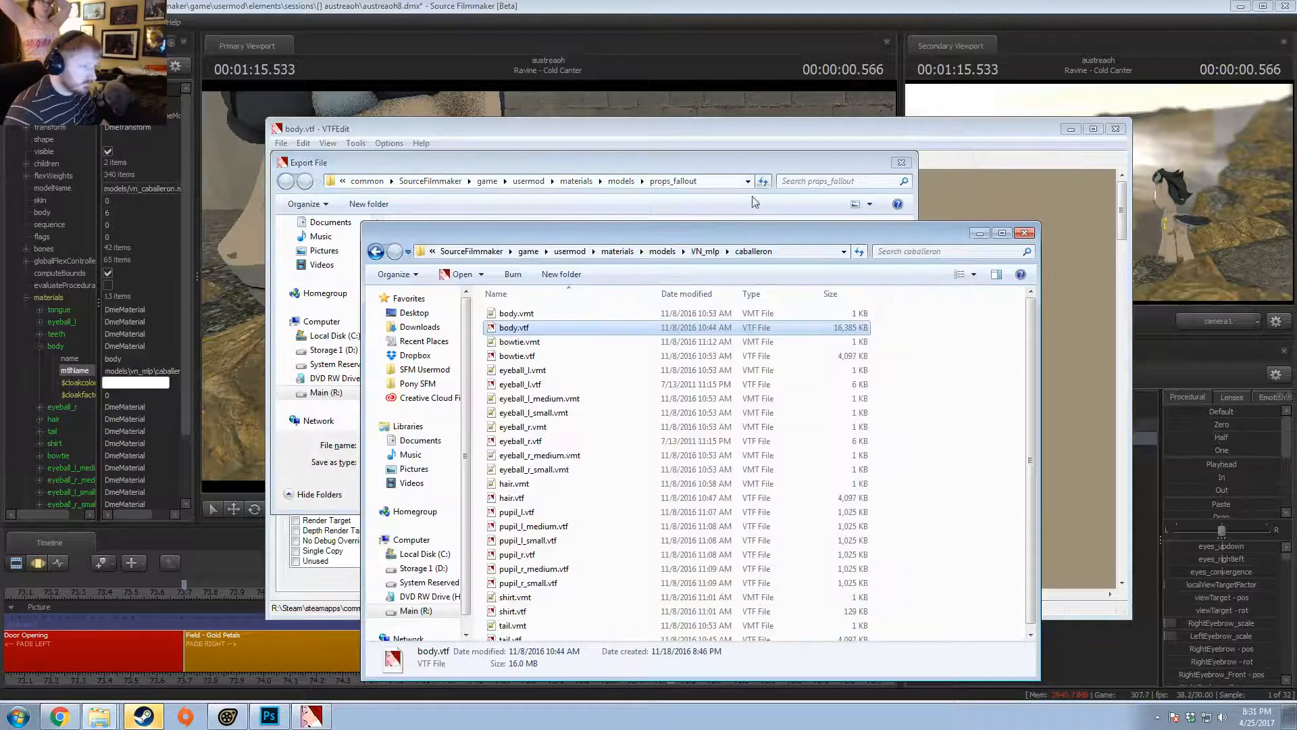
left_click(782, 252)
key("alt+Tab")
left_click(718, 181)
key("ctrl+v")
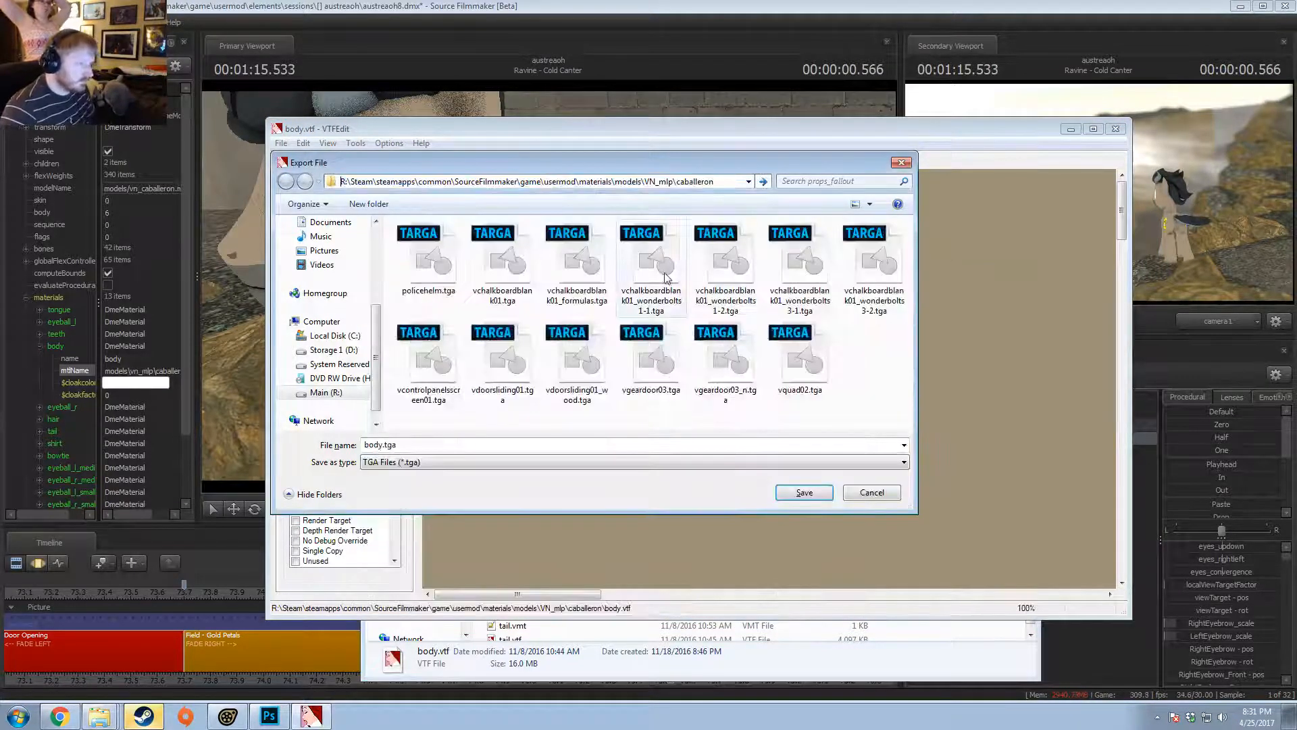
key("Return")
left_click(806, 490)
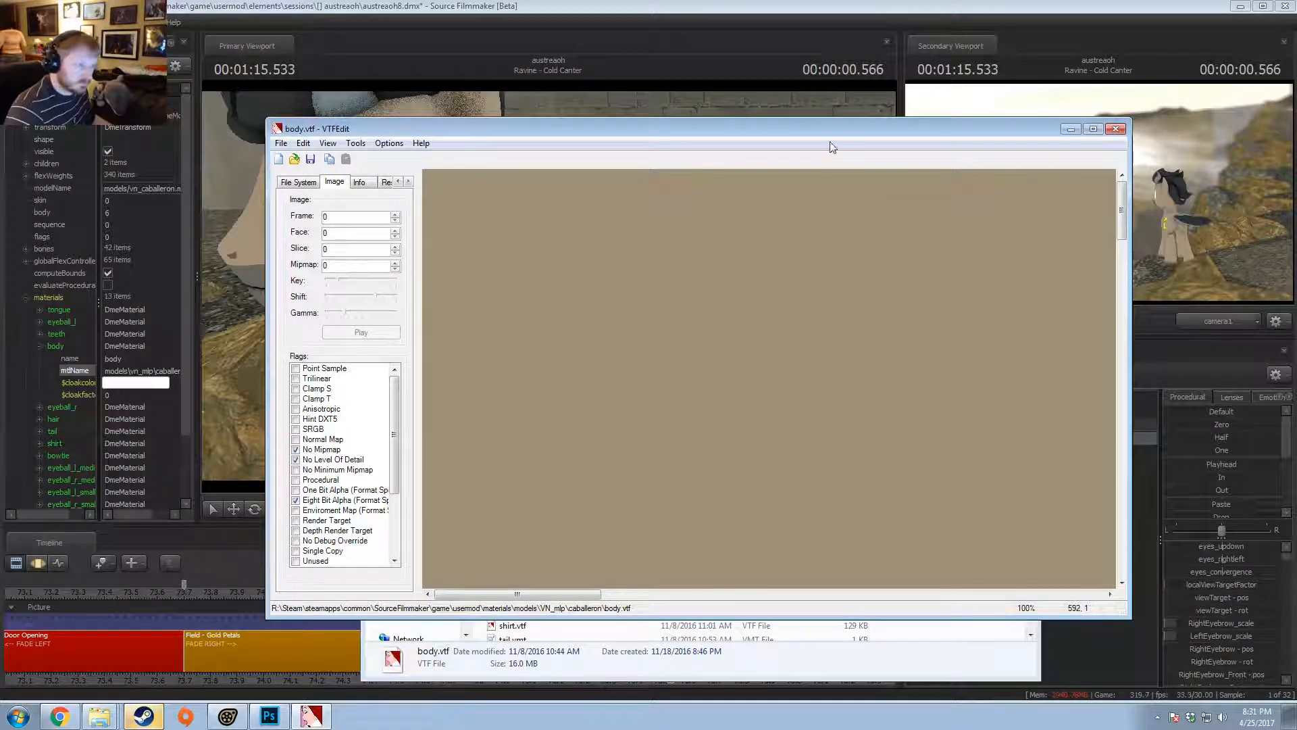
- Return to the caballeron folder in Explorer and open the exported body.tga in Photoshop
left_click_drag(829, 123, 780, 103)
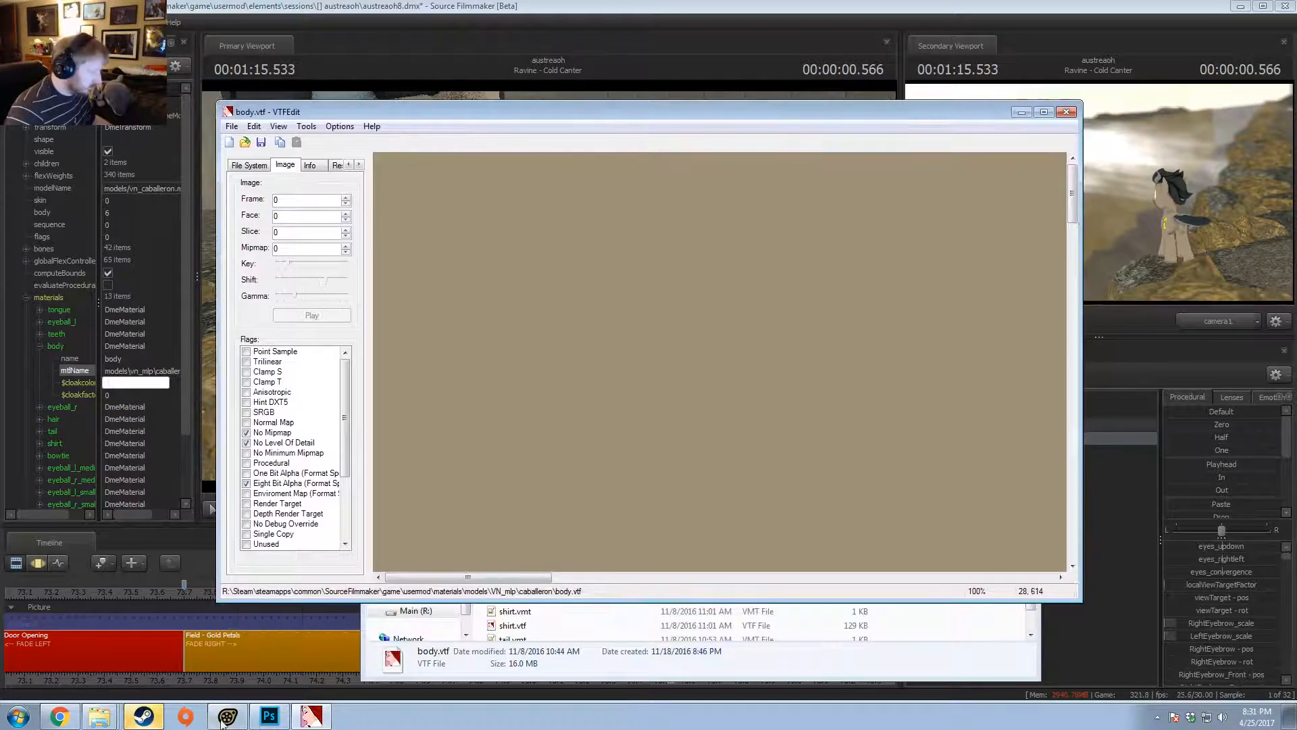
left_click(107, 719)
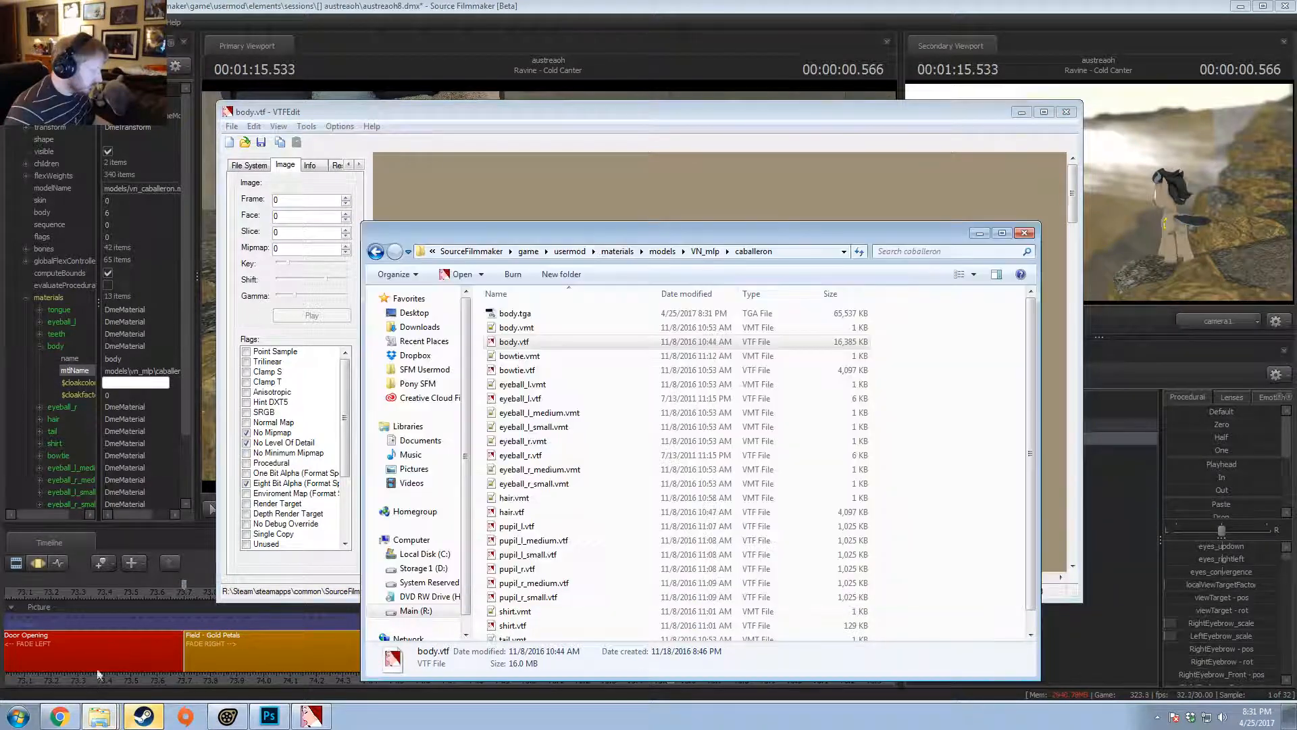
double_click(521, 314)
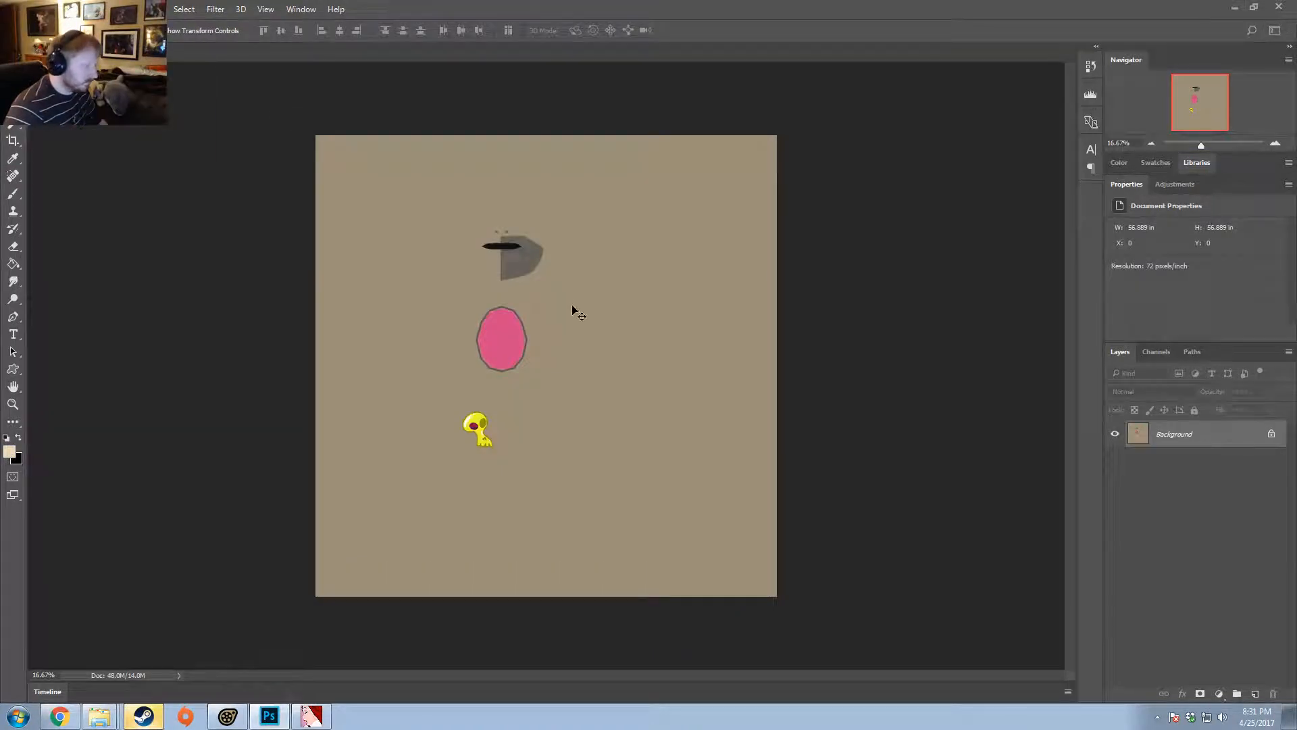
- Create a blank 1200 x 675 pixel Photoshop document, and copy the sword and shield image from the Chrome page
key("ctrl+n")
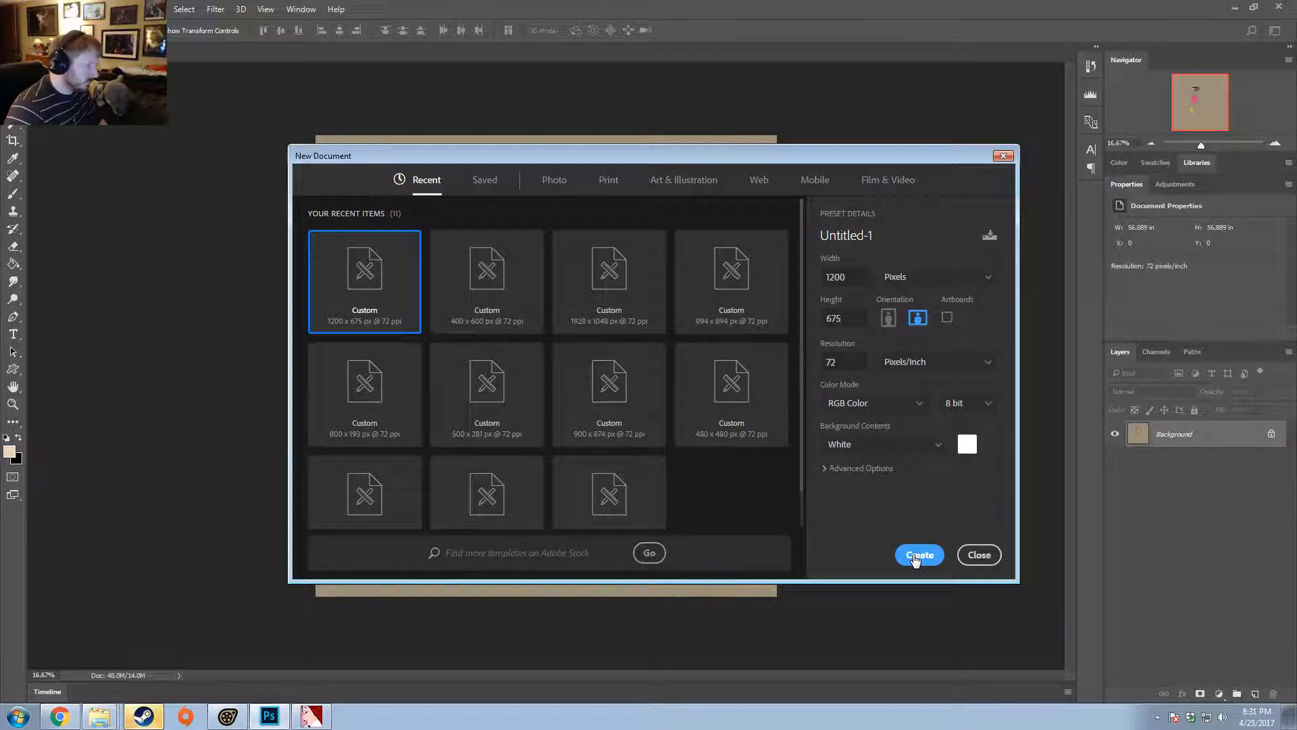
left_click(918, 555)
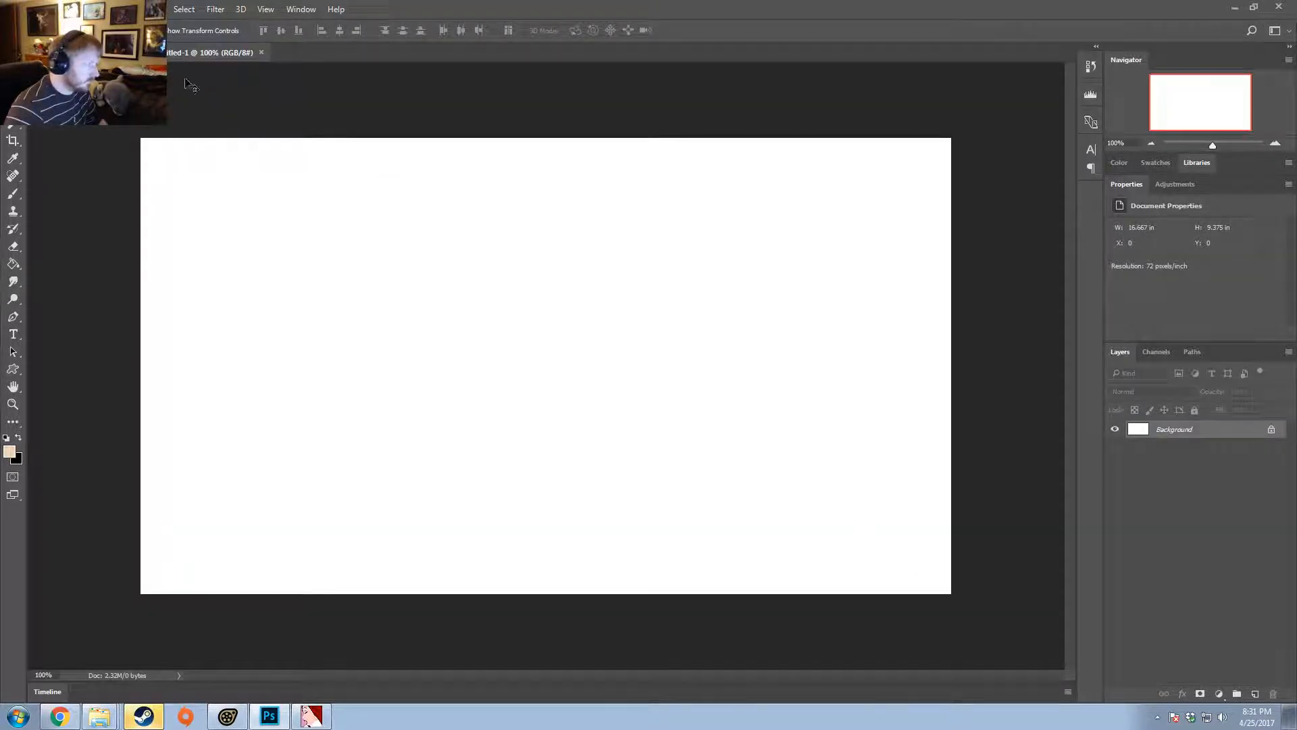
key("alt+Tab")
key("alt+Tab")
key("alt+Tab")
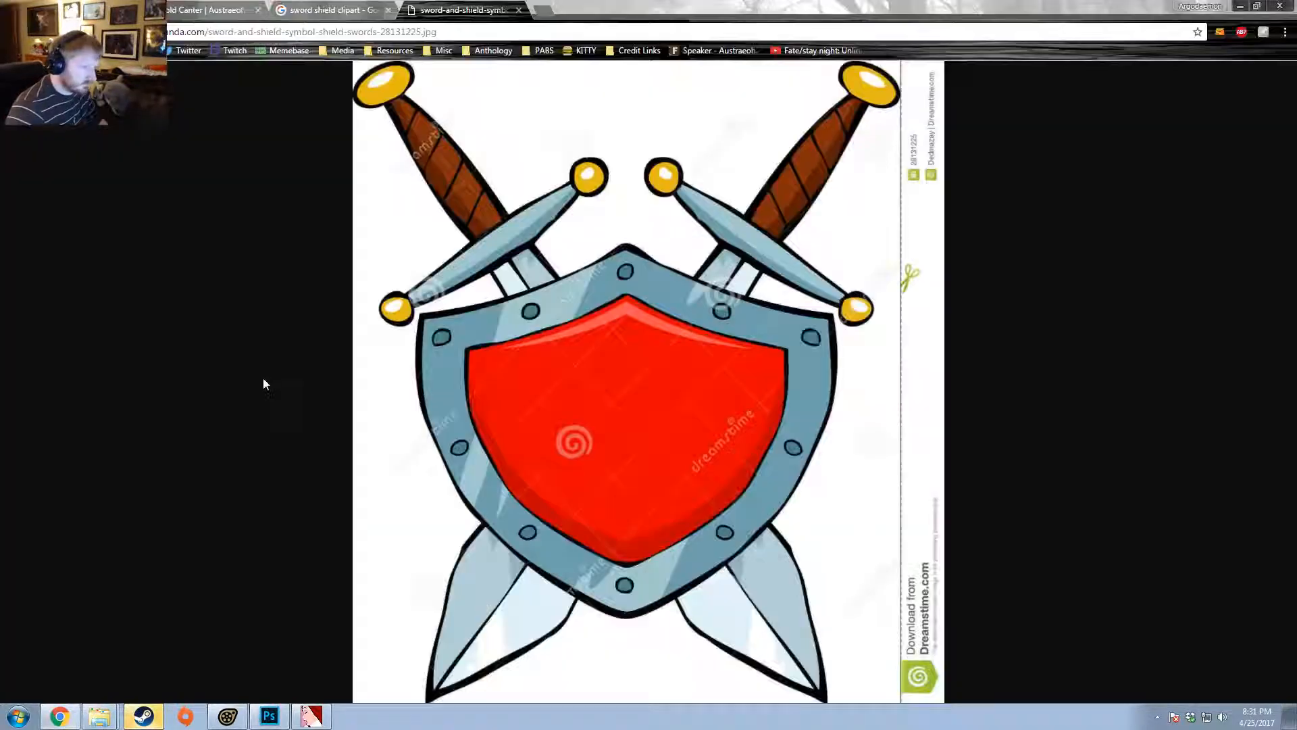
right_click(541, 257)
left_click(573, 296)
- Paste the sword and shield image into the blank Photoshop document and try to scale it down and reposition it
key("alt+Tab")
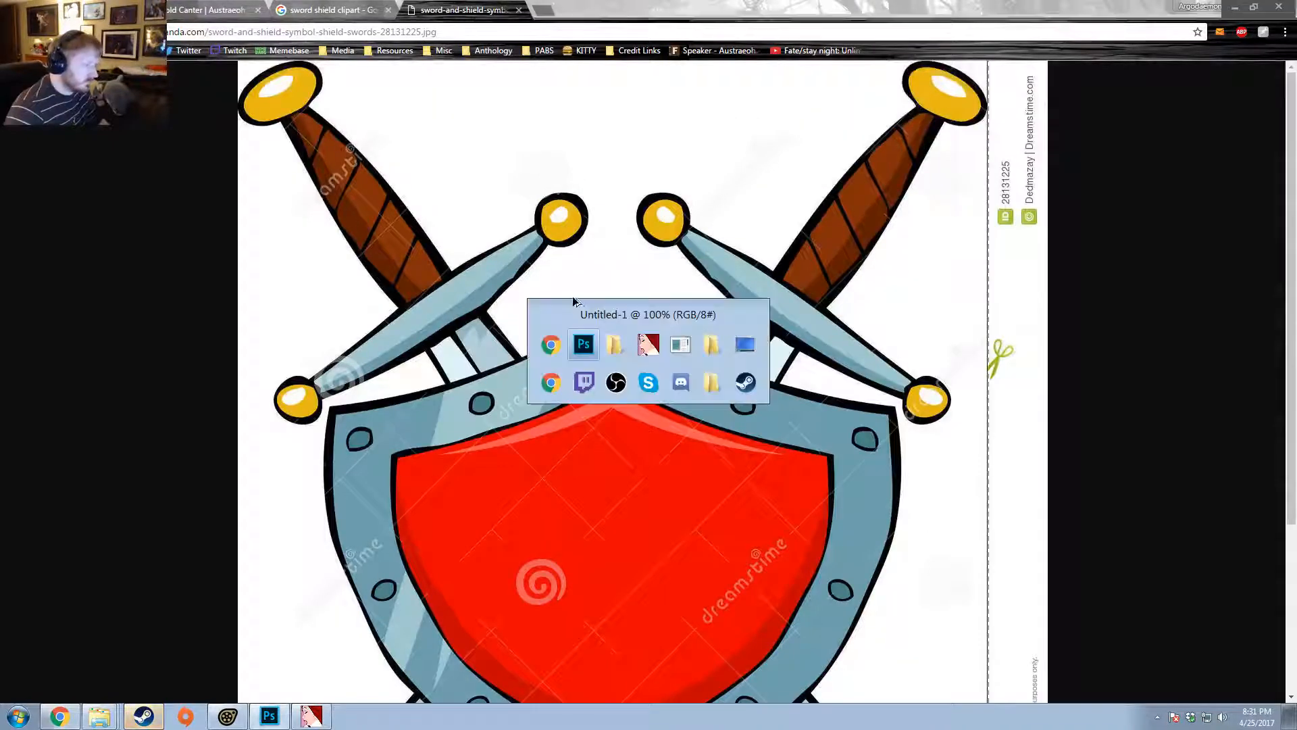
key("ctrl+v")
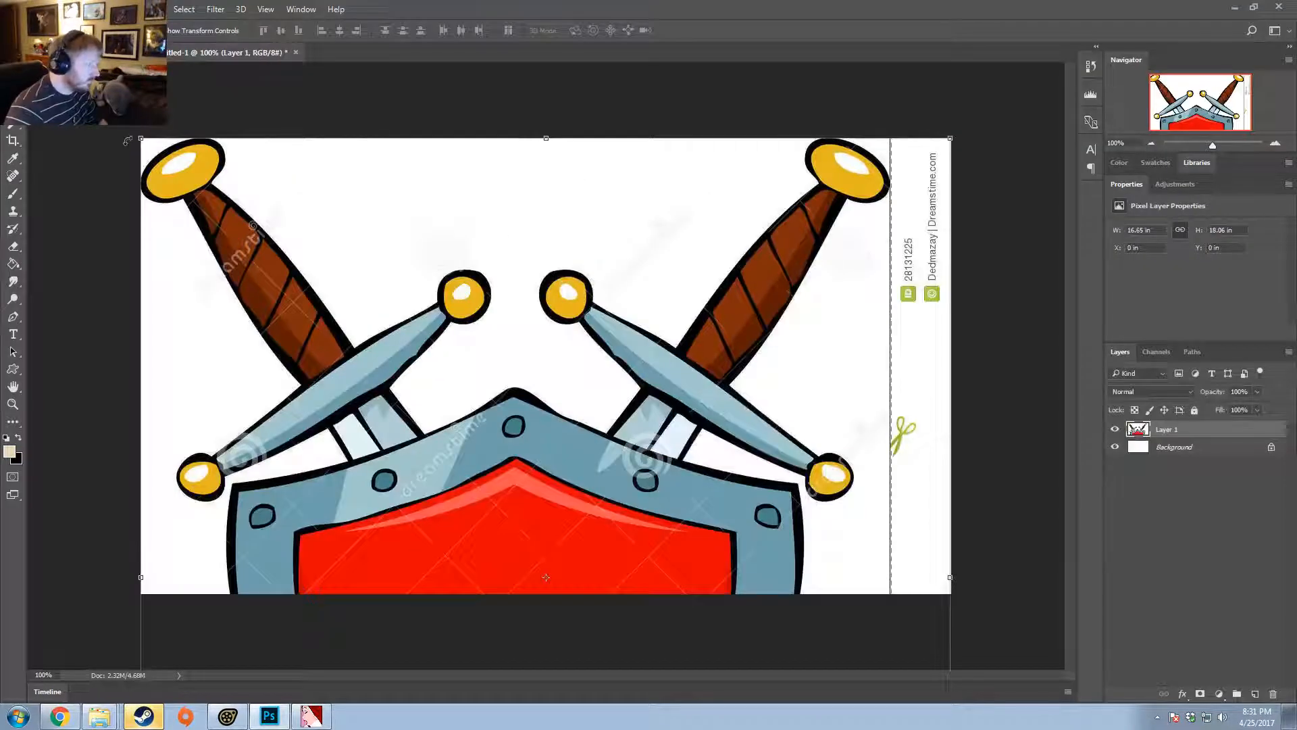
left_click_drag(140, 139, 474, 497, "shift")
left_click_drag(621, 523, 420, 184)
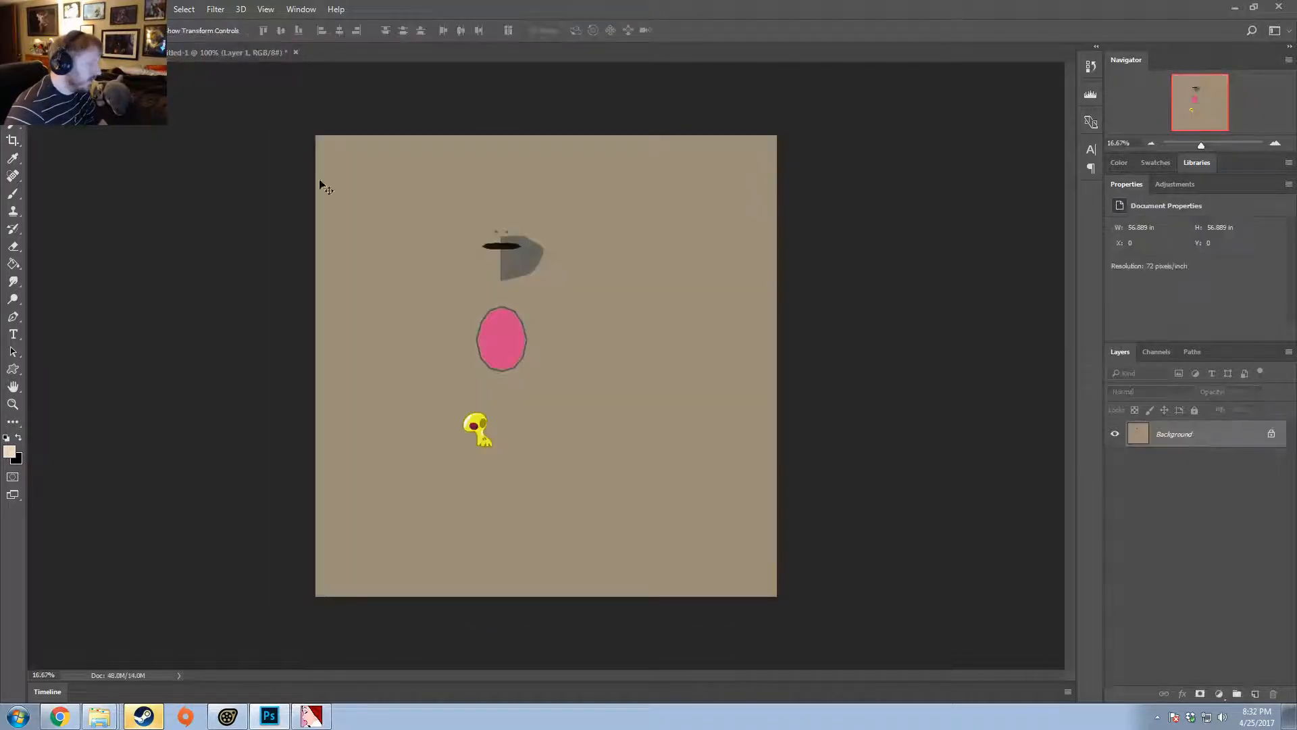
- Paste the sword and shield image into the body texture and move it beside the pink oval, clear of the skull emblem
key("ctrl+v")
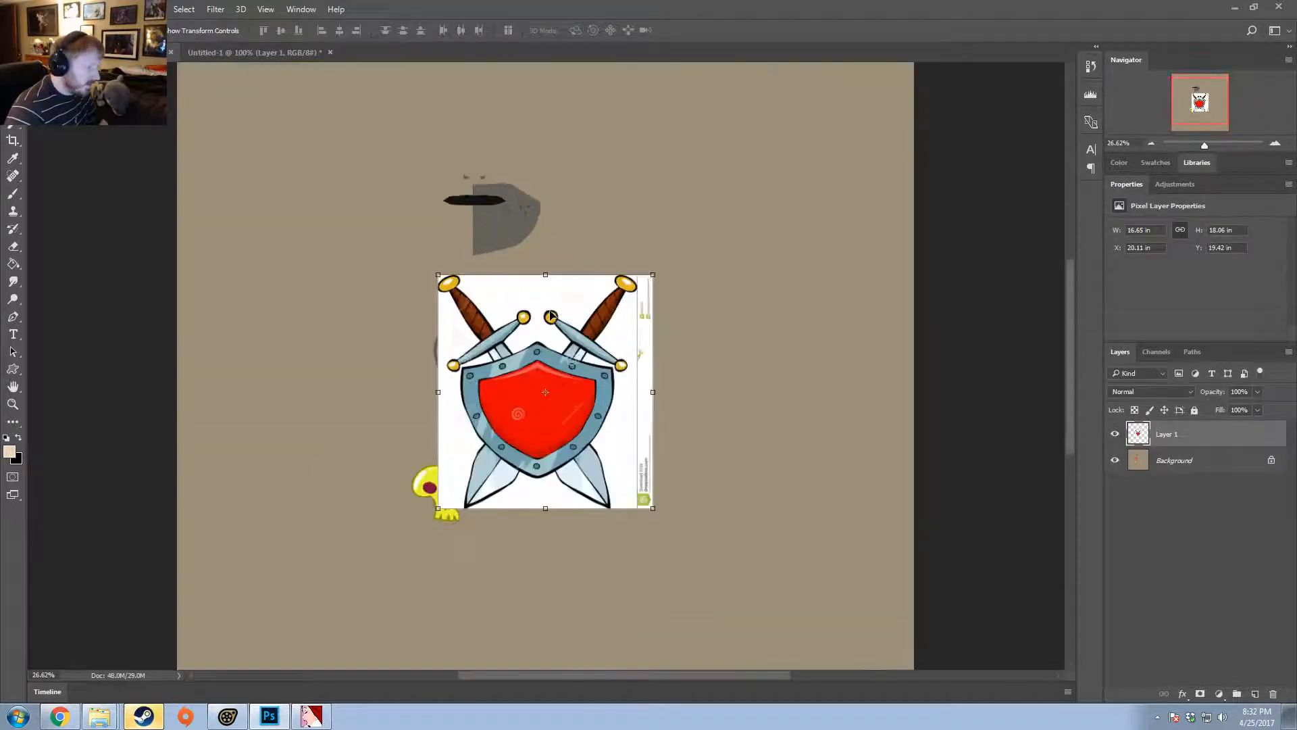
scroll(550, 315, "up", 3, "alt")
left_click_drag(447, 292, 566, 196)
scroll(565, 196, "down", 3, "alt")
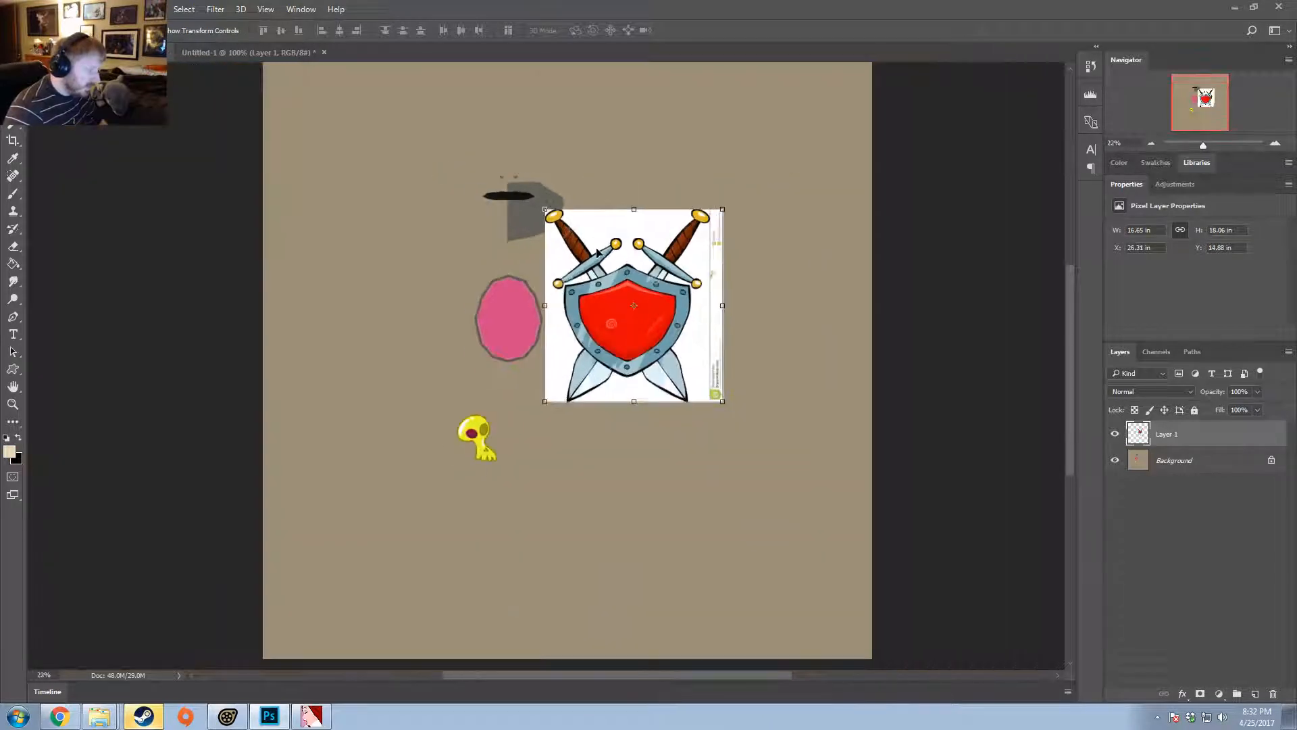
- Switch to Source Filmmaker and examine the skull emblem's size and orientation on Cold Canter's flank
key("alt+Tab")
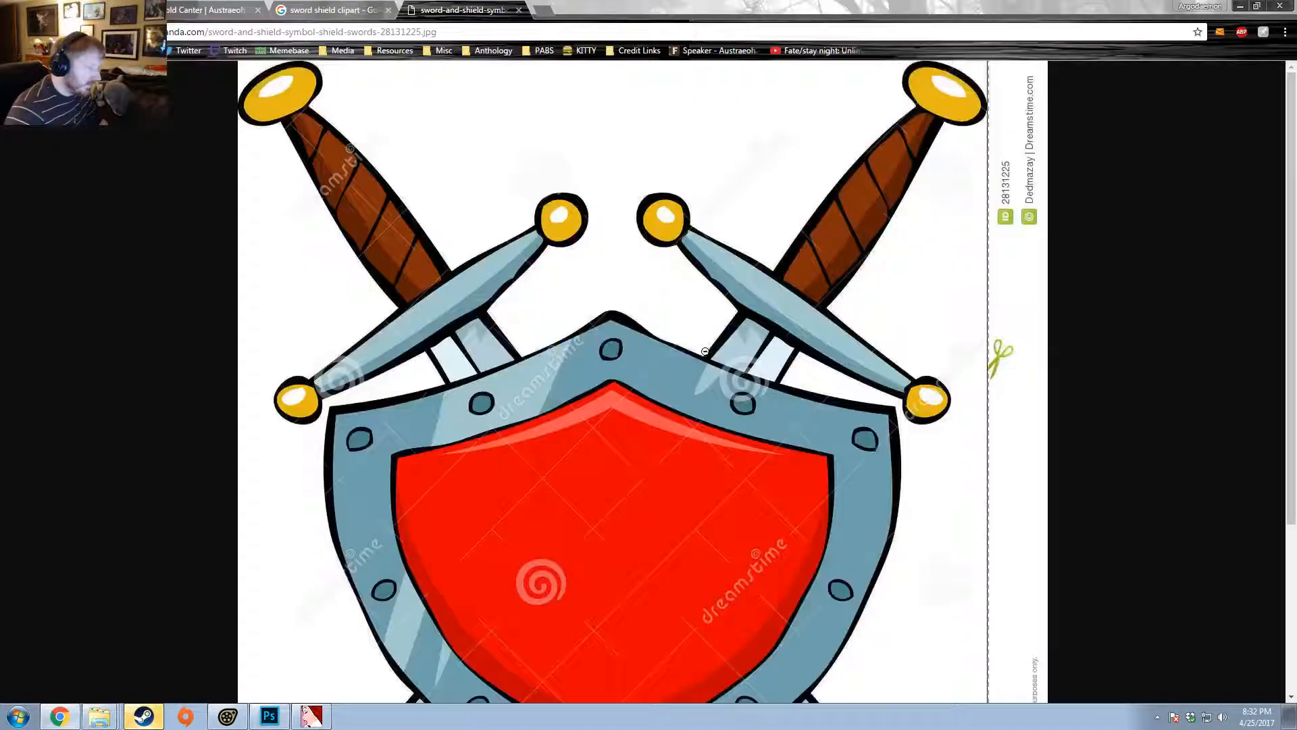
key("alt+Tab")
key("alt+Tab")
key("Tab")
key("alt+Tab")
key("alt+Tab")
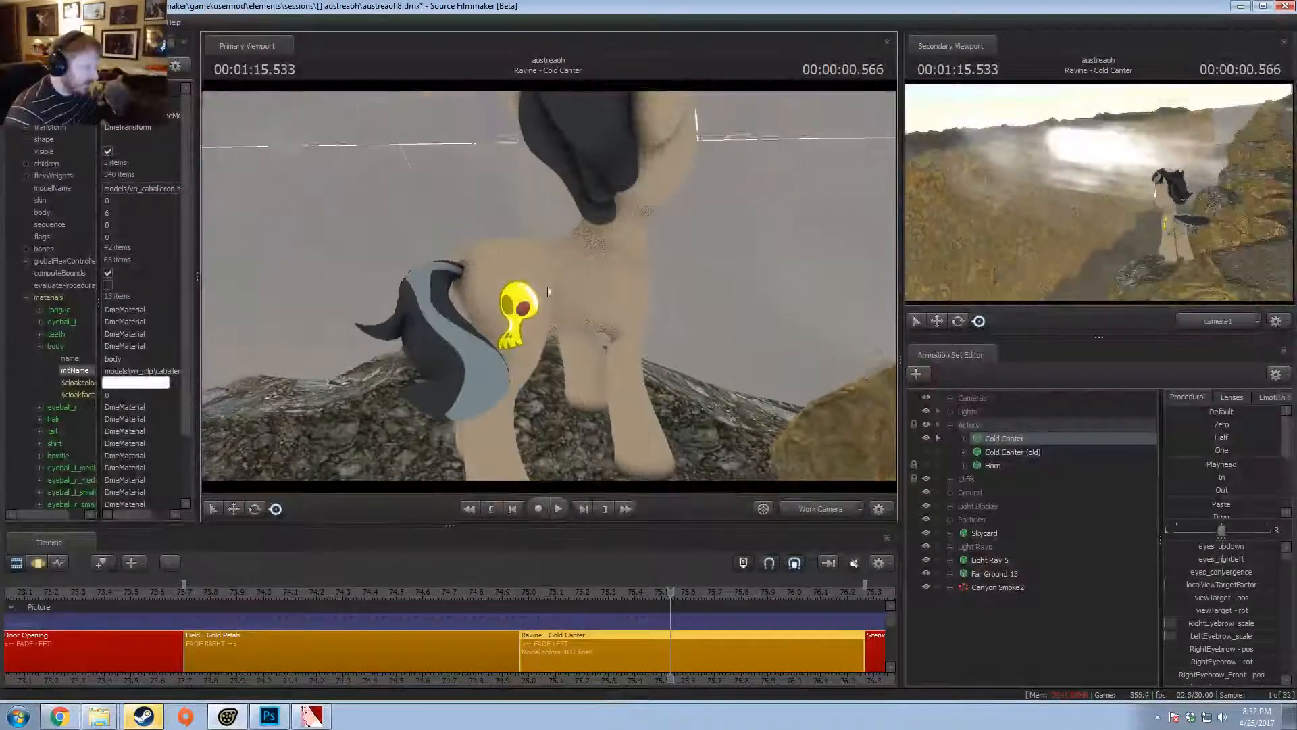
- Switch back to Photoshop, scale the sword and shield image to about 44% and move it over the skull emblem
key("alt+Tab")
left_click_drag(566, 277, 564, 385)
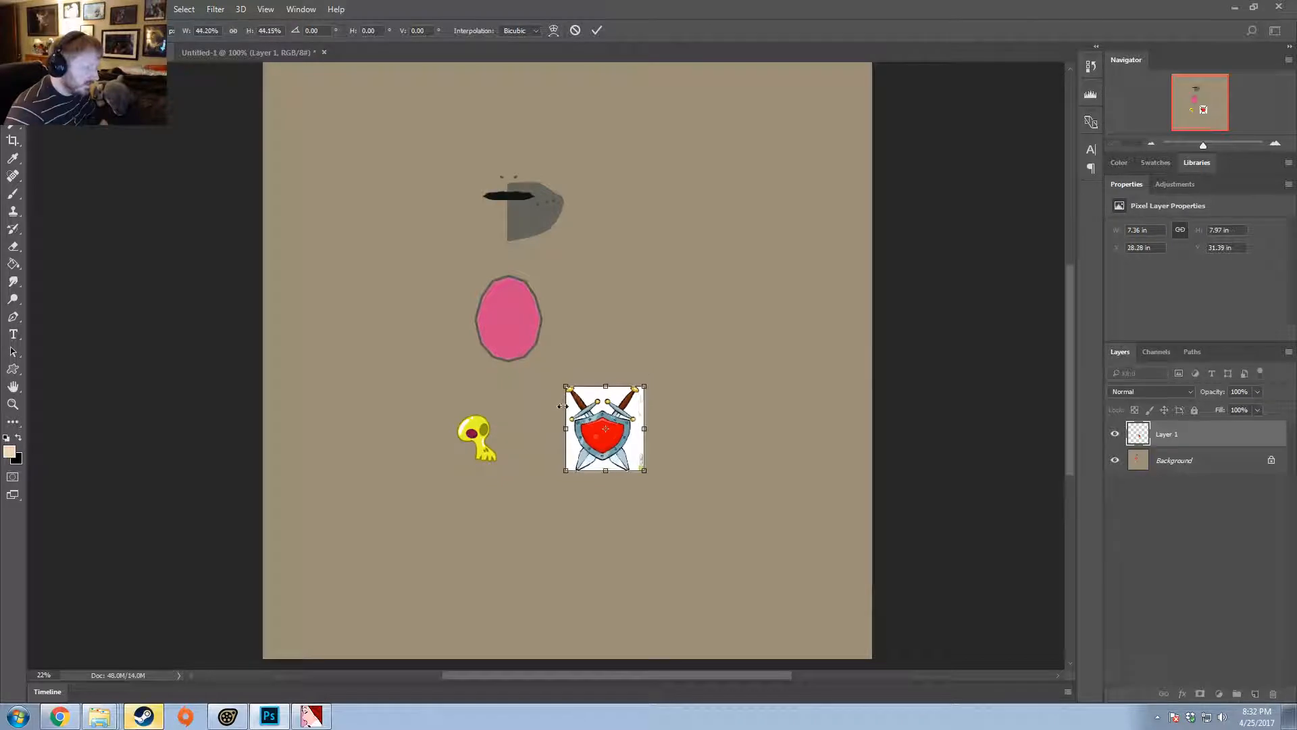
scroll(552, 440, "up", 2, "alt")
left_click_drag(656, 457, 395, 480)
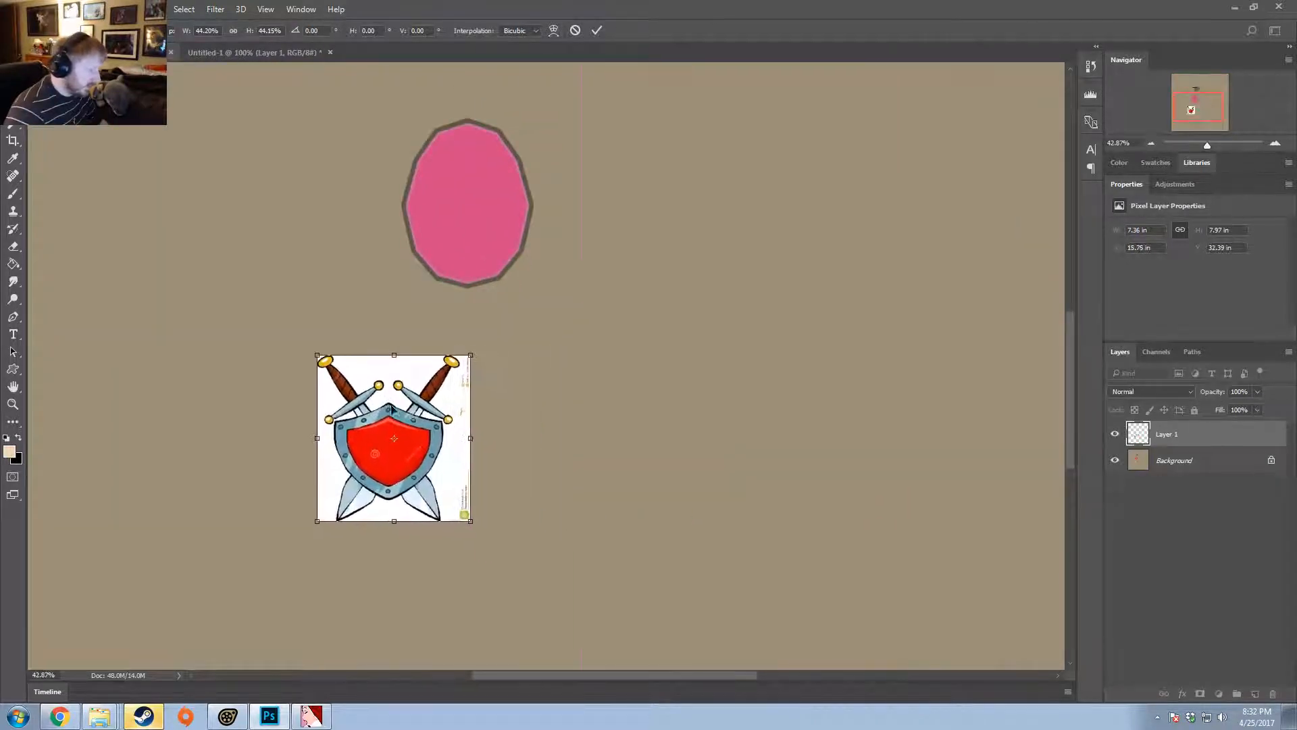
- Scale the sword and shield image down further to about 29% and center it over the skull emblem
scroll(395, 481, "up", 2, "alt")
scroll(396, 483, "up", 2, "alt")
left_click_drag(540, 248, 440, 347)
left_click_drag(370, 419, 443, 371)
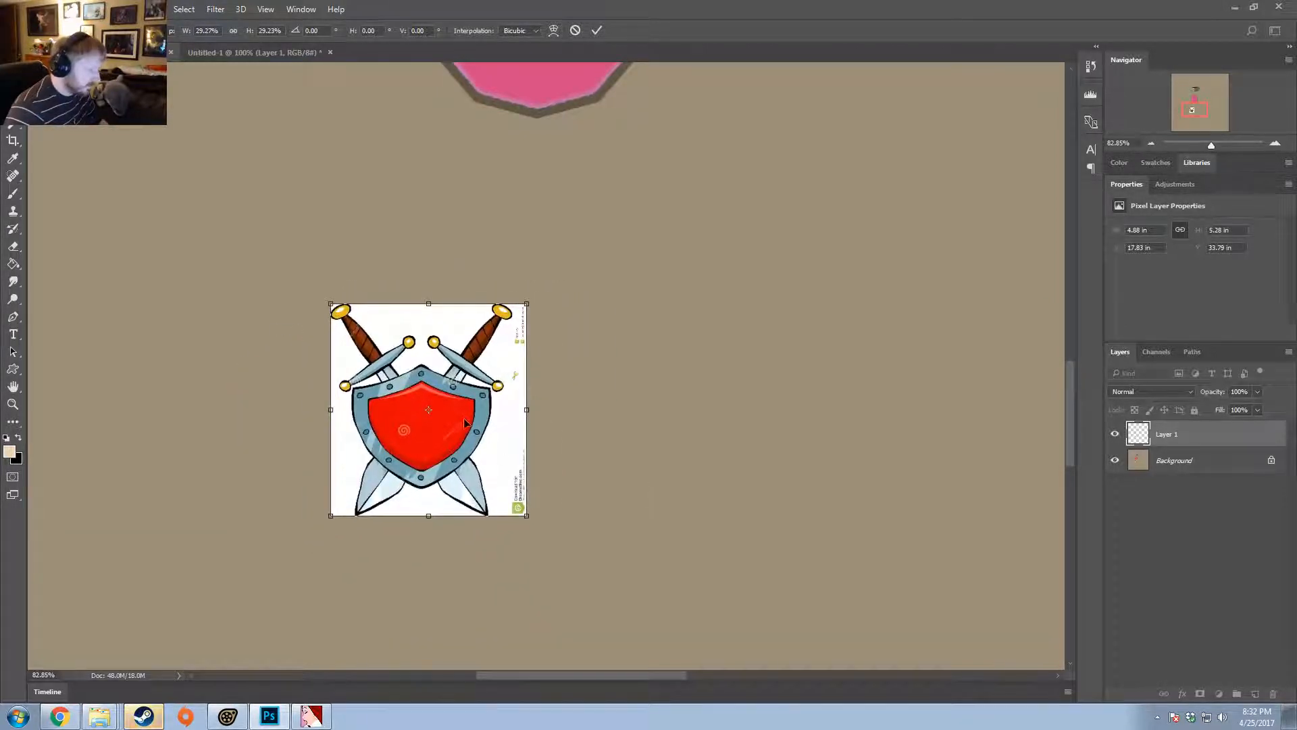
mouse_move(465, 424)
left_mouse_down()
mouse_move(582, 426)
mouse_move(467, 424)
left_mouse_up()
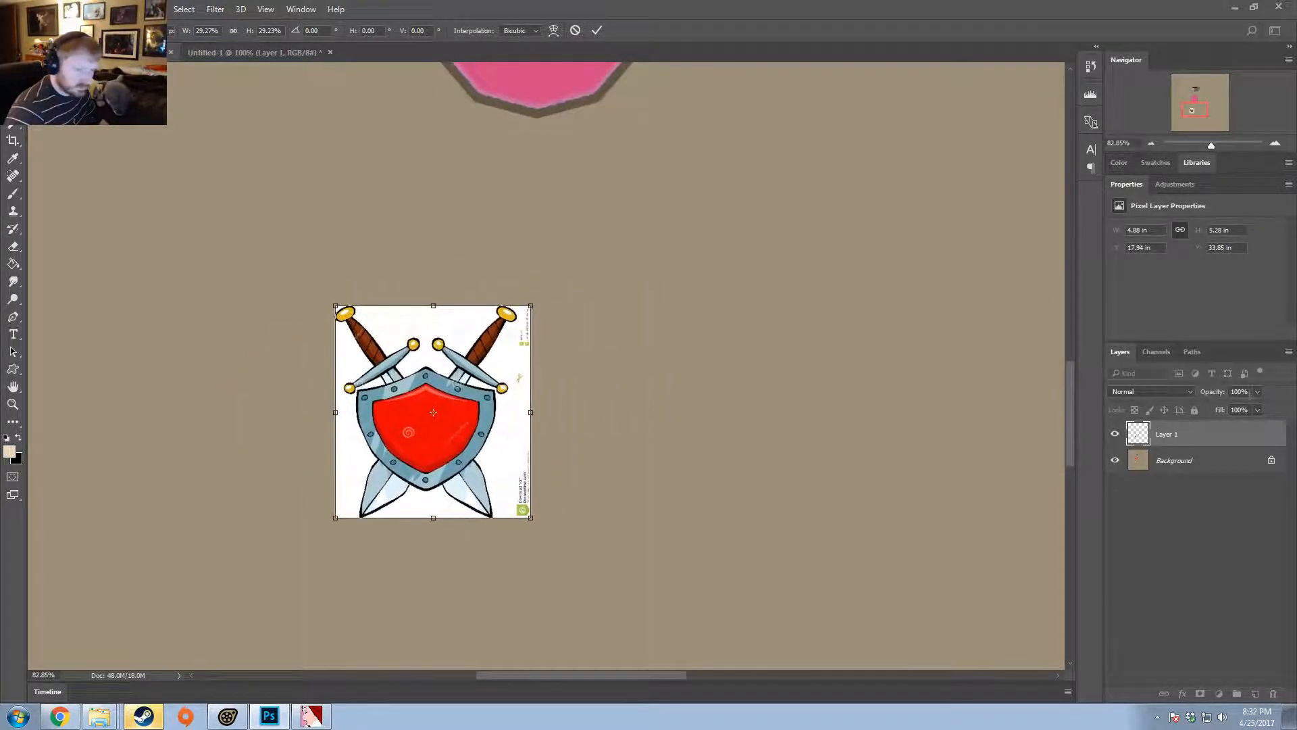
- Lower the image layer's opacity to 42% and shrink the image to about 4 x 4.32 in over the skull
left_click(1258, 391)
left_click_drag(1255, 408, 1207, 408)
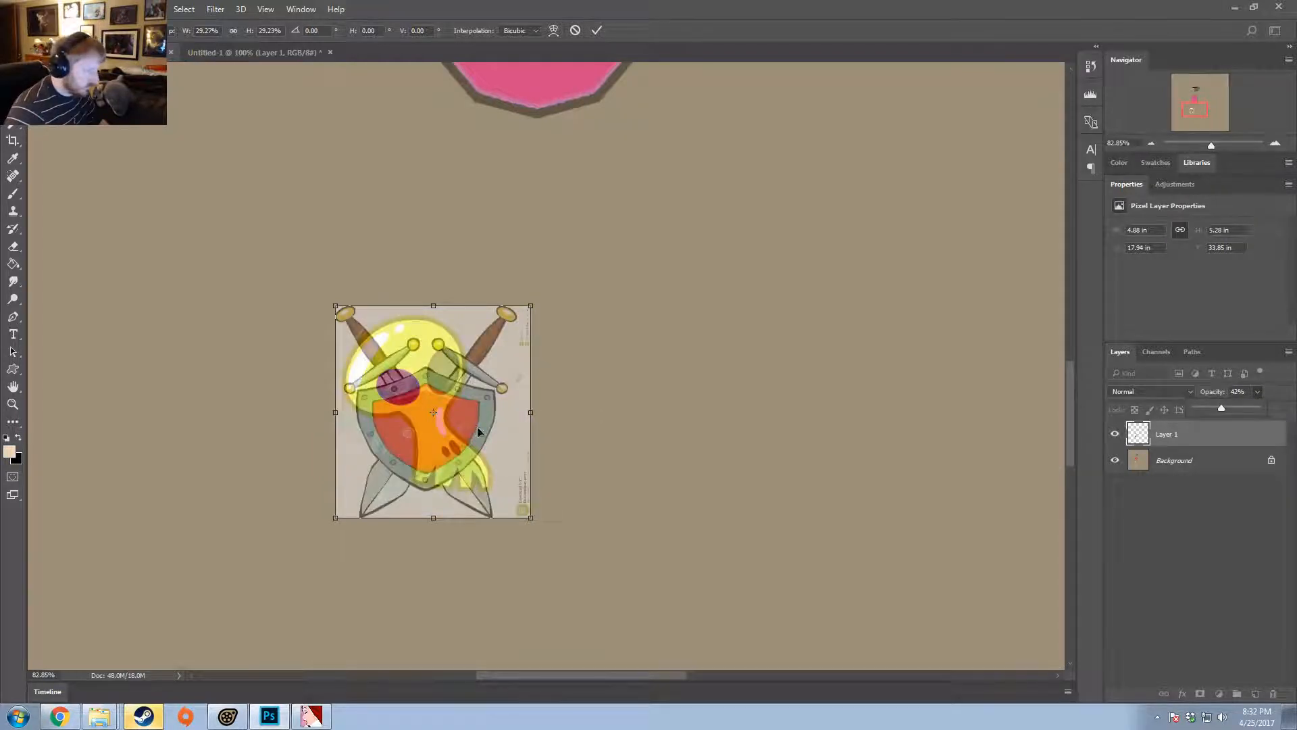
left_click_drag(478, 431, 468, 427)
left_click_drag(525, 310, 499, 342)
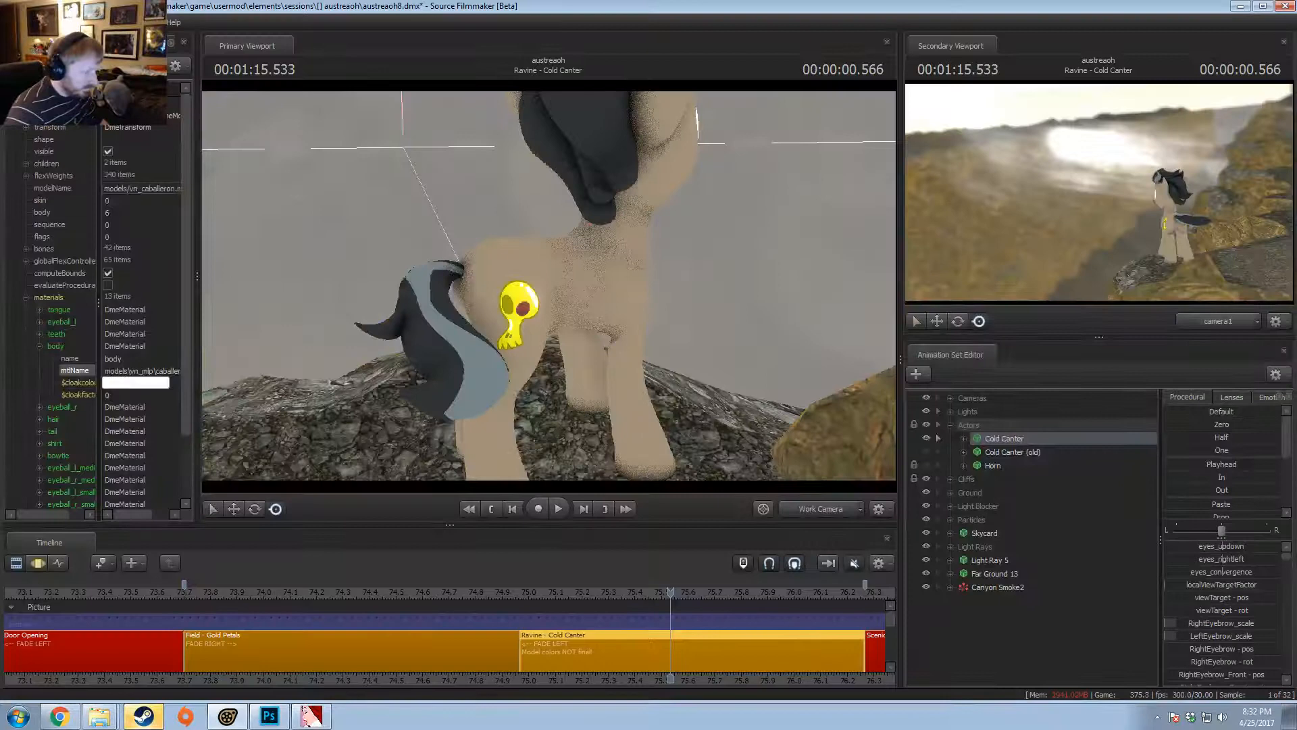
- Check the emblem's placement on Cold Canter's flank in Source Filmmaker from a more side-on view
left_click_drag(581, 286, 549, 285)
key("alt+Tab")
key("alt+Tab")
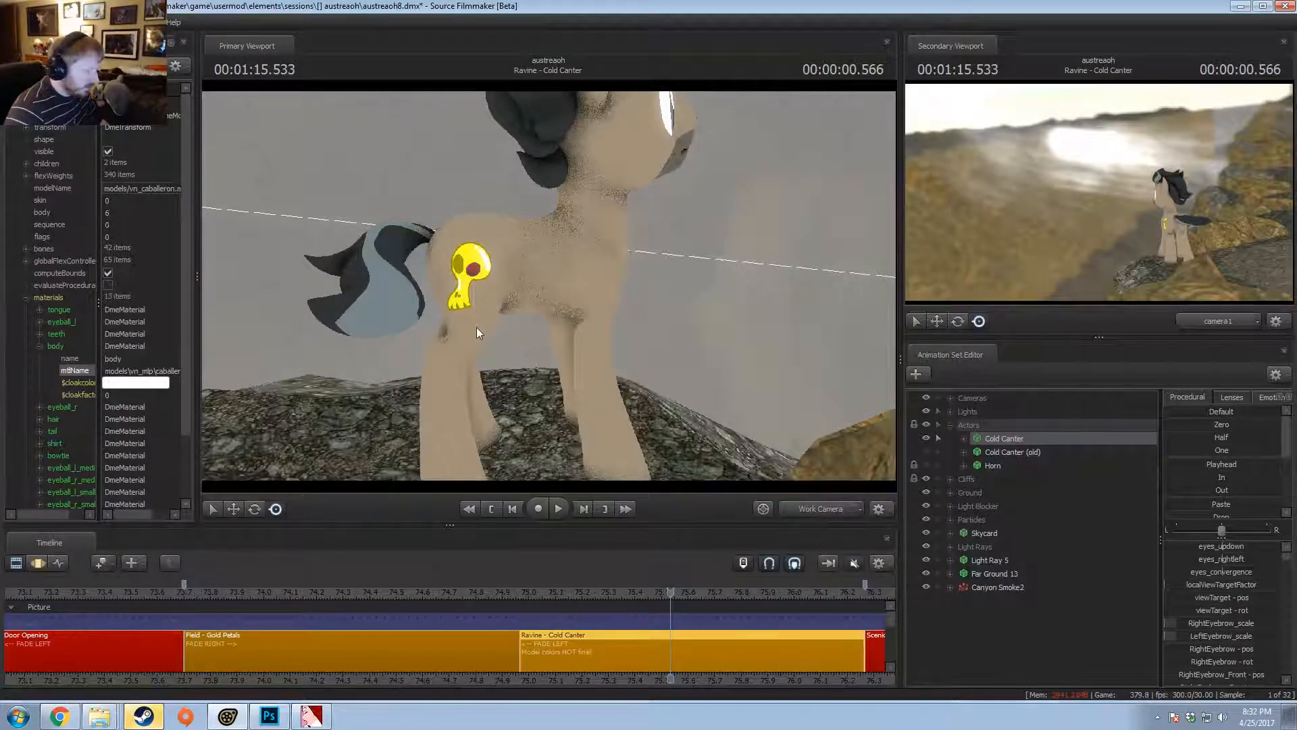
- Return to Photoshop, nudge the sword and shield image upward over the skull and apply the transform
key("alt+Tab")
left_click_drag(432, 382, 435, 365)
key("Return")
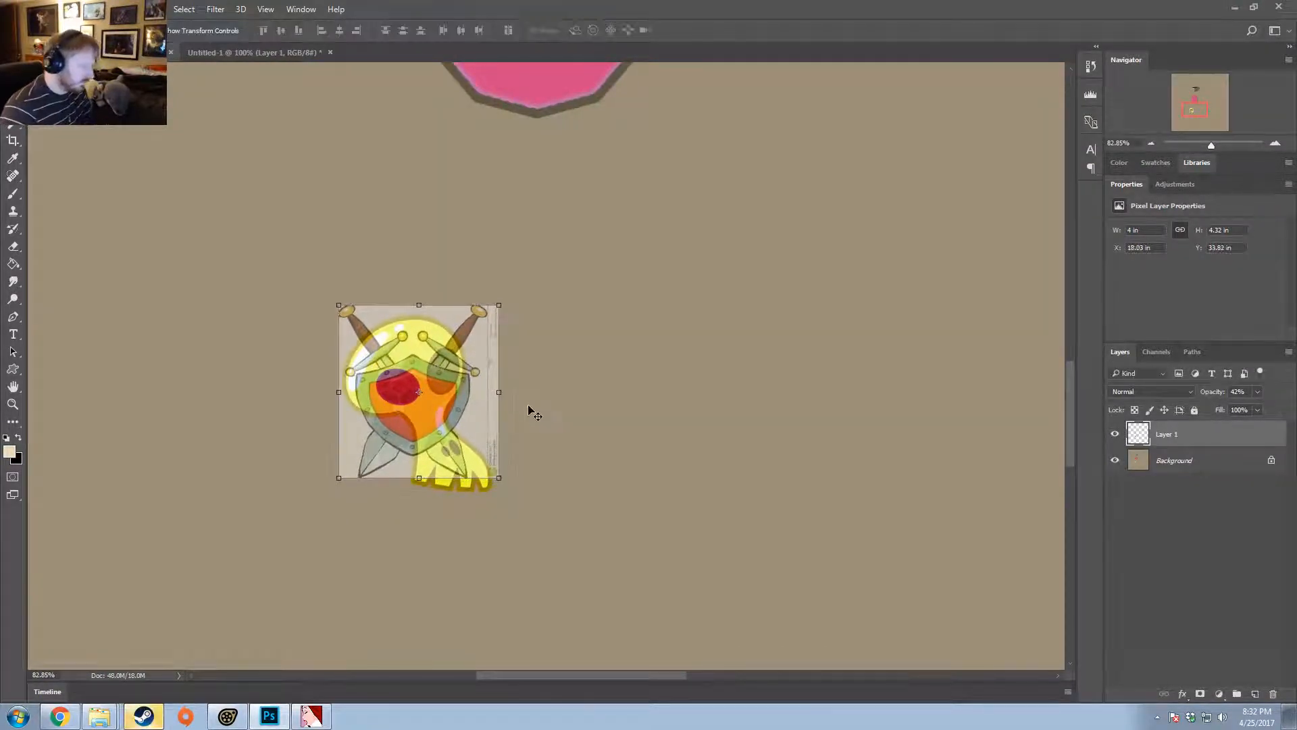
- Restore the sword and shield layer to full opacity and deselect the layer
left_click(1256, 392)
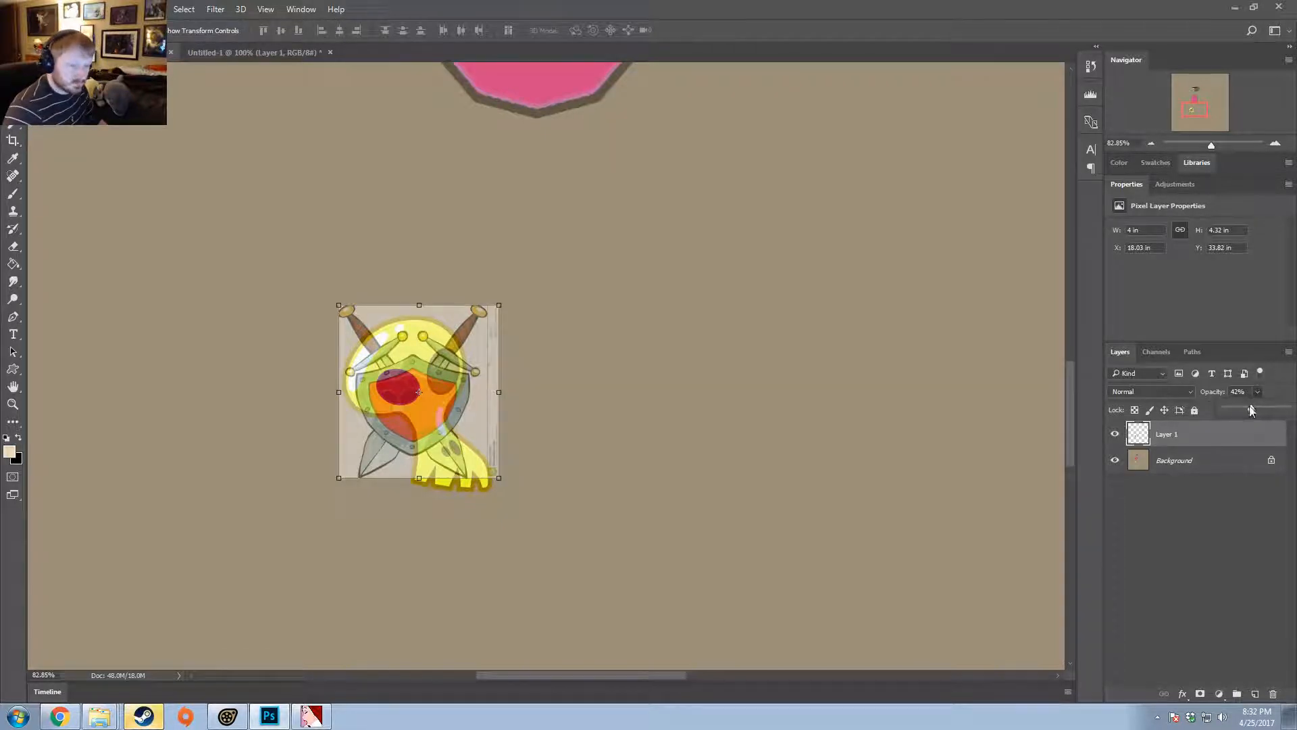
left_click_drag(1250, 409, 1291, 410)
left_click(860, 354)
- Sample the shield's red as the Brush colour and make the sword and shield layer active
scroll(432, 432, "up", 2)
scroll(407, 451, "down", 2, "alt")
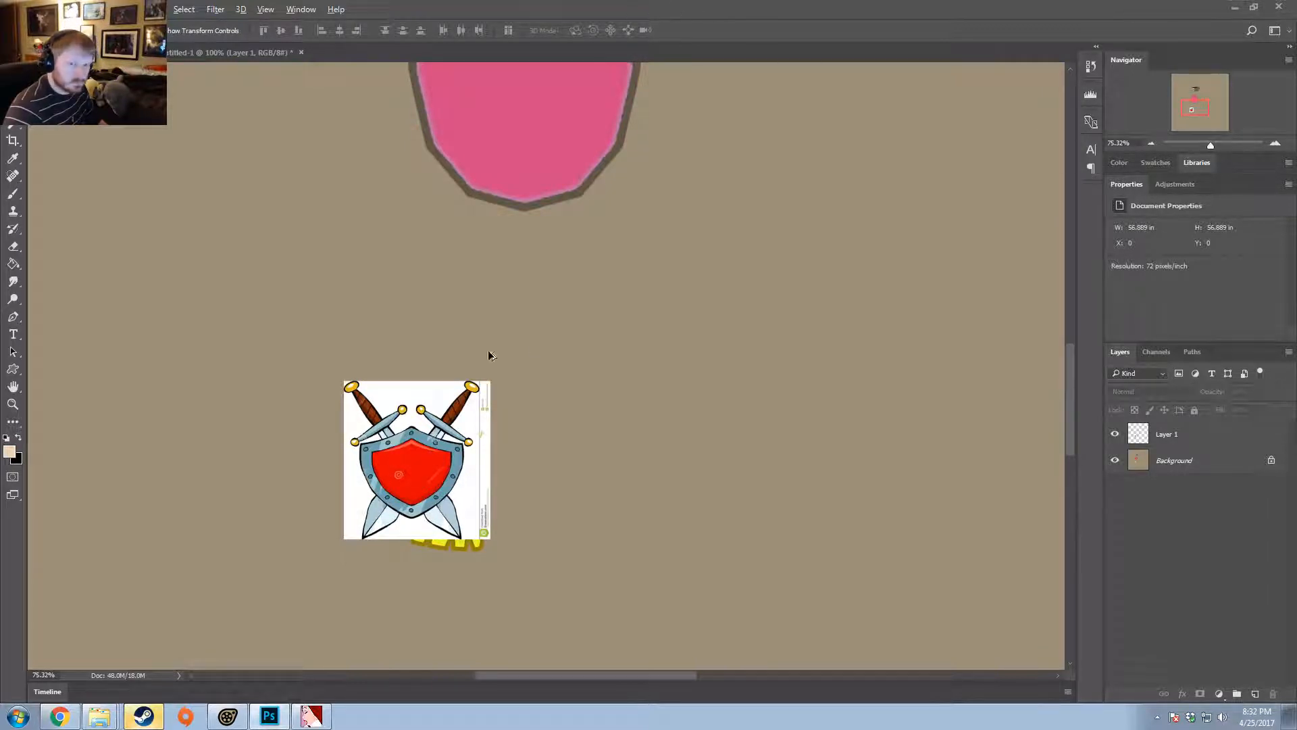
scroll(405, 473, "up", 10, "alt")
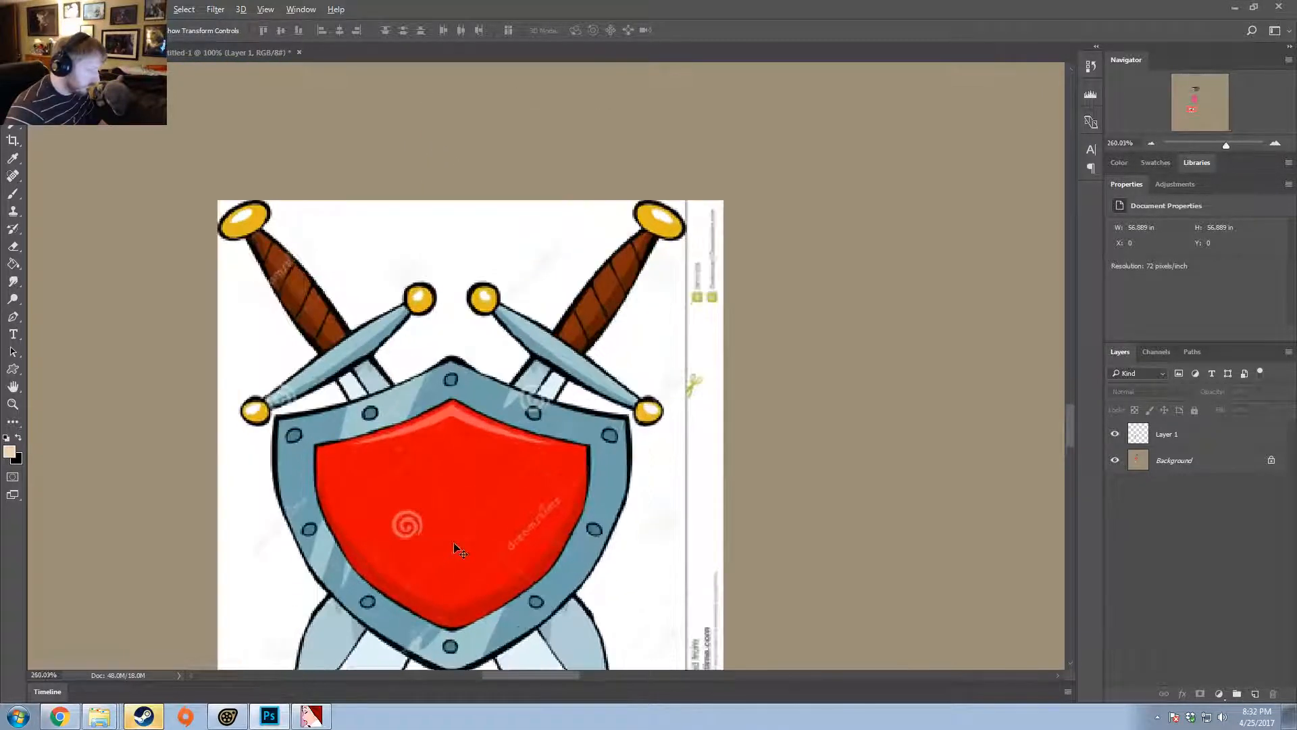
scroll(456, 540, "up", 4, "alt")
scroll(445, 527, "down", 3)
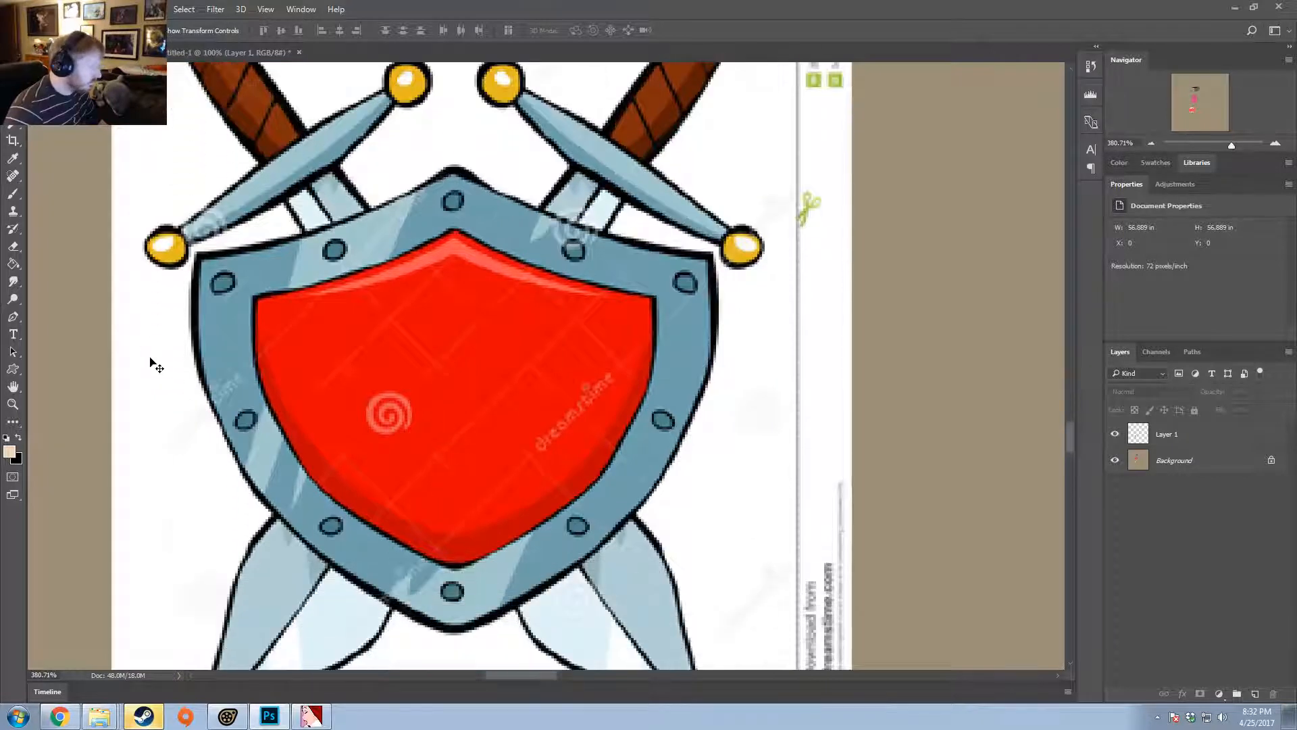
left_click(12, 194)
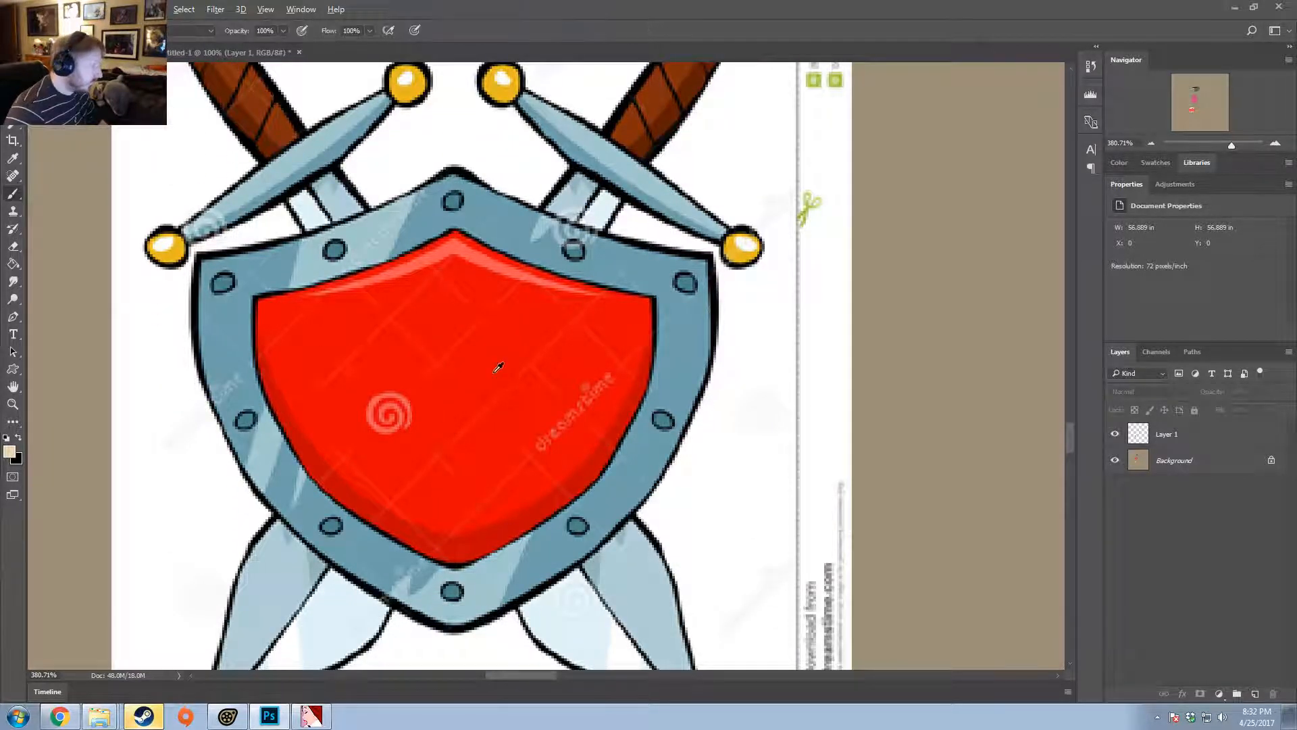
left_click(494, 373, "alt")
left_click(420, 379)
left_click(667, 269)
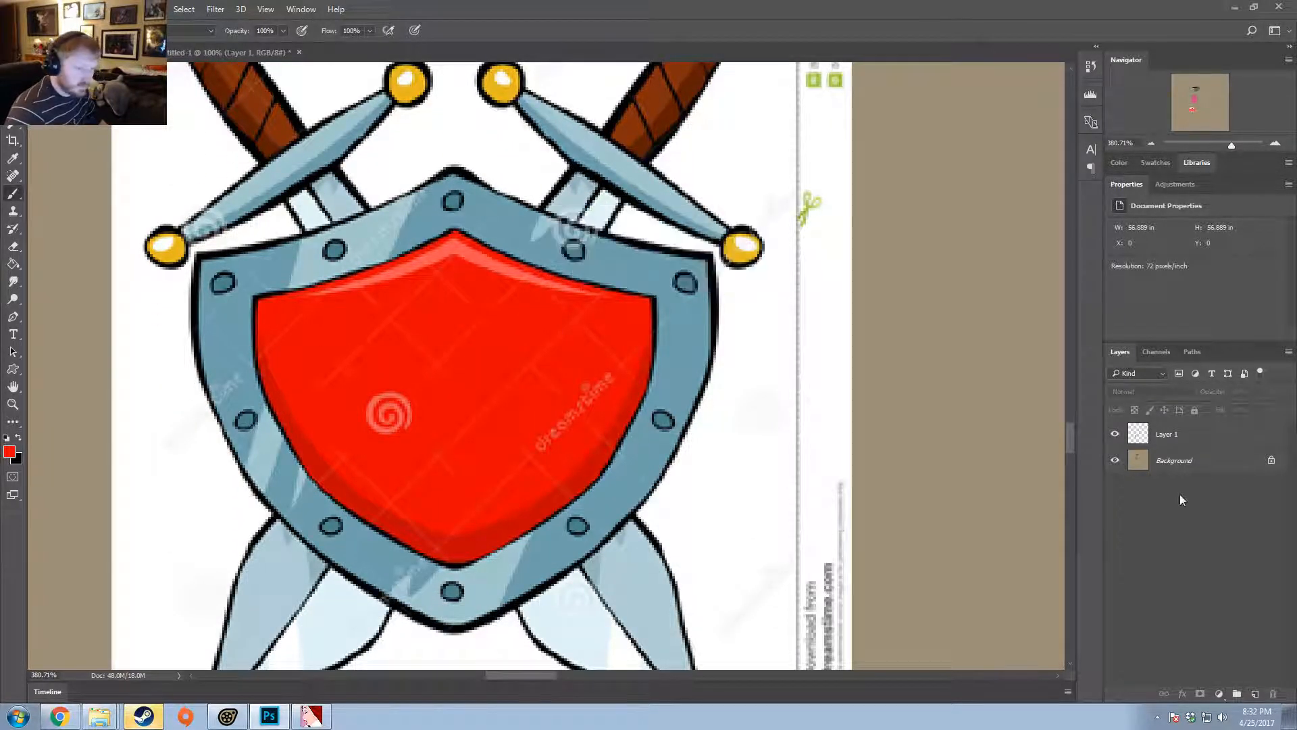
left_click(1142, 468)
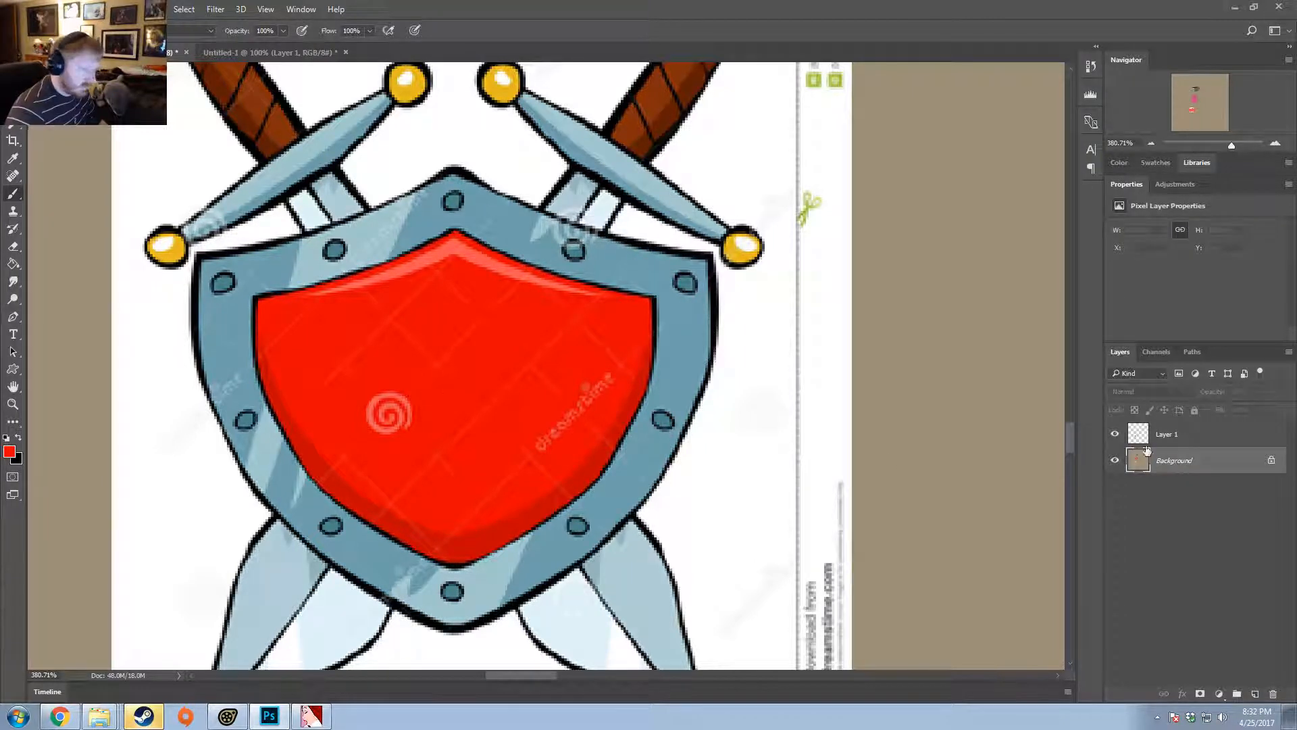
left_click(1172, 437)
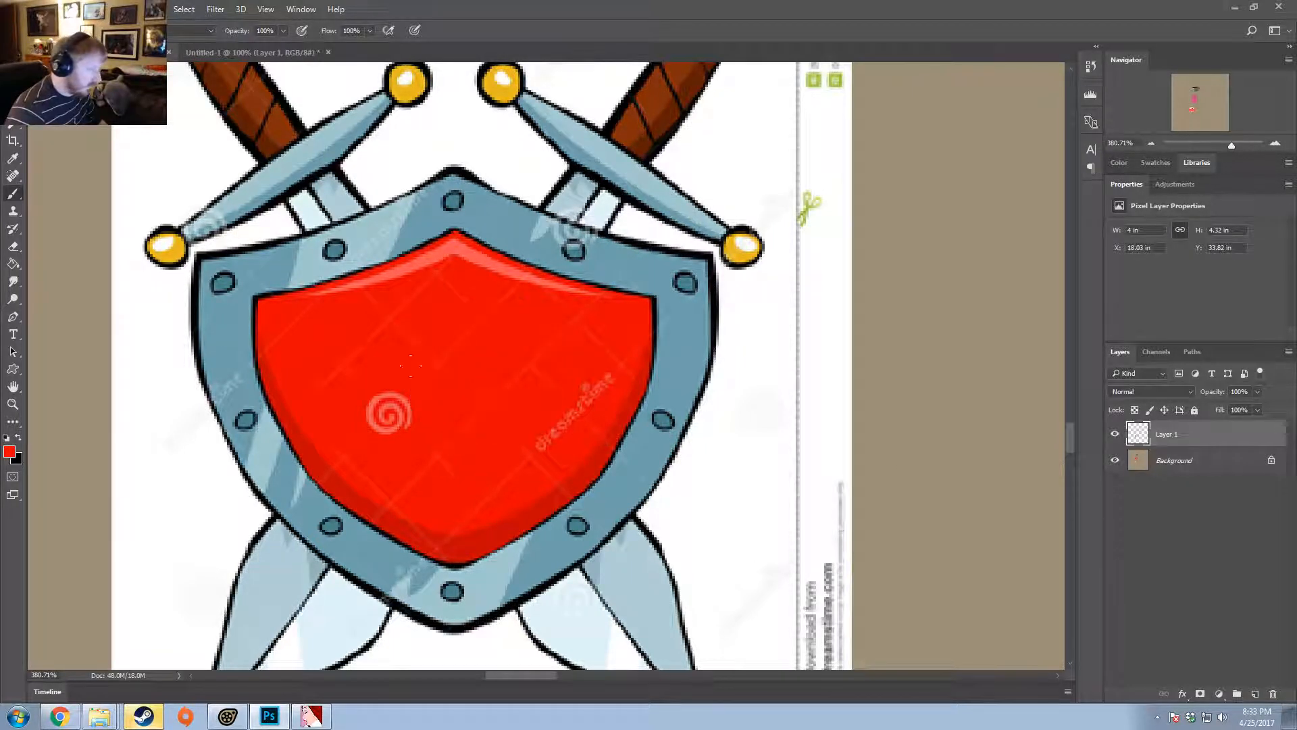
- Paint over the watermark swirl, lines and text on the shield's face with the sampled red
scroll(410, 365, "down", 2, "alt")
scroll(402, 369, "up", 1, "alt")
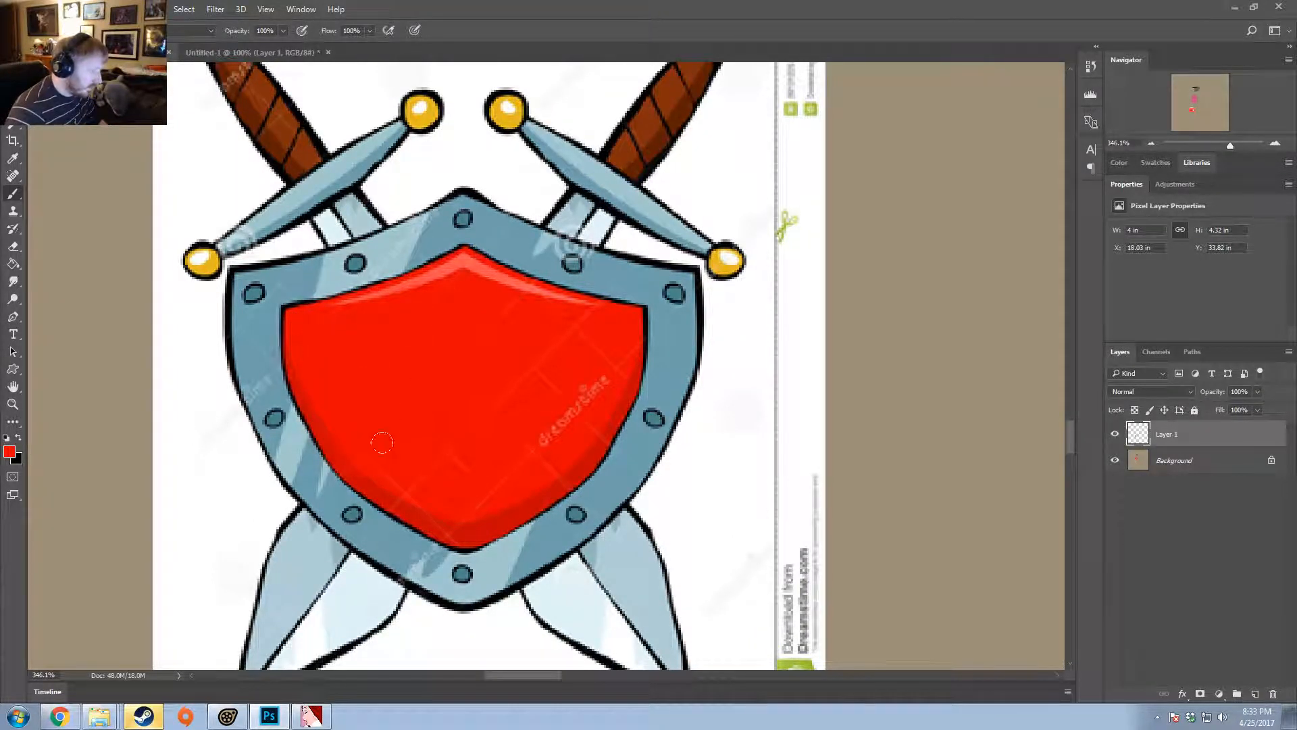
left_click_drag(475, 464, 581, 335)
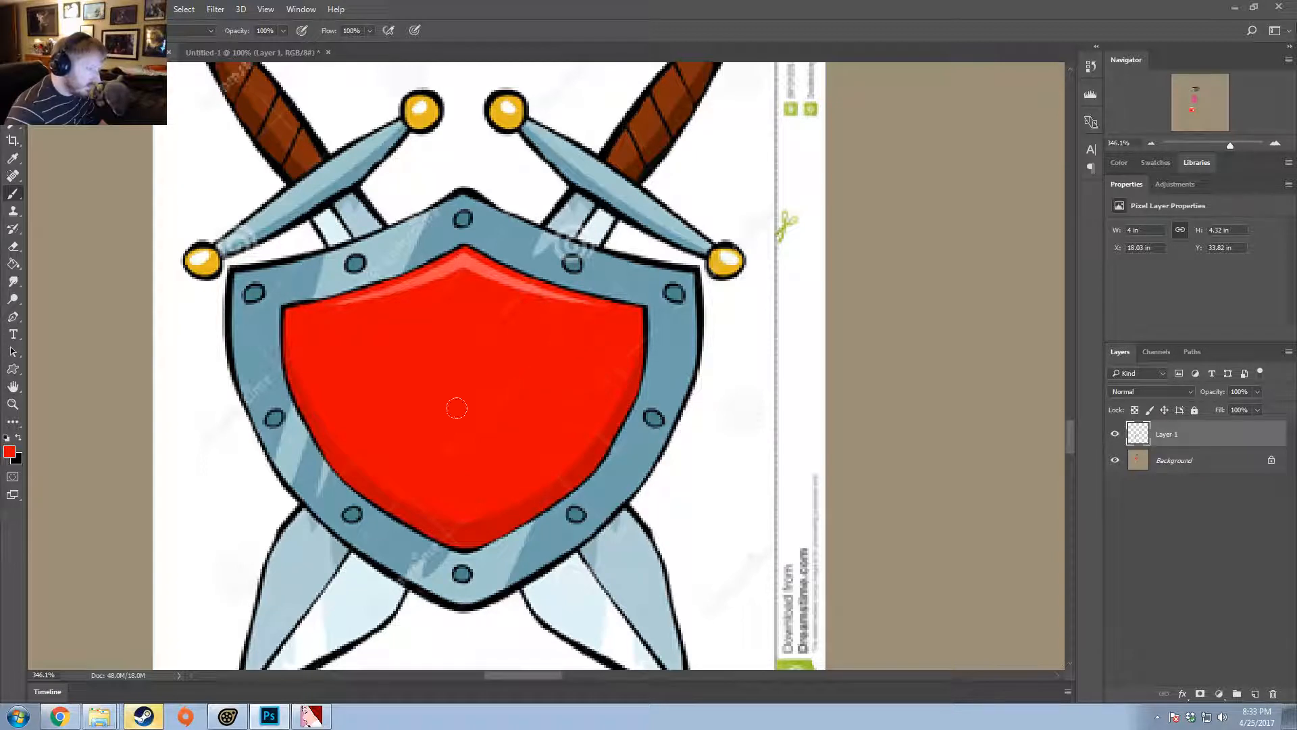
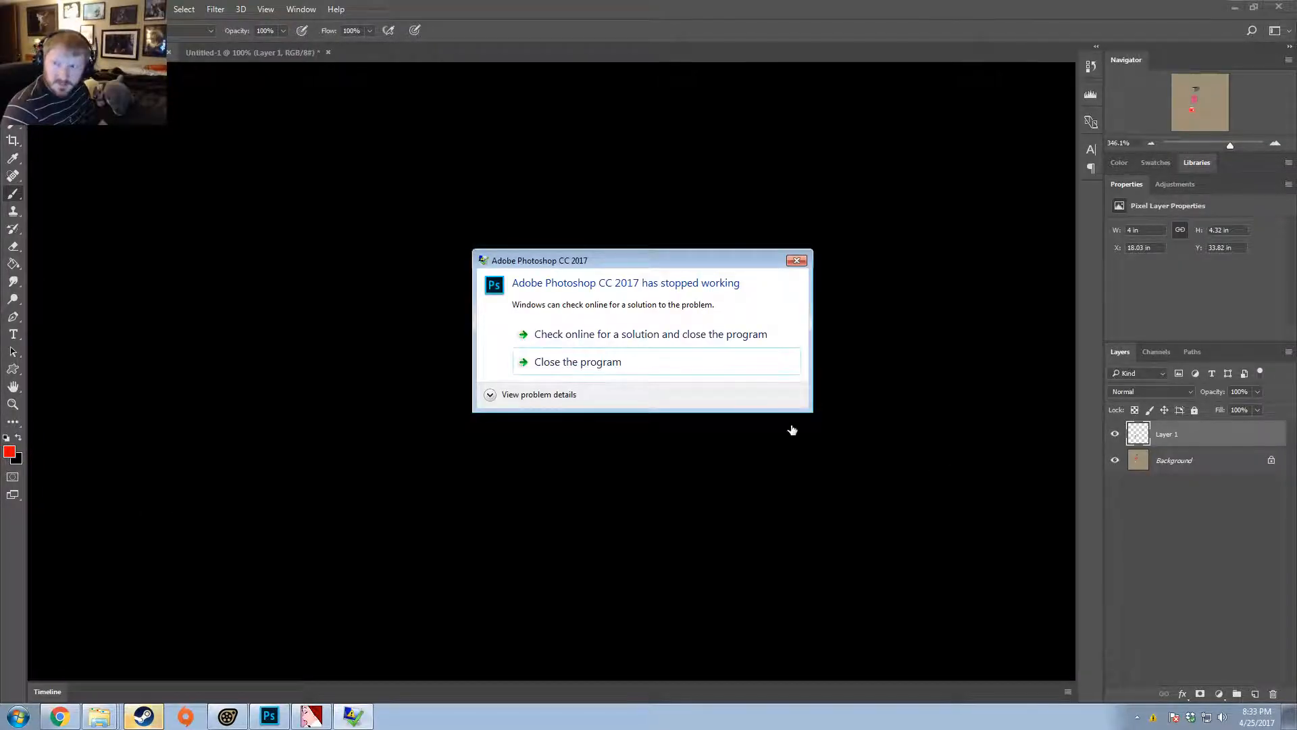
- Close the crashed Photoshop and Adobe Spaces Helper programs, and relaunch Adobe Photoshop CC 2017
left_click(605, 365)
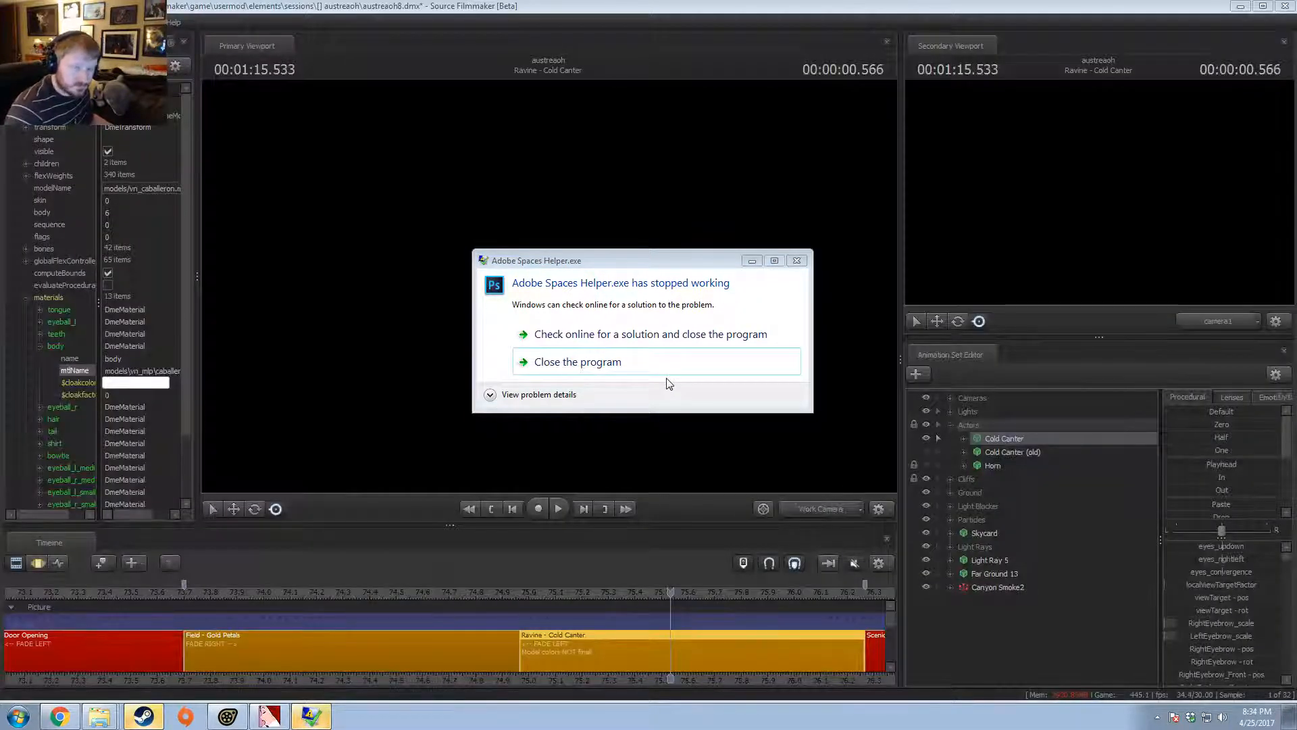
left_click(594, 363)
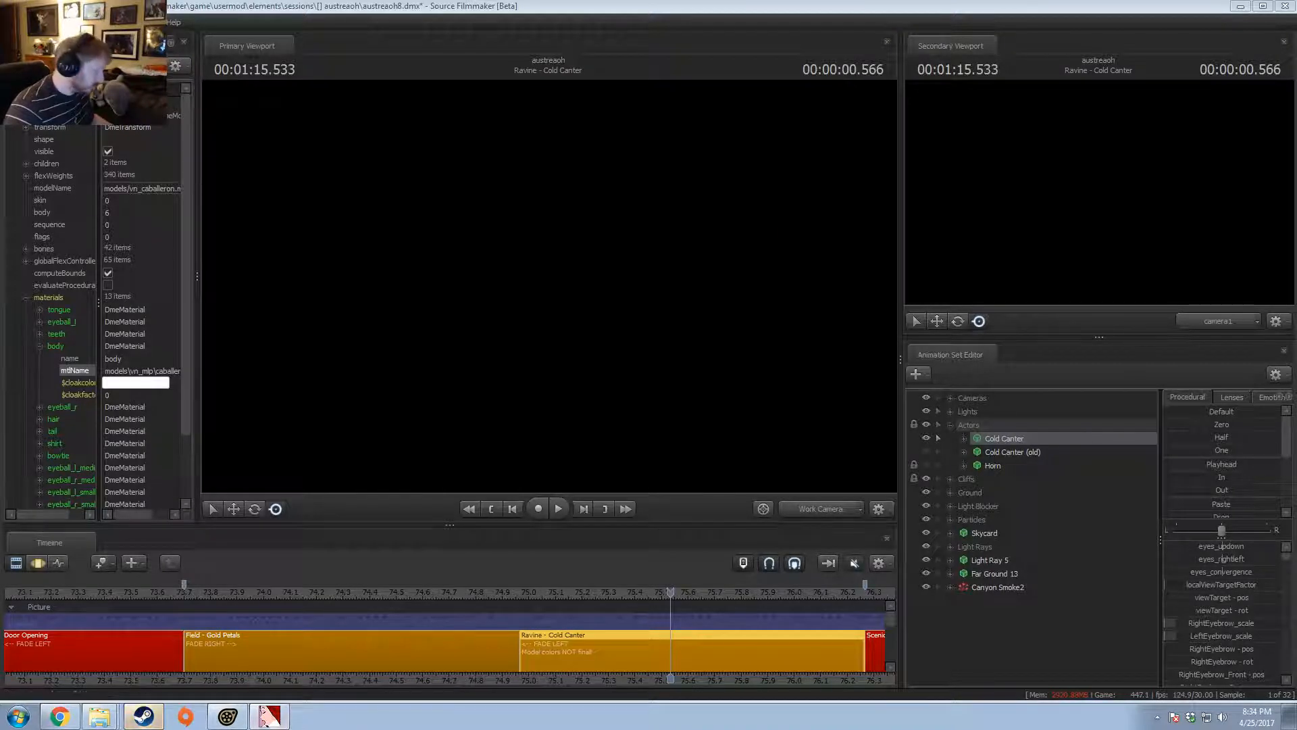
key("super")
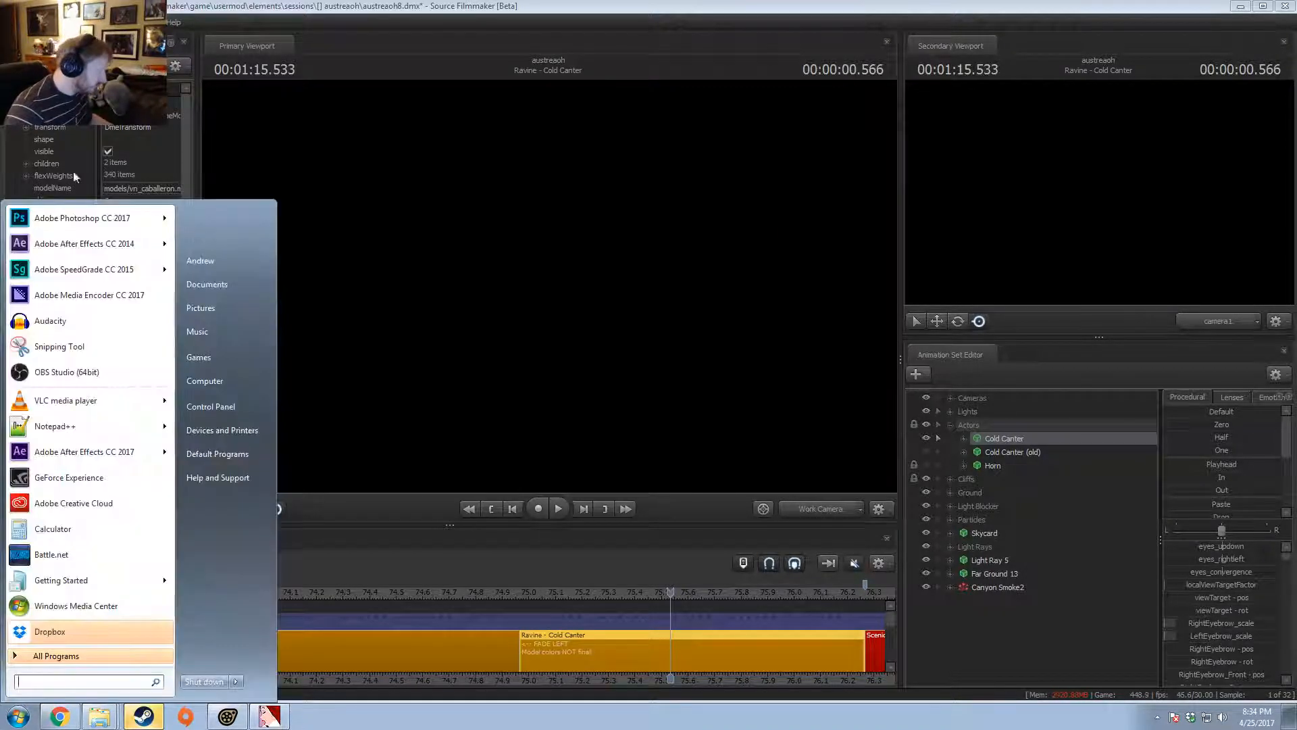
left_click(64, 217)
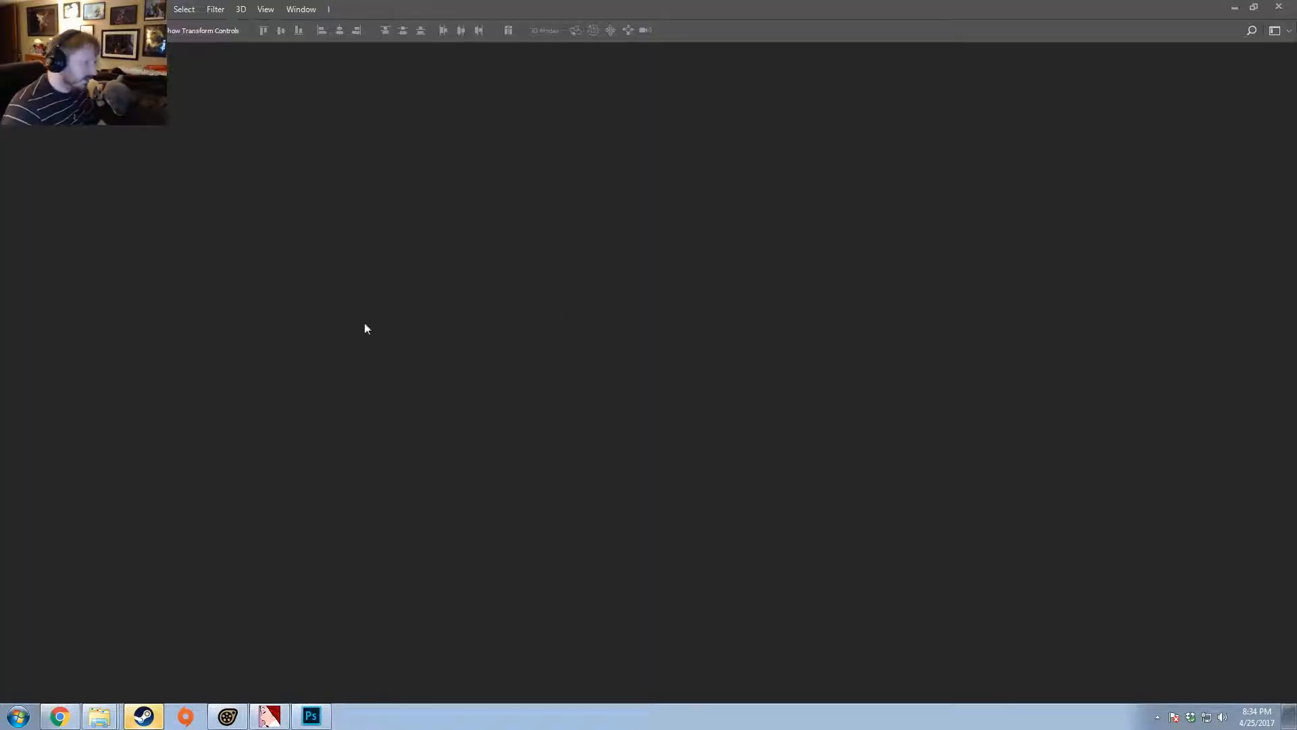
key("alt+Tab")
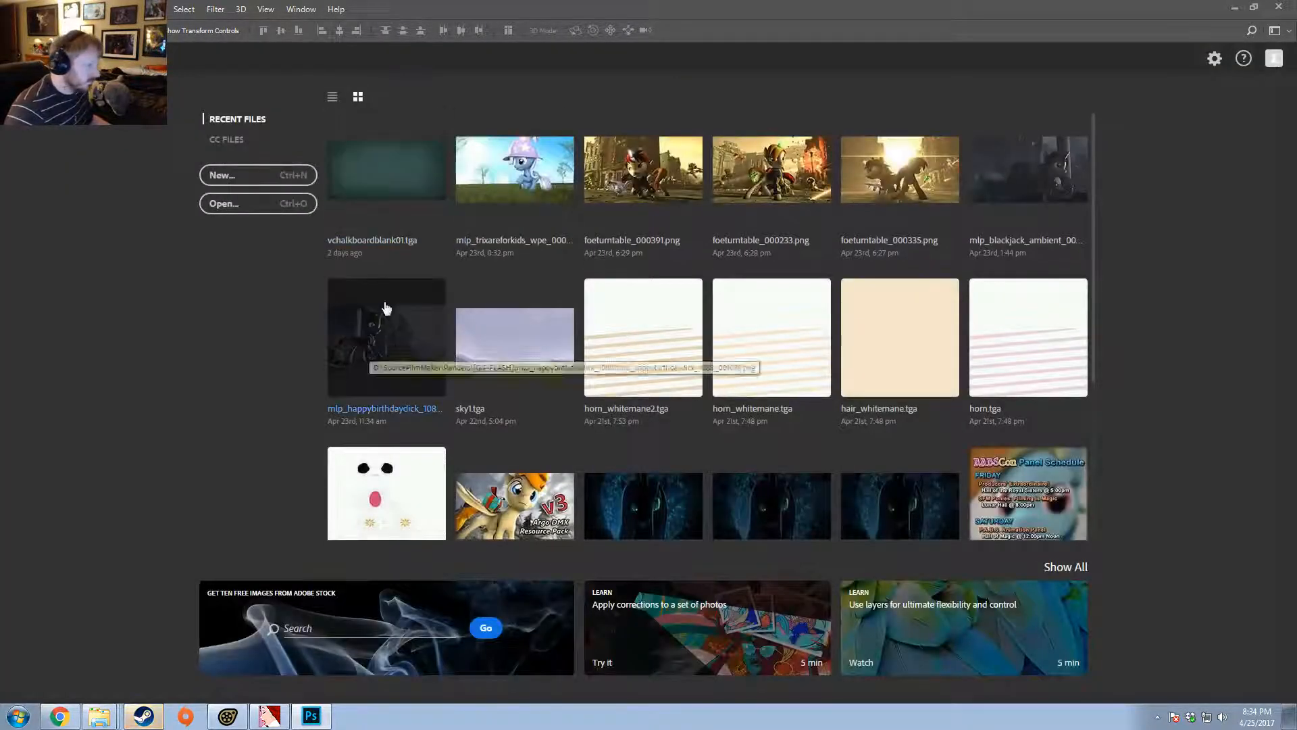
left_click(35, 9)
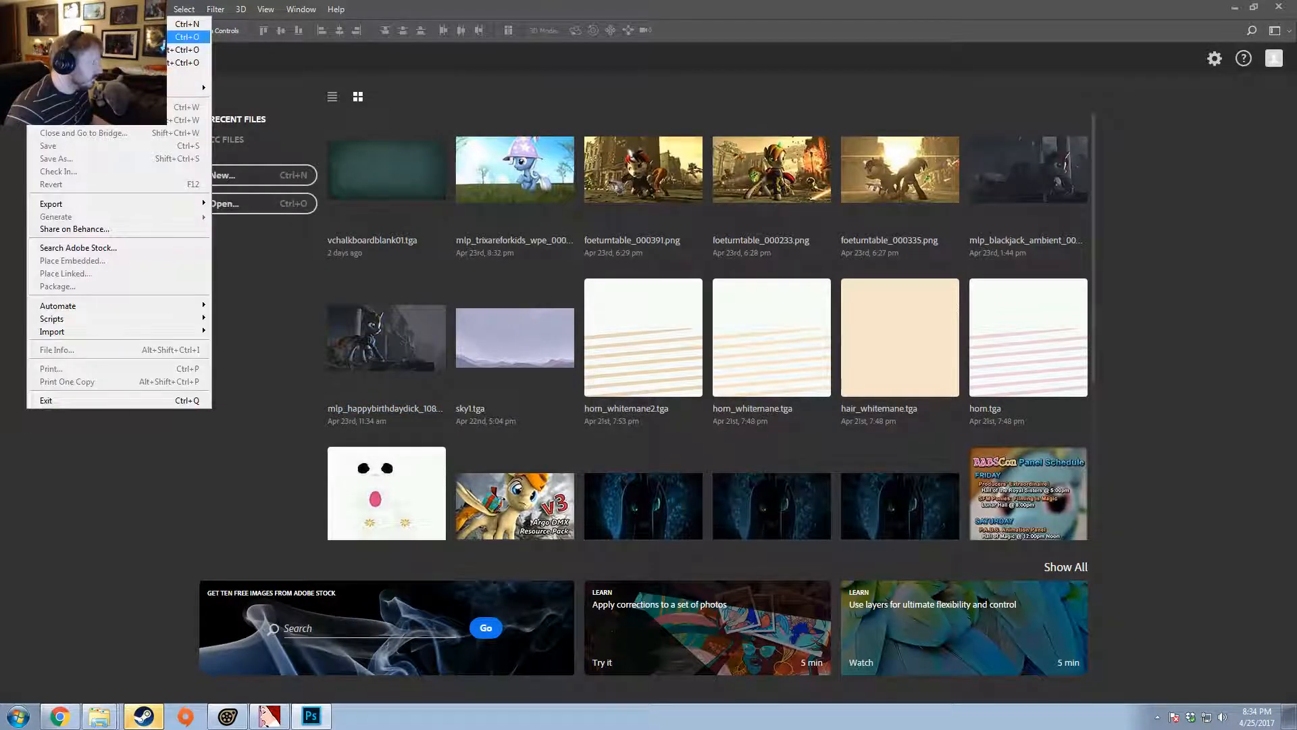
mouse_move(186, 88)
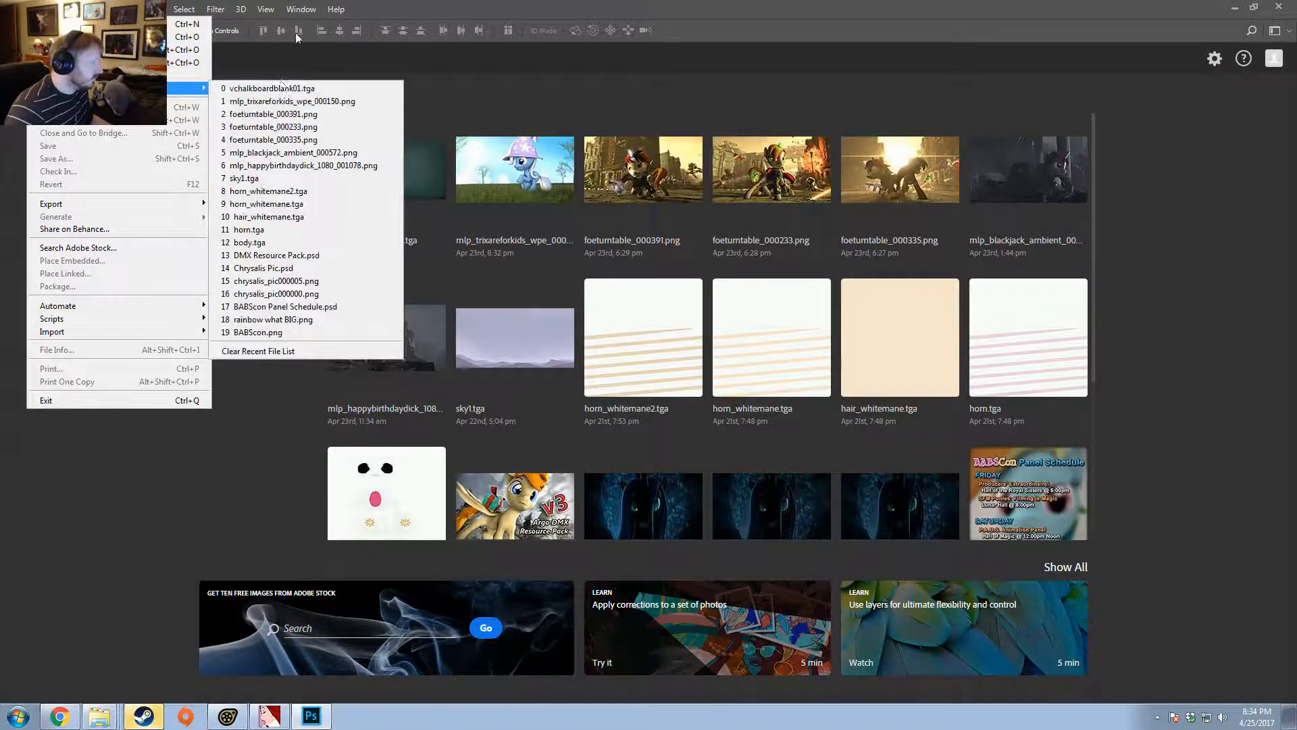
left_click(255, 555)
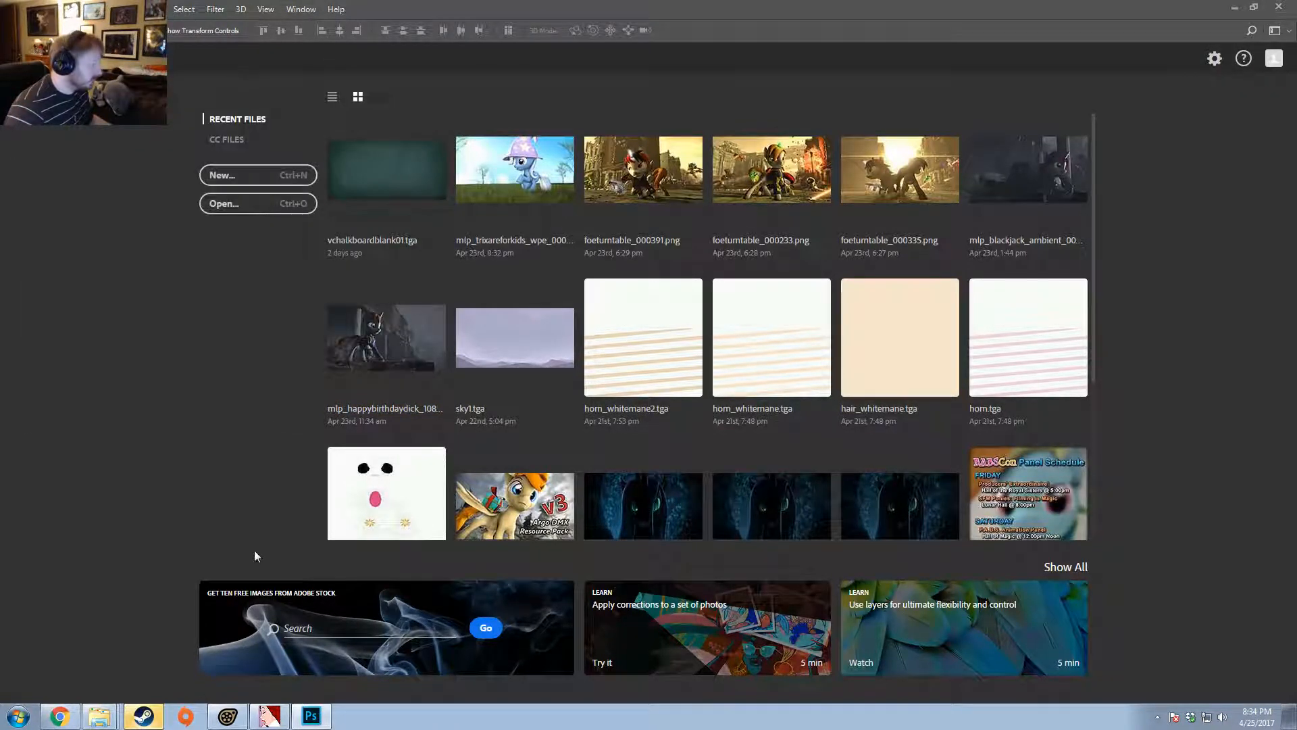
- Reopen the Cold Canter body texture and paste the sword and shield image onto it as a new layer
left_click(92, 674)
double_click(523, 319)
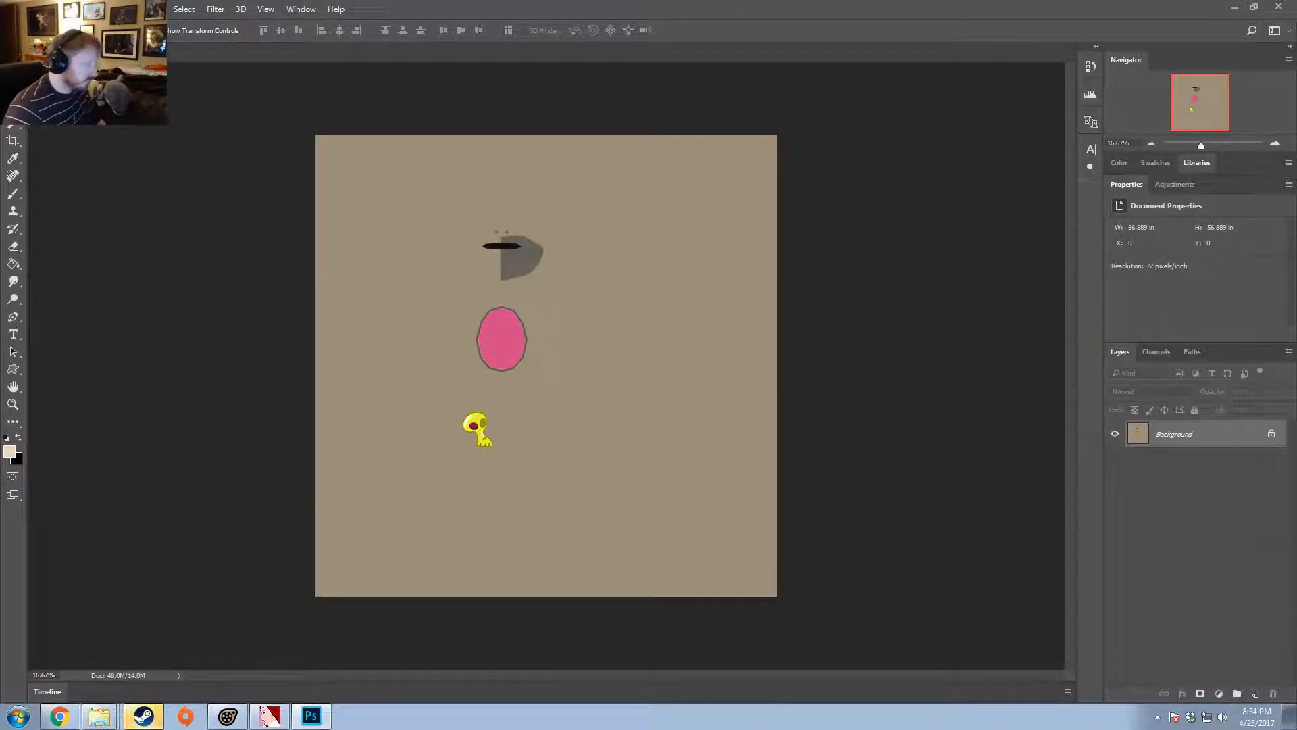
key("ctrl+v")
scroll(539, 388, "up", 5, "alt")
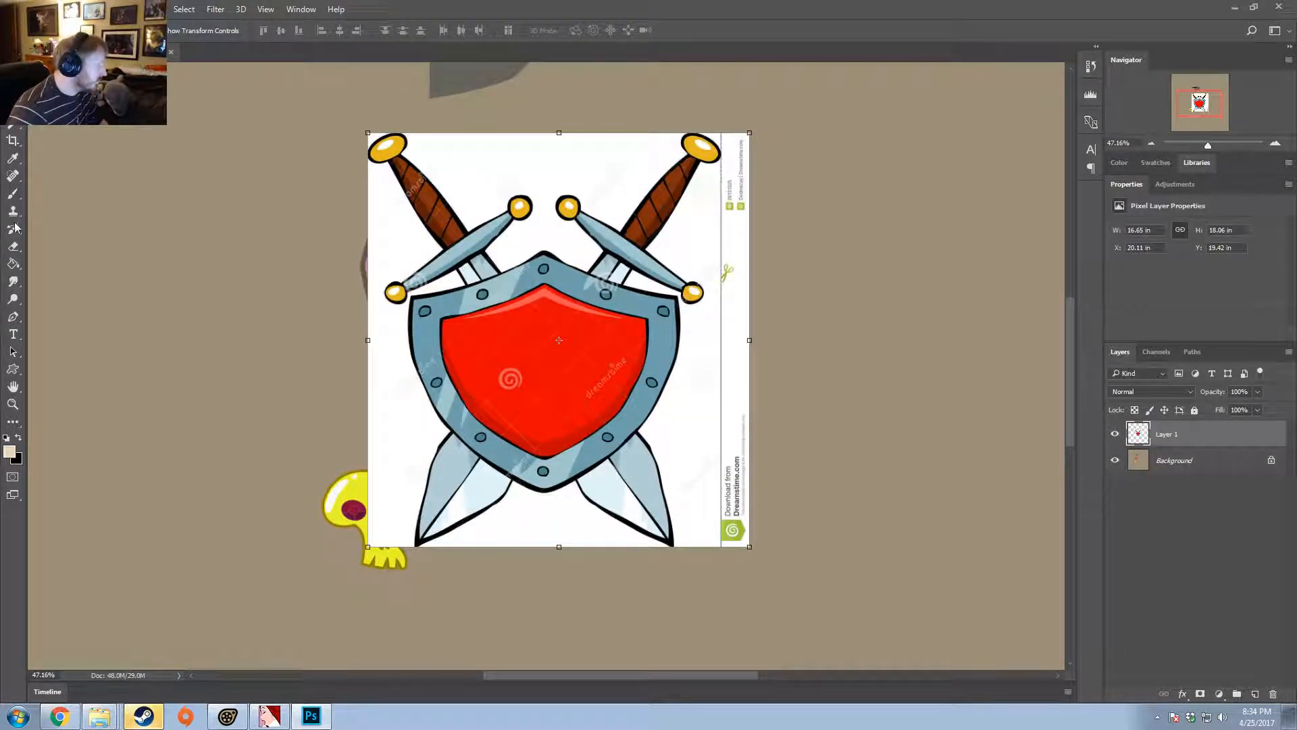
- Select the white areas around the swords and shield with the Magic Wand, invert the selection and add a layer mask from it
left_click(14, 128)
left_click(602, 145)
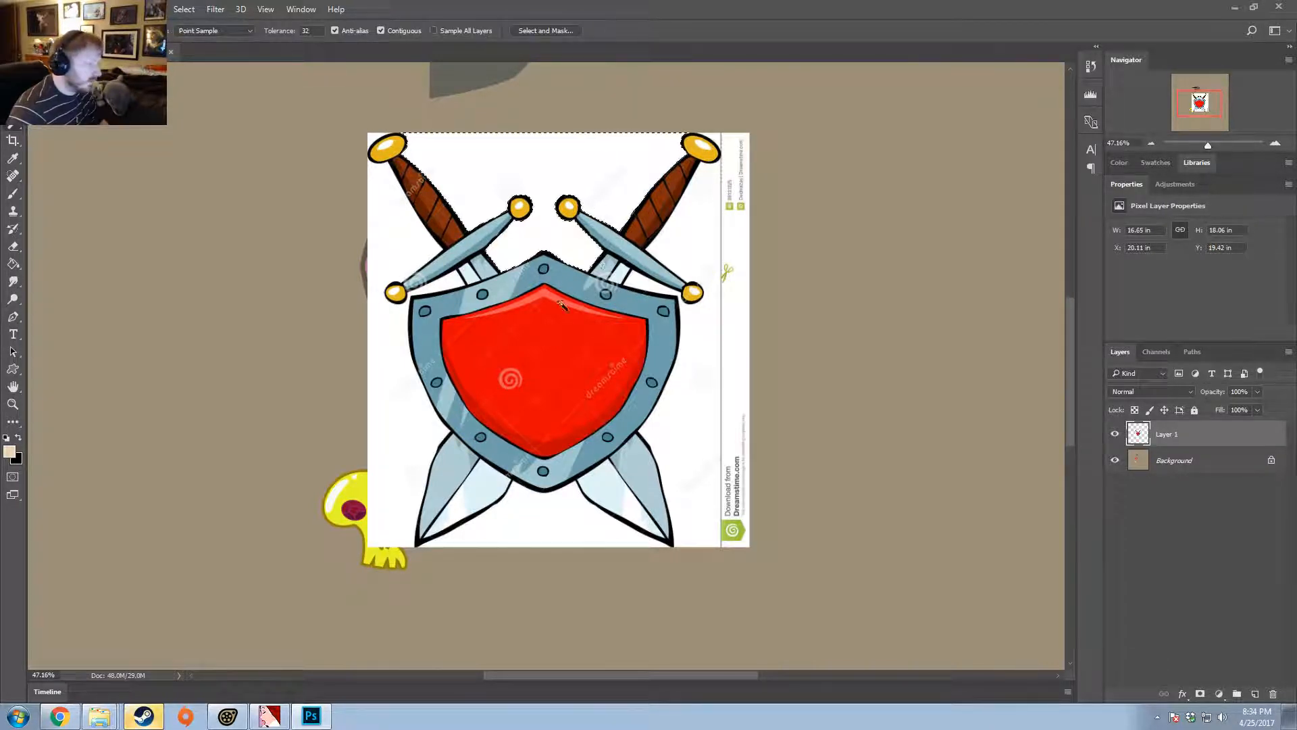
left_click(386, 388, "shift")
left_click(685, 358, "shift")
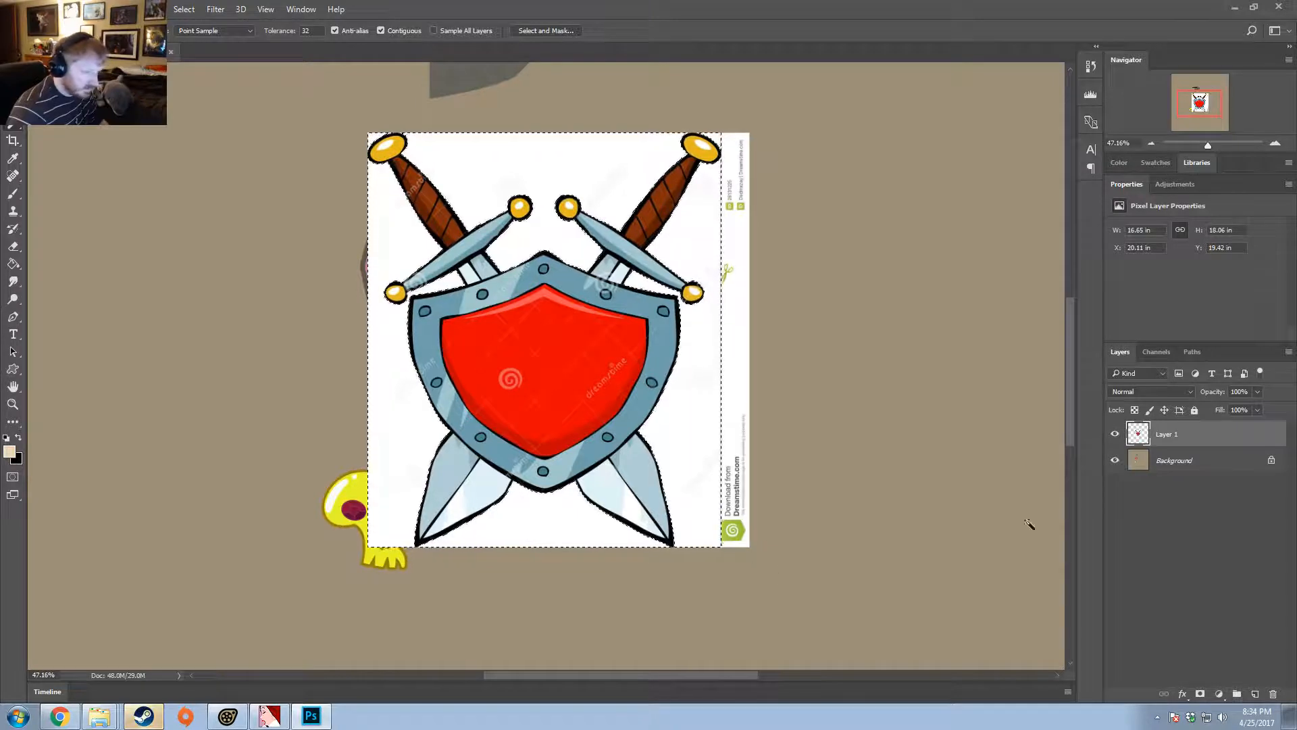
right_click(630, 341)
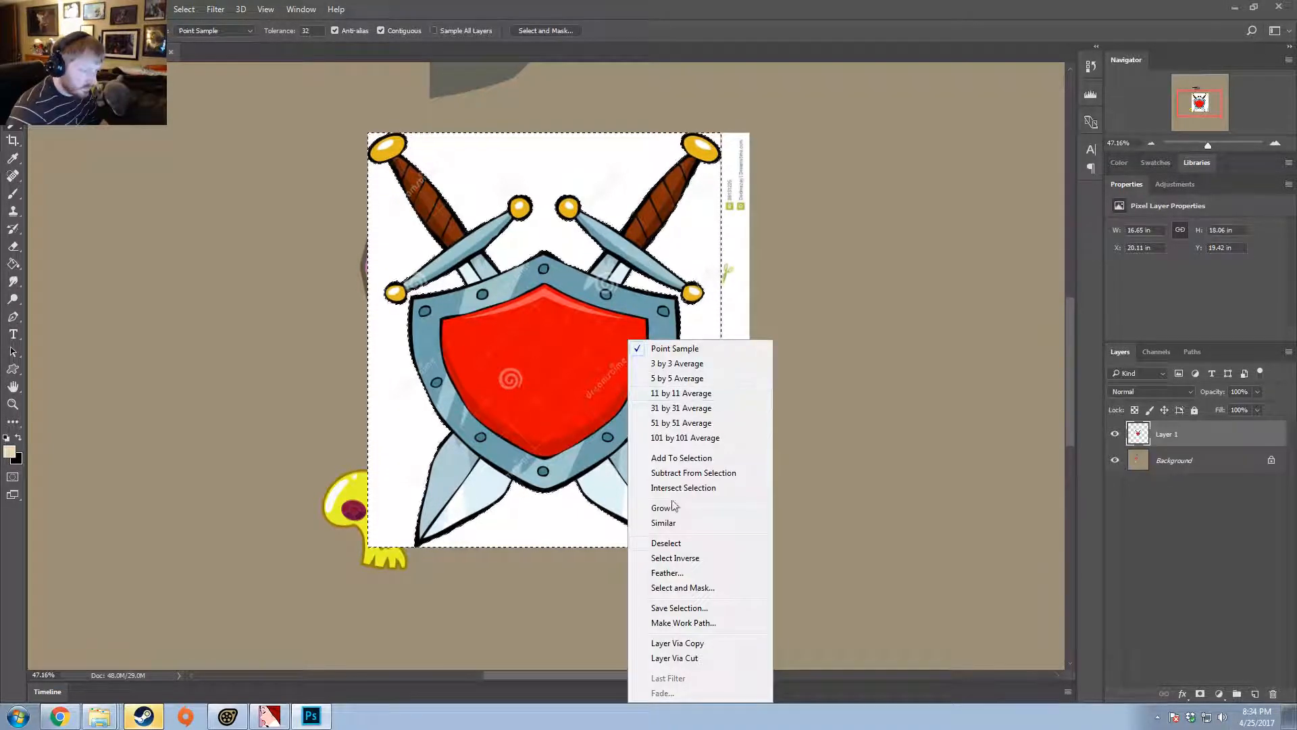
left_click(676, 558)
left_click(1200, 693)
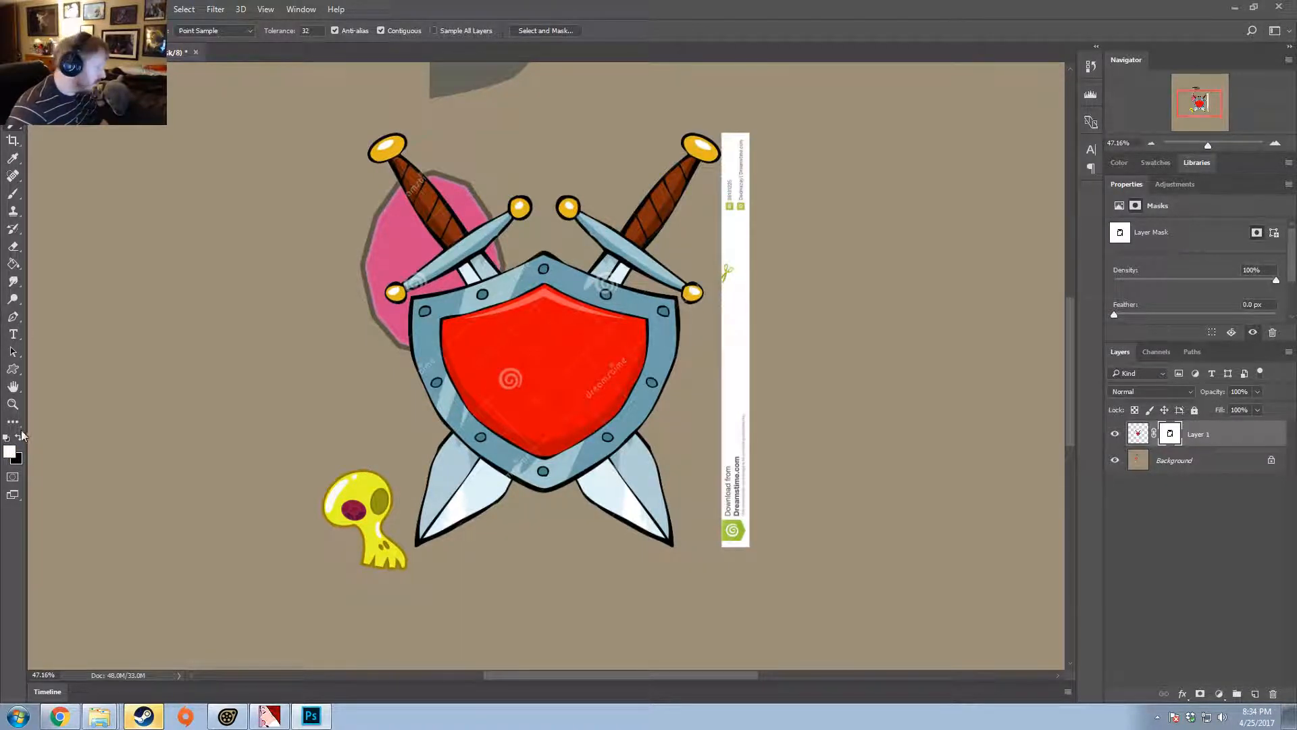
- Paint black on the layer mask with the Brush tool to hide the white watermark strip beside the swords
left_click(14, 196)
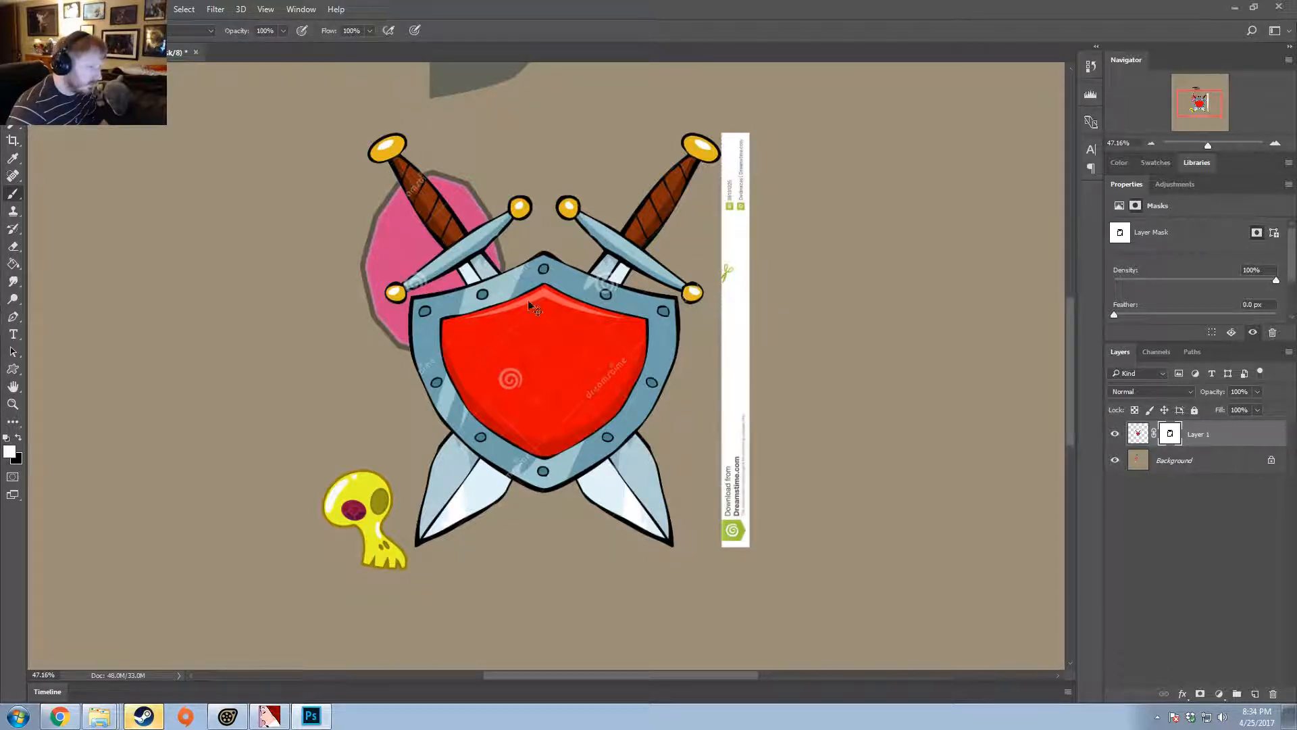
left_click(13, 435)
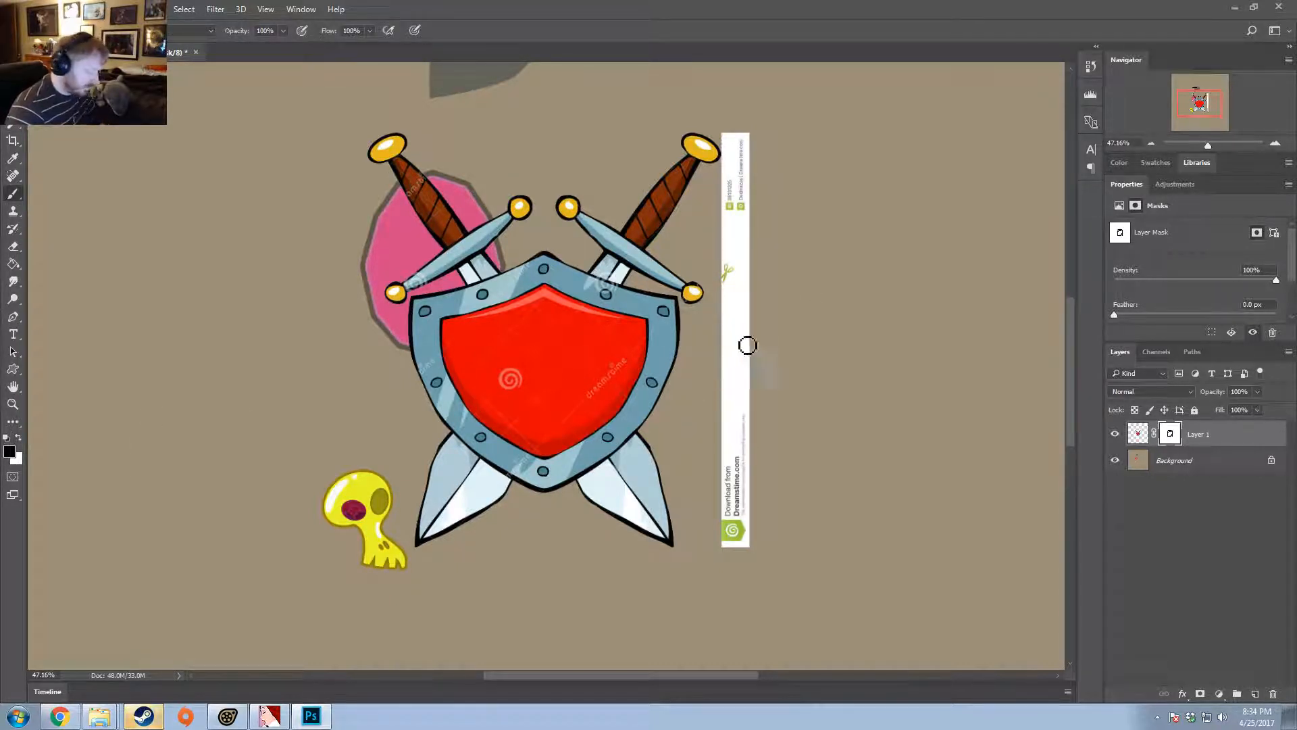
mouse_move(740, 499)
left_mouse_down()
mouse_move(742, 541)
mouse_move(726, 520)
mouse_move(741, 381)
mouse_move(733, 217)
mouse_move(756, 168)
mouse_move(756, 104)
mouse_move(732, 194)
mouse_move(750, 151)
mouse_move(764, 183)
left_mouse_up()
scroll(743, 142, "up", 6, "alt")
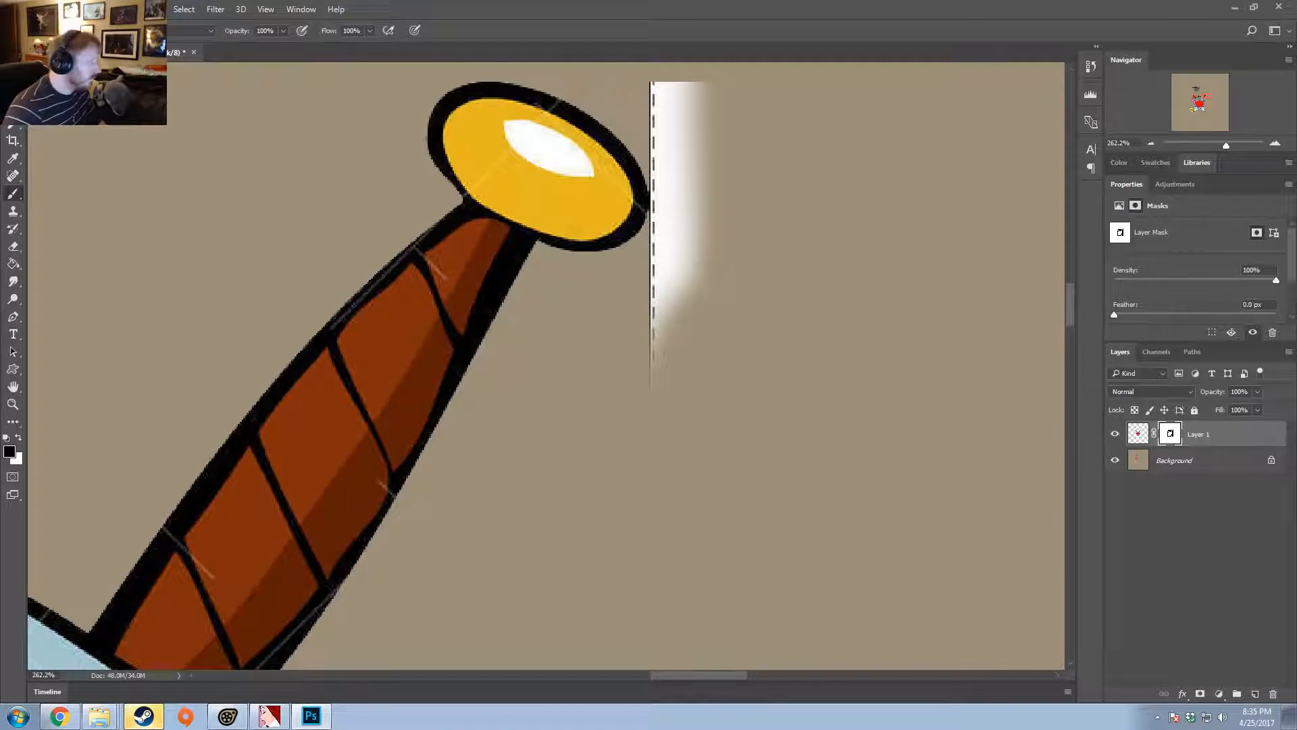
- Marquee-select the leftover white strip beside the sword pommel, paint it out on the layer mask in black, and deselect
left_click(12, 91)
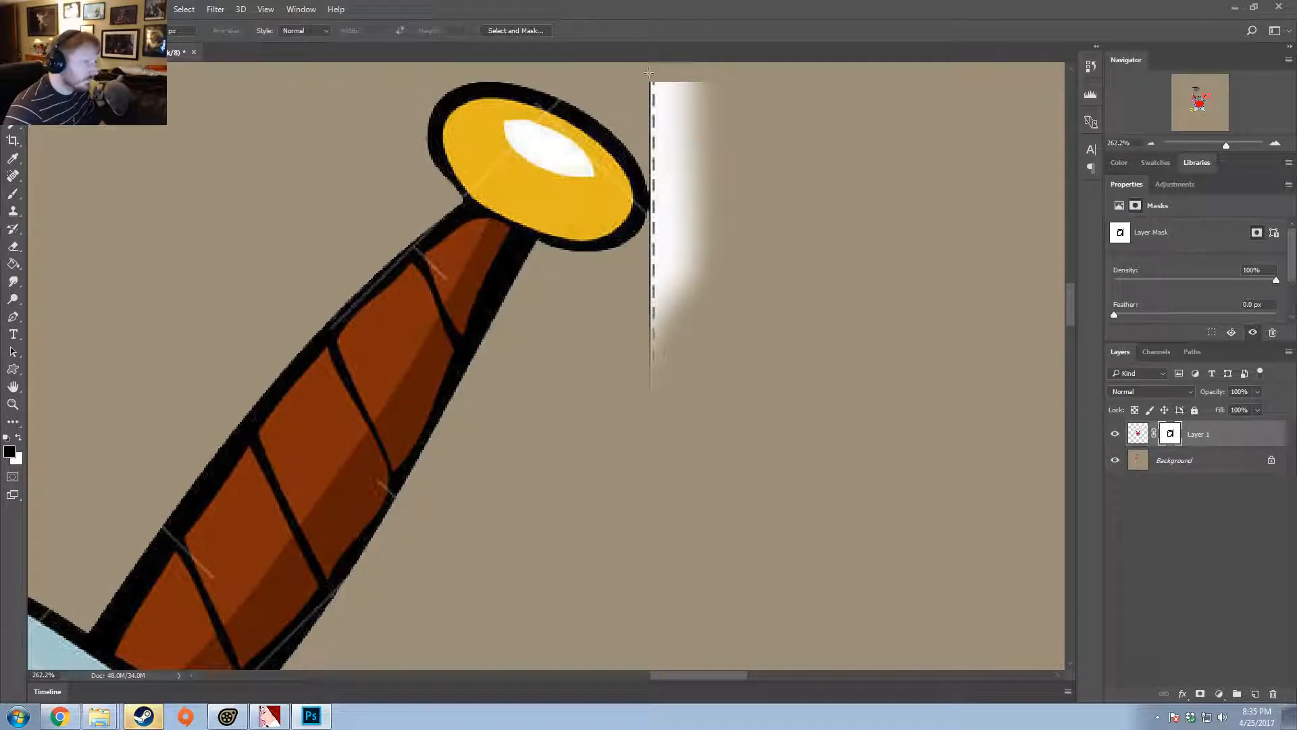
left_click_drag(650, 75, 820, 408)
key("ctrl+d")
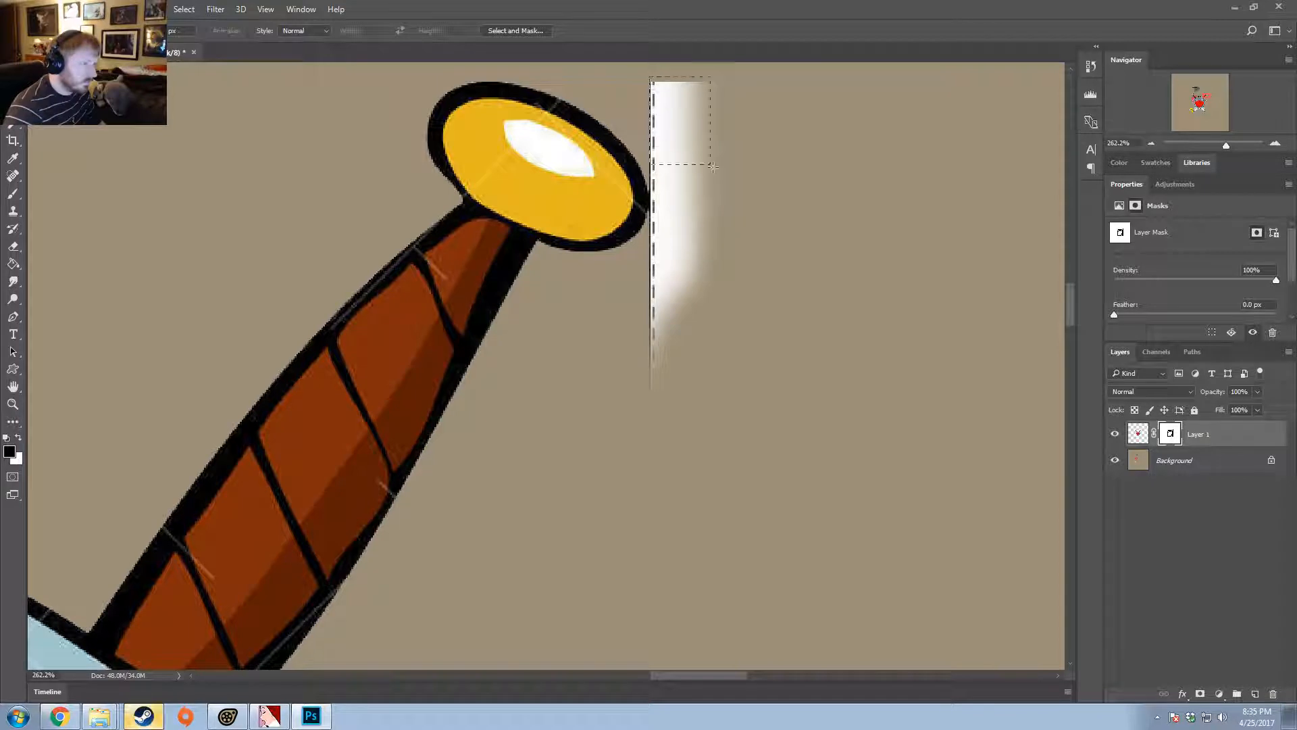
left_click_drag(713, 166, 937, 495)
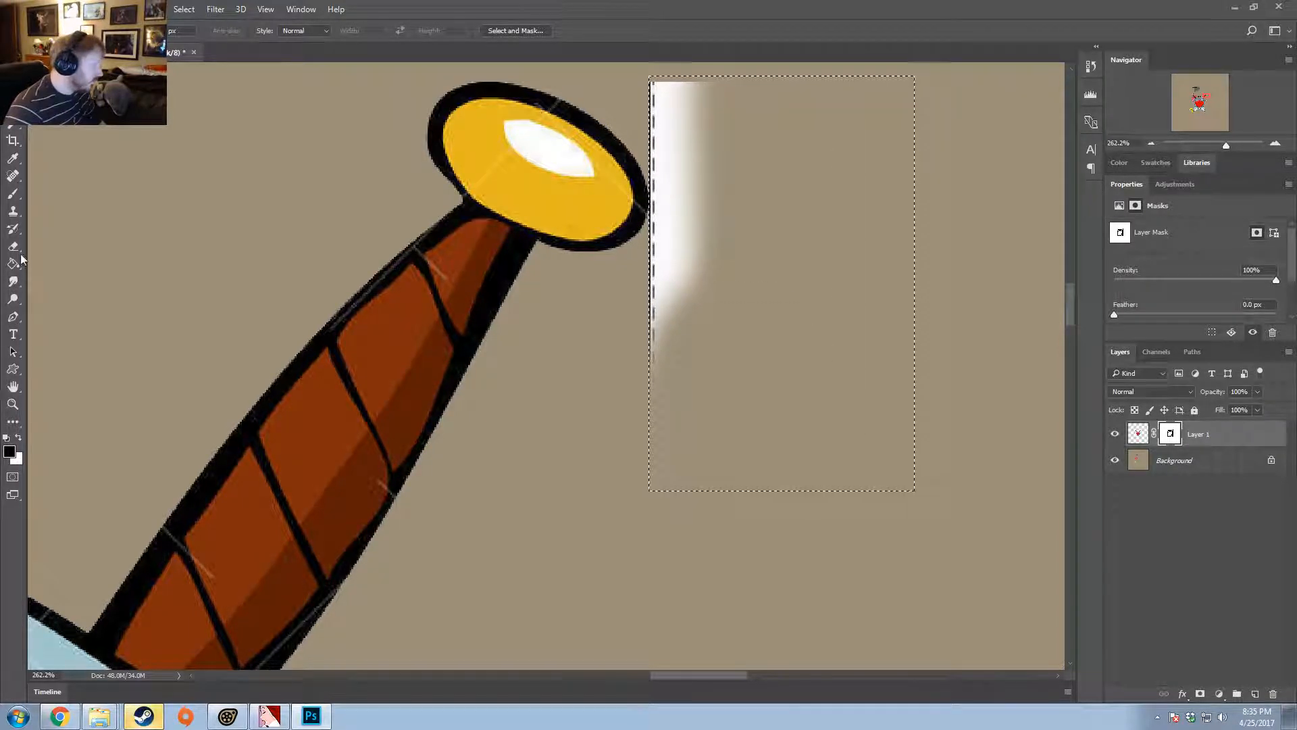
left_click(13, 194)
mouse_move(658, 83)
left_mouse_down()
mouse_move(746, 99)
mouse_move(679, 162)
mouse_move(676, 341)
left_mouse_up()
left_click_drag(545, 315, 847, 372)
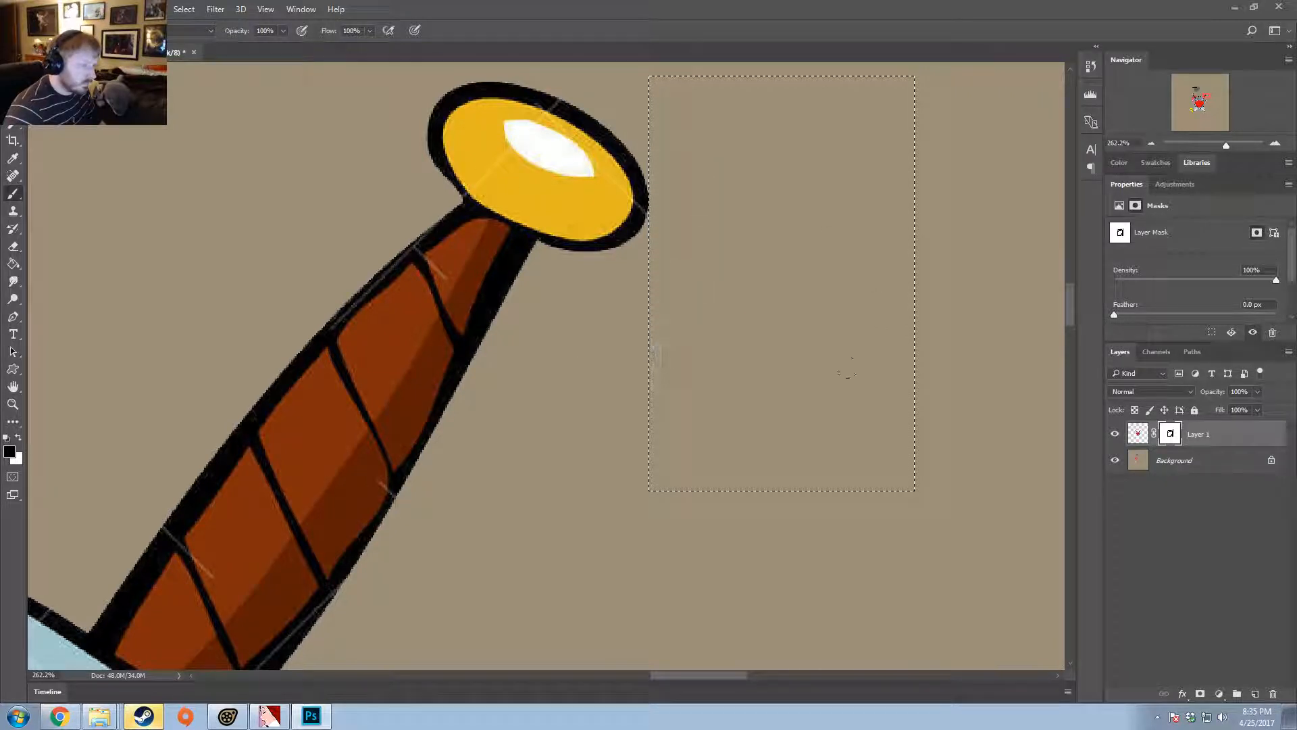
key("m")
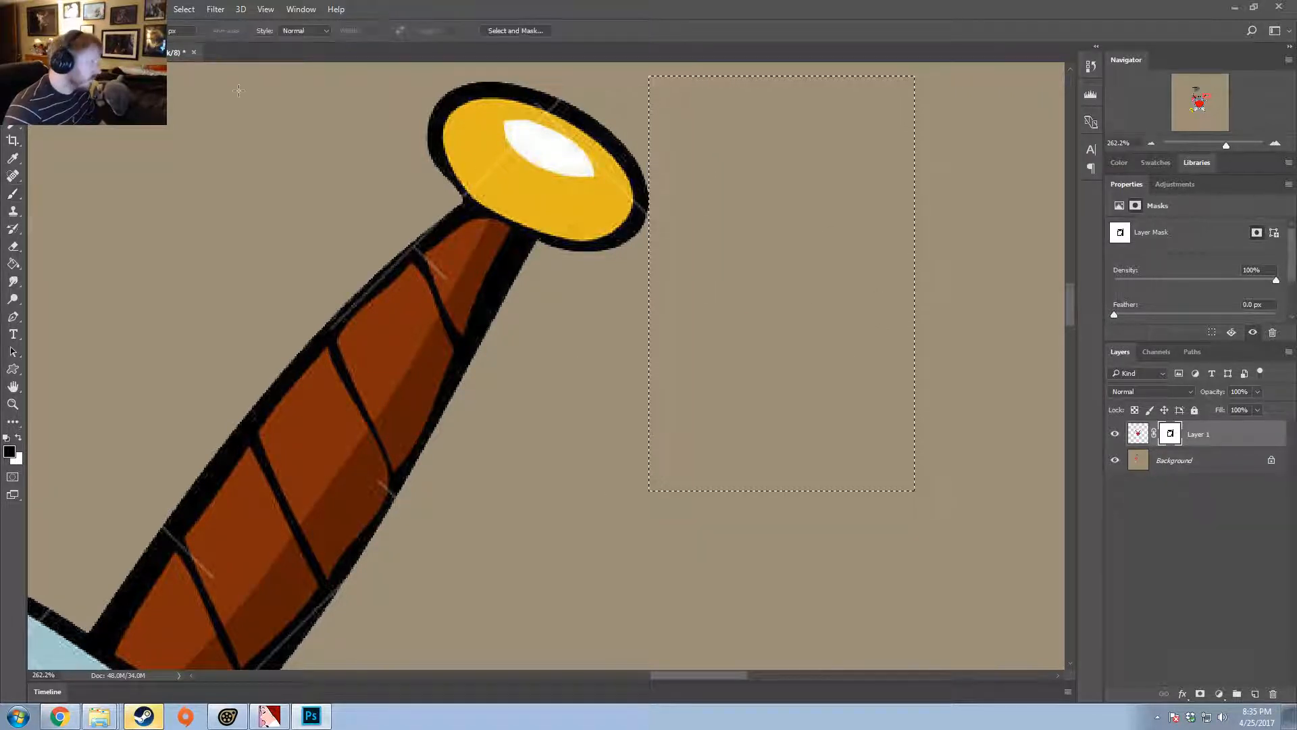
right_click(241, 93)
left_click(271, 100)
- Target Layer 1's image instead of its mask, clear the leftover selection and return to the Brush tool
scroll(479, 282, "down", 8, "alt")
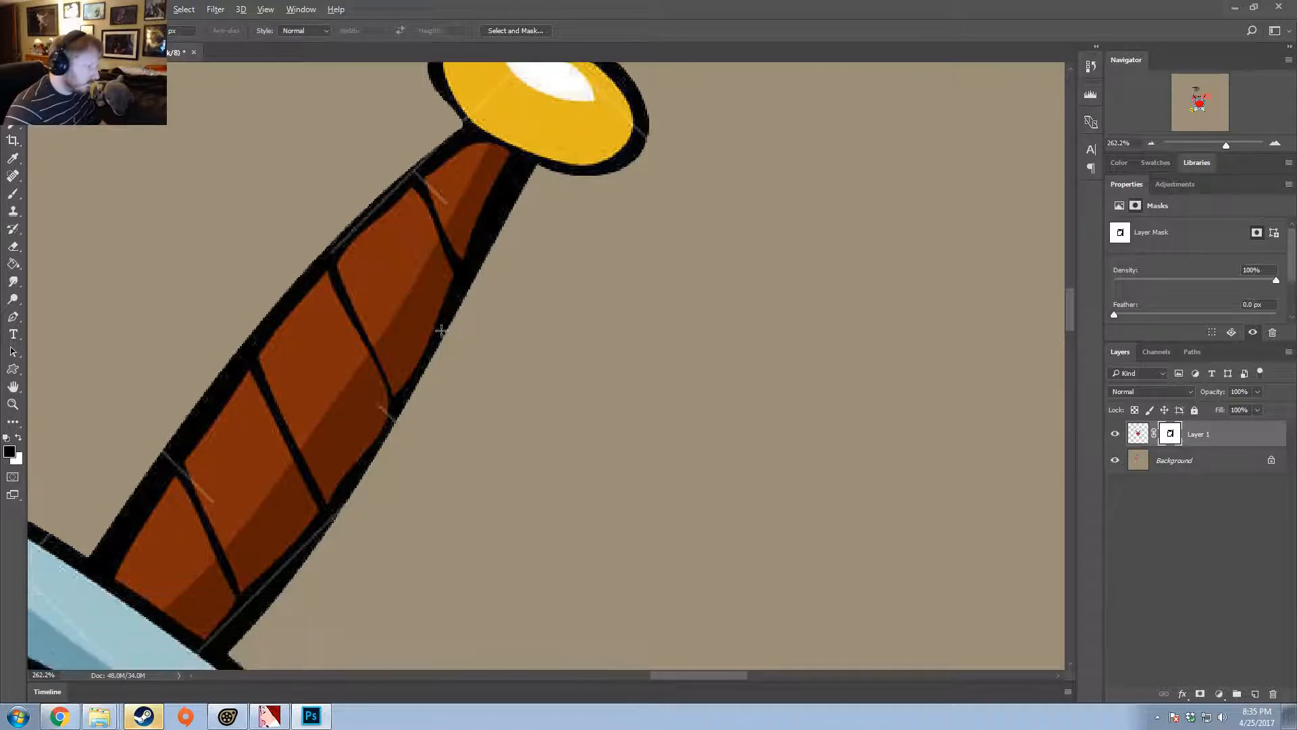
scroll(473, 433, "up", 7, "alt")
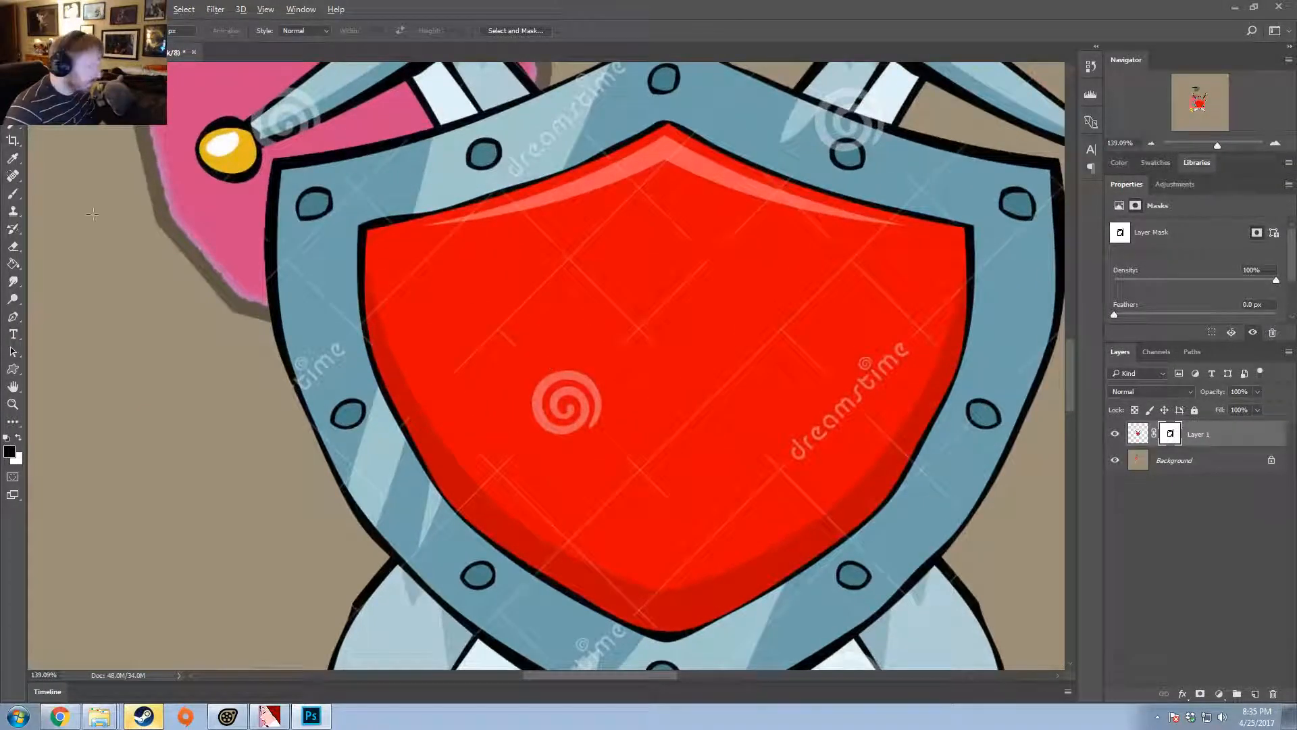
left_click(13, 194)
left_click(579, 311, "alt")
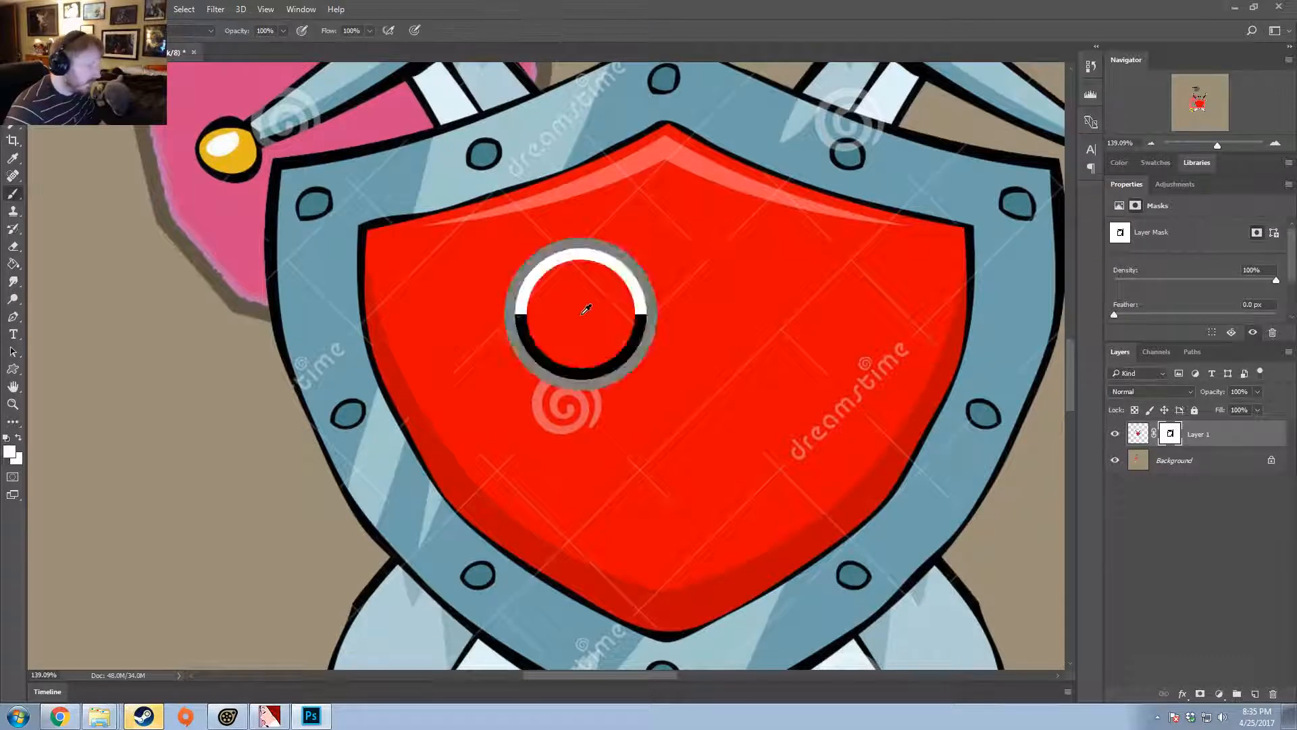
left_click(1139, 435)
scroll(744, 351, "down", 4, "alt")
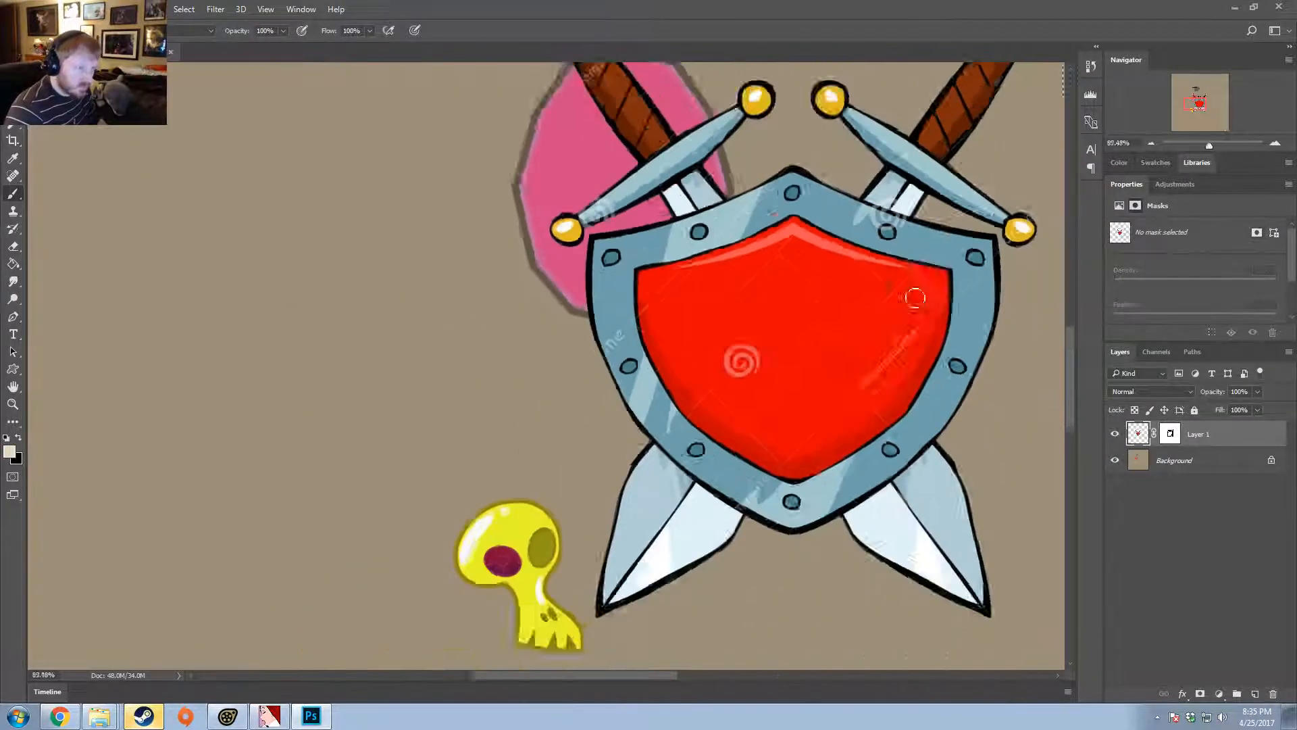
scroll(744, 351, "up", 3, "alt")
key("m")
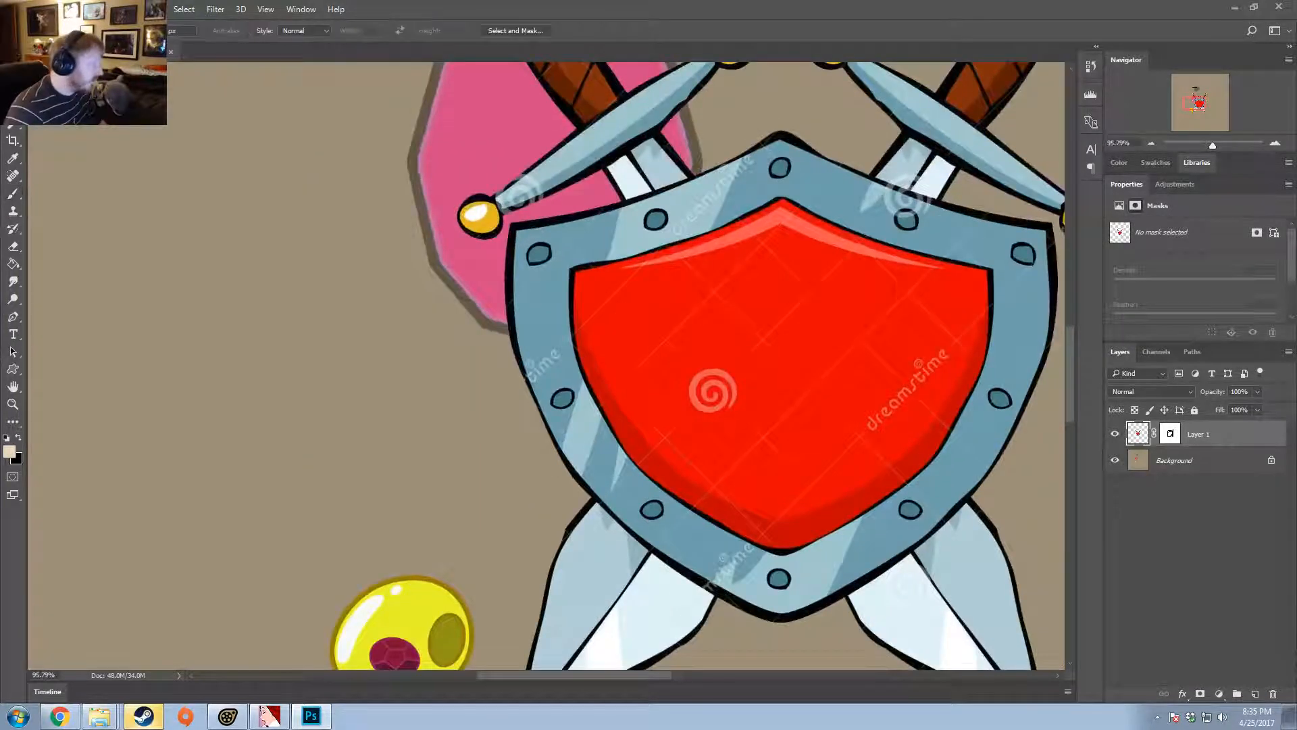
right_click(471, 93)
left_click(508, 100)
key("b")
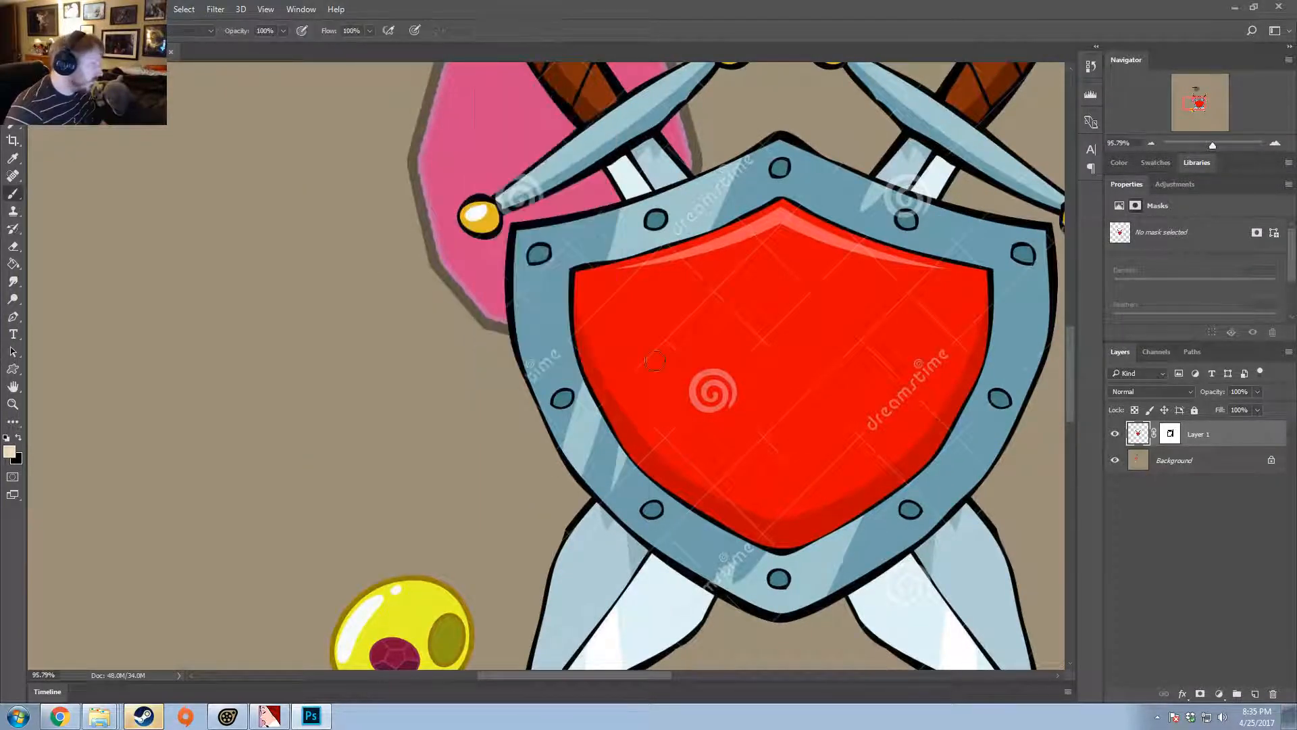
scroll(810, 411, "up", 3, "alt")
mouse_move(625, 256)
left_mouse_down()
mouse_move(570, 287)
mouse_move(565, 331)
mouse_move(546, 287)
left_mouse_up()
key("ctrl+z")
key("ctrl+z")
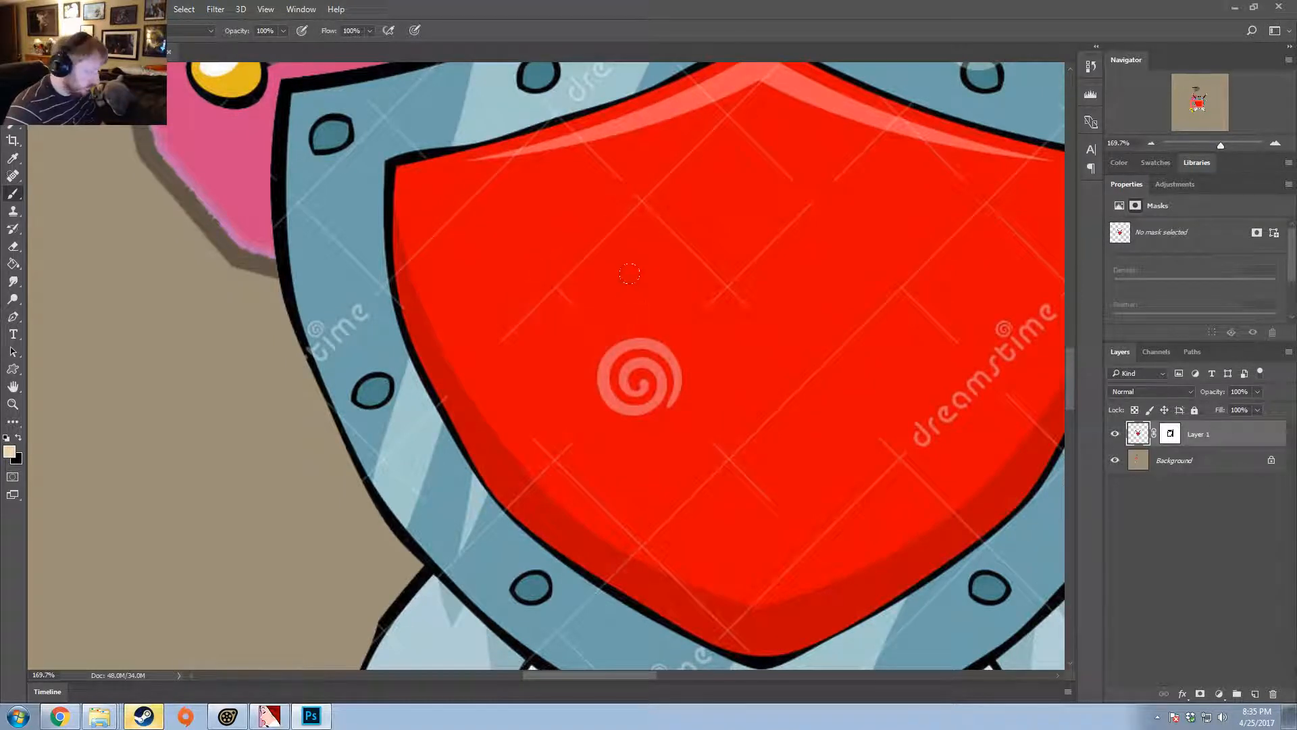
- Sample the shield's red and paint over the watermark swirl and lines across the middle of its red field
left_click(648, 281, "alt")
left_click_drag(670, 325, 617, 367)
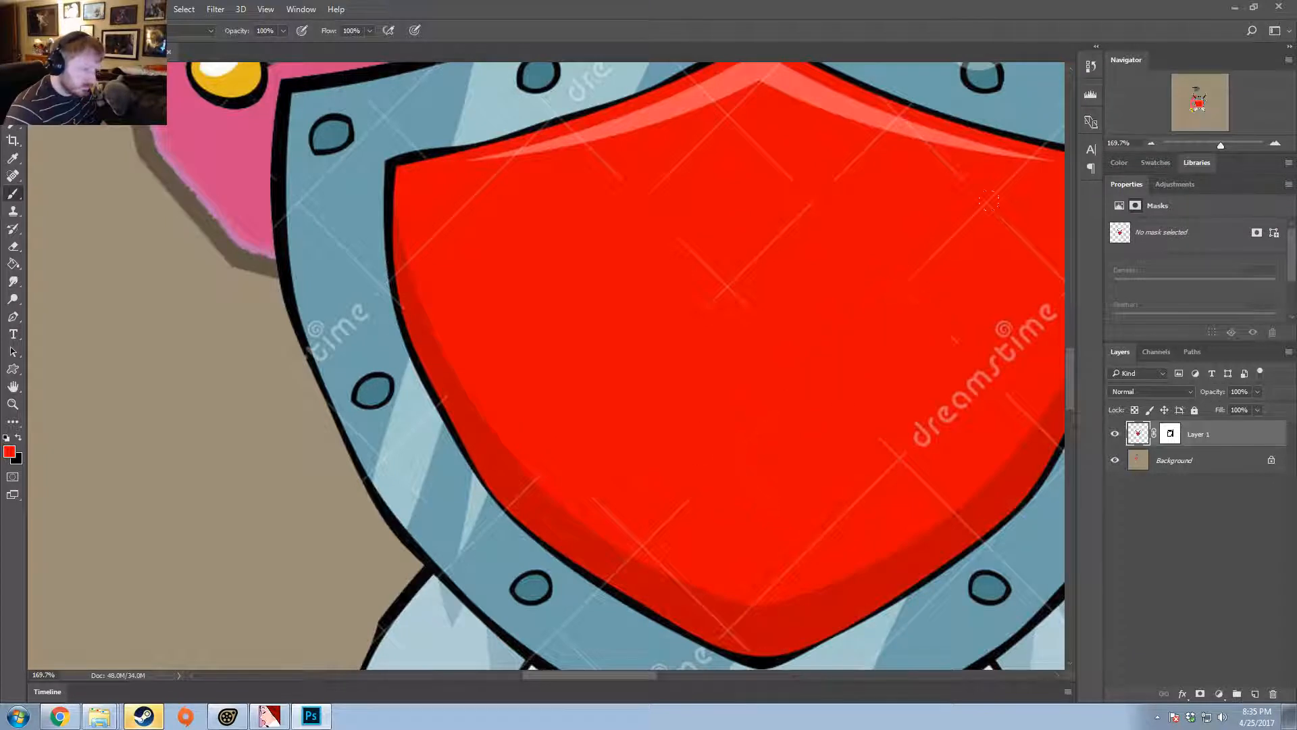
left_click_drag(901, 173, 695, 271)
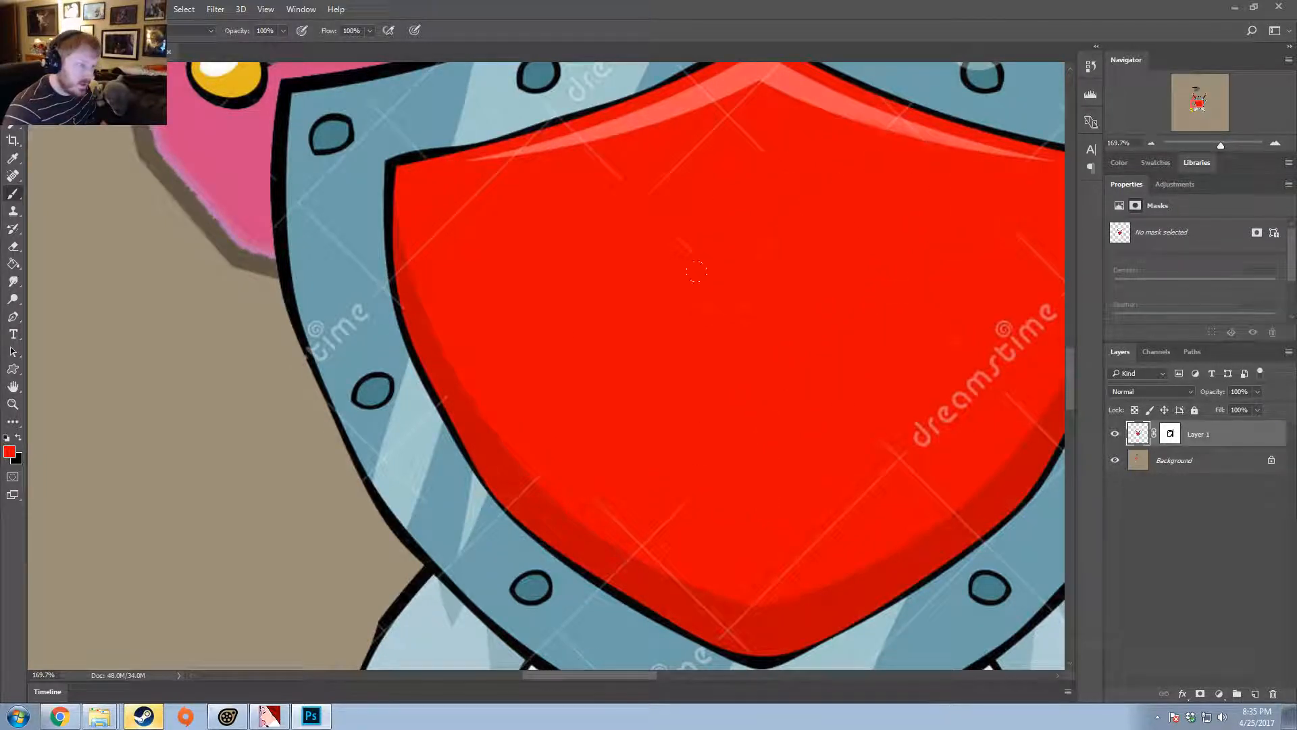
mouse_move(670, 213)
left_mouse_down()
mouse_move(708, 130)
mouse_move(564, 178)
left_mouse_up()
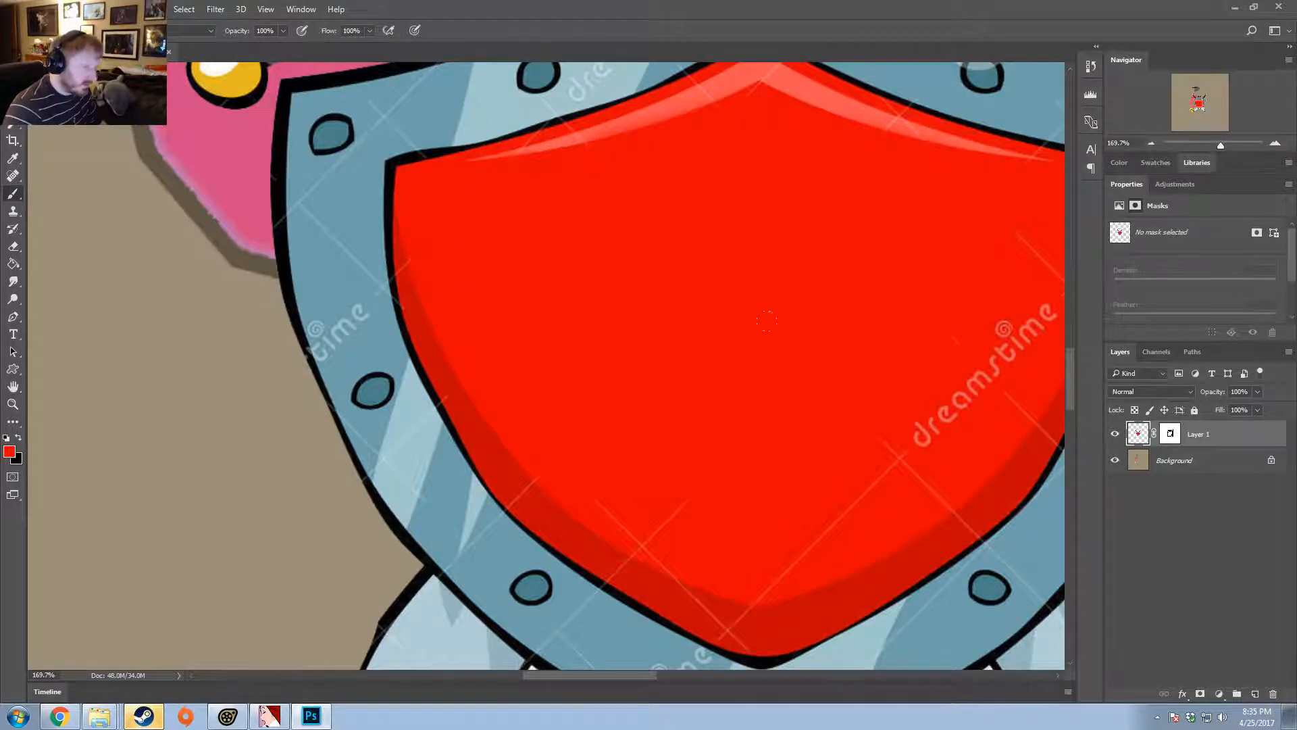
scroll(767, 320, "down", 3, "alt")
scroll(914, 369, "up", 1, "alt")
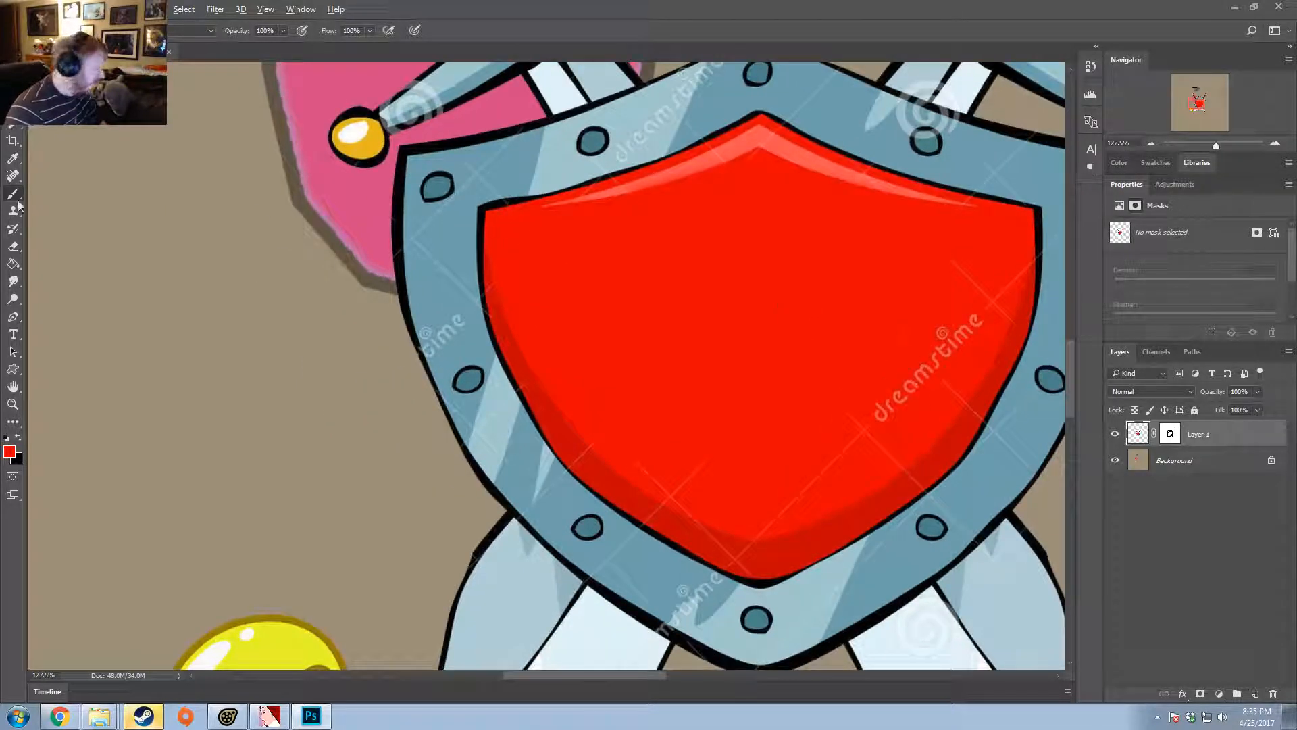
- Fill the remaining watermark lines and lettering in the shield's red field with the Paint Bucket at a tolerance of 32
left_click(13, 263)
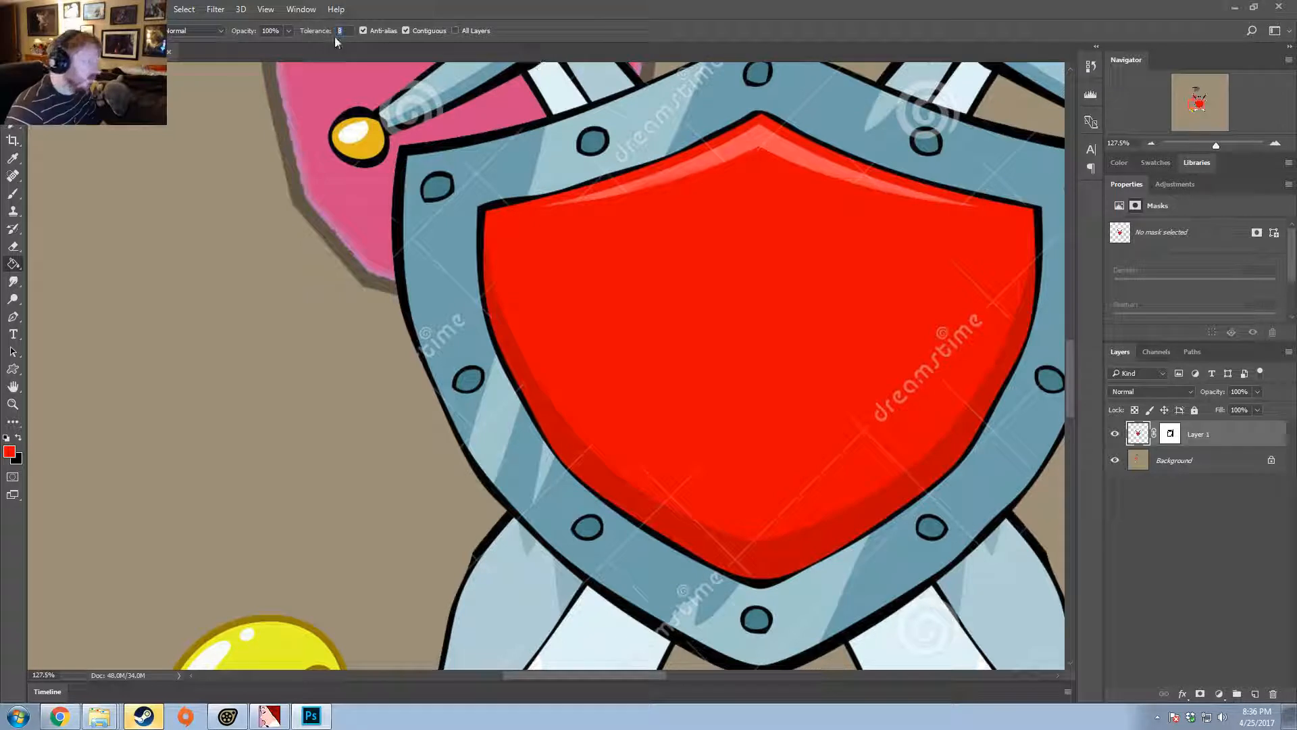
left_click(821, 283)
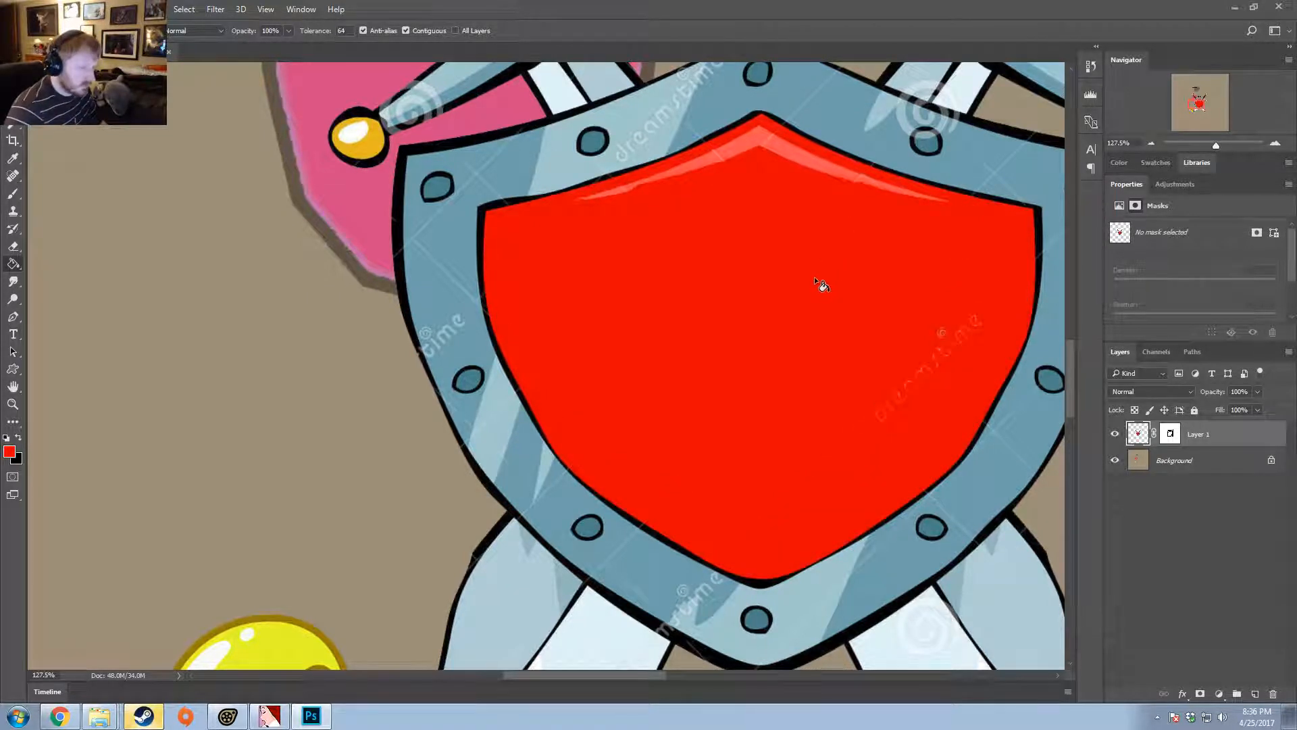
key("ctrl+z")
type("3")
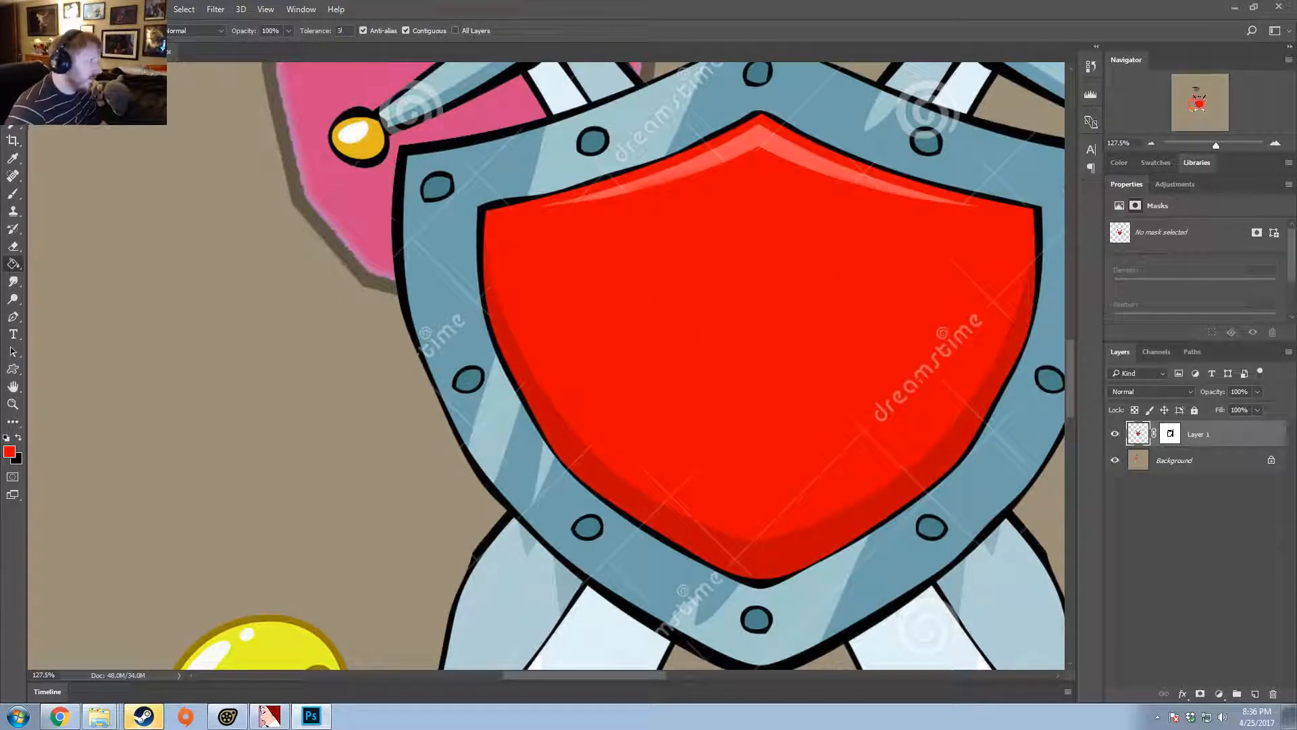
type("2")
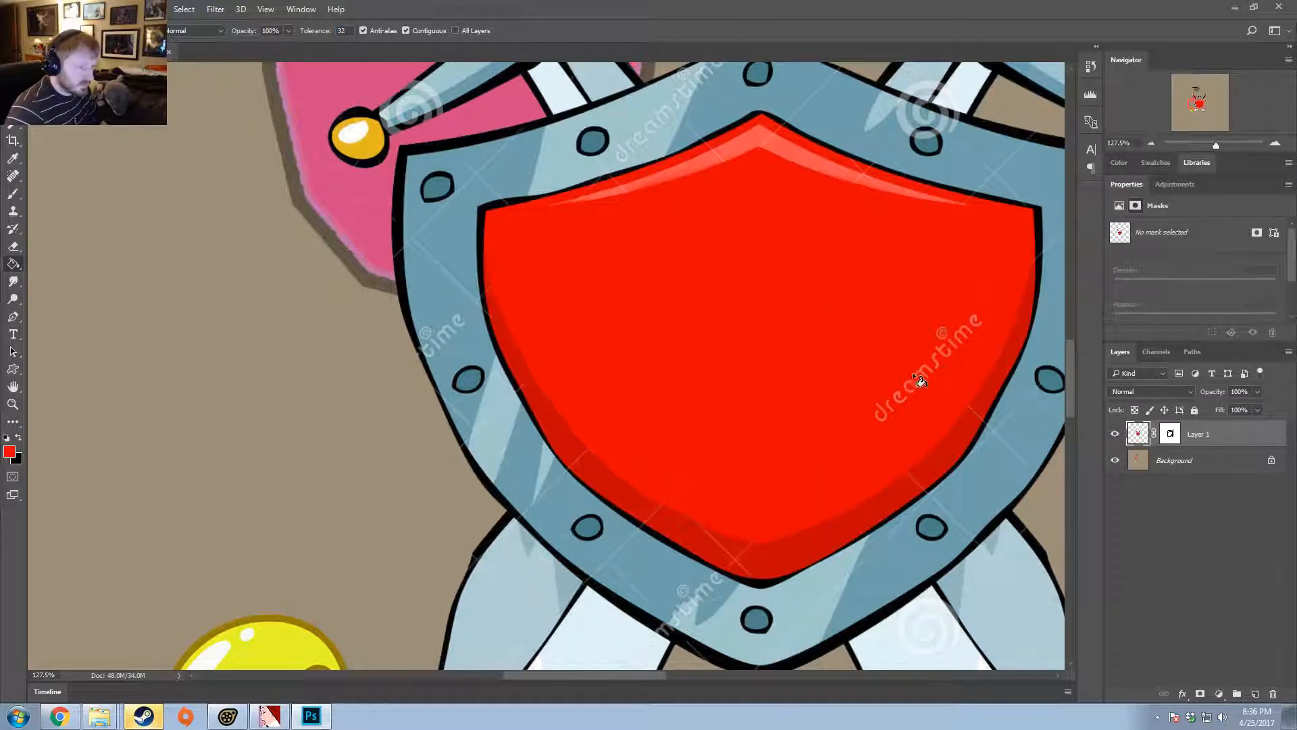
left_click(932, 362)
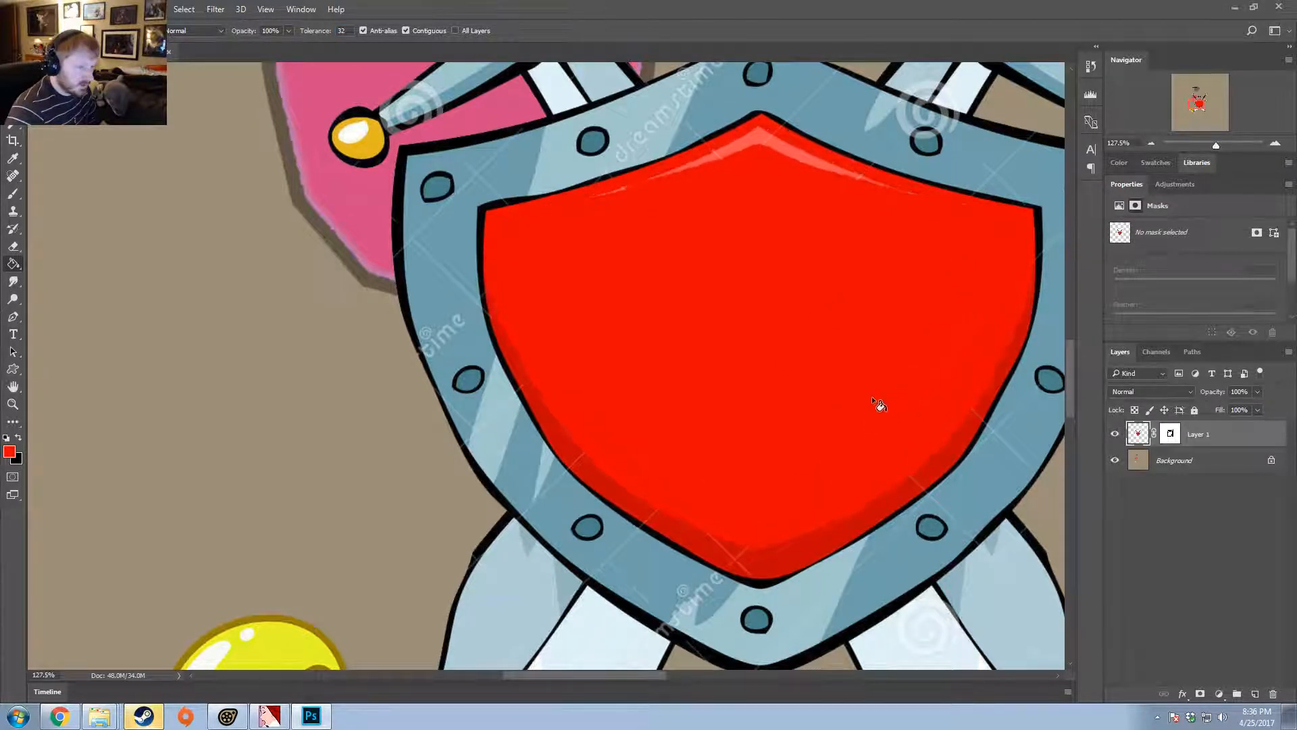
- Fill over the watermark lettering and lines on the shield's blue rim with sampled dark and light blue
left_click(817, 105, "alt")
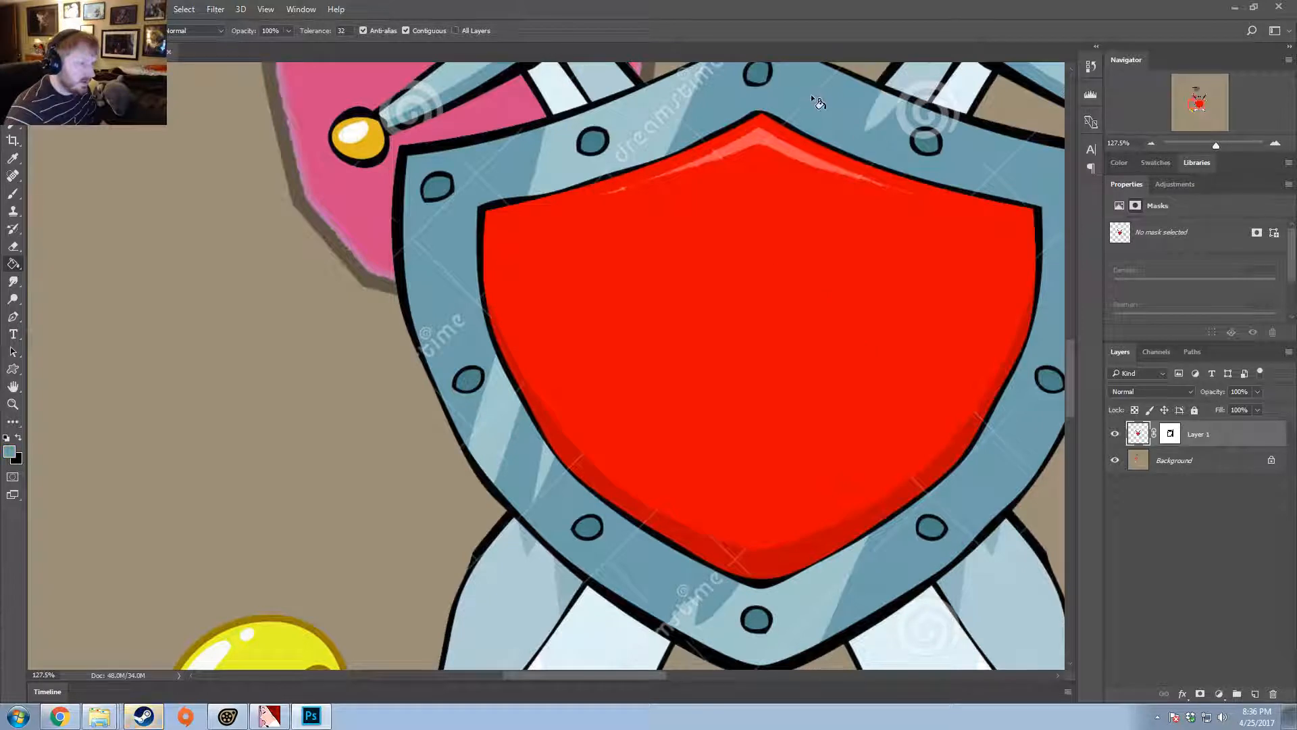
left_click(656, 122, "alt")
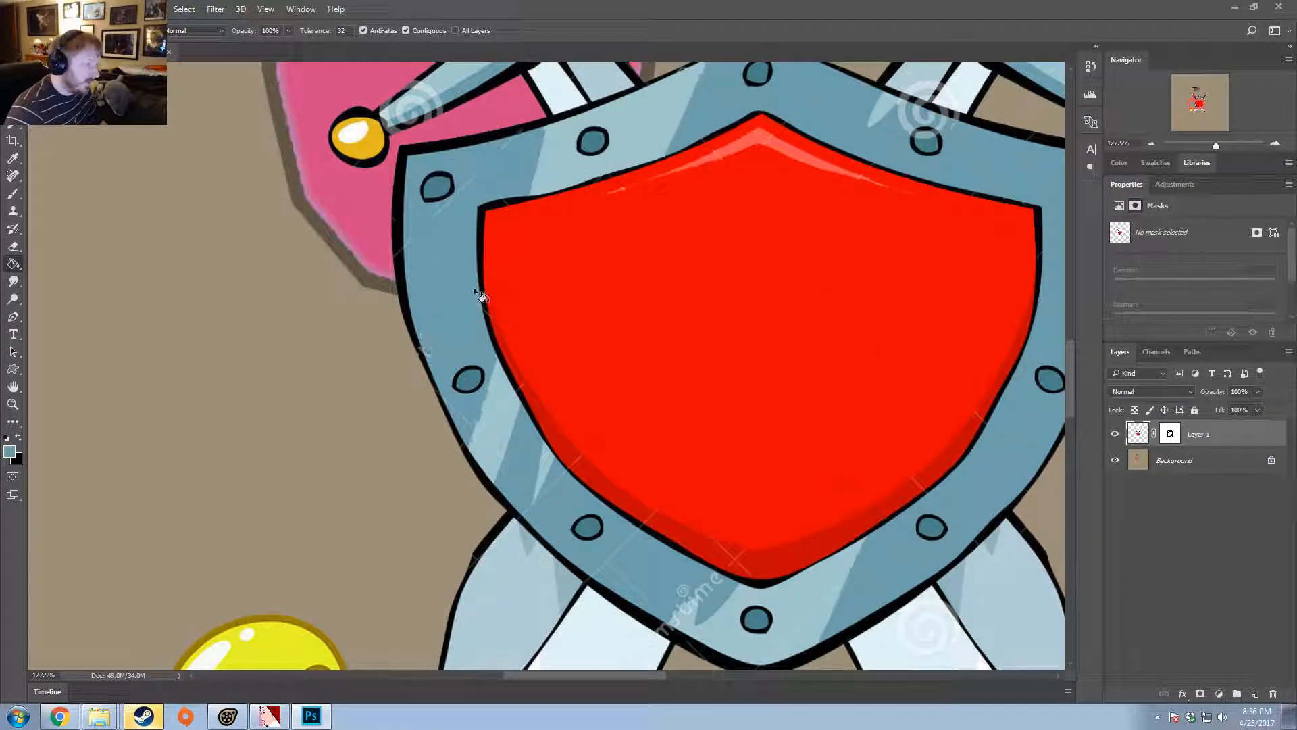
left_click(554, 481)
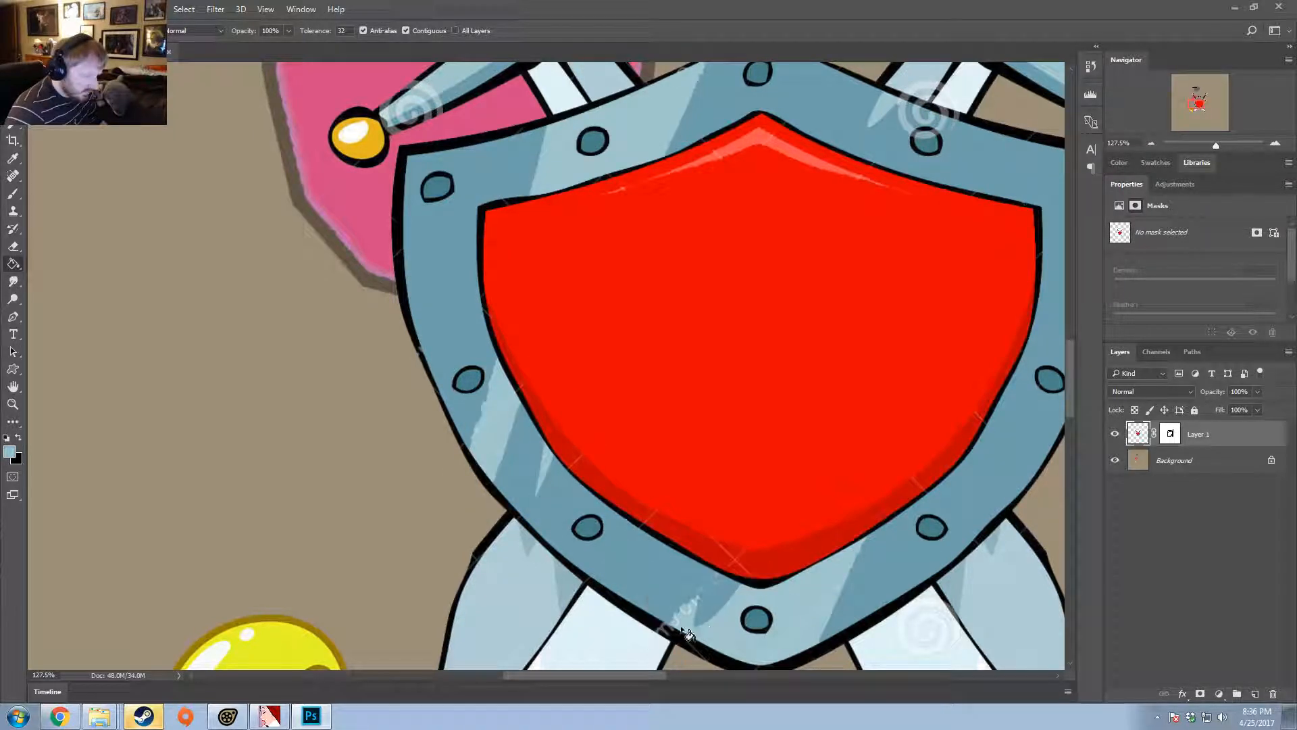
scroll(796, 603, "down", 3, "alt")
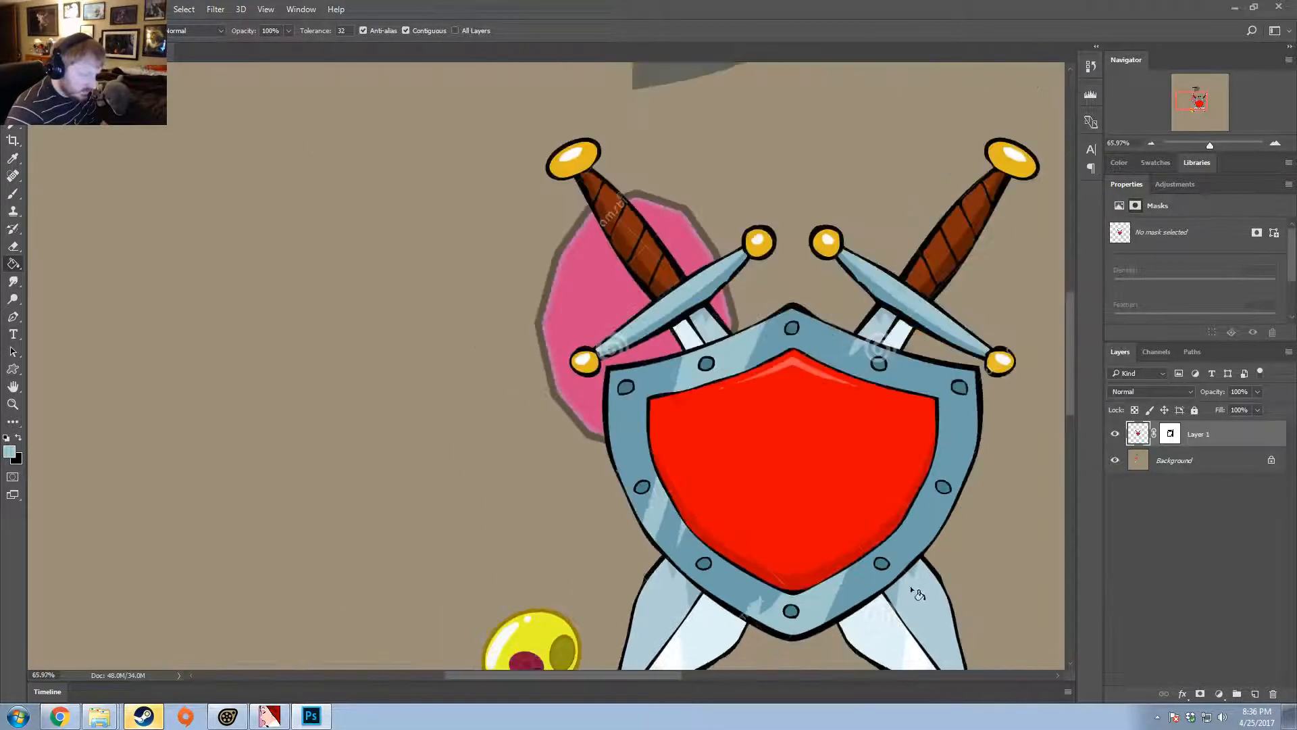
scroll(1013, 270, "down", 2)
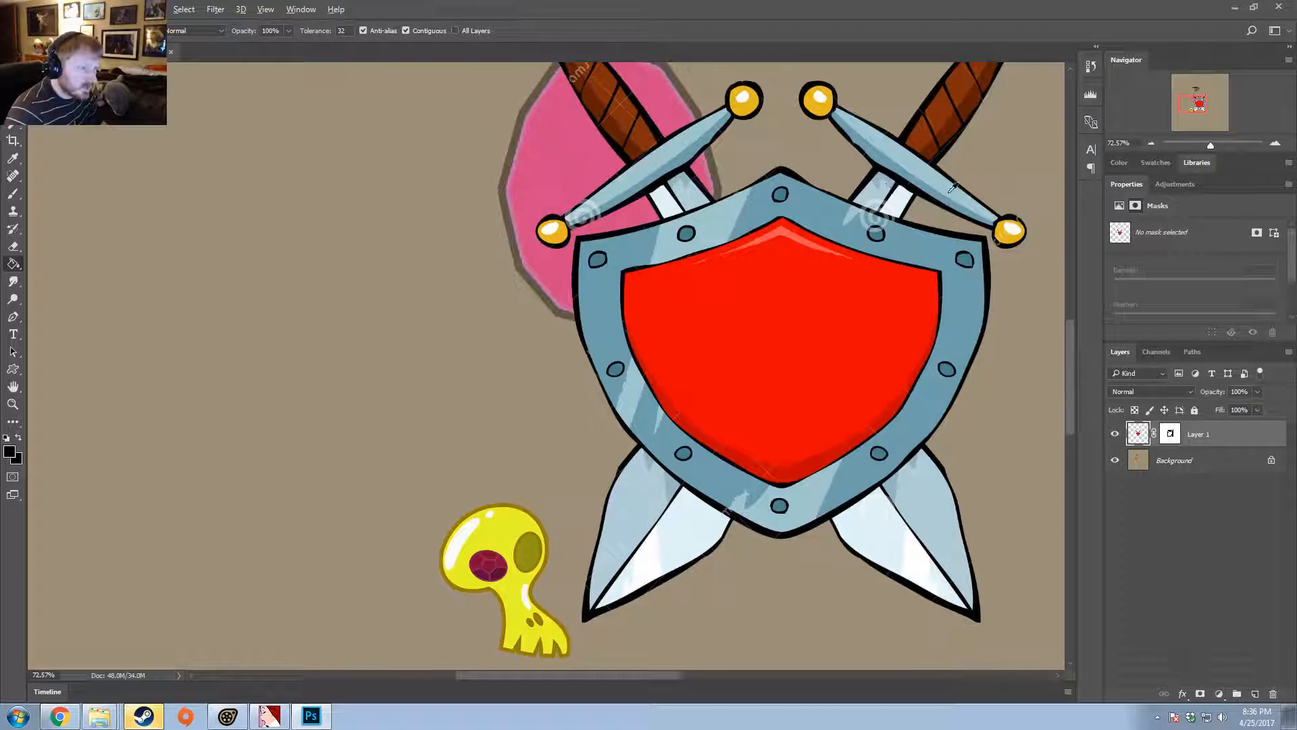
- Fill the watermark lines on the crossguards and sword grip with their own sampled blue and brown colors
left_click(886, 154, "alt")
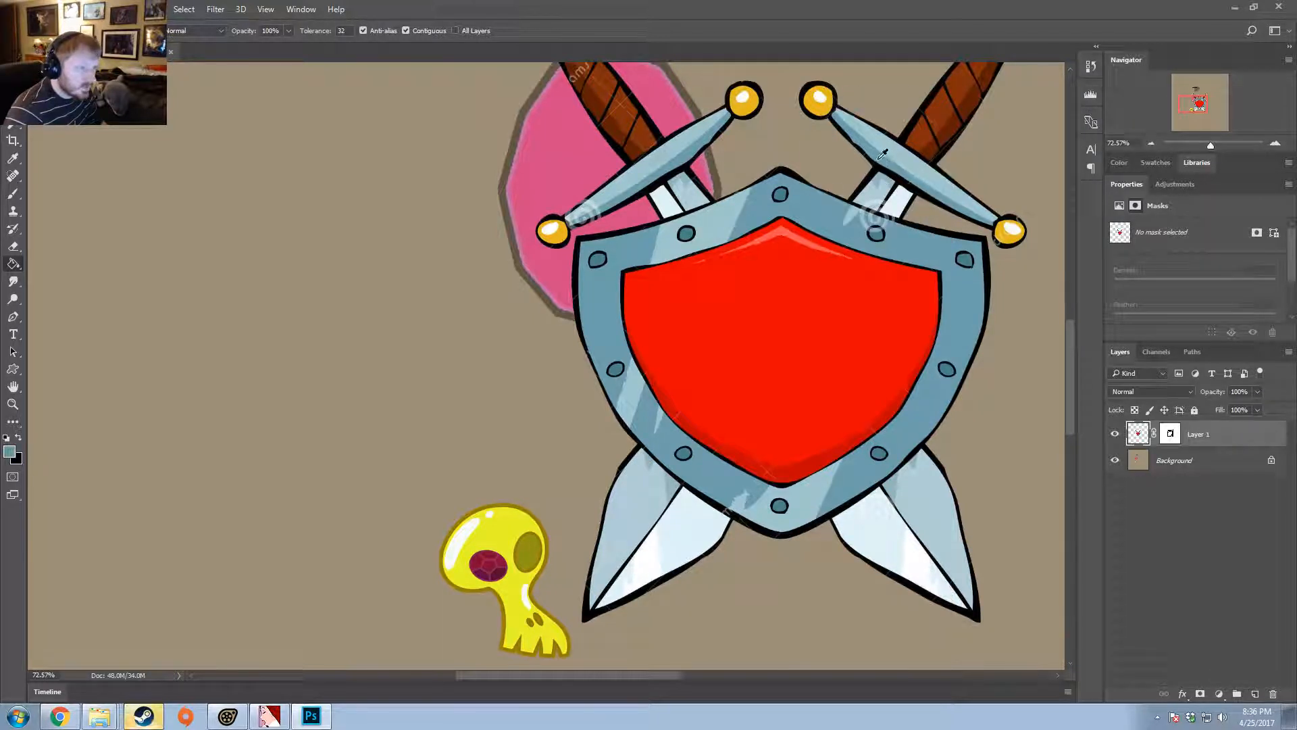
left_click(679, 147, "alt")
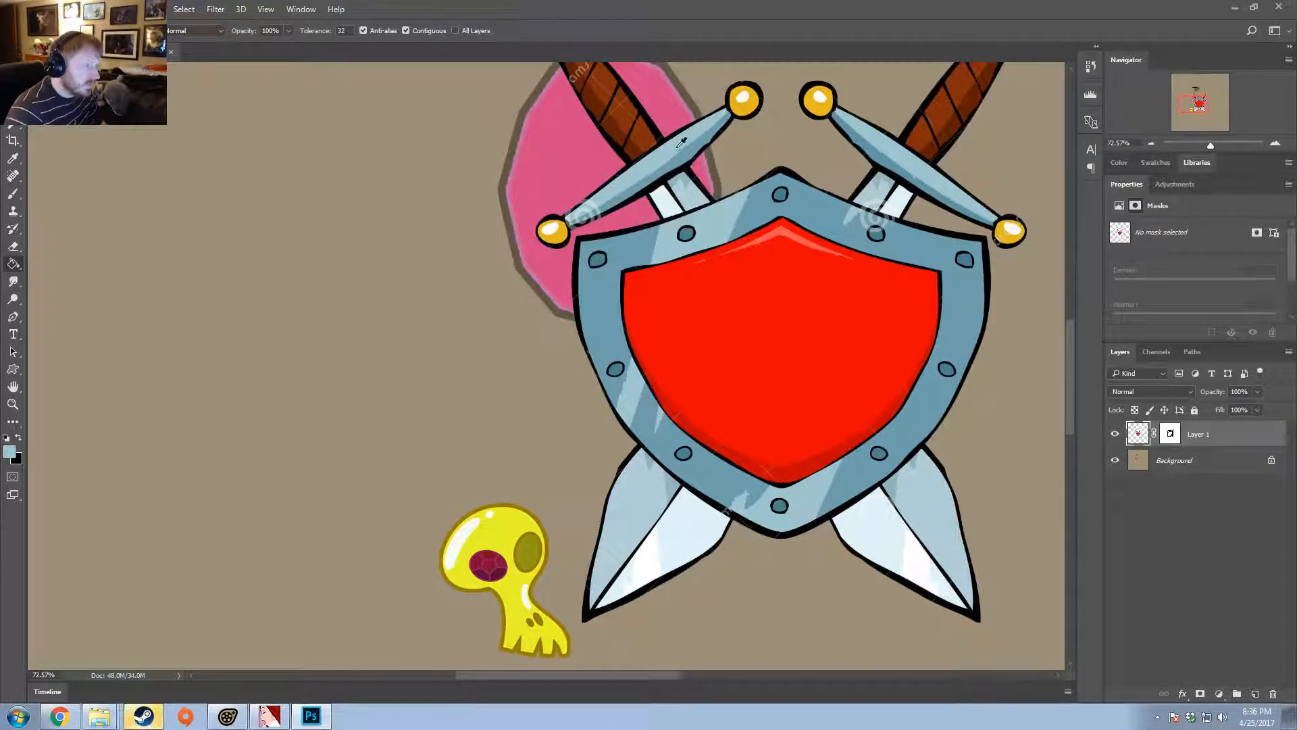
left_click(642, 132, "alt")
scroll(638, 135, "up", 3, "alt")
scroll(638, 127, "down", 4, "alt")
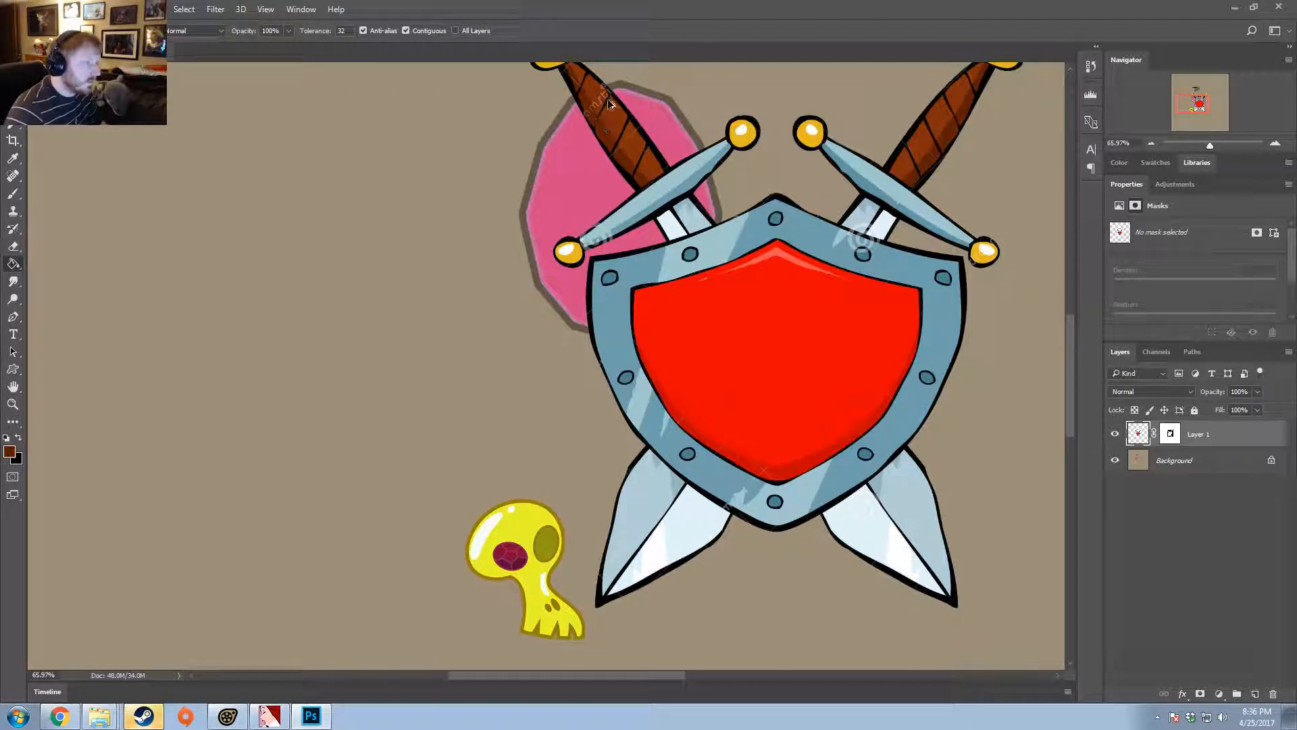
- Paint over the watermark letters on the left sword's grip with the Brush tool, using sampled browns and black
scroll(598, 121, "up", 5, "alt")
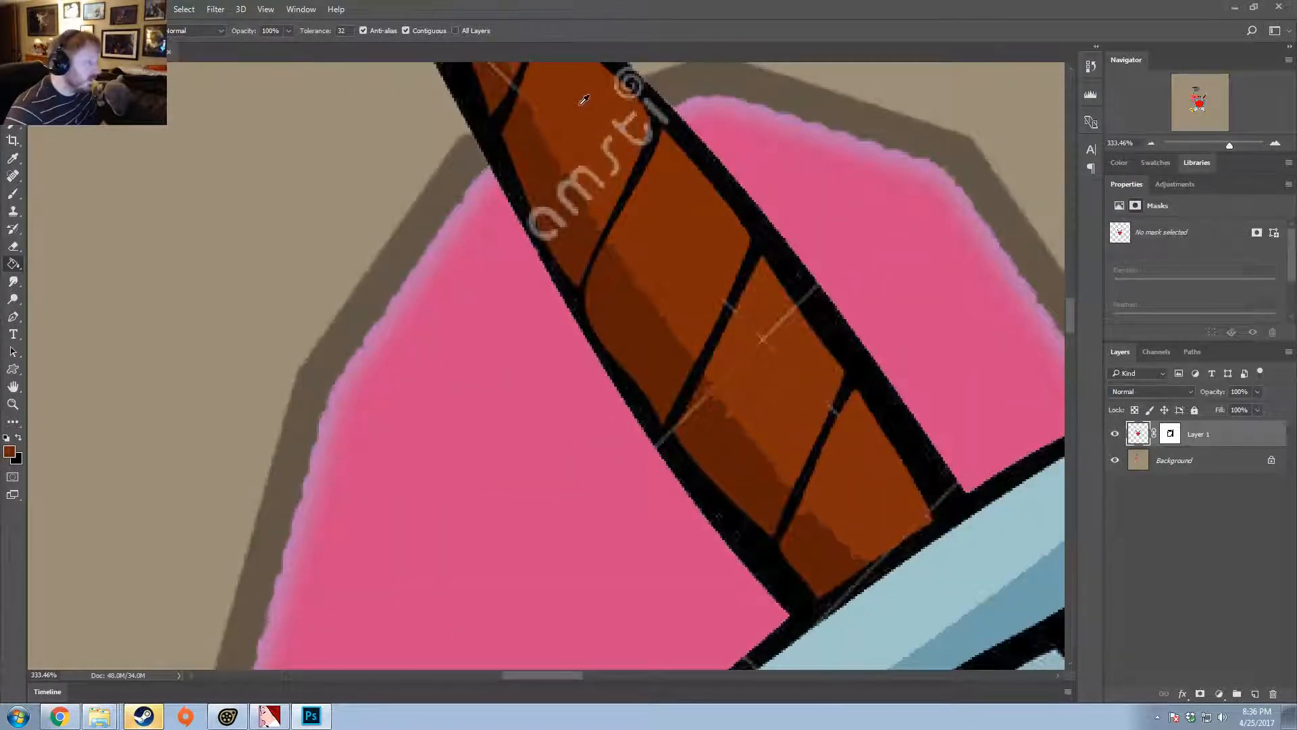
left_click(13, 160)
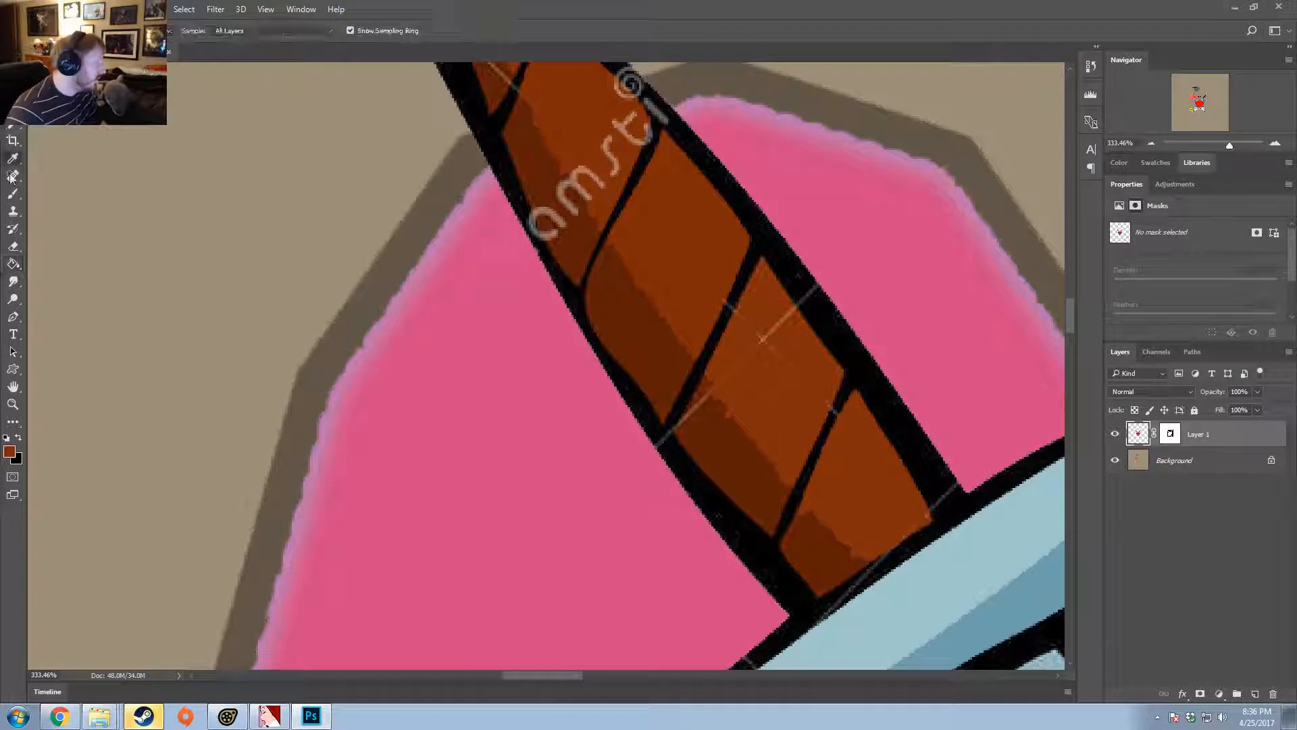
left_click(13, 194)
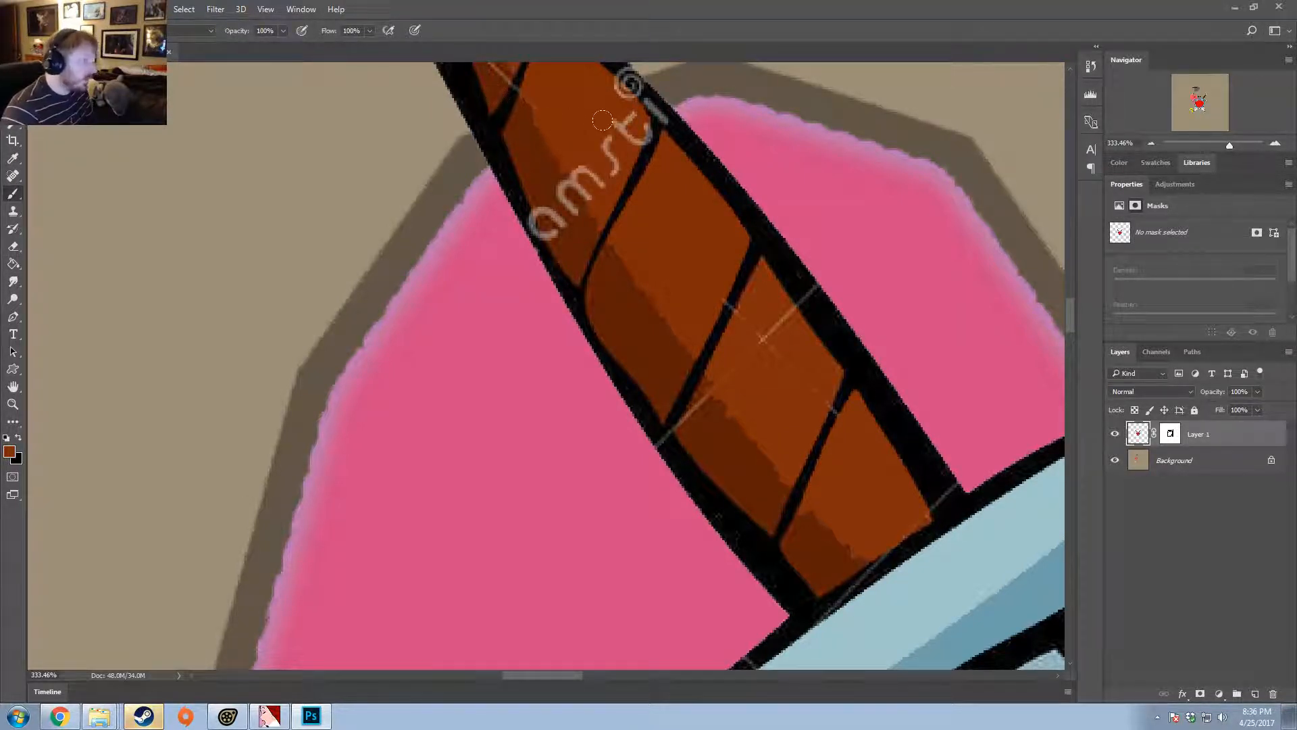
mouse_move(618, 154)
left_mouse_down()
mouse_move(638, 122)
mouse_move(626, 169)
mouse_move(582, 187)
mouse_move(614, 209)
mouse_move(559, 232)
mouse_move(550, 182)
mouse_move(566, 203)
mouse_move(536, 226)
mouse_move(562, 275)
left_mouse_up()
left_click(522, 190, "alt")
scroll(670, 142, "down", 5, "alt")
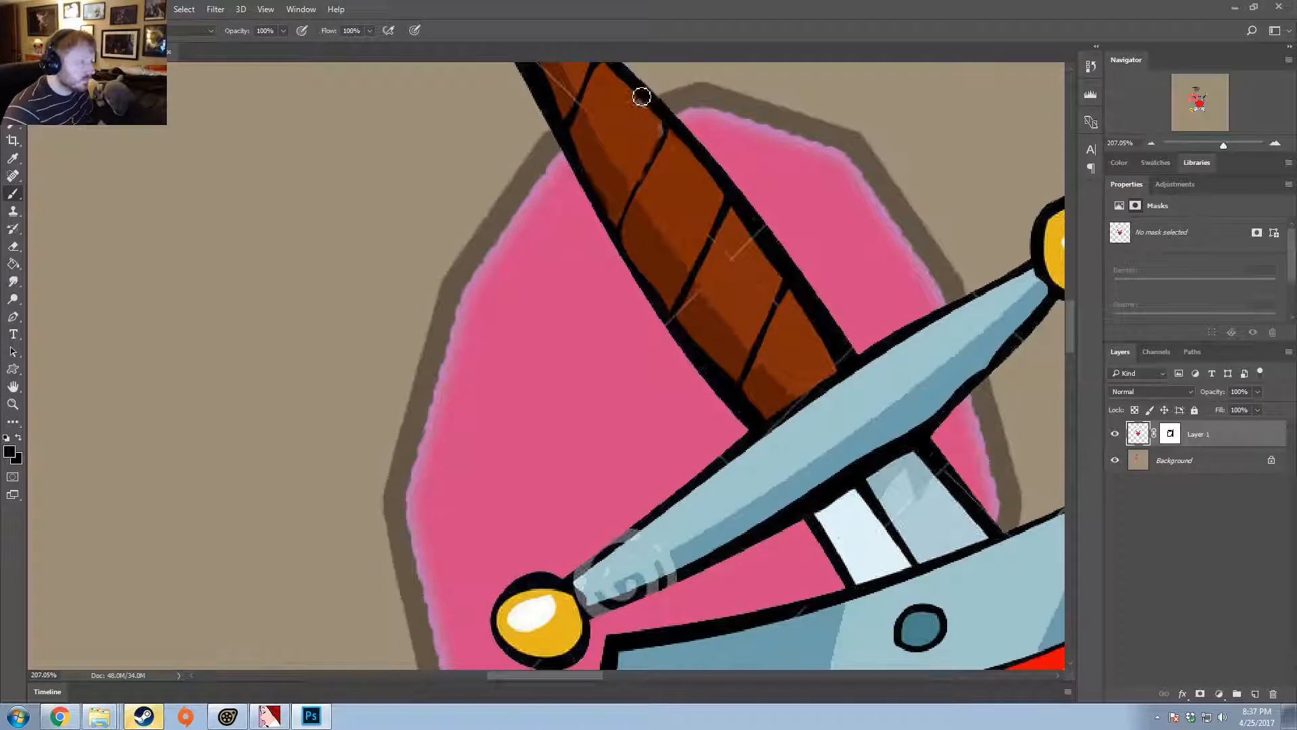
left_click(629, 99, "alt")
left_click(625, 94, "alt")
left_click_drag(625, 93, 652, 131)
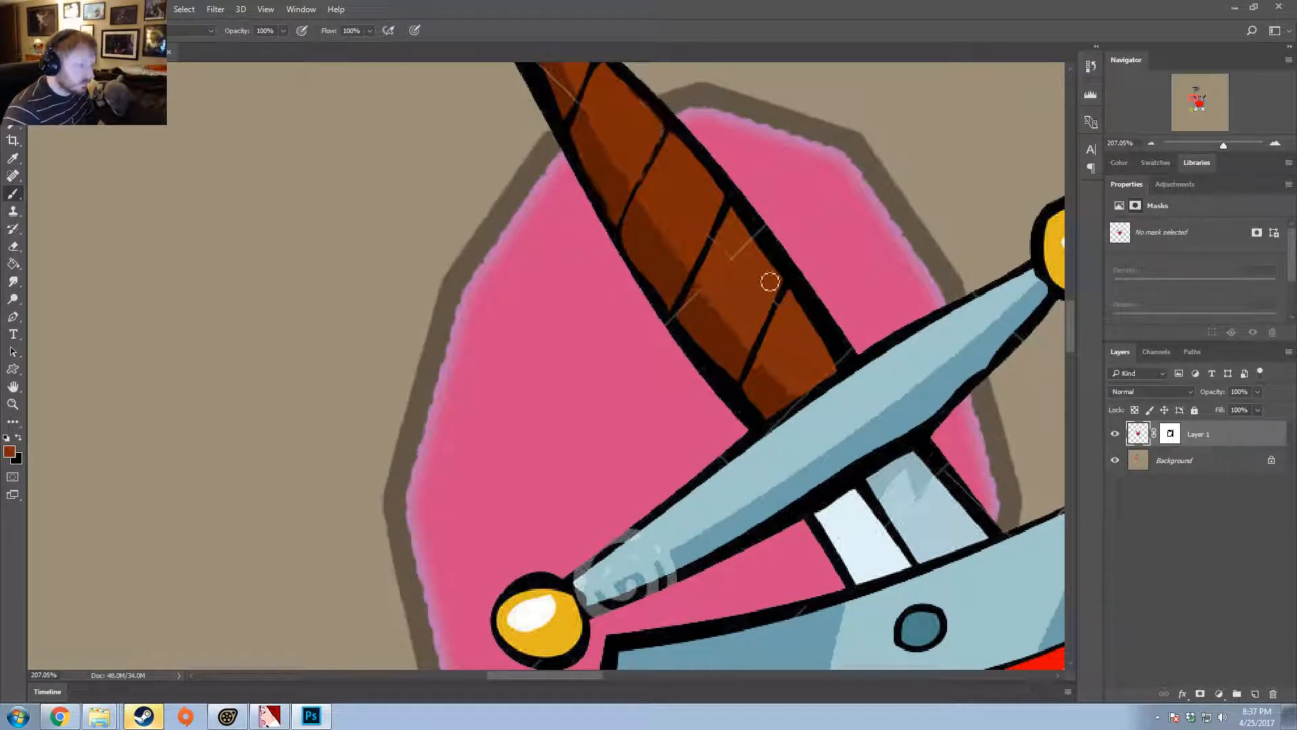
- Brush out the watermark lines on the lower part of the left sword's grip with sampled browns and black
left_click(742, 295, "alt")
mouse_move(735, 262)
left_mouse_down()
mouse_move(750, 247)
mouse_move(691, 317)
left_mouse_up()
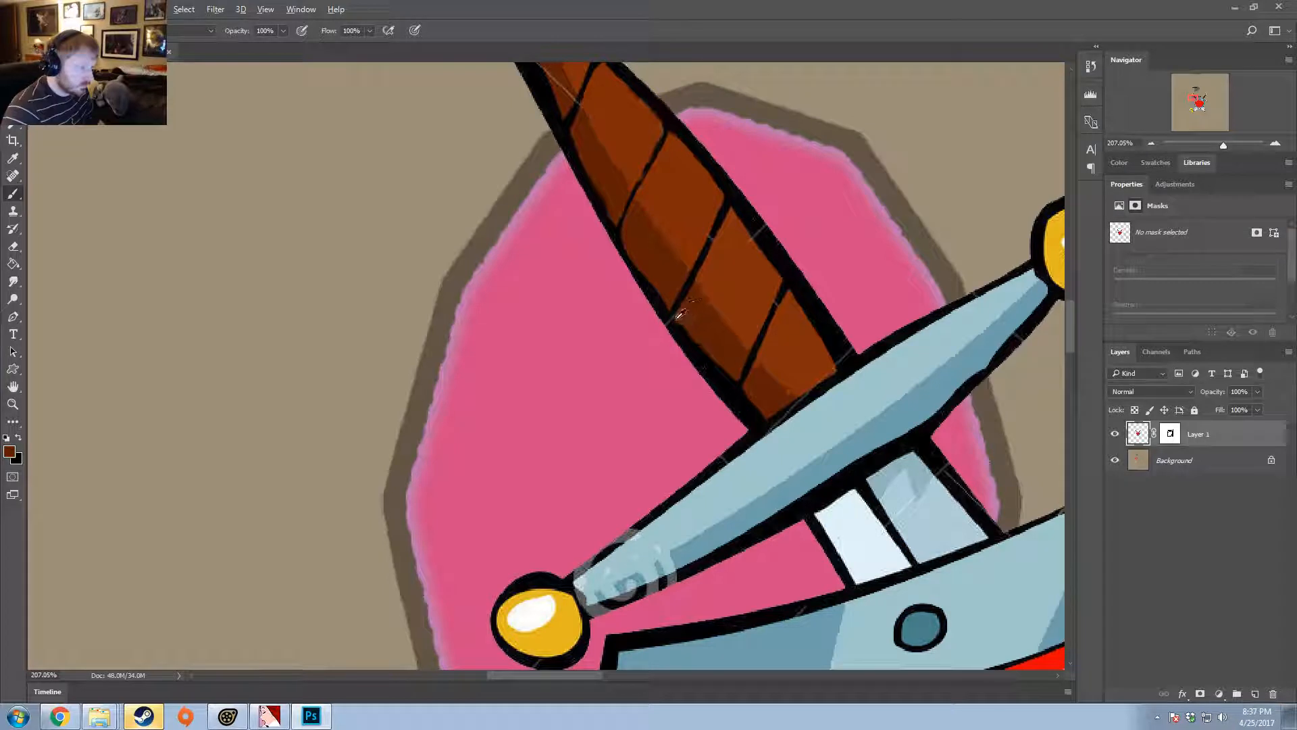
left_click(678, 327, "alt")
scroll(862, 377, "down", 2)
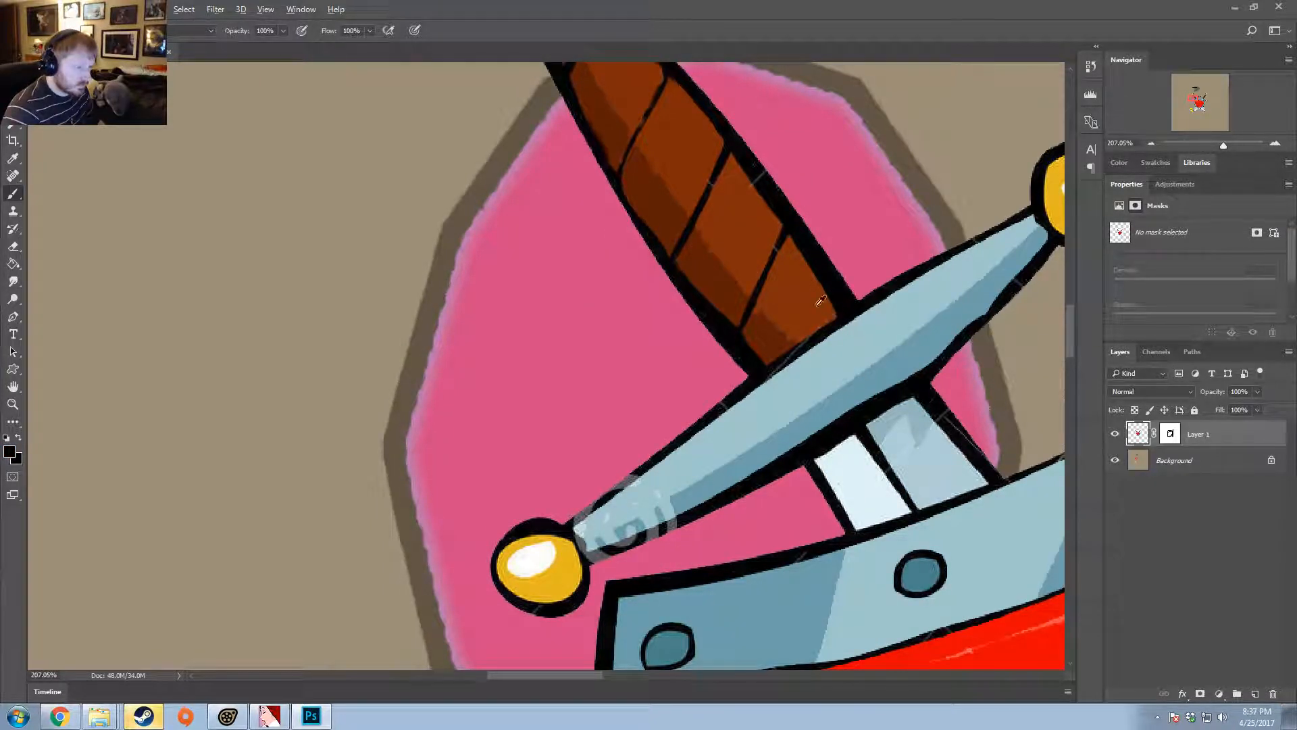
left_click(832, 319, "alt")
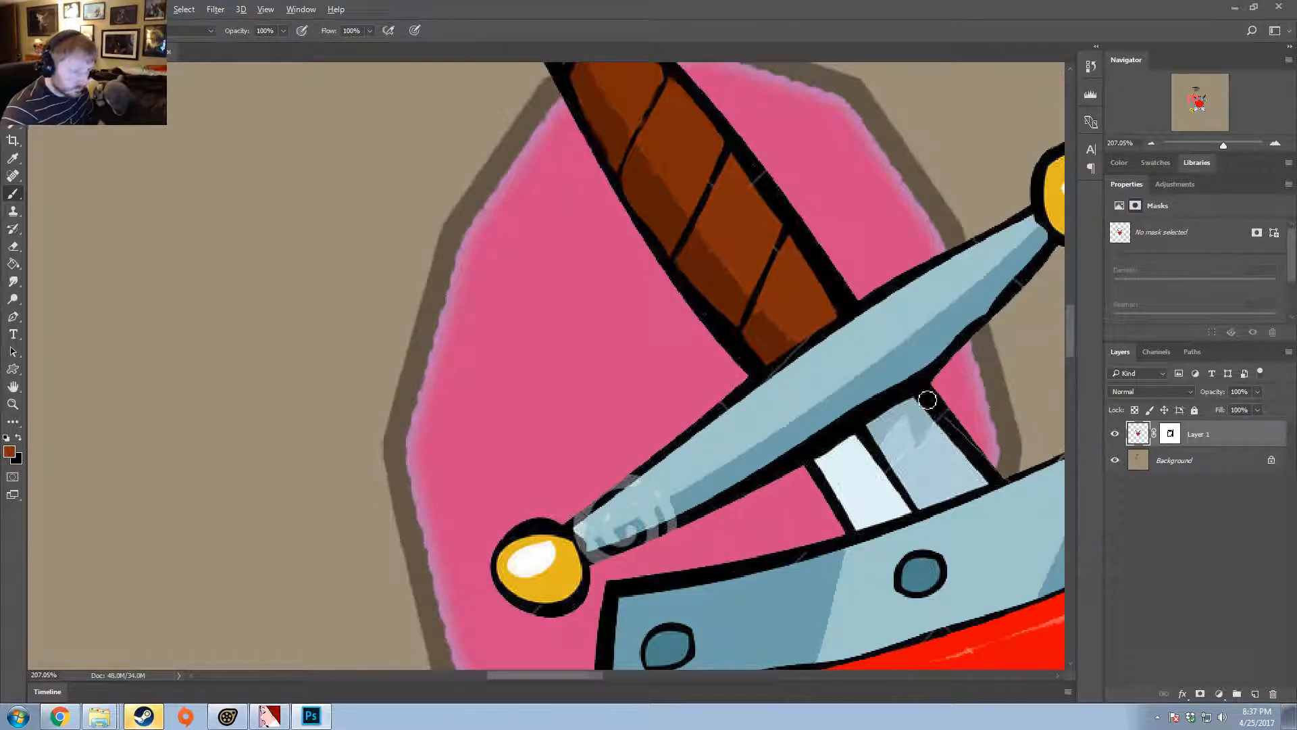
- Fill the leftover watermark marks on the left sword's grip and its outline with sampled black and brown
left_click(13, 263)
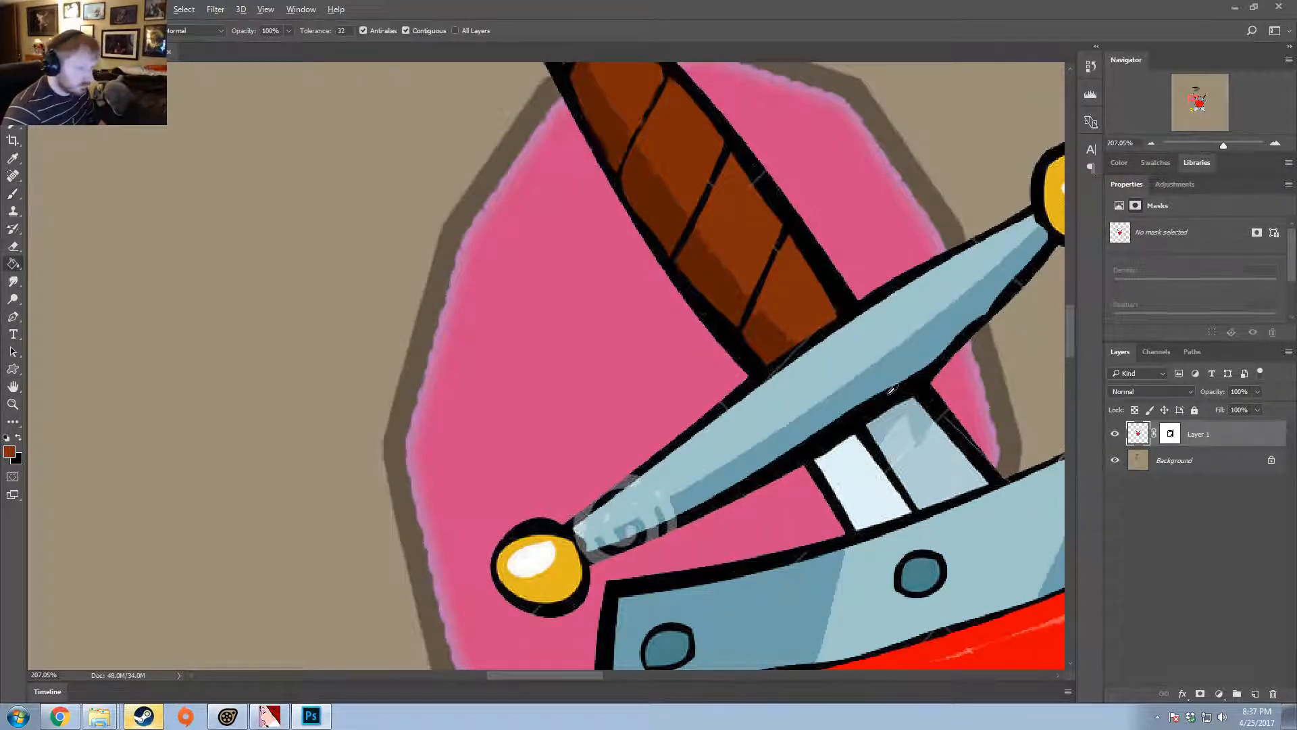
scroll(956, 419, "down", 4, "alt")
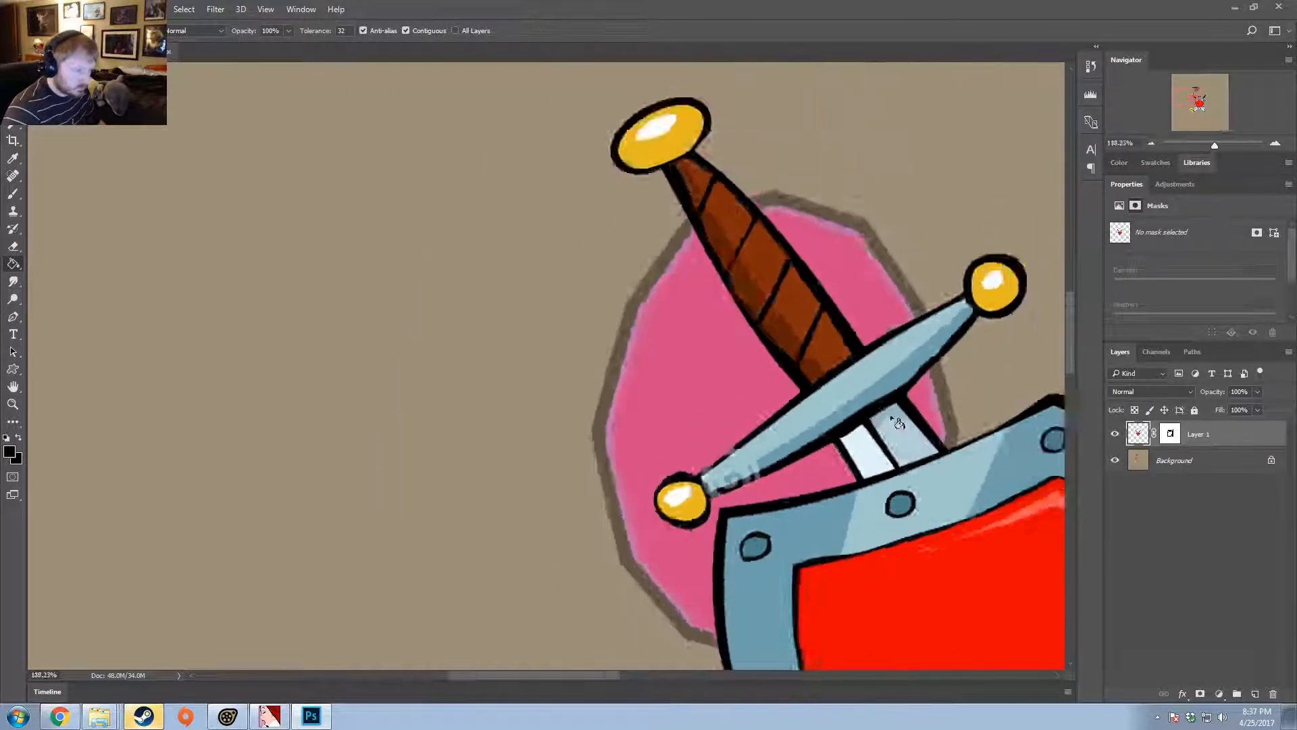
scroll(779, 280, "up", 1, "alt")
left_click(757, 271, "alt")
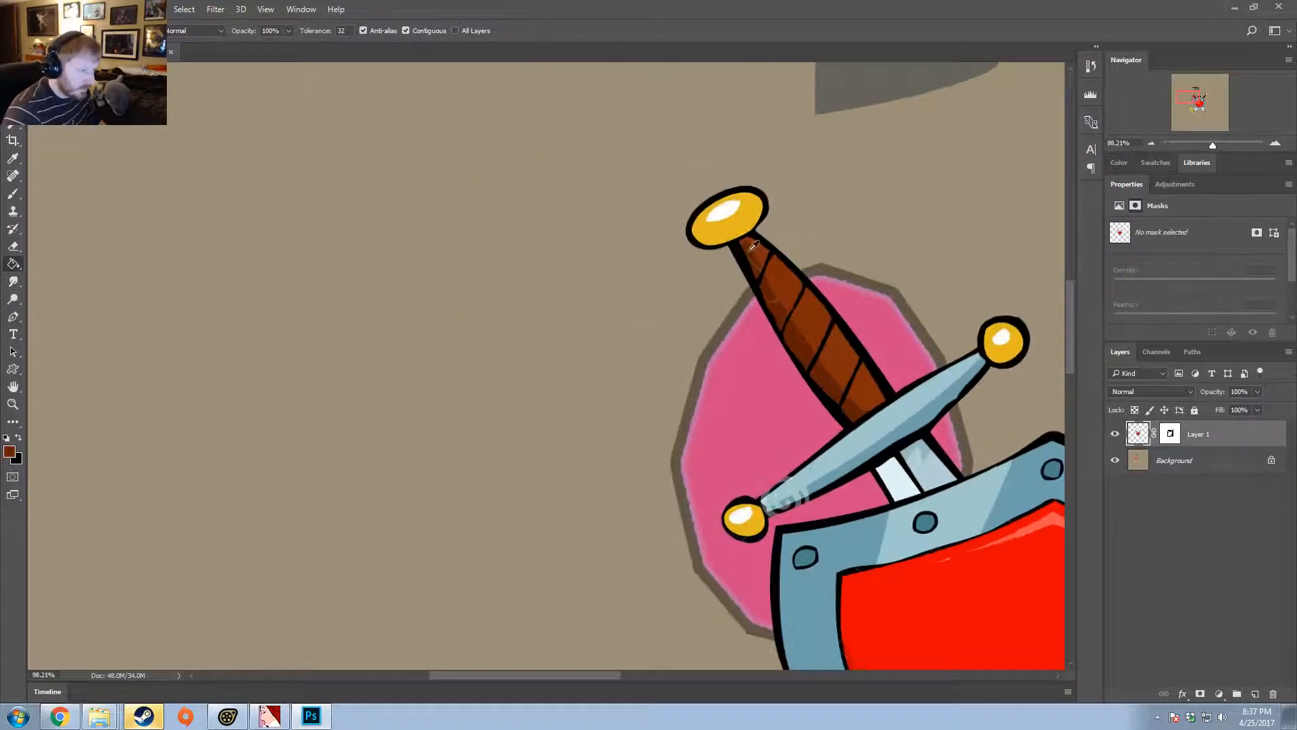
scroll(845, 362, "down", 2)
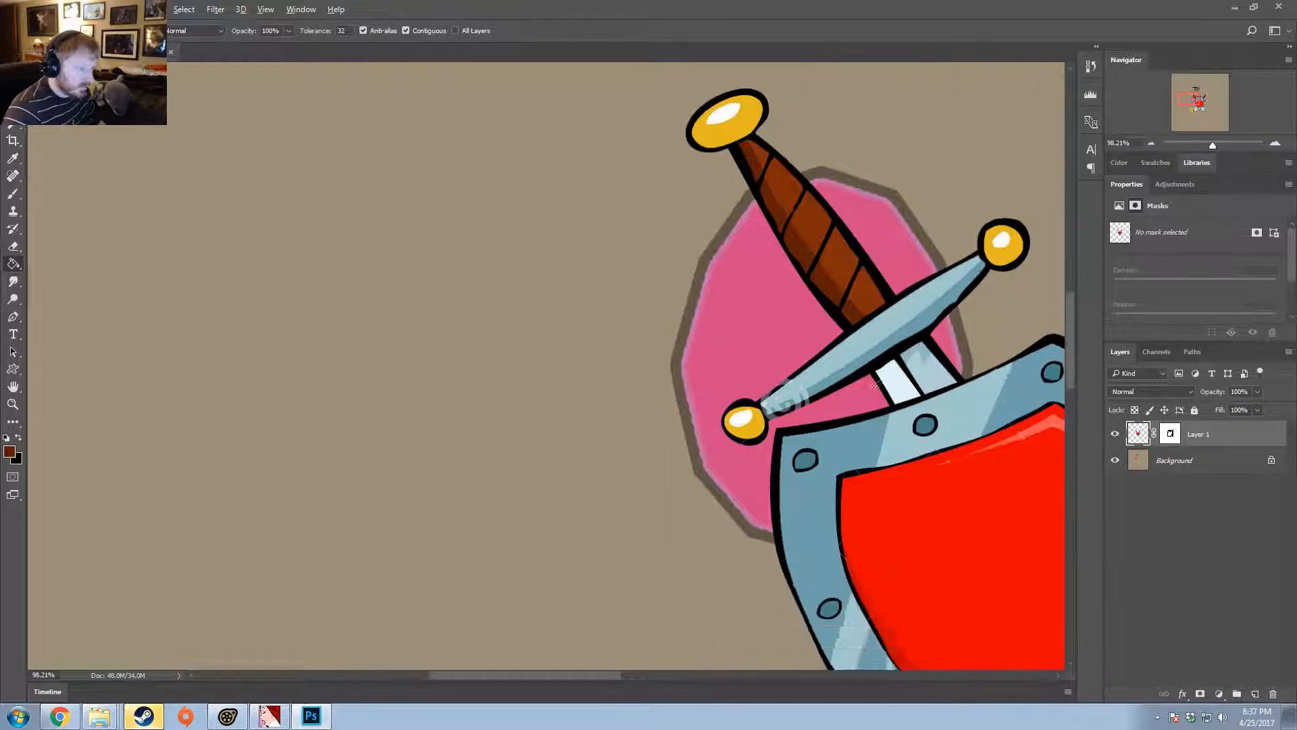
scroll(845, 379, "down", 5, "alt")
scroll(527, 400, "up", 1, "alt")
scroll(527, 400, "up", 4, "alt")
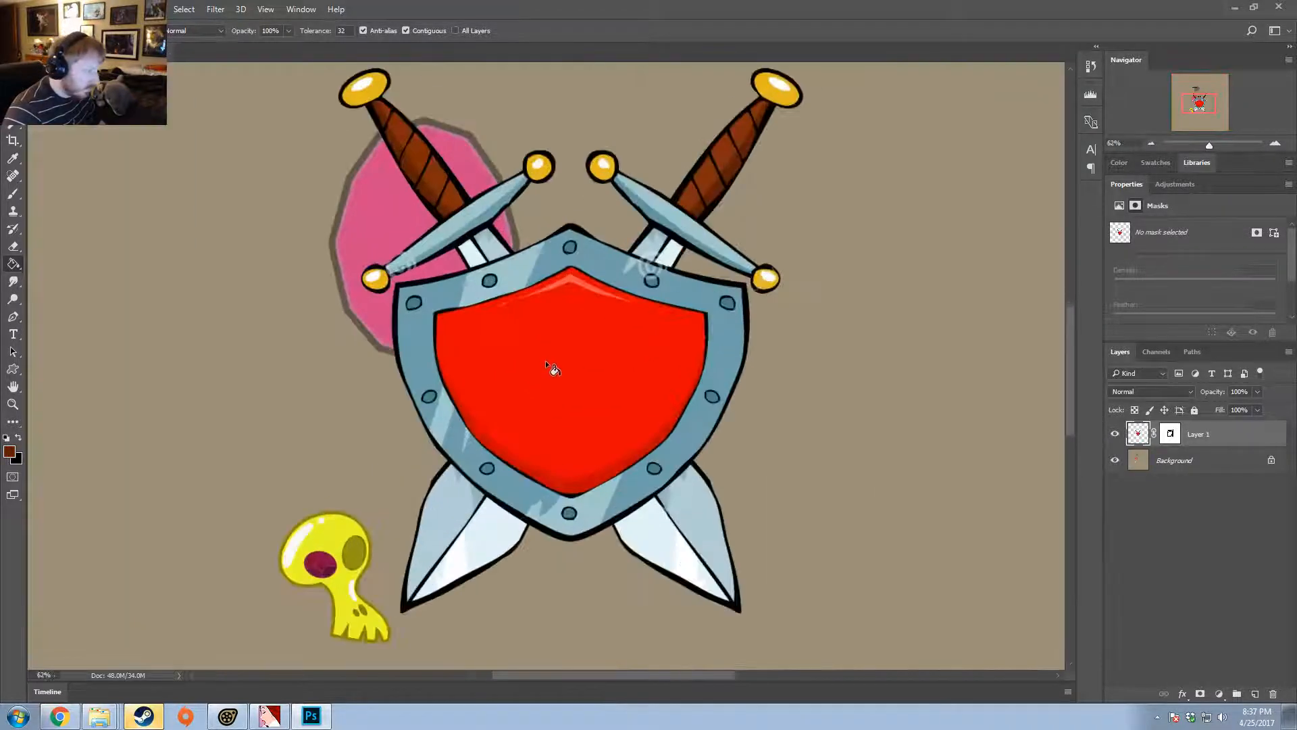
- Try to fill the watermark letters at the lower end of the left sword's crossguard with sampled blue
left_click(387, 242, "alt")
left_click(401, 234, "alt")
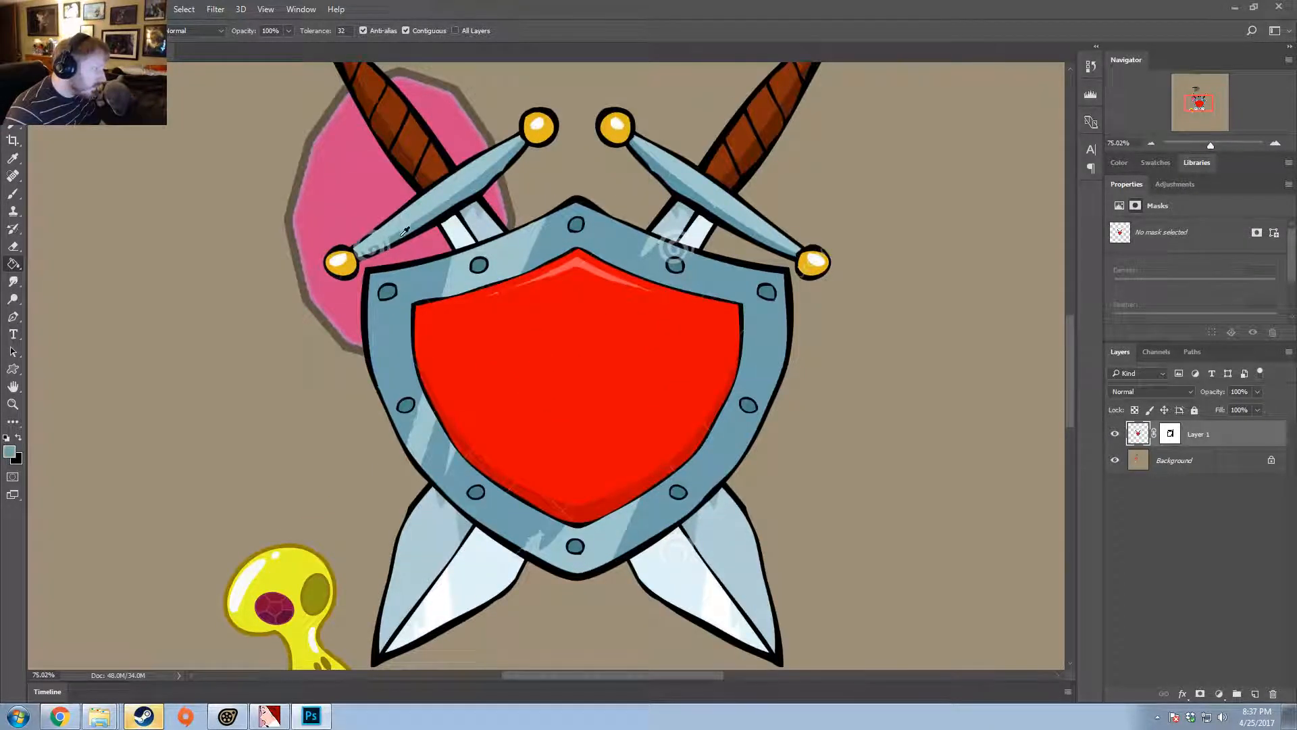
left_click(387, 244)
key("ctrl+z")
key("ctrl+z")
key("ctrl+z")
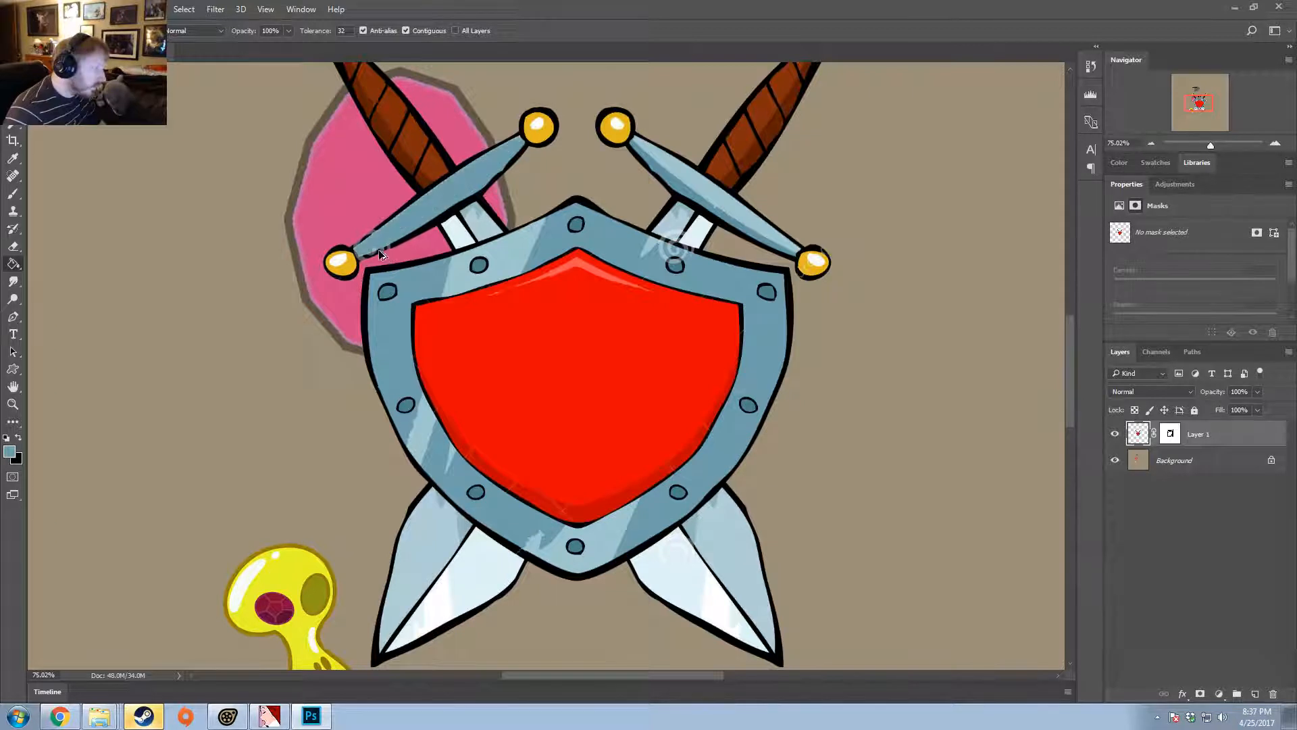
left_click(383, 251)
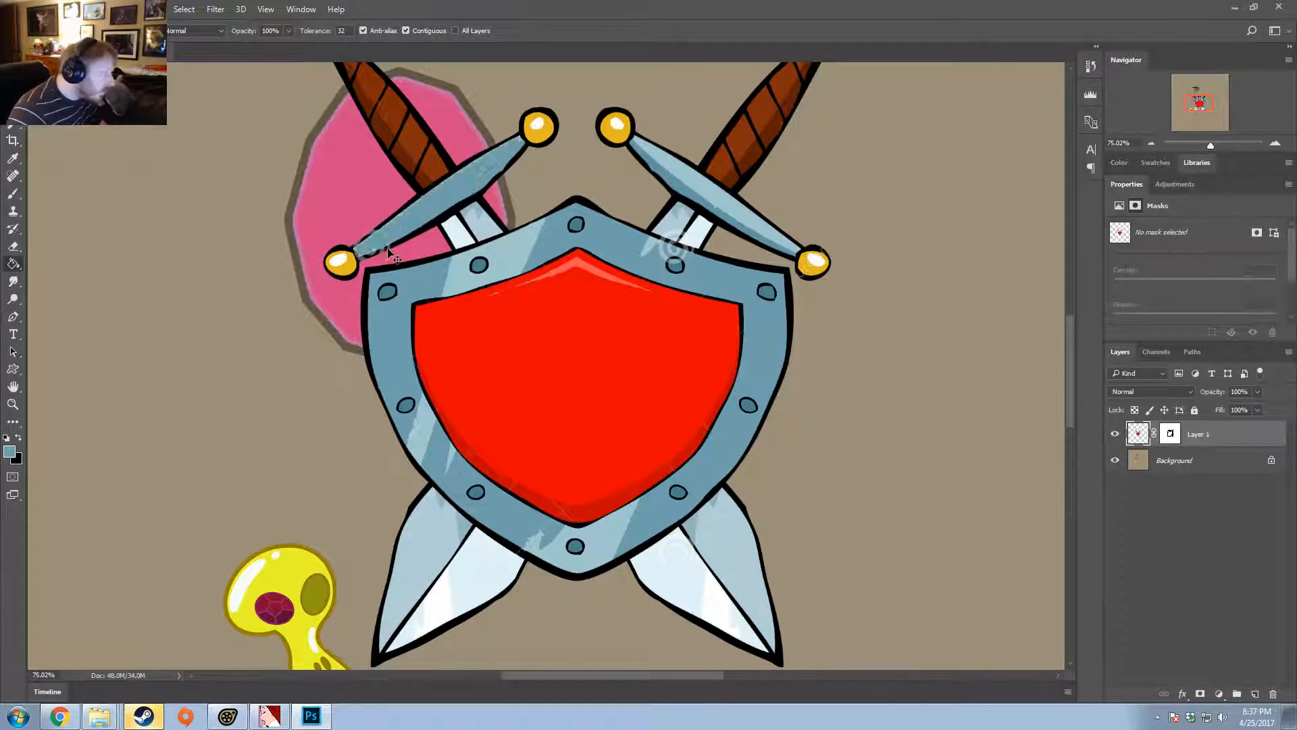
key("ctrl+z")
key("ctrl+z")
key("ctrl+z")
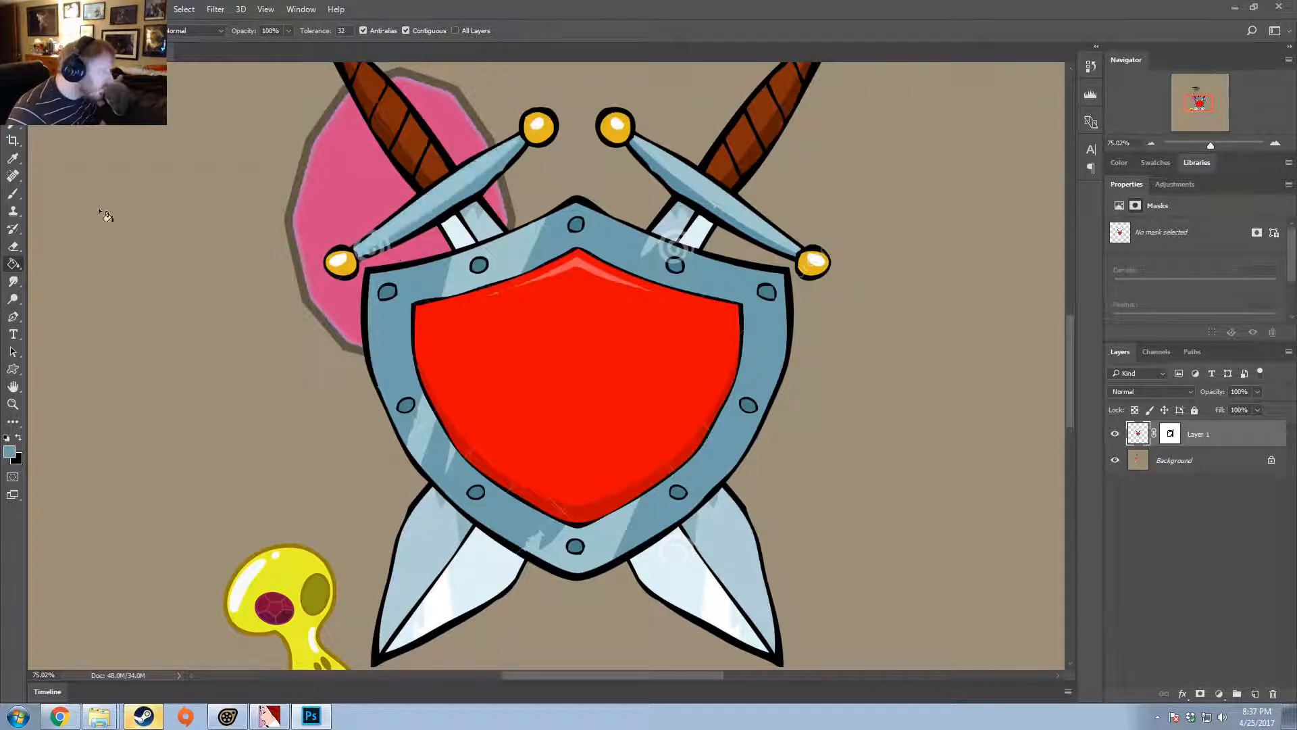
- Fill the watermark on the left crossguard's outline with sampled black and brush its shaded lower edge in sampled dark blue
scroll(404, 229, "up", 6, "alt")
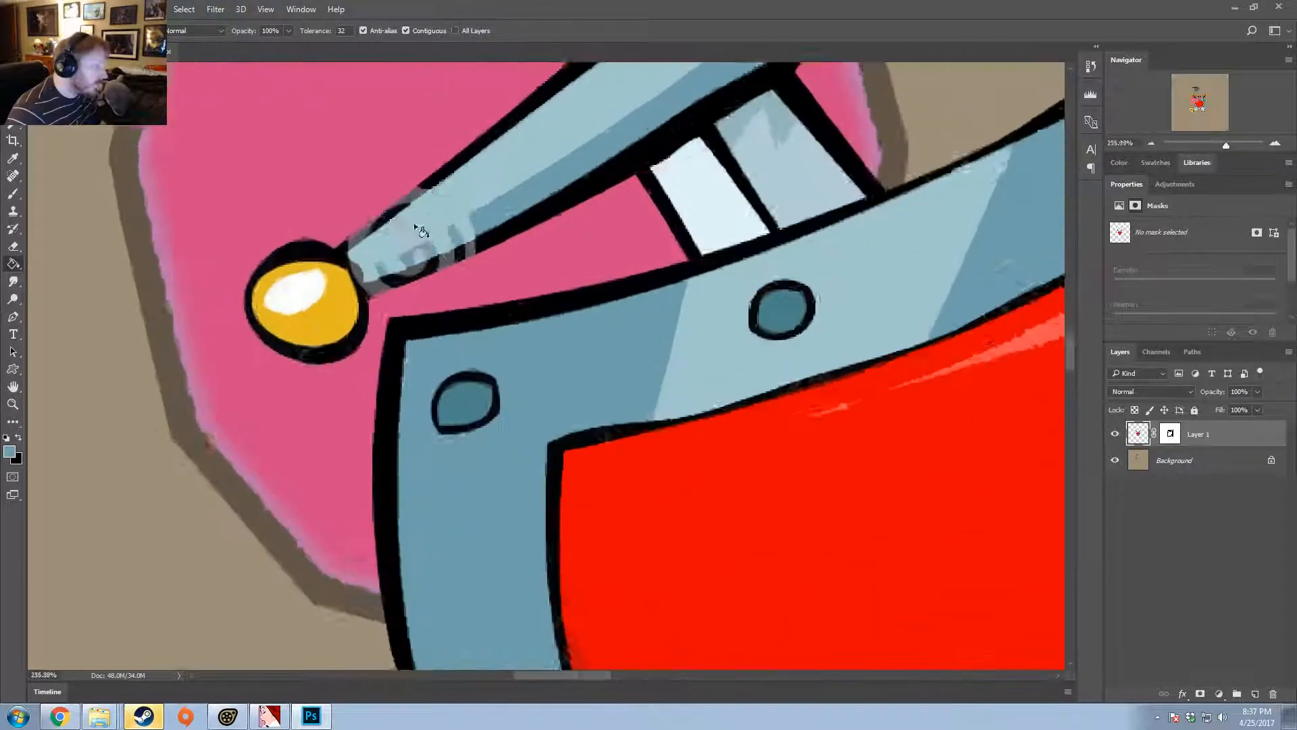
left_click(516, 236, "alt")
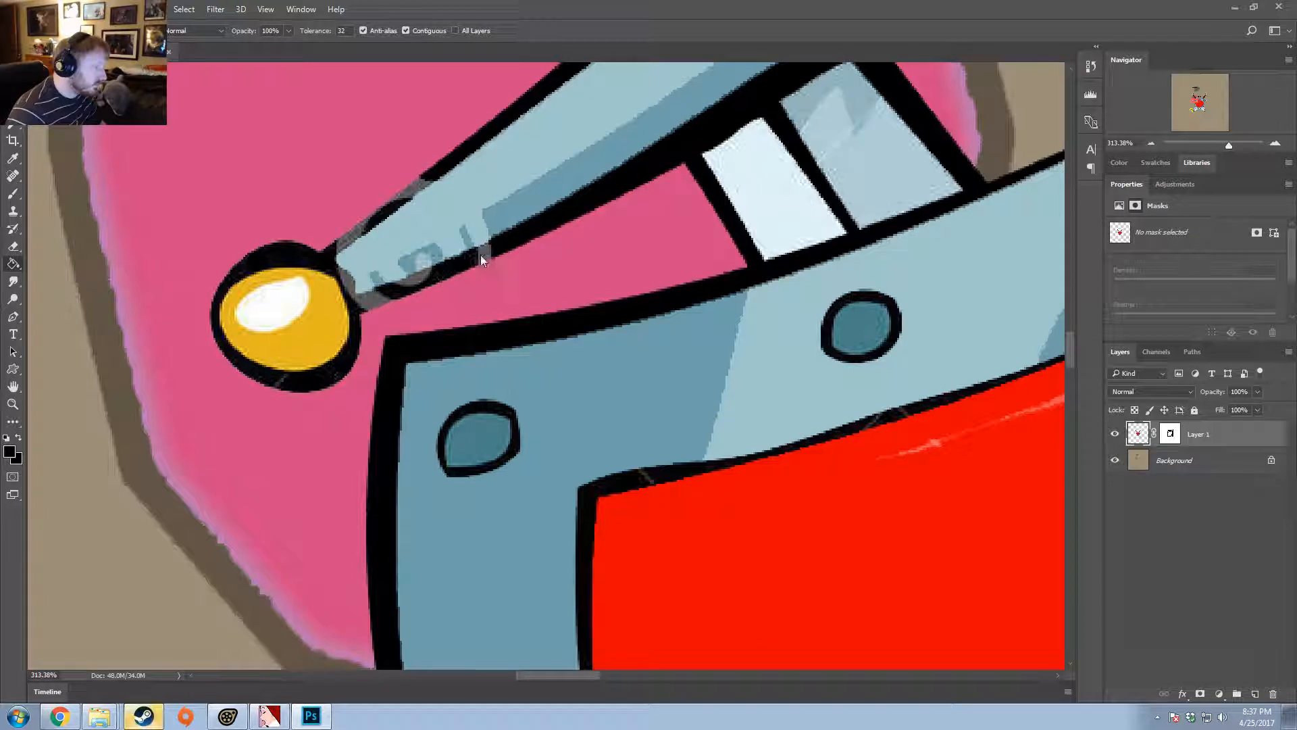
left_click(351, 240)
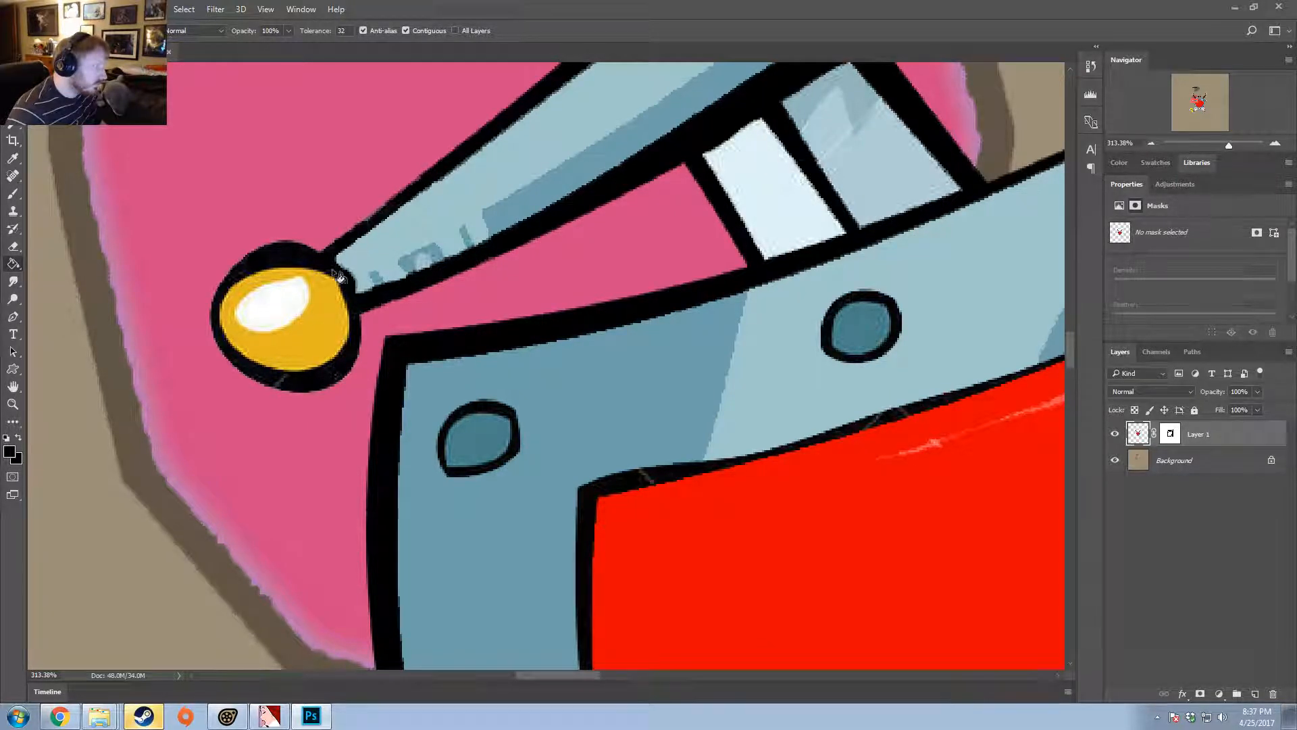
left_click(14, 193)
left_click_drag(501, 221, 353, 291)
left_click(367, 298, "alt")
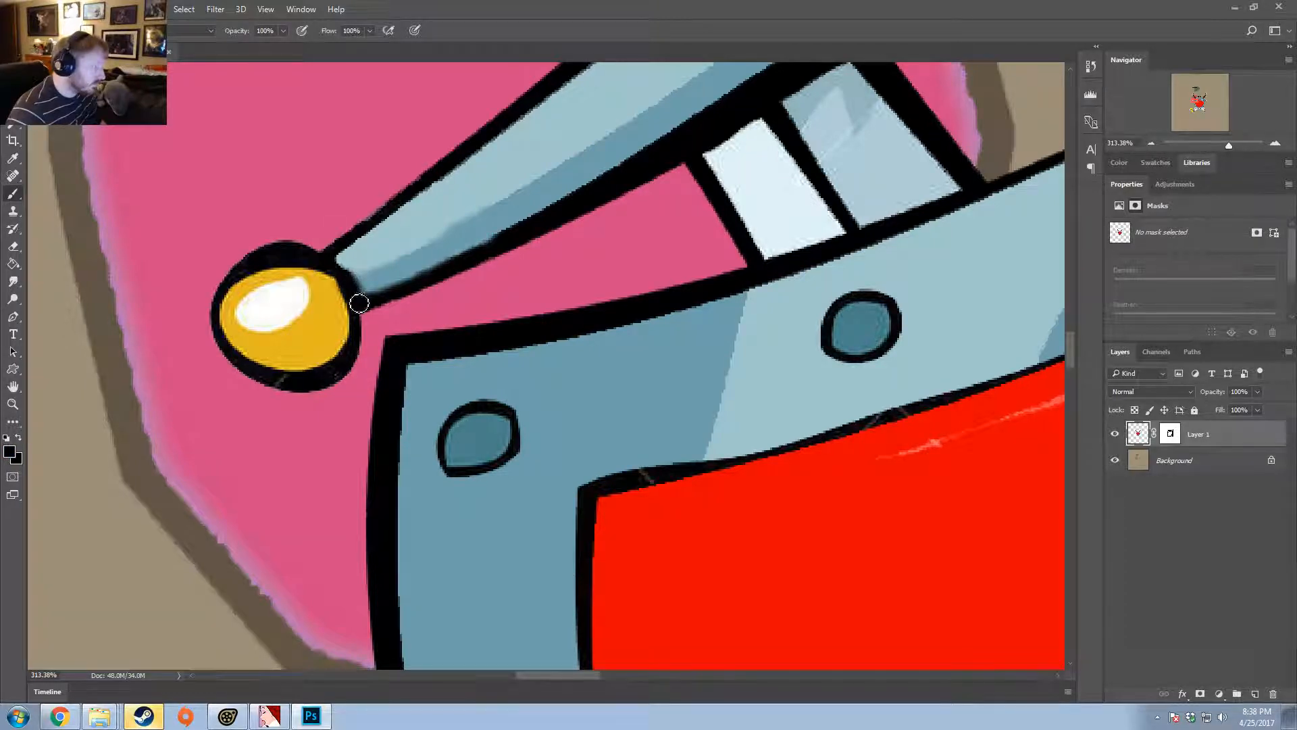
- Brush over the watermark swirl on the shield's rim, its rivet and the right sword's blade with colors sampled from each area
scroll(606, 290, "down", 3)
scroll(793, 383, "down", 10, "alt")
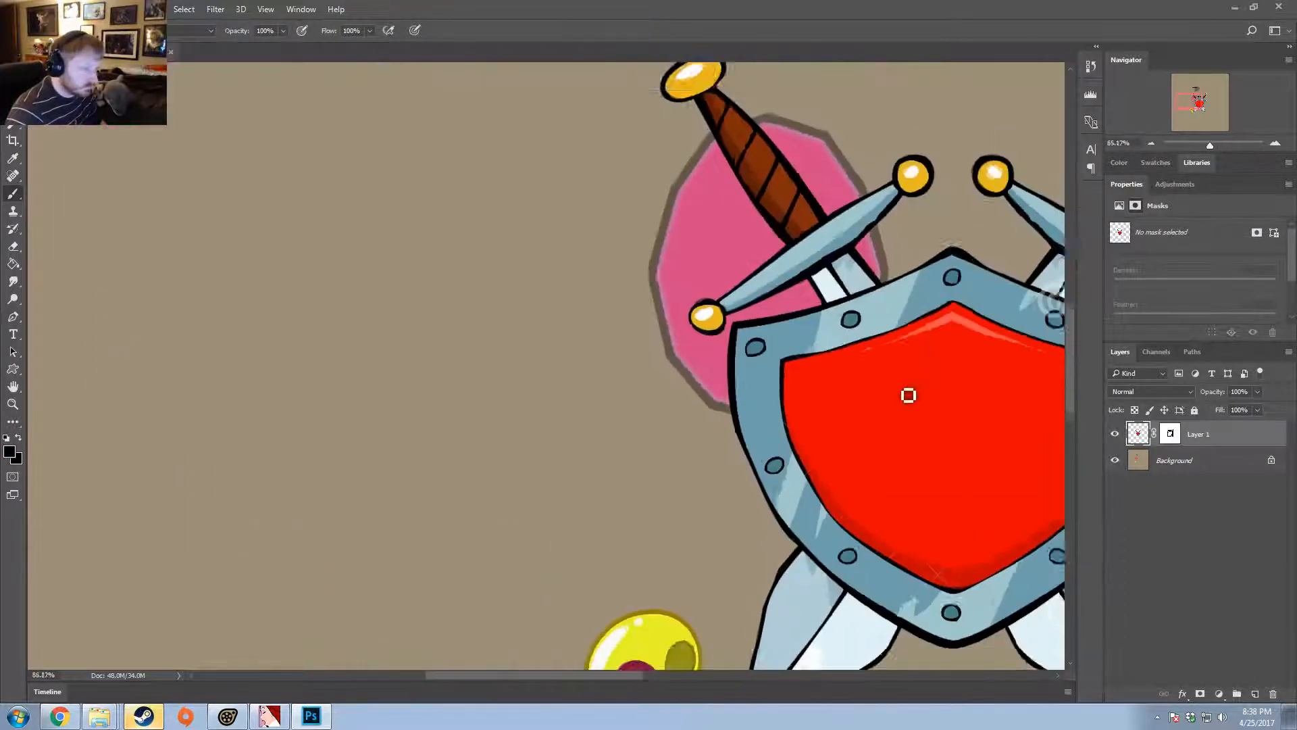
scroll(1015, 480, "up", 4, "alt")
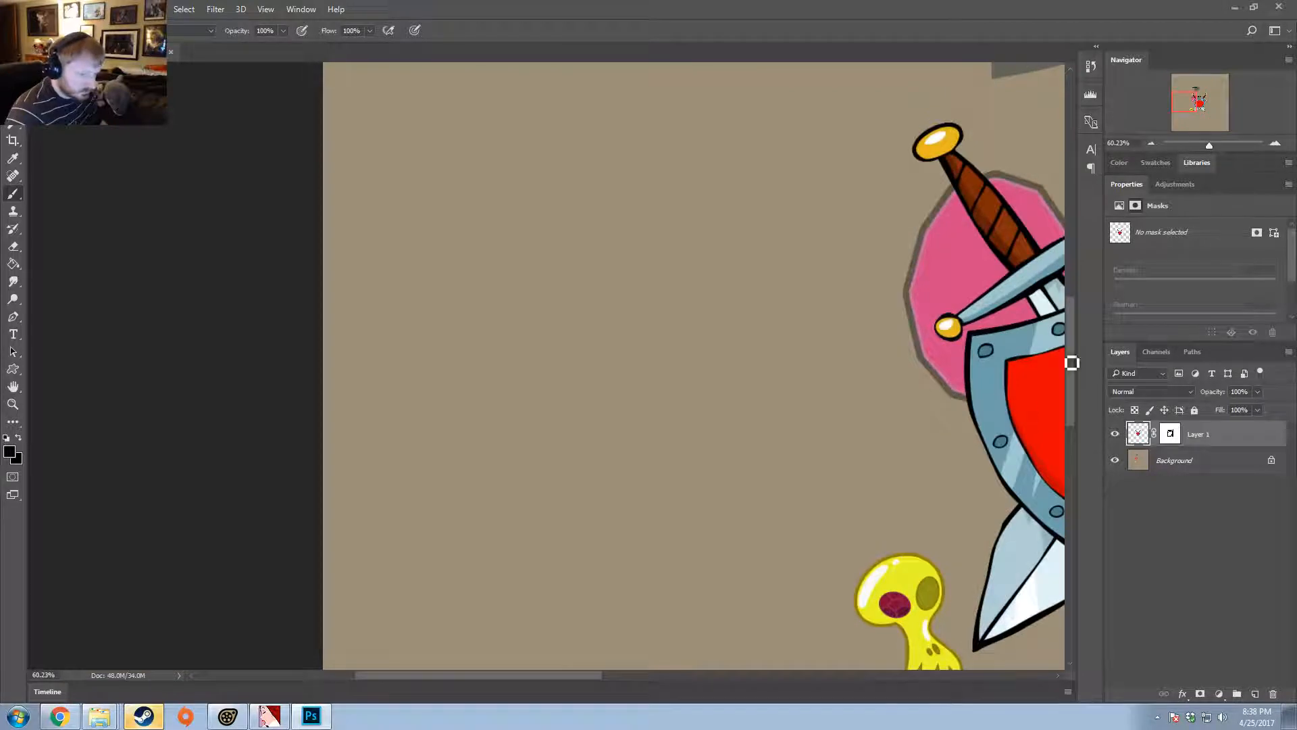
left_click_drag(1184, 100, 1202, 101)
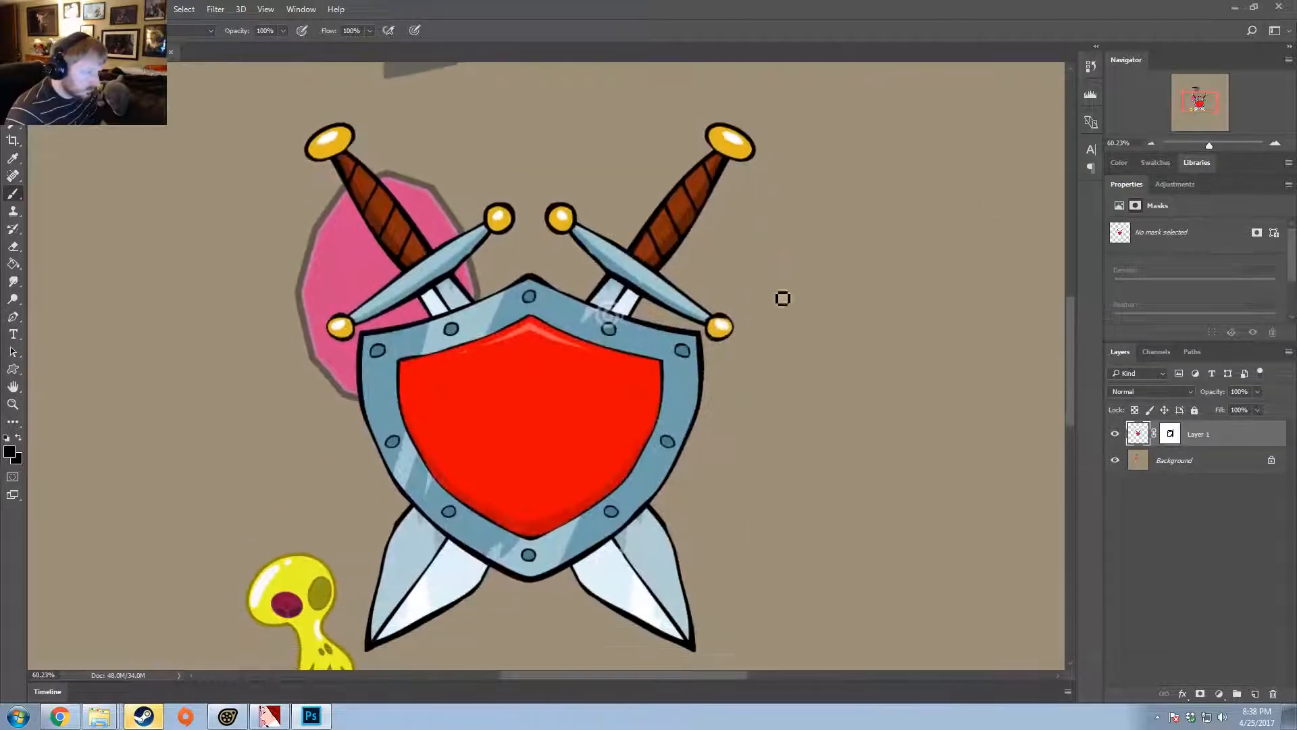
scroll(666, 361, "up", 12, "alt")
left_click(623, 357, "alt")
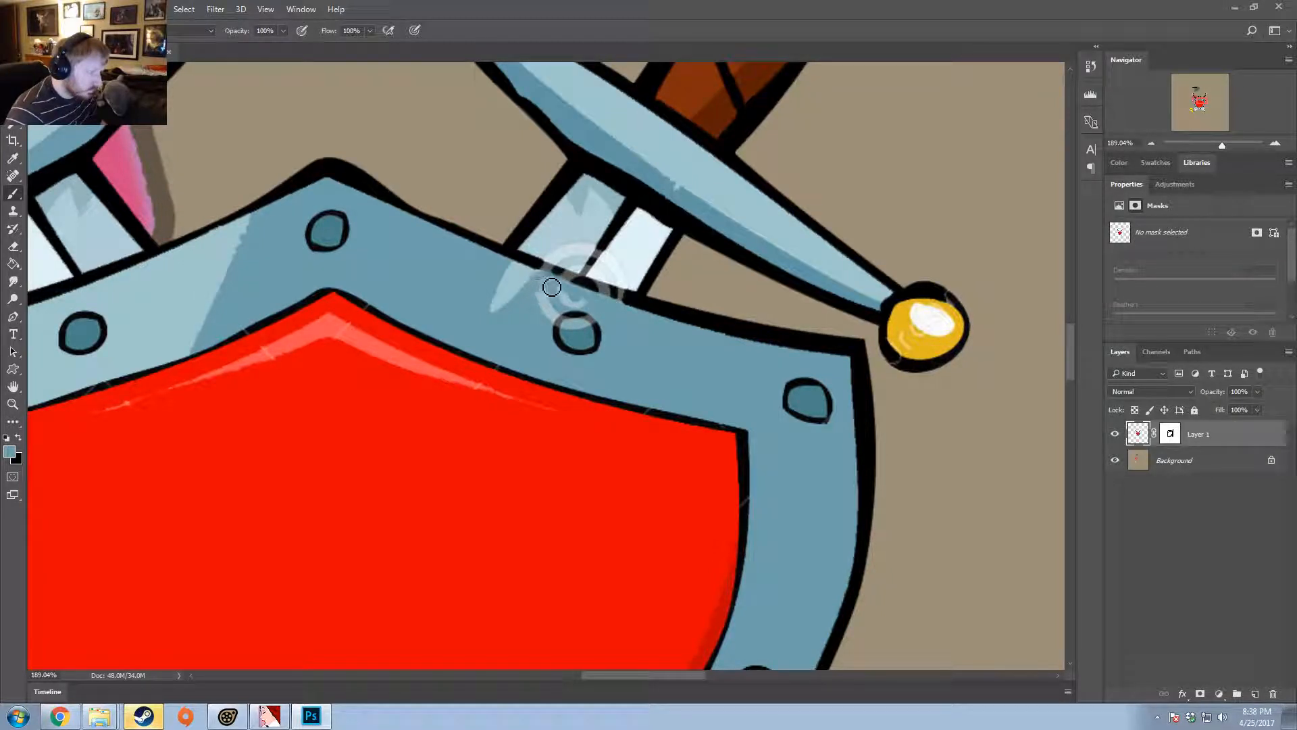
left_click(576, 329, "alt")
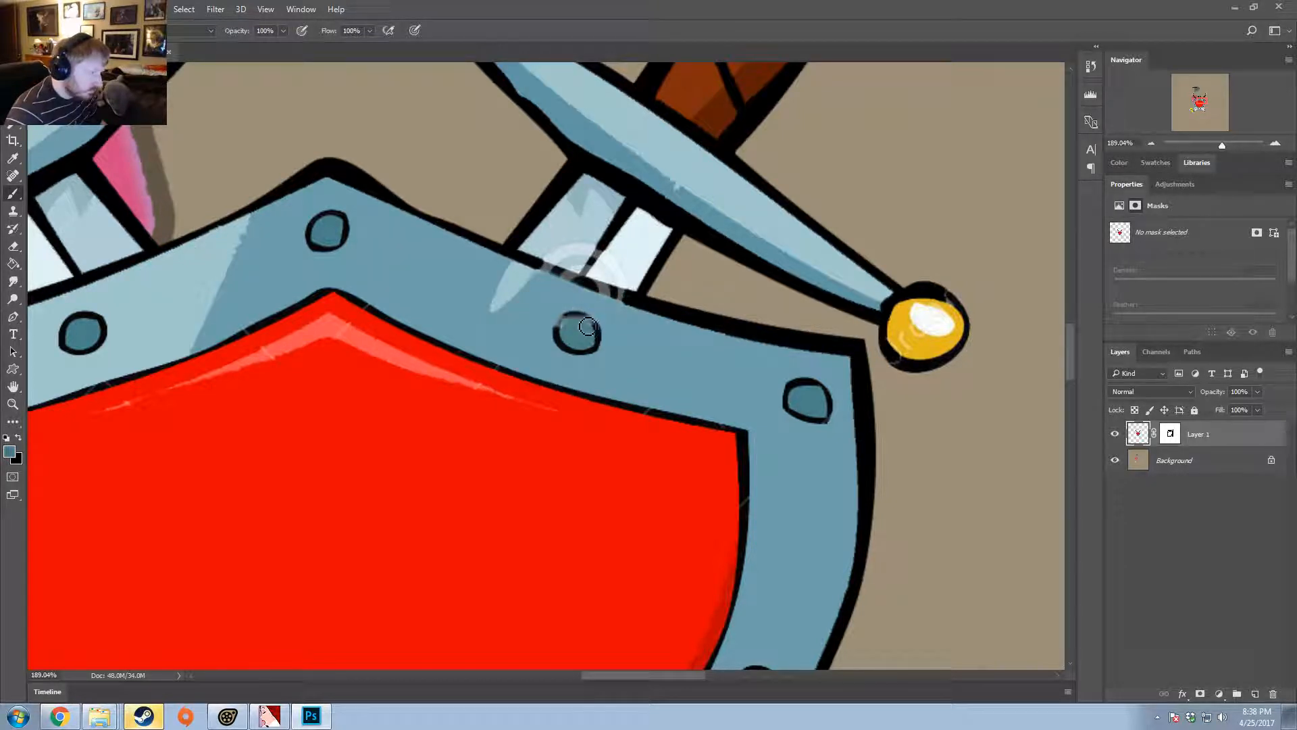
left_click(590, 240, "alt")
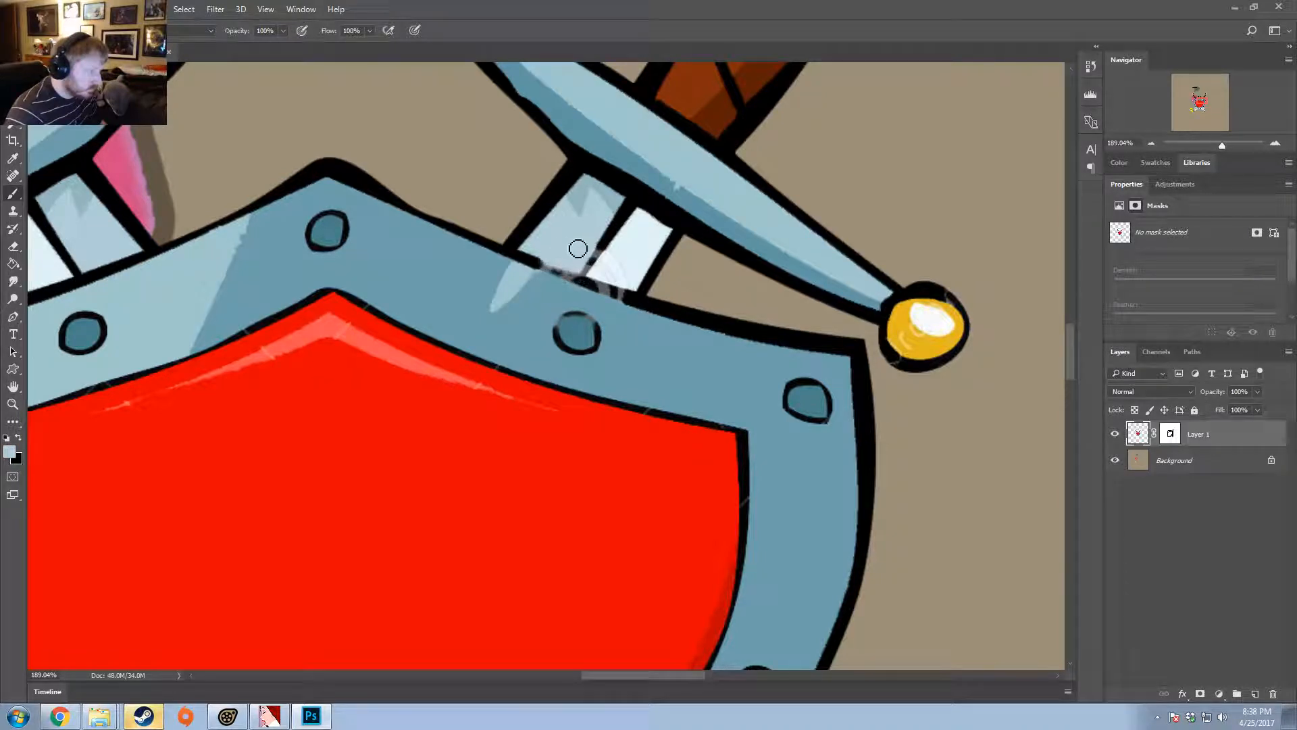
left_click(615, 260, "alt")
mouse_move(602, 276)
left_mouse_down()
mouse_move(631, 283)
mouse_move(622, 266)
mouse_move(620, 277)
left_mouse_up()
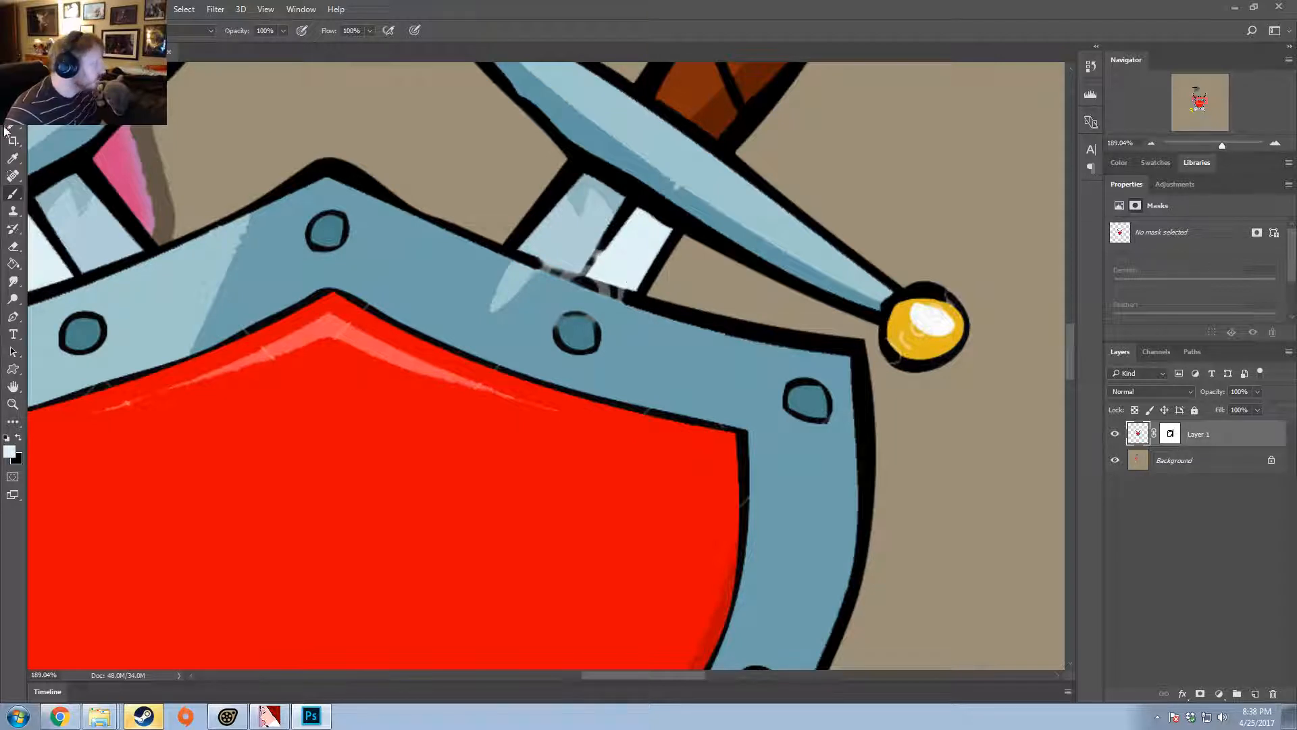
- Fill the remaining watermark marks on the black outlines of the shield rim, blade and rivet with sampled black
left_click(13, 211)
left_click(13, 264)
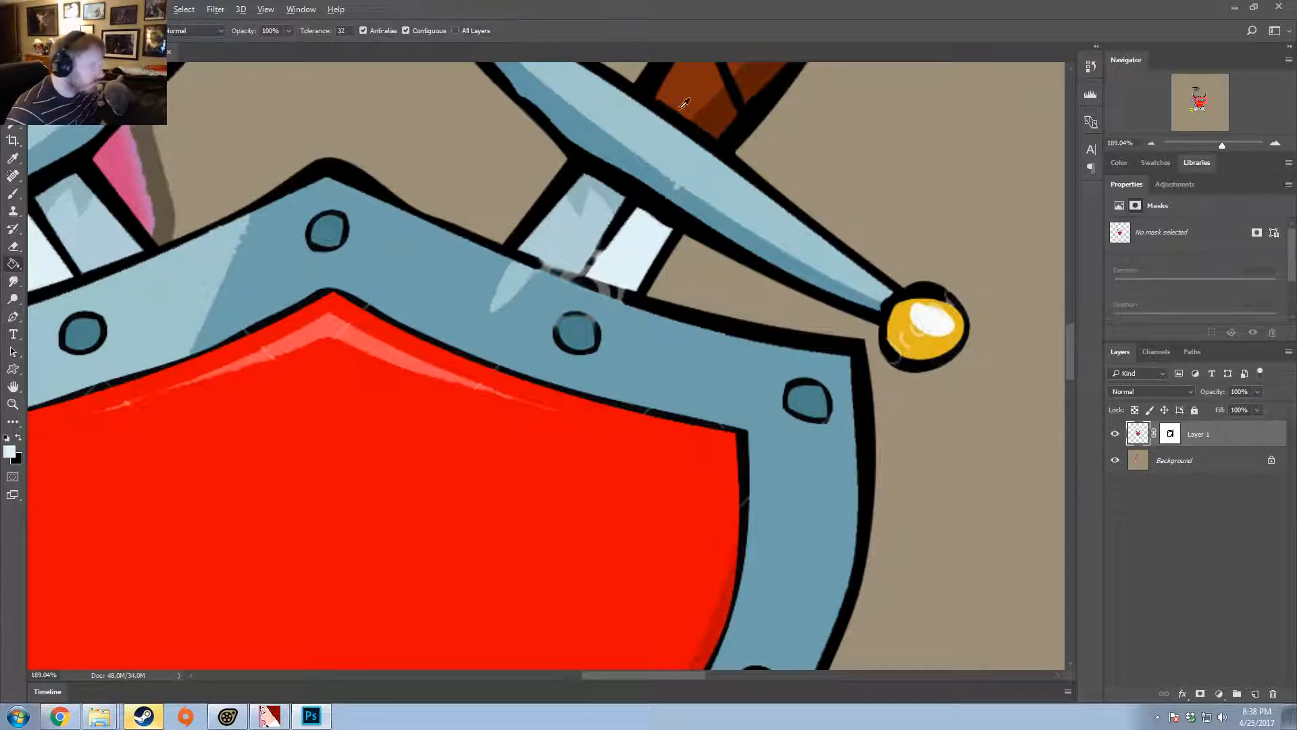
left_click(626, 198, "alt")
left_click(552, 274)
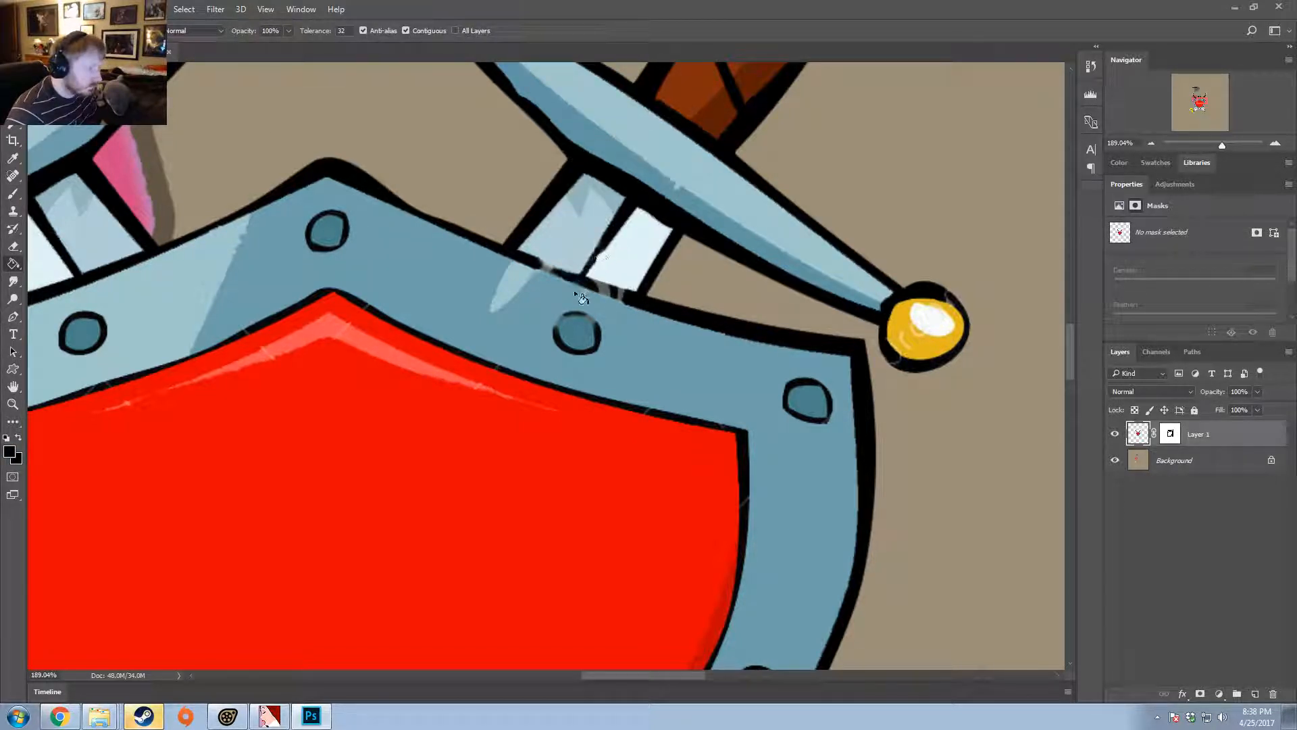
left_click(606, 294)
left_click(619, 293)
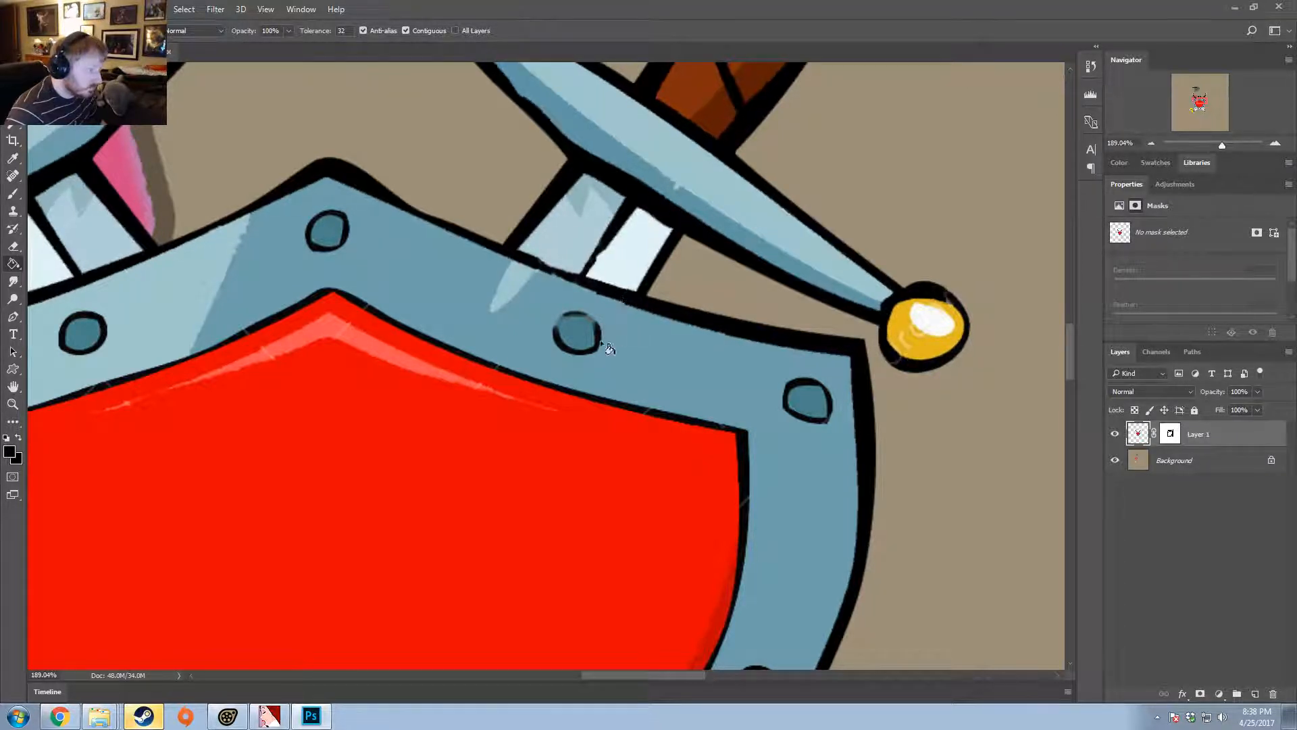
left_click(593, 321)
left_click(561, 326)
- Fill the watermark marks on the gold knob of the right crossguard with sampled gold and white
scroll(663, 351, "down", 5, "alt")
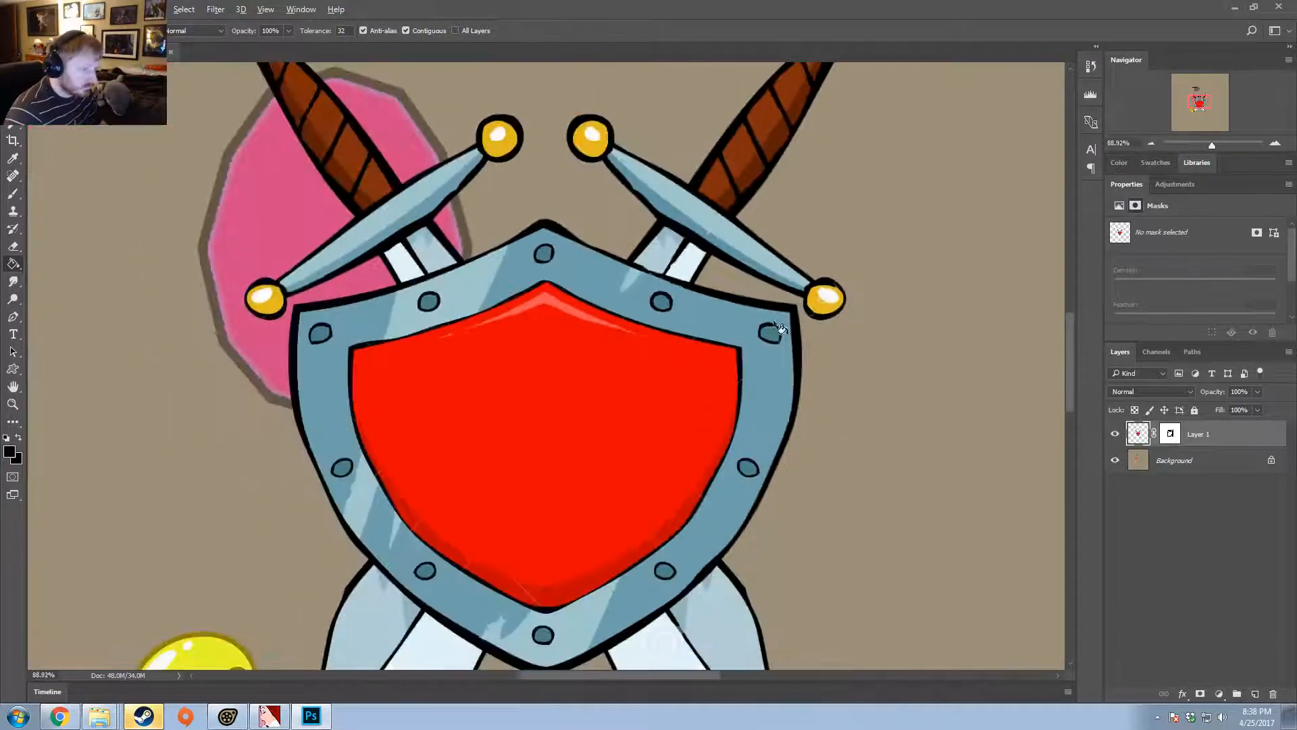
scroll(811, 321, "up", 6, "alt")
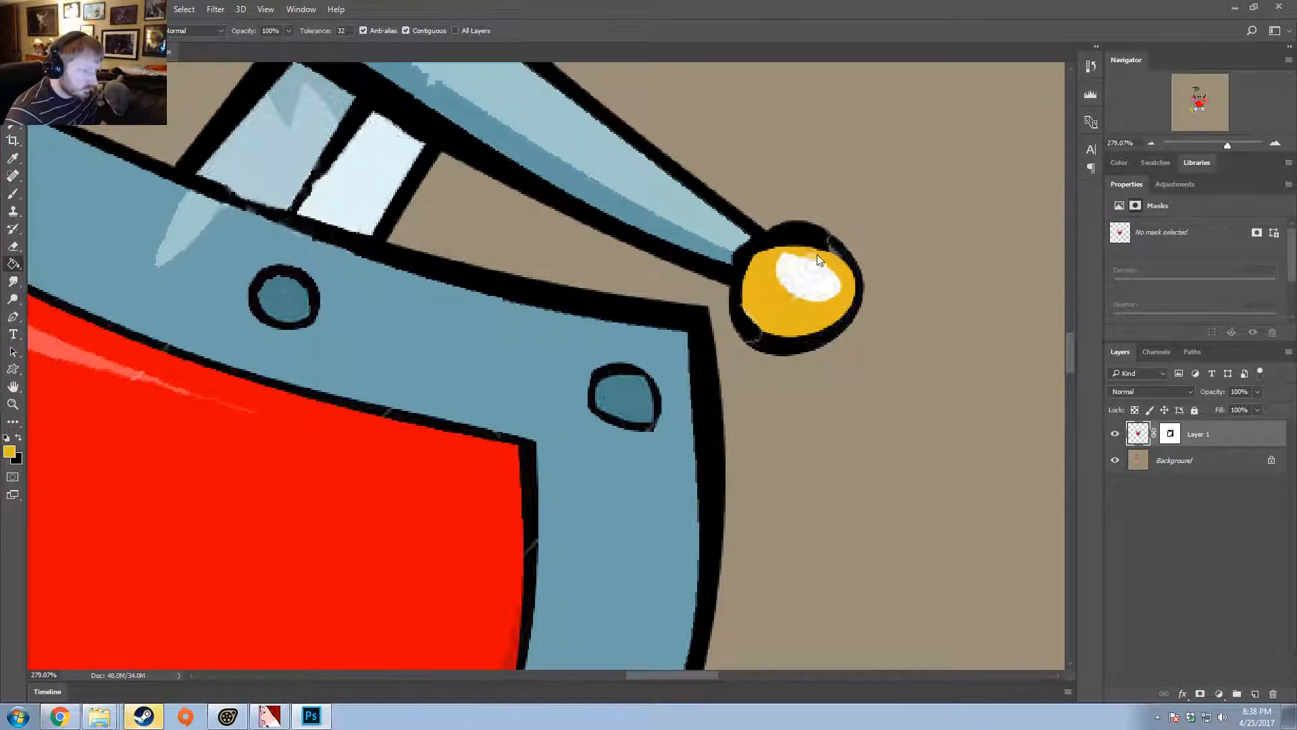
left_click(827, 281, "alt")
left_click(807, 285)
- Try to fill the left blade below the shield with sampled pale blue and gray-blue
scroll(808, 316, "down", 10, "alt")
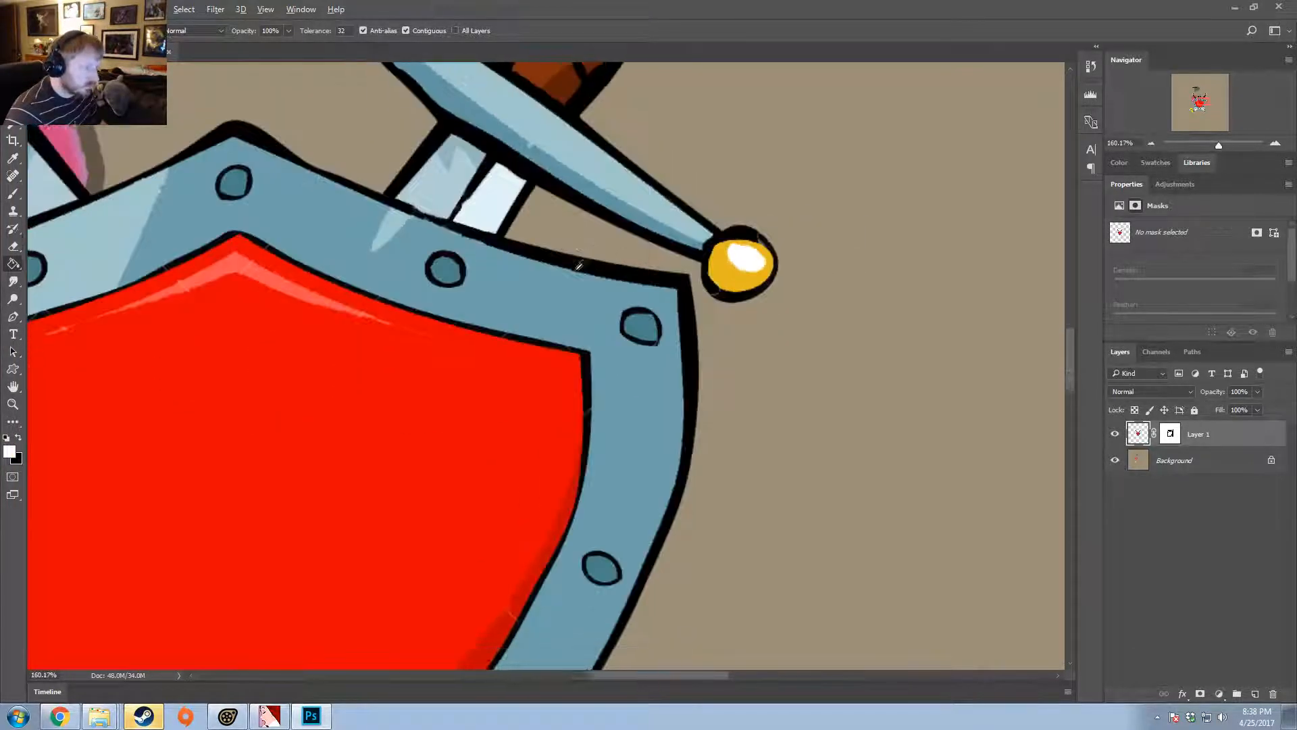
scroll(510, 451, "up", 5, "alt")
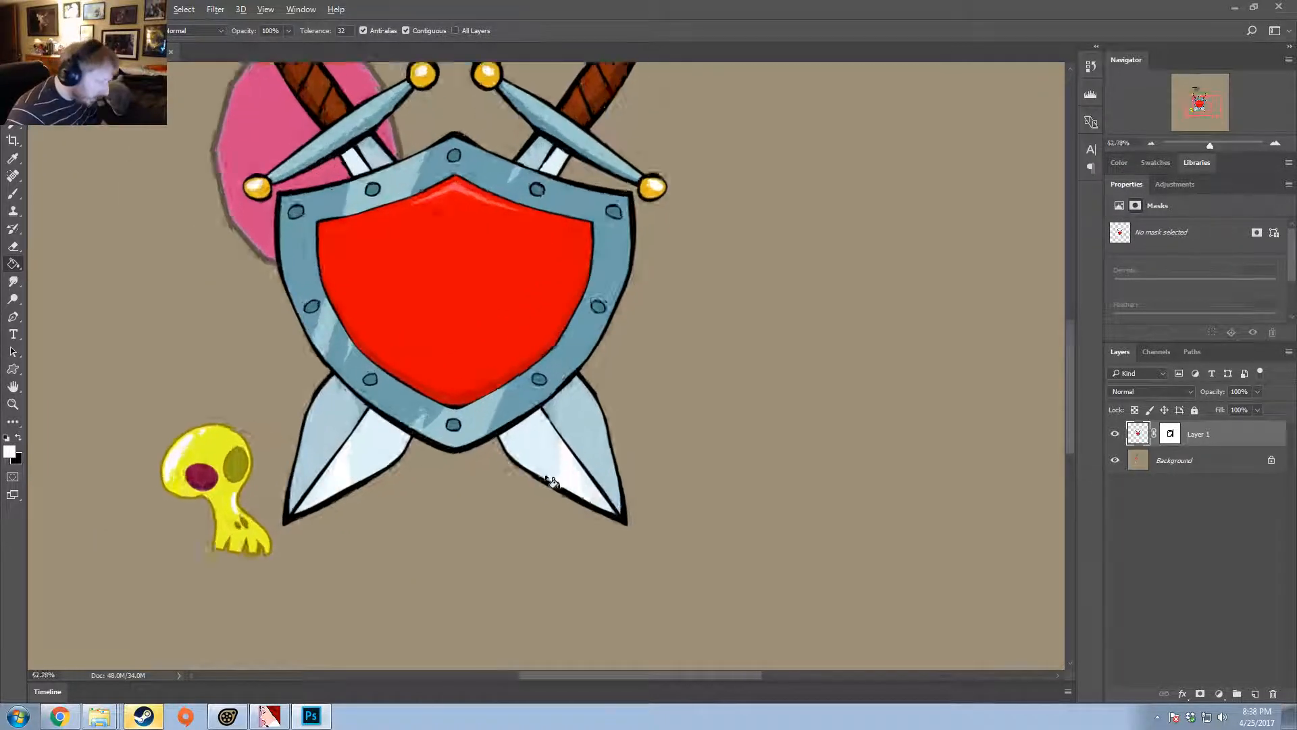
left_click(591, 468)
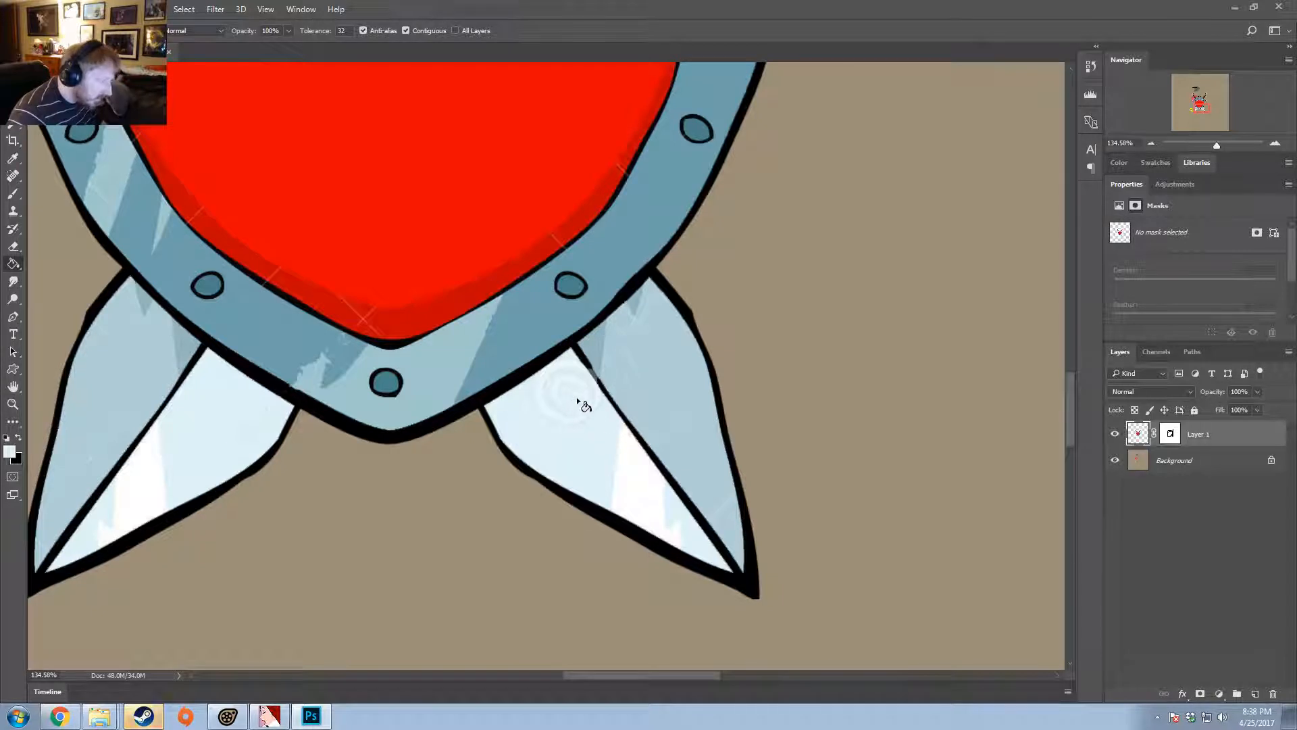
left_click(252, 440)
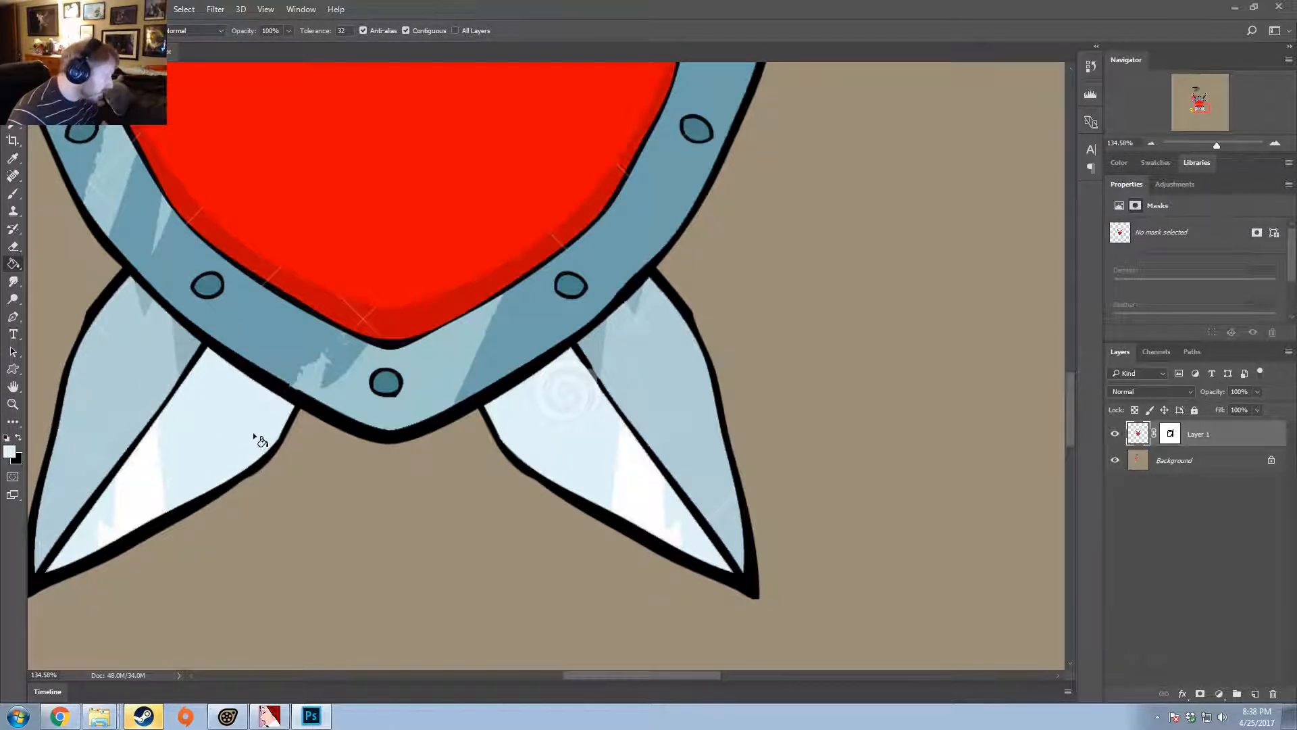
left_click(77, 480)
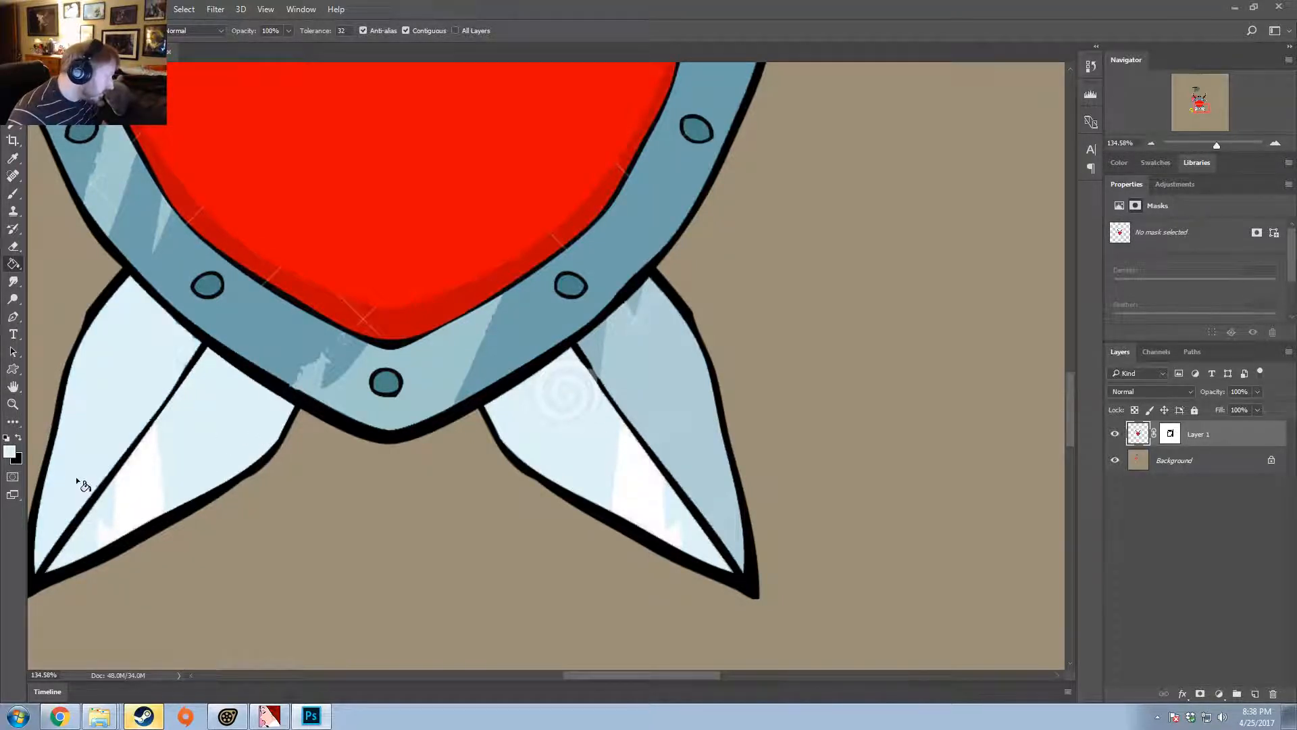
key("ctrl+z")
left_click(102, 418, "alt")
left_click(85, 448)
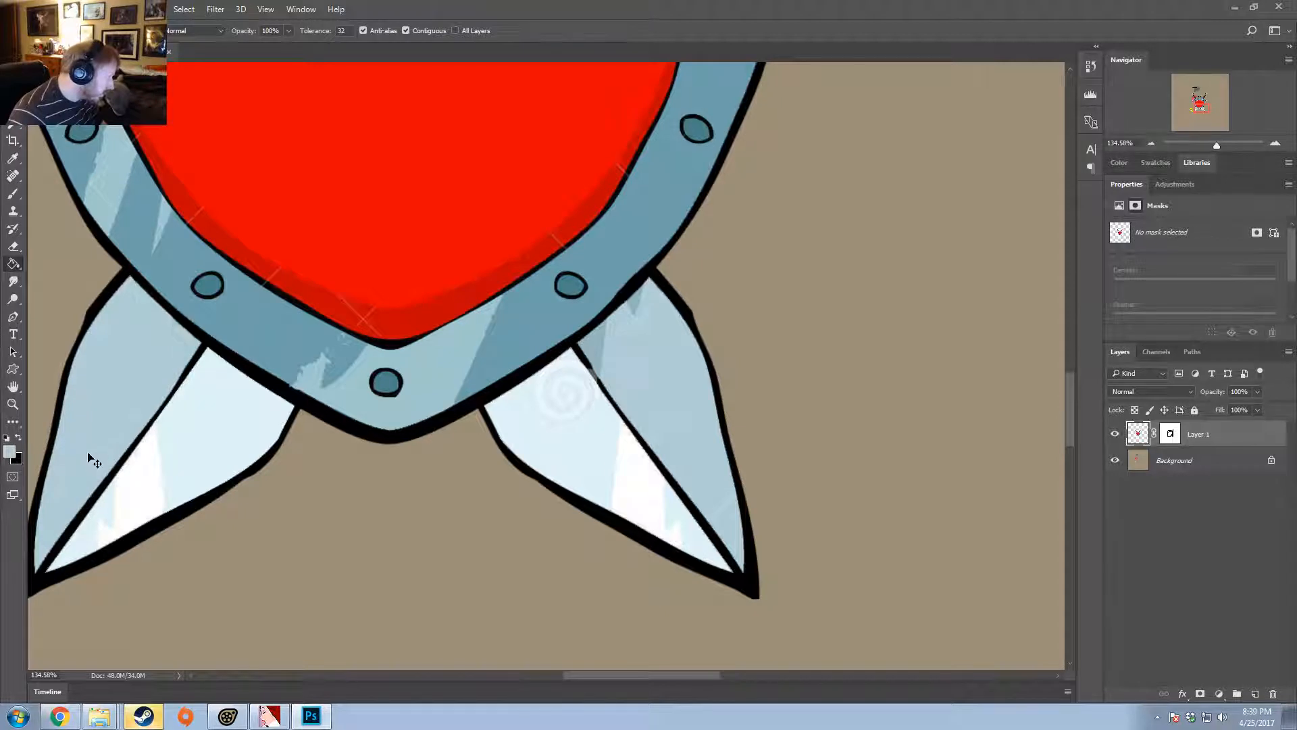
key("ctrl+z")
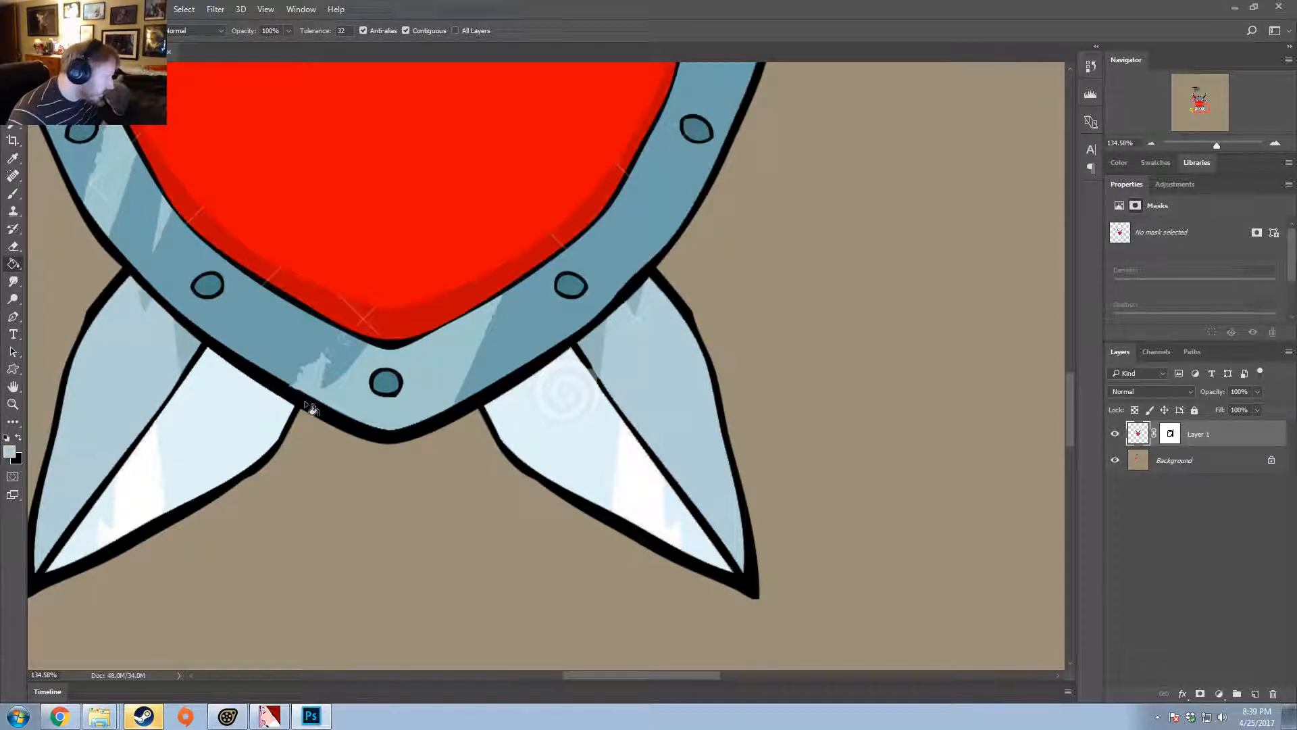
- Fill the inner half of the right blade below the shield with sampled pale blue, covering the watermark swirl
left_click(357, 350, "alt")
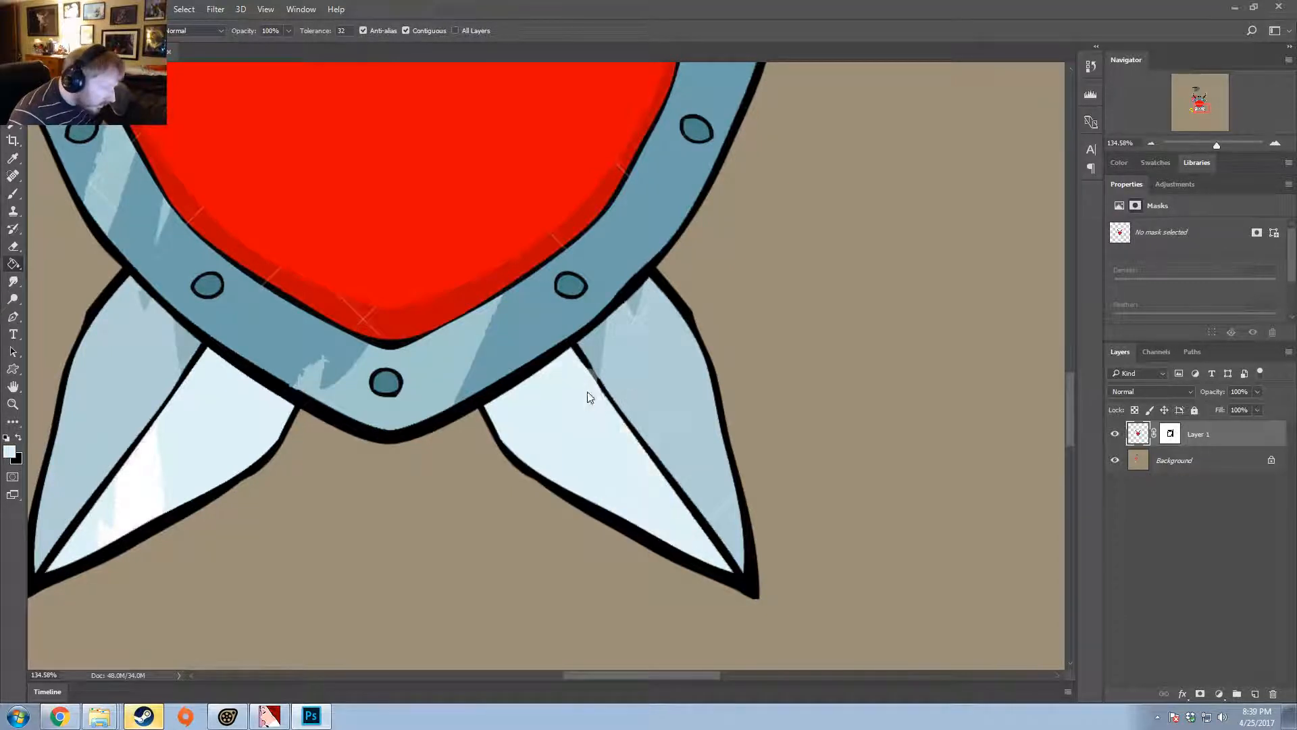
key("ctrl+z")
scroll(681, 515, "down", 3, "alt")
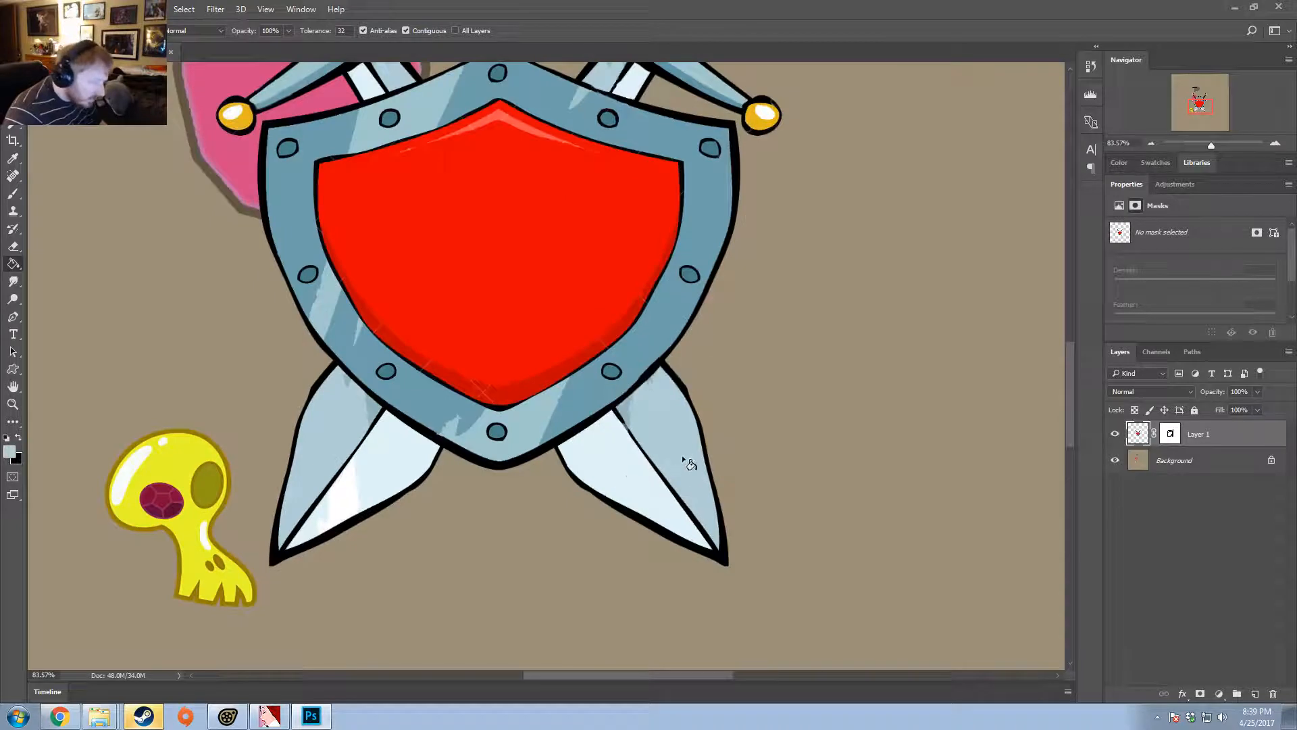
scroll(679, 451, "down", 2, "alt")
scroll(571, 389, "up", 4, "alt")
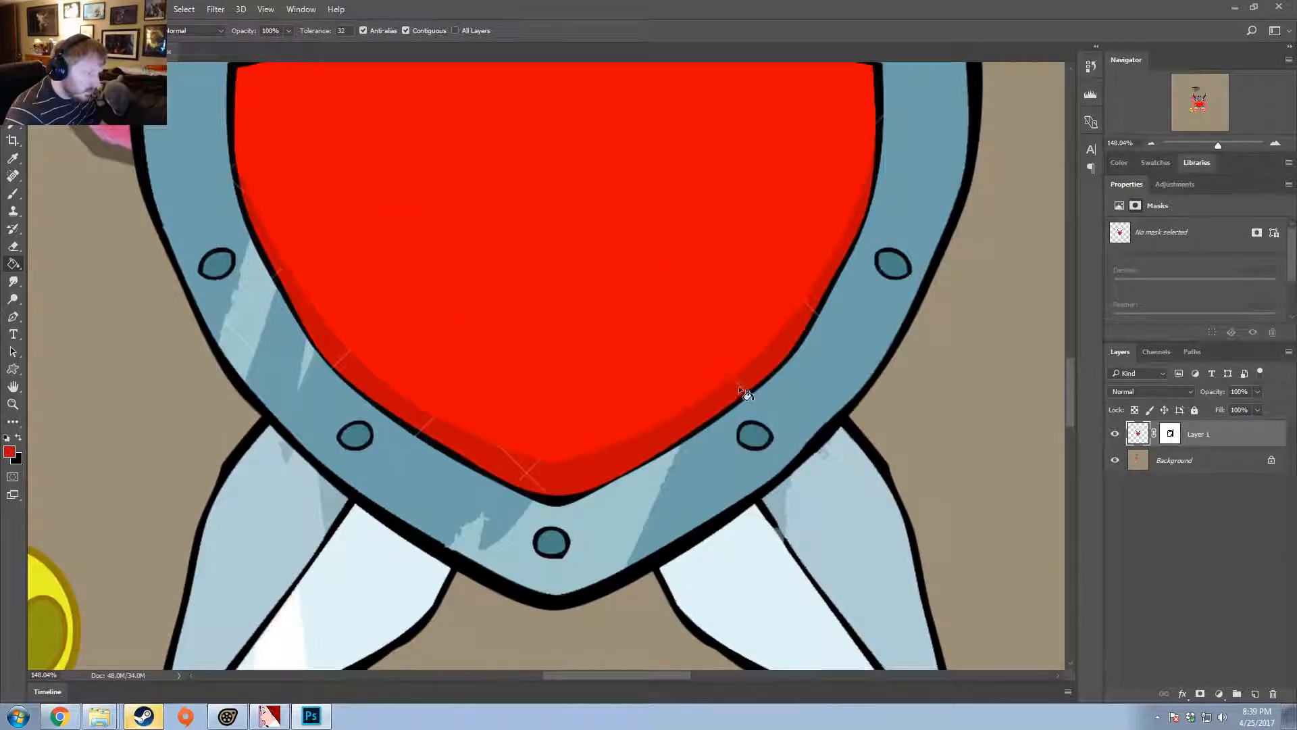
- Scale the sword and shield emblem down to roughly a third of its size and position it over the yellow skull
scroll(485, 468, "down", 3, "alt")
scroll(485, 468, "down", 1, "alt")
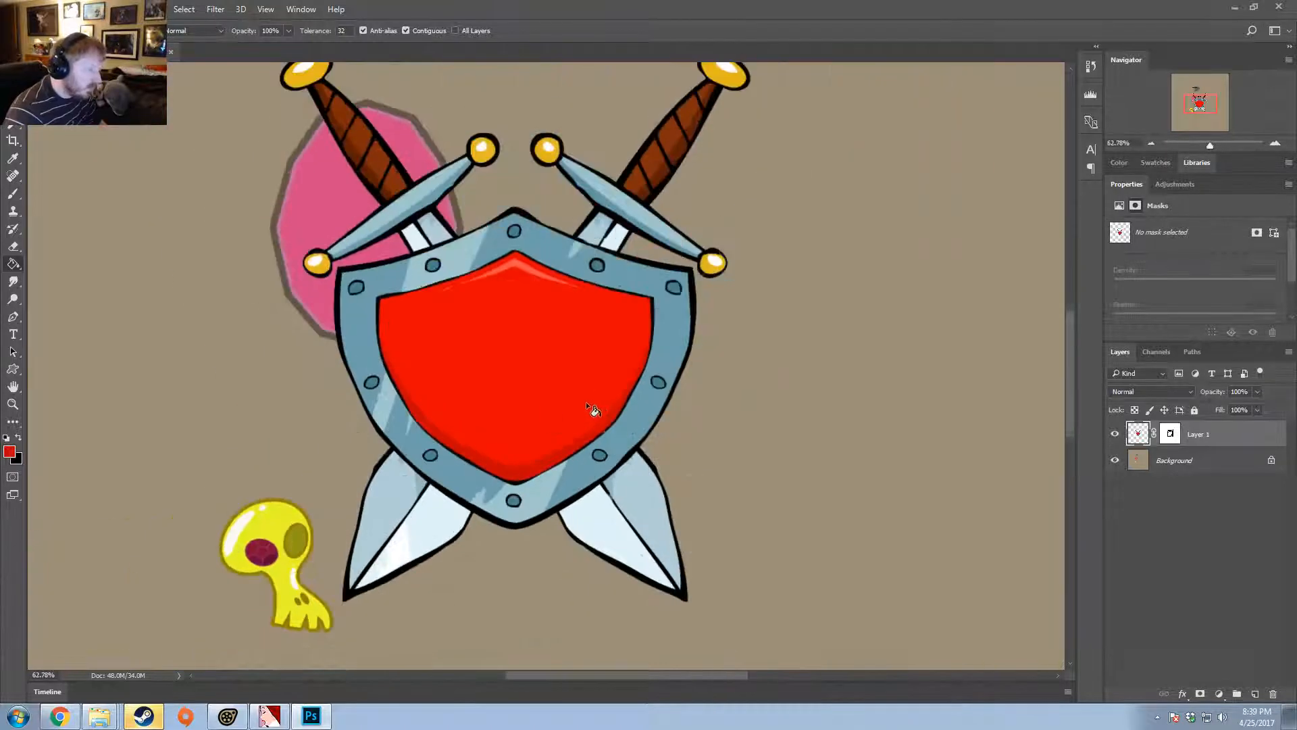
scroll(572, 402, "down", 1, "alt")
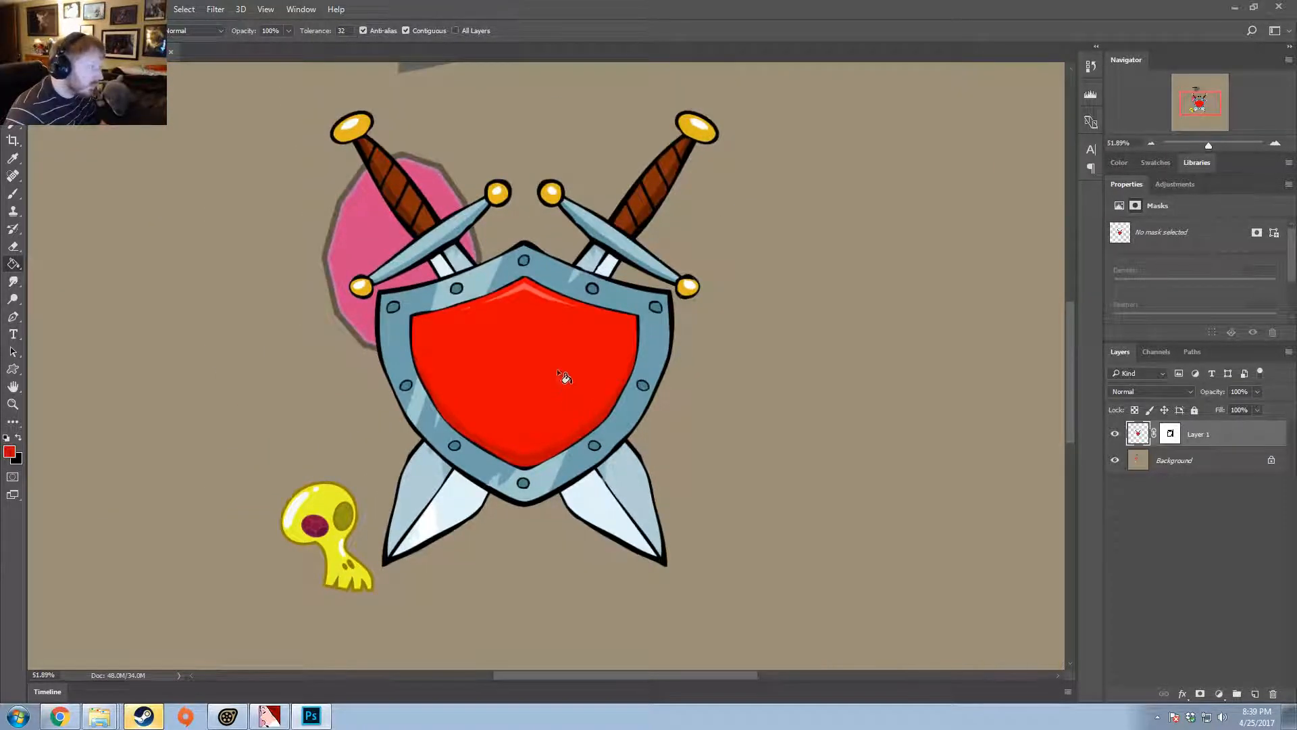
key("v")
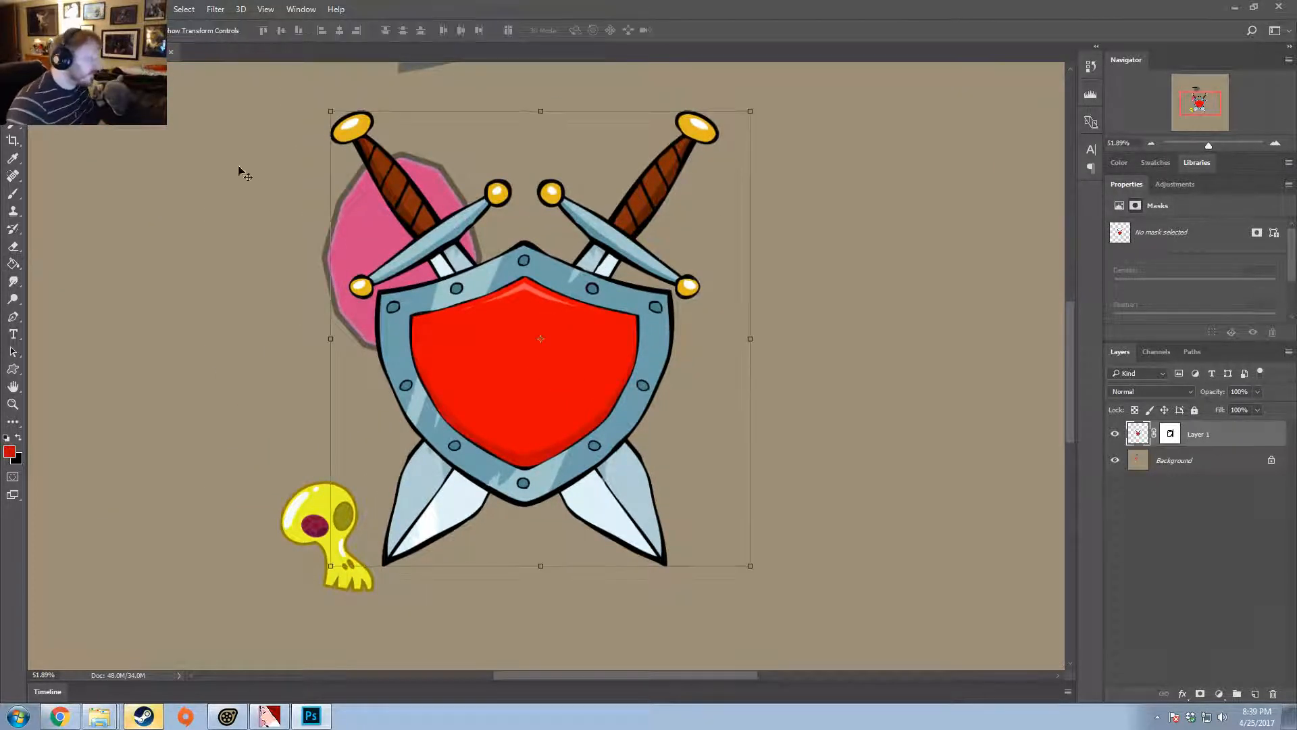
left_click_drag(335, 105, 608, 408)
left_click_drag(616, 525, 281, 574)
scroll(312, 510, "up", 4, "alt")
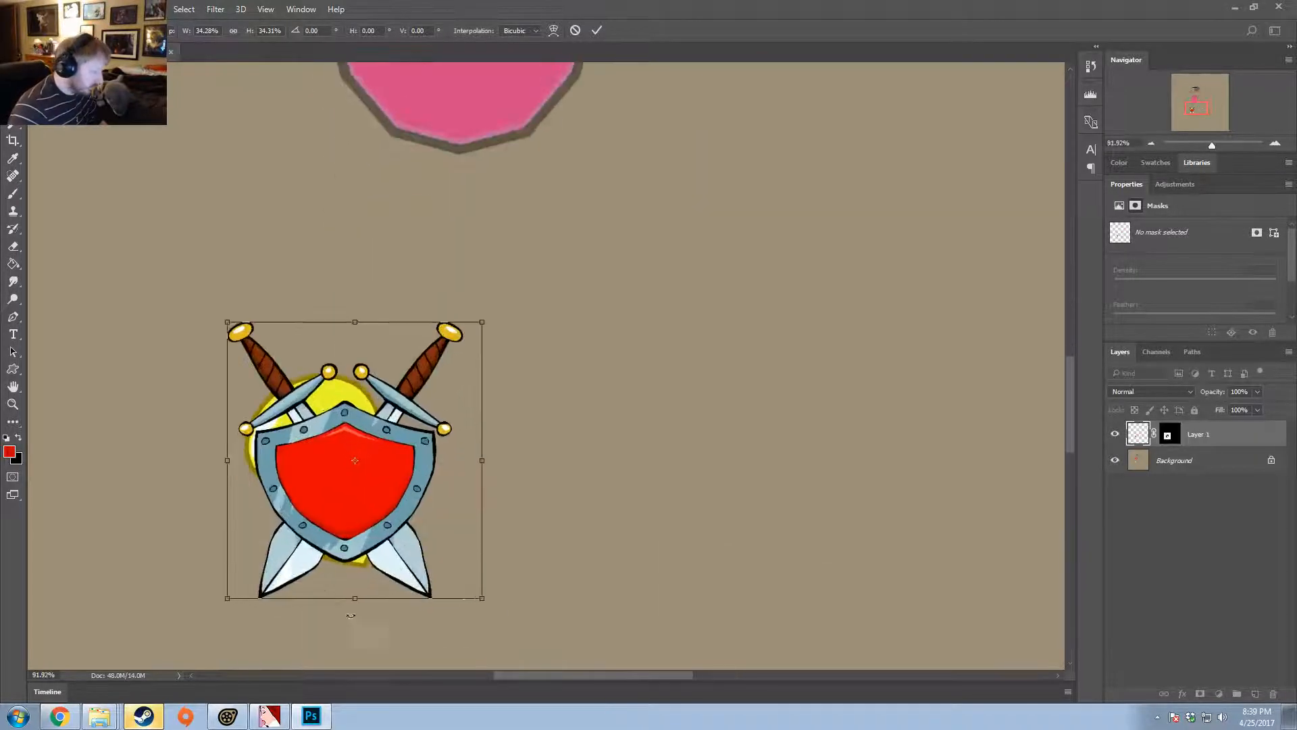
left_click_drag(313, 509, 331, 473)
left_click_drag(485, 247, 410, 340)
left_click_drag(308, 443, 341, 413)
key("Return")
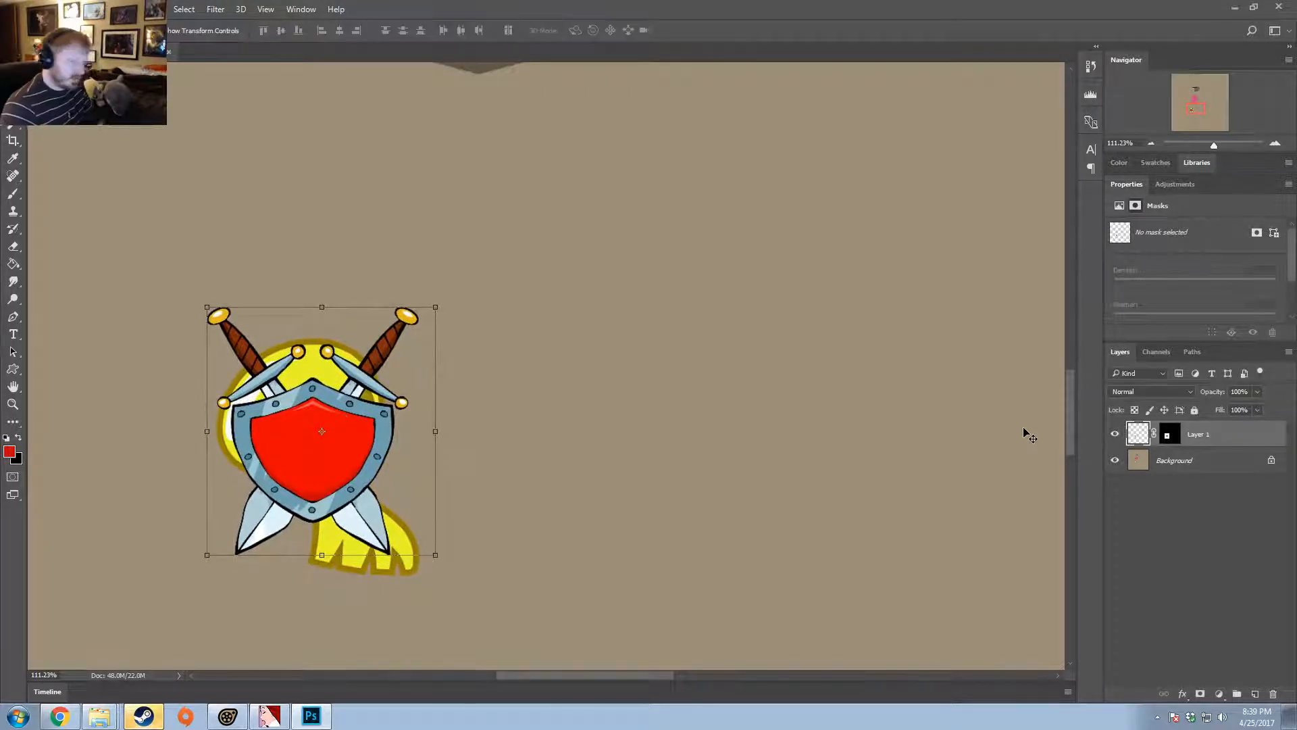
- Add a layer above the background and paint out the yellow skull around the emblem with sampled tan
left_click(1152, 460)
key("ctrl+shift+n")
key("Return")
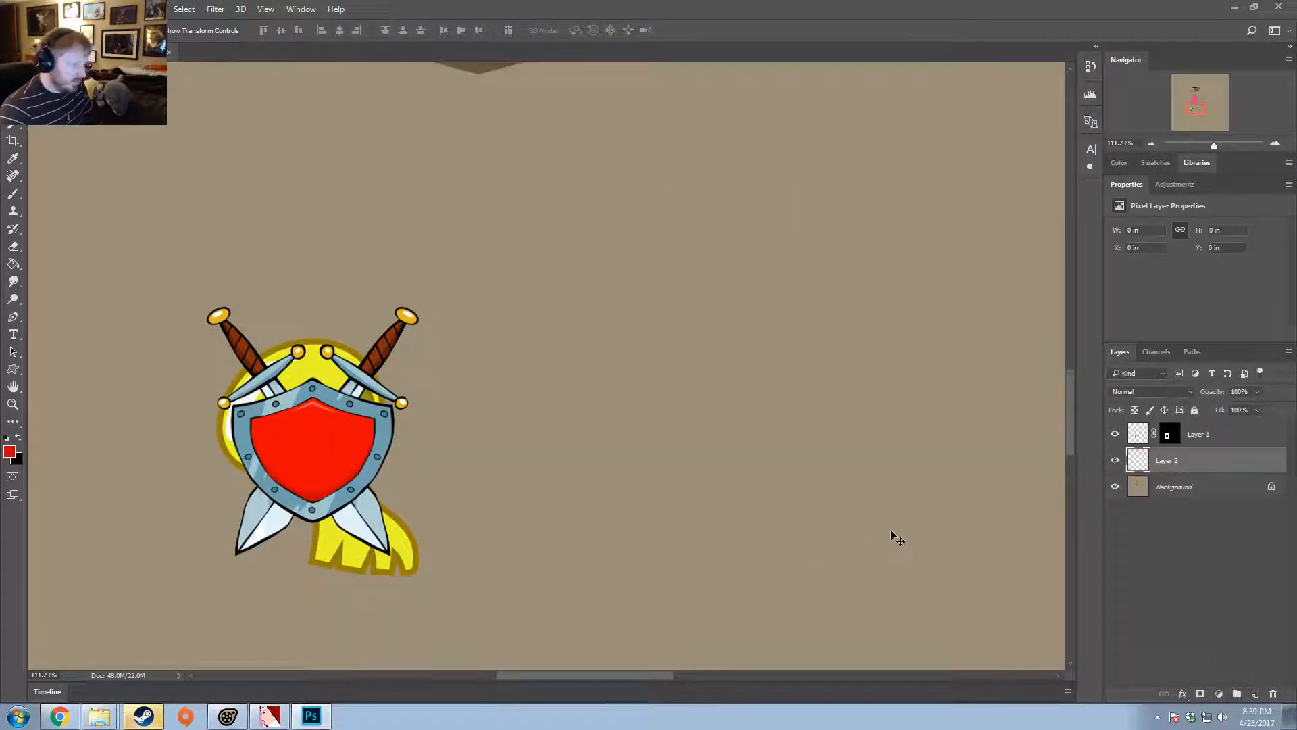
left_click(13, 194)
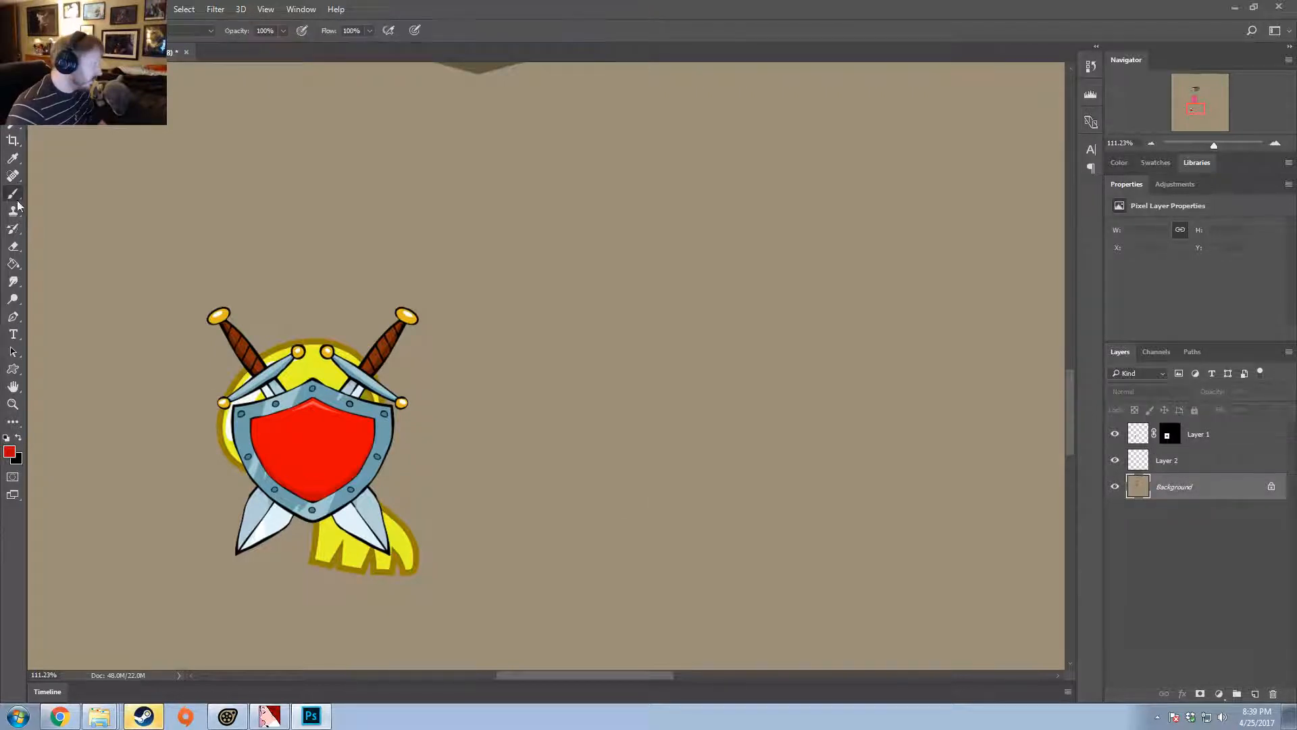
left_click(336, 173, "alt")
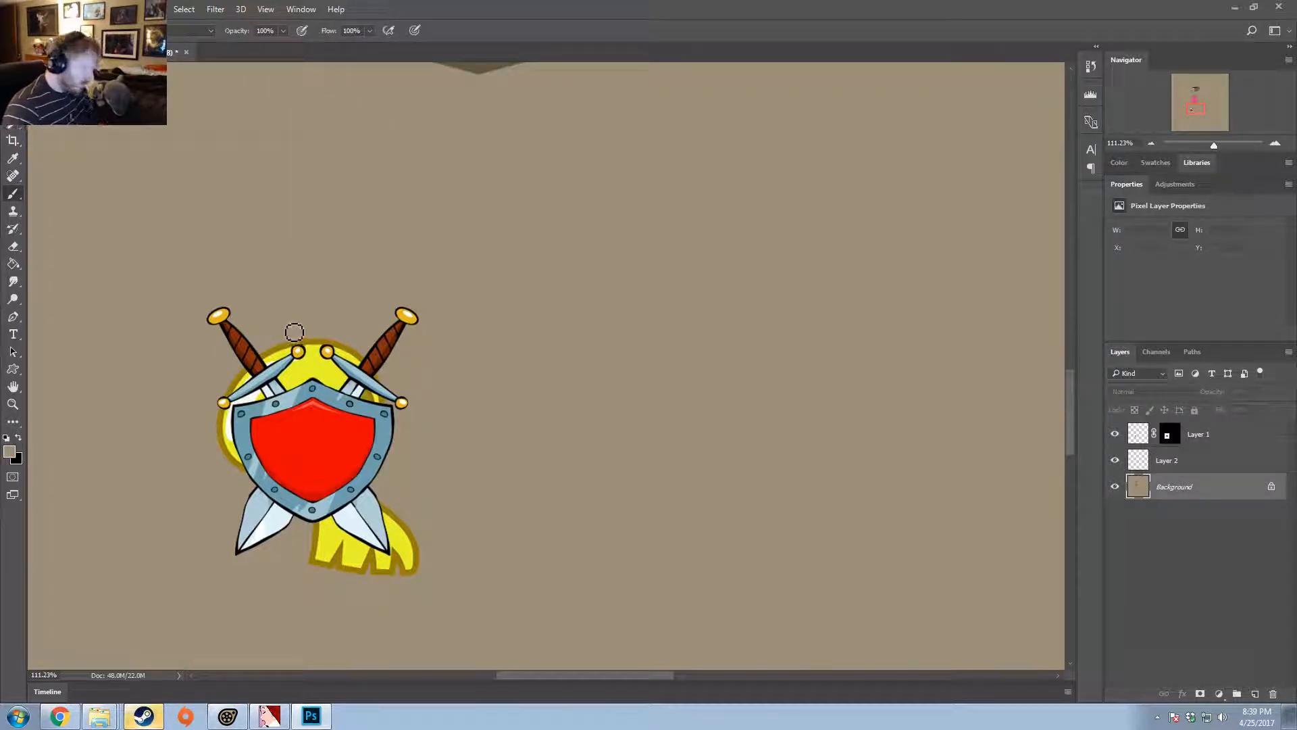
mouse_move(287, 318)
left_mouse_down()
mouse_move(247, 405)
mouse_move(220, 349)
left_mouse_up()
mouse_move(318, 533)
left_mouse_down()
mouse_move(405, 541)
mouse_move(372, 567)
left_mouse_up()
left_click(1194, 468)
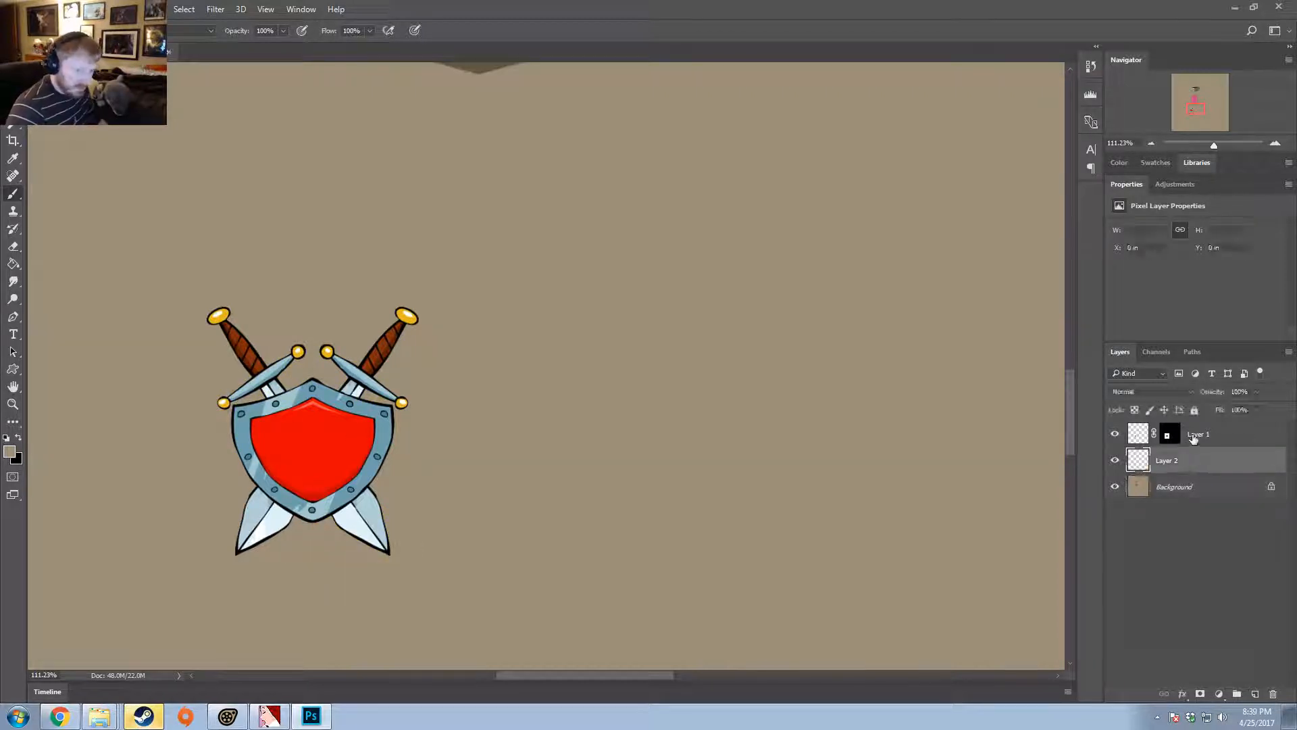
left_click(1193, 438)
scroll(218, 489, "up", 8, "alt")
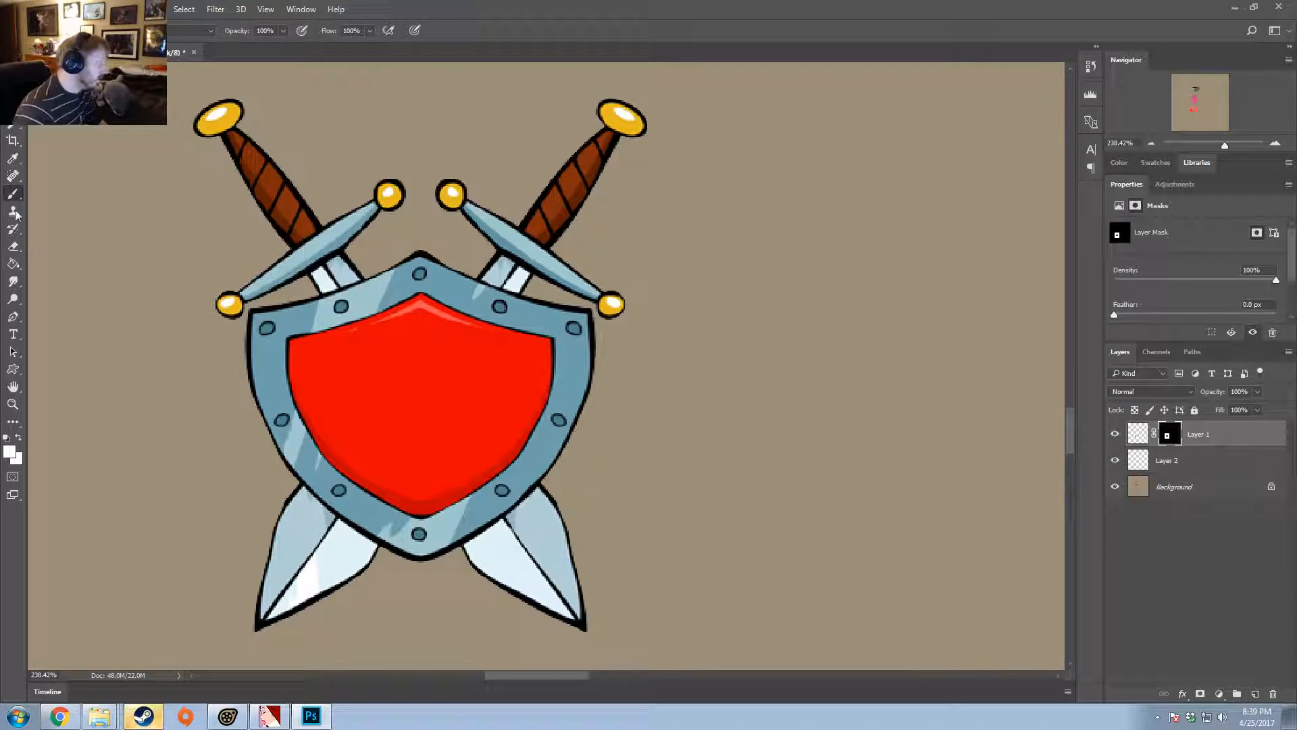
left_click(18, 439)
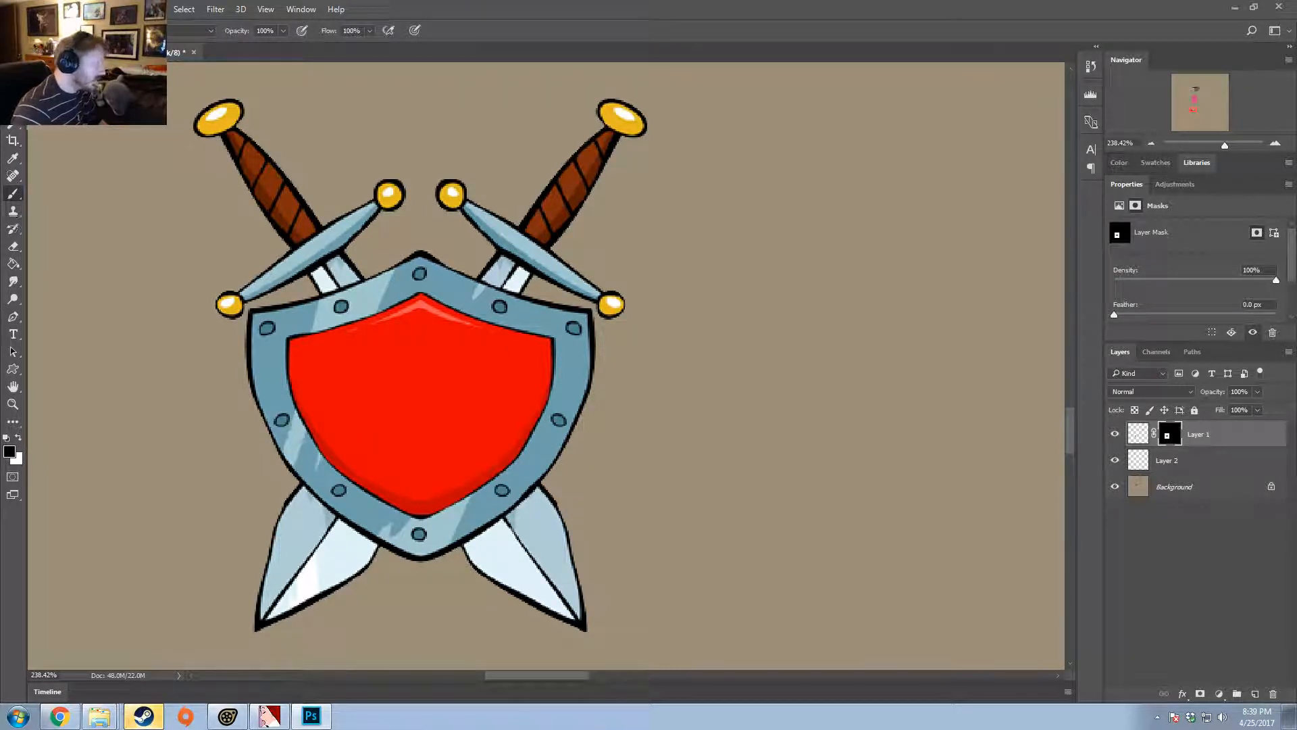
left_click(46, 31)
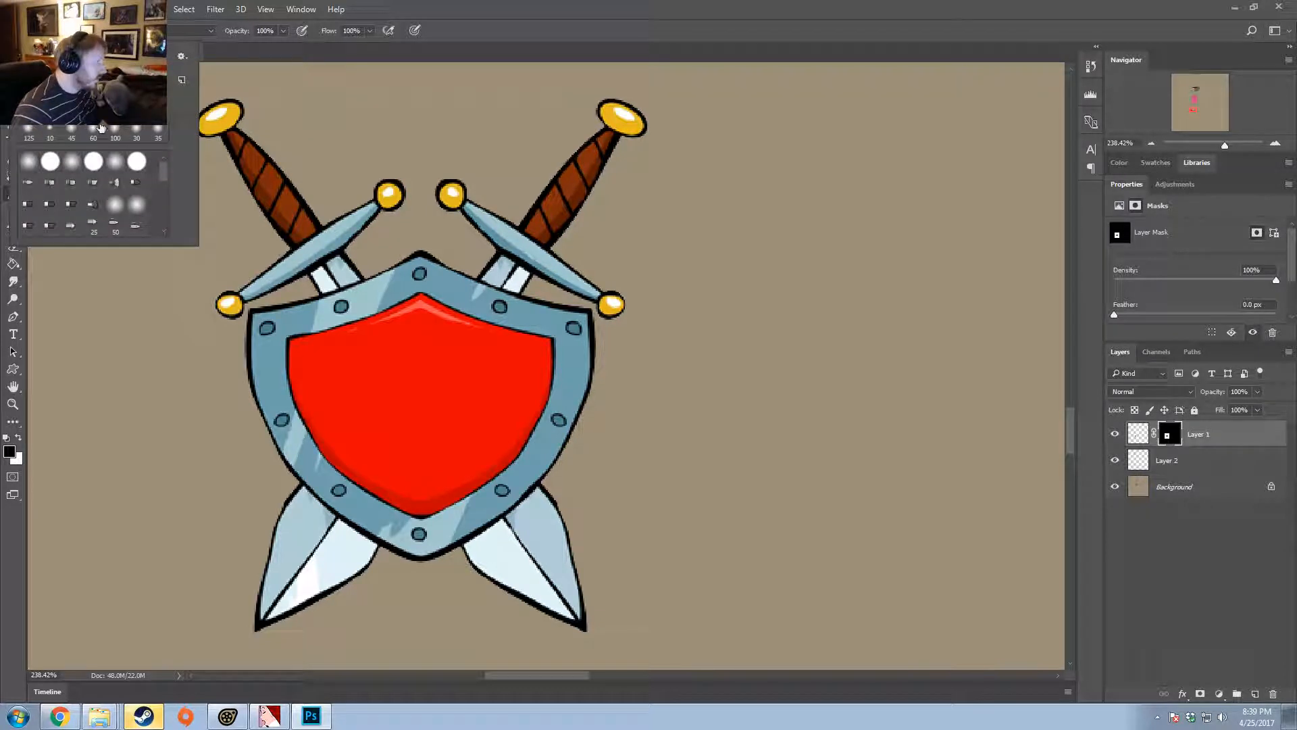
left_click(198, 49)
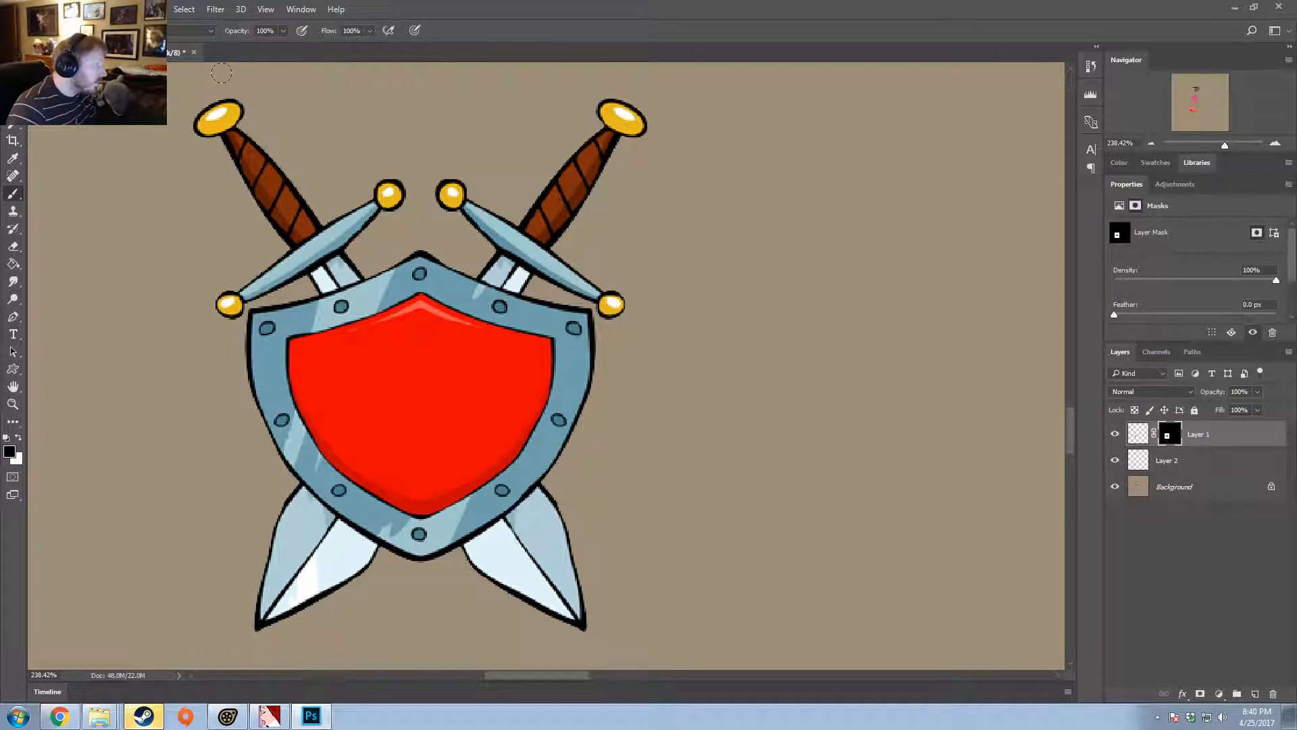
scroll(580, 348, "down", 10, "alt")
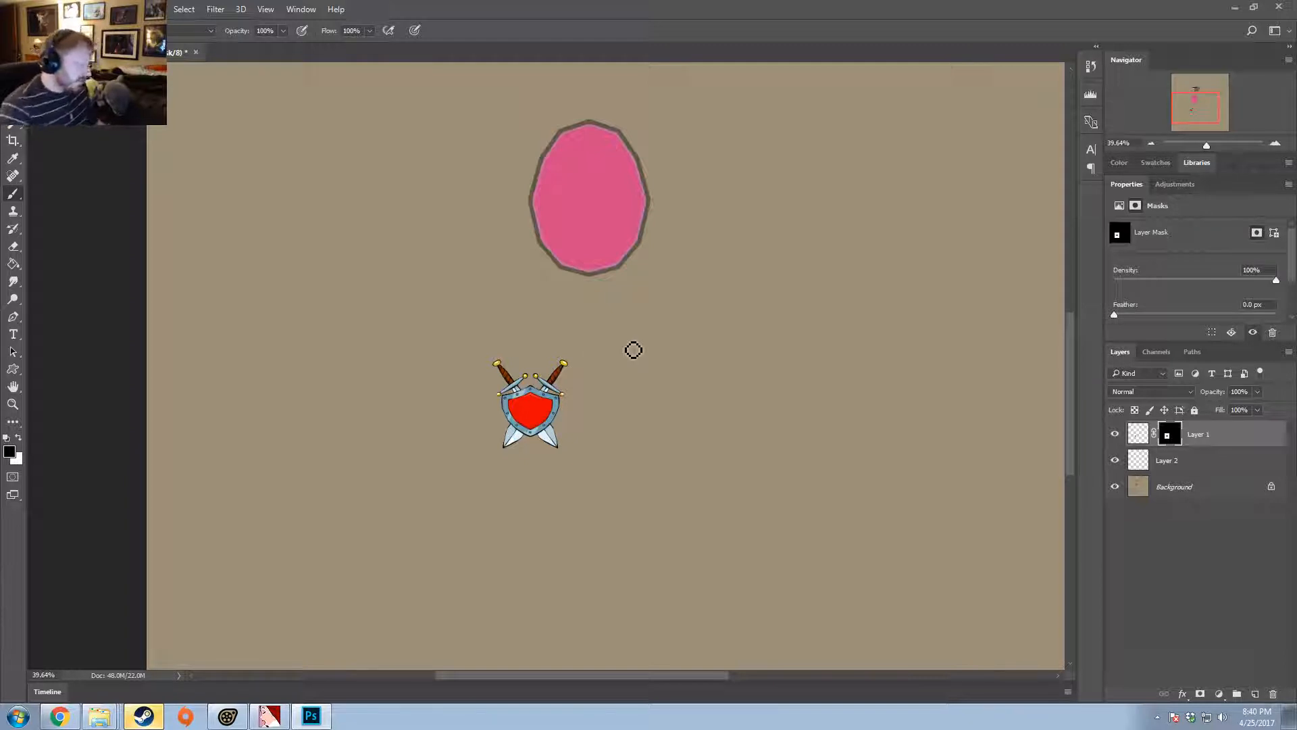
scroll(568, 527, "down", 1, "alt")
scroll(550, 521, "up", 1, "alt")
scroll(550, 500, "down", 2, "alt")
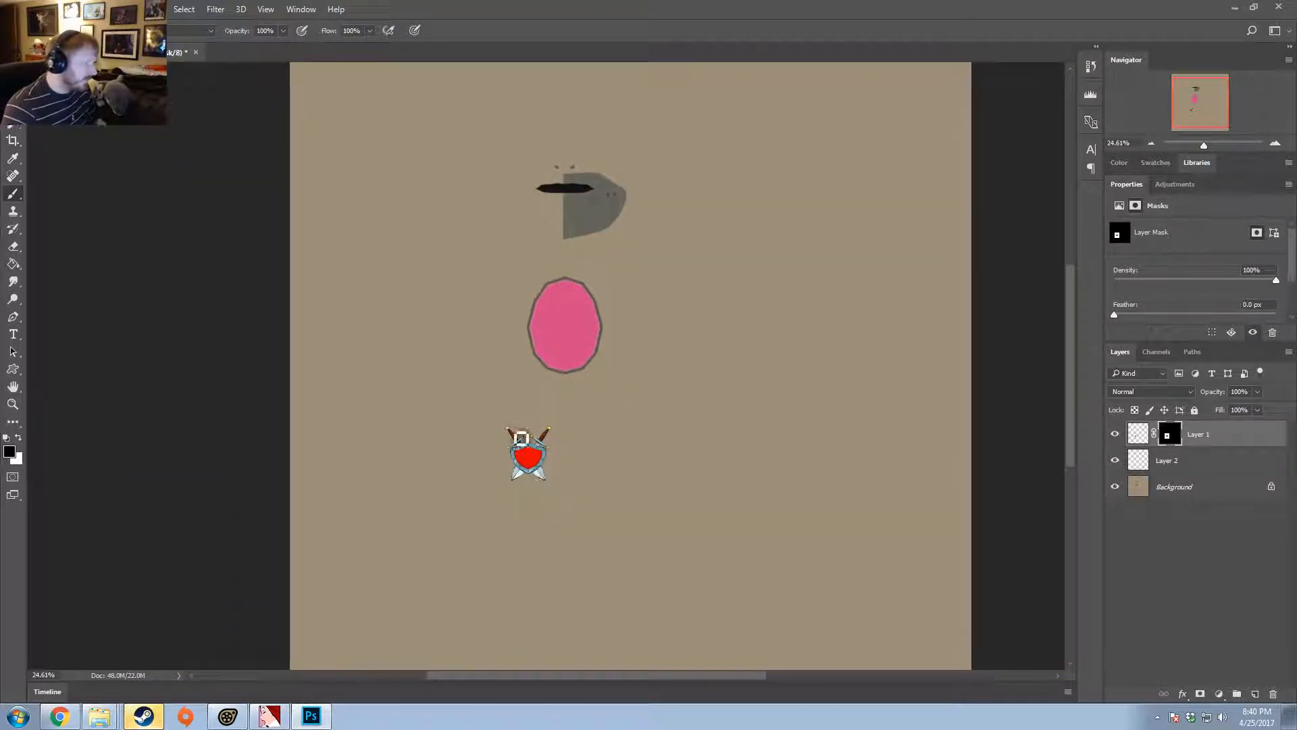
scroll(524, 446, "up", 3, "alt")
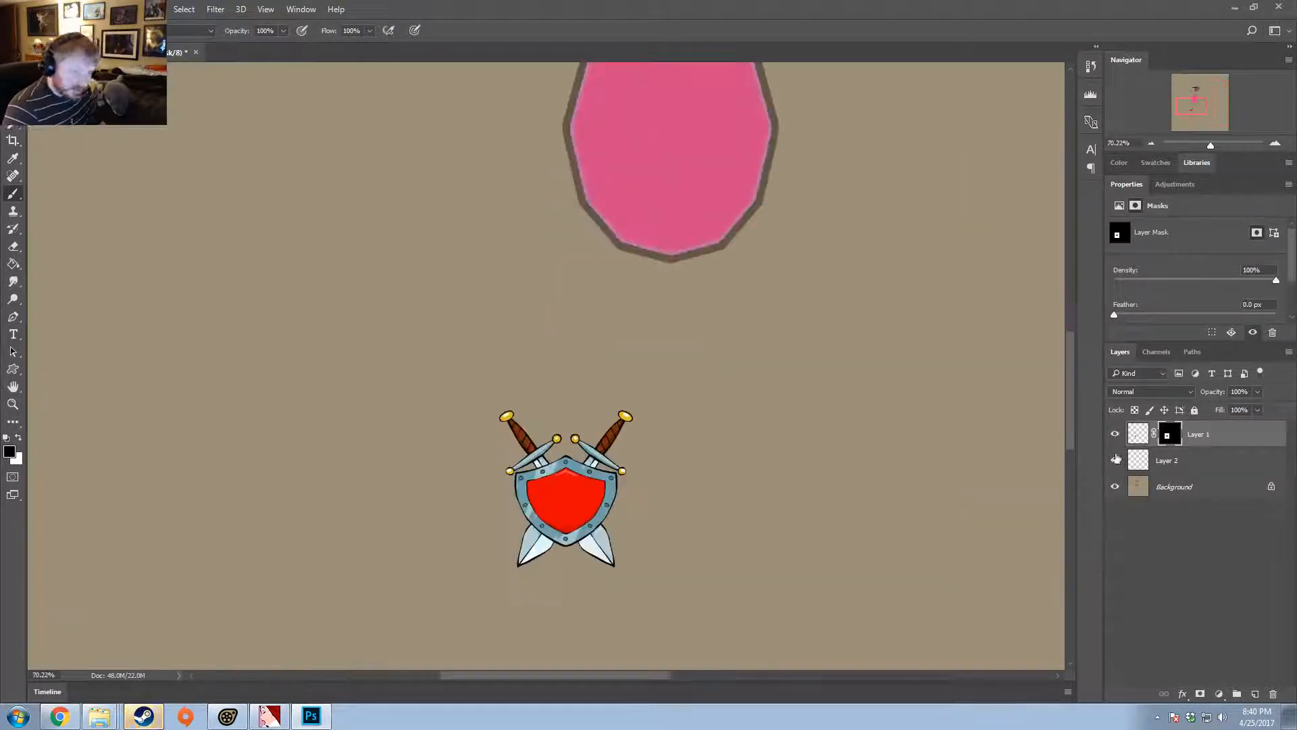
- Mute the emblem on Layer 1 with Hue/Saturation, setting saturation to -57 and raising lightness slightly
left_click(1182, 452)
left_click(1144, 439)
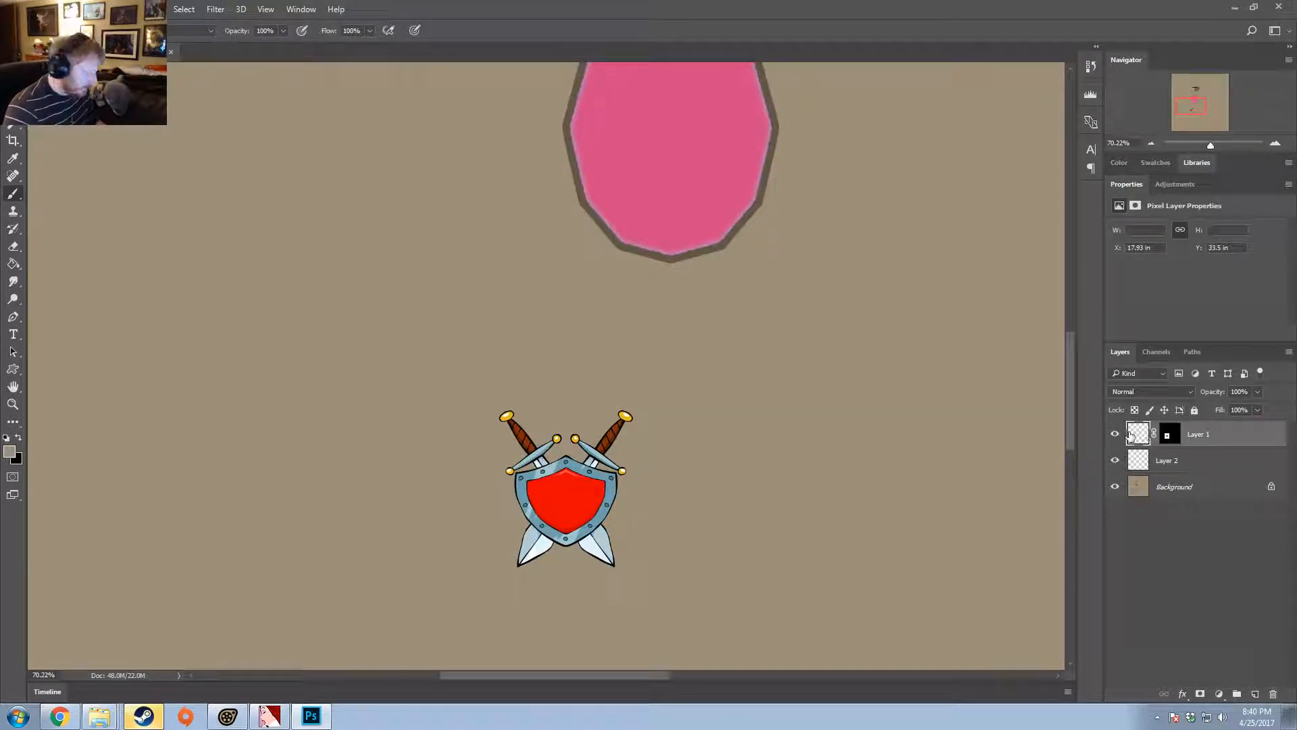
left_click(90, 9)
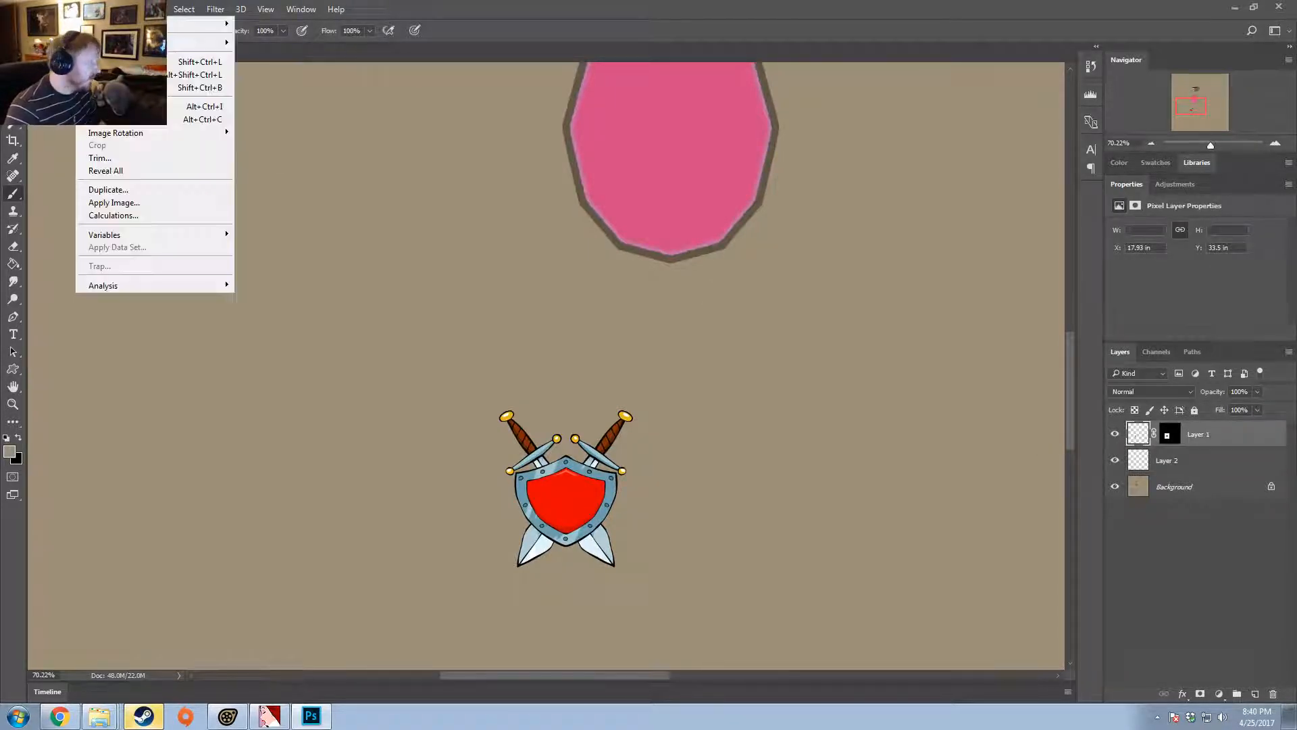
mouse_move(199, 42)
key("ctrl+u")
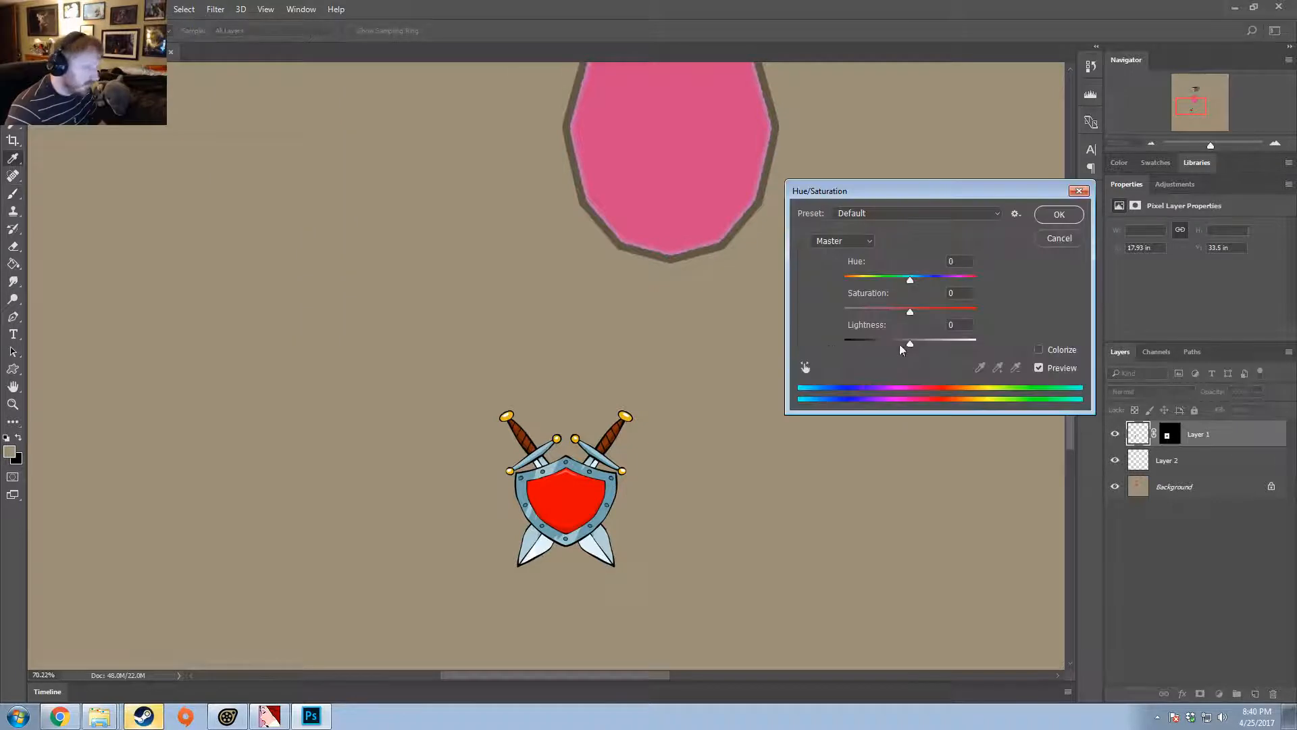
left_click_drag(890, 313, 914, 345)
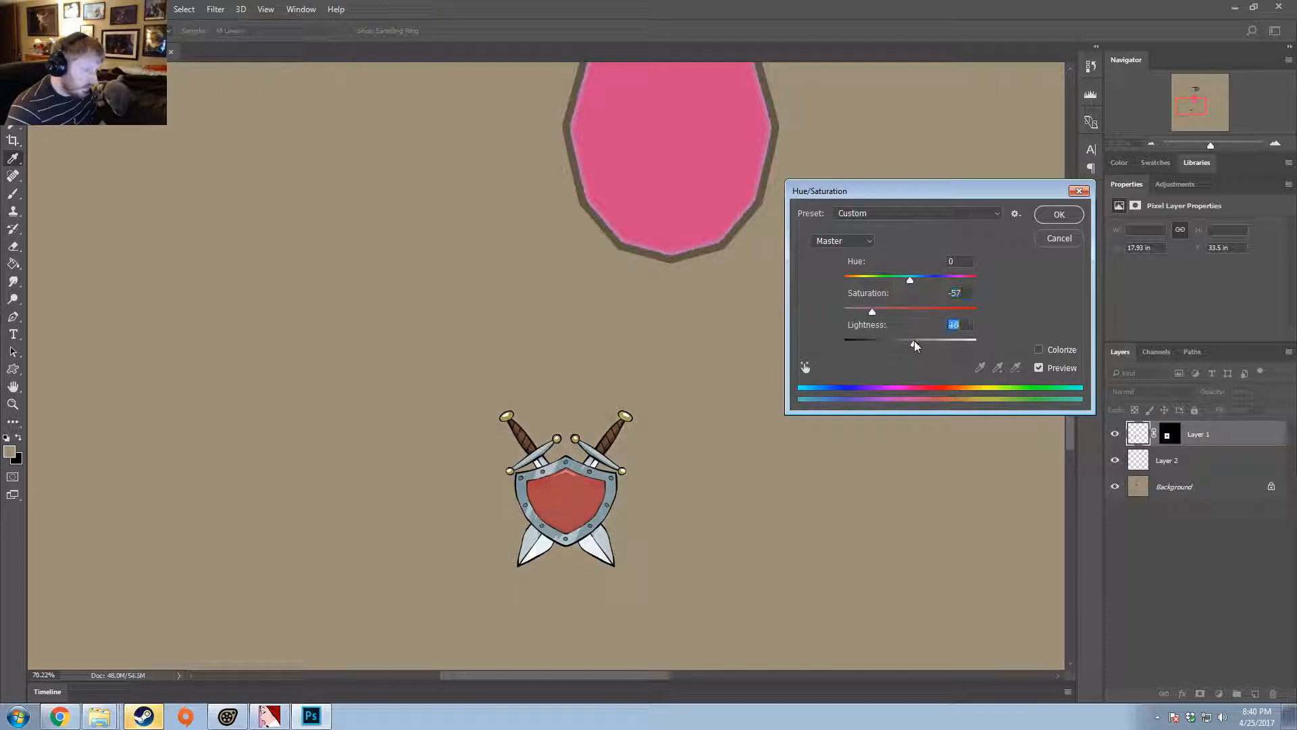
left_click(1048, 218)
key("b")
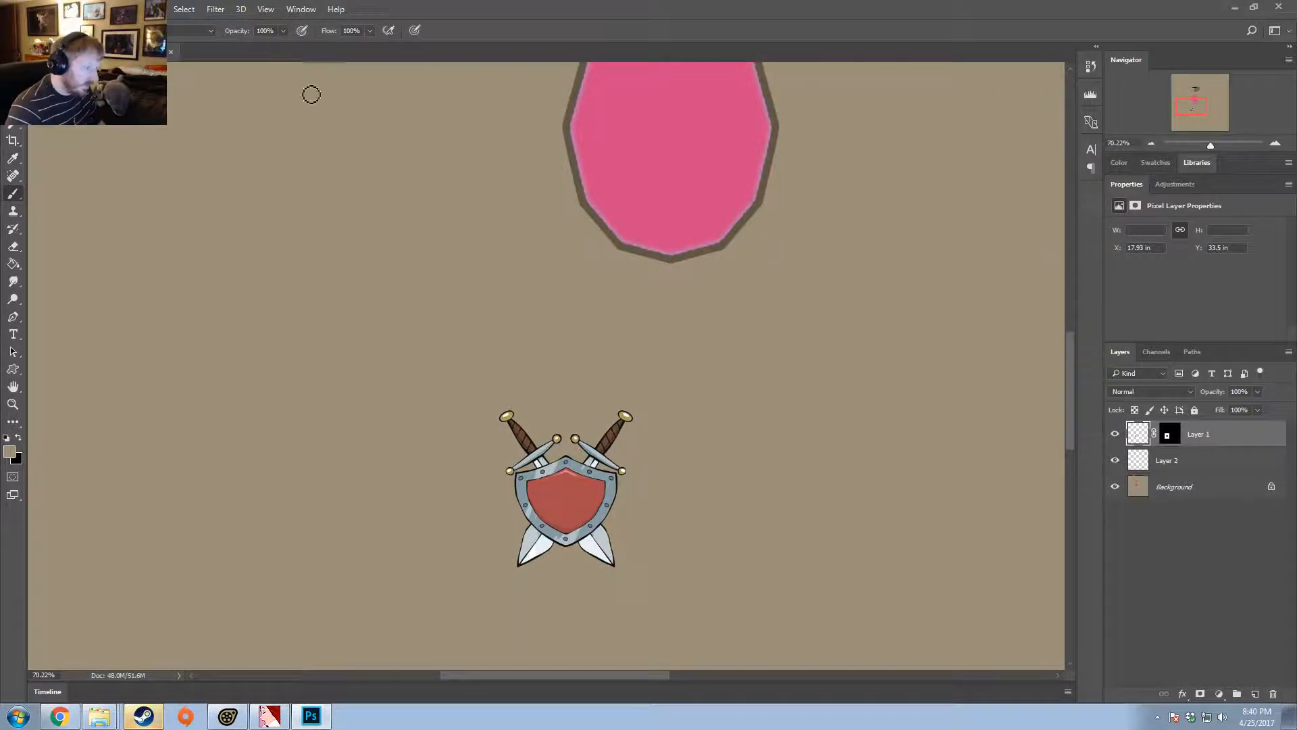
- Set up a Save As copy in Targa format with the file name body_coldcanter.tga in the caballeron folder
left_click(41, 9)
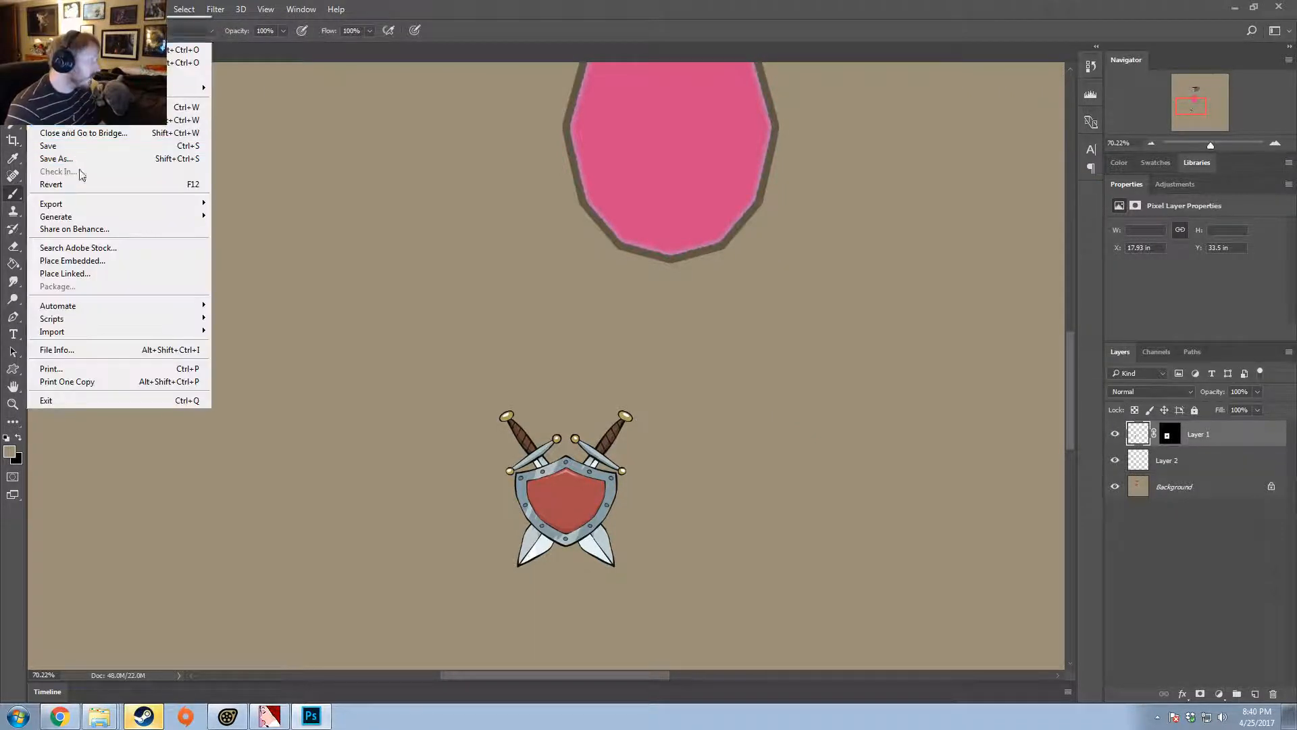
left_click(74, 155)
left_click(285, 312)
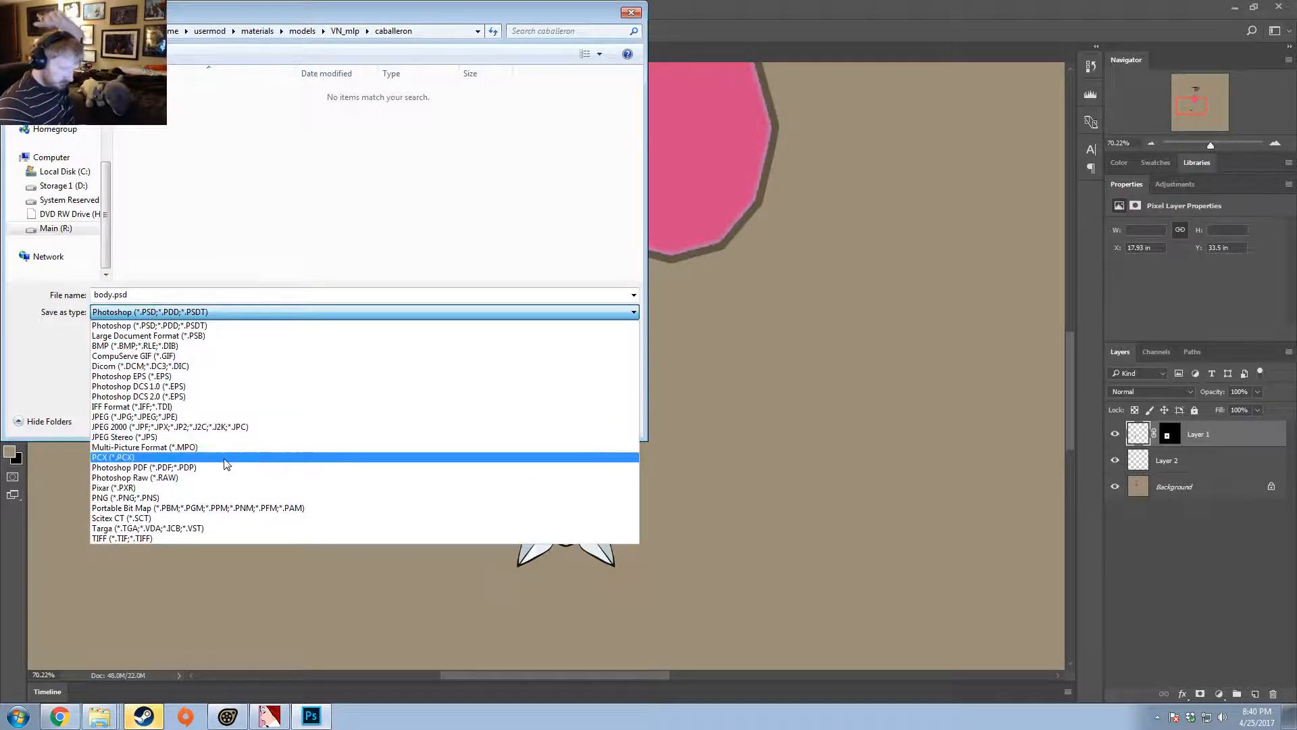
left_click(135, 529)
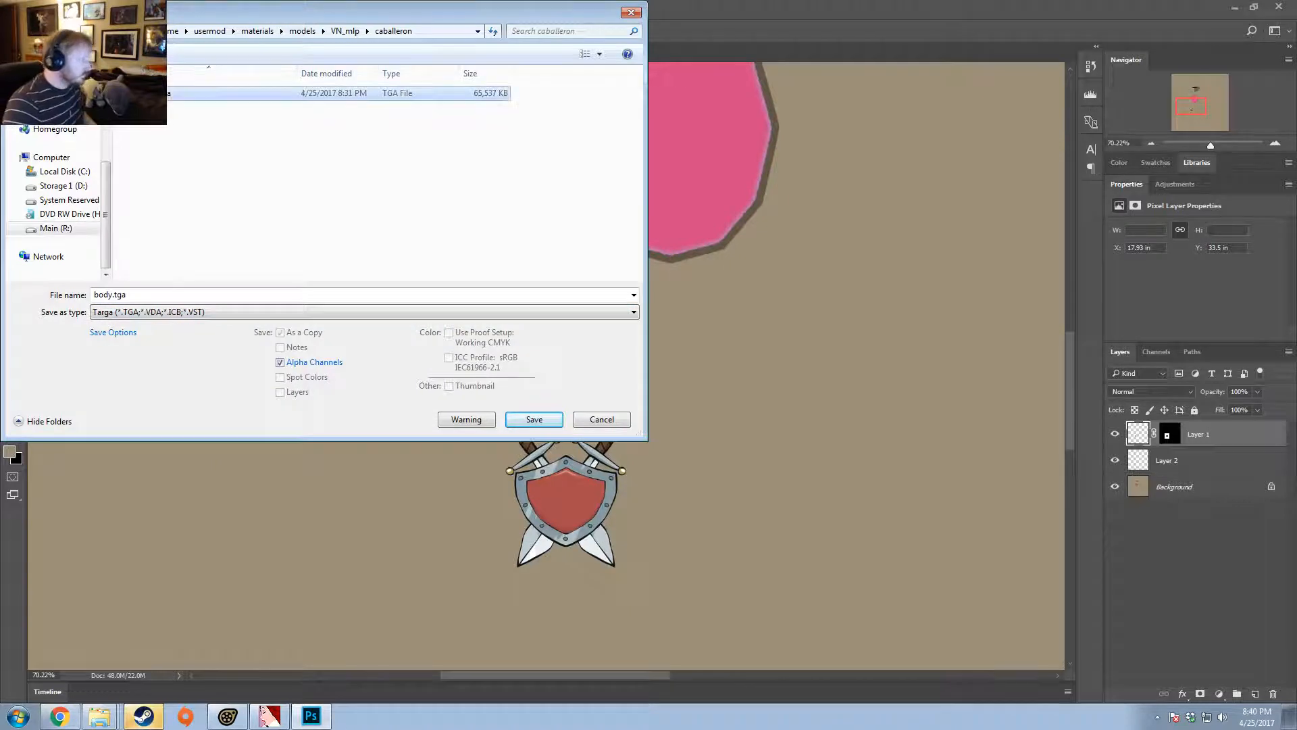
left_click(123, 294)
left_click(113, 295)
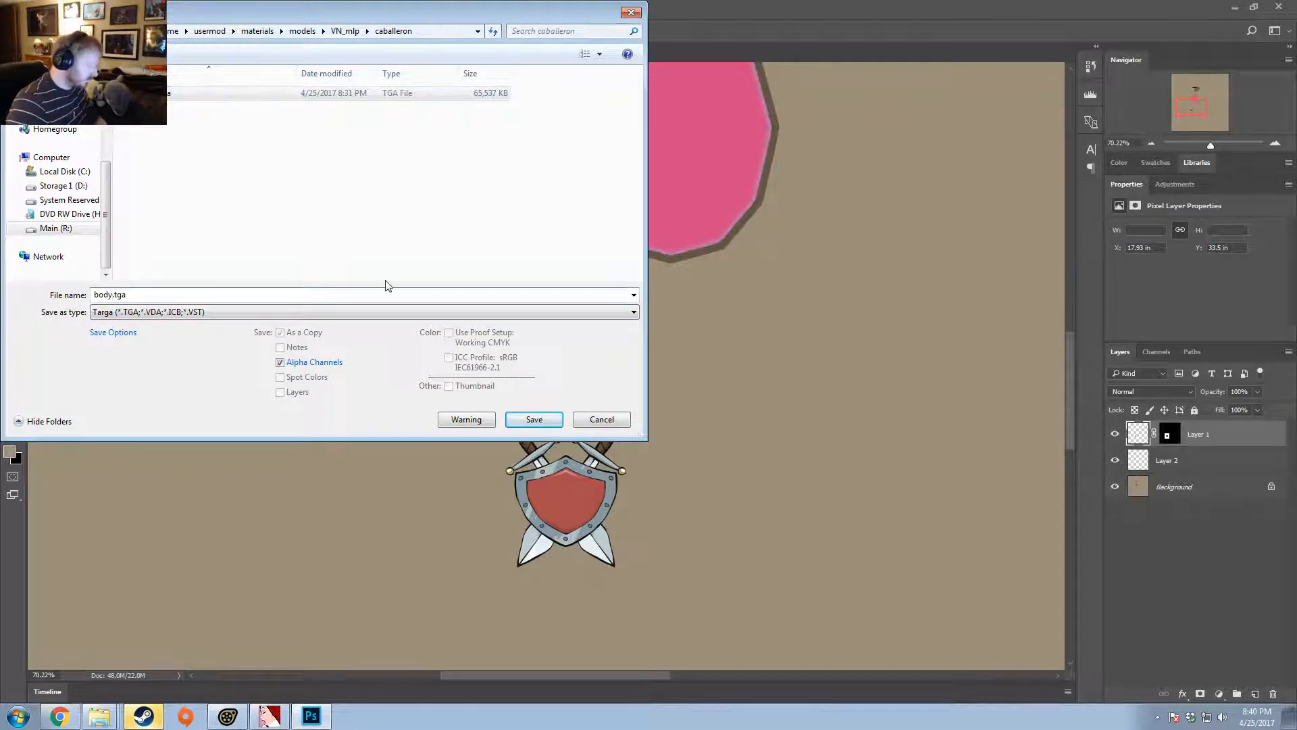
type("_coldcanter")
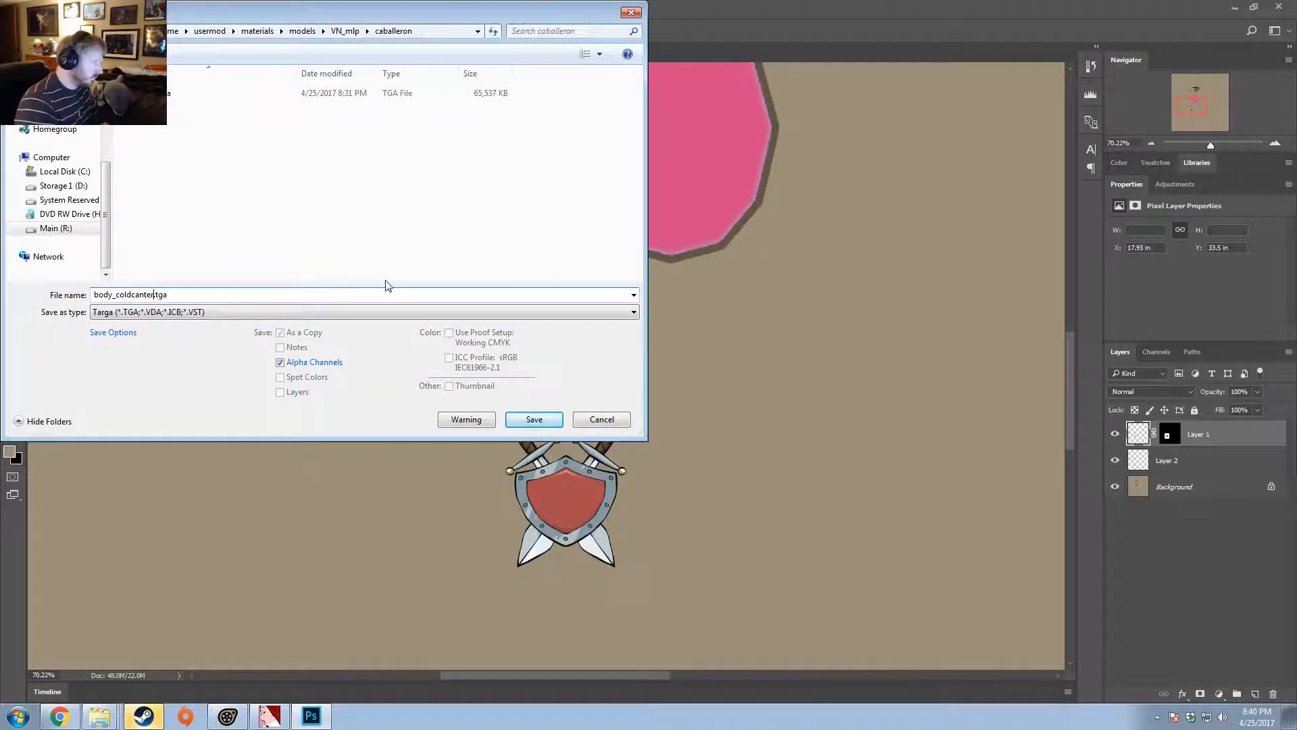
- Check the character's name in the open Chrome tabs and save the Targa copy at 32 bits/pixel
key("alt+Tab")
key("alt+Tab")
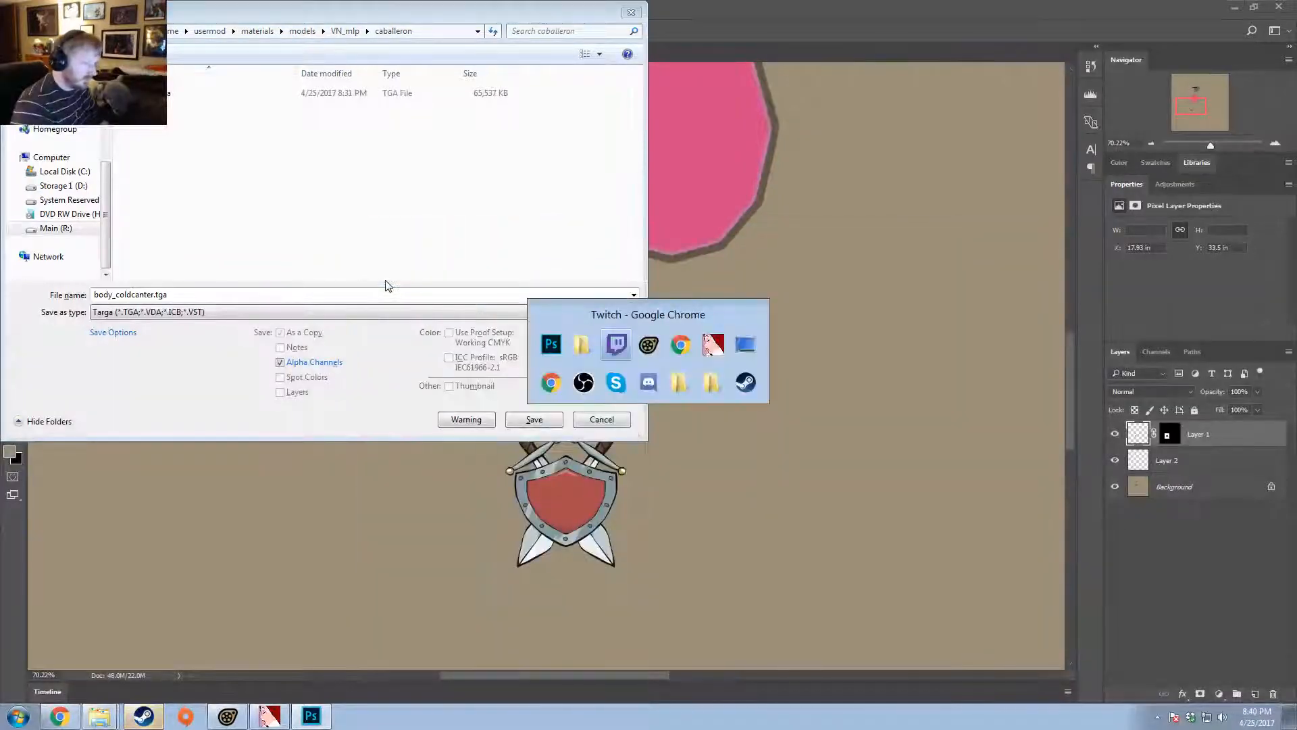
key("alt+Tab")
key("alt+Tab")
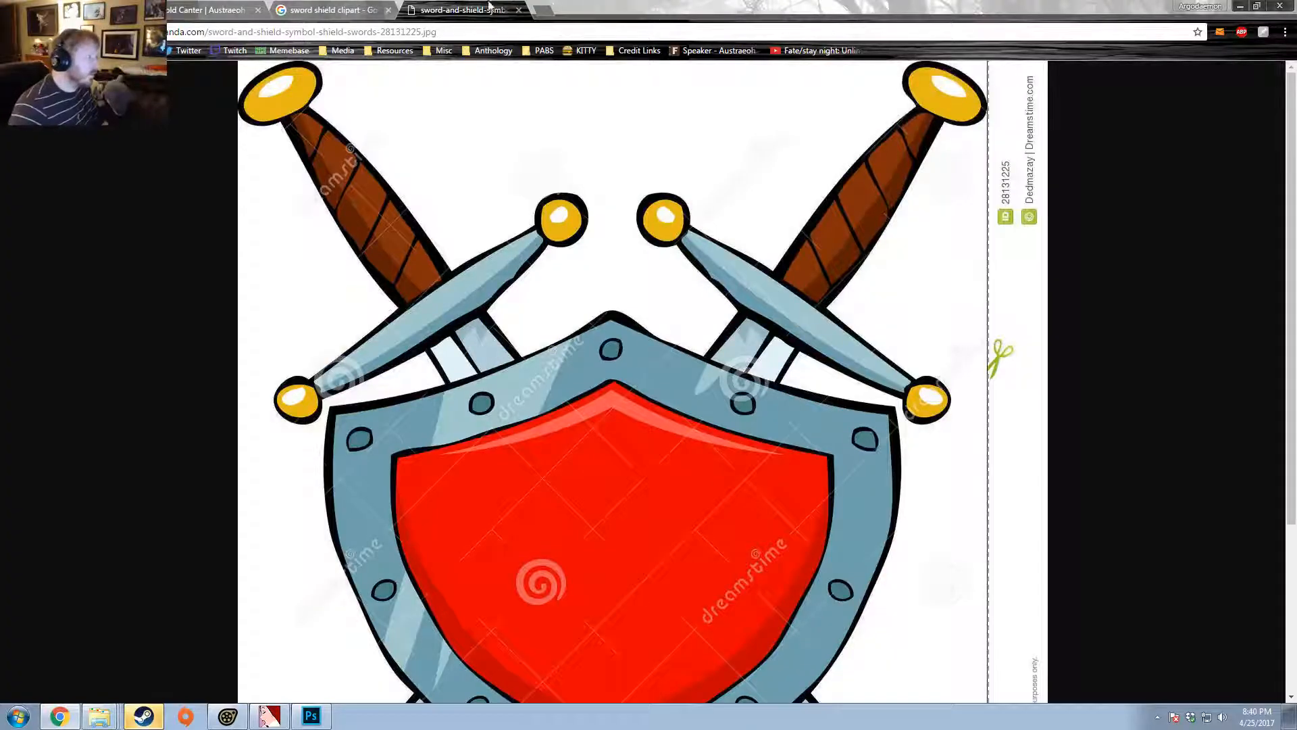
key("alt+Tab")
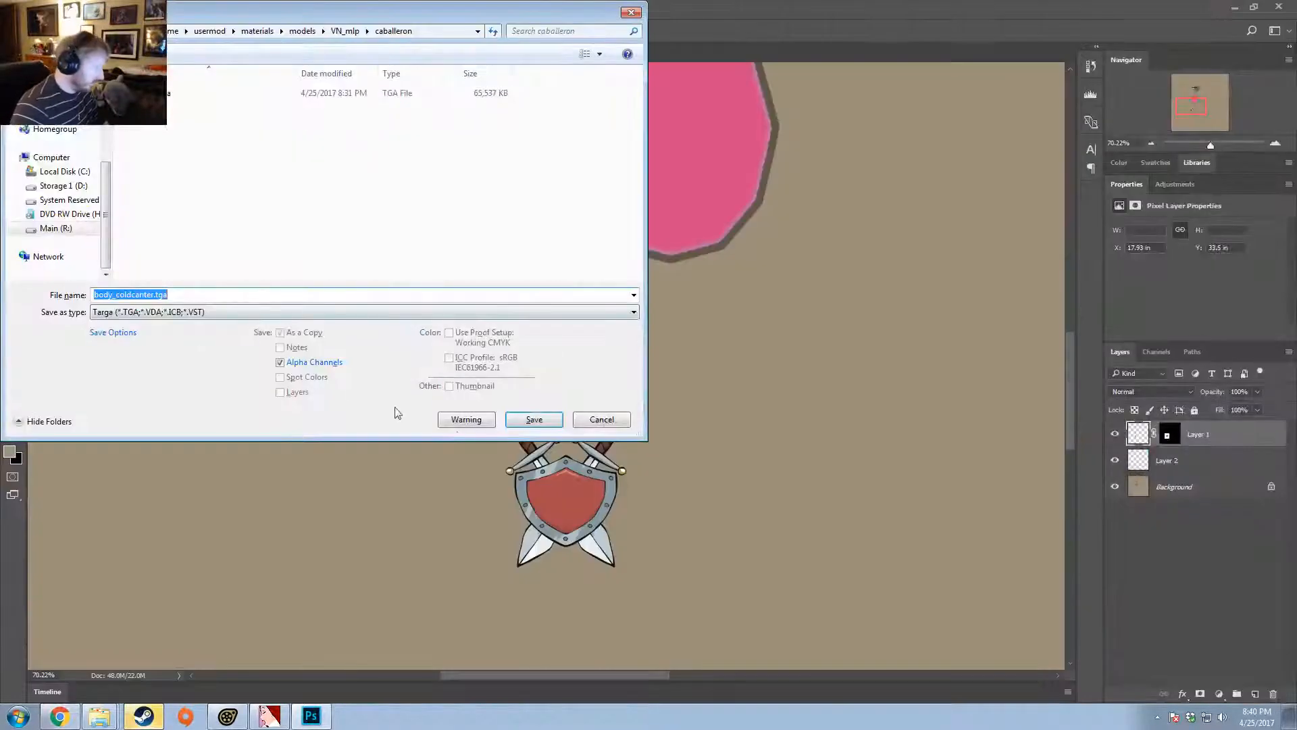
left_click(520, 423)
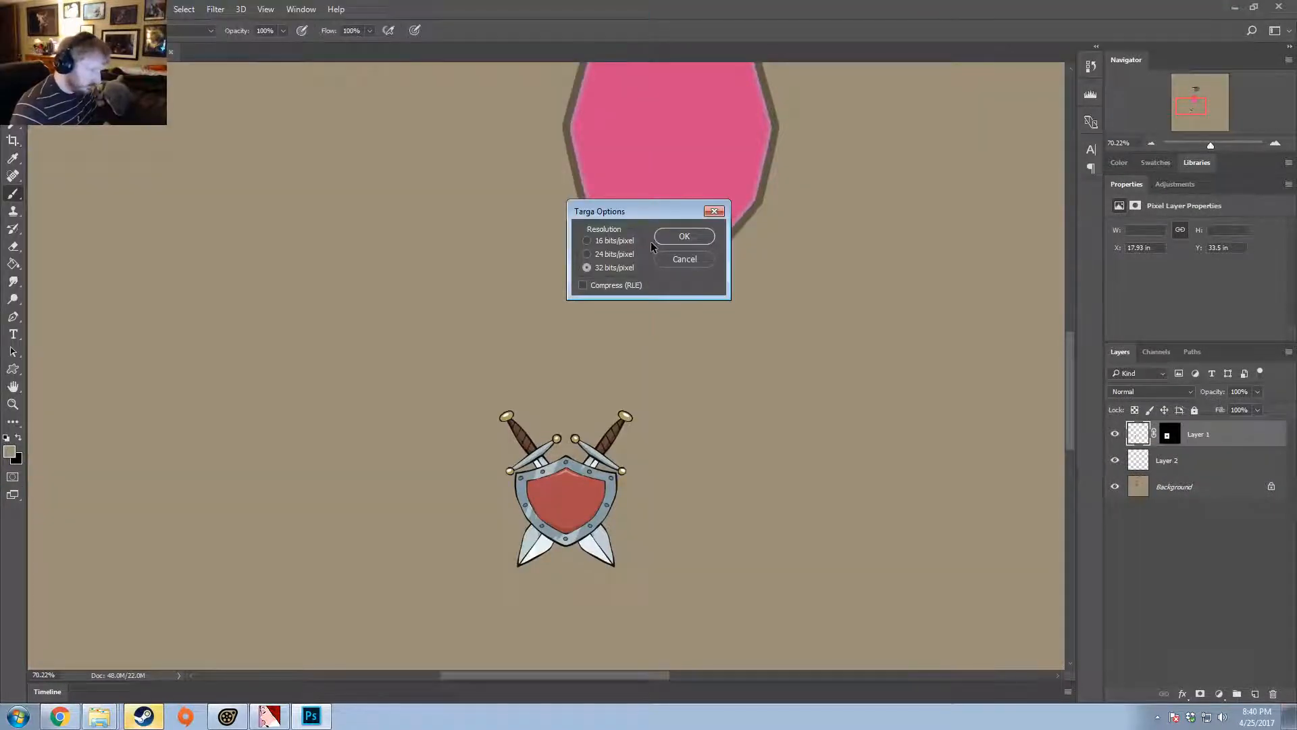
key("Return")
- Switch to VTFEdit and import the saved Targa body texture with DXT1 normal format, DXT5 alpha format and mipmaps
left_click(254, 718)
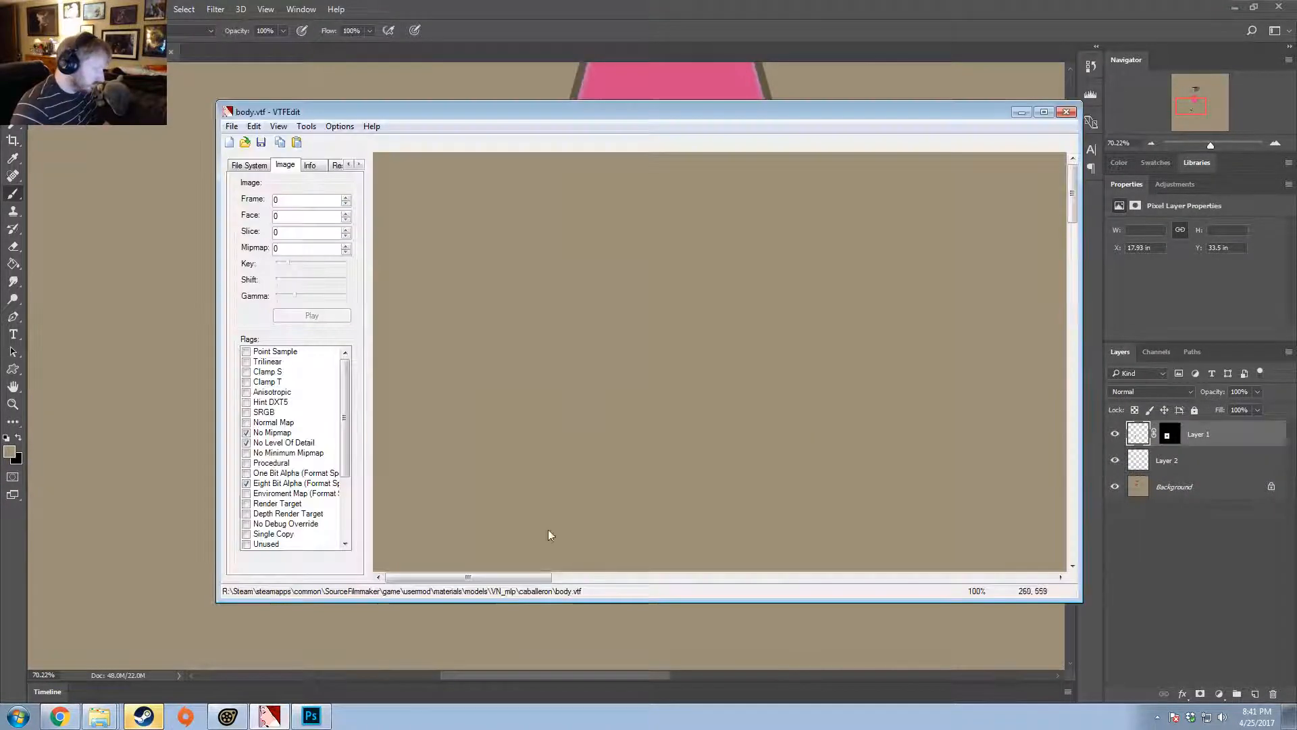
left_click(231, 127)
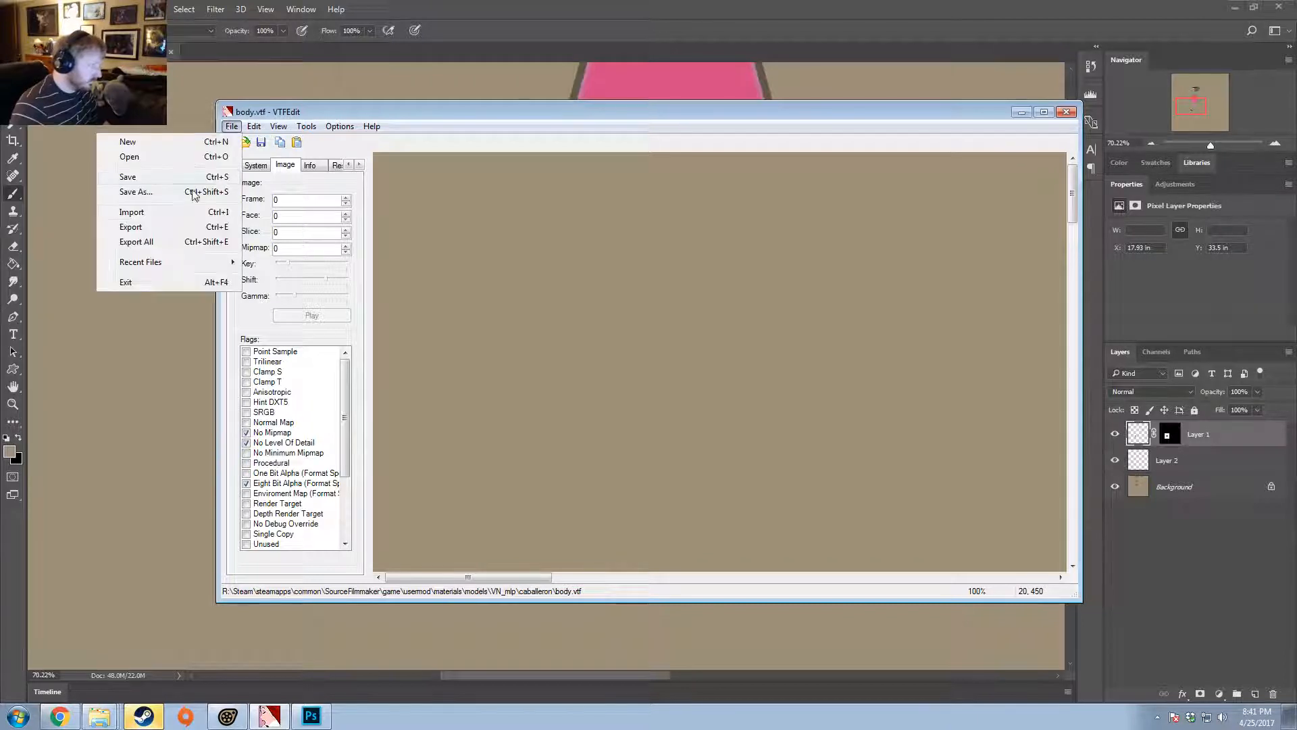
left_click(181, 211)
double_click(449, 270)
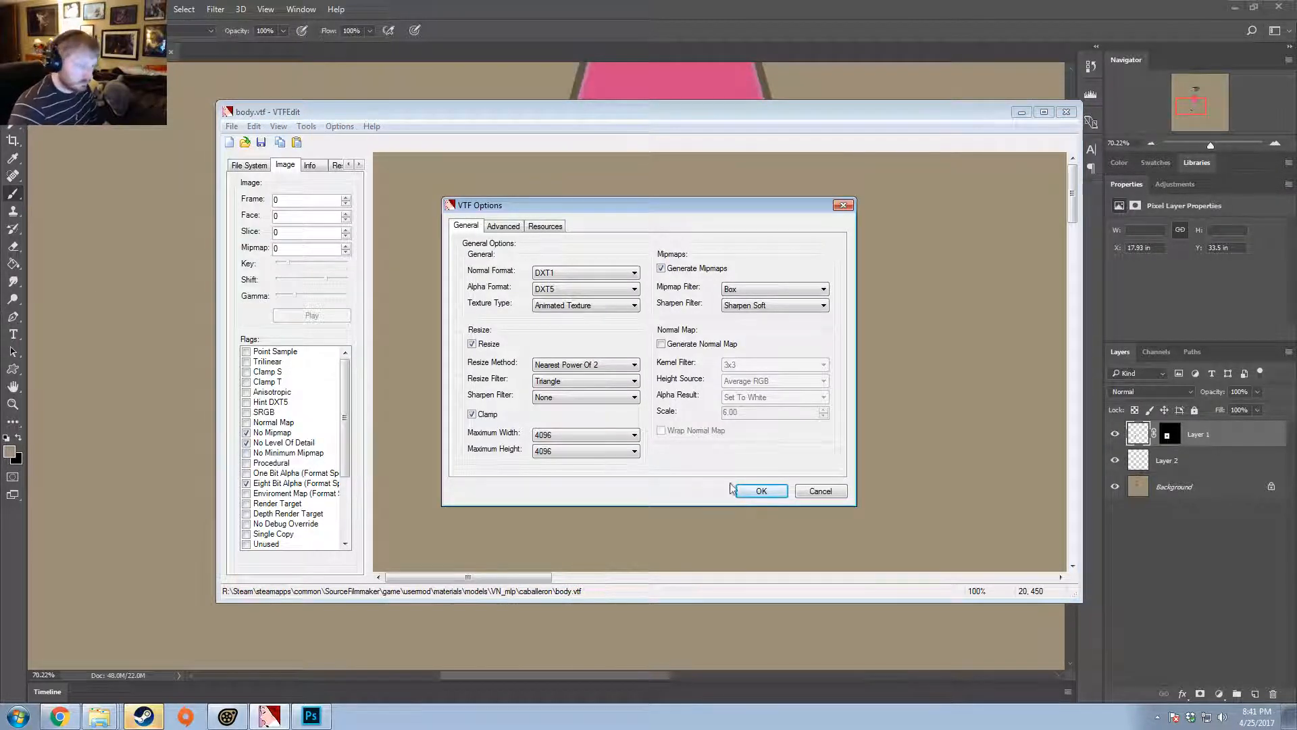
left_click(757, 492)
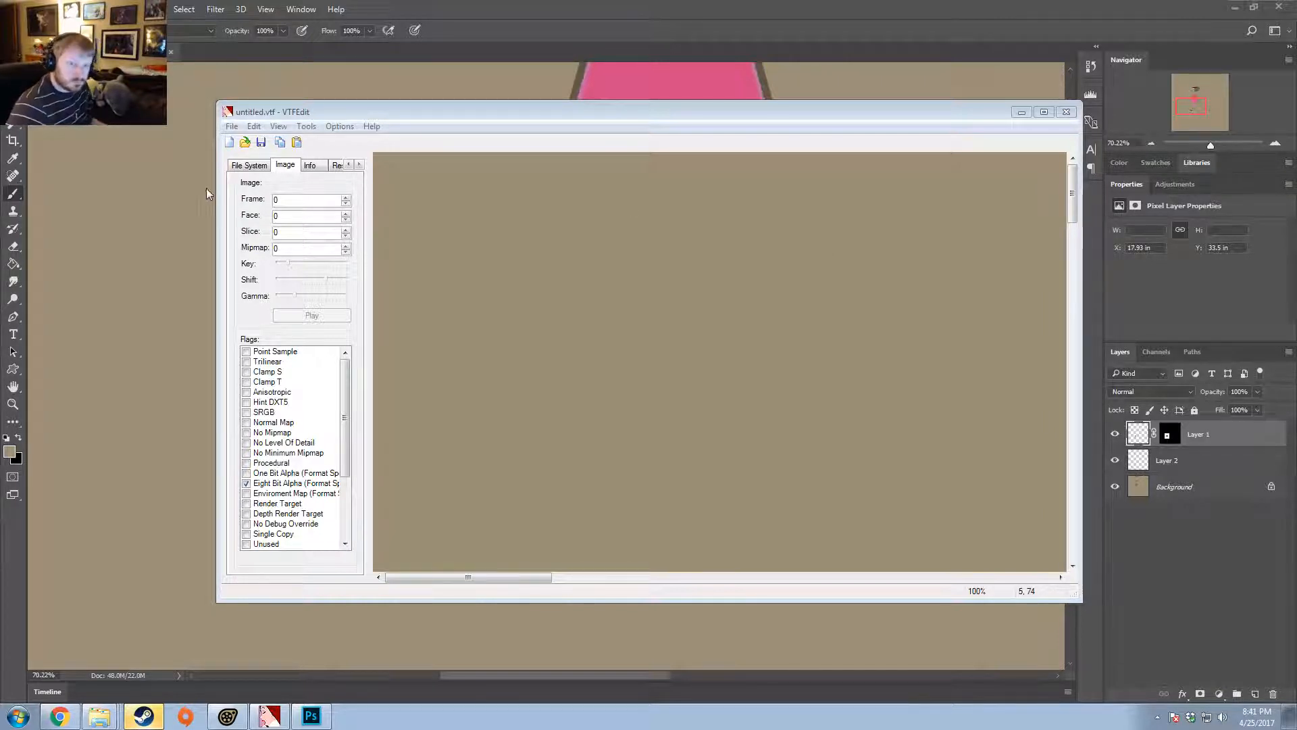
- Save the imported texture as body_coldcanter.vtf in the caballeron materials folder
left_click(232, 125)
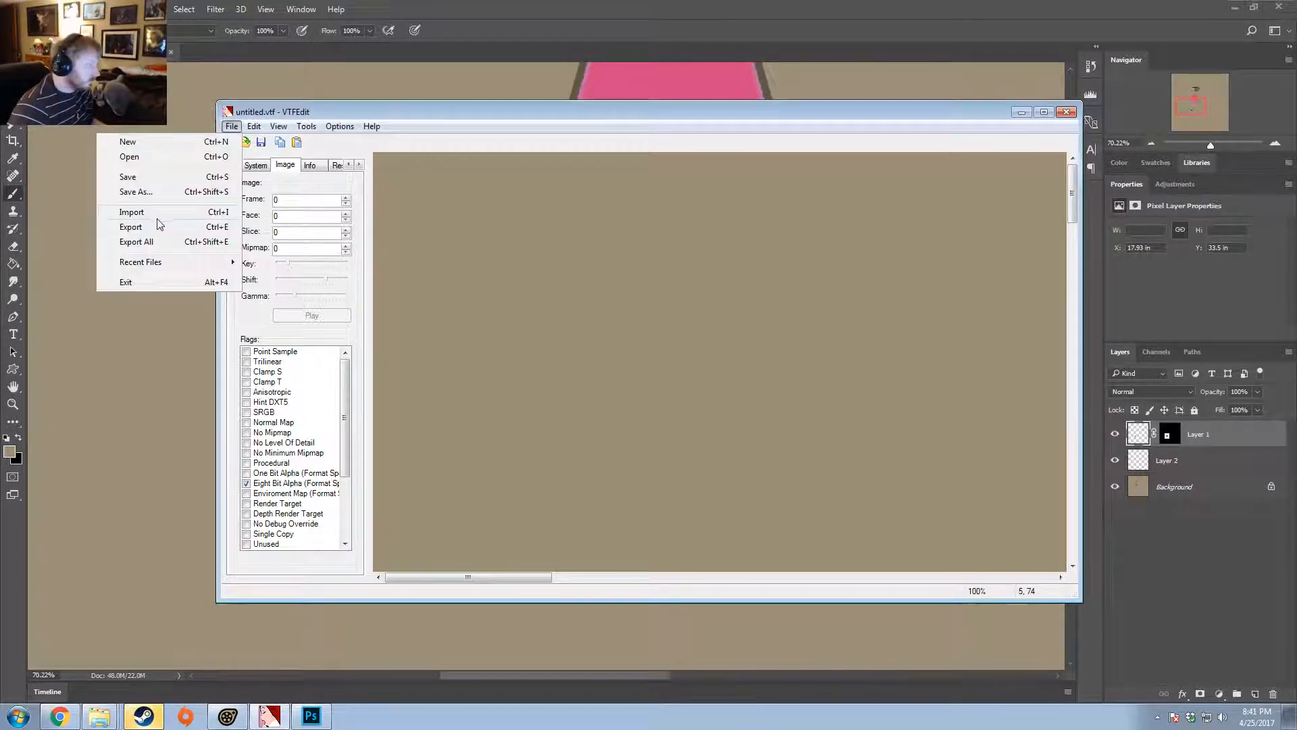
left_click(143, 195)
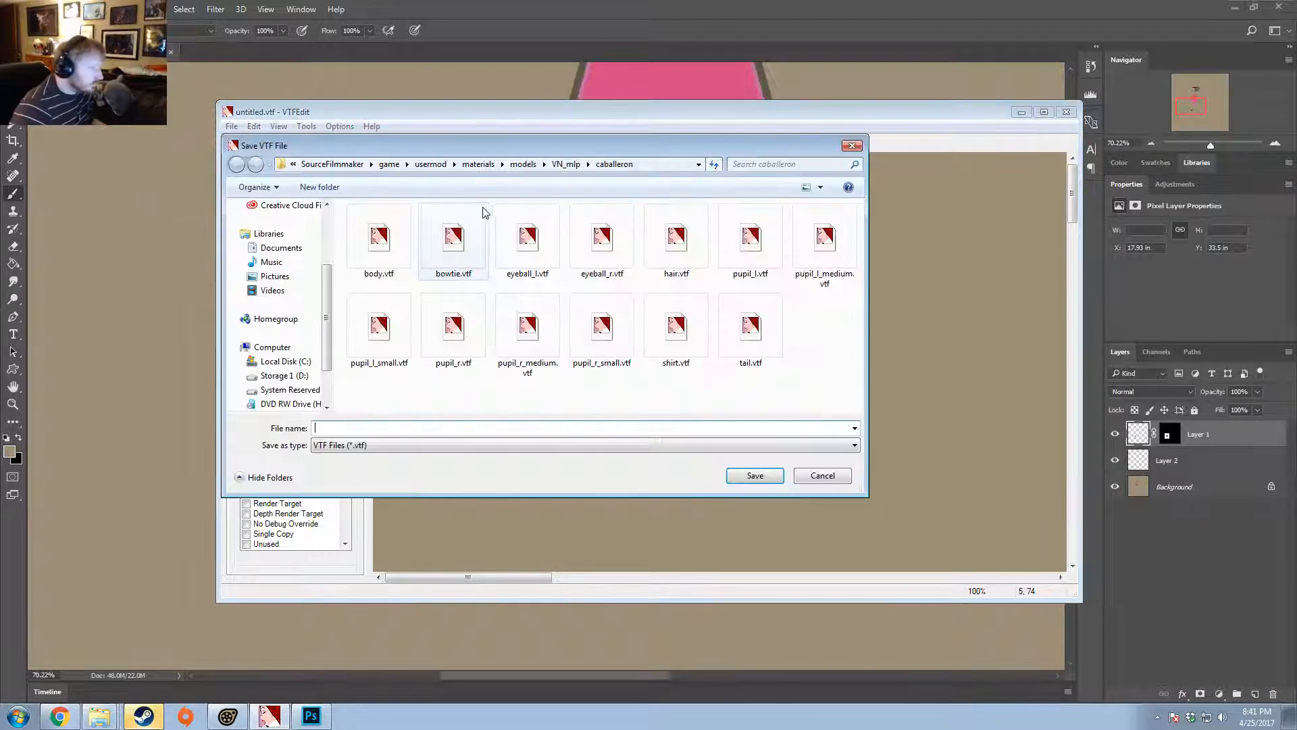
left_click(378, 244)
left_click(332, 427)
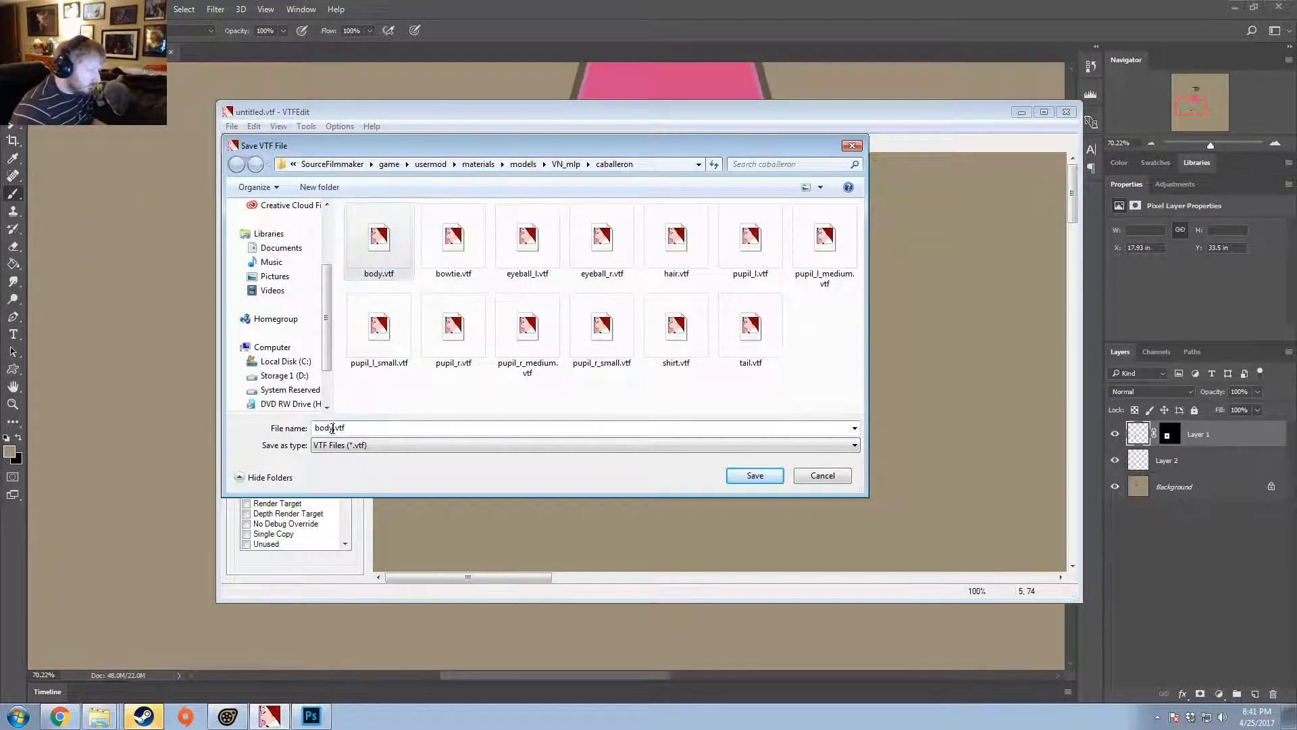
type("_")
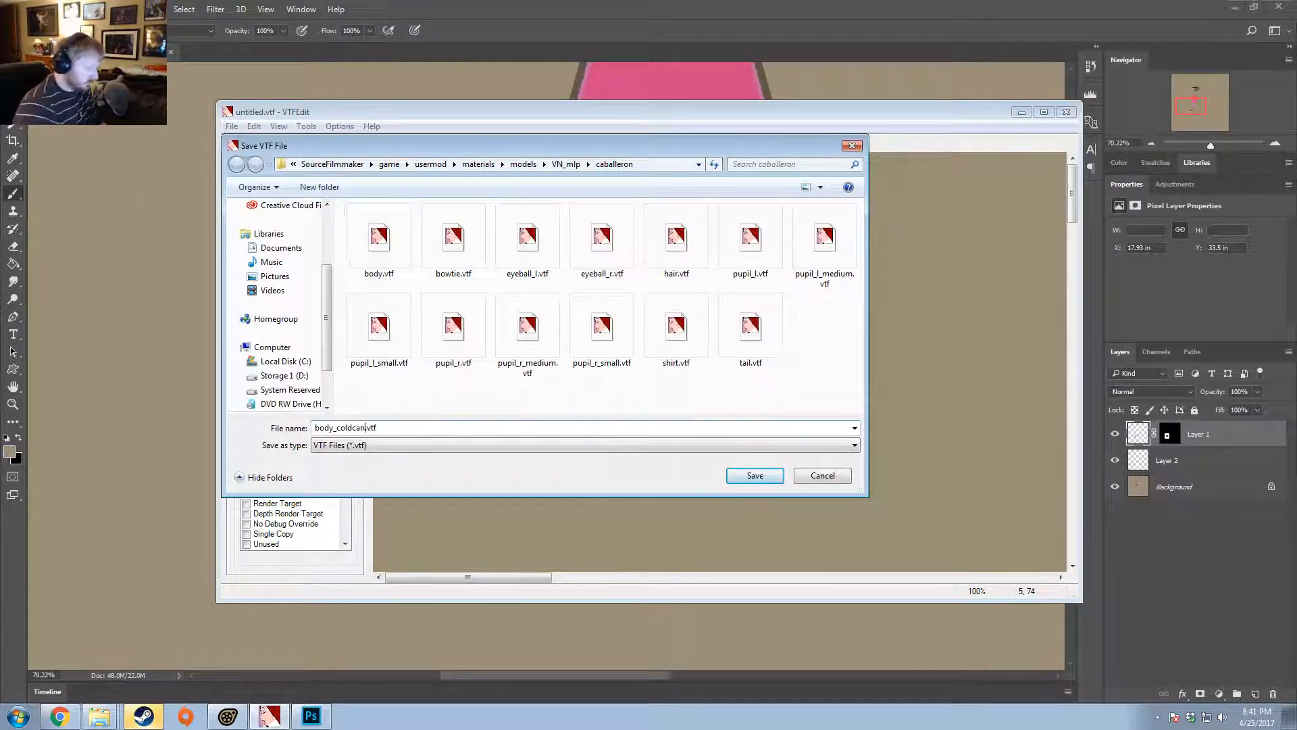
type("coldcan")
key("Return")
- Switch to Source Filmmaker and add a string attribute named $basetexture to Cold Canter's body material
left_click(228, 716)
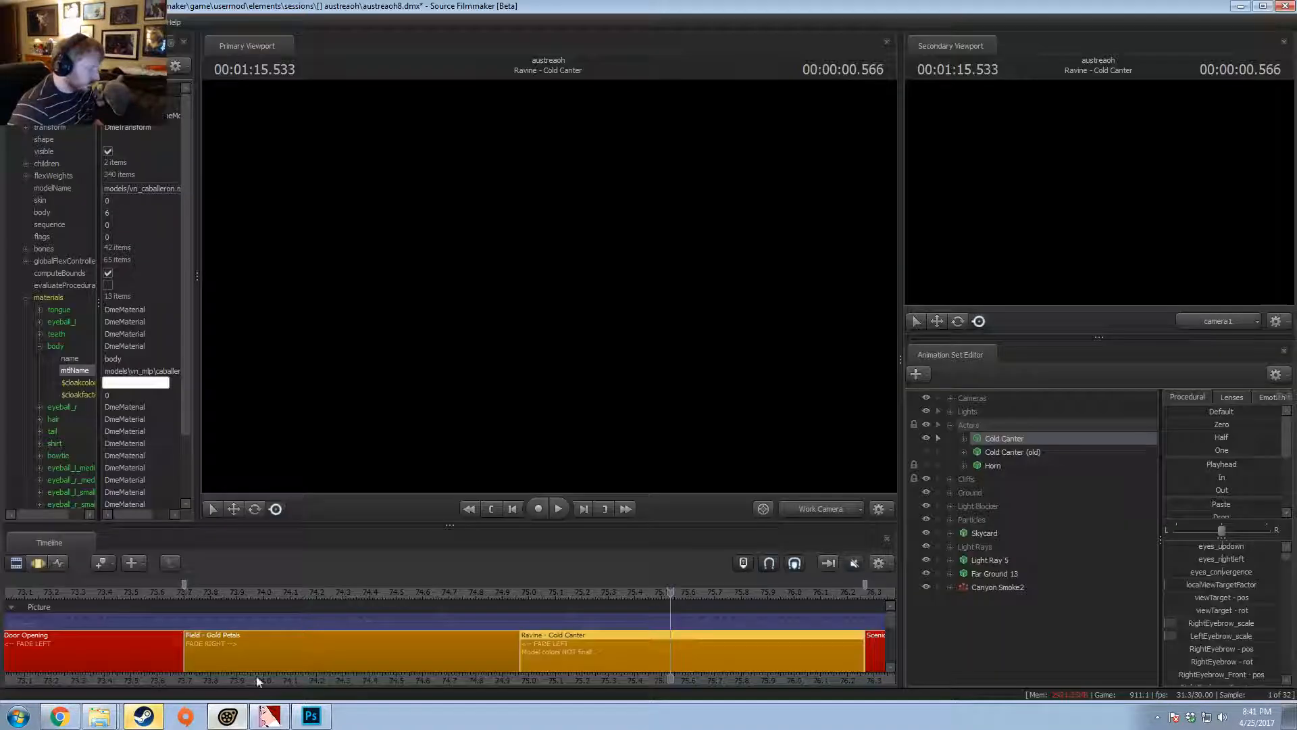
left_click_drag(633, 594, 654, 594)
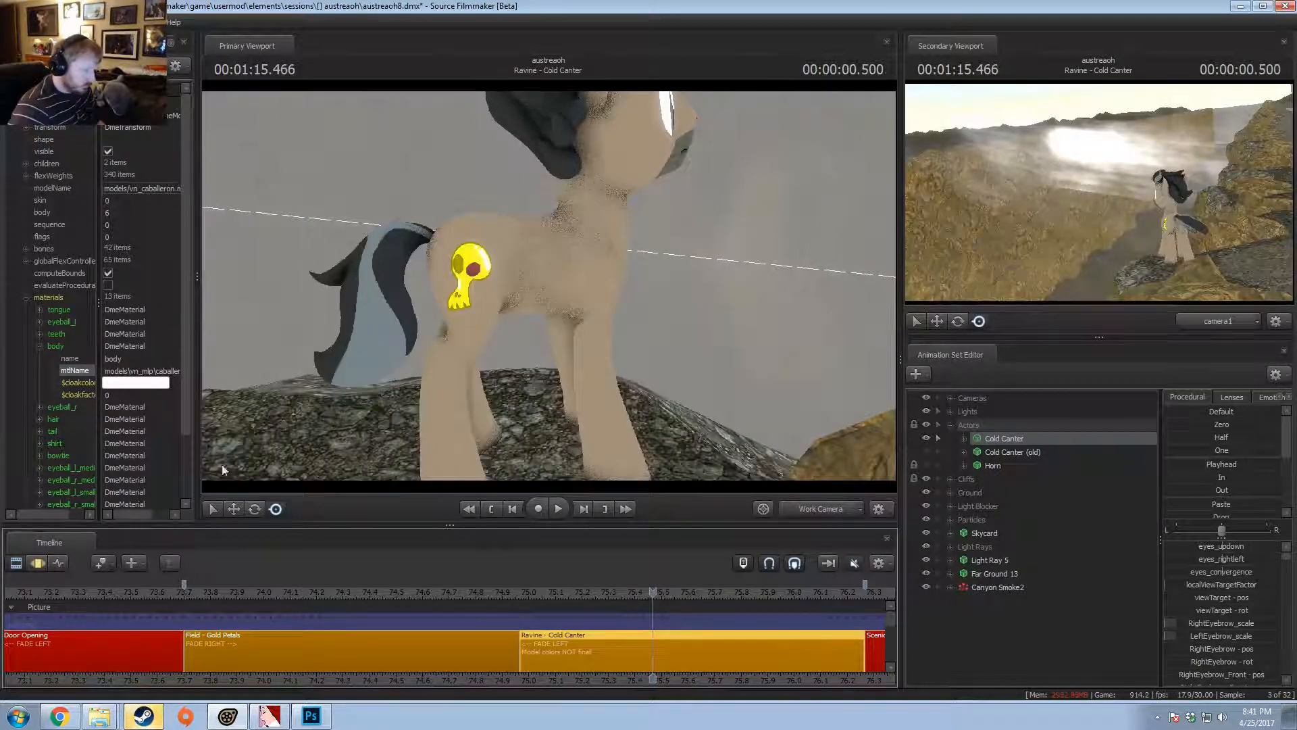
right_click(62, 343)
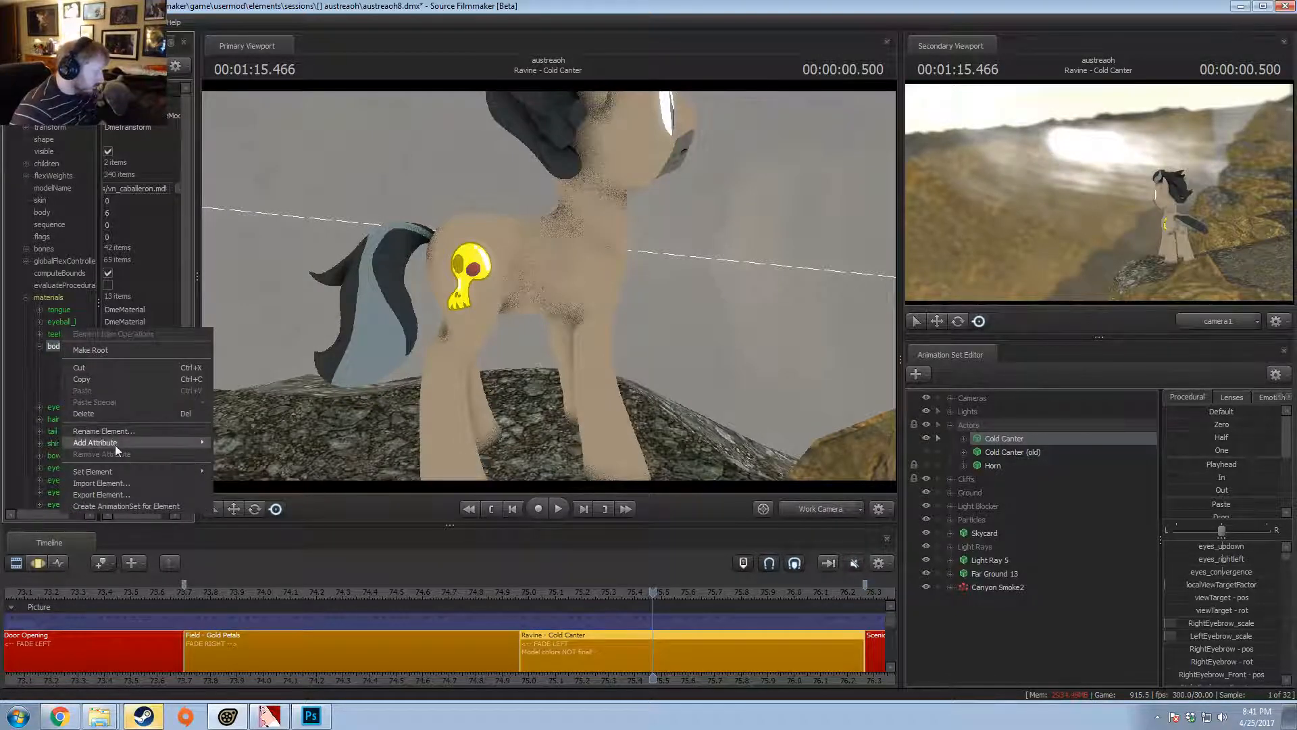
left_click(236, 455)
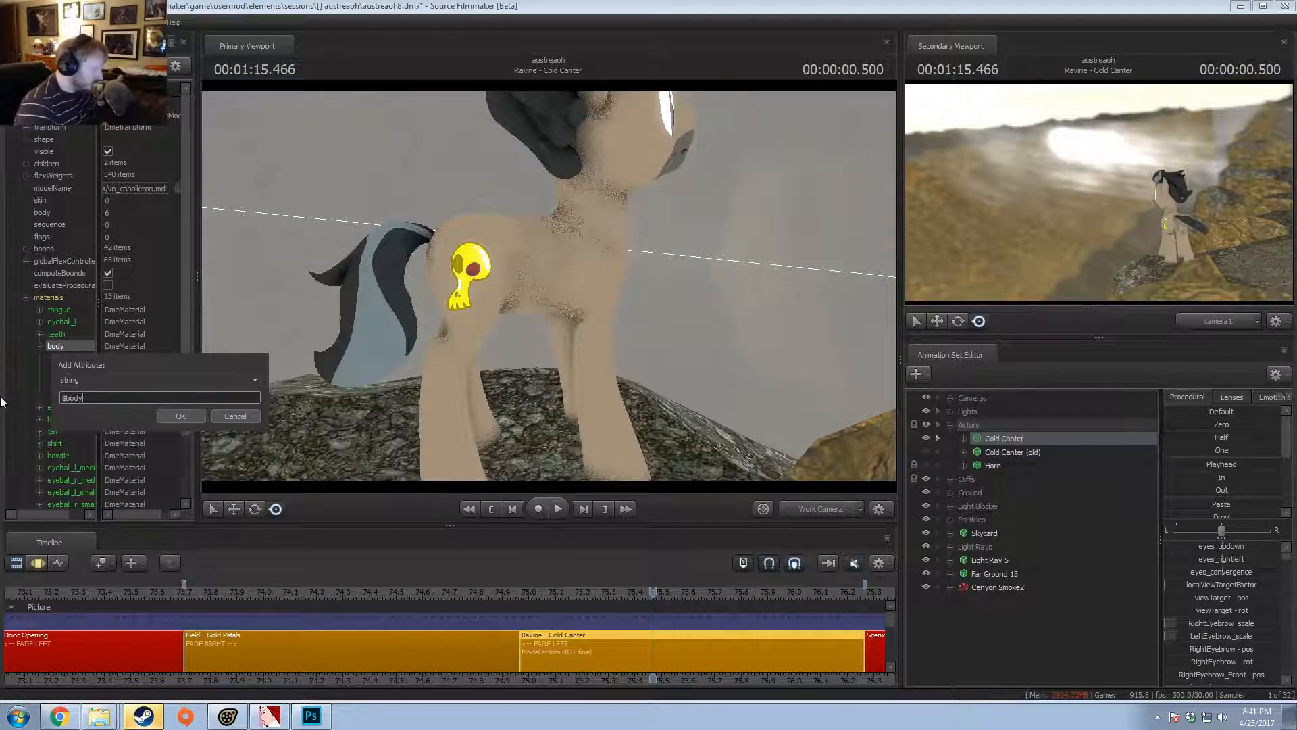
key("BackSpace")
type("ase")
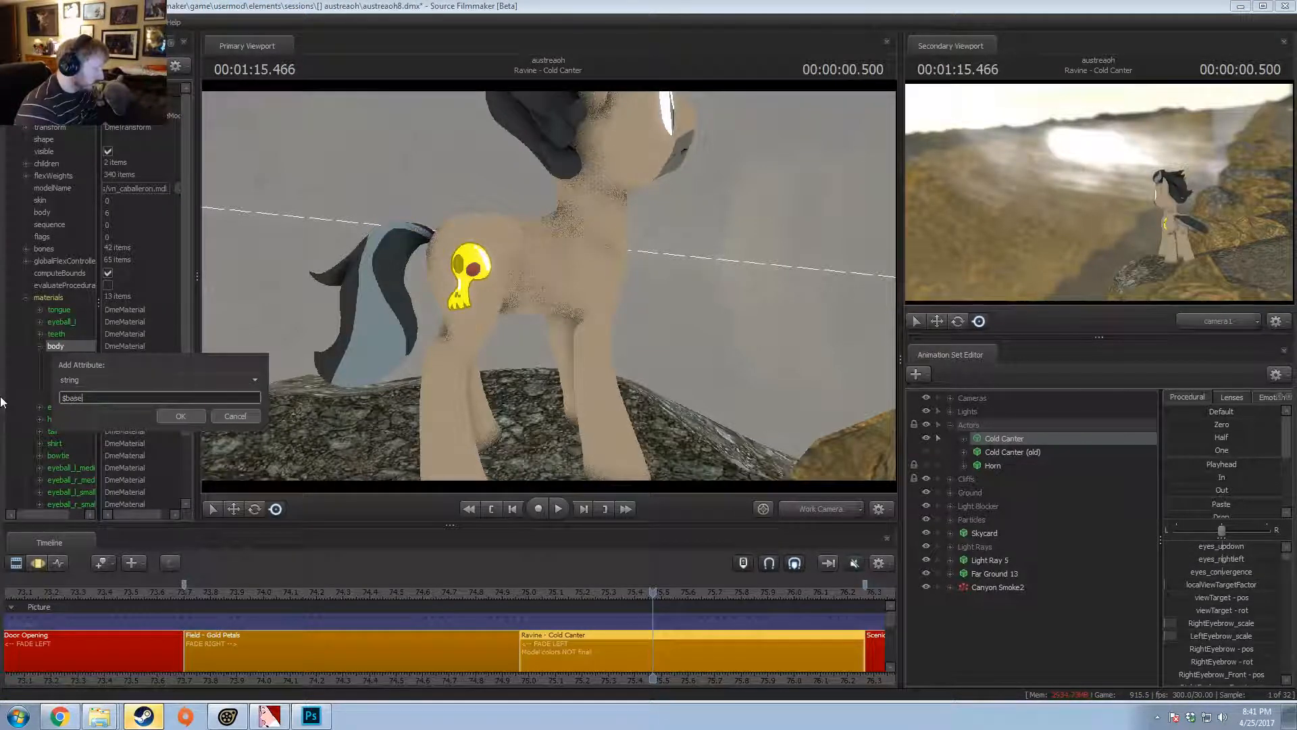
type("texture")
key("Return")
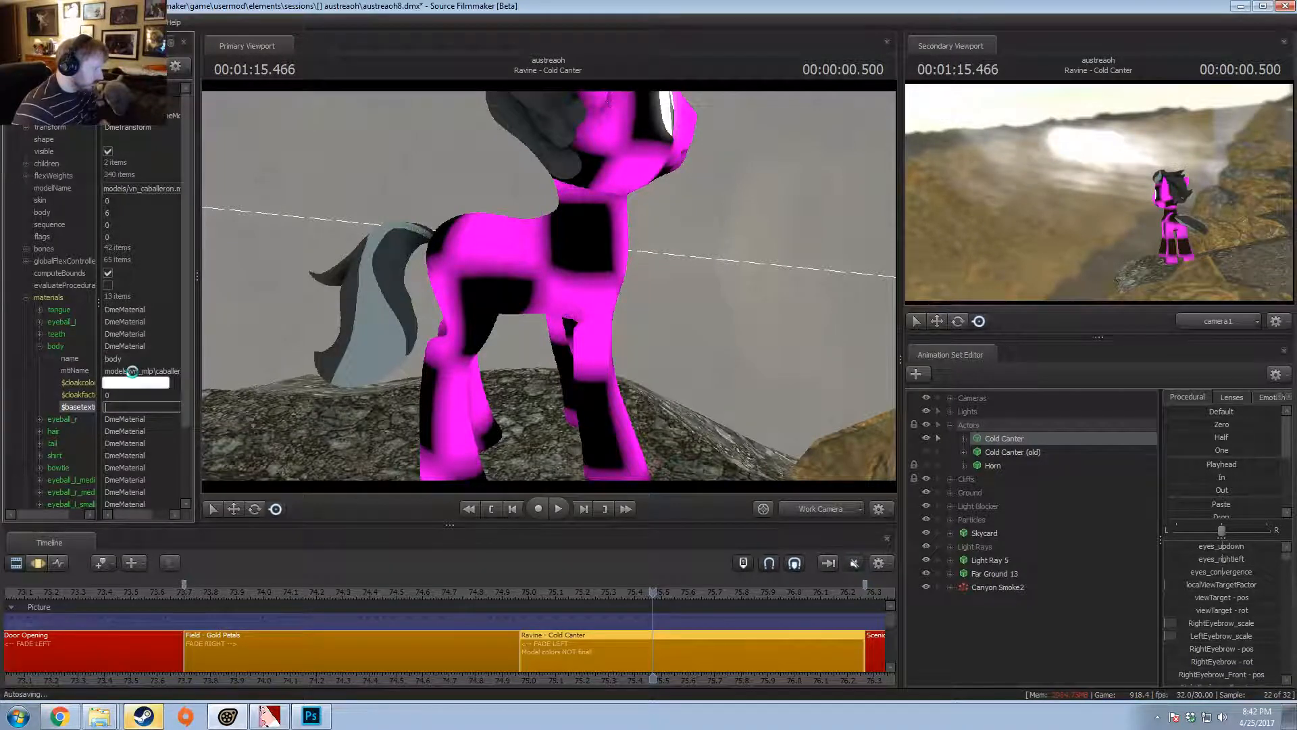
- Set the body material's $basetexture to the caballeron material path ending in body_coldcanter
key("ctrl+v")
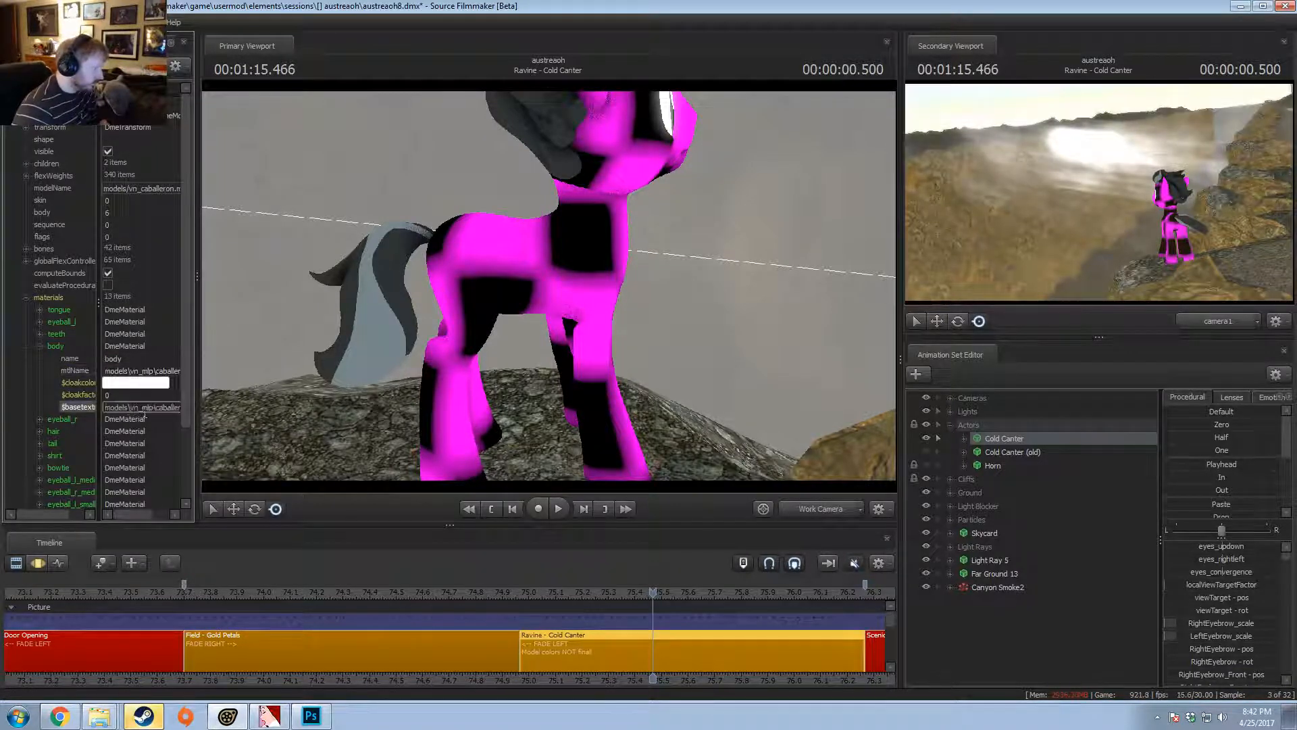
key("Return")
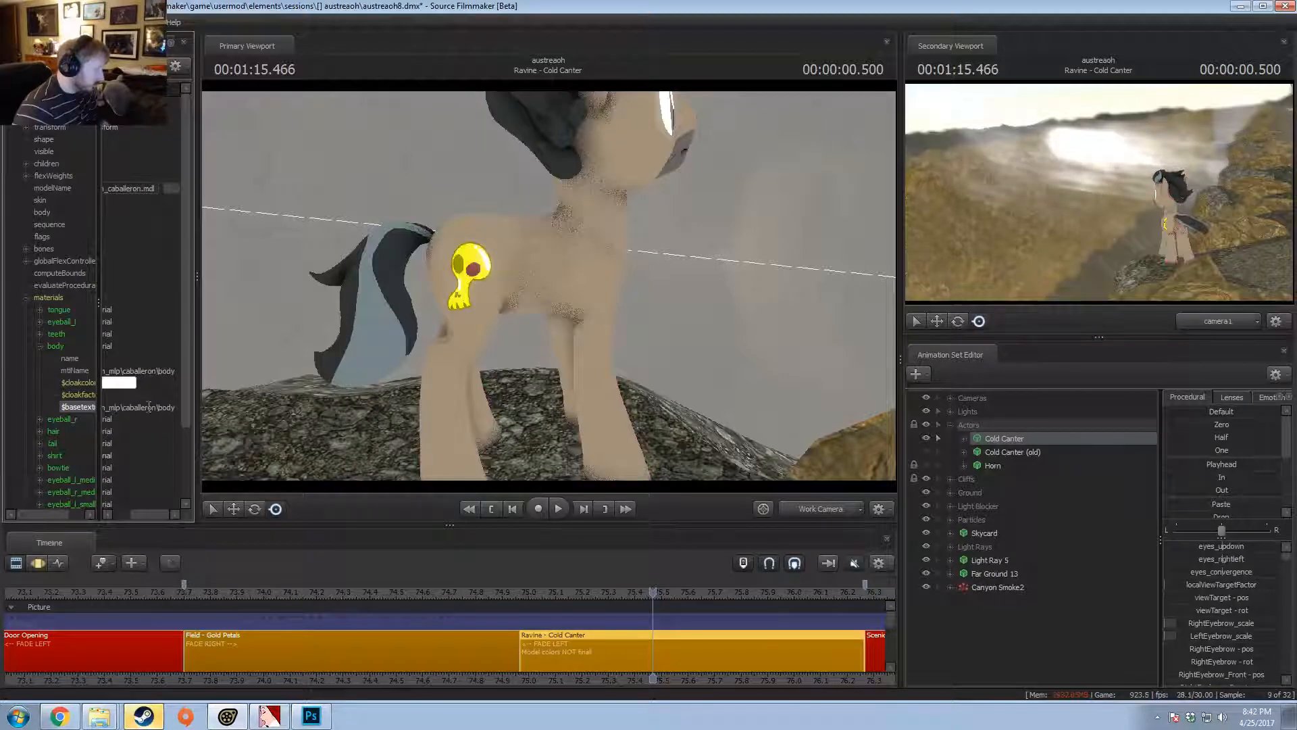
double_click(109, 404)
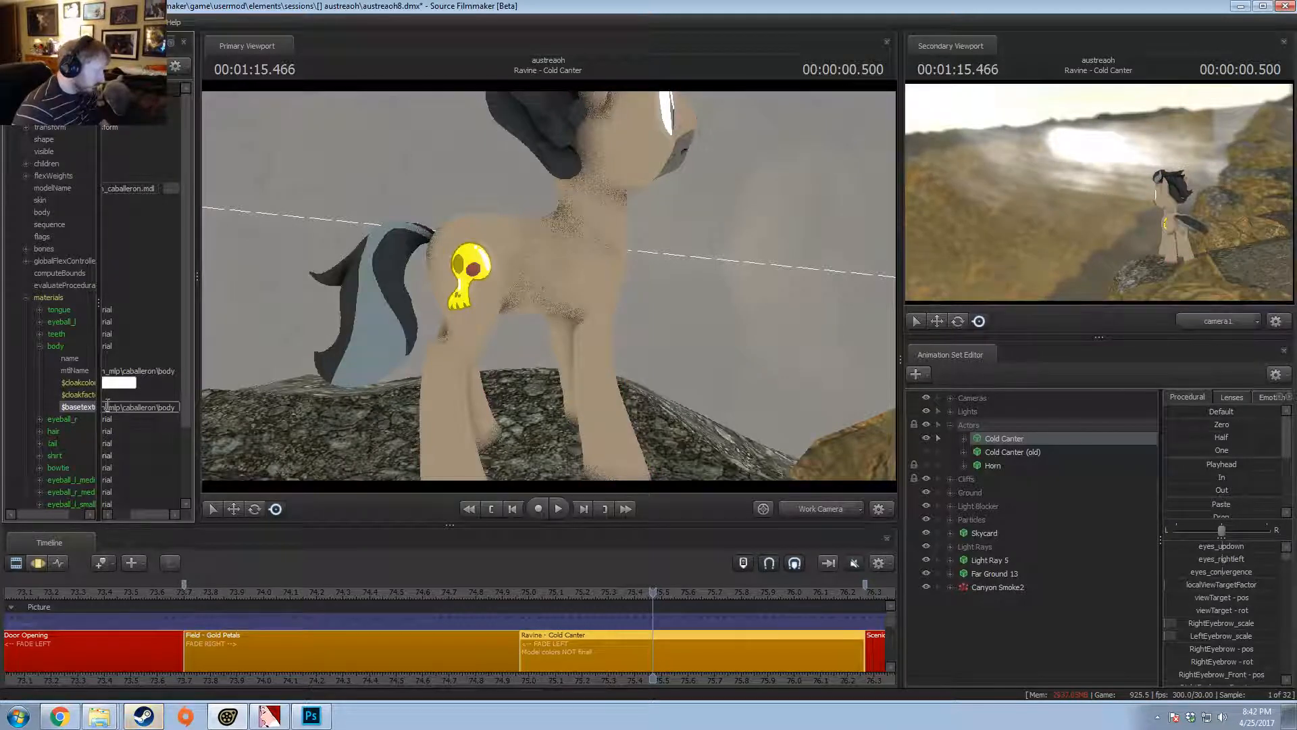
left_click(176, 409)
type("_coldcanter")
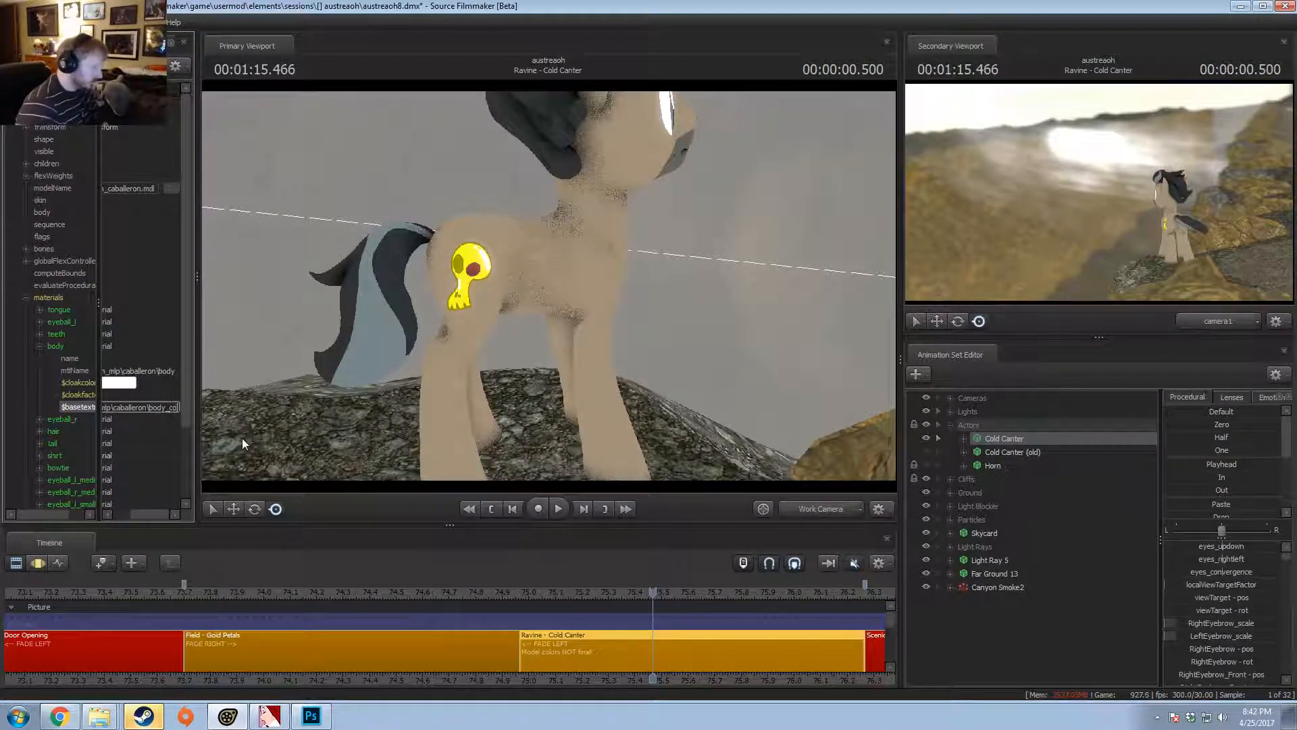
key("Return")
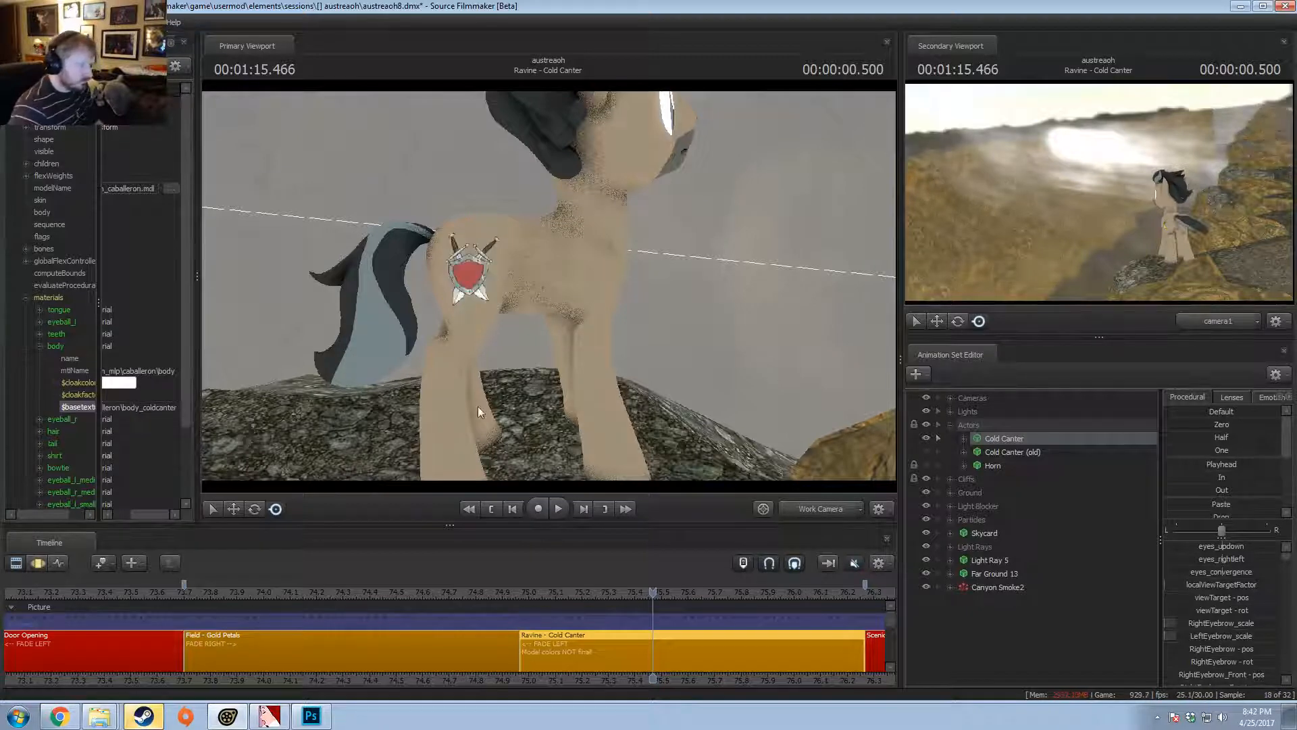
- View the shot through camera1, enable lighting, and scrub through the Ravine - Cold Canter shot to check the lit scene
left_click(838, 509)
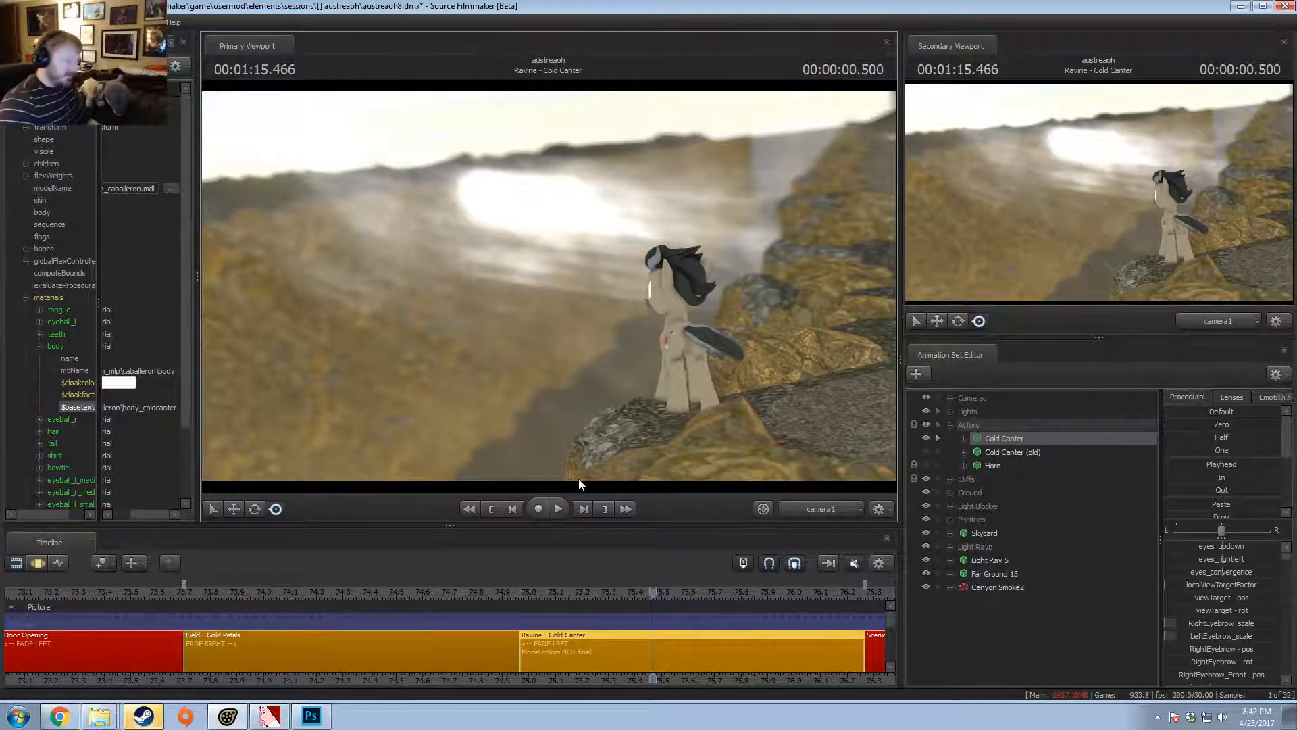
right_click(484, 270)
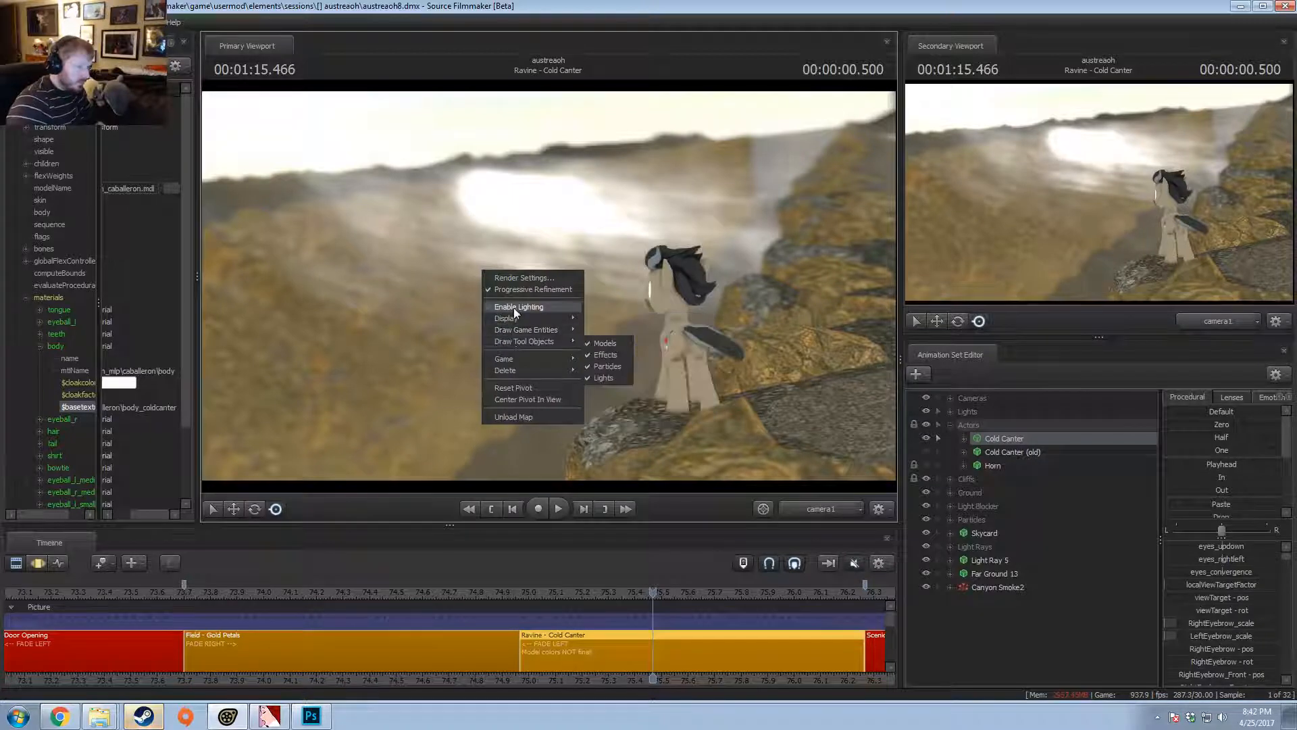
left_click(513, 305)
left_click(546, 591)
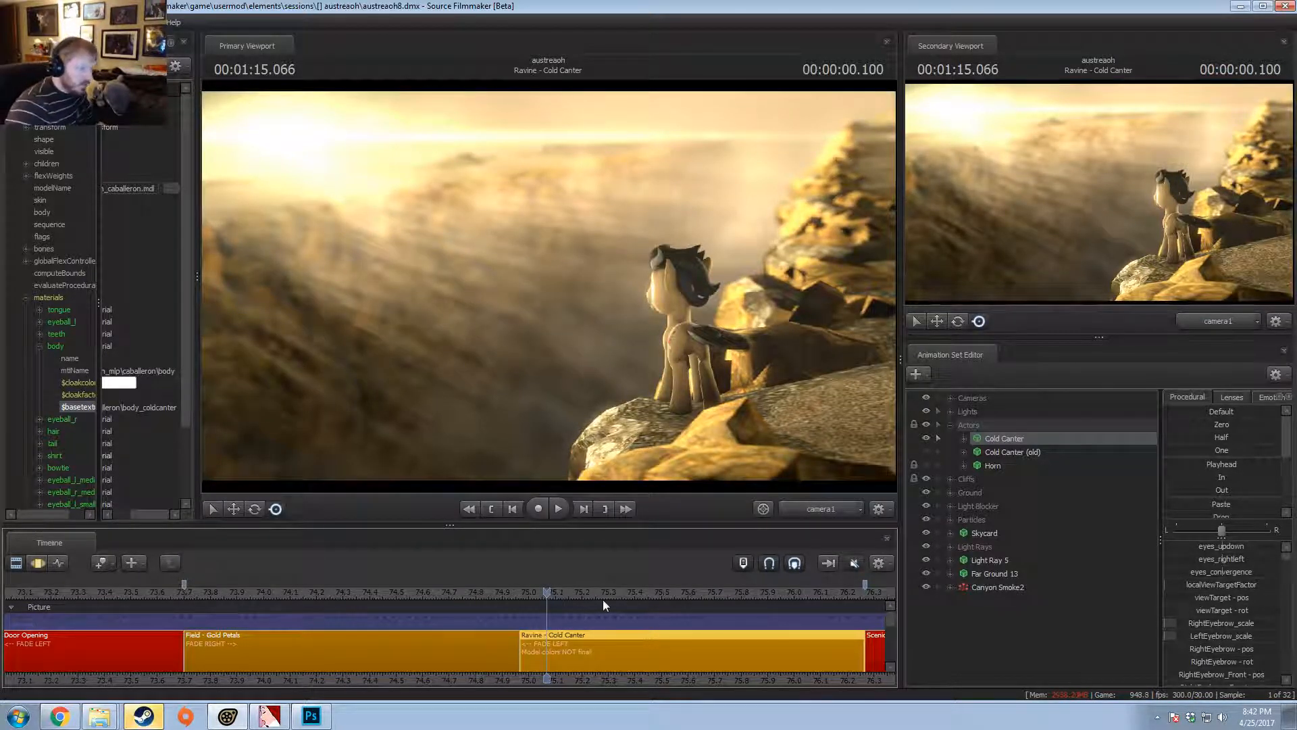
left_click_drag(545, 595, 705, 599)
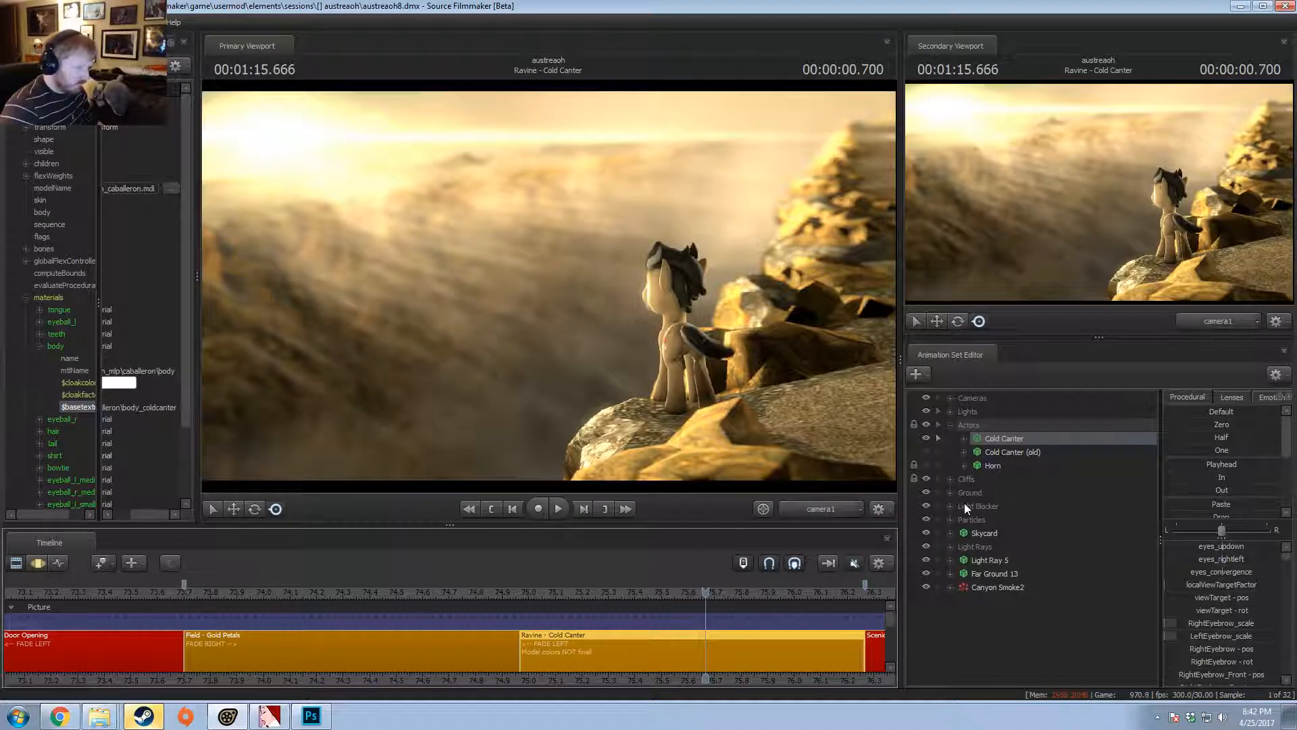
- Collapse the Actors group, expand Lights, and toggle Sun Volumetric to compare the scene, leaving that light visible
left_click(948, 424)
left_click(951, 412)
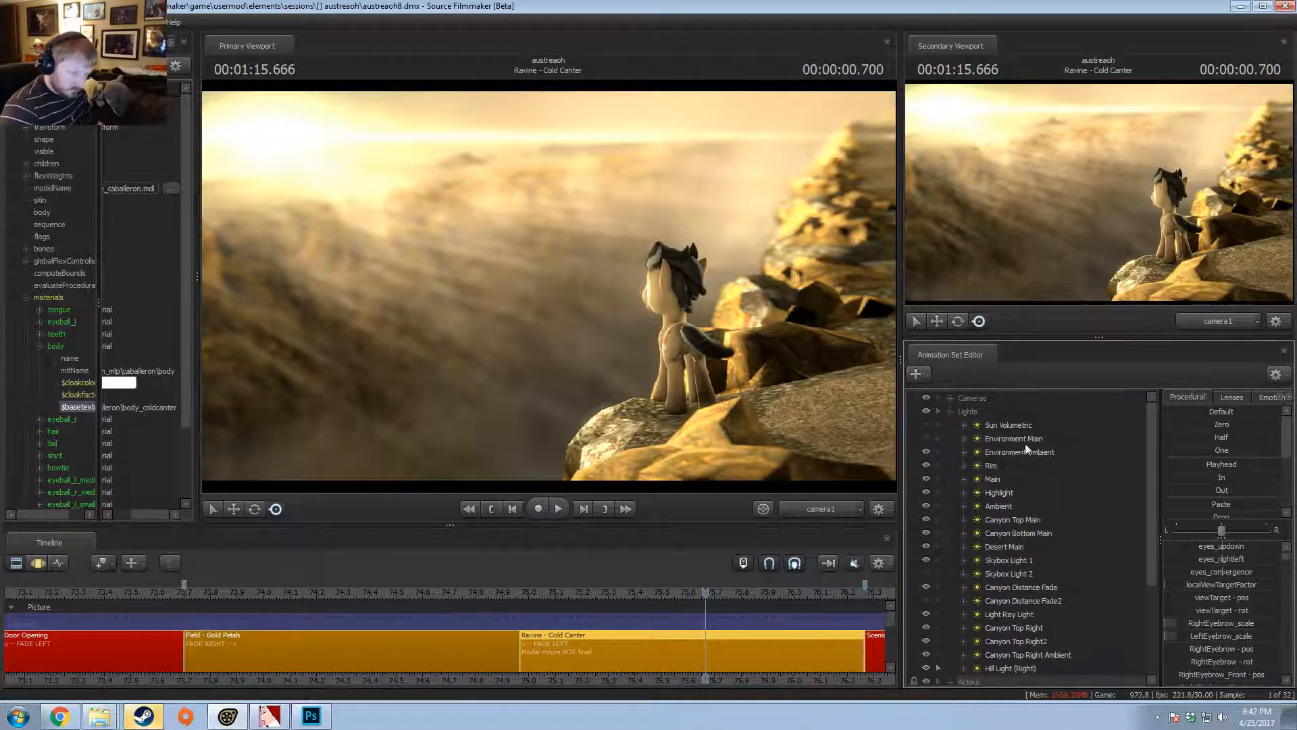
left_click(923, 424)
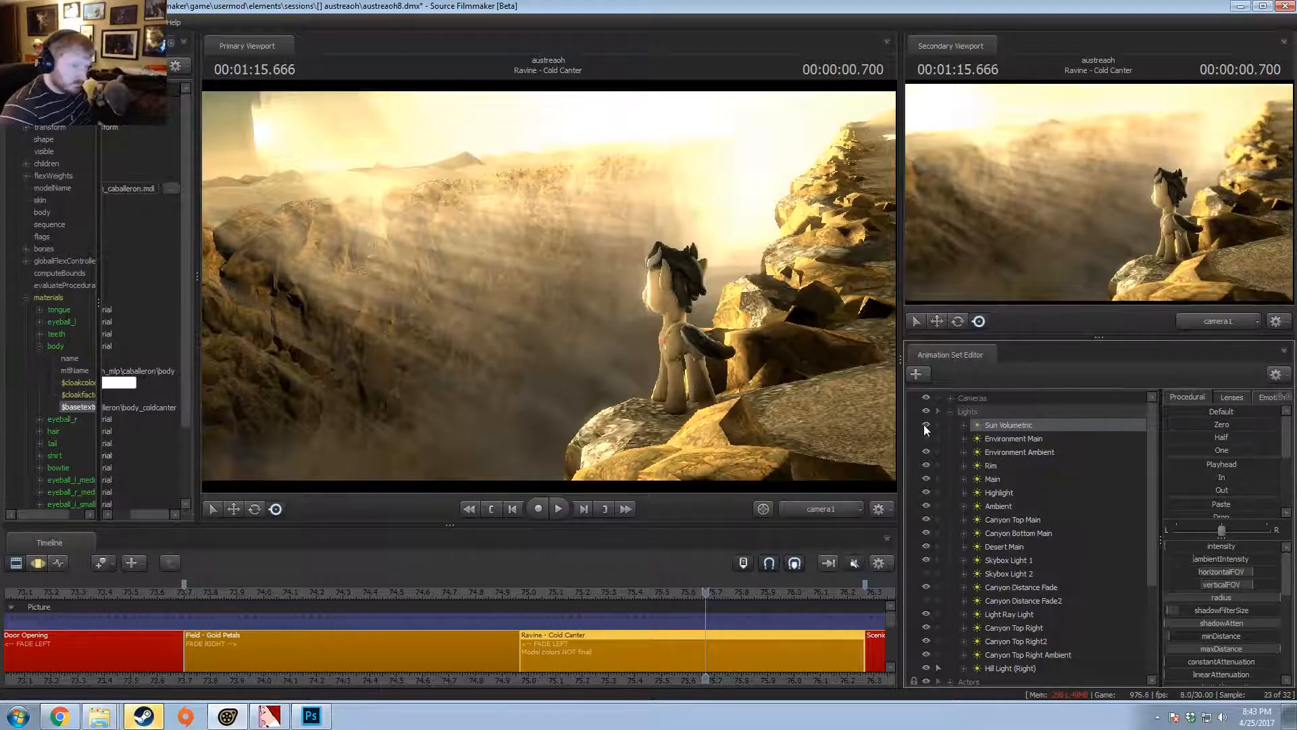
left_click(923, 424)
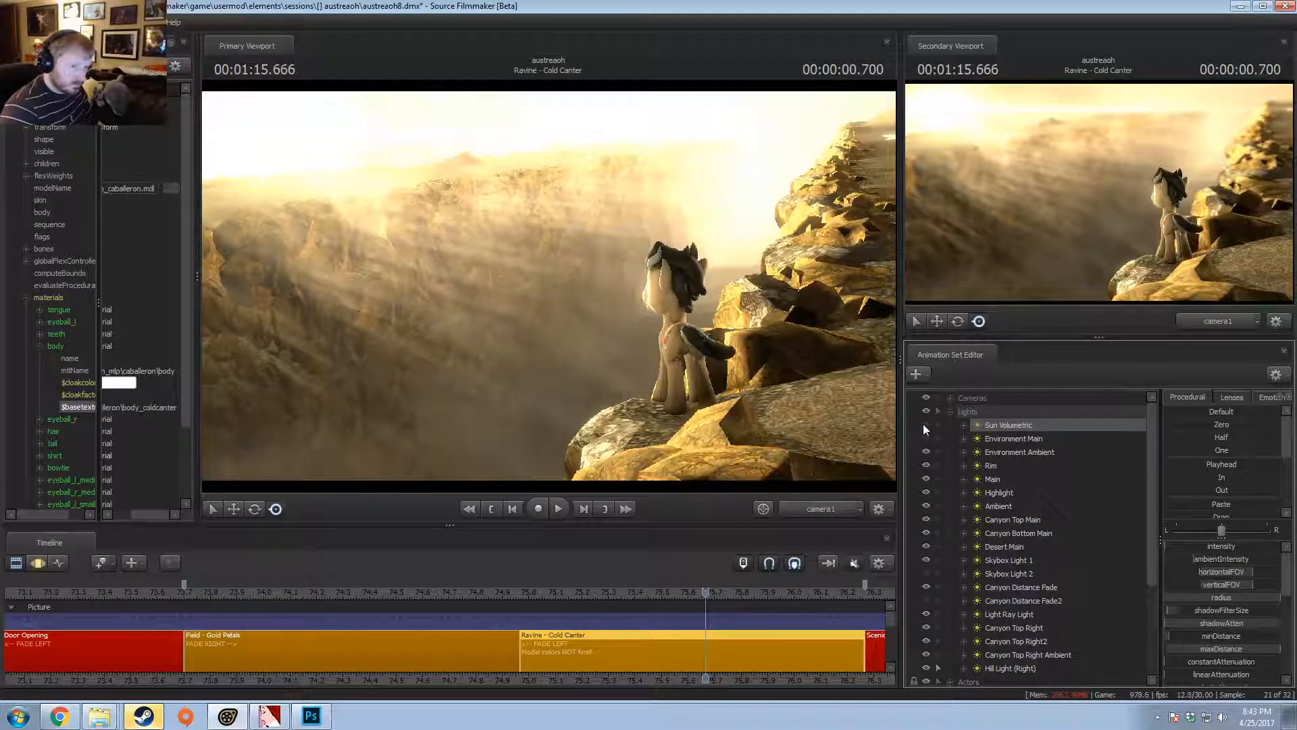
left_click(923, 424)
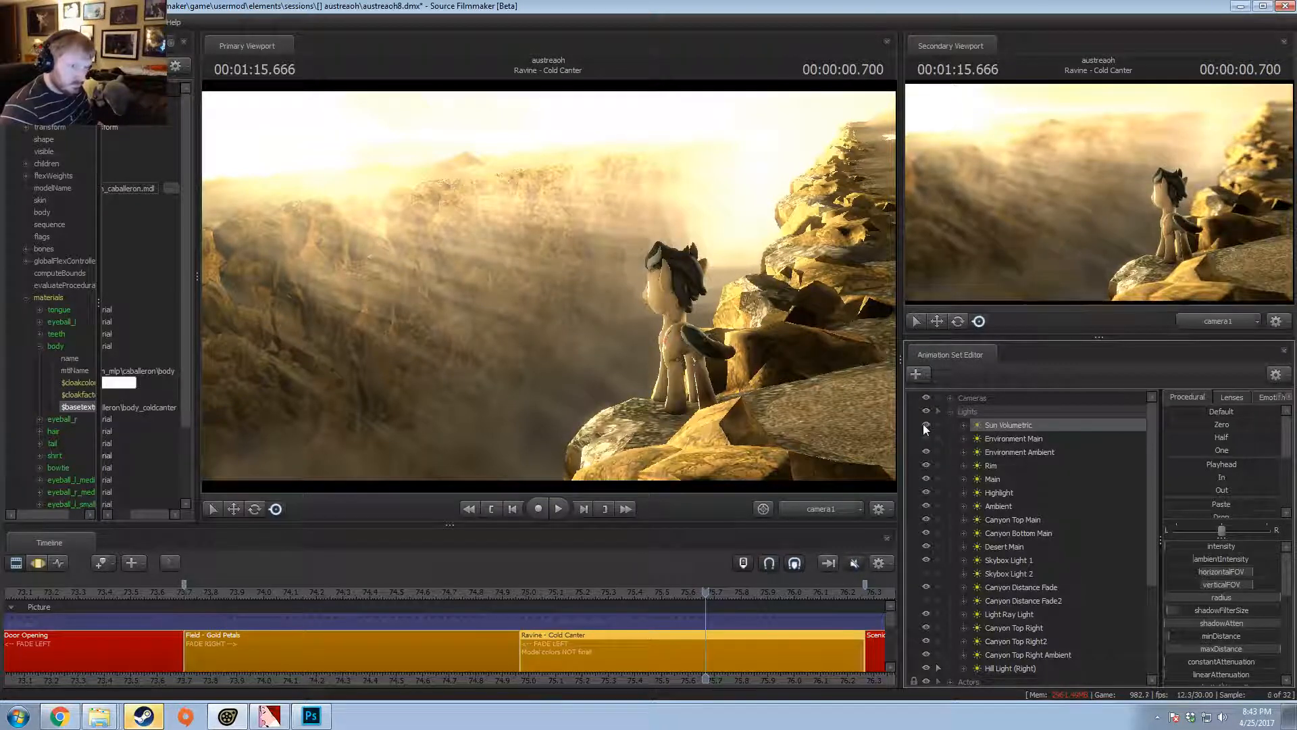
left_click(926, 438)
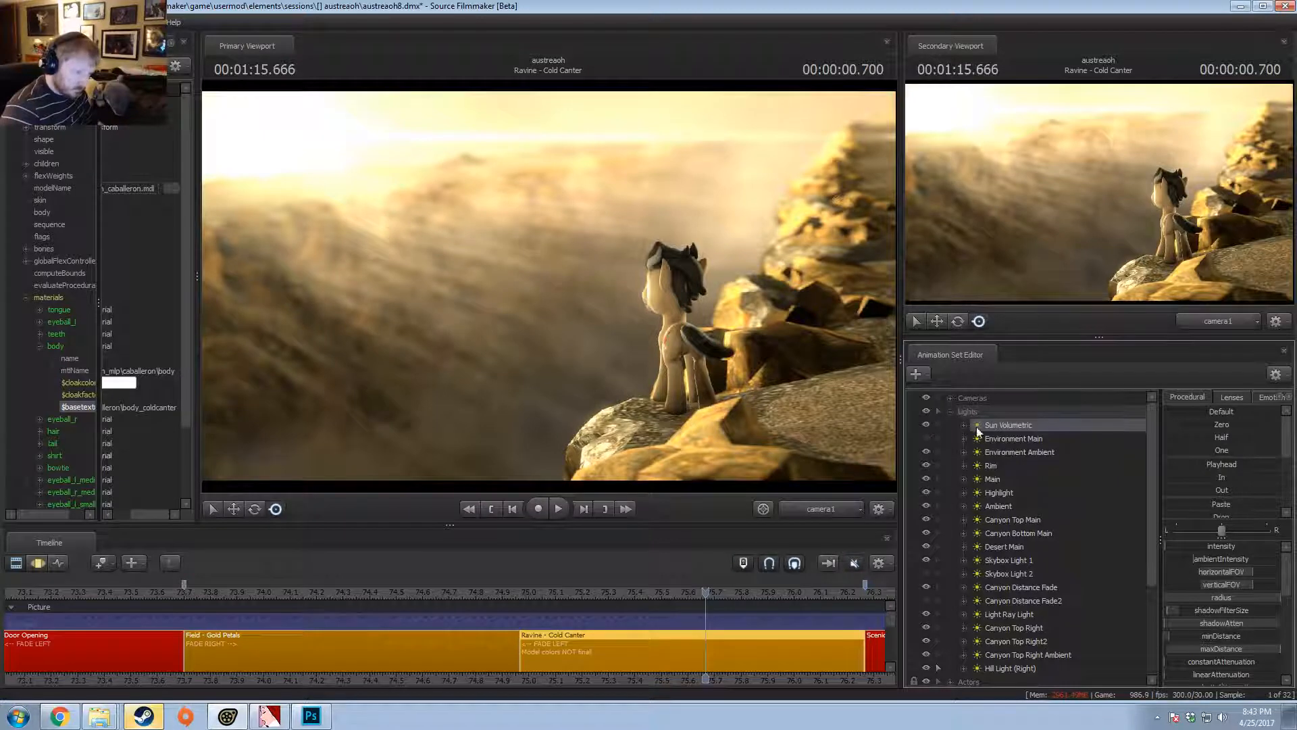
- Move Sun Volumetric out of the Lights group, hide the Lights group, and scrub the shot to inspect the volumetric light alone
left_click_drag(978, 426, 972, 412)
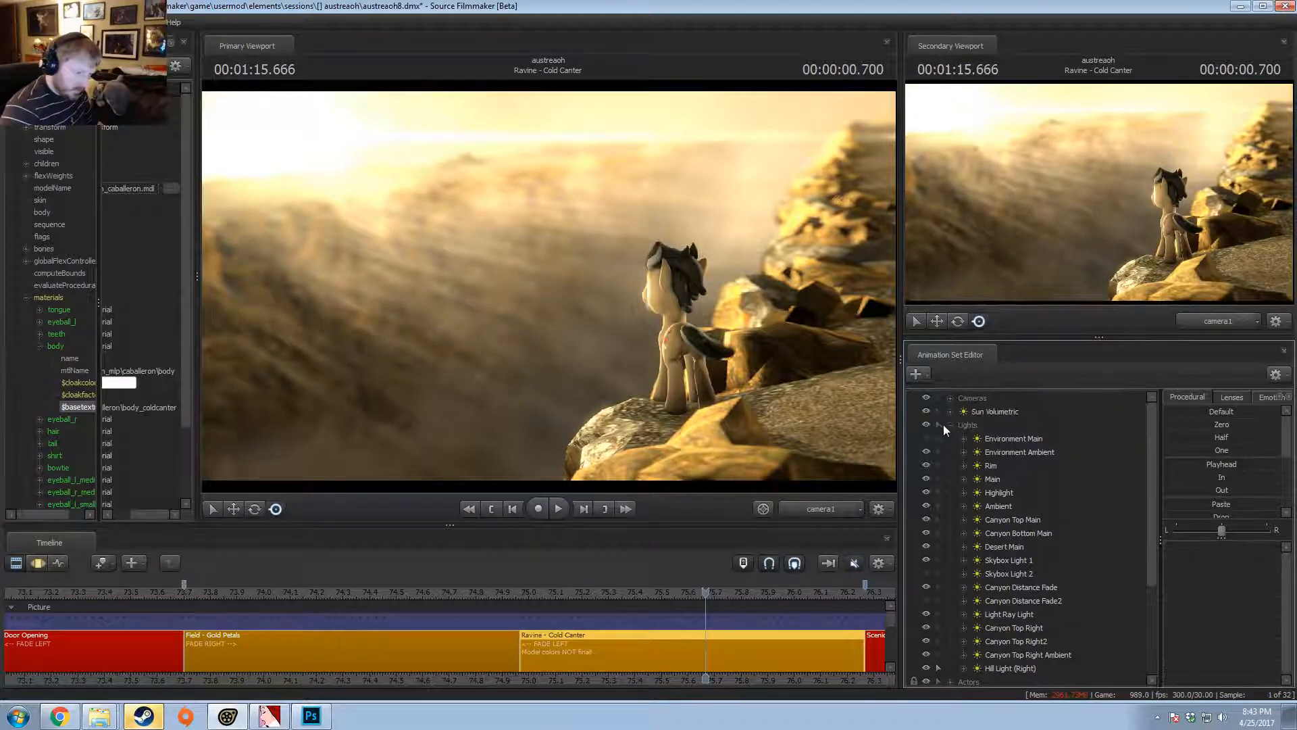
left_click(947, 425)
left_click(927, 424)
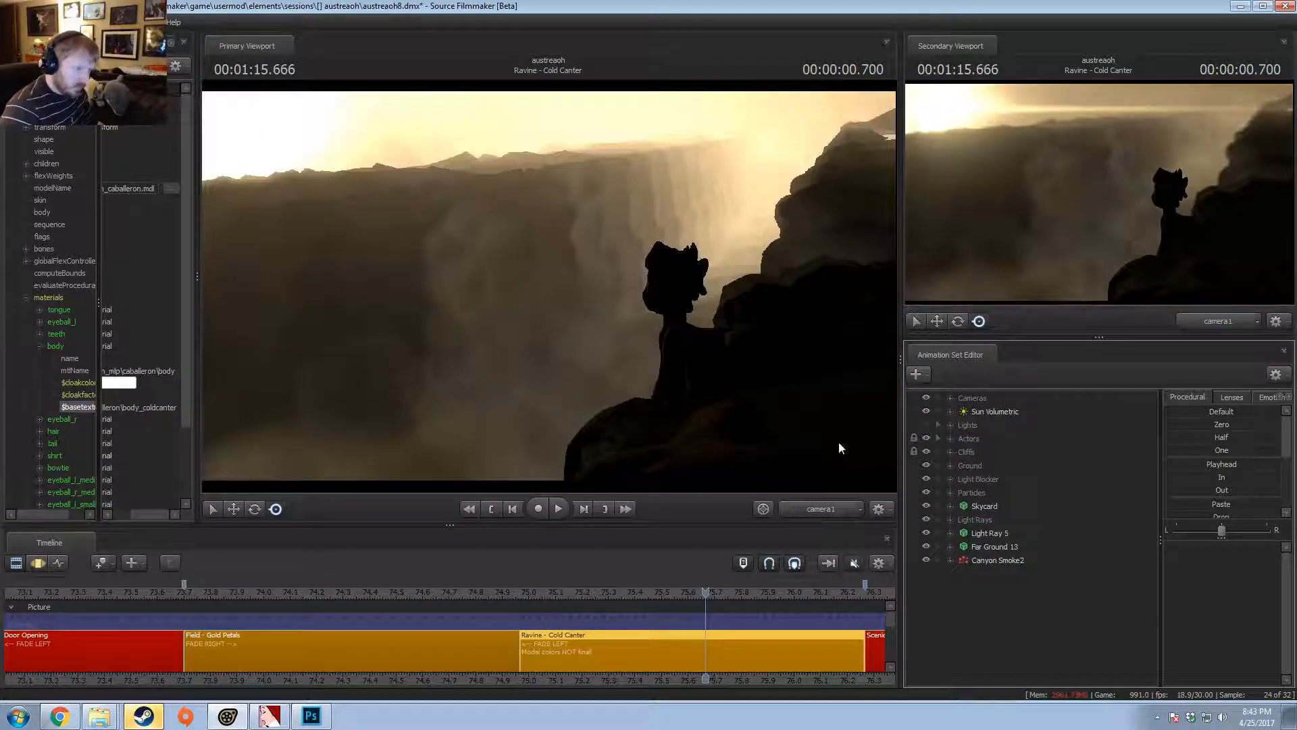
left_click(666, 592)
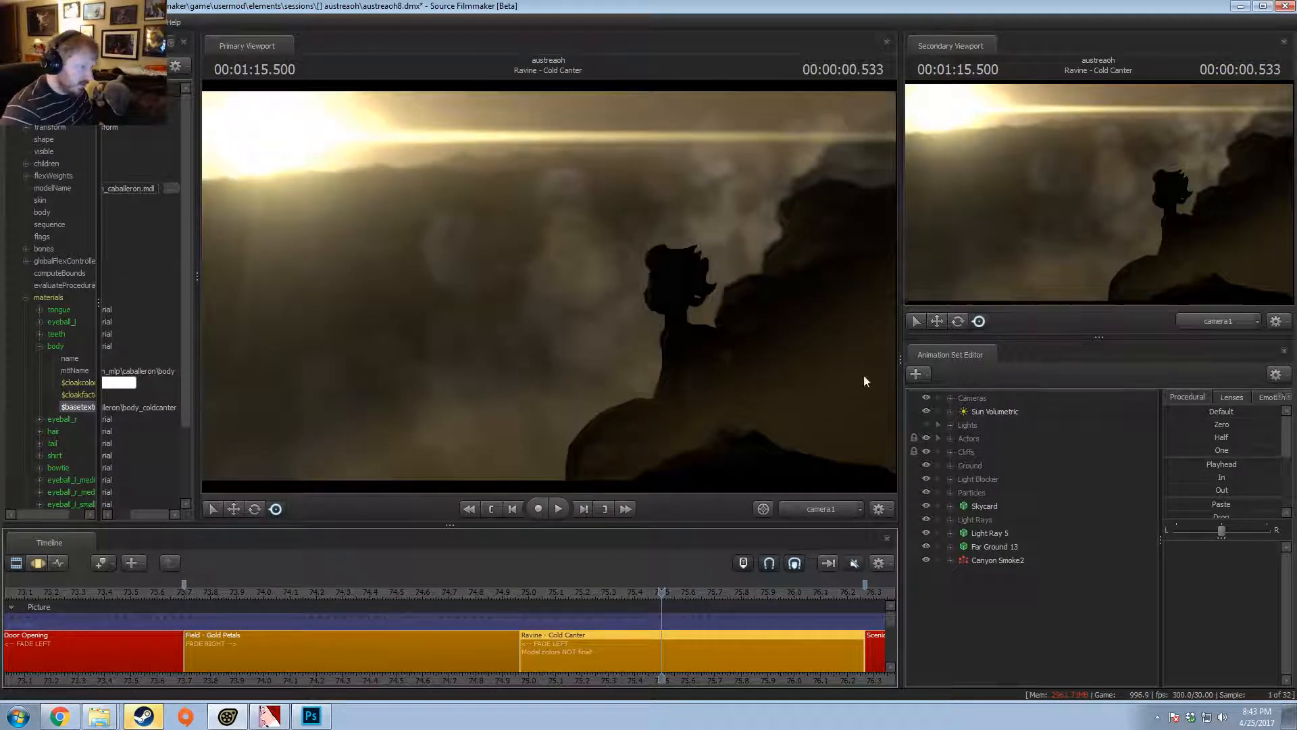
left_click_drag(583, 591, 528, 619)
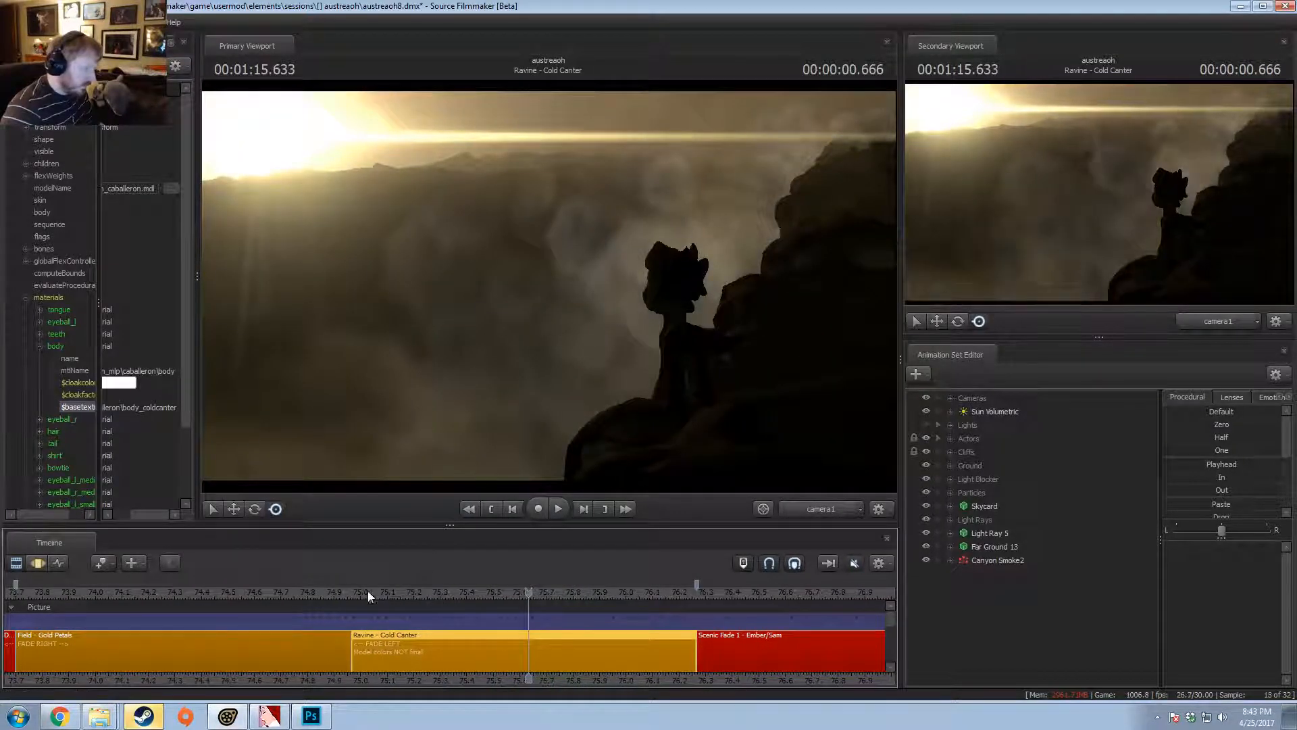
left_click_drag(367, 591, 361, 592)
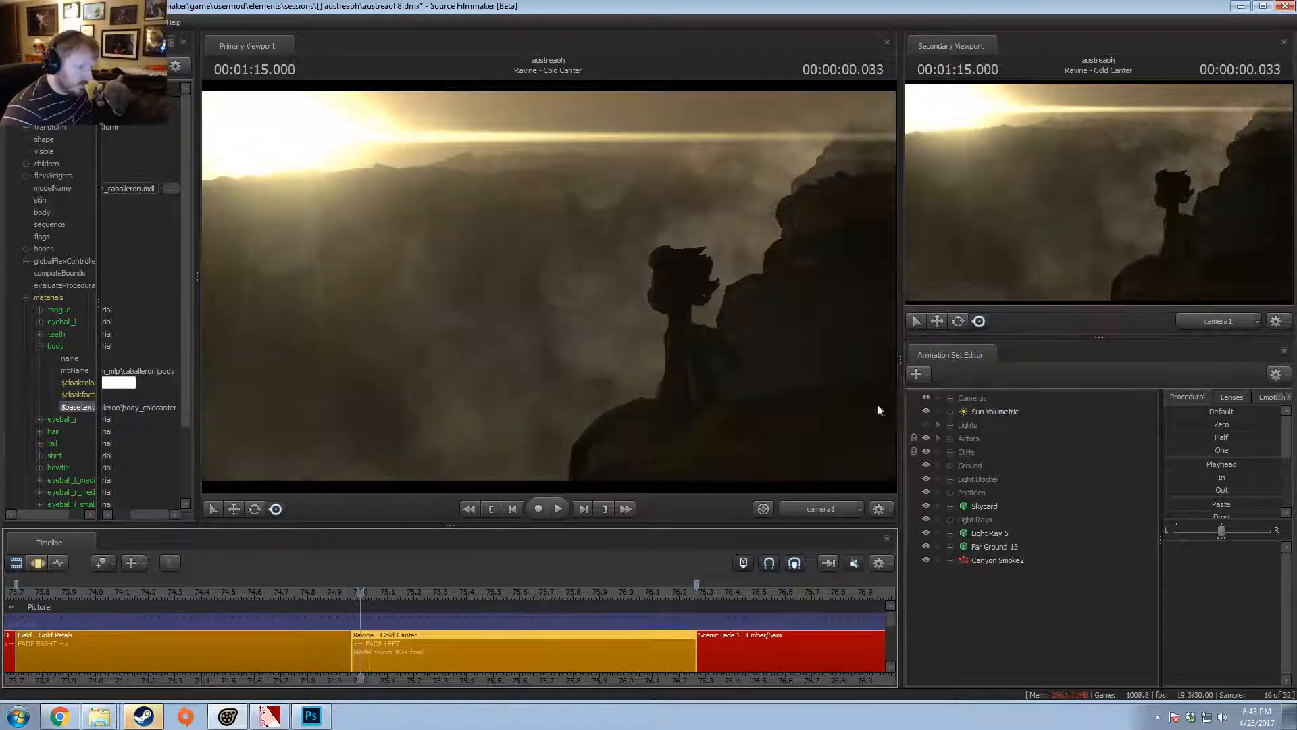
- Move Sun Volumetric back into the Lights group and Canyon Smoke2 into the Particles group
left_click(948, 425)
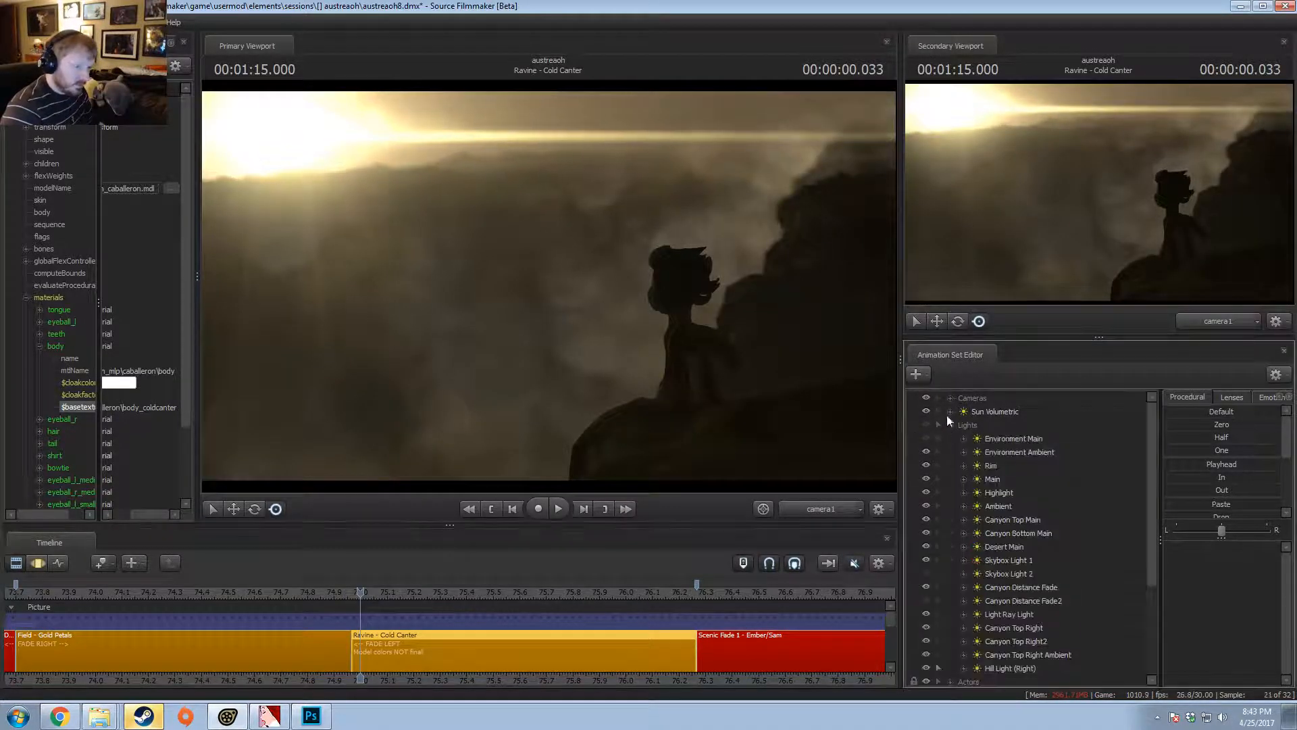
left_click_drag(973, 412, 985, 433)
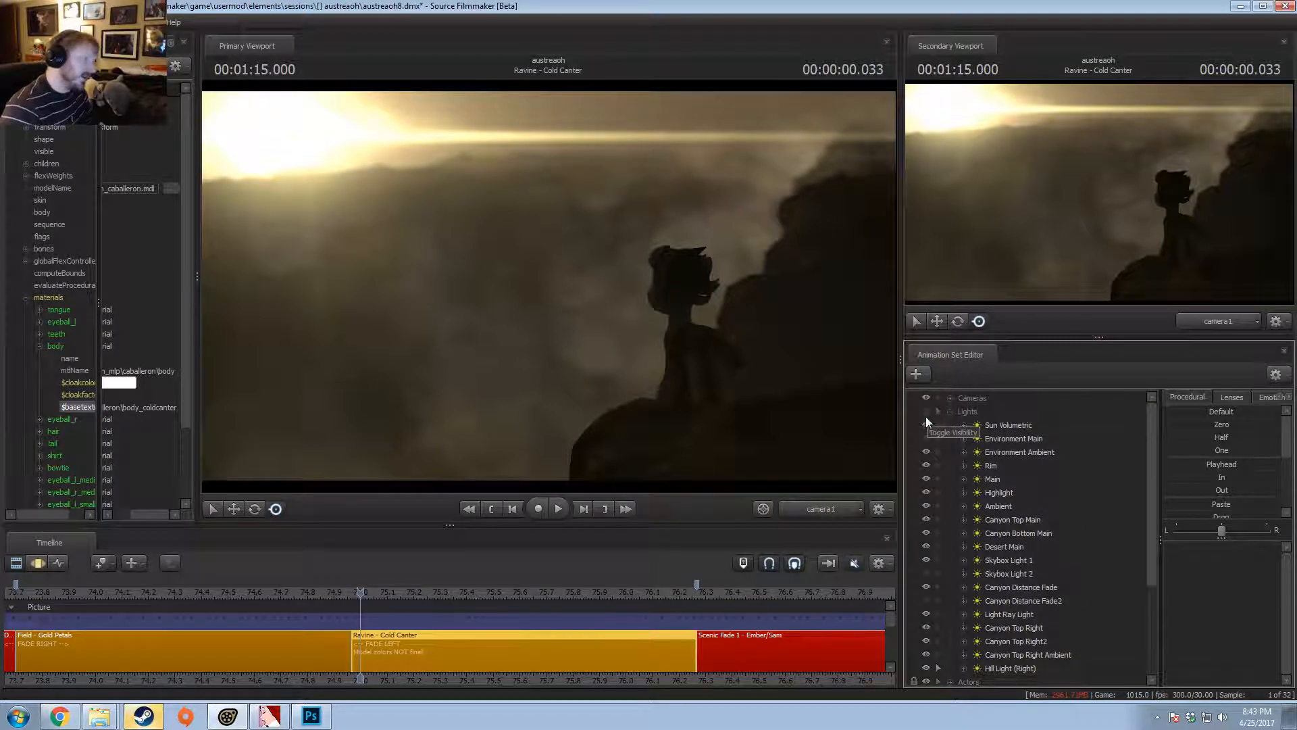
scroll(1084, 569, "down", 3)
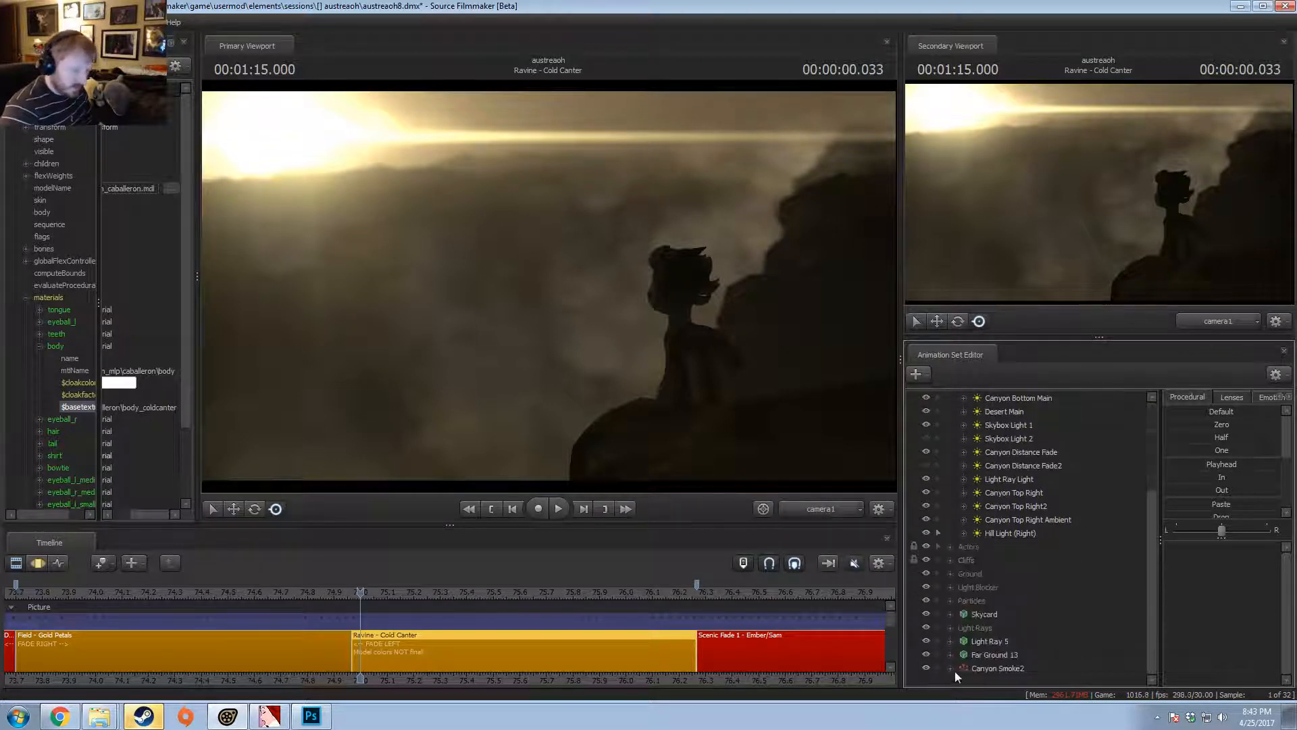
left_click_drag(992, 669, 946, 582)
- Expand the Particles group and hide the Sun Flare particle system with the playhead at 00:01:15.033
left_click(951, 614)
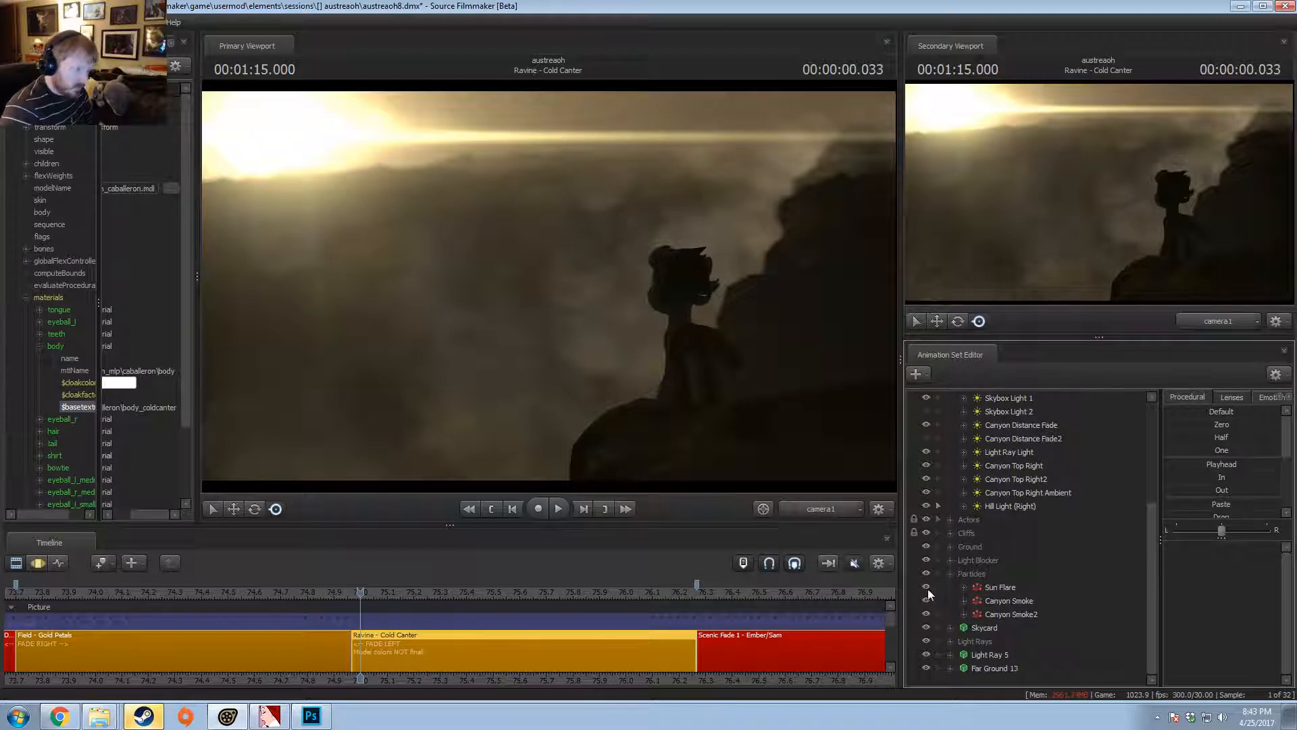
left_click(363, 592)
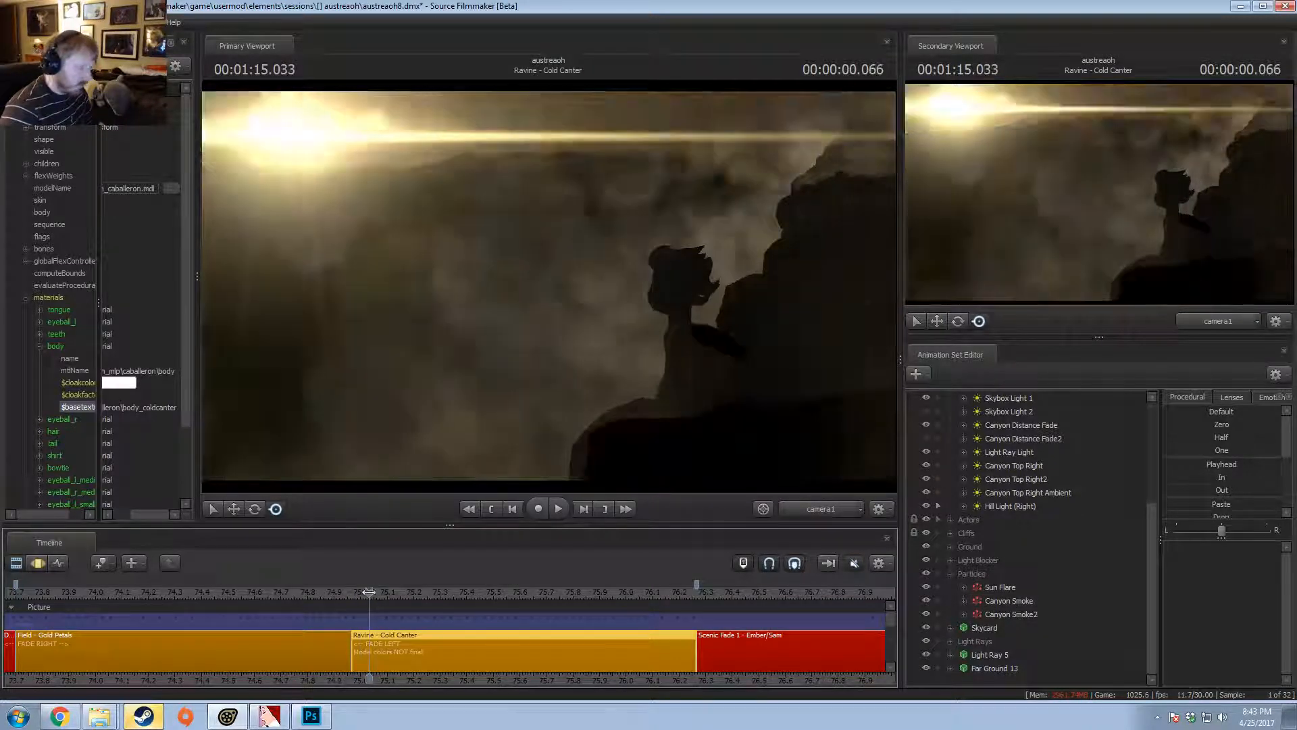
left_click(926, 587)
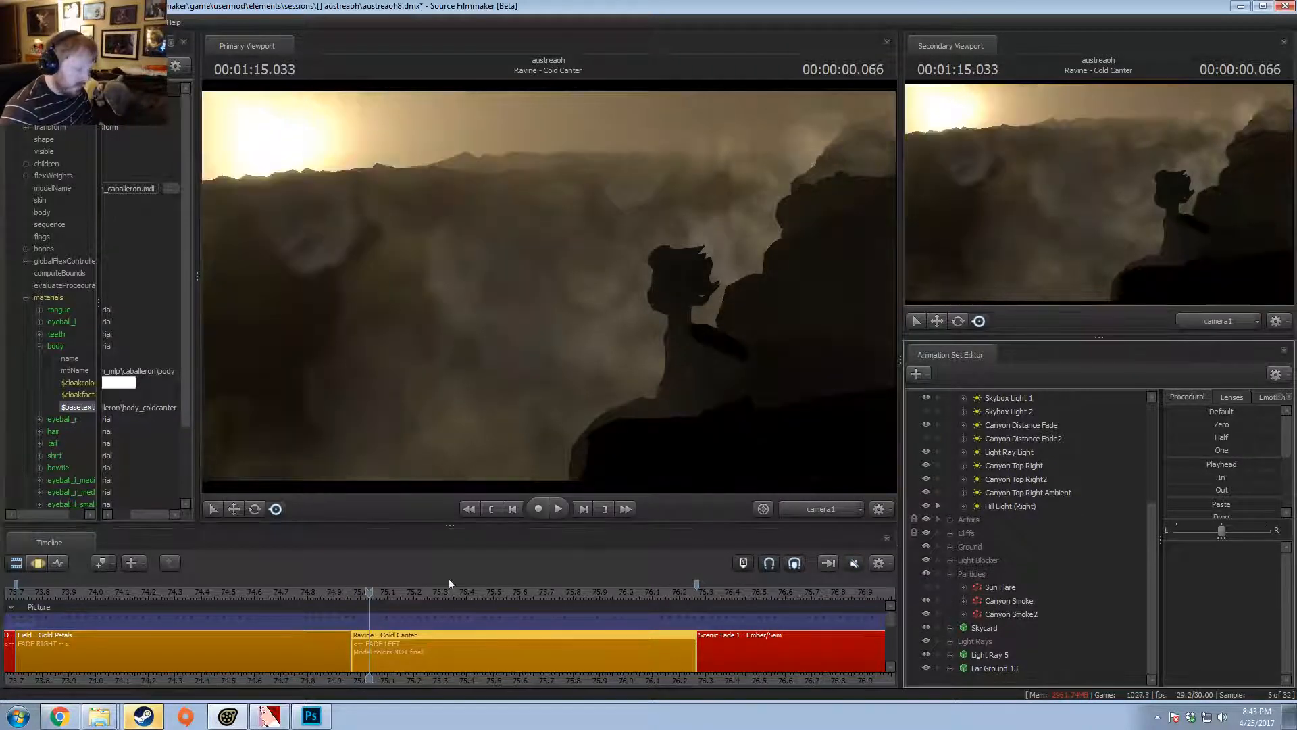
- Isolate Sun Volumetric outside the Lights group, inspect its effect up to 00:01:15.133, and move it back into Lights
left_click(376, 595)
key("Right")
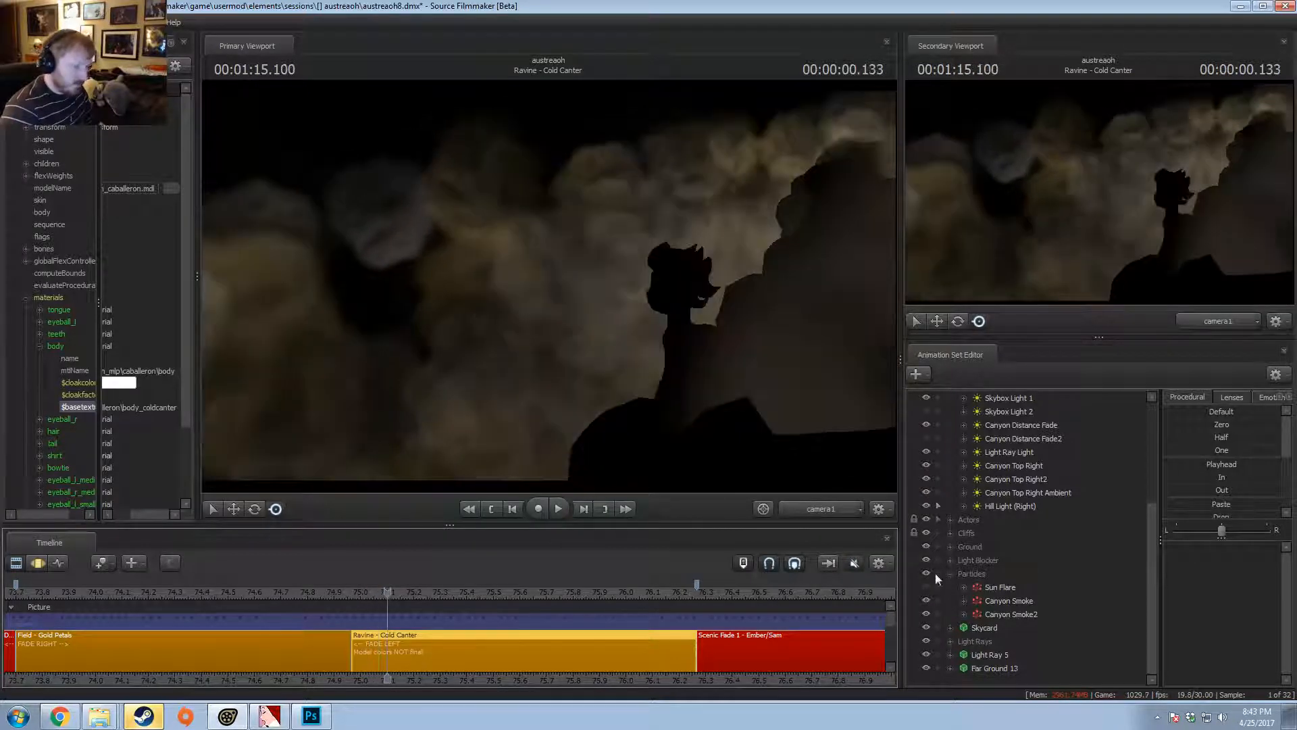
scroll(1009, 462, "up", 4)
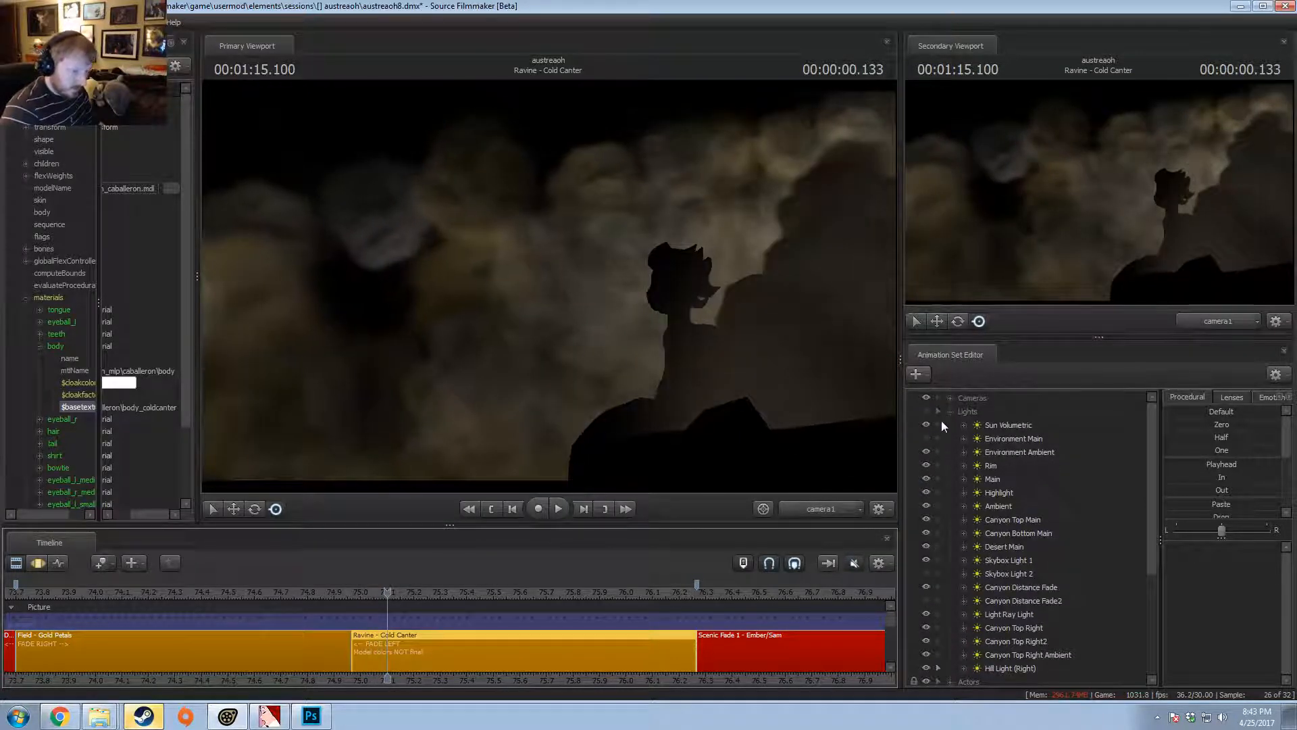
left_click_drag(1003, 424, 979, 406)
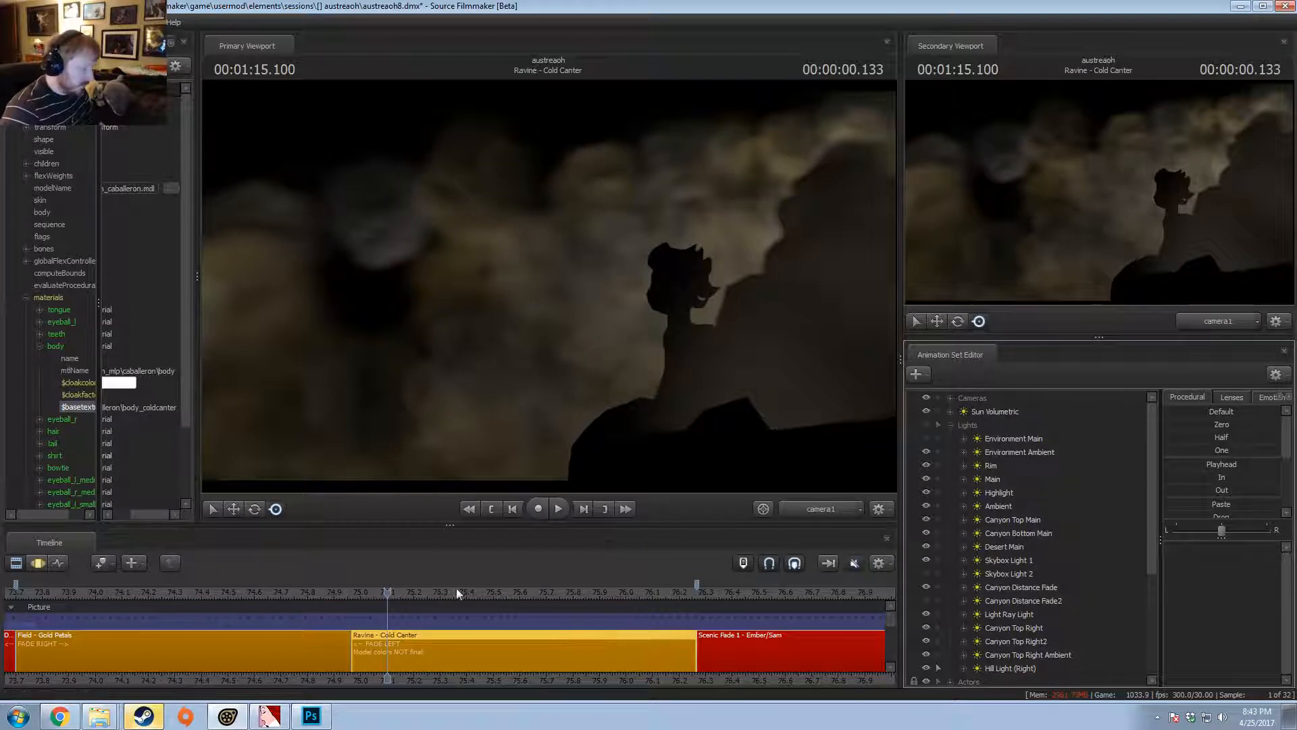
mouse_move(413, 593)
left_mouse_down()
mouse_move(383, 592)
mouse_move(399, 598)
left_mouse_up()
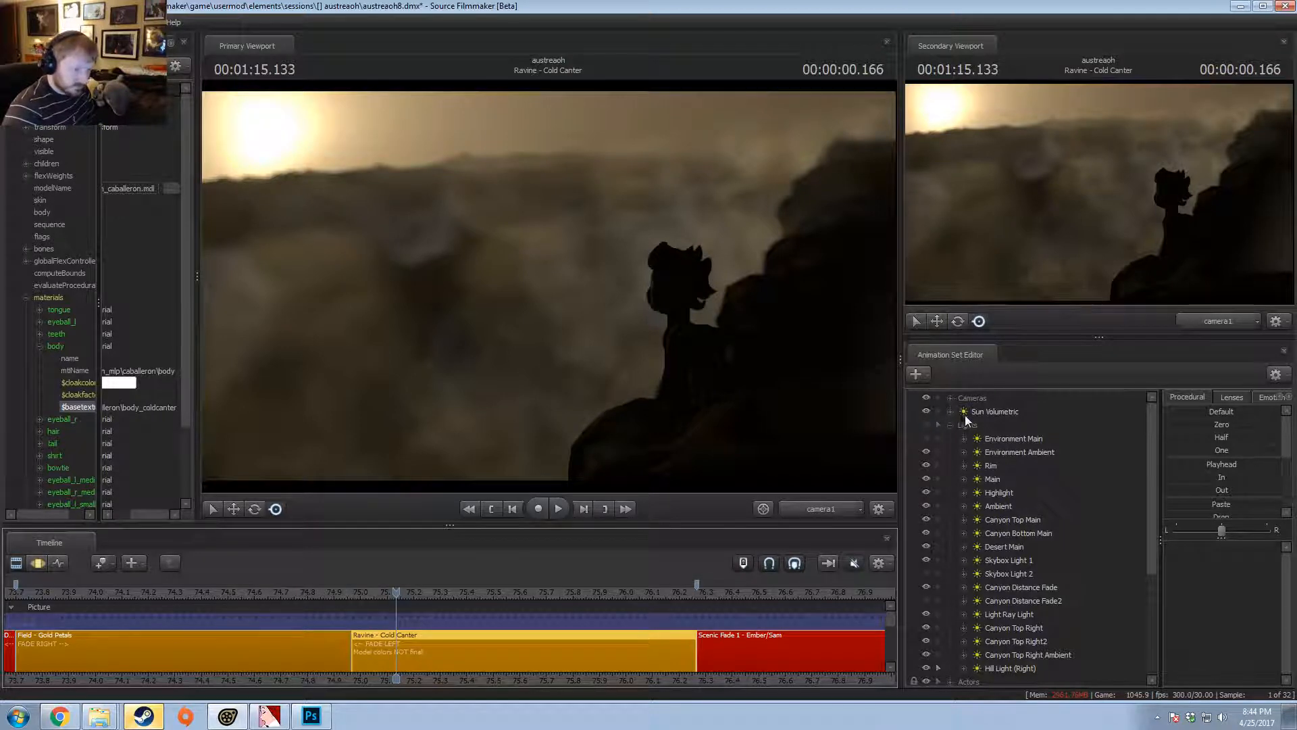
left_click_drag(975, 413, 992, 439)
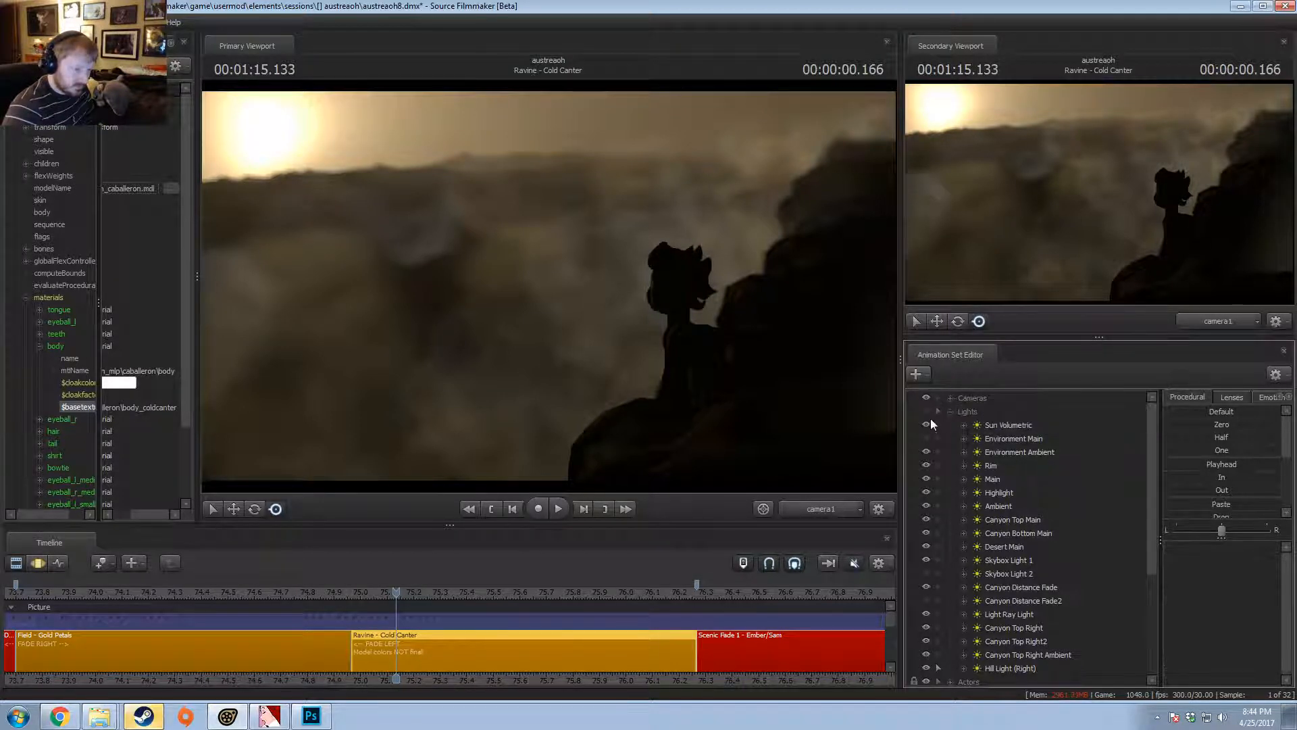
- Show the Lights group again, set the secondary viewport to Work Camera, and hide Sun Volumetric
scroll(991, 605, "down", 4)
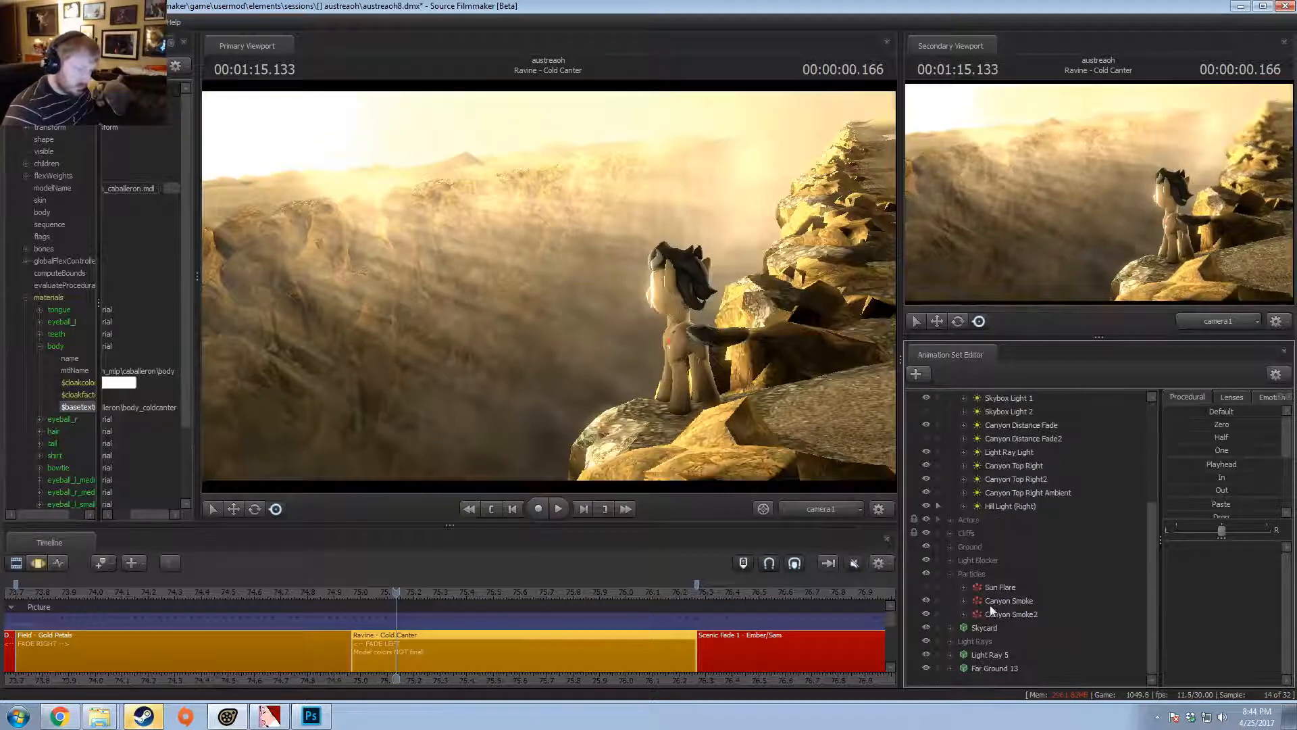
scroll(979, 527, "up", 4)
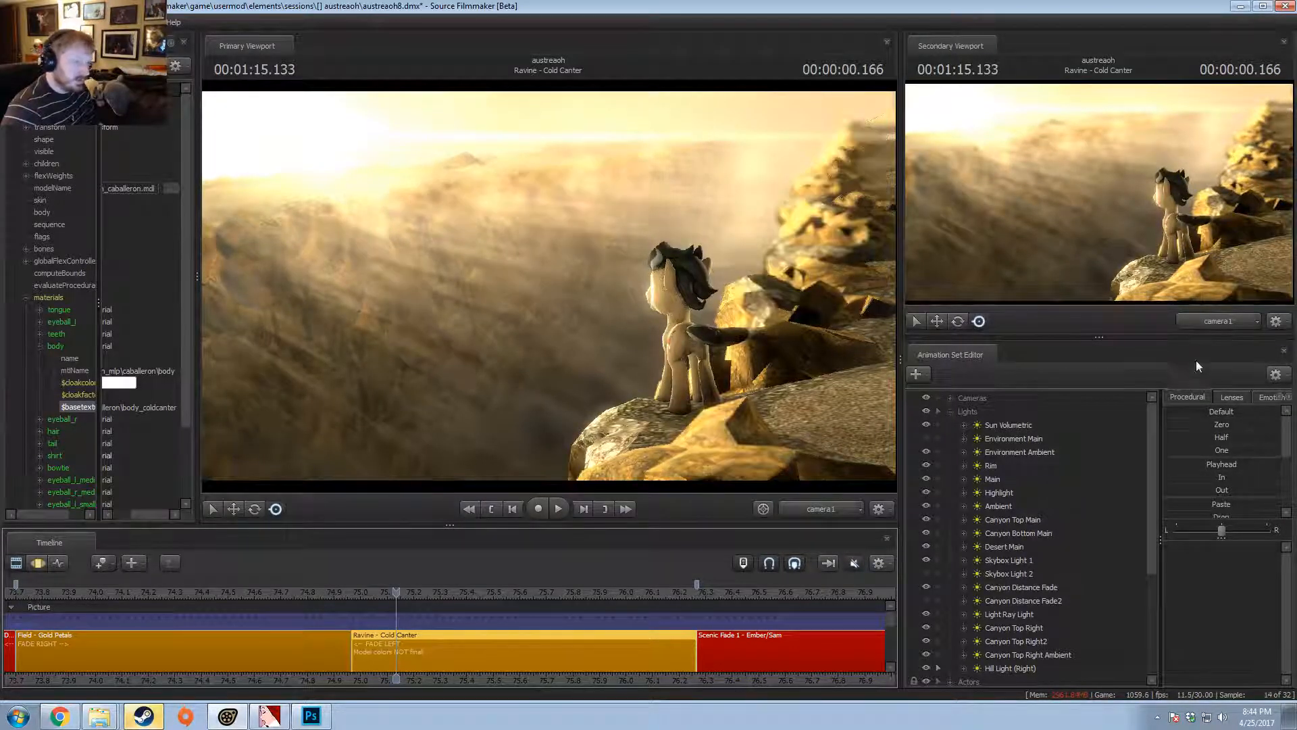
left_click(1212, 326)
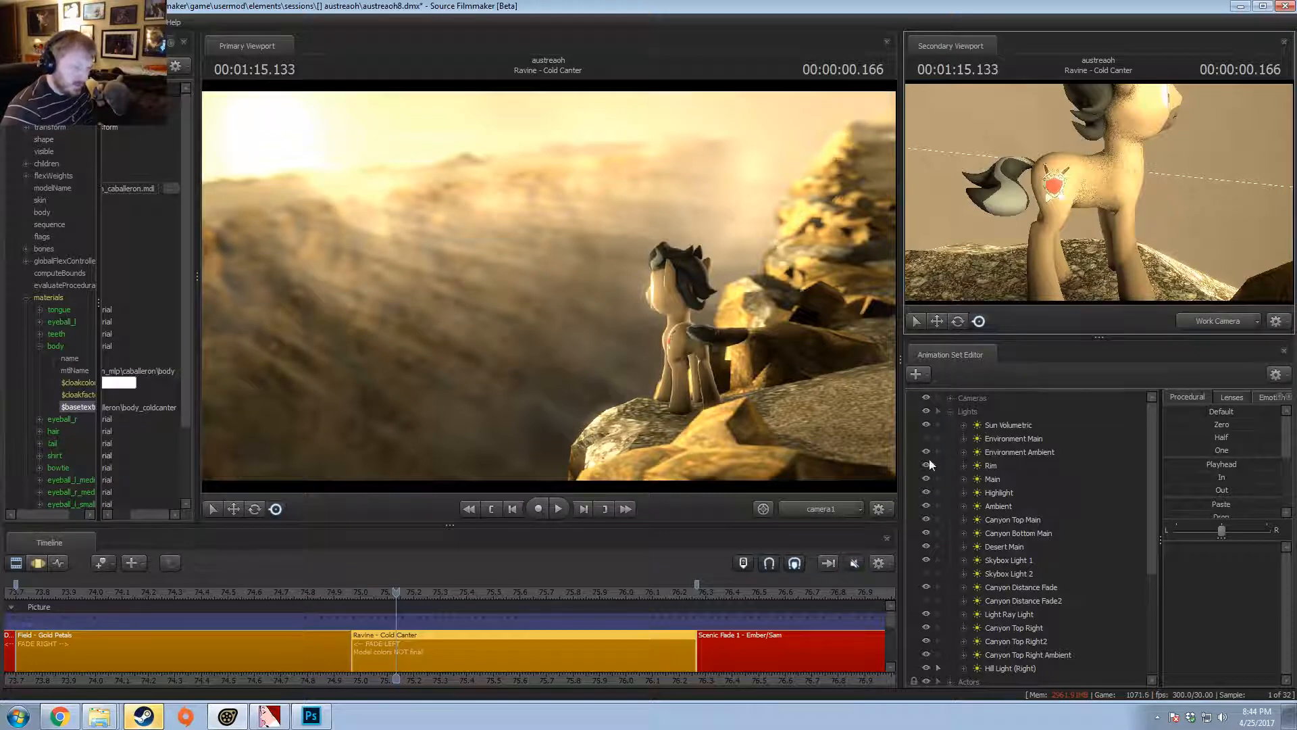
left_click_drag(927, 424, 926, 438)
- Review the shot without Sun Volumetric, leaving the playhead at 00:01:15.500 and the secondary viewport on camera1
left_click(393, 591)
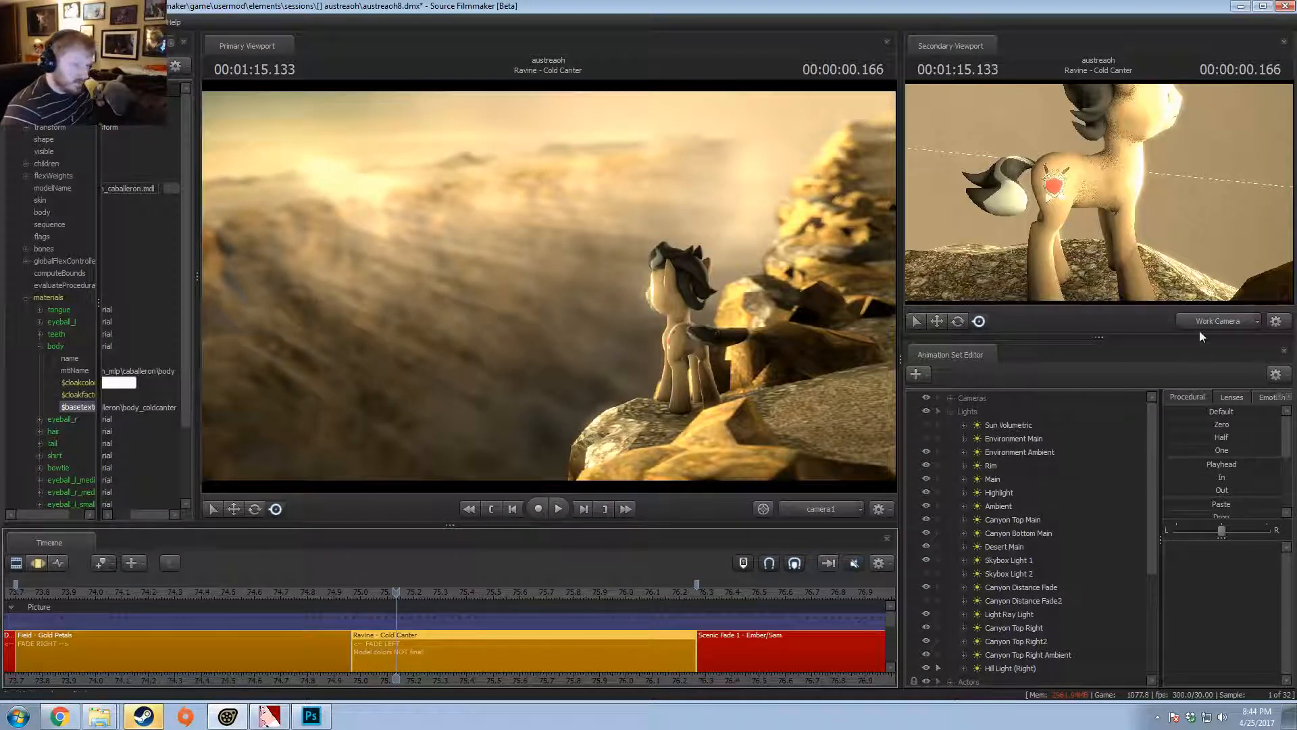
key("space")
key("space")
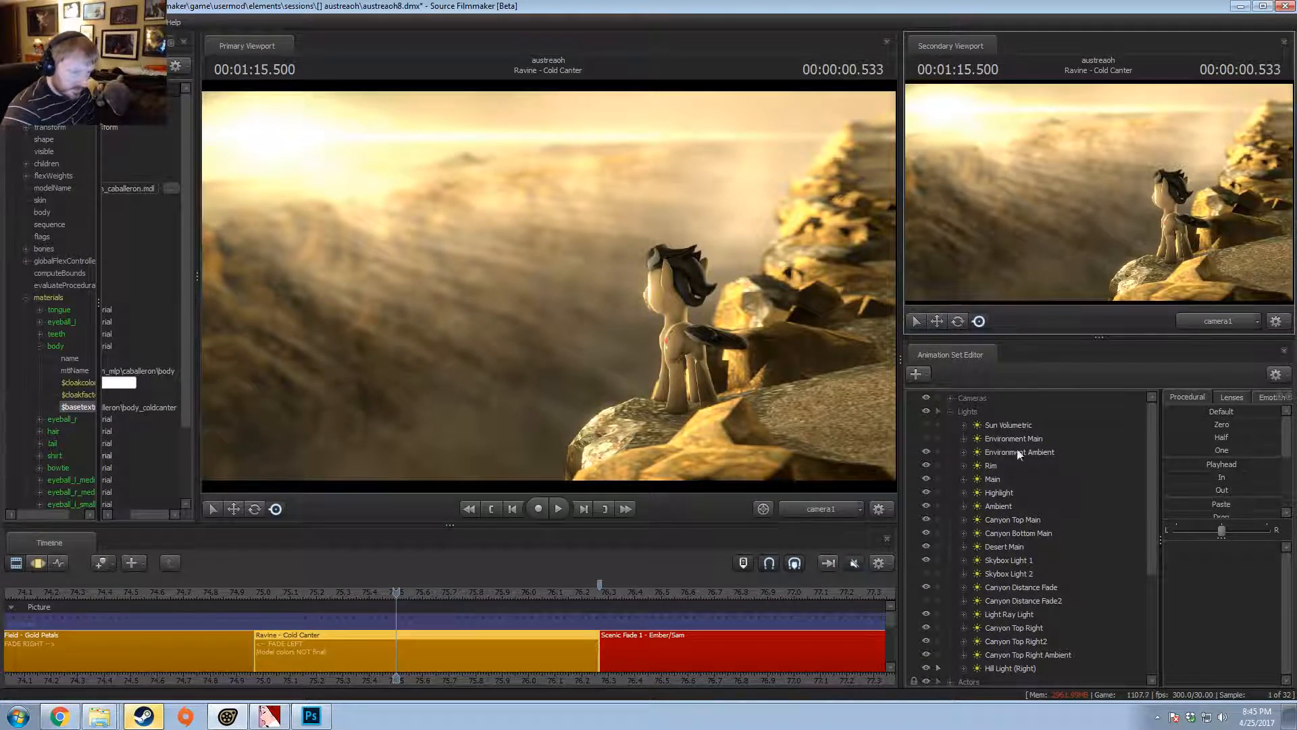
- Copy the Light Ray Light animation set, collapse the Lights group, and paste the duplicate outside it
left_click(1008, 614)
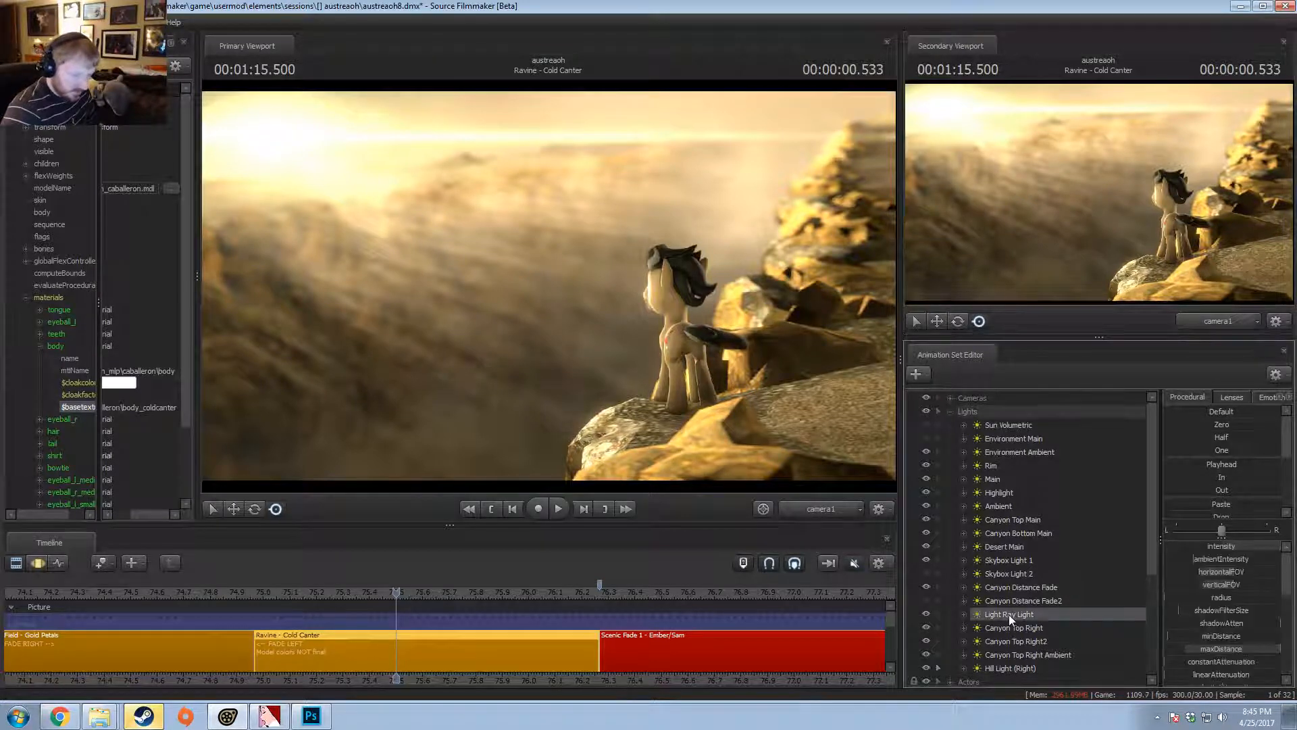
right_click(1008, 614)
left_click(951, 409)
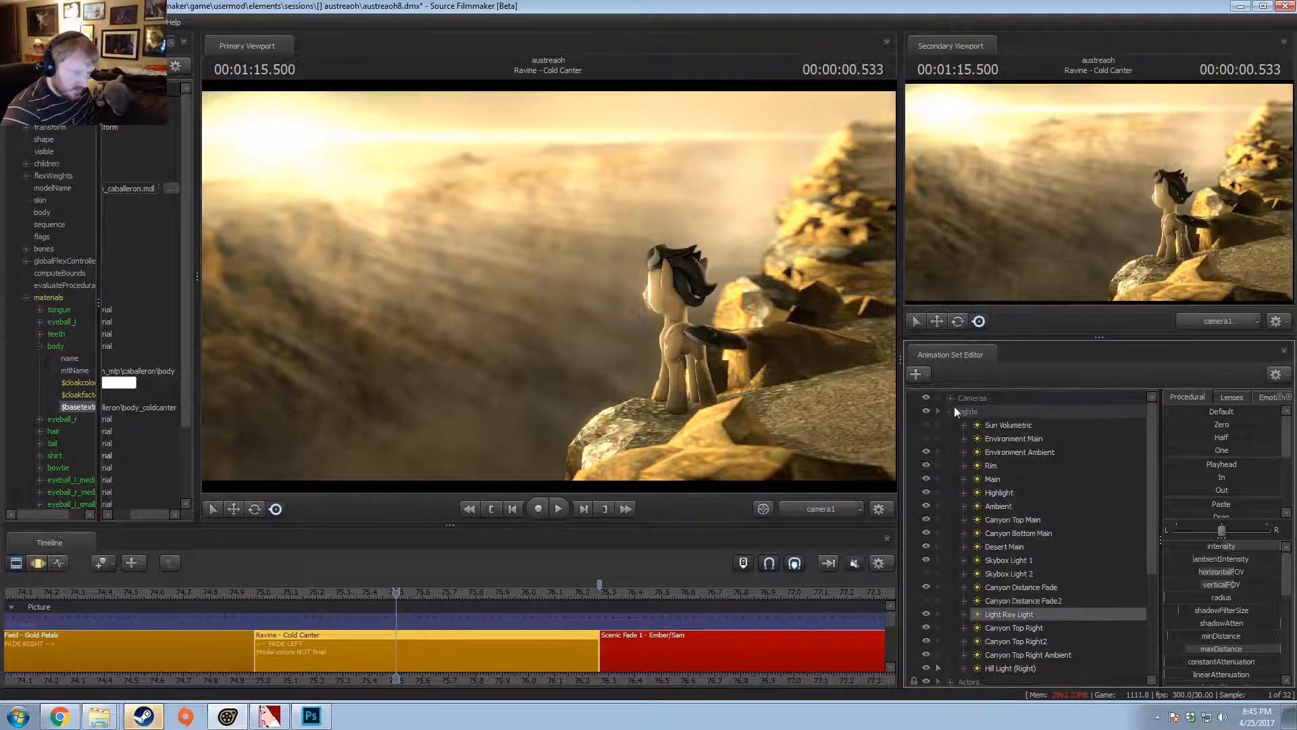
left_click(951, 409)
right_click(979, 600)
left_click(1027, 550)
- Look through Light Ray Light2 in the primary viewport and aim it along the cliff edge in the Motion Editor
left_click_drag(991, 587, 643, 285)
key("F3")
left_click_drag(601, 357, 890, 312)
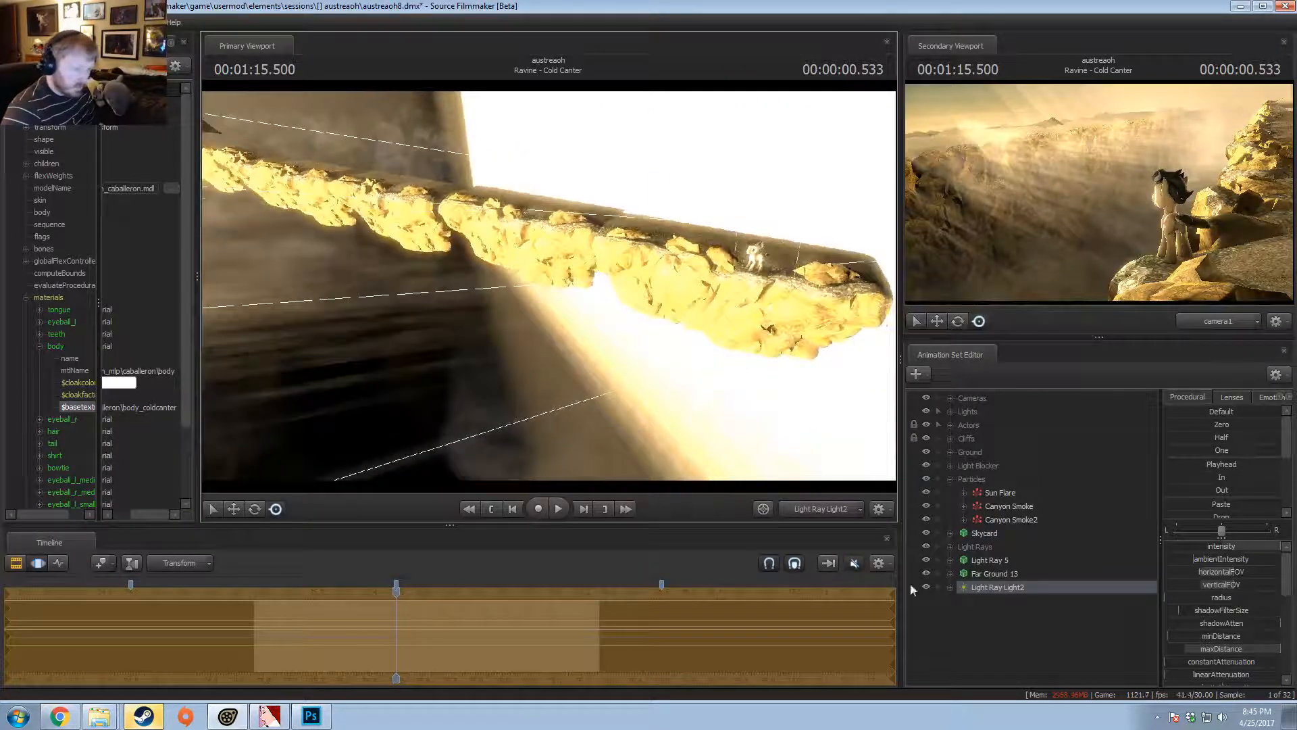
- Enable volumetrics and disable shadows for Light Ray Light2
right_click(1015, 587)
left_click(1050, 562)
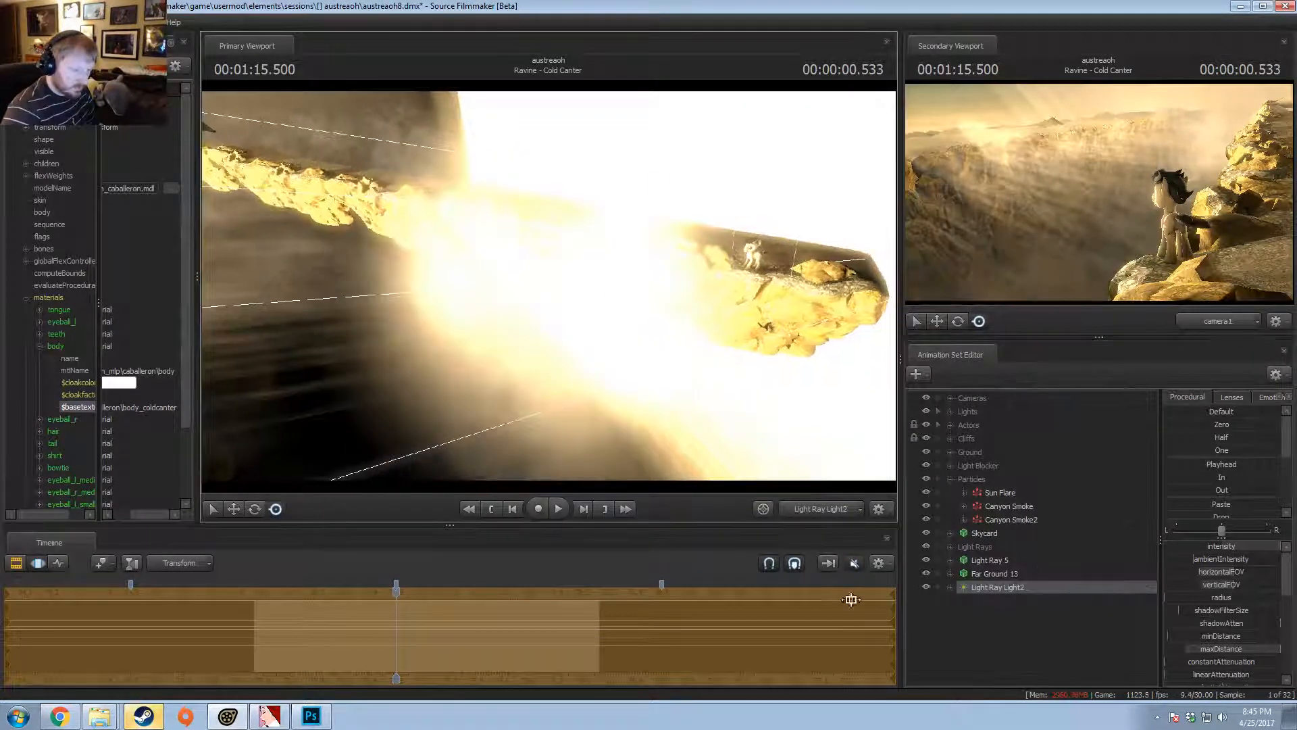
right_click(1017, 586)
left_click(1035, 551)
- Move Light Ray Light2 closer to the rock ledge and re-aim it across the canyon
mouse_move(665, 405)
left_mouse_down()
mouse_move(696, 400)
mouse_move(657, 401)
left_mouse_up()
scroll(550, 285, "down", 5)
mouse_move(550, 285)
left_mouse_down()
mouse_move(539, 292)
mouse_move(550, 285)
left_mouse_up()
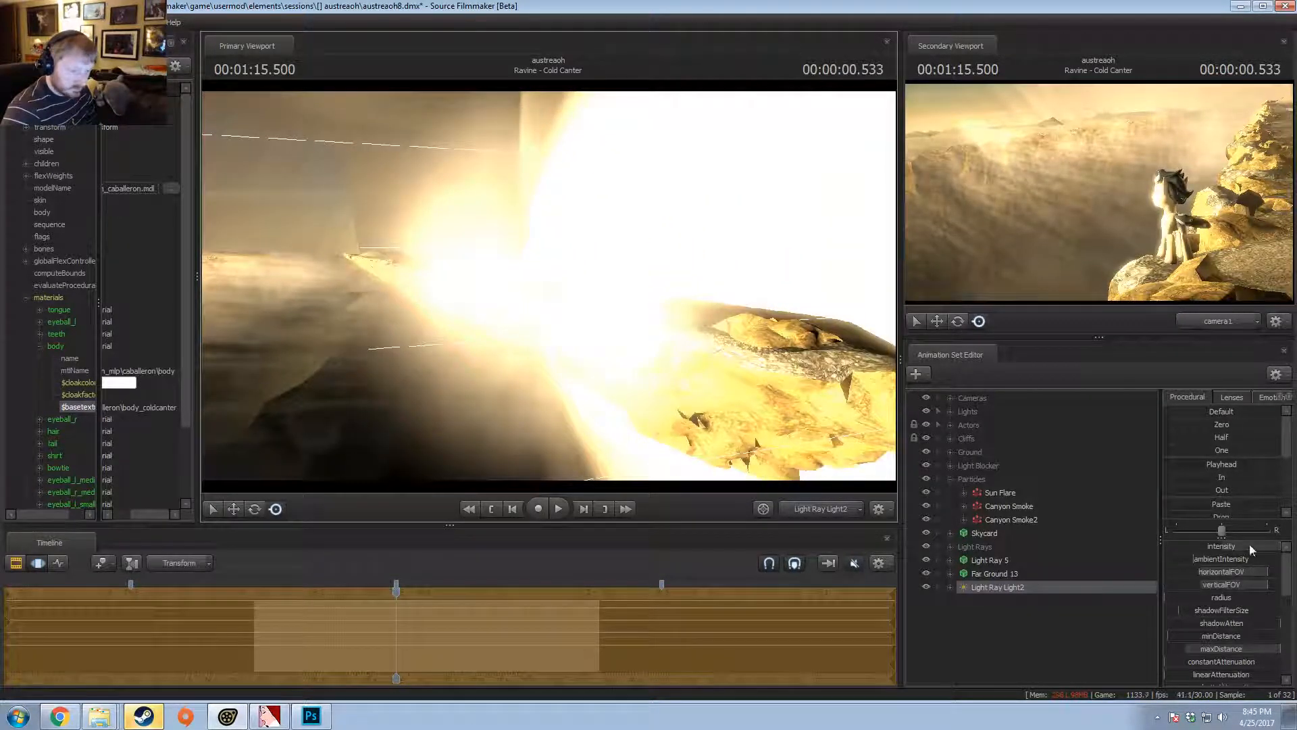
- Set the volumetricIntensity slider's maximum to 100 for Light Ray Light2 and increase its volumetric intensity
scroll(1216, 642, "down", 5)
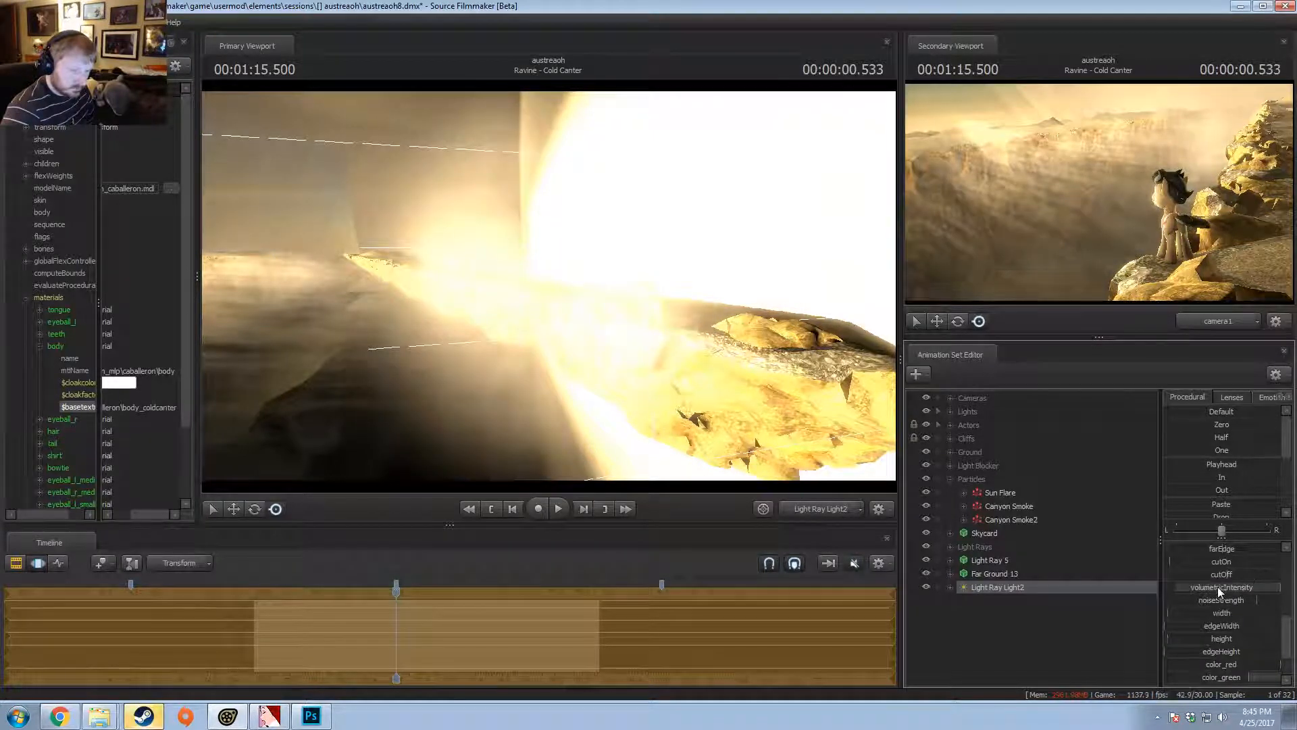
right_click(1218, 586)
left_click(1243, 604)
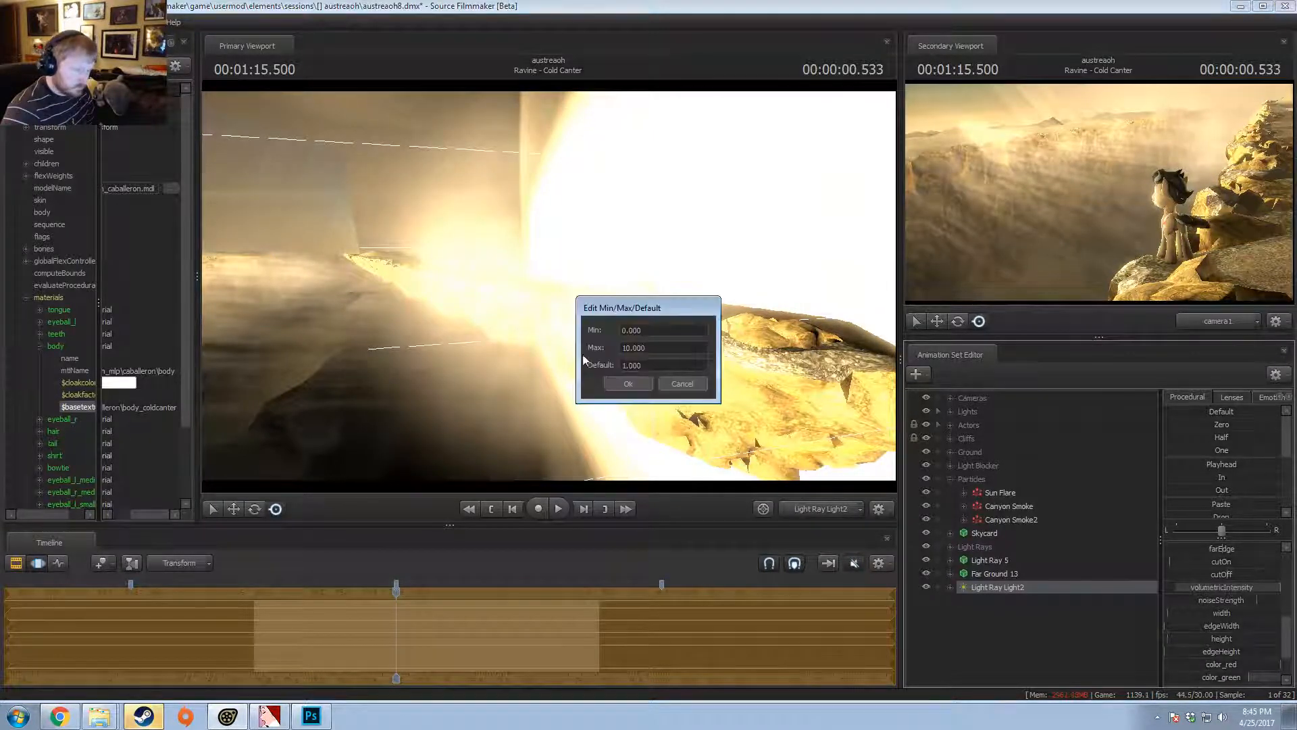
key("Return")
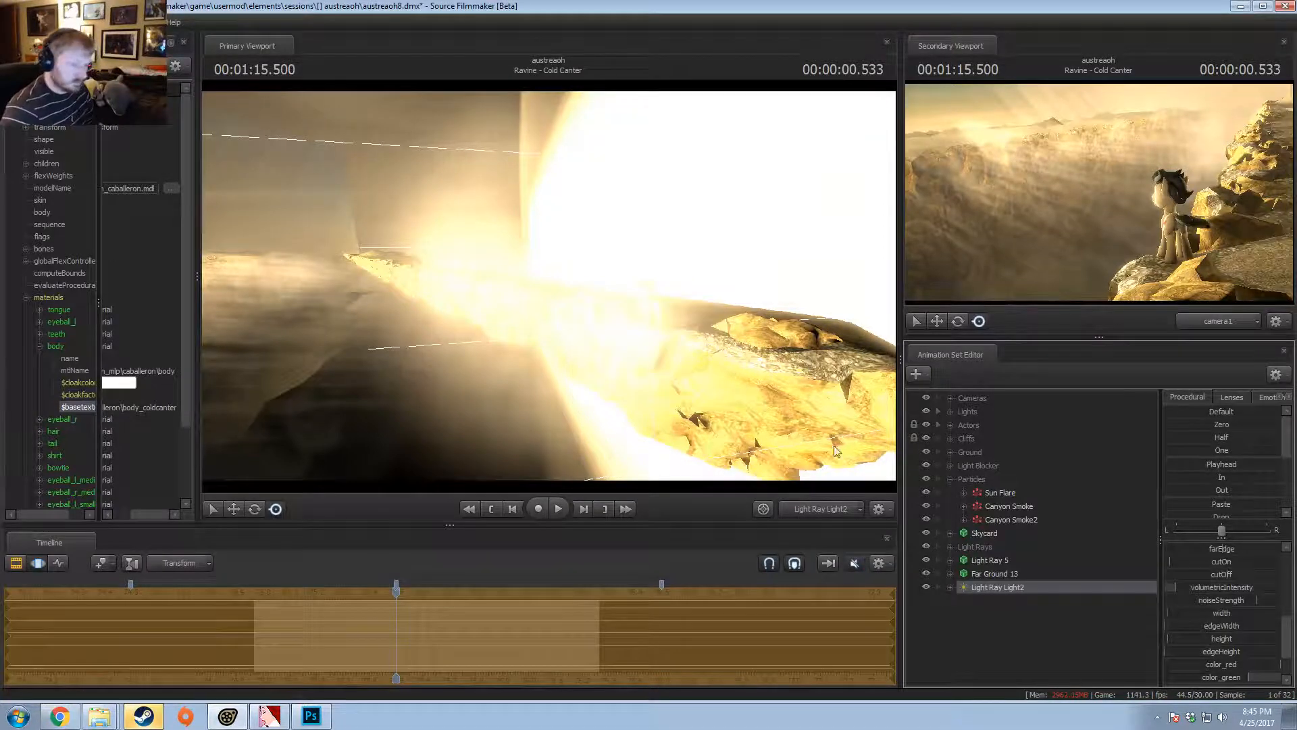
left_click_drag(1190, 588, 1270, 587)
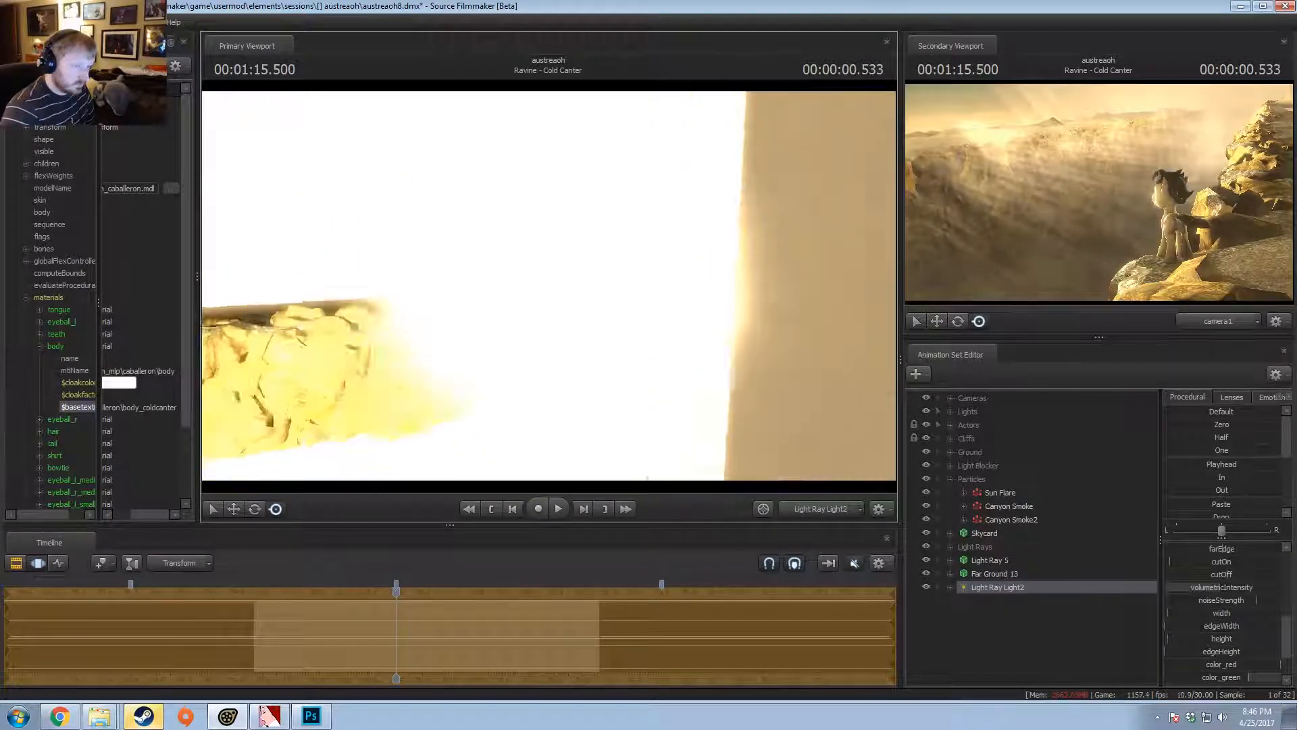
- Reposition Light Ray Light2 around the end of the cliff and raise its volumetricIntensity to the slider's maximum
key("F2")
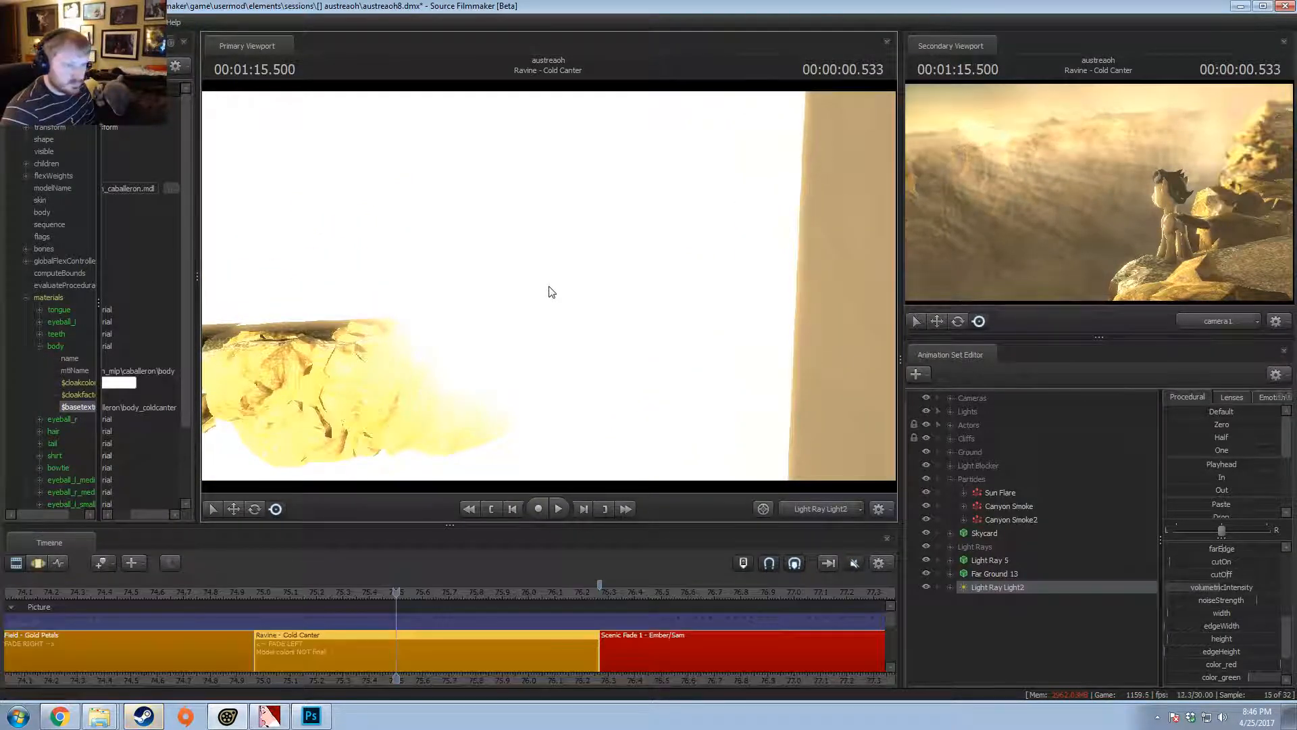
key("F3")
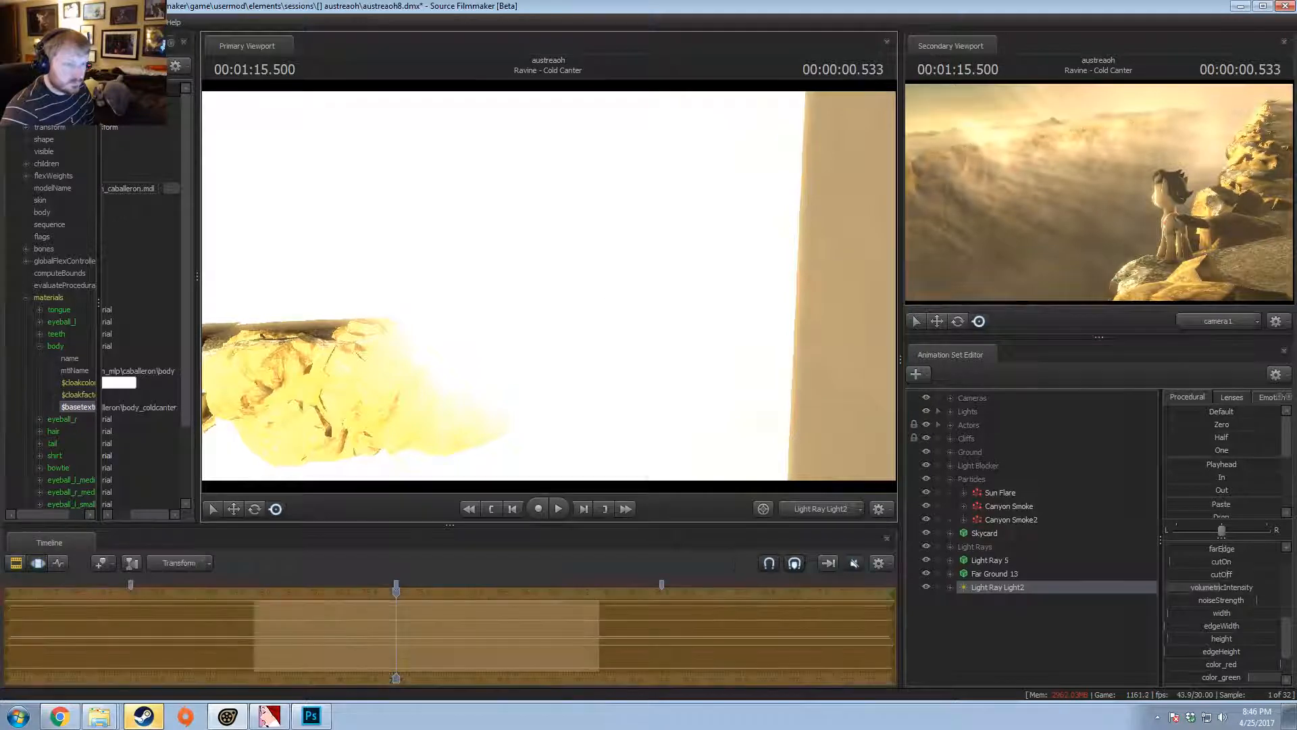
key("w")
left_click_drag(548, 286, 516, 353)
left_click_drag(1204, 590, 1280, 589)
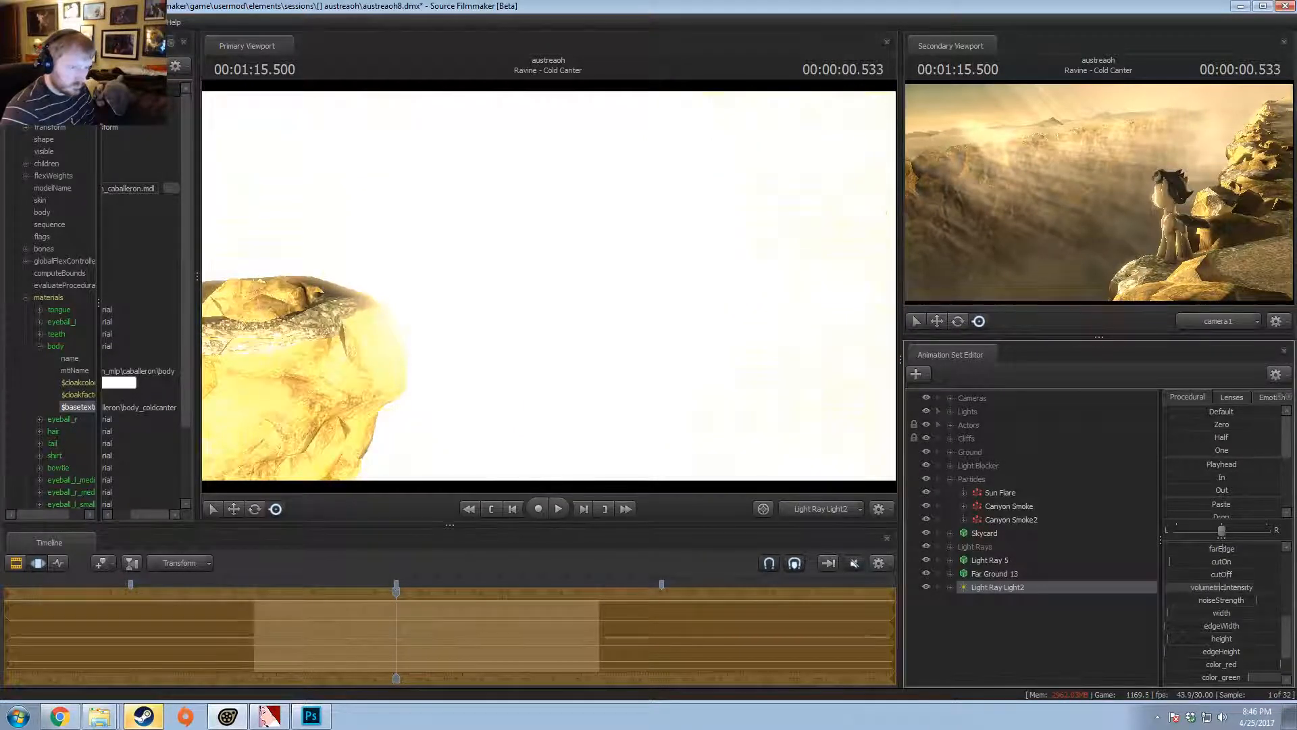
left_click_drag(582, 283, 585, 223)
- Extend the volumetricIntensity range of Light Ray Light2 beyond 100 and raise the intensity to the new maximum
scroll(1210, 637, "down", 2)
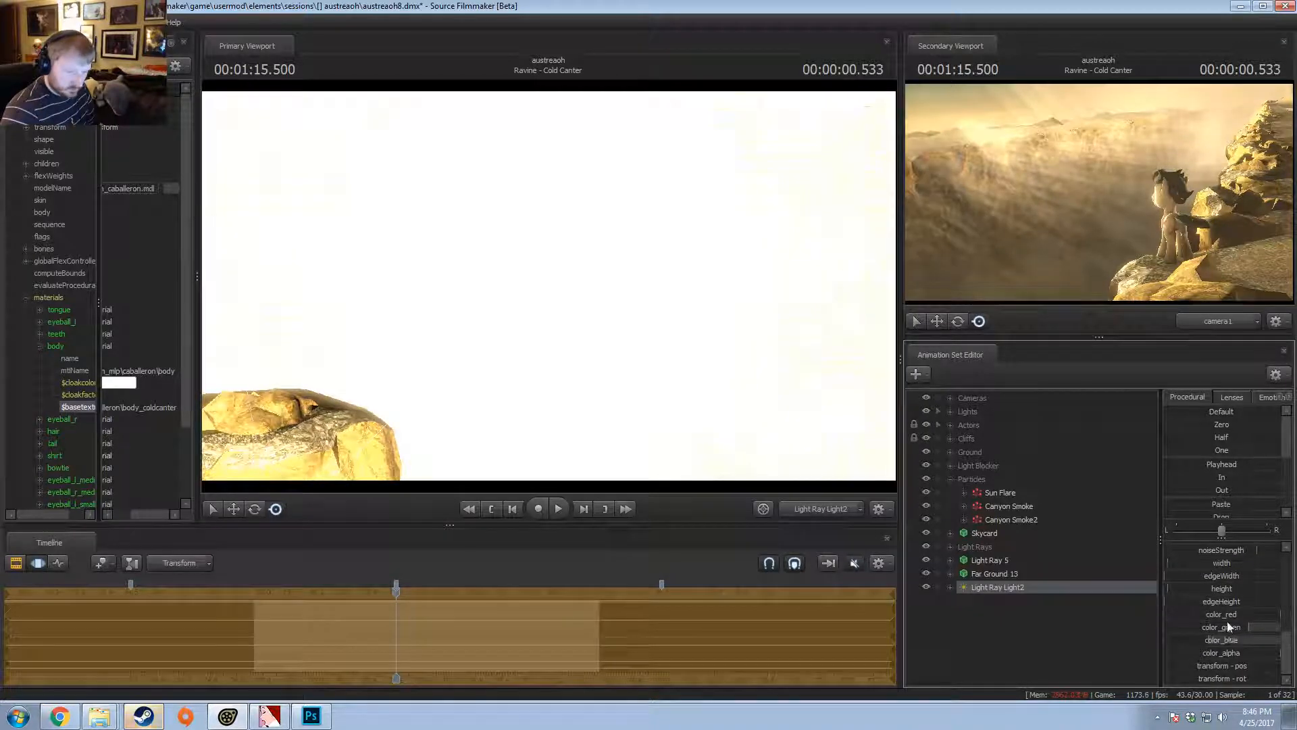
scroll(1209, 581, "up", 3)
scroll(1235, 638, "down", 2)
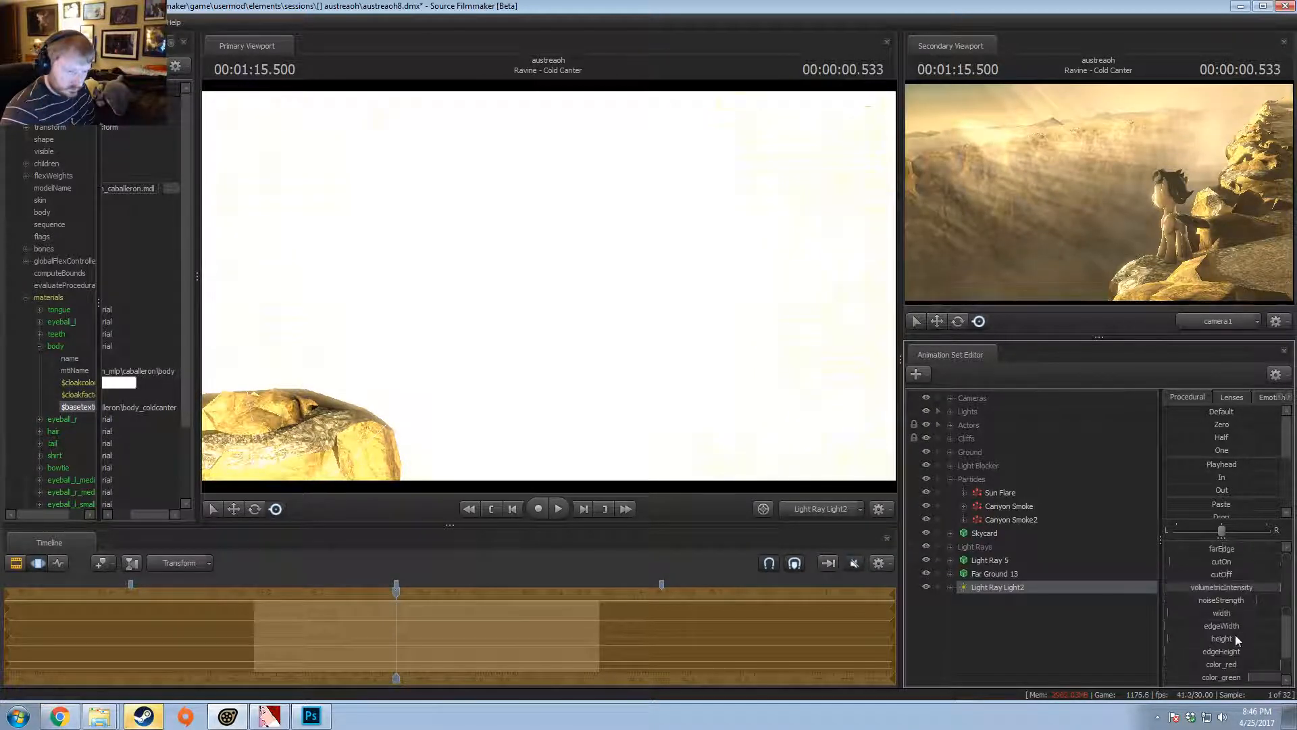
right_click(1222, 589)
left_click(1226, 603)
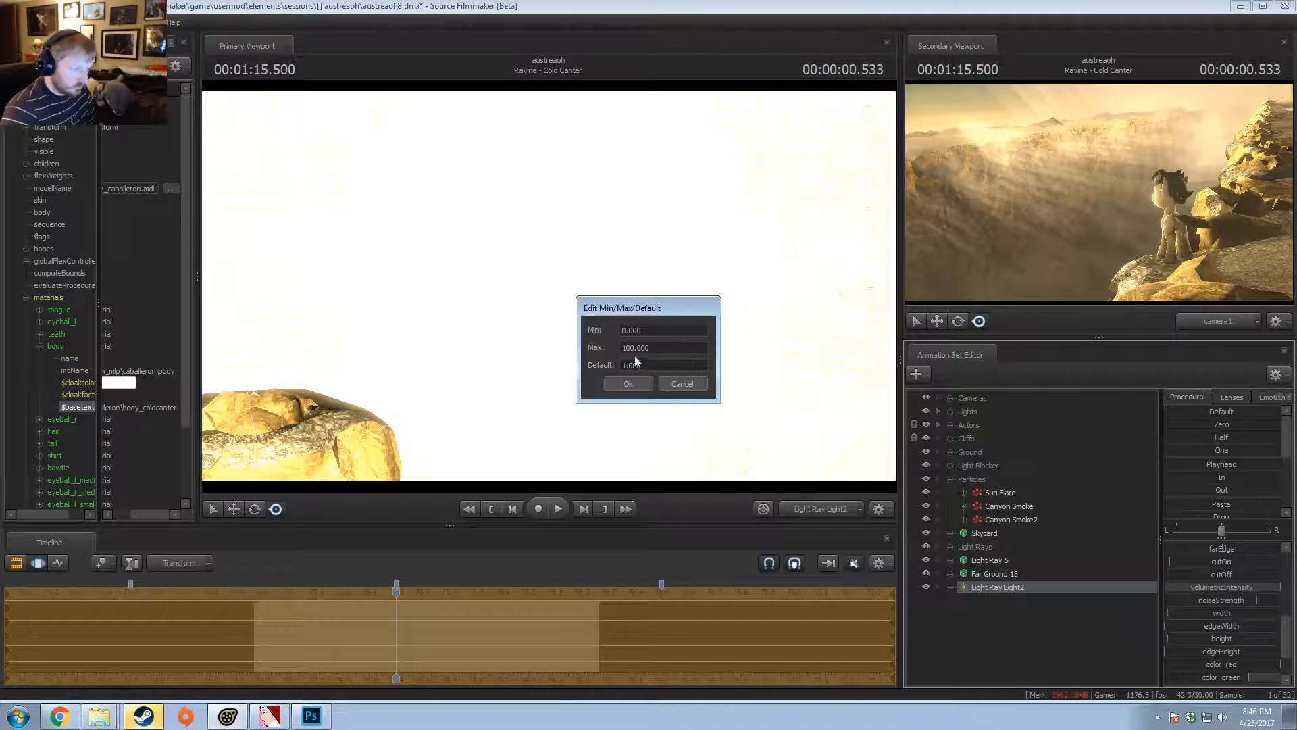
key("Return")
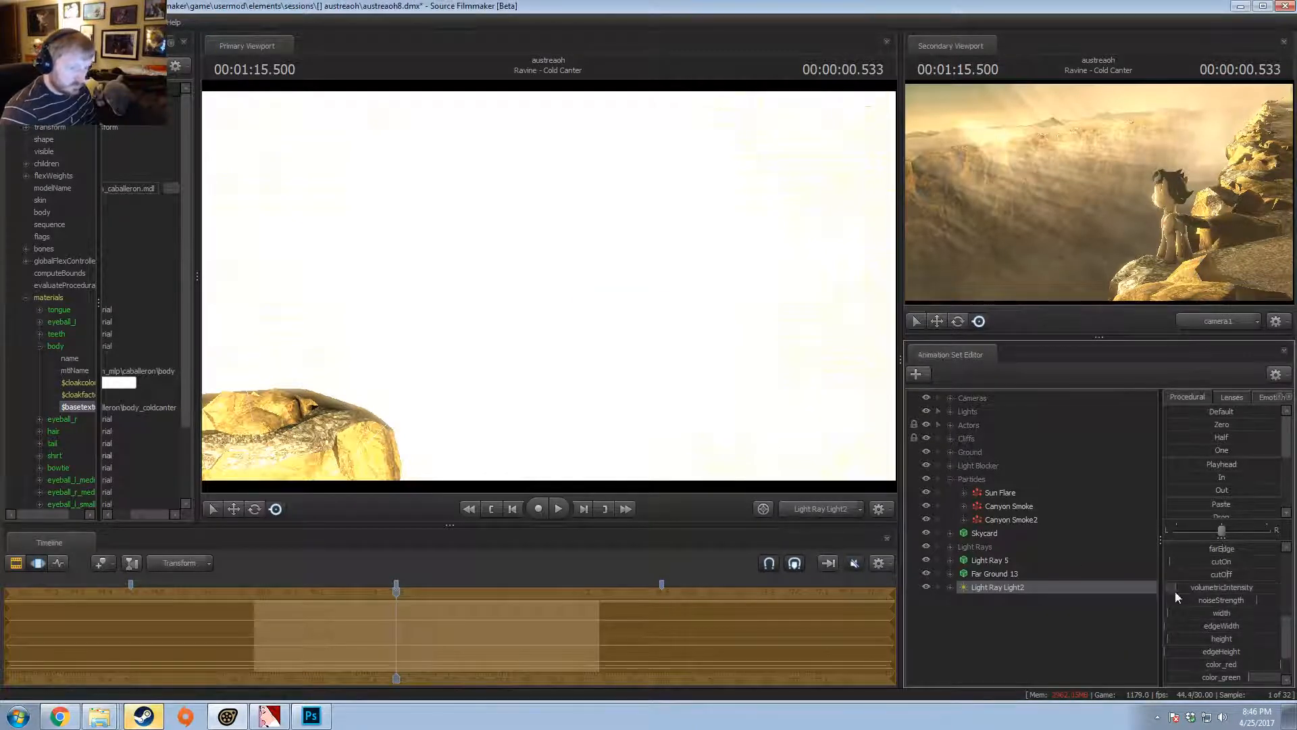
left_click_drag(1222, 587, 1280, 587)
- Reposition Light Ray Light2 beyond the cliff's end, turning viewport lighting off for the placement and back on
left_click_drag(473, 338, 569, 301)
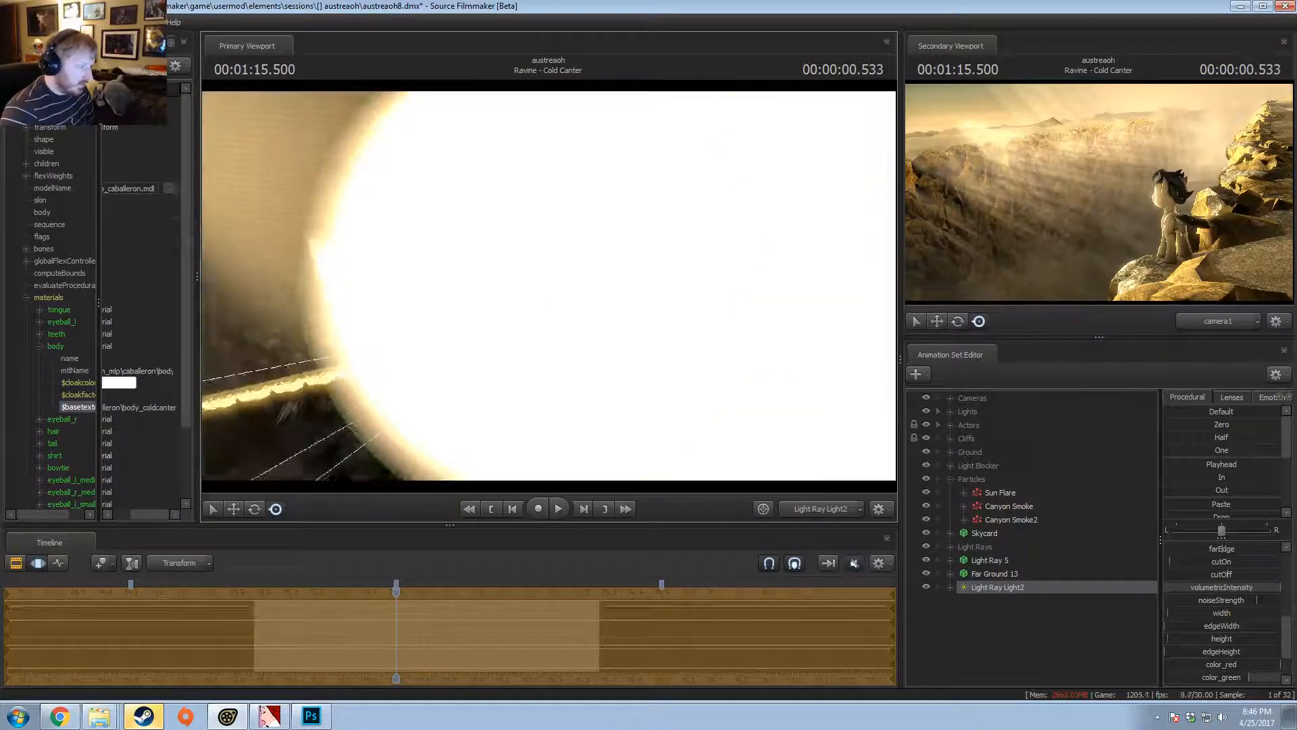
left_click(743, 424)
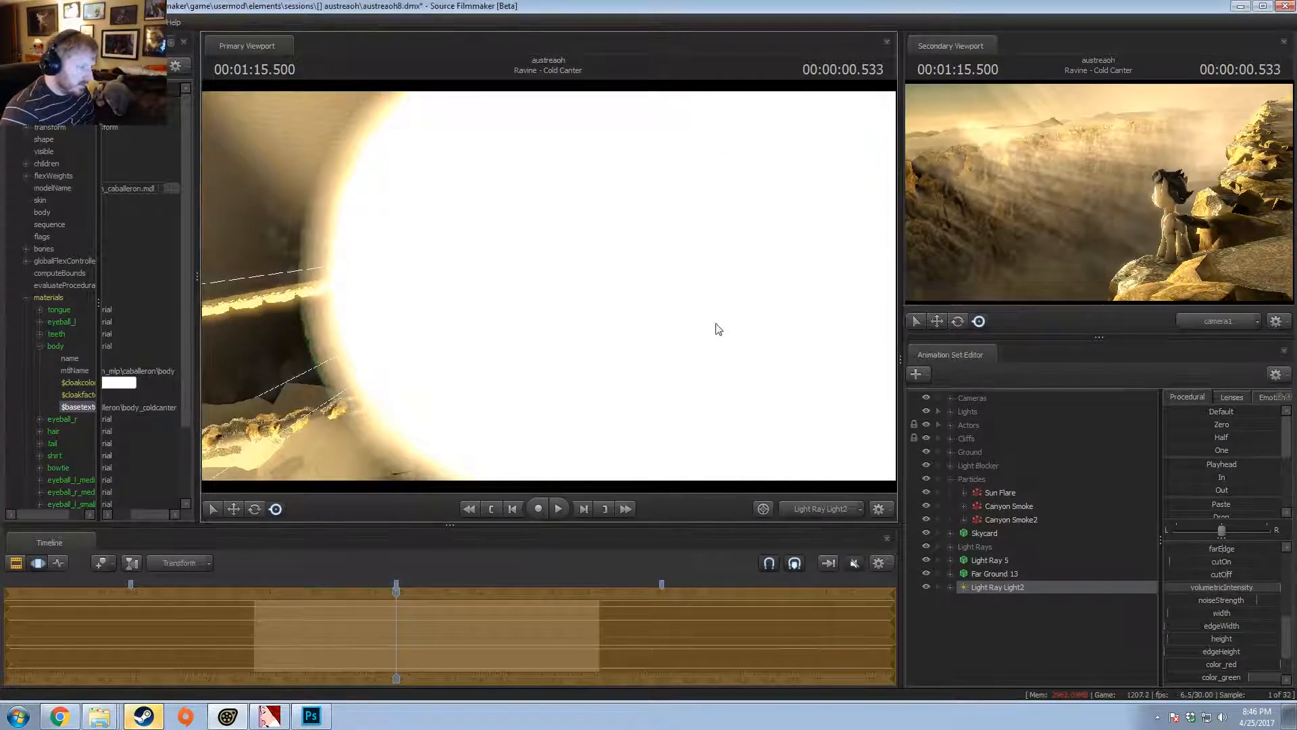
right_click(692, 278)
left_click(712, 306)
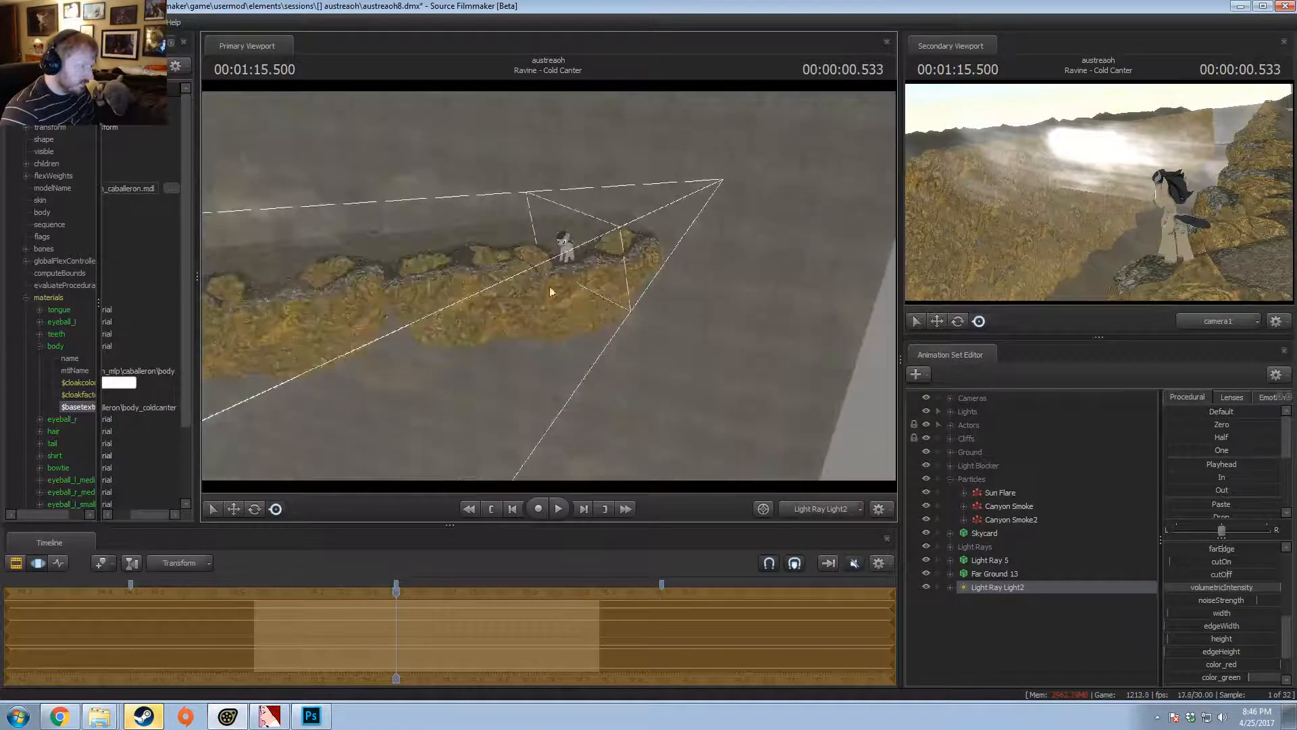
right_click(643, 351)
left_click(694, 392)
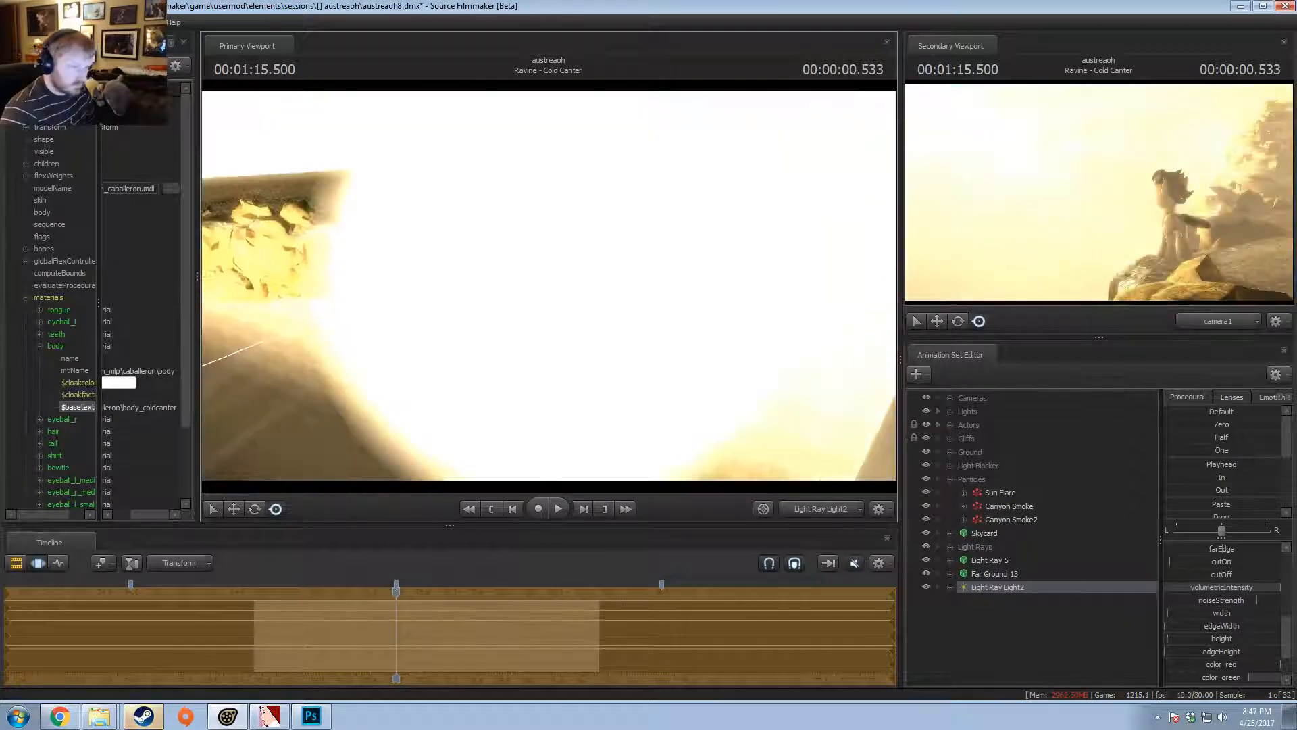
- Show Light Ray Light2 in the Element Viewer, enable uberlight, and lower the light's maxDistance
scroll(1226, 592, "up", 5)
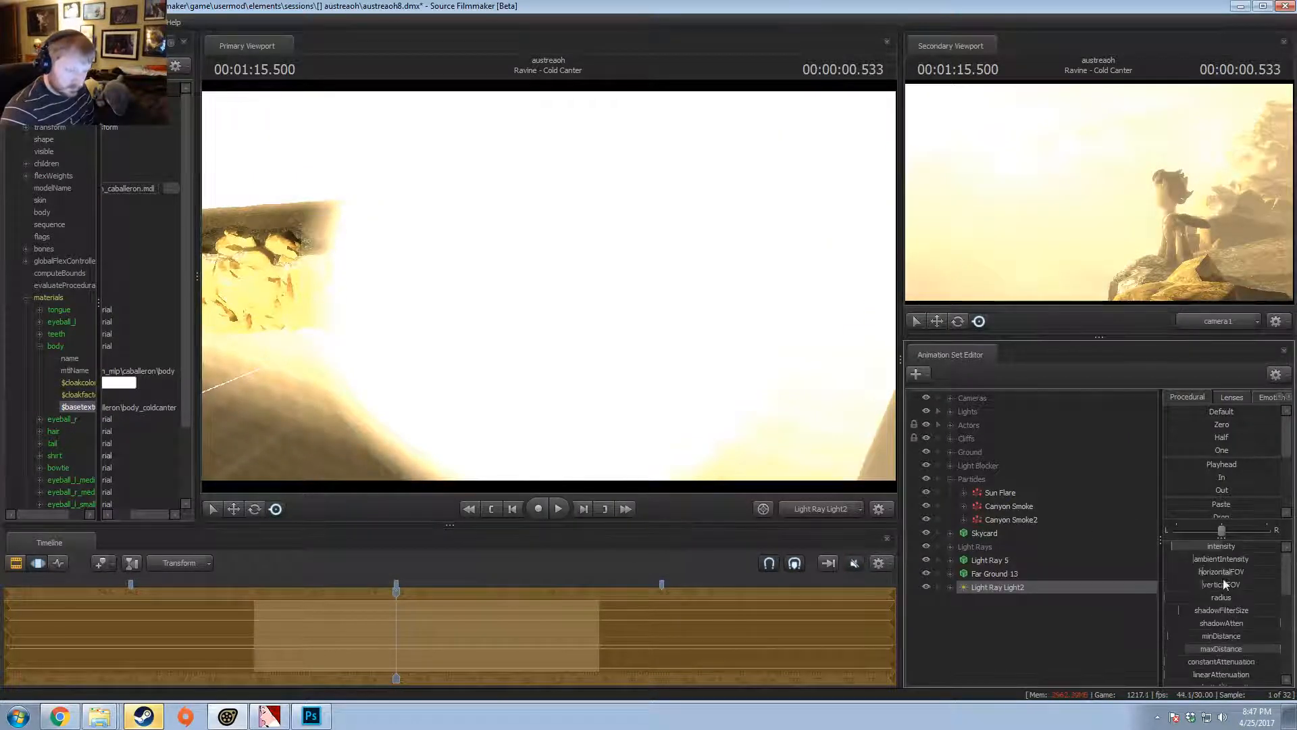
right_click(1086, 589)
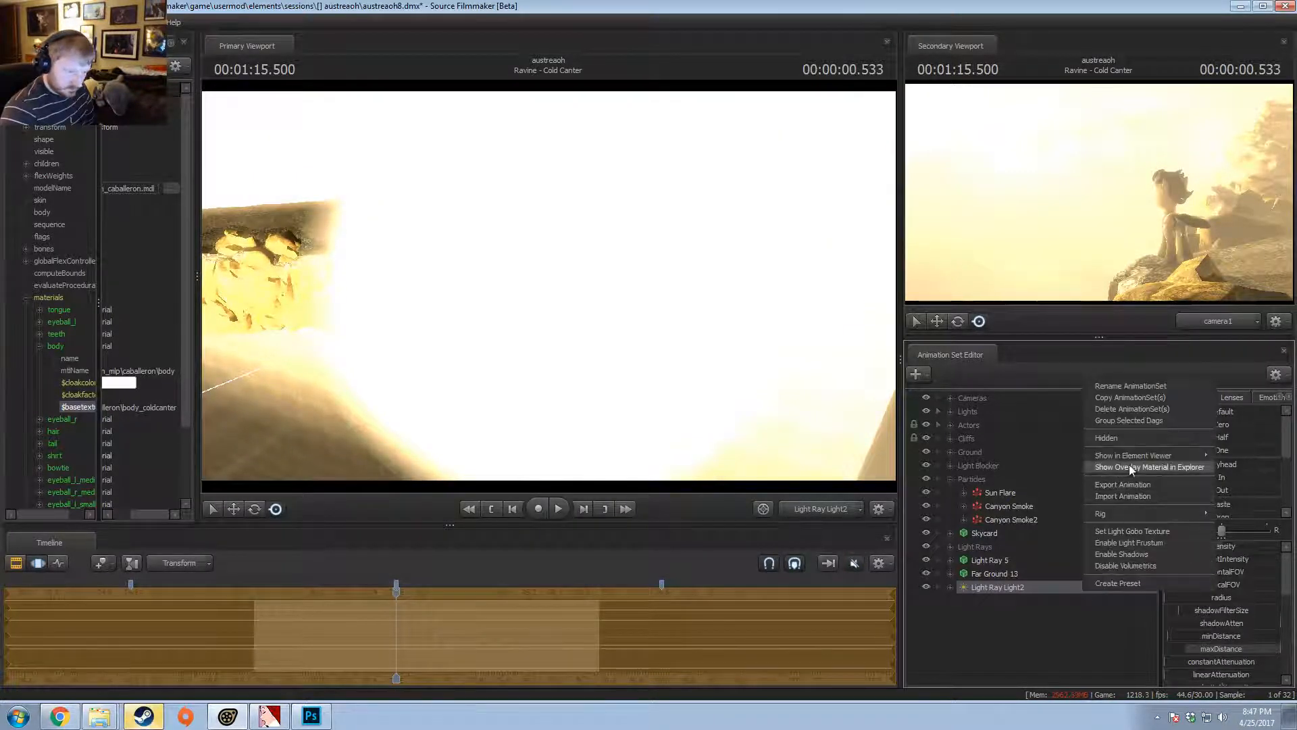
mouse_move(1189, 456)
left_click(1232, 469)
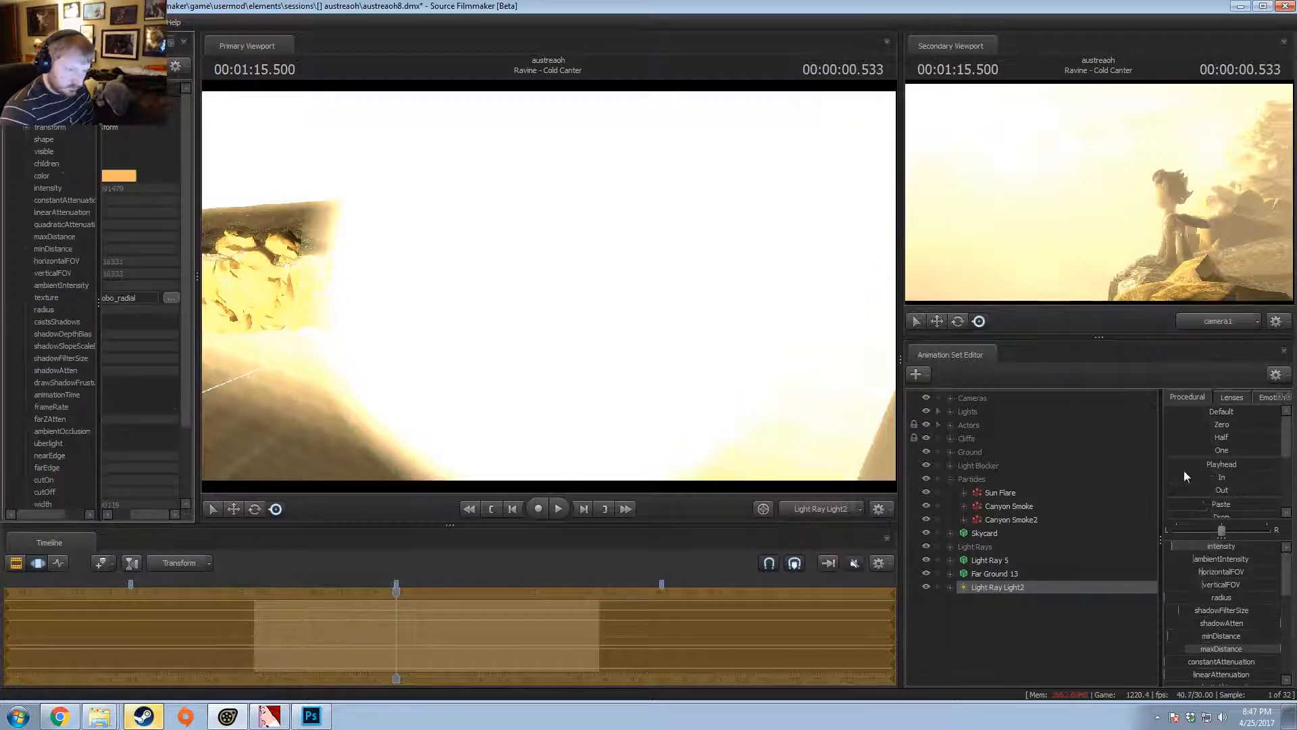
left_click(123, 512)
left_click(107, 444)
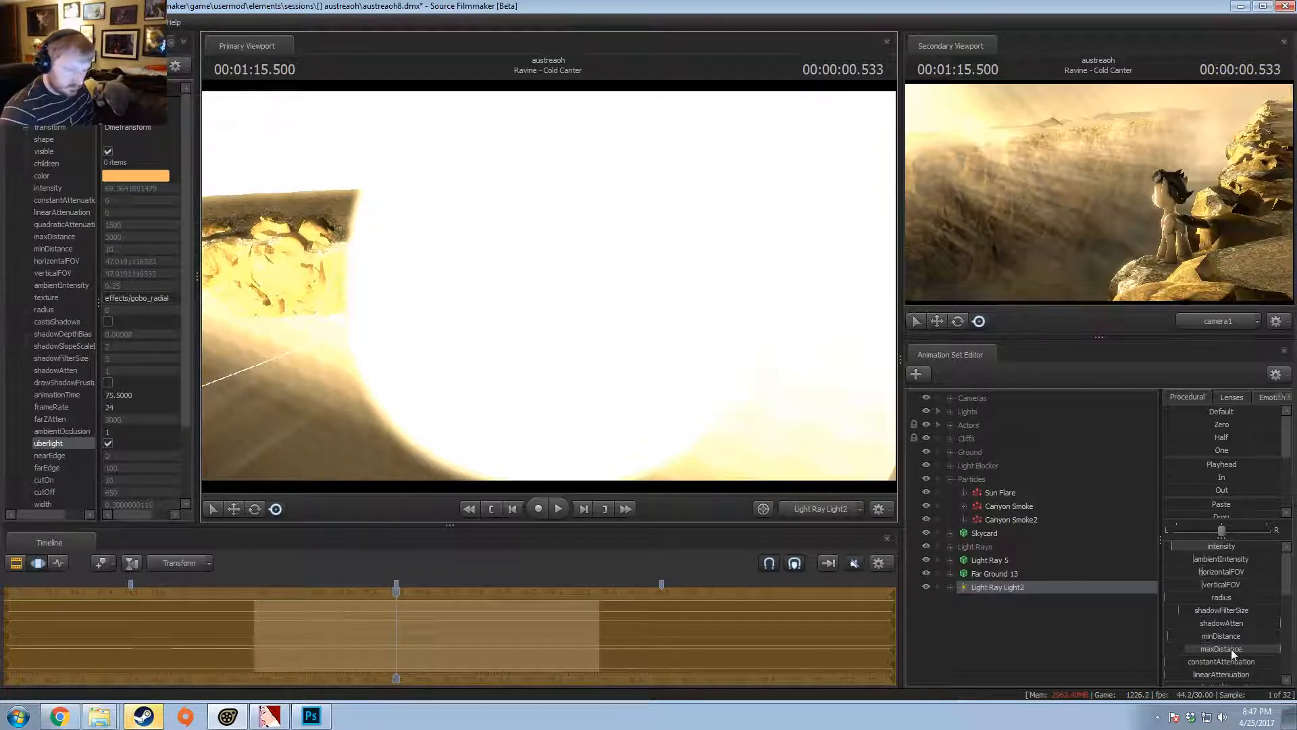
left_click_drag(1231, 649, 1187, 649)
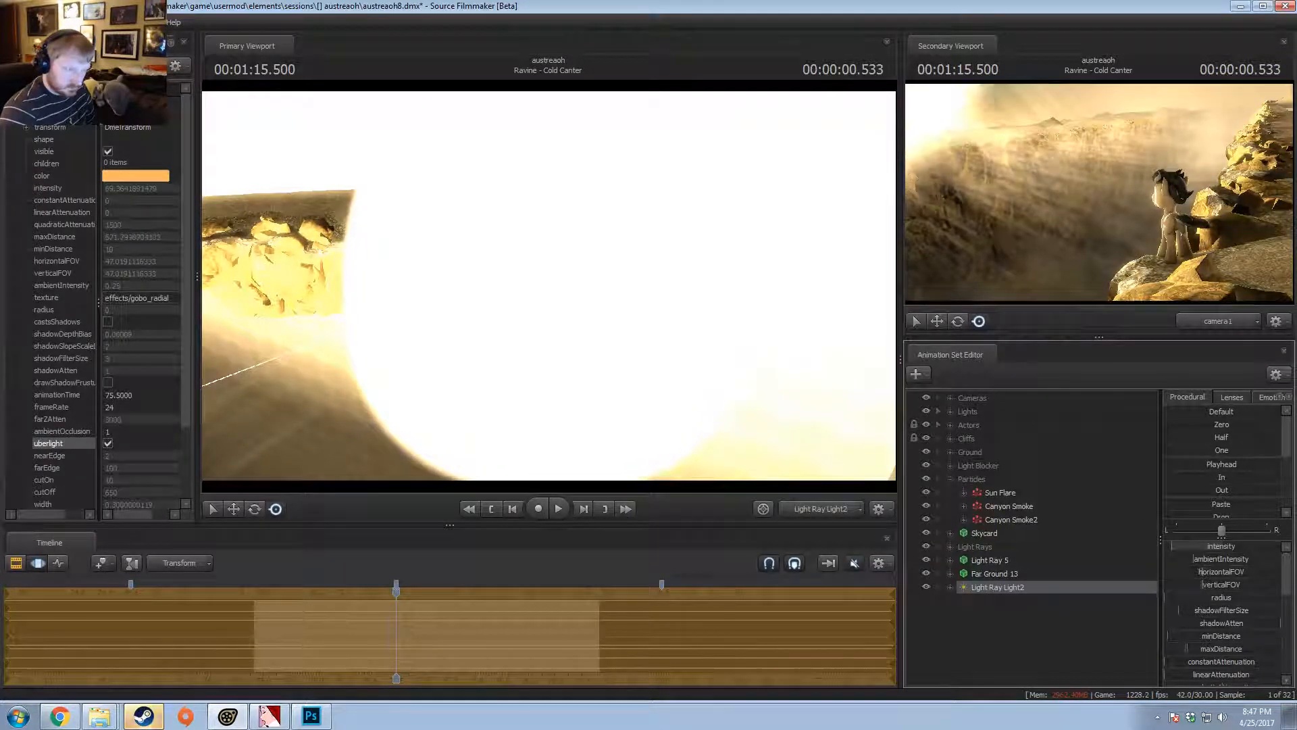
- Re-aim Light Ray Light2 and widen its cone, set maxDistance to about 774, raise farEdge to about 181 and lower cutOff to about 548
left_click_drag(559, 261, 568, 224)
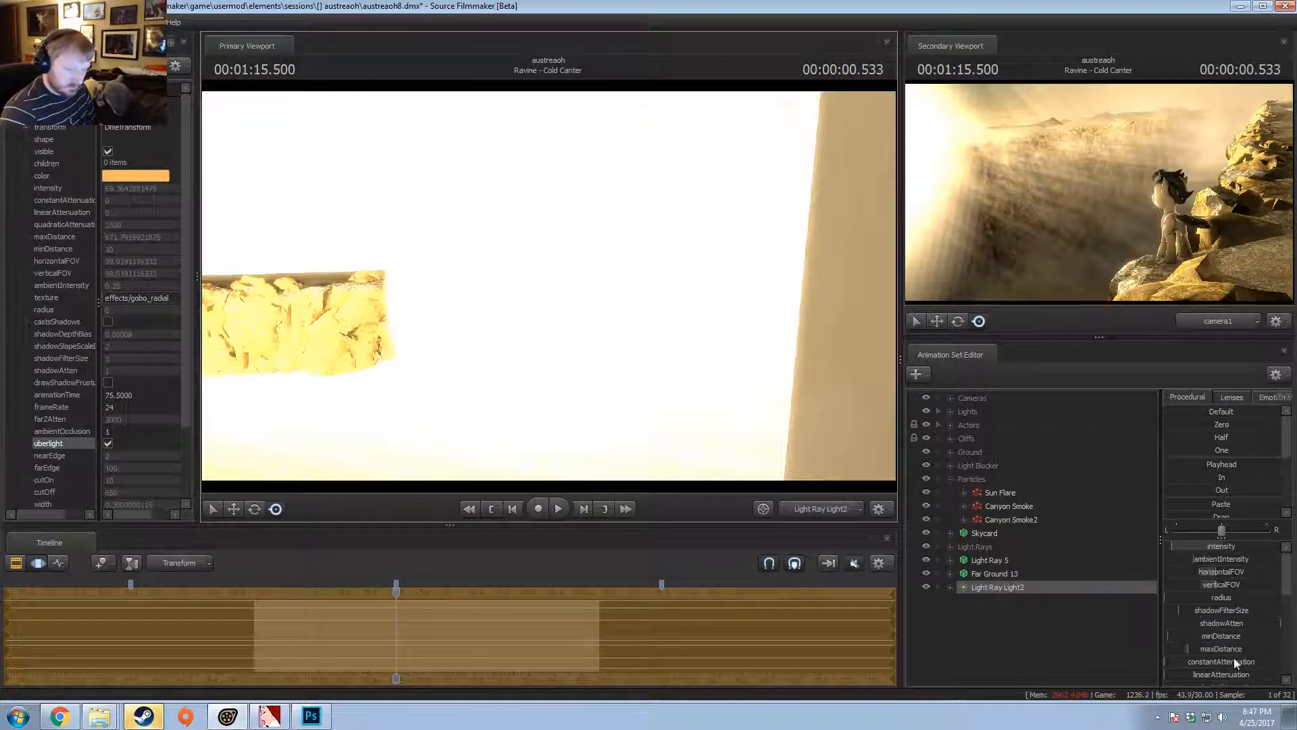
scroll(1233, 658, "down", 3)
left_click_drag(1226, 631, 1249, 654)
scroll(1231, 602, "up", 2)
left_click_drag(1231, 607, 1212, 587)
scroll(1248, 645, "down", 3)
scroll(1209, 586, "up", 4)
scroll(1222, 612, "down", 5)
- Tilt Light Ray Light2 slightly upward and check the shot through camera1 at 00:01:15.400
key("F2")
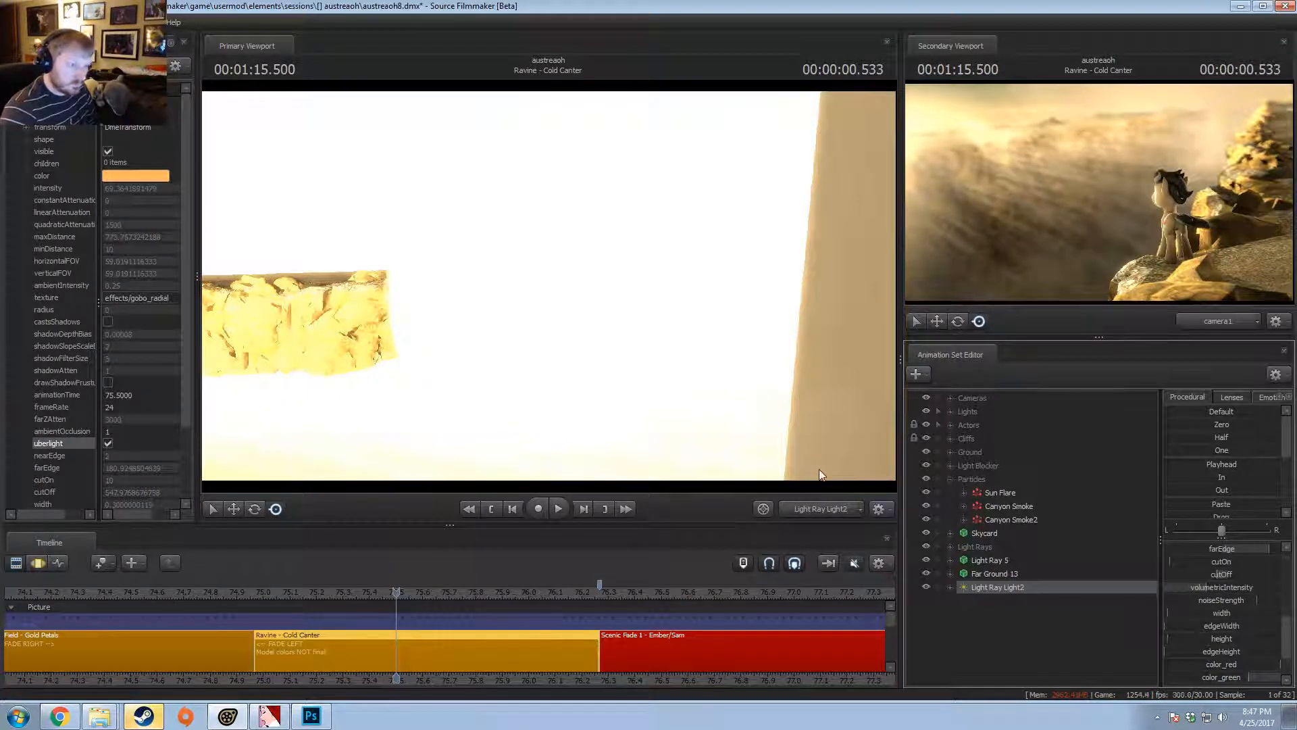
key("F3")
left_click_drag(595, 241, 595, 223)
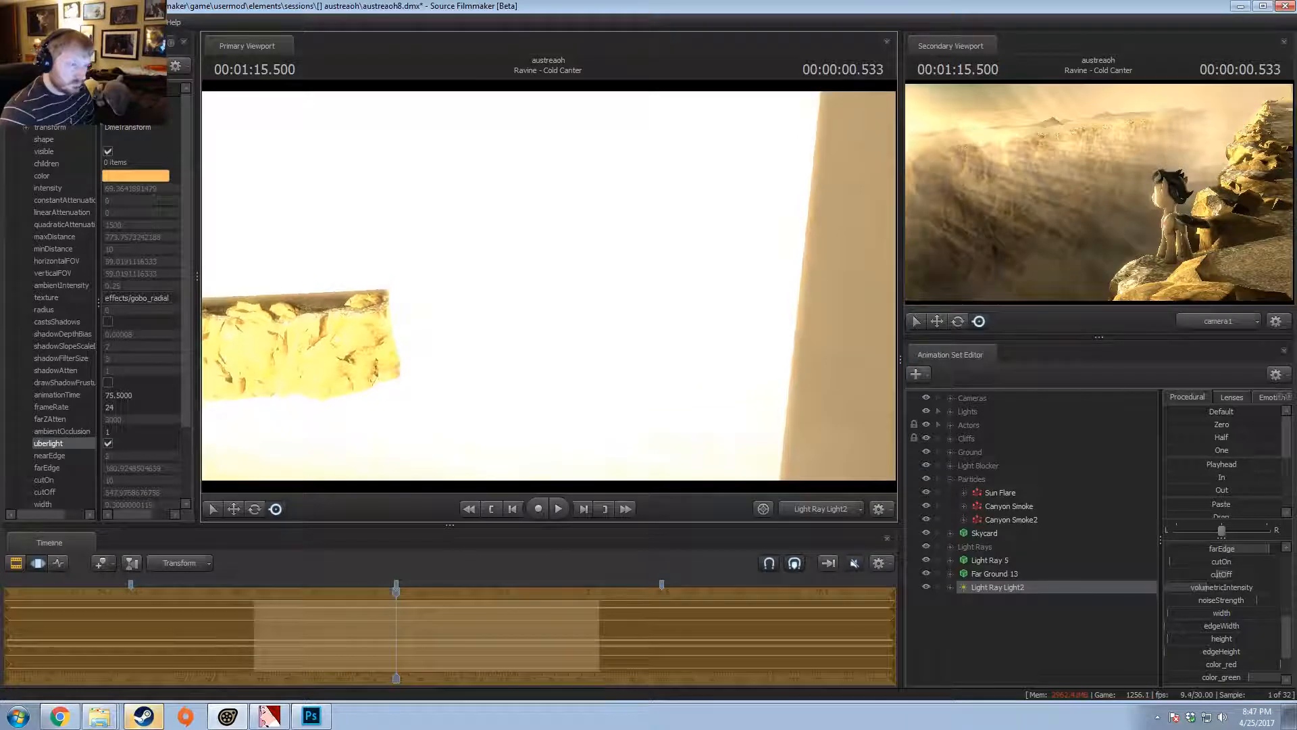
left_click(836, 510)
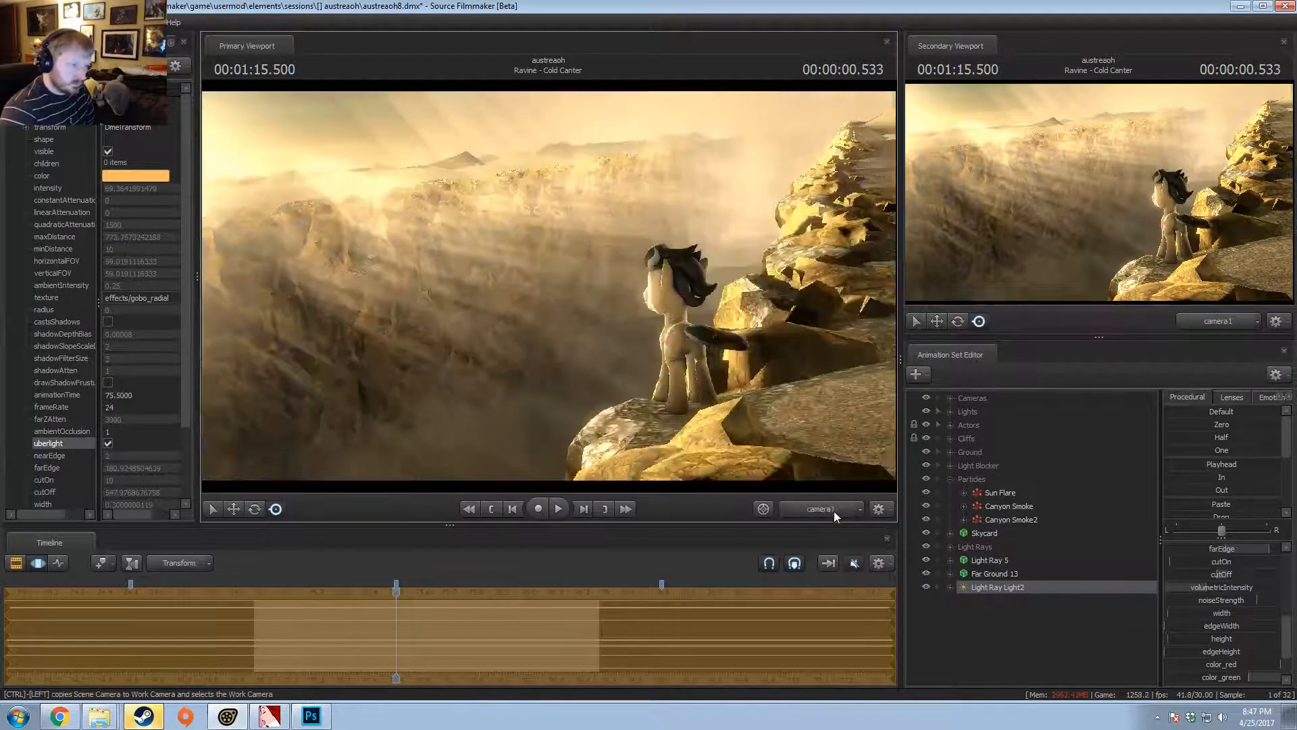
key("F2")
left_click(371, 596)
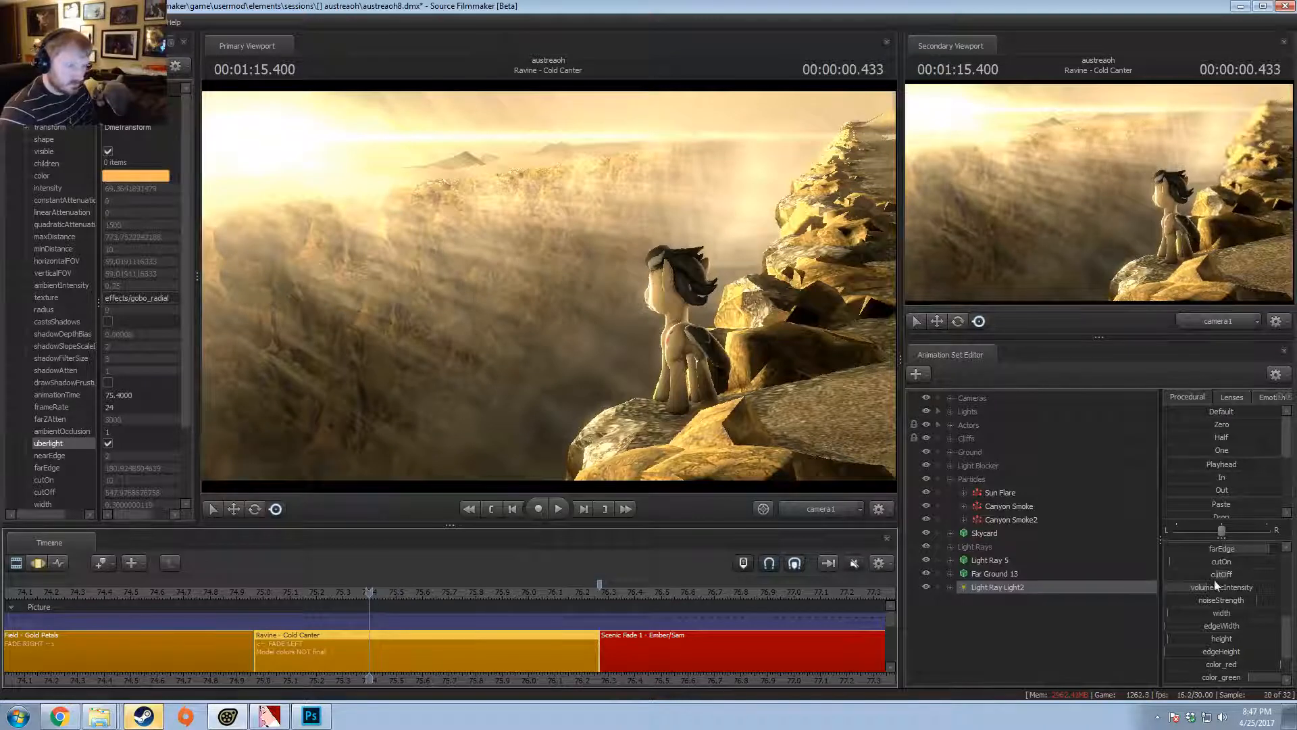
- Adjust the aim of Light Ray Light2 from its own view and review the shot through camera1
key("F3")
left_click_drag(983, 589, 605, 301)
key("F2")
key("F3")
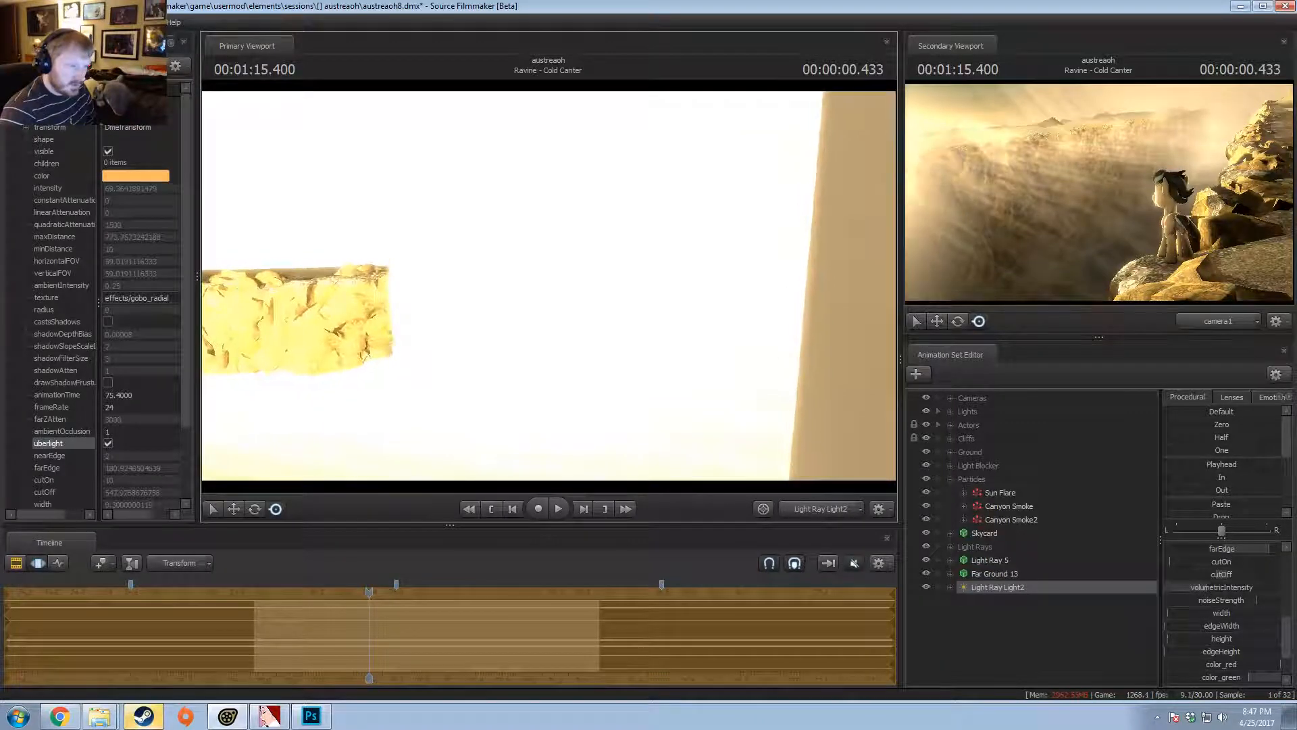
key("F2")
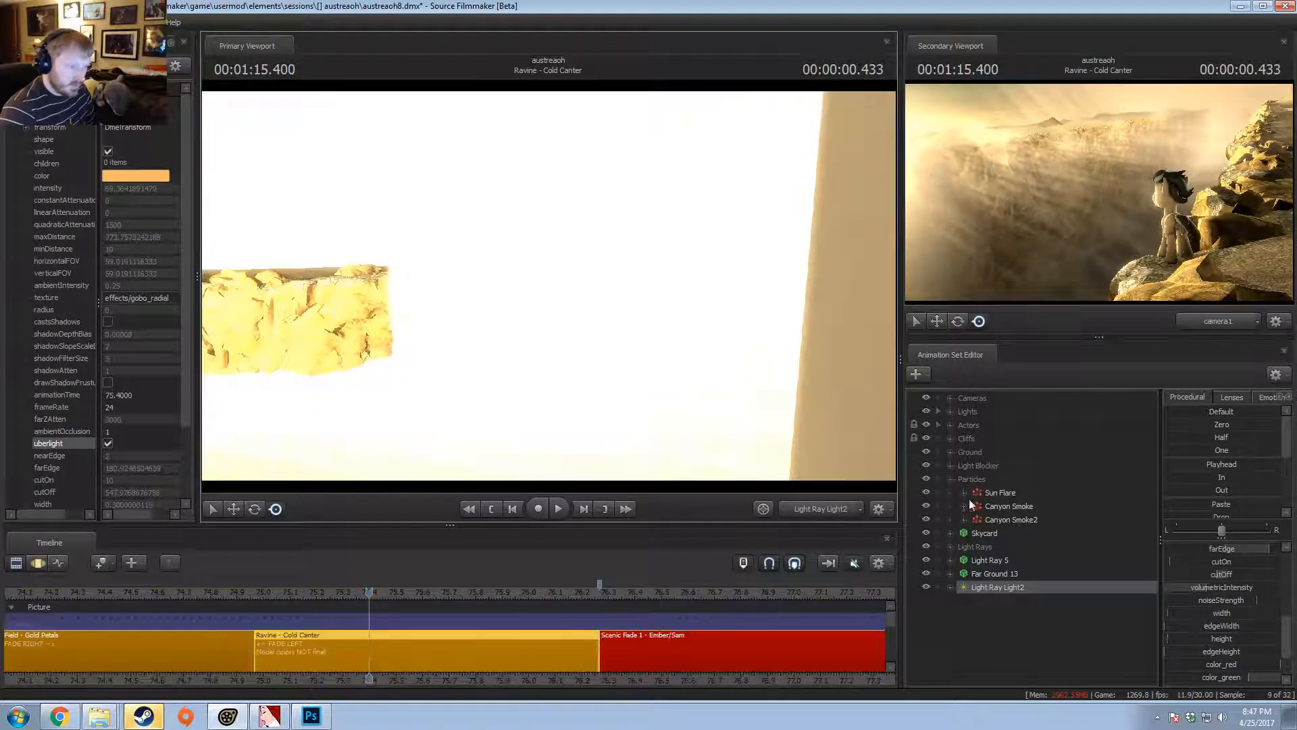
left_click(832, 508)
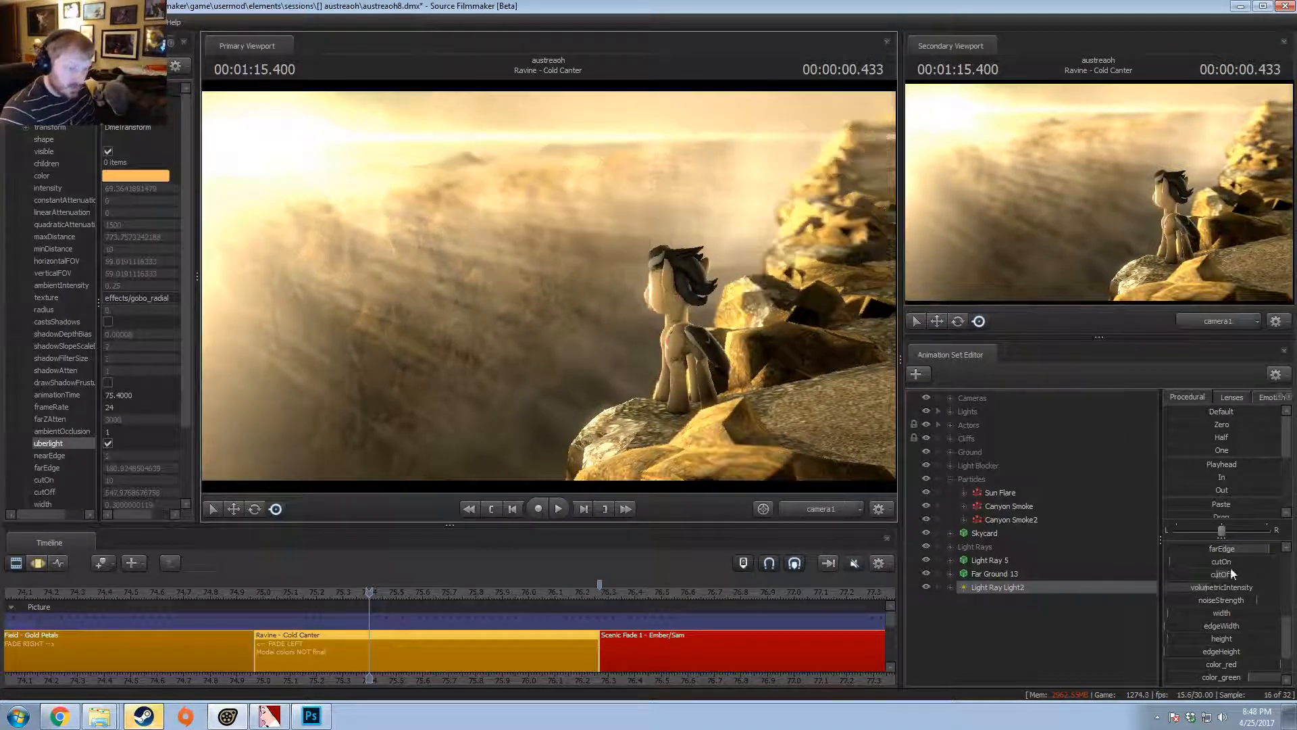
scroll(1231, 570, "up", 5)
key("F4")
scroll(1221, 594, "down", 5)
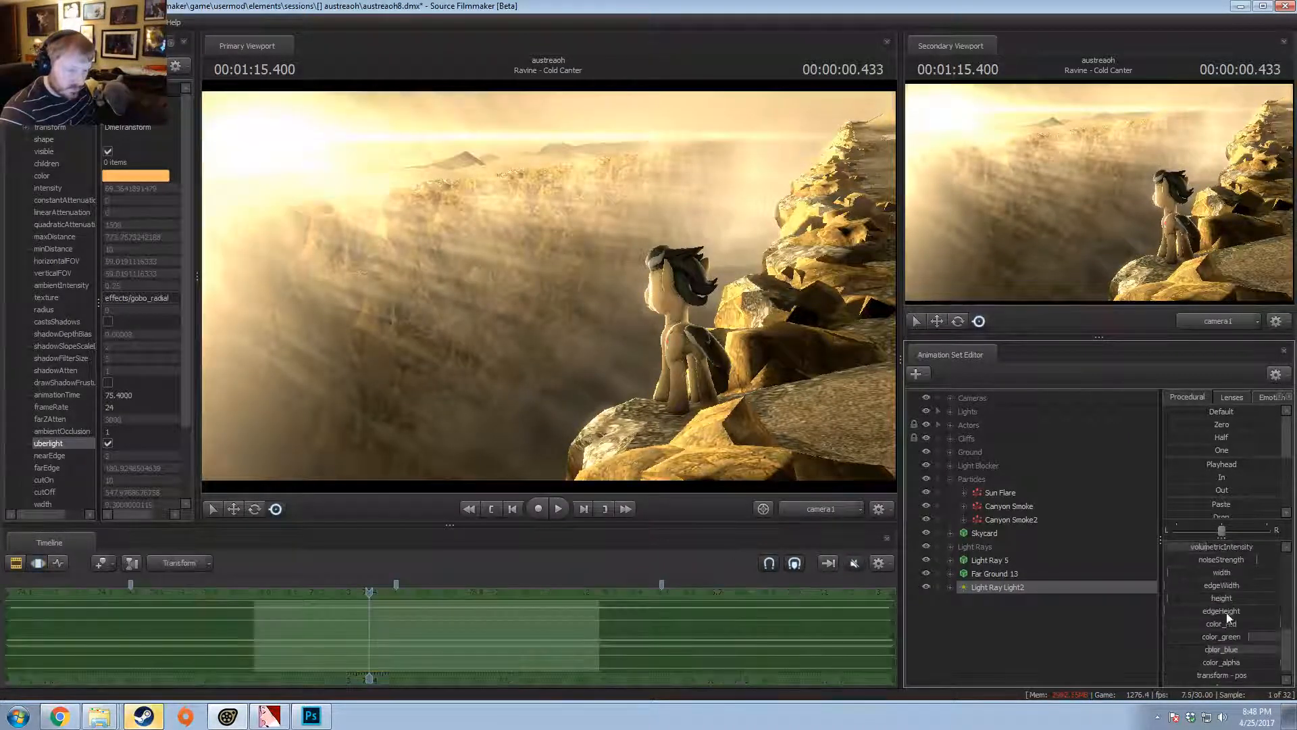
- Aim Light Ray Light2 higher beyond the cliff's end and narrow its horizontal and vertical FOV to about 43.4
key("F2")
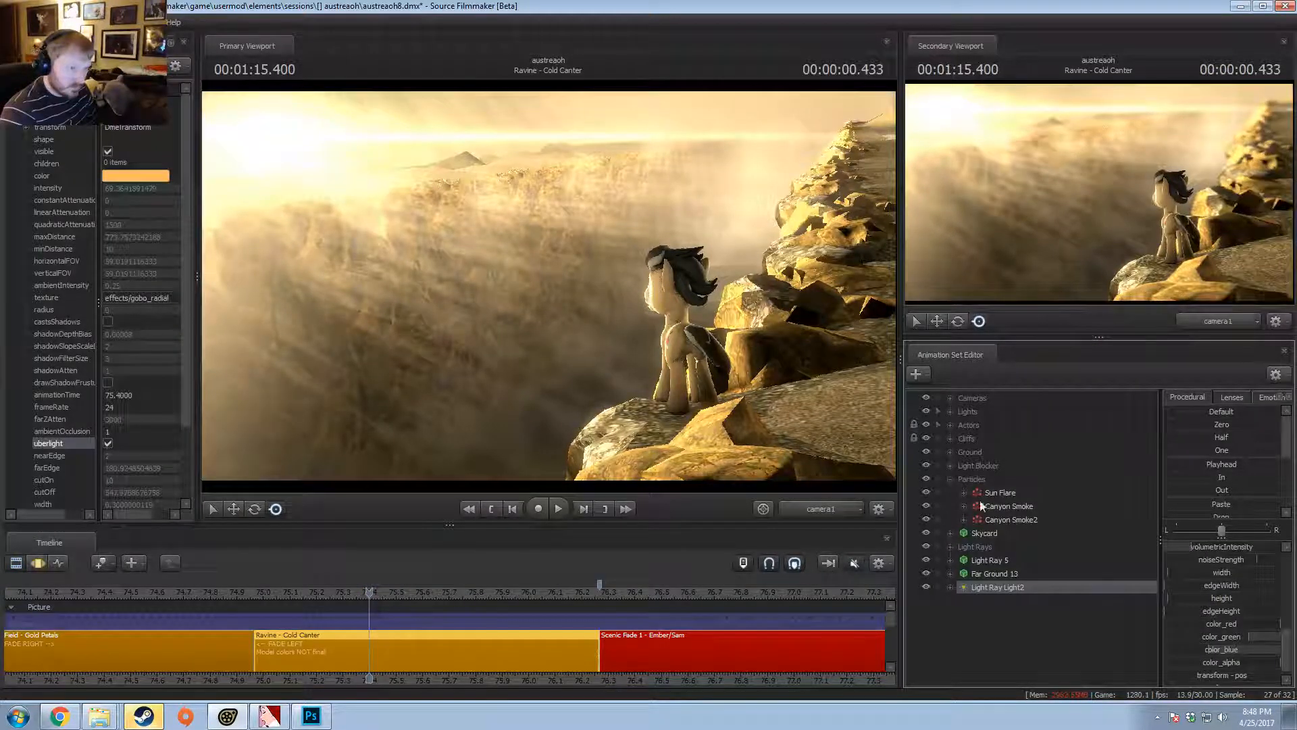
key("F3")
double_click(990, 587)
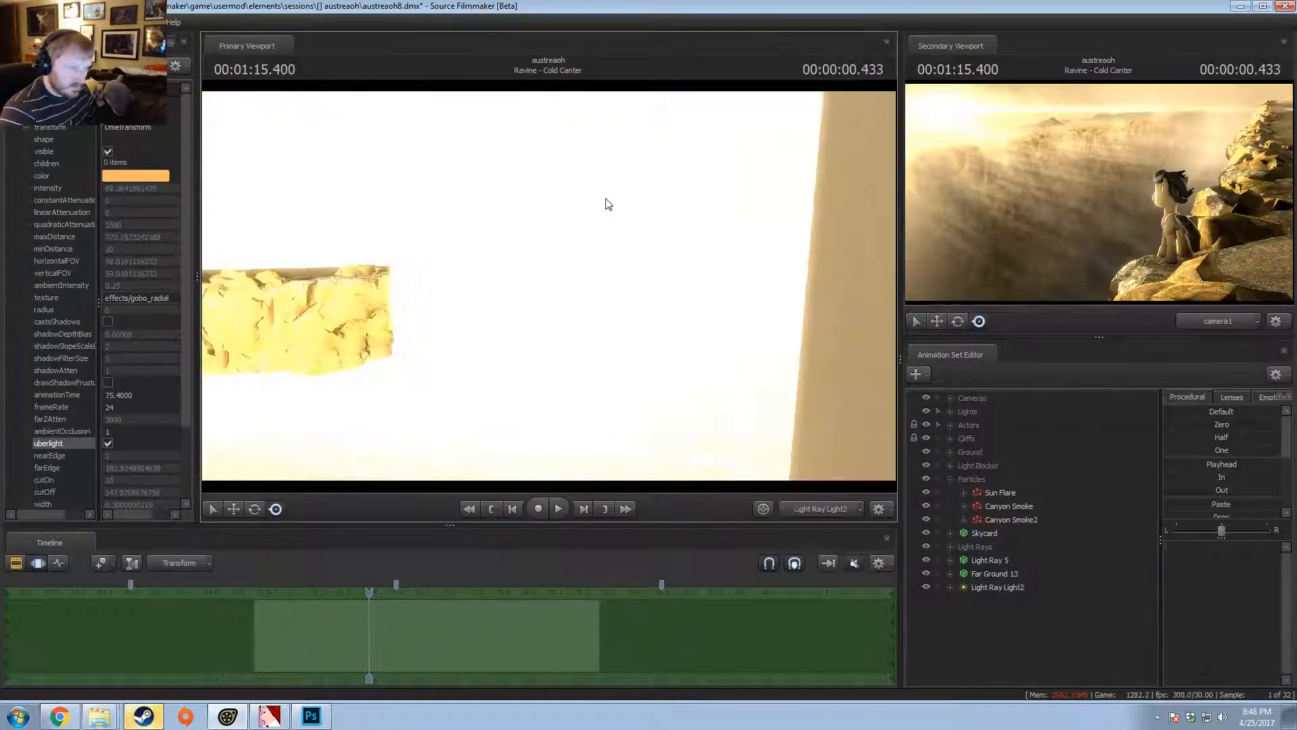
key("F2")
key("F3")
left_click(987, 587)
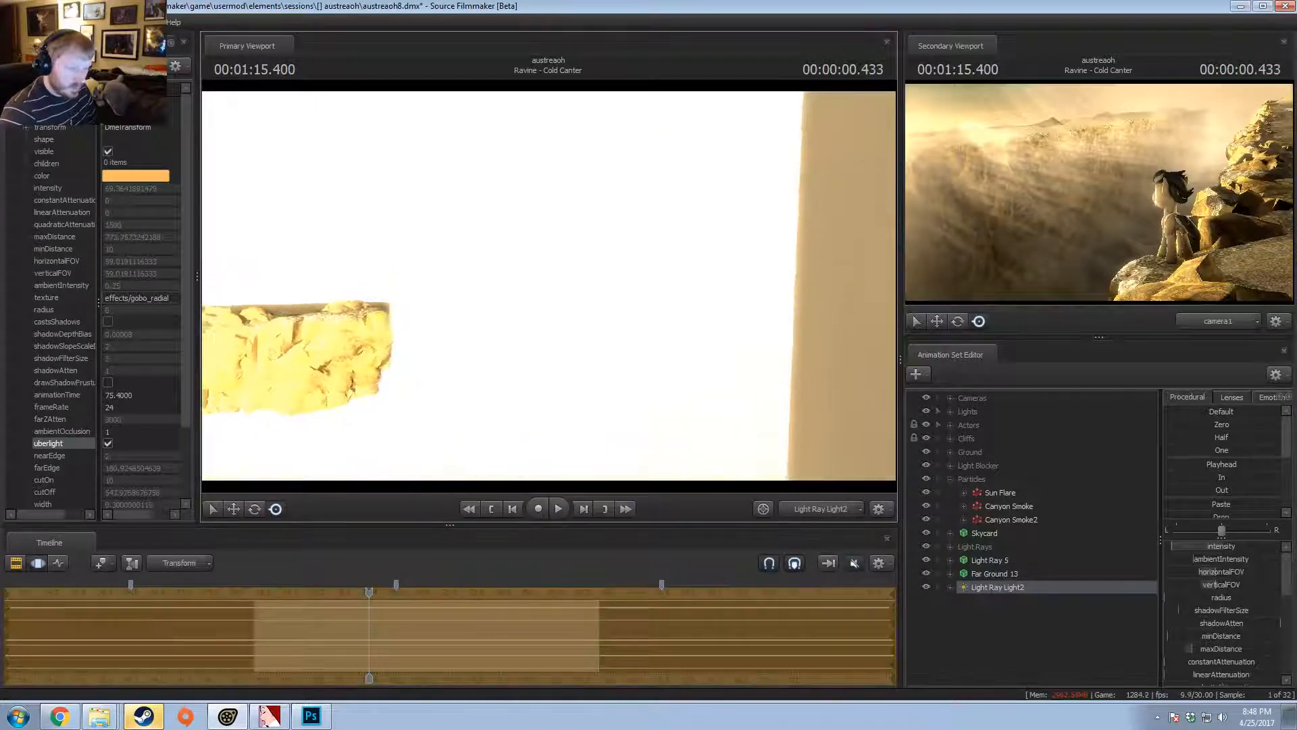
left_click_drag(549, 286, 522, 301)
scroll(548, 285, "up", 13)
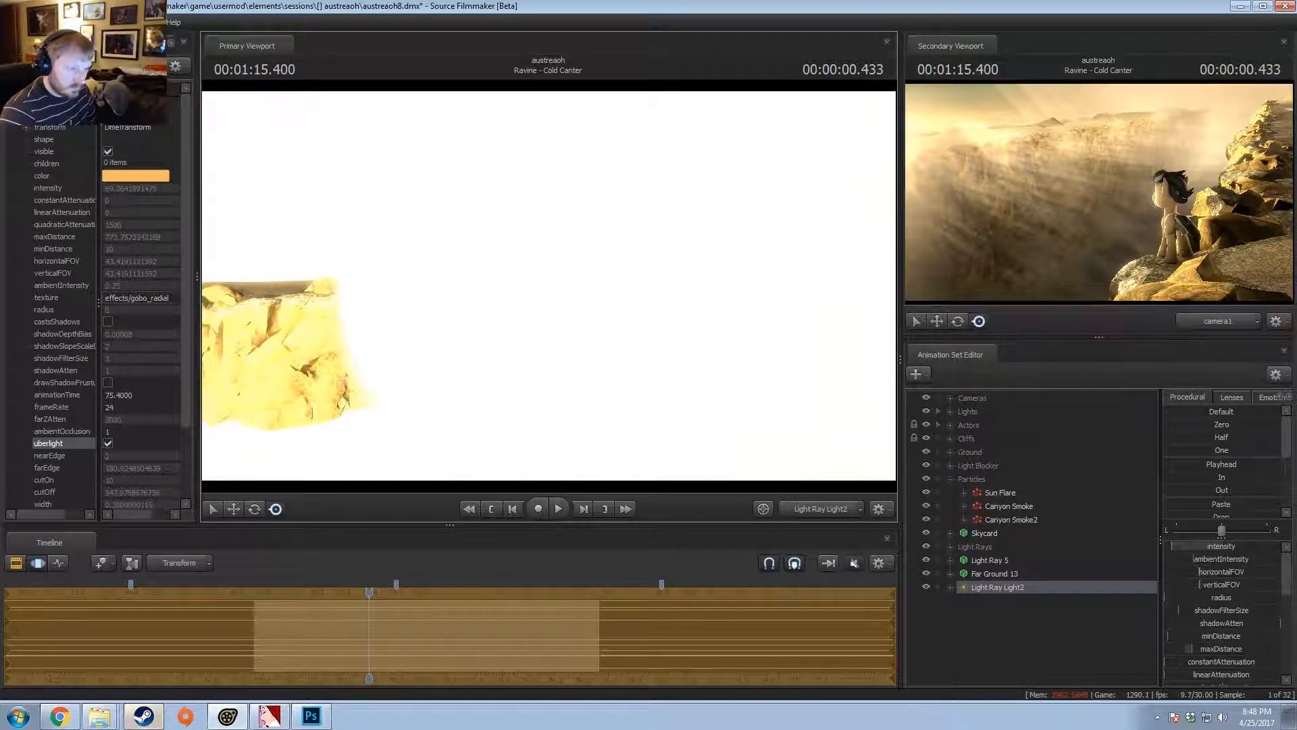
- Scrub and play back the Ravine - Cold Canter shot through camera1 to examine the sun rays in motion
key("F2")
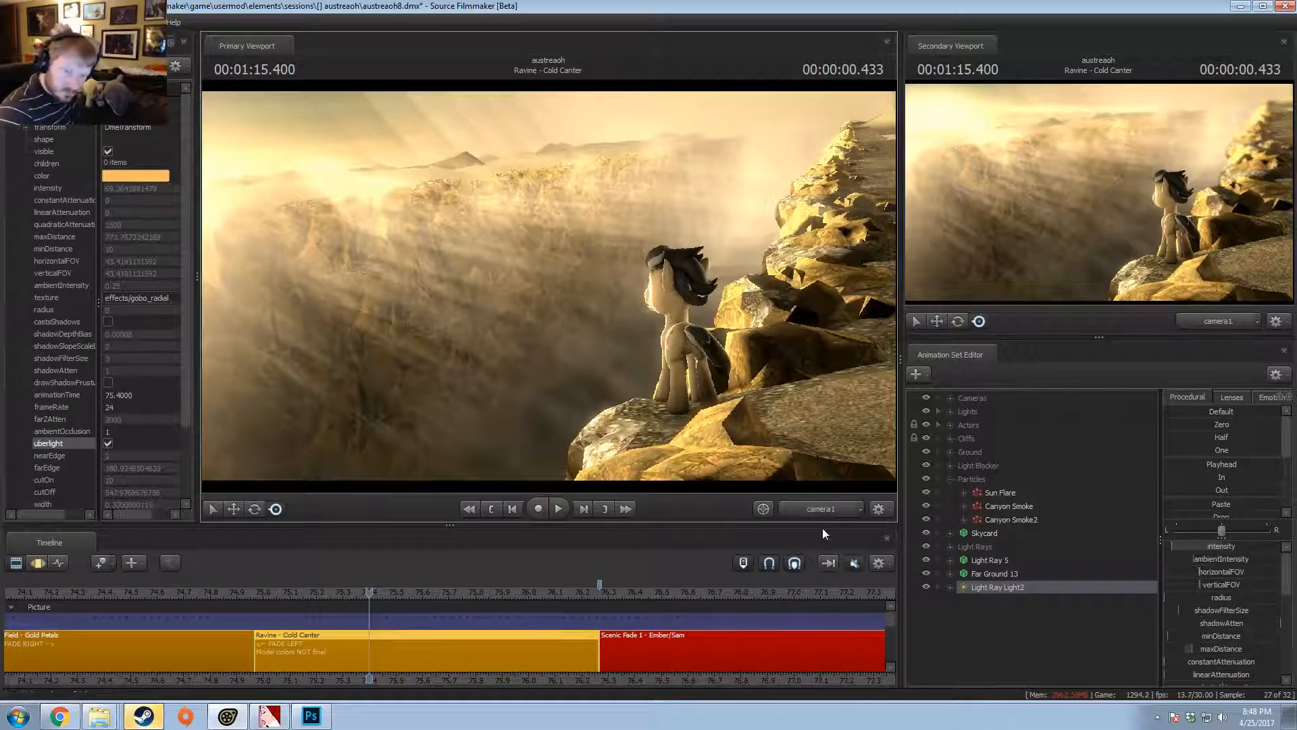
left_click_drag(321, 593, 243, 618)
left_click_drag(319, 628, 385, 617)
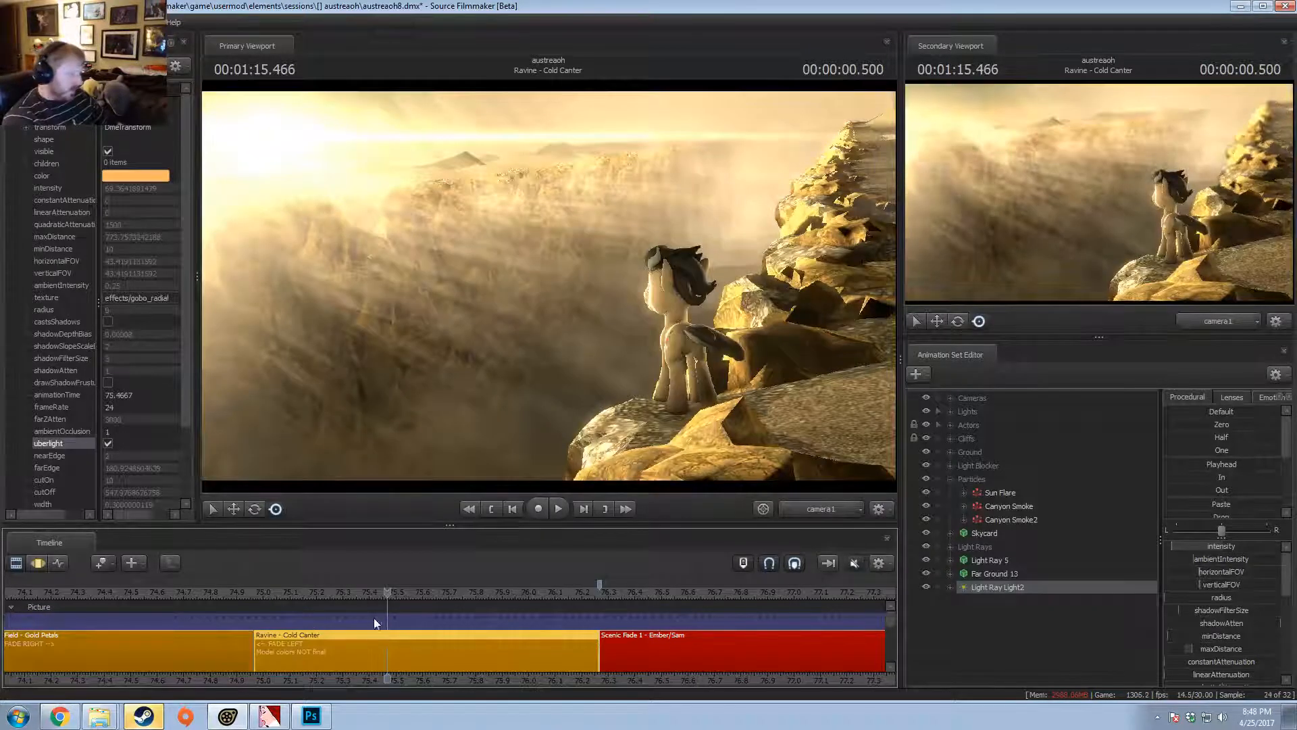
left_click_drag(261, 596, 298, 639)
key("space")
key("space")
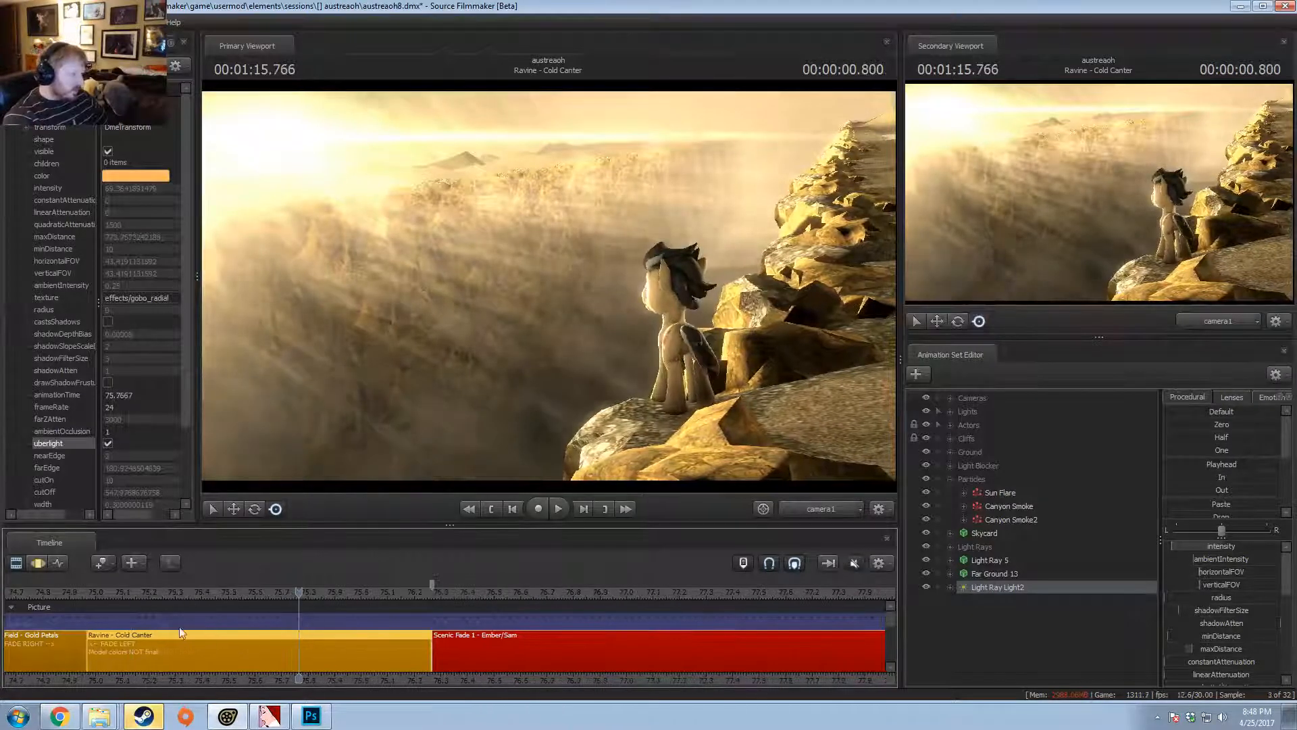
left_click(104, 594)
key("space")
key("space")
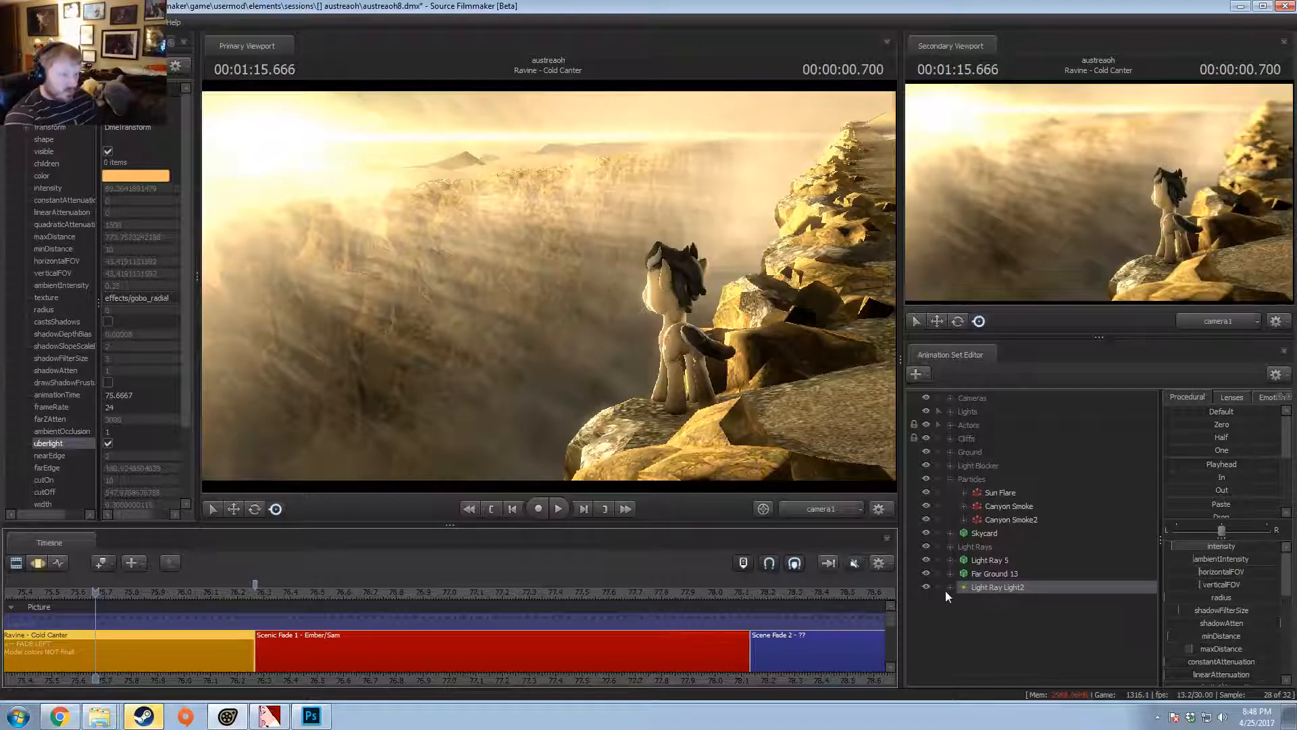
- Hide Light Ray Light2 and show it again to compare its effect, and check the shot around 00:01:15.266
left_click(927, 586)
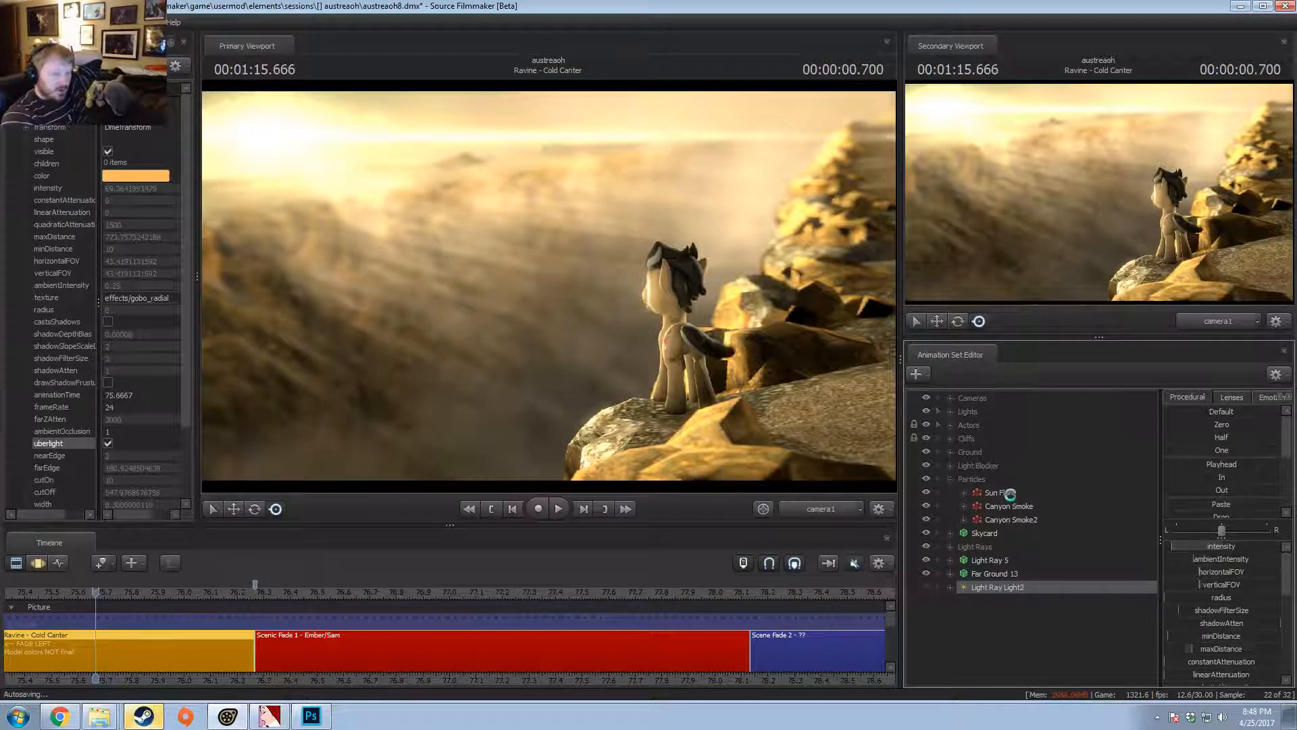
left_click(927, 587)
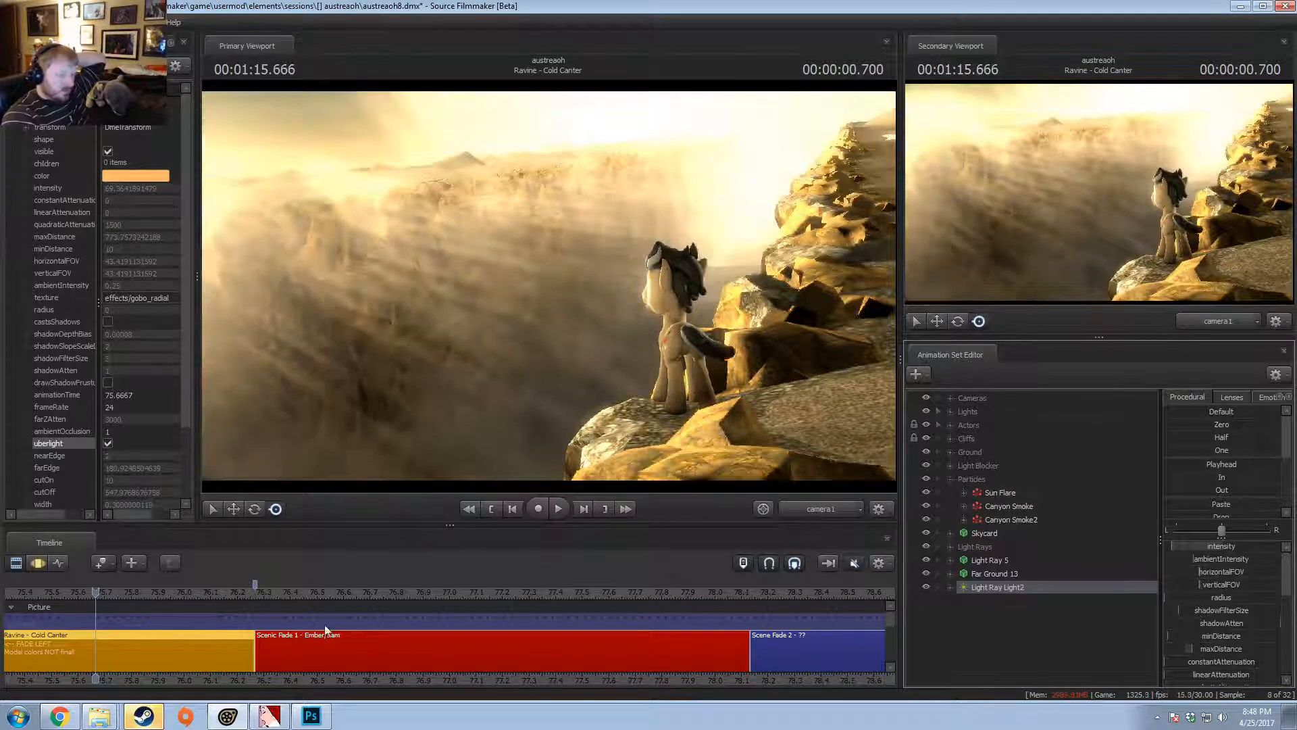
middle_click_drag(161, 663, 432, 659)
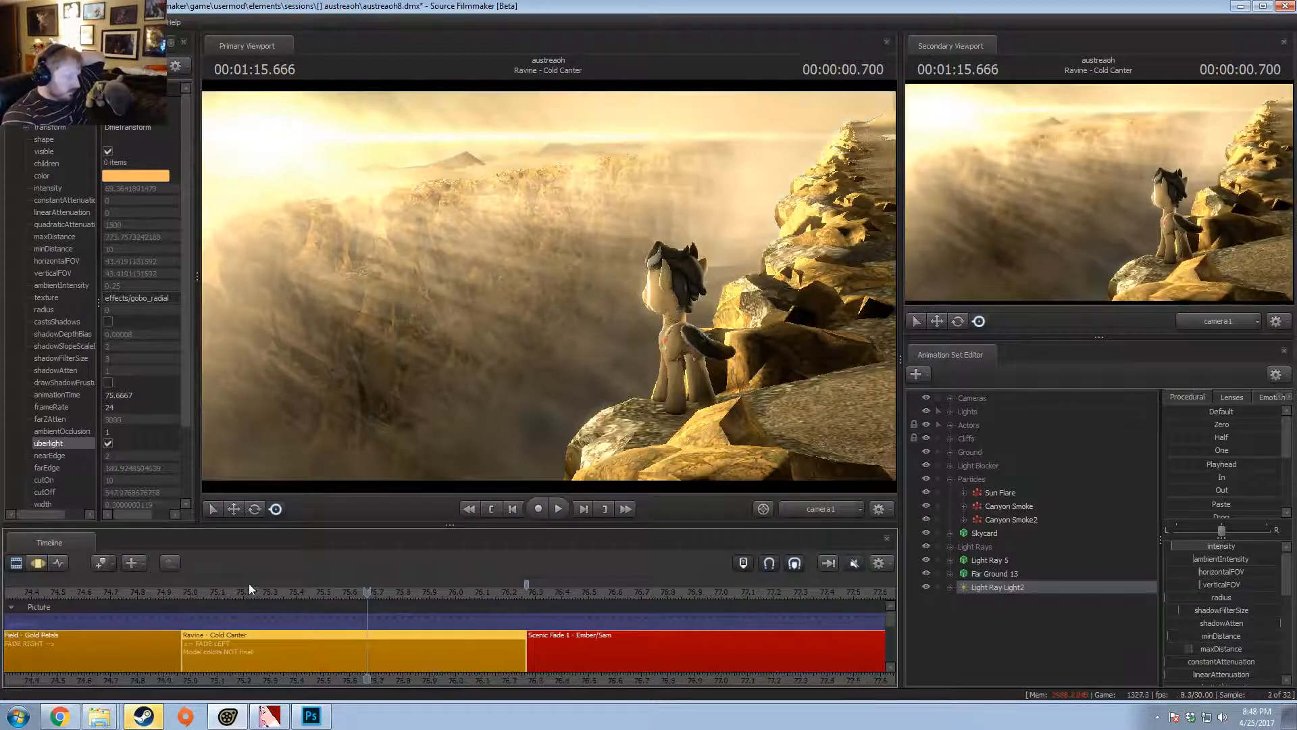
mouse_move(212, 596)
left_mouse_down()
mouse_move(296, 598)
mouse_move(203, 601)
left_mouse_up()
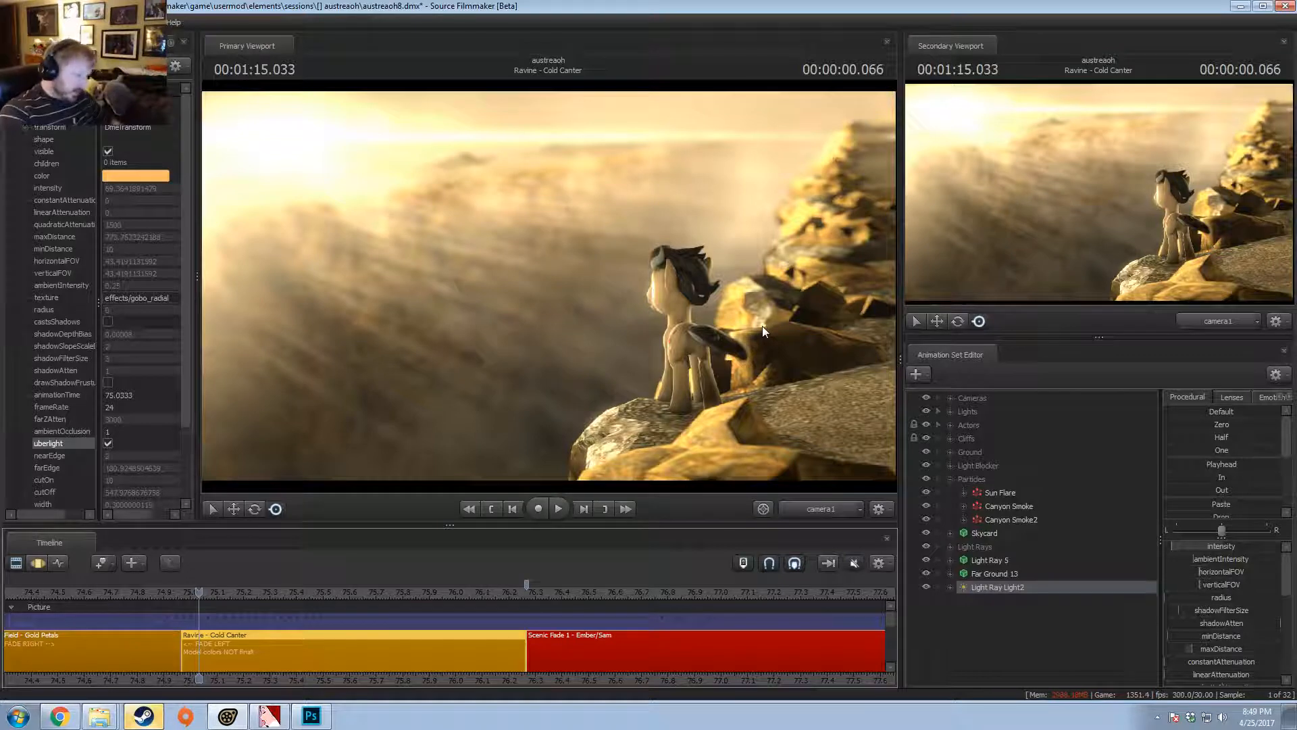
left_click(261, 592)
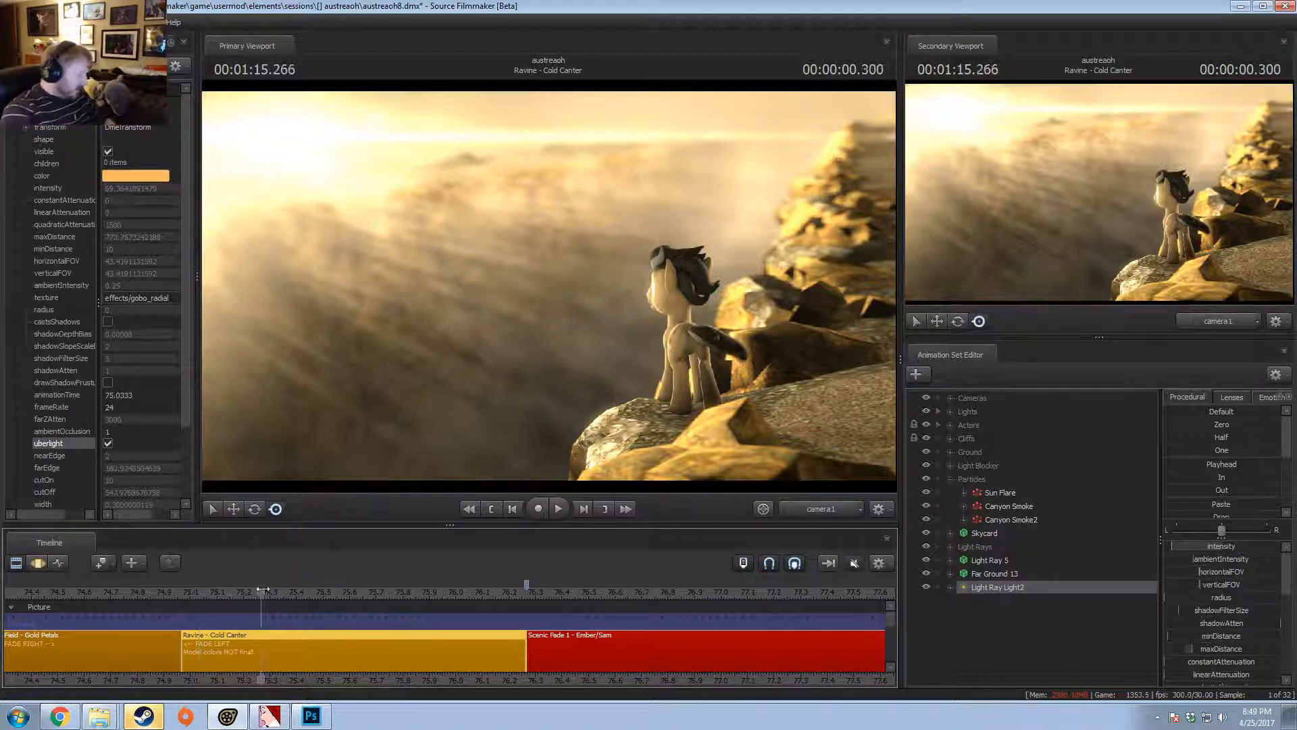
- Mute the Ravine - Cold Canter clip on the timeline
scroll(401, 603, "down", 4)
scroll(365, 615, "down", 2)
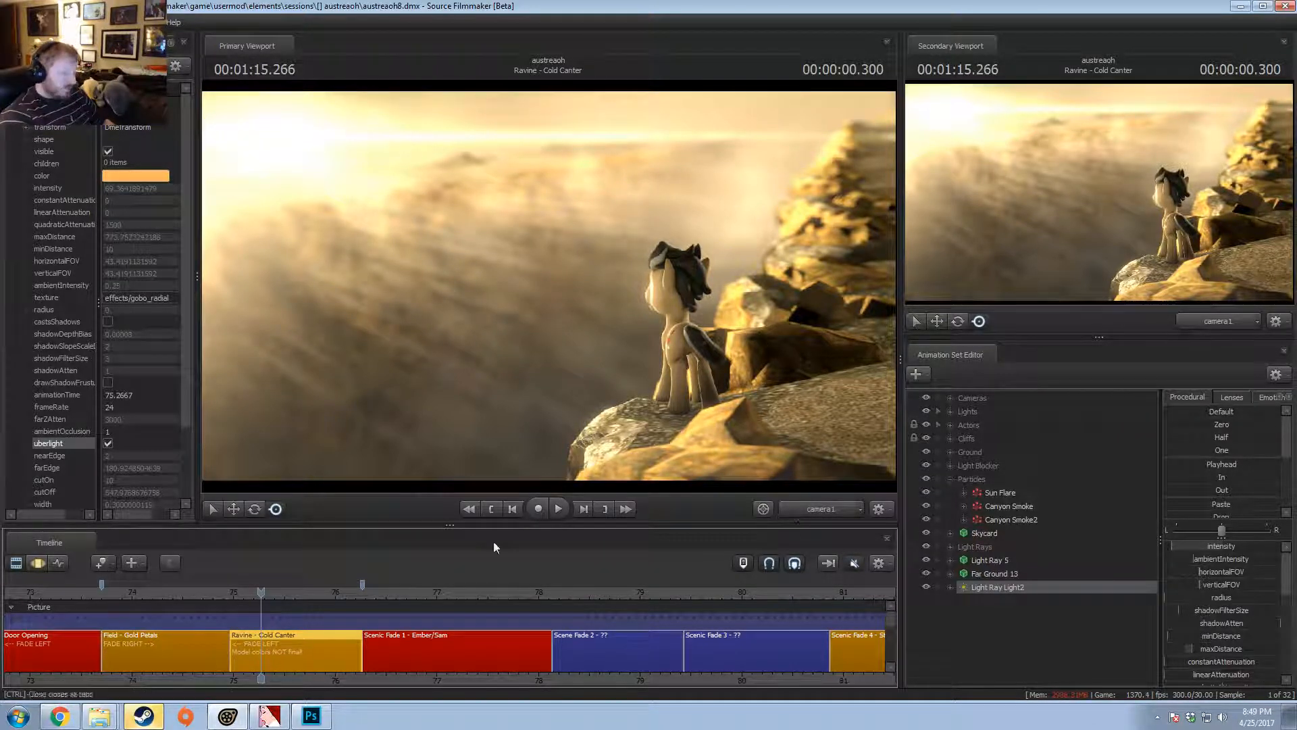
scroll(306, 603, "down", 4)
left_click_drag(236, 593, 191, 649)
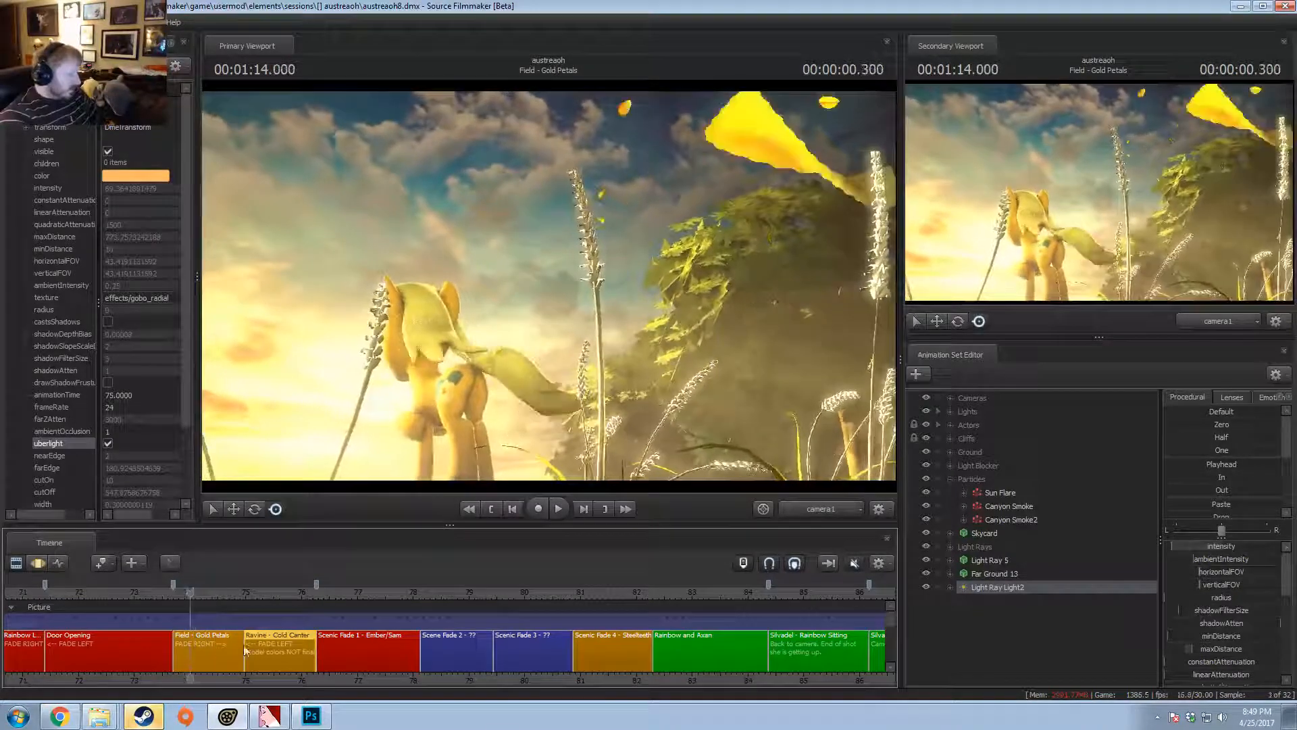
right_click(263, 643)
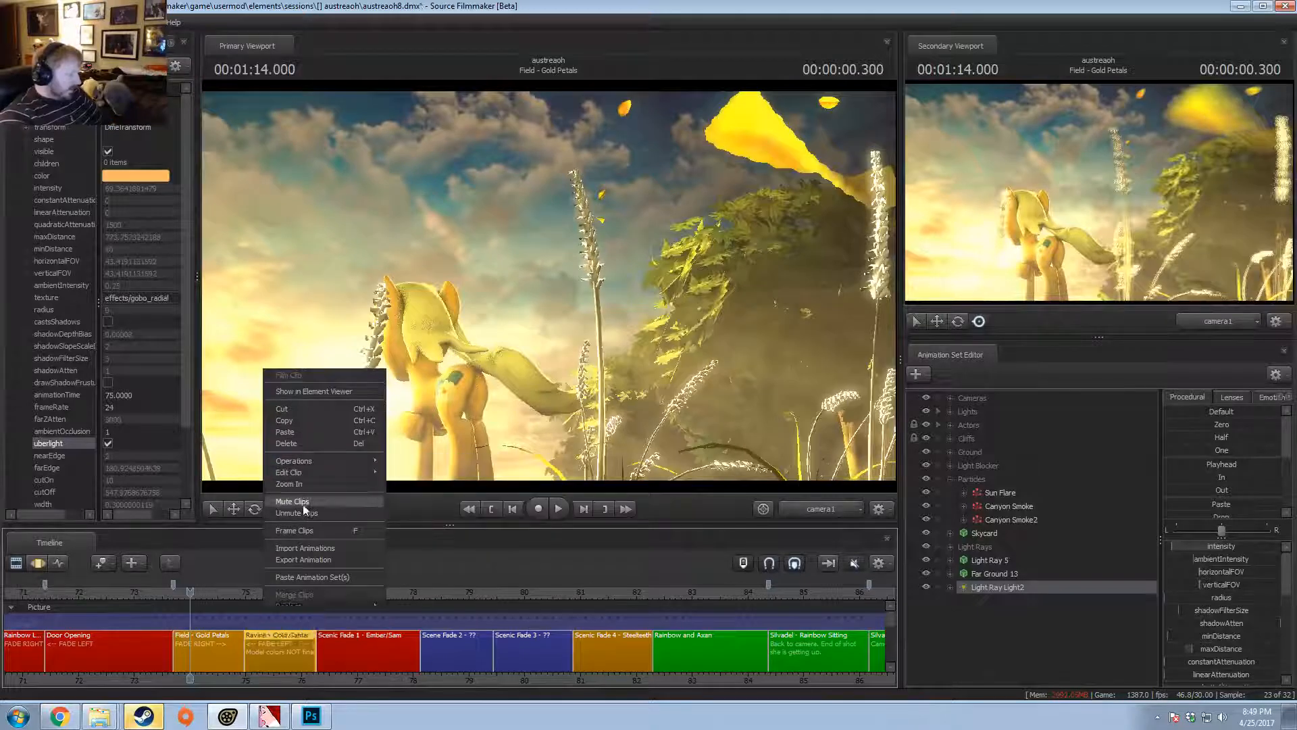
left_click(292, 502)
- Play back the Field - Gold Petals shot and its transition into Ravine - Cold Canter
left_click(242, 593)
left_click_drag(252, 596, 185, 633)
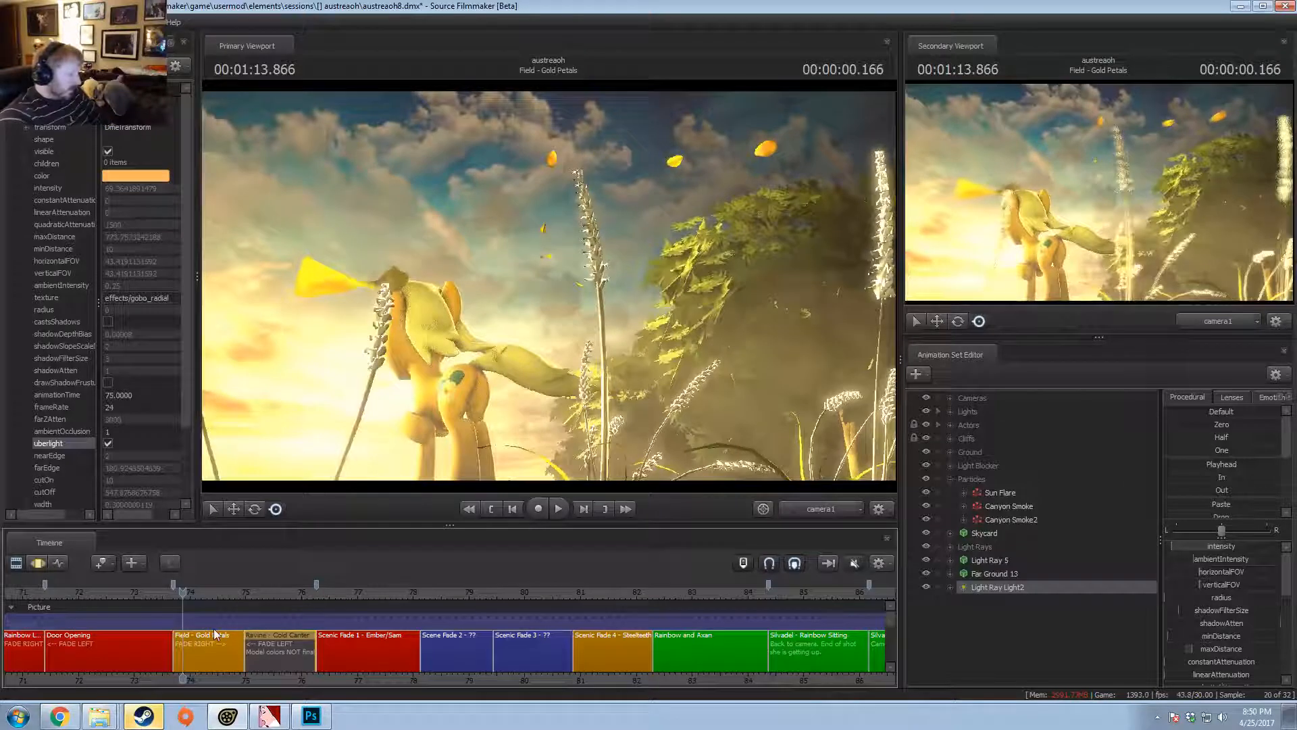
left_click(188, 595)
left_click_drag(187, 595, 181, 623)
key("space")
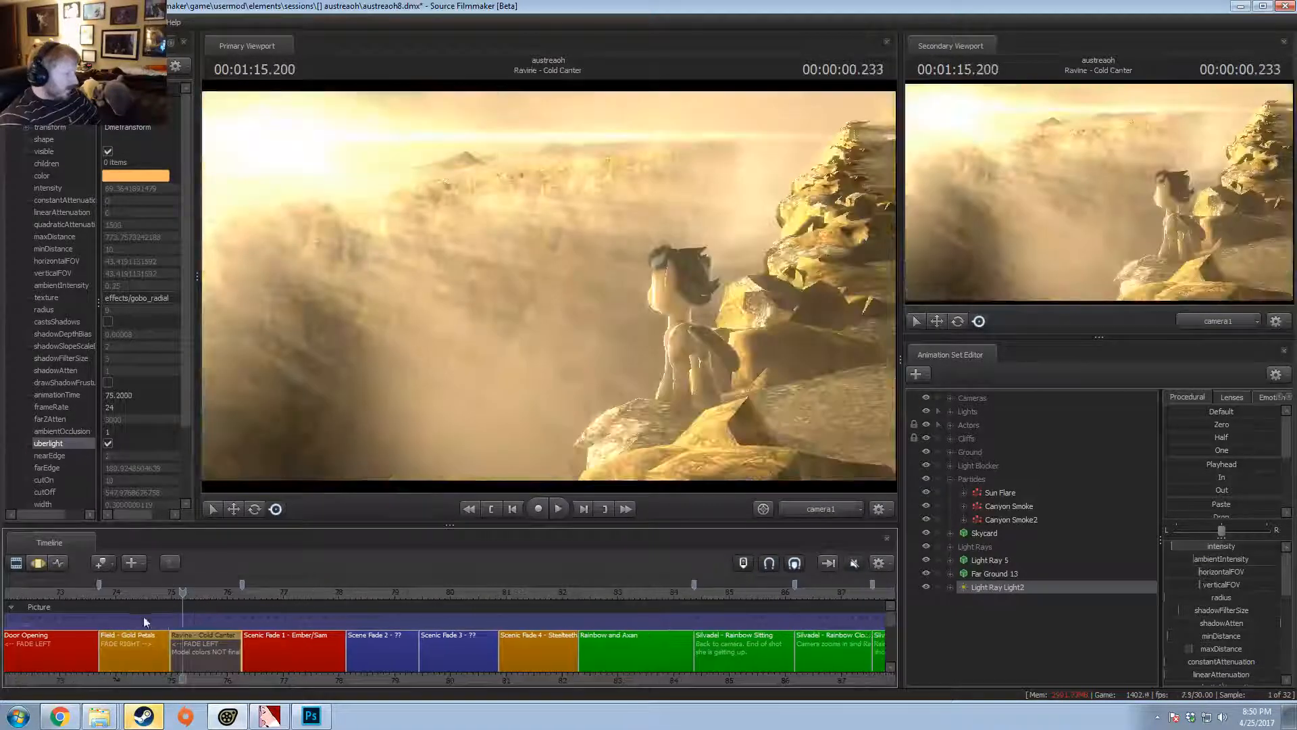
key("space")
key("space")
key("space")
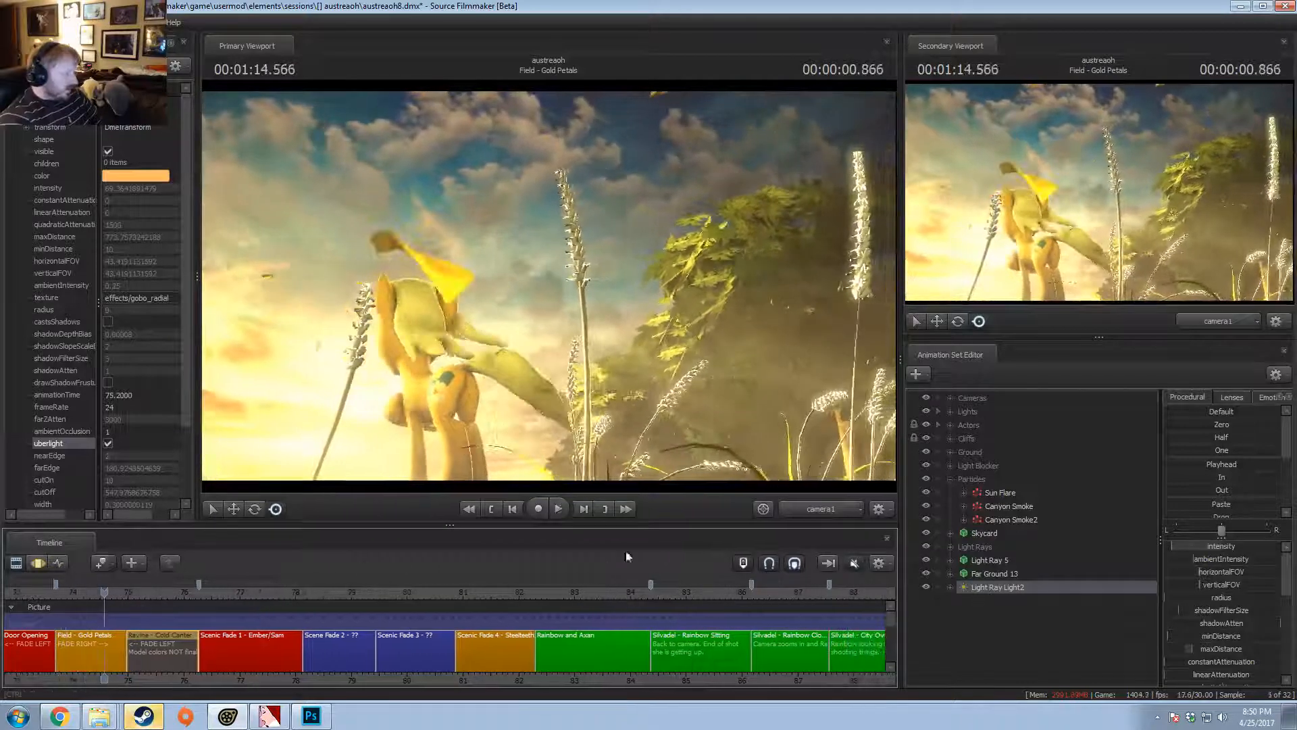
- View Field - Gold Petals through the Work Camera from behind the pony's head and select Gold Petals' RightEar and LeftEar
left_click(849, 505)
left_click_drag(553, 293, 552, 293)
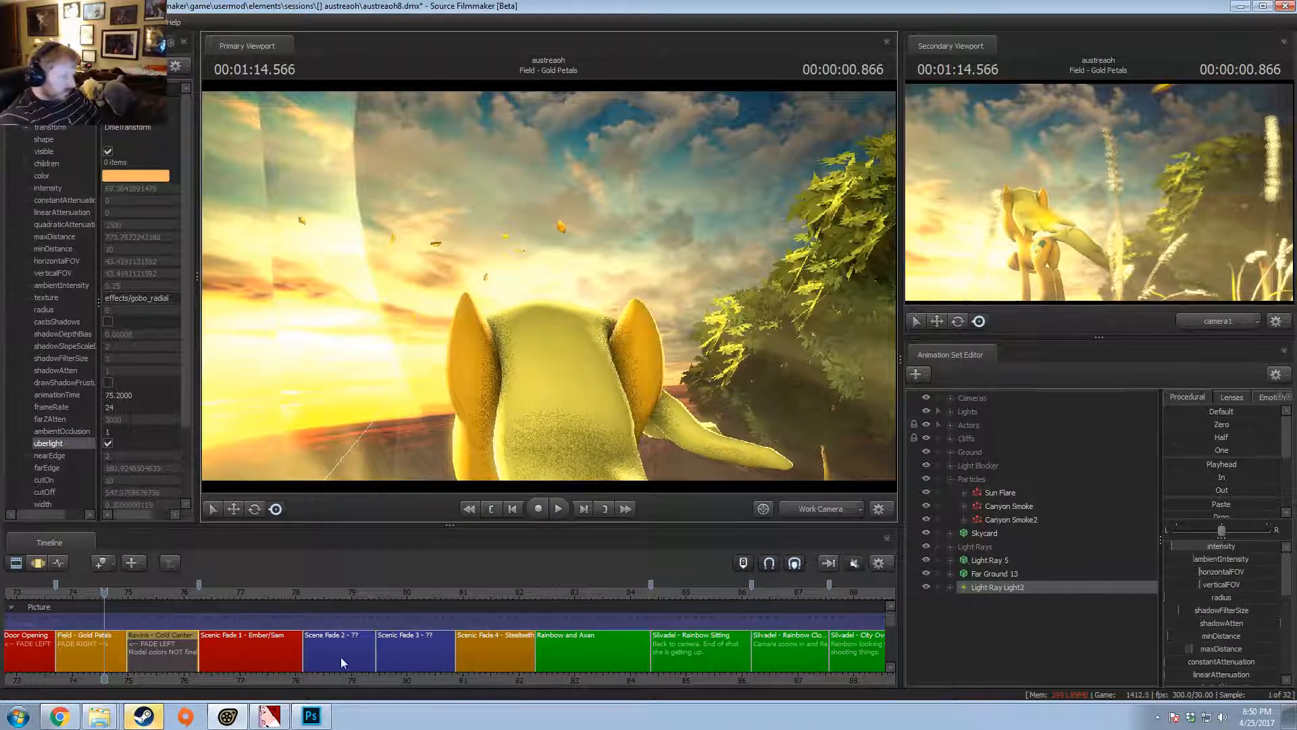
left_click_drag(197, 690, 612, 678)
left_click(949, 425)
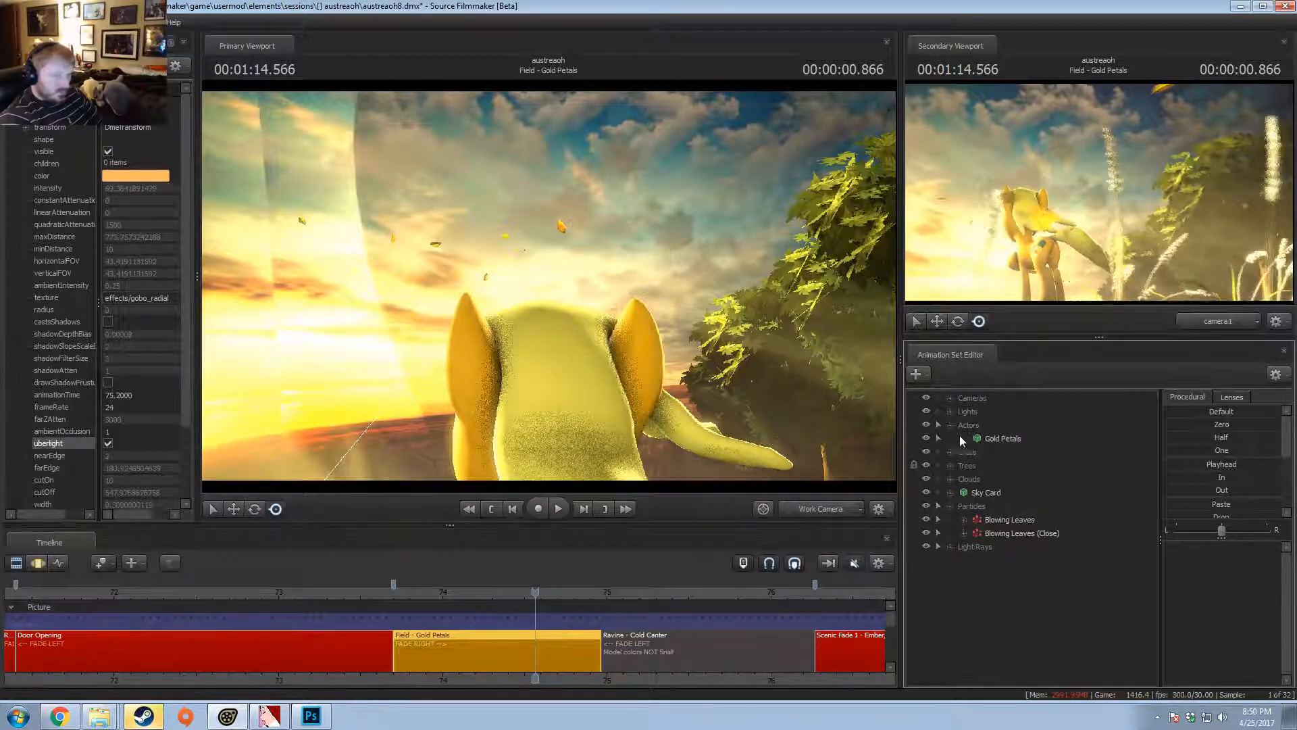
left_click(964, 438)
left_click(977, 479)
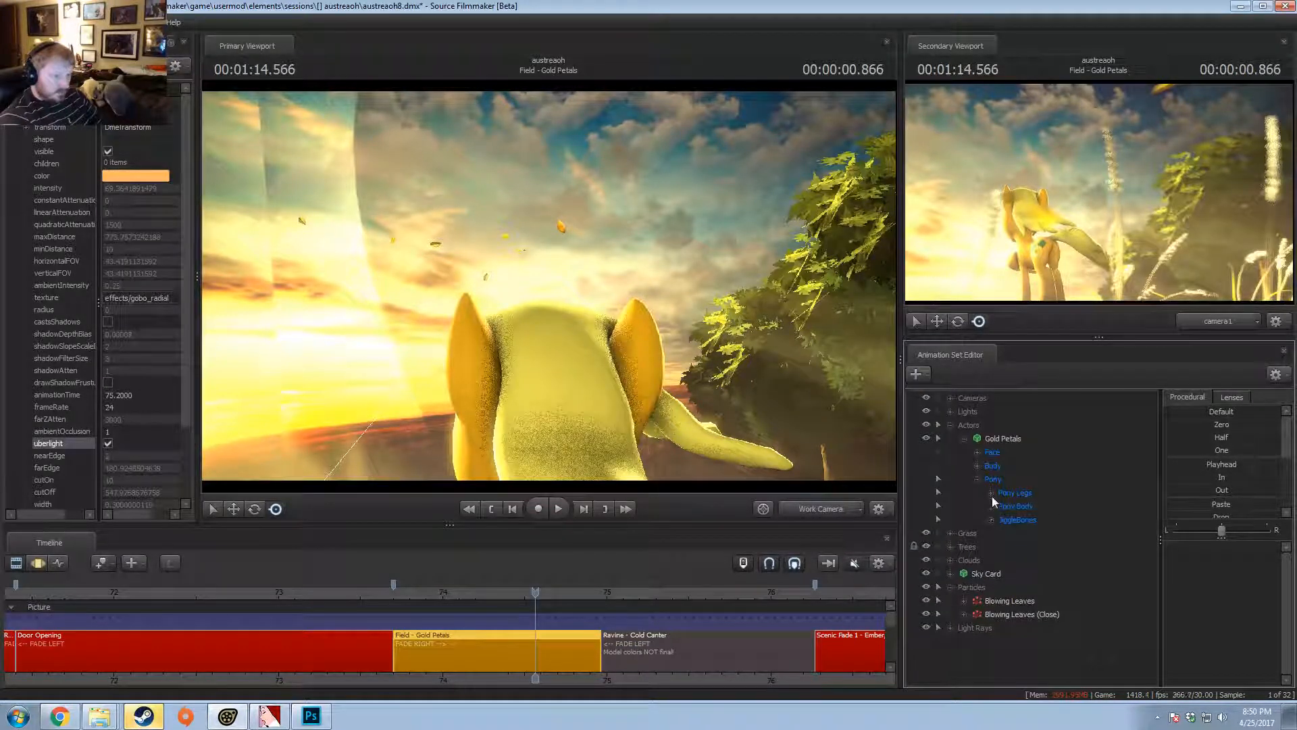
left_click(990, 506)
left_click_drag(1034, 588, 1027, 574)
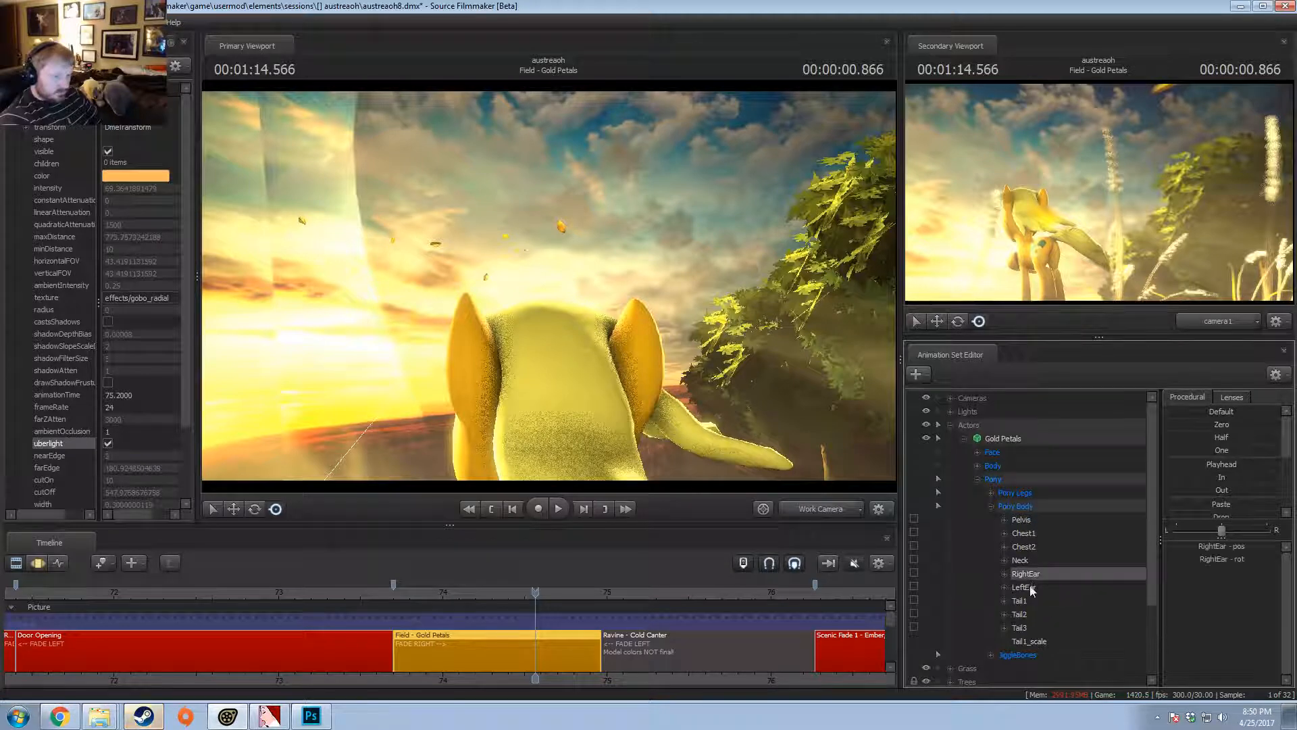
- Set a motion-editing time range from about 73.9 to 74.6 seconds and frame Gold Petals' LeftEar for editing
key("F3")
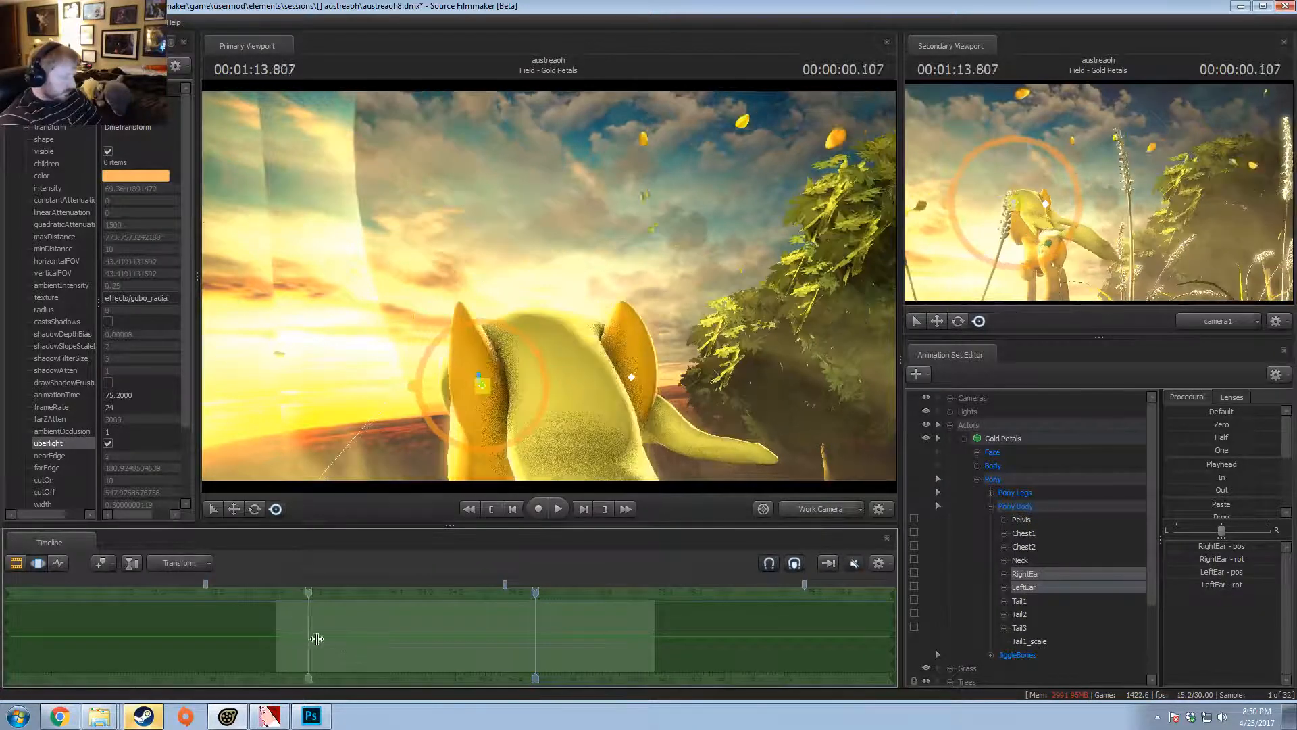
left_click_drag(326, 640, 542, 644, "shift")
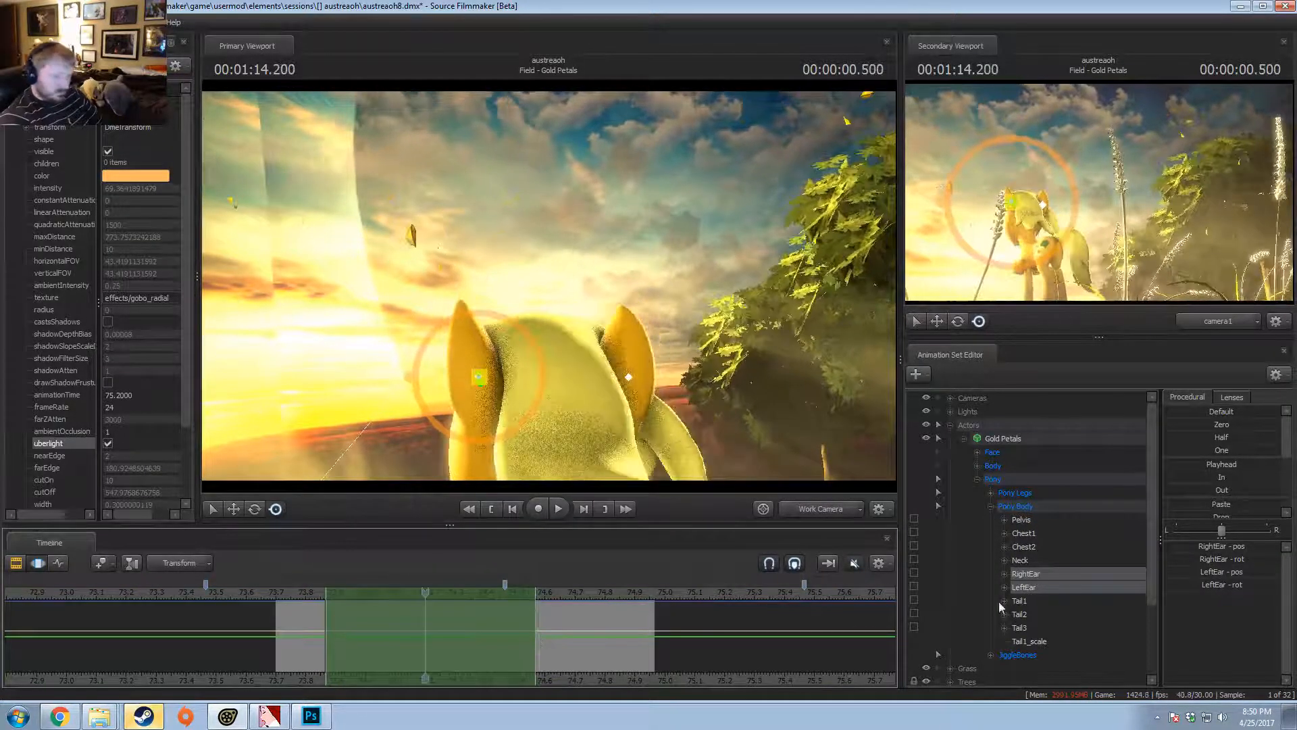
left_click(479, 378)
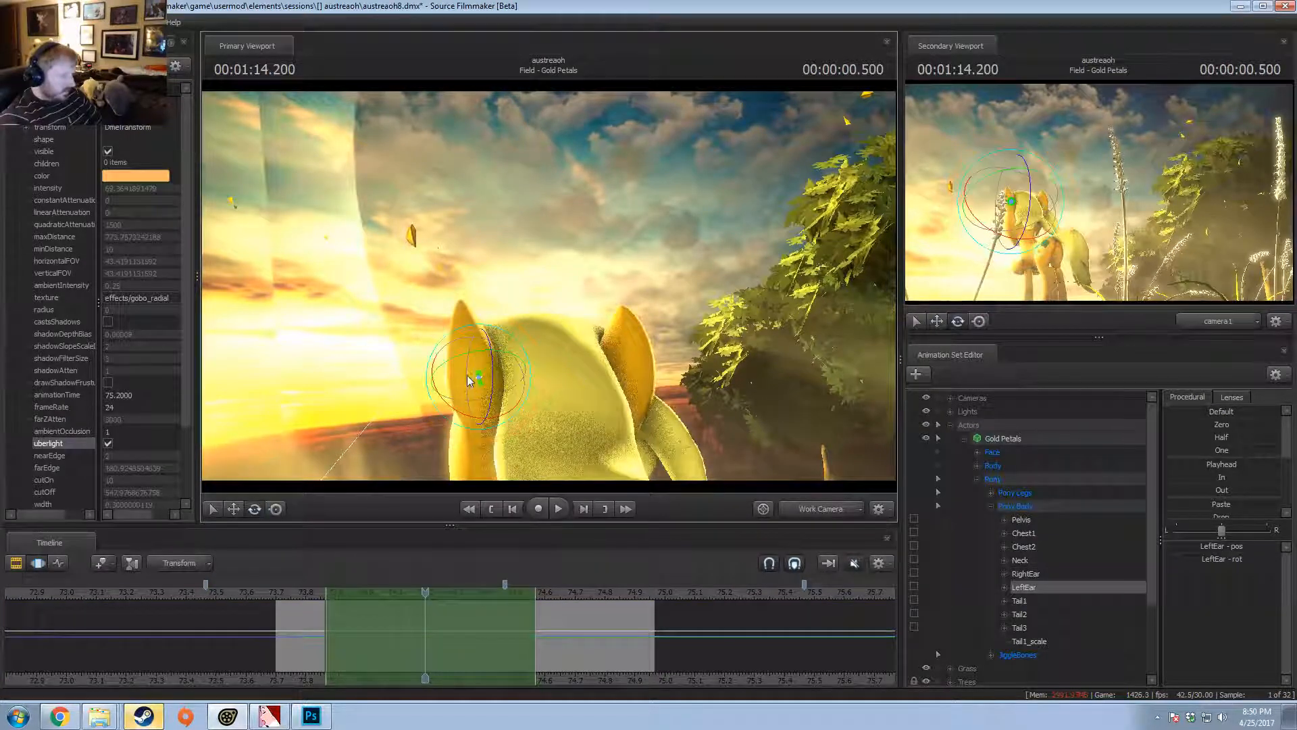
left_click_drag(508, 398, 558, 318)
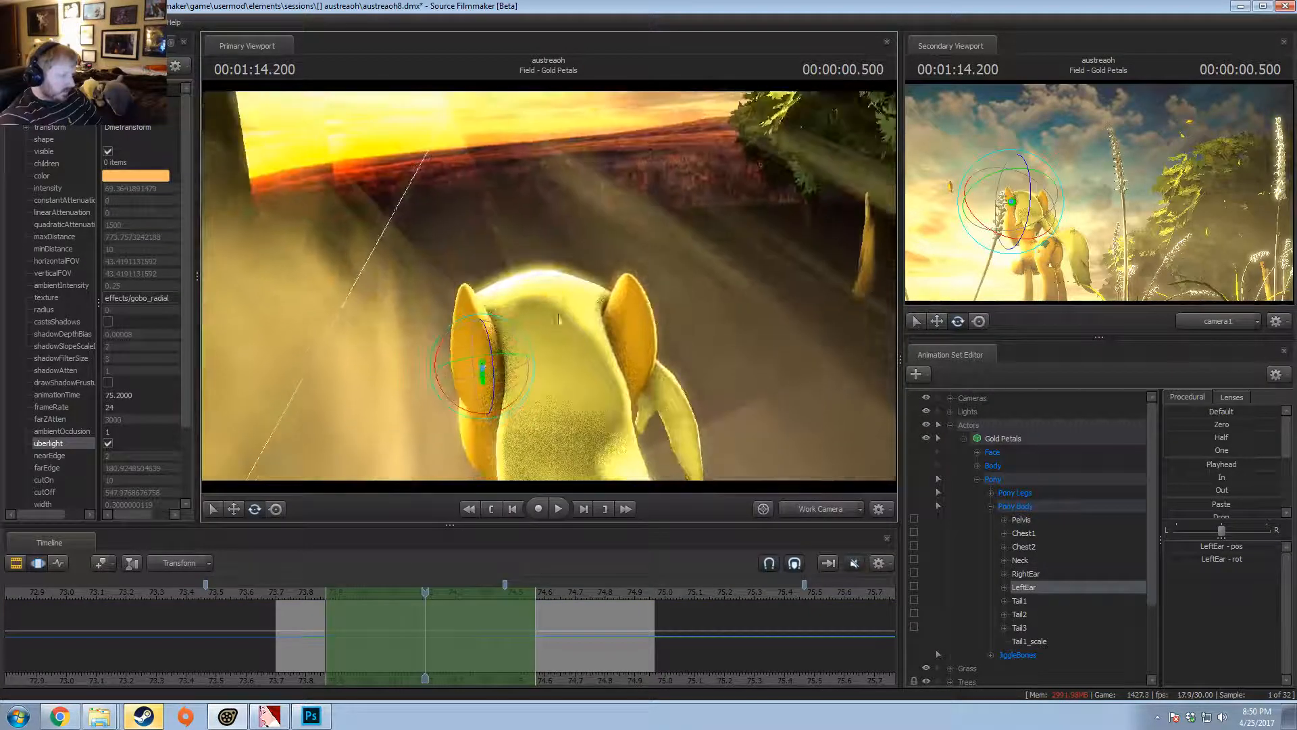
- Try rotating LeftEar with only its rotation x channel selected, and undo the rotation
left_click(1004, 587)
left_click(1019, 614)
left_click(1048, 627)
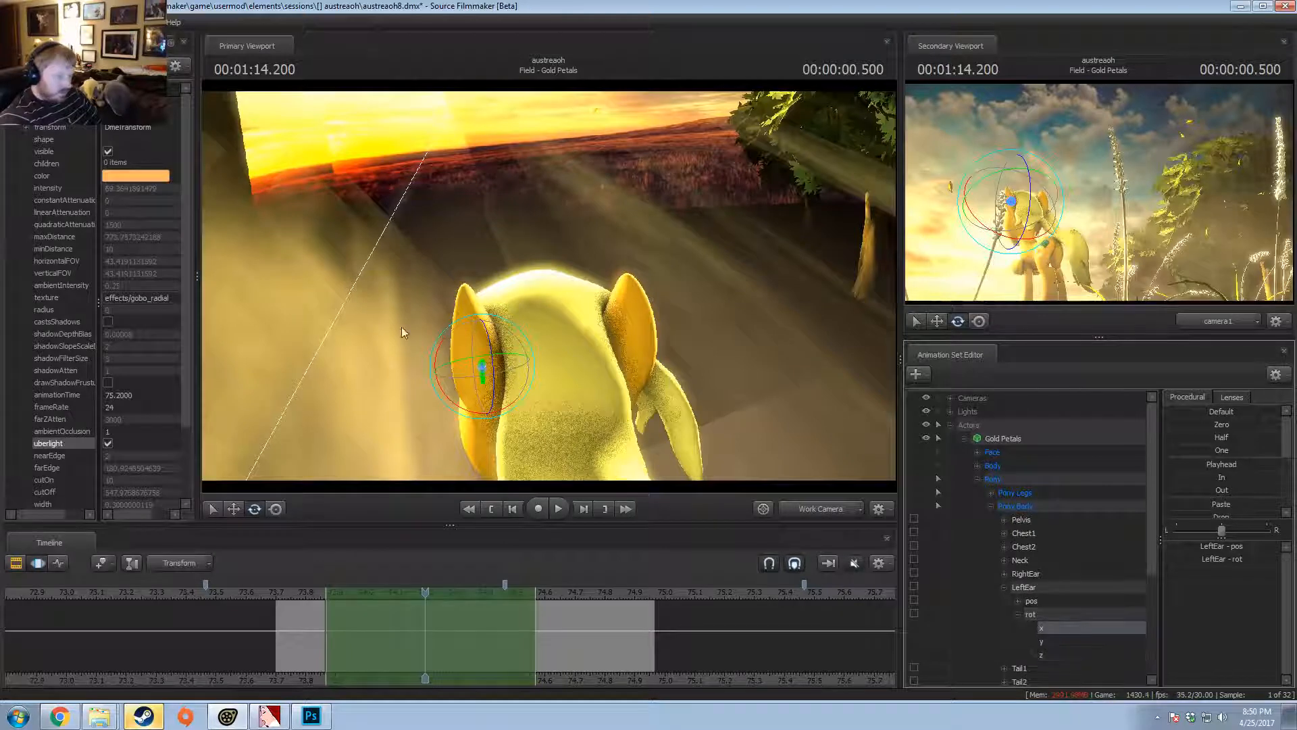
mouse_move(442, 338)
left_mouse_down()
mouse_move(439, 378)
mouse_move(449, 334)
left_mouse_up()
key("ctrl+z")
- Apply the Jitter preset to LeftEar's x and z rotation channels over the selected time range
left_click(1060, 655)
left_click(1077, 629, "ctrl")
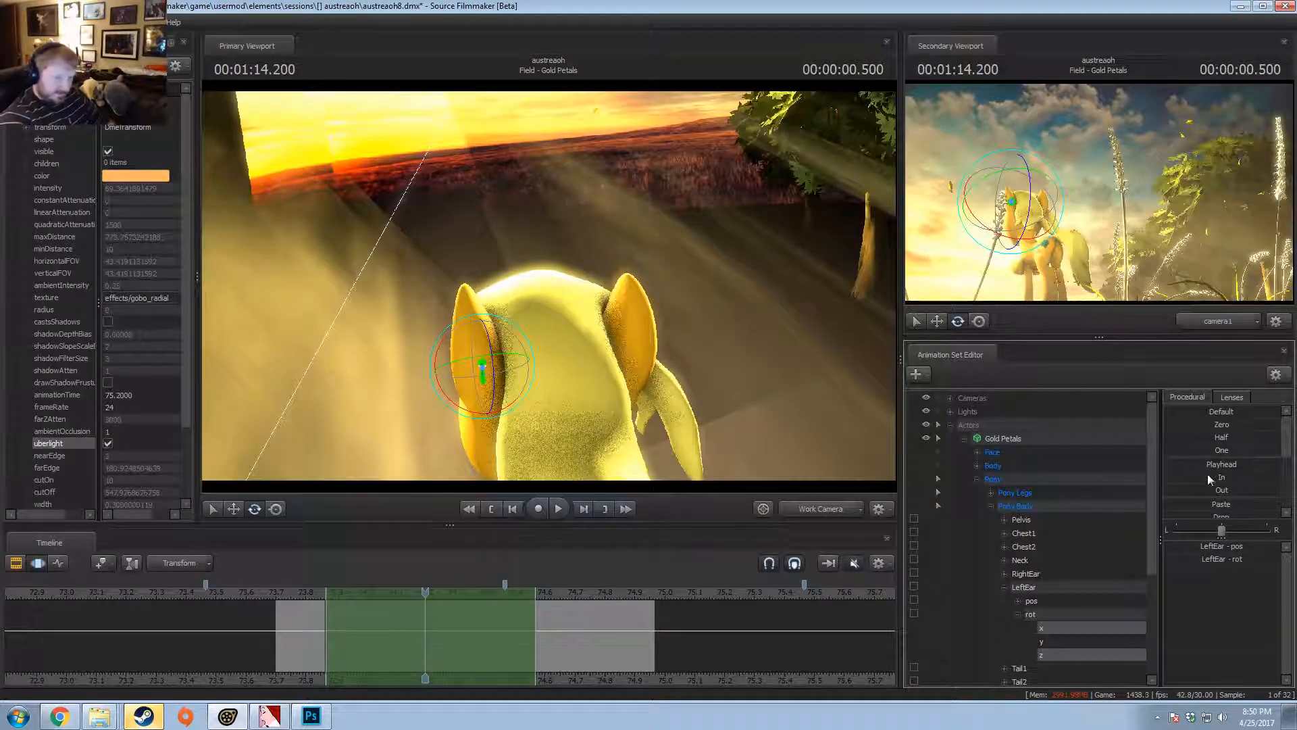
scroll(1221, 509, "down", 2)
left_click_drag(1216, 450, 1184, 454)
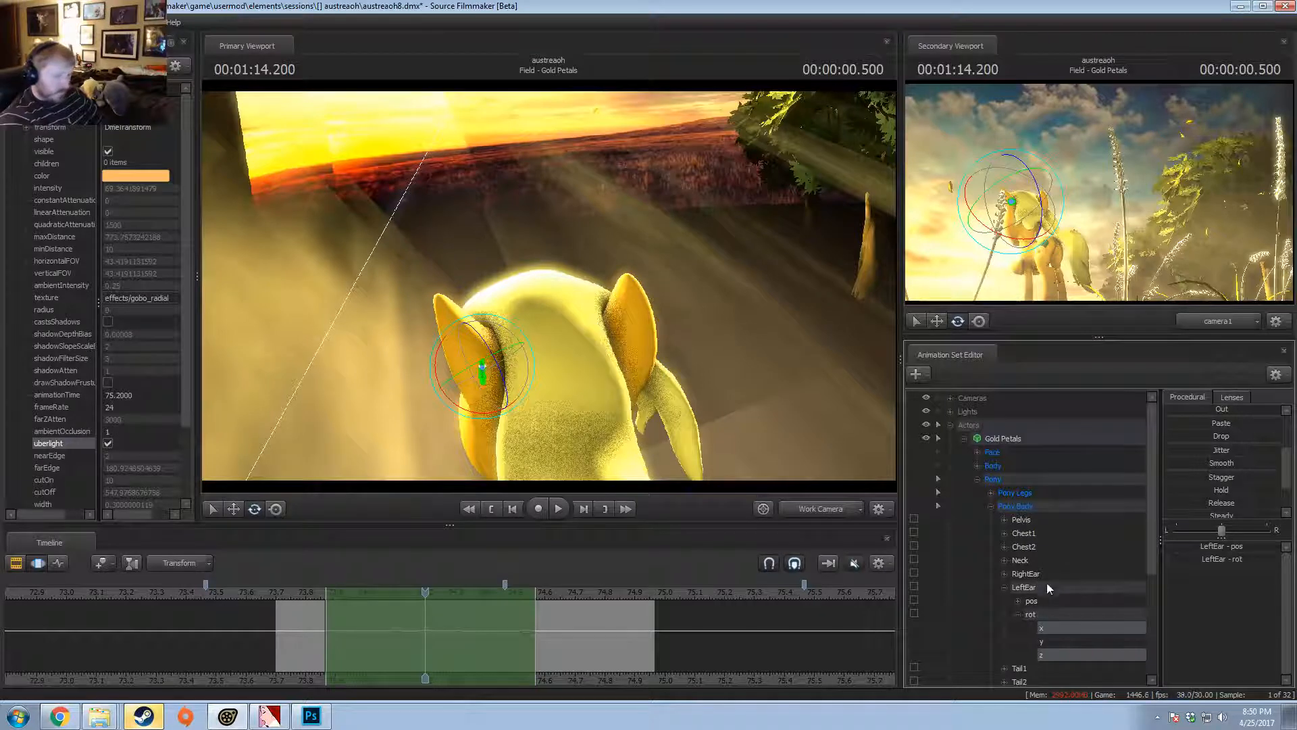
- Apply the Jitter preset to RightEar's x and z rotation channels, in the opposite direction from LeftEar's
scroll(1047, 583, "down", 2)
left_click(1005, 493)
left_click(1017, 519)
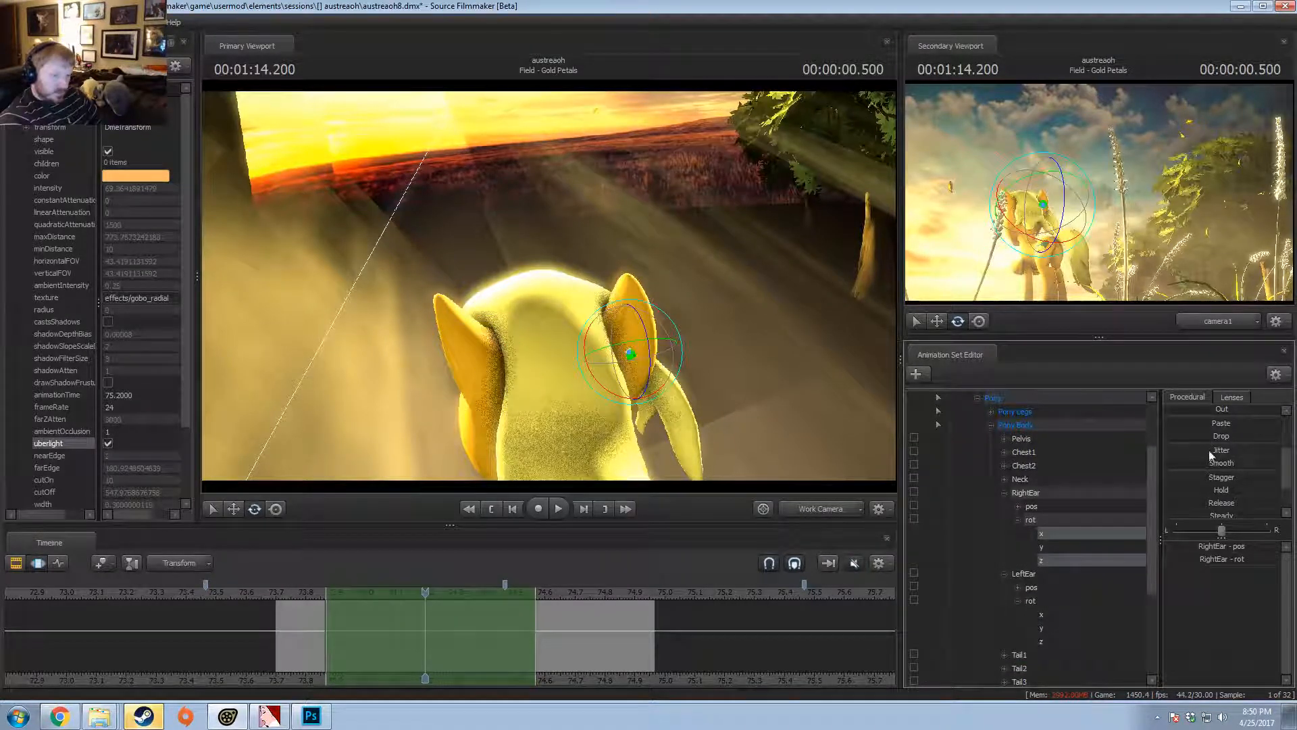
left_click_drag(1218, 450, 1257, 450)
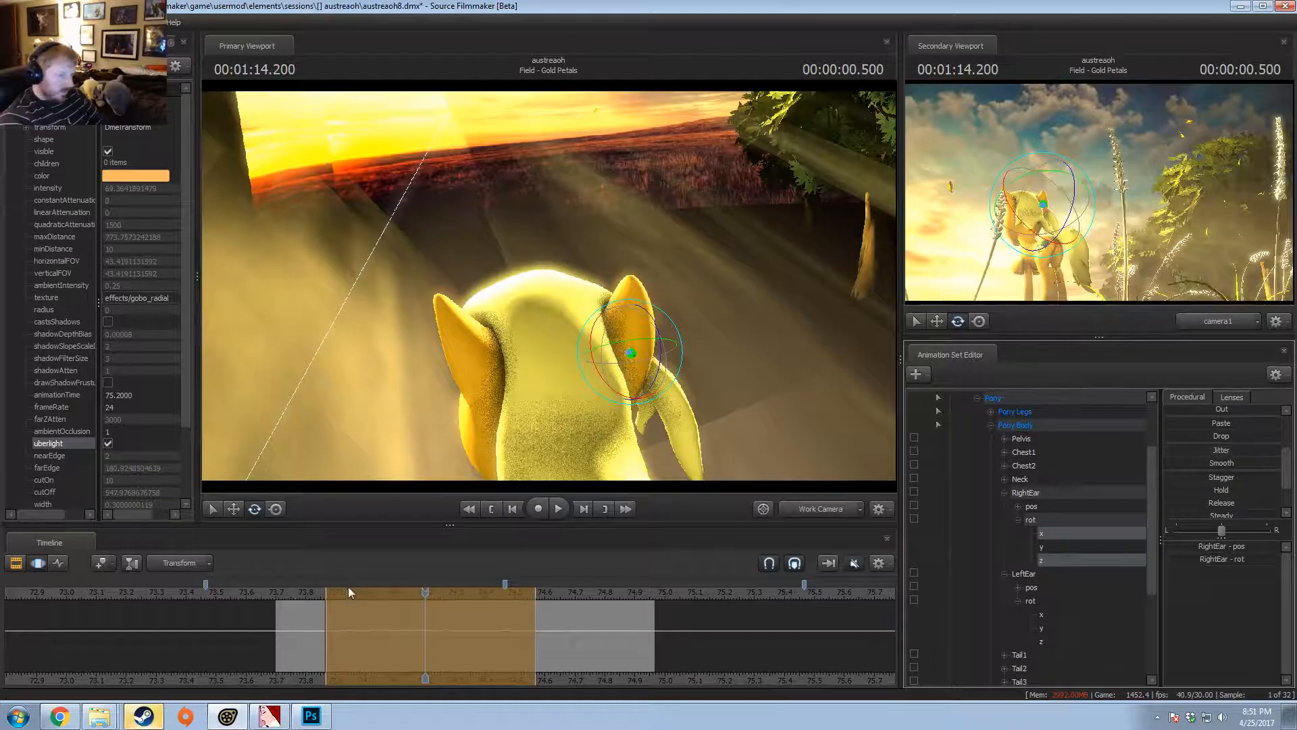
- Play back the Field - Gold Petals shot to check the ear jitter
left_click(316, 593)
key("space")
key("space")
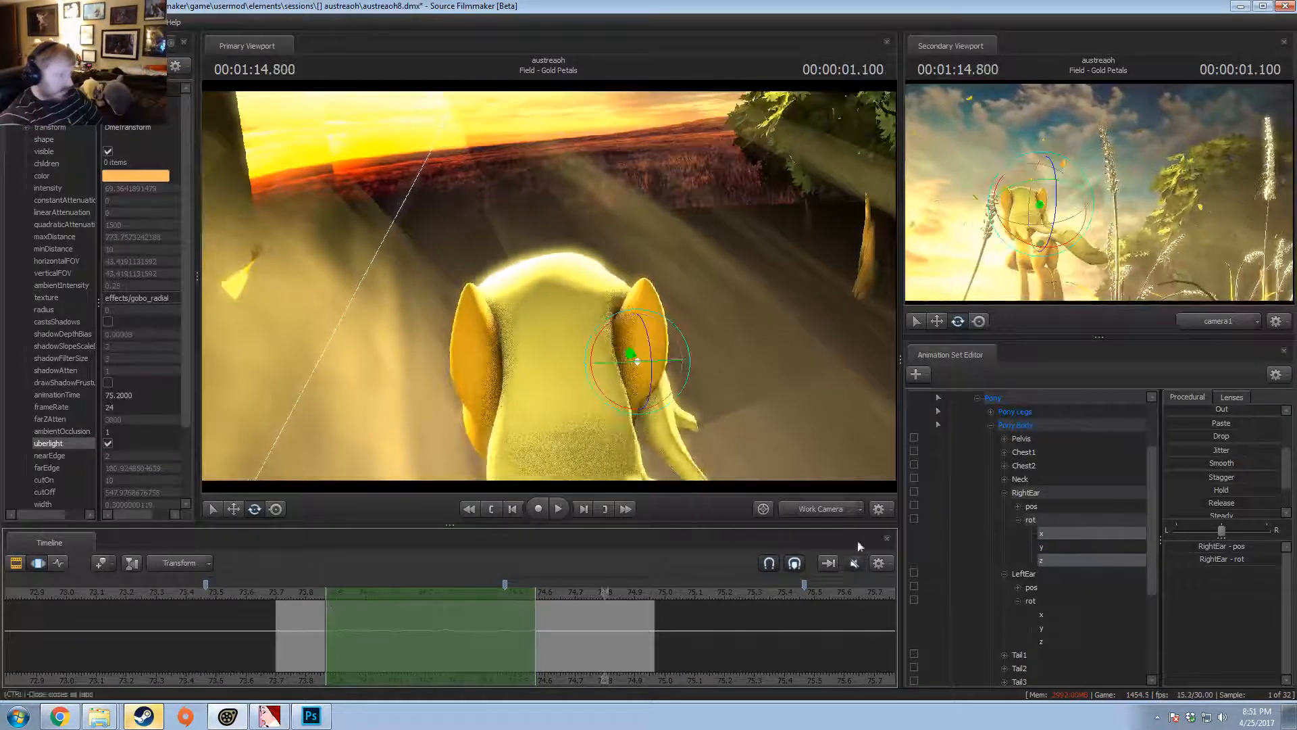
- Select all of RightEar's channels and stretch their motion to span about 73.2 to 75.4 seconds
left_click(1048, 497)
scroll(636, 594, "down", 3)
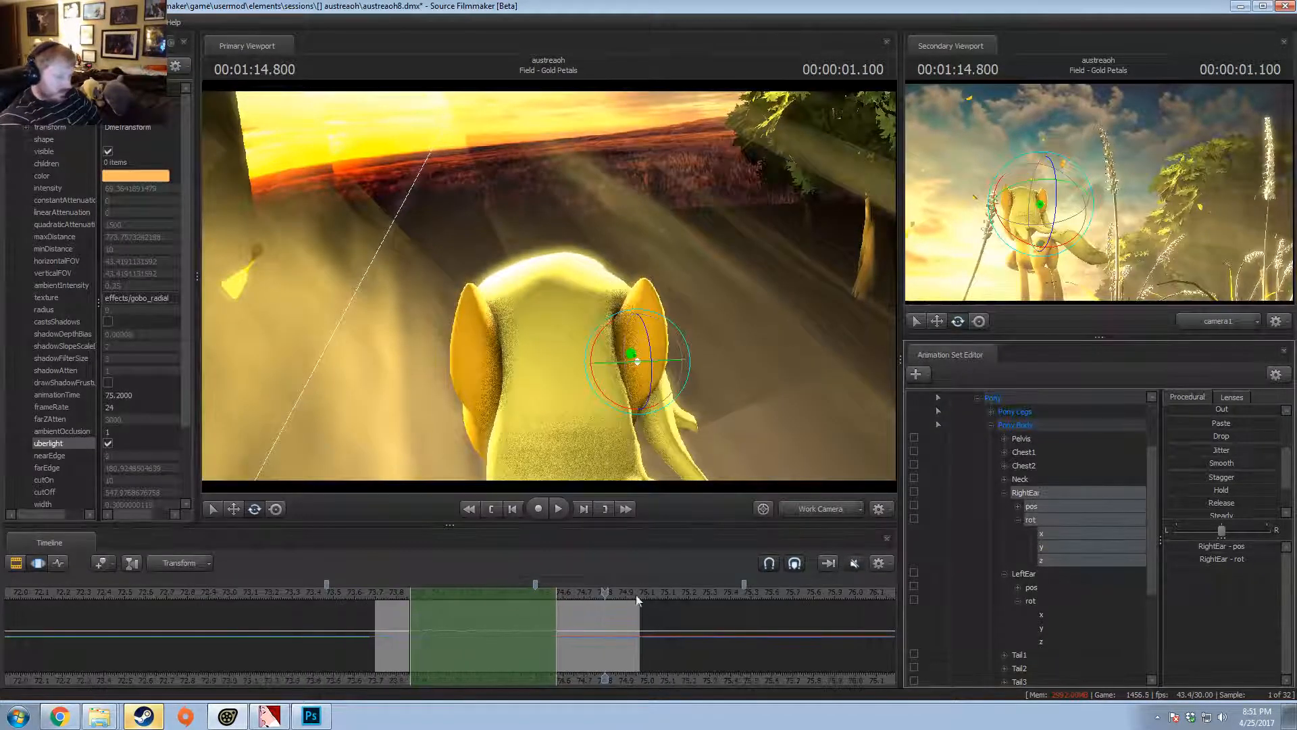
left_click_drag(581, 615, 647, 628)
key("ctrl+z")
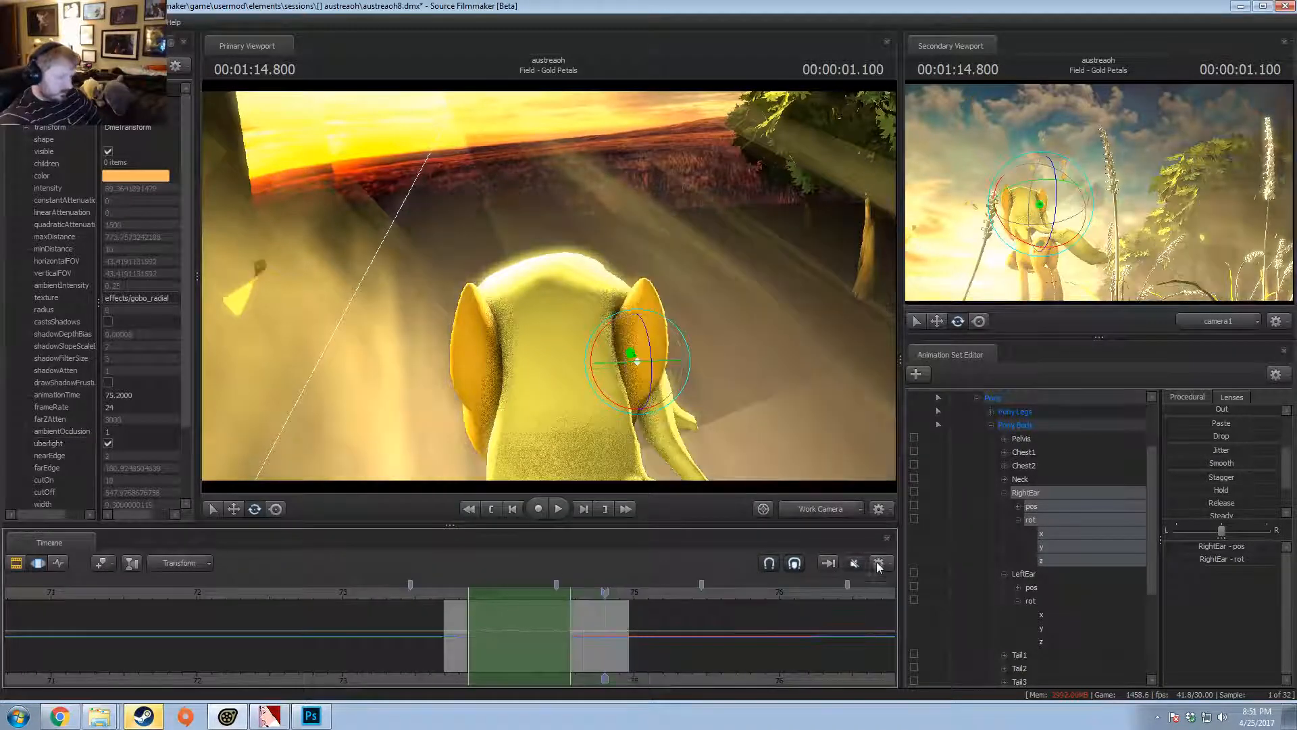
left_click(878, 563)
left_click(888, 616)
left_click_drag(577, 636, 697, 641)
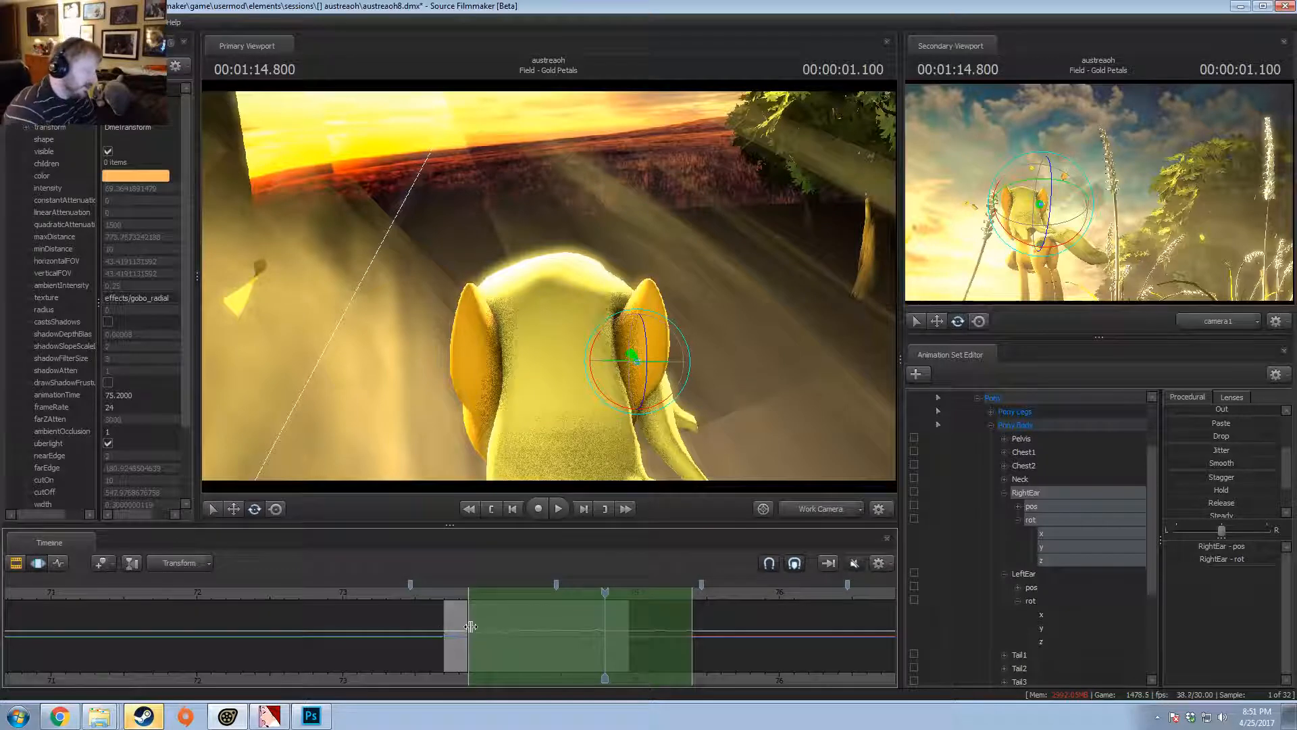
left_click_drag(469, 624, 367, 626)
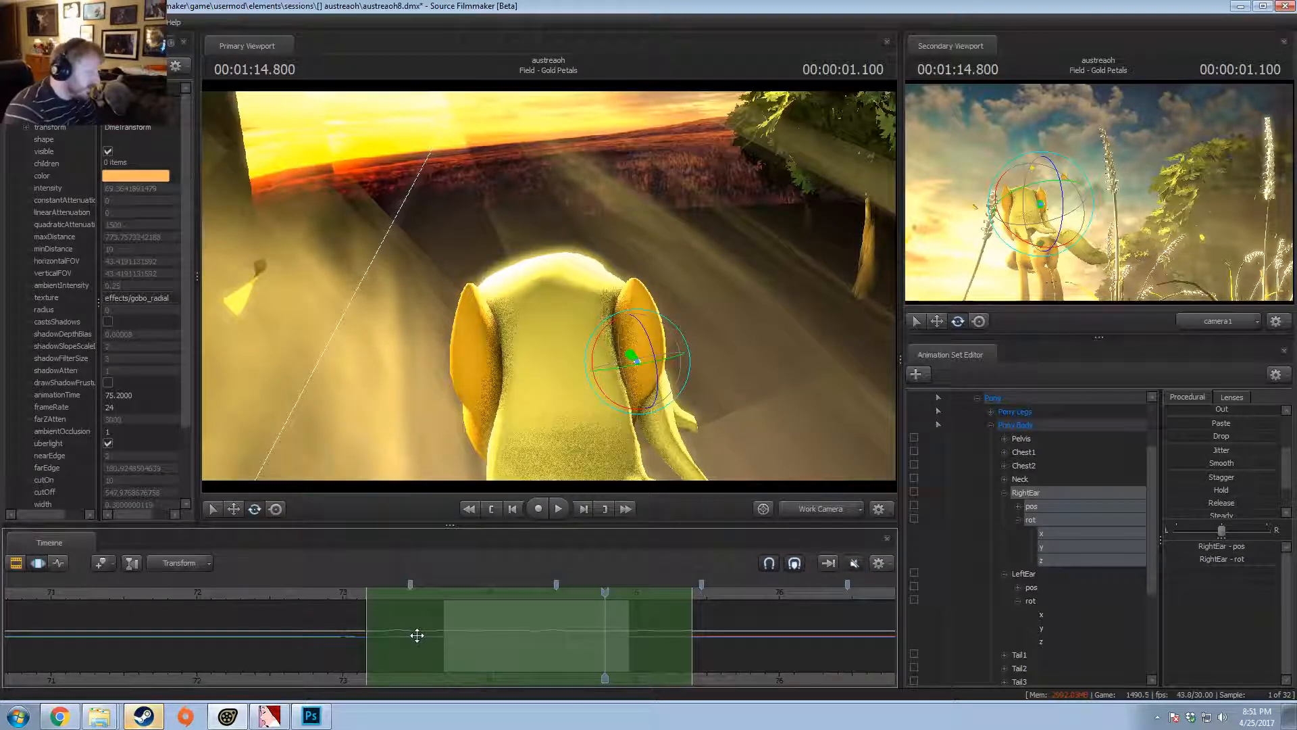
- Play back the shot from near its start to check RightEar's slowed motion
left_click(431, 614)
left_click(442, 618)
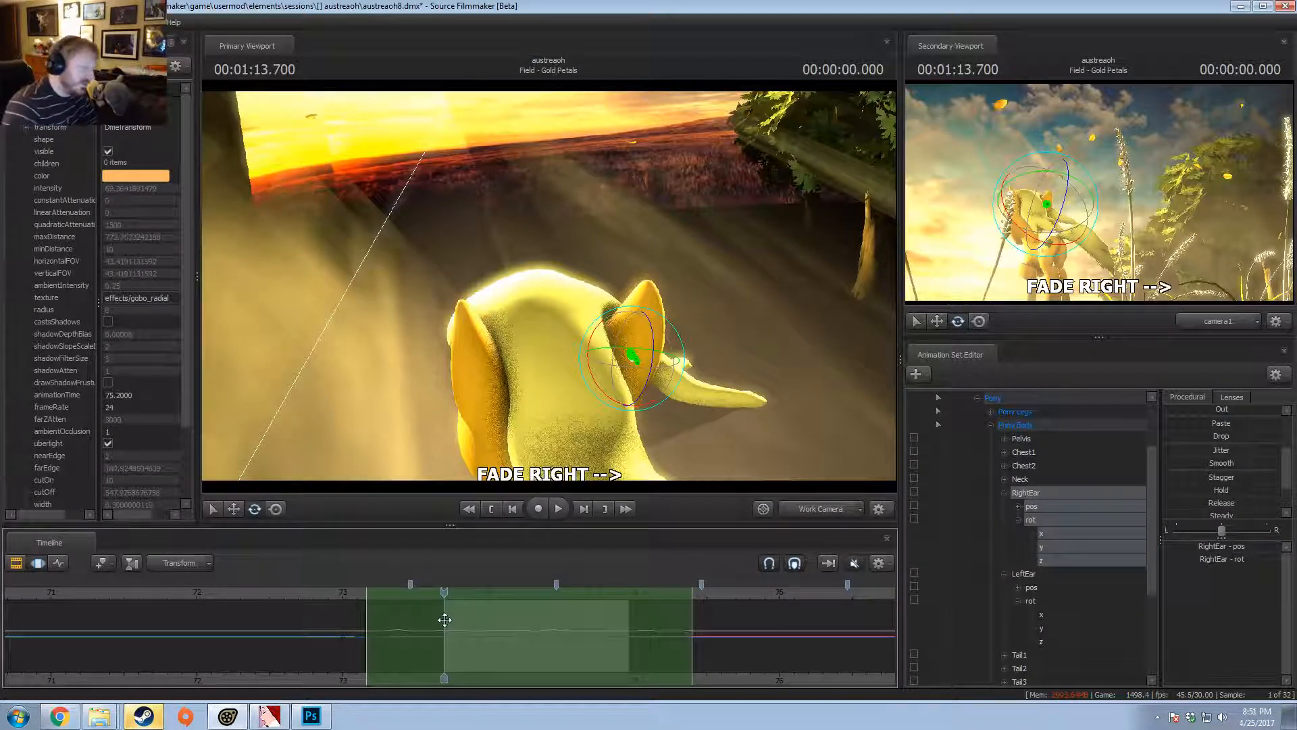
left_click_drag(444, 594, 453, 595)
key("space")
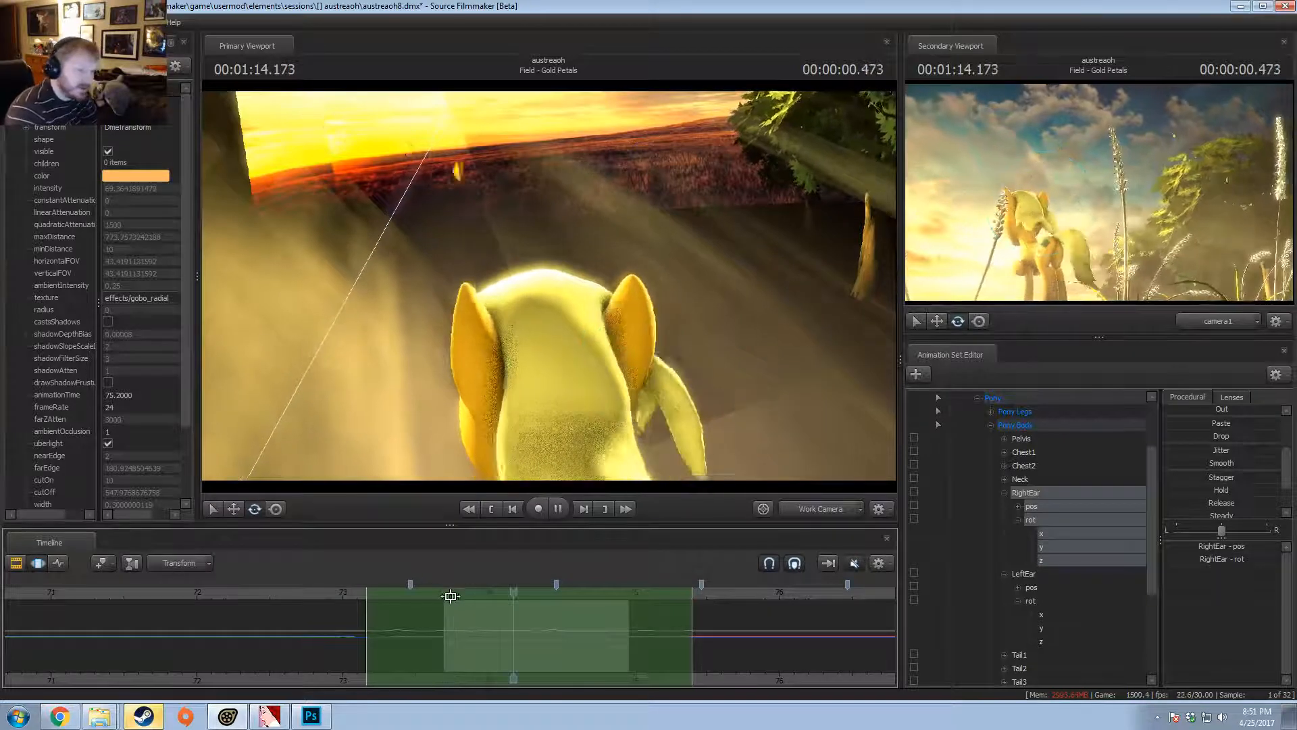
key("space")
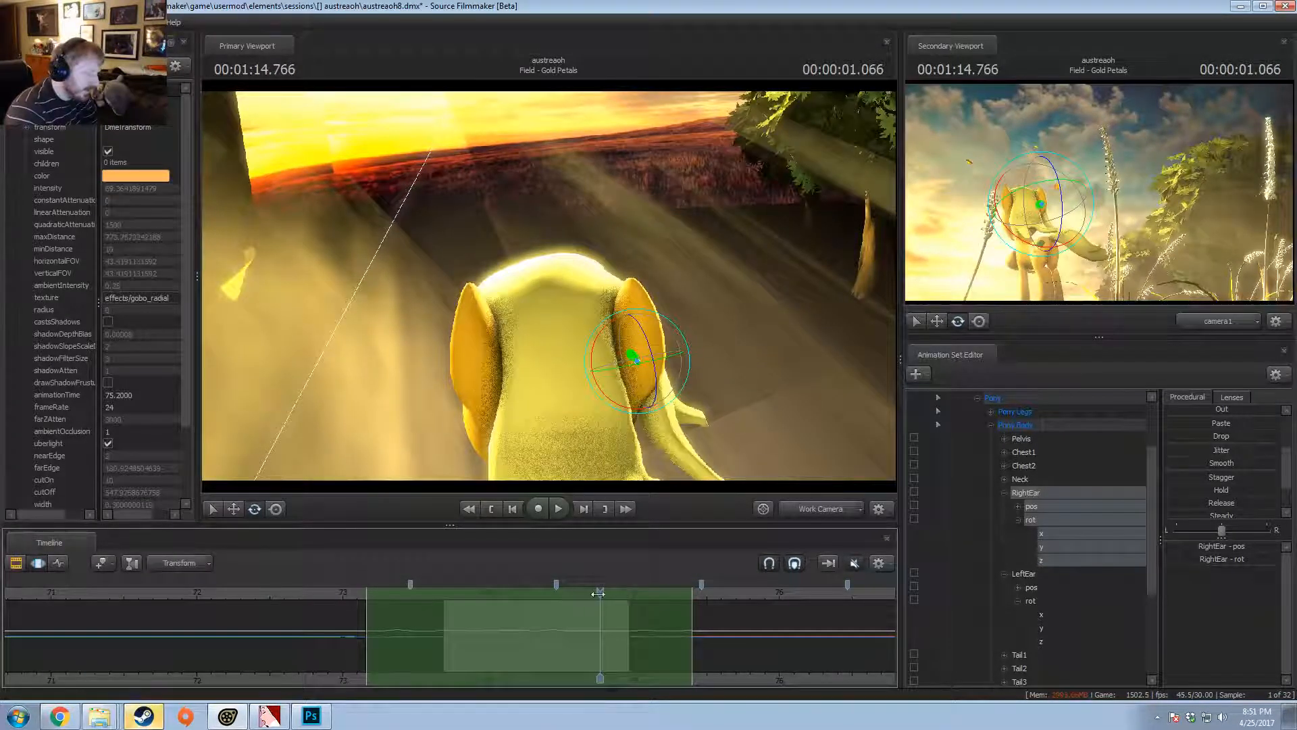
- Stretch RightEar's motion further at both ends to span about 71 to 78.5 seconds
left_click_drag(600, 592, 478, 594)
scroll(611, 647, "down", 5)
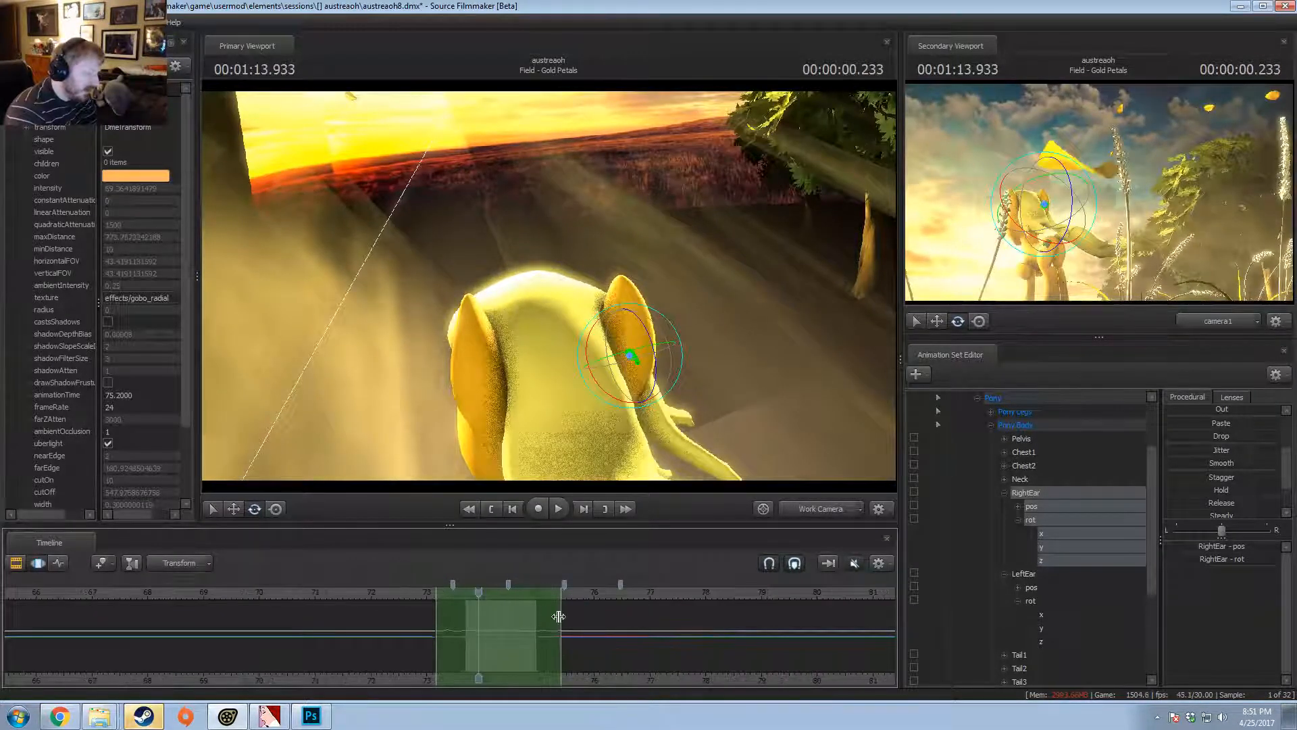
left_click_drag(557, 615, 735, 618)
left_click_drag(436, 623, 317, 632)
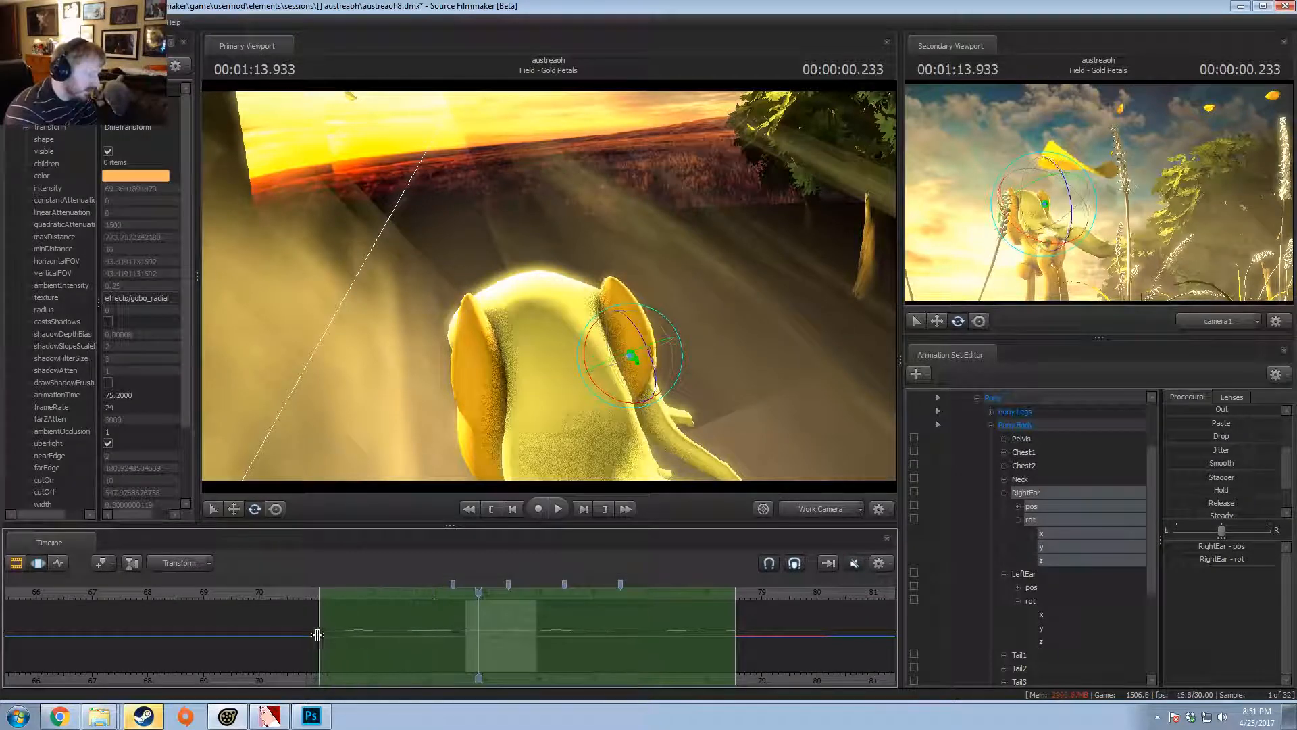
- Play back the slower RightEar motion and undo the latest stretching
left_click_drag(479, 593, 468, 601)
key("space")
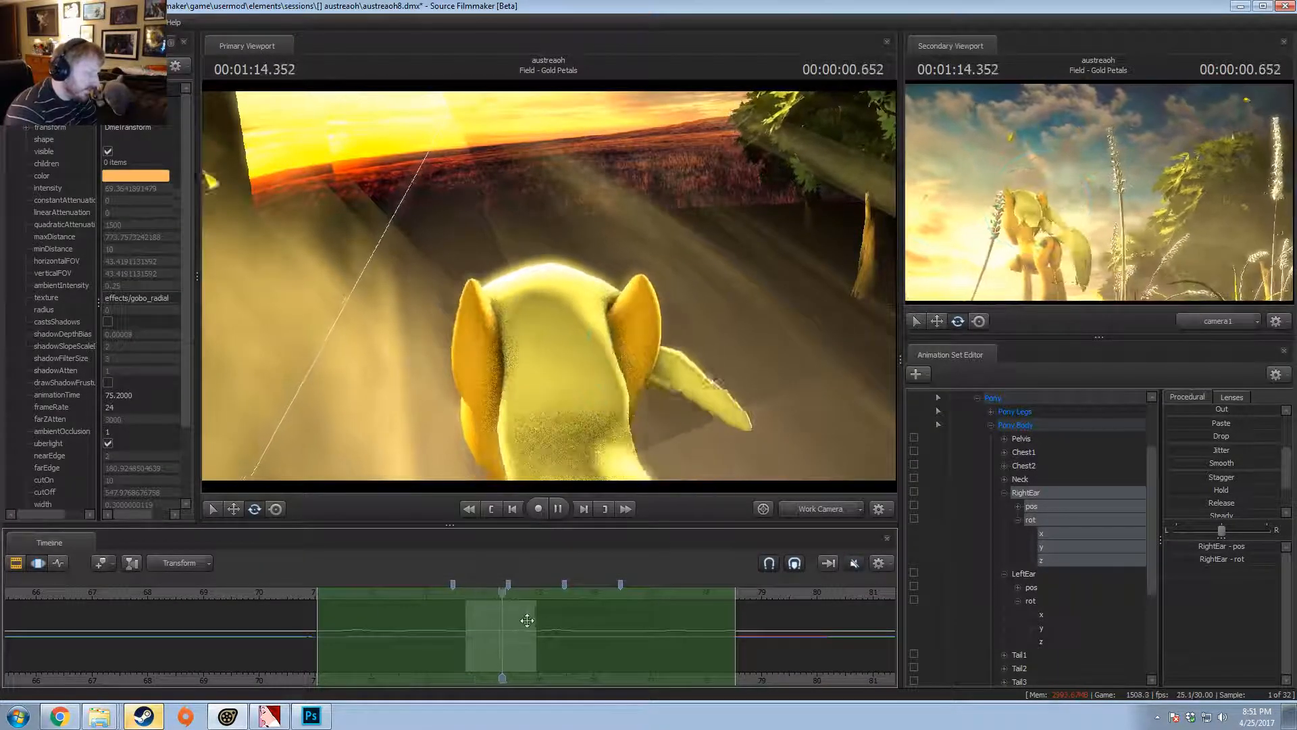
key("space")
key("ctrl+z")
key("ctrl+z")
key("ctrl+z")
key("ctrl+z")
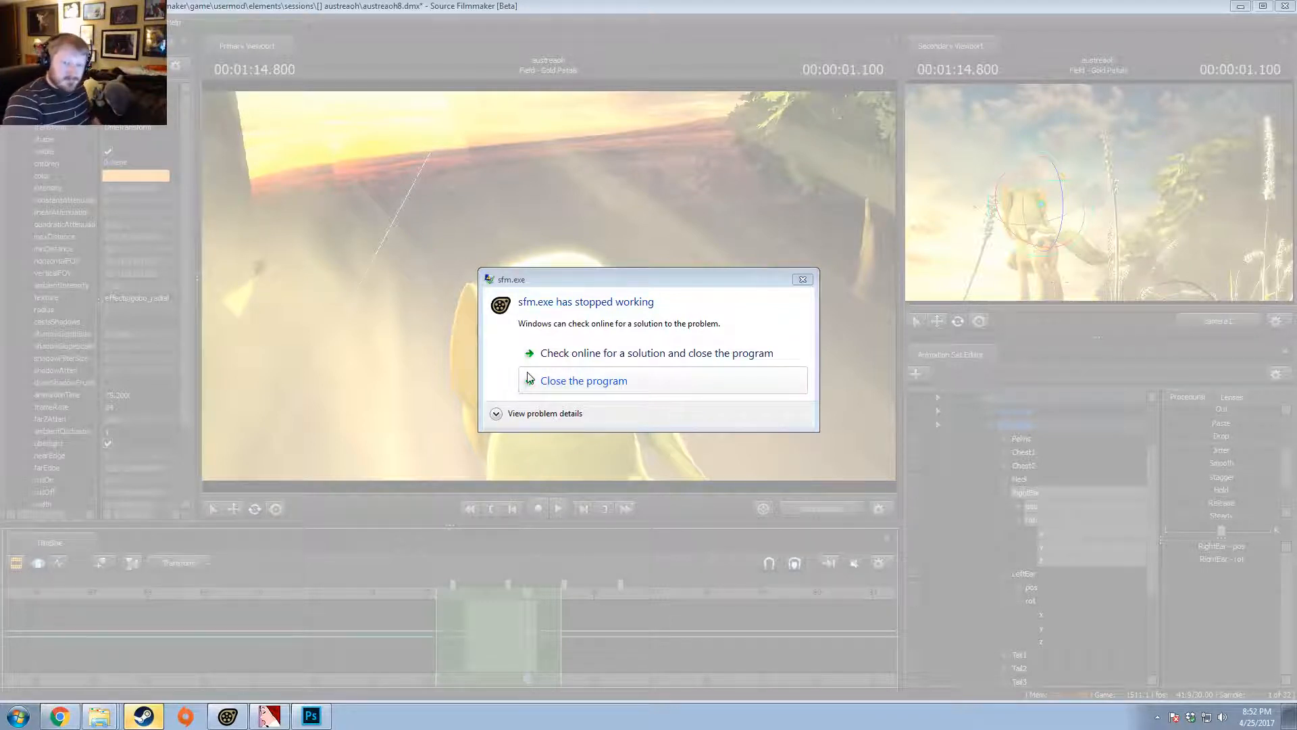
- Close the crashed Source Filmmaker and VTFEdit, and reopen the recent session austreaoh8.dmx in Source Filmmaker
left_click(549, 380)
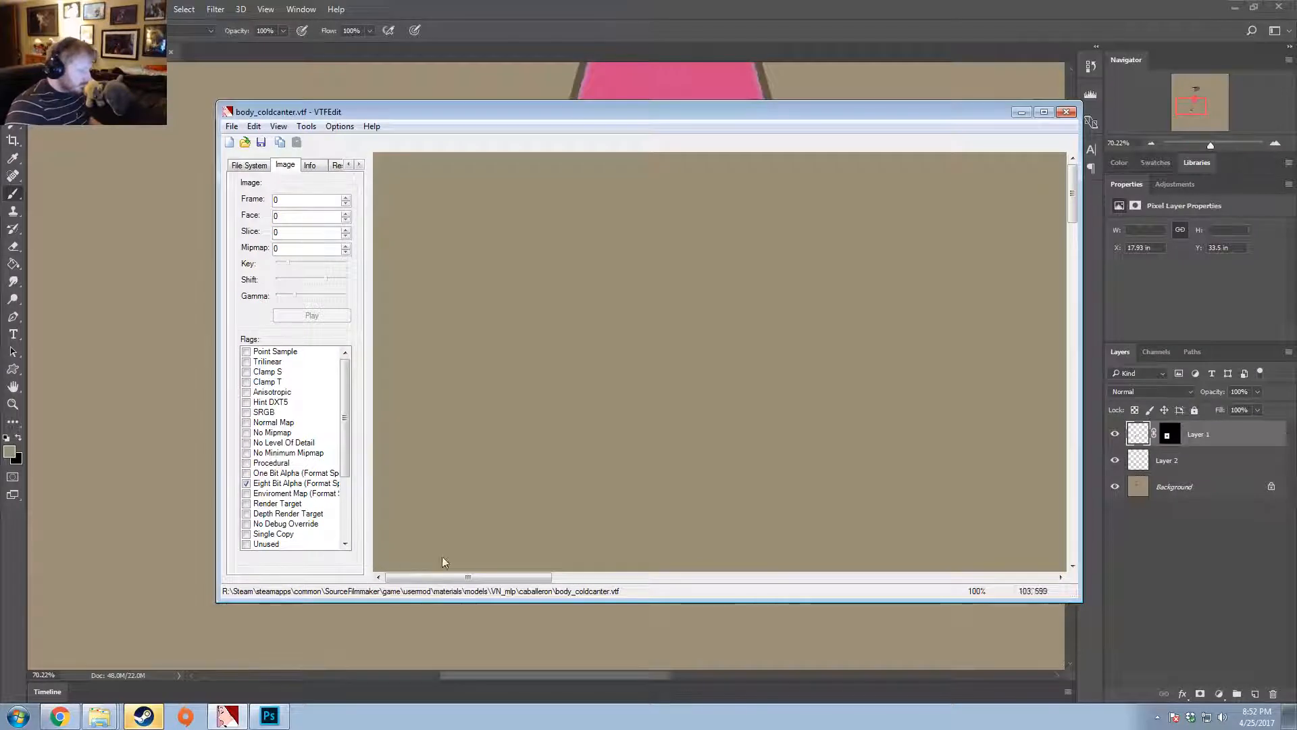
left_click(1066, 112)
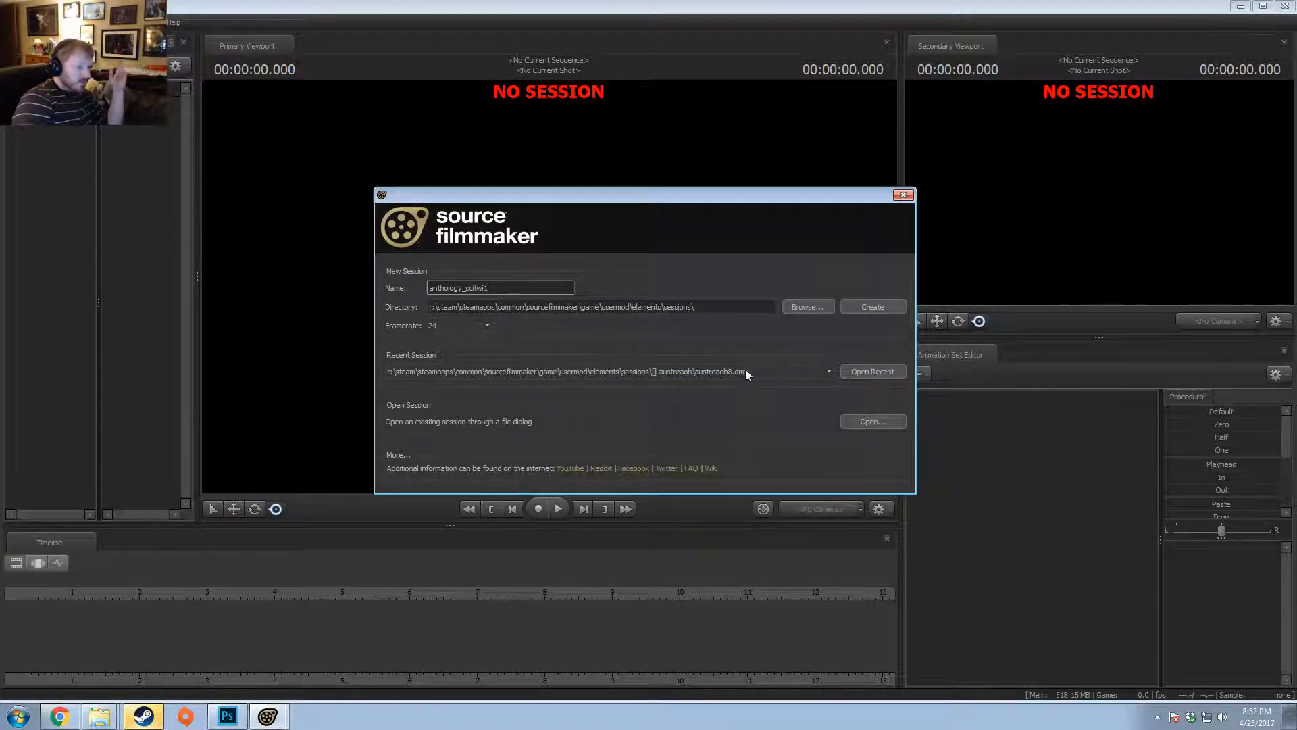
left_click(850, 372)
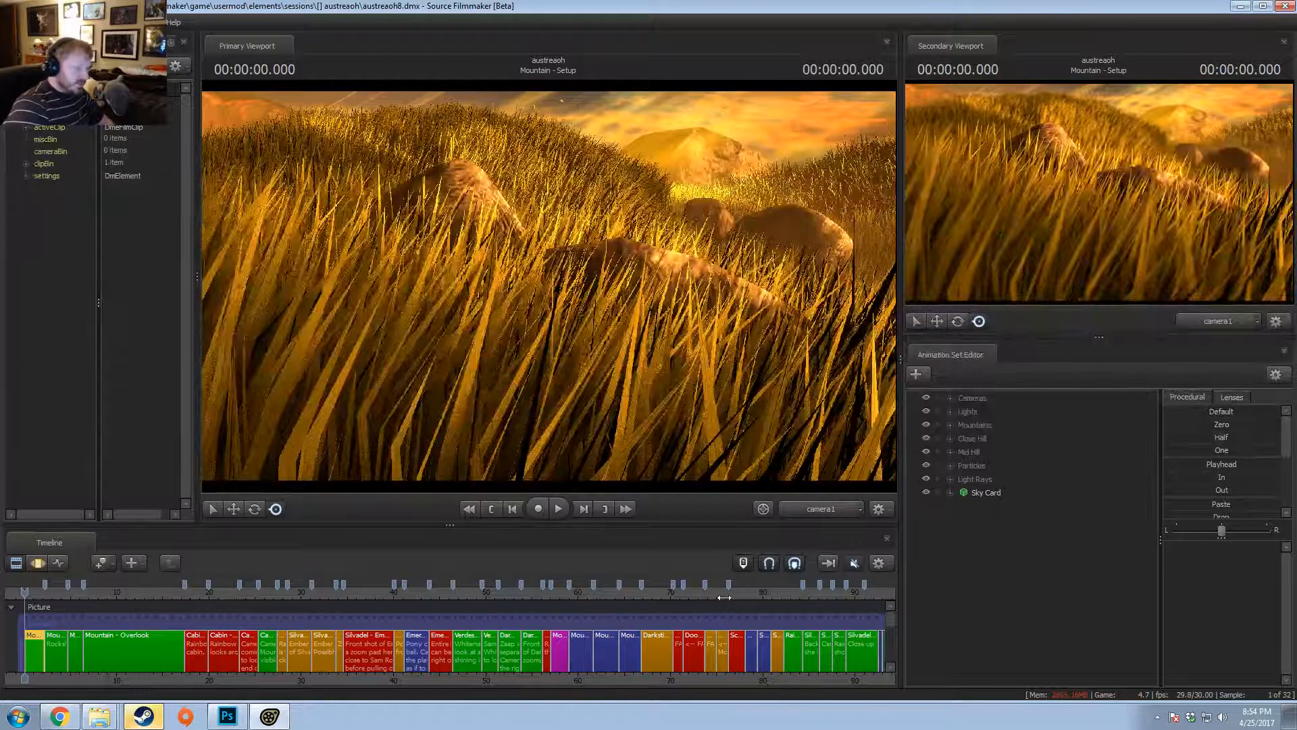
- Go to the Field - Gold Petals shot at 00:01:14.400 and show Gold Petals' game model in the Element Viewer
left_click(724, 598)
scroll(726, 598, "up", 5)
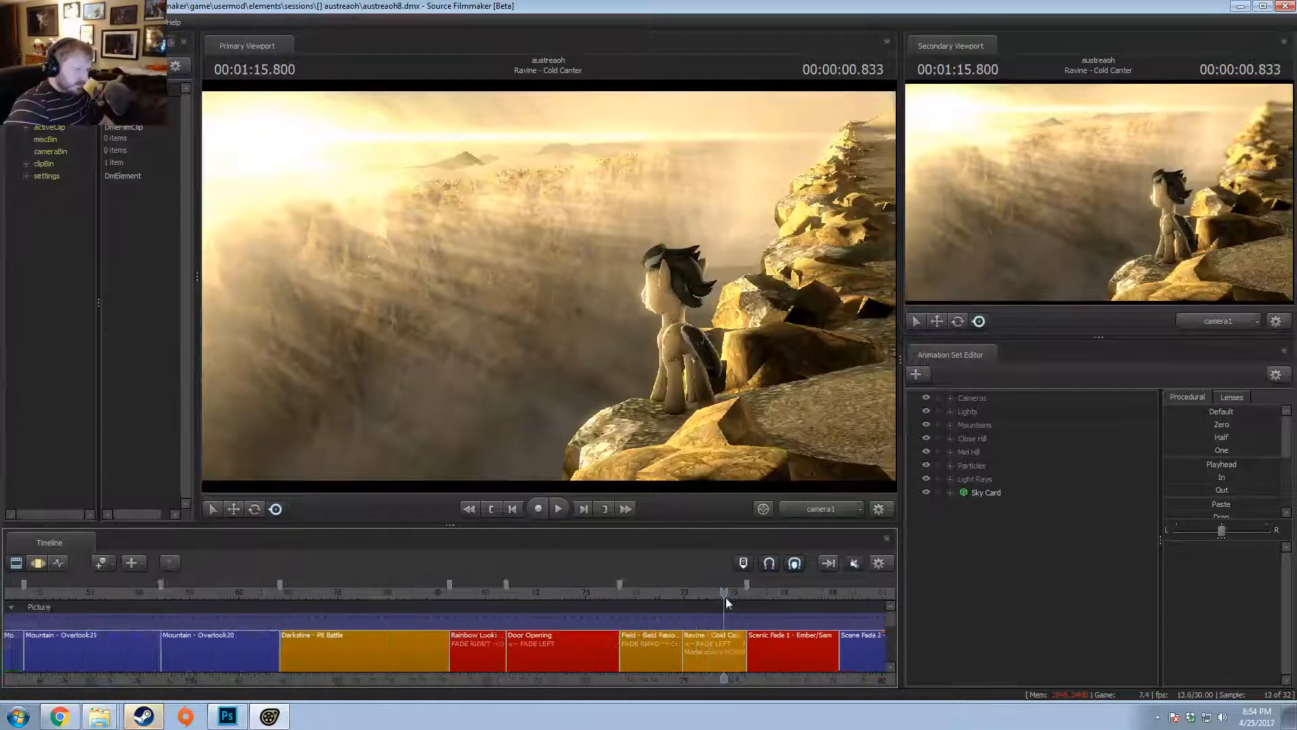
scroll(726, 598, "up", 3)
left_click(611, 592)
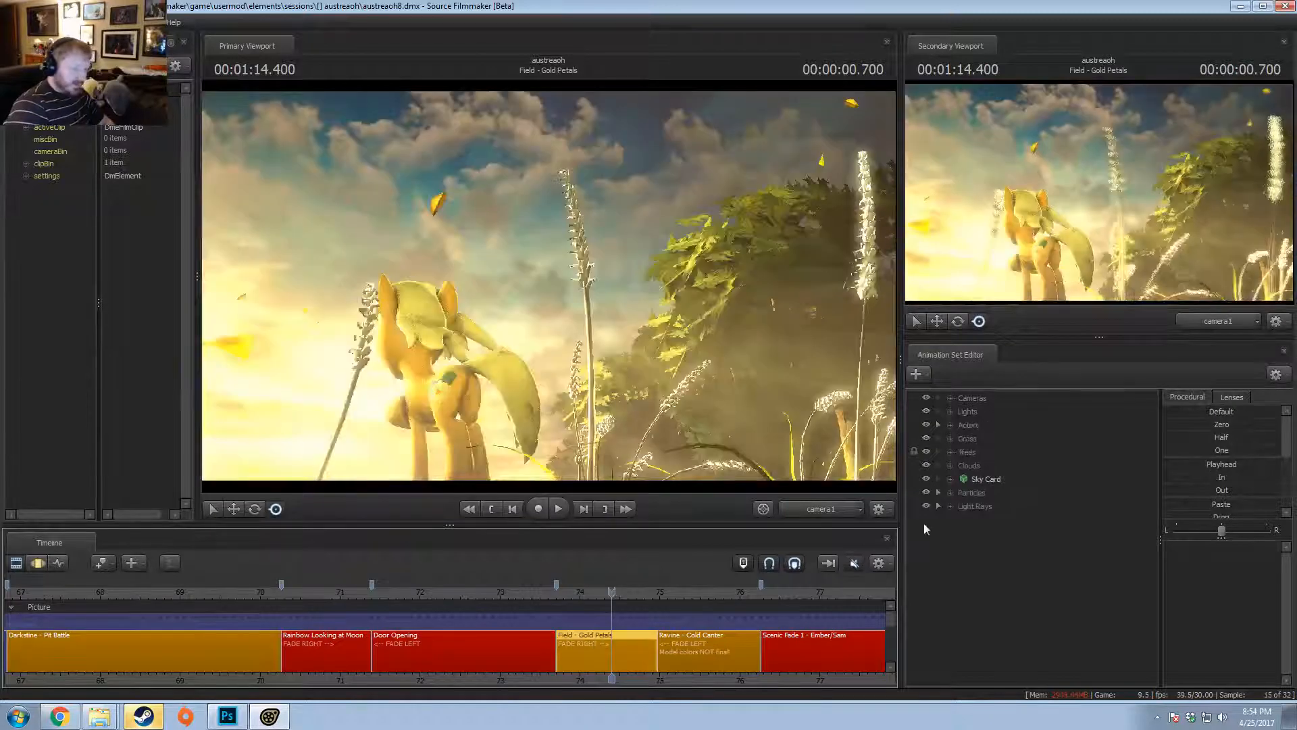
left_click(948, 425)
right_click(1004, 440)
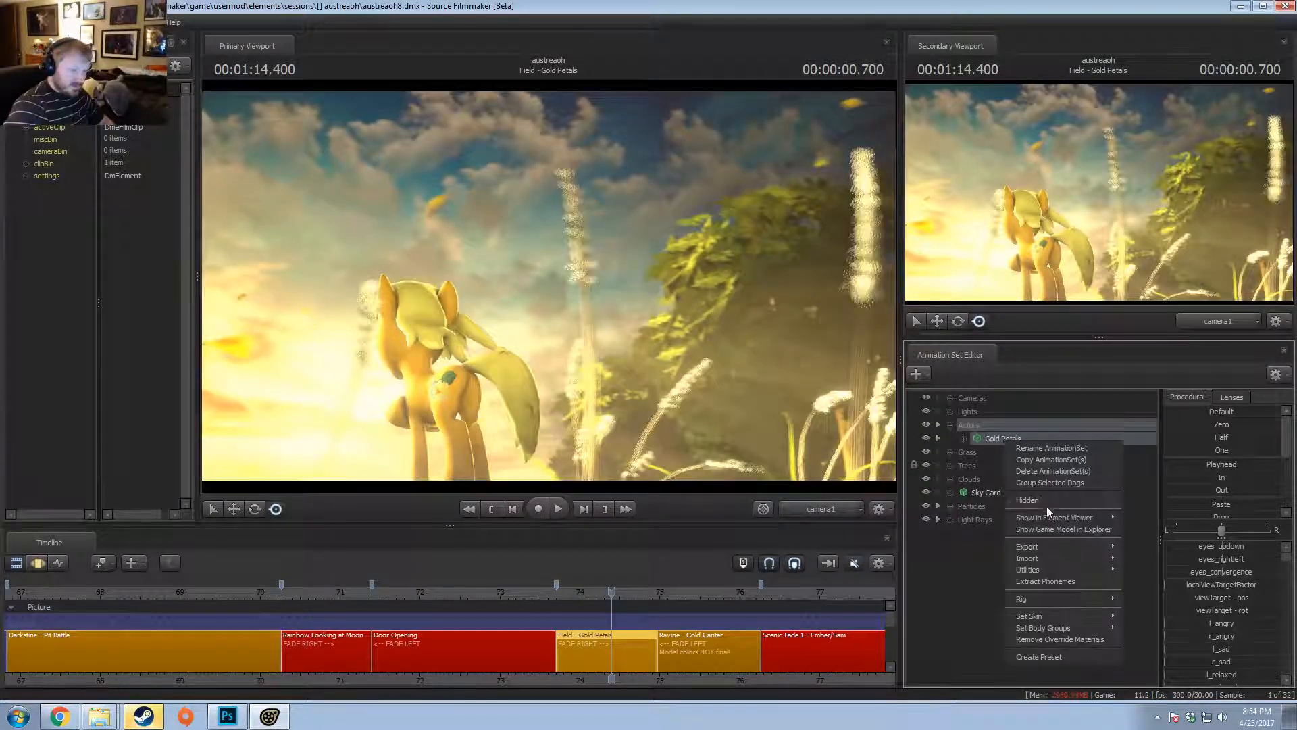
left_click(1153, 530)
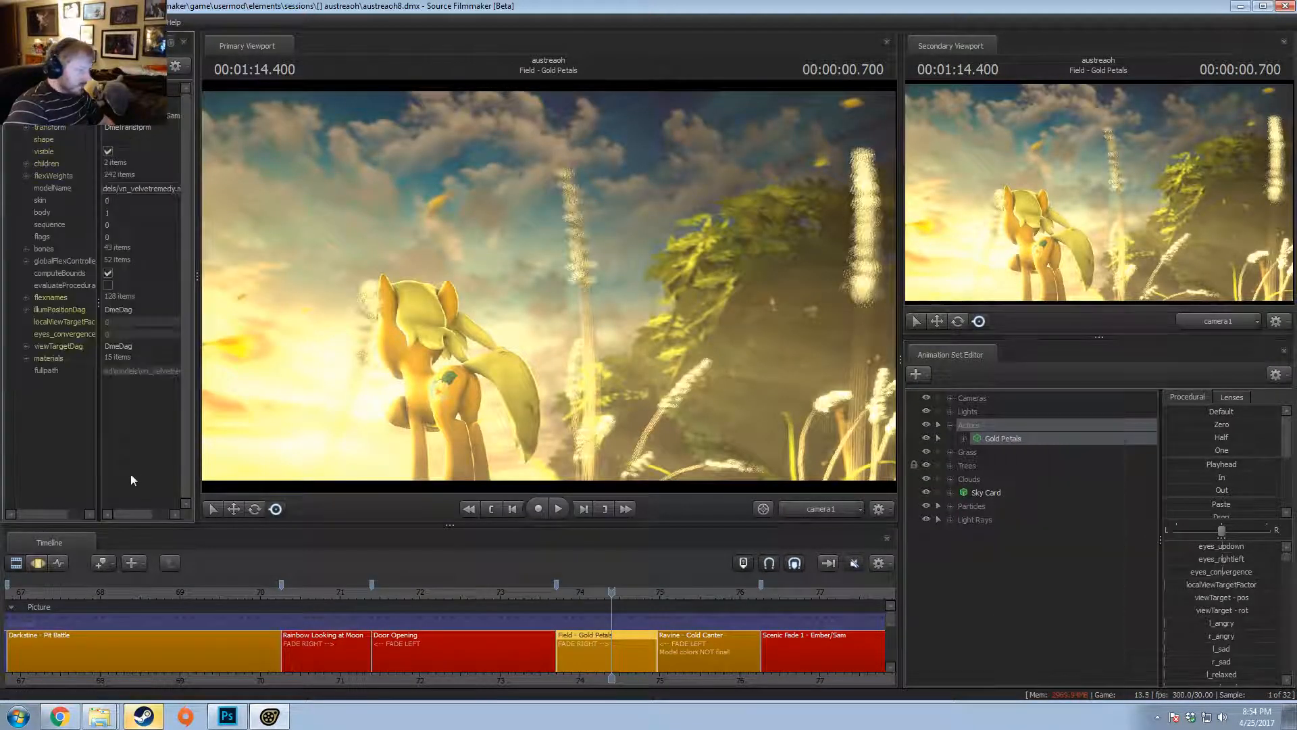
- Examine the attributes of Gold Petals' override materials, including horn, medkits, teeth, eyelashes and body
left_click(26, 358)
scroll(47, 362, "down", 2)
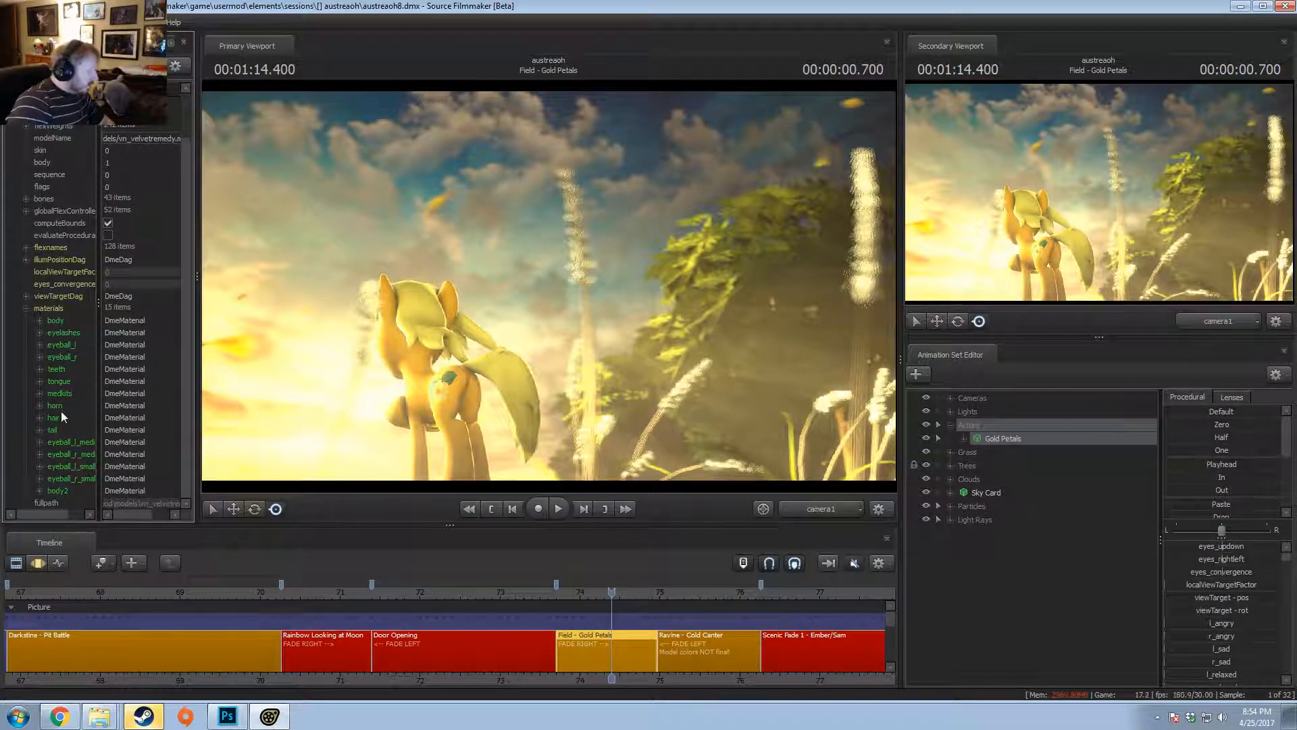
left_click(40, 405)
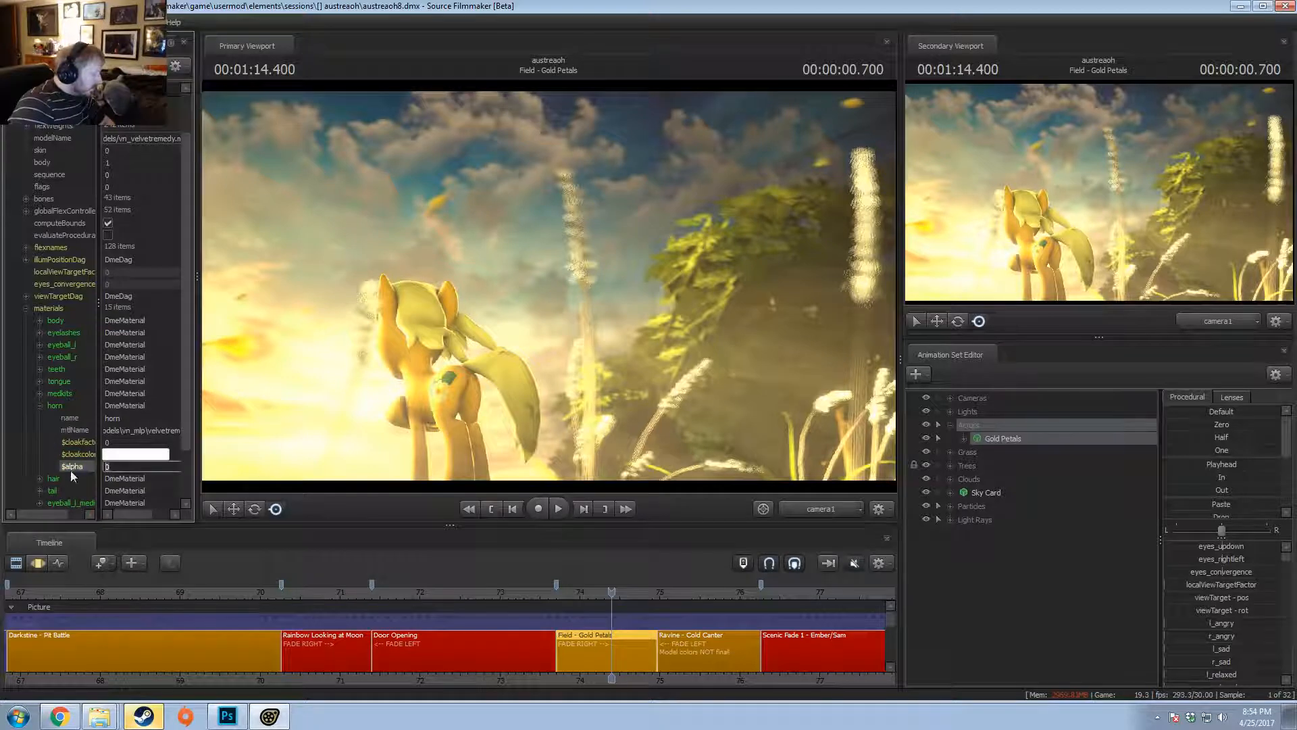
left_click(39, 405)
left_click(39, 393)
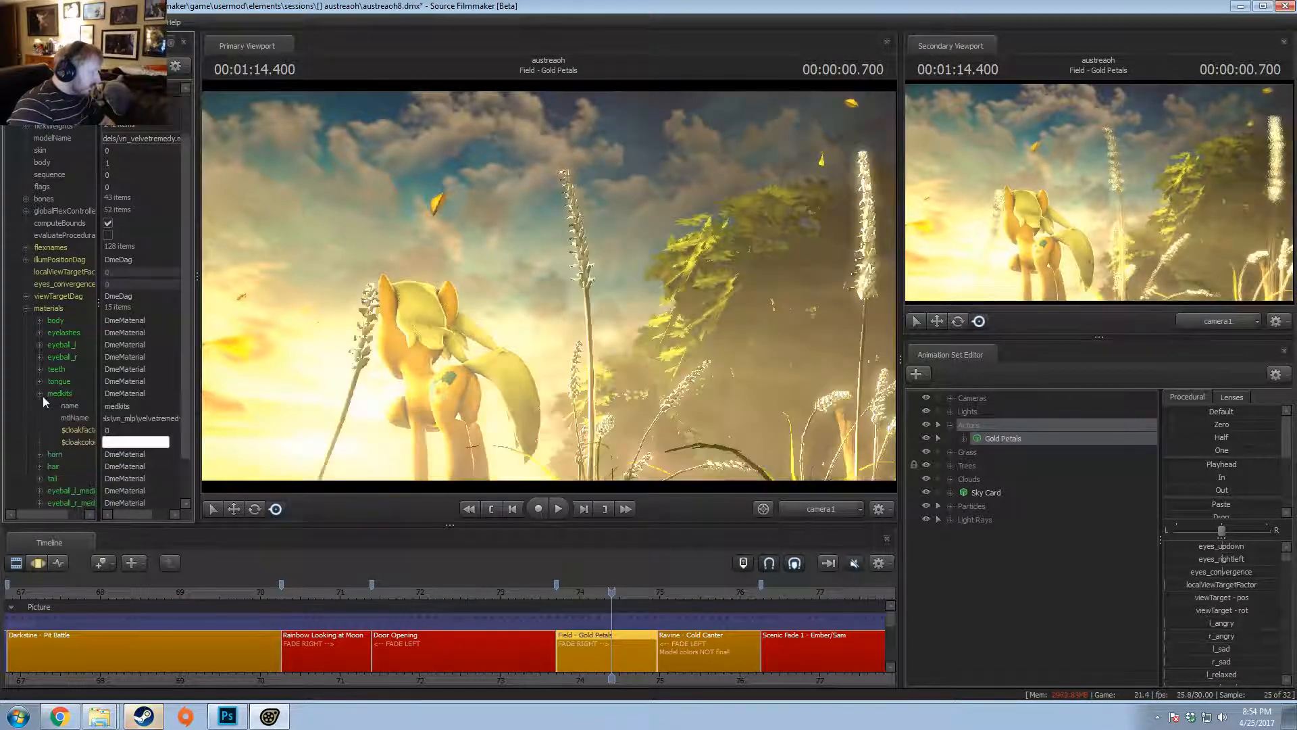
left_click(38, 393)
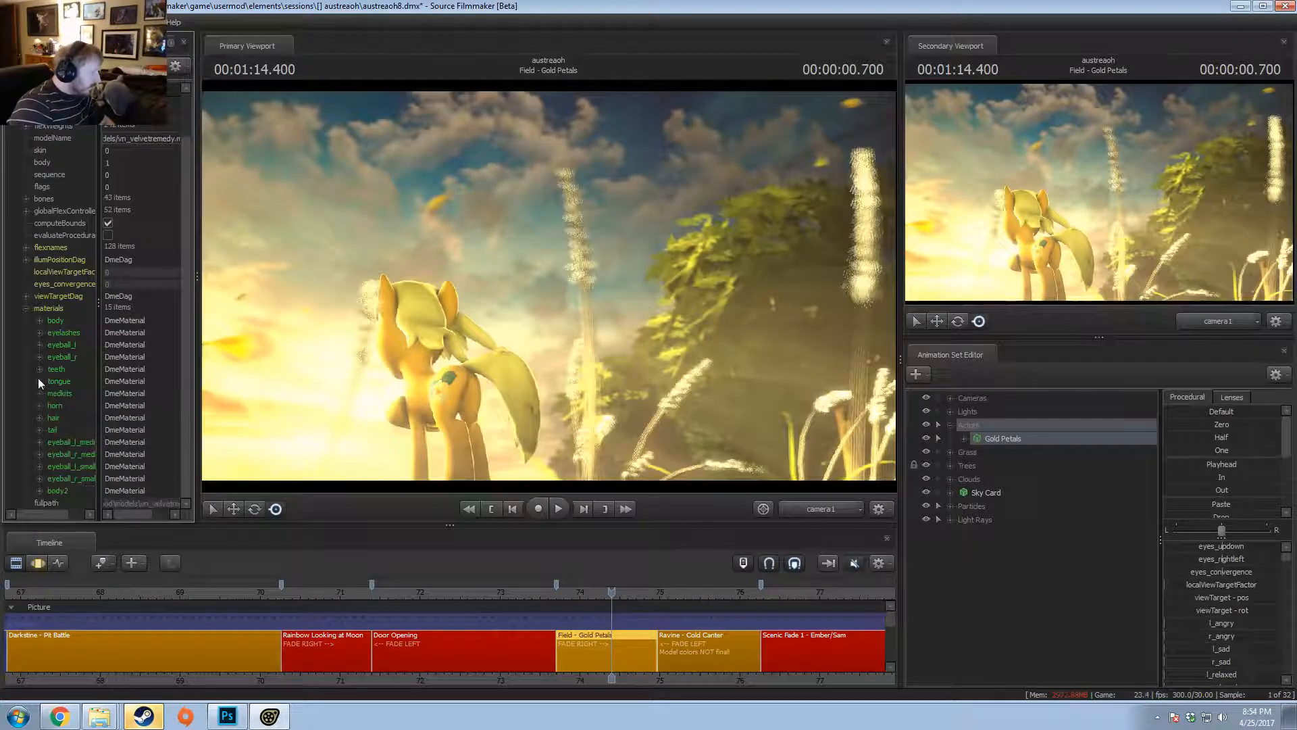
left_click(40, 369)
left_click(39, 369)
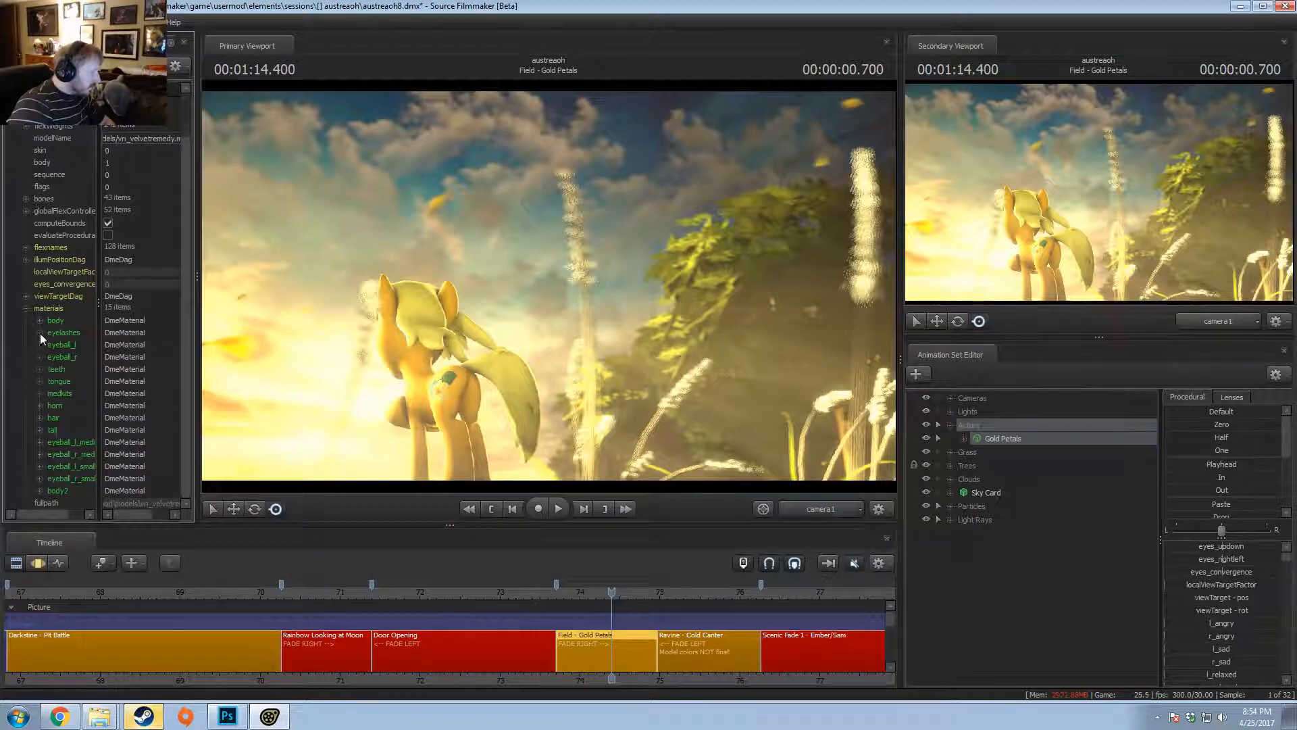
left_click(39, 333)
left_click(71, 369)
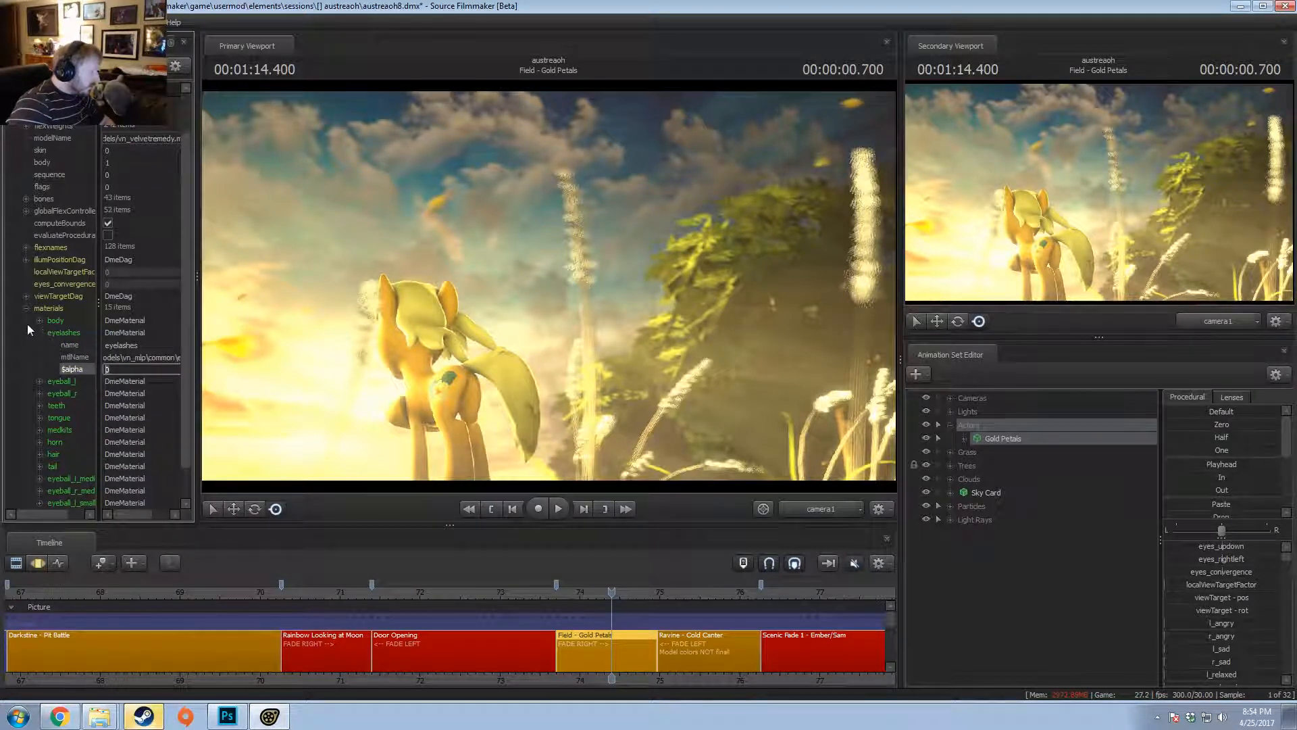
left_click(39, 320)
left_click(37, 319)
left_click(39, 333)
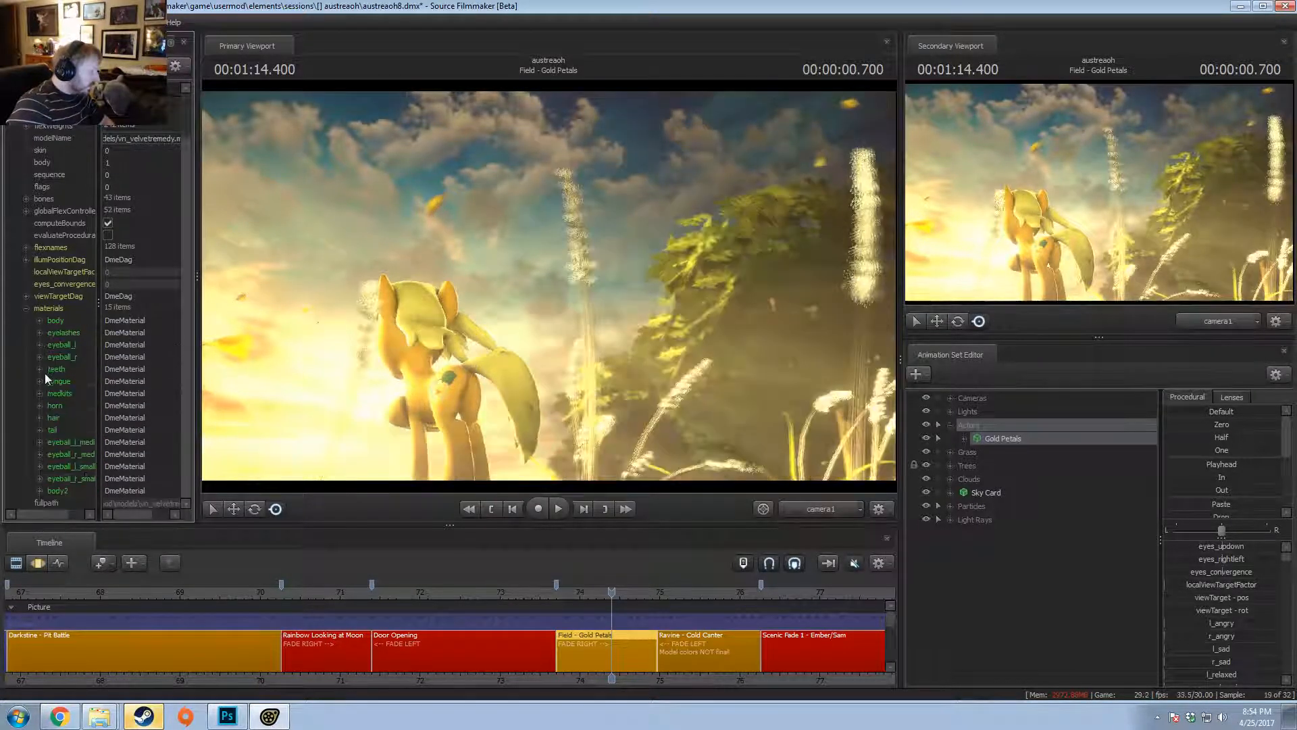
- Examine the attributes of Gold Petals' hair, tail and body2 override materials in the Element Viewer
left_click(39, 418)
left_click(39, 417)
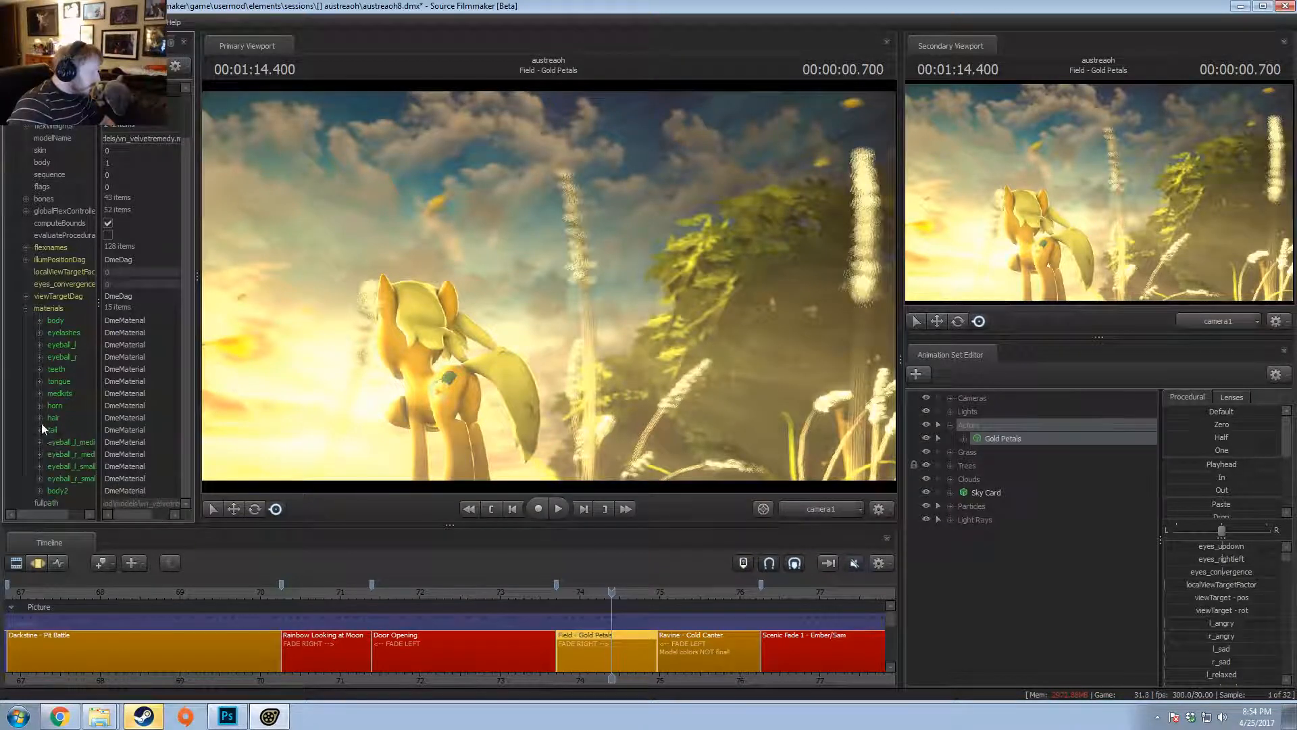
left_click(39, 417)
left_click(39, 417)
left_click(39, 431)
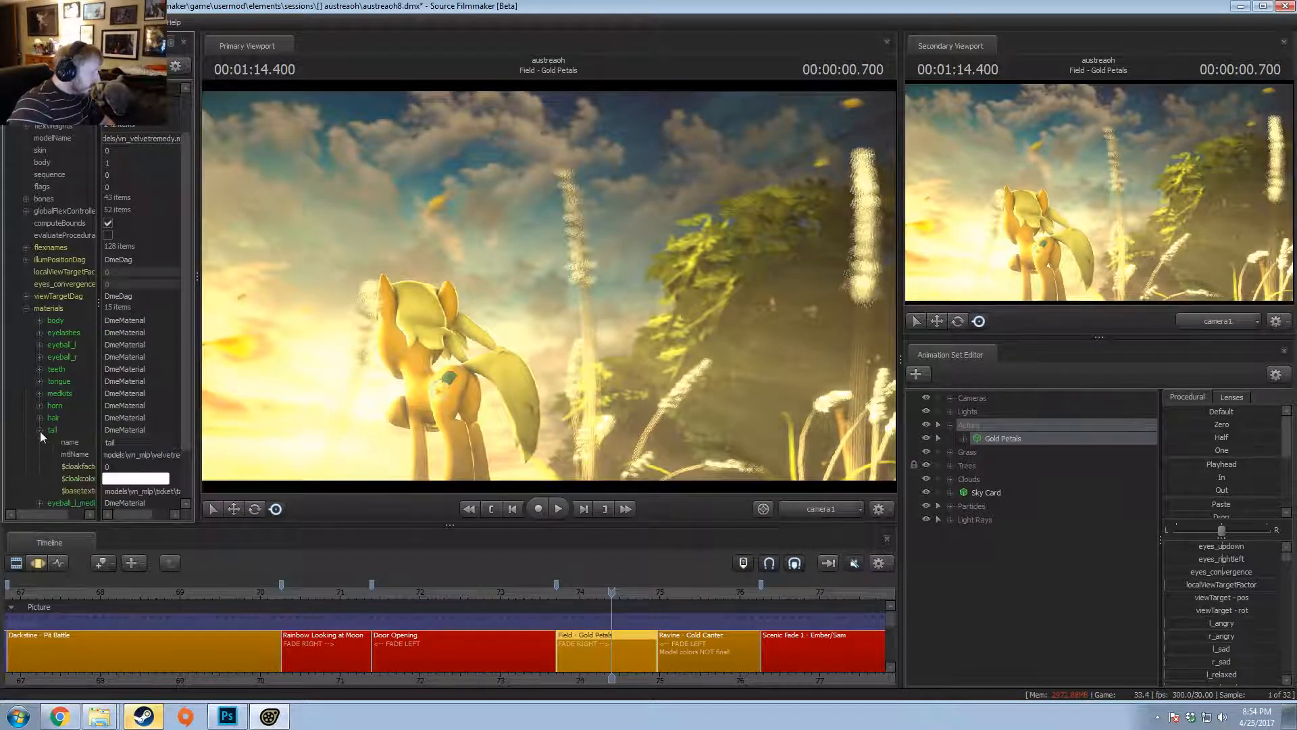
left_click(38, 431)
left_click(40, 490)
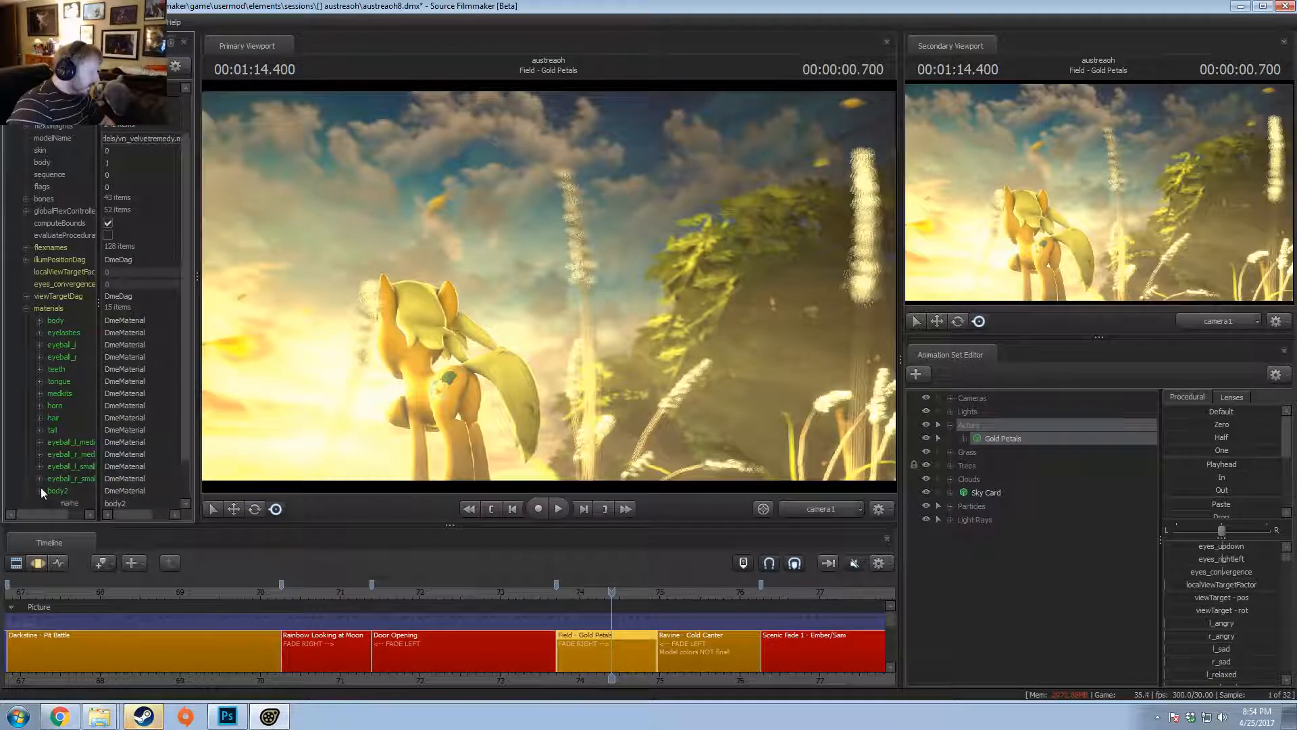
left_click(40, 442)
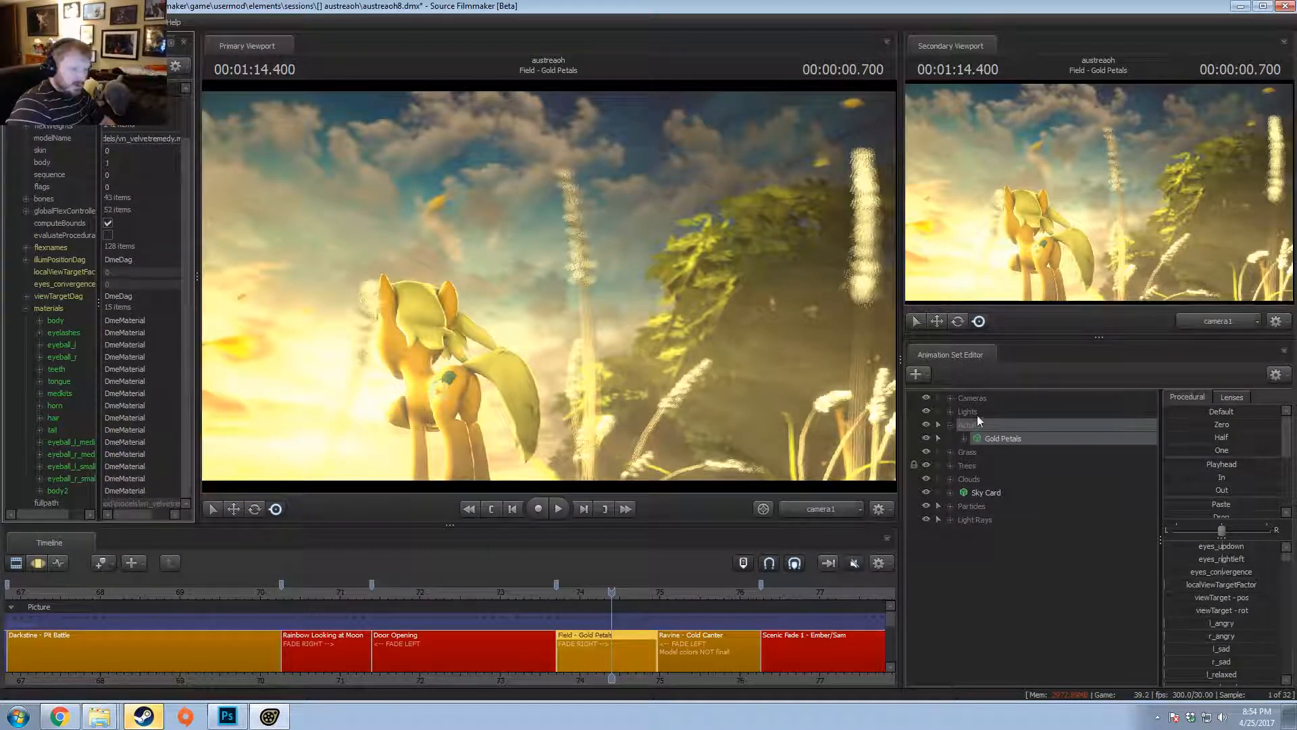
left_click(963, 519)
left_click(951, 519)
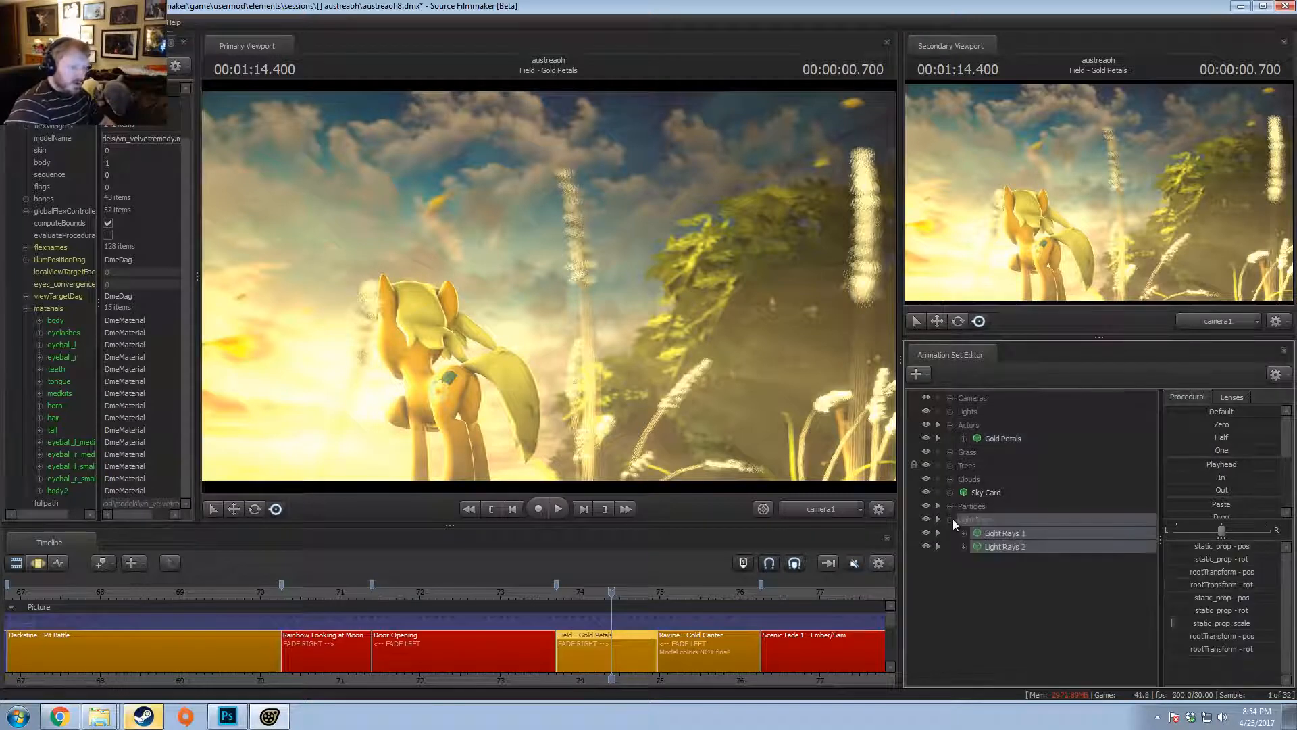
left_click(950, 521)
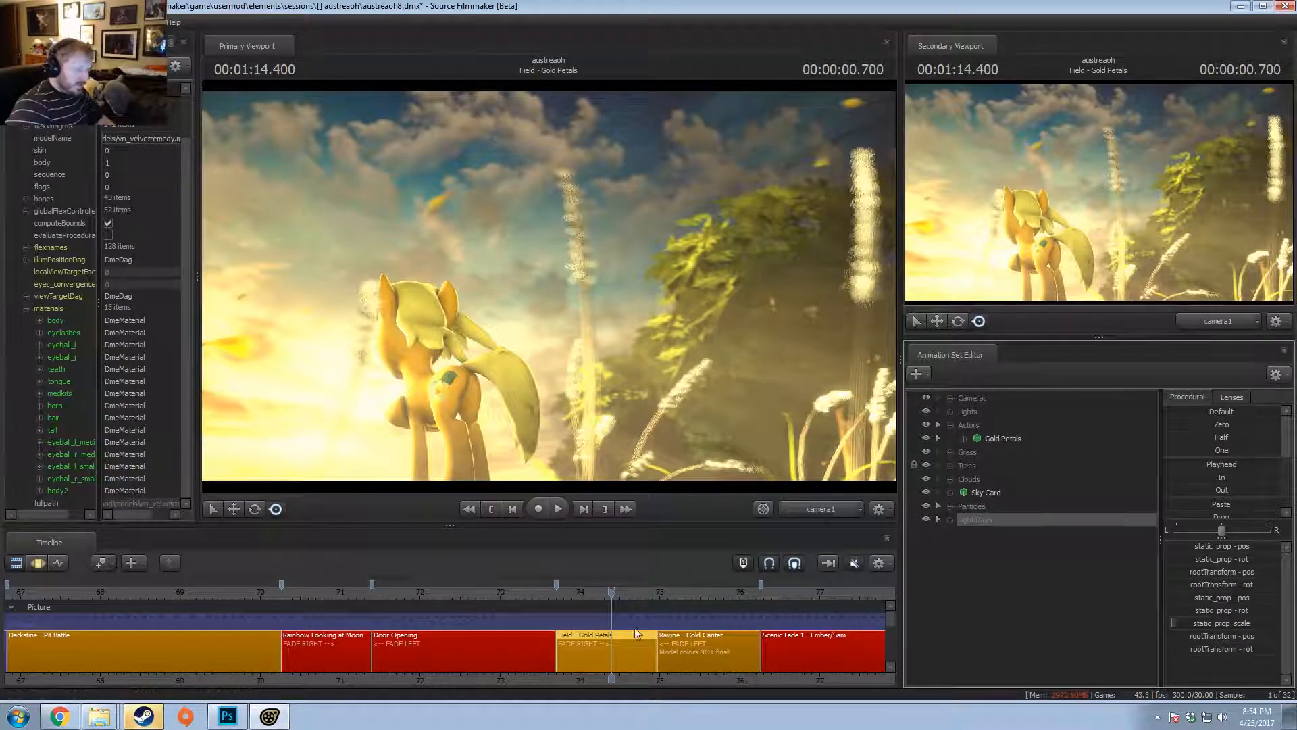
- Select about 74.0 to 74.5 seconds in the Motion Editor and frame the back of Gold Petals' head with the Work Camera
left_click(575, 591)
left_click(585, 591)
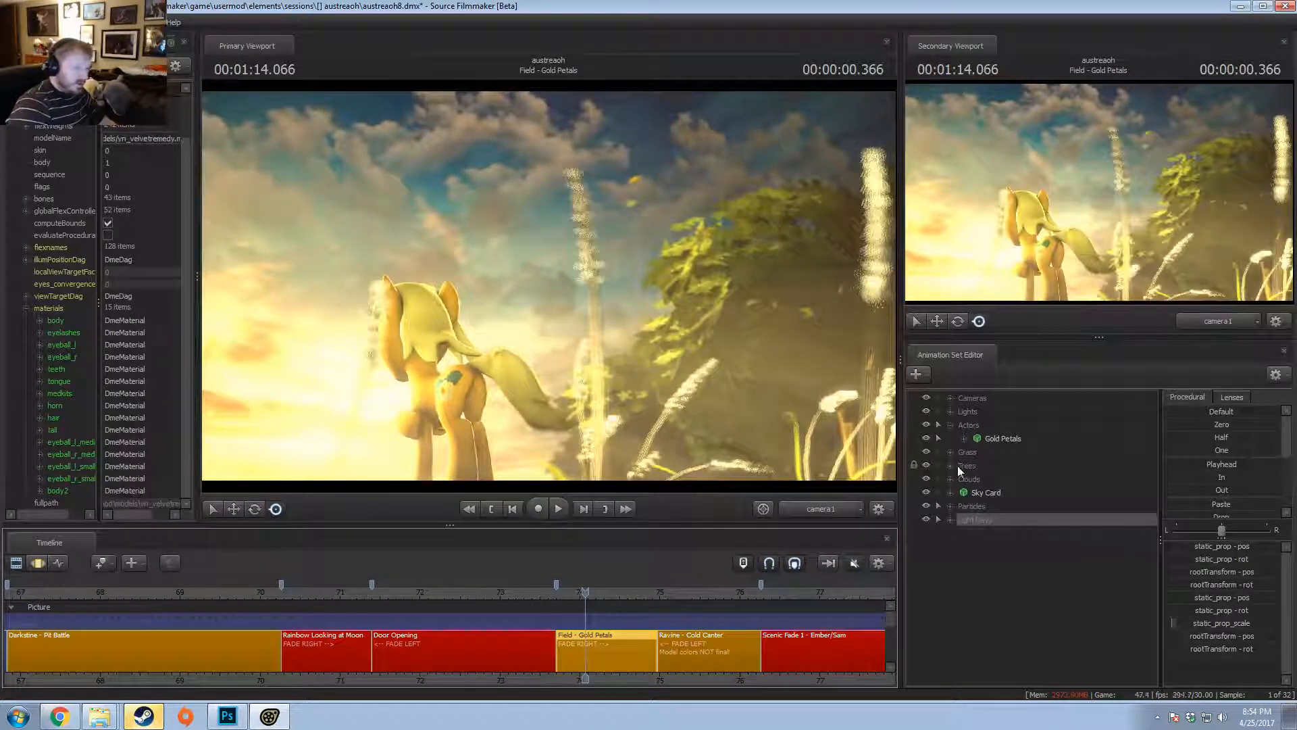
double_click(610, 614)
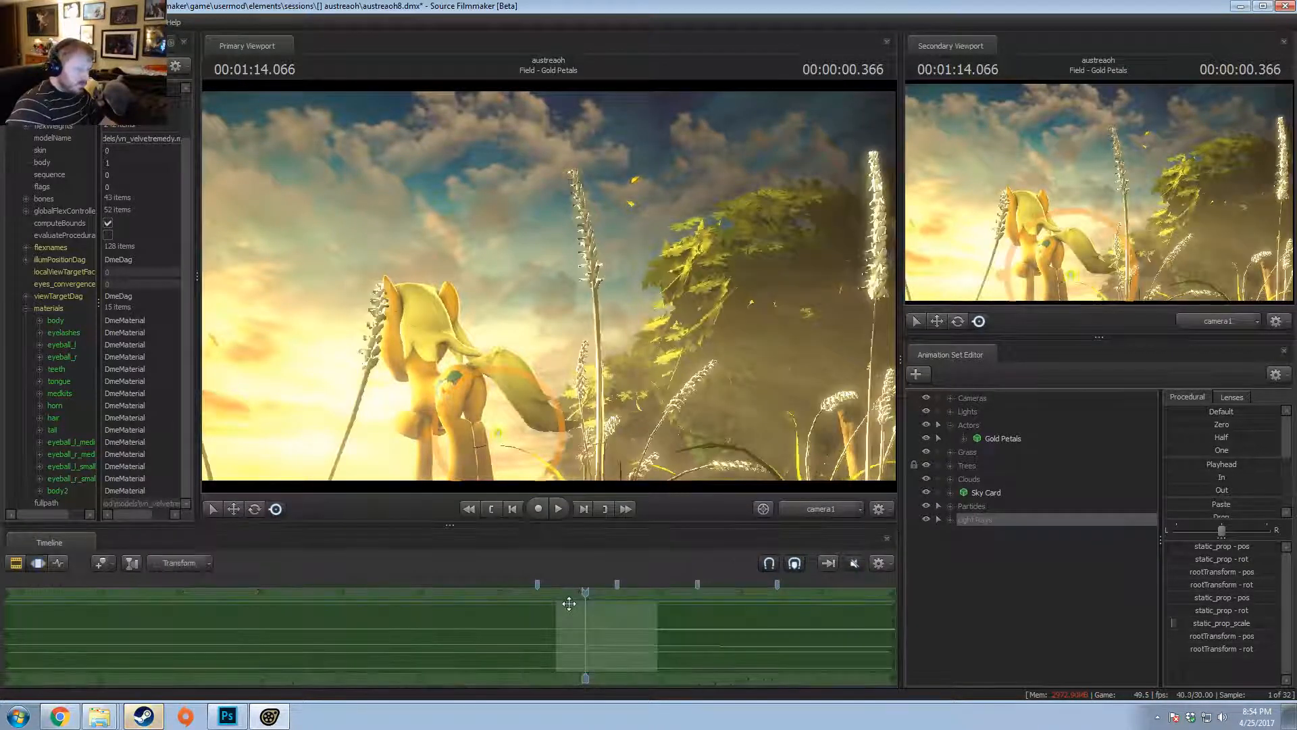
left_click_drag(581, 595, 663, 626)
left_click(798, 510)
scroll(585, 618, "up", 3)
left_click_drag(682, 368, 564, 348)
key("w")
left_click_drag(595, 264, 607, 310)
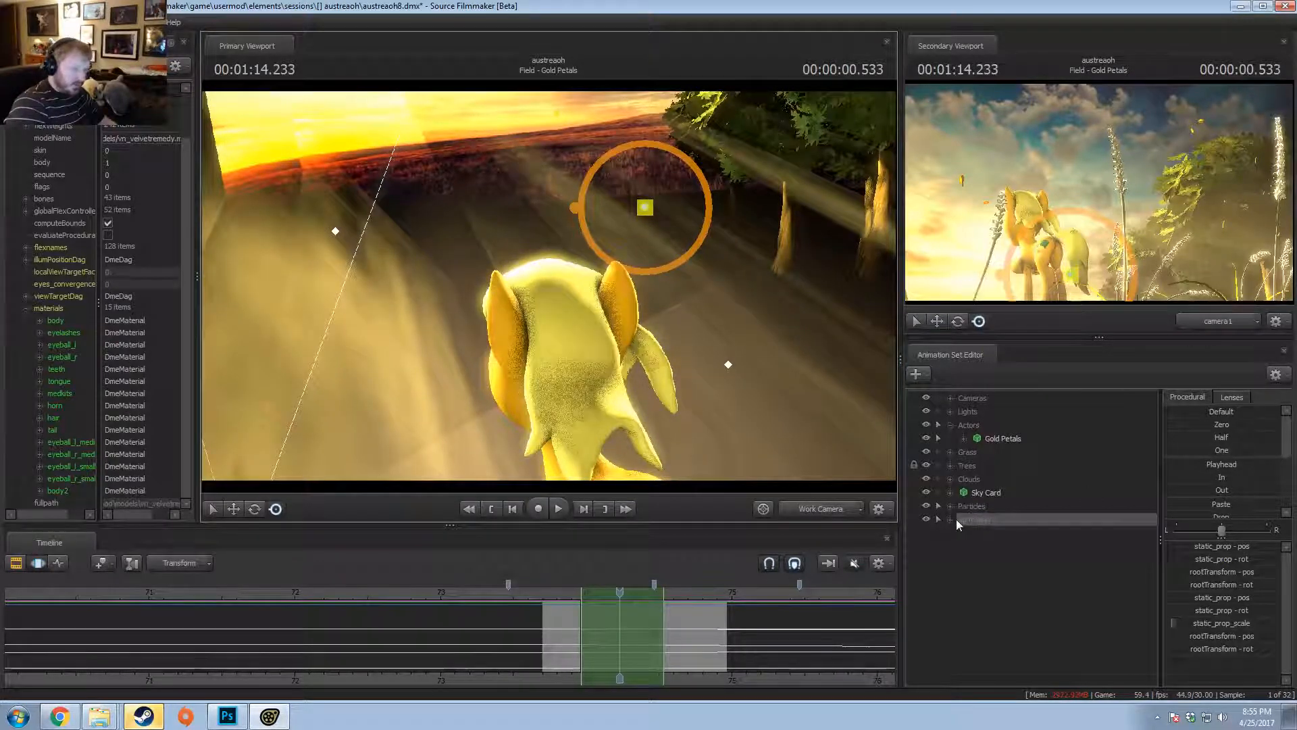
- Select both the RightEar and LeftEar controls in Gold Petals' Pony Body group
left_click(964, 438)
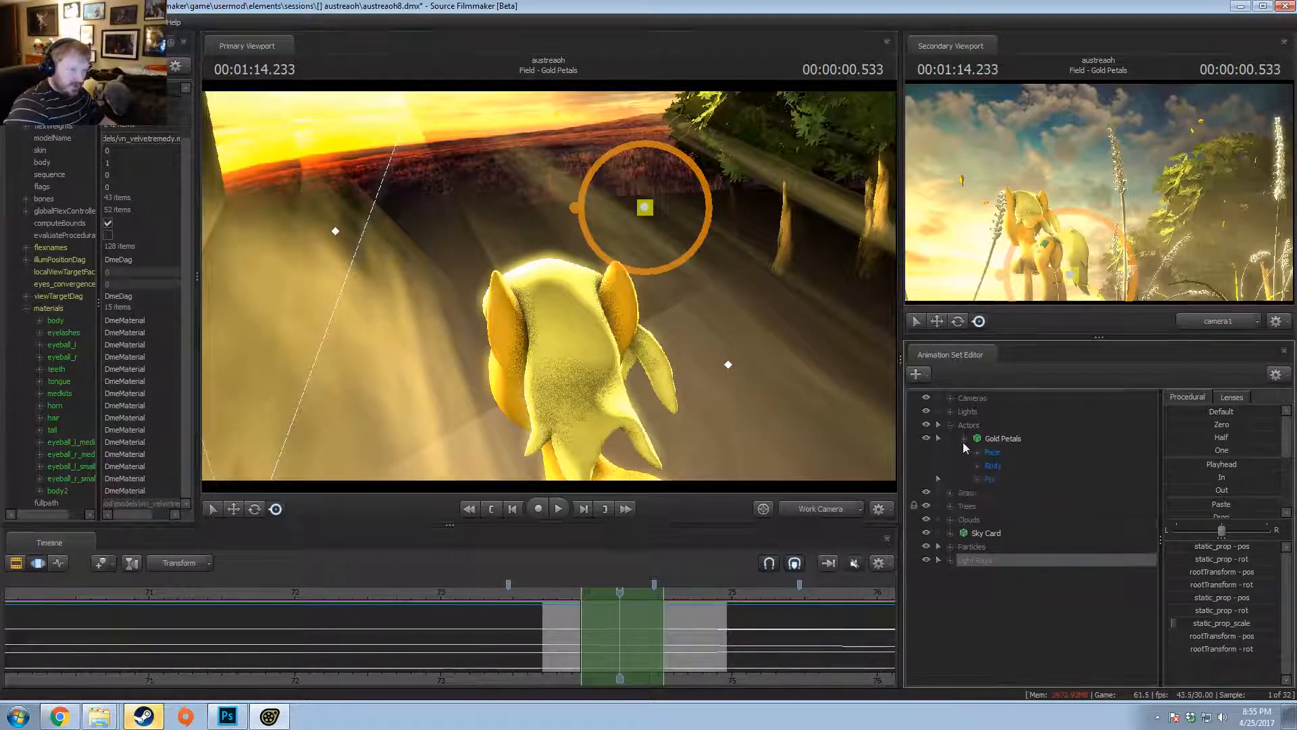
left_click(978, 478)
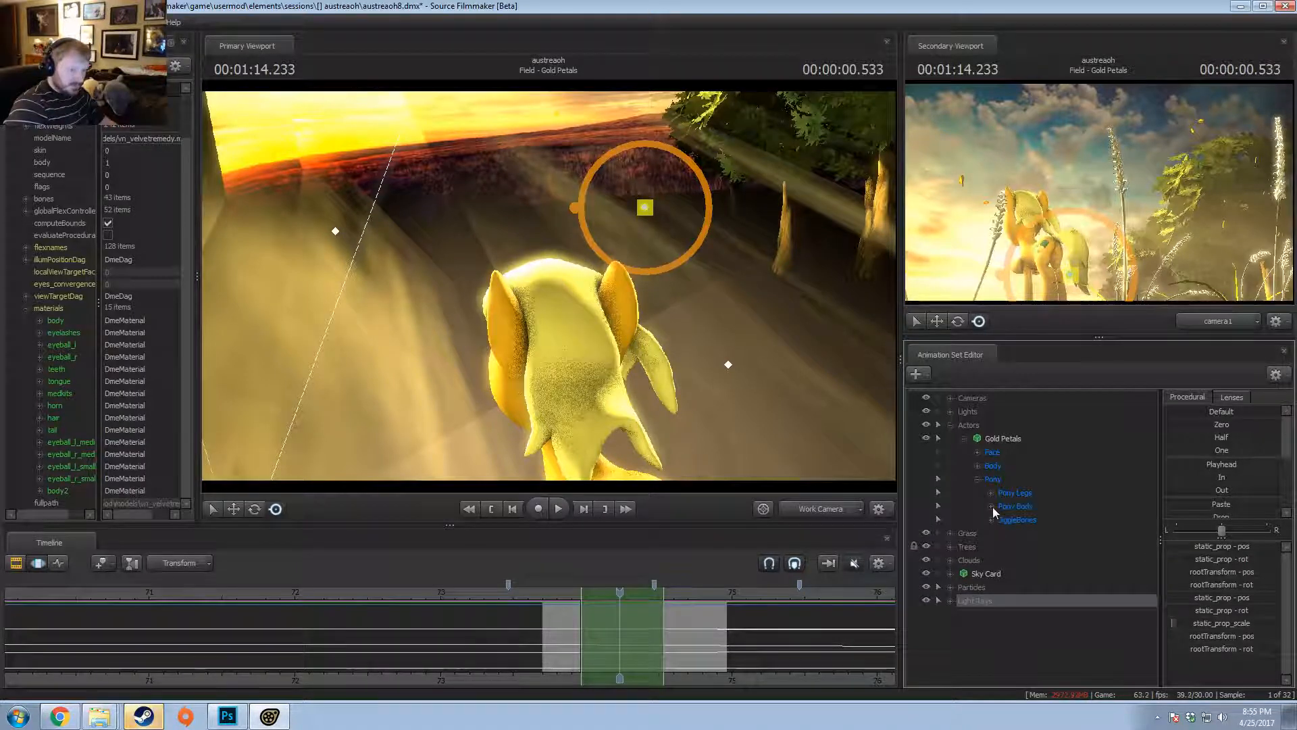
left_click(992, 520)
left_click(991, 520)
left_click(992, 507)
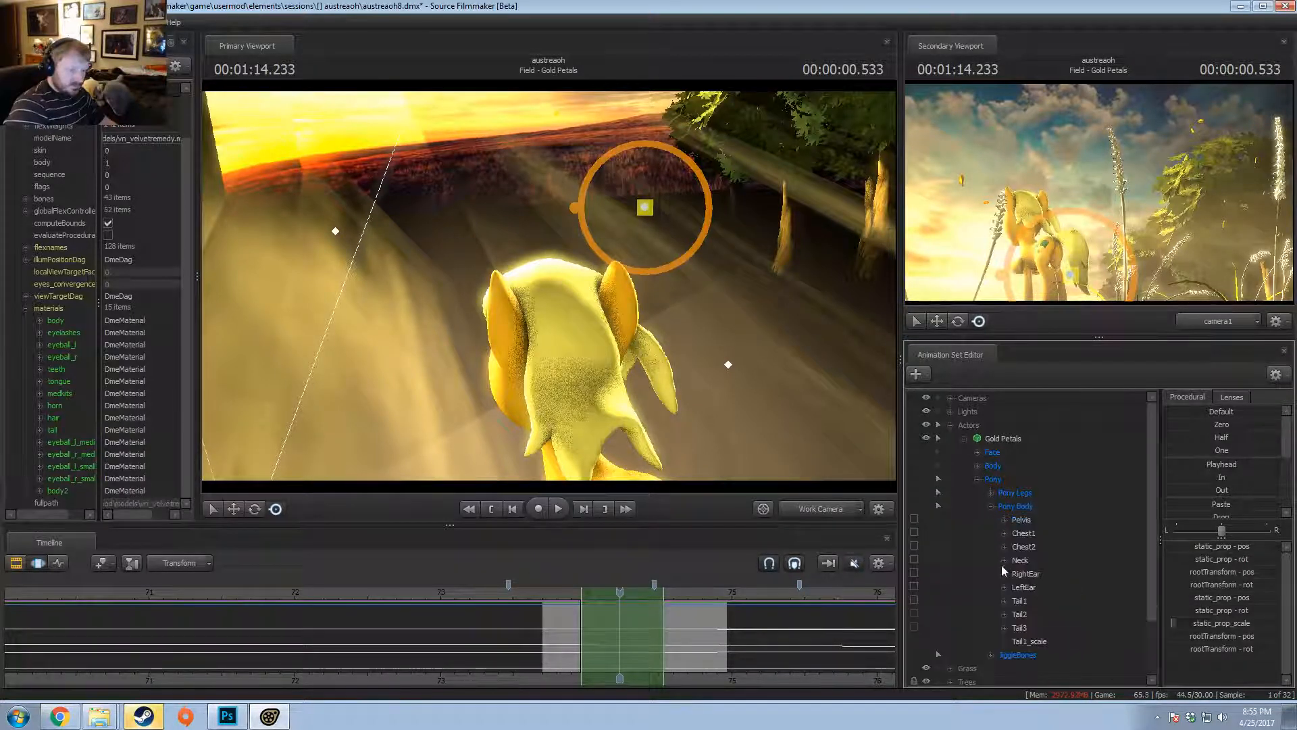
left_click(1024, 574)
left_click(1027, 585, "ctrl")
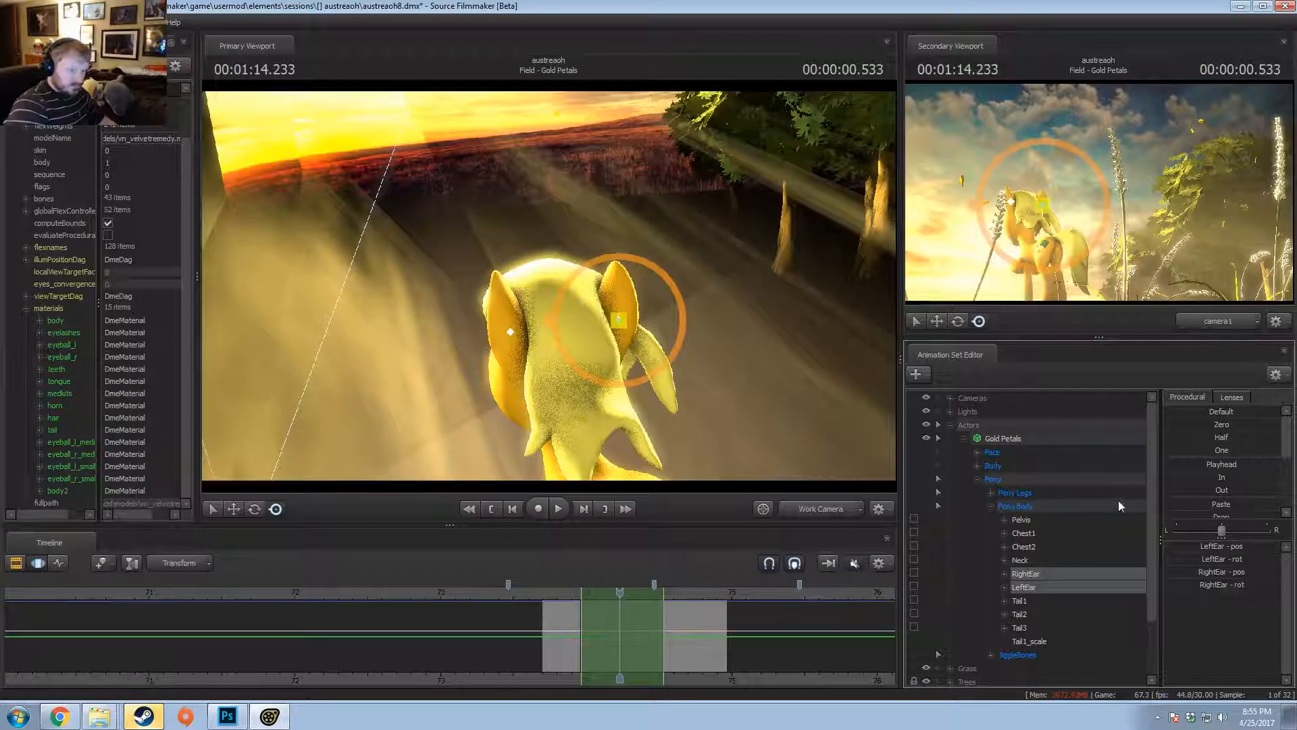
- Apply Jitter to only the x and z rotation channels of Gold Petals' right and left ears
left_click(1006, 587)
left_click(1018, 641)
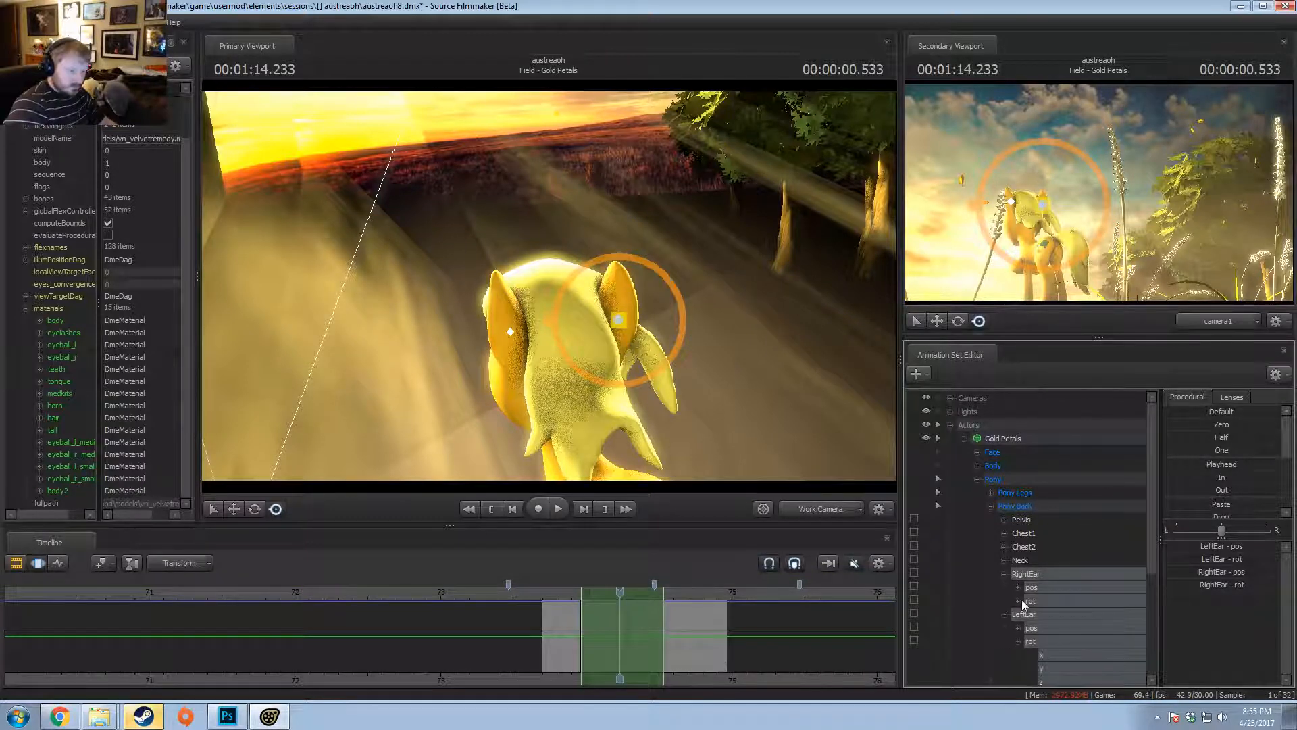
left_click(1018, 600)
scroll(1047, 612, "down", 4)
left_click(1058, 520)
scroll(1058, 520, "up", 2)
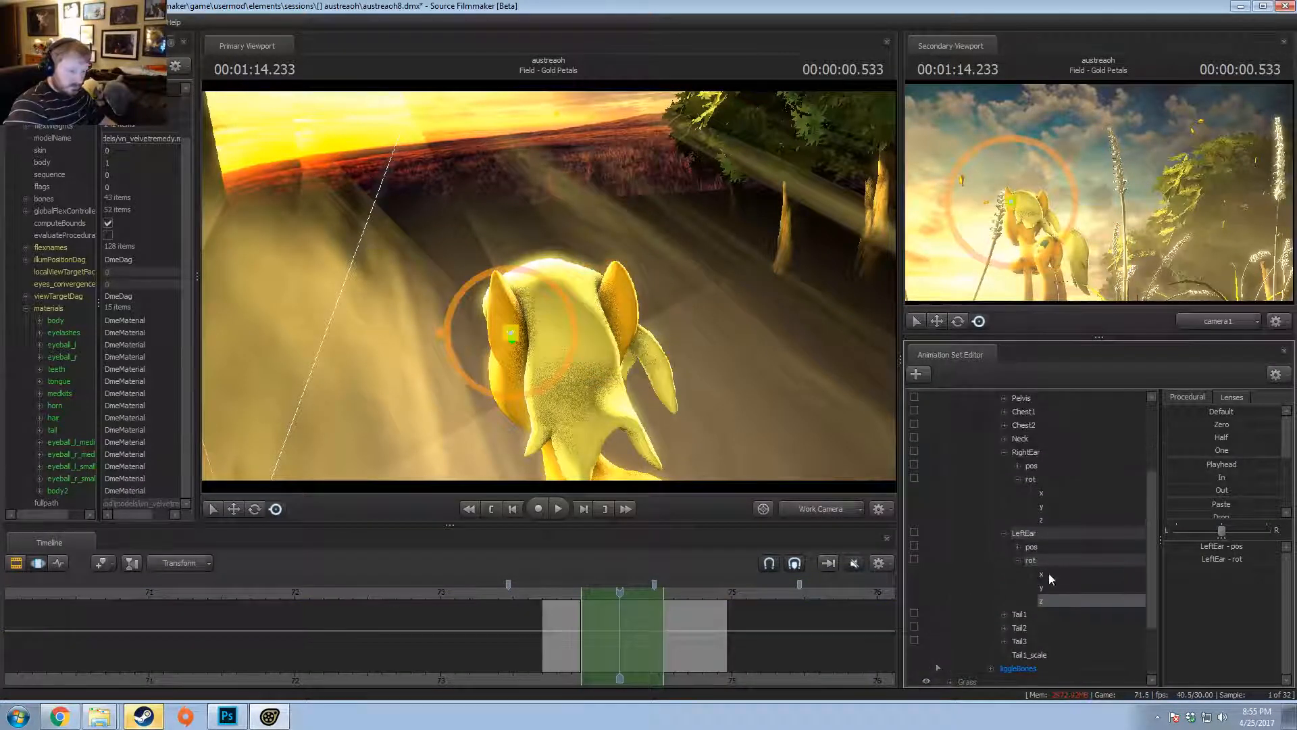
left_click(1048, 573, "ctrl")
left_click(1049, 521, "ctrl")
left_click(1055, 492, "ctrl")
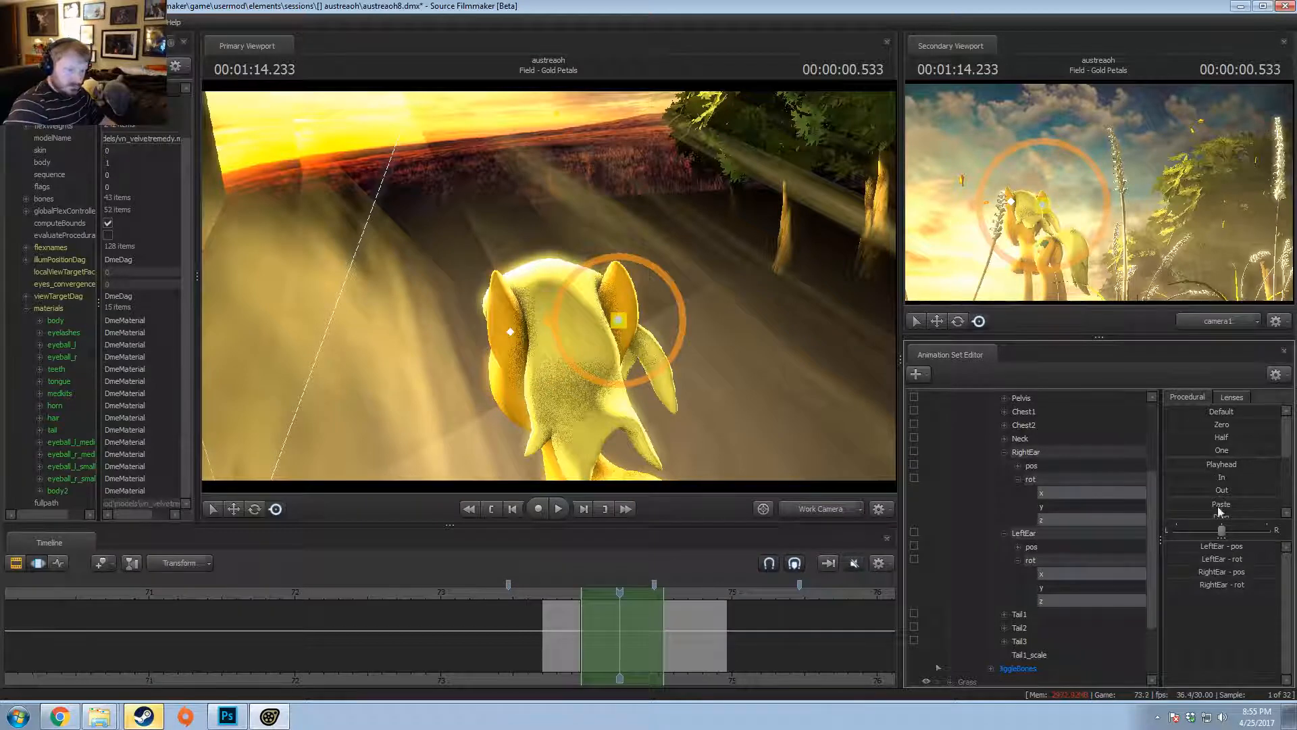
scroll(1214, 475, "down", 2)
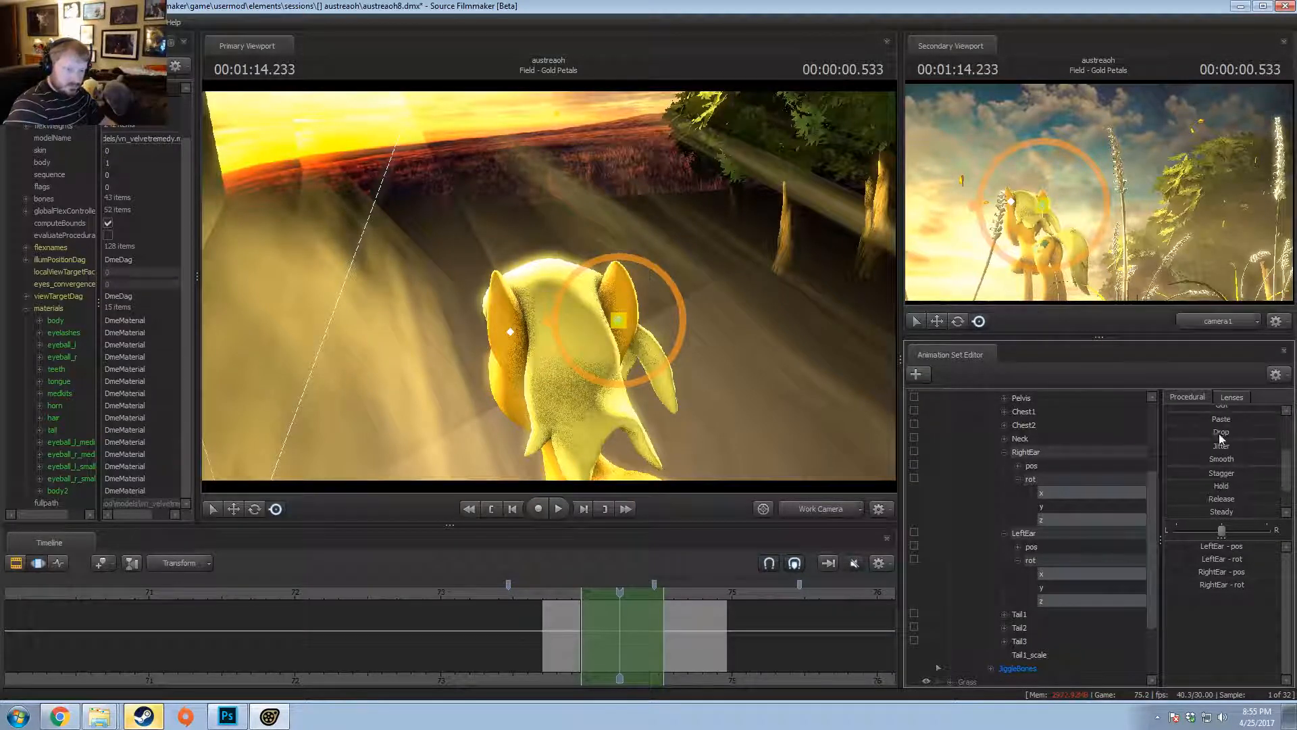
left_click(1226, 449)
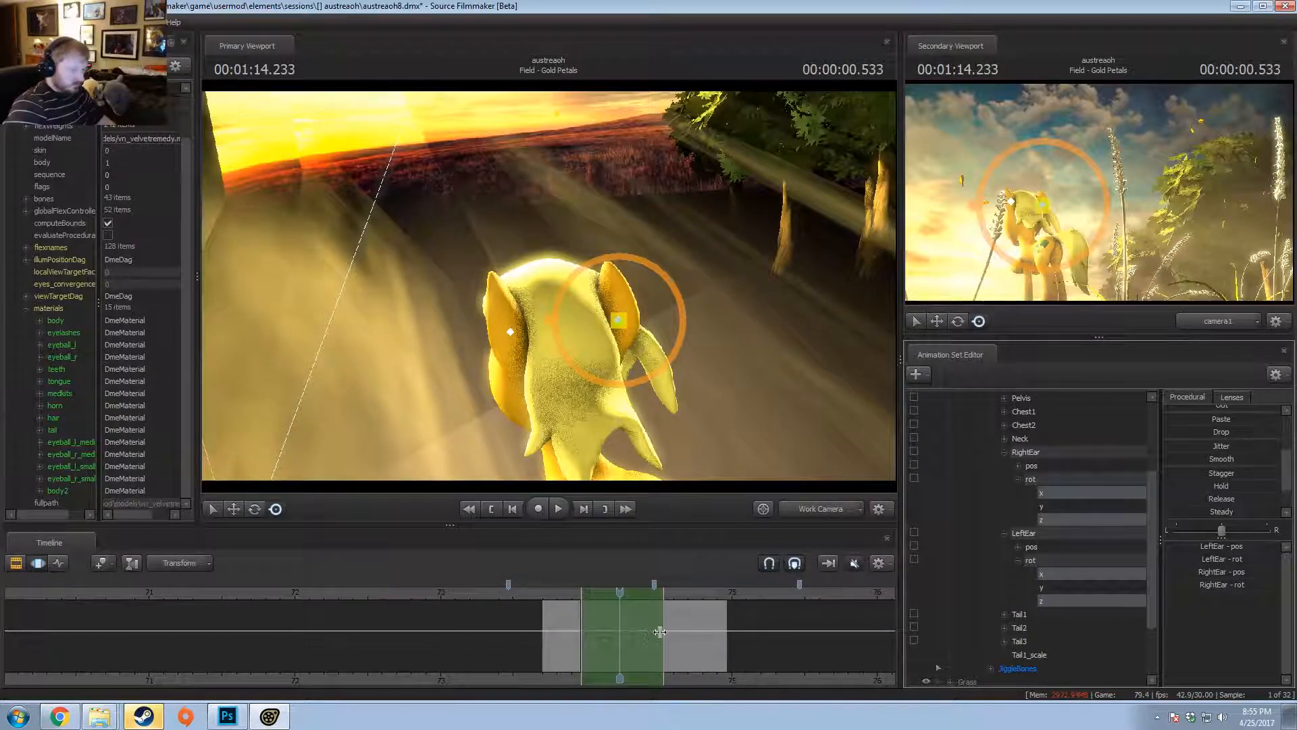
left_click_drag(726, 656, 832, 656)
scroll(832, 656, "down", 3)
key("ctrl+z")
- Turn off Bookmarks Attached To Log Data and stretch the jittered ear motion to span about 71 to 78 seconds
left_click(878, 566)
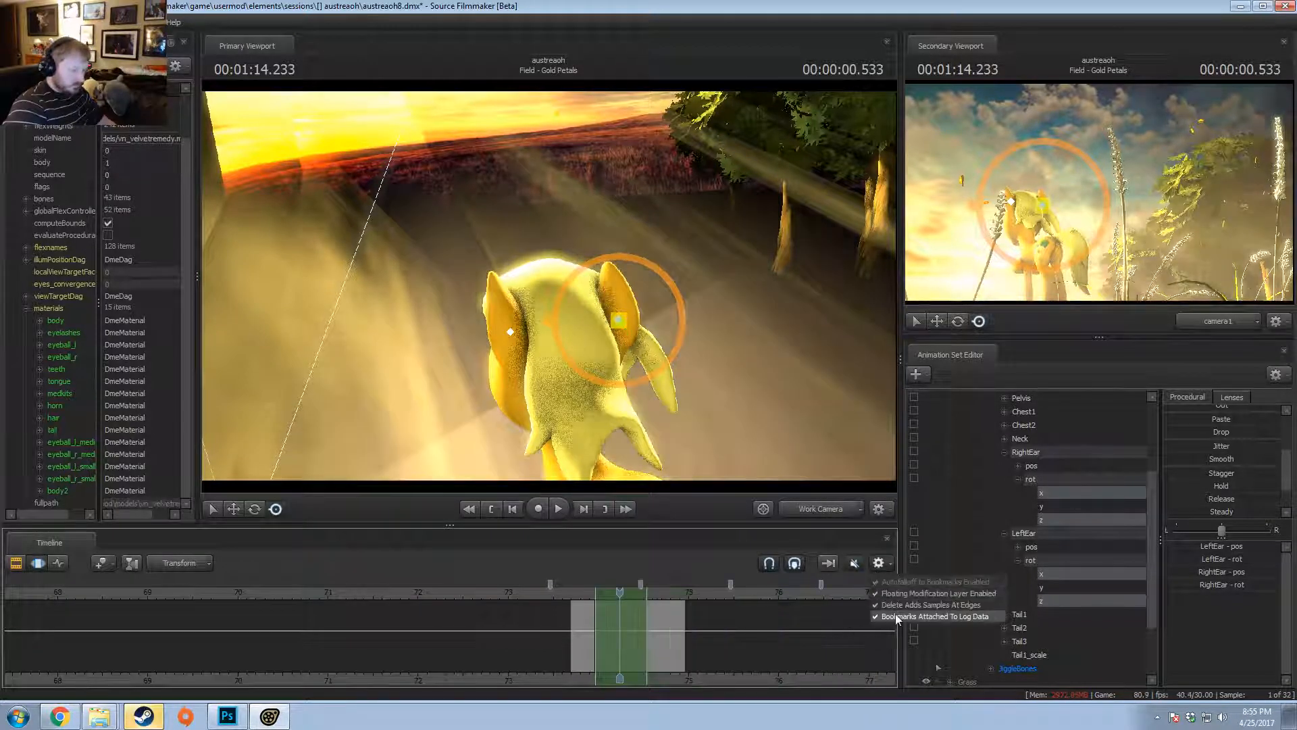
left_click(897, 617)
scroll(716, 665, "down", 3)
scroll(716, 671, "down", 1)
left_click_drag(635, 623, 825, 628)
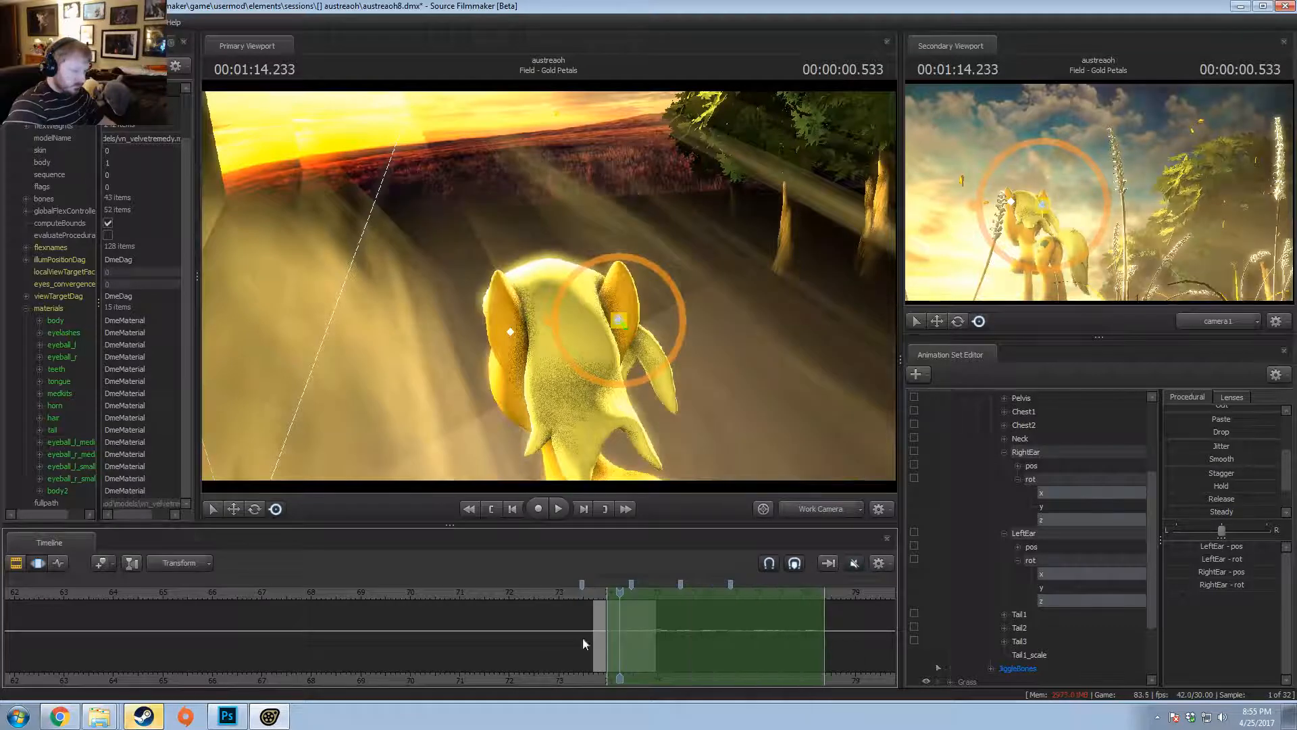
left_click_drag(608, 620, 459, 625)
- Play back the stretched ear jitter from near the start of the Field - Gold Petals shot
left_click_drag(619, 602, 599, 603)
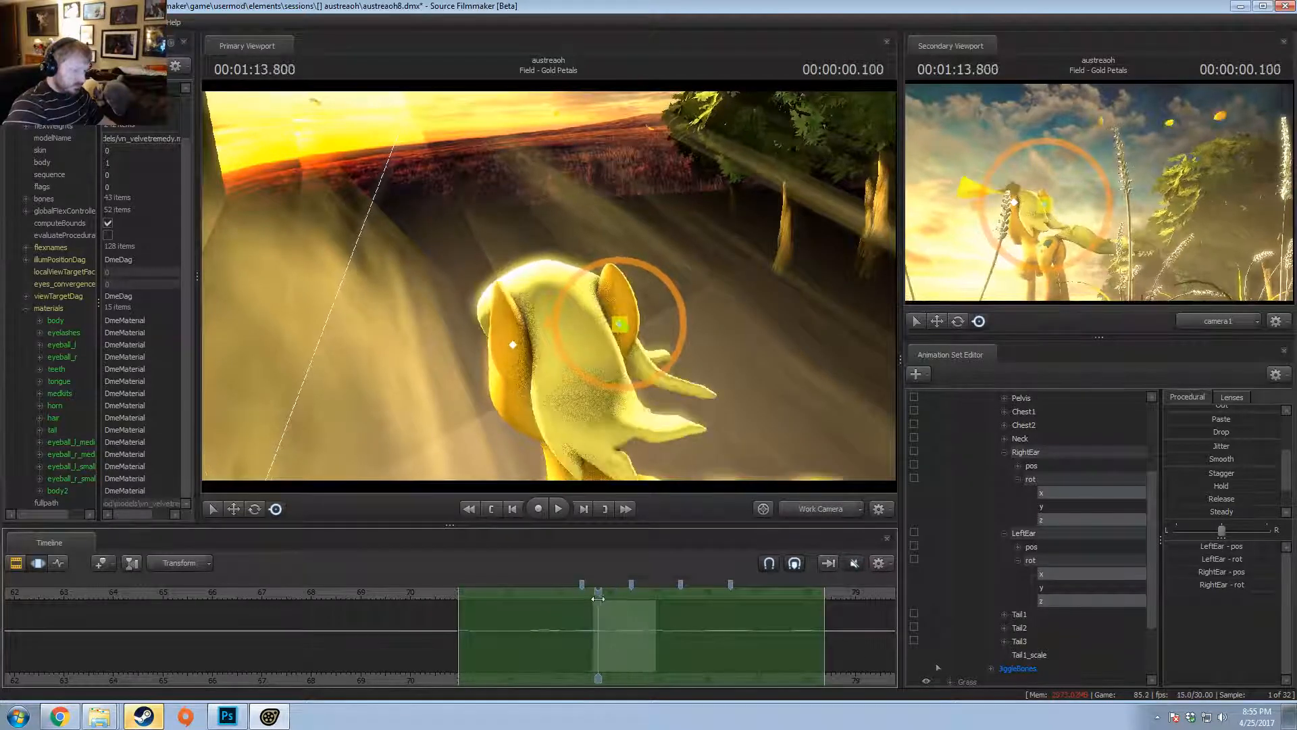
key("space")
key("space")
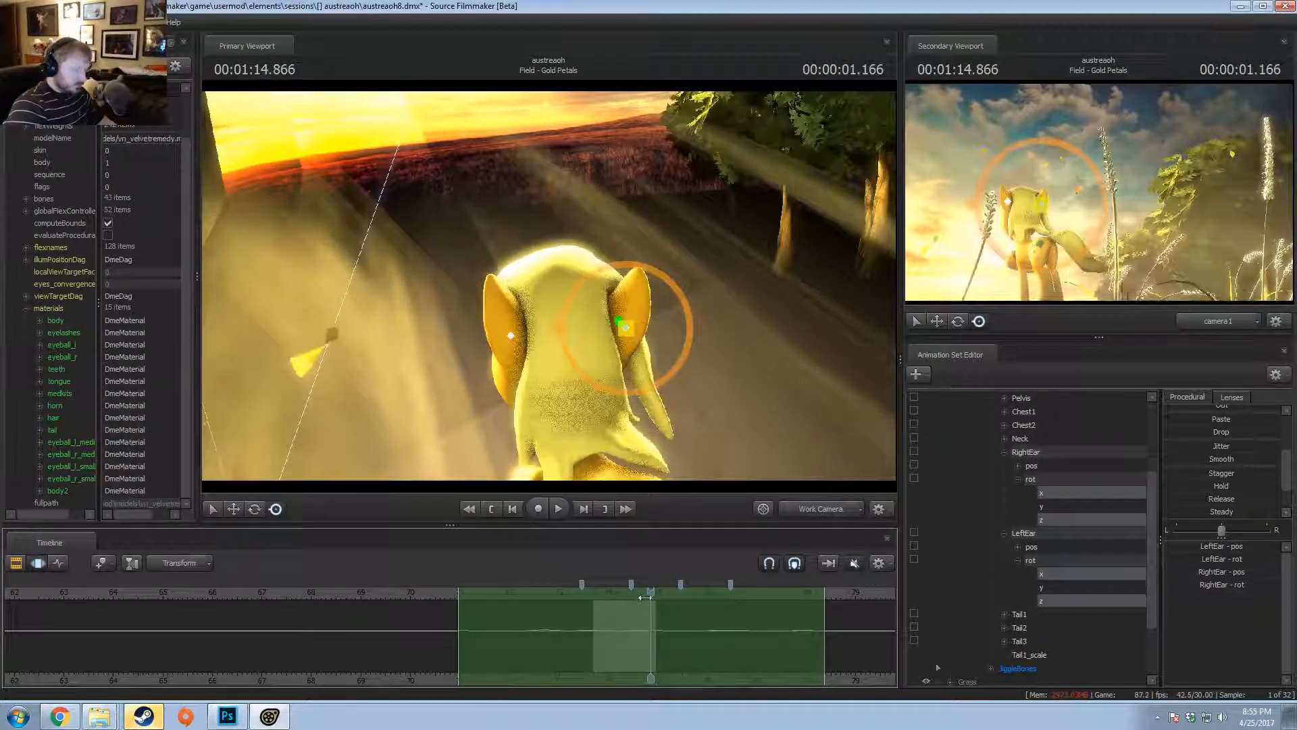
left_click(610, 598)
scroll(641, 633, "up", 5)
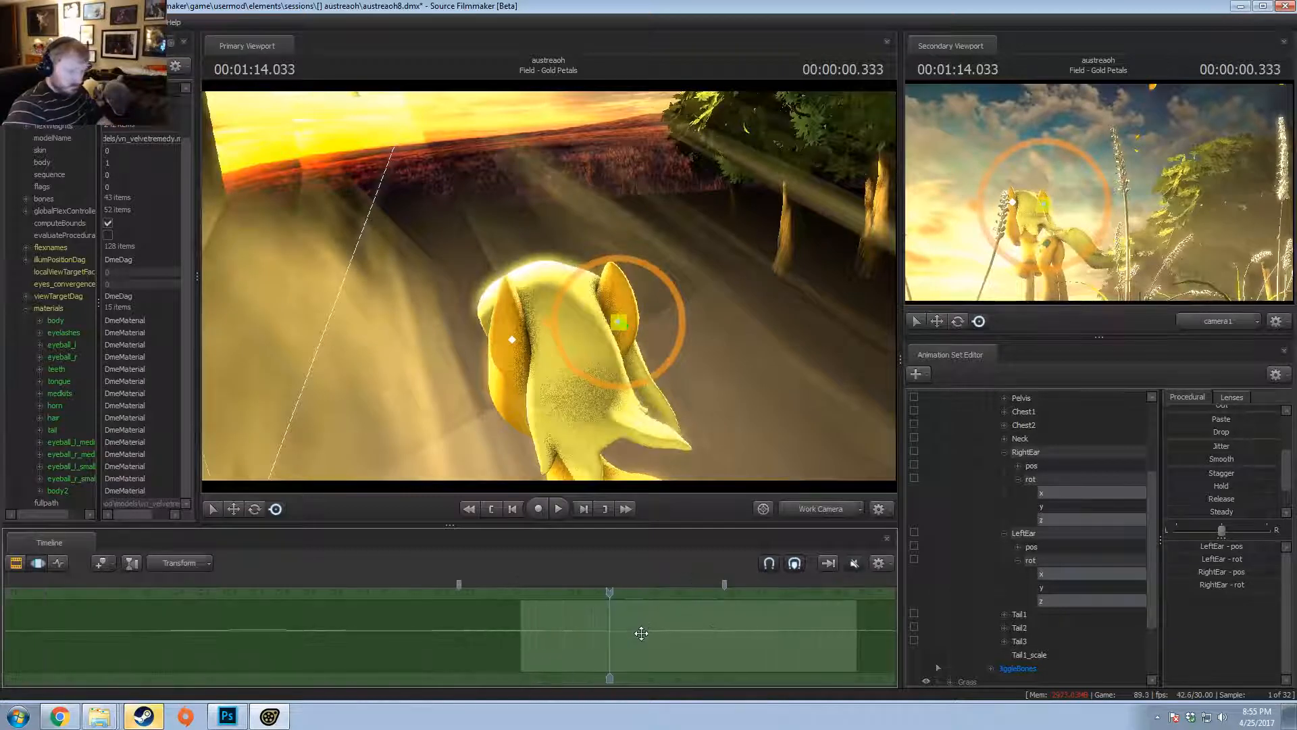
- Smooth the ears' stretched x and z rotation and set a new time selection extending beyond both ends of the shot
left_click(1223, 459)
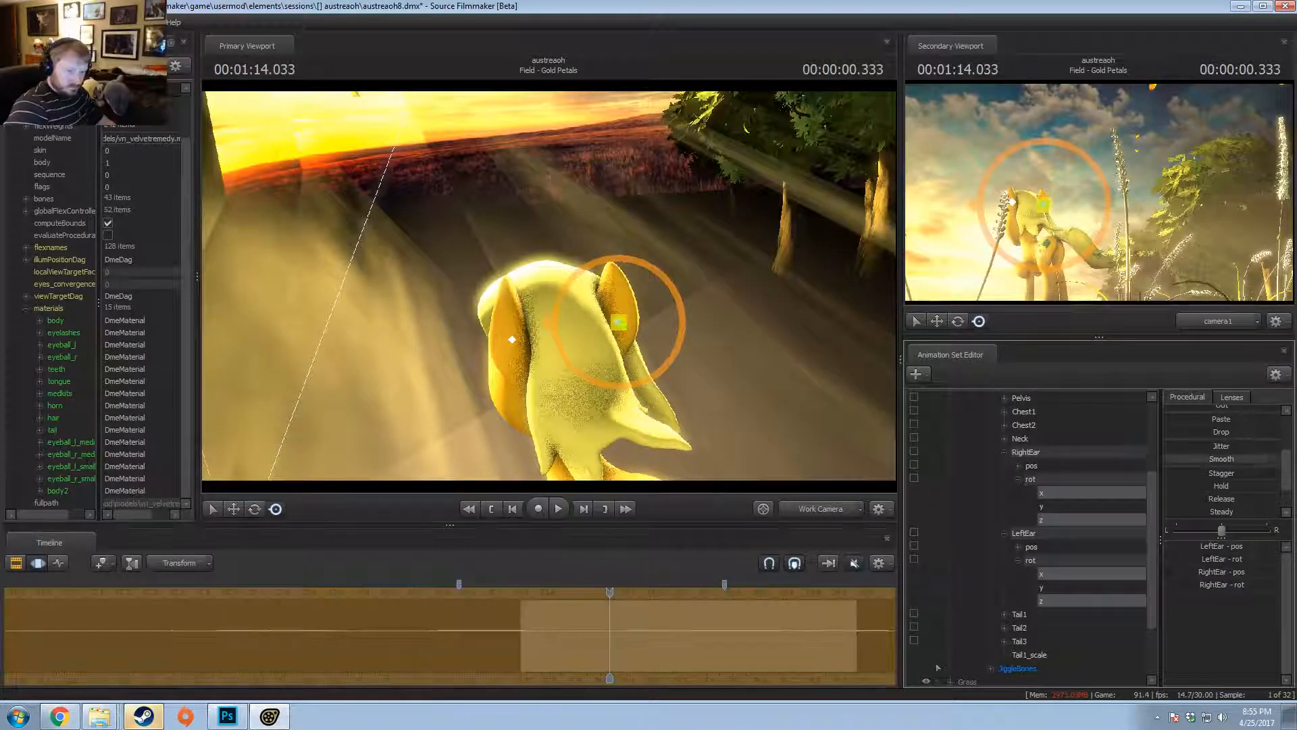
key("space")
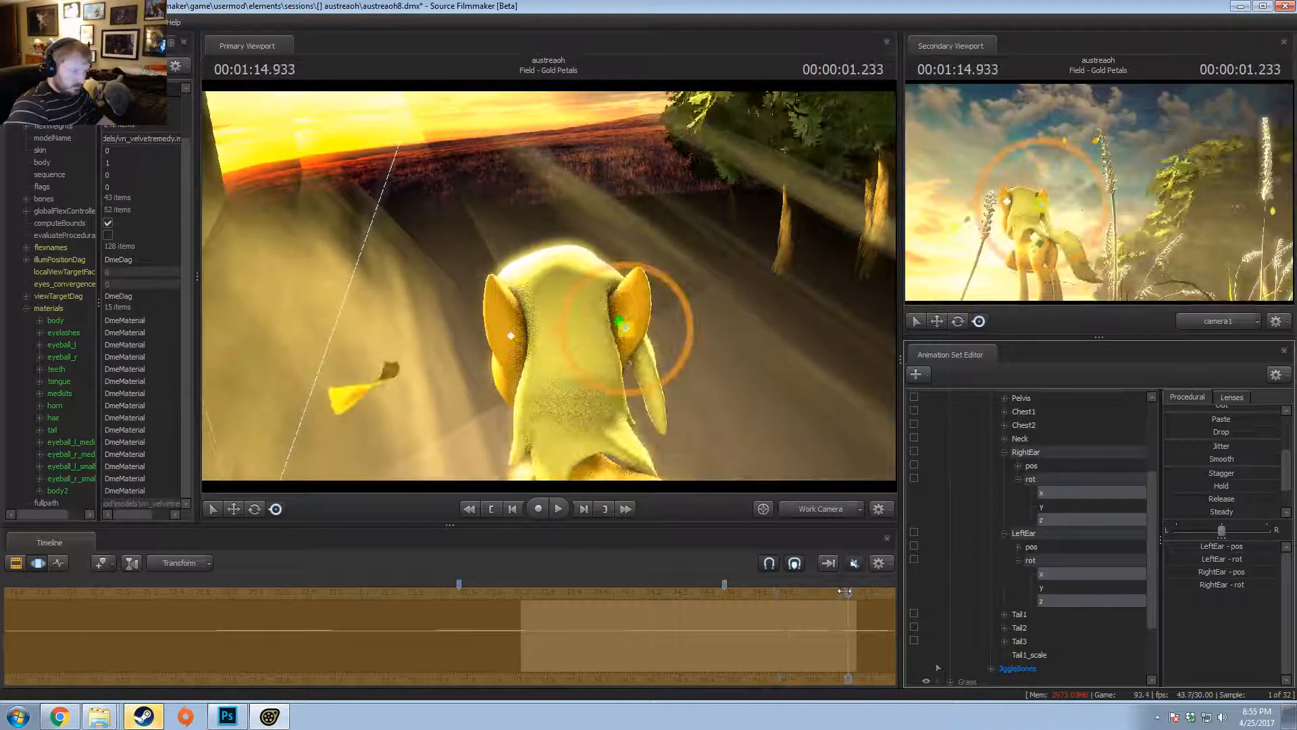
left_click(573, 593)
scroll(597, 608, "down", 7)
key("Return")
left_click_drag(473, 637, 686, 630, "shift")
left_click_drag(651, 590, 582, 595)
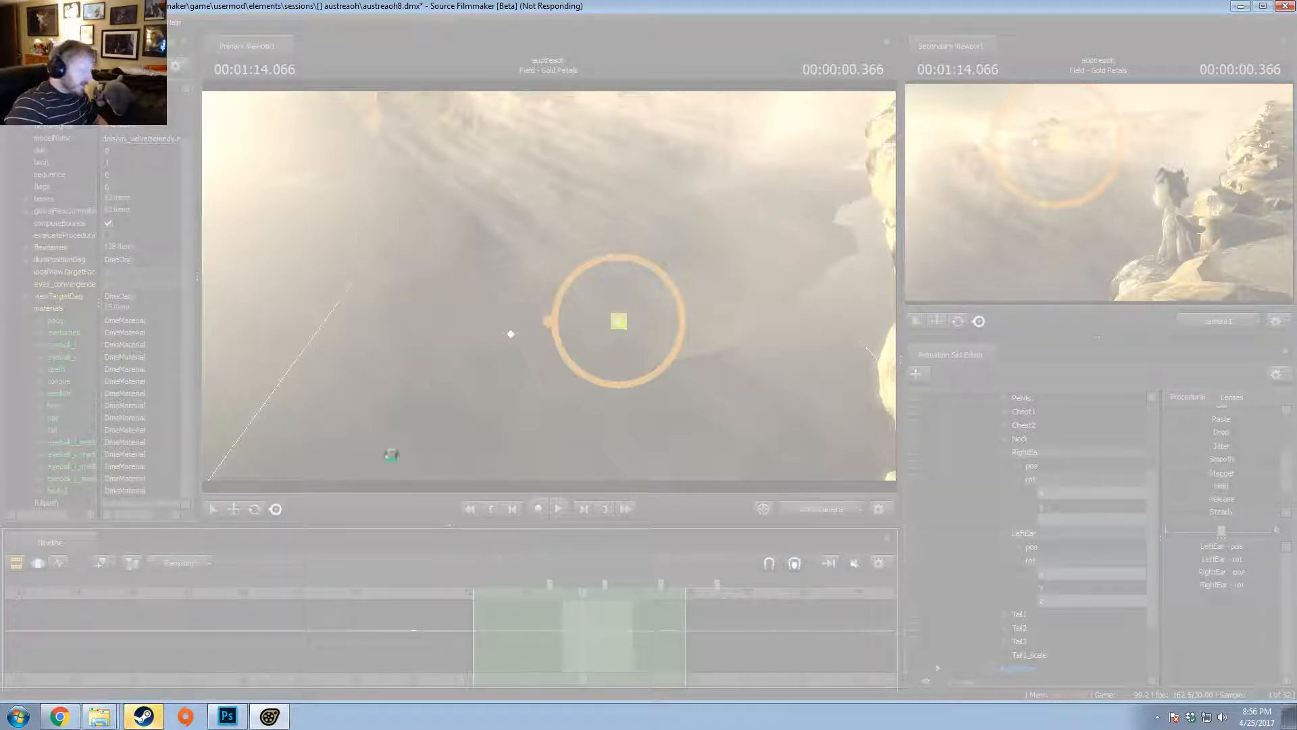
- Close the unresponsive Source Filmmaker and quit Photoshop
left_click(227, 716)
left_click(269, 716)
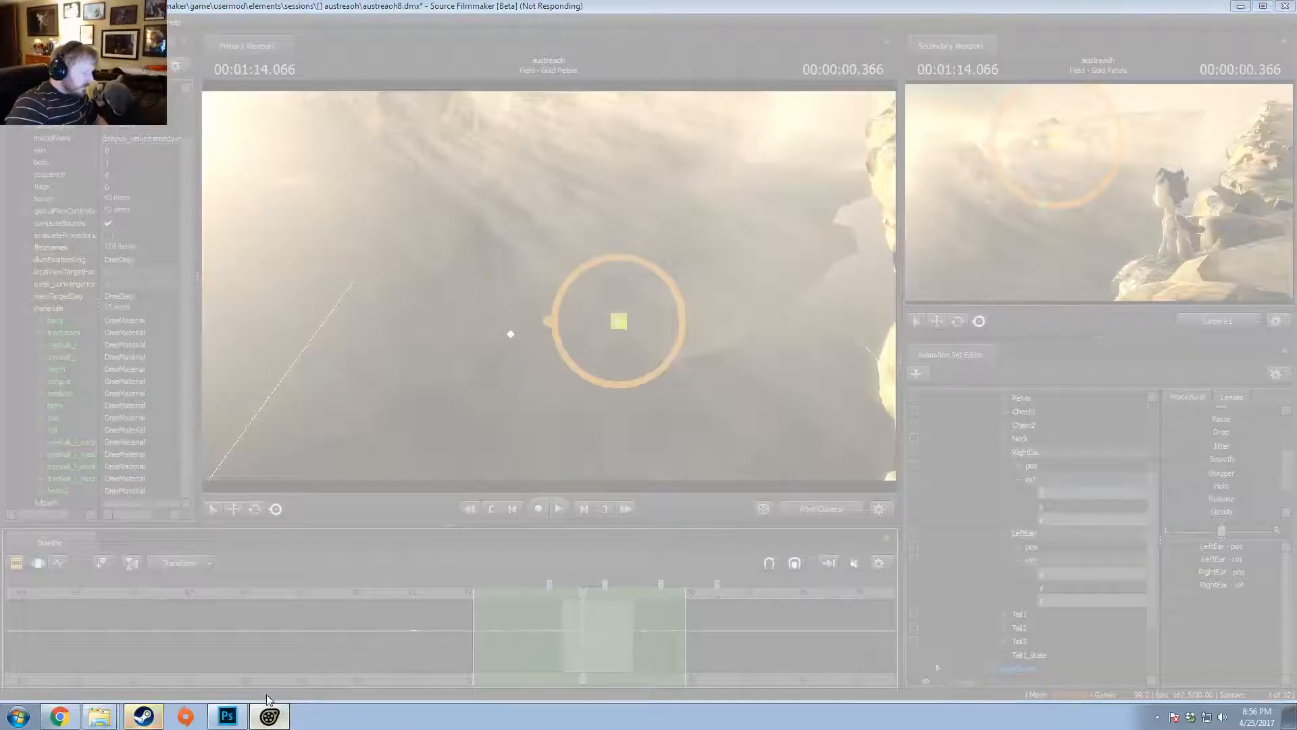
left_click(524, 372)
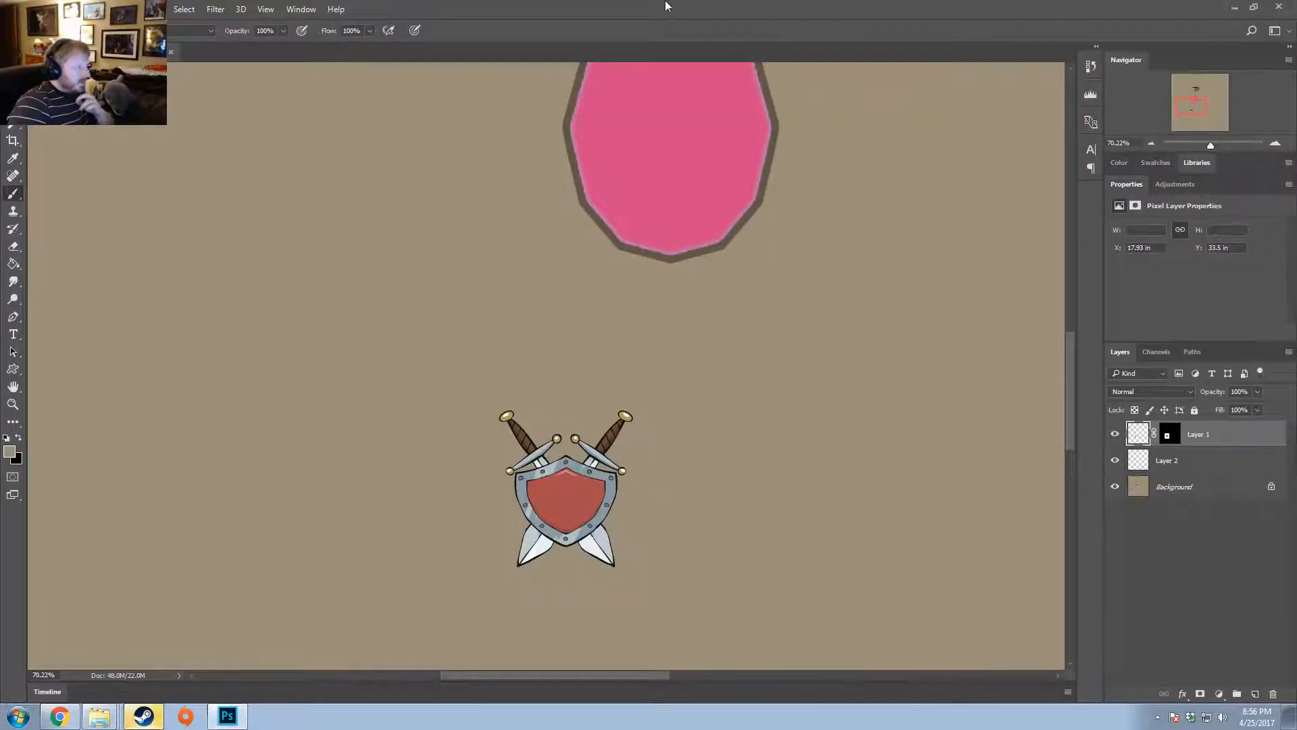
left_click(1278, 7)
left_click(643, 274)
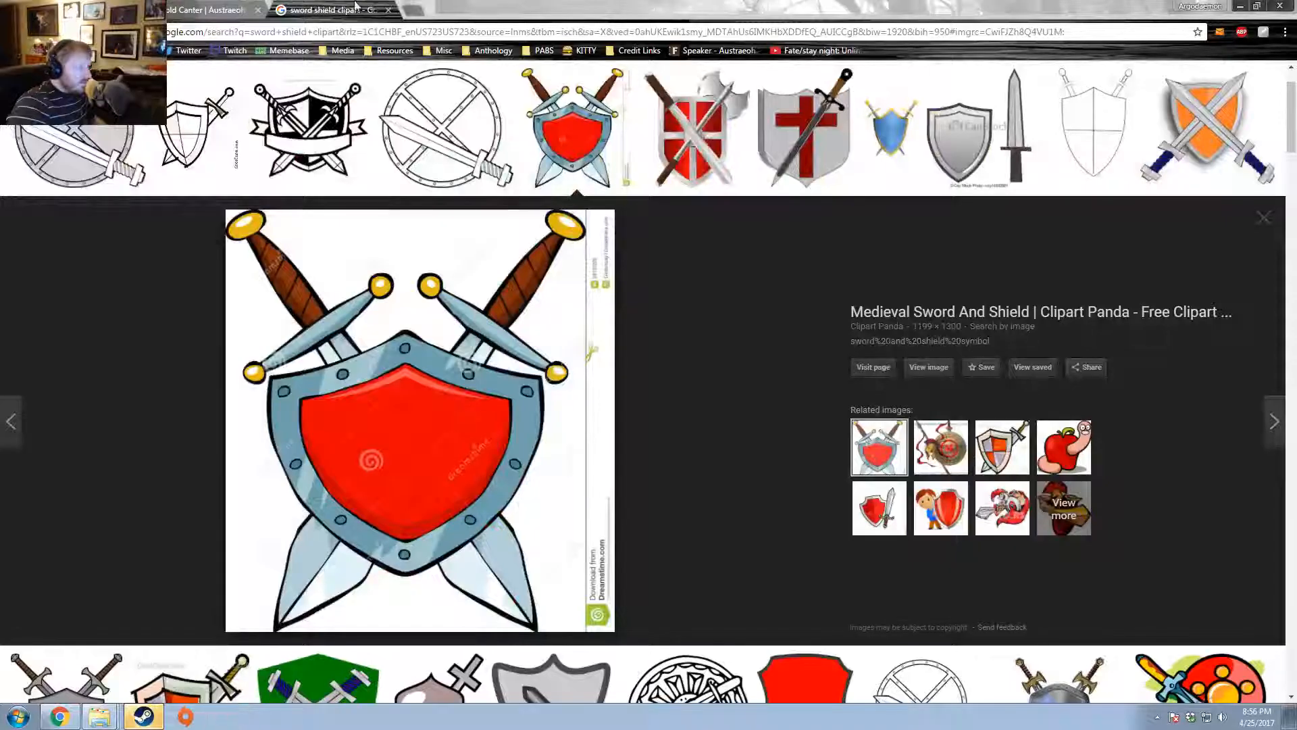
- Close the remaining Chrome tabs and the machinery folder window to clear the desktop
left_click(398, 15)
left_click(258, 10)
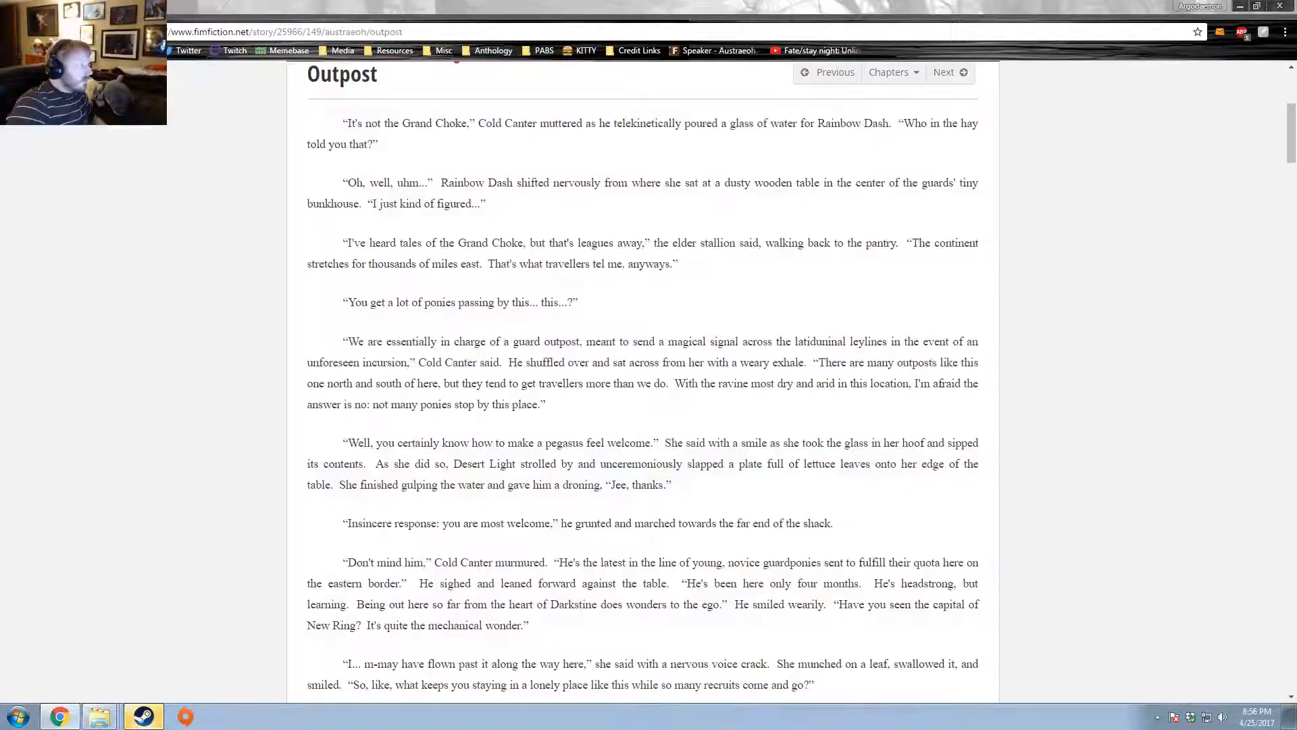
key("ctrl+w")
key("ctrl+w")
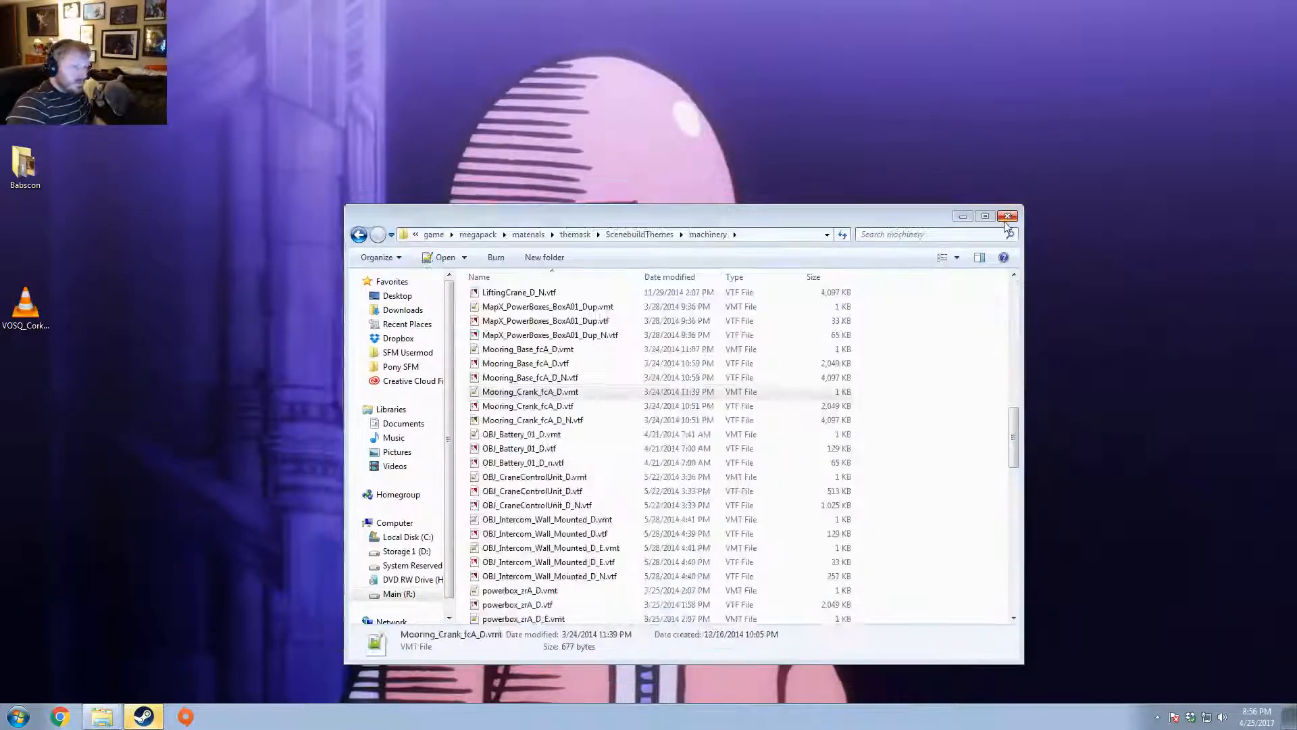
key("ctrl+w")
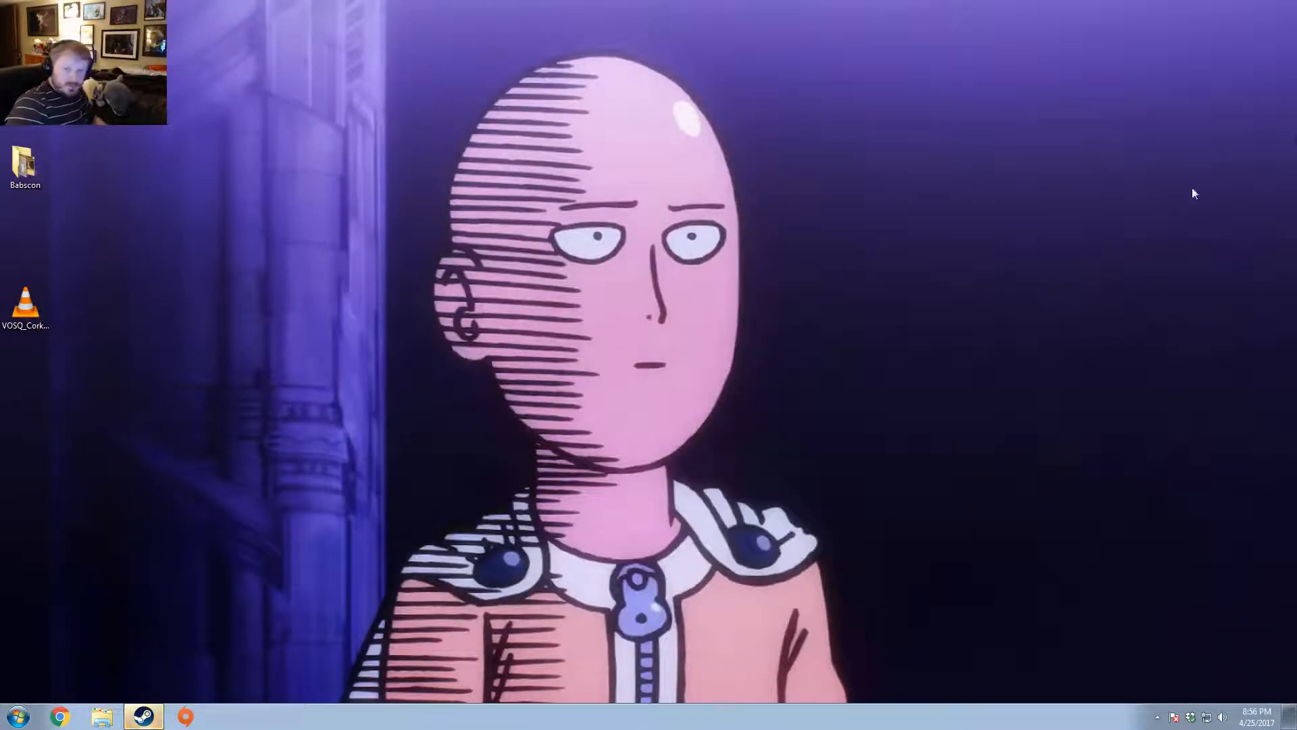